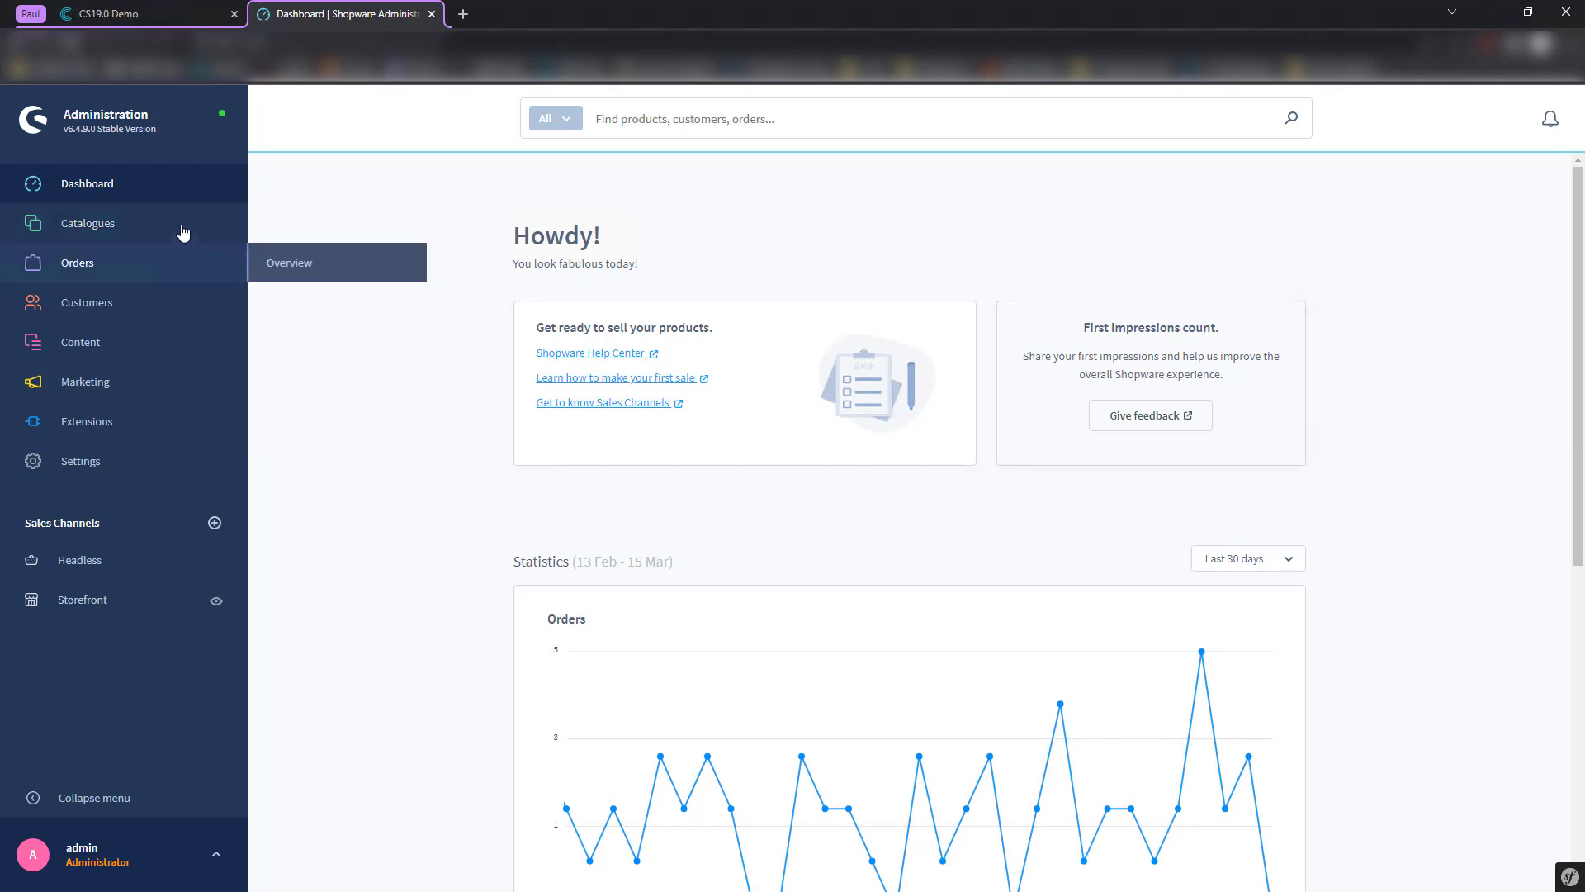
- Bring up the Shopware Administration settings overview
mouse_move(186, 233)
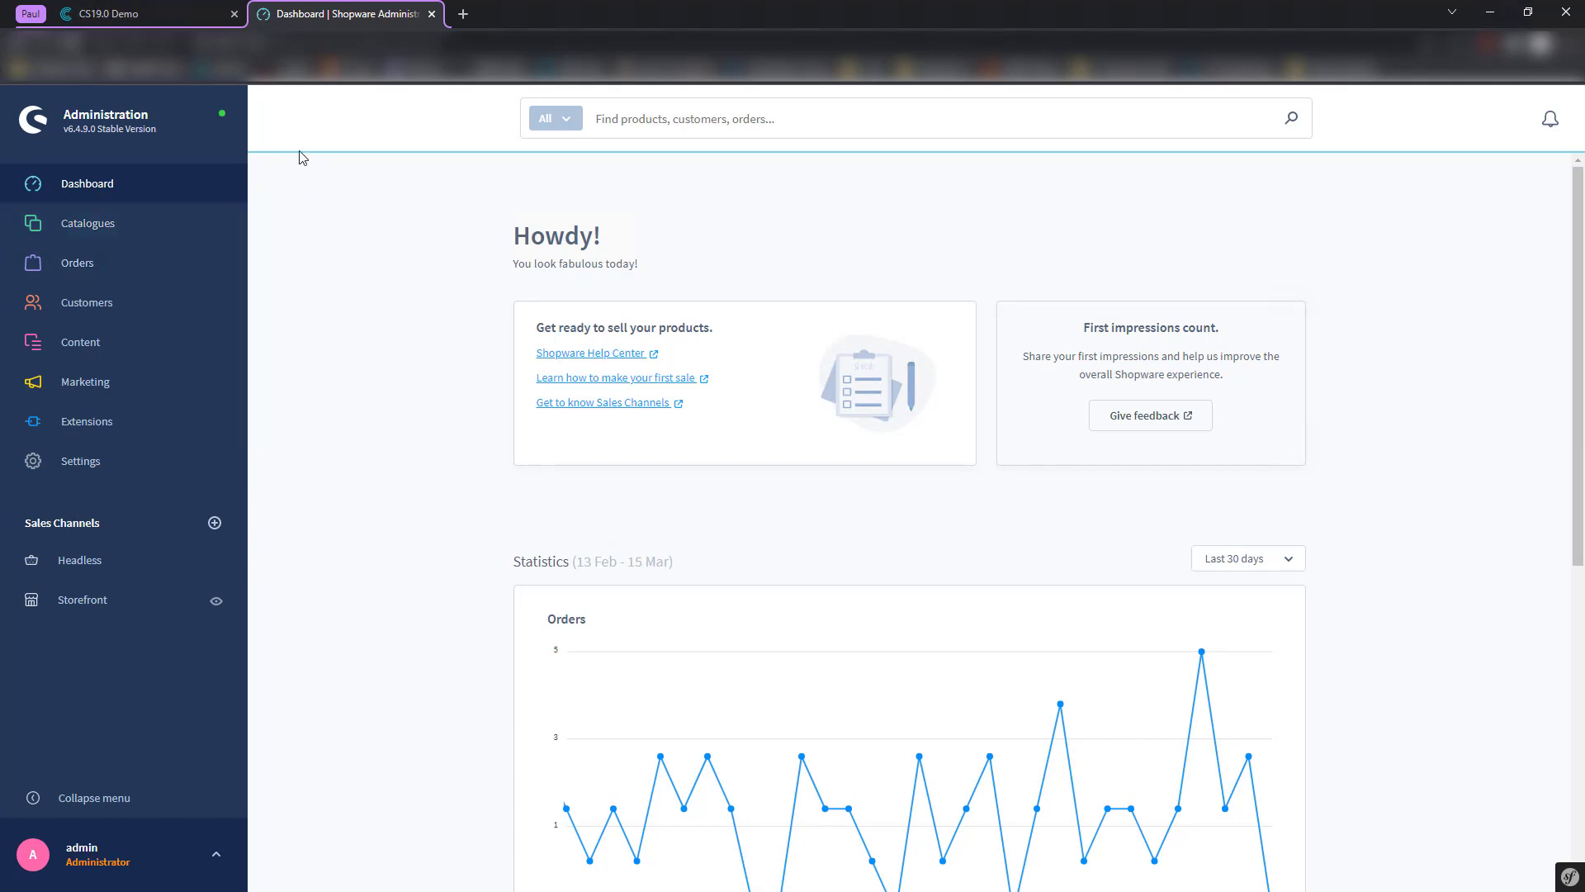
scroll(382, 254, down, 2)
scroll(395, 263, up, 2)
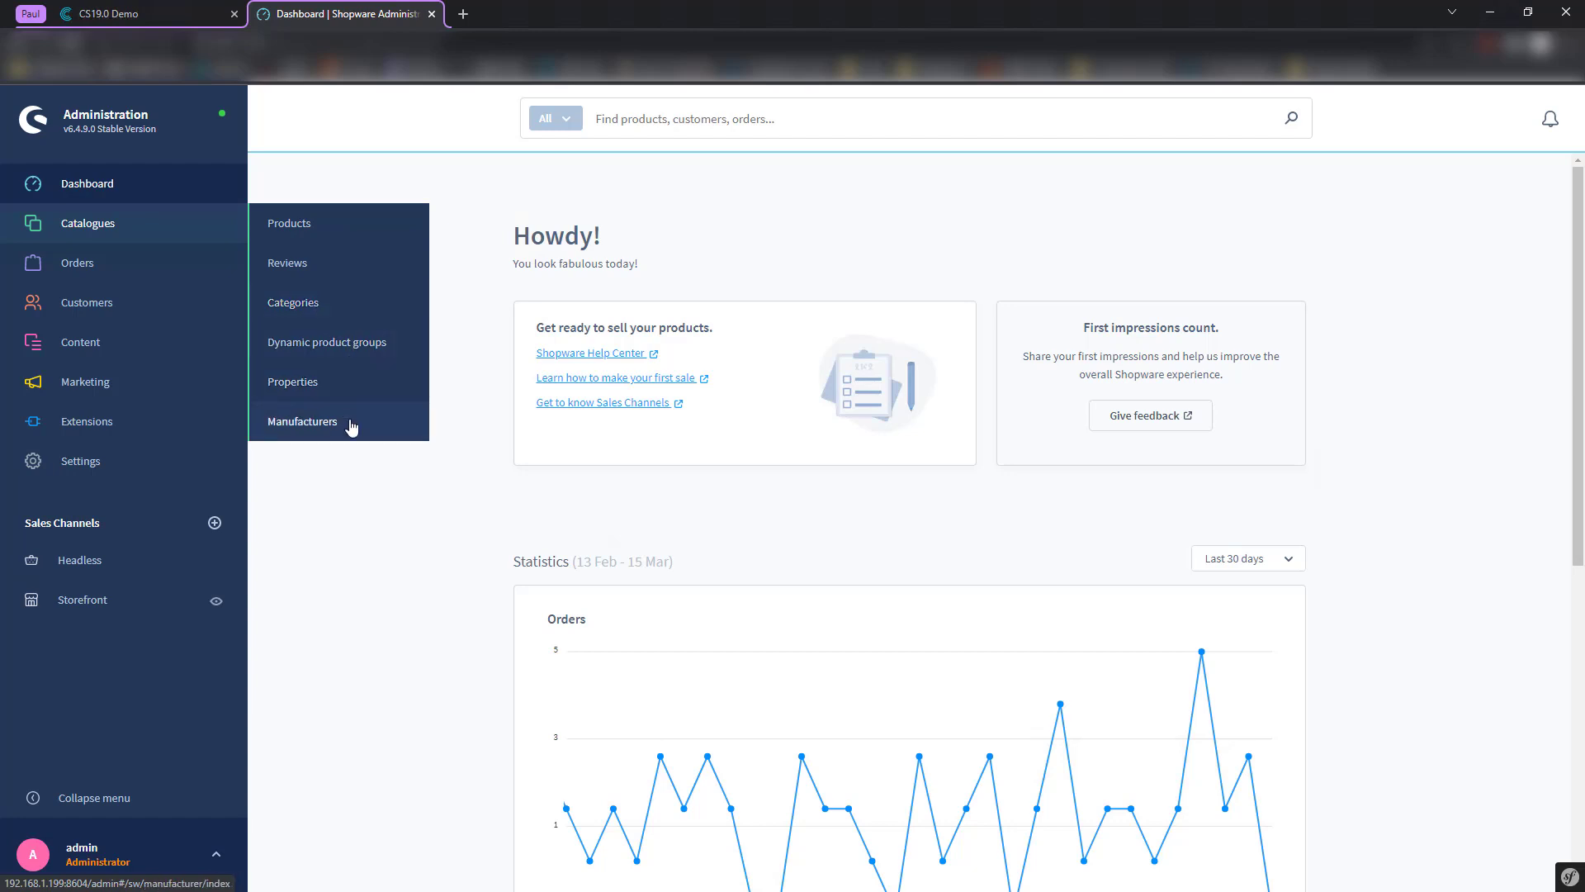
mouse_move(173, 343)
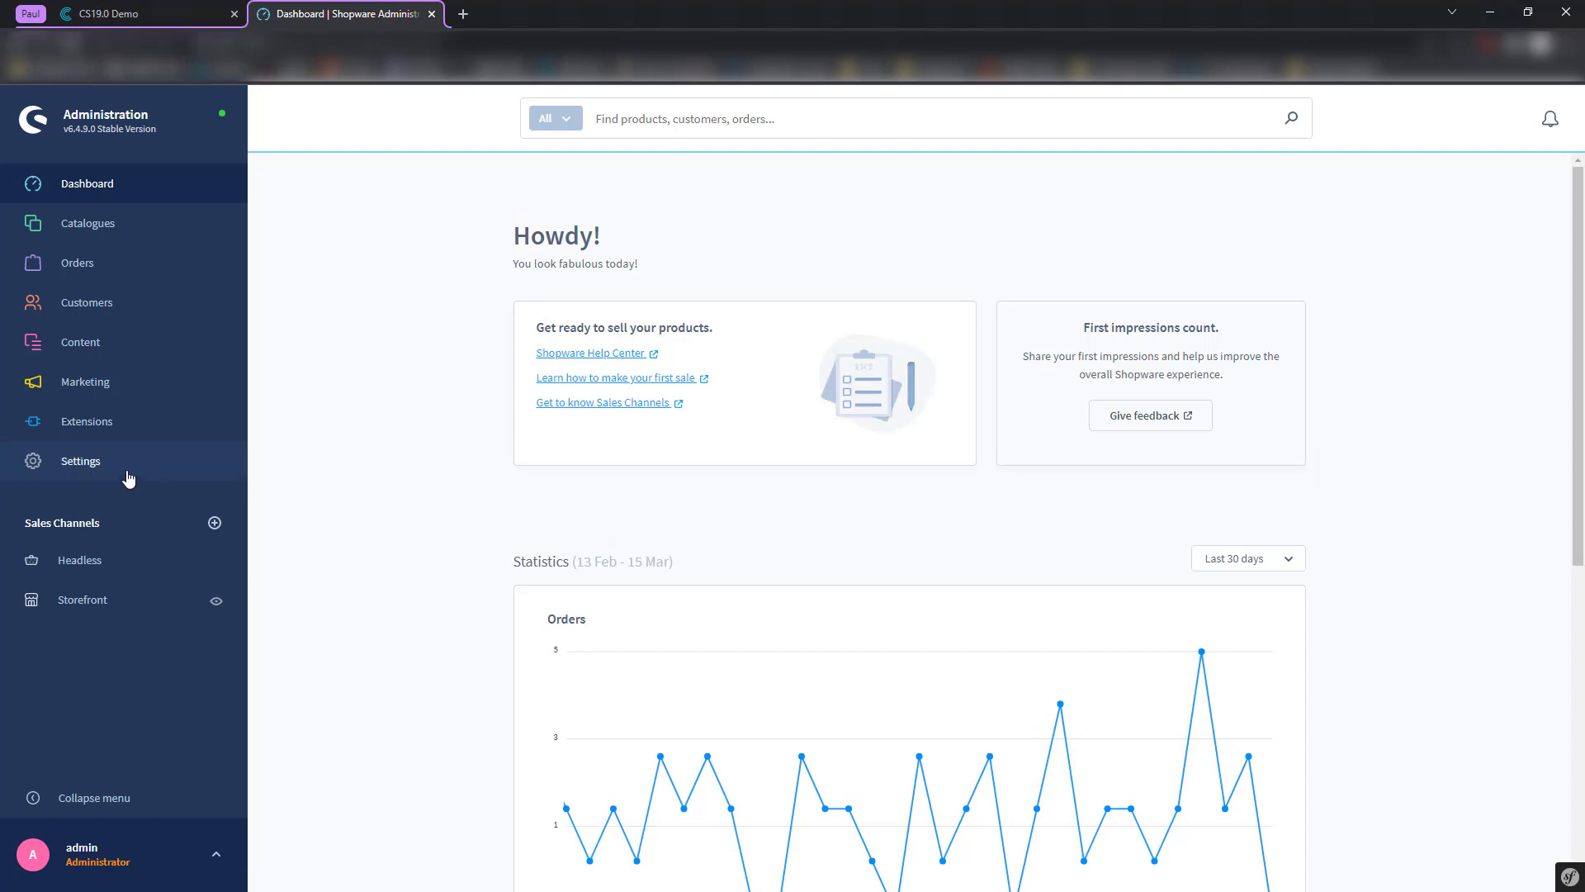
click(116, 469)
scroll(490, 482, up, 1)
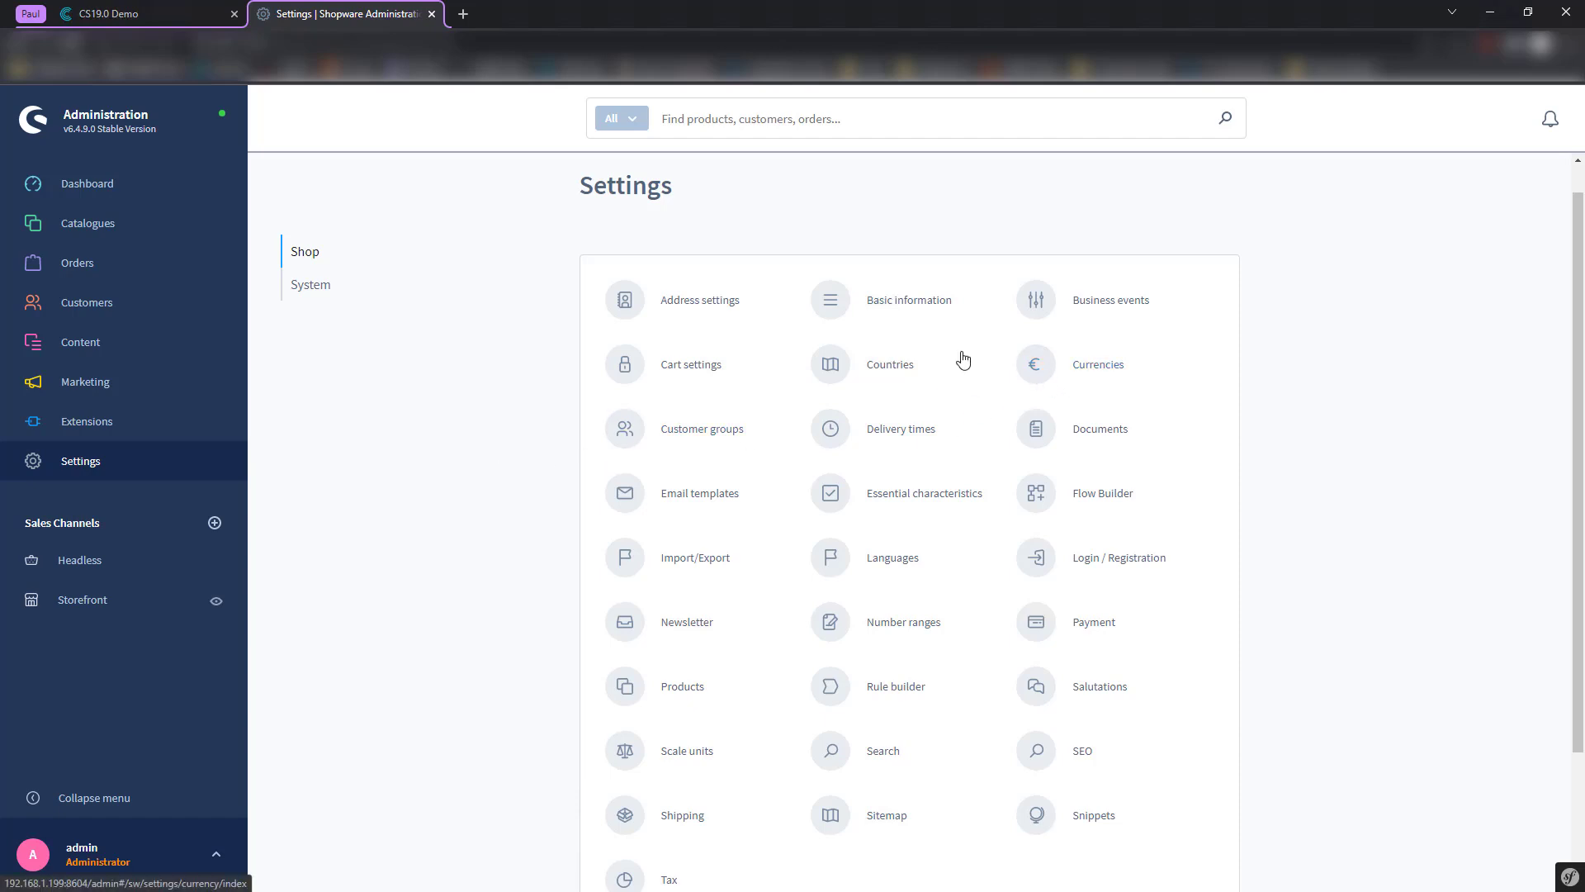
- Check the Currencies settings, then move over to the CS19.0 Demo tab
click(1098, 364)
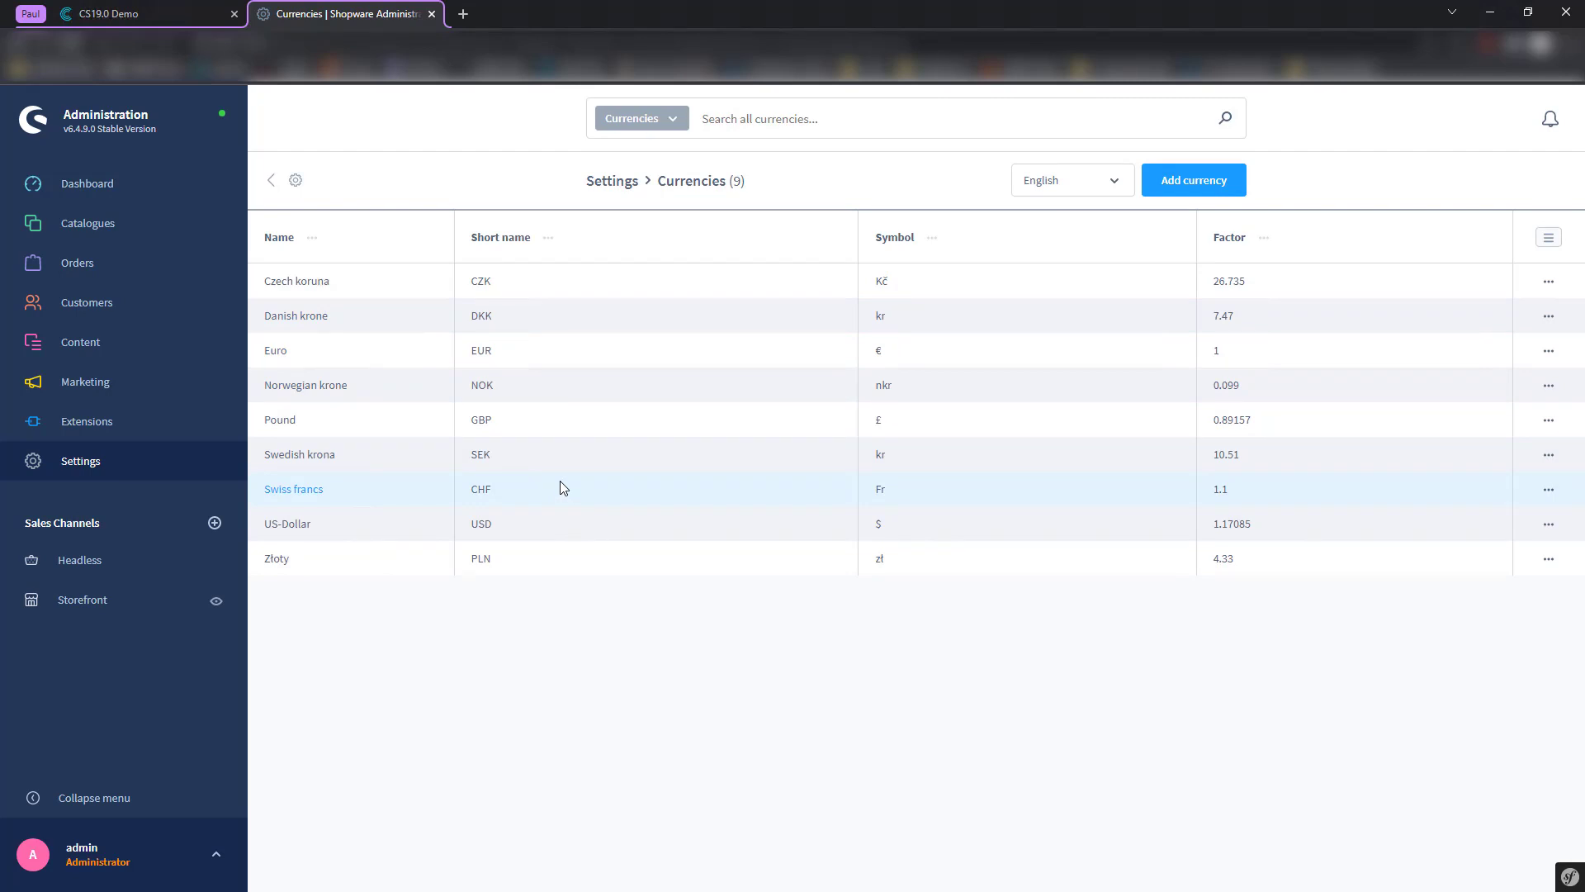
click(345, 195)
click(180, 6)
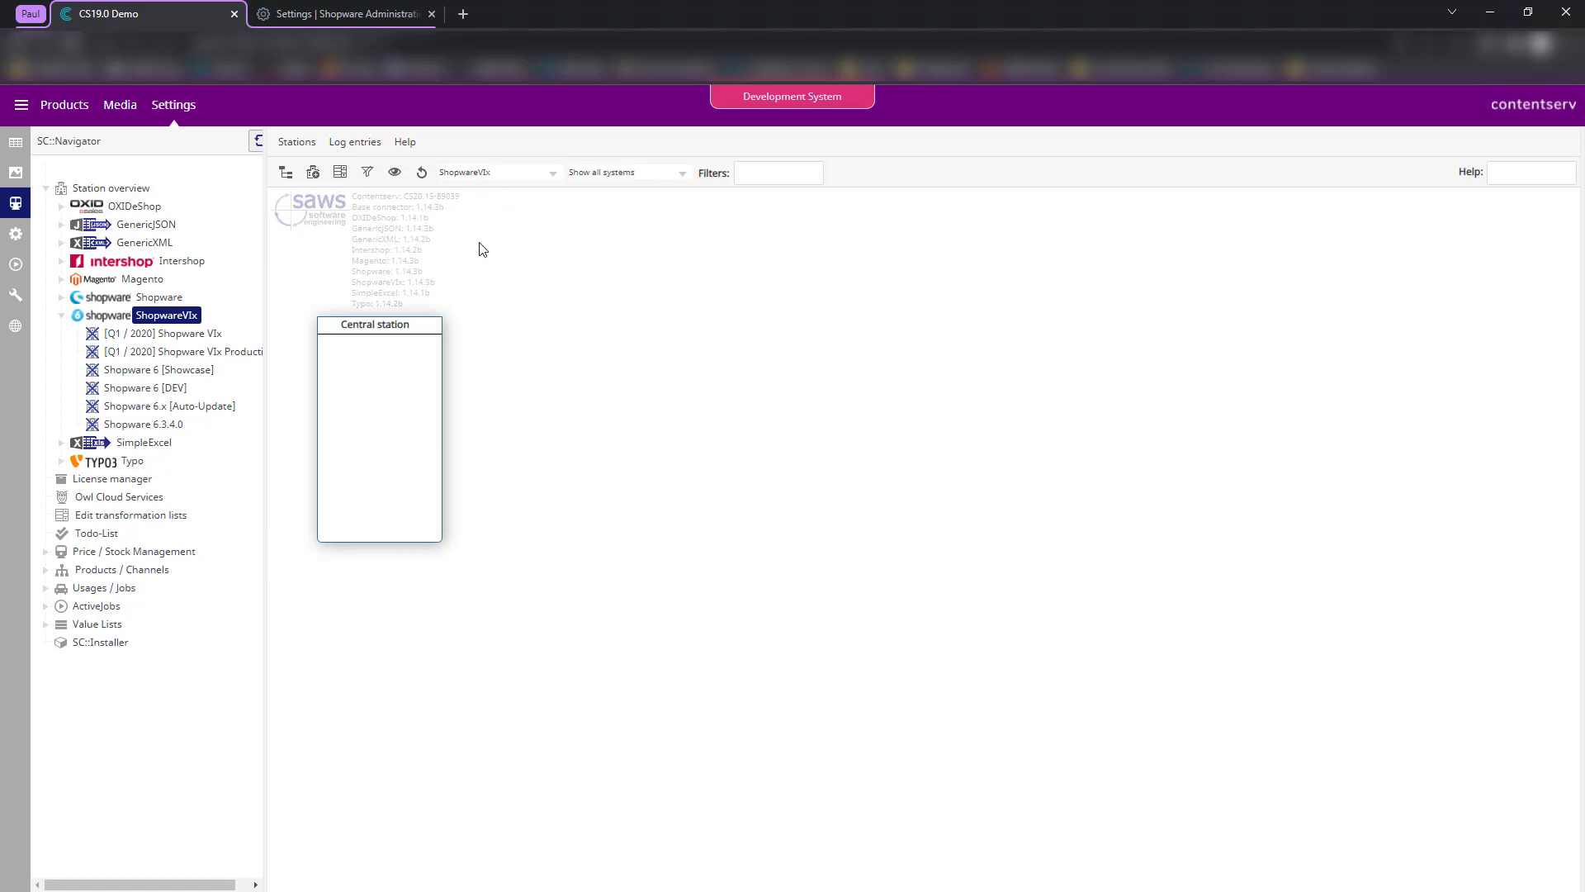
click(306, 10)
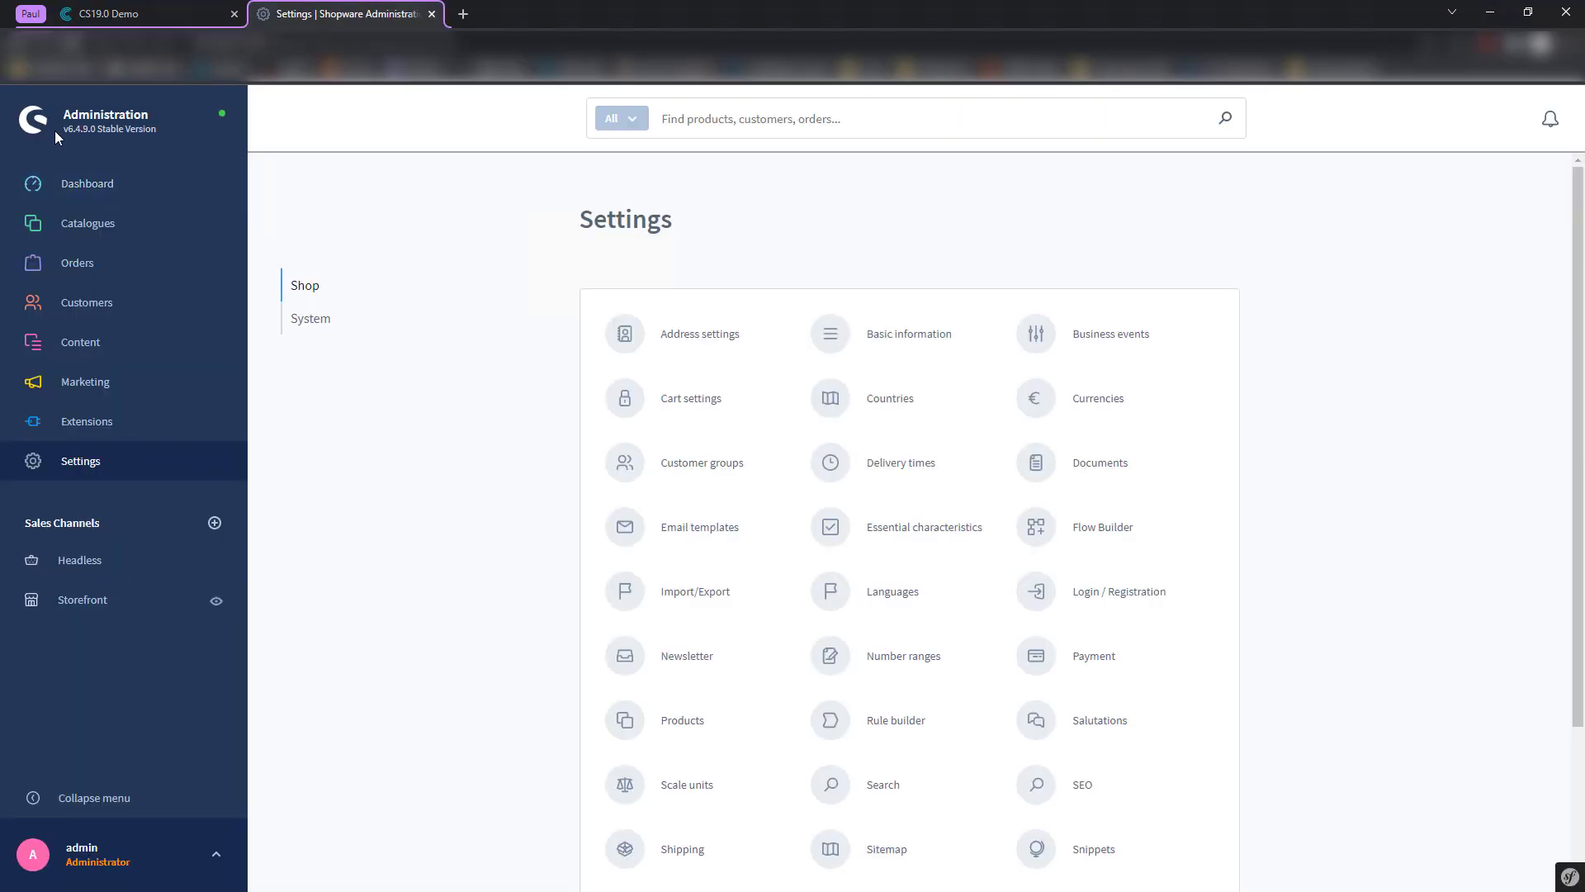
drag(64, 128, 95, 129)
click(142, 10)
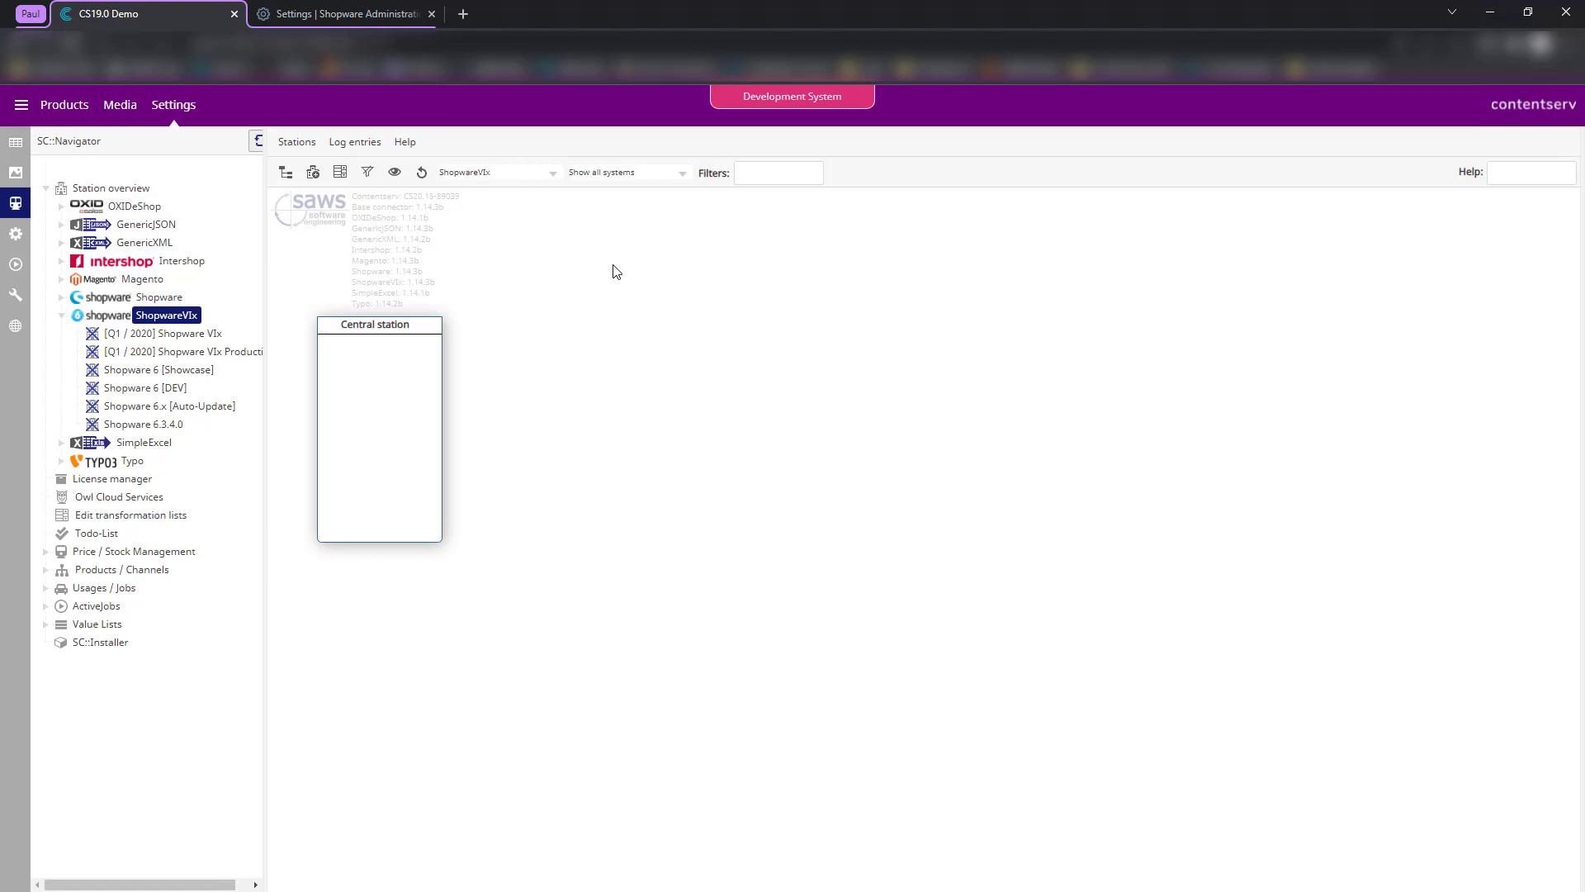
- Switch to Shopware Administration and view the Catalogues product list
click(345, 15)
mouse_move(88, 223)
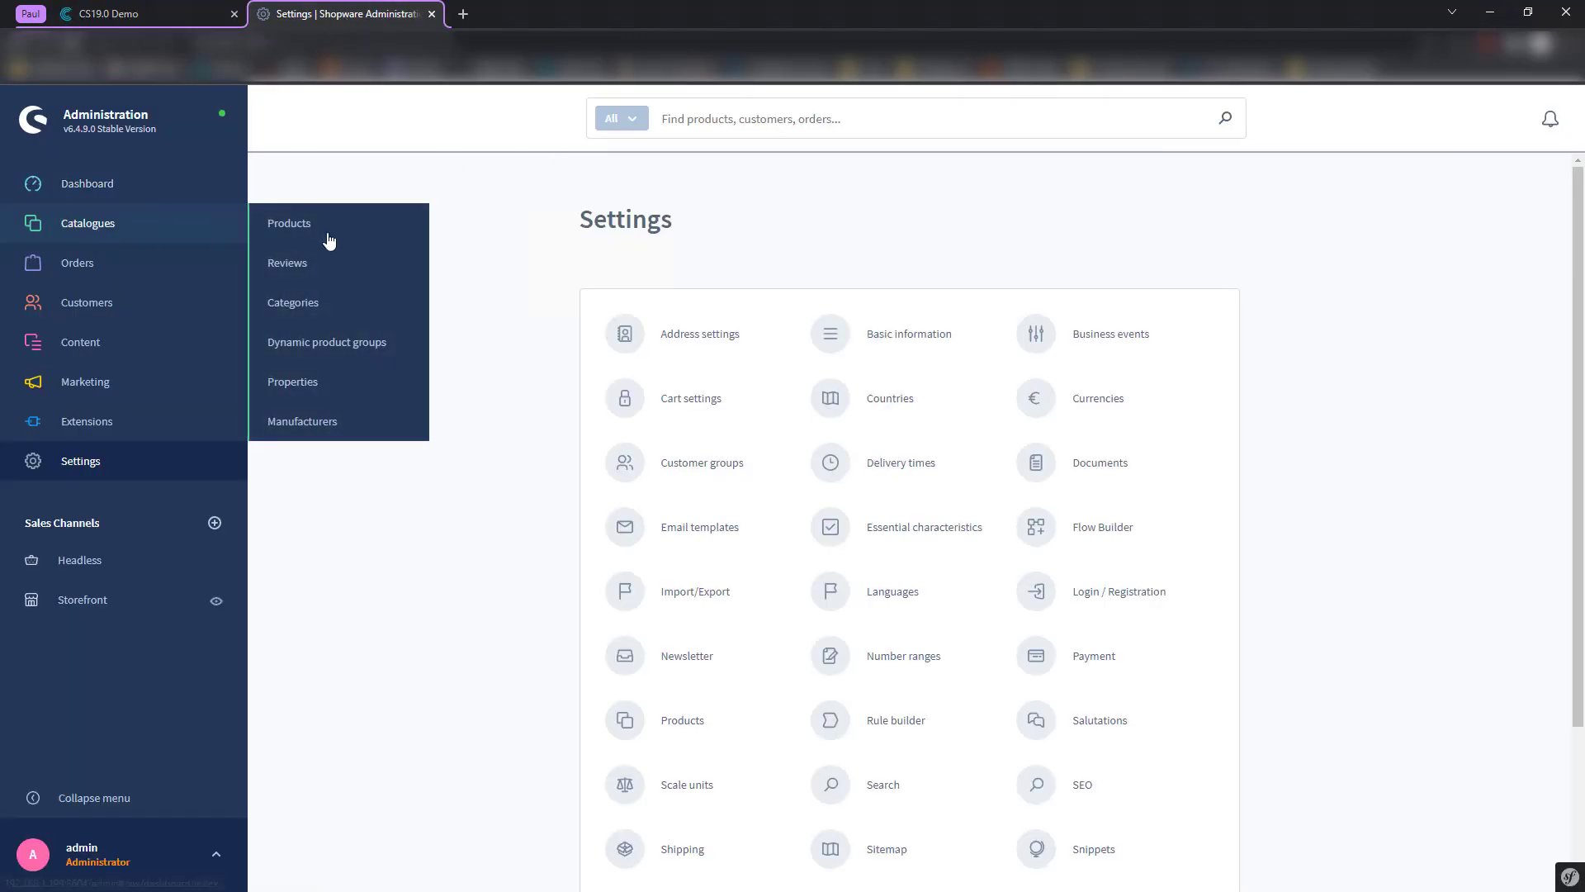
click(342, 235)
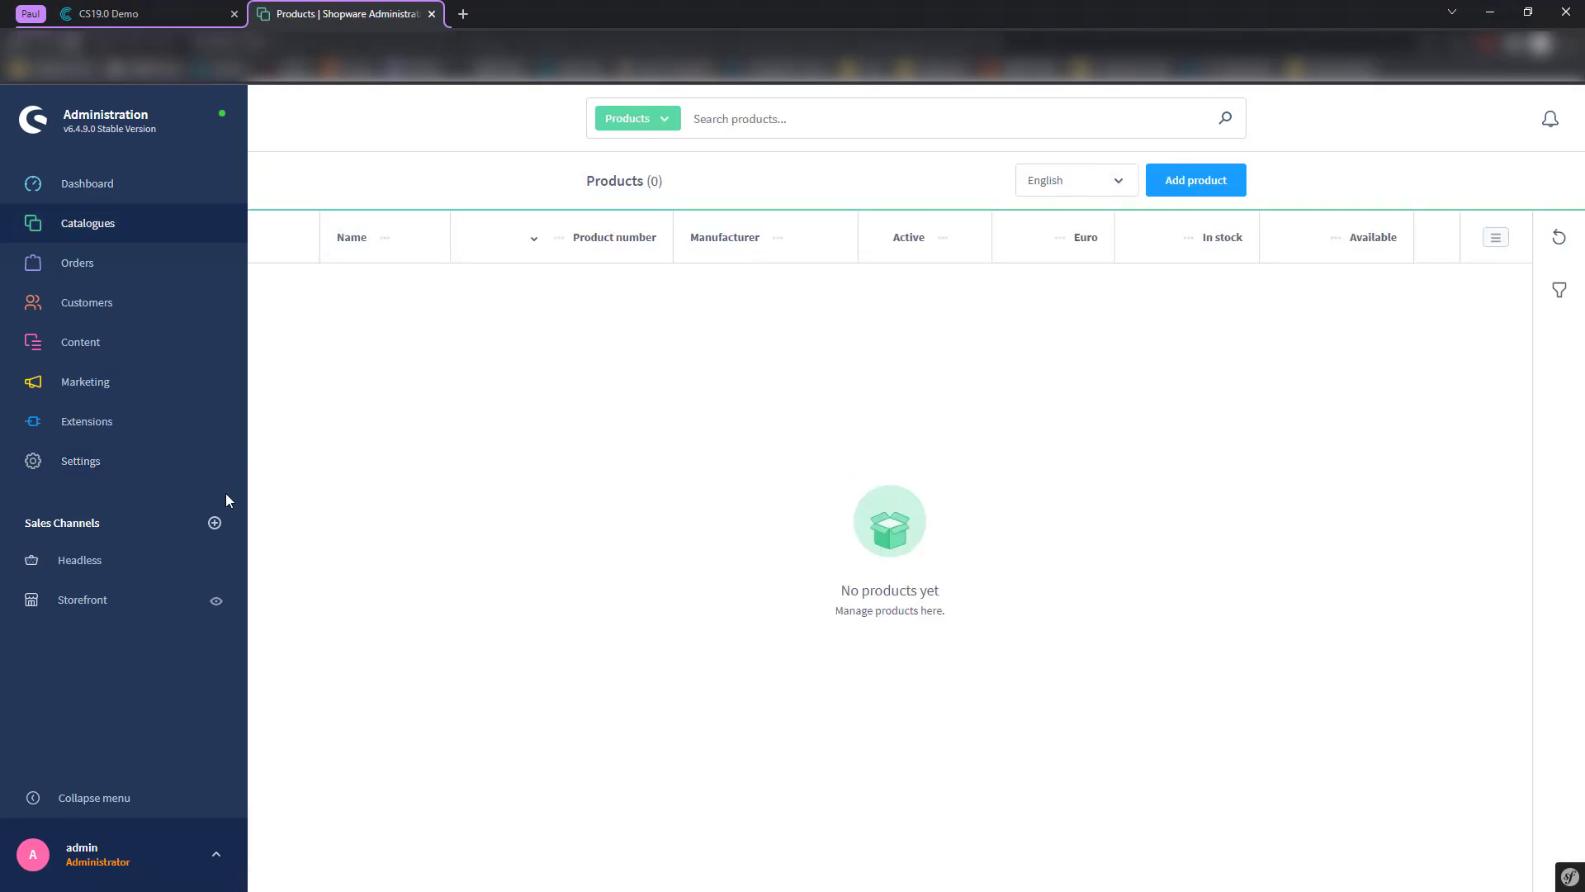
- Go to Settings > System and open Users & permissions
click(157, 474)
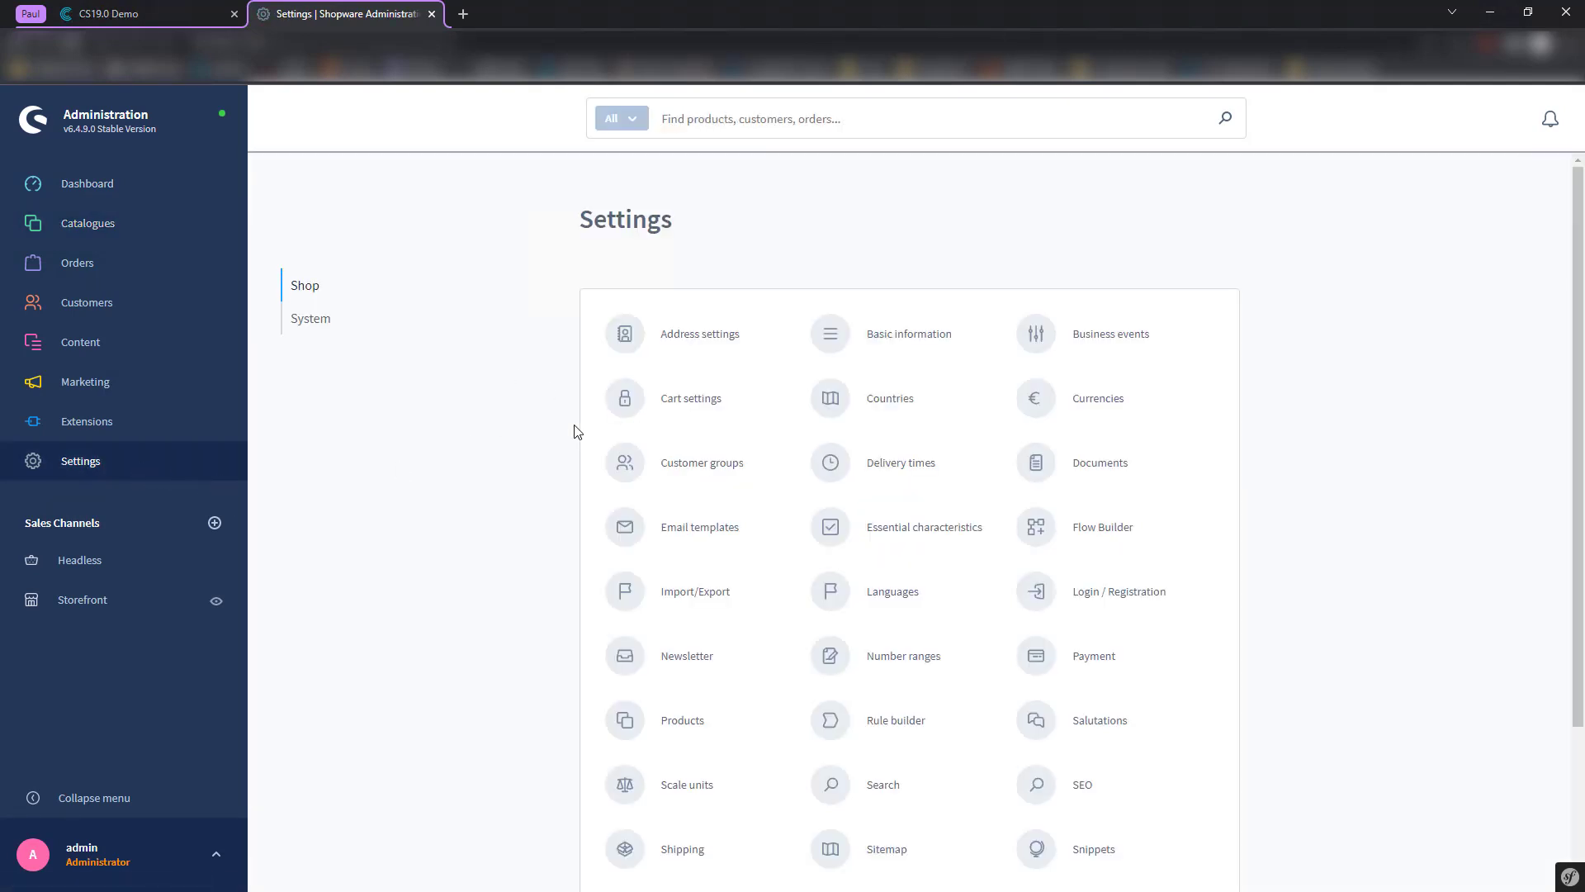
scroll(508, 471, down, 1)
scroll(508, 472, down, 2)
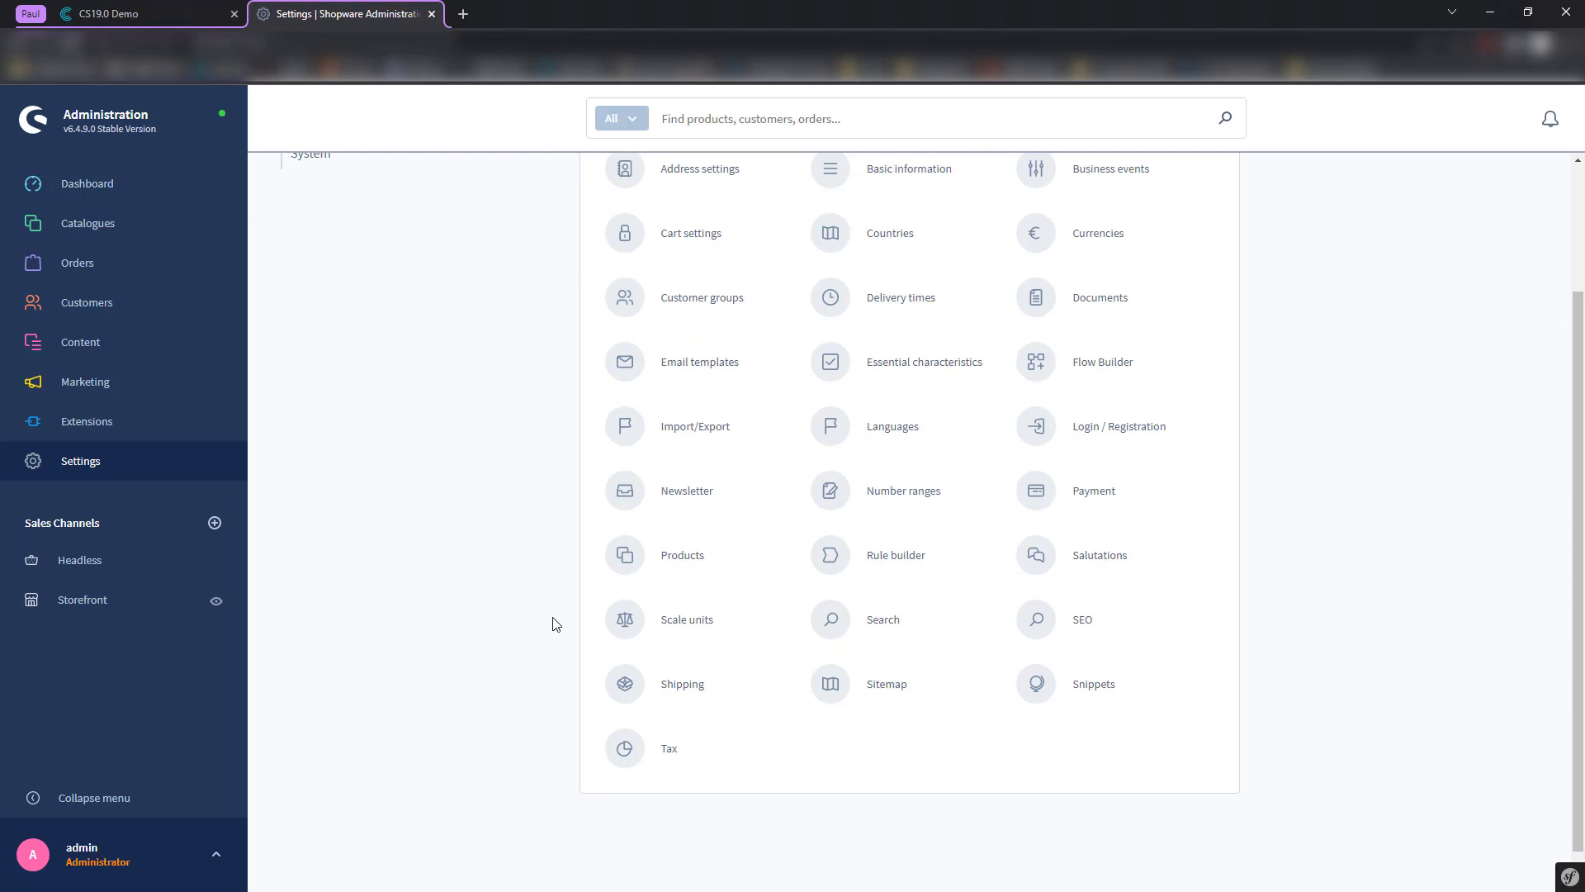
scroll(559, 620, up, 1)
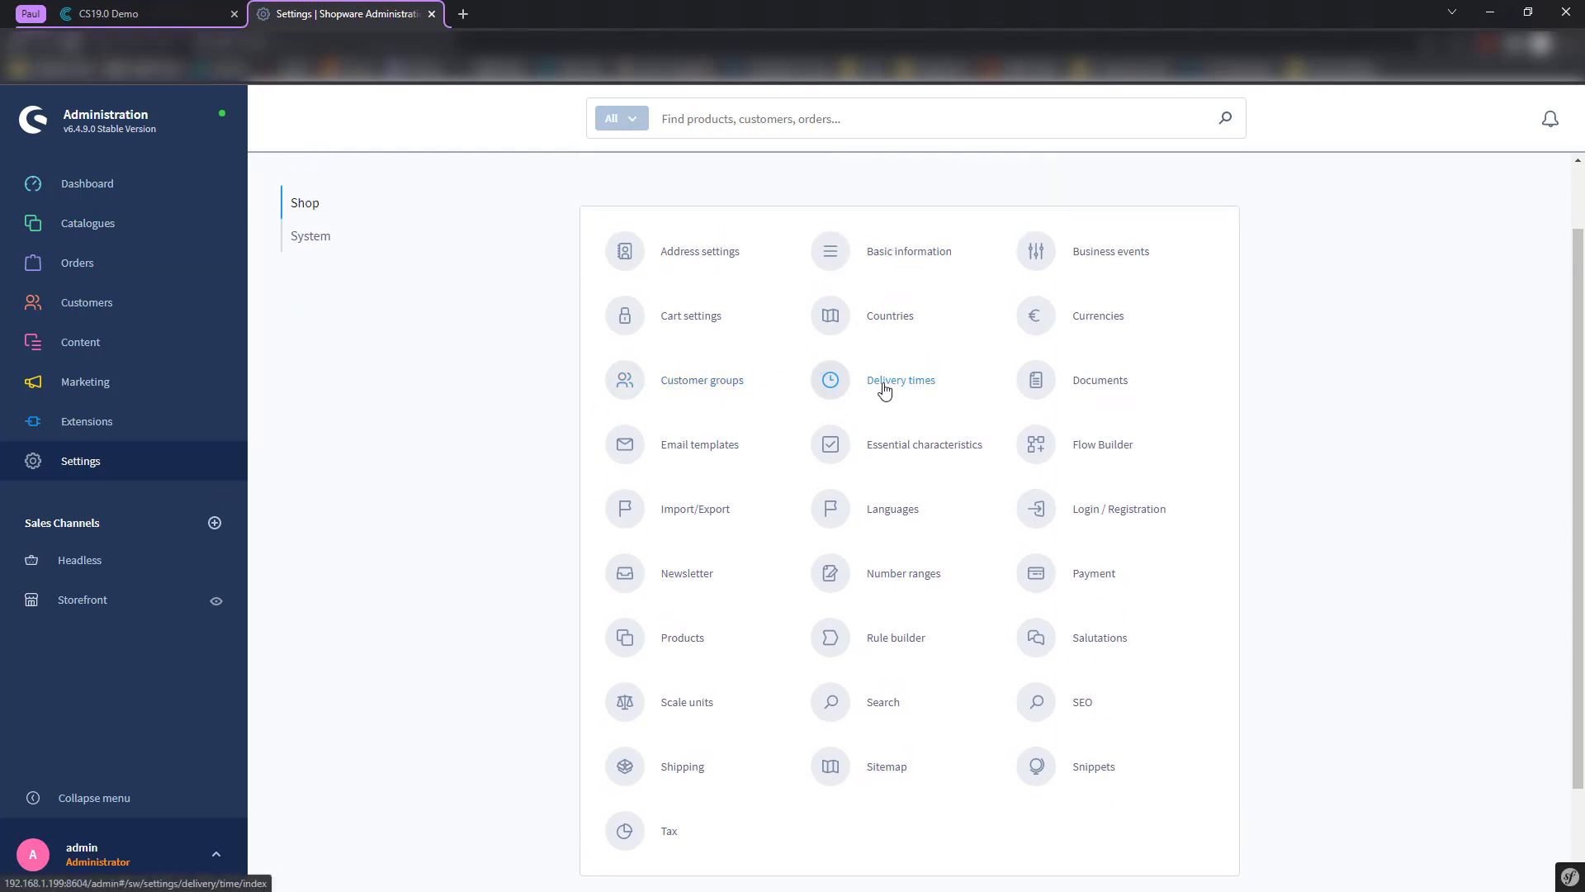
click(317, 239)
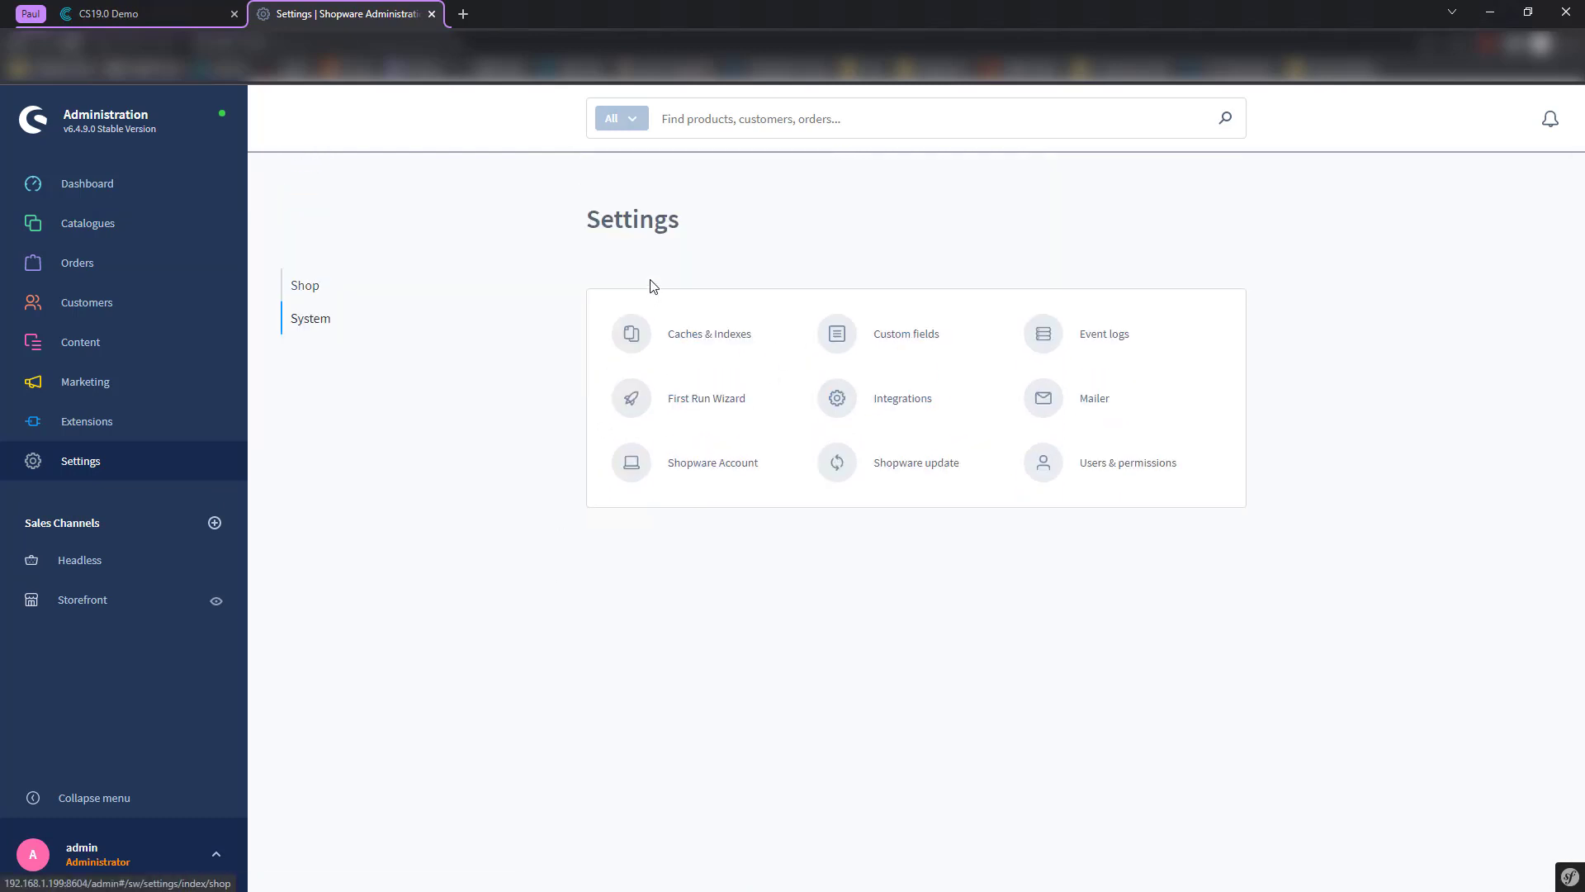
click(1119, 467)
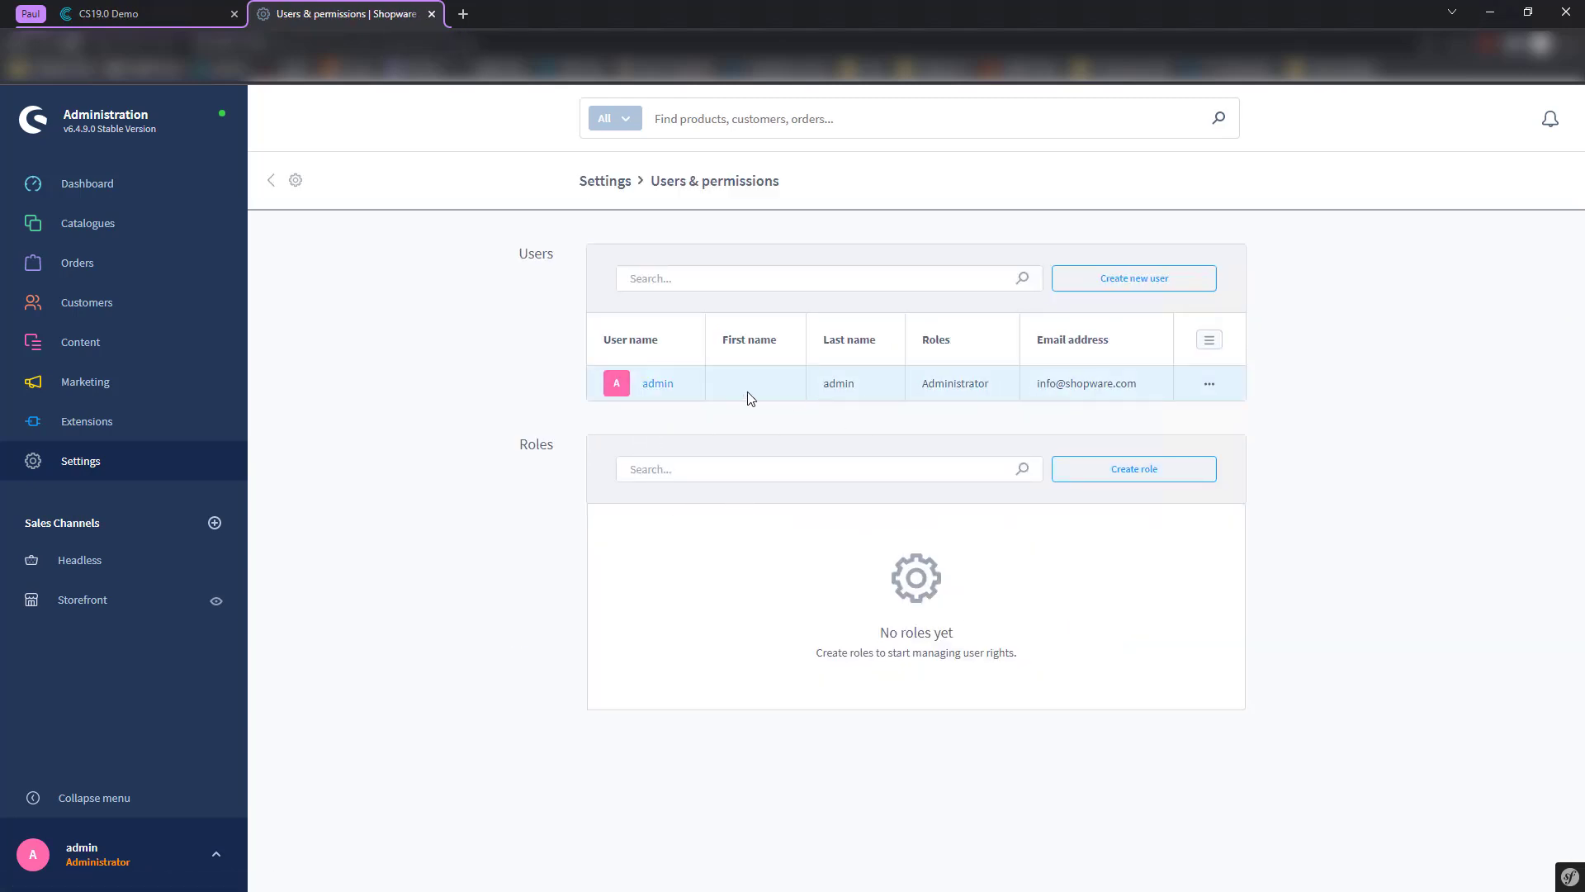
- Open the admin user's detail page and look through its basic account information
click(657, 385)
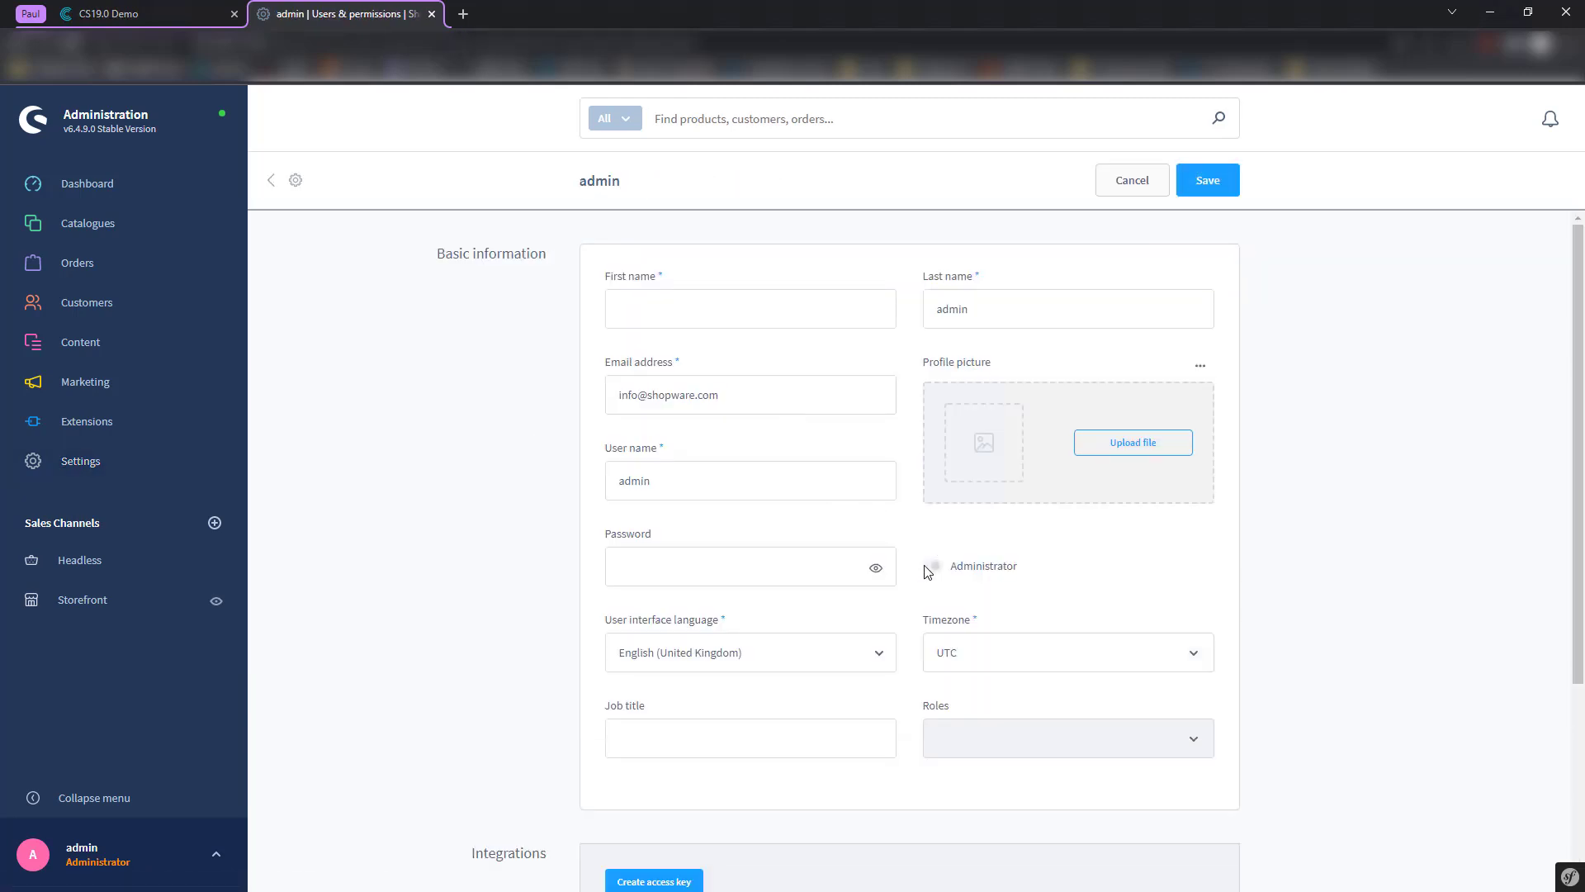
scroll(860, 557, down, 2)
scroll(821, 608, down, 2)
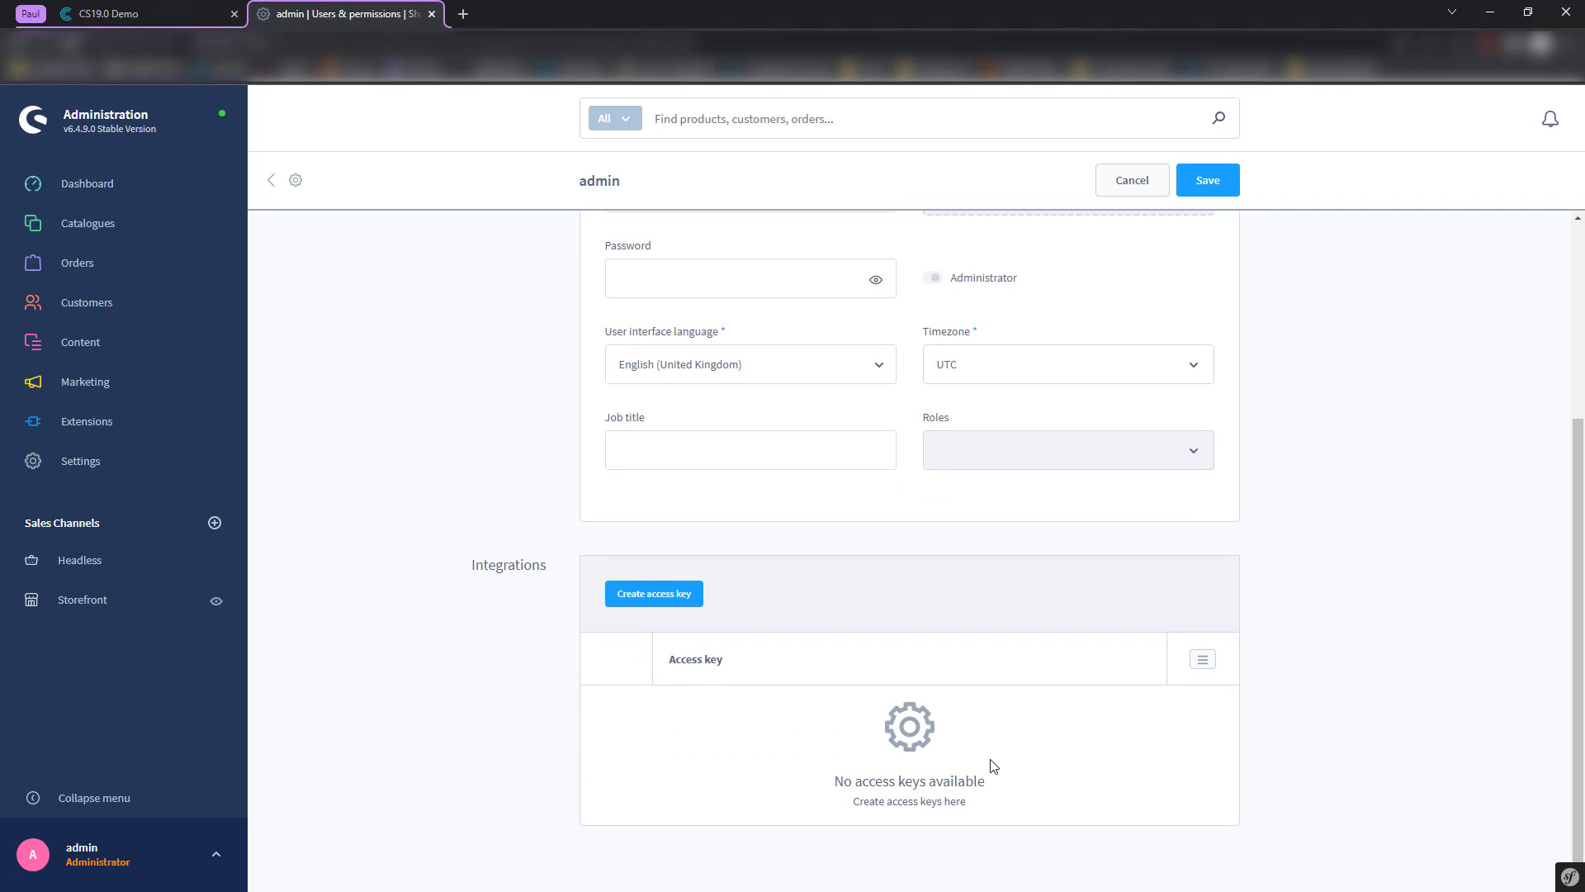
scroll(842, 698, up, 3)
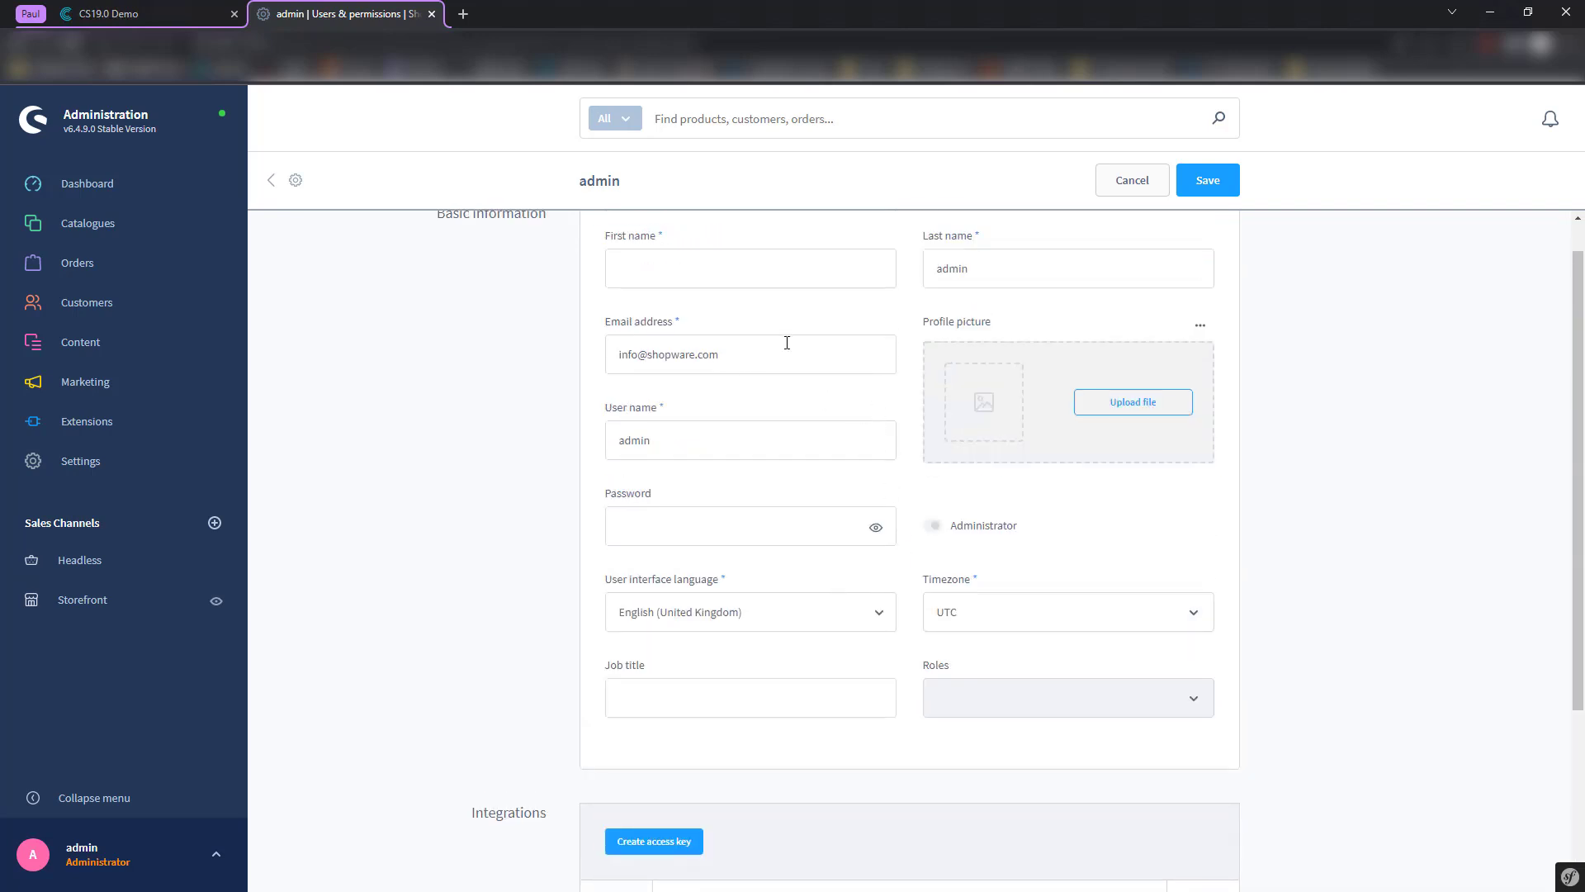
drag(991, 266, 886, 275)
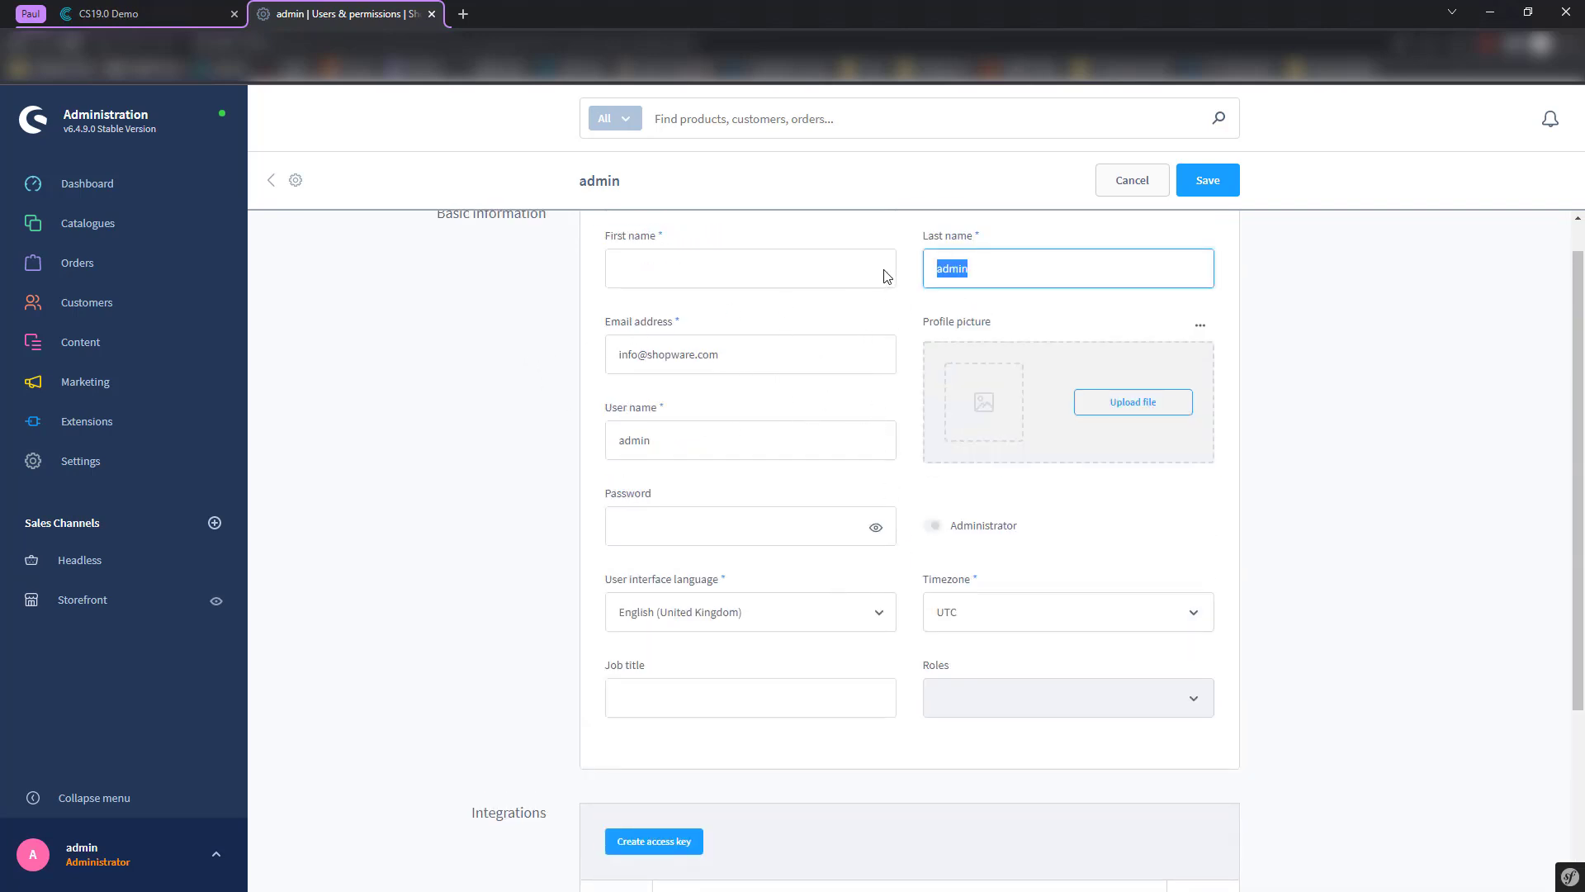
click(904, 343)
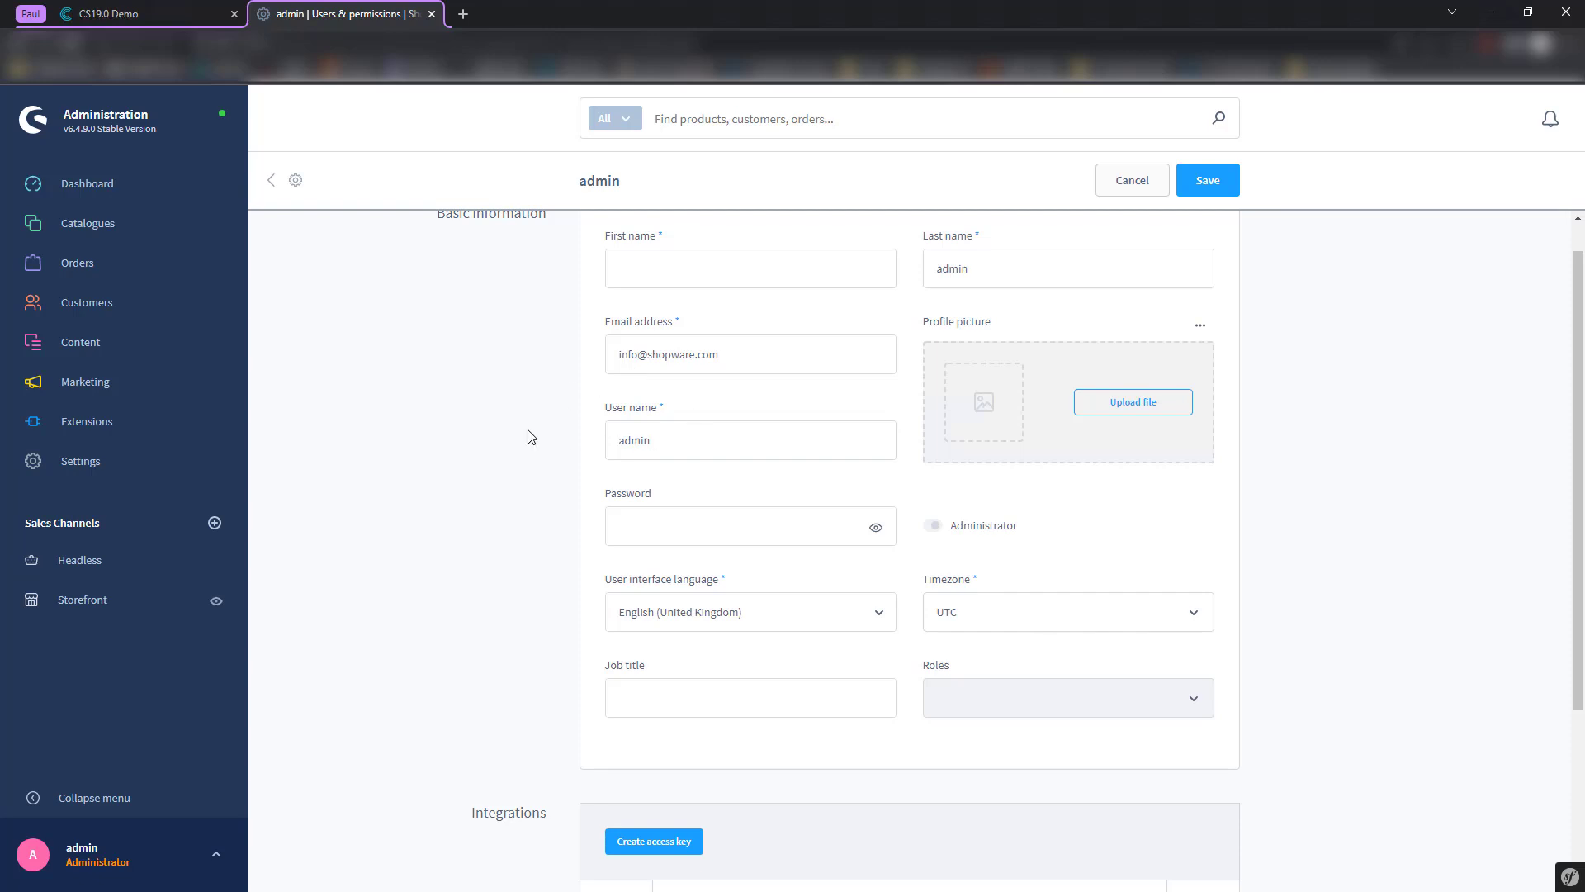
scroll(525, 433, up, 1)
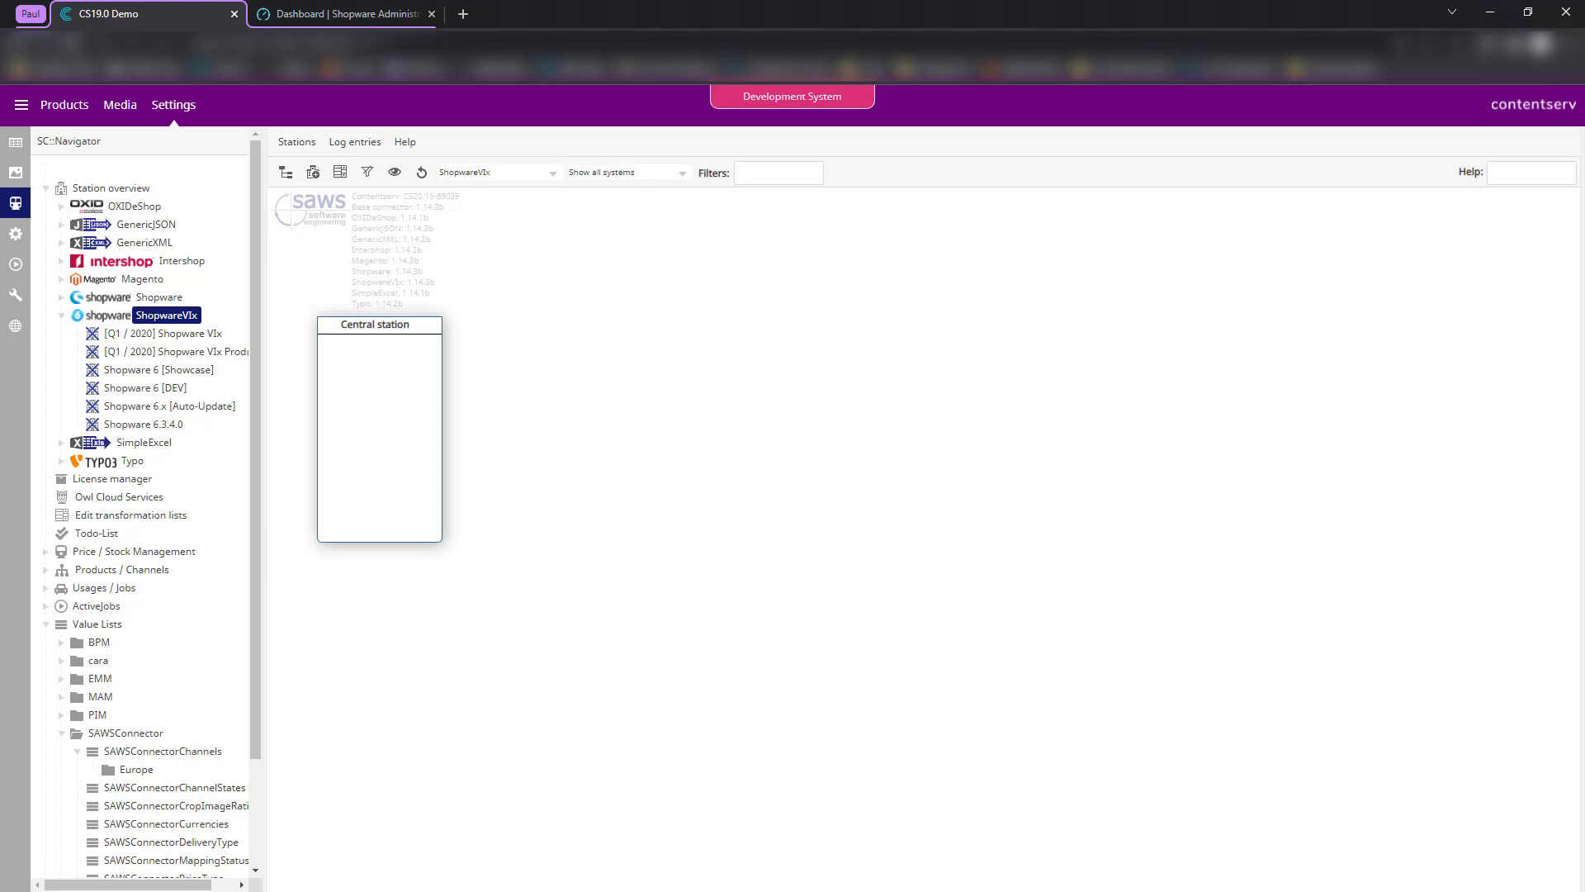
- Begin a new station named 'Shopware 6 Template' and expand the Application choices
click(313, 172)
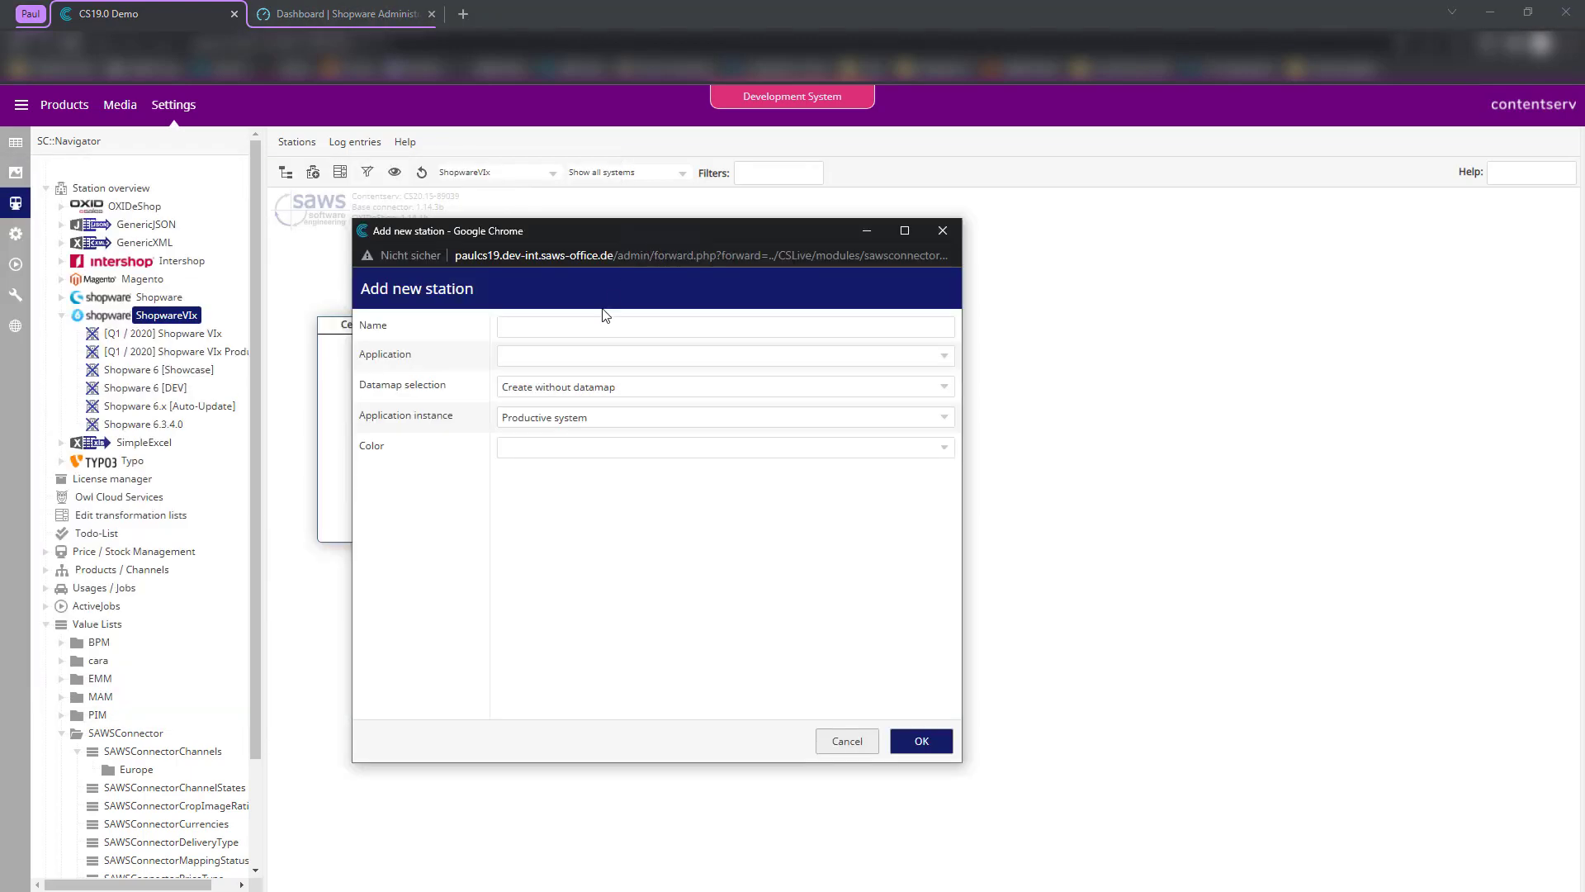
click(555, 327)
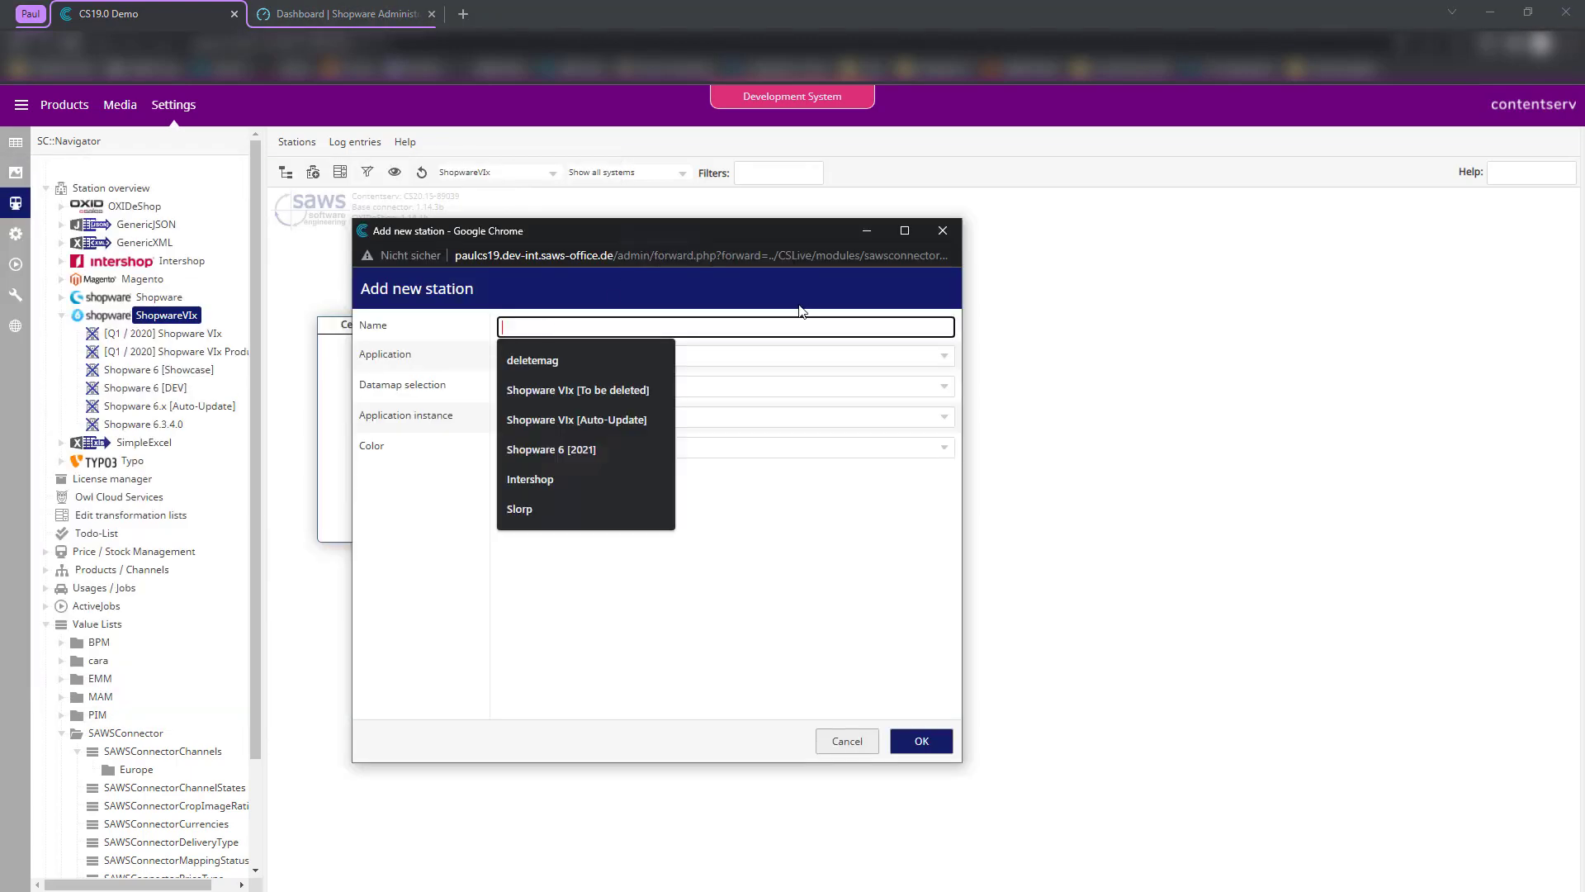
text(Shopware )
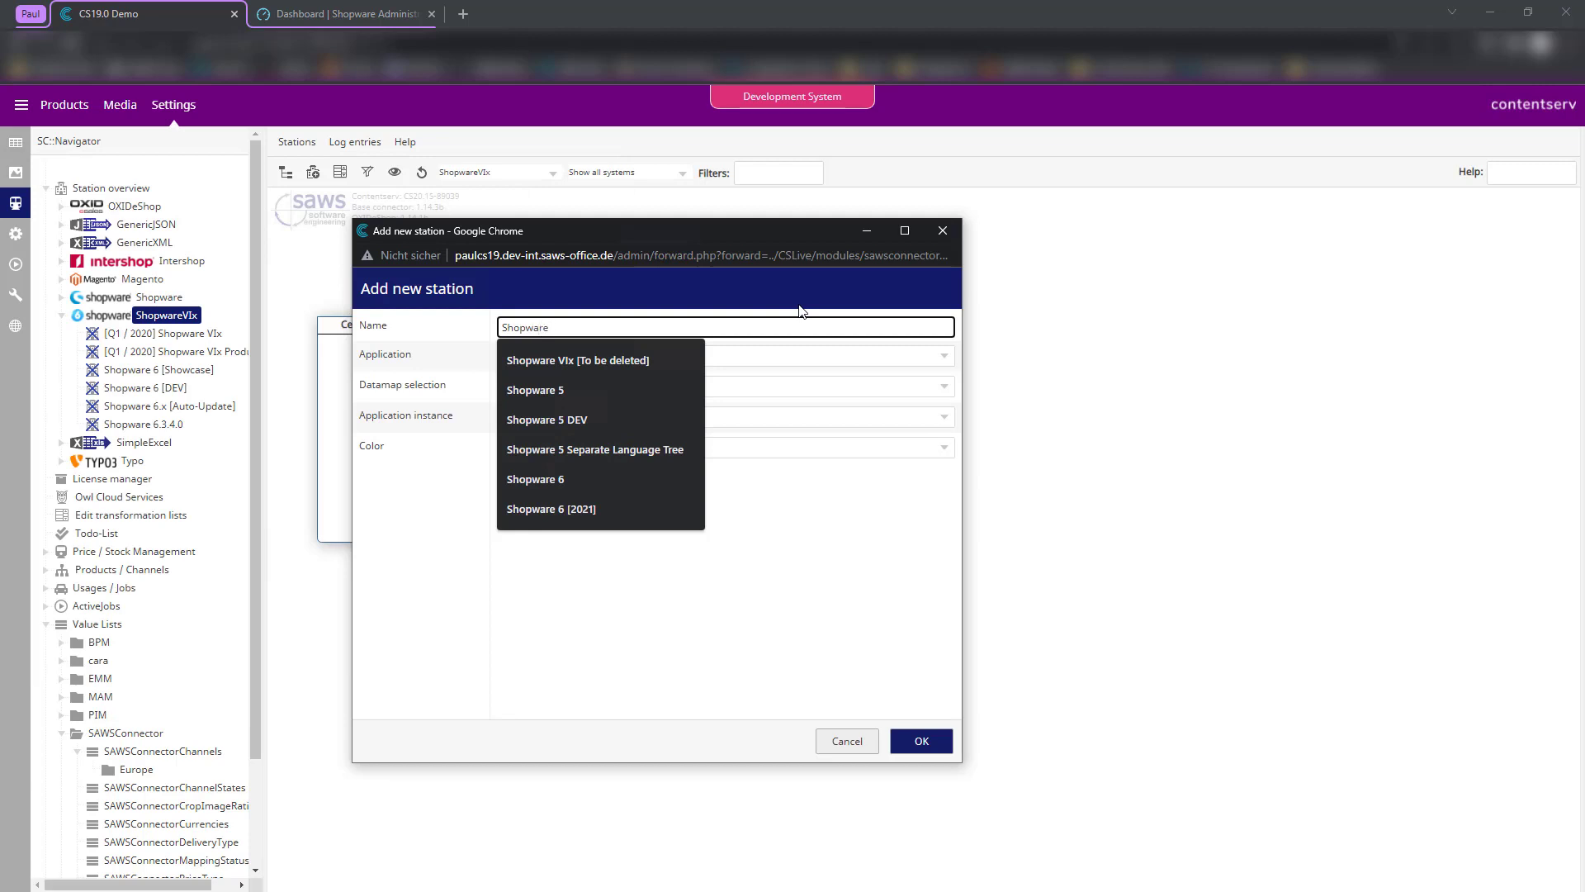
text(6 Template)
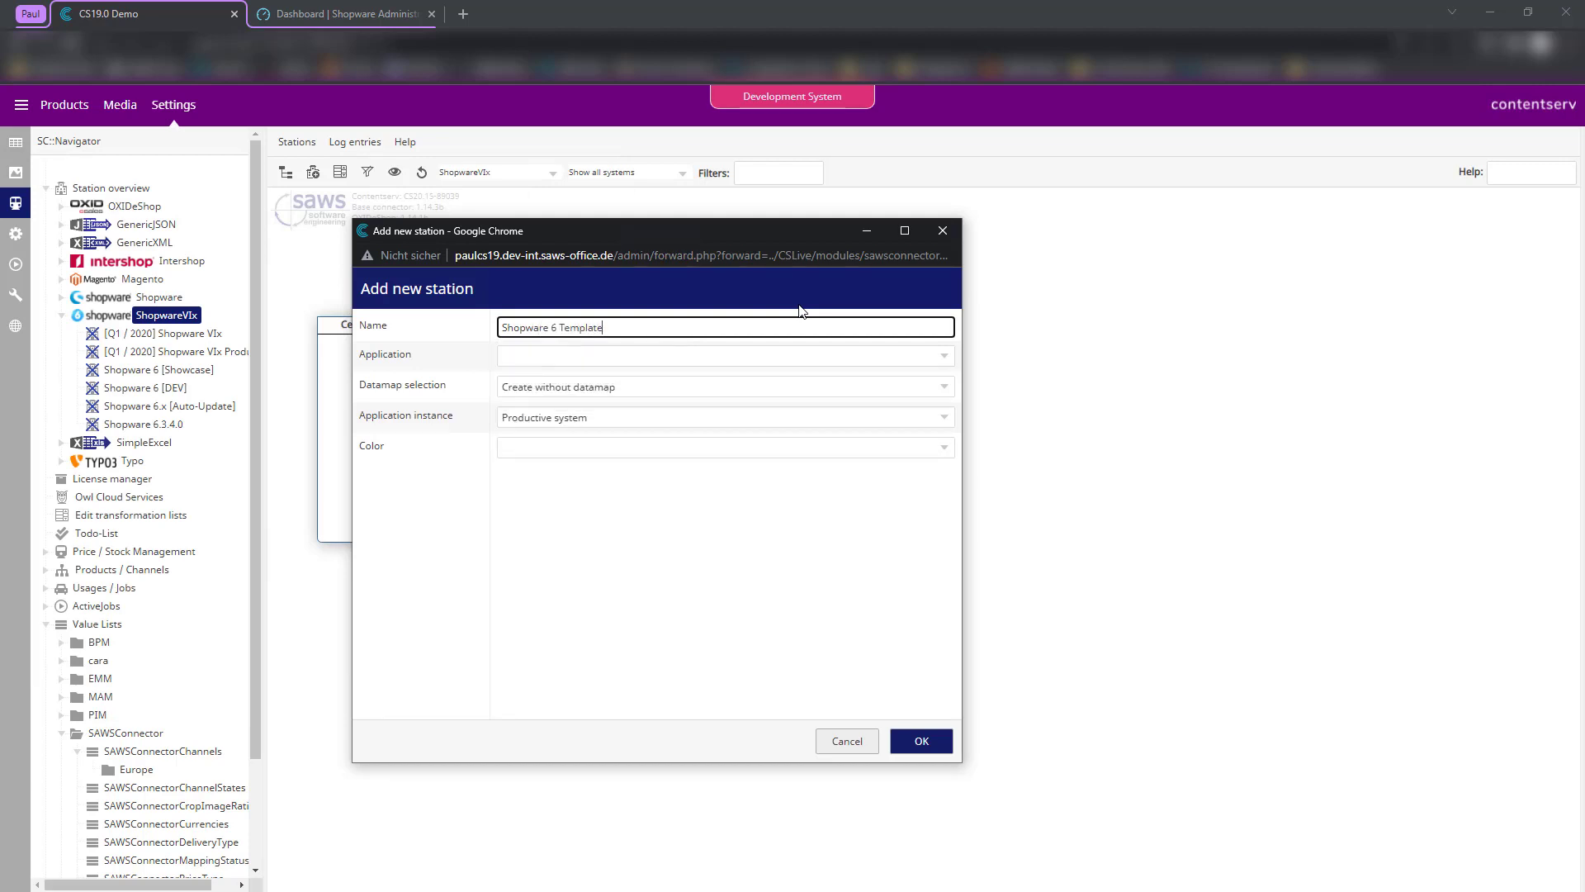
click(576, 360)
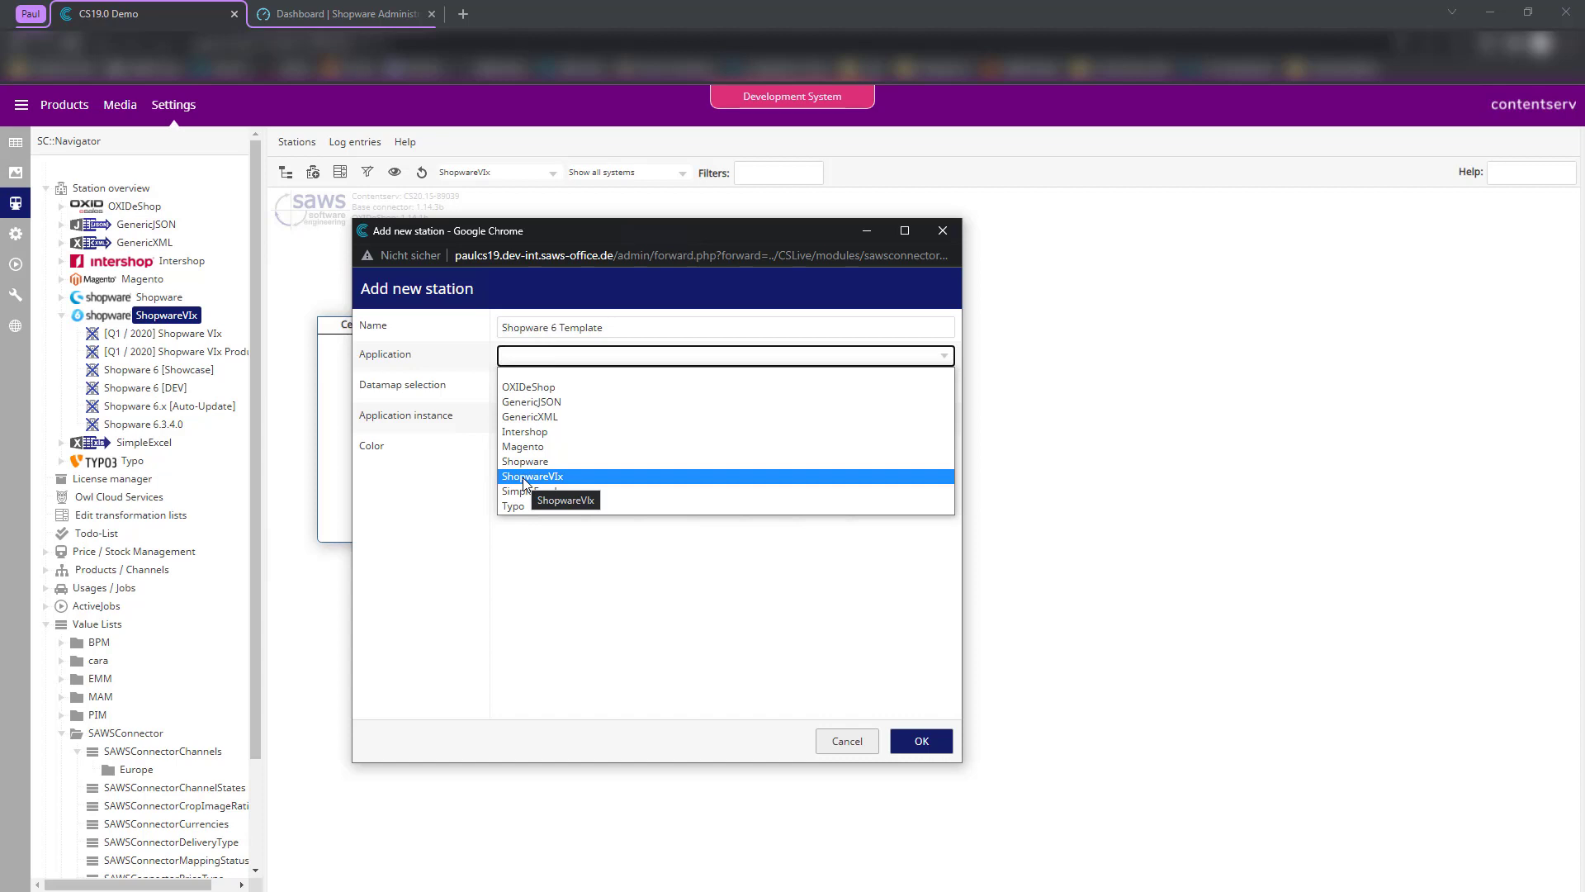
- Set the application to ShopwareVIx and create a new 'Shopware 6 Template' datamap
click(524, 478)
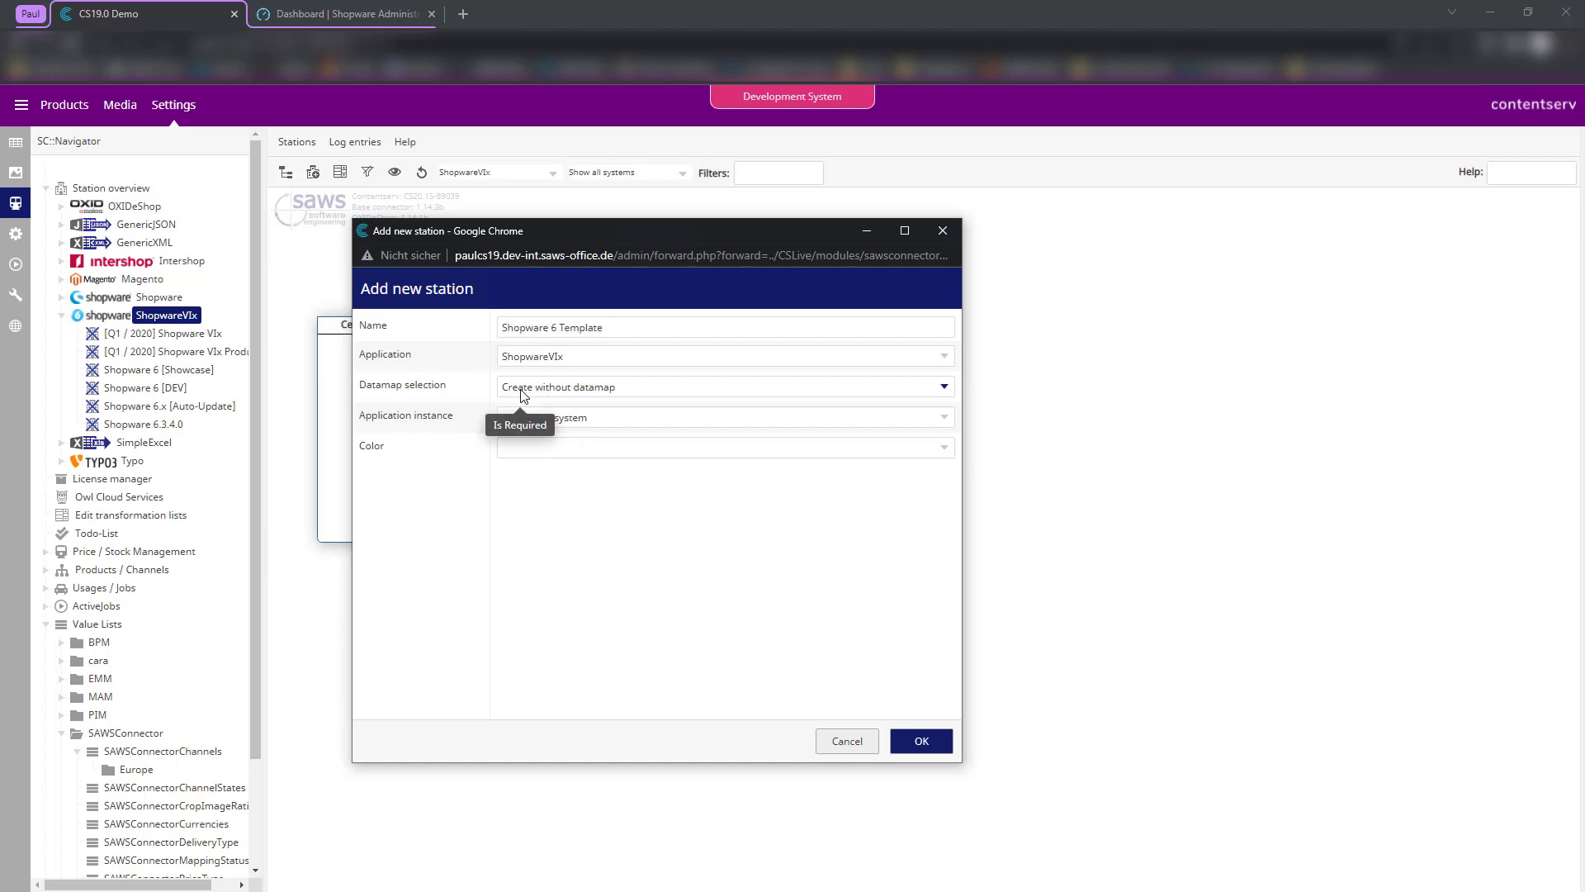
click(522, 388)
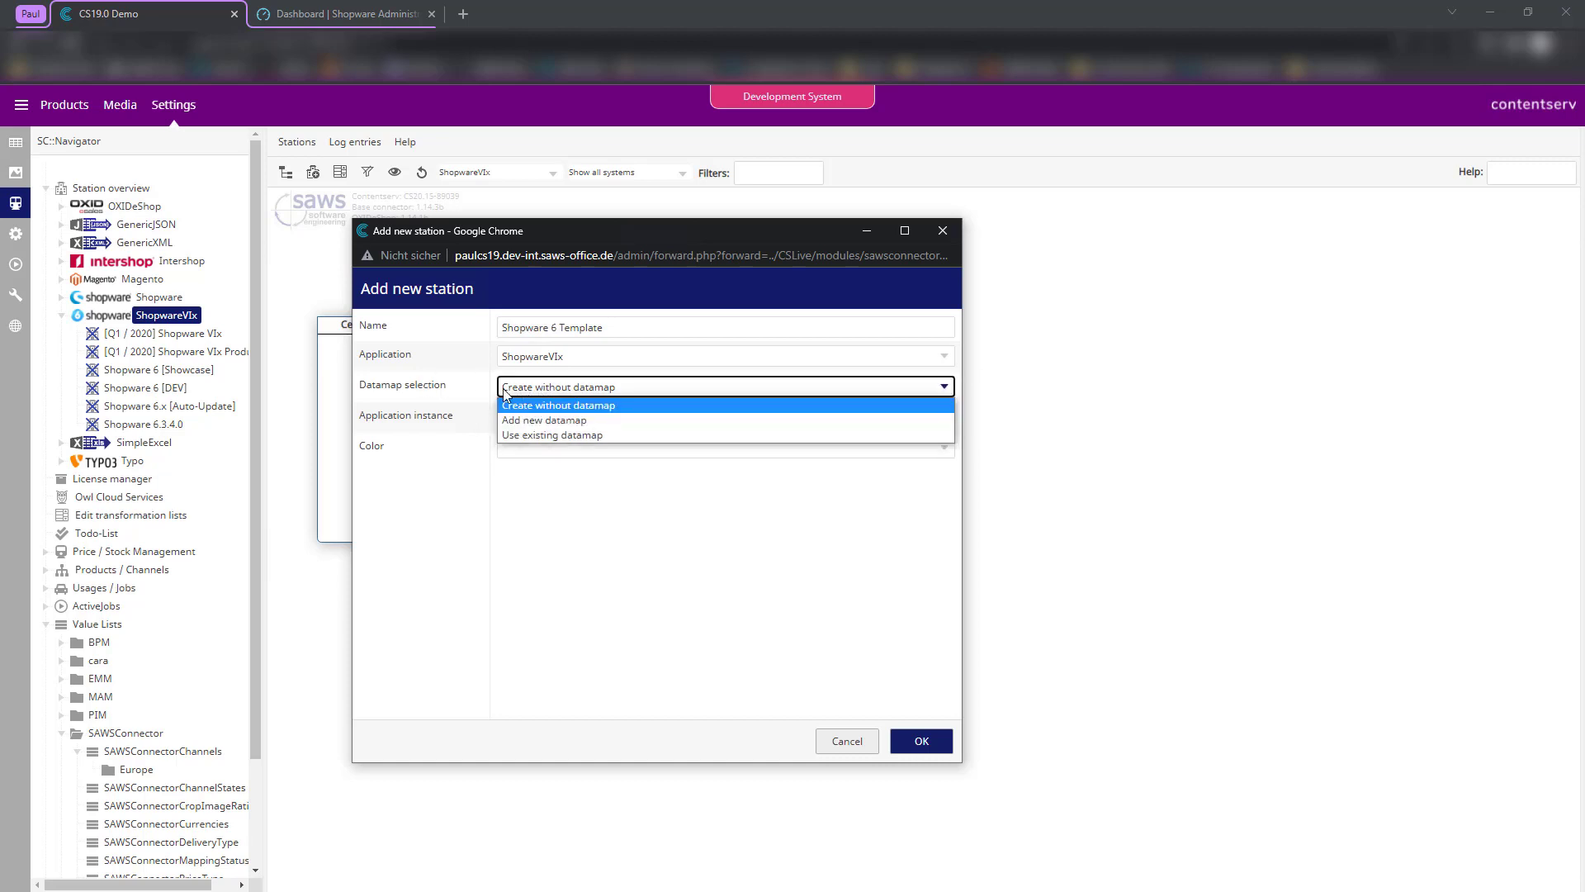
click(528, 421)
click(528, 417)
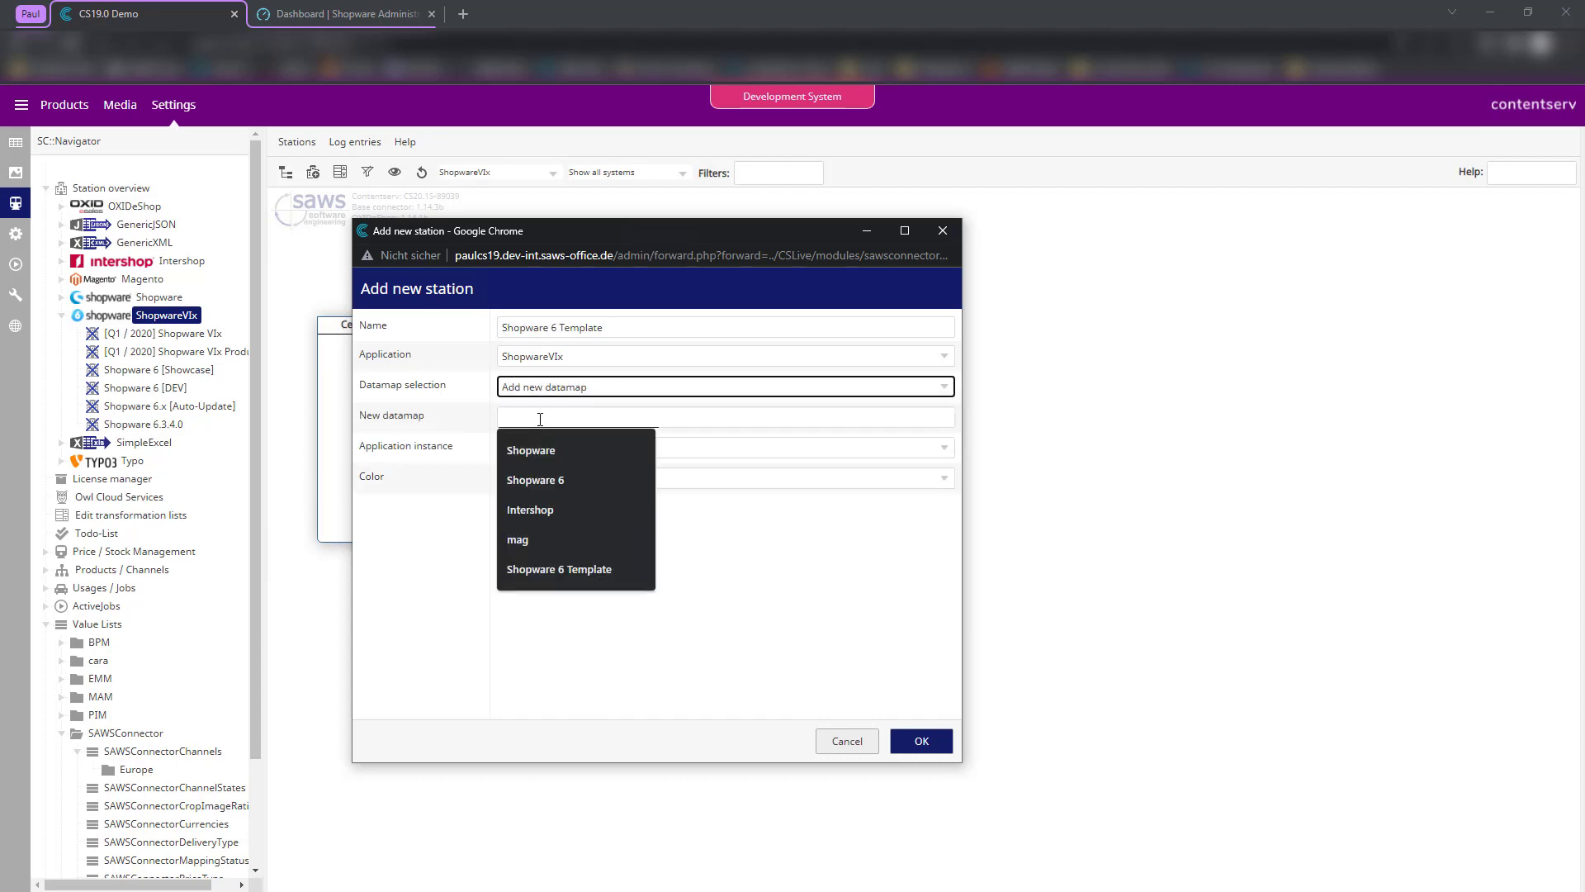
text(Sho)
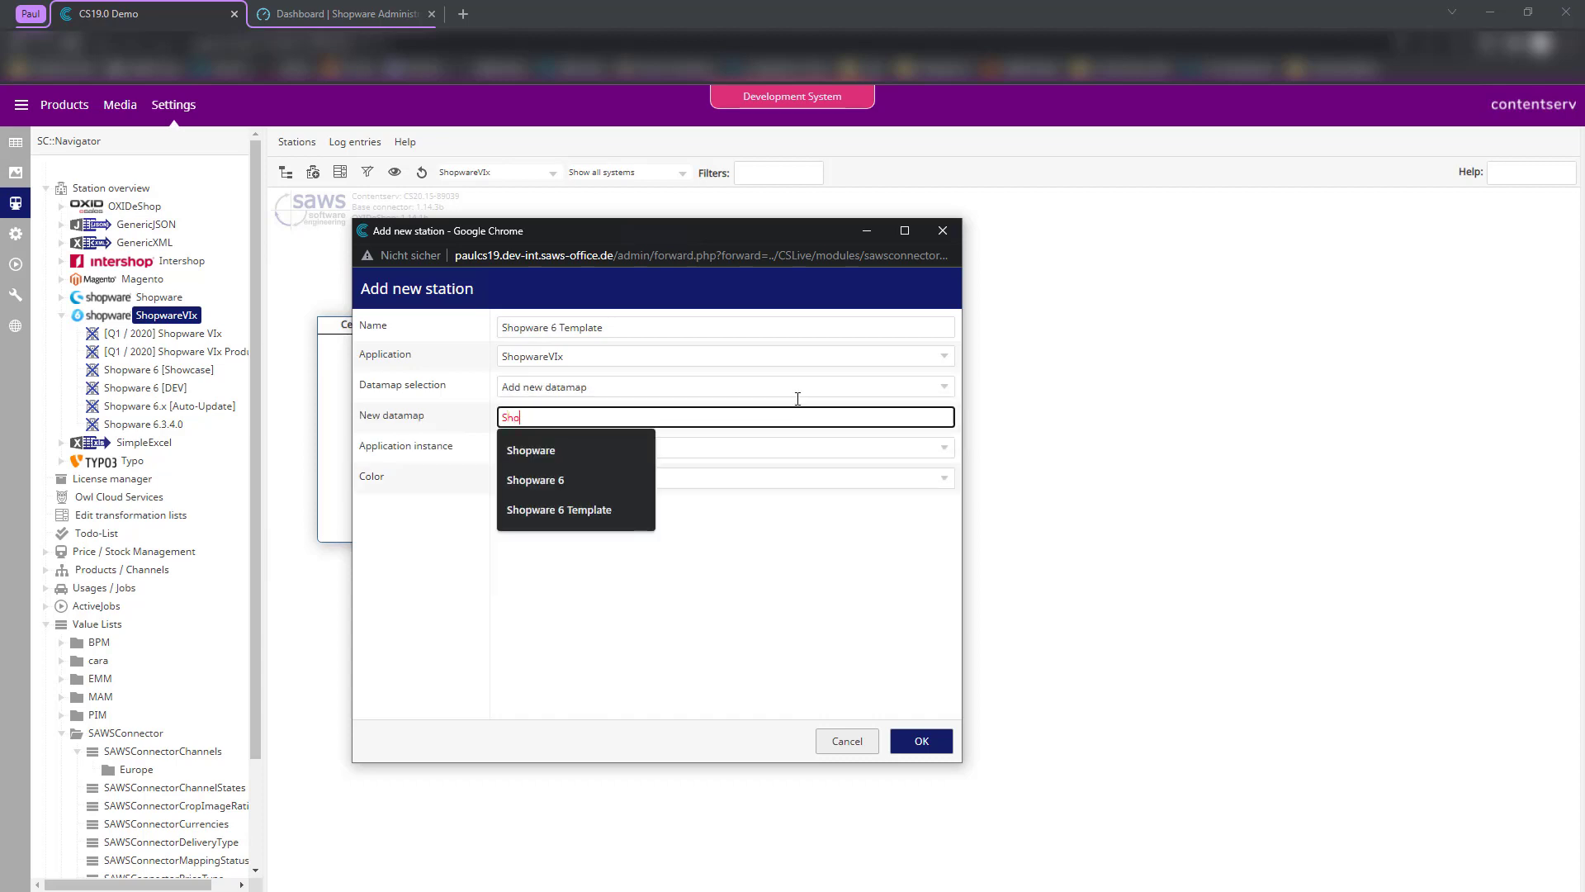
text(pware 6 Template)
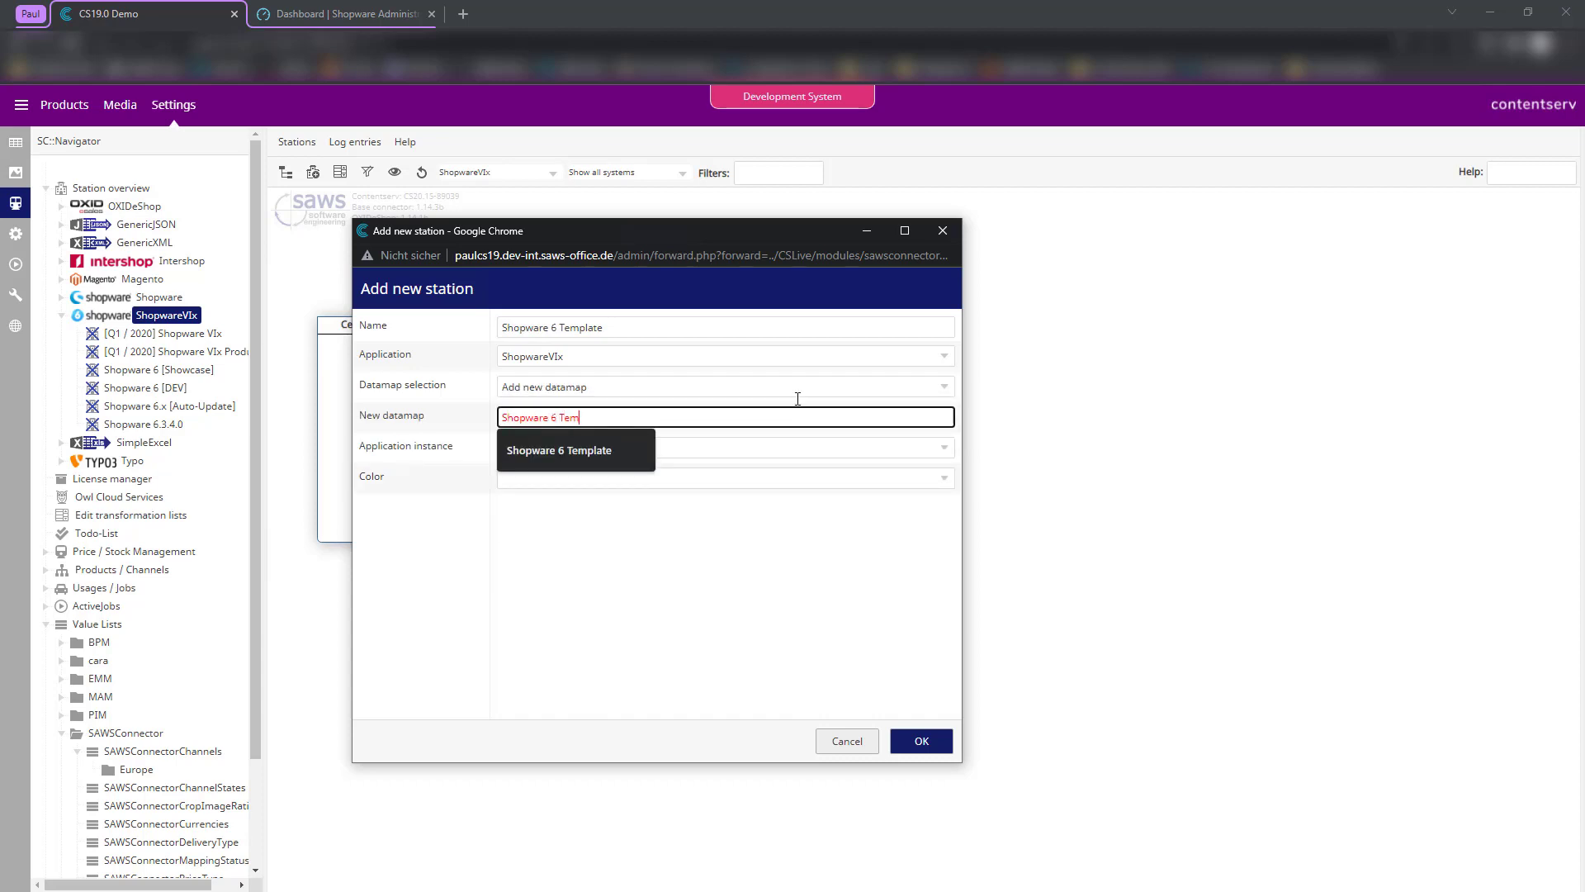
click(627, 538)
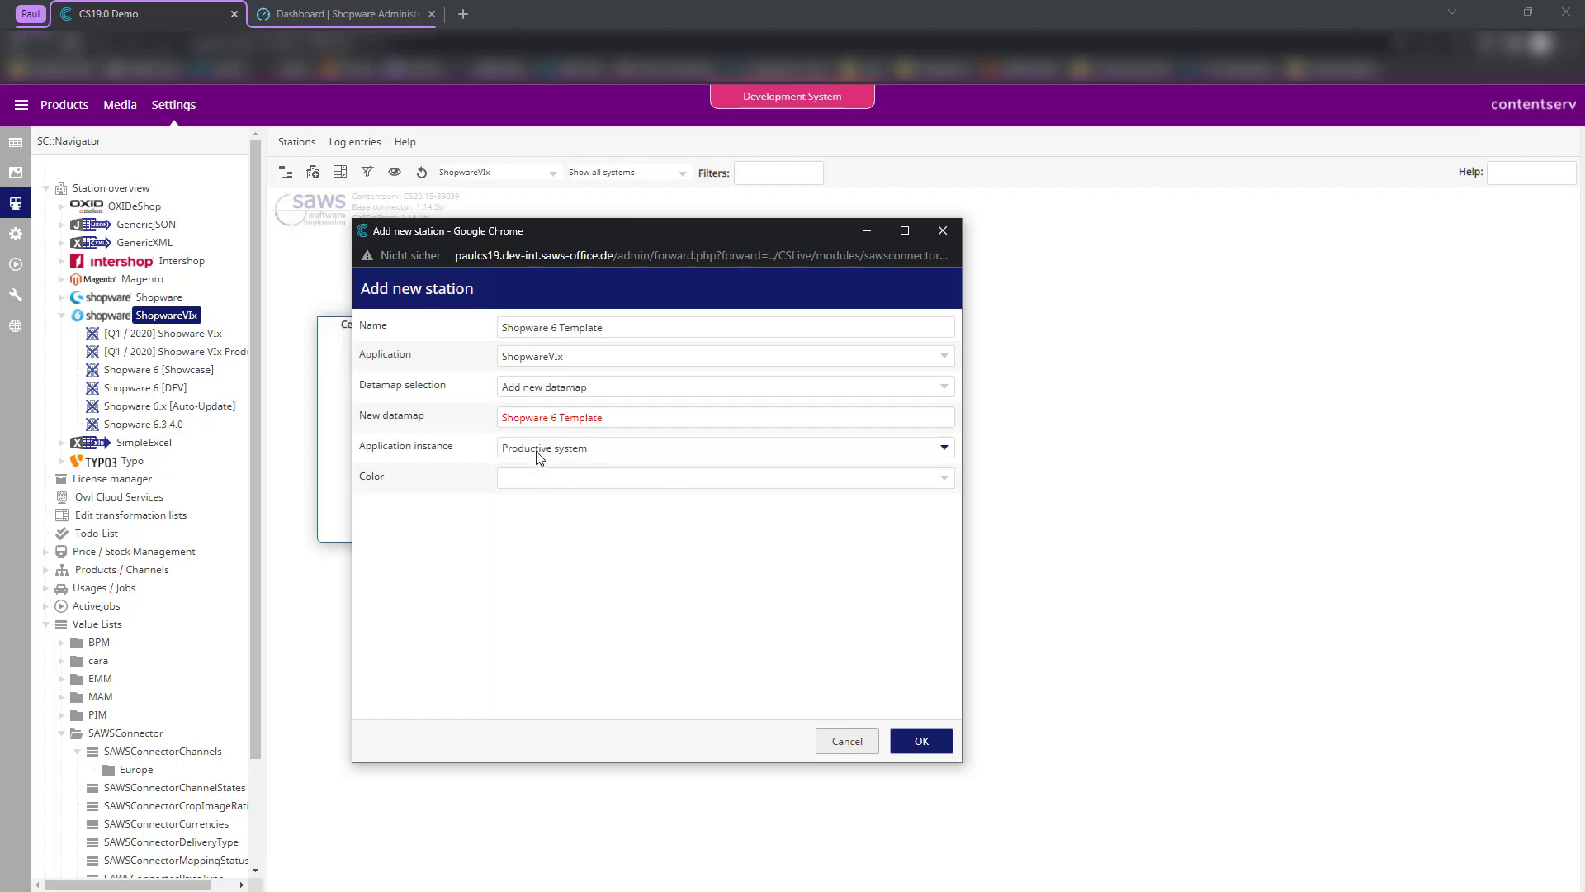
- Choose Development system as instance and colour WF-02, then save the station
click(564, 455)
click(541, 494)
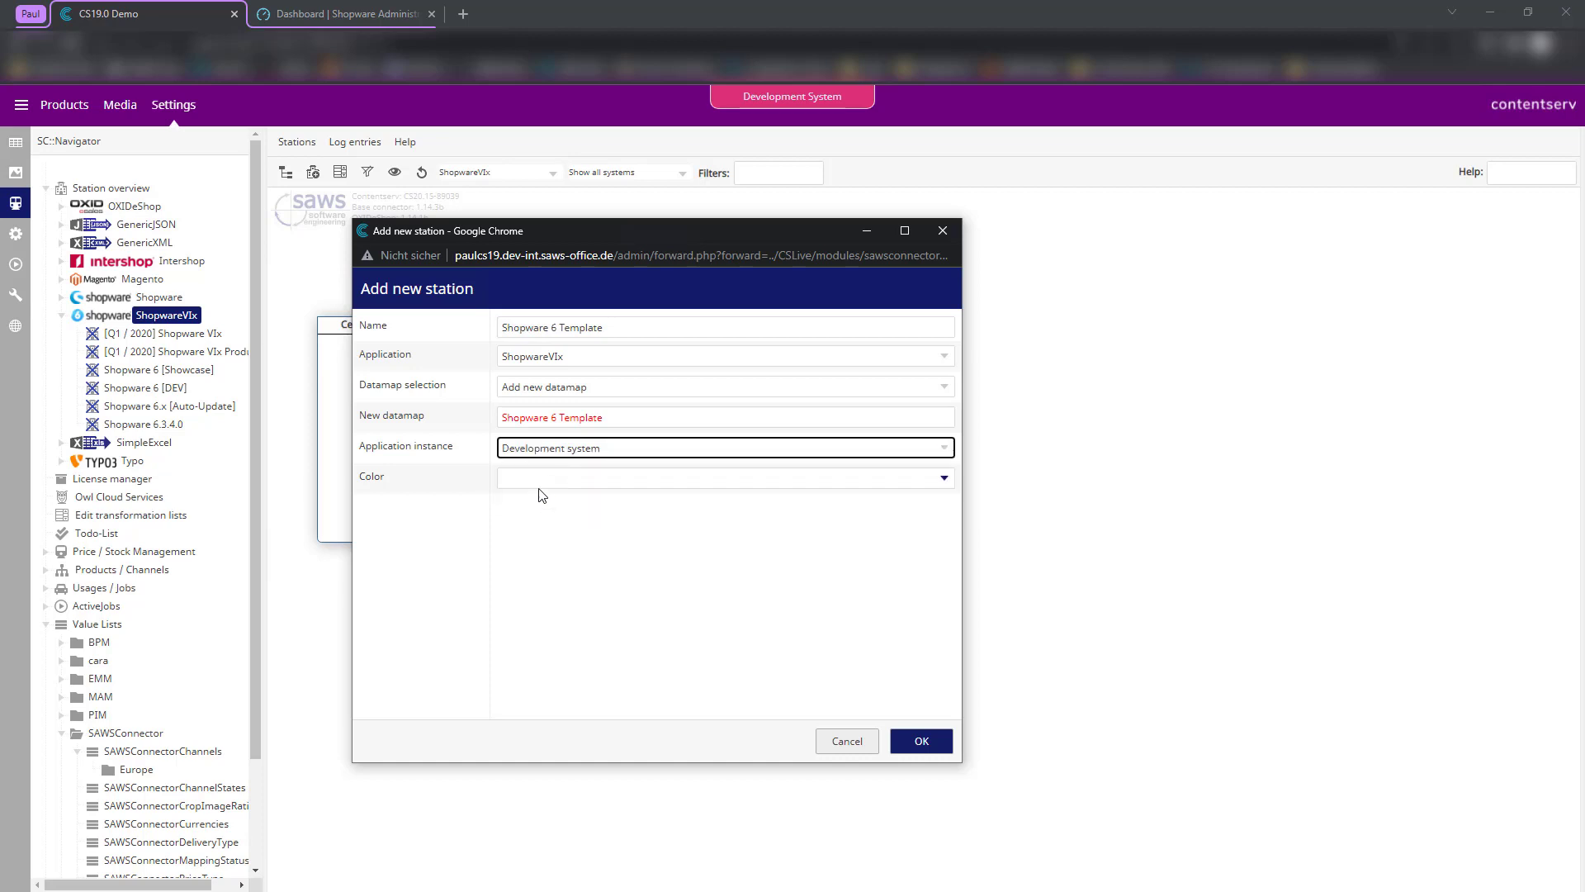
click(523, 483)
click(519, 481)
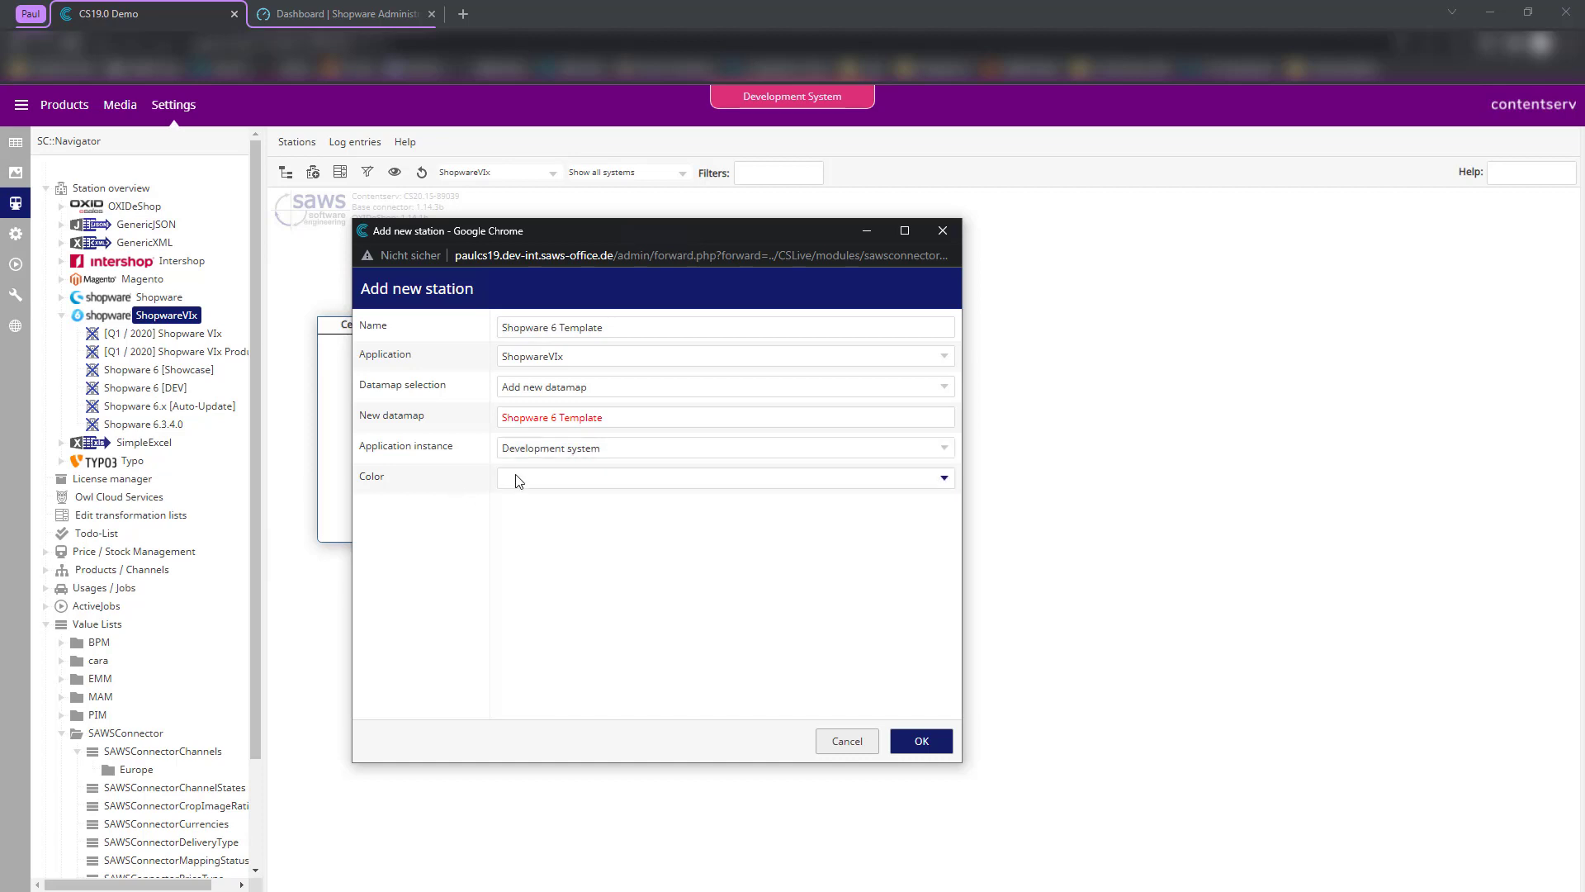
click(518, 481)
click(524, 523)
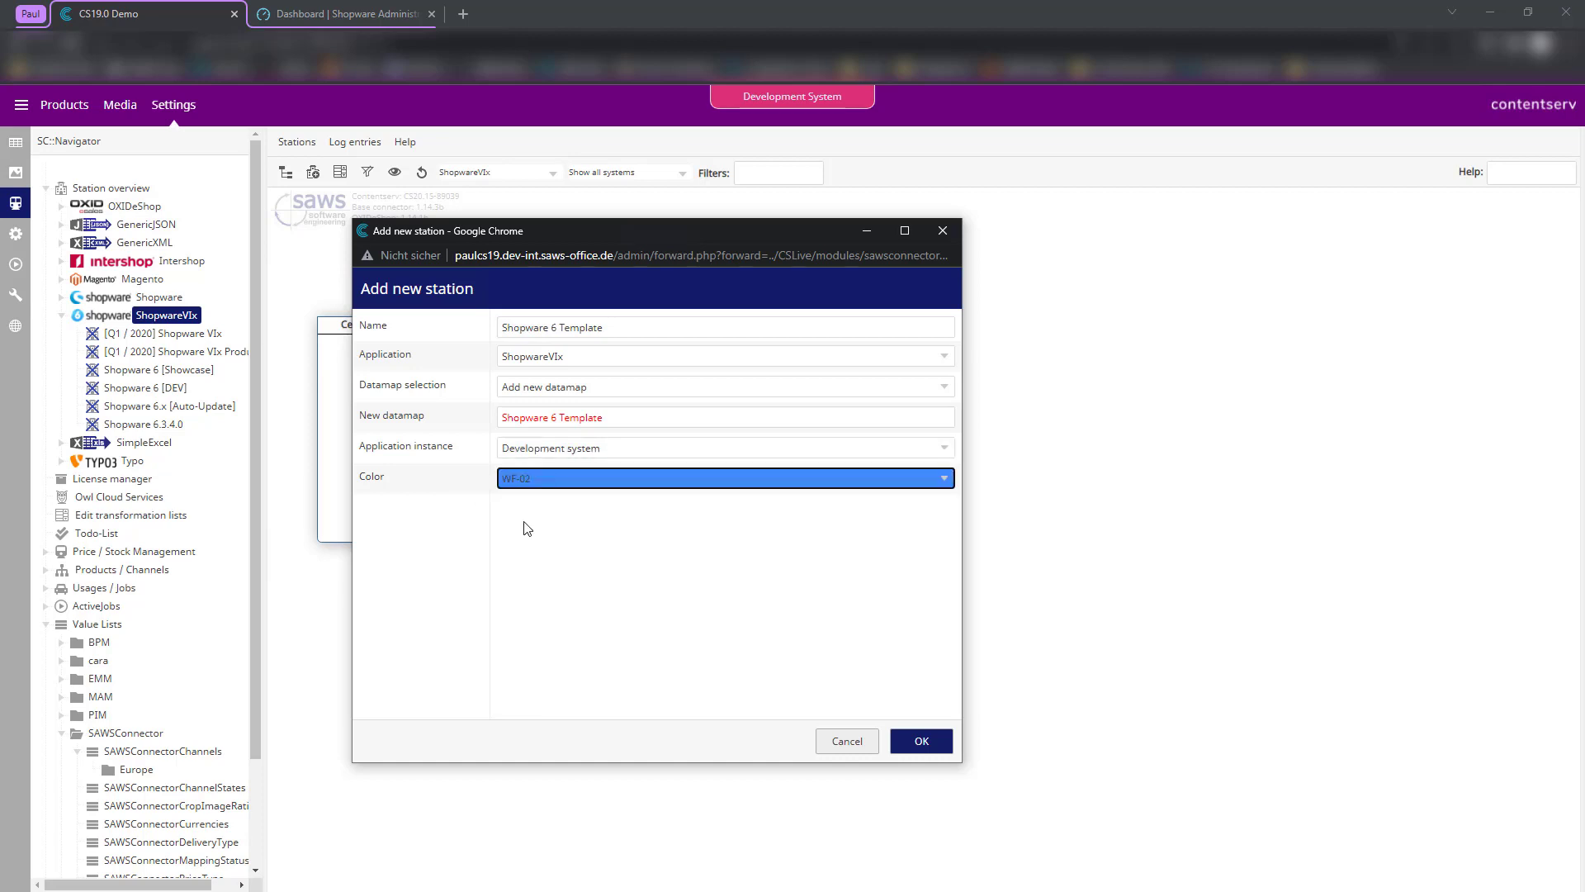
click(918, 746)
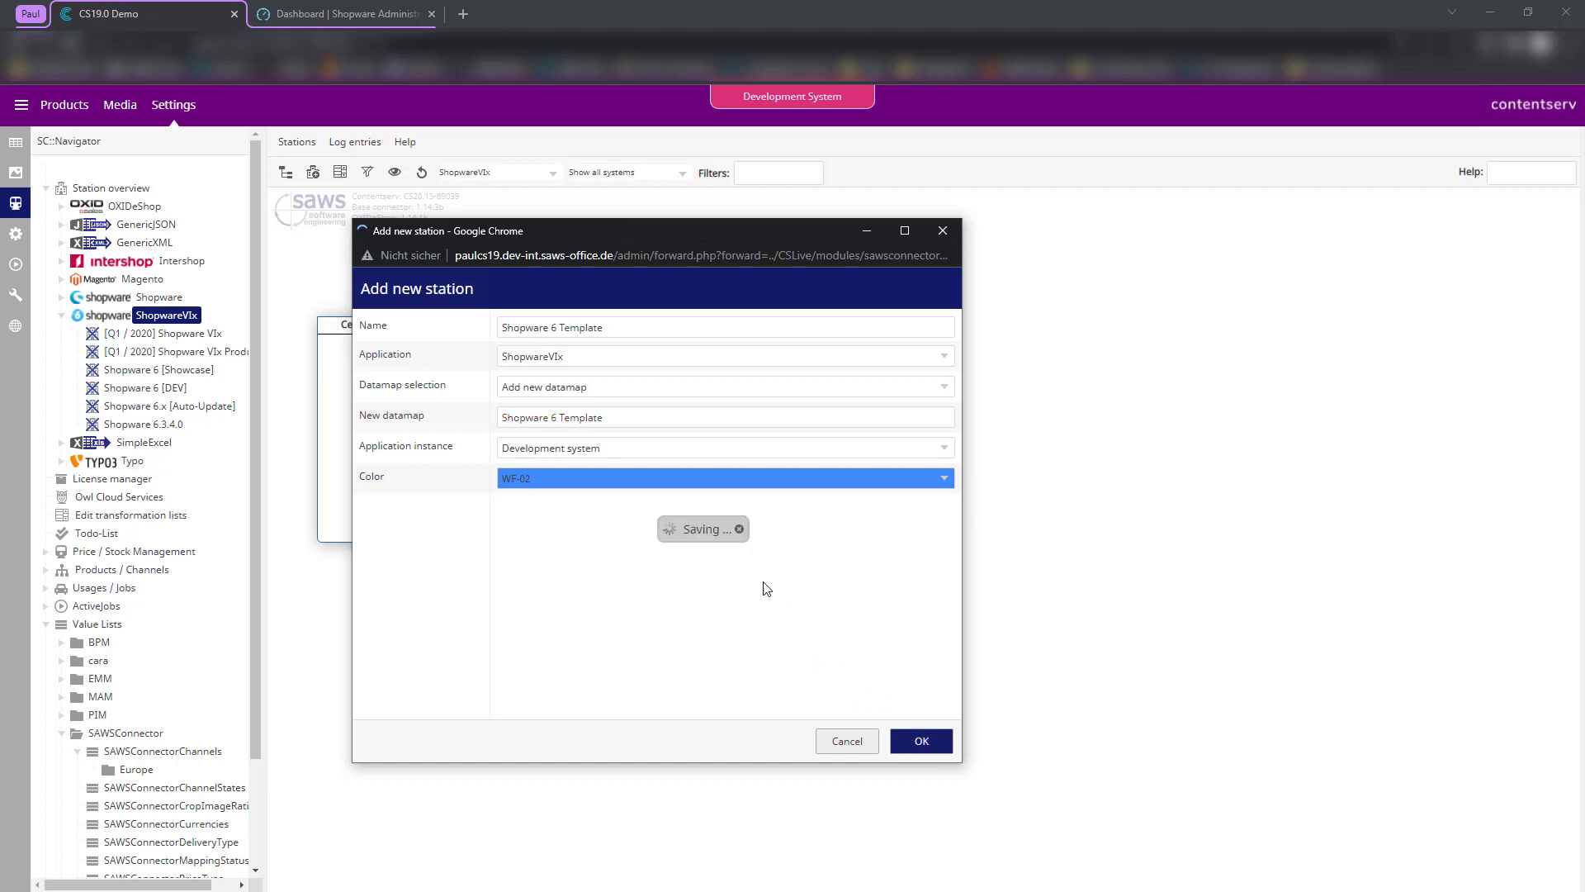
drag(867, 226, 853, 189)
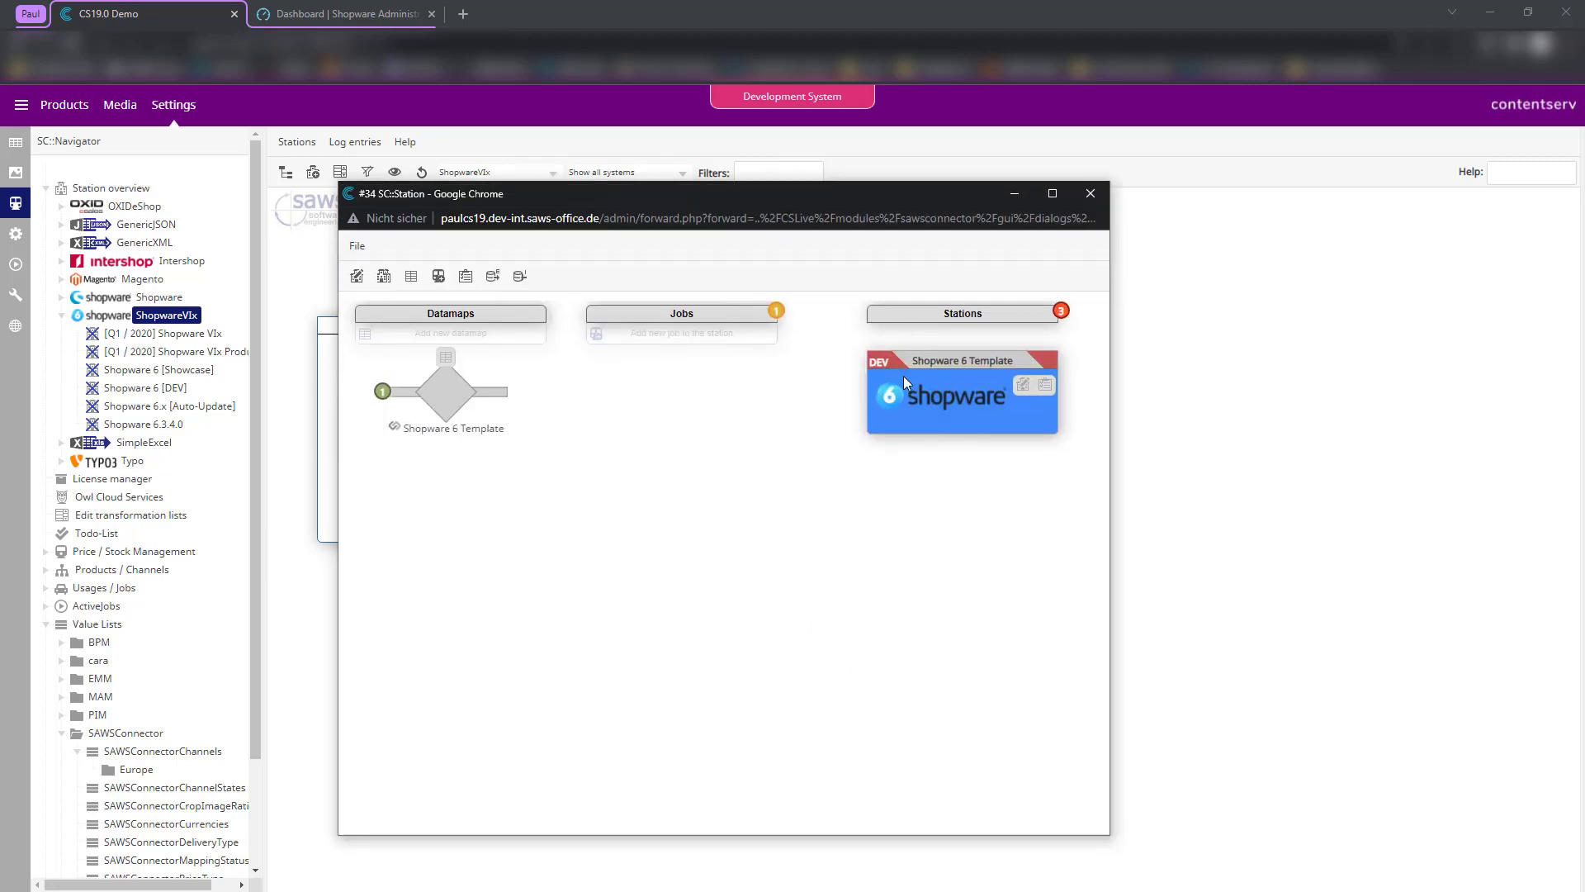
- Set the station's external key to SHOPWARE_6_TEMPLATE, save, and show its data transmission settings
click(1023, 388)
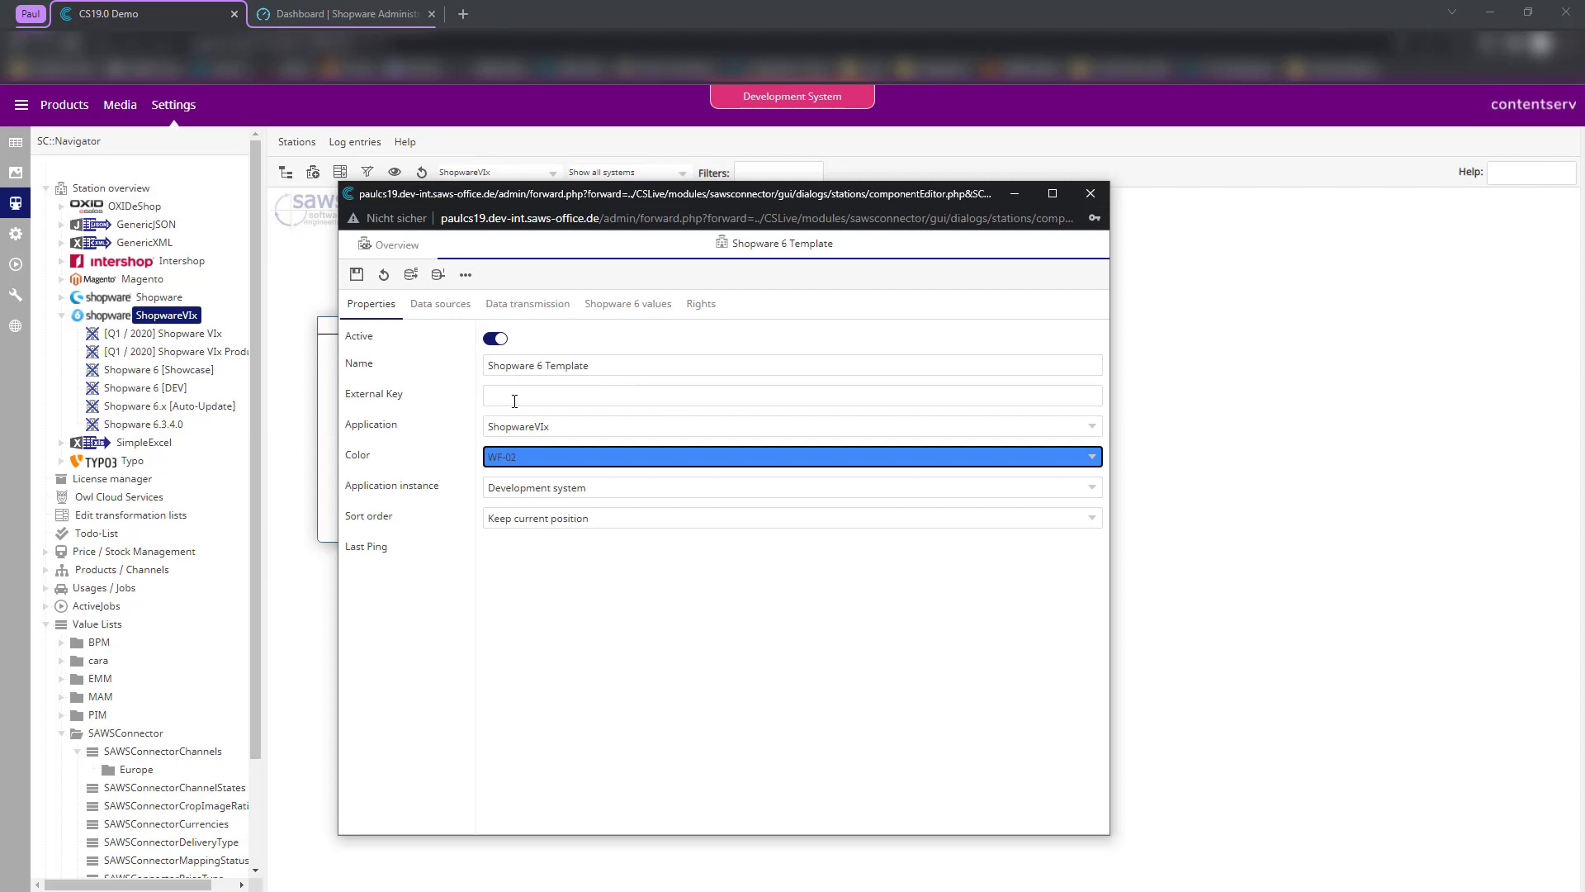
click(608, 396)
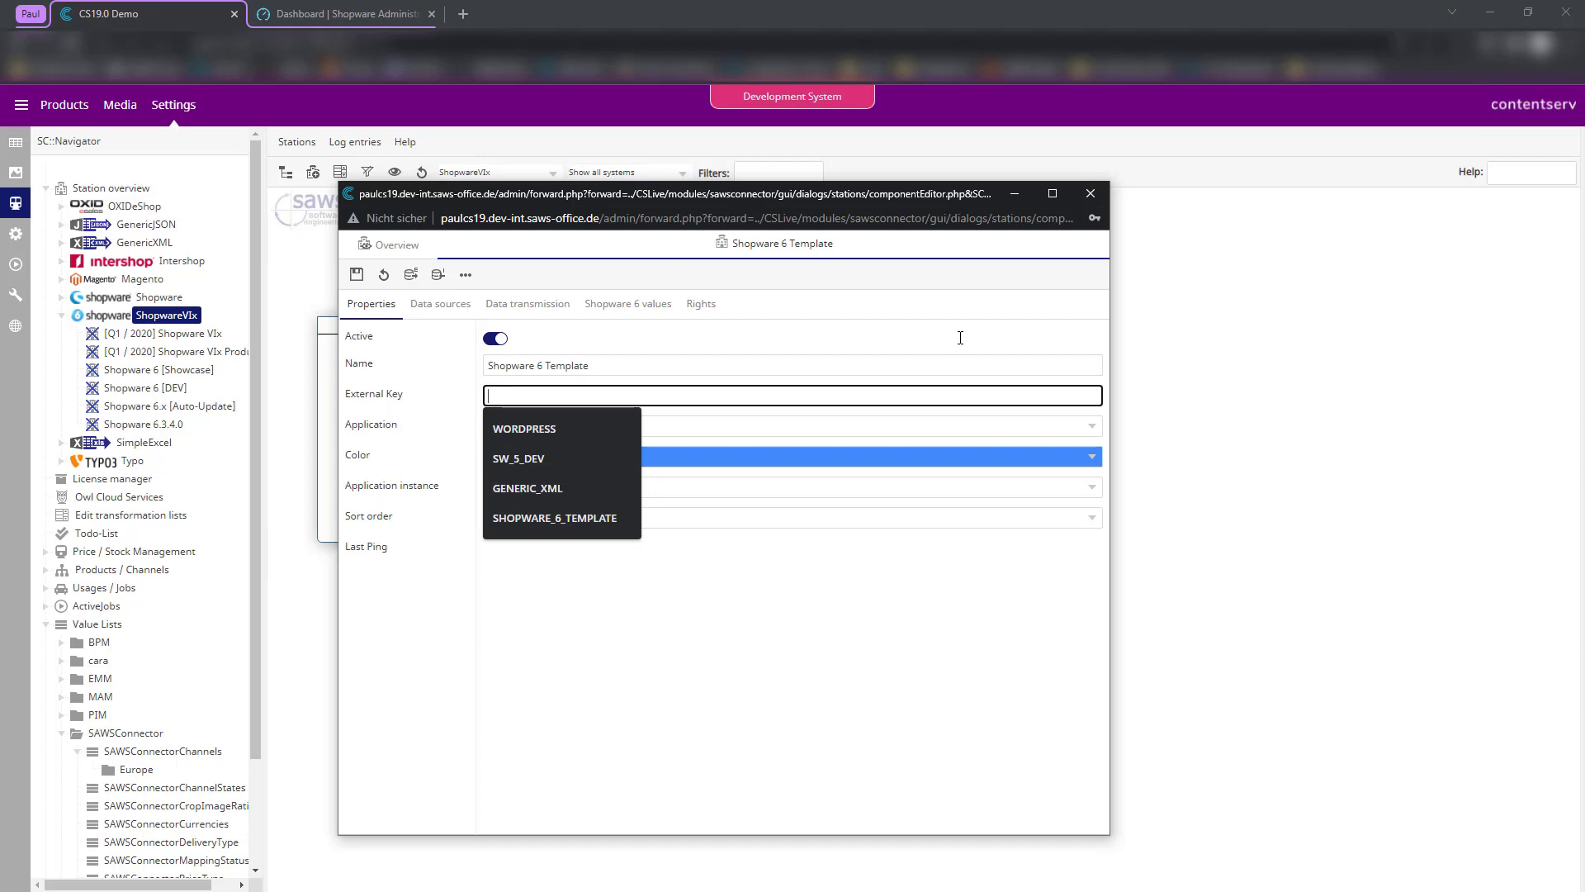
text(SHOPWARE)
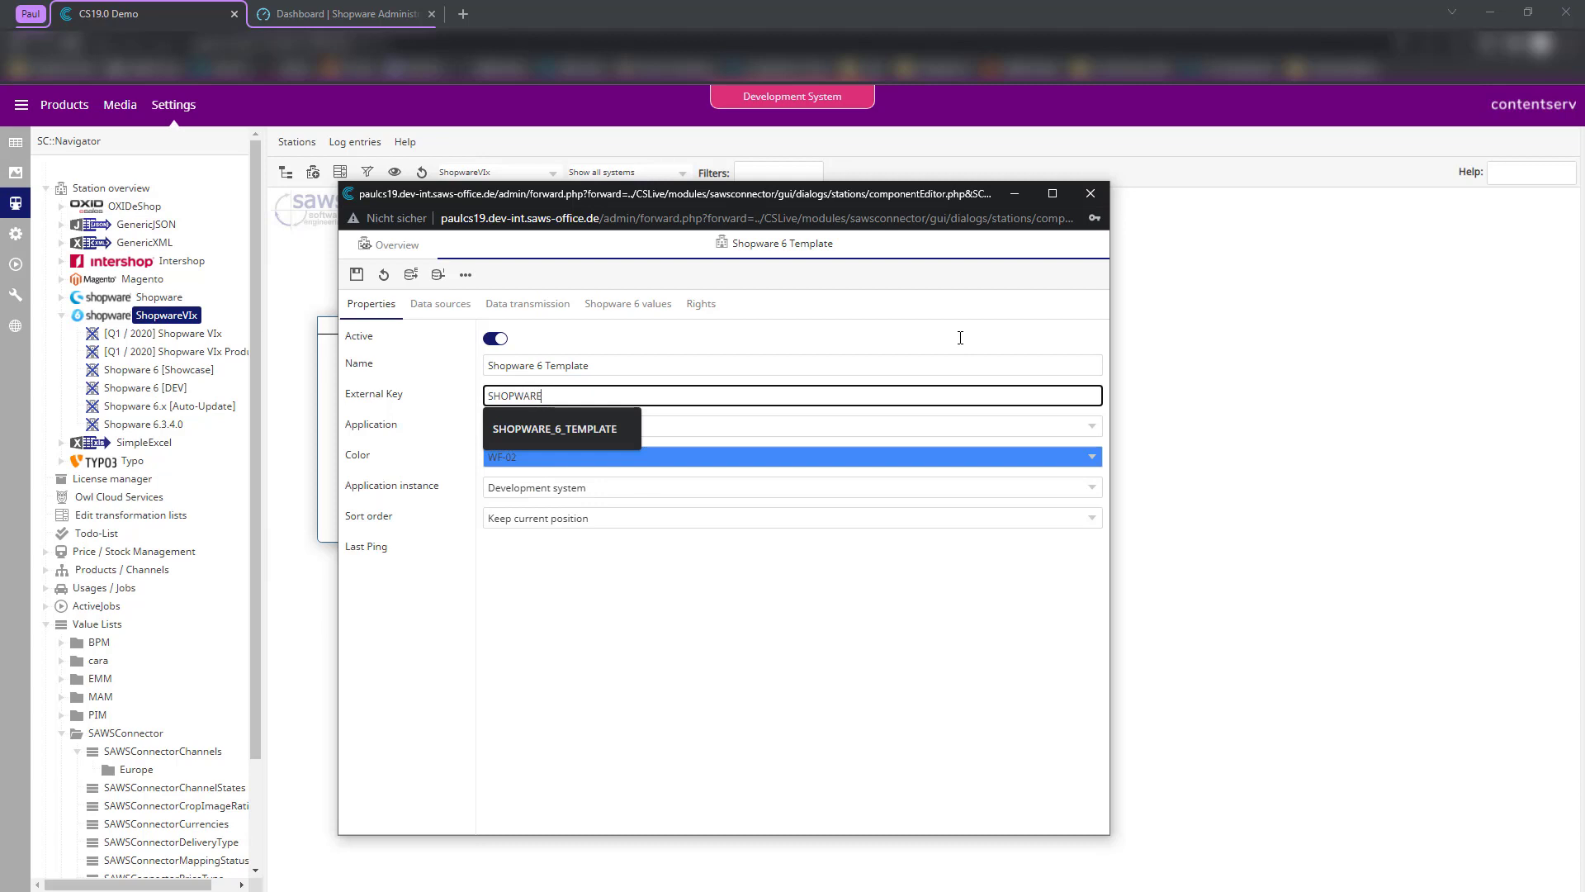
key(Return)
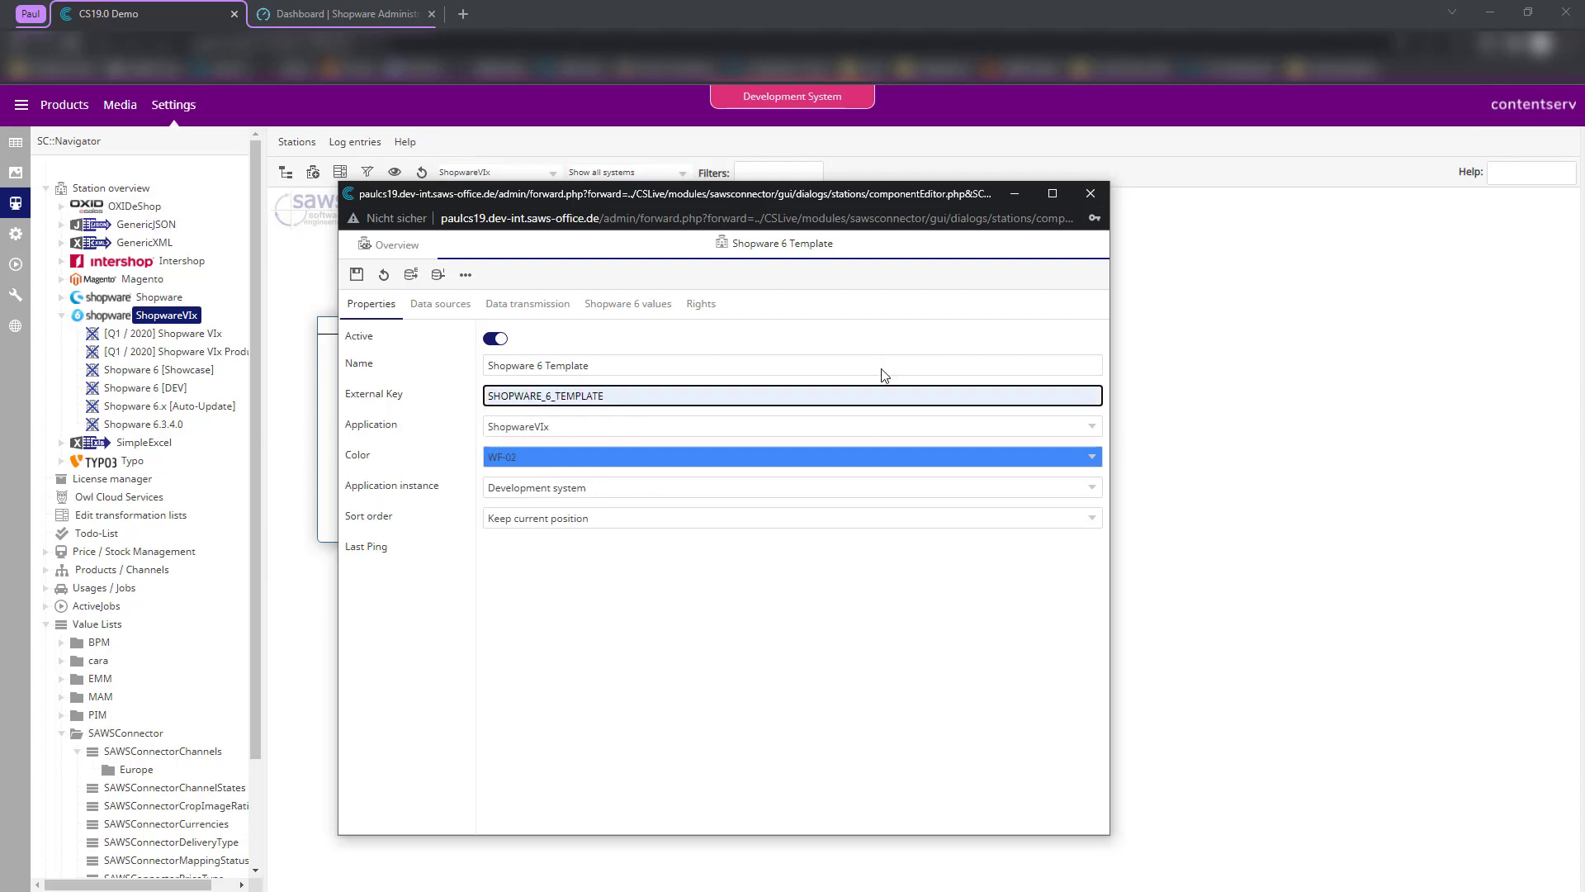
click(357, 274)
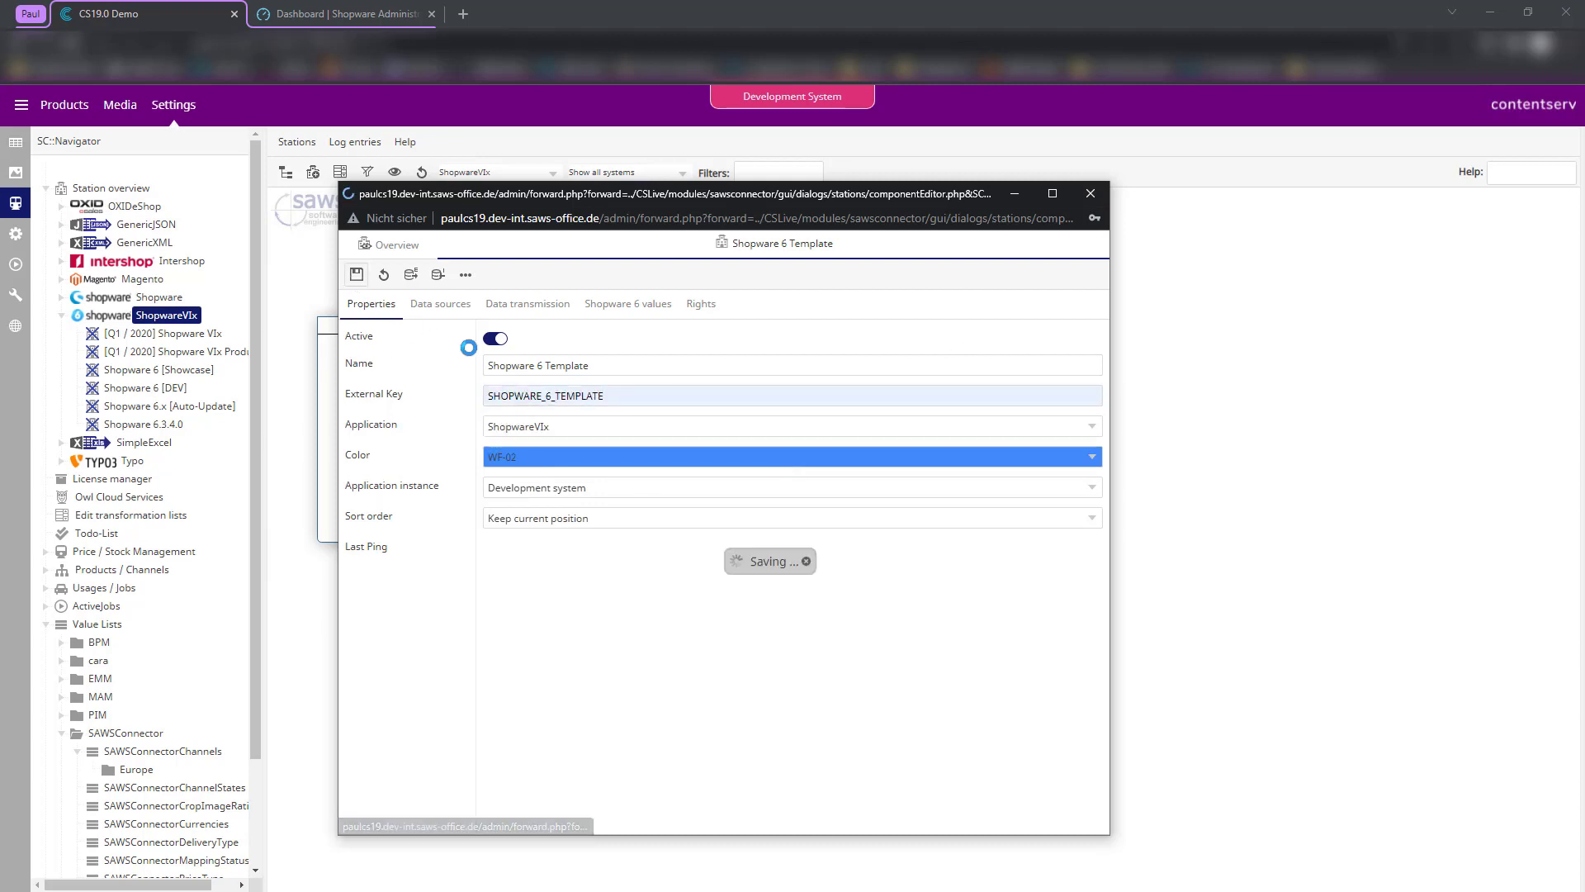
click(450, 304)
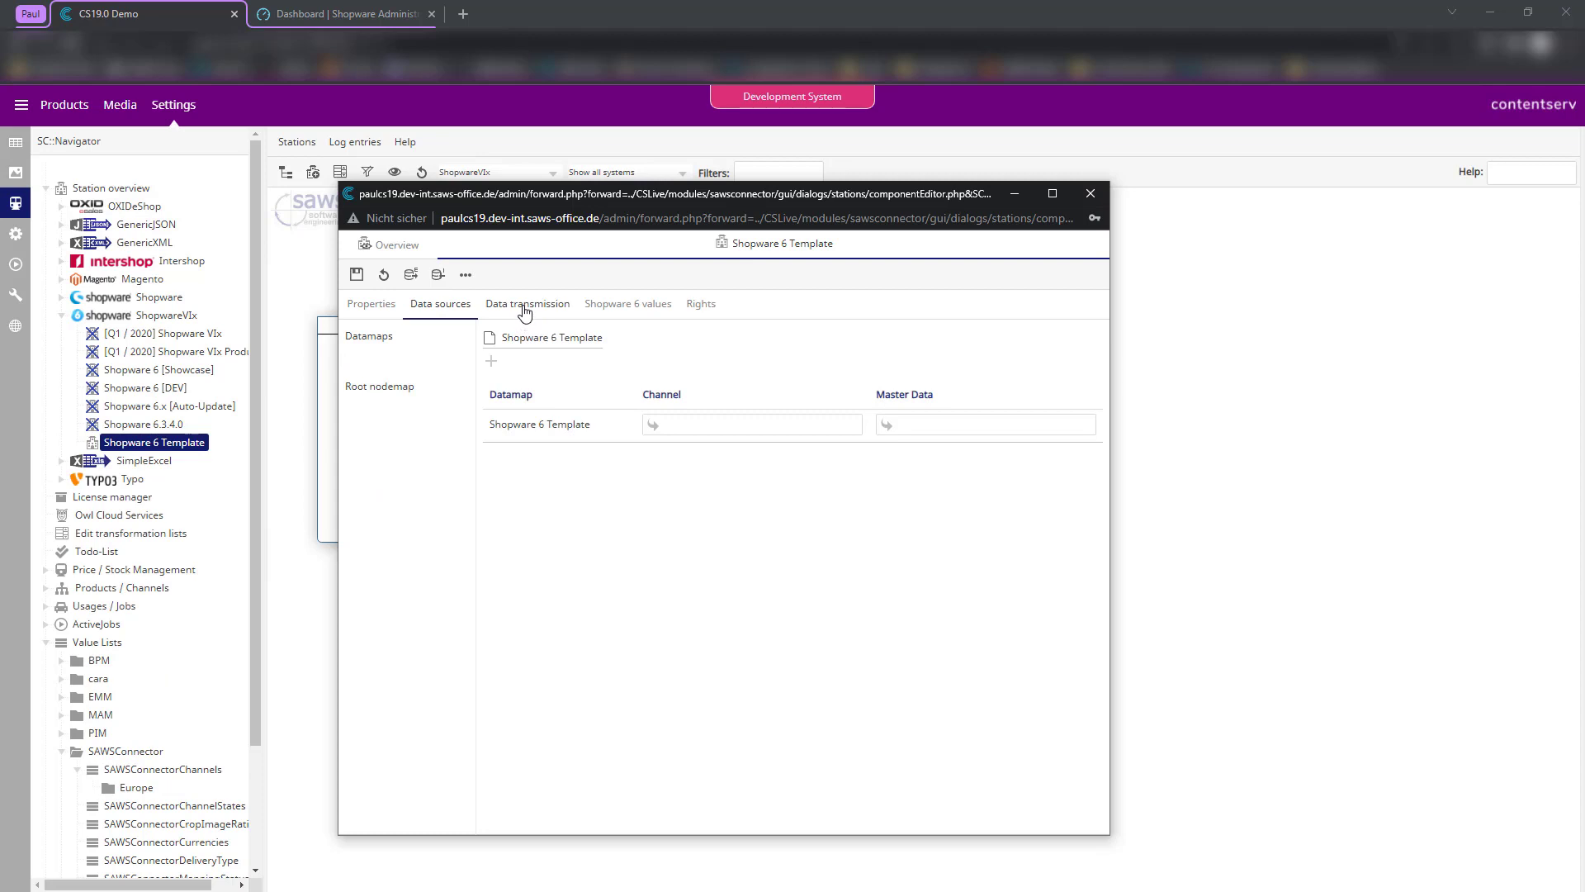
click(525, 307)
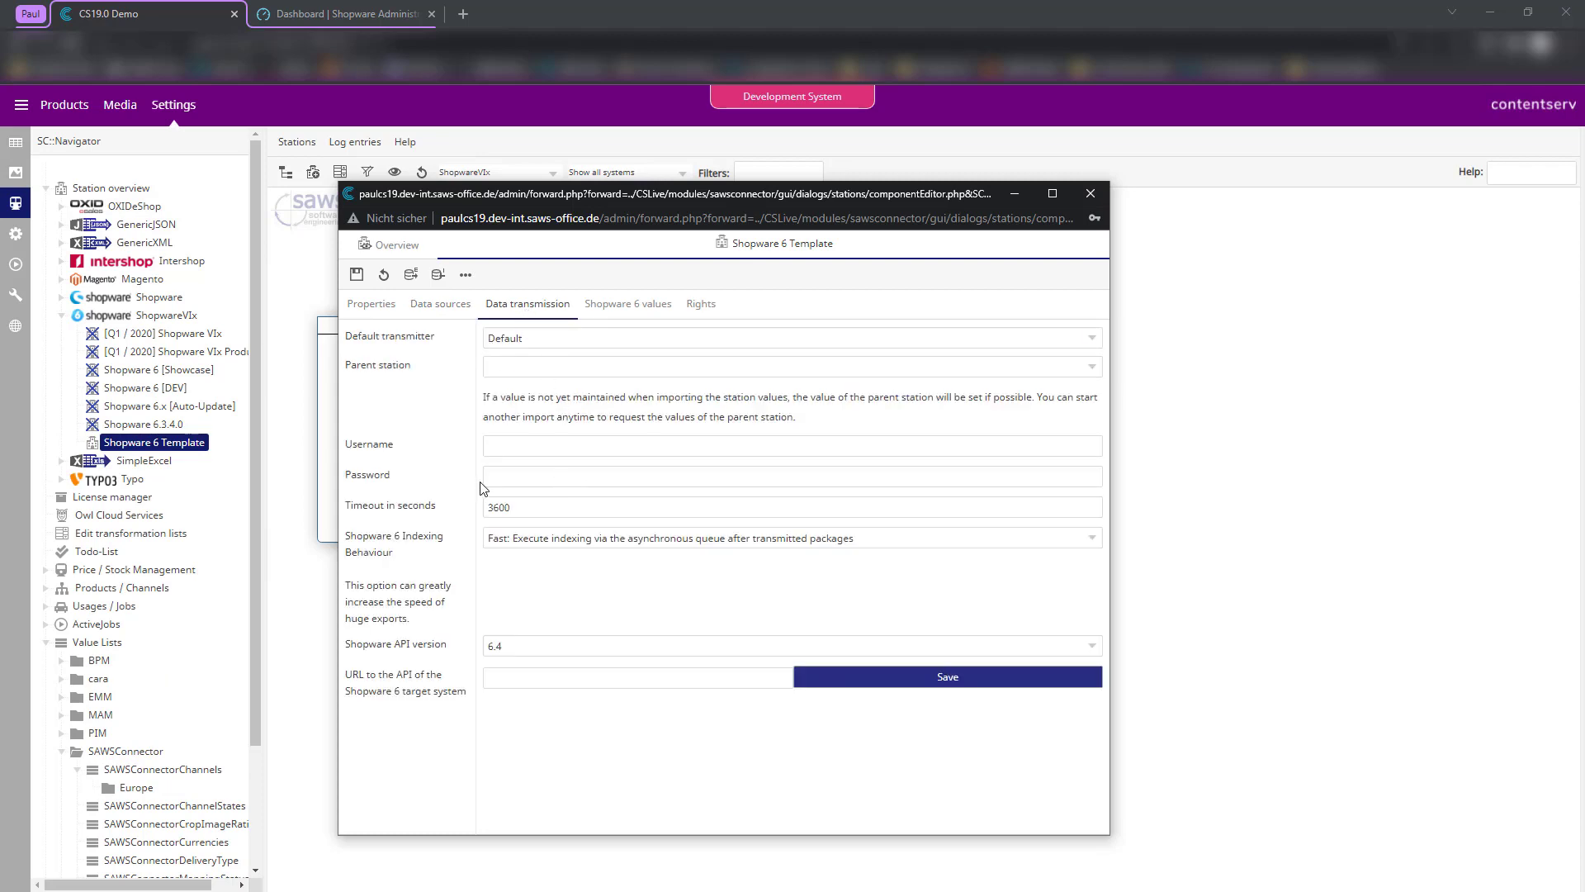
- Enter the Shopware API username and password, and confirm the verified password
click(541, 447)
text(admin)
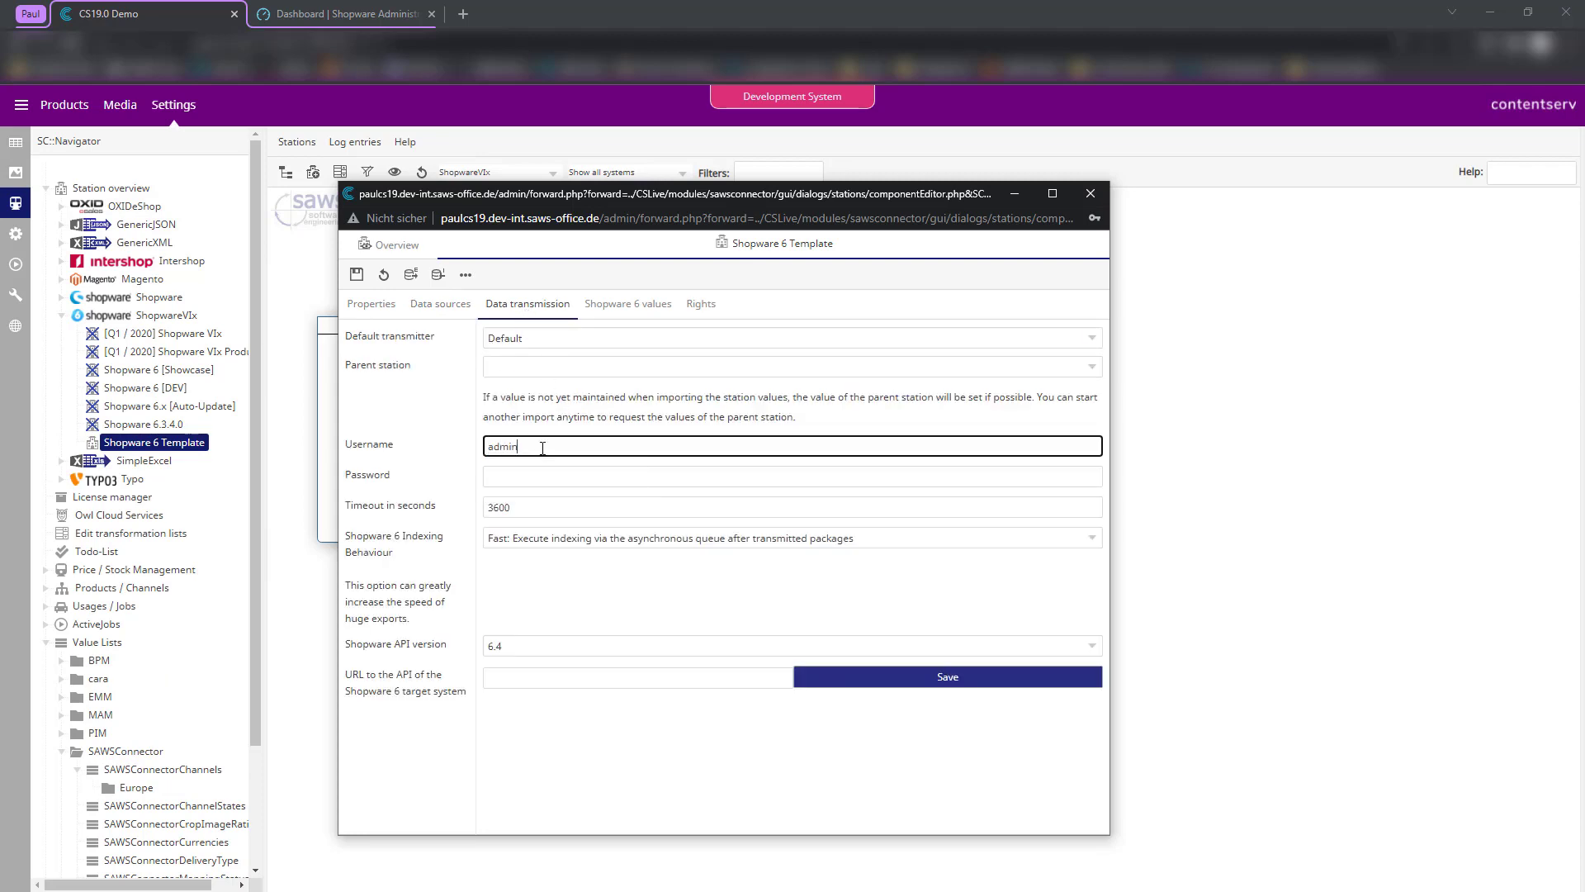
click(577, 477)
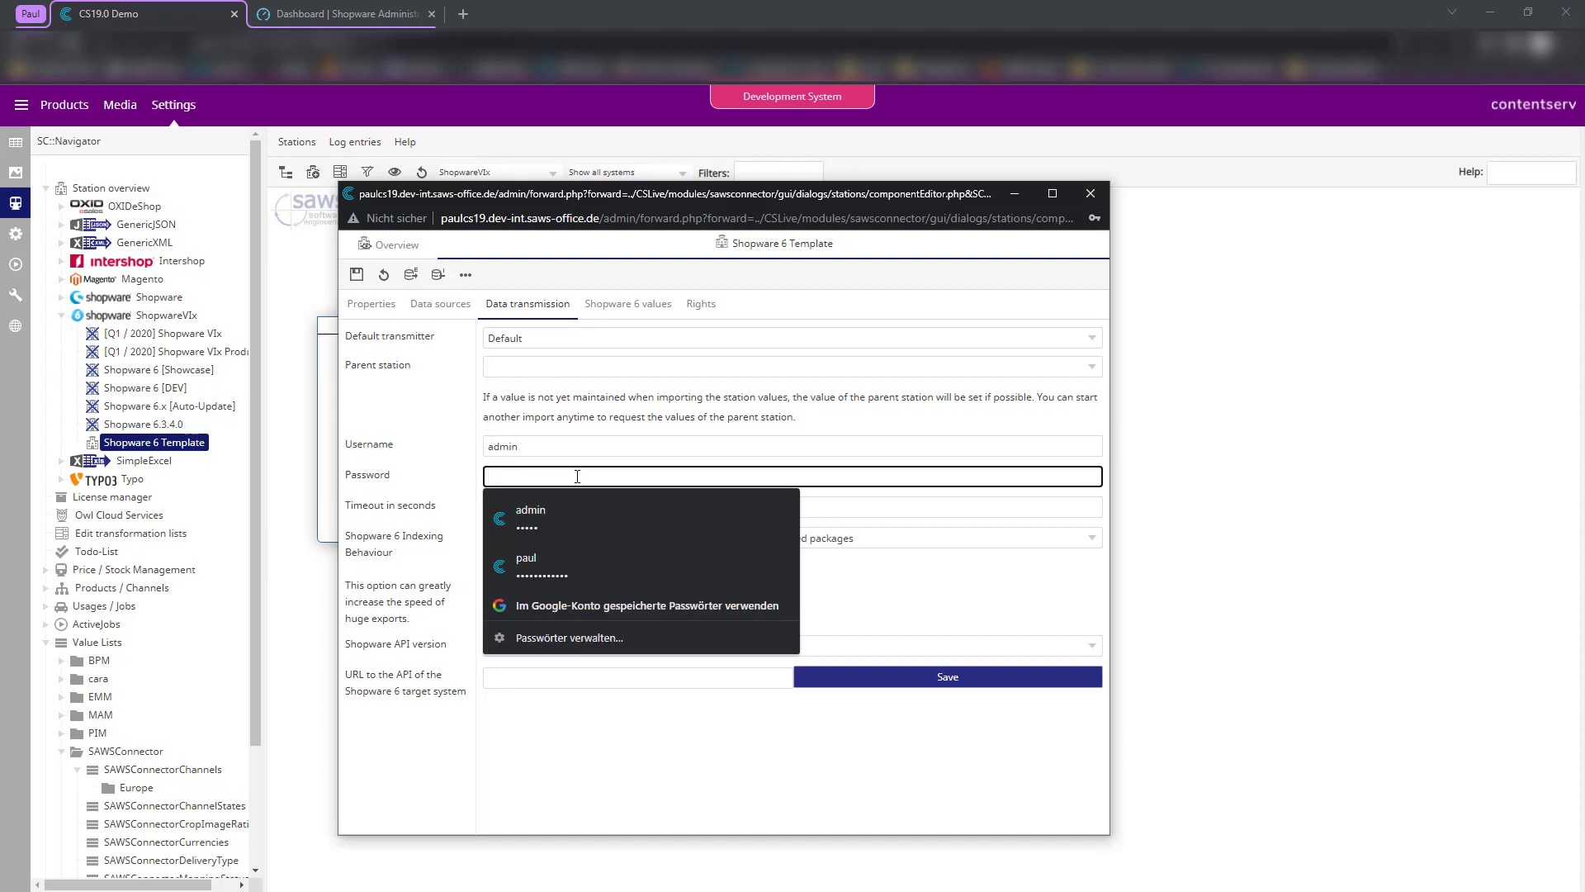
text(admin)
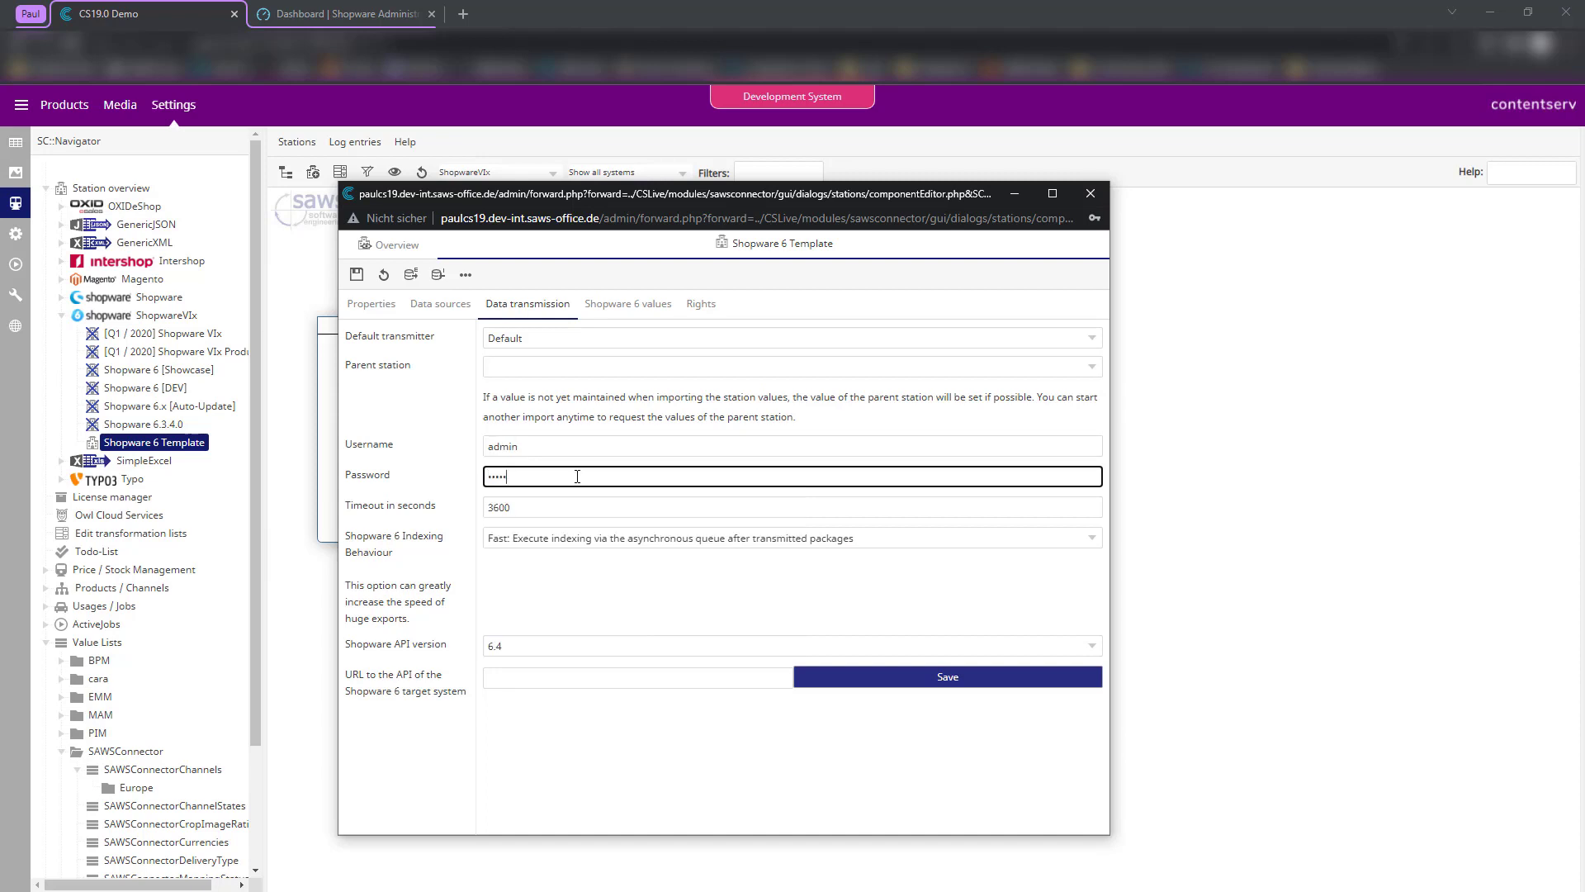
text(are)
click(445, 515)
text(s)
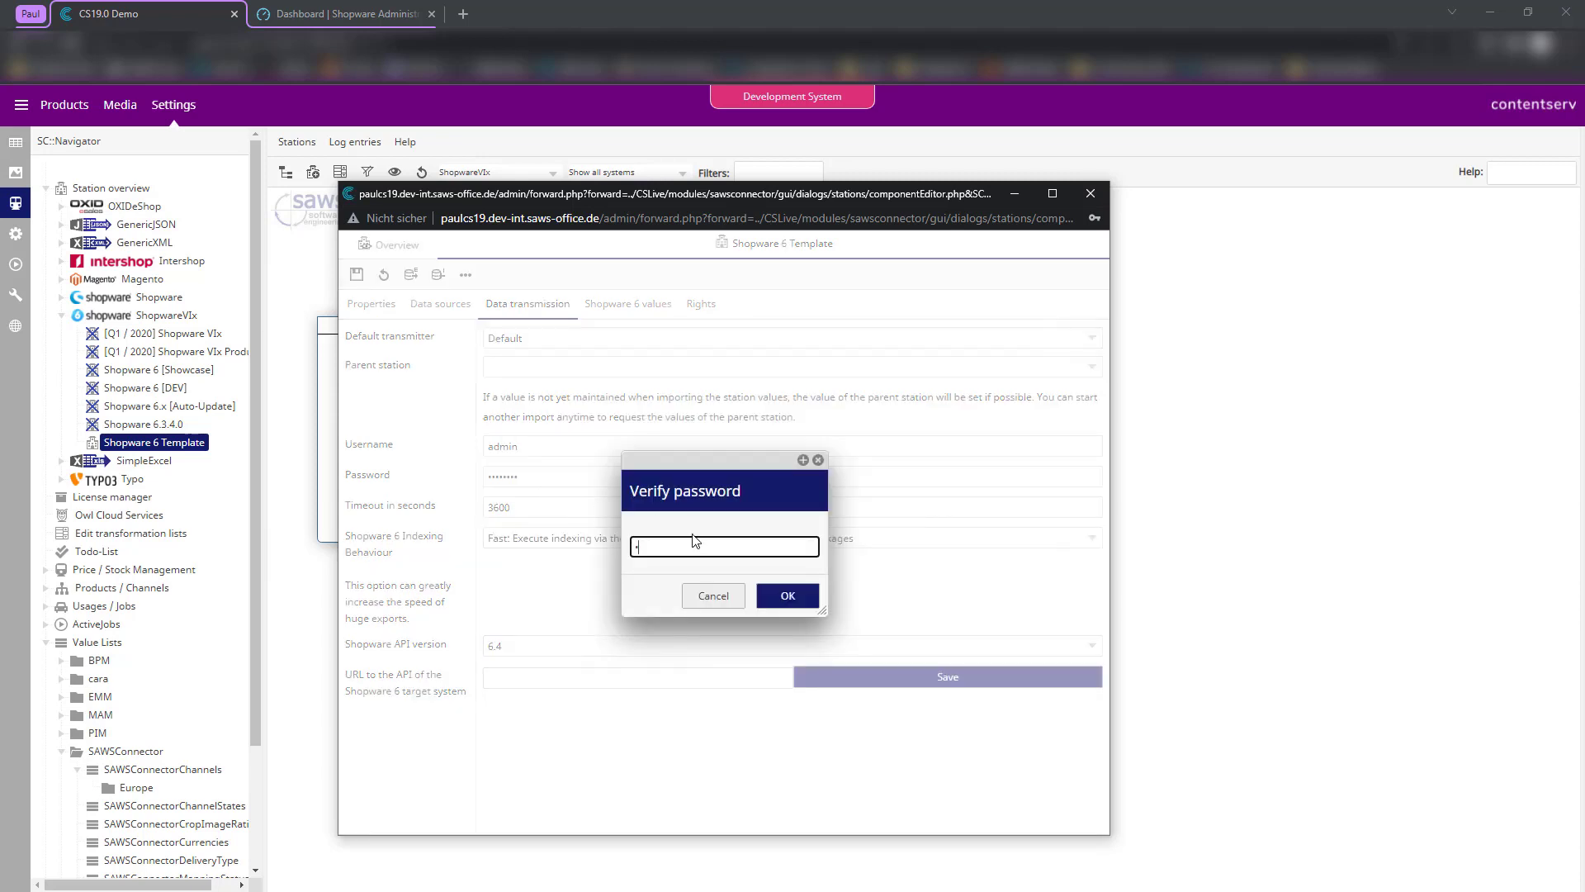
text(hopware)
click(782, 601)
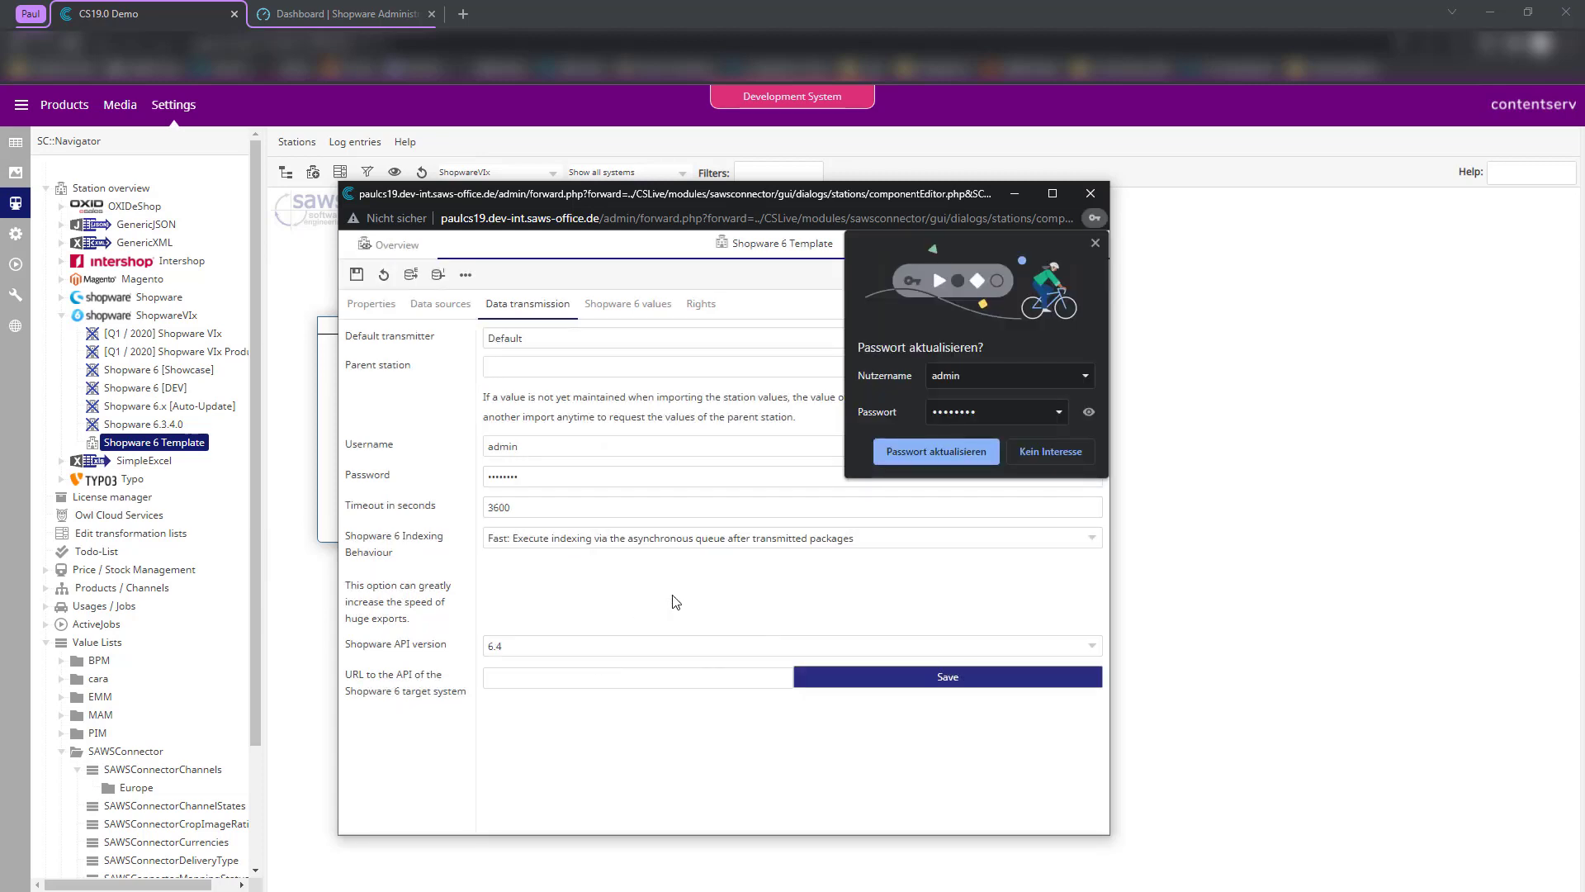
click(1095, 242)
click(605, 681)
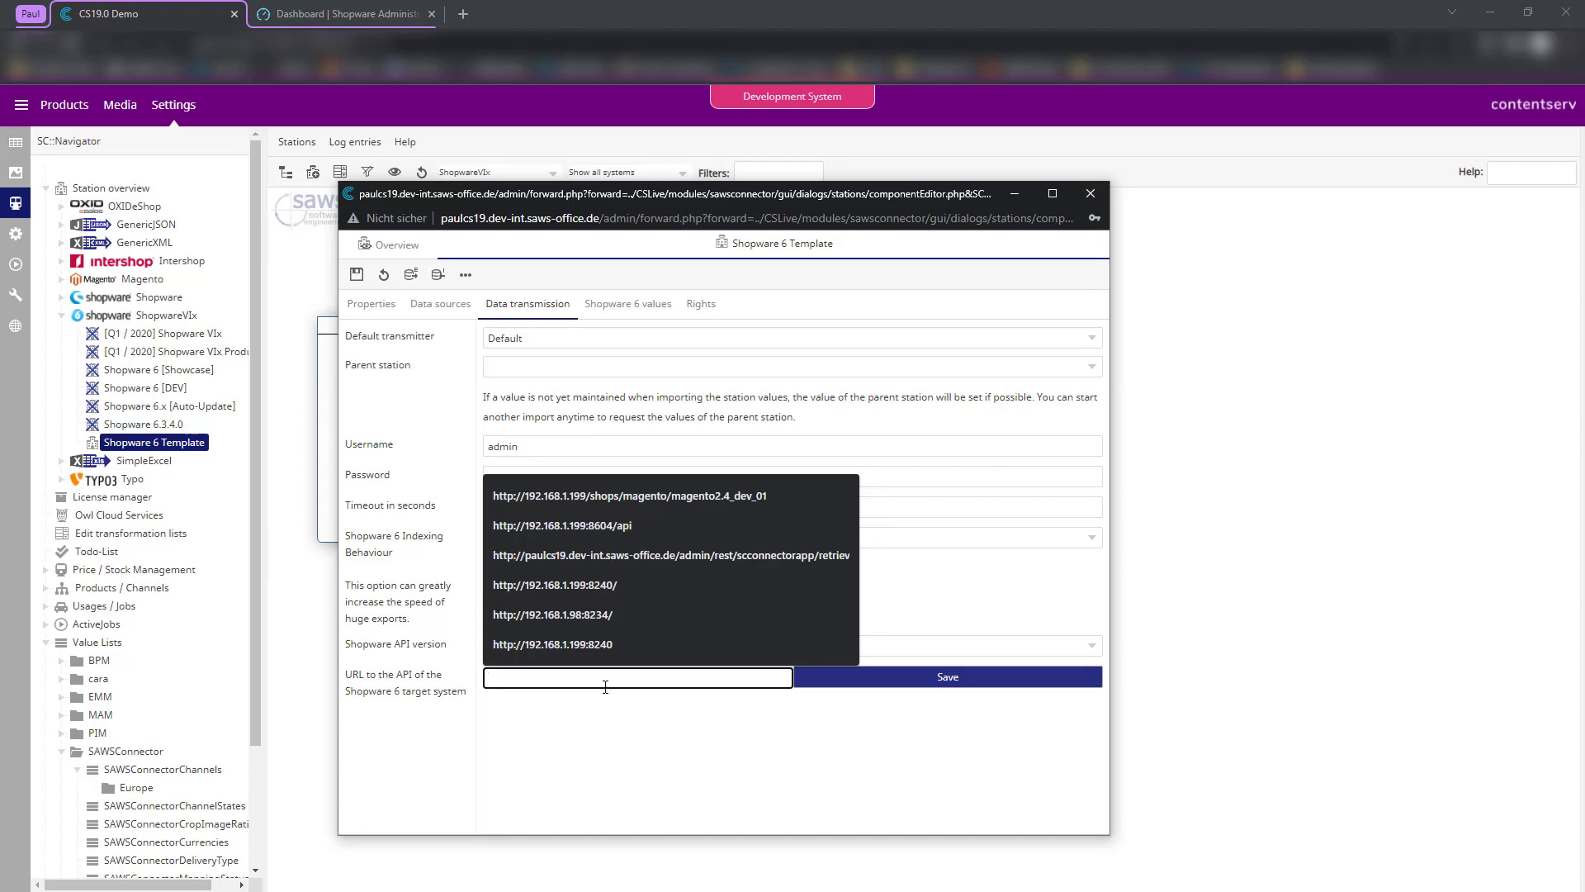
click(582, 528)
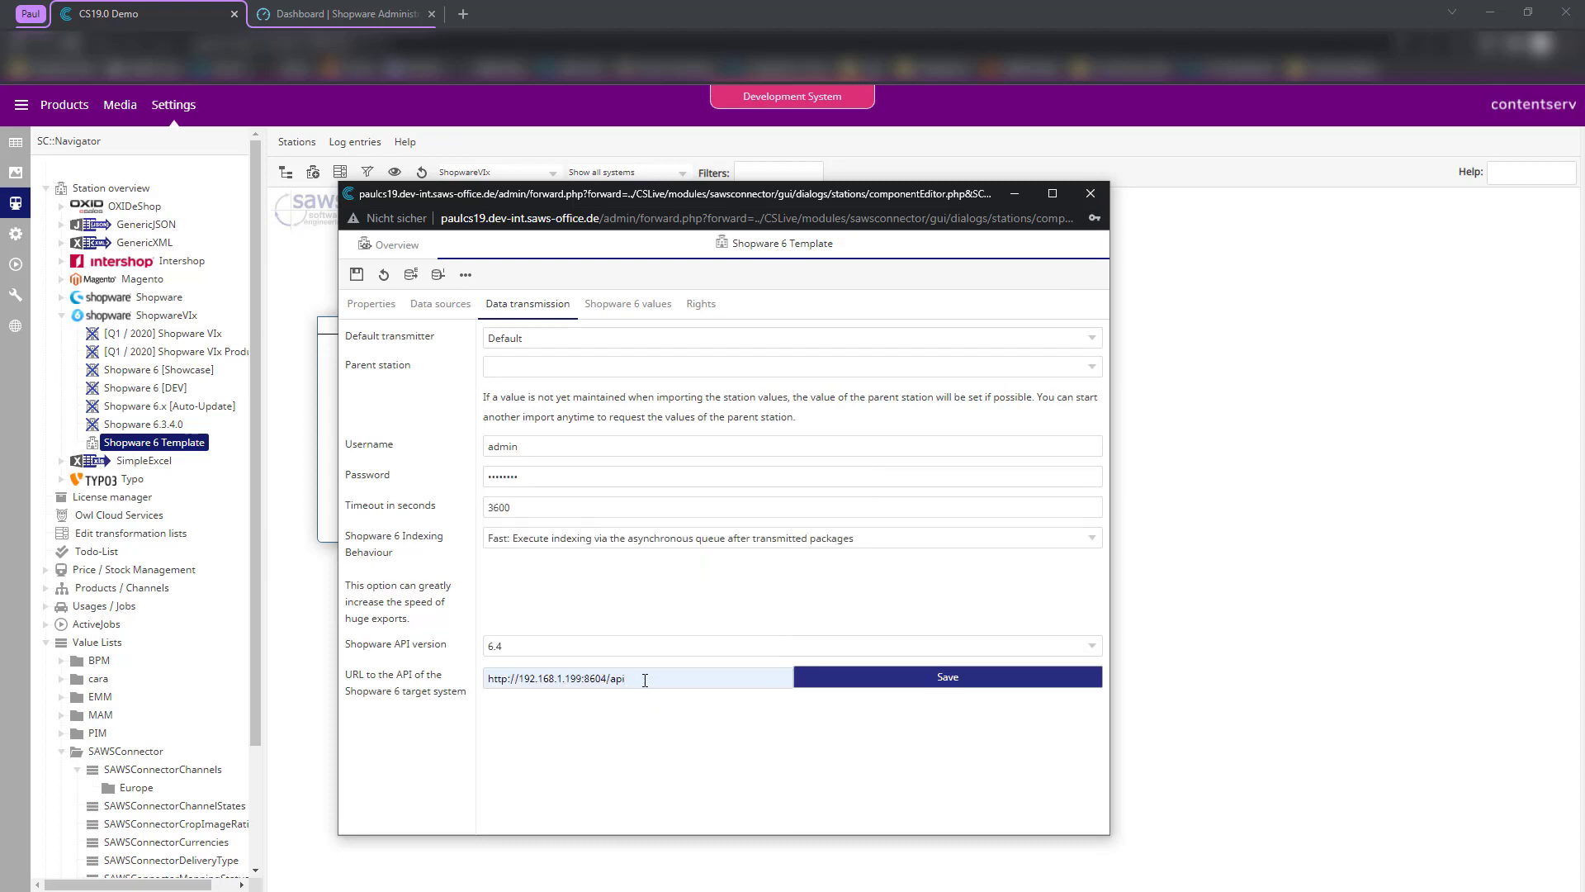
drag(610, 679, 628, 679)
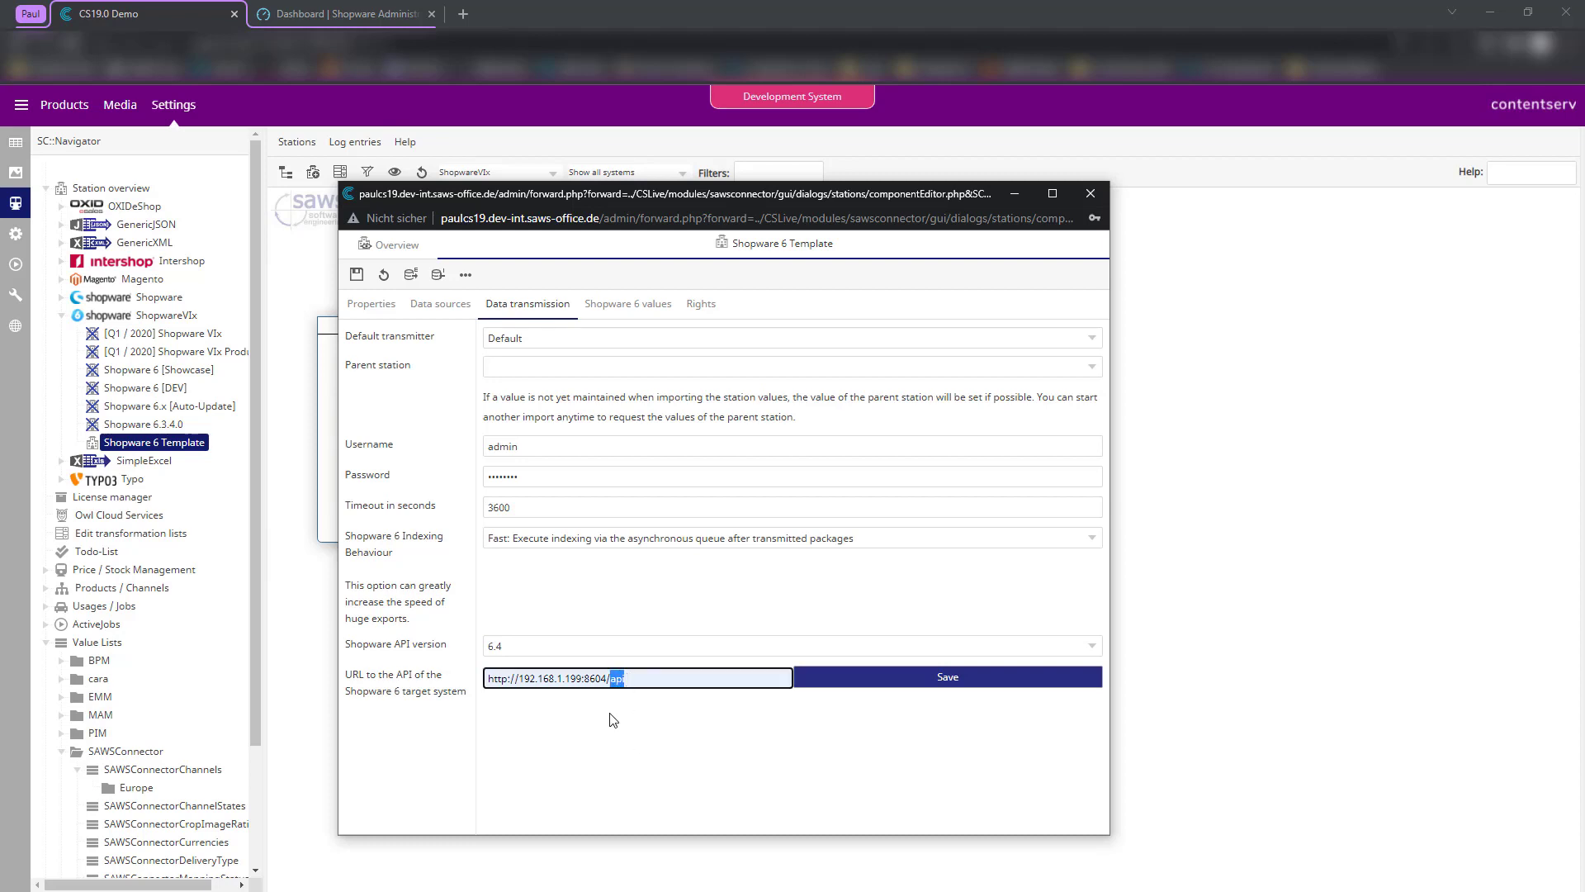
click(878, 681)
click(843, 681)
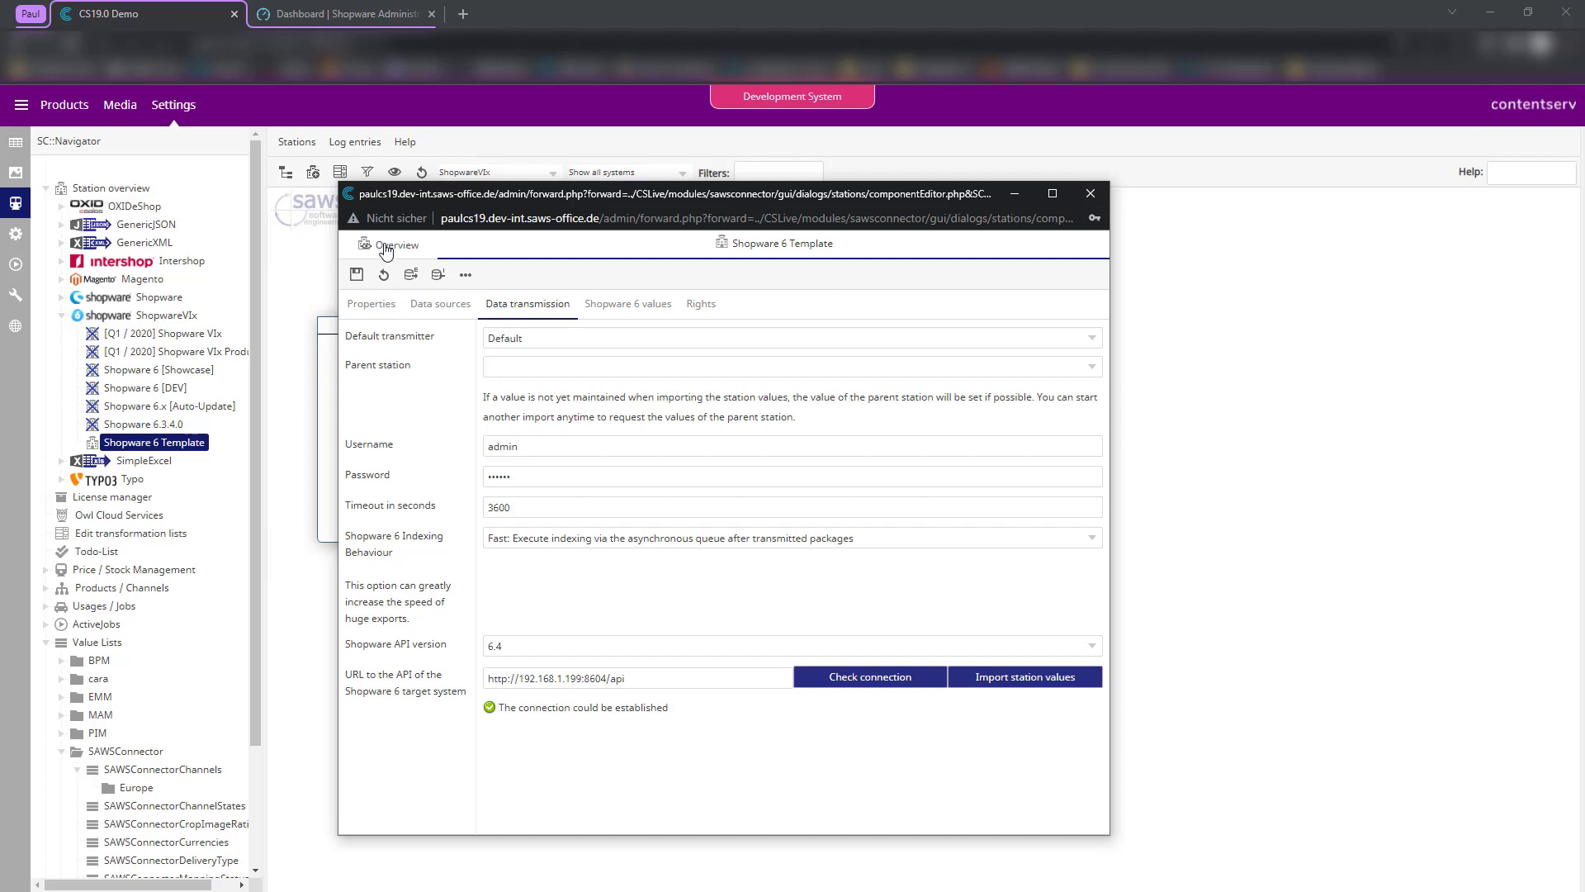
- Import the station values from Shopware and enlarge the station editor window
click(992, 683)
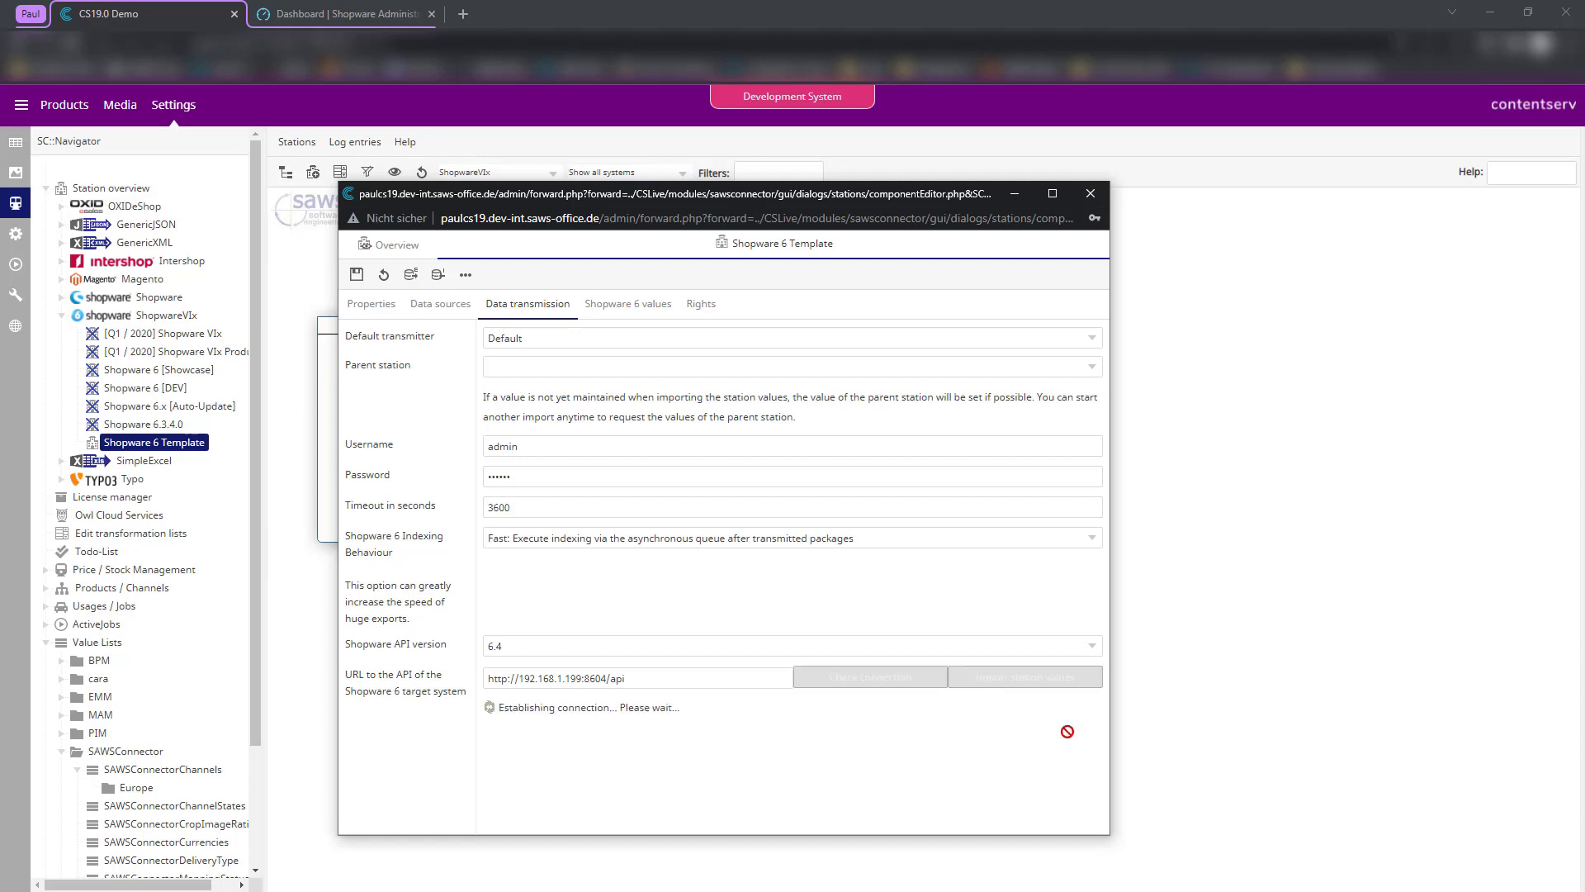
drag(884, 185, 875, 134)
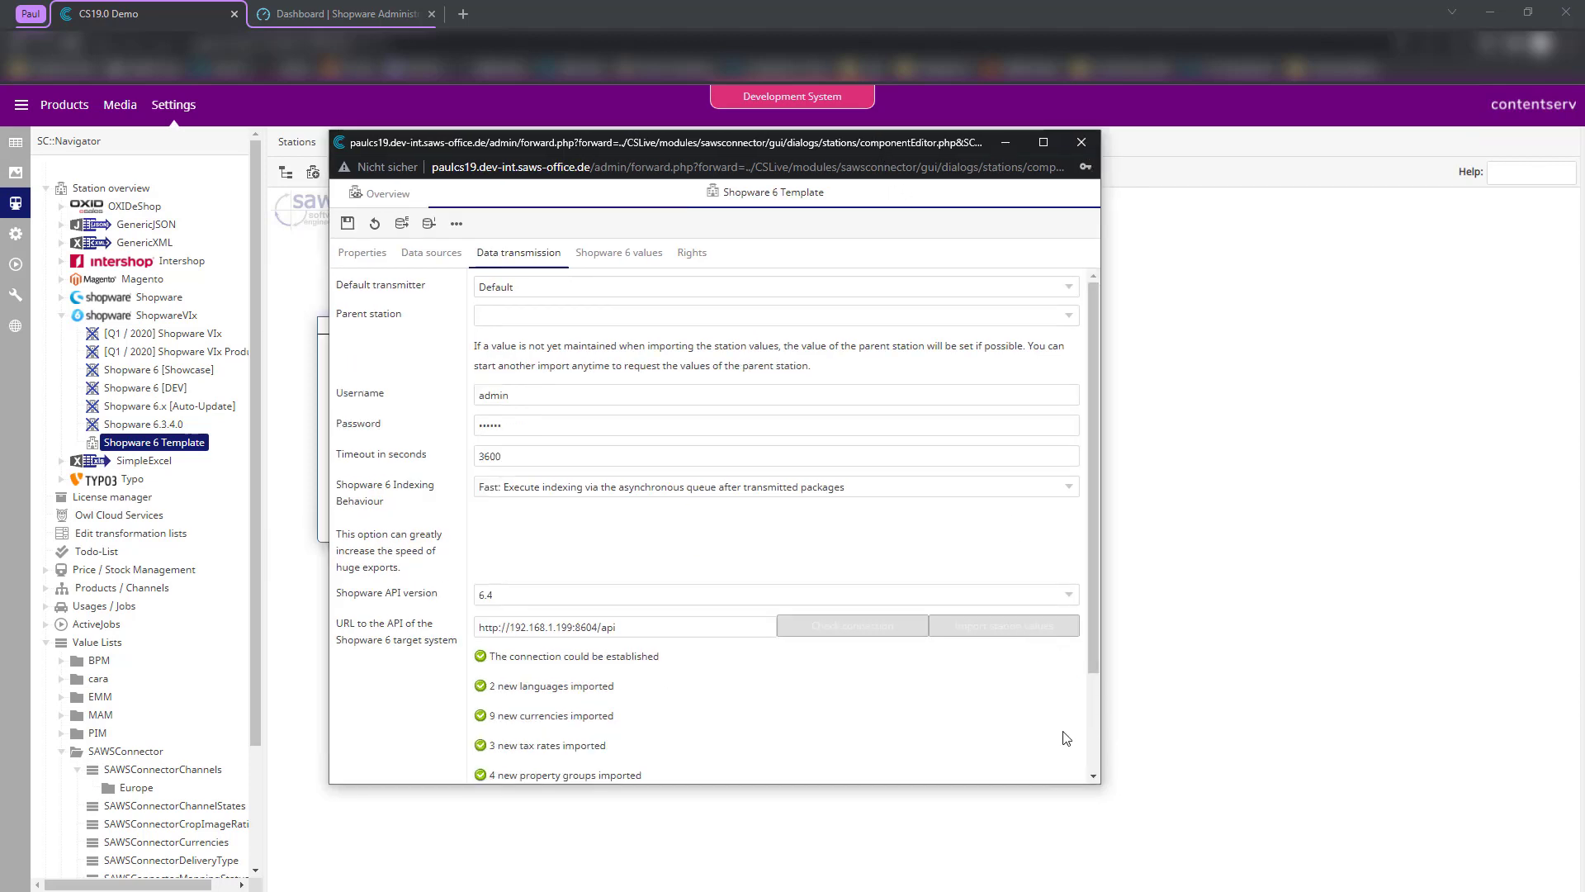
drag(1099, 784, 1221, 867)
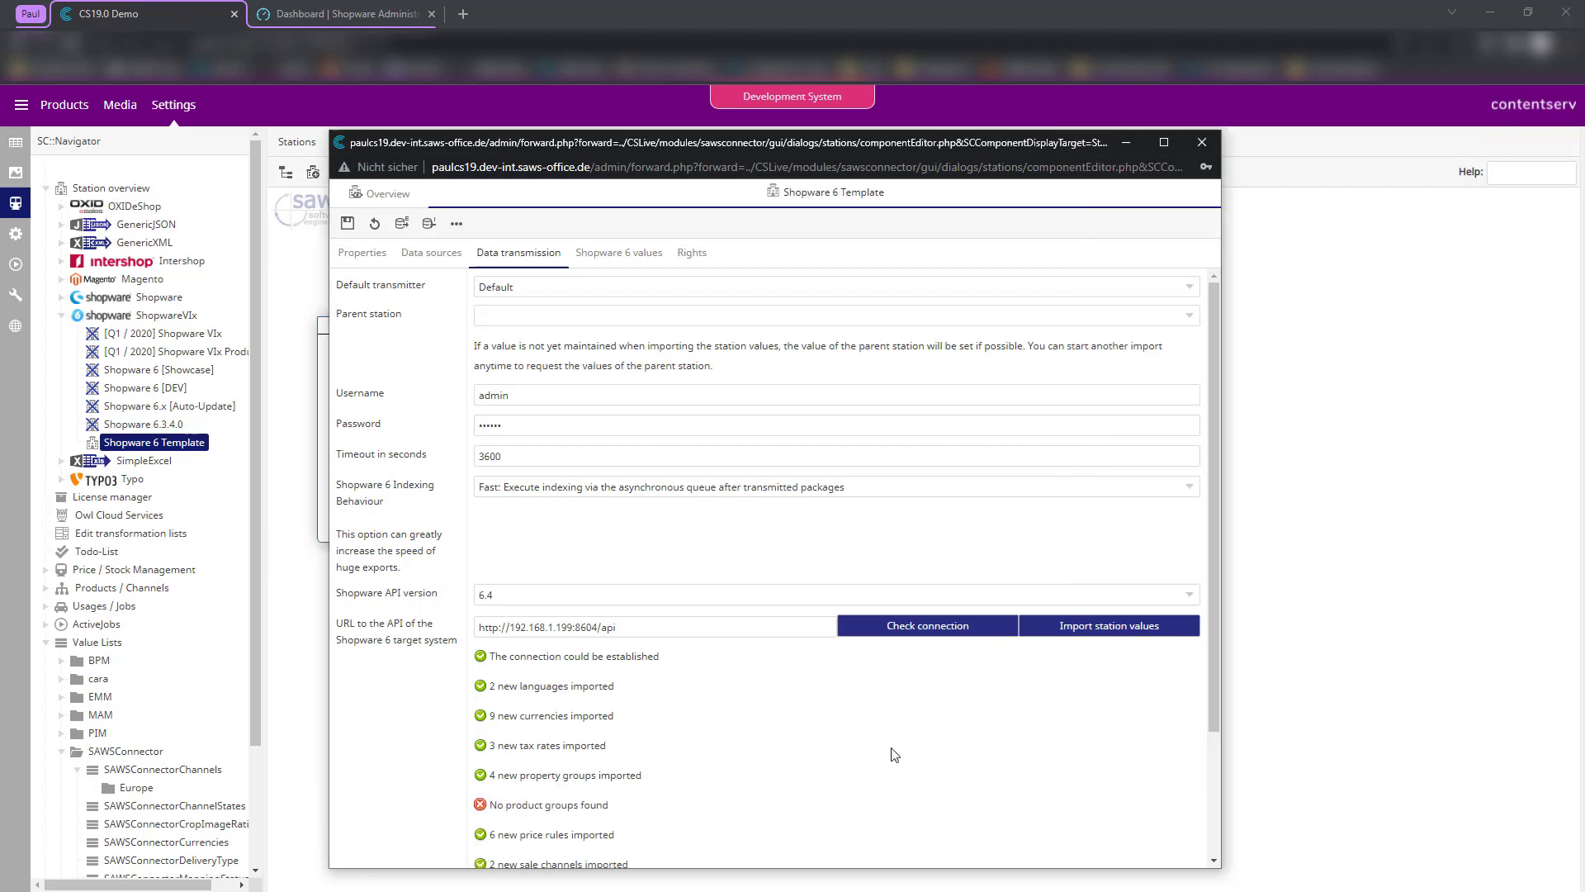
scroll(700, 768, down, 2)
scroll(706, 661, up, 5)
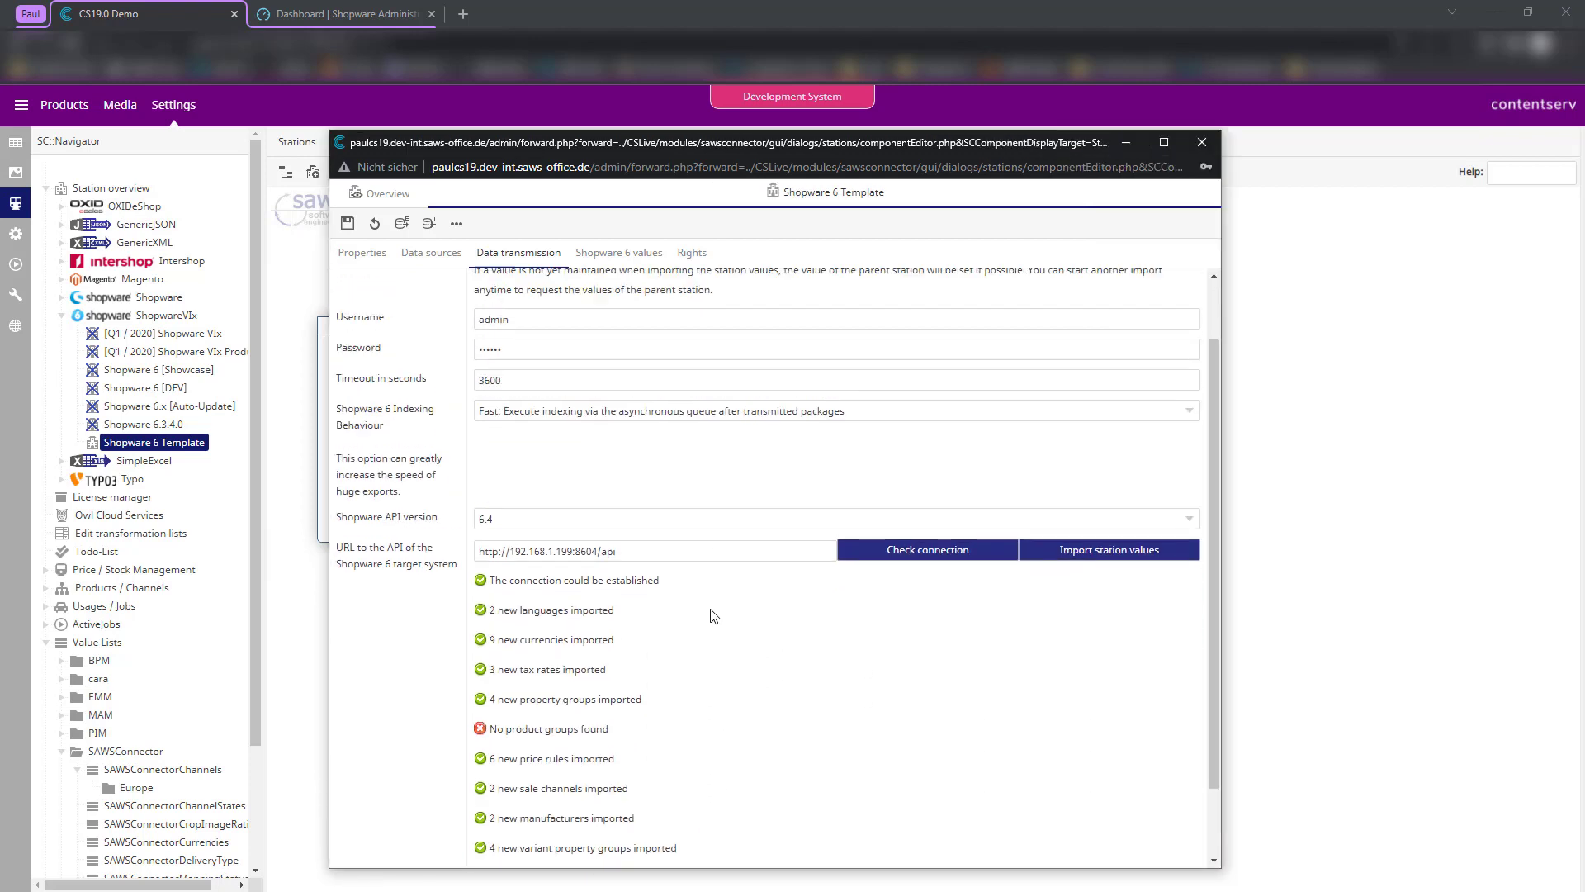
- Reload and check the imported English and Deutsch languages, then return to Overview
click(374, 223)
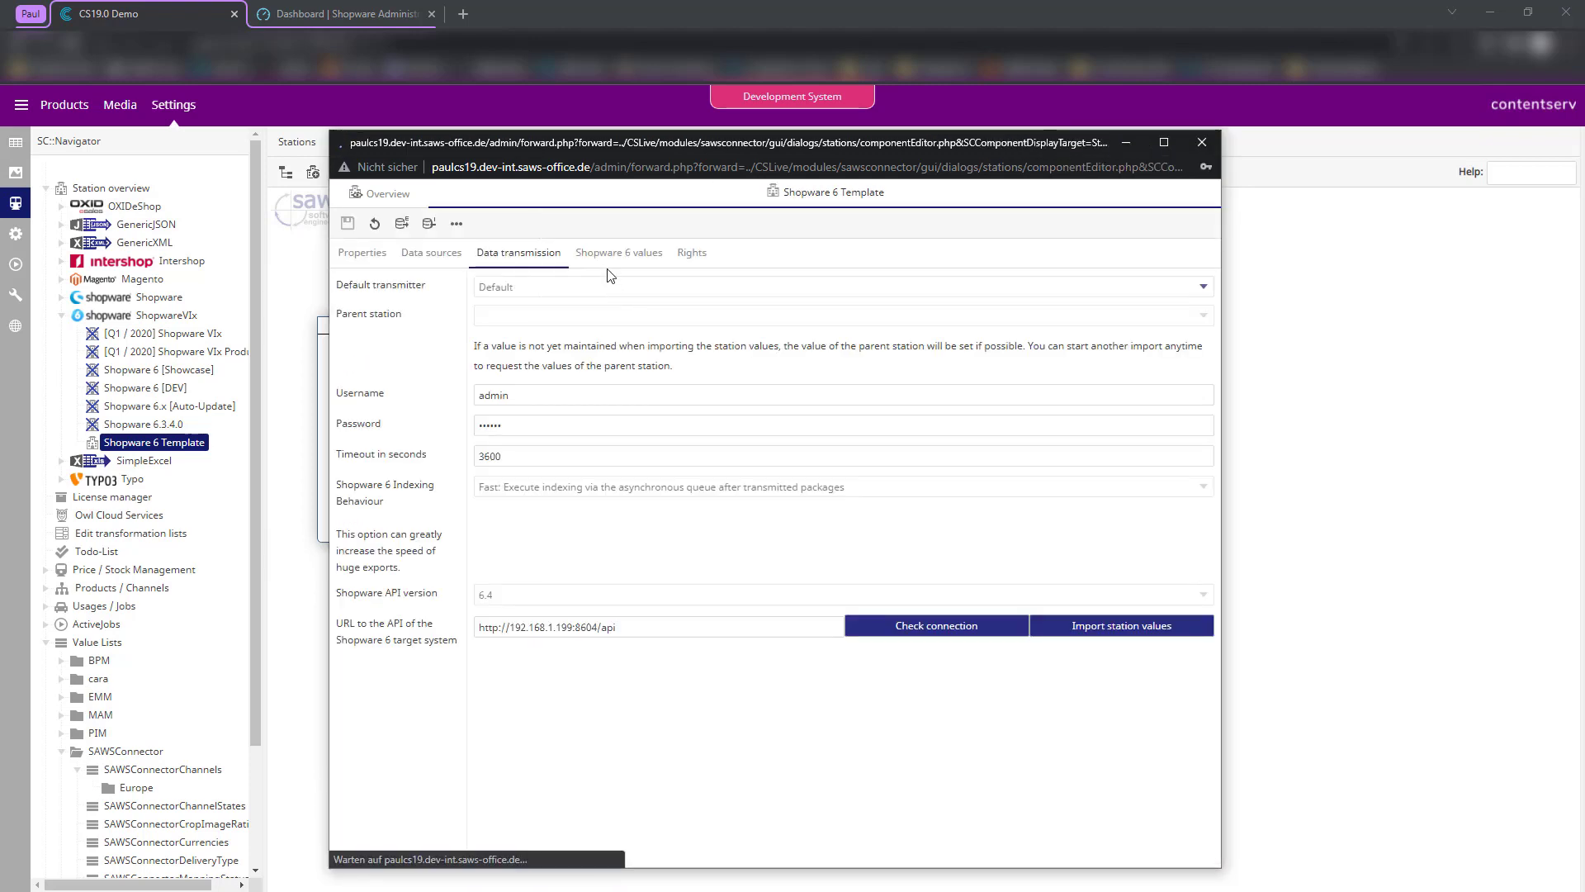
click(618, 253)
click(422, 343)
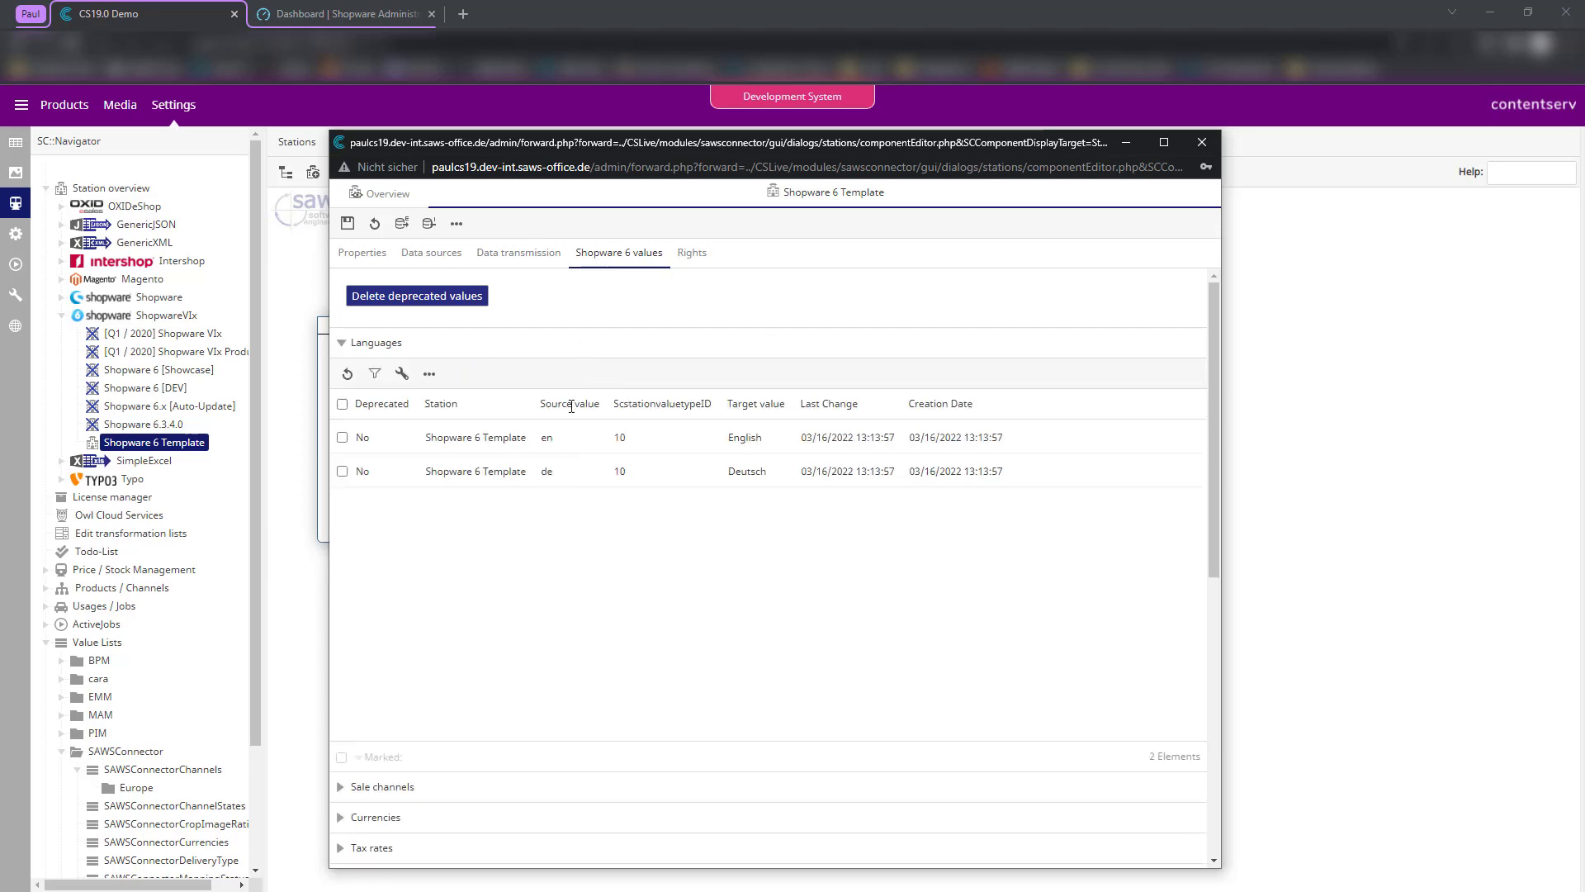
click(382, 195)
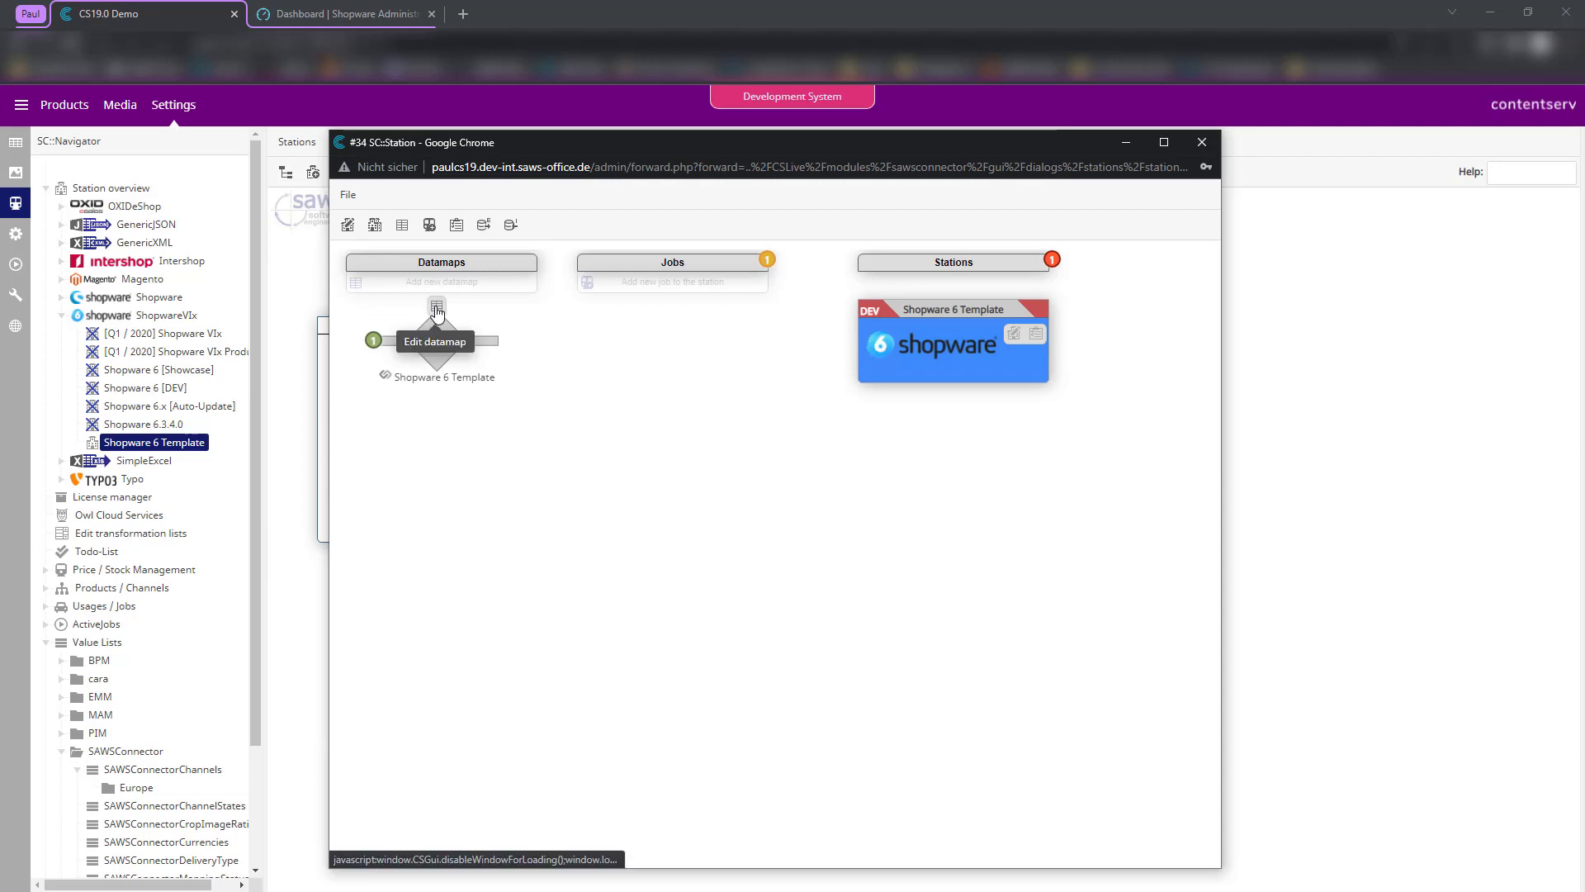
click(437, 310)
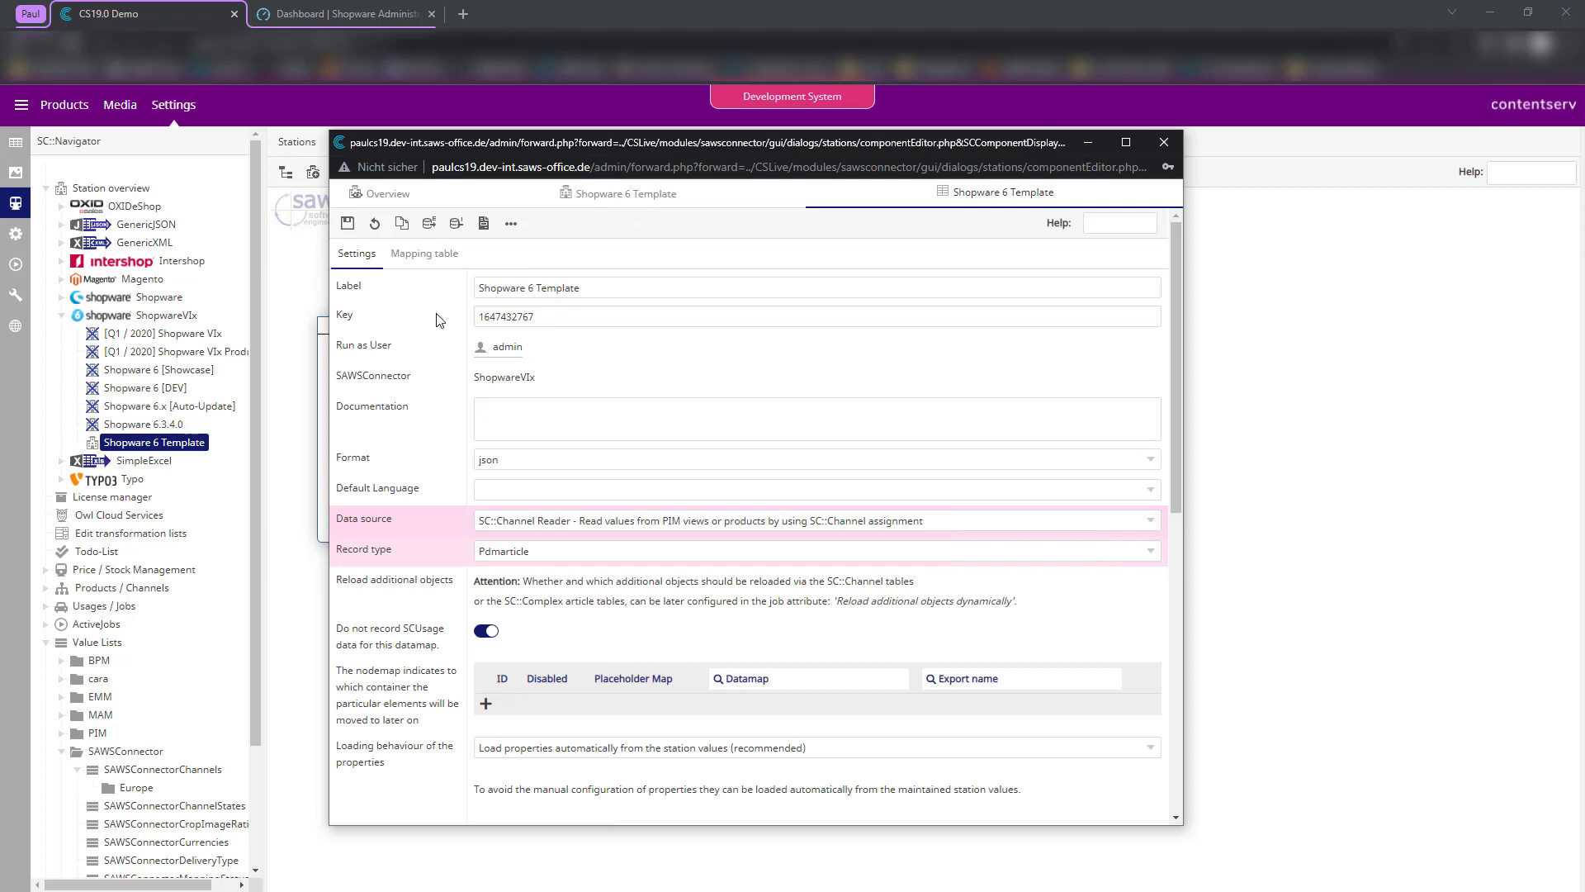
click(376, 196)
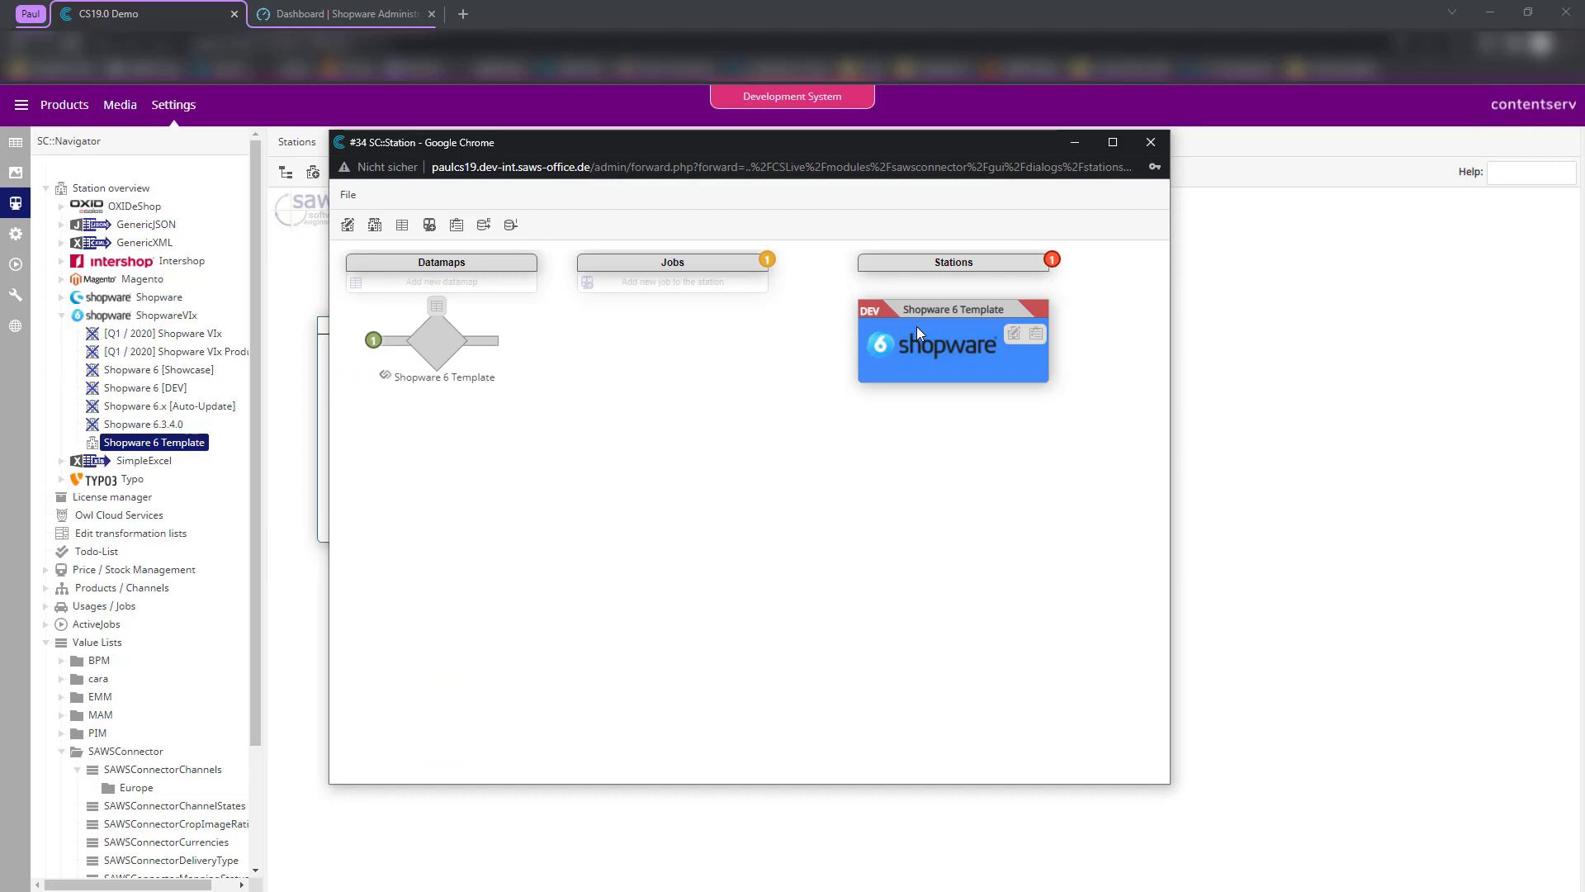
click(1014, 333)
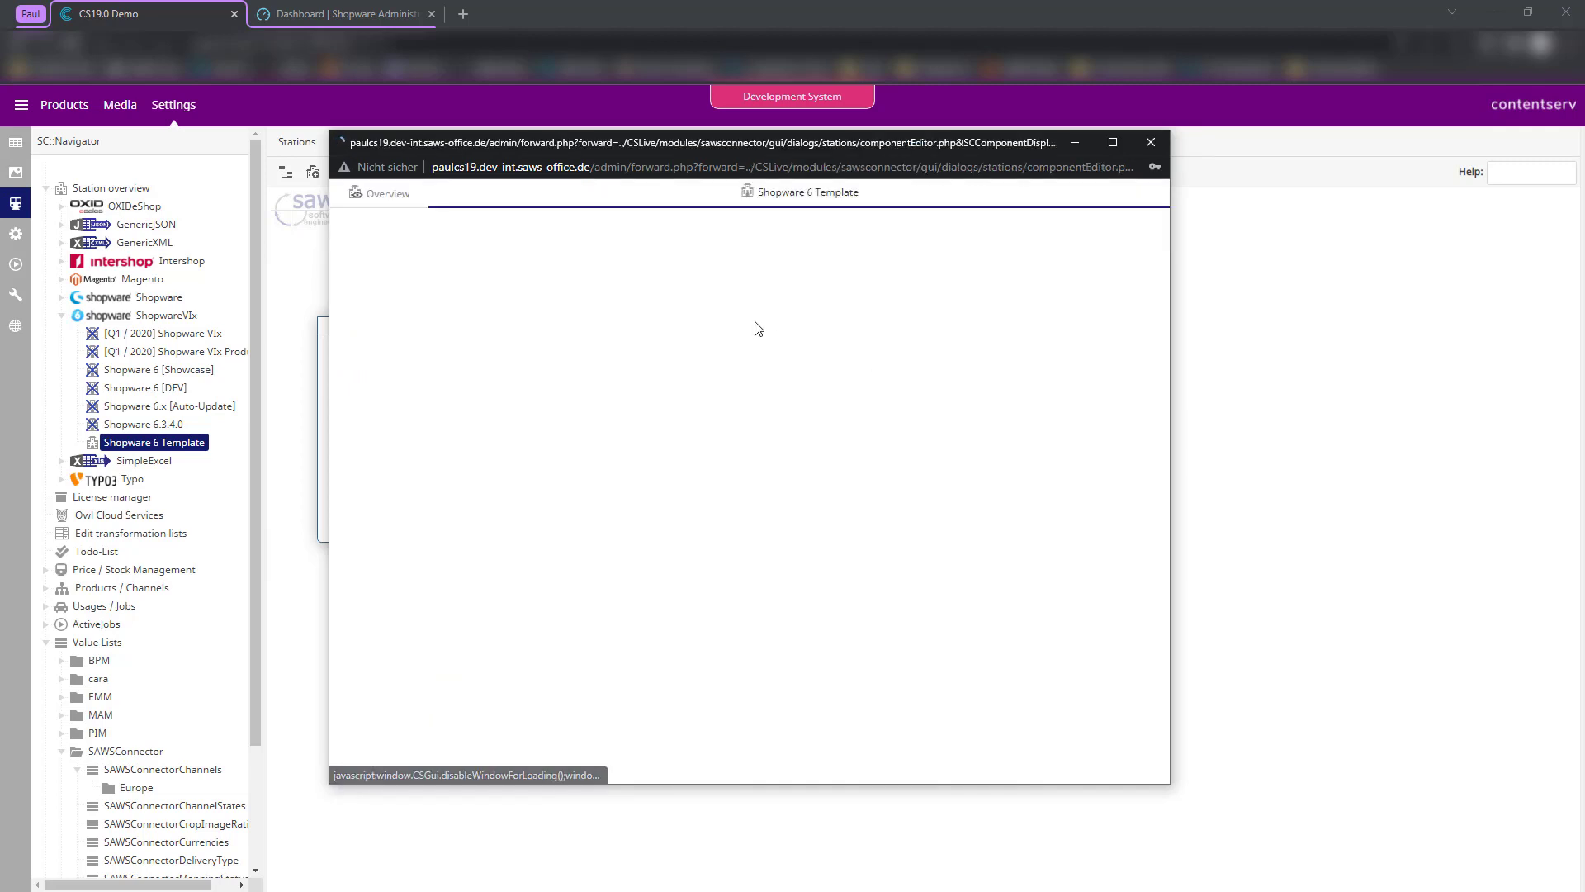
click(365, 253)
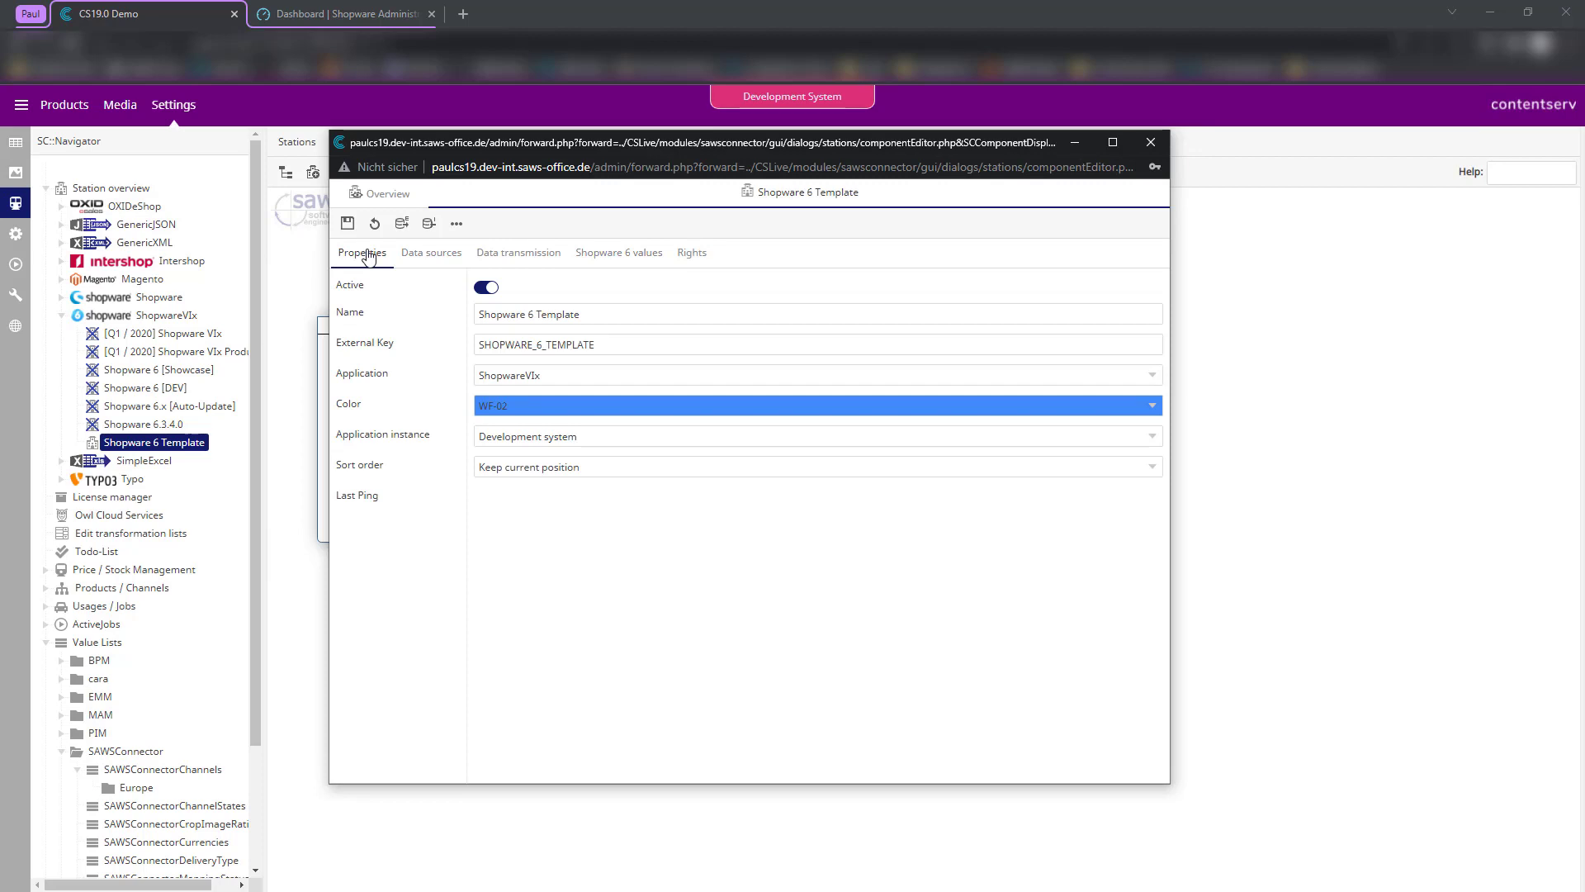
click(427, 224)
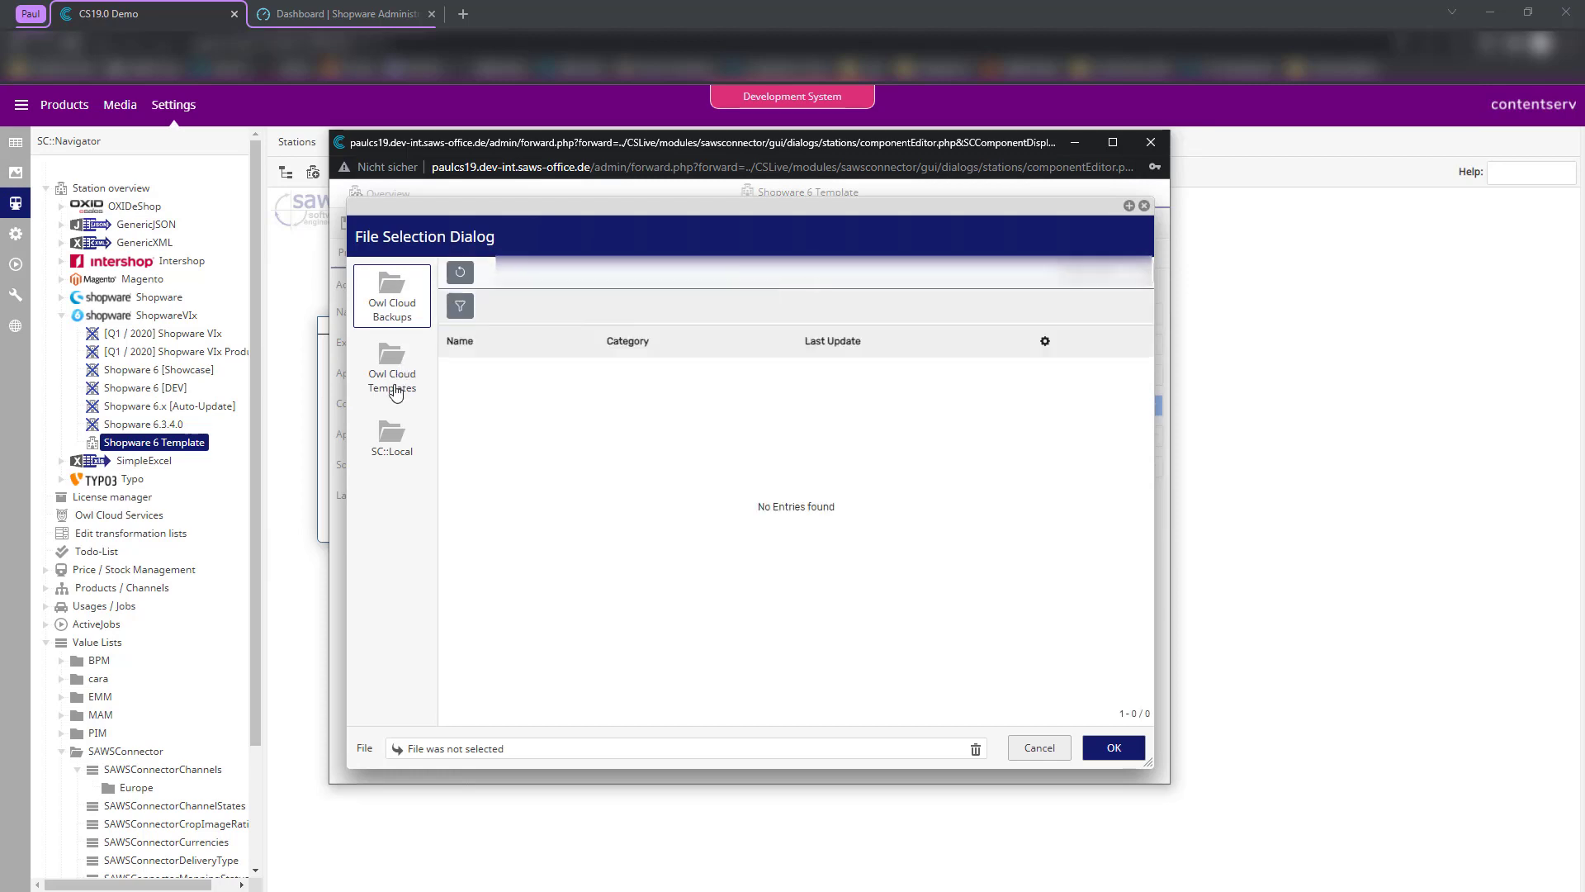
click(396, 393)
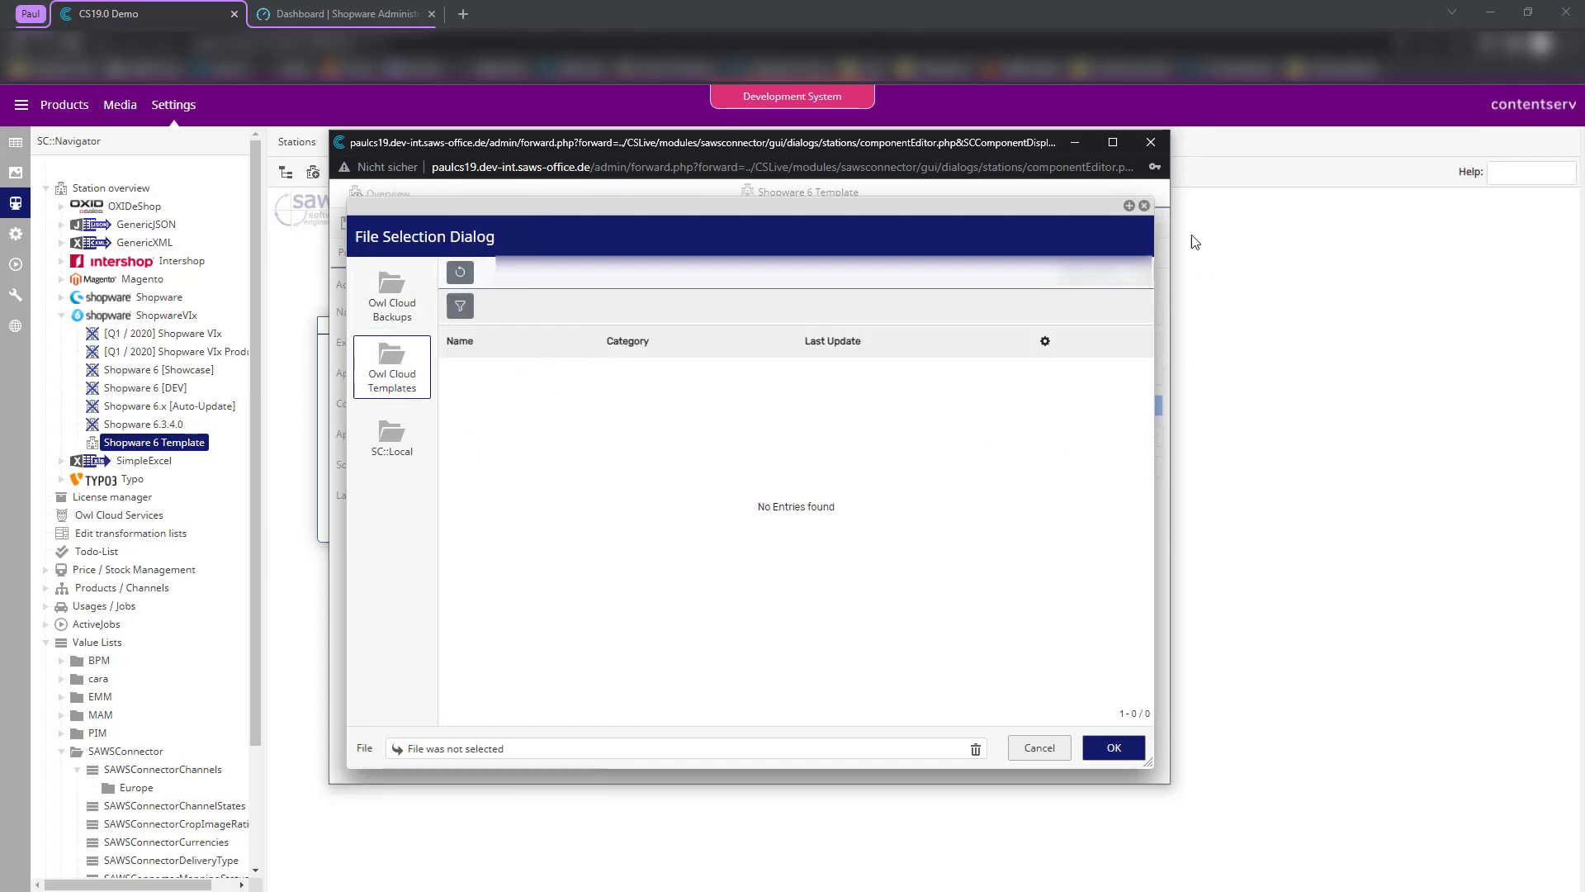
click(1144, 206)
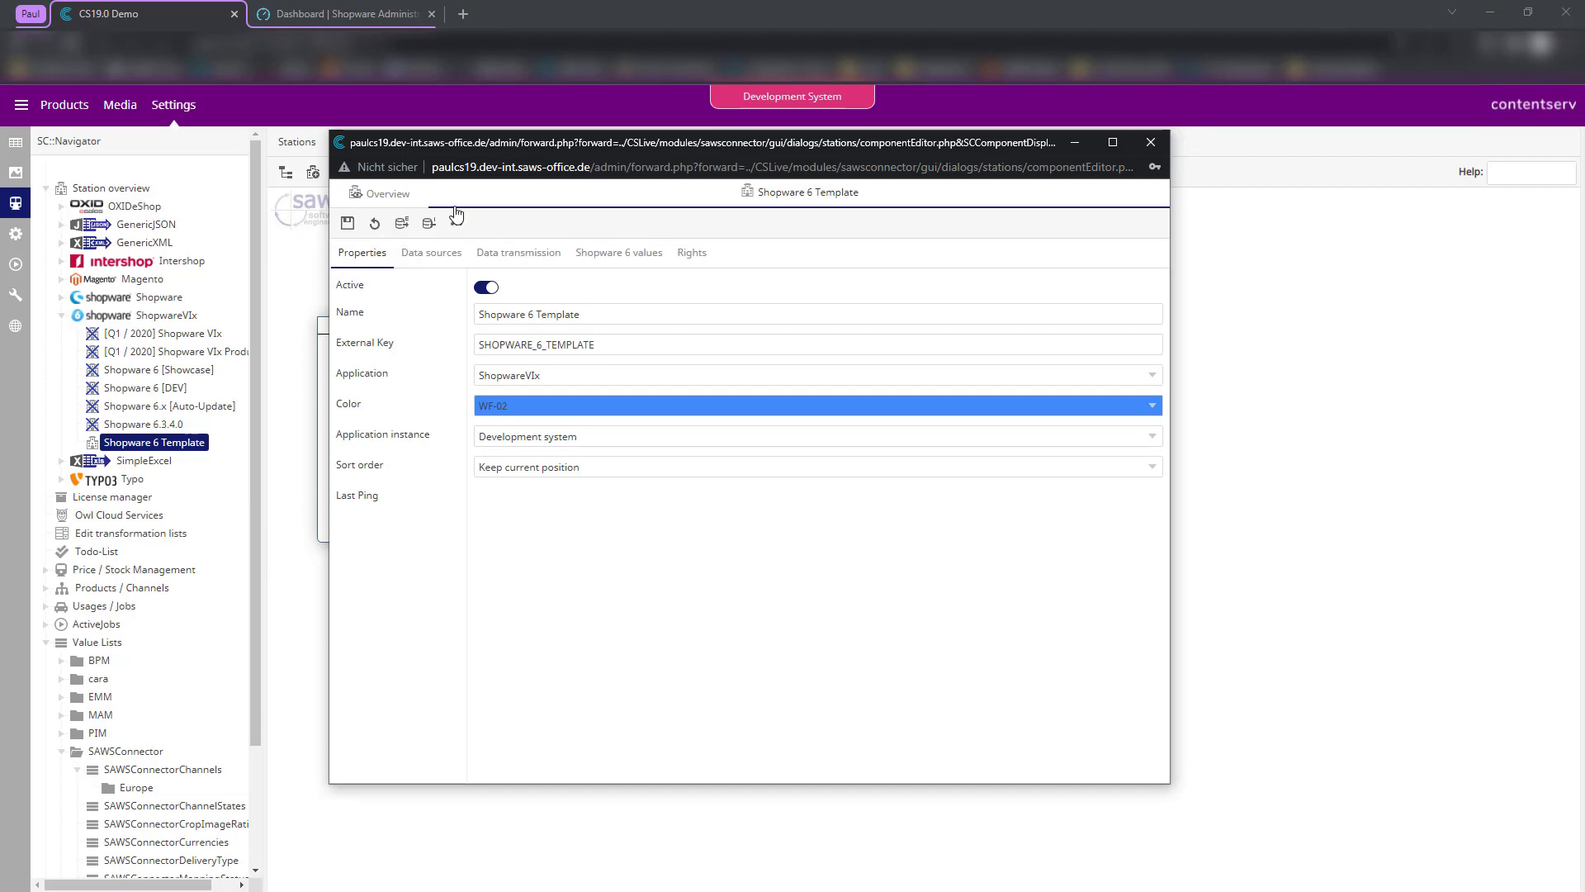
click(394, 200)
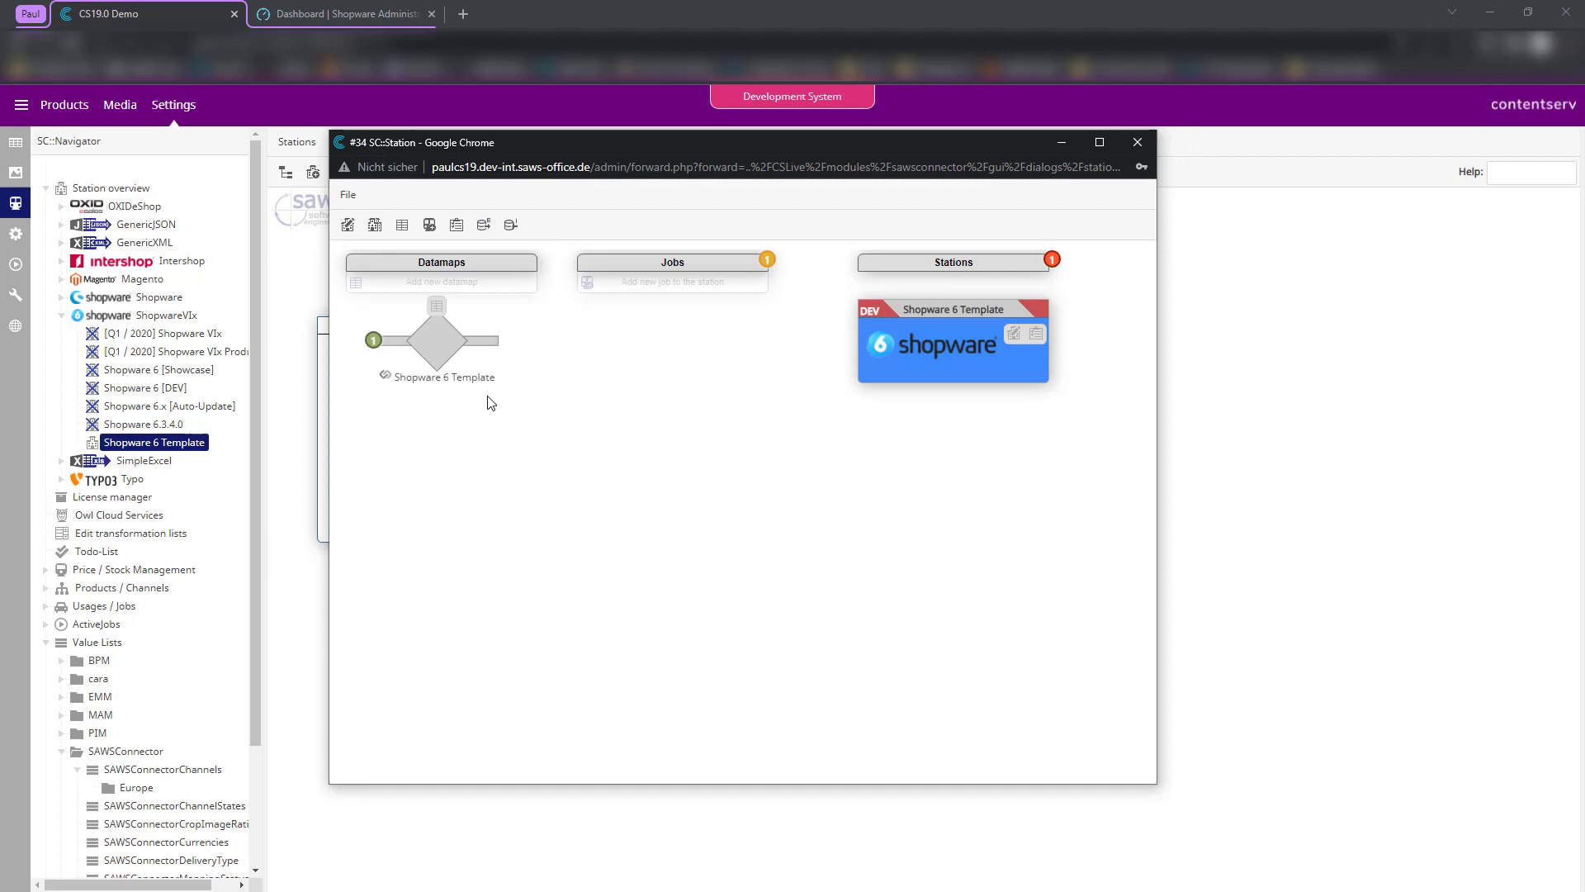
- Import the local Shopware 6 Official Template 1.13 backup into the datamap using Full overwrite
click(436, 307)
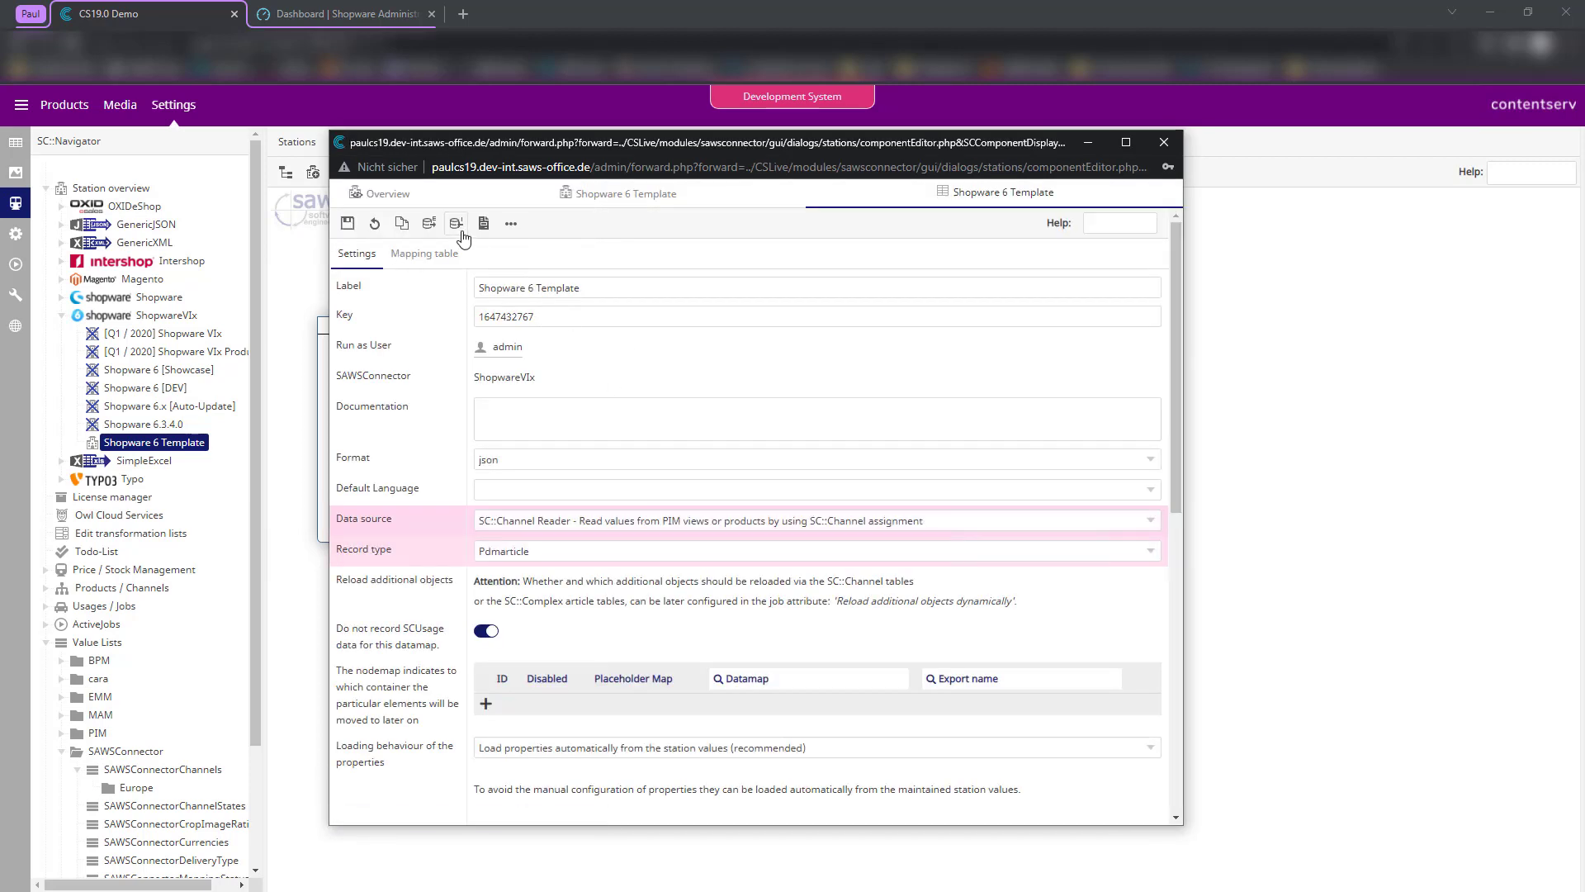
click(458, 228)
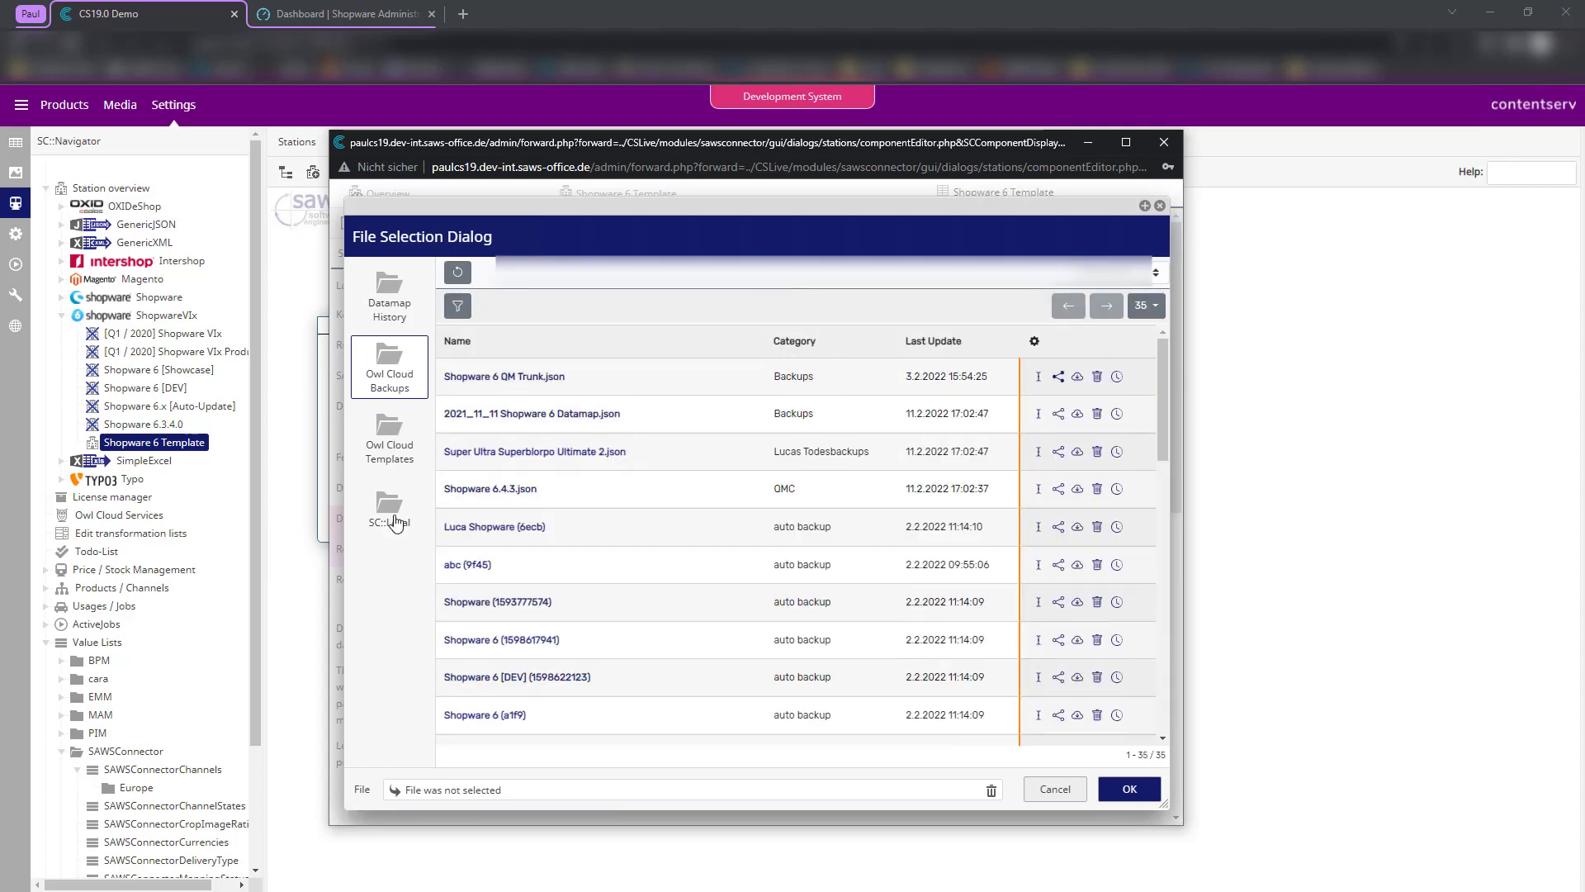
click(396, 523)
scroll(602, 602, down, 1)
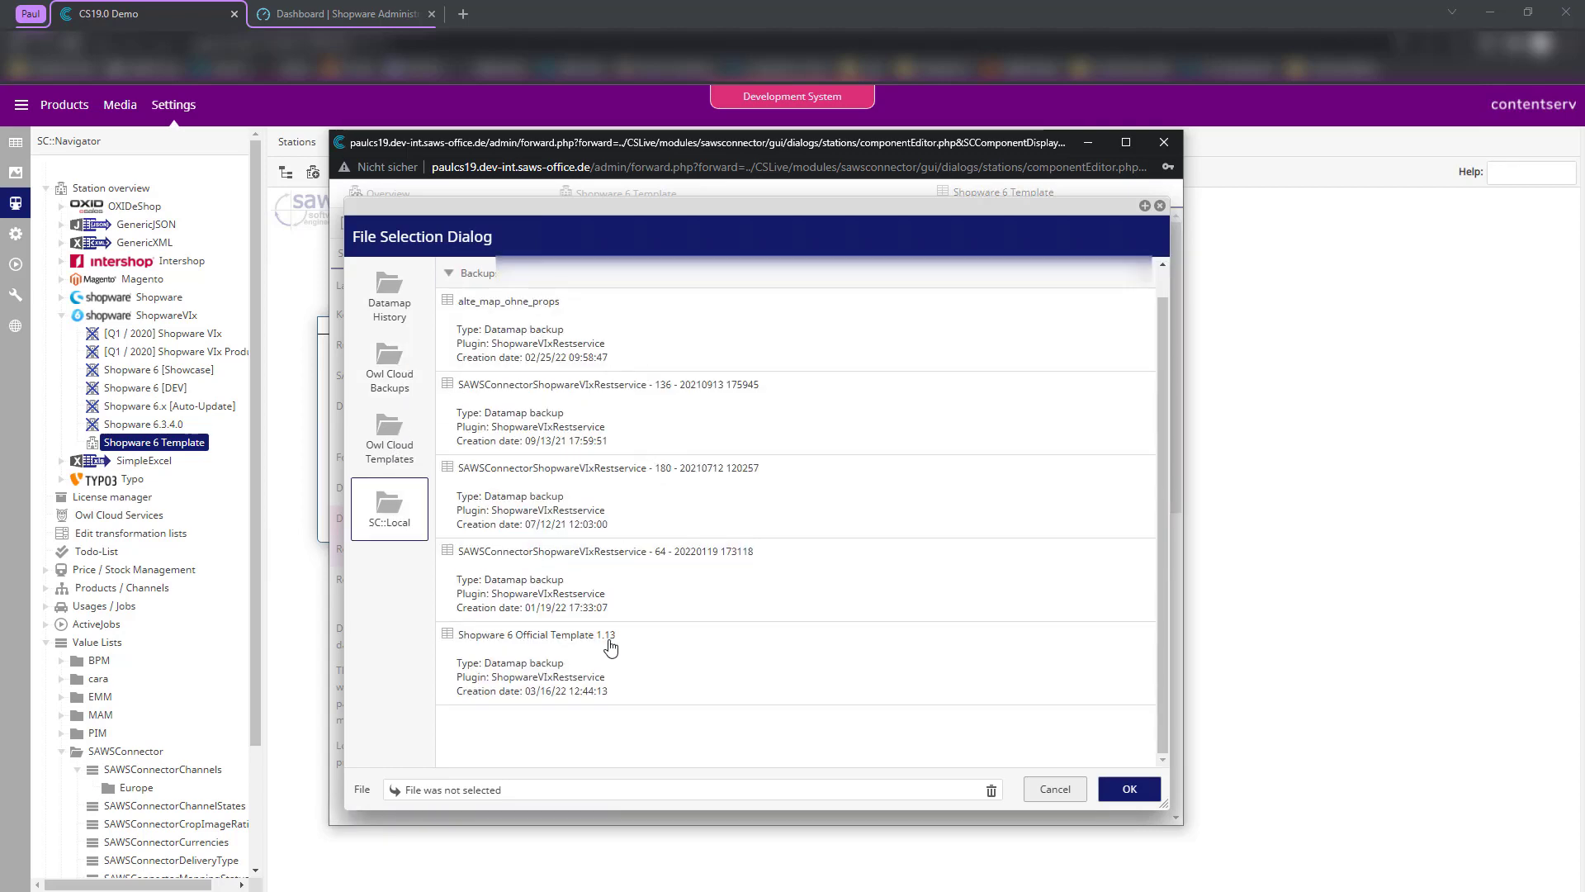
click(610, 652)
click(1149, 794)
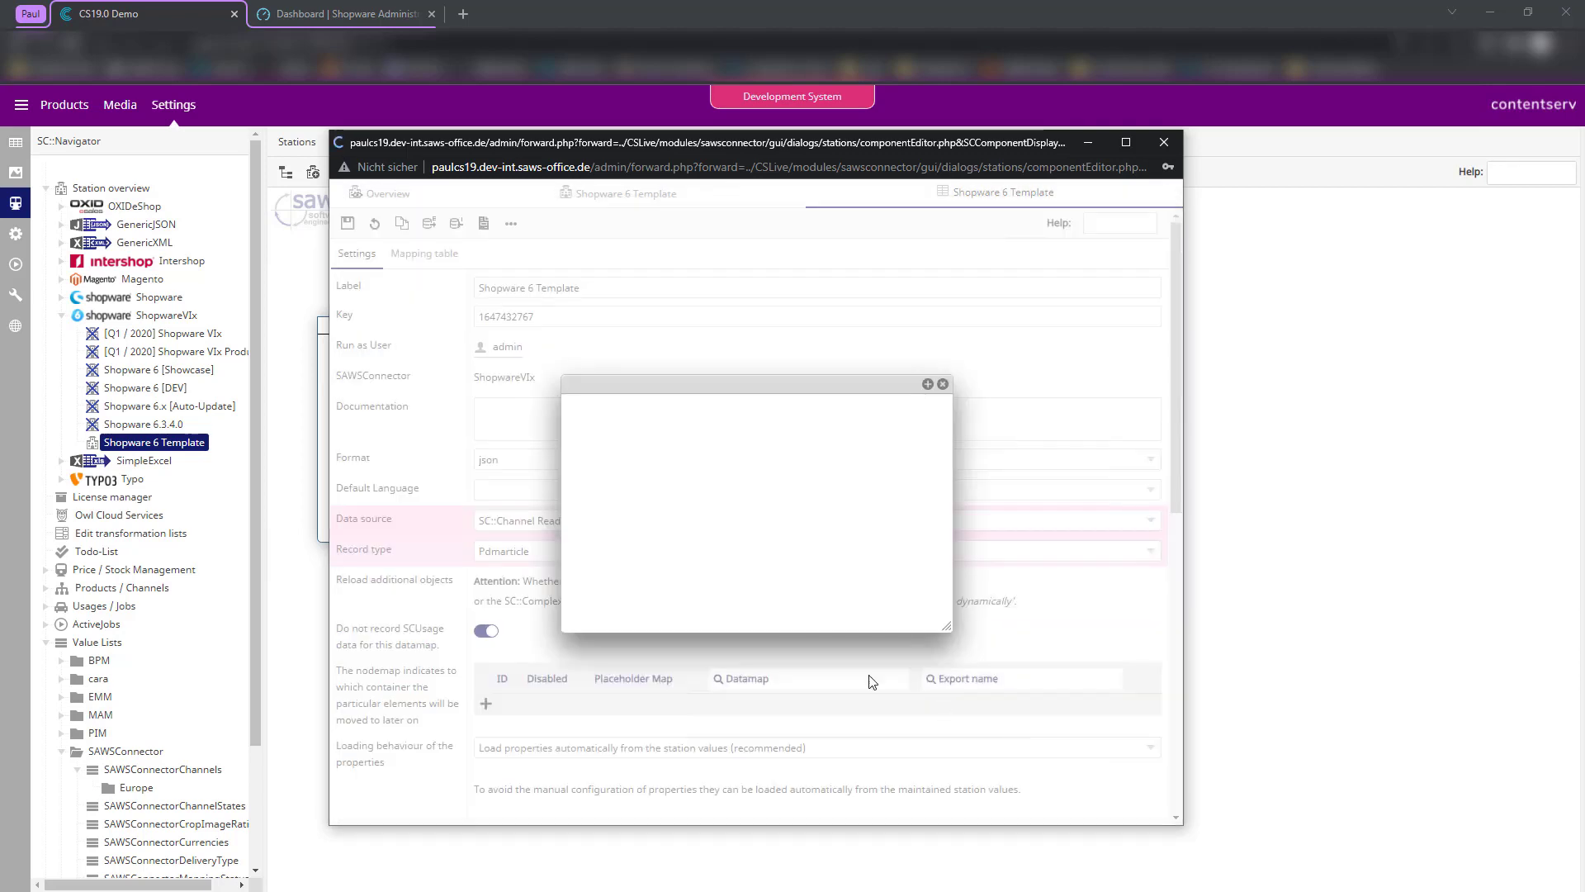
click(728, 454)
click(717, 479)
click(912, 611)
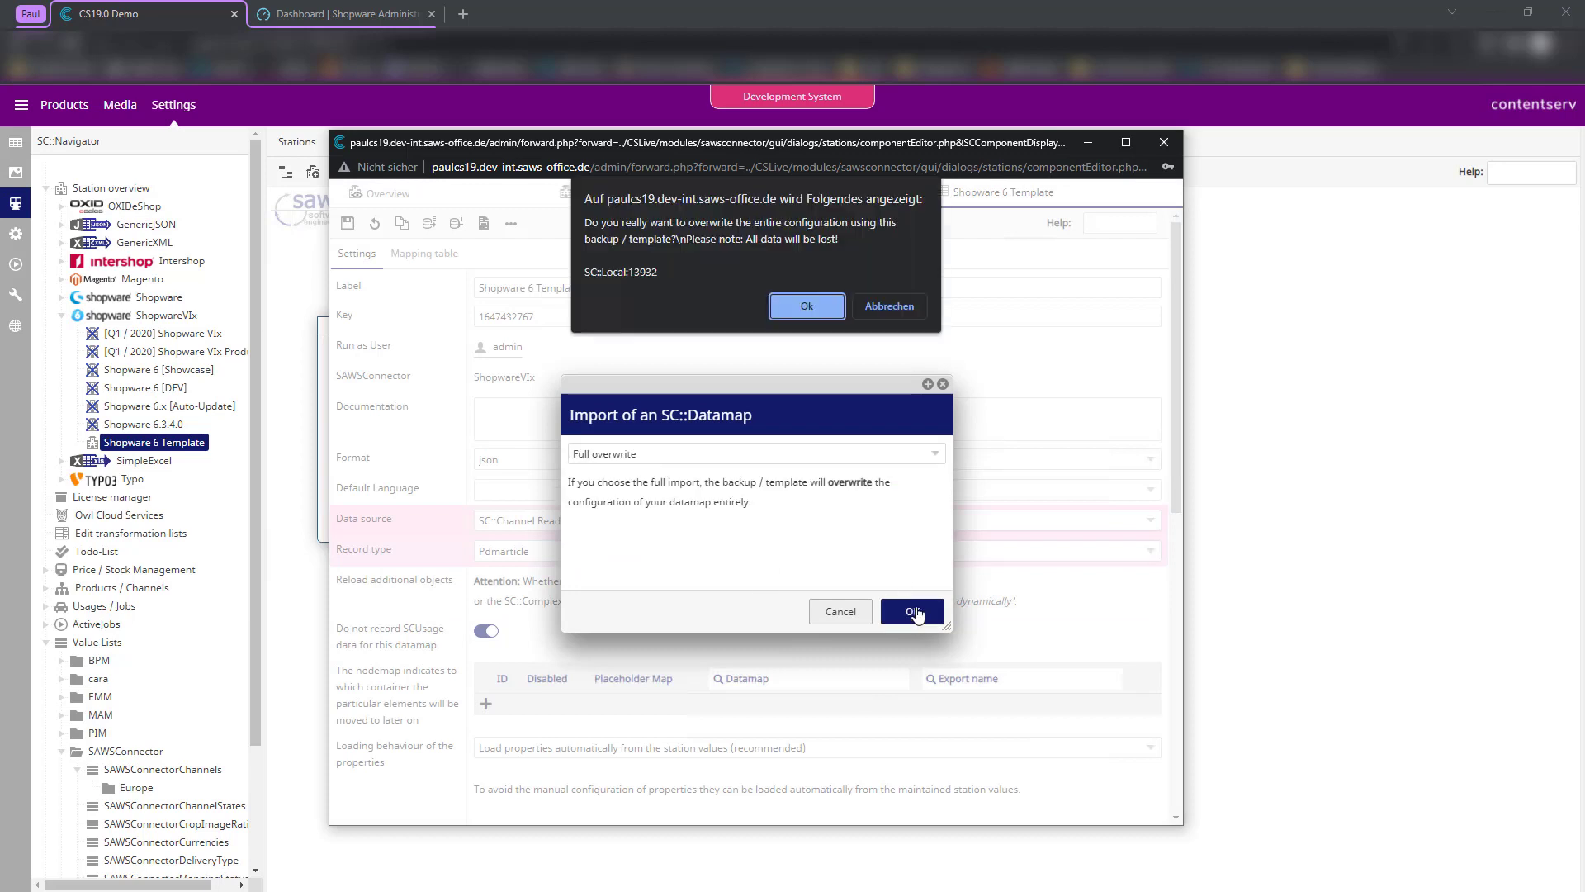
click(807, 307)
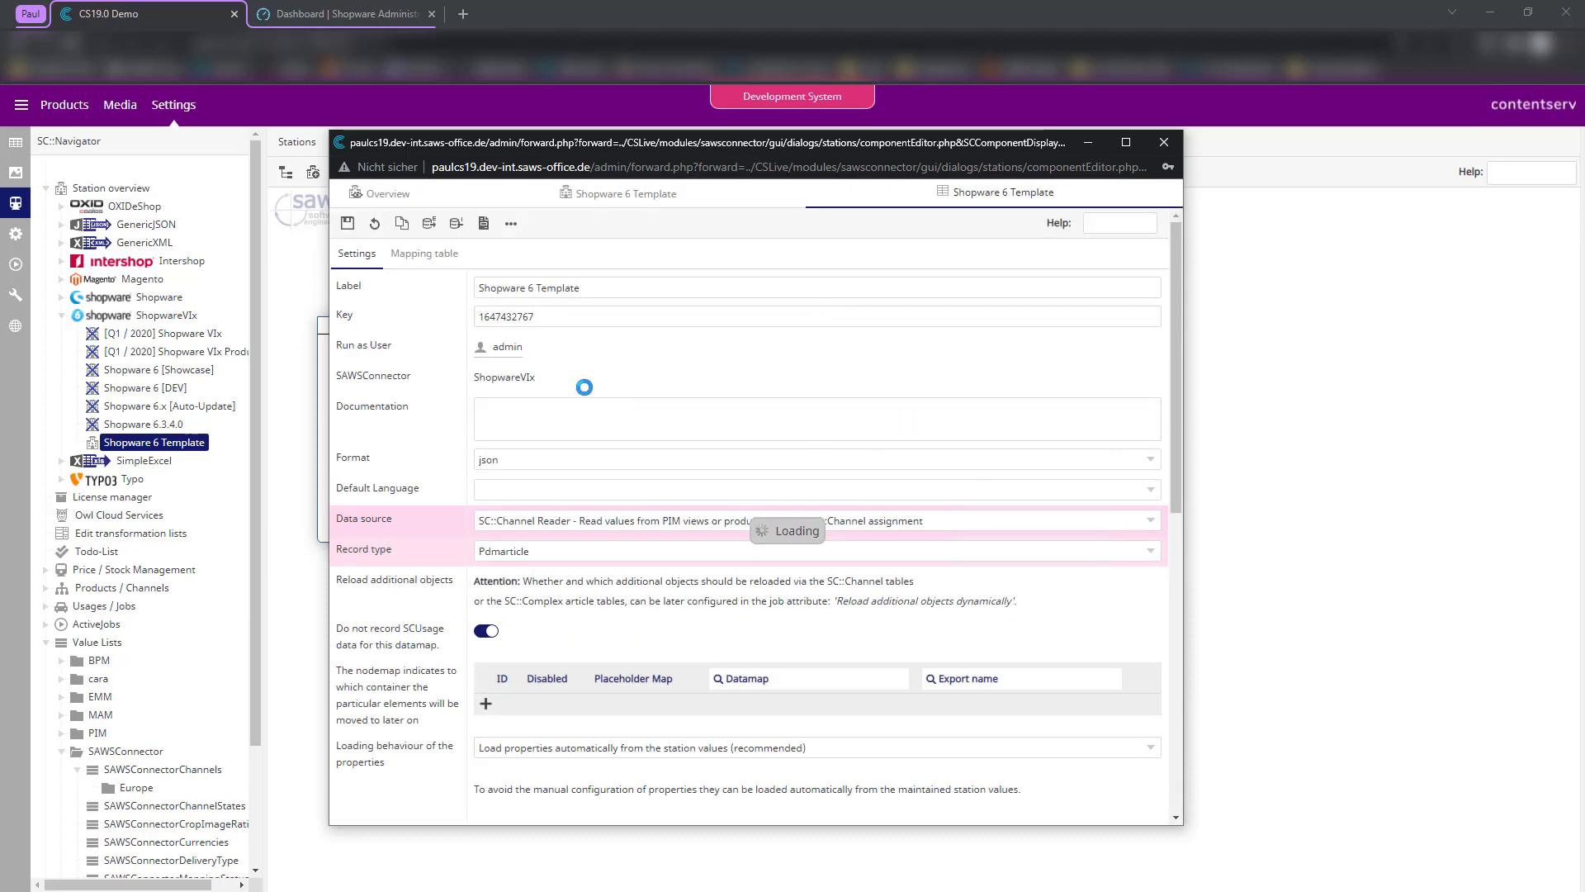
- Dismiss the import alert and expand the MapIDs in the mapping table, including r1 and r3
click(897, 283)
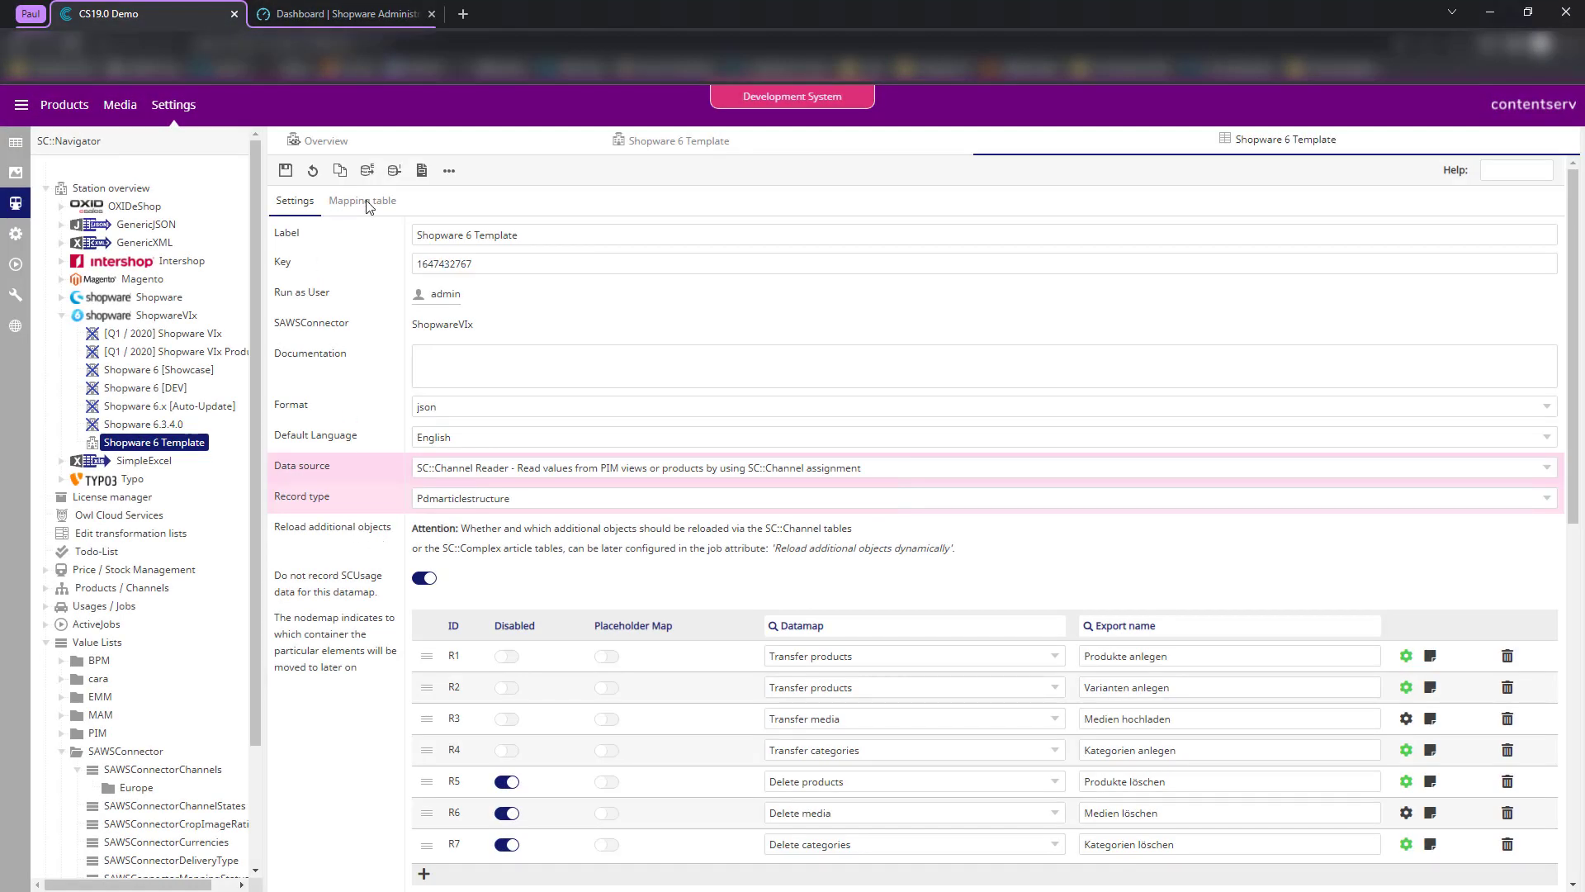
click(348, 211)
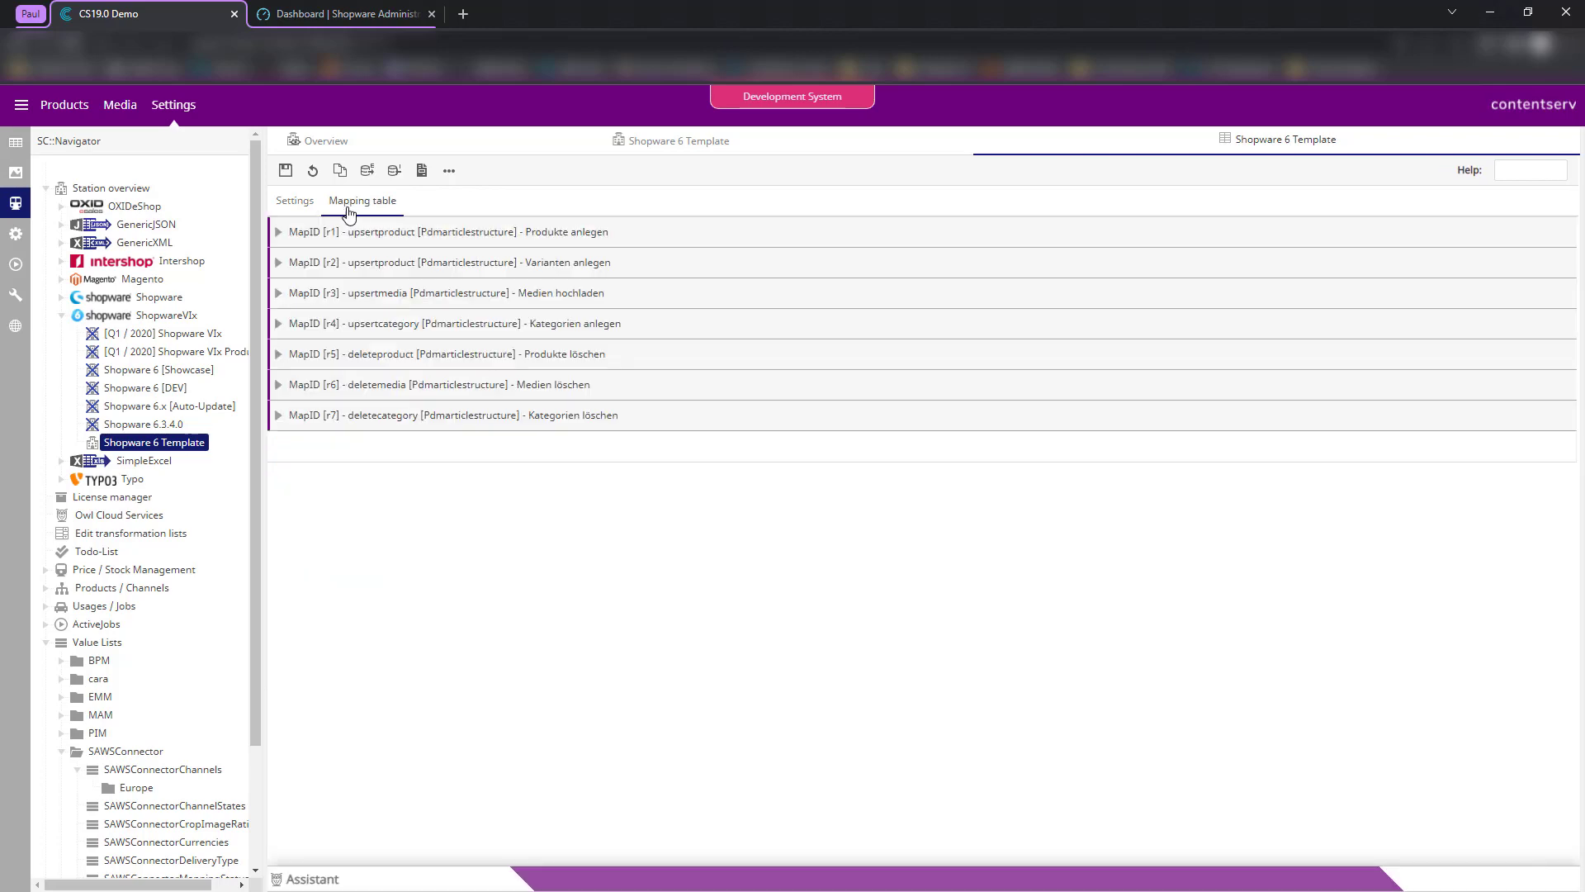
click(414, 385)
click(399, 354)
click(398, 324)
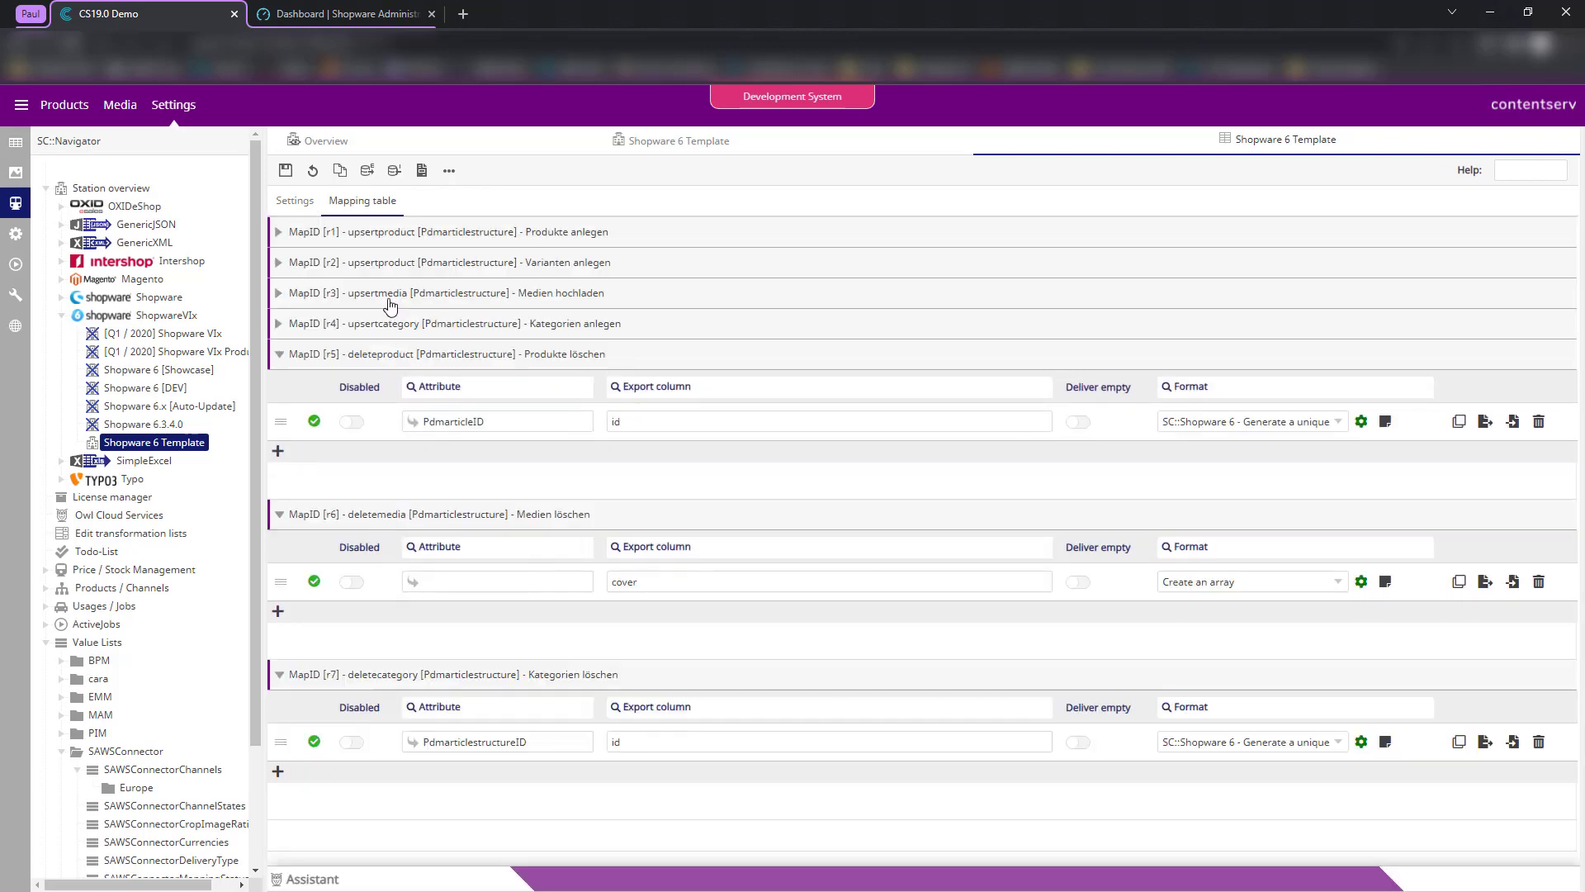
click(380, 283)
click(373, 233)
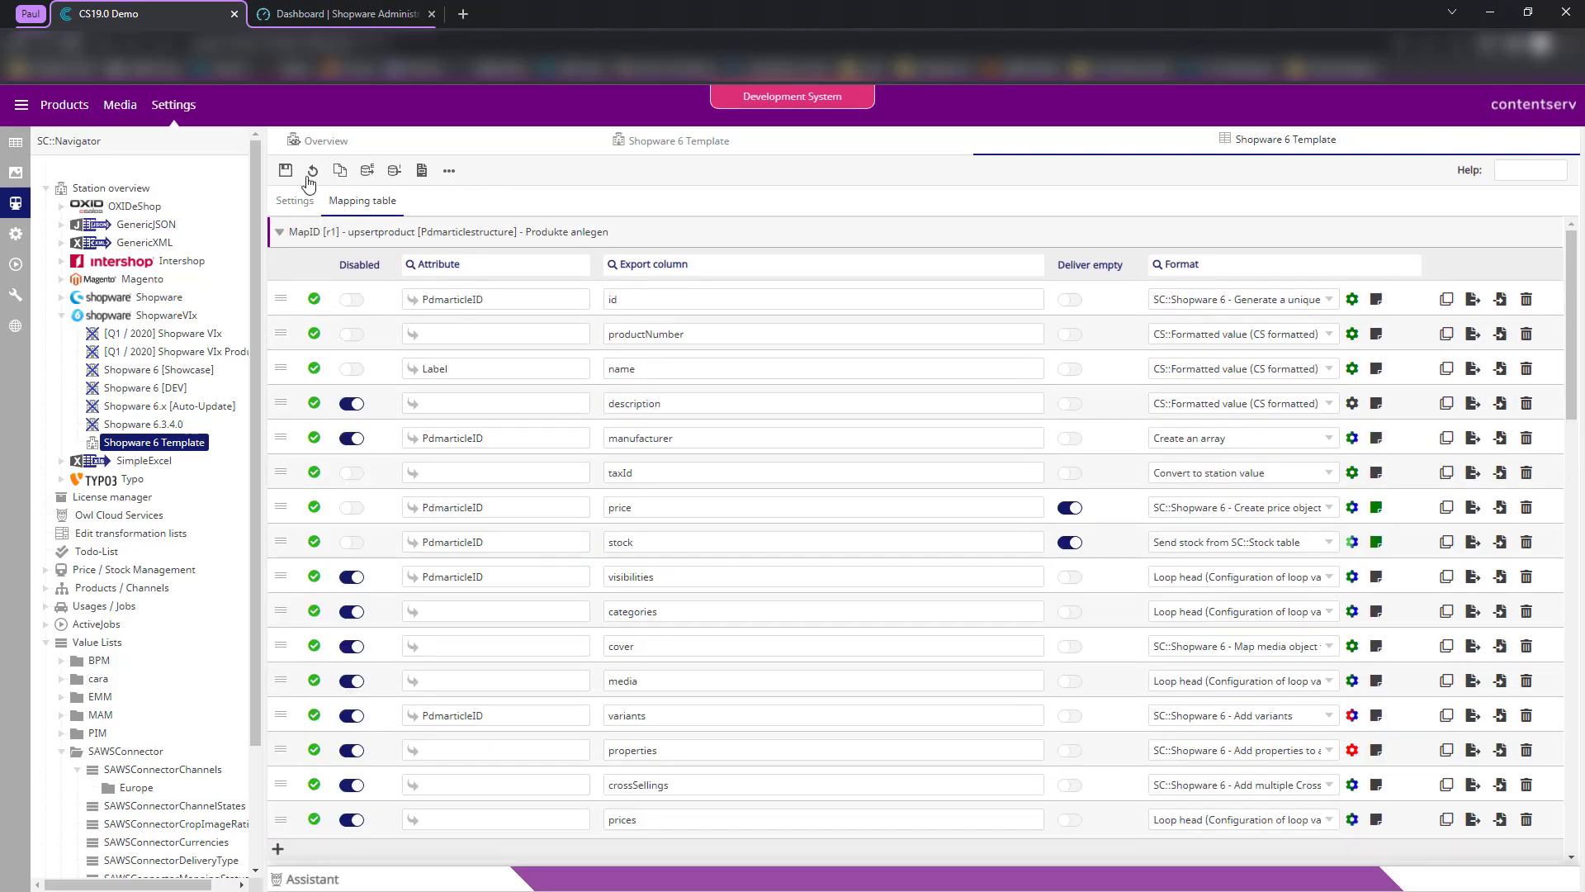
scroll(744, 463, down, 3)
scroll(725, 435, up, 3)
- Inspect R1's export name 'Produkte anlegen' on the Settings tab
click(295, 201)
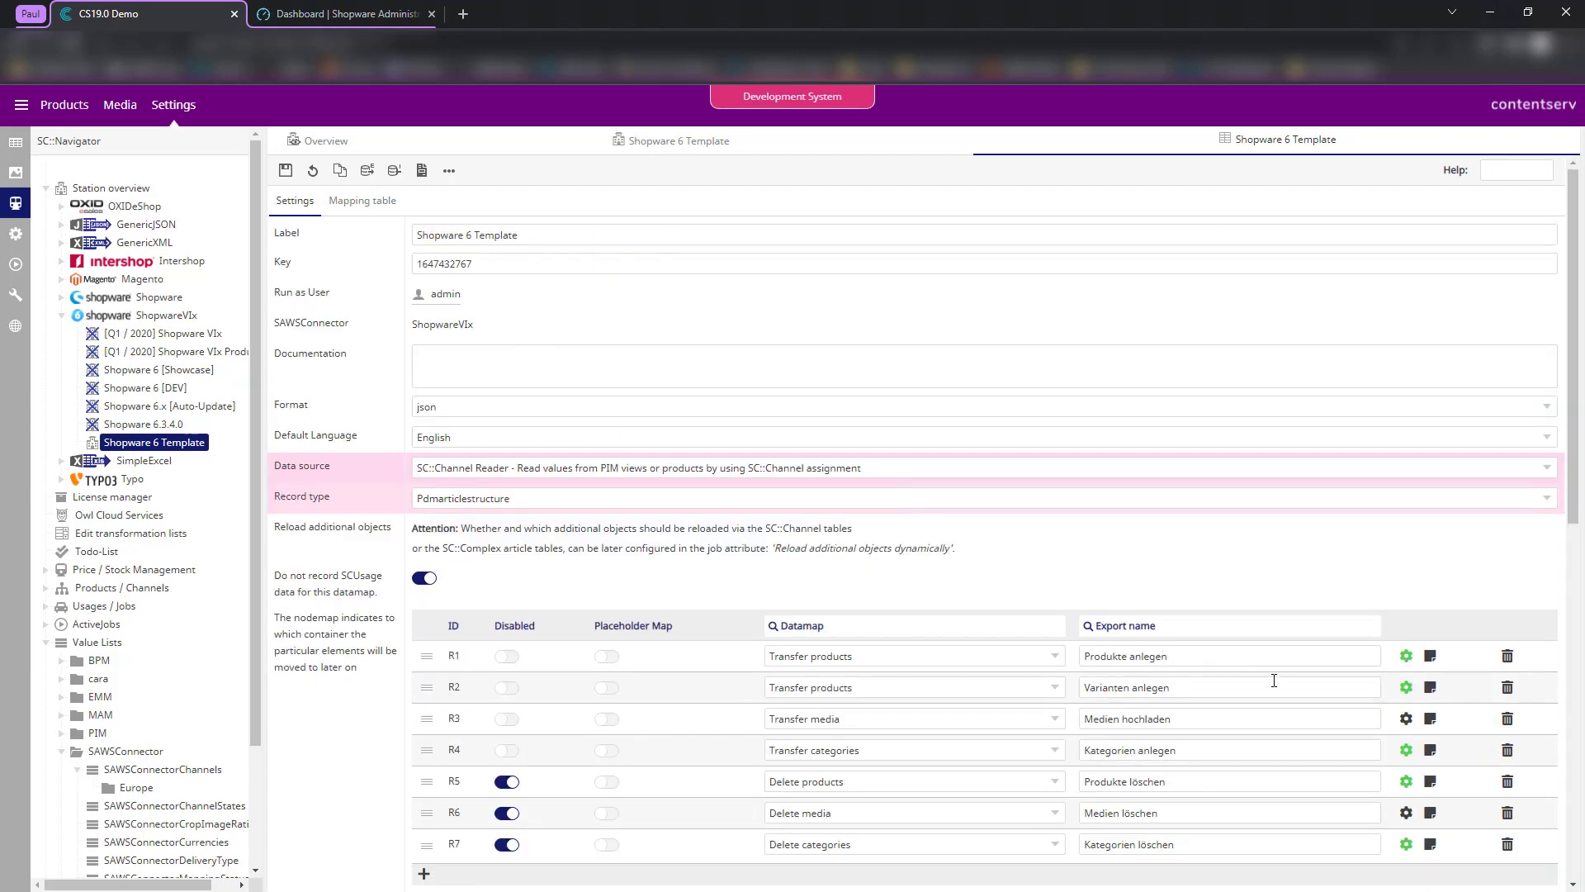
click(1165, 660)
drag(1165, 660, 1077, 665)
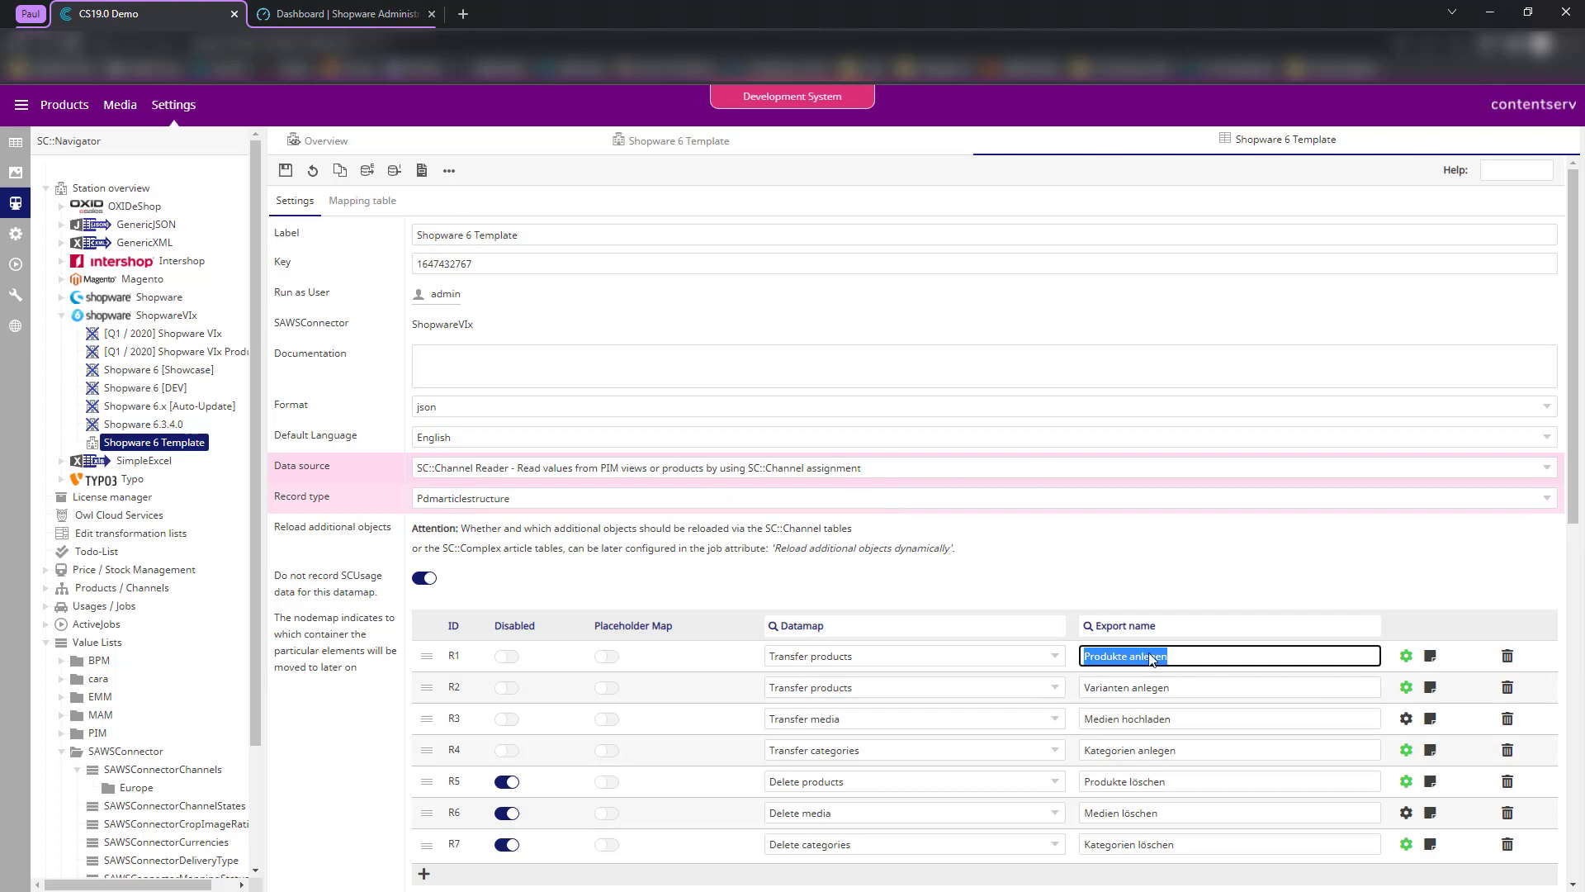
- Check the productNumber export column in the mapping table
click(353, 205)
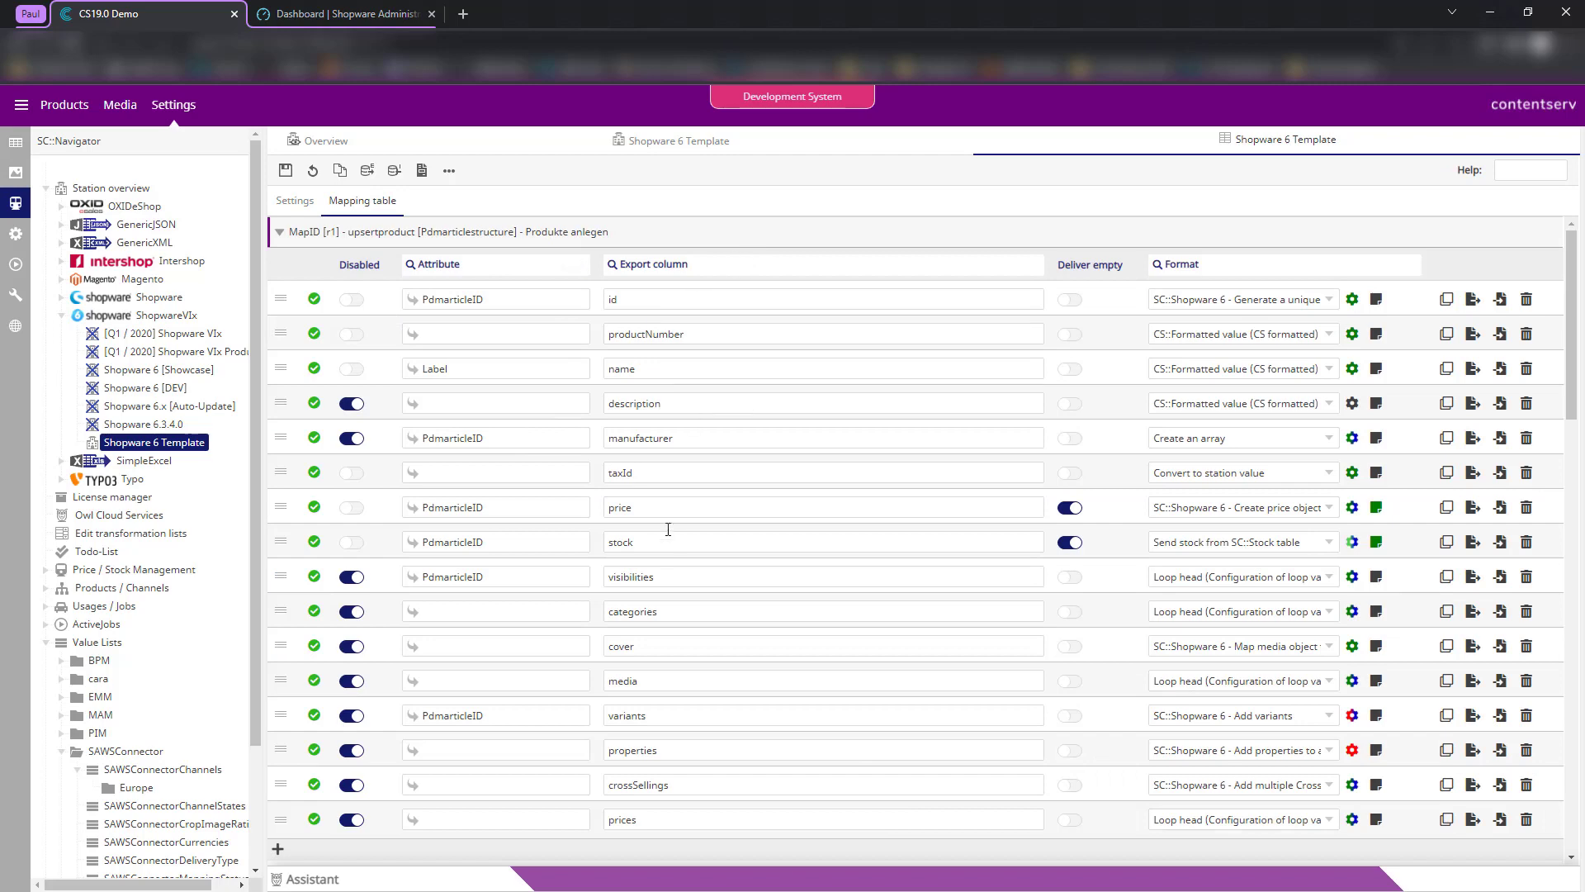
scroll(702, 578, down, 4)
scroll(661, 587, up, 4)
click(675, 334)
scroll(438, 487, down, 5)
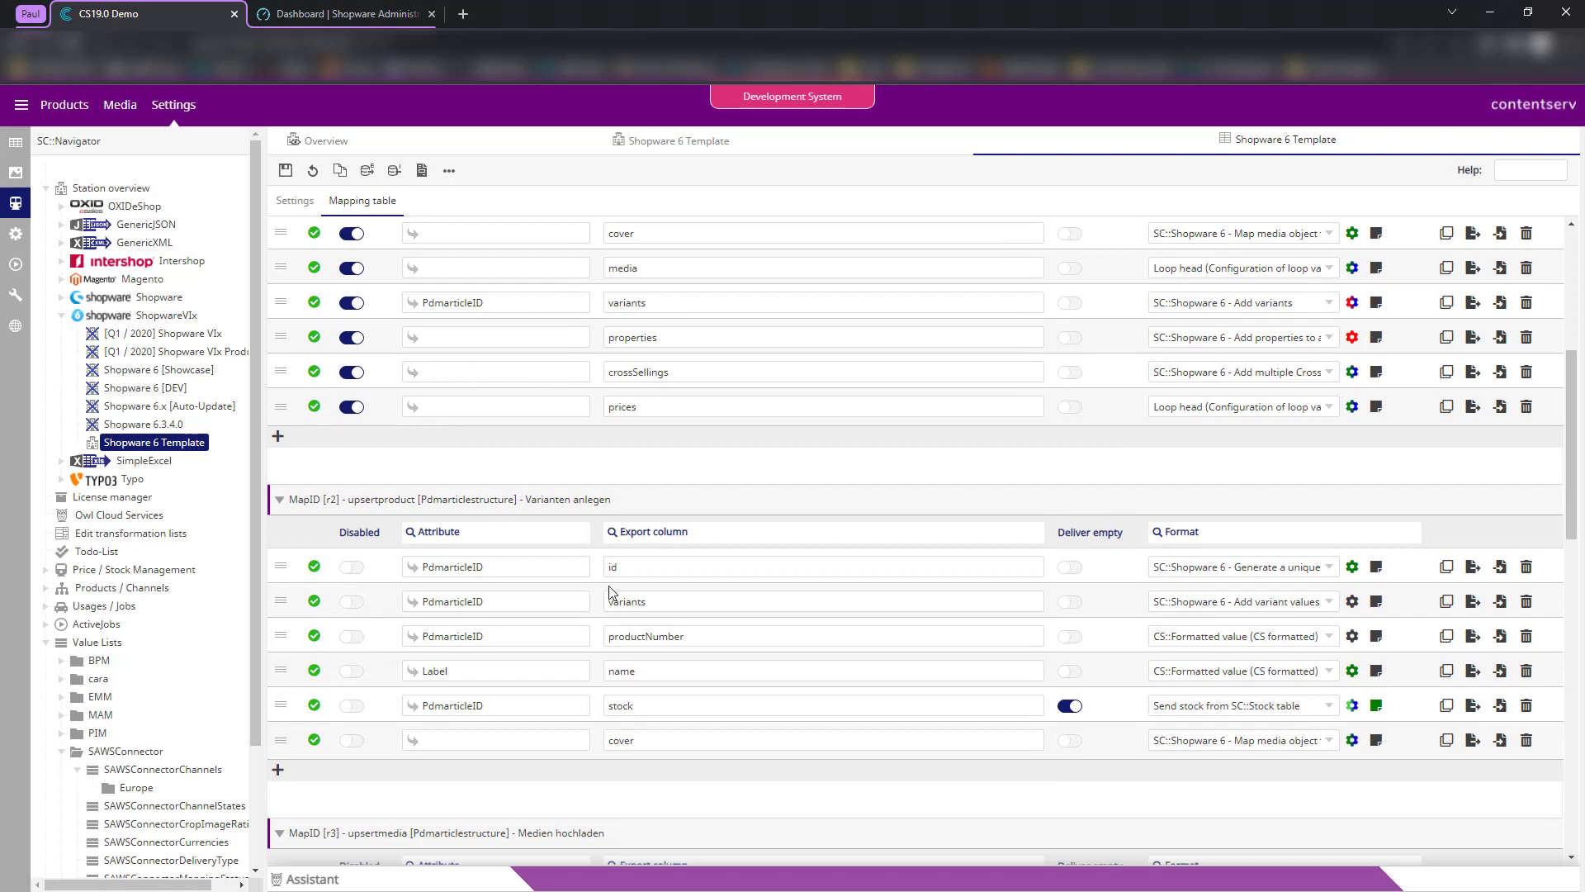
scroll(613, 589, down, 5)
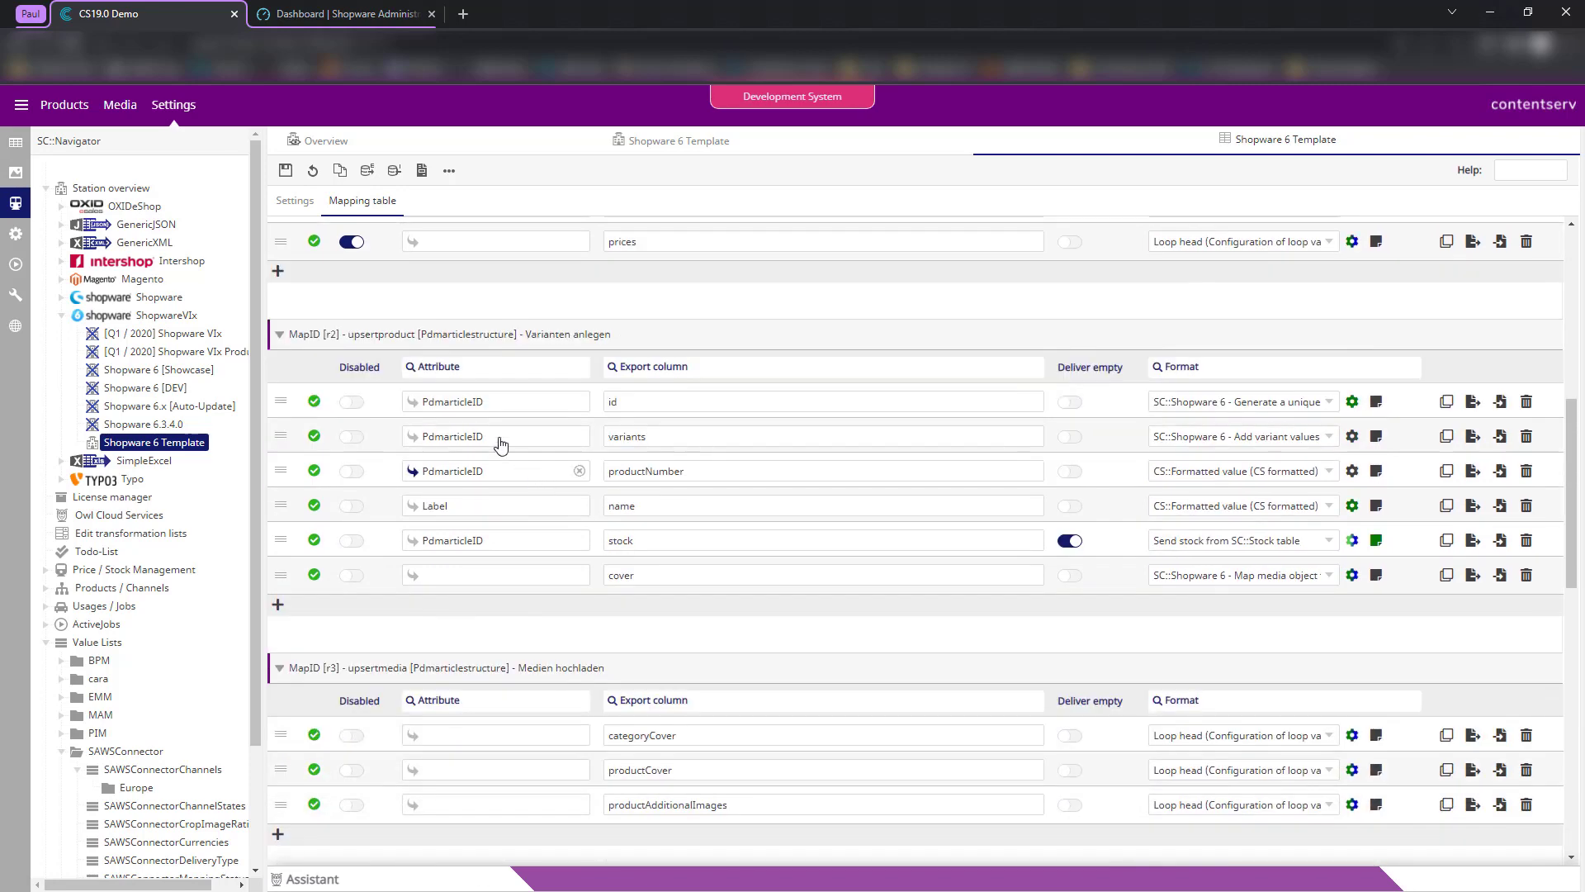
- Review the R2 and R3 export names and R1's datamap, left on Transfer products
click(294, 201)
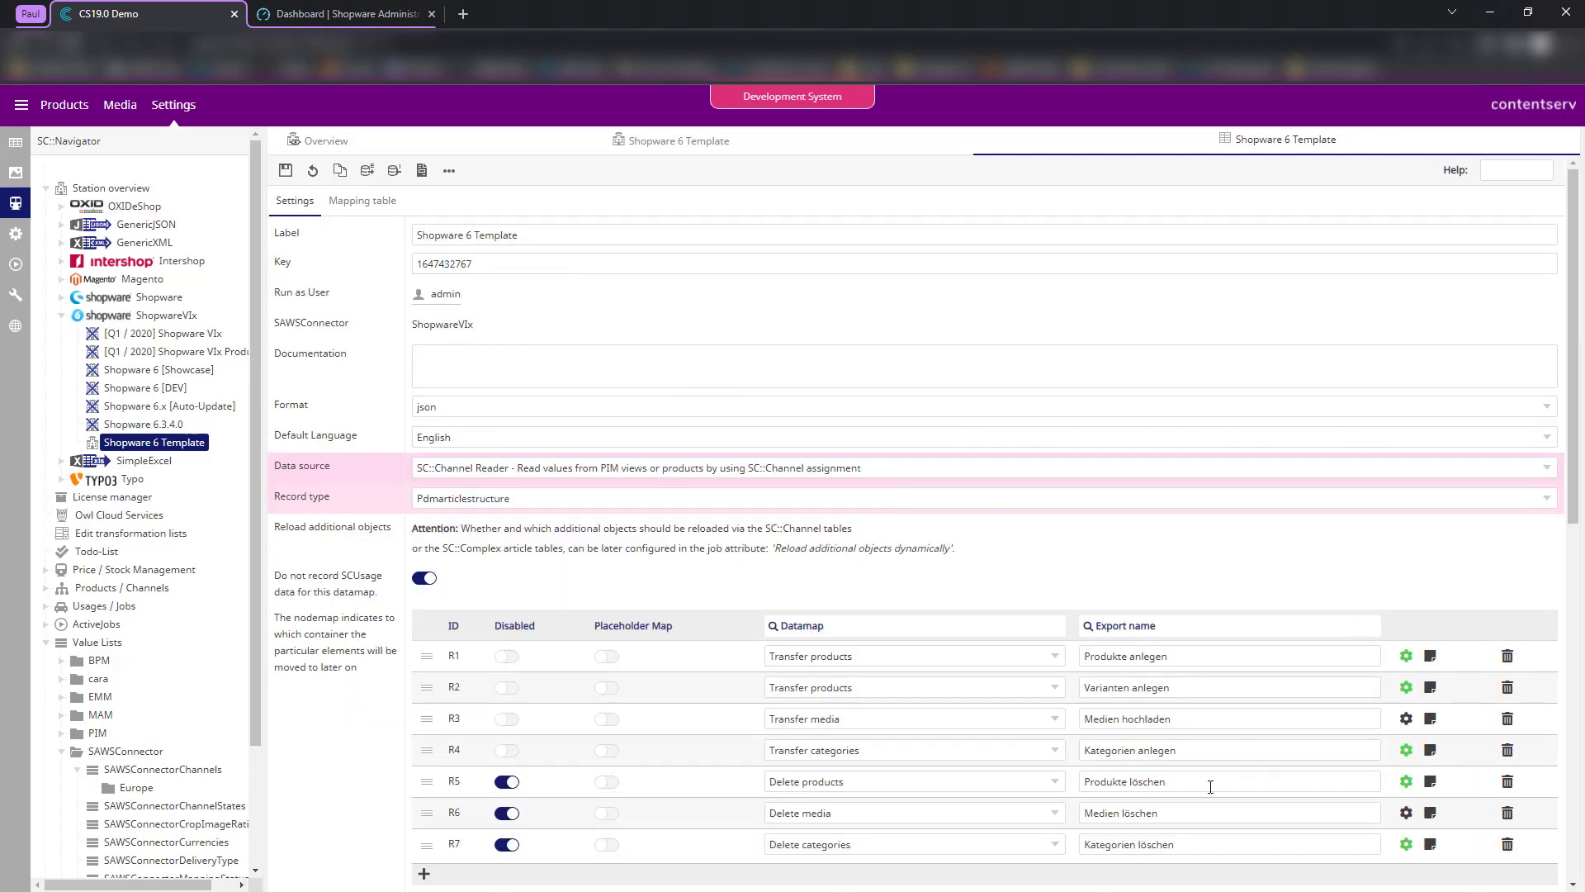
click(1178, 715)
drag(1181, 693, 1063, 690)
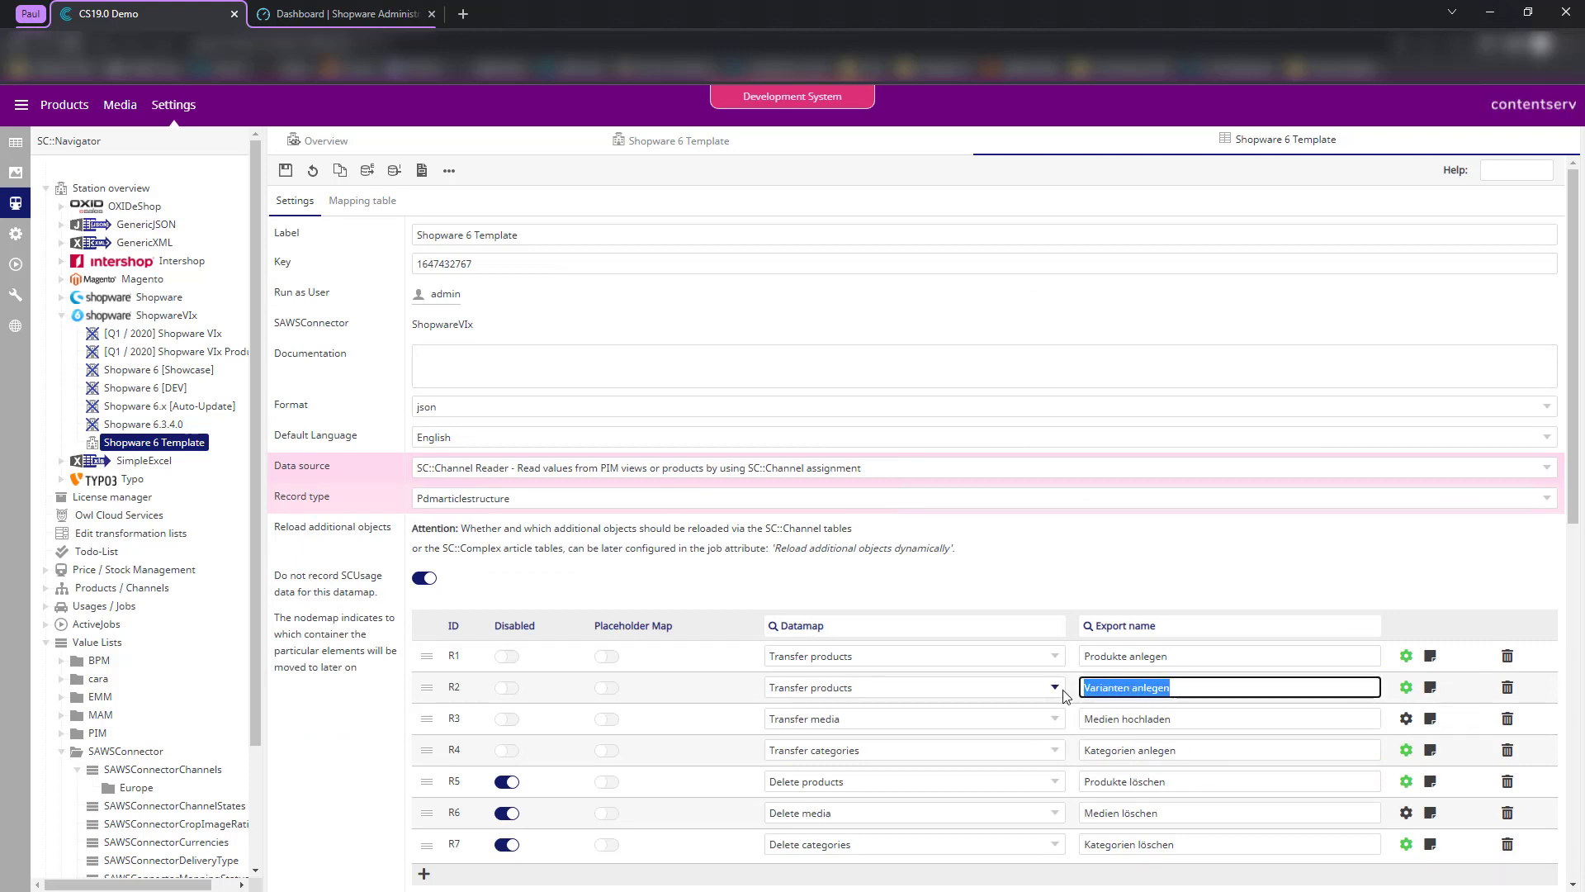
click(1070, 694)
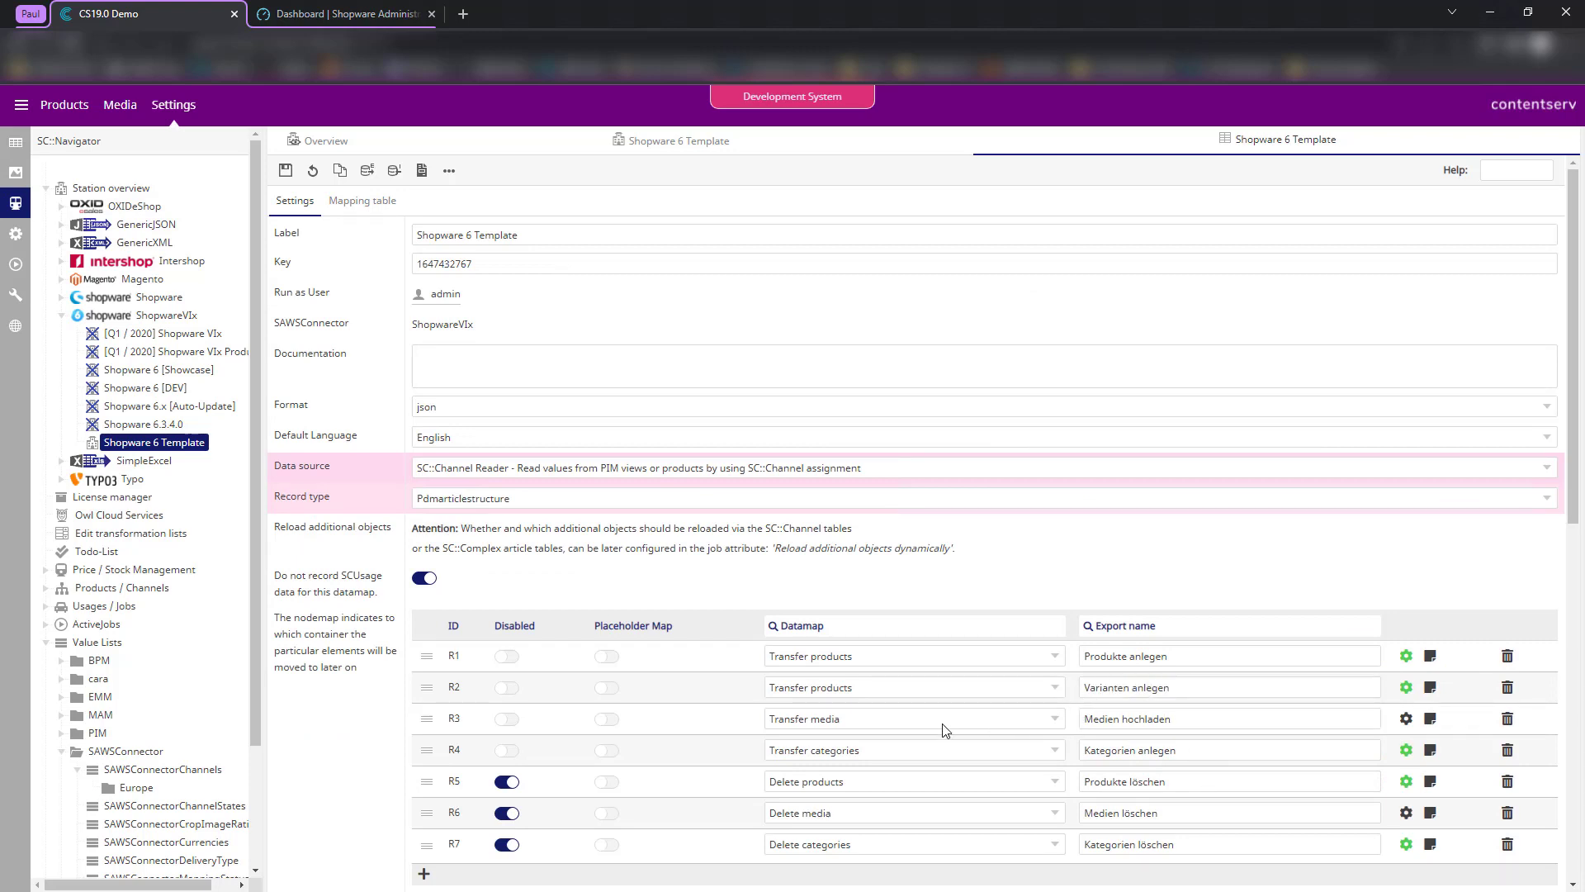
click(851, 659)
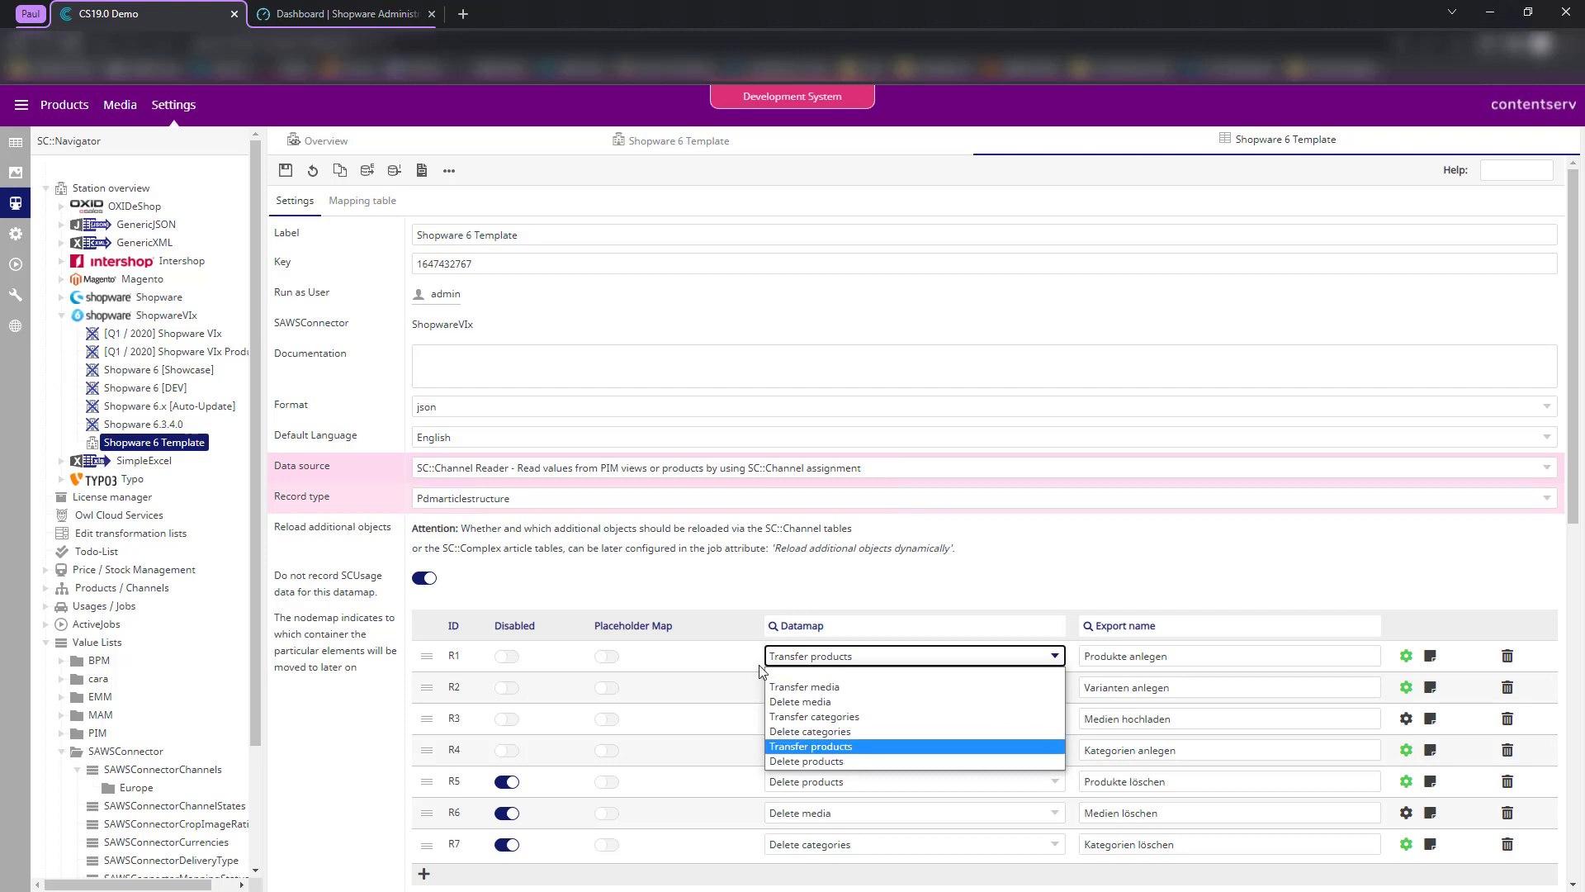
click(726, 689)
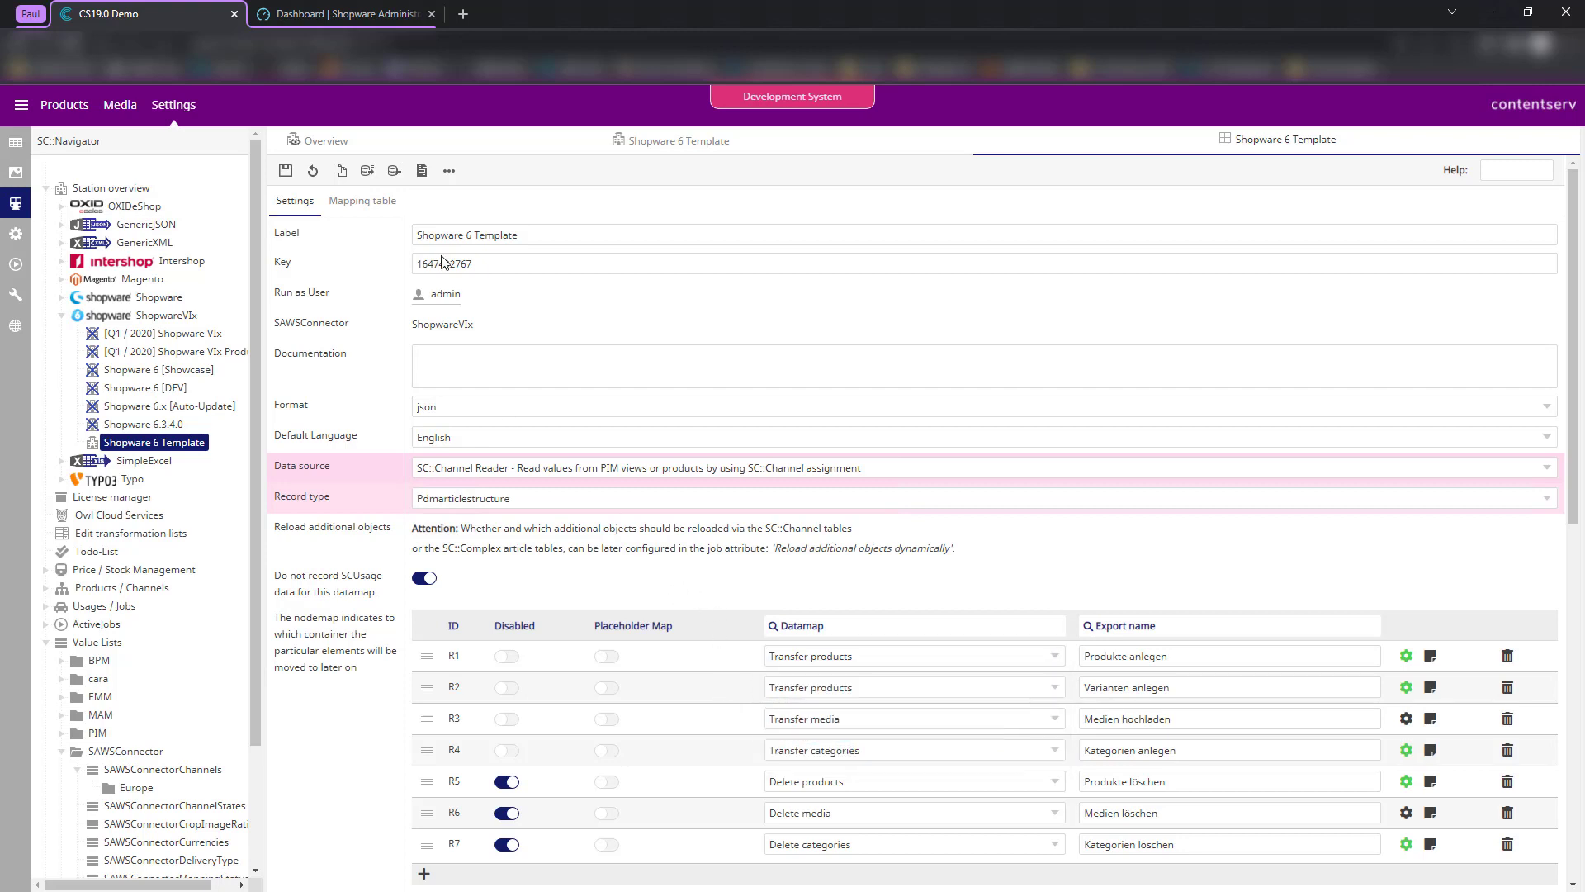
scroll(364, 384, down, 8)
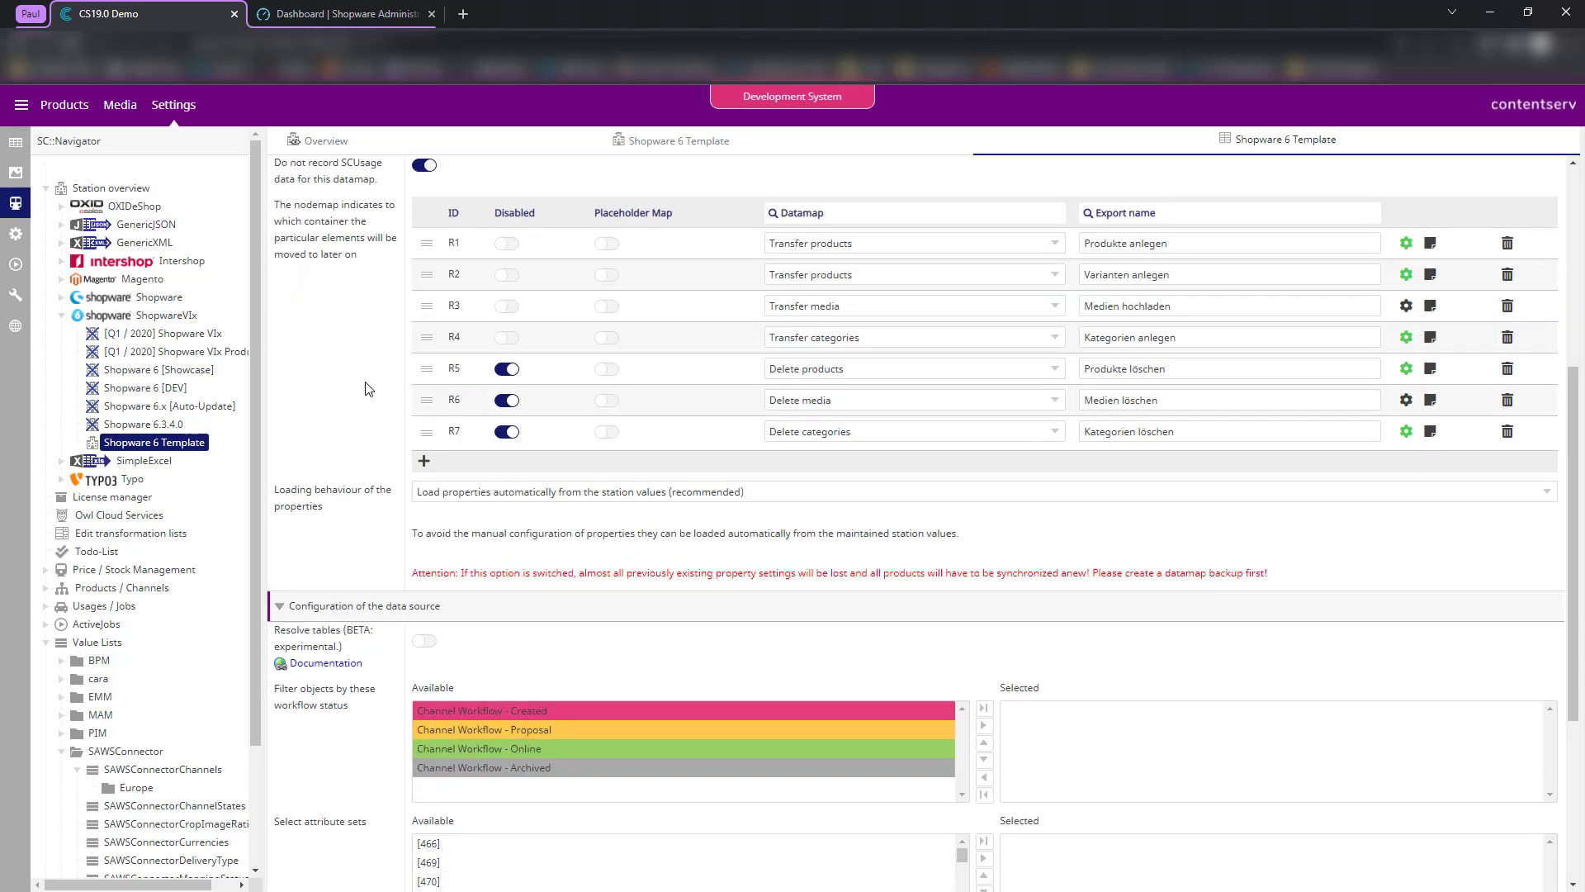
scroll(364, 391, down, 1)
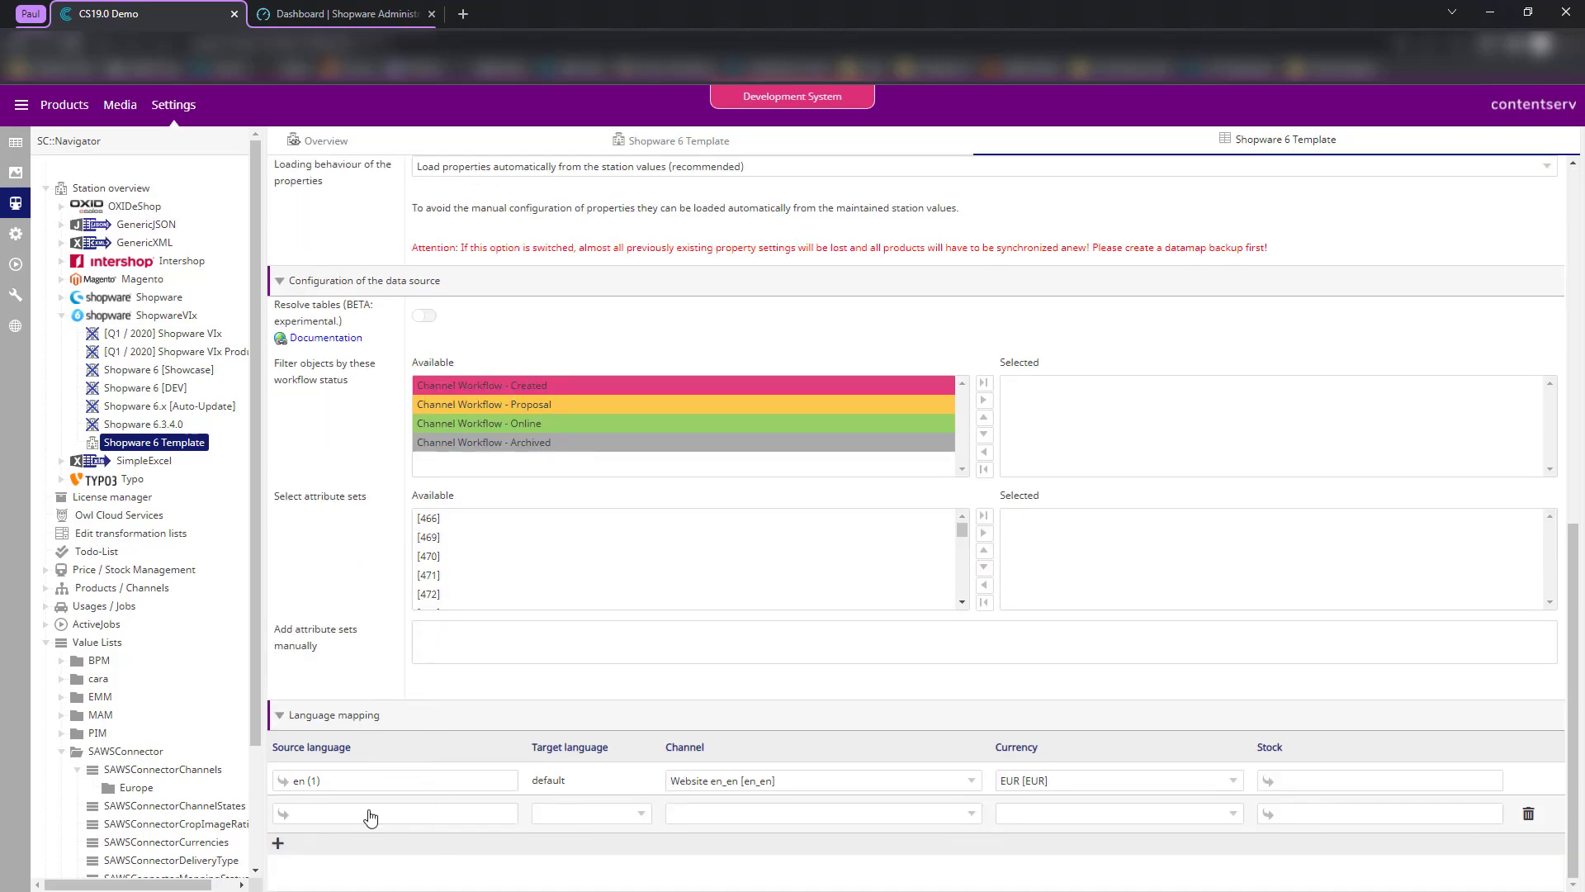
click(344, 821)
click(346, 789)
click(373, 815)
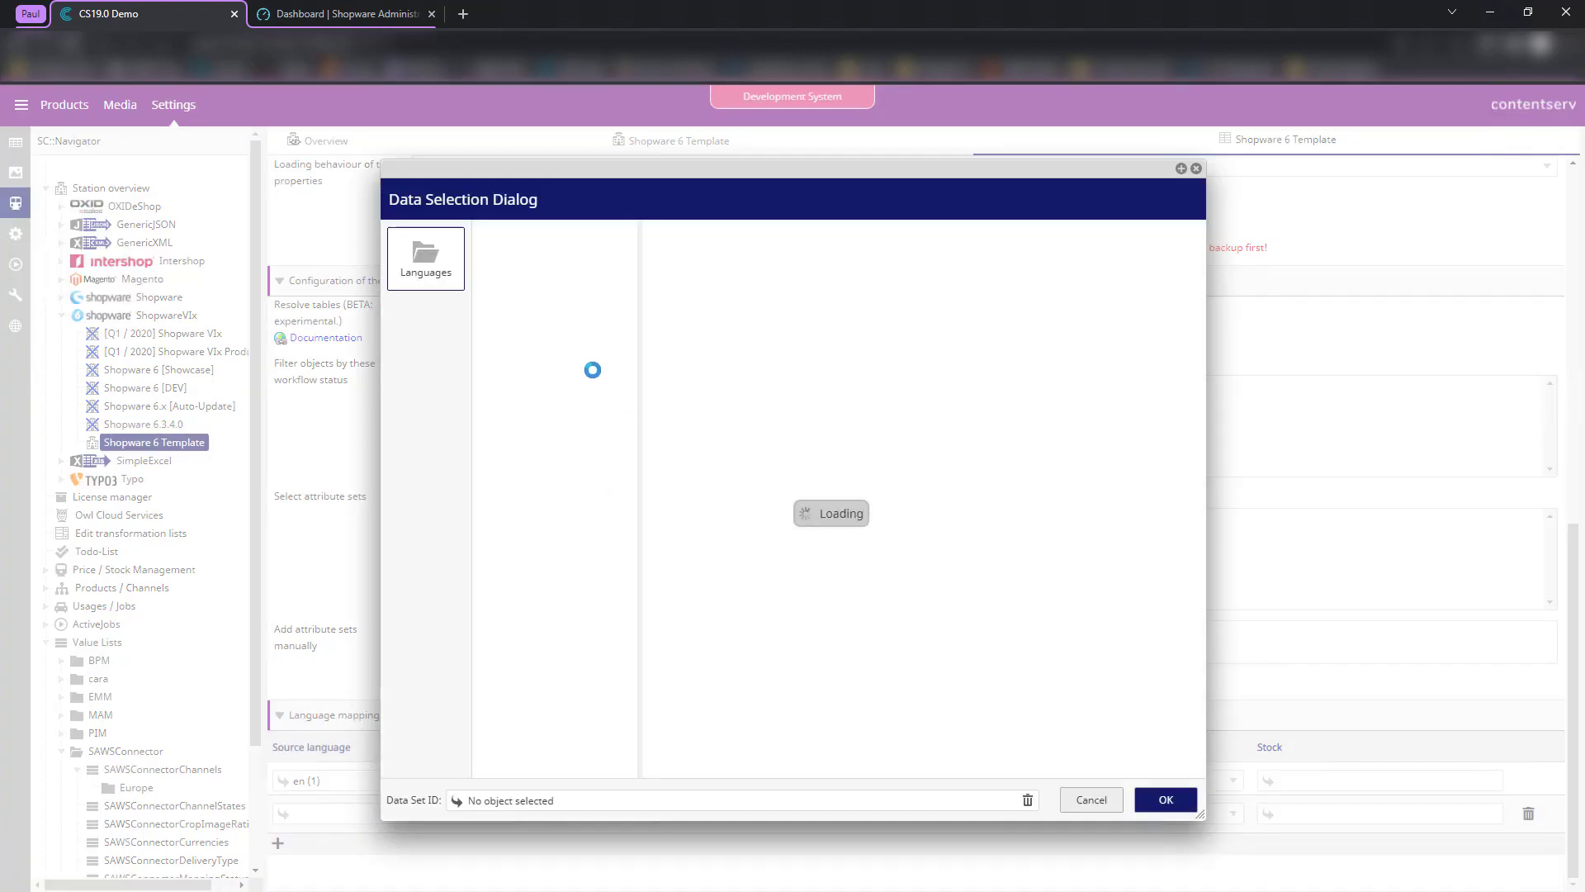
click(531, 298)
double_click(531, 297)
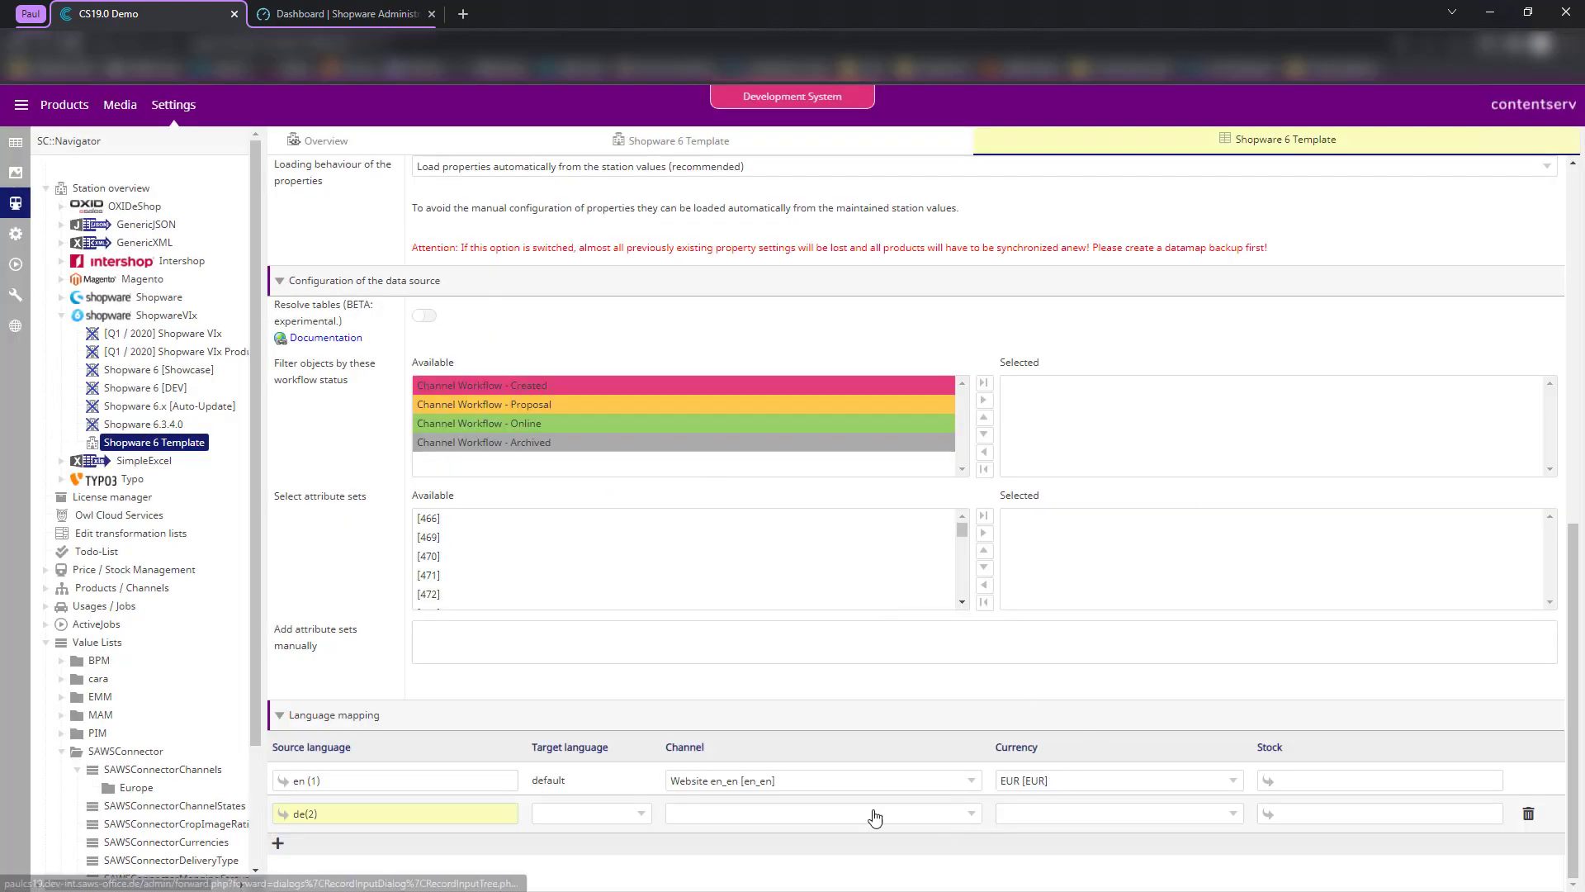
click(588, 814)
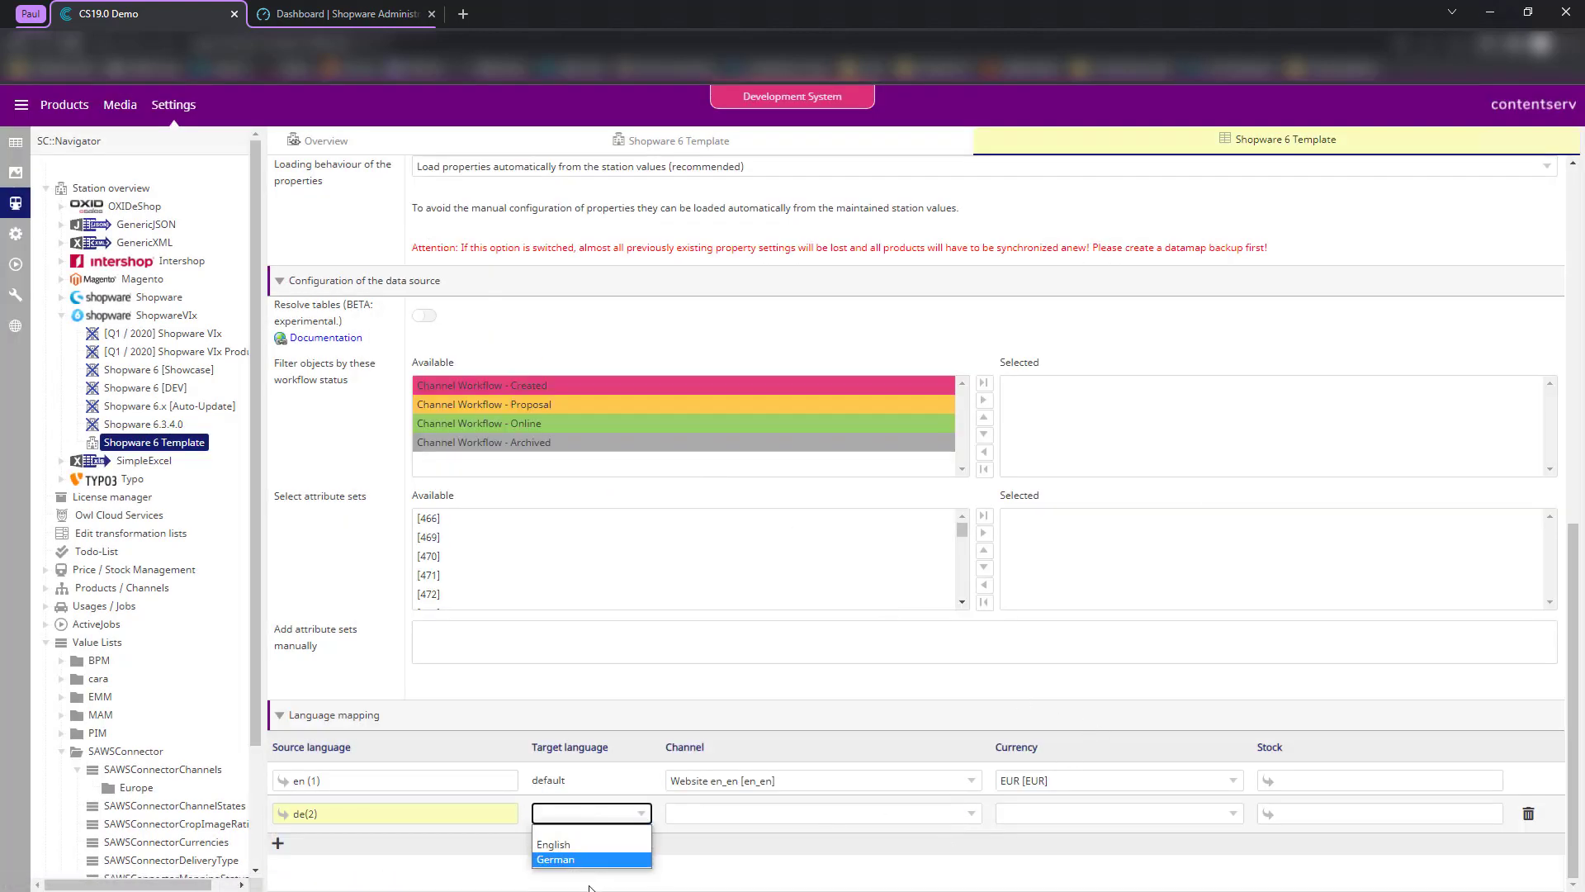
click(418, 670)
- Go to Settings > Languages in the Shopware Administration
click(313, 12)
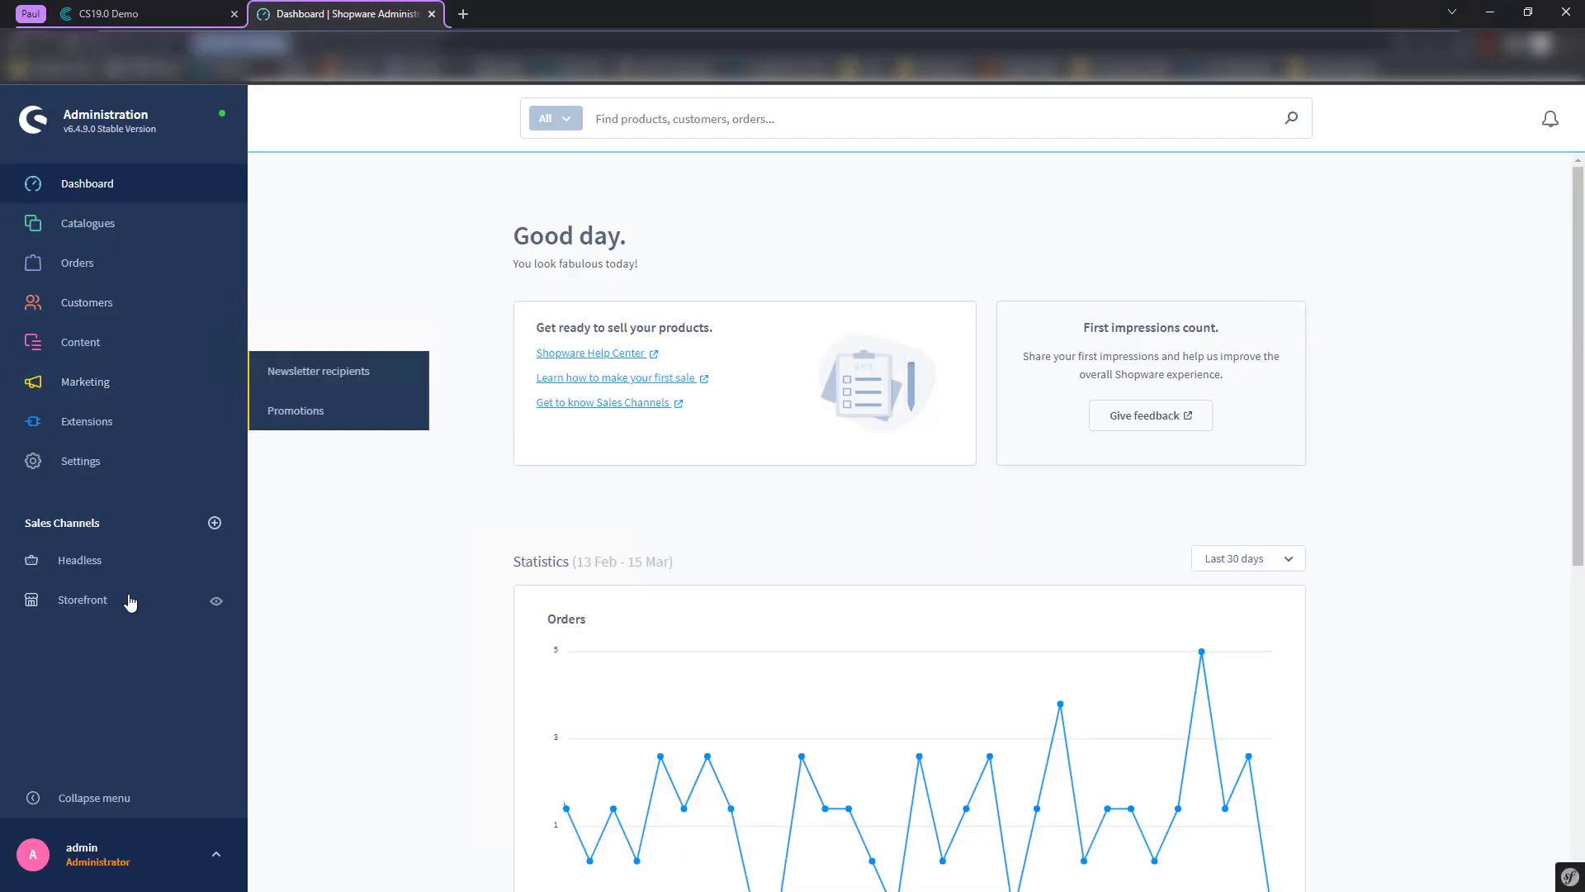
click(70, 471)
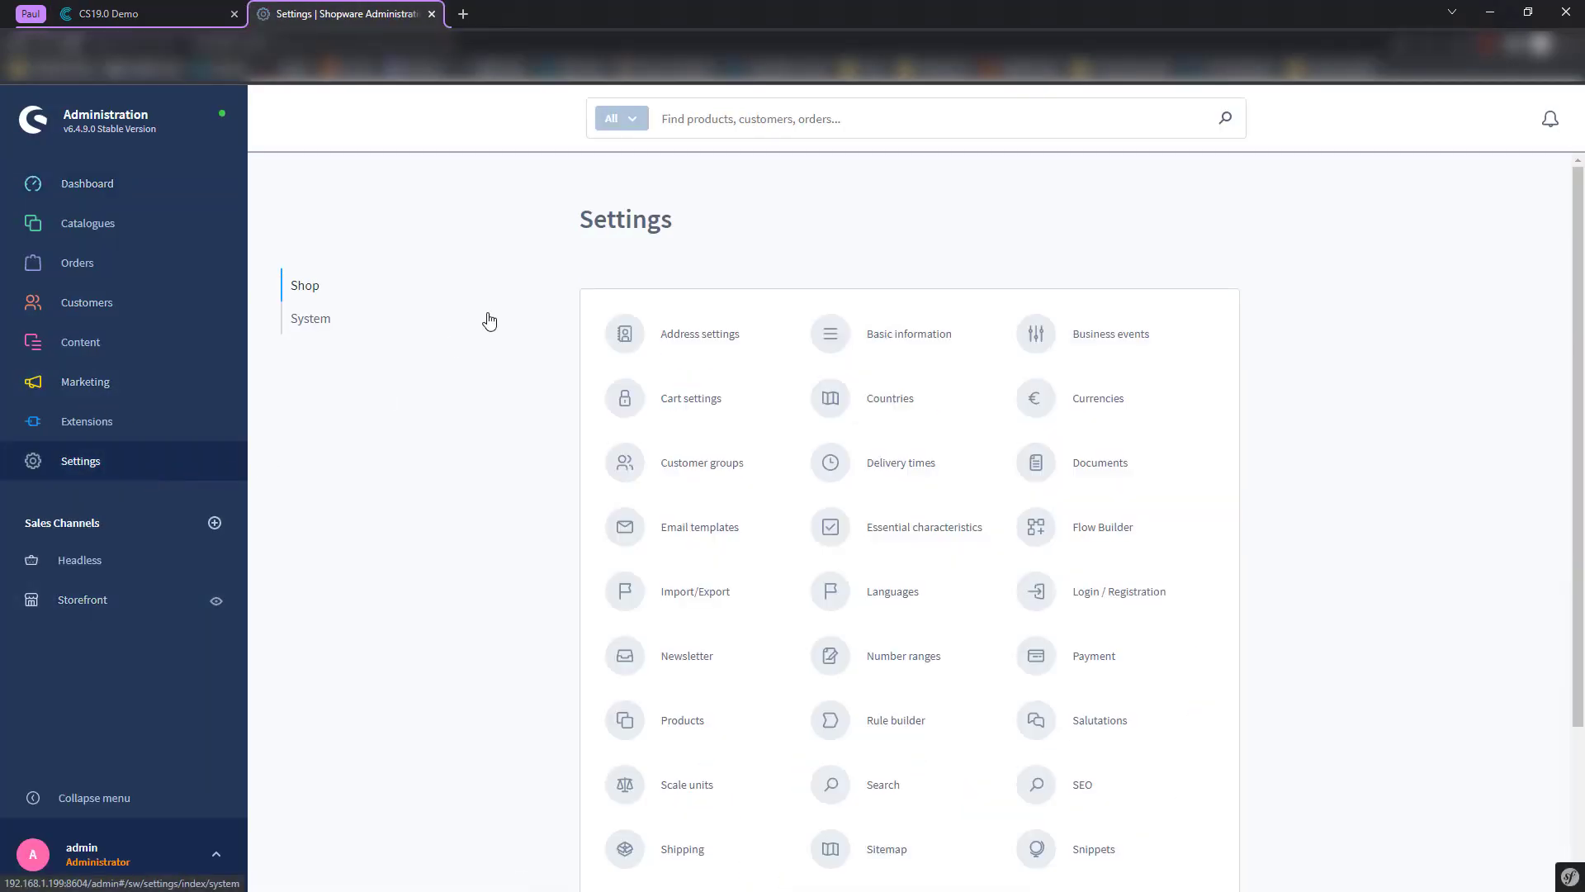
click(771, 124)
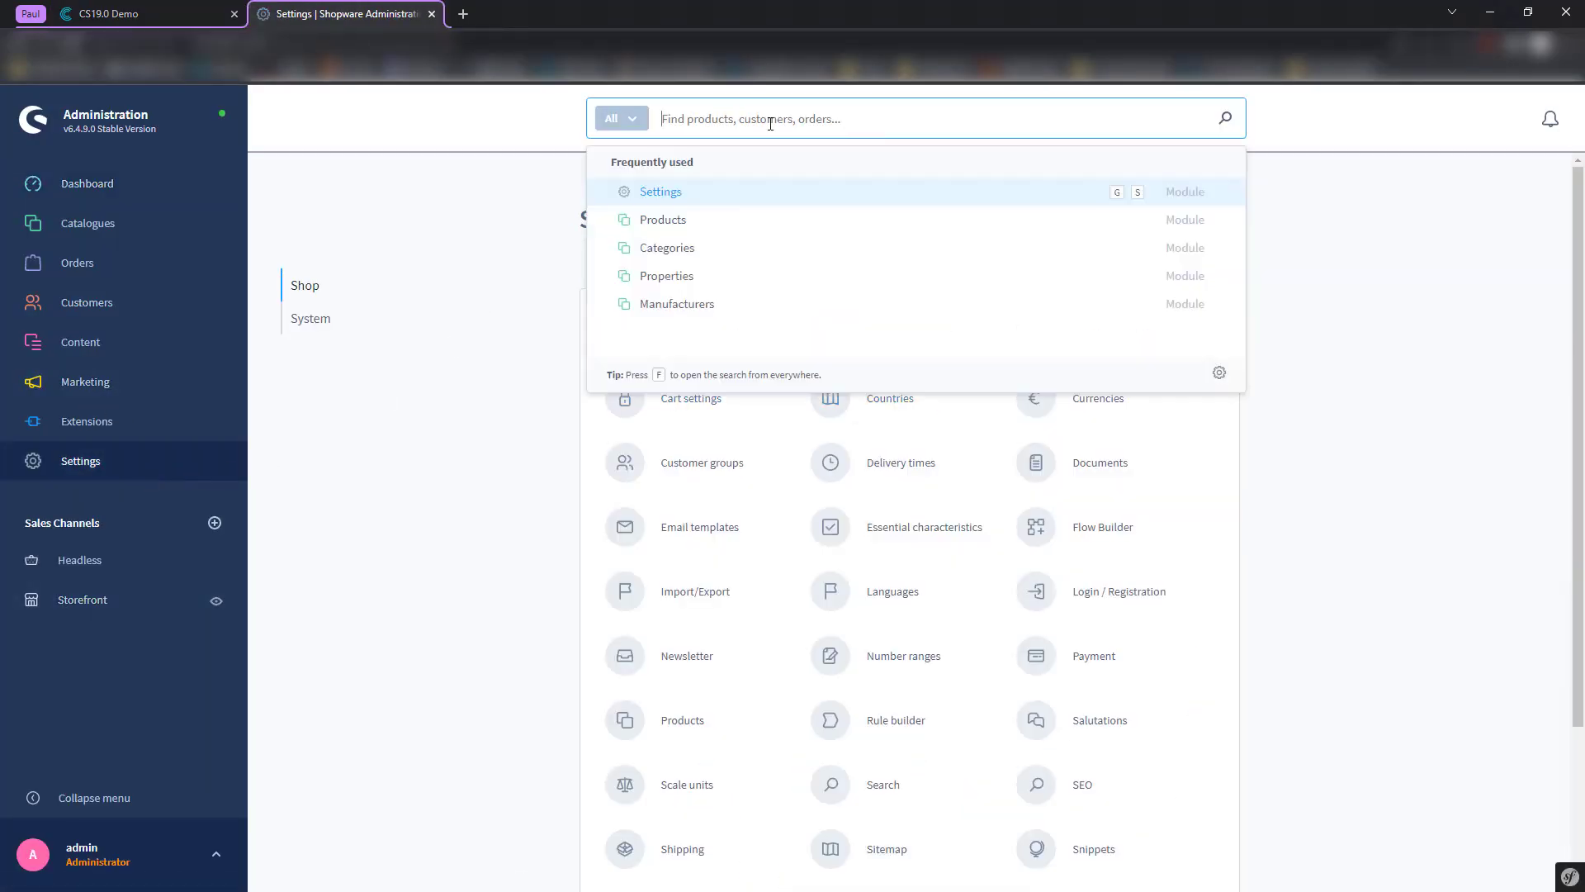
click(479, 408)
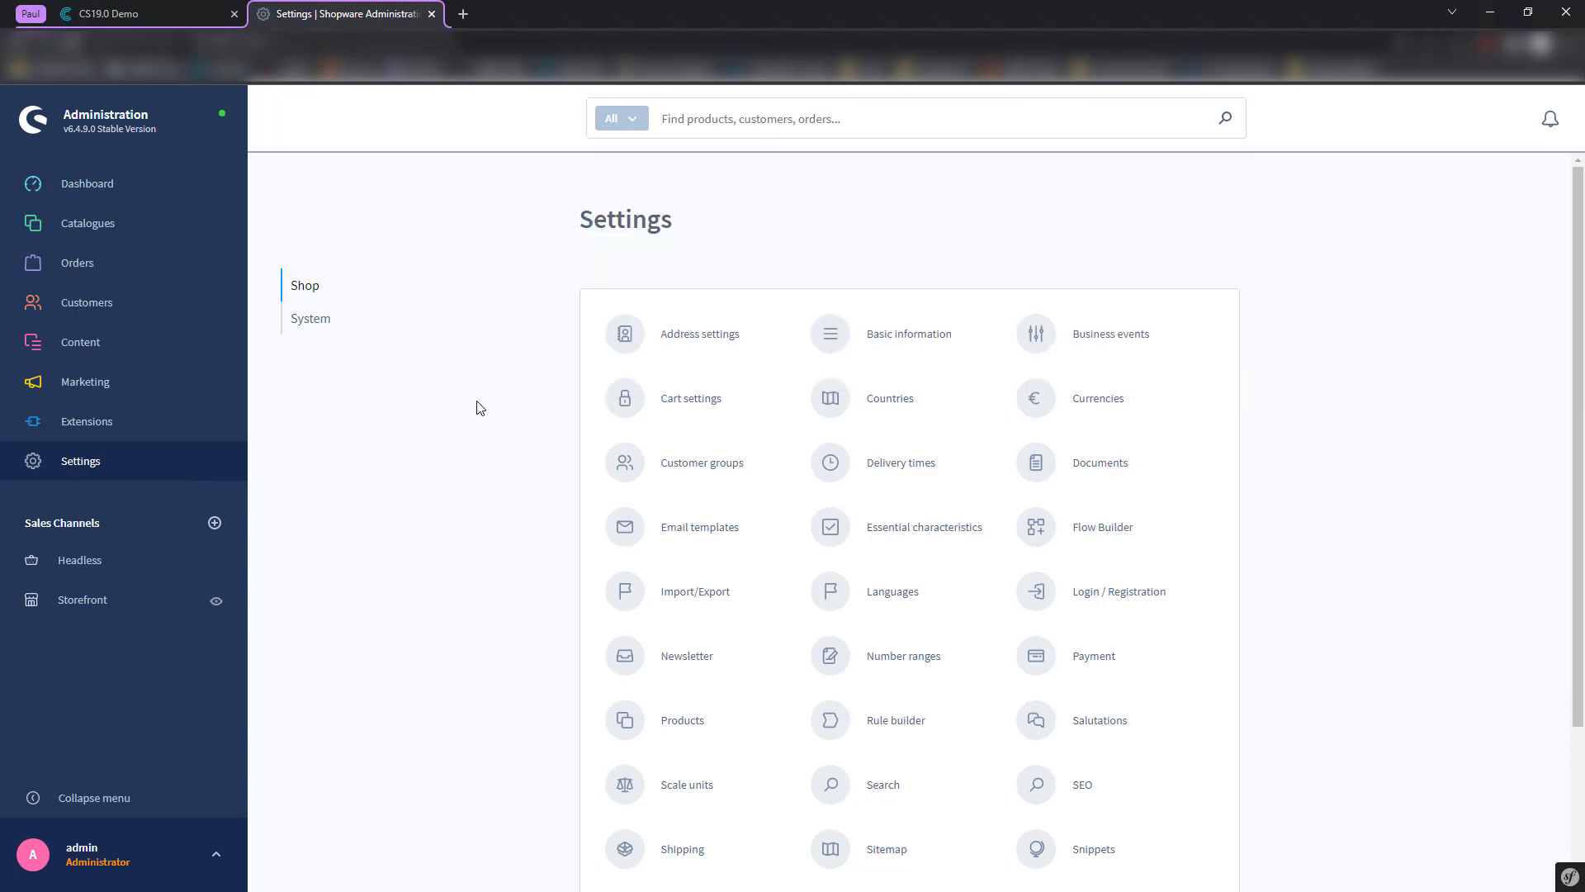
scroll(522, 459, down, 3)
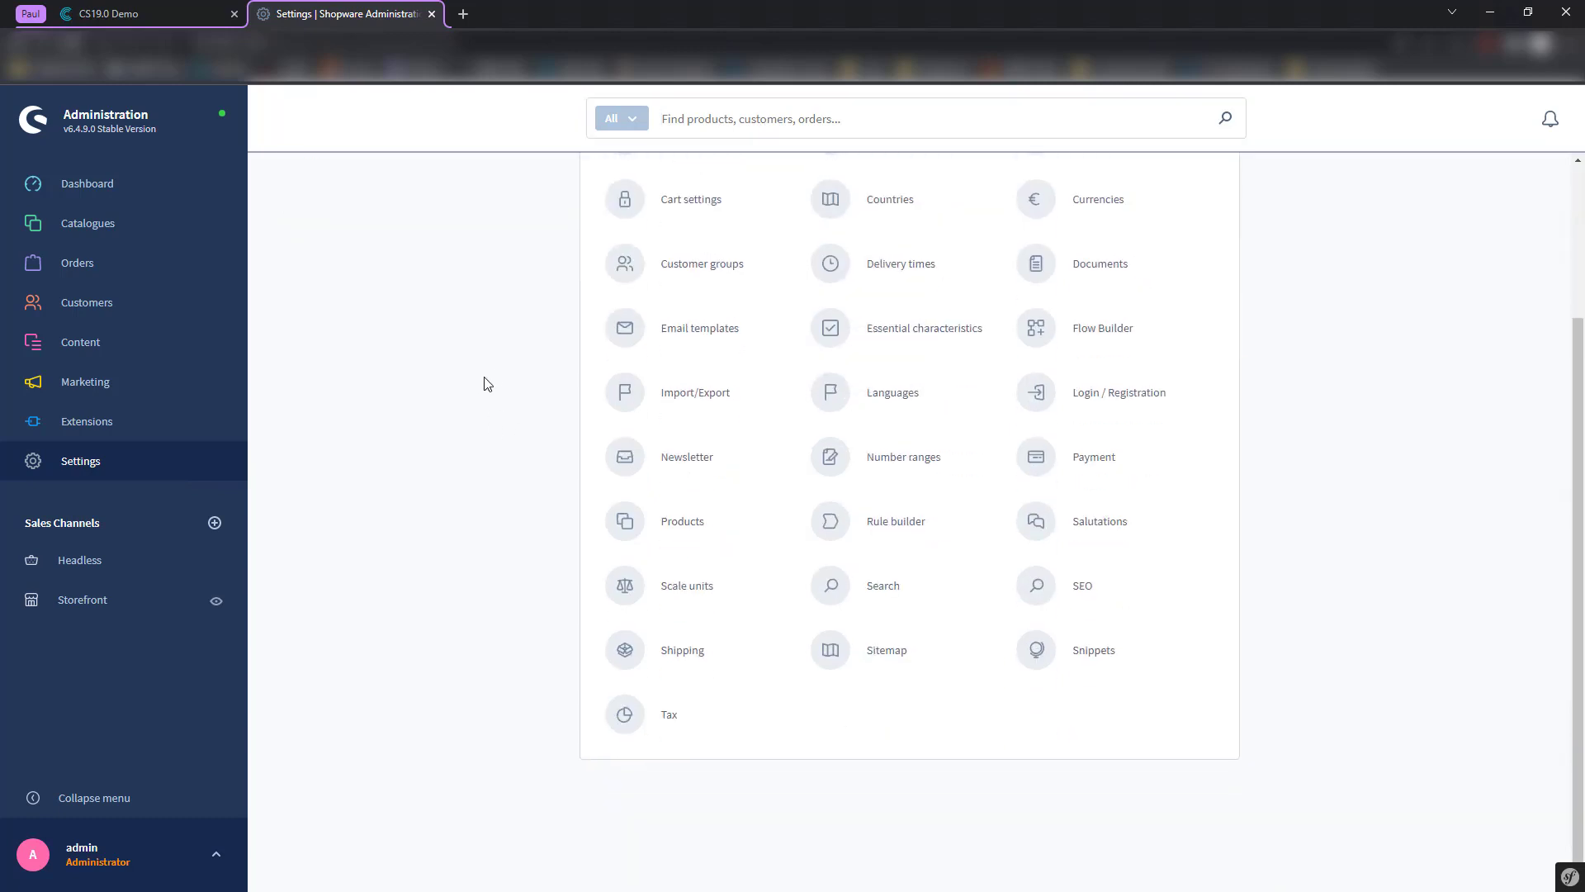
click(876, 405)
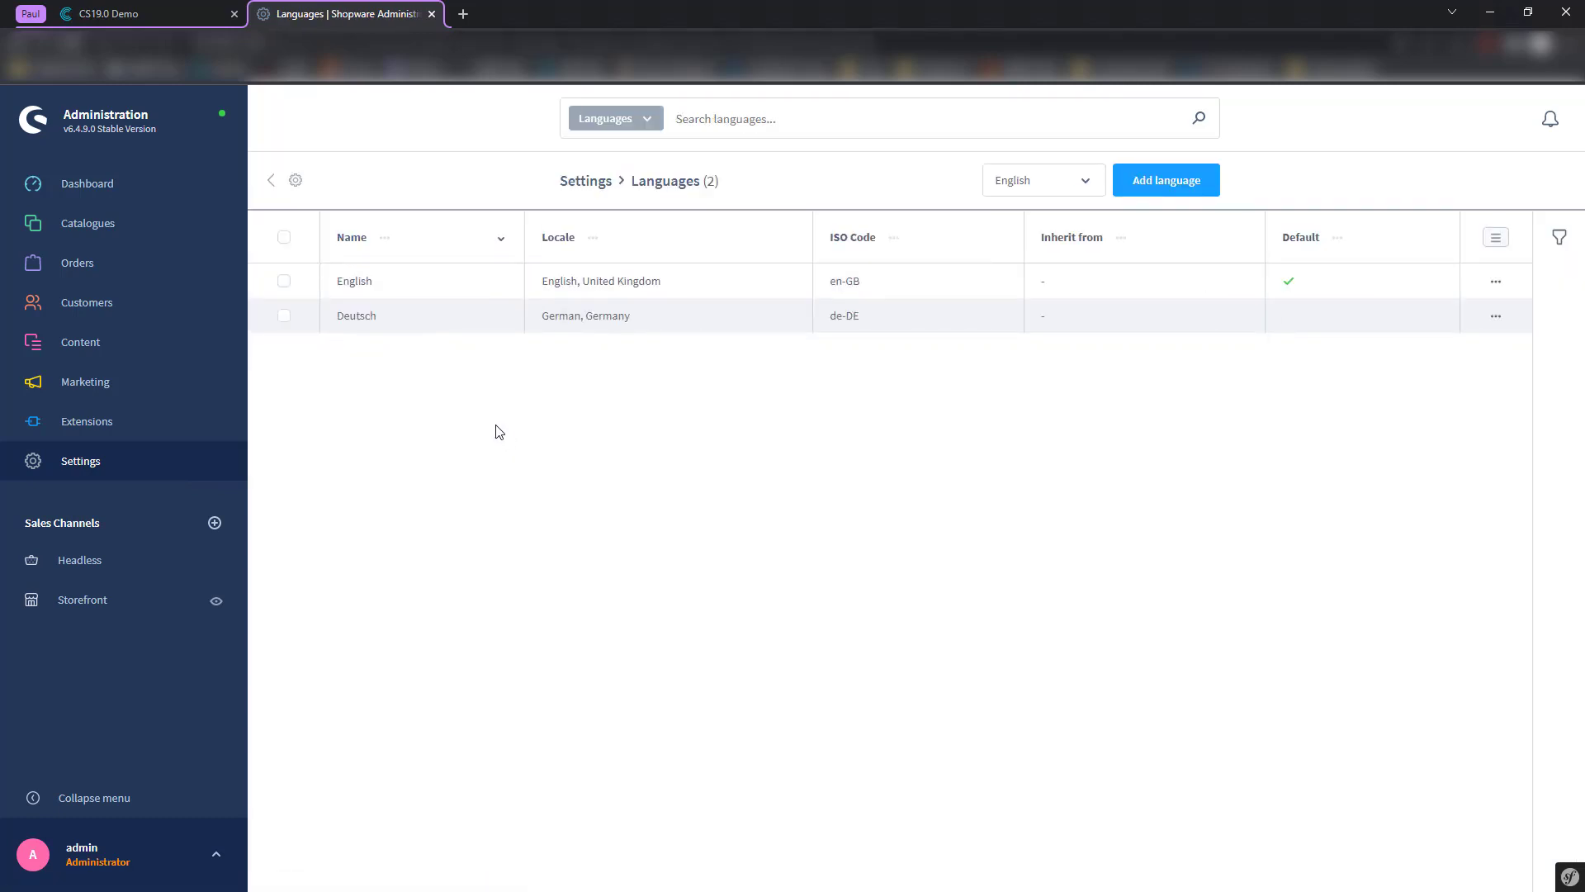
- Start a new language named French that inherits from English
click(1145, 188)
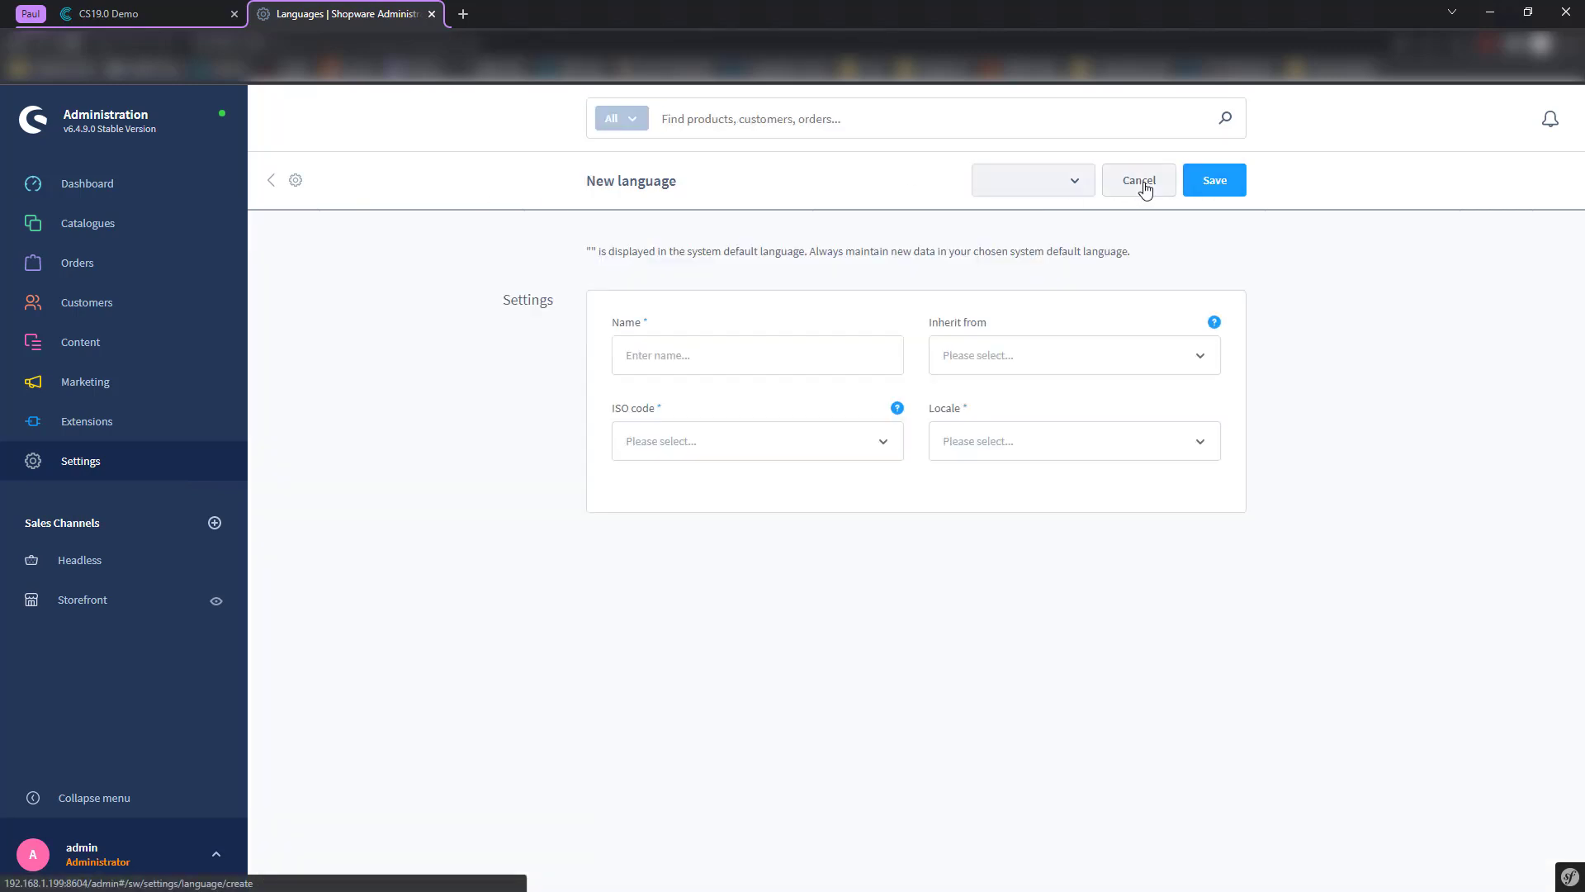
click(743, 350)
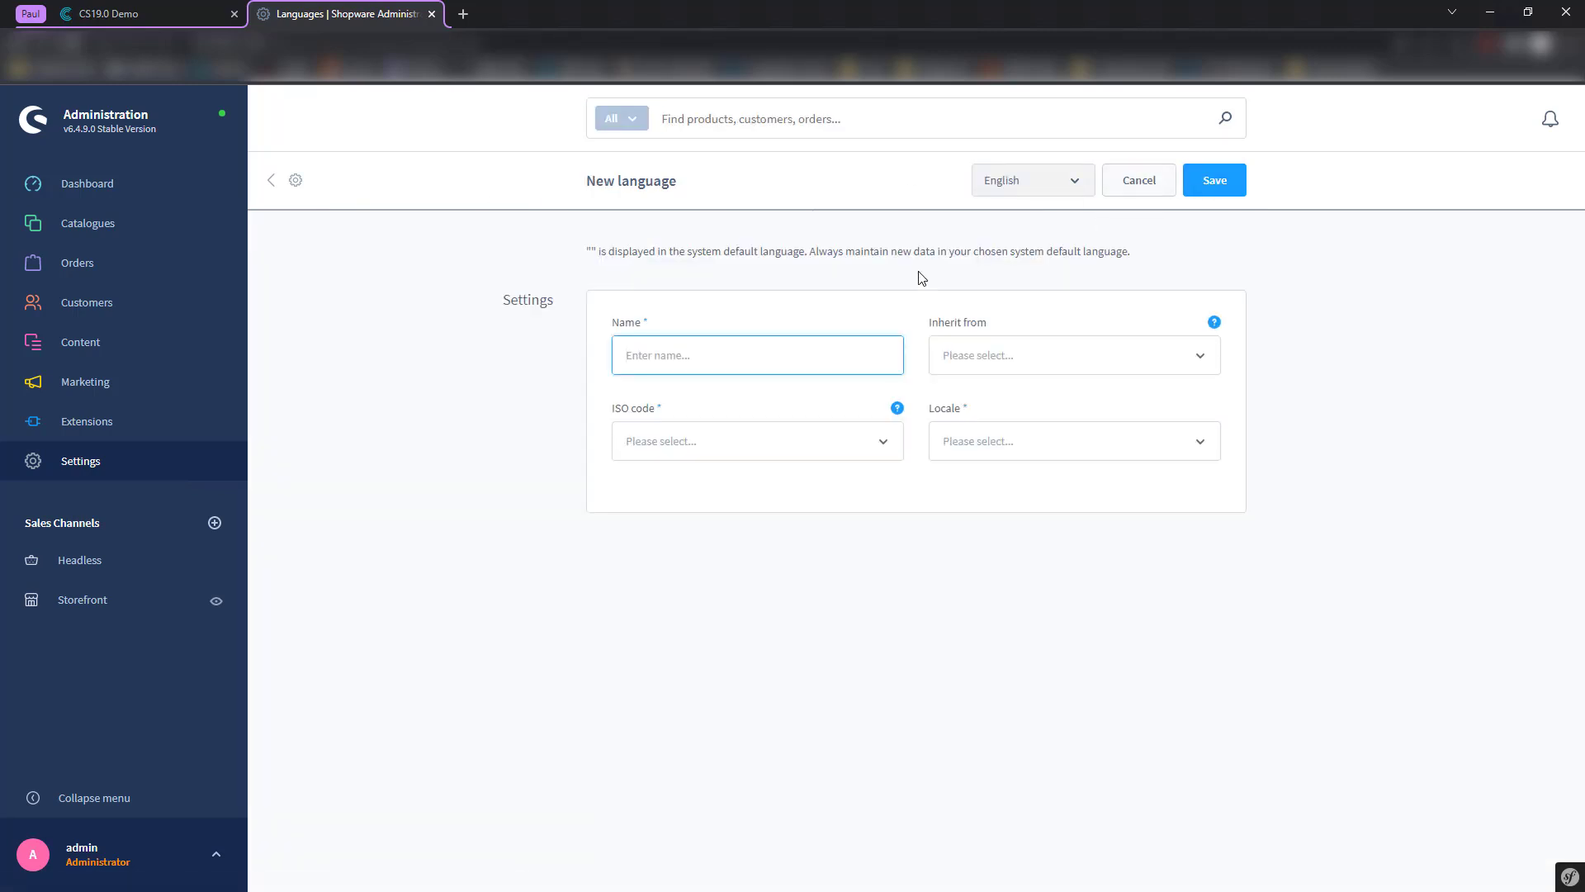
text(Fren)
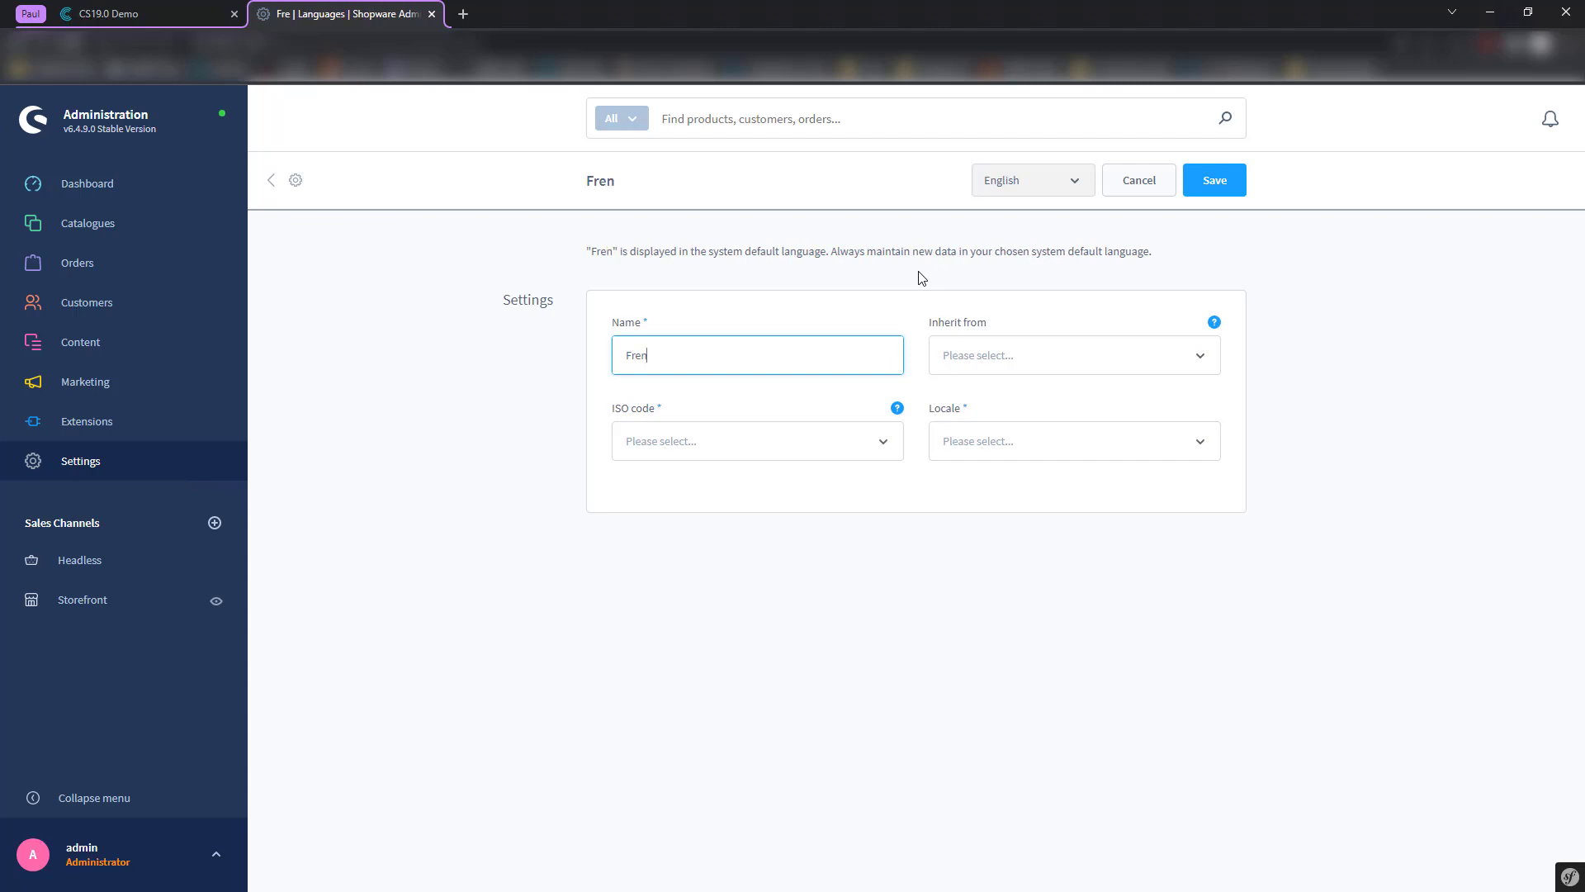
text(ch)
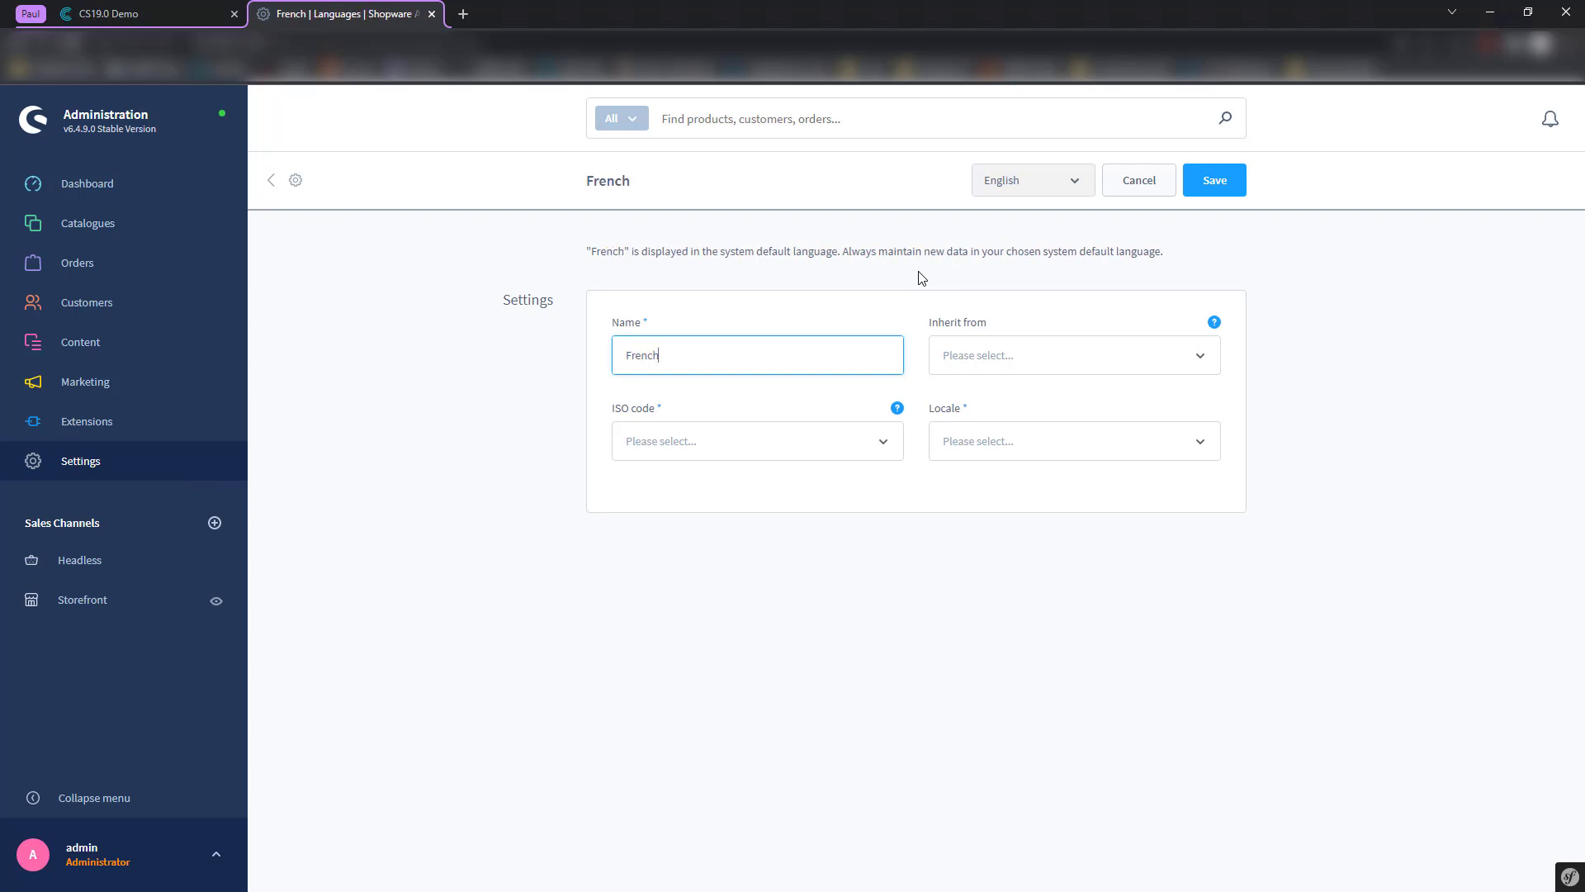
click(1012, 365)
click(1007, 395)
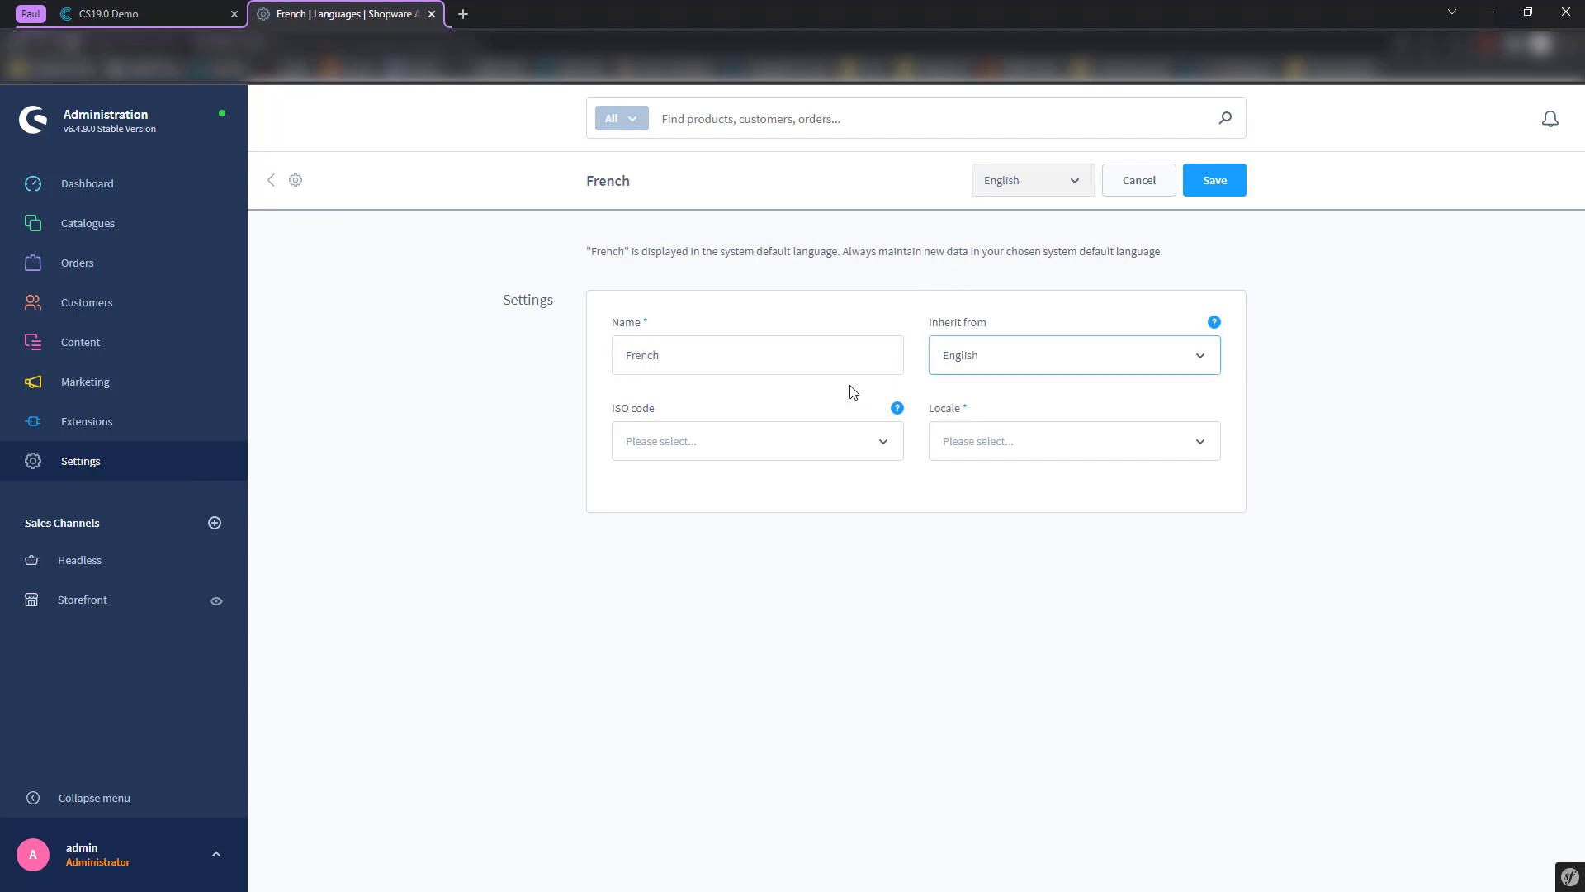
- Set ISO code fr-FR and locale French, France, save, and return to the language list
click(732, 440)
text(fr)
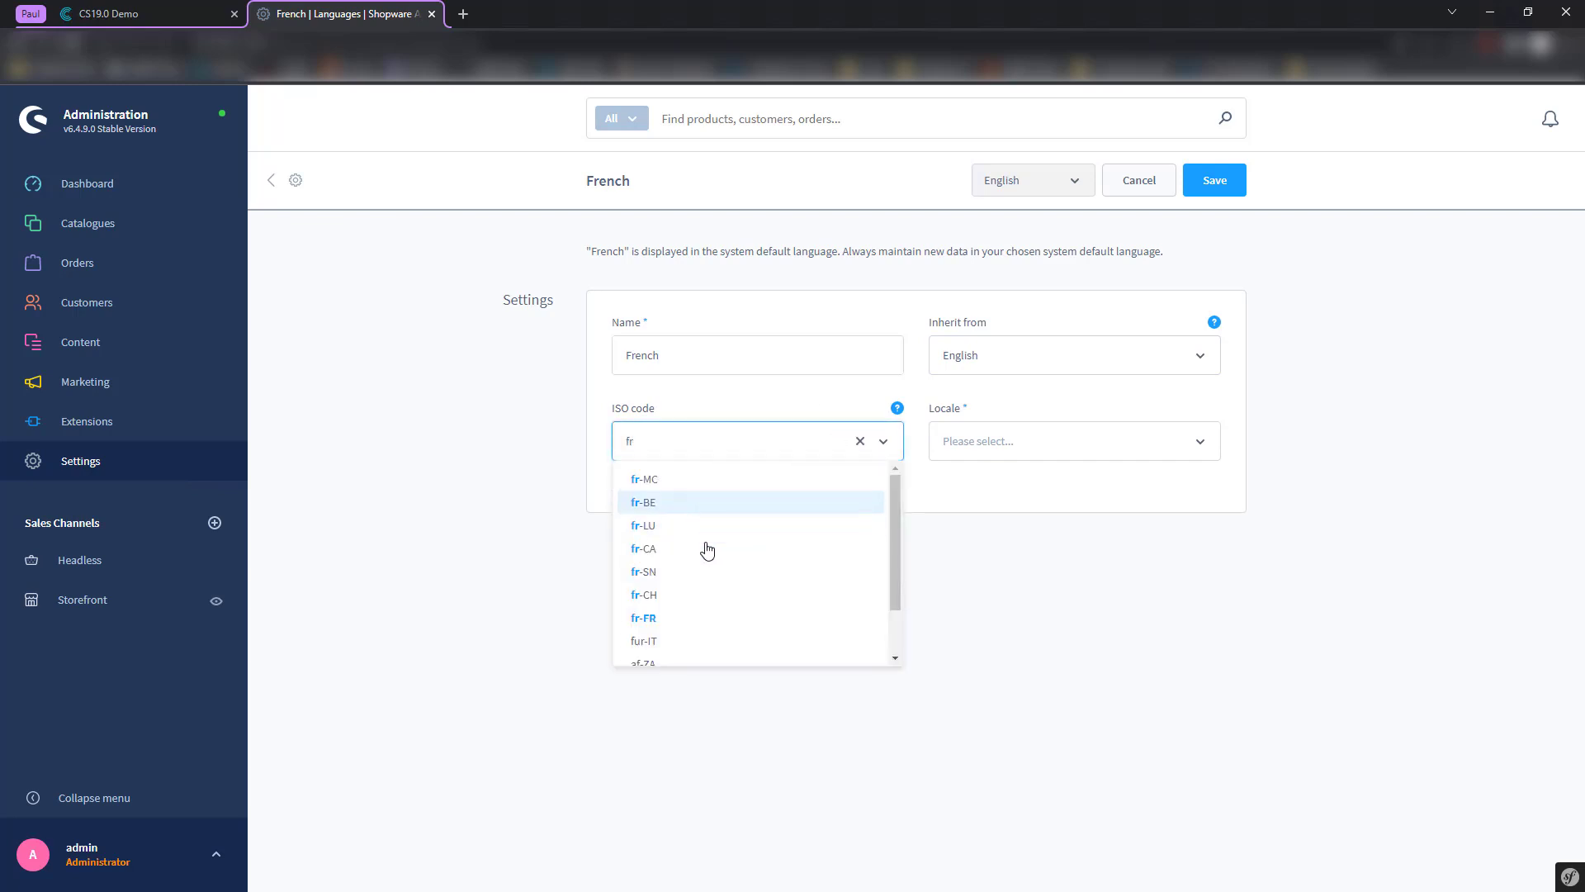
click(694, 619)
click(998, 451)
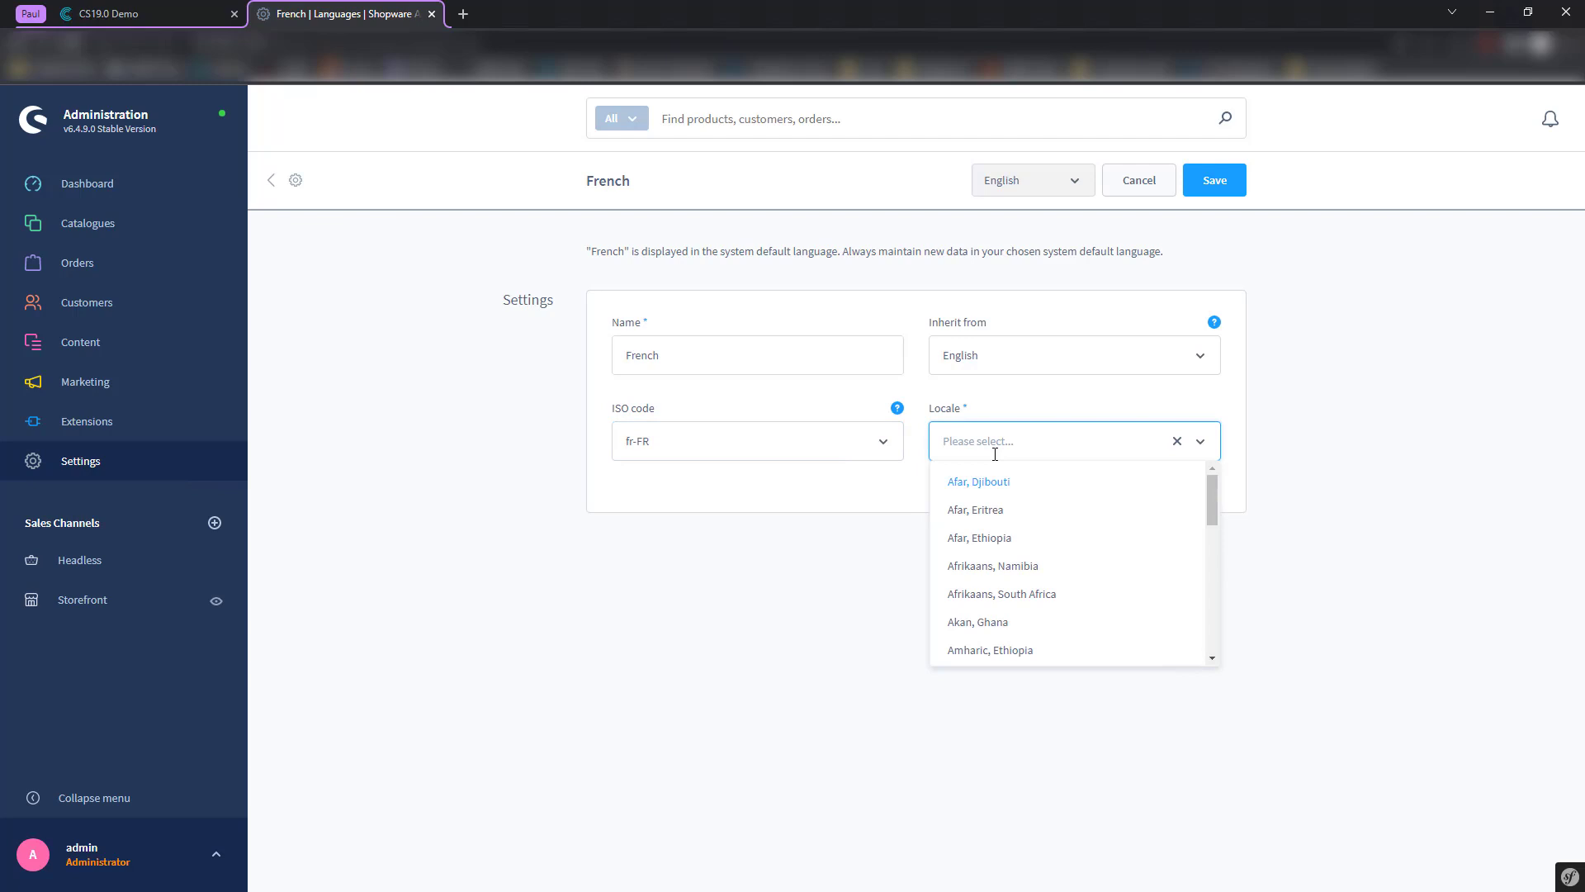
text(fre)
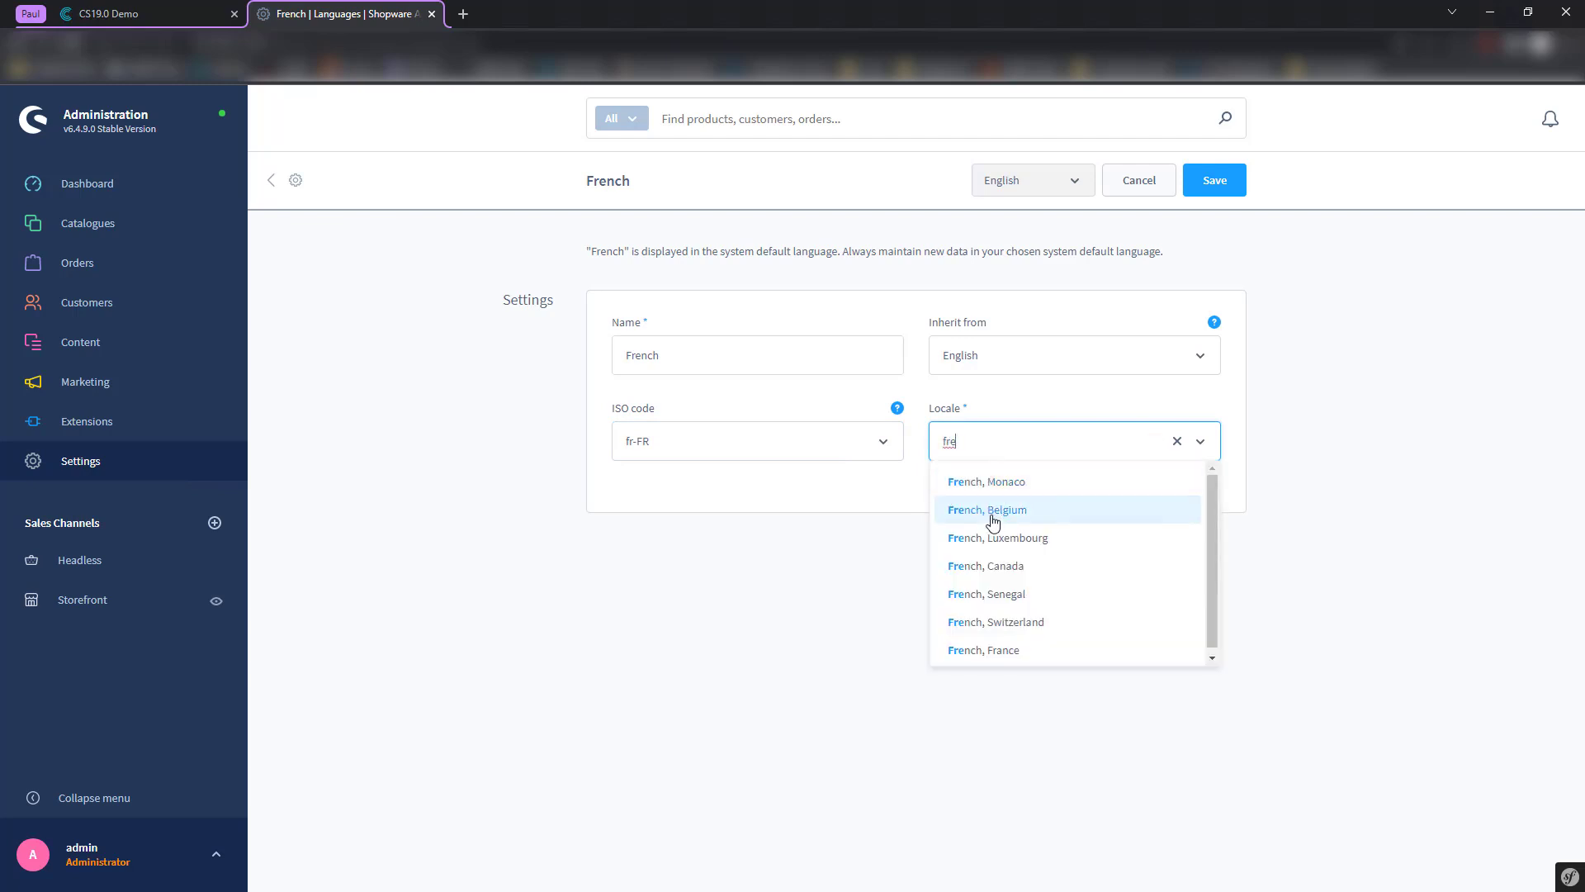
click(987, 650)
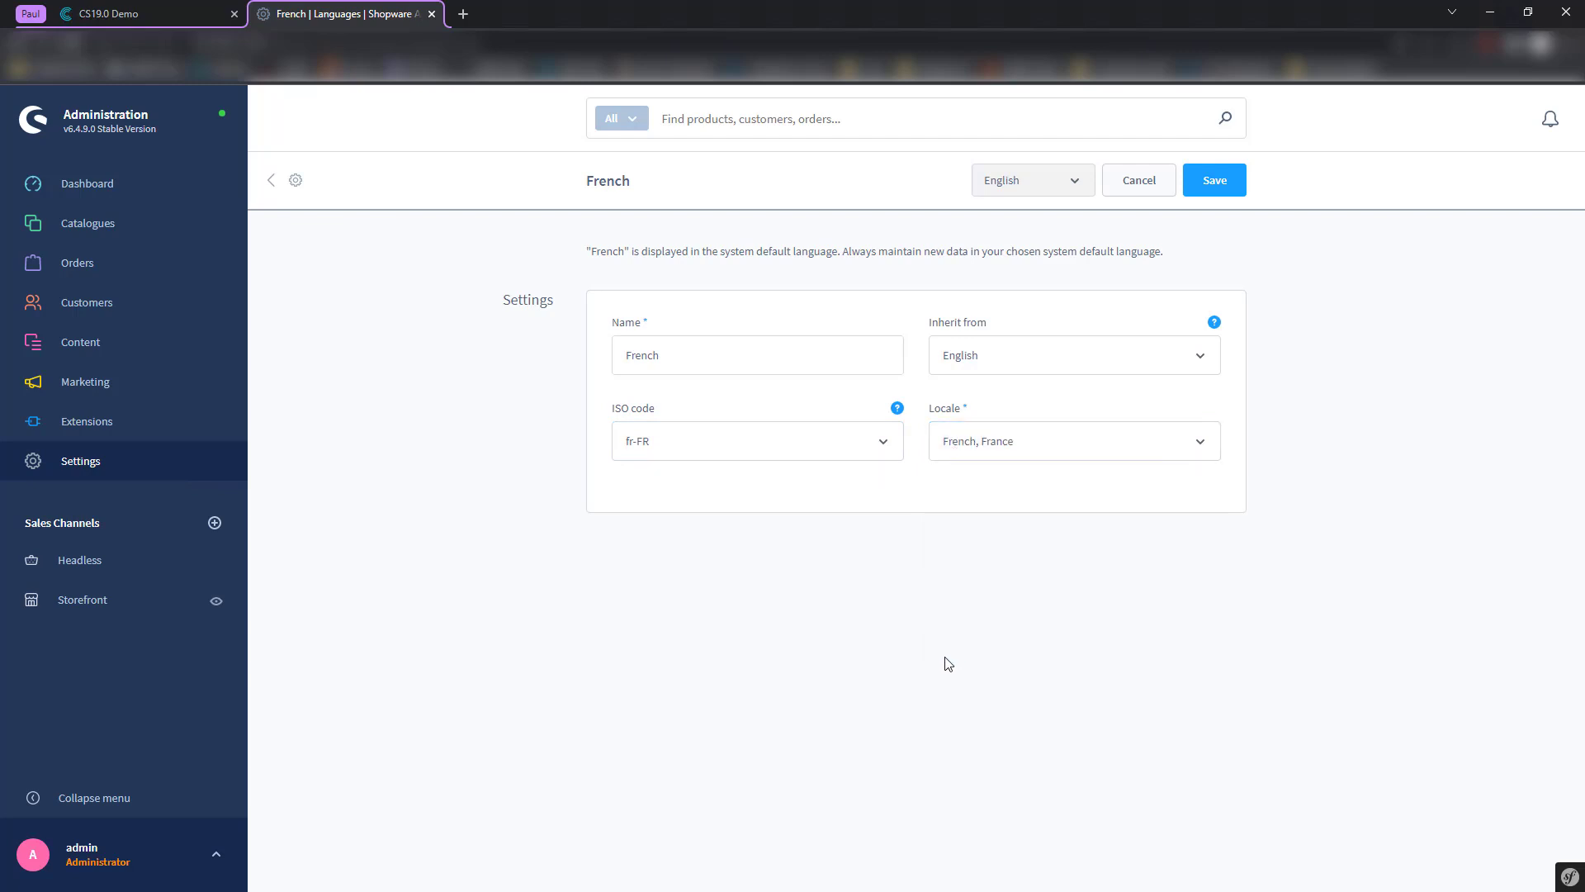
click(1220, 190)
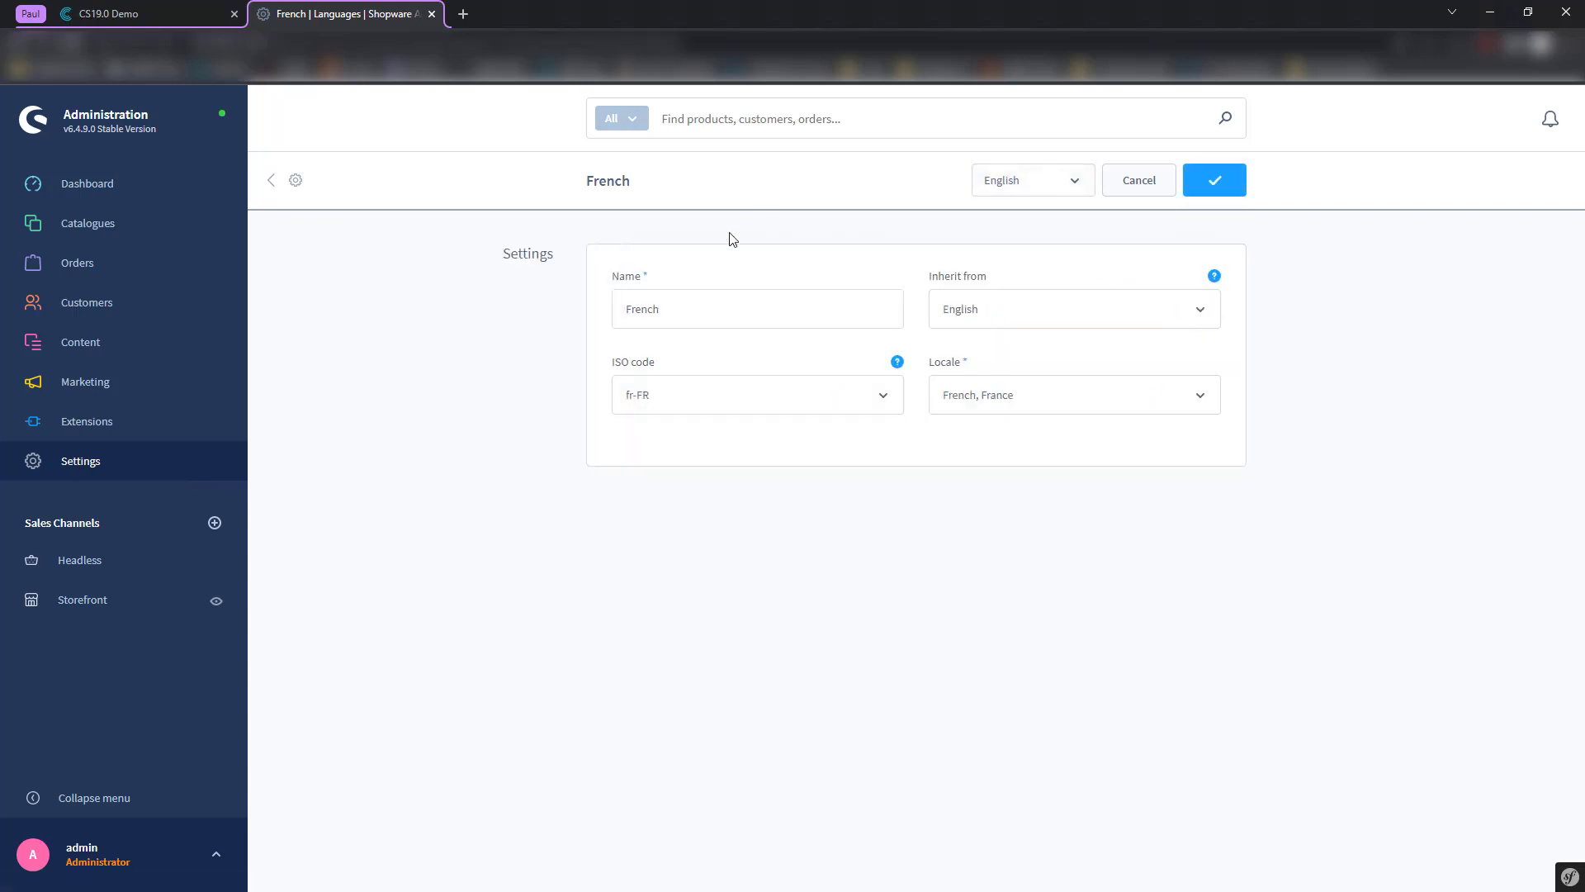
click(294, 182)
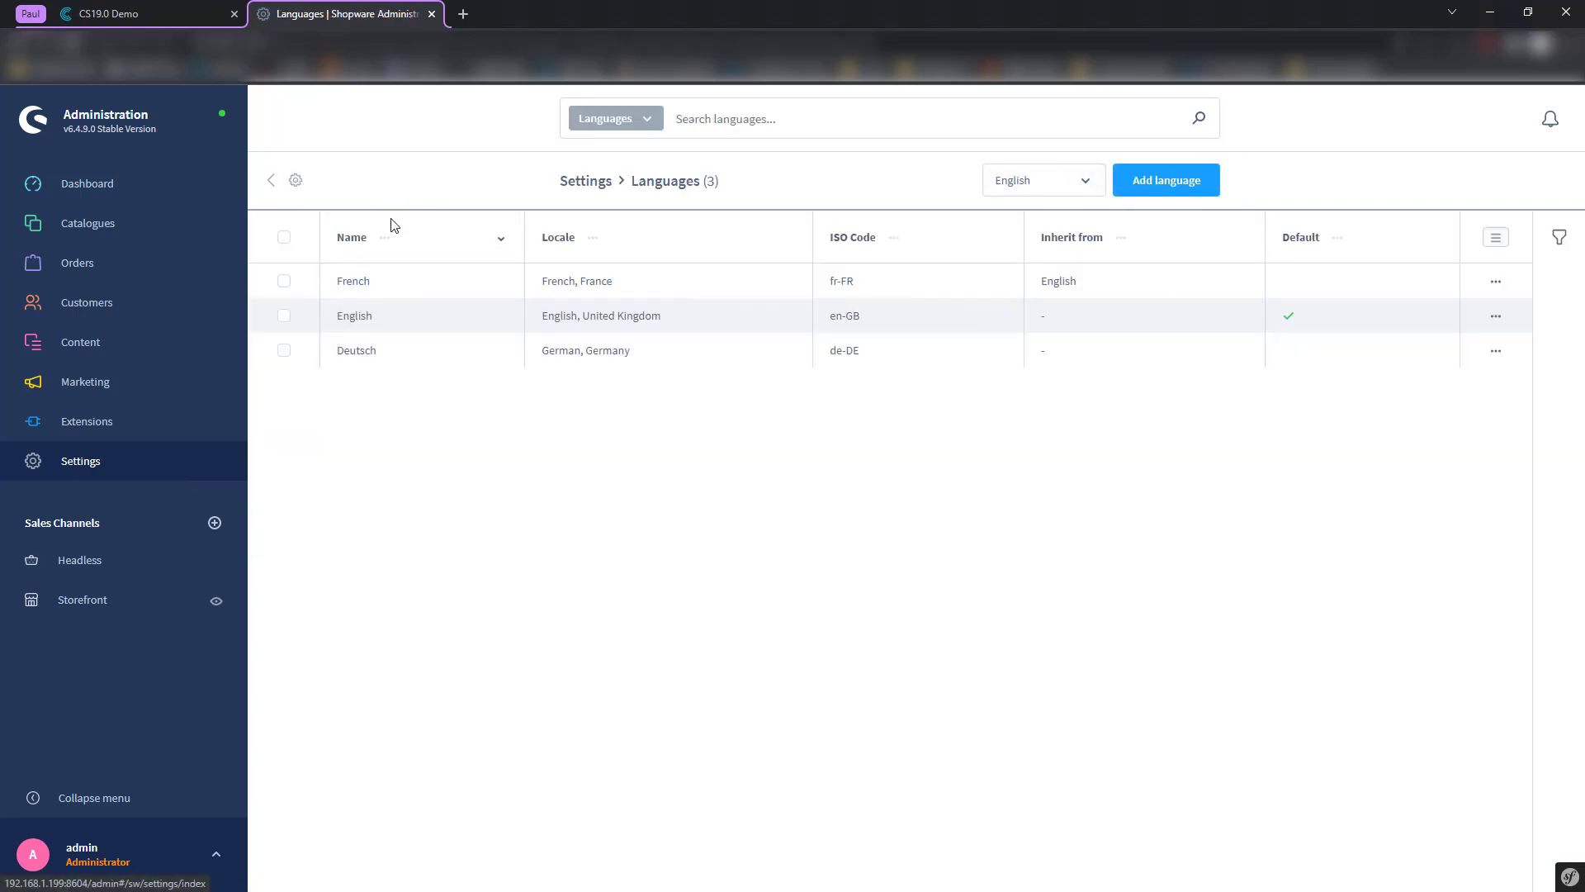
- Import station values into the Shopware 6 Template station from its Data transmission settings
click(157, 12)
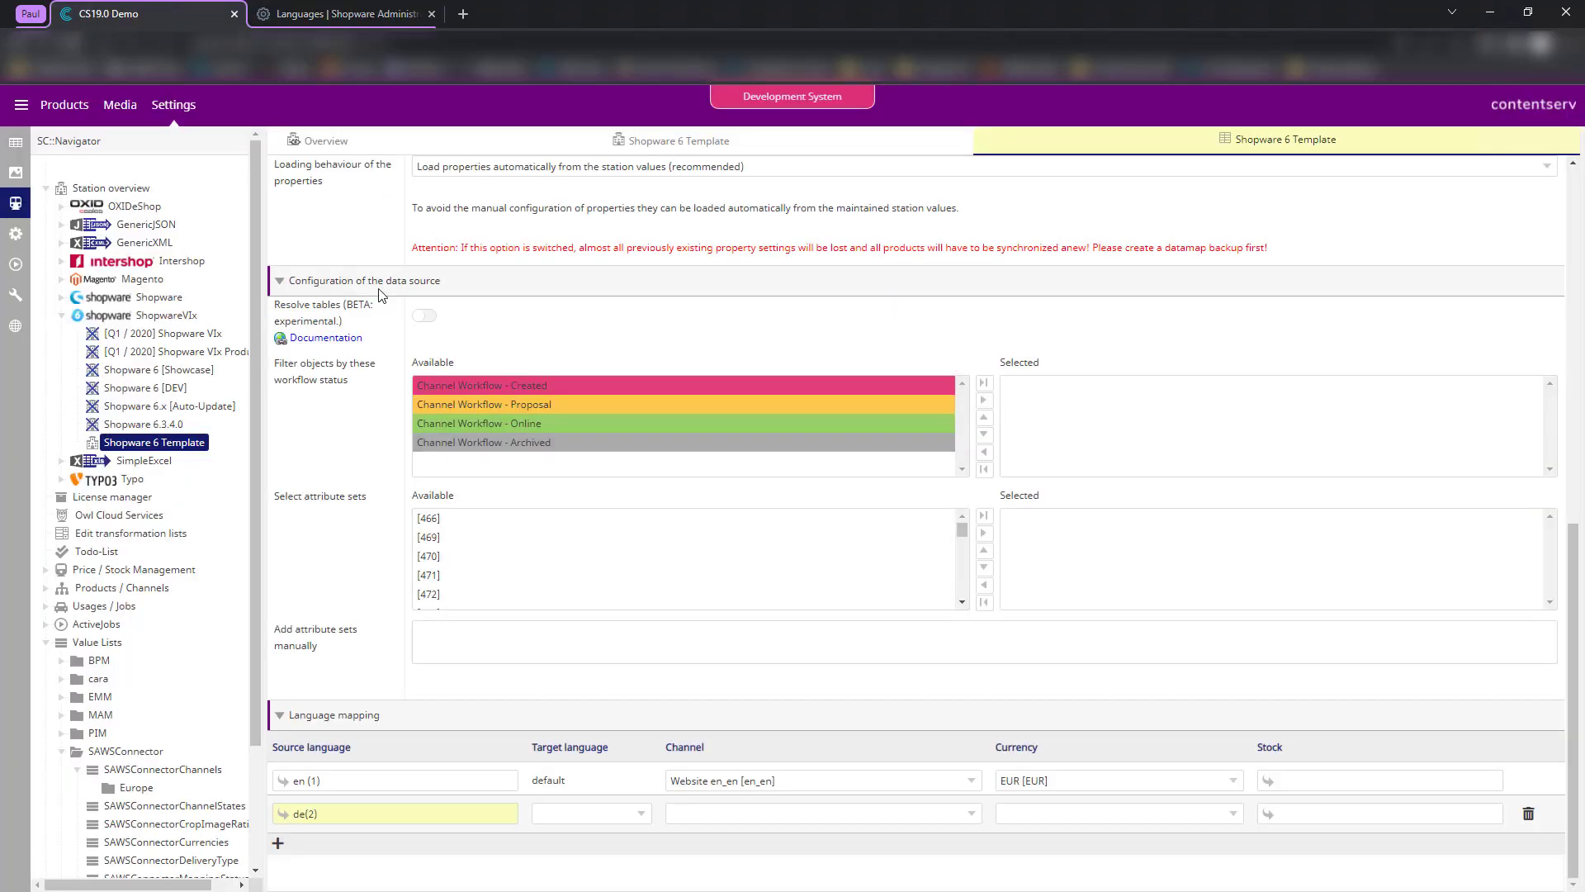
scroll(358, 559, up, 15)
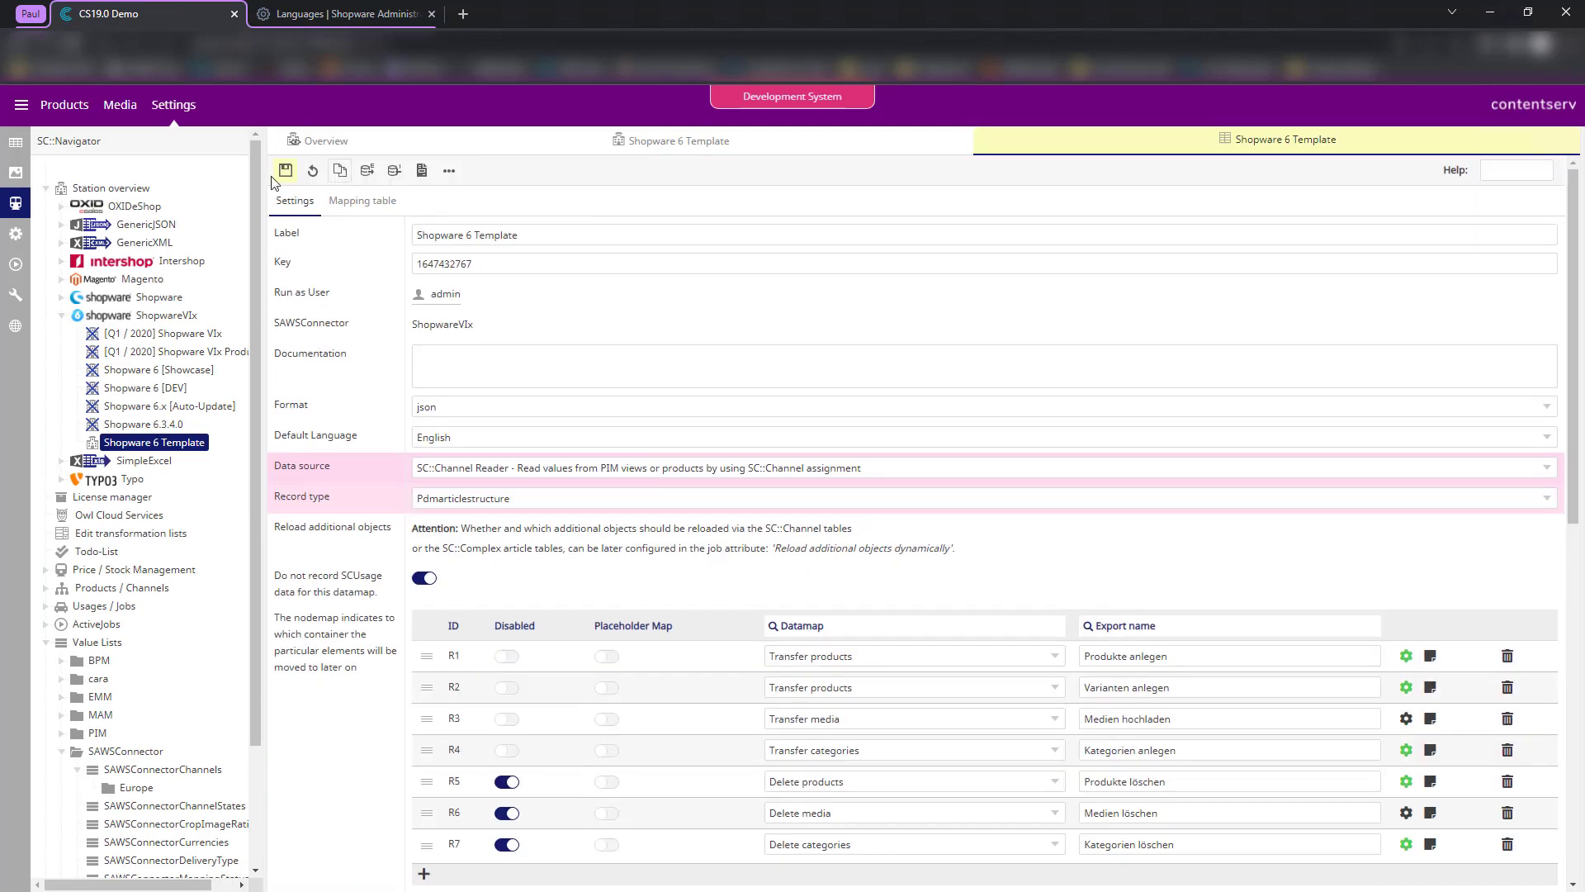
click(710, 146)
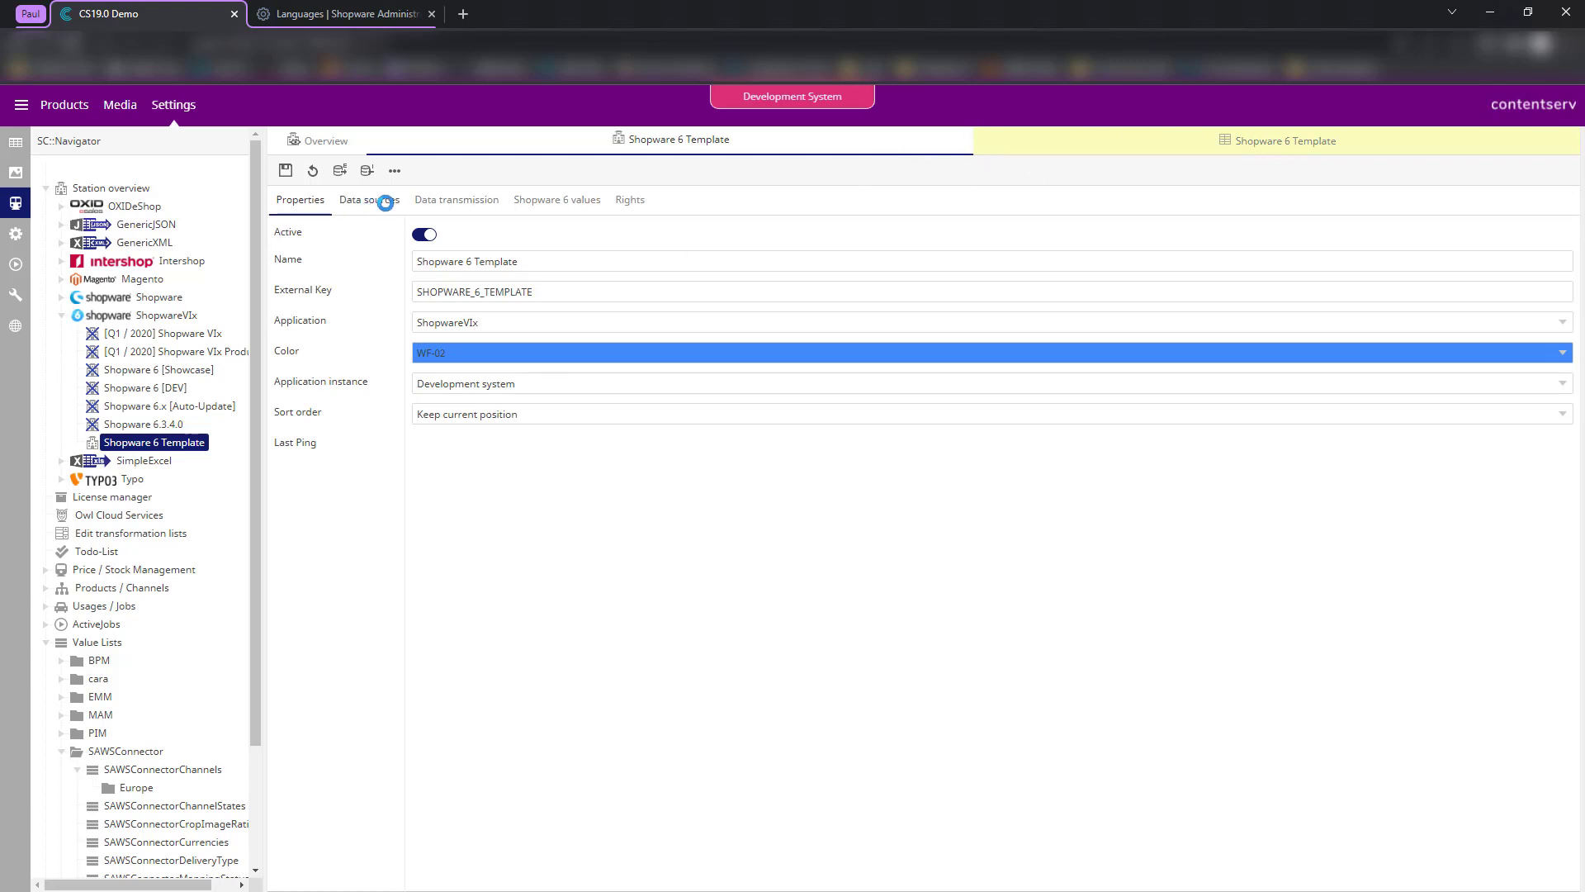
click(381, 201)
click(486, 203)
click(1299, 560)
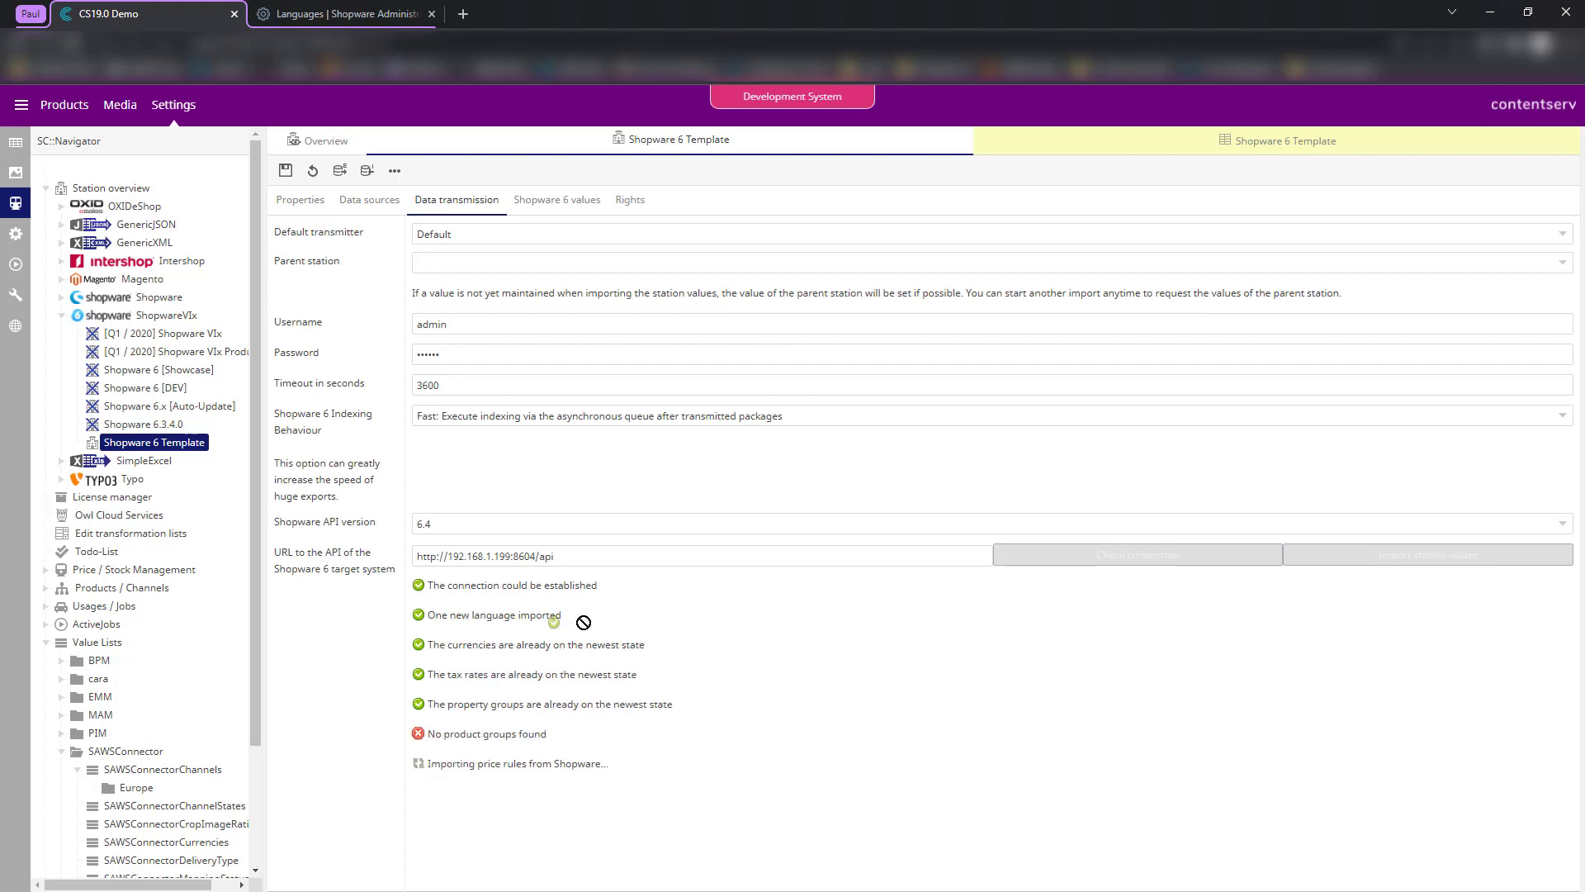
drag(561, 615, 432, 616)
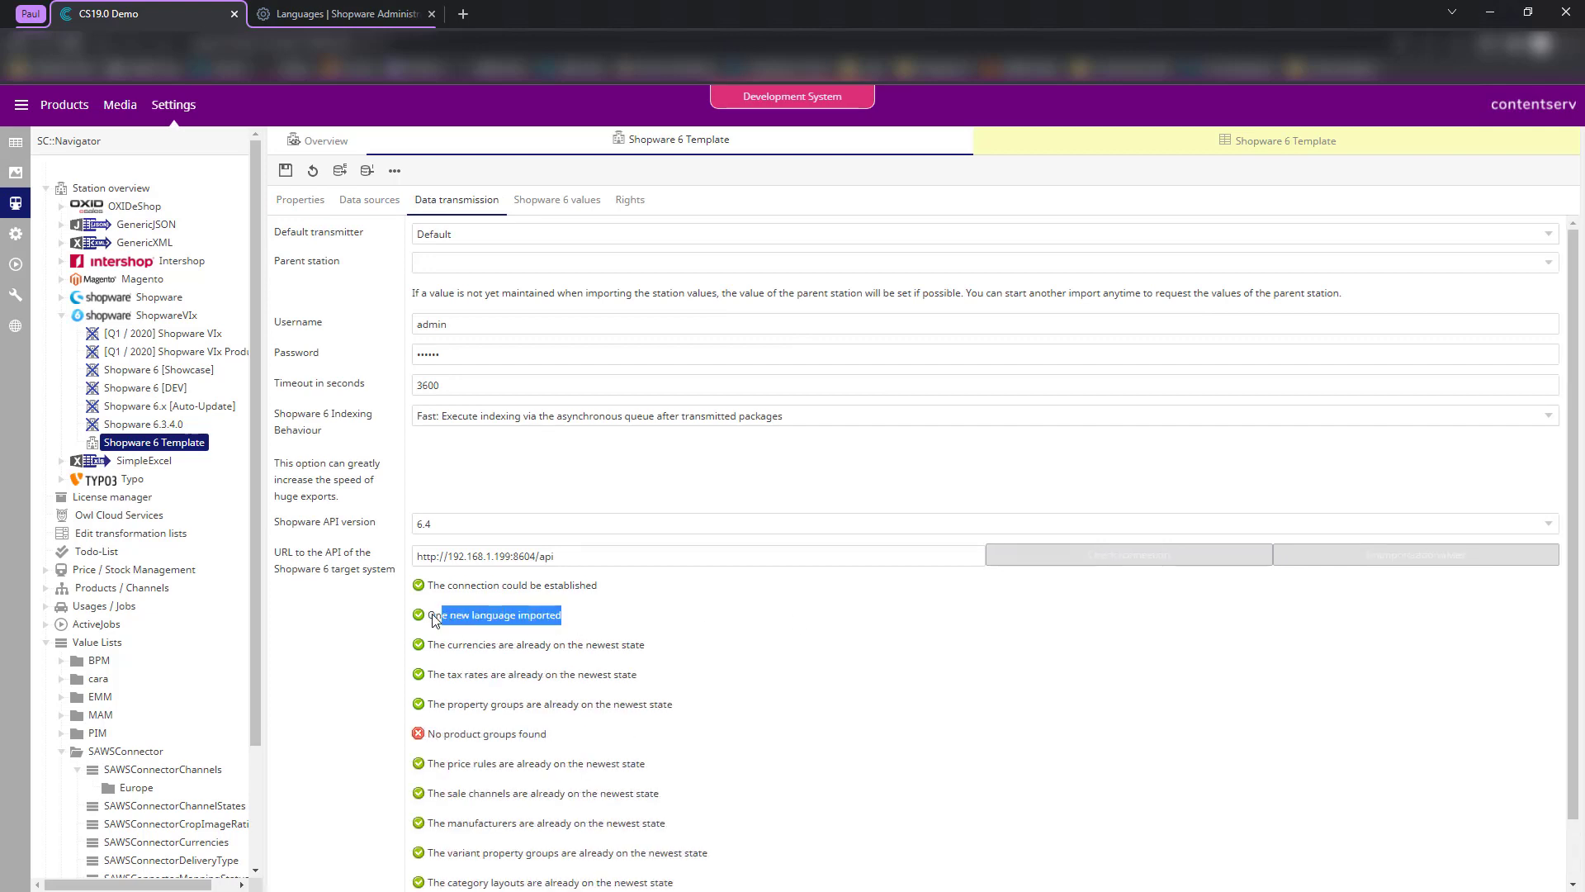
click(668, 621)
- Refresh Languages on the Shopware 6 values tab so en, de and fr are listed
click(545, 203)
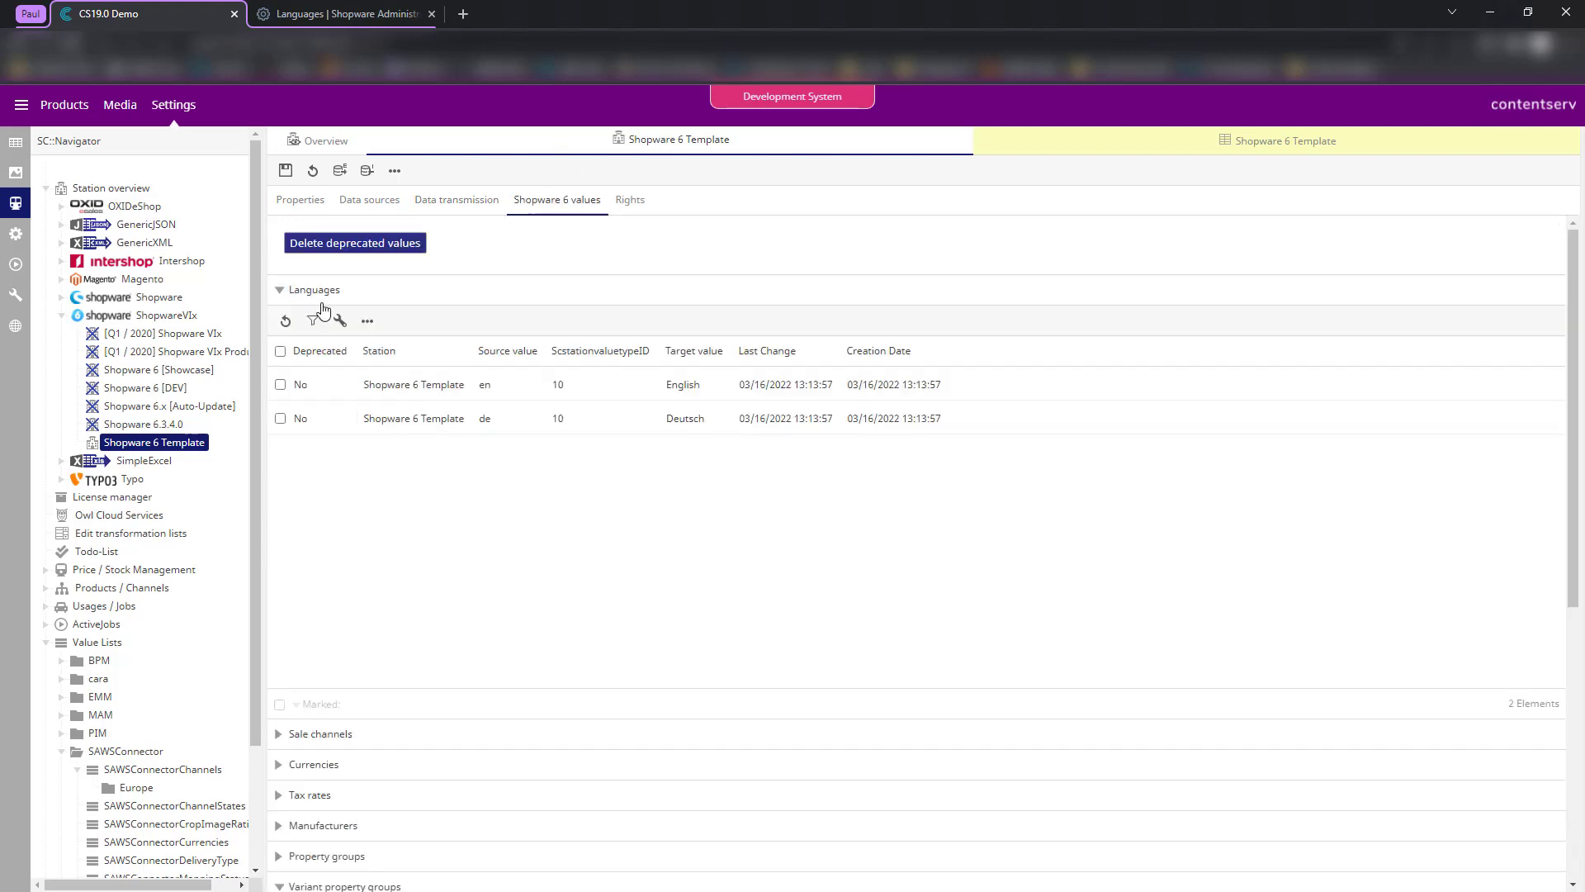
click(286, 320)
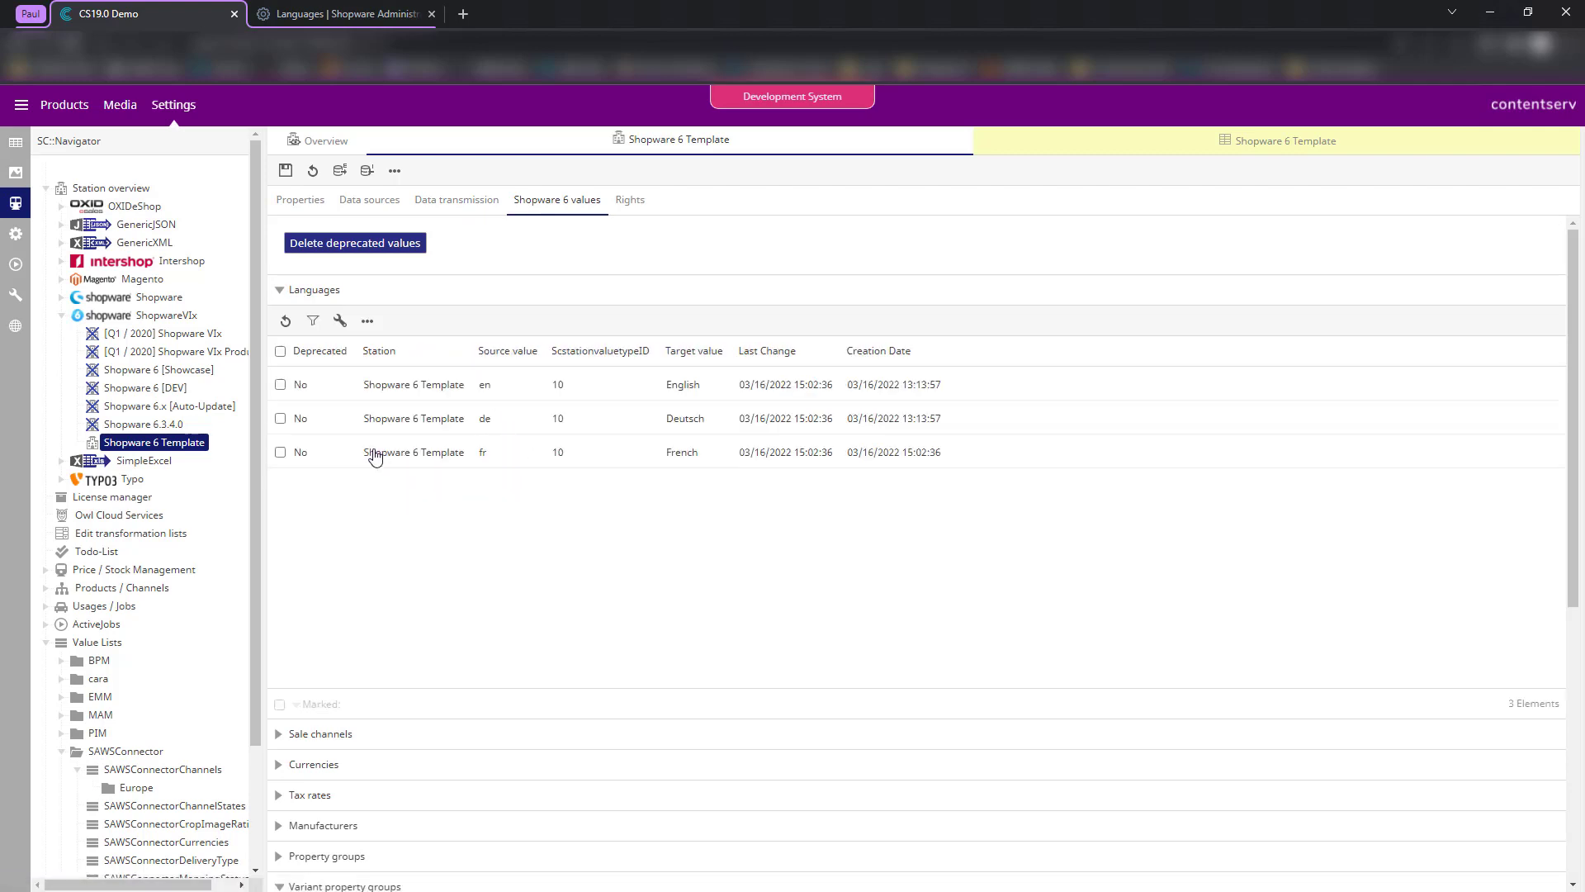
right_click(703, 464)
- Open the Shopware 6 Template datamap settings and reload the page
click(326, 142)
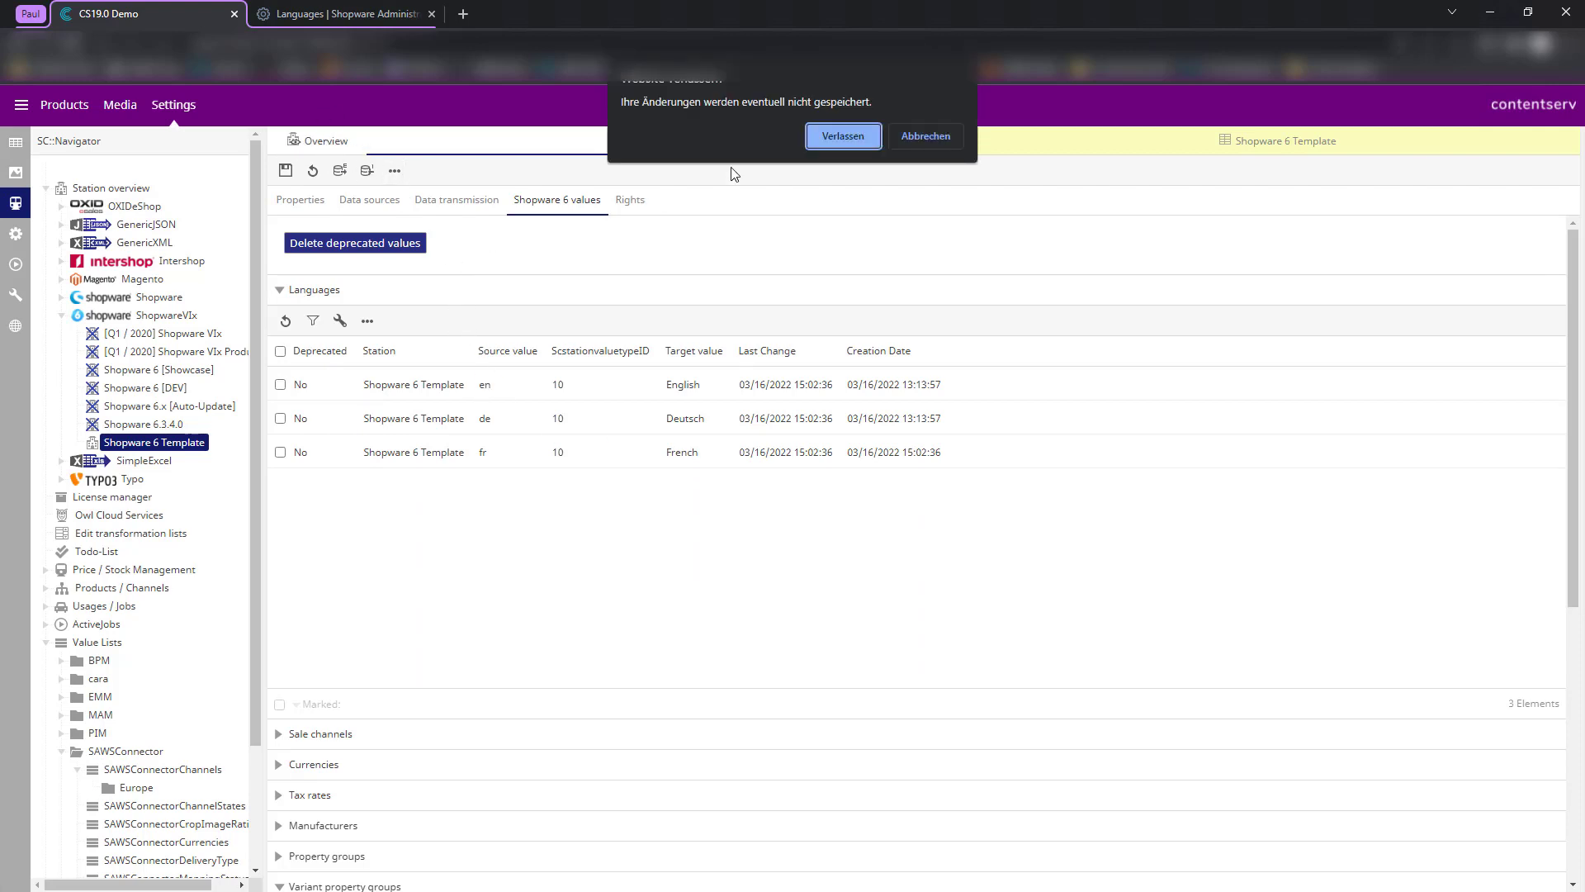
click(899, 147)
click(1097, 147)
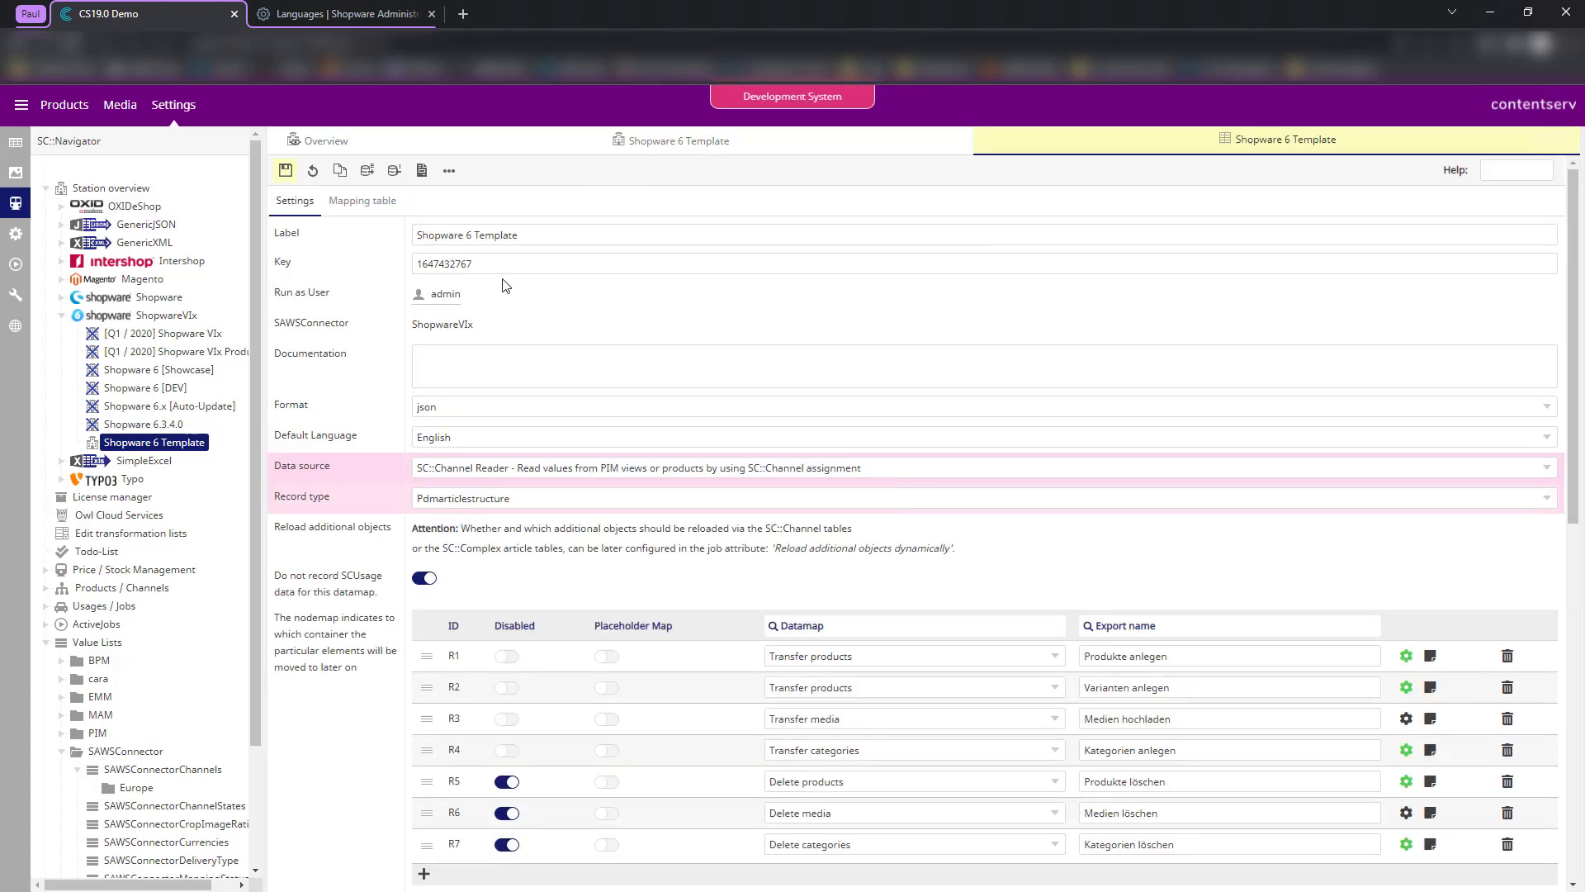
scroll(495, 314, down, 10)
click(583, 816)
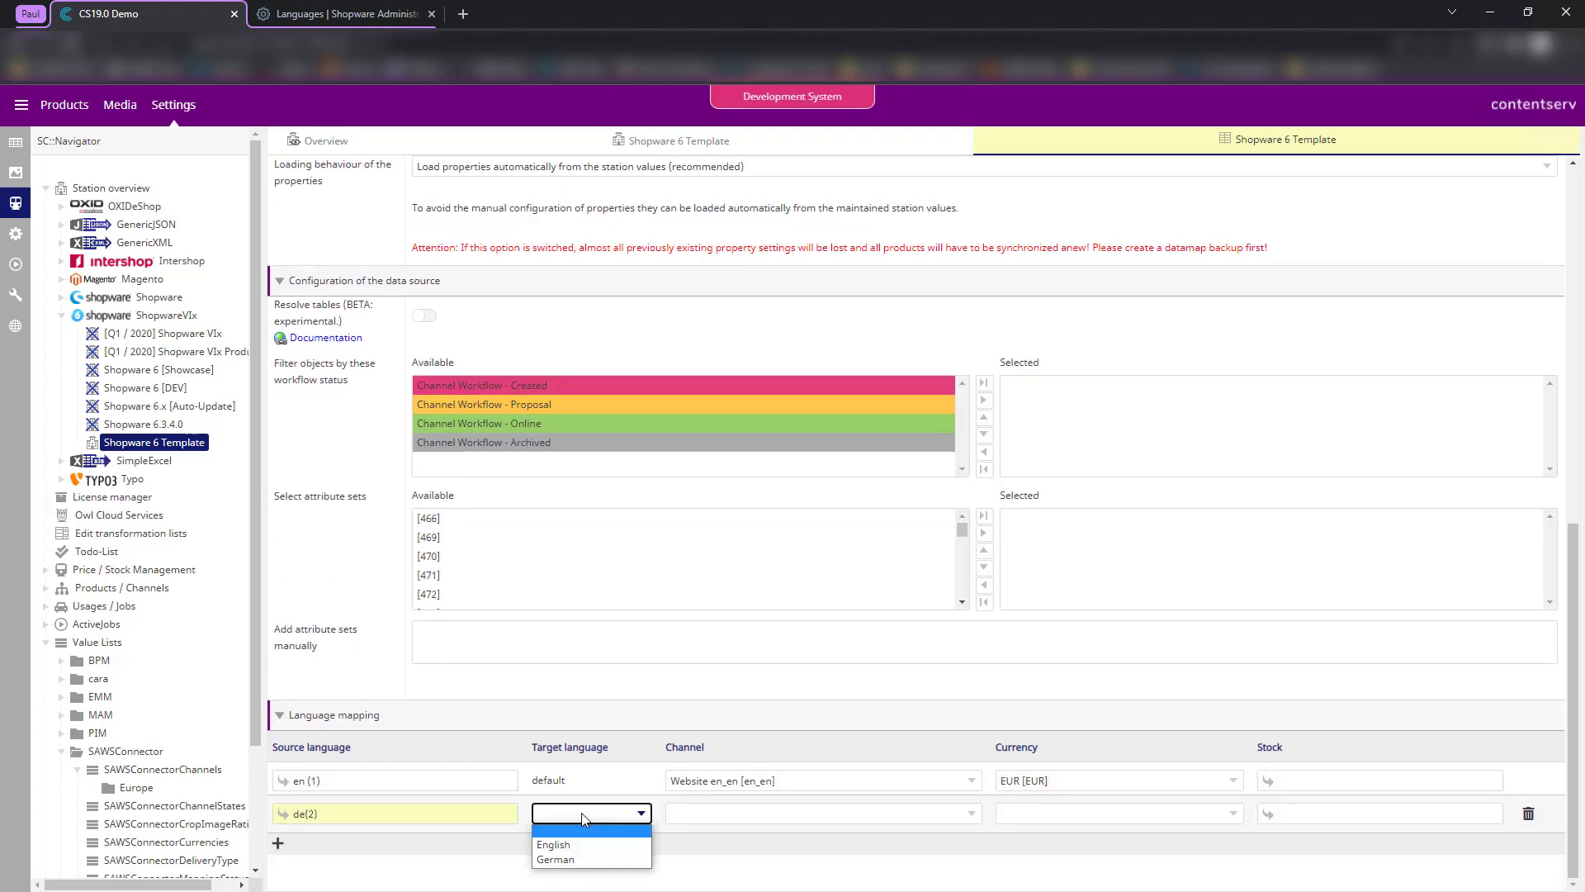
click(462, 851)
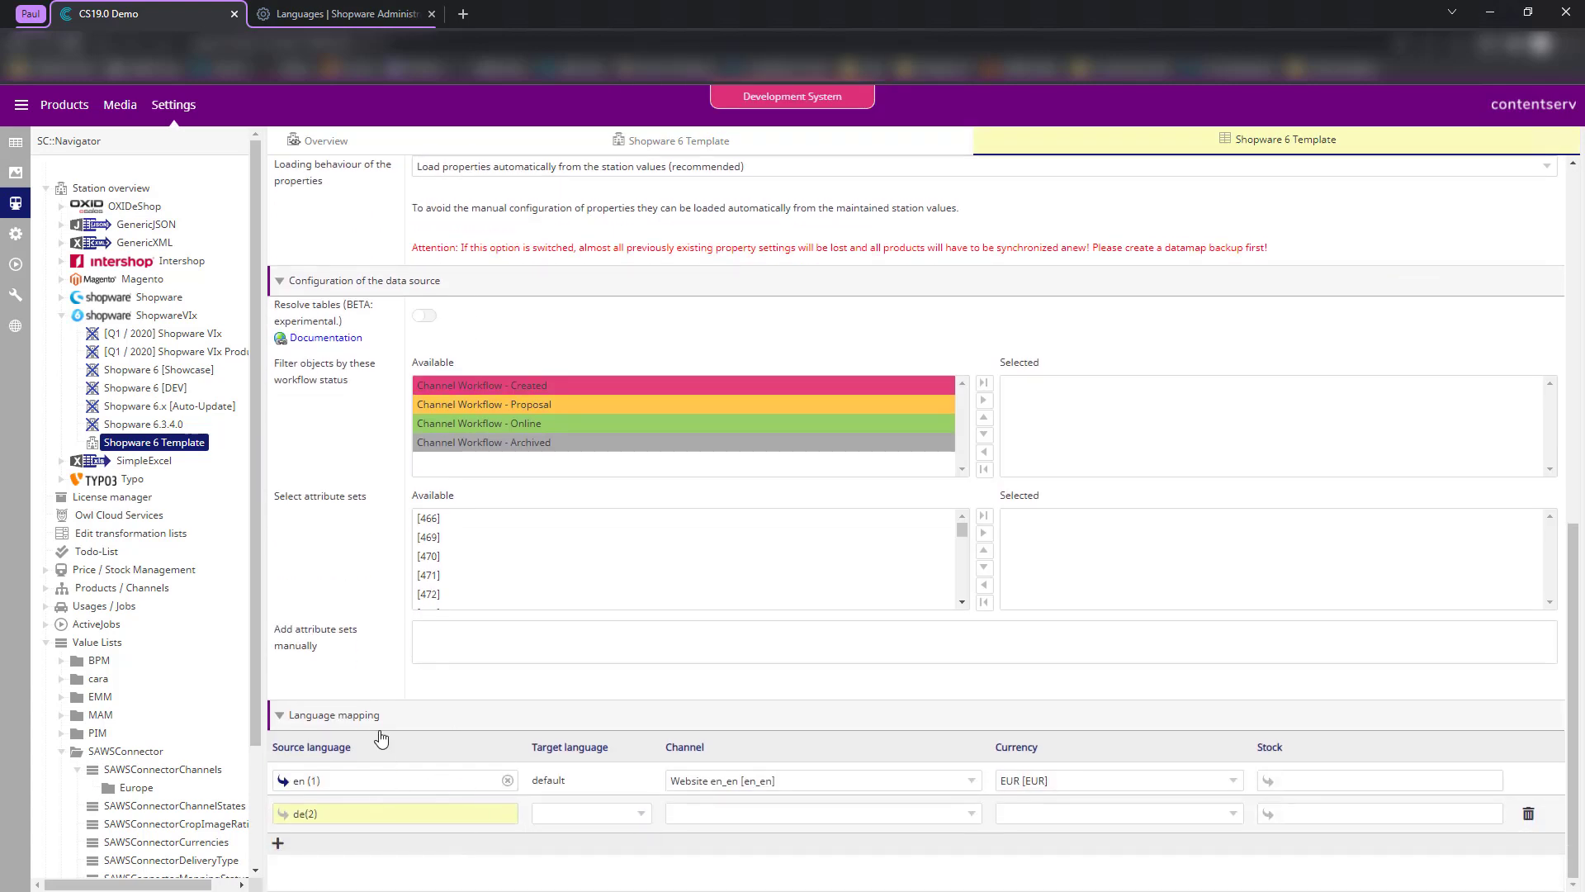
scroll(380, 736, up, 9)
click(313, 171)
click(832, 170)
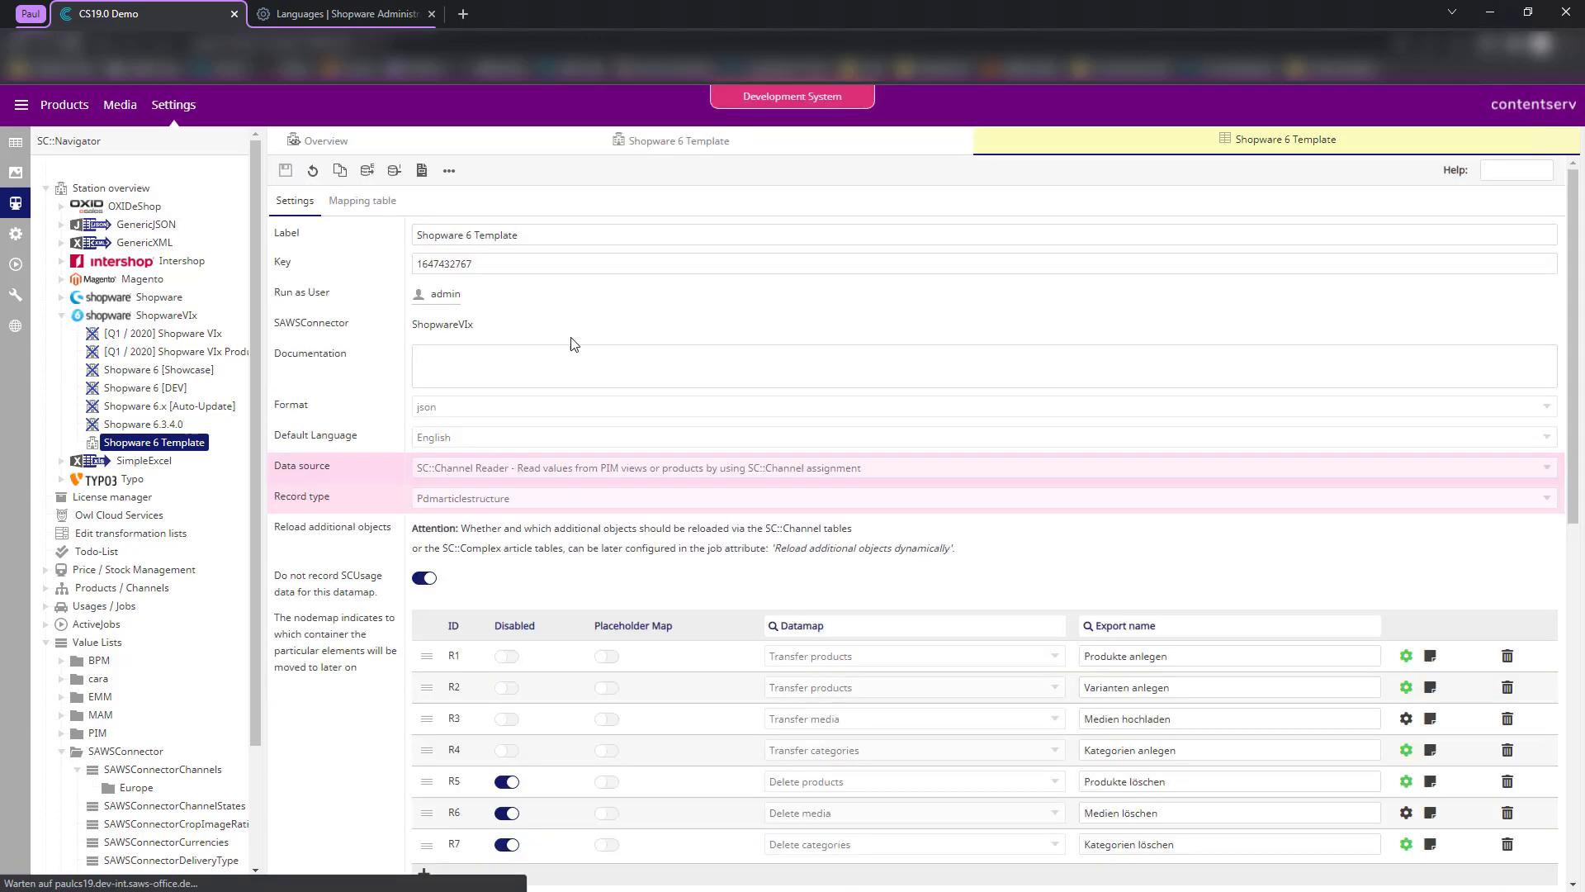
scroll(576, 345, down, 10)
- Map source language de(2) to the German target language
click(611, 820)
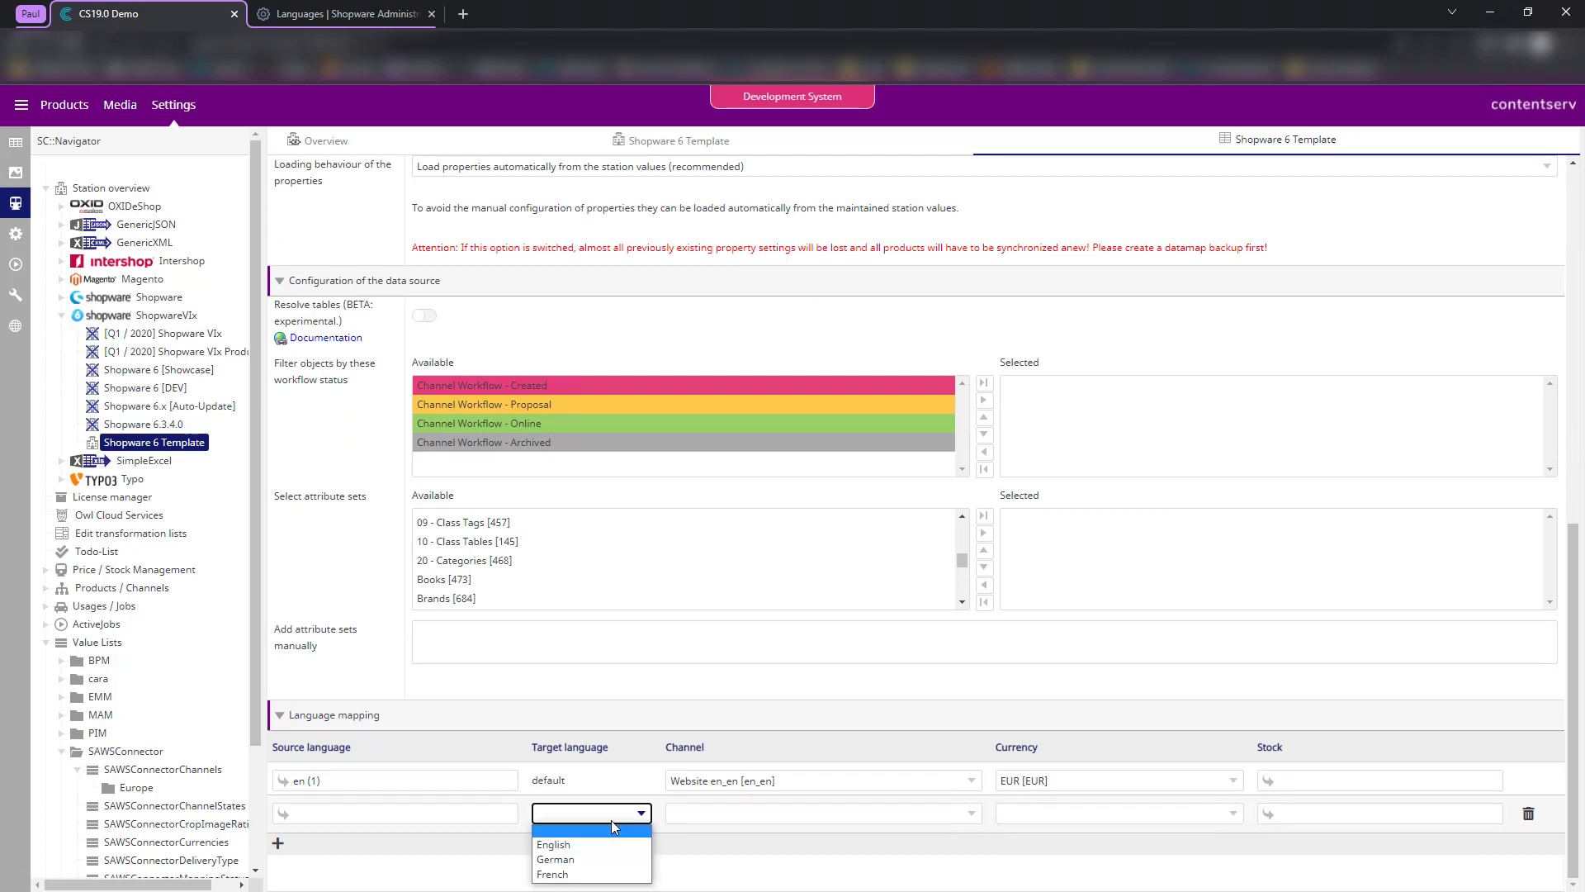
click(598, 857)
click(418, 822)
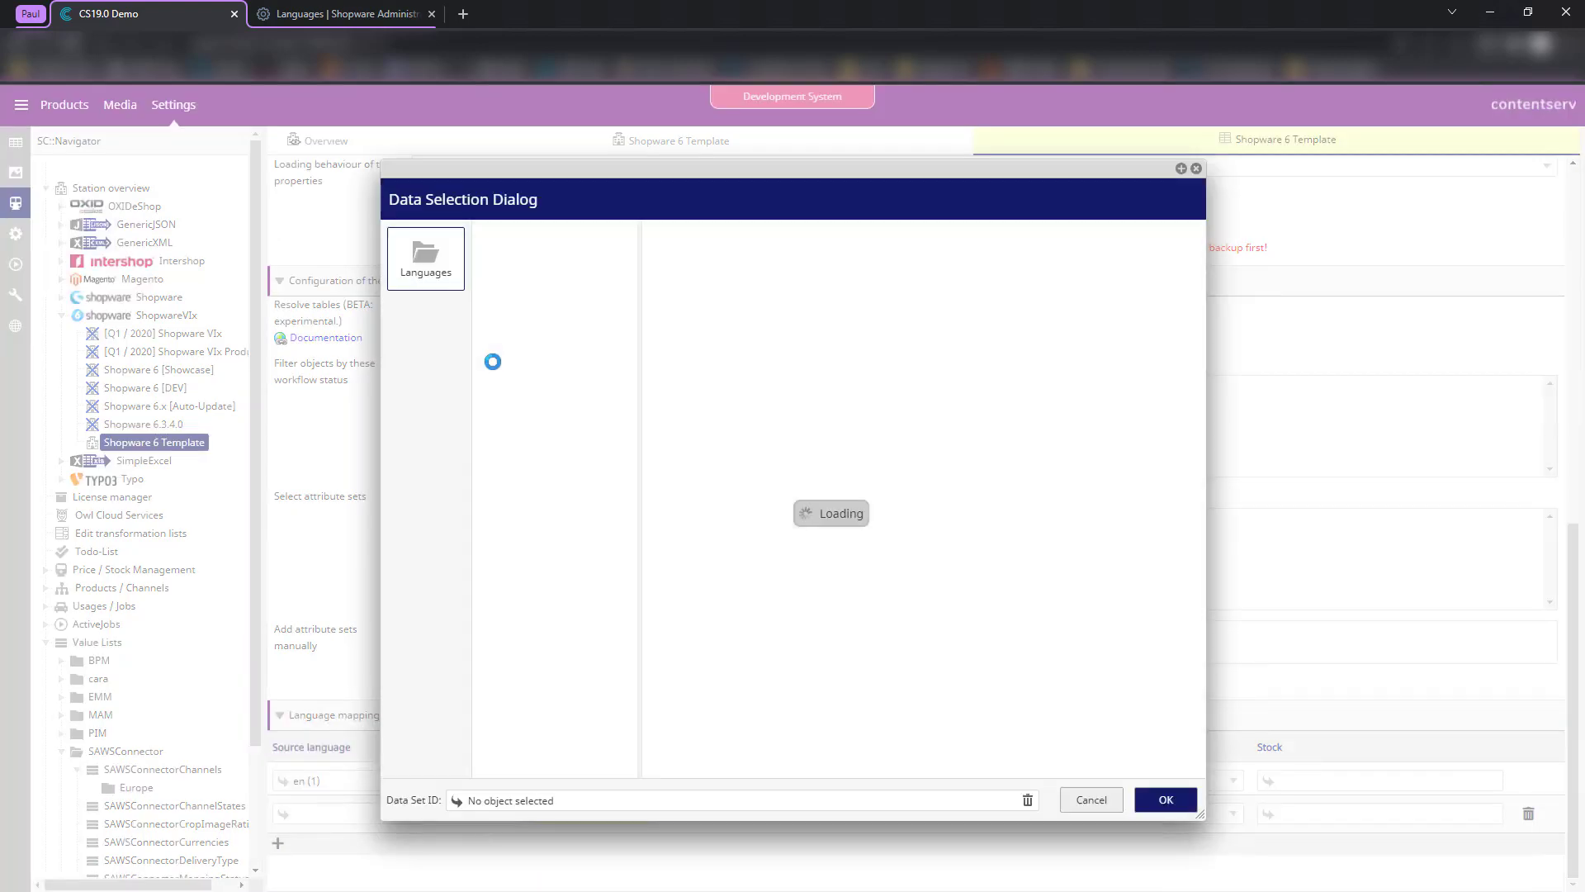
click(533, 298)
double_click(534, 297)
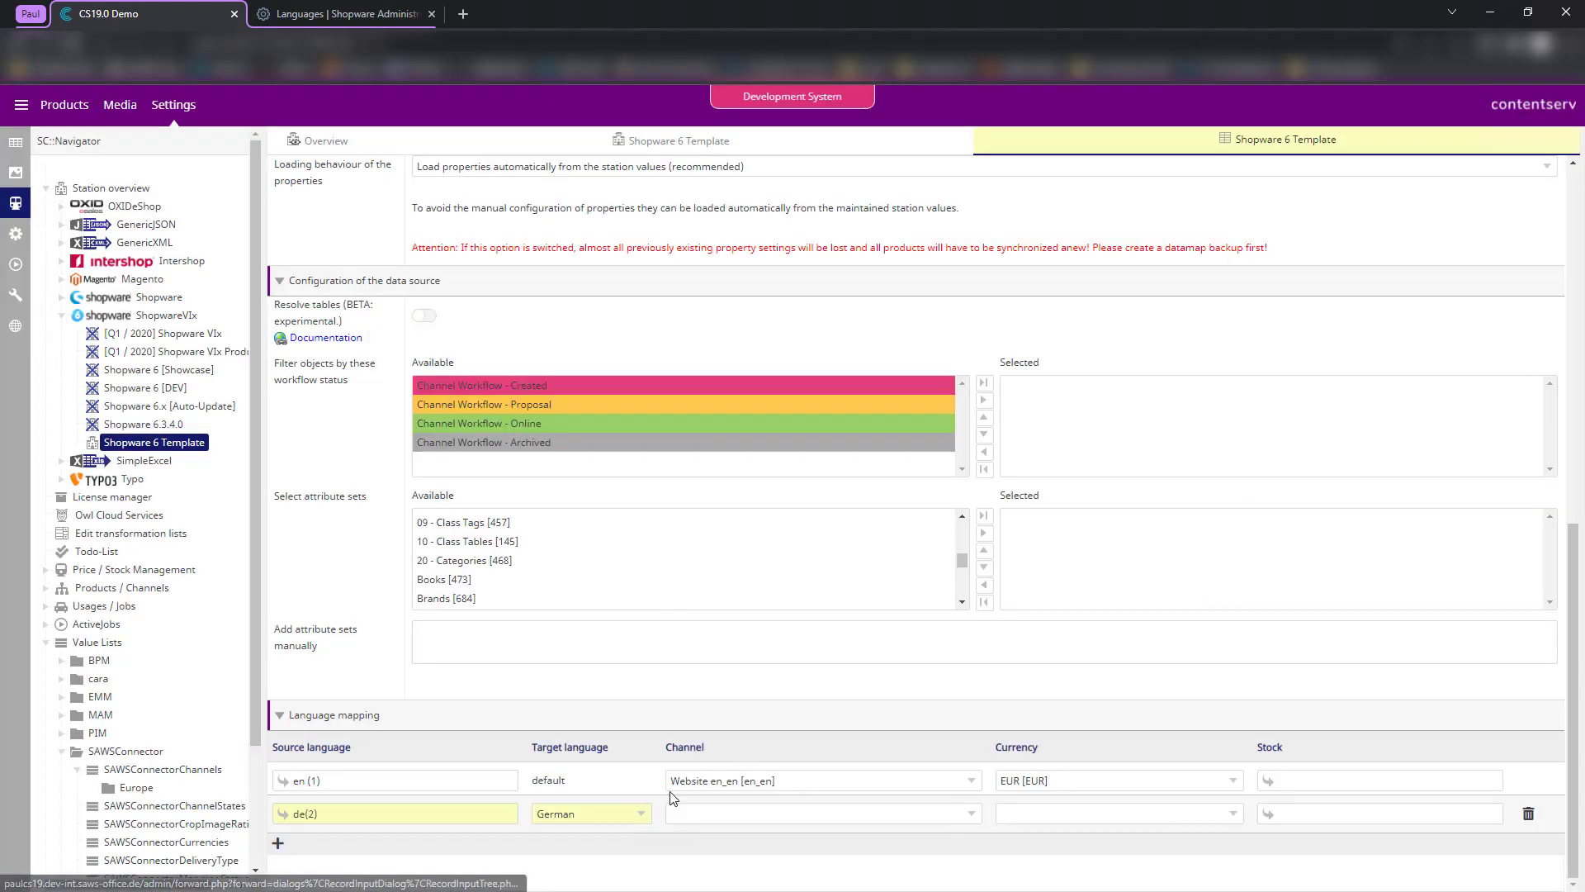
- Add a mapping row pairing source fr(4) with the French target language
click(278, 843)
click(583, 849)
click(552, 828)
click(283, 848)
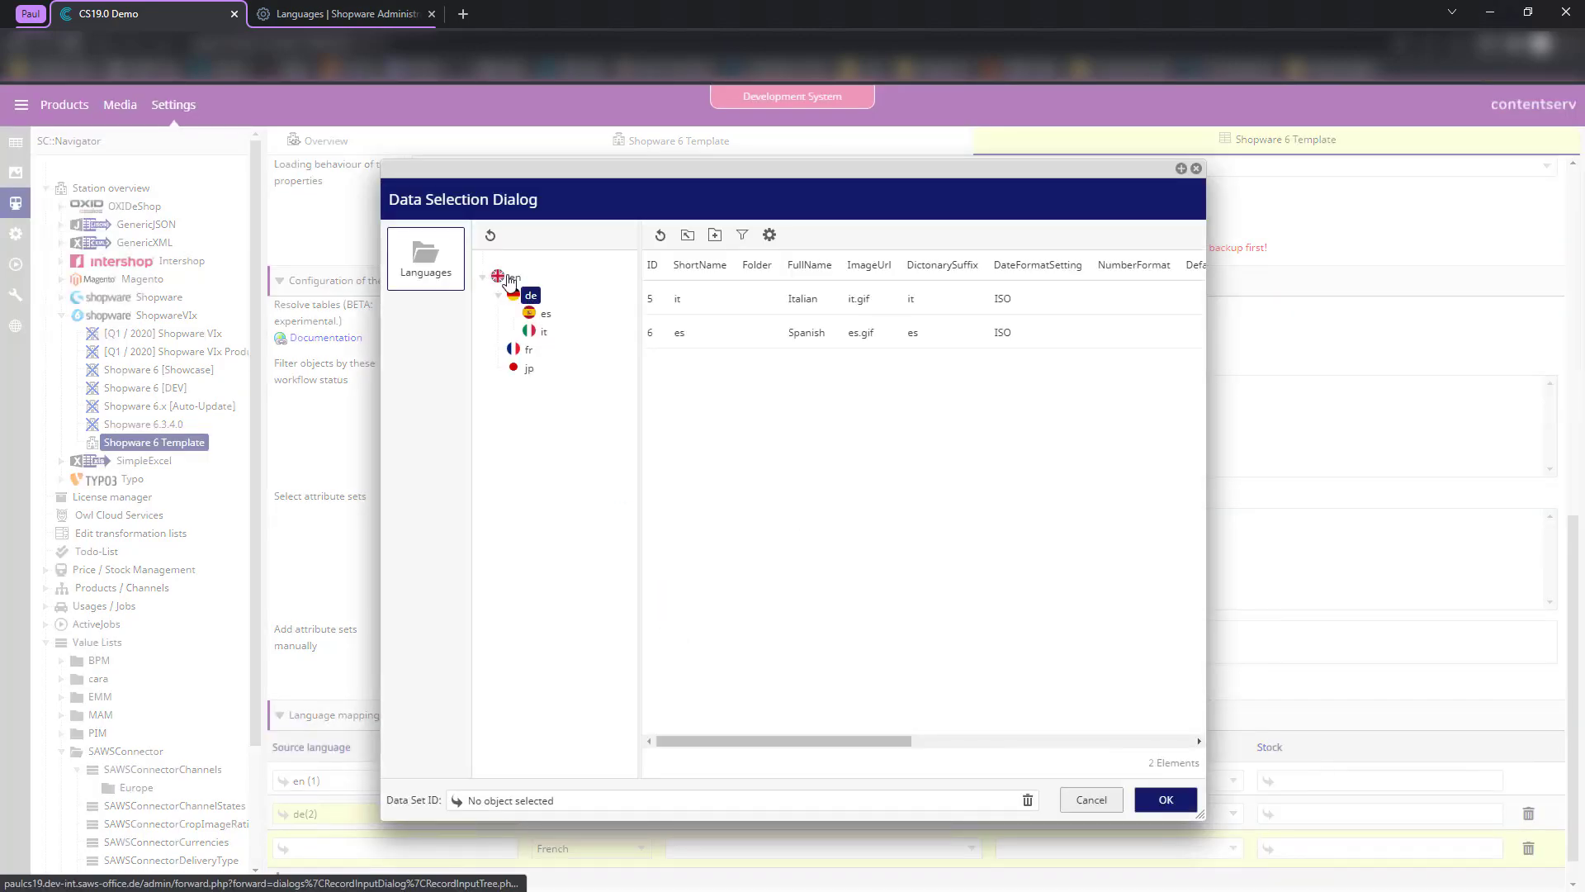
double_click(527, 353)
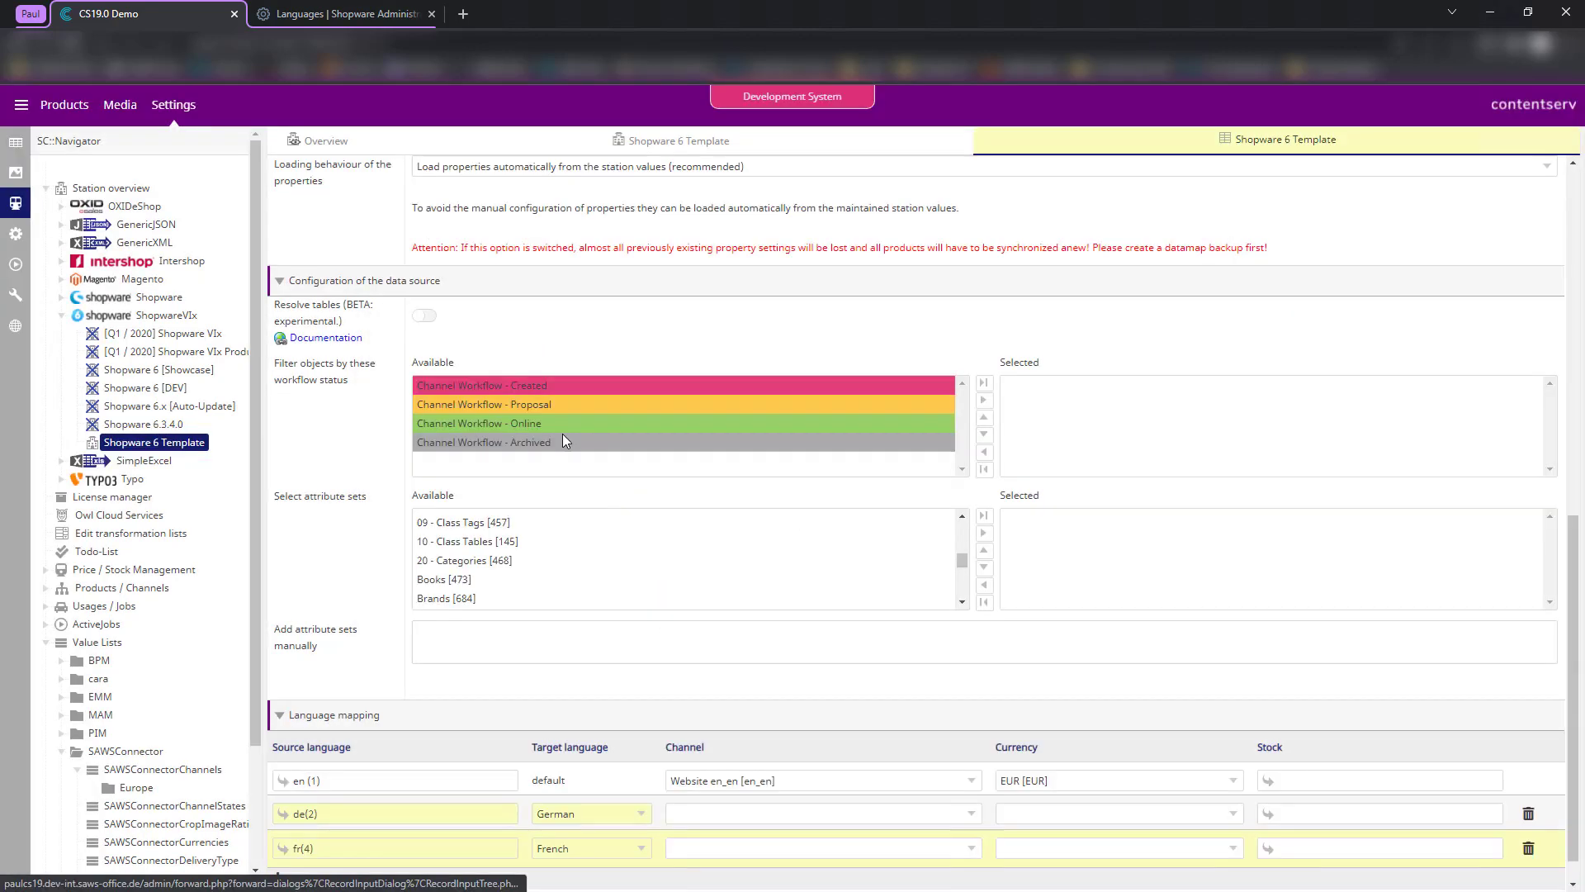
- Keep the en row's channel on Website en_en and save the datamap
scroll(715, 842, down, 1)
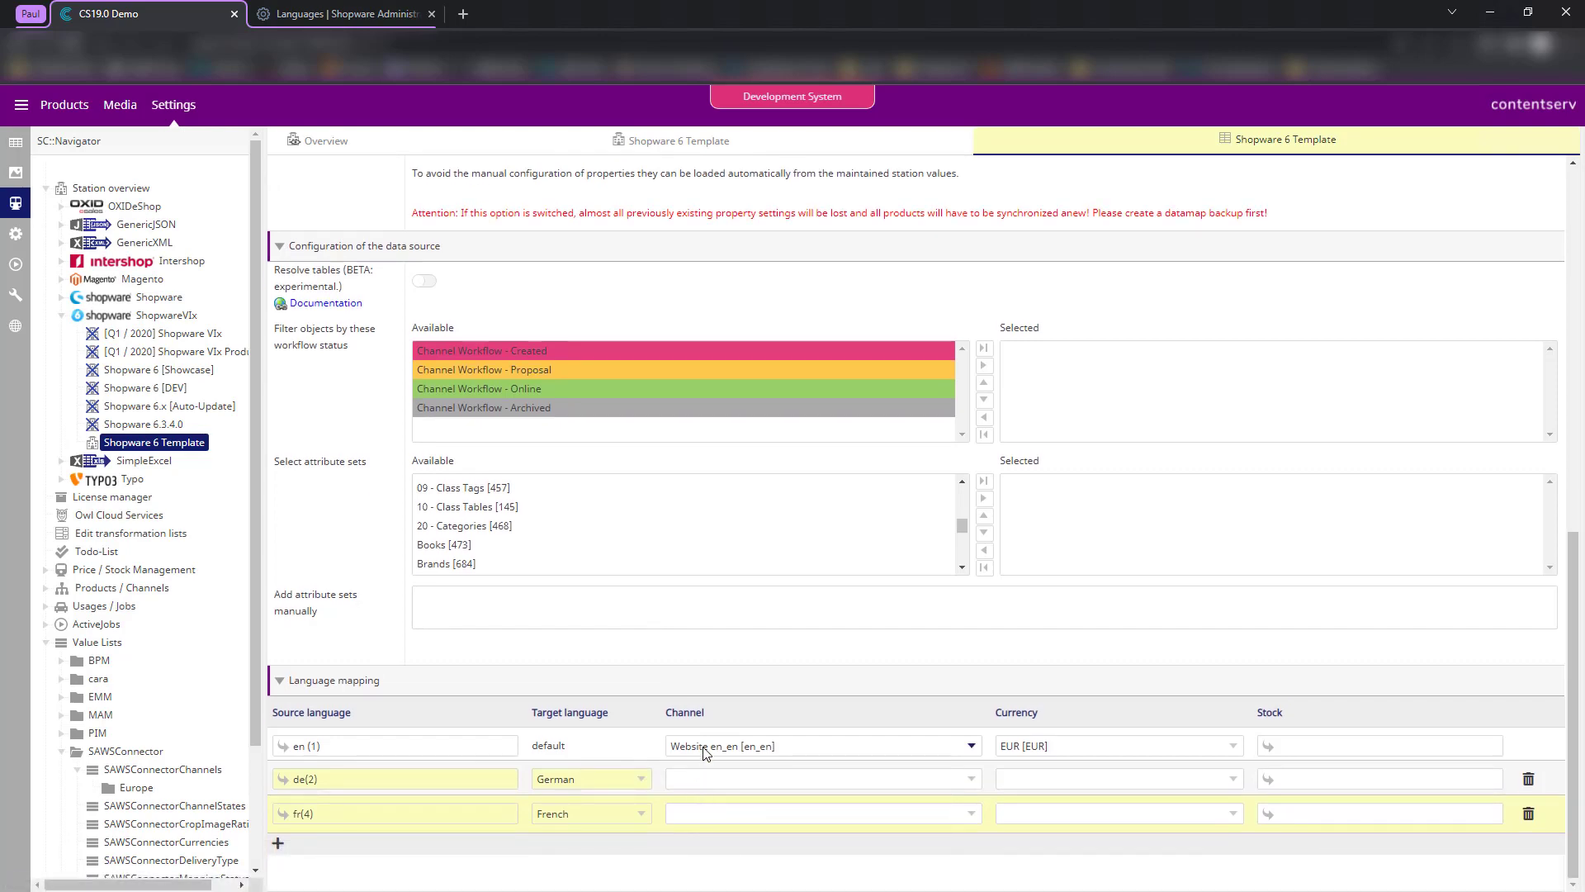
click(703, 748)
click(715, 593)
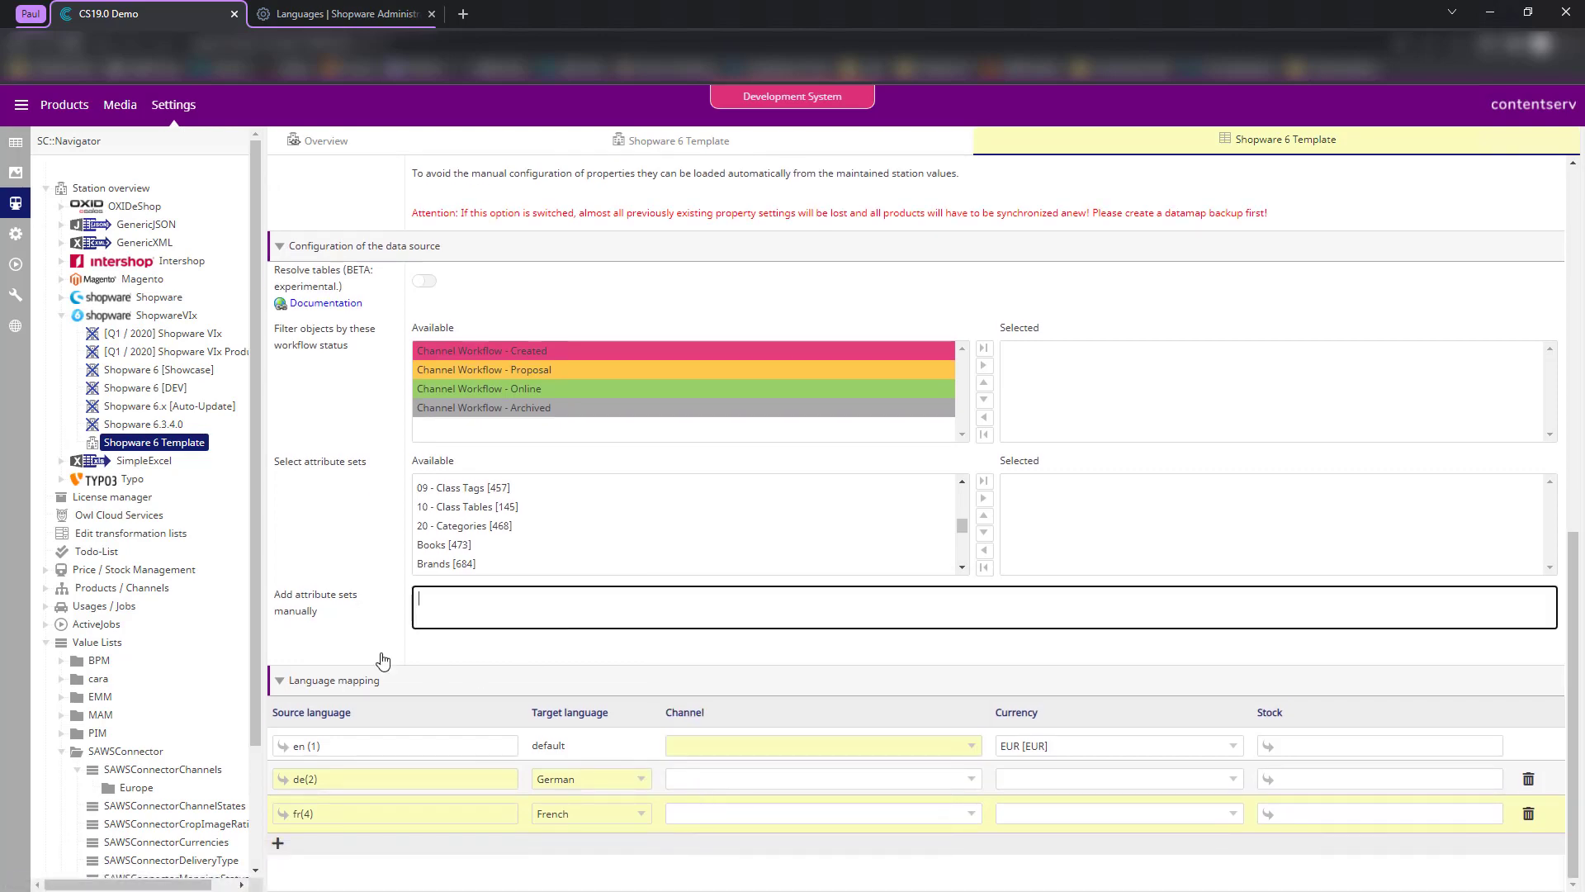
scroll(382, 658, up, 10)
click(286, 171)
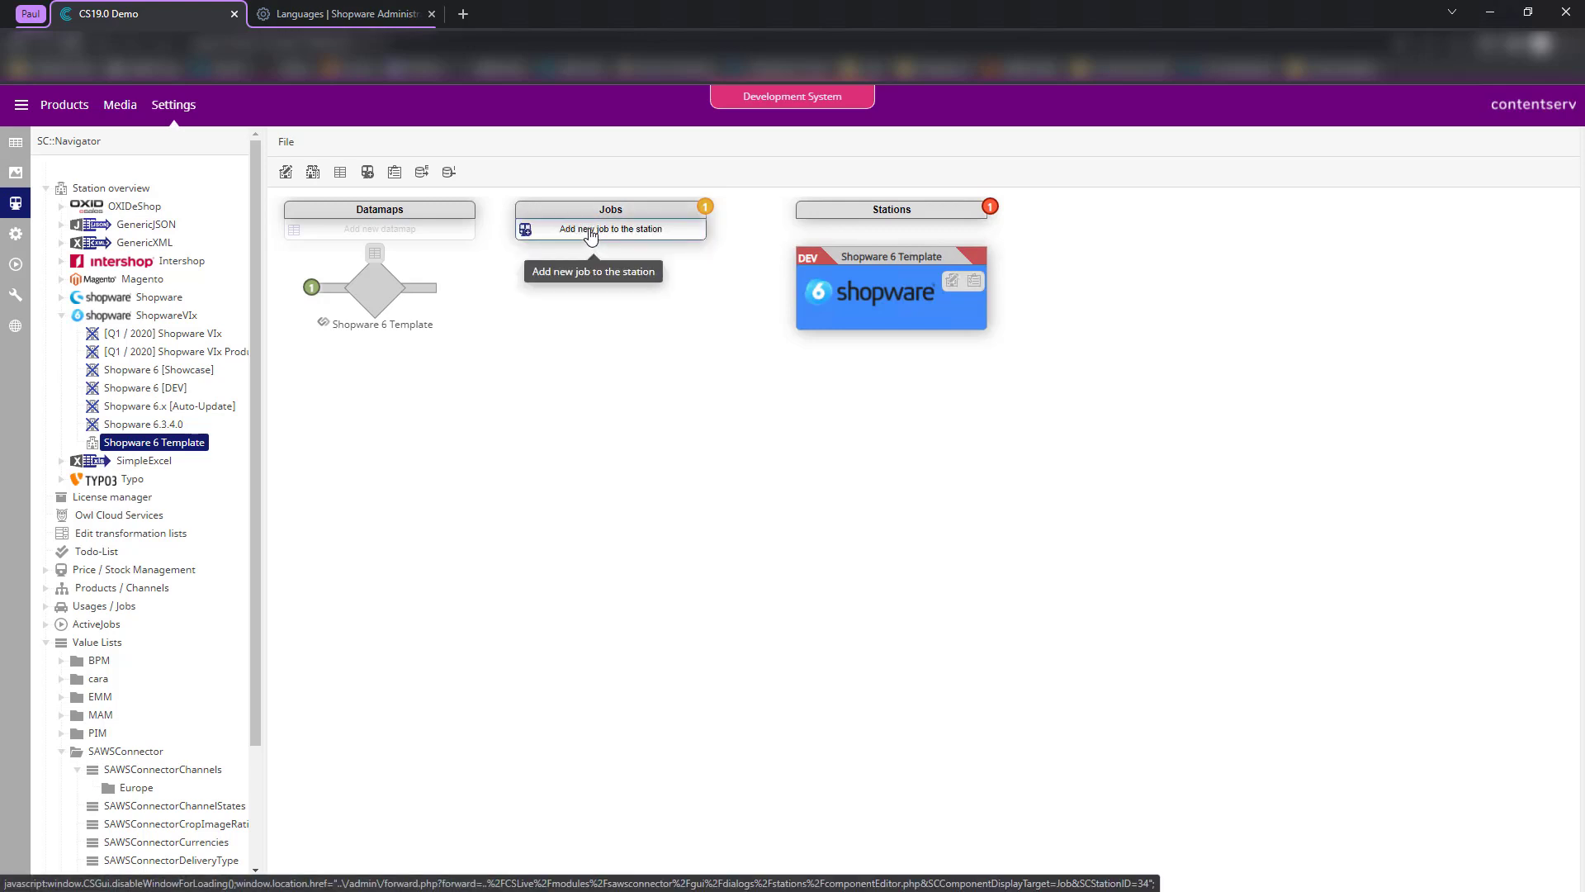
- Add a new job to the station and name it Categories
click(591, 234)
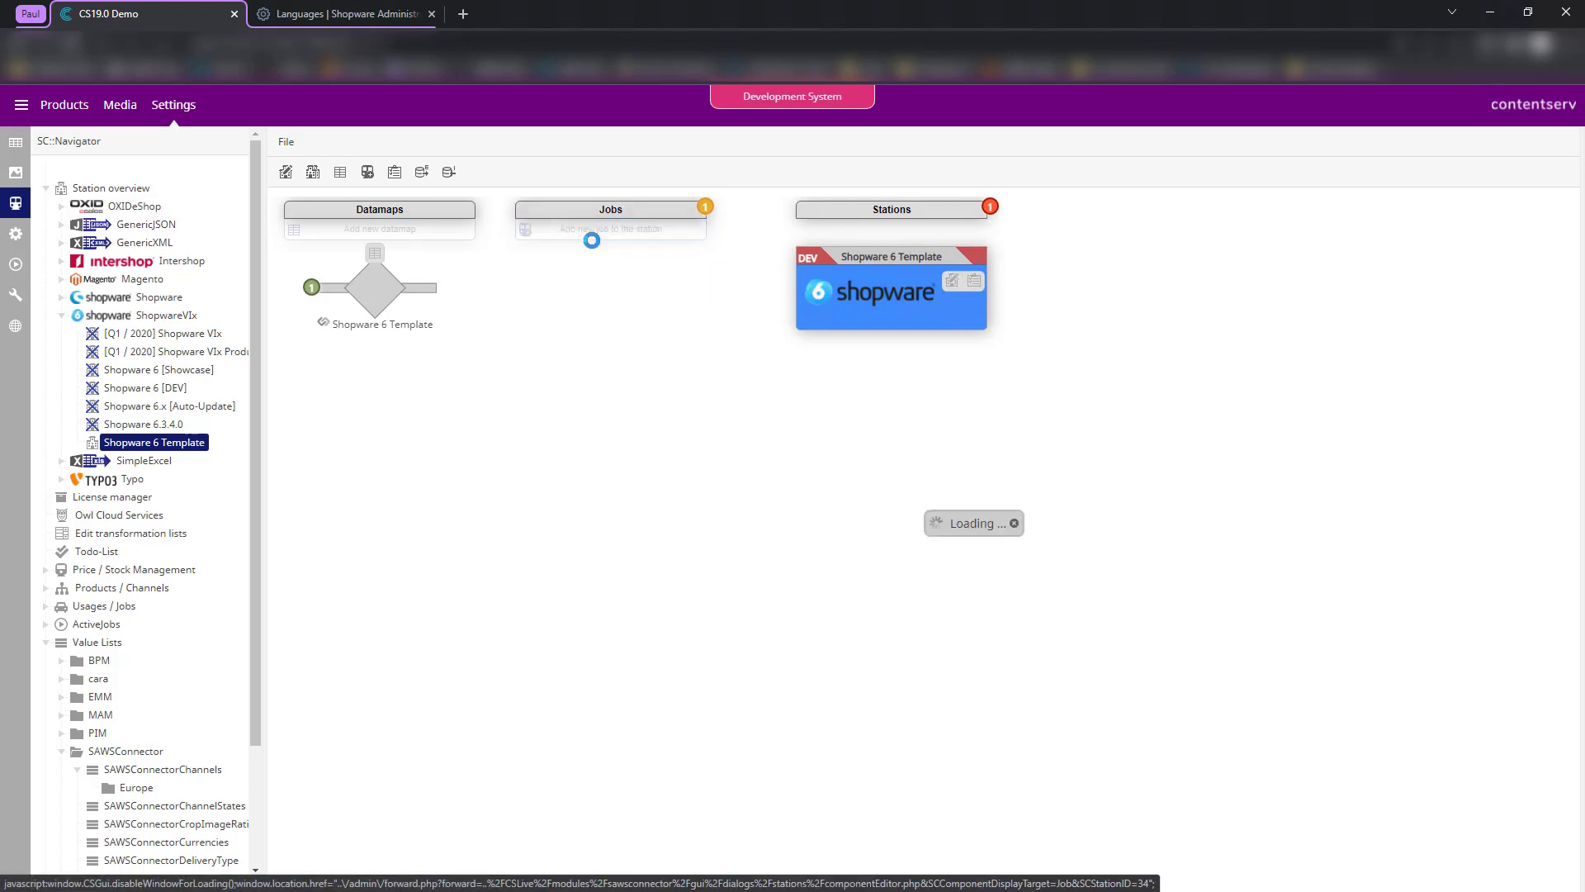
click(299, 202)
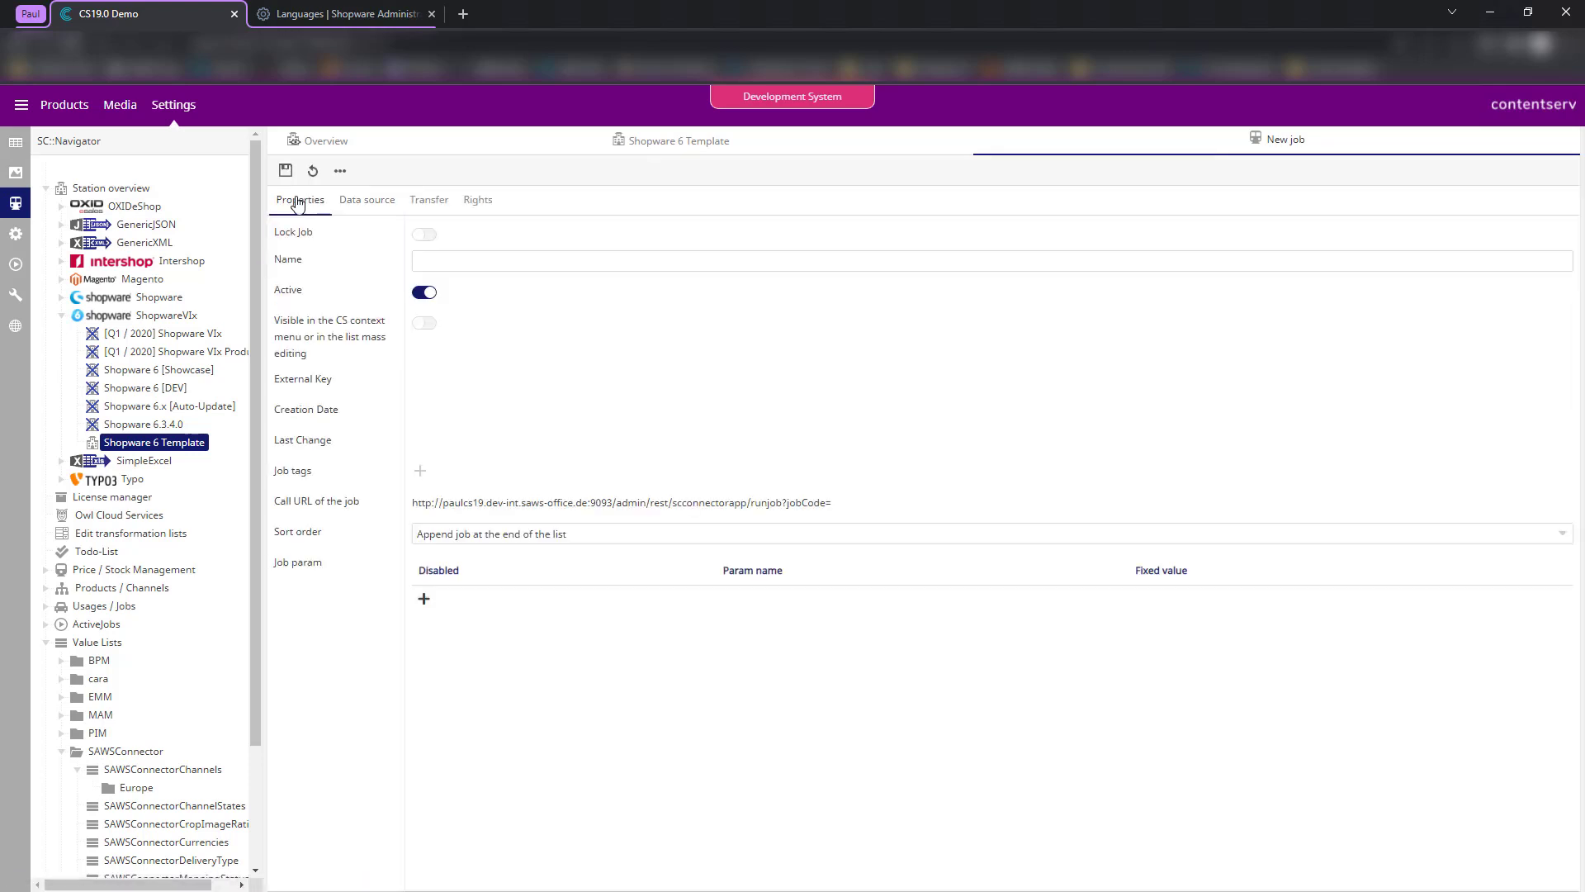
click(461, 257)
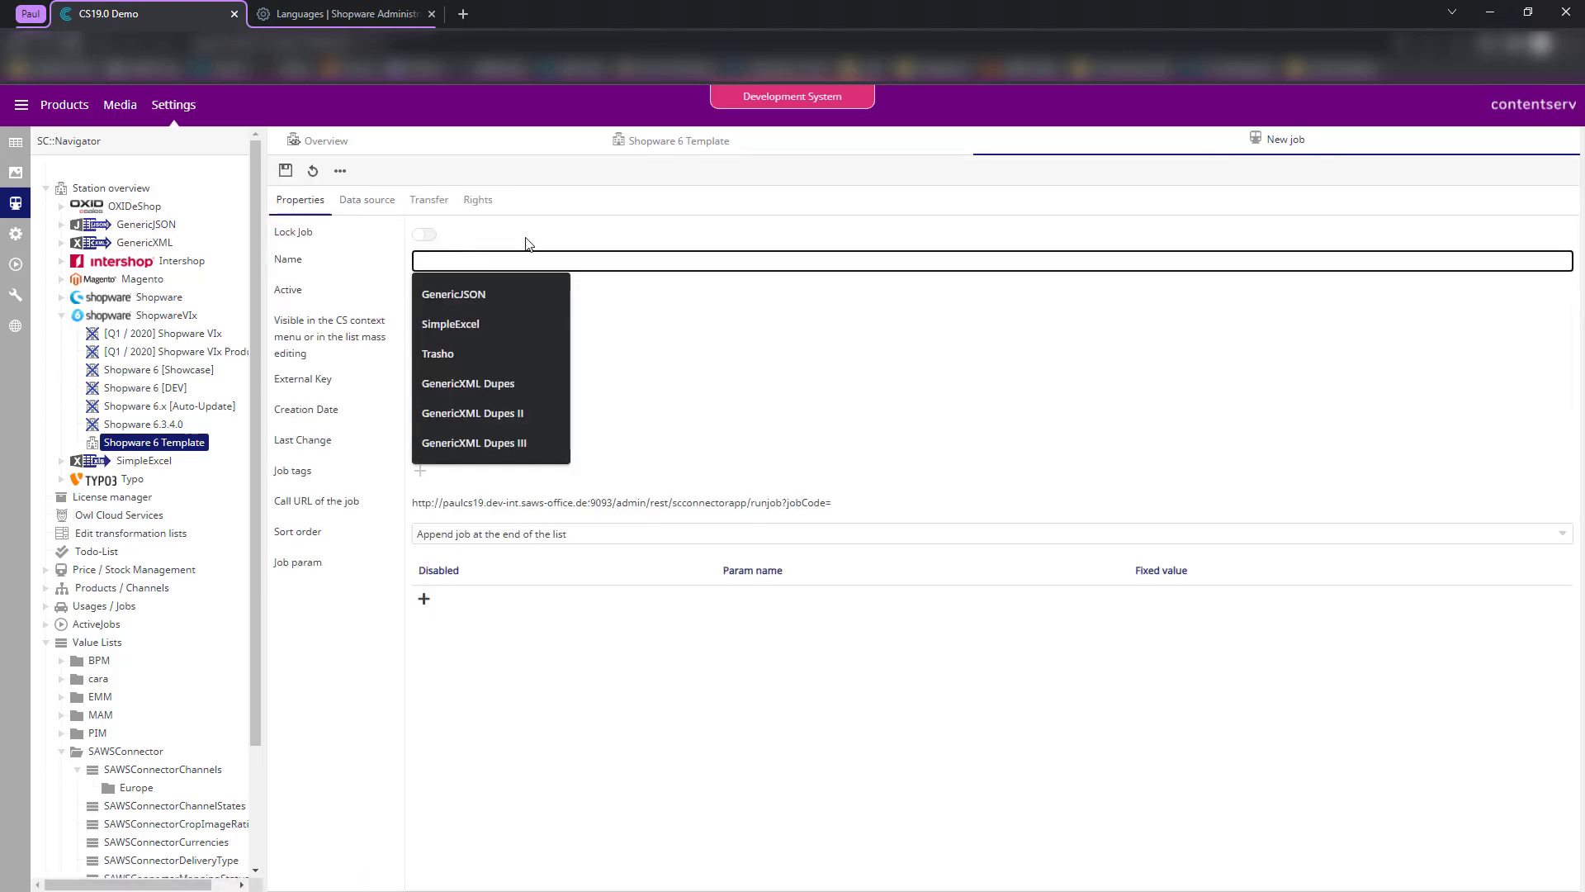
text(Categories)
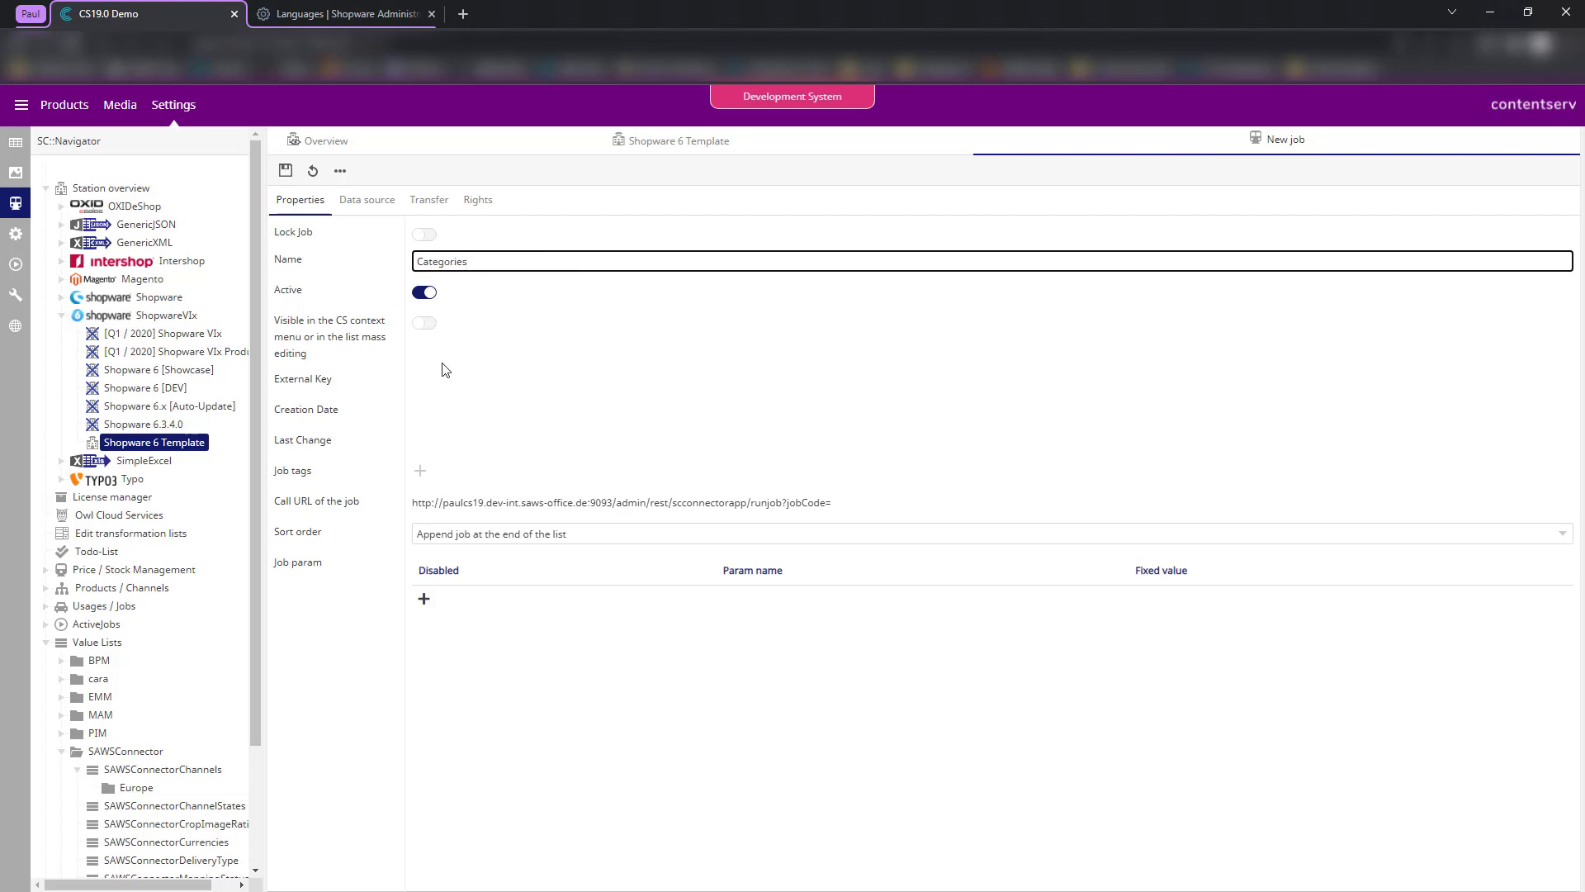
- Link the job to the Shopware 6 Template datamap, select Transfer categories, and set reloading to Do nothing
click(363, 200)
click(461, 234)
click(462, 265)
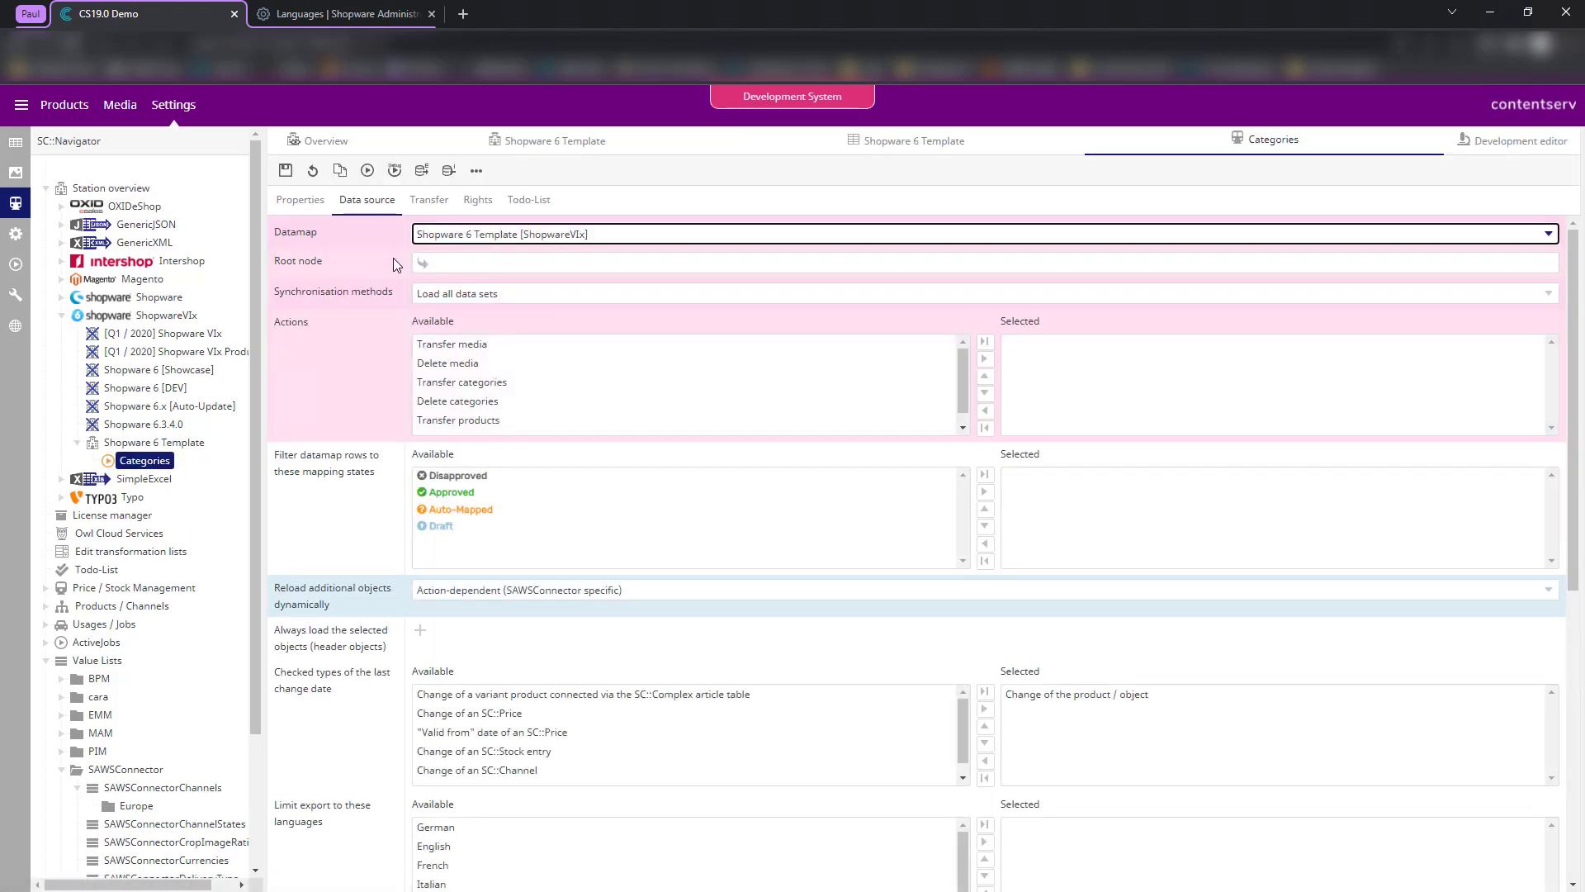
double_click(447, 384)
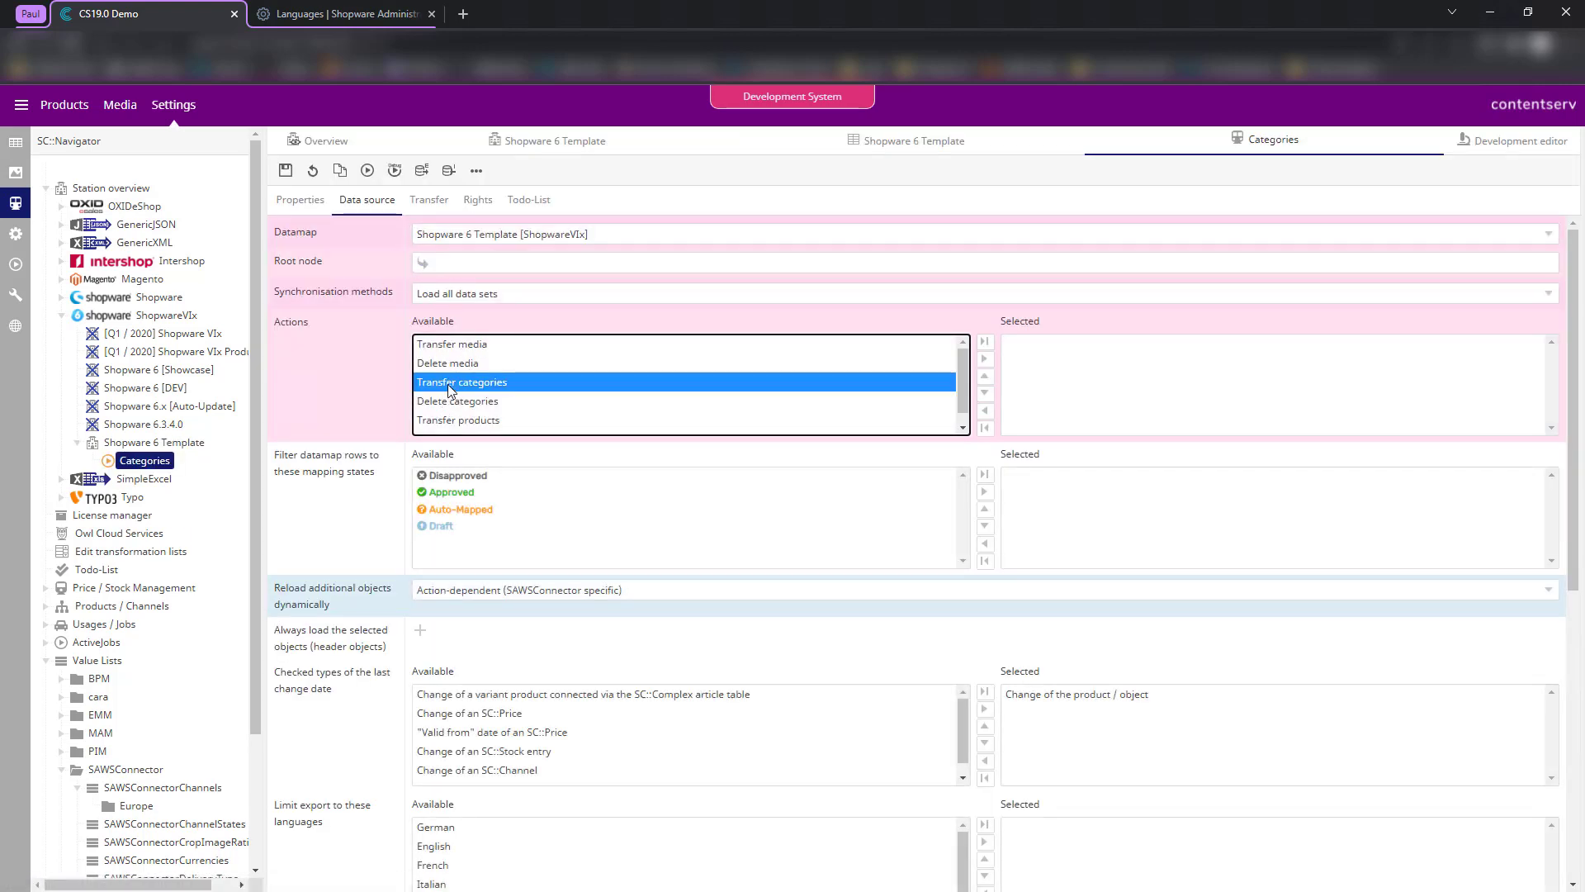
click(1044, 347)
click(505, 352)
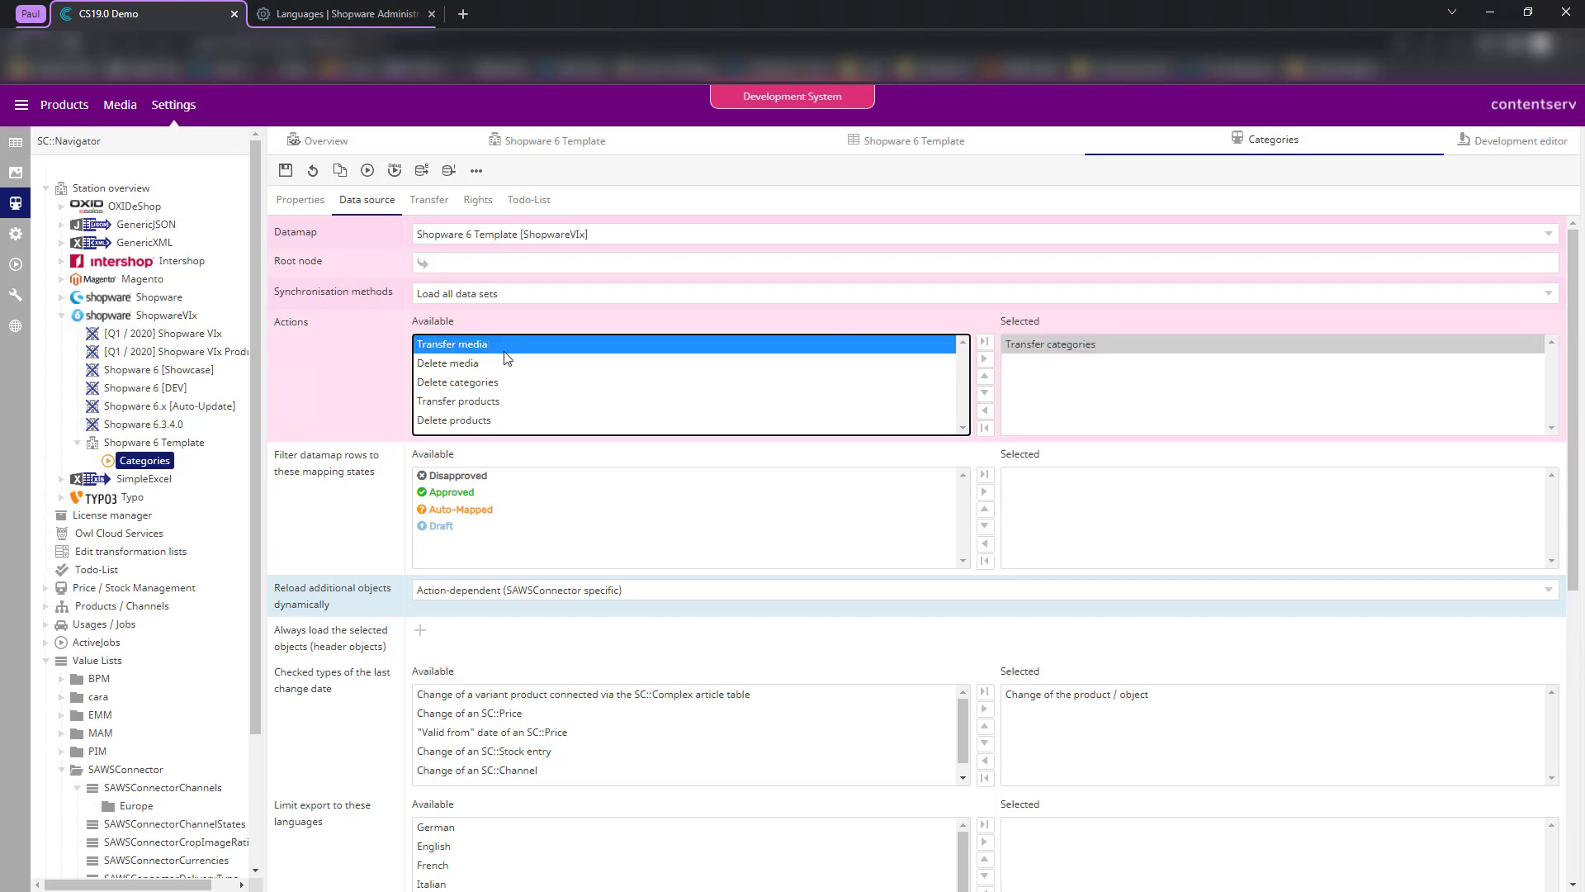
click(459, 594)
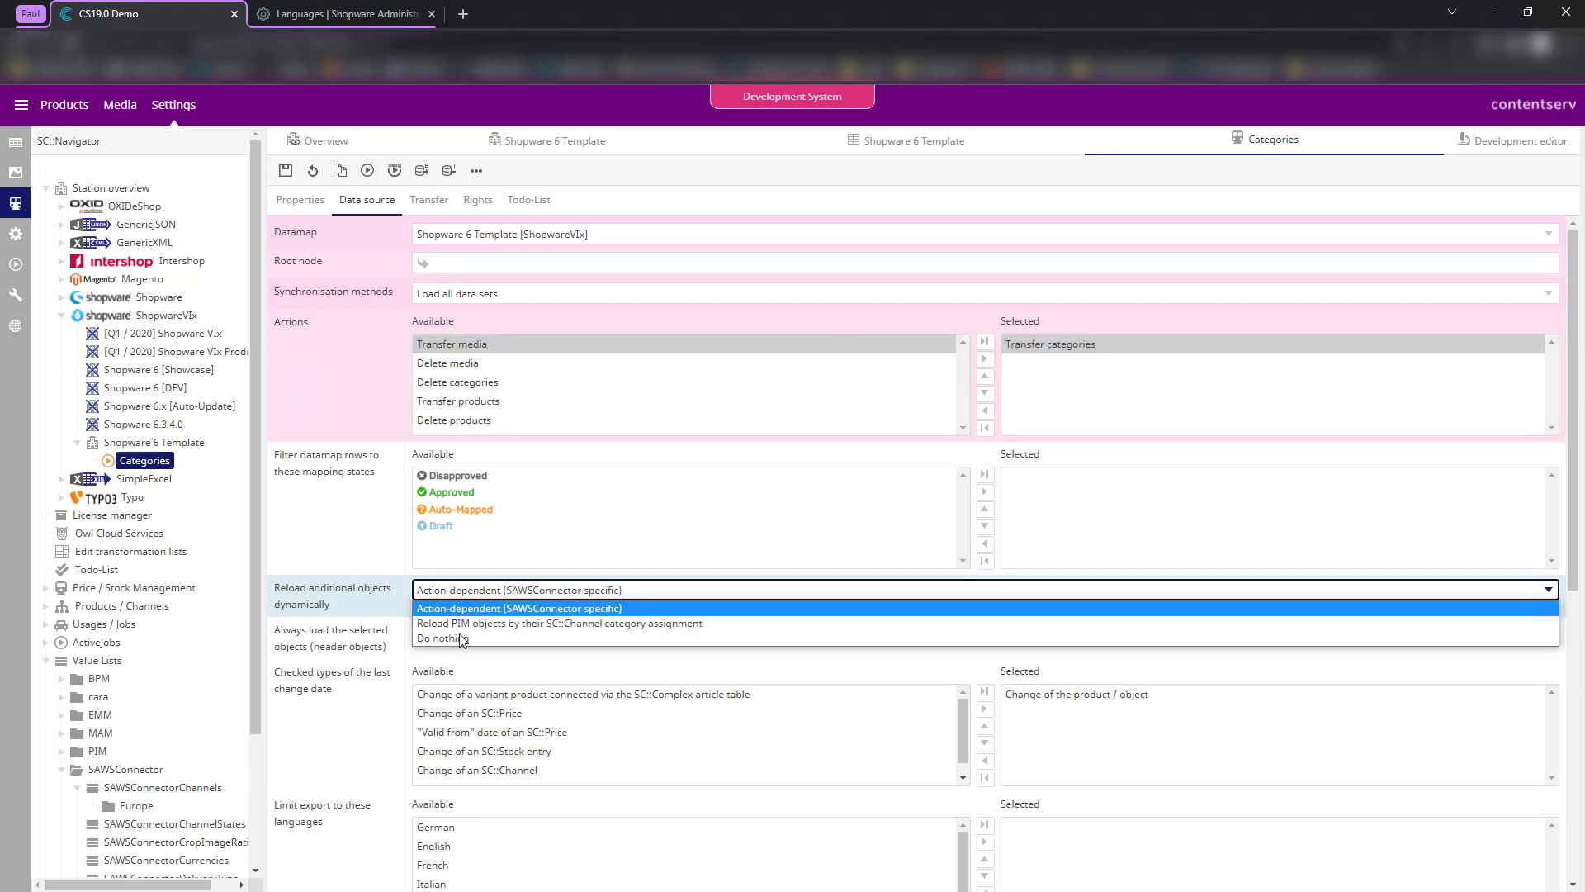
click(462, 608)
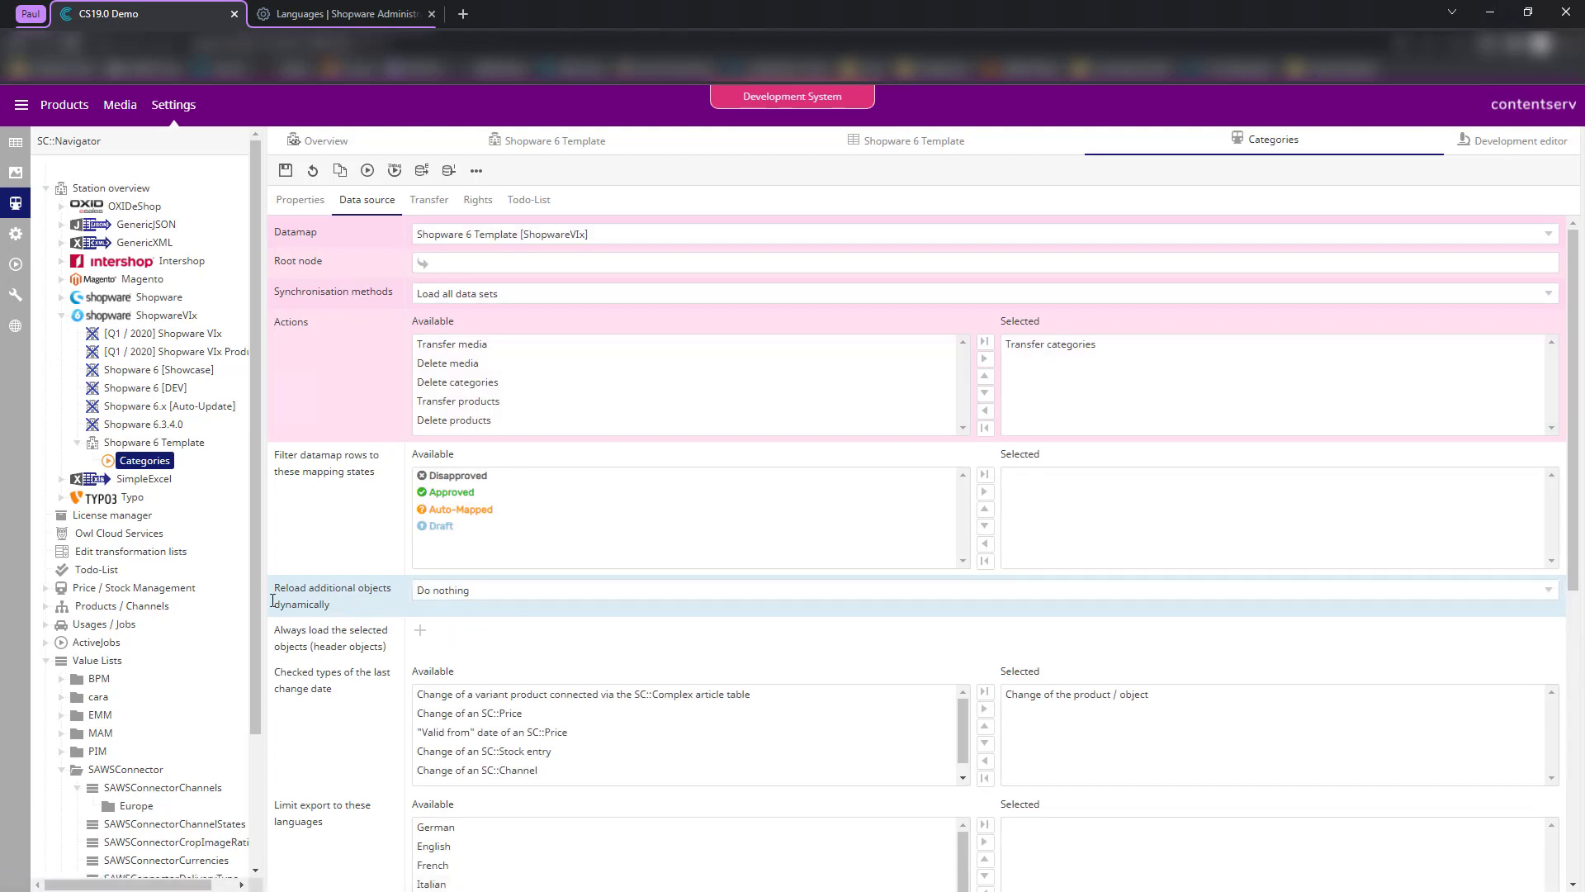
click(1039, 346)
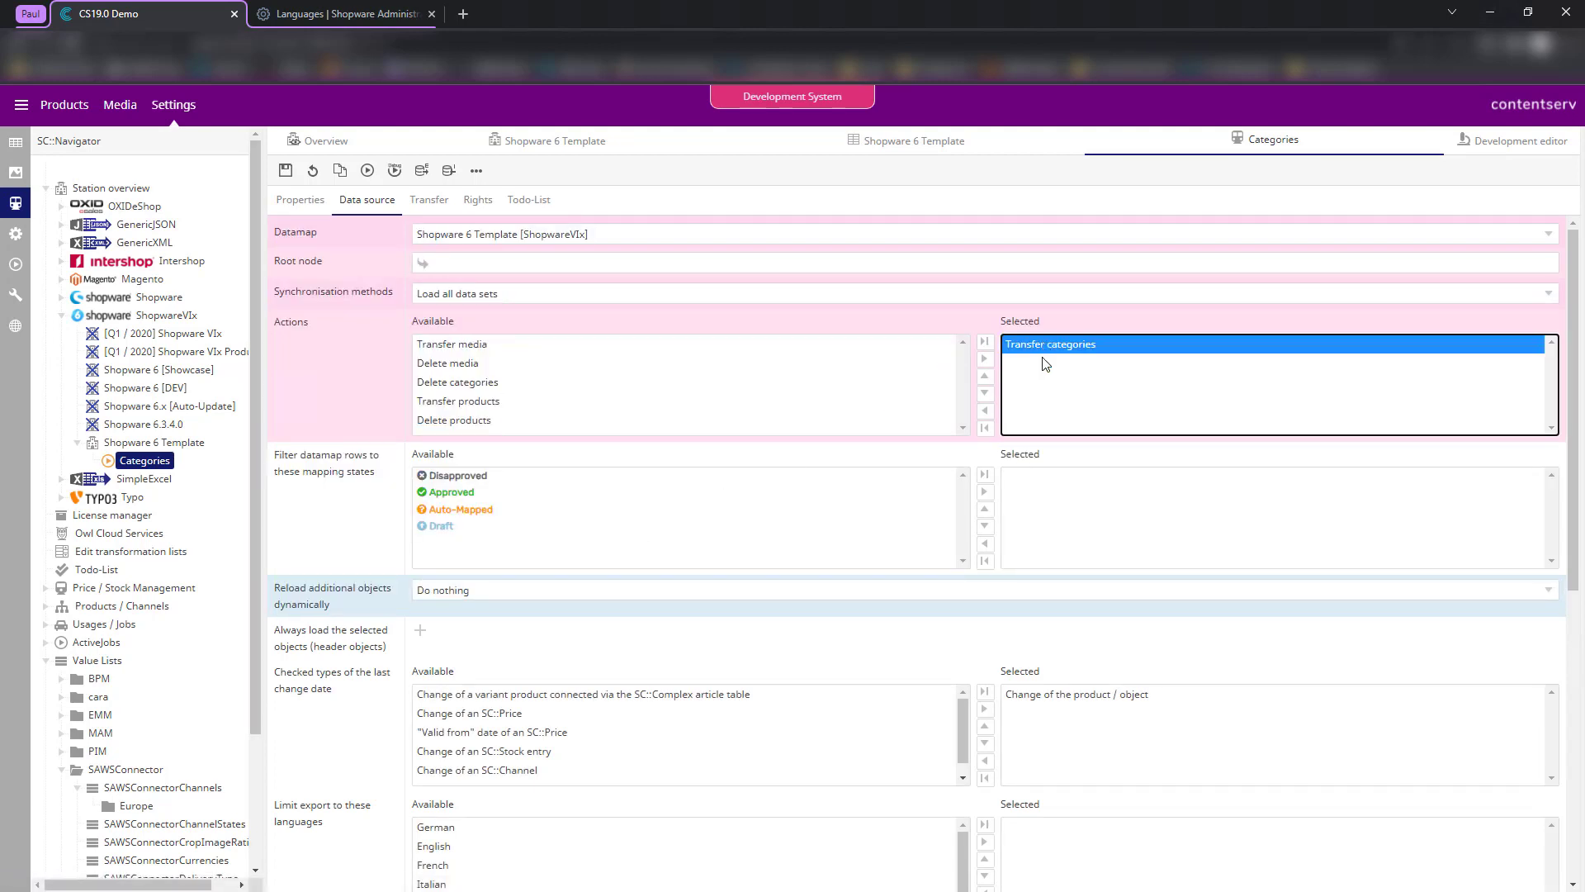
- Save the Categories job, dismiss the missing root node warning, and return to the station view
click(429, 200)
click(478, 199)
click(541, 206)
click(366, 203)
click(307, 204)
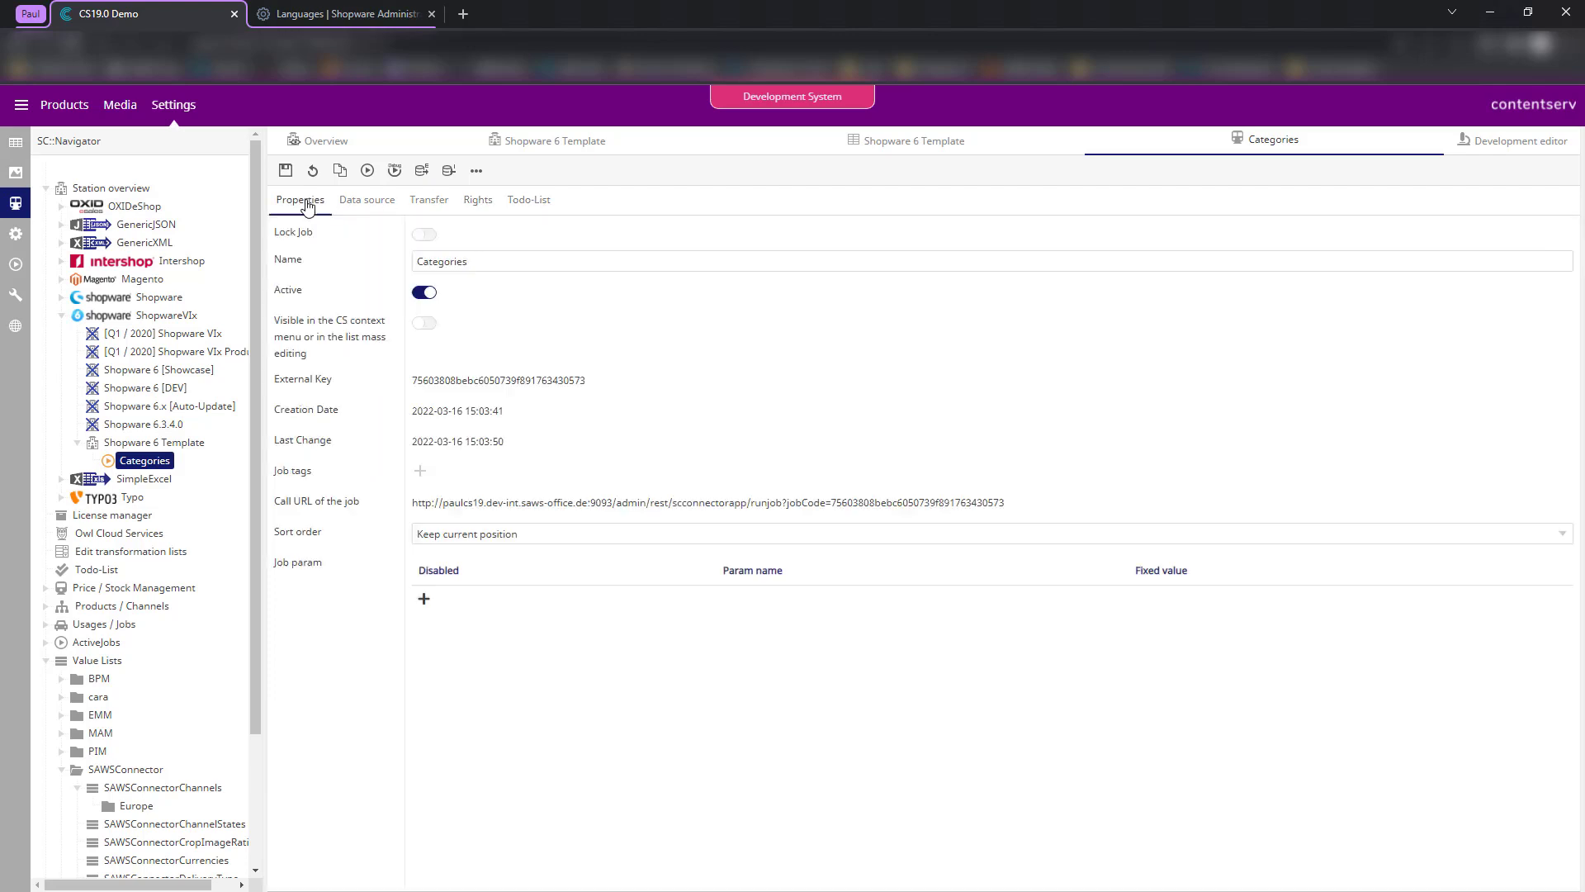
click(285, 171)
click(938, 136)
click(555, 142)
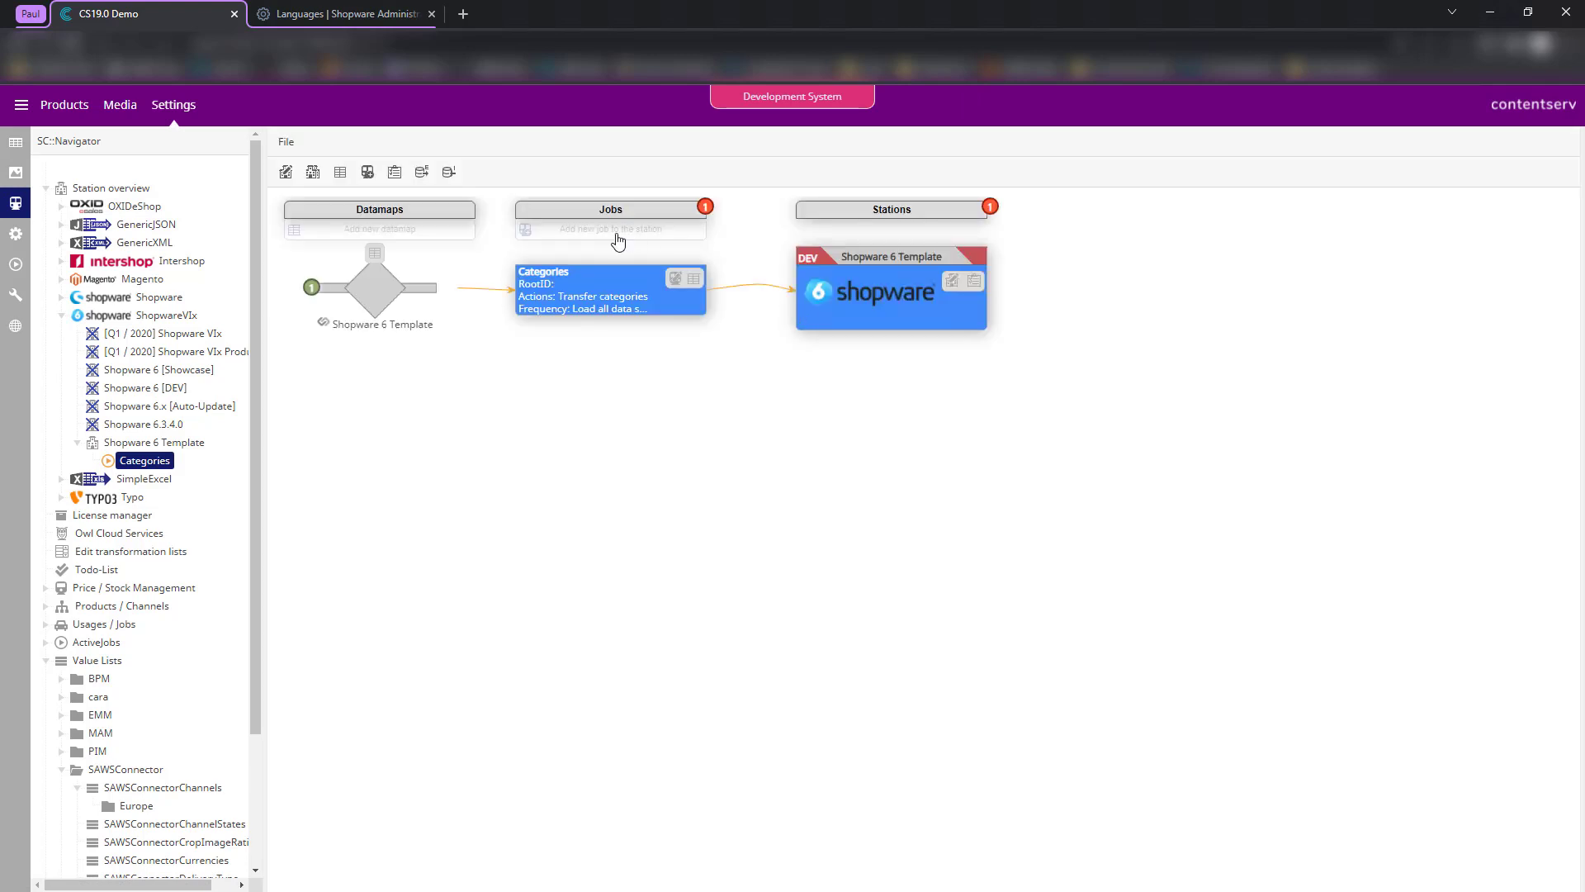
- Add another new job to the station named Products
click(614, 238)
click(571, 254)
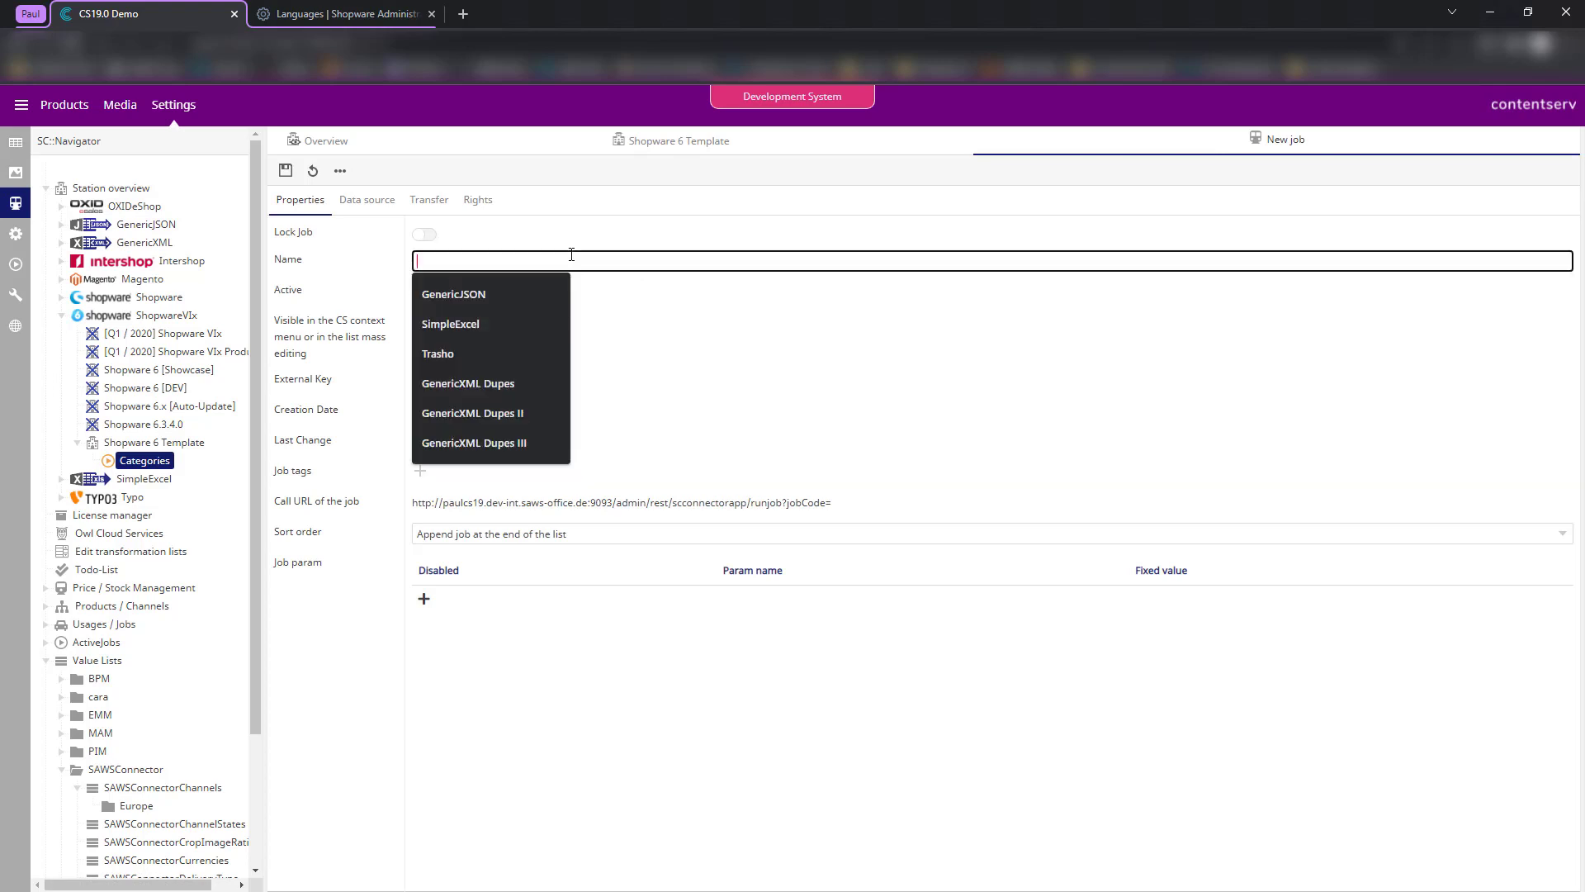
text(Pro)
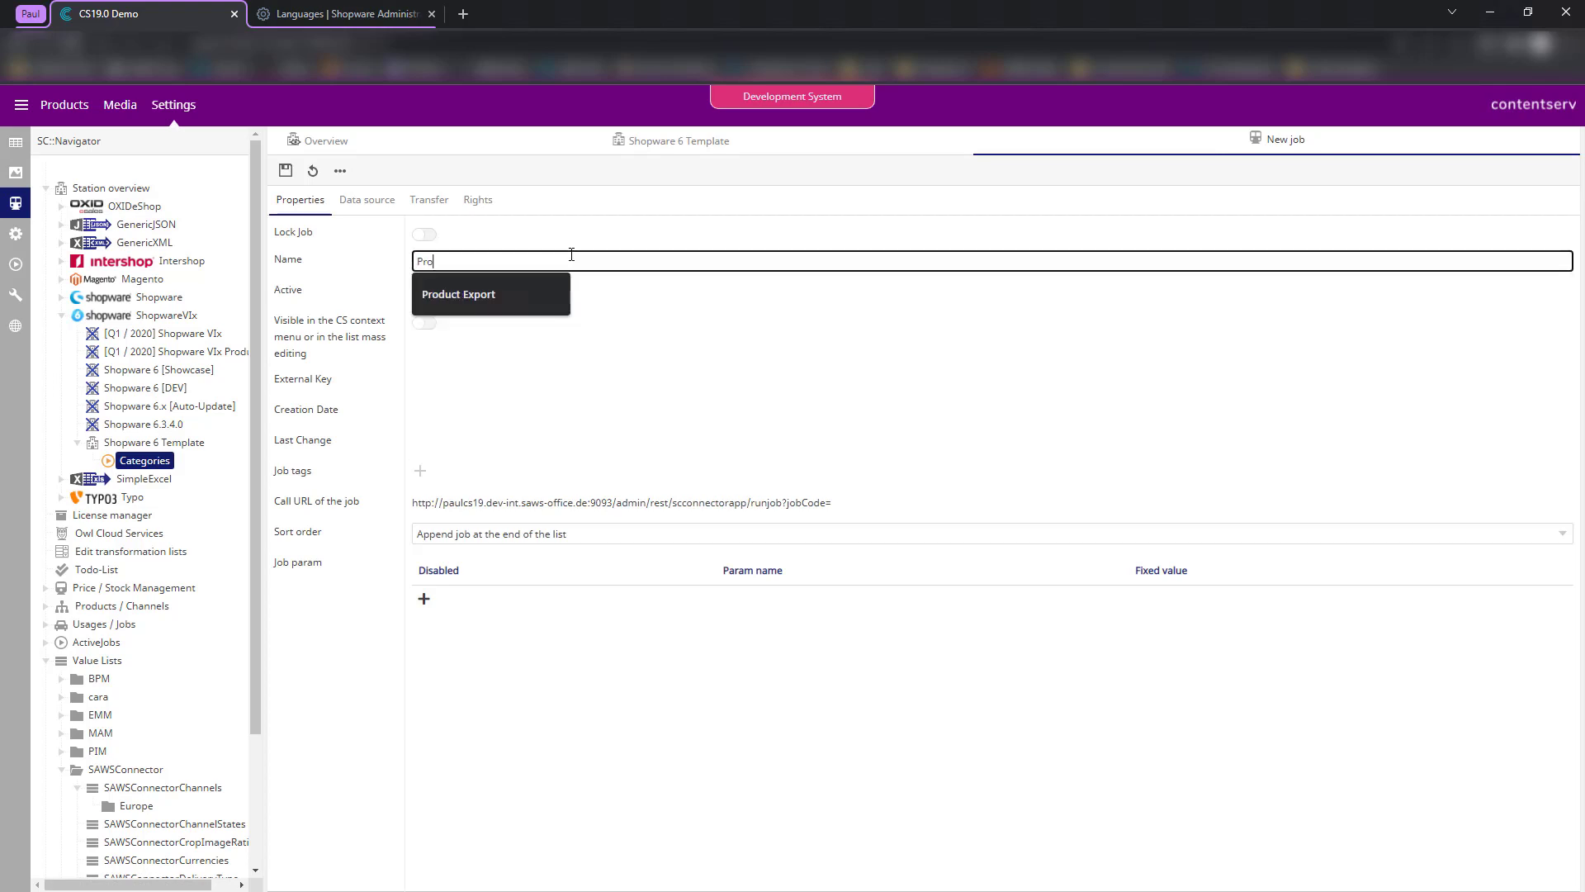
text(ducts)
click(488, 349)
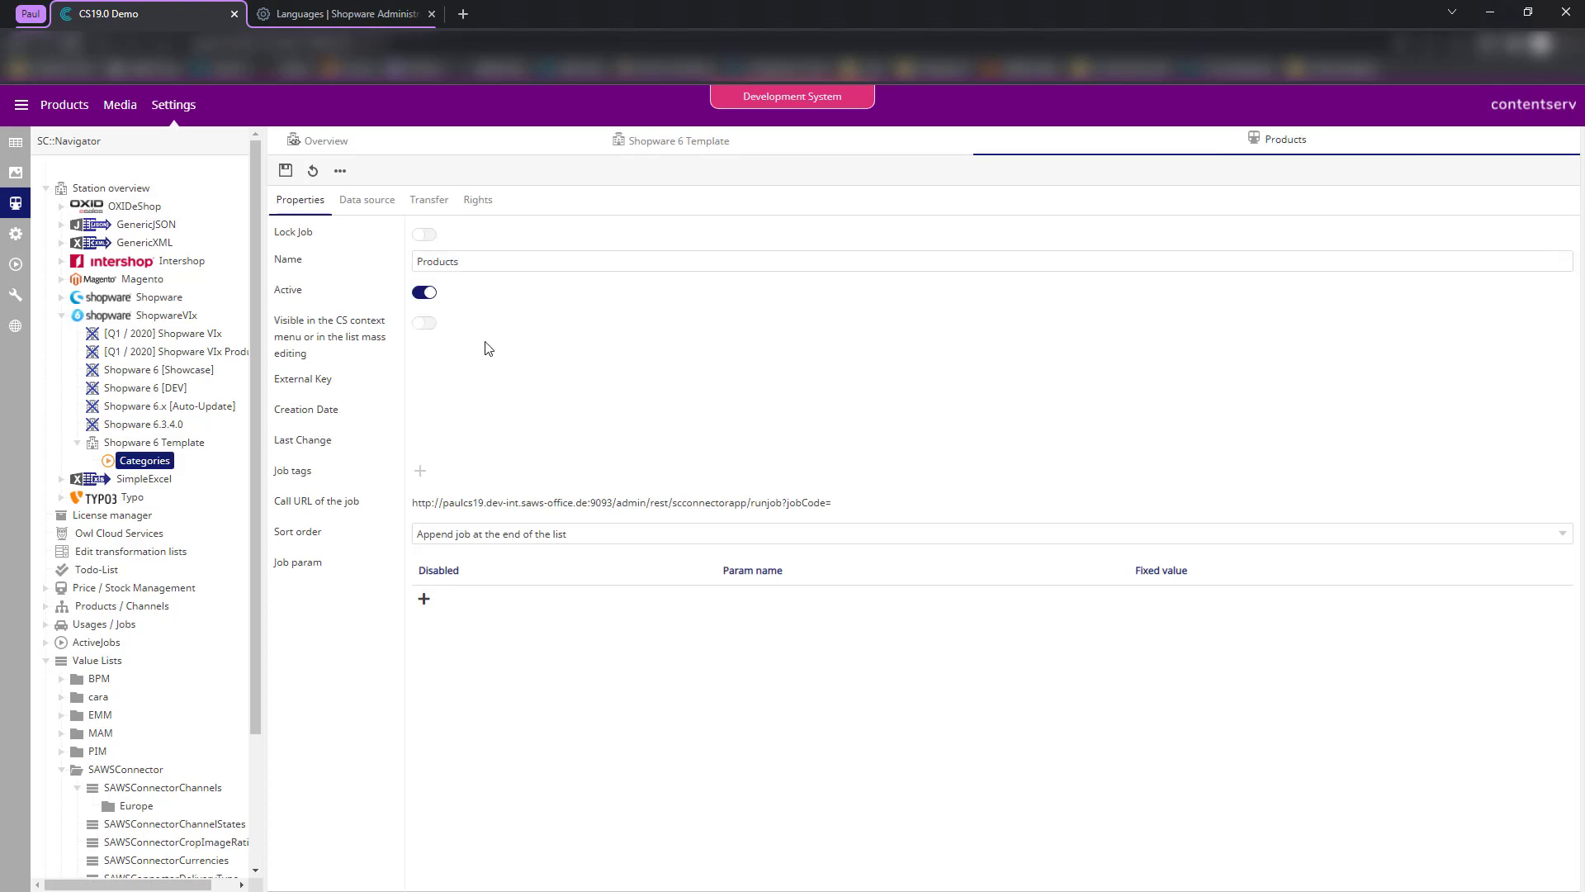
- Link the Products job to the Shopware 6 Template datamap after saving flags it missing
click(362, 204)
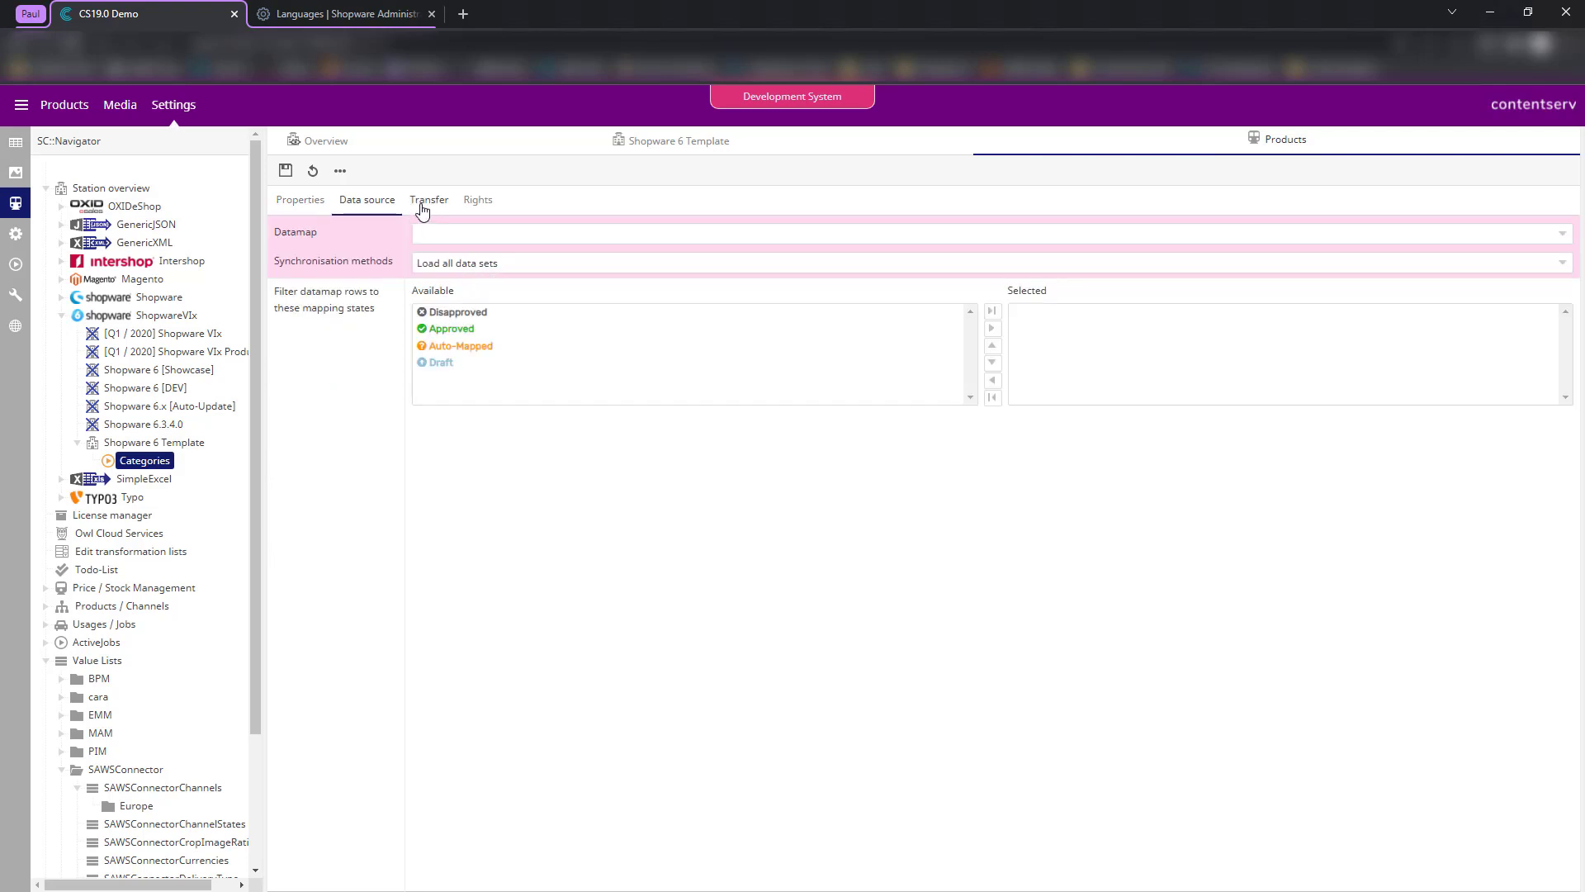
click(302, 209)
click(285, 170)
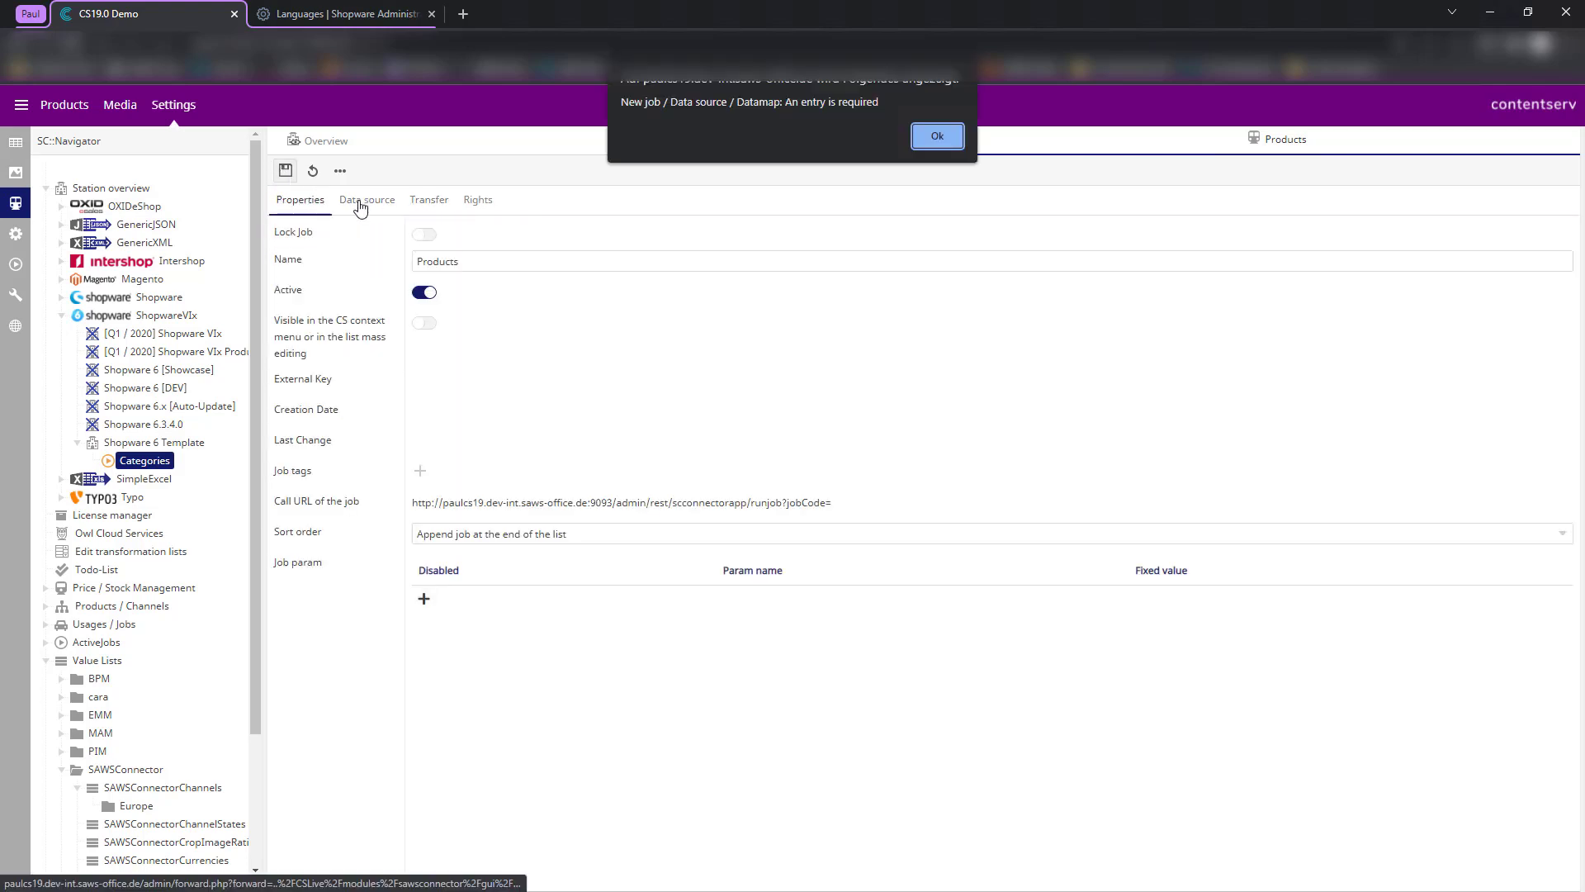
click(921, 139)
click(372, 203)
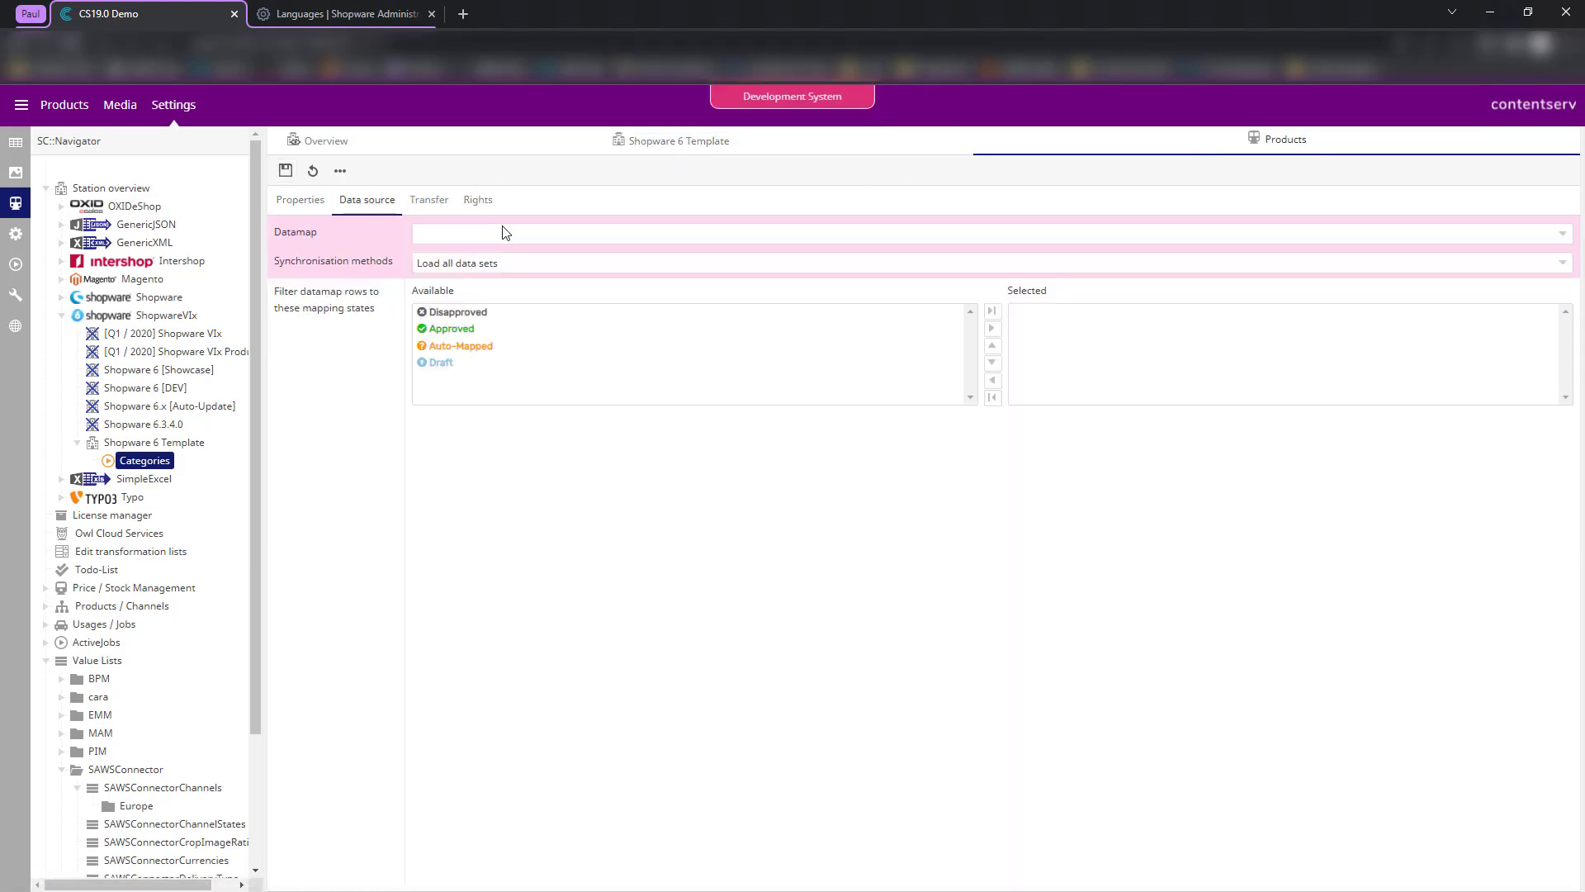
click(505, 233)
click(489, 261)
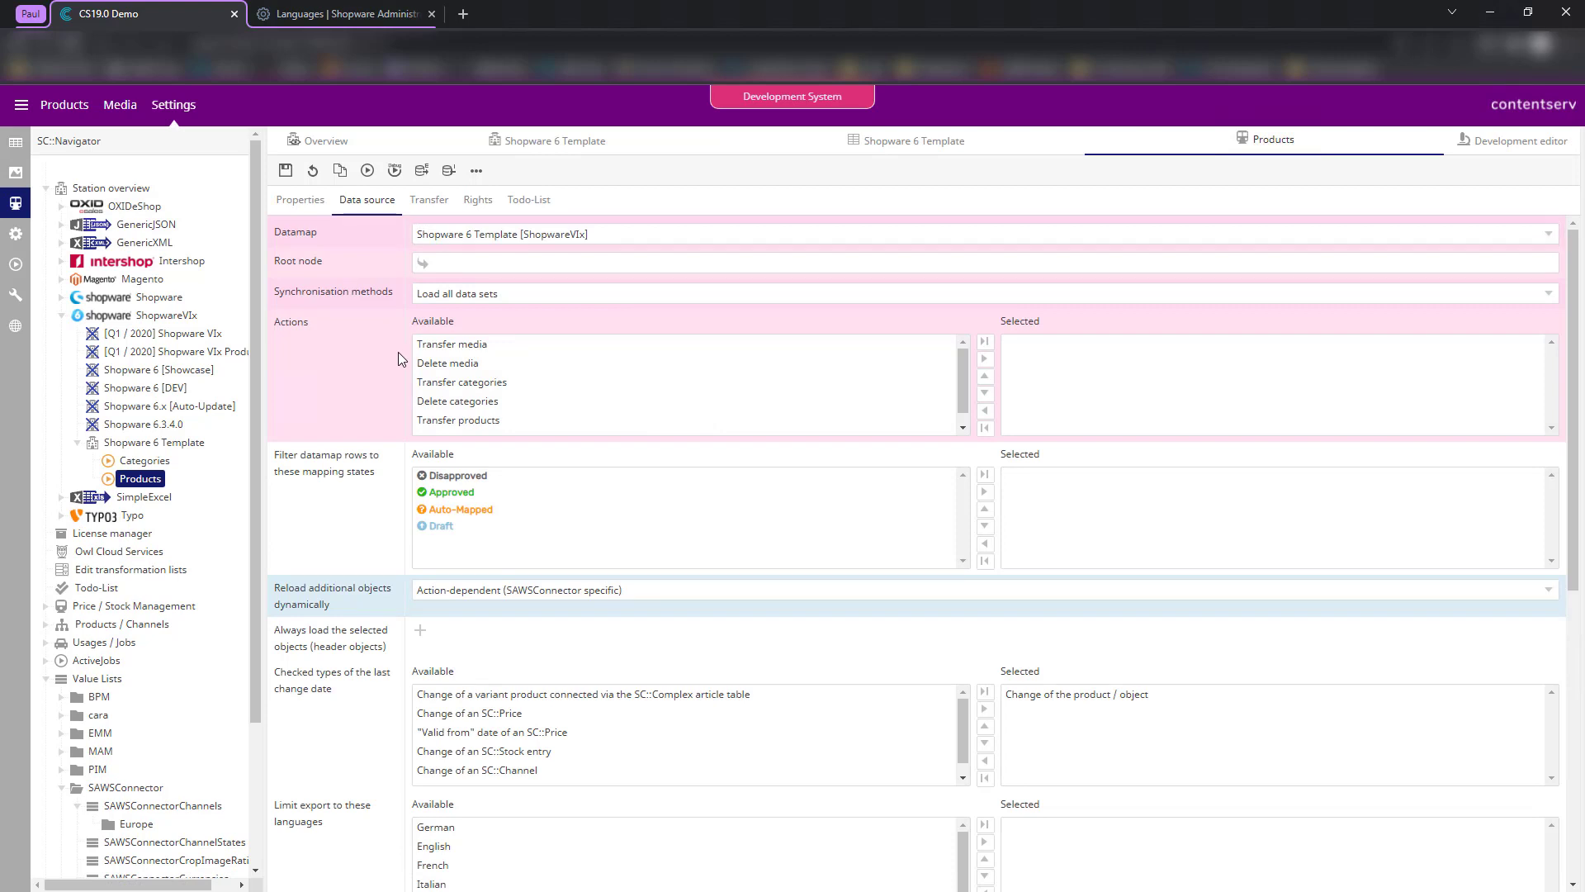
- Make Transfer products the job's only action and save, dismissing the root node warning
scroll(389, 364, down, 2)
scroll(391, 365, up, 2)
double_click(468, 421)
double_click(479, 345)
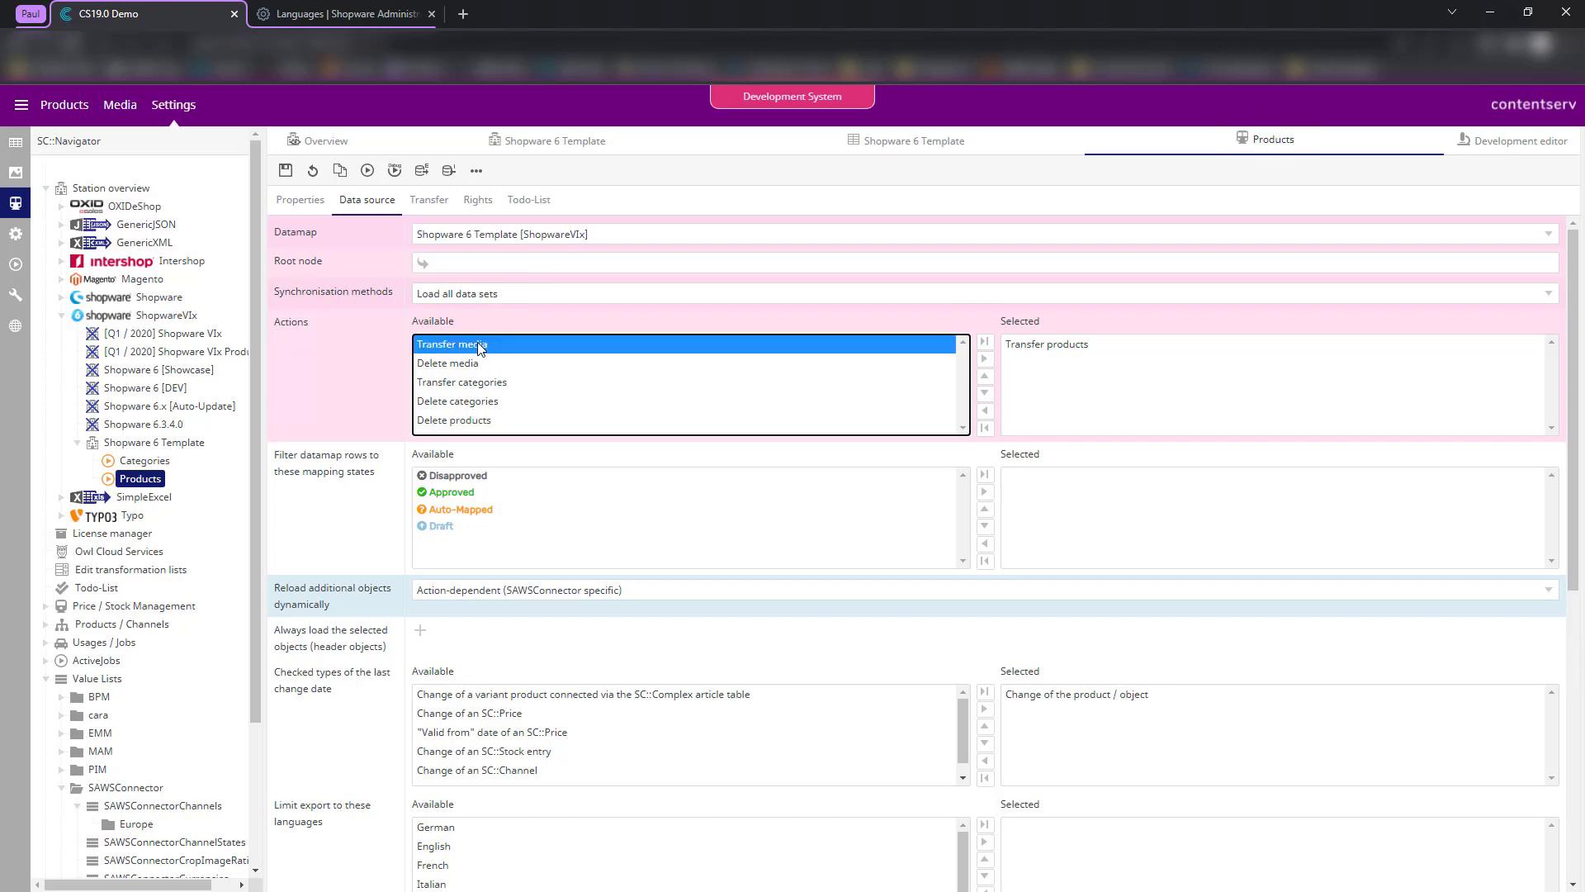
double_click(1047, 365)
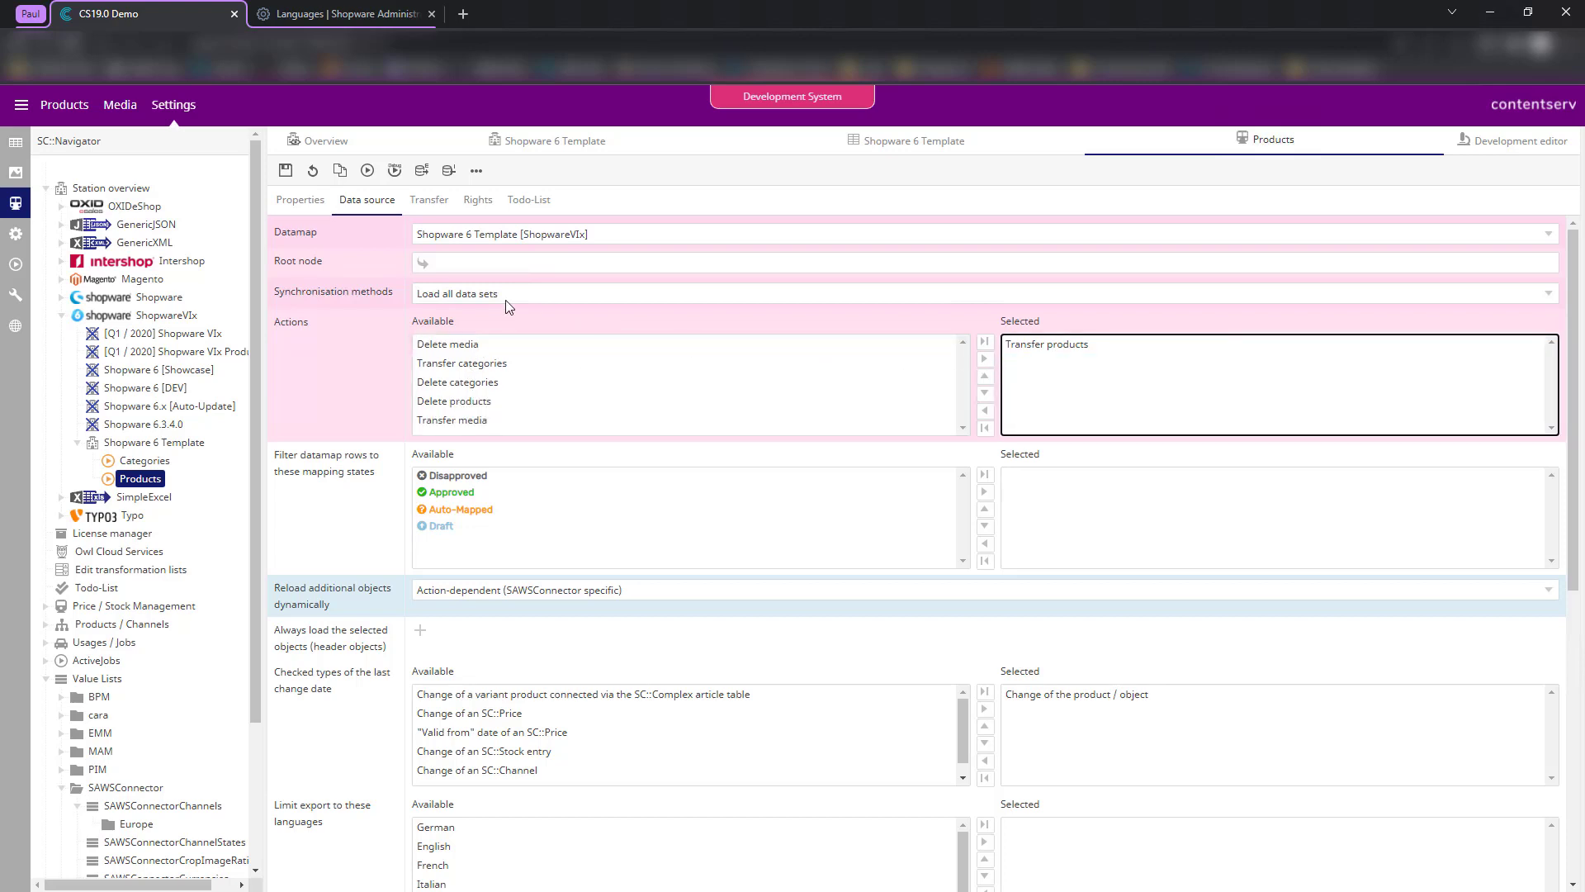
click(285, 170)
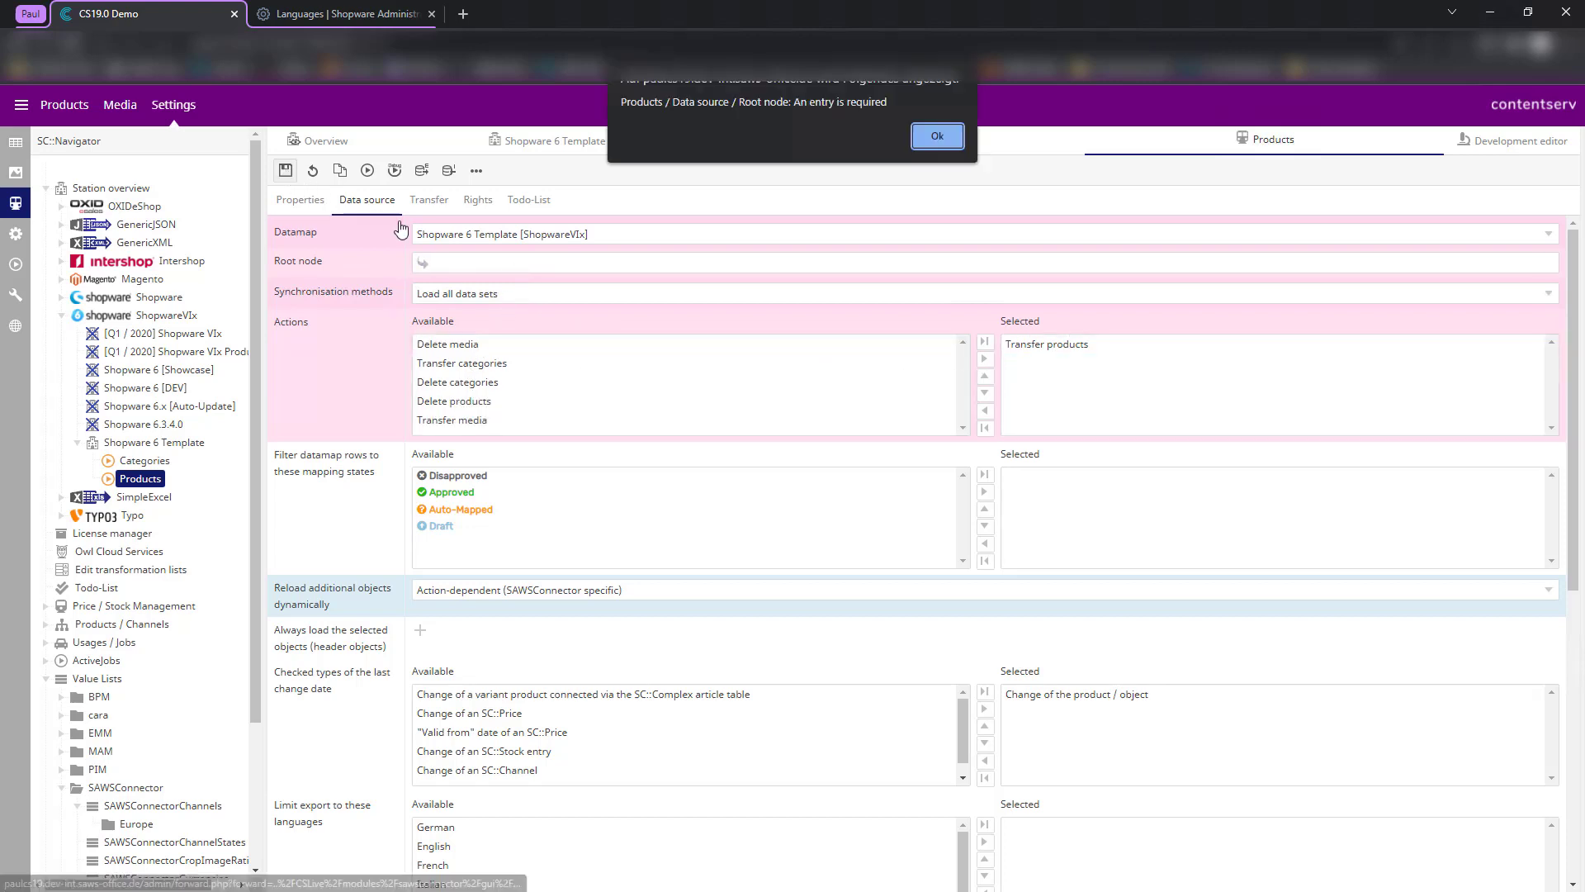
click(931, 136)
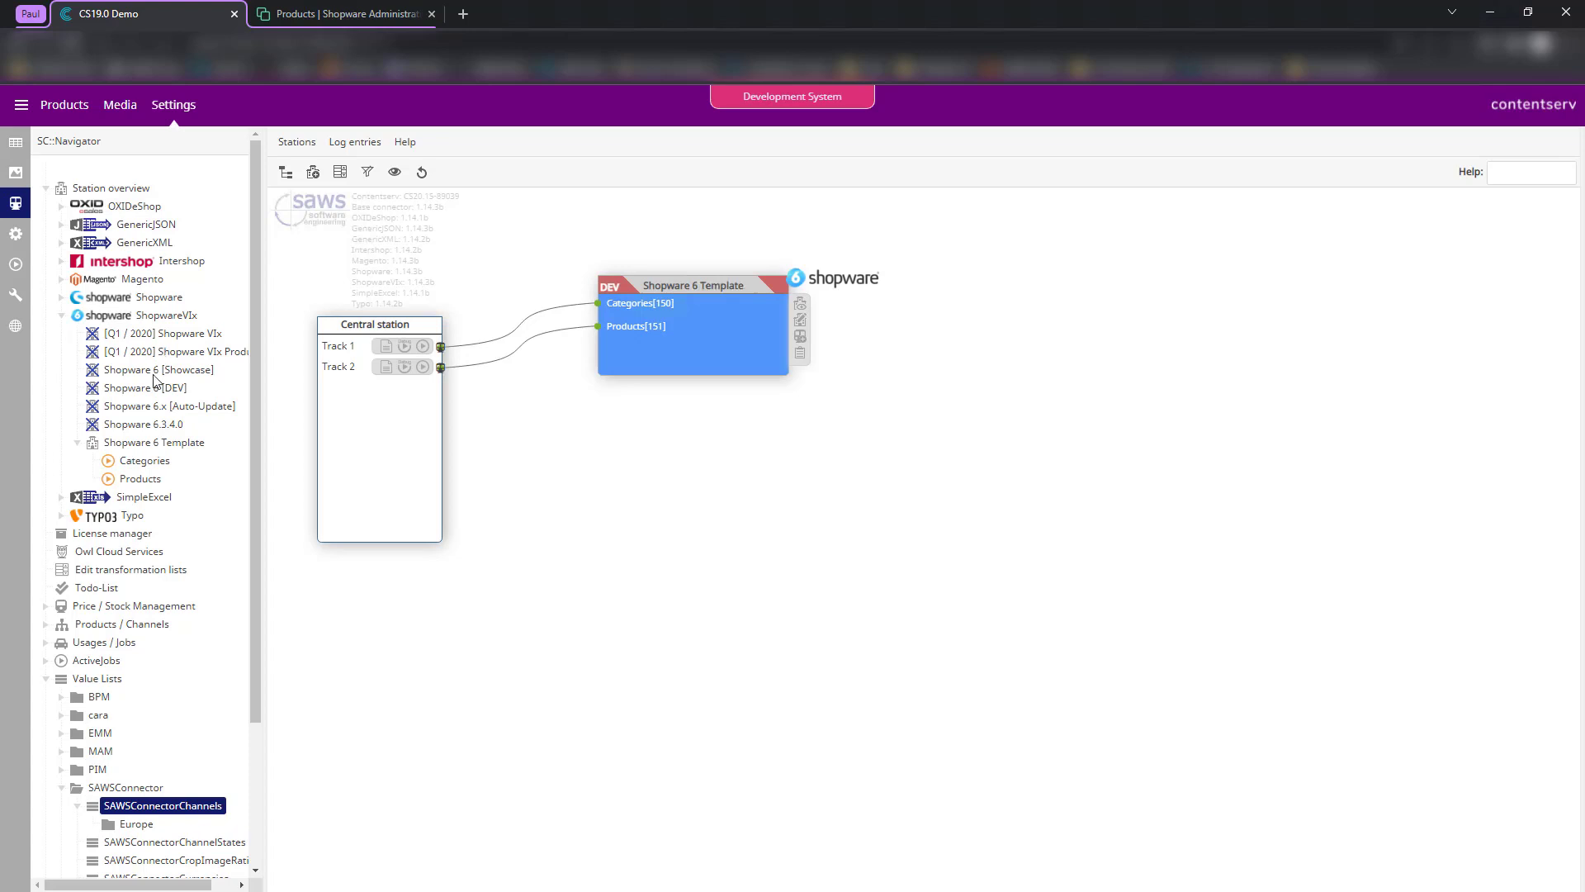
- Open the SAWSConnectorChannels value list under Value Lists with Edit
right_click(182, 808)
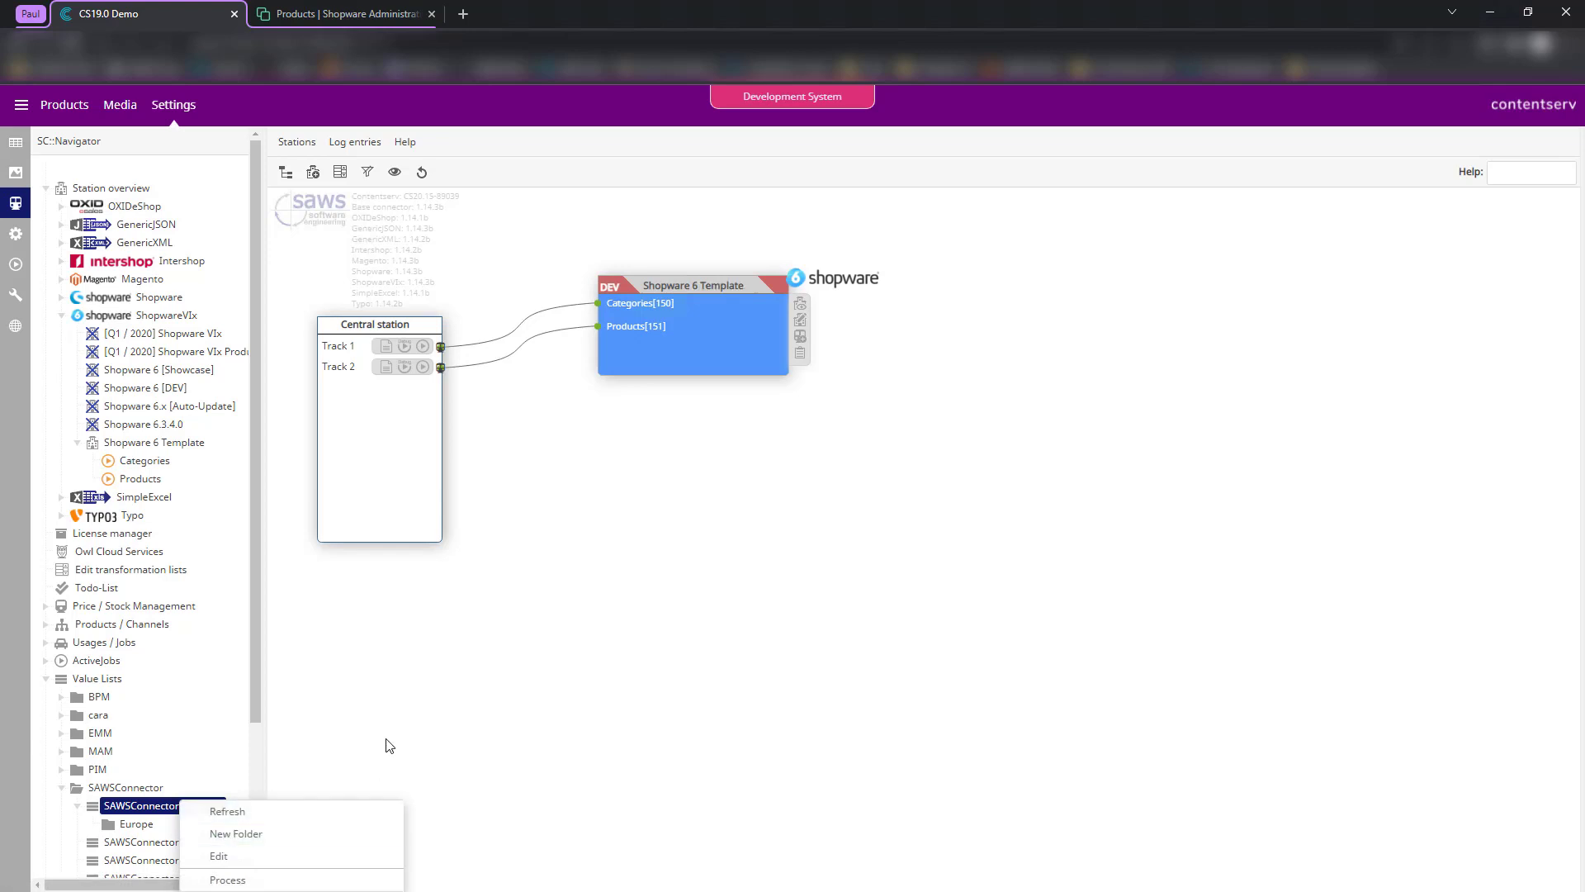
click(361, 744)
scroll(238, 711, down, 2)
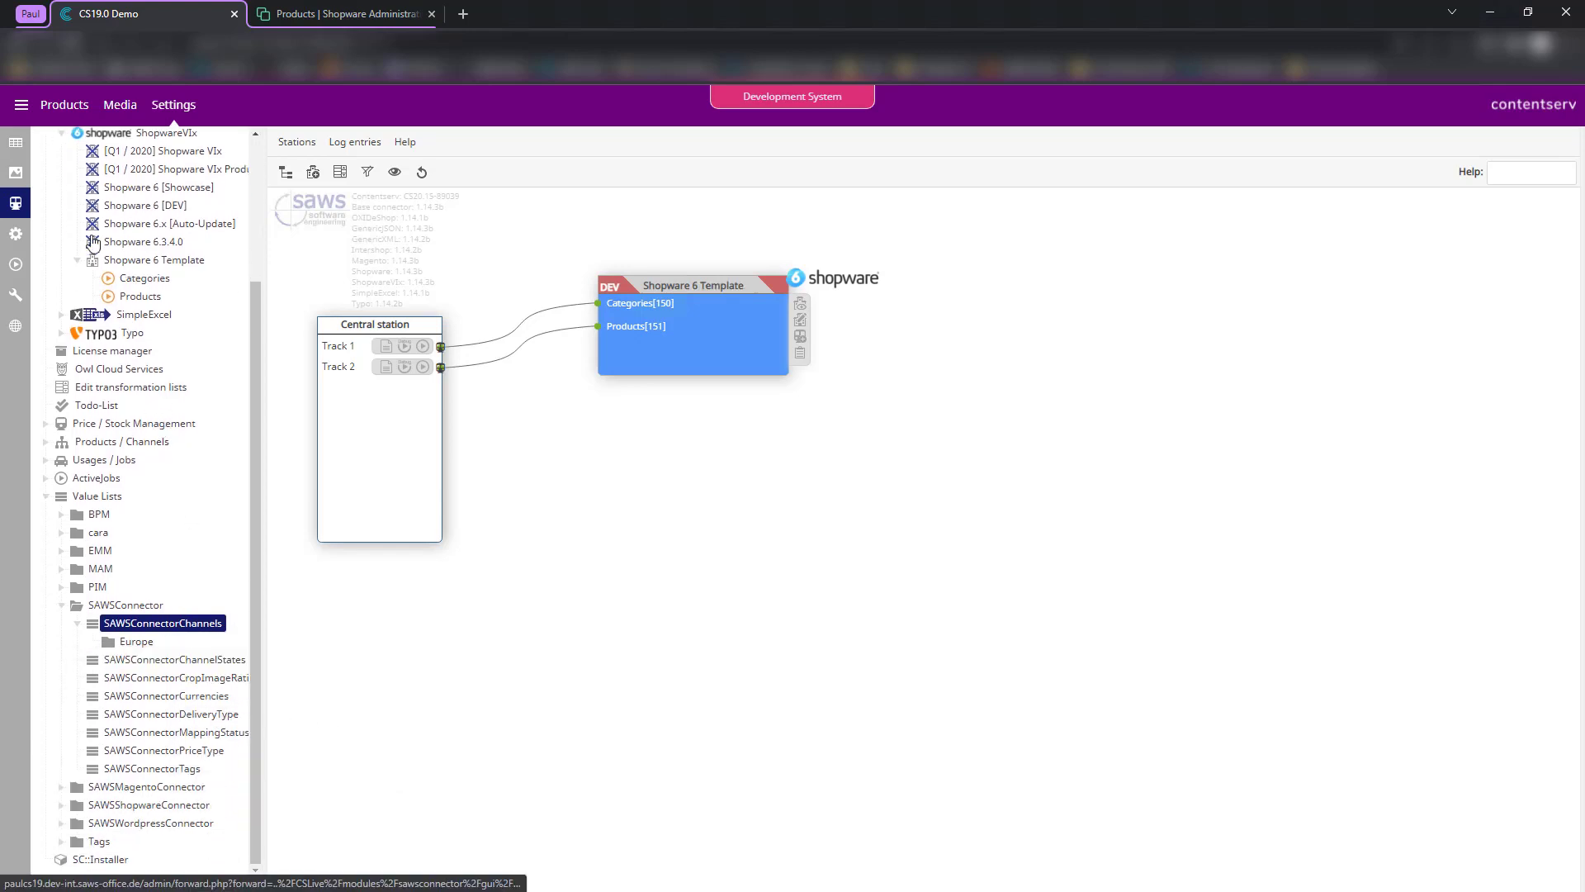
click(26, 144)
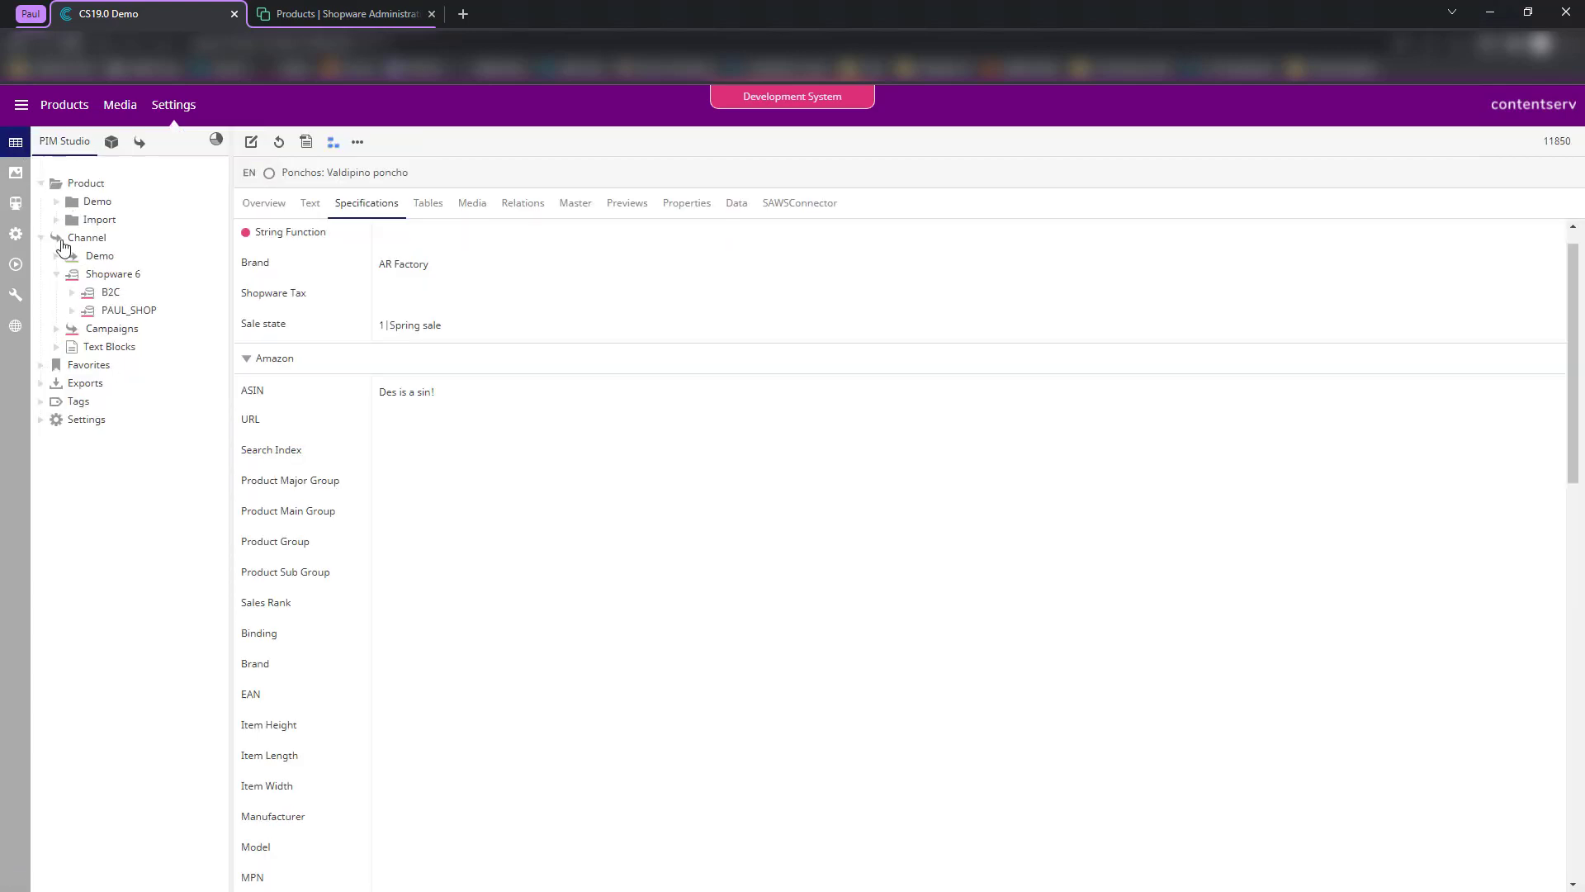
click(109, 243)
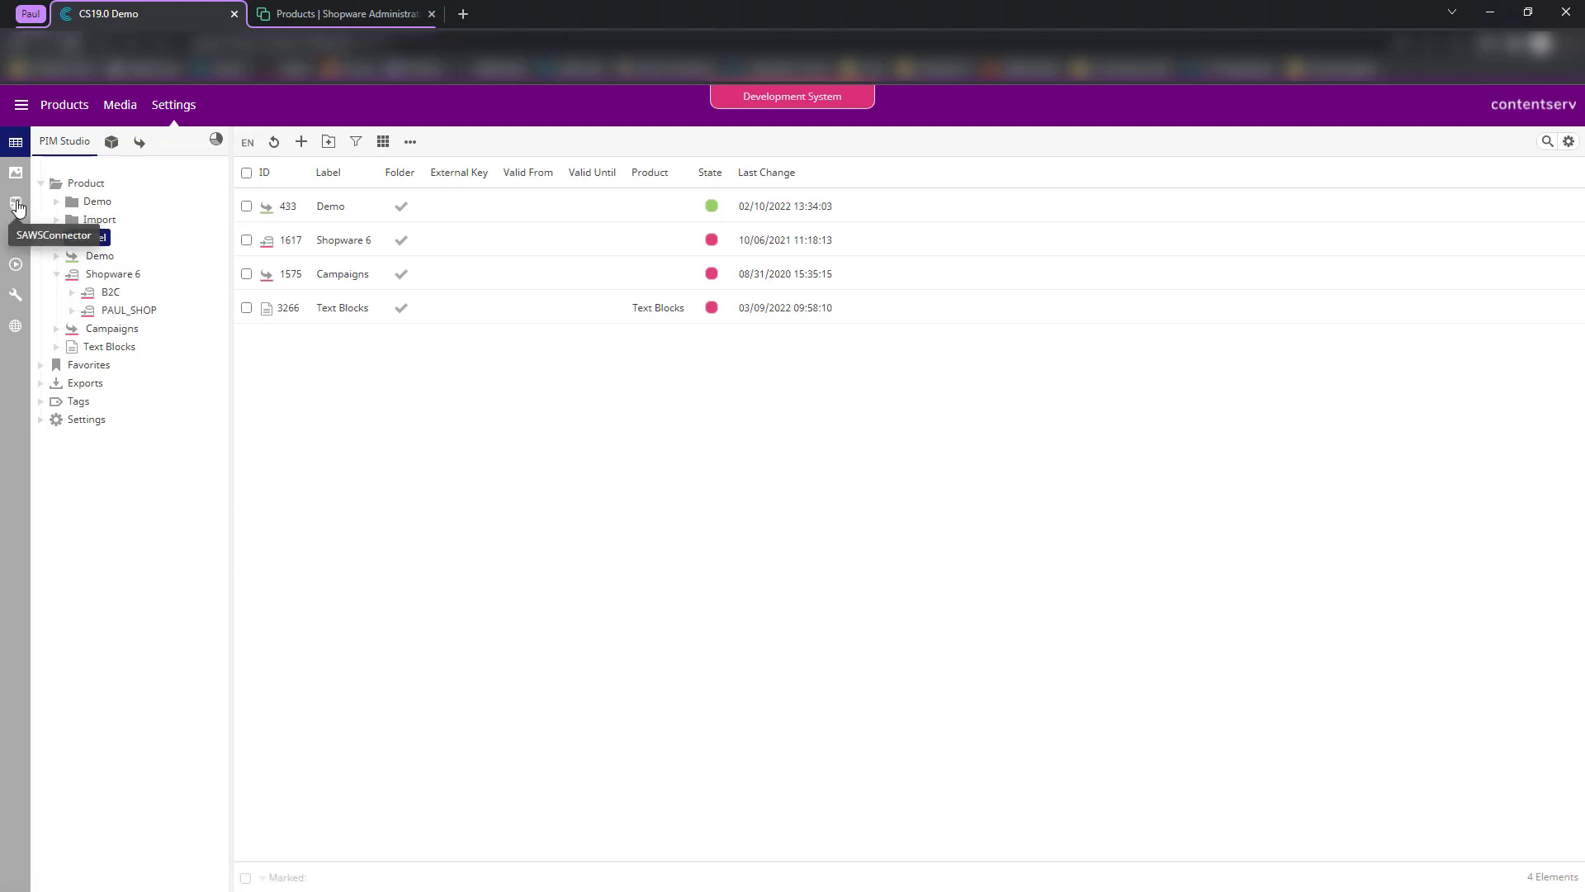
click(17, 205)
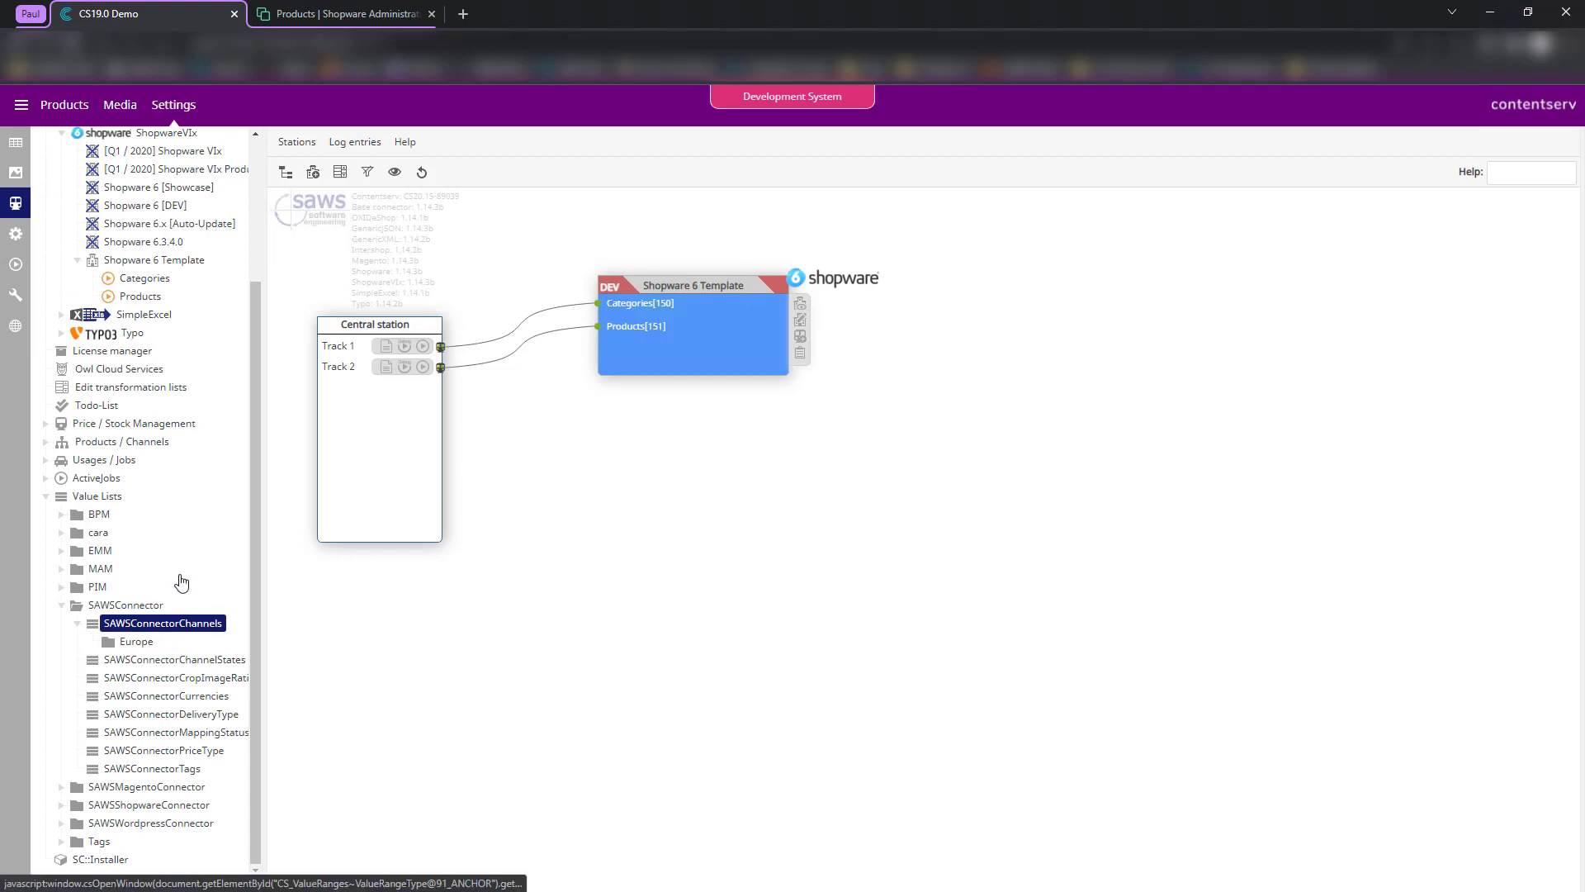
click(344, 10)
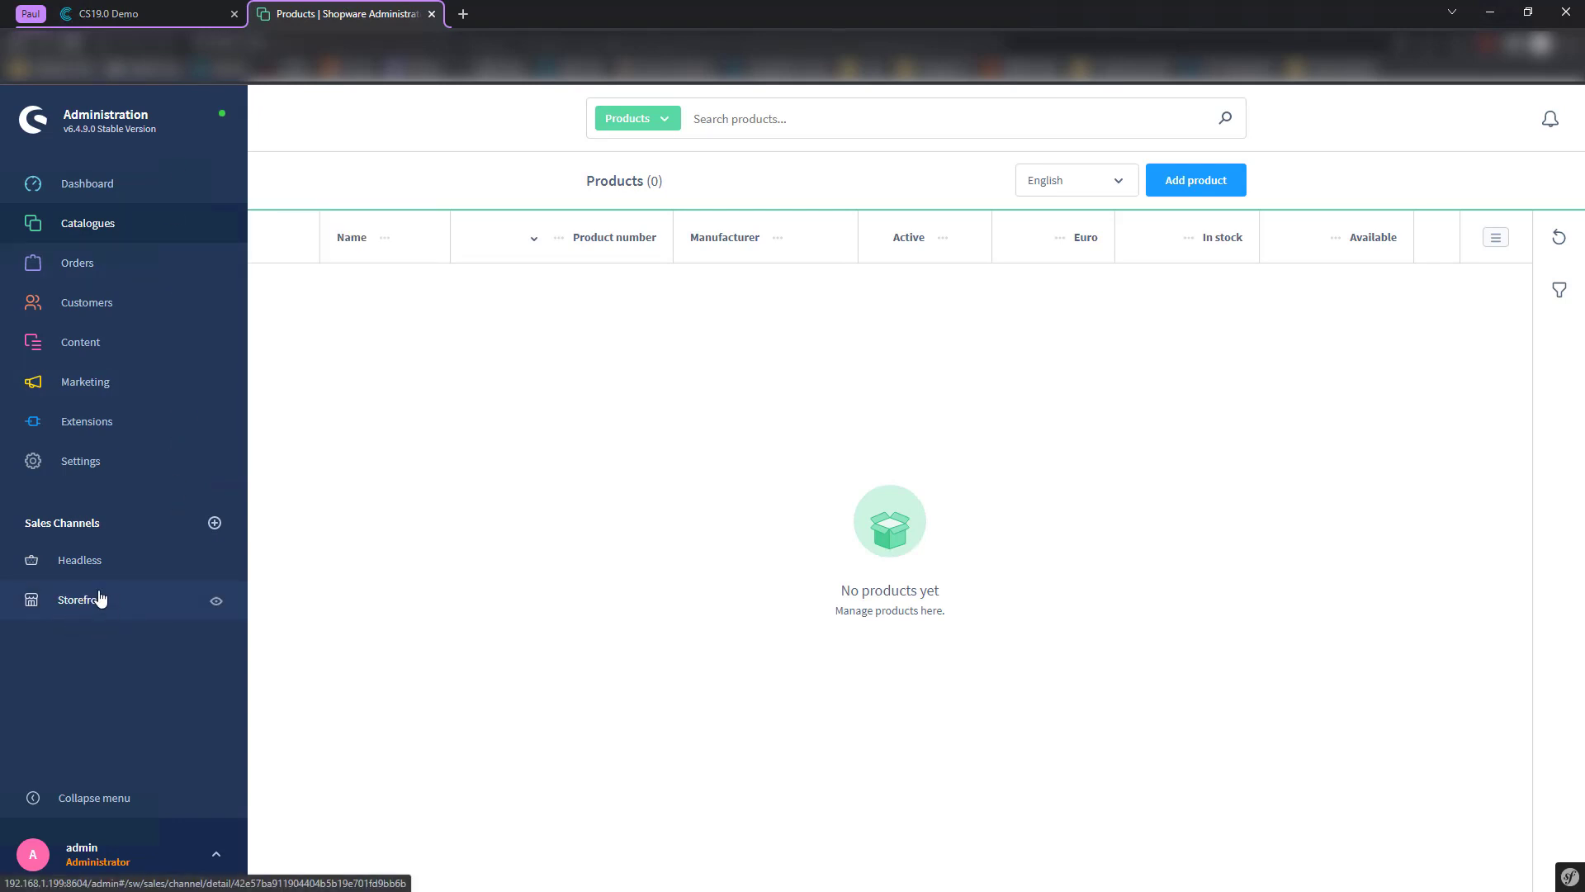
click(177, 8)
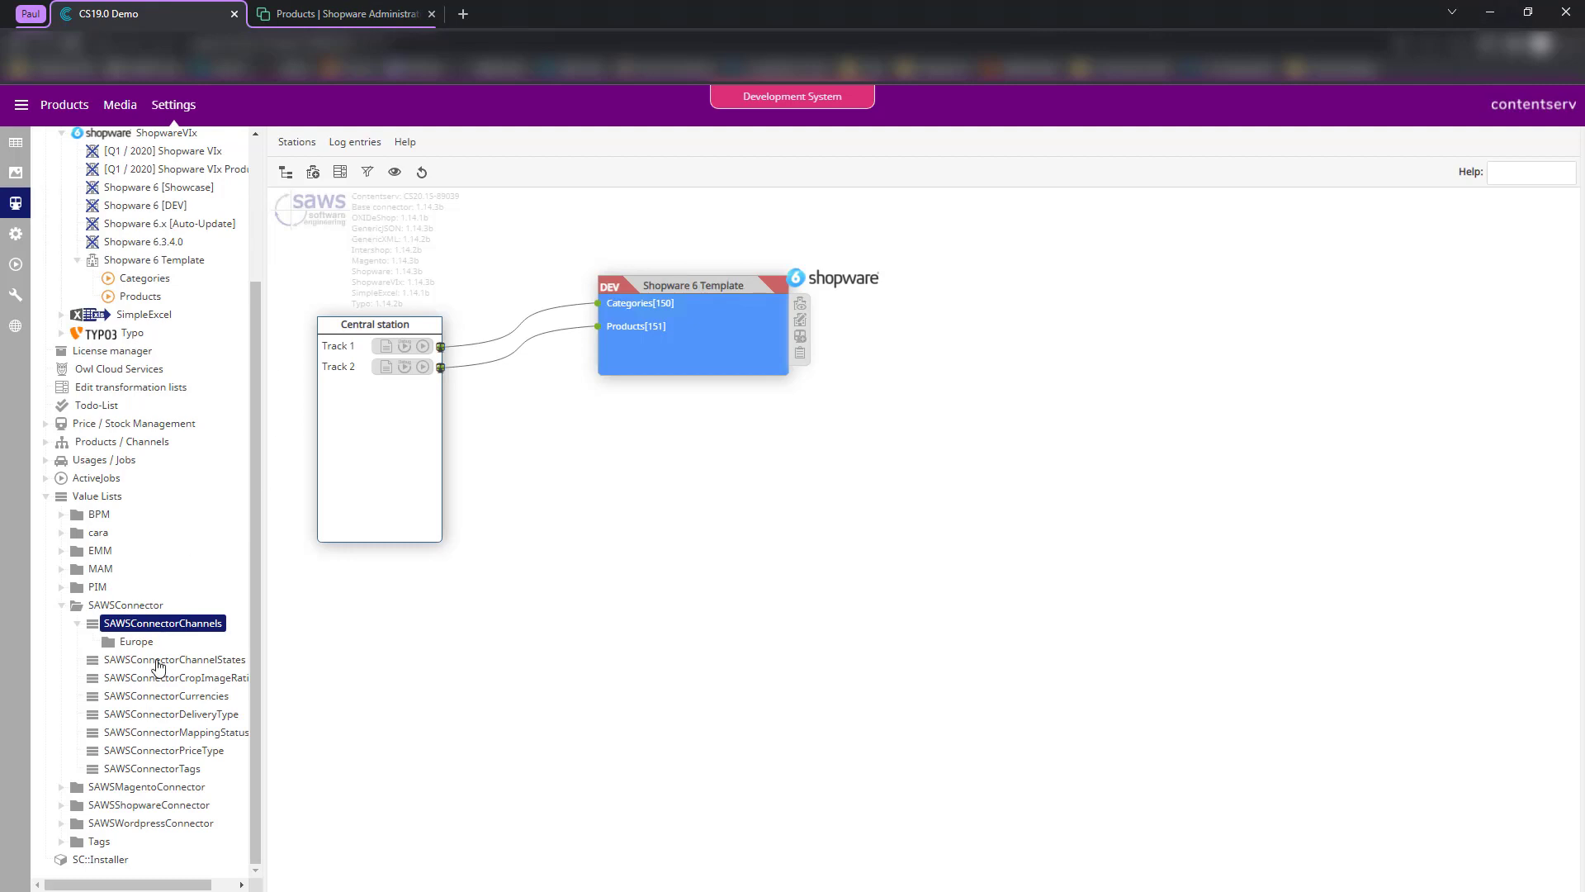
right_click(191, 623)
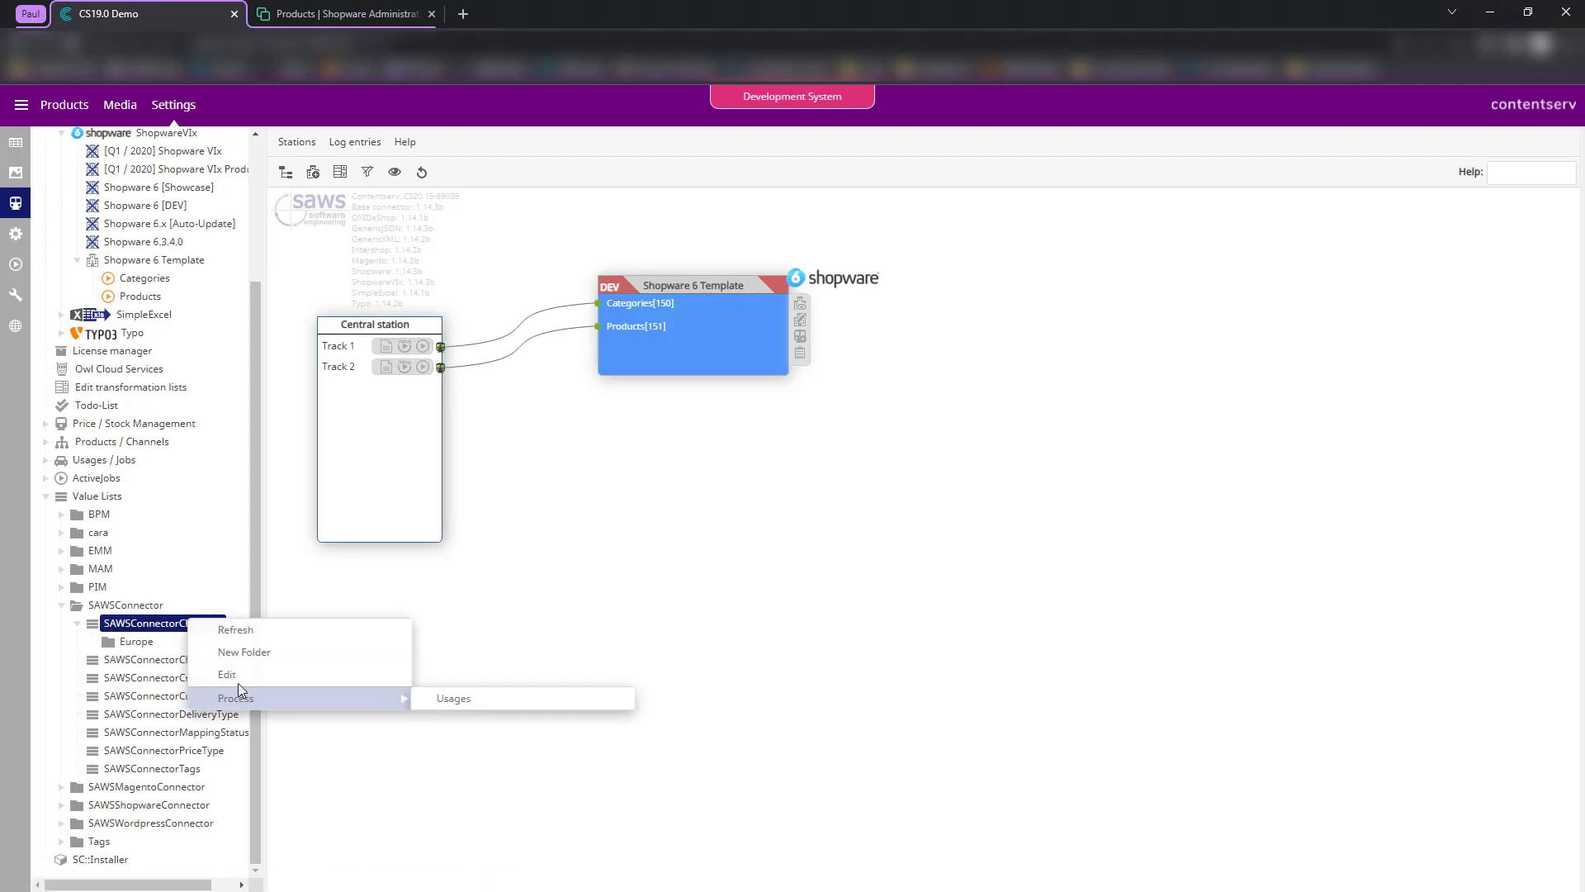
click(236, 675)
- Add a new channel value with External Key SHOPWARE_6 and English name Shopware 6
click(167, 632)
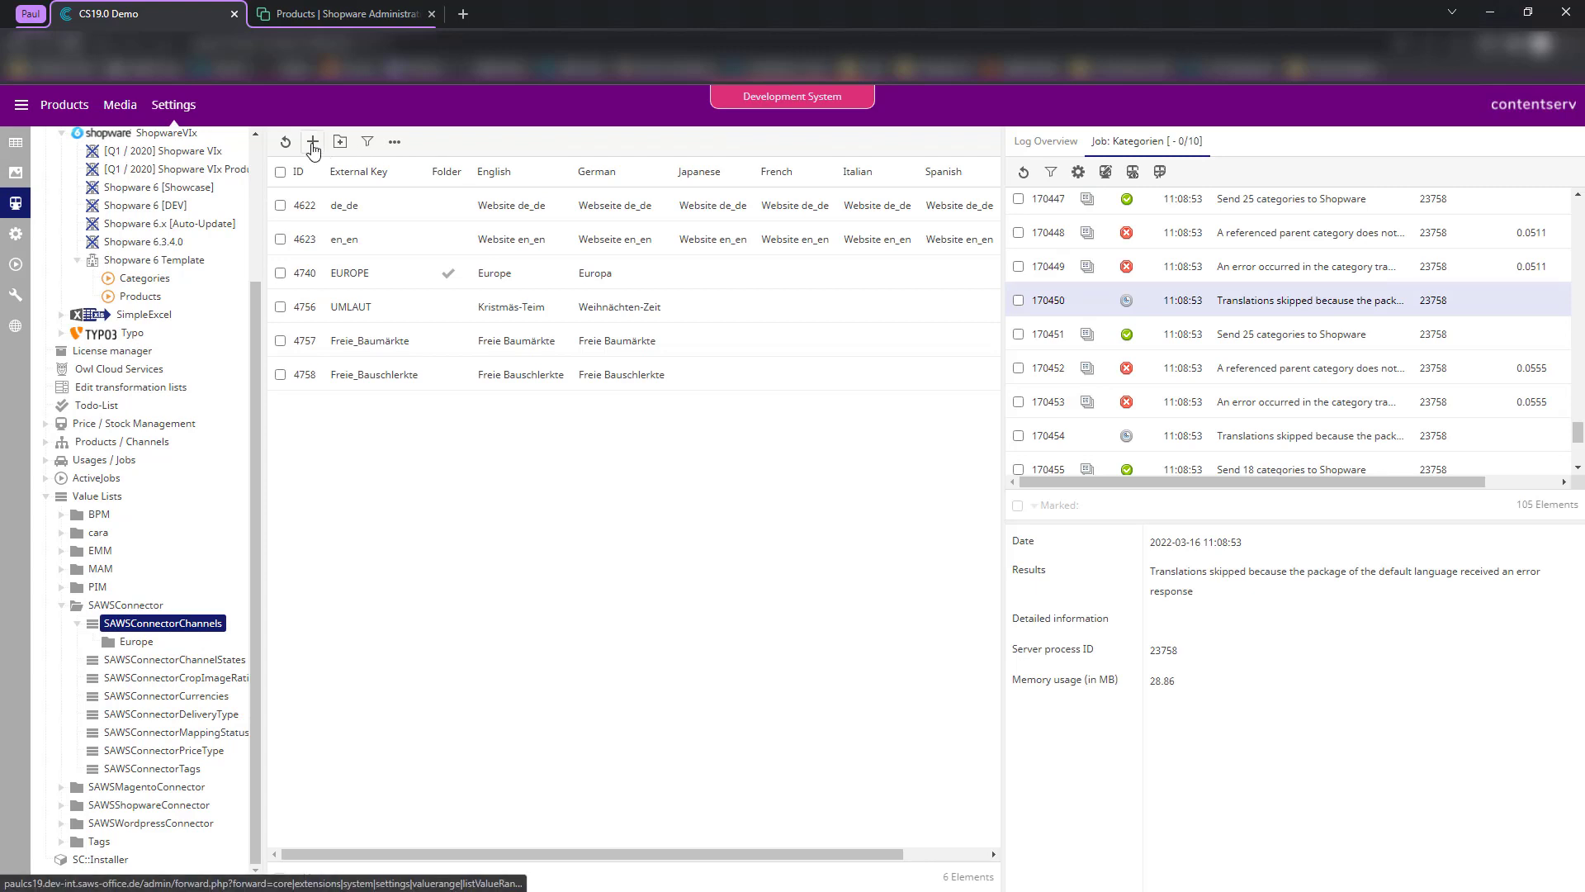
click(313, 142)
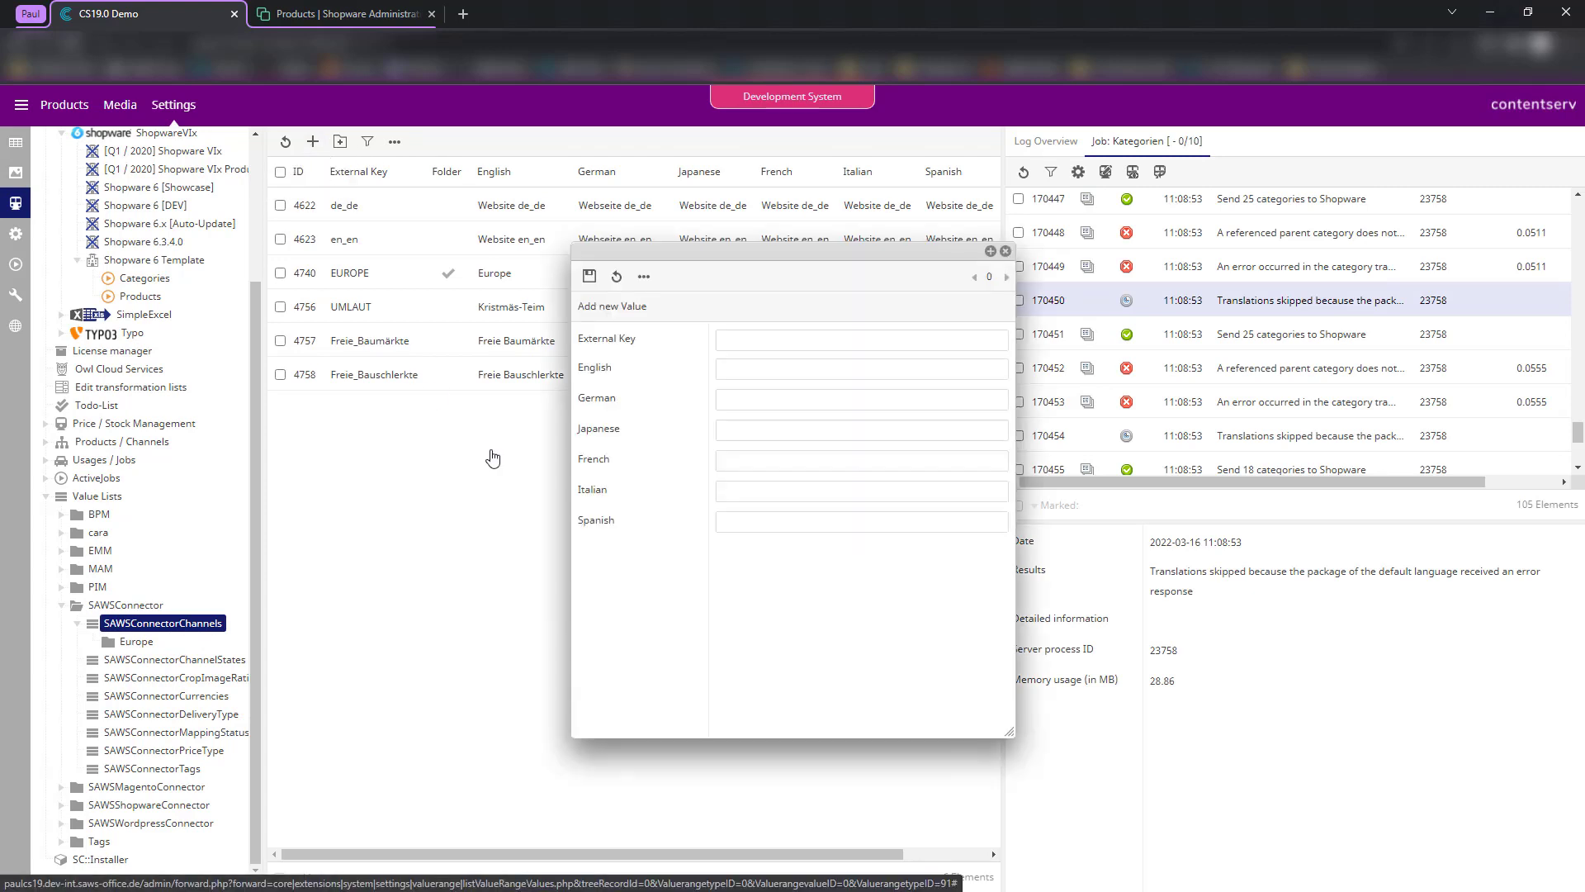
click(813, 329)
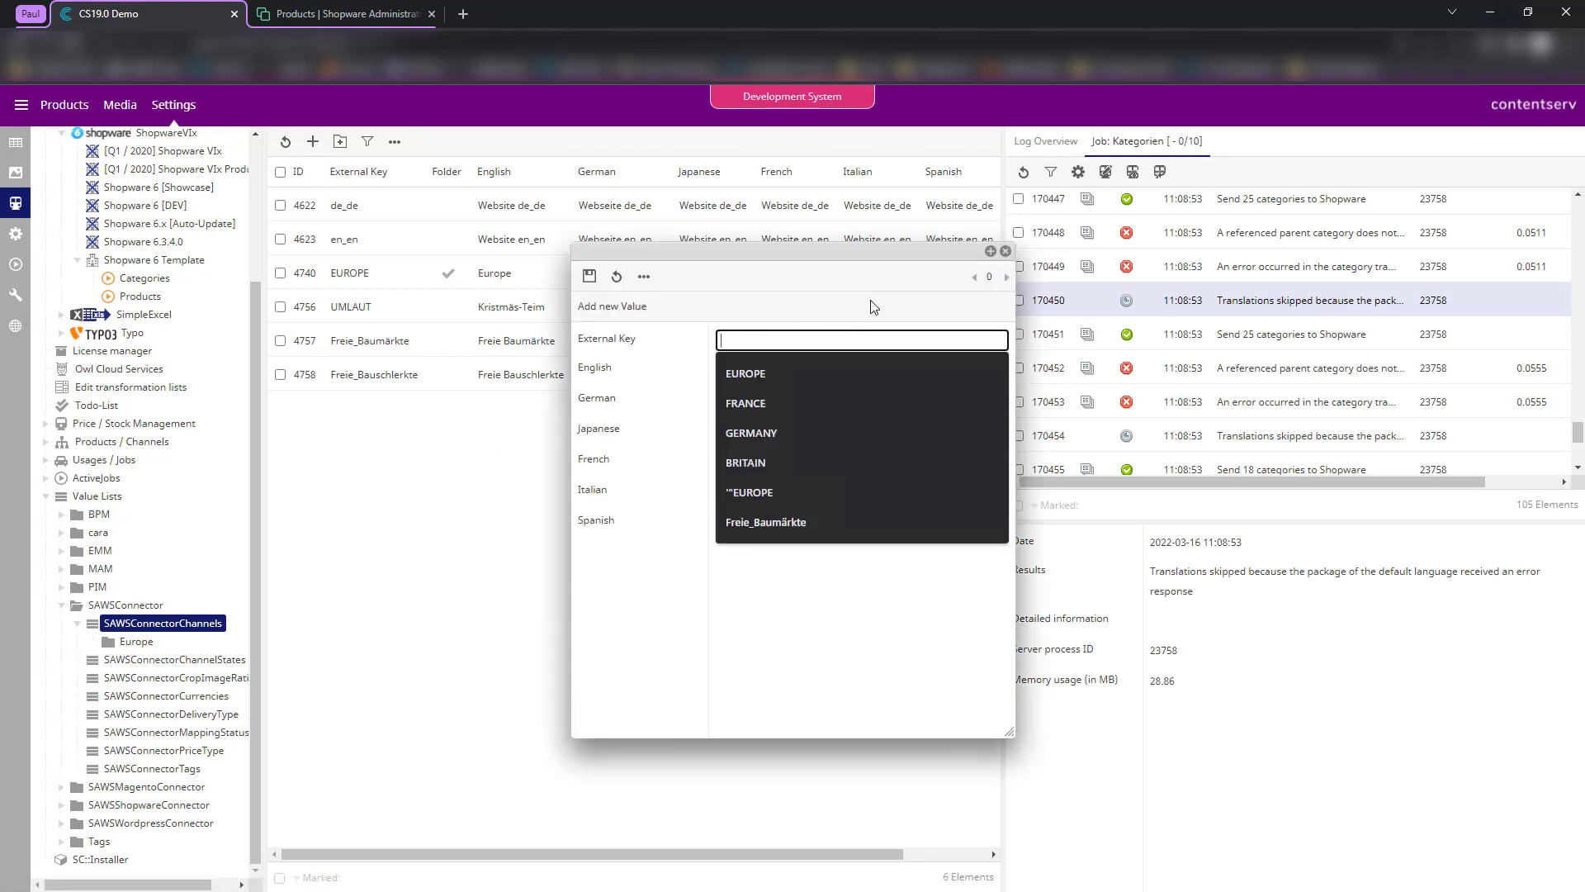
text(SHOPWARE)
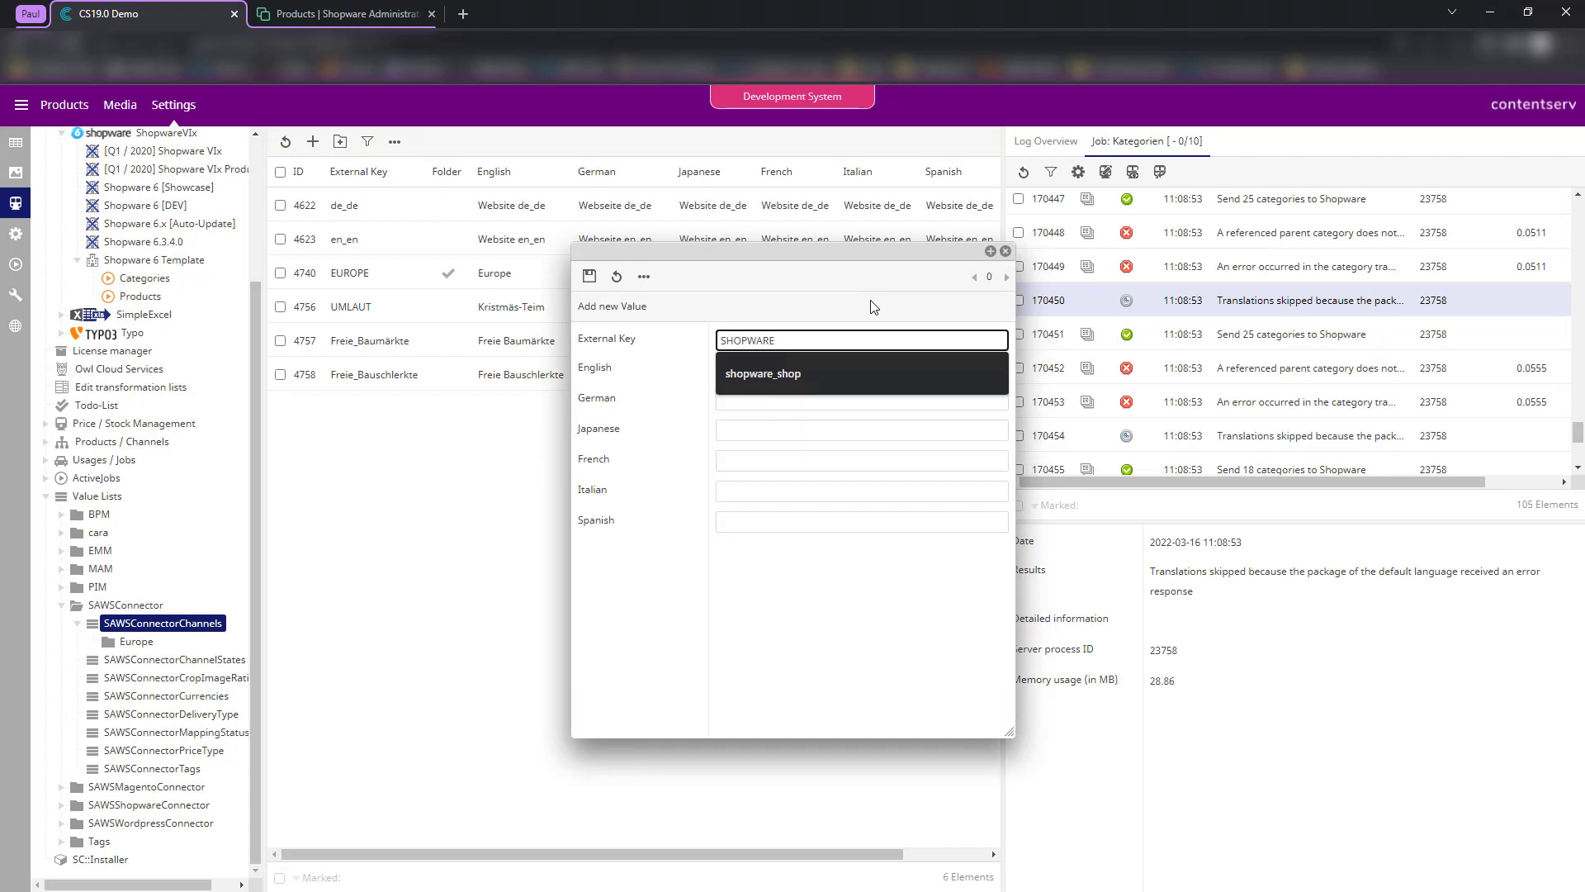
text(_6)
key(Tab)
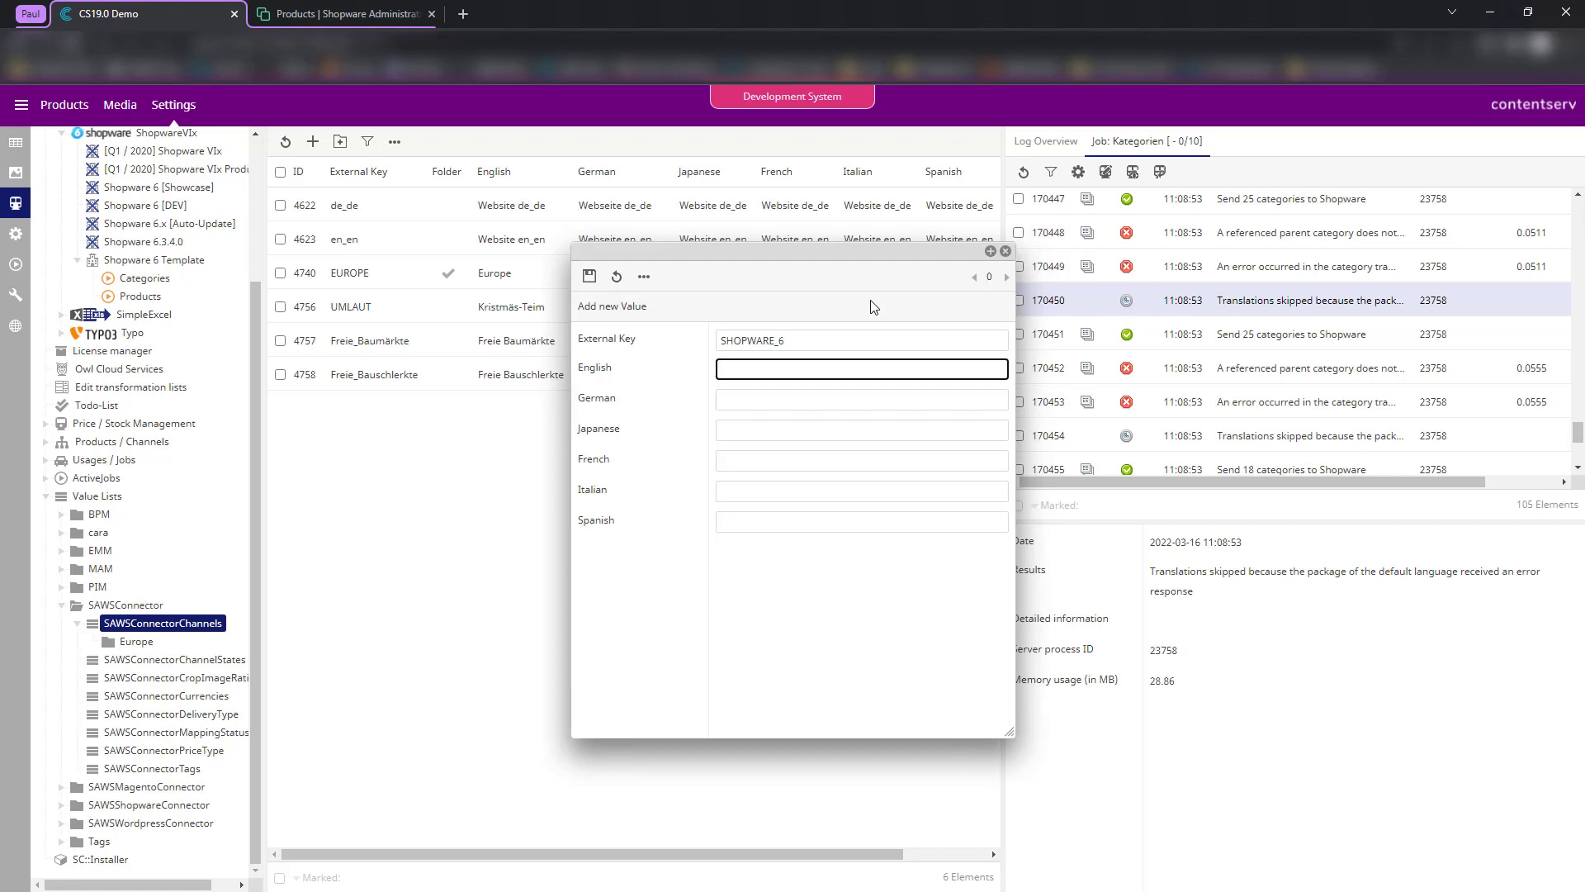
text(Shopware 6)
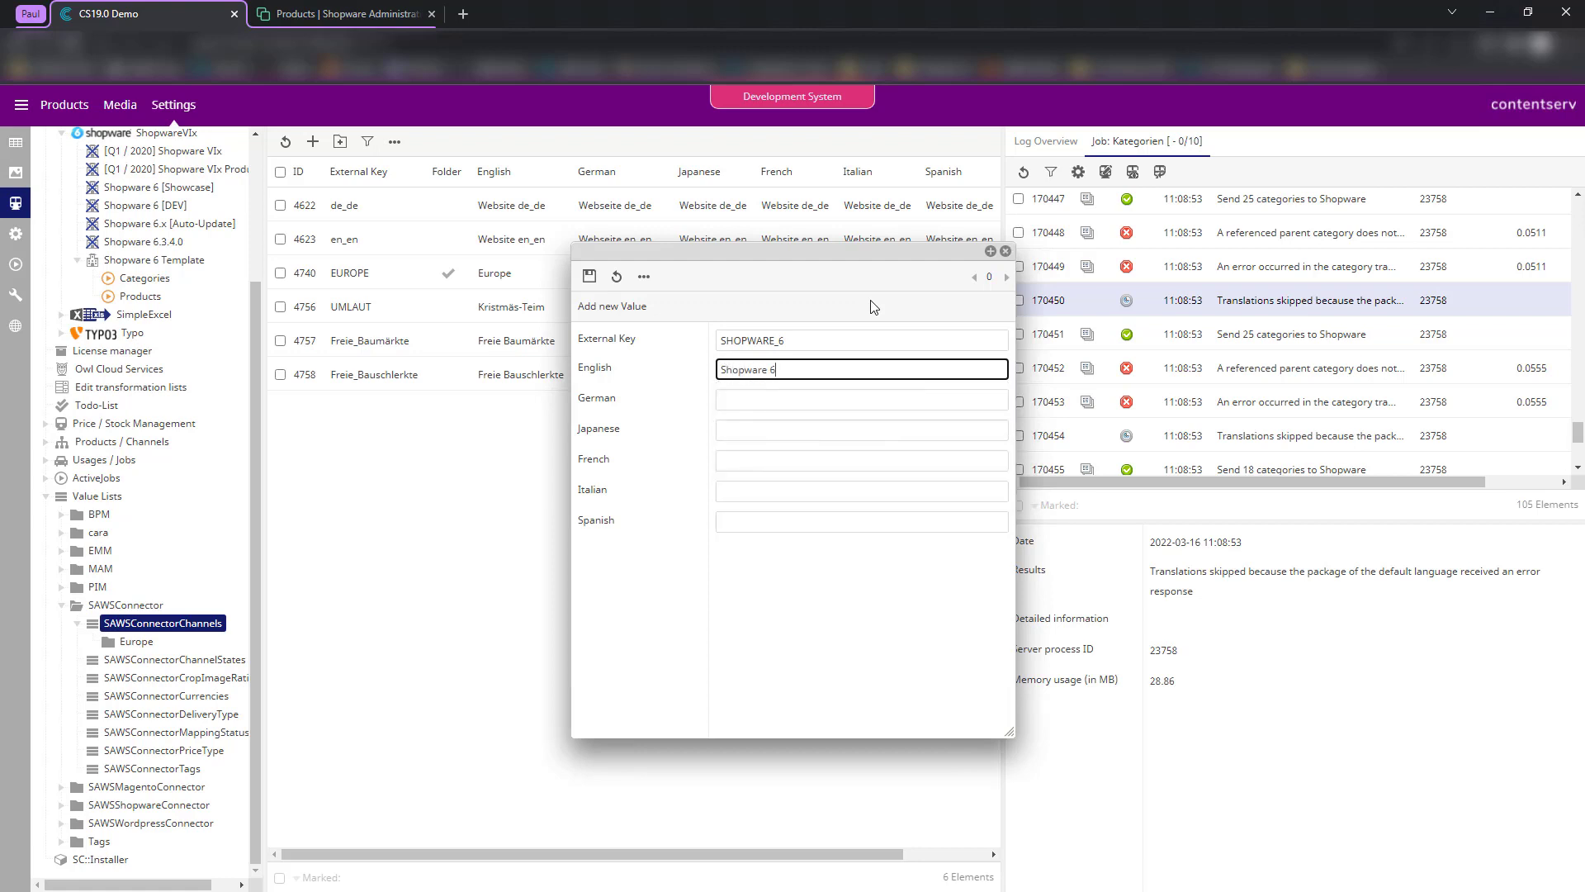
- Copy the name Shopware 6 into the German, Japanese, French, Italian and Spanish fields
key(Tab)
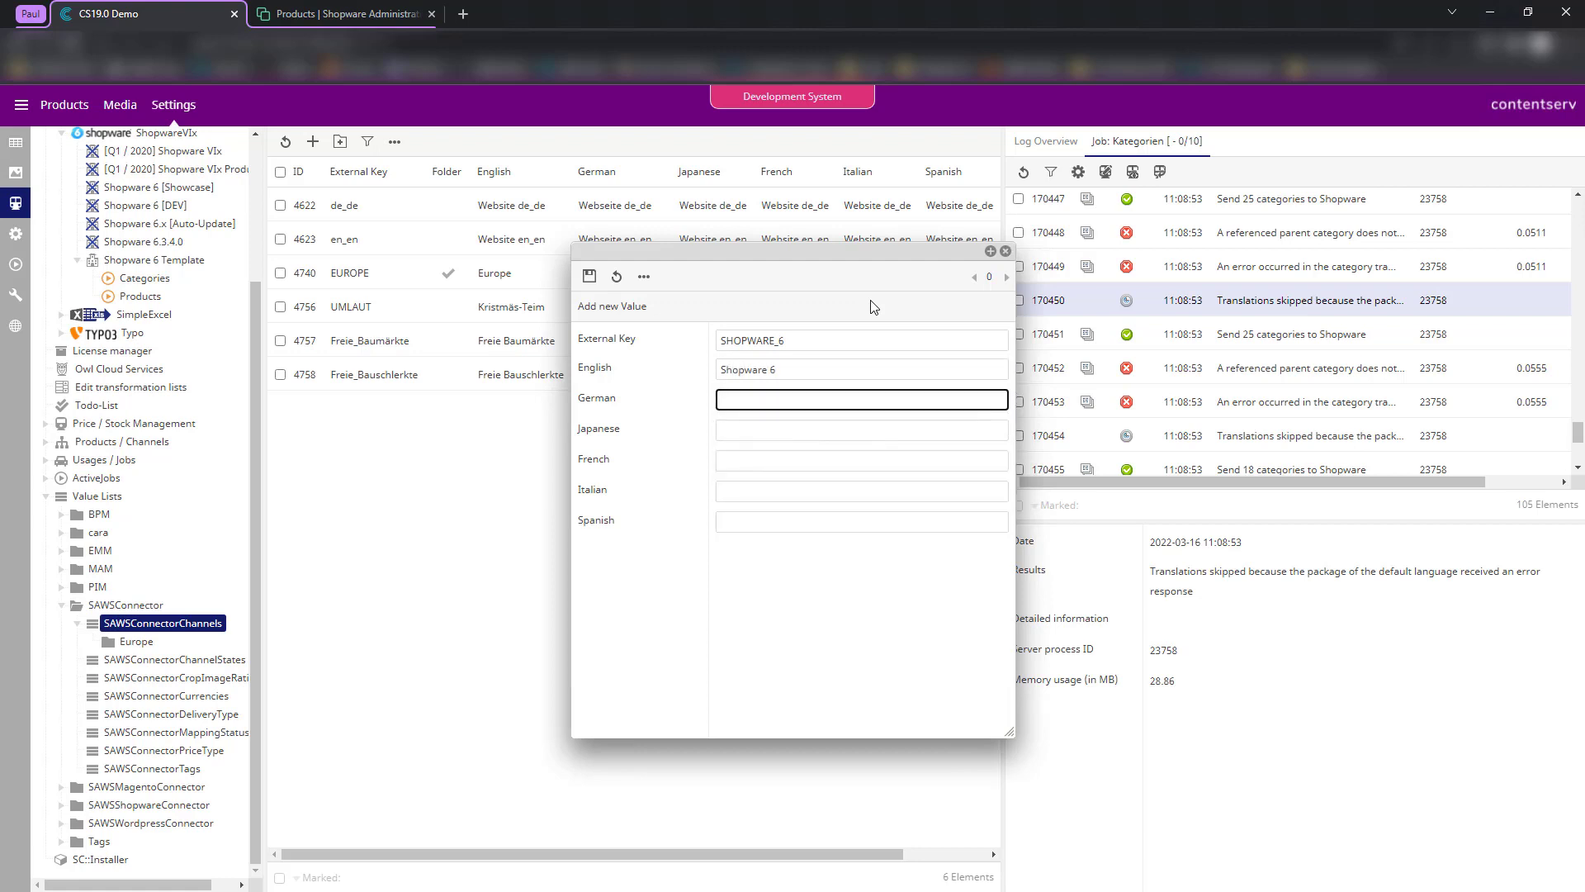
click(806, 370)
key(ctrl+a)
key(ctrl+c)
key(Tab)
key(ctrl+v)
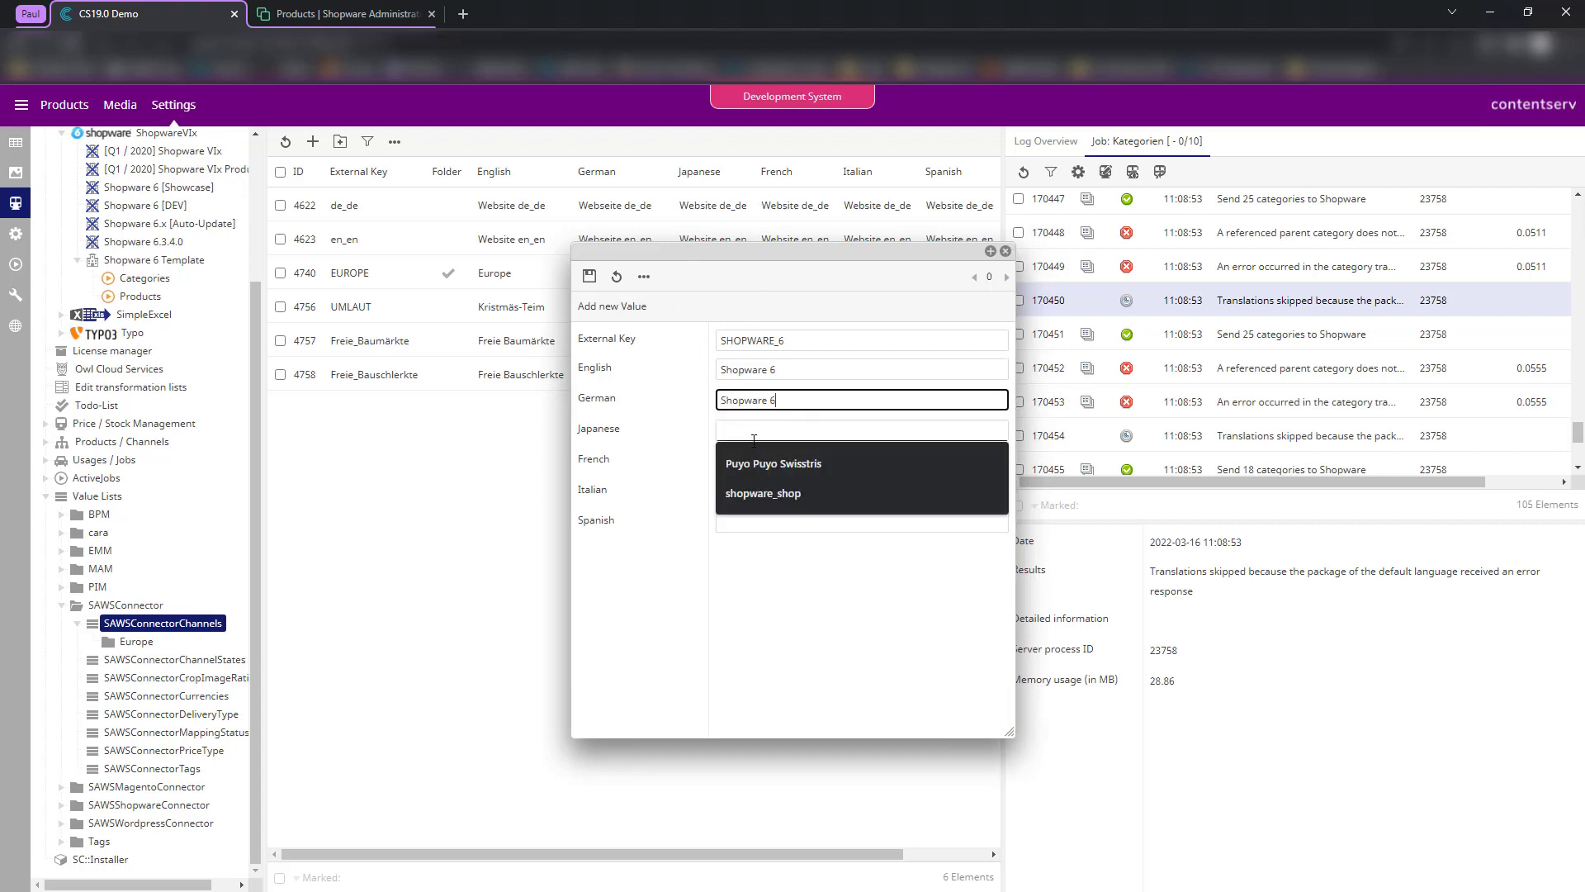
key(Tab)
key(ctrl+v)
key(Tab)
key(ctrl+v)
key(Tab)
key(ctrl+v)
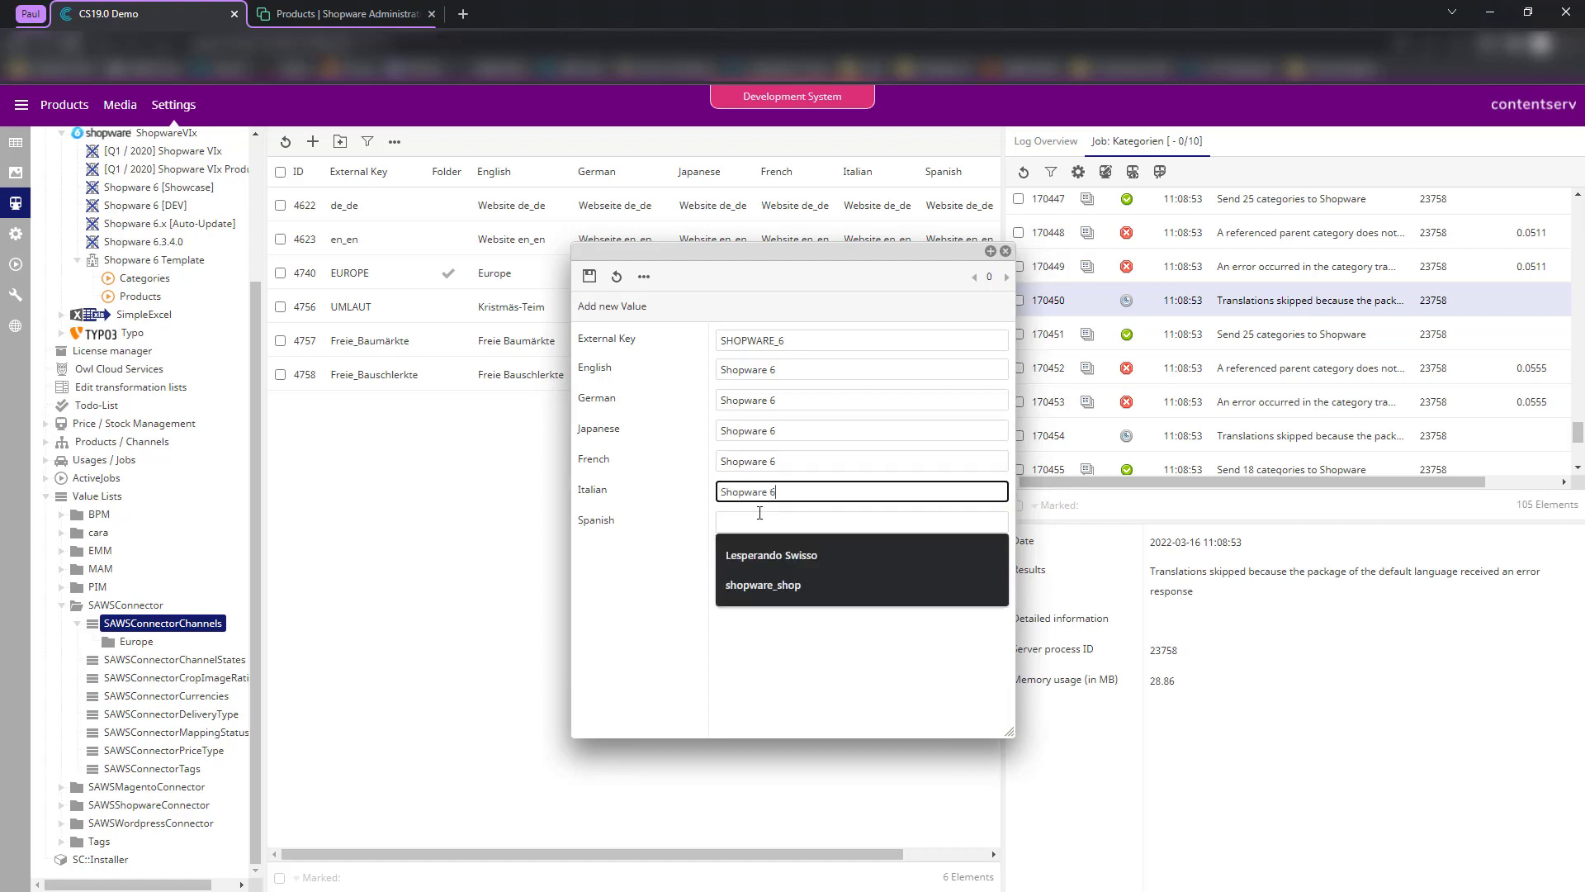
key(Tab)
key(ctrl+v)
- Save the SHOPWARE_6 value and close the value editor
click(589, 276)
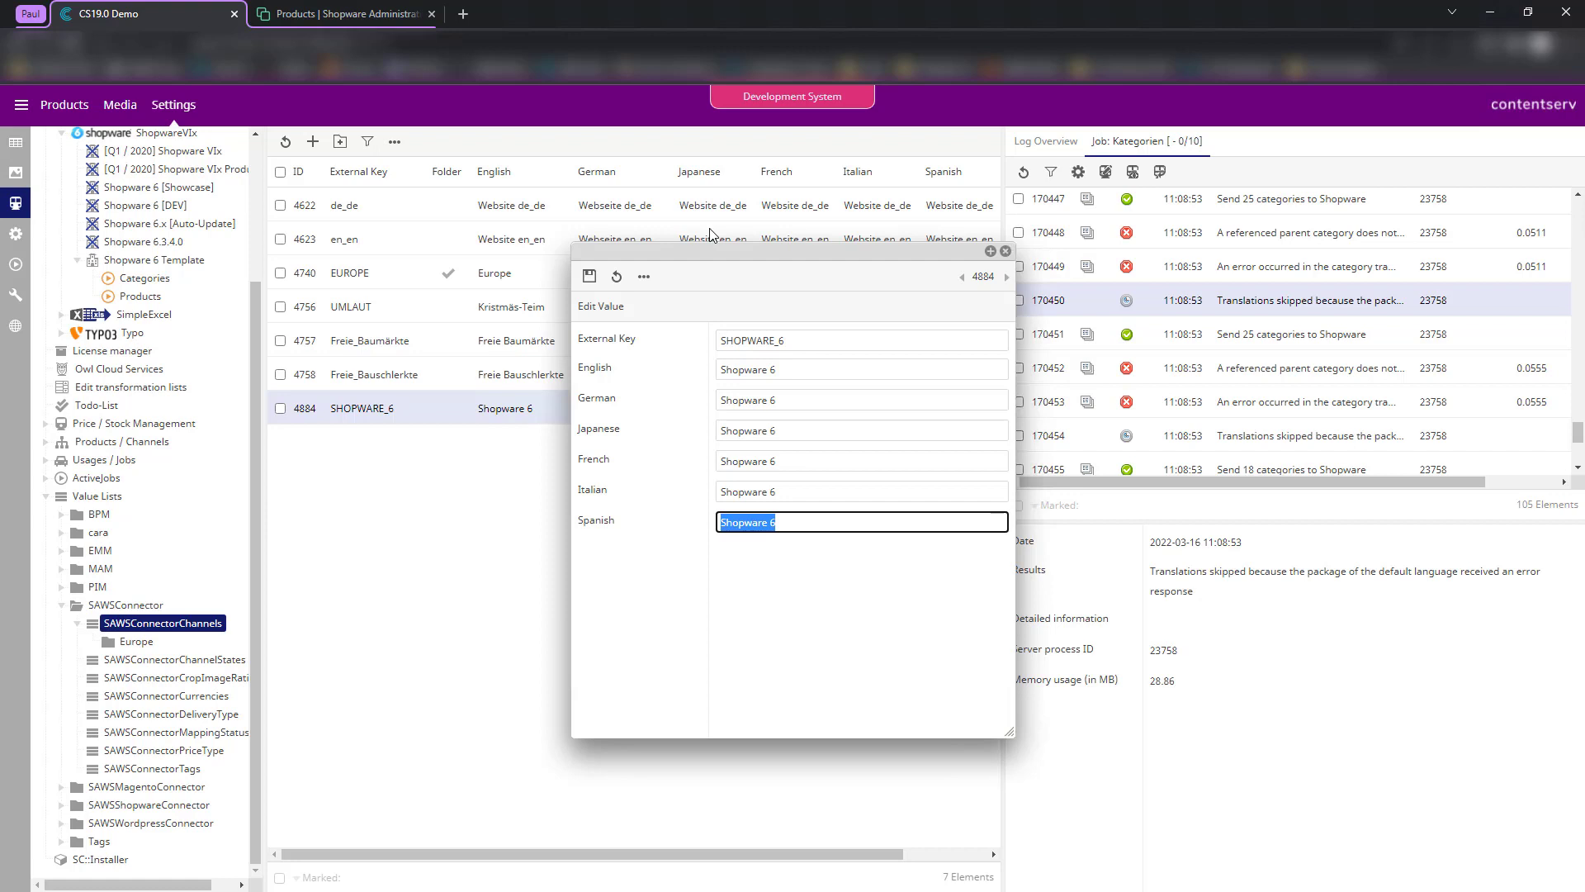
click(1006, 251)
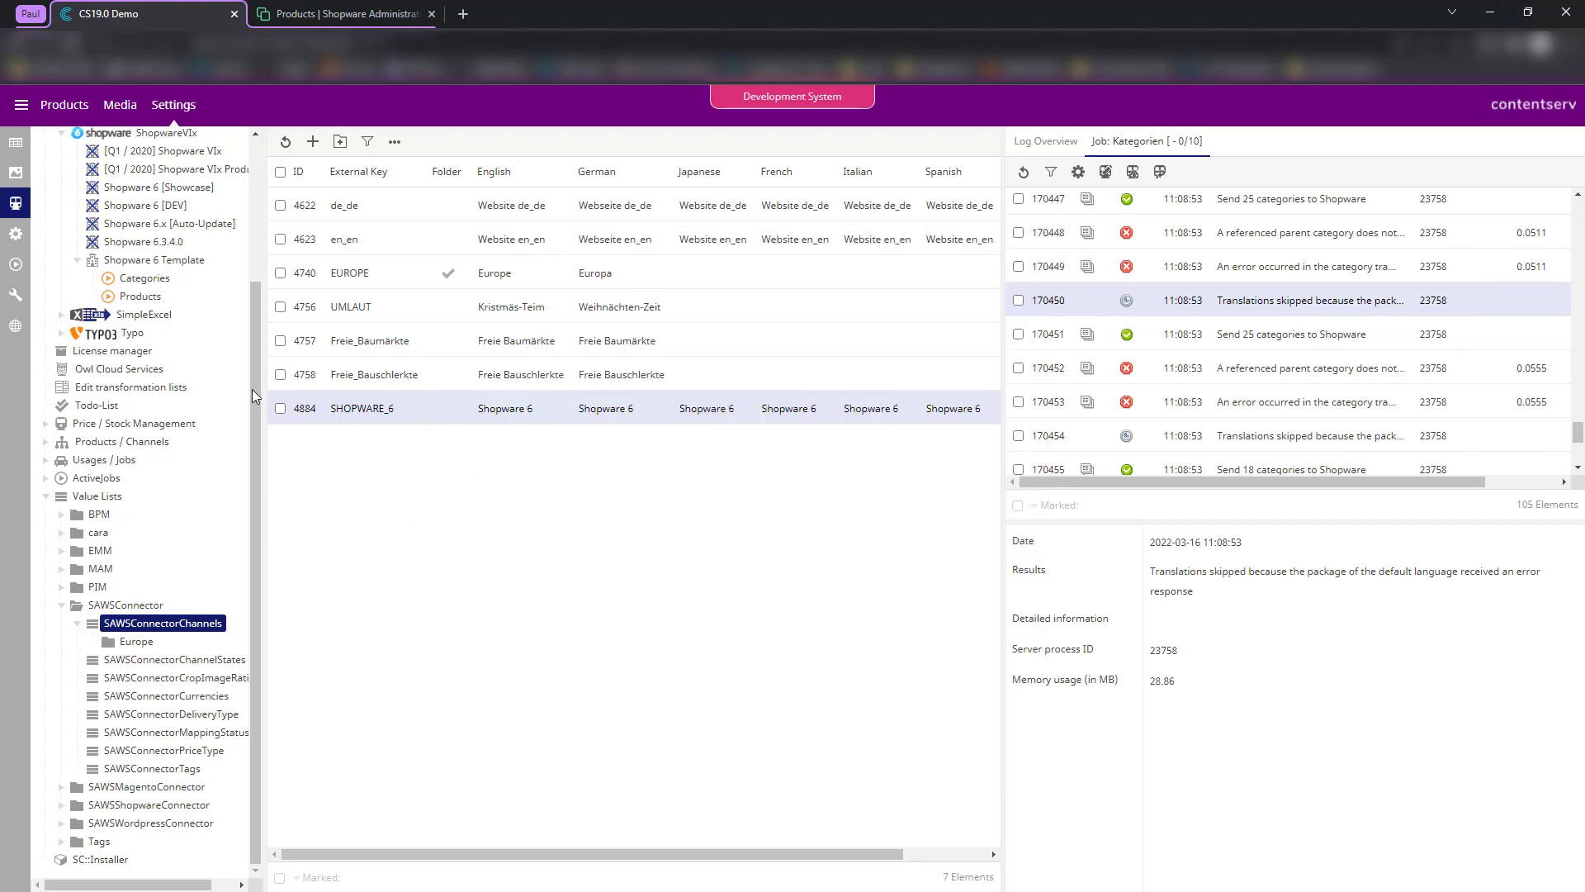
scroll(207, 397, up, 10)
- Expand Demo > Food > Cereals and PAUL_SHOP, assigning Choco Muesli to PAUL_SHOP's Books category
click(15, 145)
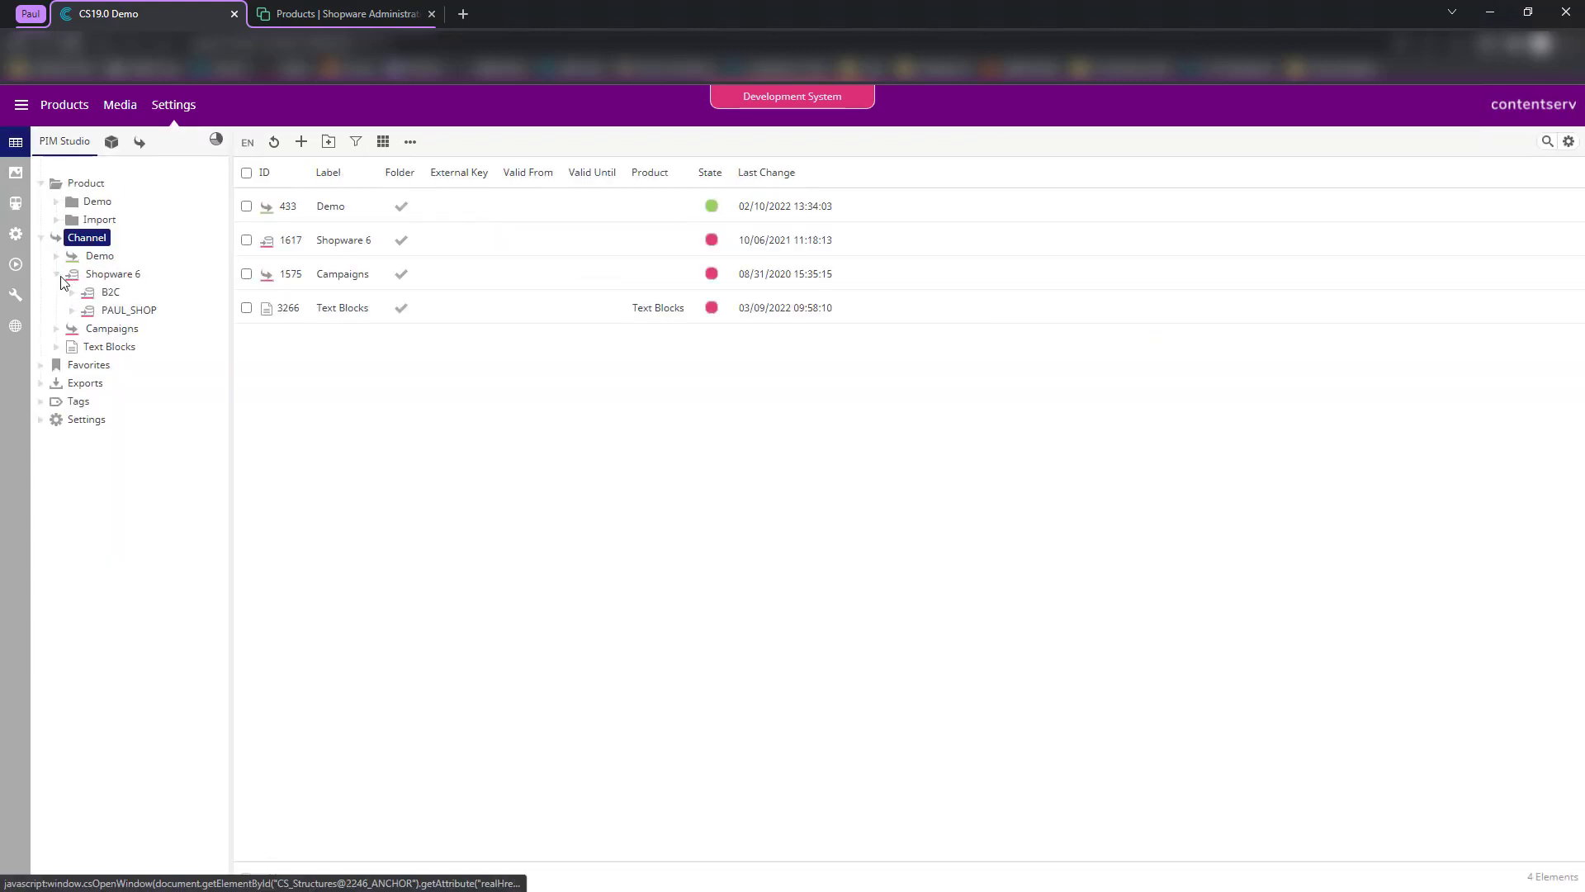
click(57, 201)
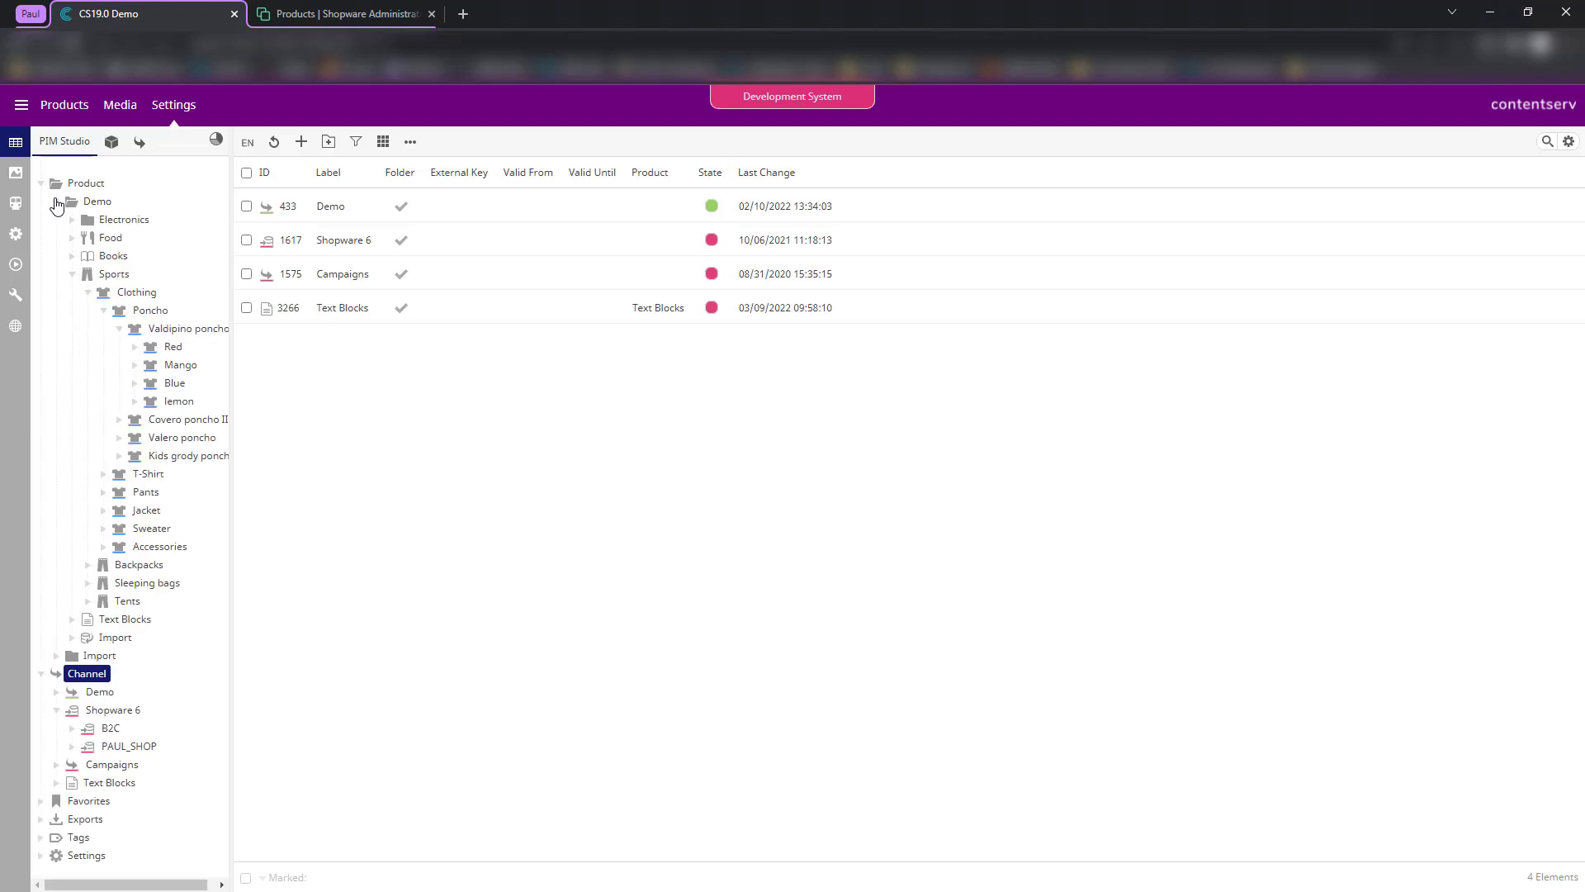
click(72, 274)
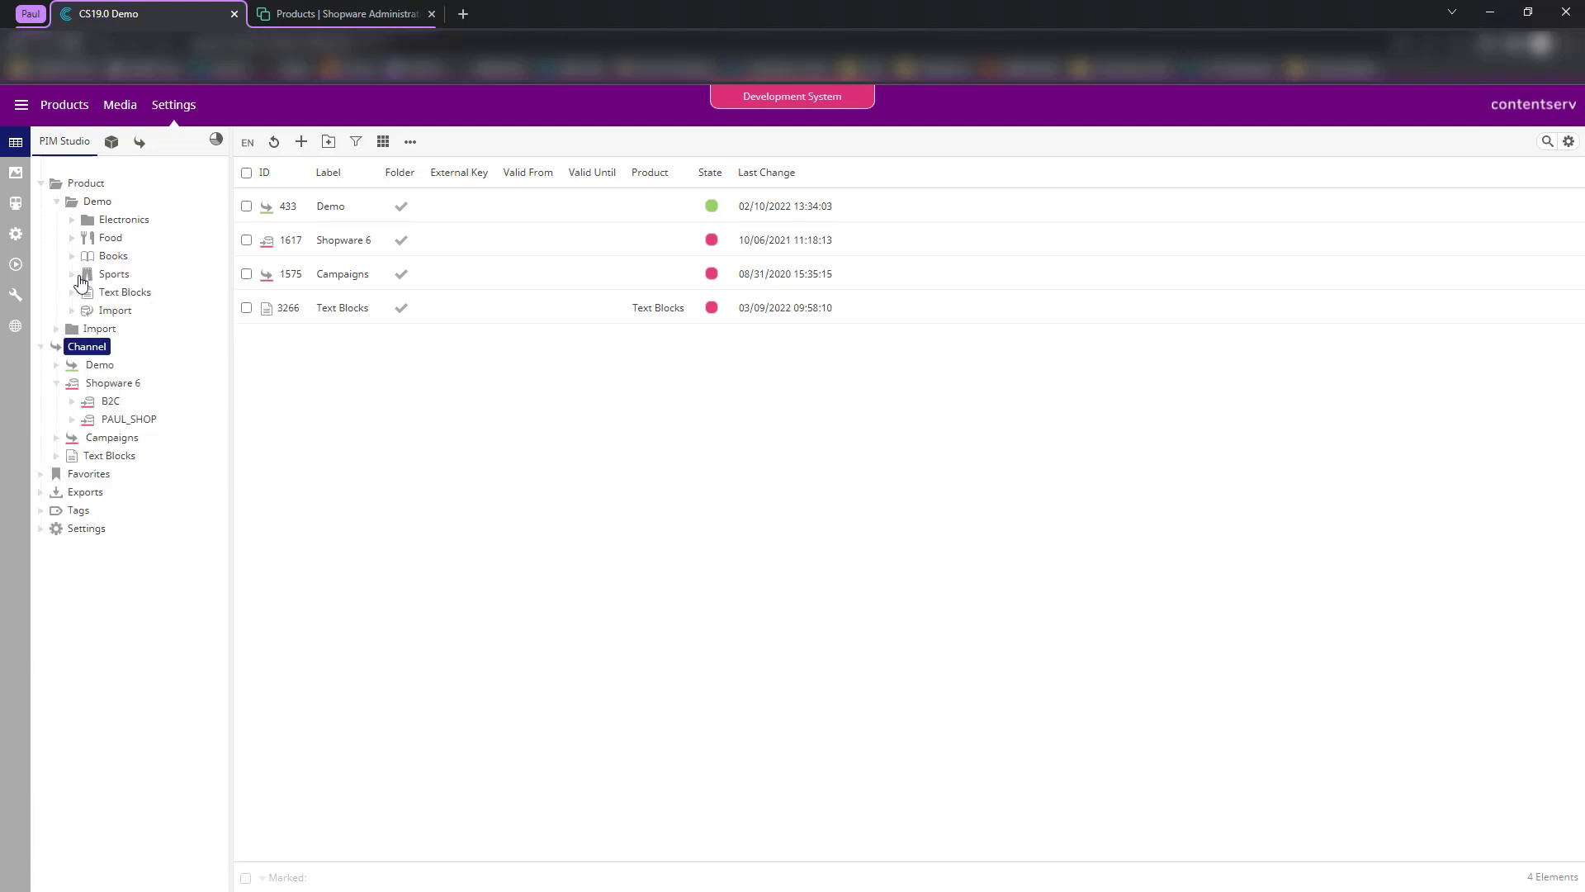
click(72, 419)
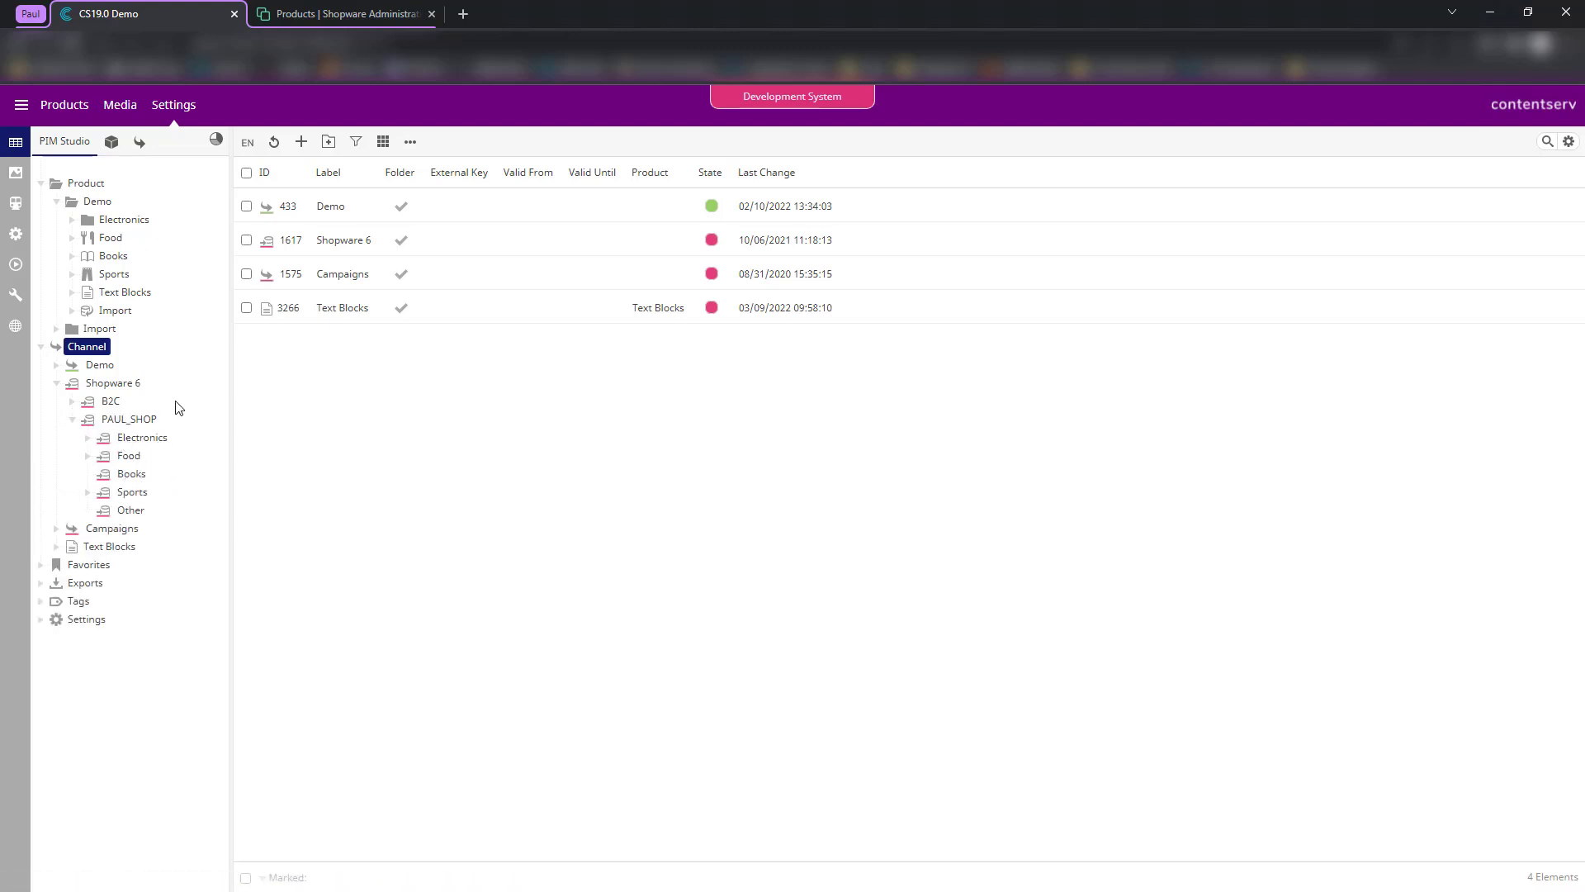
click(72, 239)
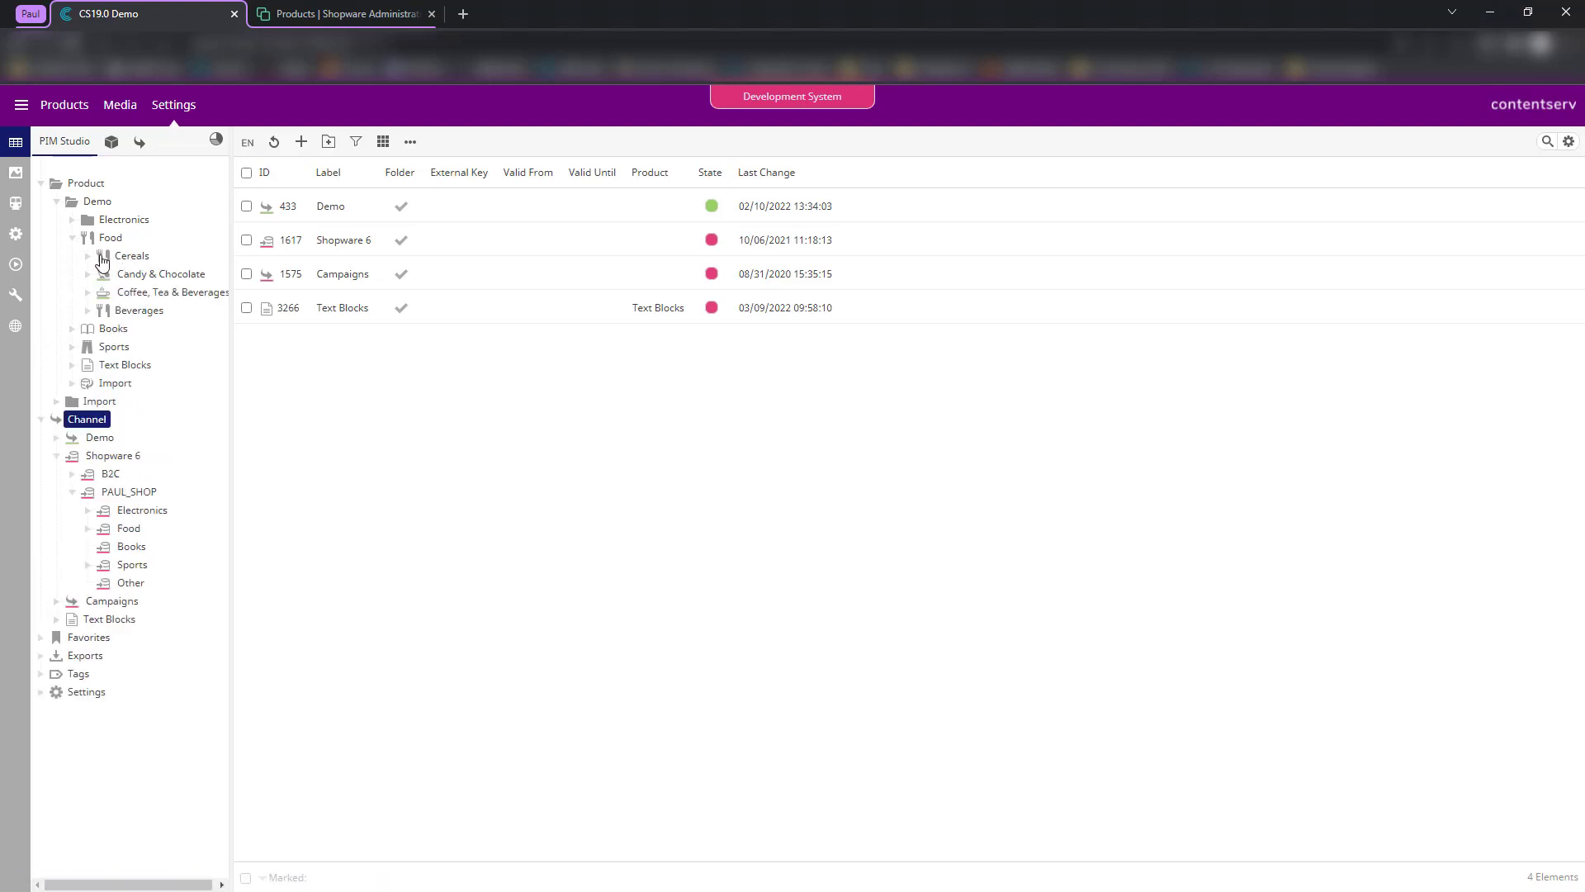
double_click(103, 256)
drag(178, 275, 218, 270)
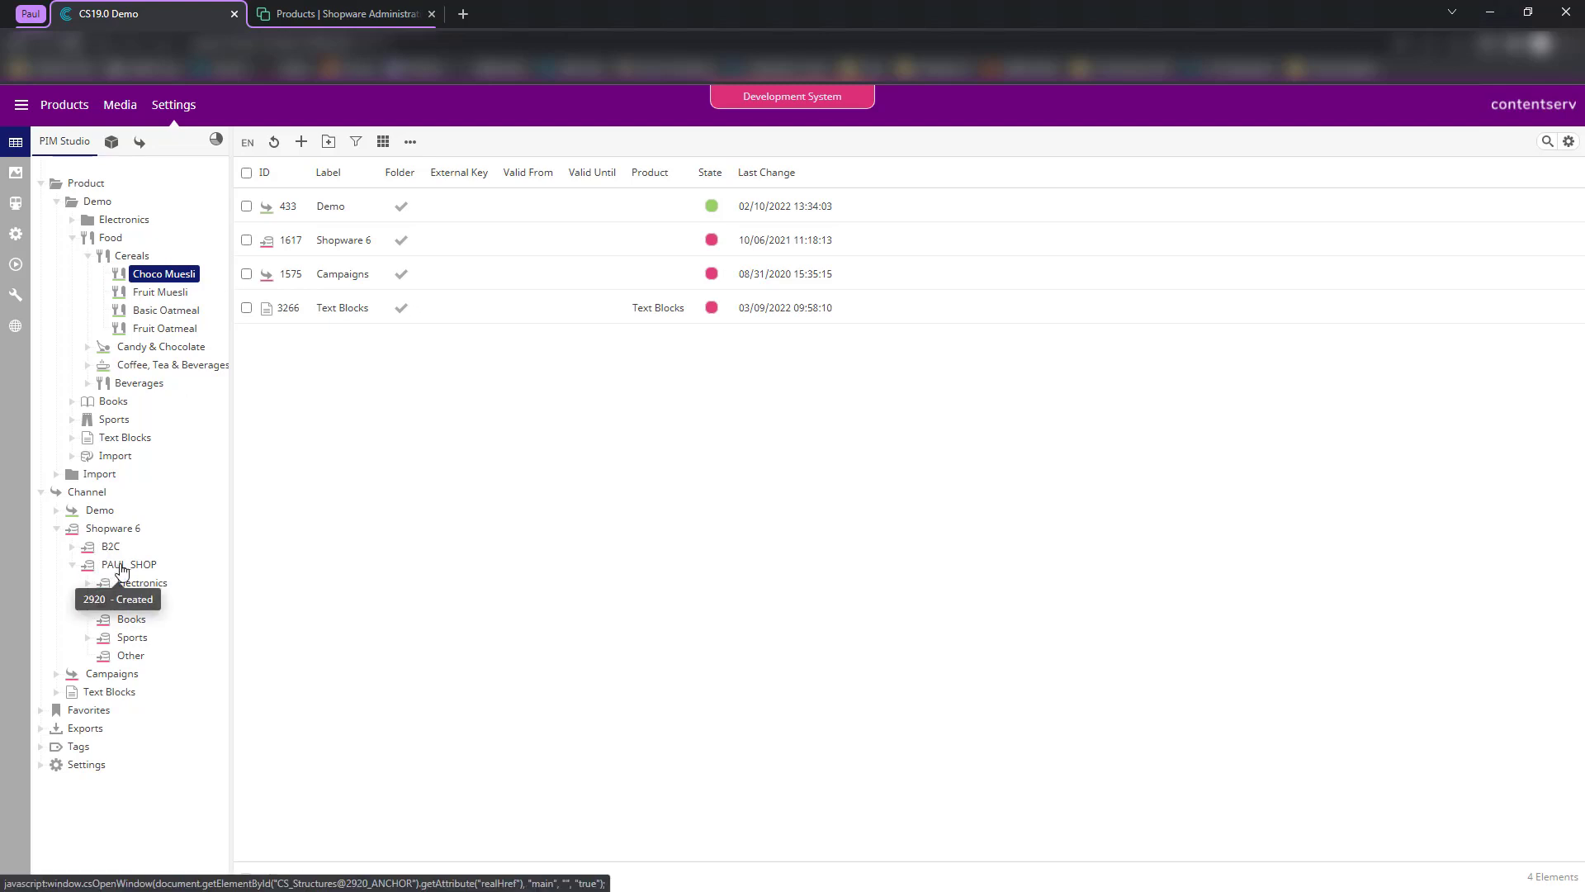
- Expand PAUL_SHOP's Sports > Clothing categories and open the PAUL_SHOP channel details
click(88, 640)
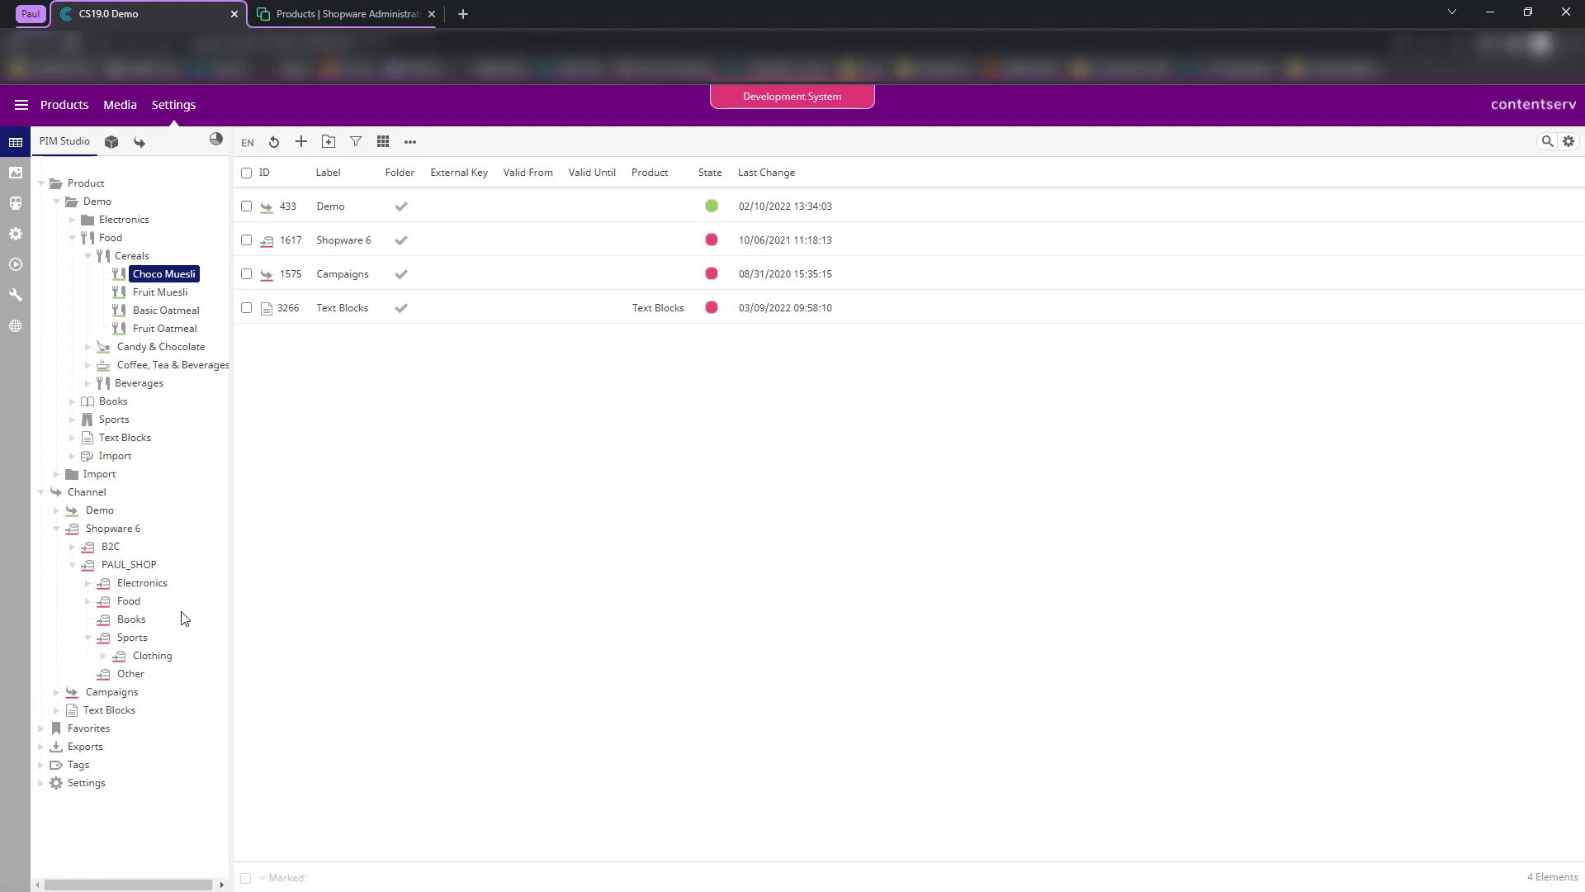
click(103, 659)
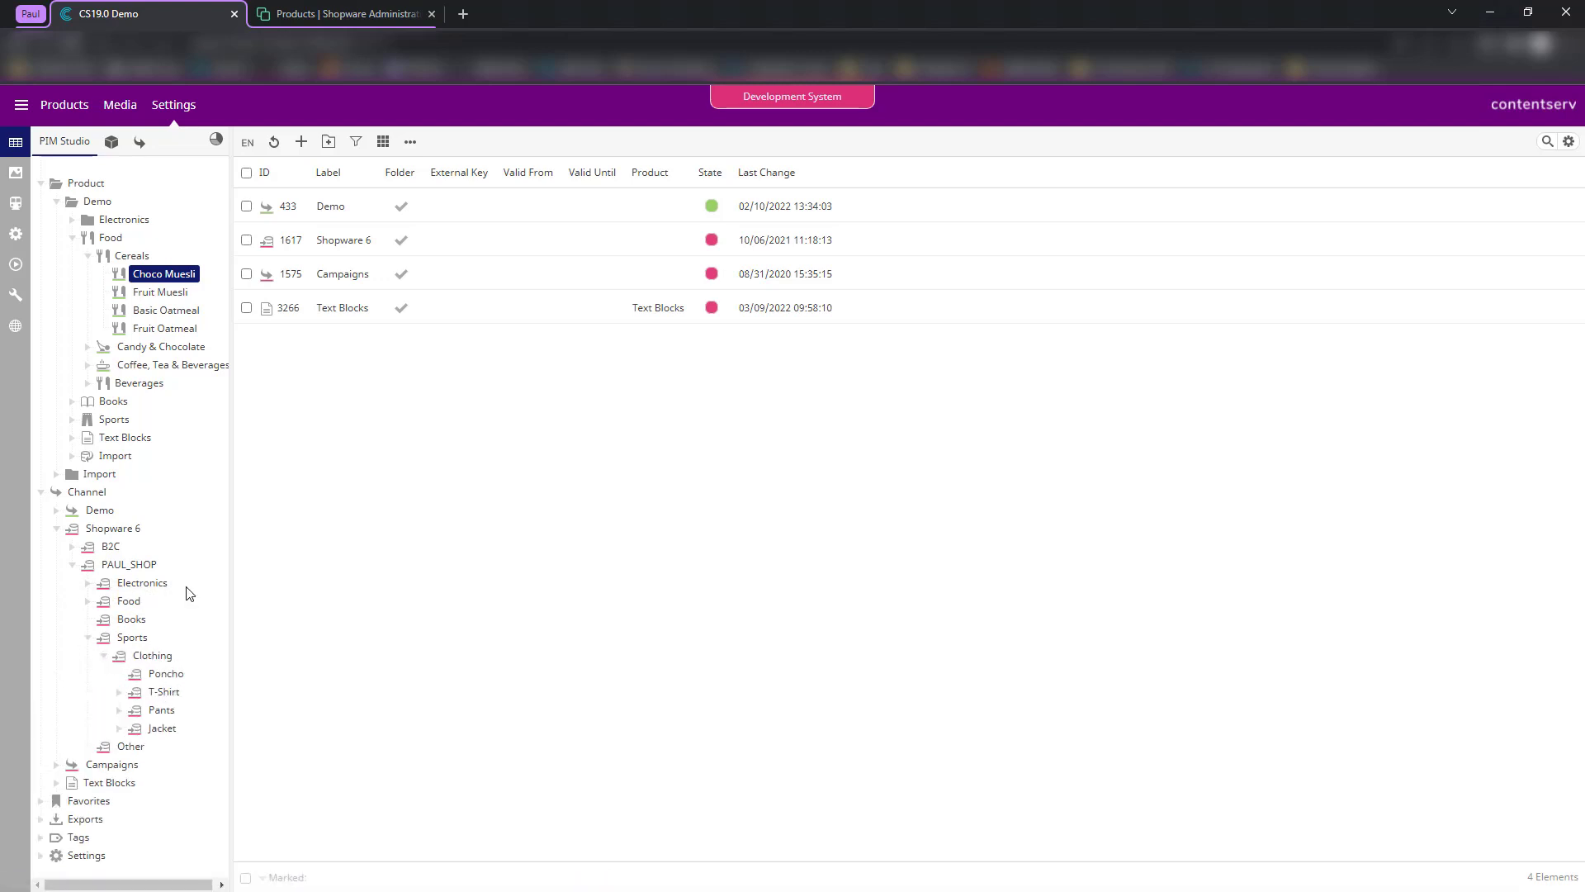
click(128, 565)
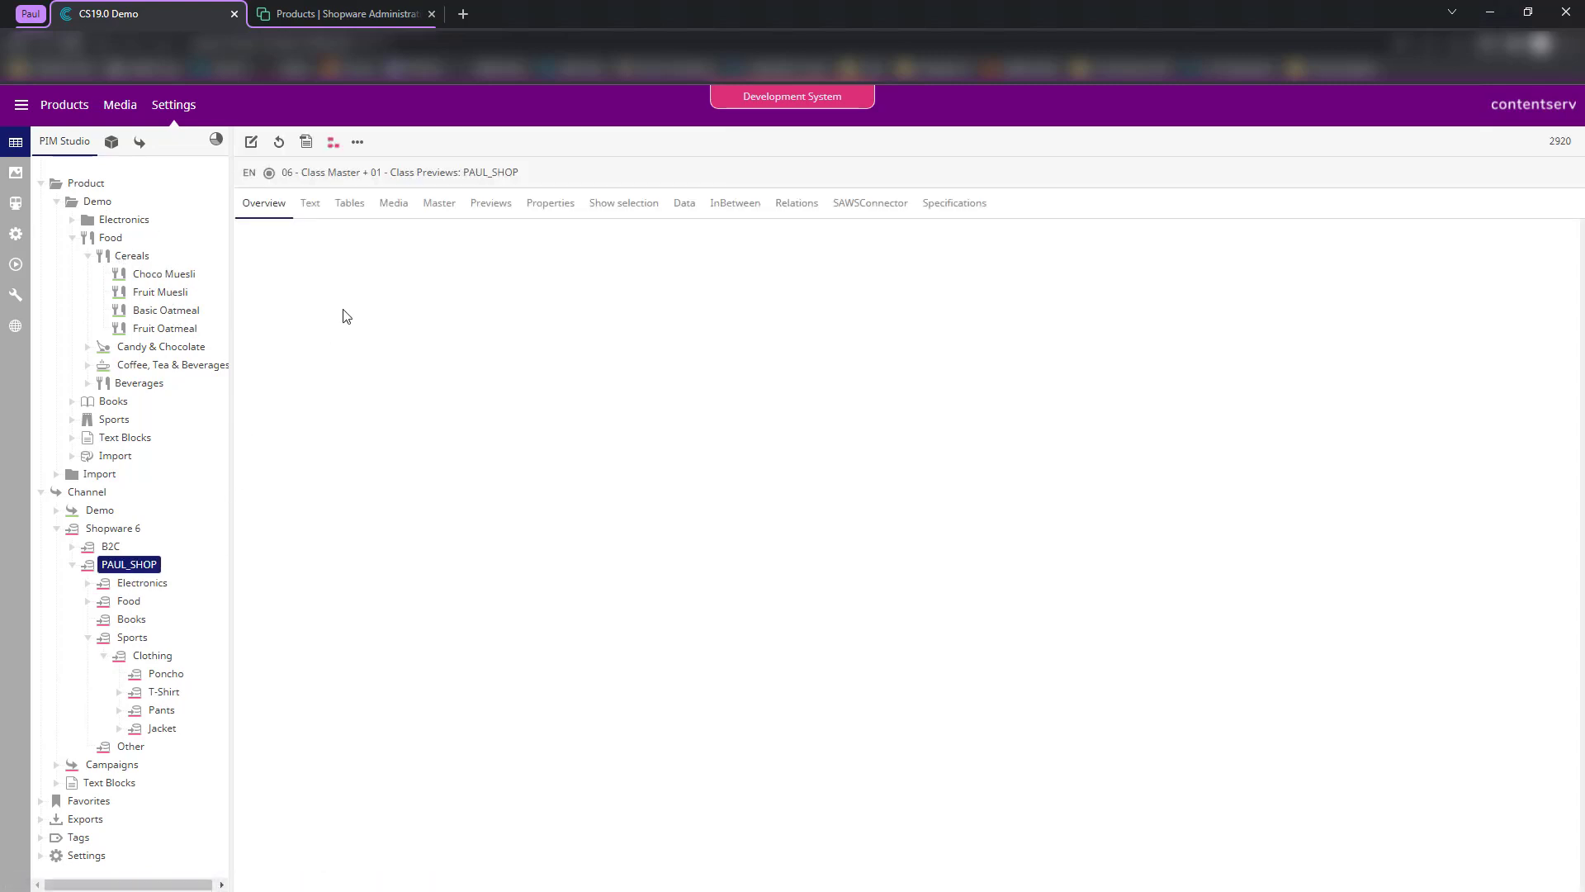
- Assign the Cereals product group to the PAUL_SHOP channel and widen the tree panel
click(132, 255)
drag(140, 256, 163, 561)
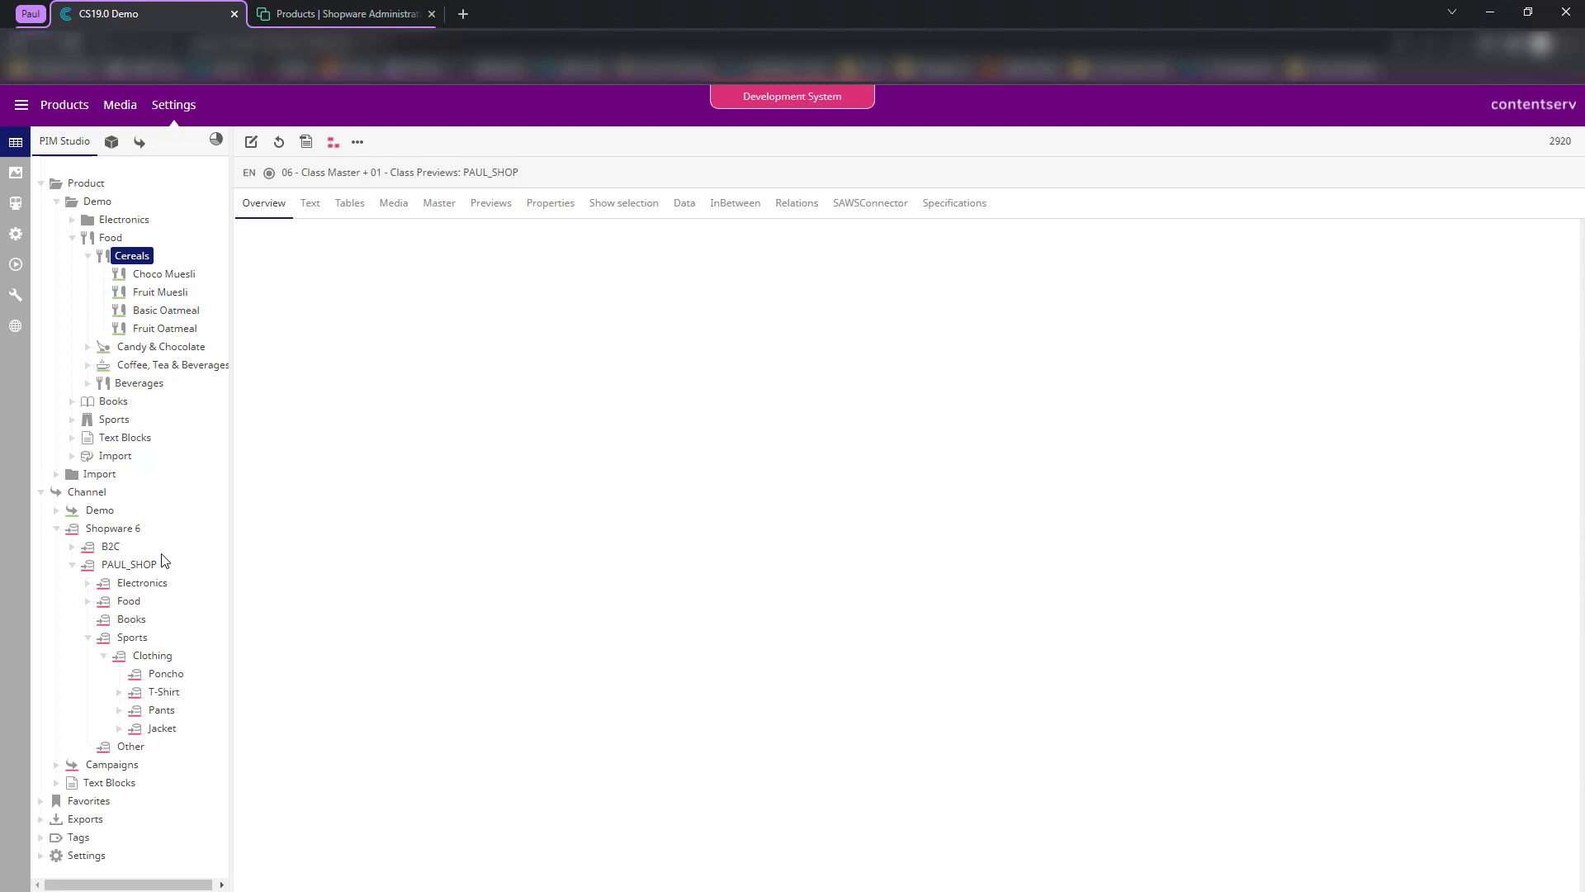
click(117, 694)
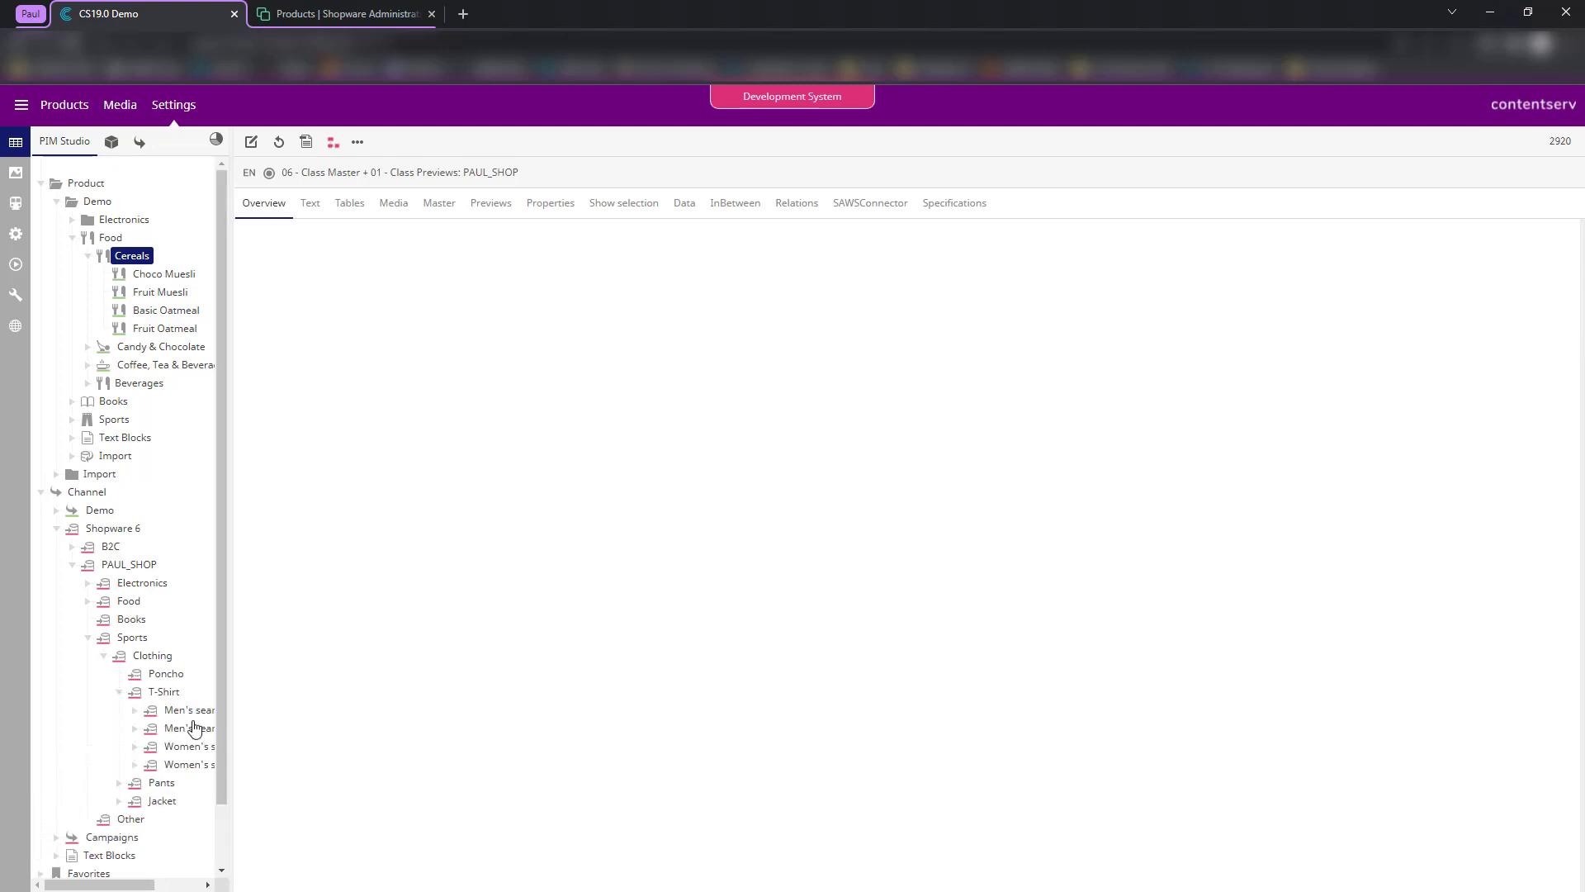
drag(232, 698, 317, 693)
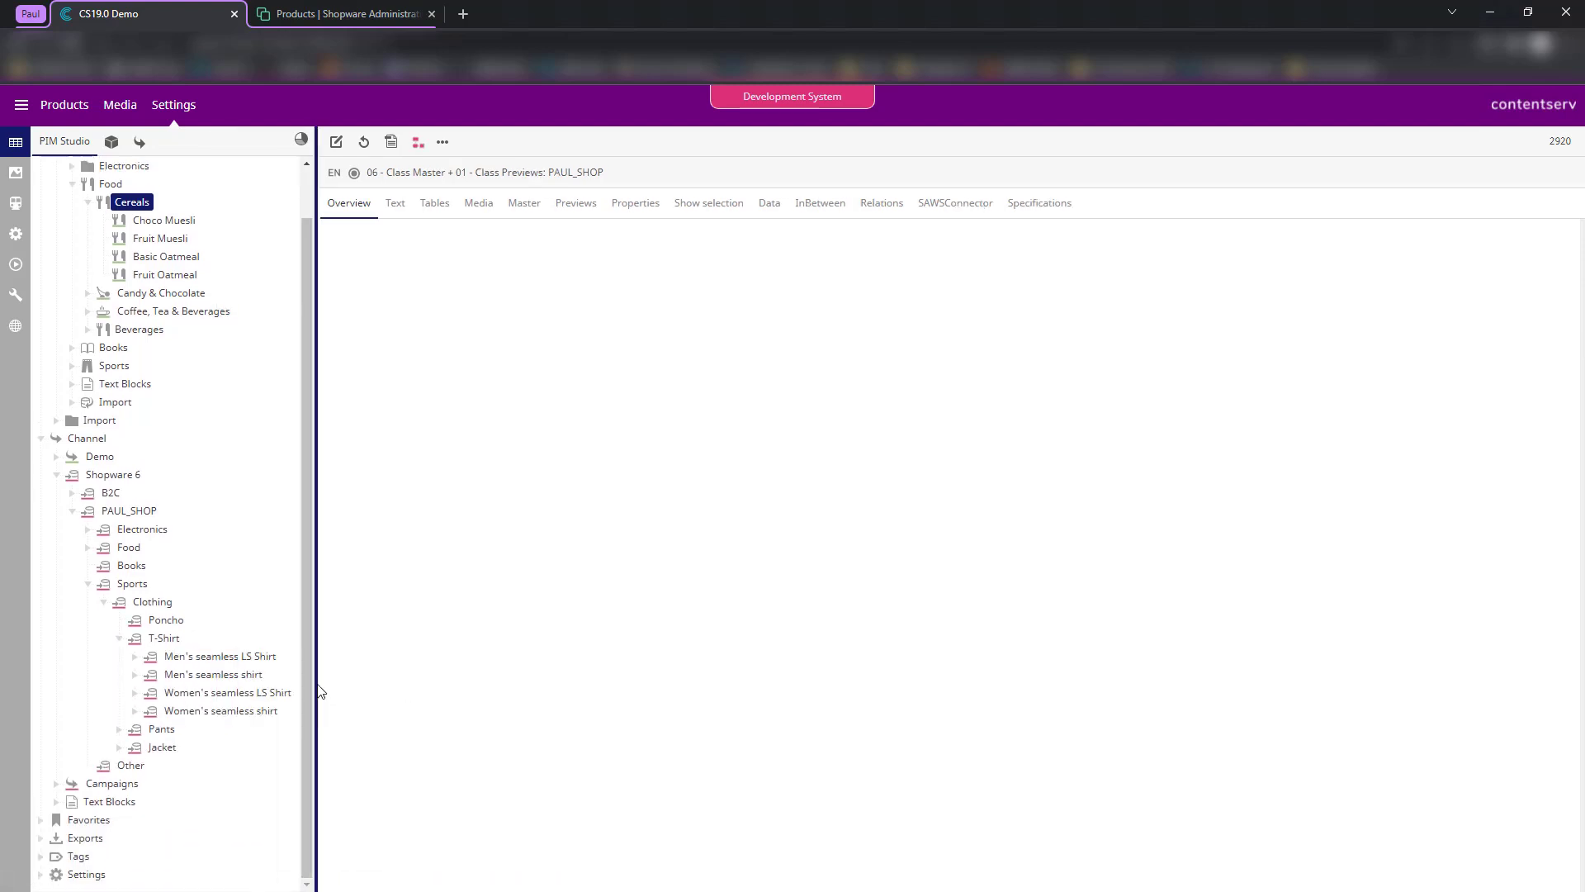
- Collapse Sports, expand Electronics and TVs under PAUL_SHOP, and bring up Electronics' context menu
scroll(124, 578, up, 1)
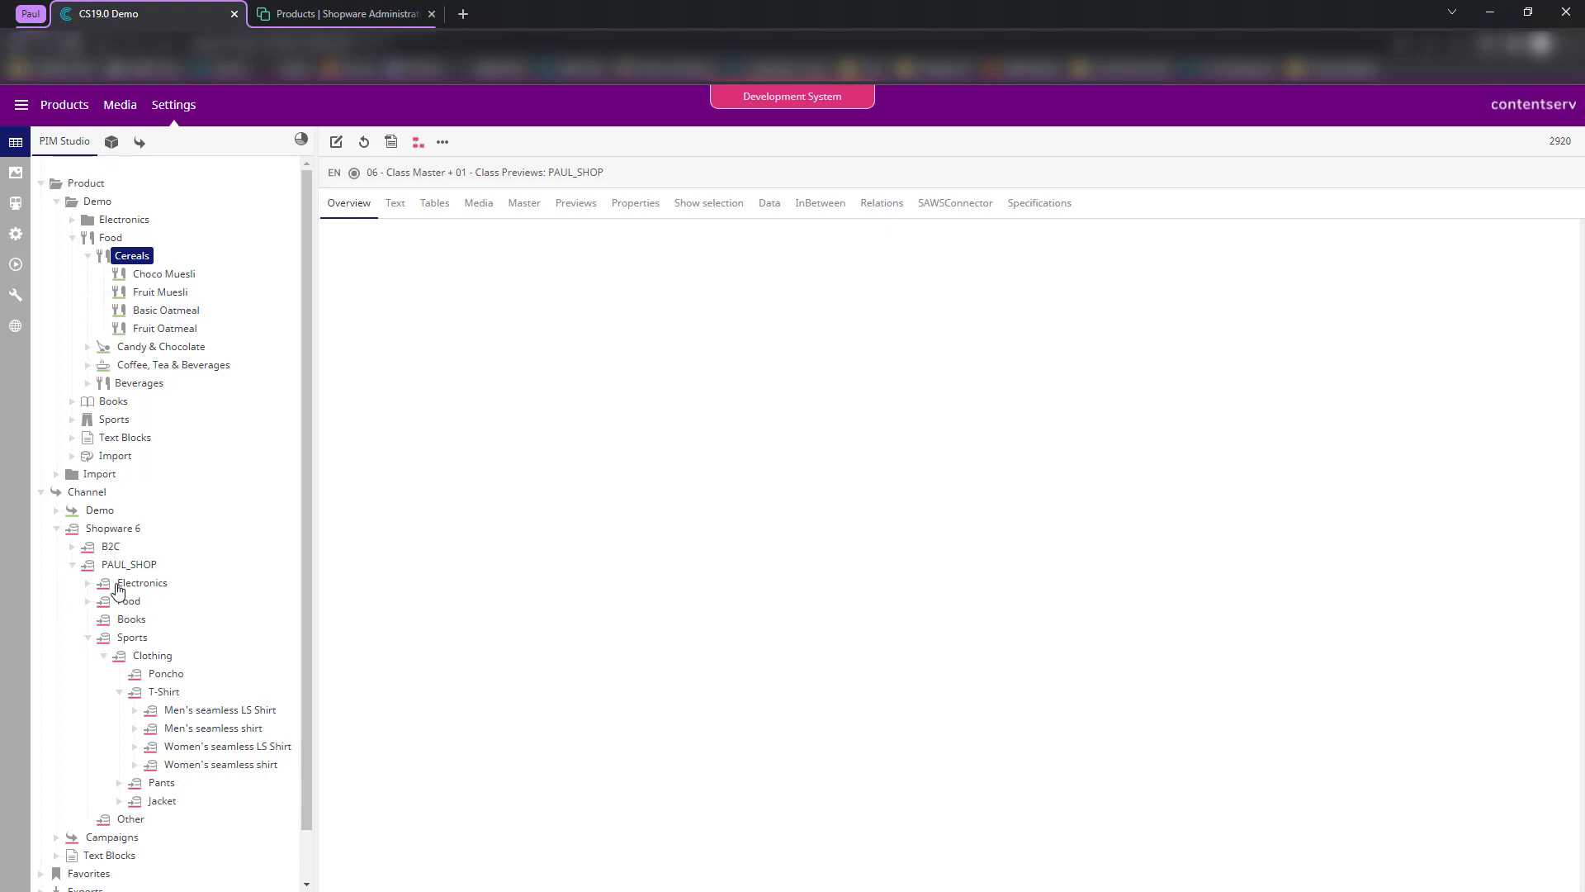
click(88, 638)
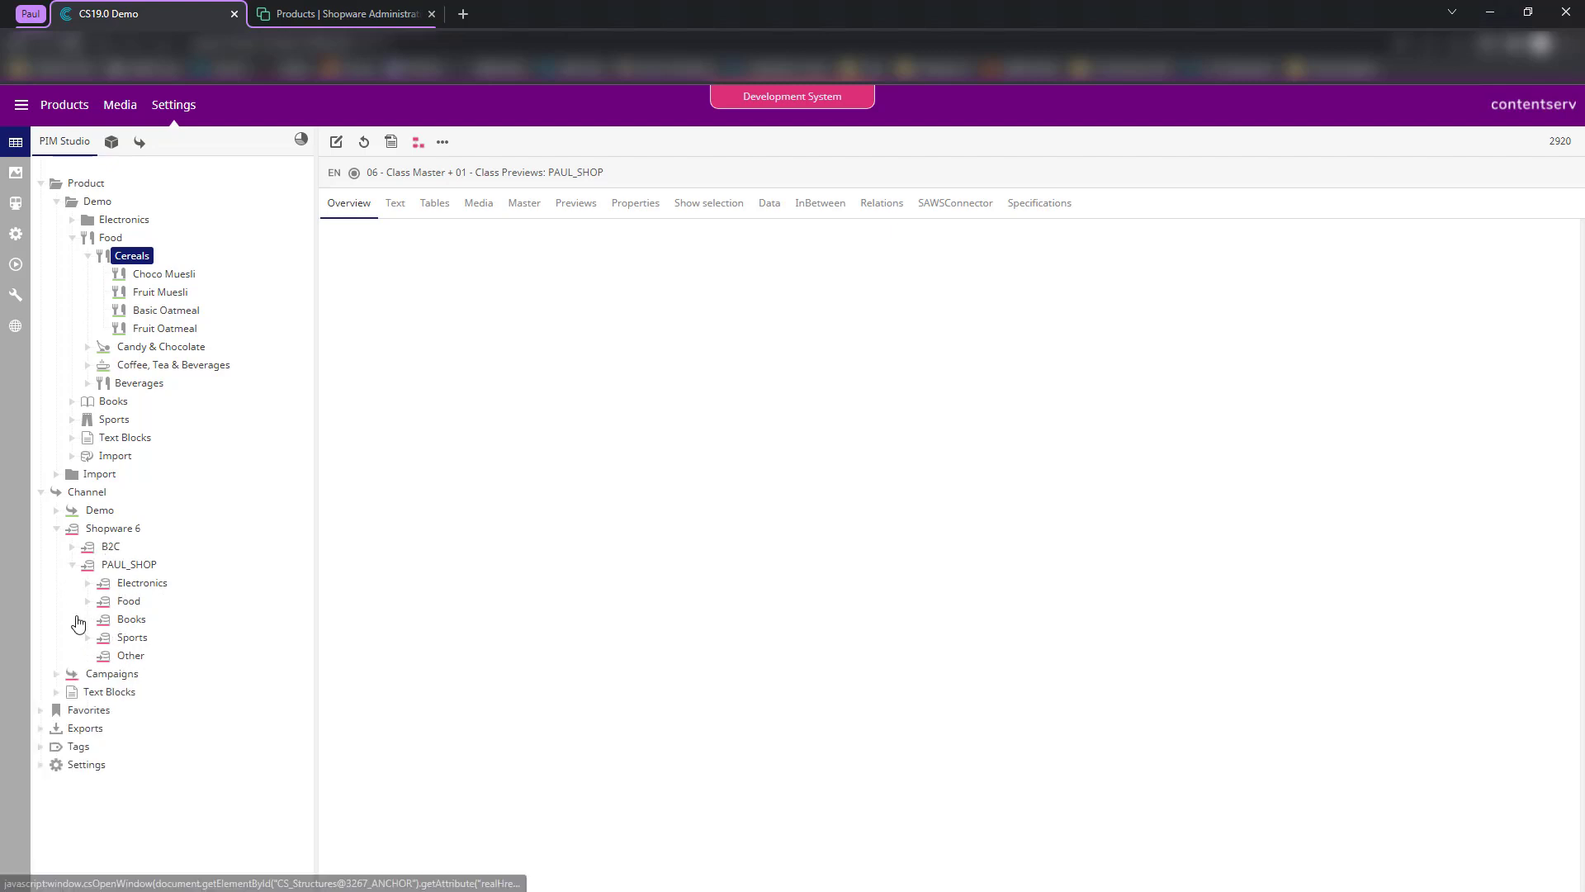
click(88, 583)
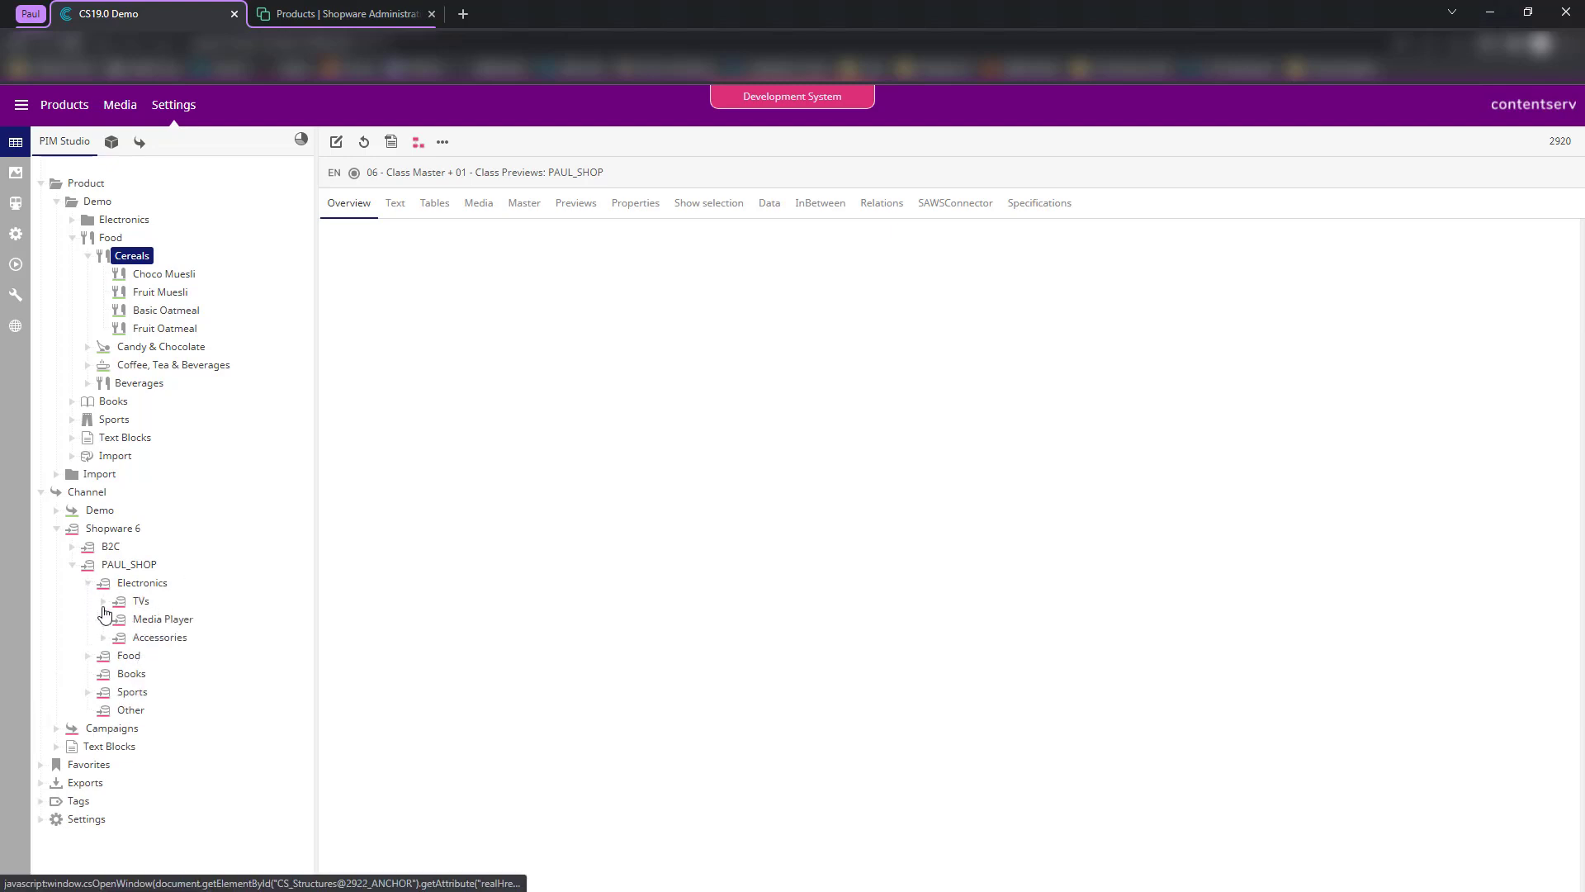
click(103, 603)
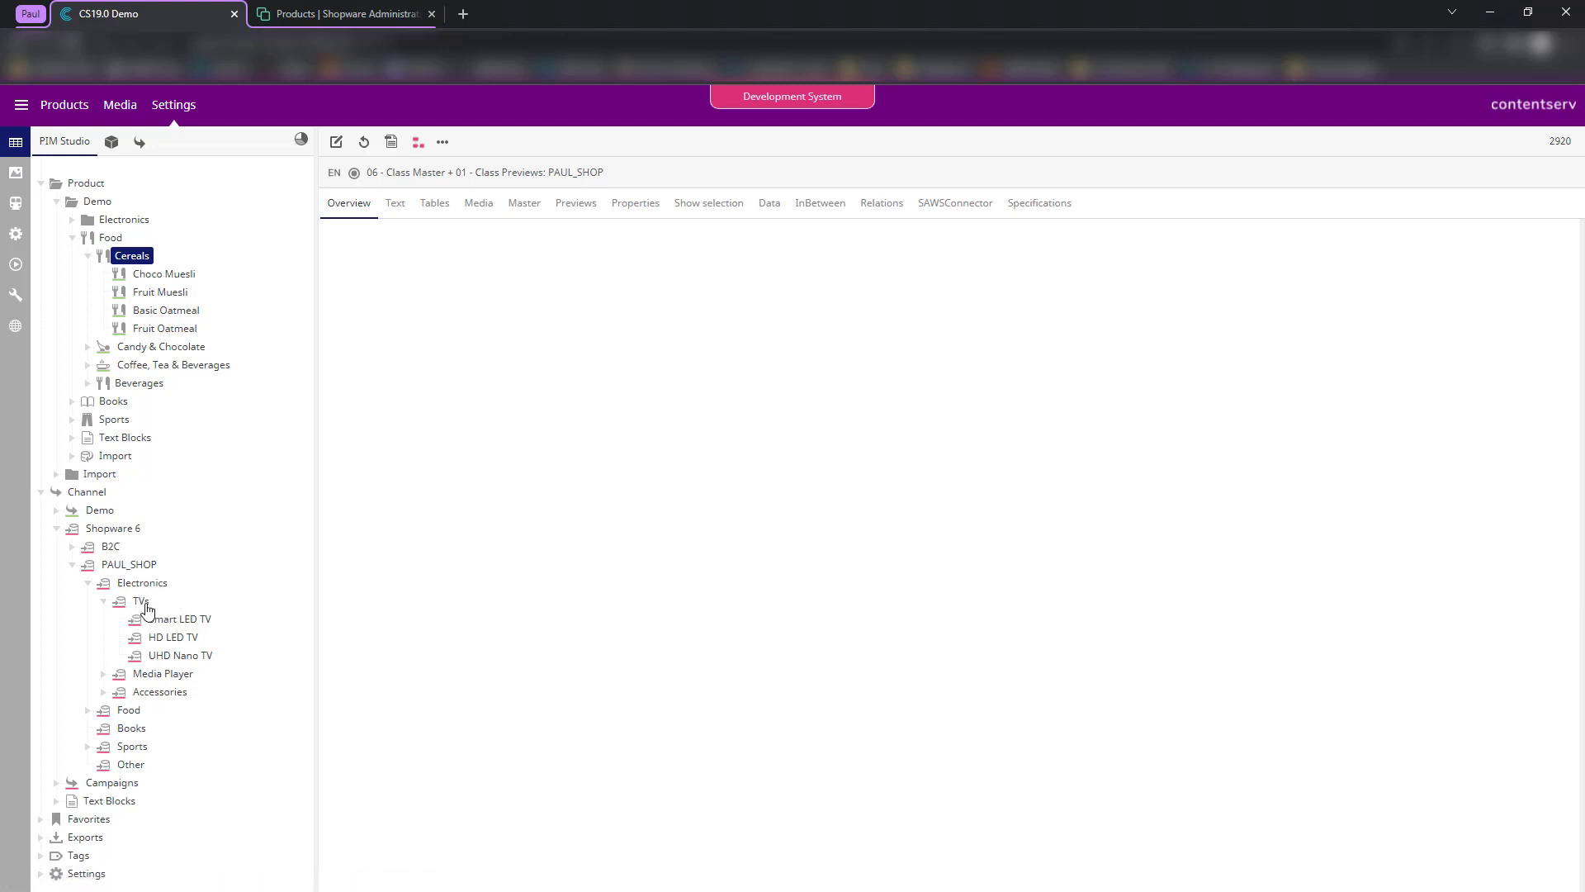
right_click(137, 584)
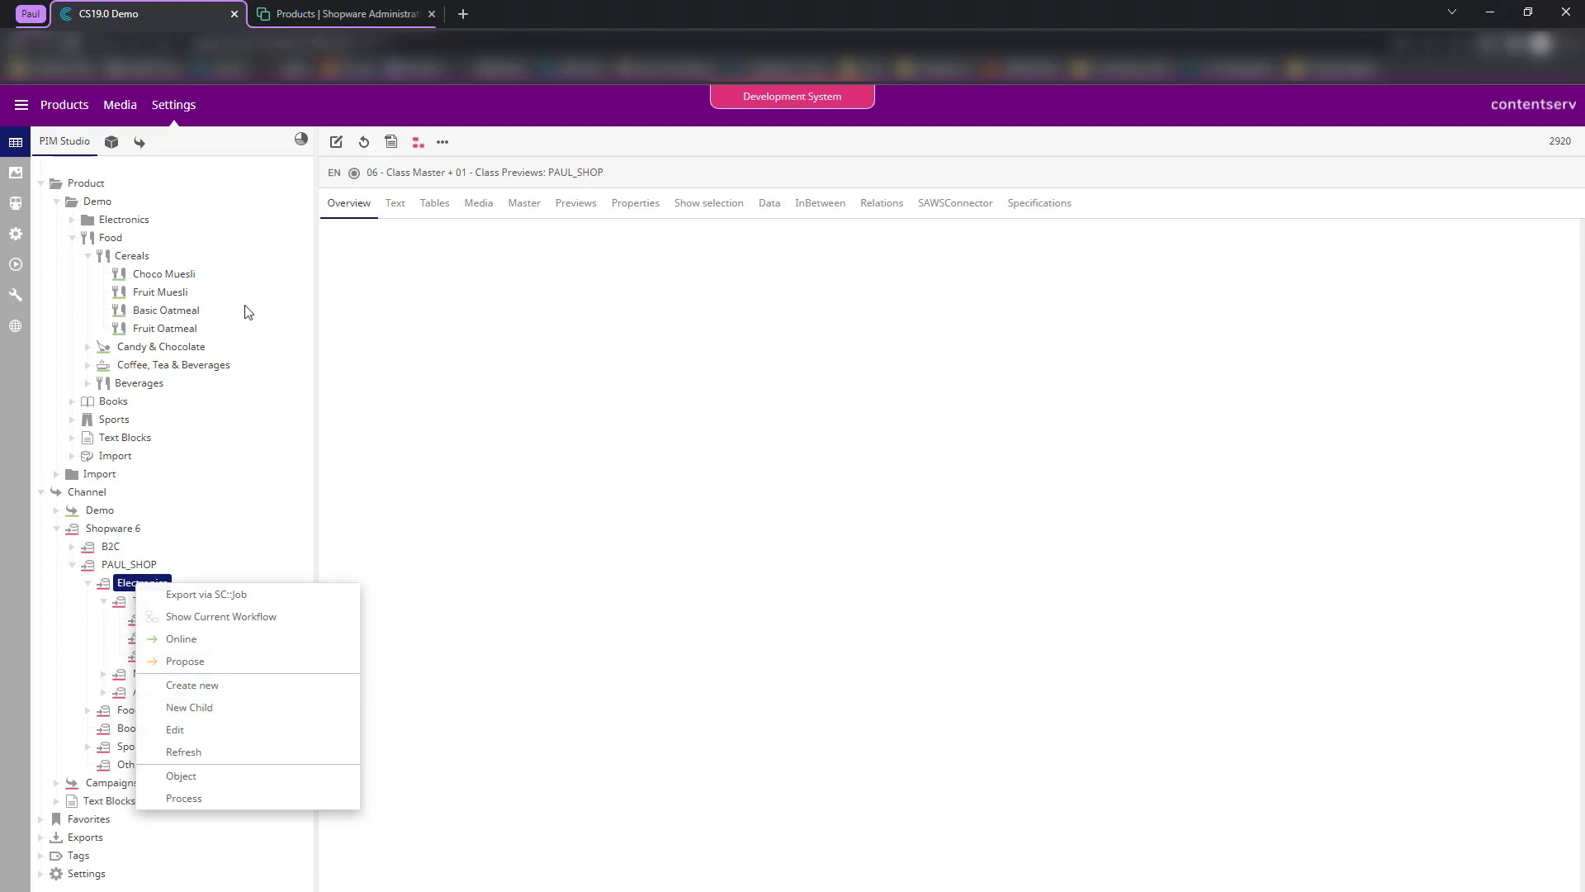
- In the Shopware 6 Template station's data sources, set the channel to PAUL_SHOP (2920)
click(16, 203)
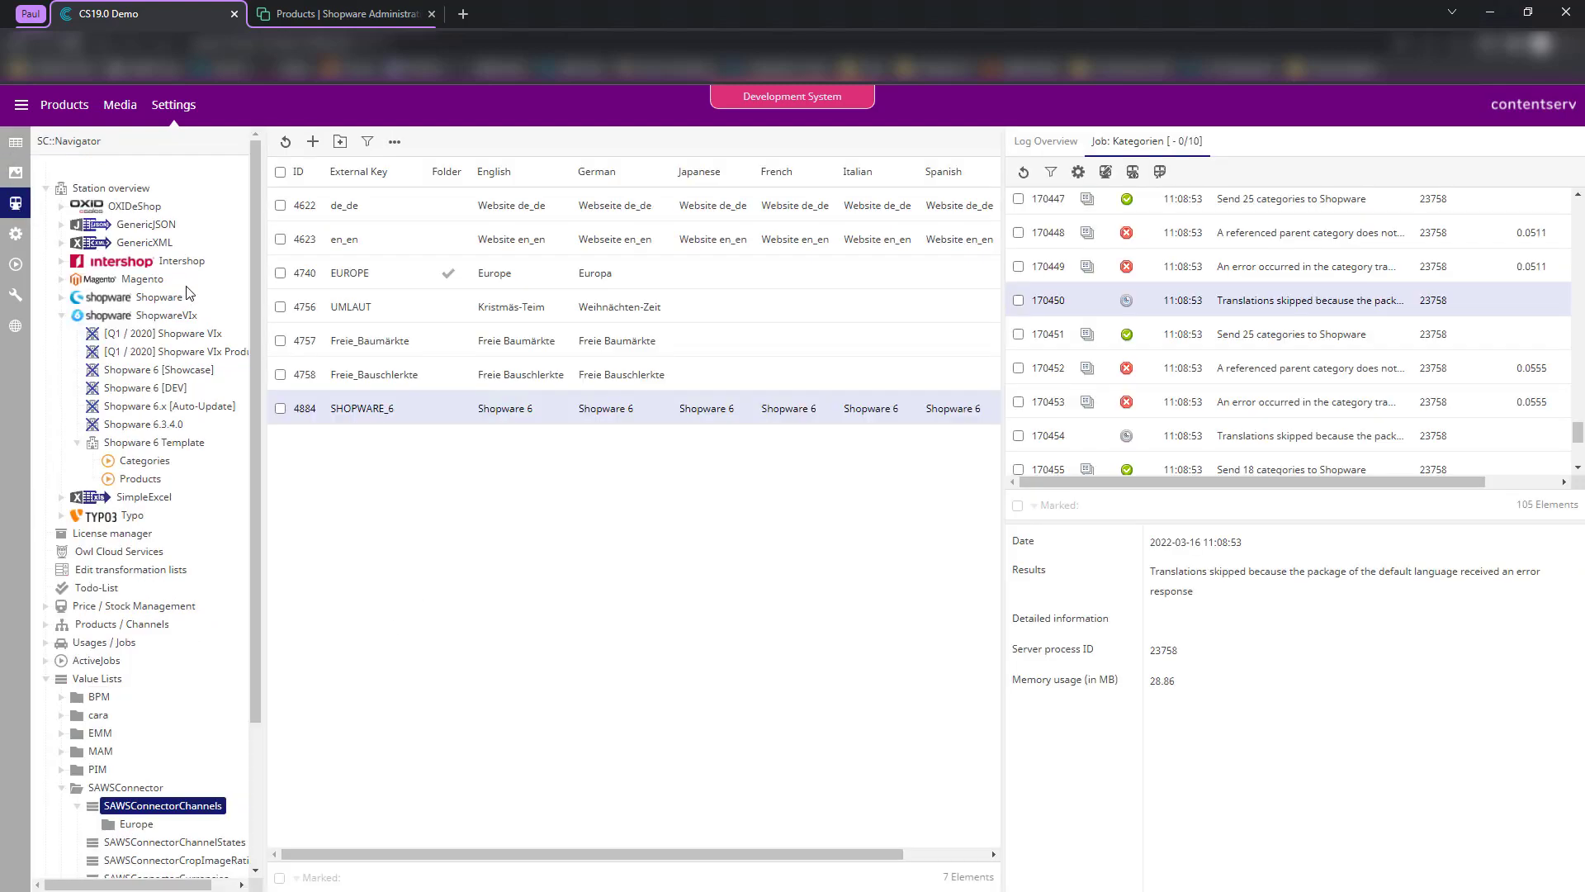
click(161, 443)
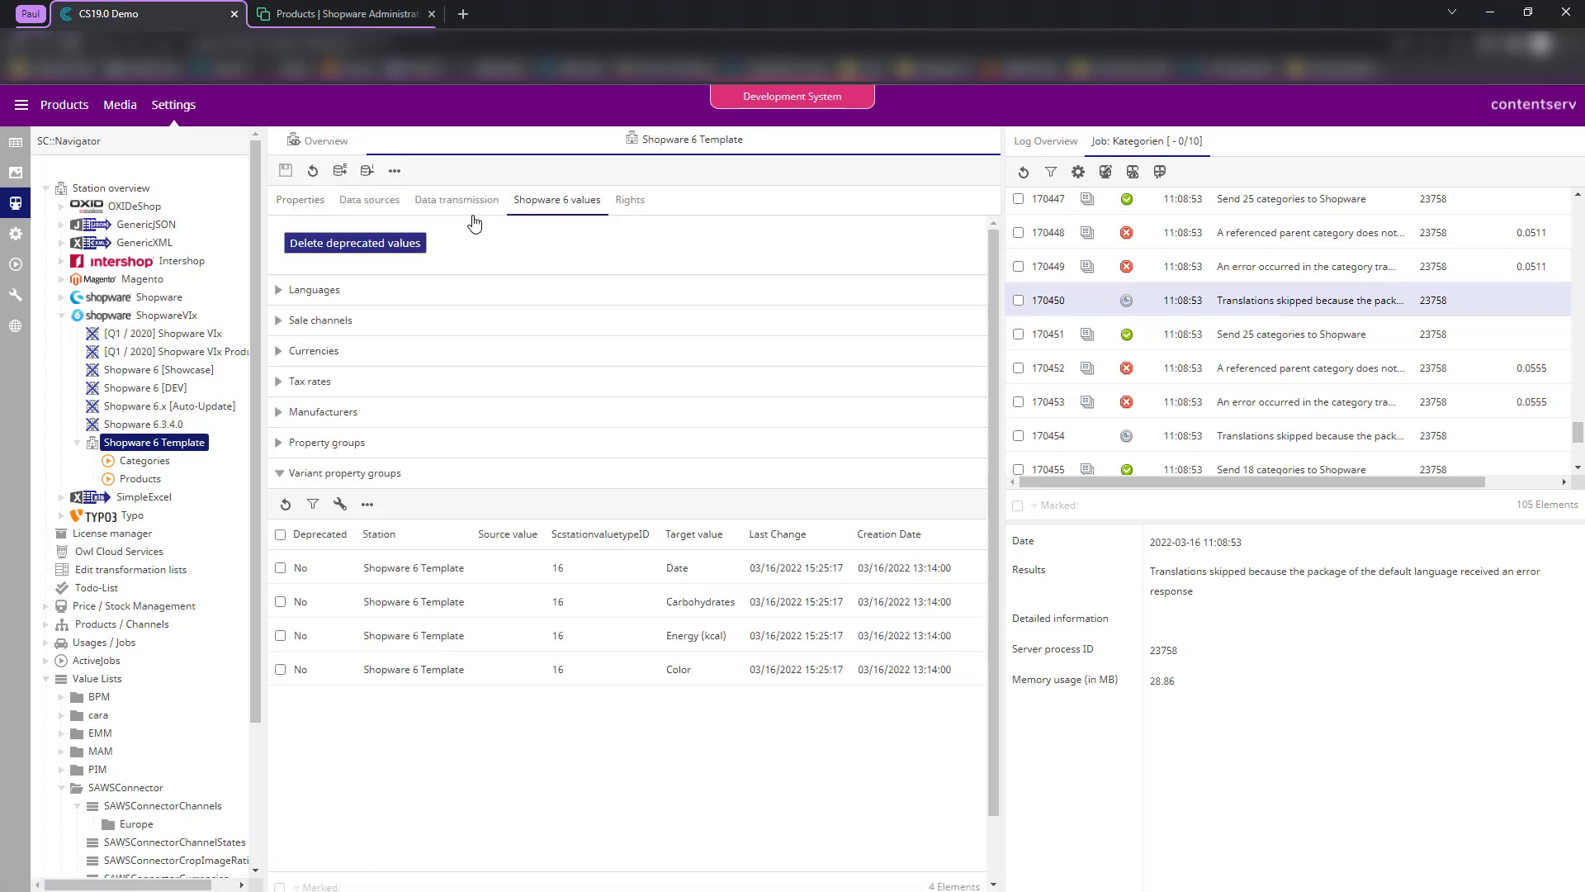
click(373, 205)
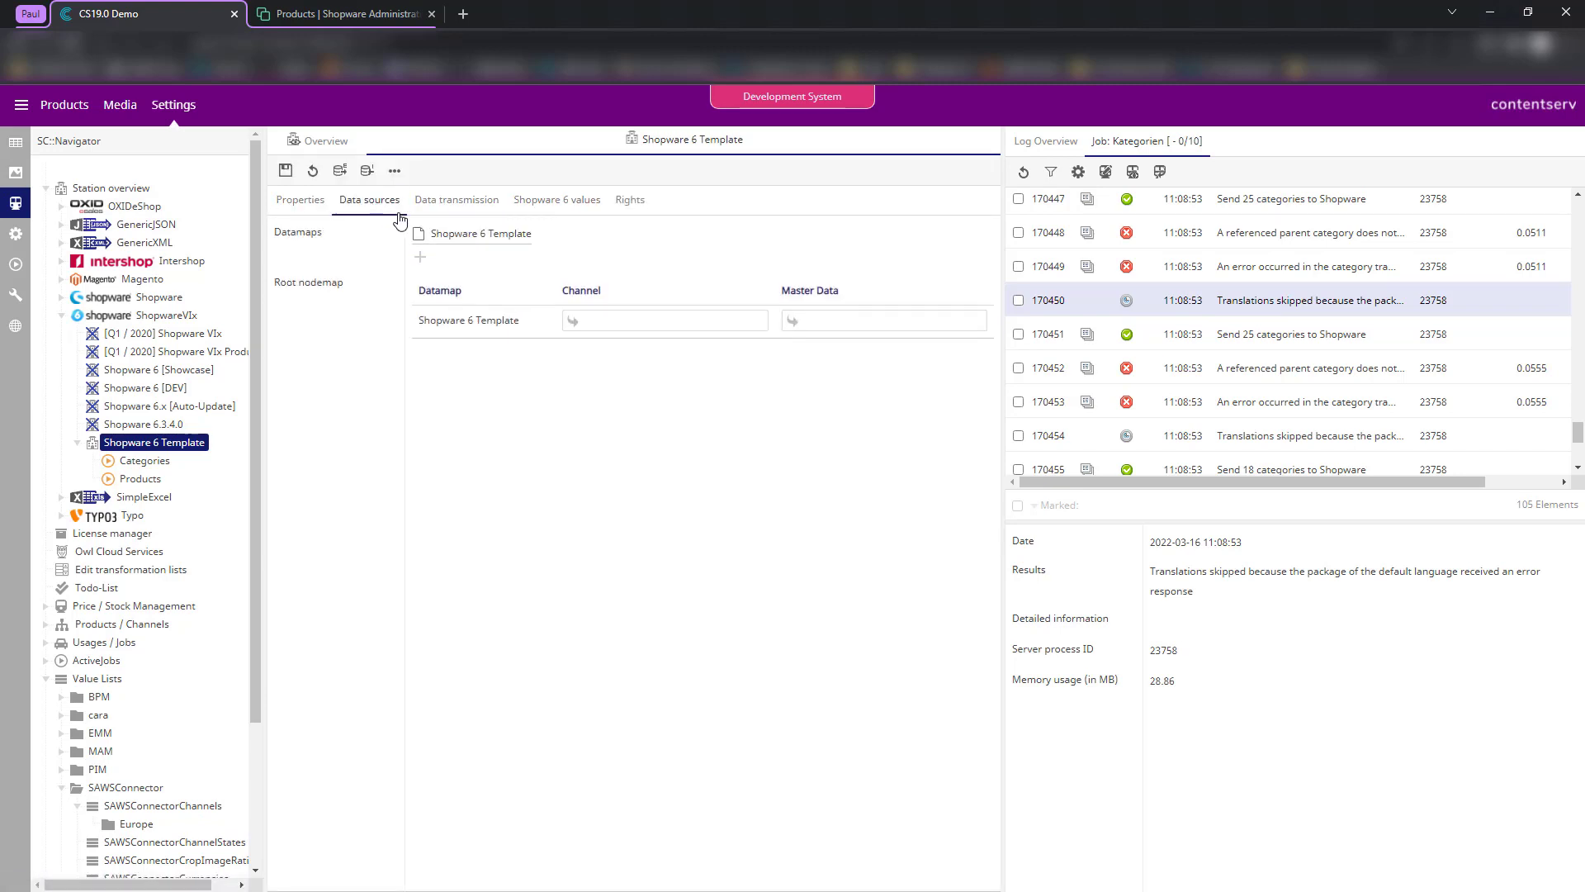
click(606, 327)
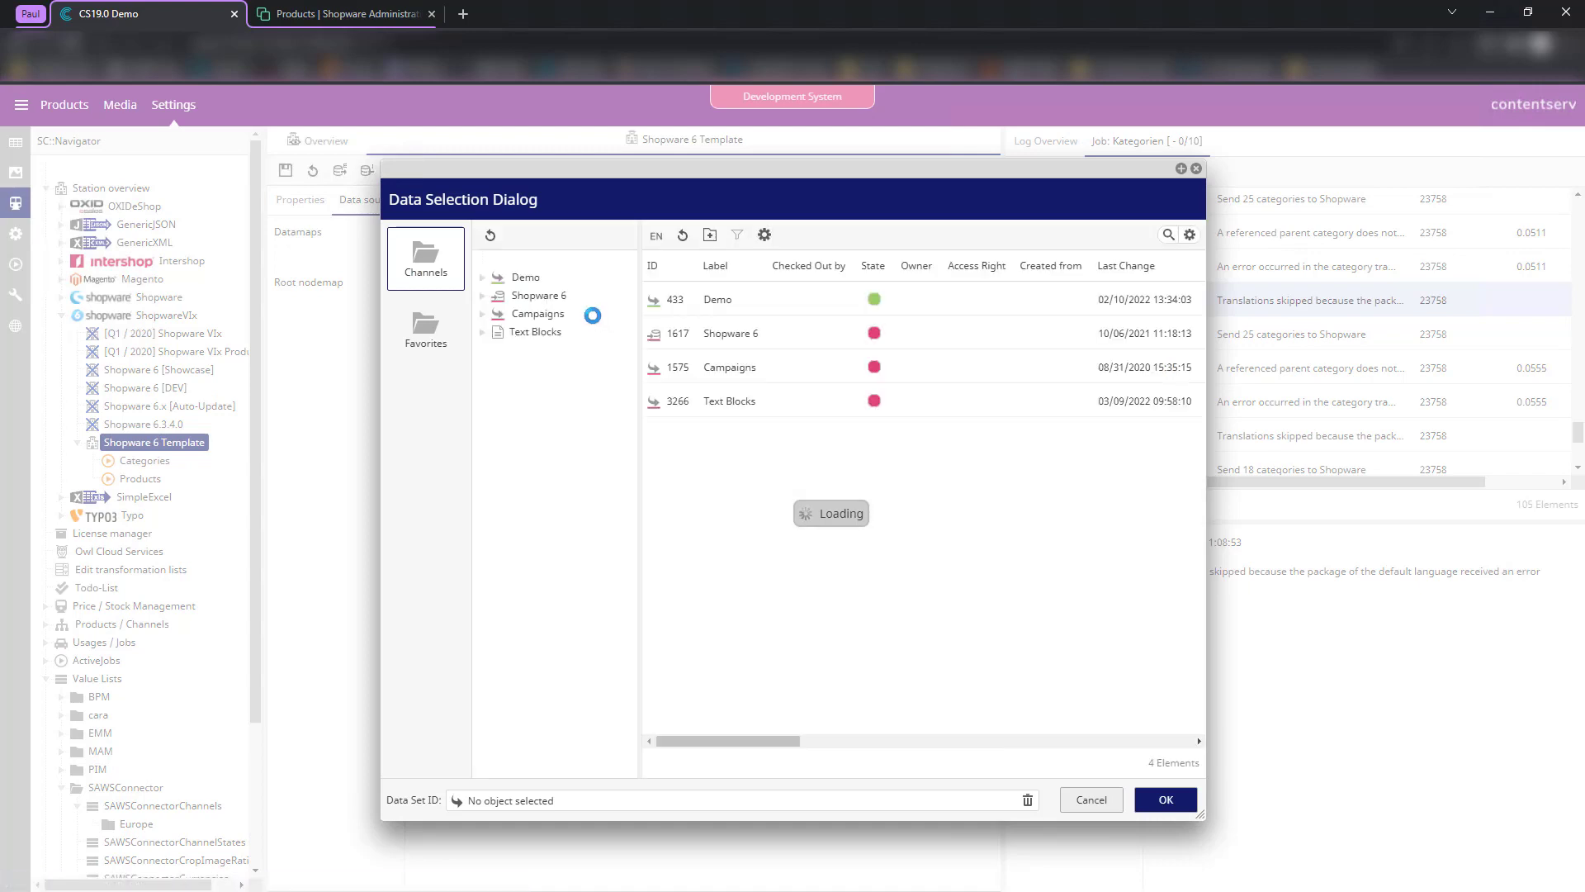
double_click(542, 299)
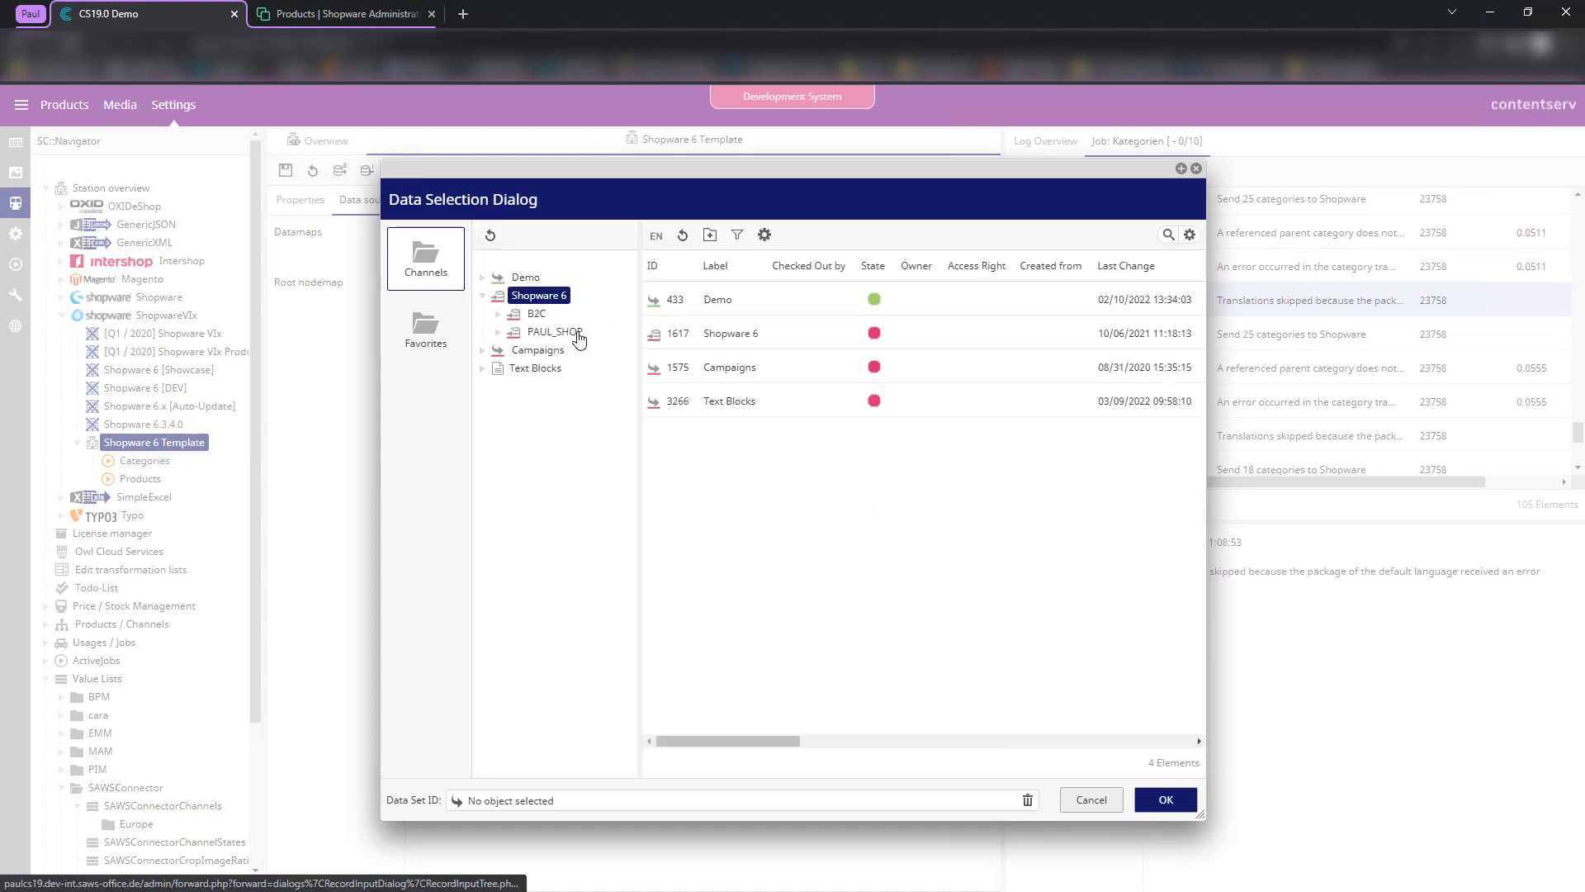
click(545, 334)
double_click(545, 335)
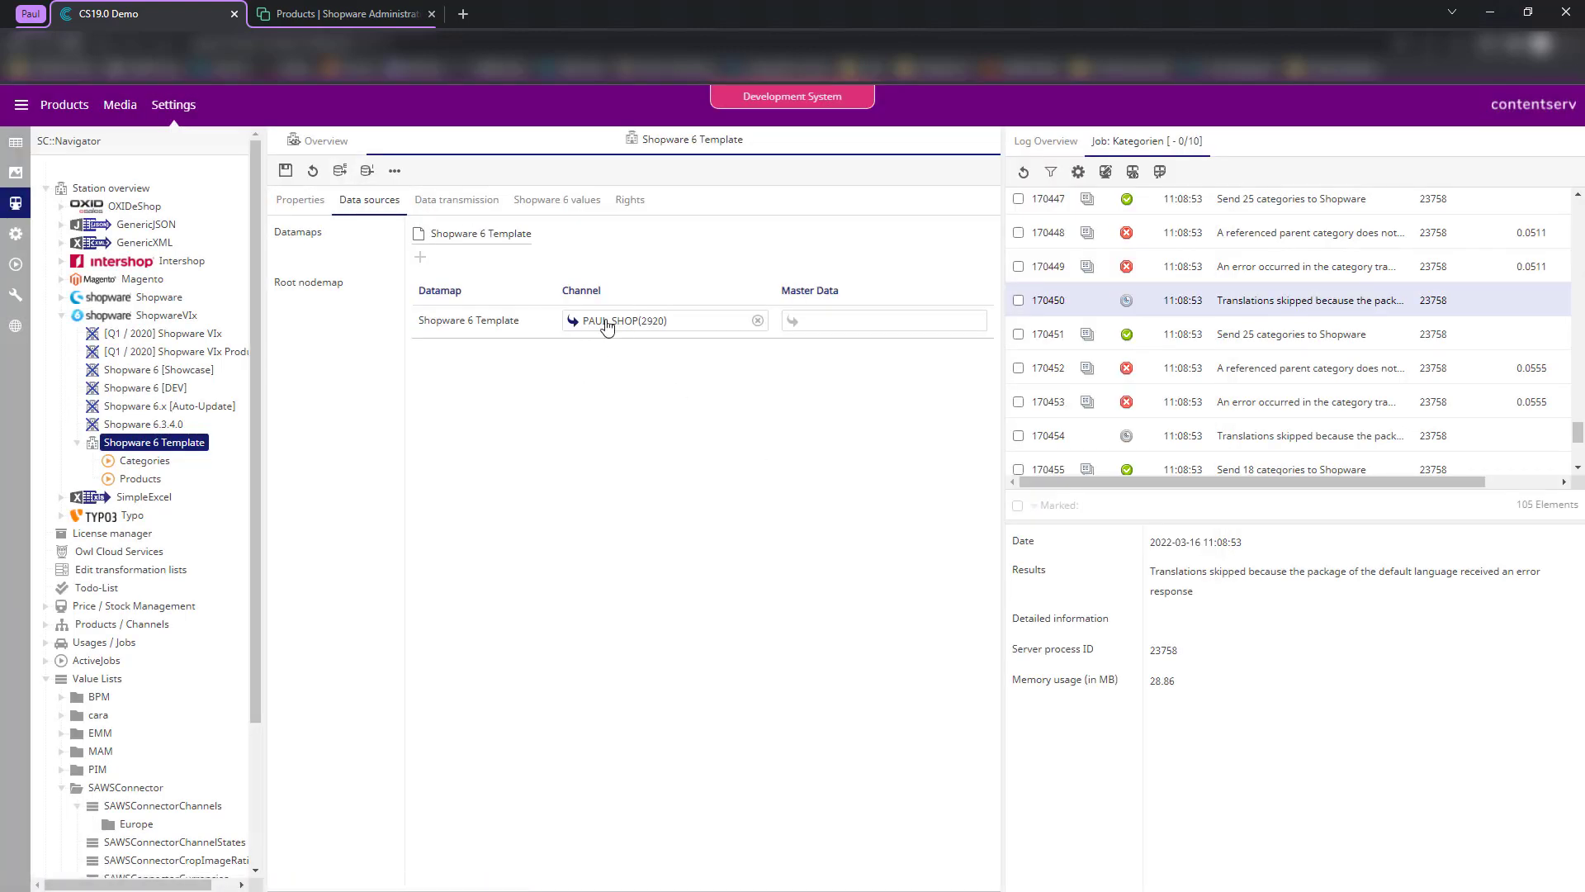
- Choose the Demo folder (10234) as the datamap's master data and confirm
click(827, 323)
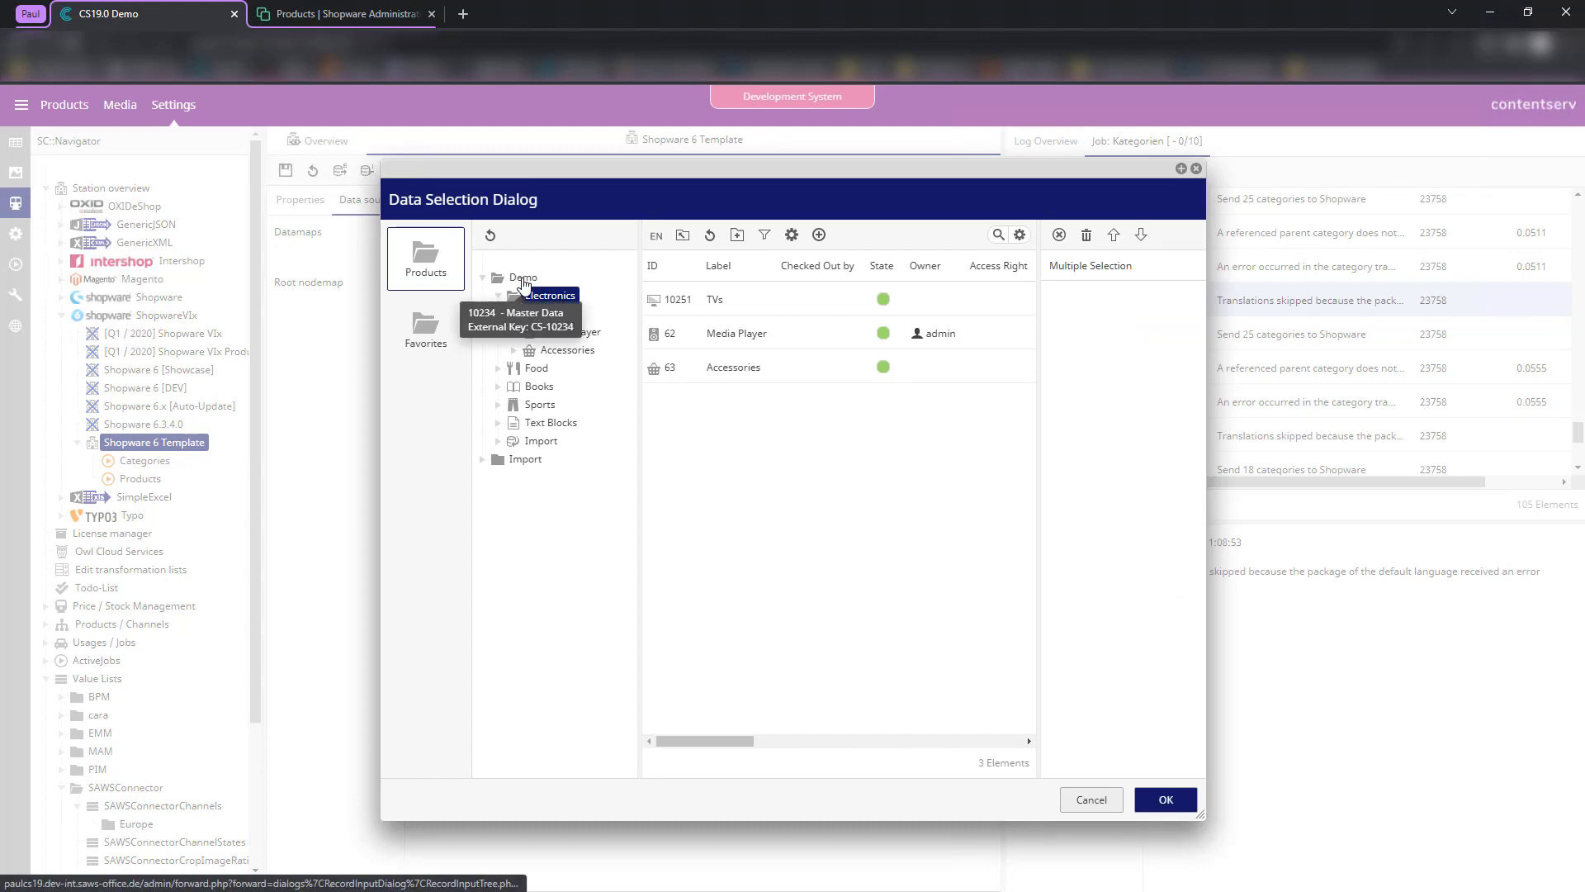
click(522, 279)
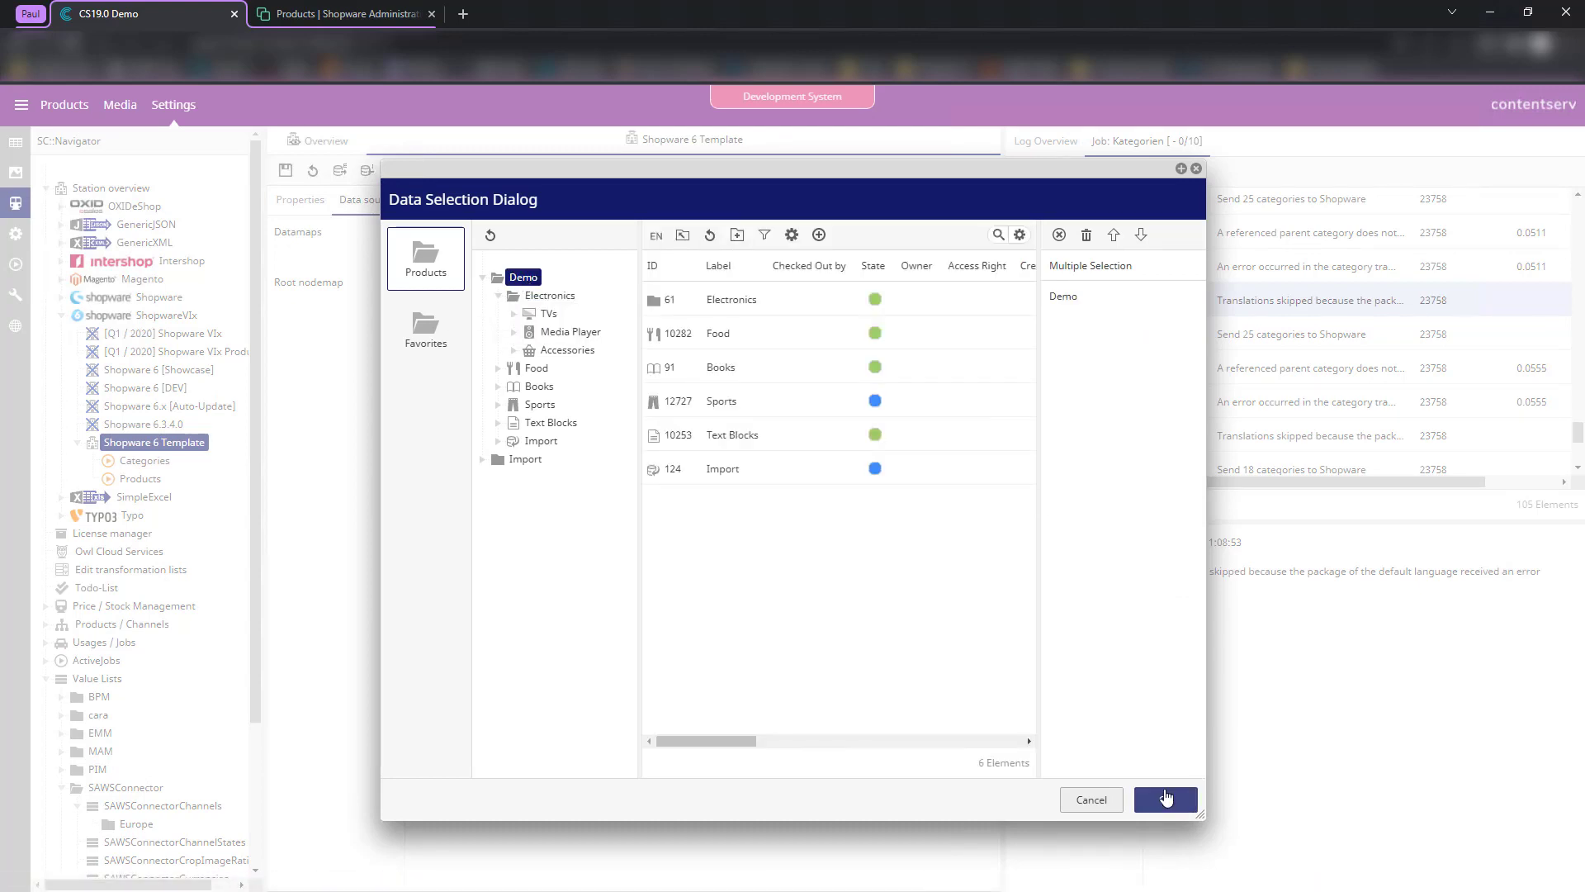
click(1166, 799)
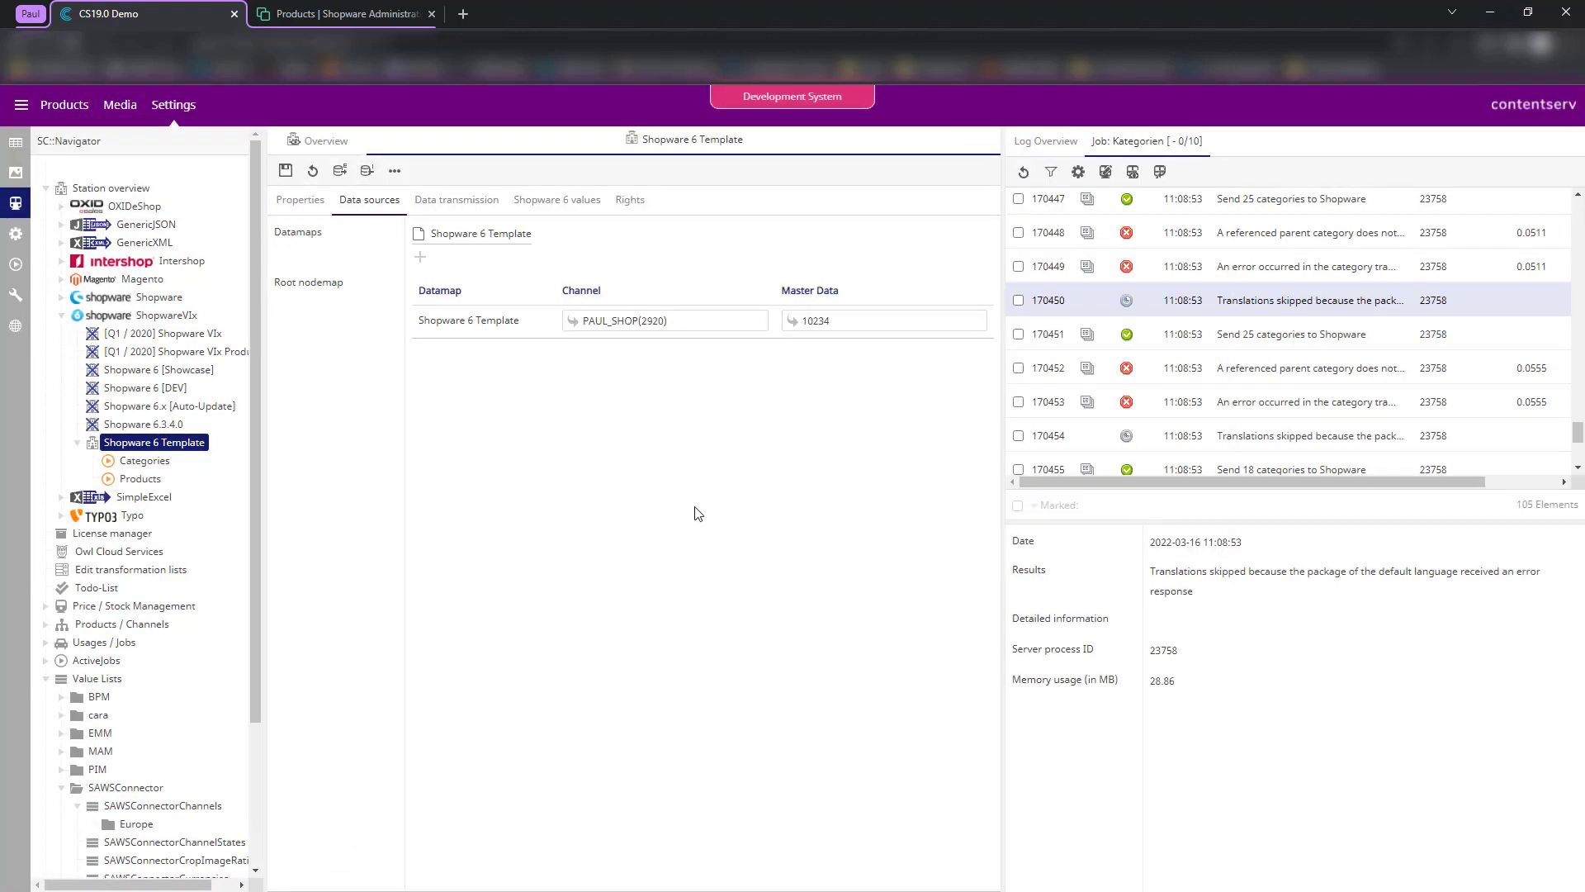
- Review the station's tabs and save the channel and master data settings
click(312, 207)
click(461, 204)
click(536, 206)
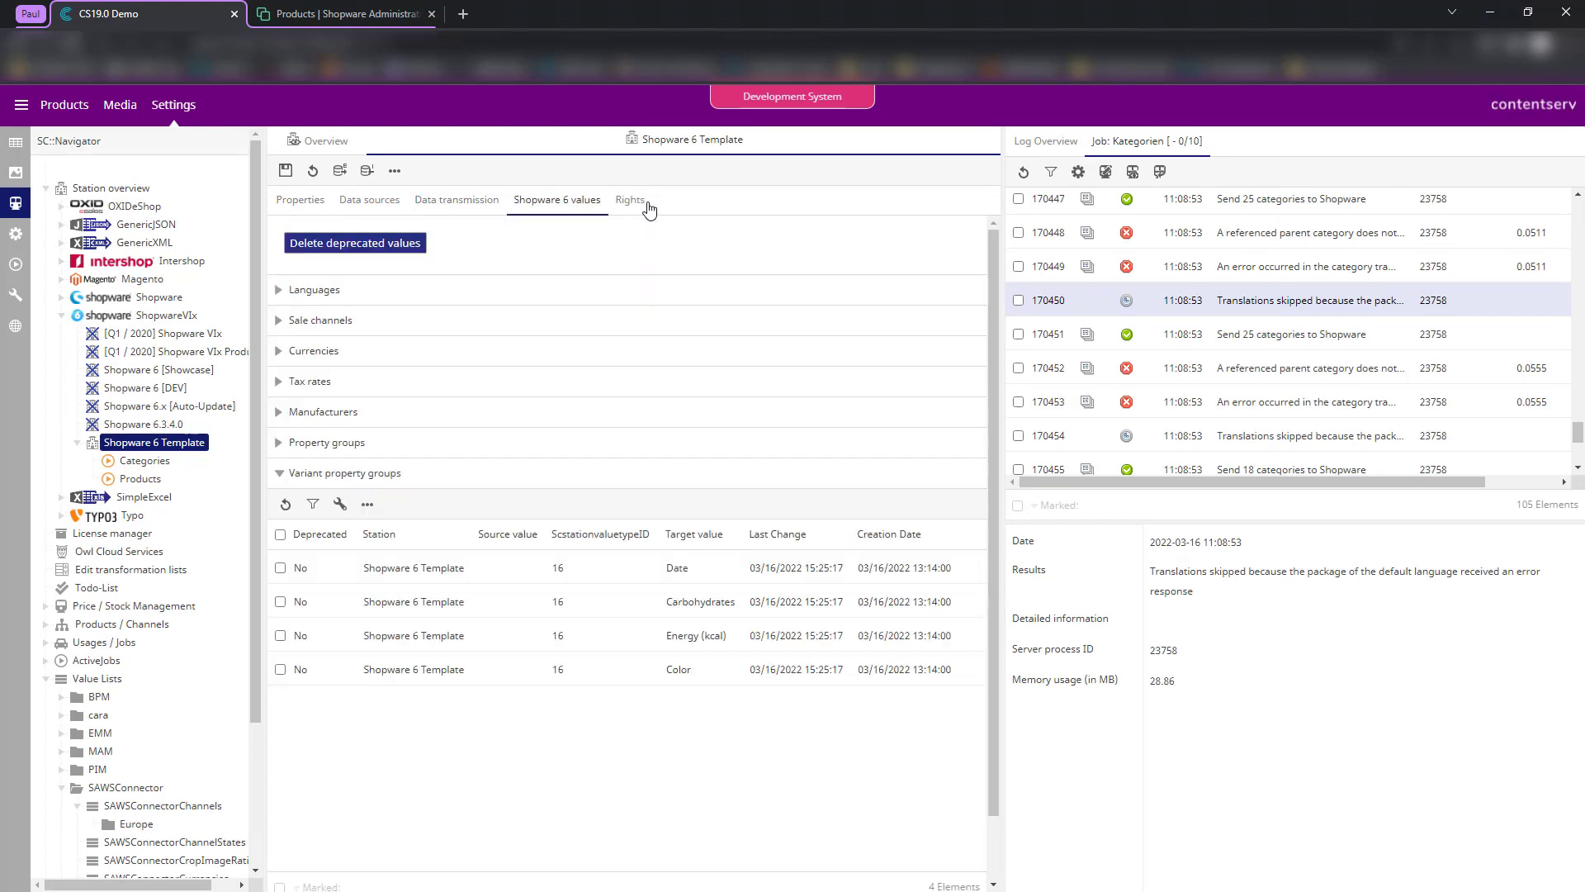
click(645, 205)
click(304, 204)
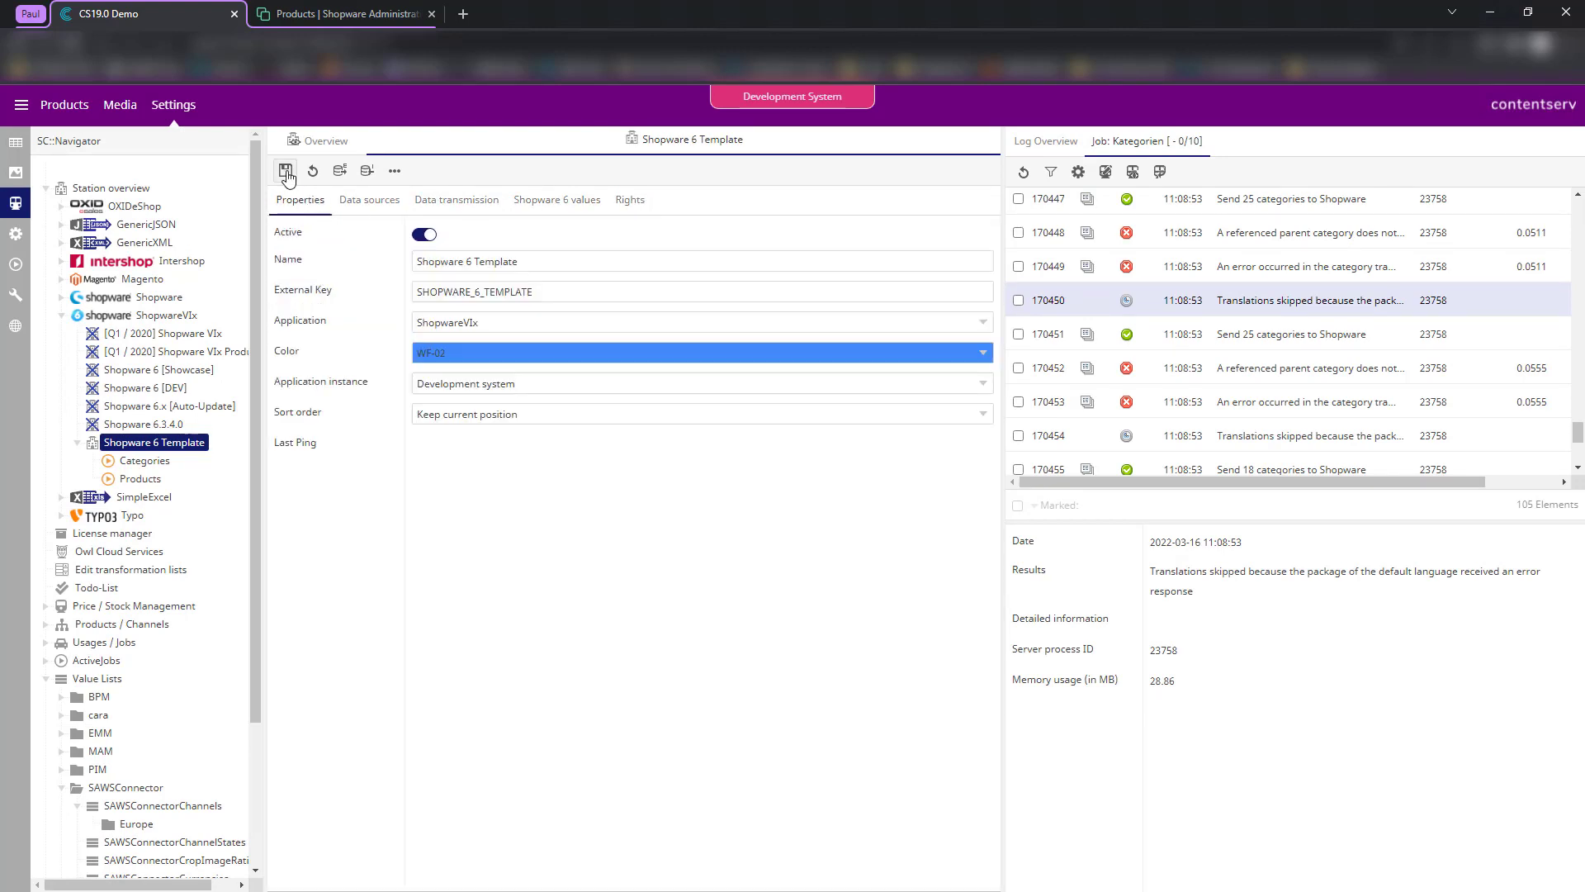
click(369, 200)
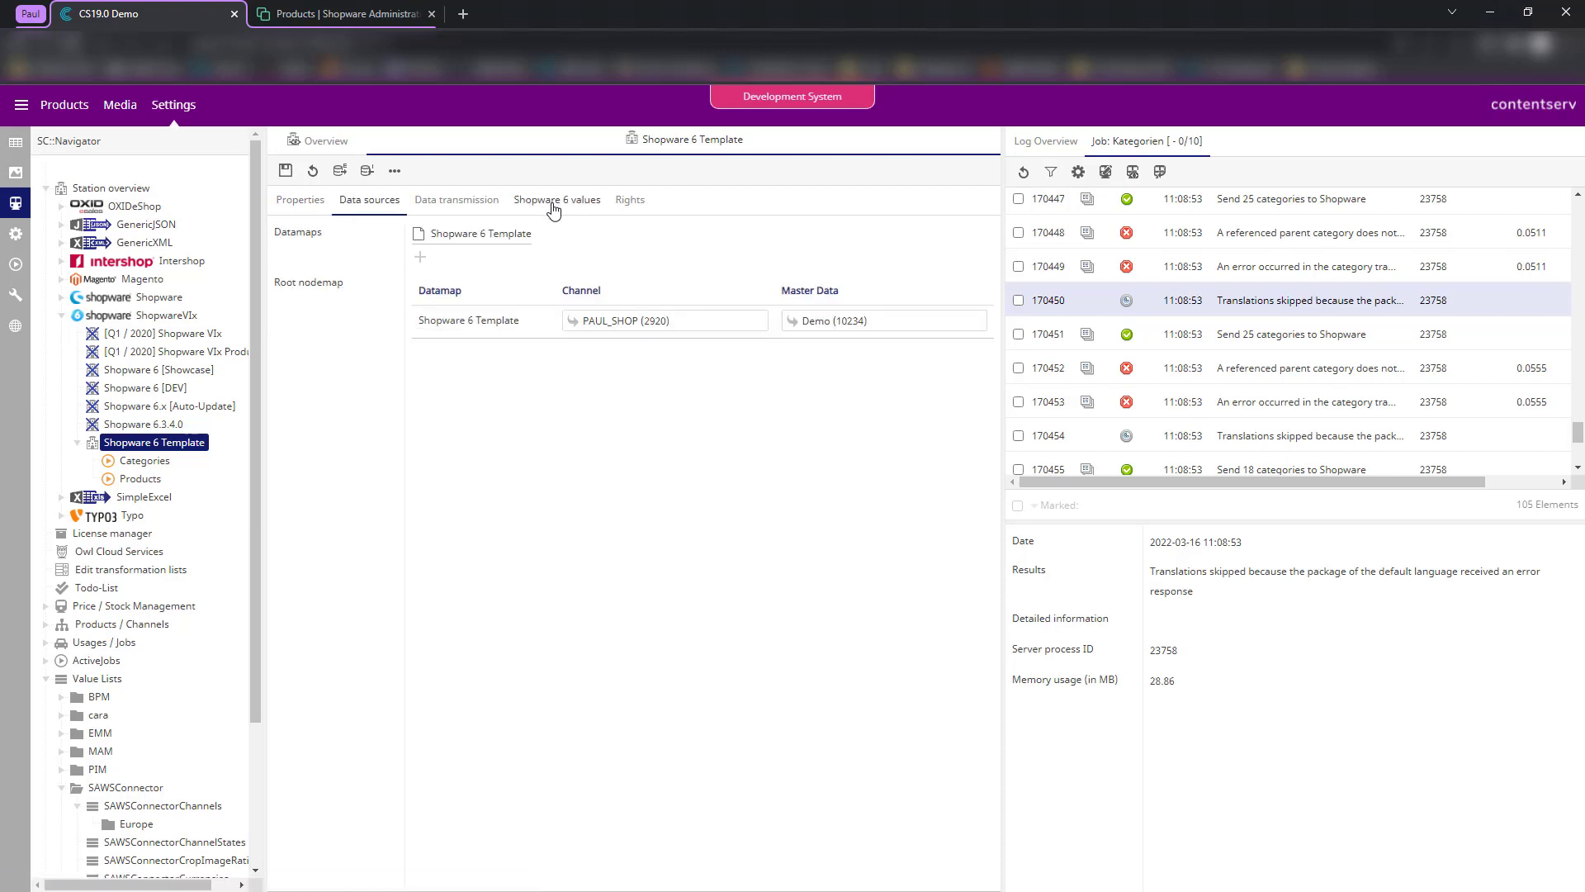
- Set the Storefront sale channel's source value to Shopware 6 [SHOPWARE_6] and save the mapping
click(553, 206)
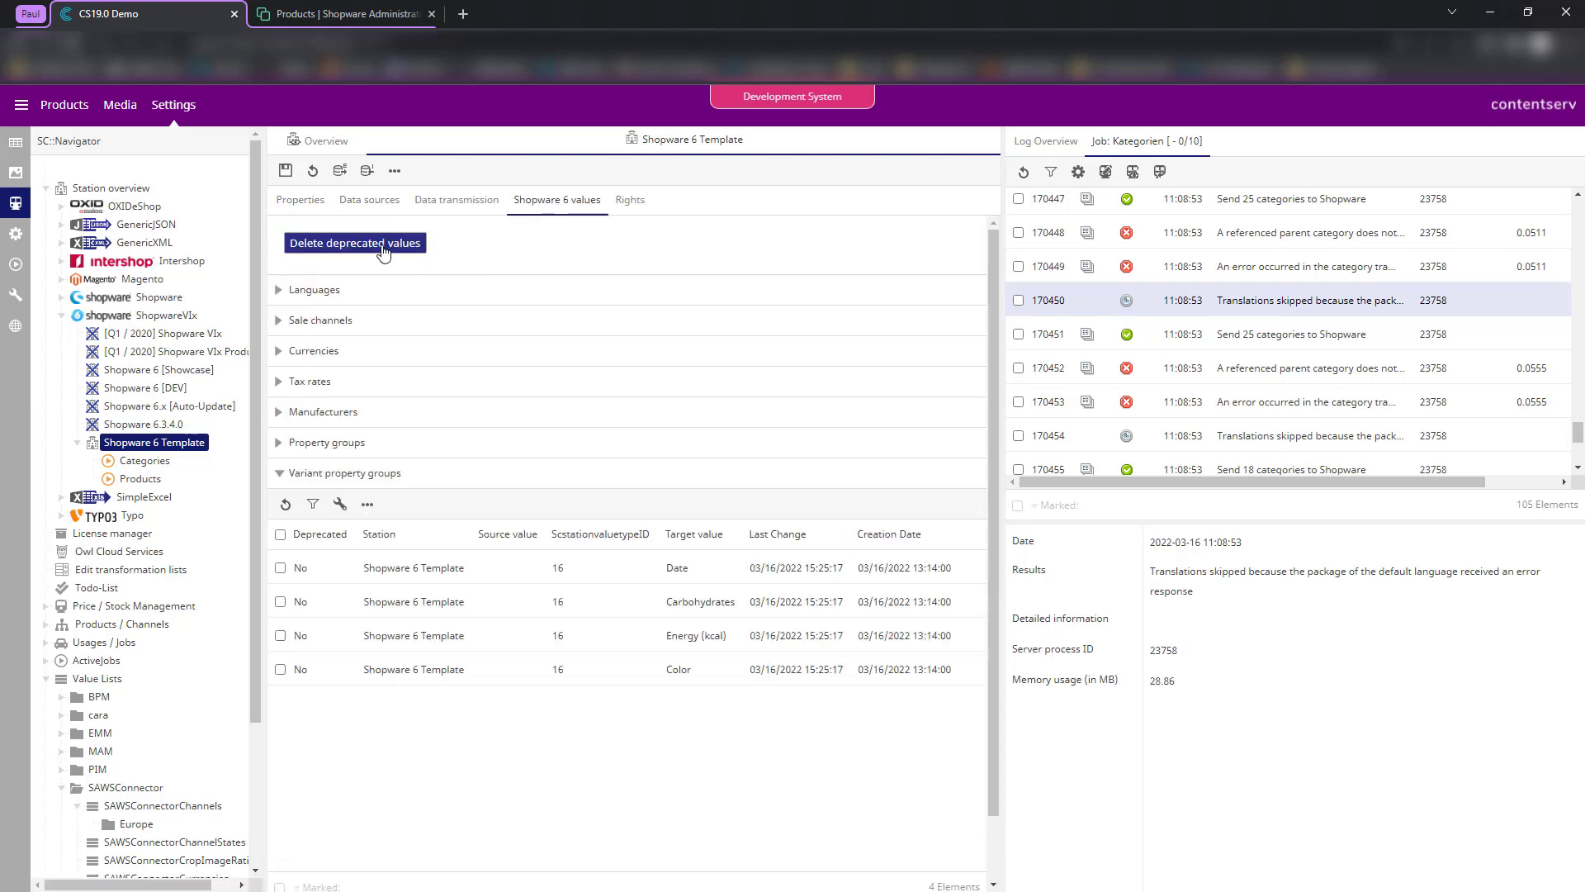
click(307, 323)
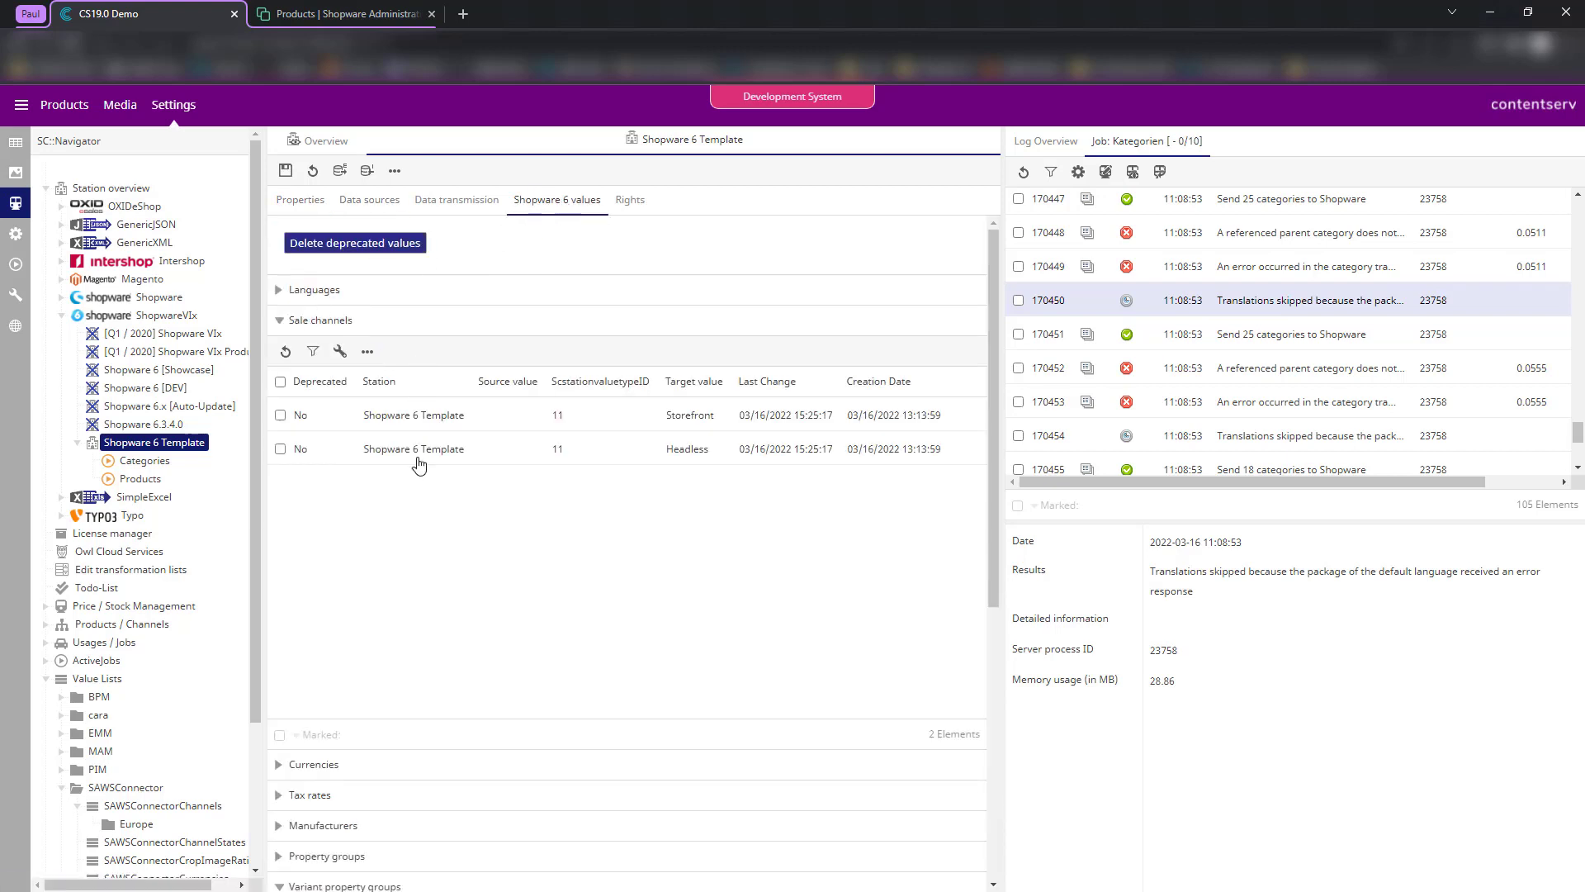
drag(669, 416, 710, 542)
click(710, 543)
drag(666, 418, 730, 421)
double_click(730, 423)
click(758, 310)
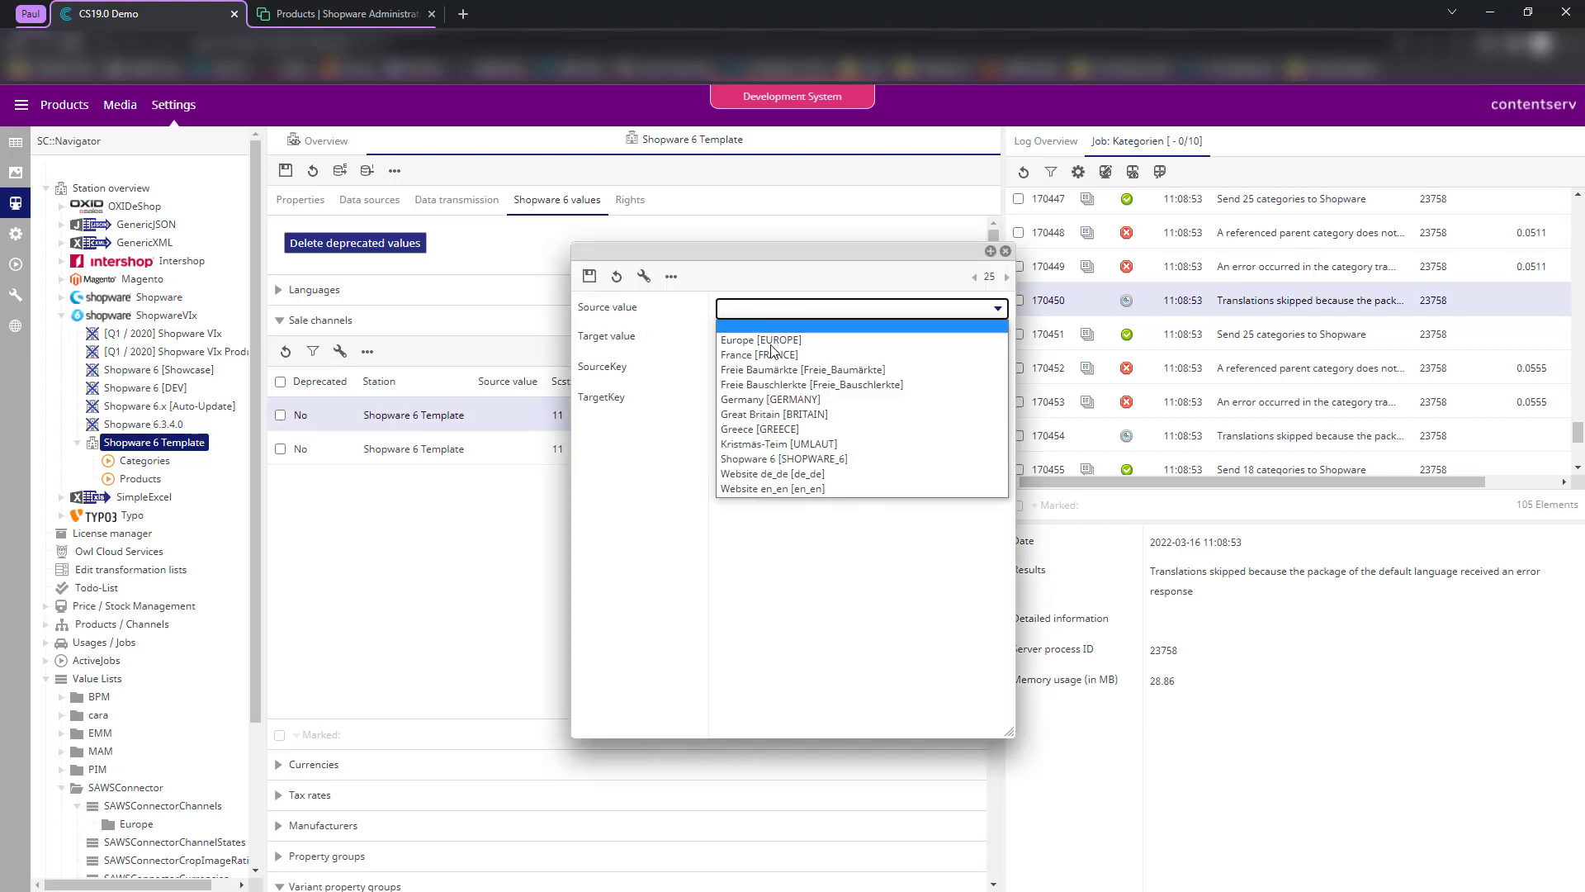
click(780, 459)
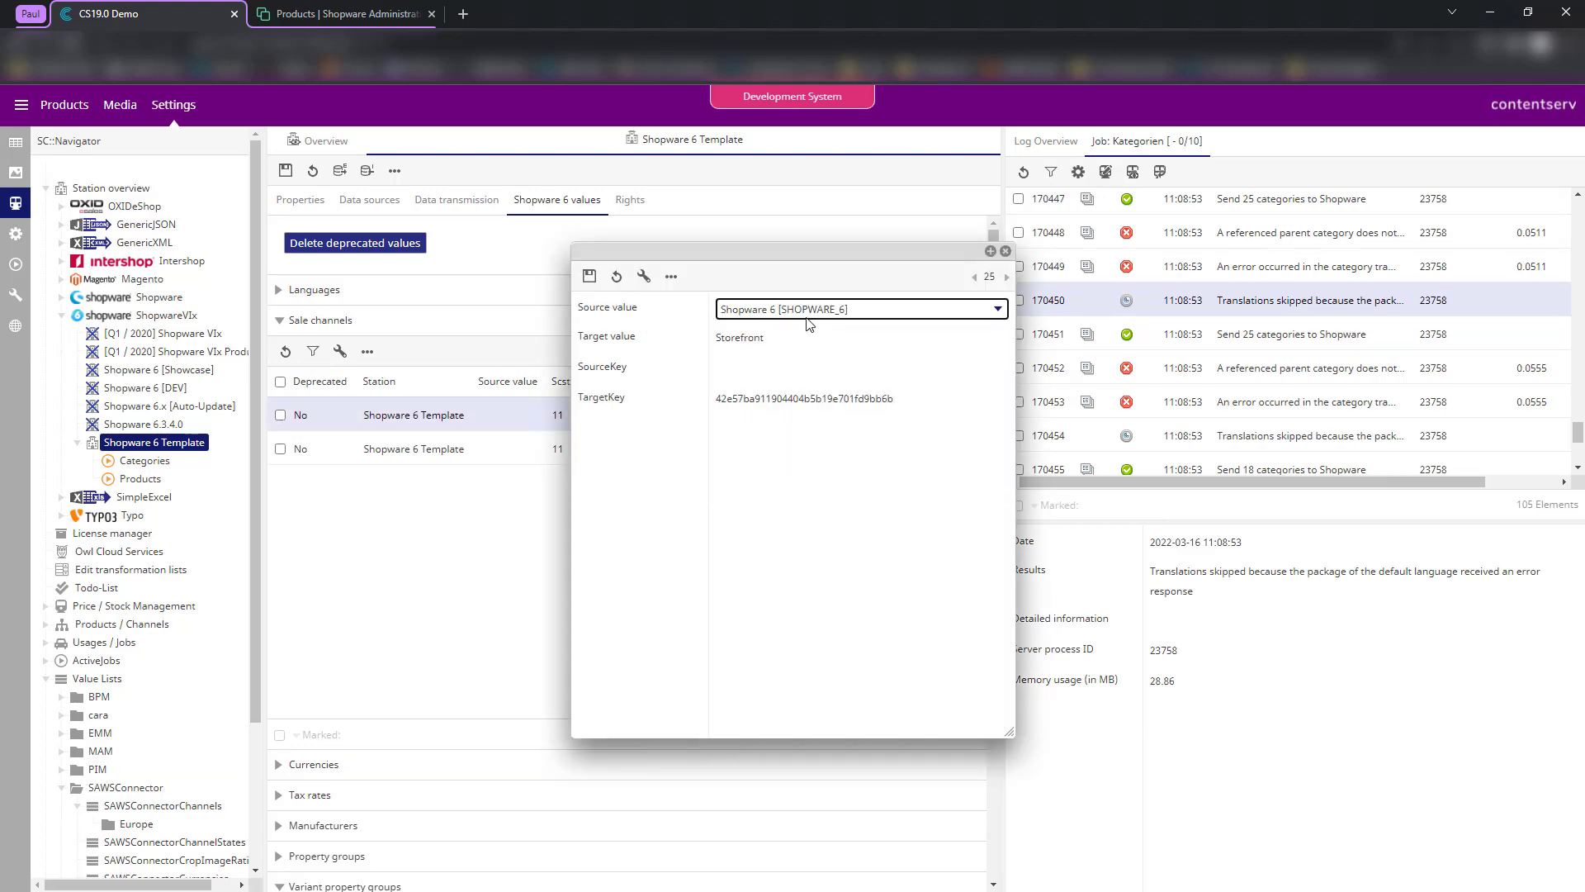
click(590, 276)
- Close the mapping editor, collapse sale channels, and return to the station overview
click(1005, 251)
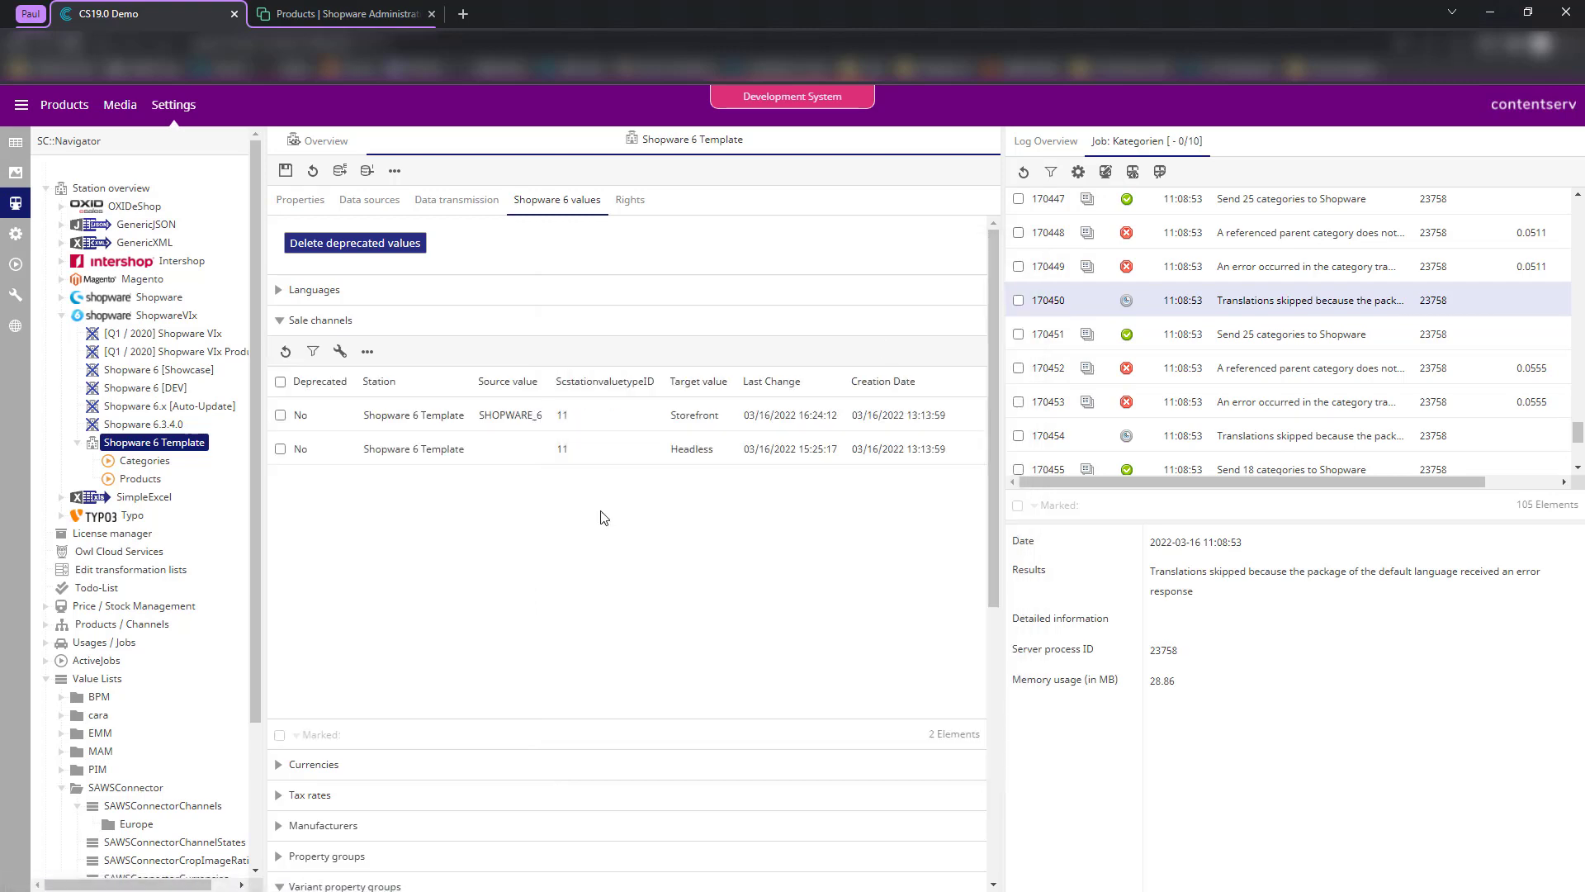
click(305, 321)
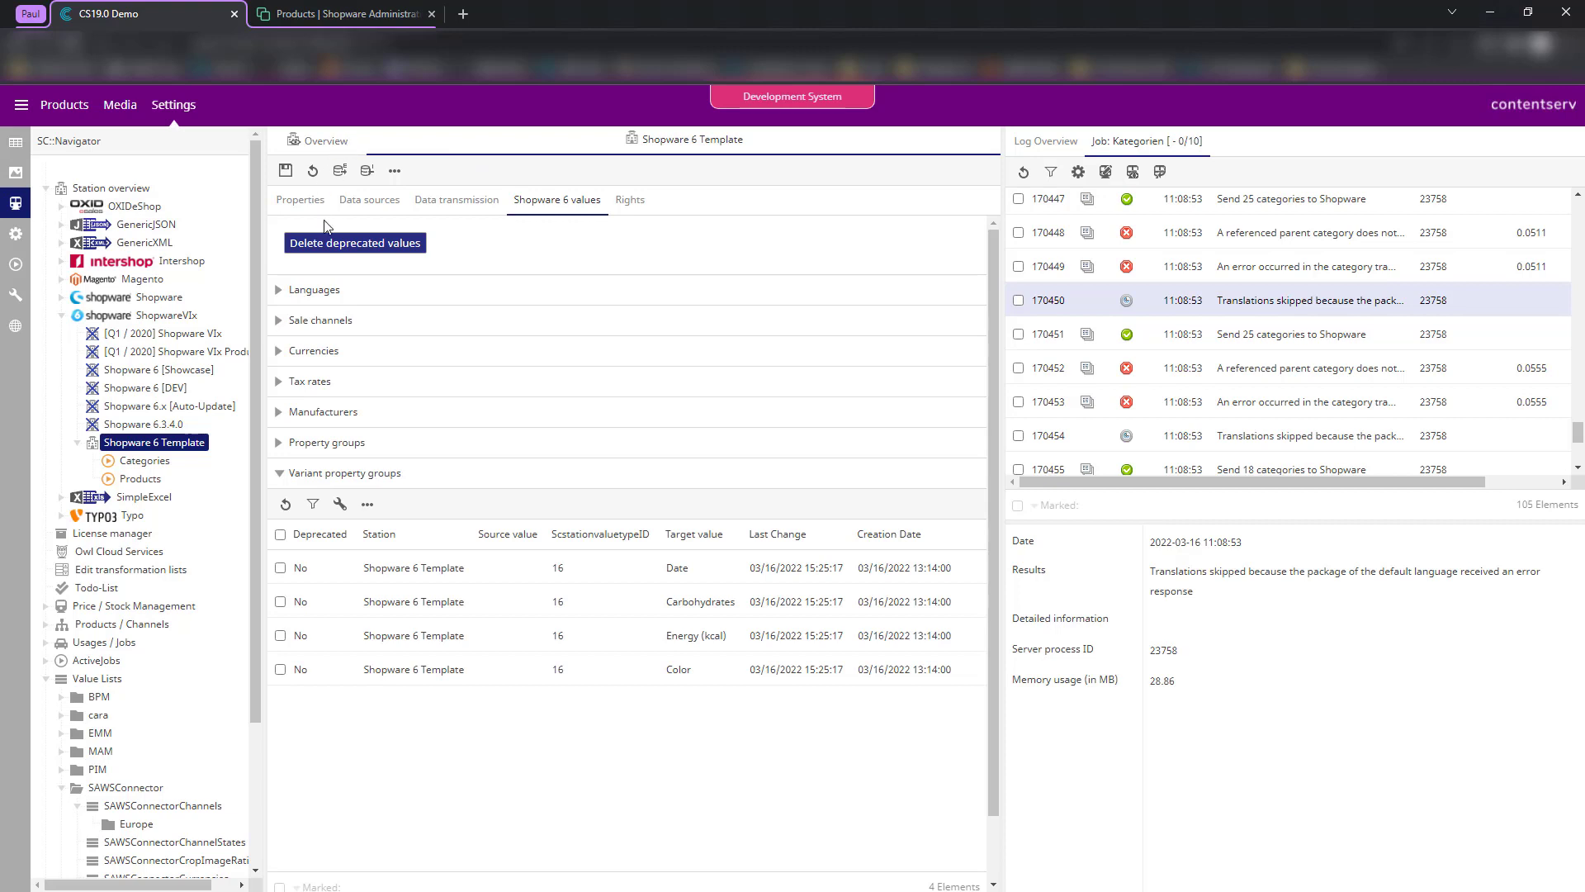
click(308, 145)
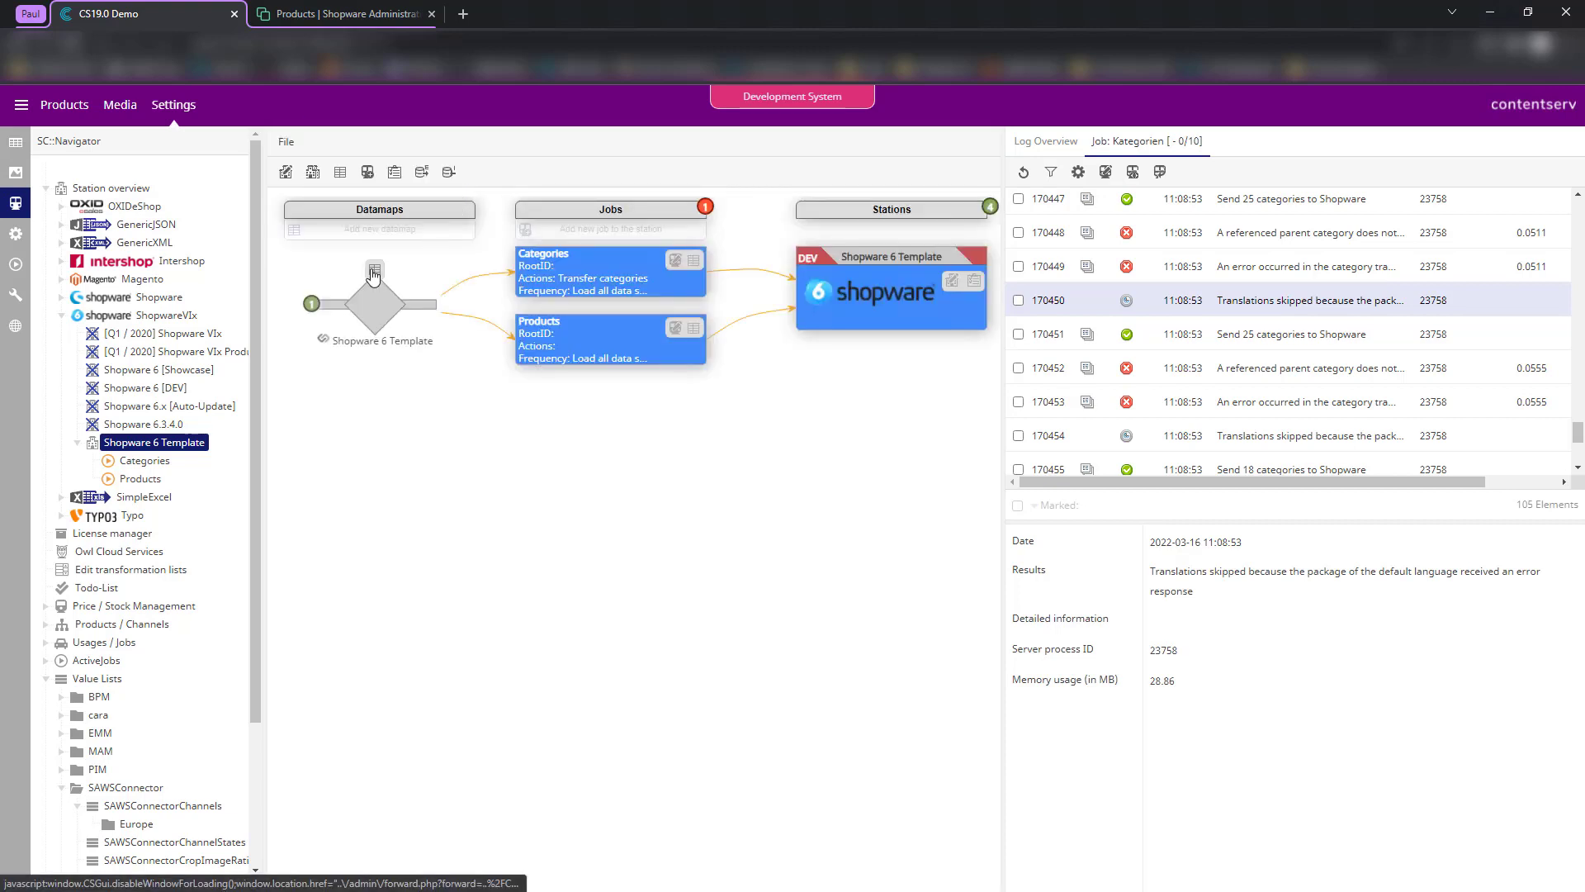
- In the Shopware 6 Template datamap, map the en, de and fr languages to Shopware 6
click(374, 272)
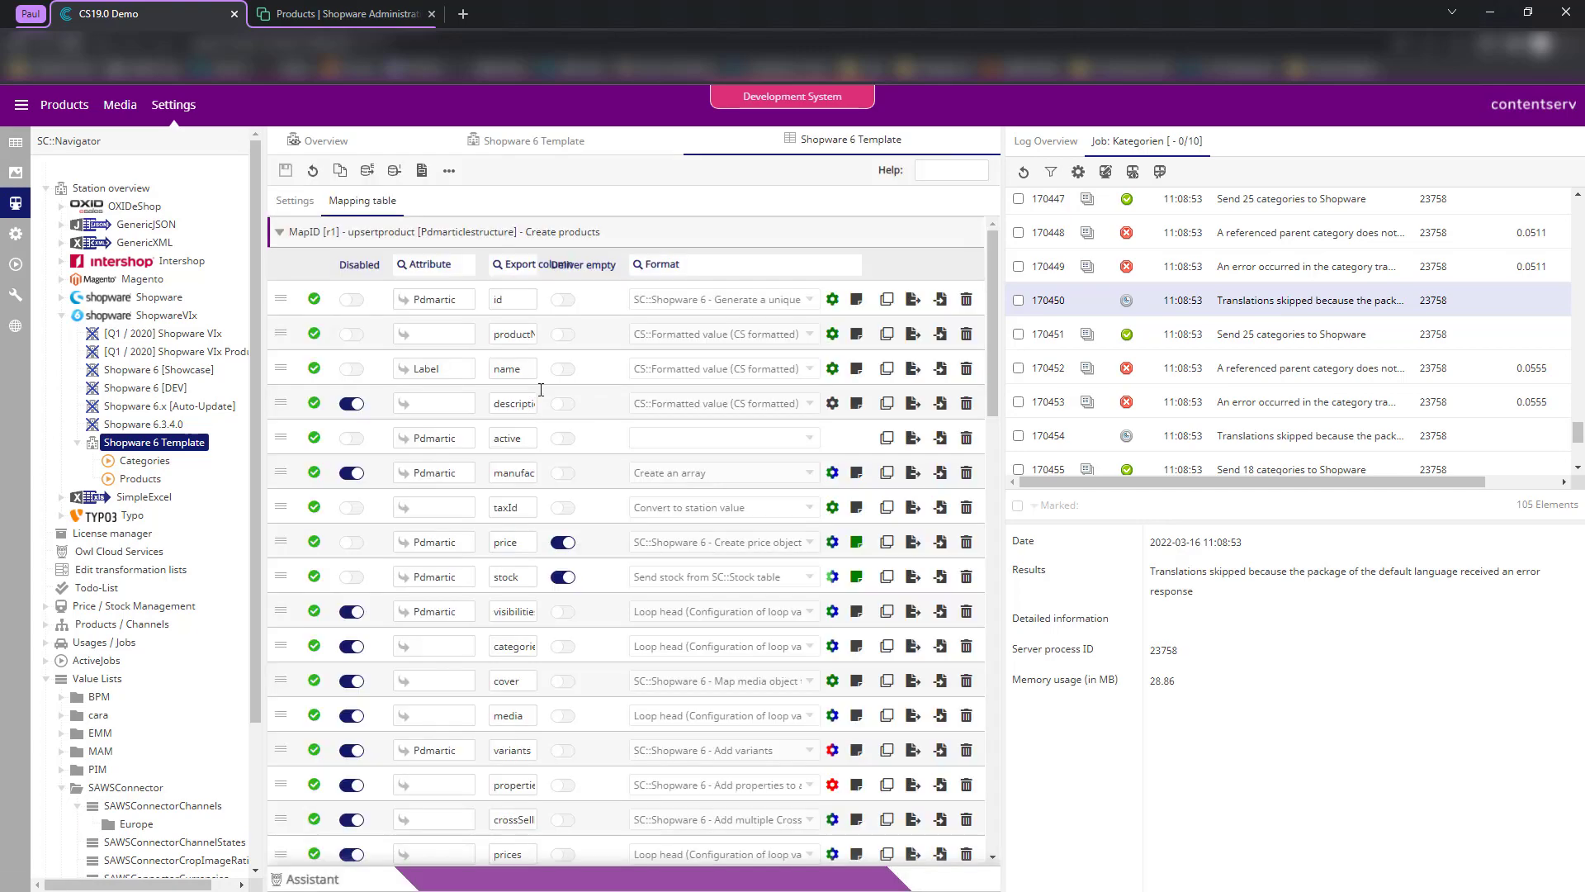
scroll(590, 424, down, 2)
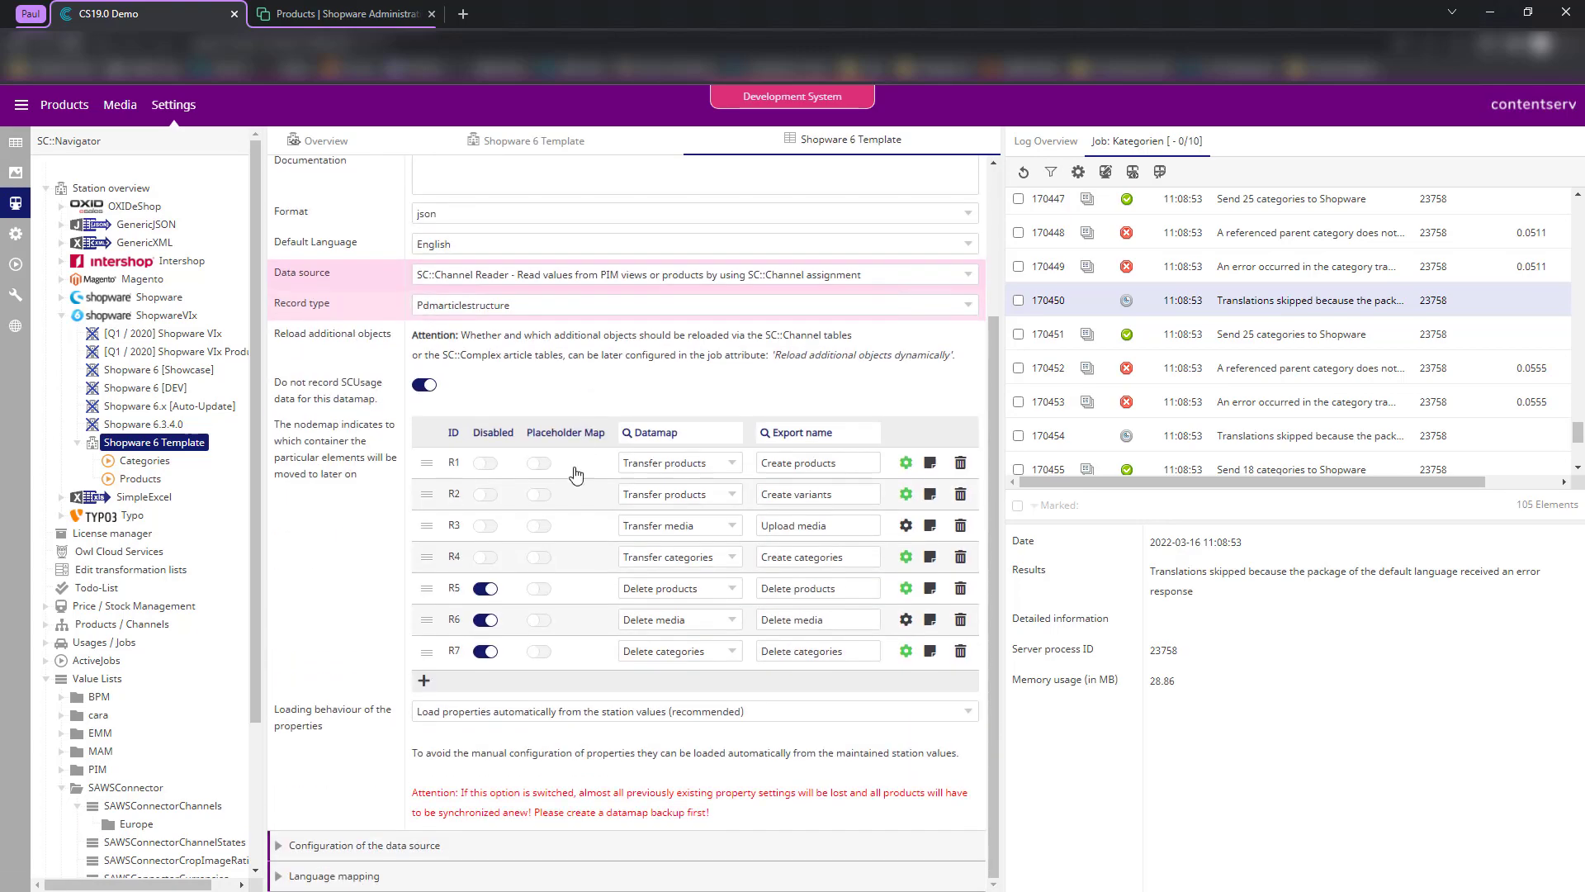
scroll(392, 677, down, 2)
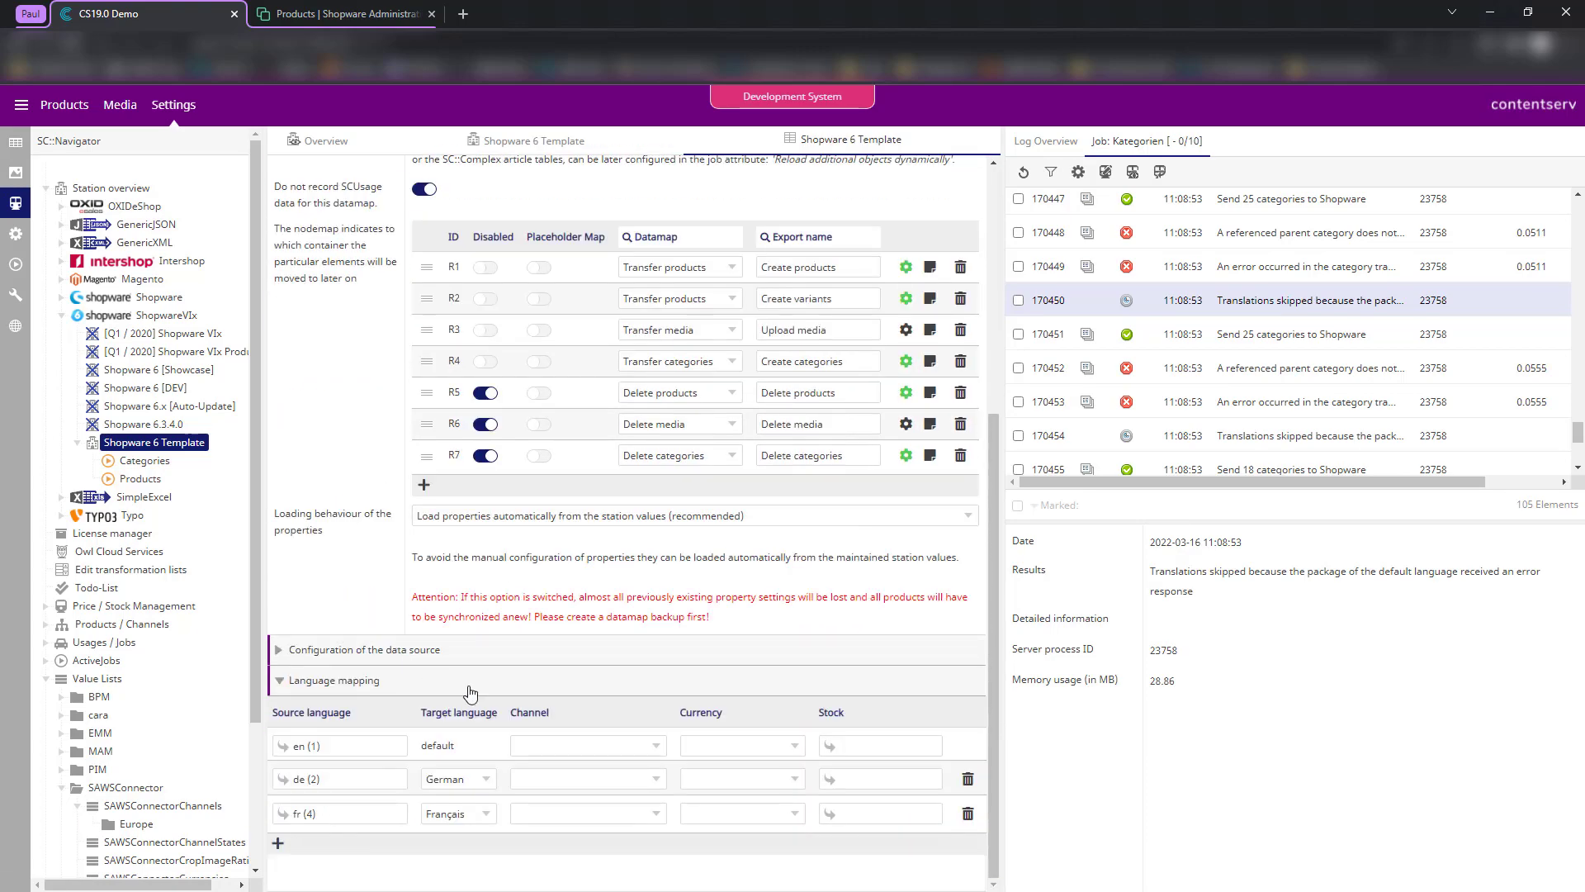
click(607, 748)
click(604, 698)
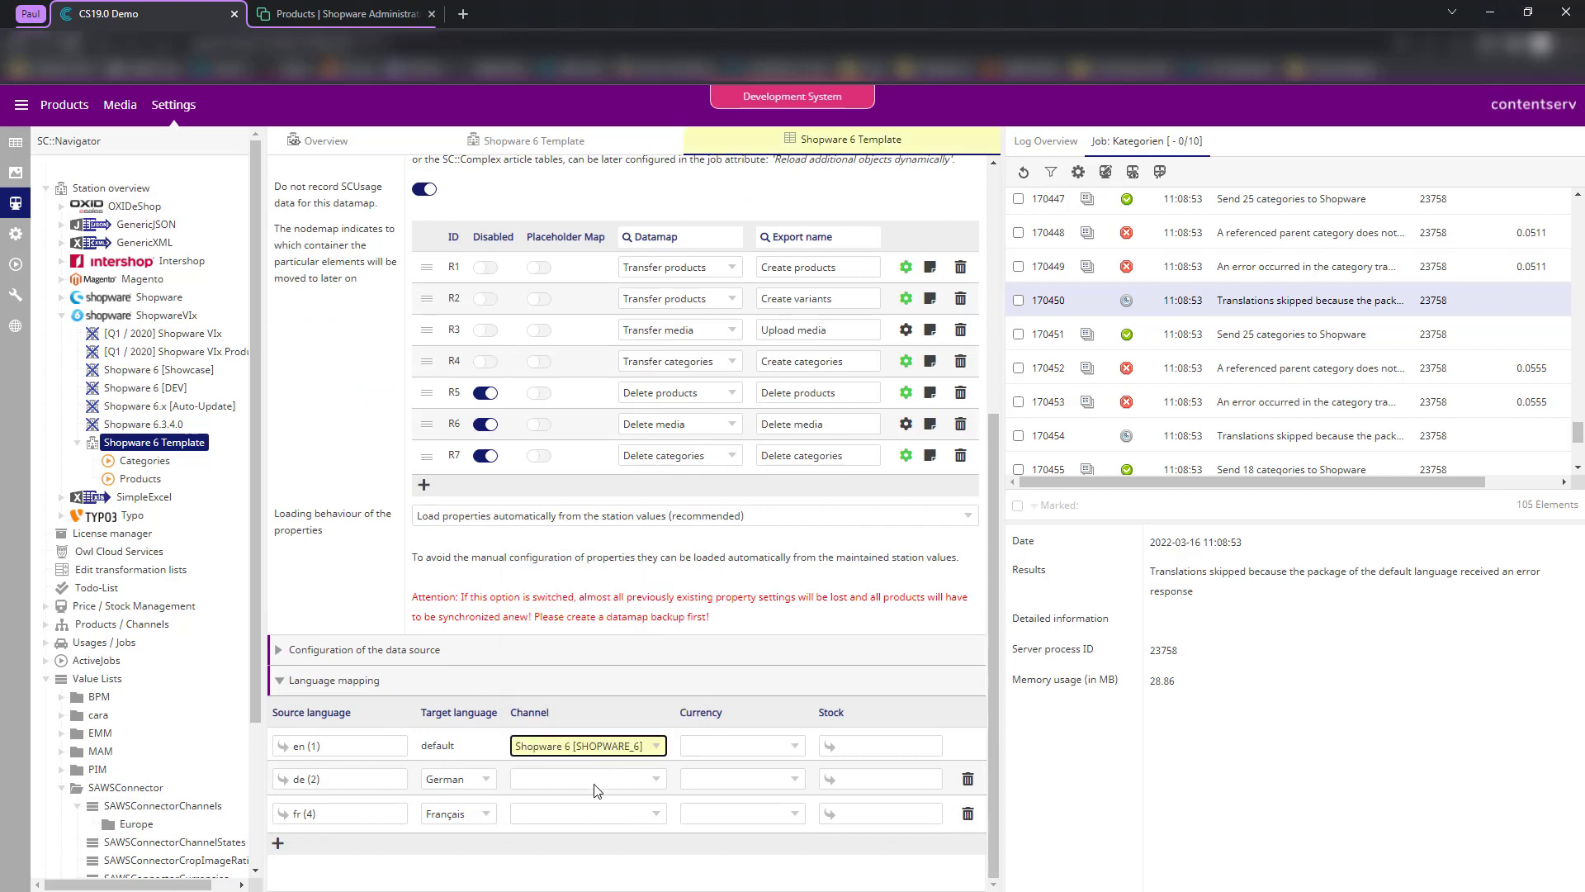
click(598, 780)
click(600, 729)
click(600, 813)
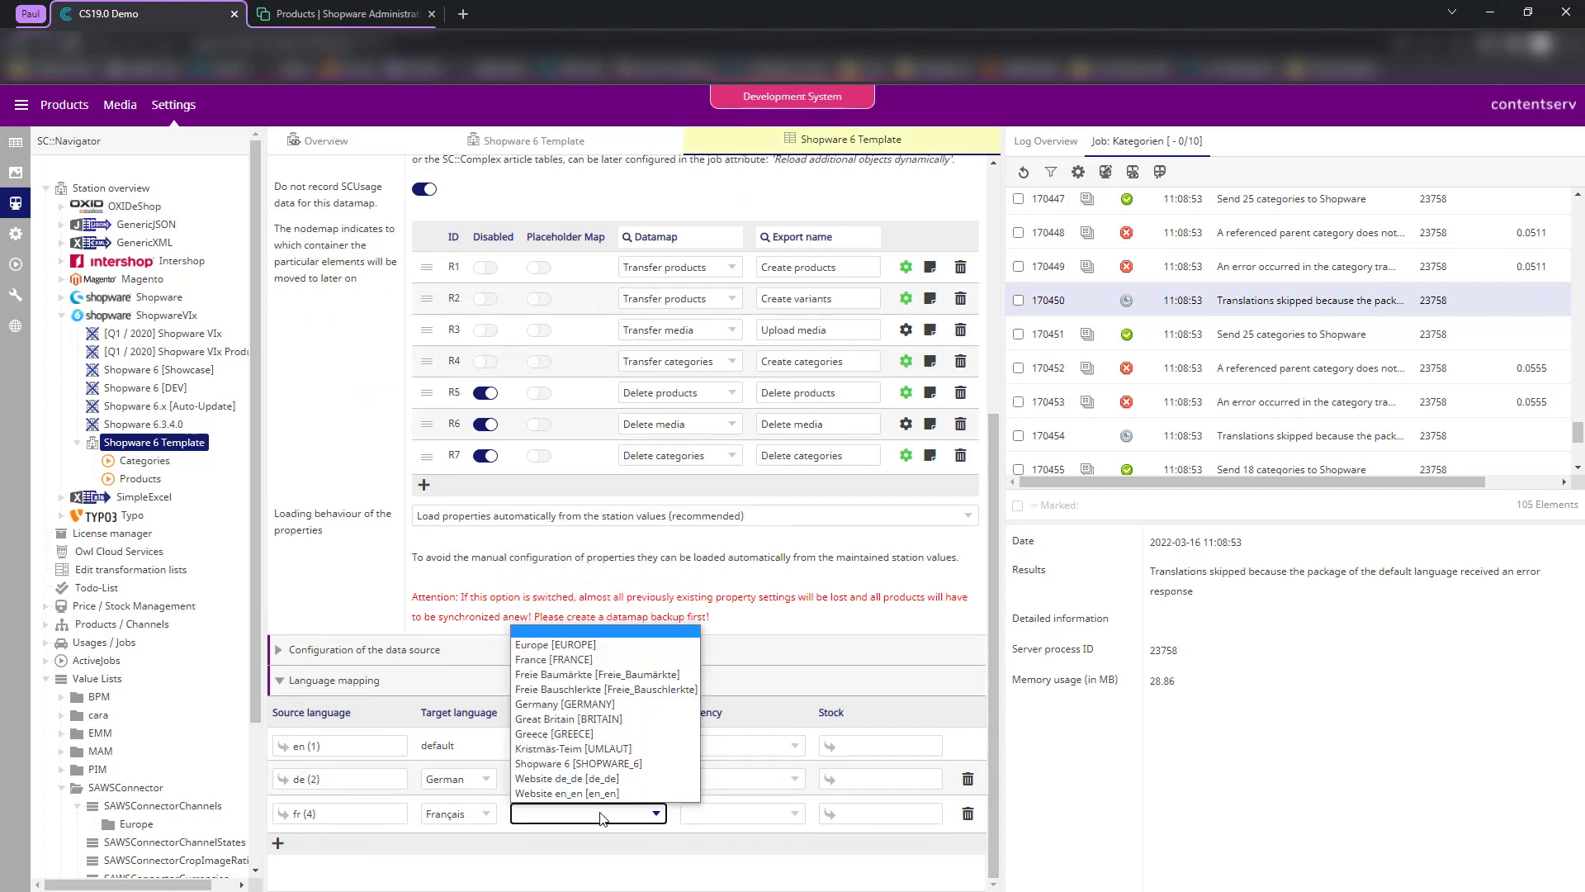
click(607, 772)
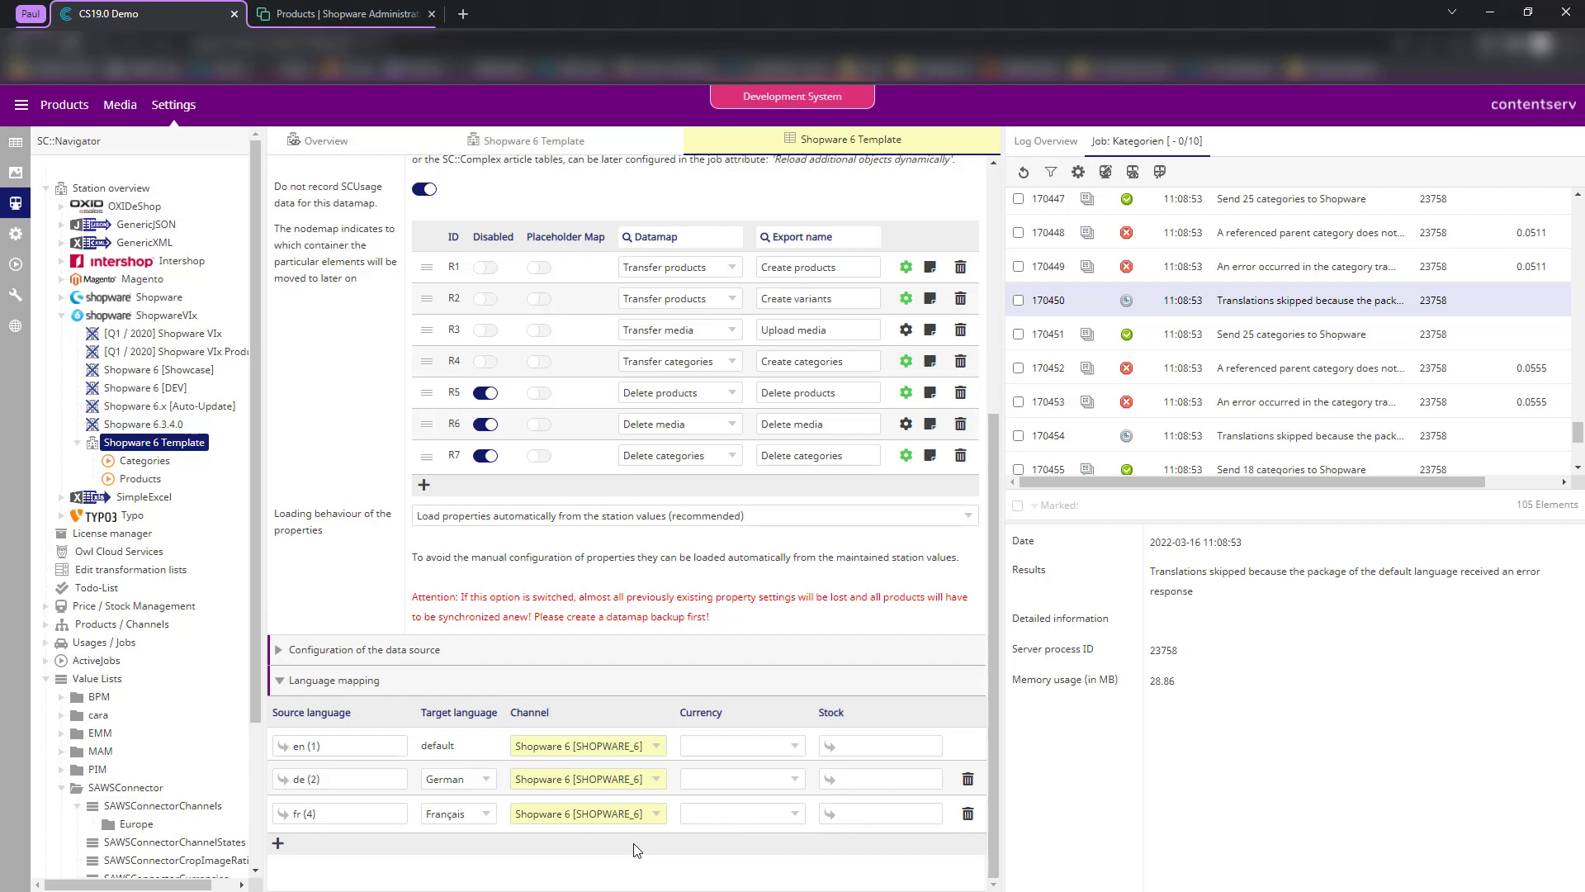
- Recheck the en language's channel and save the datamap settings
click(615, 754)
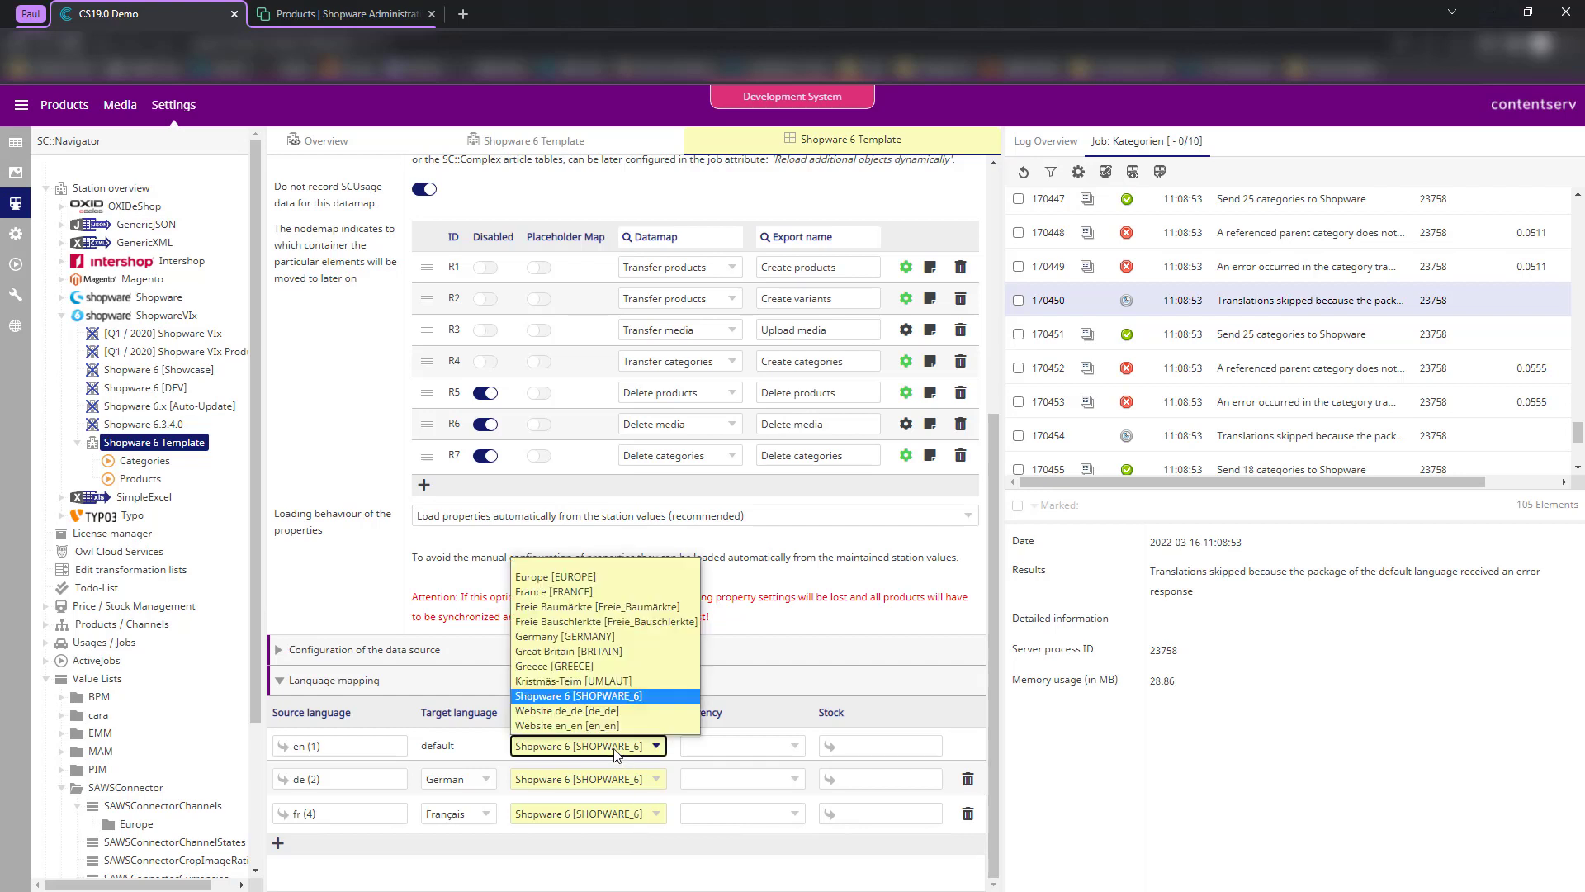
click(394, 613)
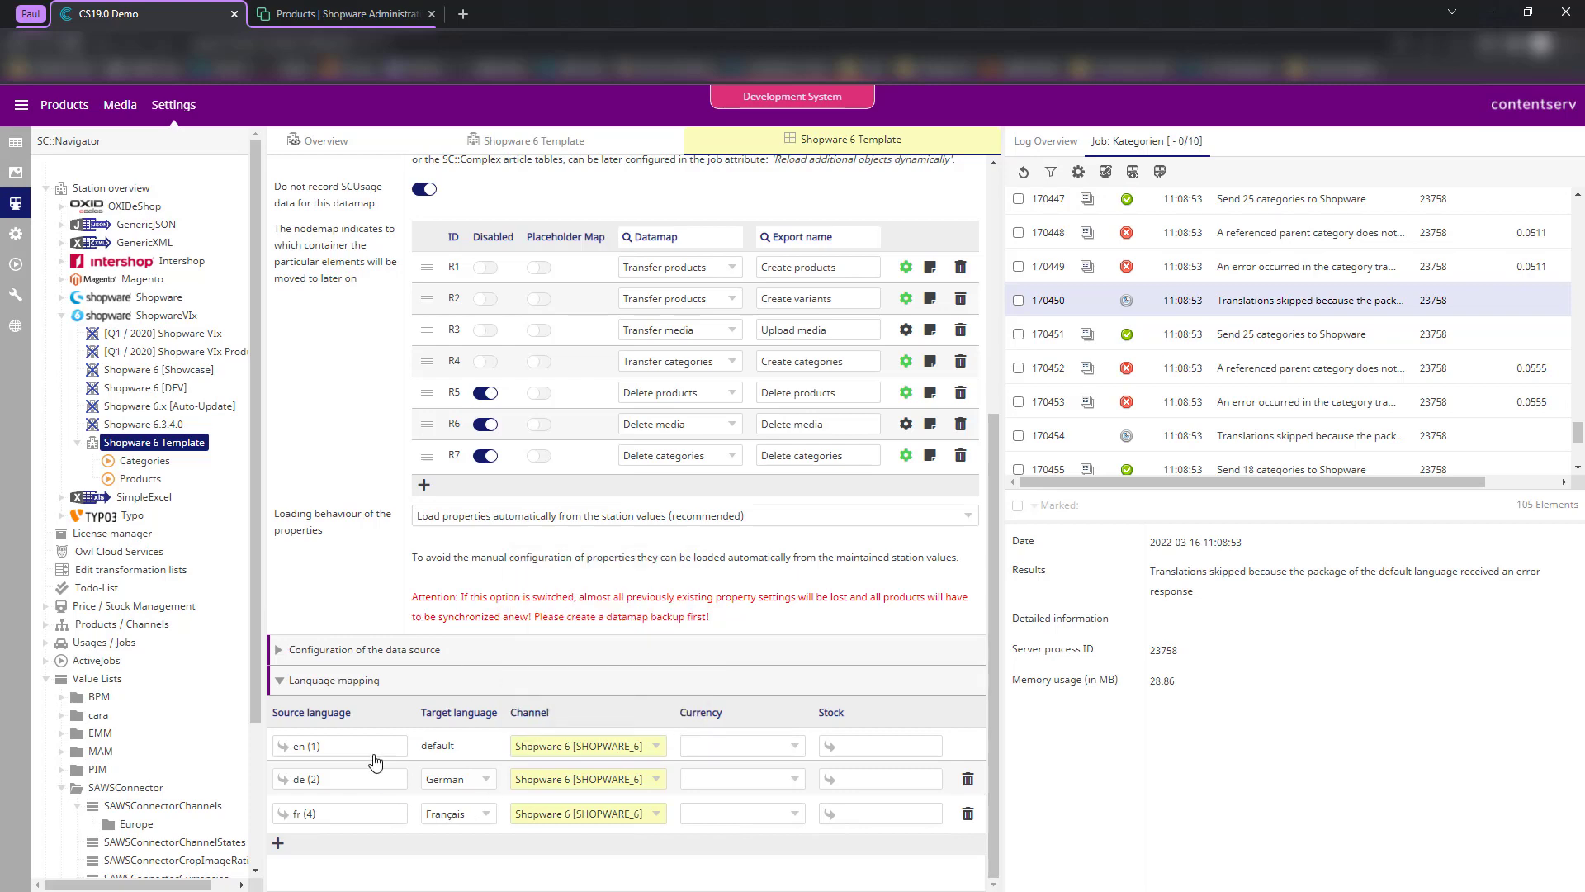
scroll(379, 594, up, 5)
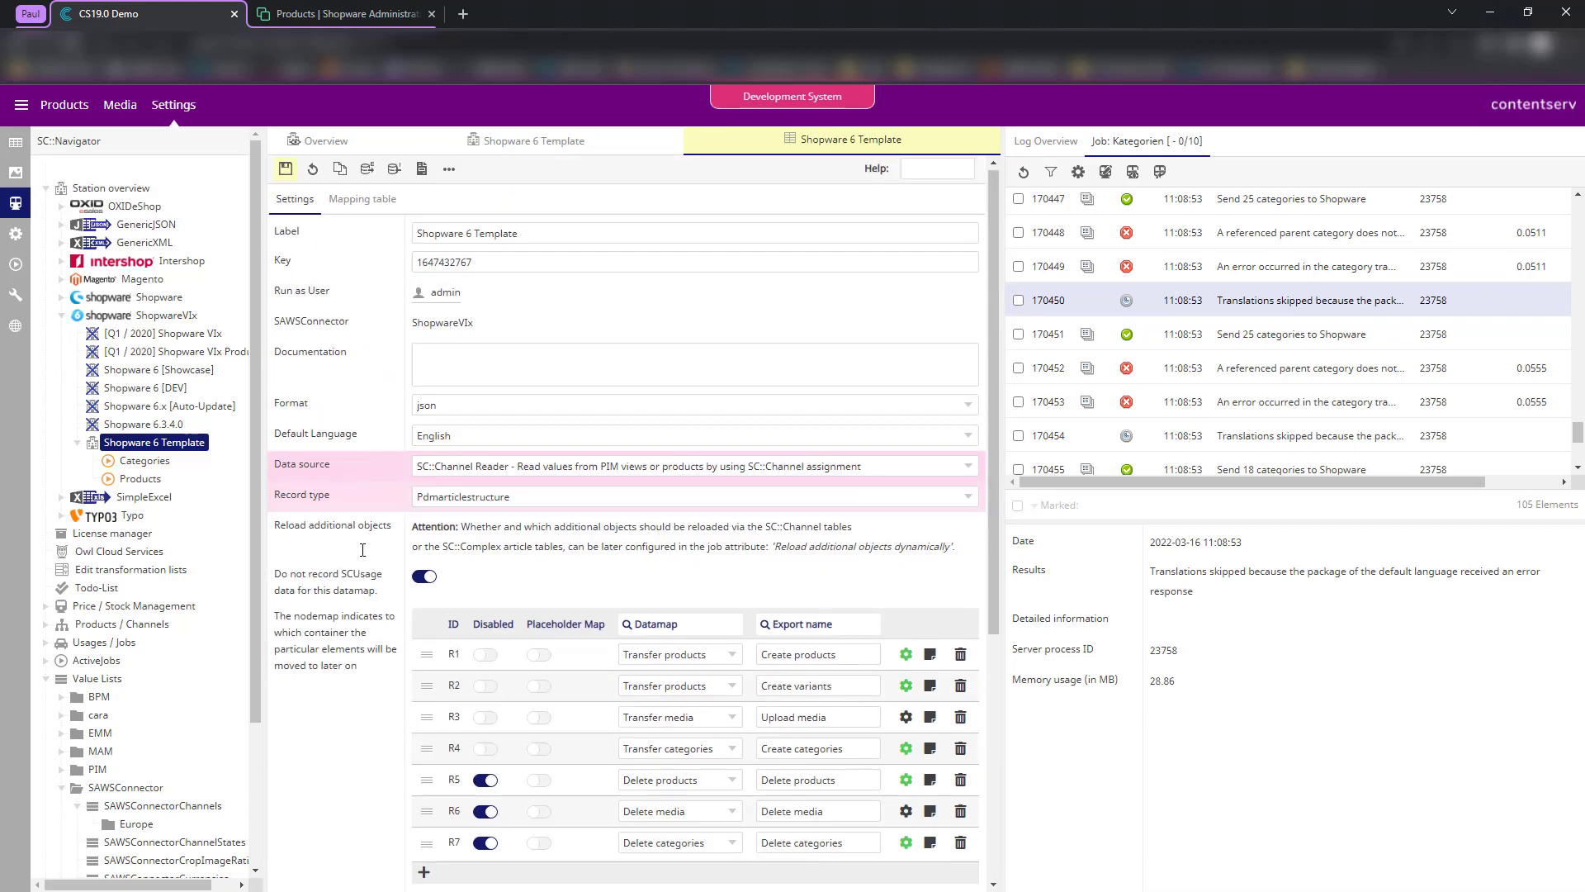
click(285, 170)
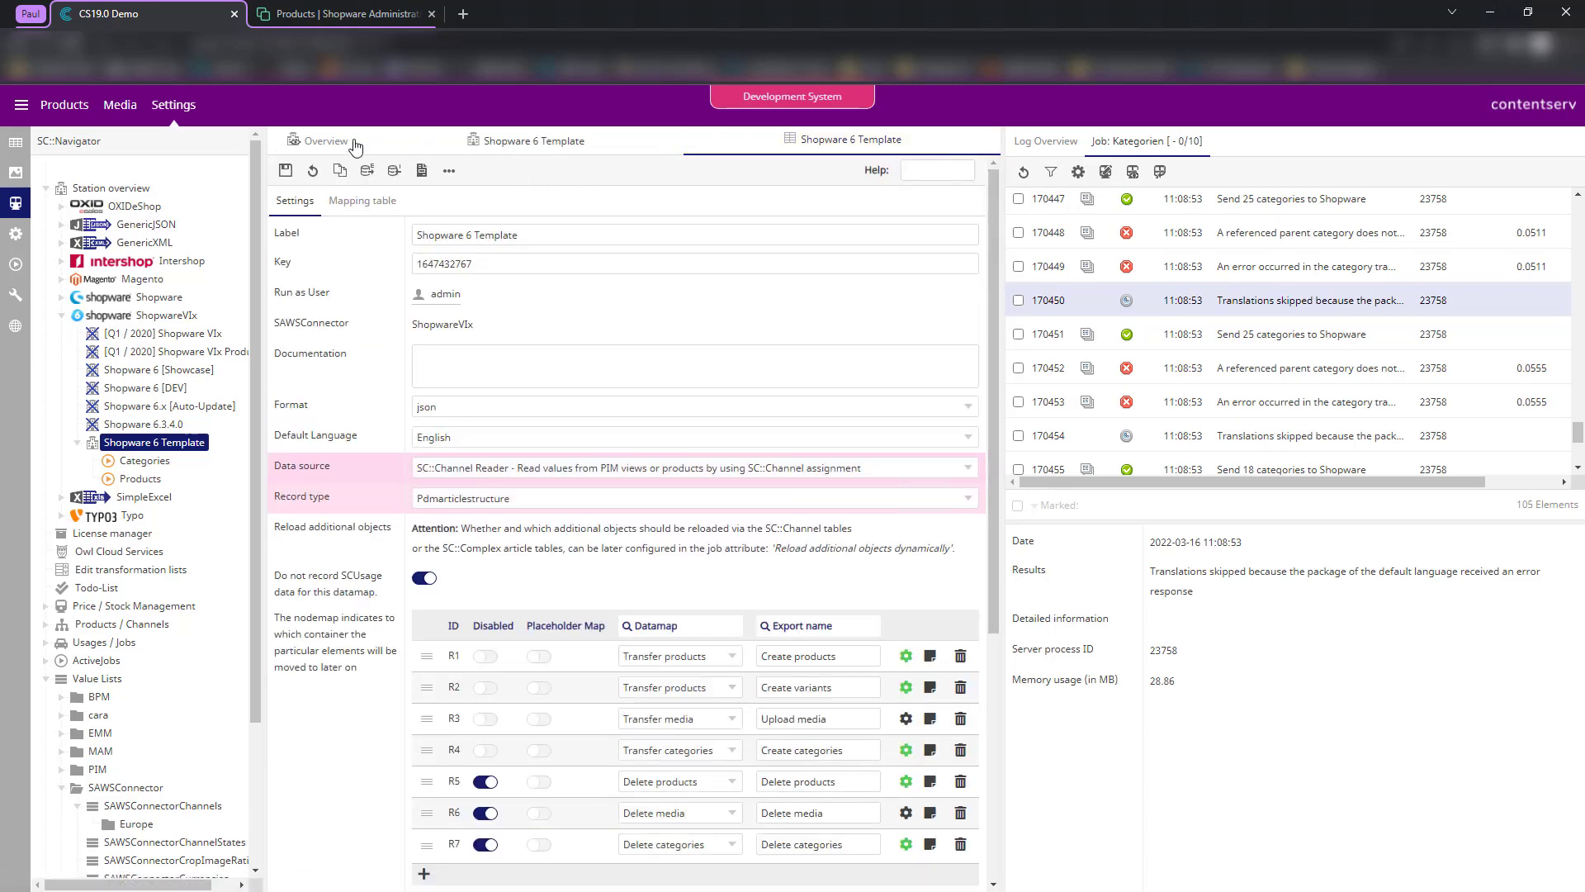
- Edit the Categories job, dismiss the Root-ID warning, and make PAUL_SHOP (2920) its root node
click(348, 146)
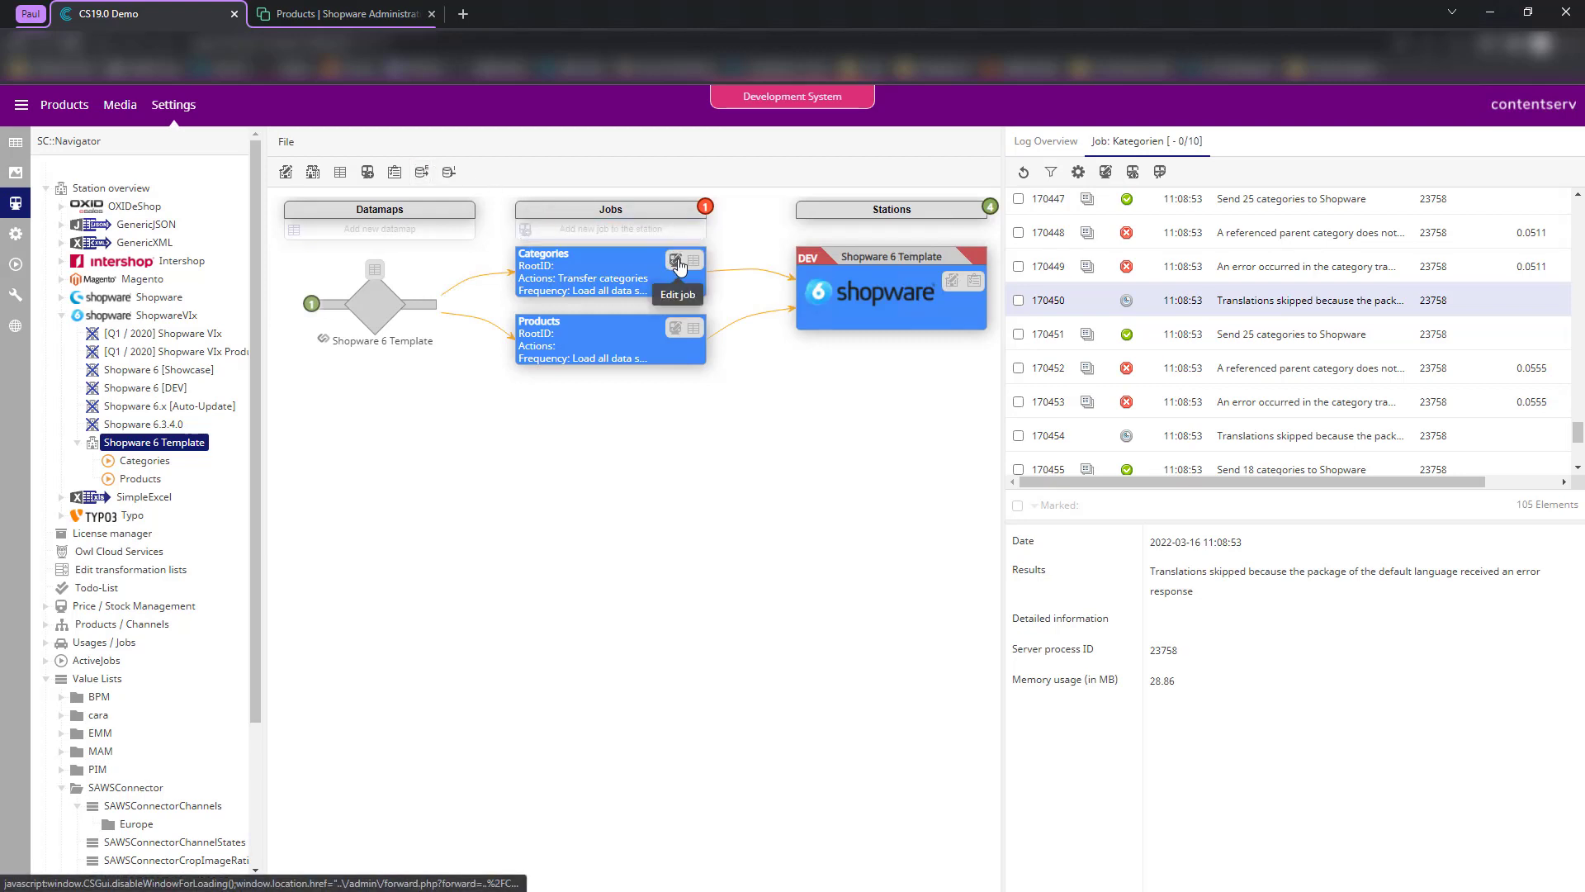
click(675, 262)
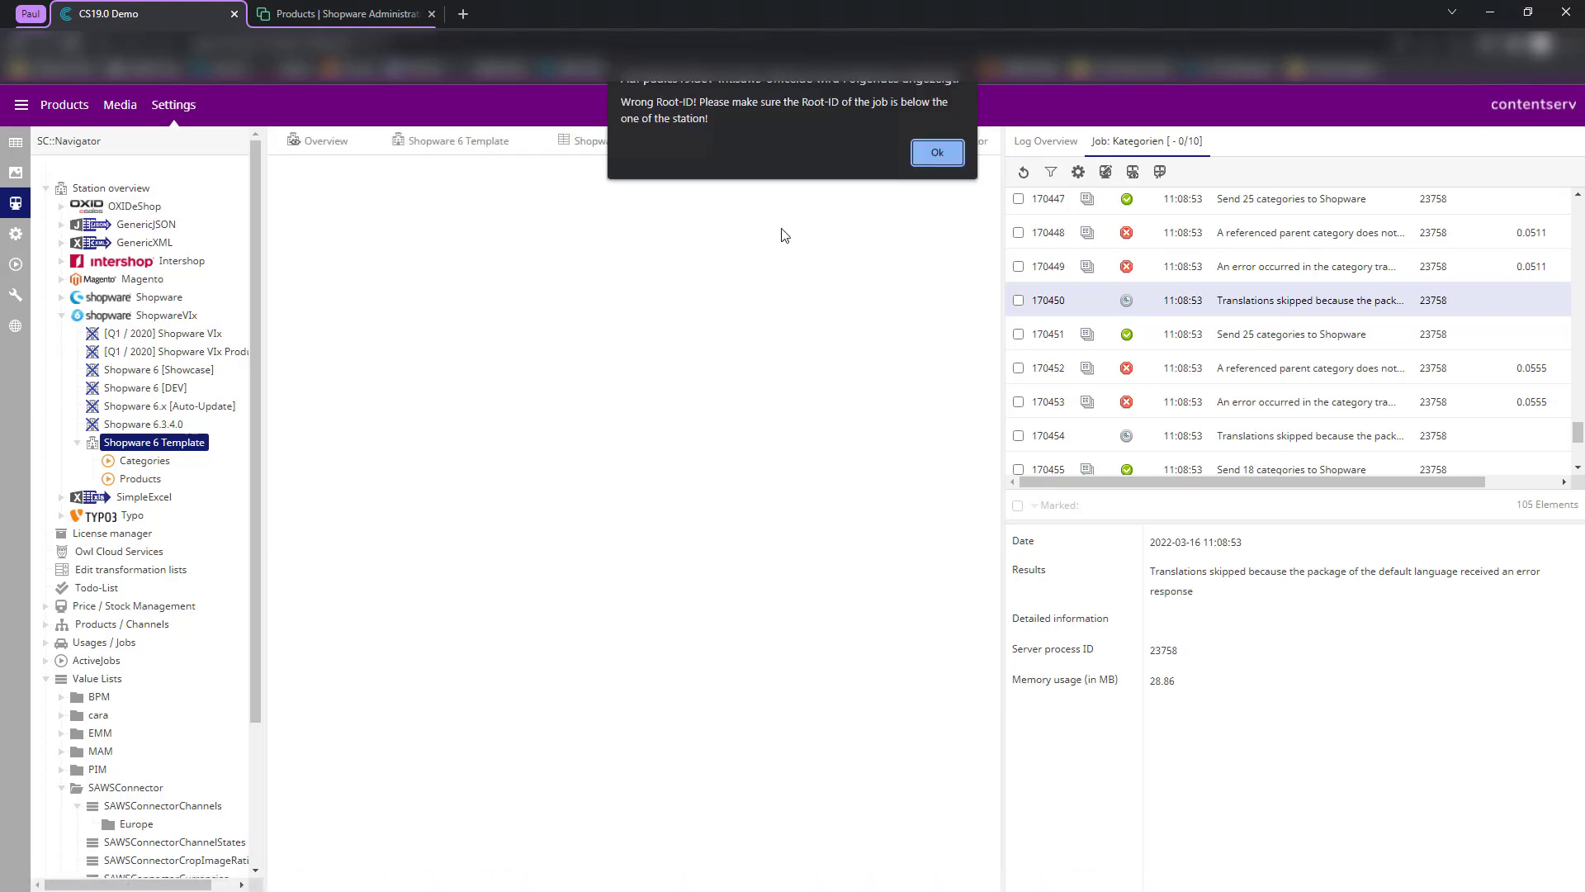
click(935, 154)
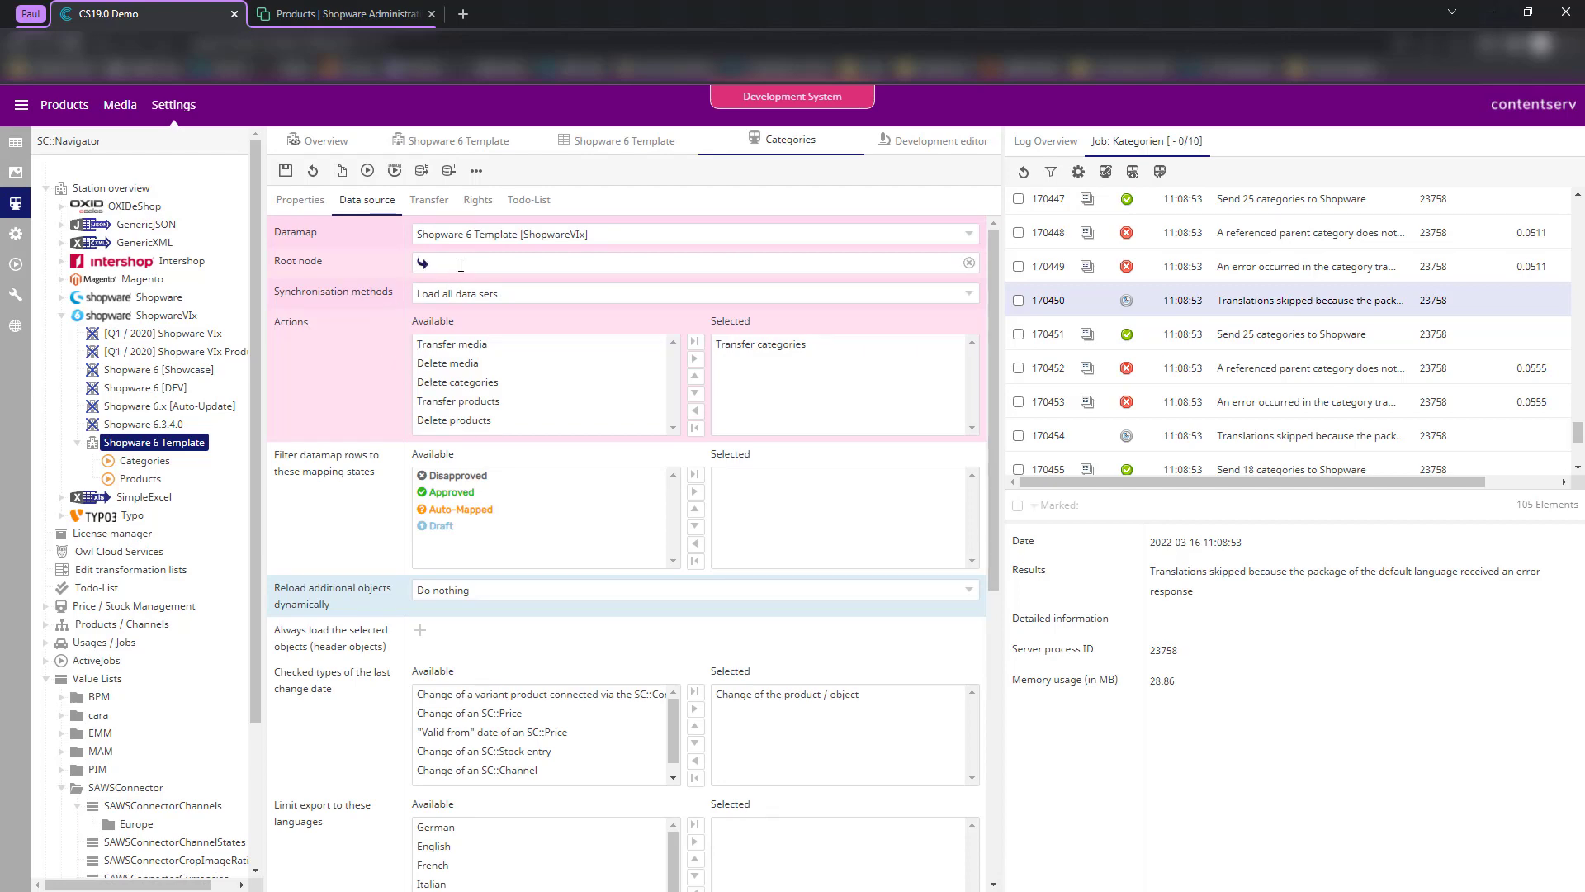
click(423, 263)
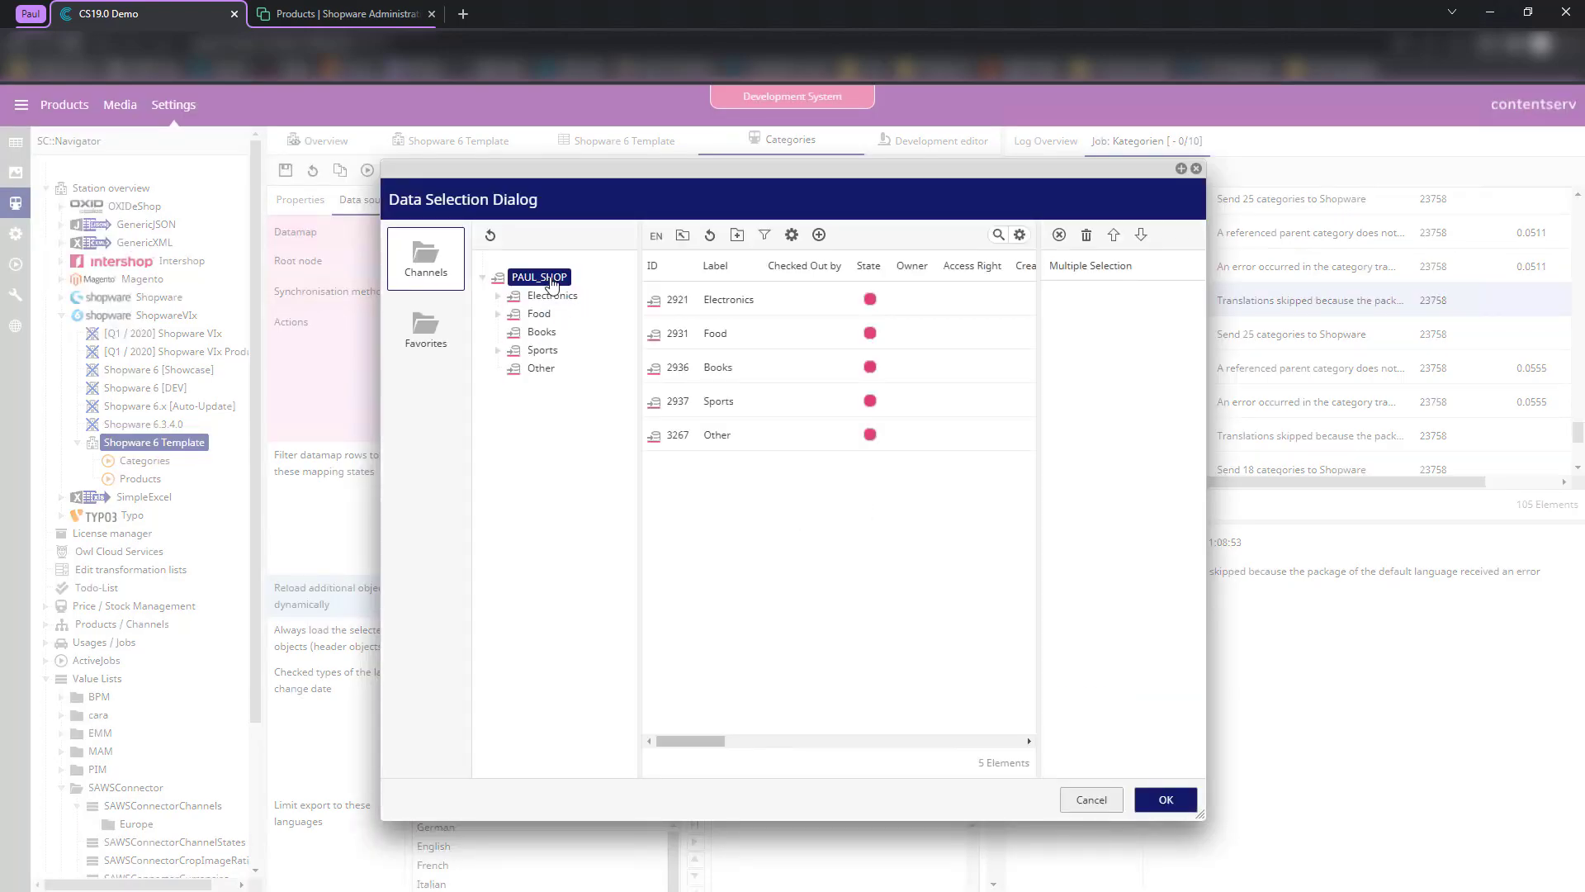
click(1166, 799)
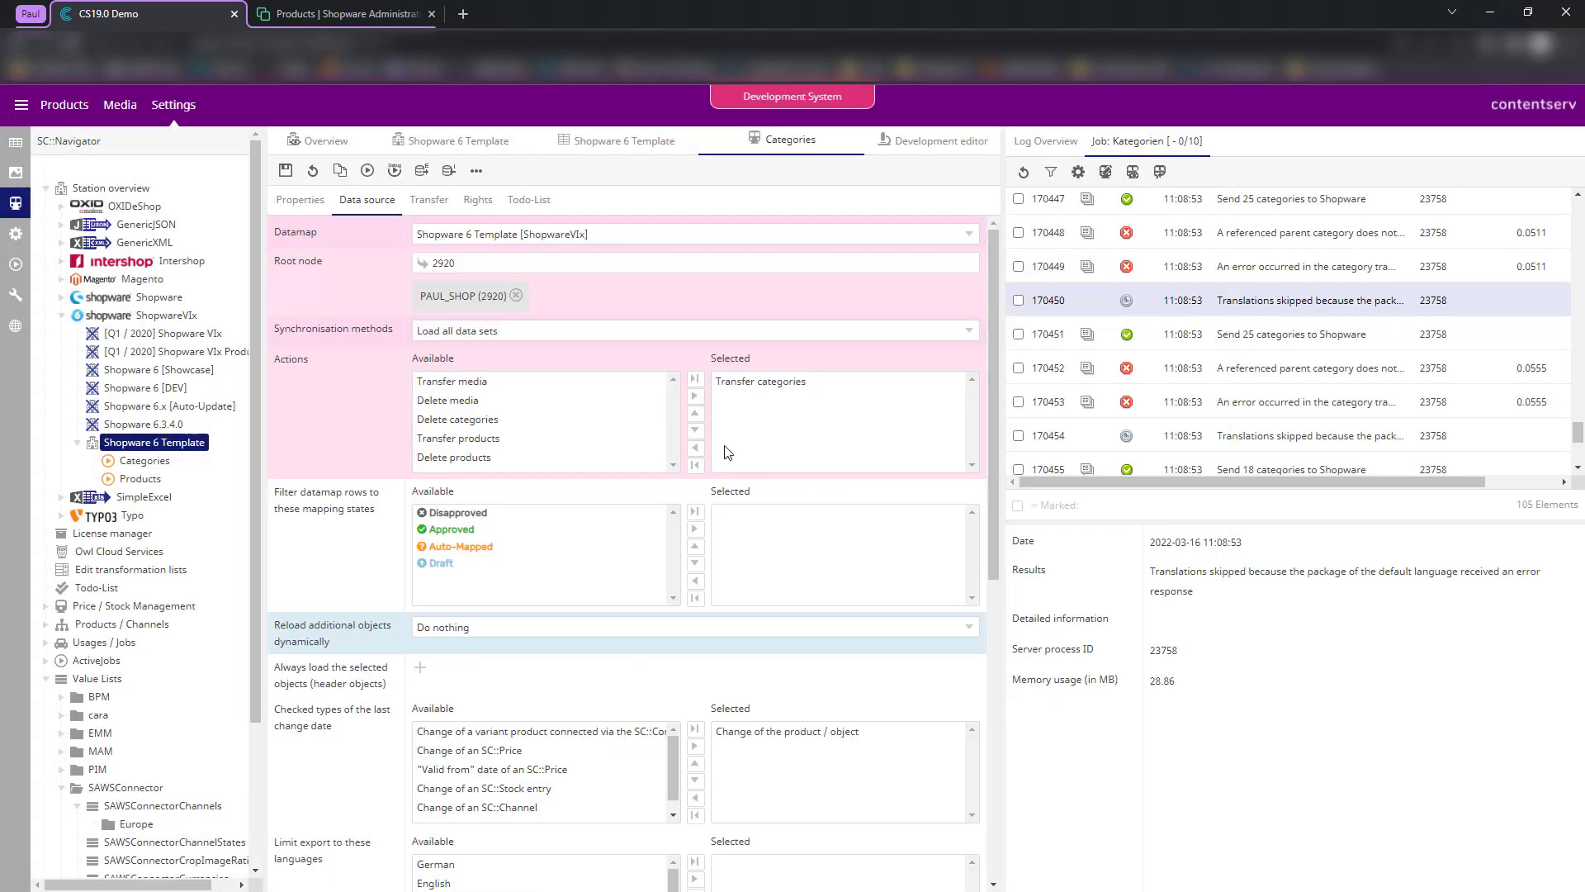
scroll(381, 440, down, 7)
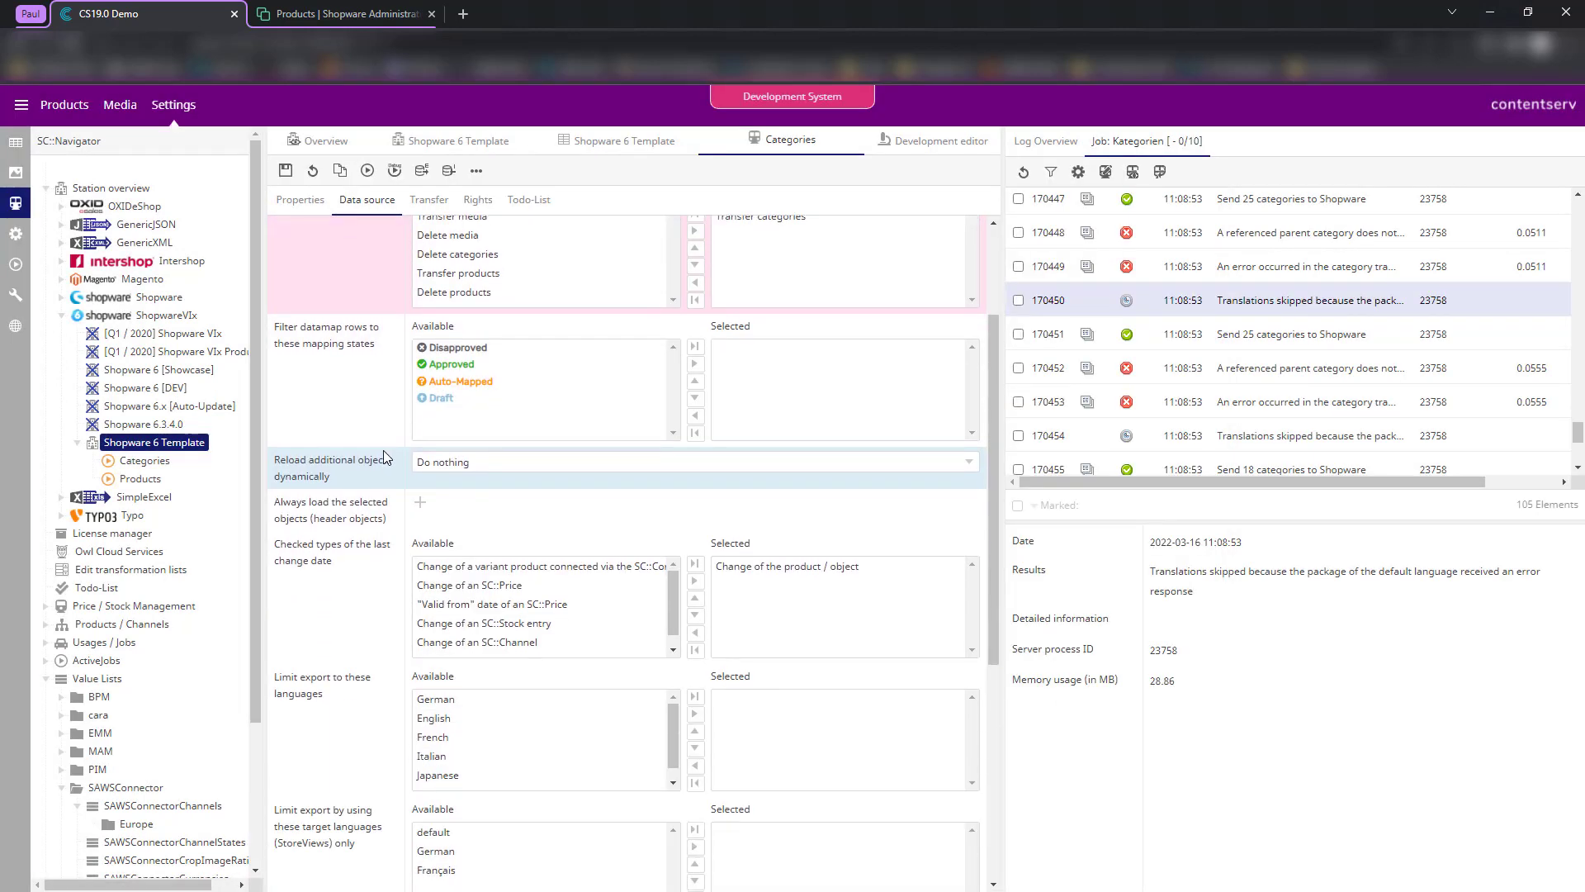
scroll(382, 542, up, 7)
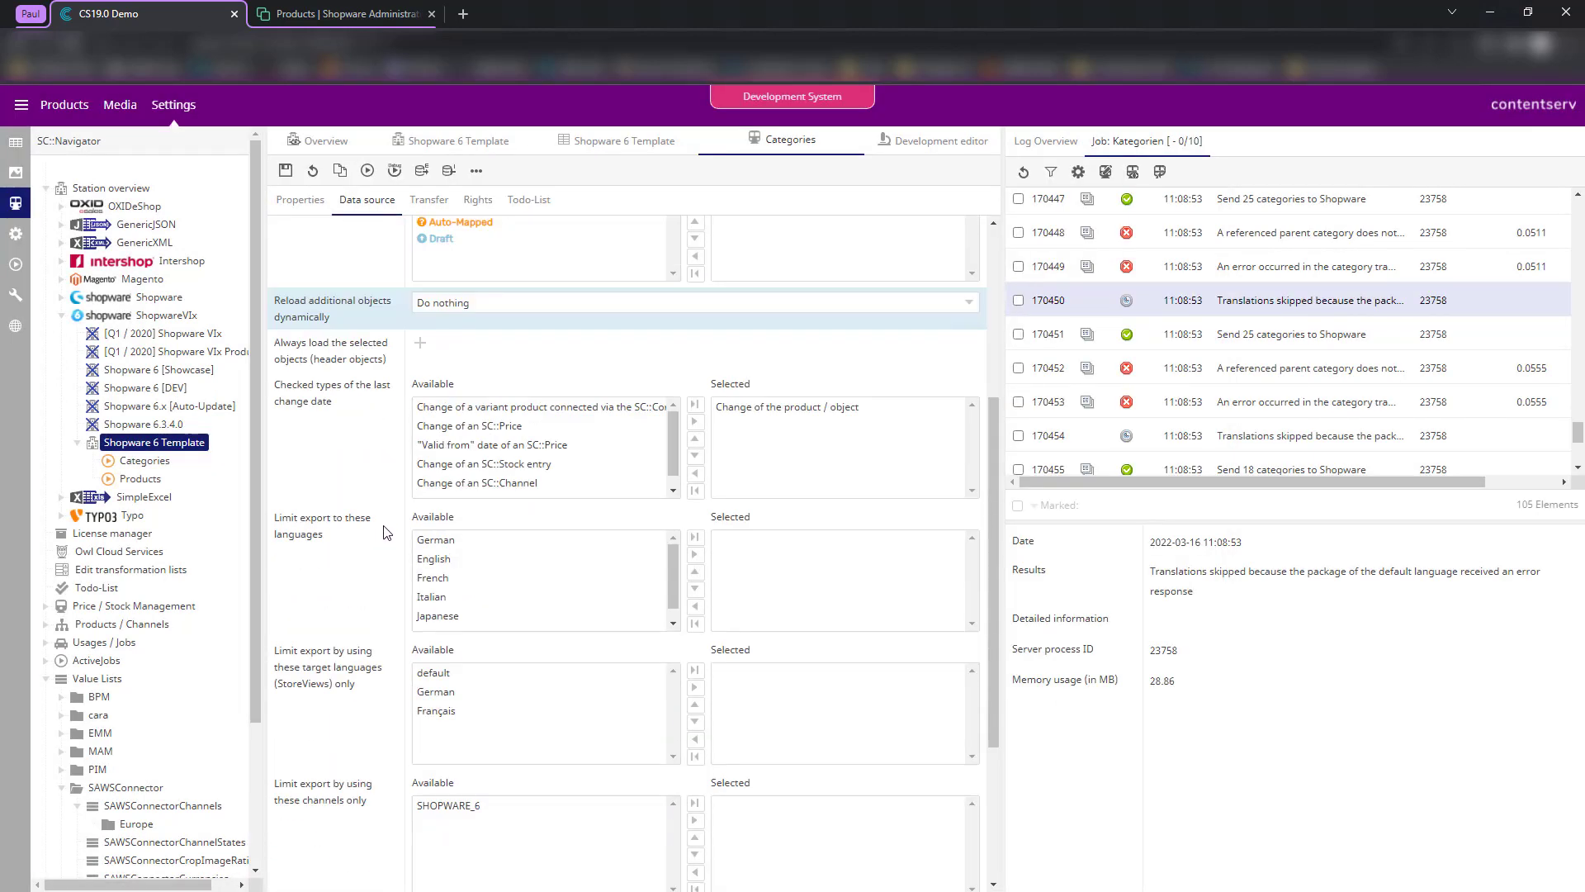
click(301, 200)
click(363, 203)
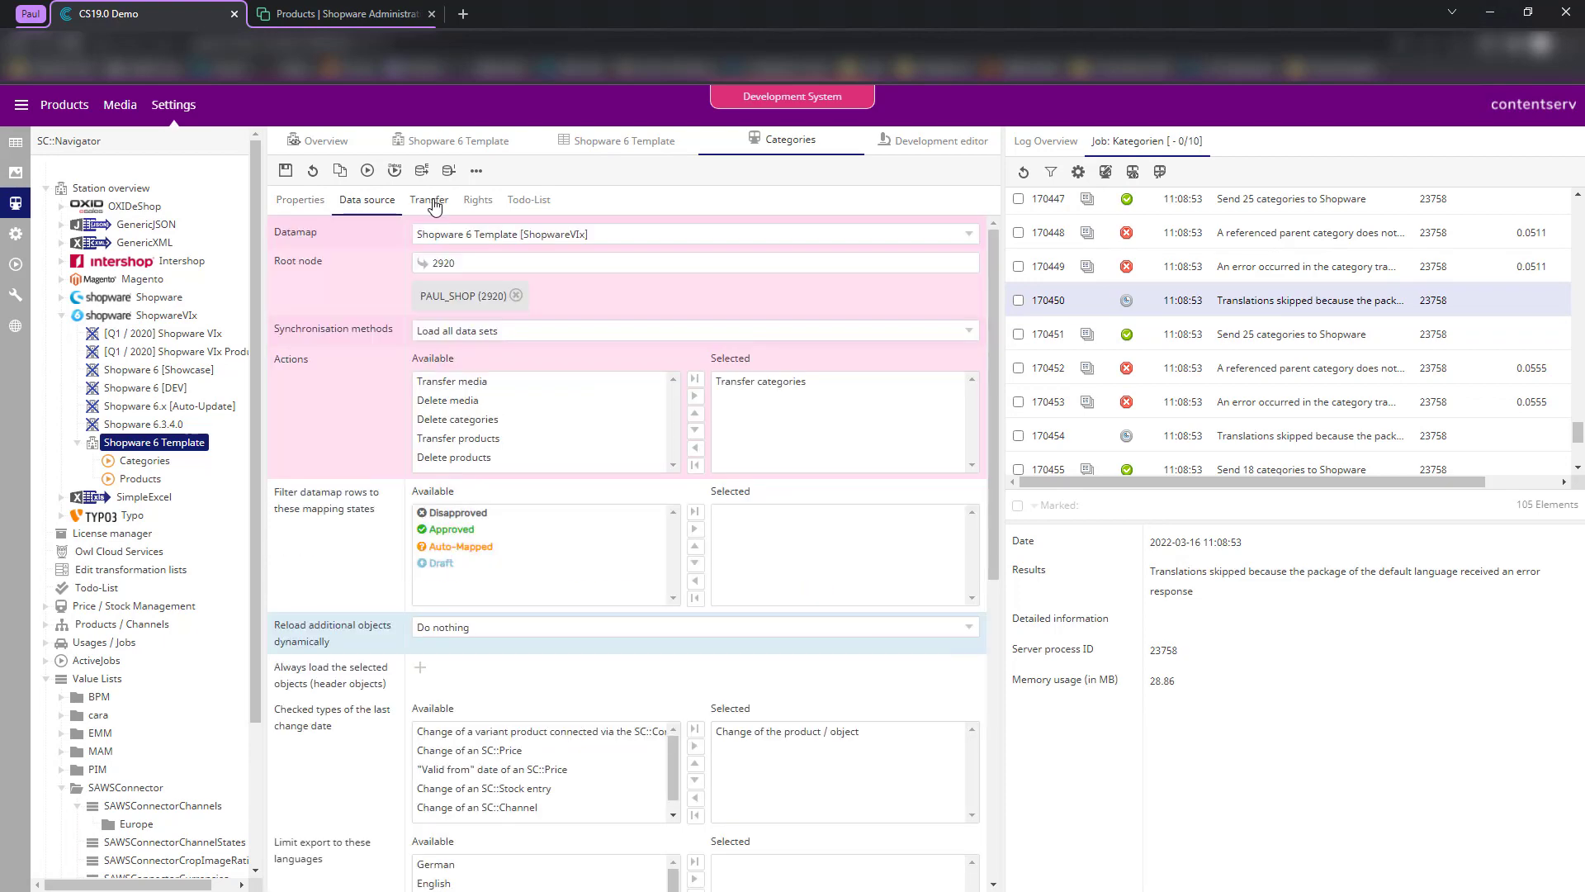
- Look over the Categories job's tabs and save the job
click(429, 201)
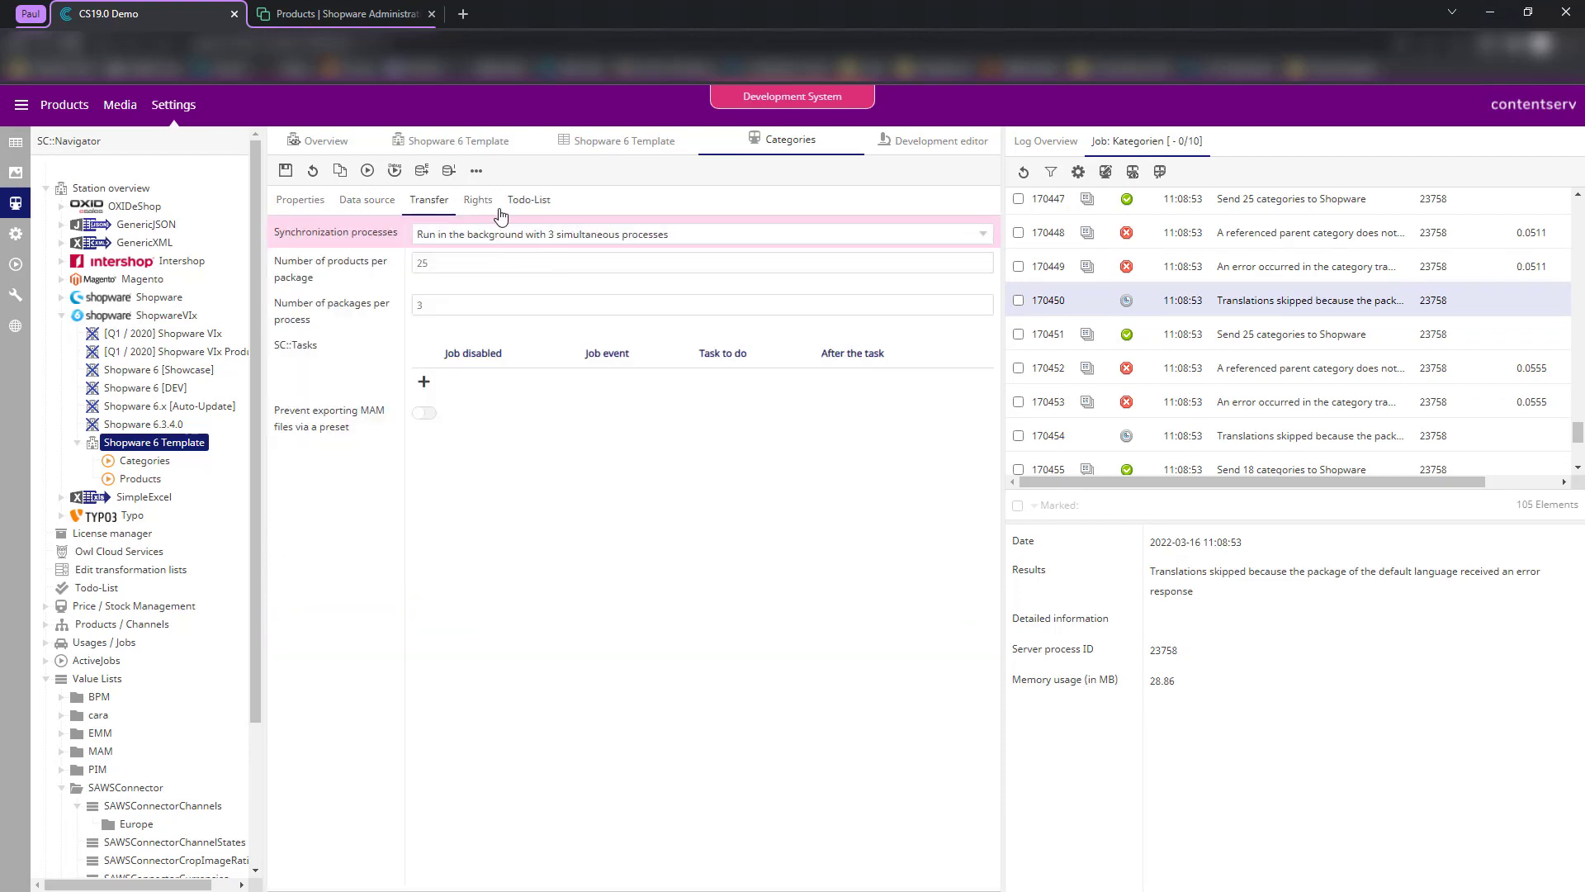
click(478, 205)
click(378, 202)
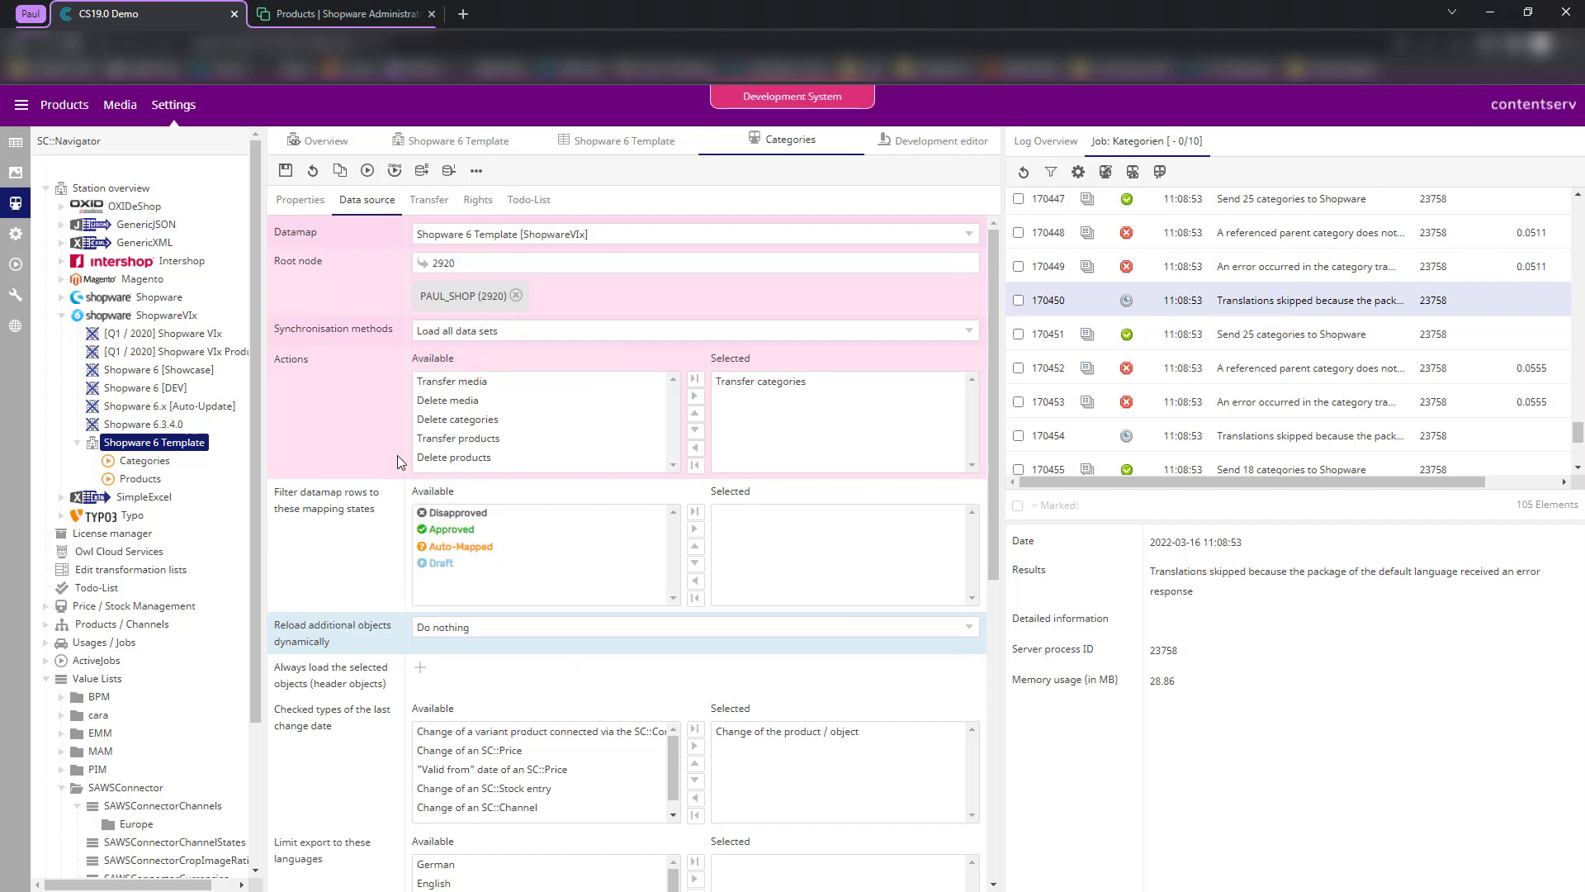
scroll(396, 454, down, 6)
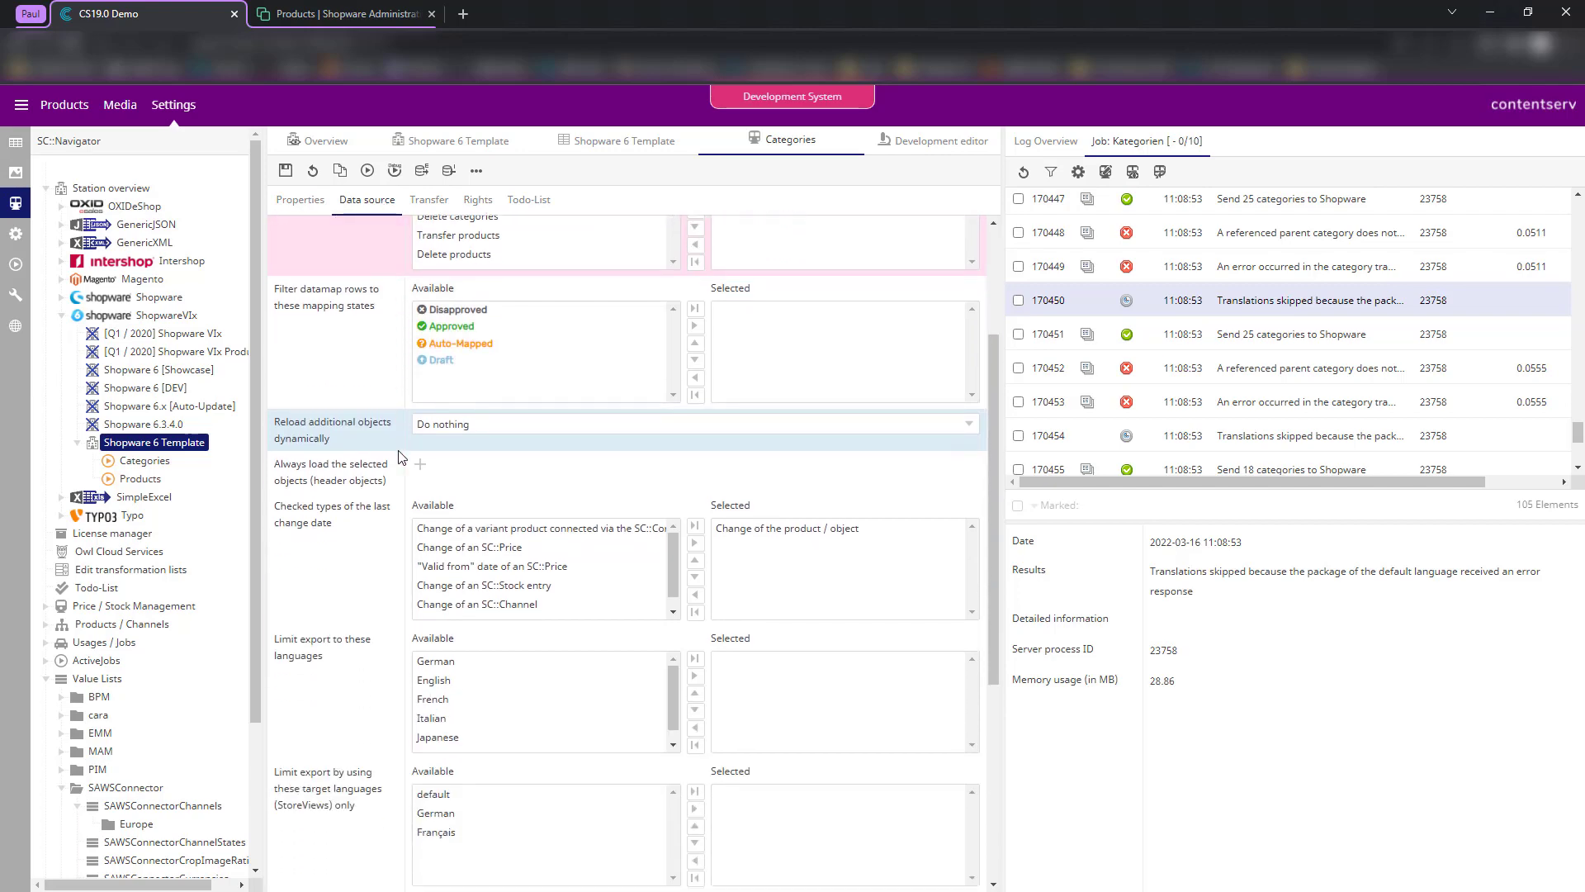
scroll(399, 446, up, 6)
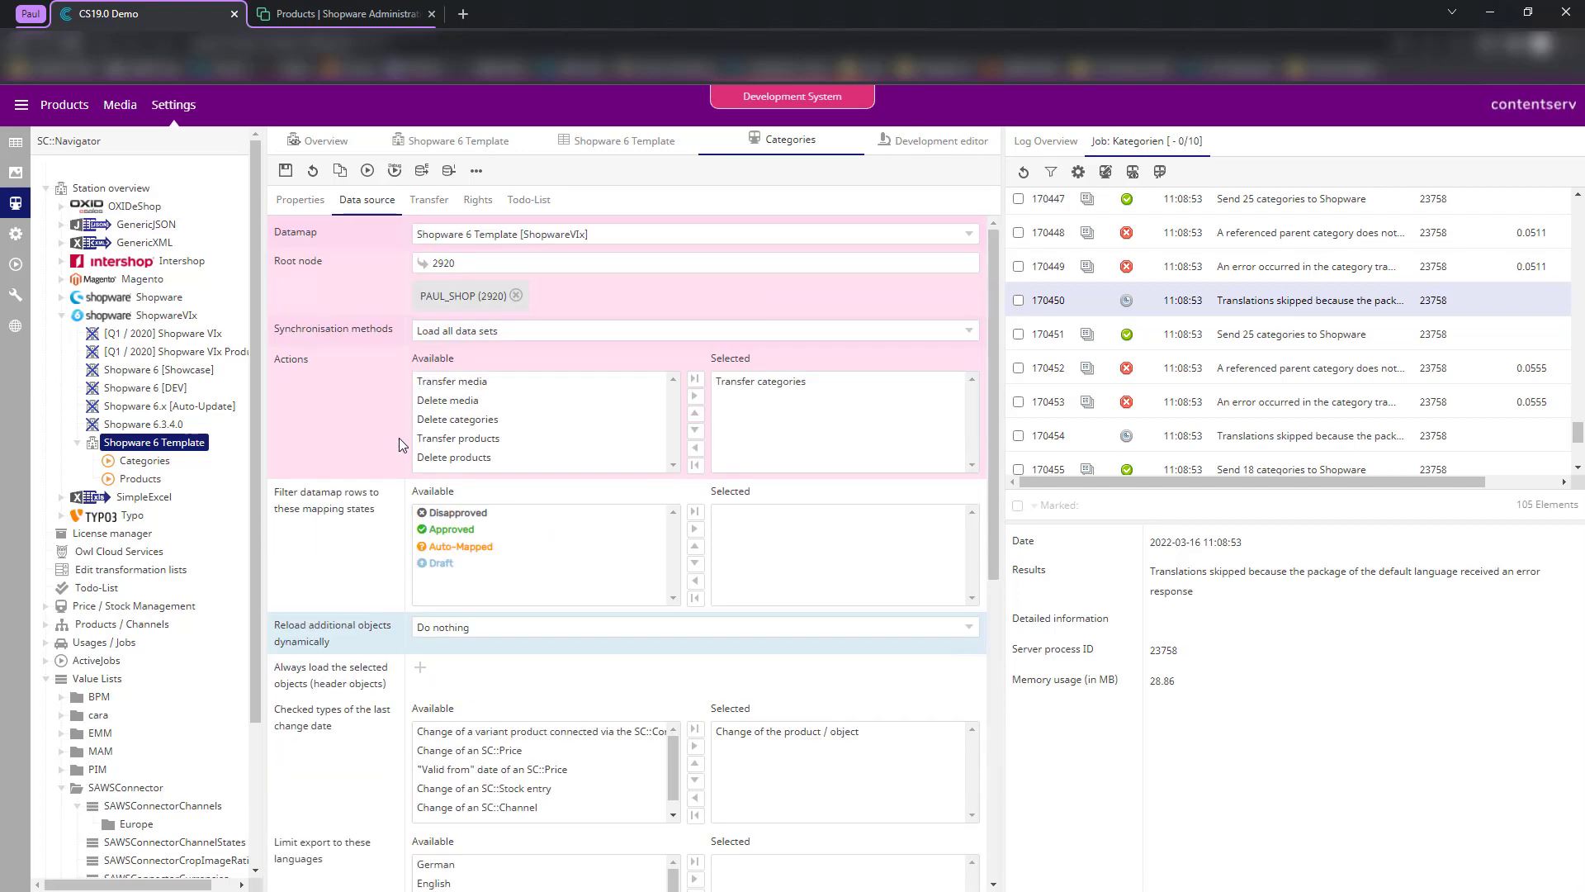
click(285, 171)
- Keep transfer settings at 3 background processes, 25 products per package, 3 packages per process
click(429, 200)
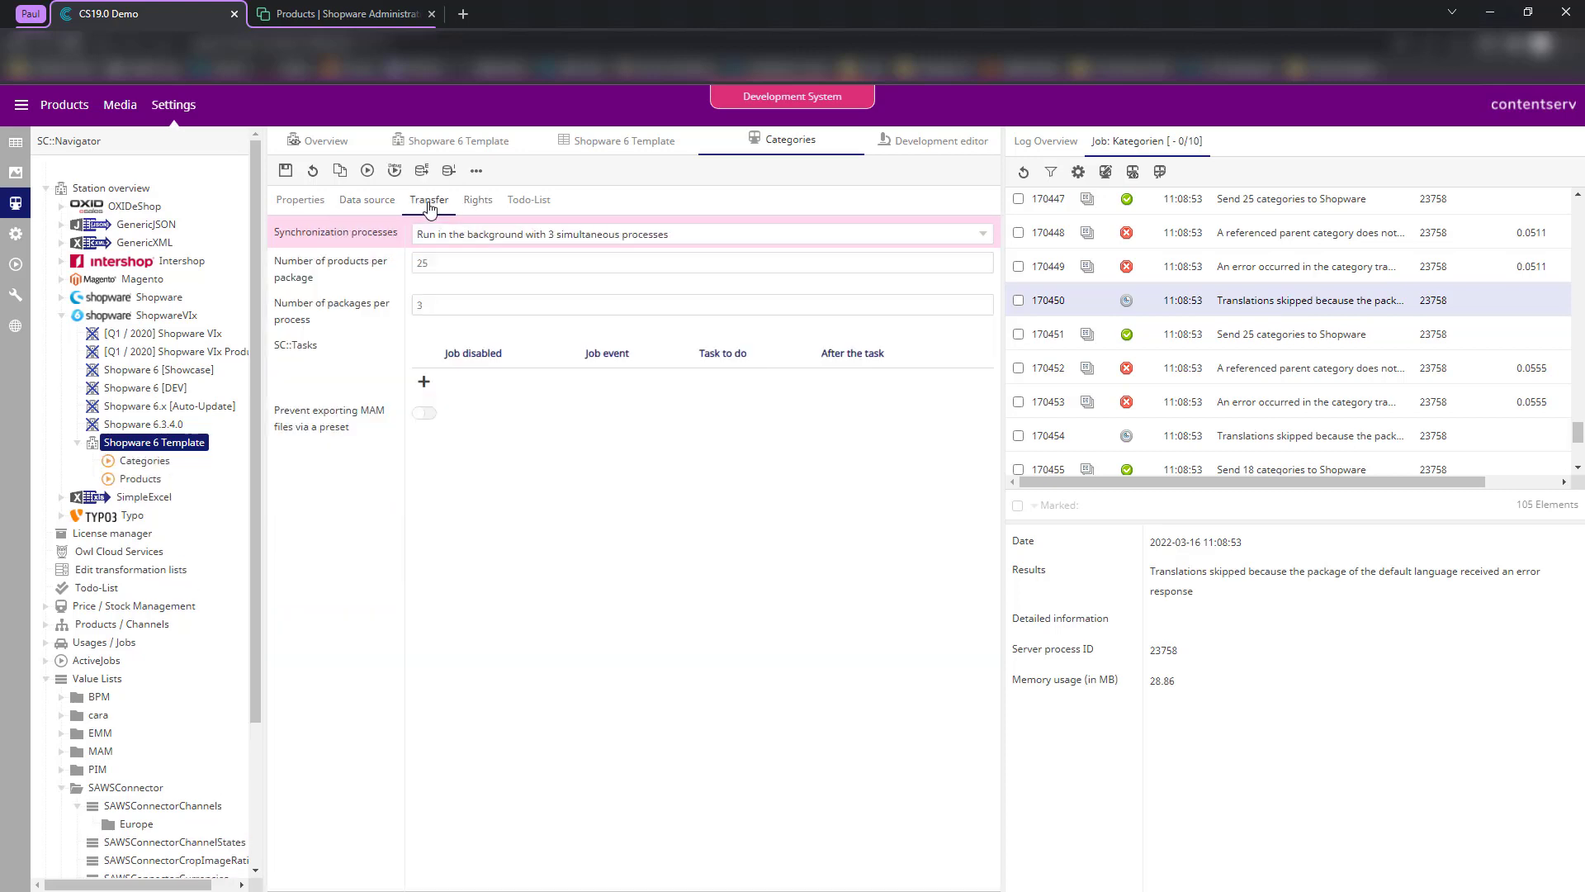
click(438, 266)
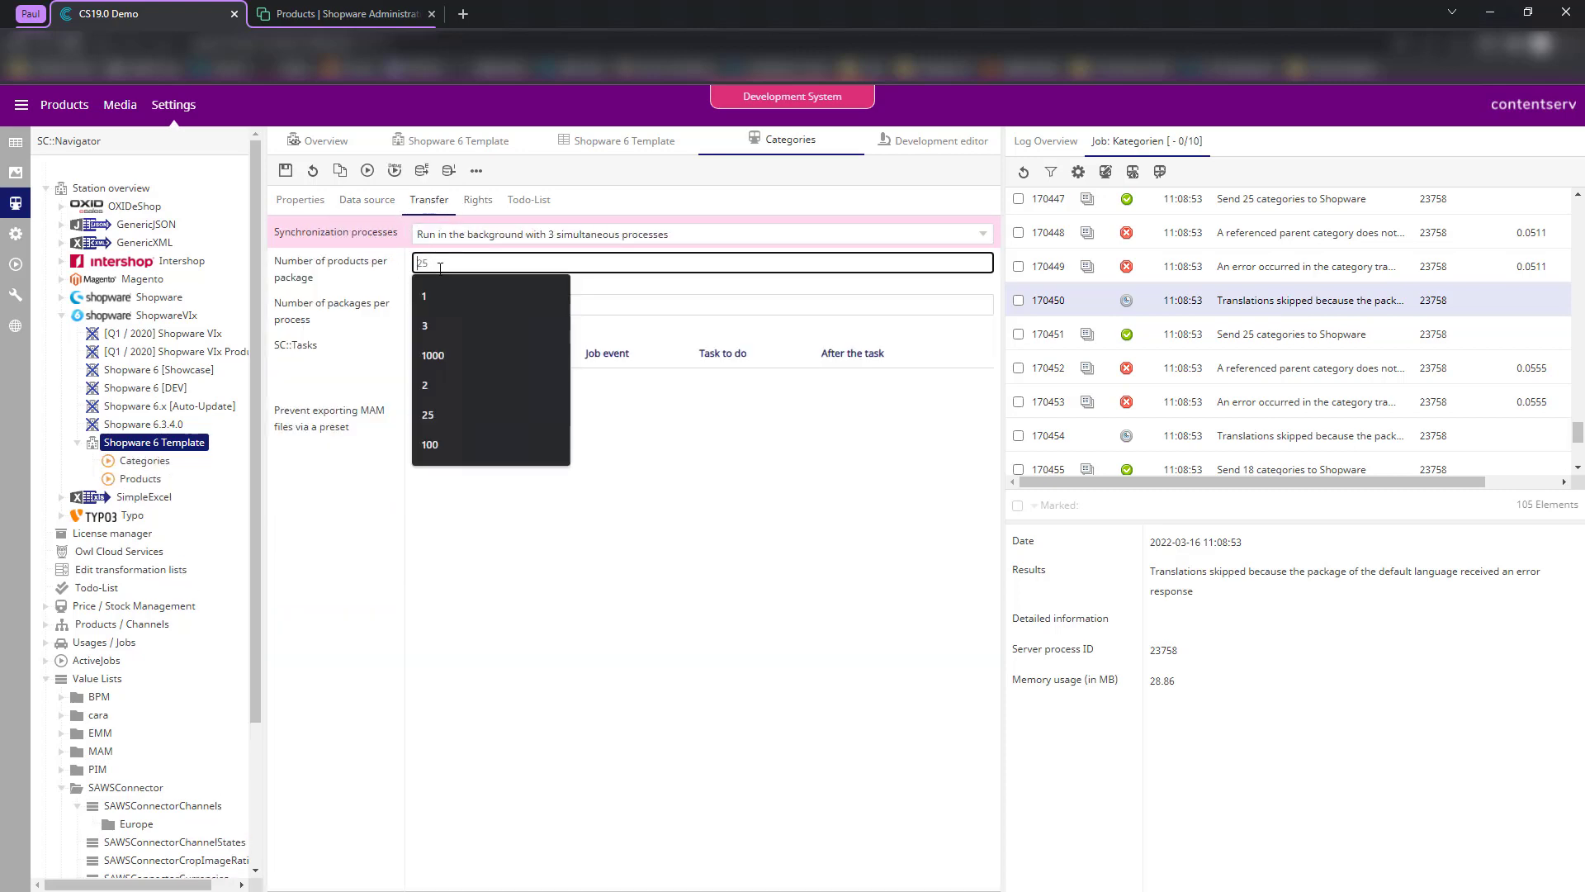
click(360, 303)
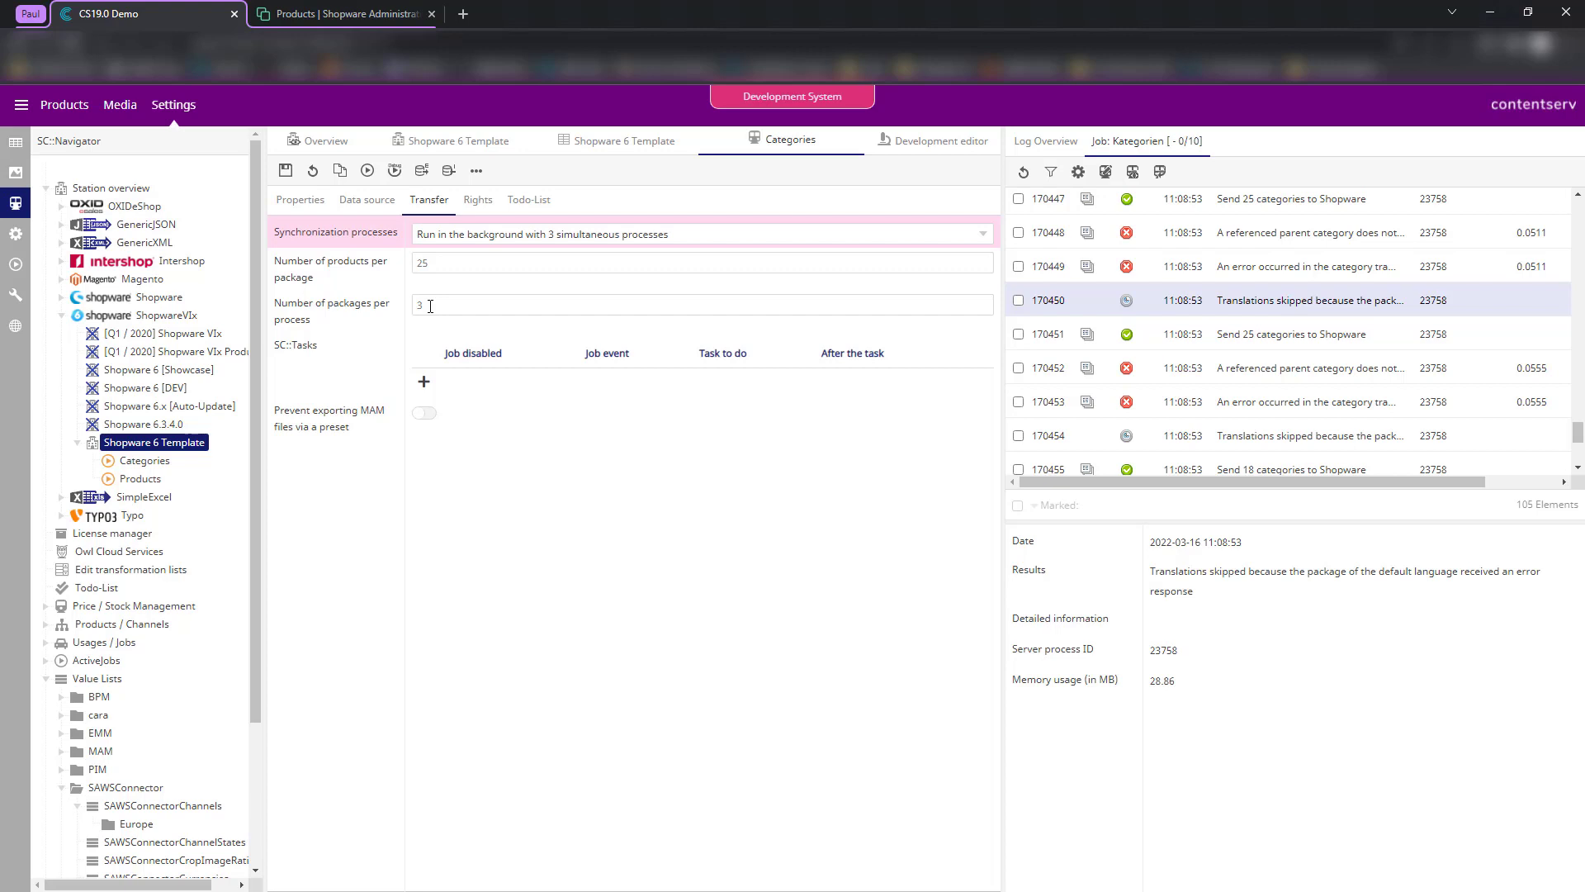
click(472, 238)
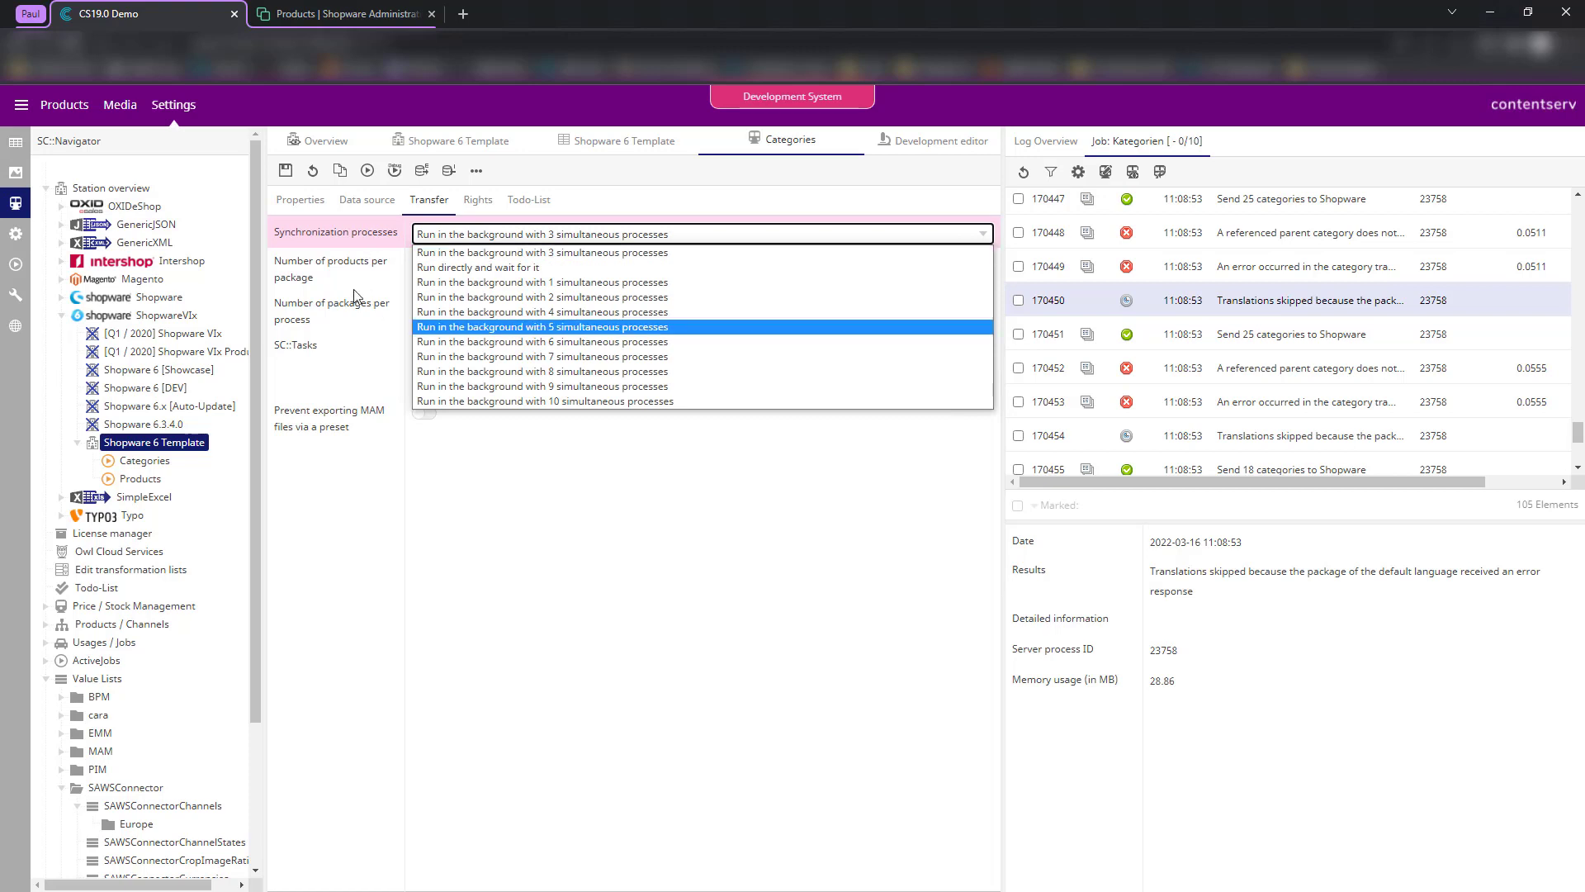
click(428, 288)
click(440, 265)
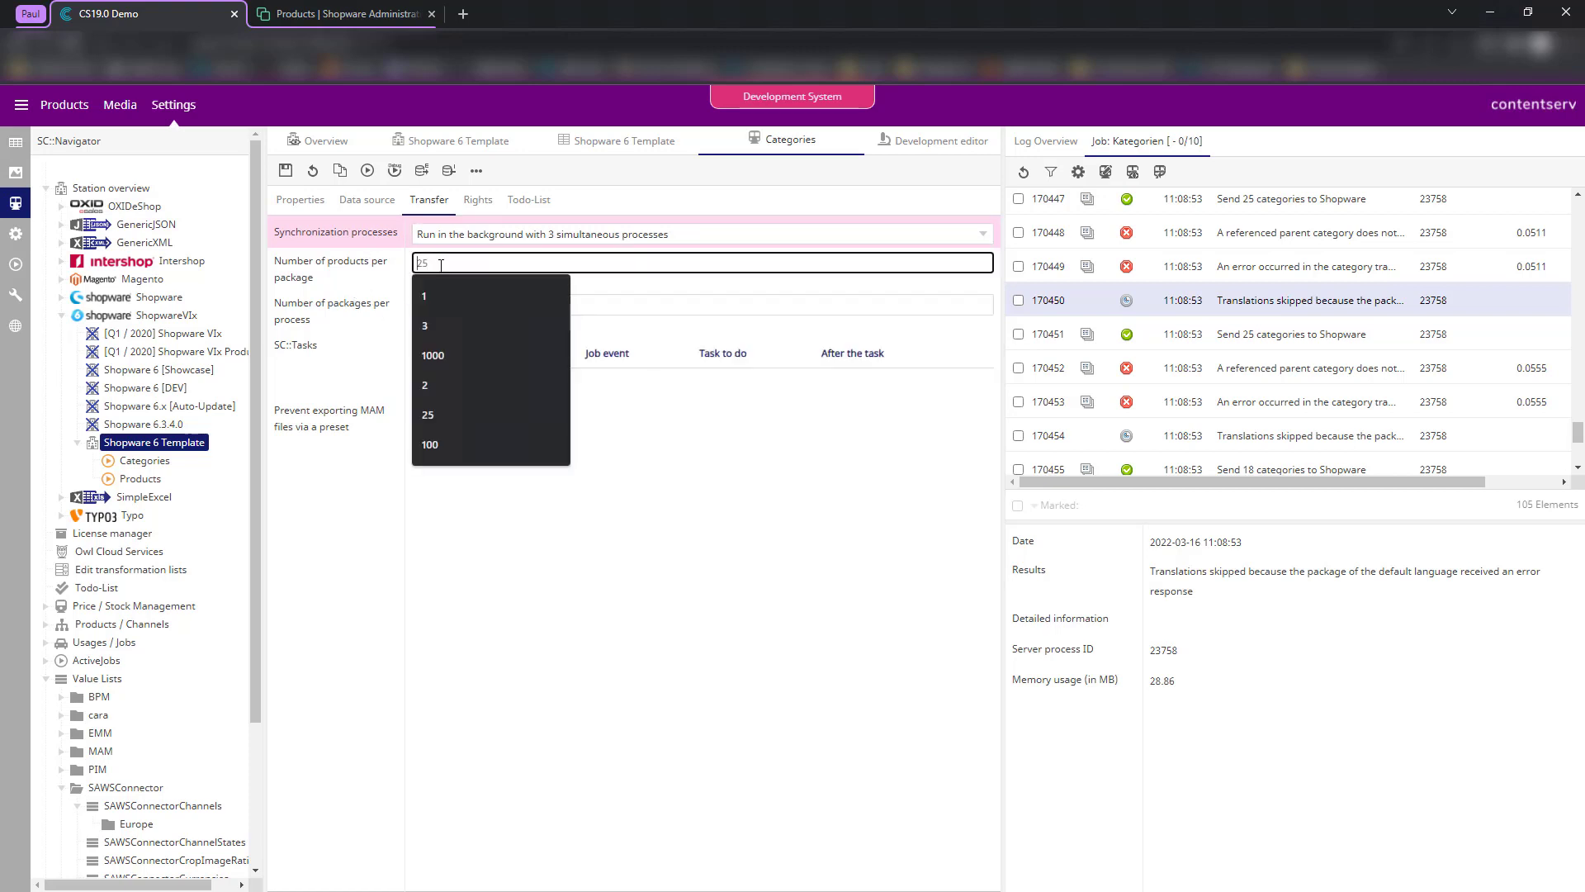
click(353, 279)
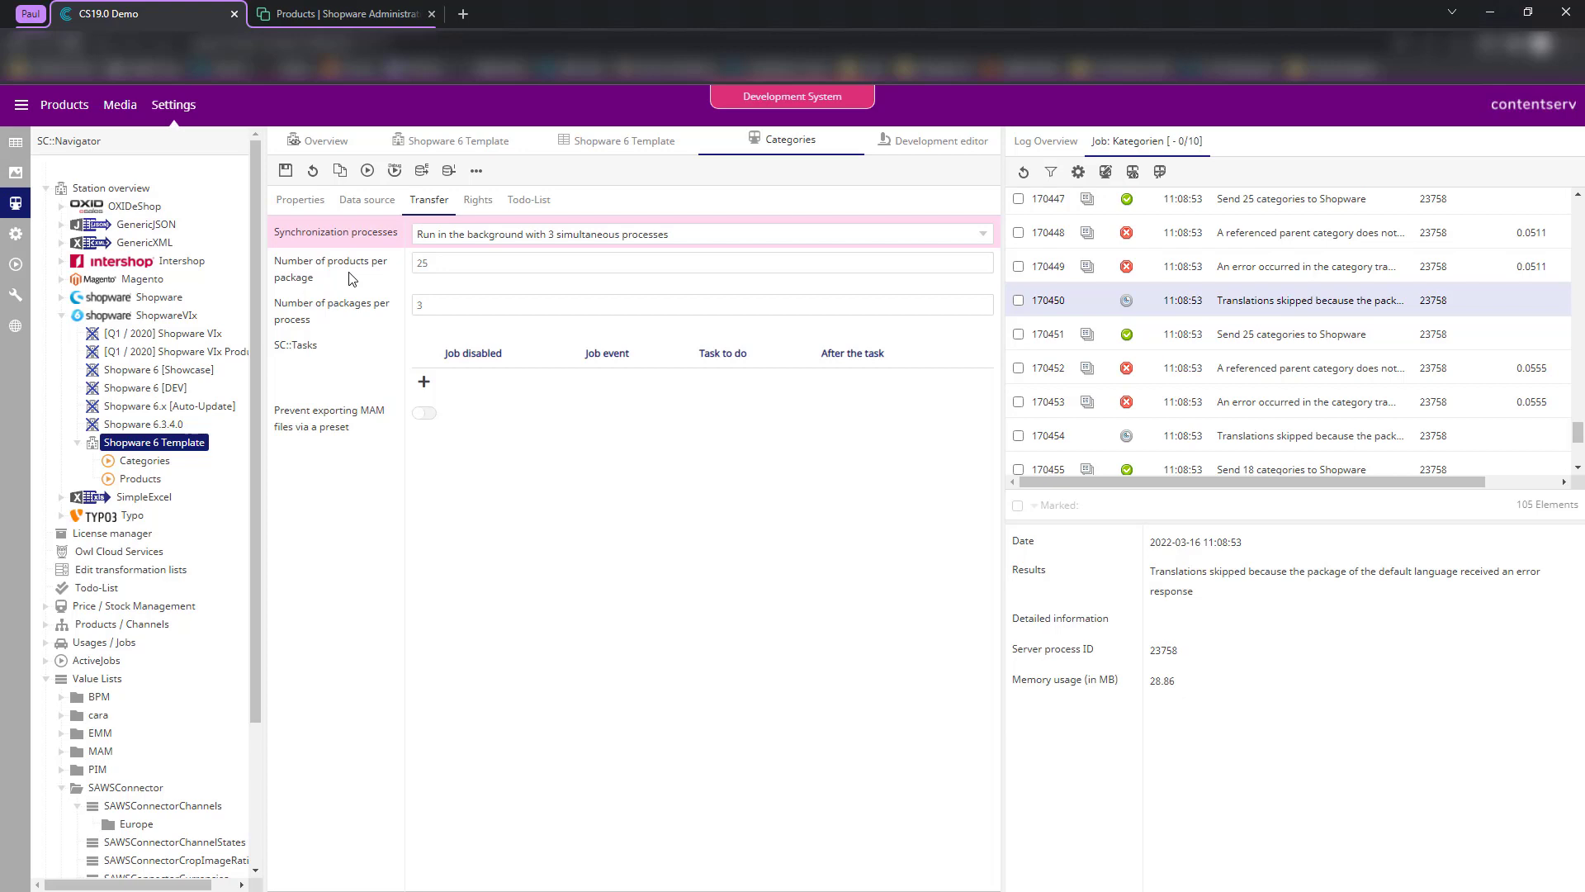
click(427, 266)
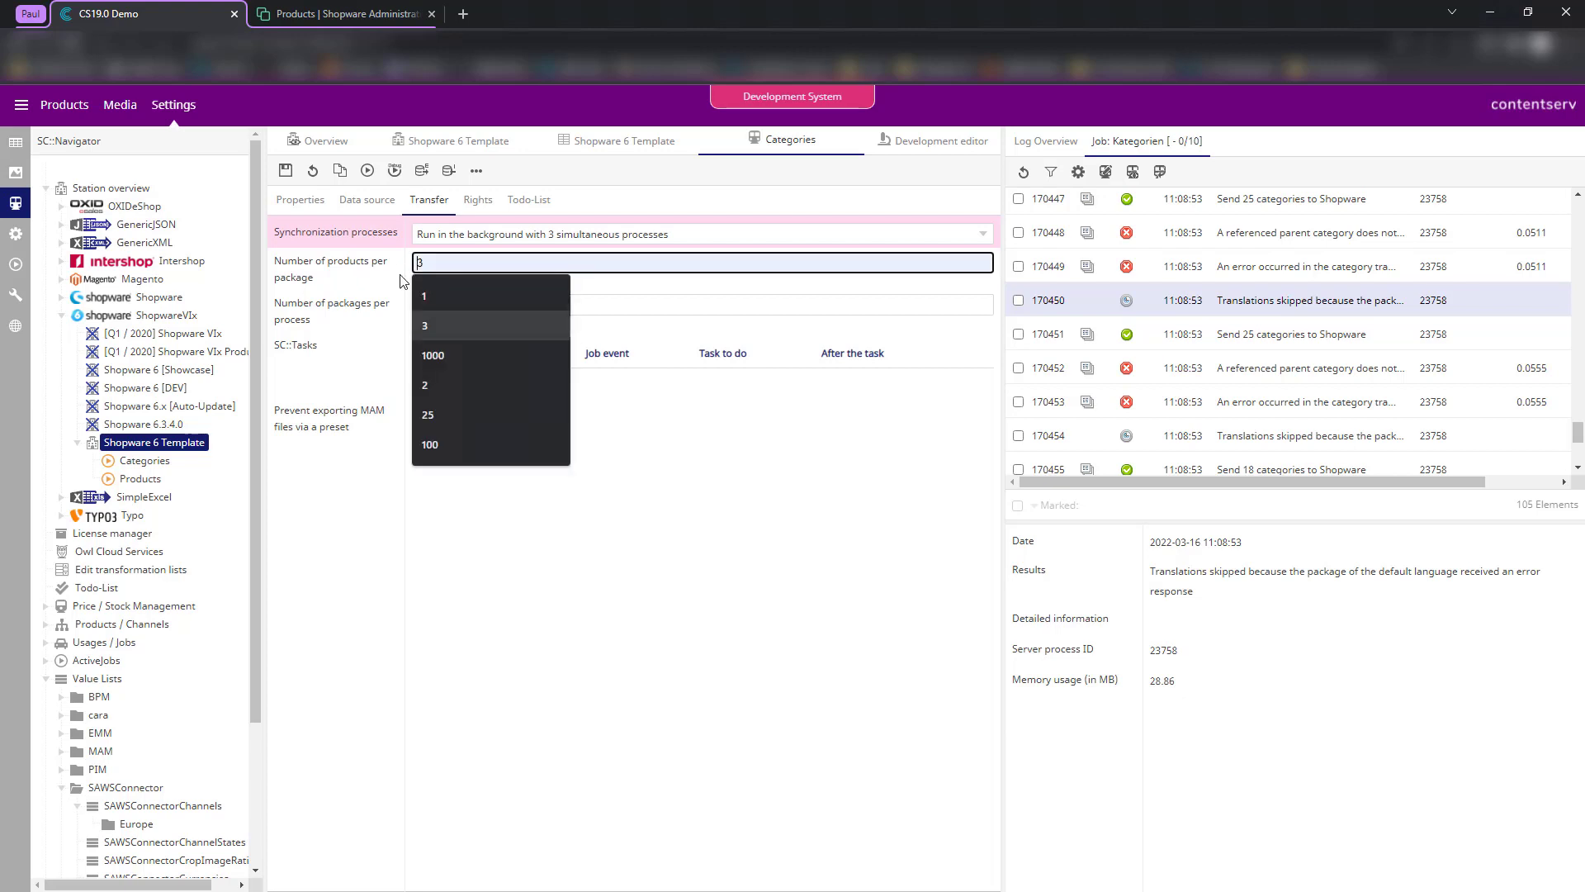
click(381, 277)
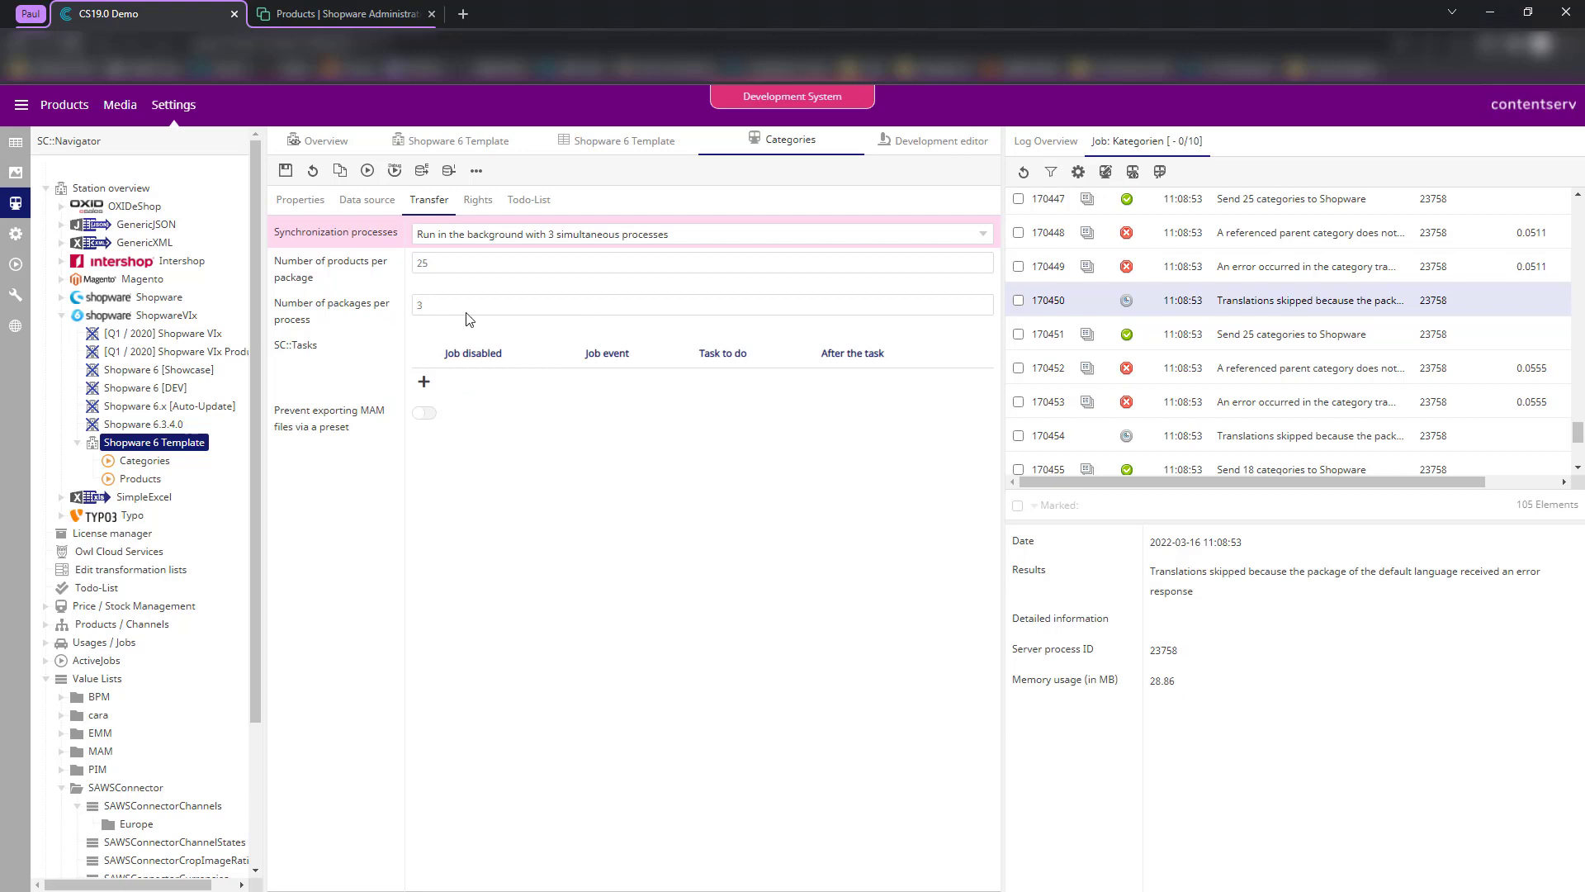
click(467, 310)
click(380, 285)
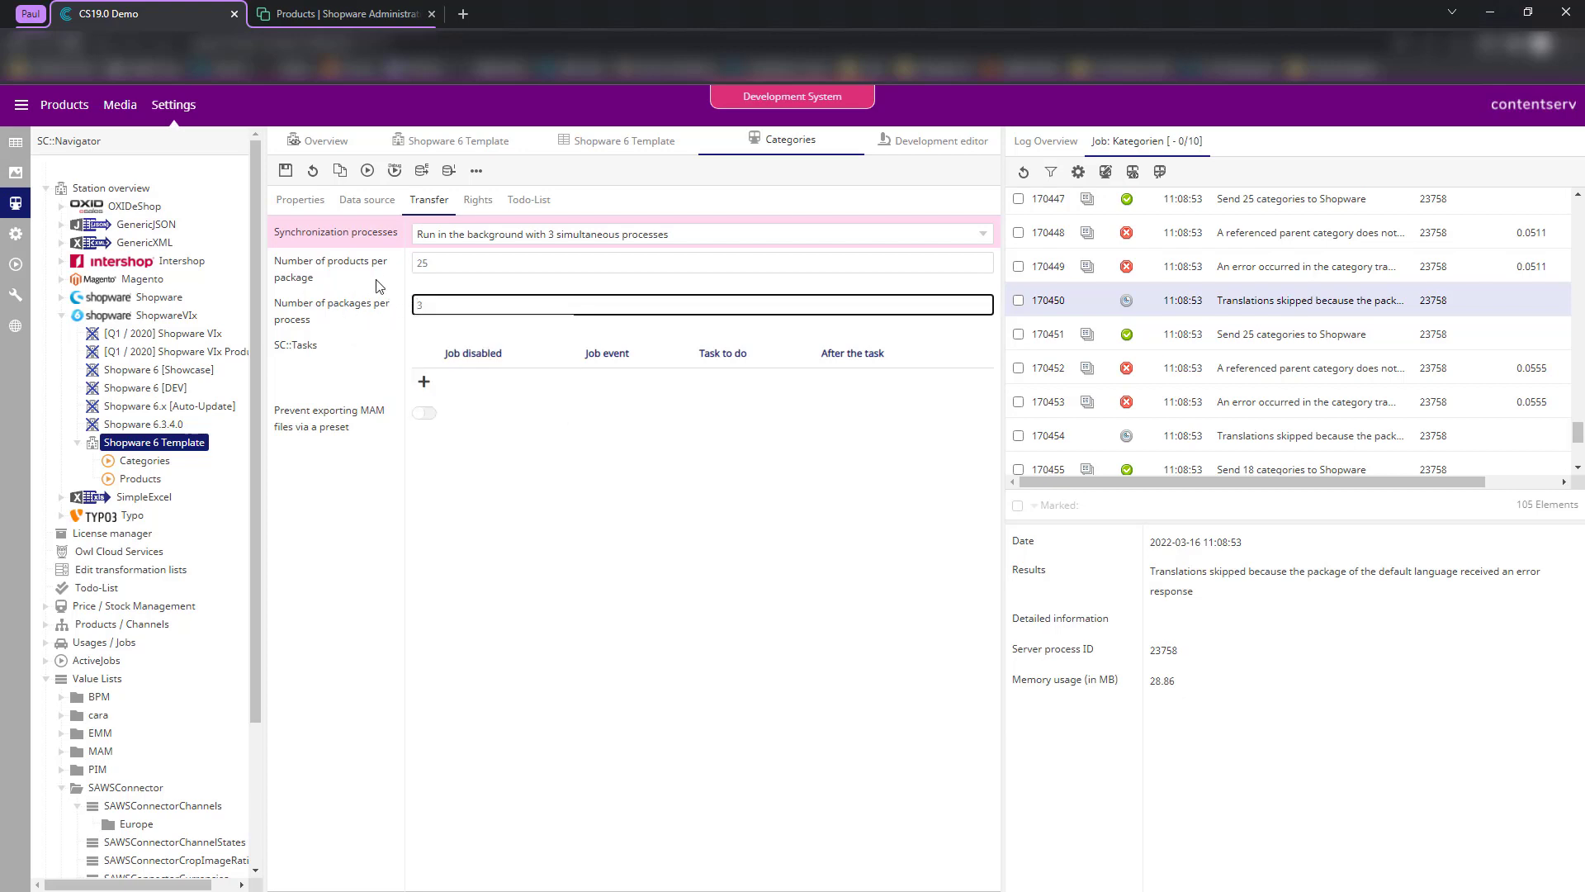
click(411, 263)
click(405, 260)
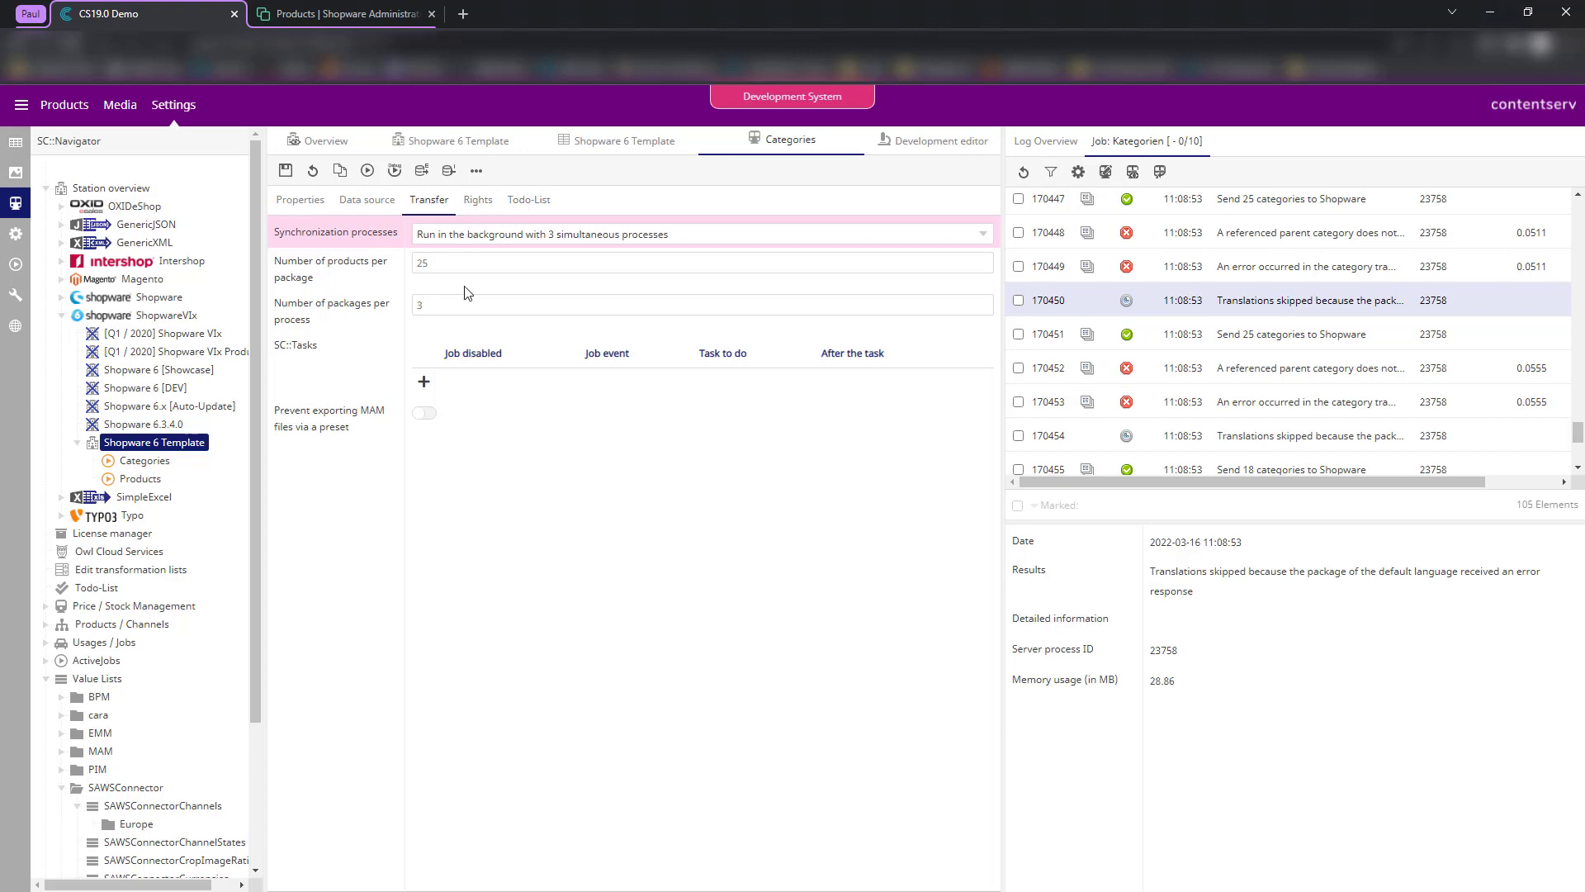
- Review the Categories job's Transfer, Data source and Properties tabs, then display the station diagram
click(441, 267)
click(384, 289)
click(300, 199)
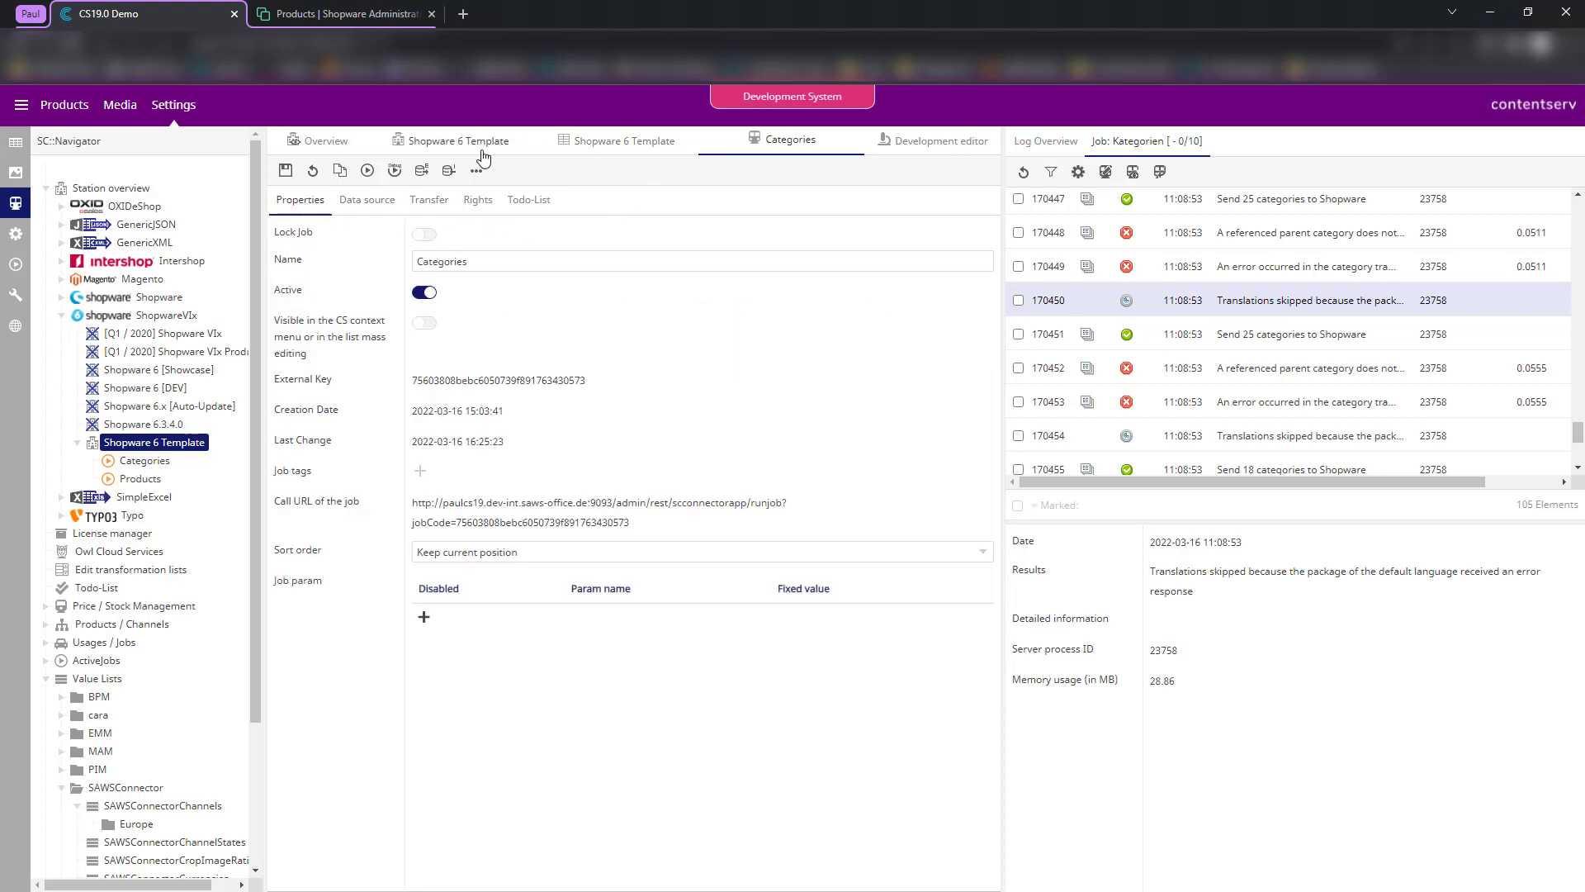
click(409, 149)
click(366, 204)
click(428, 202)
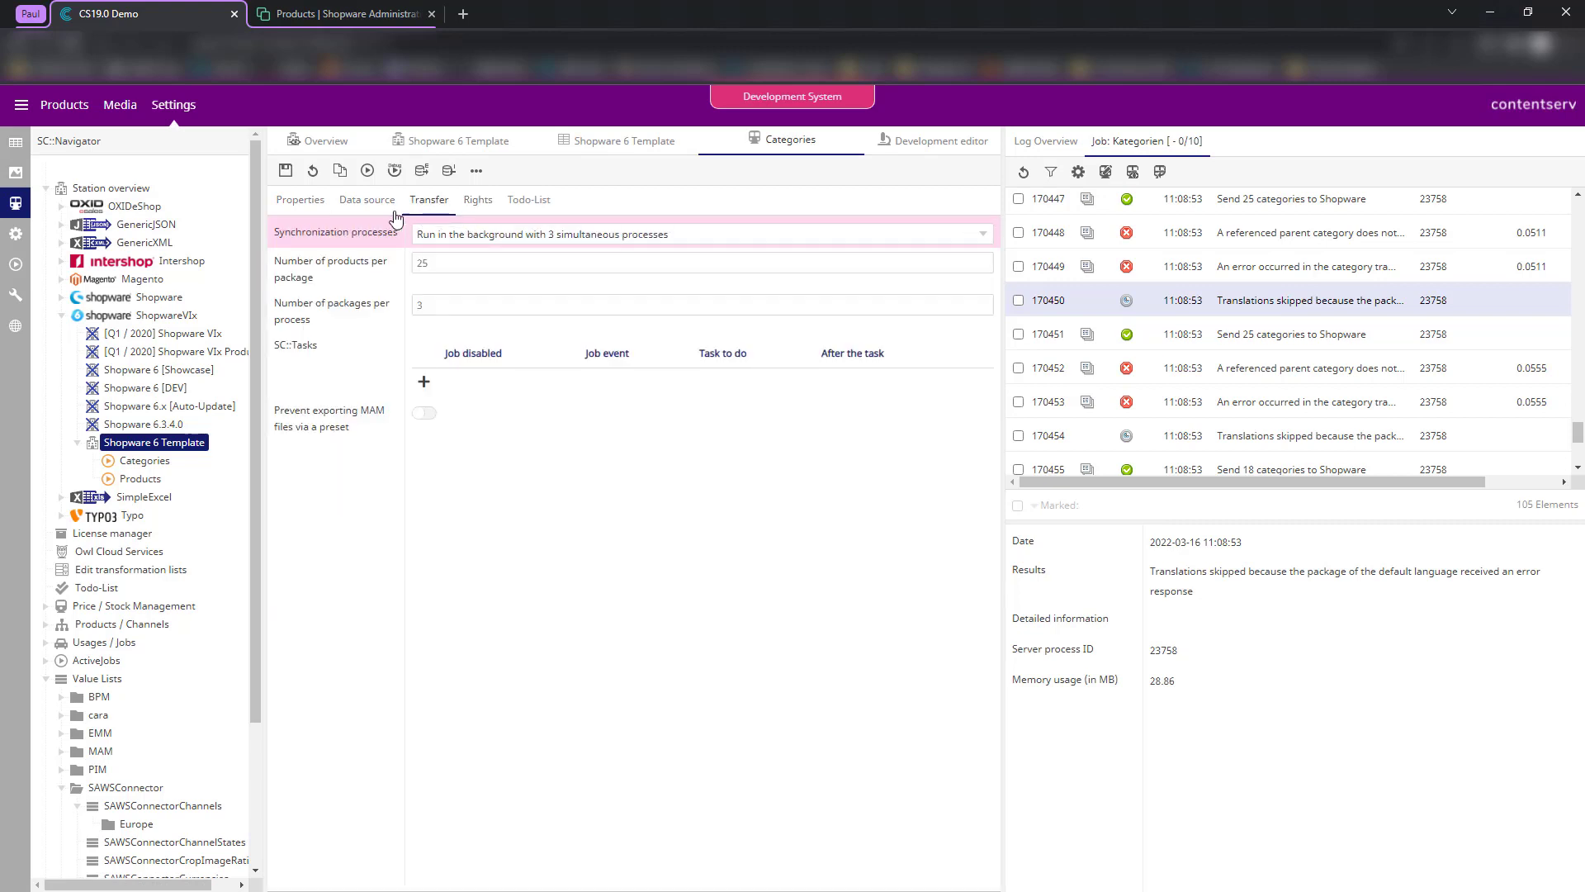
click(369, 203)
click(303, 204)
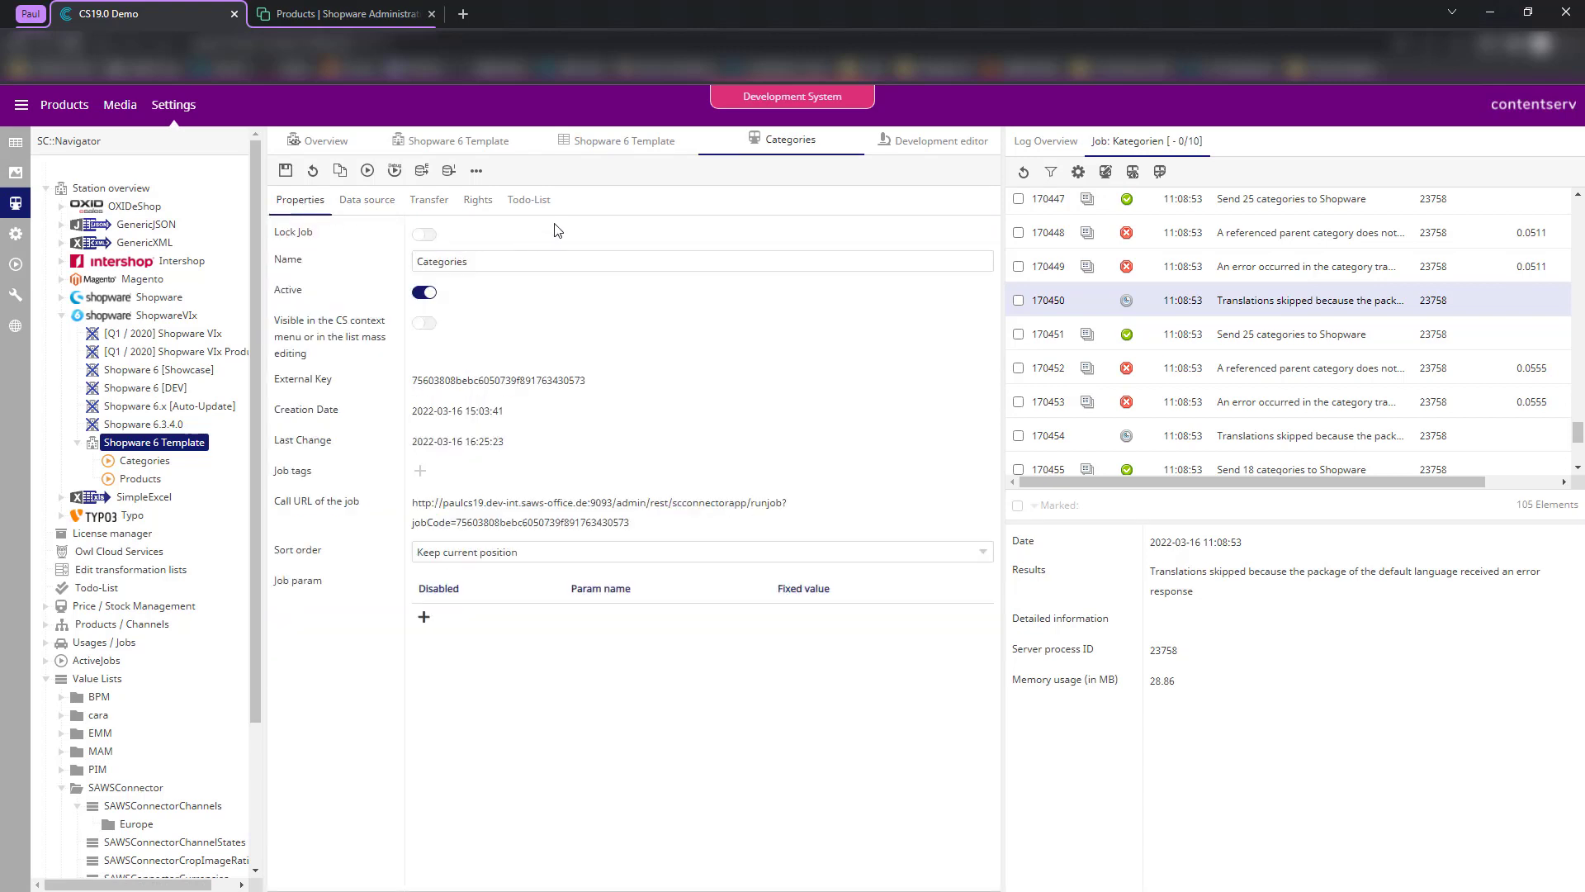
click(330, 145)
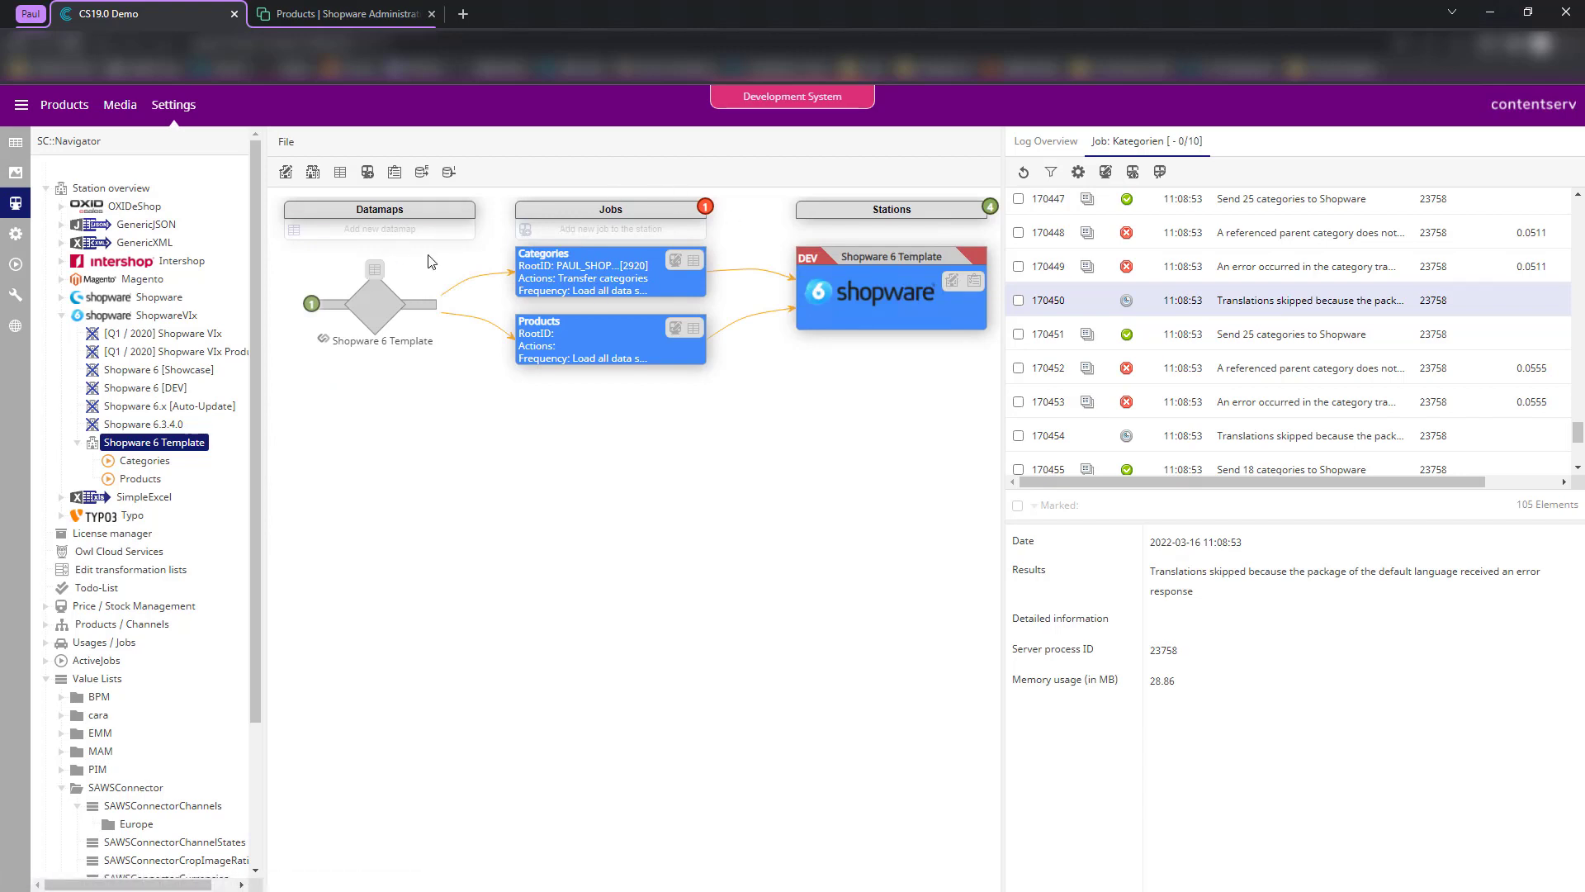
- Open the datamap's mapping table and show the station's Shopware 6 values with variant property groups
click(373, 274)
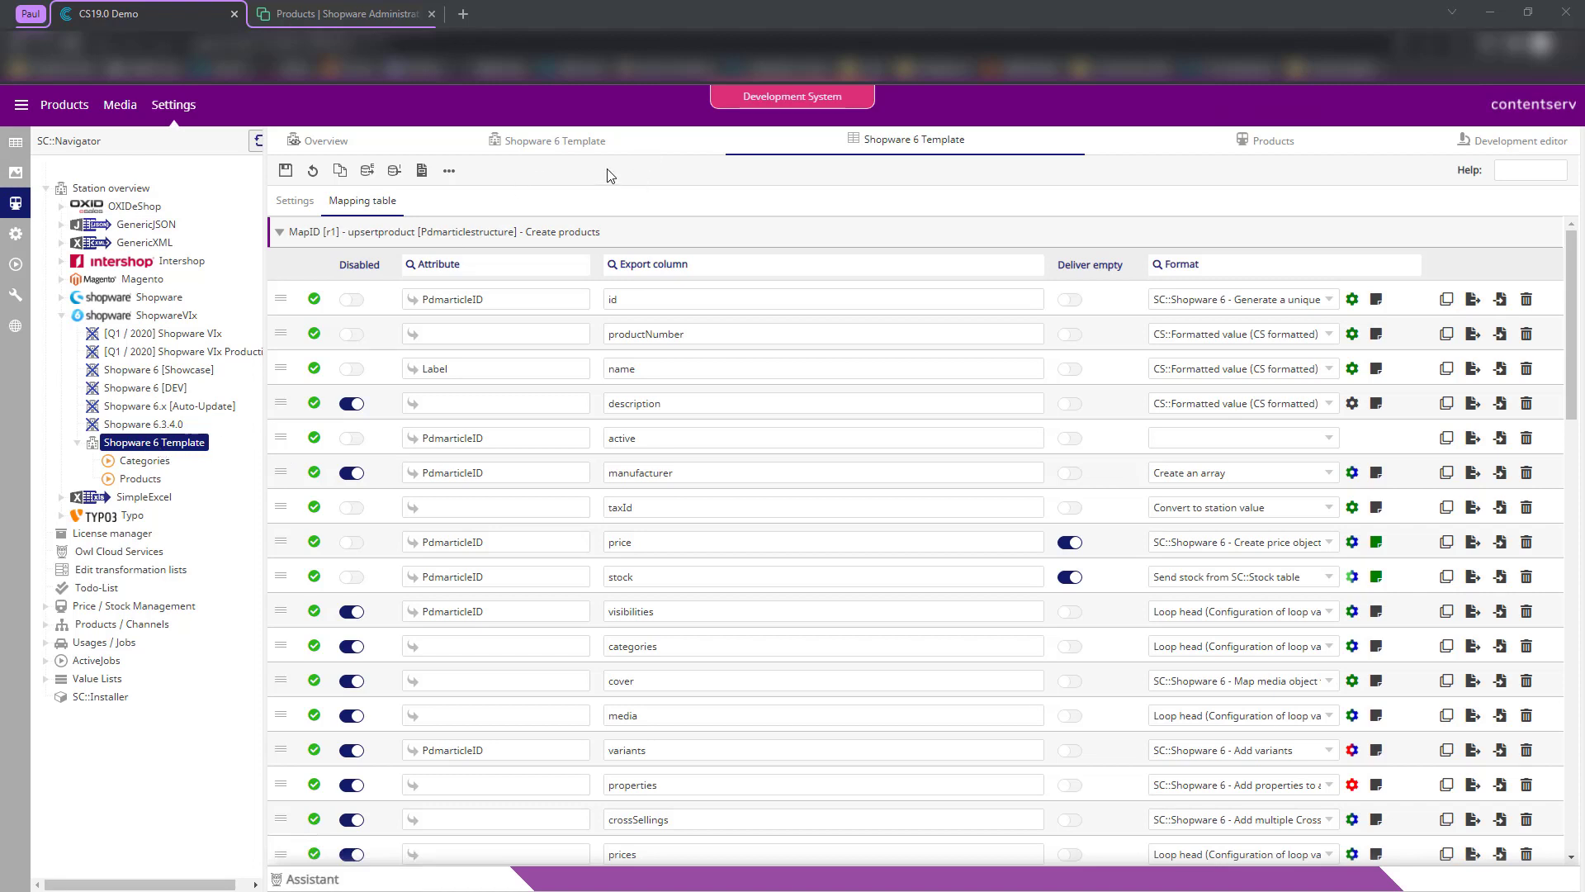
click(553, 147)
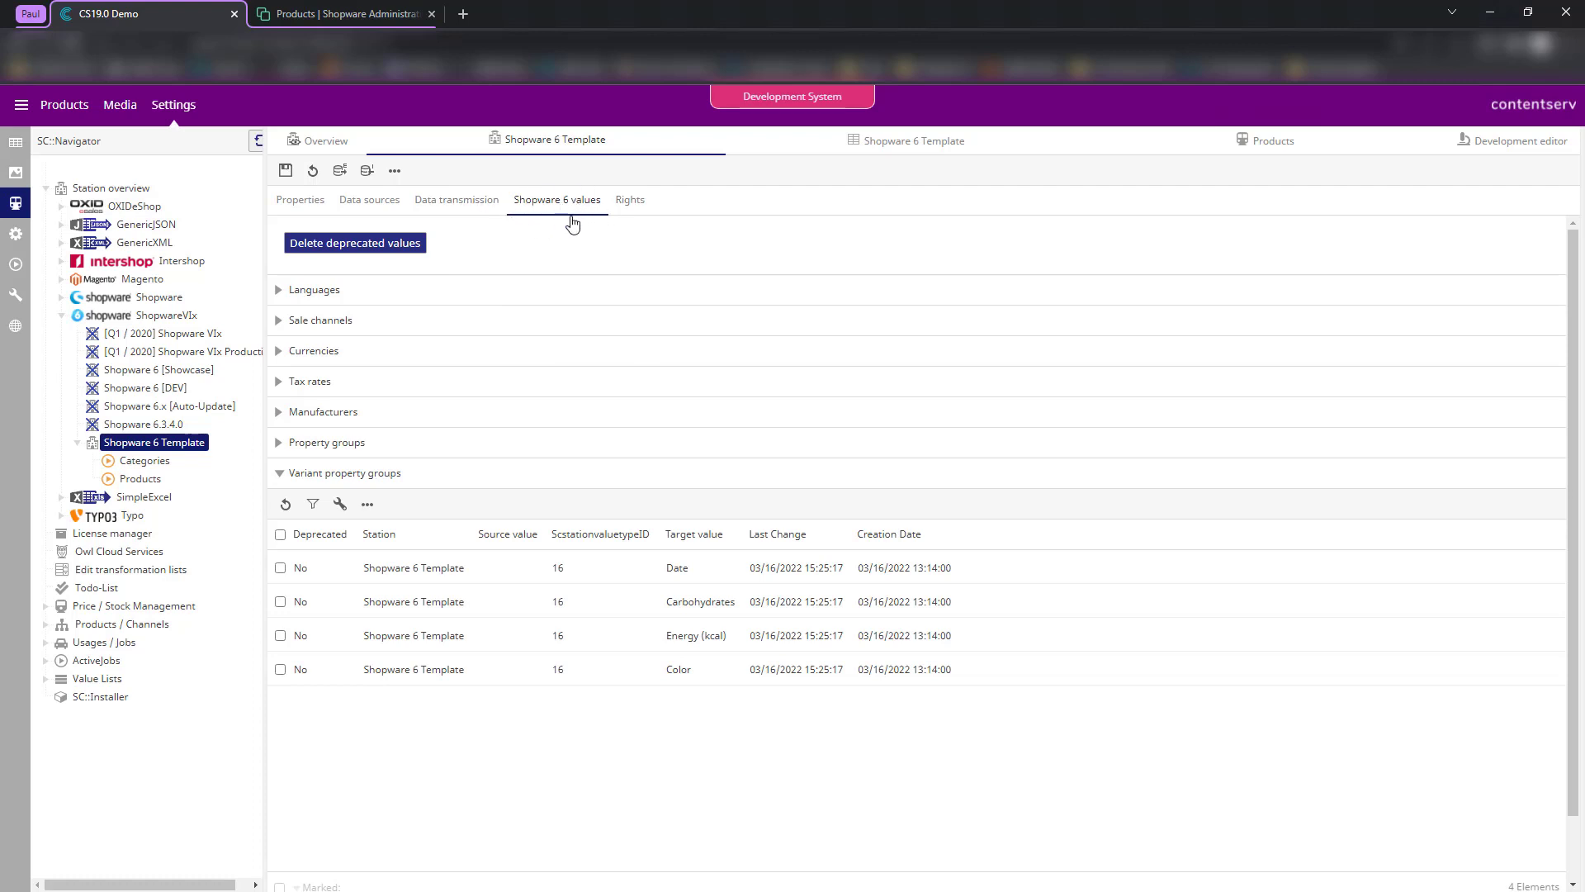
- Collapse Variant property groups and expand Languages to reveal the en, de and Français mappings
click(330, 477)
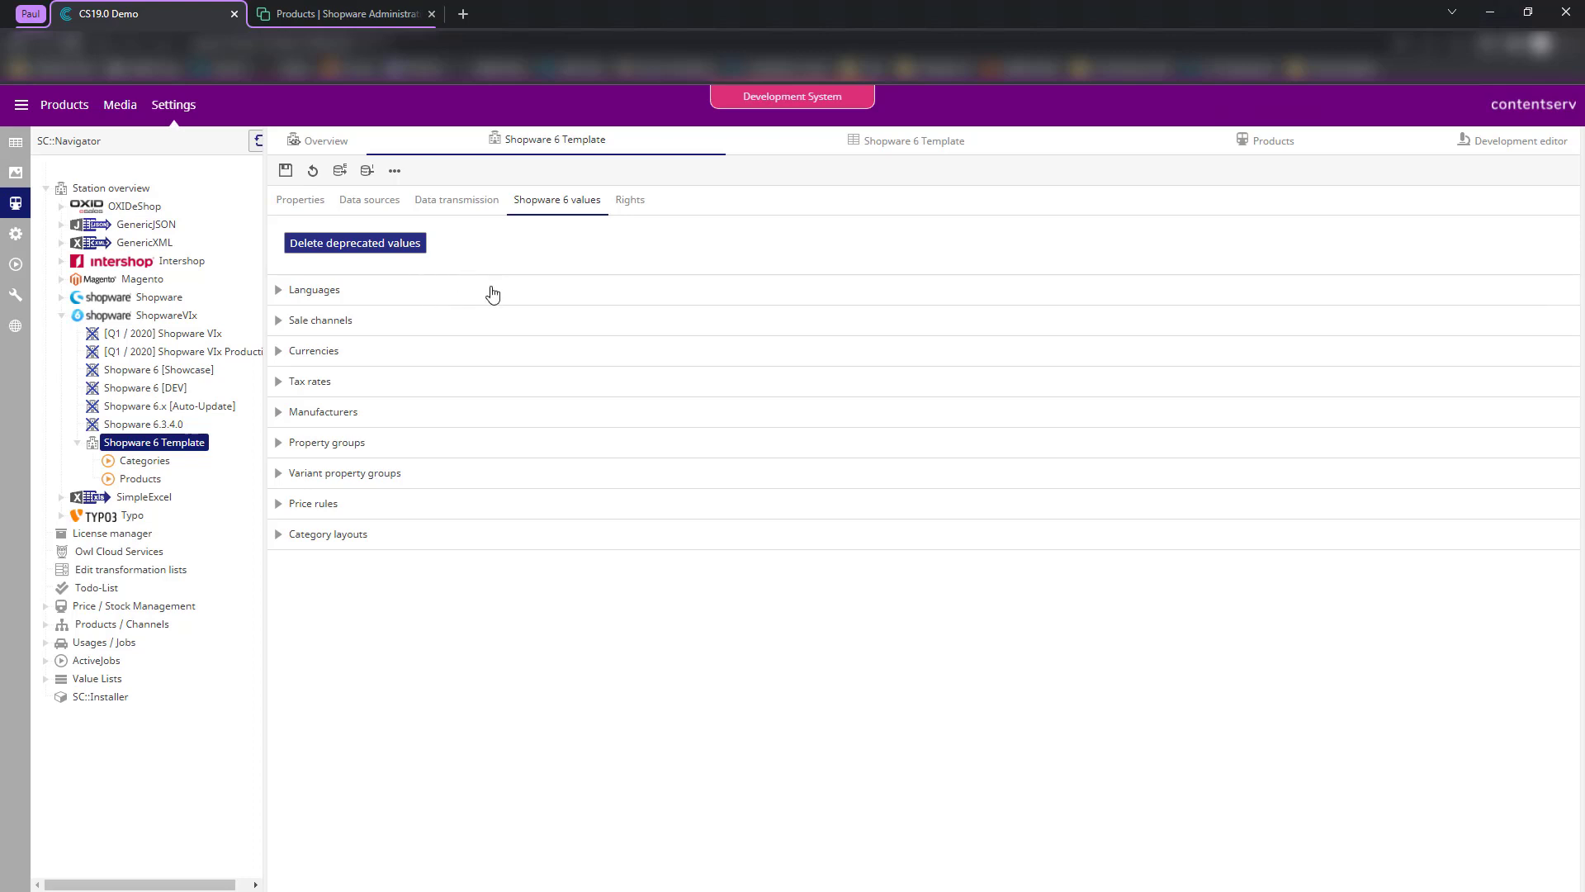
click(414, 290)
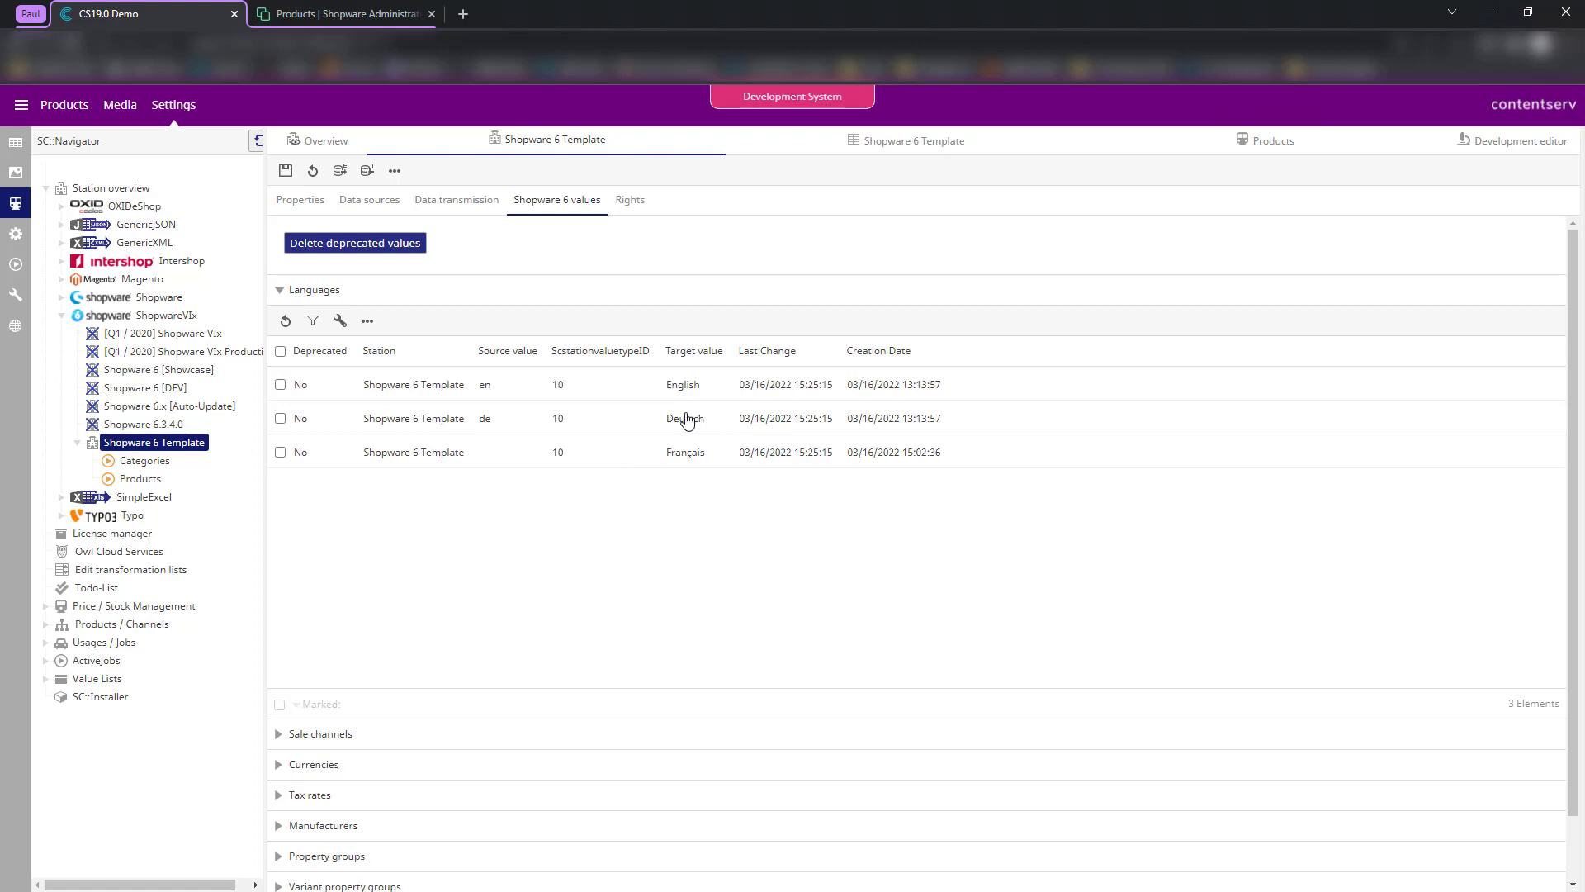
double_click(633, 422)
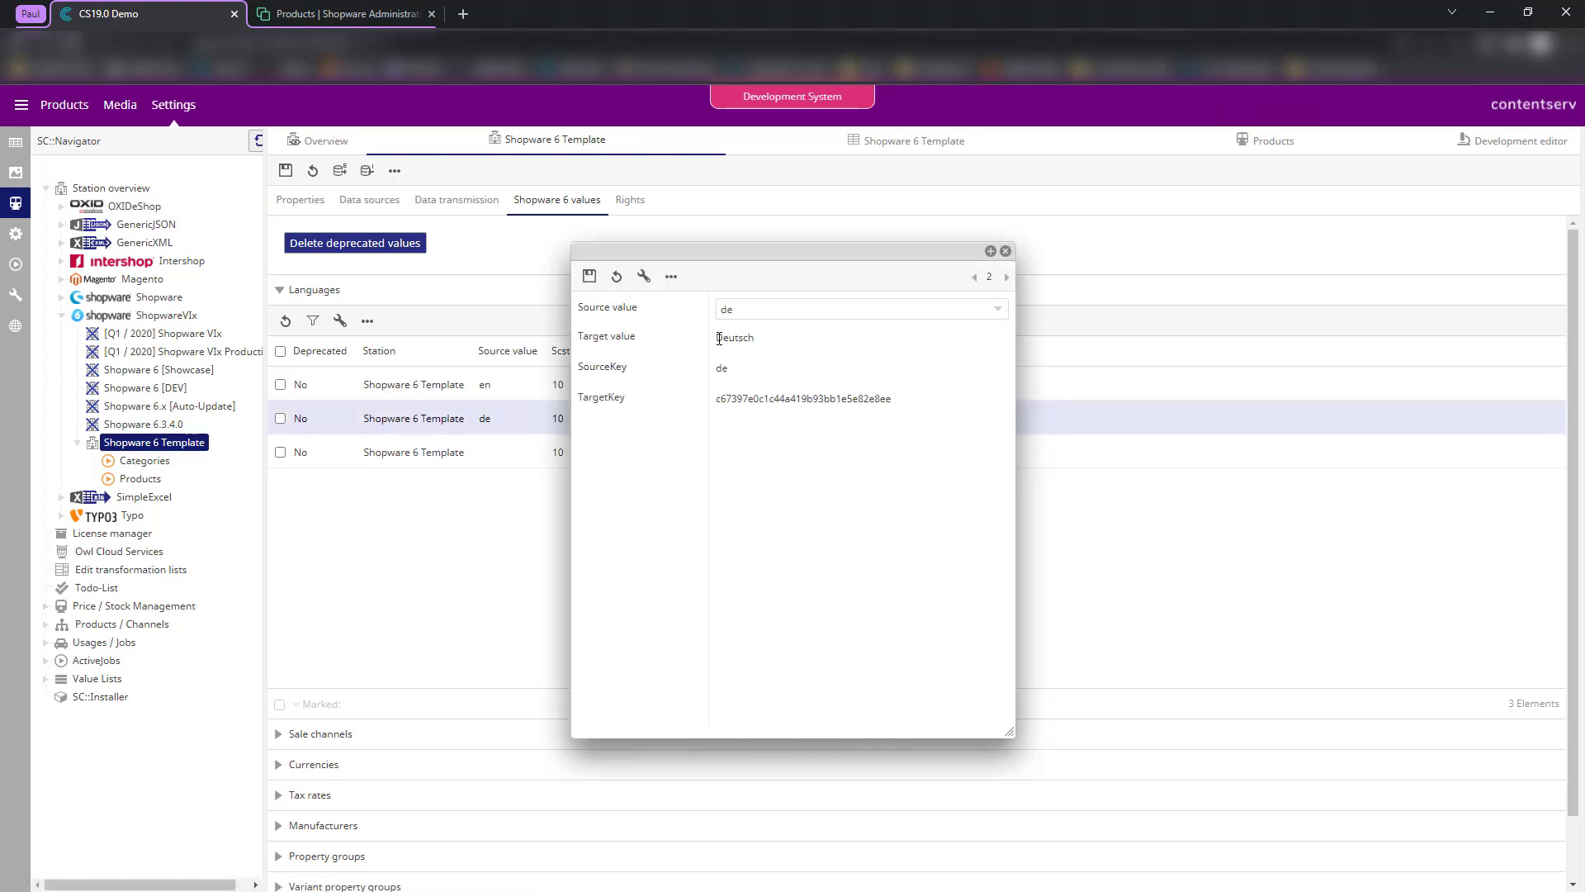
drag(717, 339, 758, 342)
click(776, 376)
drag(718, 404, 943, 402)
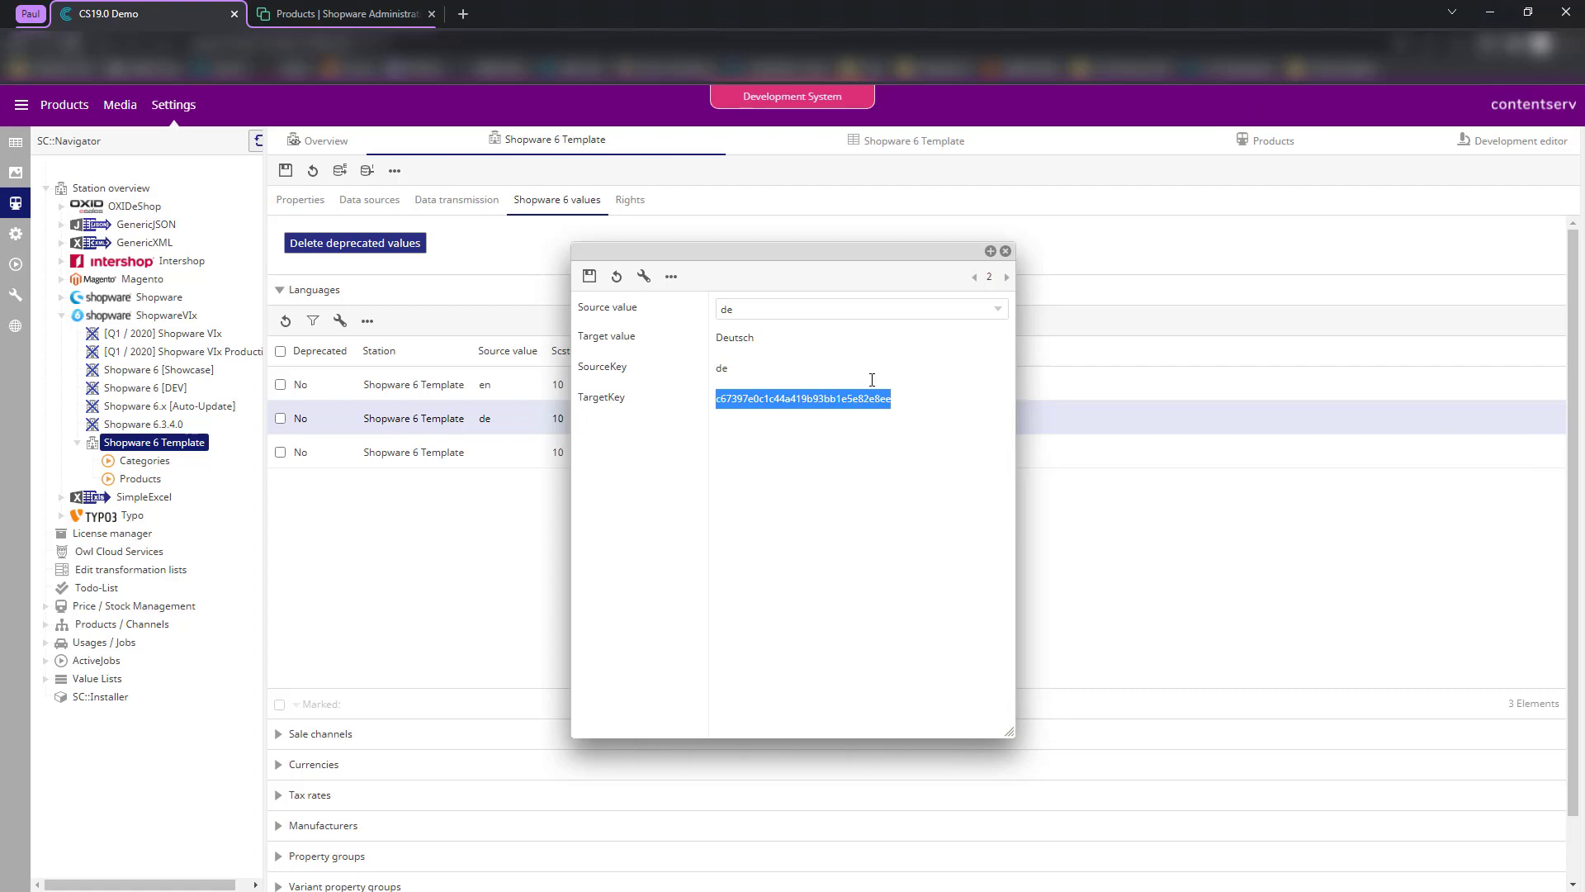
click(742, 429)
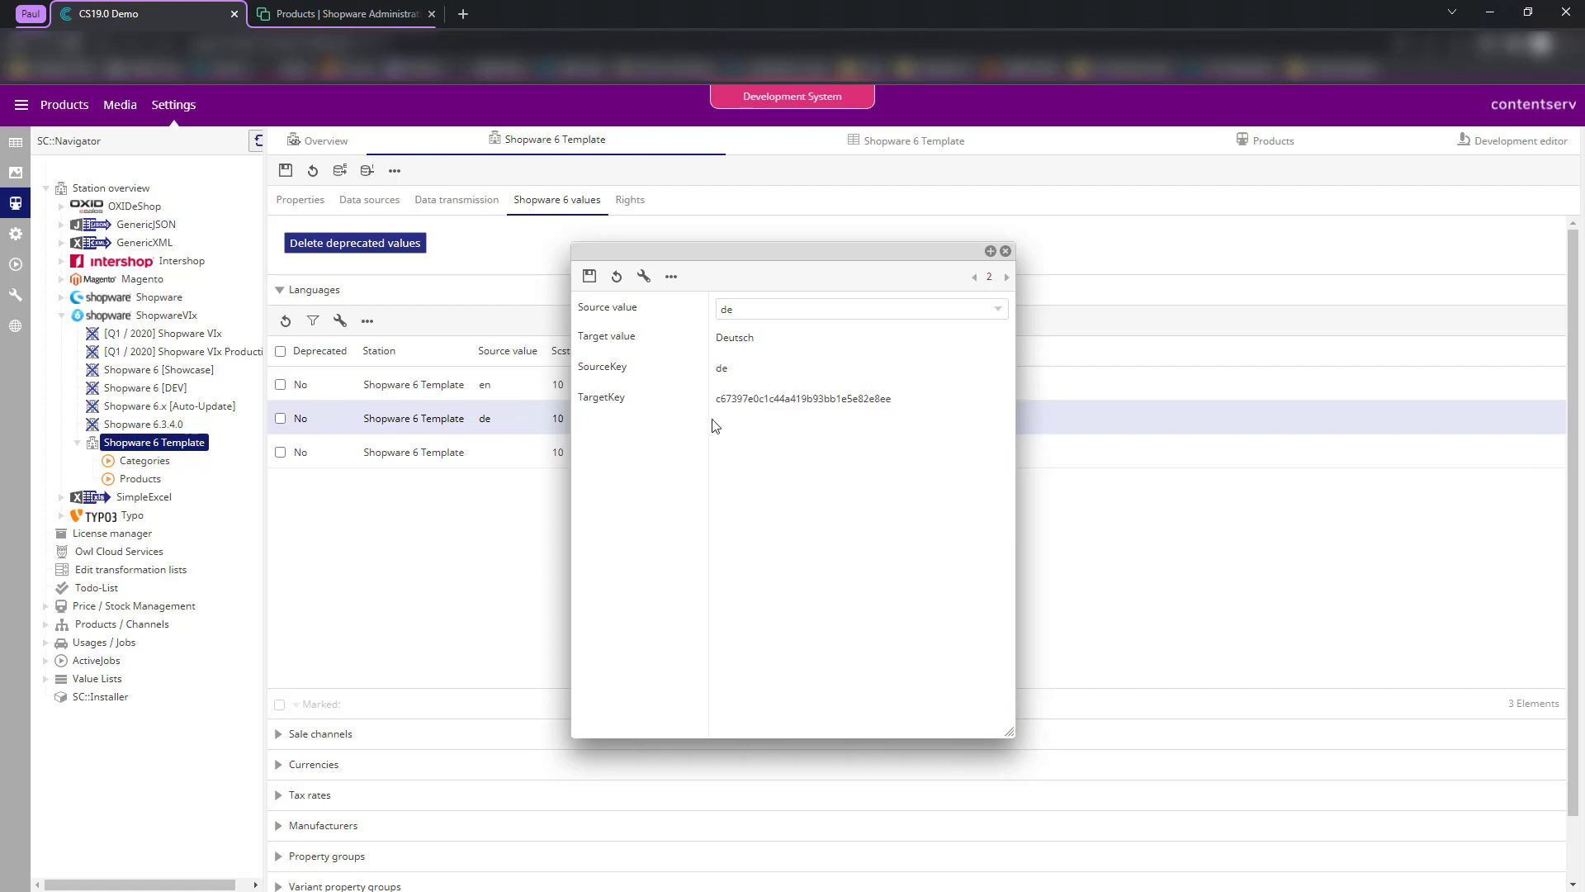
drag(721, 401, 924, 411)
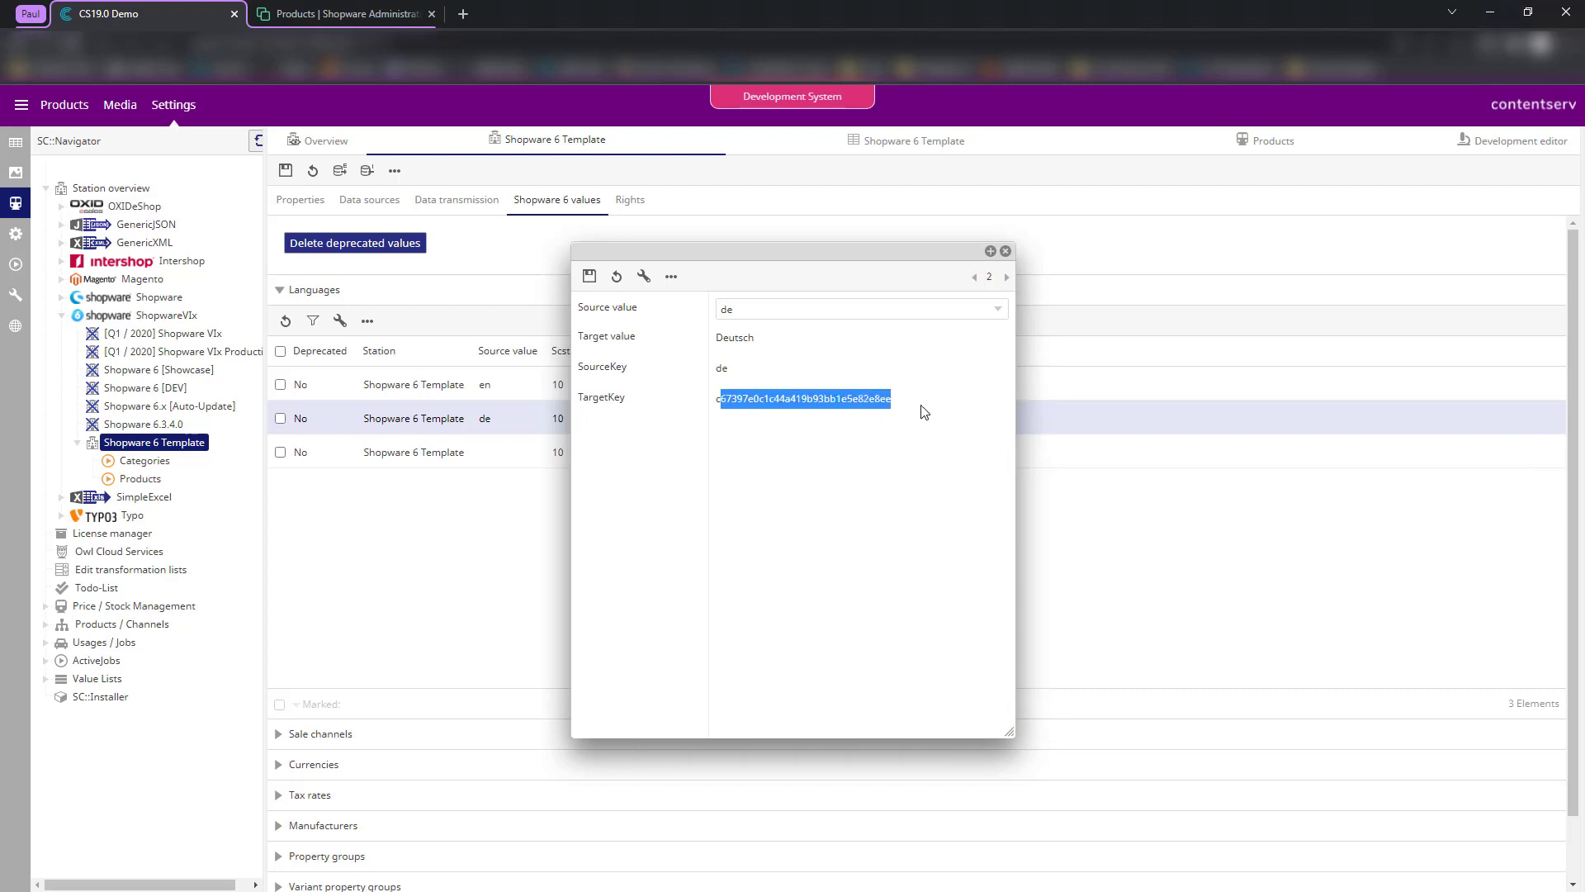
click(924, 420)
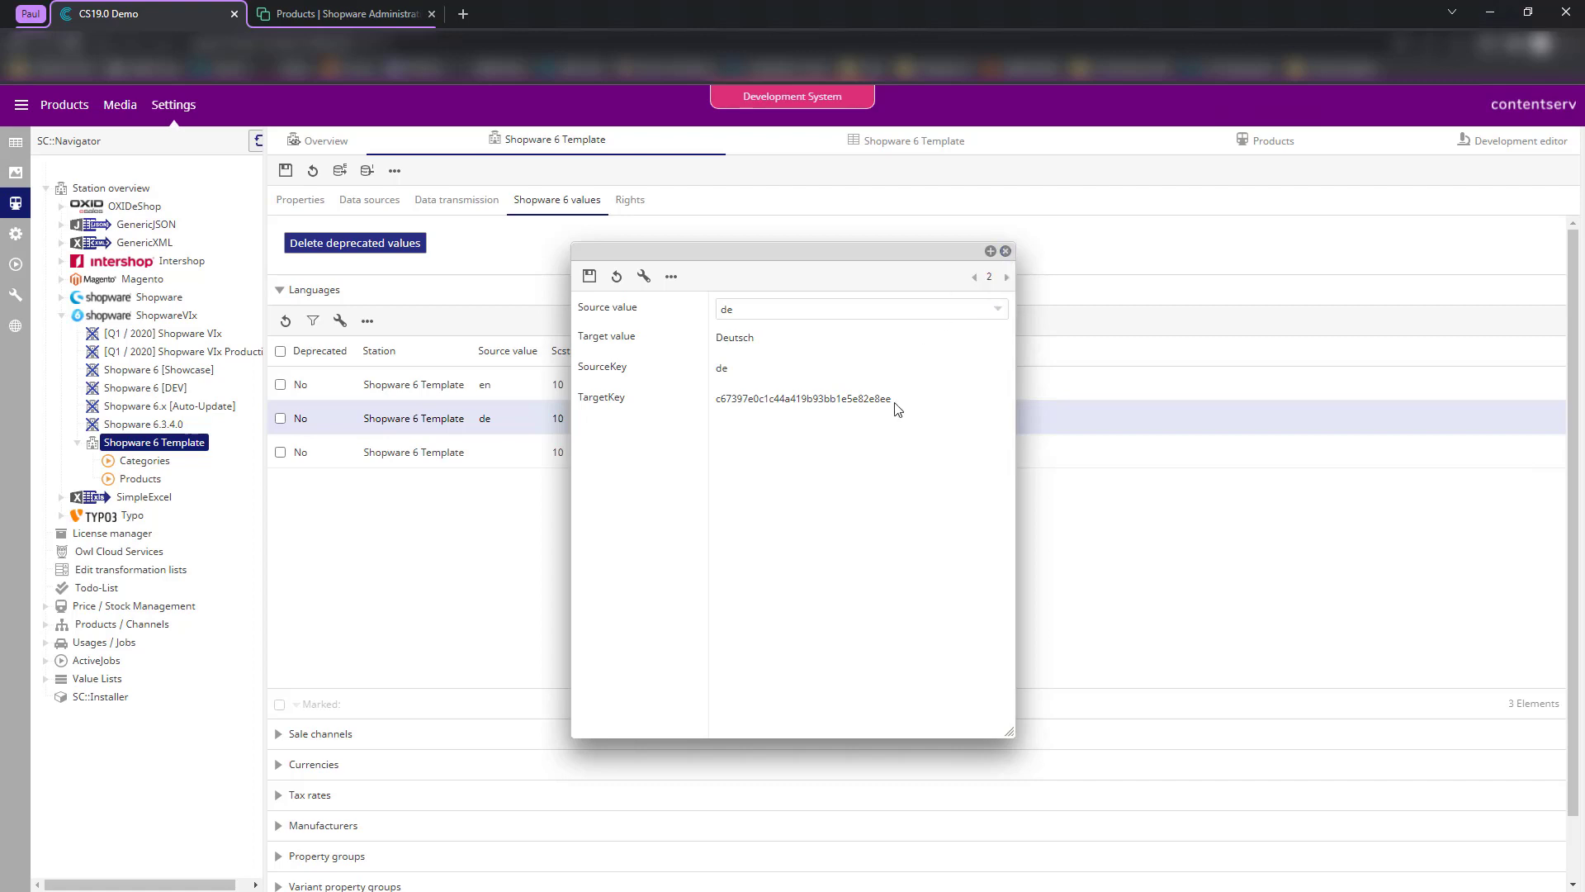
drag(895, 402, 717, 402)
click(764, 473)
click(1006, 251)
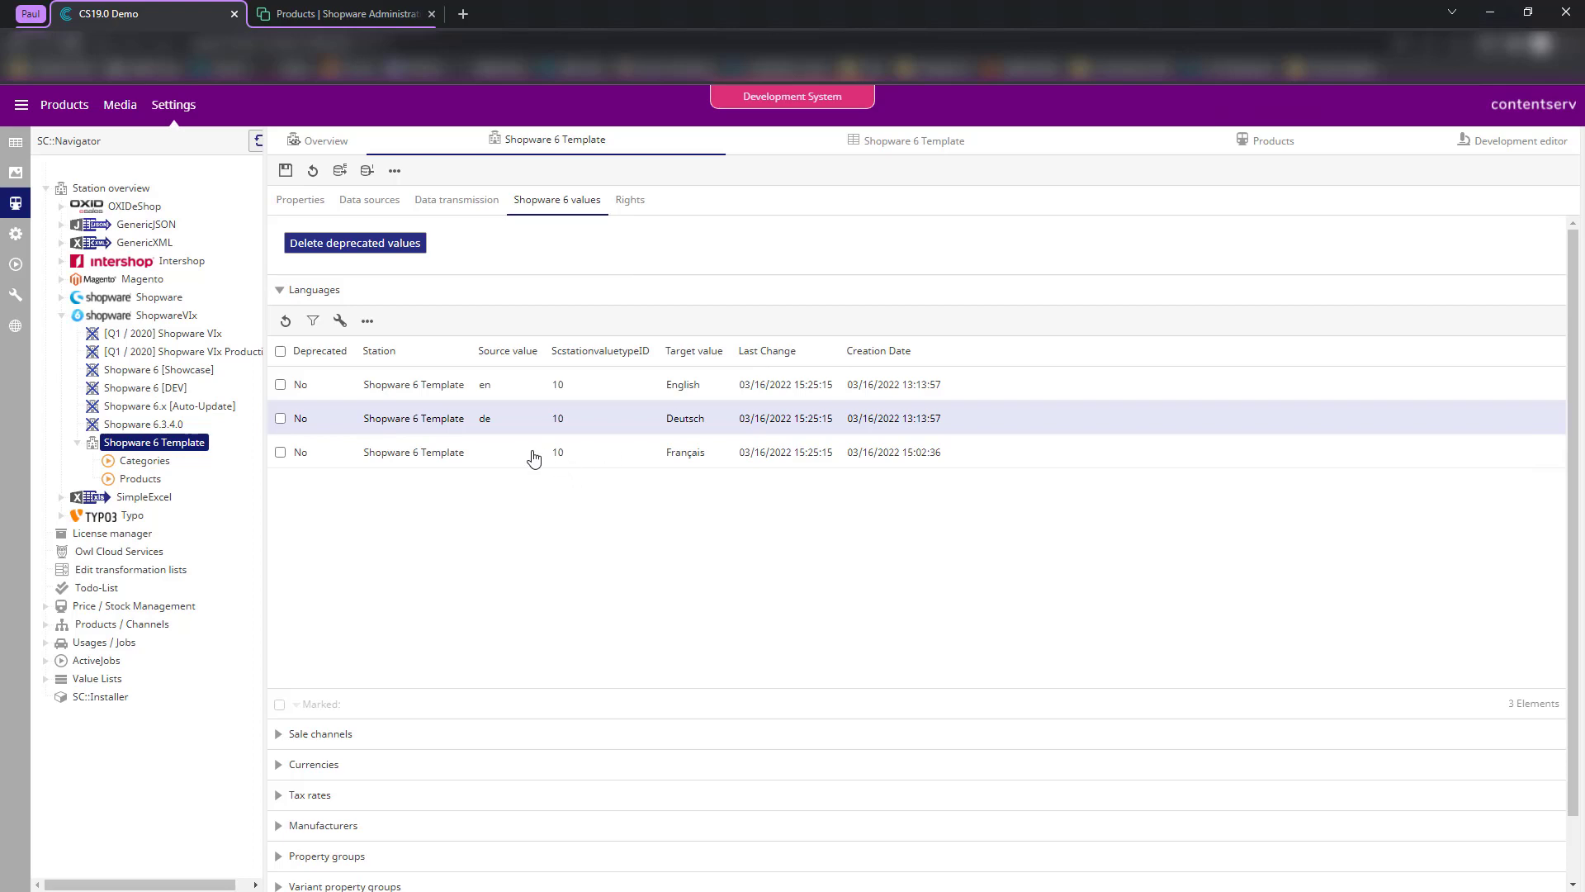
- Set the Français language mapping's source value to fr, save it, and expand Currencies
double_click(533, 459)
click(770, 309)
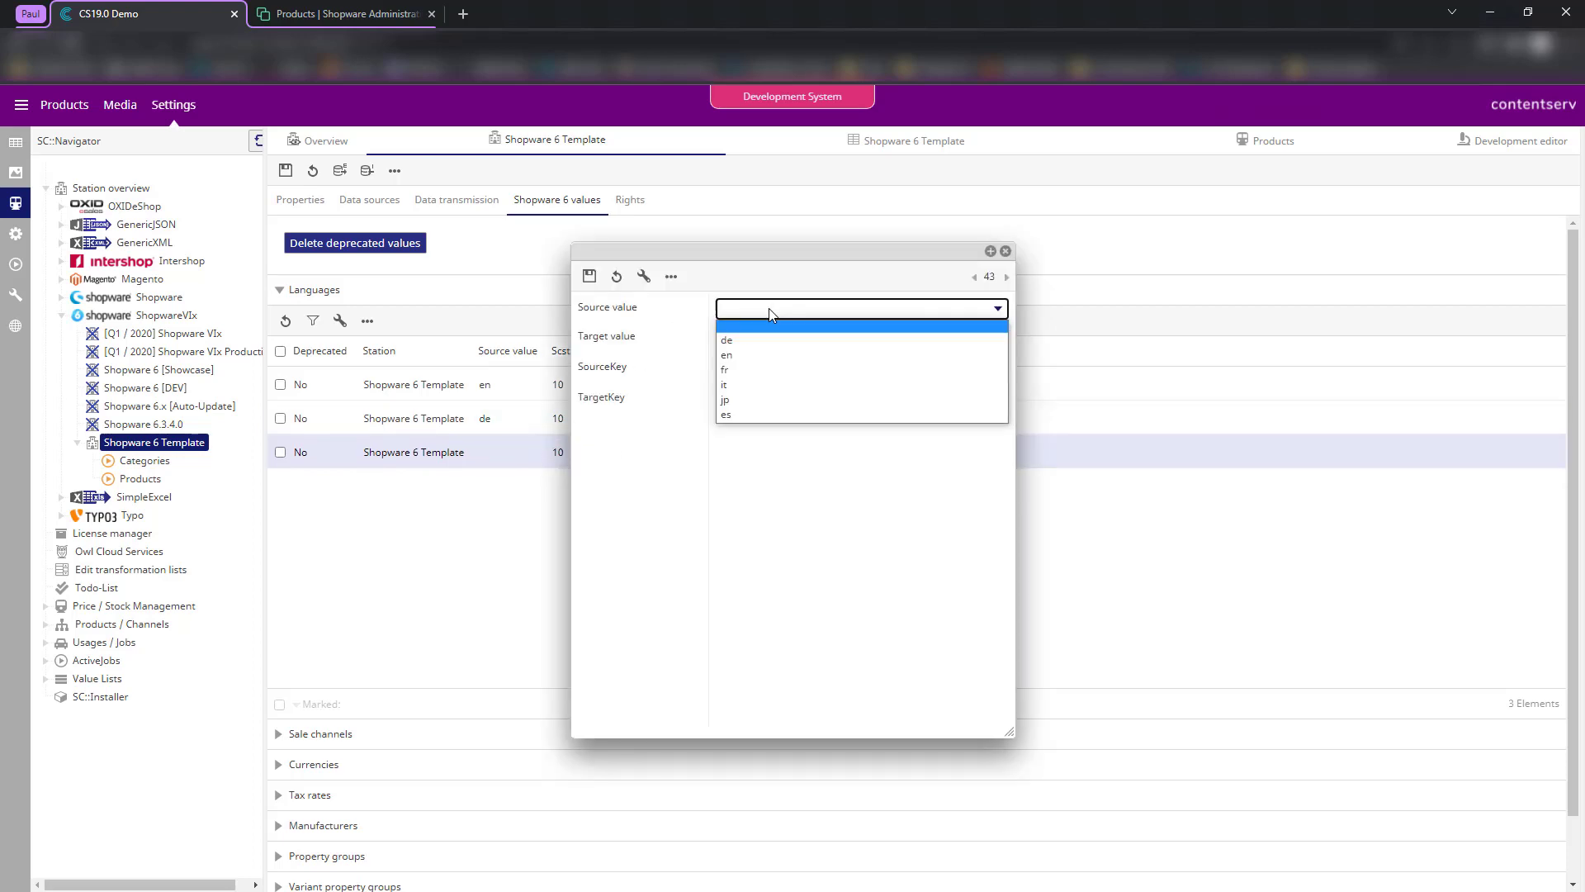
click(748, 378)
click(590, 276)
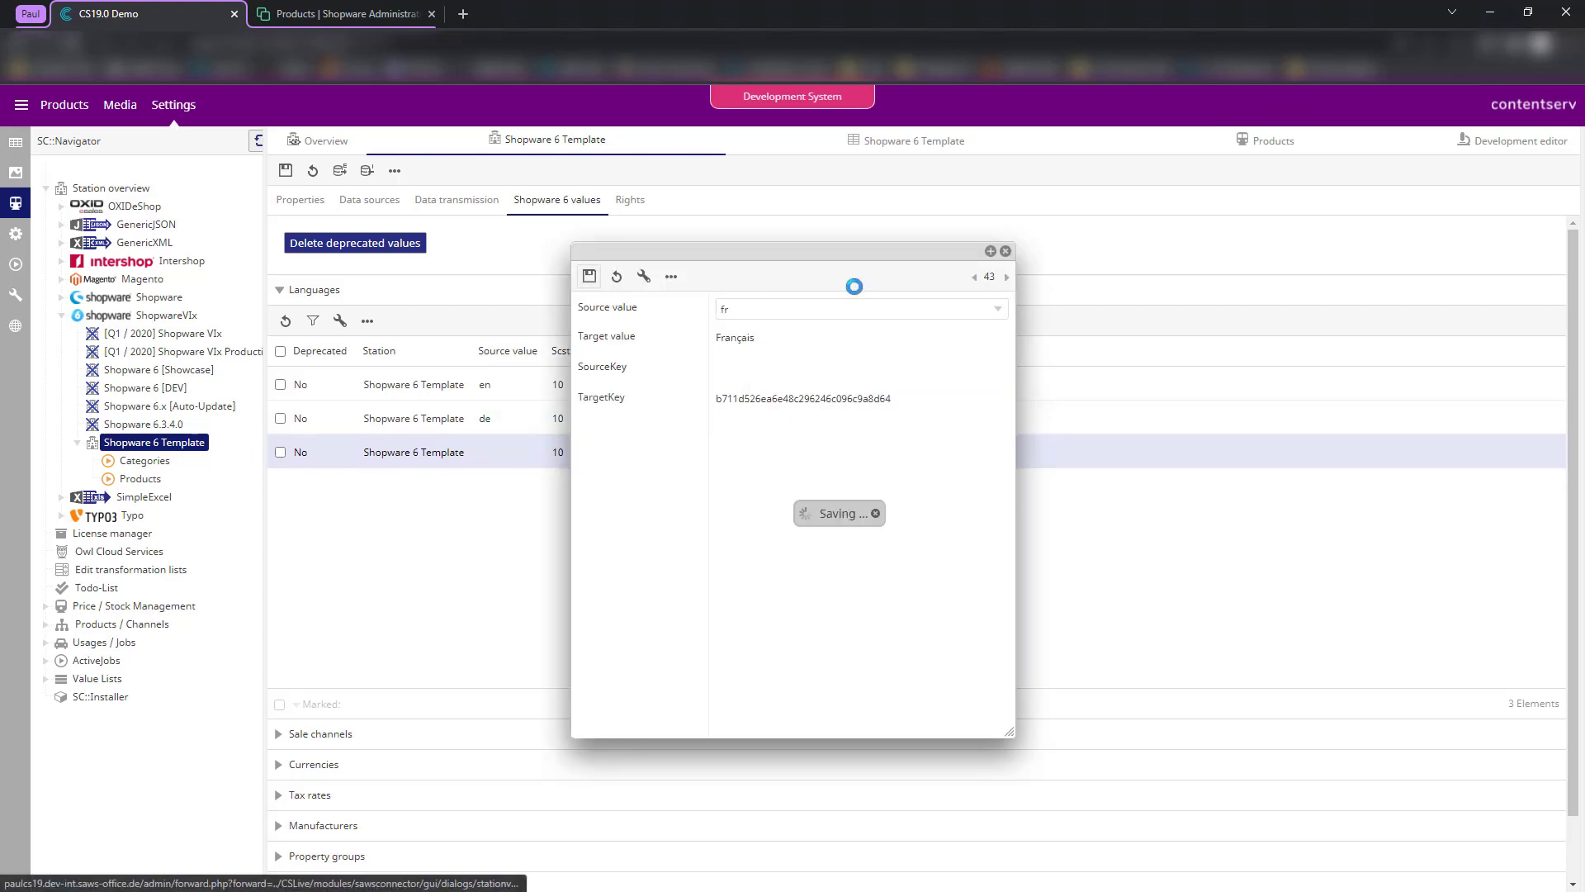
click(1005, 251)
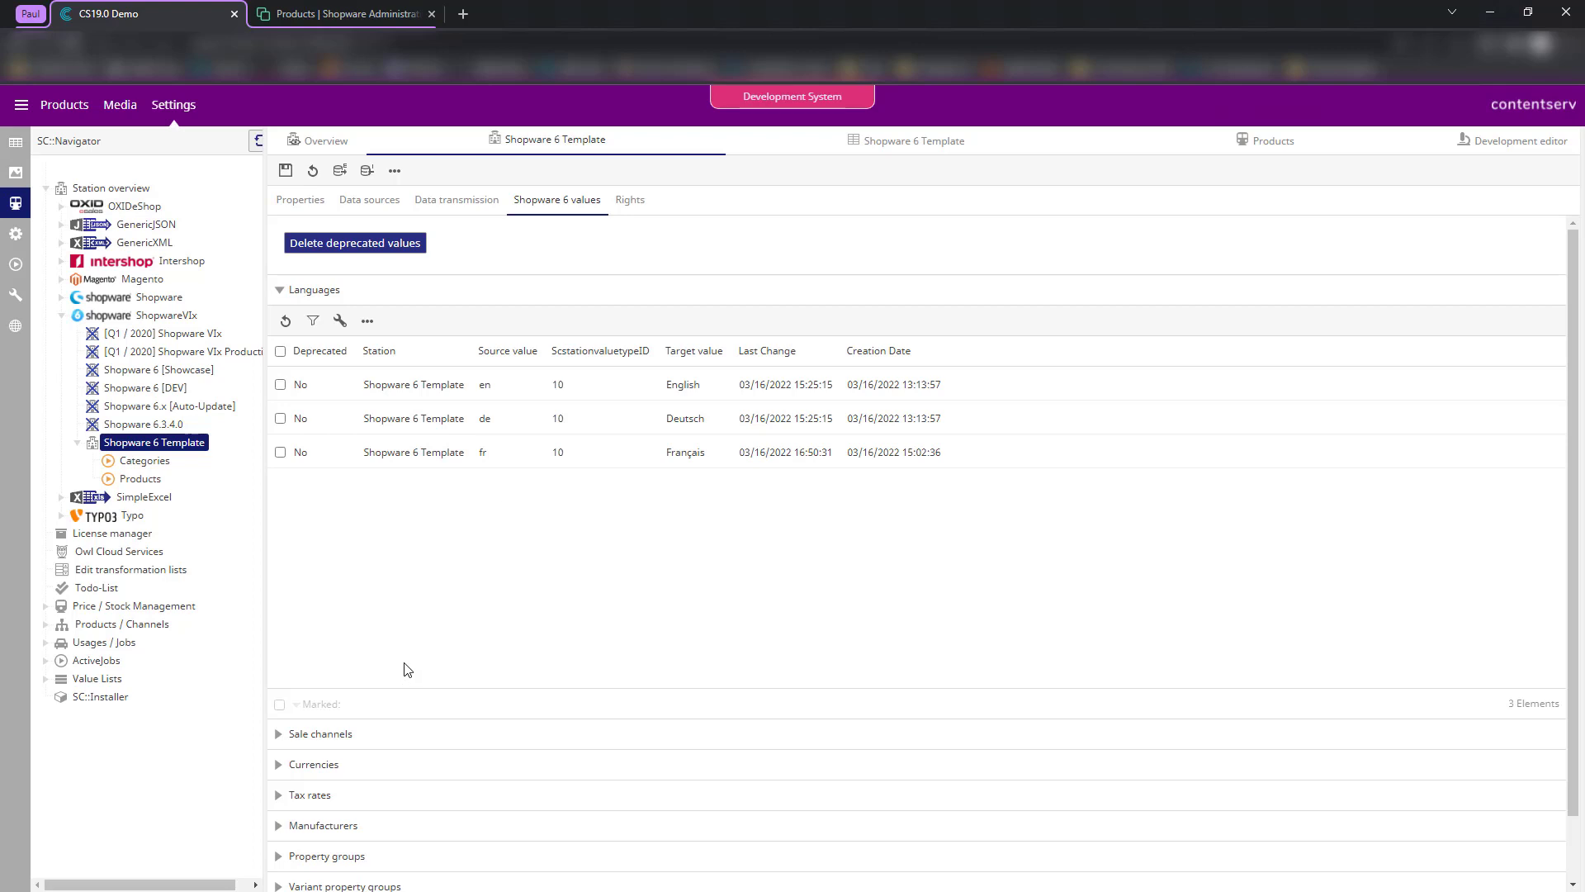
scroll(407, 669, down, 2)
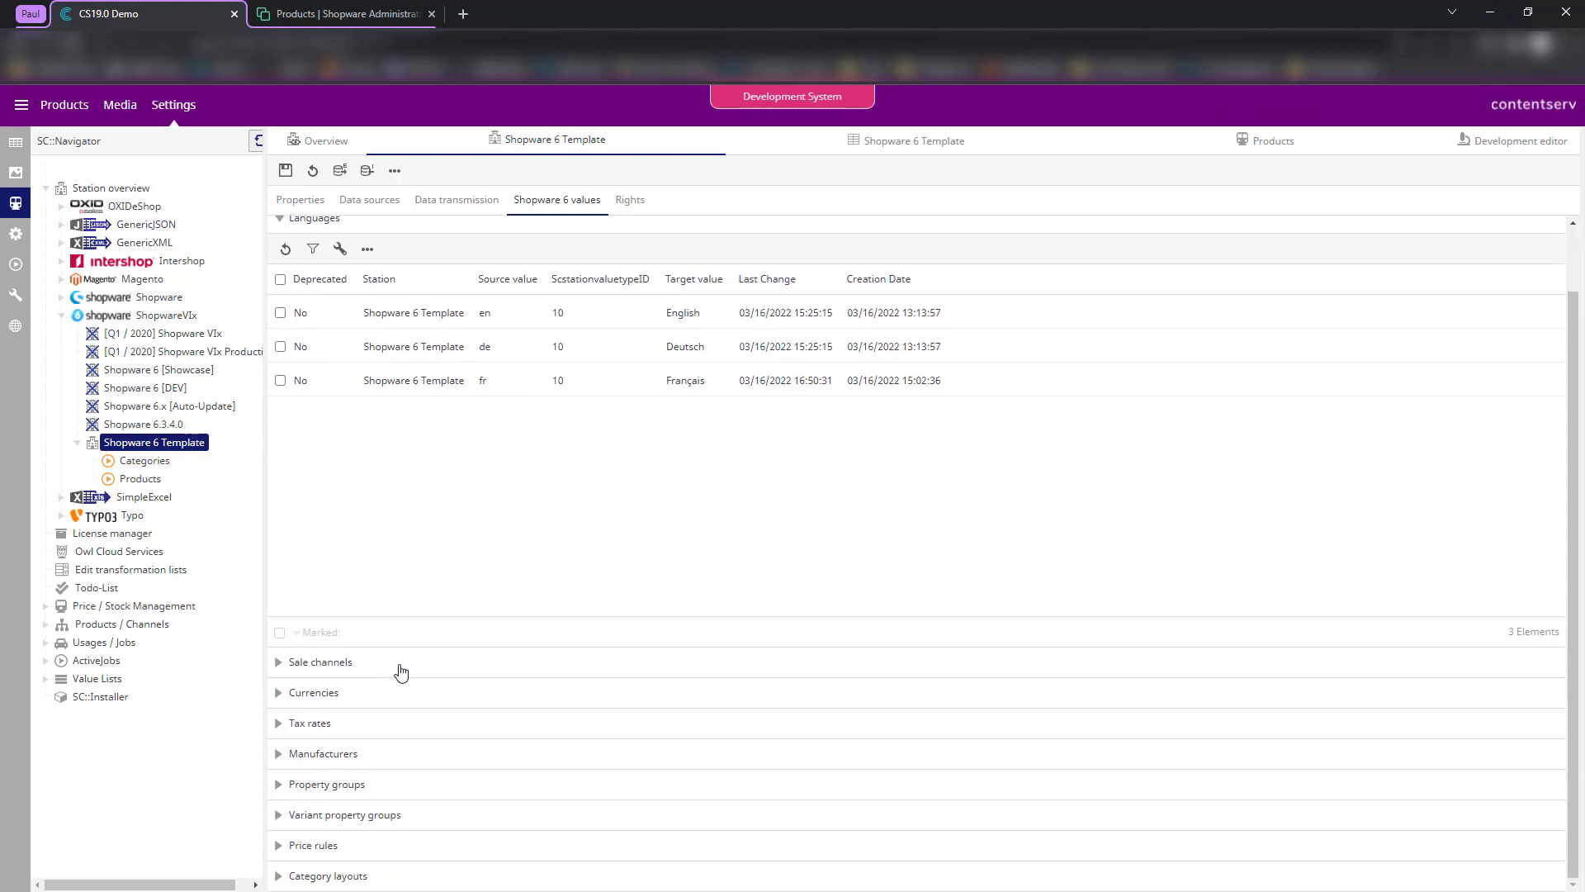
click(379, 696)
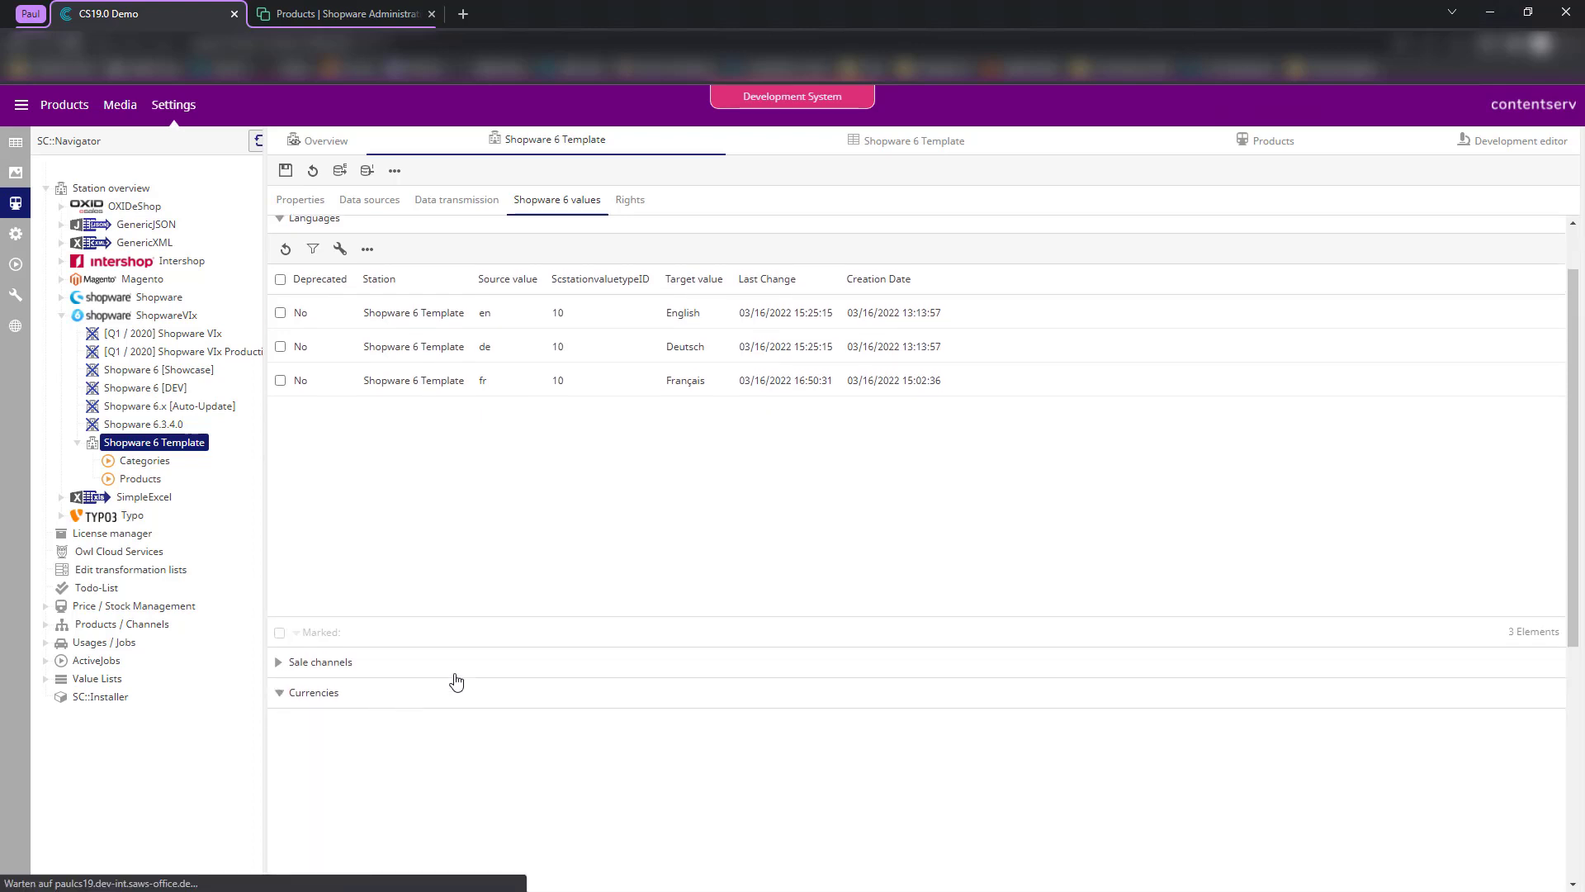
- Choose EUR [EUR] as the Euro currency's source value, save the mapping and close it
scroll(595, 511, down, 5)
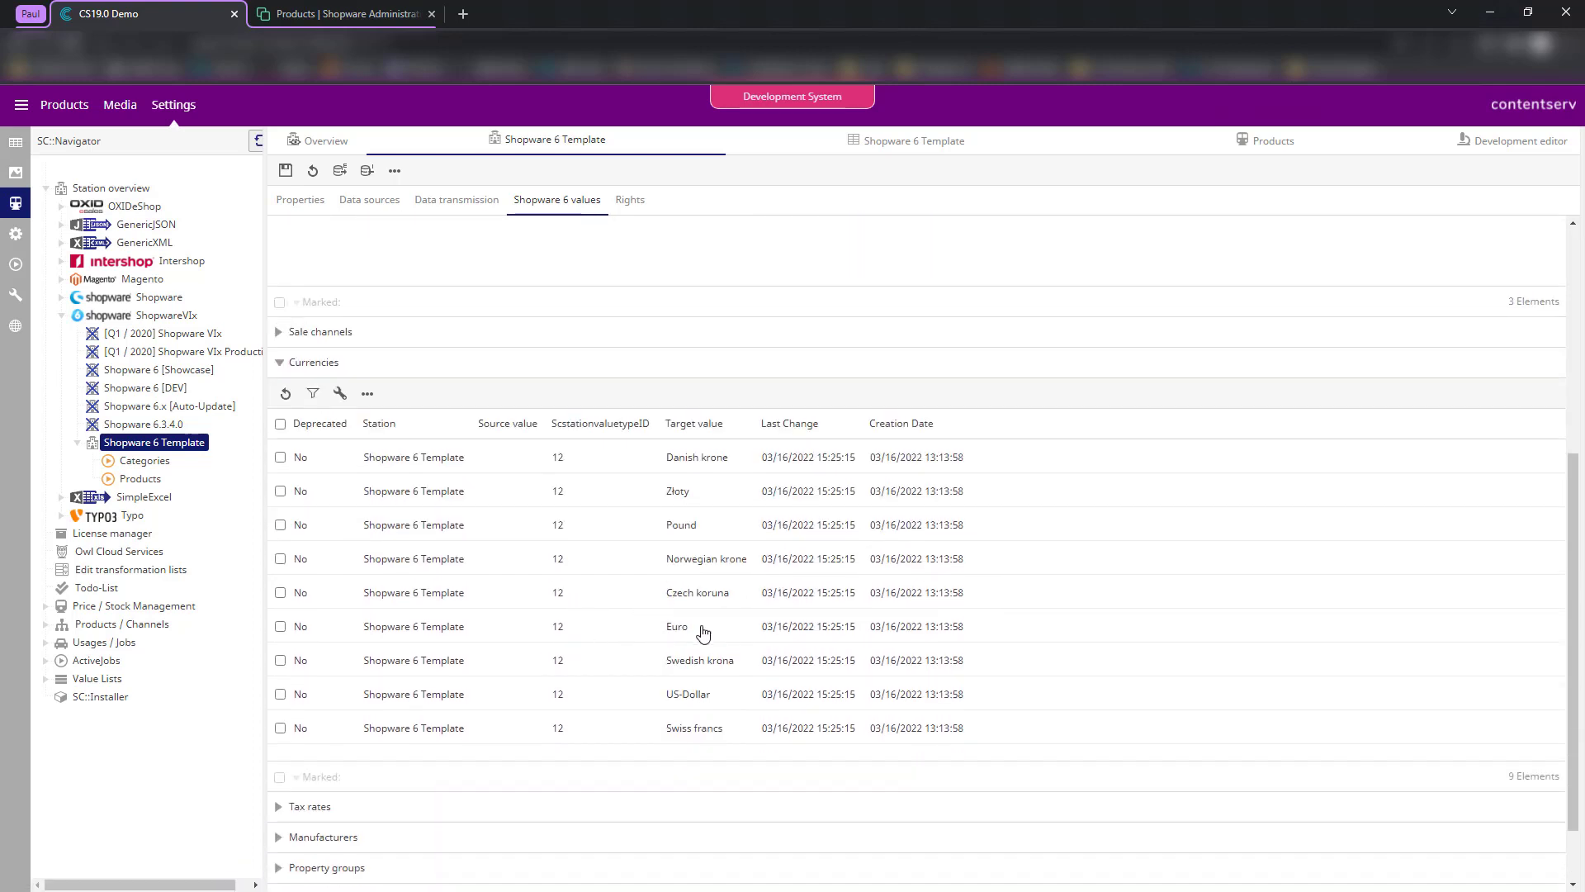
double_click(517, 632)
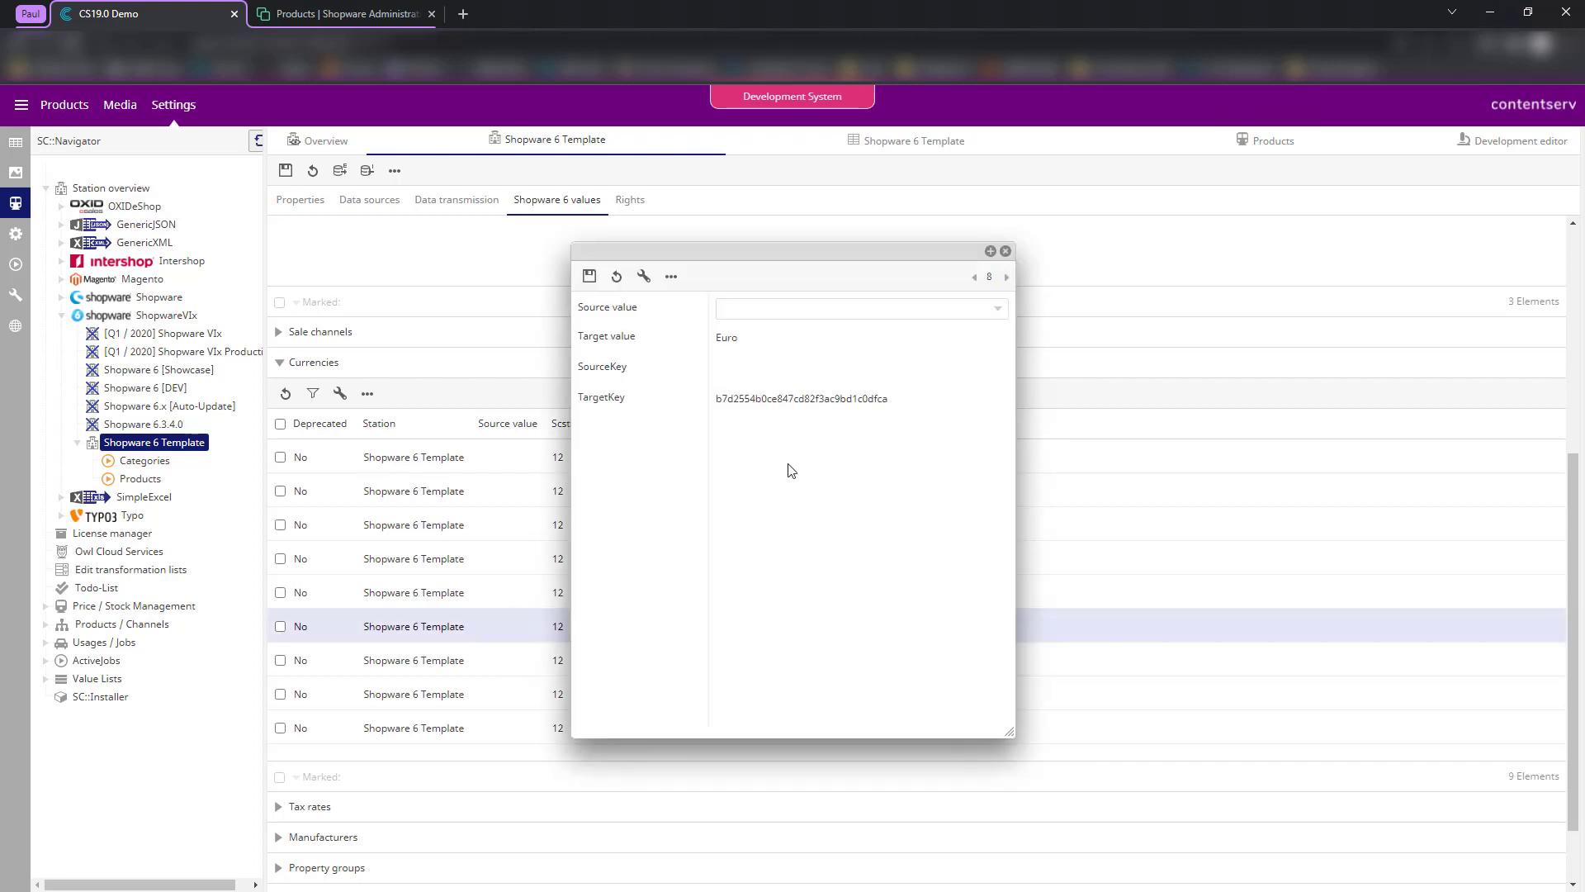
click(765, 309)
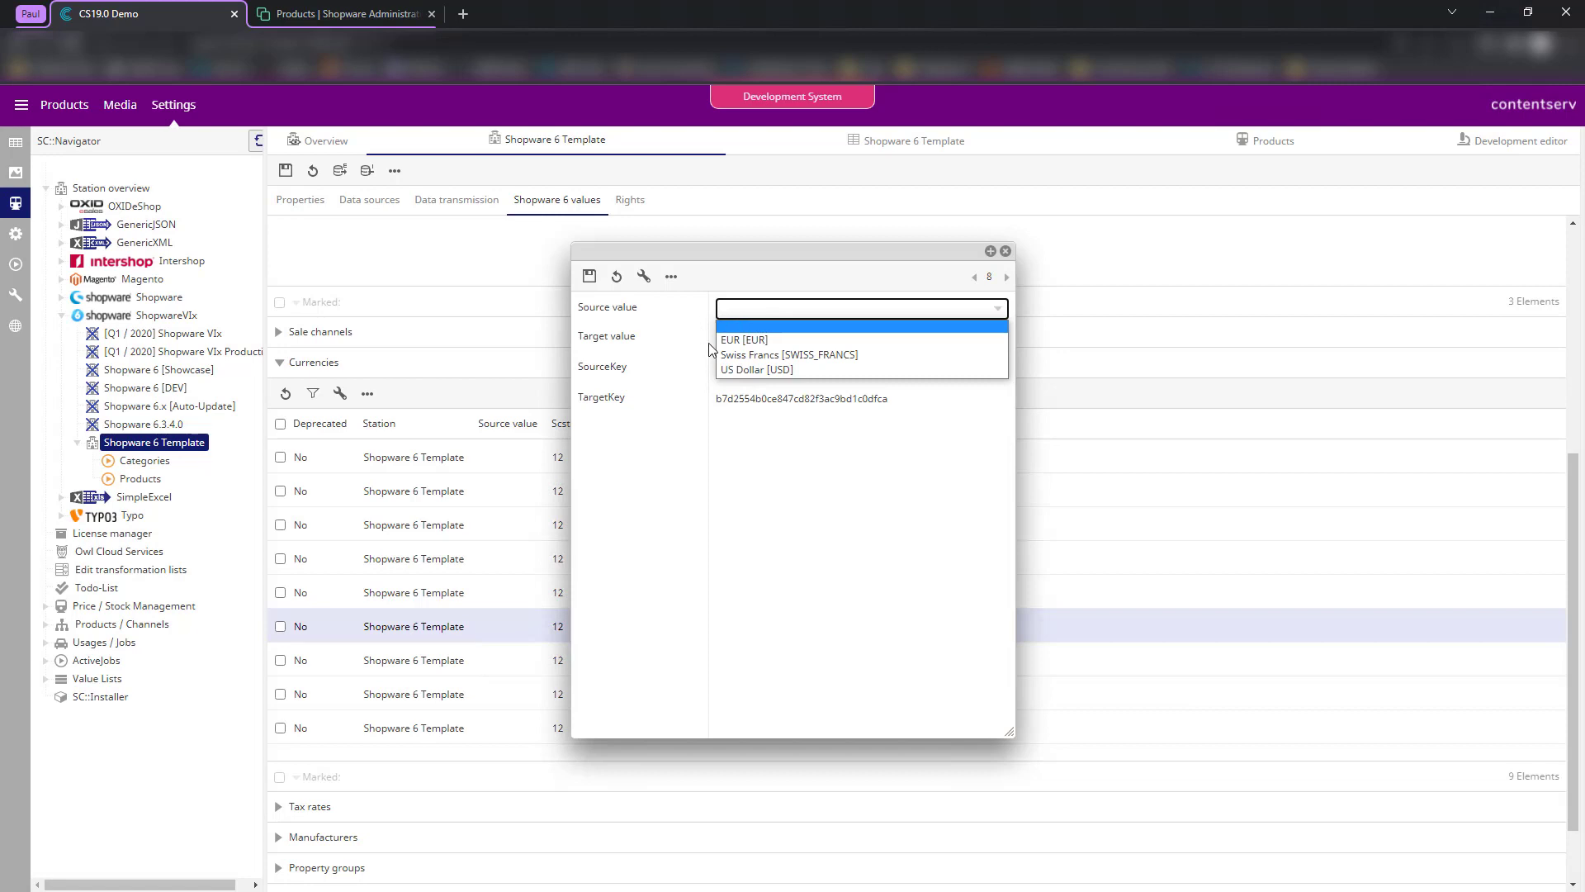
click(740, 339)
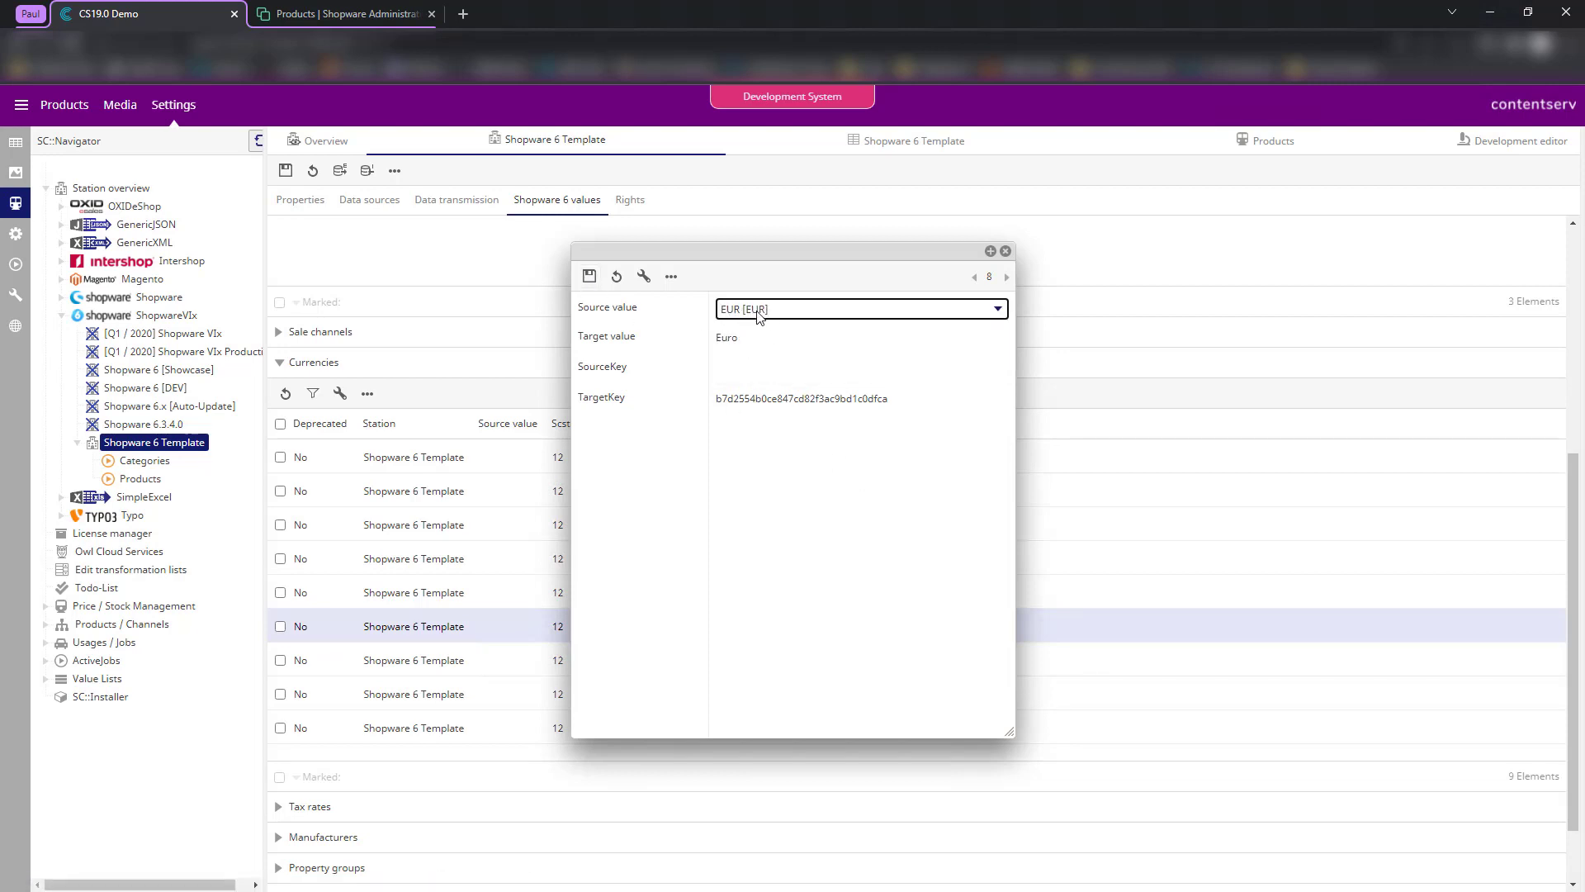
click(757, 338)
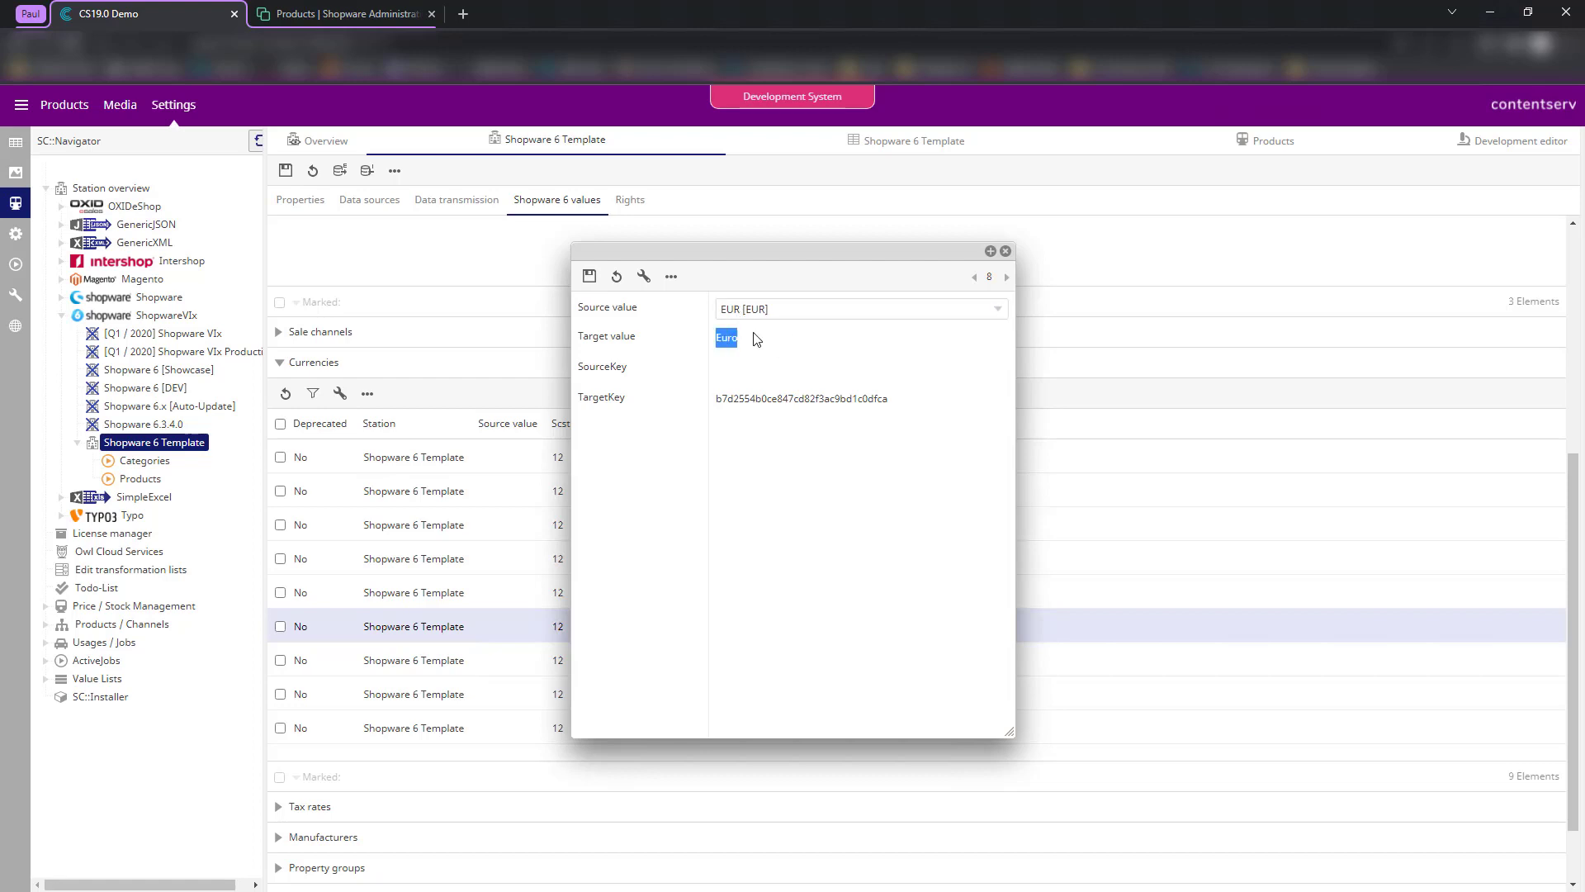
click(758, 385)
drag(713, 408, 810, 396)
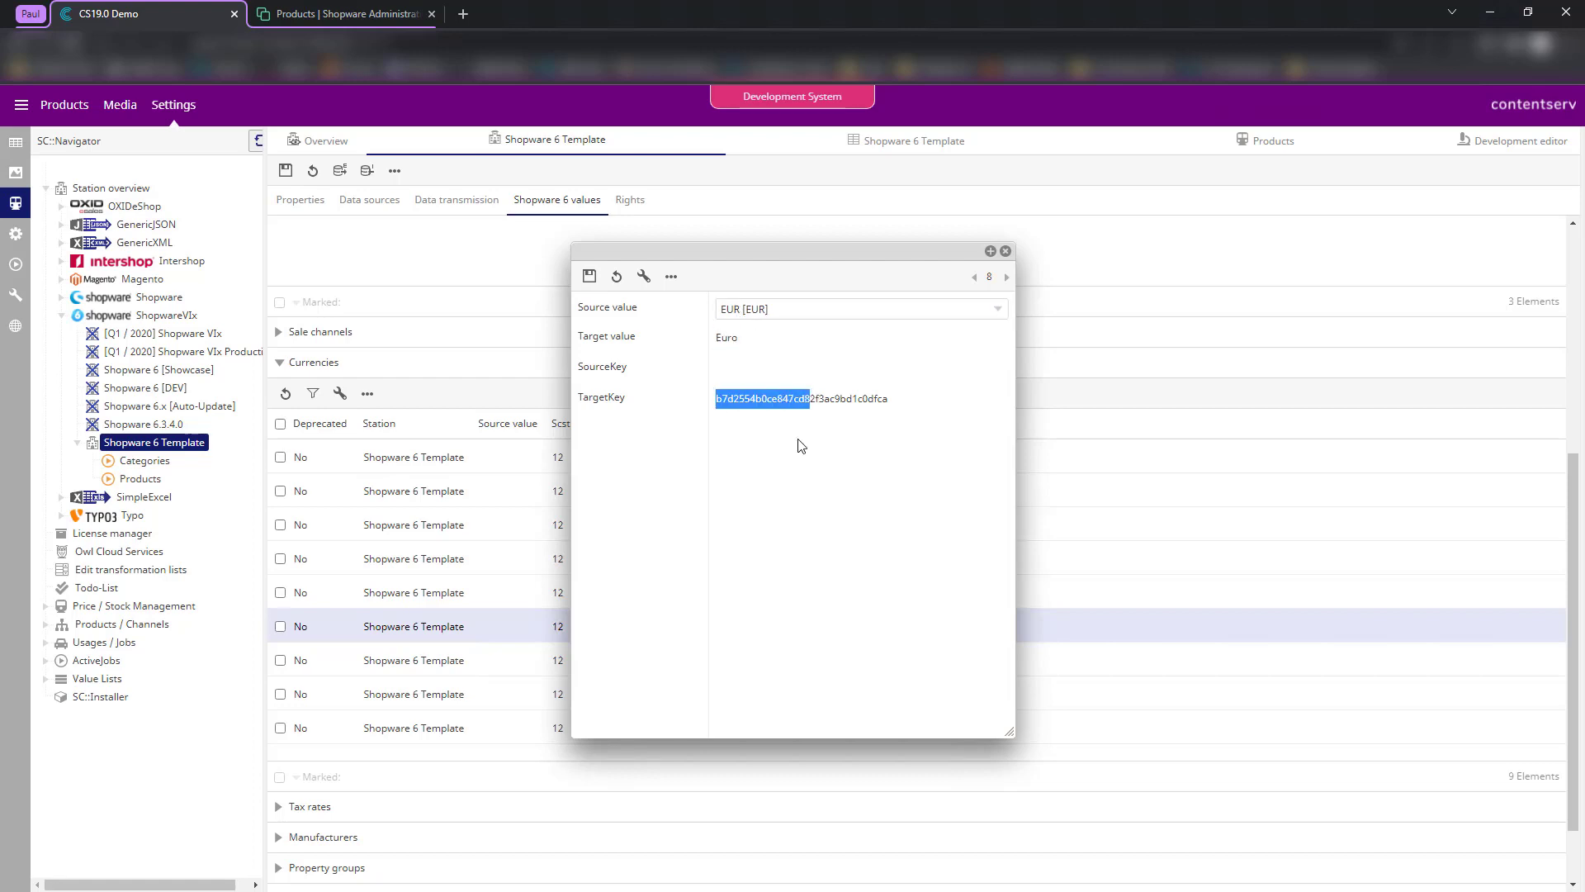
click(800, 393)
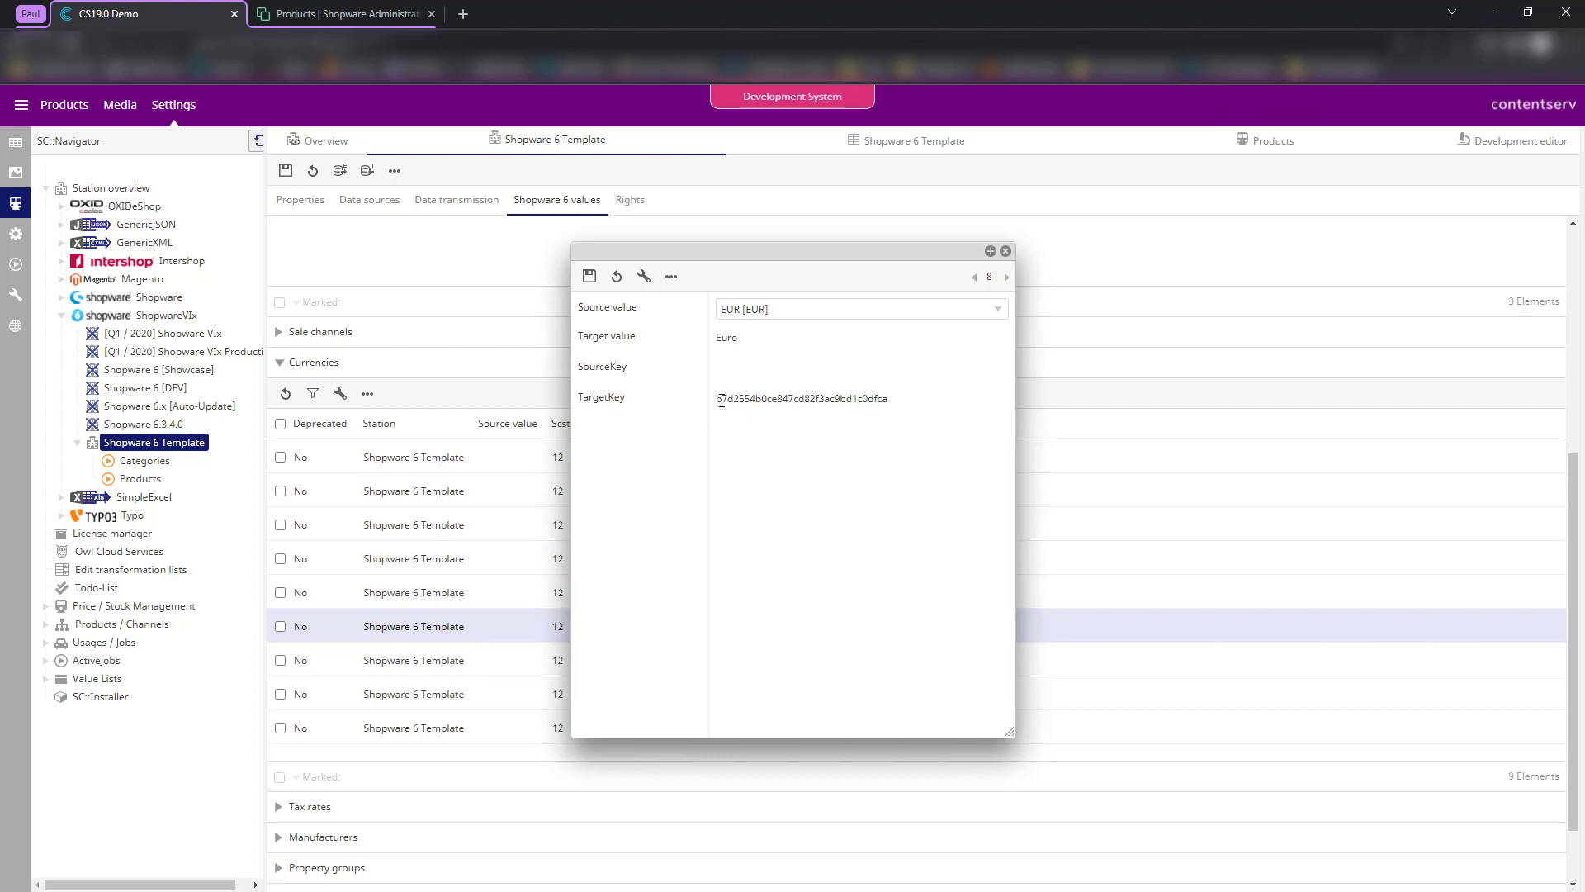
click(916, 413)
click(590, 275)
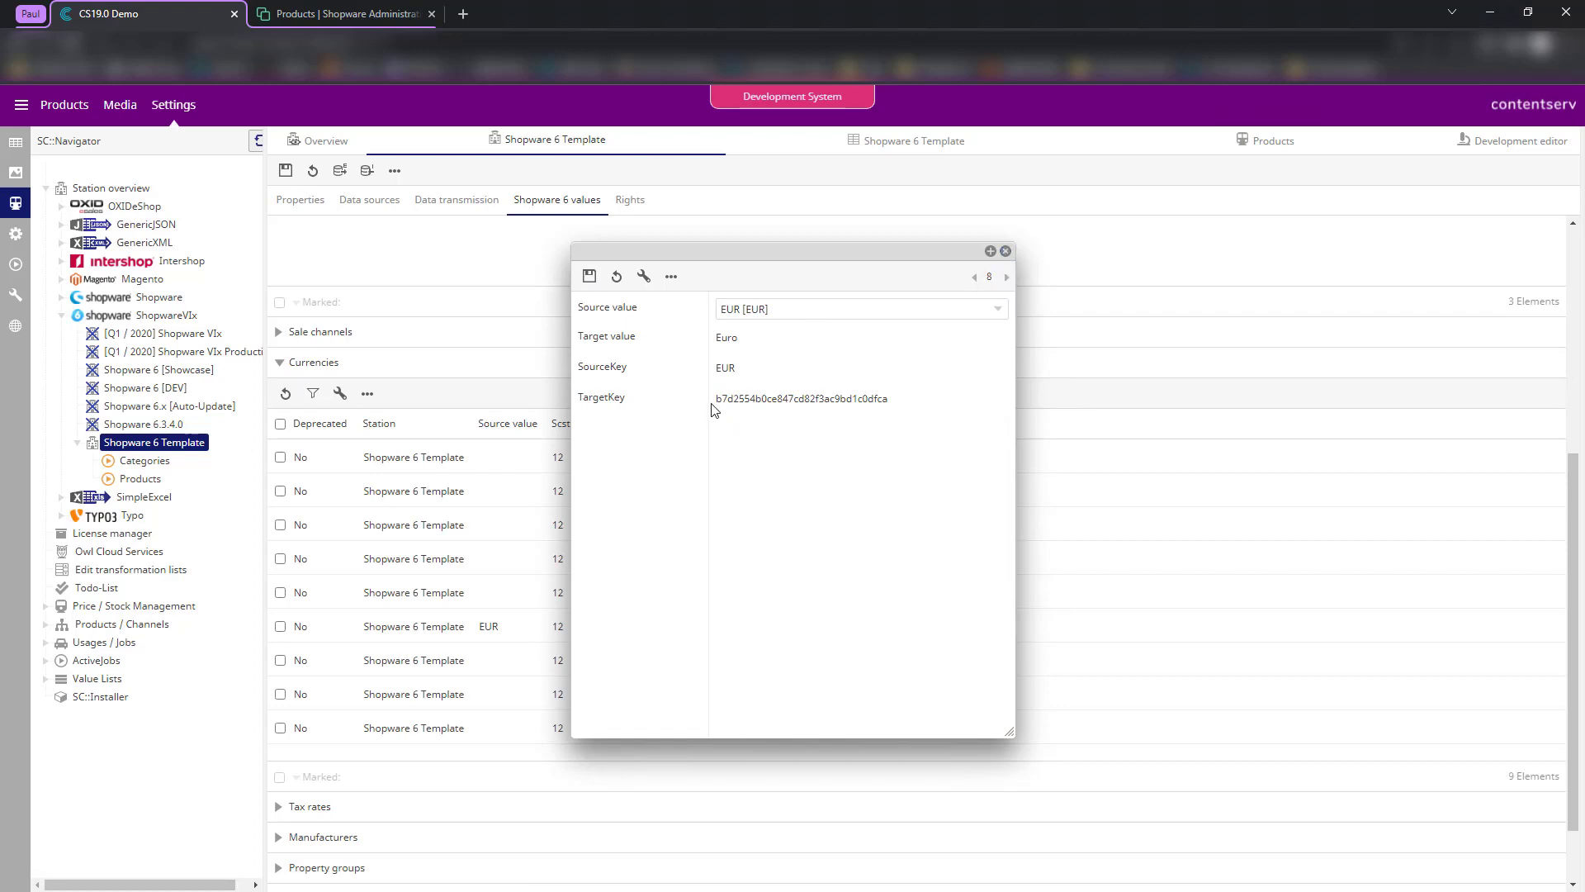
drag(718, 405, 895, 435)
click(932, 398)
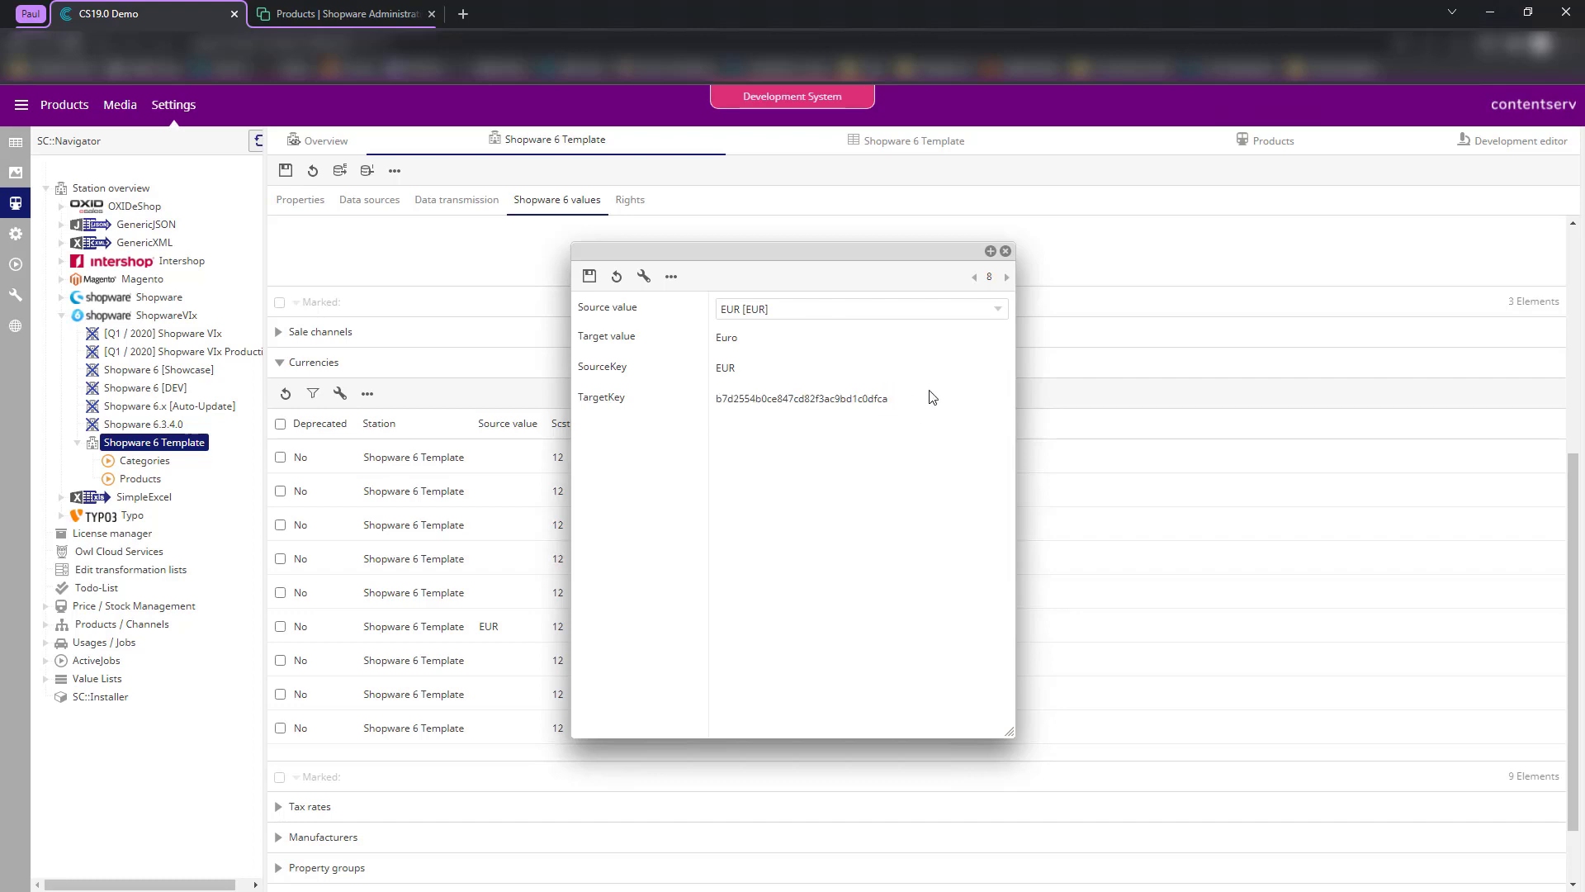
click(1006, 251)
scroll(640, 492, down, 1)
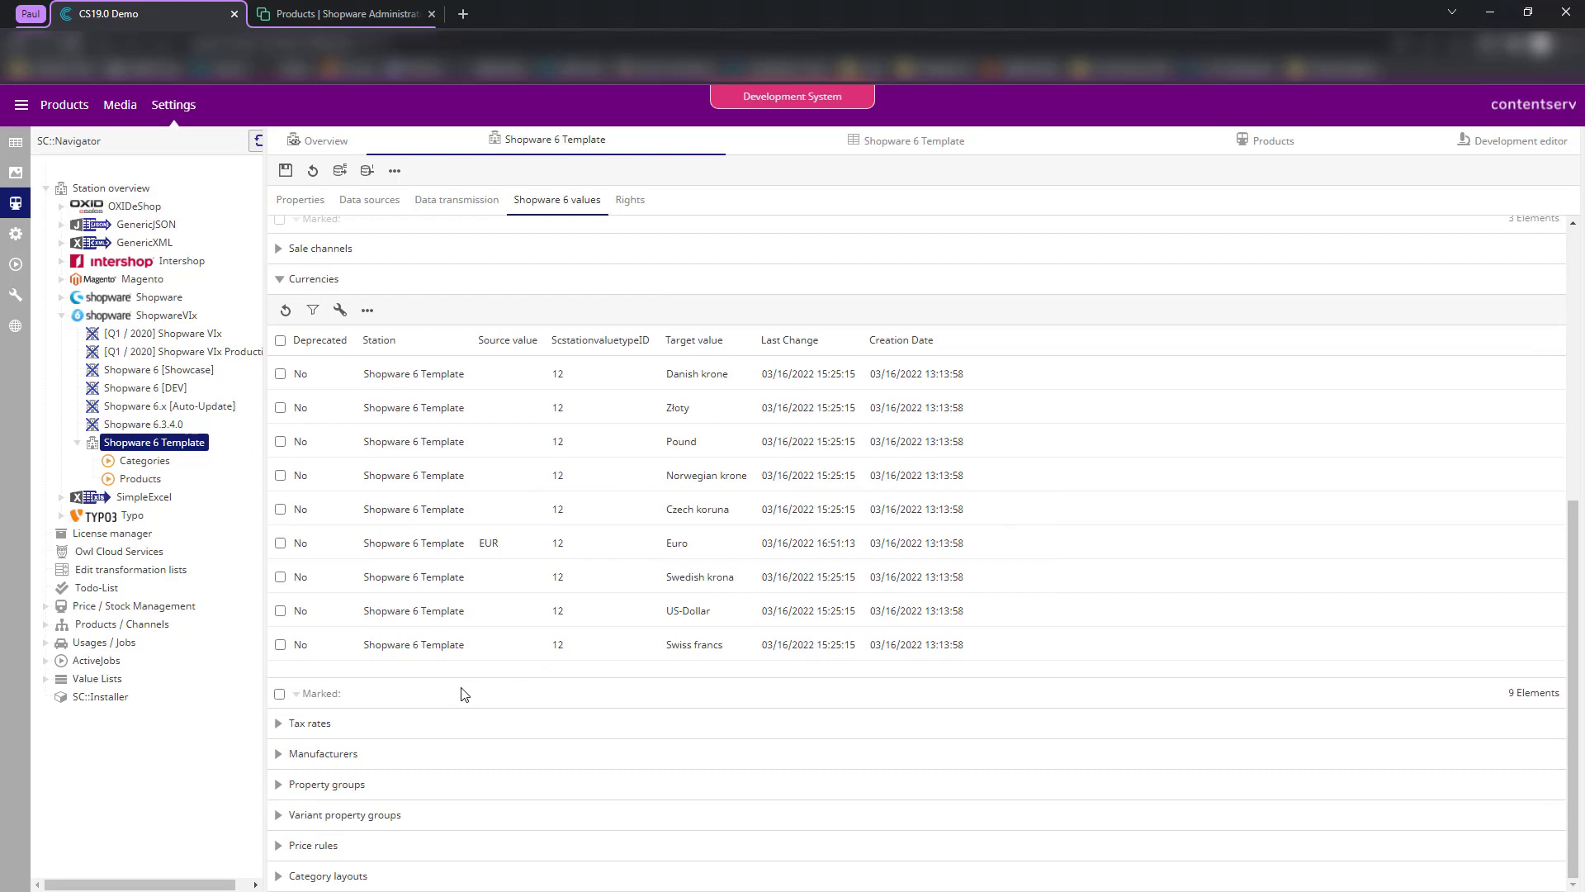
click(416, 723)
scroll(436, 673, down, 3)
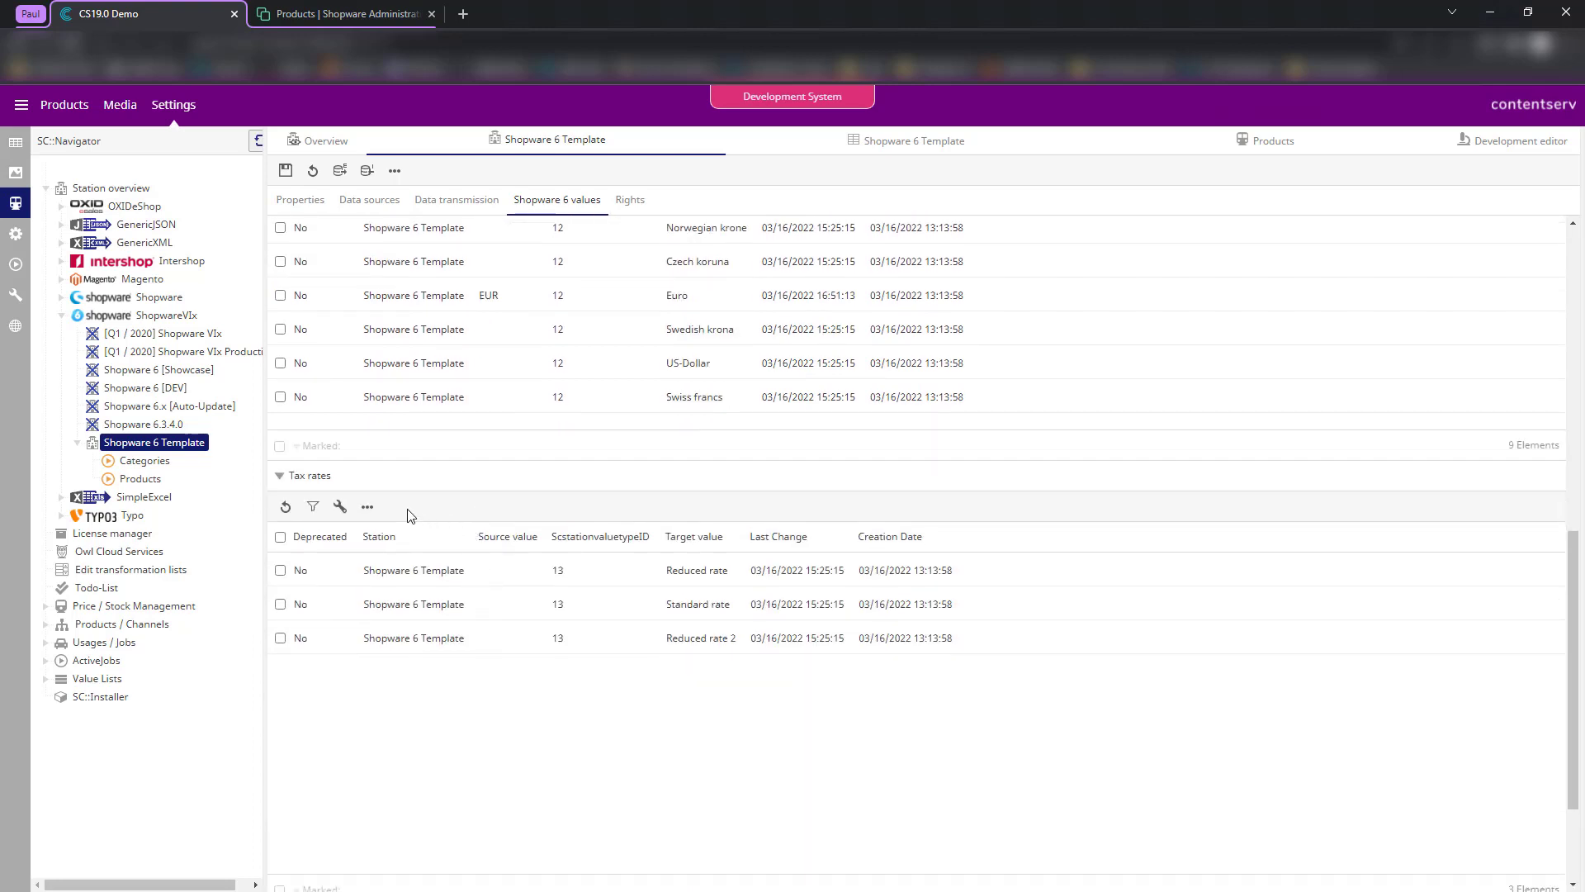
click(380, 481)
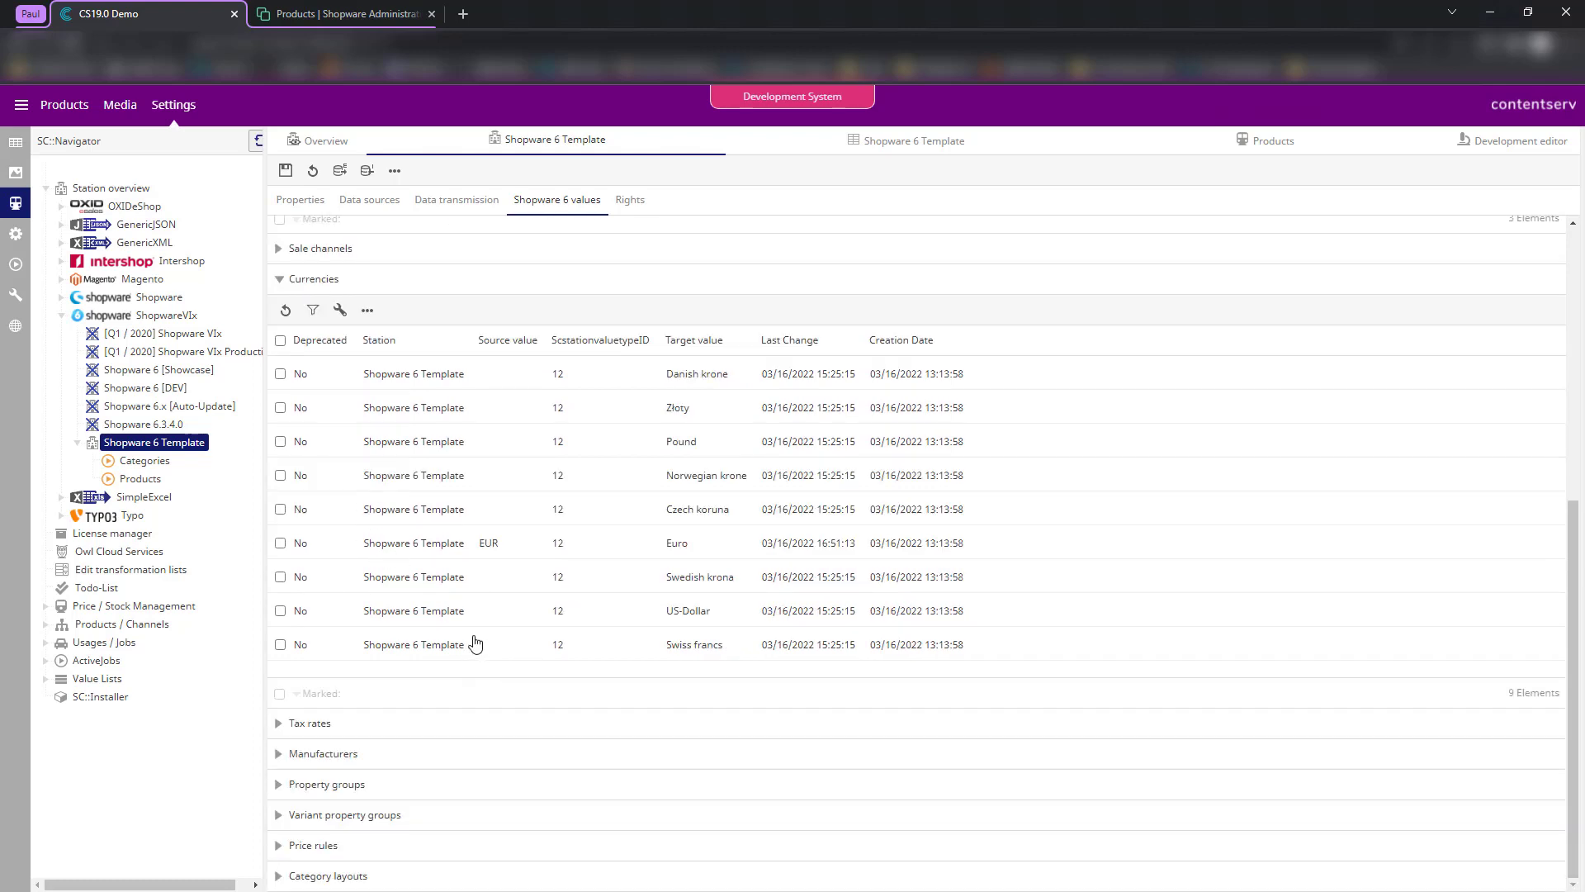
scroll(499, 507, up, 4)
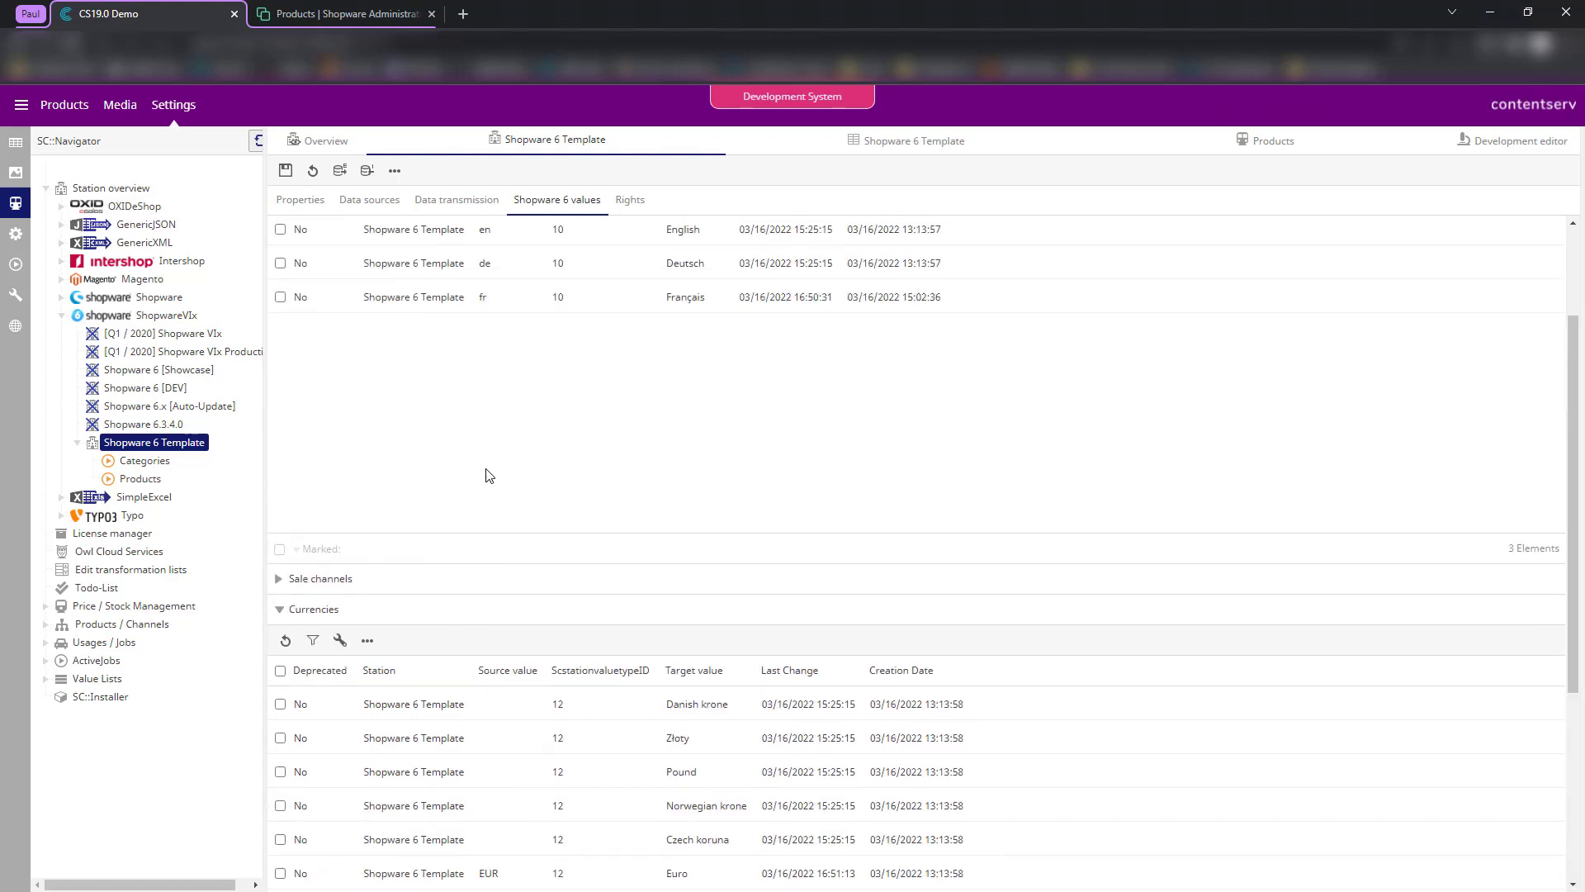
scroll(509, 481, up, 2)
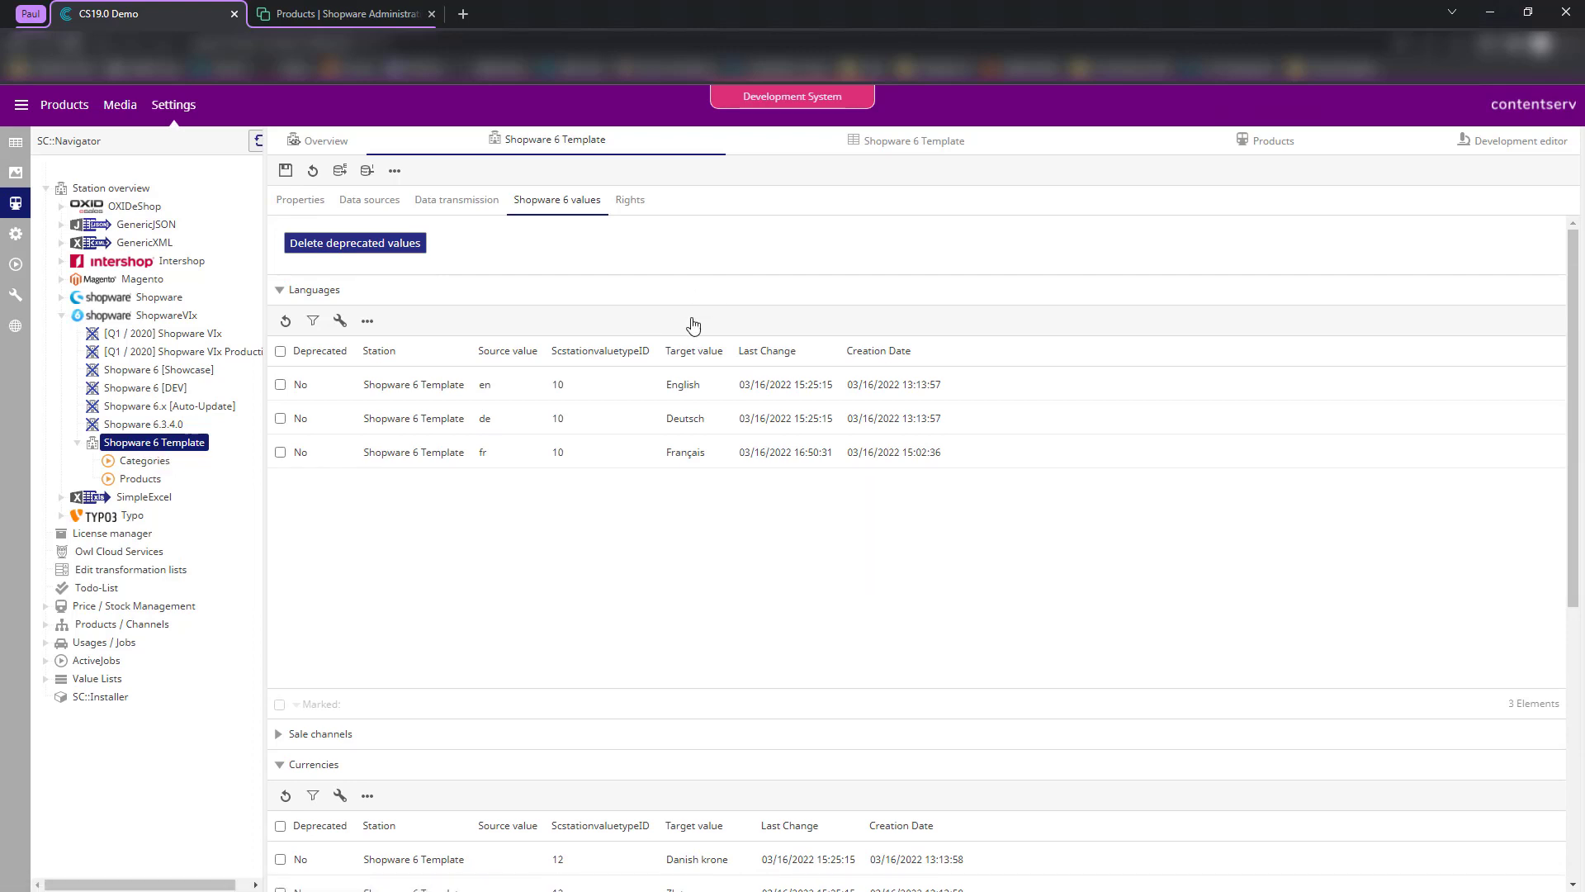
double_click(677, 385)
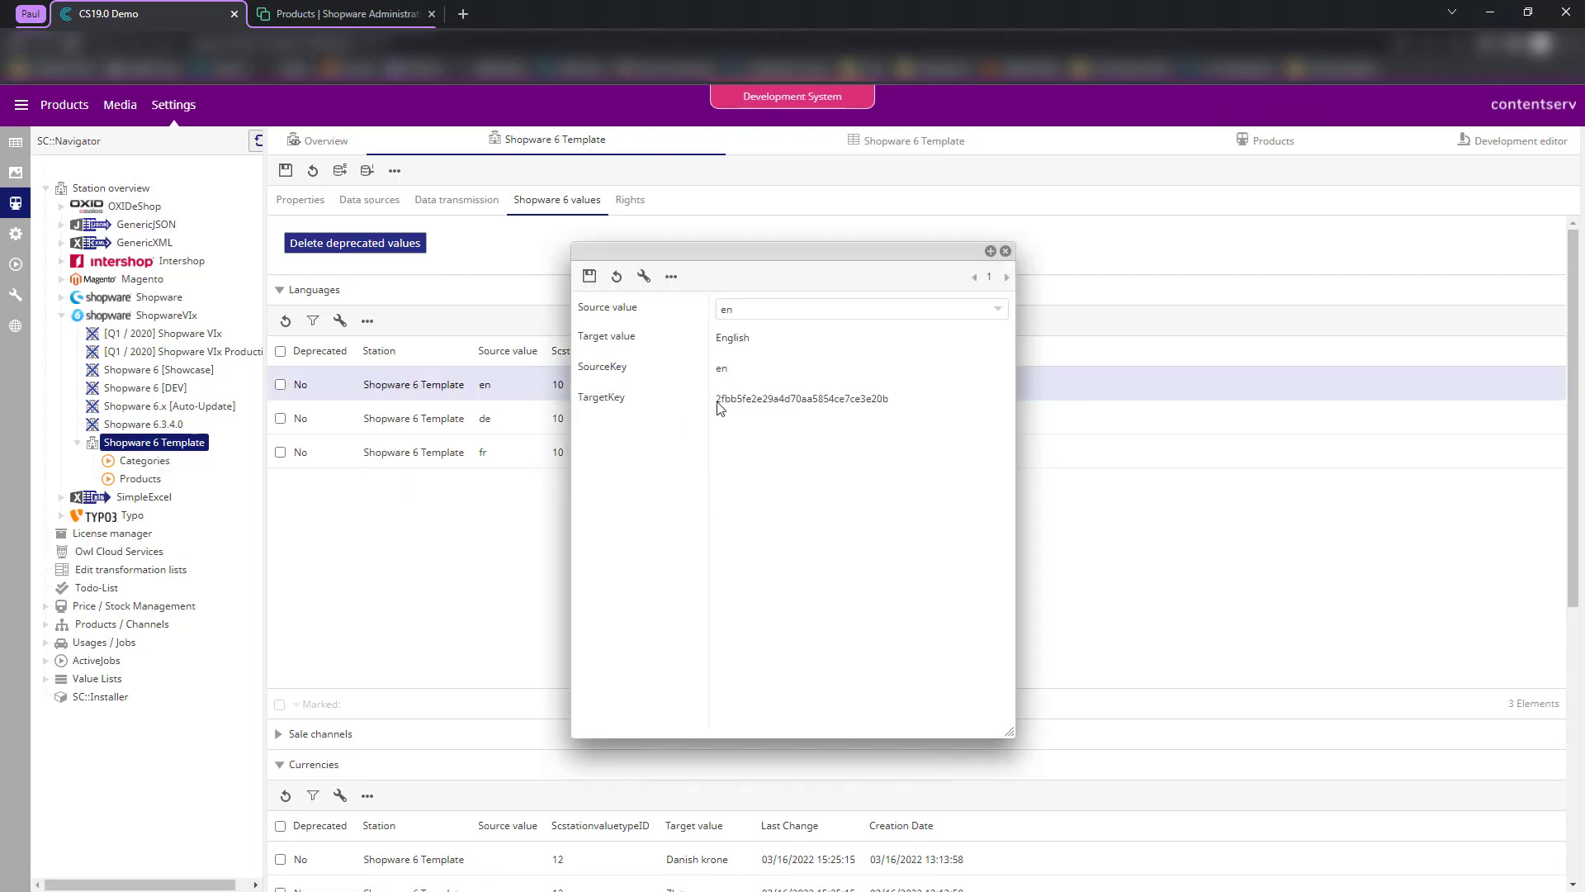
drag(718, 407, 913, 432)
click(915, 449)
click(726, 419)
drag(733, 400, 754, 400)
click(1025, 247)
click(1006, 251)
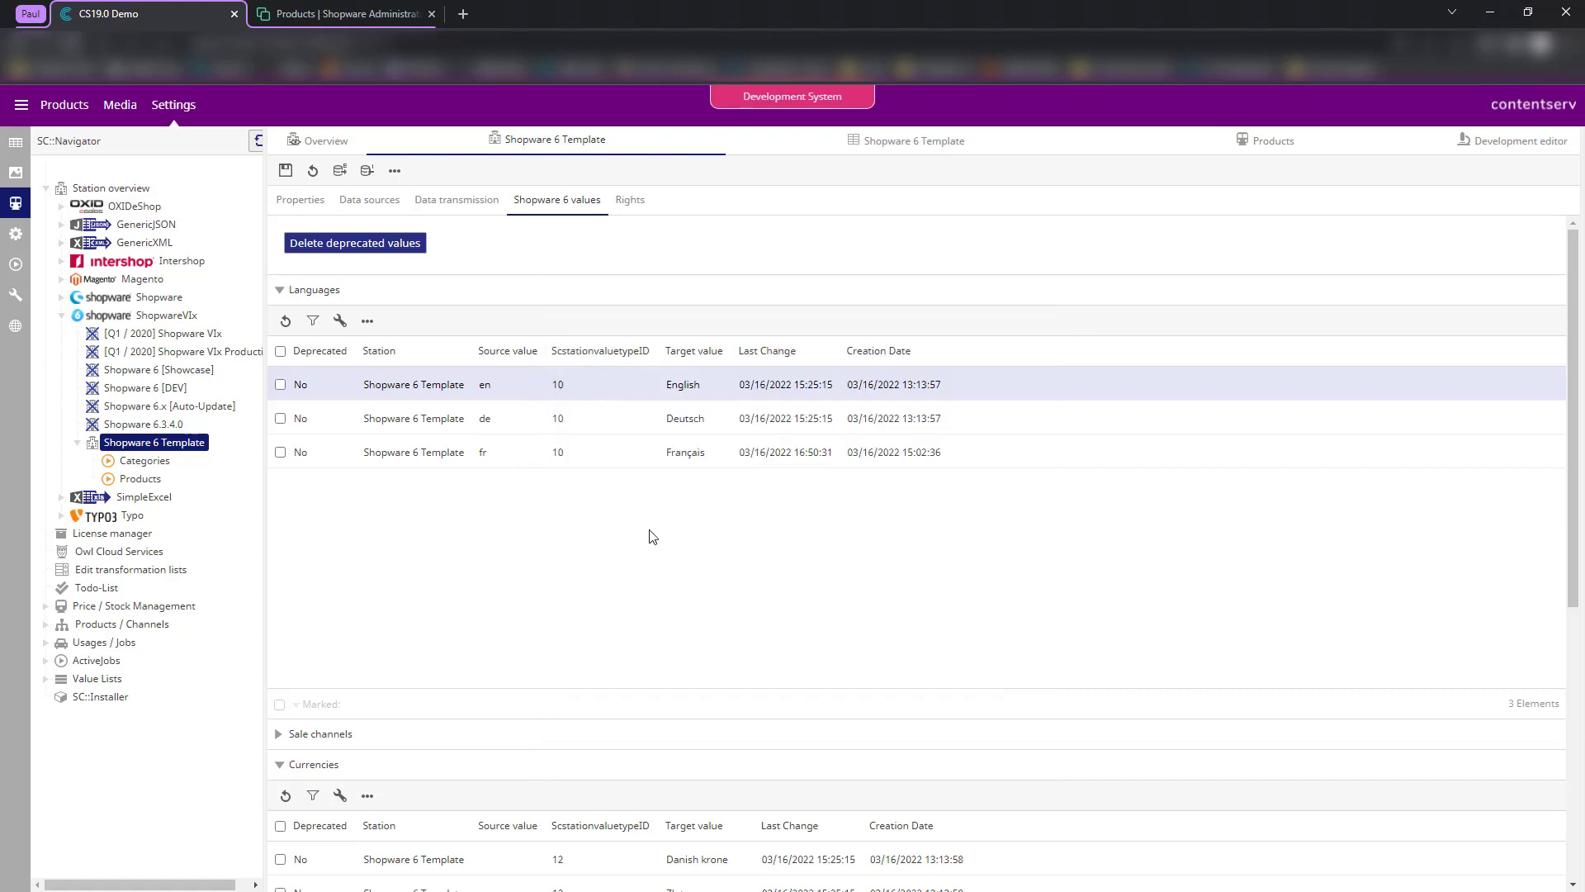
scroll(648, 535, down, 5)
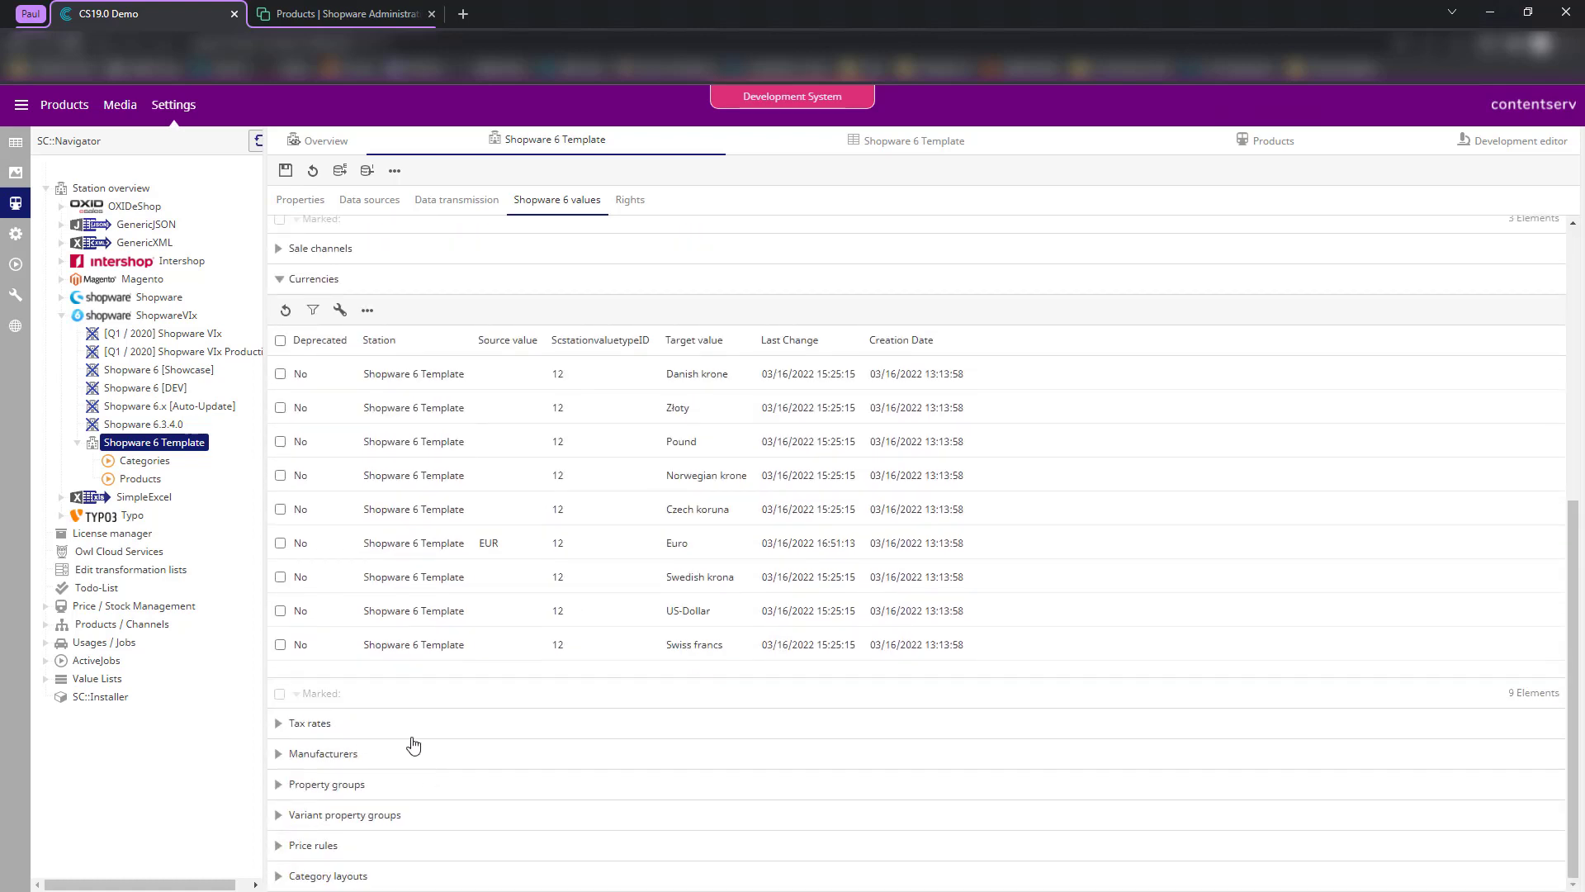
- Expand Tax rates and inspect its mapping settings and Standard rate record without changes
click(355, 728)
scroll(497, 683, down, 2)
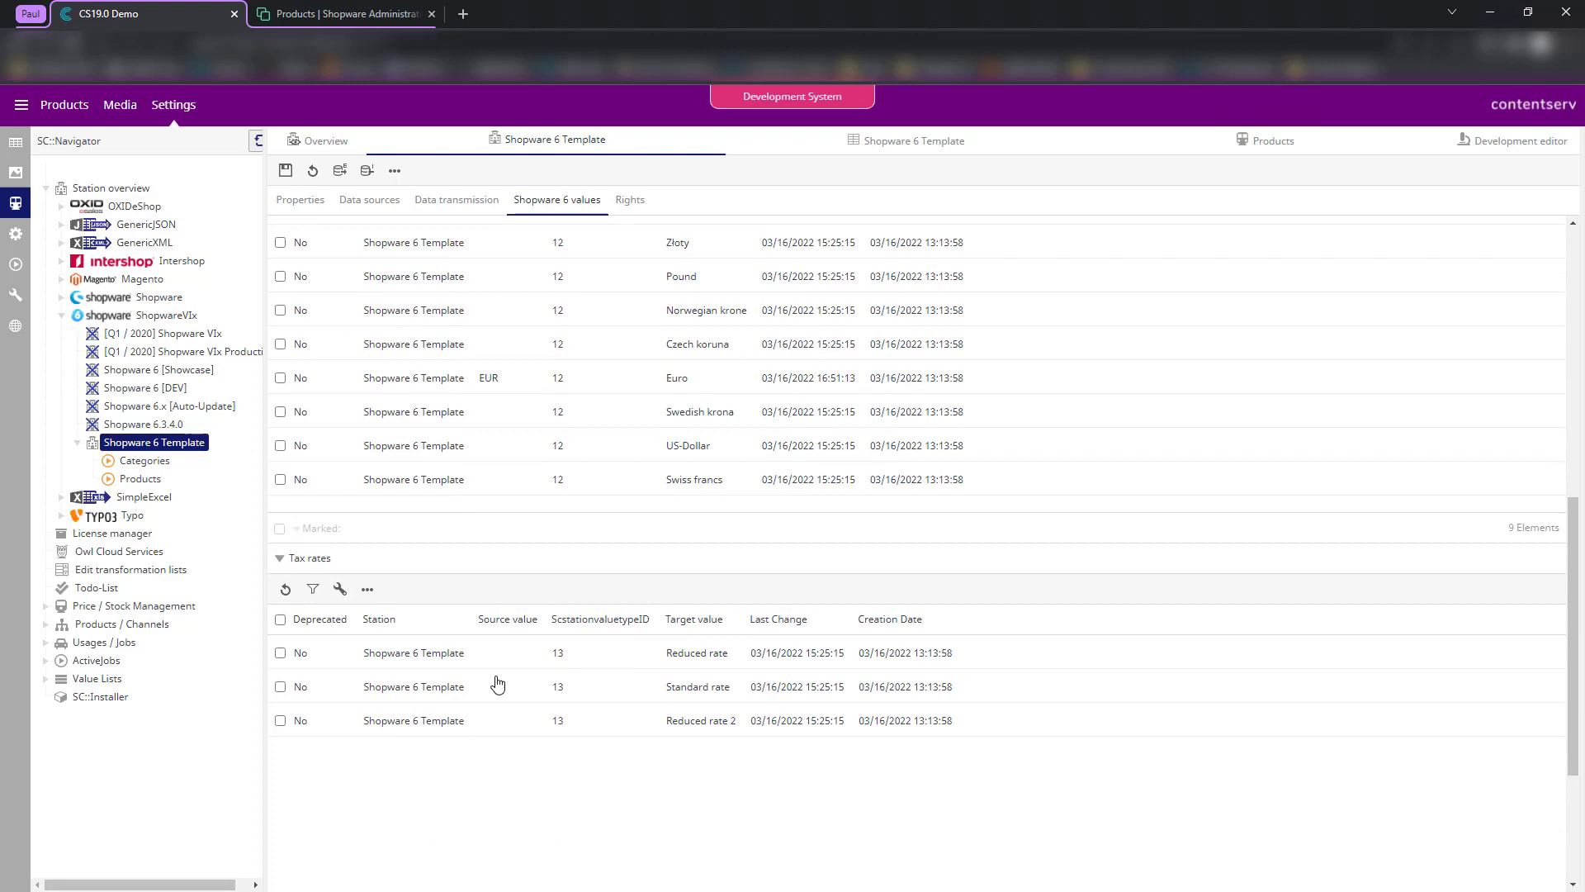
click(340, 588)
click(772, 390)
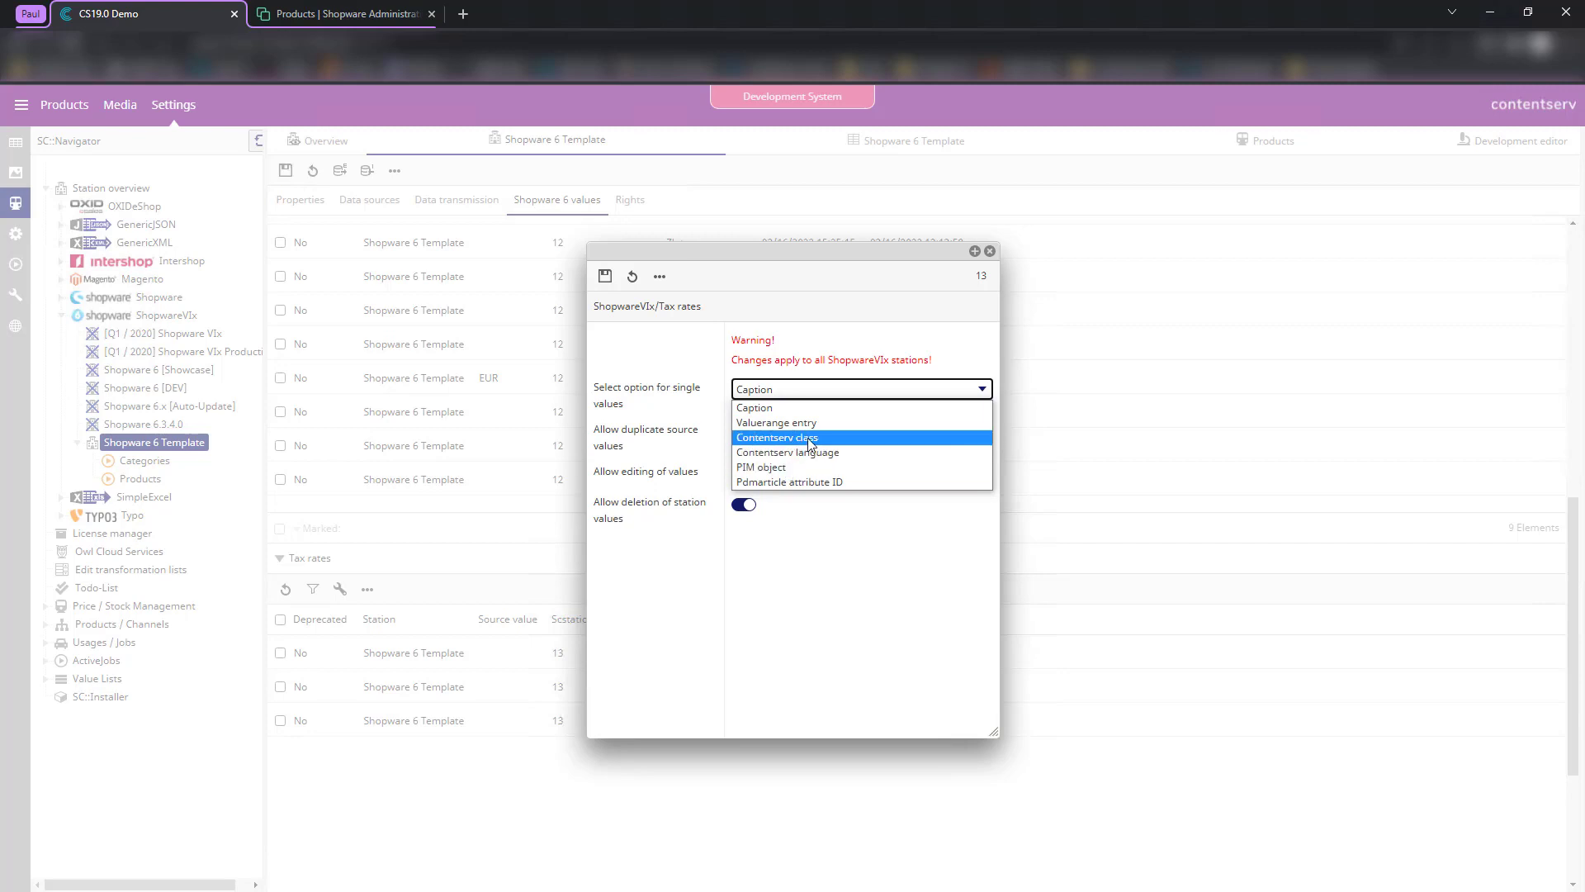
click(990, 251)
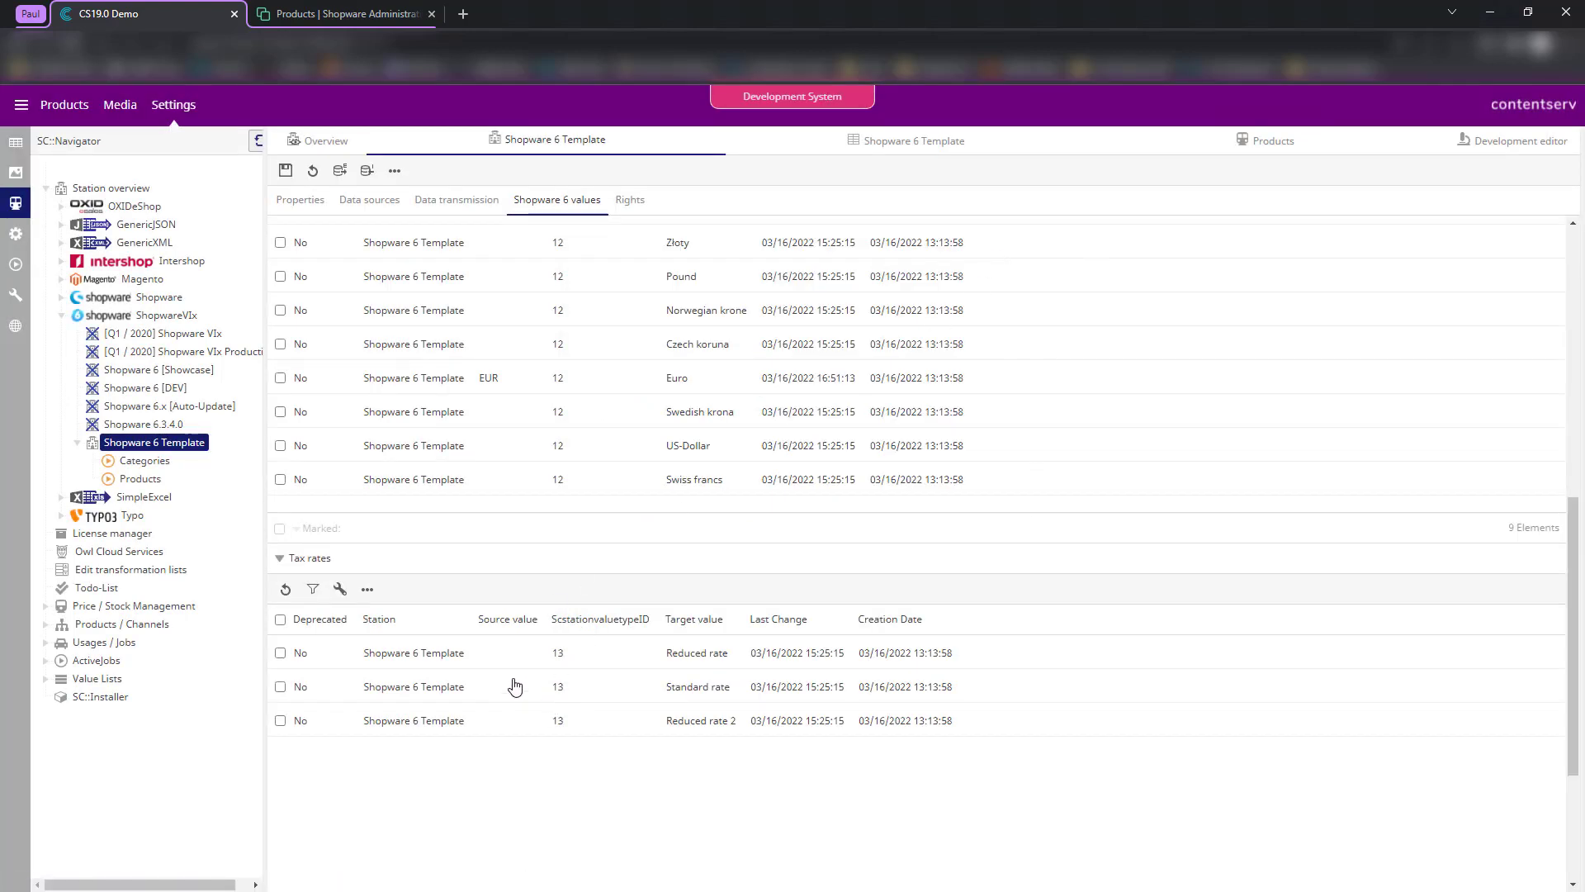
double_click(684, 698)
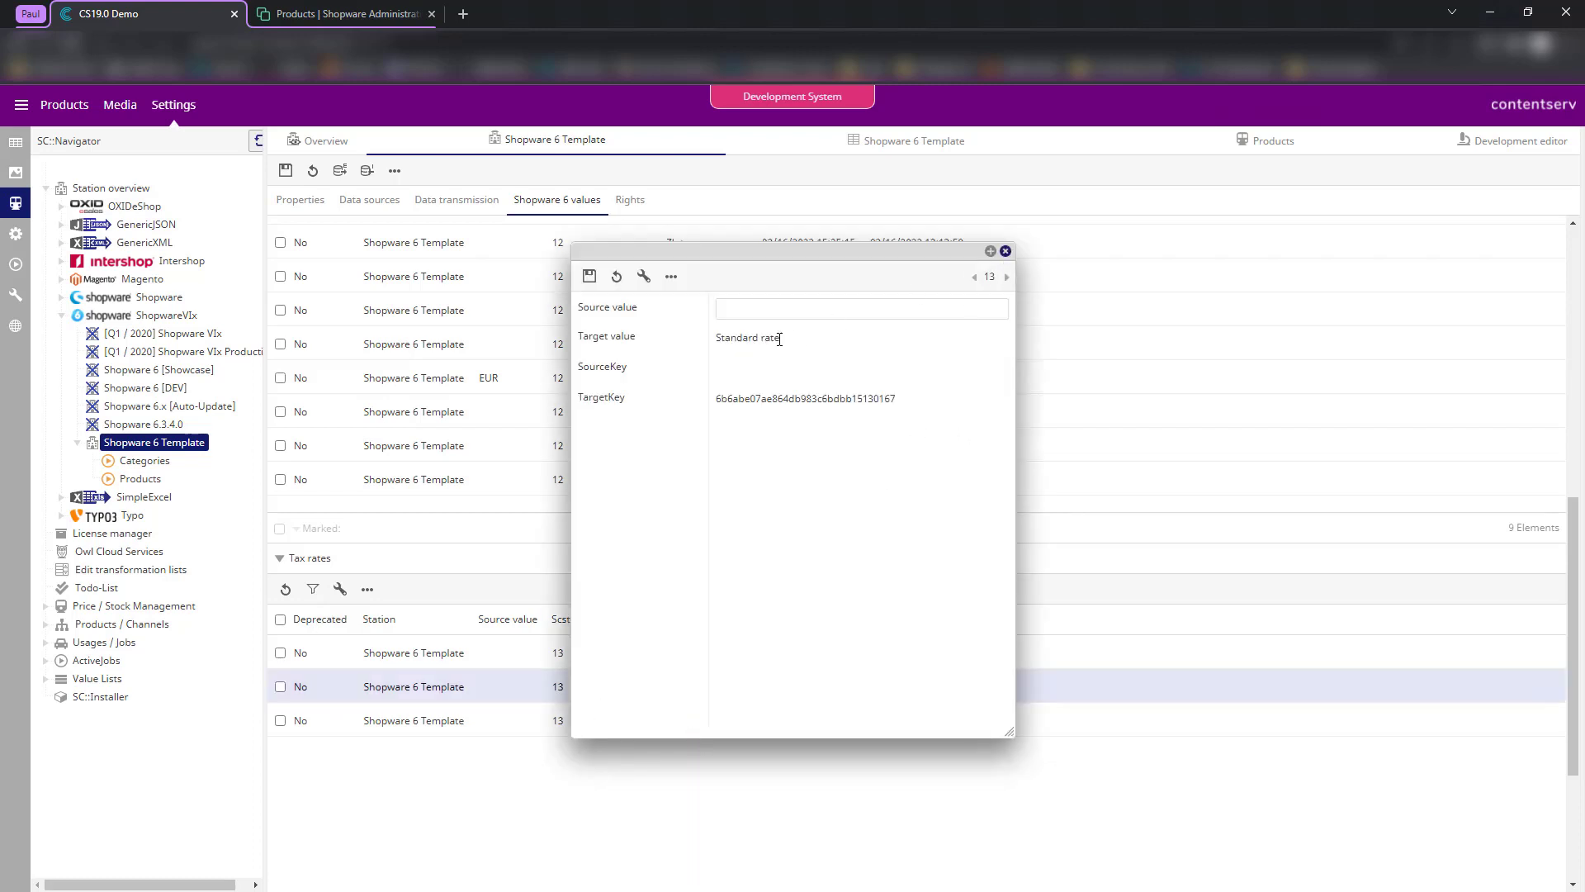
drag(715, 345, 830, 340)
click(848, 369)
click(1006, 251)
drag(670, 652, 1006, 617)
click(1005, 618)
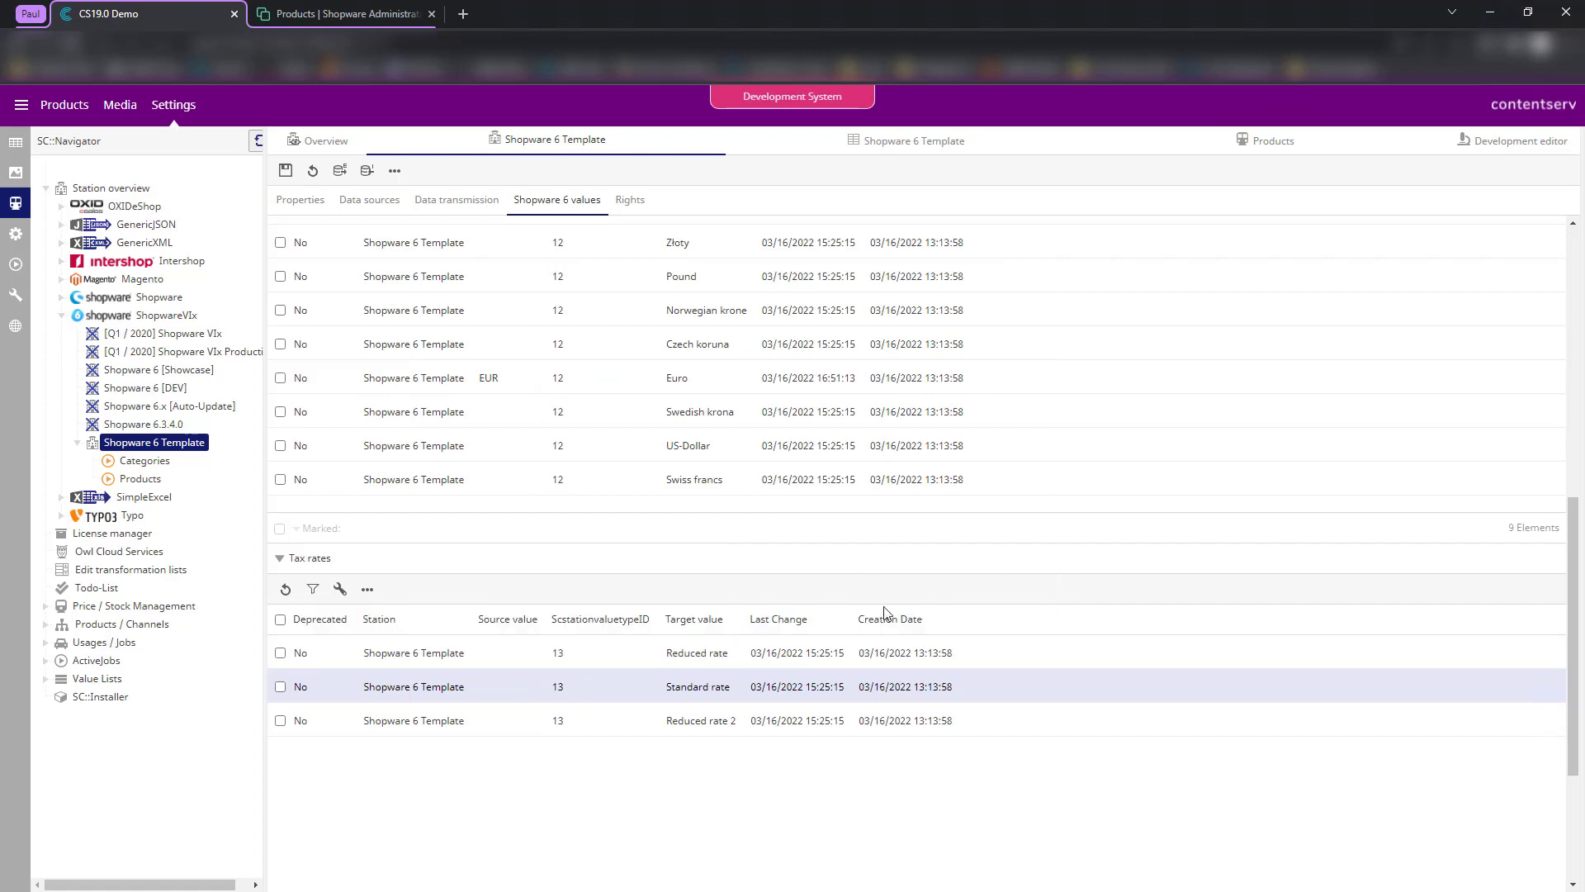
- Expand Sale channels, collapse Currencies and Tax rates, and expand Property groups
scroll(562, 448, down, 3)
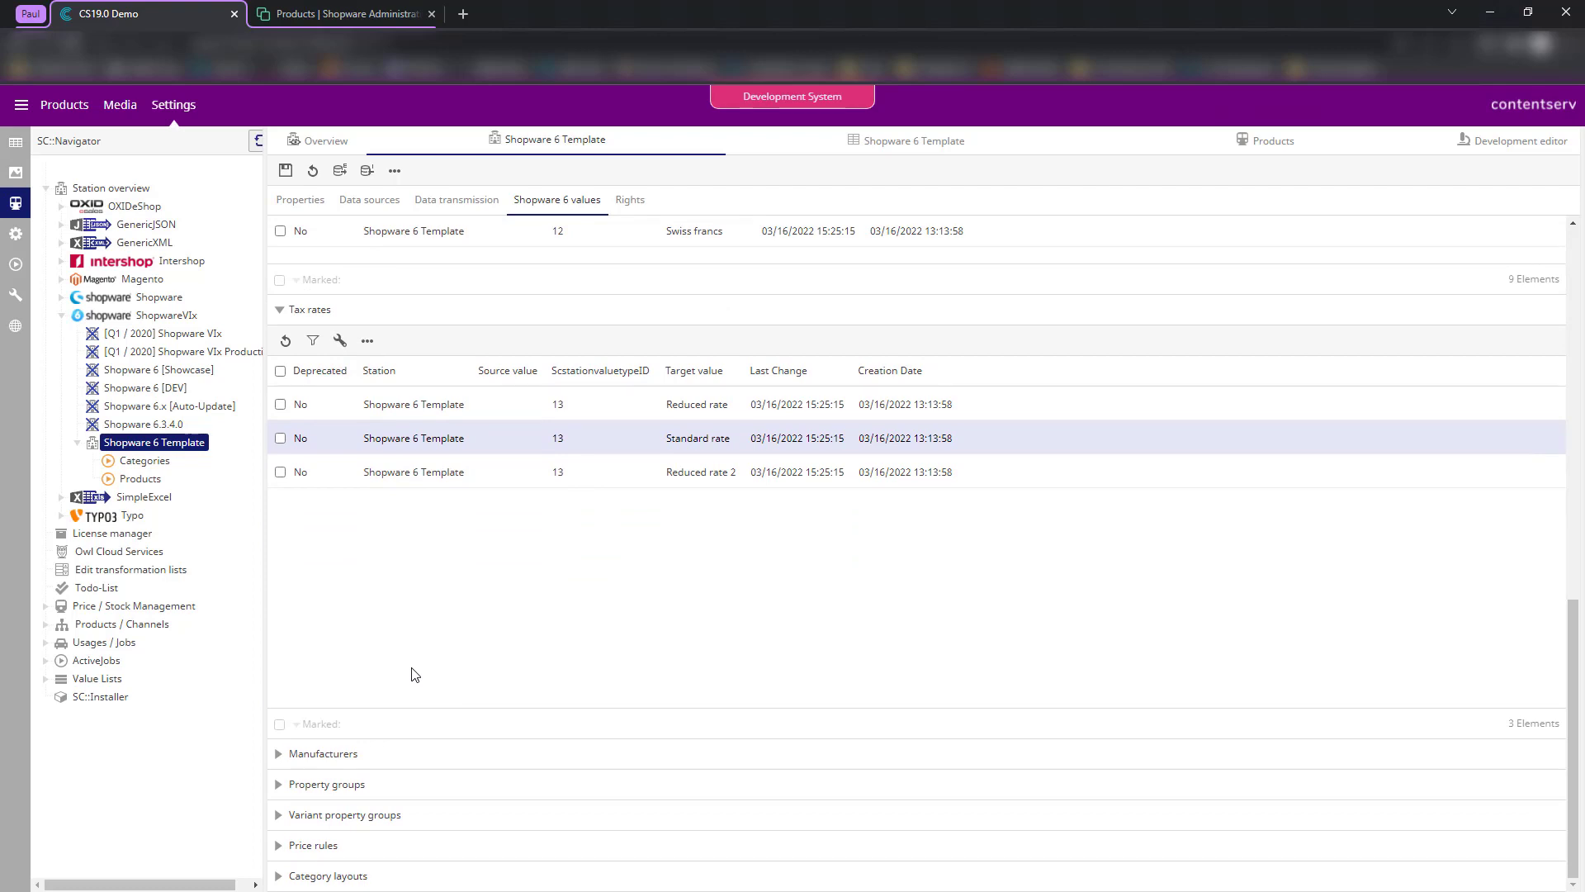
scroll(508, 555, up, 10)
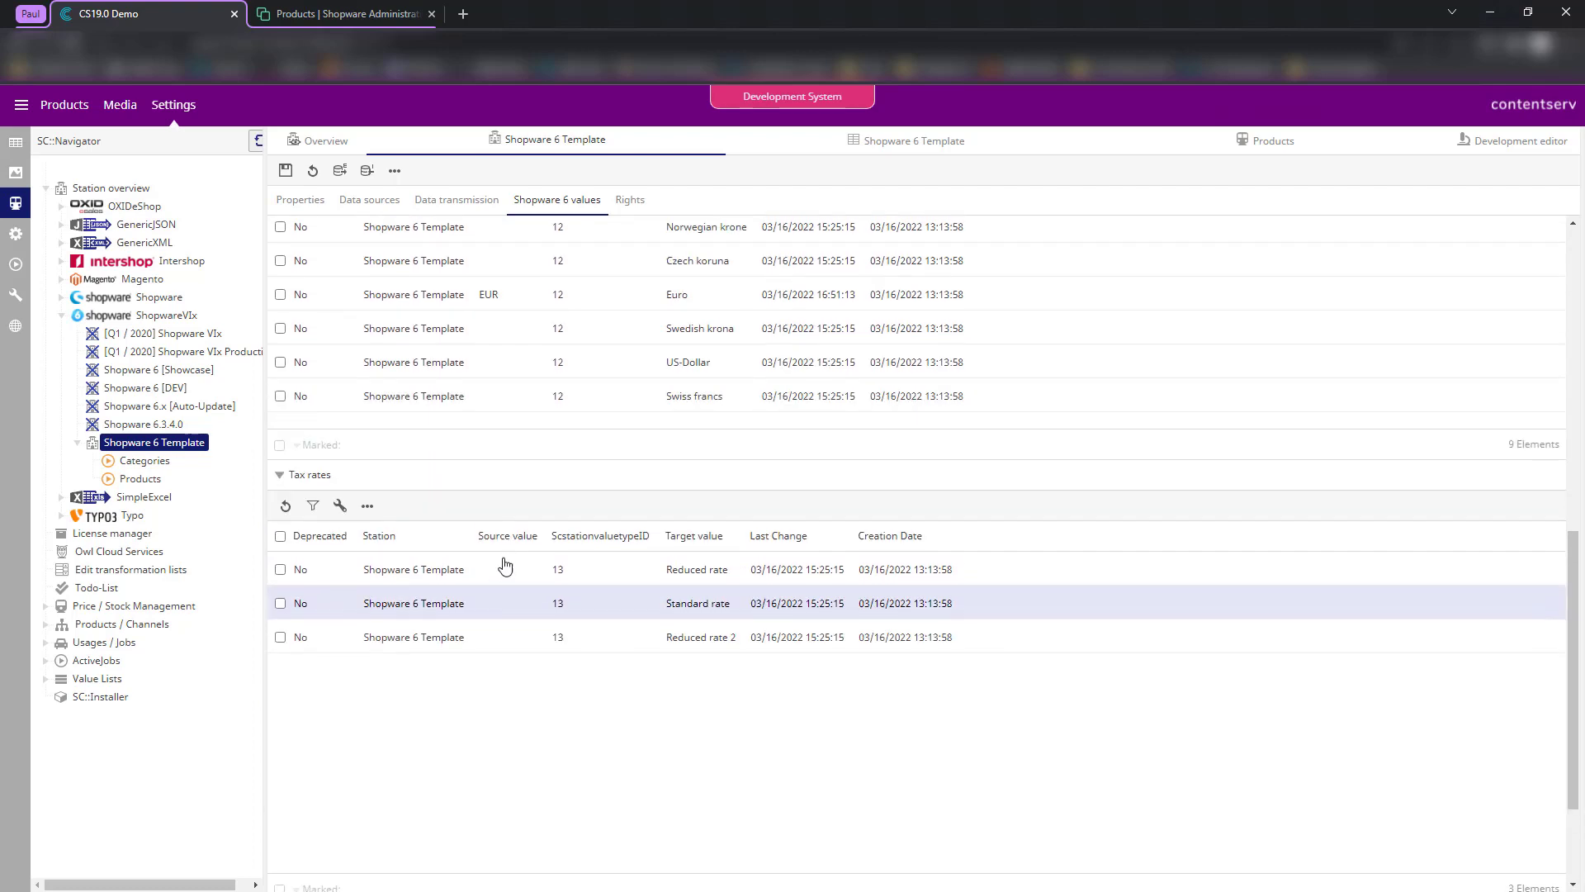
scroll(551, 367, up, 1)
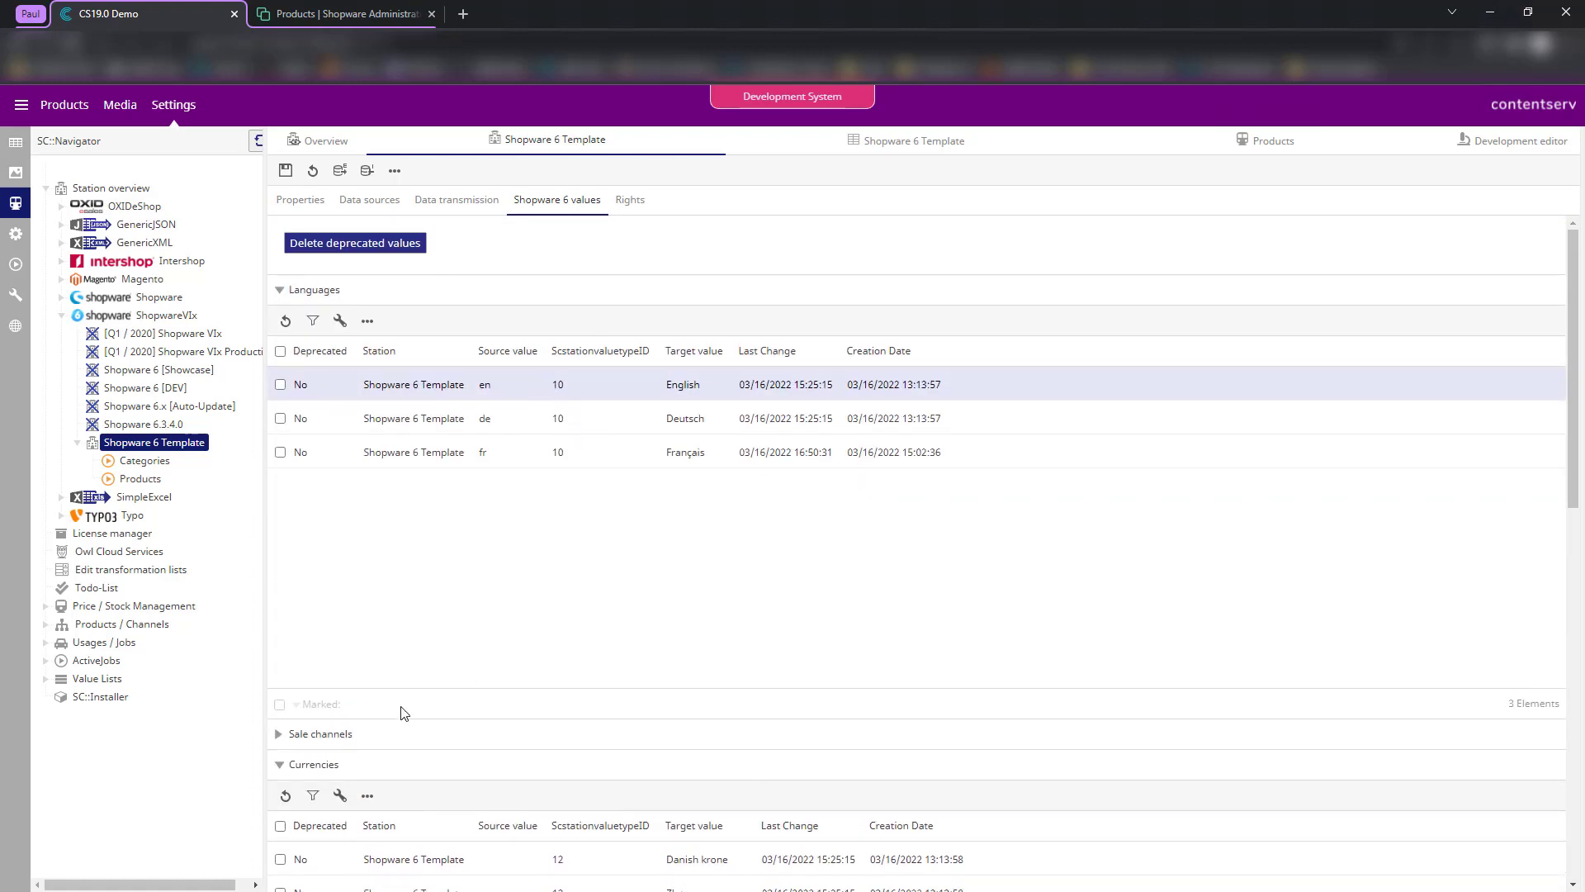
click(347, 734)
scroll(537, 582, down, 3)
scroll(785, 386, up, 2)
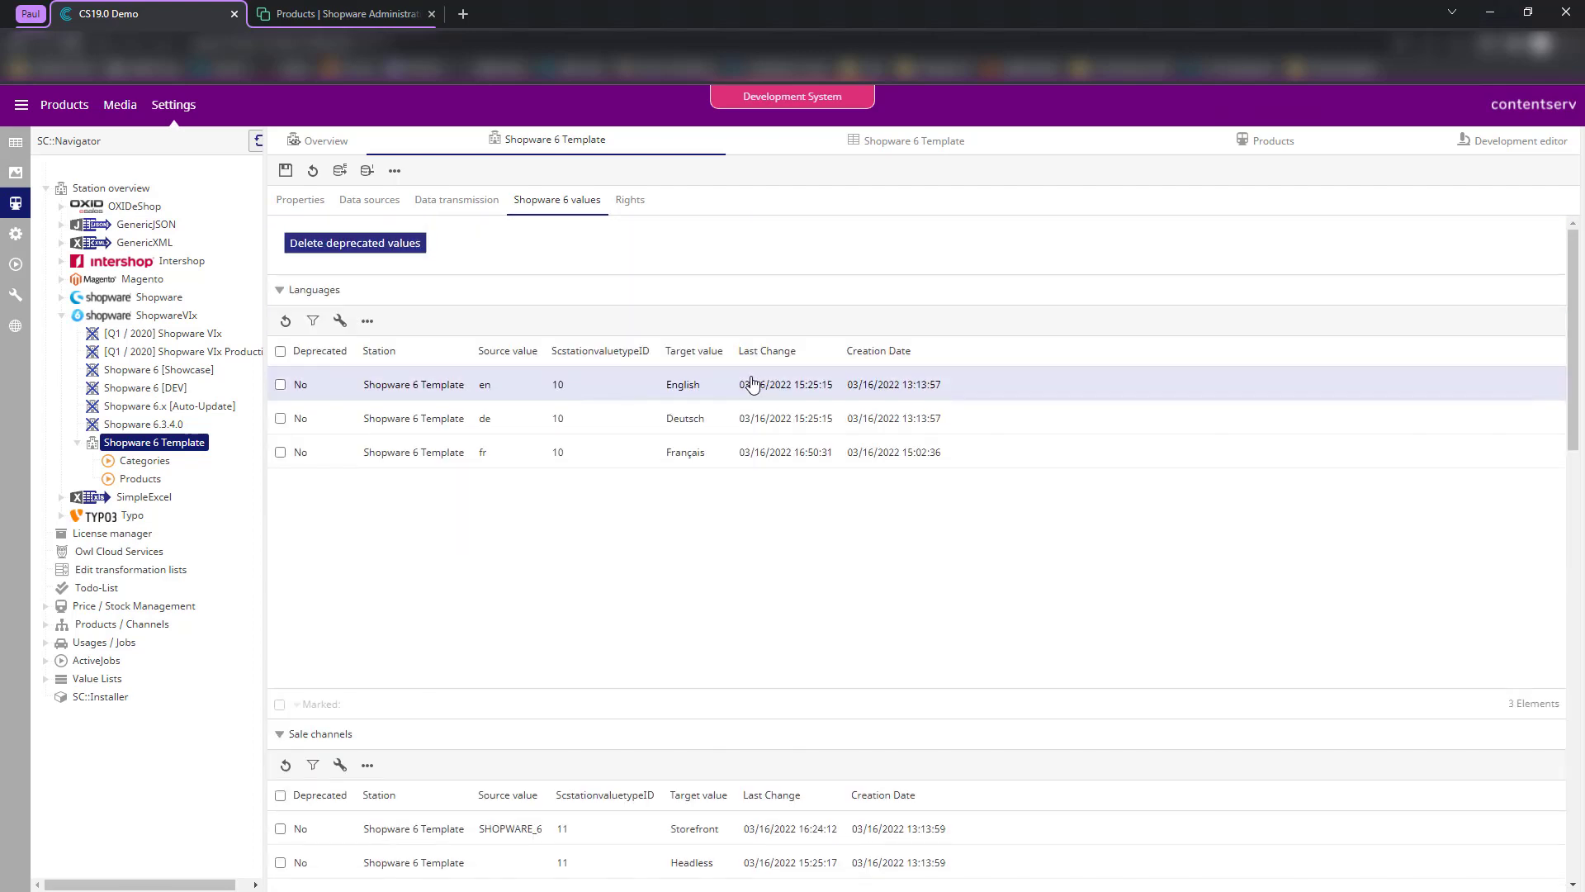
scroll(686, 468, down, 3)
scroll(586, 522, down, 5)
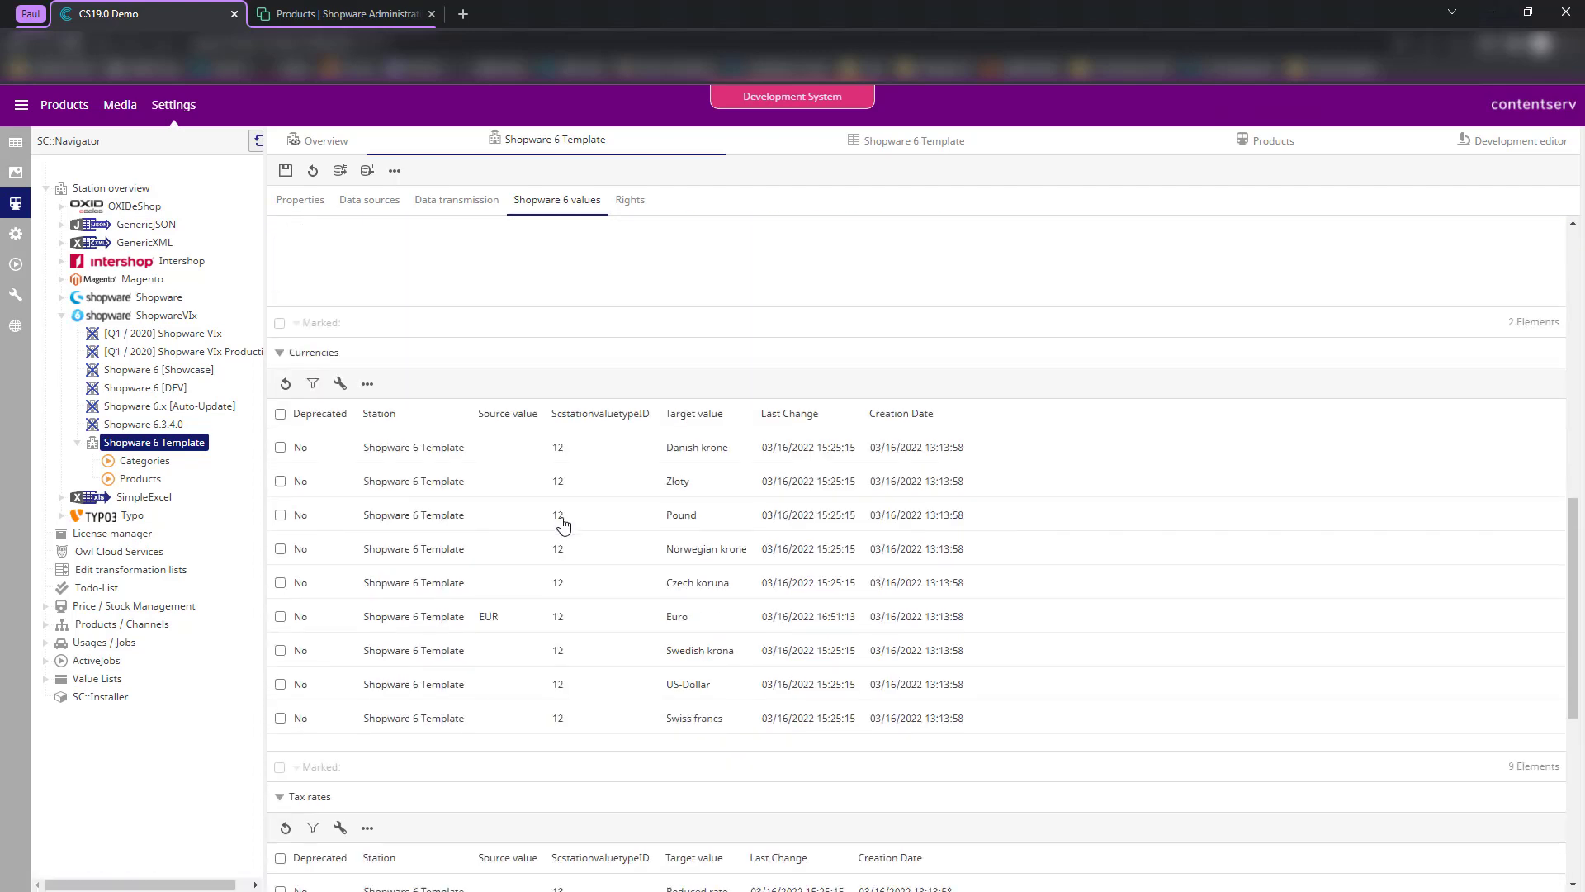
click(343, 353)
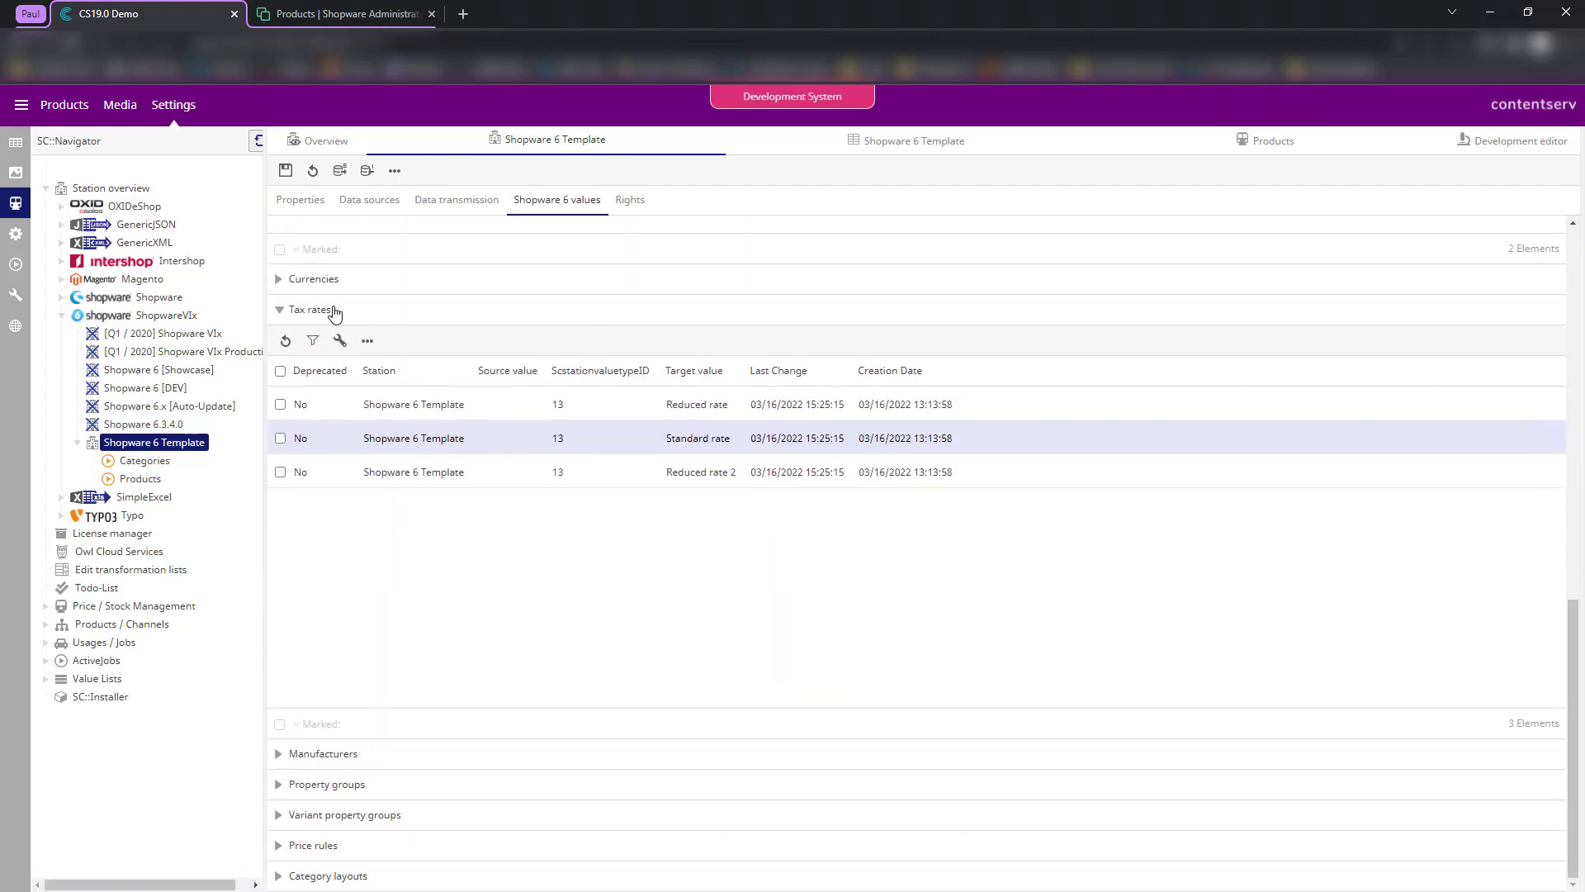
click(335, 311)
click(346, 789)
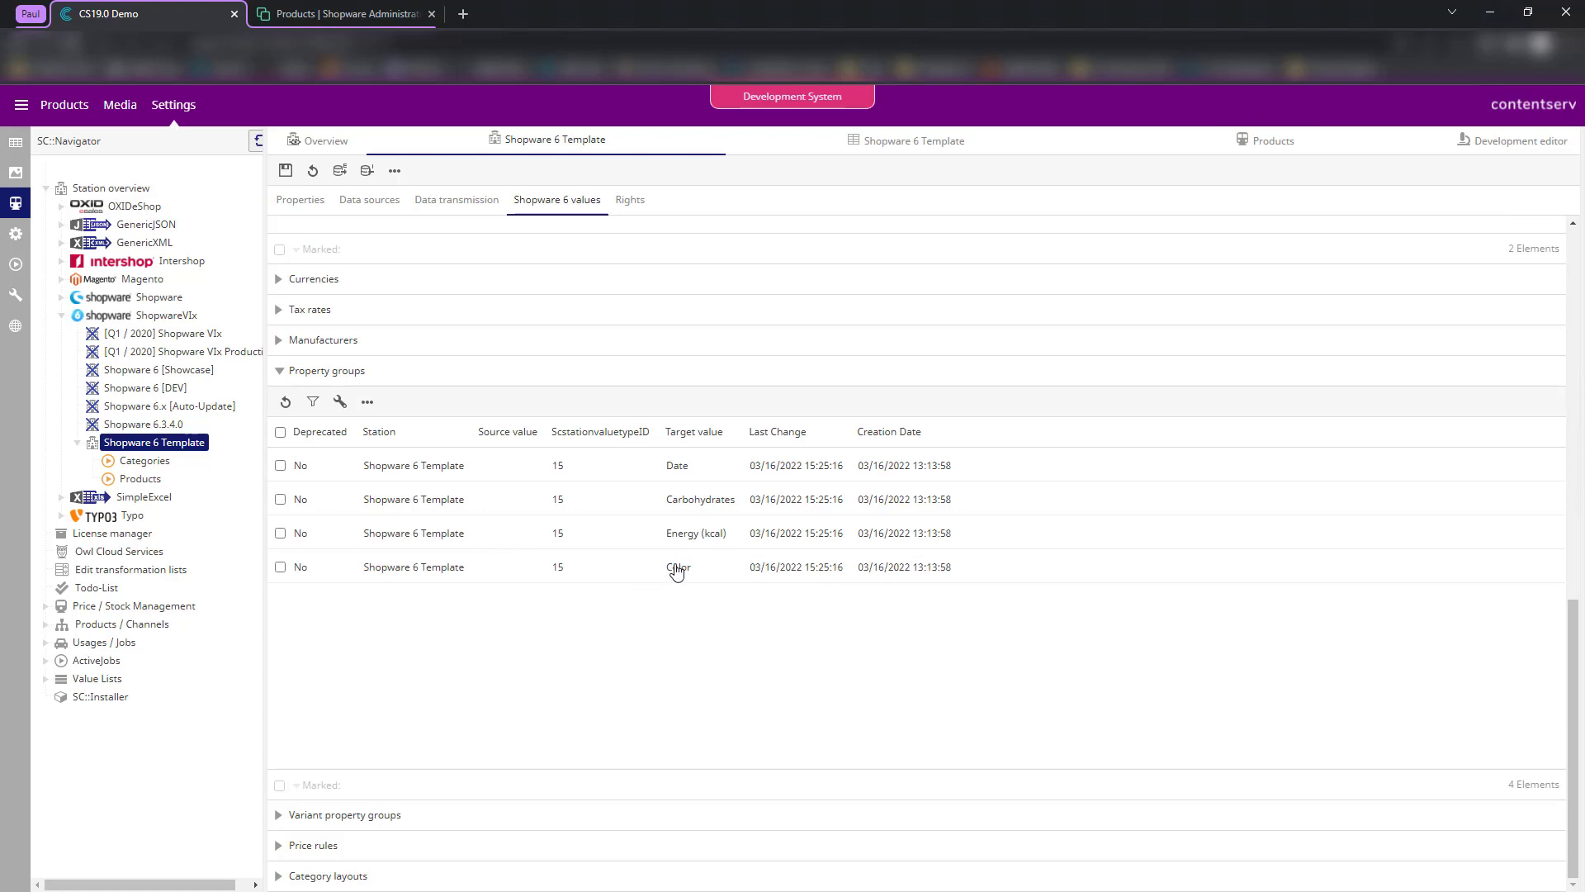
- Map the Color property group to attribute 446 Farberkennung via the ID filter and save
double_click(677, 568)
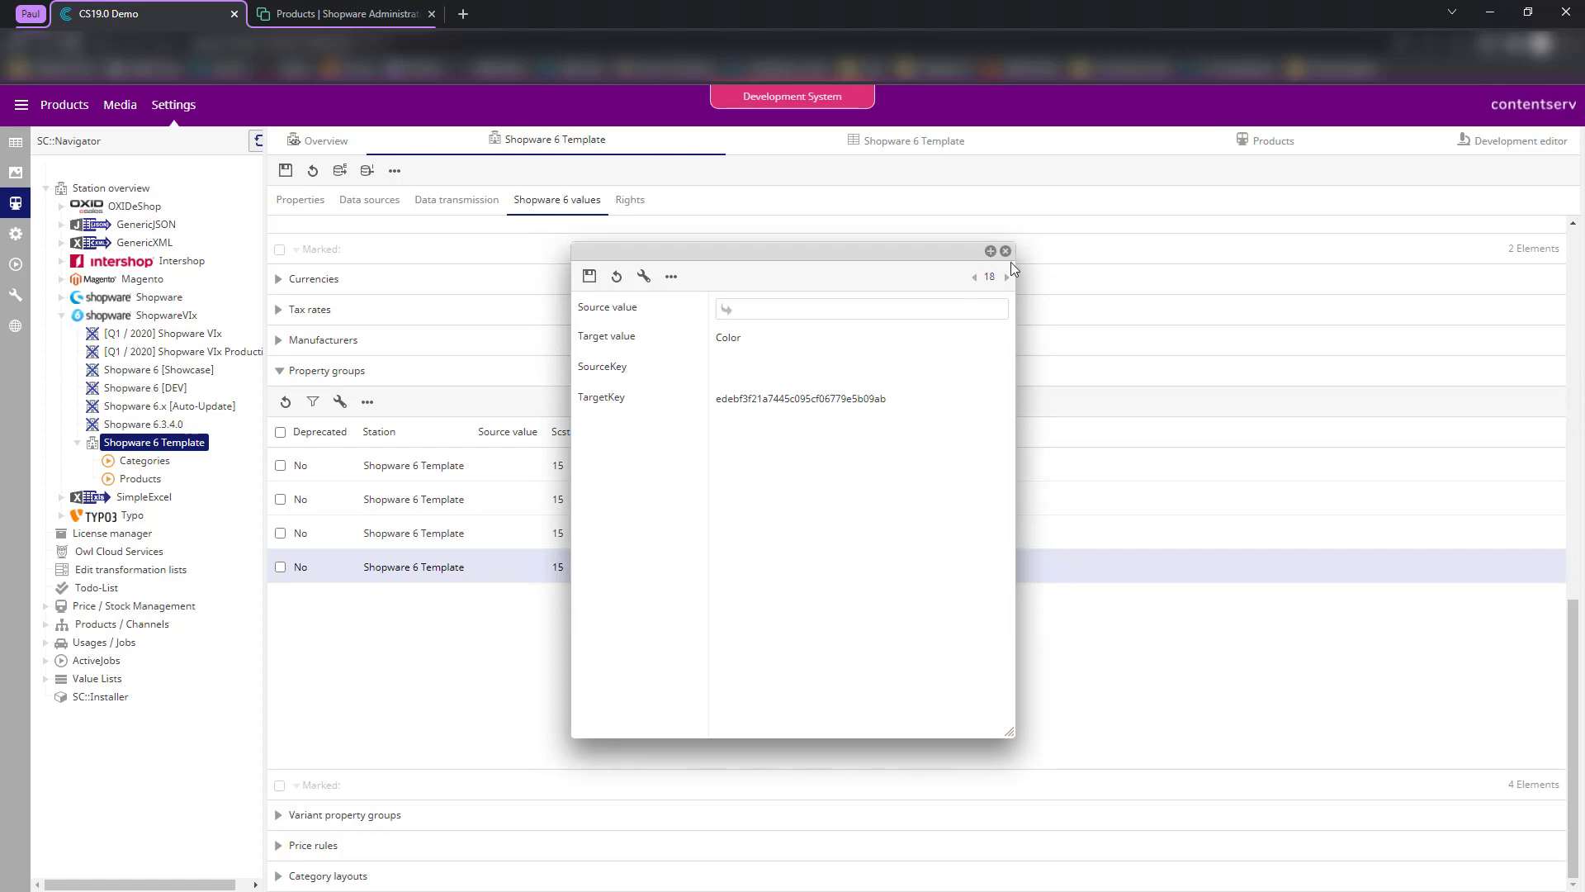
click(770, 317)
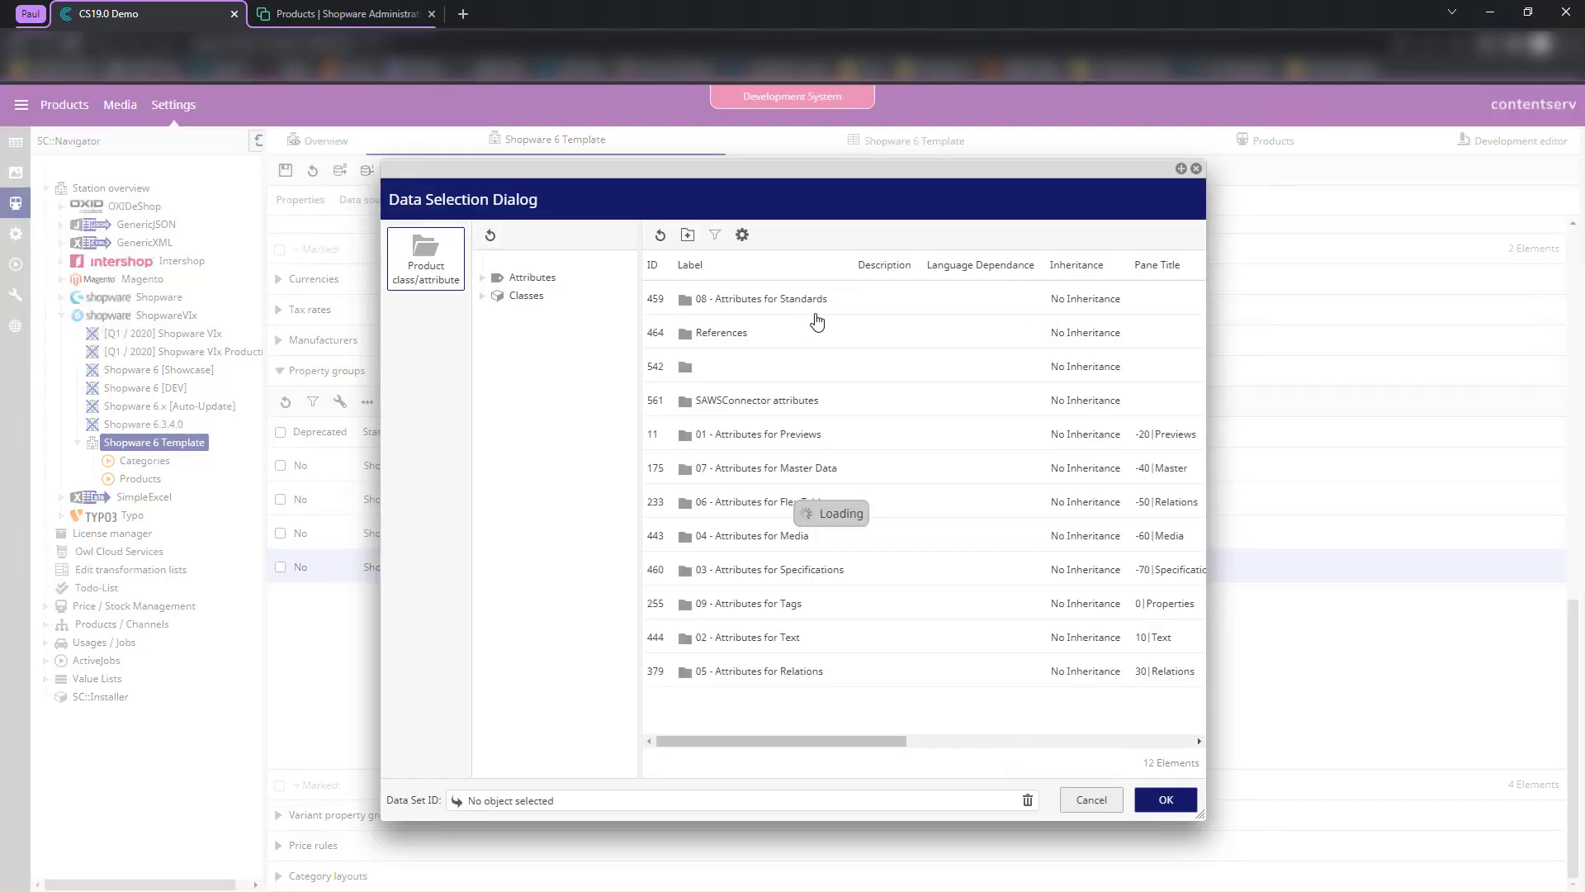
click(715, 234)
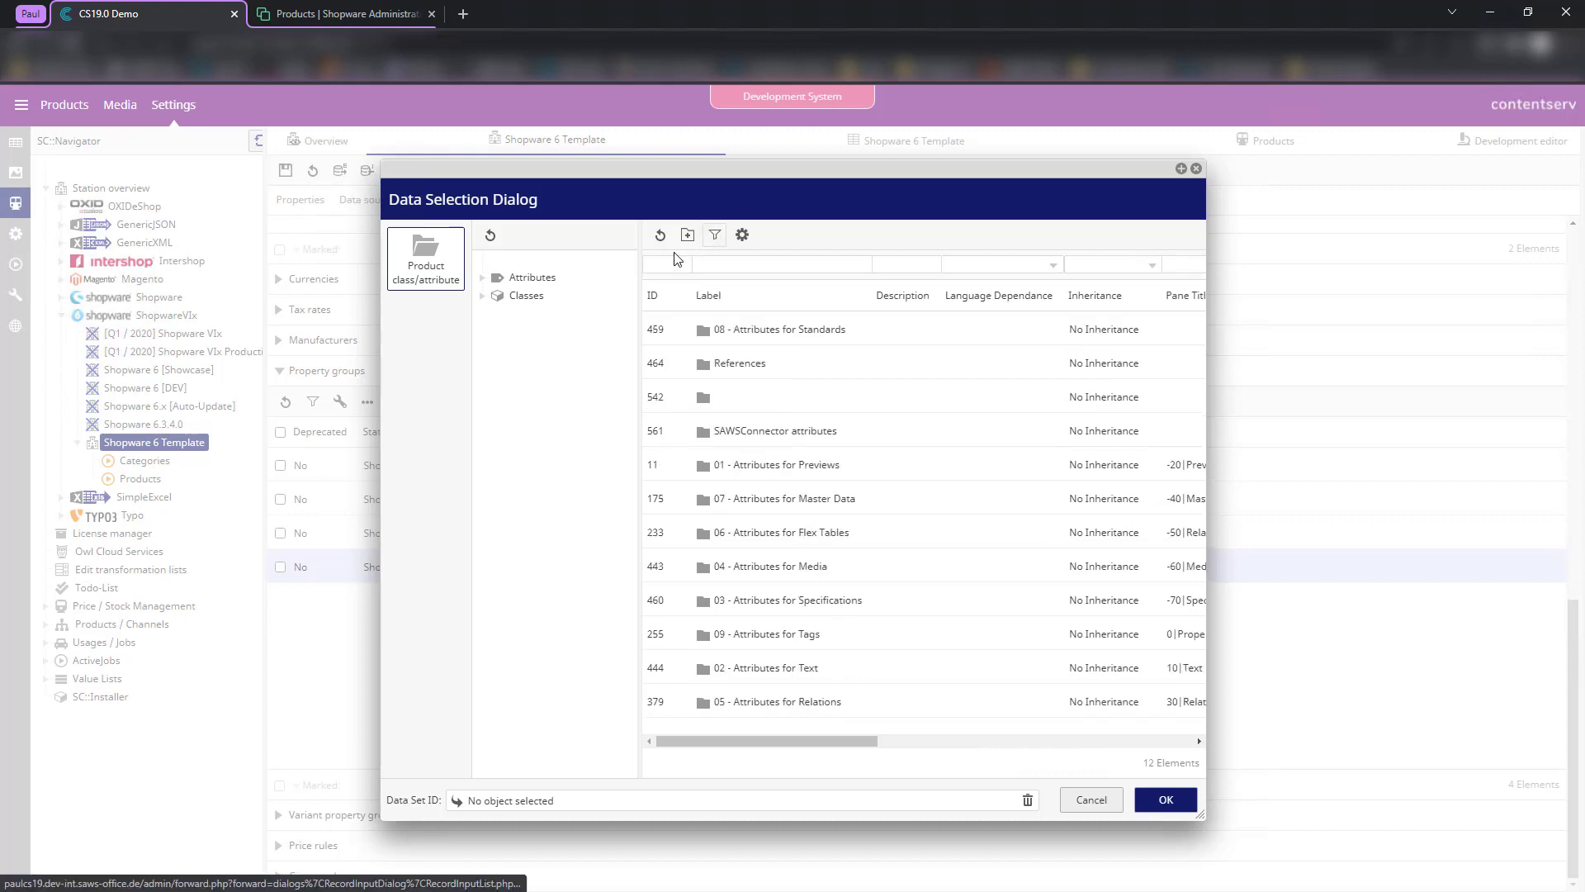
click(668, 264)
text(406)
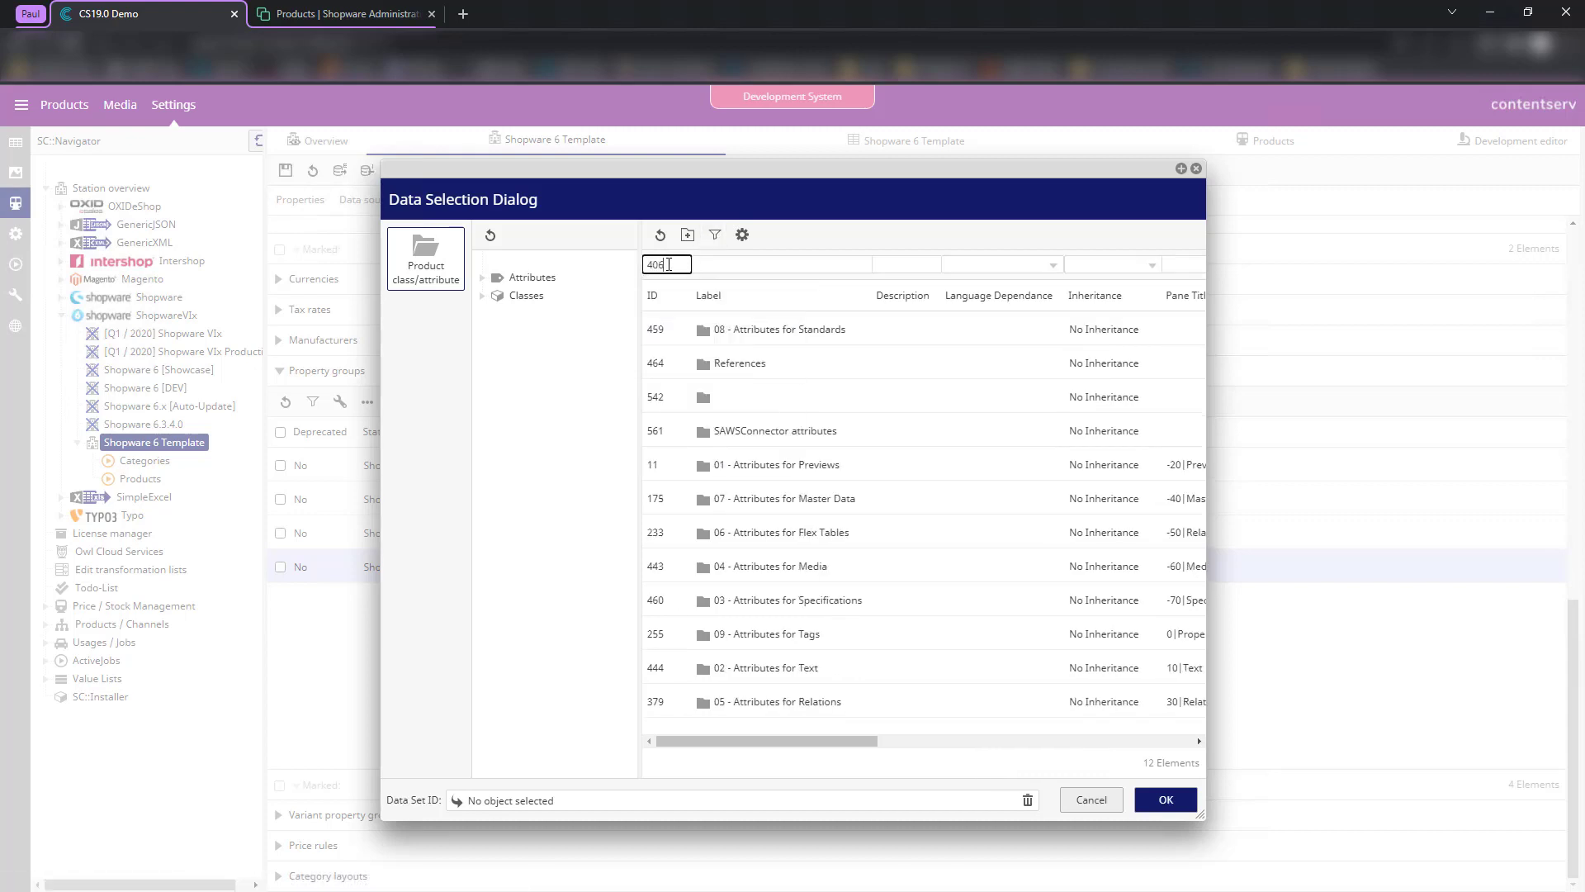
click(687, 235)
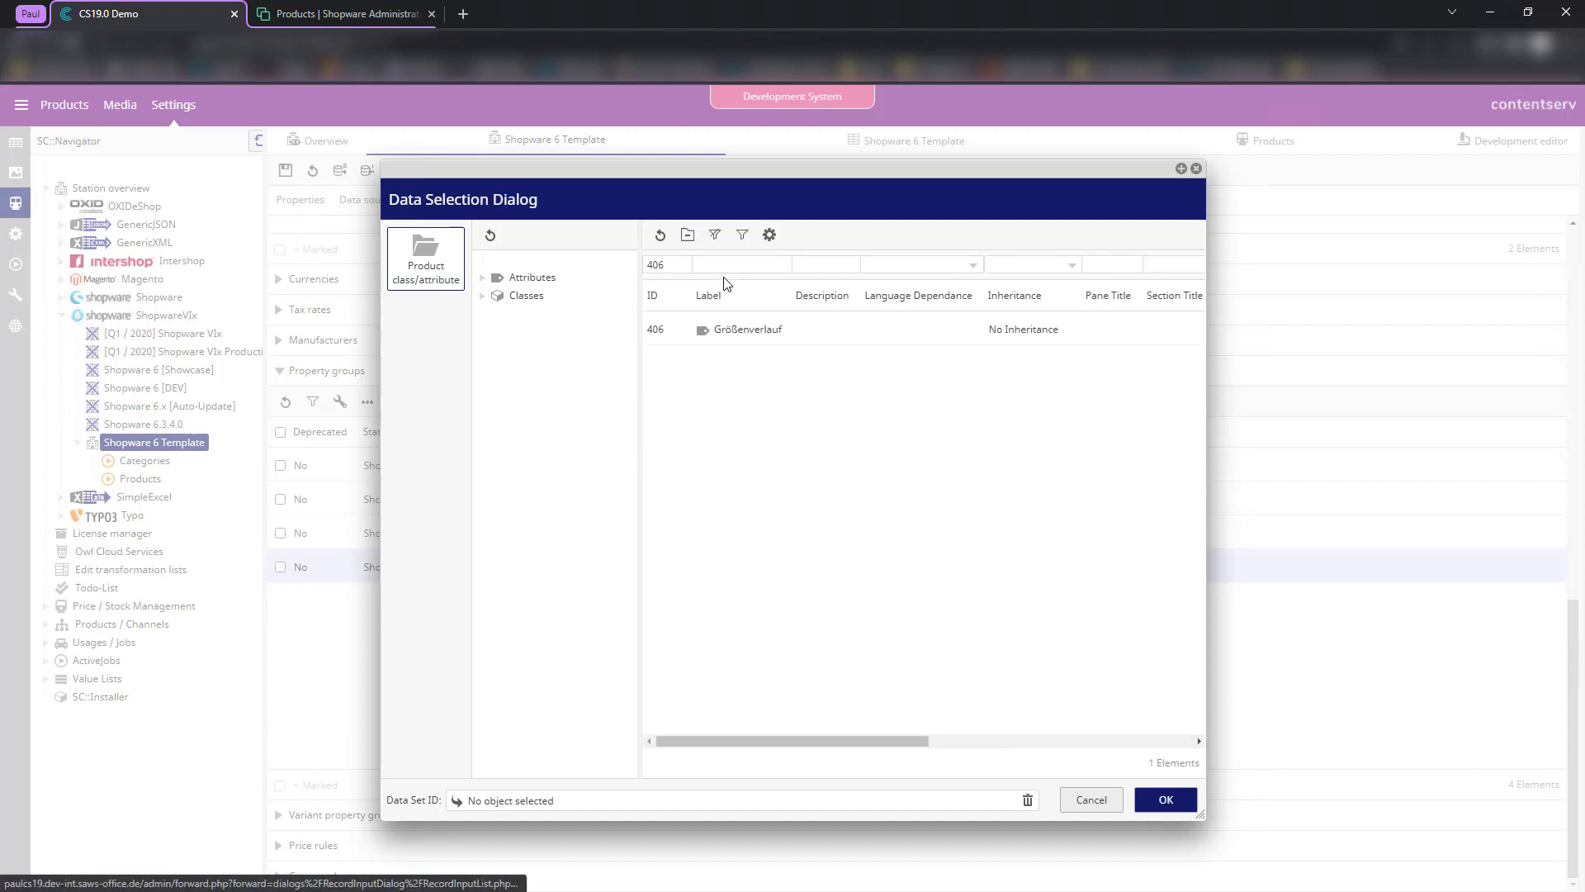
key(ctrl+a)
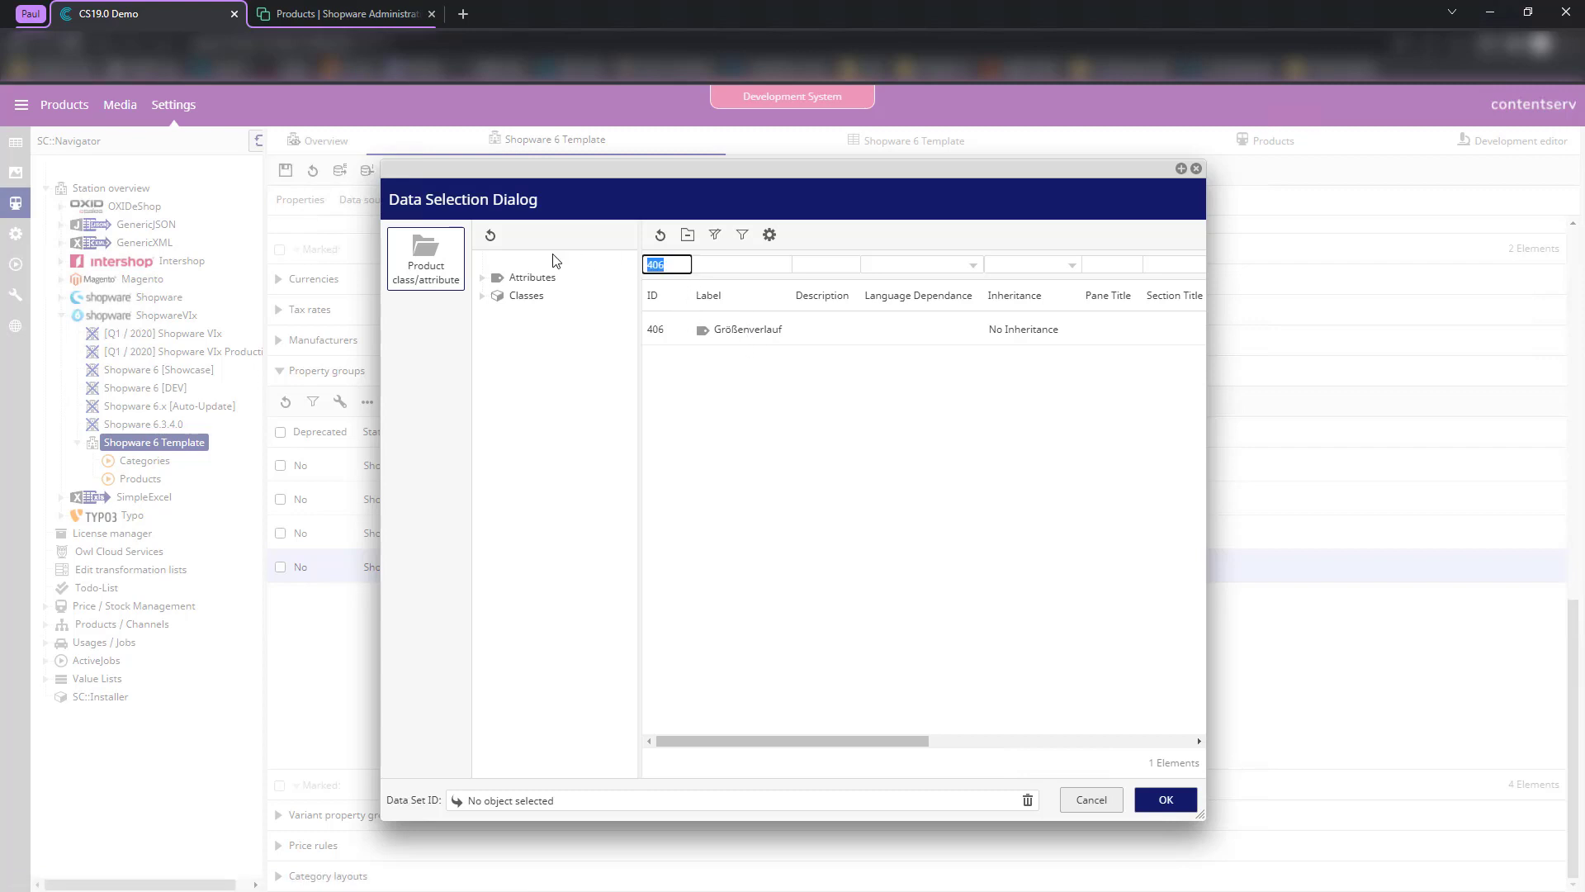
text(446)
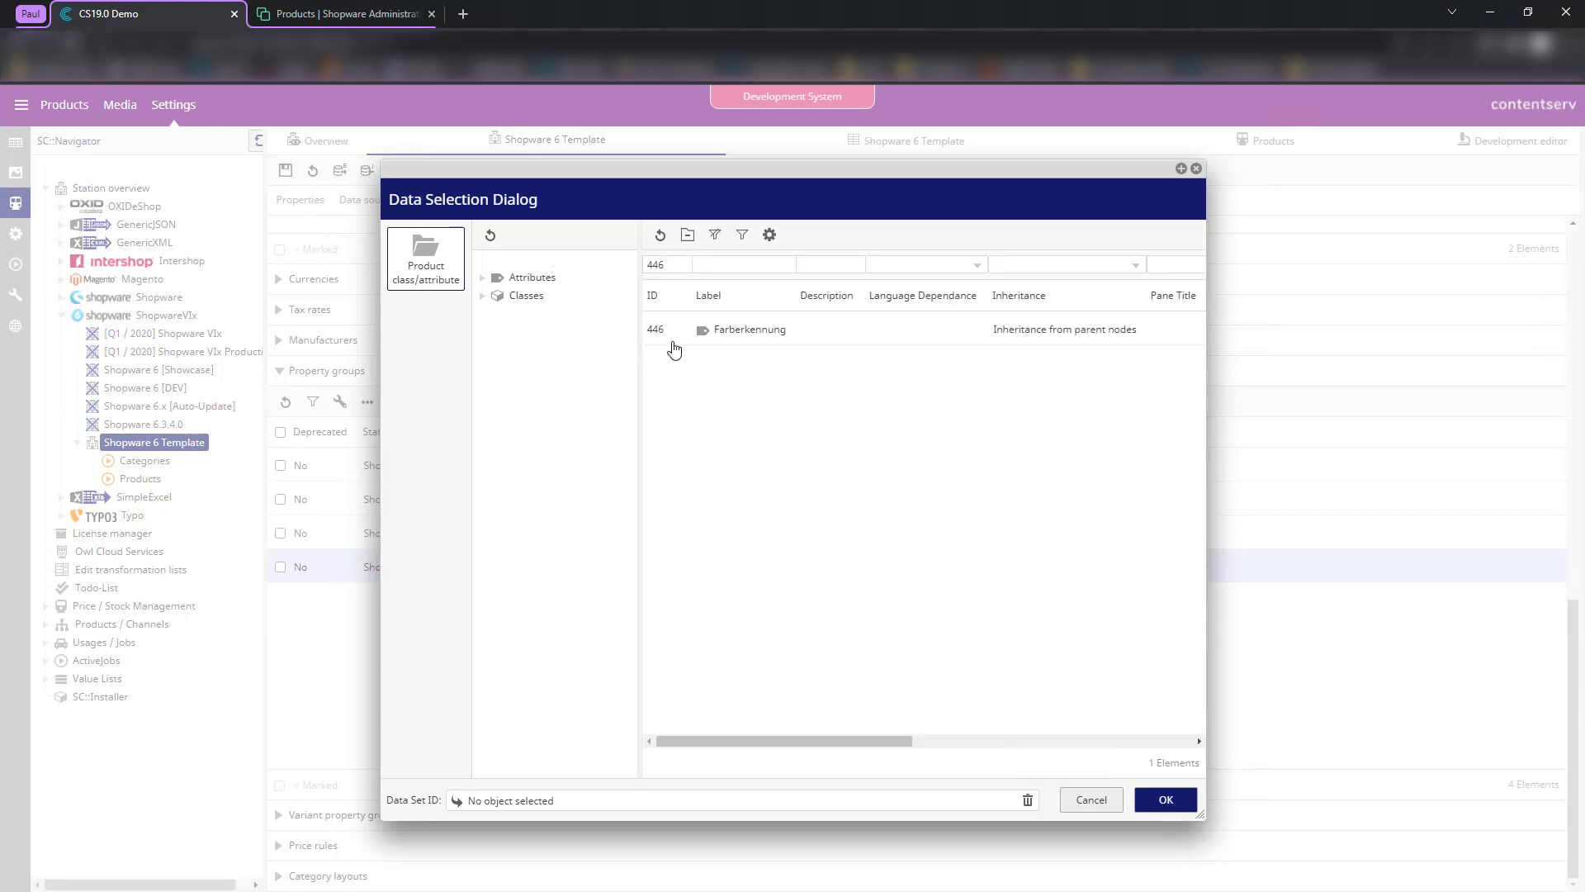
click(738, 334)
double_click(737, 334)
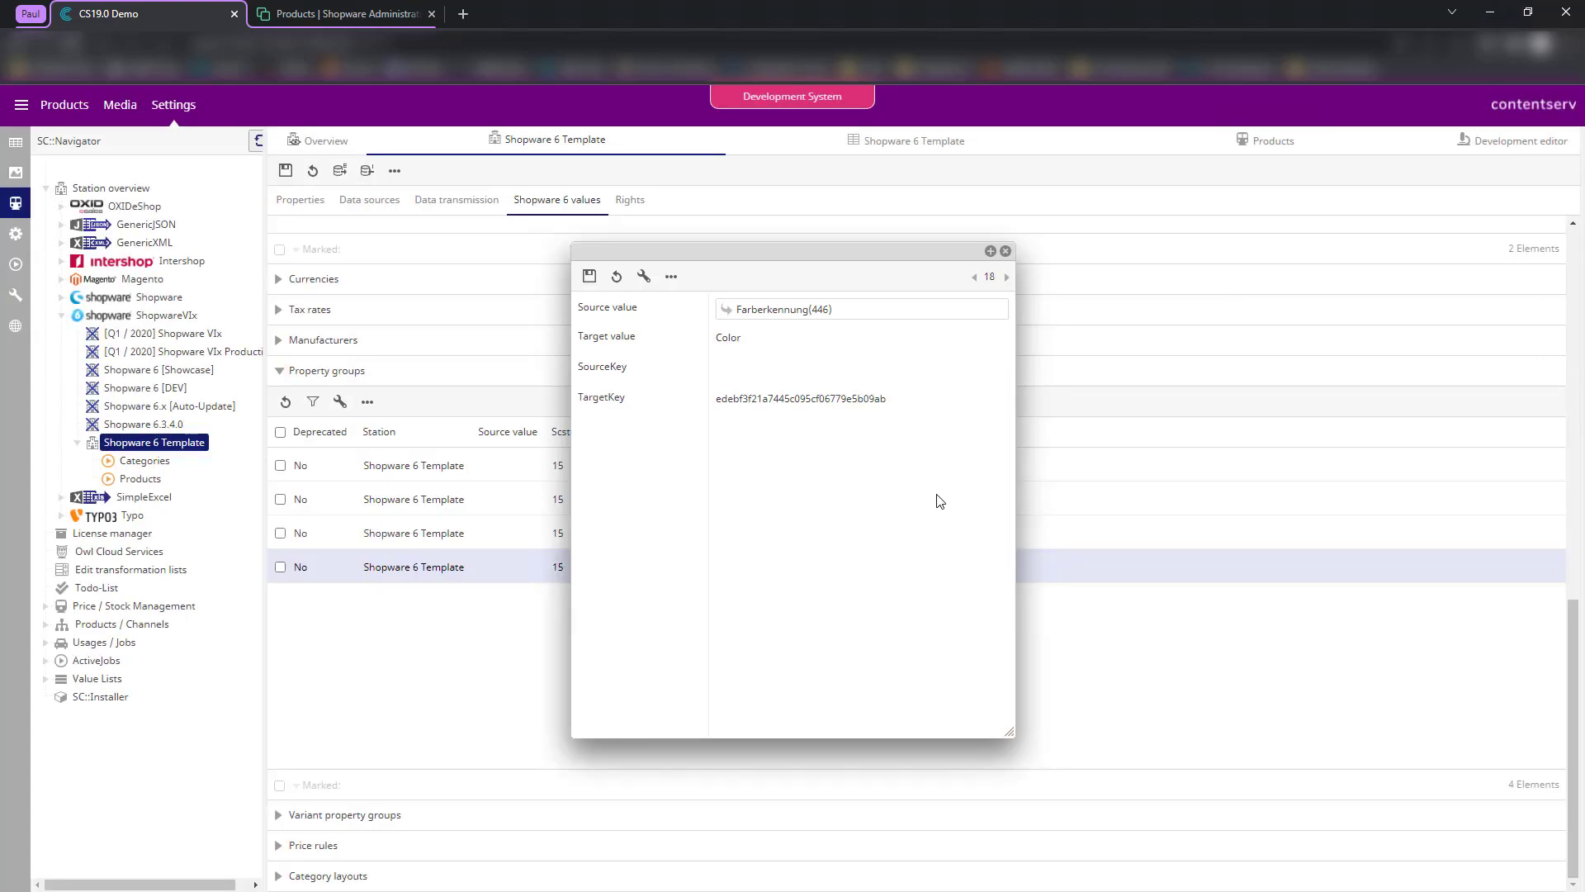
click(589, 276)
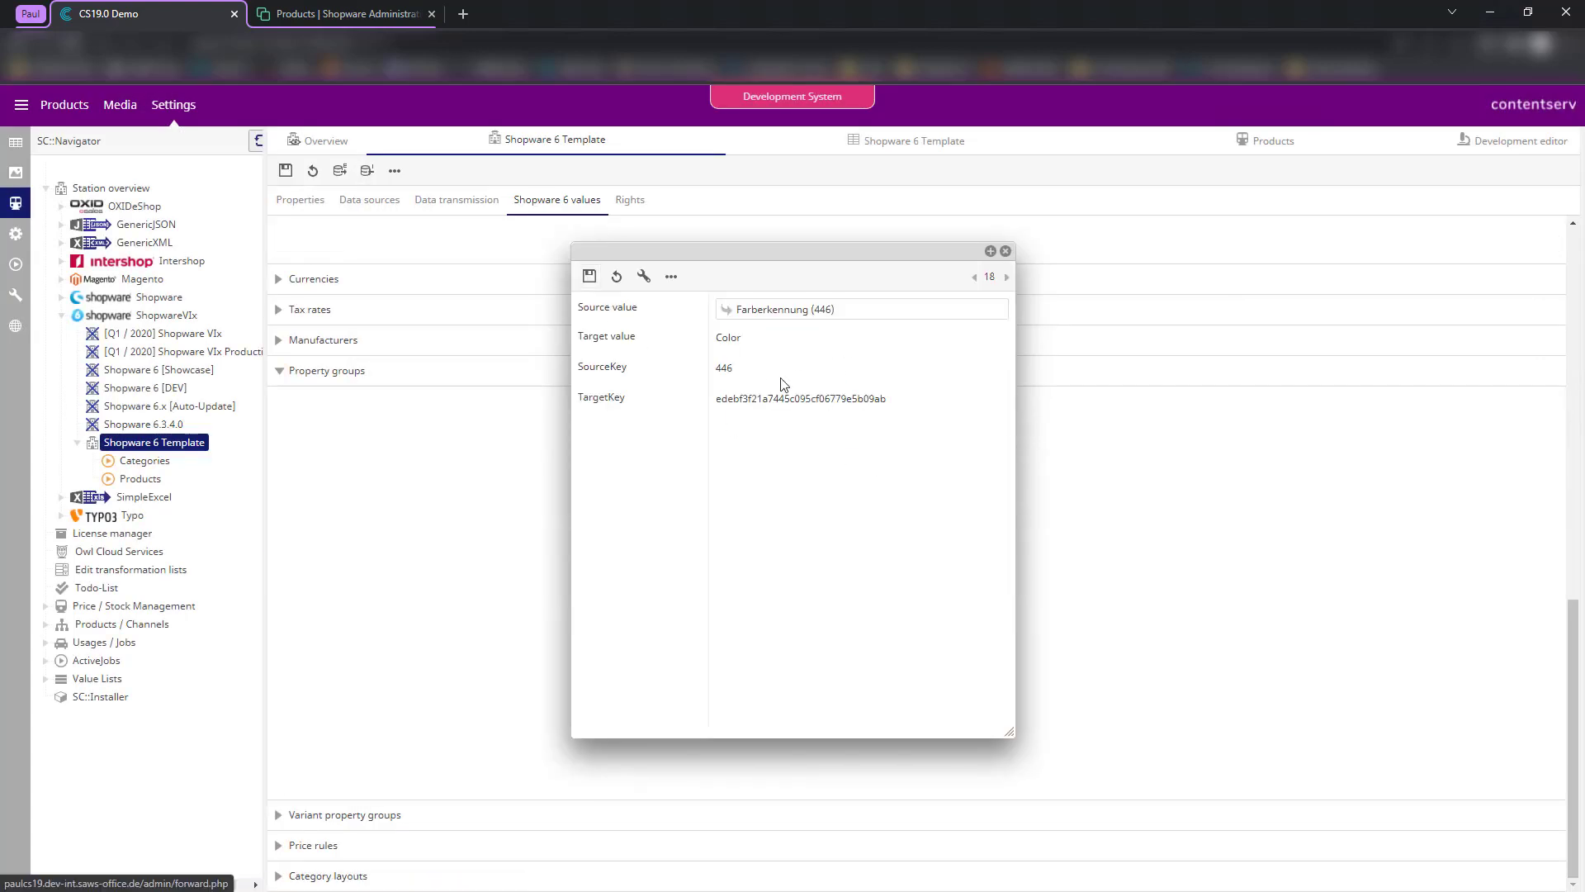
click(1005, 251)
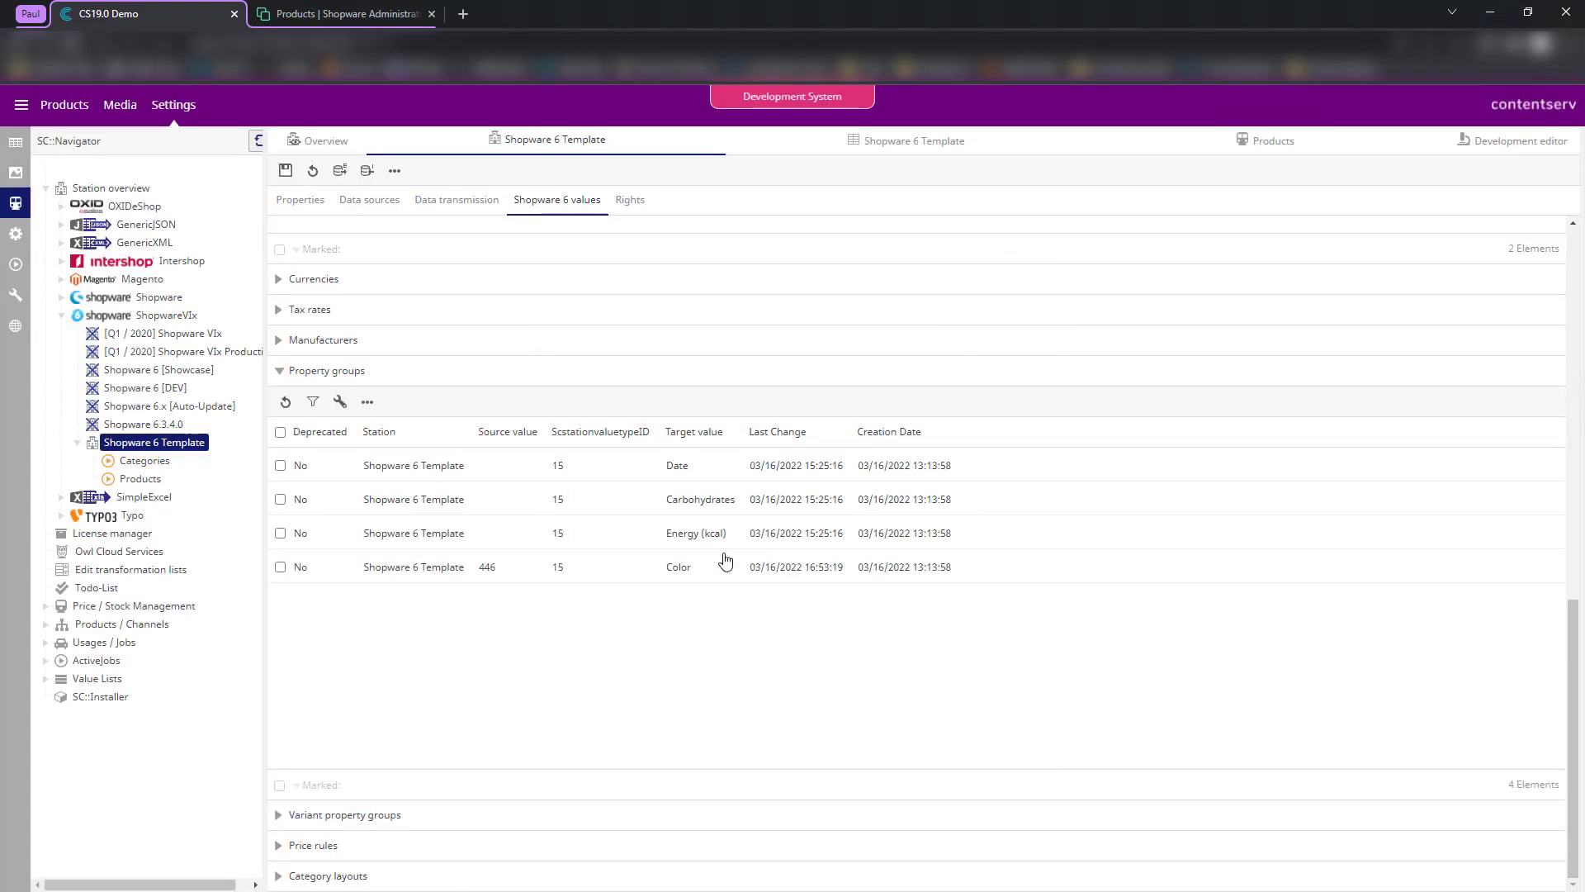
- Recheck that Color uses source 446, then collapse the Sale channels section
double_click(524, 577)
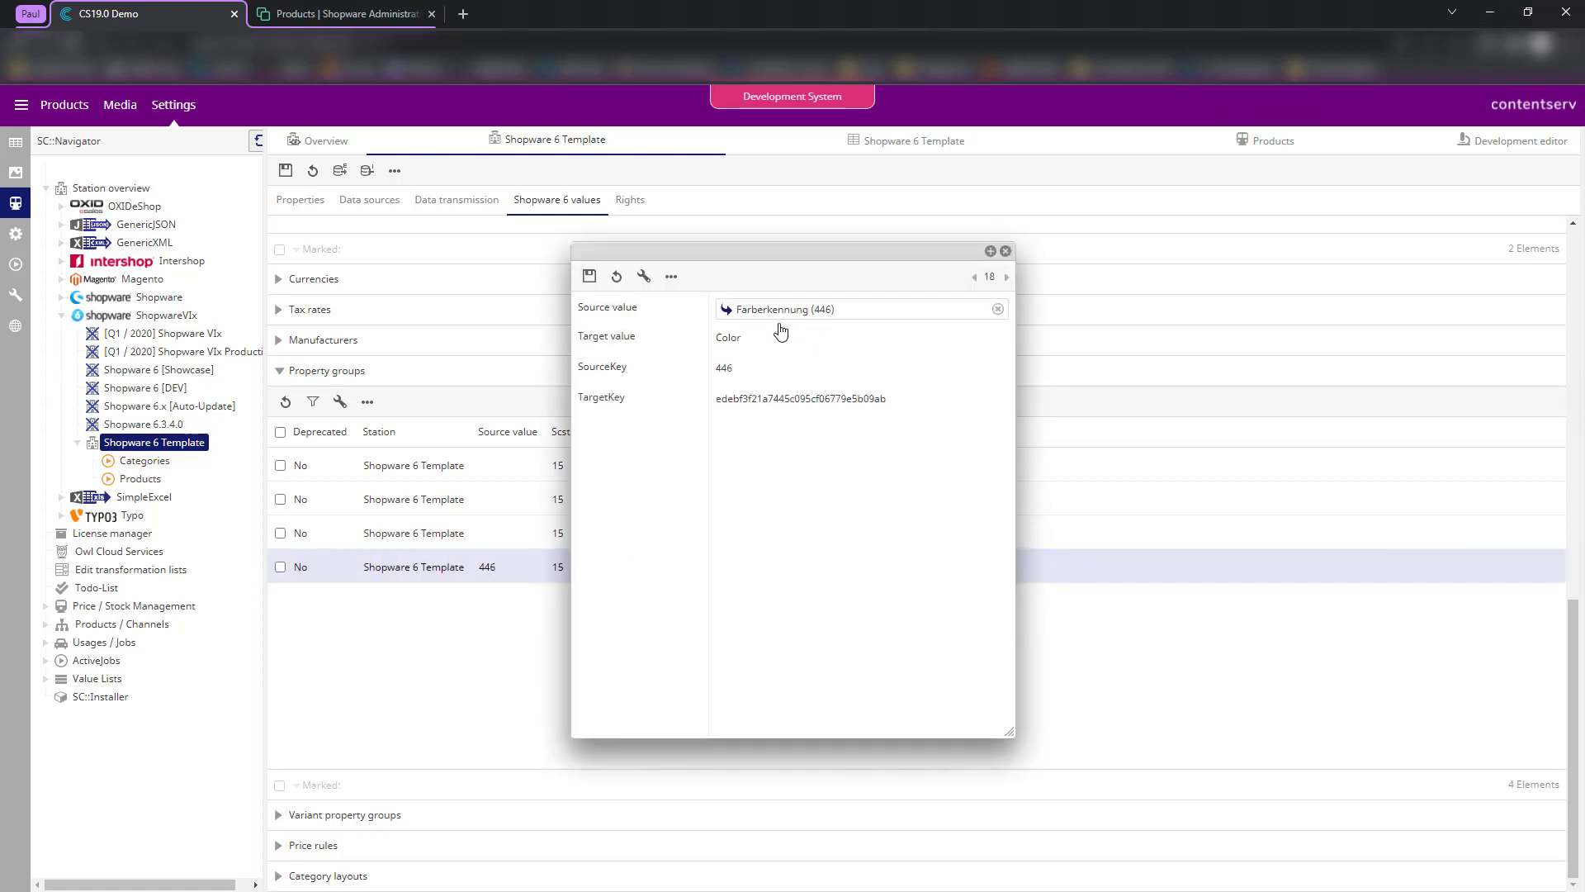
click(1005, 251)
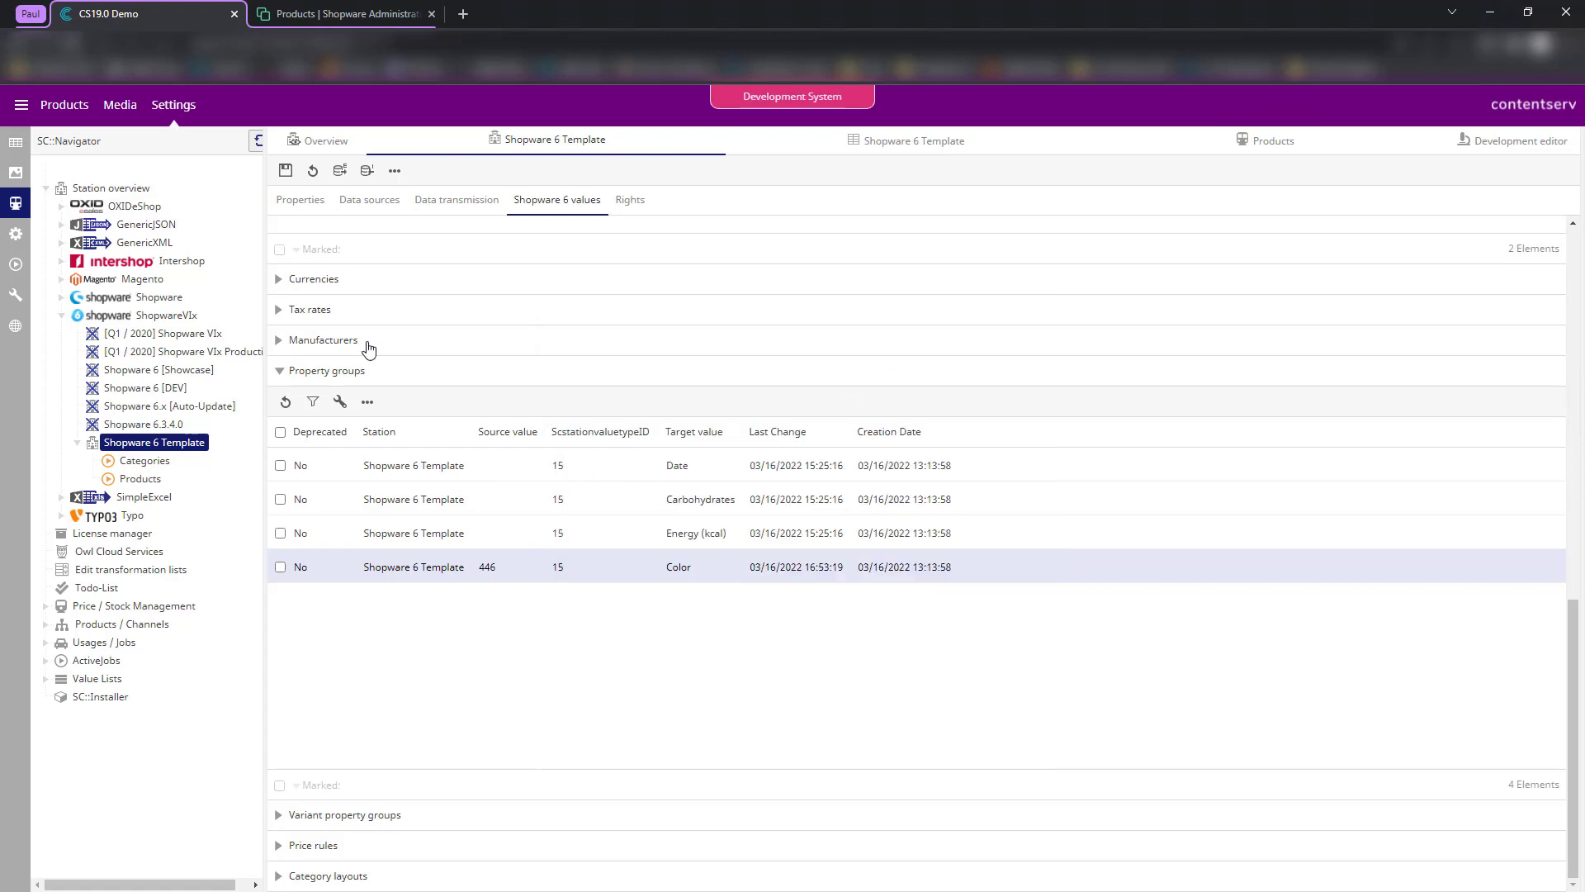
scroll(506, 633, up, 5)
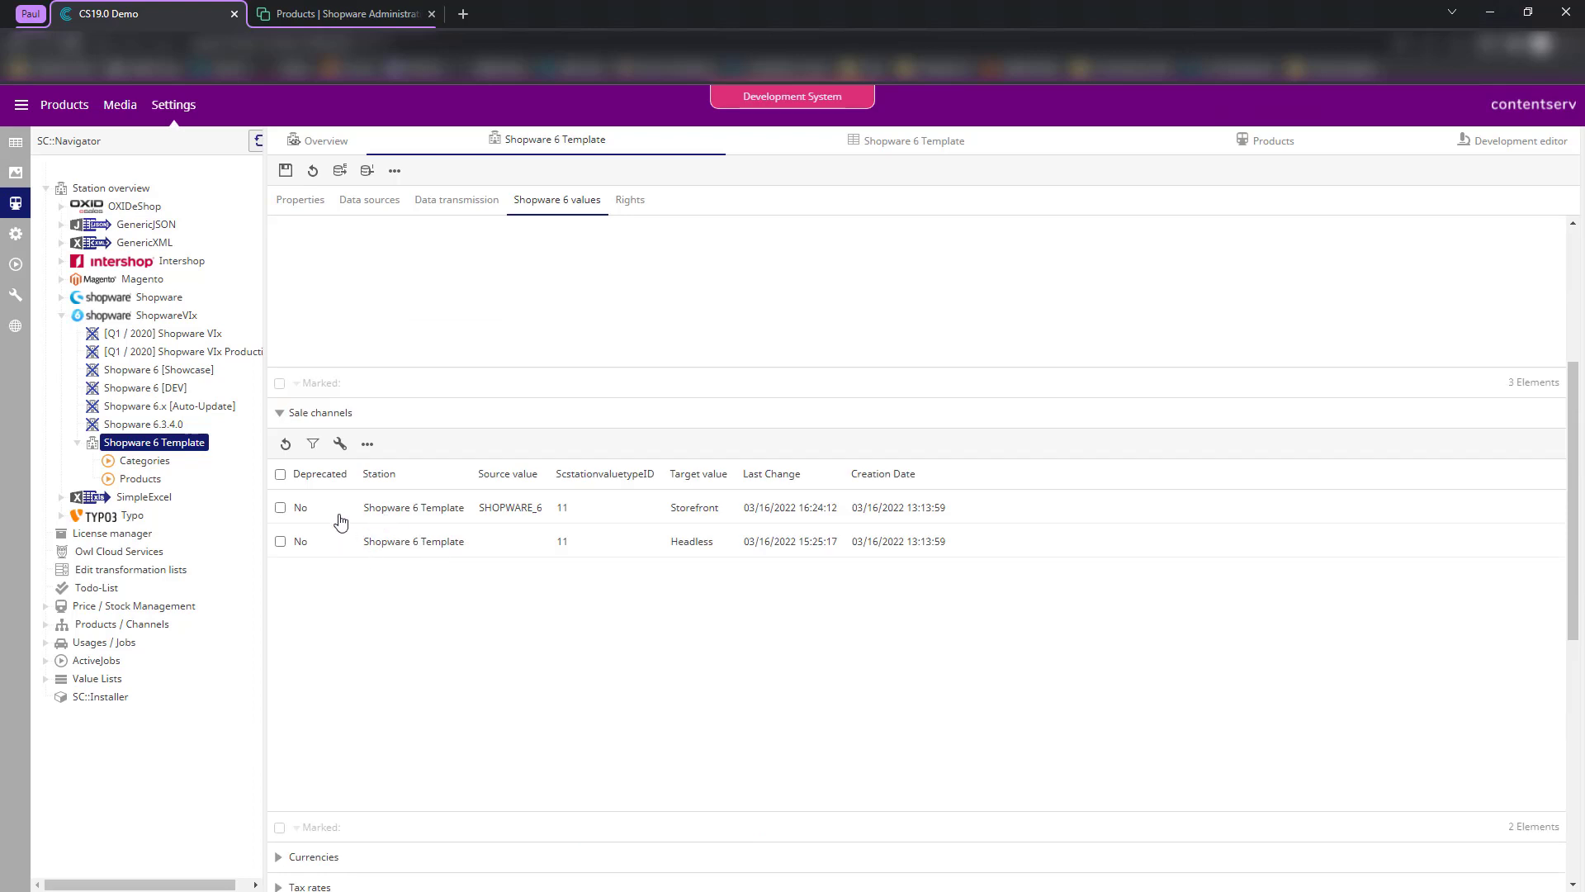
click(332, 414)
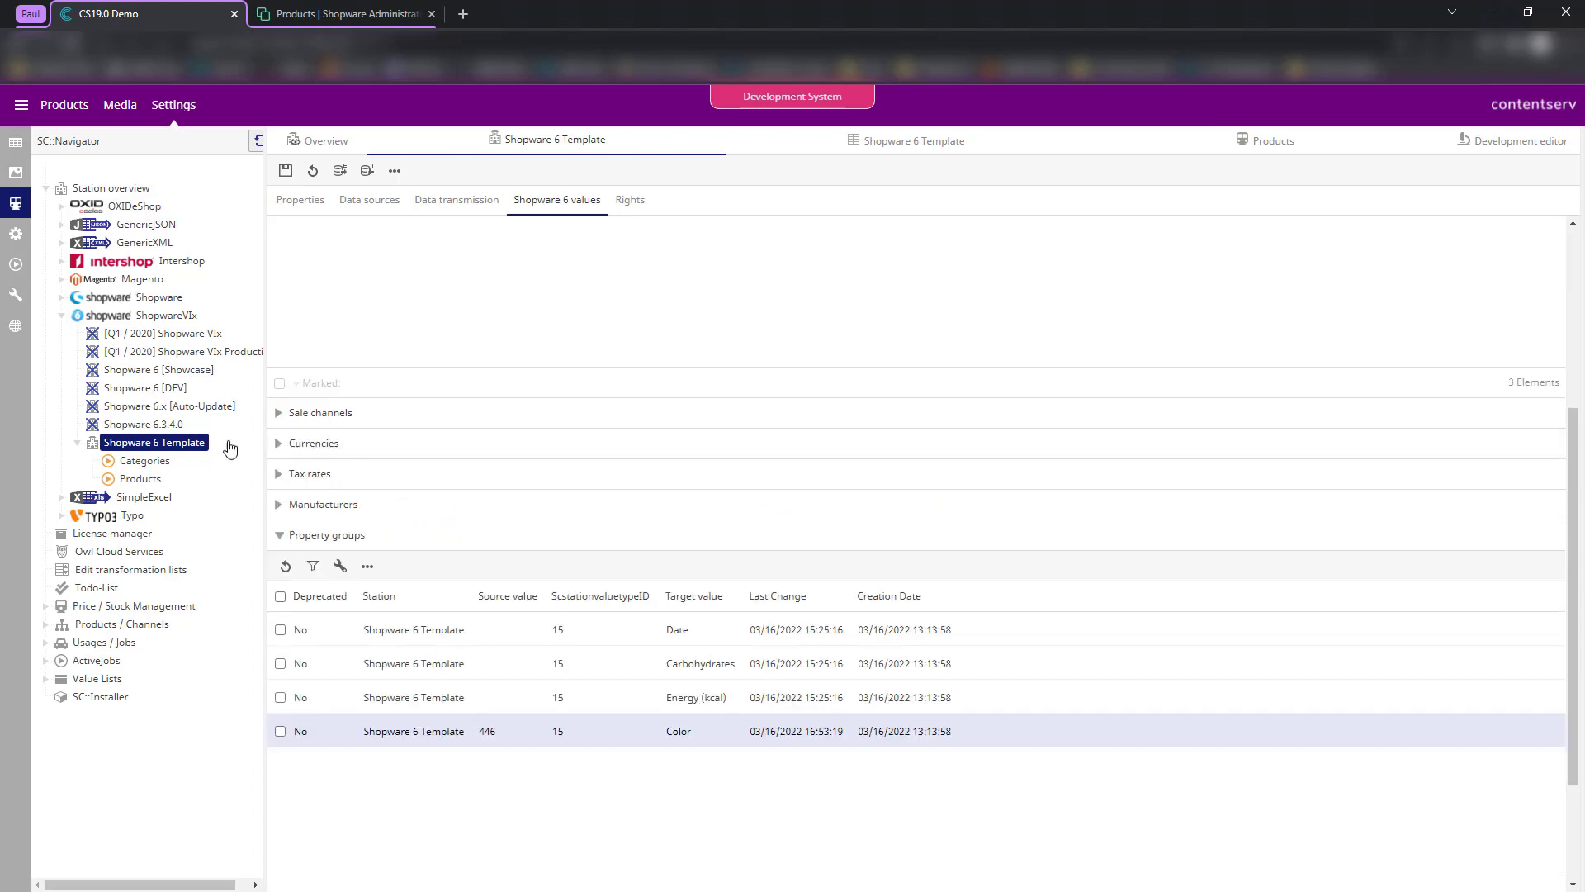
right_click(149, 450)
- Try Send fixed station value for the name column, with category Languages and target Terms of service
click(196, 493)
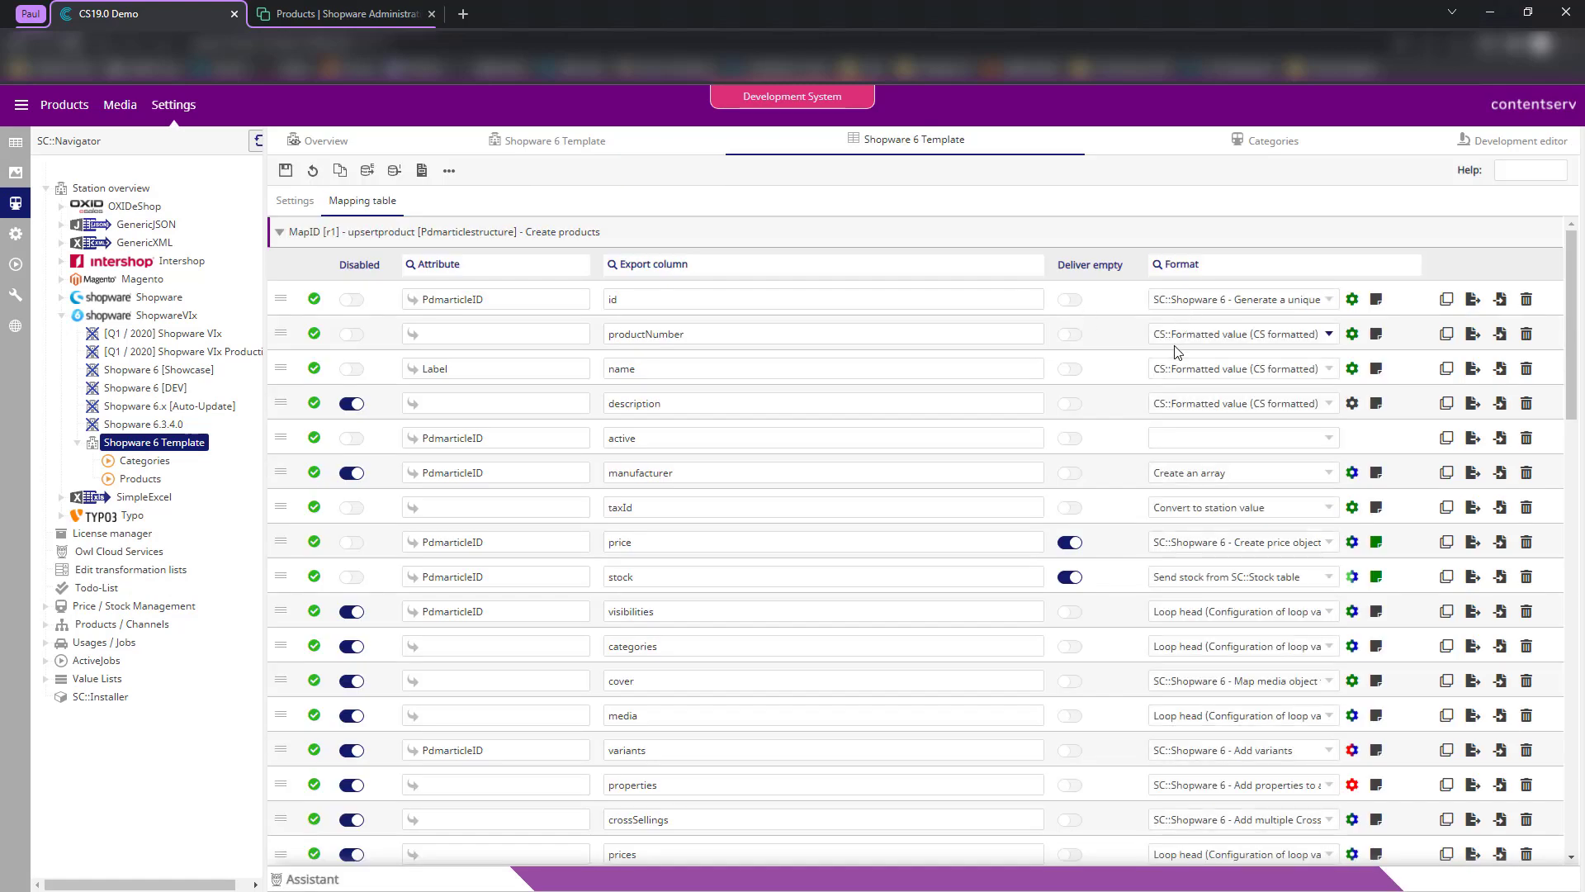
click(1210, 374)
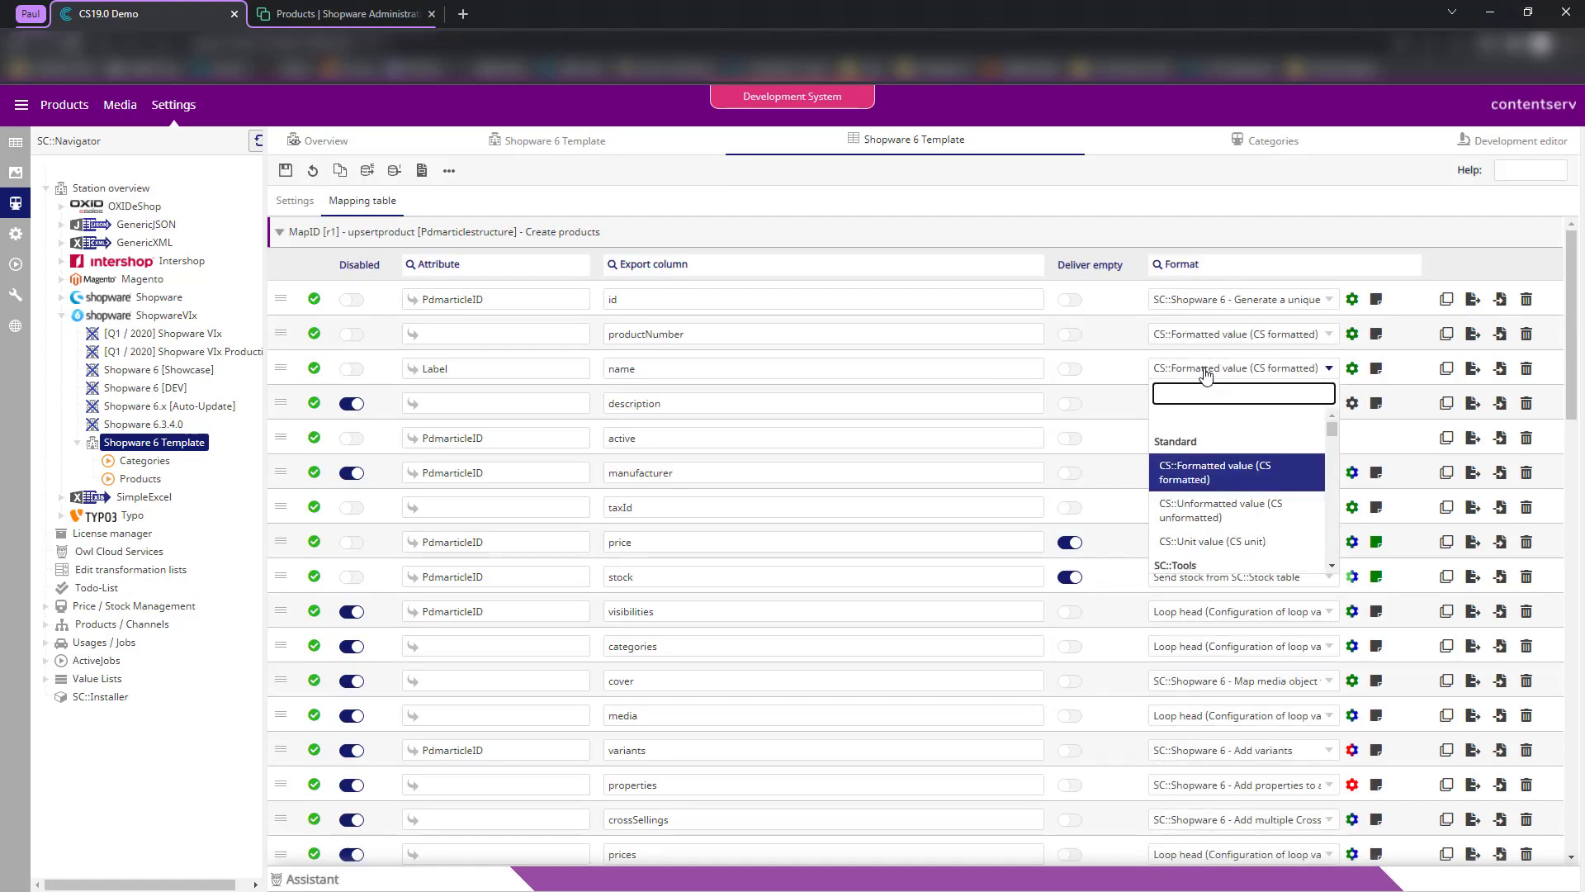
text(send fix)
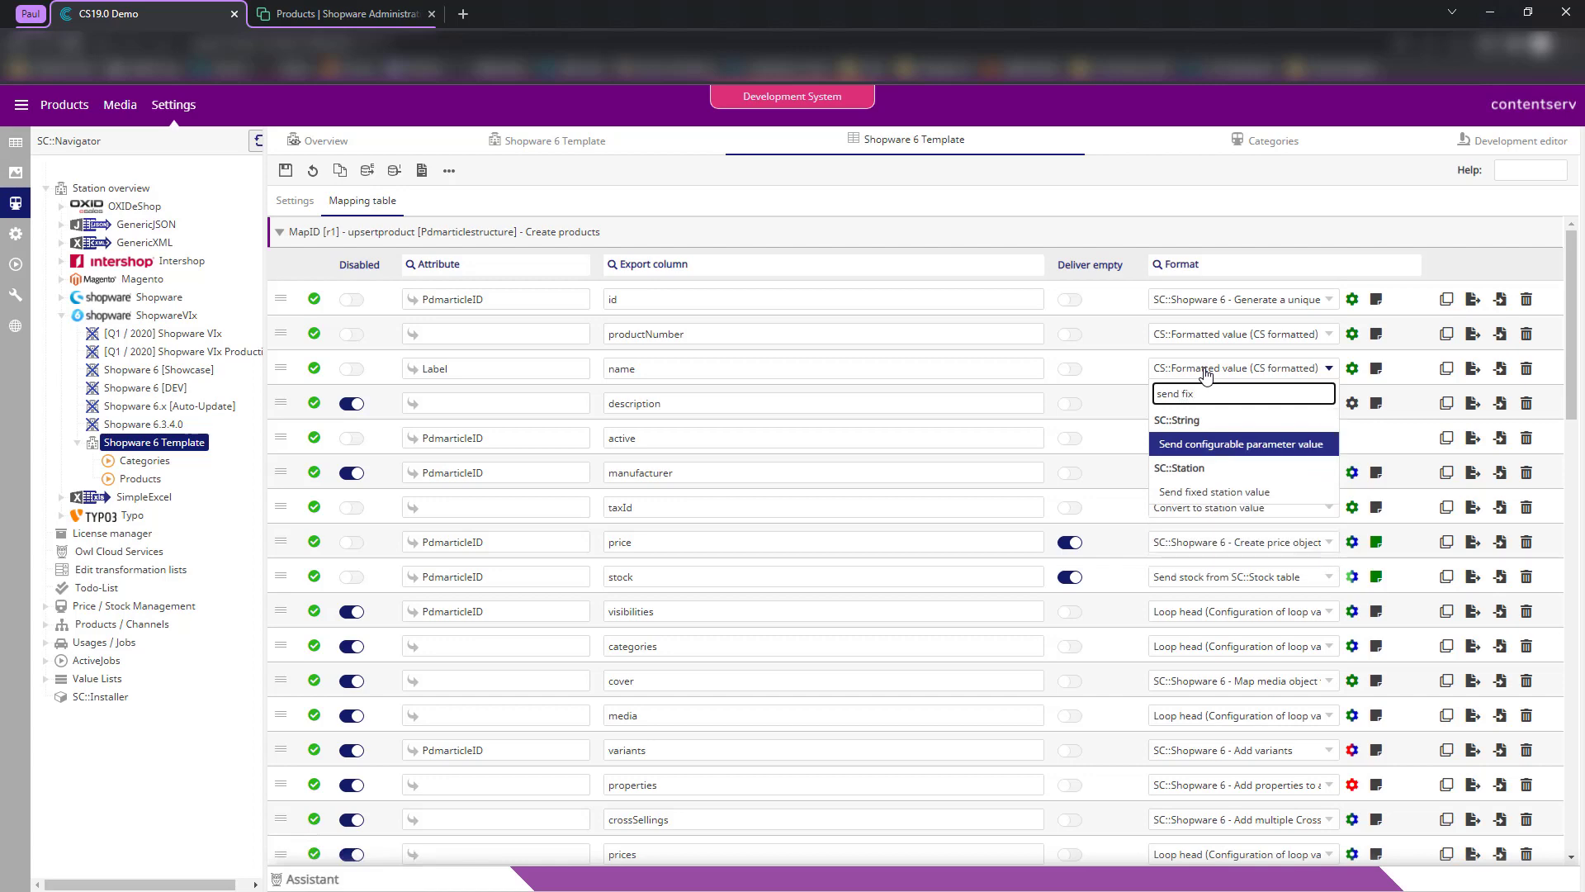
key(Down)
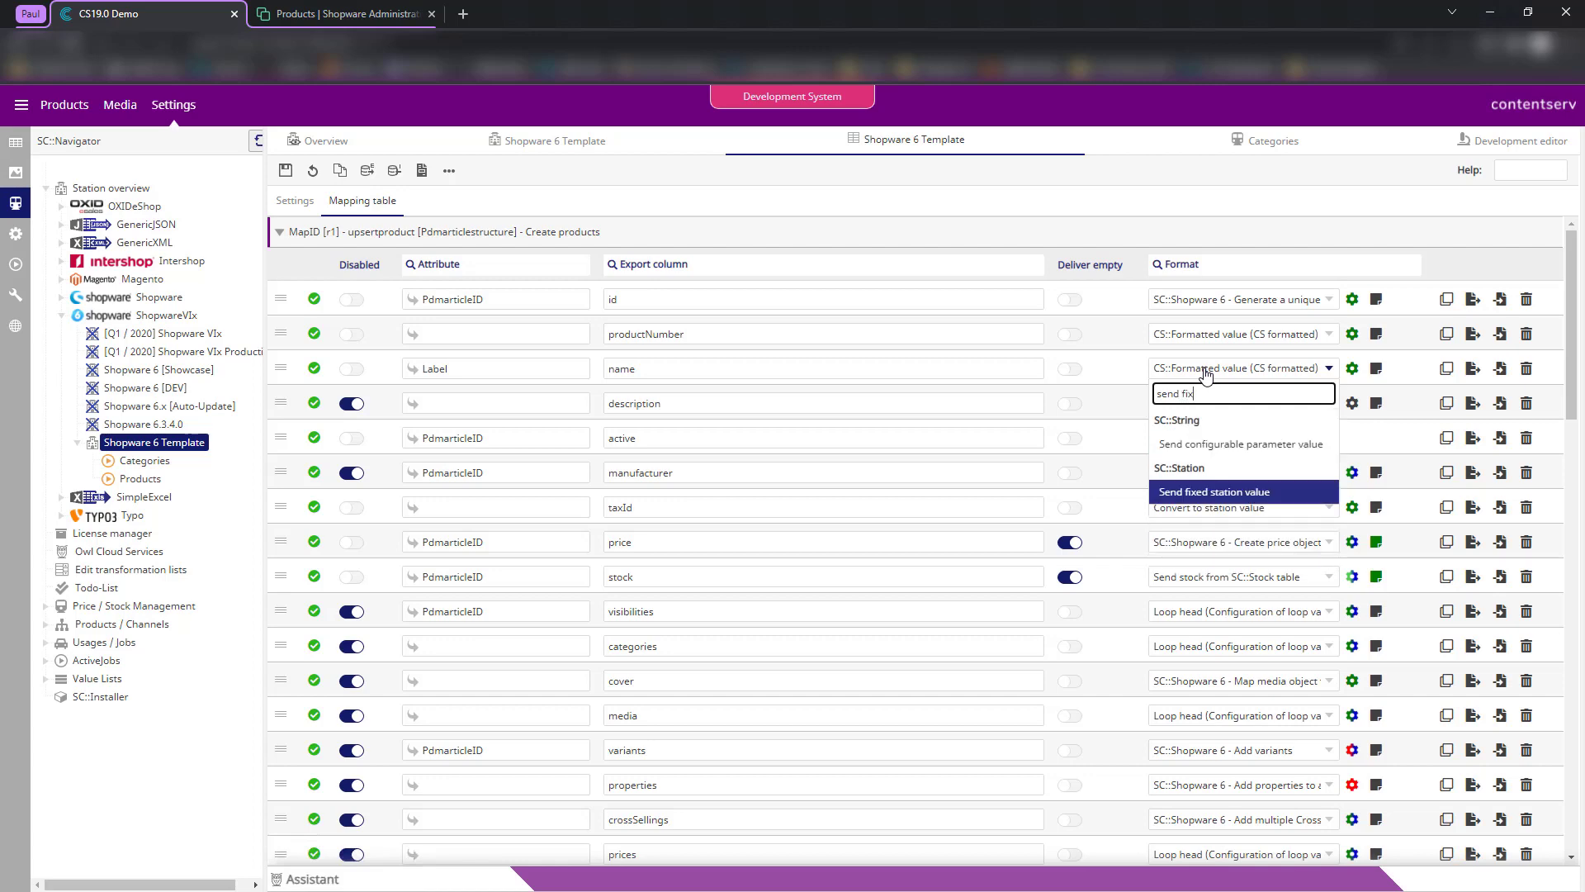
click(1243, 493)
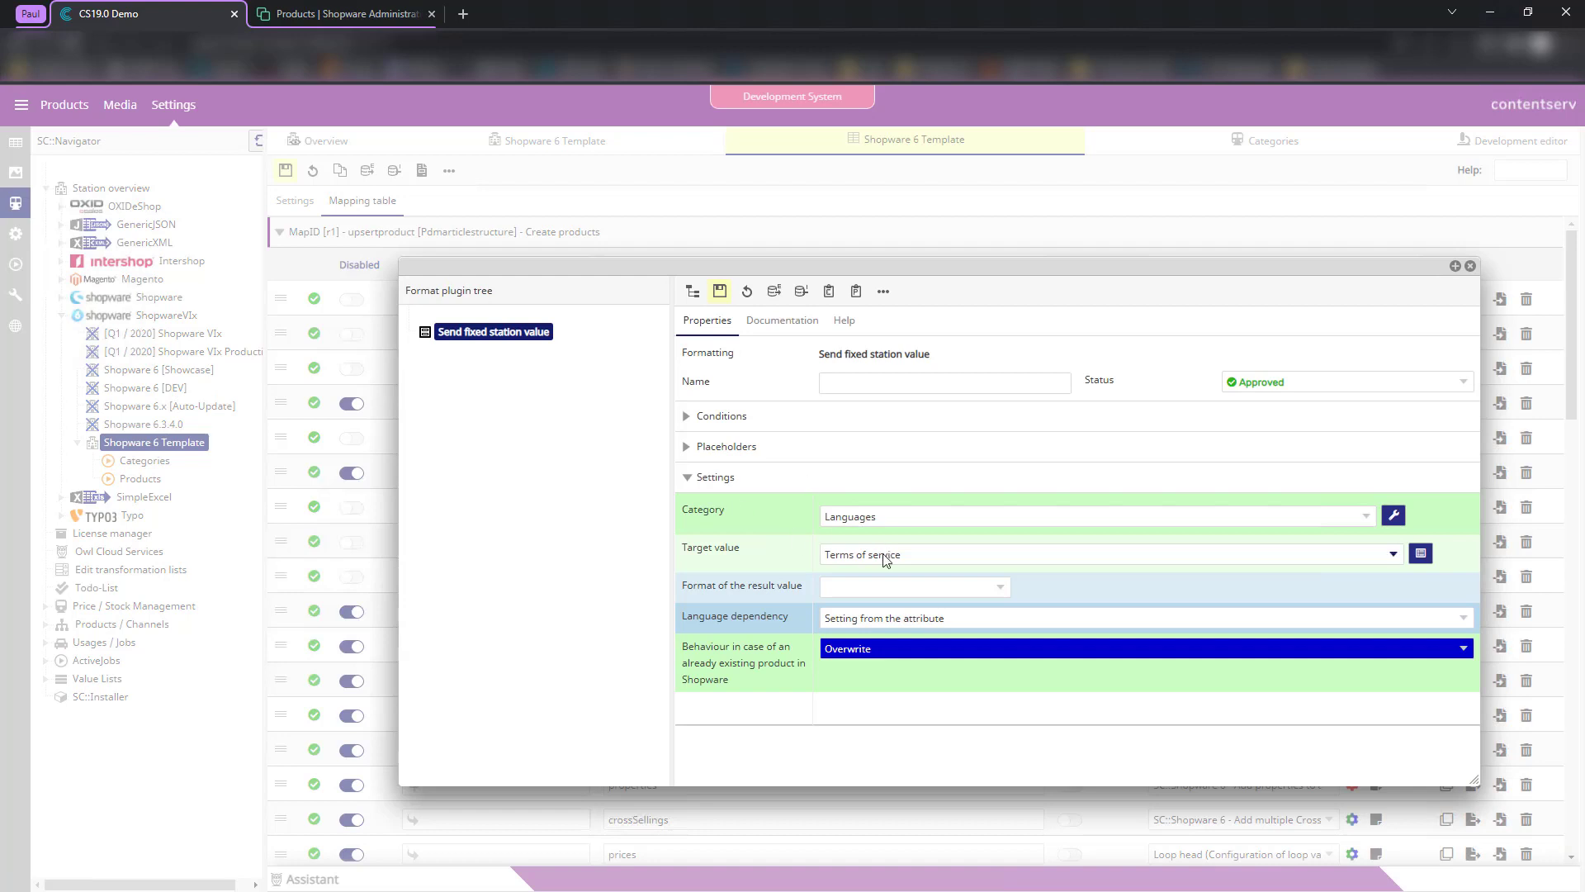
click(852, 517)
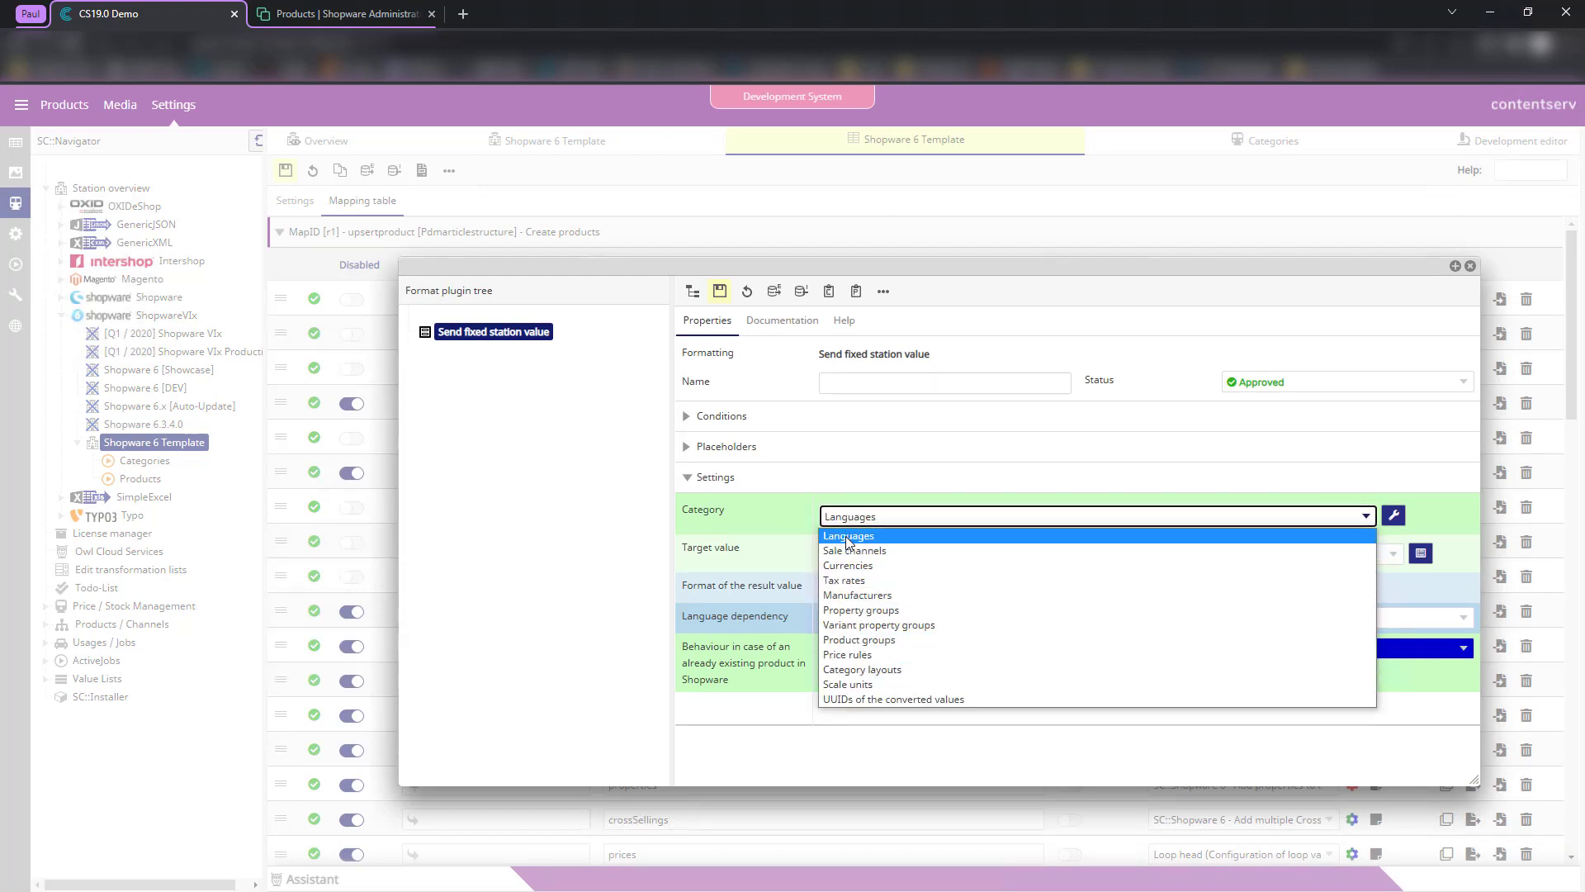
click(845, 537)
click(863, 554)
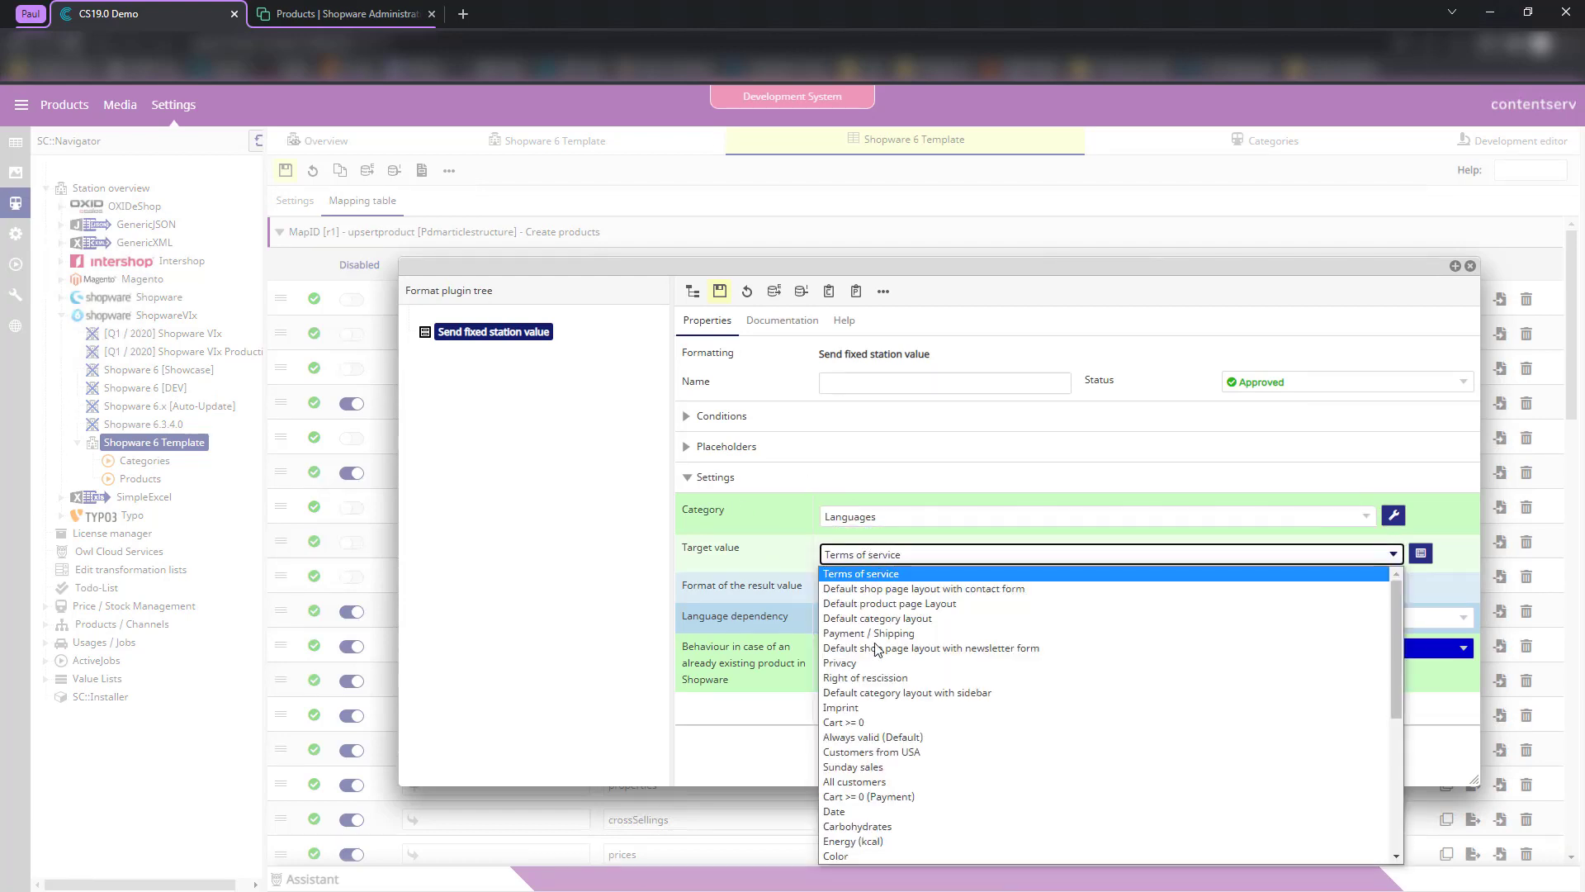
click(772, 582)
click(1471, 264)
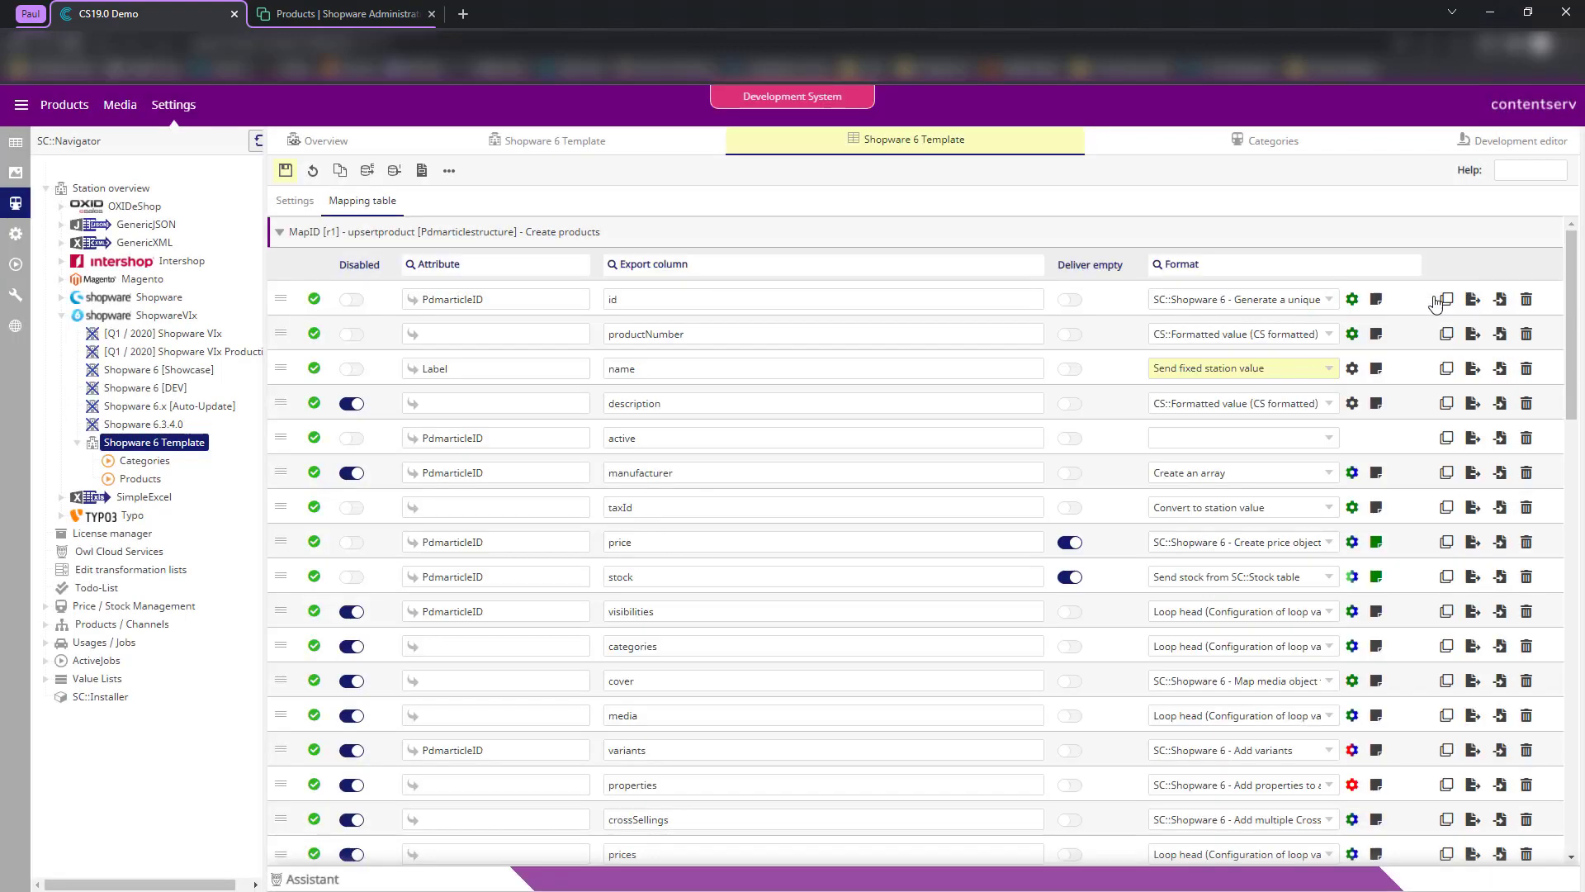
- Switch the name column's format to Convert to station value and open its settings
click(1199, 369)
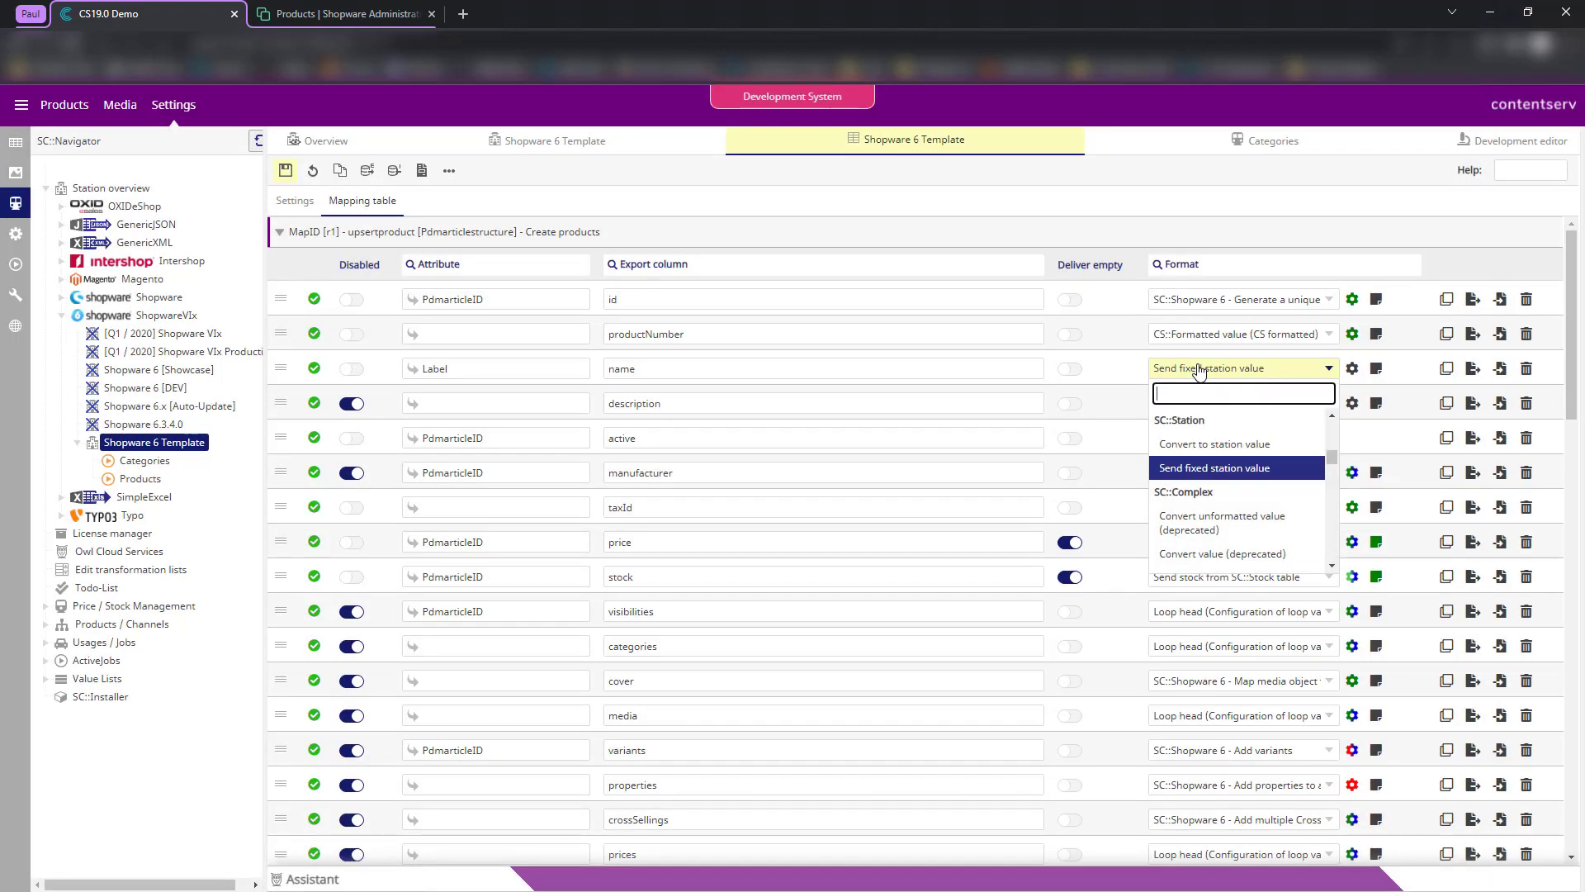
text(conv)
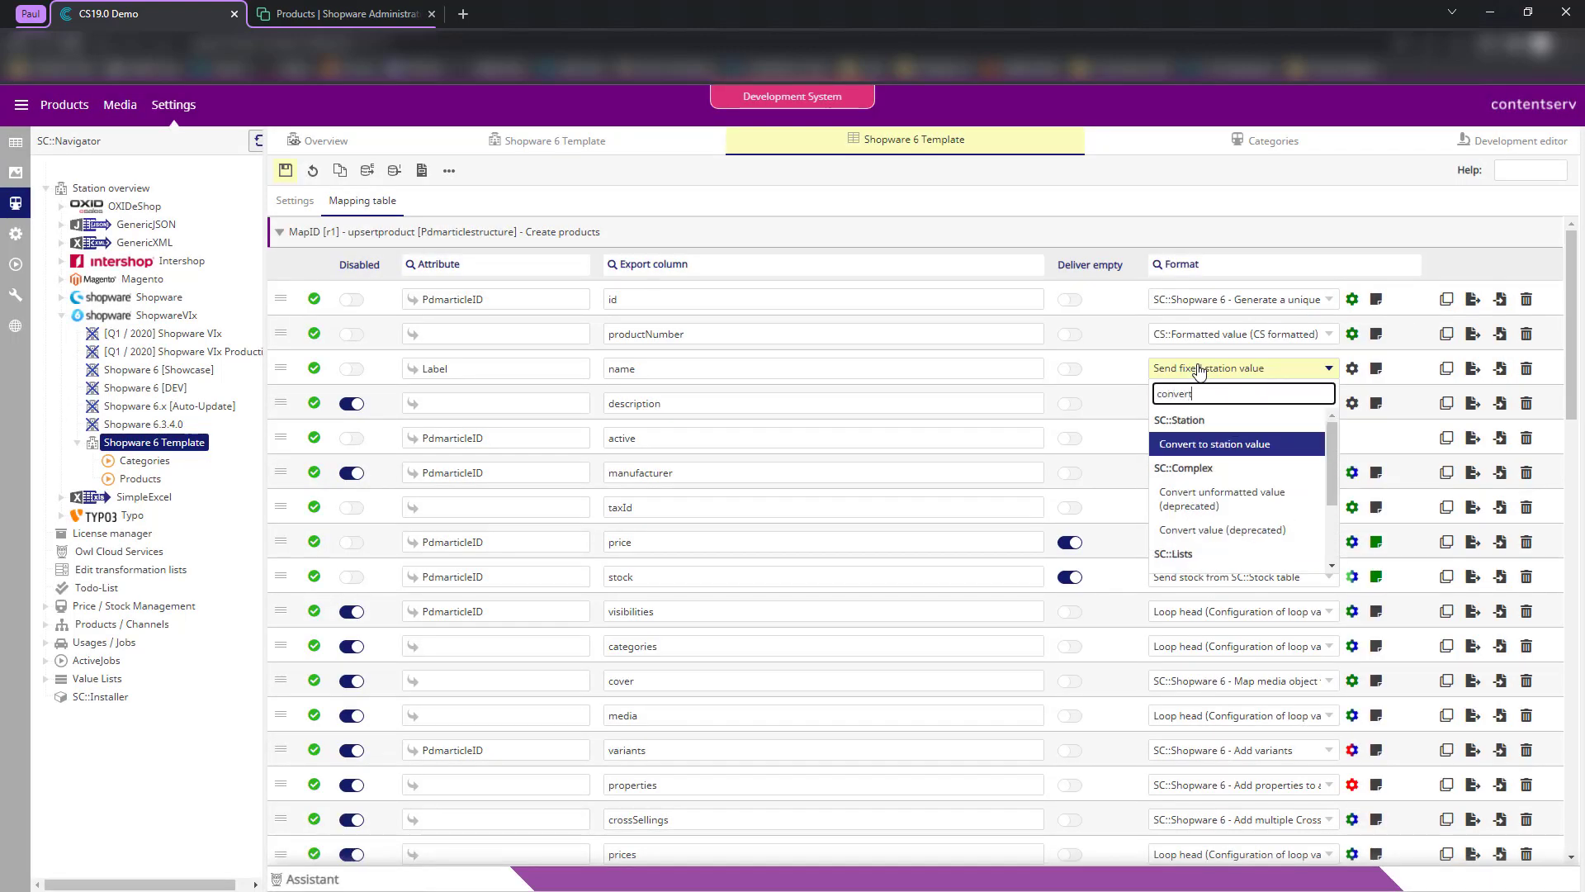
text(ert)
click(1236, 444)
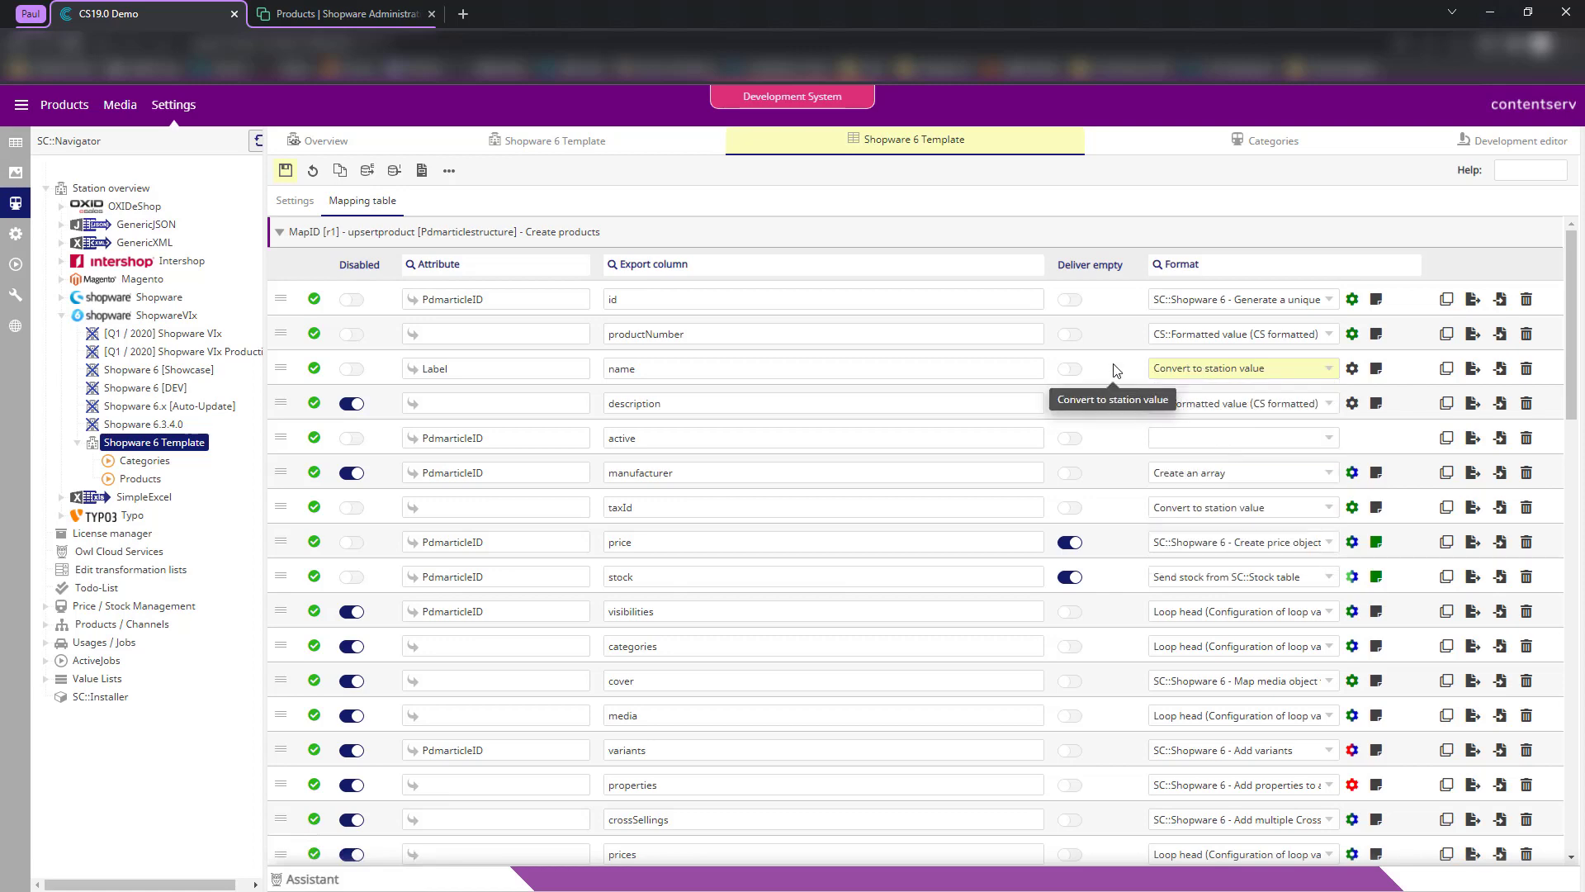
click(1348, 371)
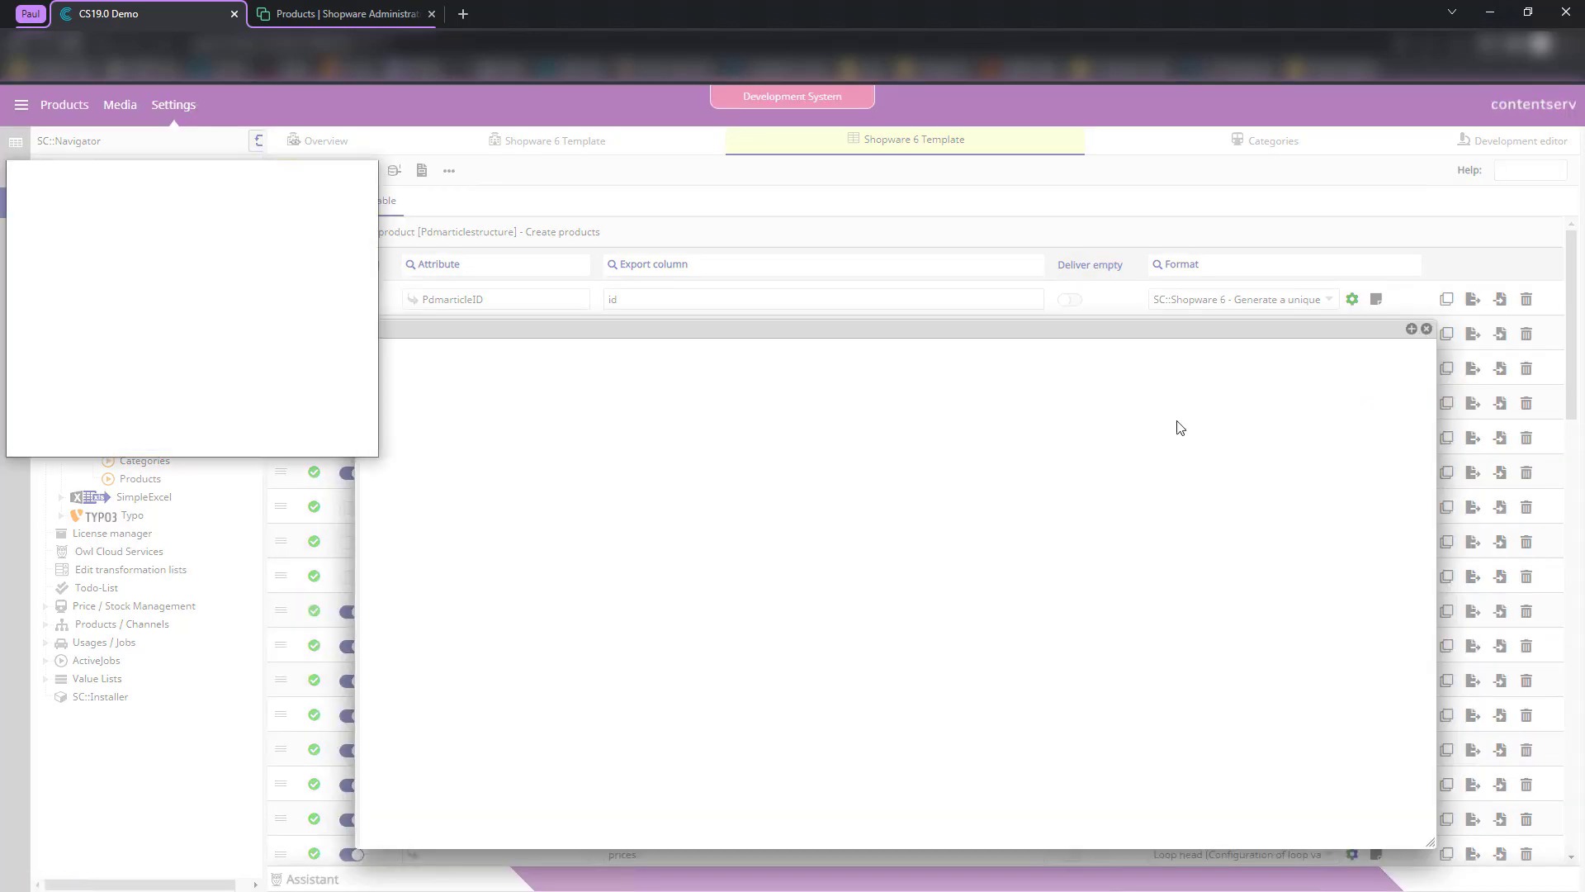
- Scroll the conversion settings, review All station values, and close that list
click(568, 327)
scroll(1180, 637, down, 2)
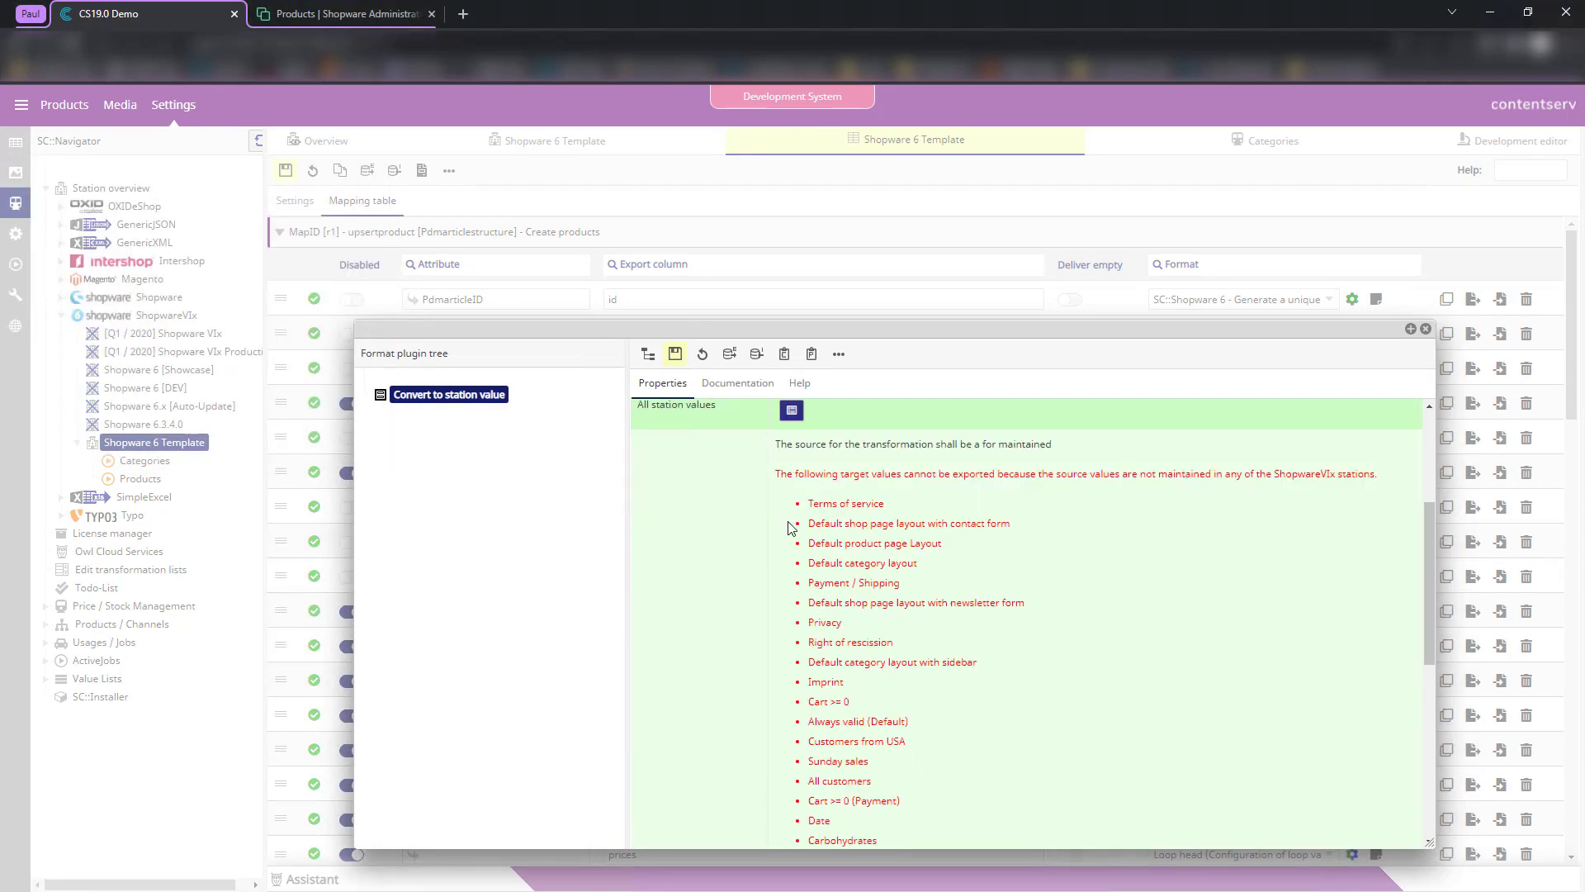
scroll(789, 525, up, 1)
scroll(859, 462, up, 1)
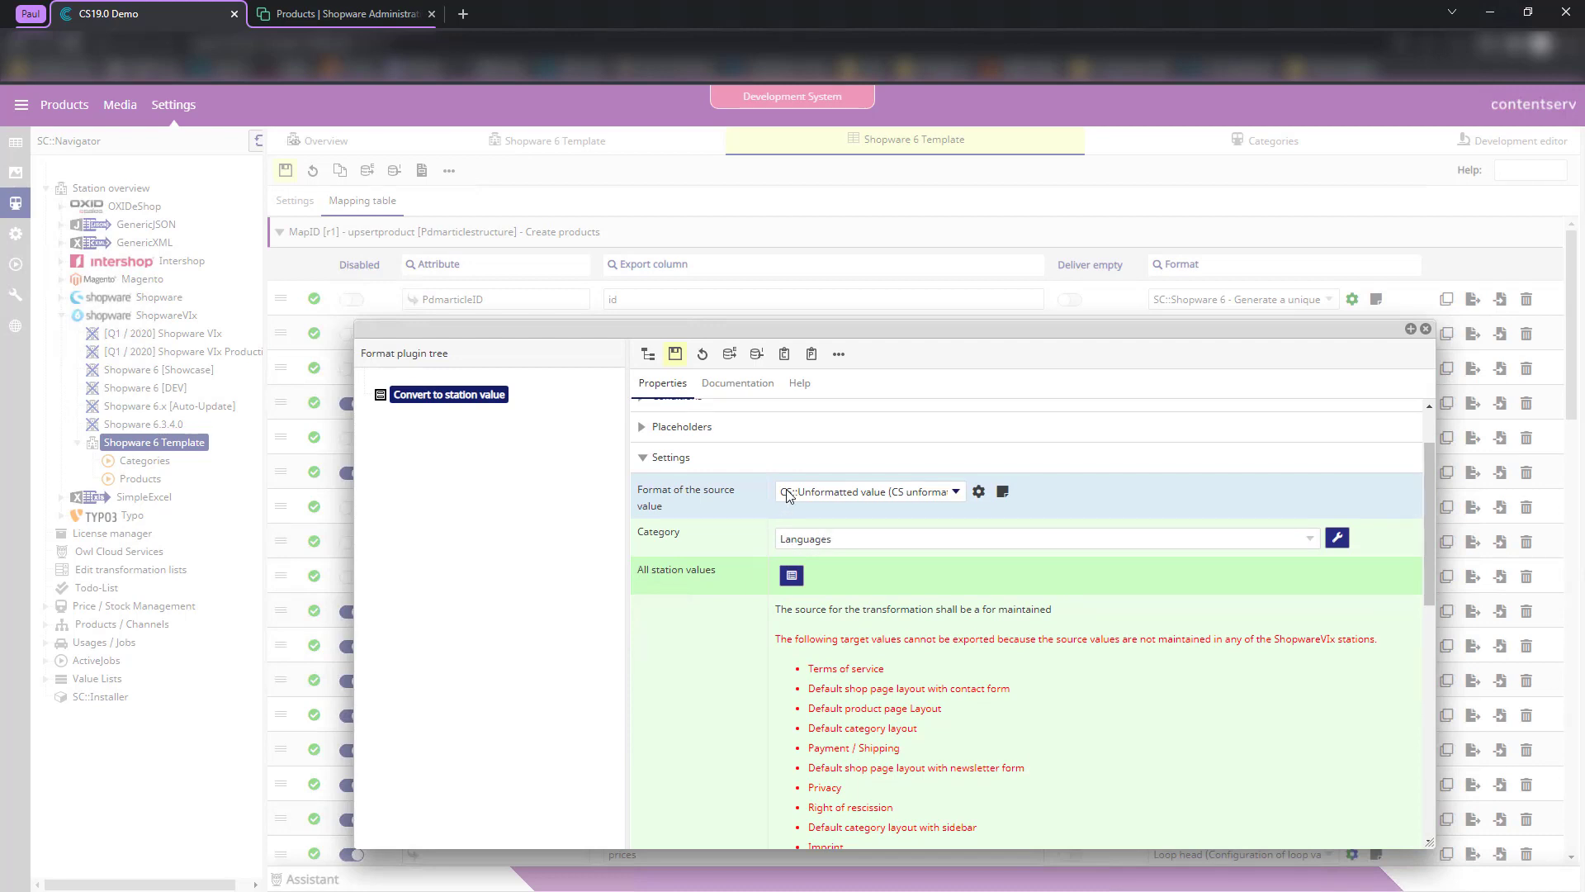
click(791, 576)
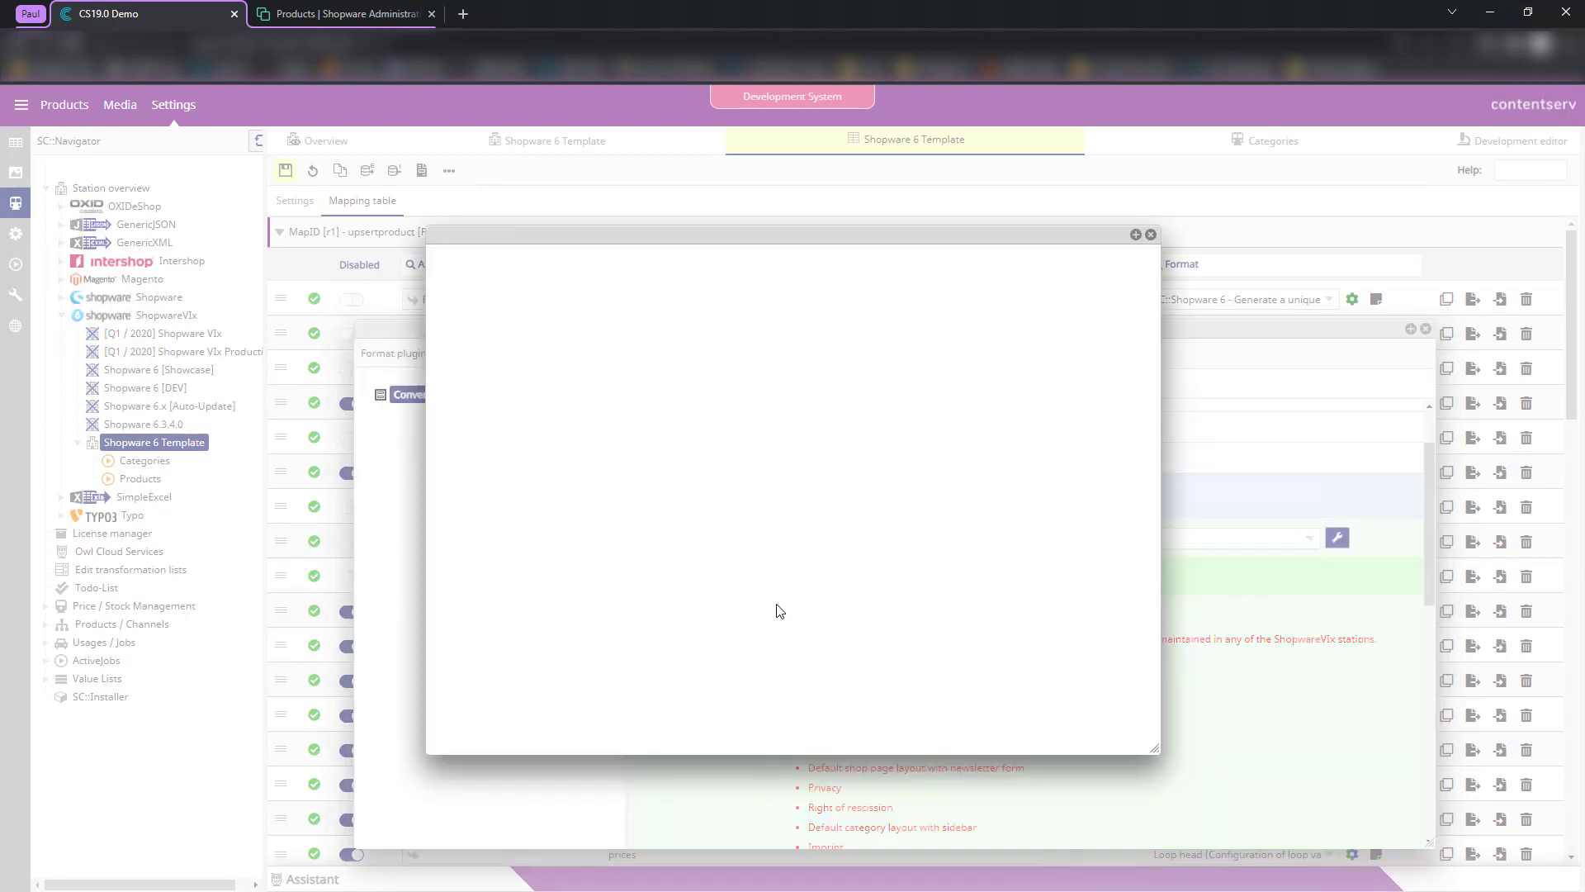
click(1150, 235)
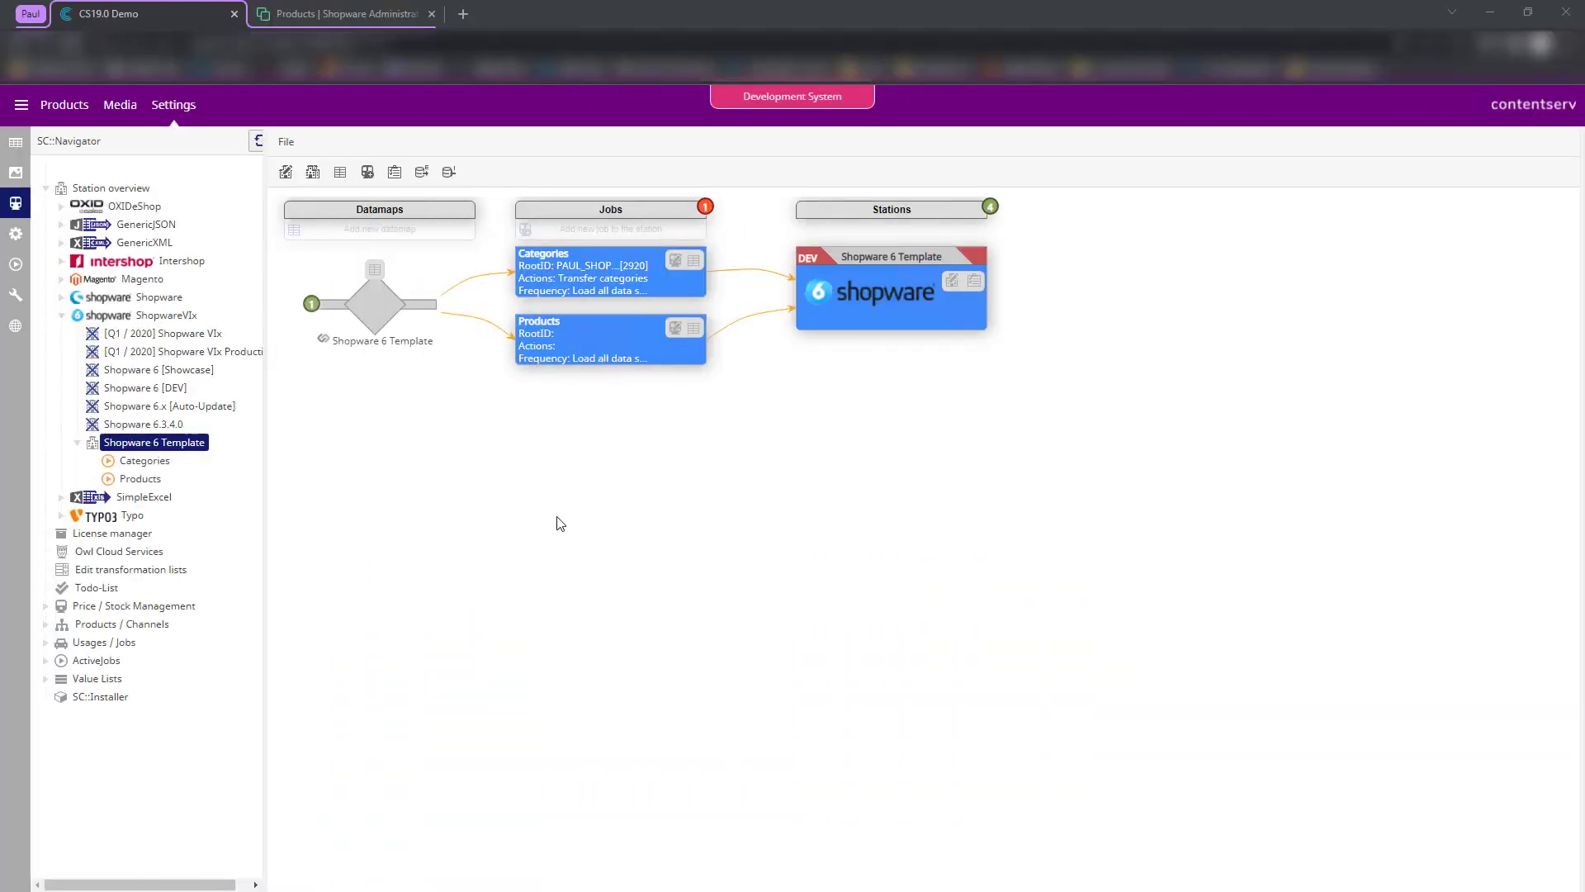
- Open the Shopware 6 Template datamap, check the R4 Create categories row, and show its mapping table
click(375, 271)
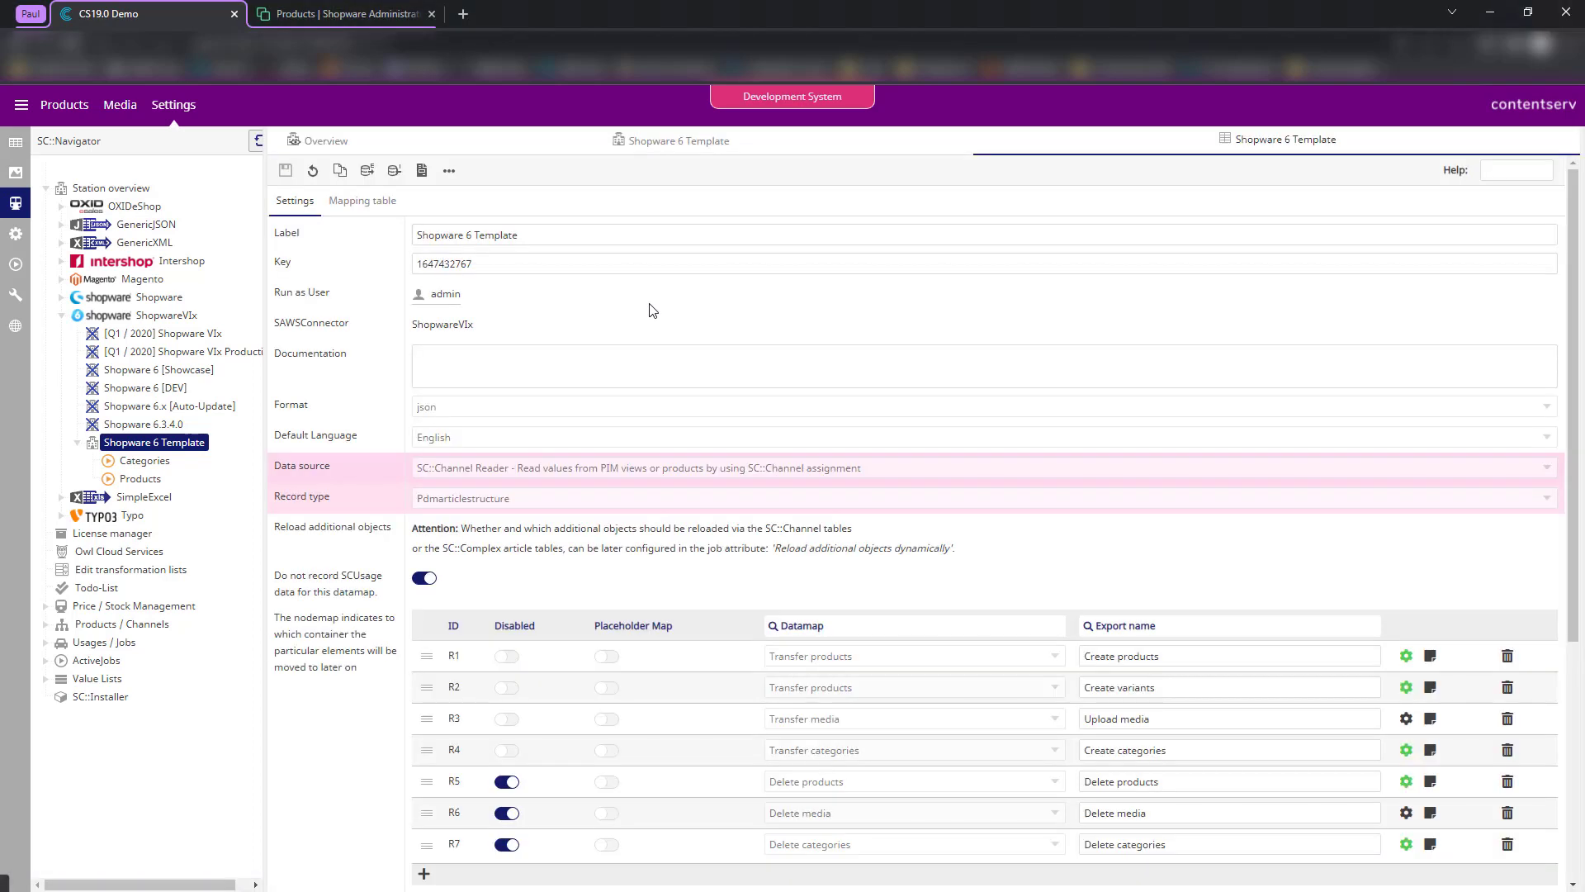
scroll(695, 457, down, 2)
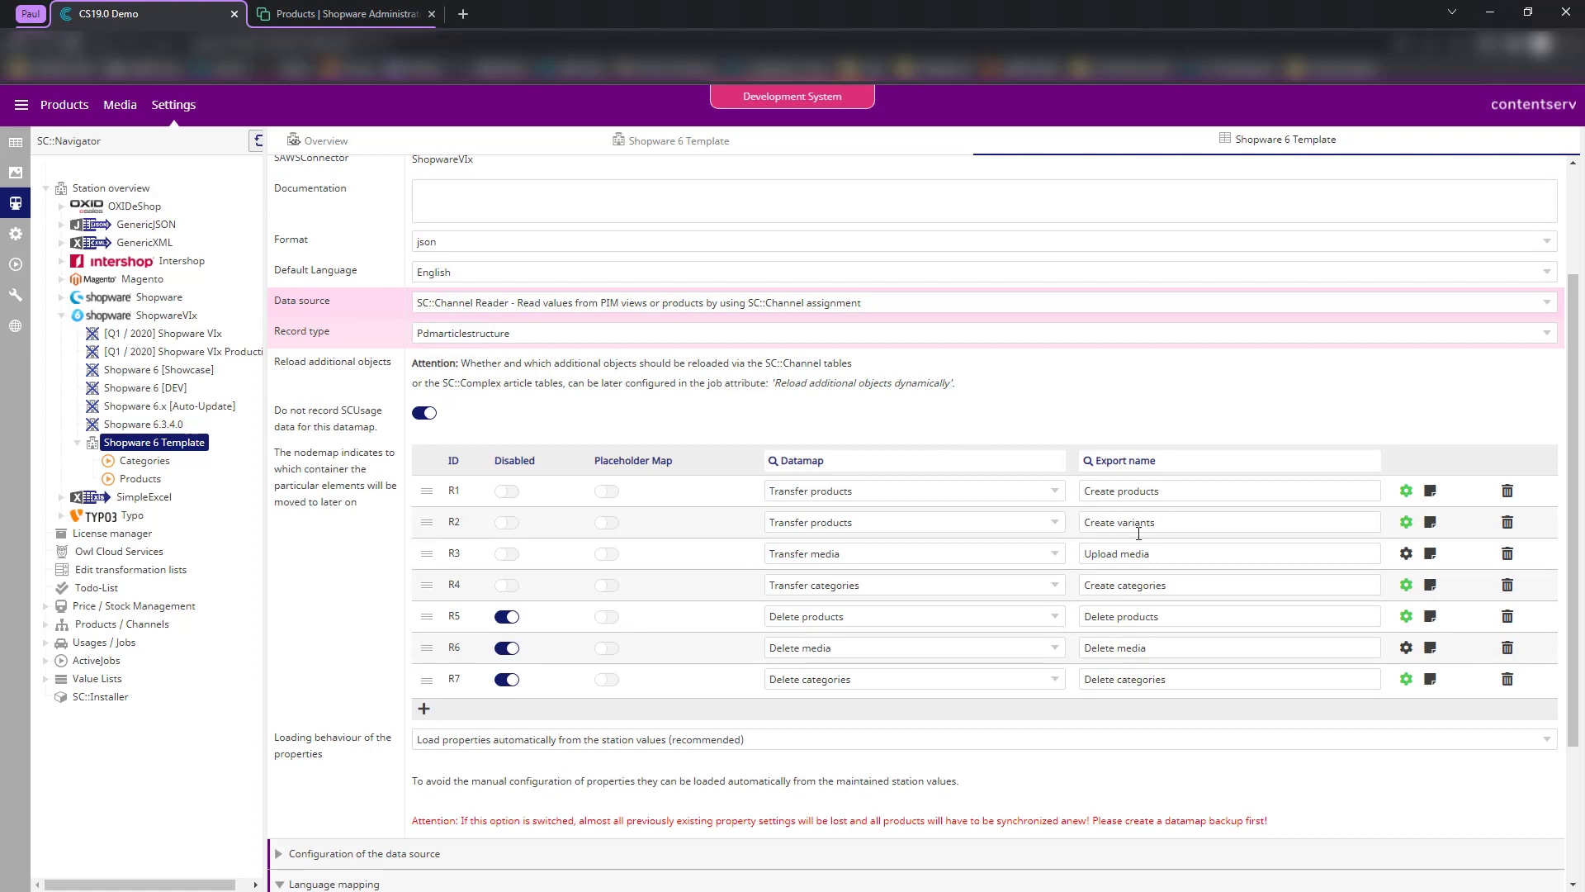
click(1093, 588)
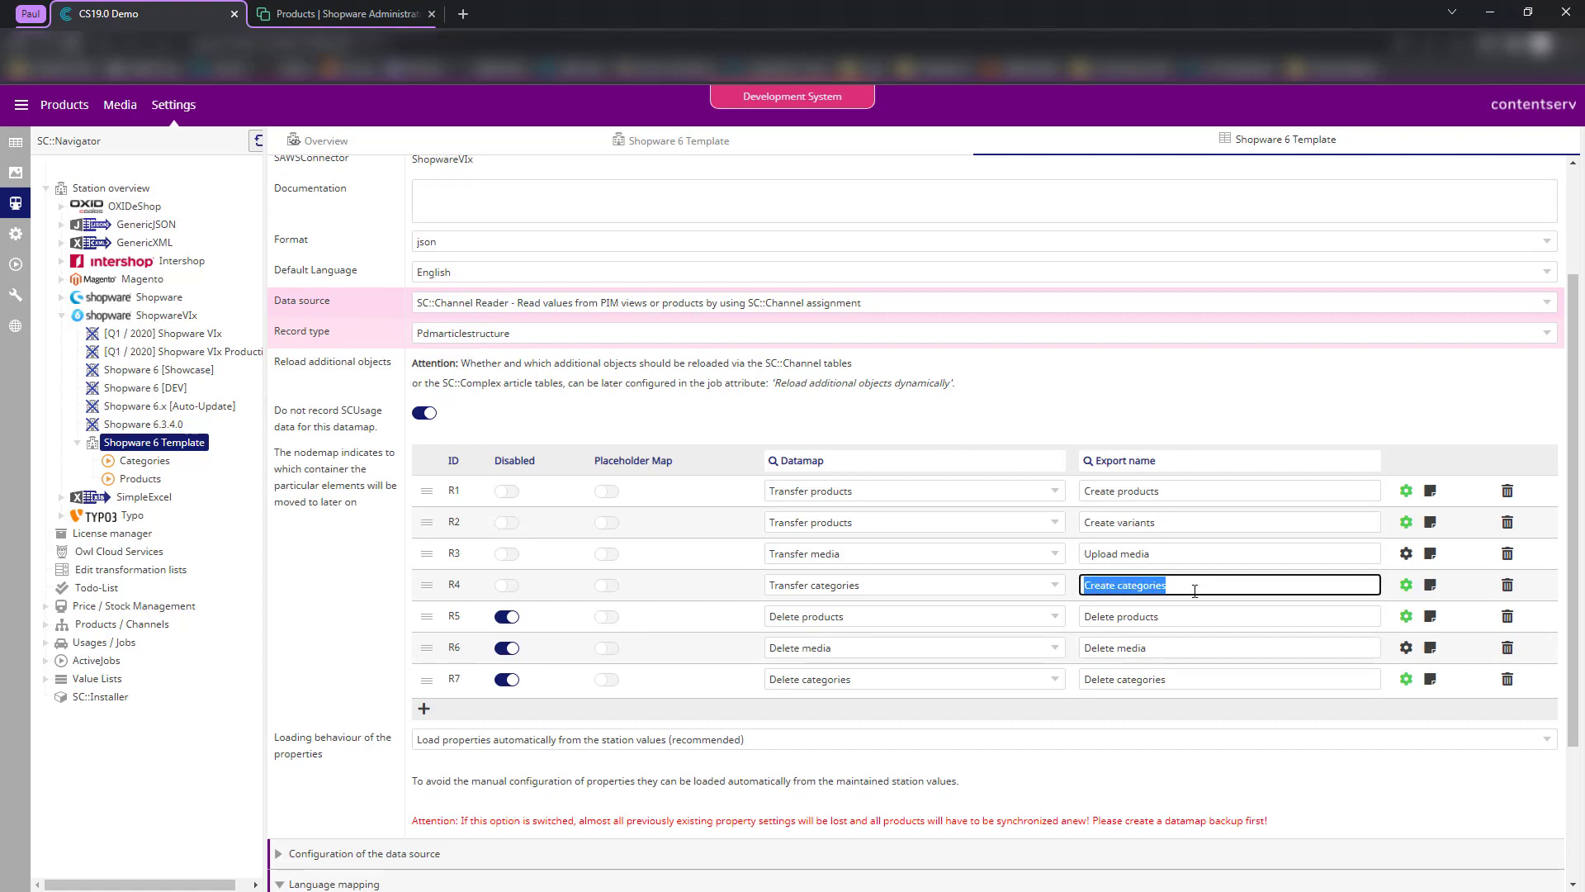
scroll(1112, 522, up, 5)
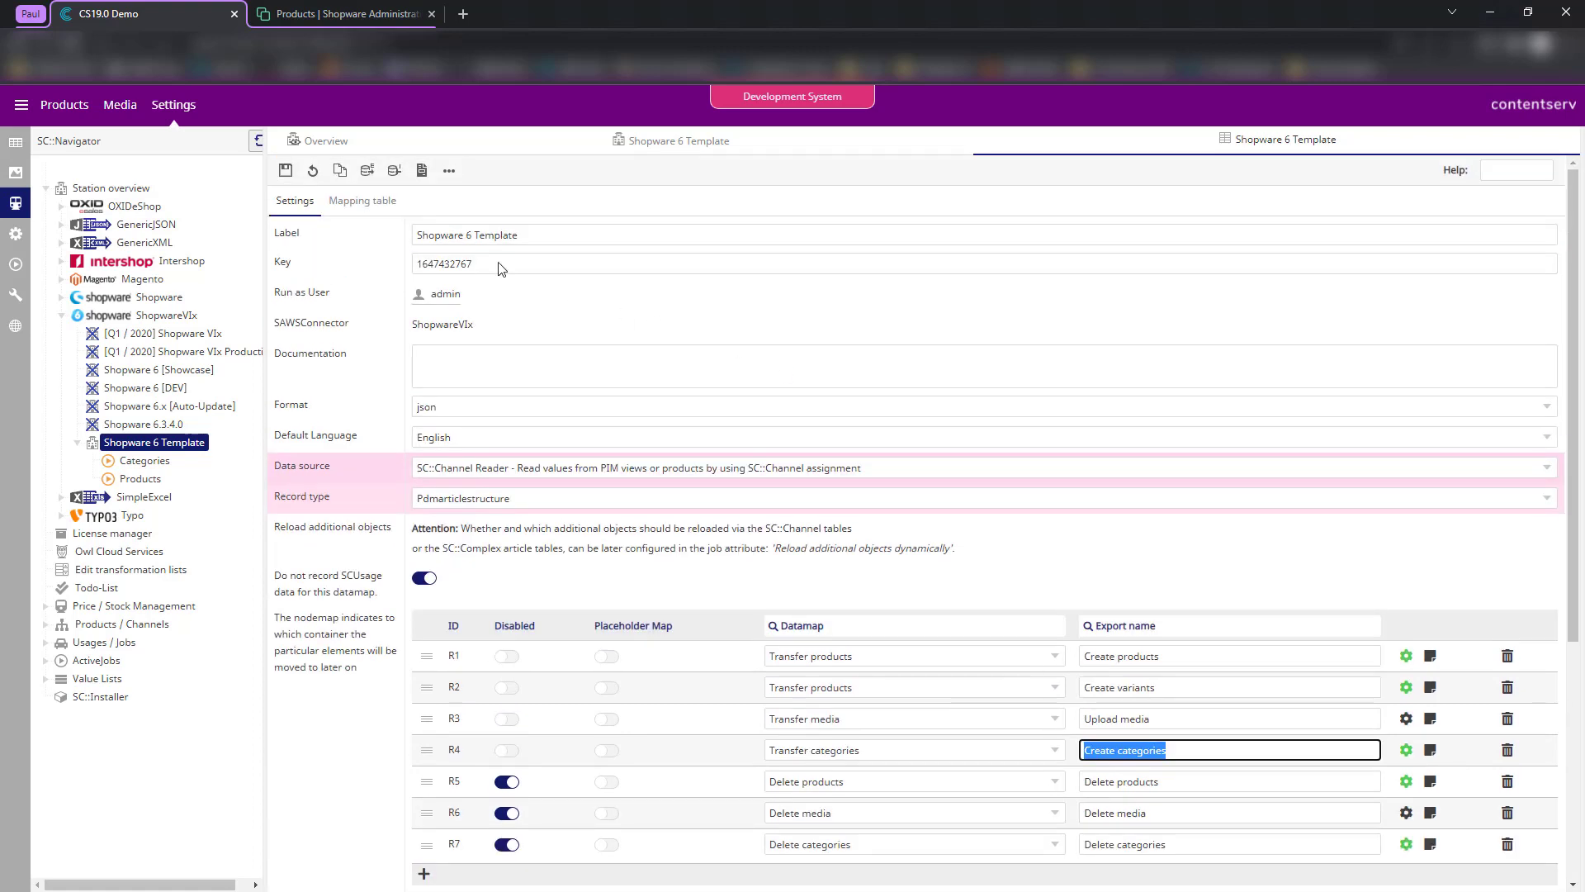
click(363, 200)
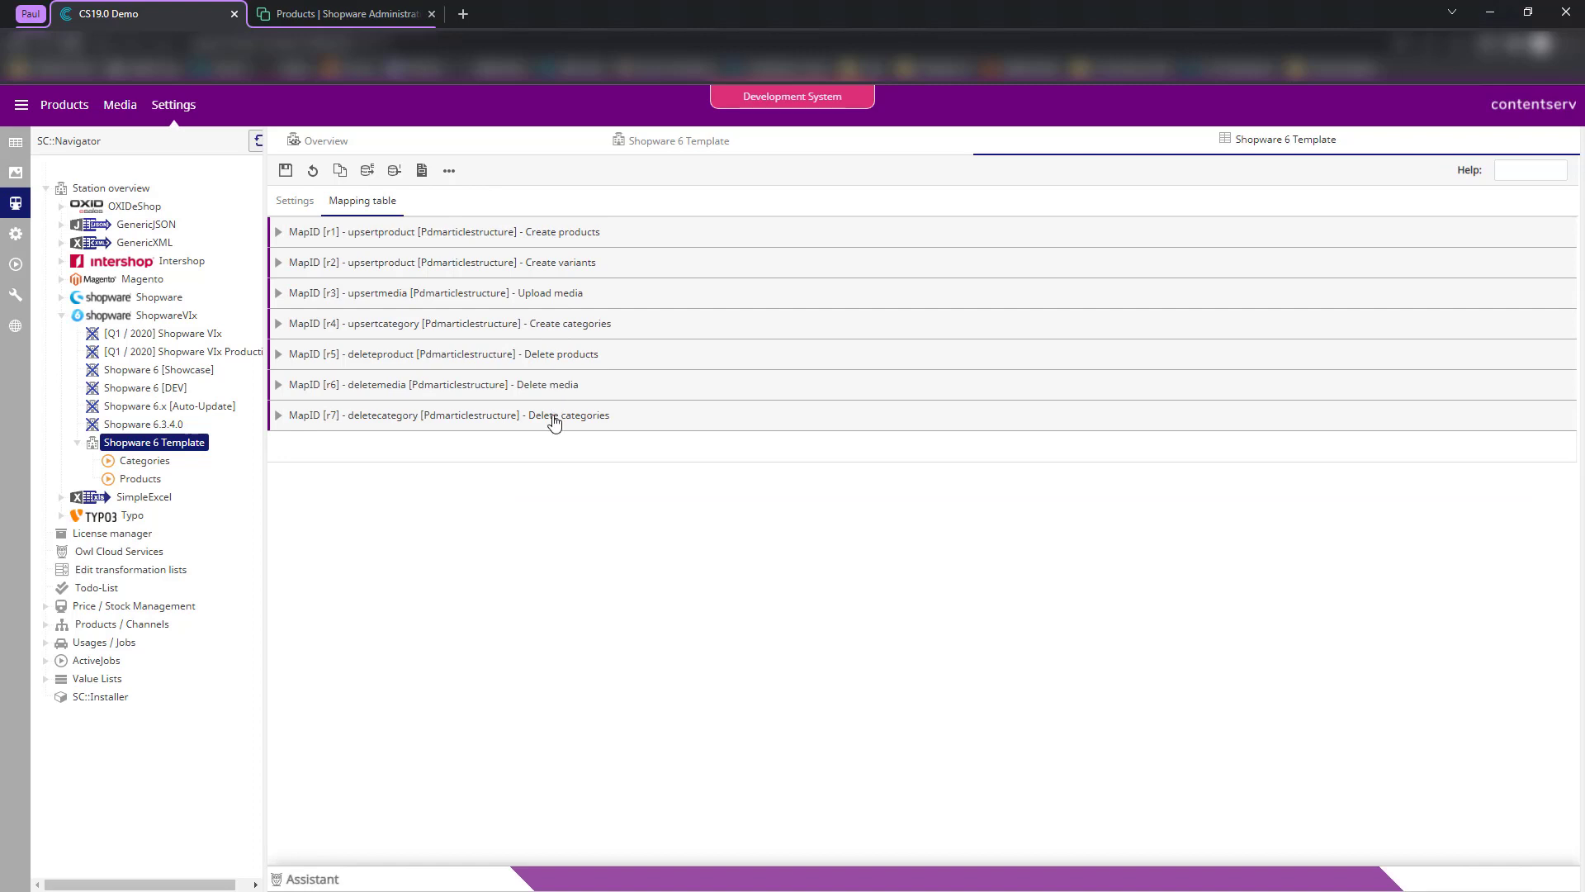
- Expand the Create categories (r4) mapping, then check the Shopware 6 shop channel in the channel tree
click(556, 327)
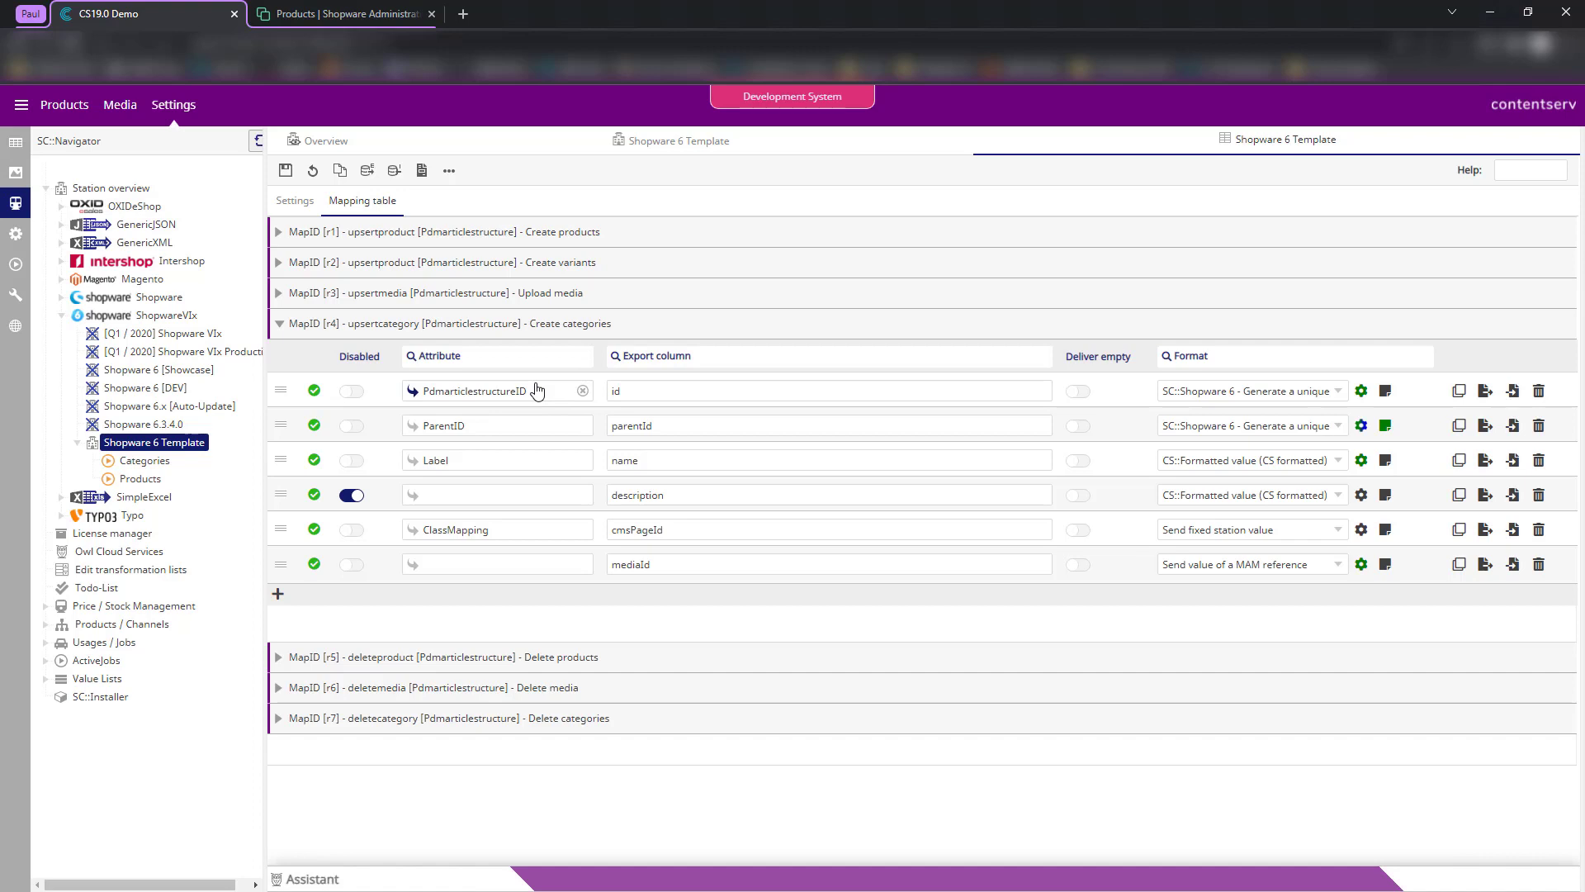
click(16, 152)
click(86, 491)
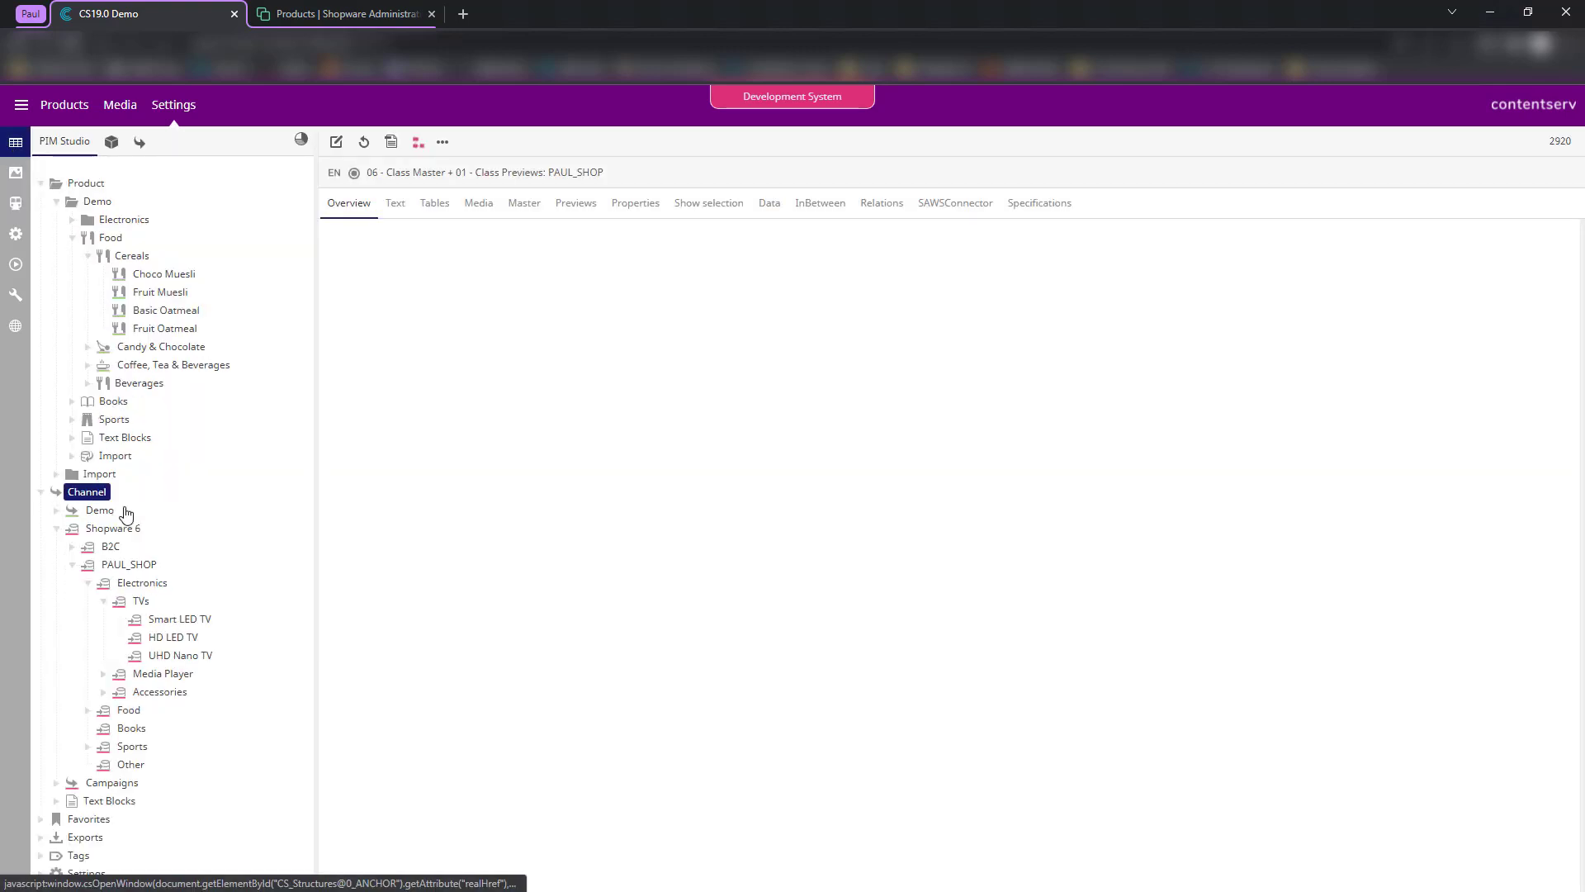
click(135, 565)
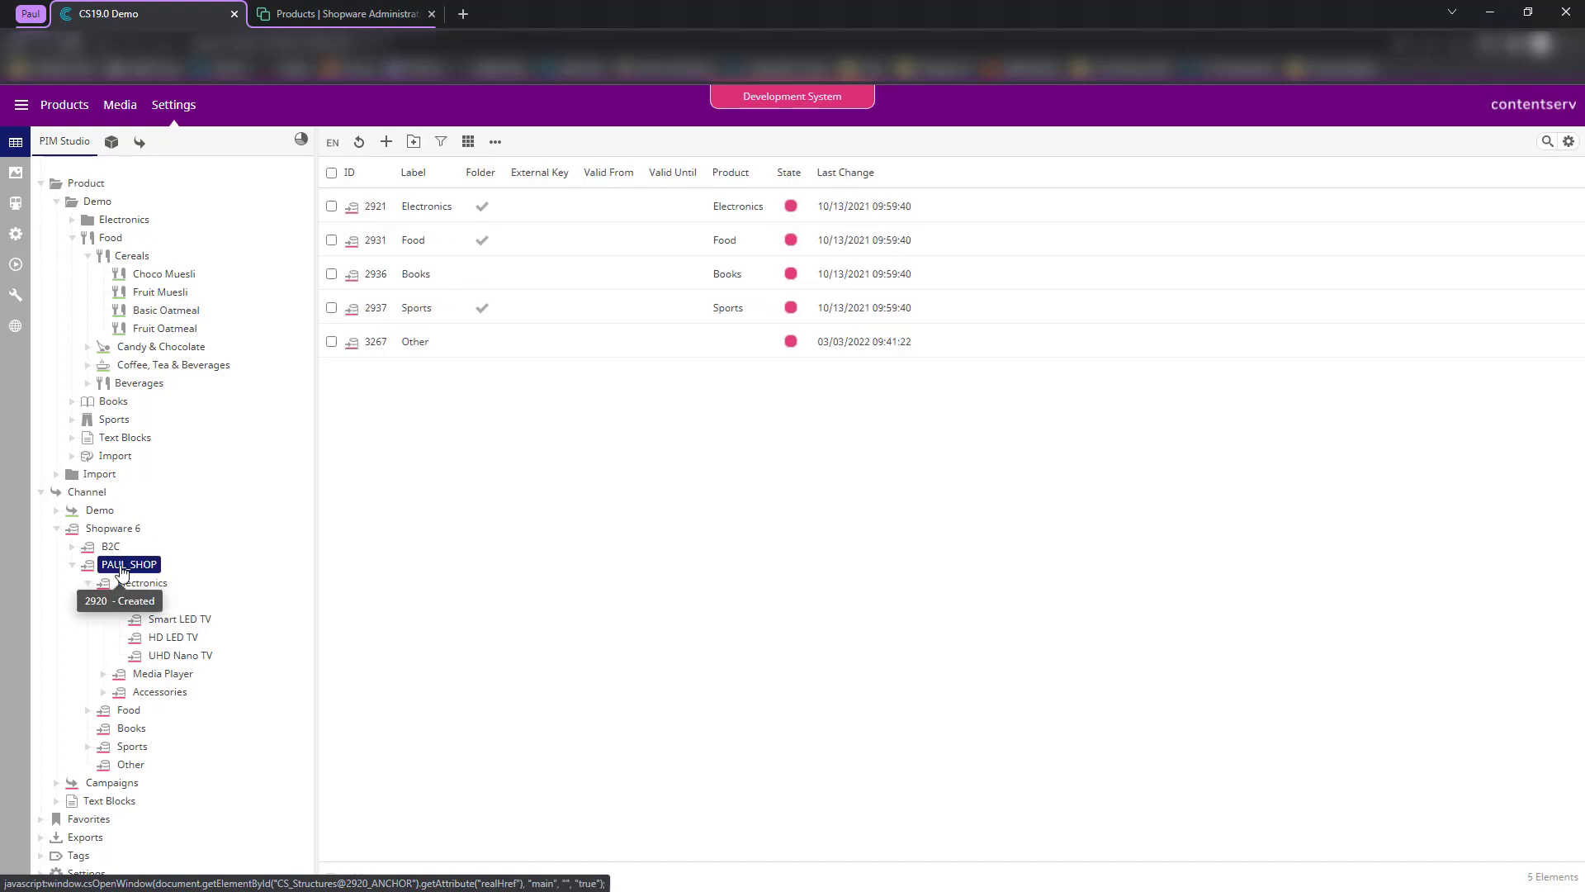
- Return to the Shopware 6 Template mapping table and check the id export column without changing it
click(13, 205)
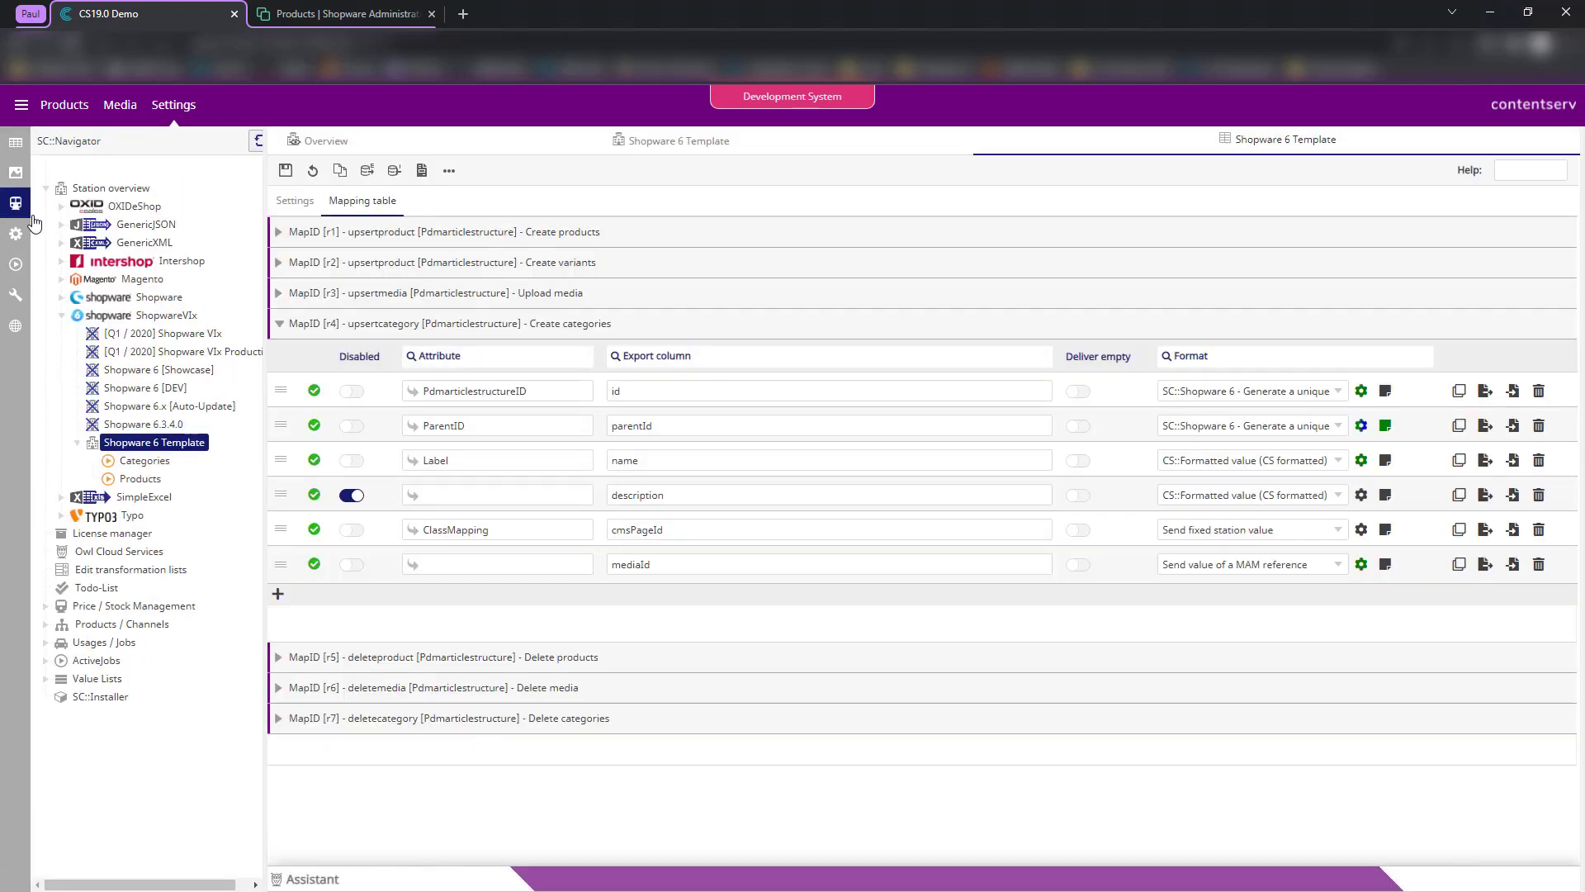
click(652, 398)
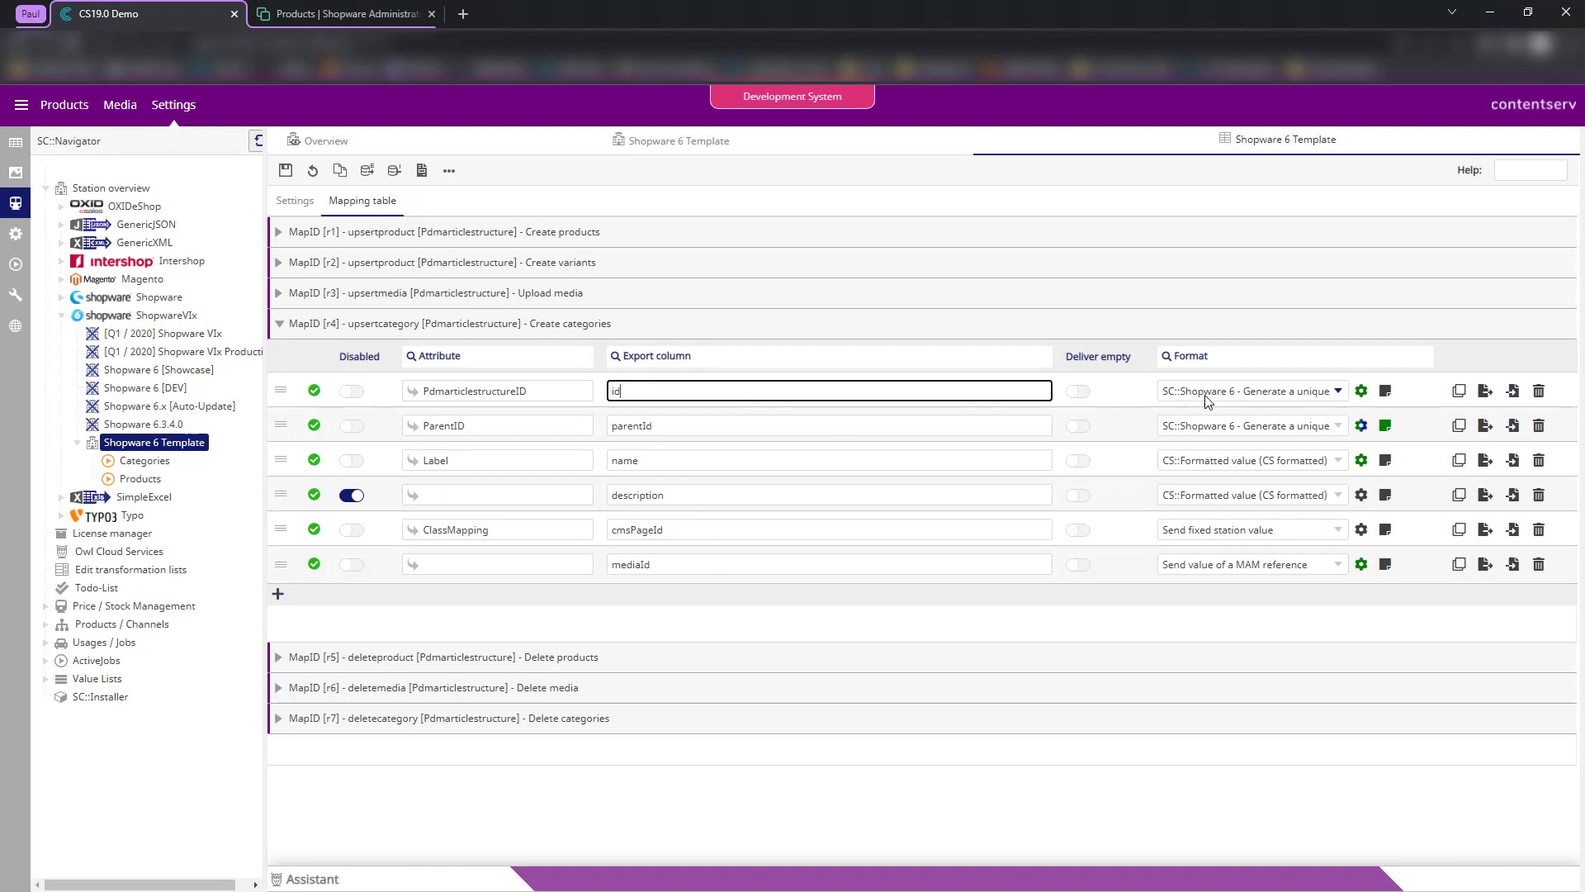
click(1359, 397)
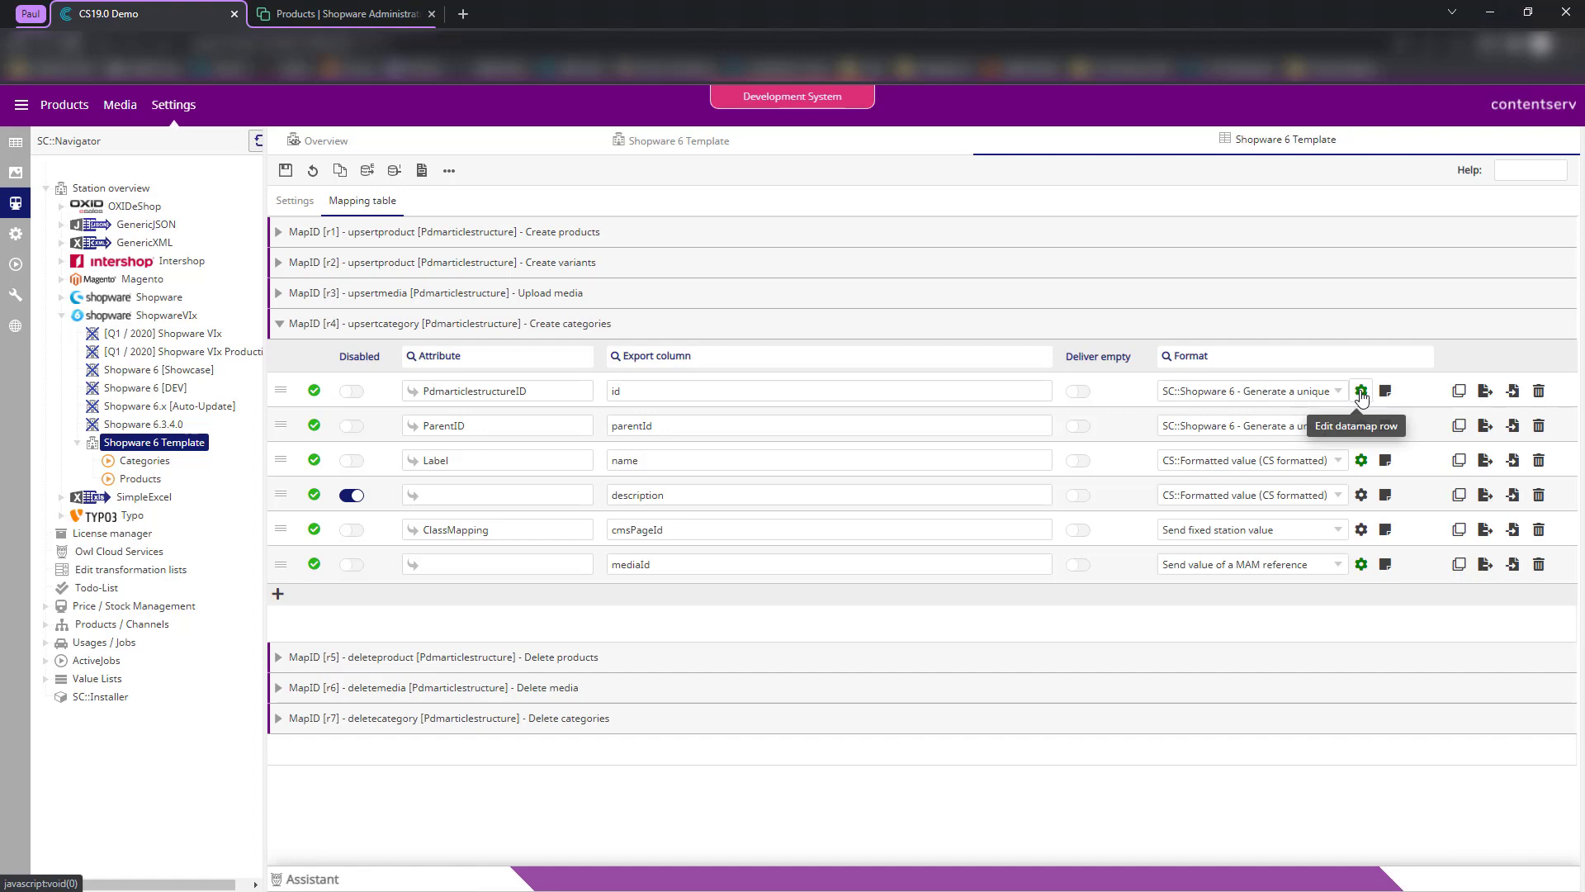
- In the id row's Generate a unique ID format settings, keep object type Category and close them
click(1361, 393)
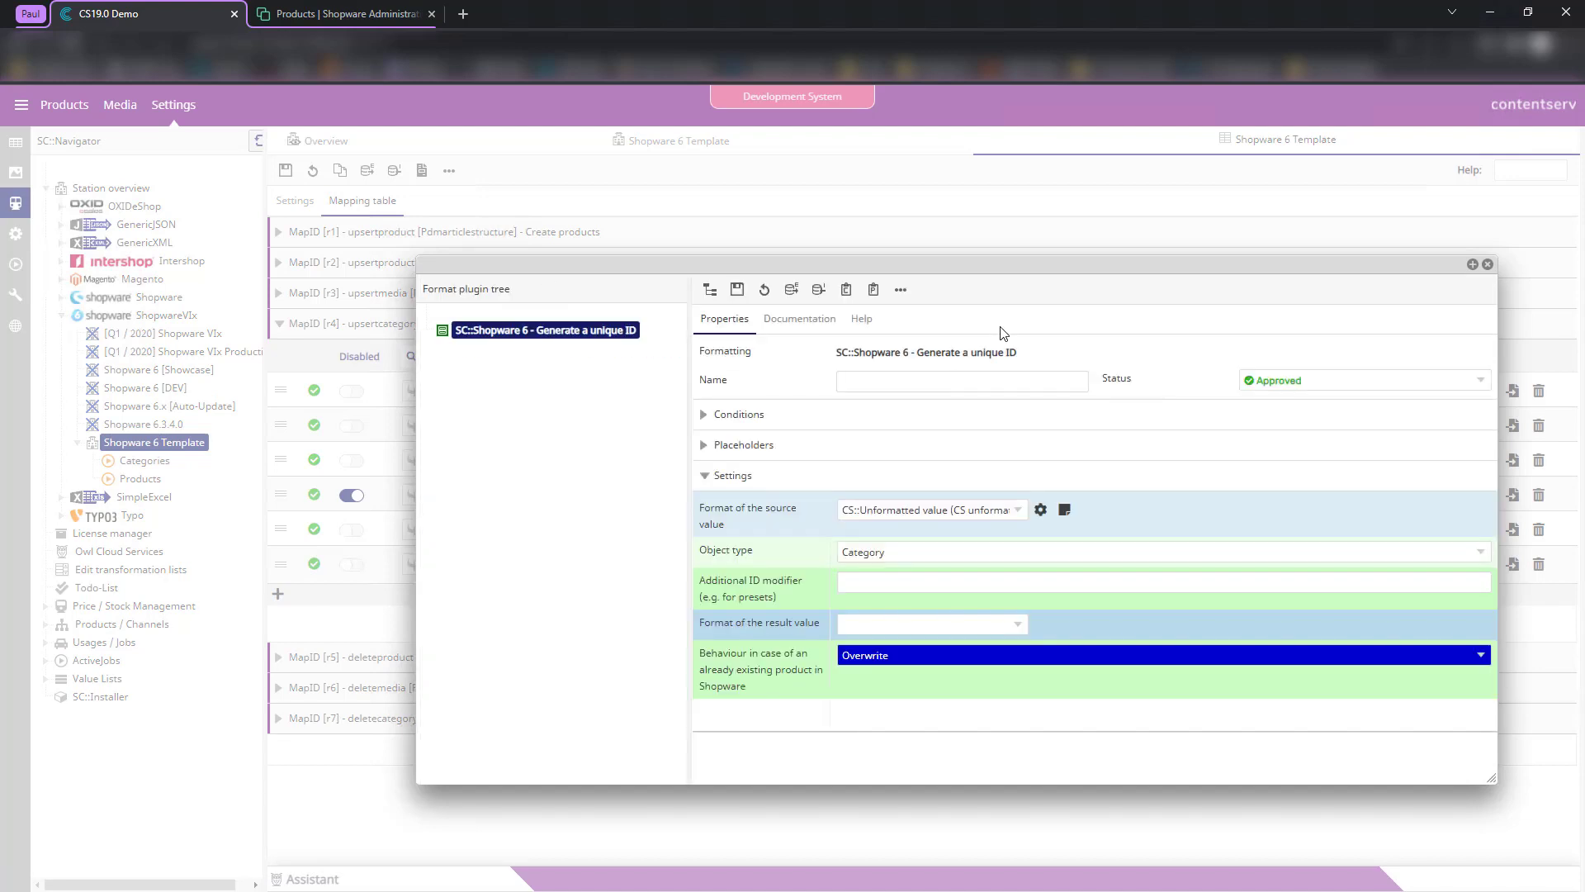
click(738, 289)
click(724, 321)
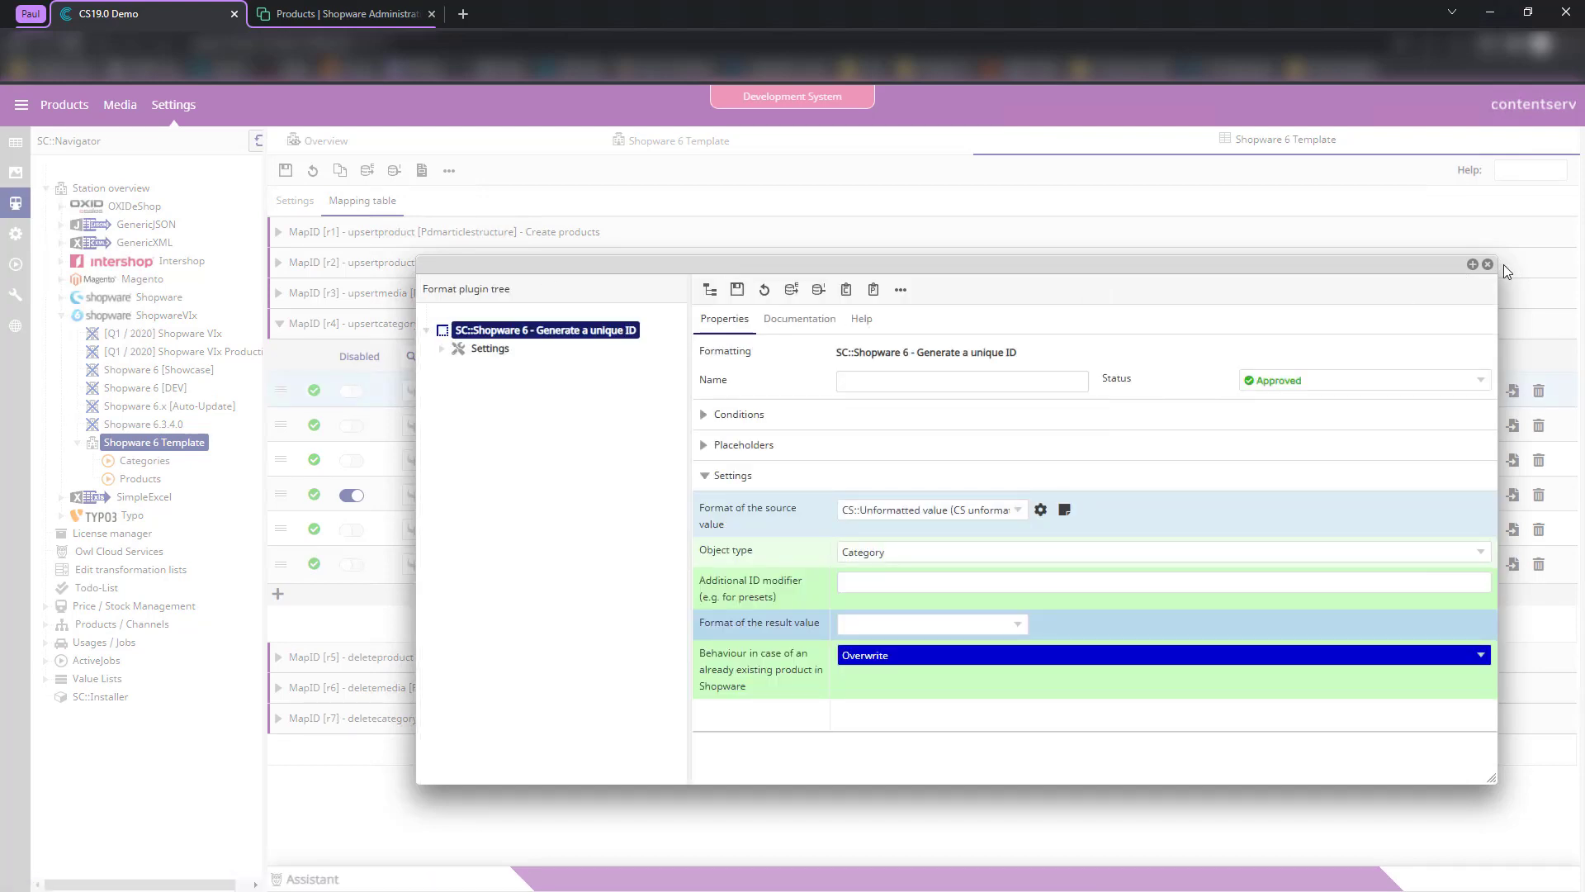
drag(923, 357, 1037, 365)
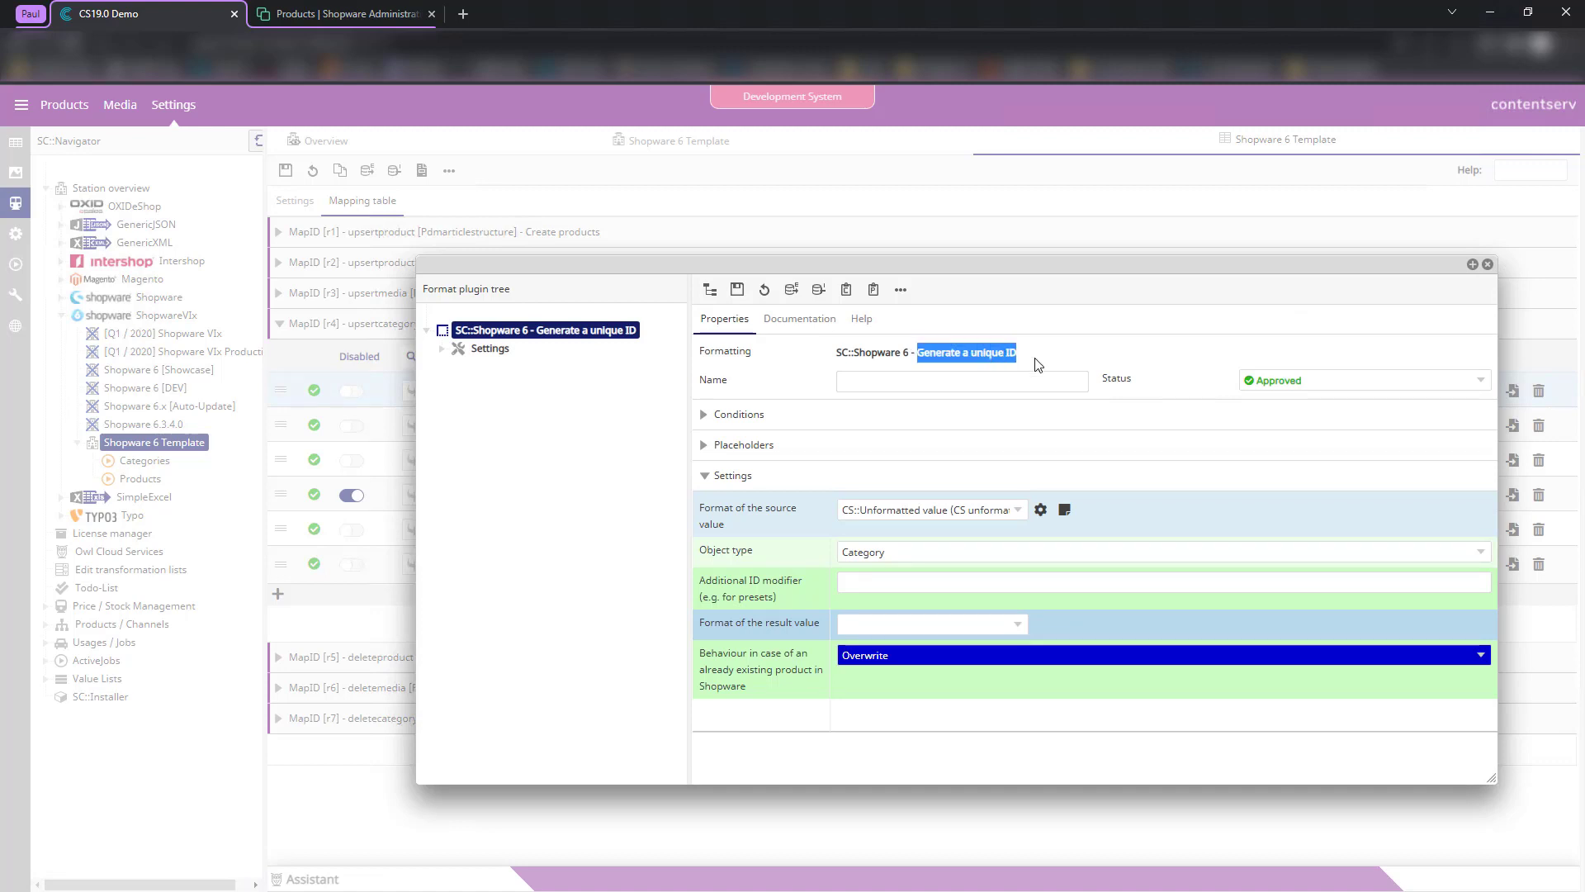
click(1038, 365)
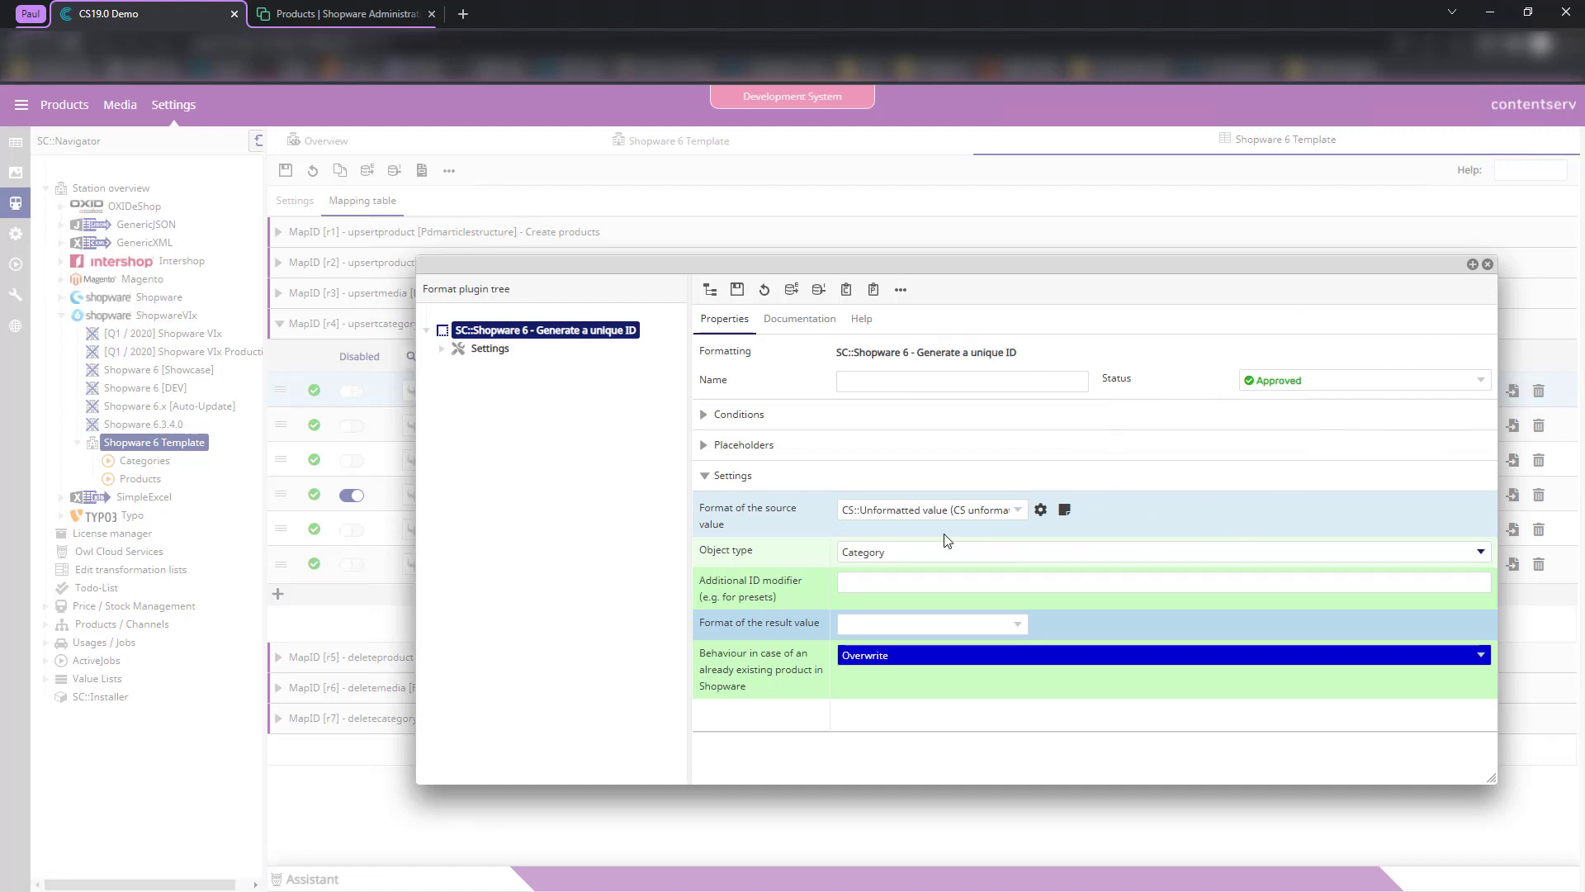
click(860, 555)
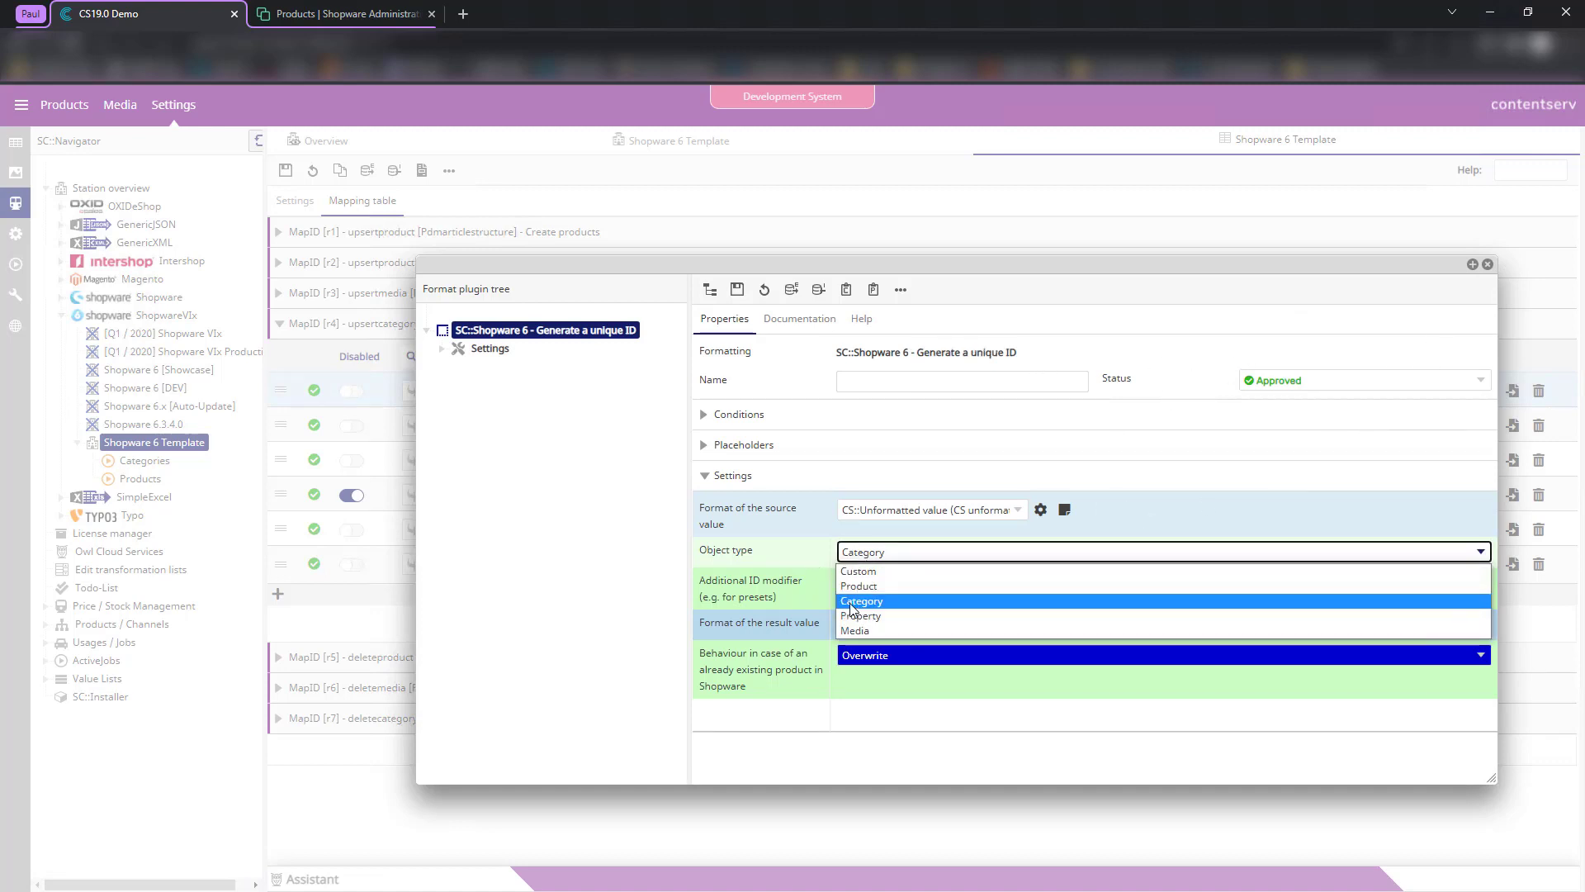
click(757, 551)
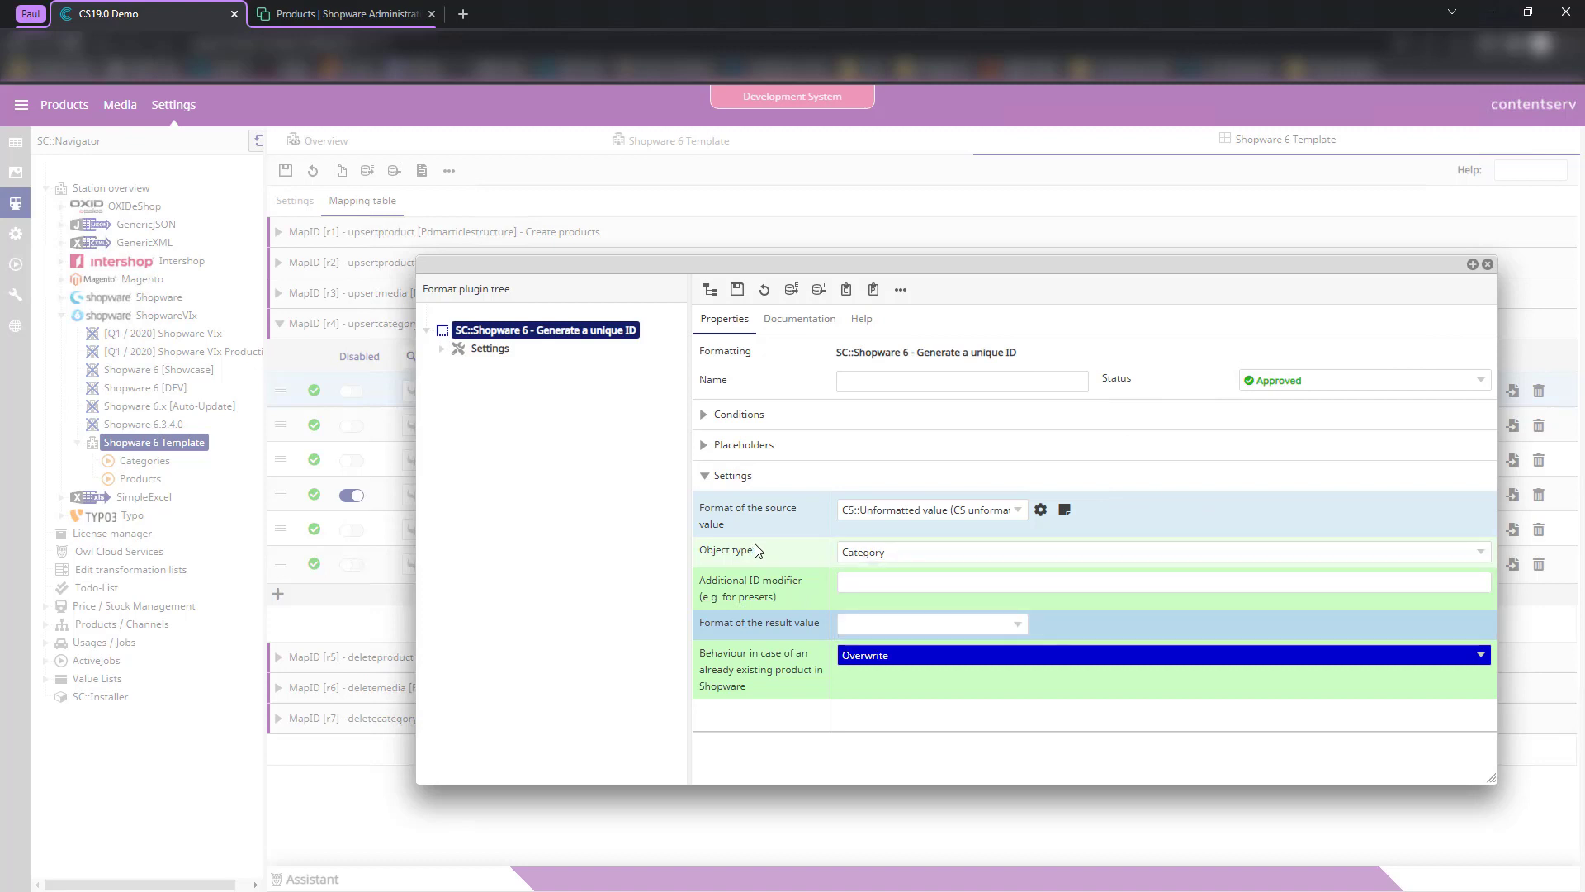
click(1487, 264)
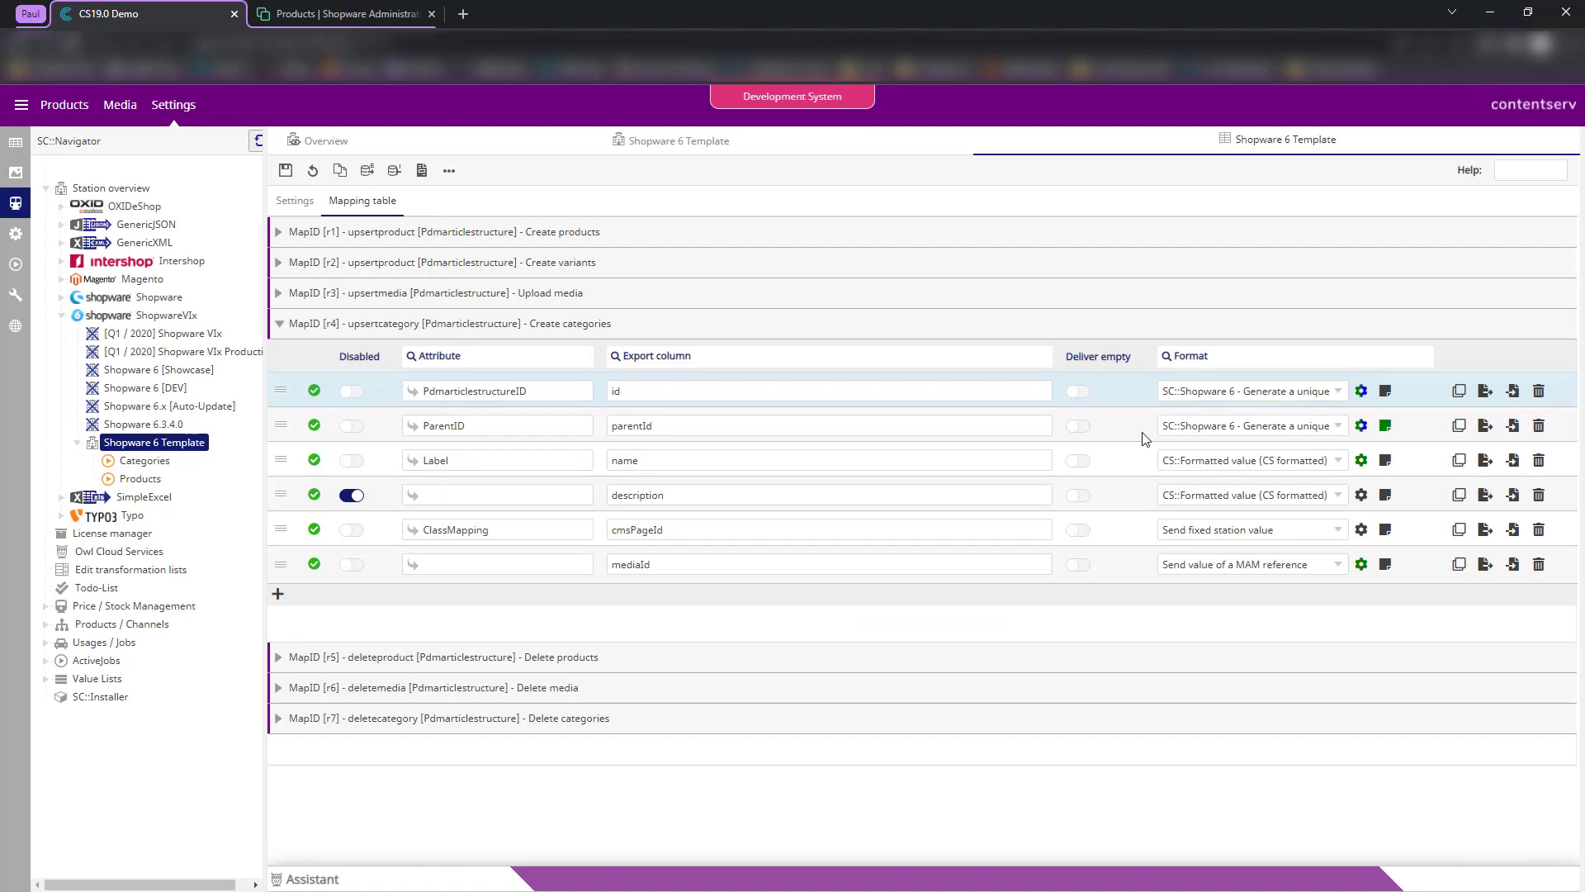
click(635, 496)
click(442, 493)
click(540, 392)
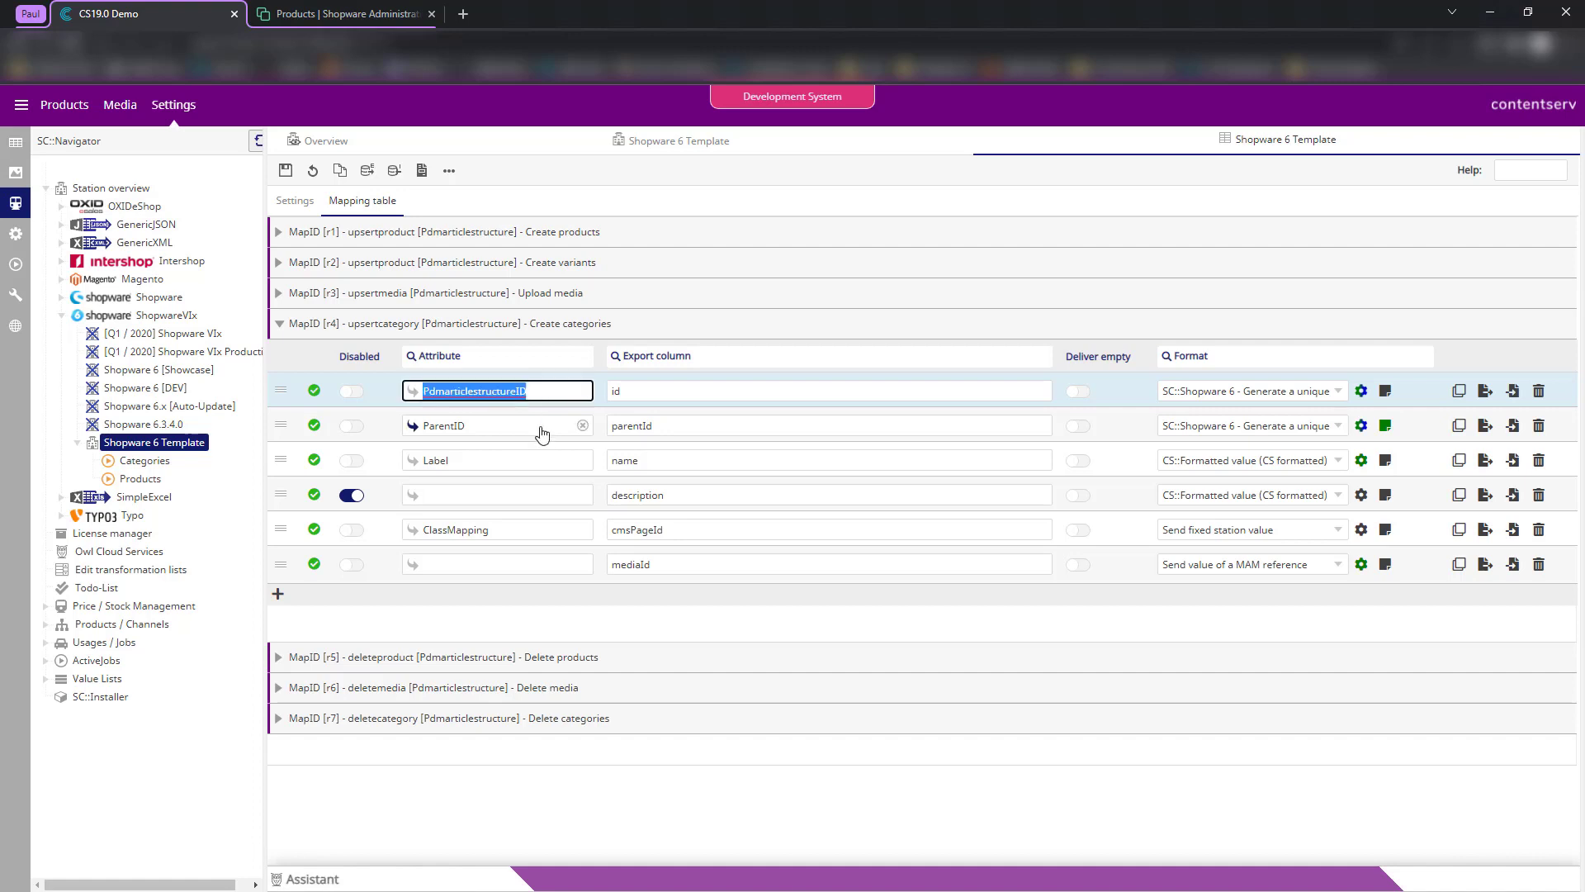
click(538, 427)
click(676, 422)
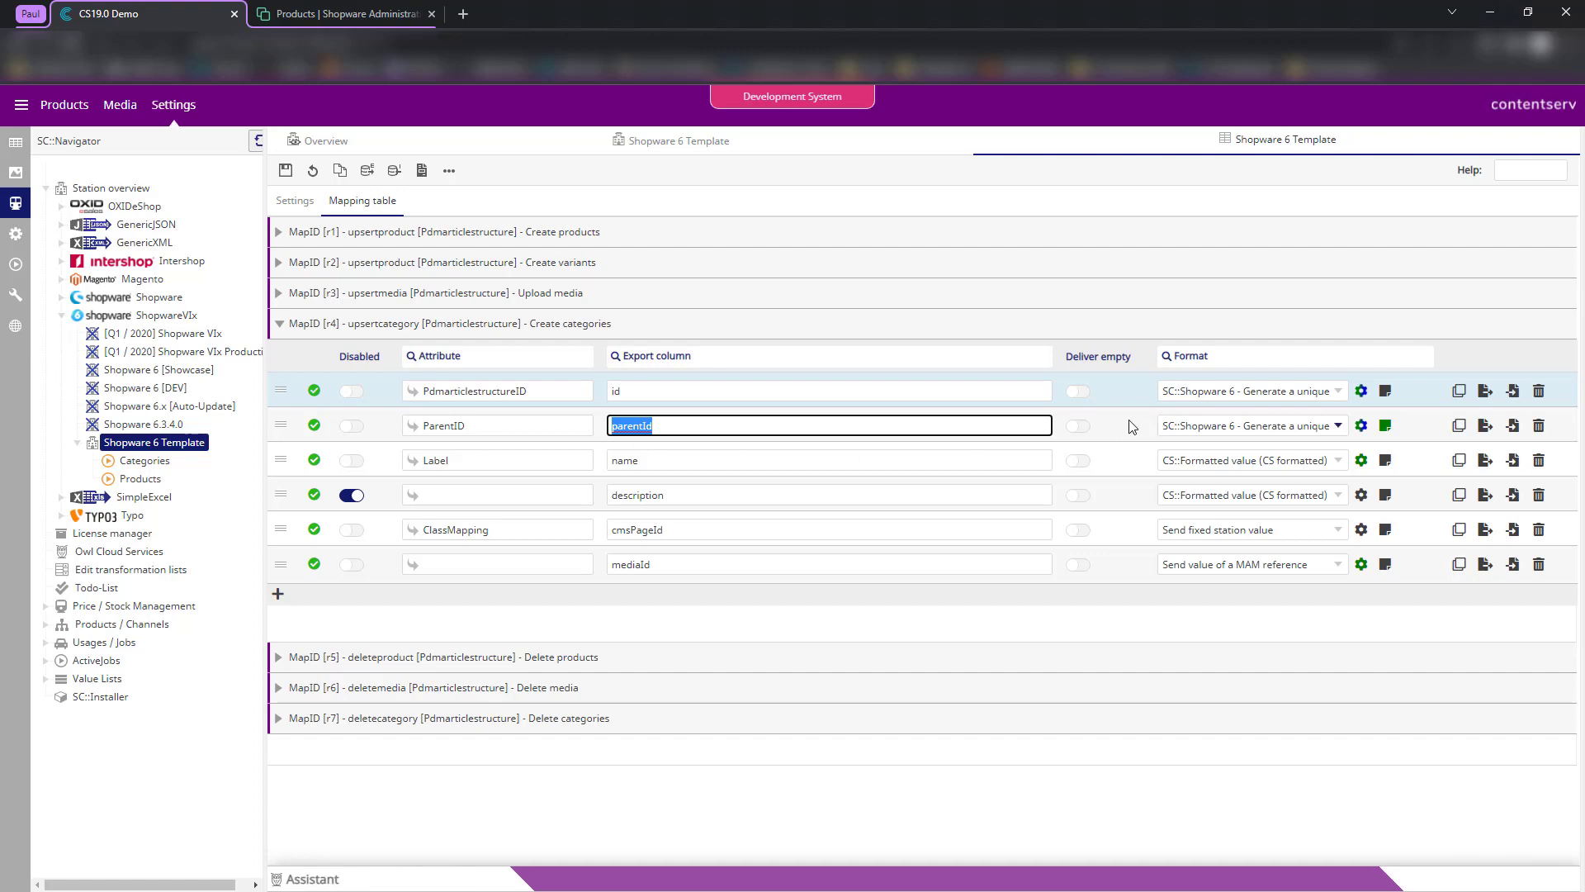
click(1386, 426)
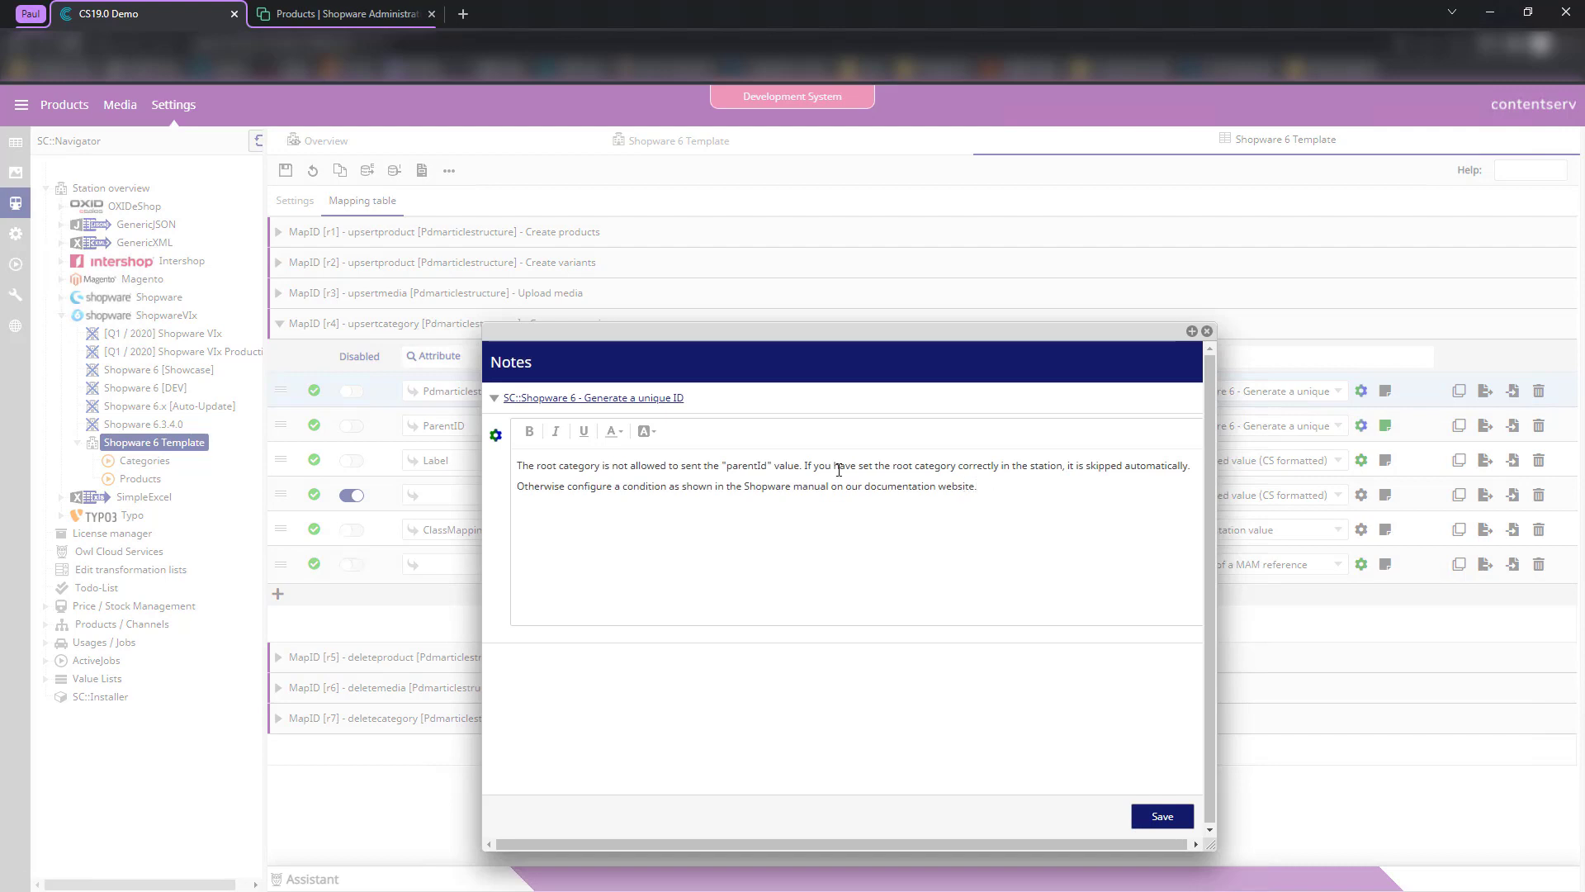
click(1207, 331)
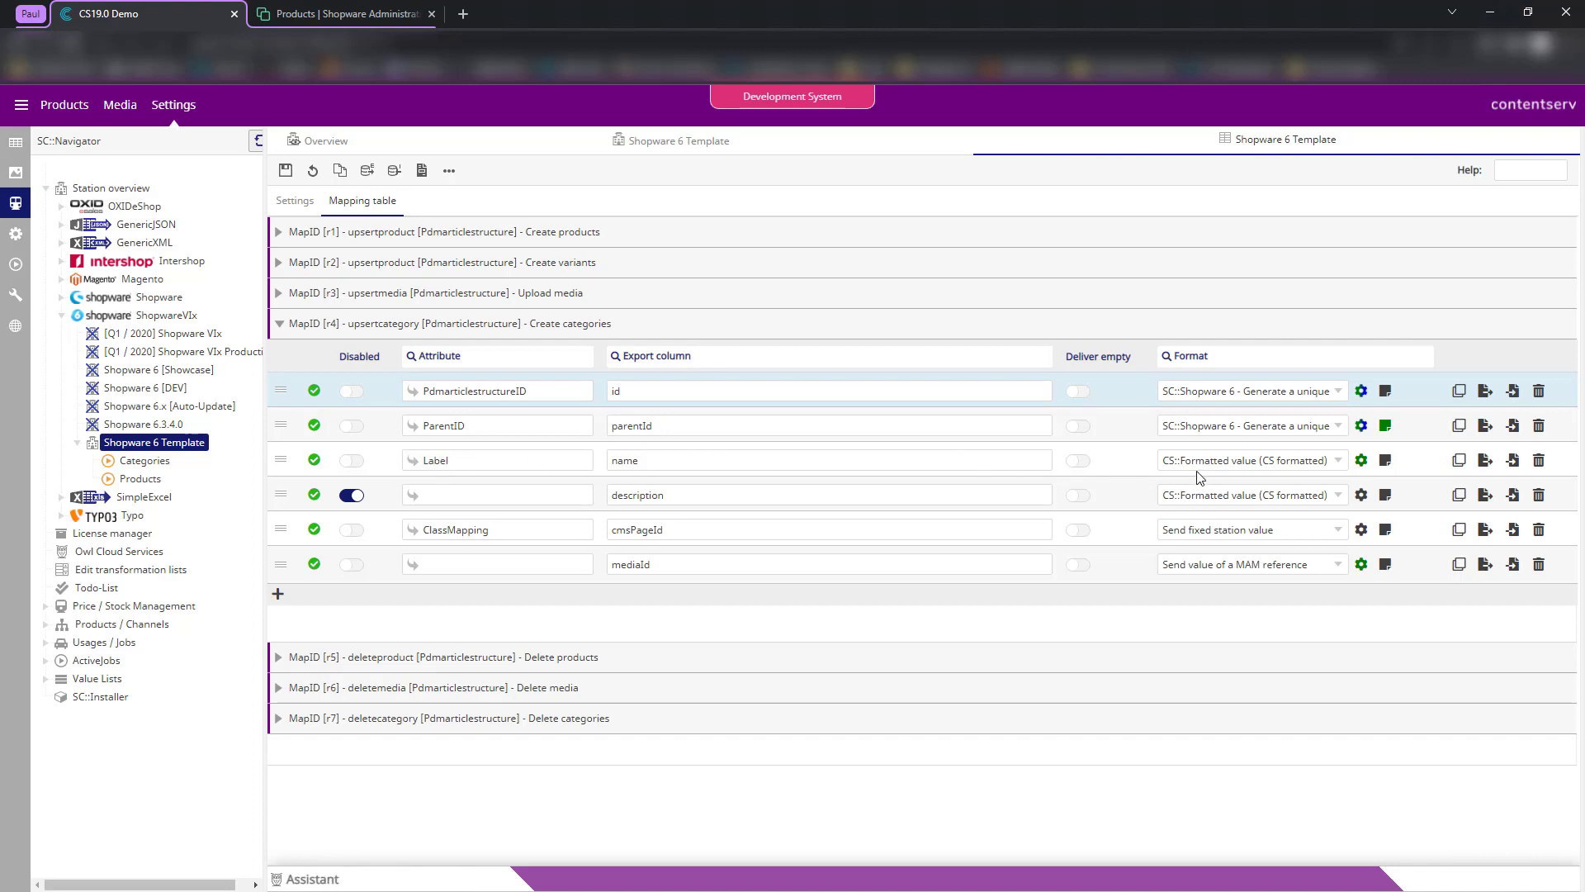
- Replace the cmsPageId row's ClassMapping attribute with PdmarticlestructureID, copied from the first Attribute field
double_click(673, 533)
double_click(514, 533)
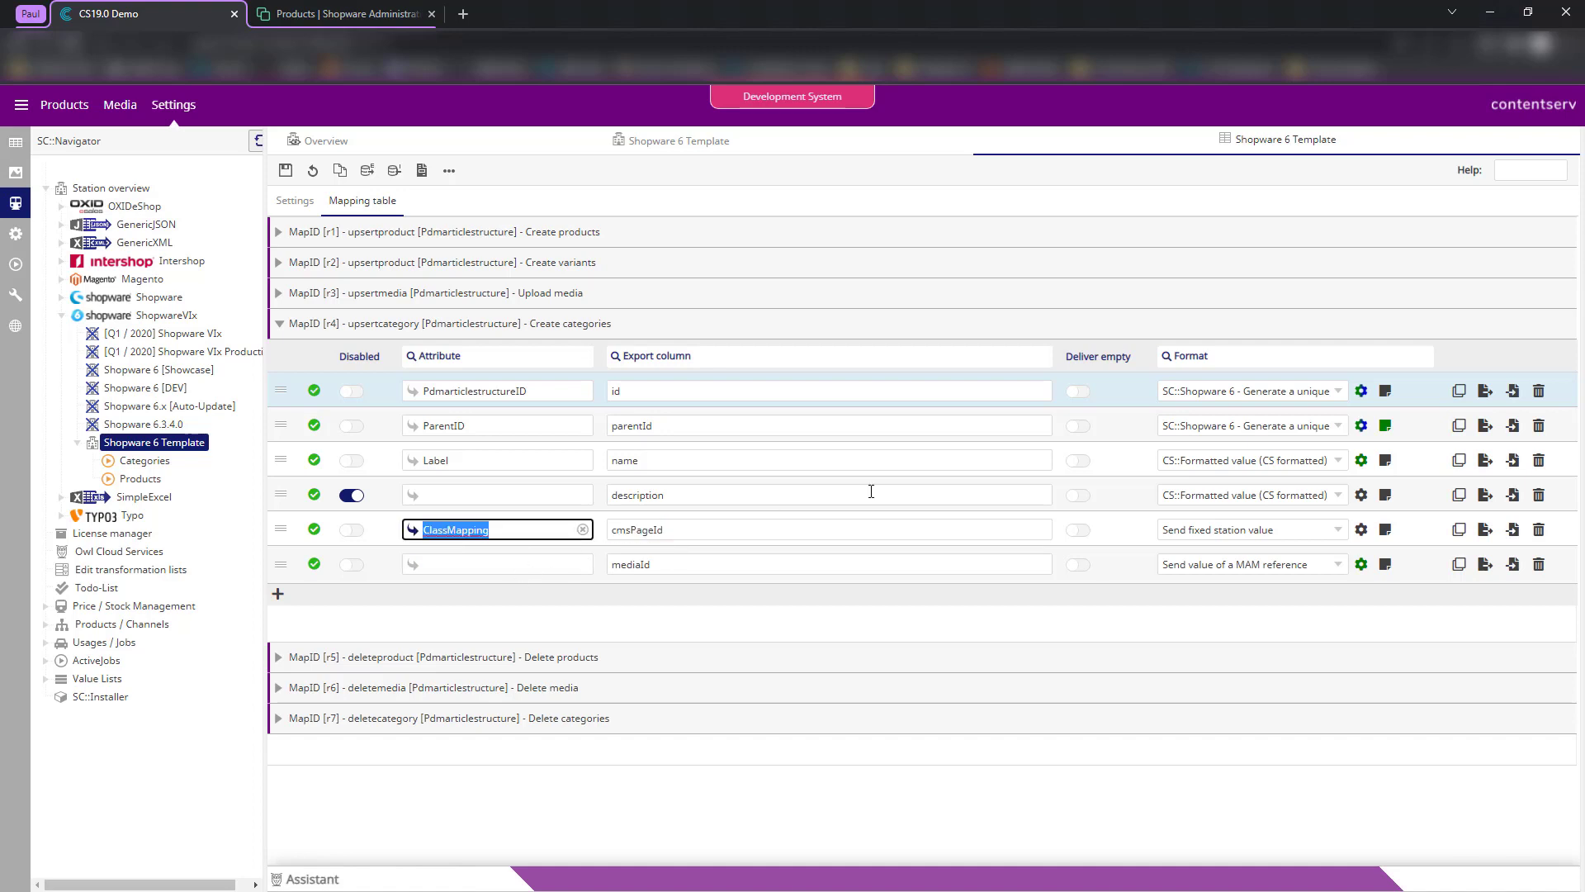
text(Pdmart)
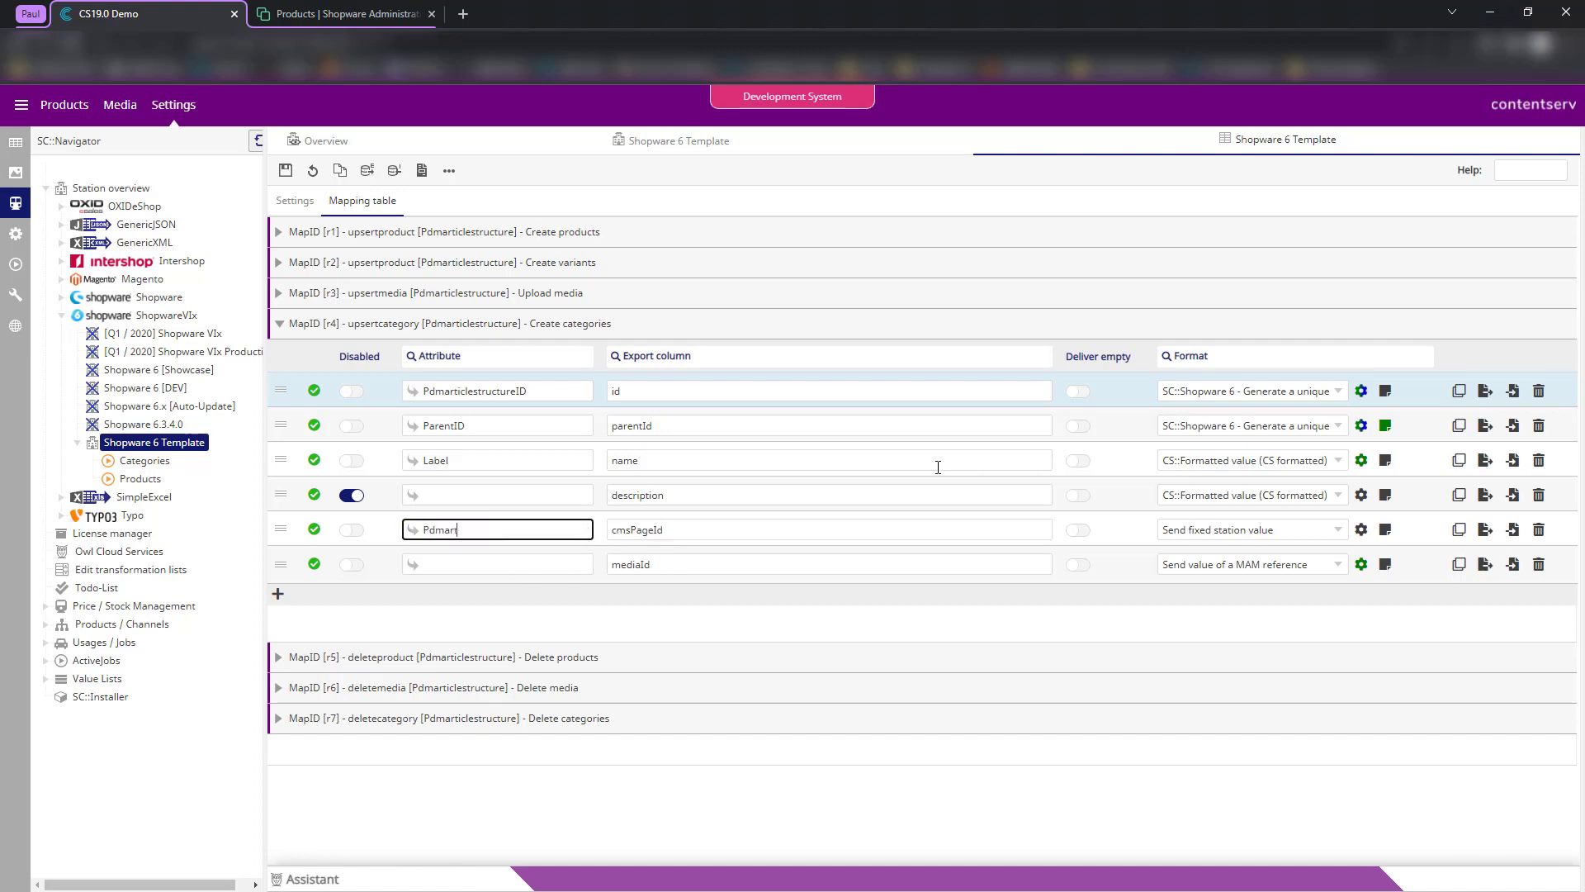
click(637, 551)
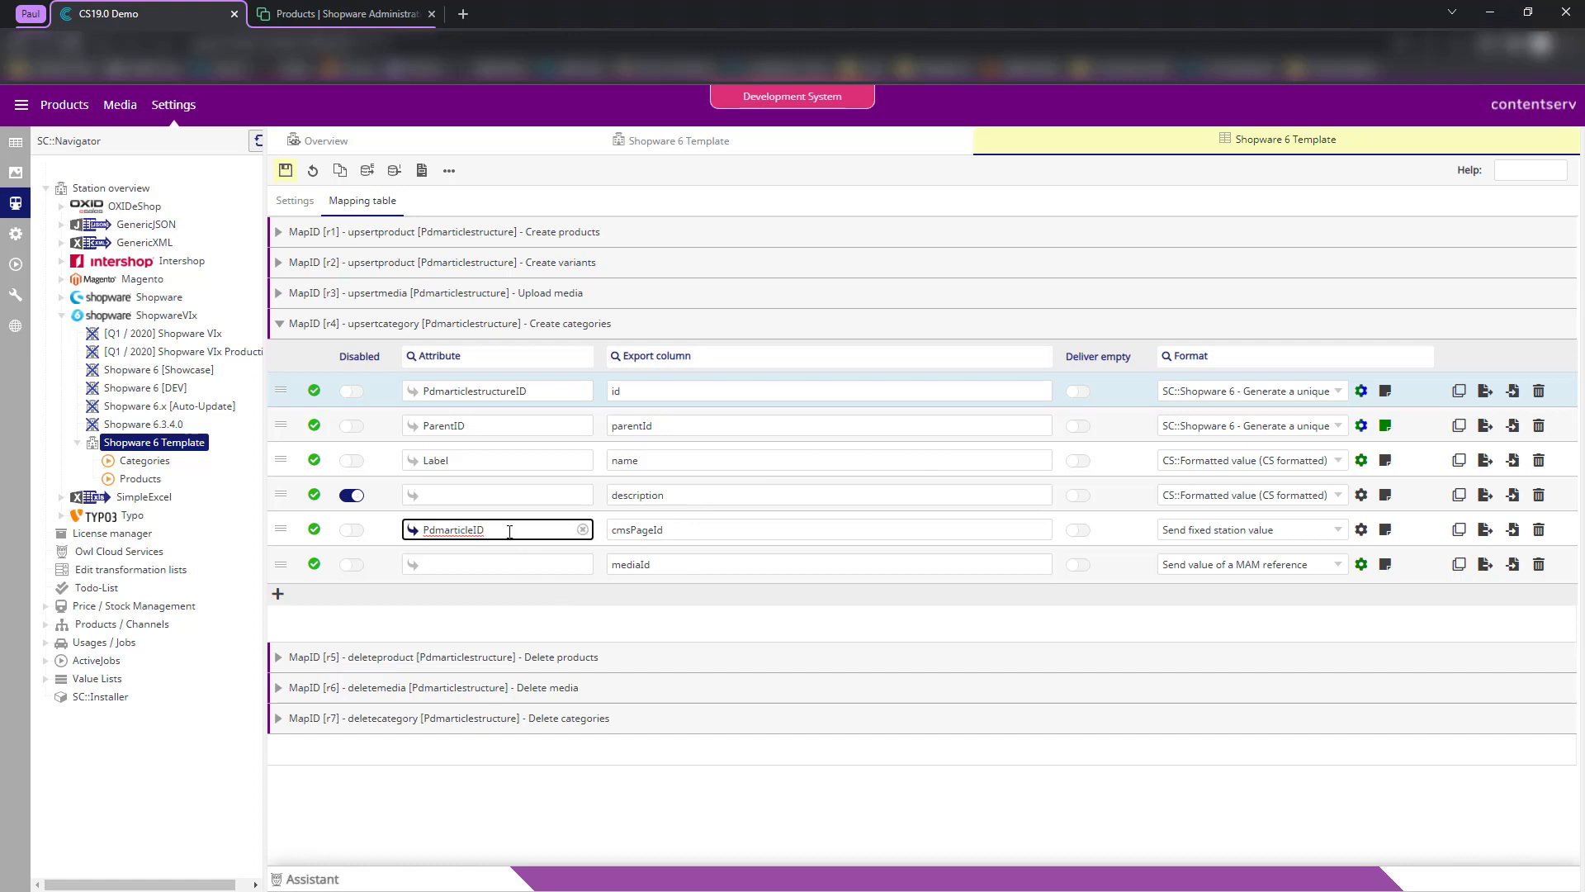
double_click(520, 391)
key(ctrl+c)
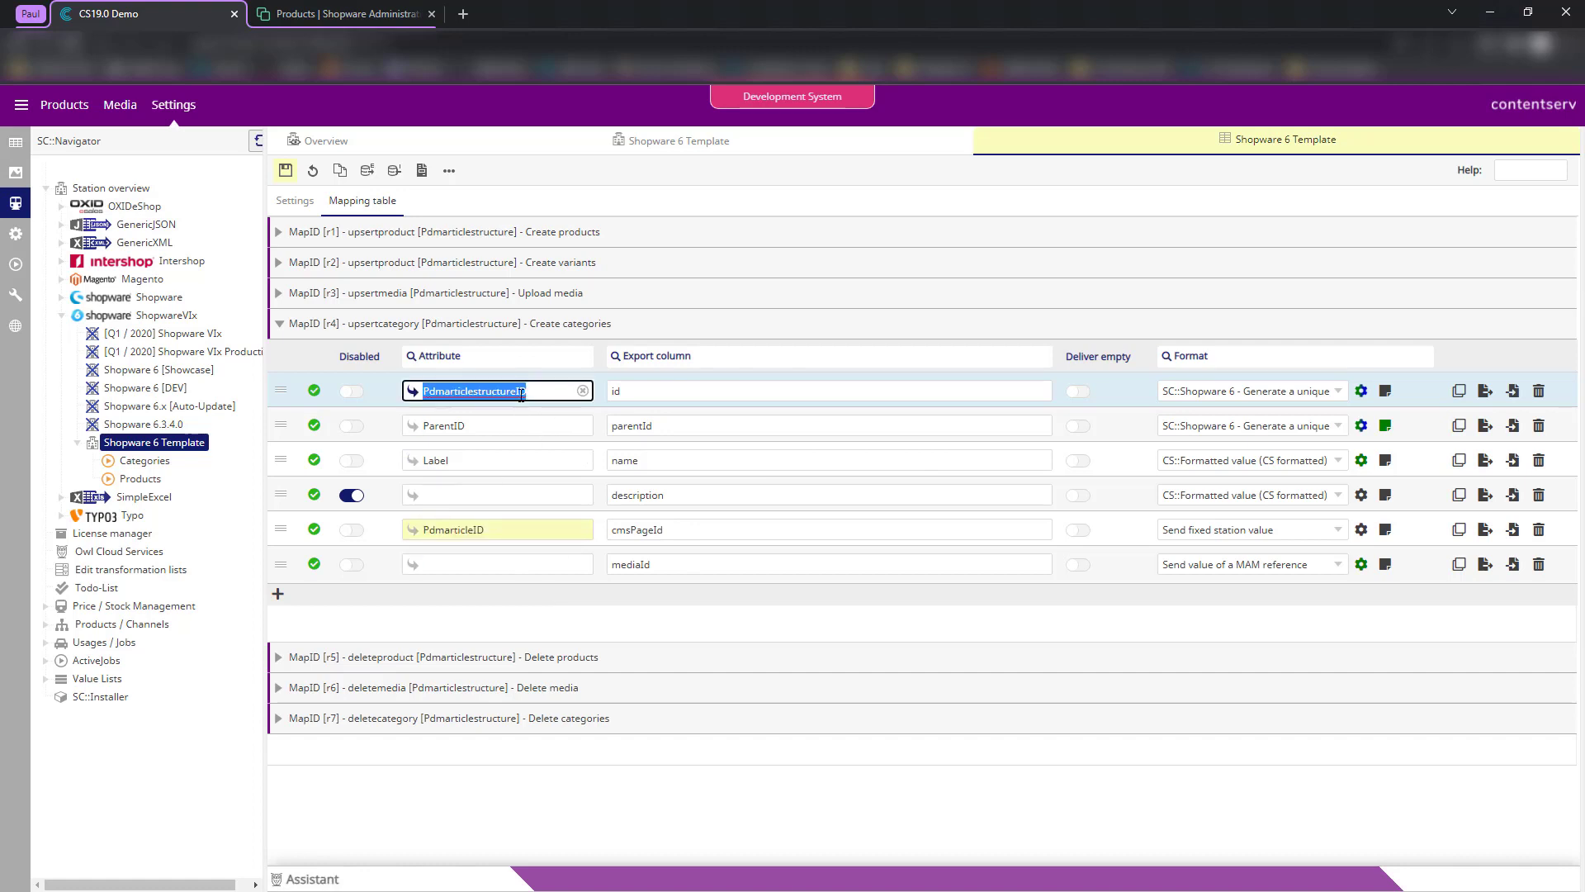
double_click(492, 528)
key(ctrl+v)
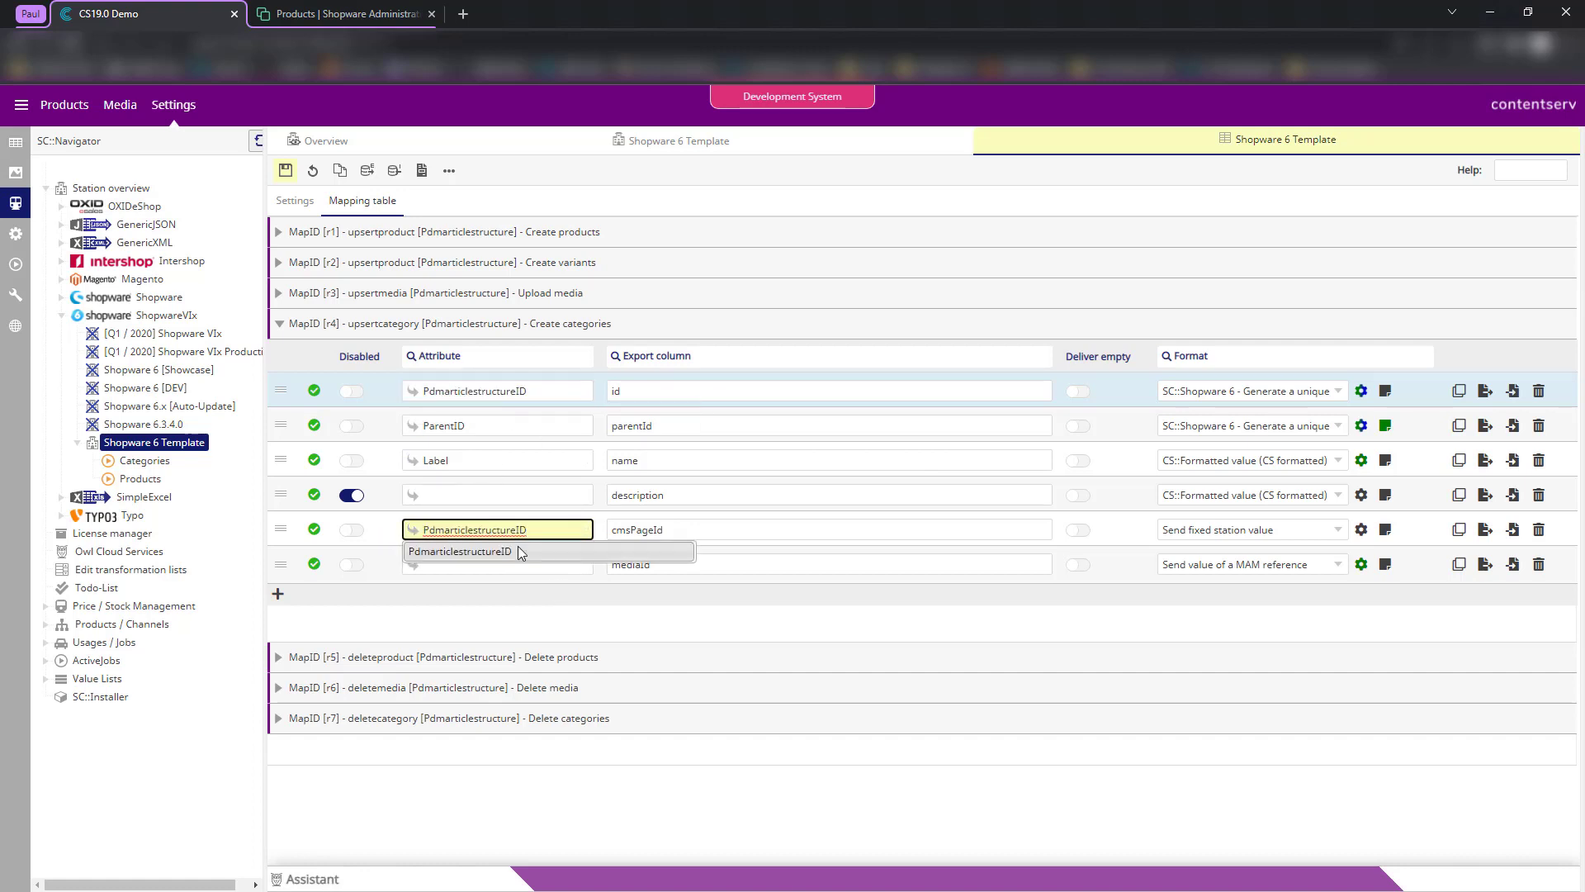
click(517, 547)
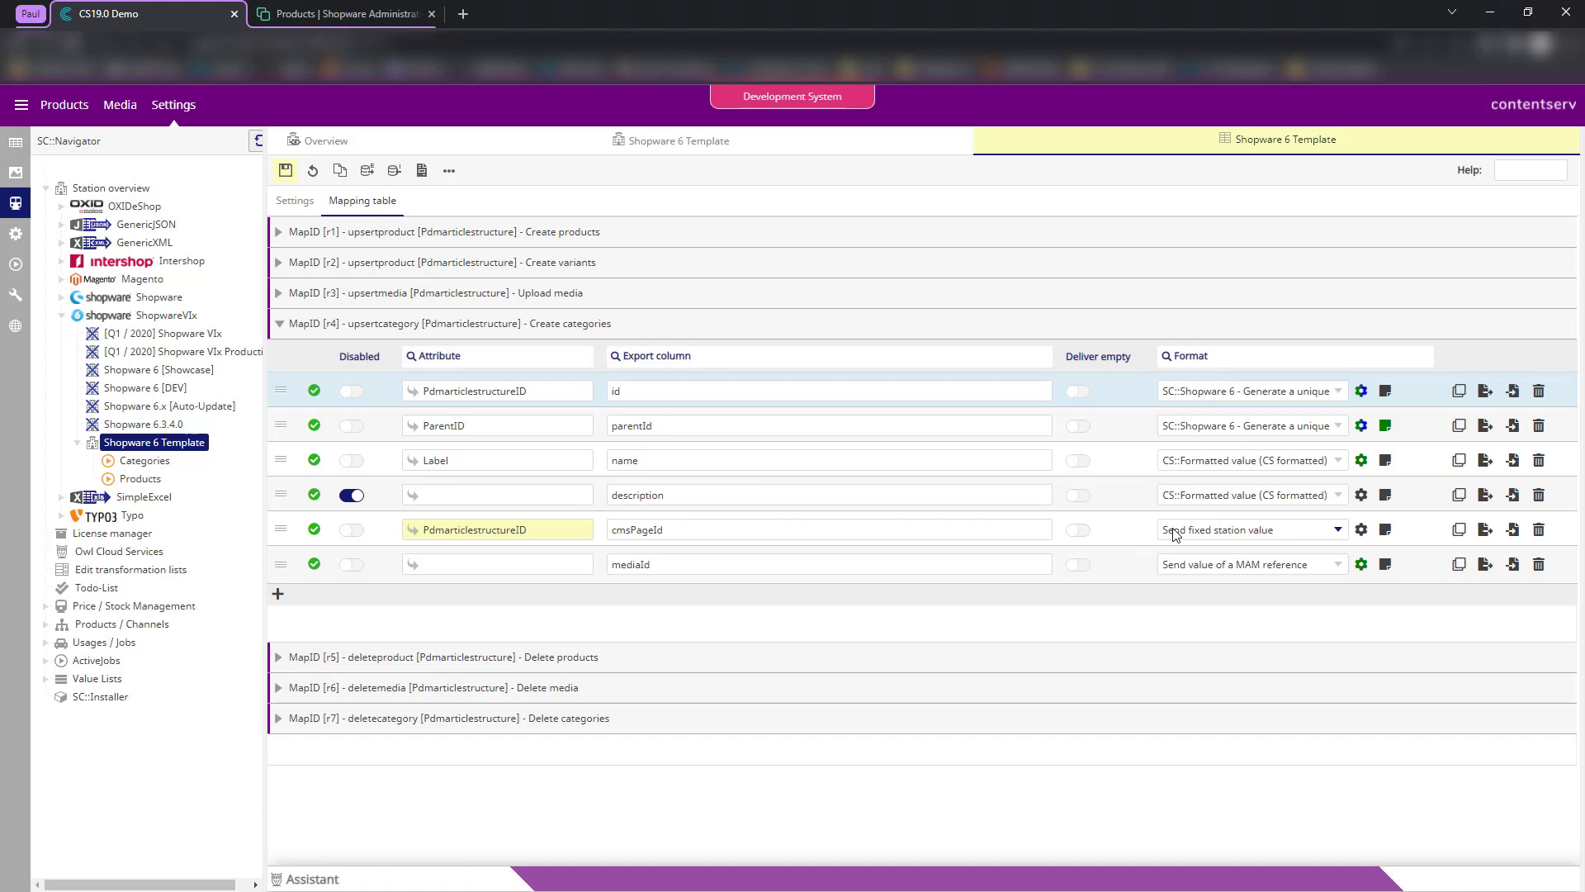
click(668, 533)
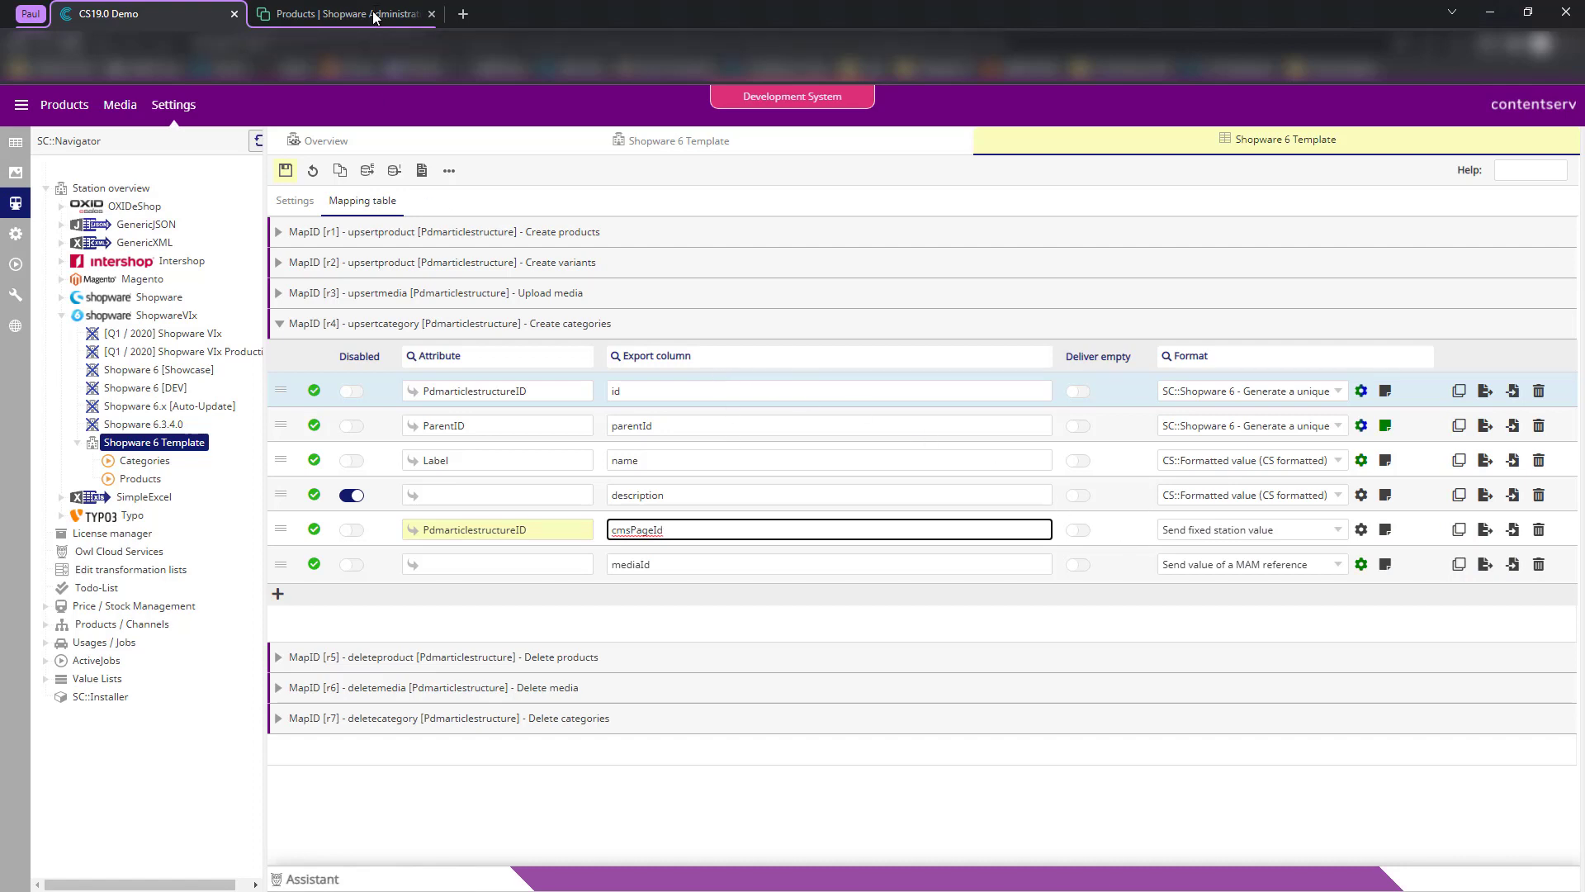
click(347, 14)
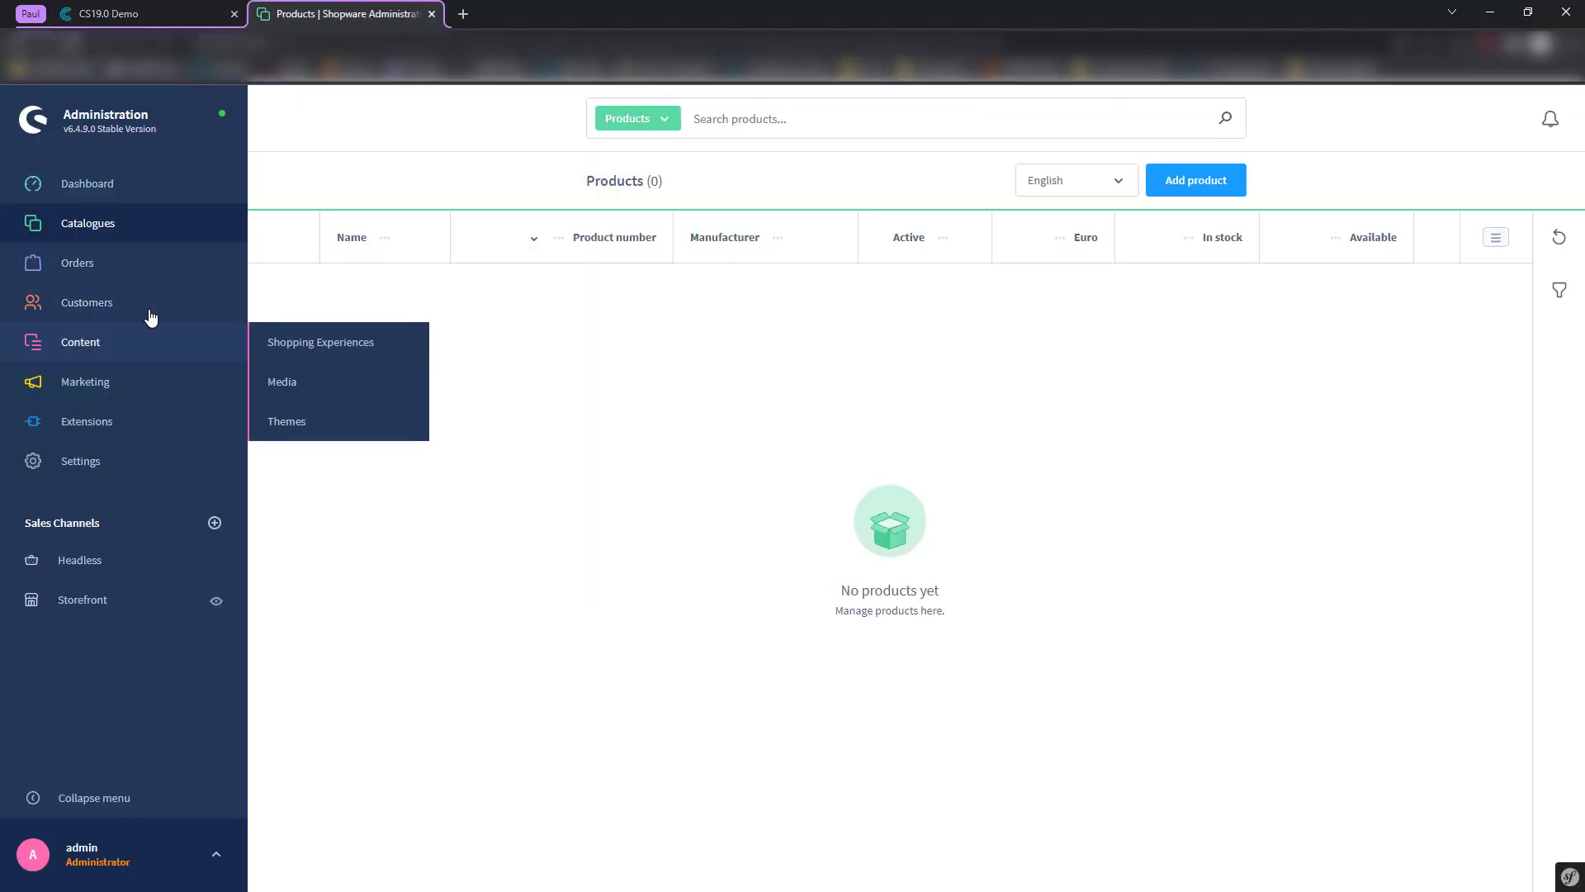
mouse_move(125, 213)
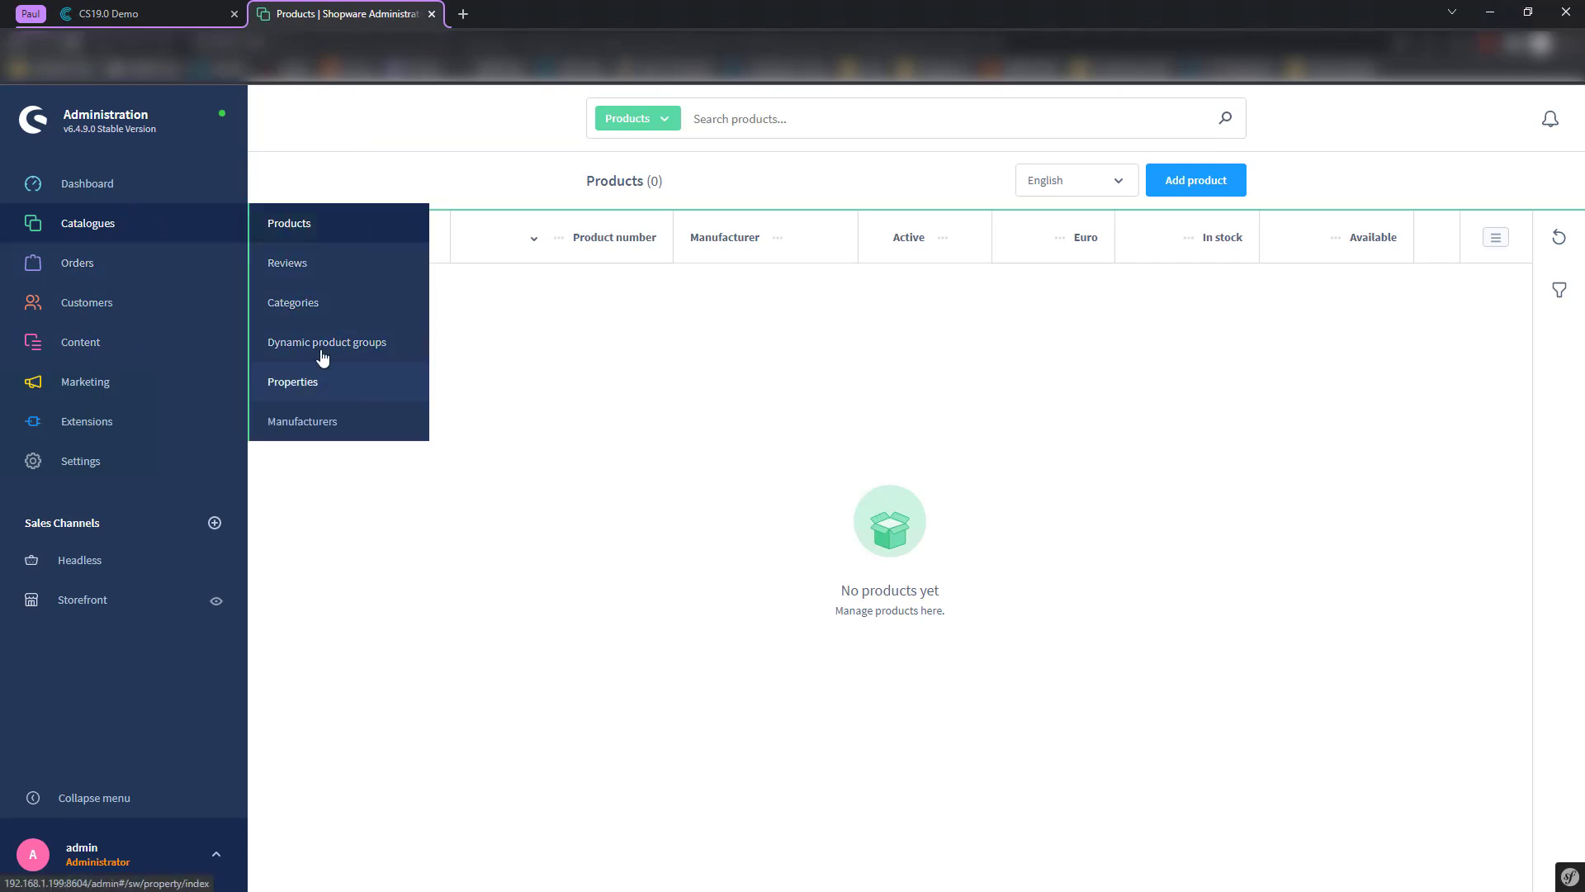
click(175, 11)
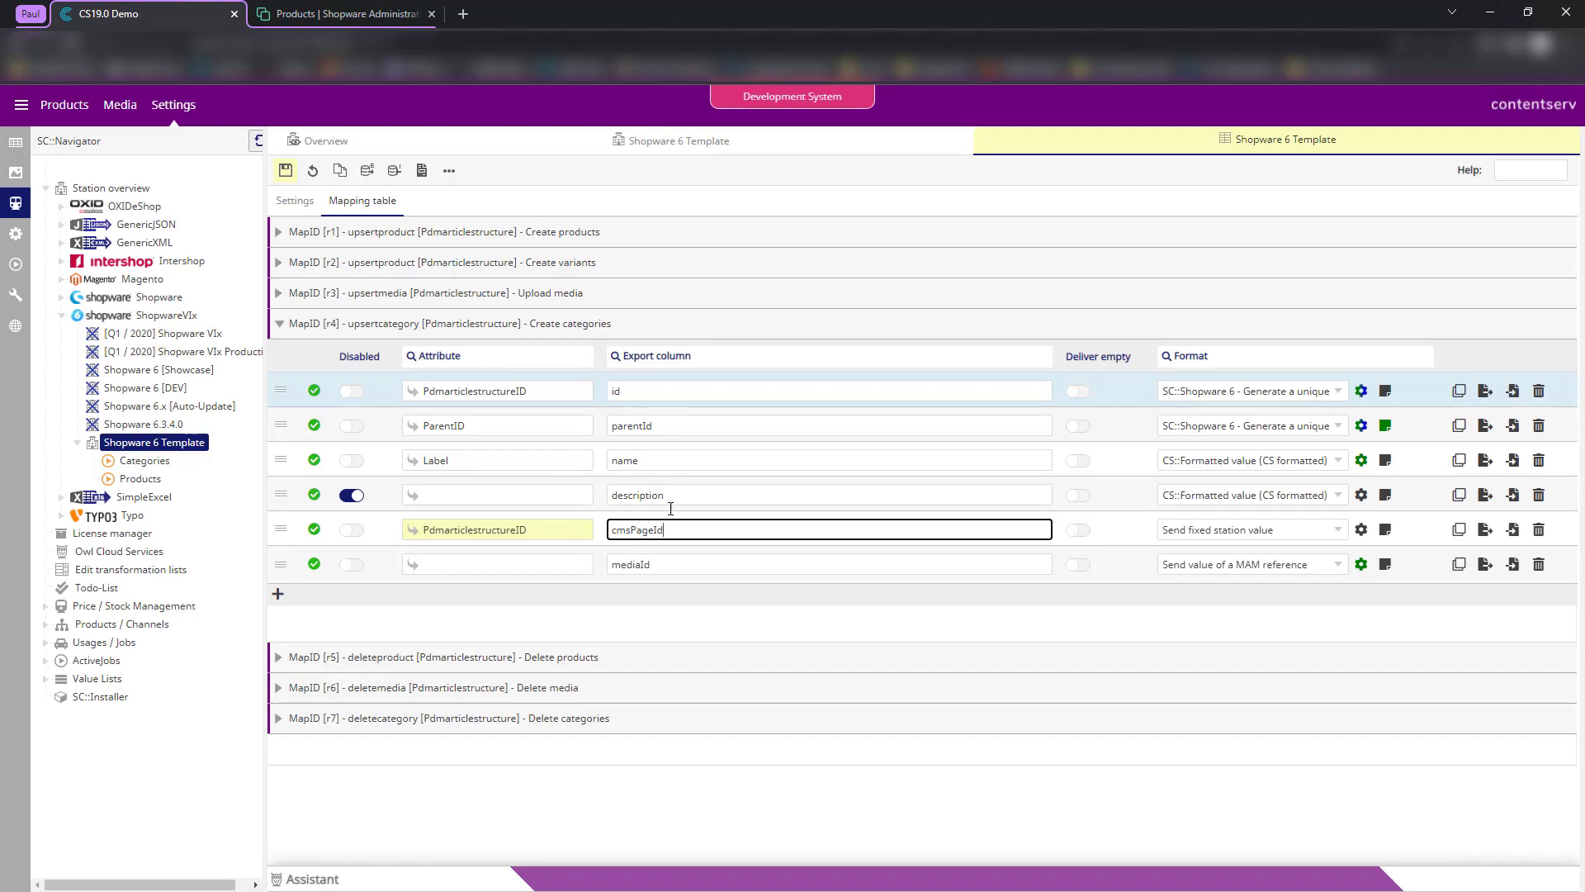
- Disable the mediaId row and set the cmsPageId format to Send fixed station value
click(351, 565)
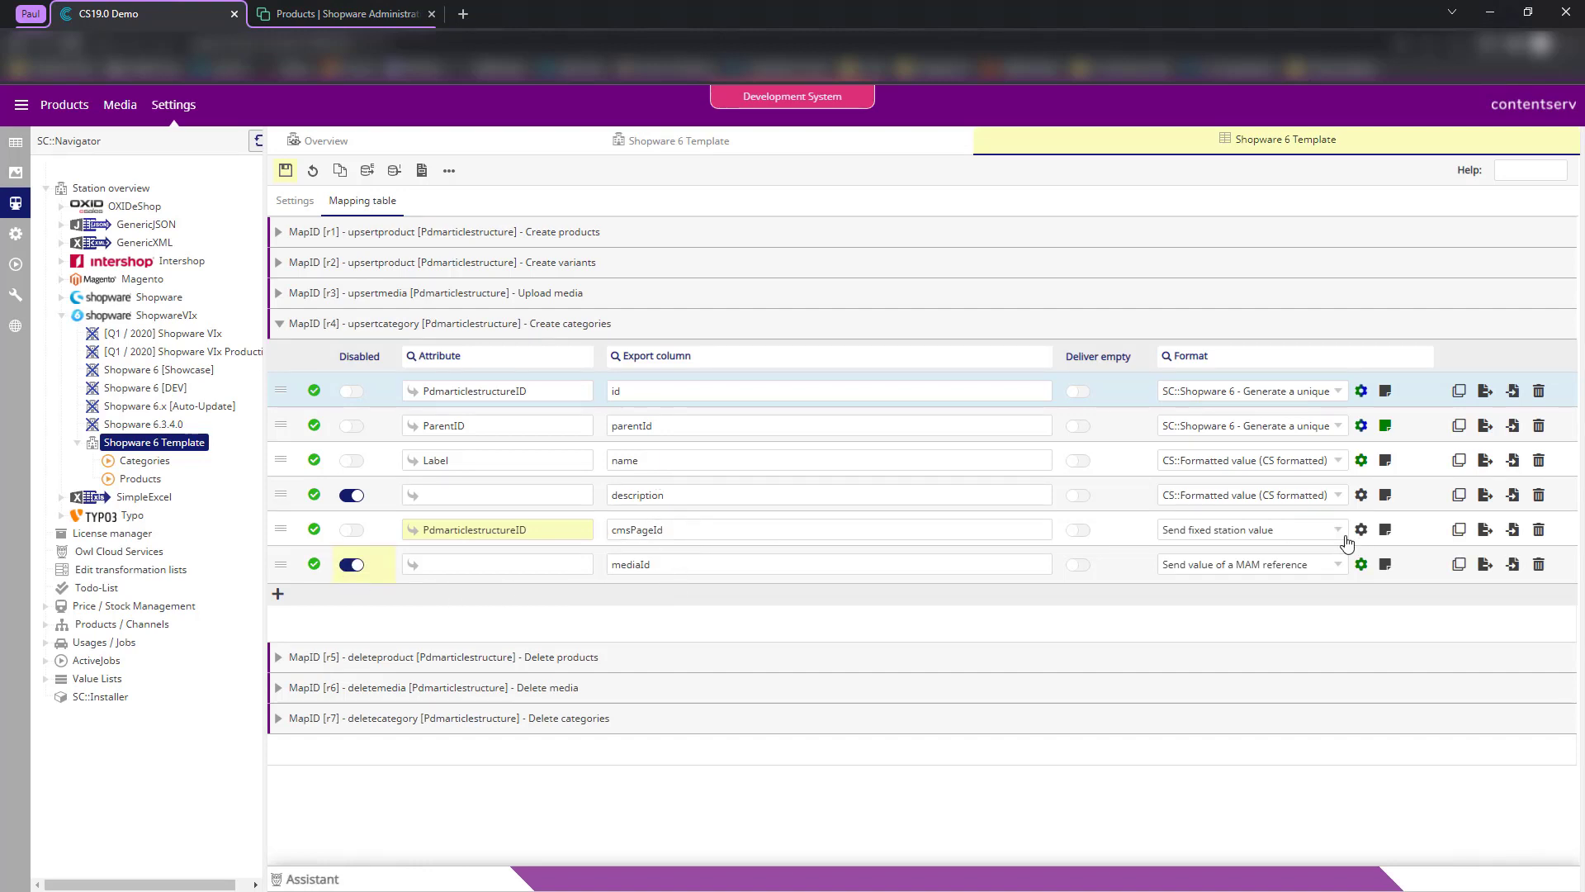
click(1291, 535)
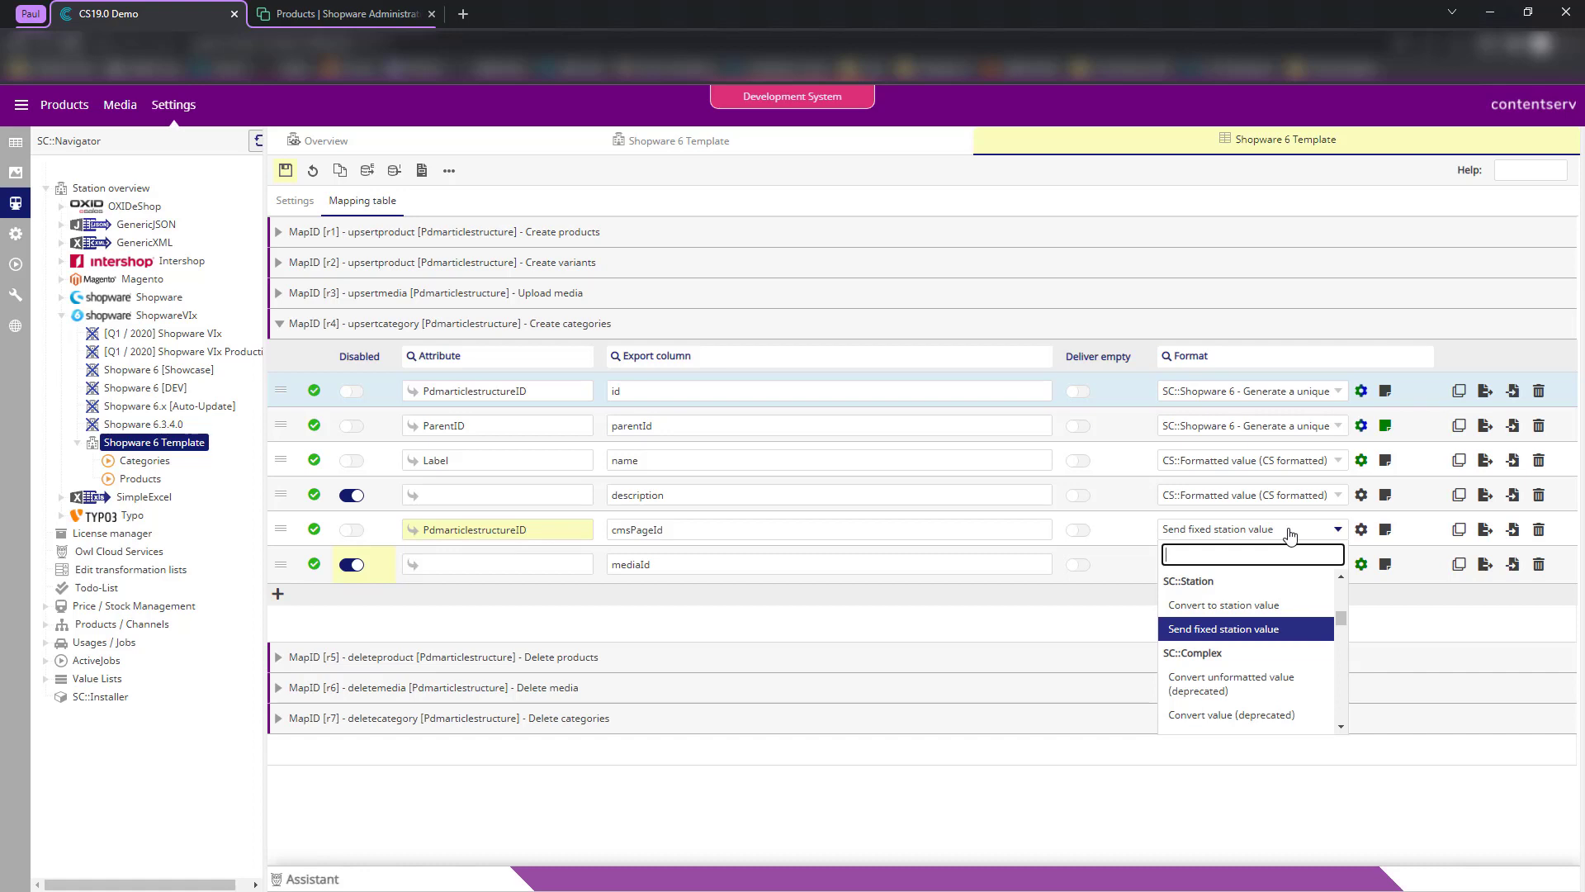
text(fixed)
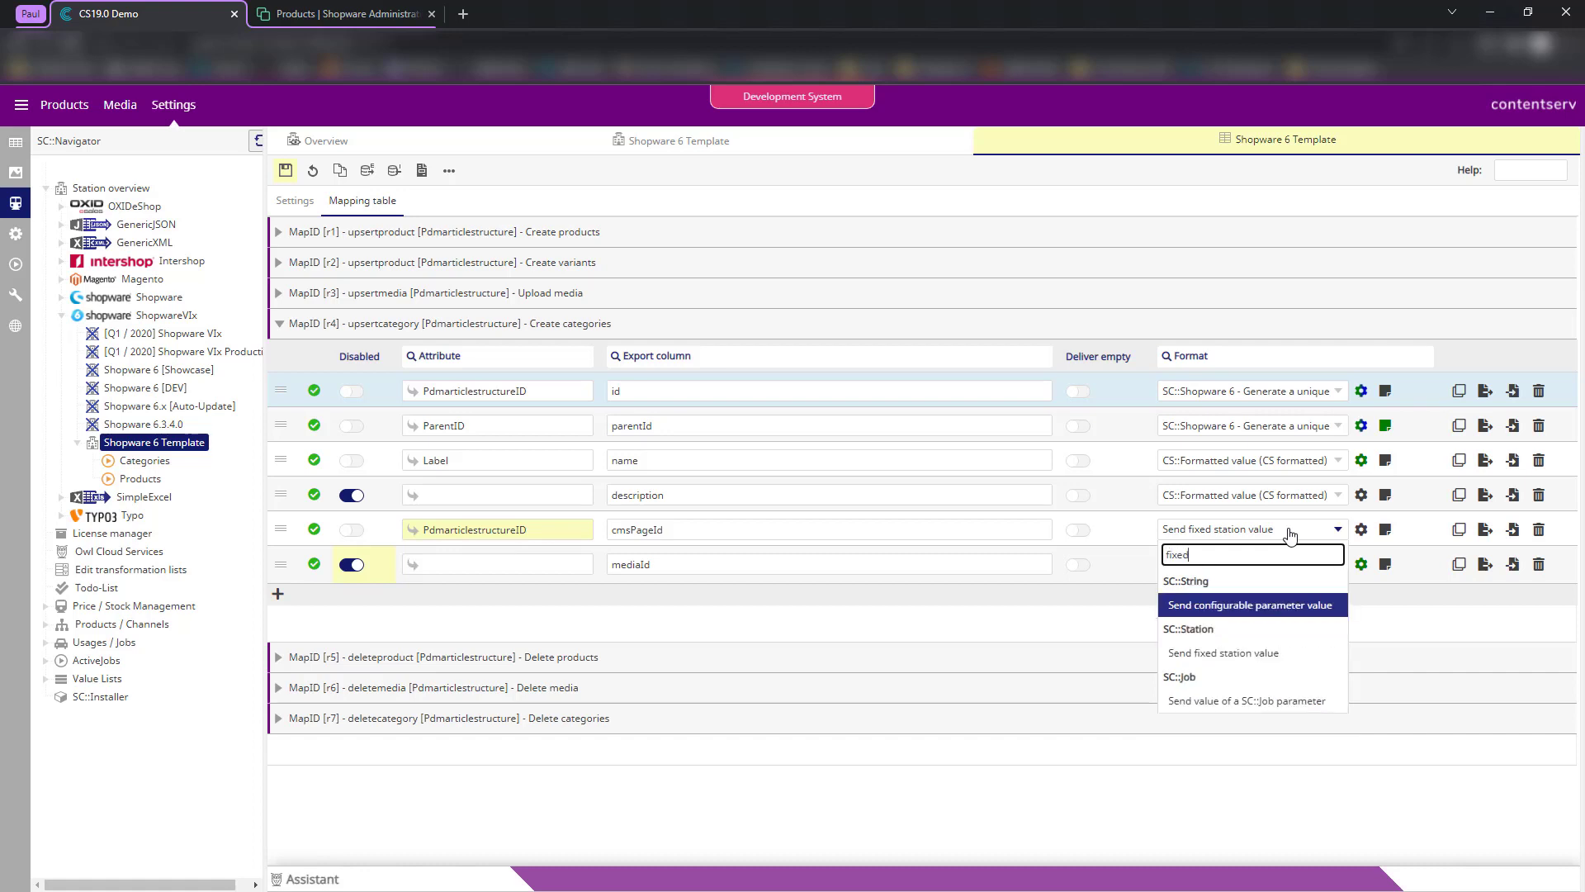
click(1224, 653)
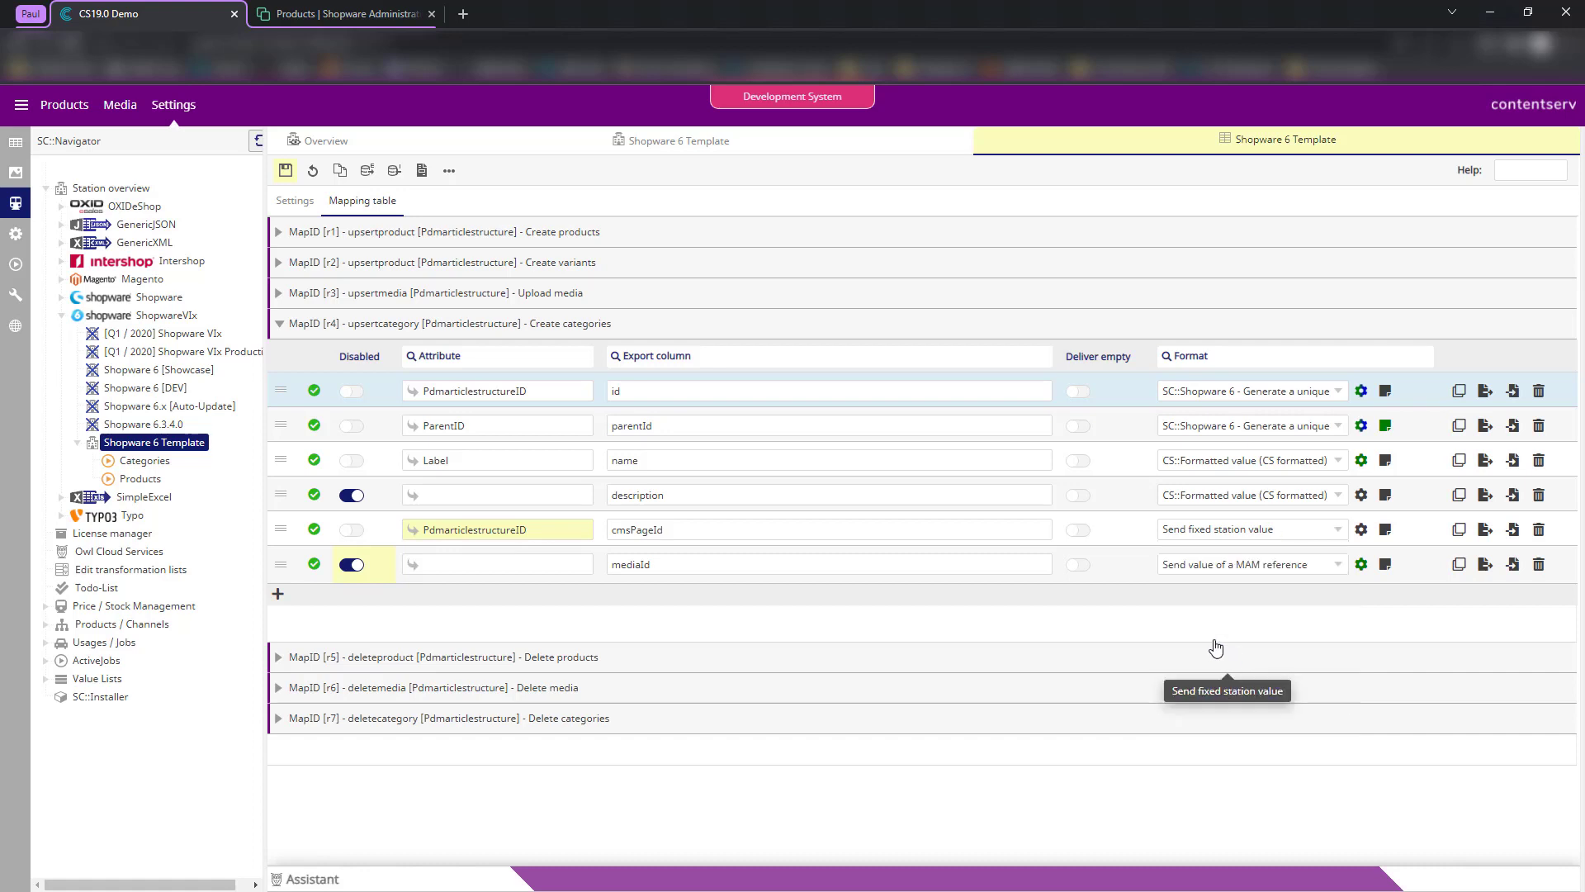
- Configure the cmsPageId fixed station value as Category layouts / Default category layout and save it
click(1361, 529)
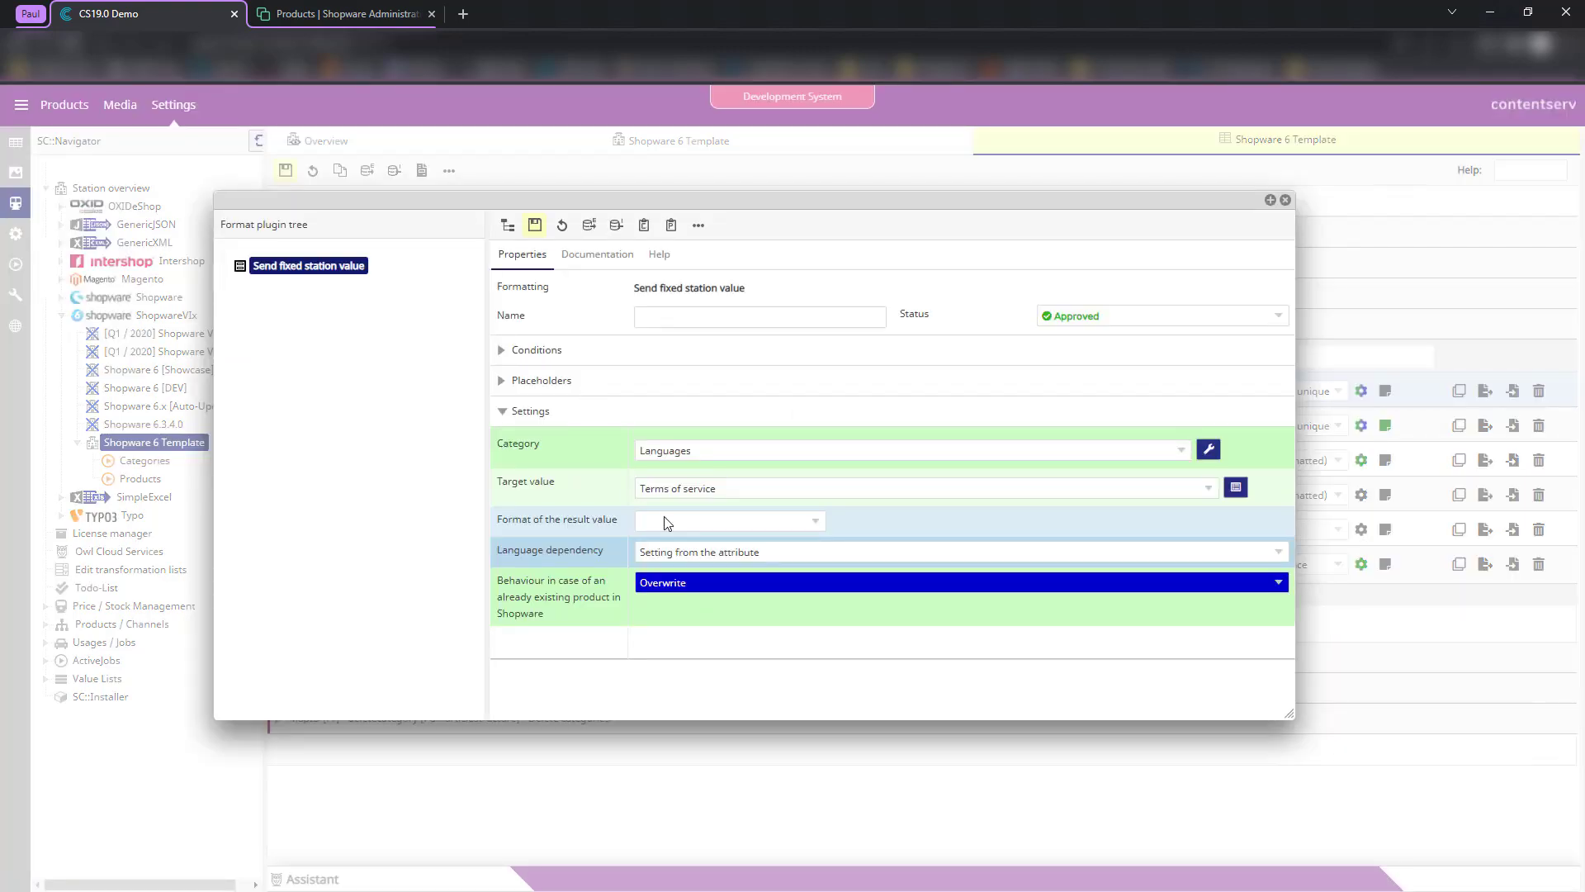
click(668, 451)
click(677, 602)
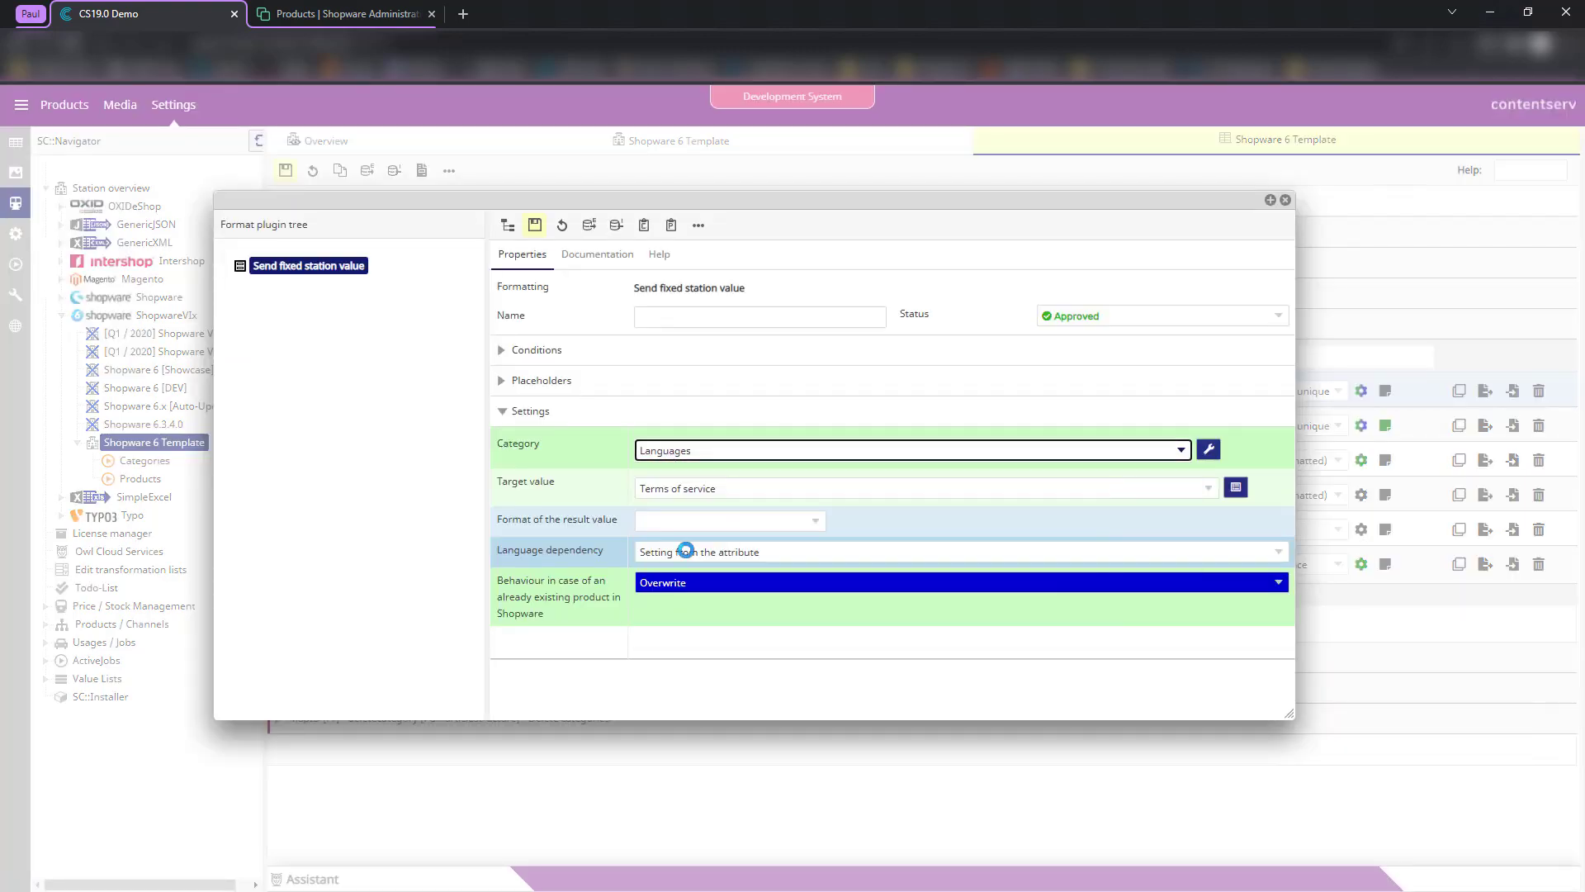
click(673, 489)
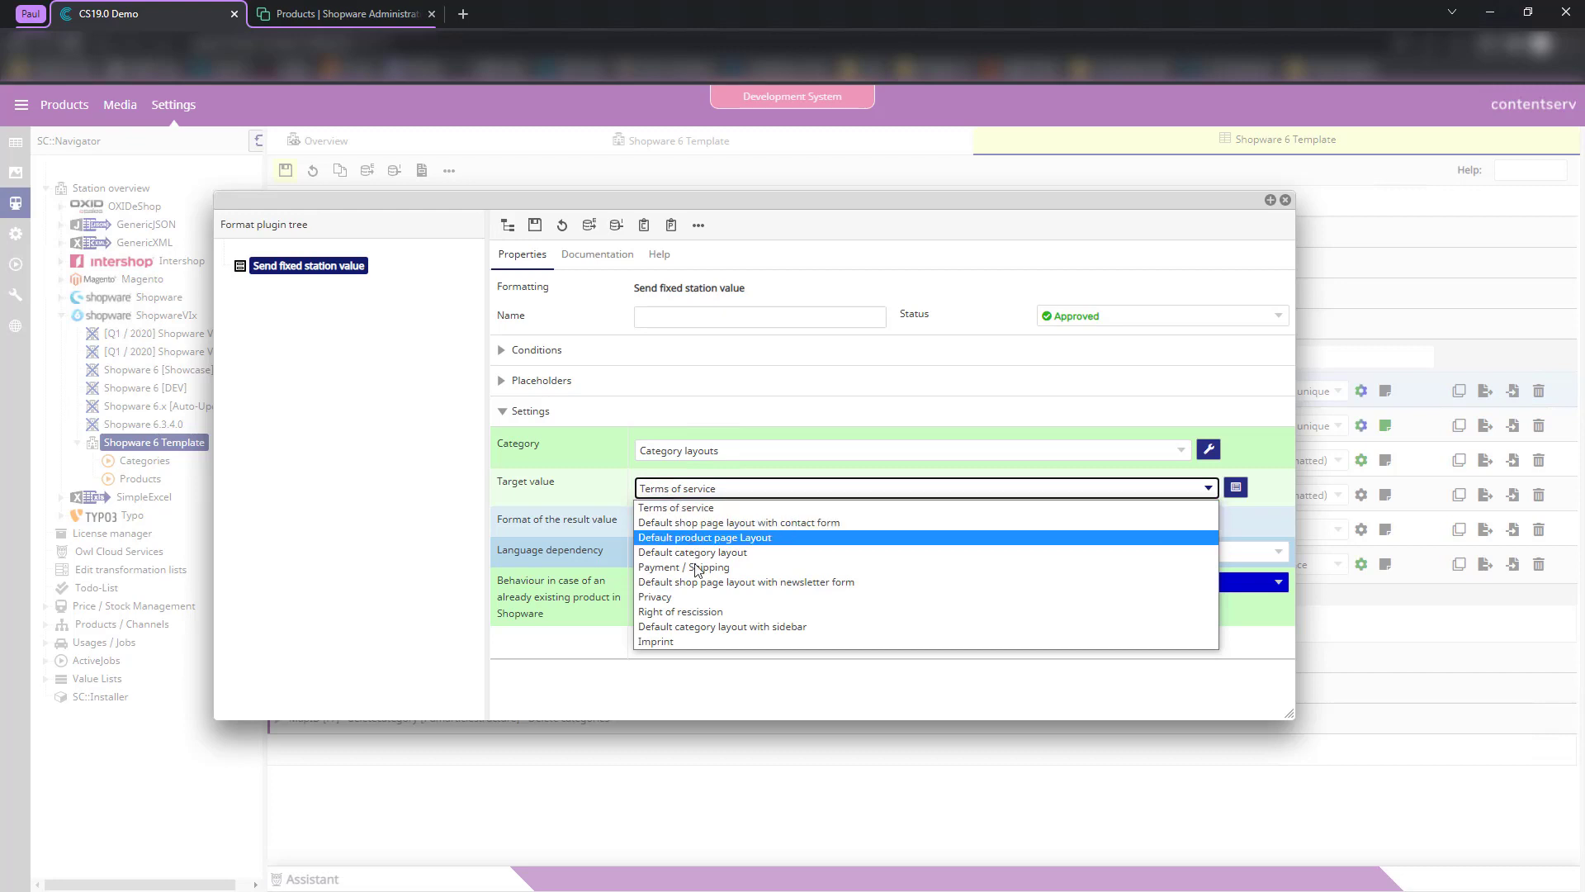
click(708, 552)
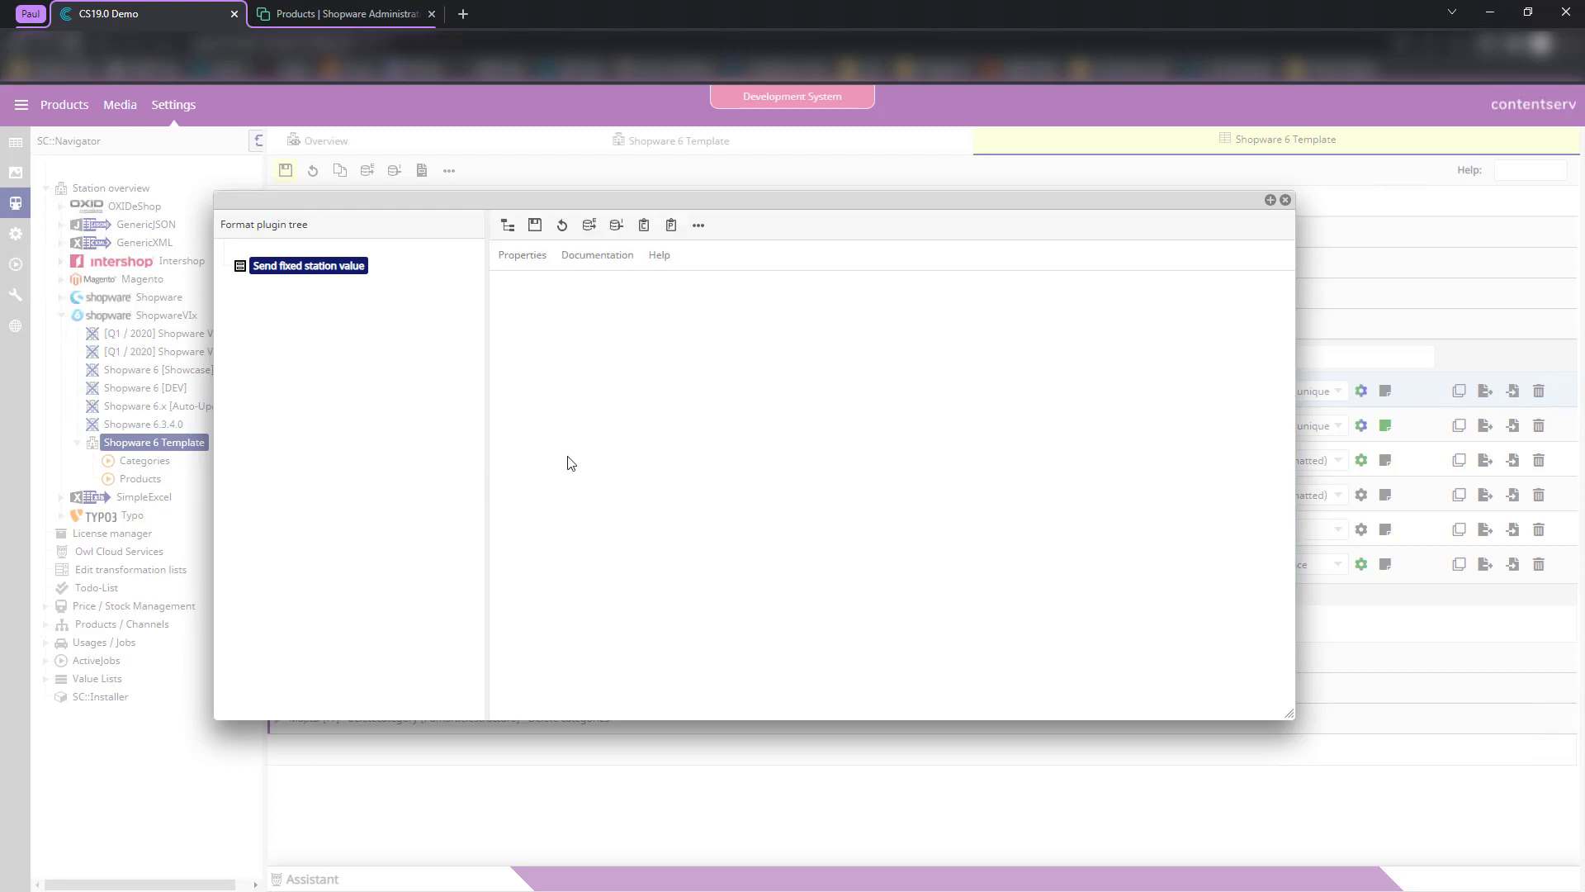
click(535, 224)
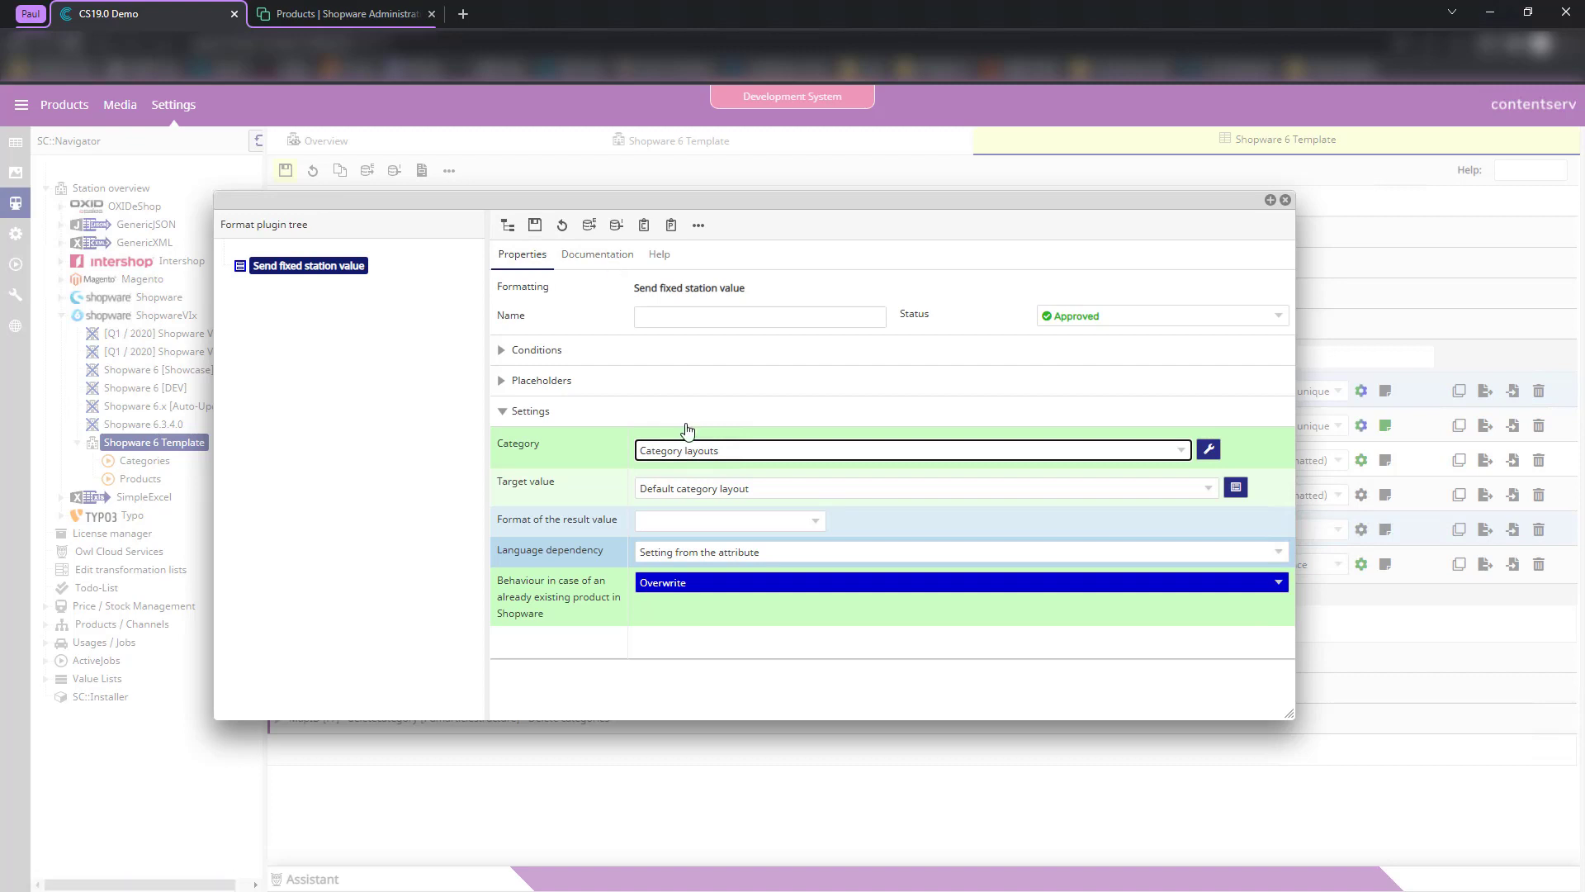
click(593, 449)
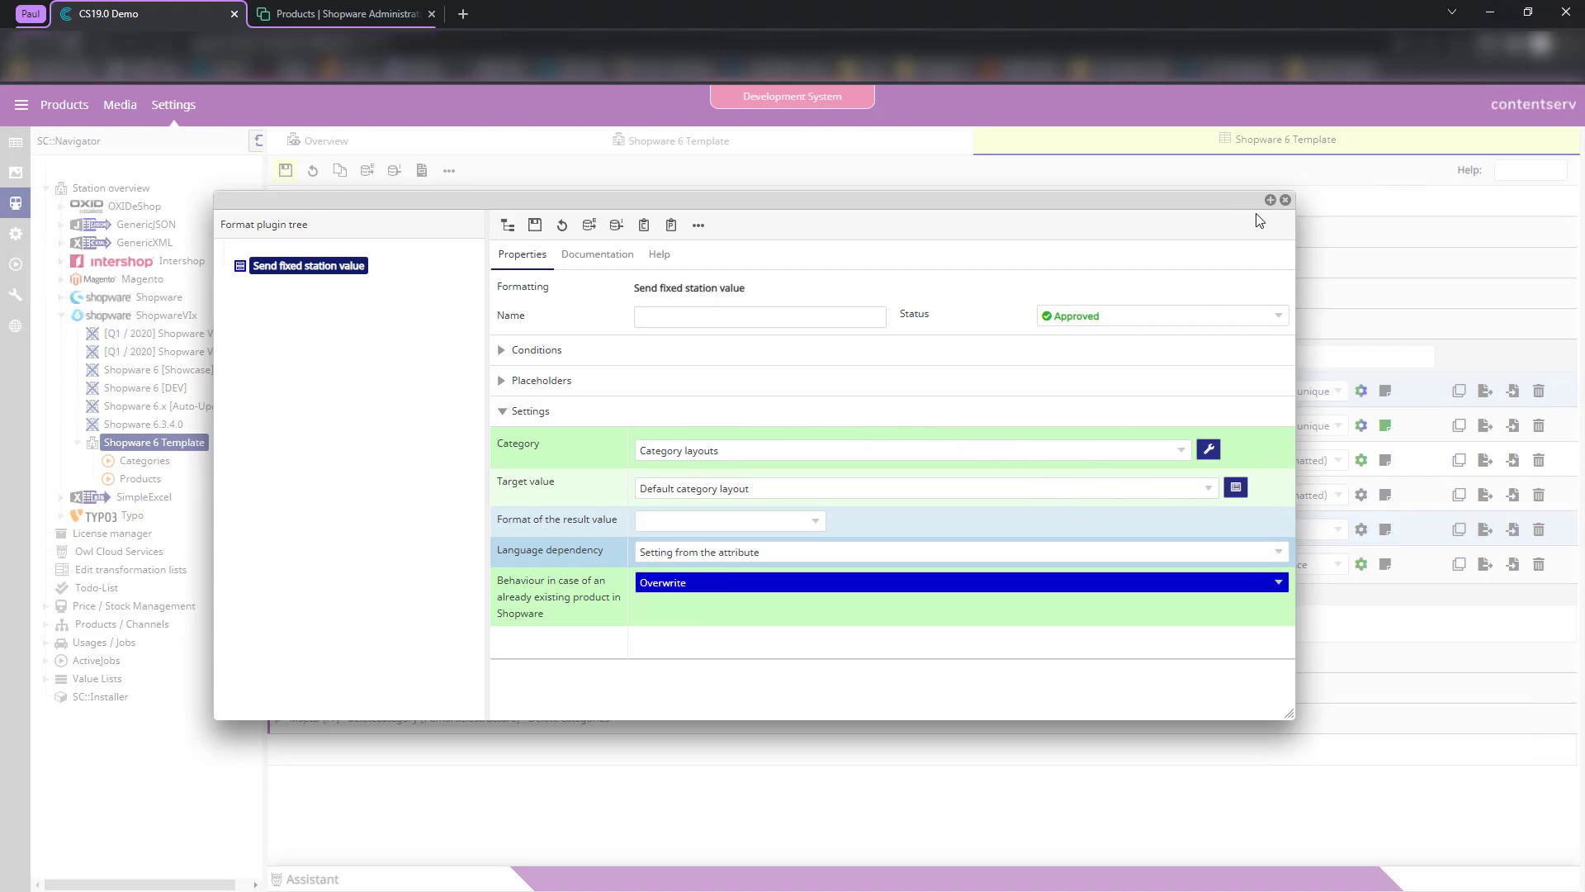
click(1285, 200)
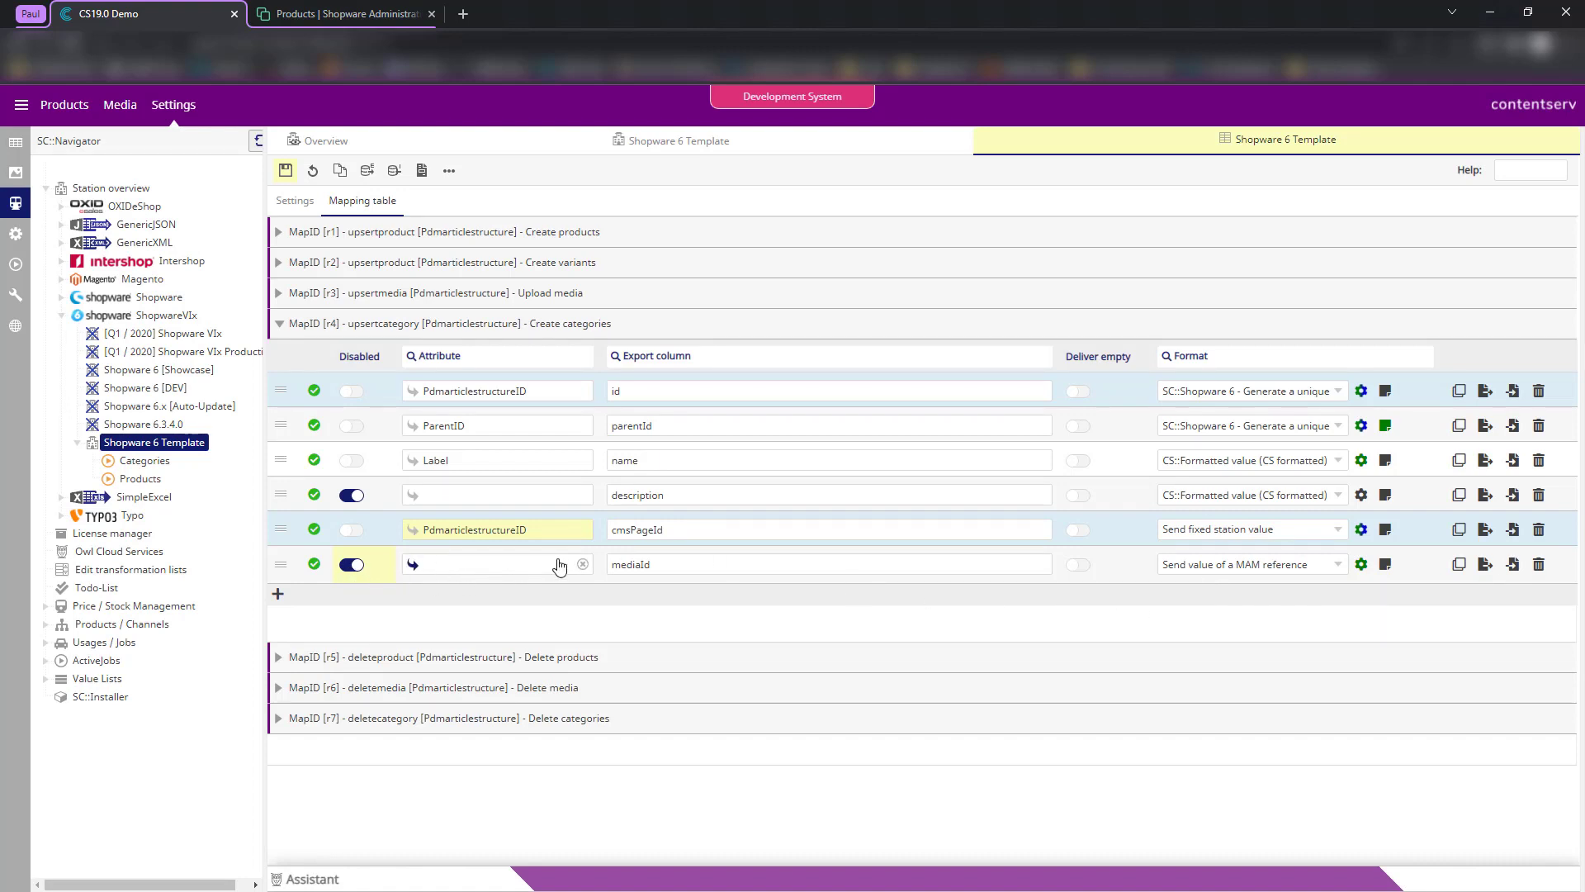
- Leave the mediaId export column unchanged and save the updated category mapping table
double_click(694, 565)
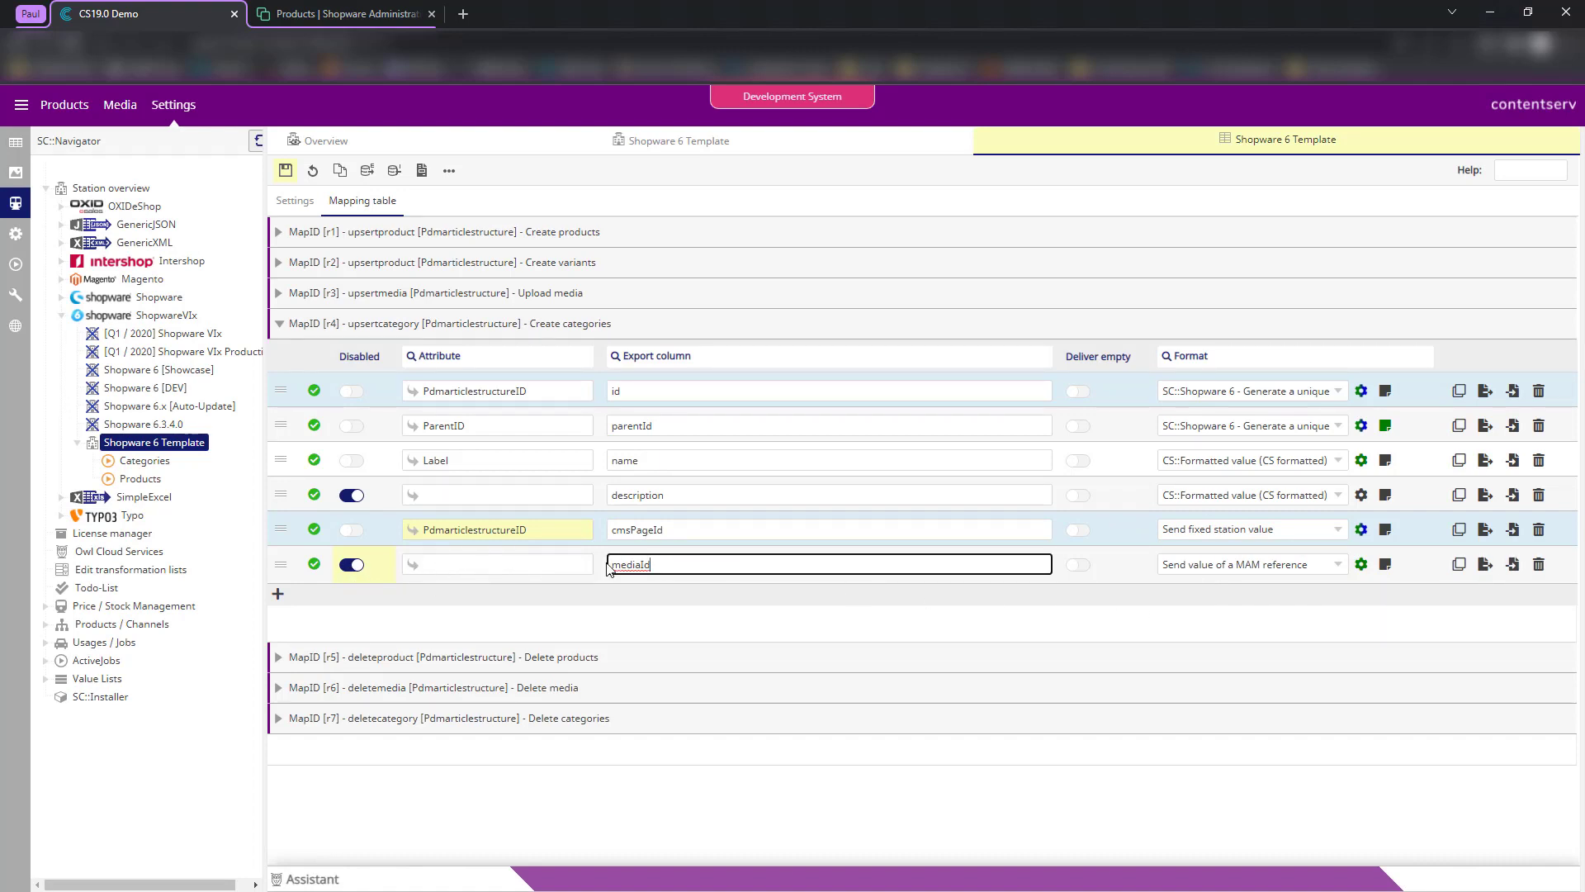
click(662, 612)
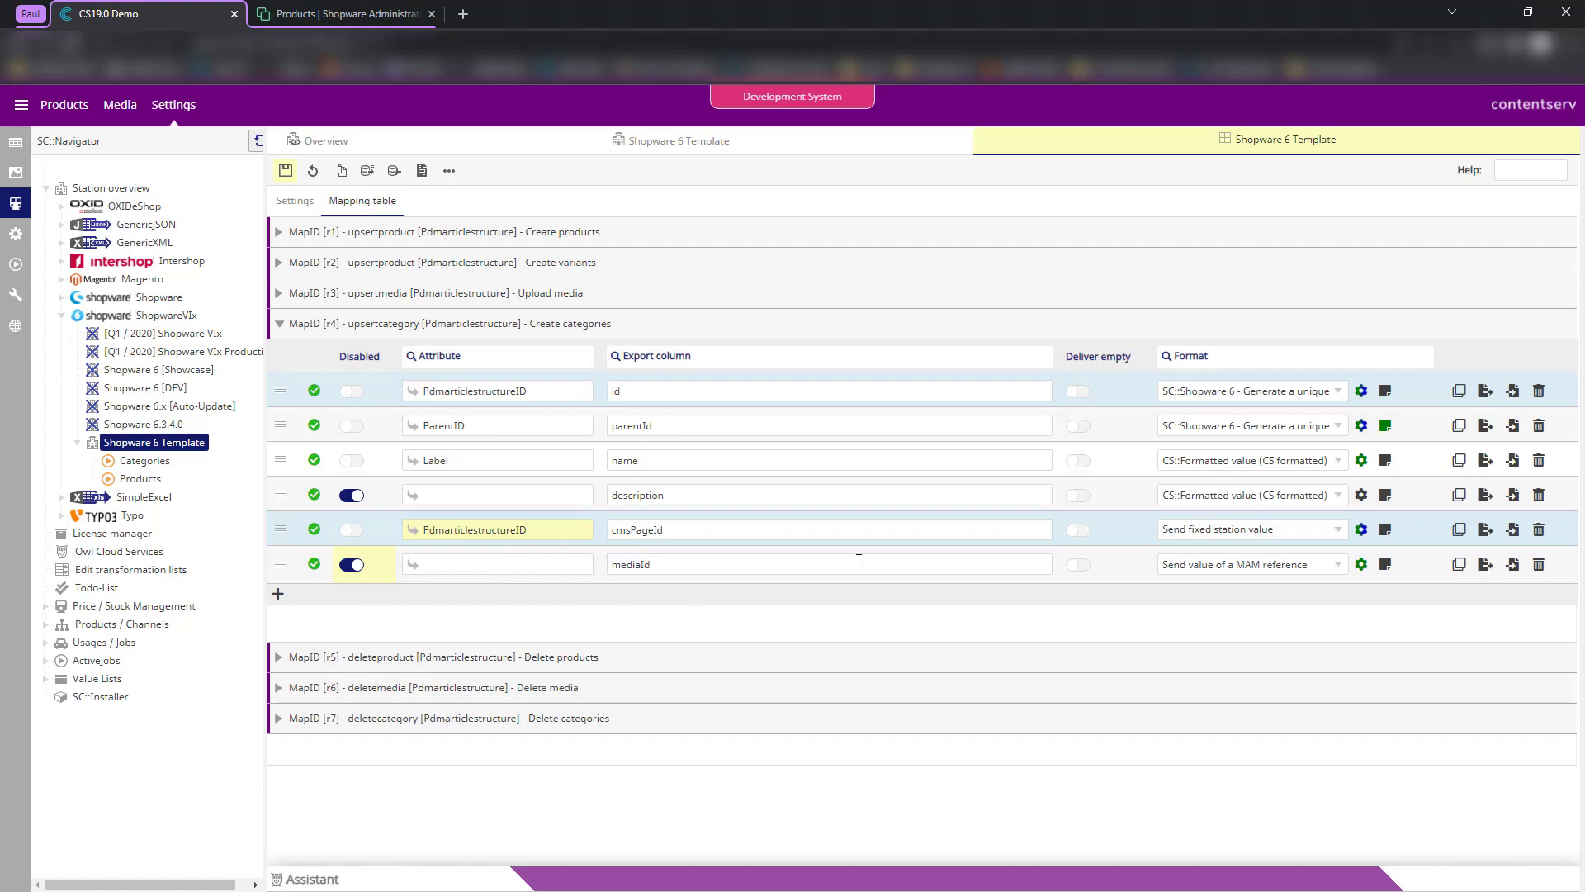
click(287, 171)
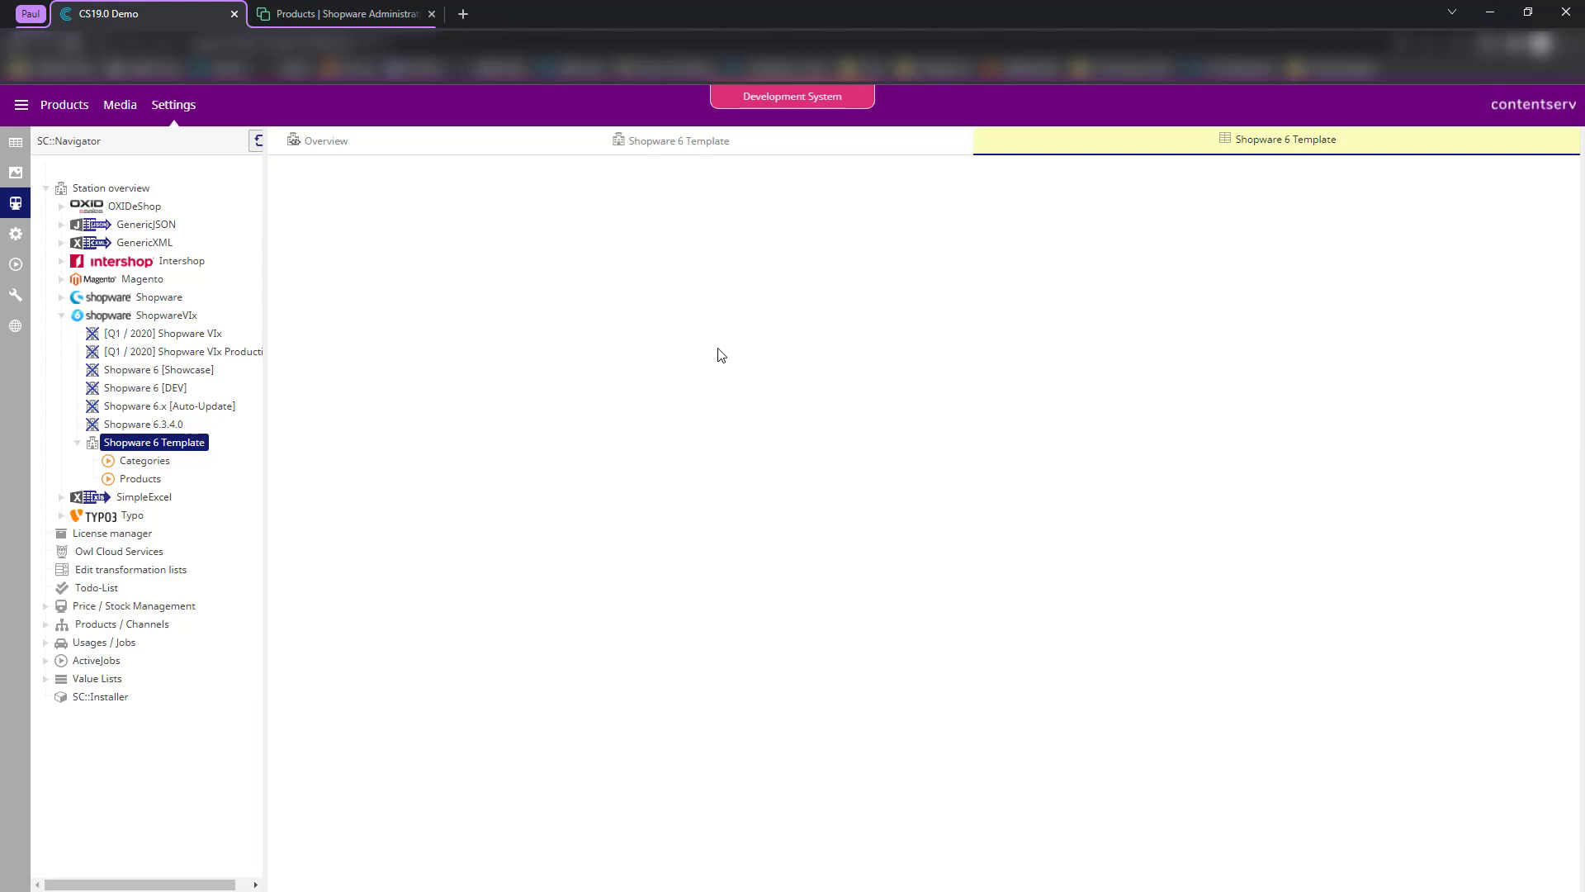
- Open the Categories job's settings in the Development editor with the job log panel expanded
click(351, 149)
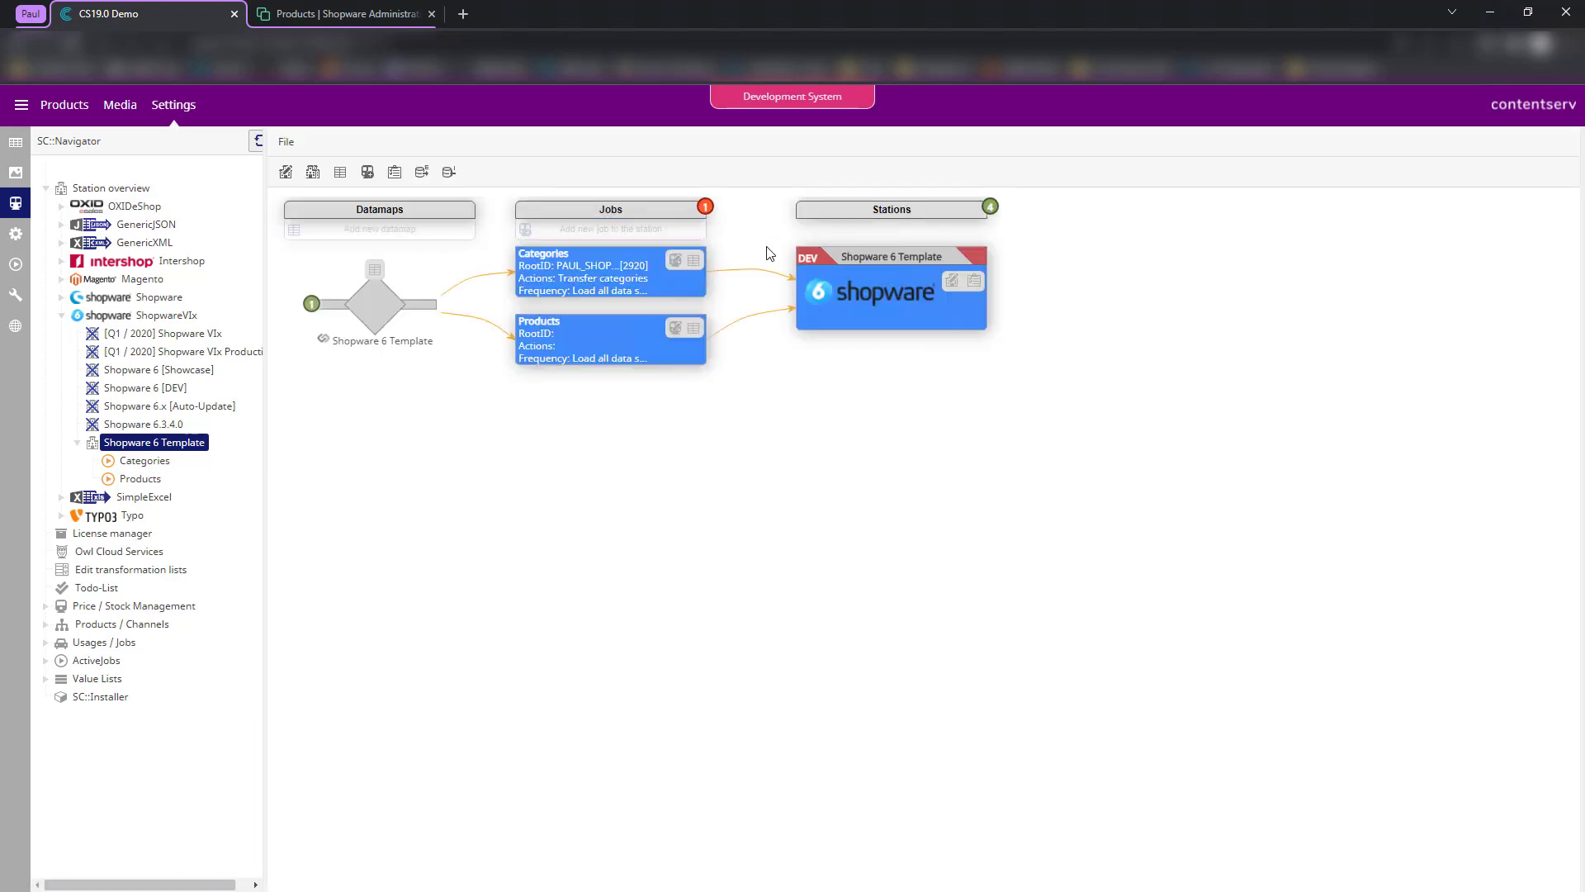
click(675, 260)
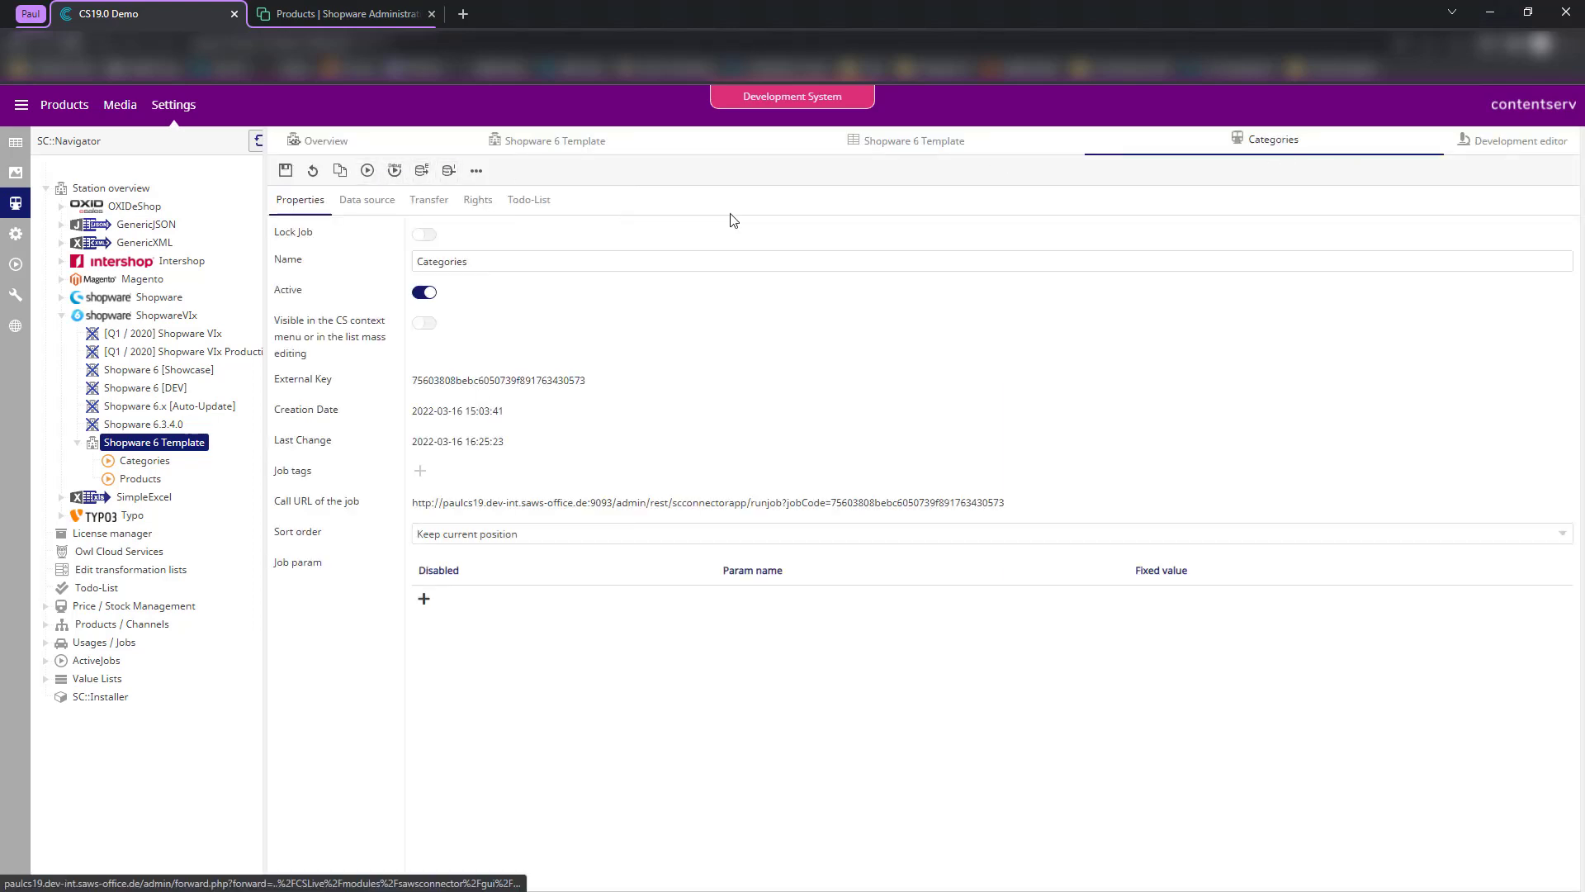
click(1504, 145)
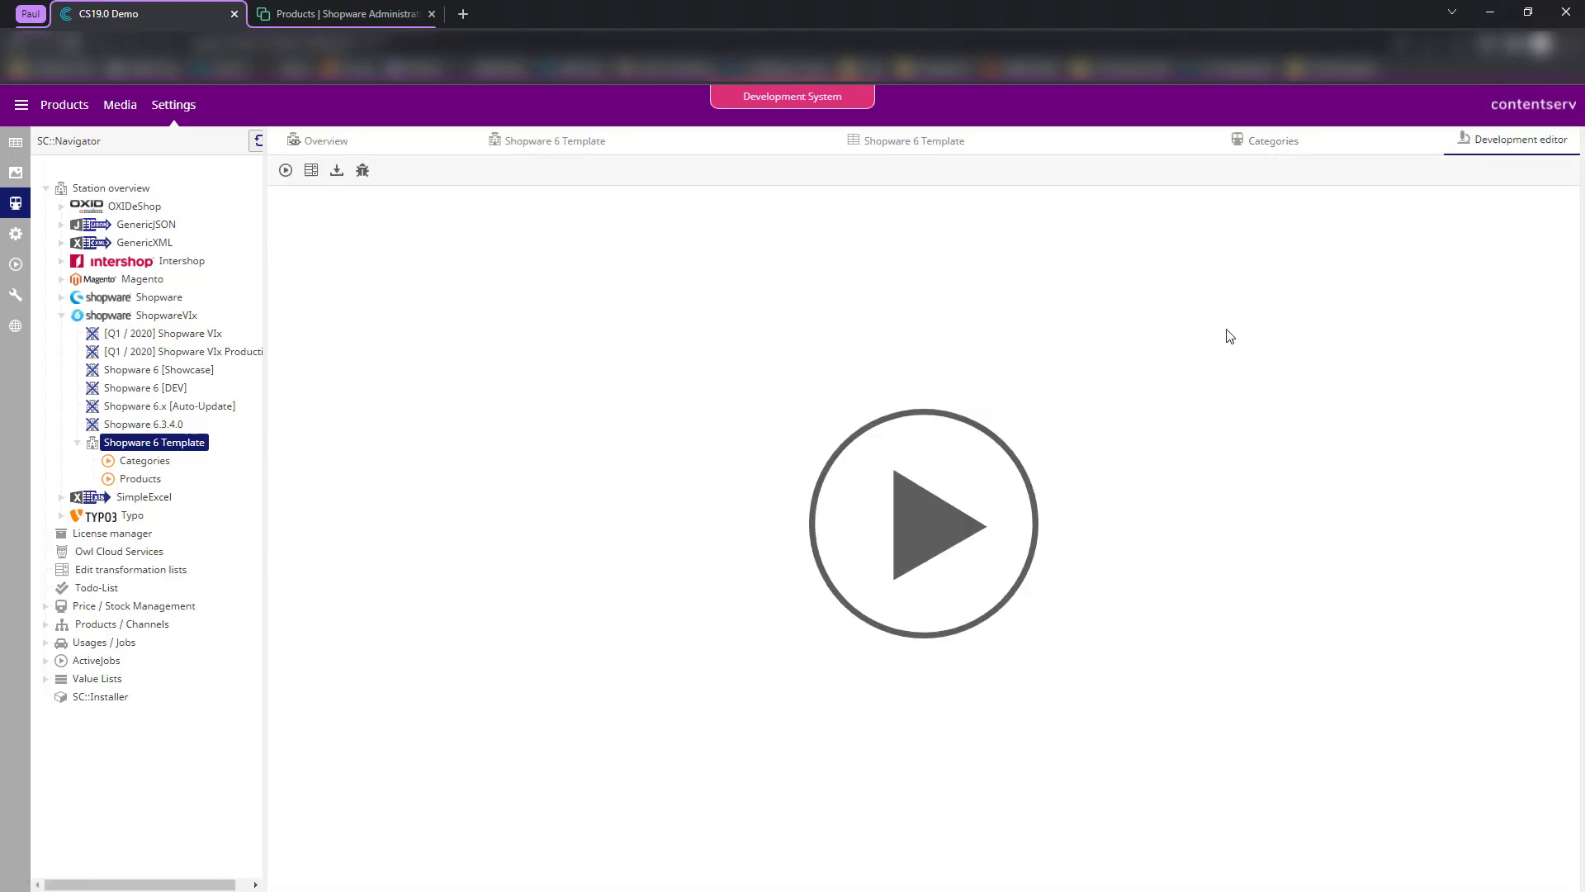
click(1582, 253)
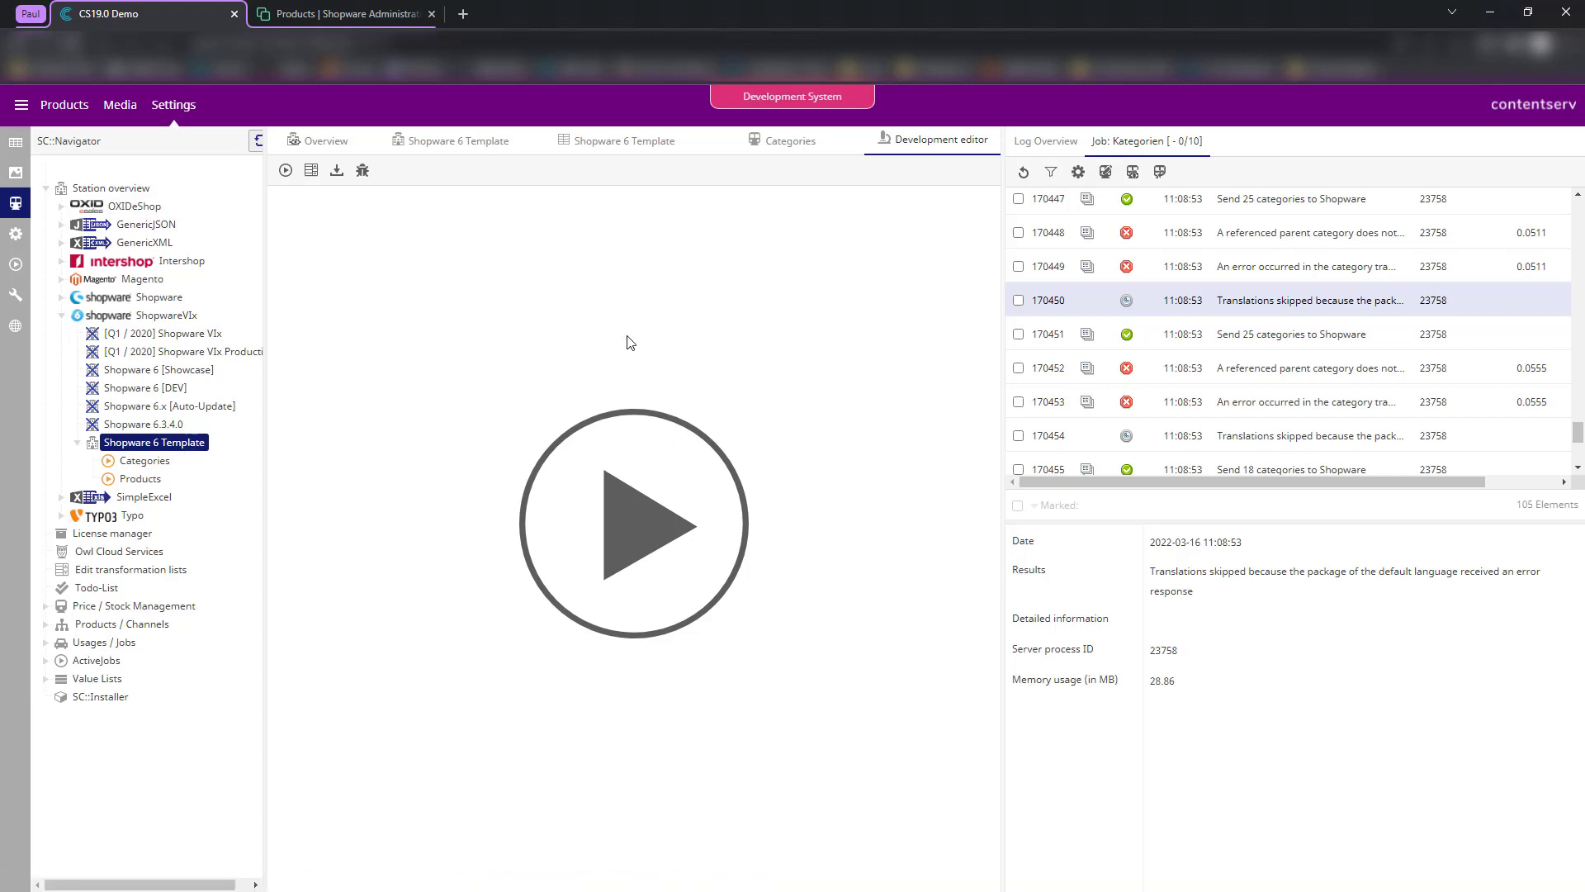
- Run the Categories job and view the Loaded 218 affected objects log entry
click(132, 444)
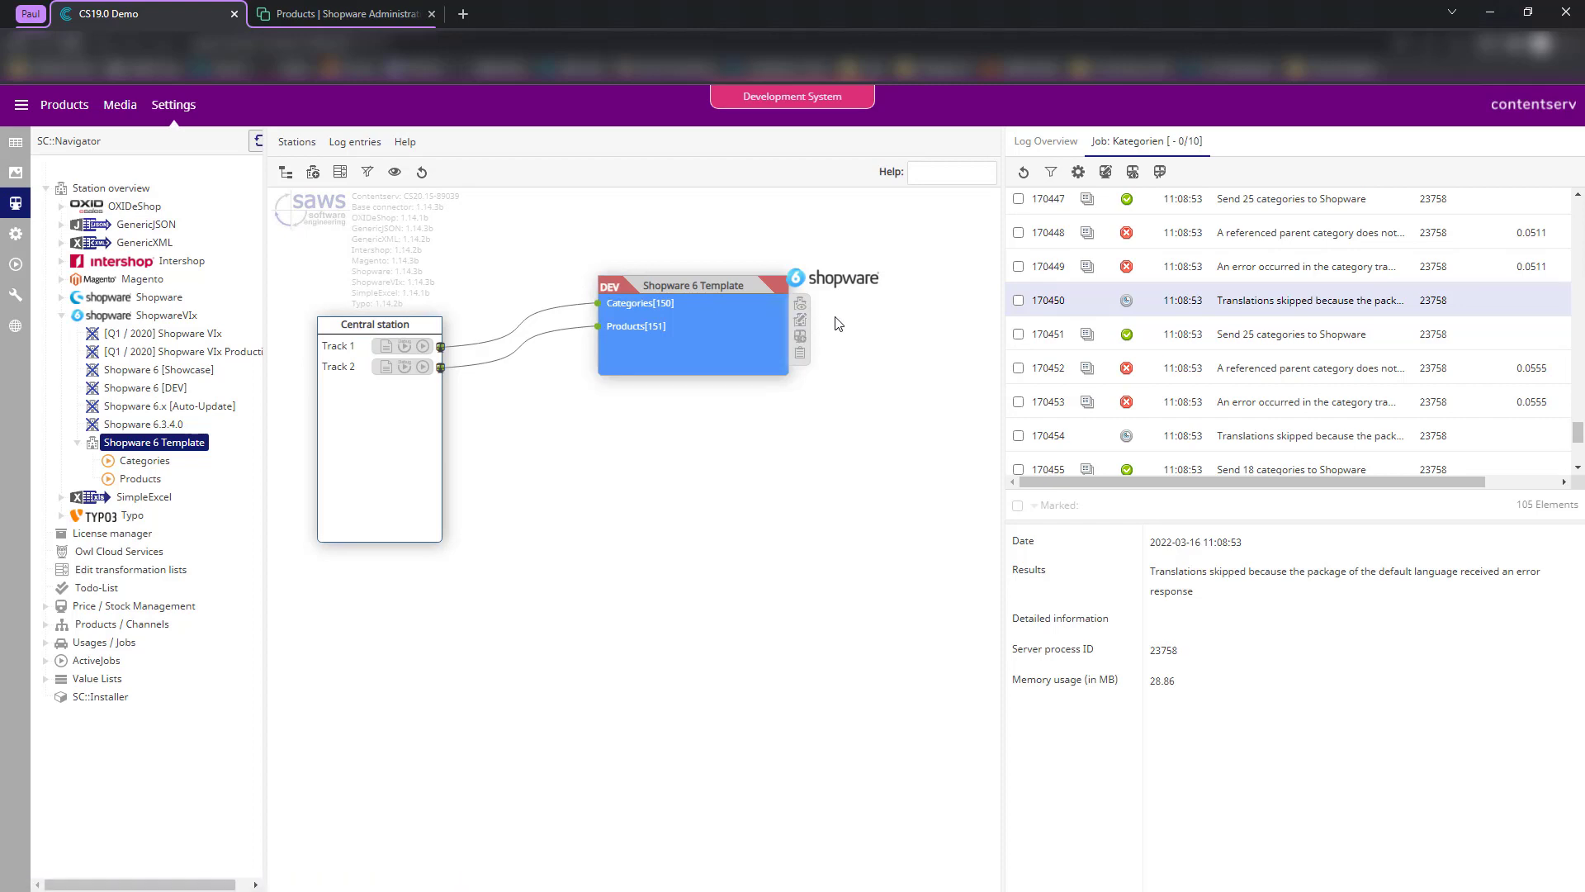
click(403, 352)
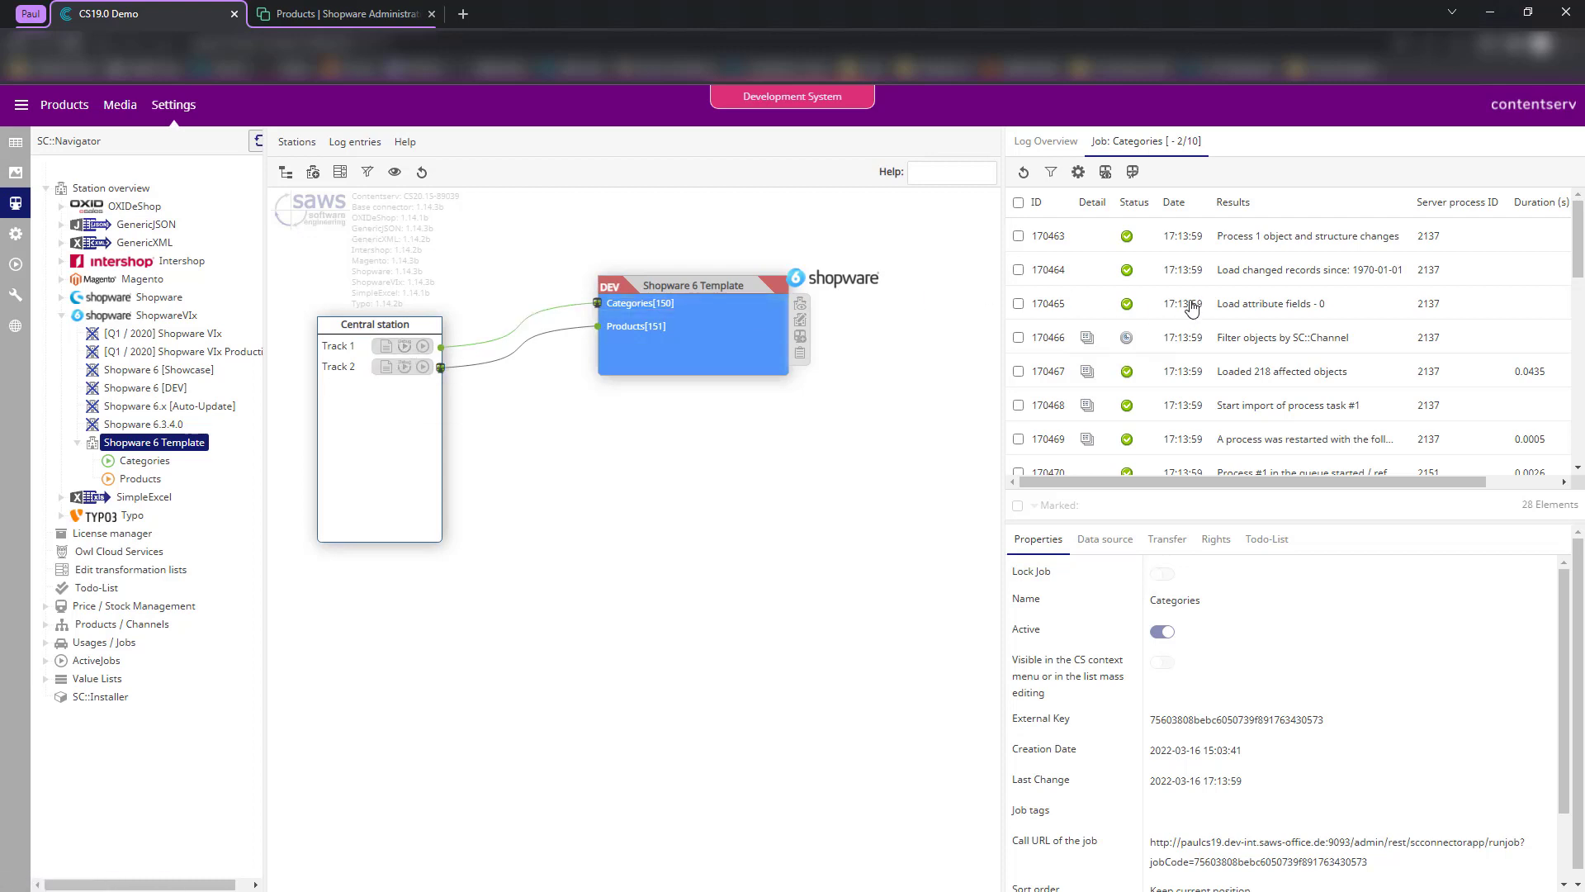
scroll(1239, 309, down, 1)
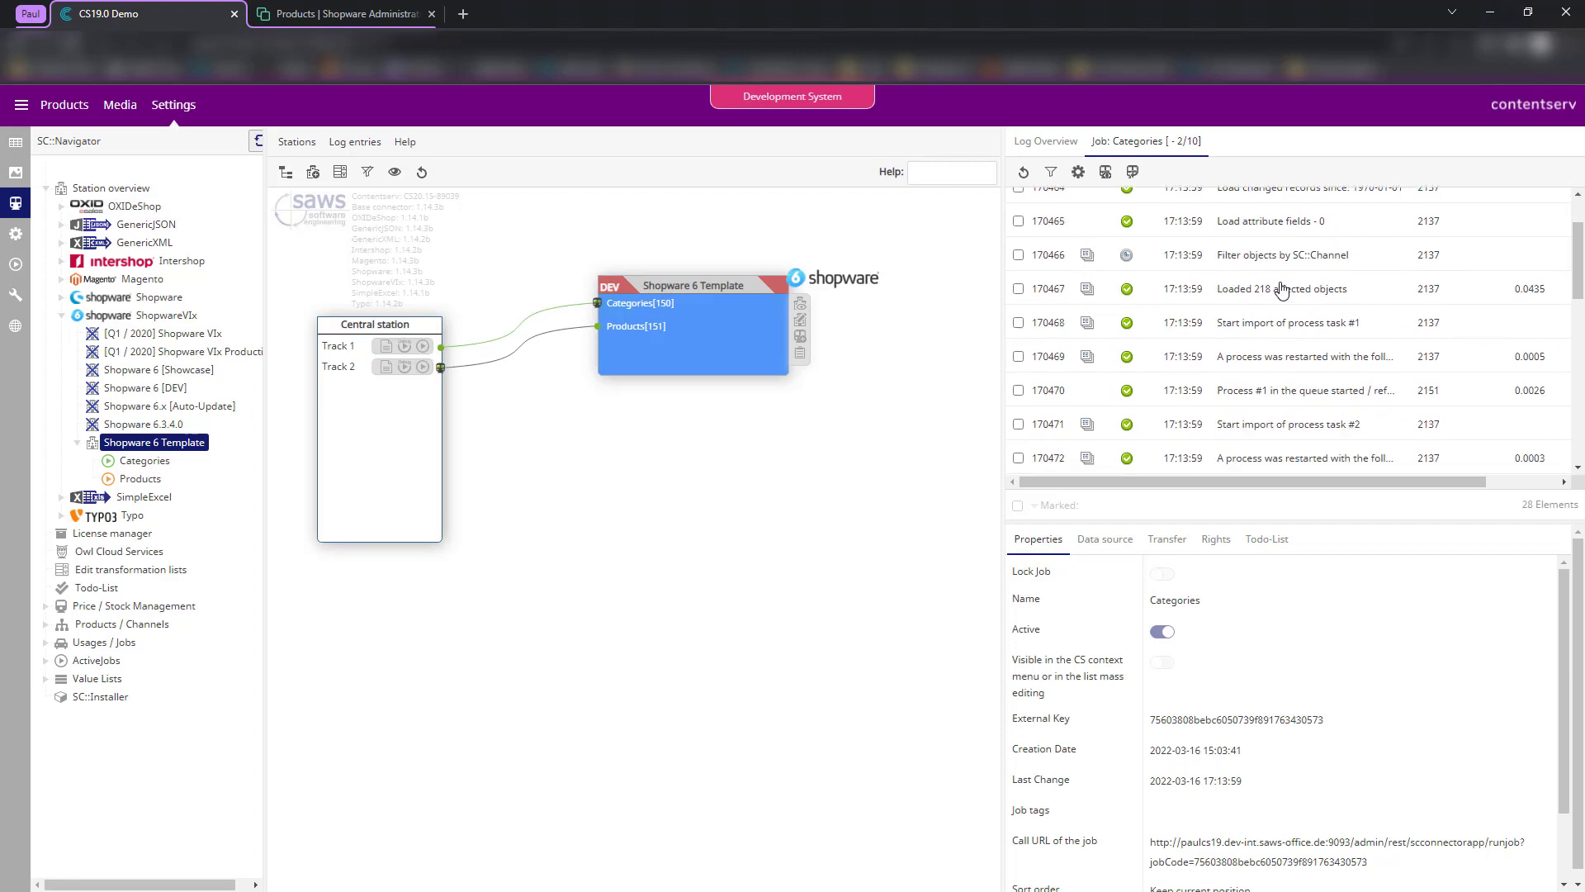
click(1311, 290)
- Inspect log entries 170477 and 170479, then refresh the job log
scroll(1313, 293, down, 2)
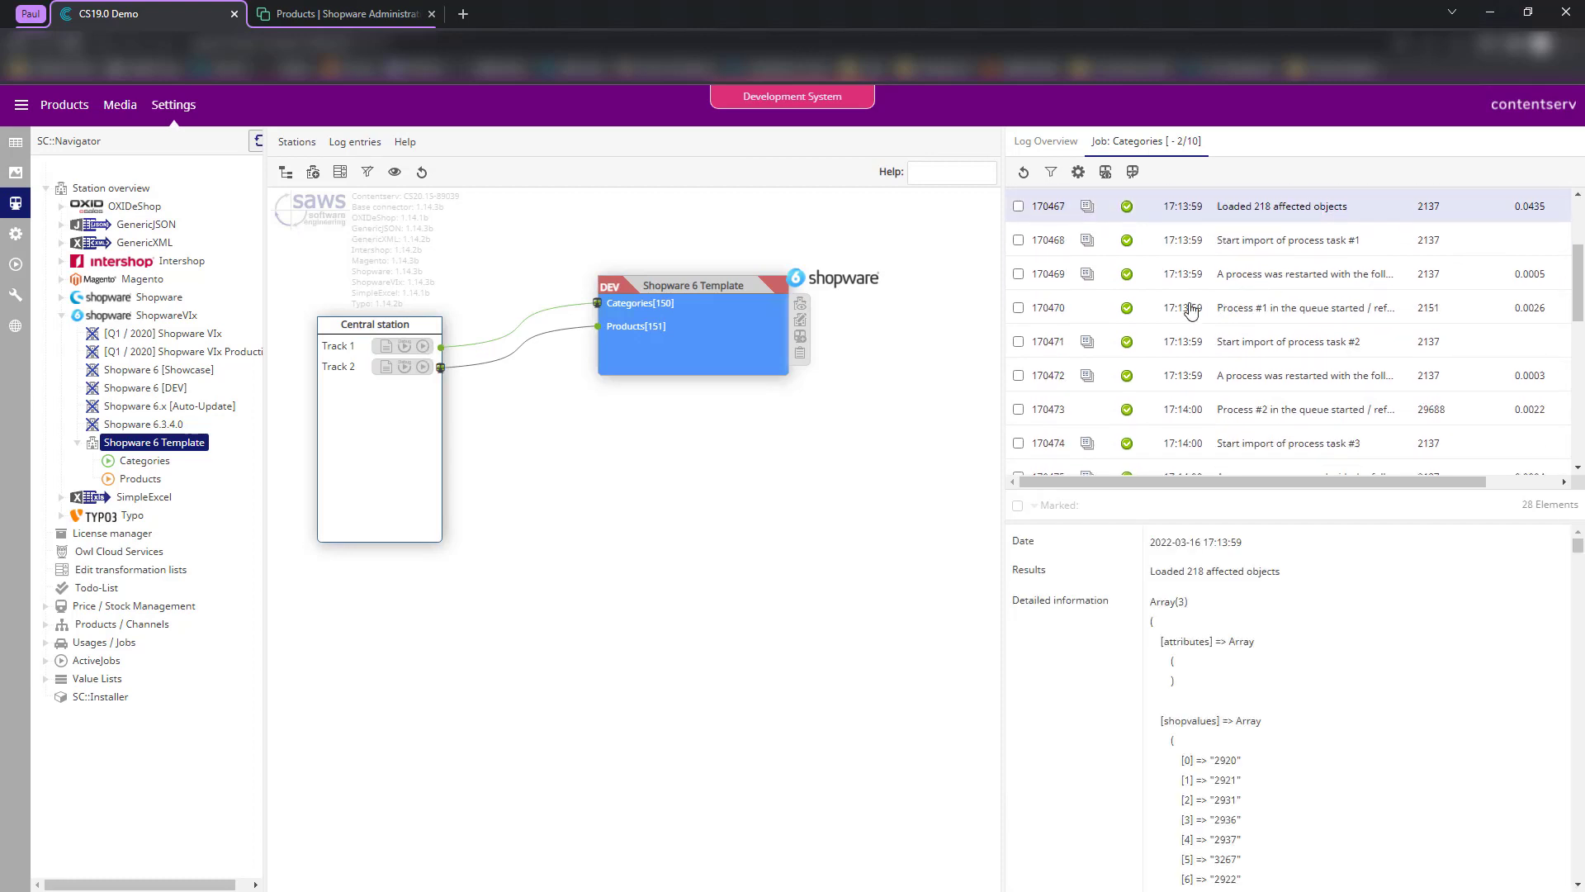
scroll(1305, 355, down, 3)
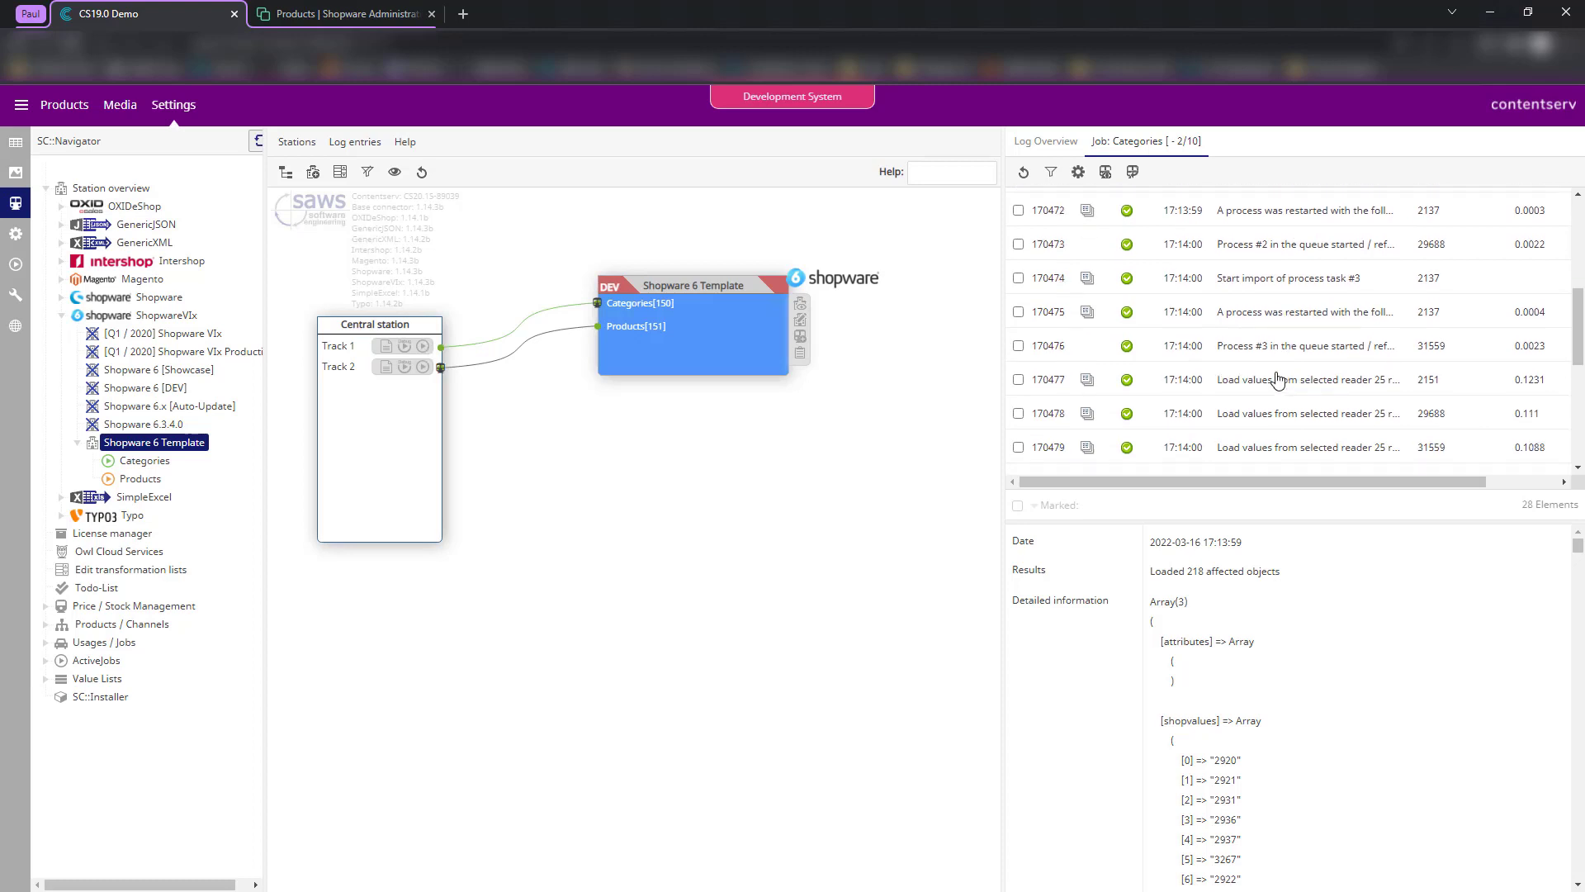
click(1333, 389)
scroll(1289, 376, down, 2)
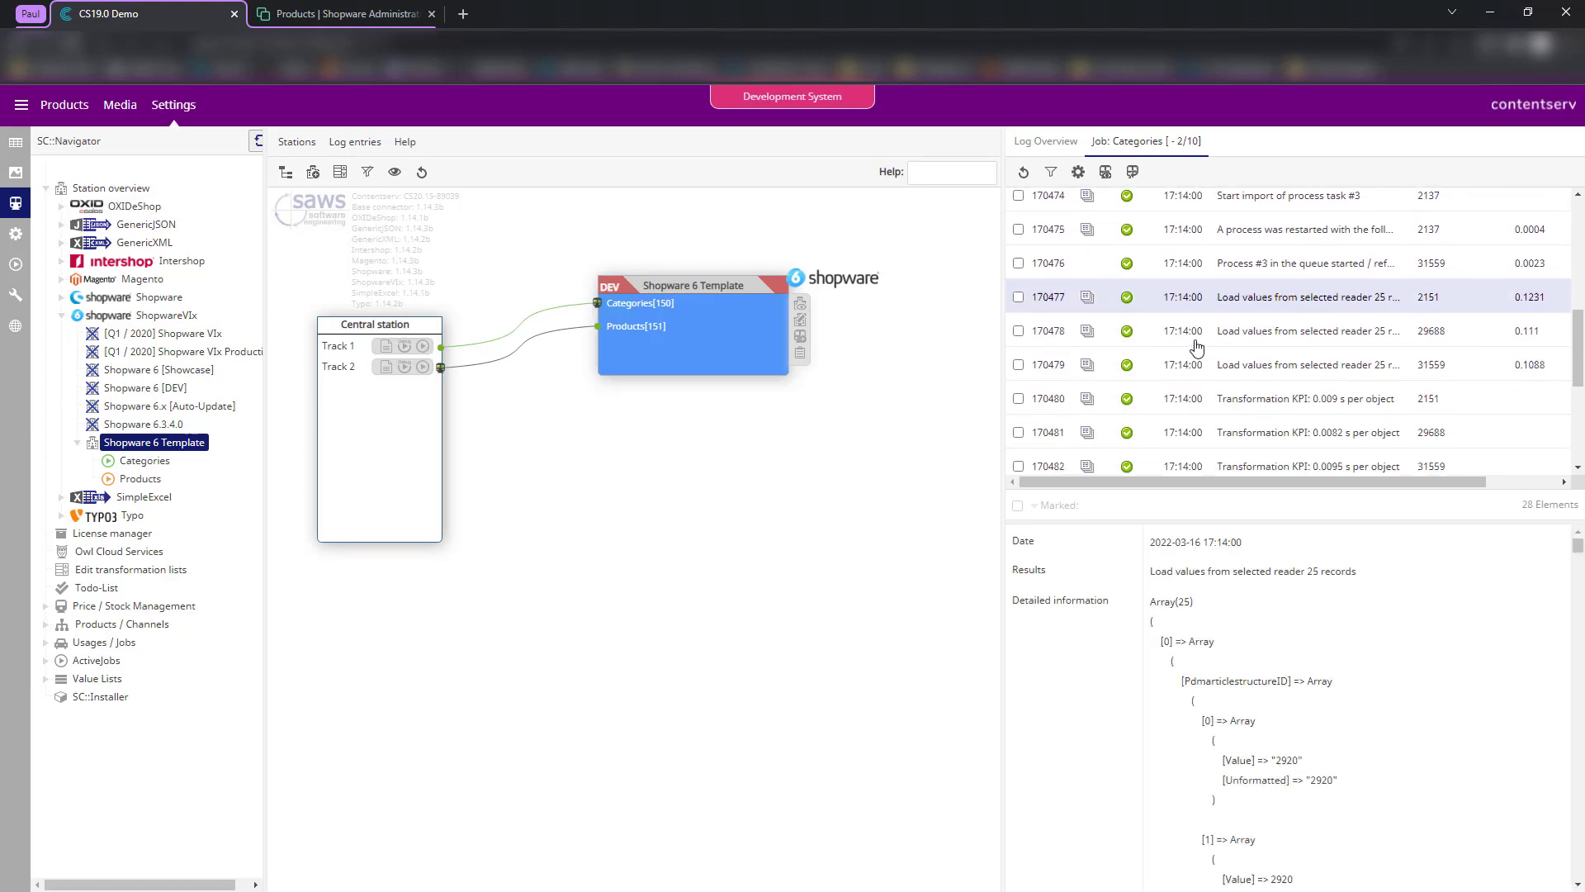
click(1240, 367)
scroll(1281, 551, down, 3)
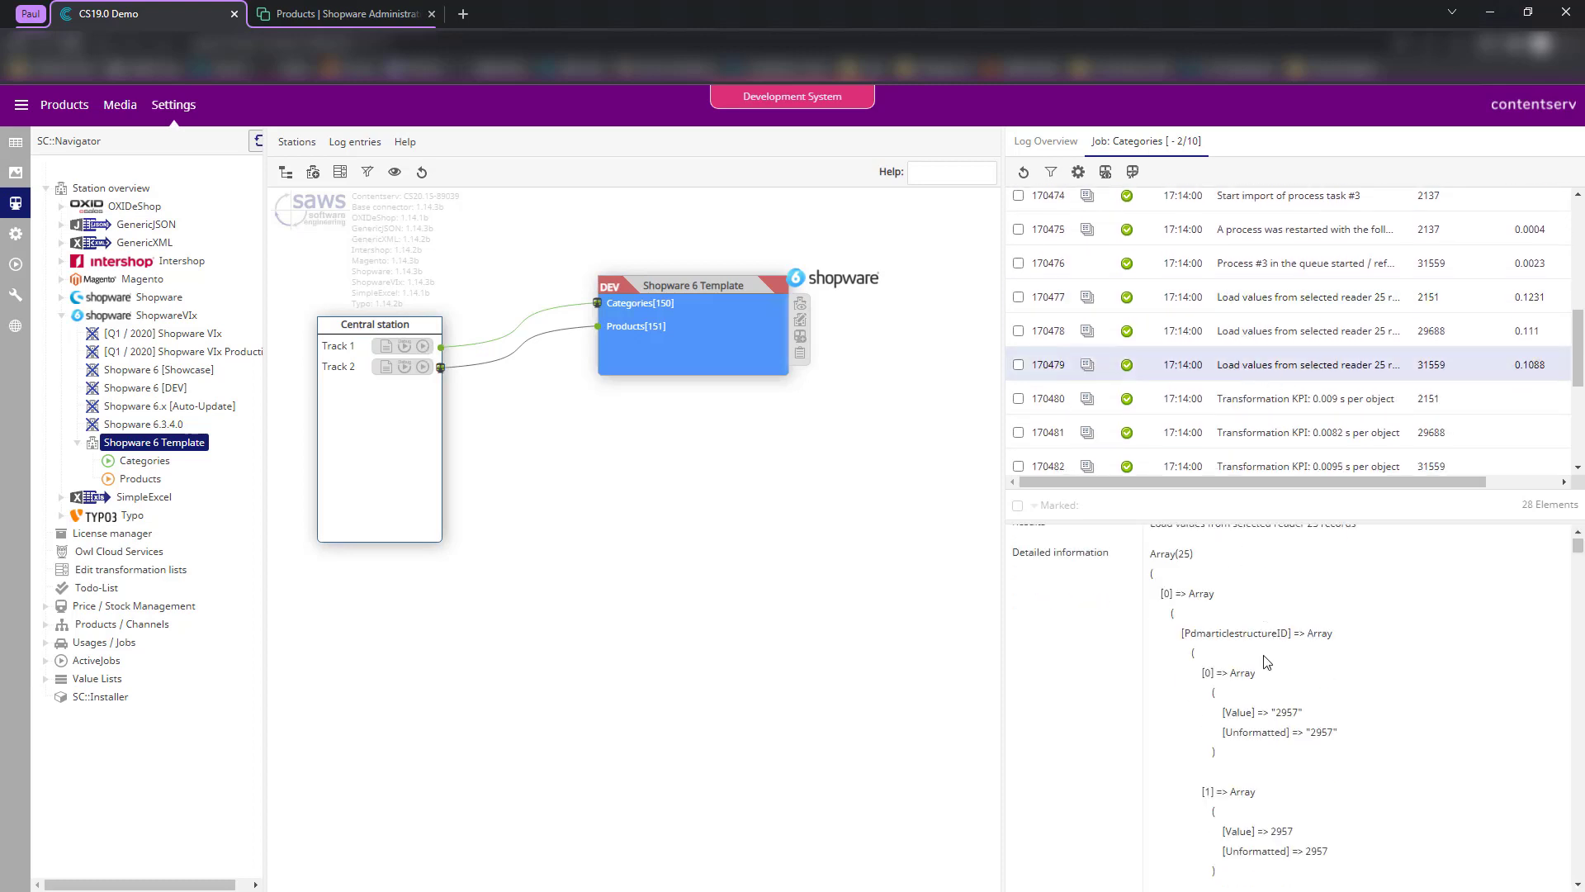
scroll(1282, 550, down, 10)
scroll(1293, 347, down, 3)
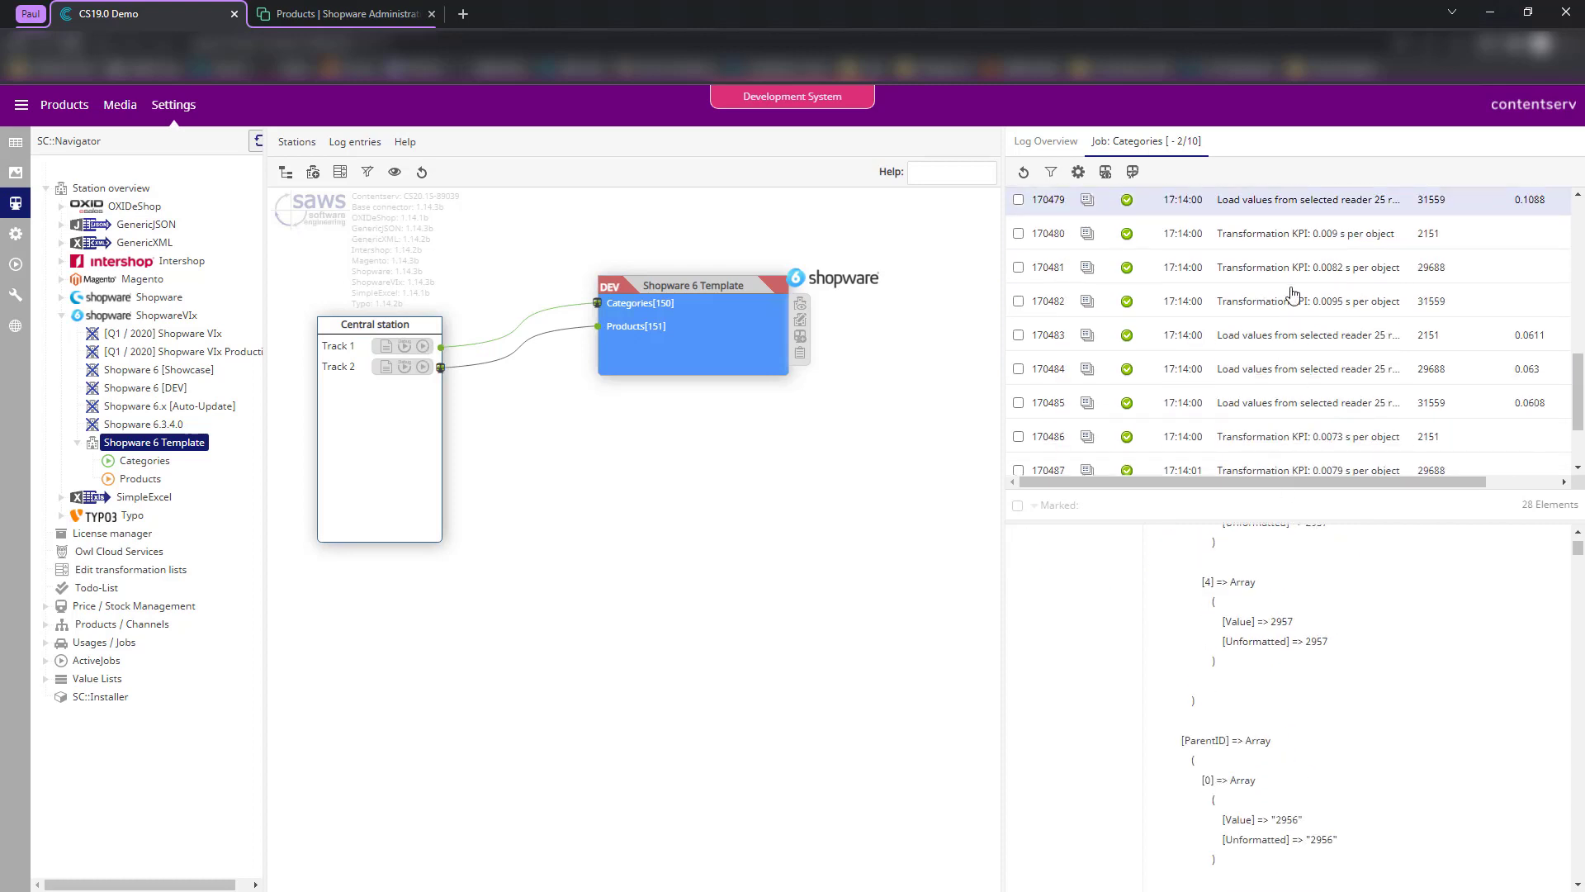
scroll(1308, 378, down, 2)
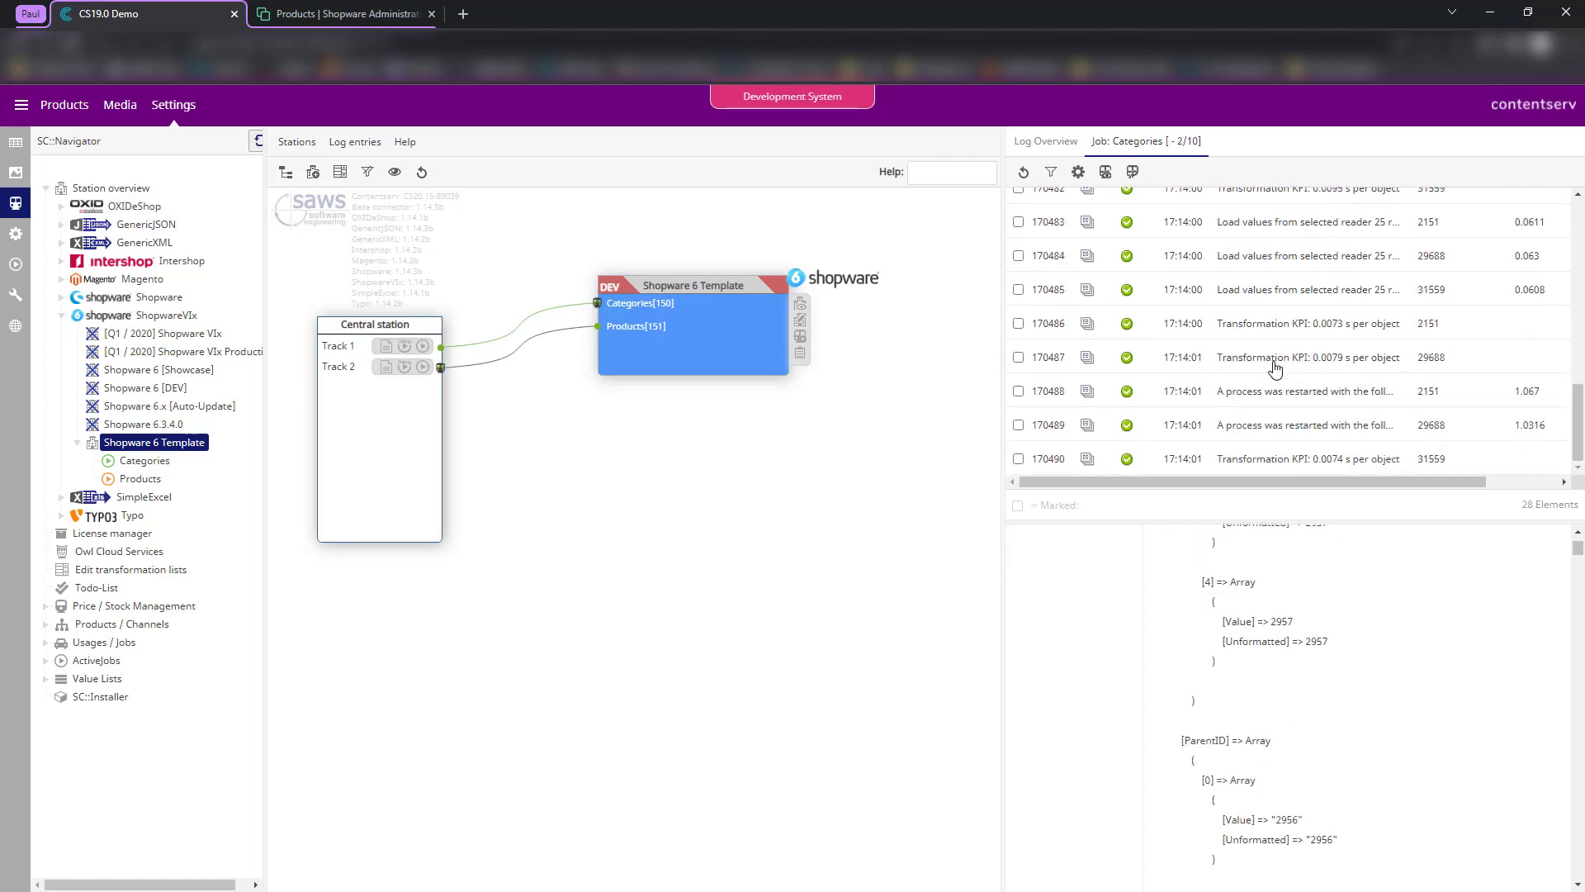
click(1026, 172)
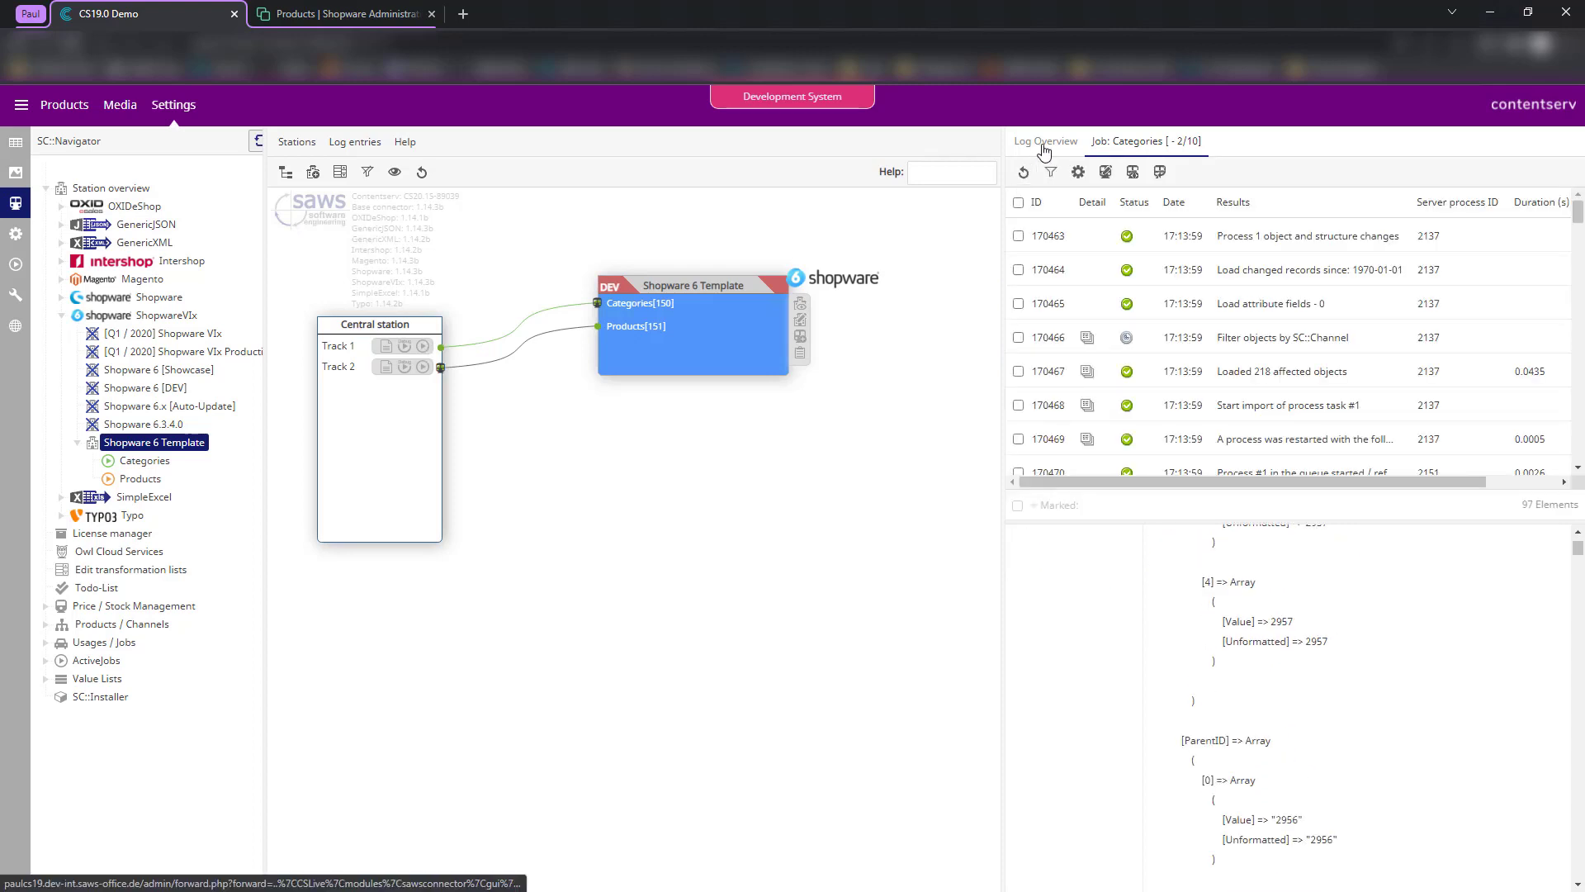
- Inspect the Send 25 categories, Category transfer successful and French category translations log entries
scroll(1085, 272, down, 5)
scroll(1225, 298, down, 5)
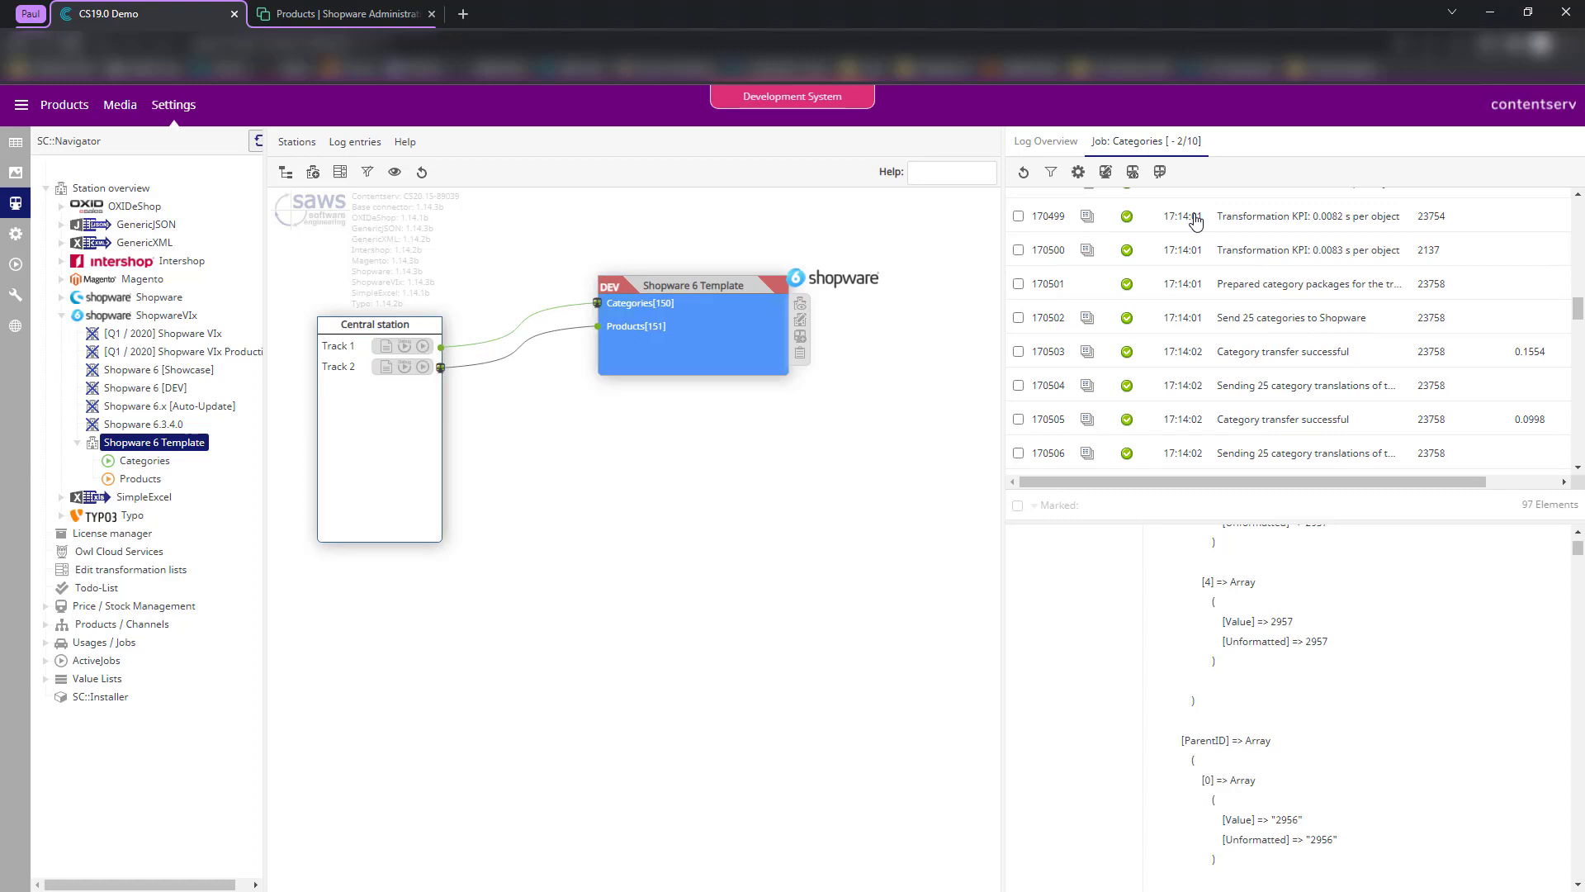
click(1251, 318)
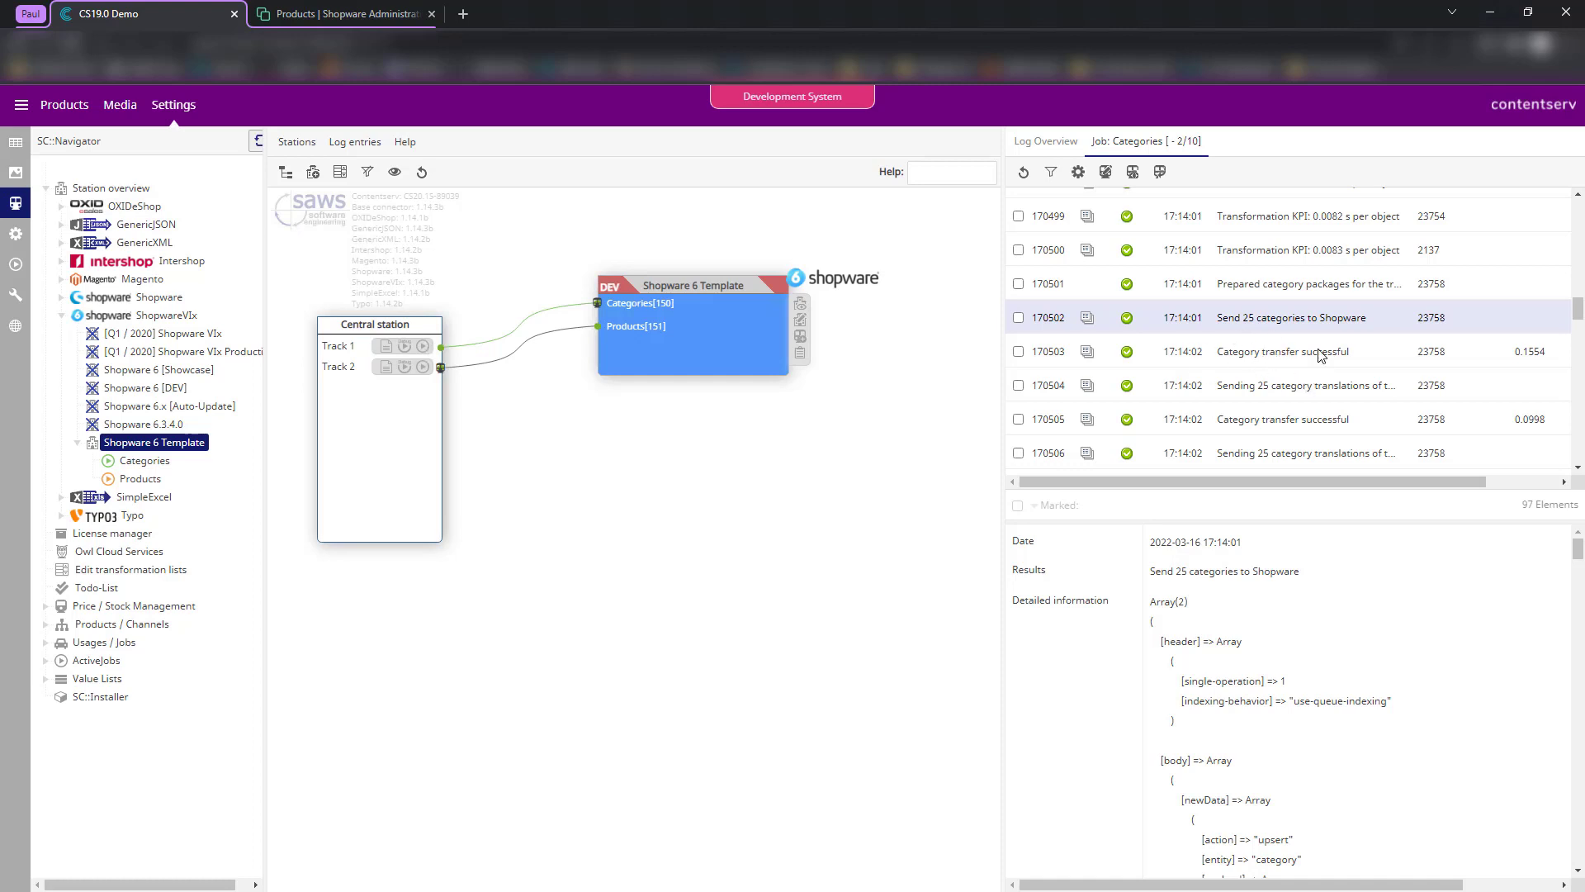
click(1269, 358)
scroll(1288, 367, down, 3)
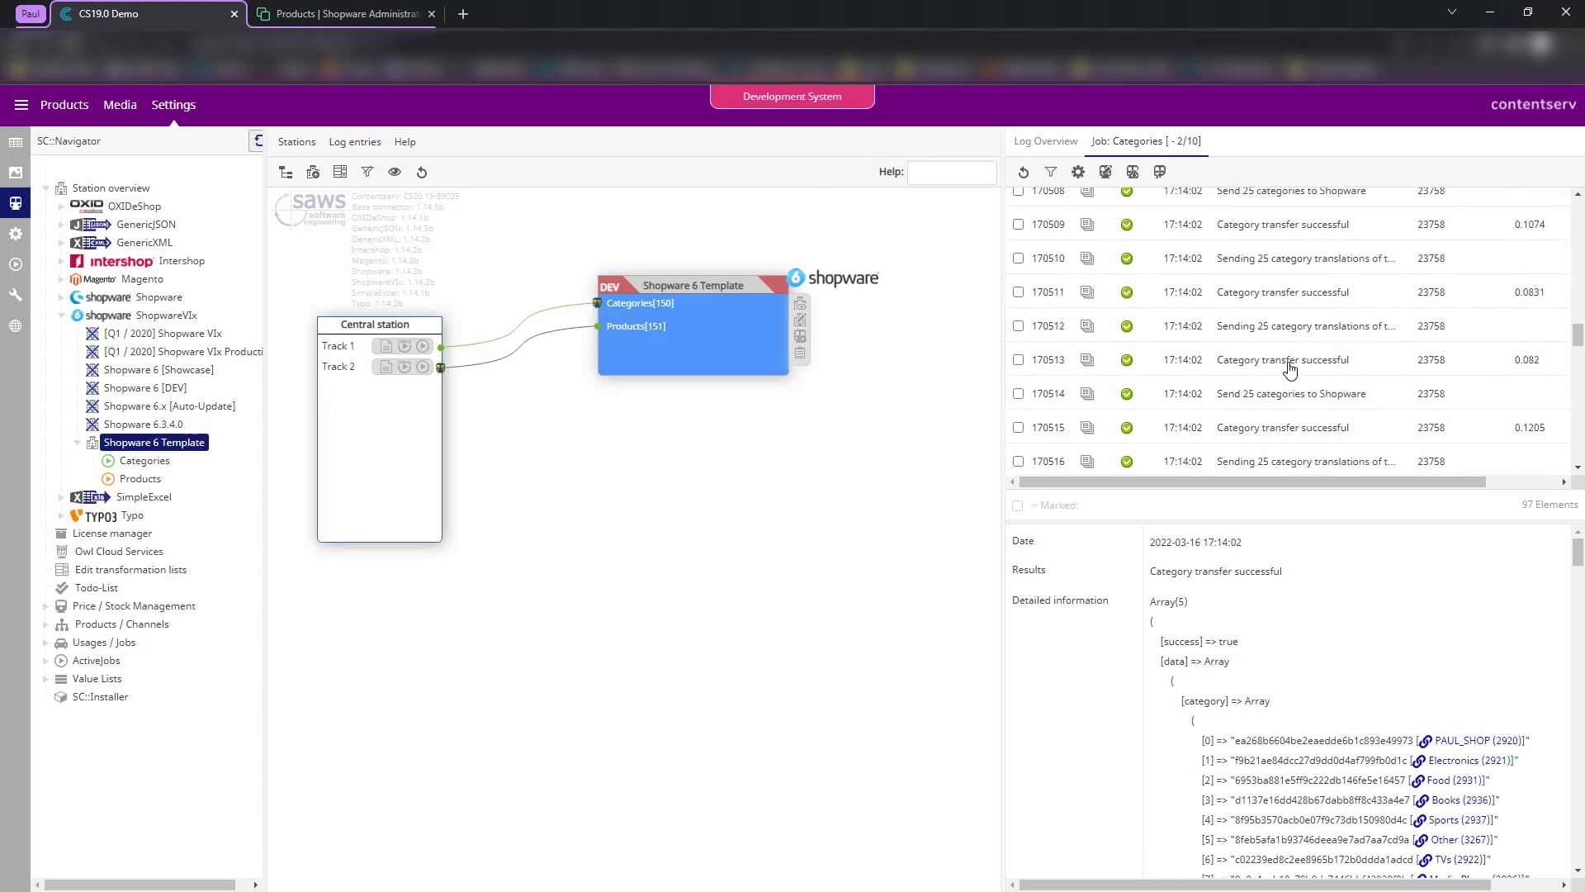
scroll(1276, 361, down, 3)
scroll(1276, 360, down, 9)
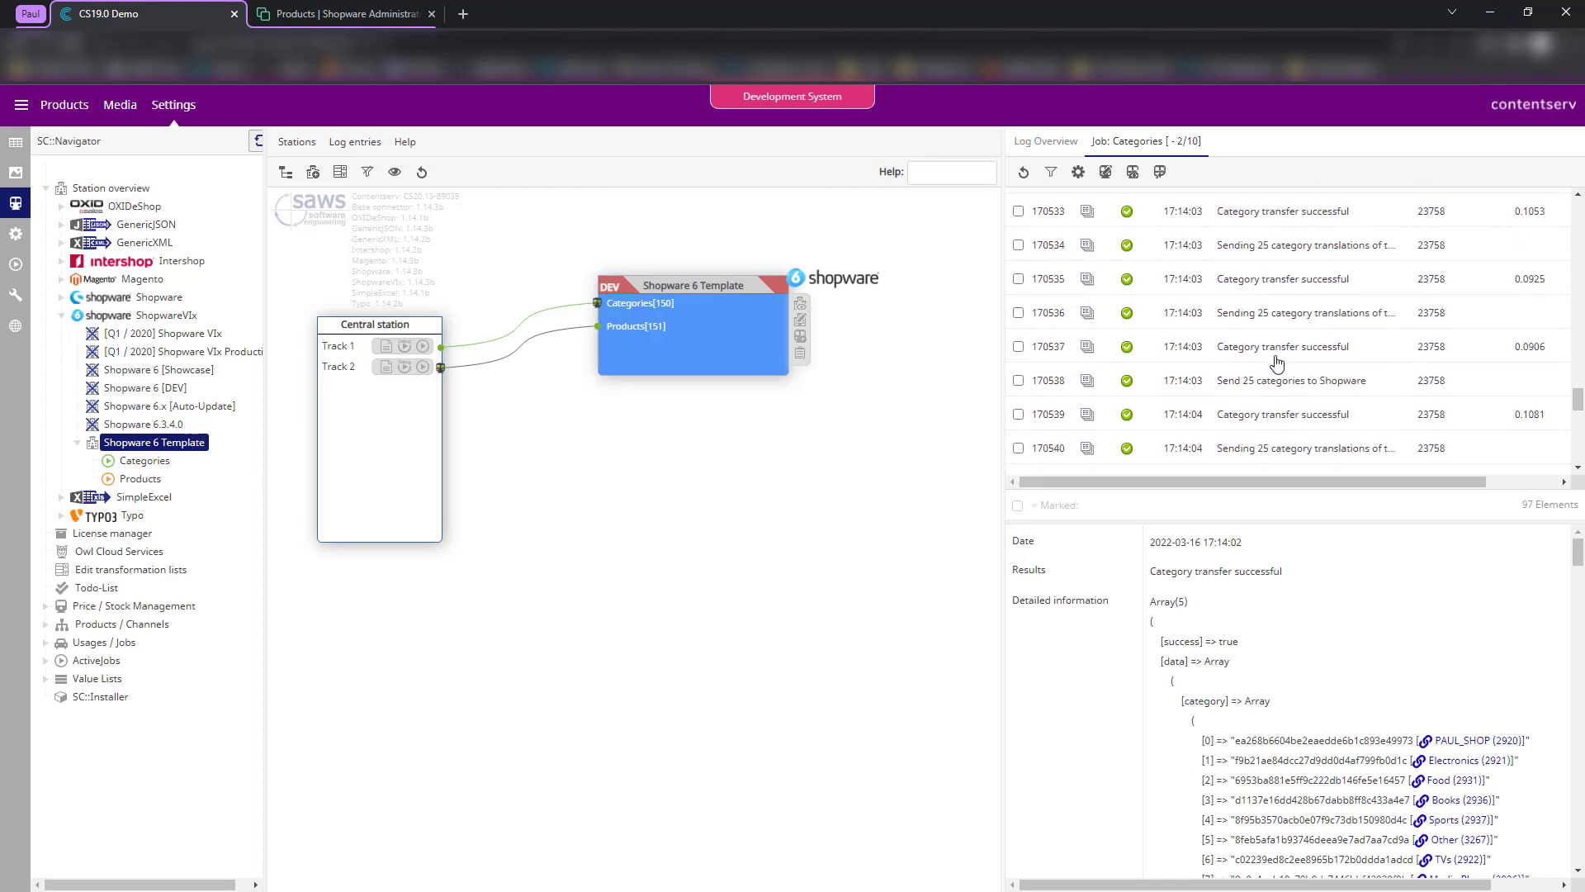
scroll(1276, 357, down, 3)
scroll(1277, 364, down, 4)
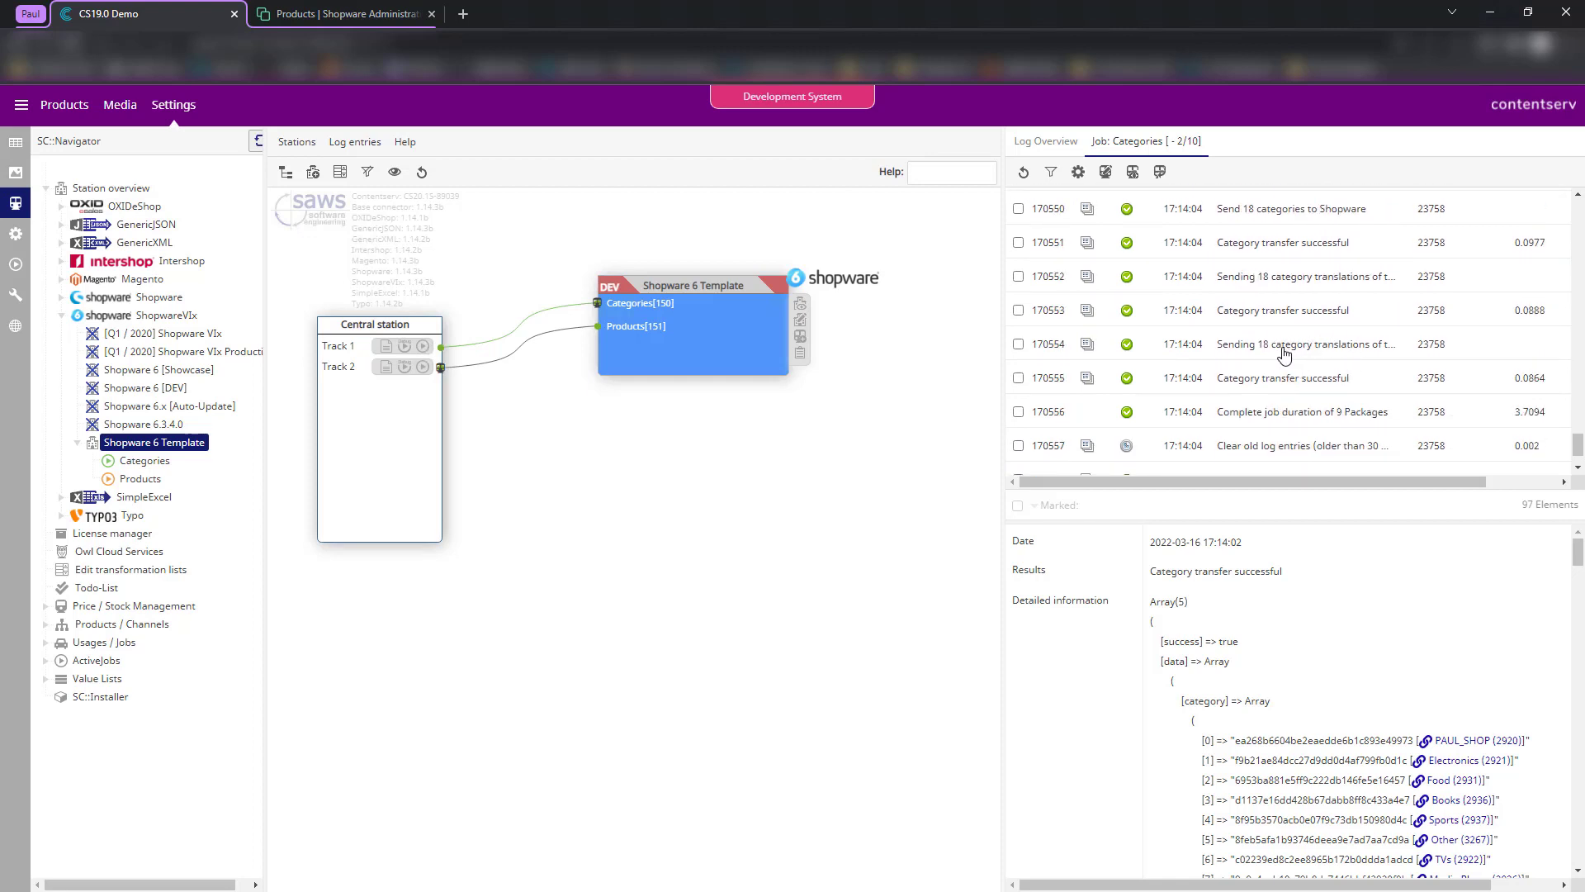
scroll(1280, 351, up, 3)
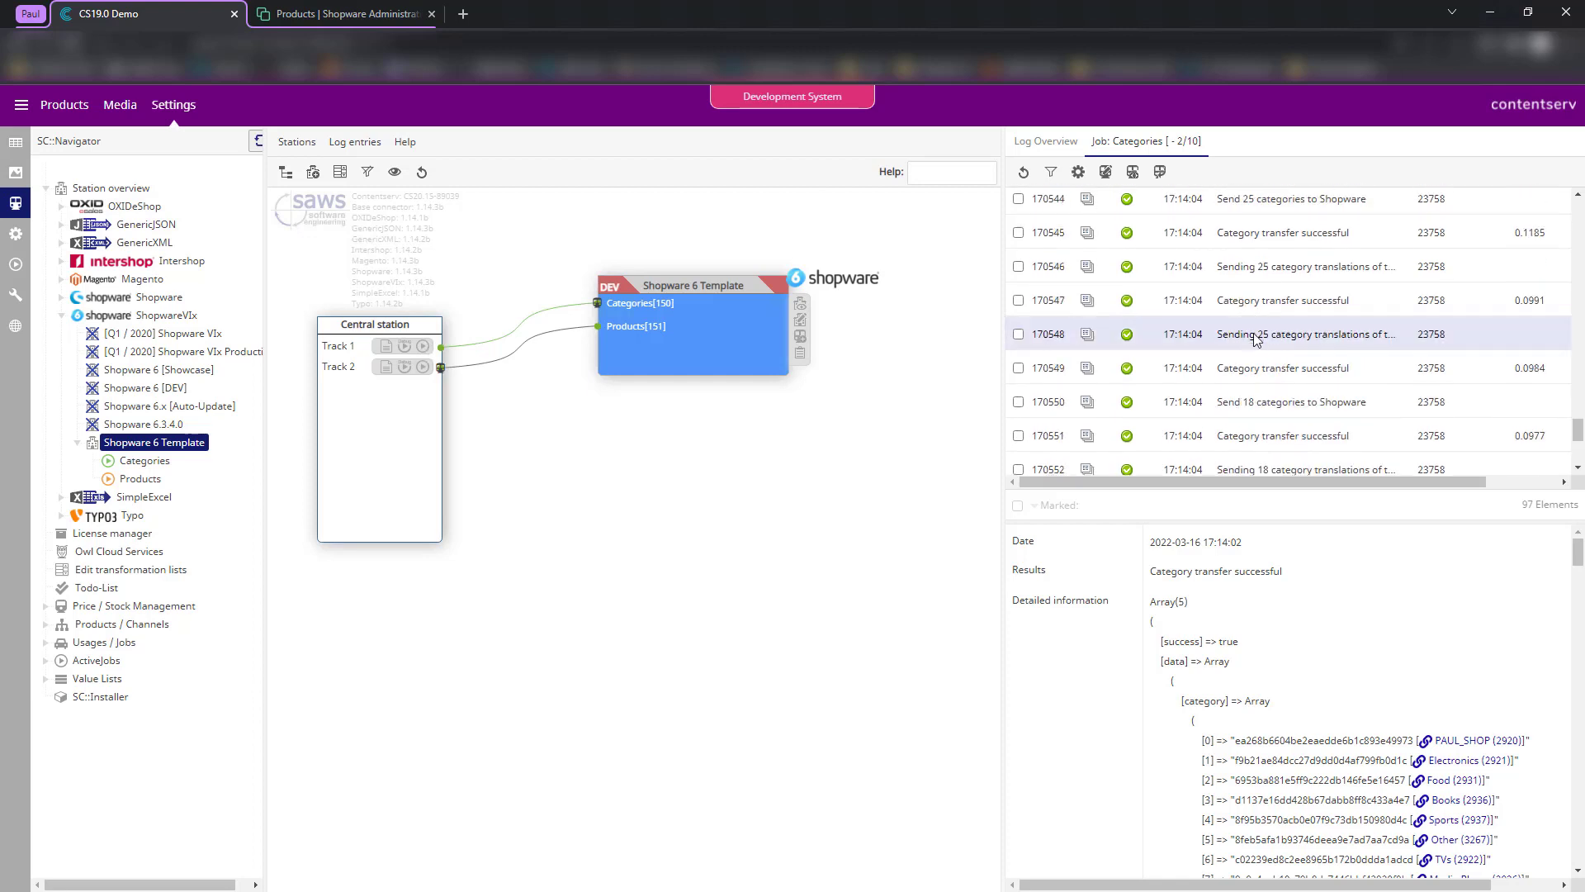
click(1256, 339)
scroll(1164, 343, up, 3)
scroll(1049, 298, up, 2)
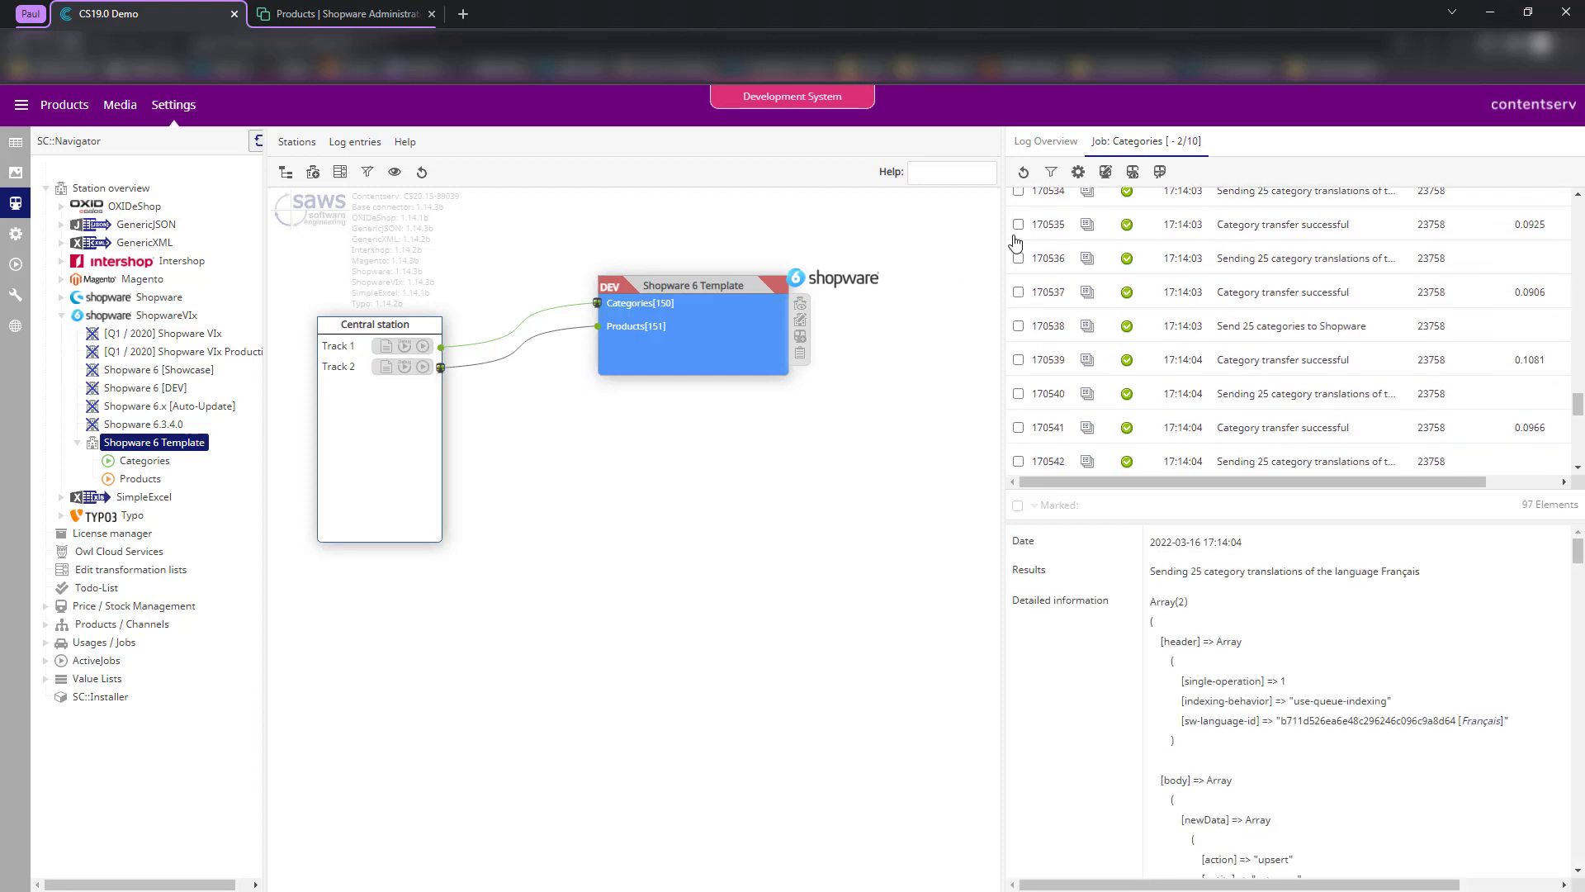
- Widen the log panel and examine the Send 25 categories payload's PAUL_SHOP and Electronics category ids
drag(1003, 223, 767, 230)
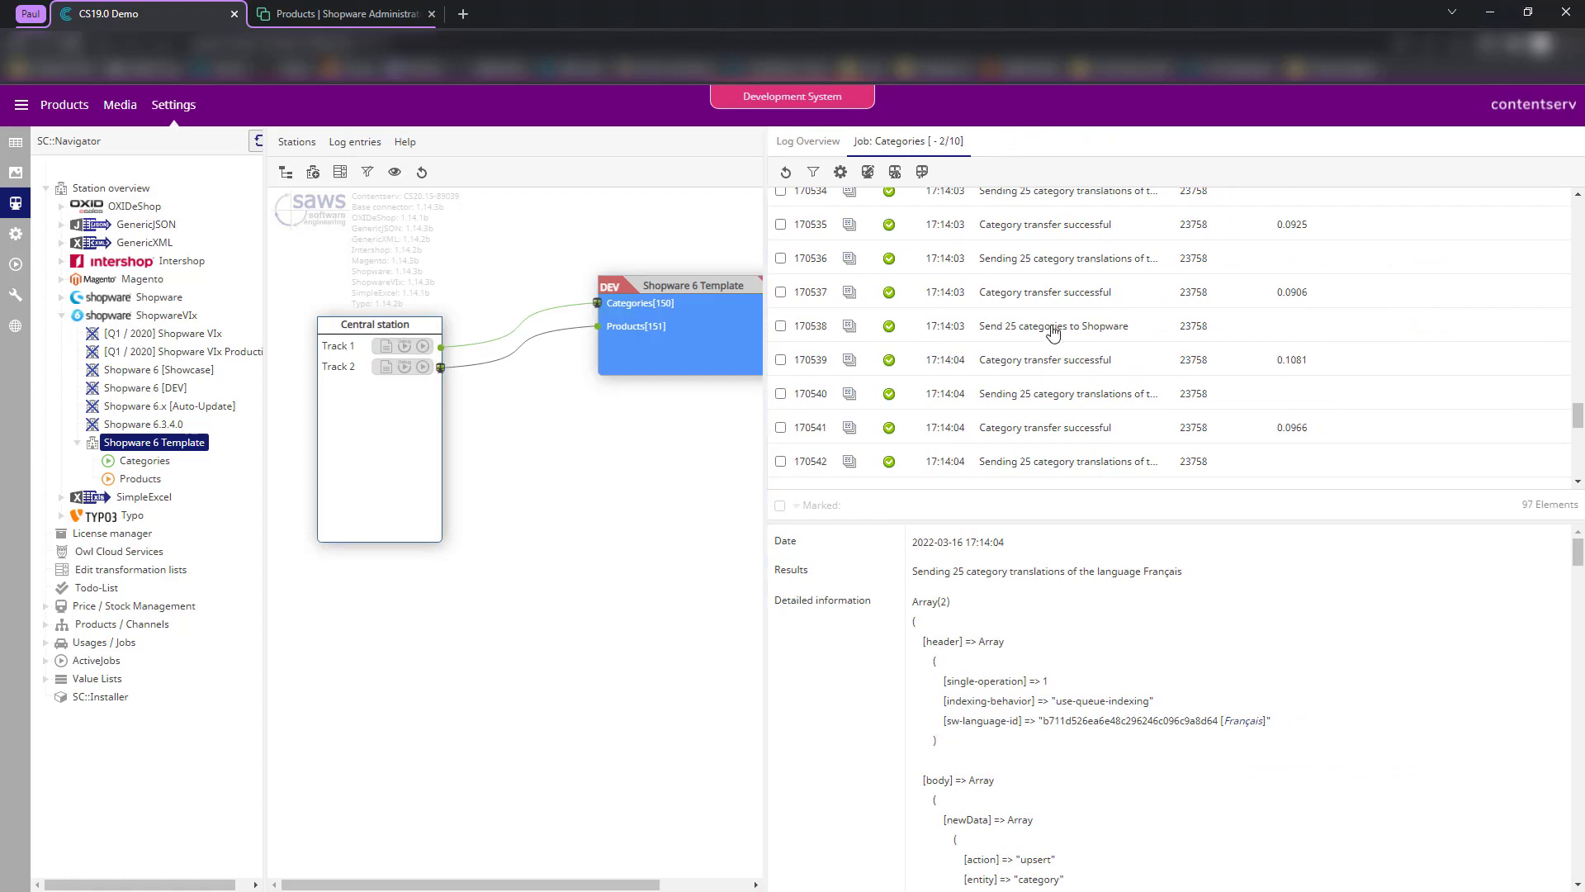
scroll(1052, 332, up, 1)
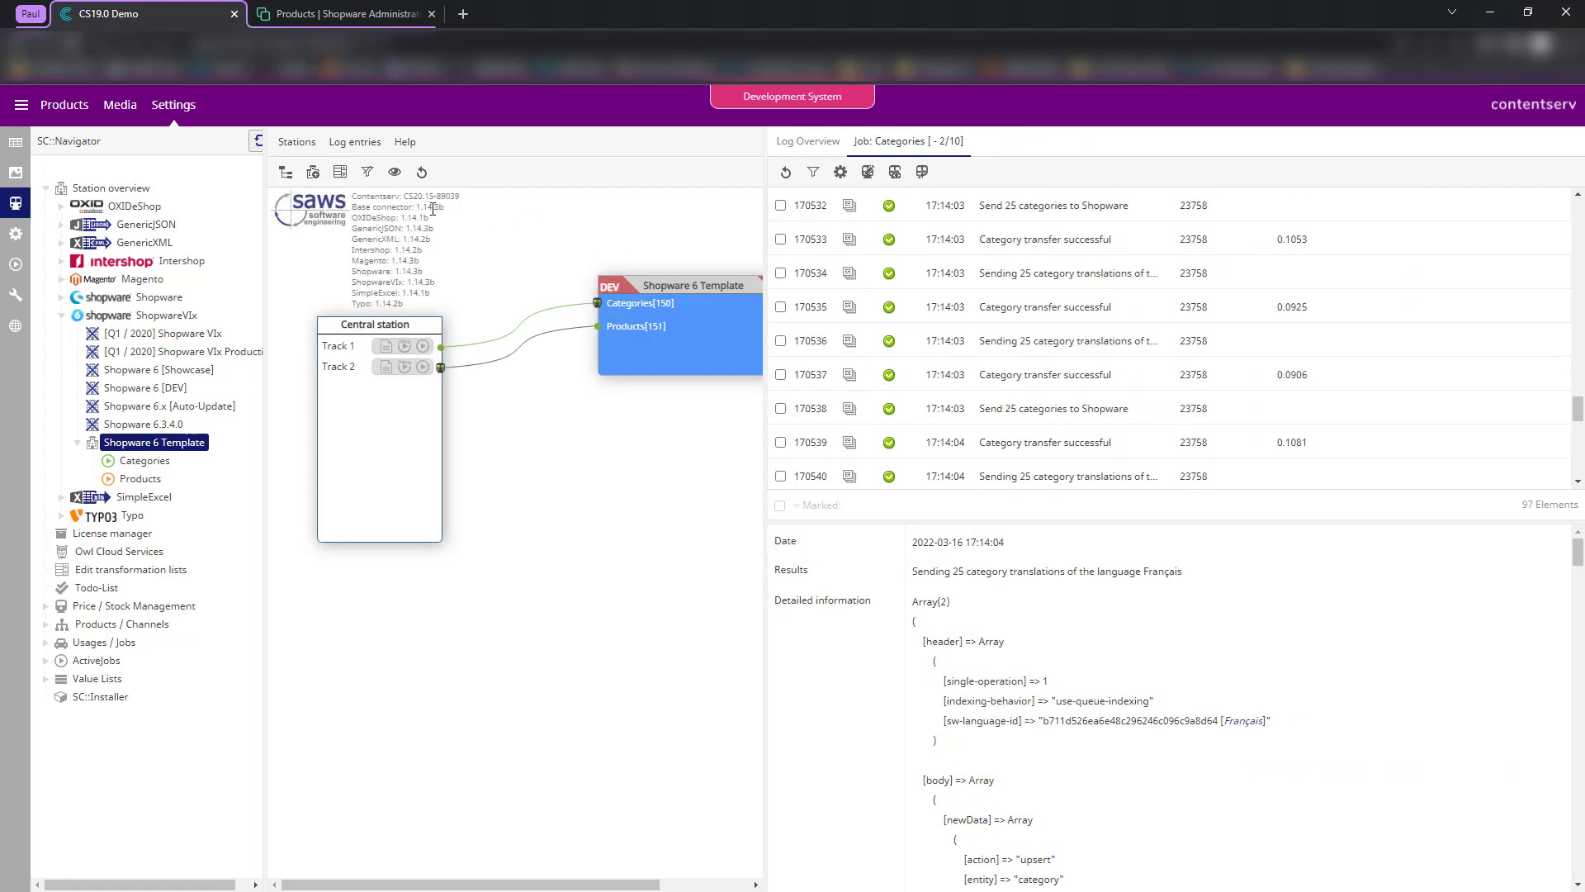
scroll(1084, 357, up, 1)
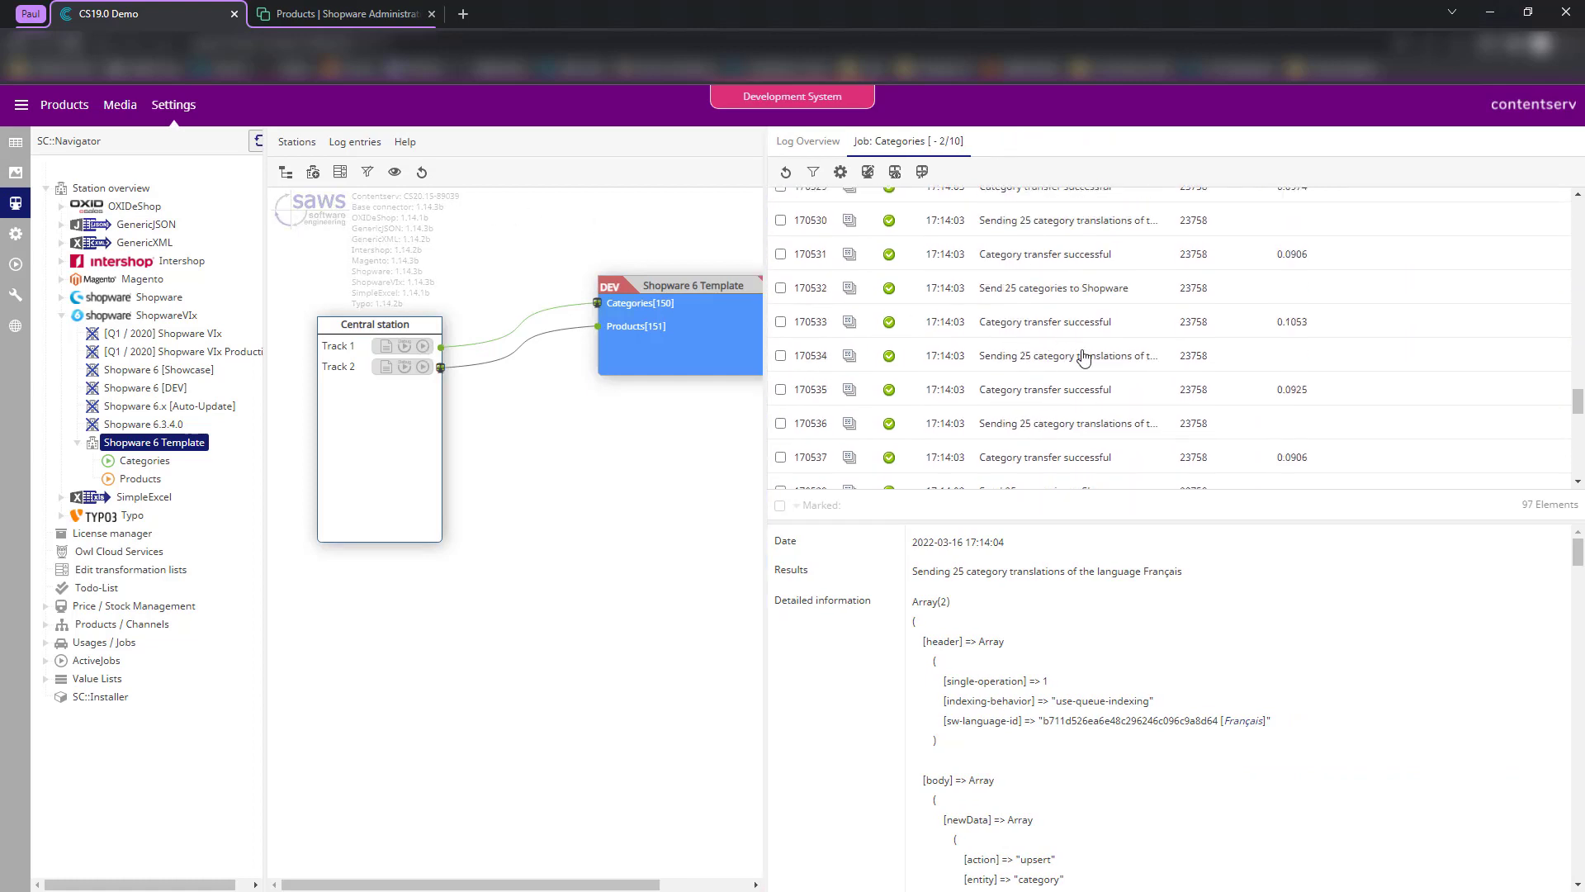
scroll(1075, 357, up, 3)
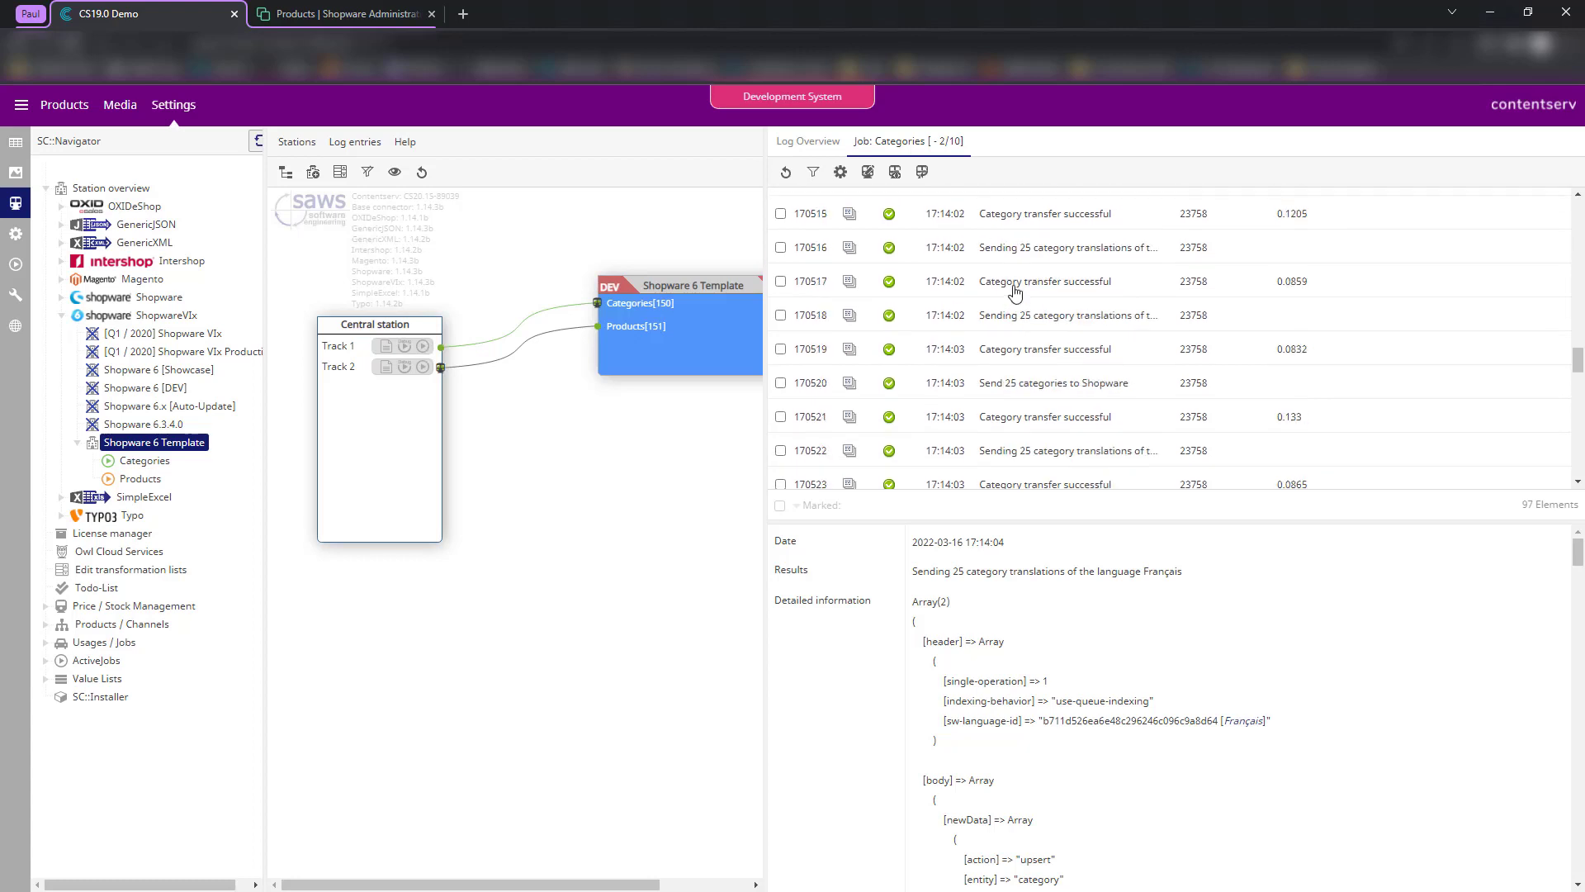
scroll(1071, 343, up, 5)
scroll(1072, 338, up, 5)
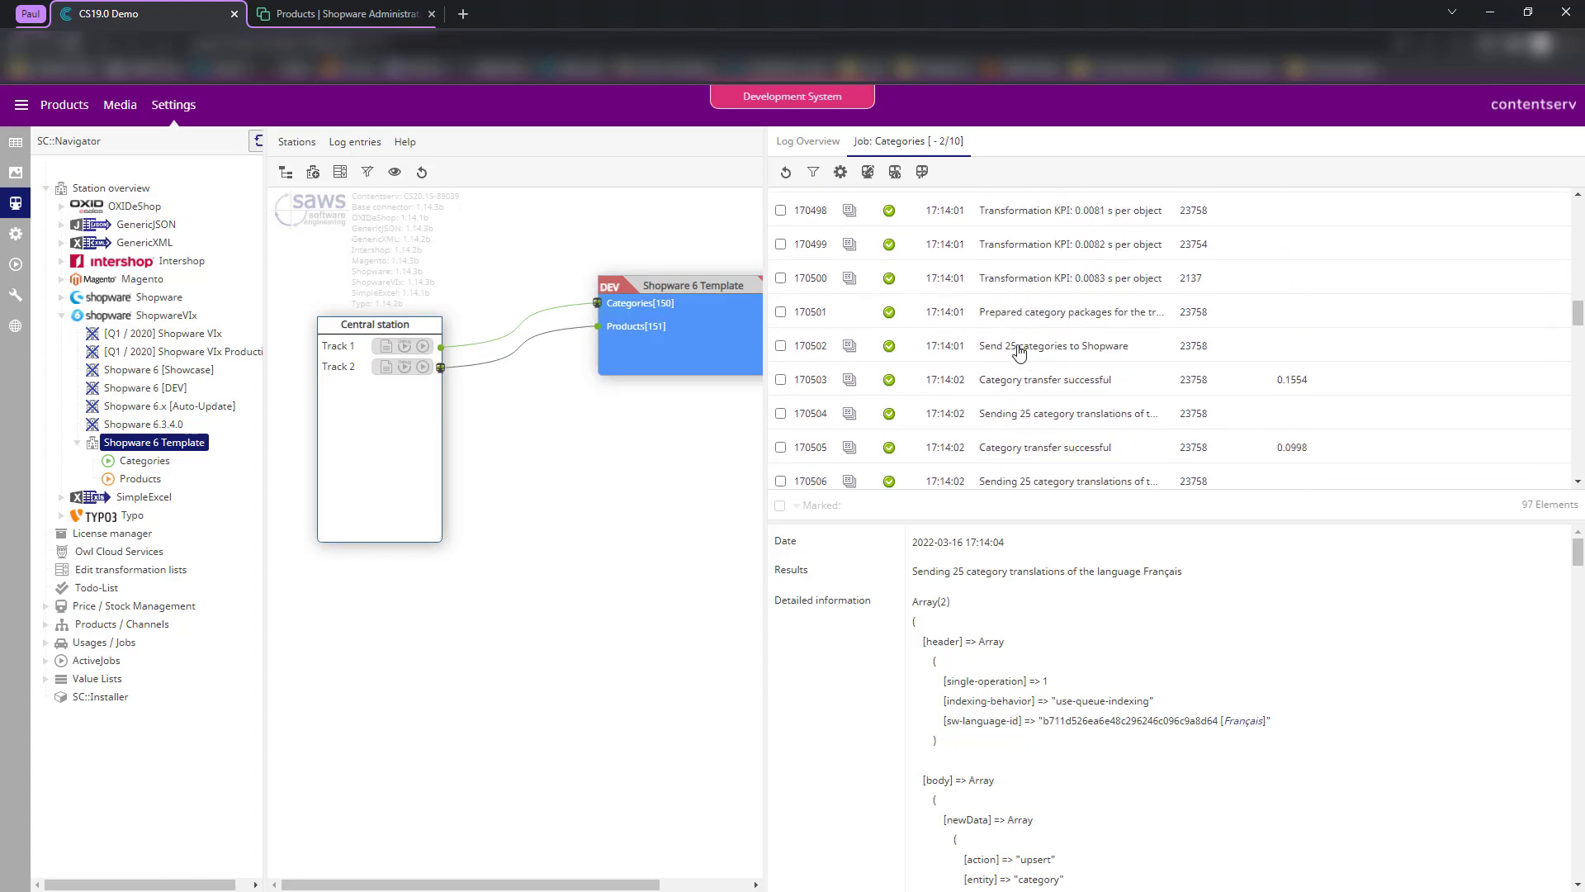
click(1020, 353)
scroll(1172, 637, down, 1)
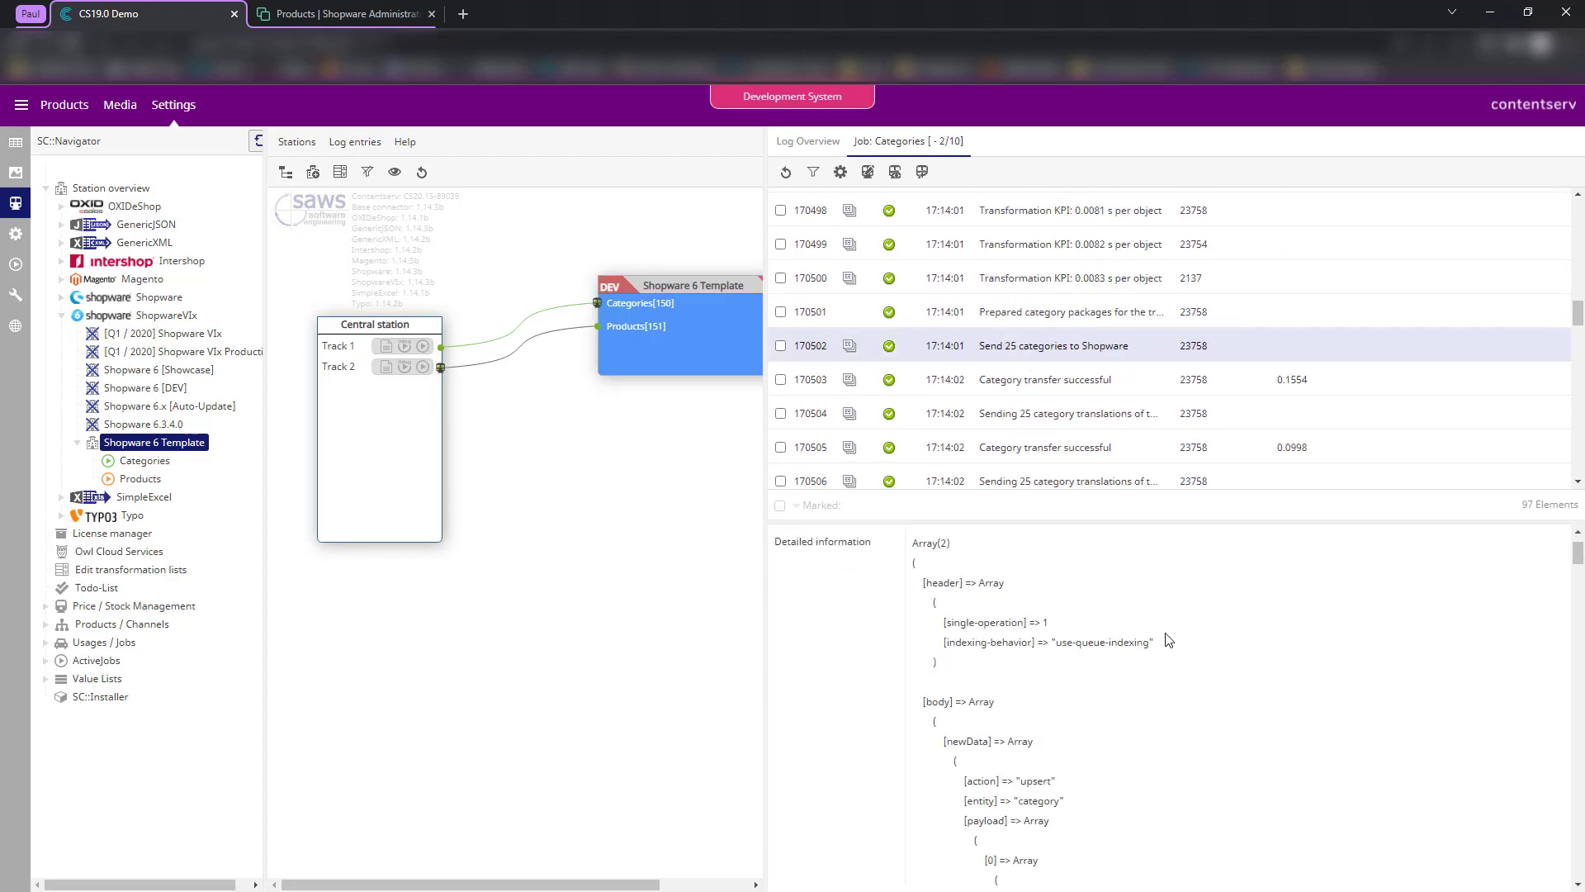
scroll(1156, 659, down, 2)
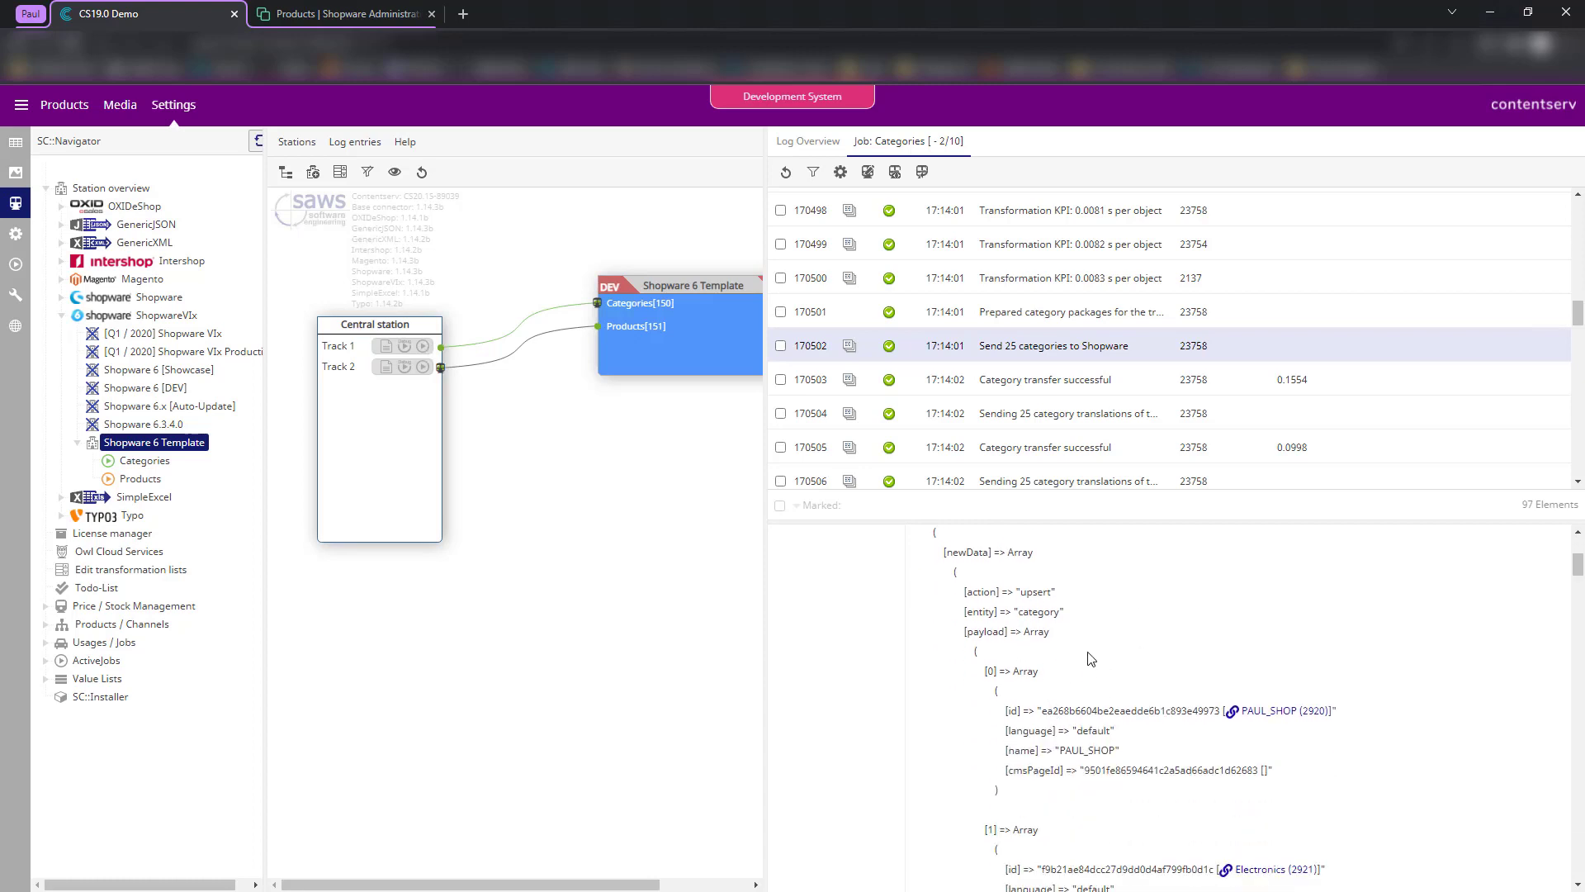
scroll(1082, 648, down, 1)
drag(1039, 632, 1220, 633)
click(1062, 667)
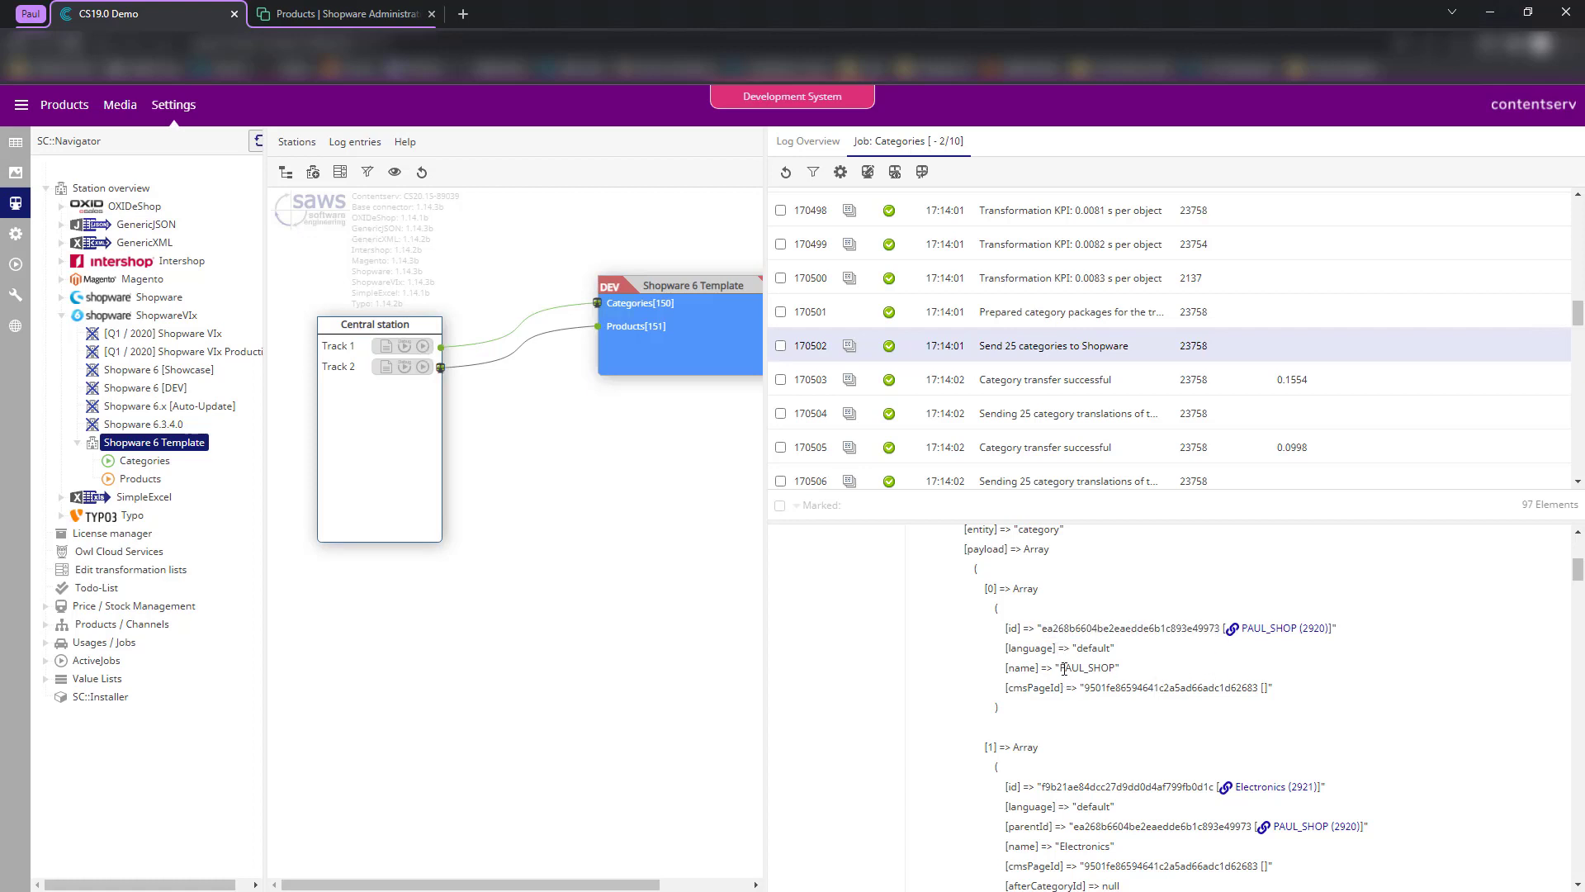
drag(1065, 669, 1125, 669)
click(1146, 712)
scroll(1074, 710, down, 3)
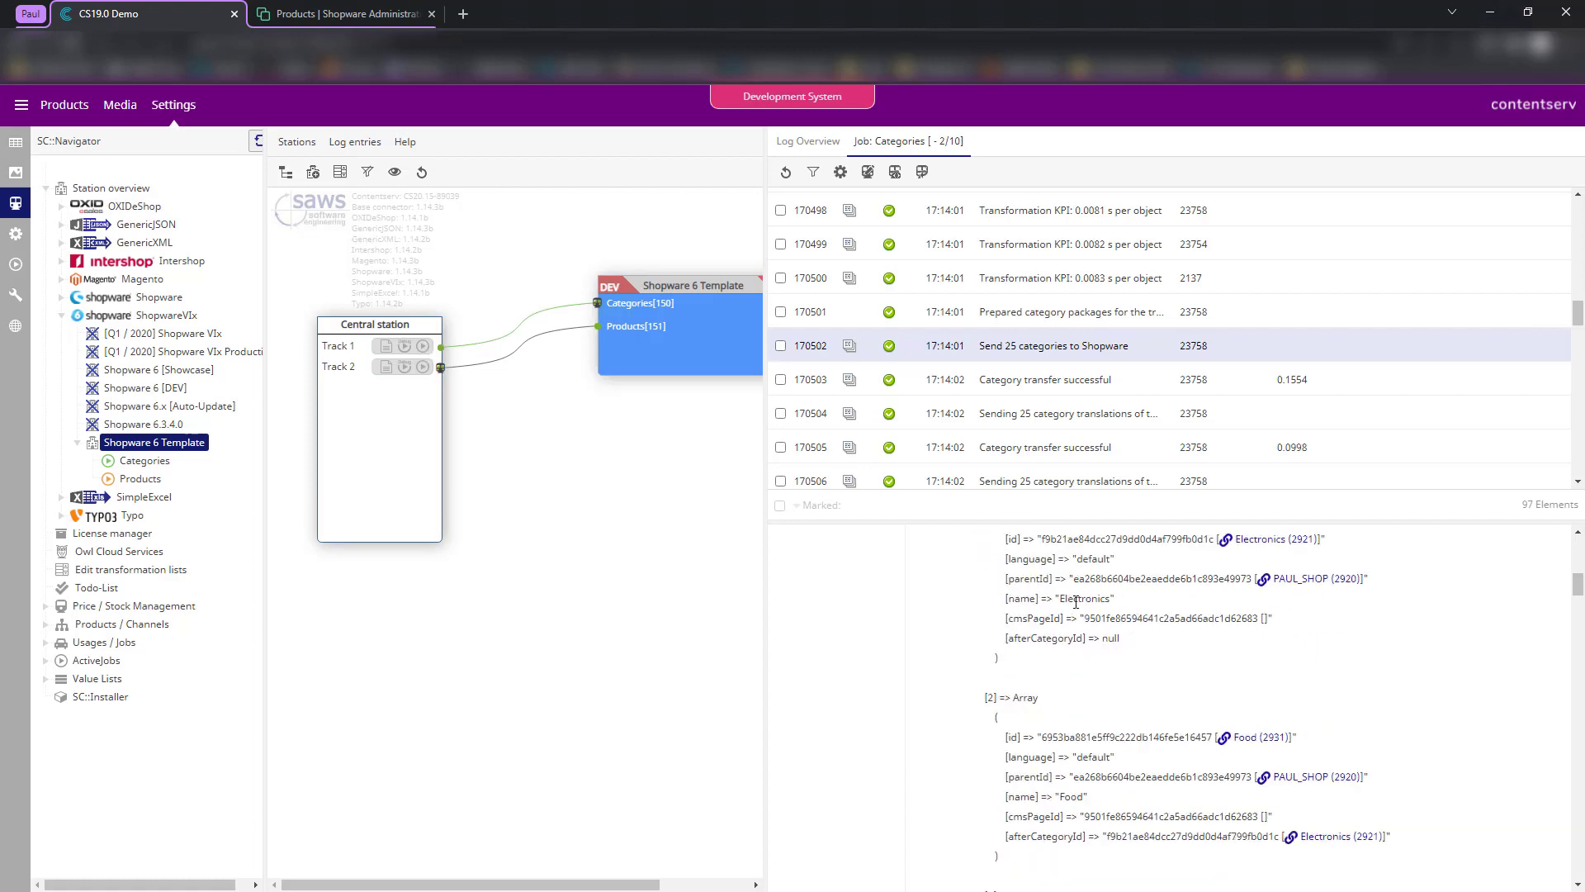
double_click(1083, 600)
scroll(1197, 665, up, 2)
scroll(1180, 681, down, 4)
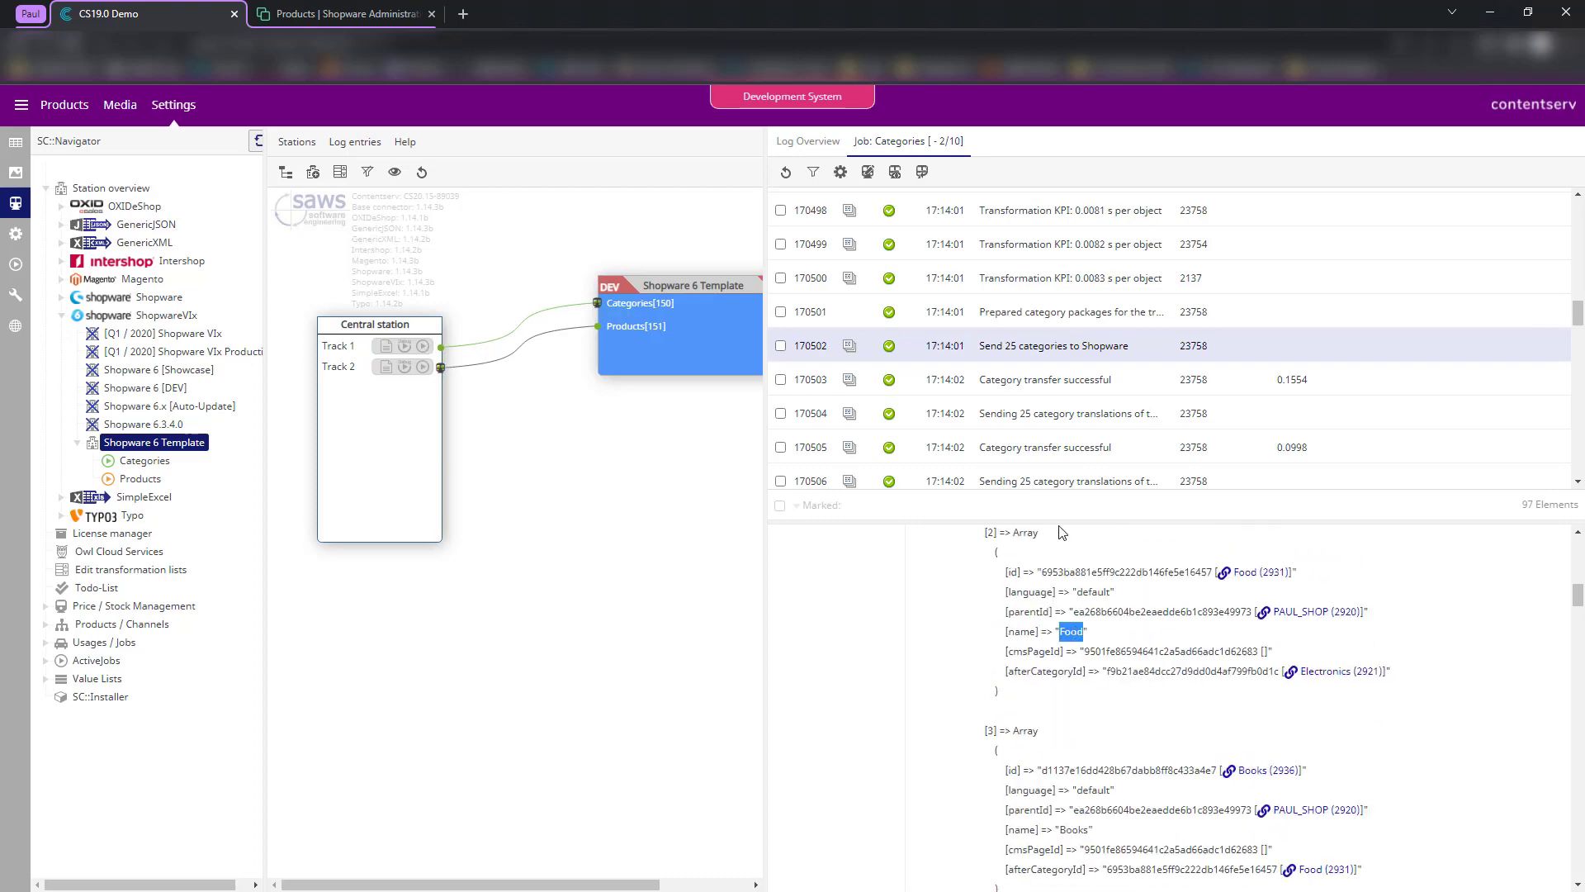
scroll(1081, 603, up, 4)
scroll(1102, 588, up, 3)
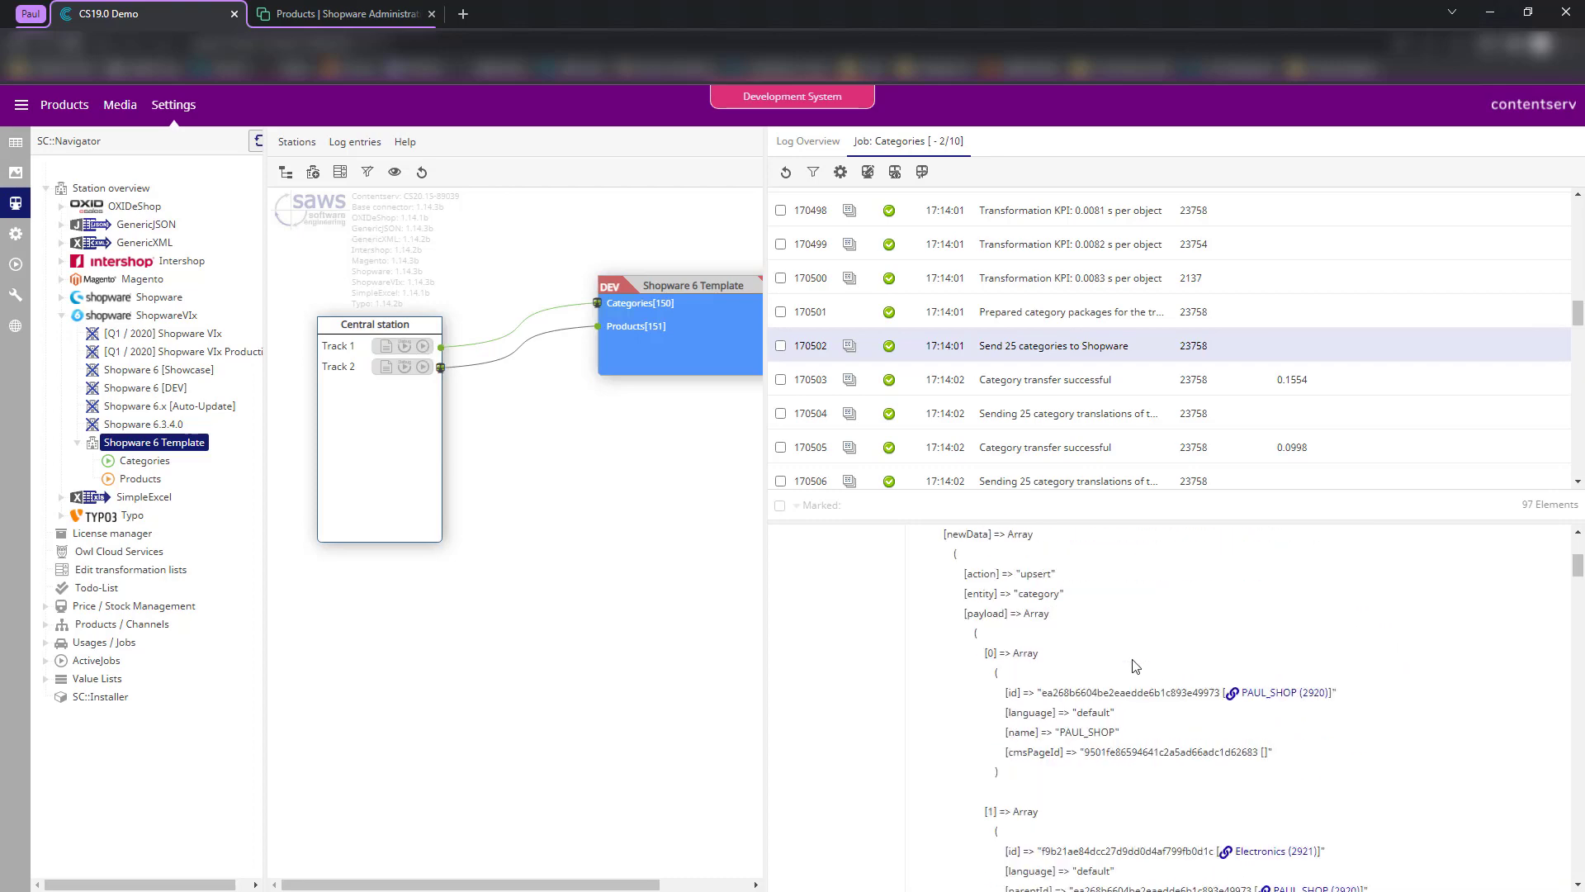
scroll(1138, 736, down, 1)
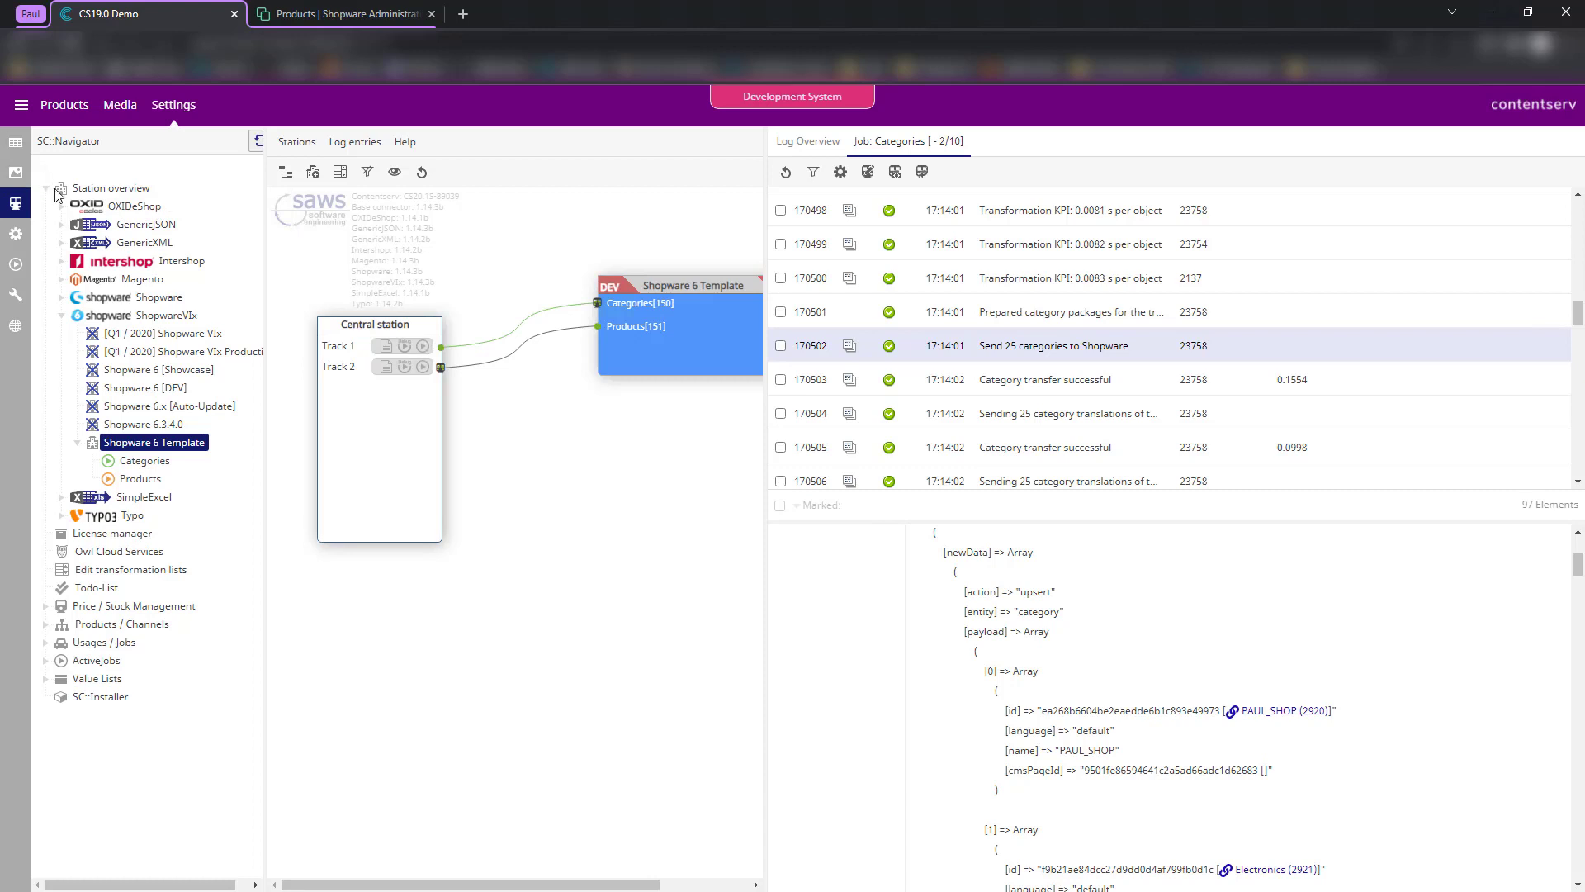
click(328, 8)
- Open Catalogues > Categories and expand Food, Electronics, Accessories and Media Player
mouse_move(116, 235)
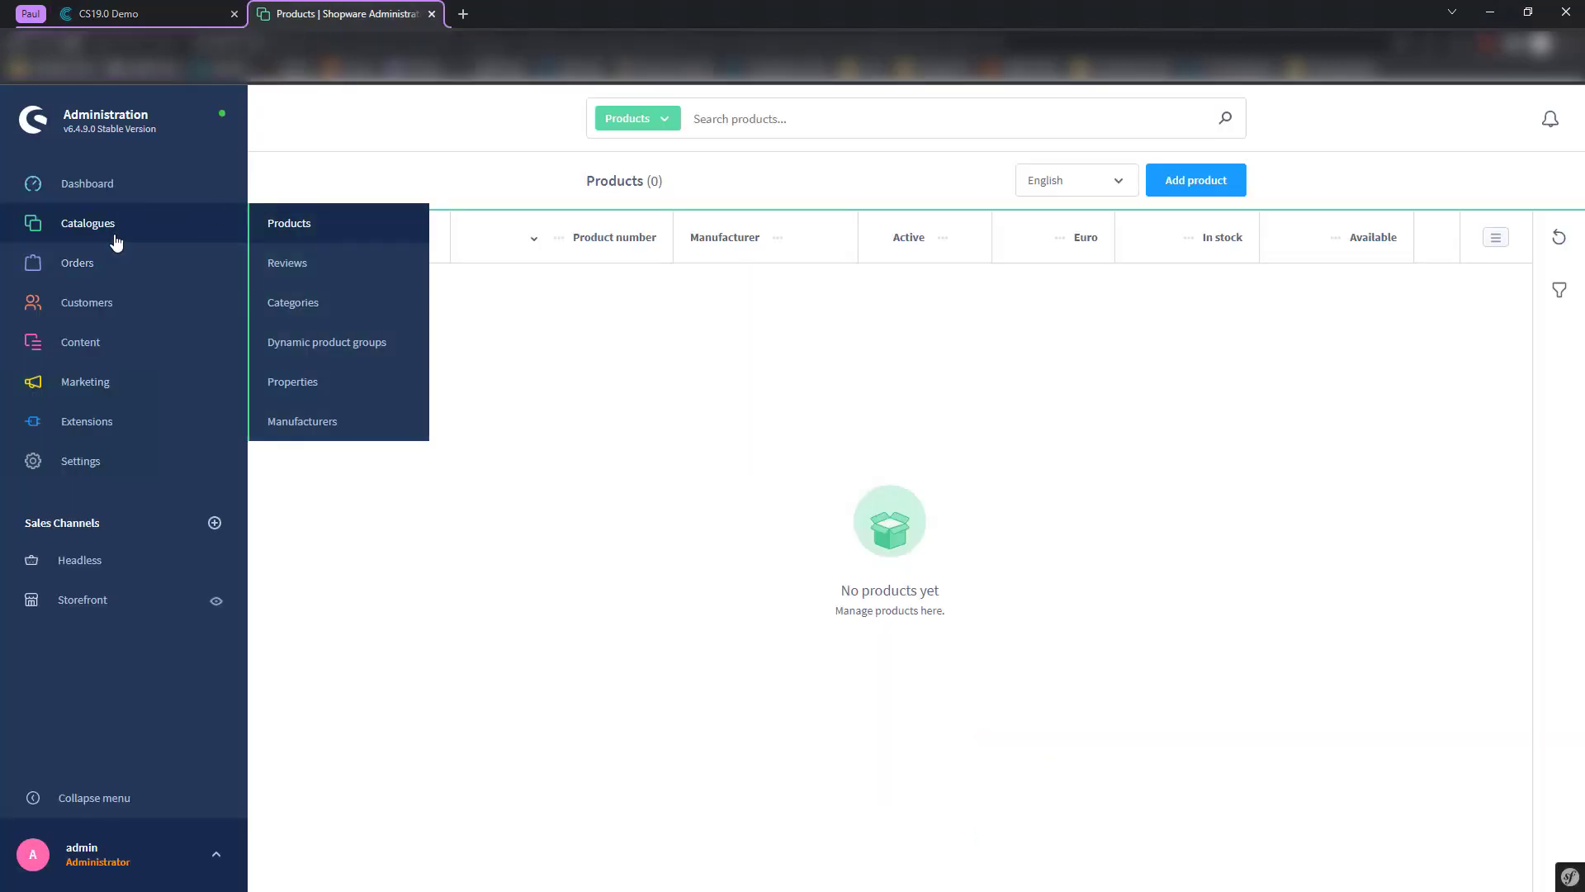
click(294, 303)
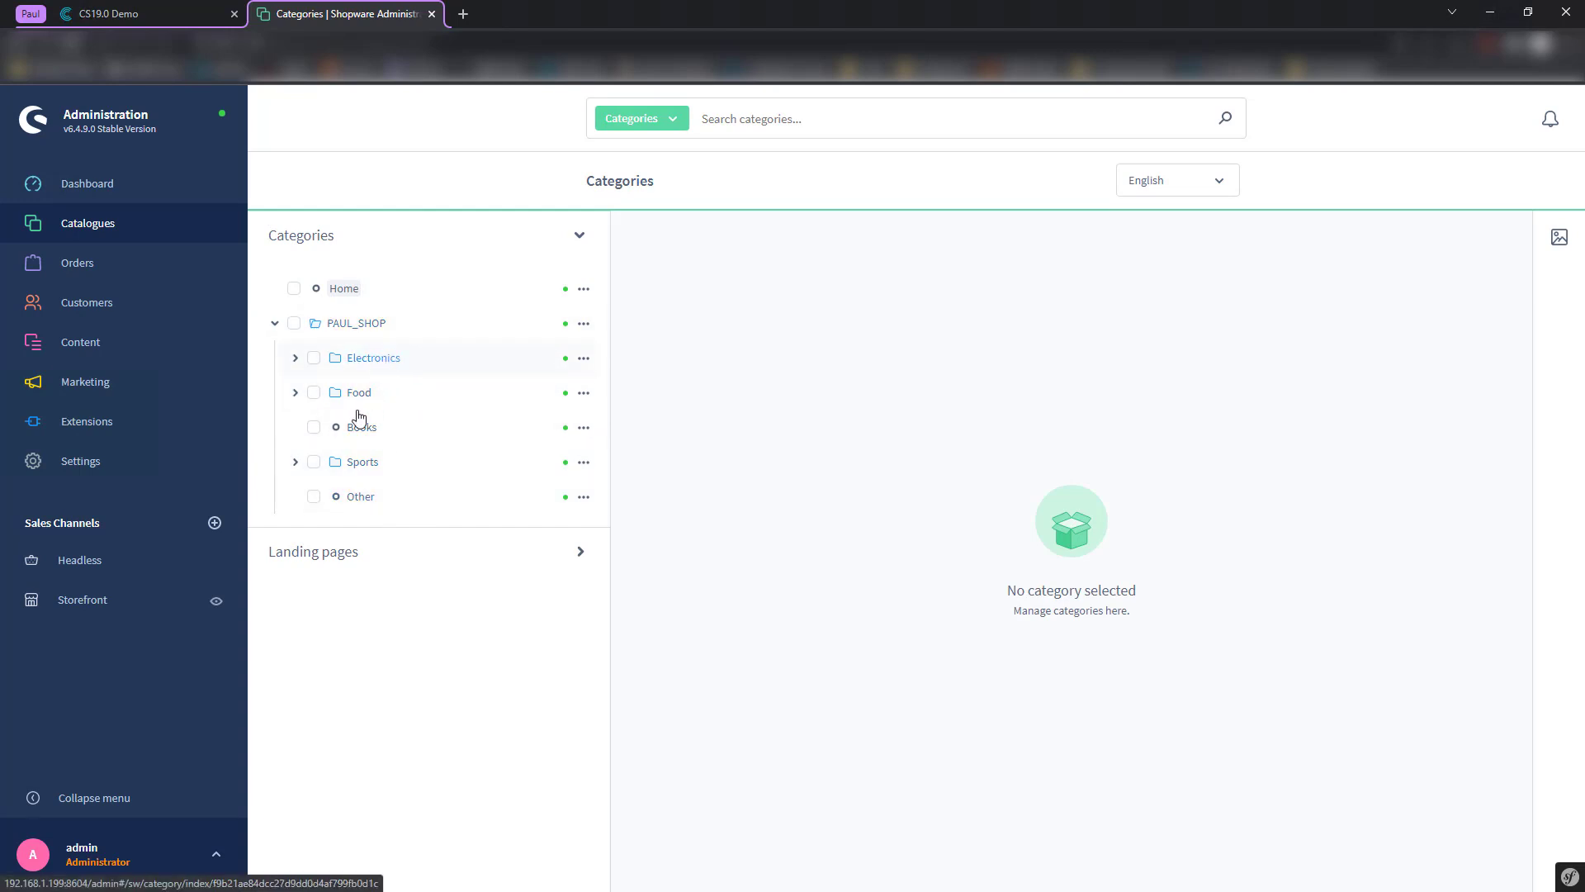
click(295, 392)
click(295, 357)
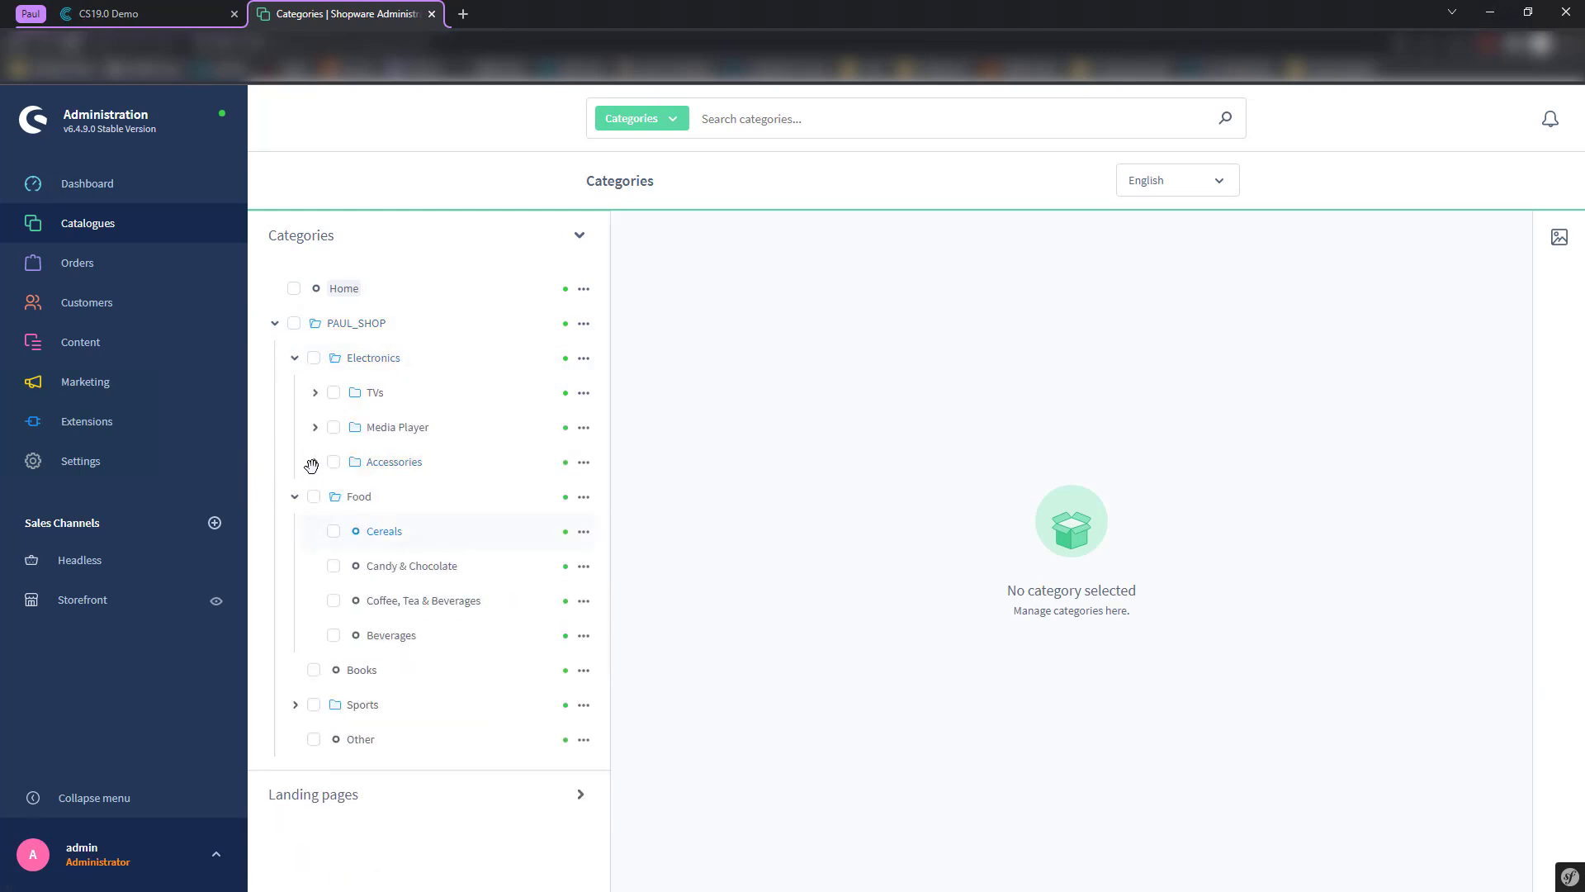
click(315, 462)
click(314, 428)
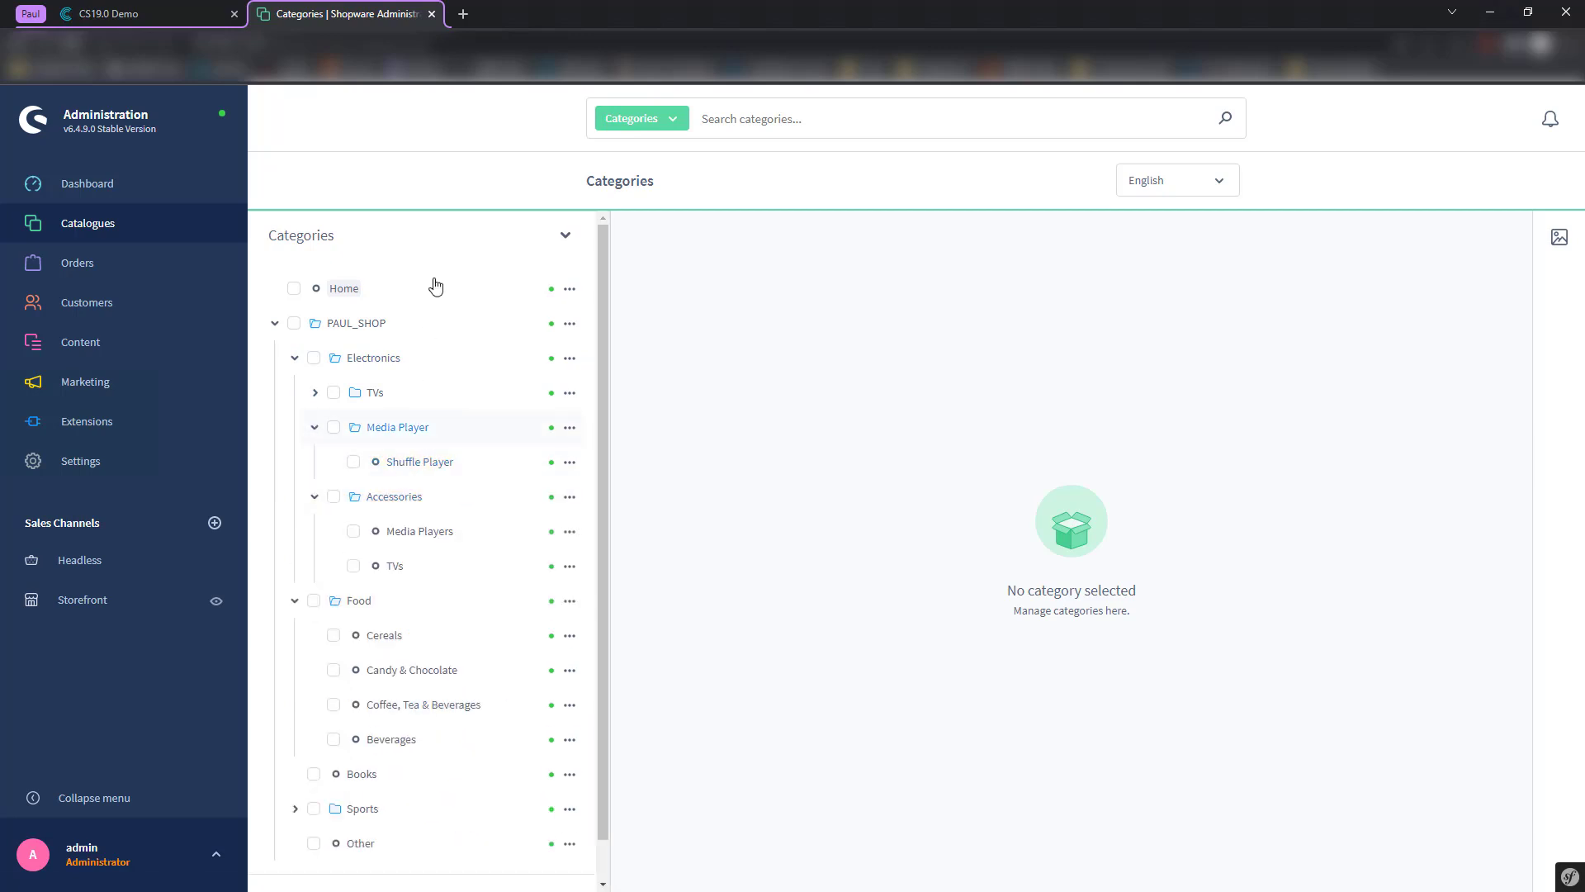
- Compare with Contentserv's PAUL_SHOP channel tree, then open the Storefront sales channel settings
click(170, 10)
click(15, 147)
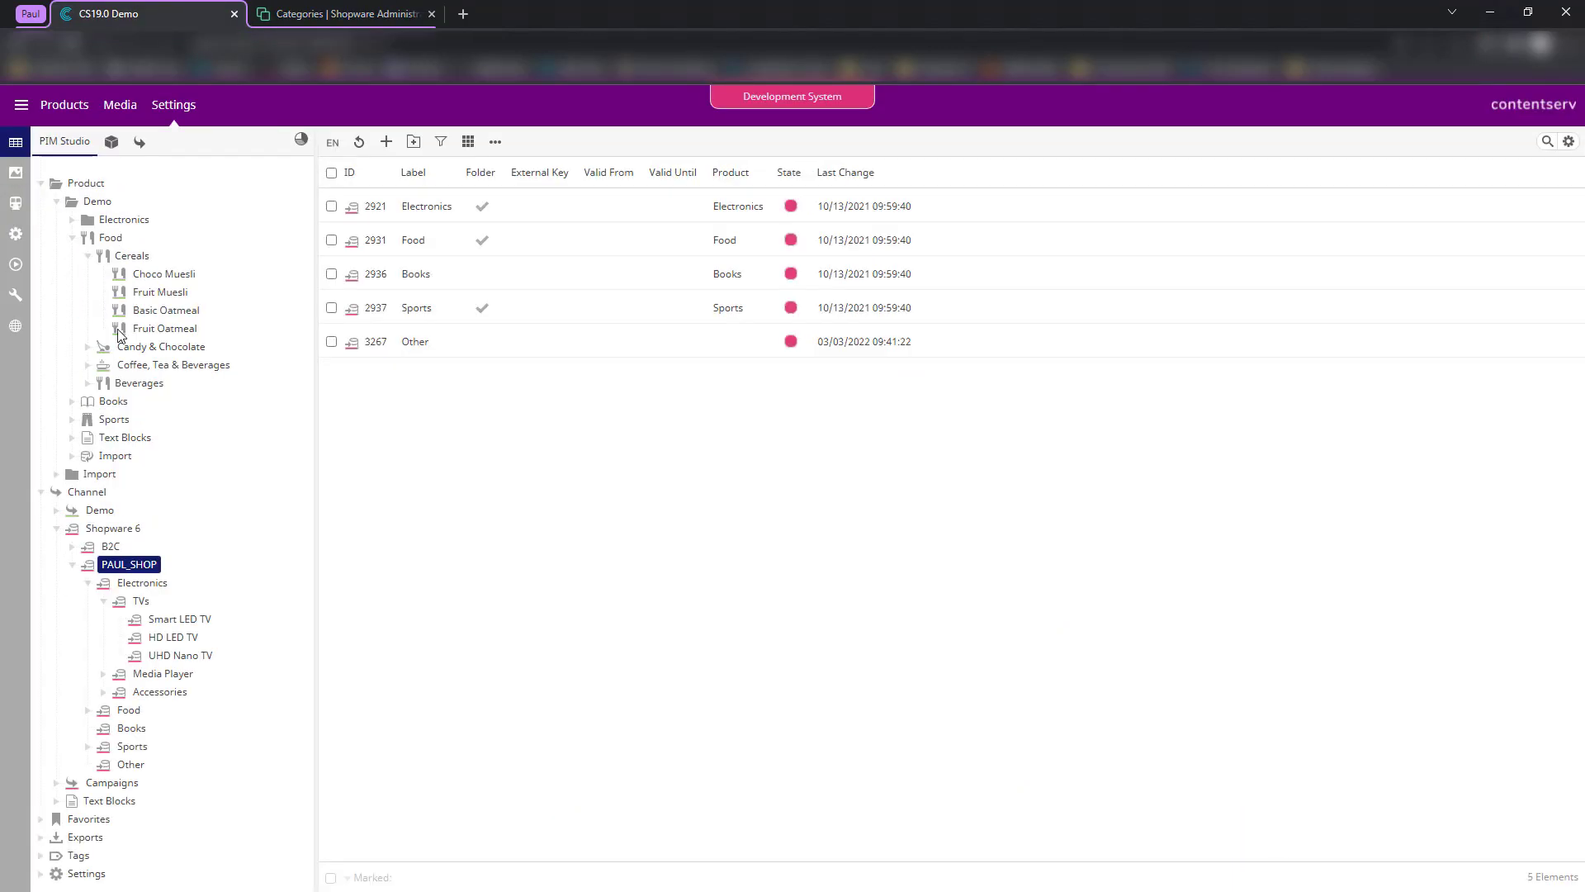
click(87, 583)
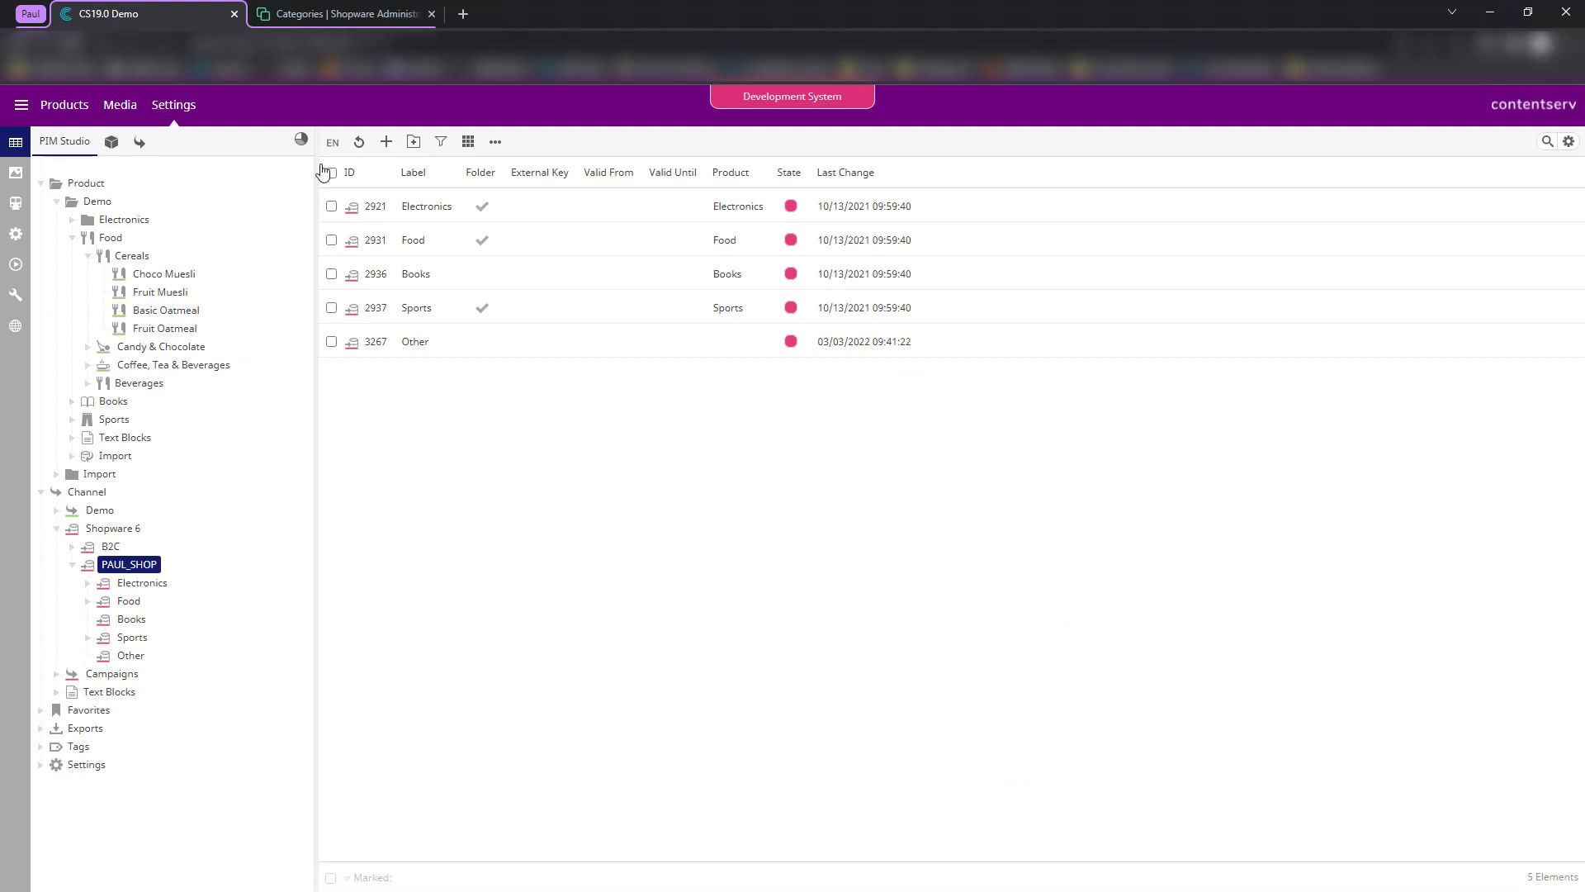
click(284, 25)
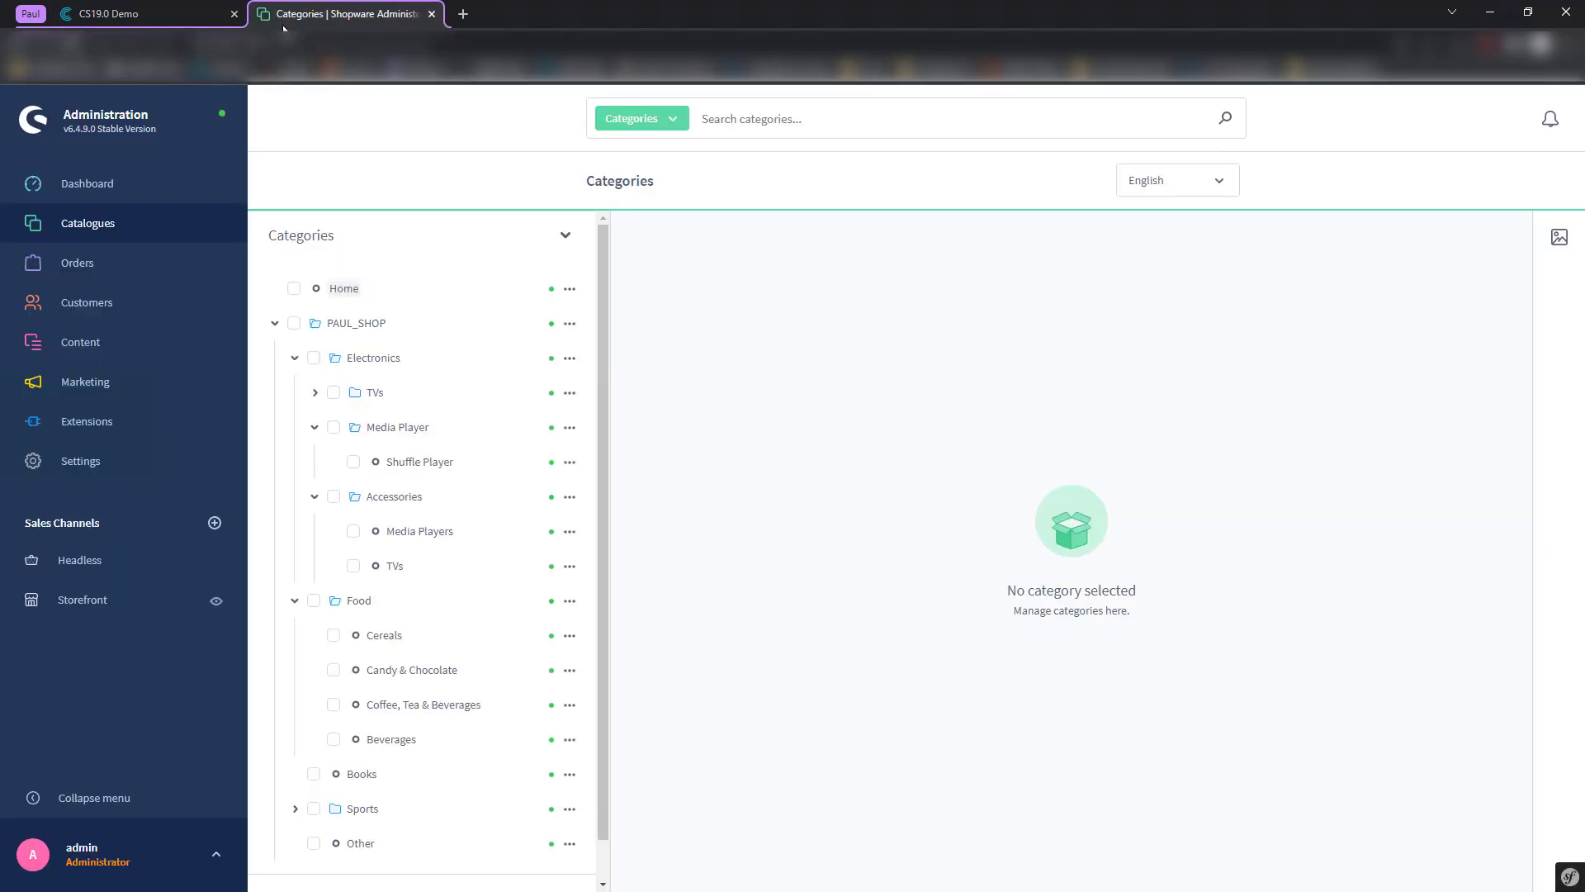
click(294, 357)
click(295, 392)
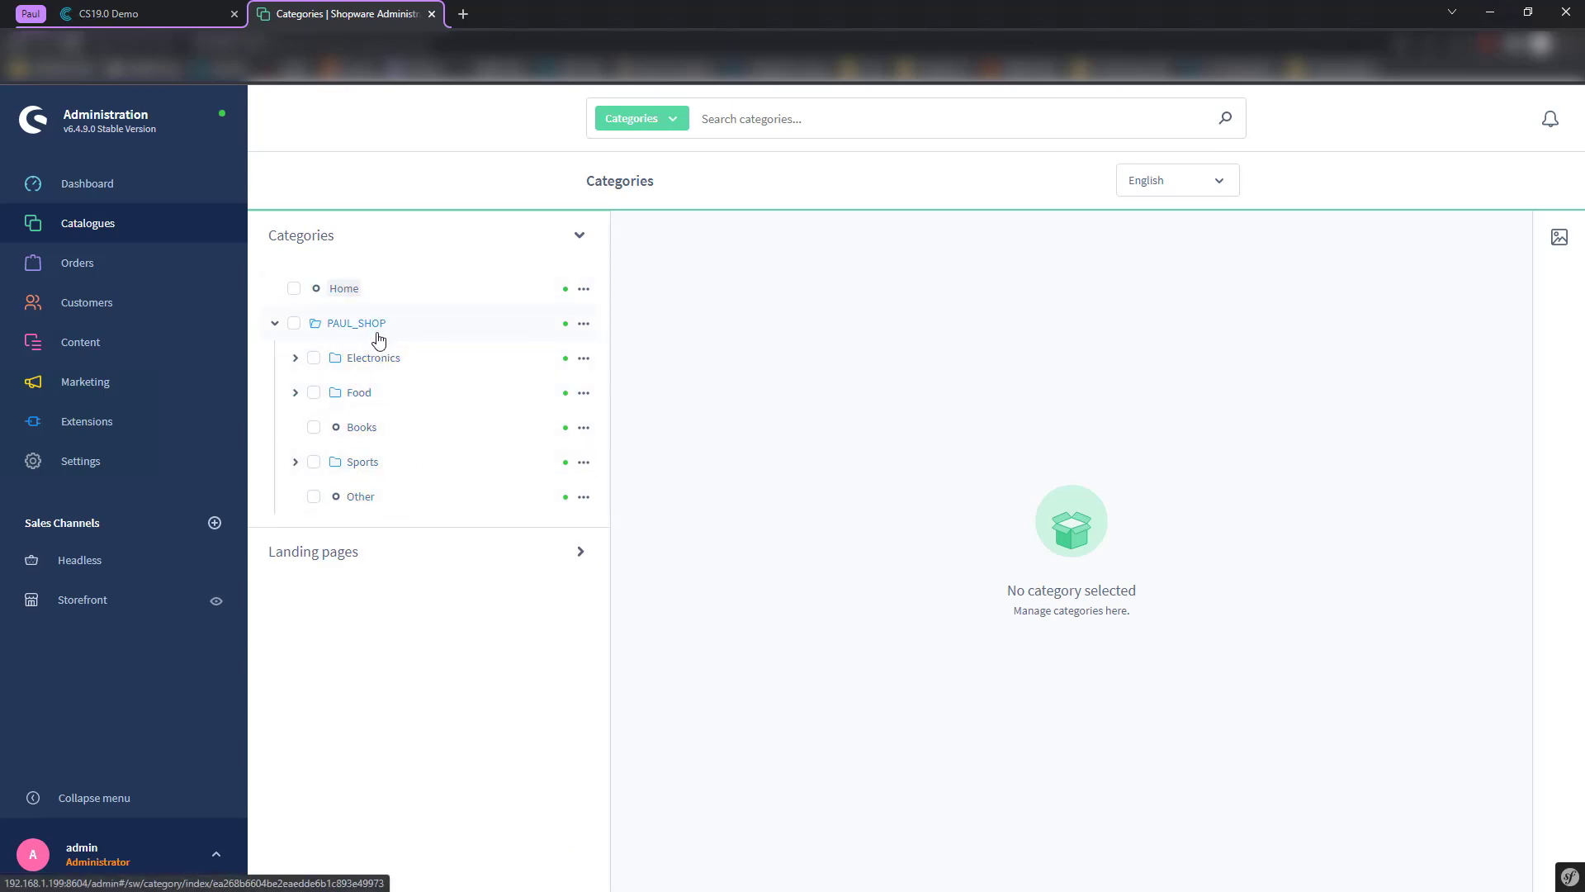
click(101, 609)
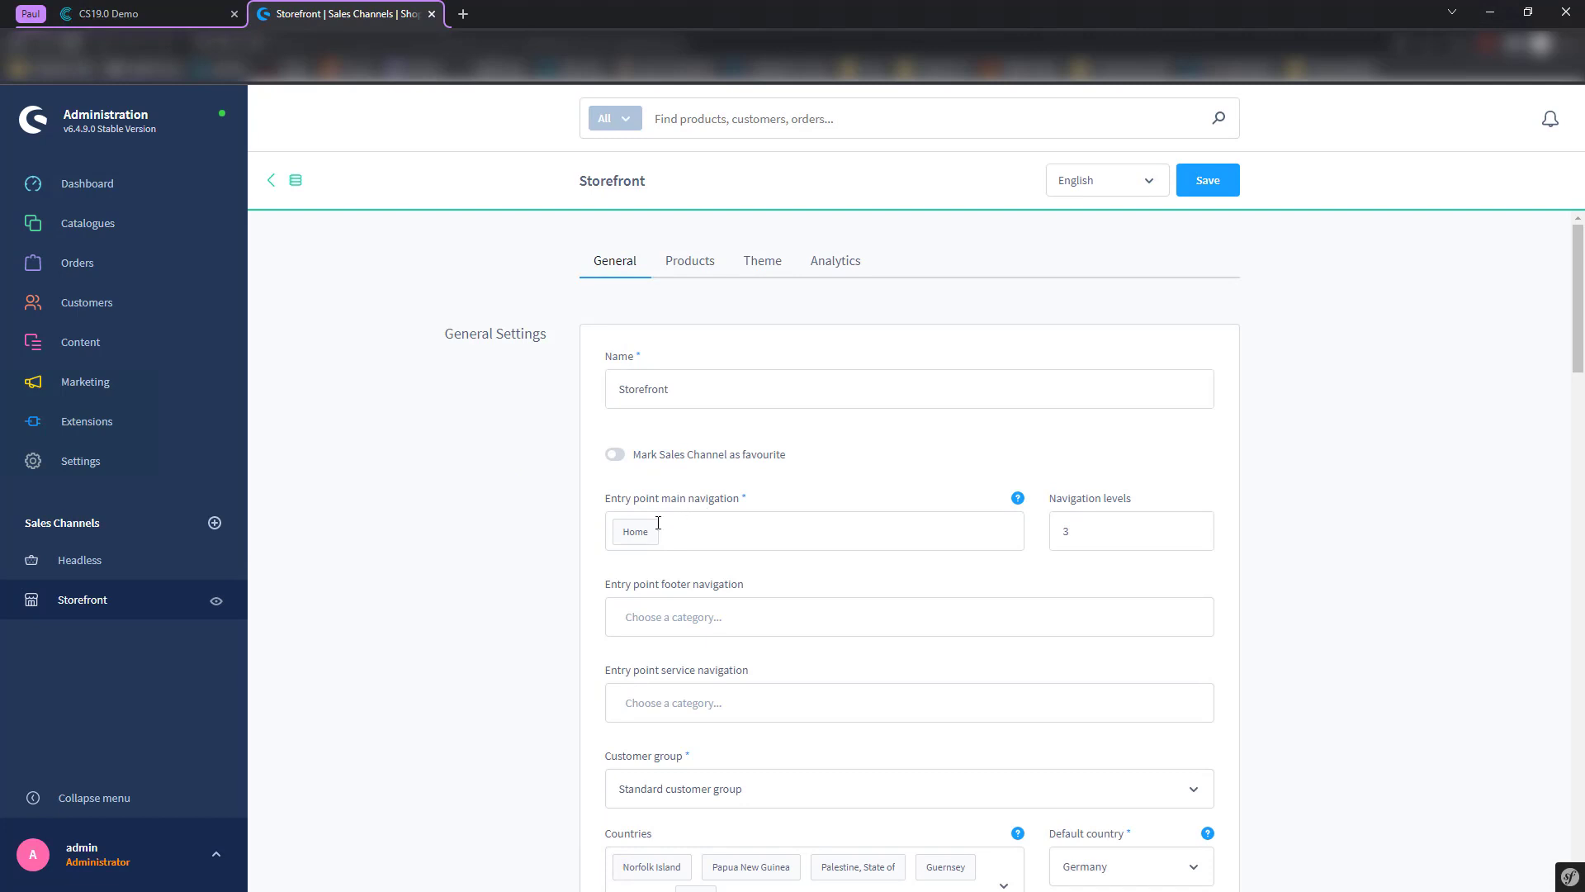
- Replace Home with PAUL_SHOP as the Storefront's main navigation entry point and save
click(651, 531)
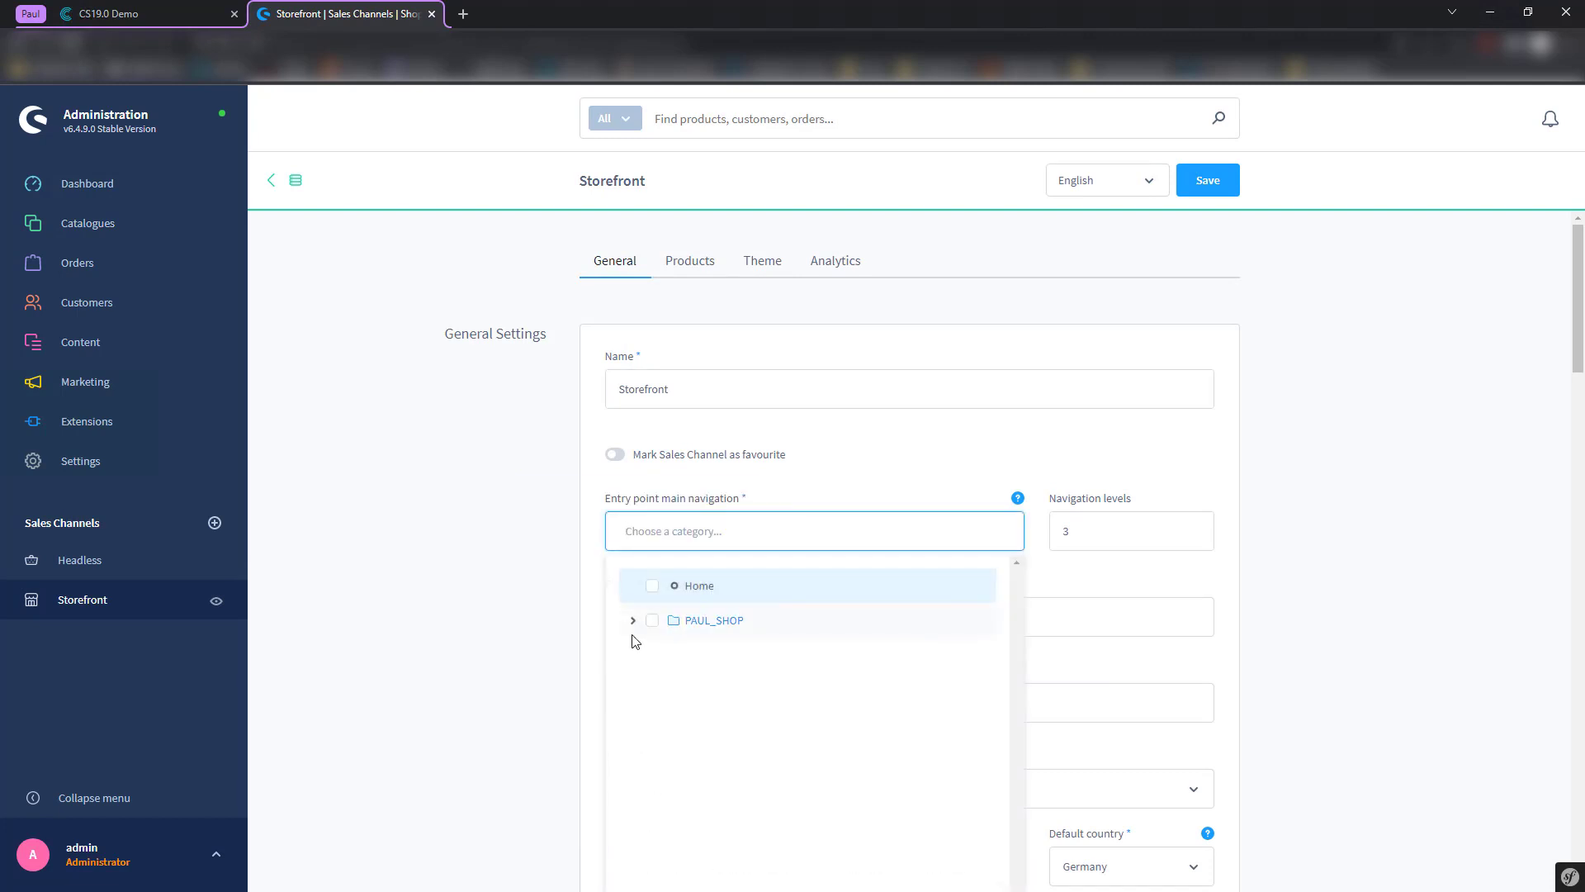
click(652, 621)
click(564, 637)
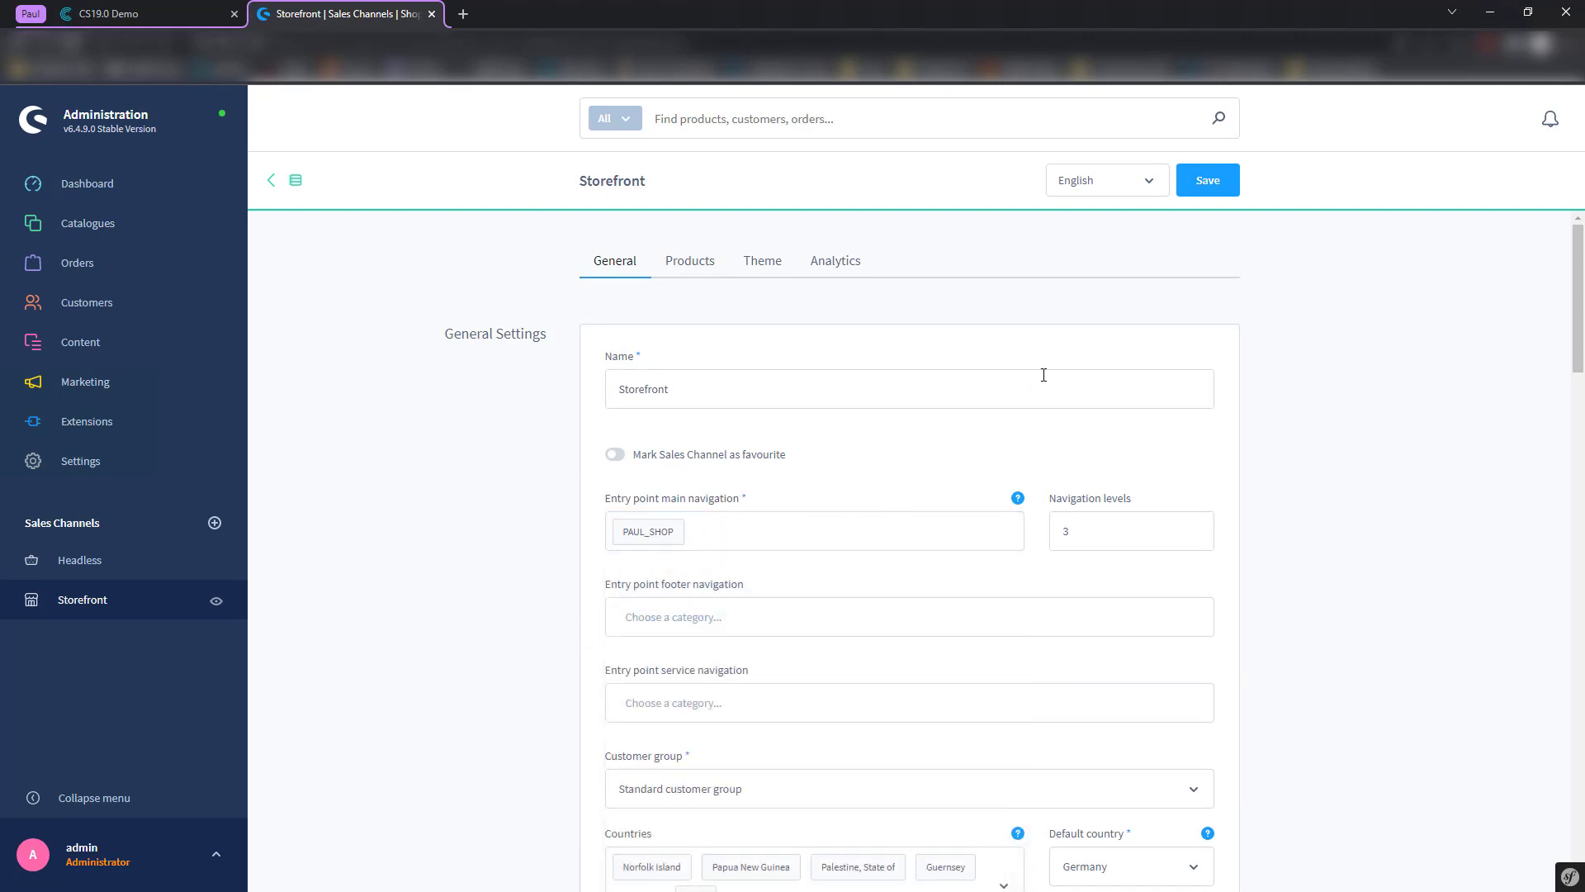
click(1208, 181)
- Go to the Catalogues > Categories page, then switch back to Contentserv
mouse_move(165, 230)
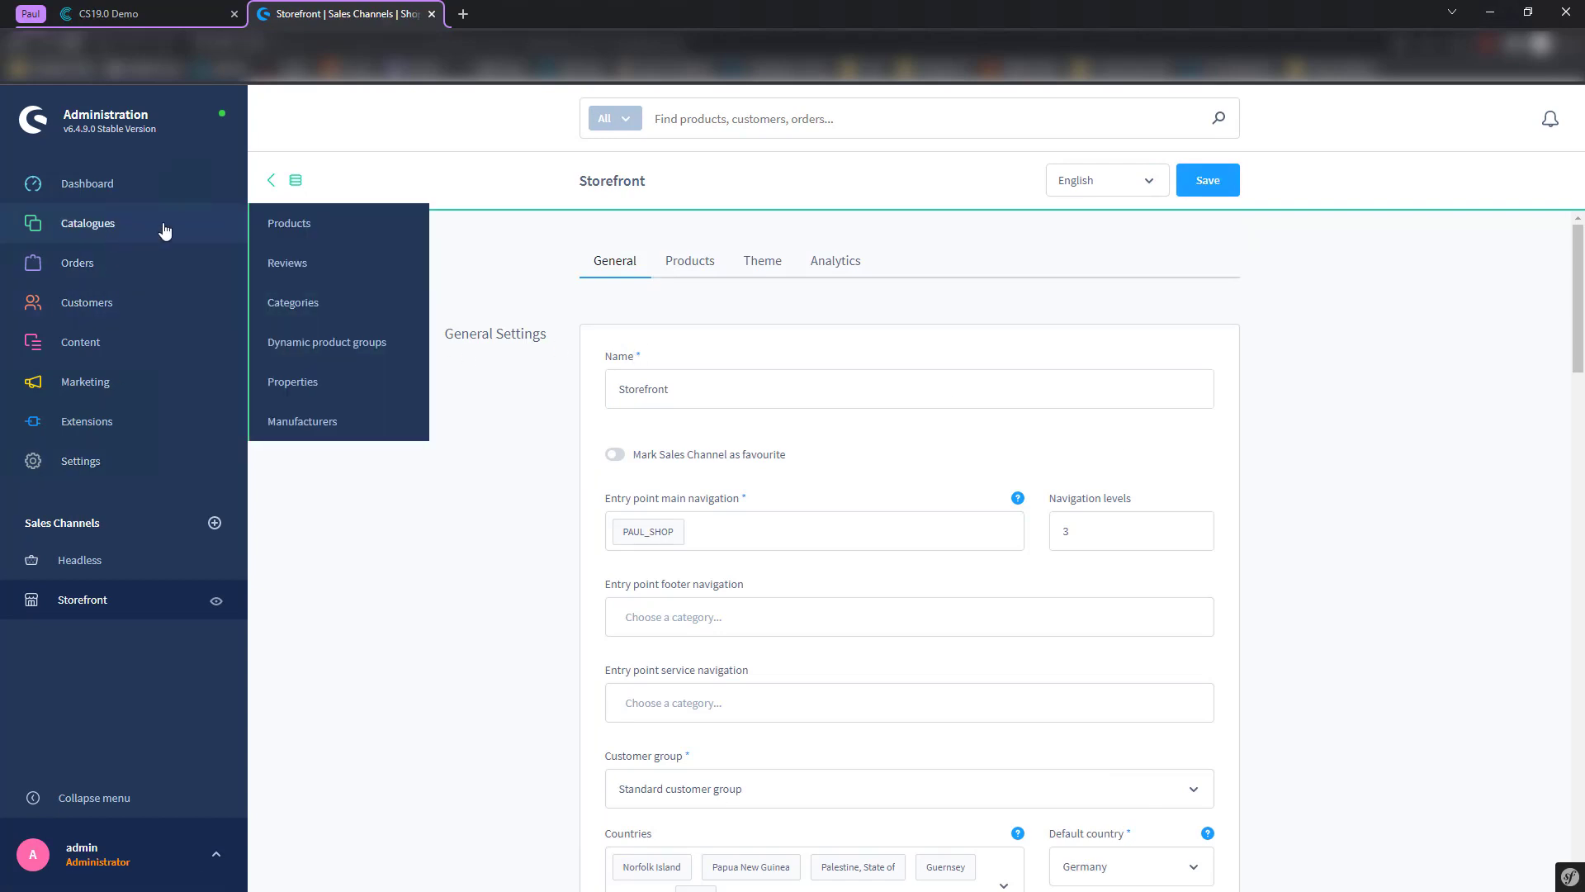
click(307, 303)
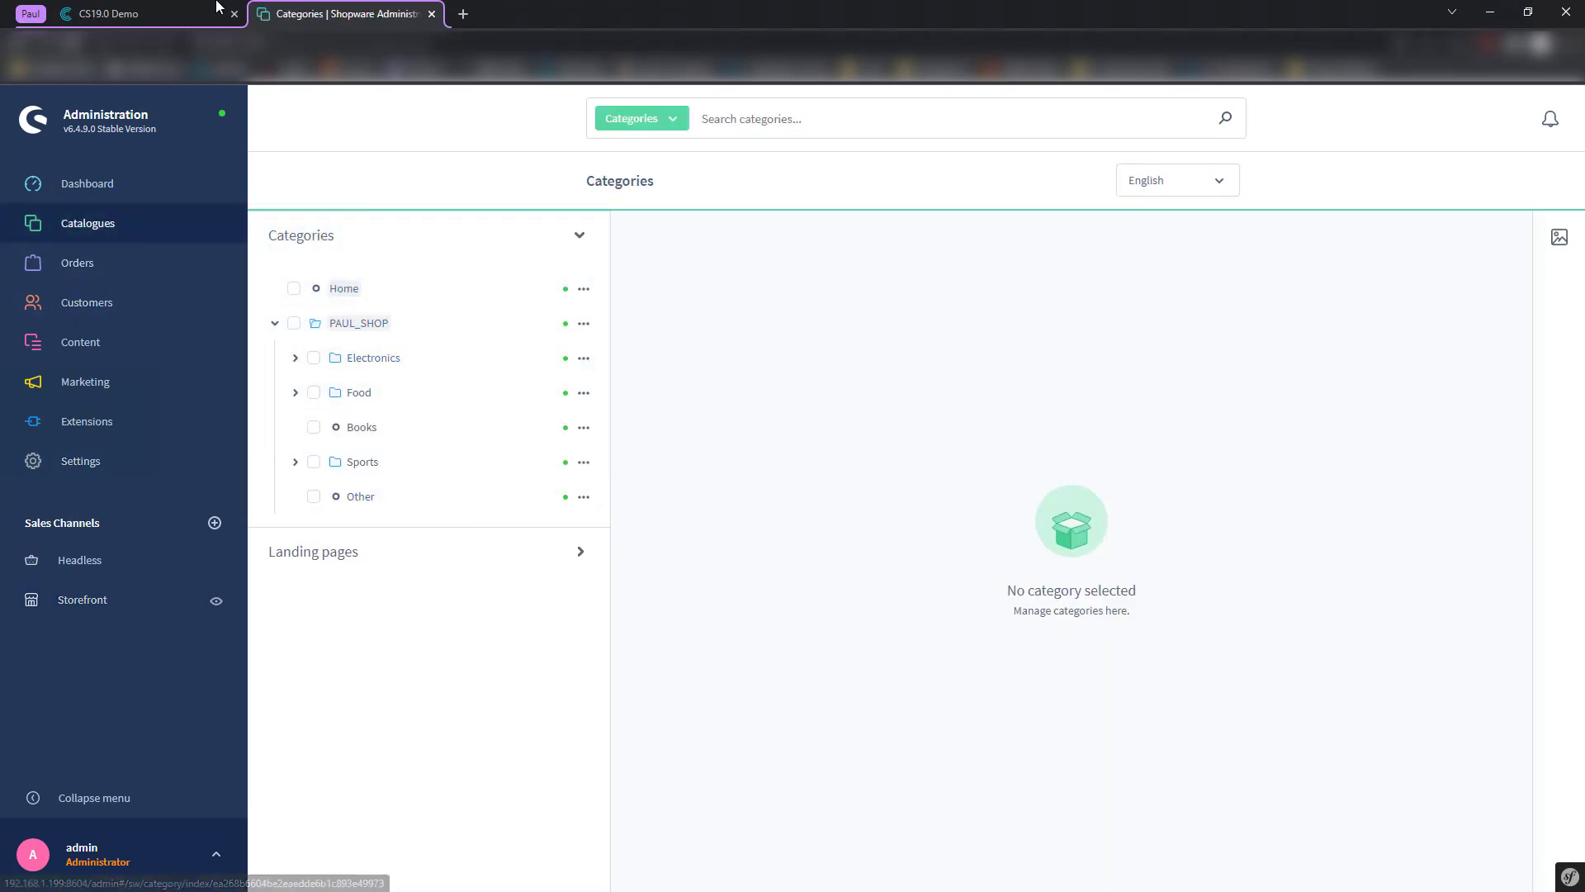
click(193, 11)
- In the station log's Send 25 categories payload, locate the Electronics entry's parent id and category id
click(16, 204)
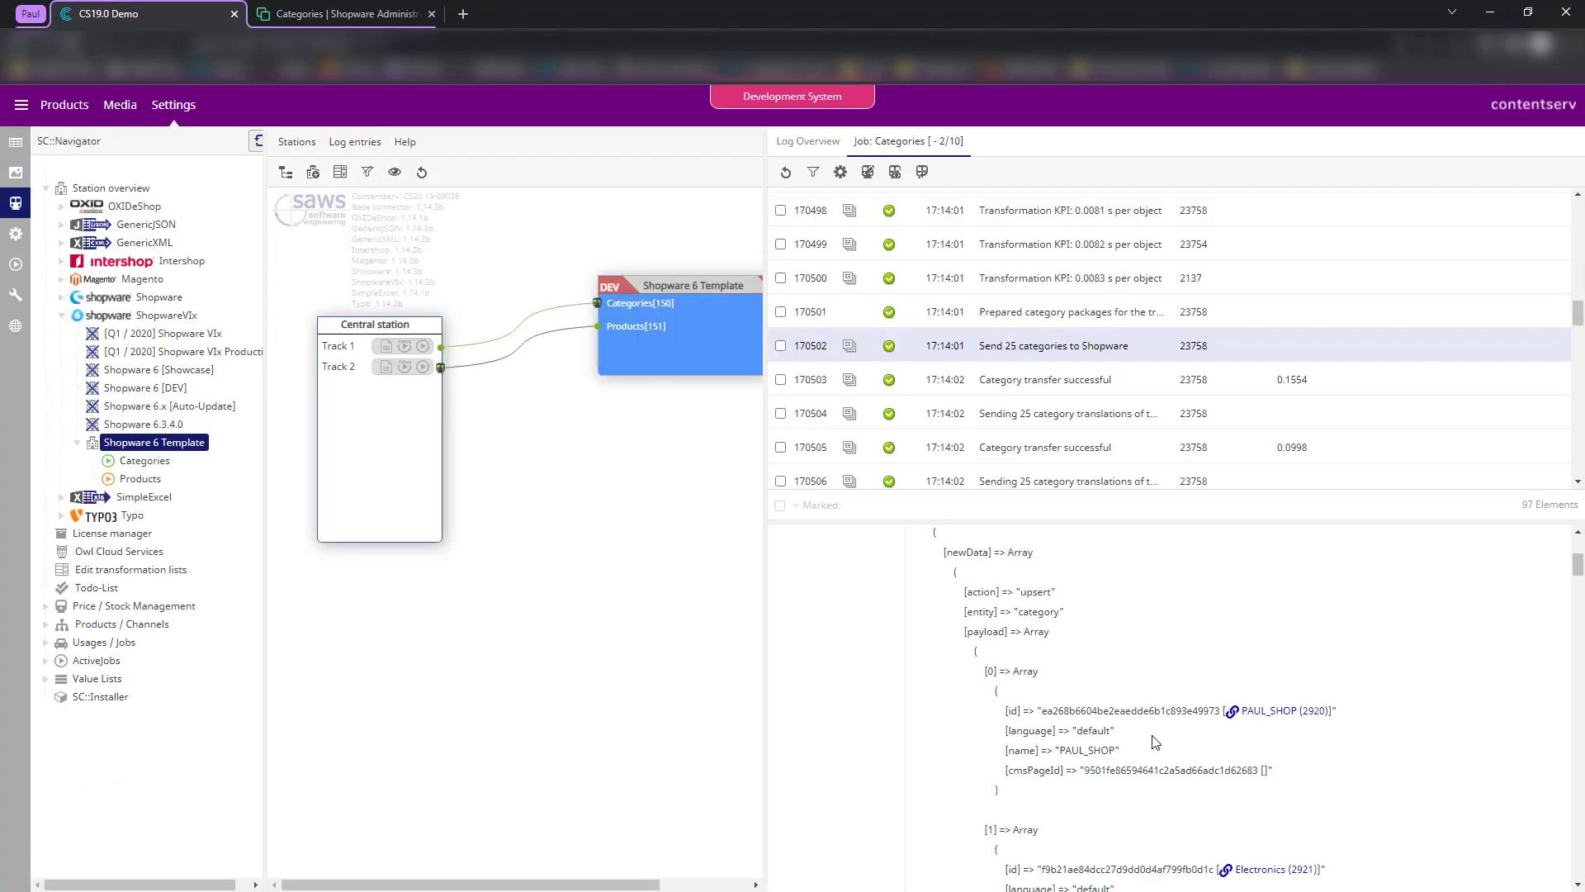
scroll(1155, 742, down, 1)
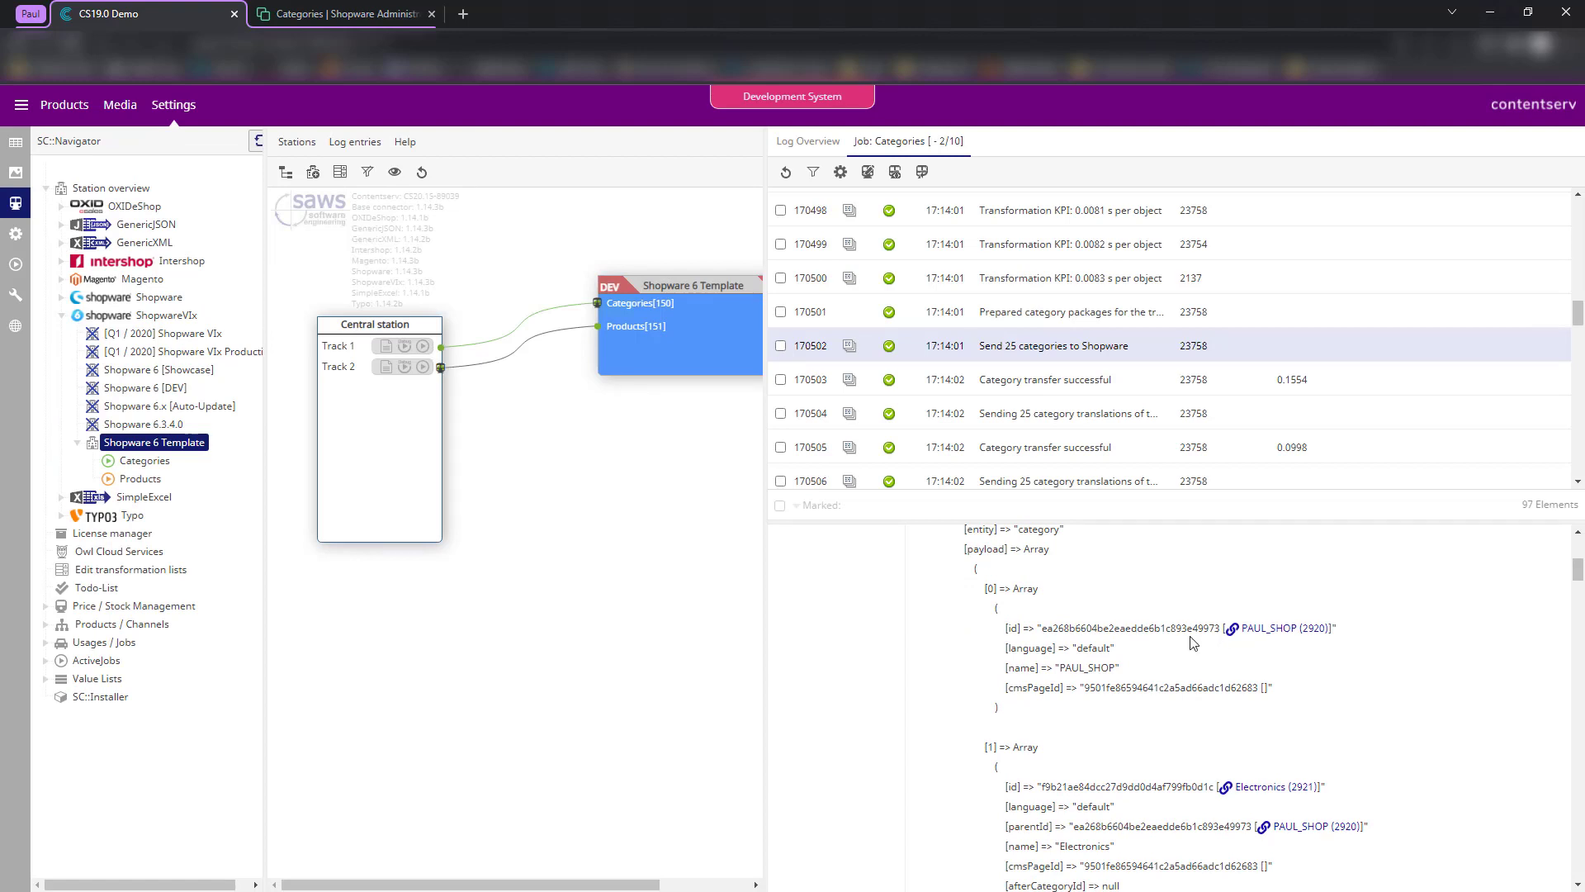
scroll(1137, 692, down, 2)
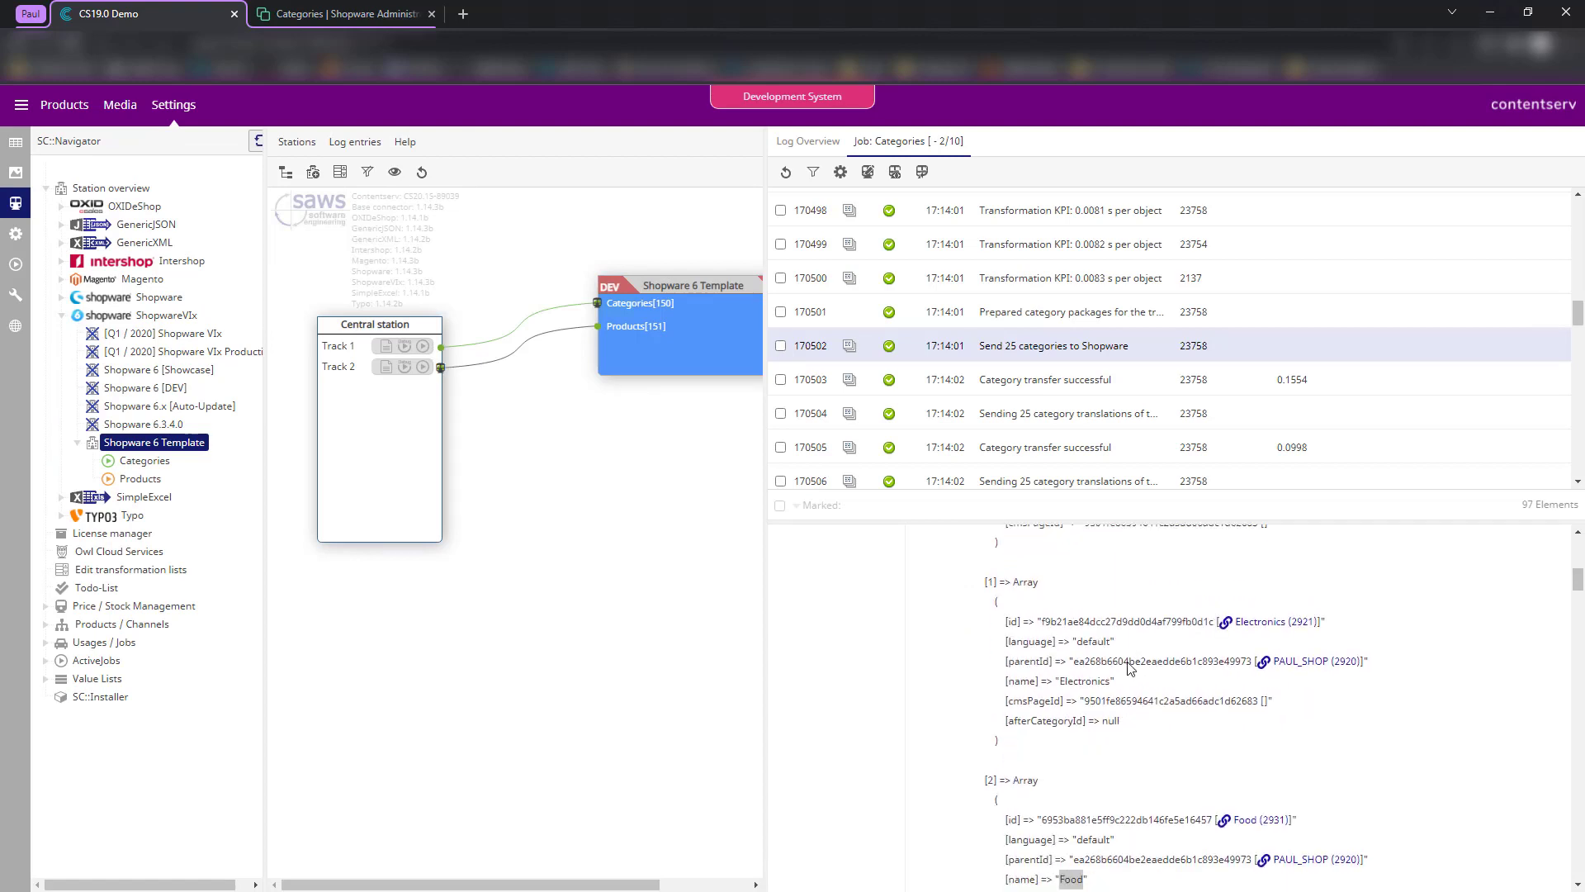
double_click(1122, 661)
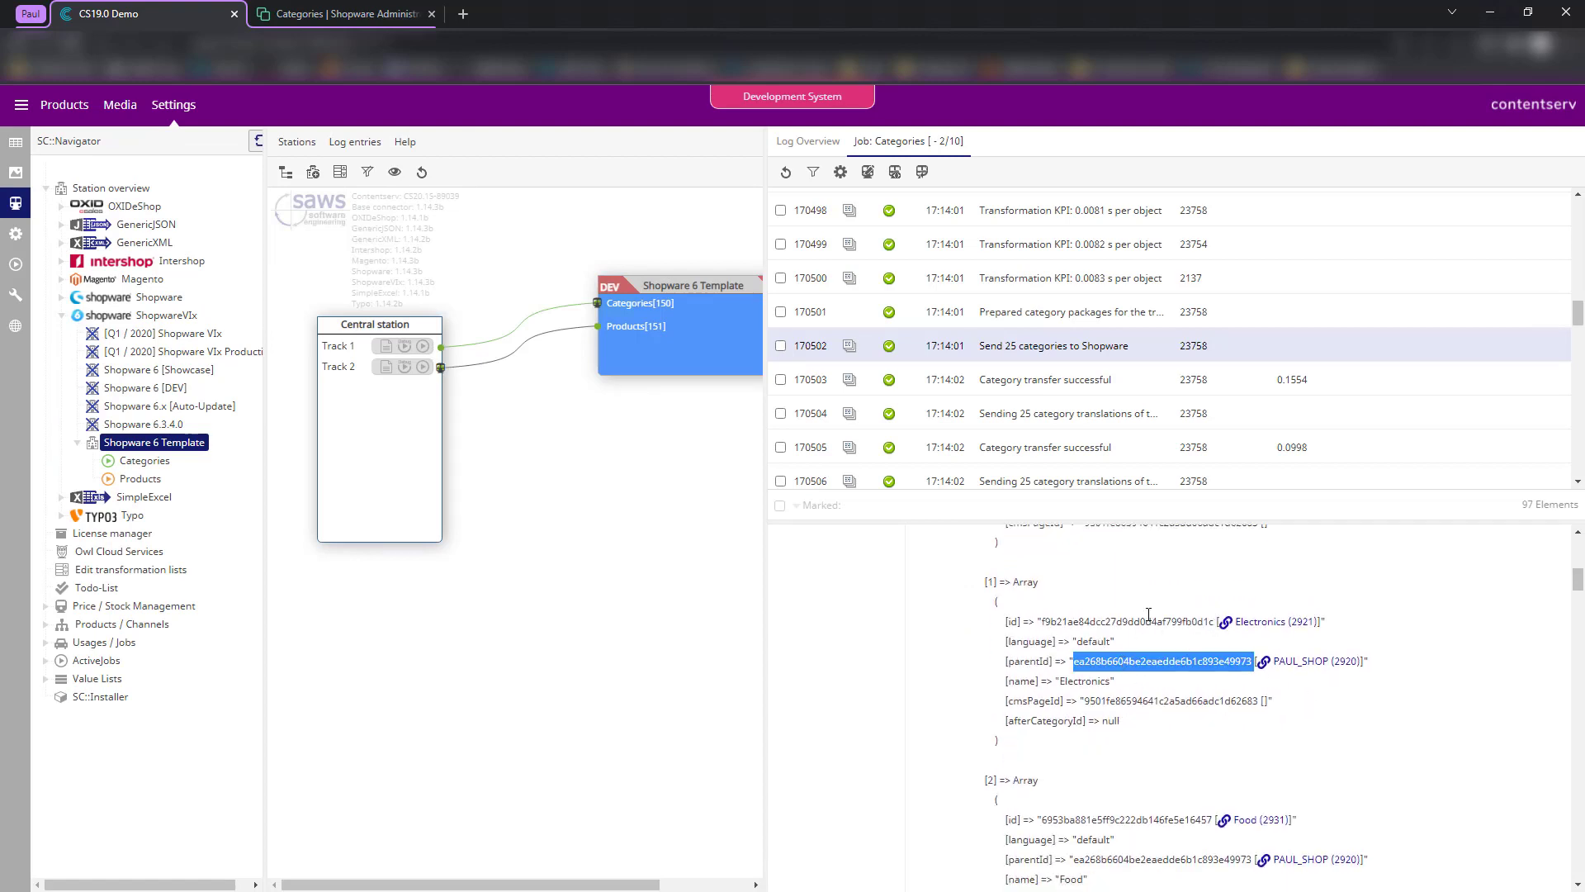
scroll(1141, 640, up, 2)
scroll(1177, 689, down, 1)
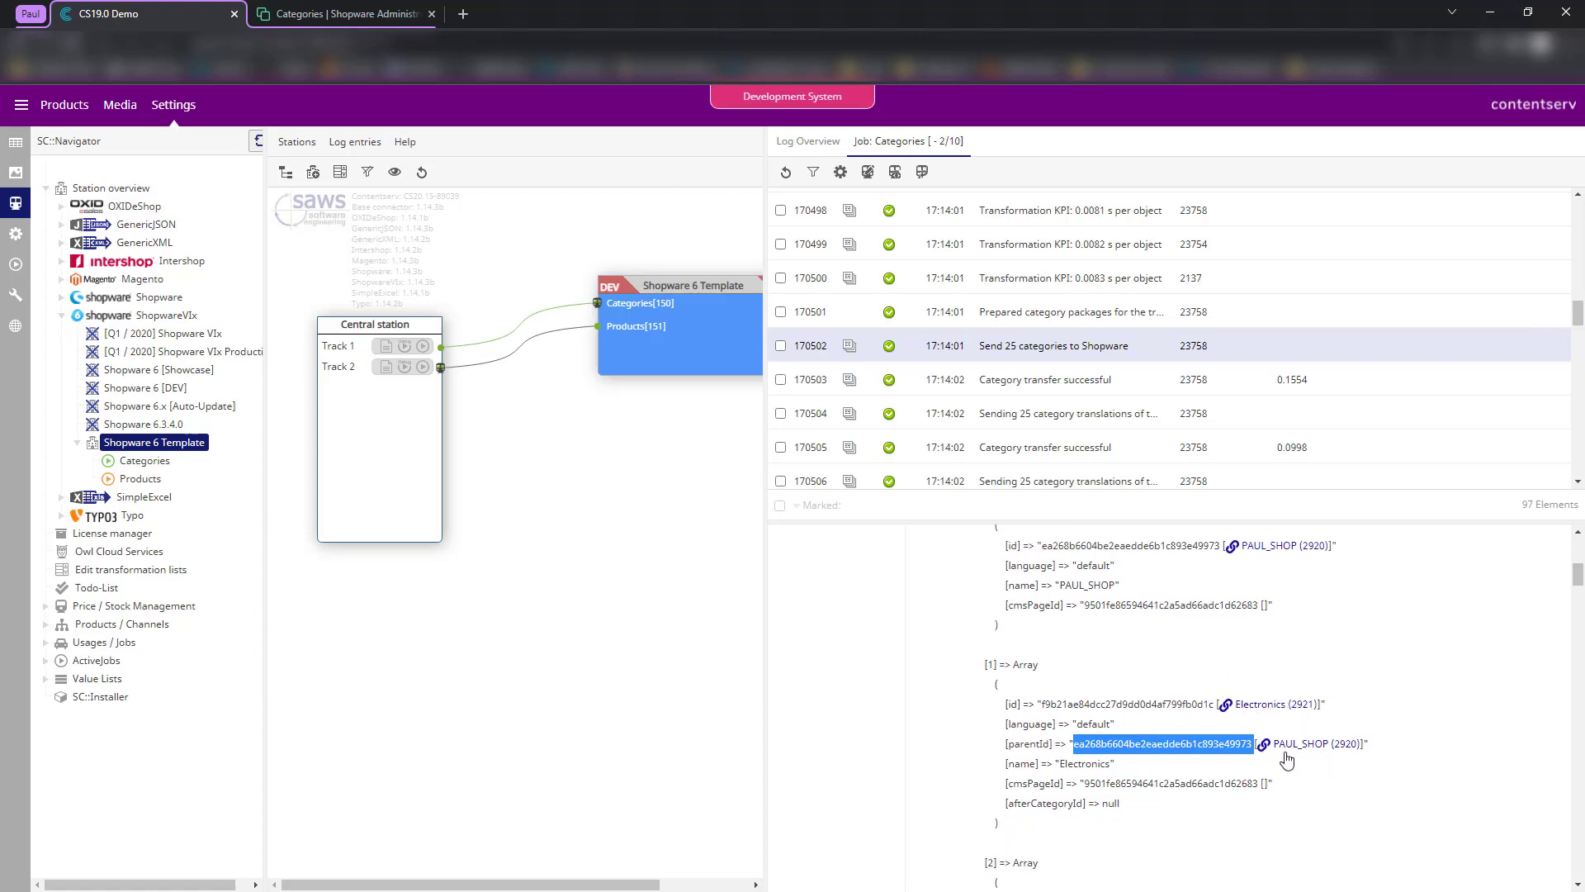
scroll(1178, 677, down, 1)
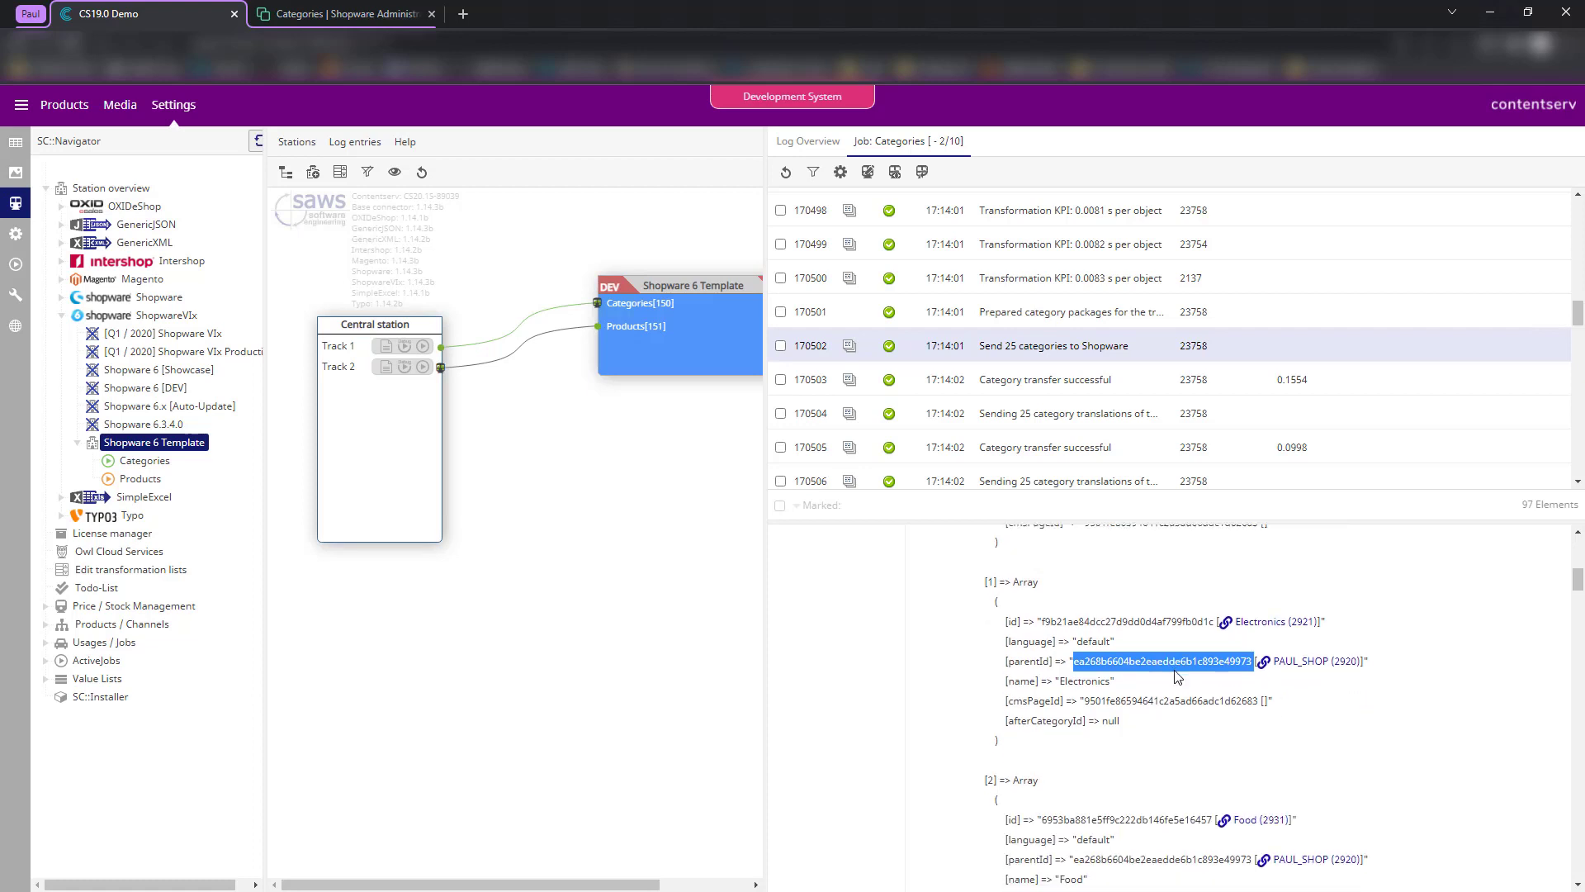
click(1329, 698)
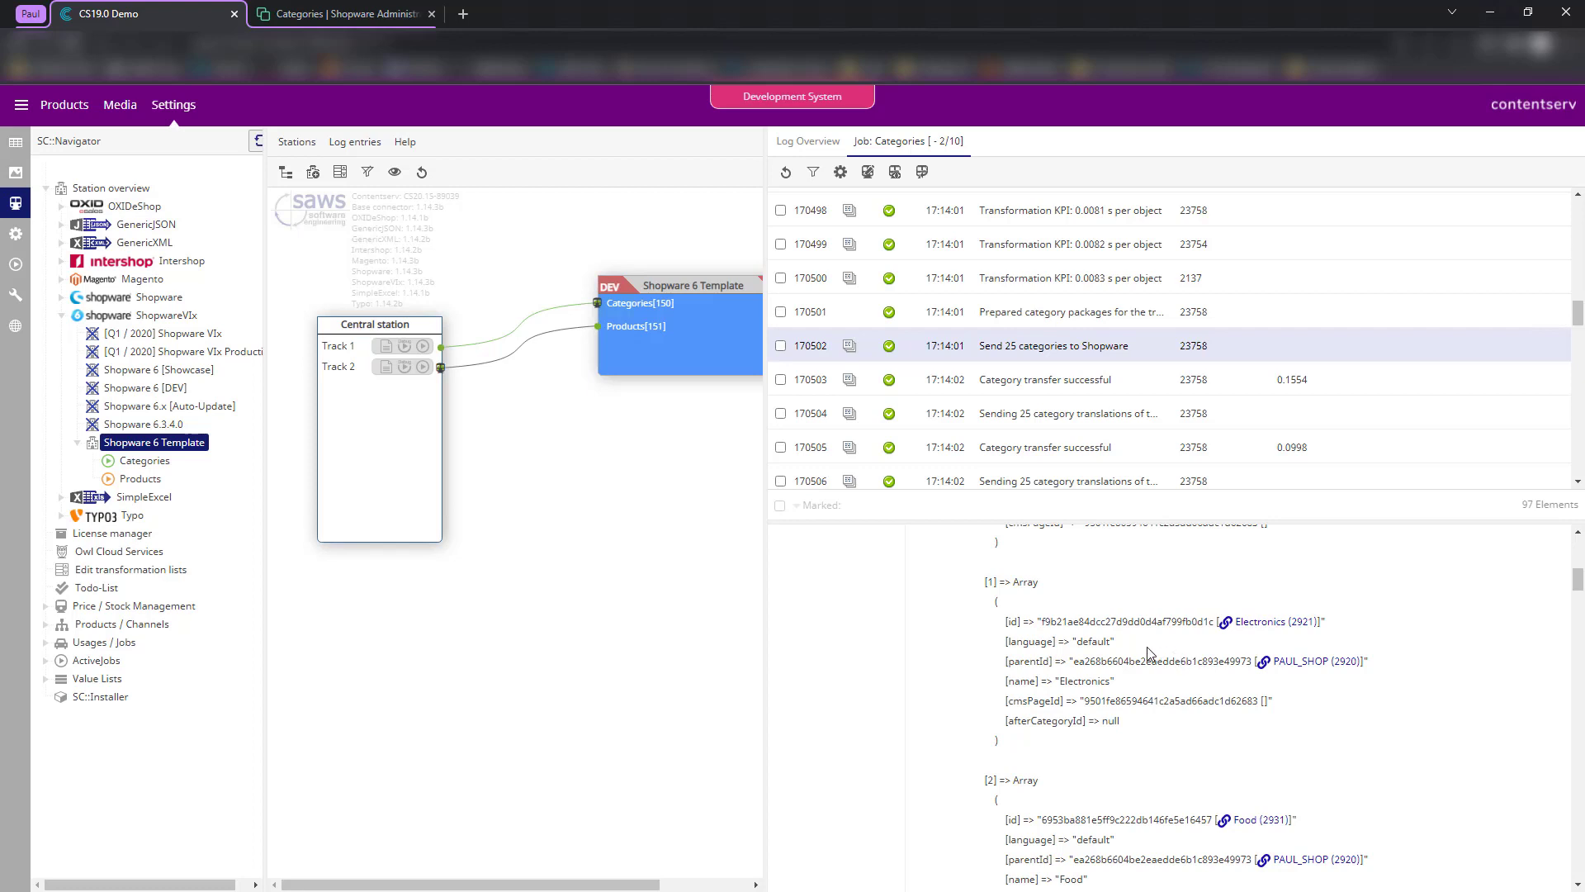
double_click(1145, 625)
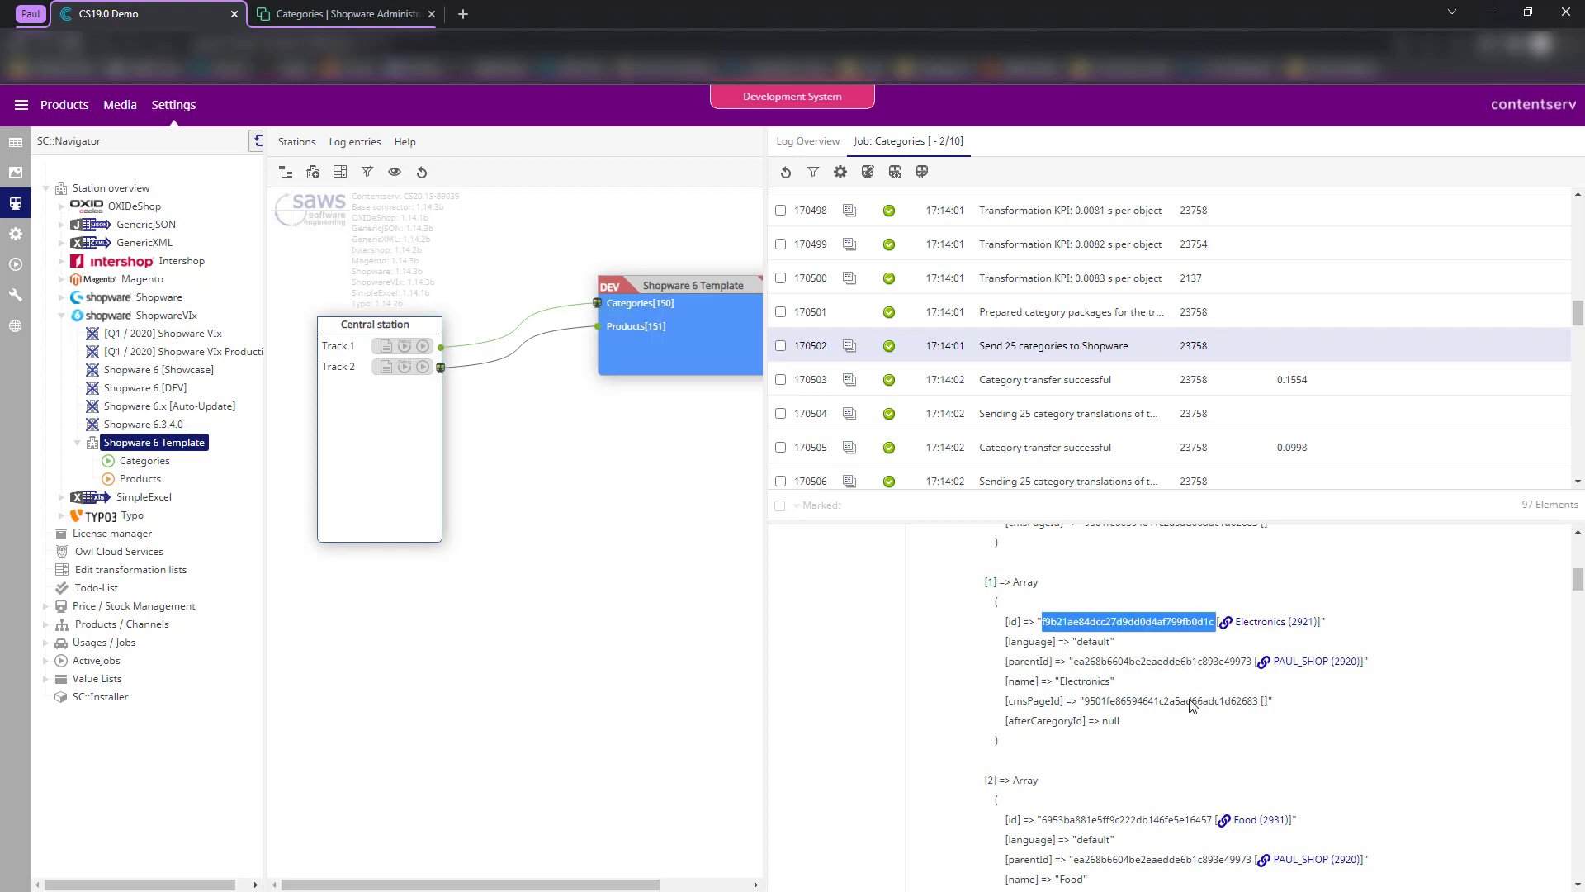
scroll(1192, 706, down, 1)
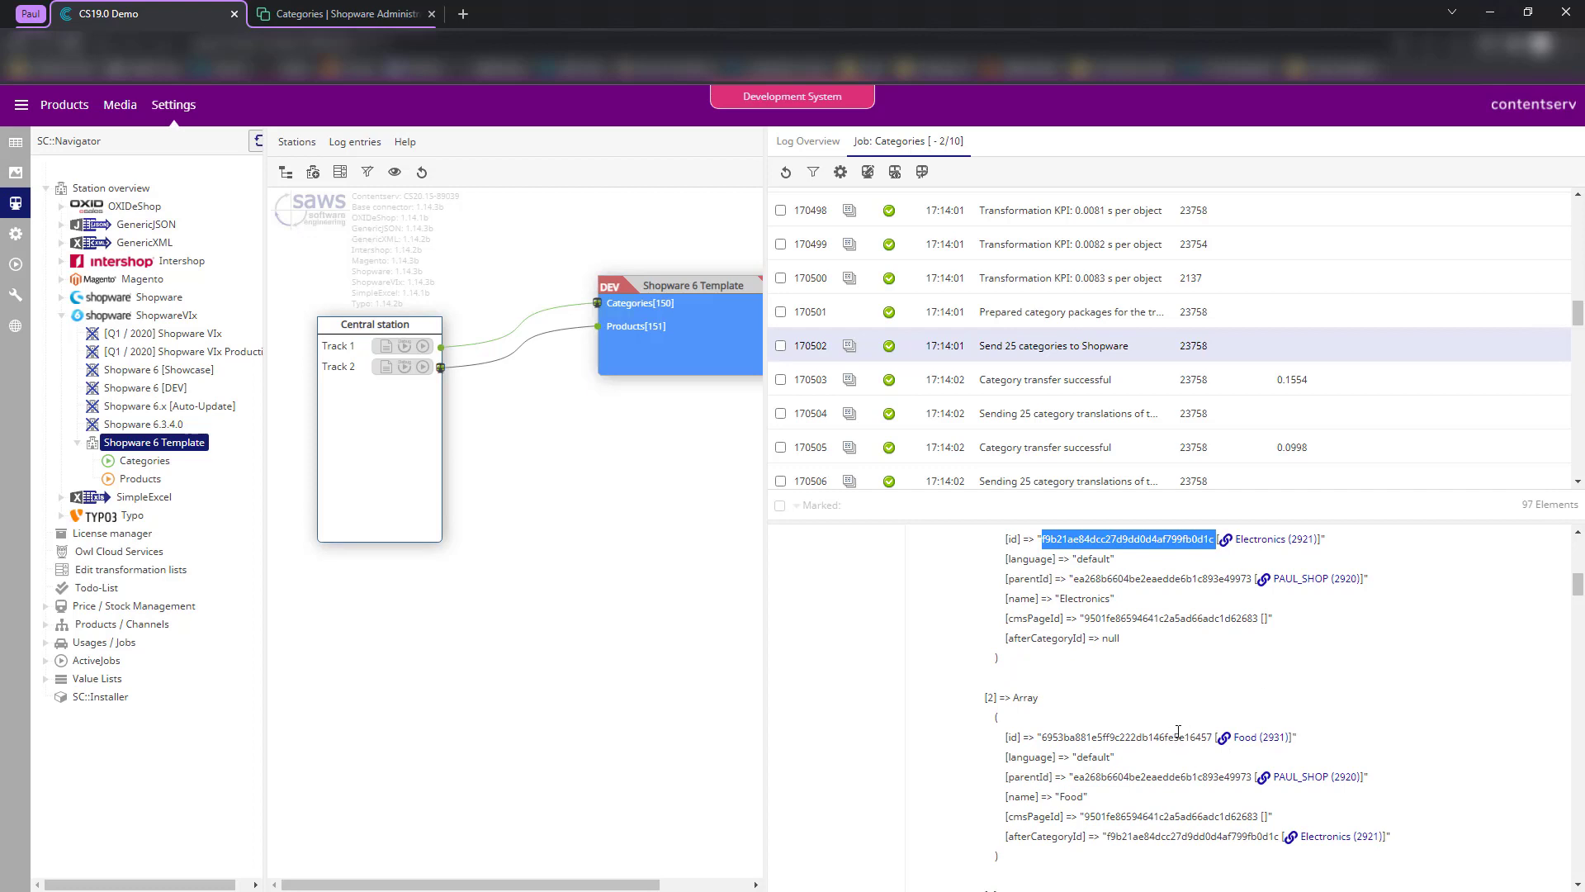
scroll(1107, 704, up, 2)
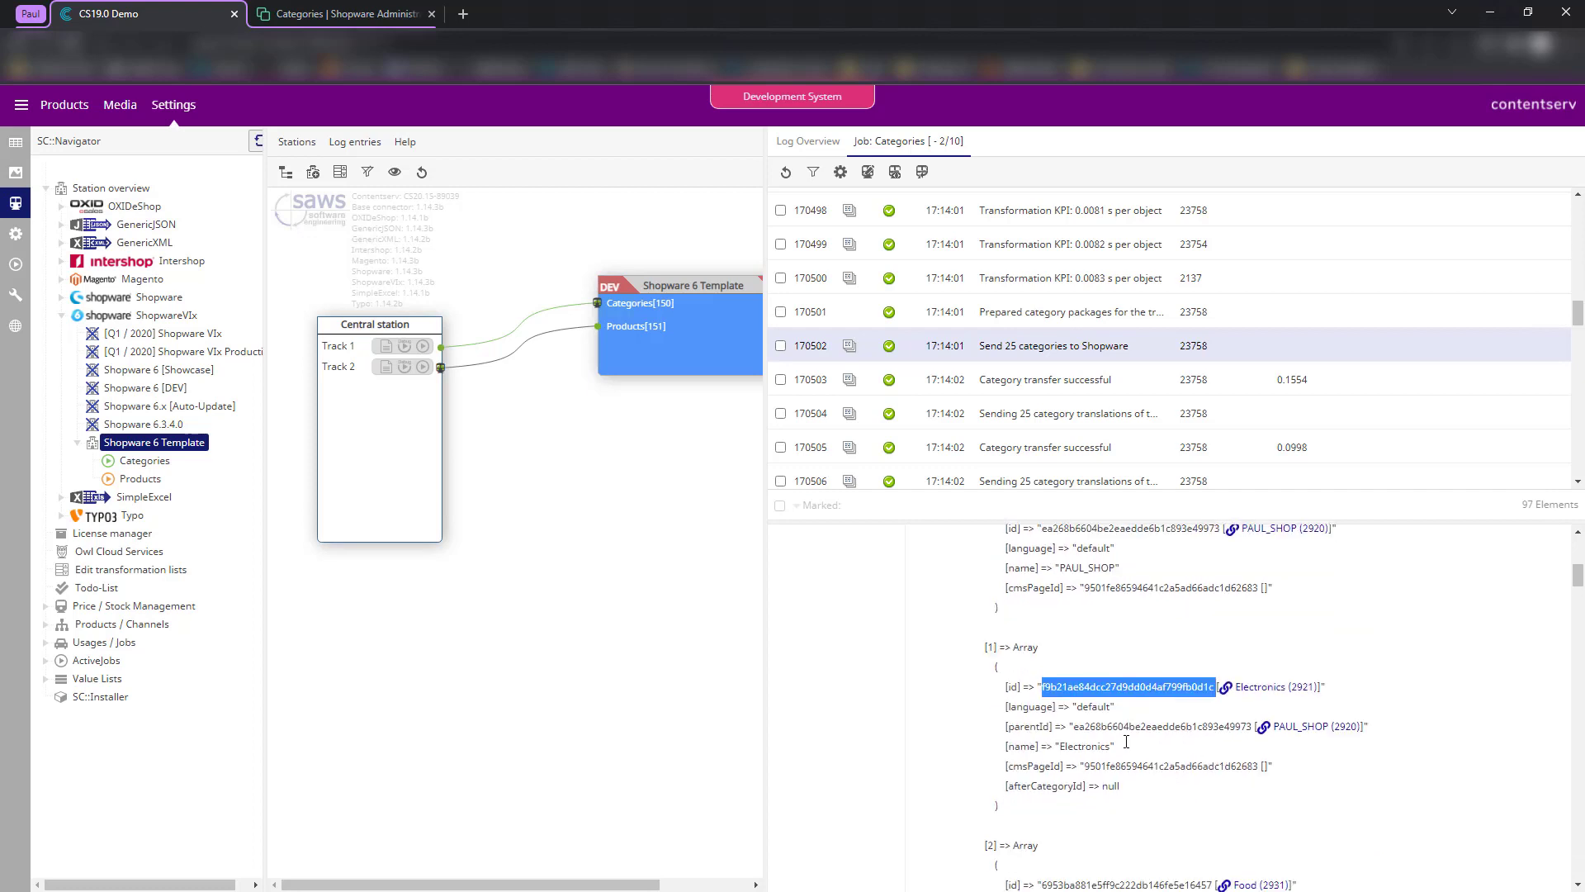
scroll(1232, 667, down, 3)
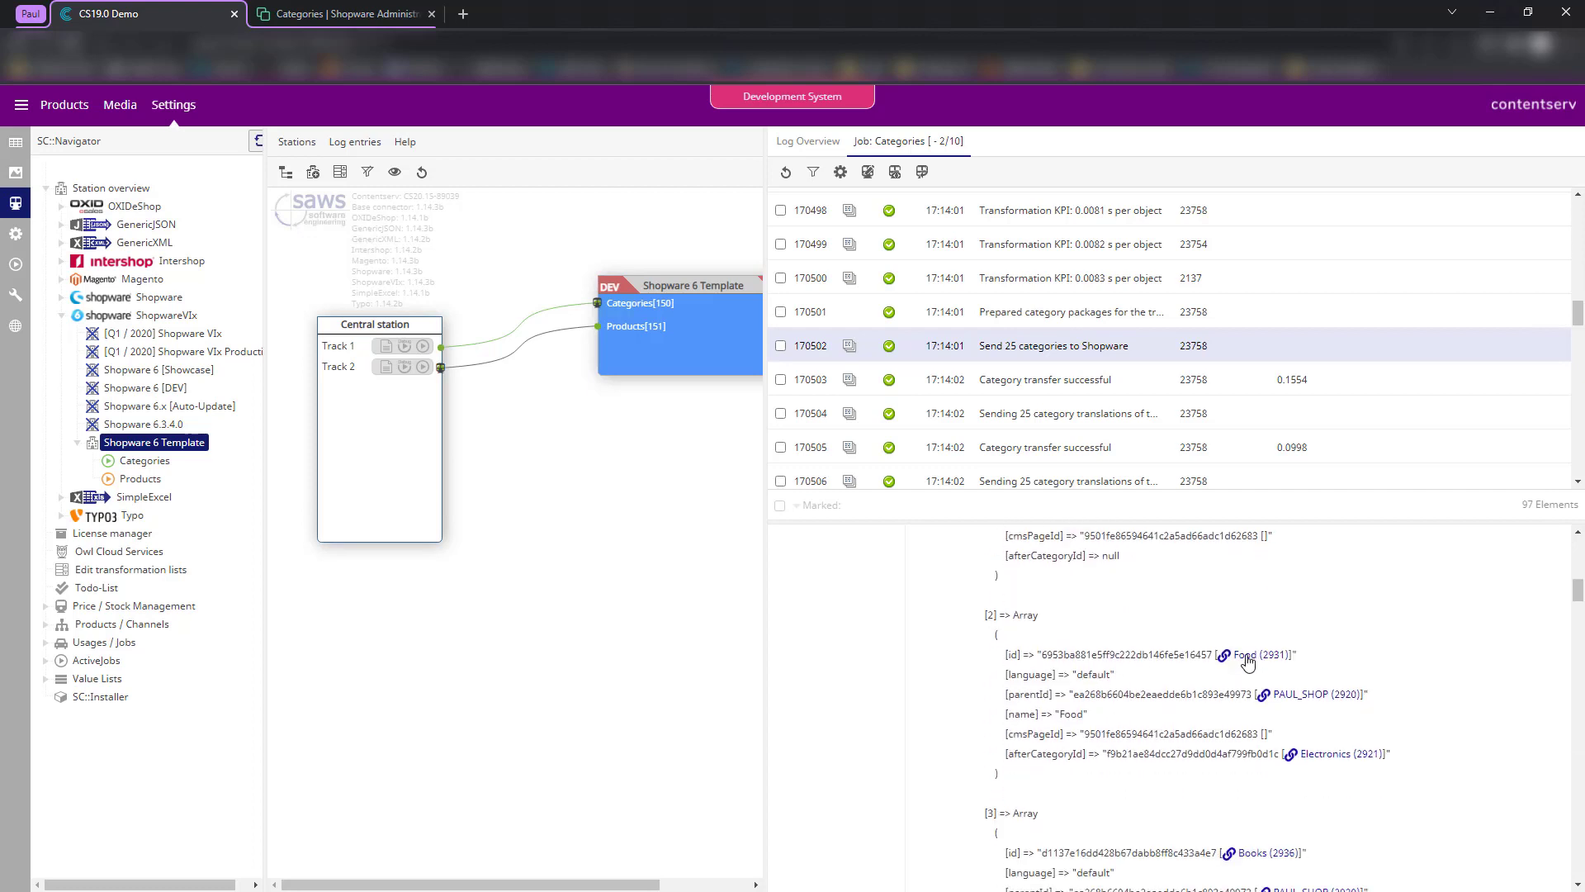
- Check the Food entry's afterCategoryId and the Electronics ids against Shopware's category tree
drag(1006, 754, 1089, 755)
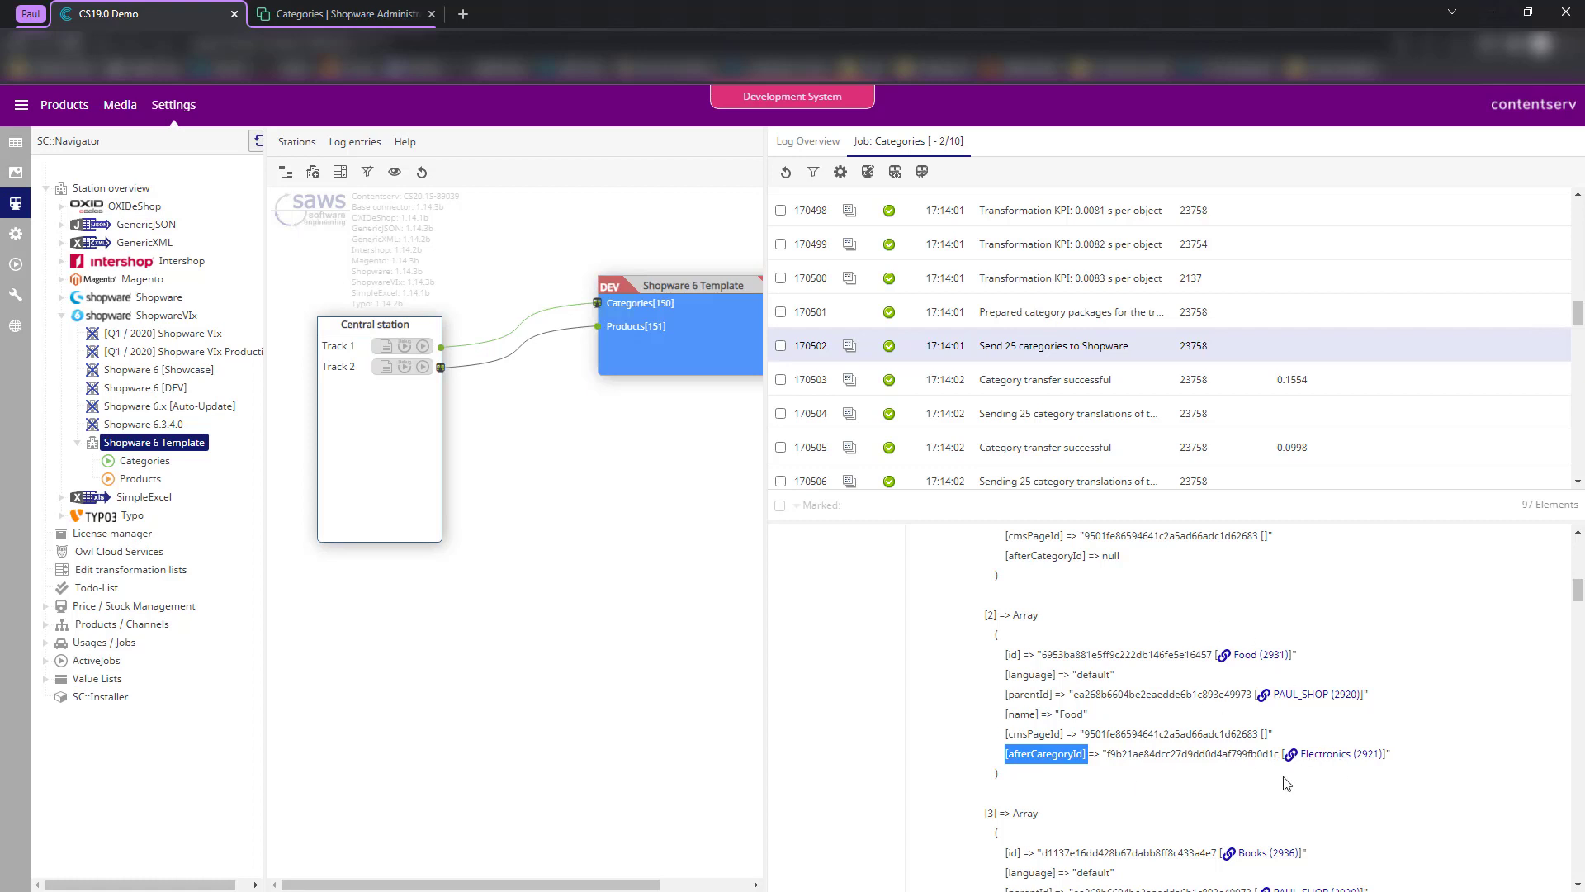
scroll(1288, 784, up, 2)
scroll(1247, 702, down, 1)
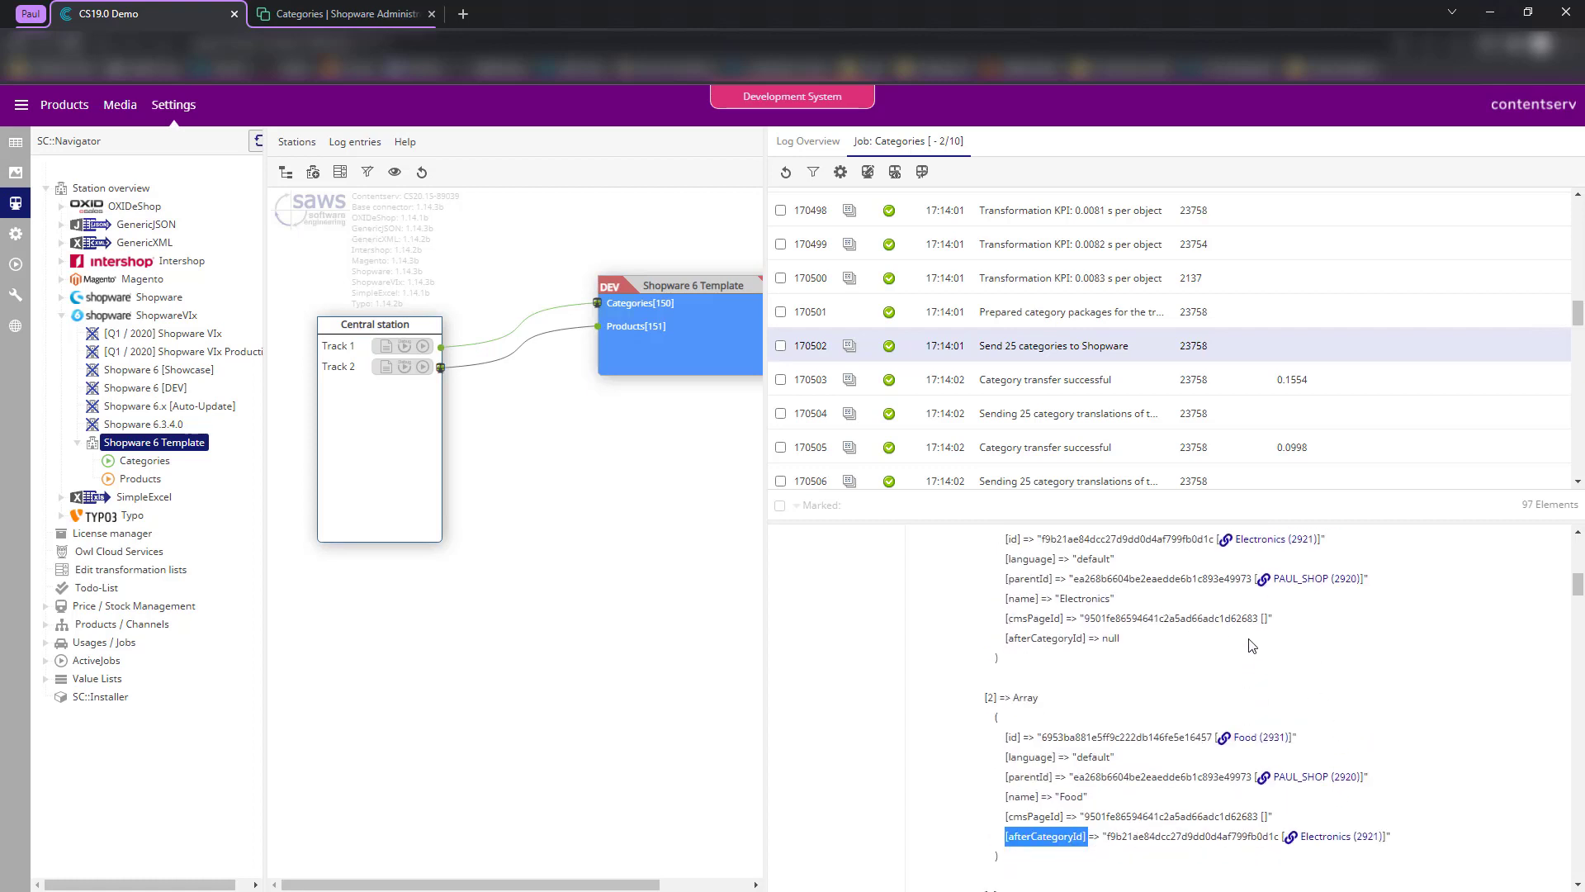
scroll(1373, 809, down, 2)
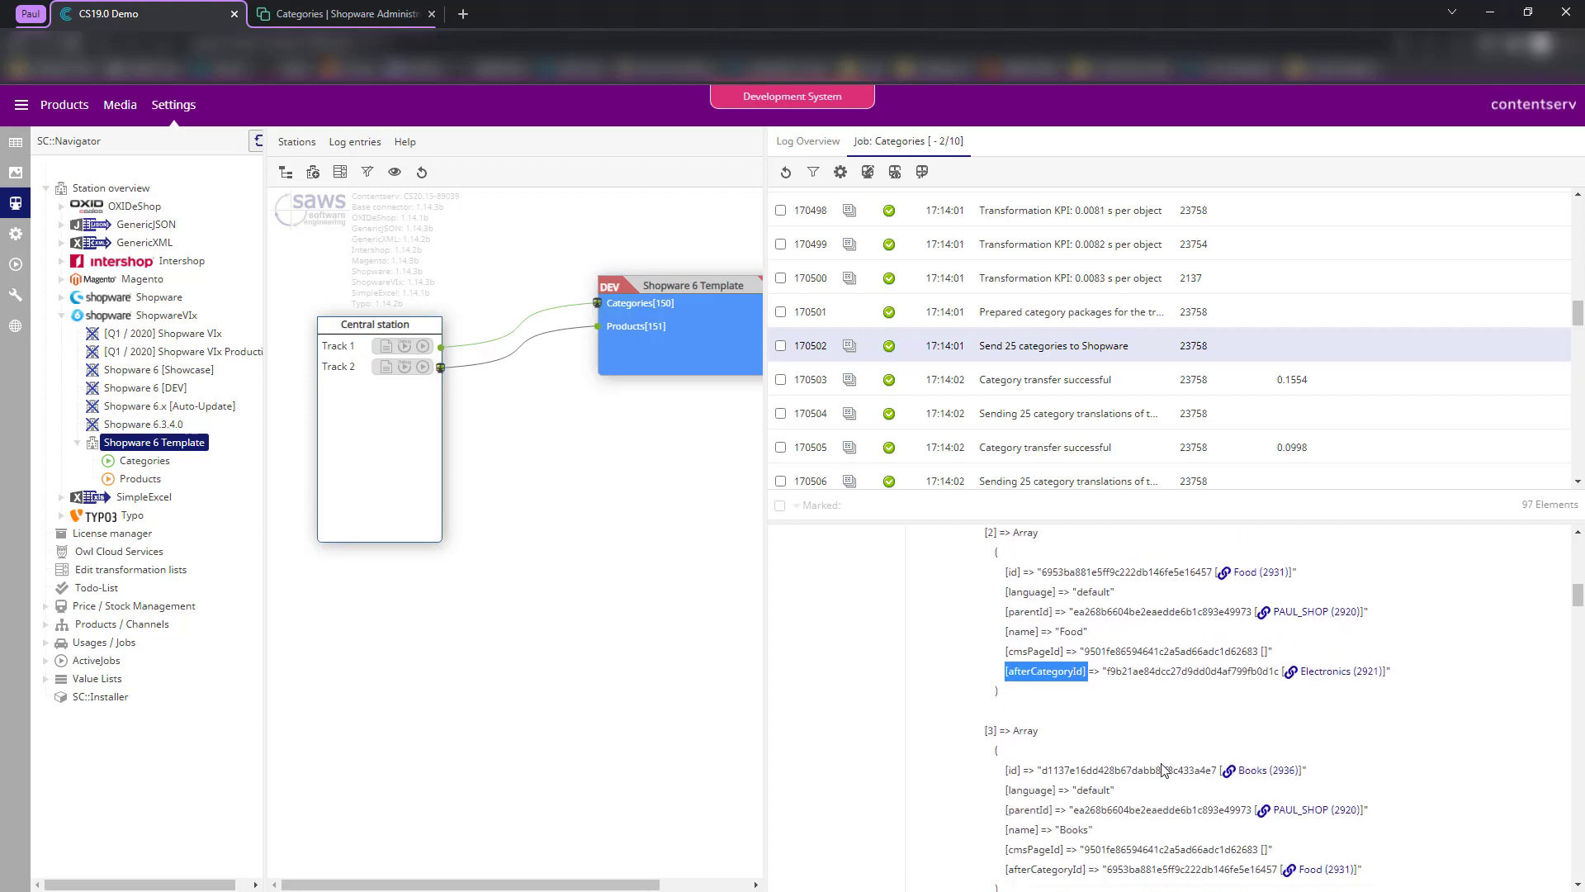
scroll(1189, 760, up, 2)
scroll(1236, 709, up, 4)
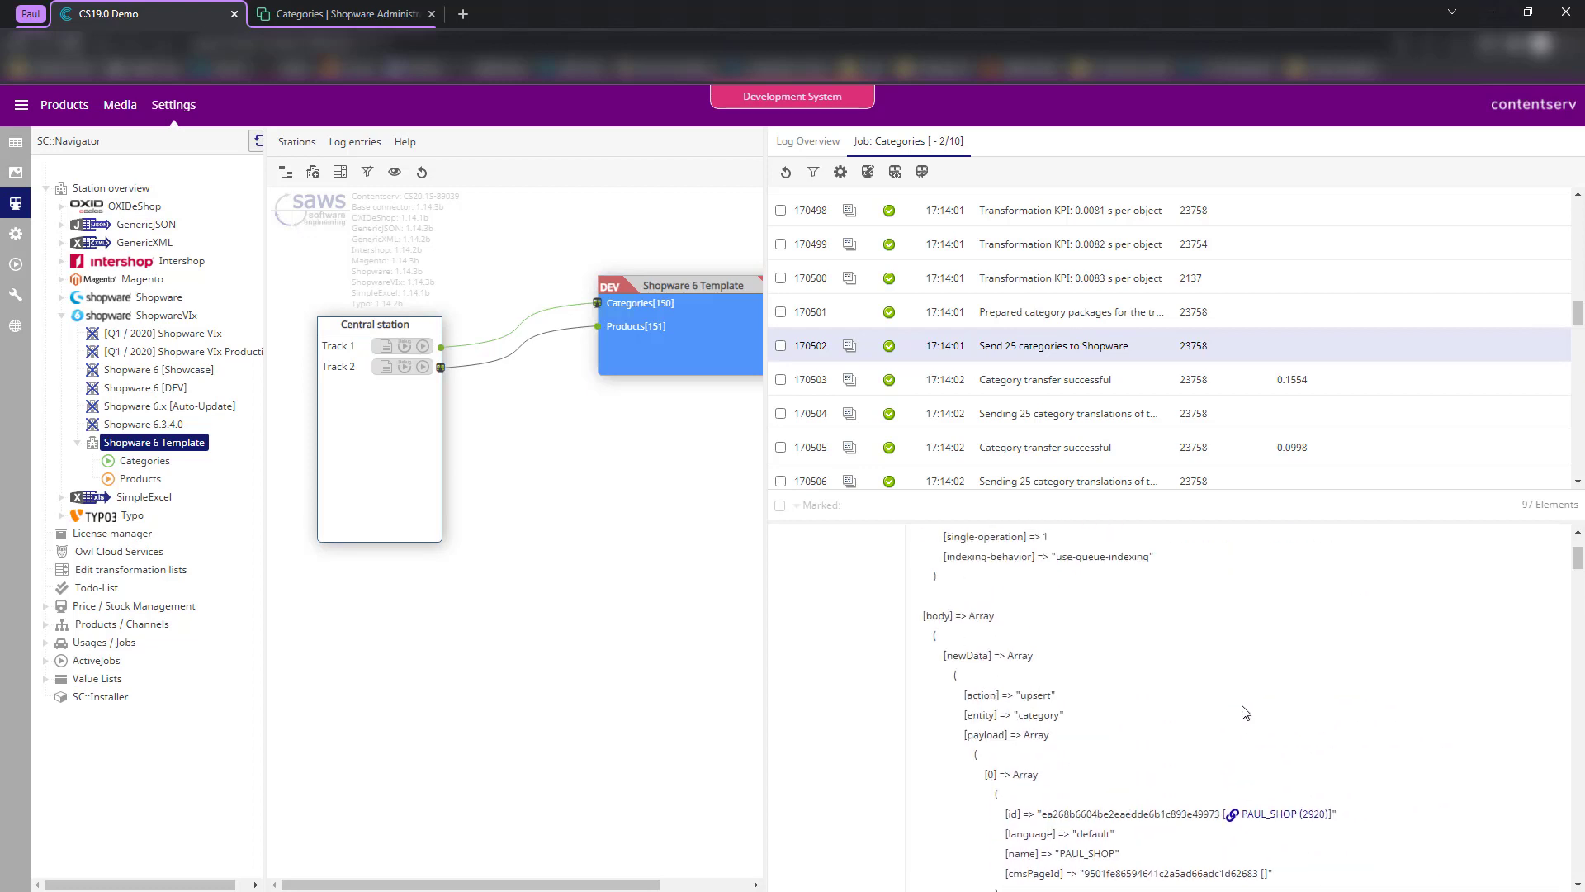
scroll(1324, 744, down, 3)
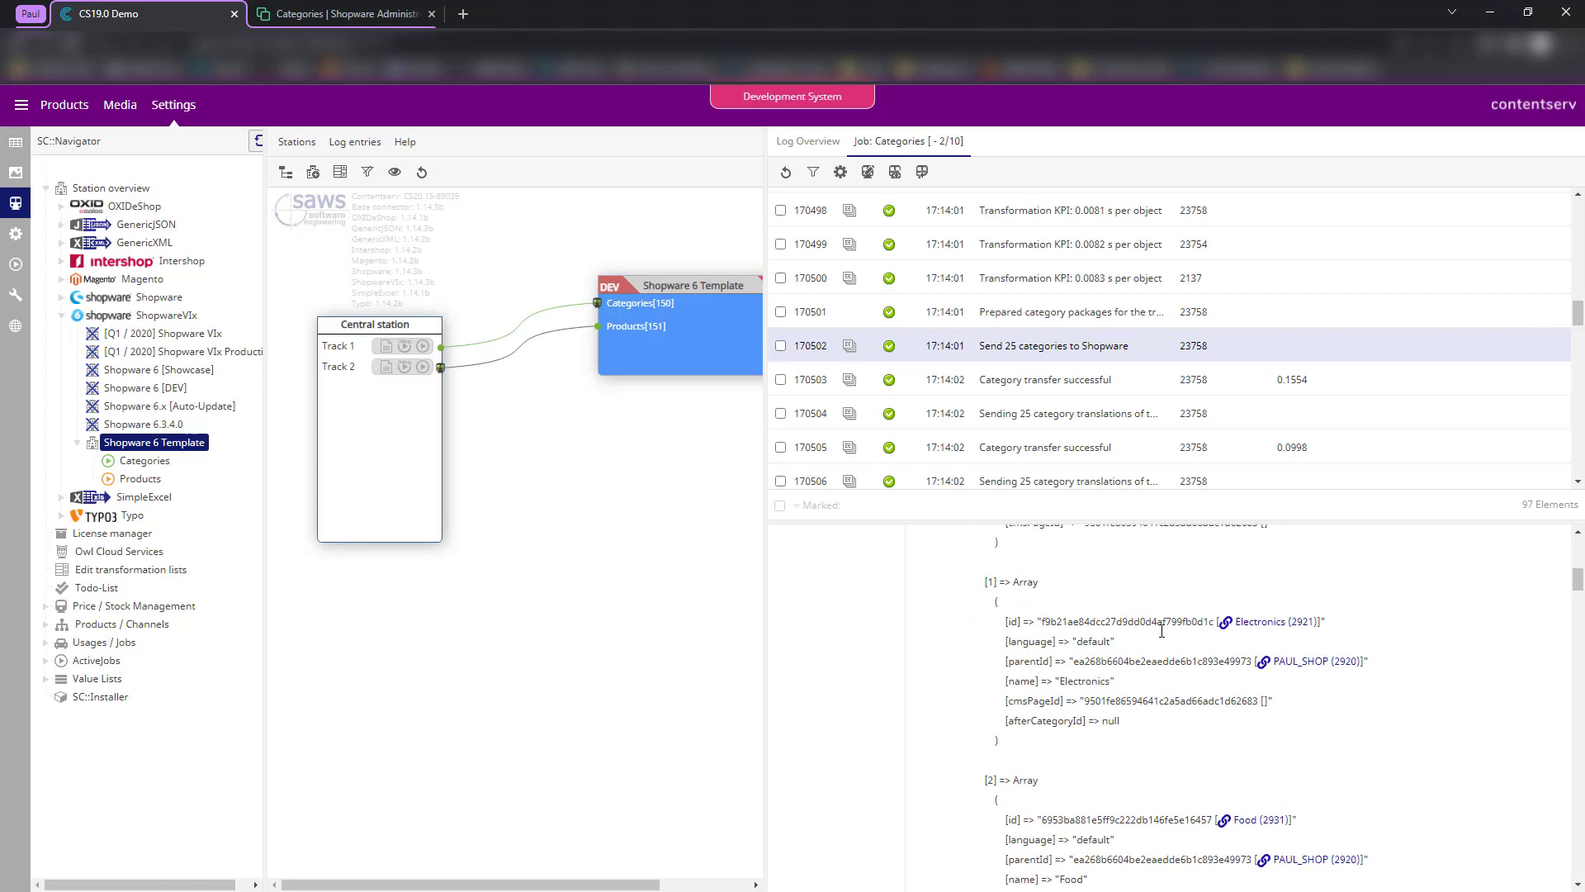
double_click(1136, 660)
double_click(1114, 621)
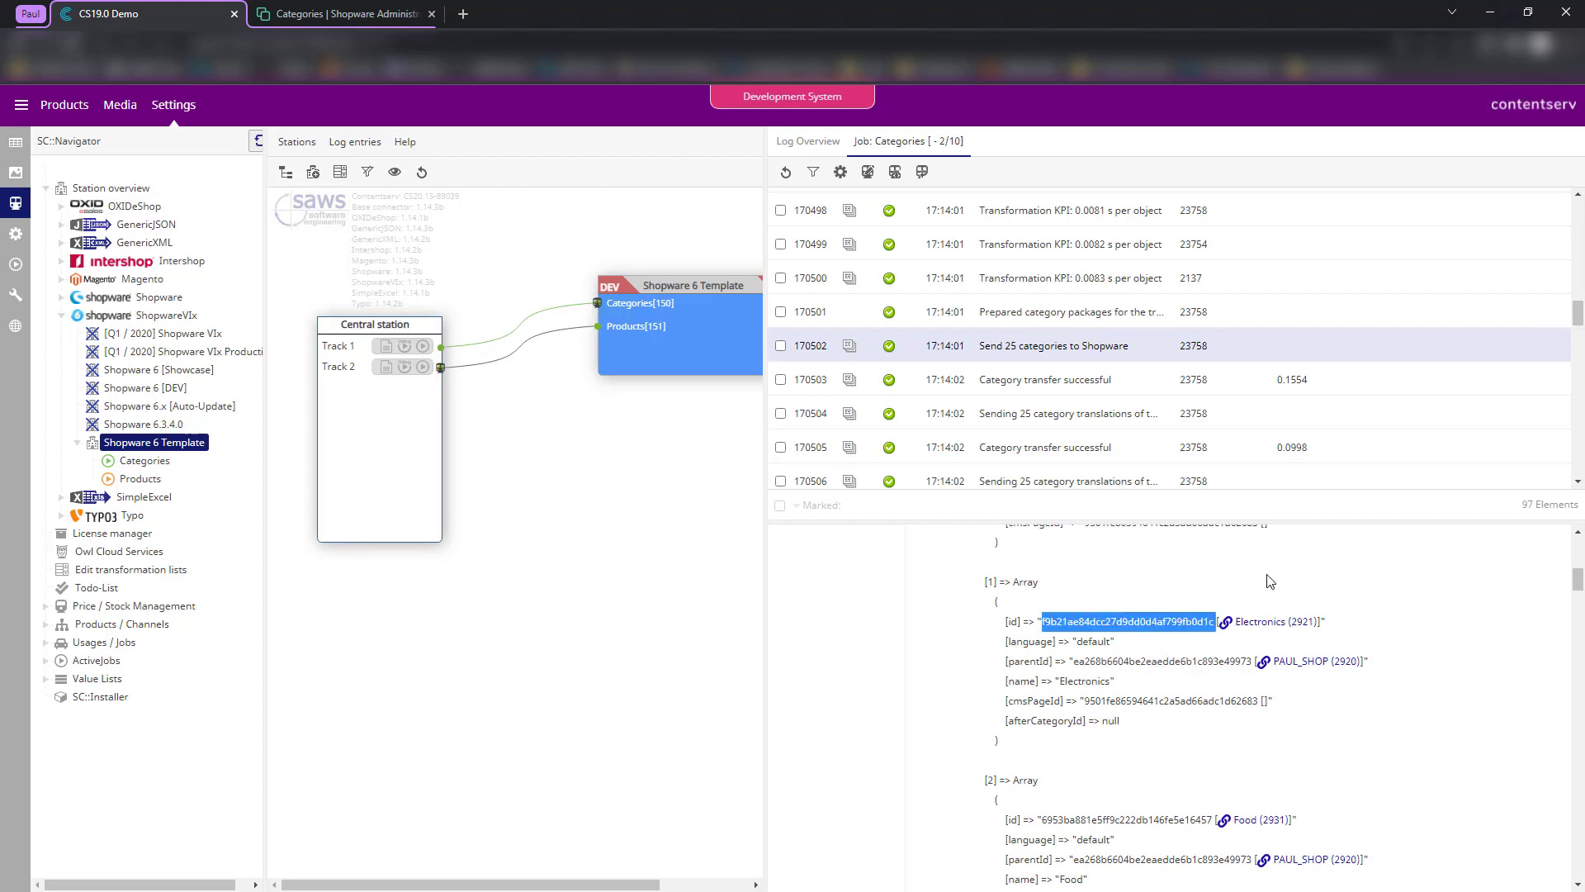
click(1250, 565)
scroll(774, 588, up, 10)
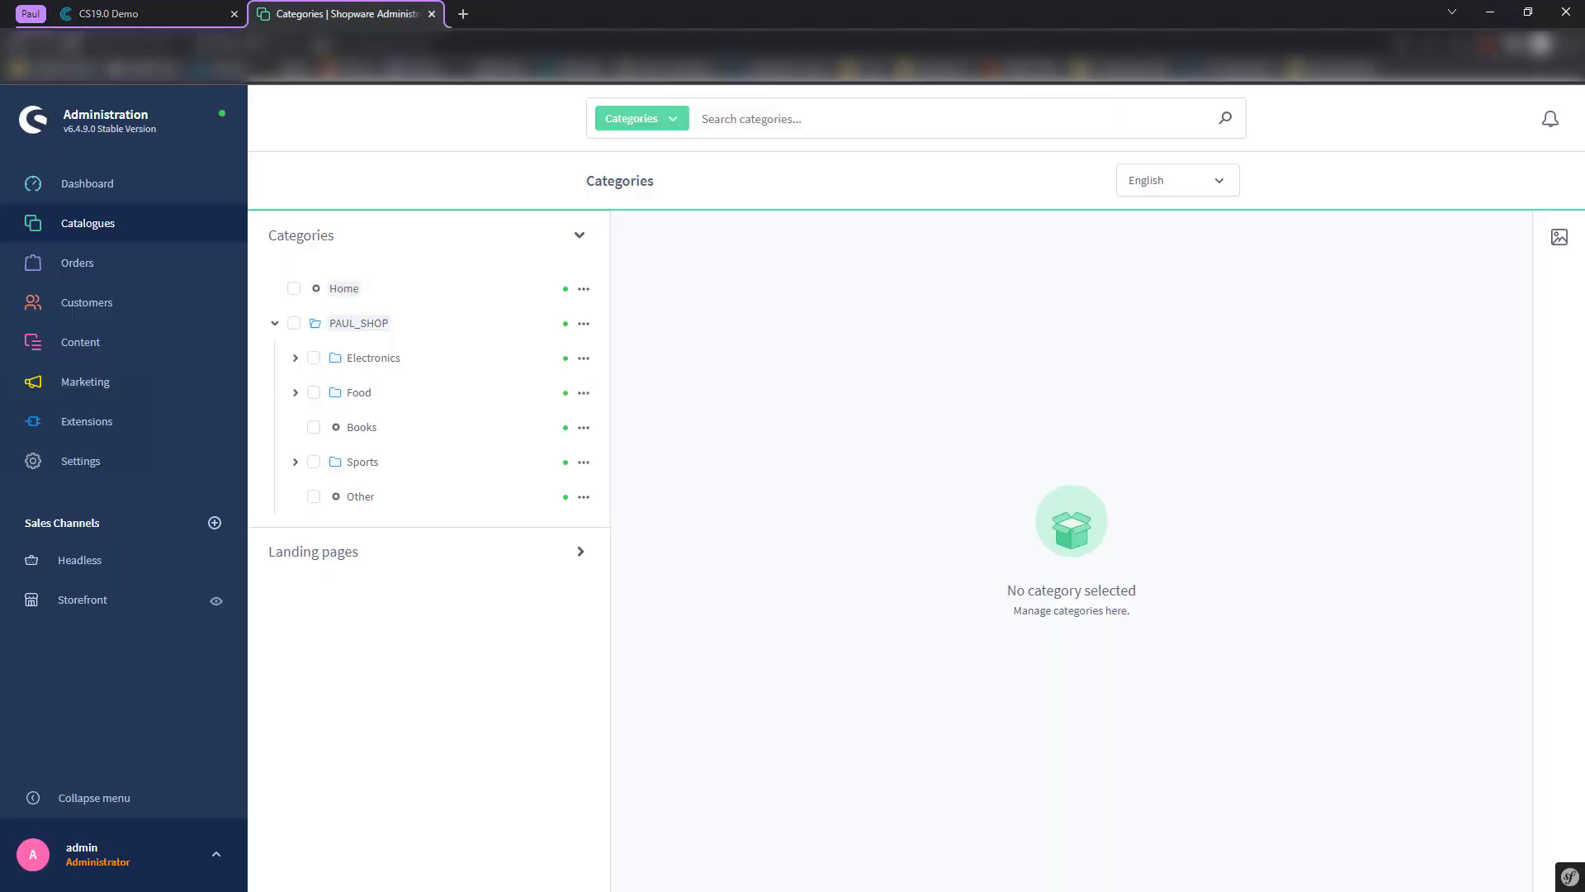
click(331, 14)
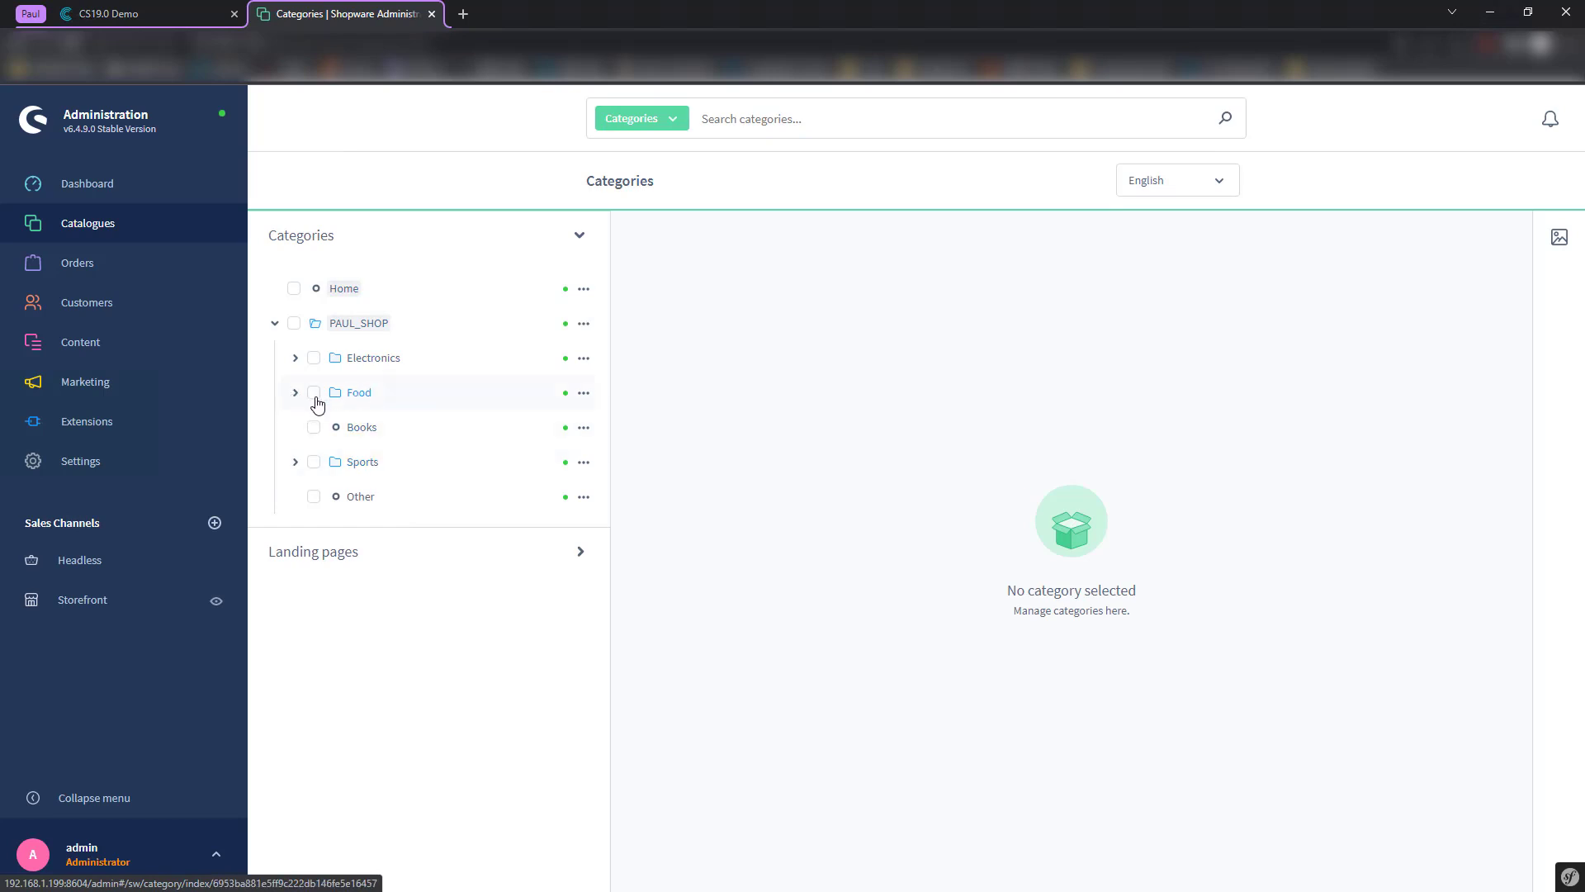
click(146, 7)
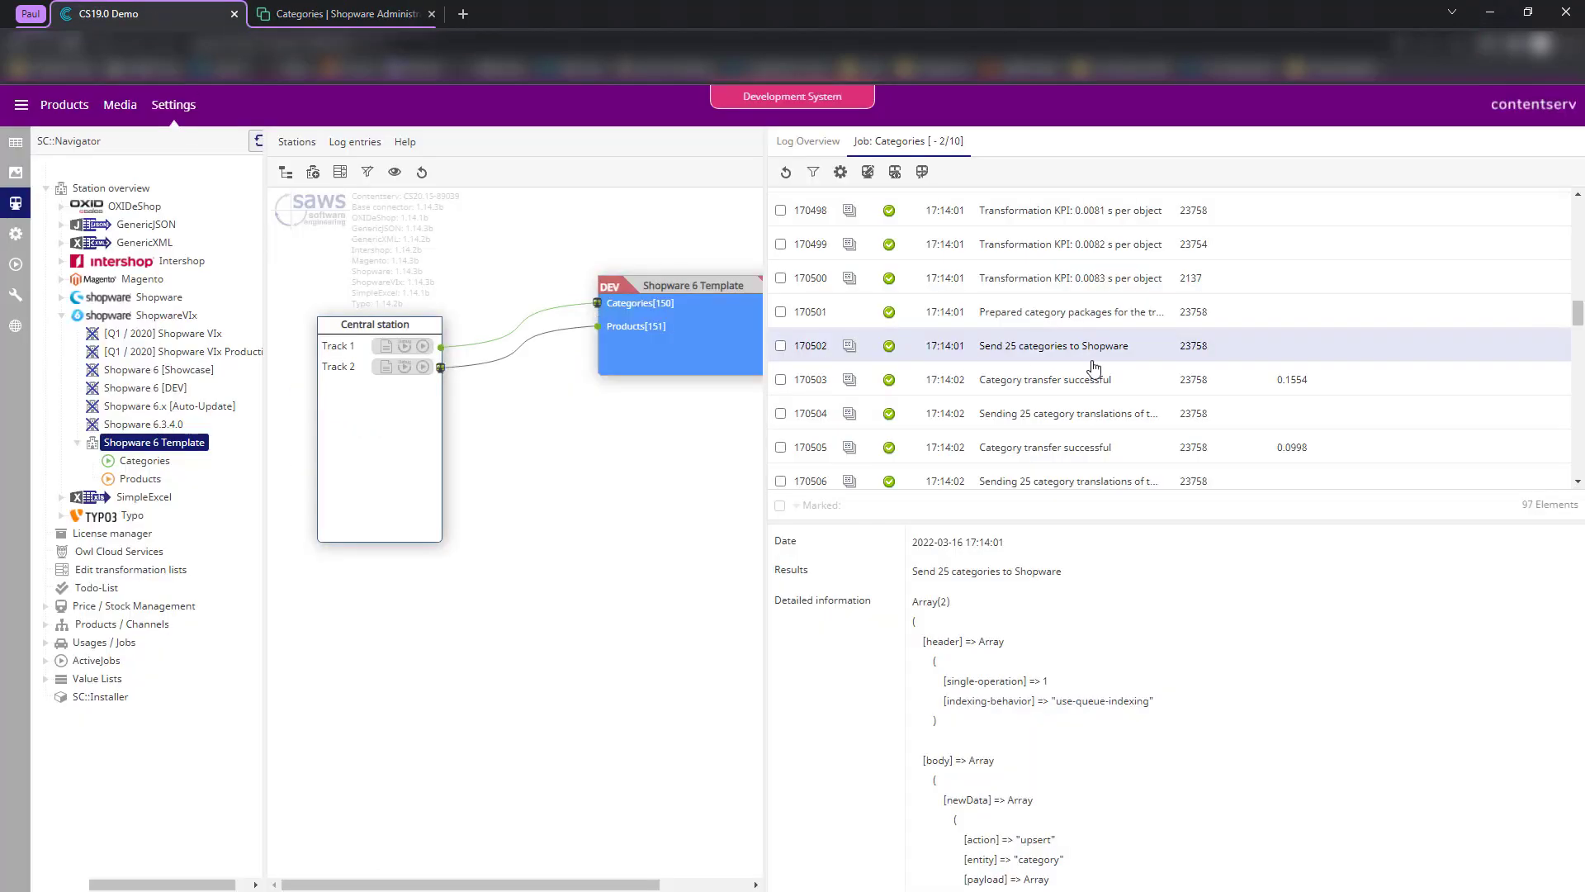
- Scroll back to the top of the job log, then switch to PIM Studio's product tree
scroll(1089, 363, down, 1)
scroll(1074, 380, up, 10)
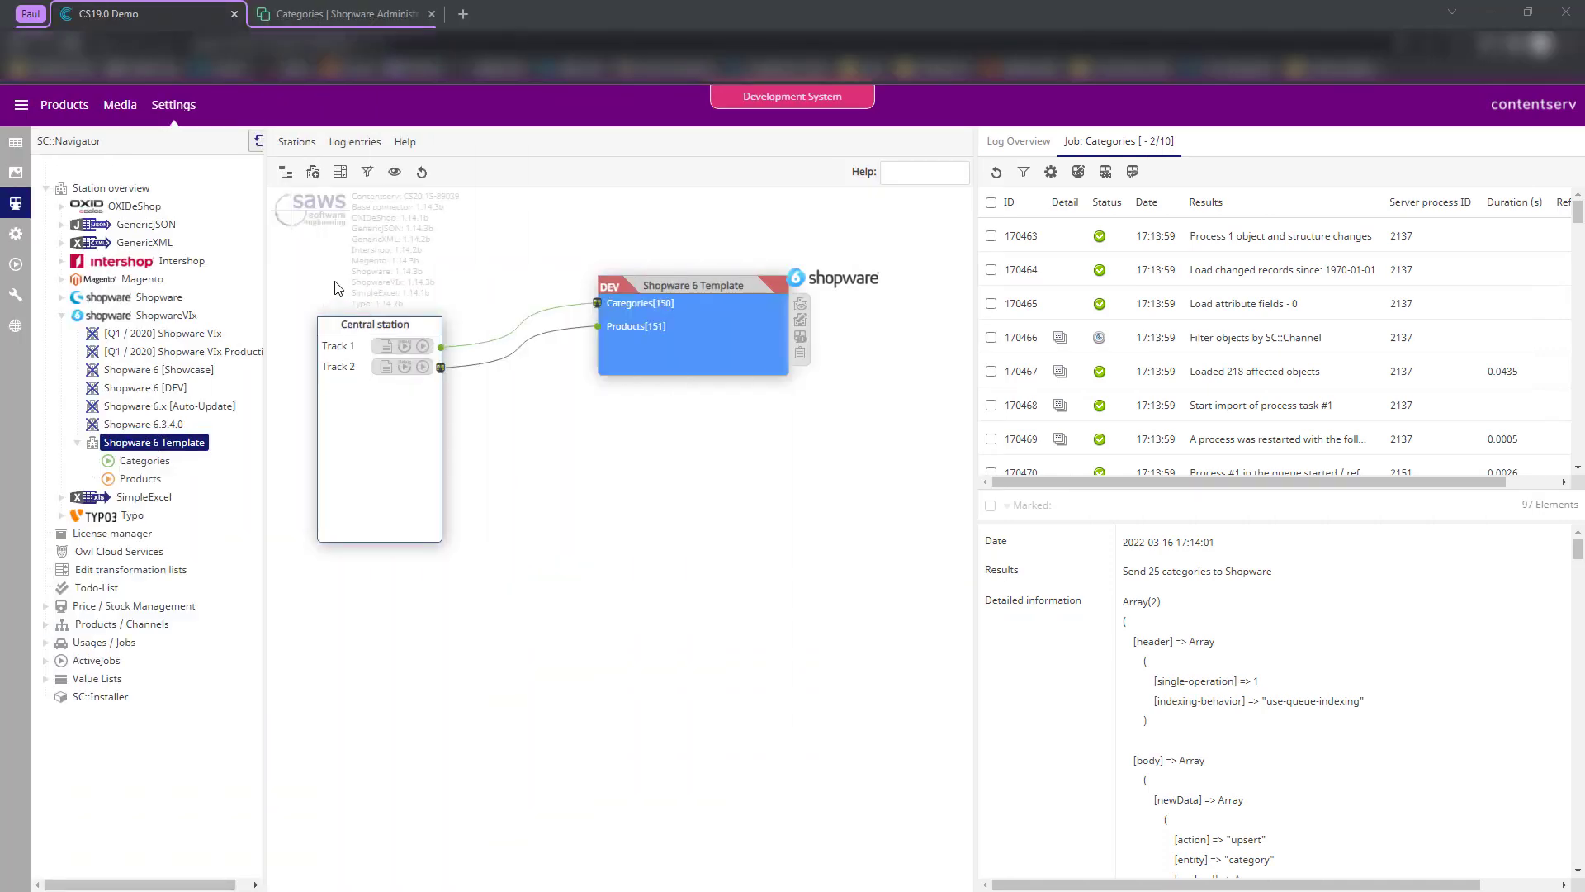
click(15, 147)
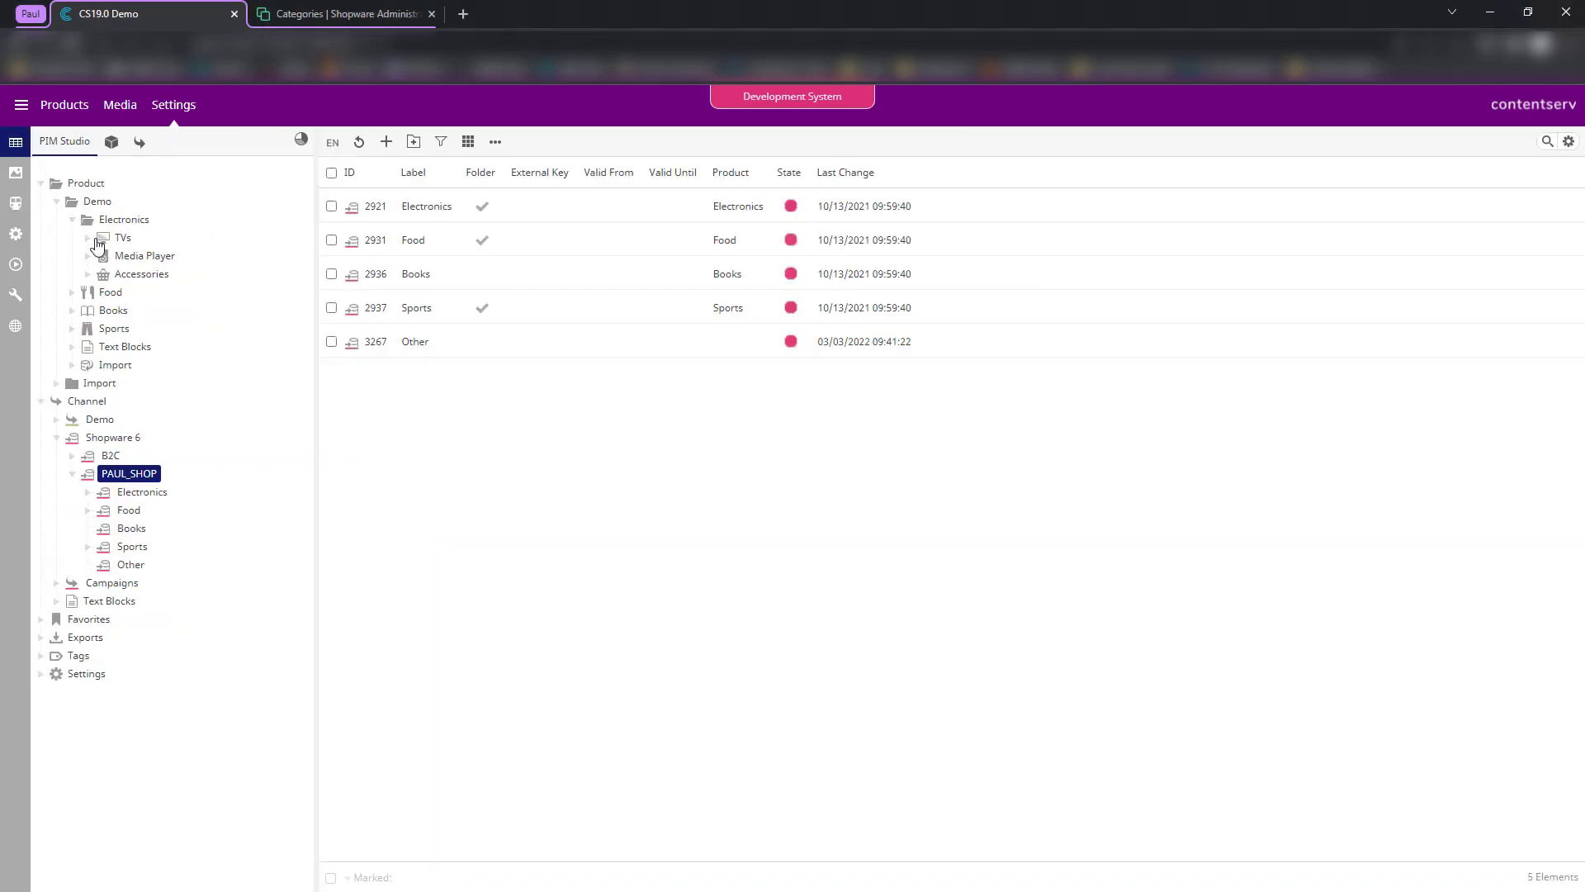
- Open SLT 95 Nano Crystal under TVs > Smart LED TV and review its Media tab
click(87, 239)
click(169, 257)
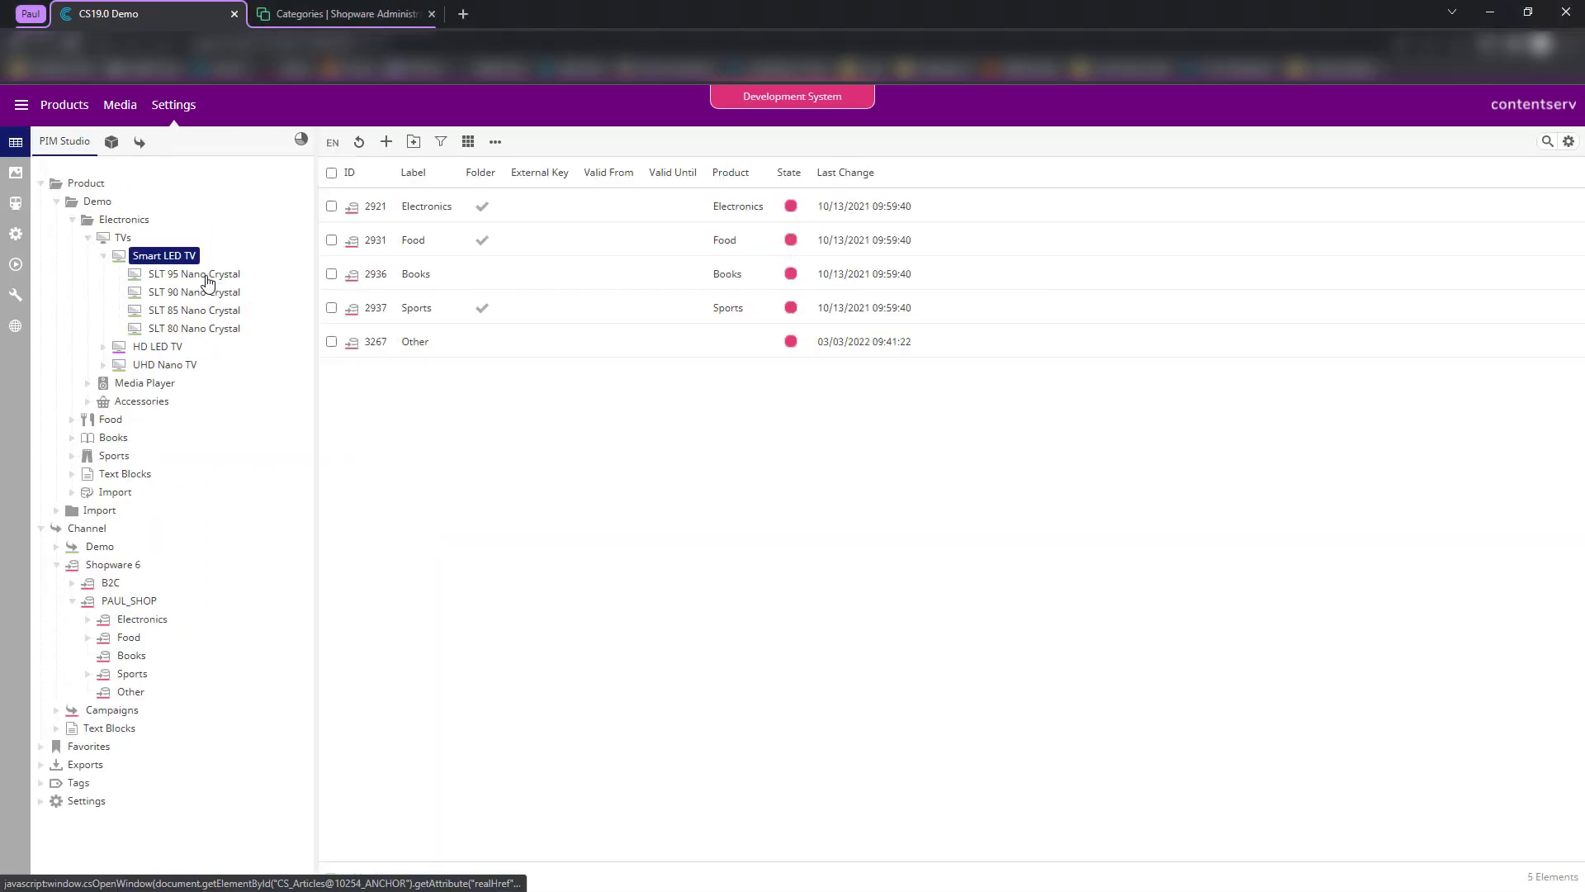
click(205, 276)
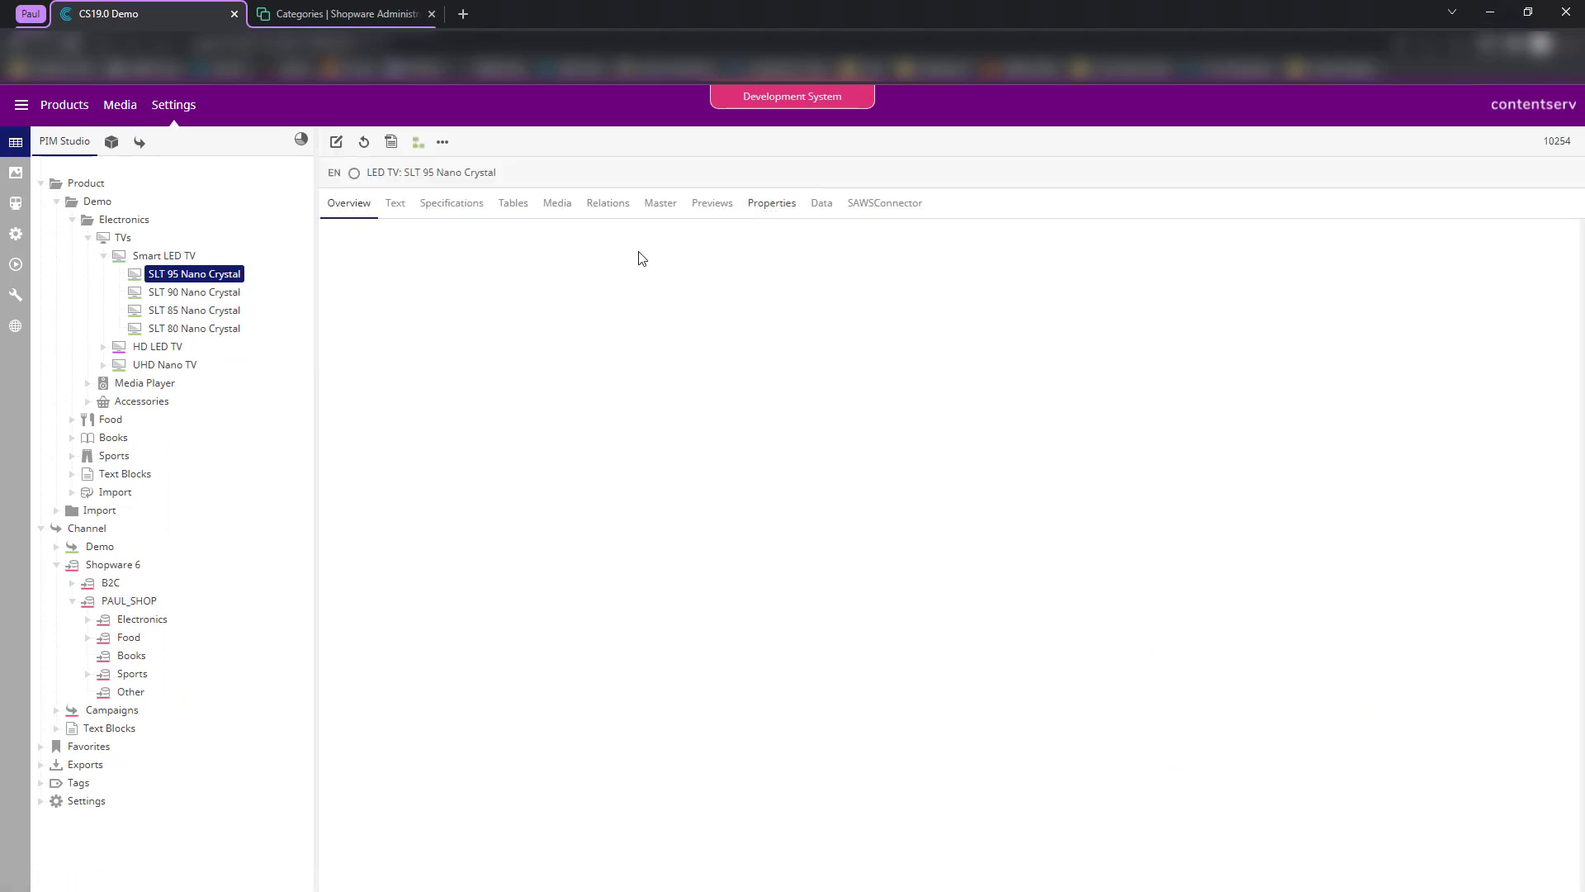
click(557, 204)
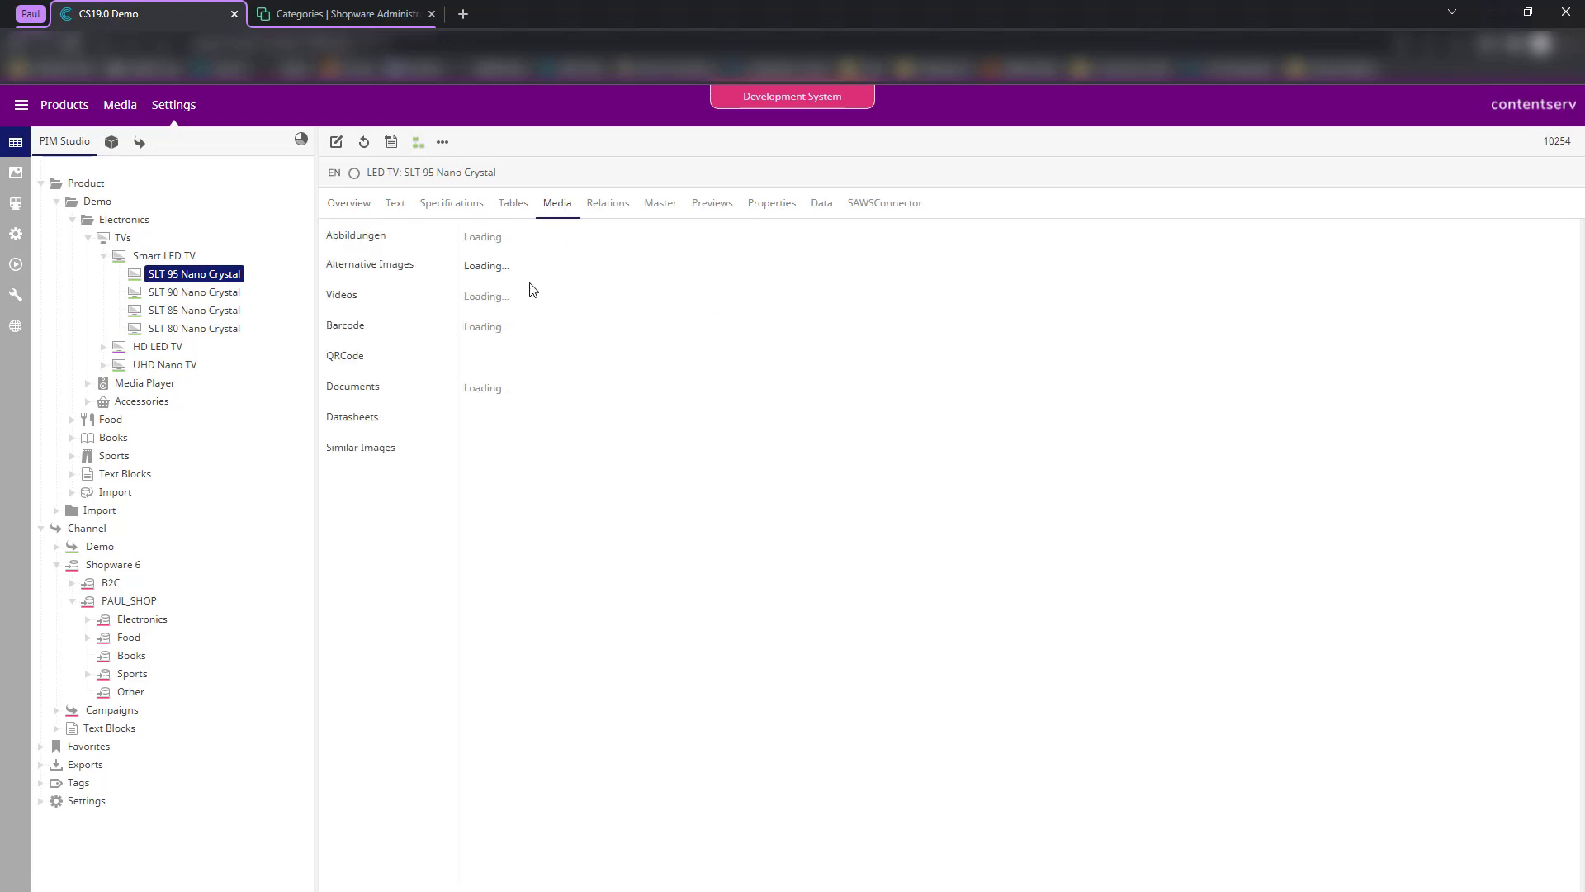
scroll(765, 350, down, 5)
scroll(784, 363, up, 5)
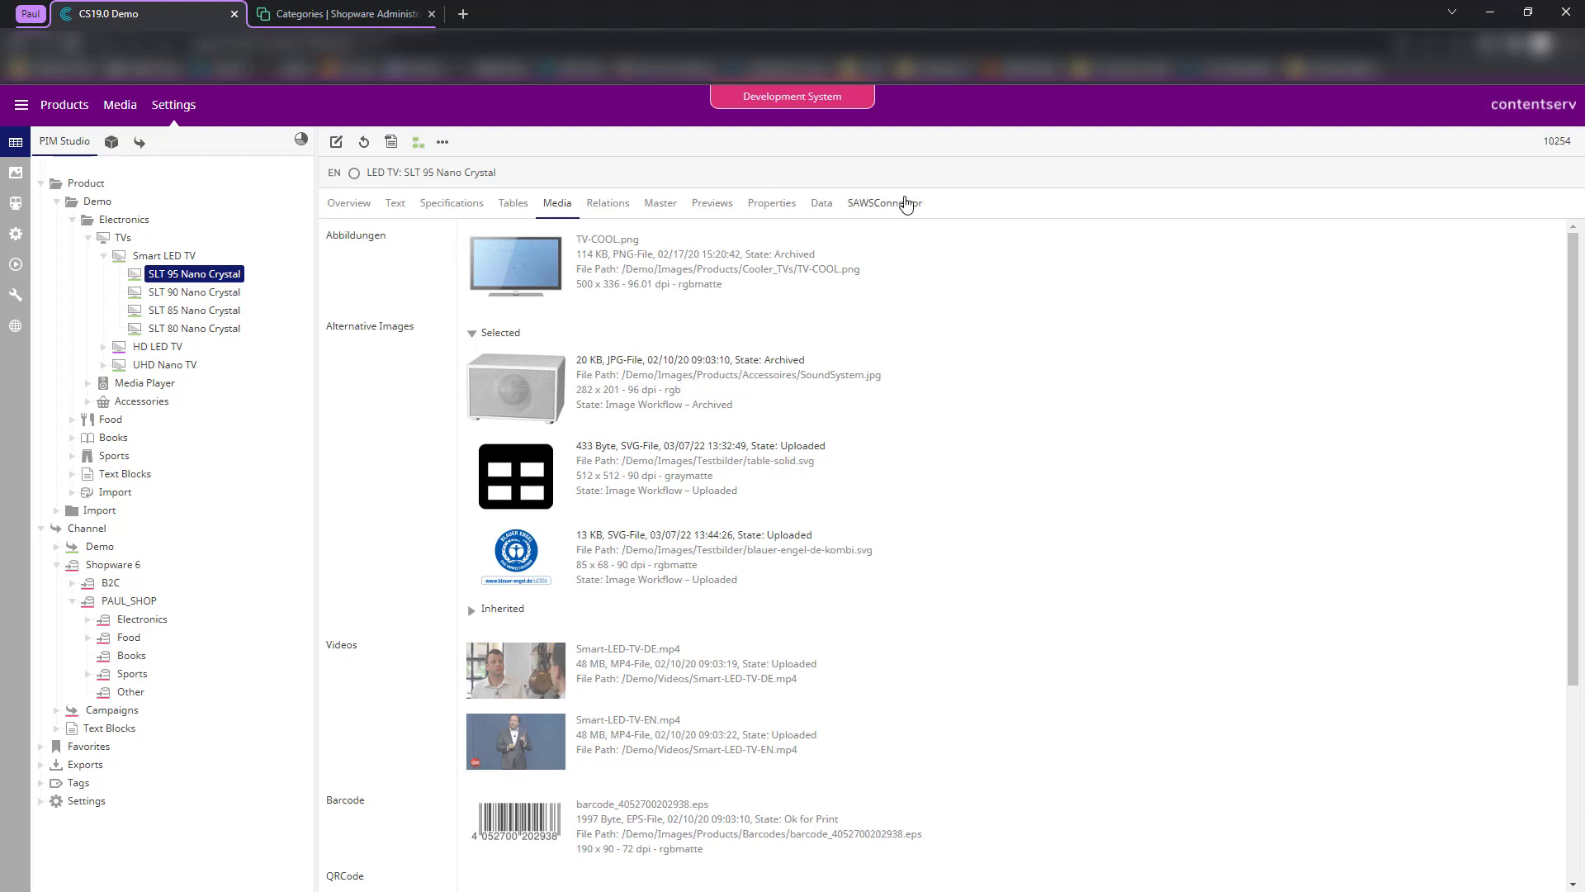
- On SAWSConnector, dismiss the error, collapse head-product settings and put the product in edit mode
click(884, 202)
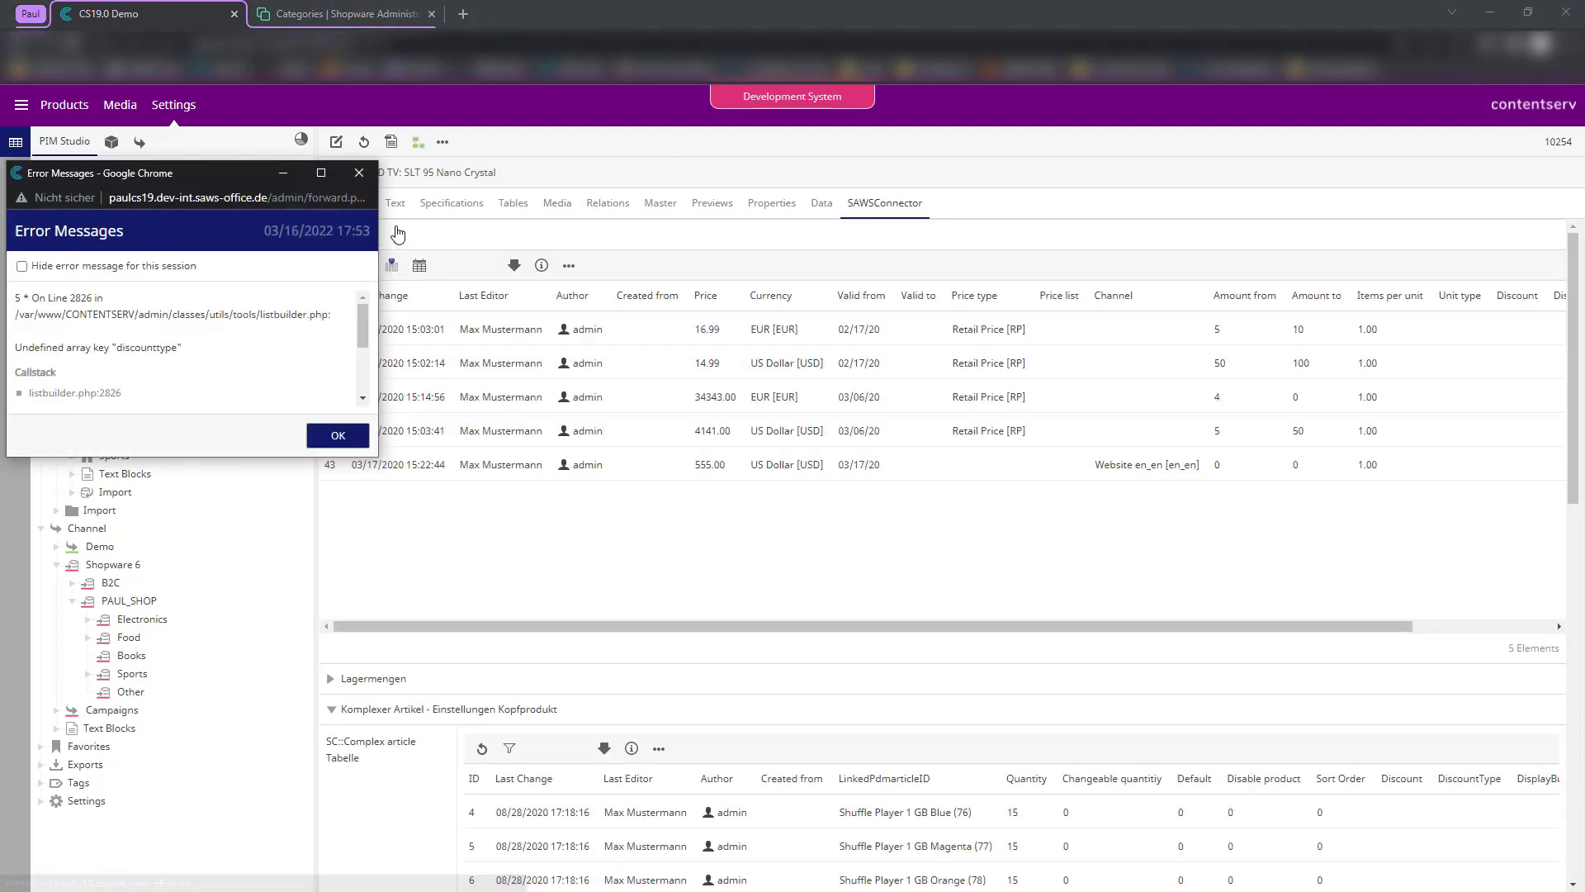
click(400, 240)
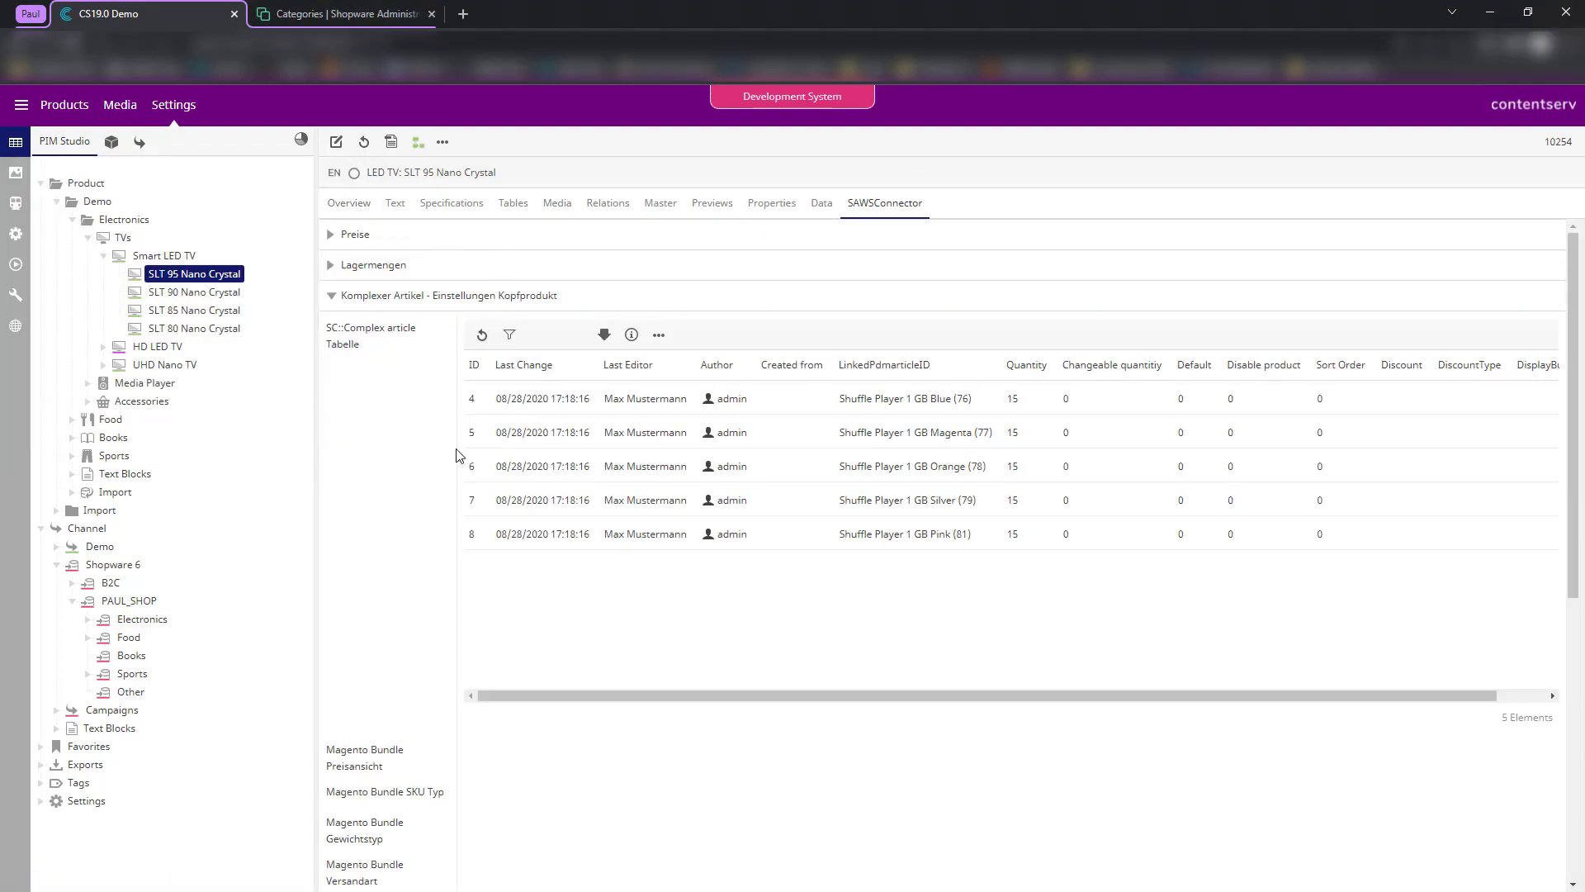
click(388, 295)
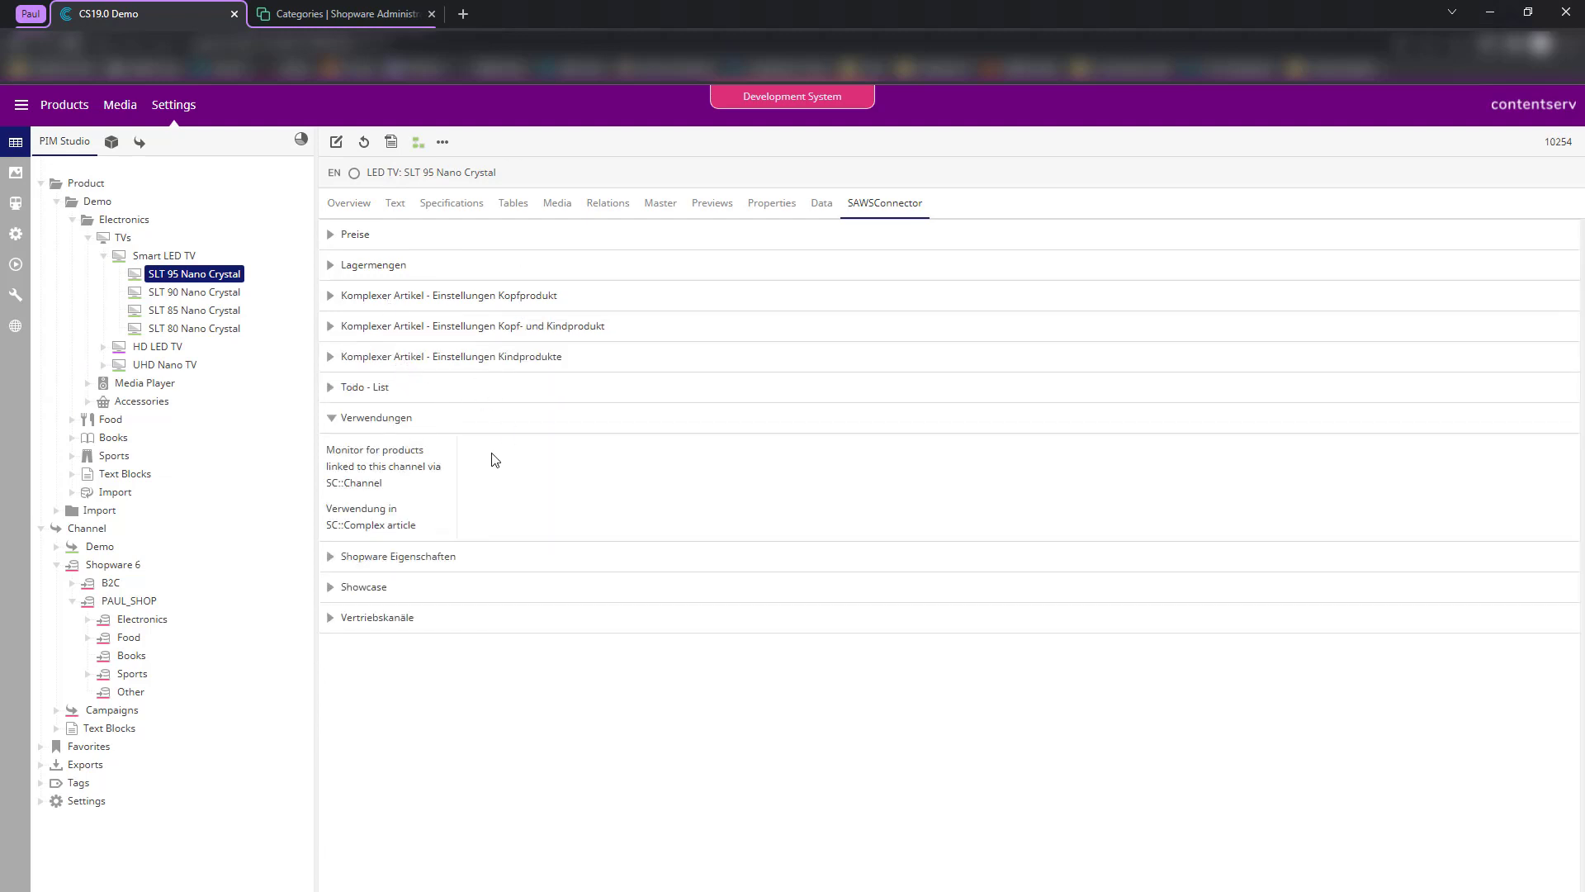
click(382, 624)
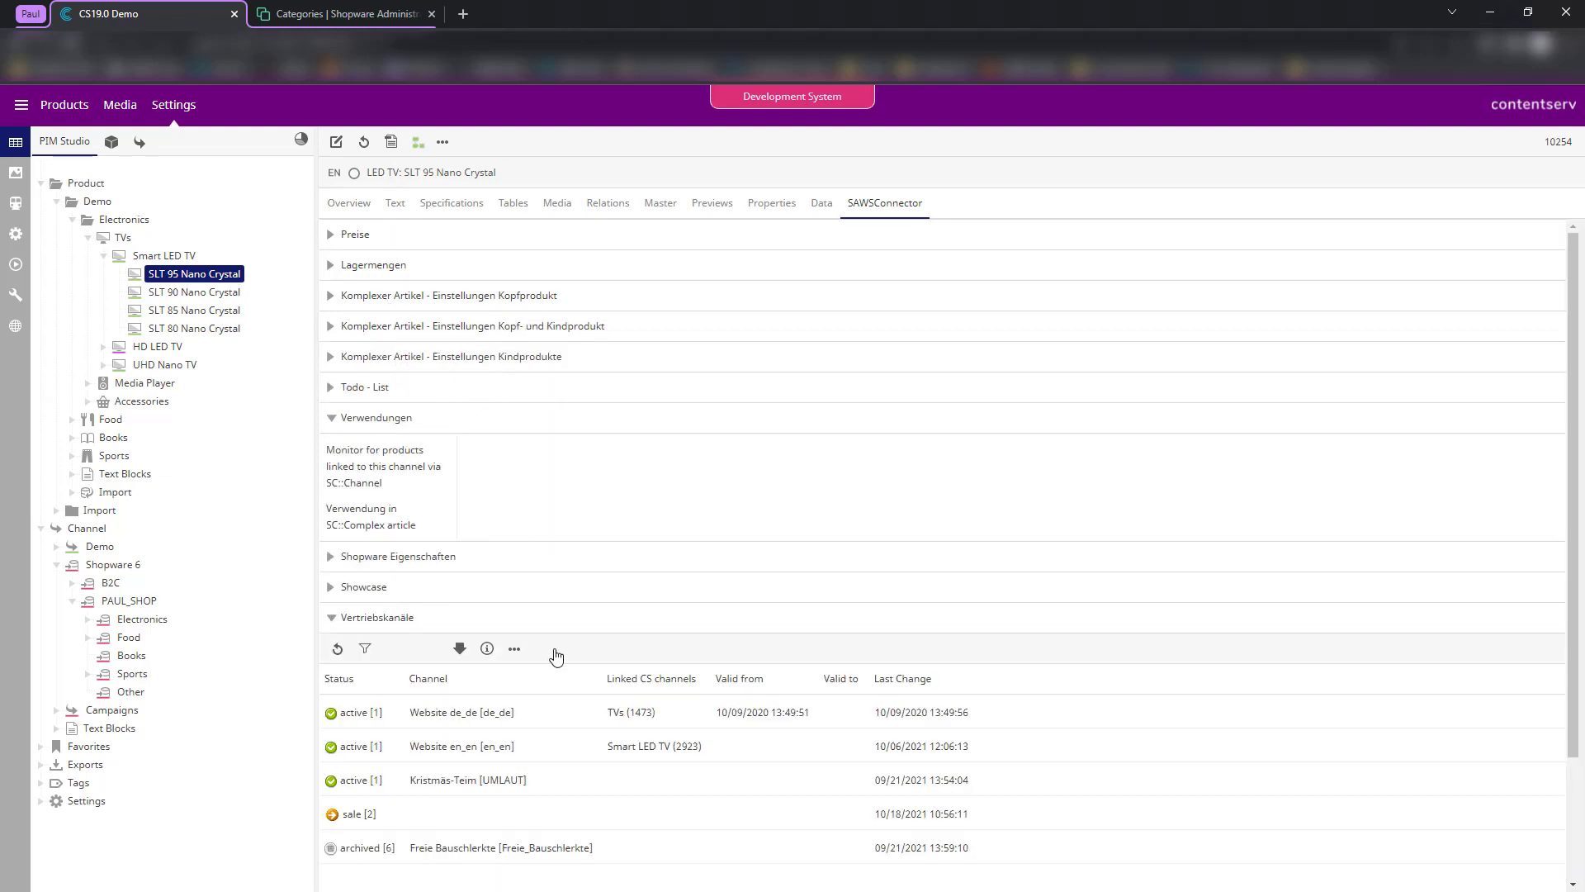
scroll(541, 660, down, 2)
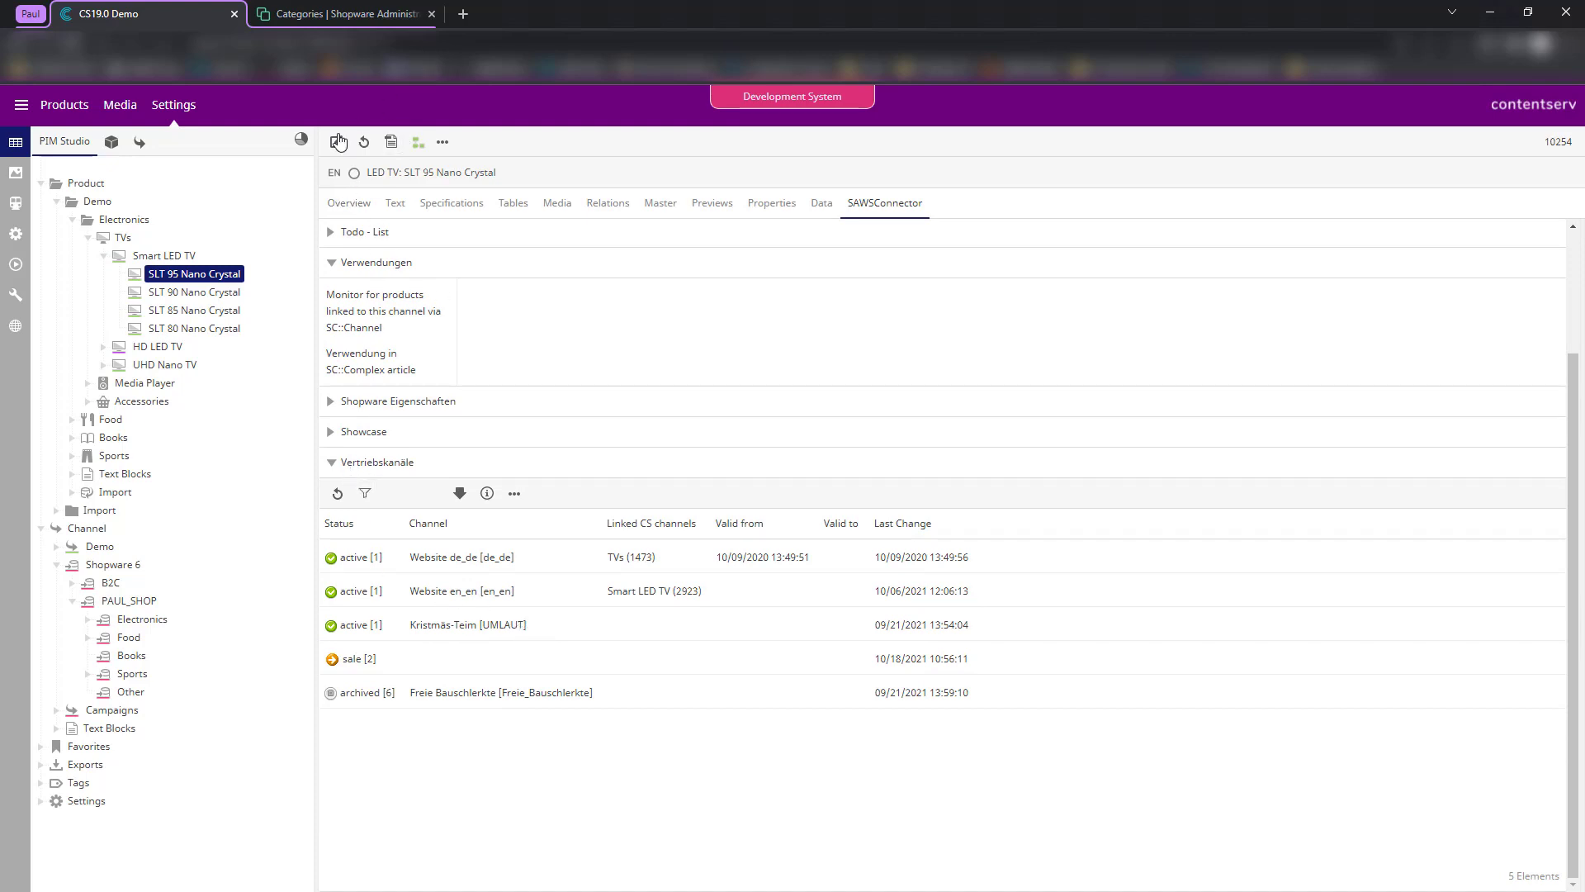
click(337, 141)
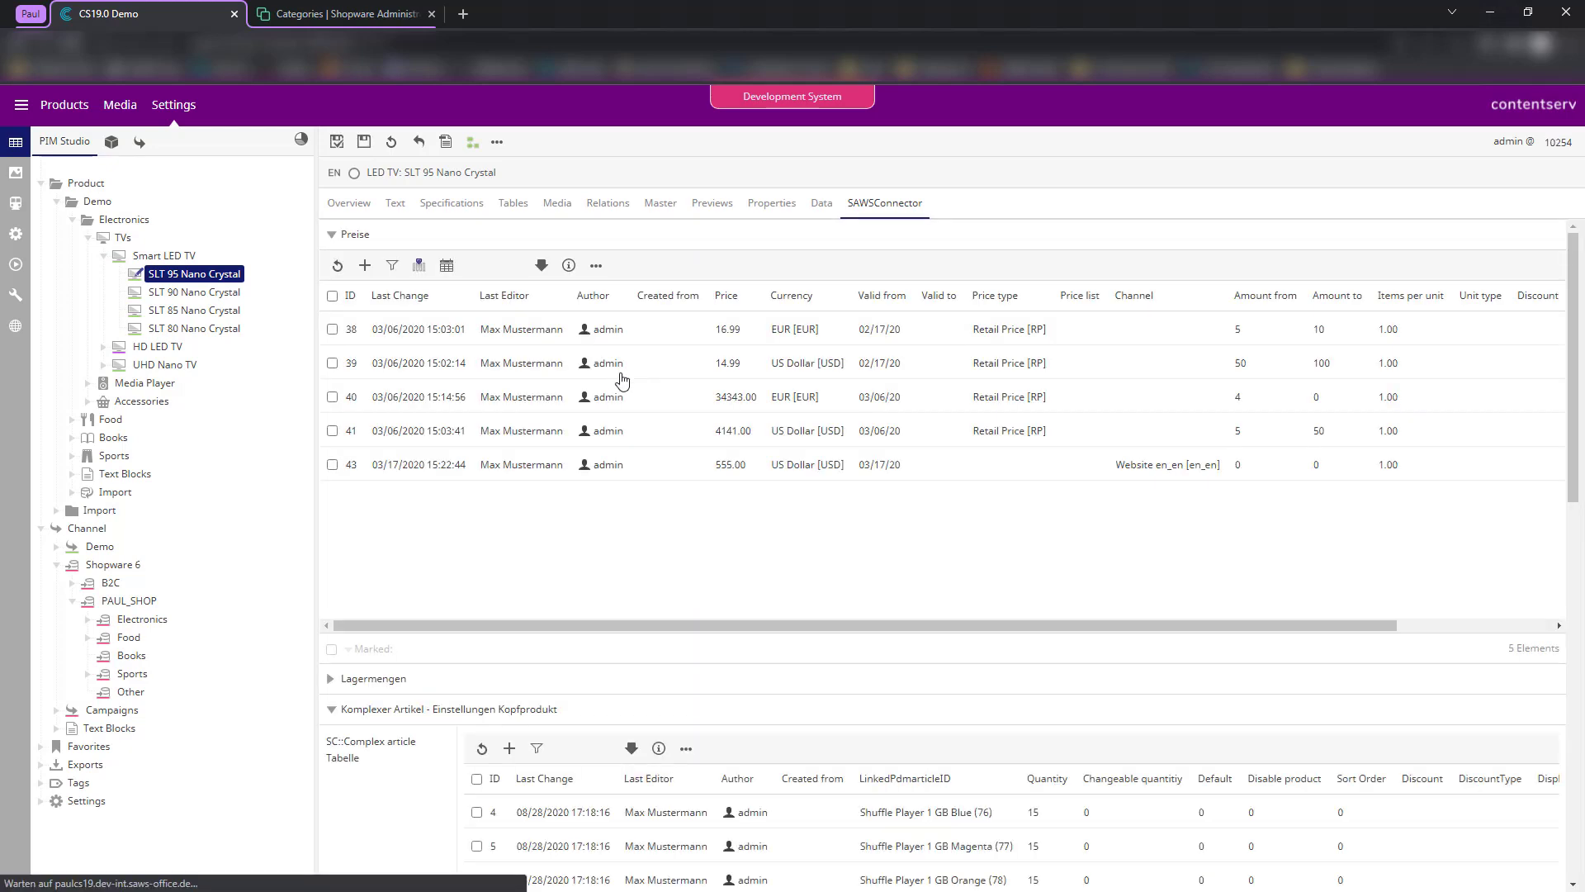
scroll(519, 544, down, 15)
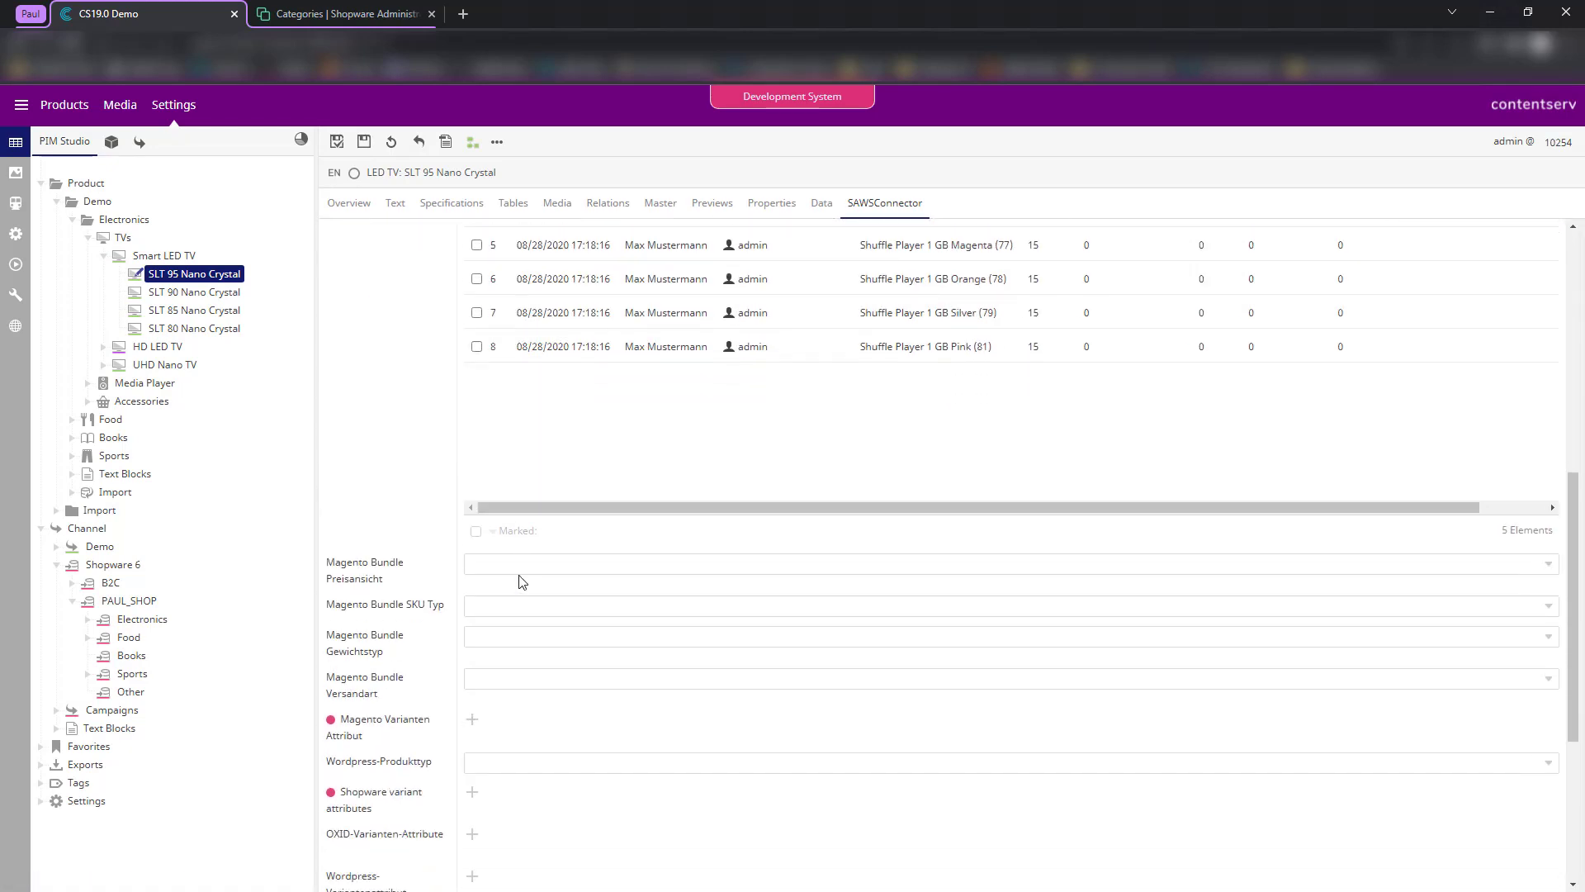
click(406, 876)
- Add a Shopware 6 sales channel entry linked to the Electronics > TVs > Smart LED TV channel
scroll(507, 658, down, 5)
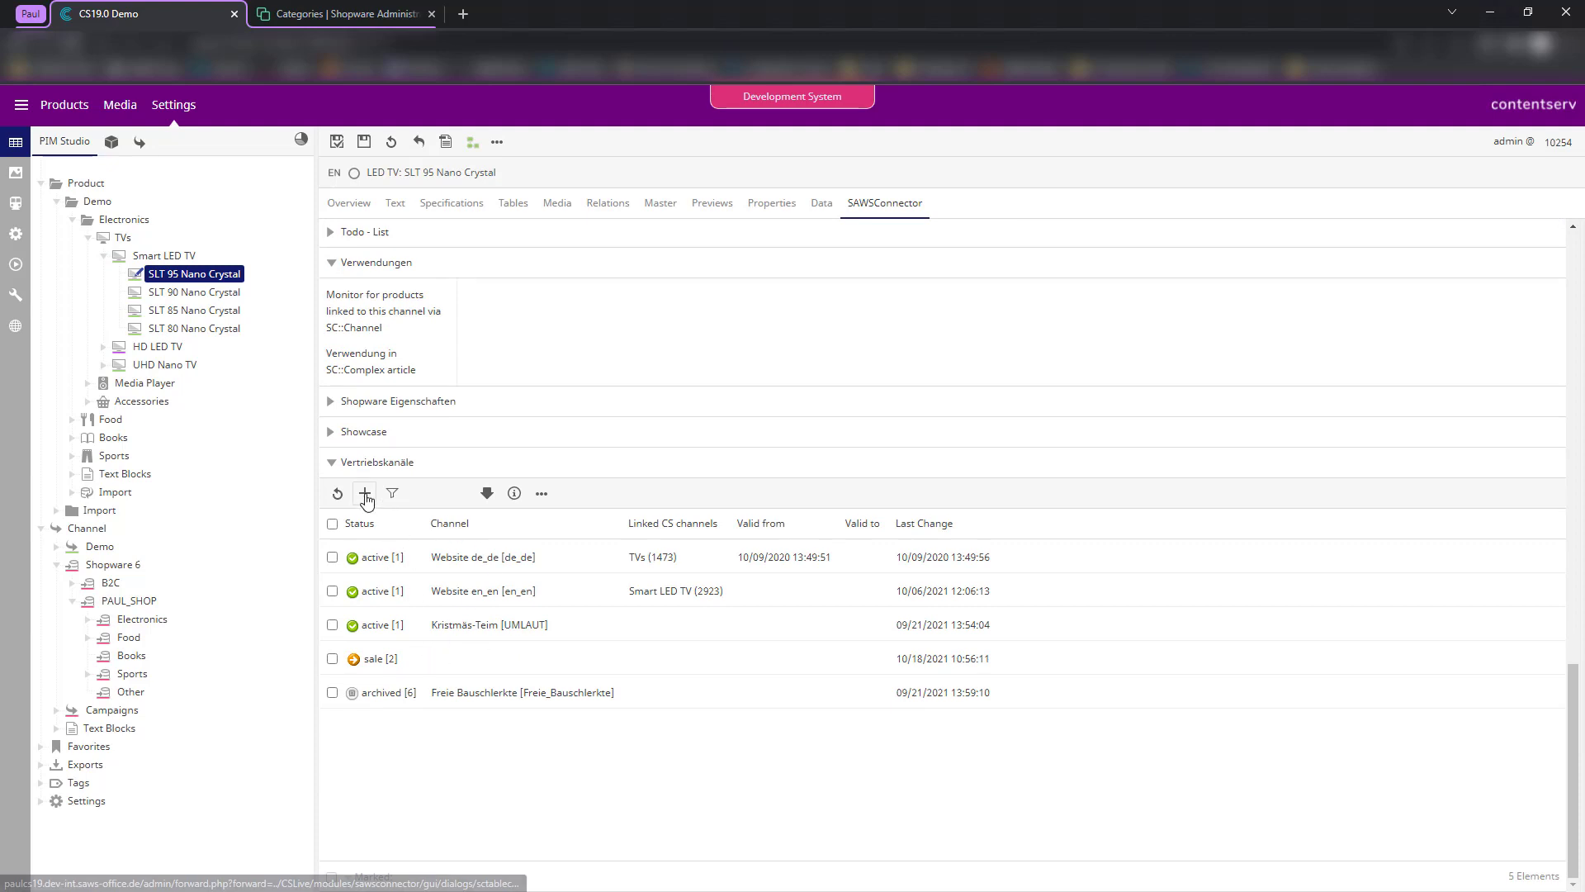
click(365, 494)
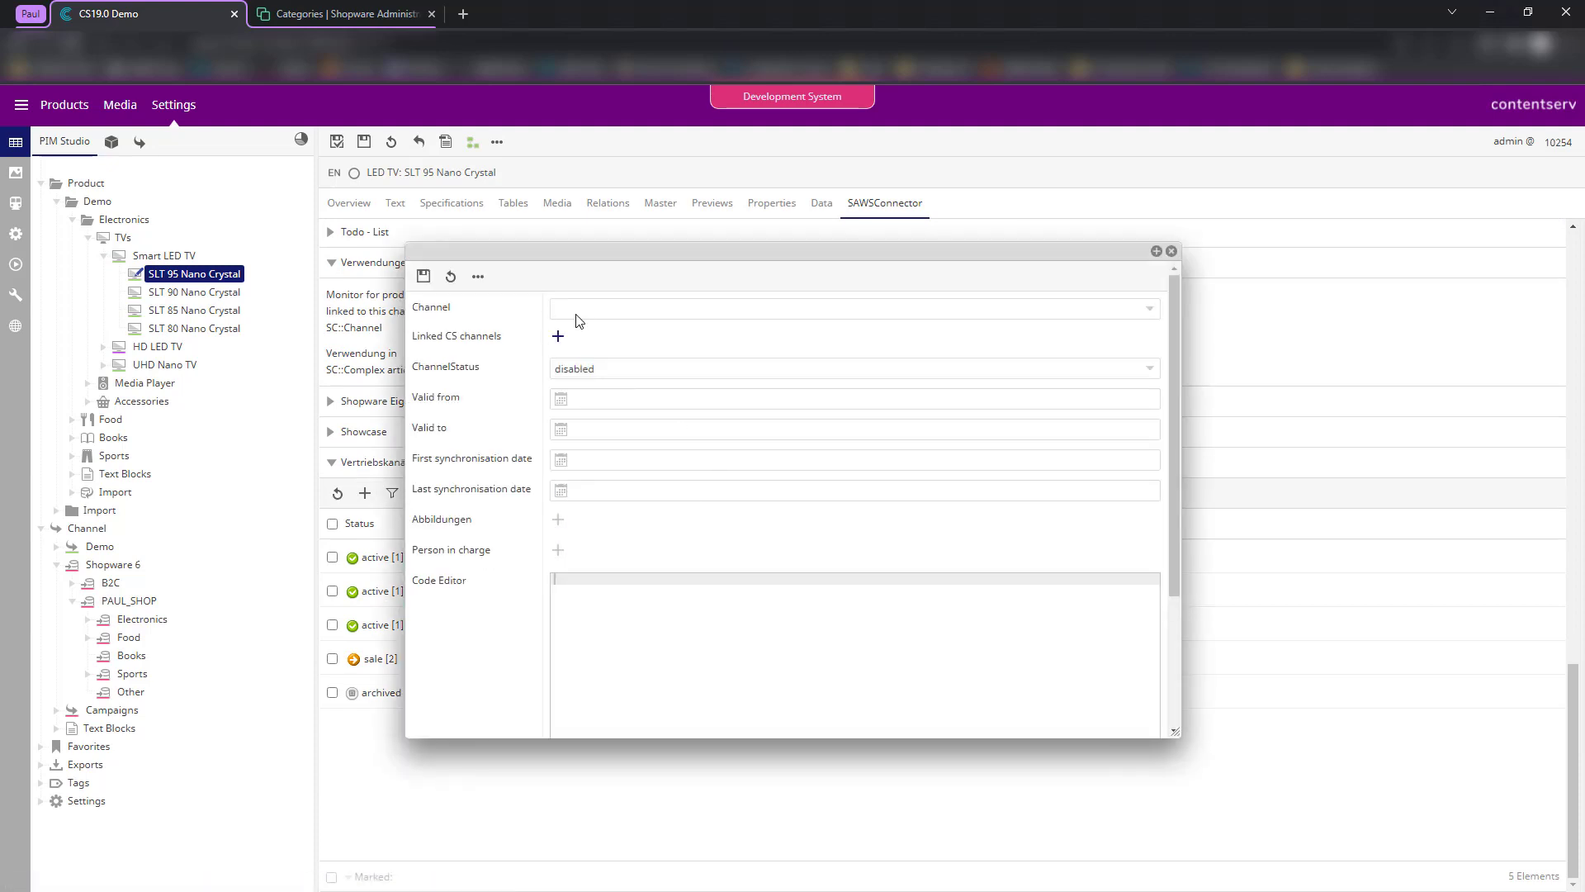
click(578, 315)
click(611, 460)
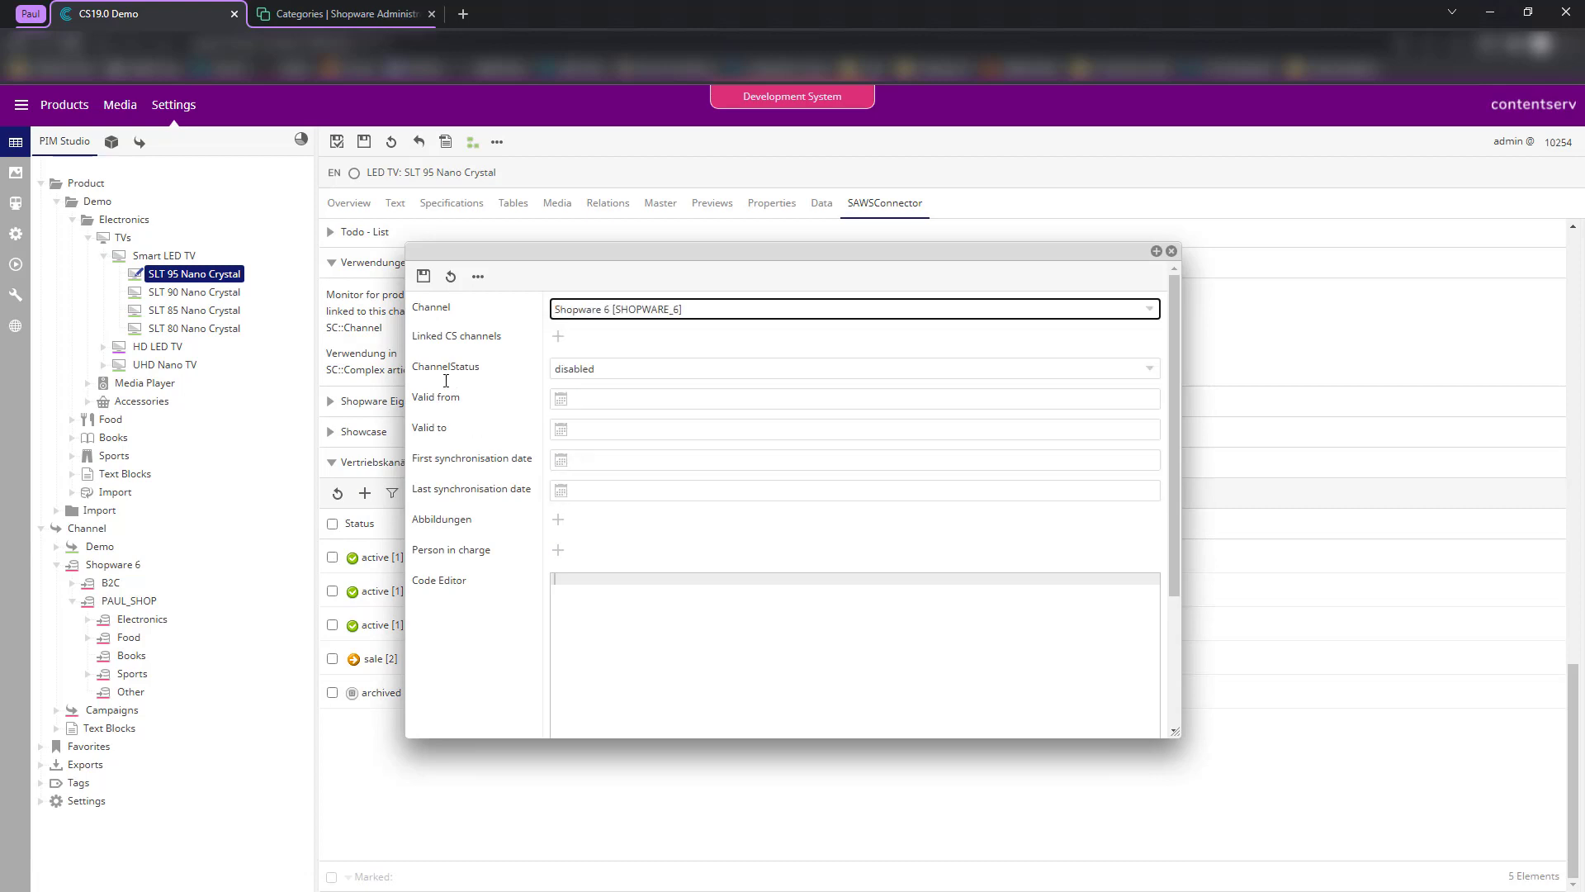
click(558, 336)
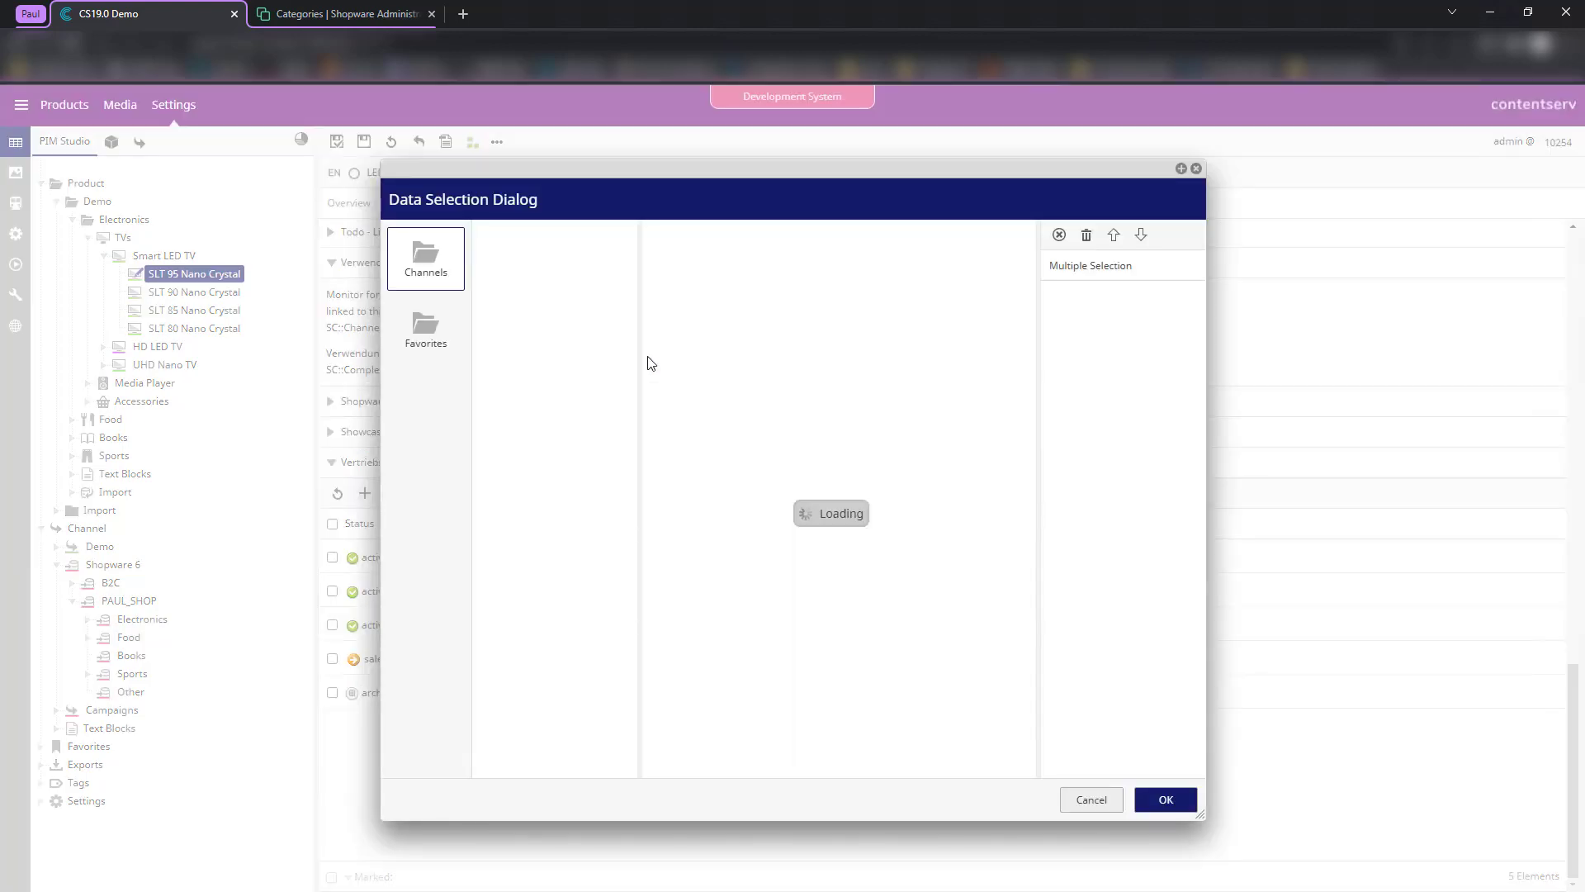
double_click(557, 351)
double_click(568, 371)
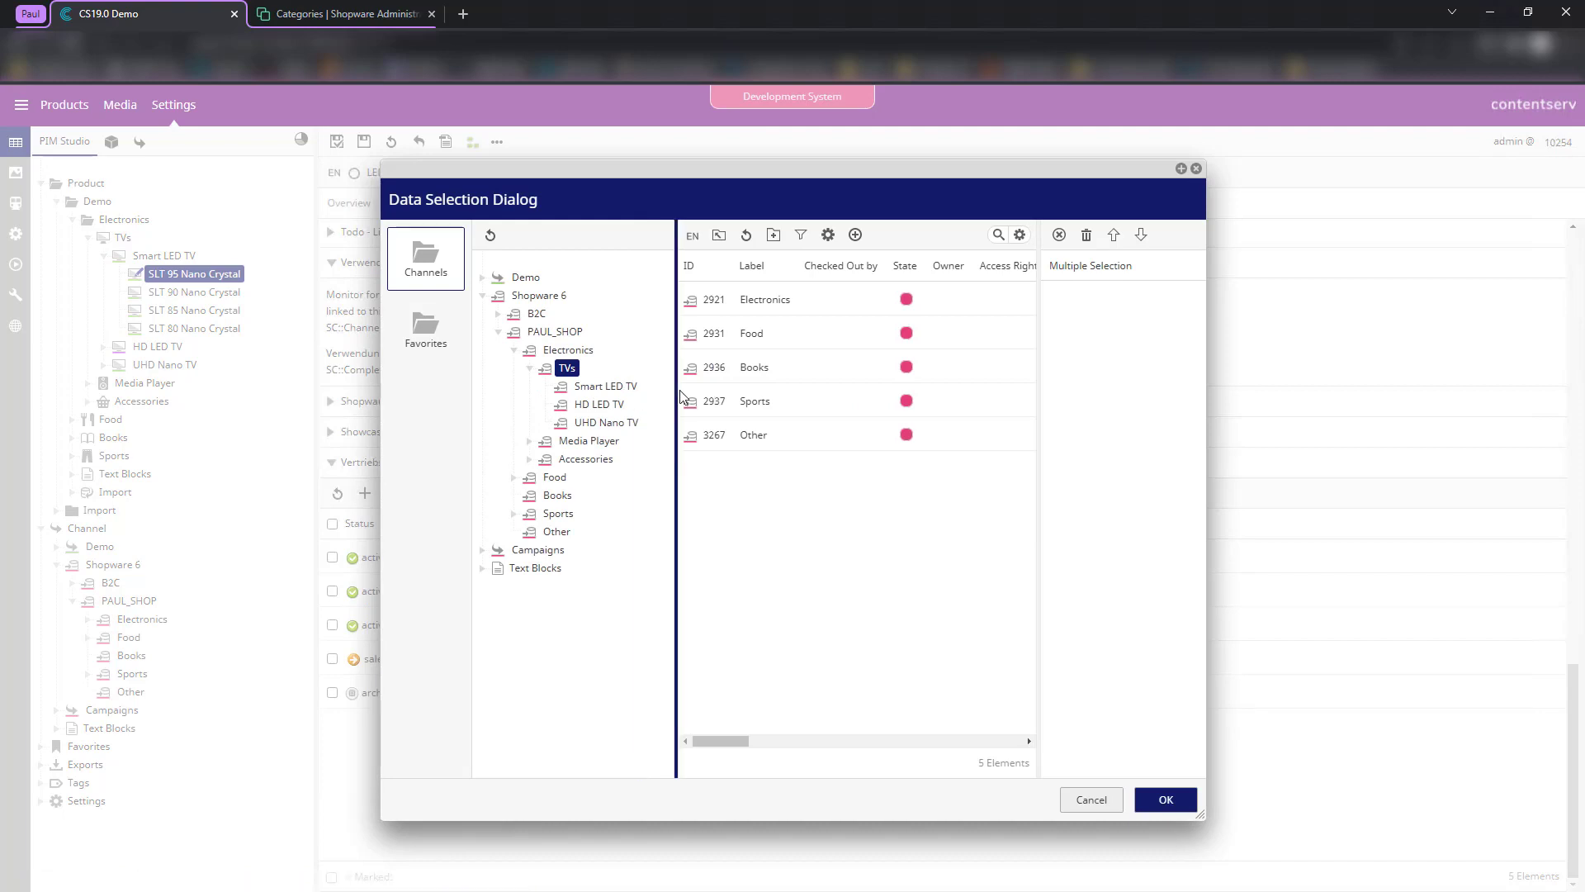
click(611, 386)
click(1164, 799)
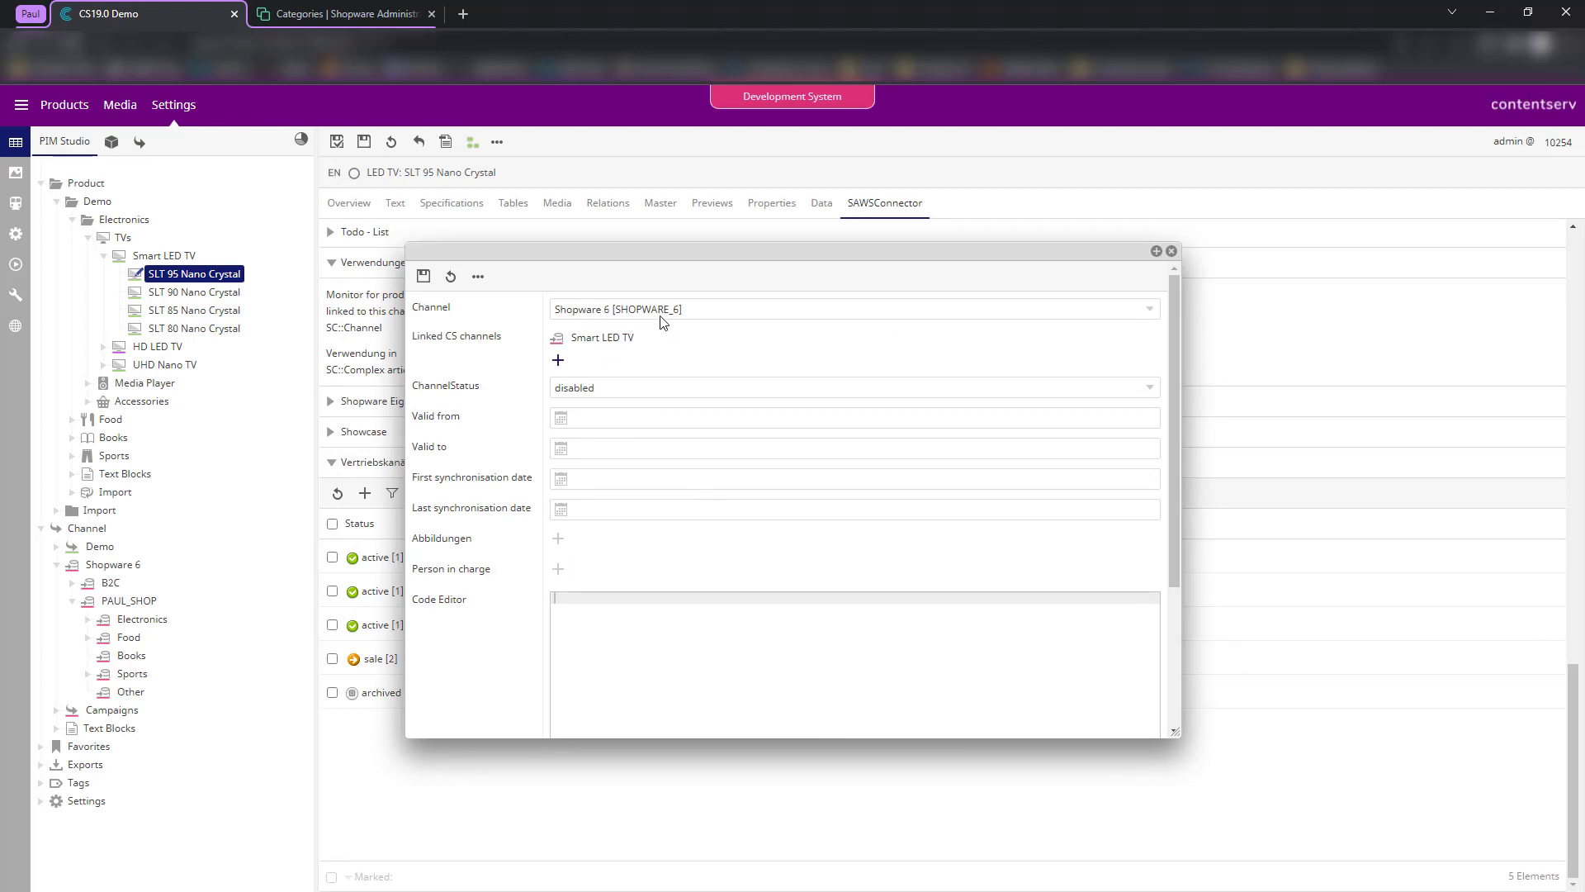
- Set the new entry's ChannelStatus to active, save it and close the form
click(622, 389)
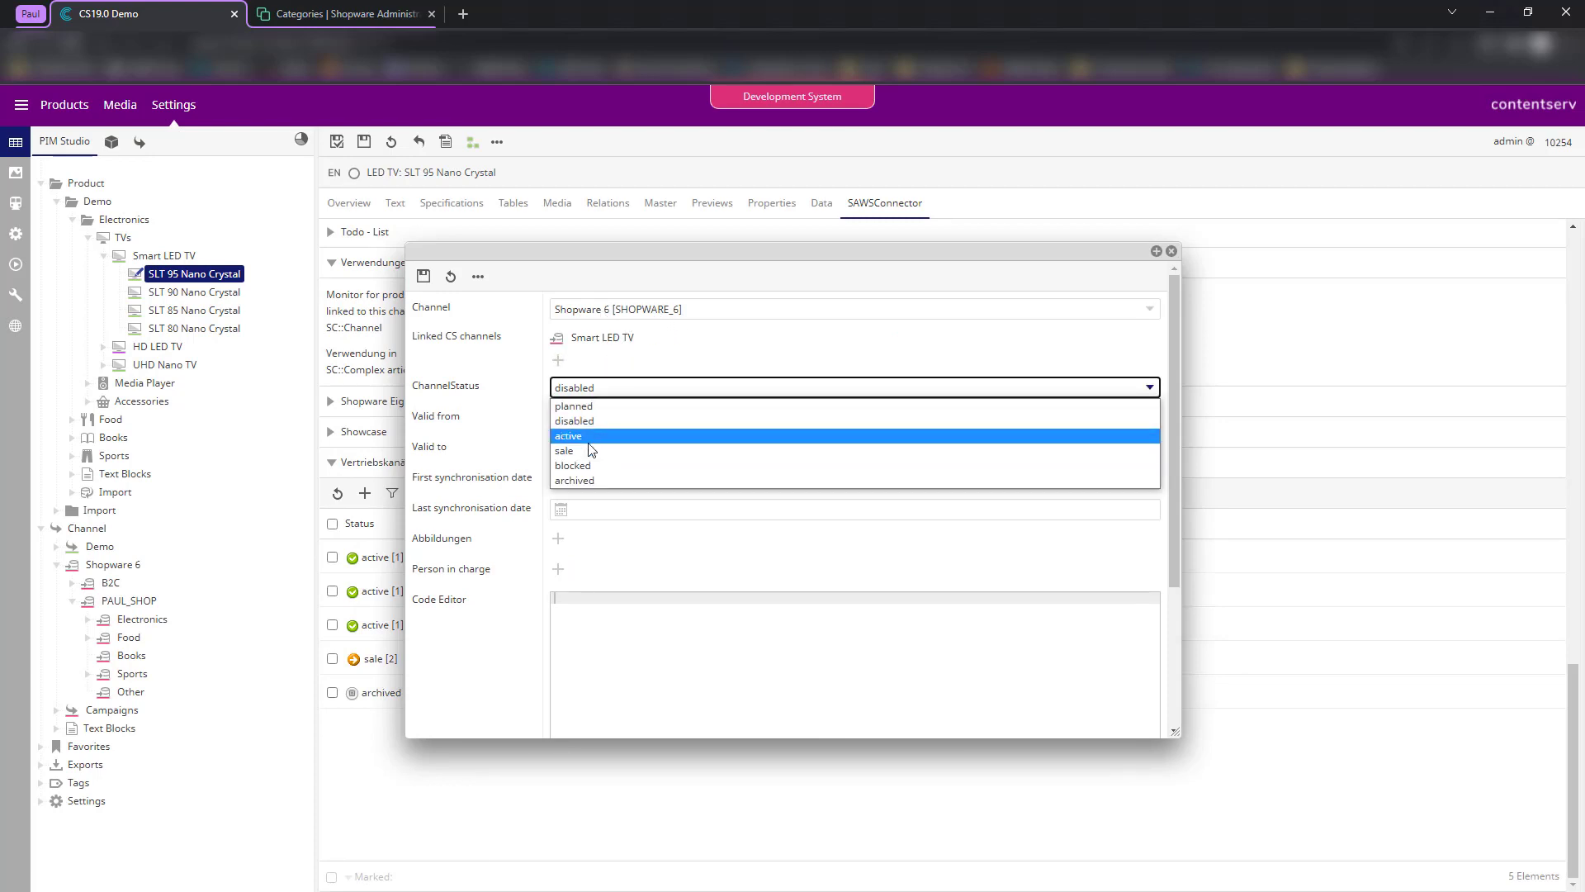
click(589, 439)
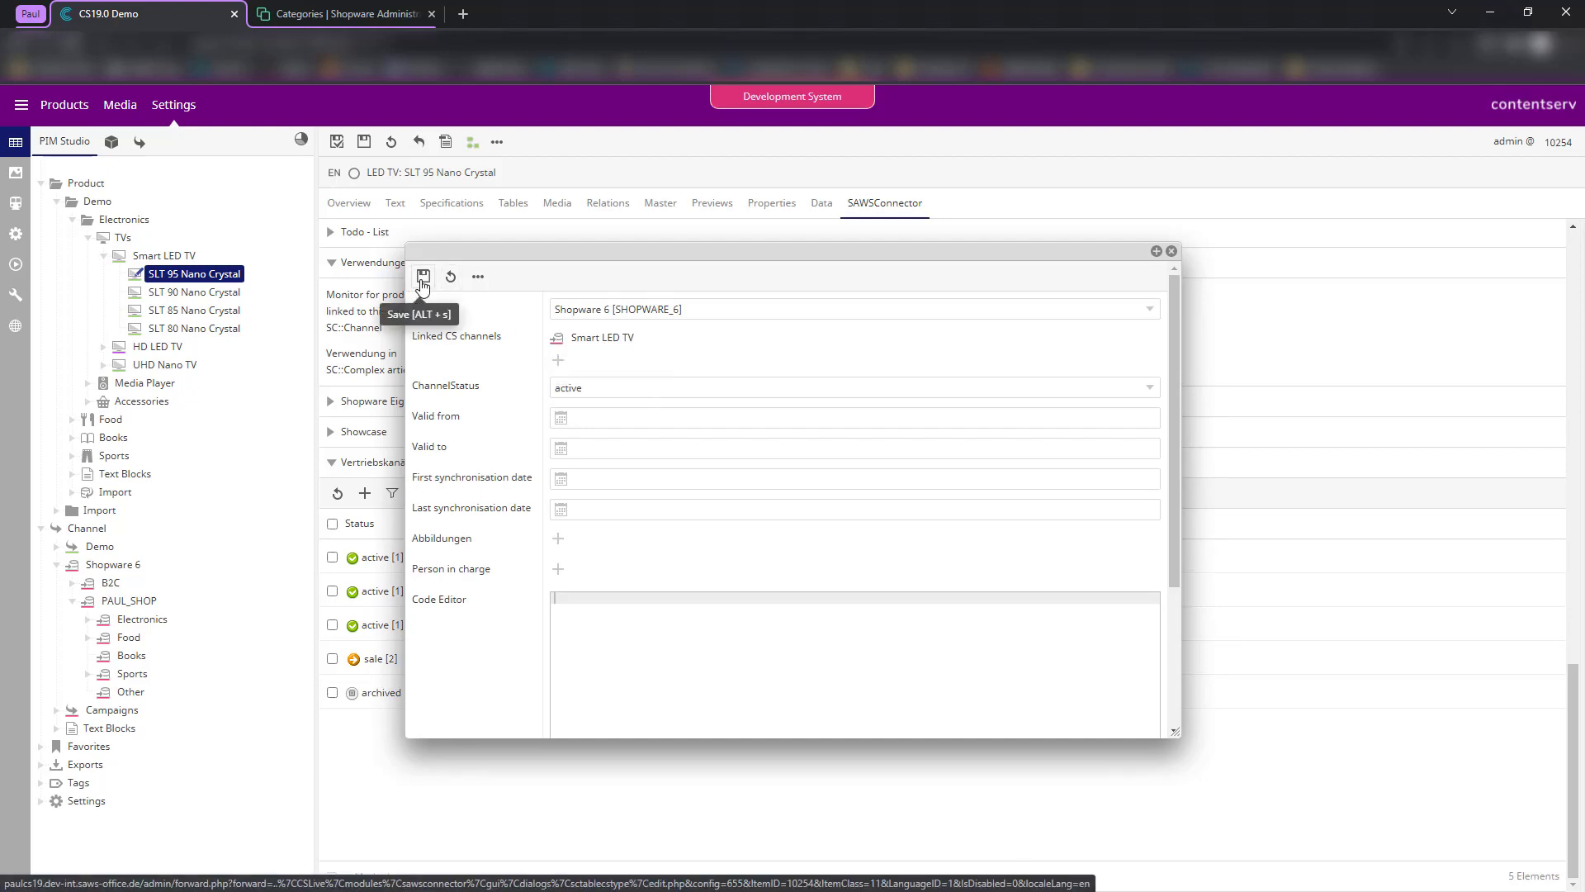
click(423, 277)
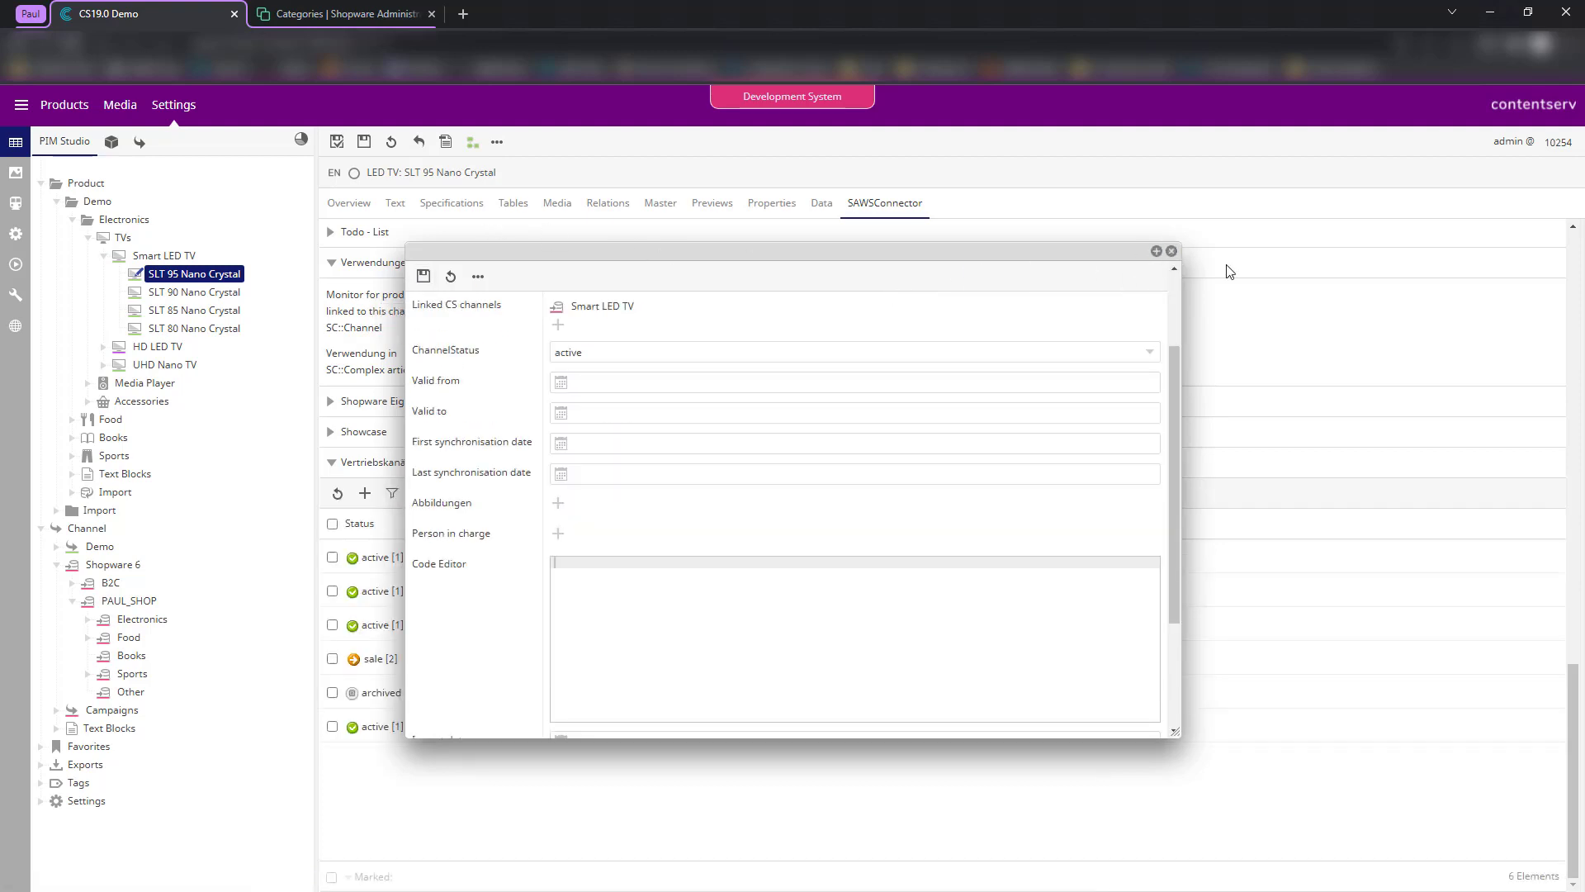
click(1171, 251)
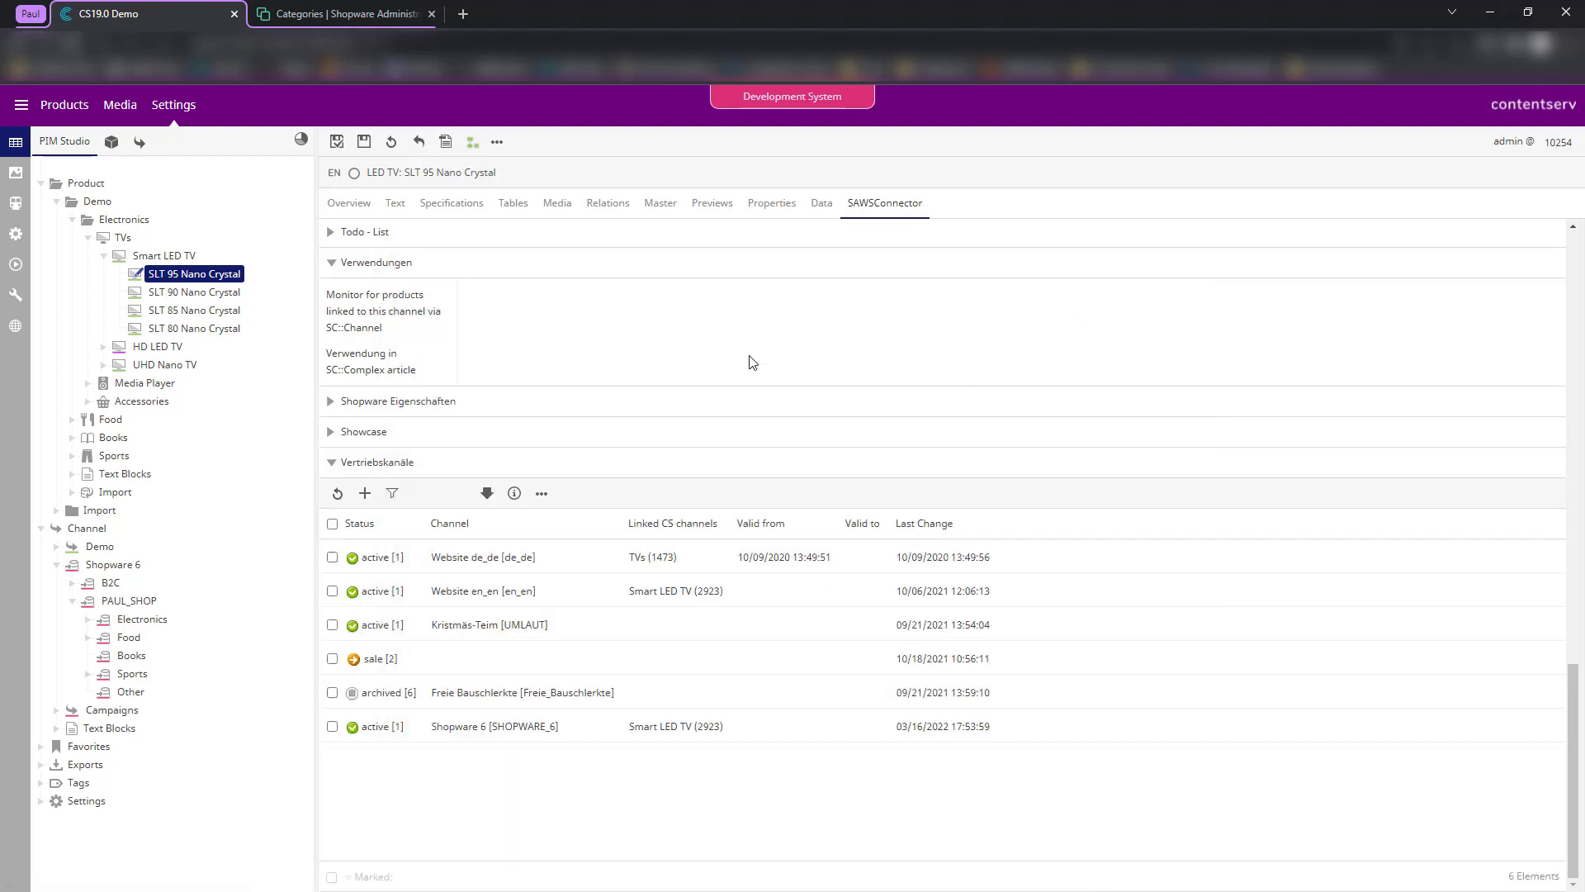
- Save the product and open the Smart LED TV channel's SAWSConnector settings
click(337, 142)
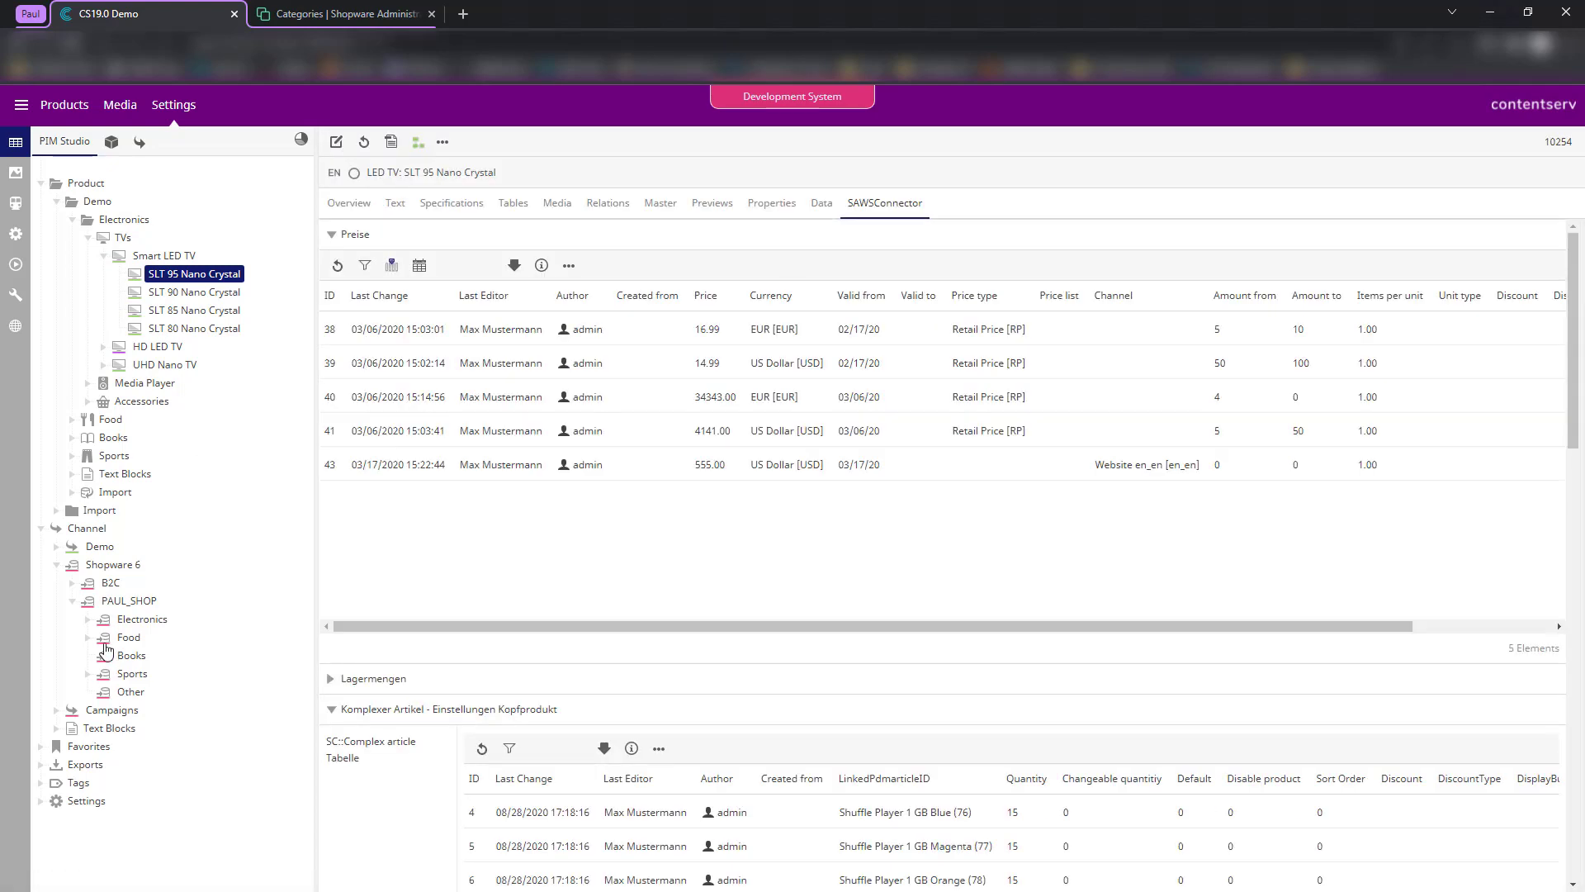
click(87, 619)
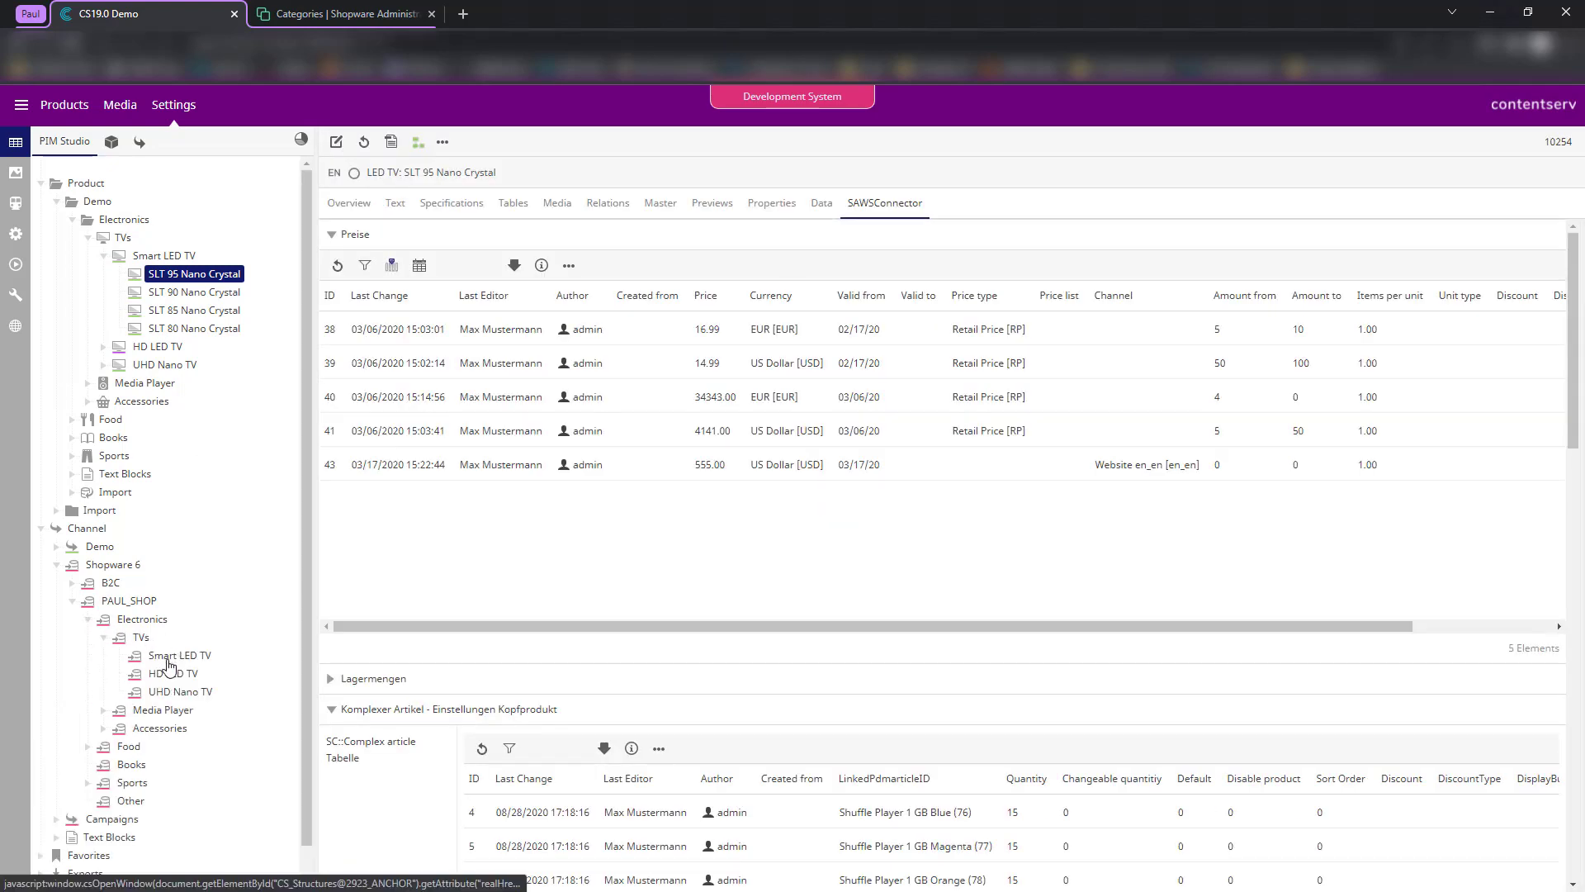
click(168, 659)
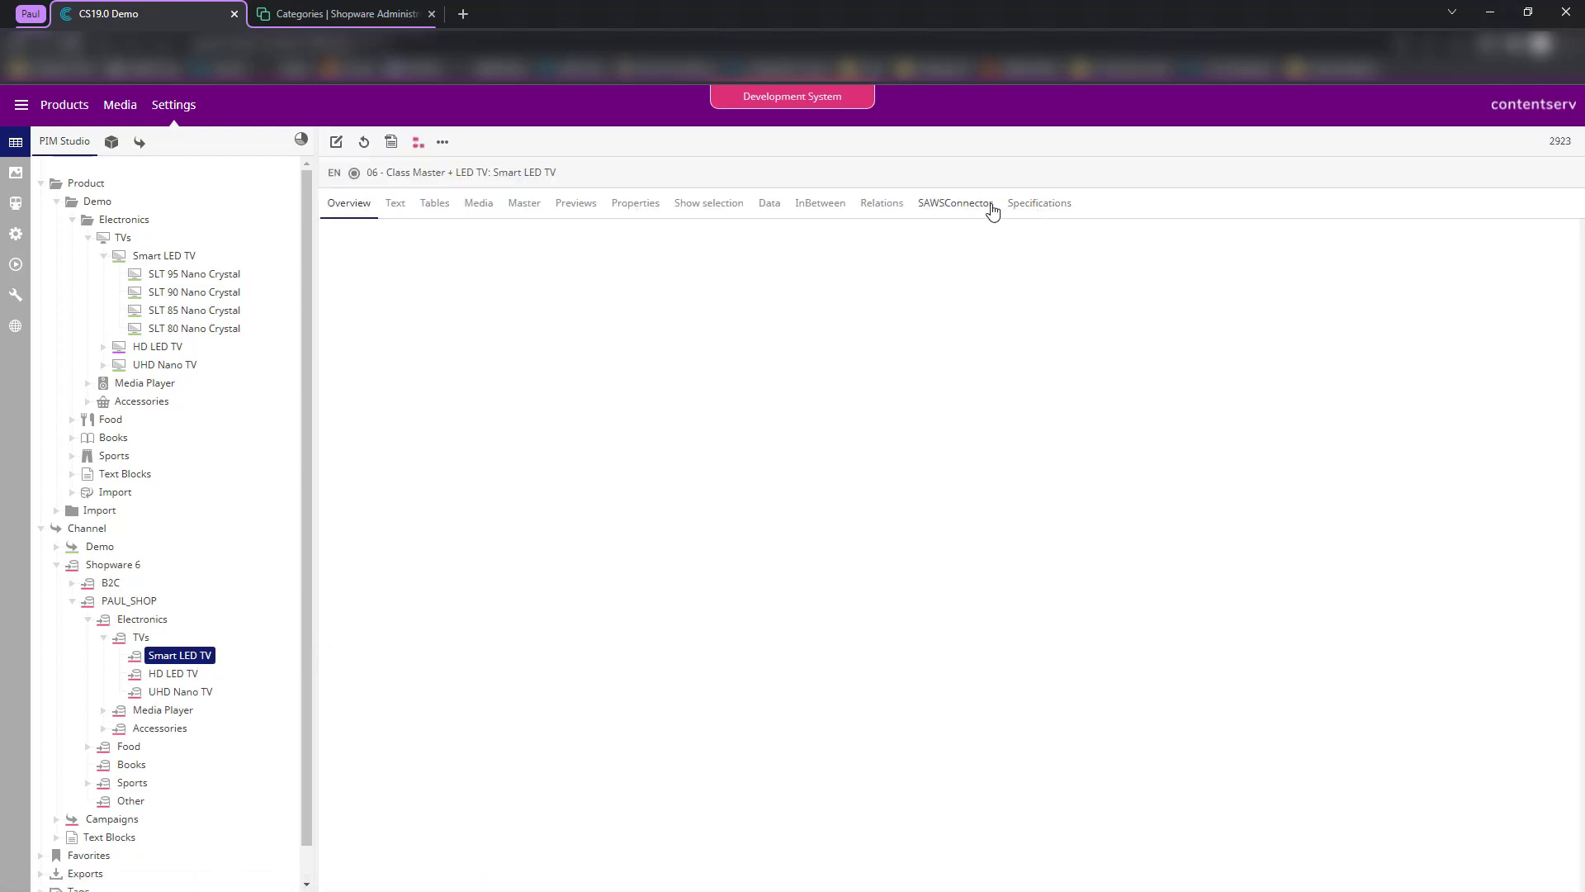
click(951, 208)
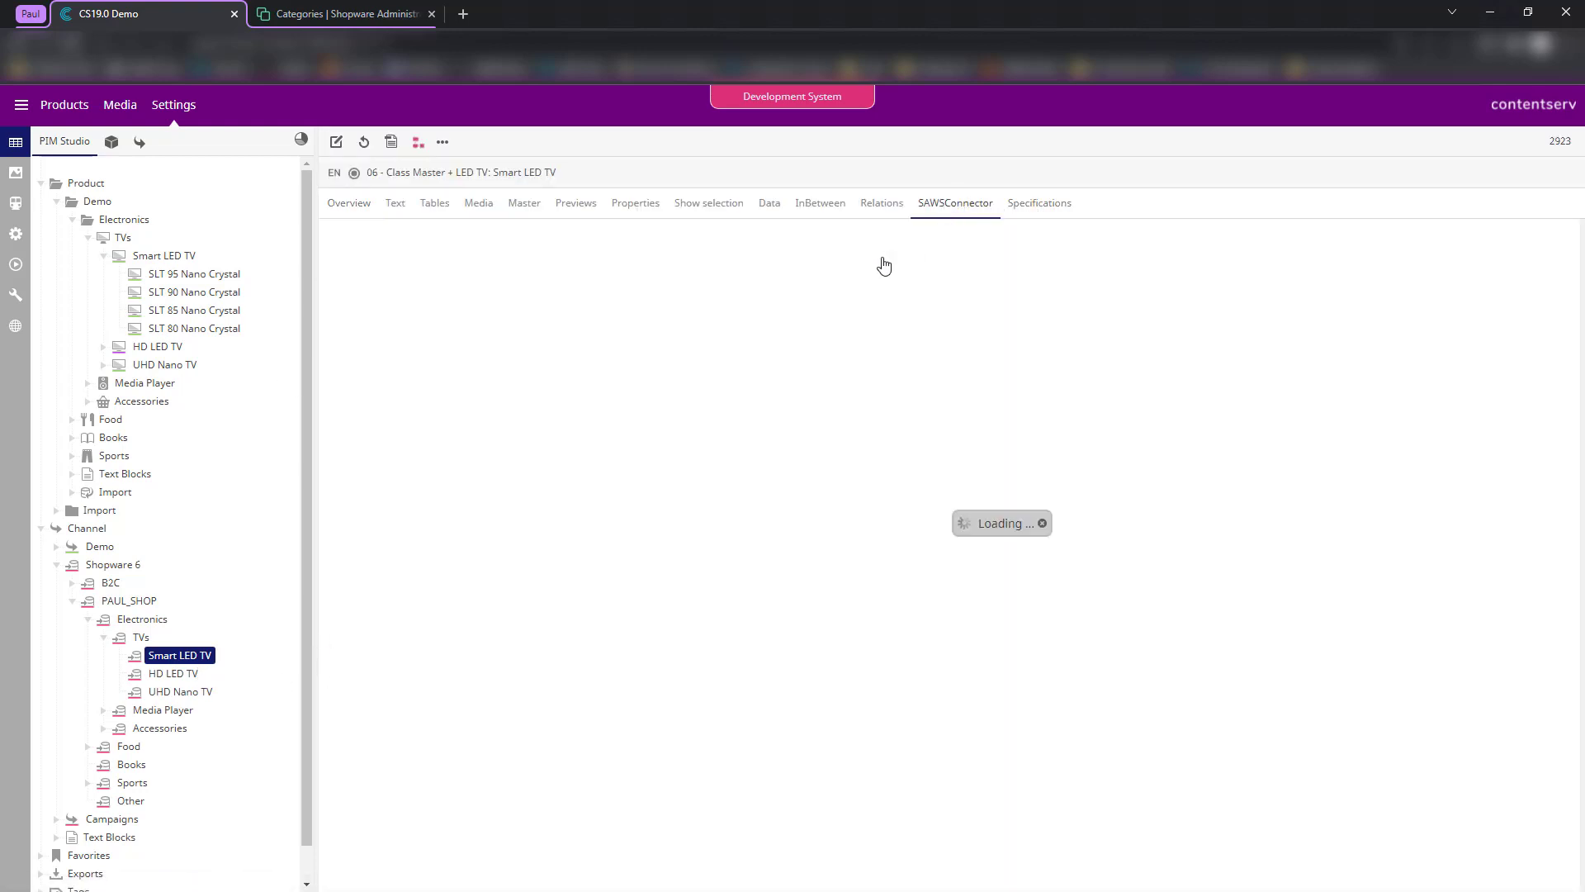
- Collapse Preise and Komplexer Artikel to inspect the monitor list showing SLT 95 and SLT 90
click(375, 236)
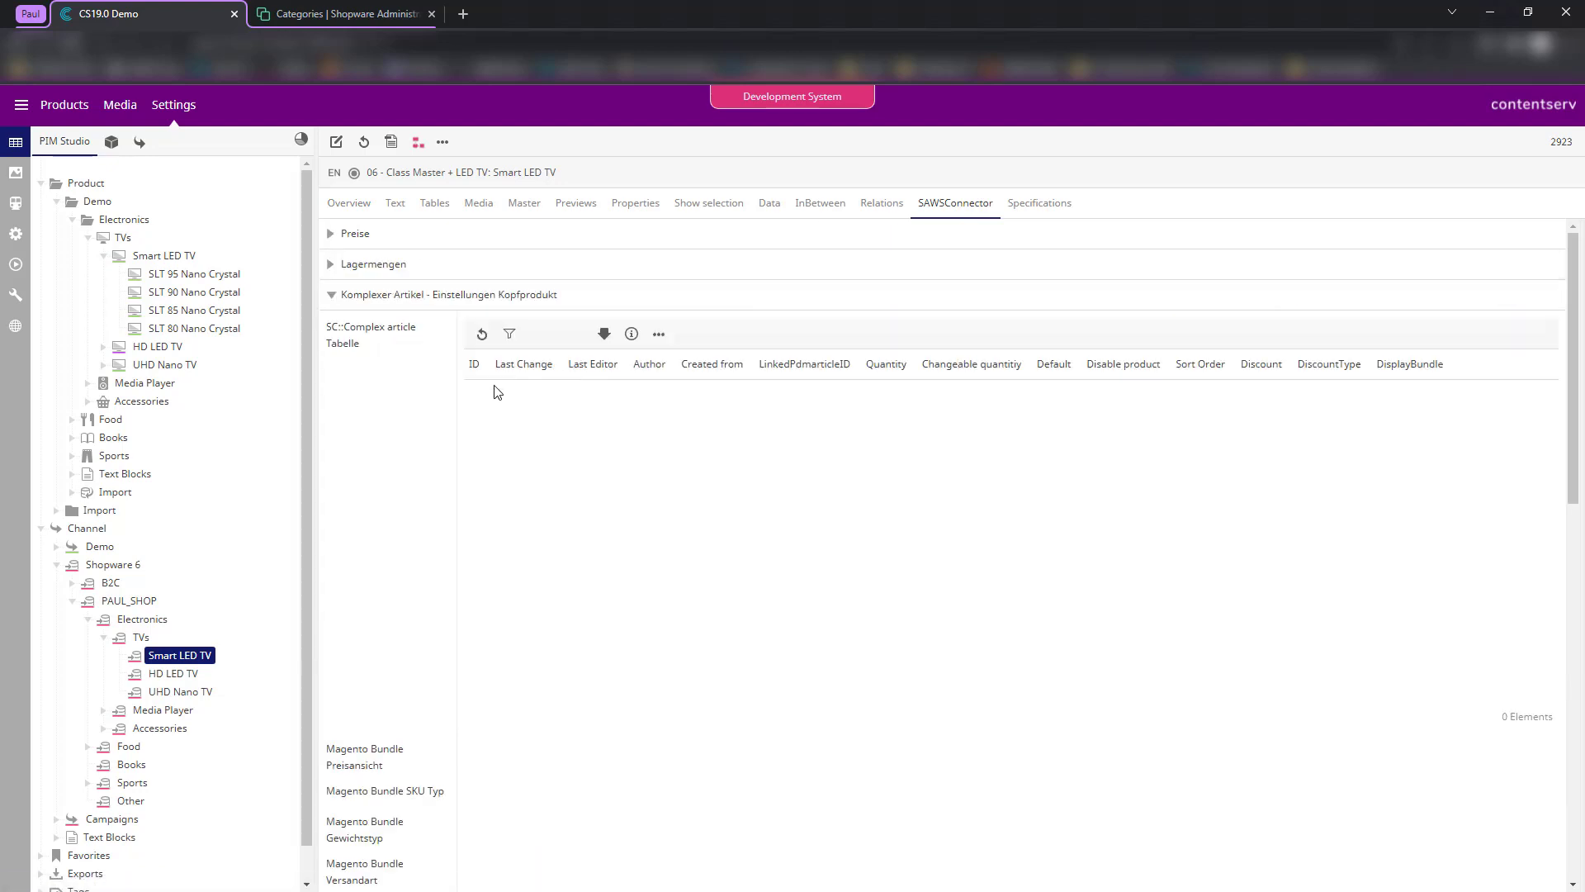
click(371, 295)
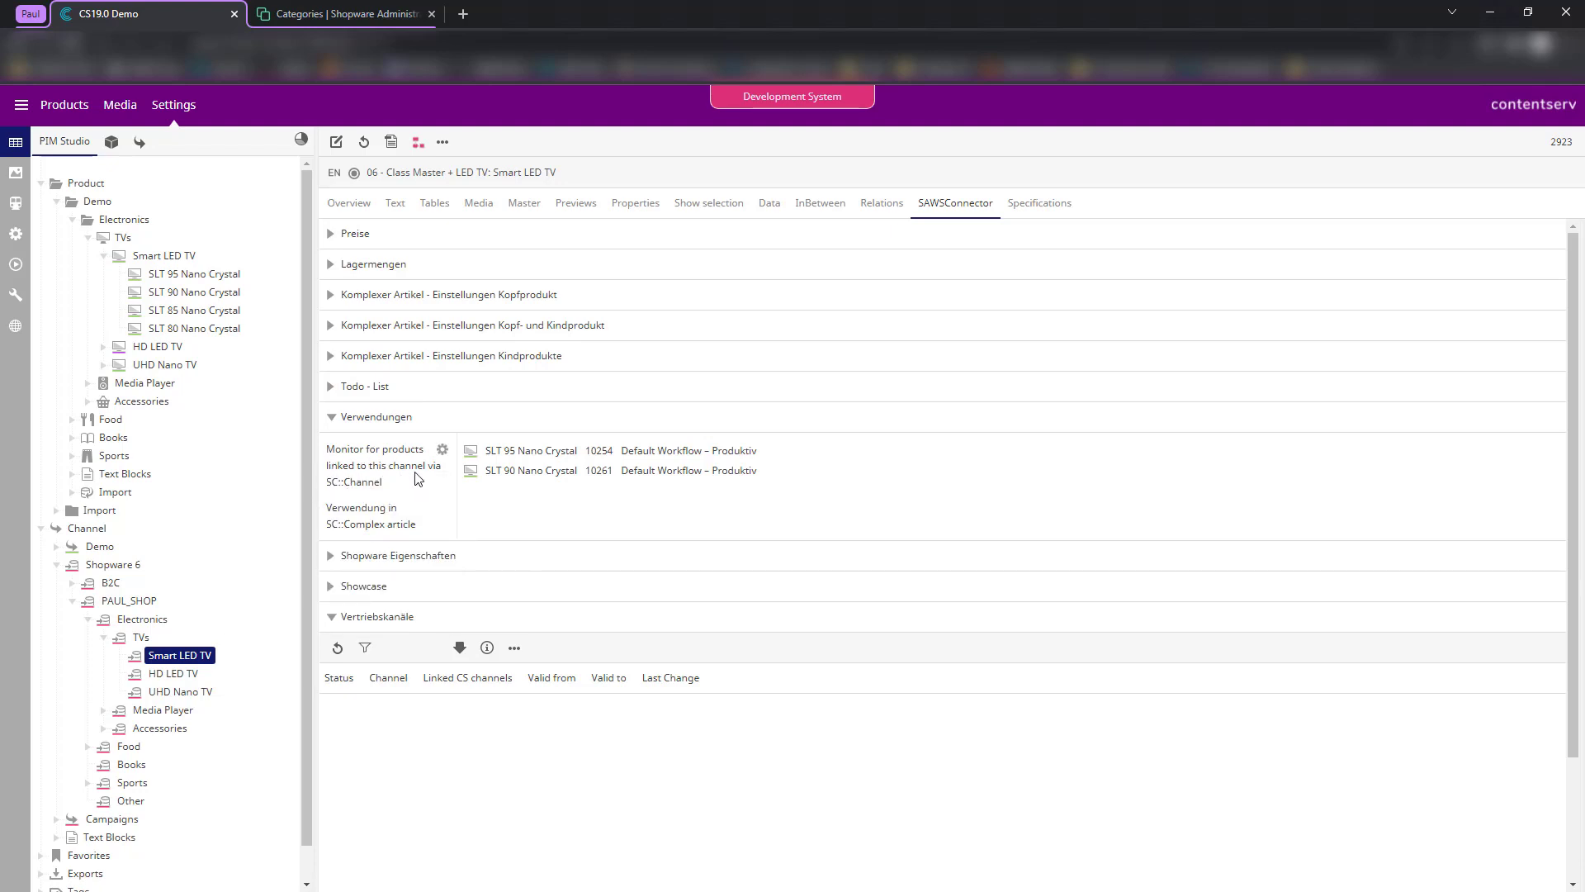
mouse_move(425, 473)
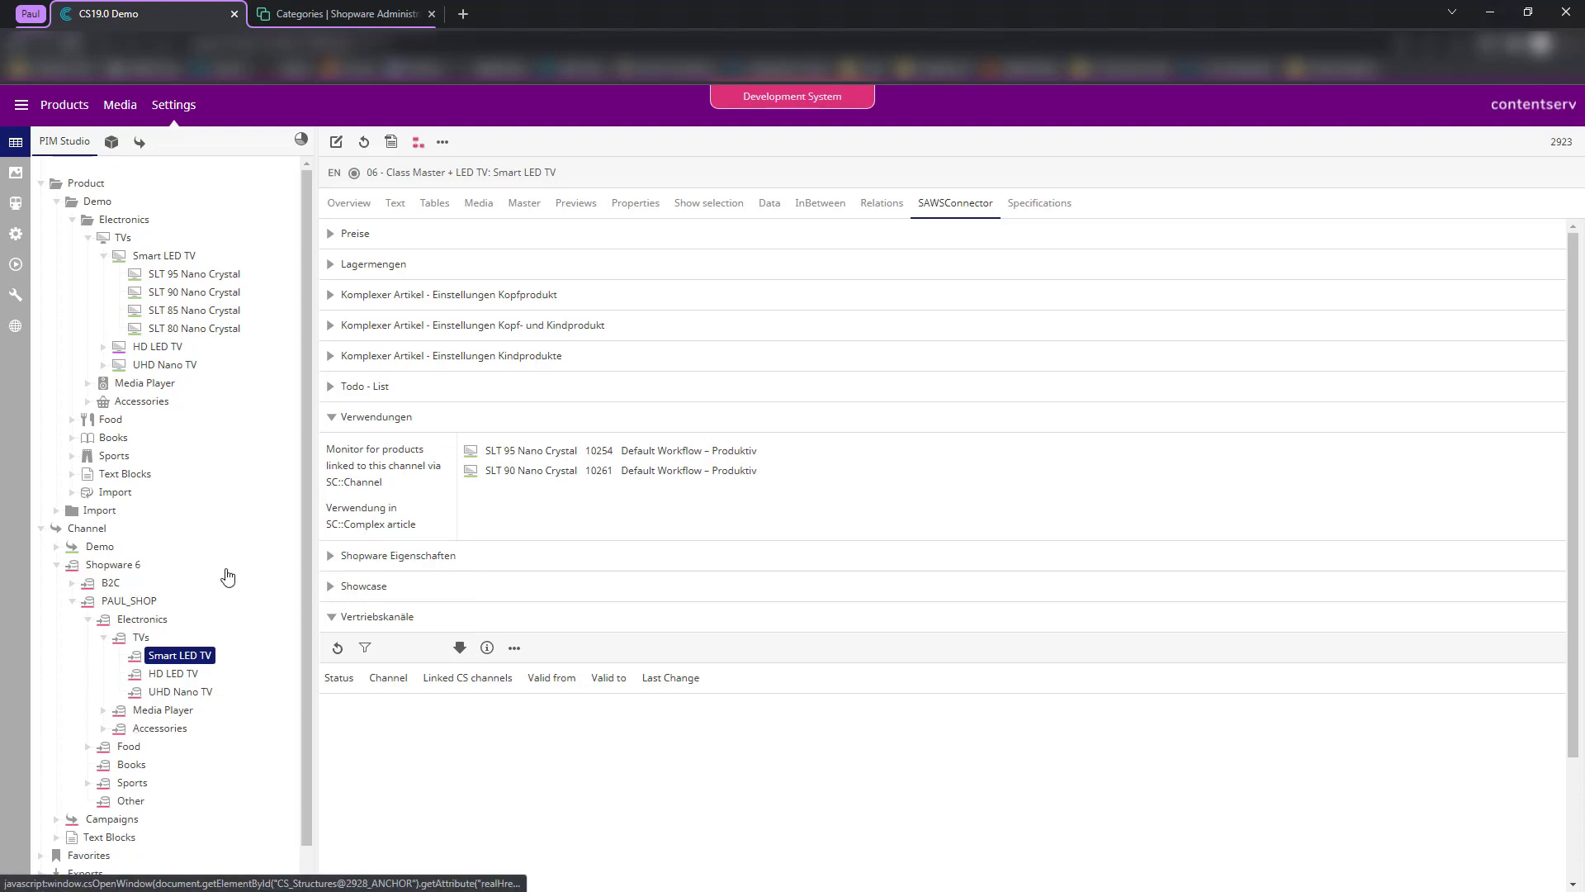
triple_click(346, 467)
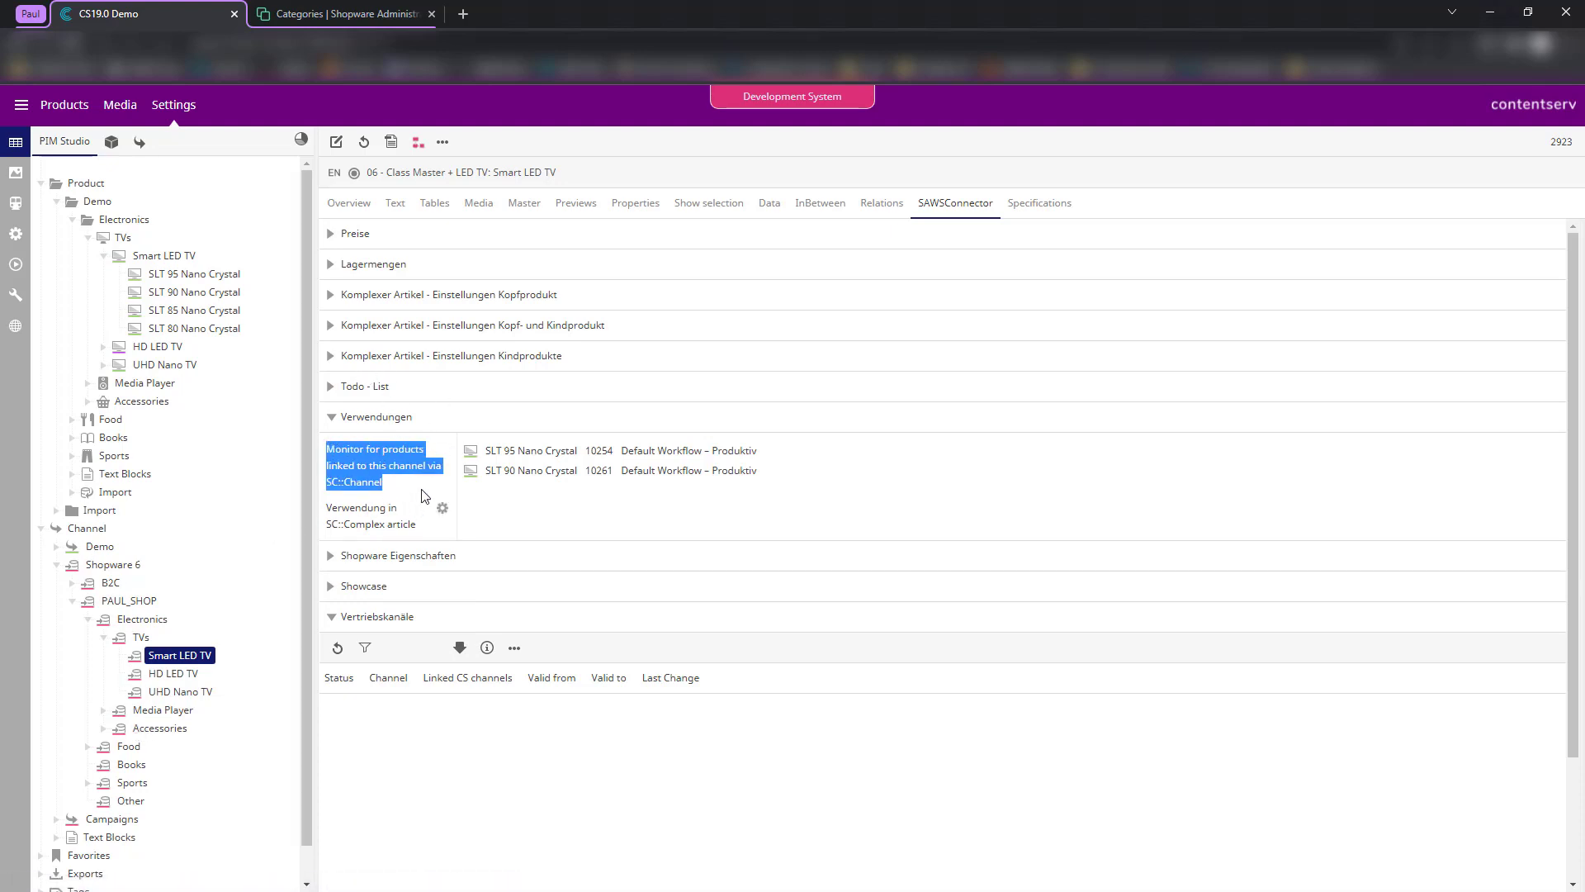
click(635, 512)
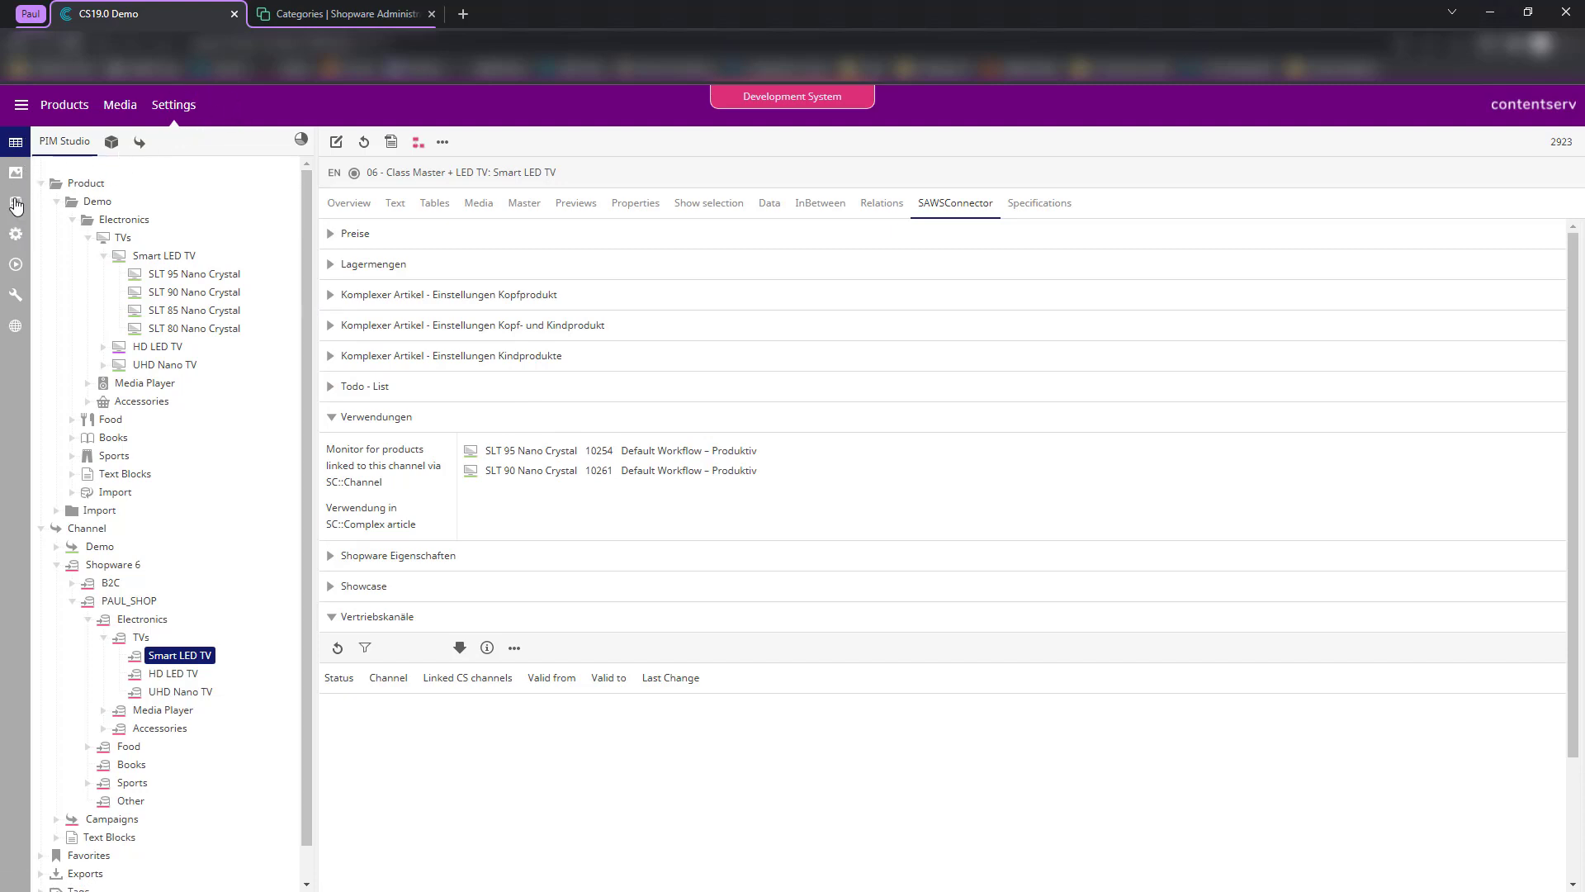
- Set the Shopware 6 Template Products job's data source root node to TVs (2922)
click(15, 205)
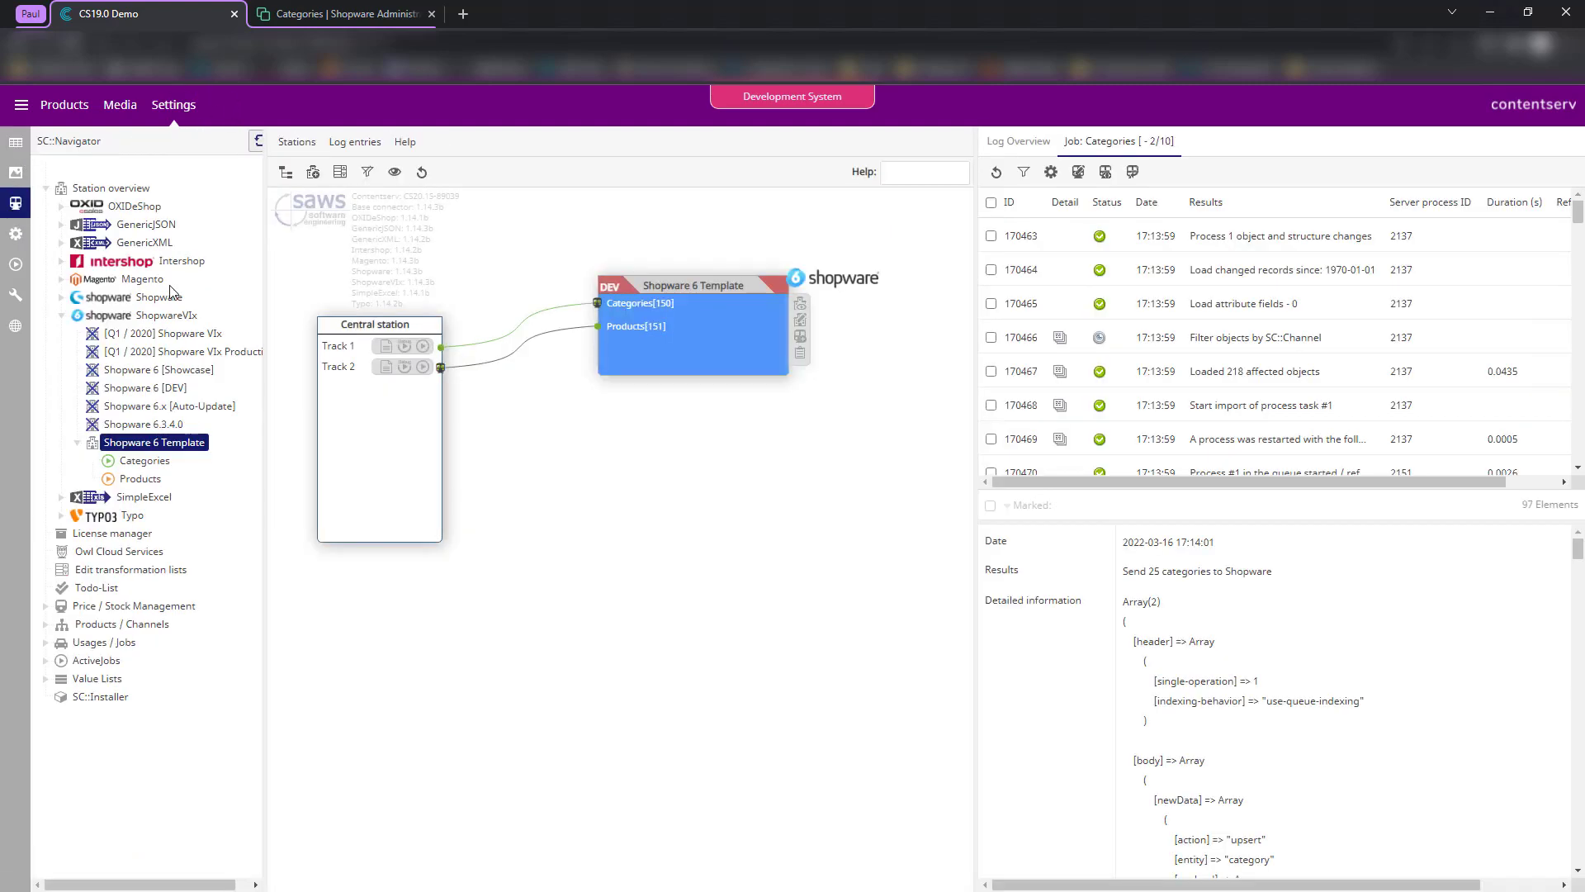
click(139, 479)
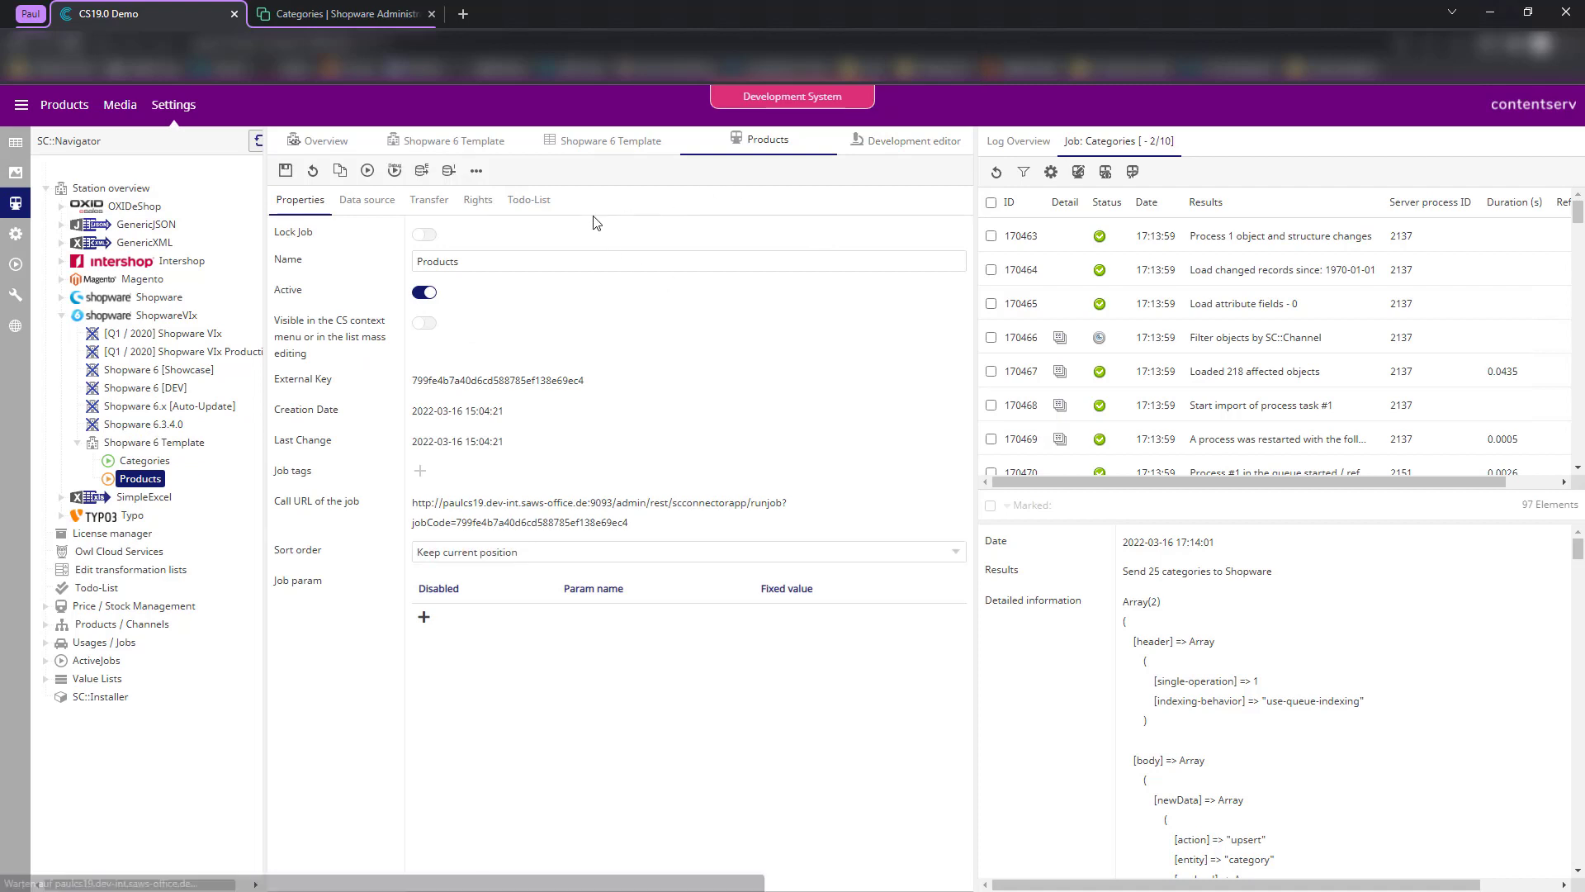
click(366, 200)
click(424, 263)
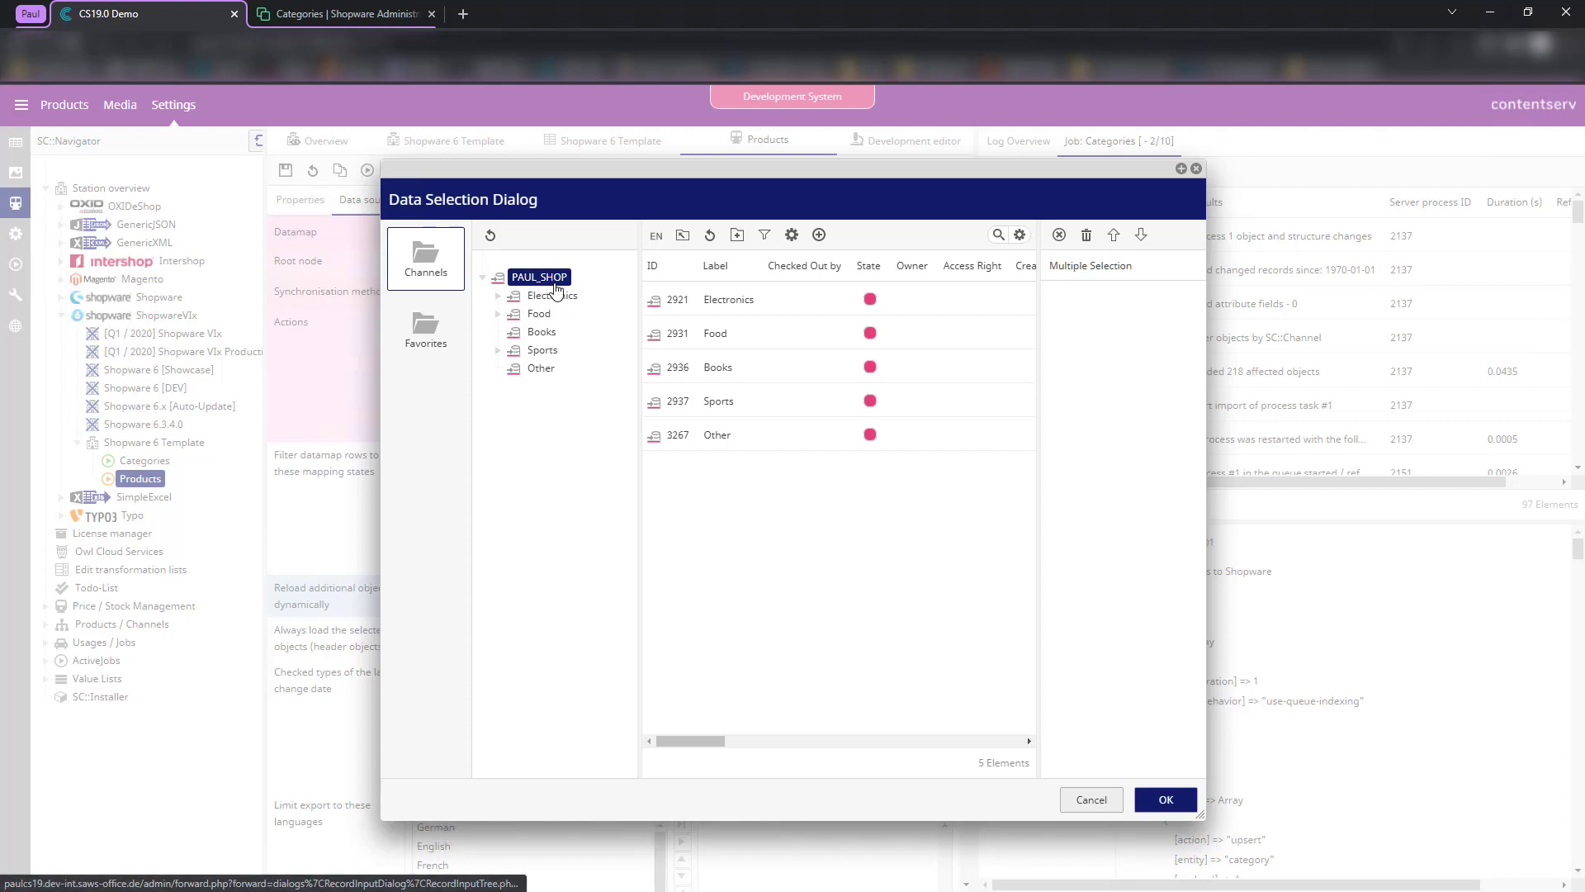
double_click(547, 296)
double_click(550, 315)
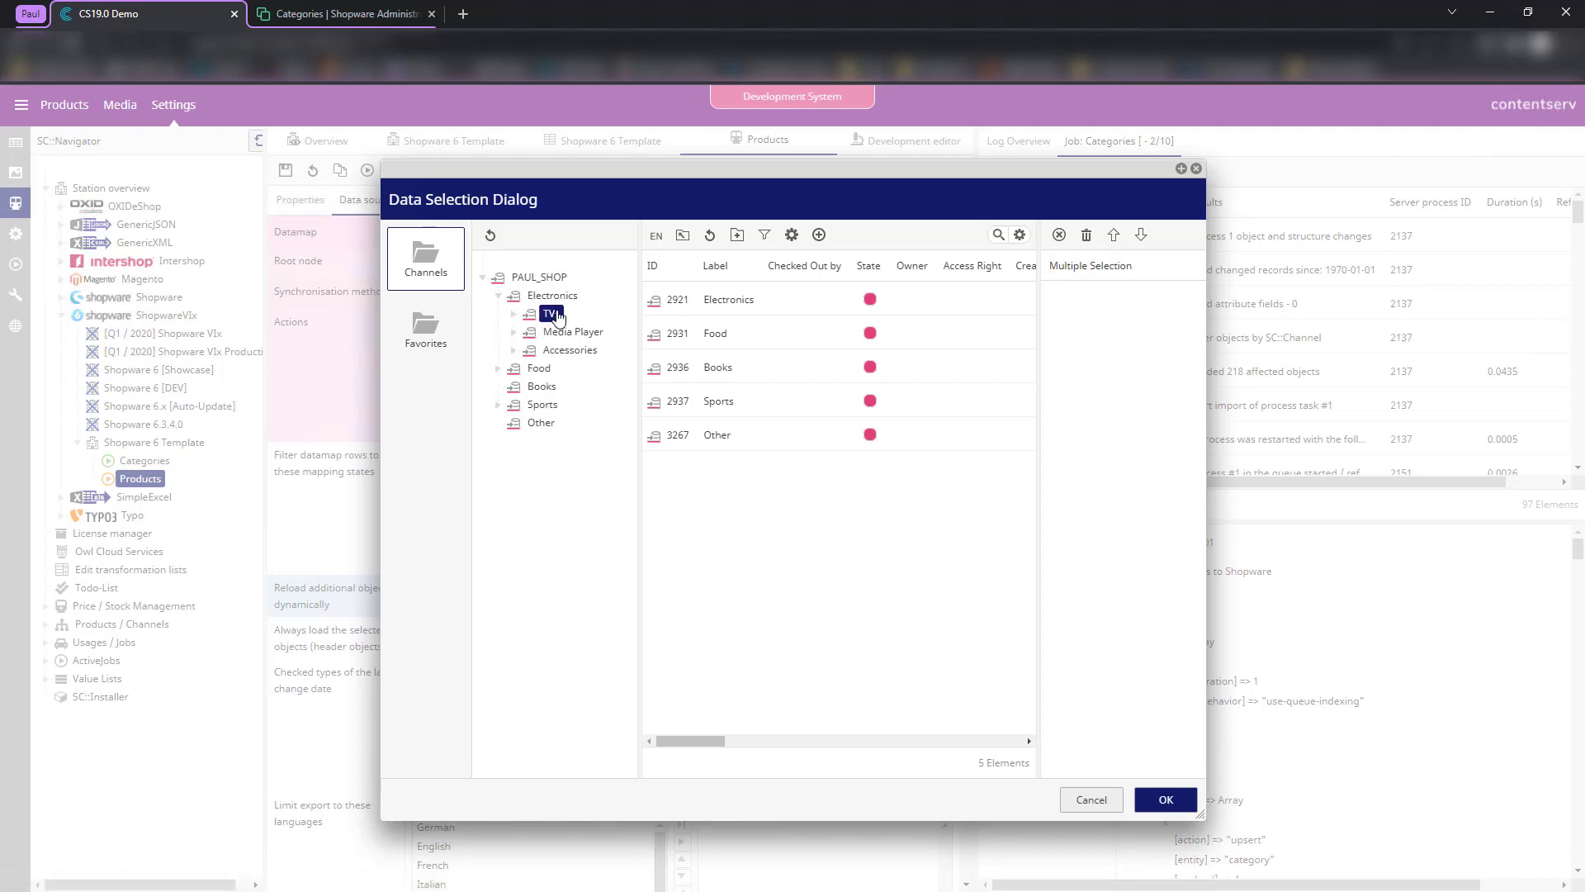
right_click(1166, 790)
click(1166, 798)
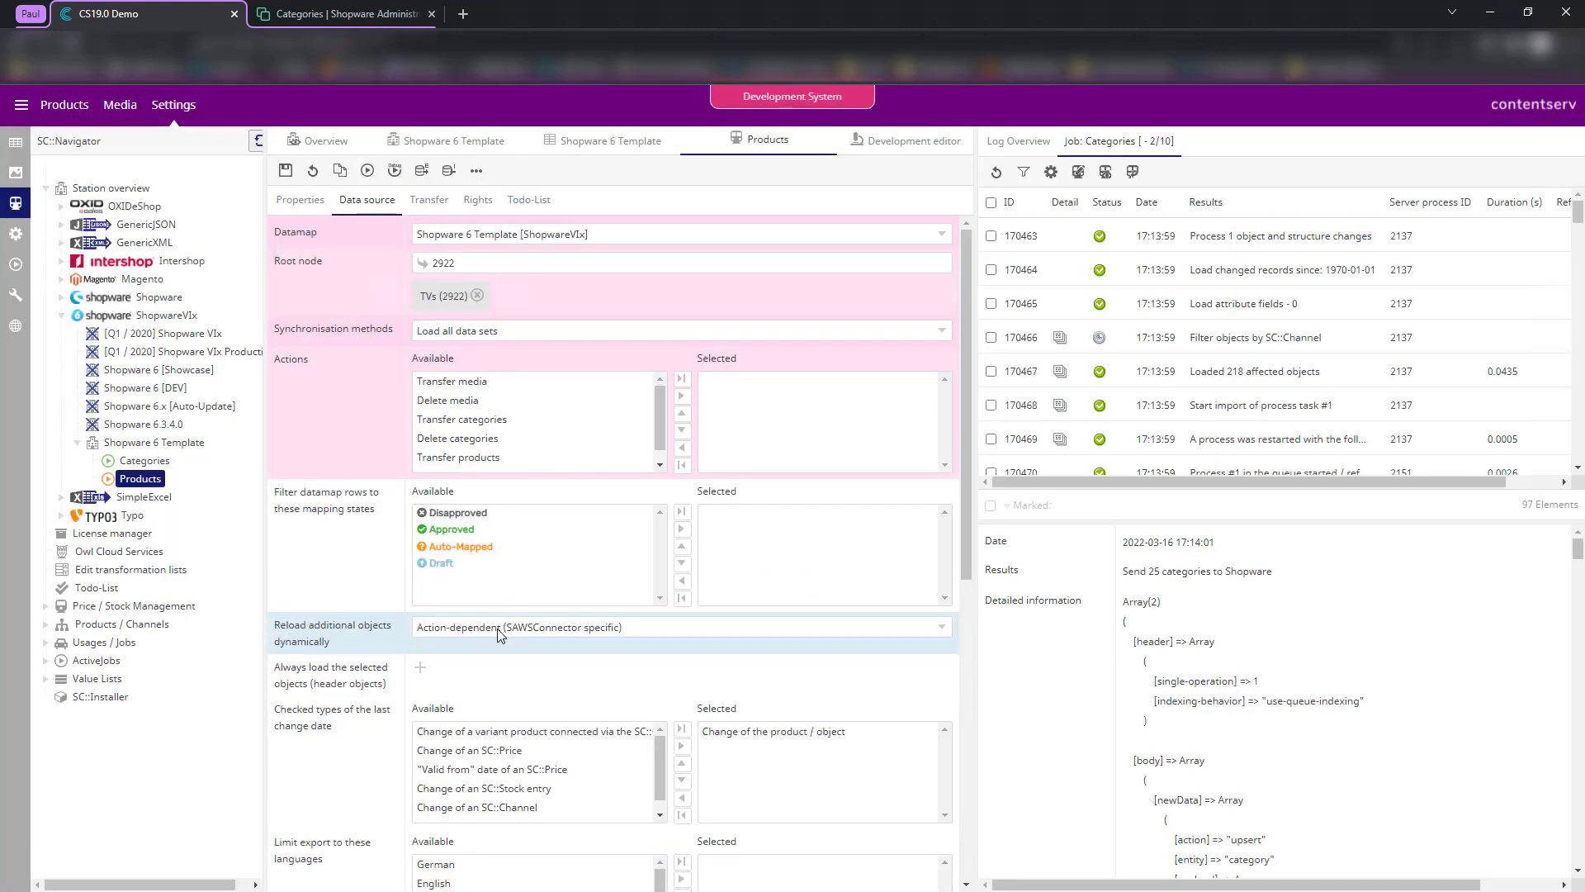
- Move Transfer products into the job's selected actions
scroll(472, 438, down, 1)
double_click(472, 444)
click(475, 384)
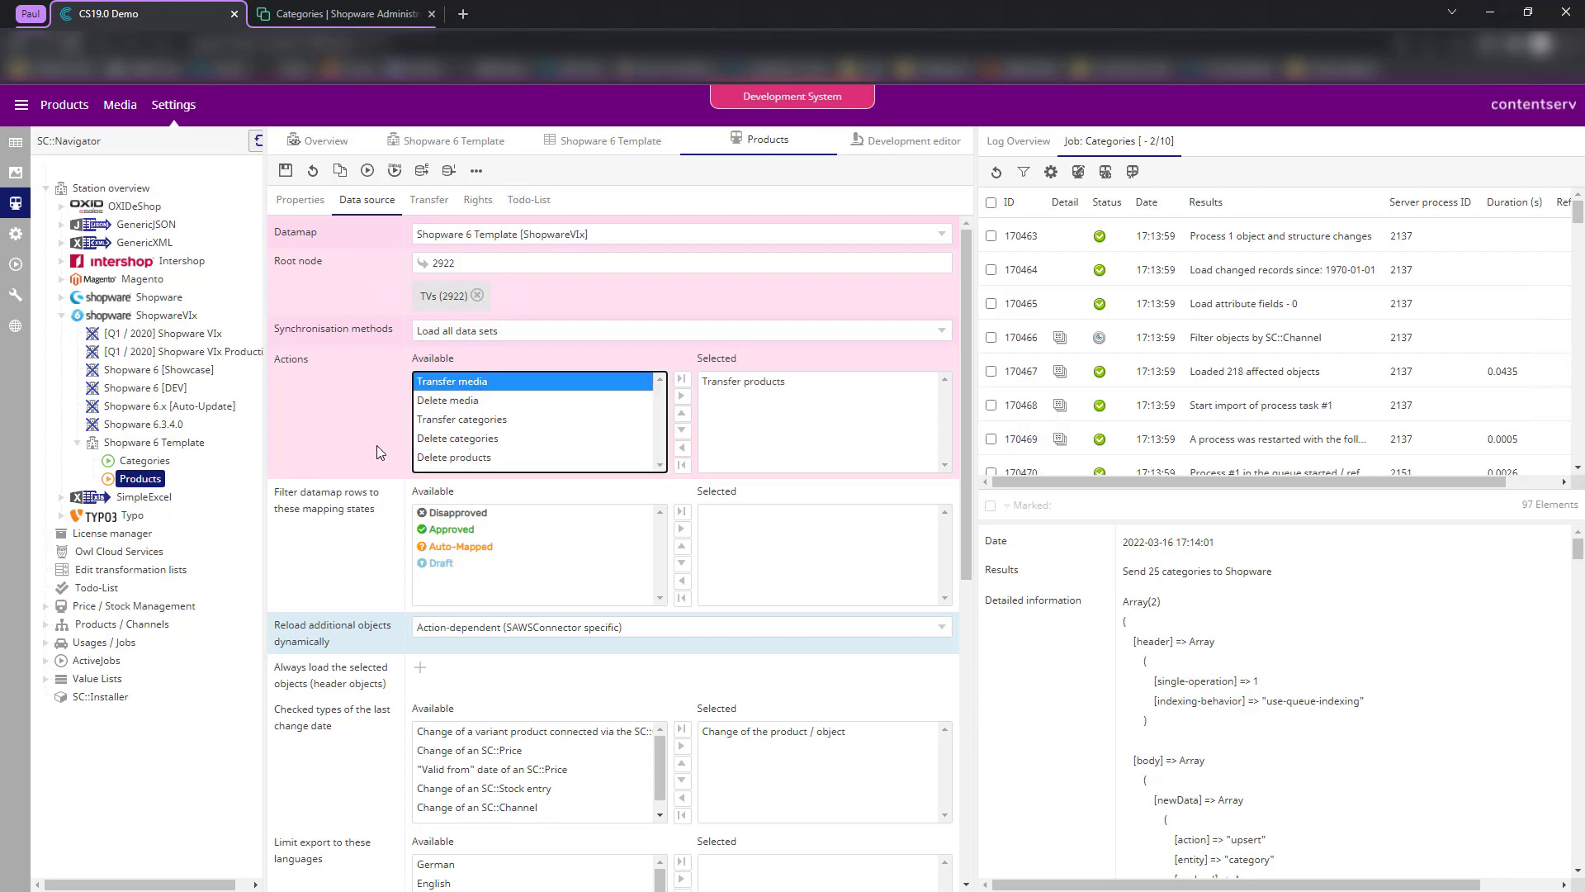
click(478, 630)
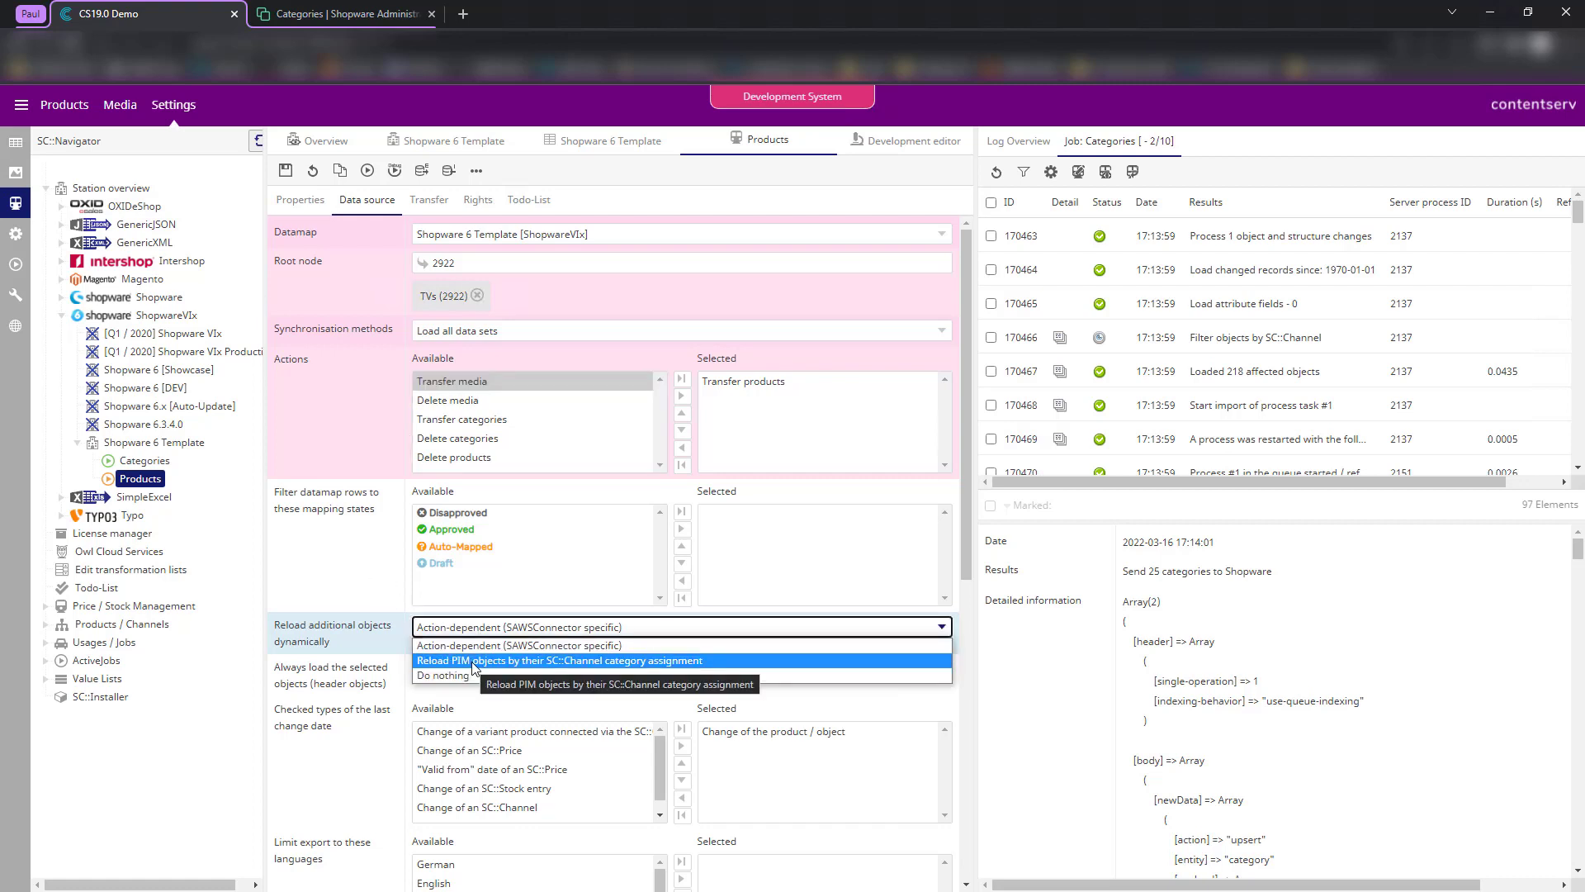
- Choose to reload PIM objects by their SC::Channel category assignment
click(474, 662)
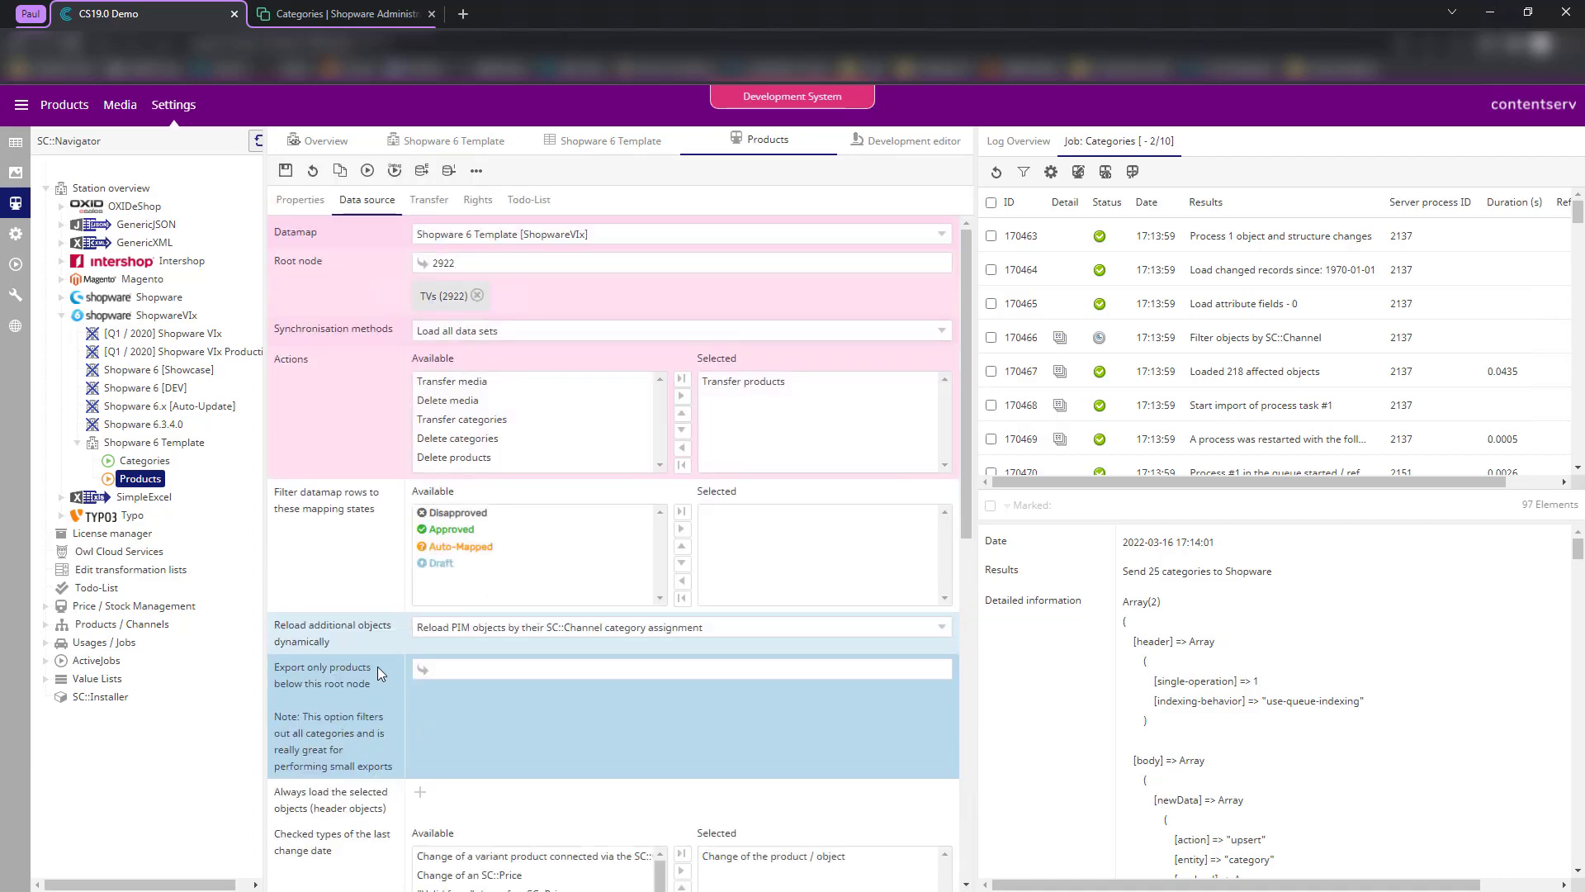
drag(273, 669, 407, 766)
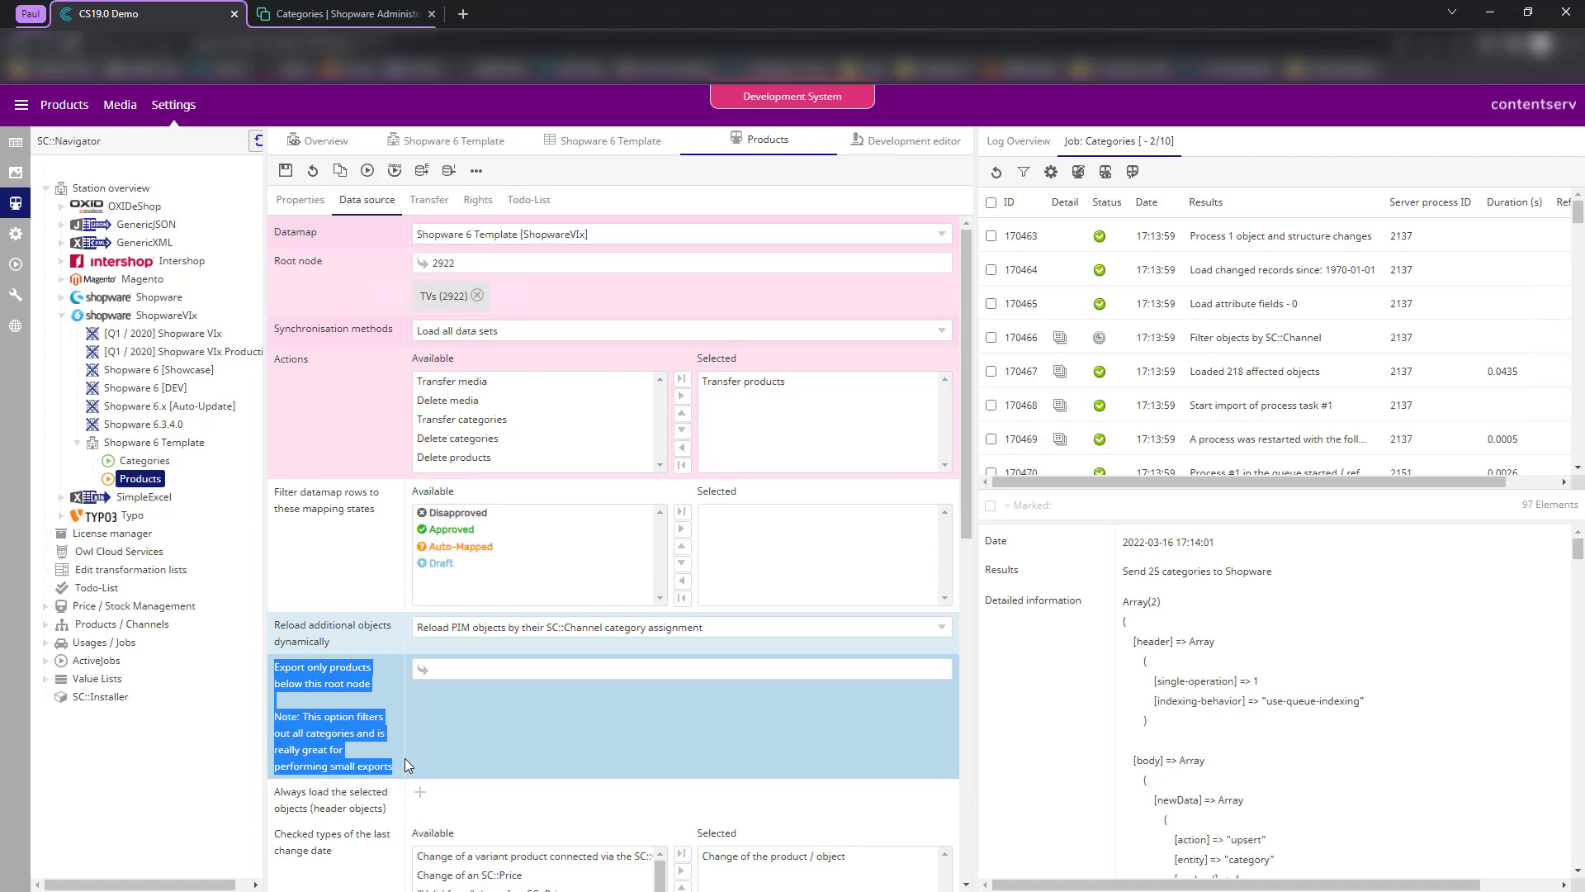
click(425, 721)
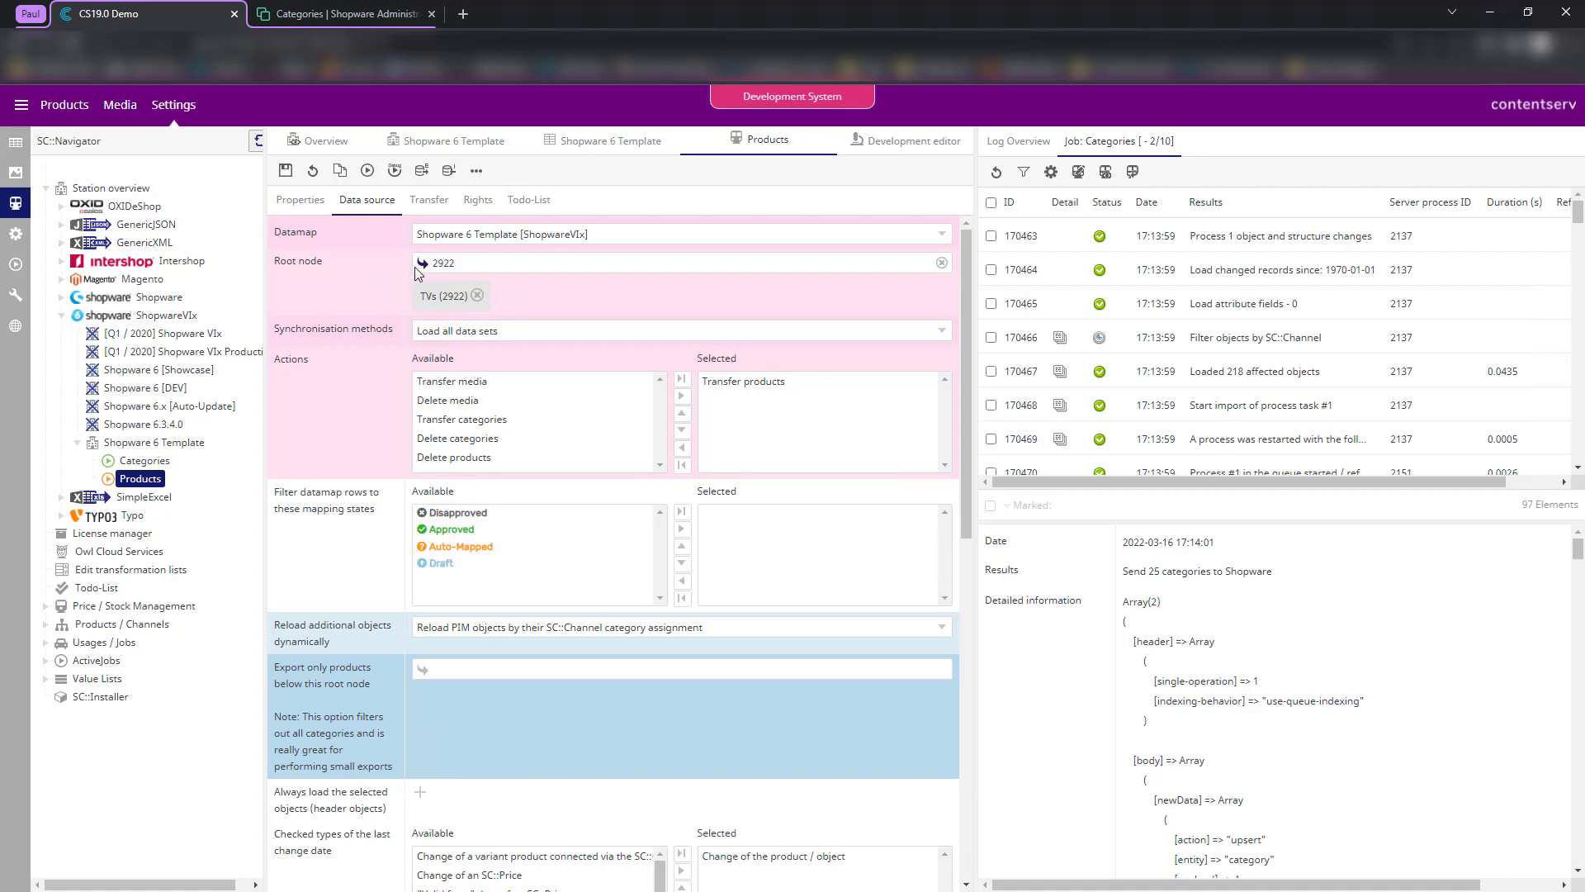
drag(419, 295, 470, 299)
- Limit the export to product 10254, SLT 95 Nano Crystal, and save the Products job
click(442, 670)
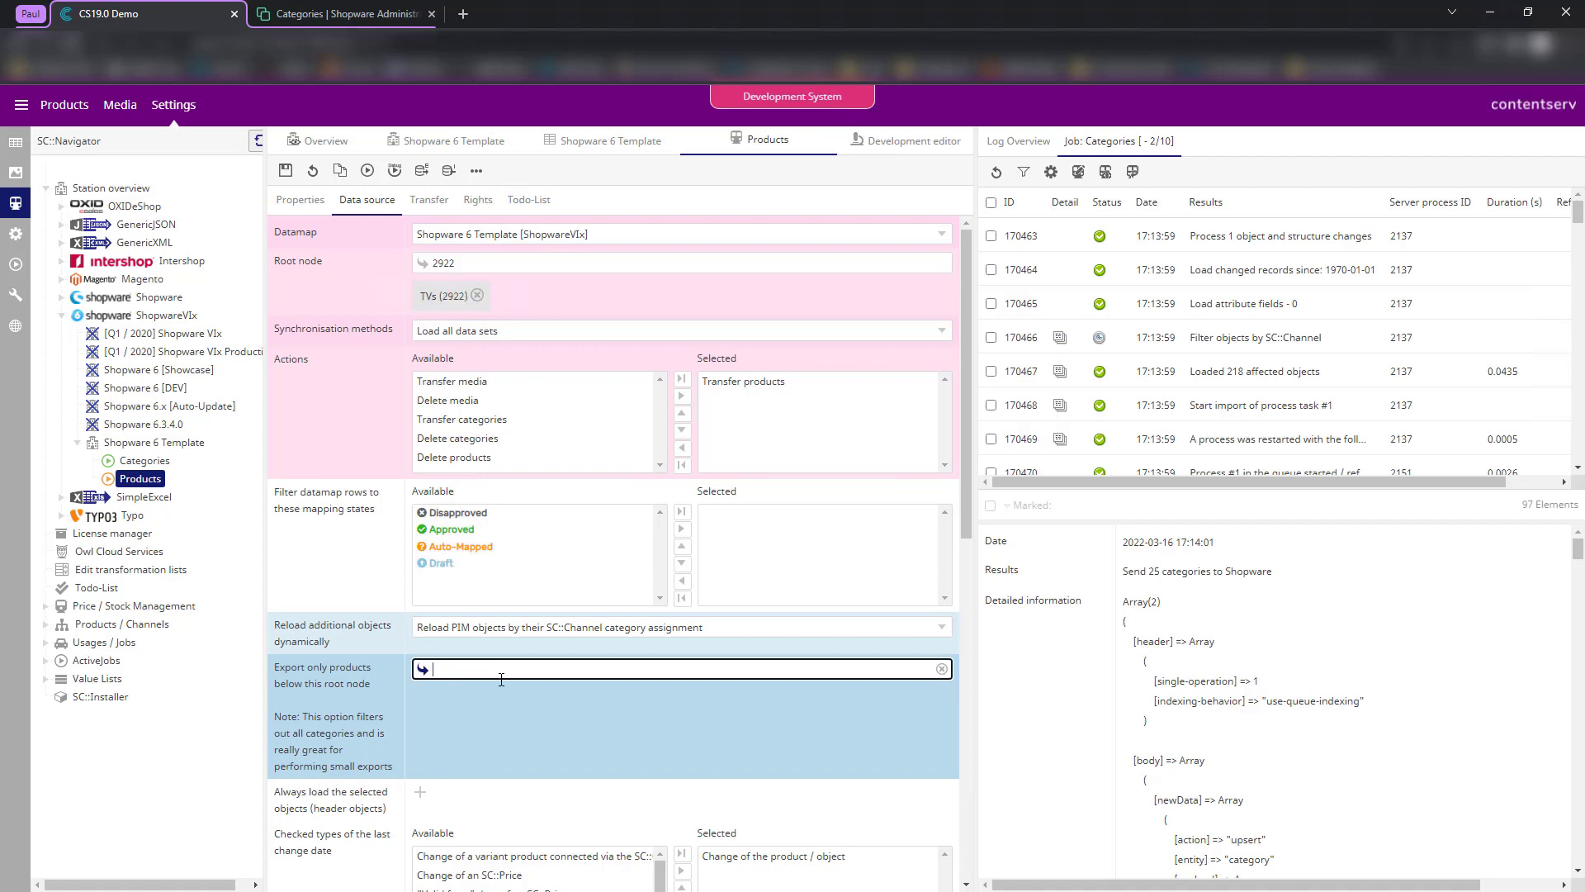
text(10254)
click(563, 695)
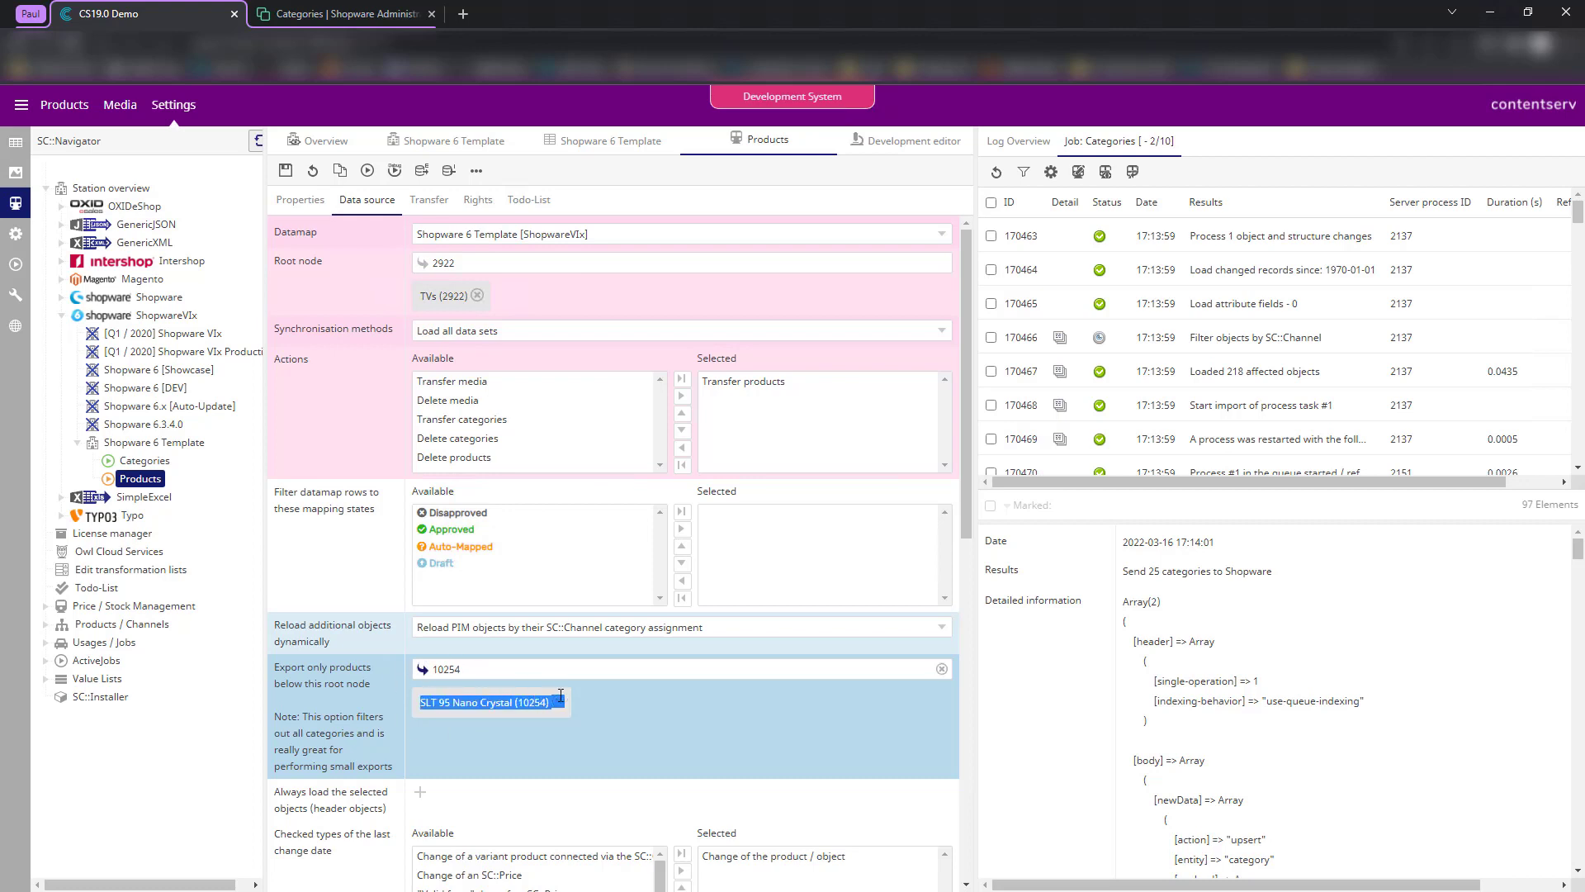
click(422, 674)
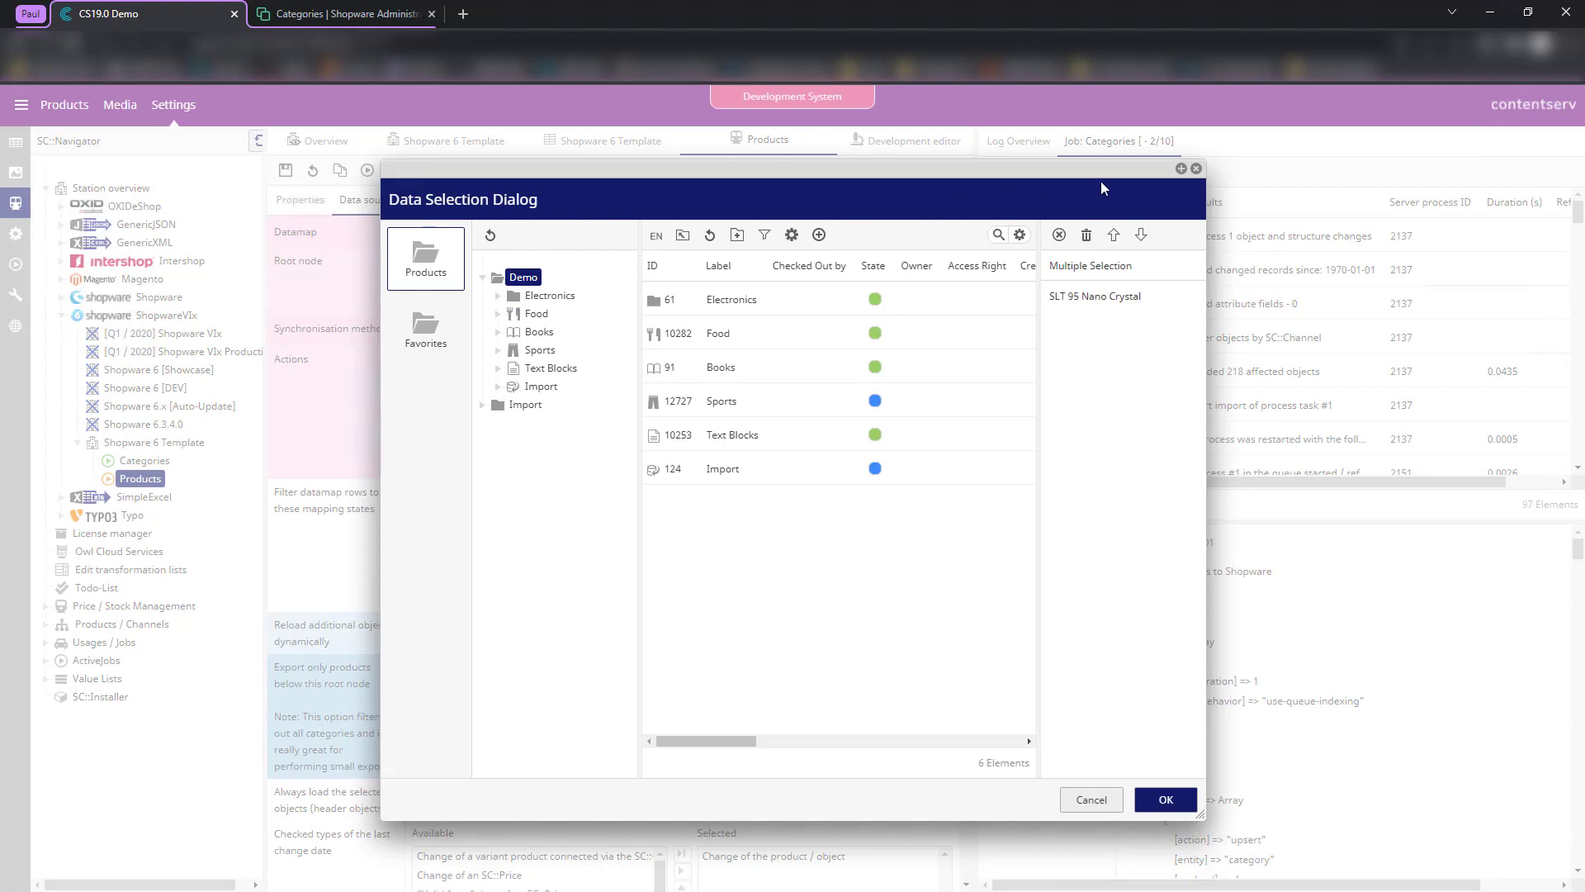
click(1197, 169)
click(285, 171)
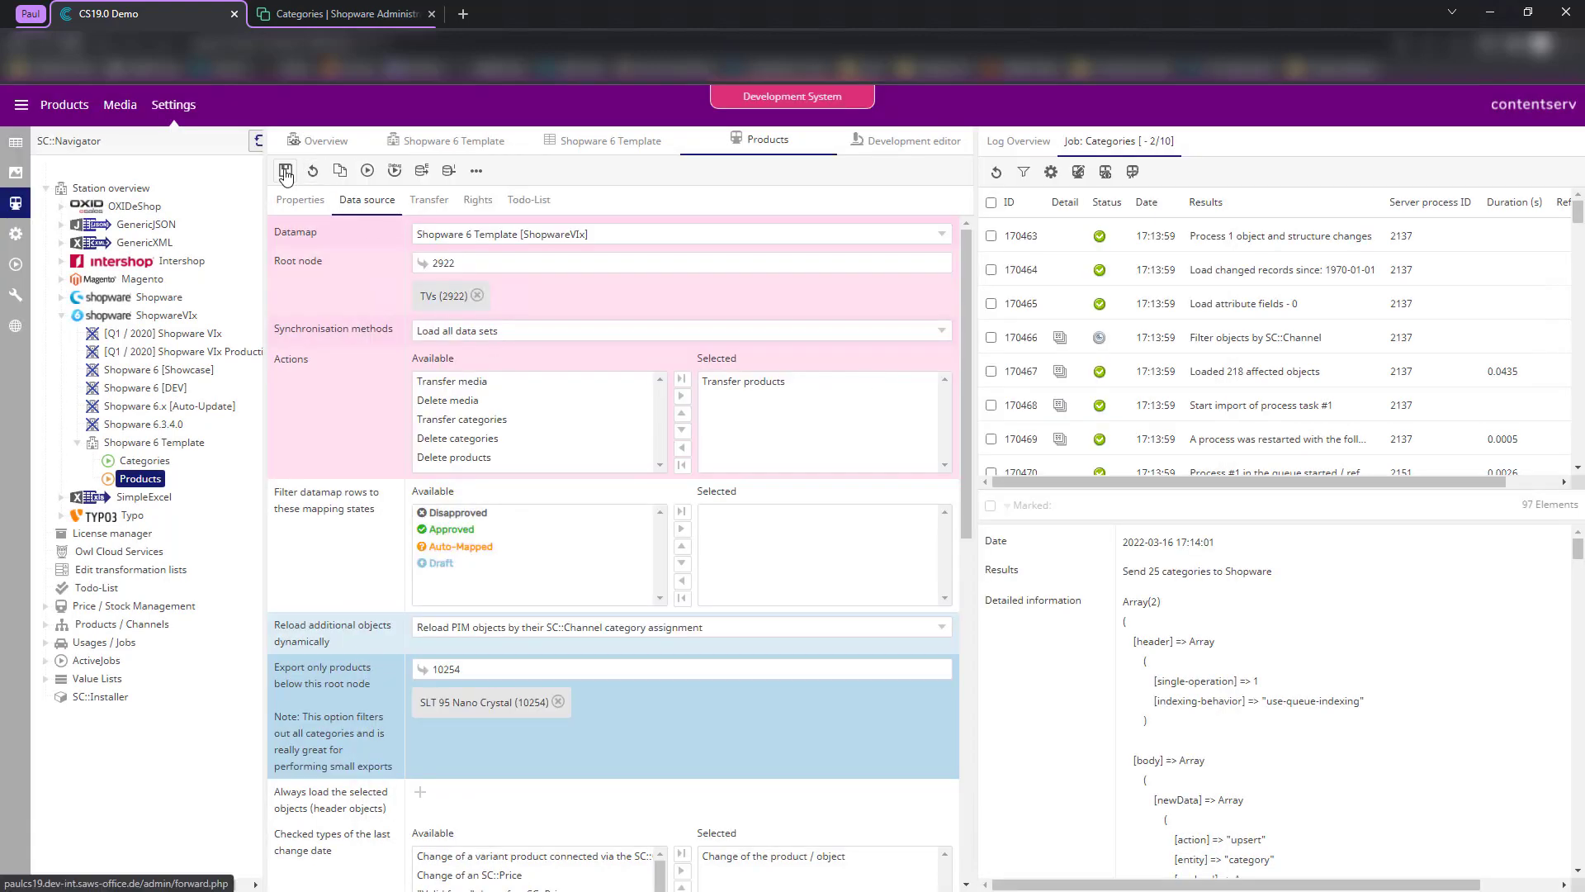
click(427, 202)
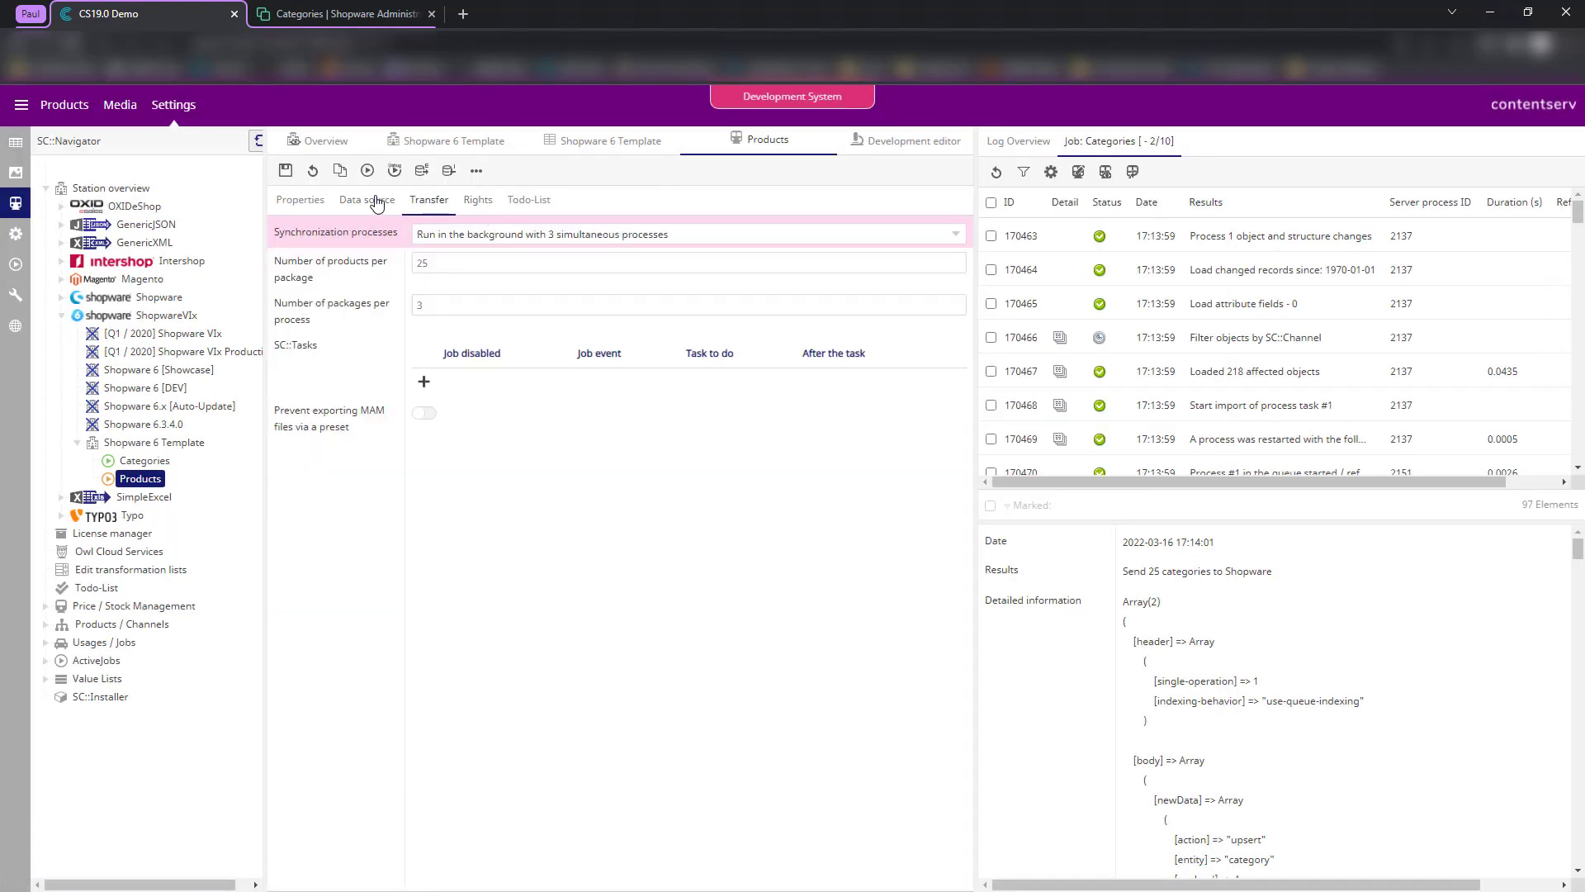
- Return to SLT 95 Nano Crystal in PIM Studio and scroll its connector data to the sales channels
click(367, 200)
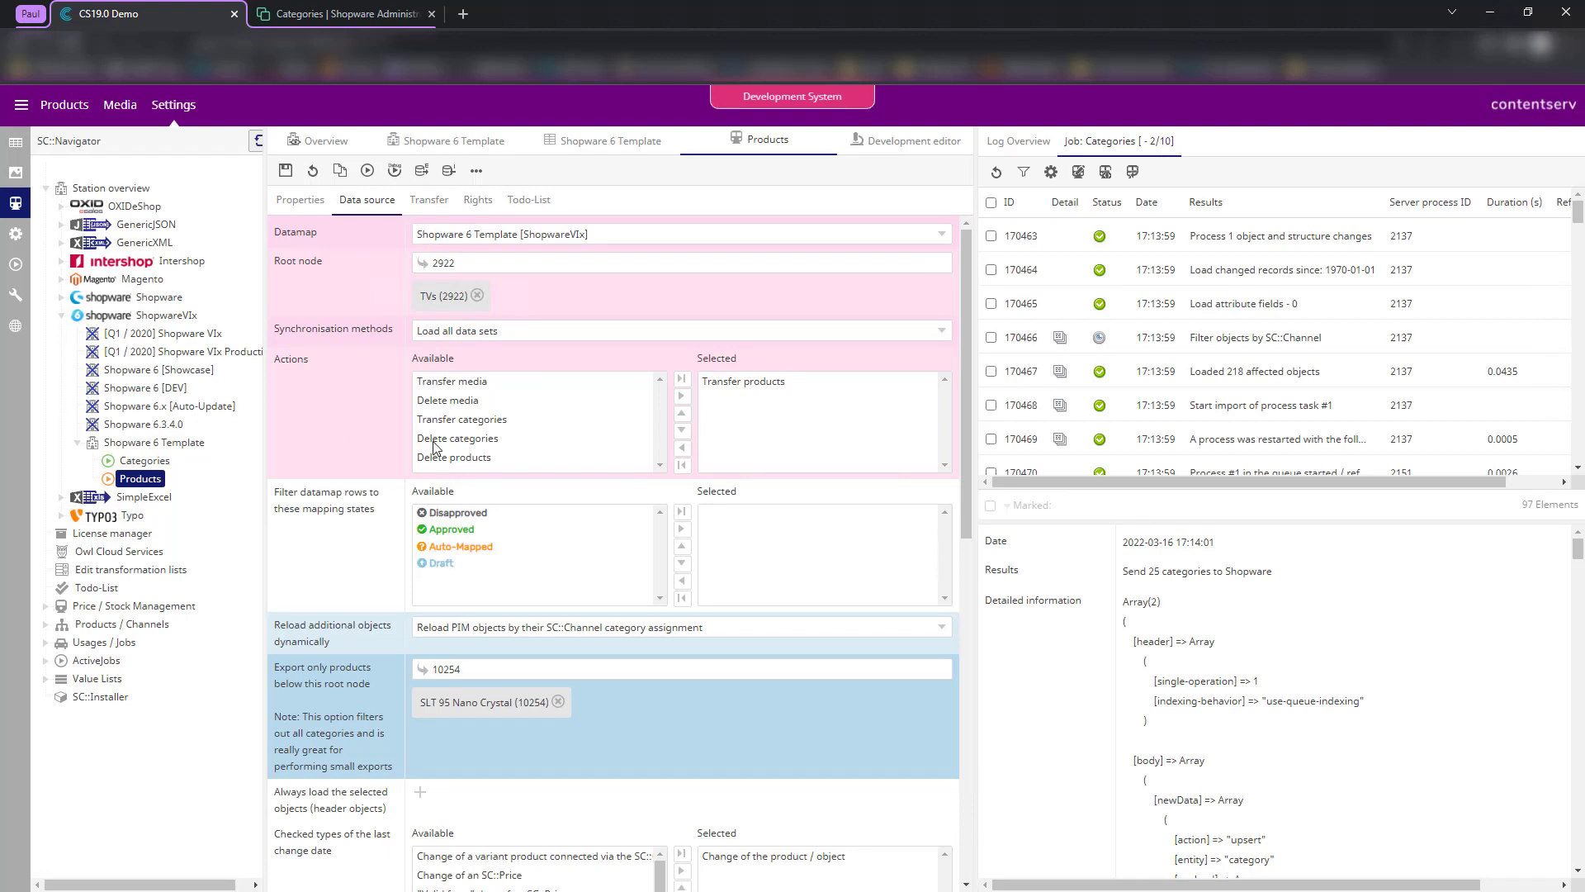
click(18, 147)
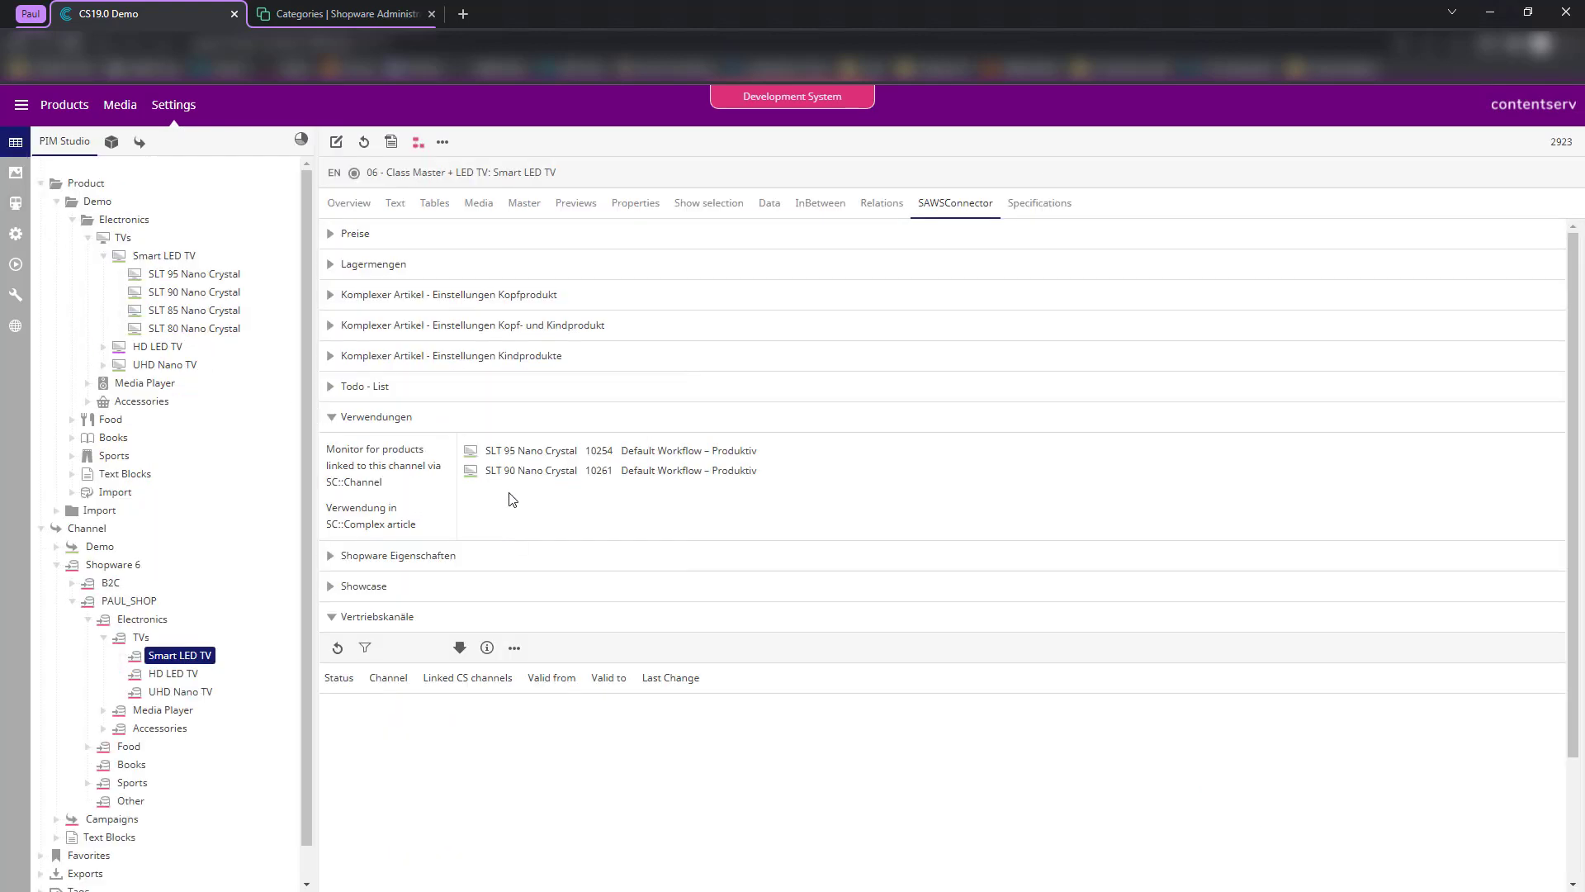
click(192, 274)
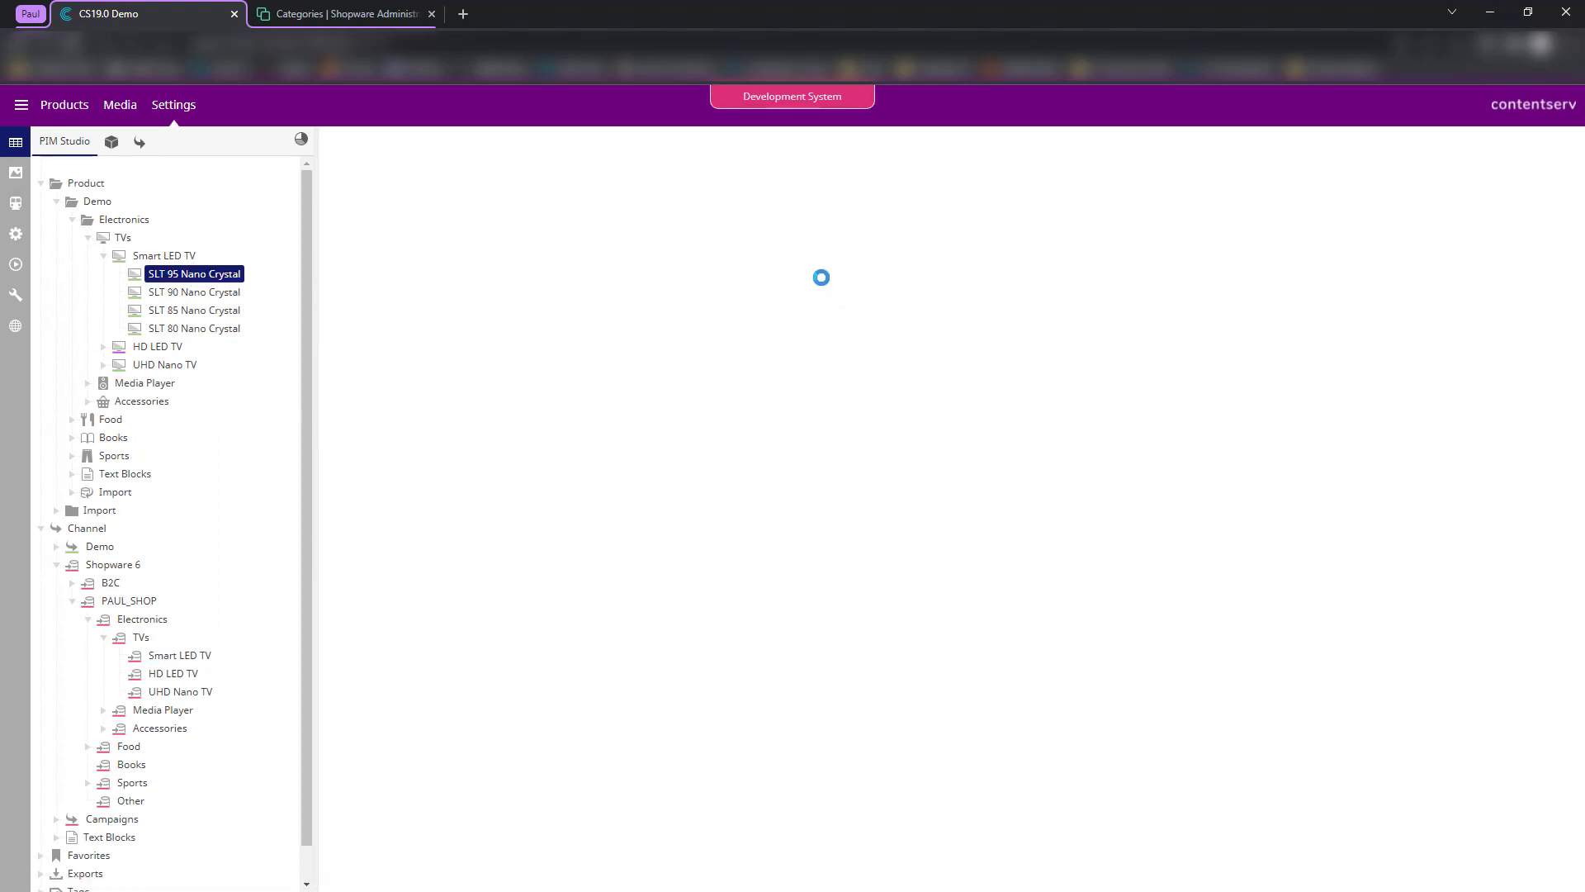
click(384, 235)
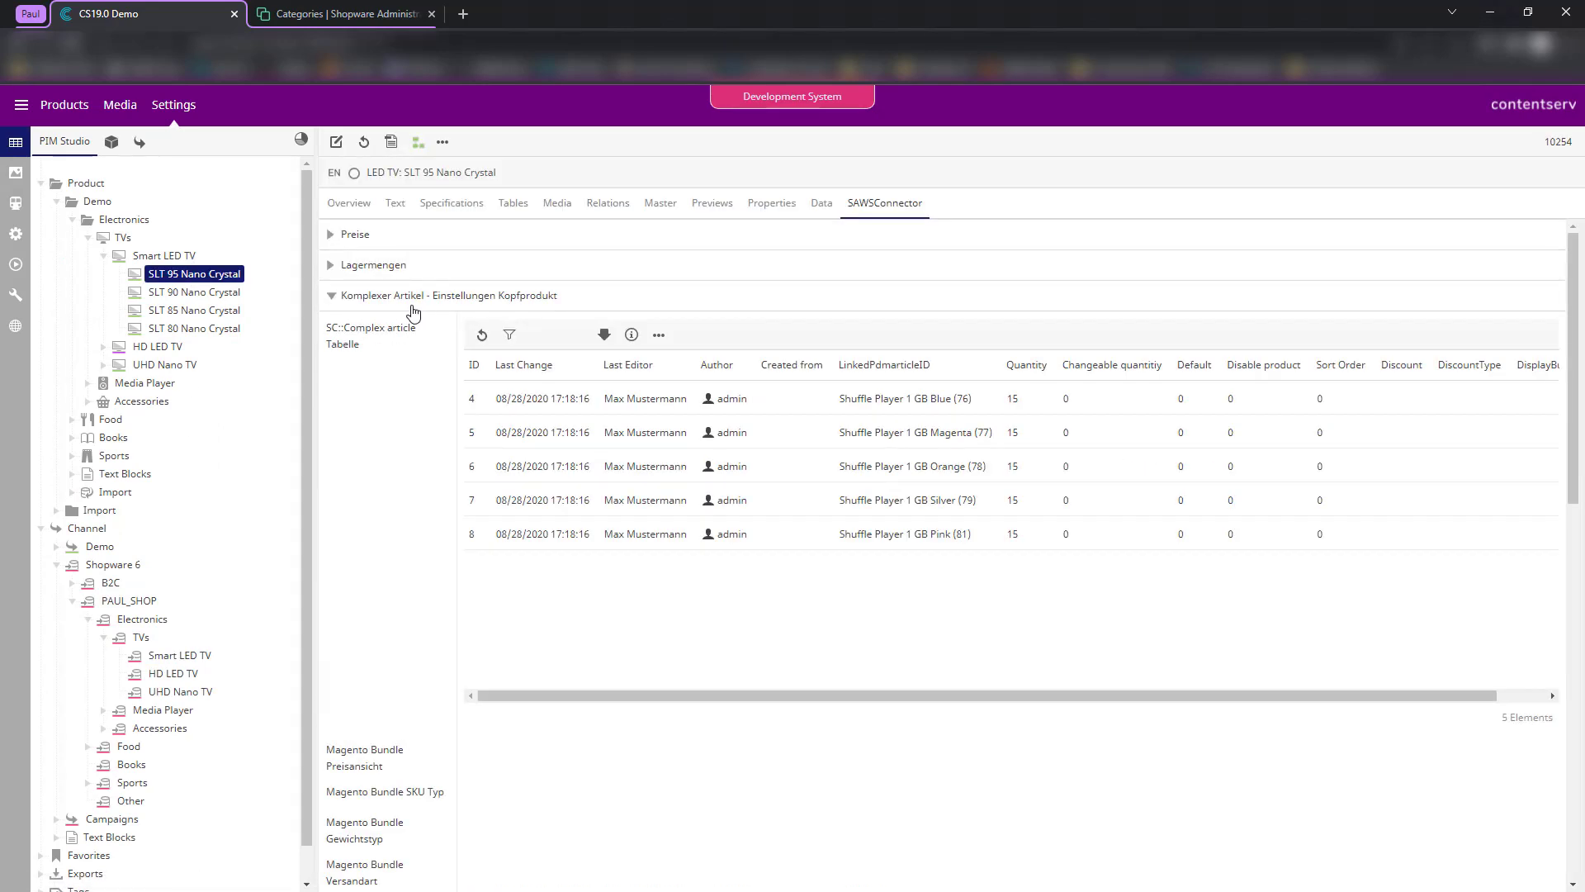
scroll(415, 378, down, 15)
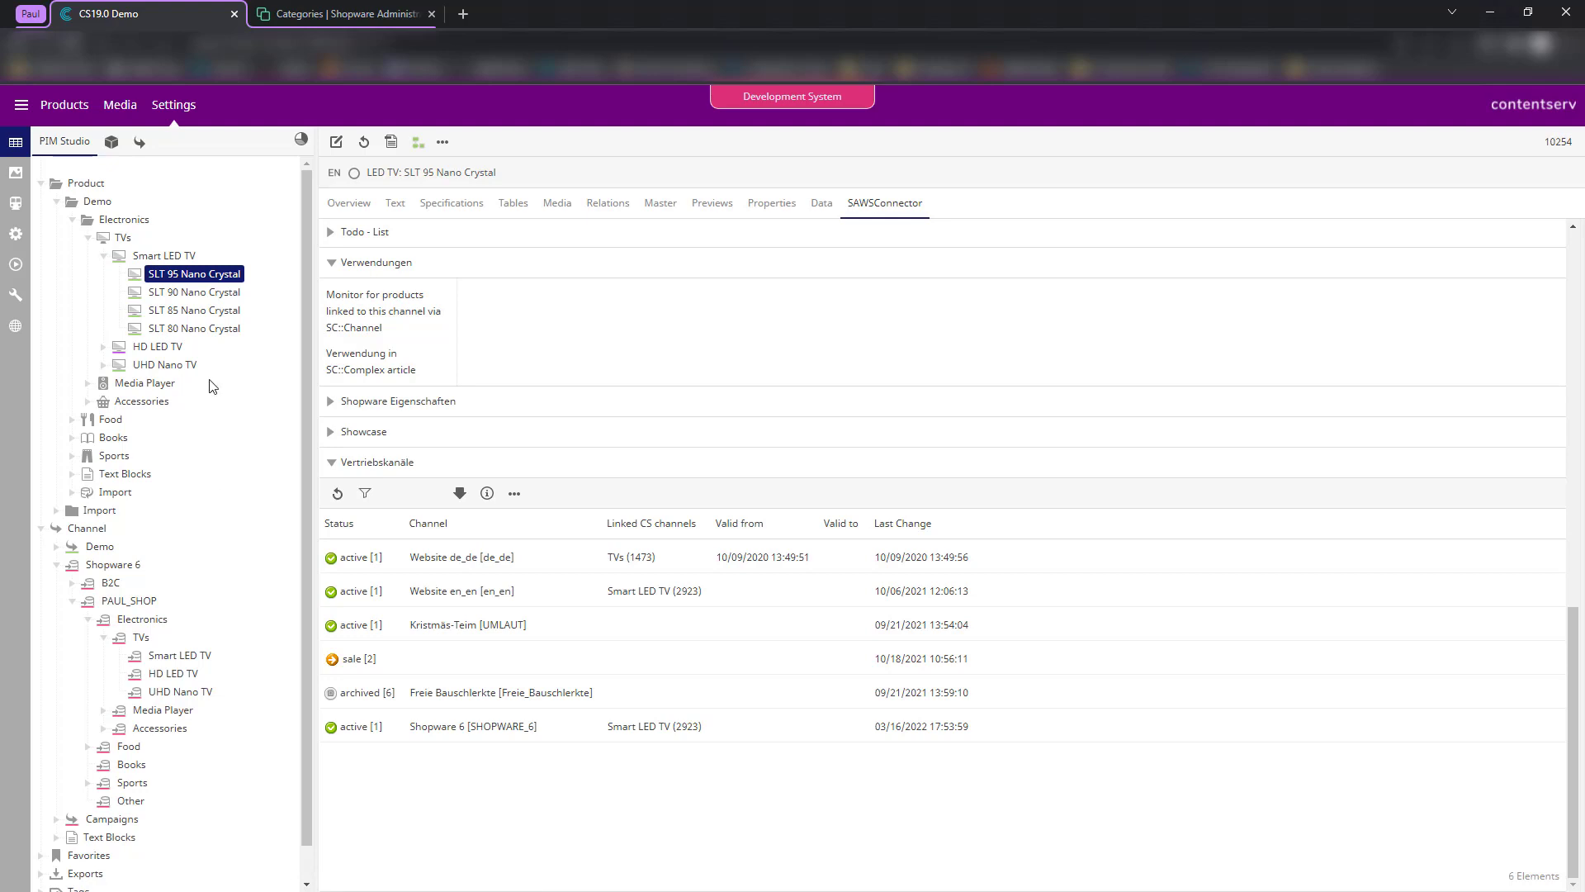
drag(192, 281, 244, 465)
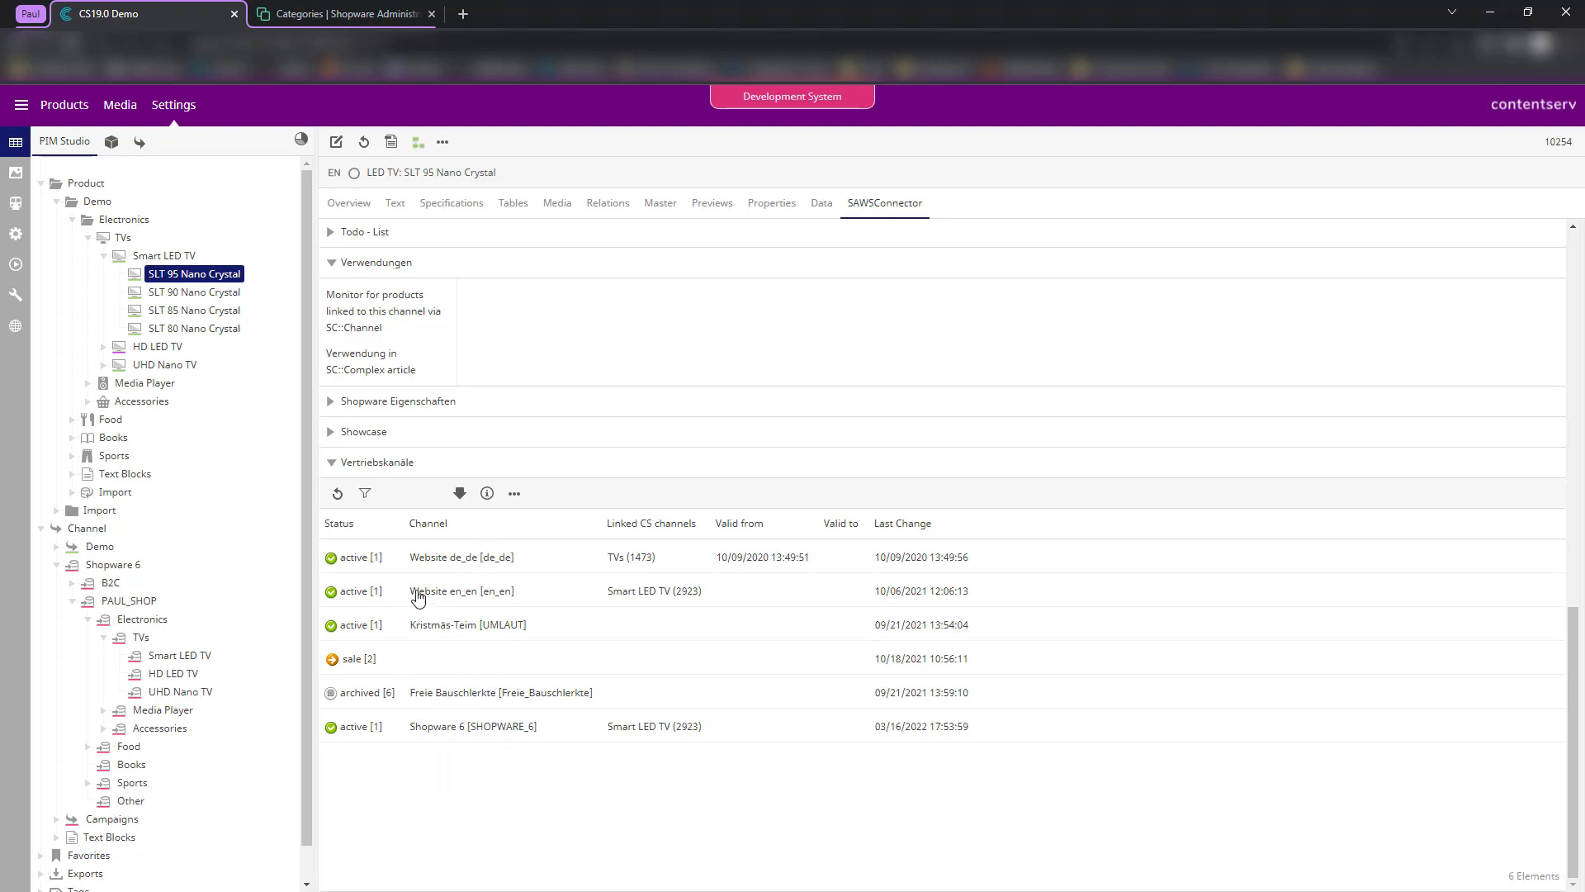
- Highlight the Website en_en and Shopware 6 channel entries in the connector data
drag(411, 592, 555, 821)
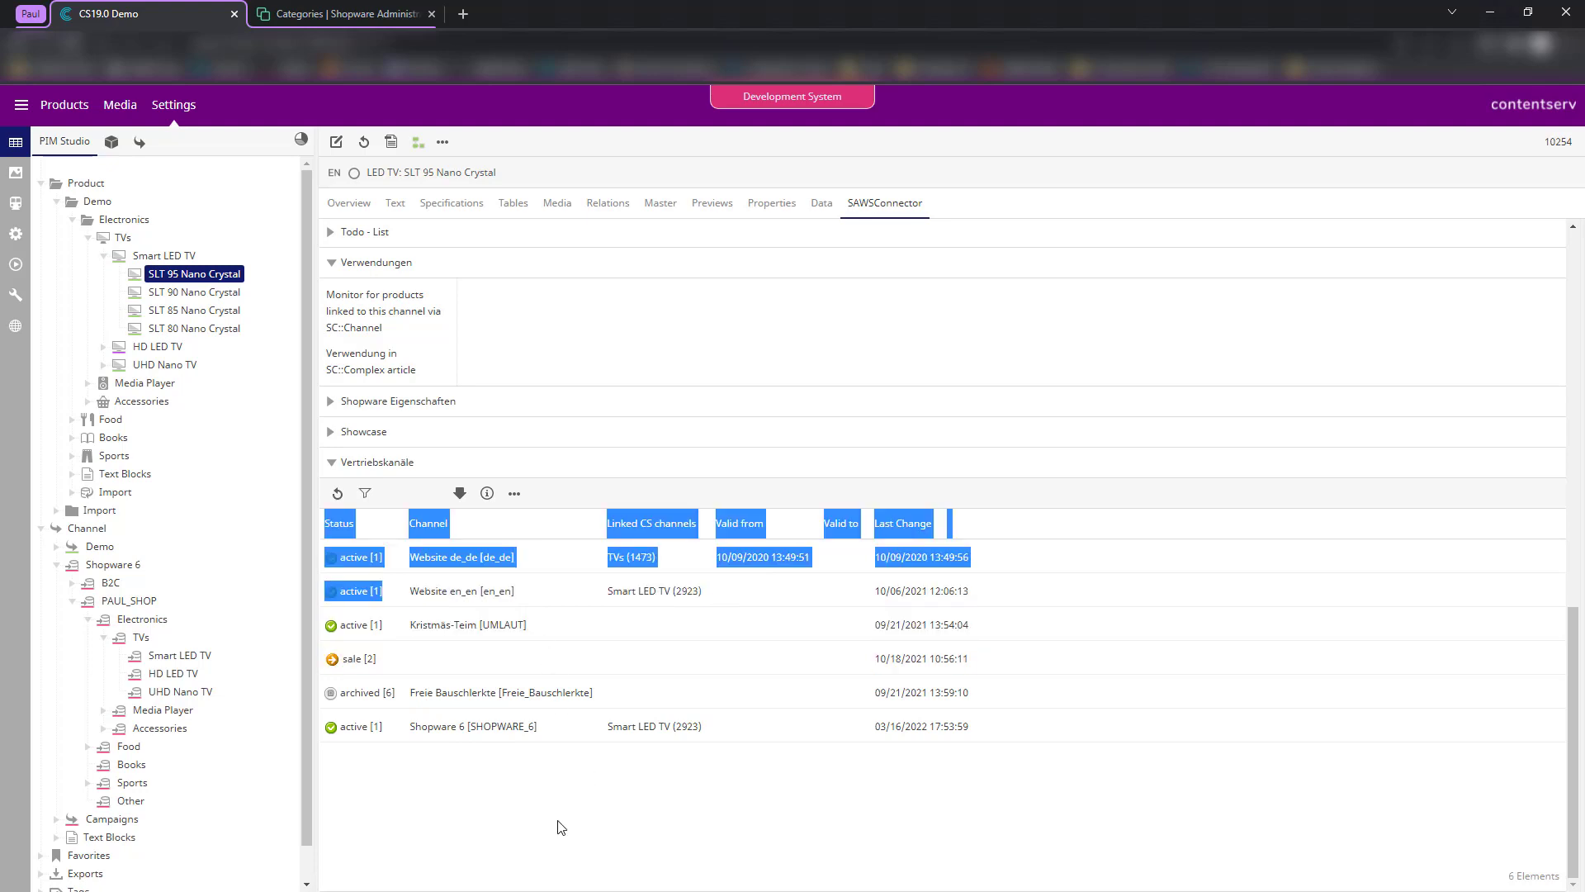
click(555, 819)
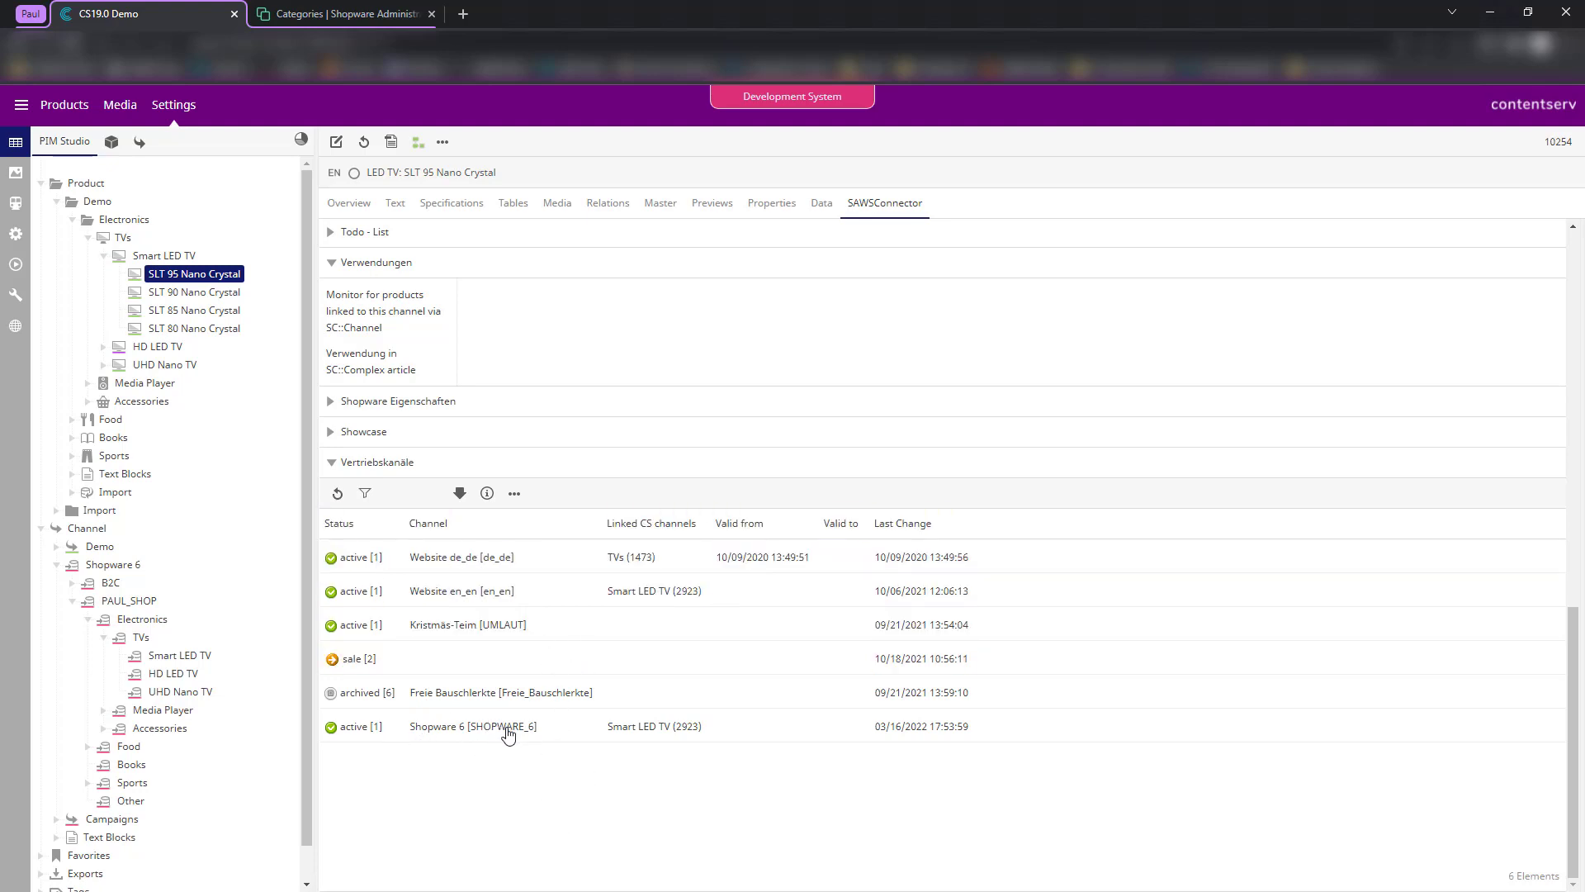
drag(411, 729, 538, 800)
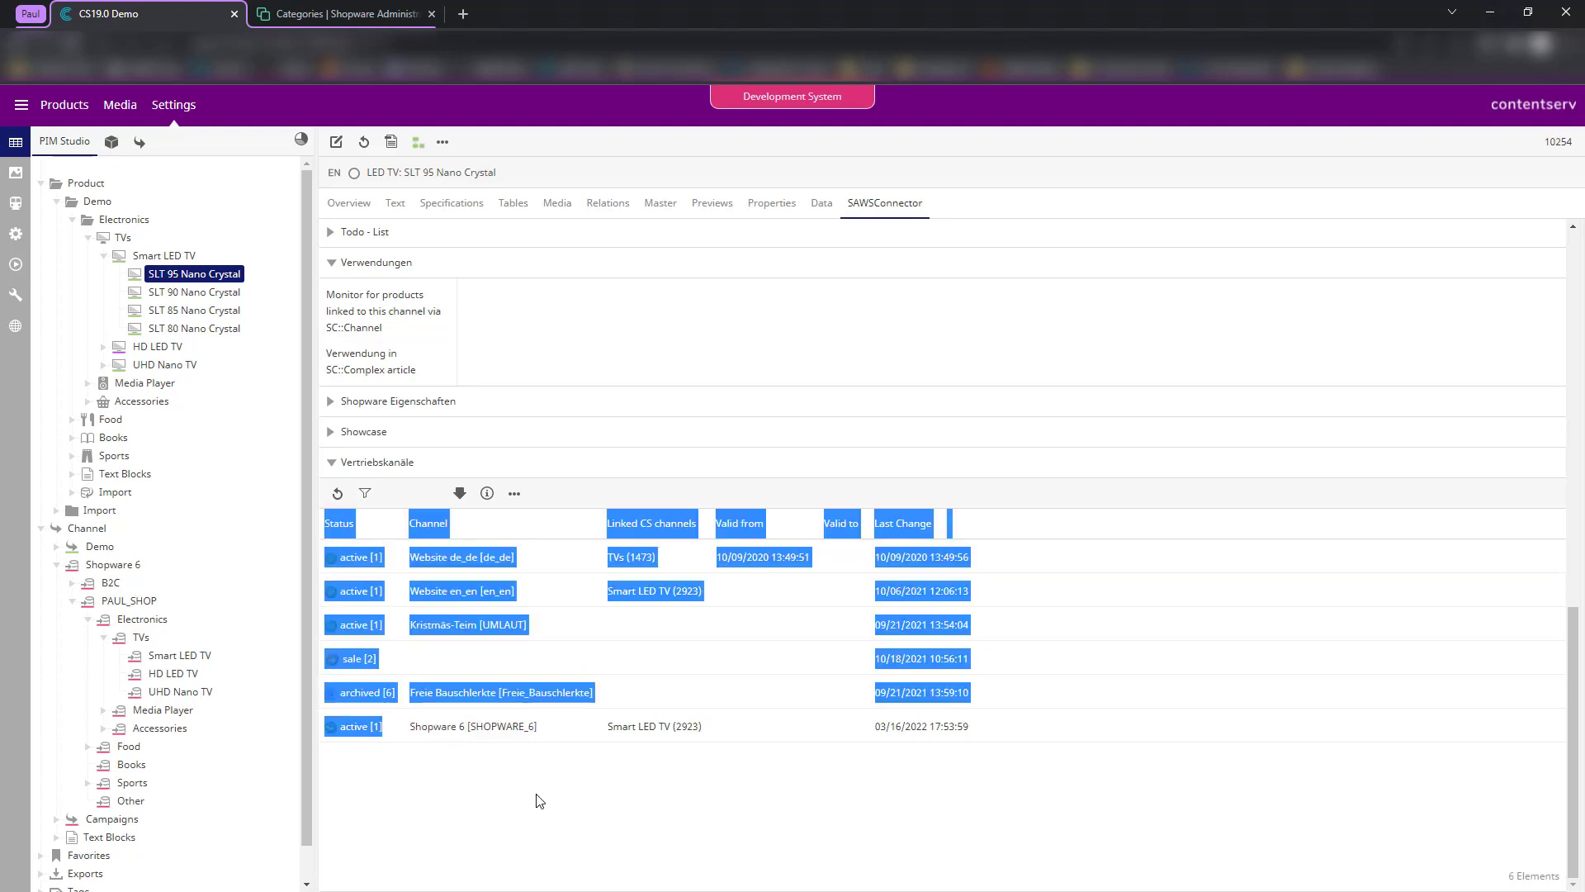
click(538, 801)
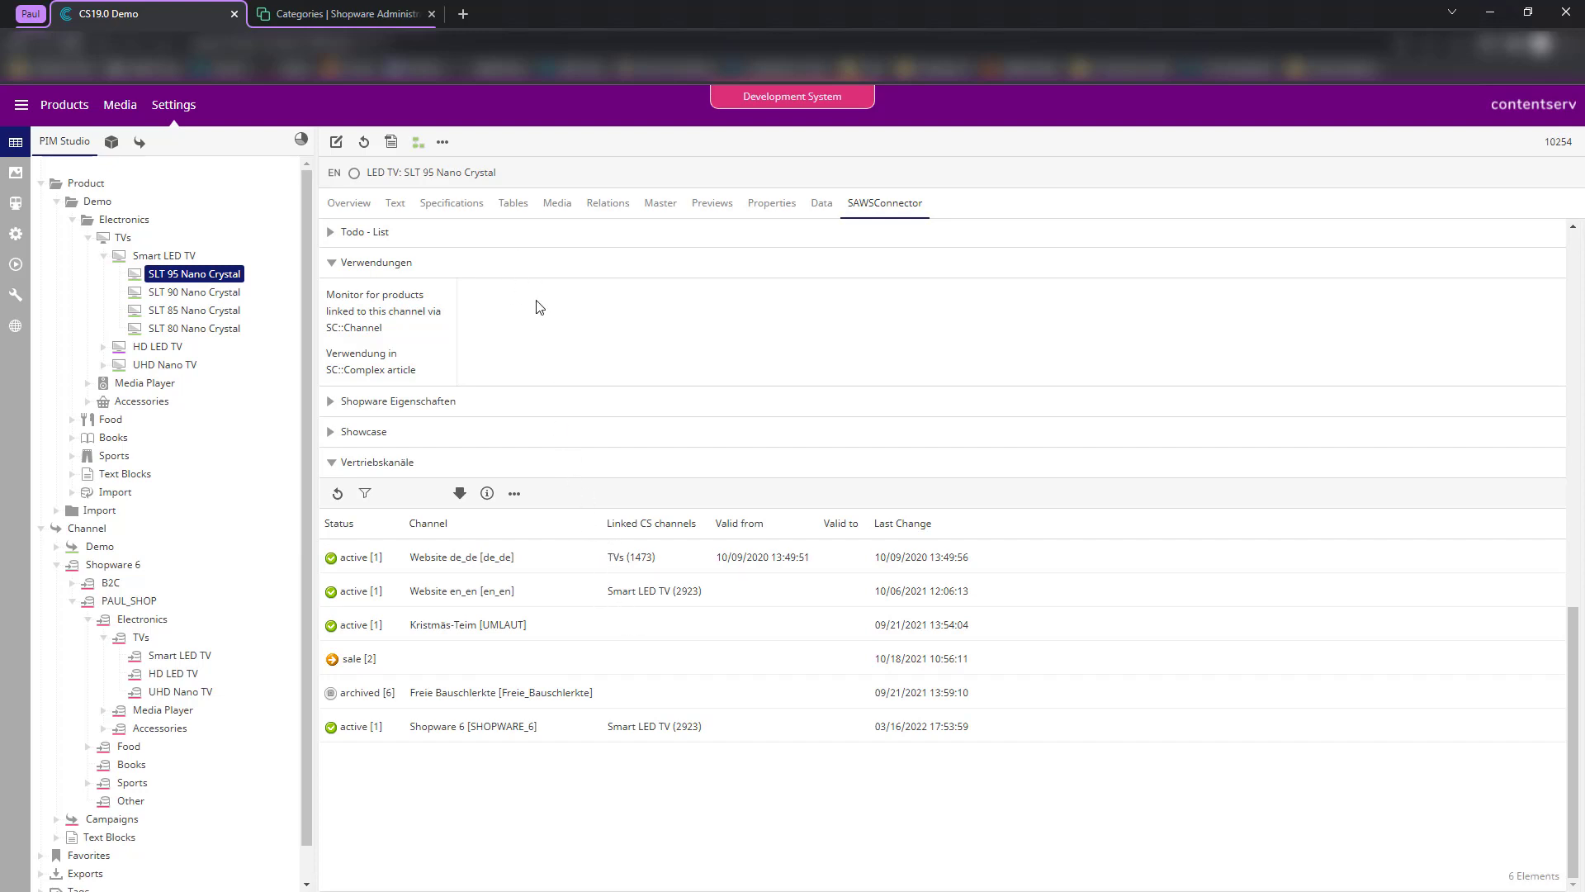
- Run the Products job in the Development editor, inspect its fatal format-plugin error, and open the template mapping
click(15, 203)
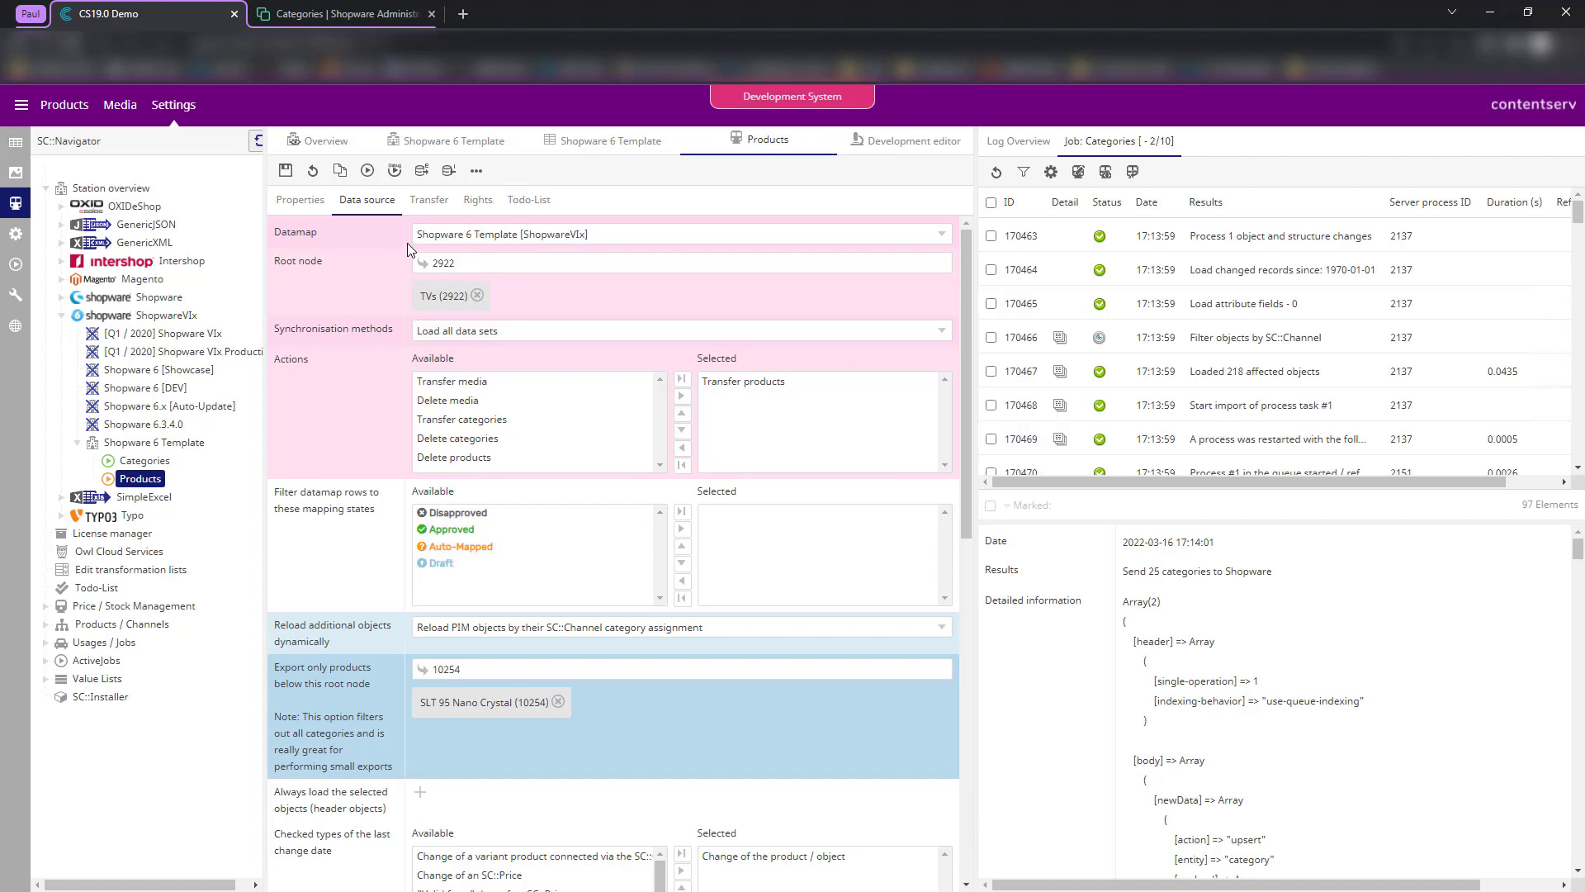
click(909, 140)
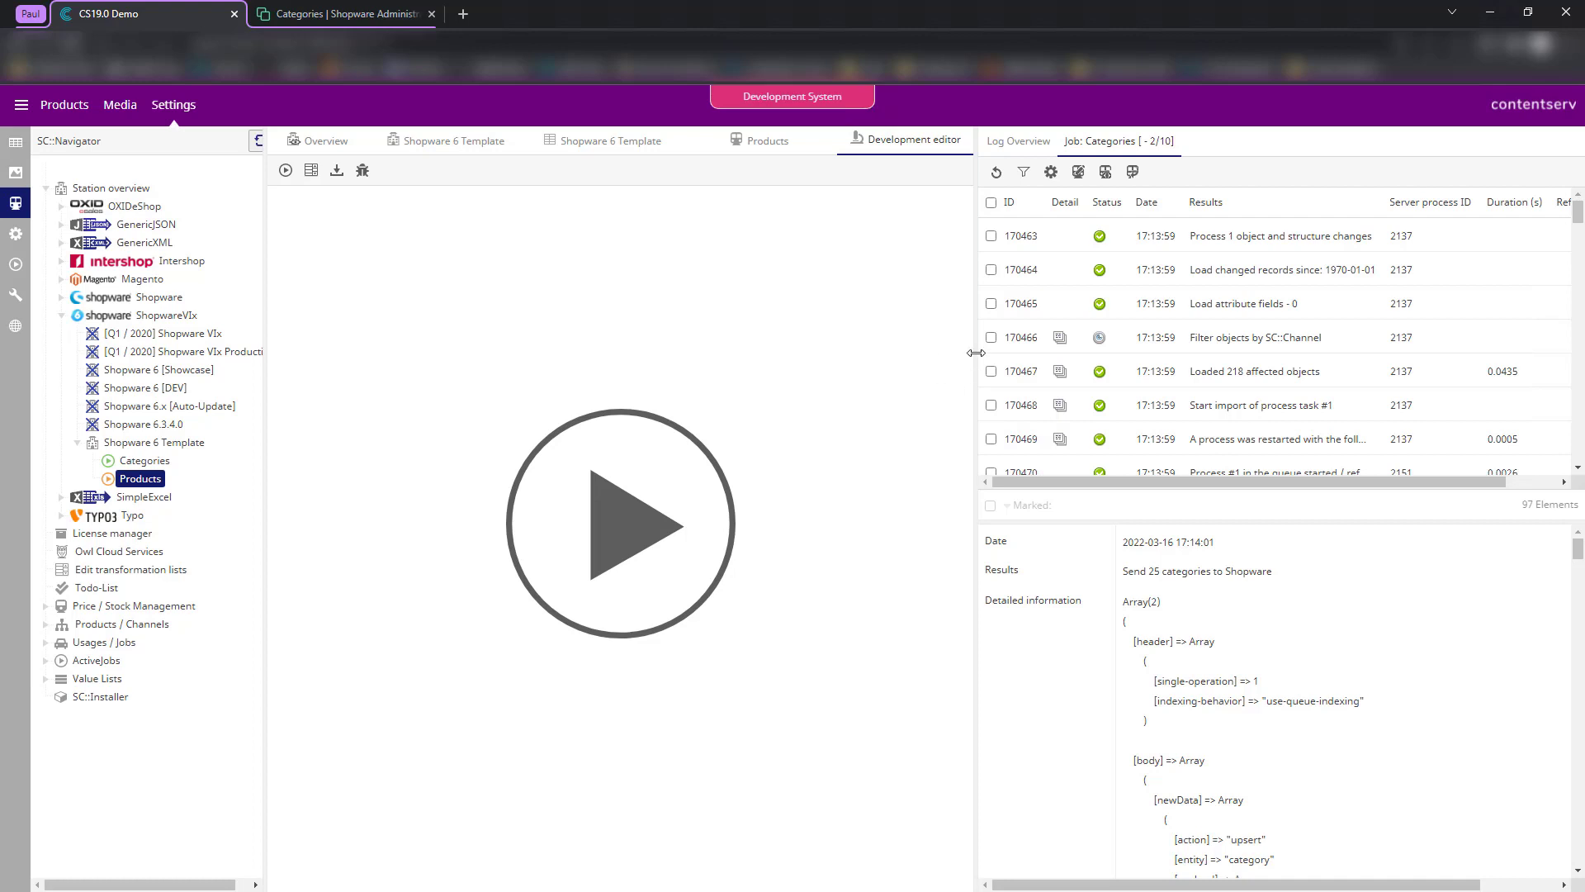
drag(976, 355, 1003, 357)
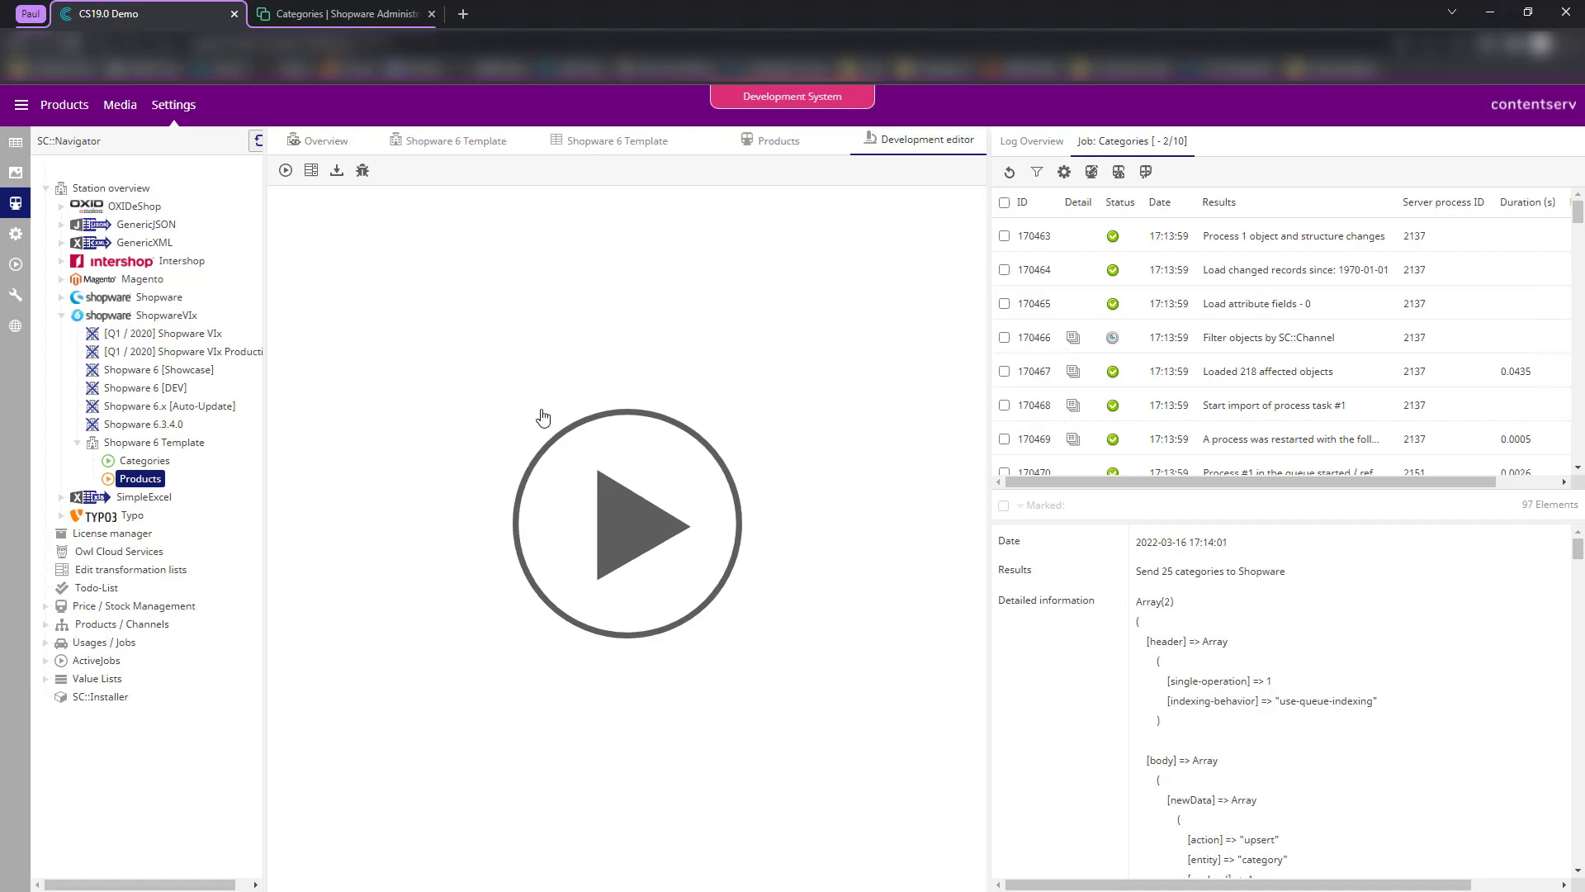
click(592, 545)
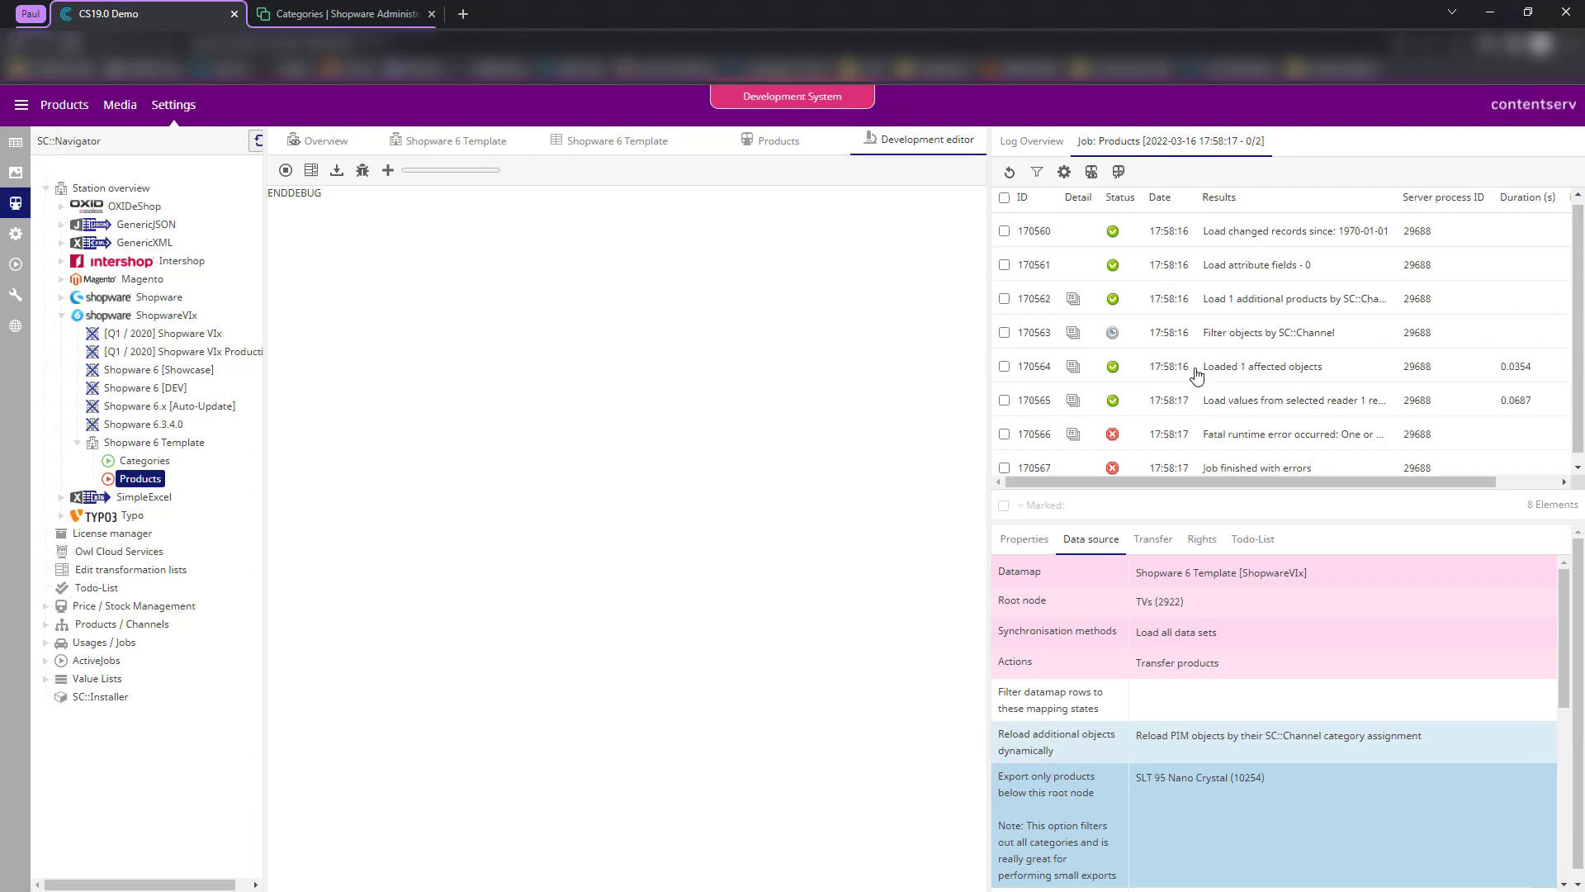
click(1245, 431)
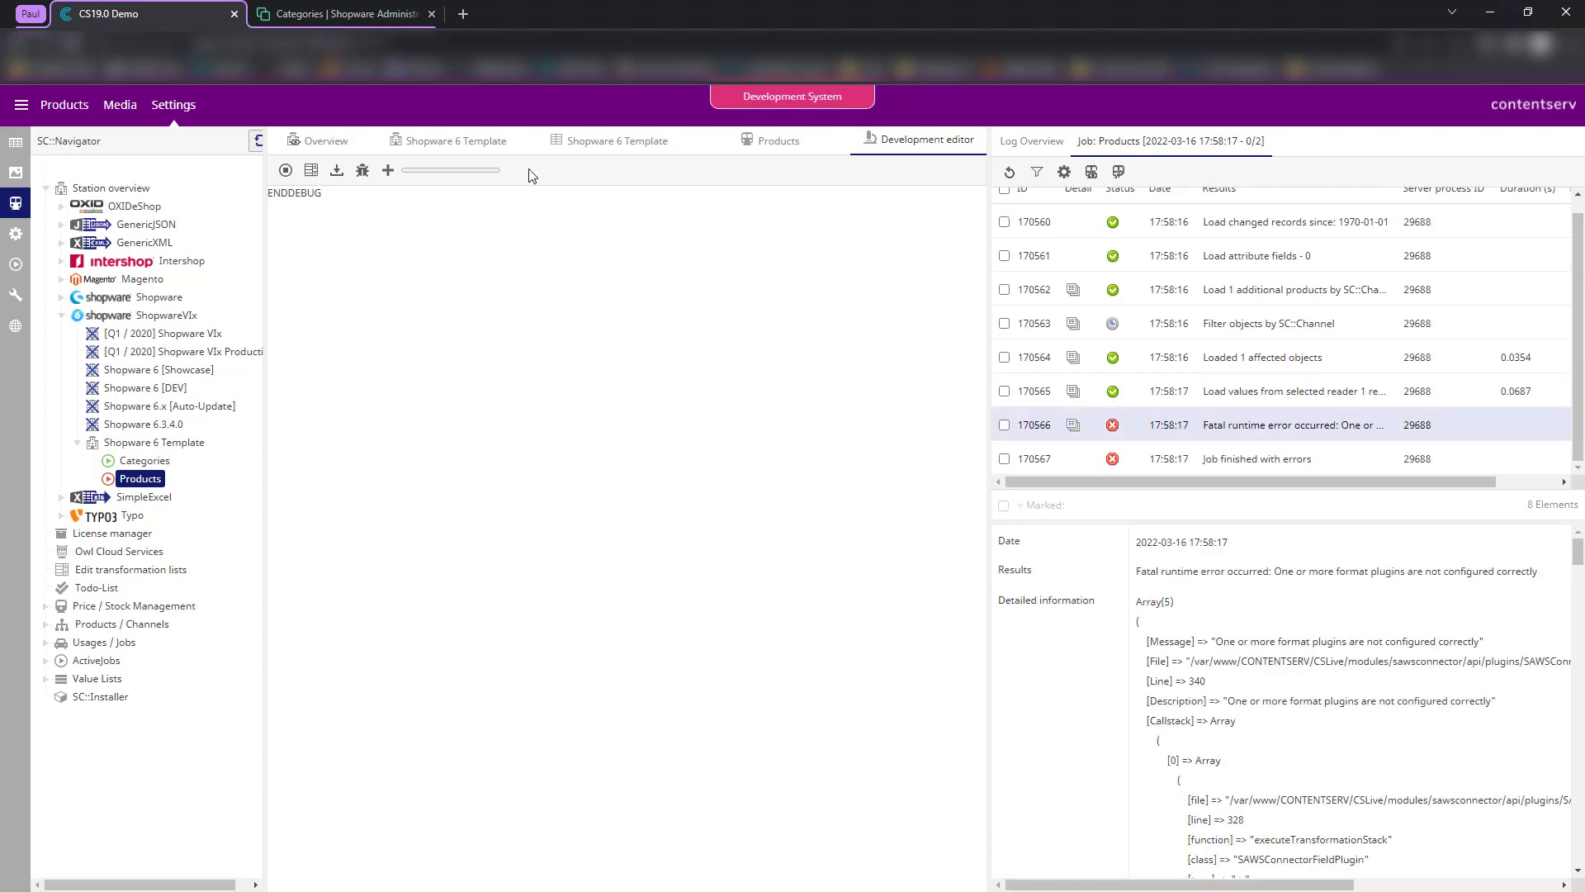
click(621, 147)
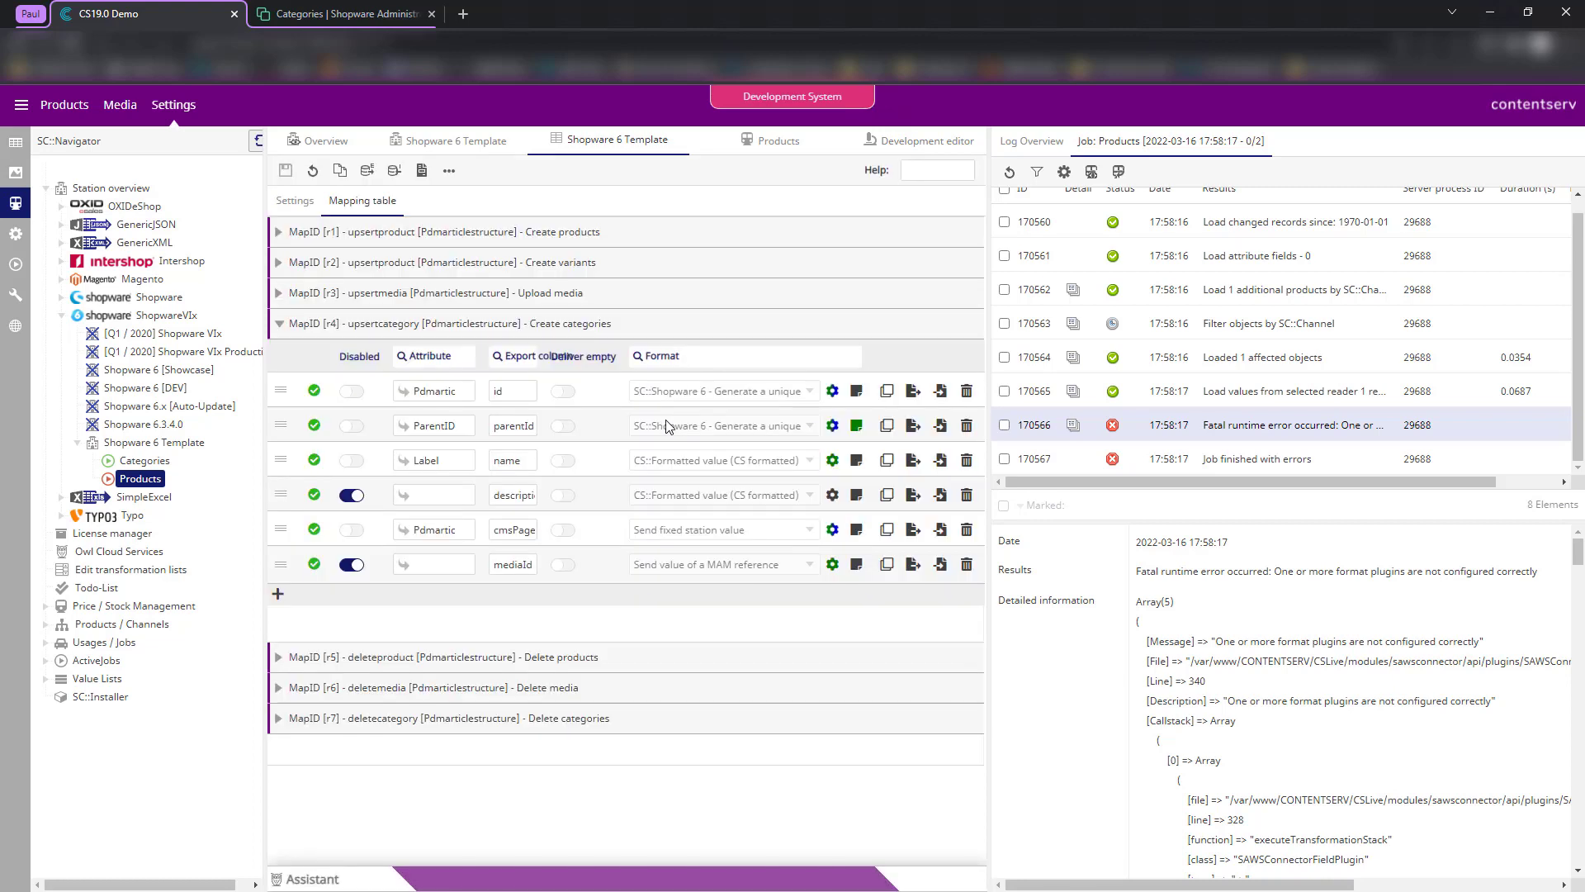
- Expand the Create products mapping and disable the active row, leaving stock enabled
click(423, 238)
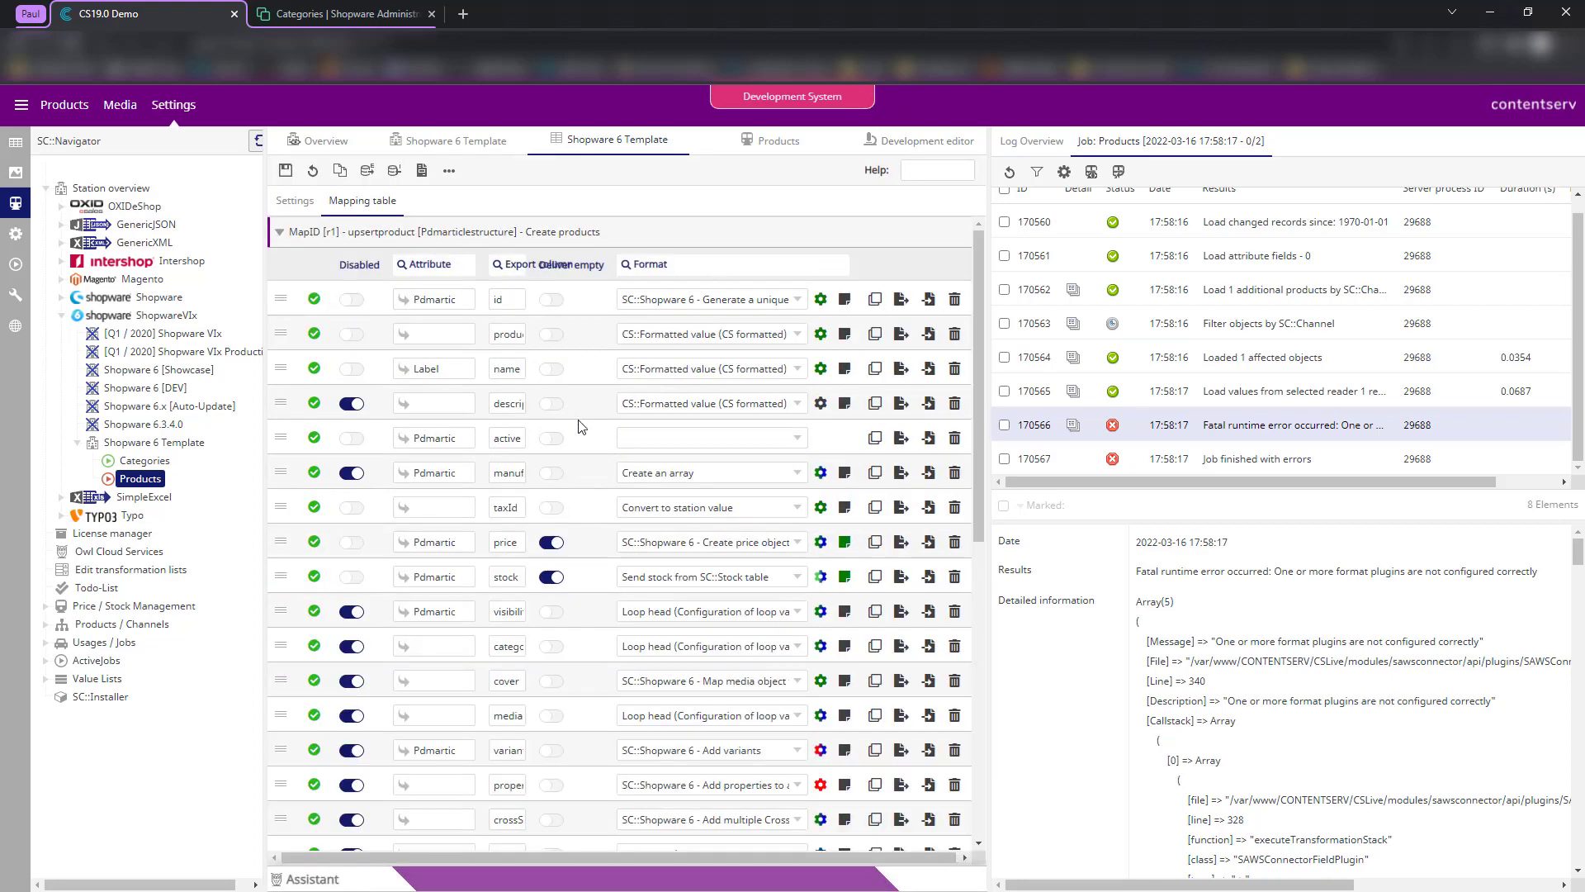
click(359, 437)
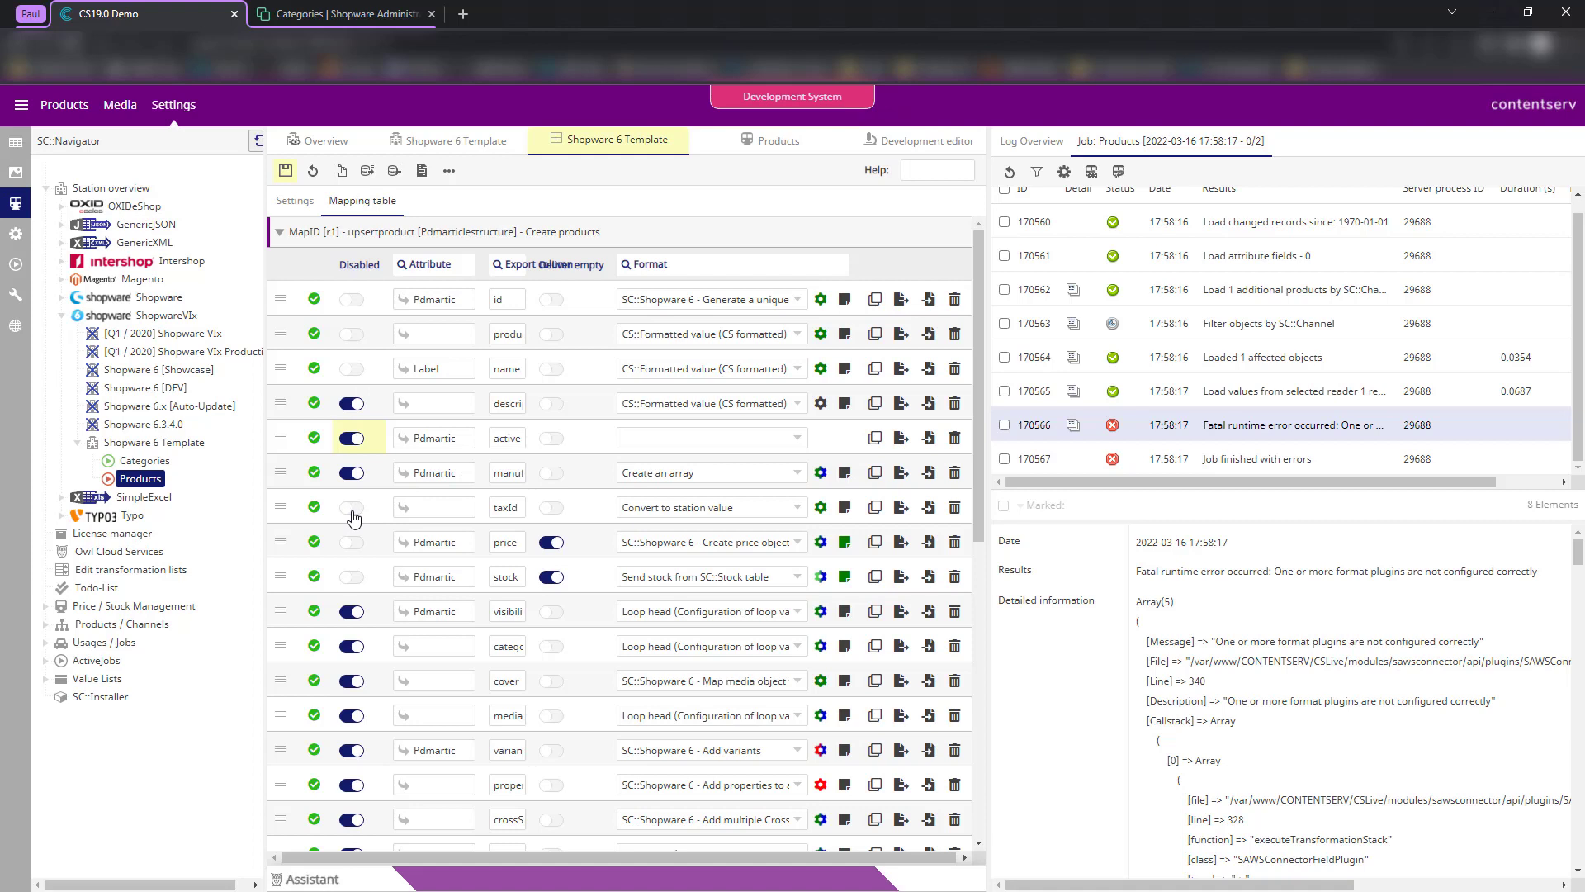
click(352, 578)
click(352, 580)
- Map the productNumber row to attribute Pdmartic with the Format strings format
click(432, 337)
text(Pdmarti)
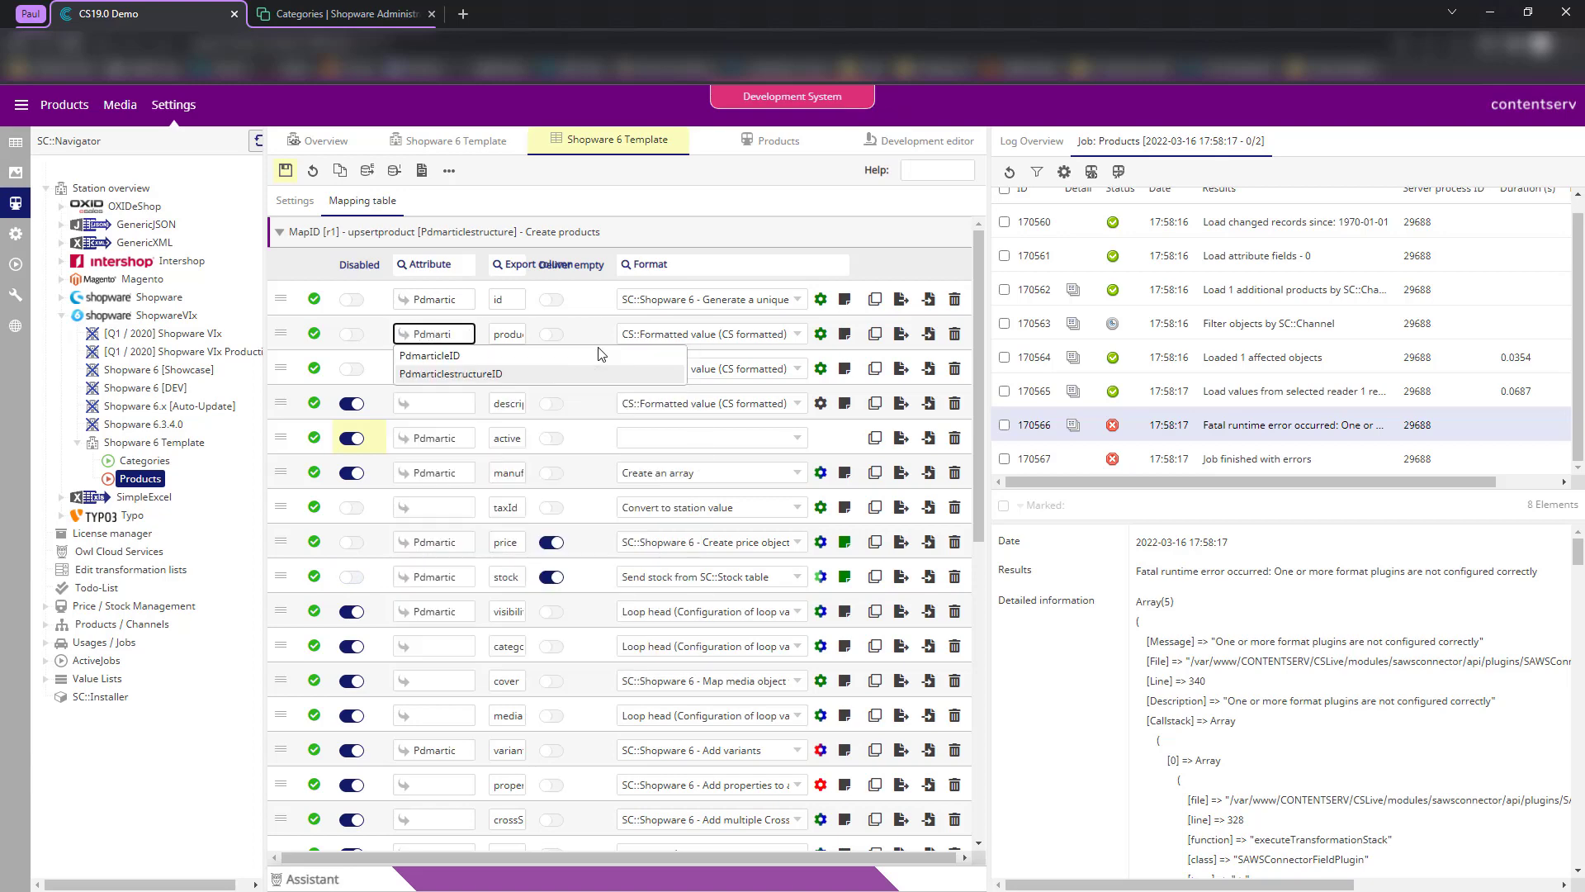
text(c)
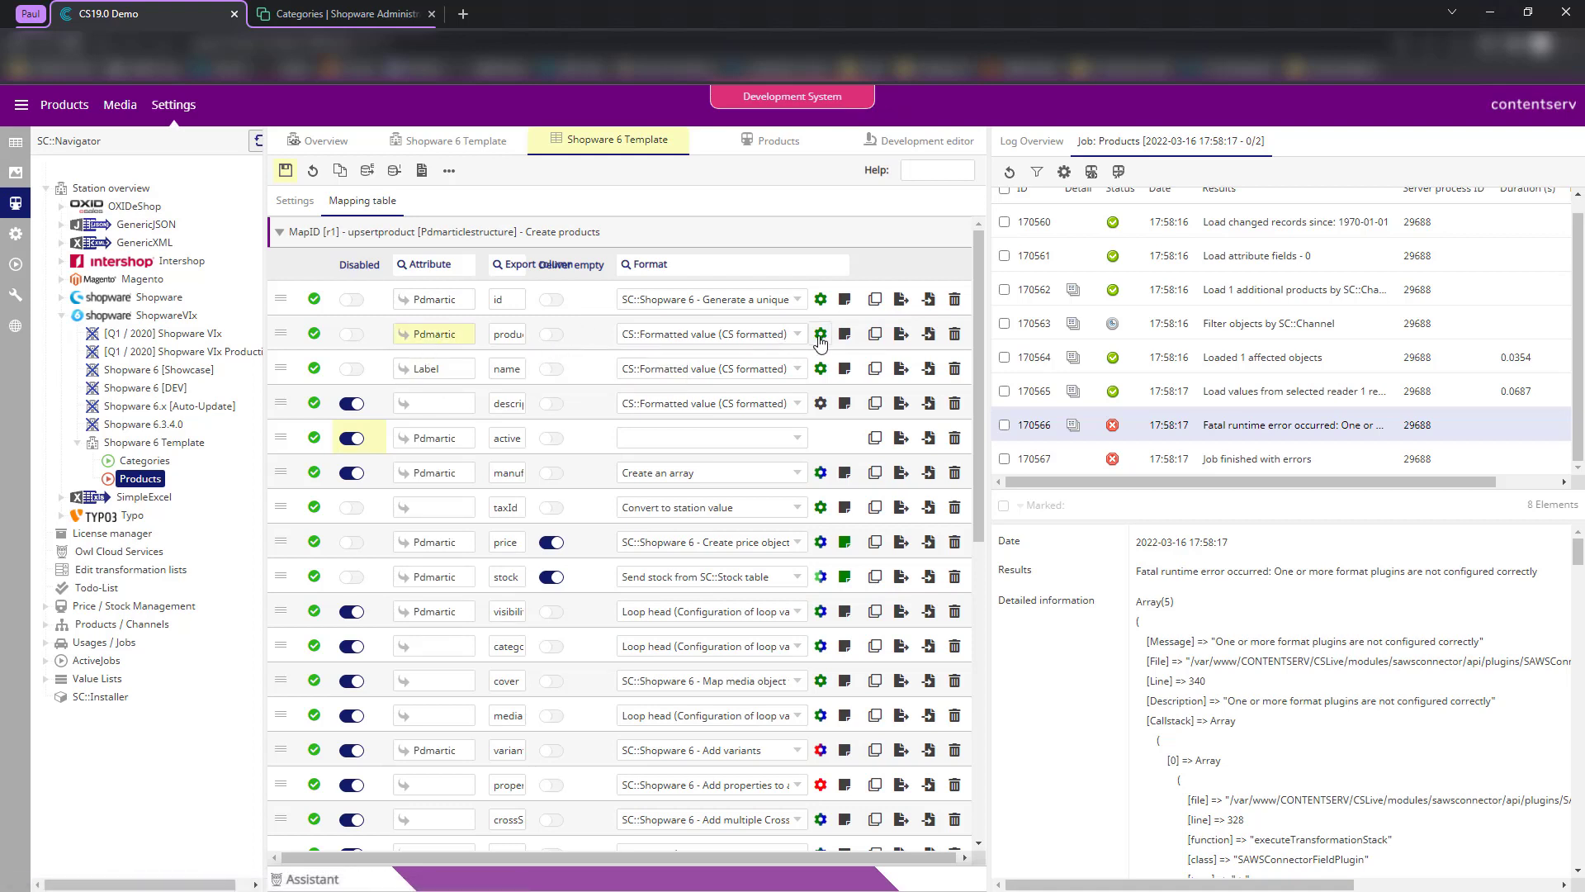
click(754, 336)
text(fo)
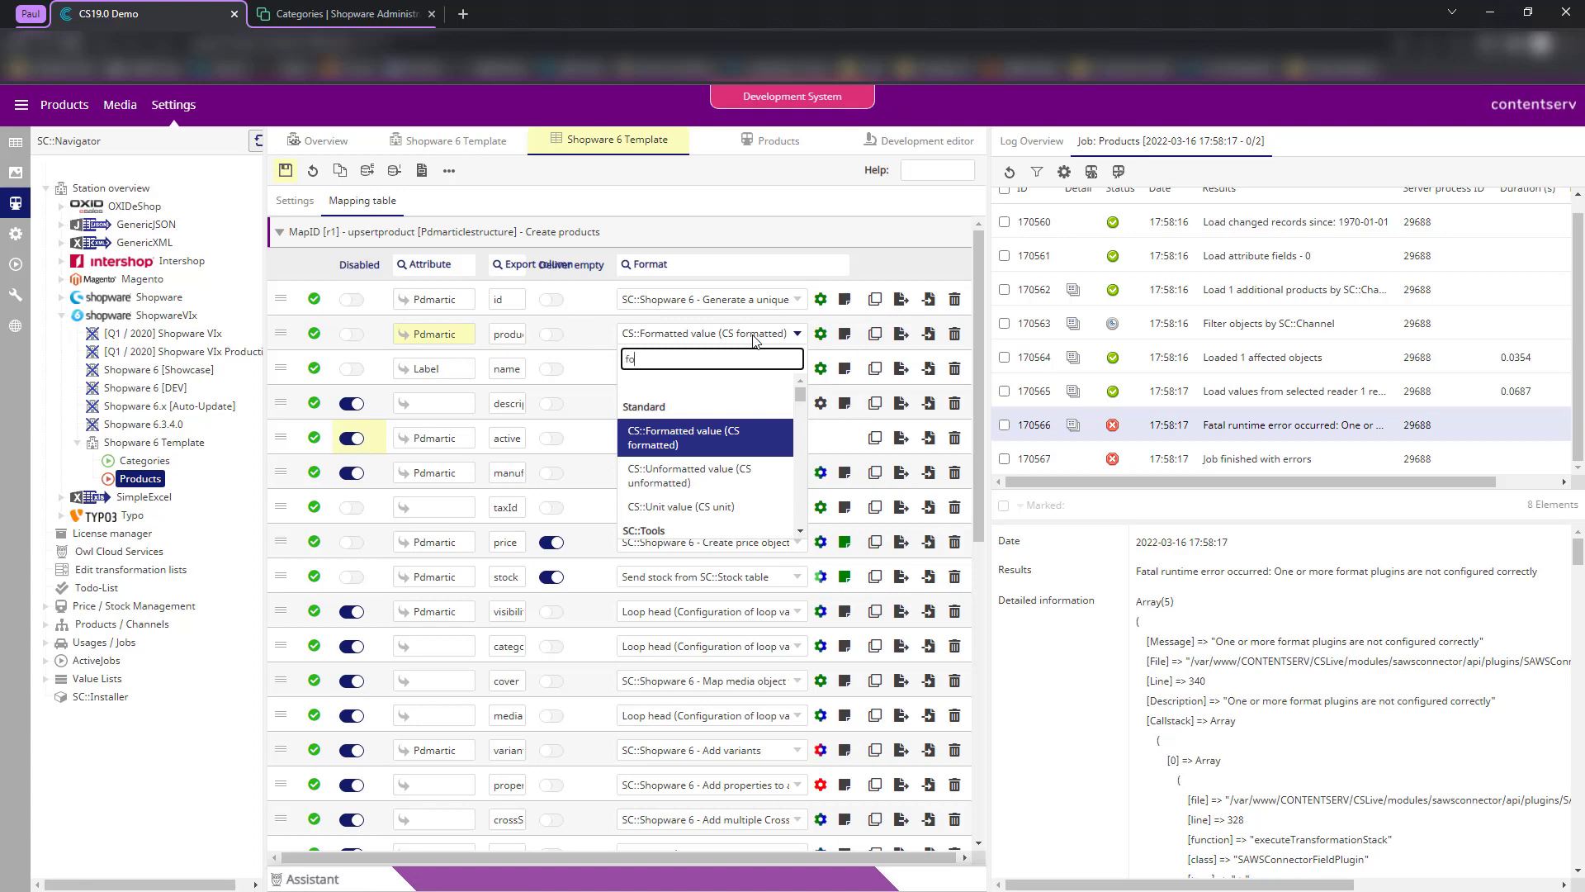
text(rmat)
key(Down)
key(Down)
key(Down)
key(Down)
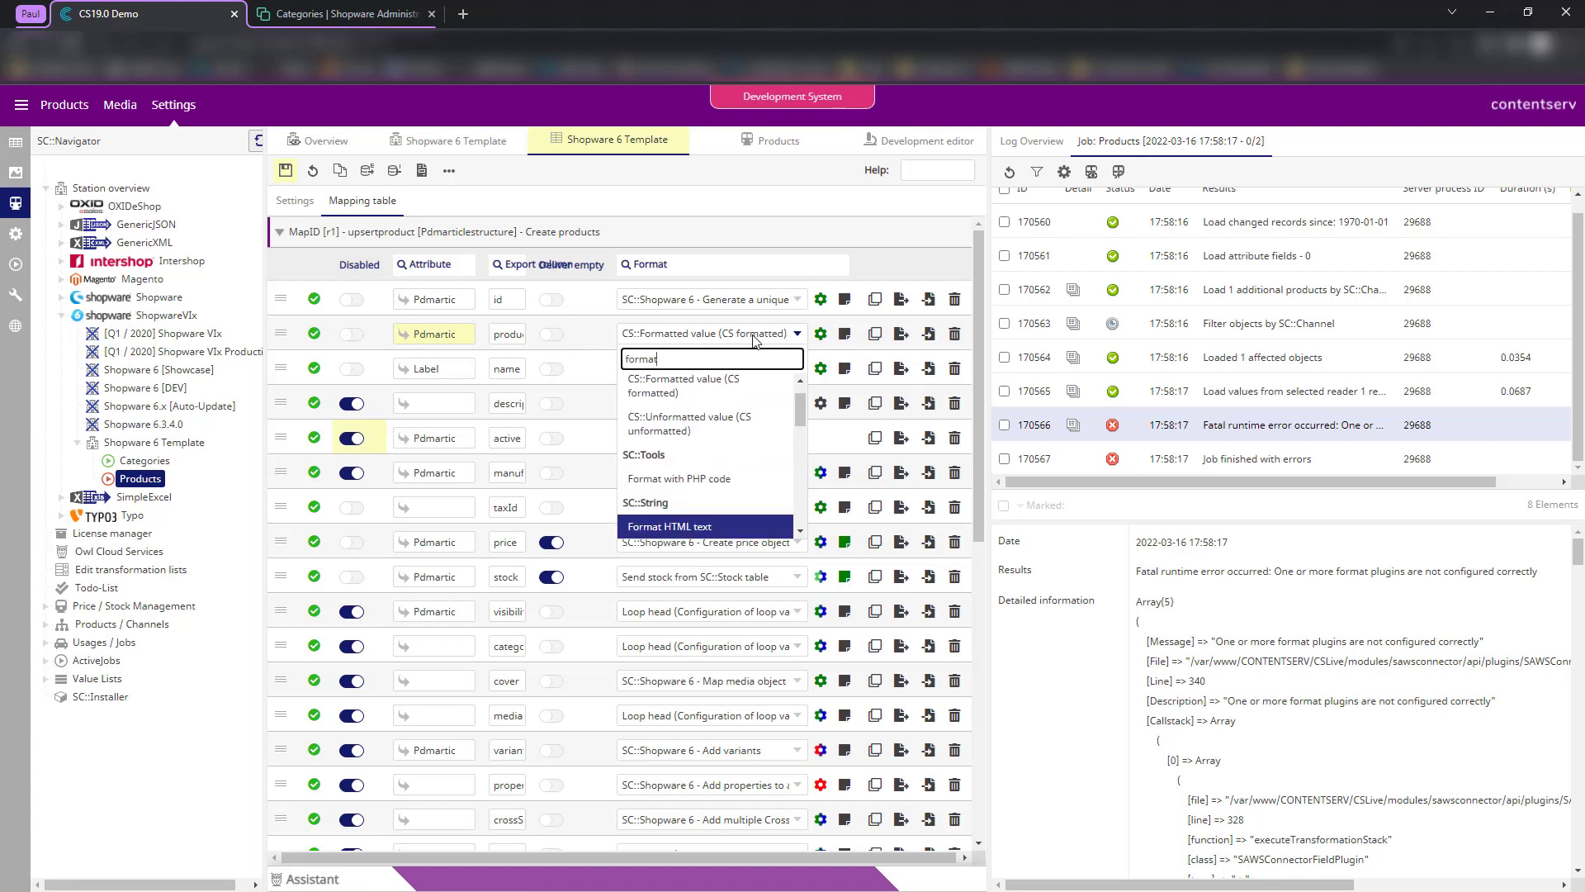
key(Return)
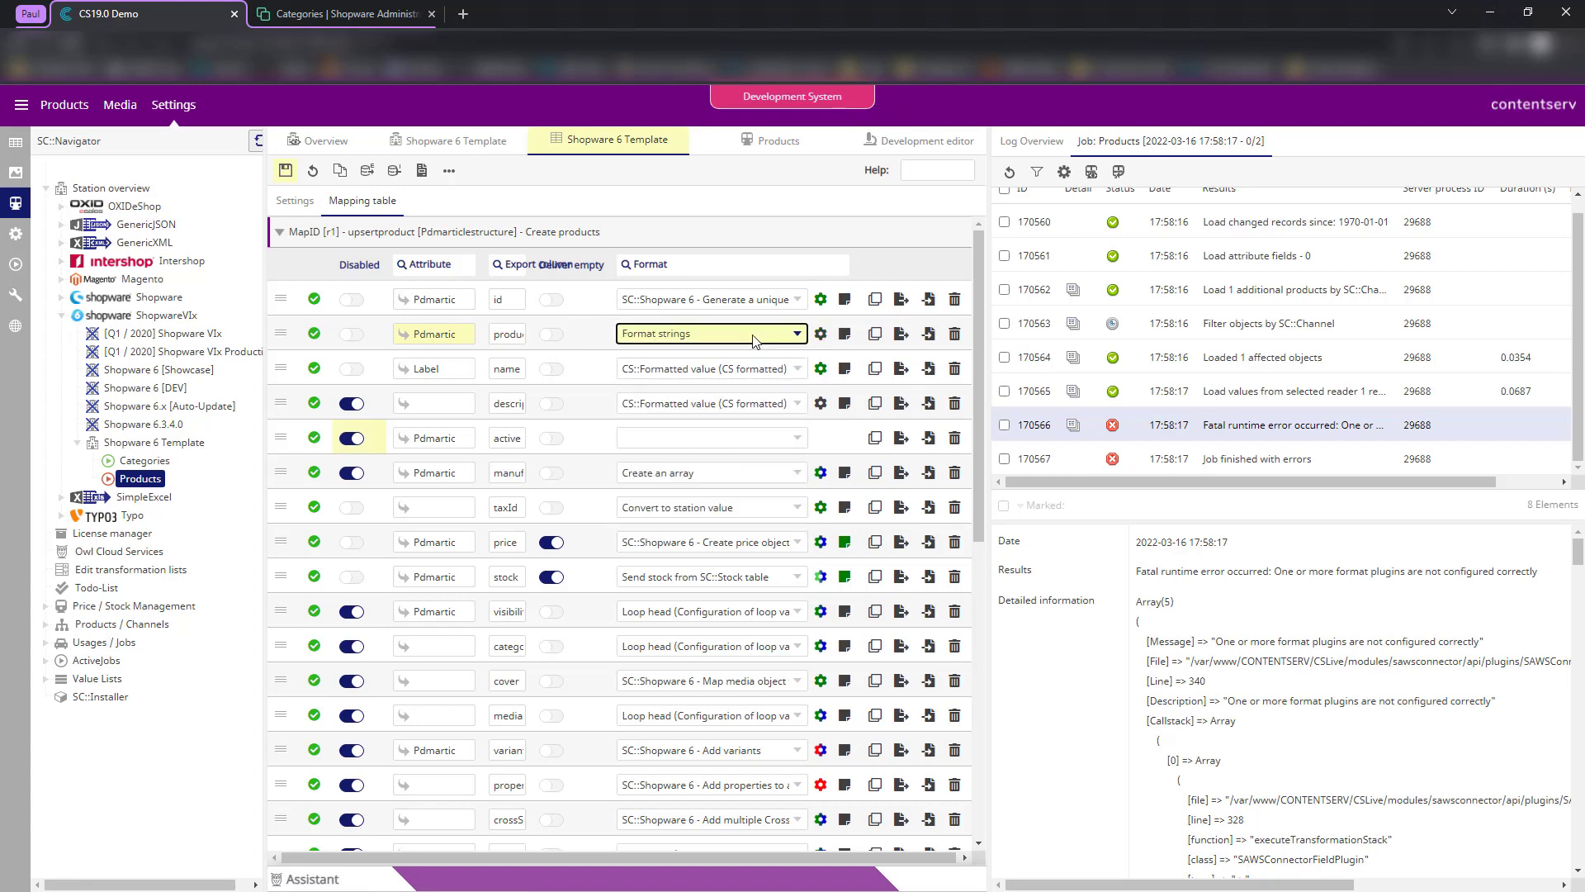
click(818, 335)
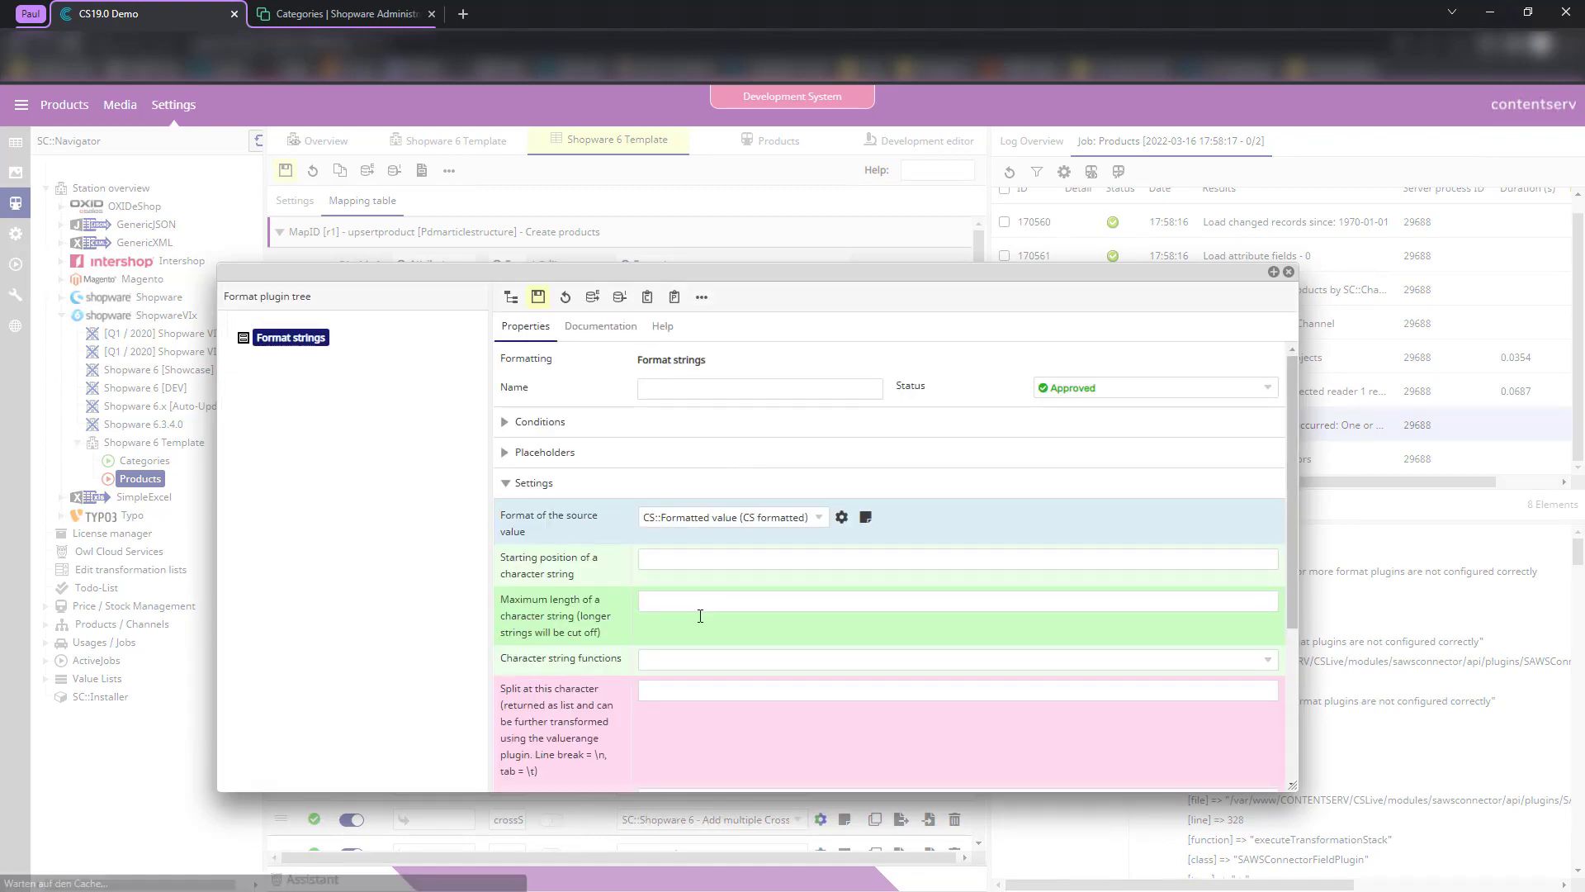
- Give the product number Format strings a prefix of SKU_ and save the mapping table
scroll(677, 647, down, 2)
click(657, 717)
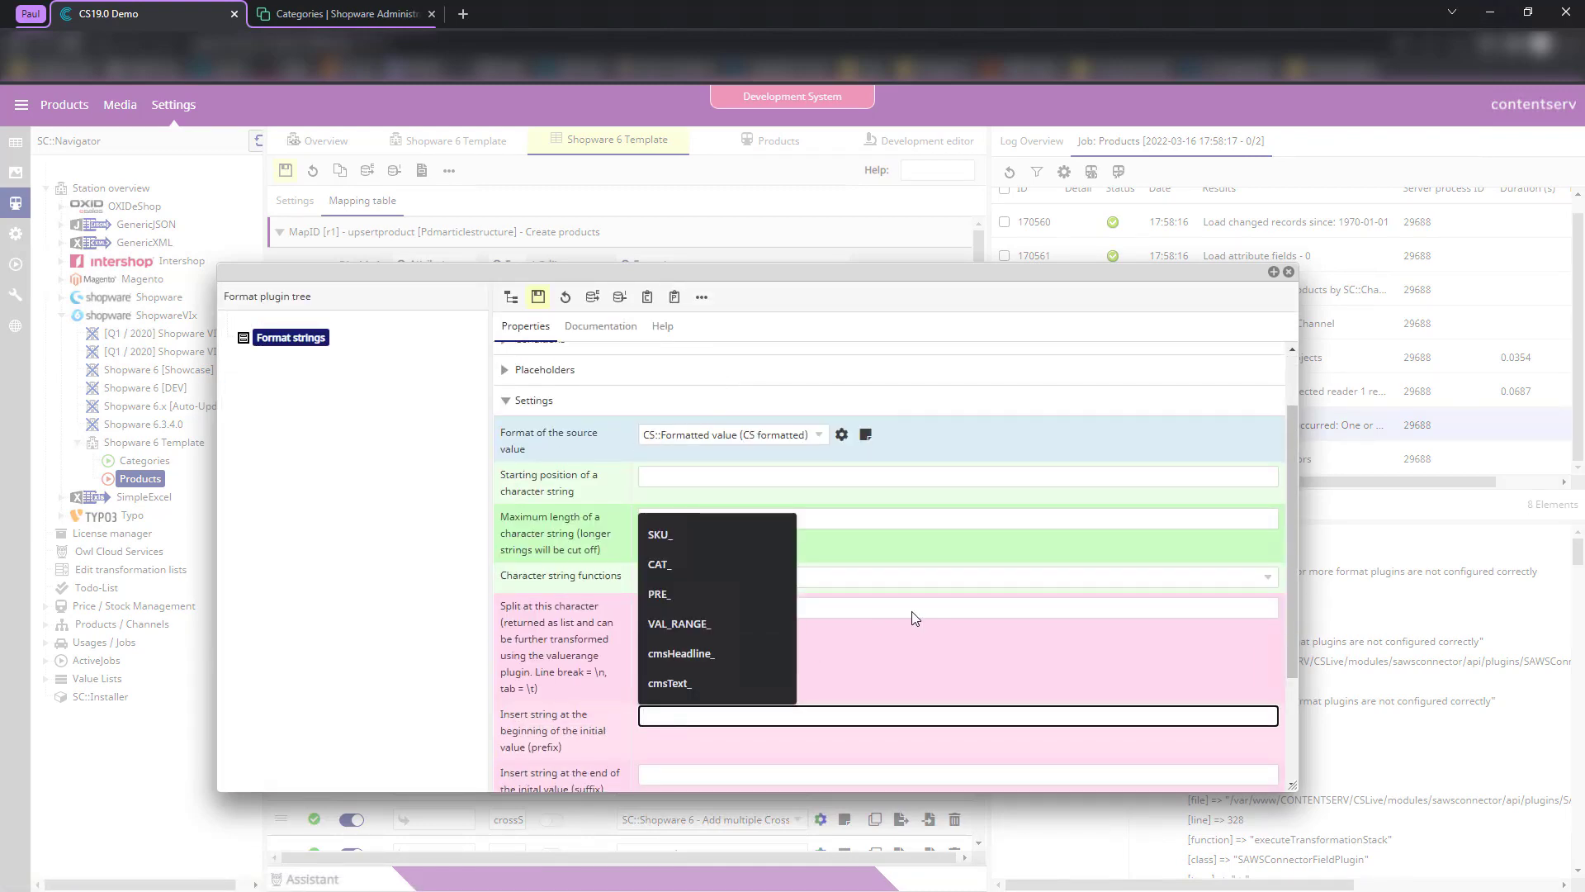
text(SKU_)
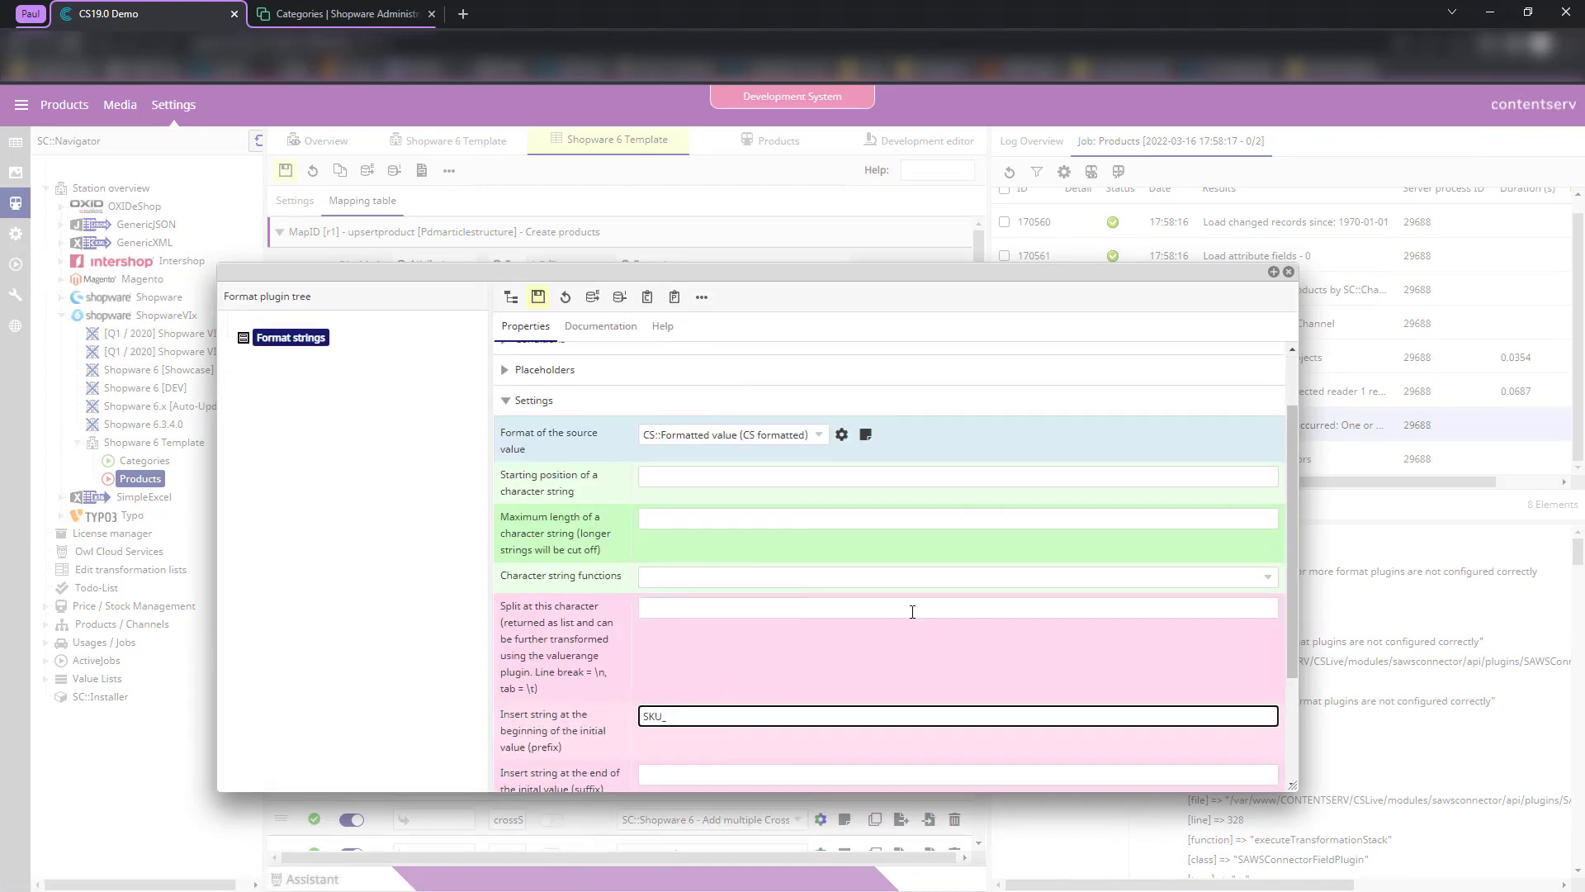
click(537, 297)
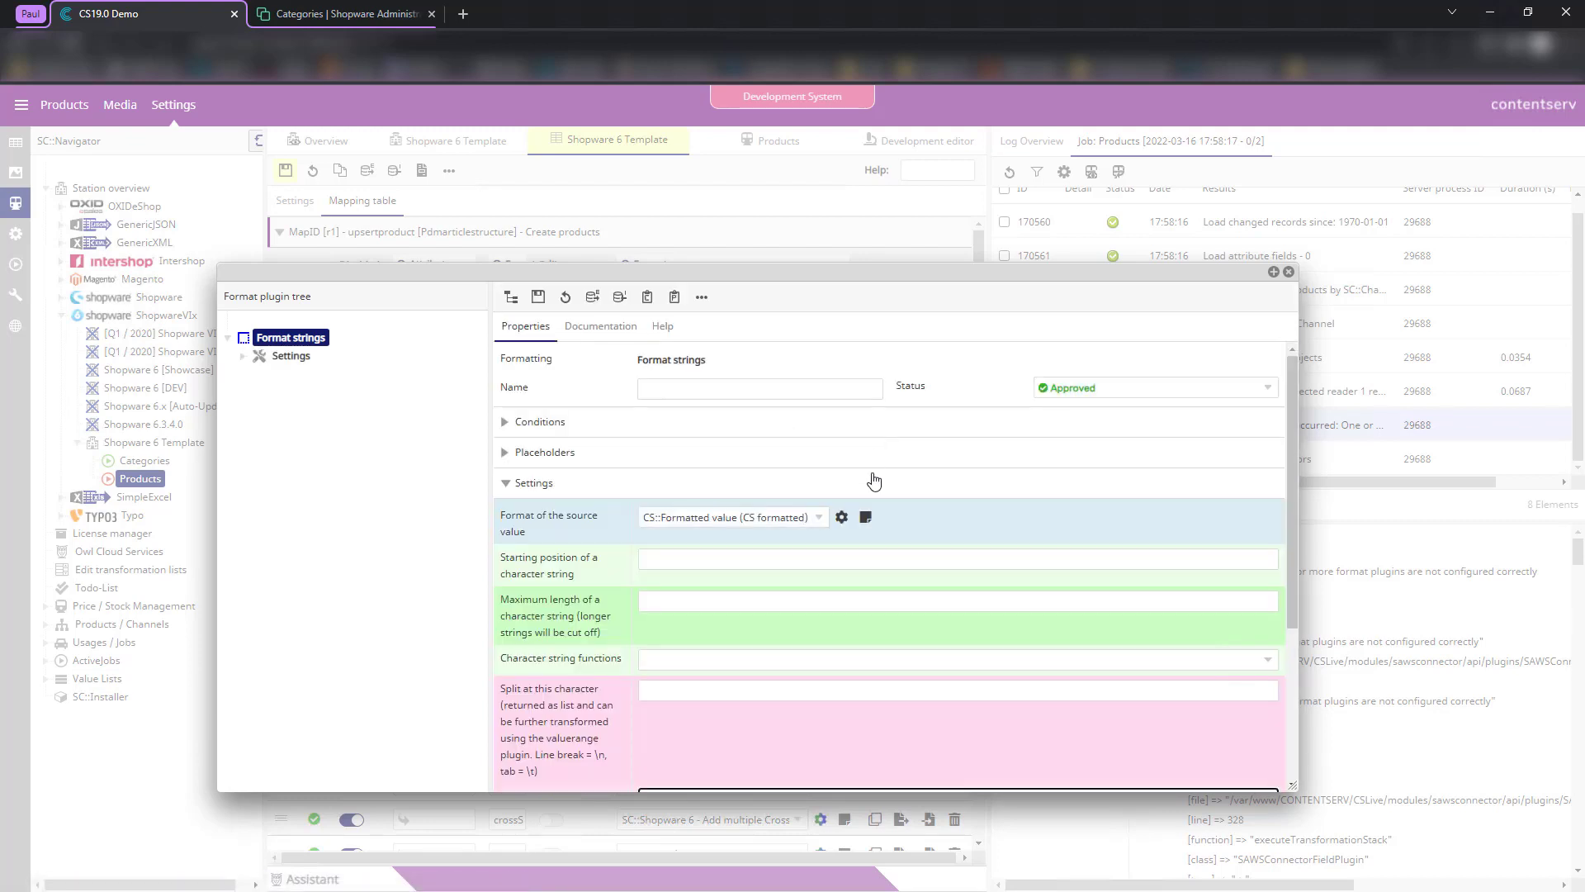
scroll(695, 563, down, 3)
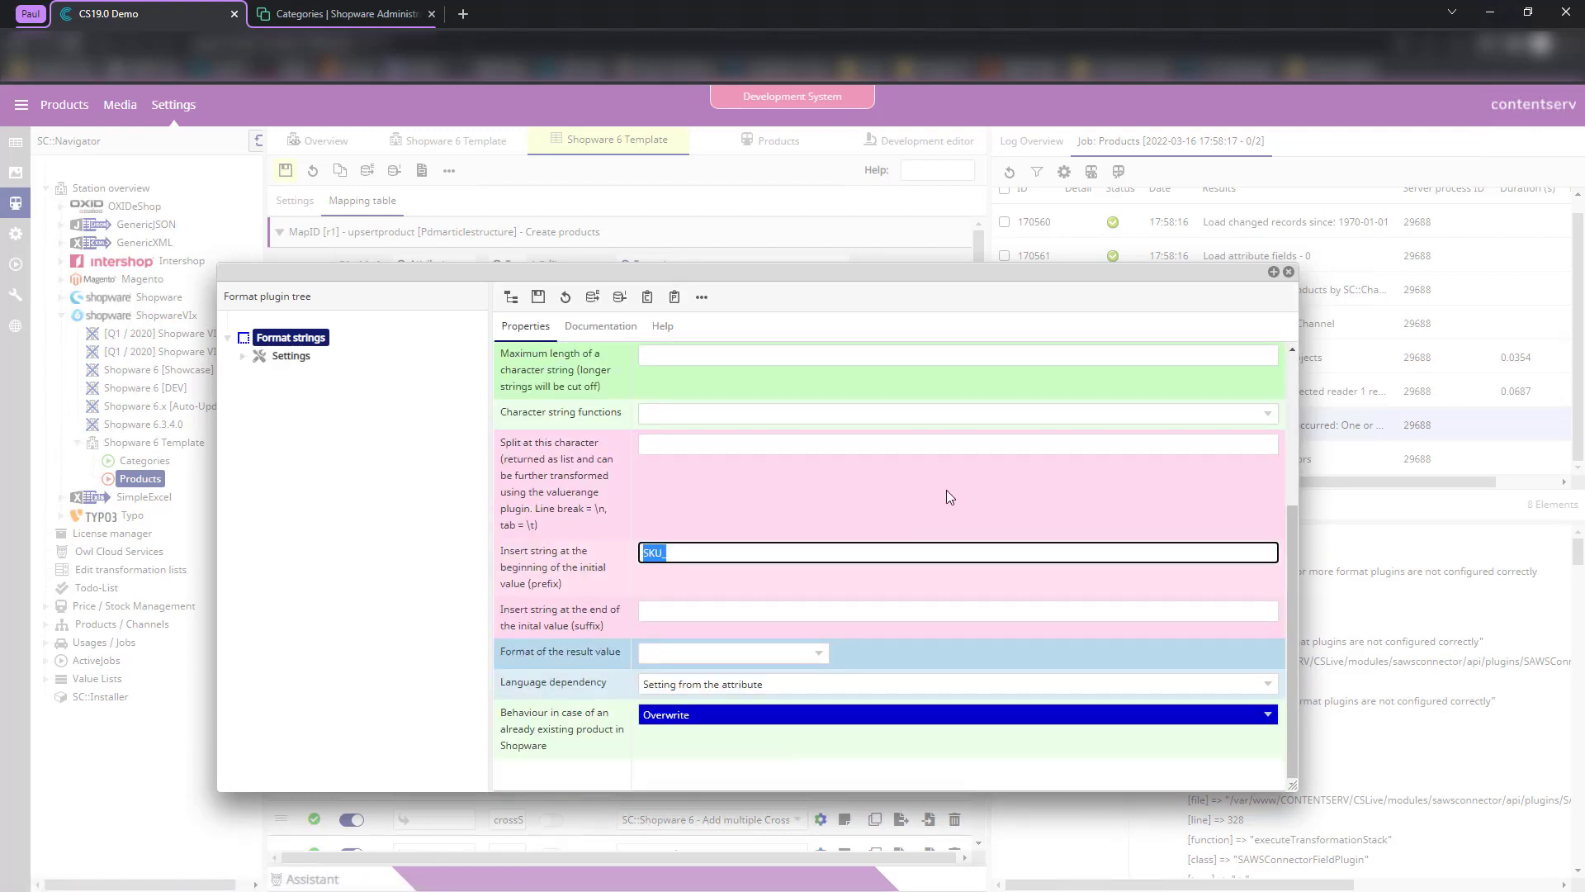
click(1288, 269)
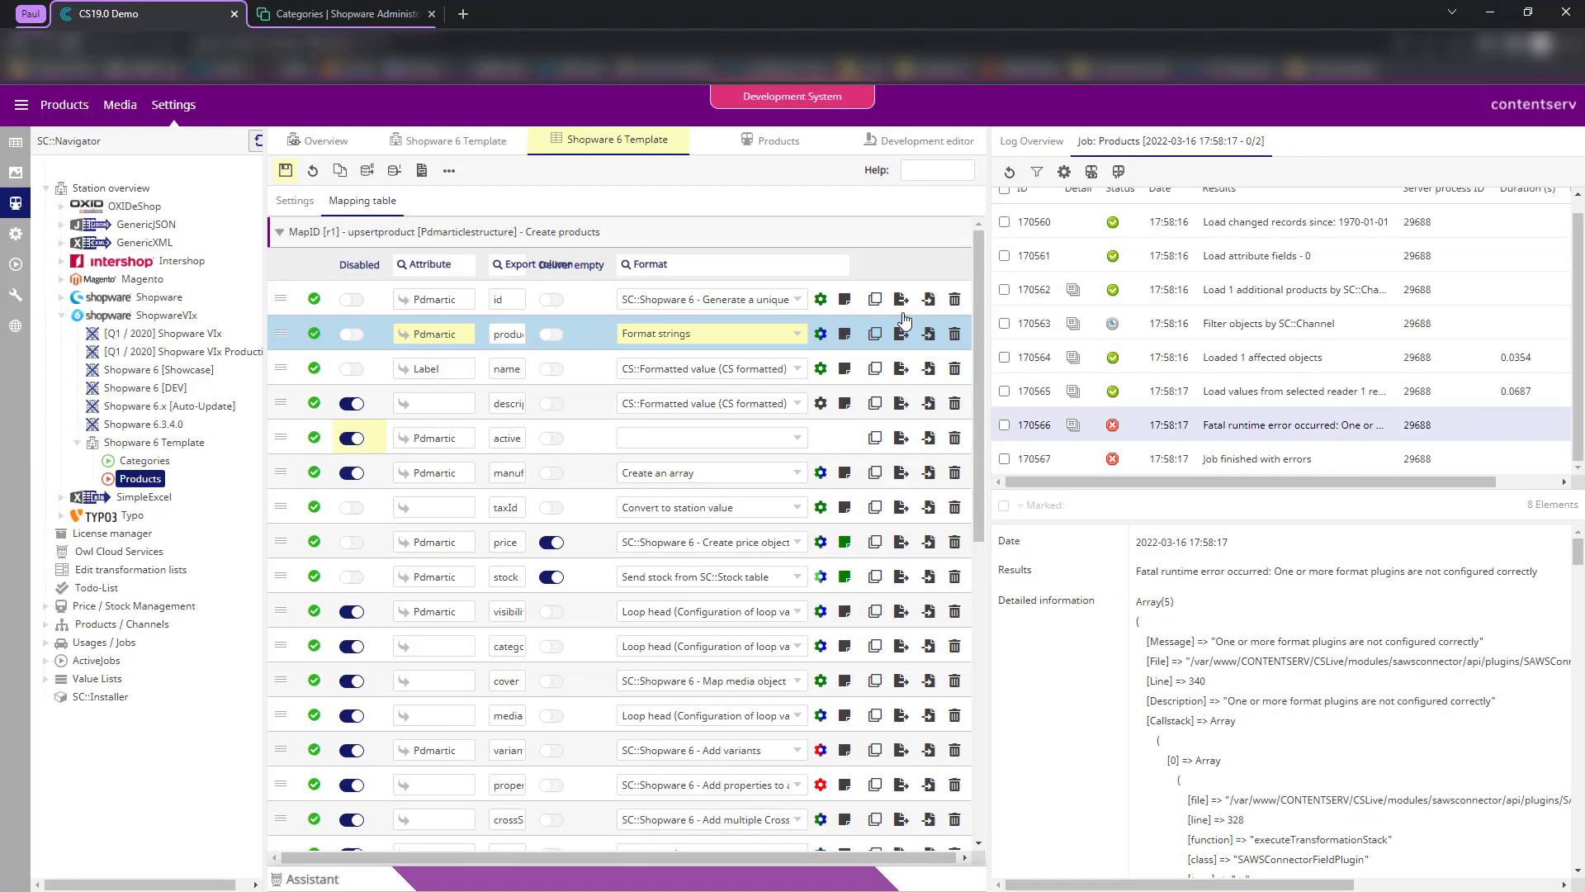
click(285, 170)
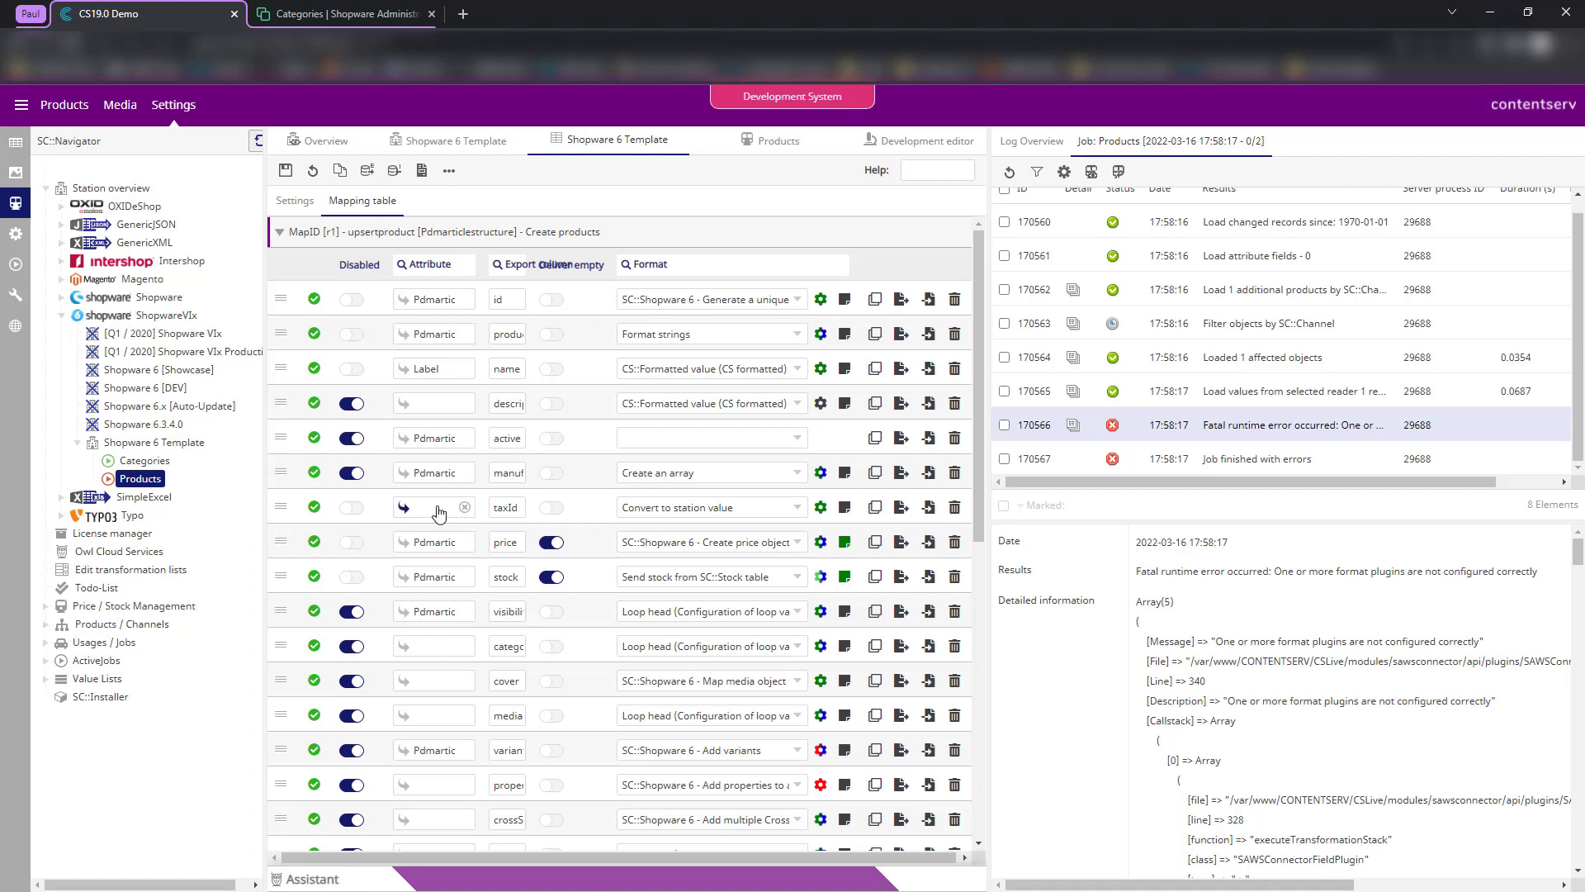
- Disable the taxId, price and stock mappings, save, and return to the debug output
click(692, 512)
click(591, 529)
click(352, 507)
click(352, 541)
click(352, 576)
click(285, 170)
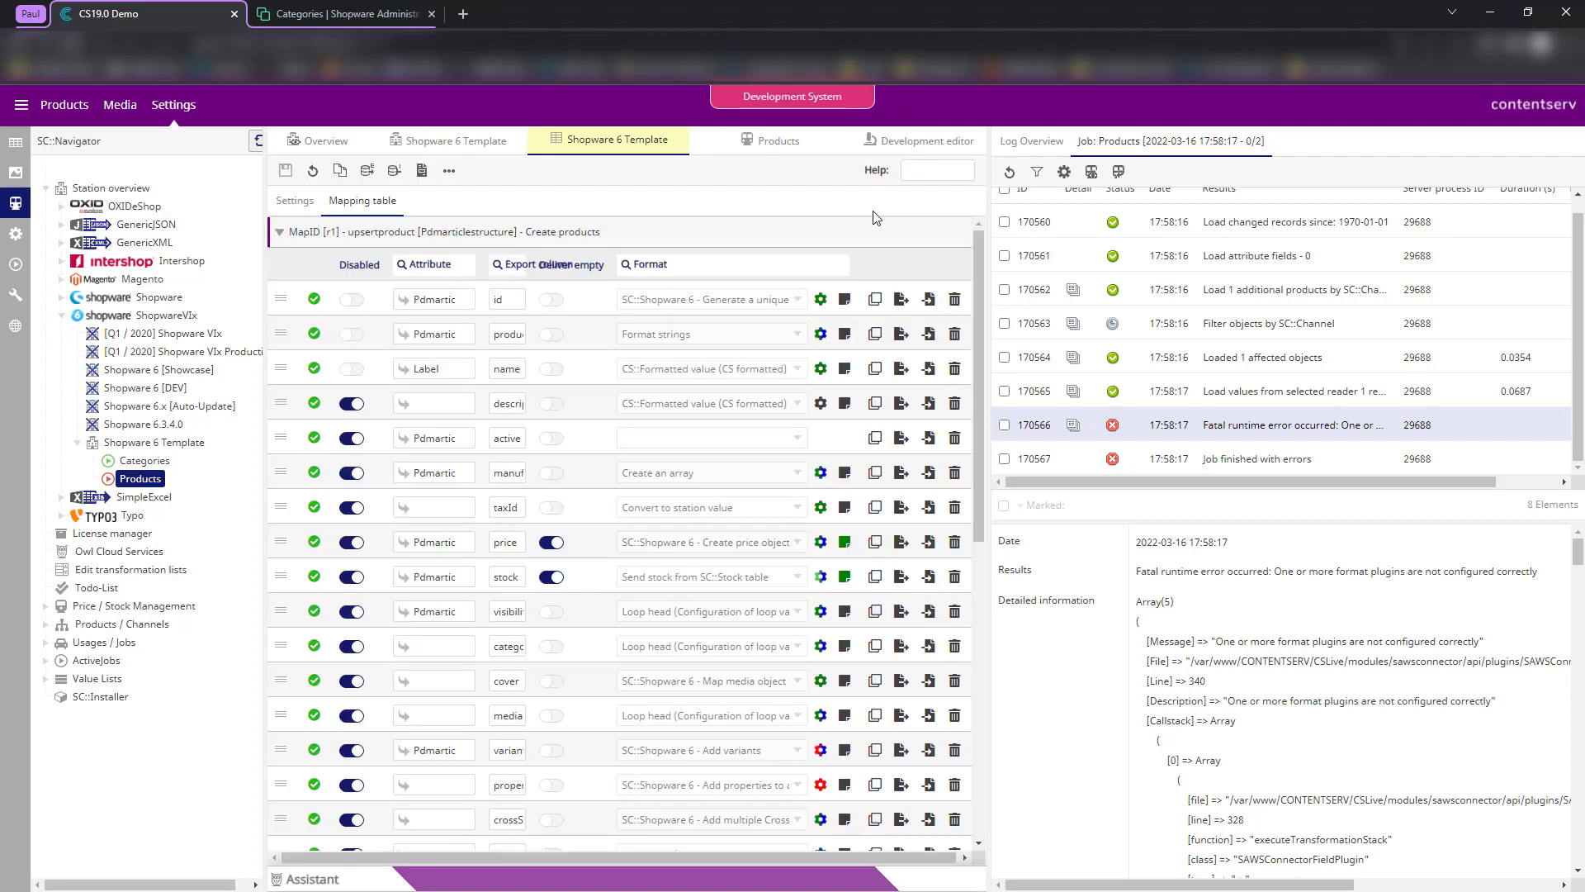
click(919, 140)
click(286, 170)
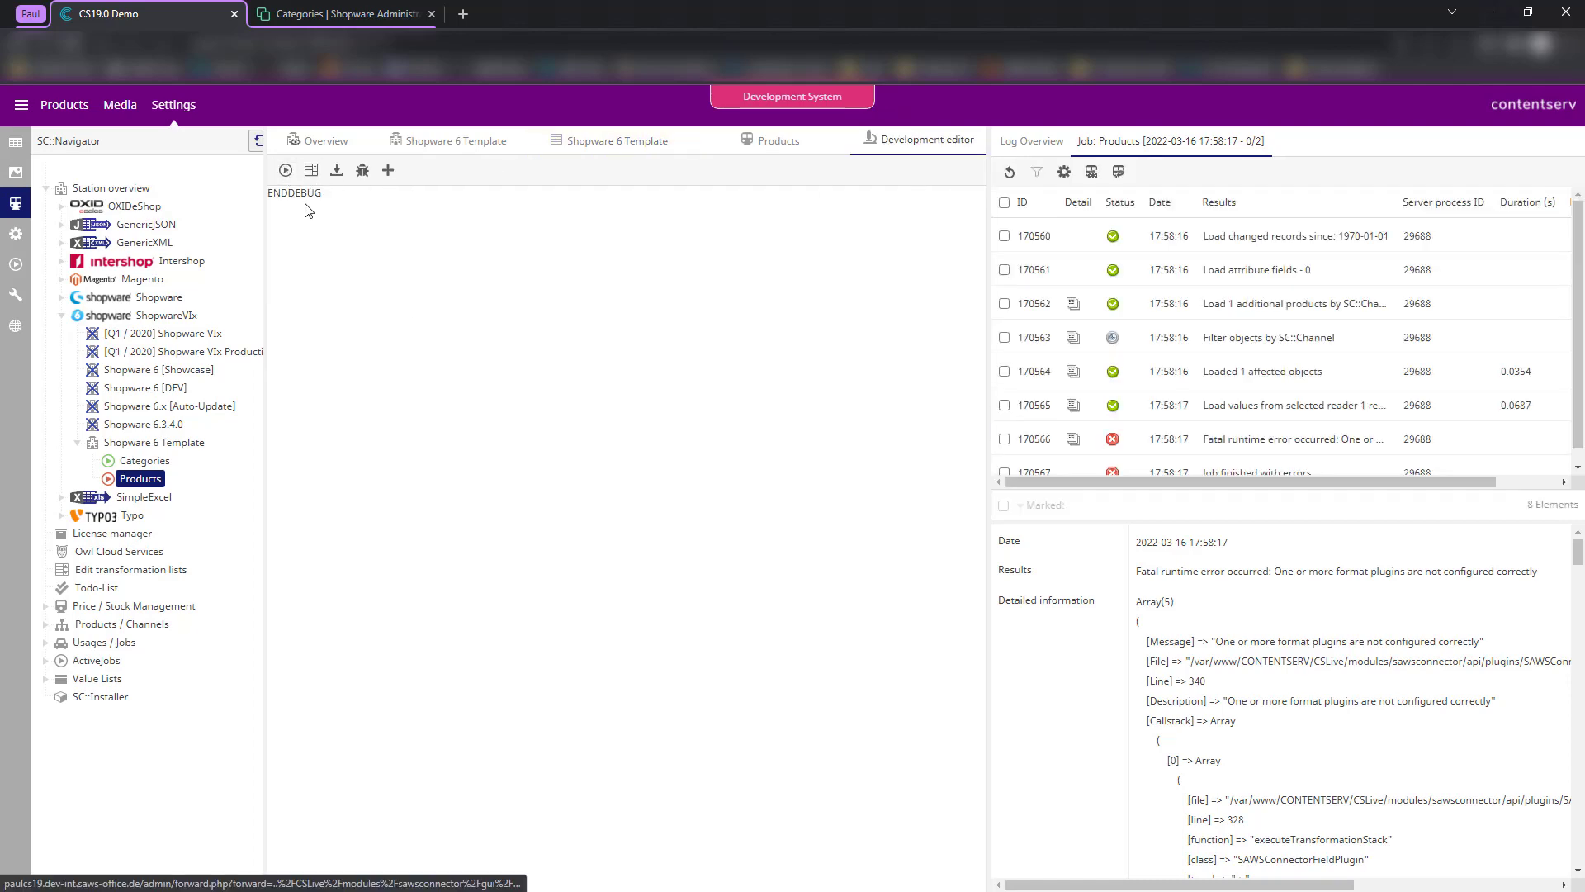
- Rerun the export, widen the log panel, and open the 'Send 1 products to Shopware' entry showing SKU_10254
click(286, 170)
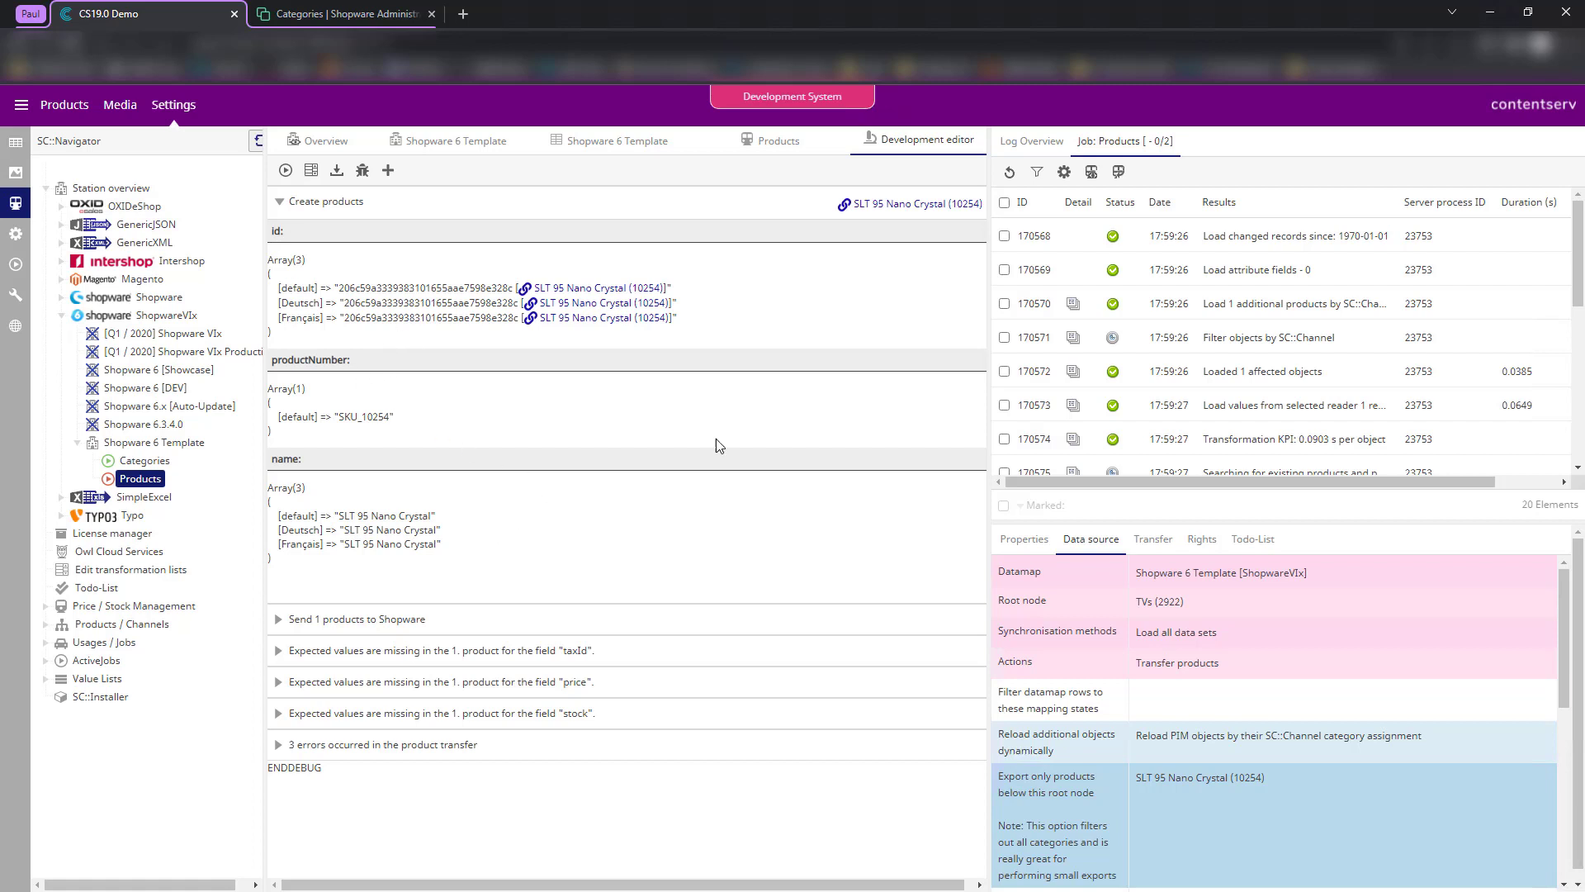
scroll(1175, 302, down, 3)
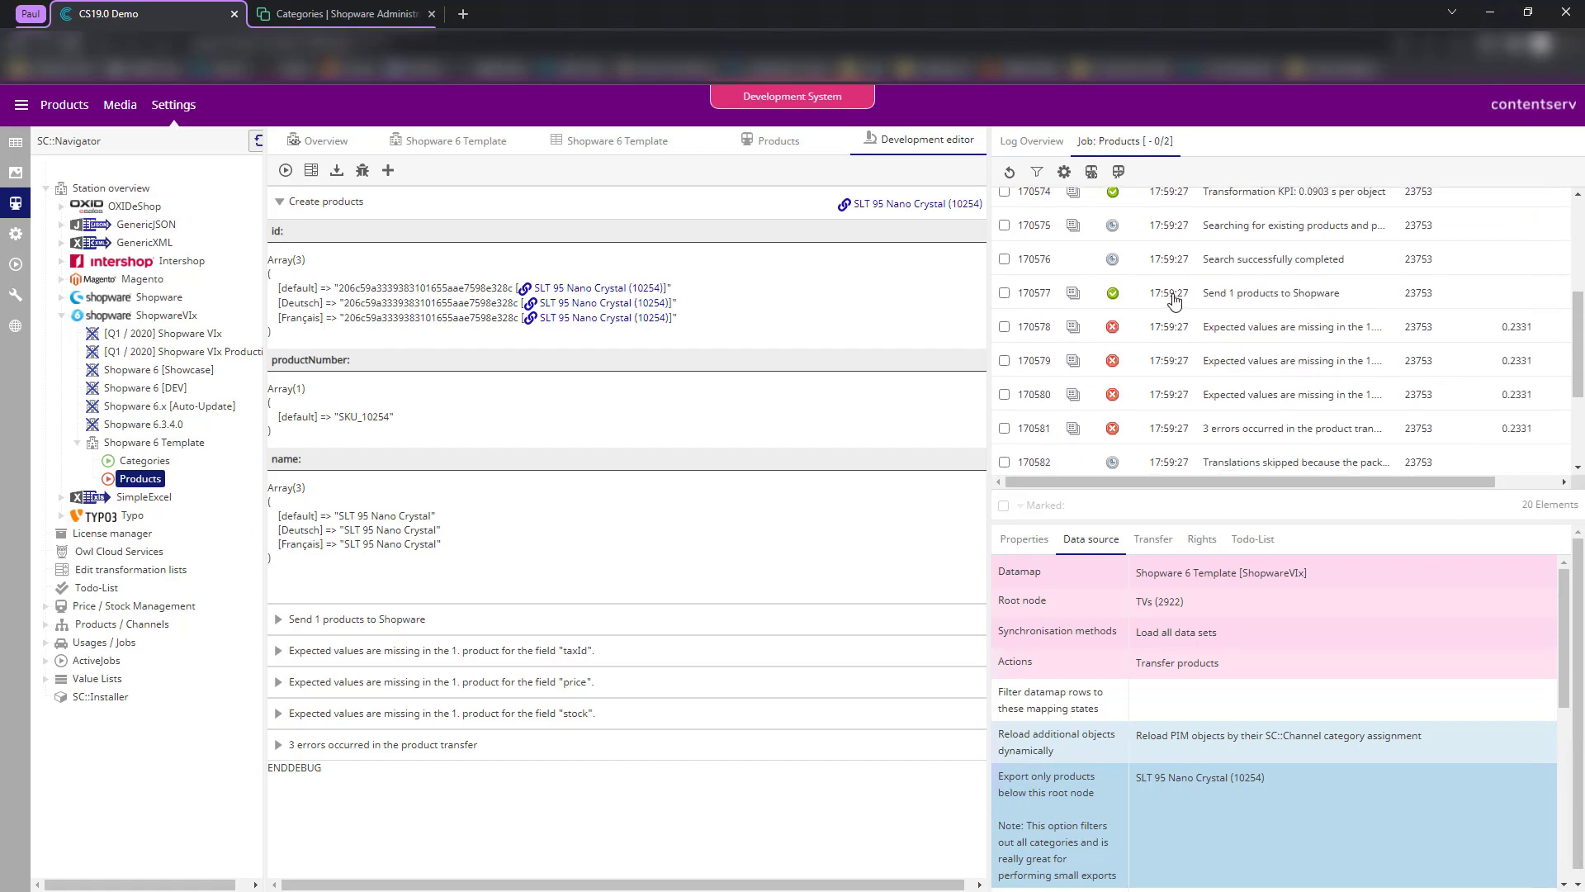
drag(988, 270, 721, 270)
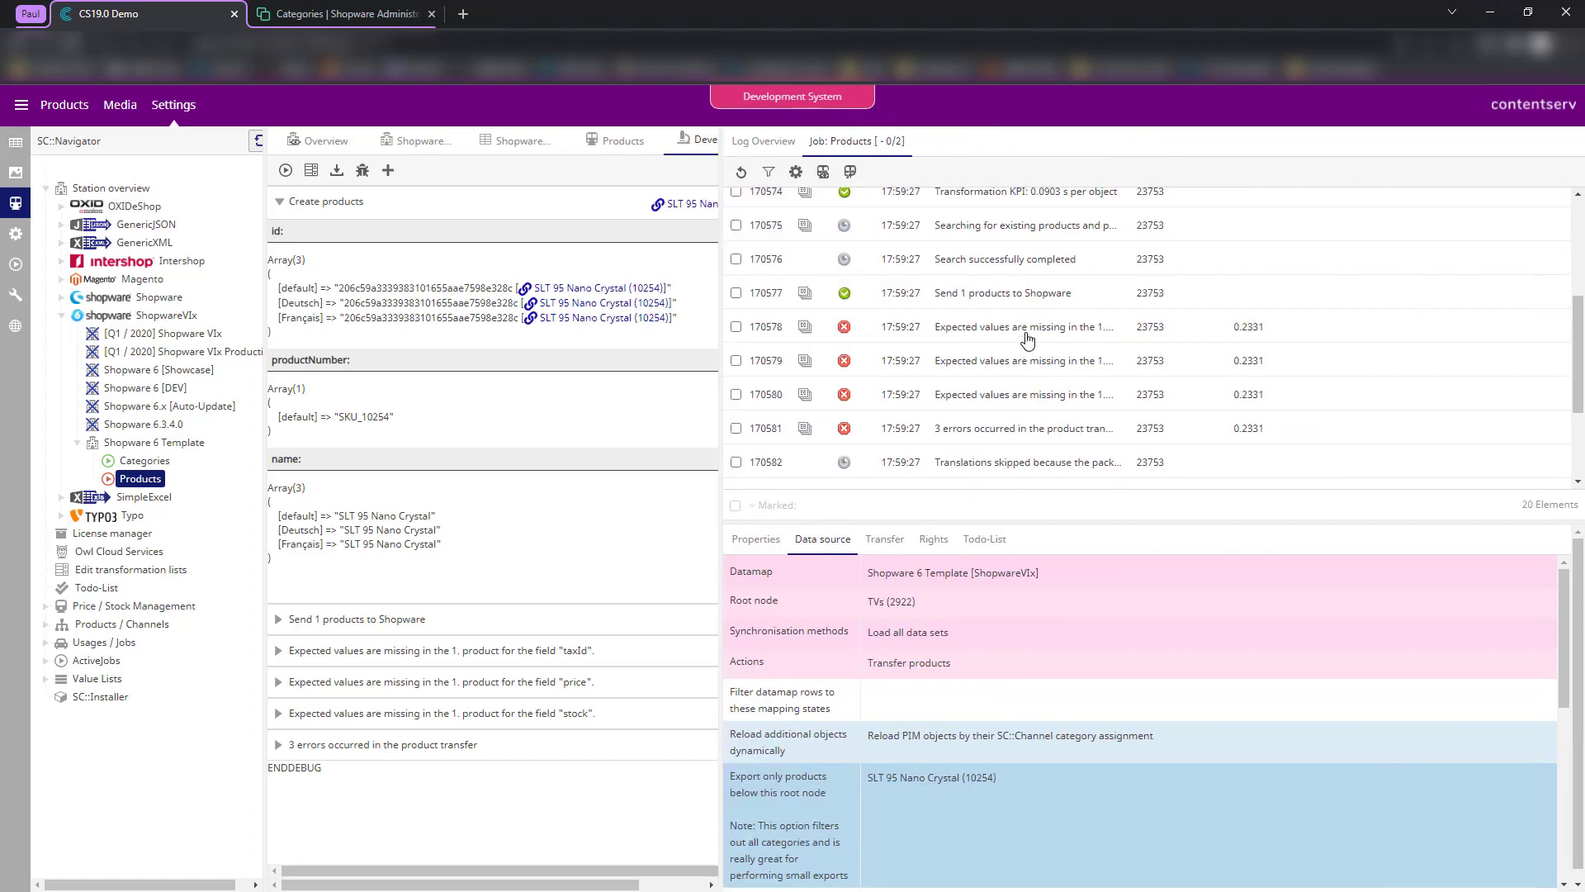
scroll(1023, 334, down, 4)
scroll(1027, 332, up, 4)
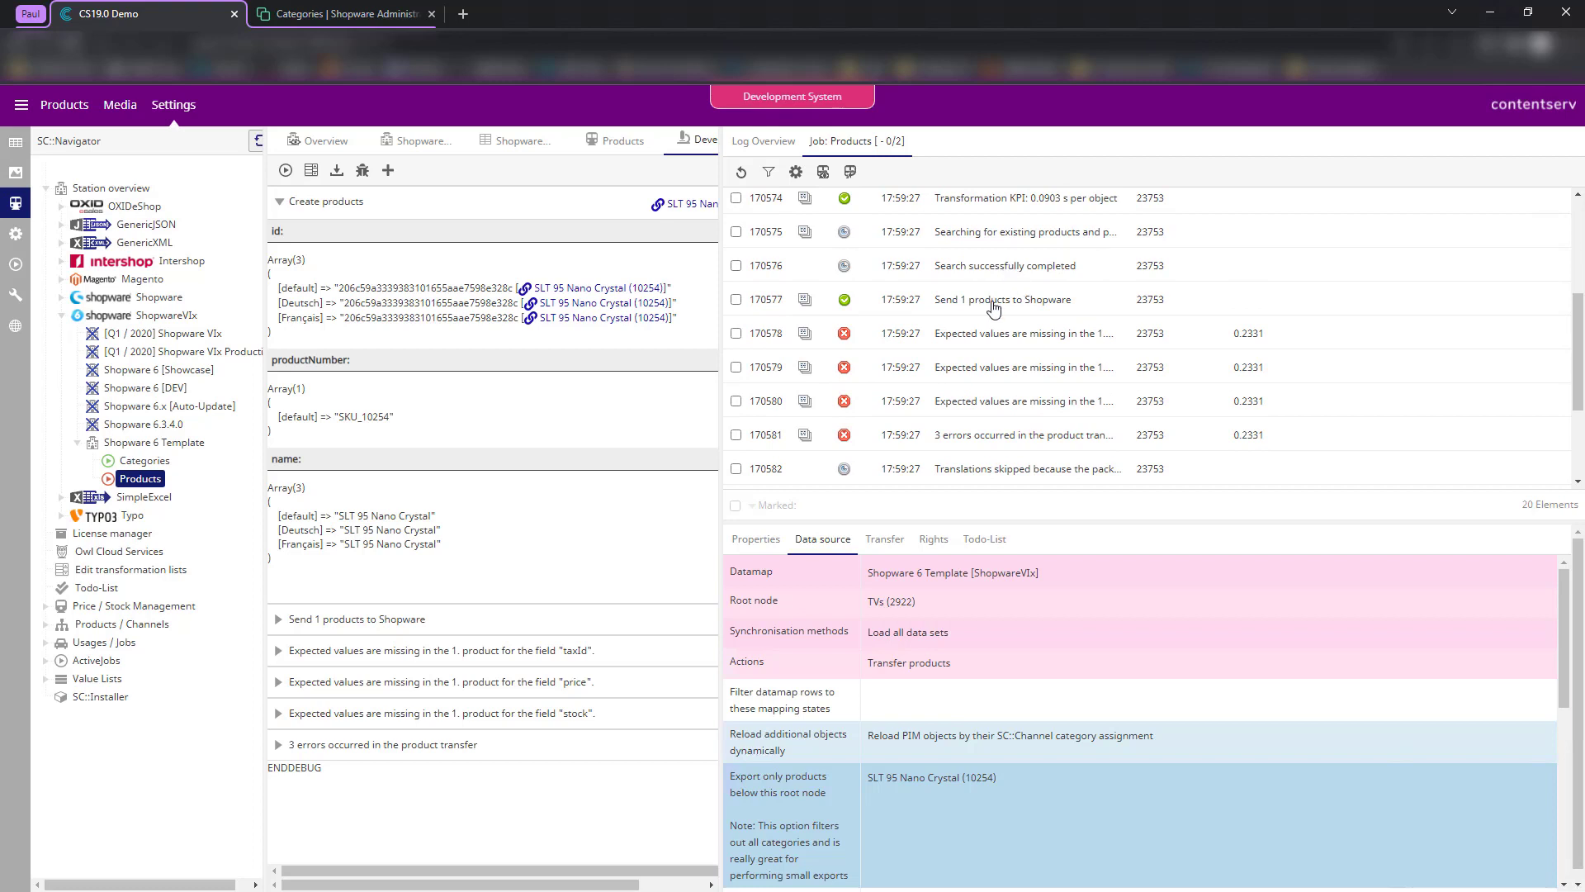
click(993, 301)
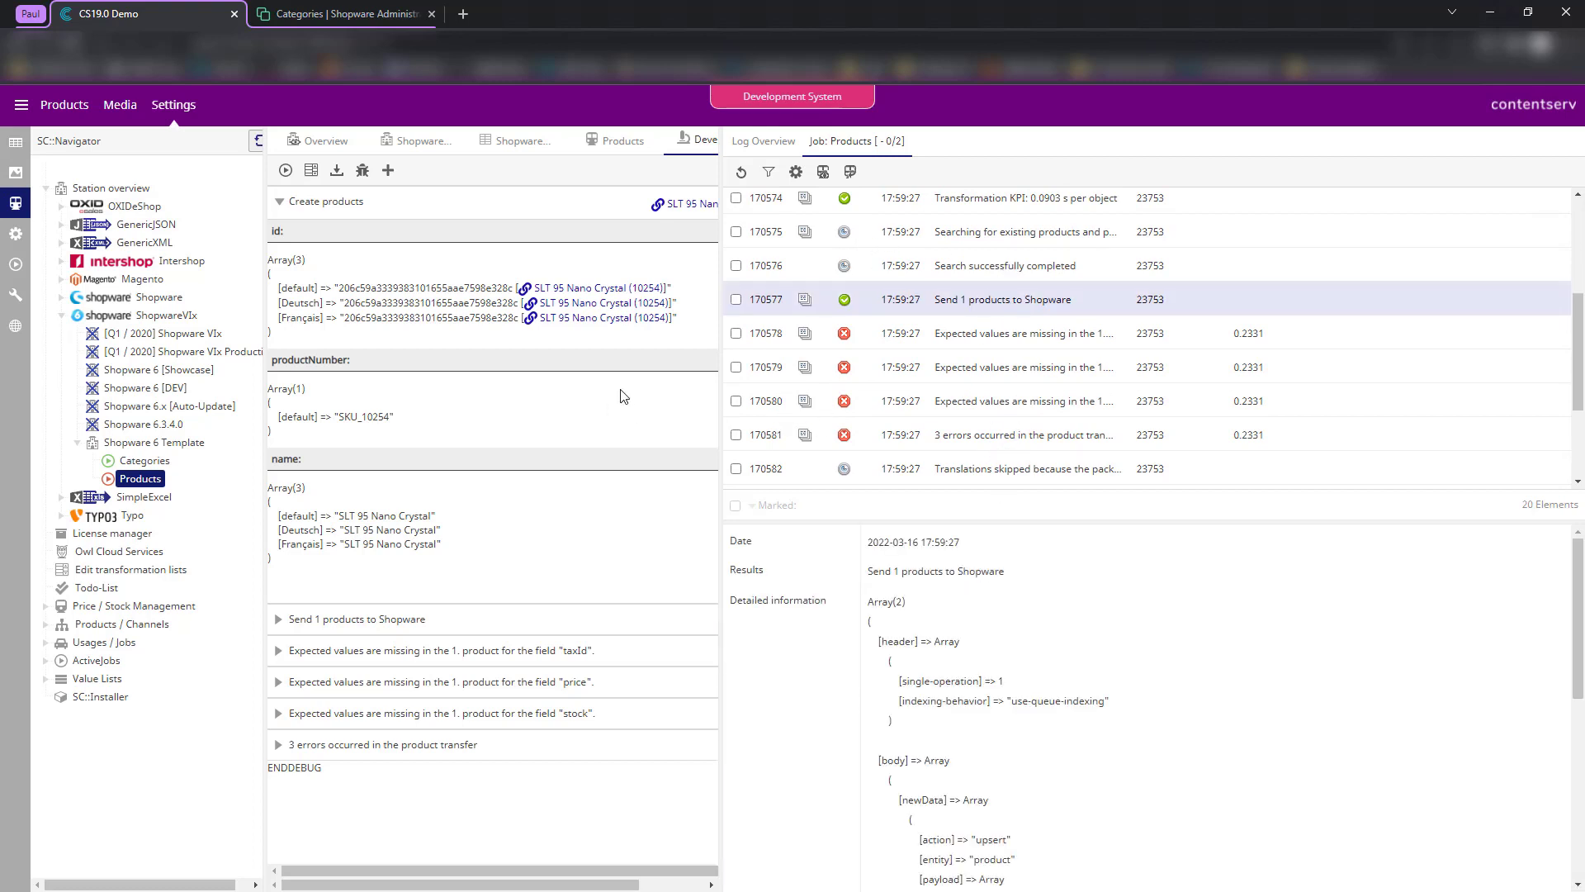
- Check the productNumber debug output and read the missing taxId value error details
drag(320, 264, 438, 556)
click(441, 561)
click(988, 342)
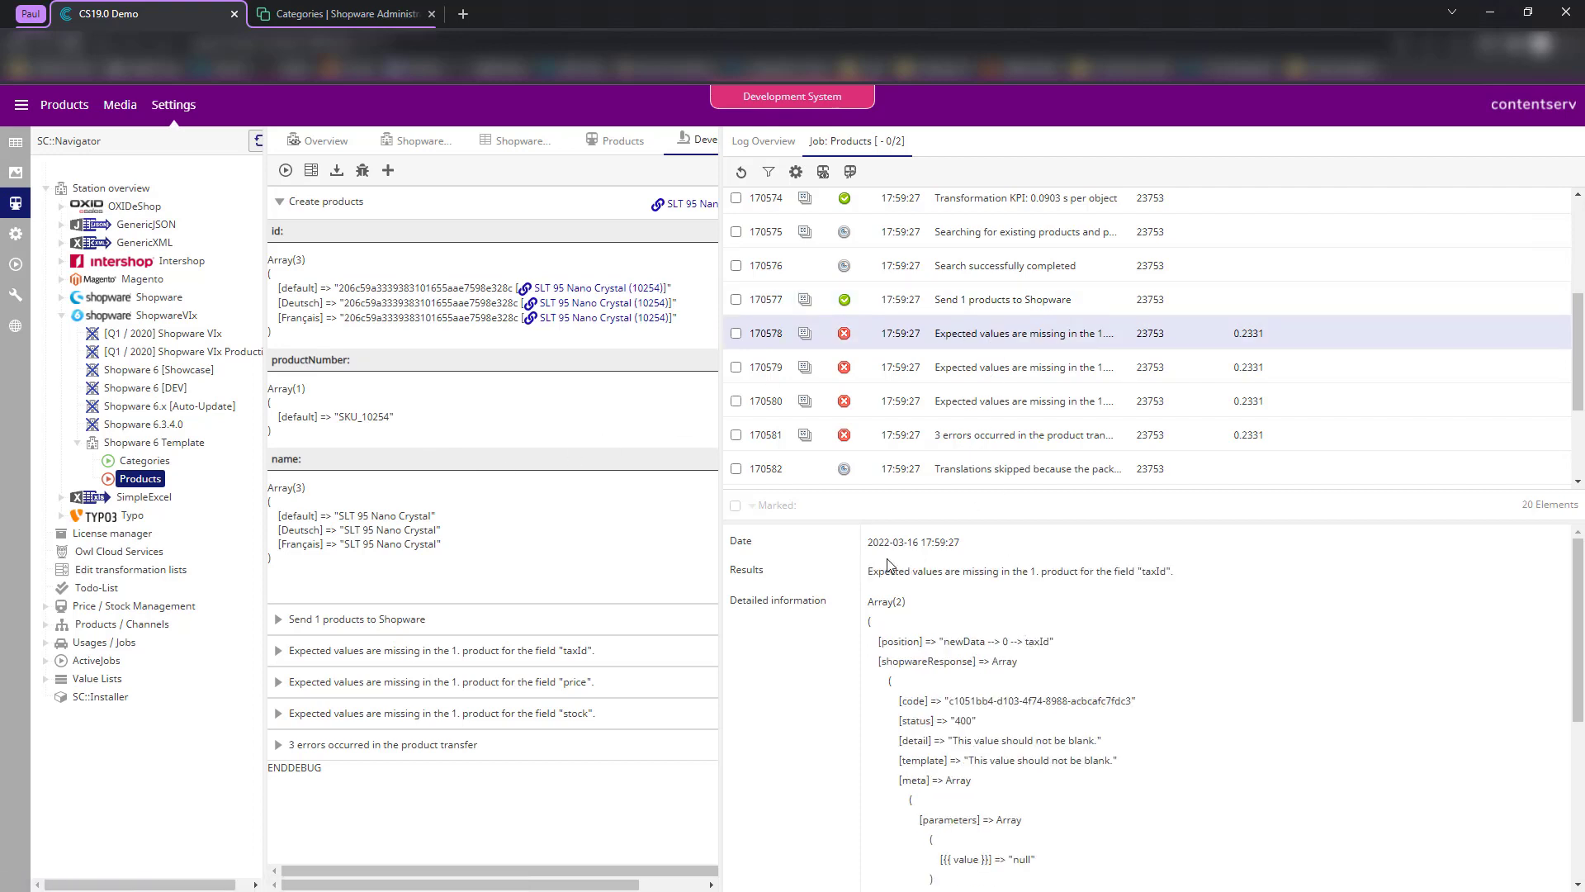
drag(898, 571, 1160, 582)
click(1060, 616)
click(1047, 618)
scroll(995, 635, down, 1)
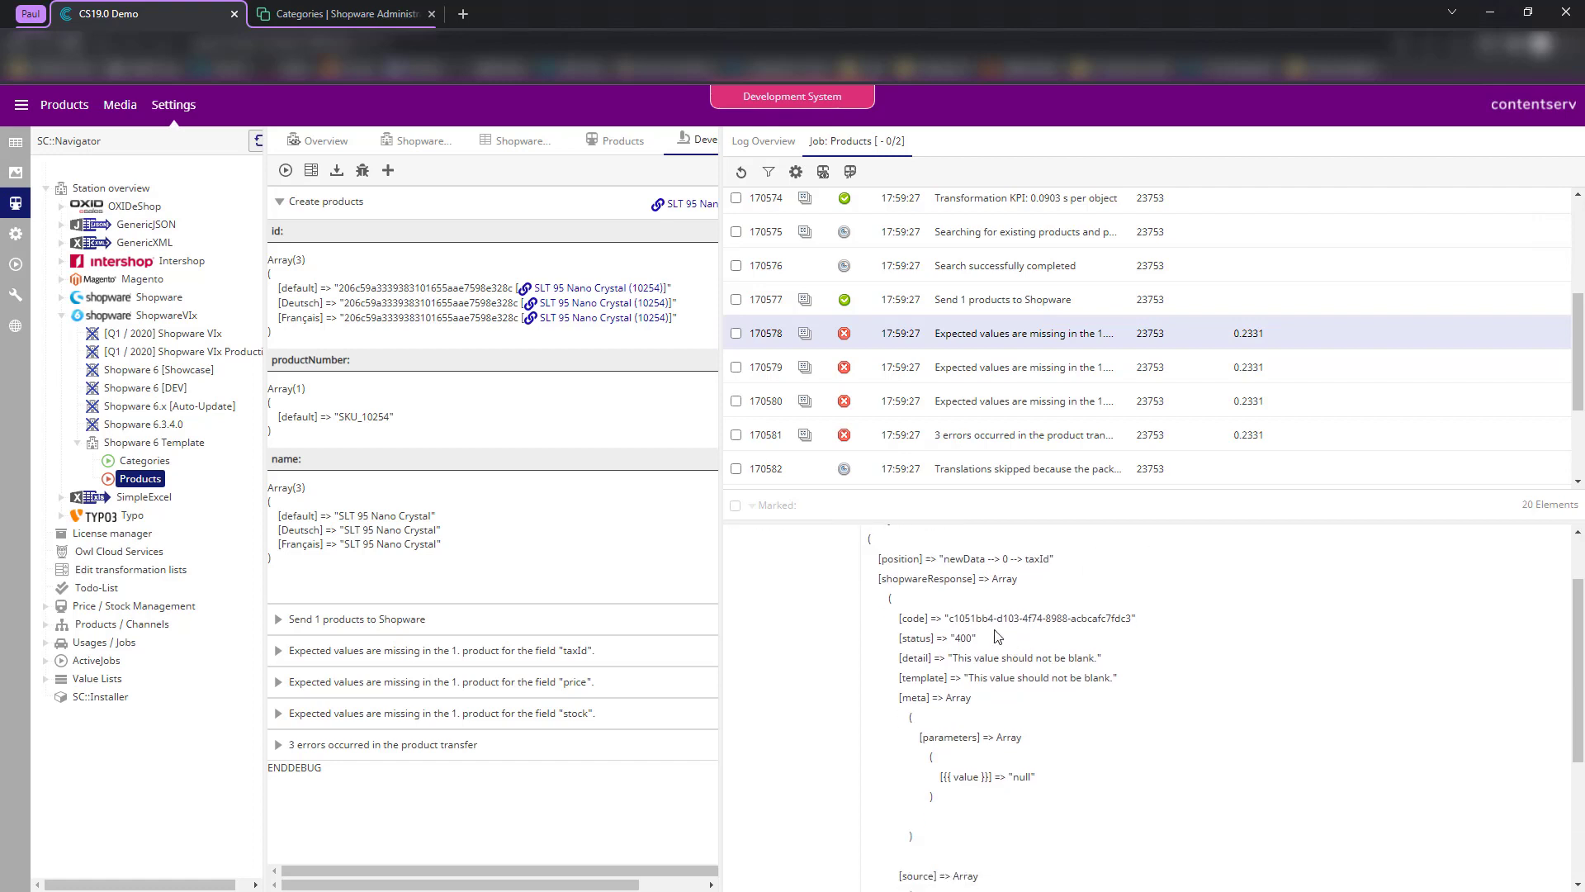
scroll(1074, 643, up, 1)
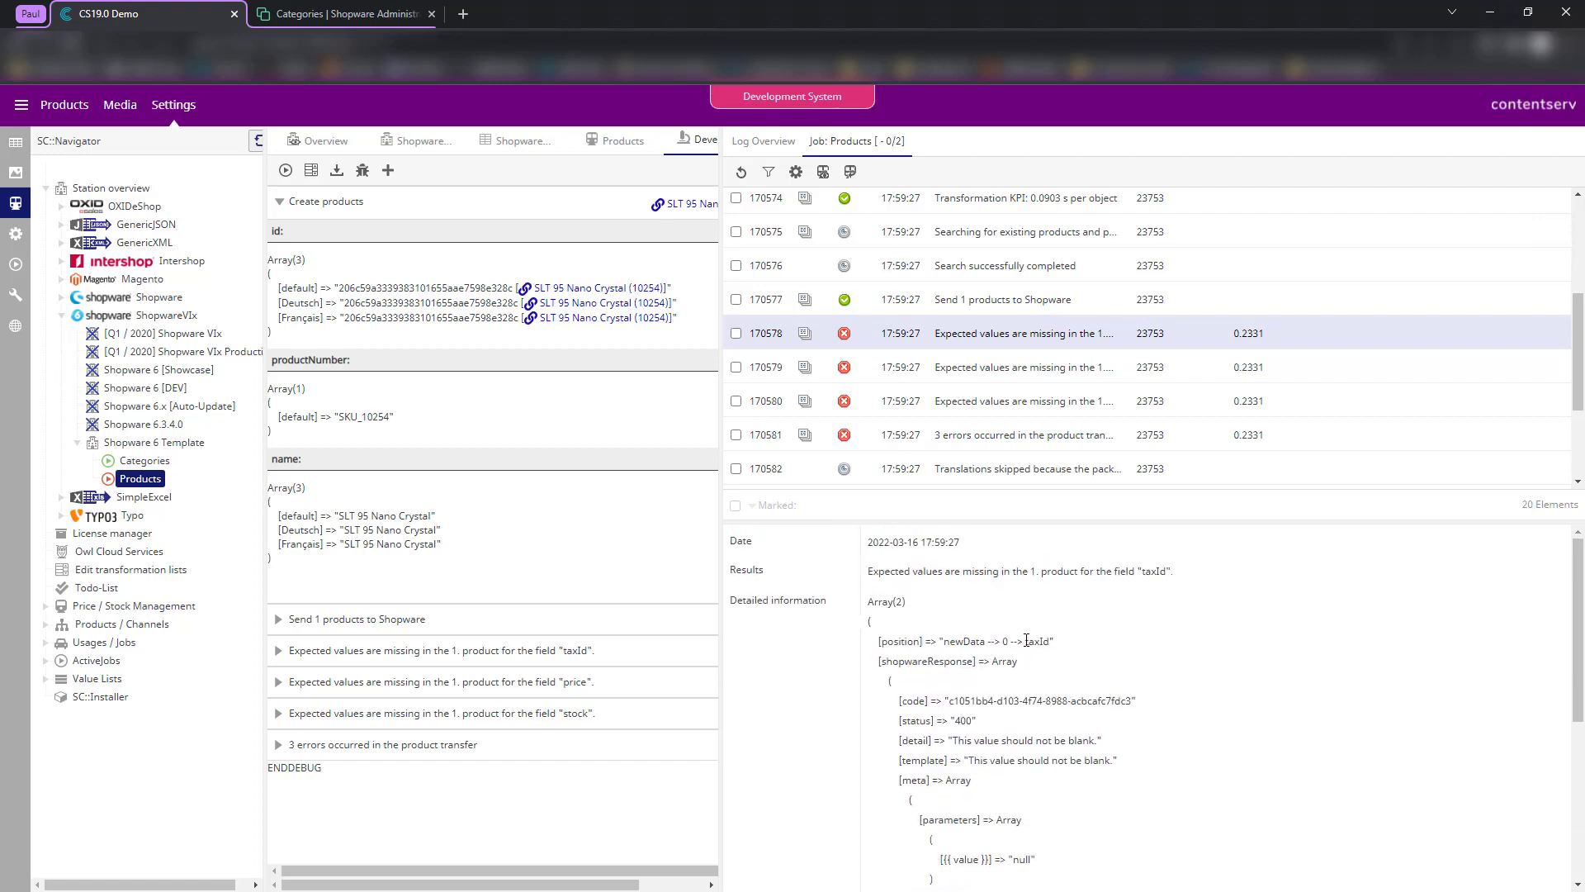
drag(1026, 641, 1046, 642)
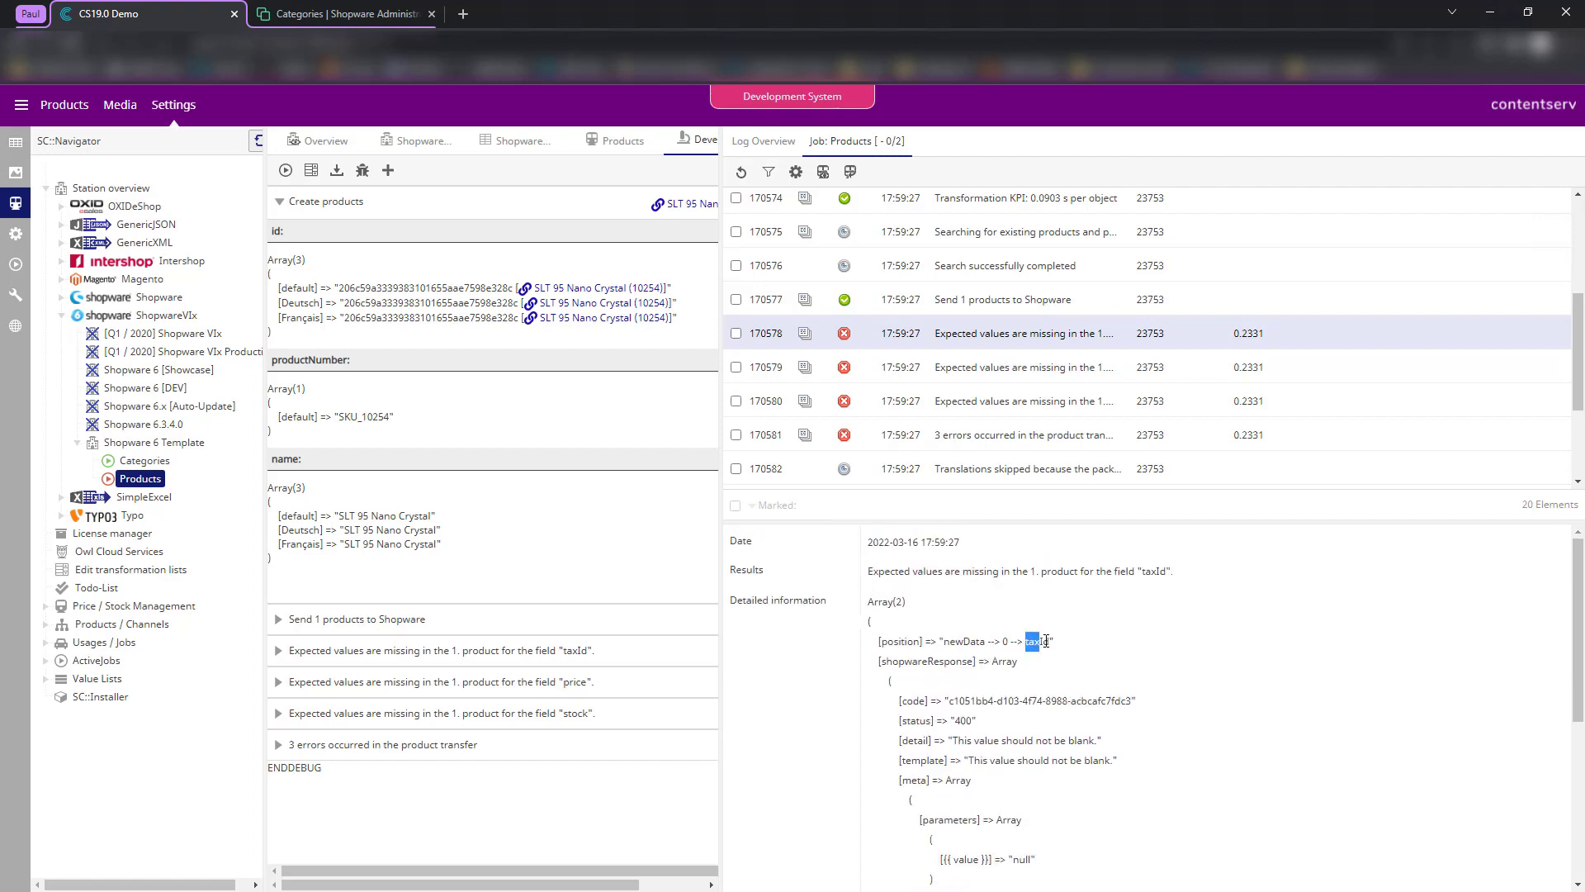
click(1205, 750)
scroll(1222, 702, down, 4)
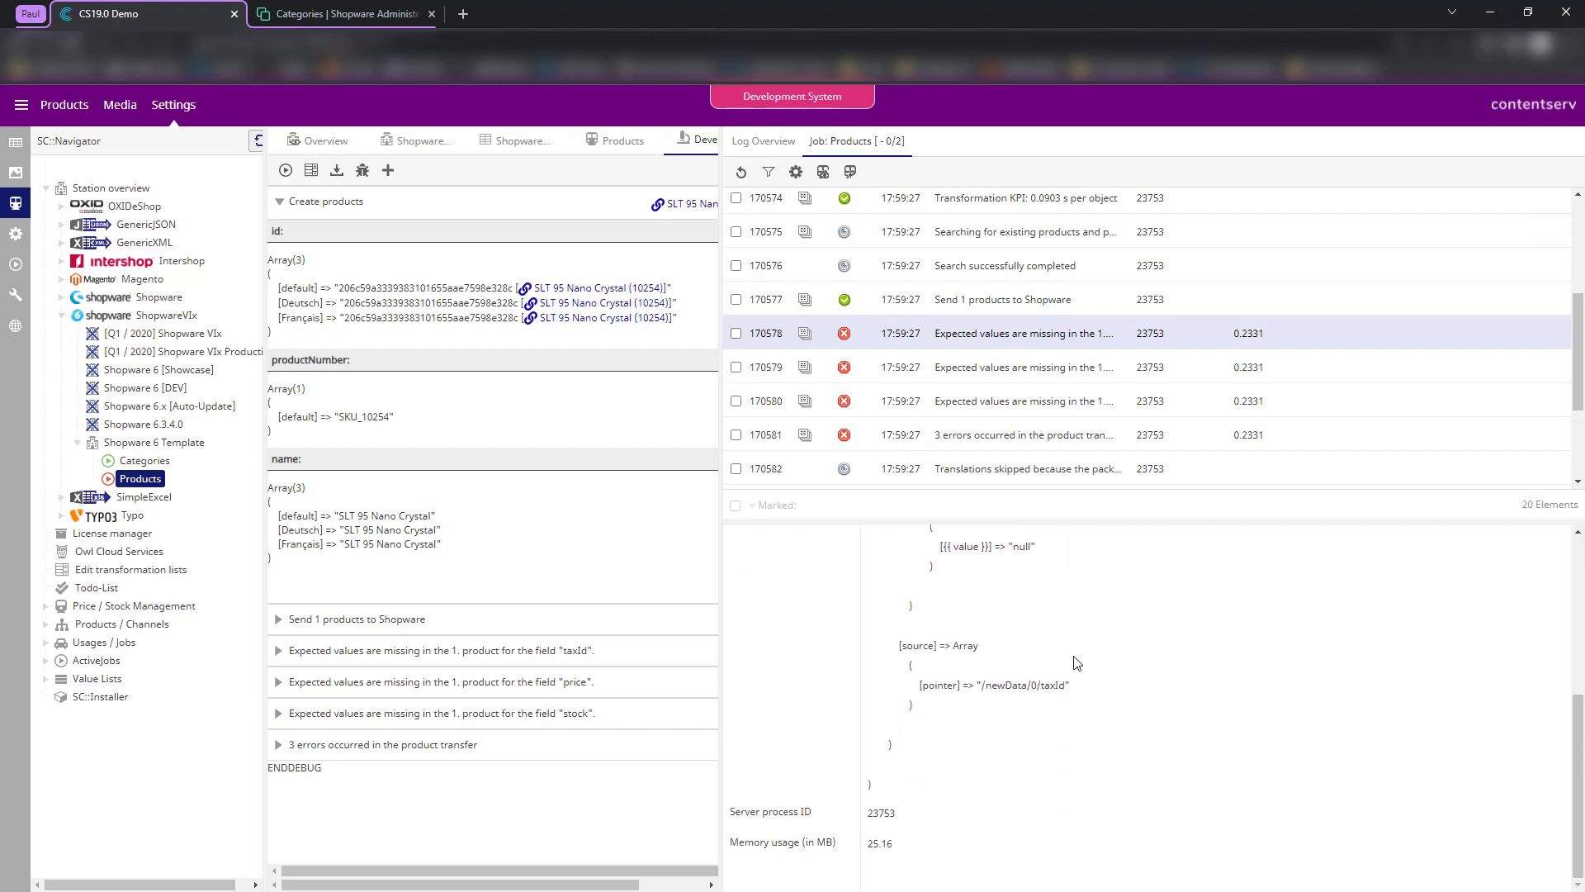
scroll(1076, 624, up, 4)
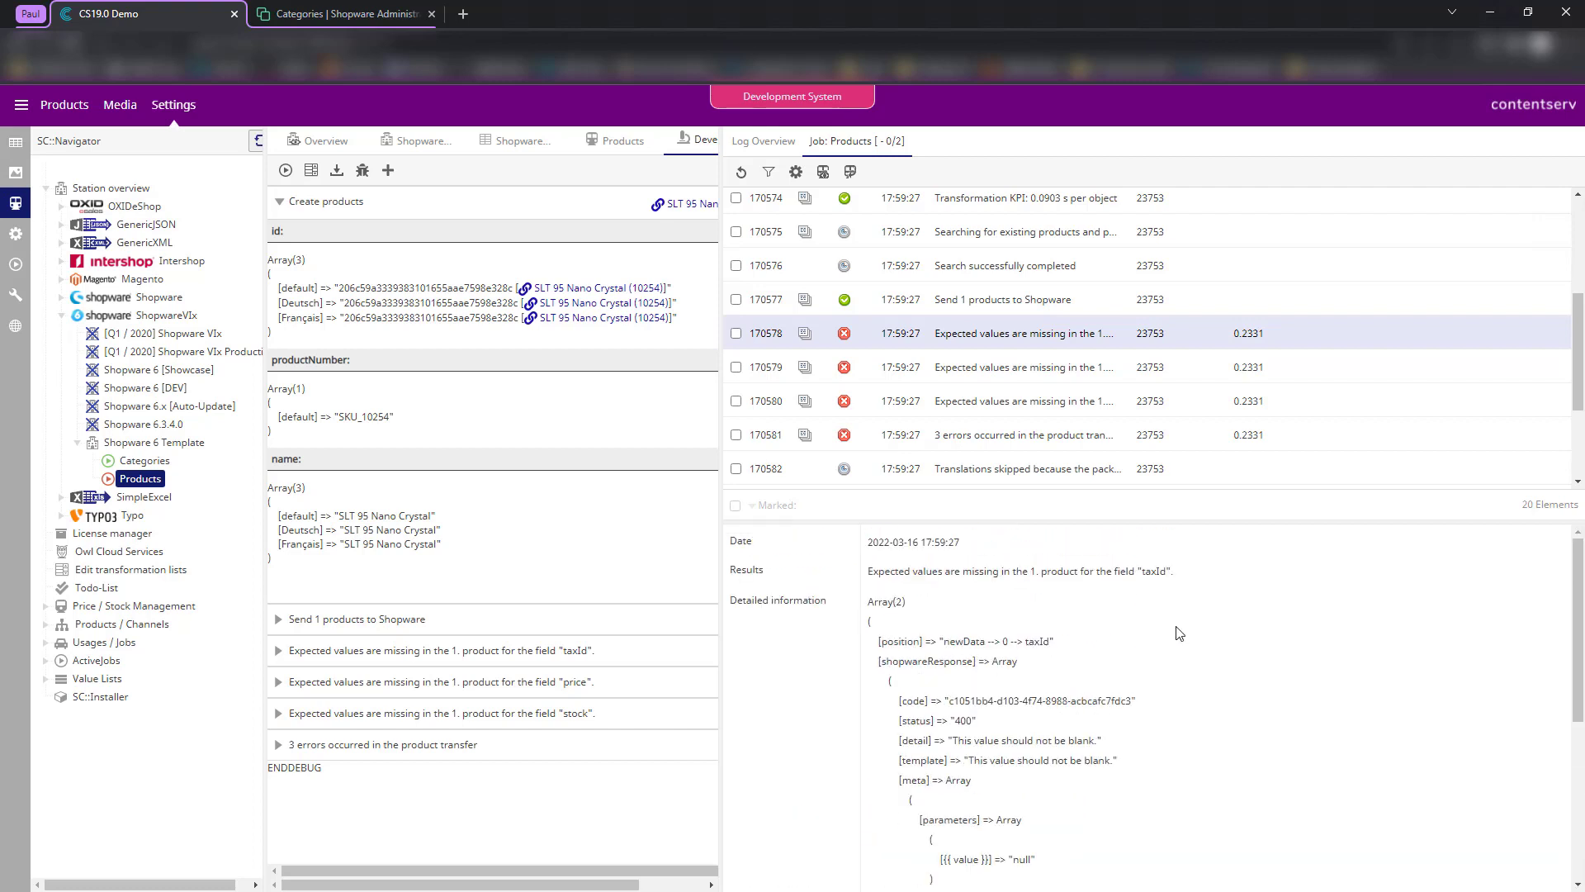
scroll(1179, 632, down, 2)
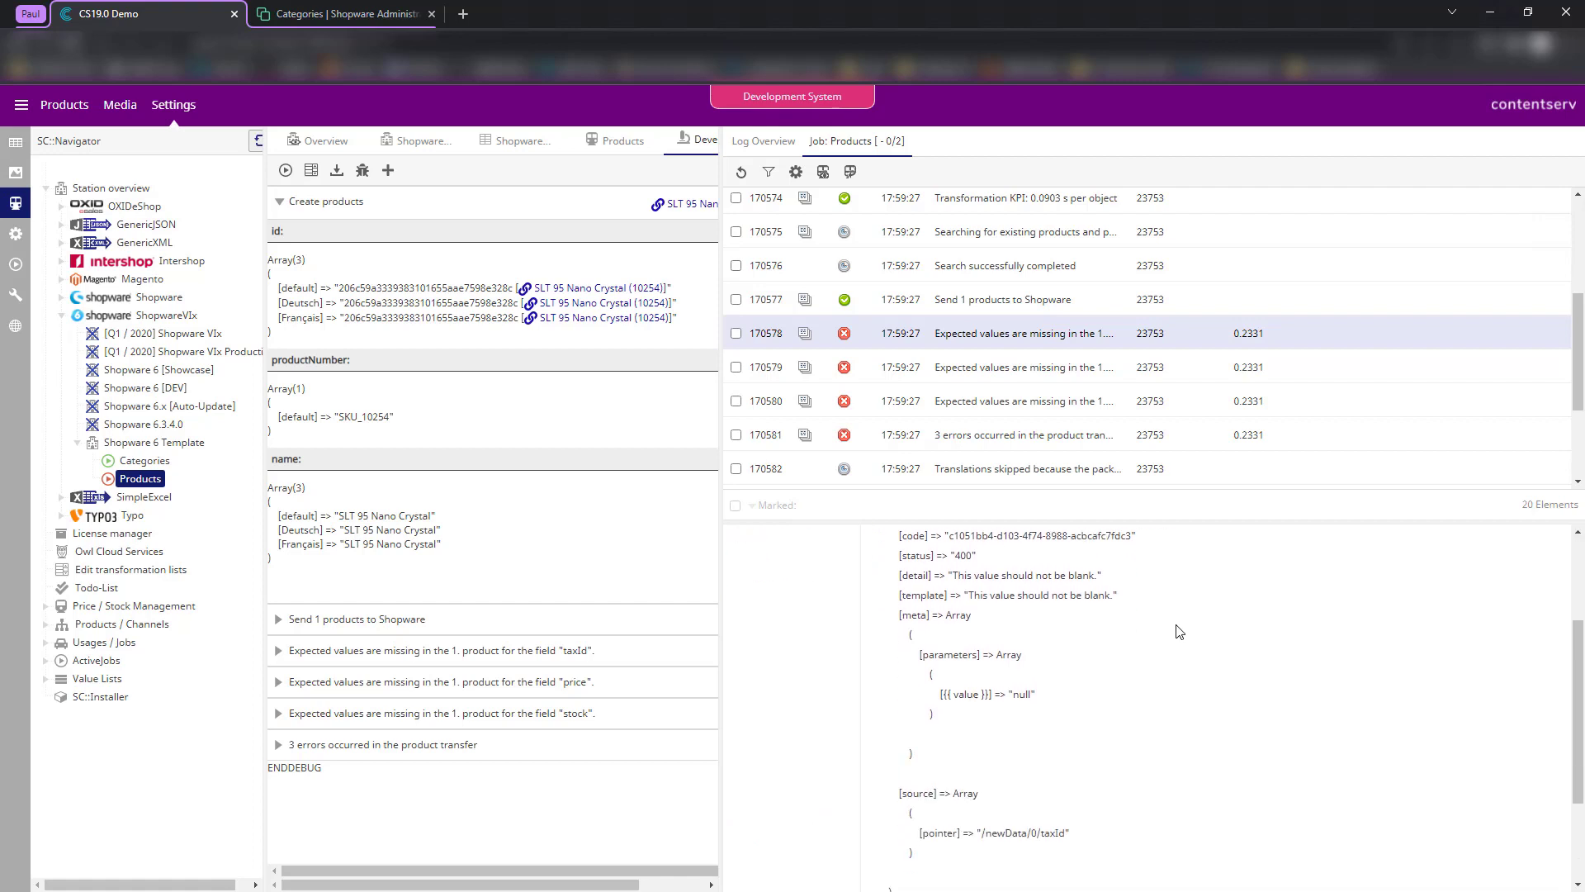
scroll(1173, 630, up, 2)
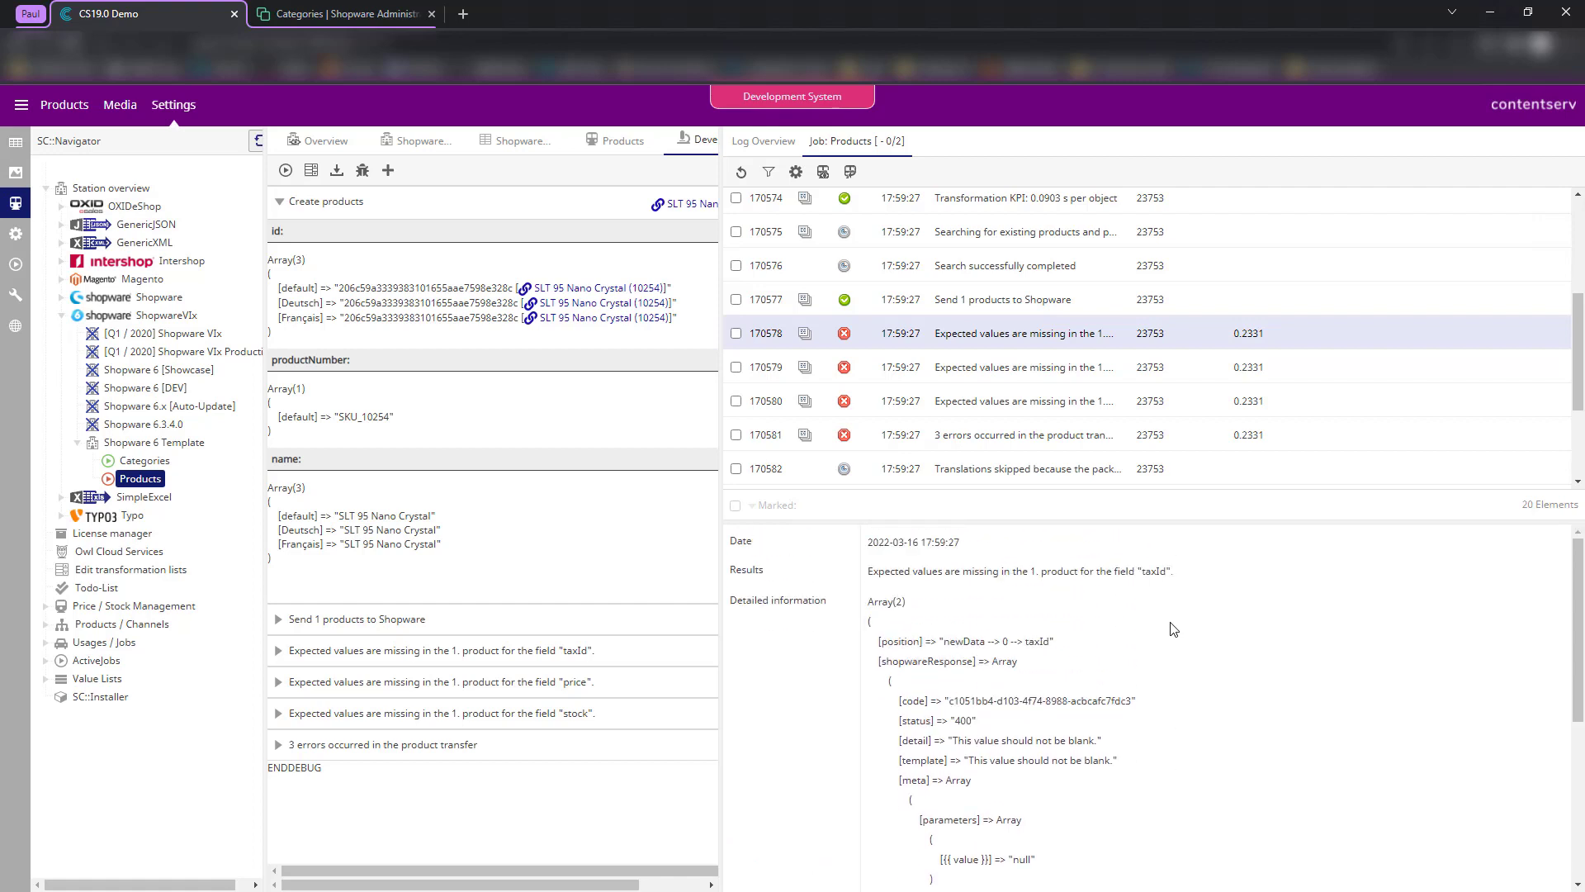
- Read the missing price and missing stock error details in the job log
click(943, 371)
scroll(1101, 625, down, 3)
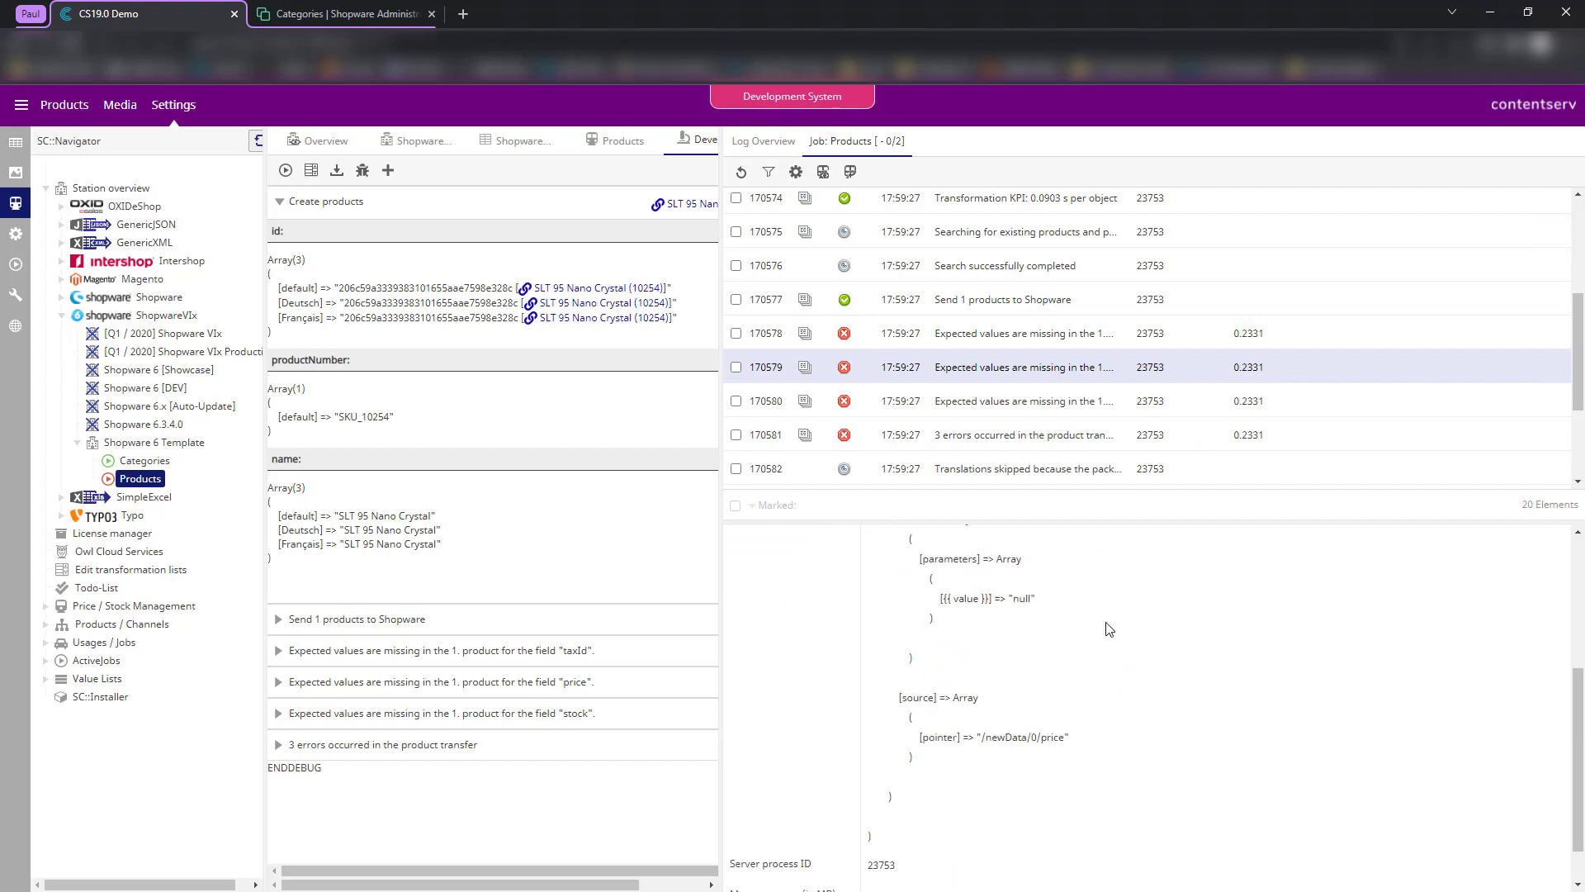
scroll(1104, 615, up, 3)
scroll(1107, 611, down, 4)
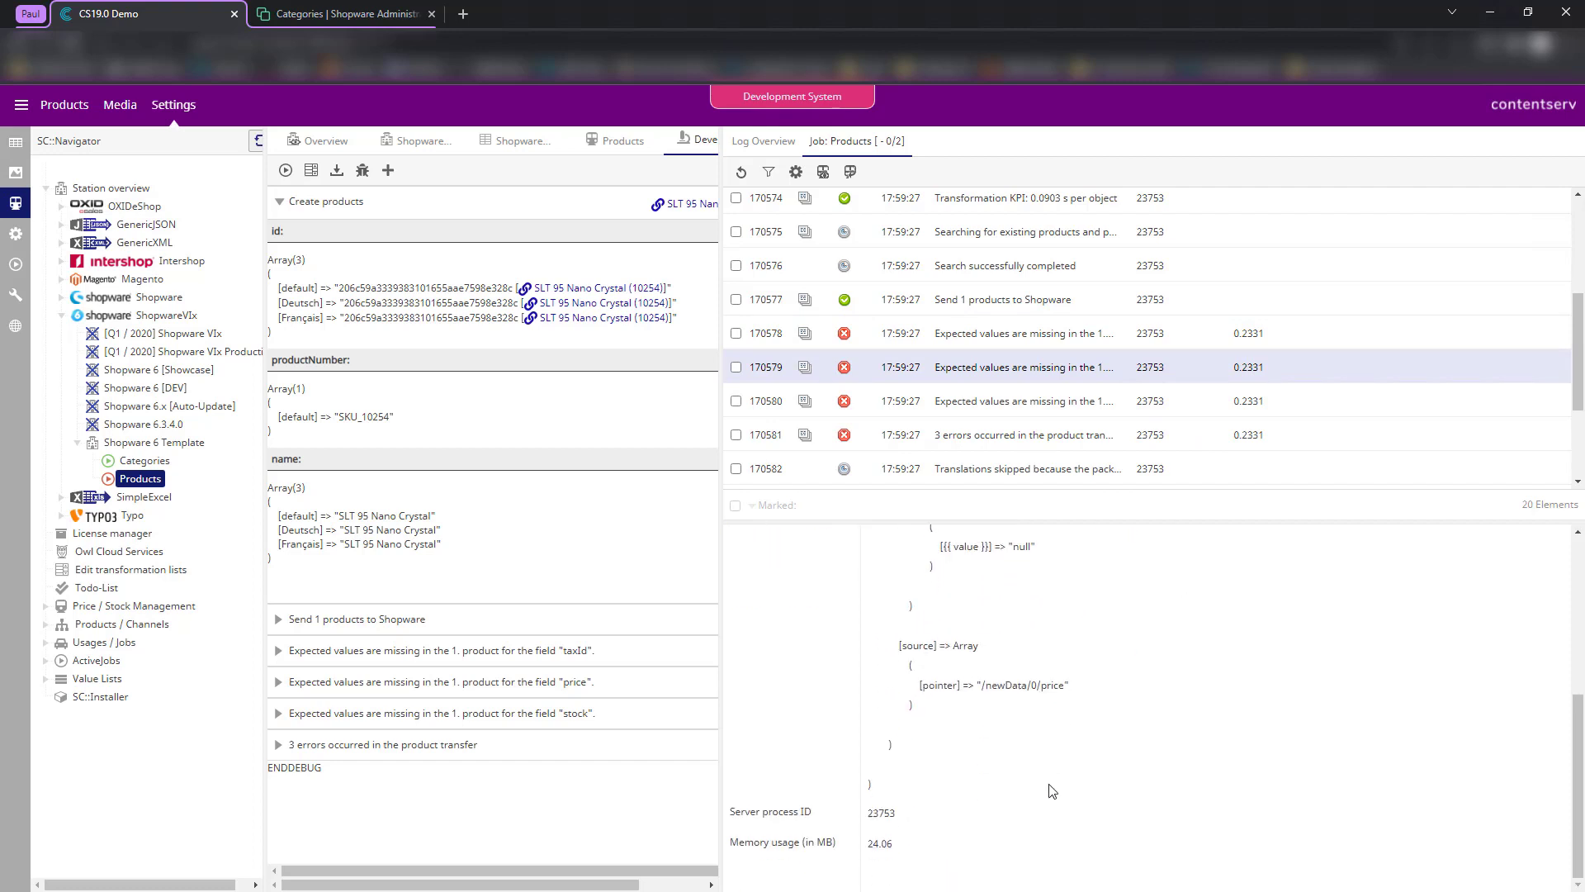
click(1003, 403)
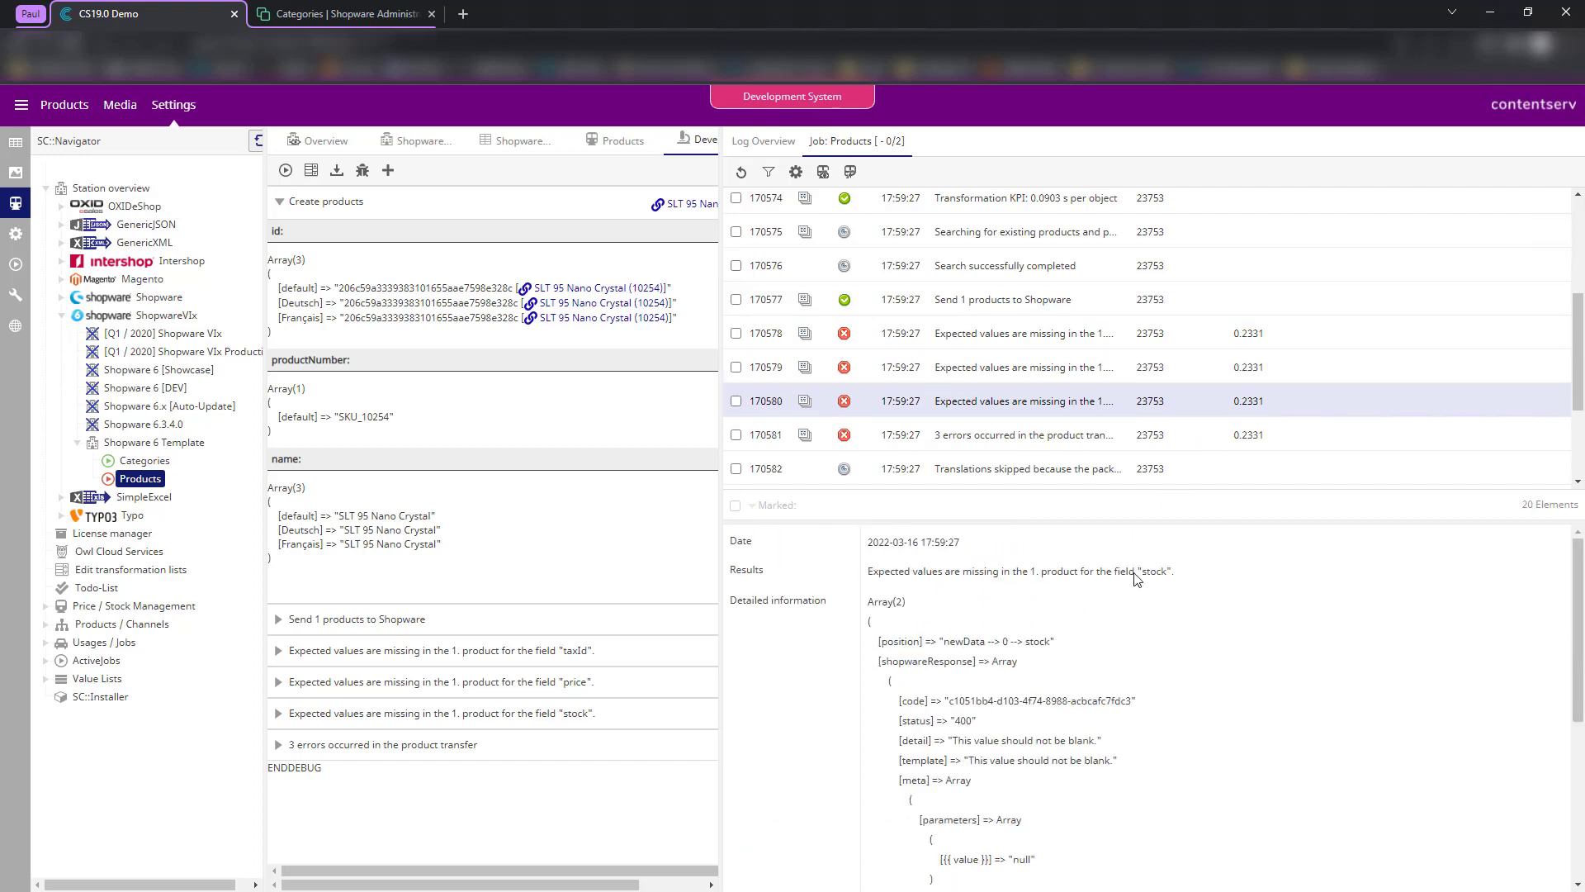
double_click(1142, 571)
click(1190, 693)
scroll(1073, 437, down, 1)
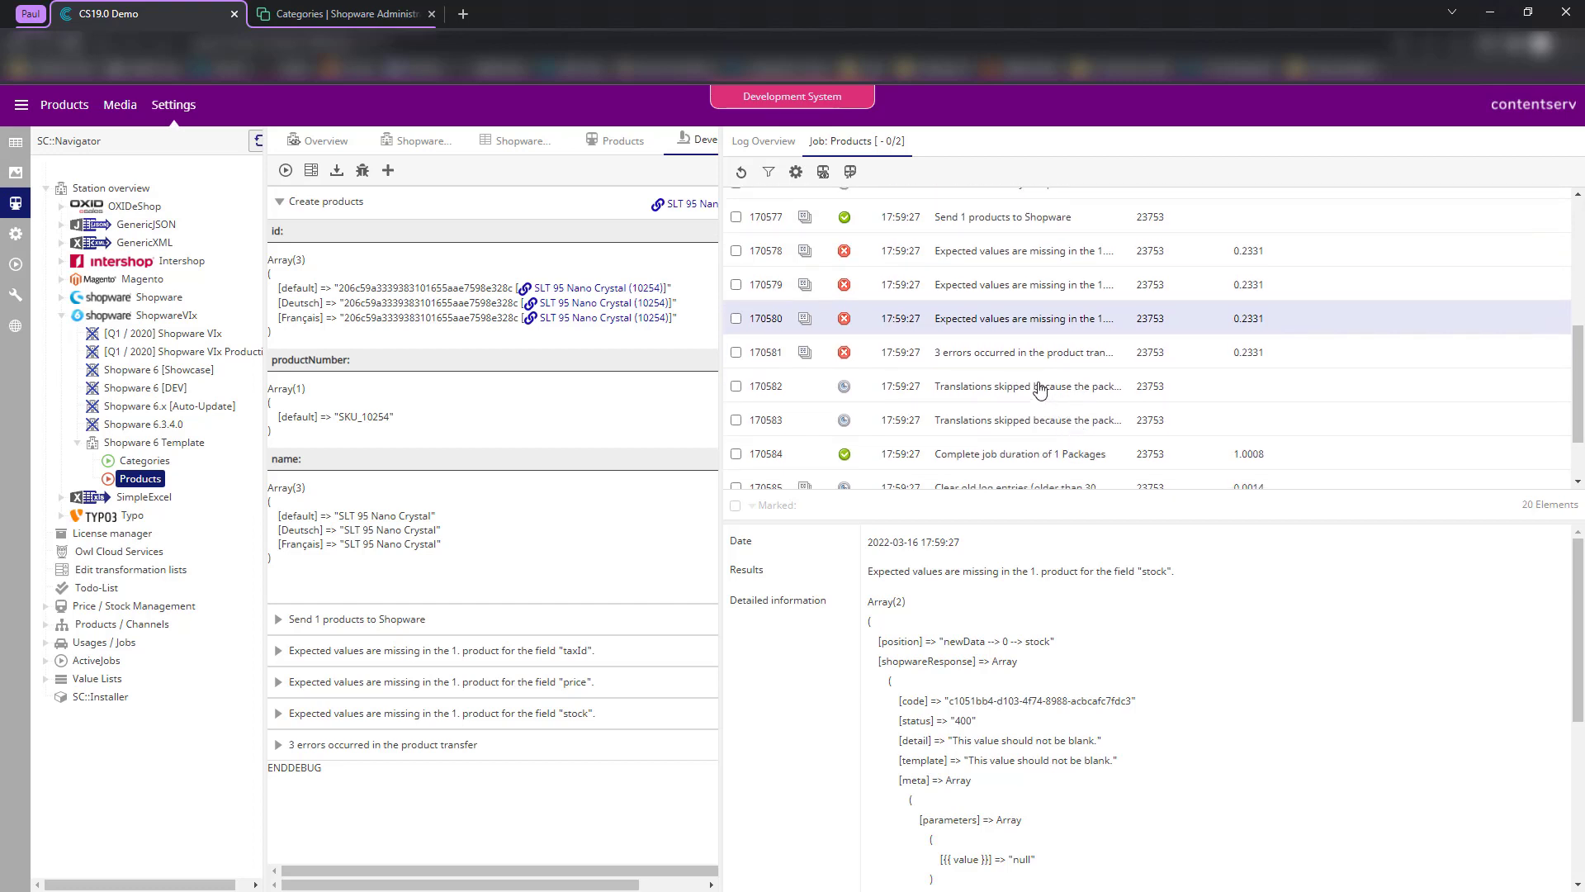
- Open the skipped-translations log entry to see the default-language error response
click(940, 395)
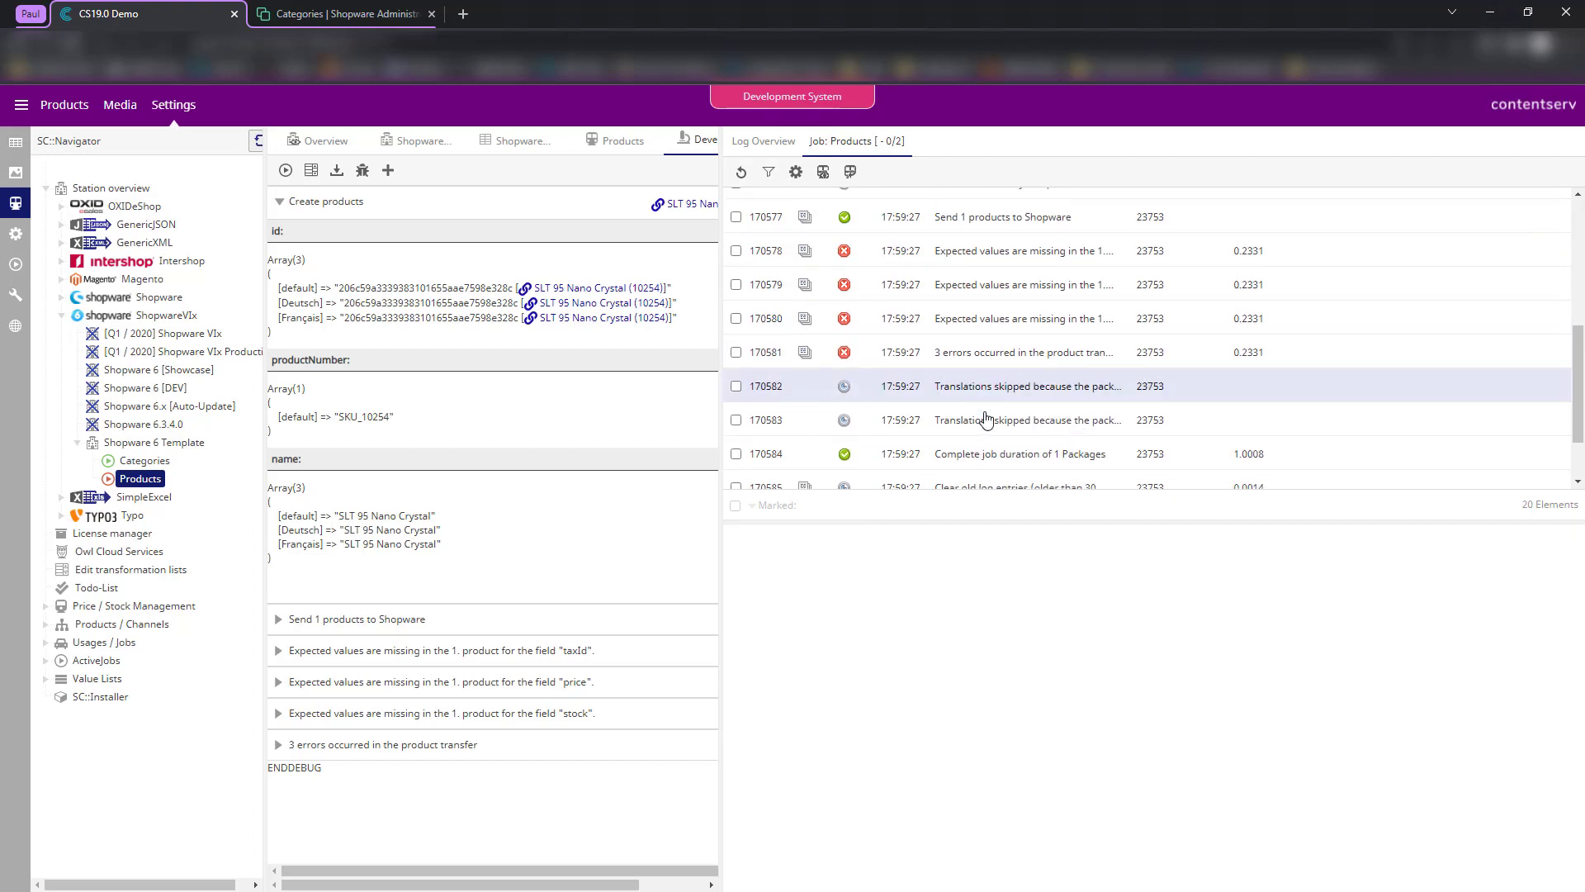
click(958, 232)
click(946, 250)
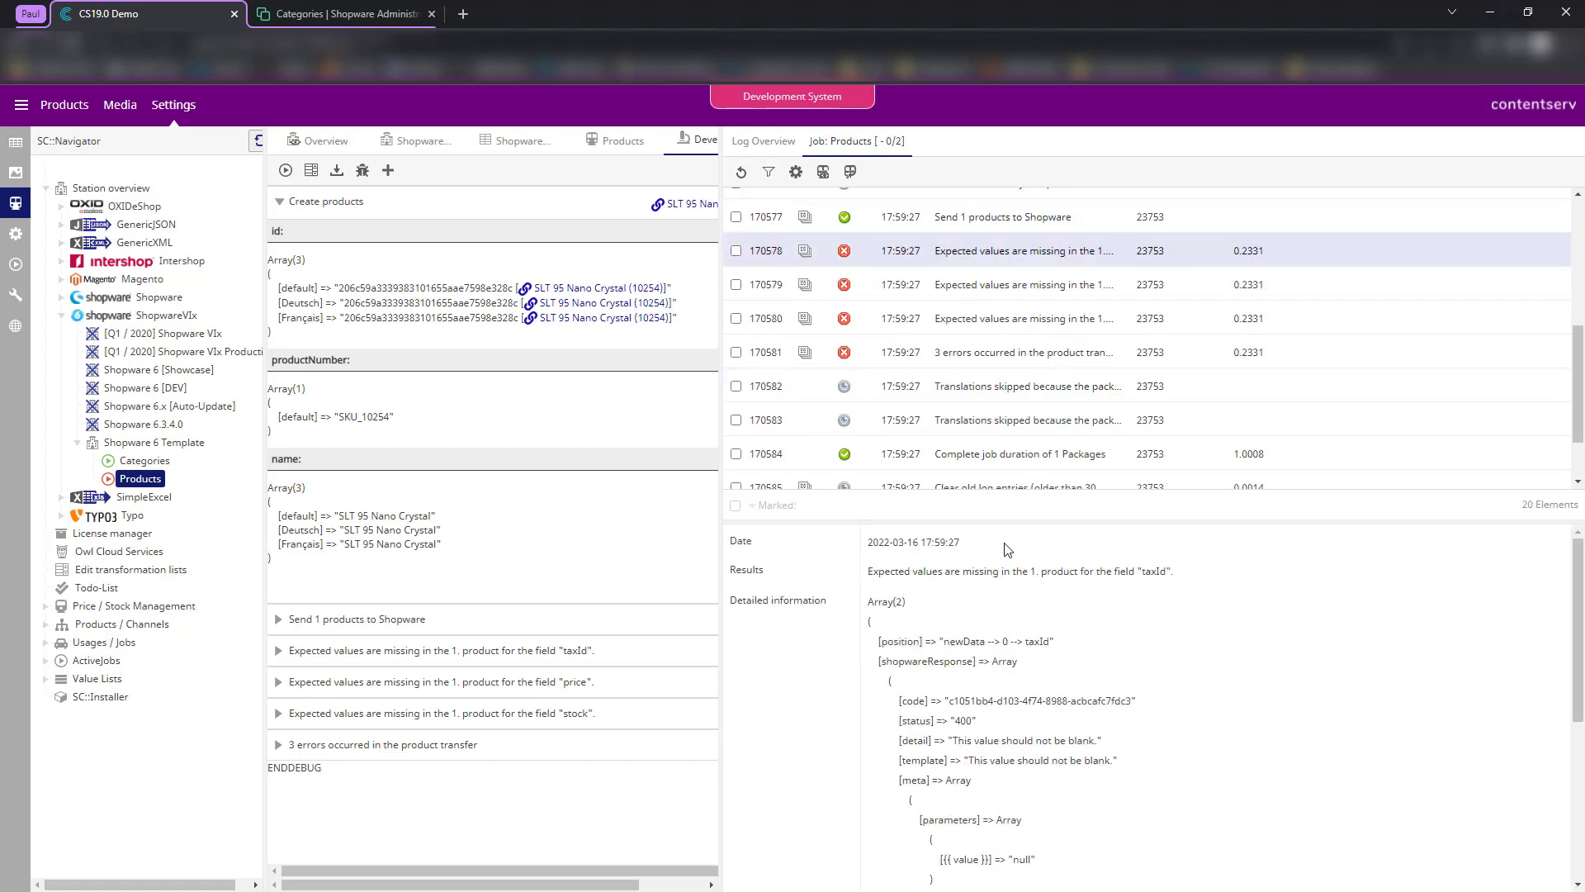
scroll(1102, 684, down, 2)
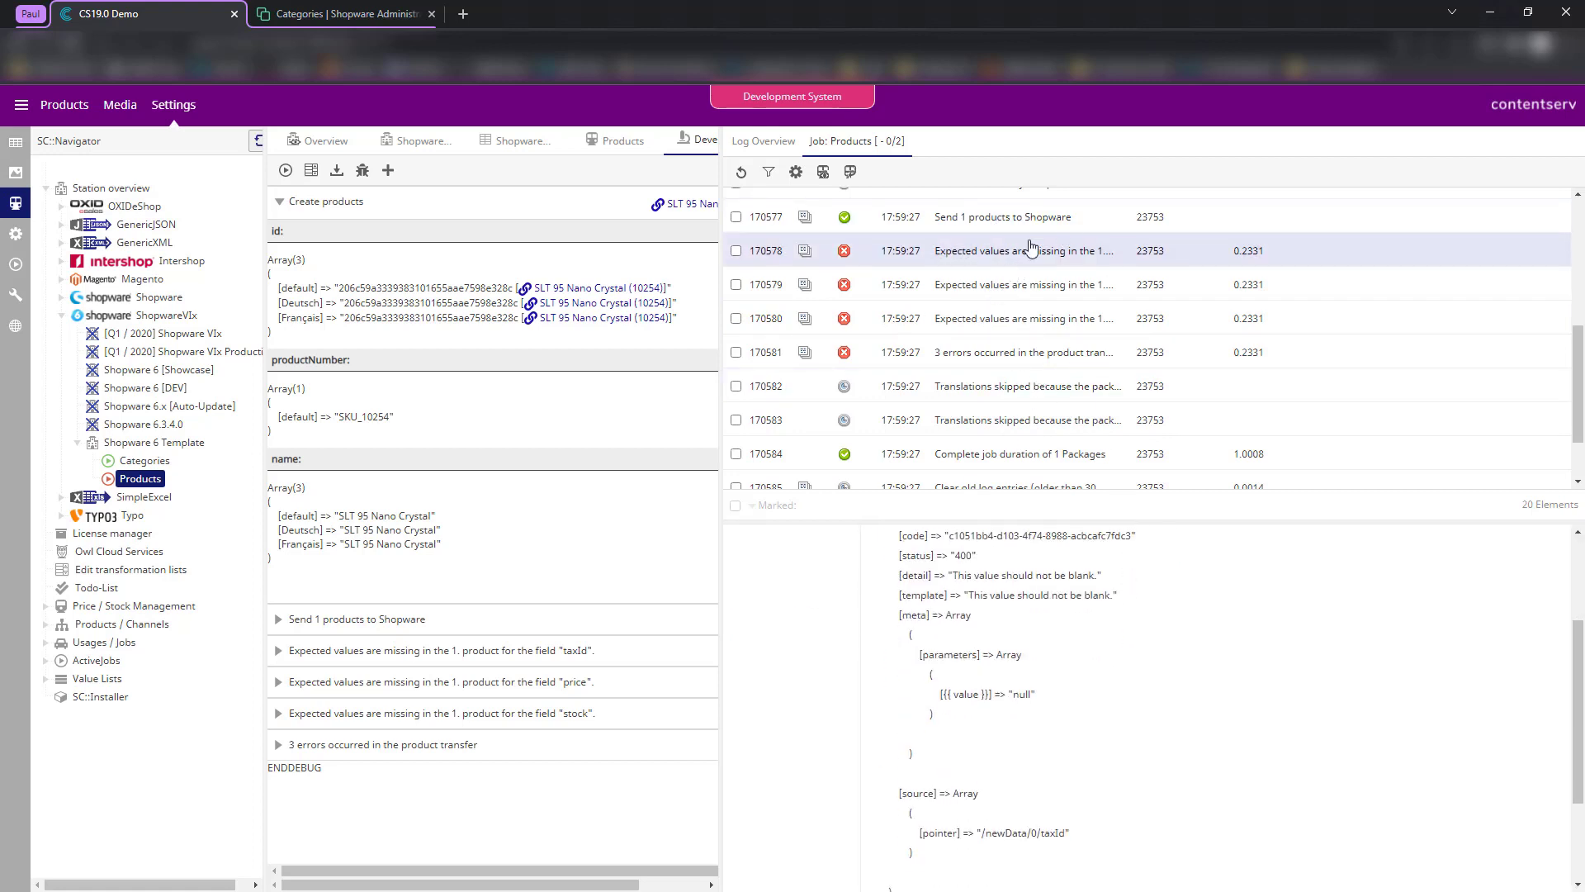
click(964, 390)
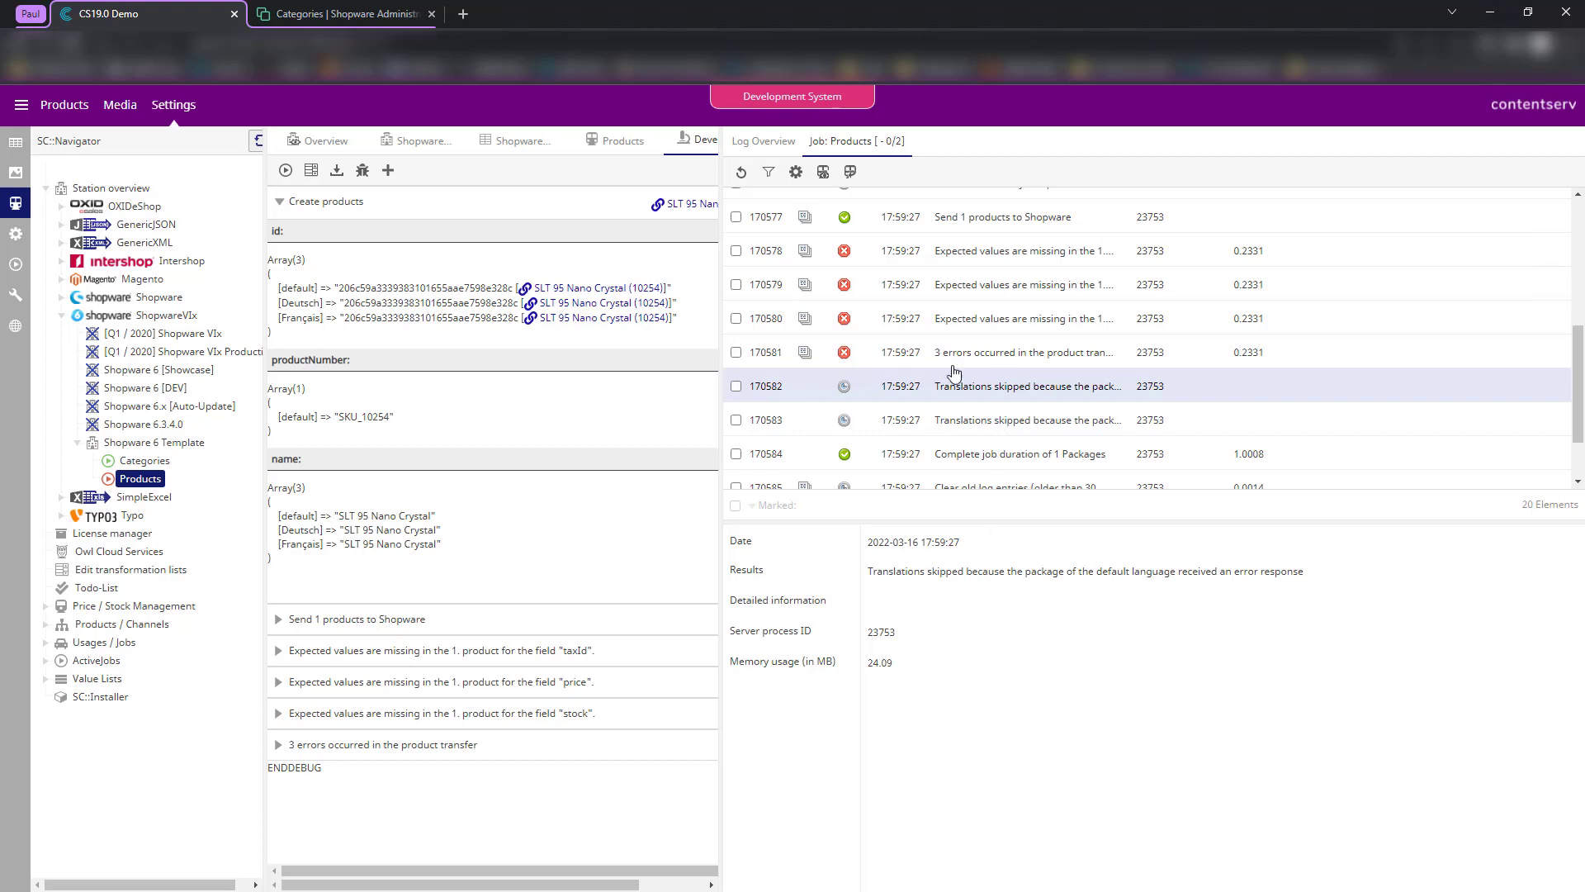
scroll(956, 376, down, 2)
scroll(979, 413, up, 4)
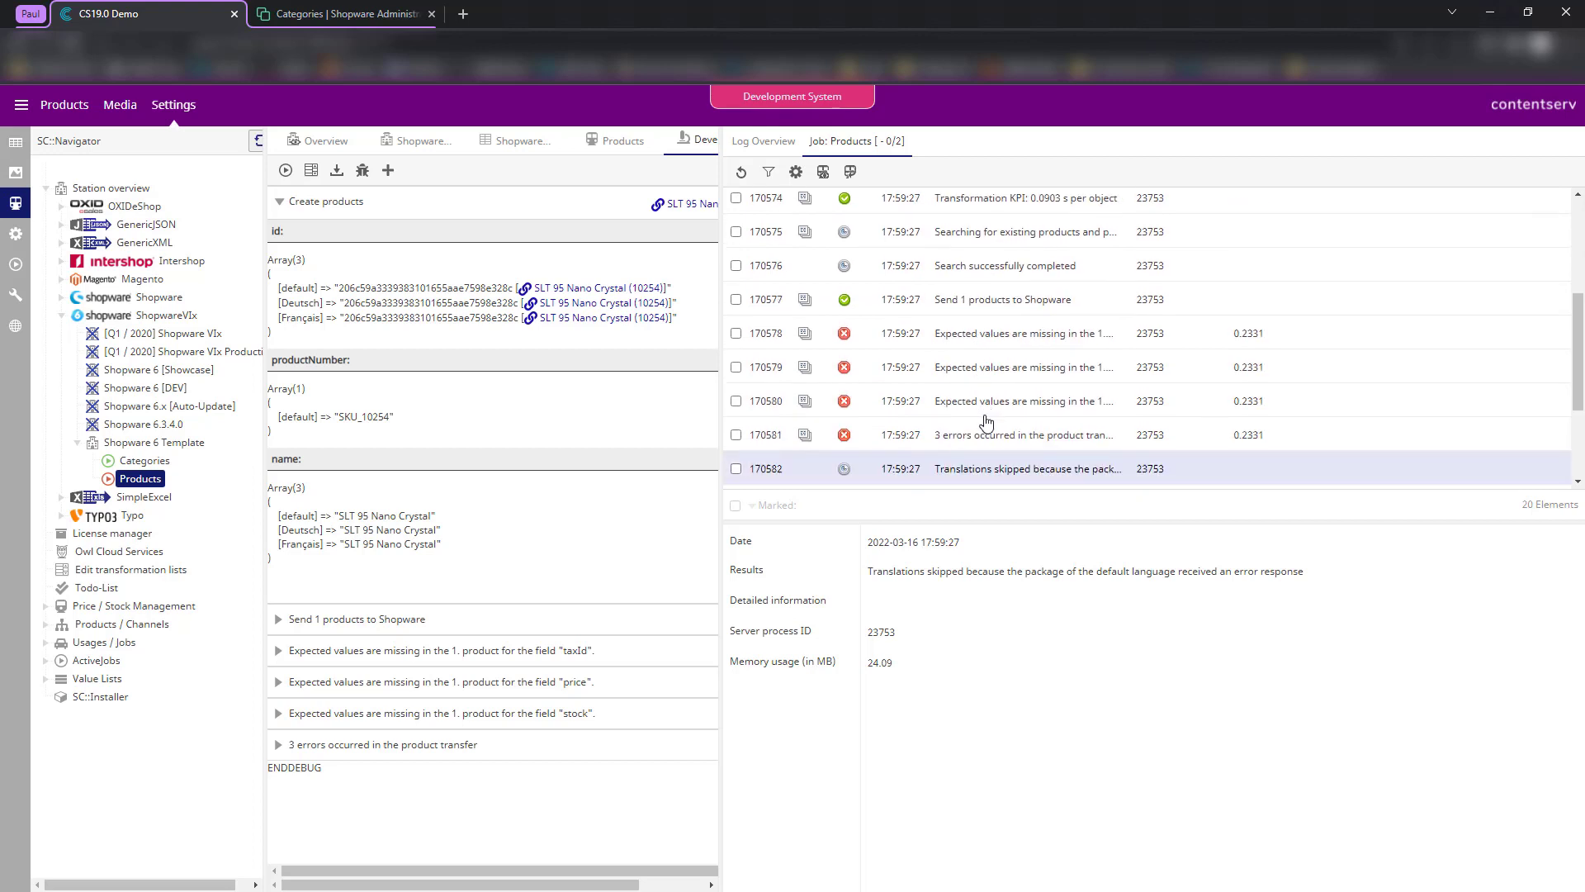
scroll(958, 461, down, 2)
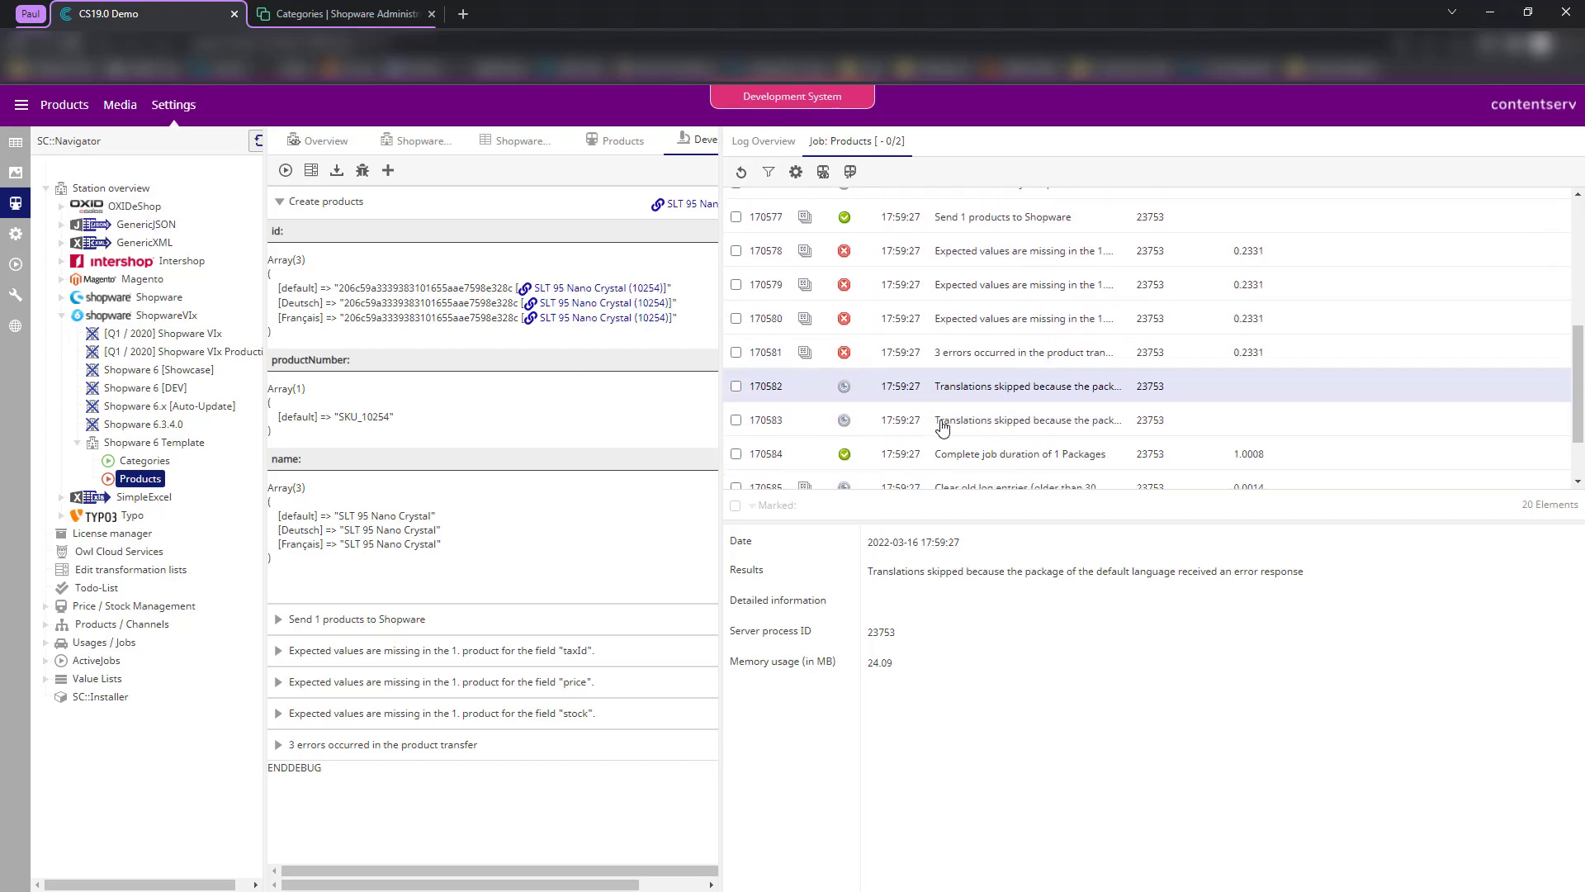
- Enable the taxId row with attribute Pdmartic and the Send fixed station value format
click(512, 149)
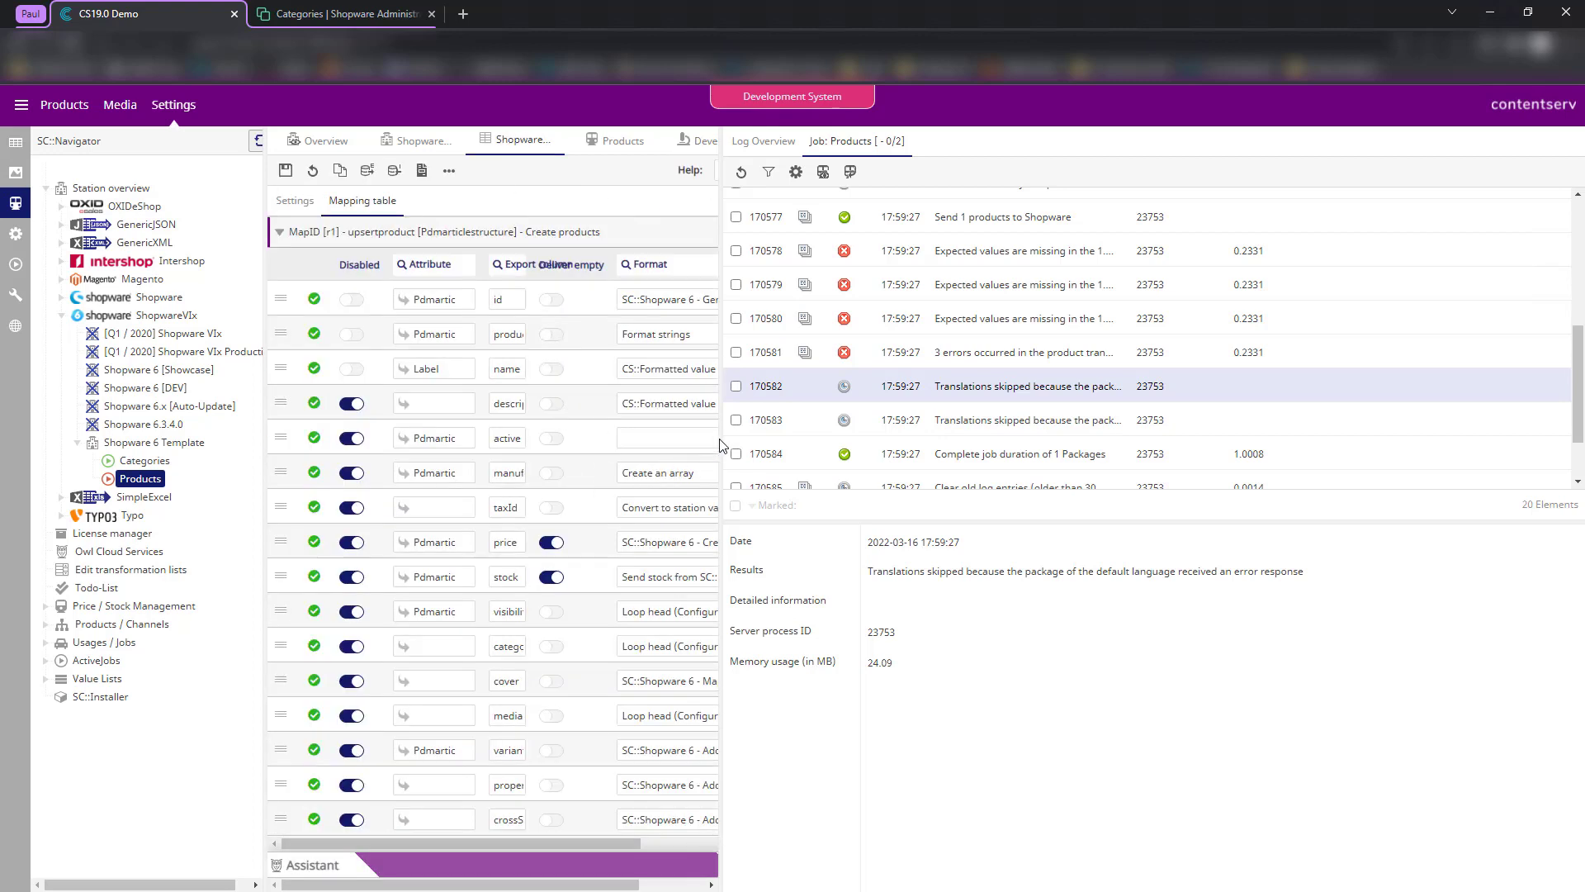
drag(721, 446, 1113, 409)
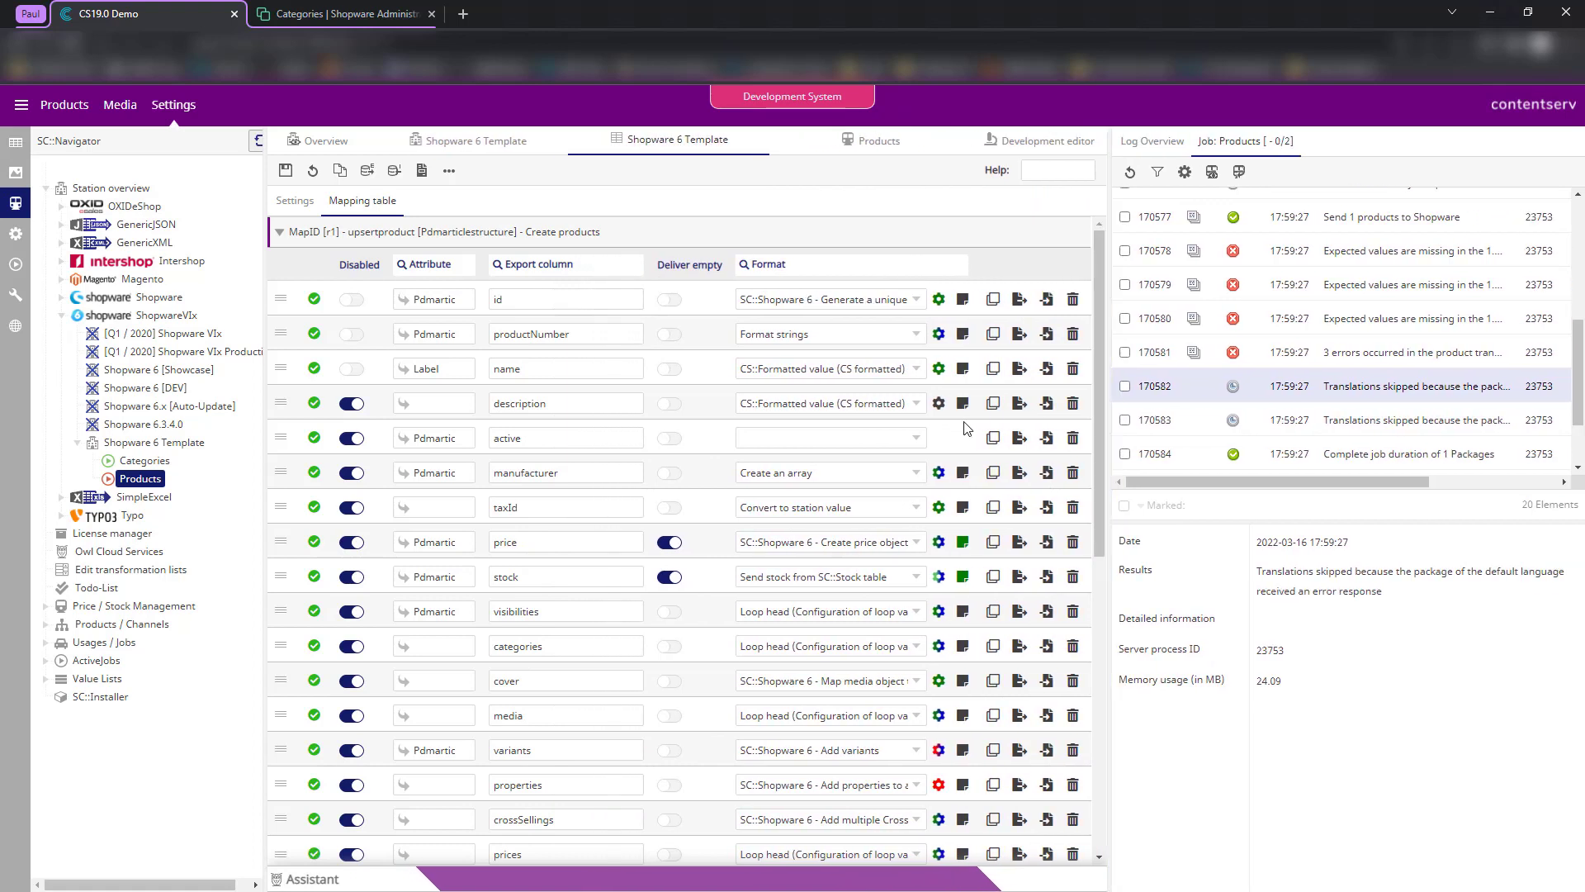
click(352, 507)
click(429, 517)
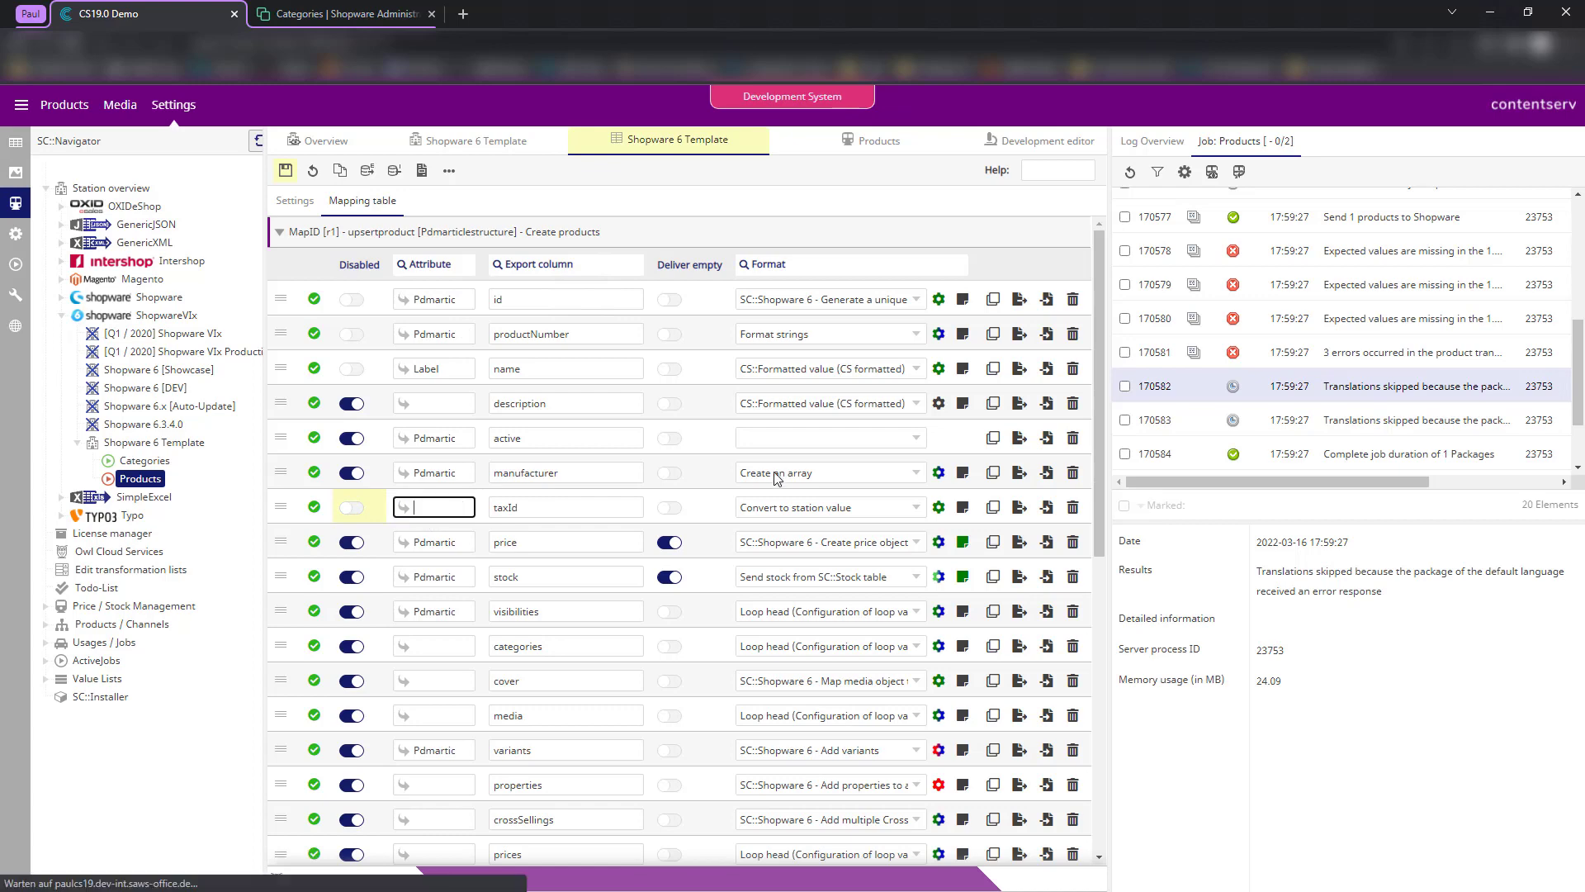
text(Pdm)
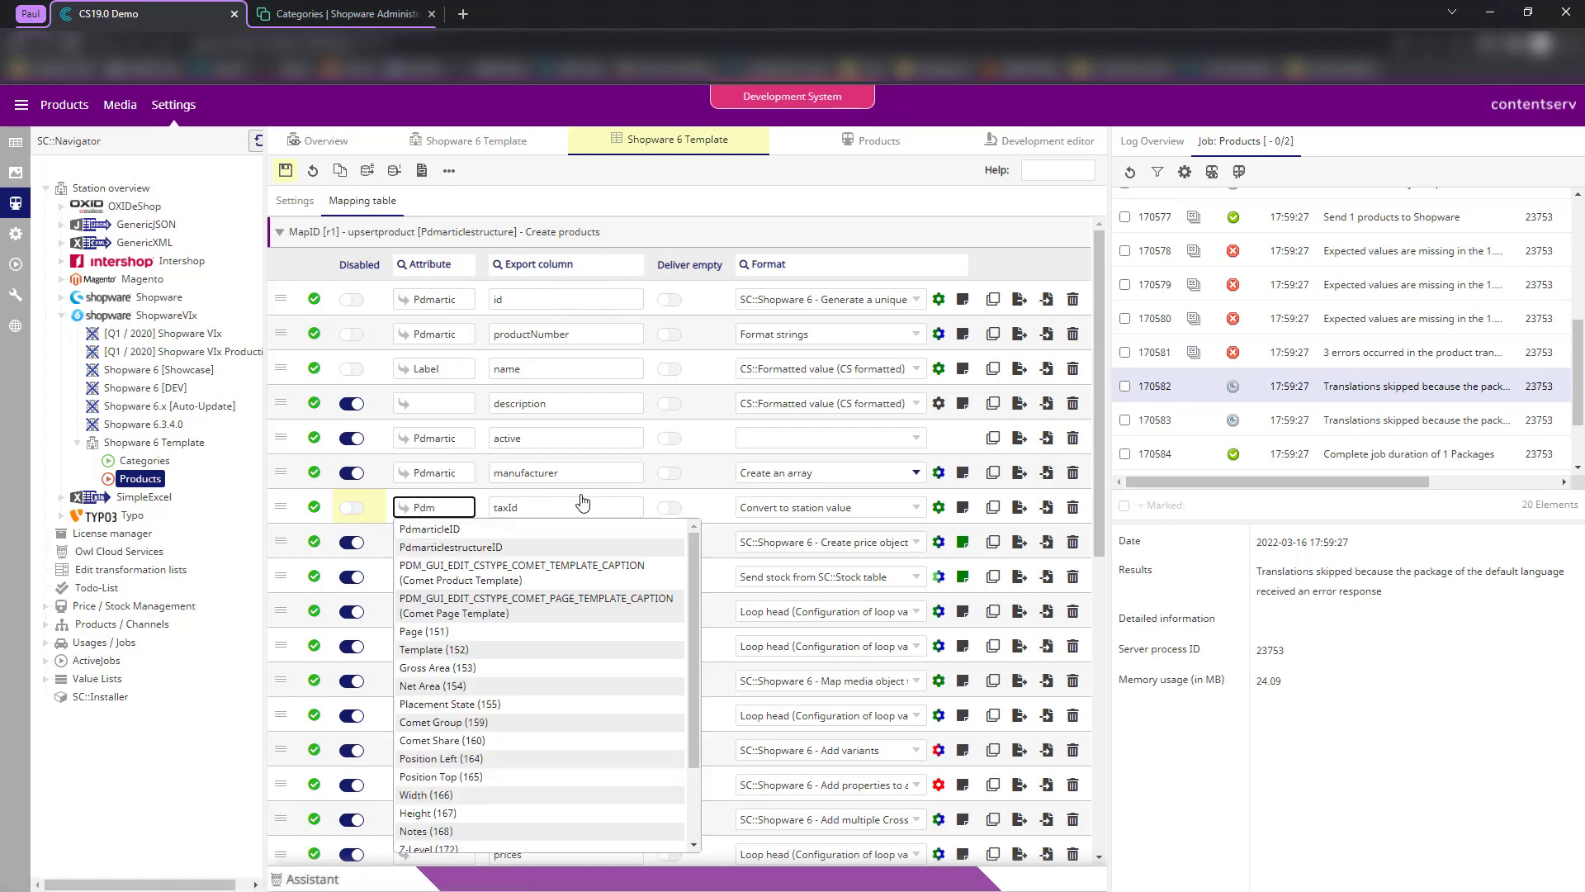
click(553, 527)
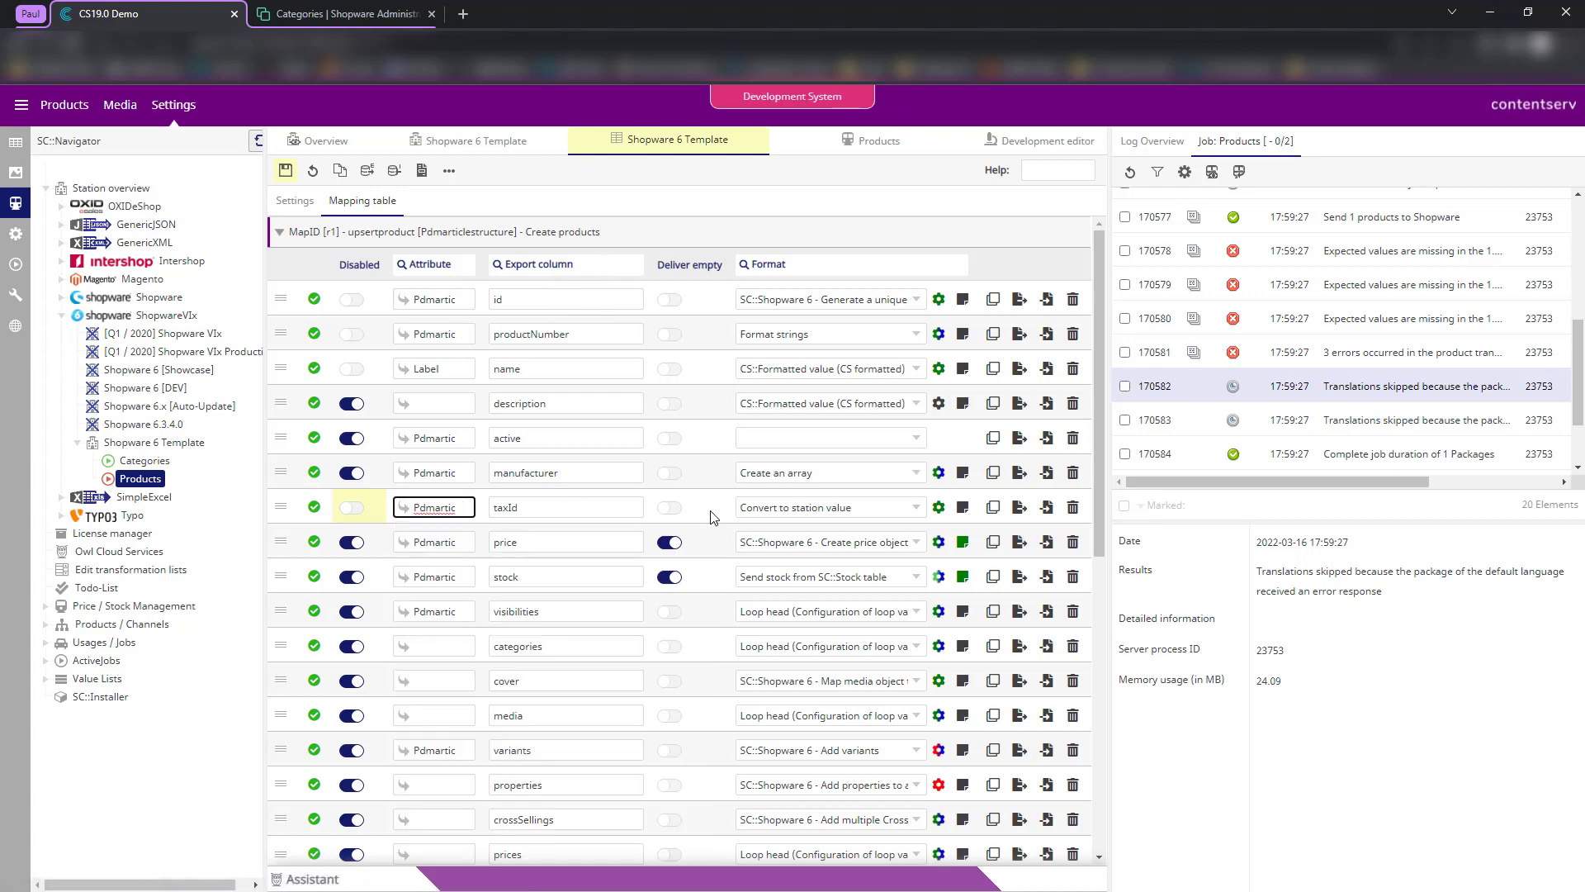
click(815, 510)
text(send fix)
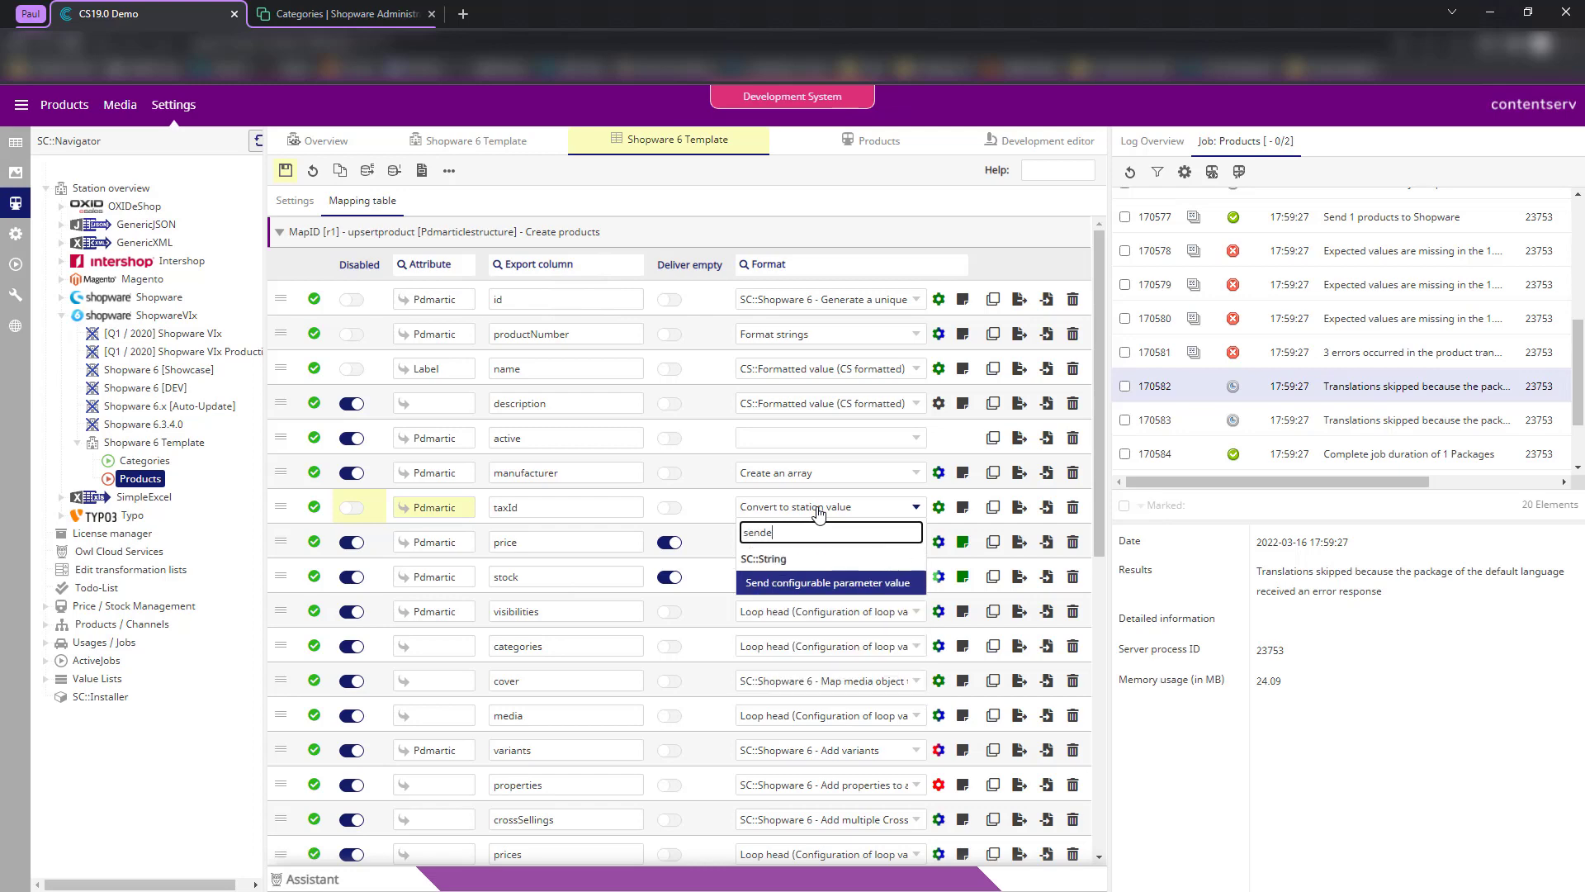
text(ed)
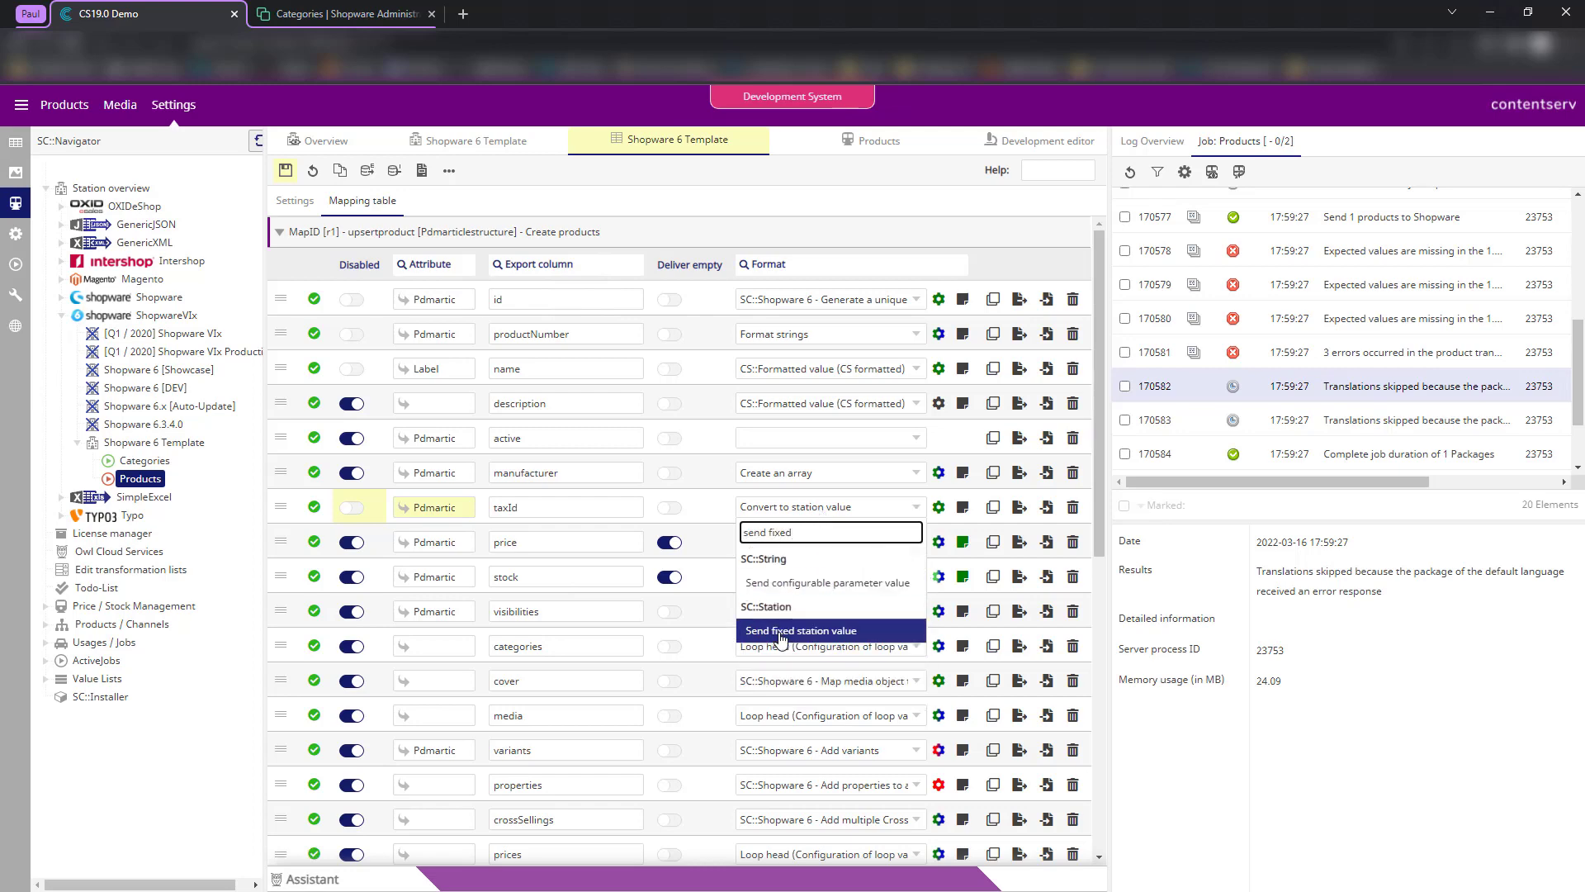
click(801, 630)
- Configure the fixed taxId value as Tax rates / Standard rate and save the mapping table
click(939, 507)
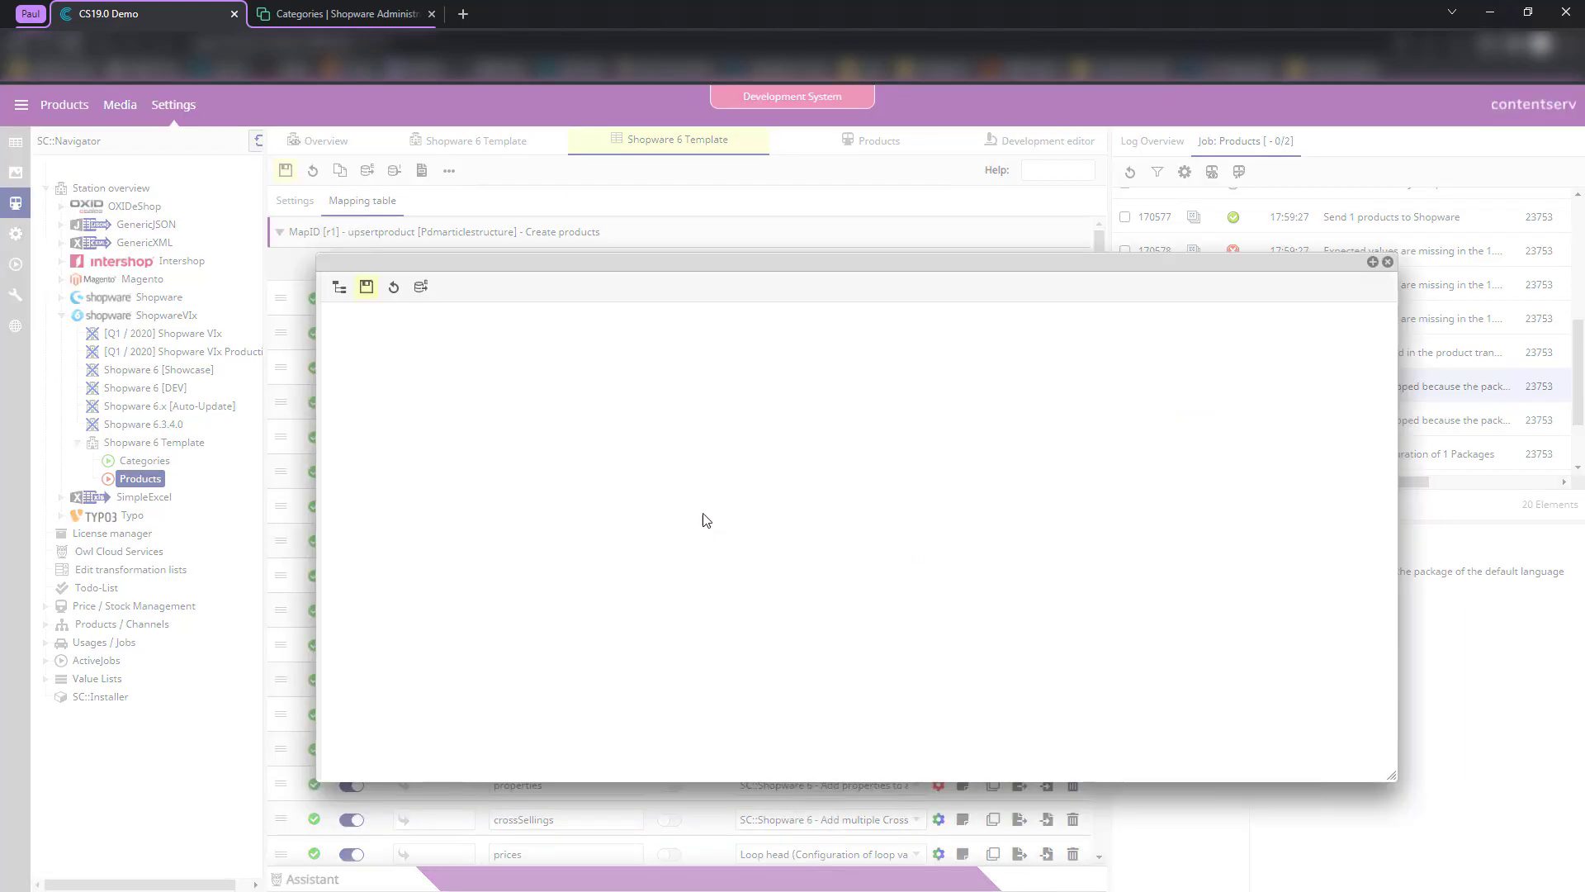
click(775, 511)
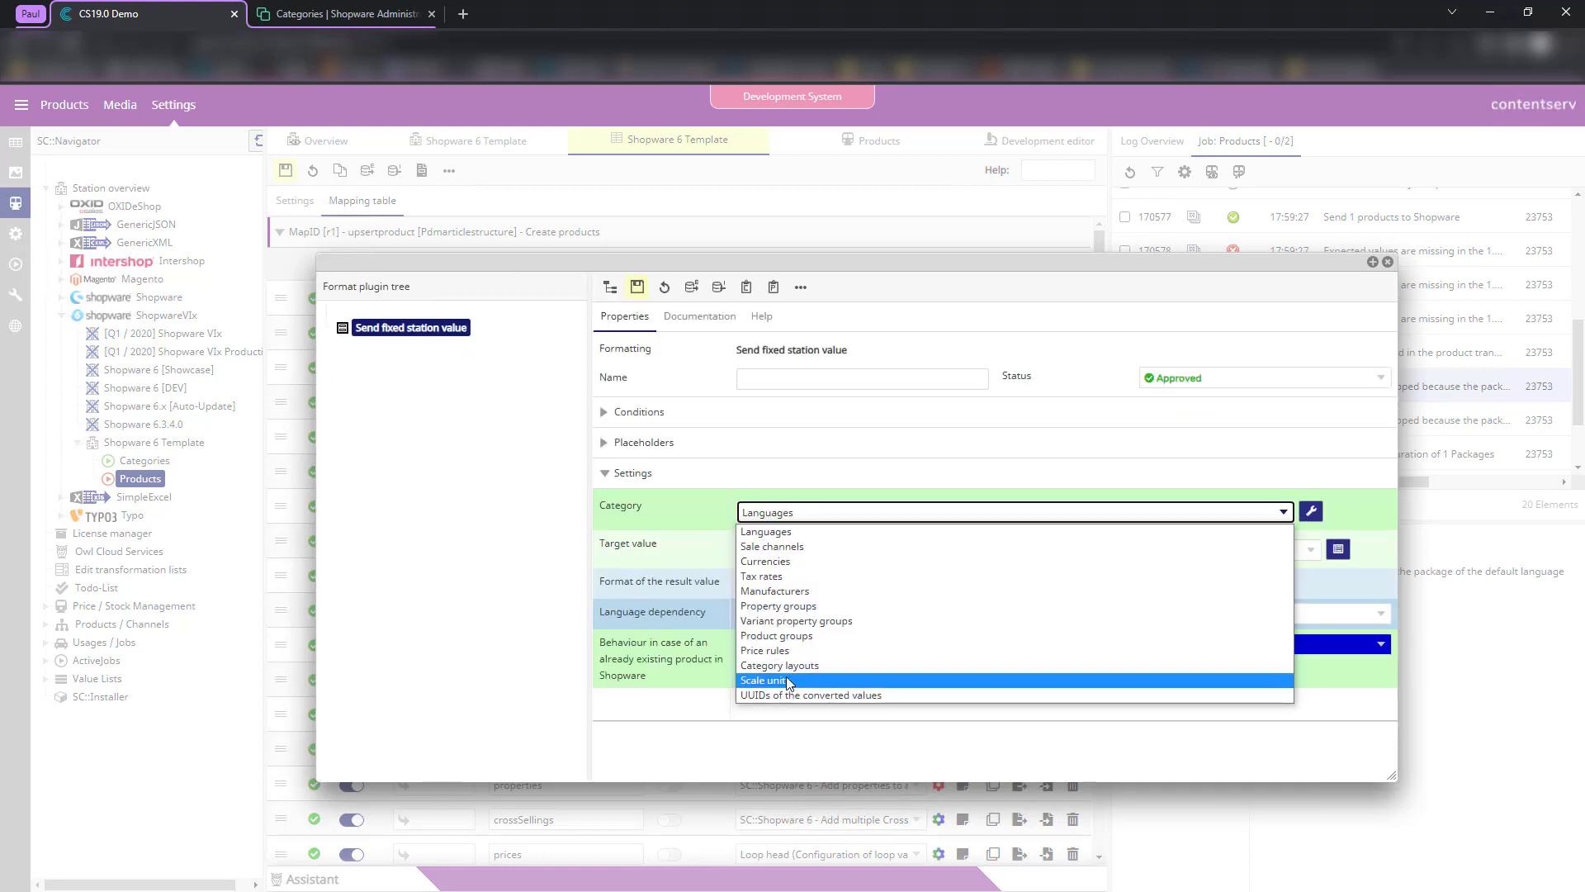
click(800, 589)
click(786, 553)
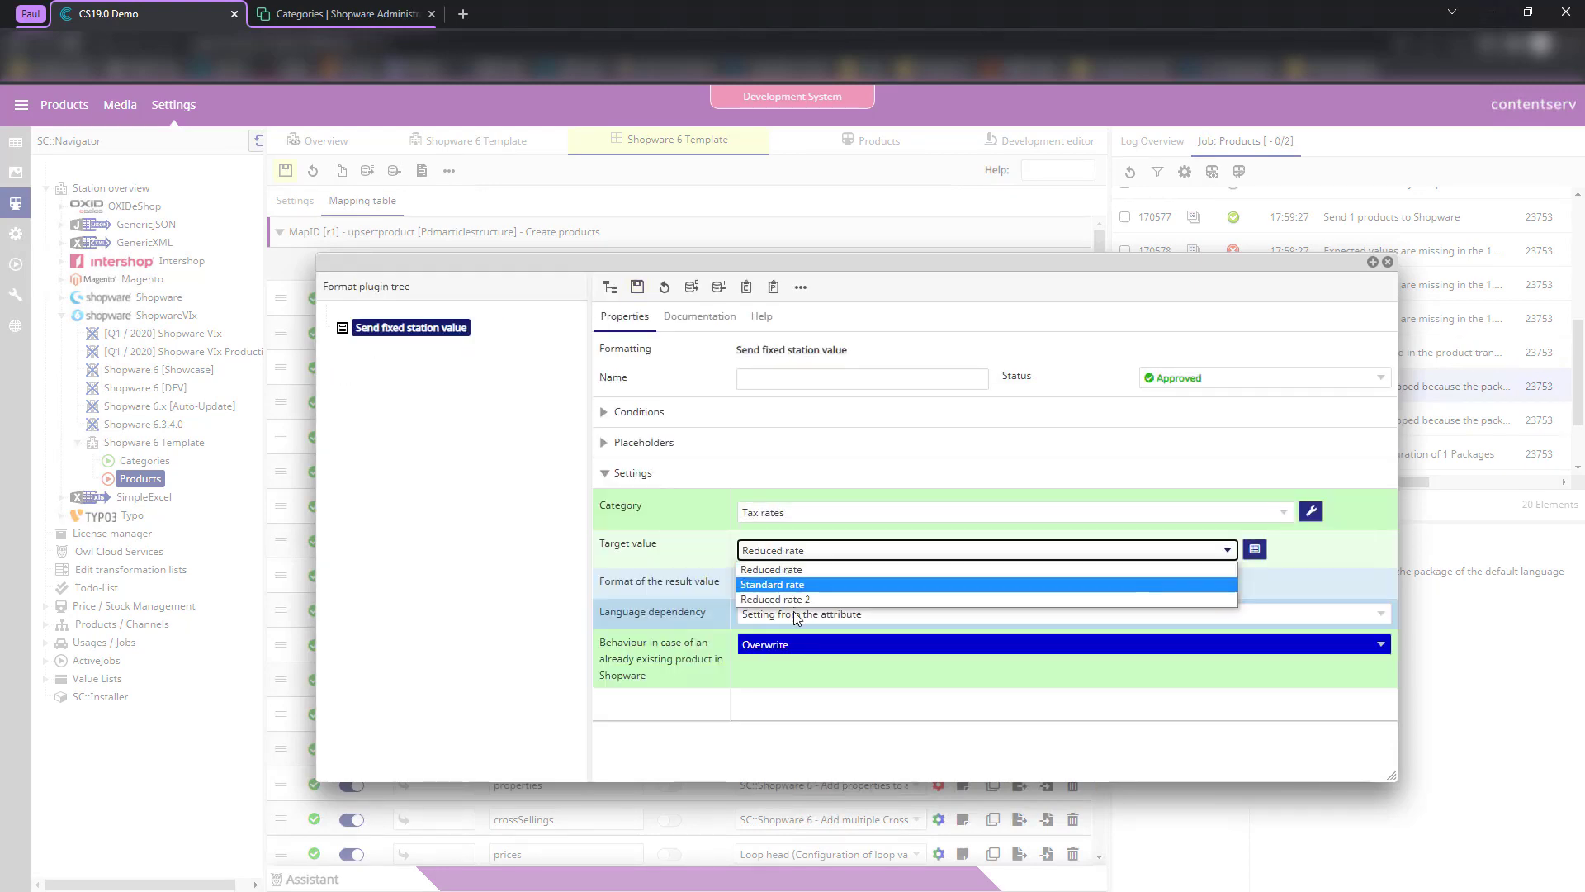
click(794, 586)
click(636, 288)
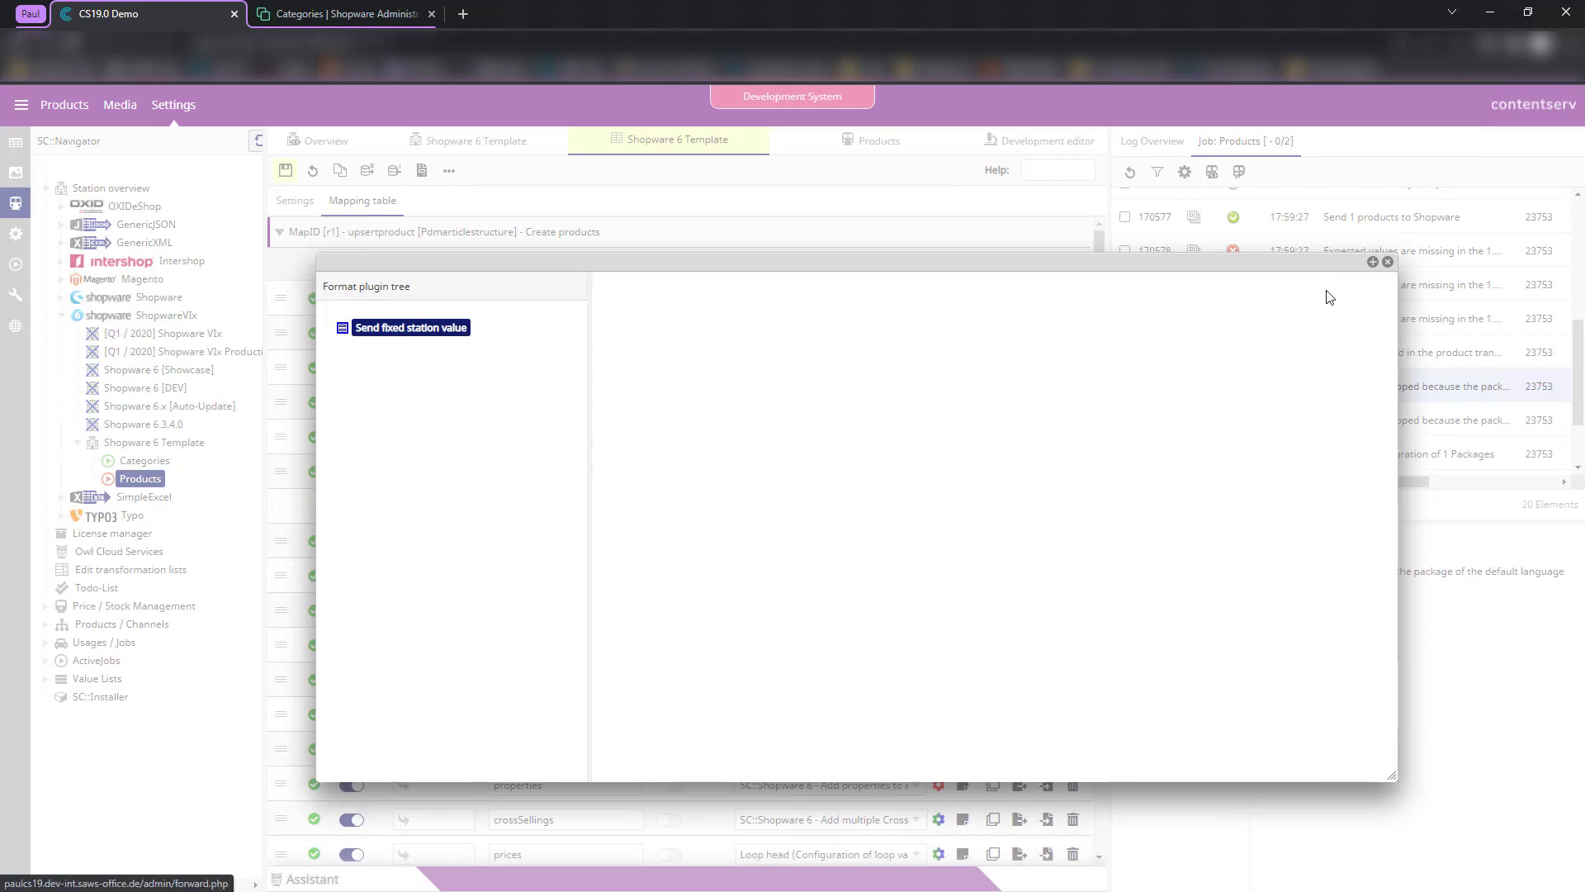
click(1387, 262)
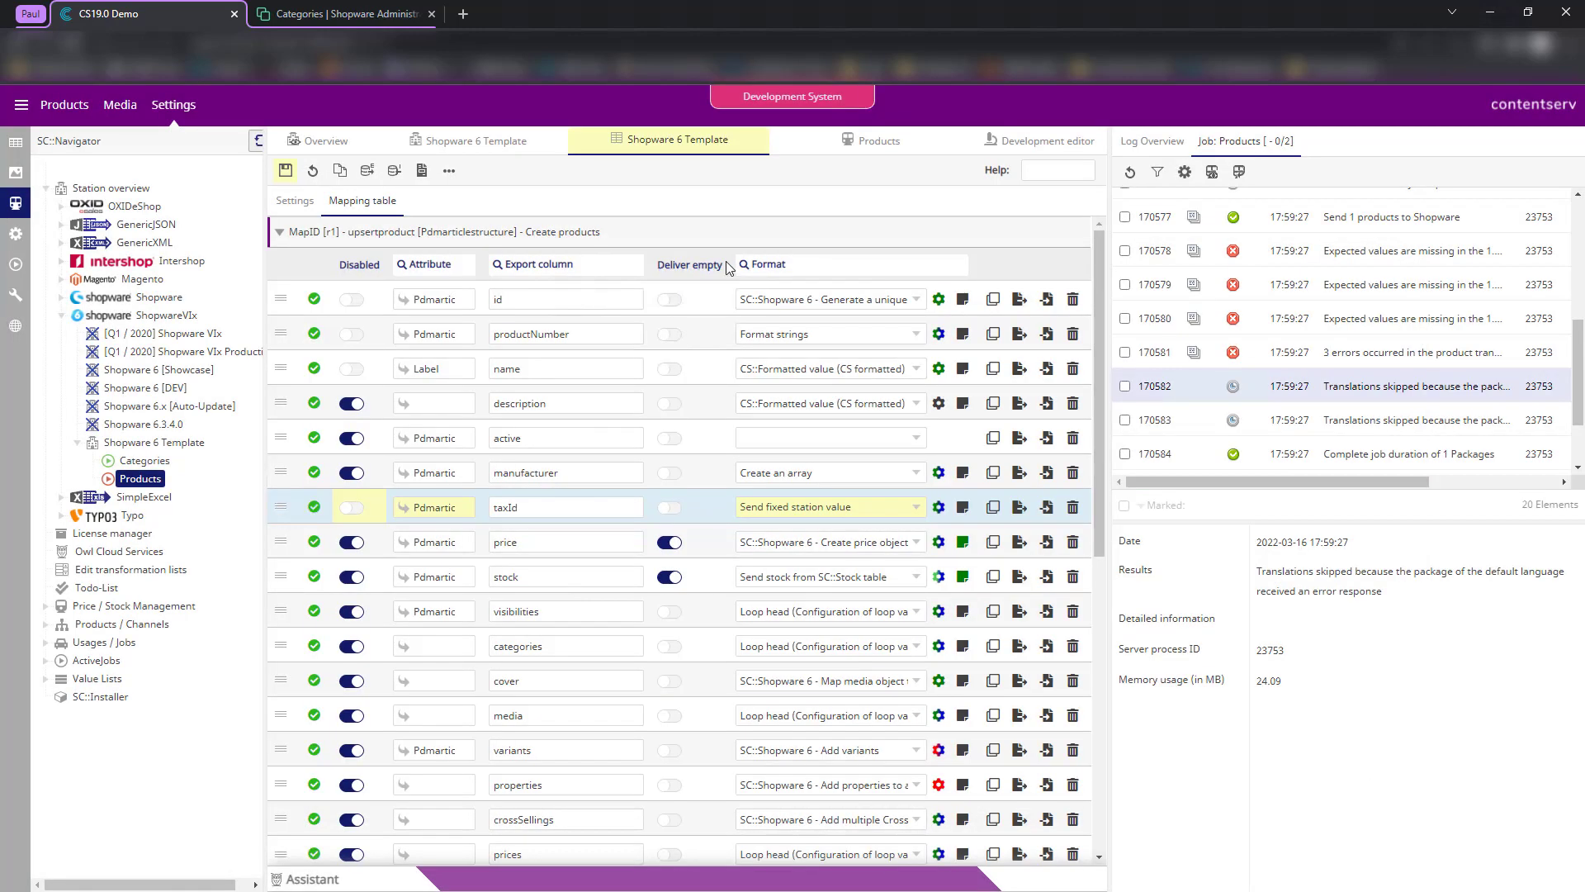
click(286, 171)
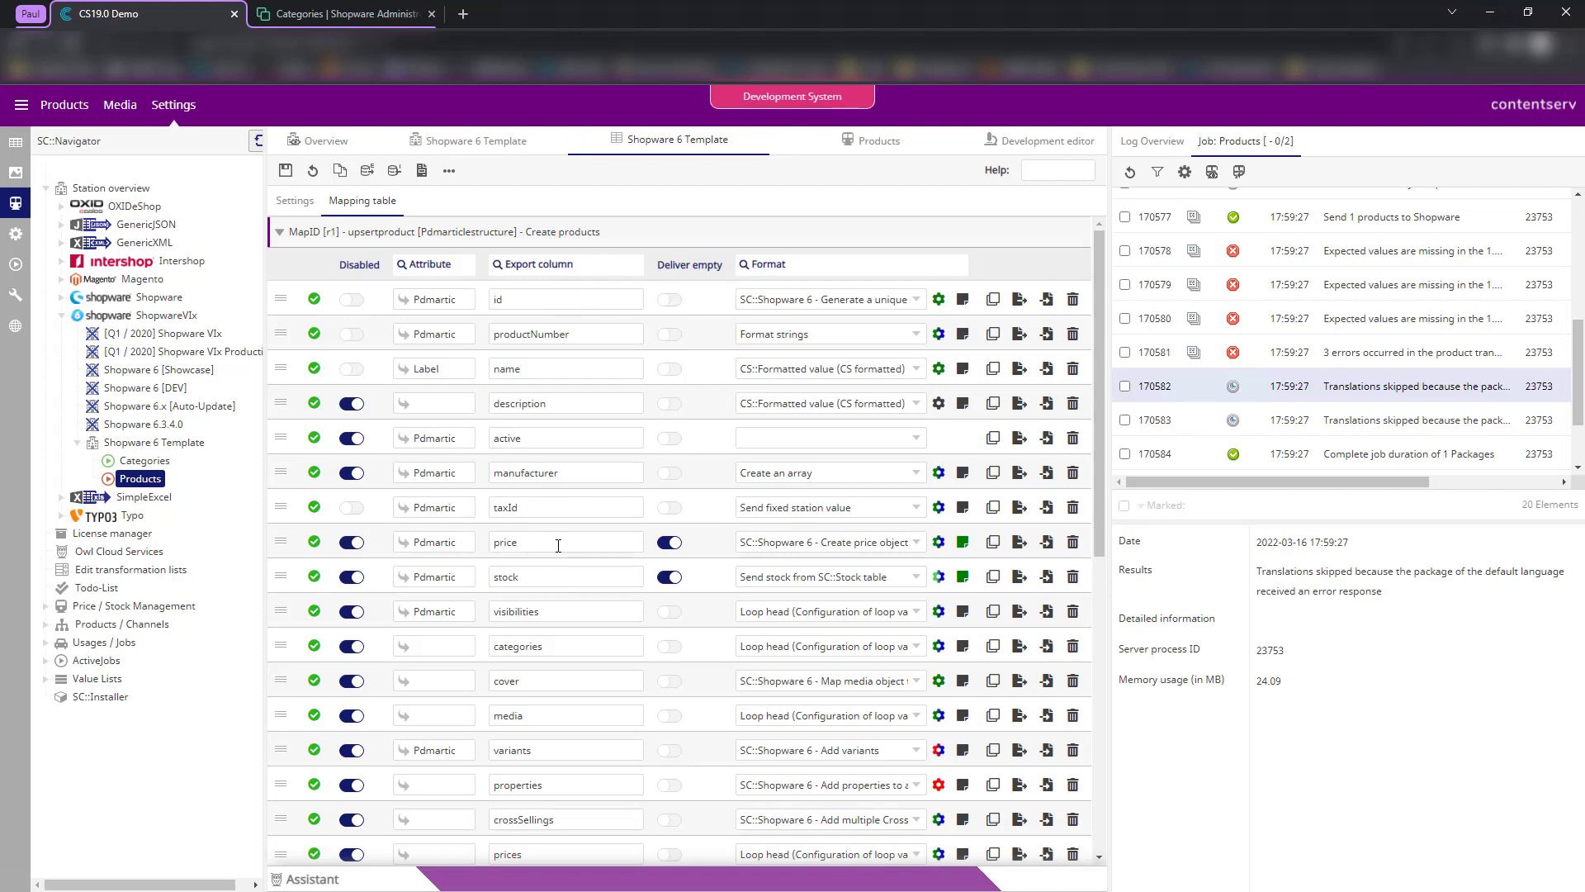
- Enable the price row and save its 999999 dummy price settings
click(352, 542)
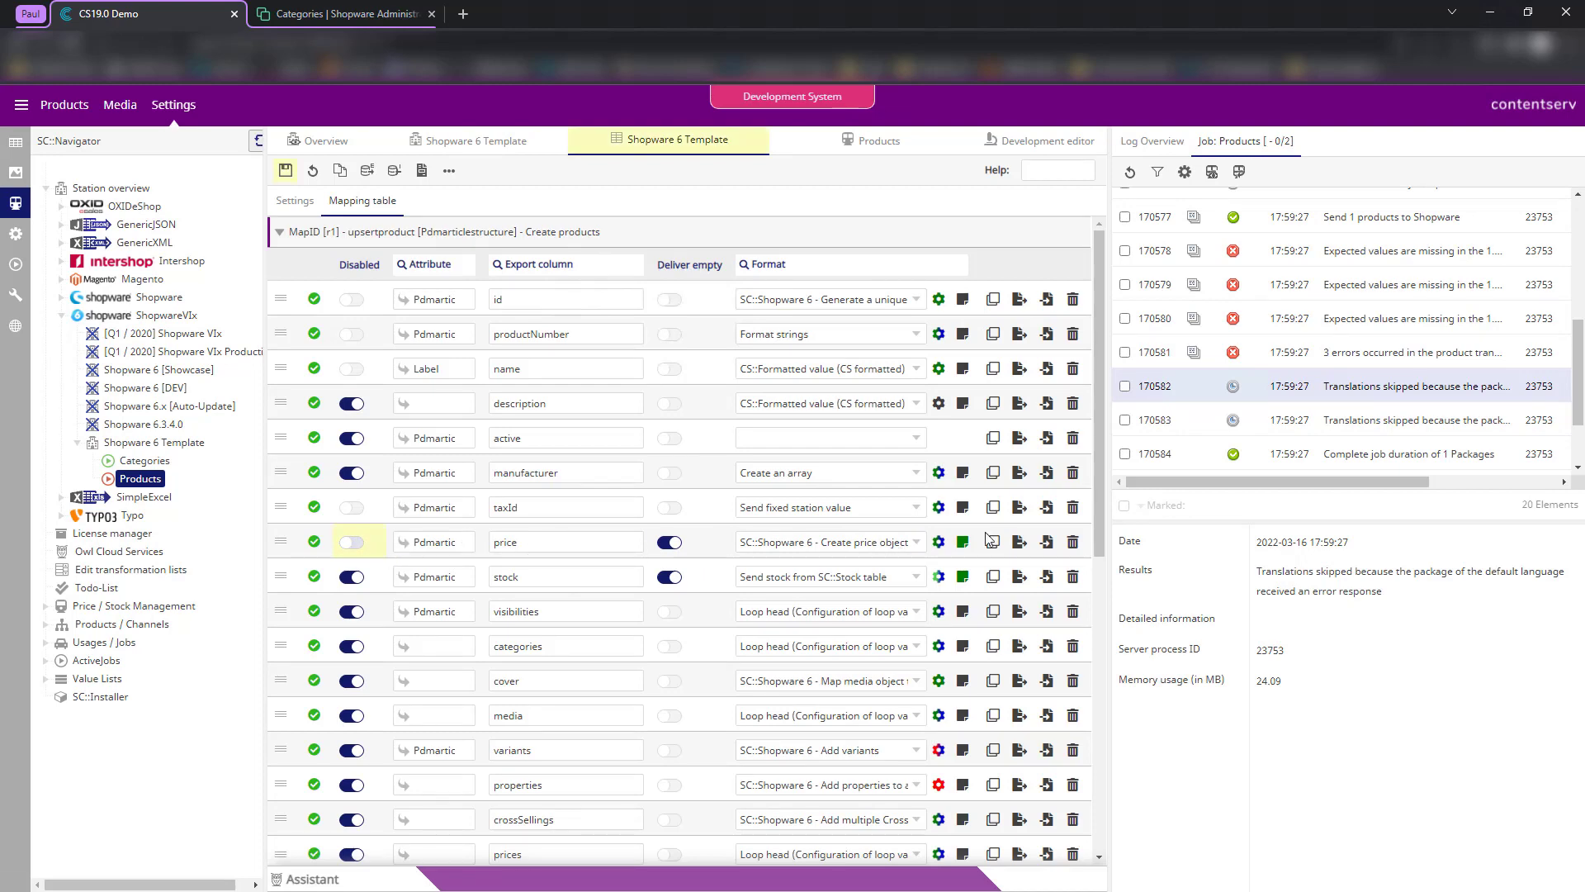
click(939, 542)
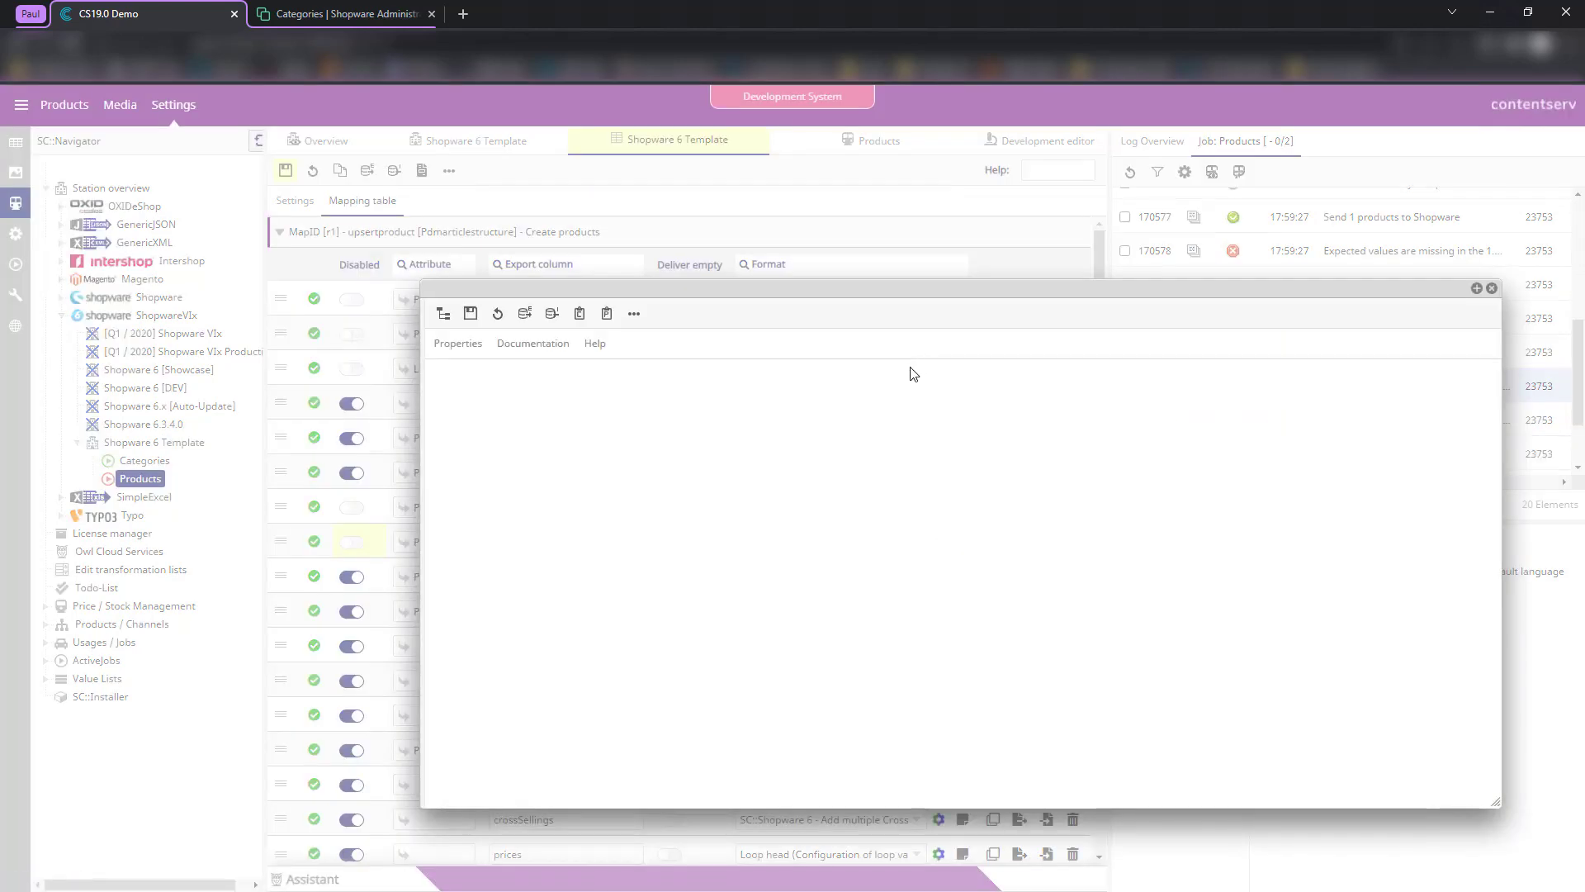
drag(892, 618, 851, 618)
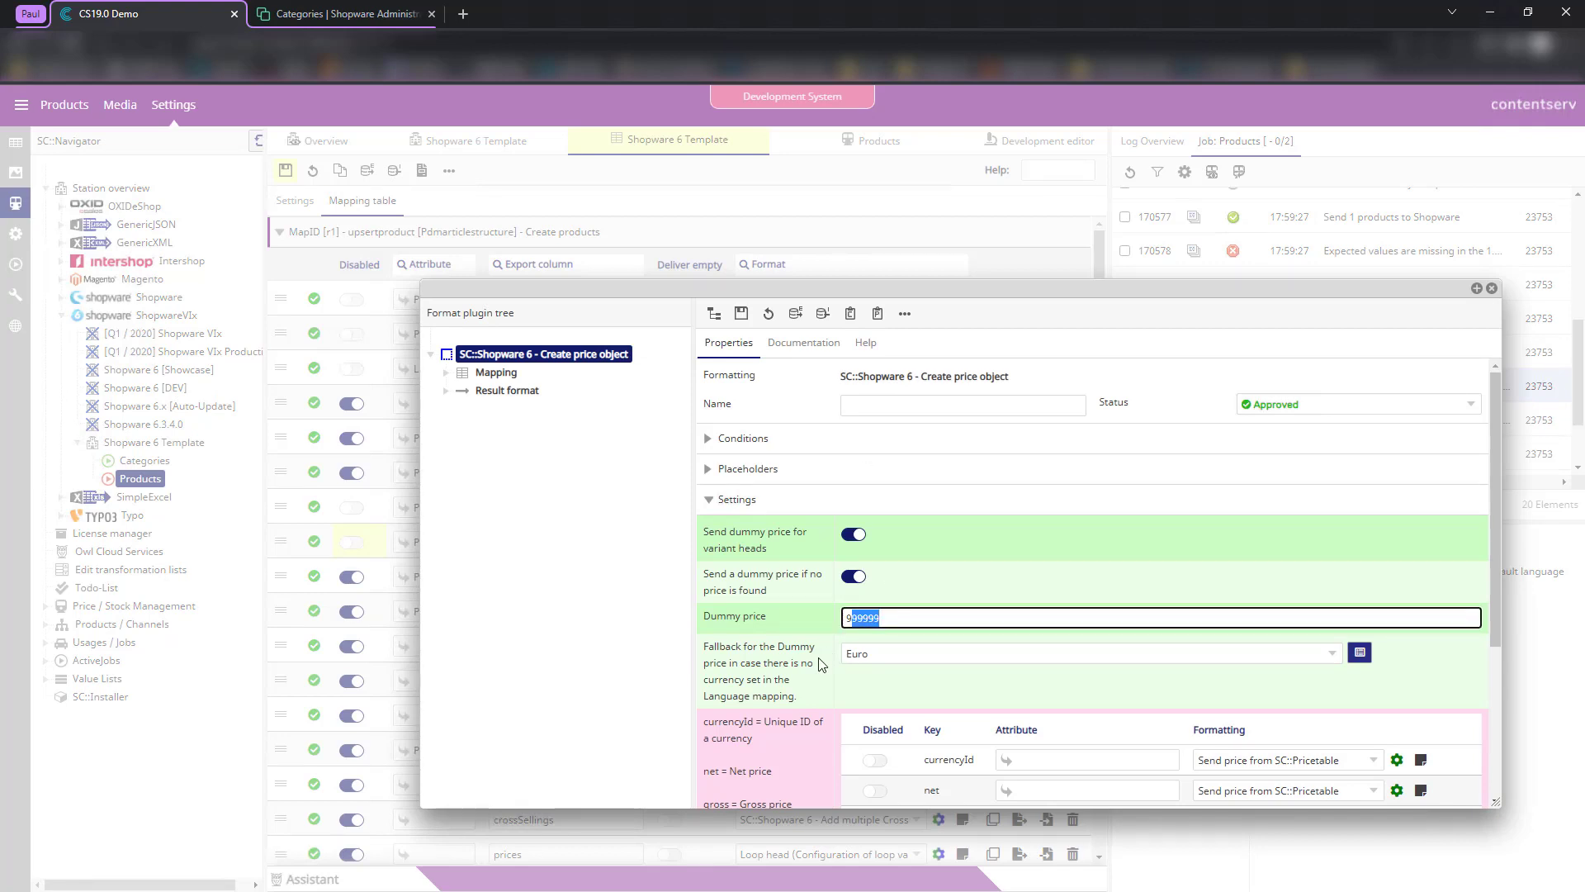
click(820, 661)
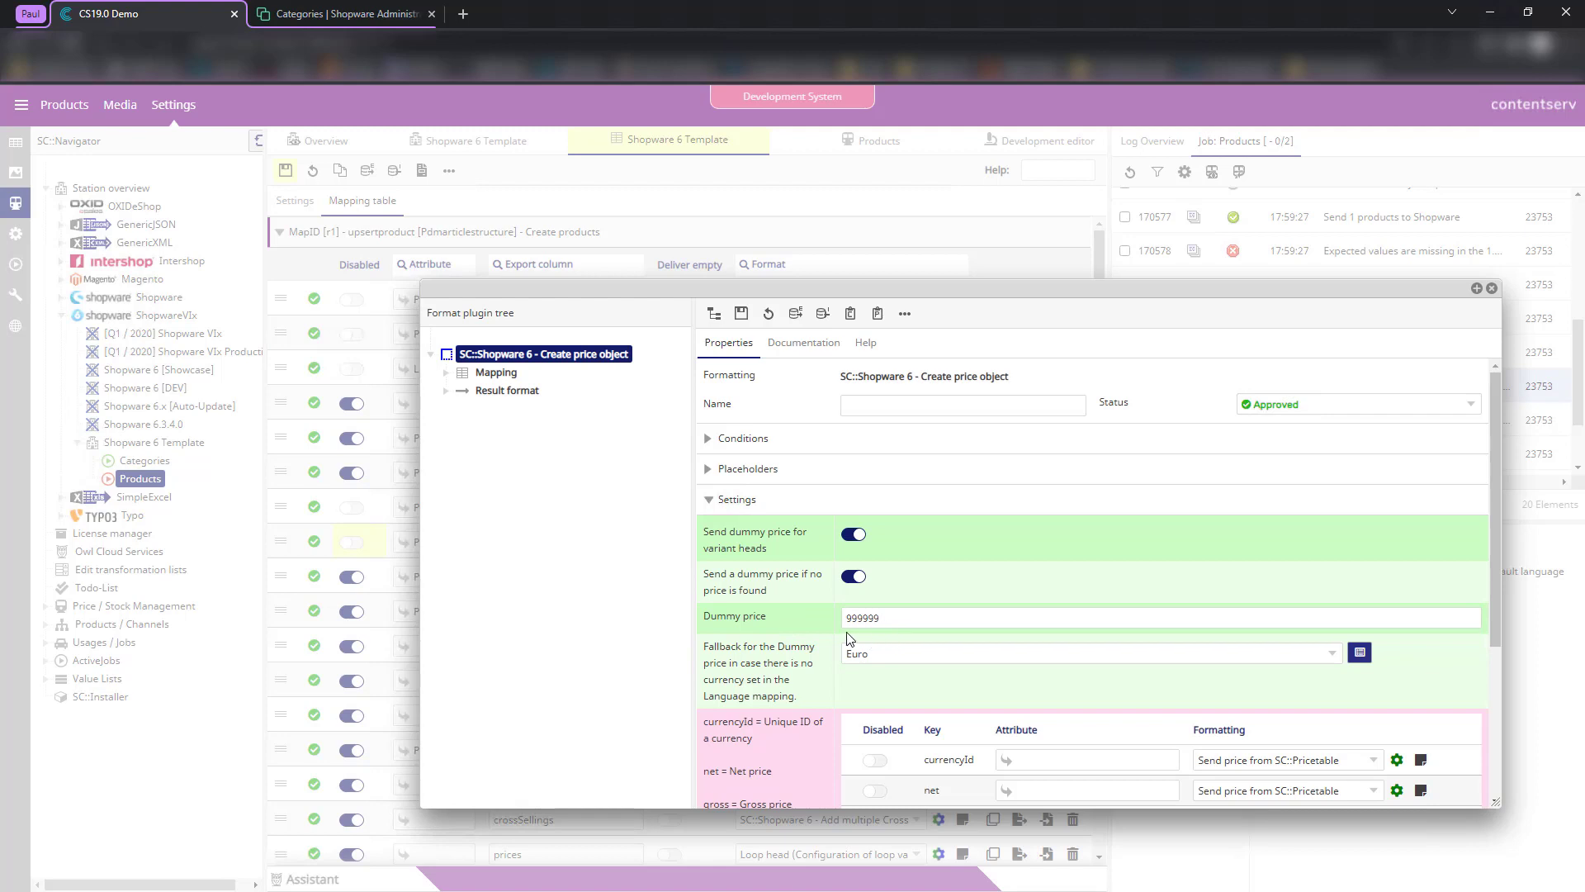
scroll(974, 592, down, 1)
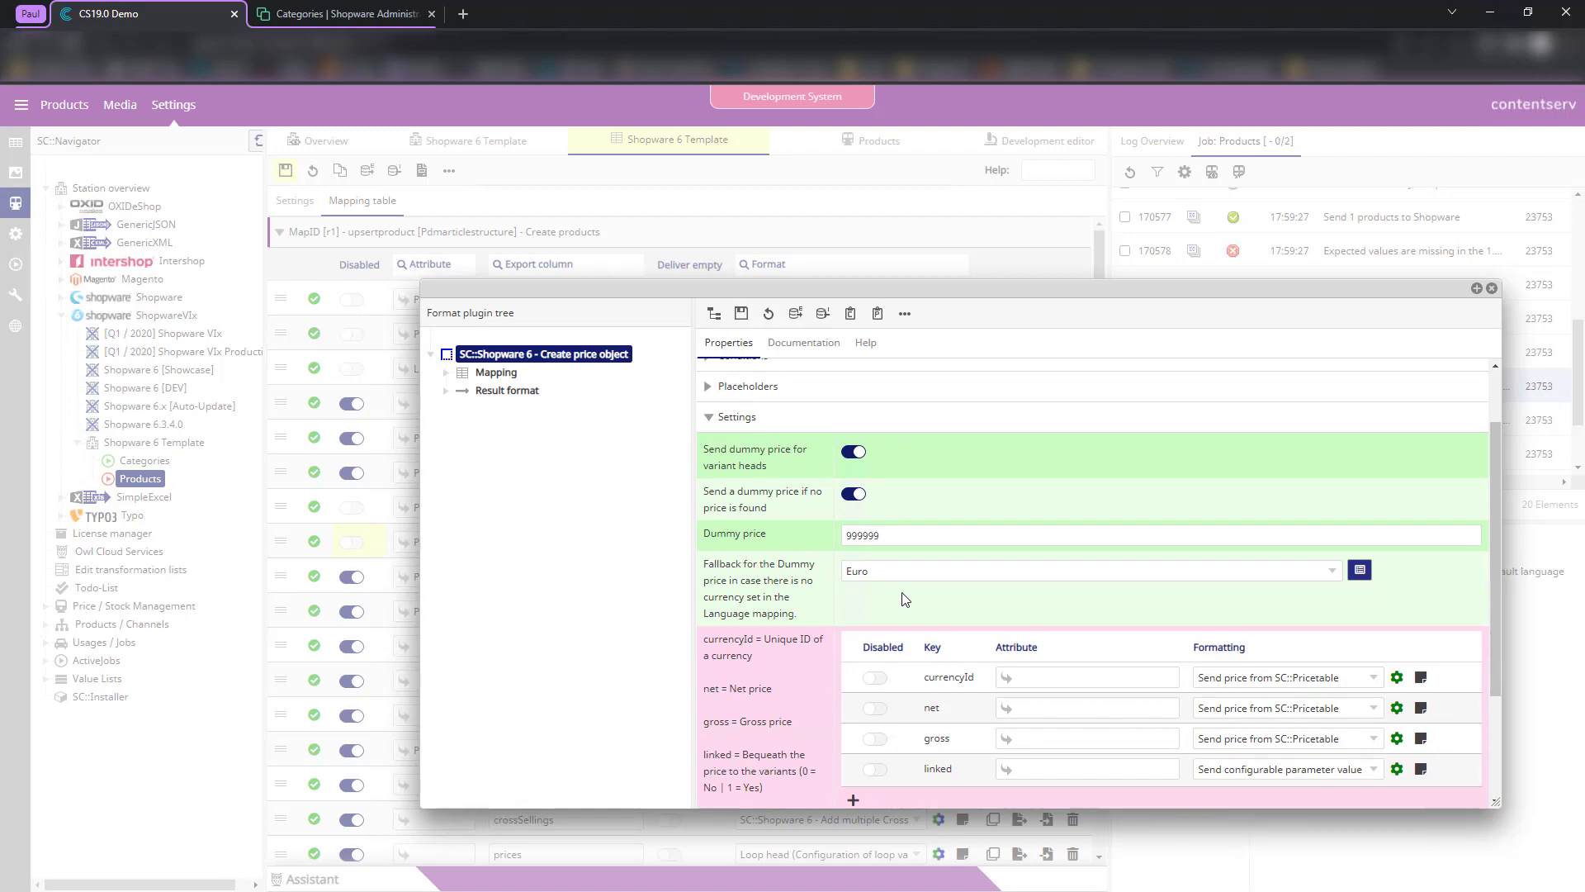
scroll(905, 600, down, 4)
scroll(862, 588, up, 6)
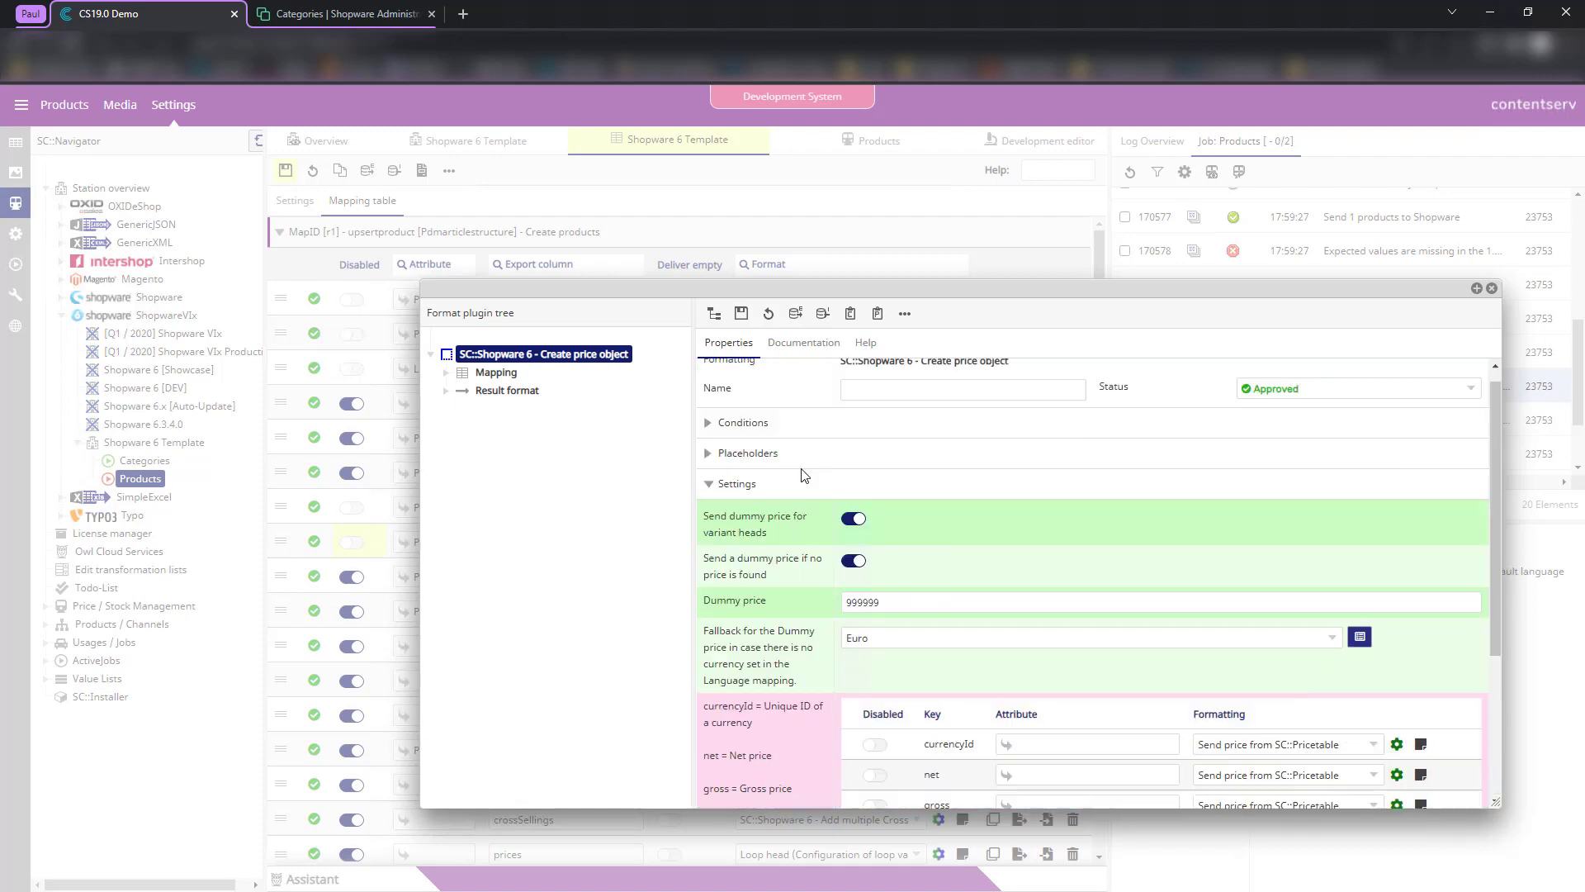
click(743, 315)
click(1492, 288)
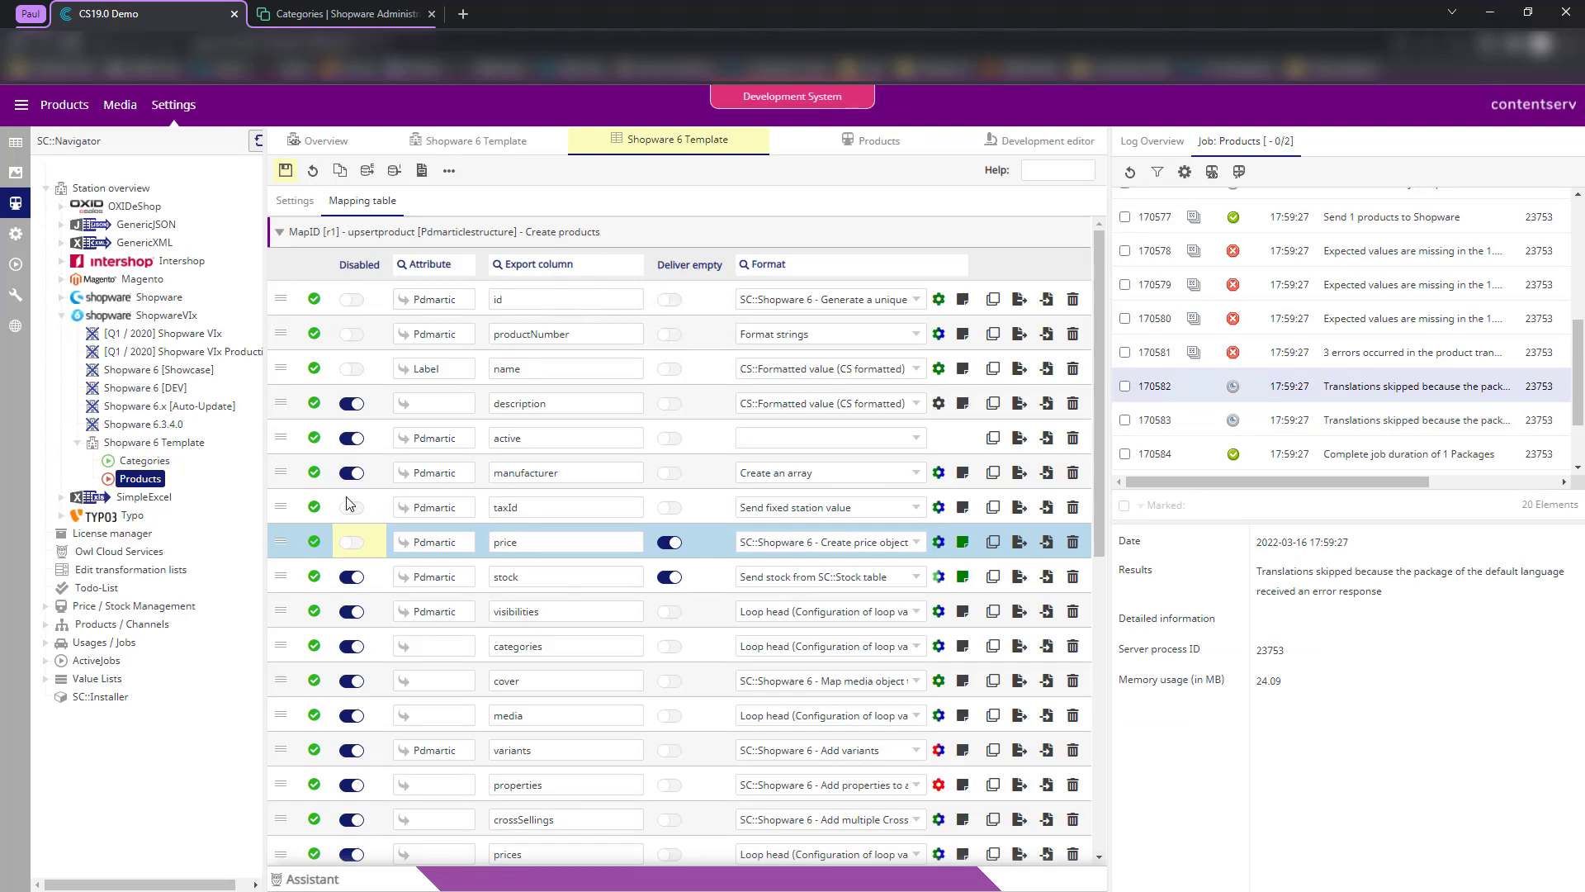
- Enable the stock row with Send configurable parameter value, default 1000, and save the table
click(351, 577)
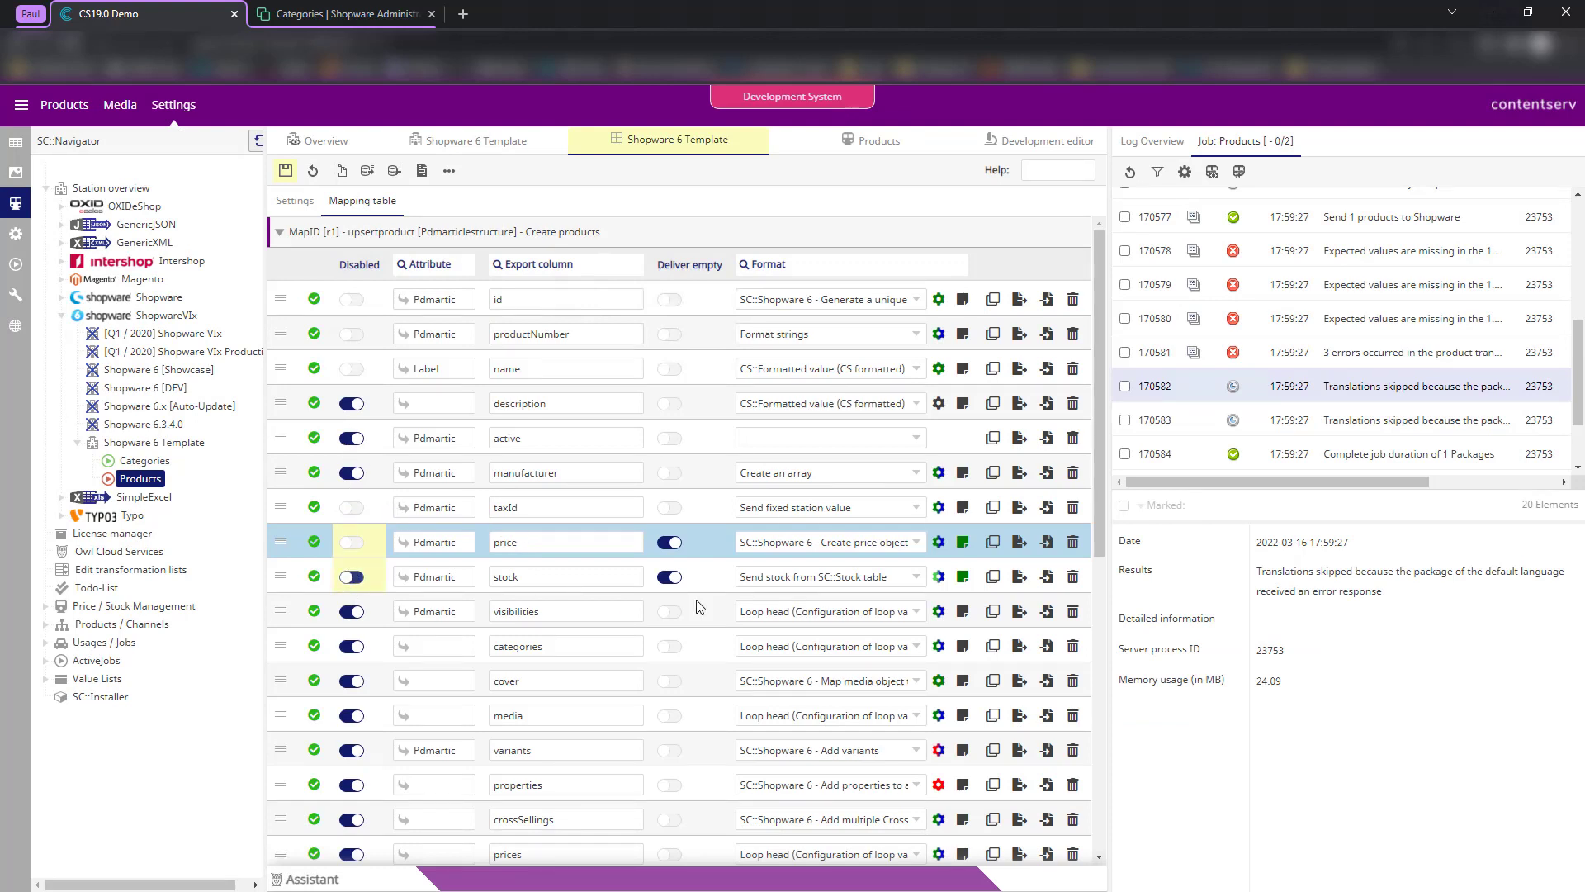
click(914, 577)
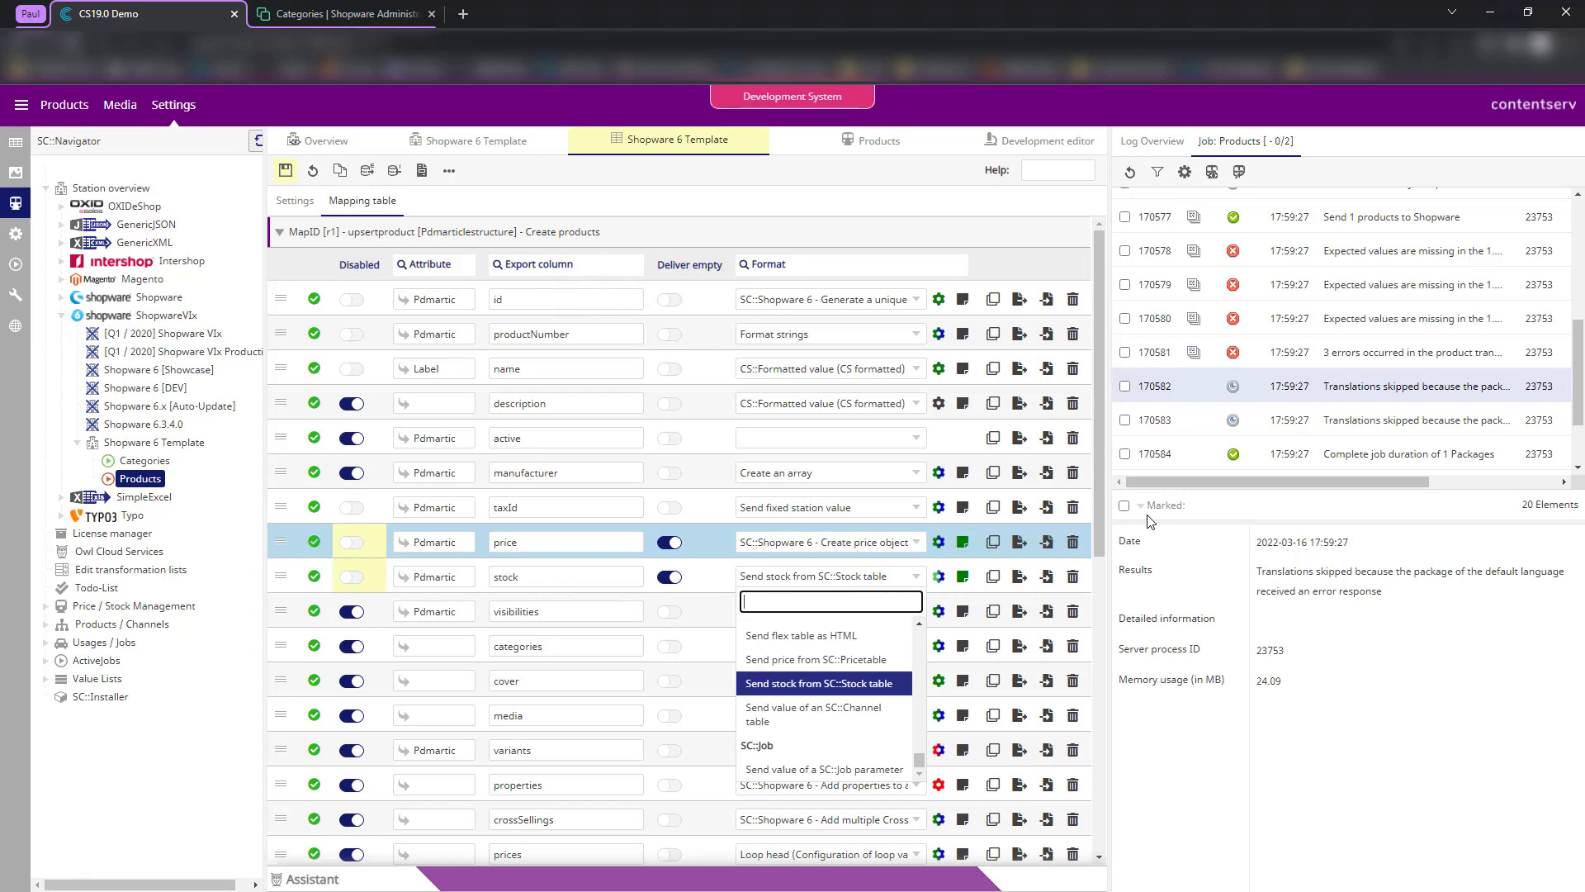
text(sende)
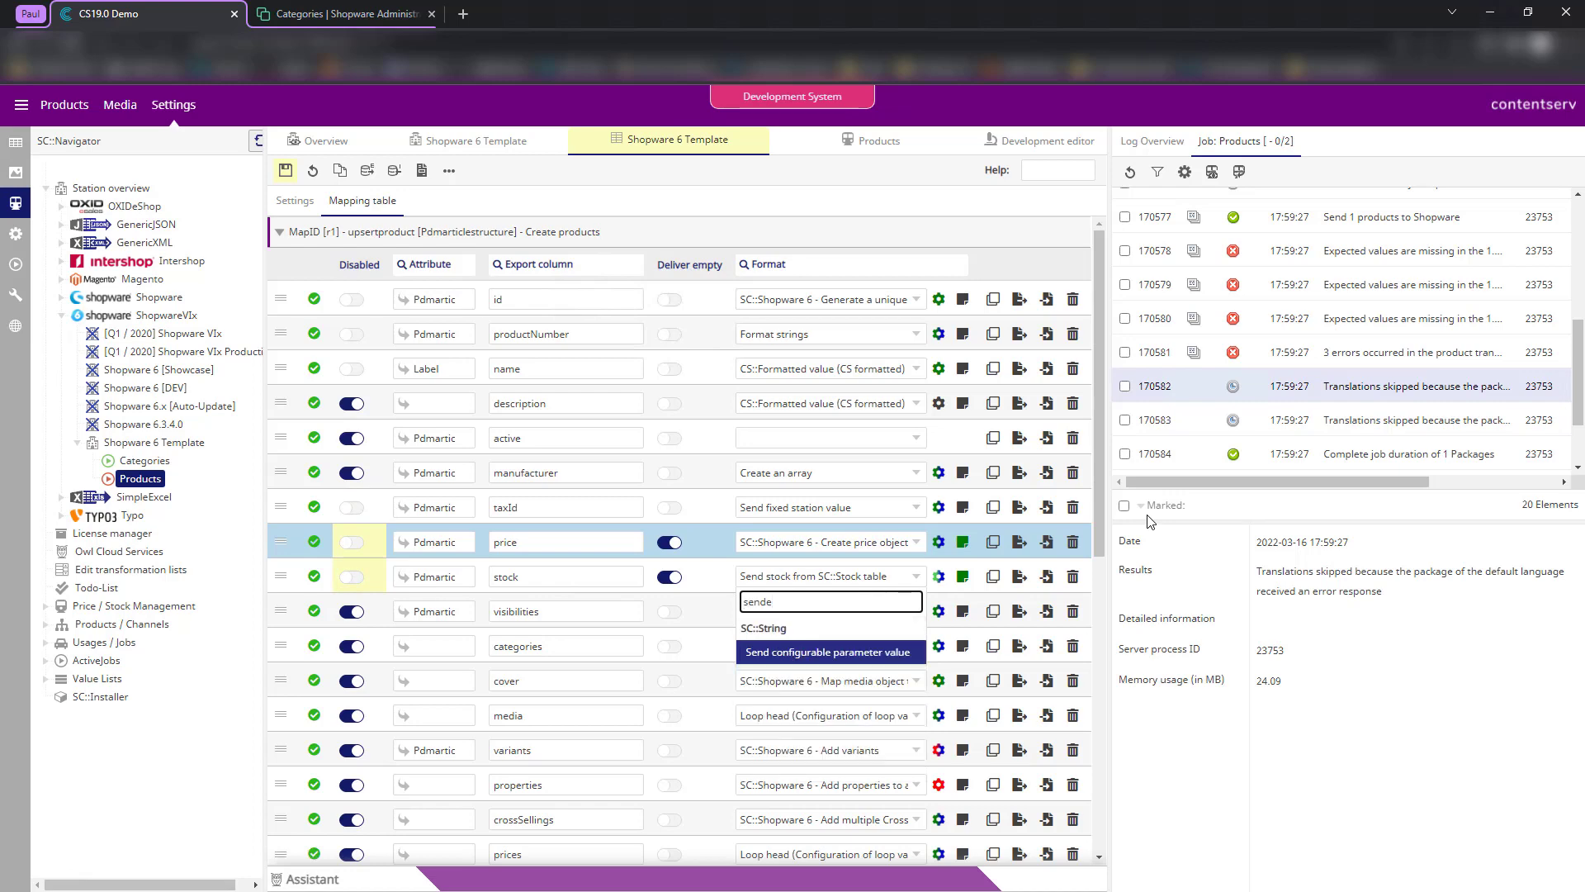
key(Return)
click(938, 577)
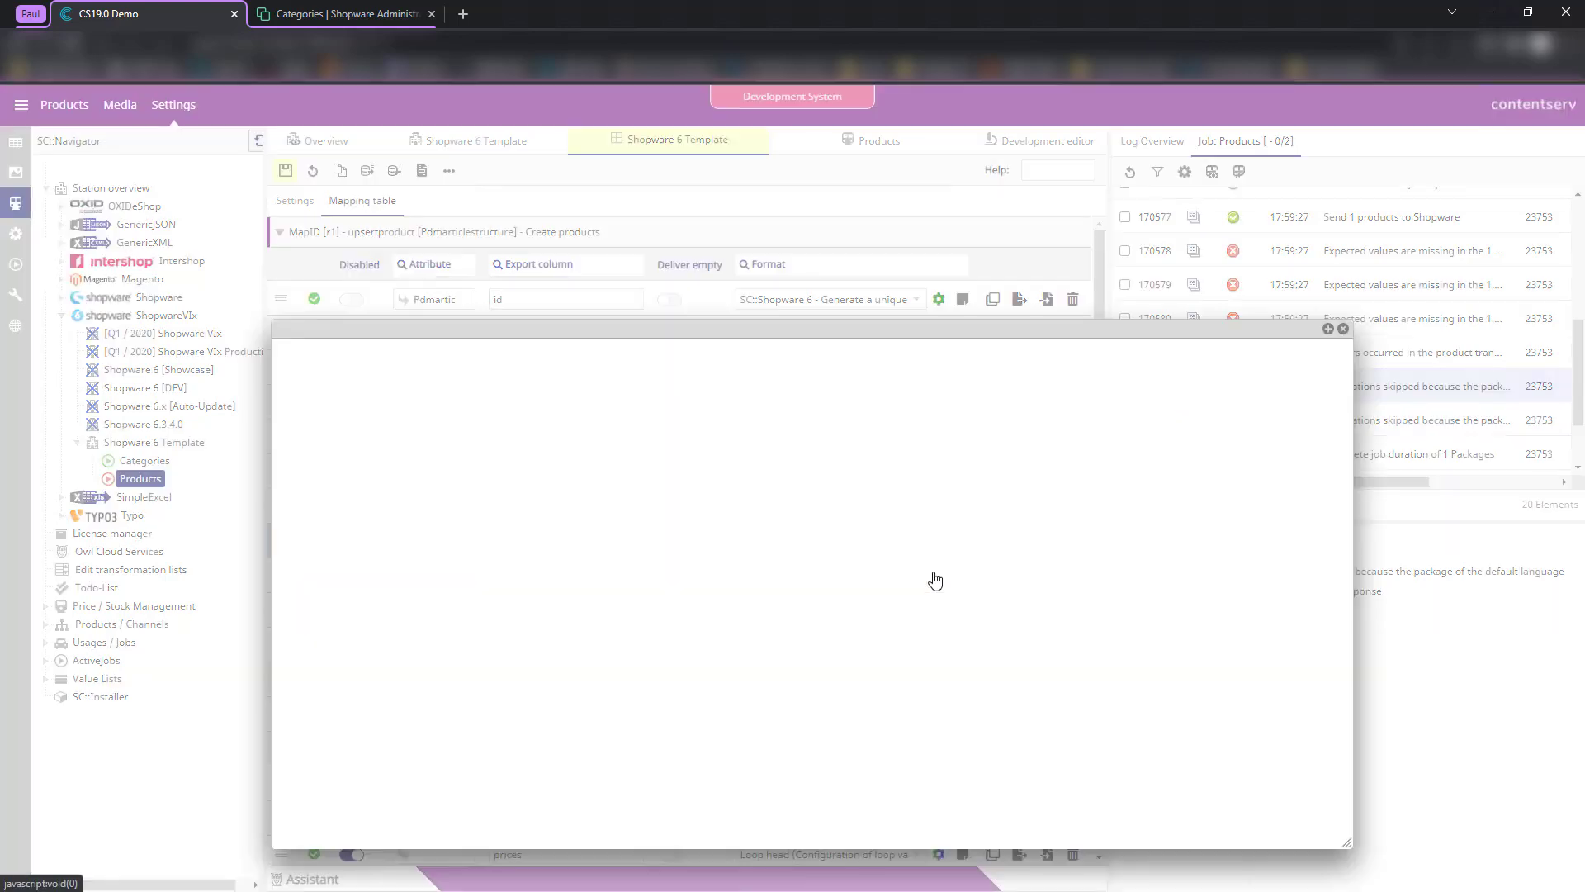
click(778, 575)
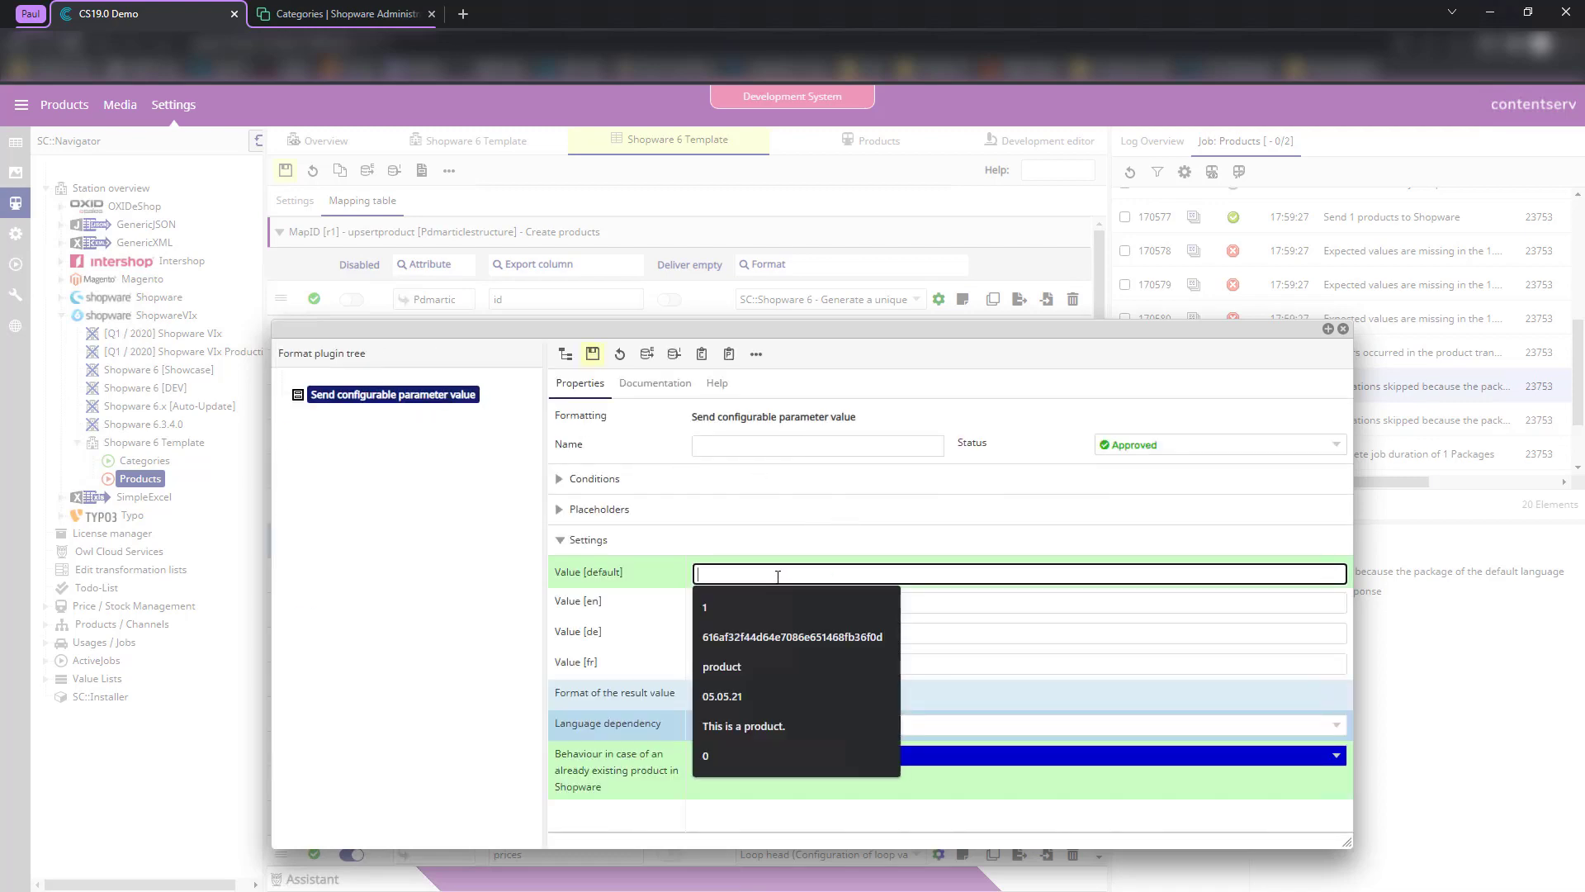
text(1000)
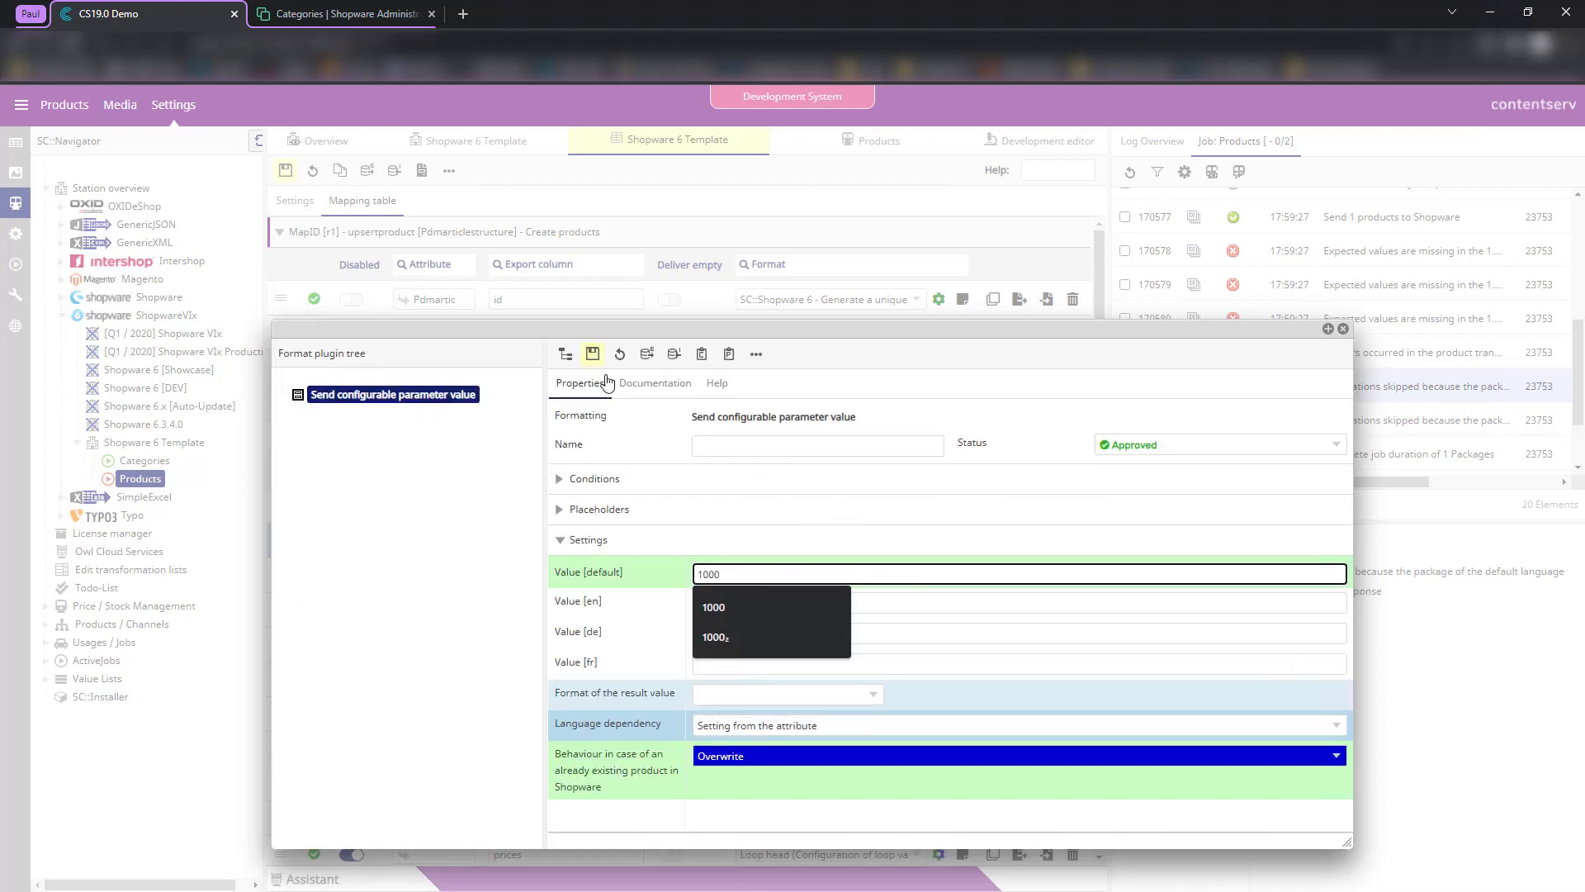
click(593, 353)
click(1343, 329)
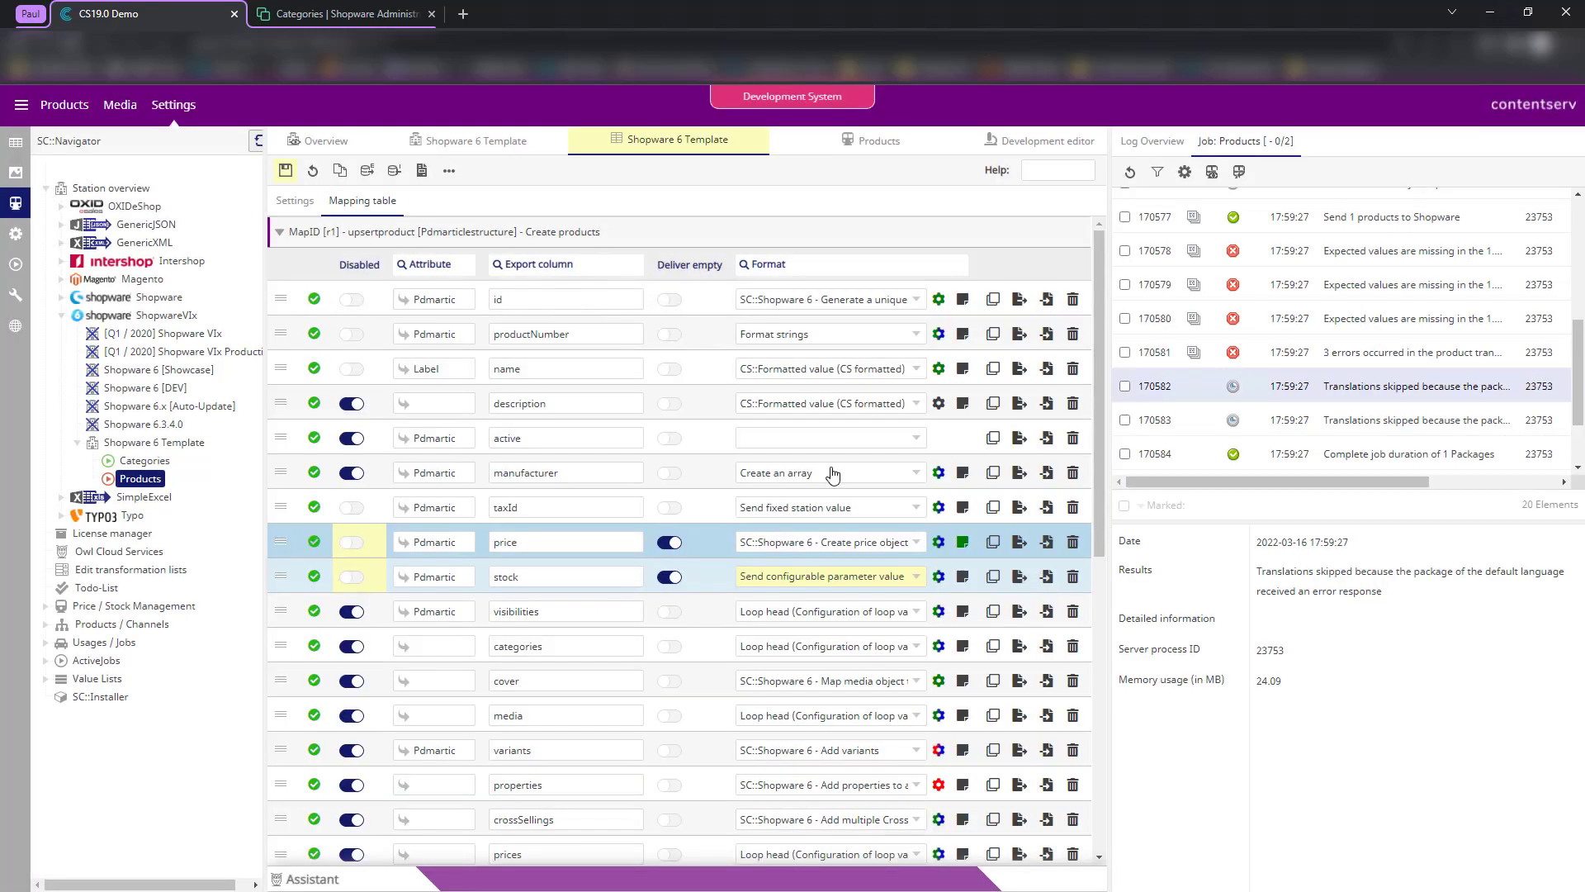
click(285, 171)
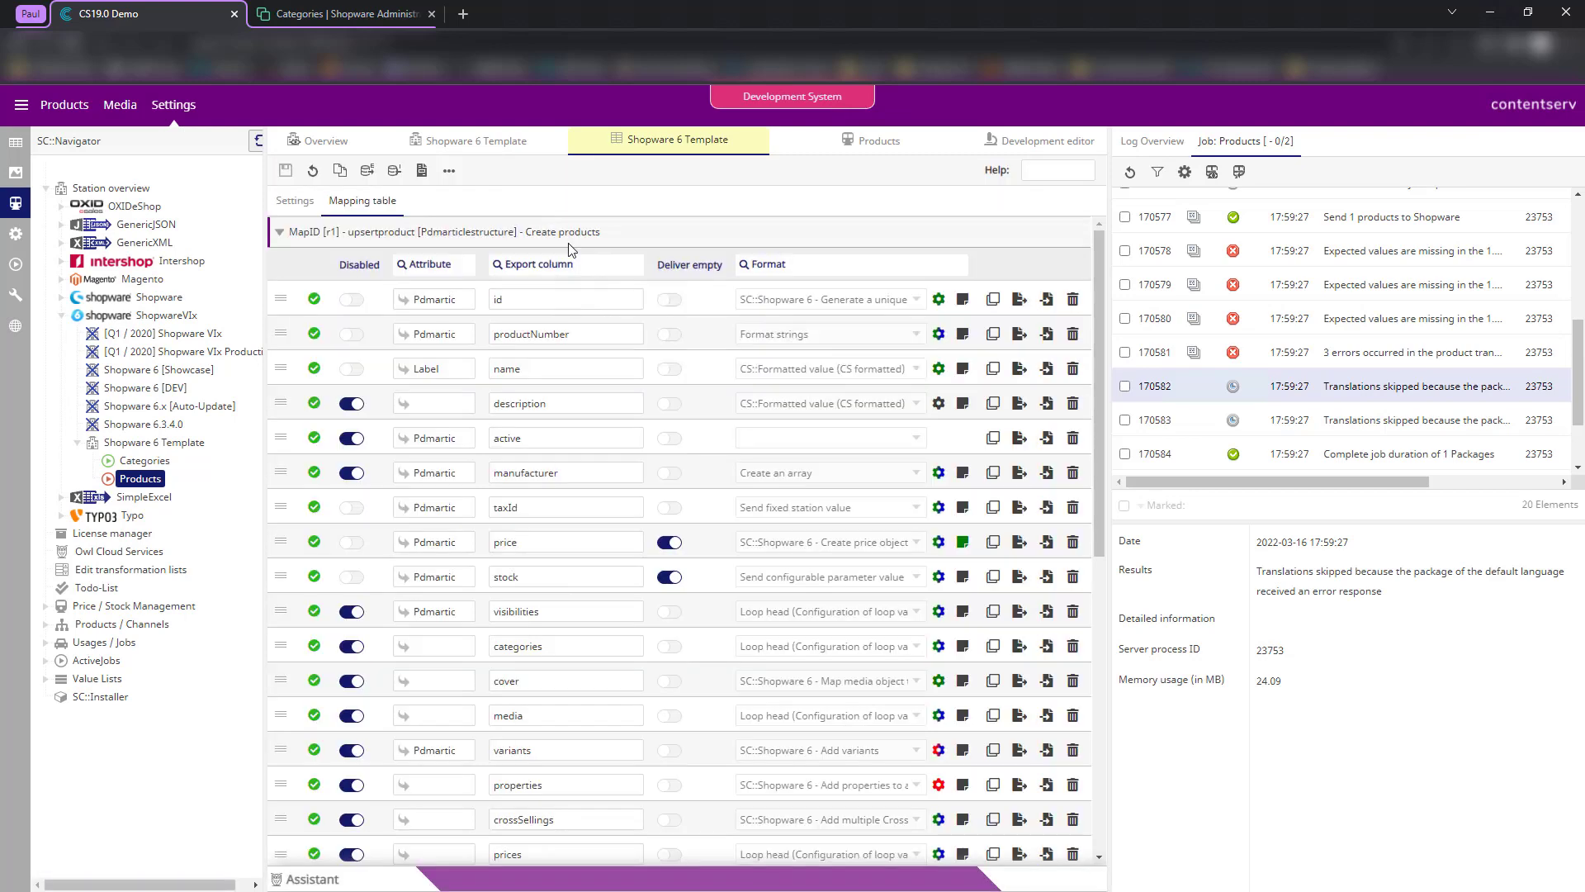
- Rerun the SLT 95 Nano Crystal export and confirm the log shows no errors
click(1055, 147)
click(286, 170)
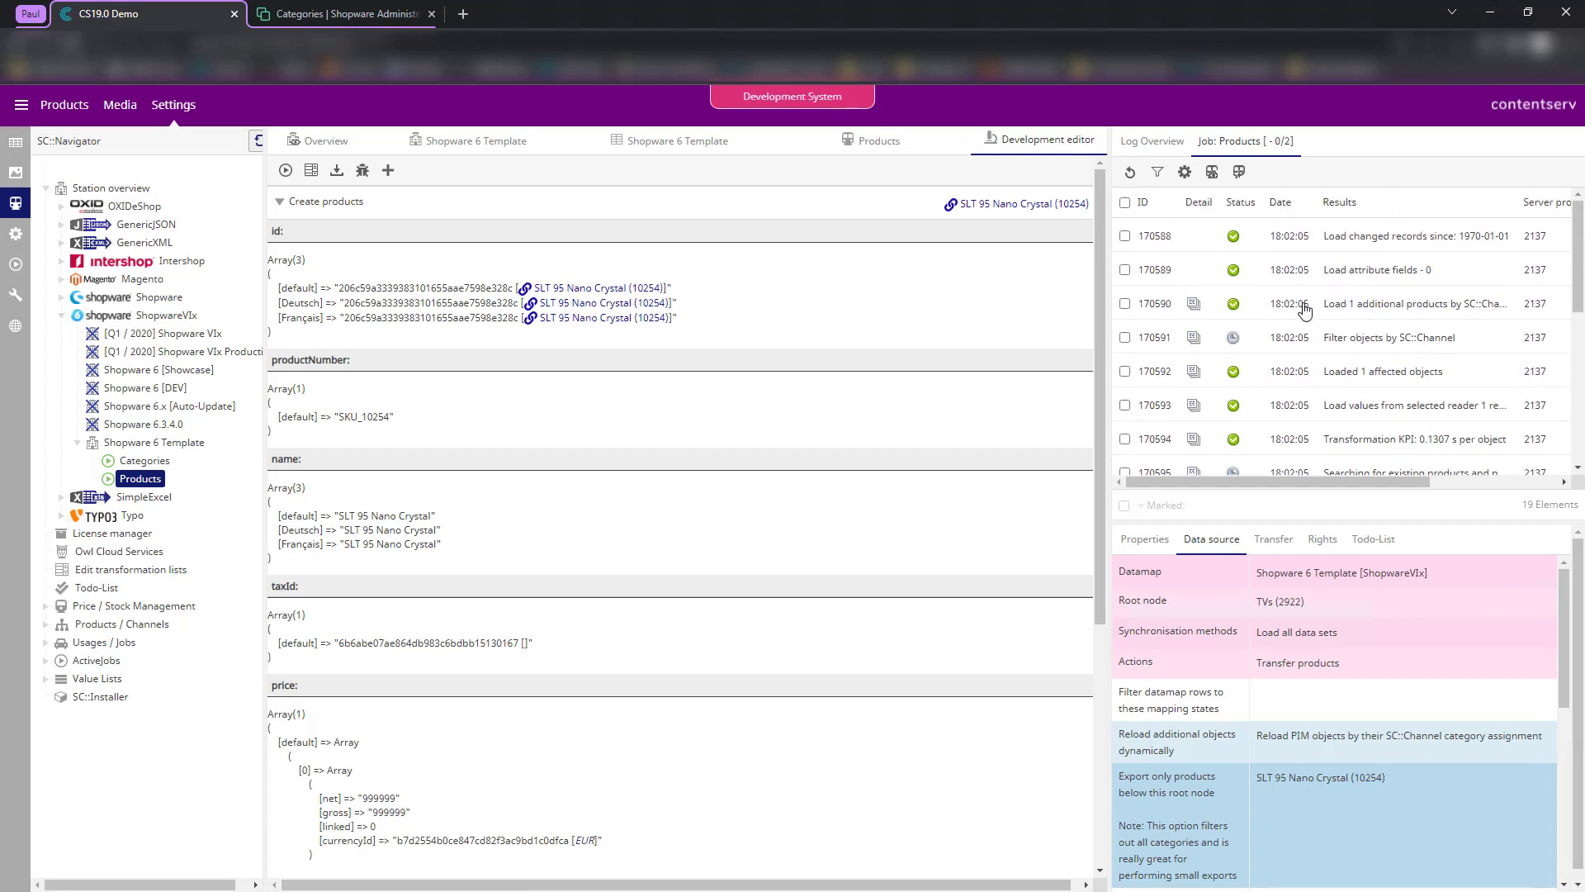
scroll(1305, 306, down, 5)
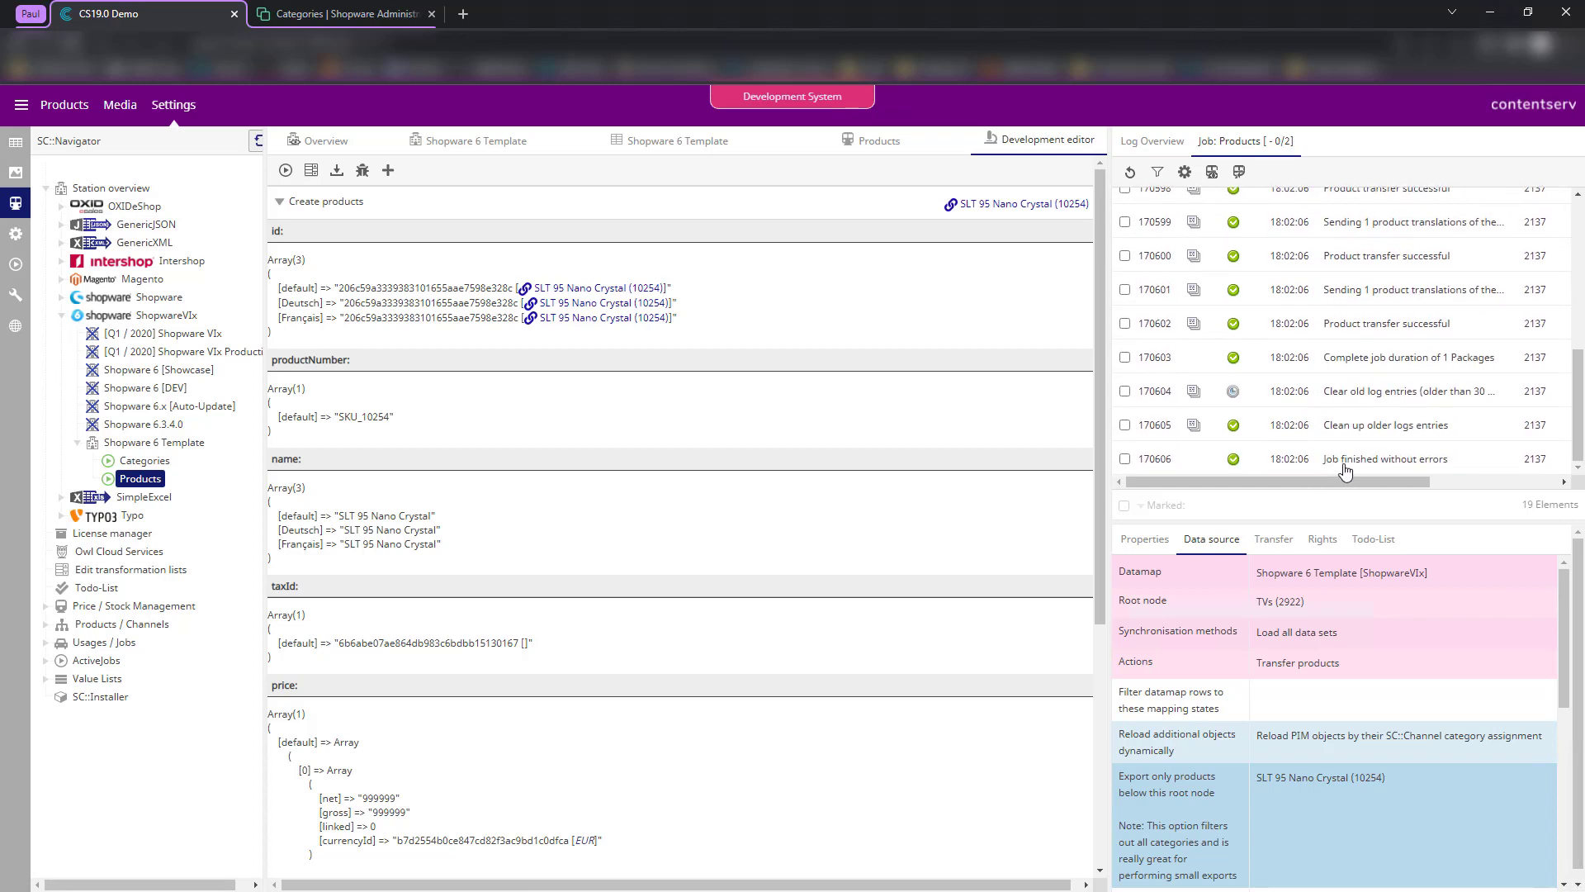
click(1257, 305)
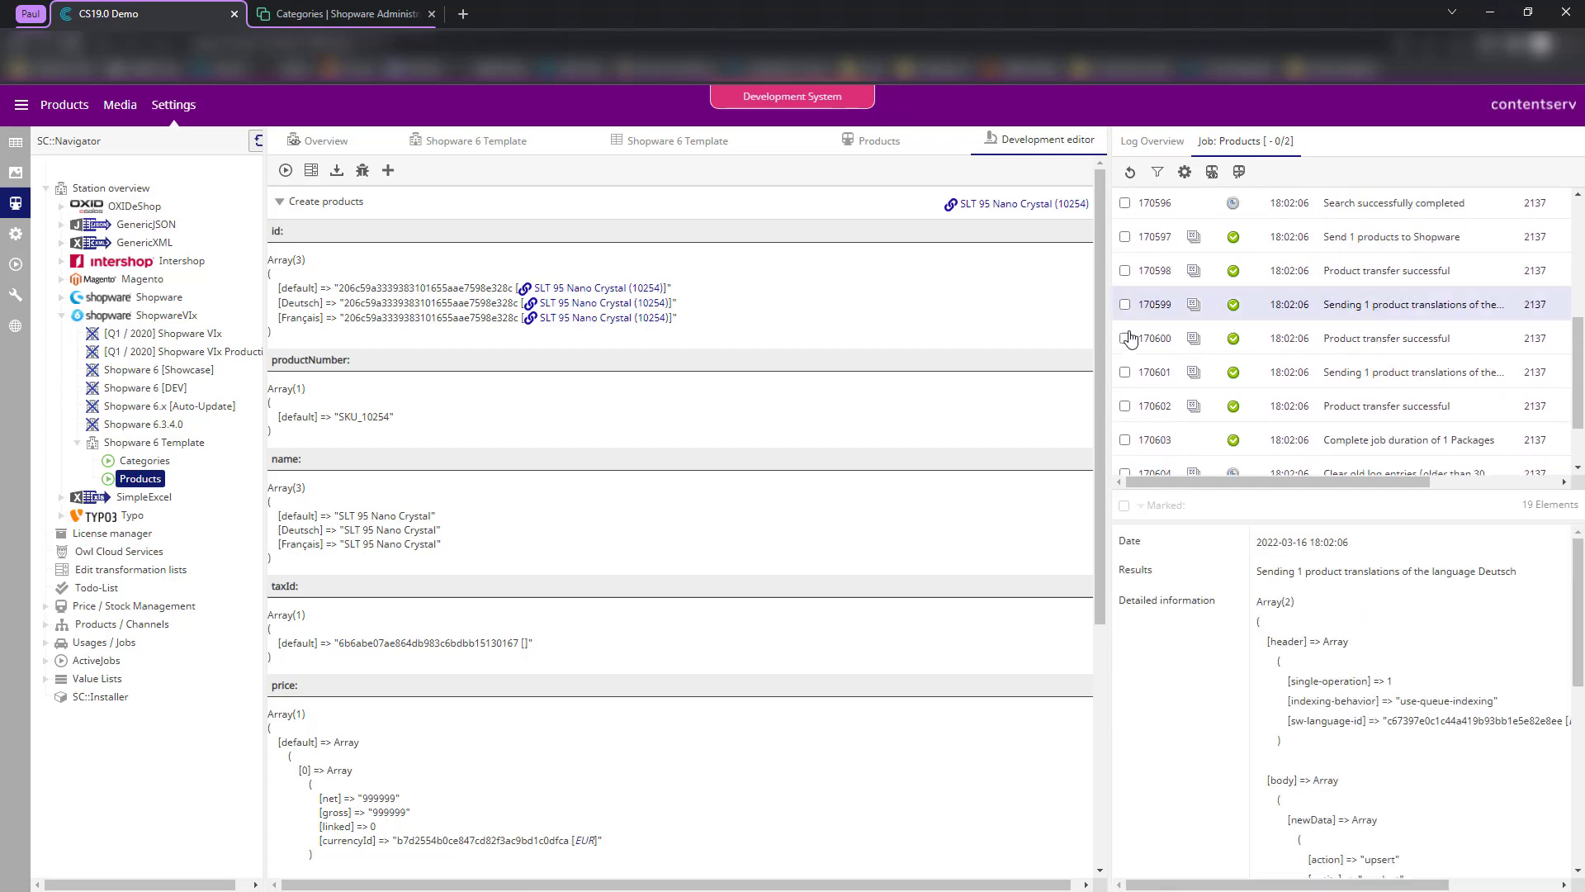
scroll(1263, 362, down, 1)
scroll(1270, 374, up, 5)
scroll(1255, 363, down, 5)
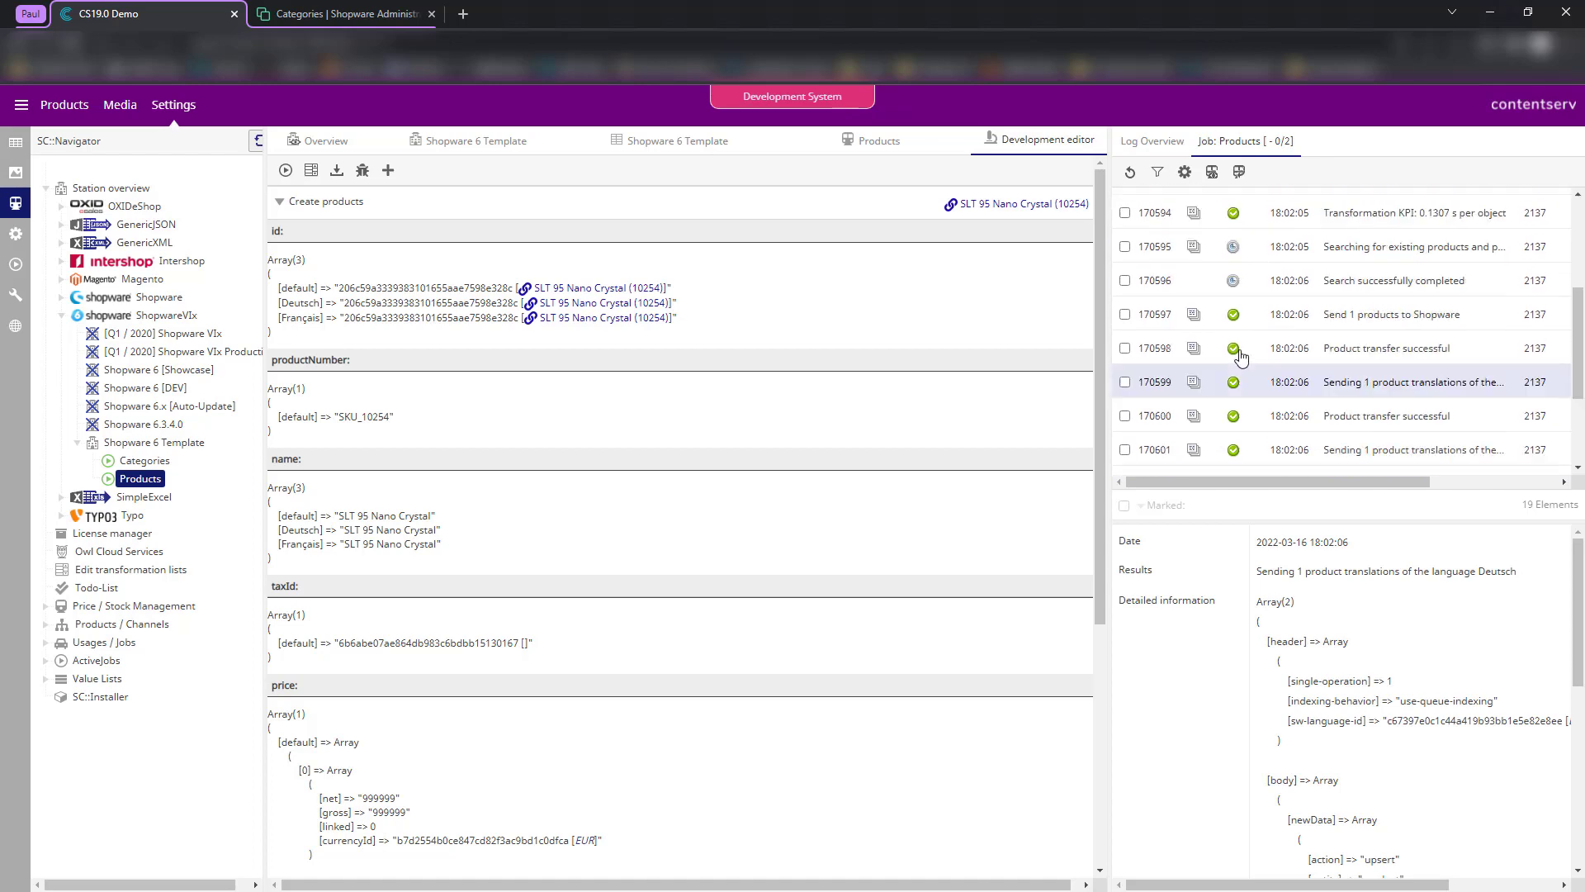
click(269, 8)
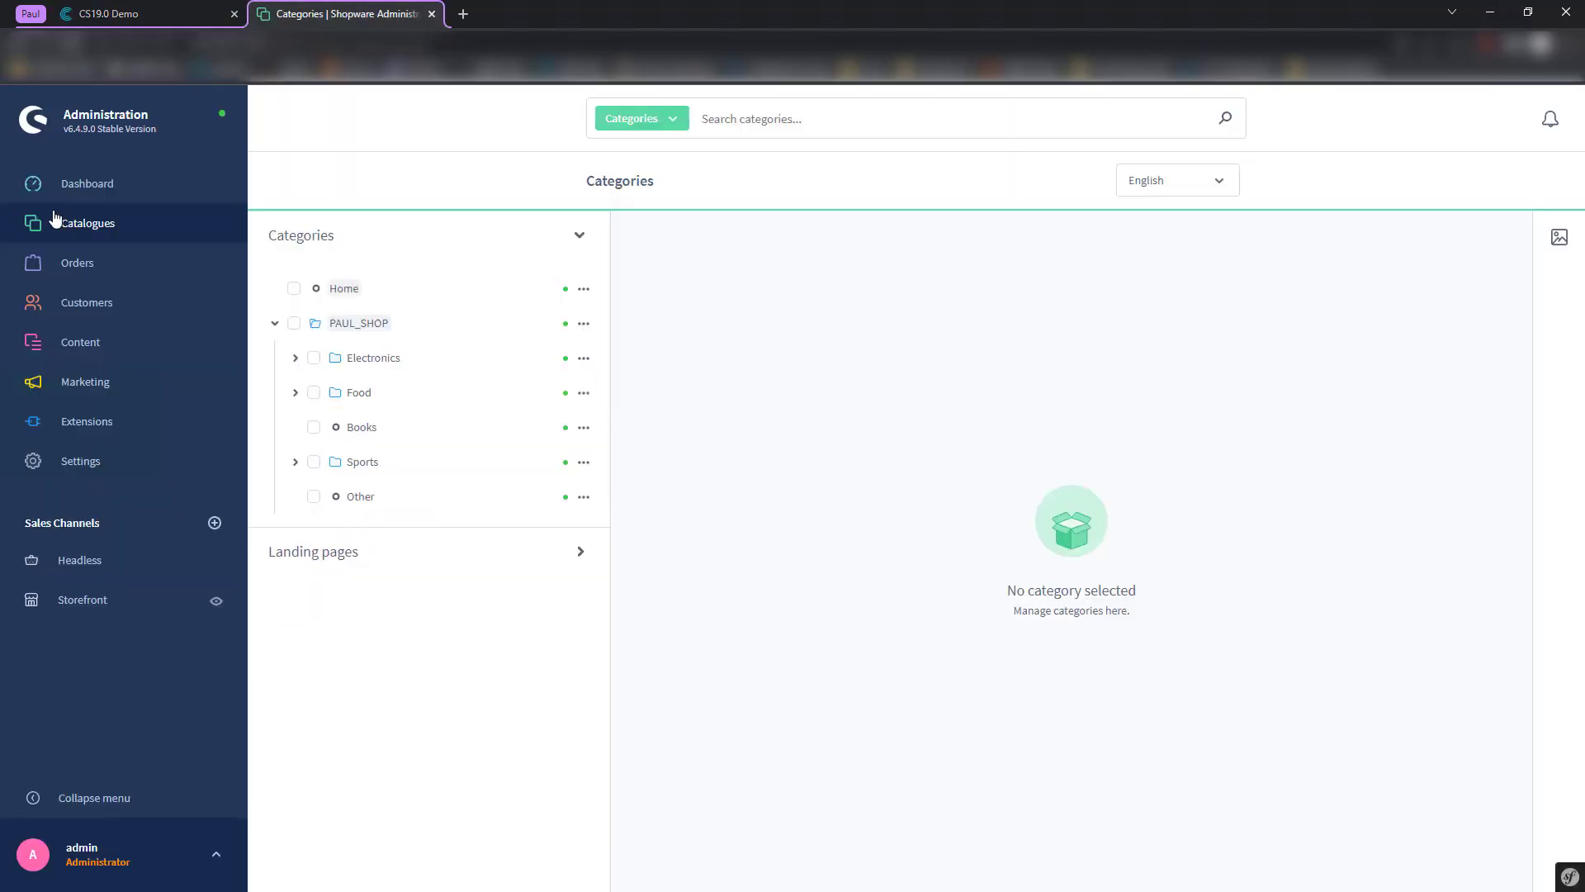
- Verify SLT 95 Nano Crystal in Shopware has SKU_10254, price 999999 and stock 1000, then return to Contentserv's mapping table
mouse_move(162, 223)
click(294, 223)
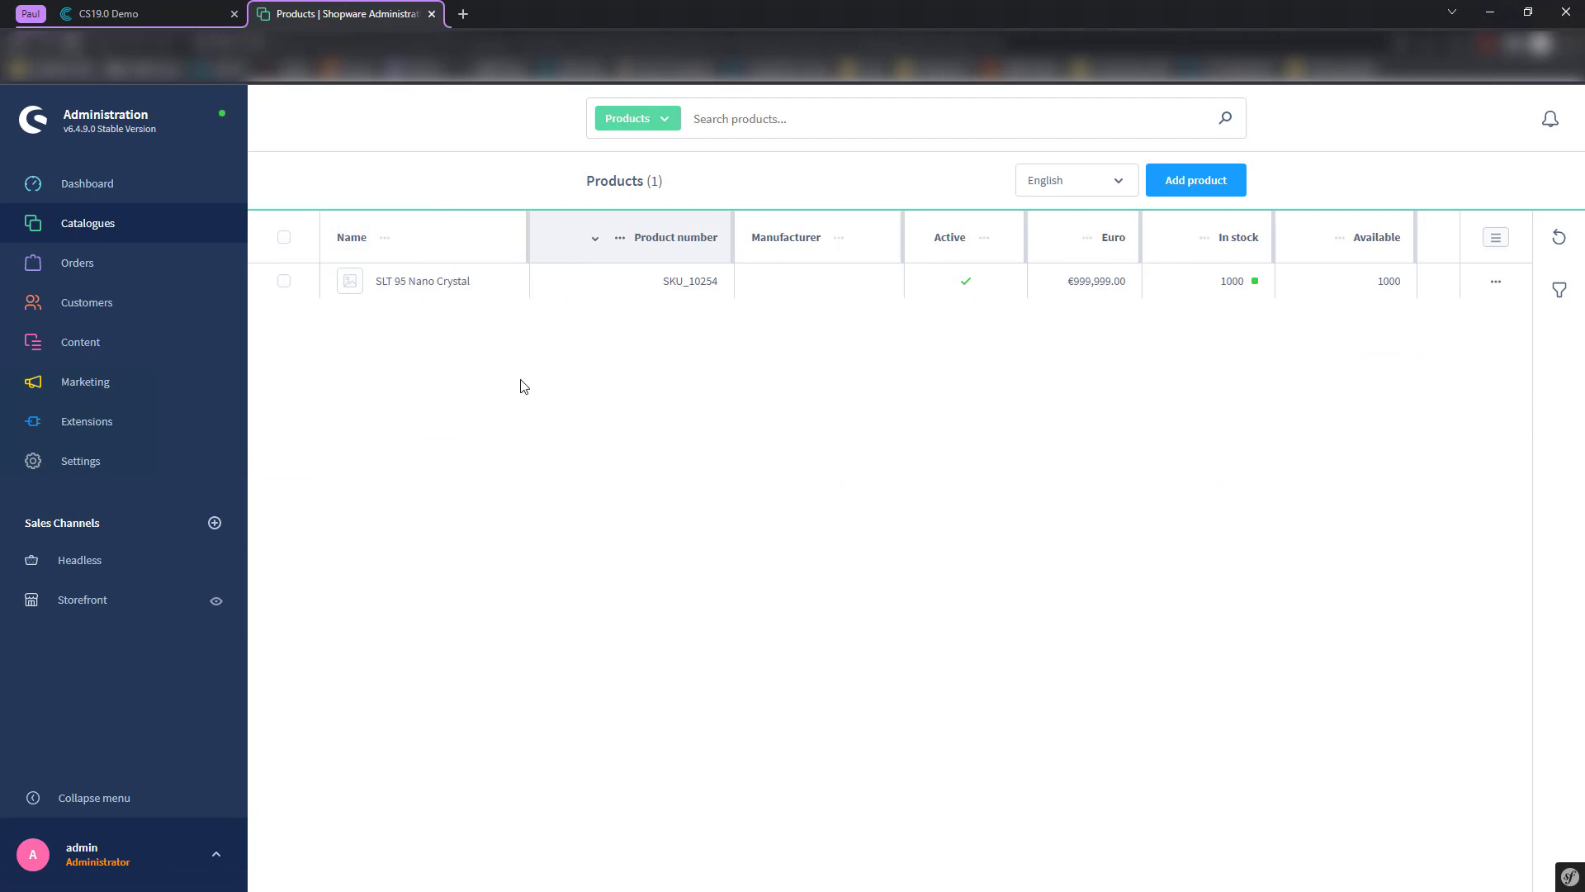
click(429, 284)
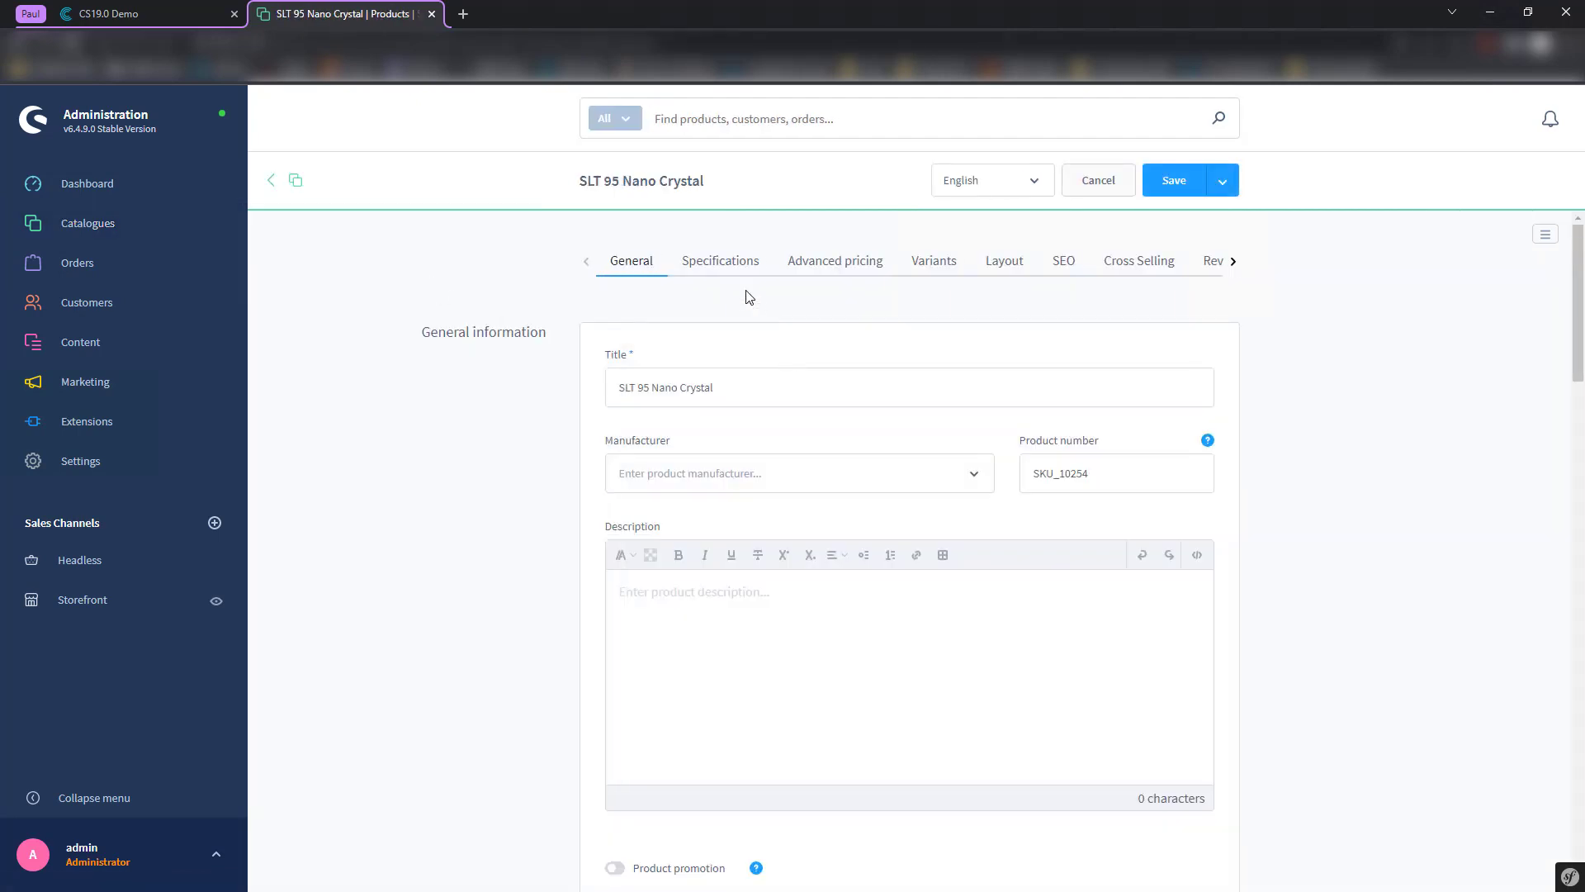
scroll(606, 317, down, 4)
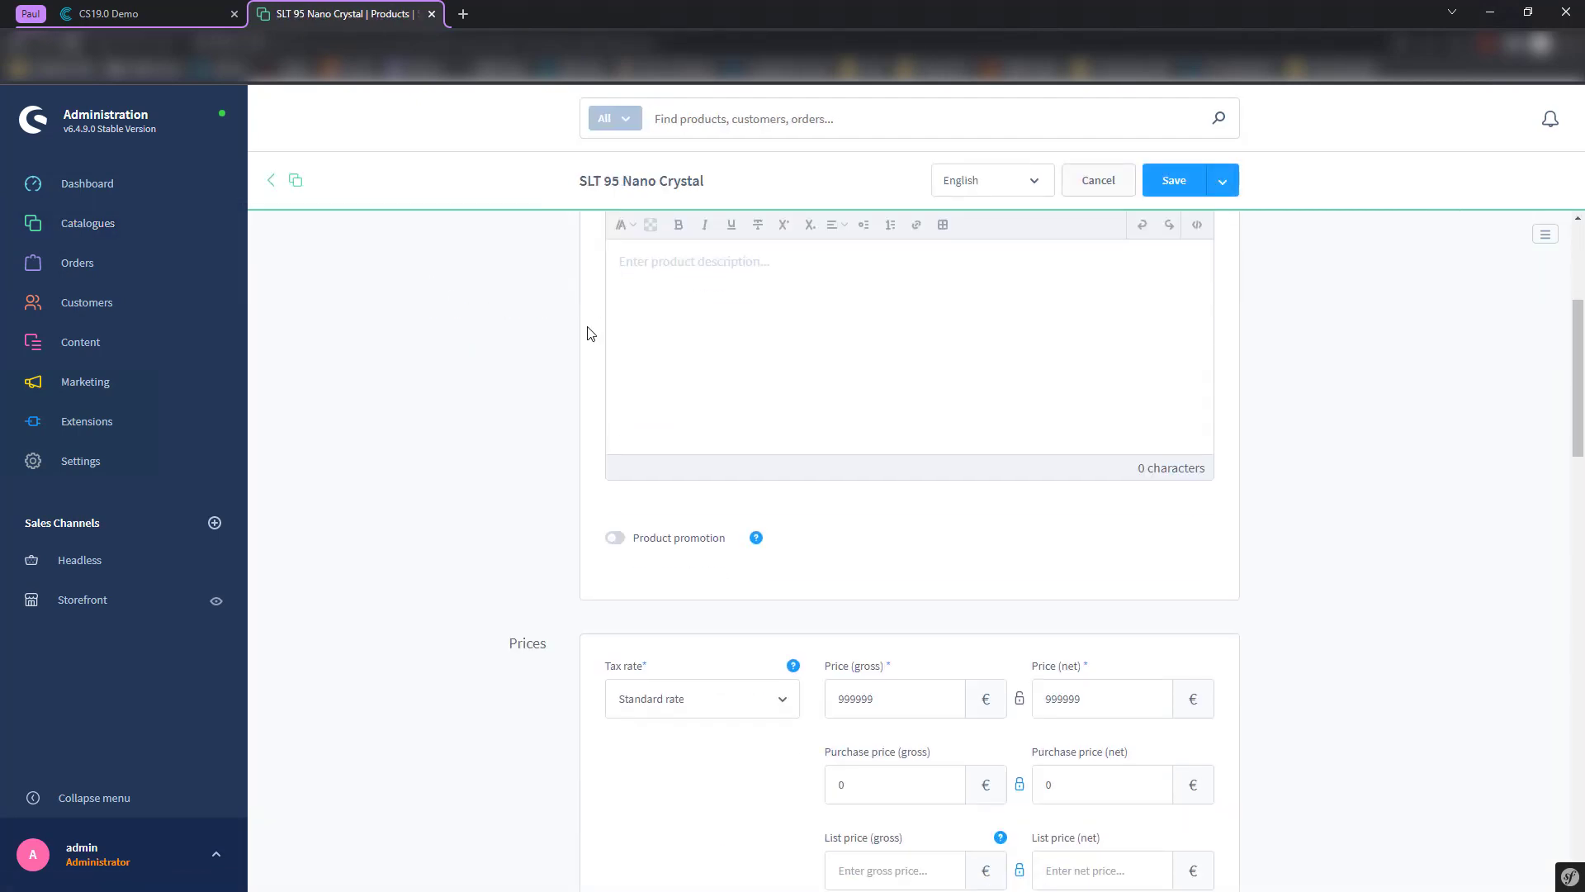
scroll(591, 334, up, 4)
scroll(587, 354, down, 10)
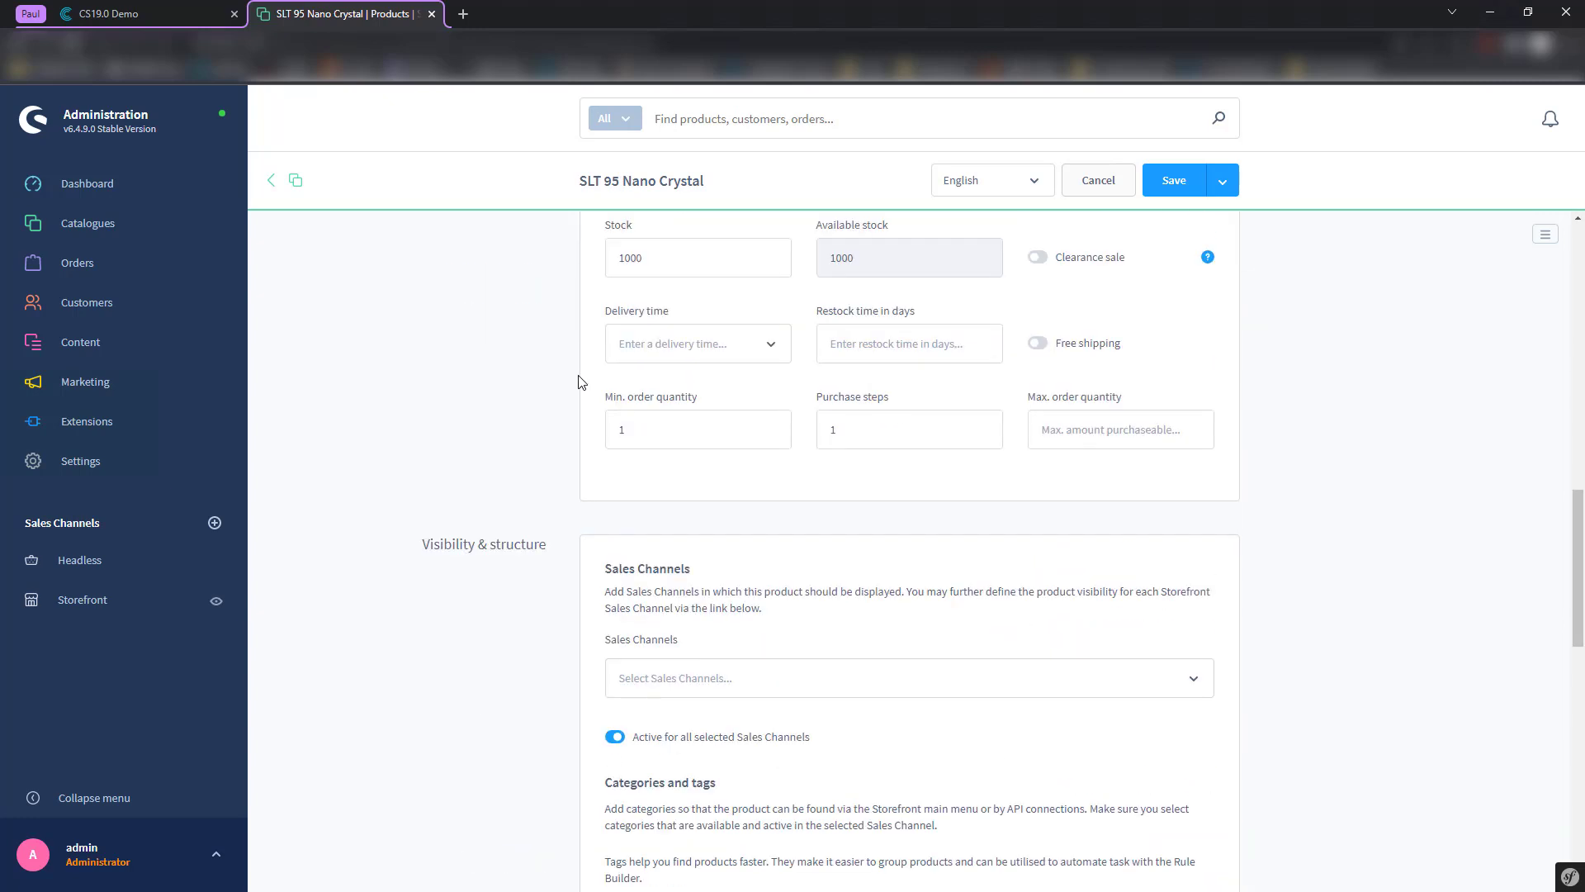
scroll(582, 372, down, 8)
scroll(627, 355, up, 20)
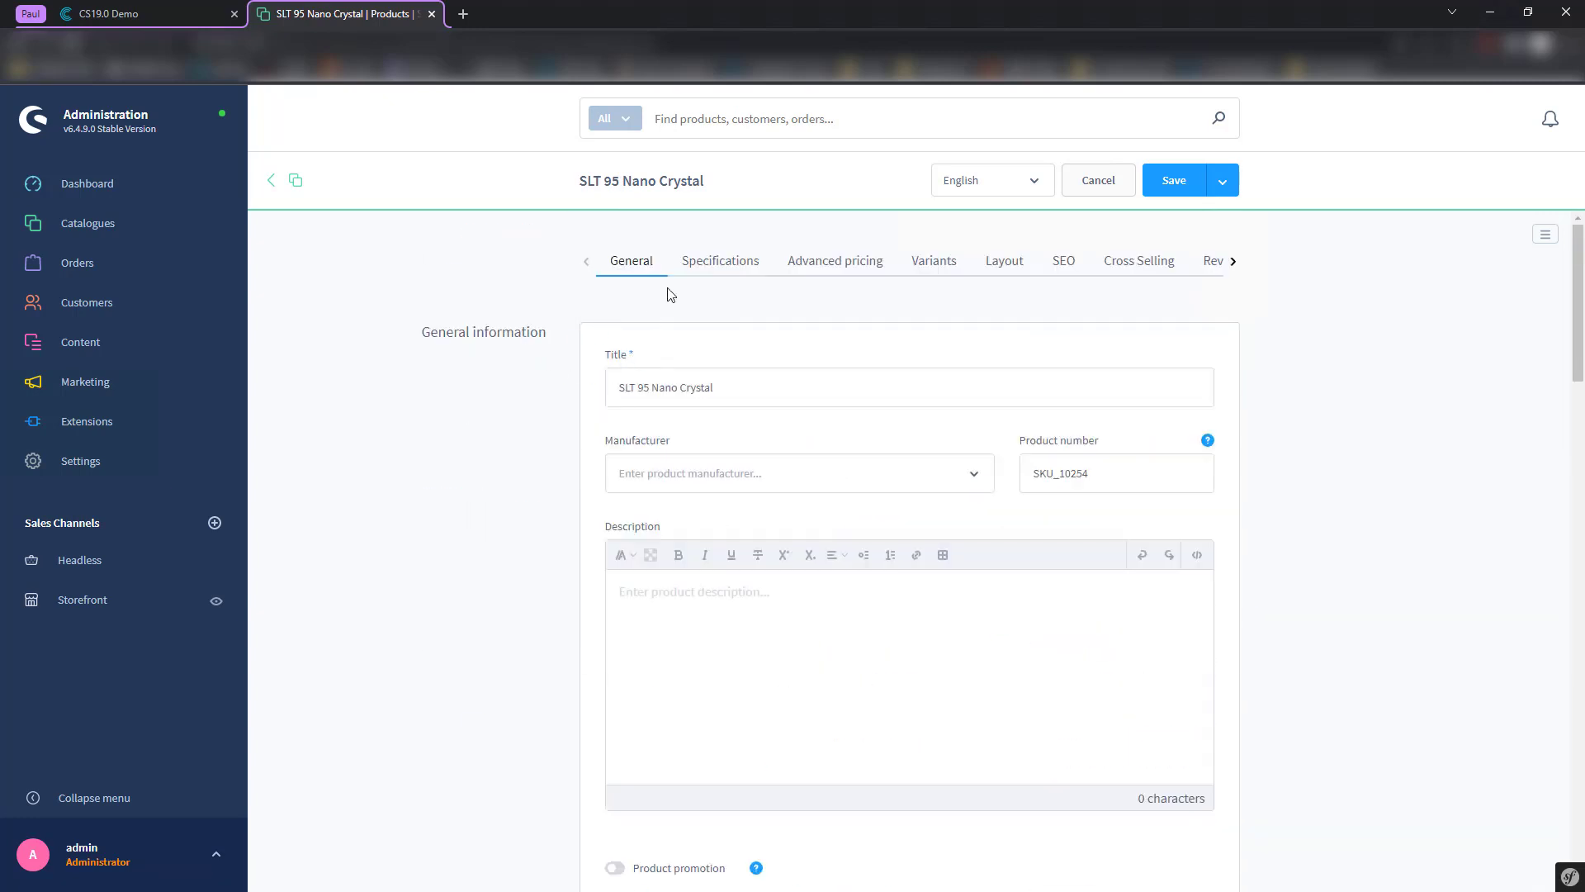
click(719, 269)
click(168, 7)
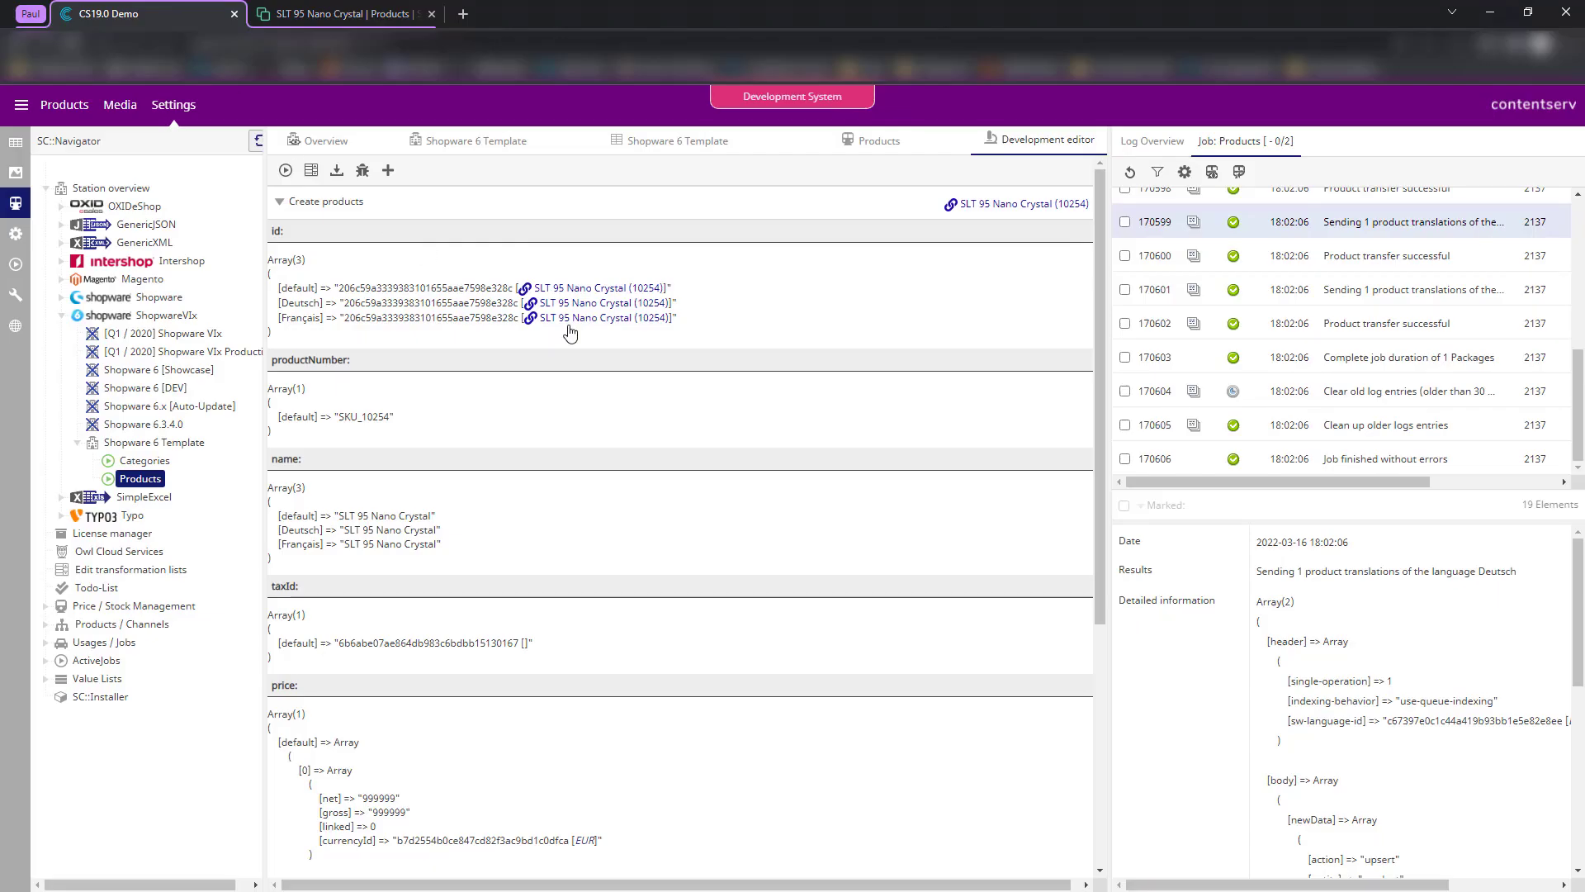
click(678, 147)
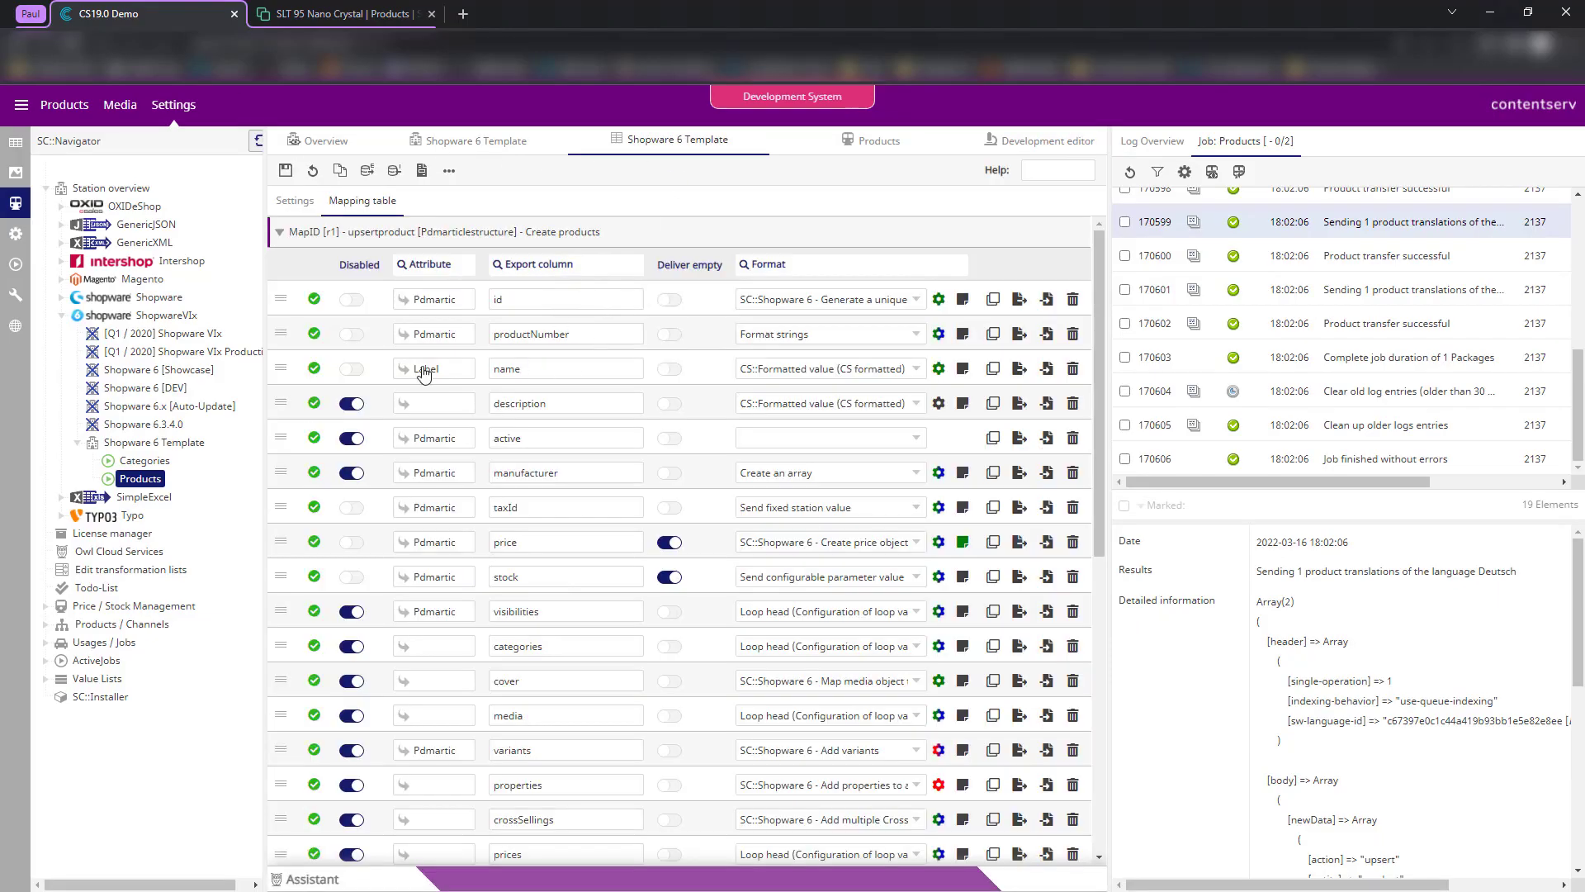
- Enable the description mapping row with the description attribute as its source
click(352, 403)
click(431, 404)
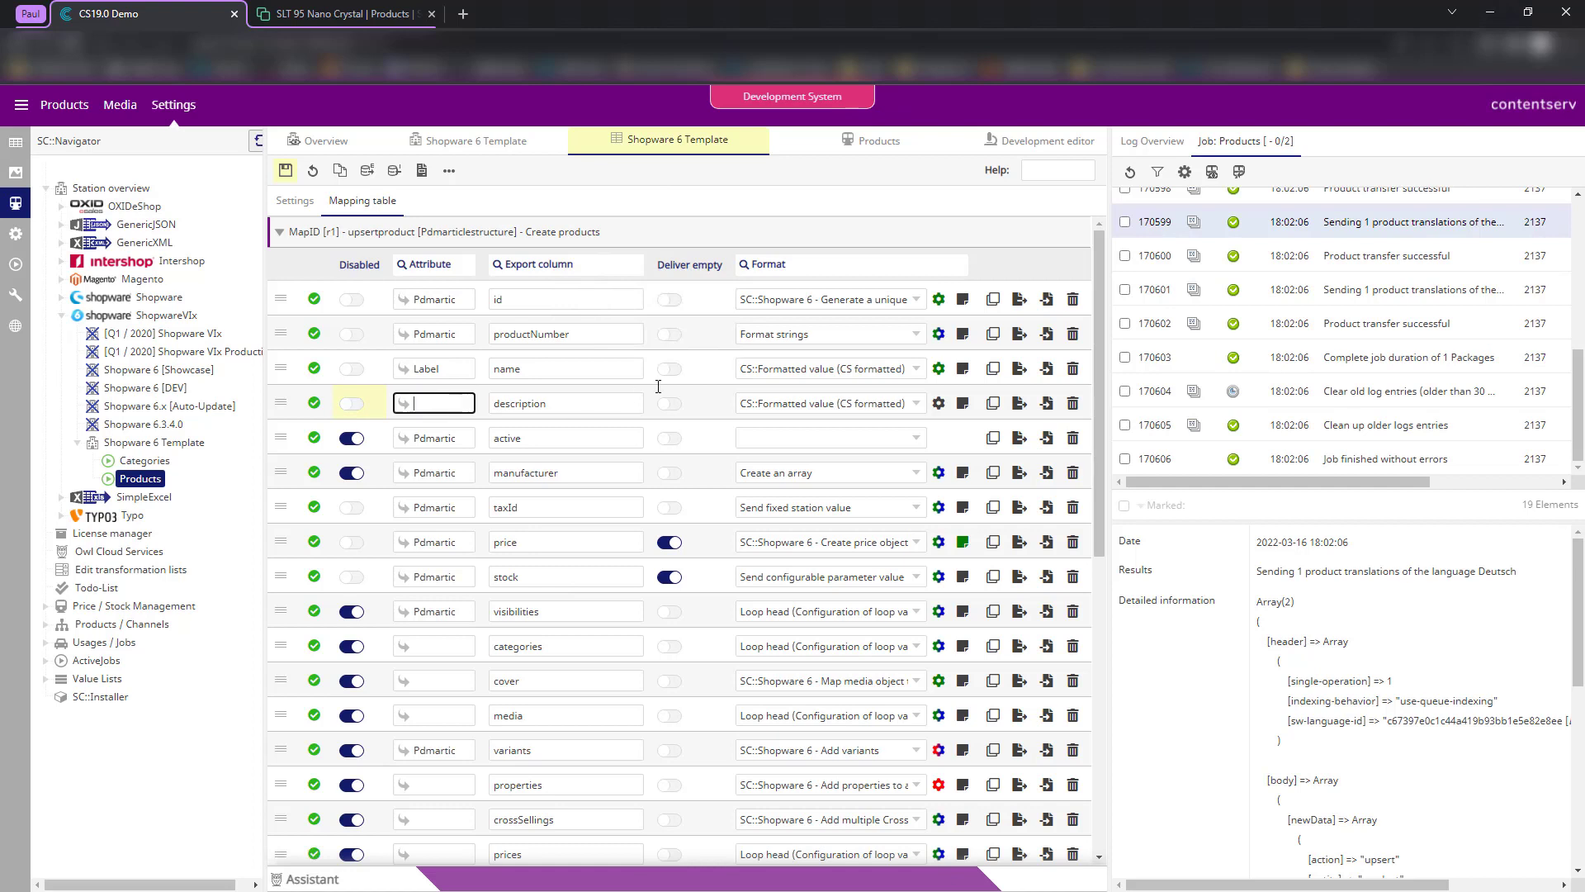
text(descr)
click(512, 426)
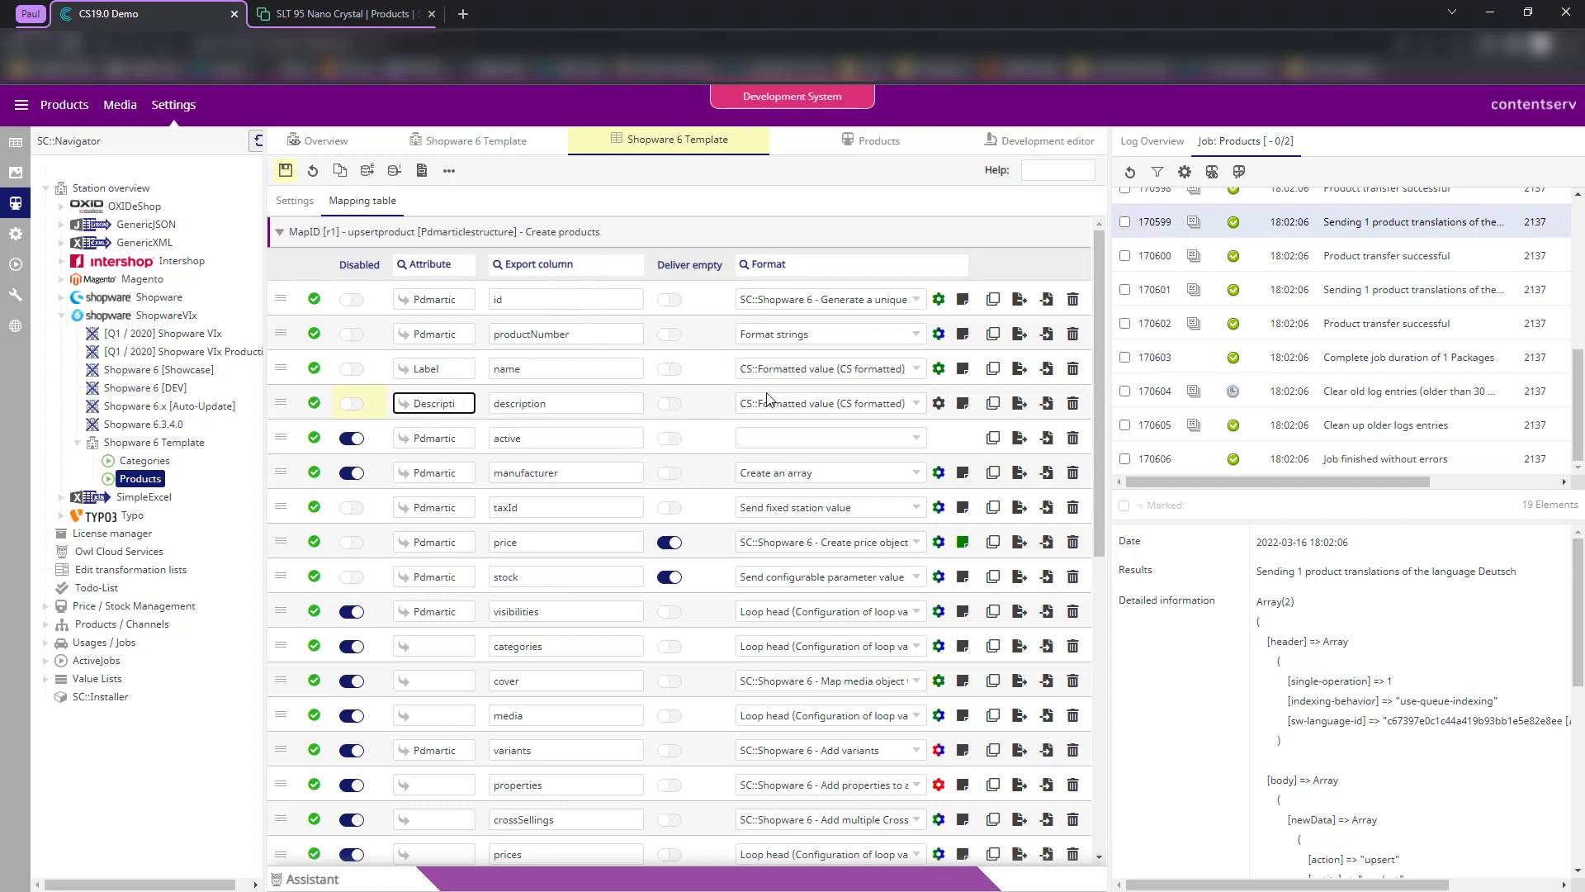
- Give the active row Send configurable parameter value with default 1, then enable the manufacturer row
click(353, 440)
drag(542, 438, 477, 449)
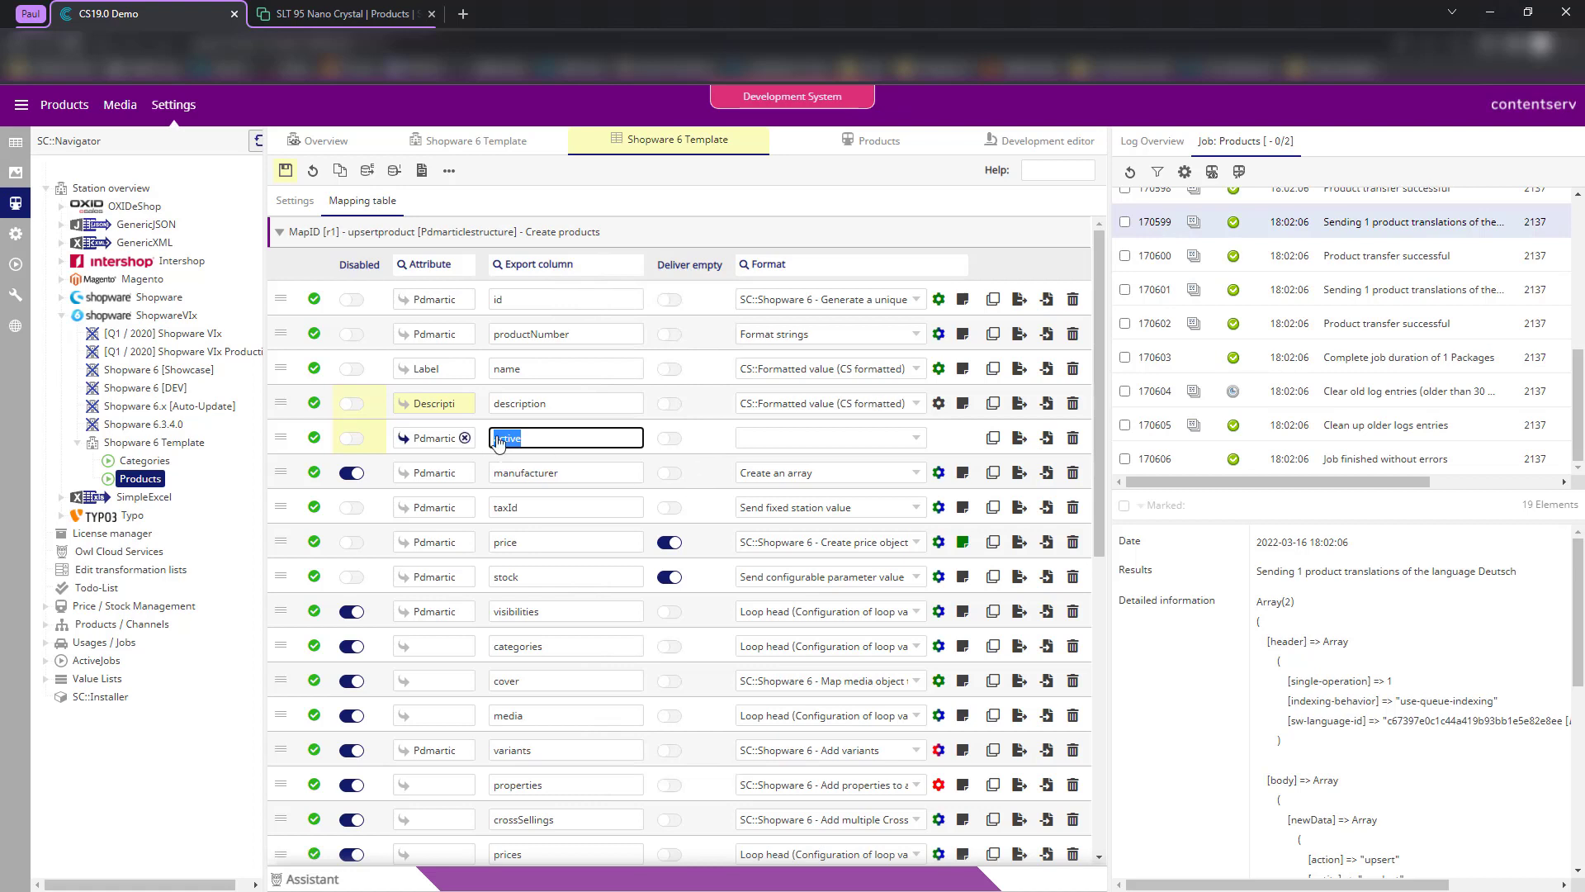
click(756, 442)
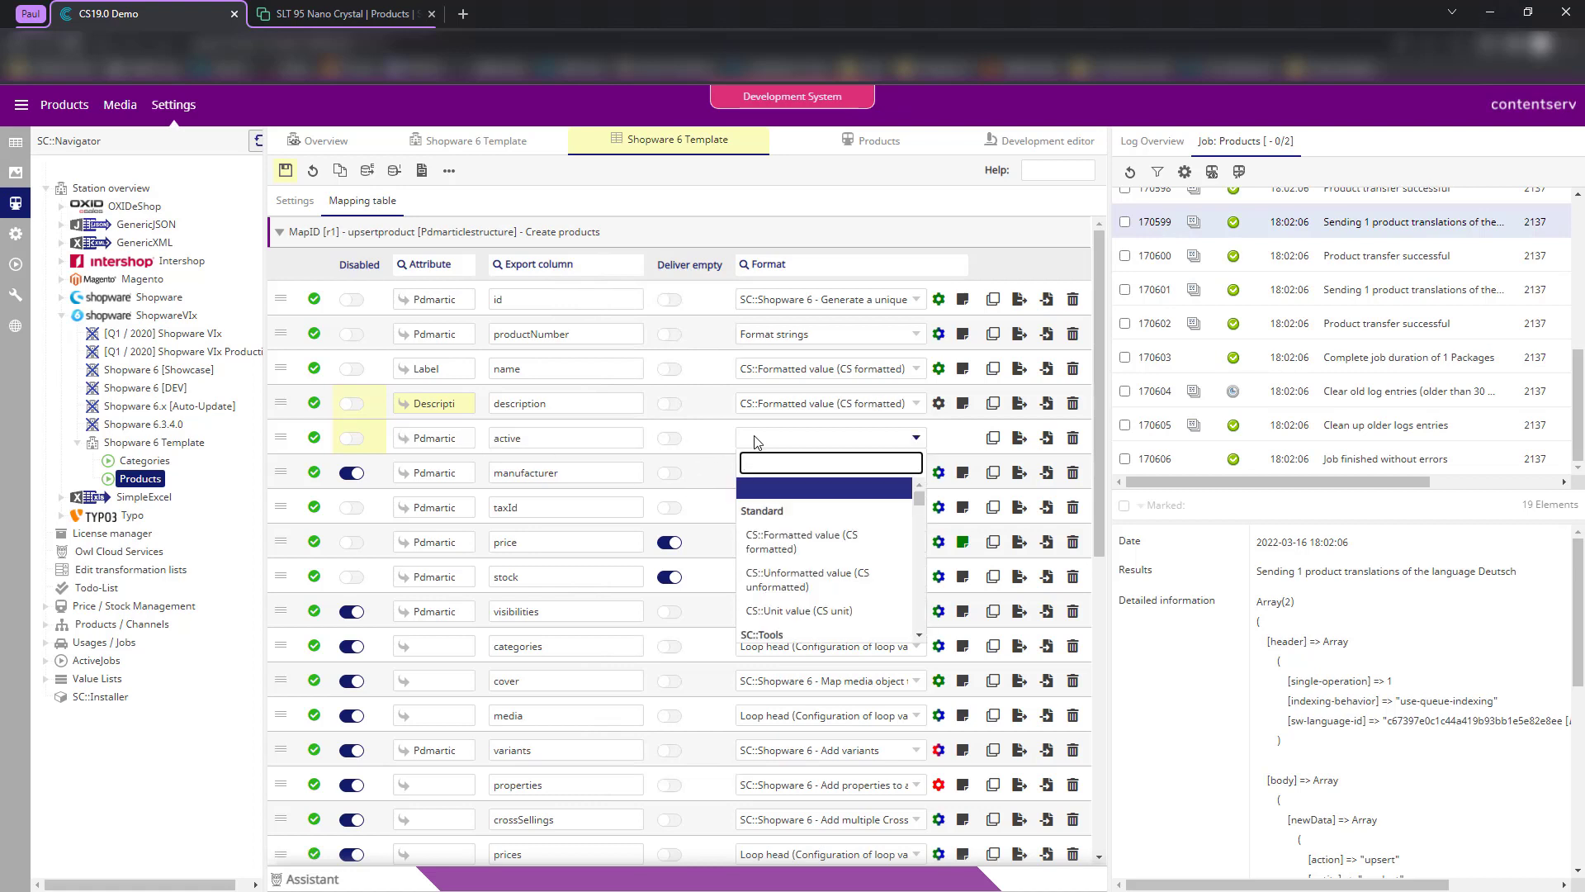
text(sende fe)
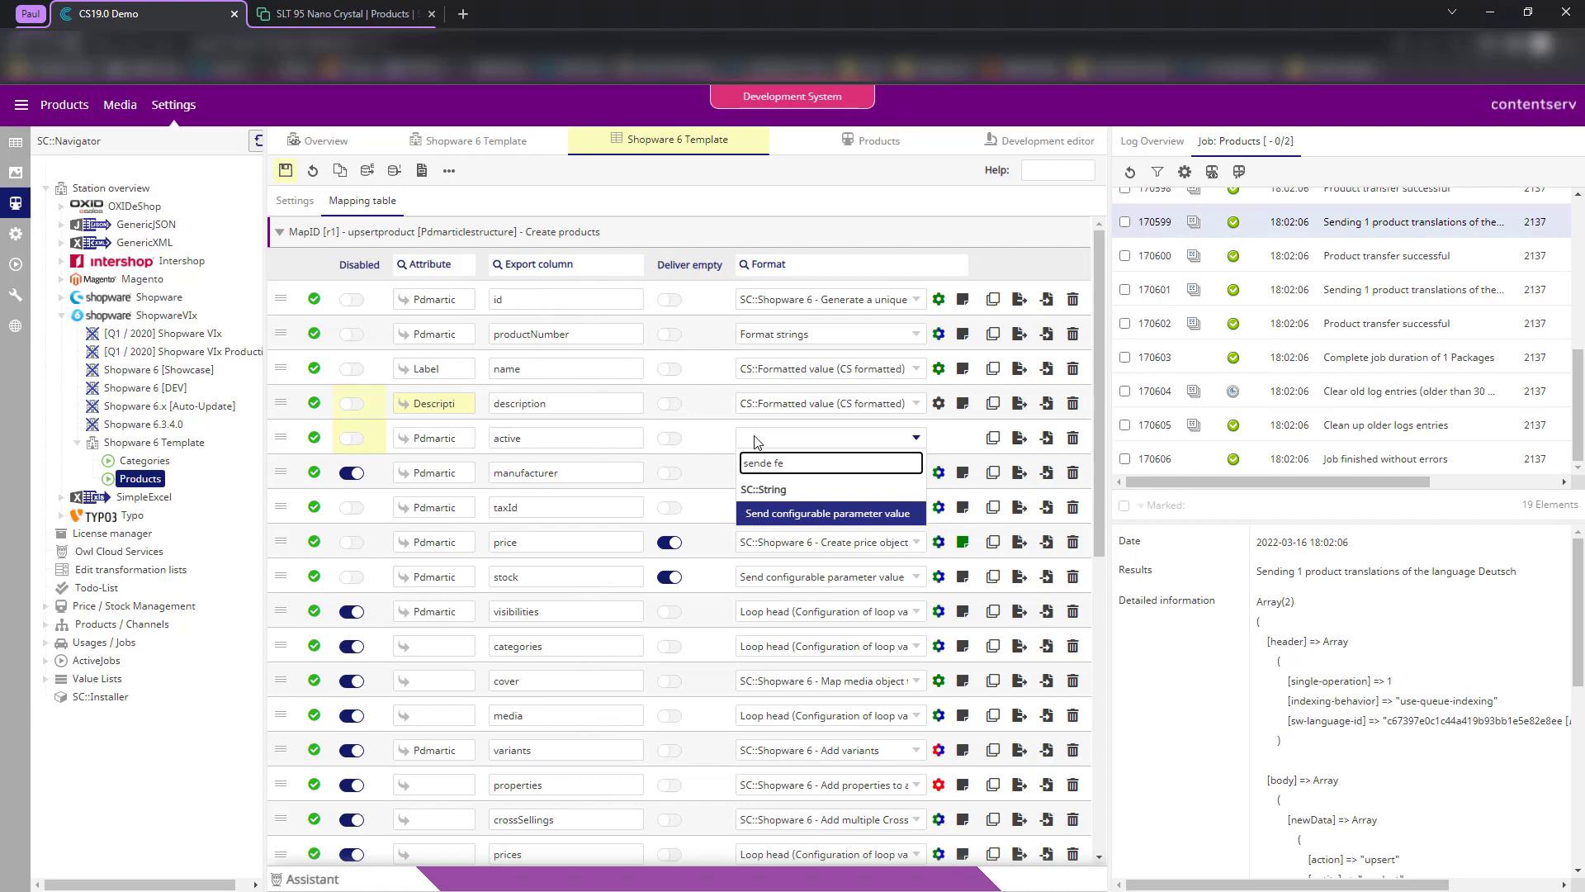
key(Return)
click(939, 438)
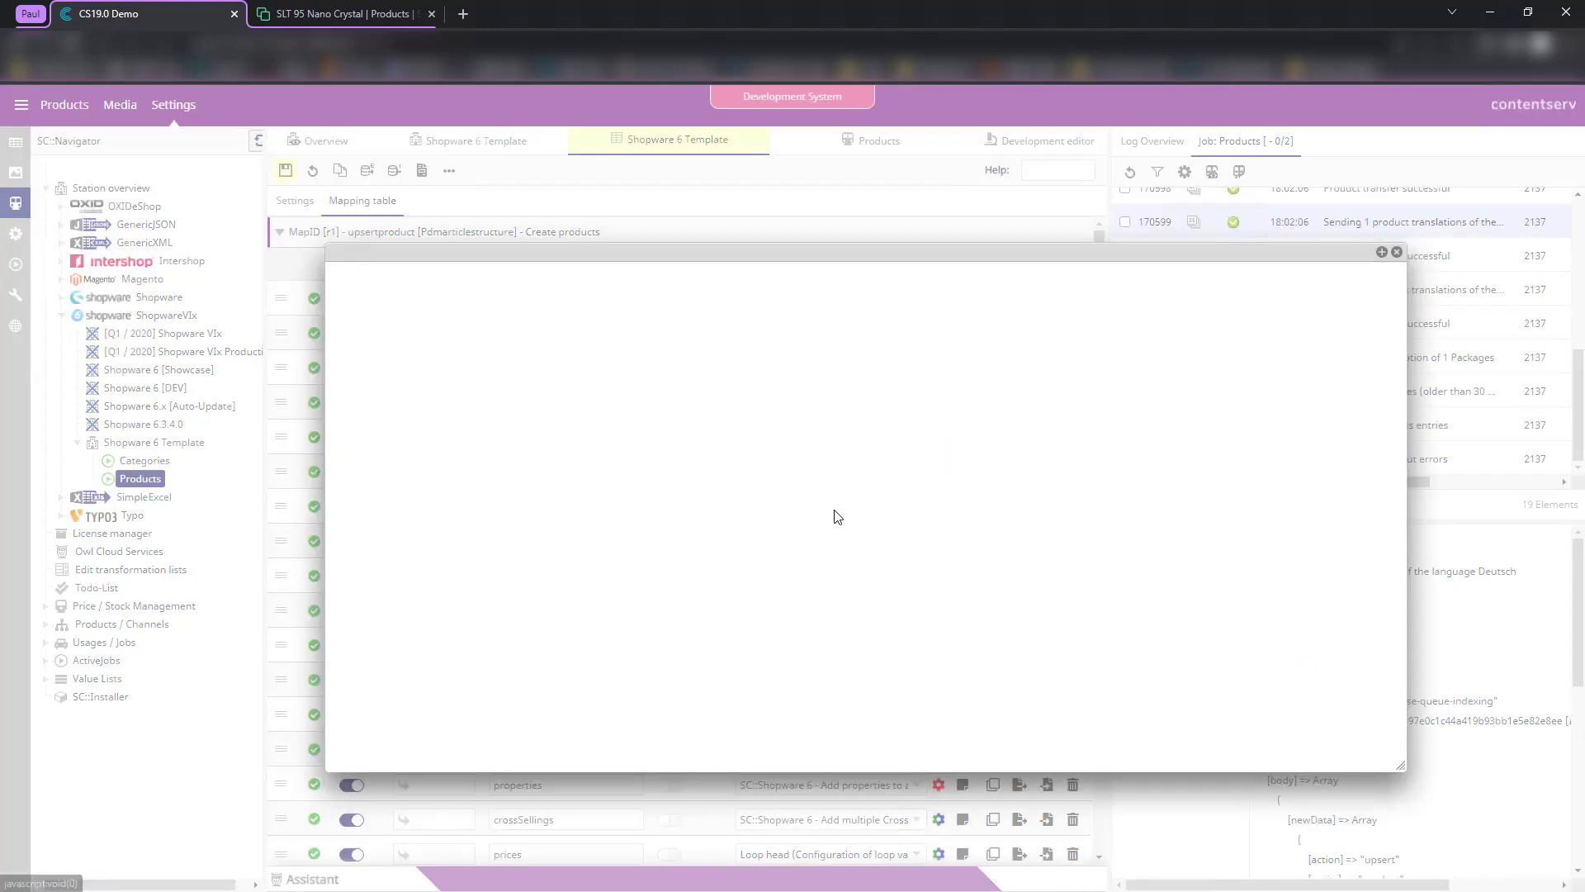
text(1)
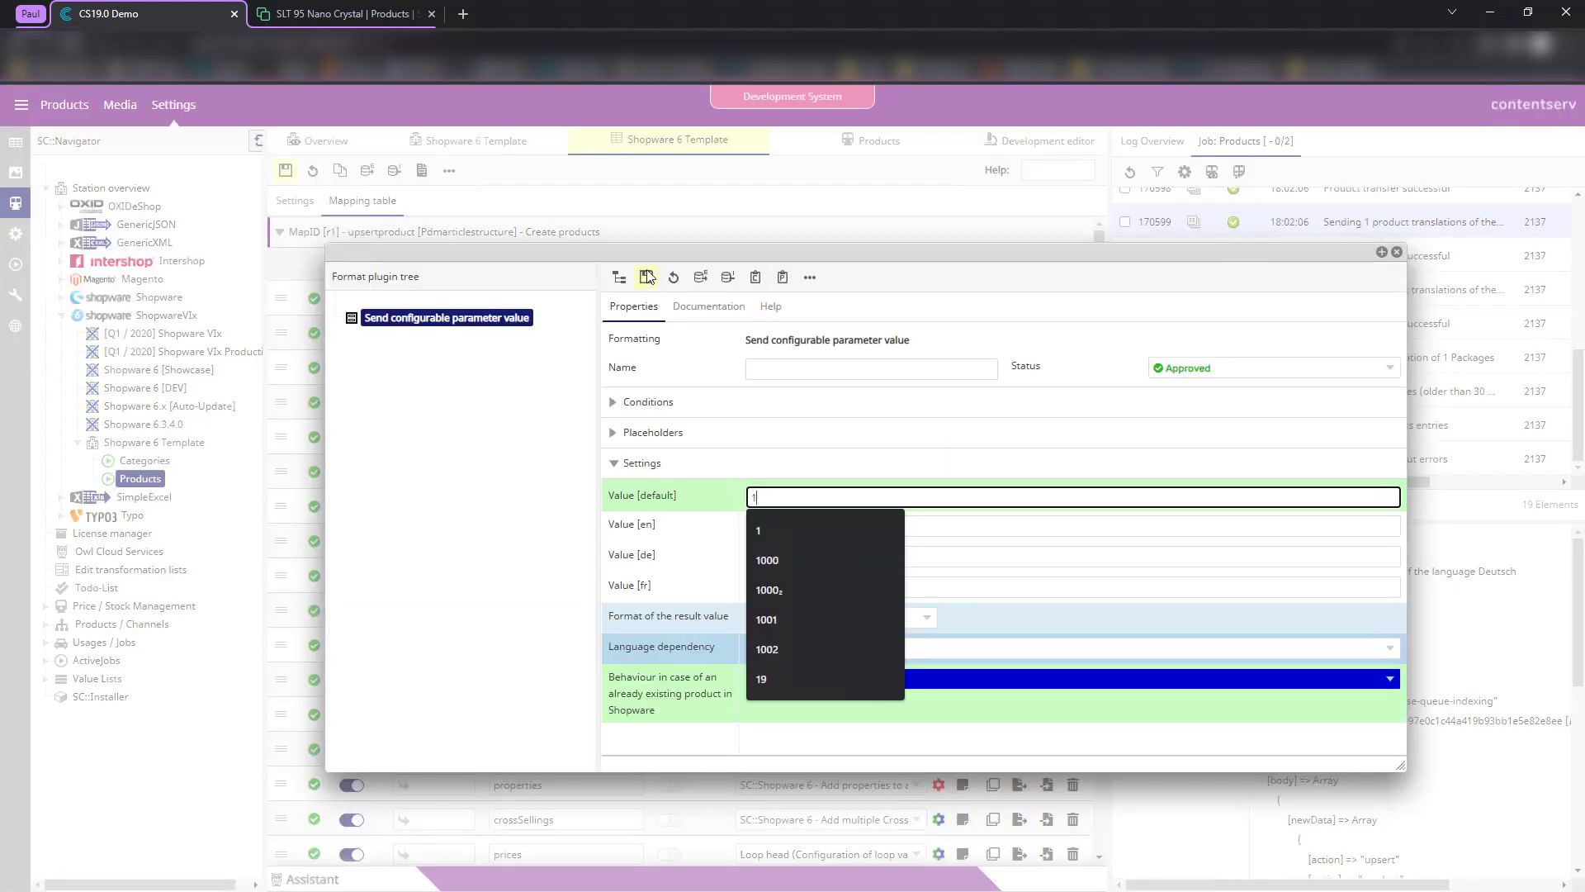
click(648, 276)
click(1397, 251)
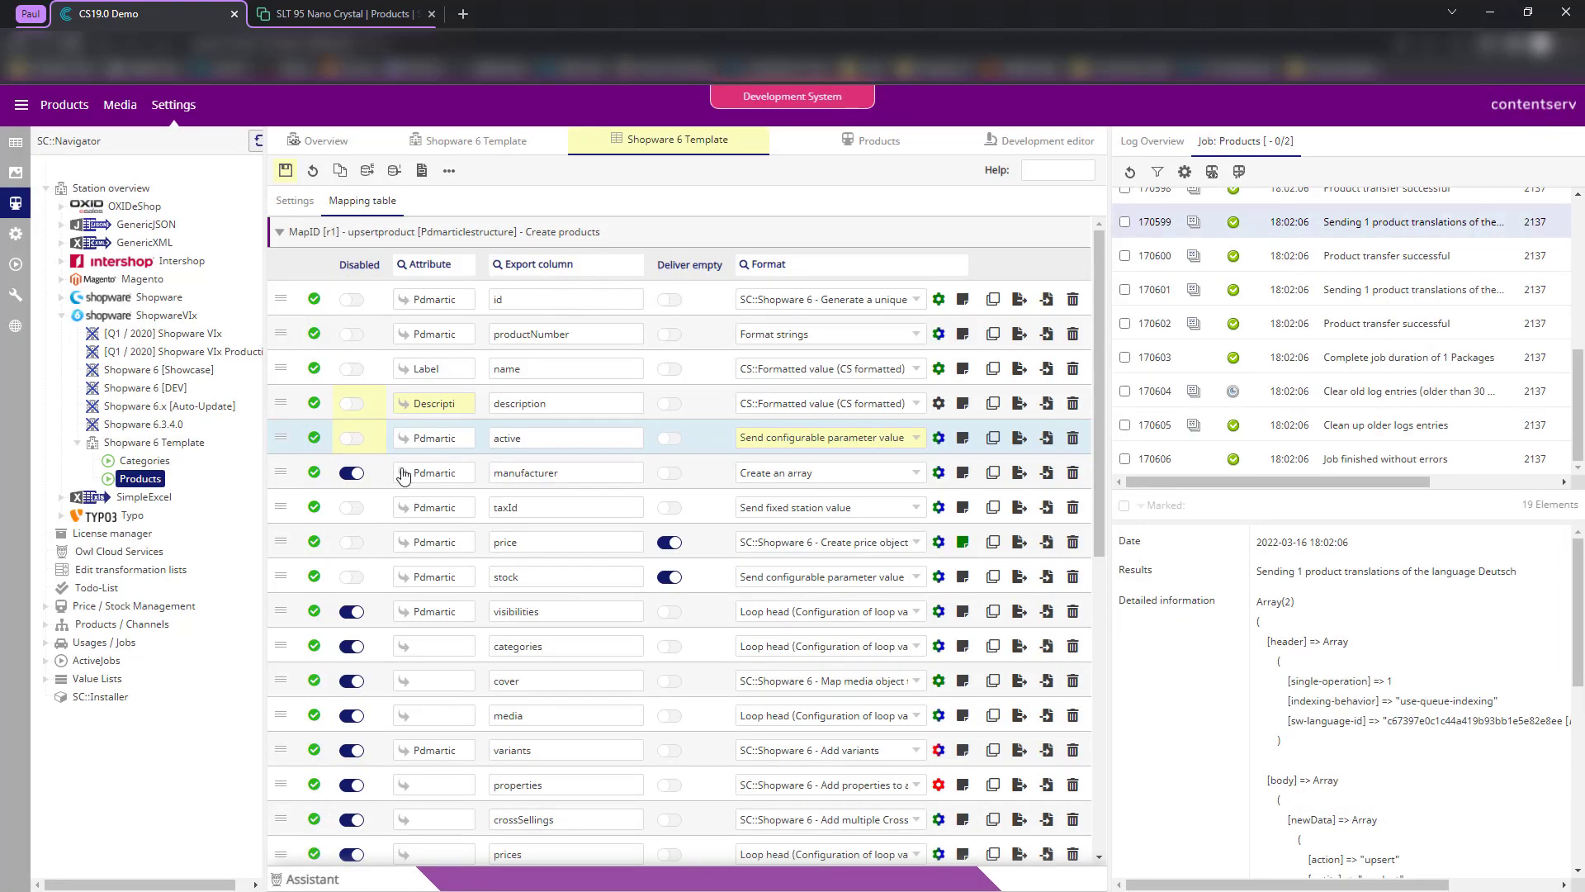
click(354, 473)
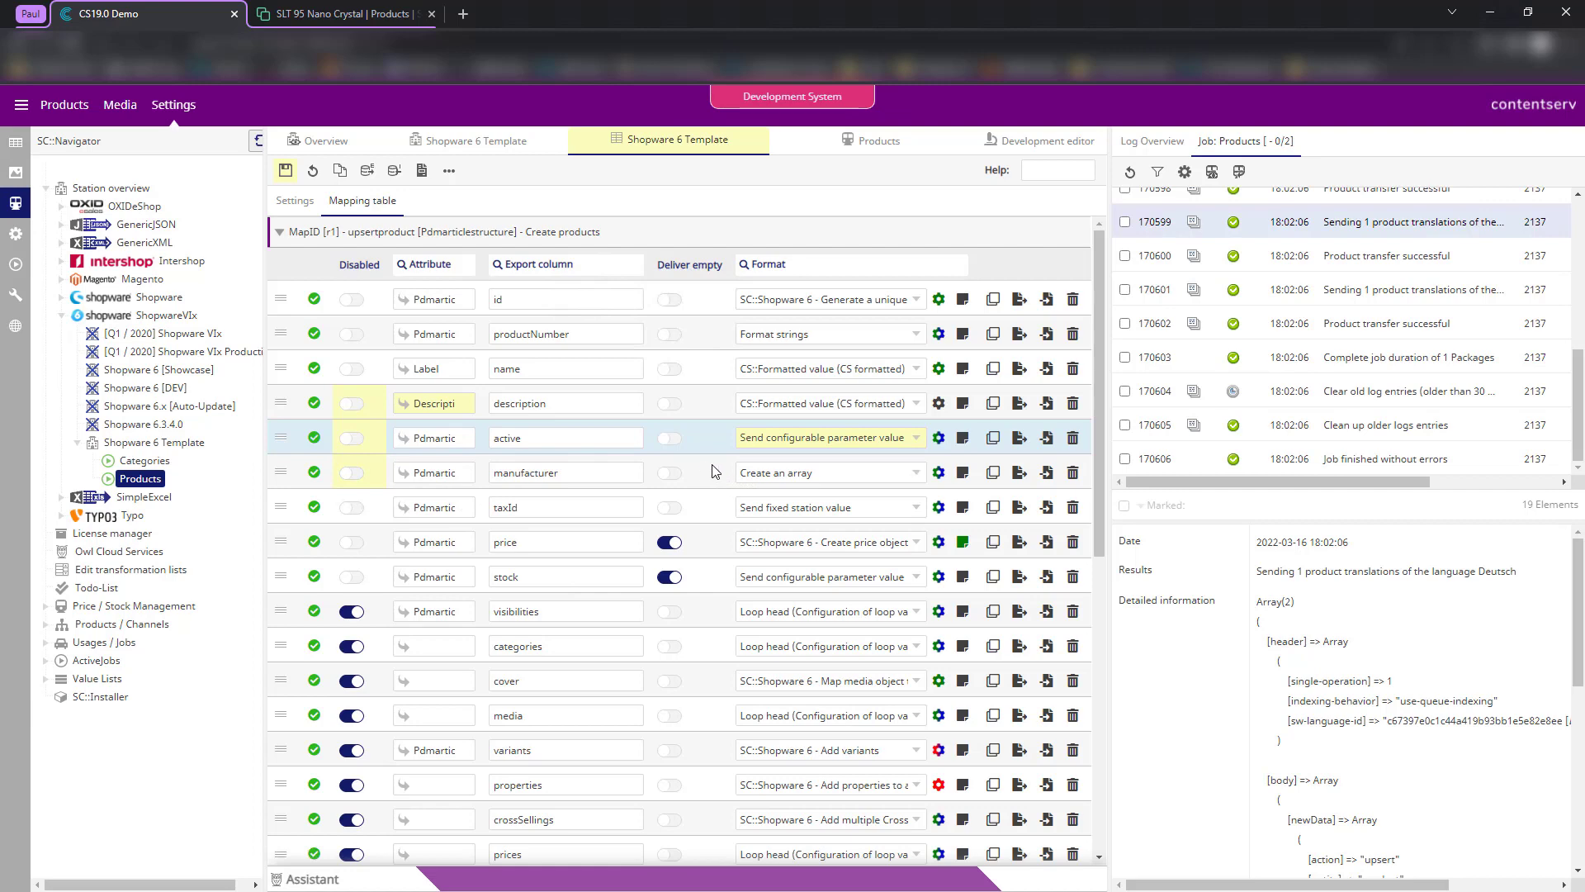
- Show the manufacturer row's Create an array format, whose id key sends a fixed station value
click(942, 476)
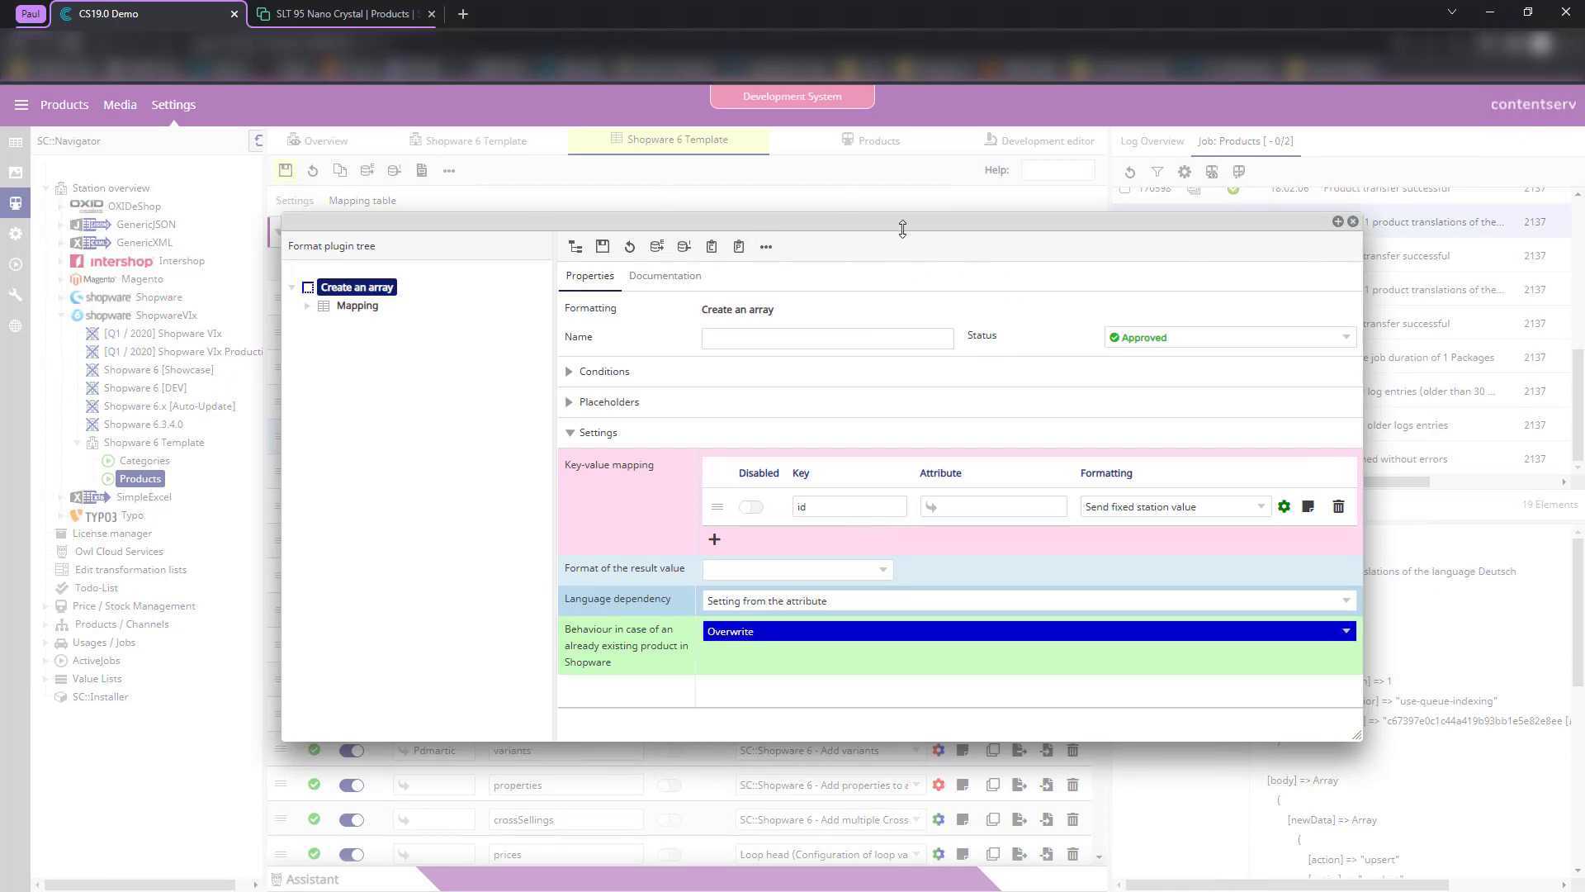
drag(987, 247, 981, 279)
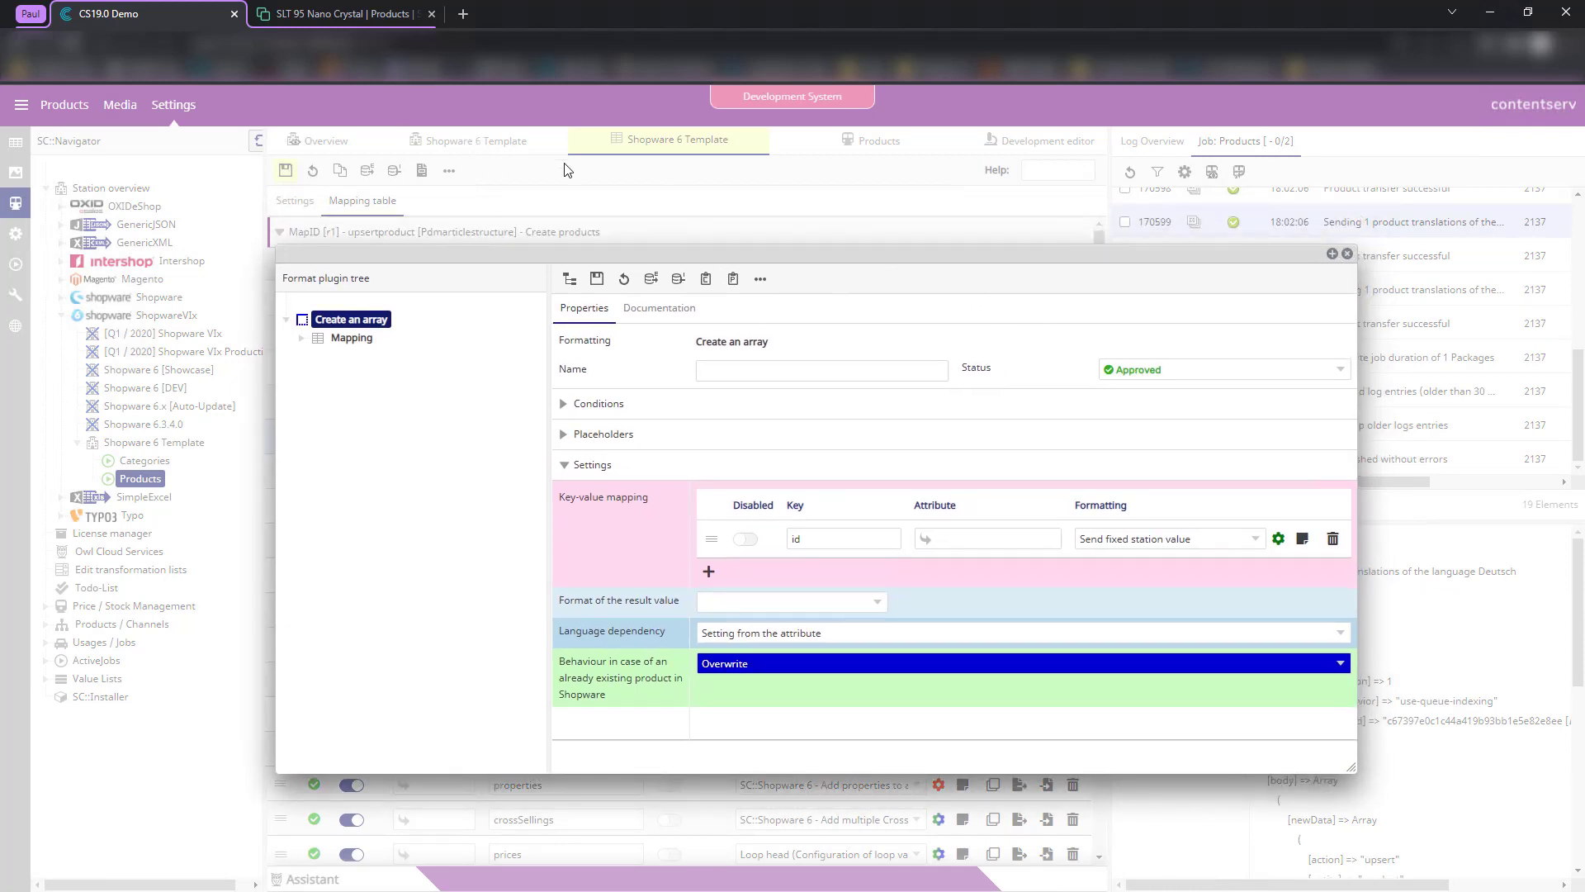
click(315, 6)
- Check the manufacturers available to SLT 95 Nano Crystal in Shopware, leaving the field empty
click(632, 262)
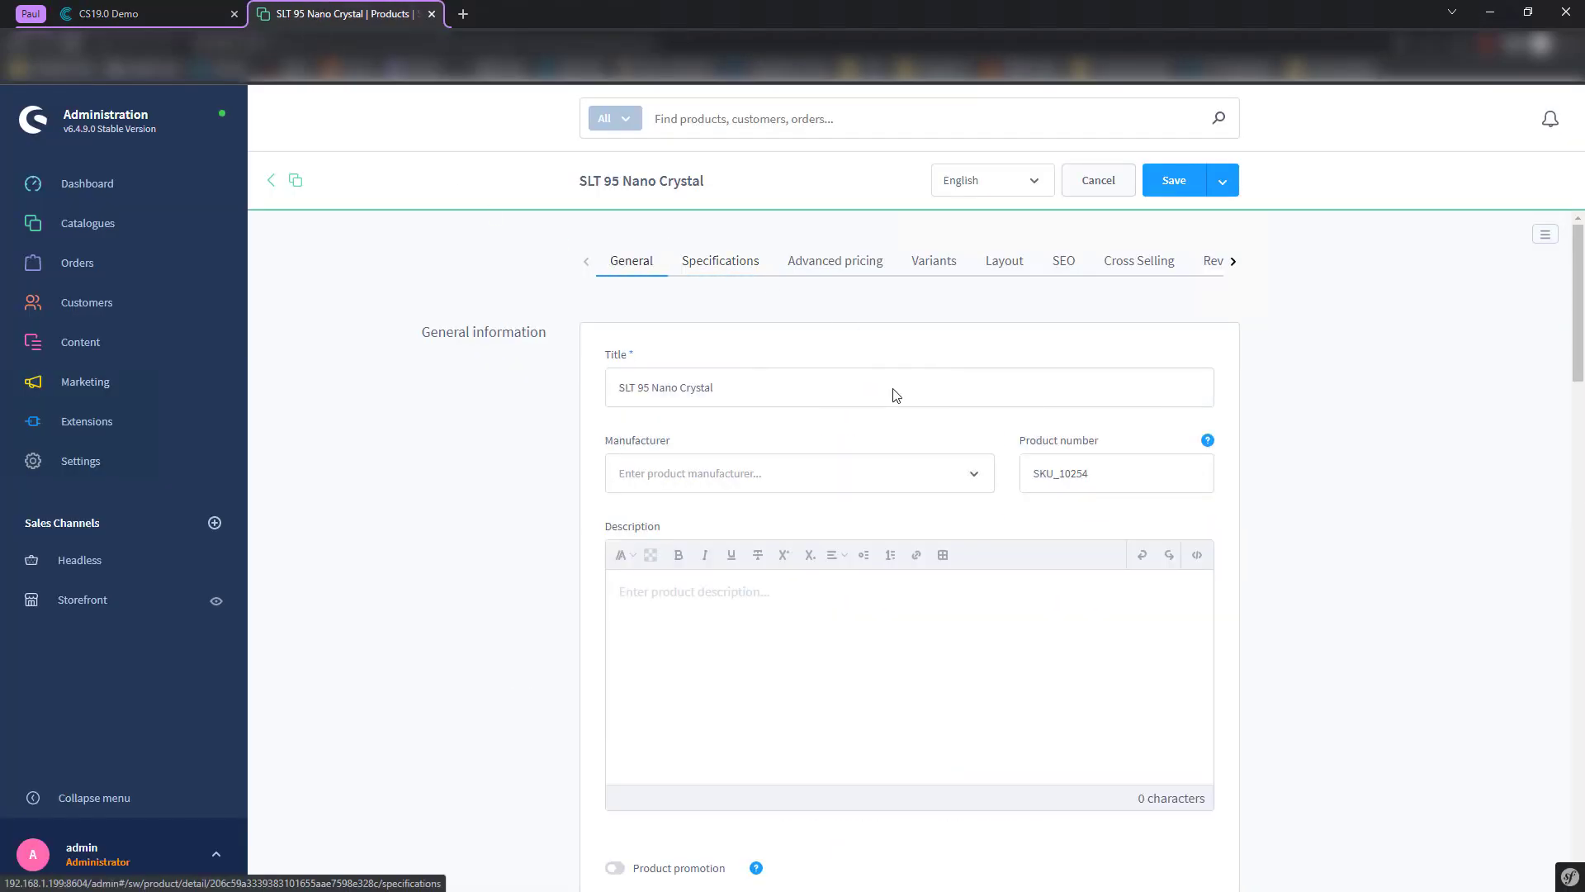
click(703, 479)
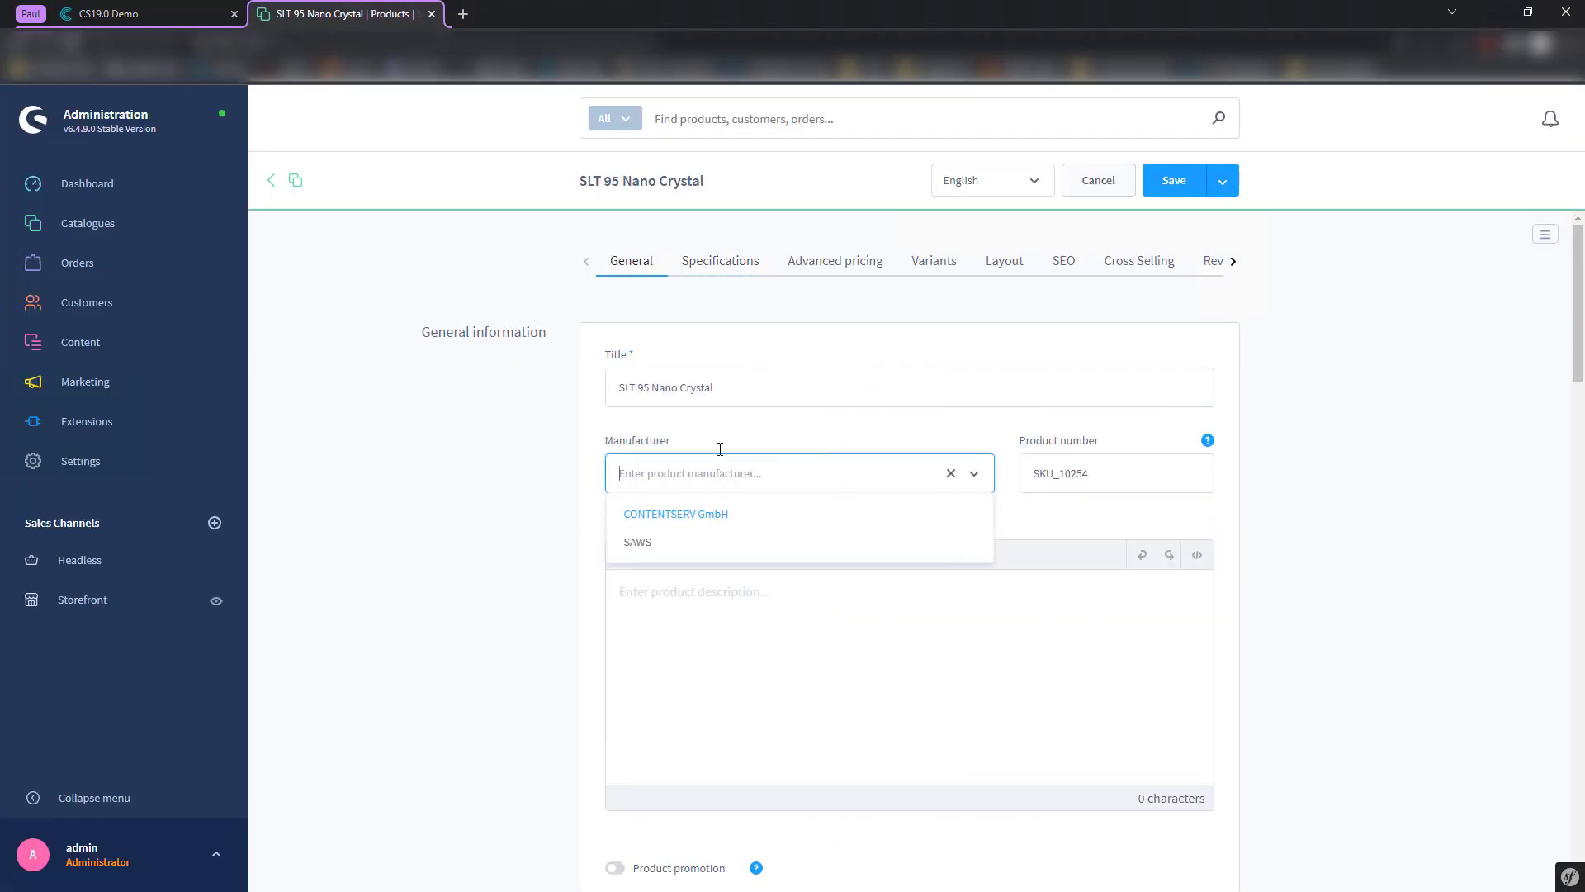
click(553, 474)
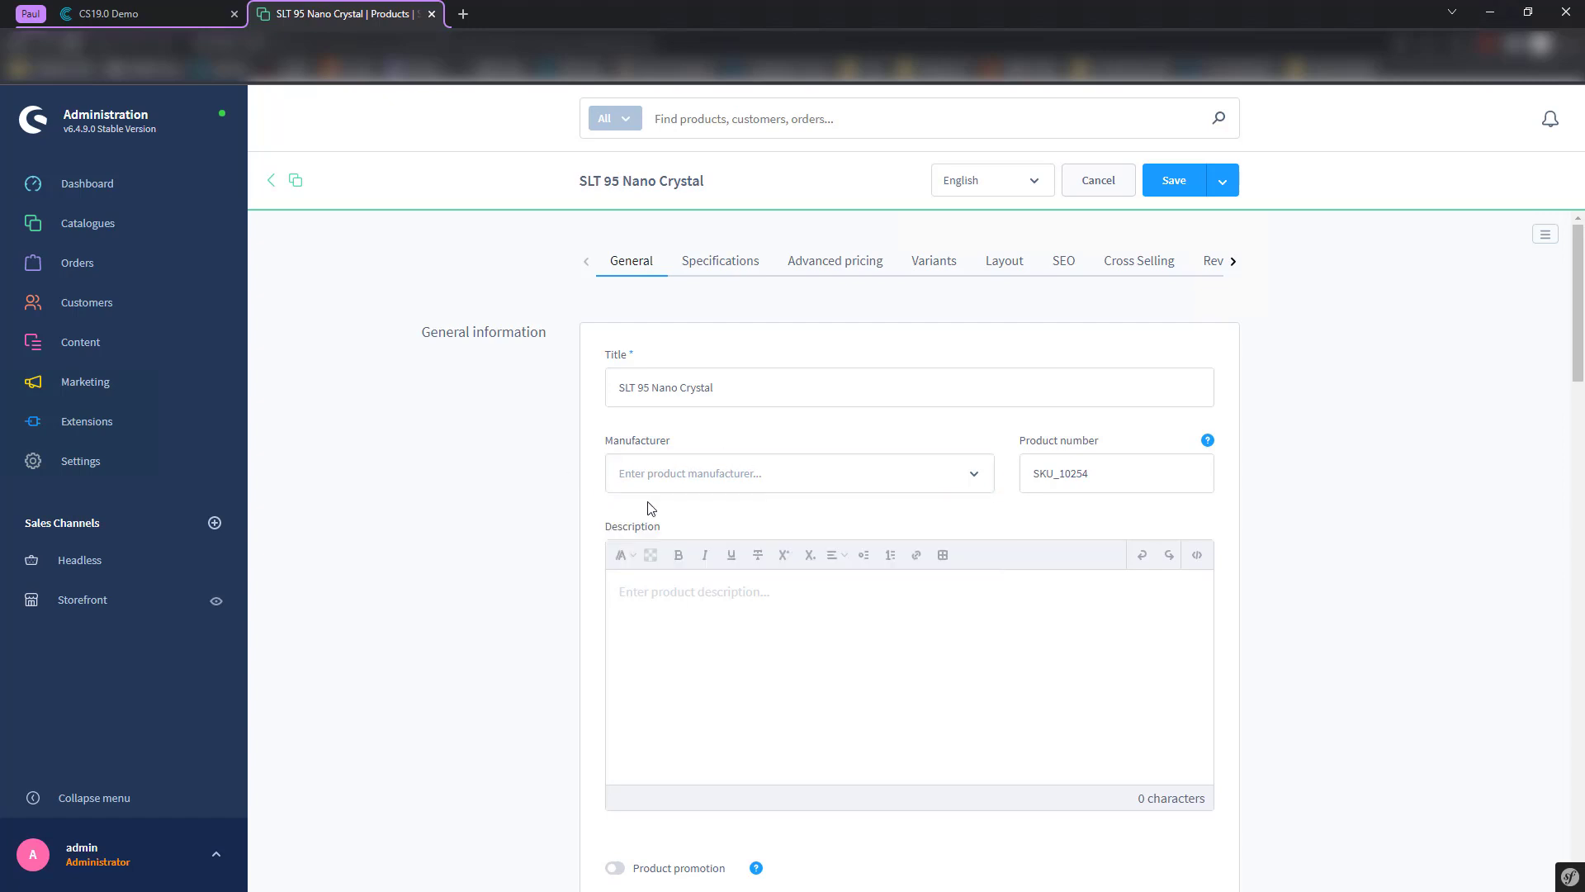
scroll(647, 506, down, 8)
scroll(630, 556, up, 5)
scroll(633, 558, up, 5)
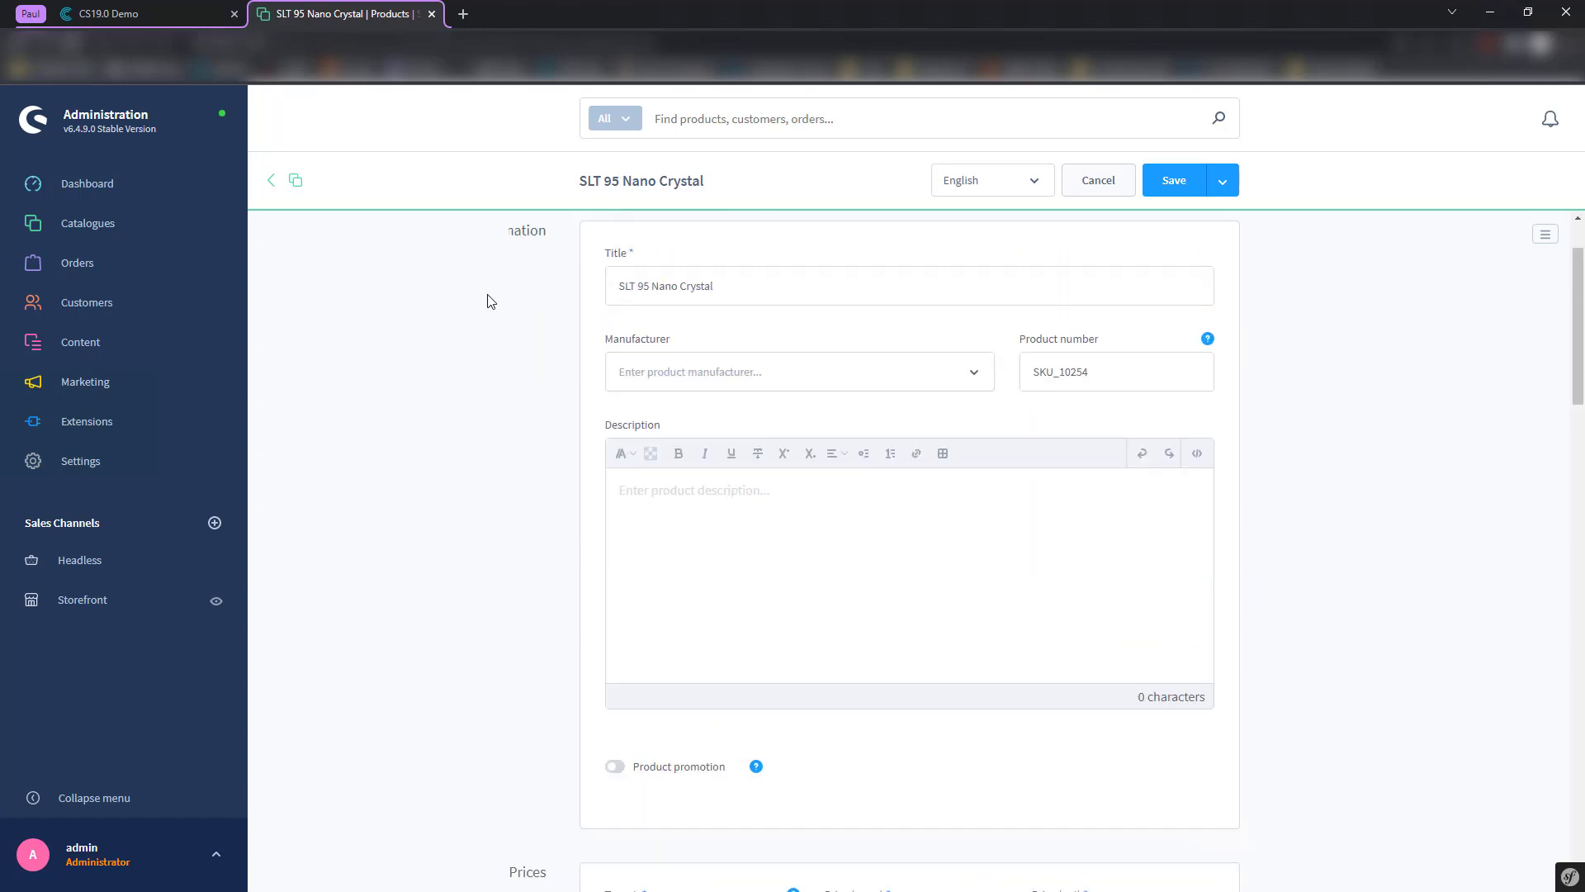
key(ctrl+shift+Tab)
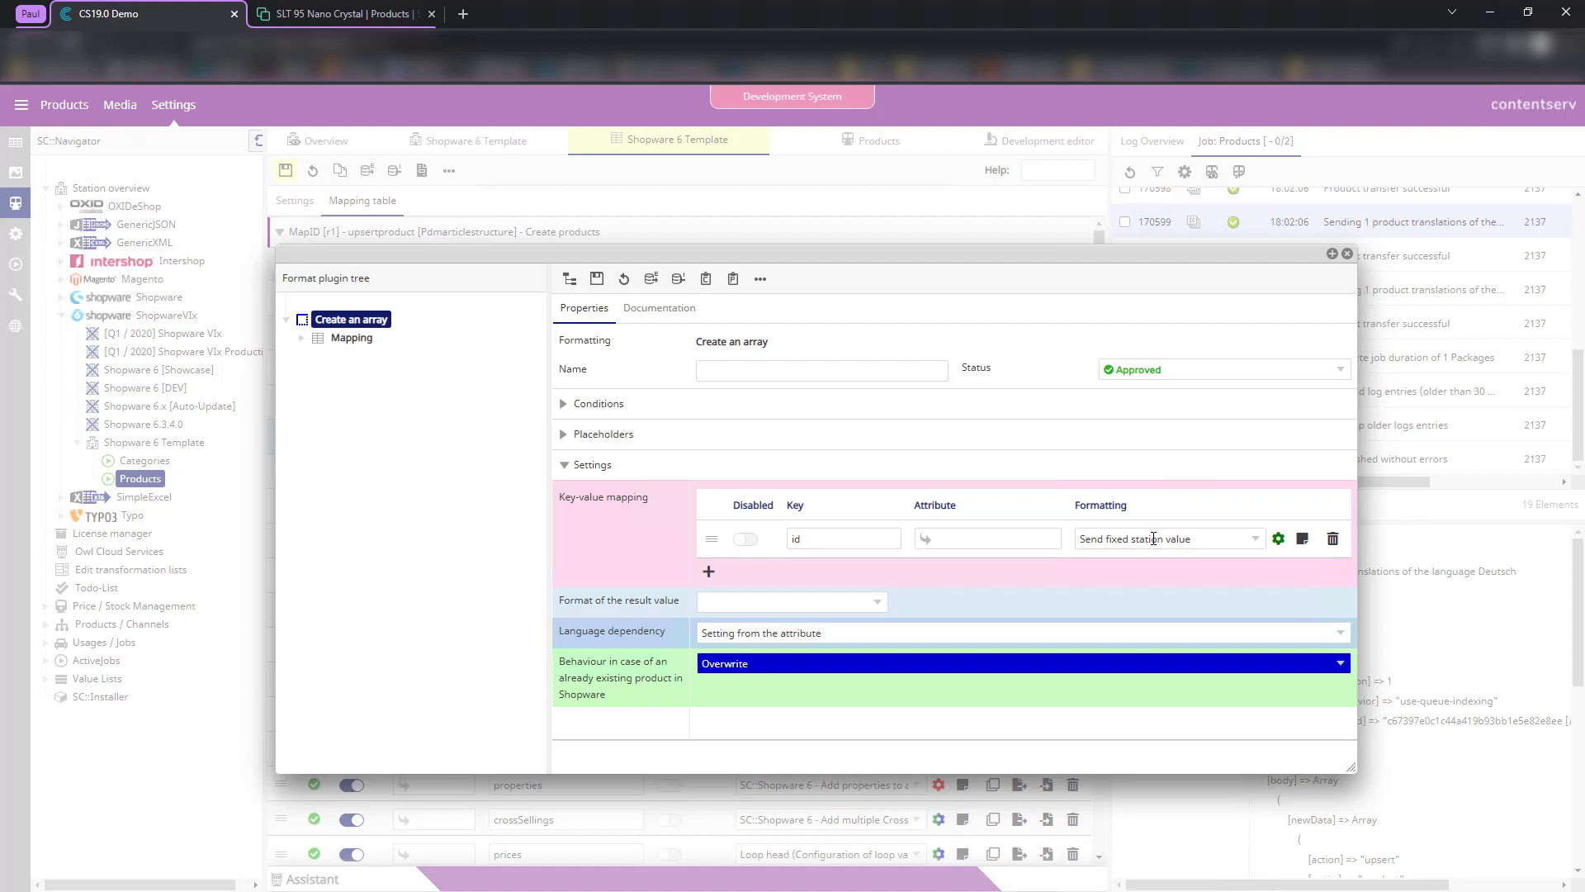
- Confirm the id key's fixed Manufacturers target value is SAWS and close both format dialogs
click(1278, 538)
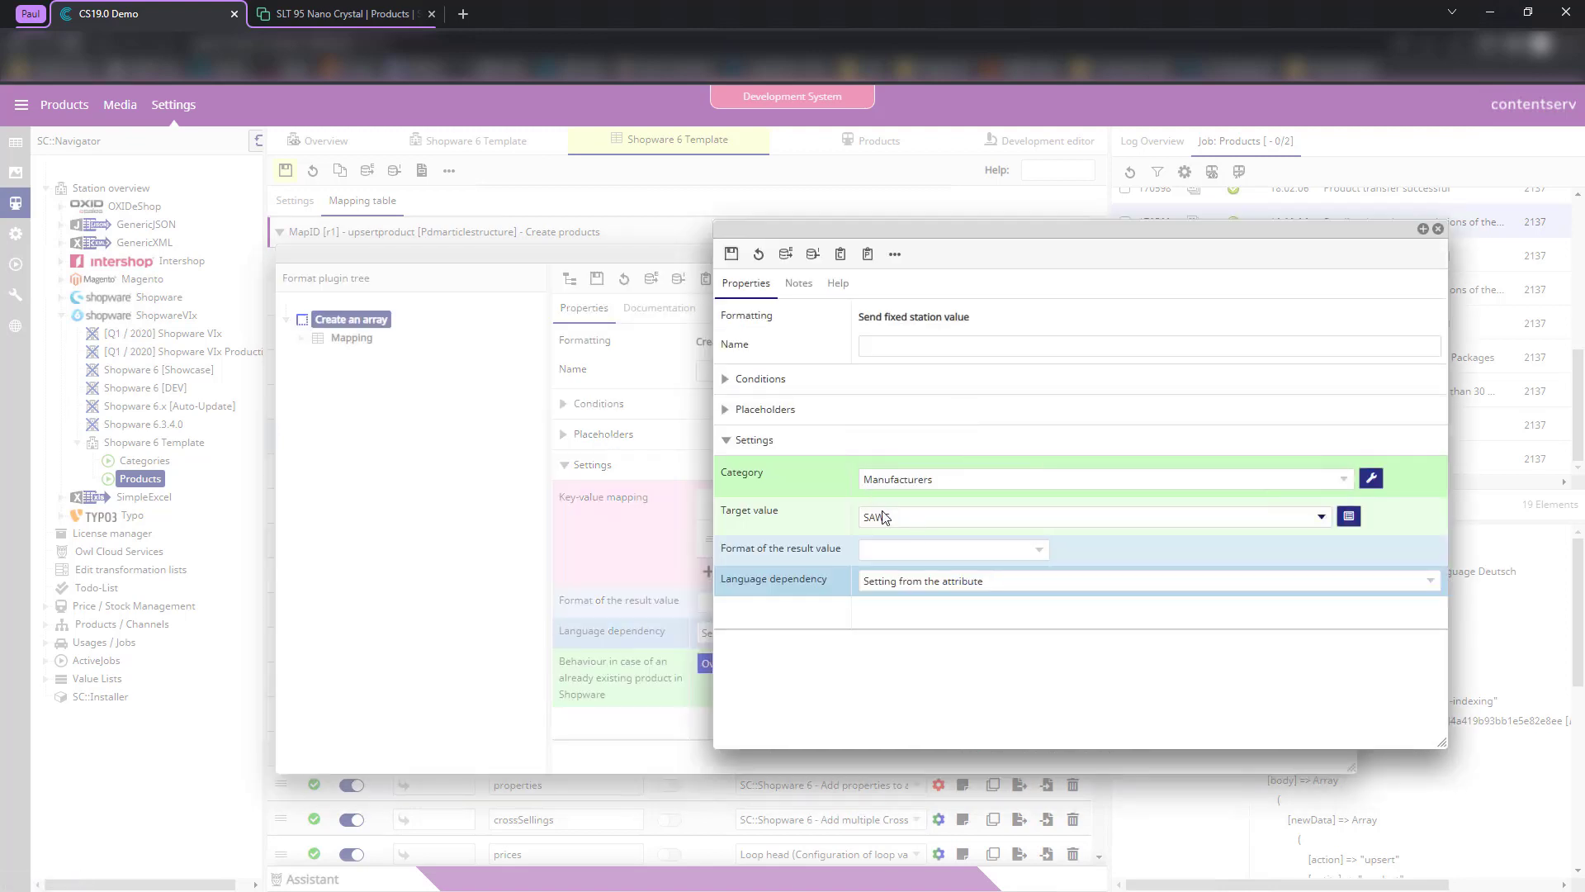
click(900, 518)
click(869, 501)
click(1438, 230)
click(1348, 254)
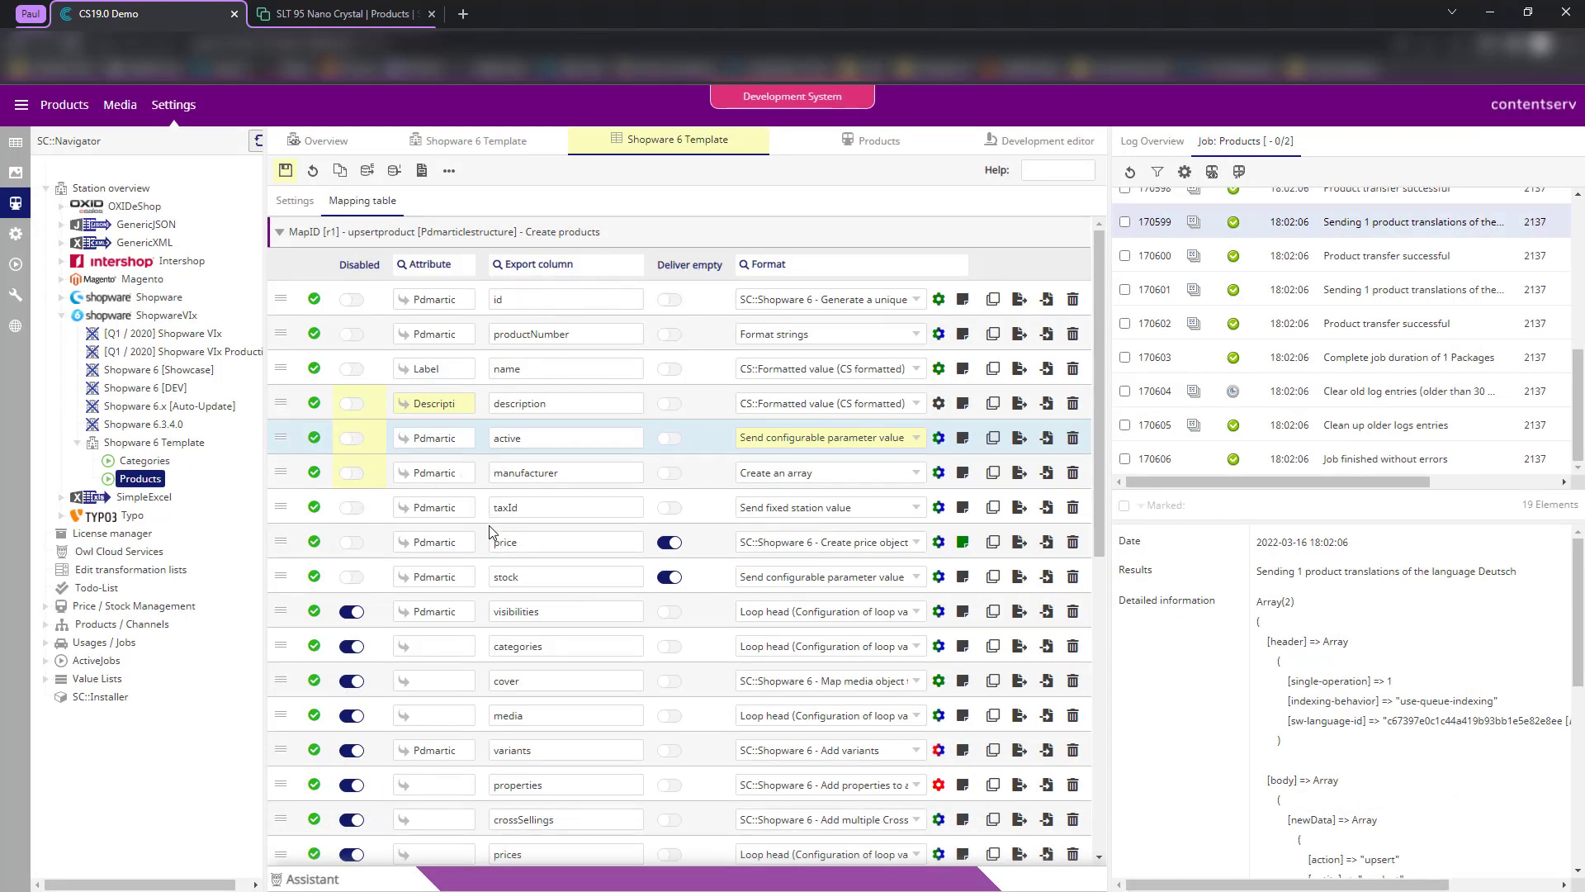
scroll(489, 525, down, 1)
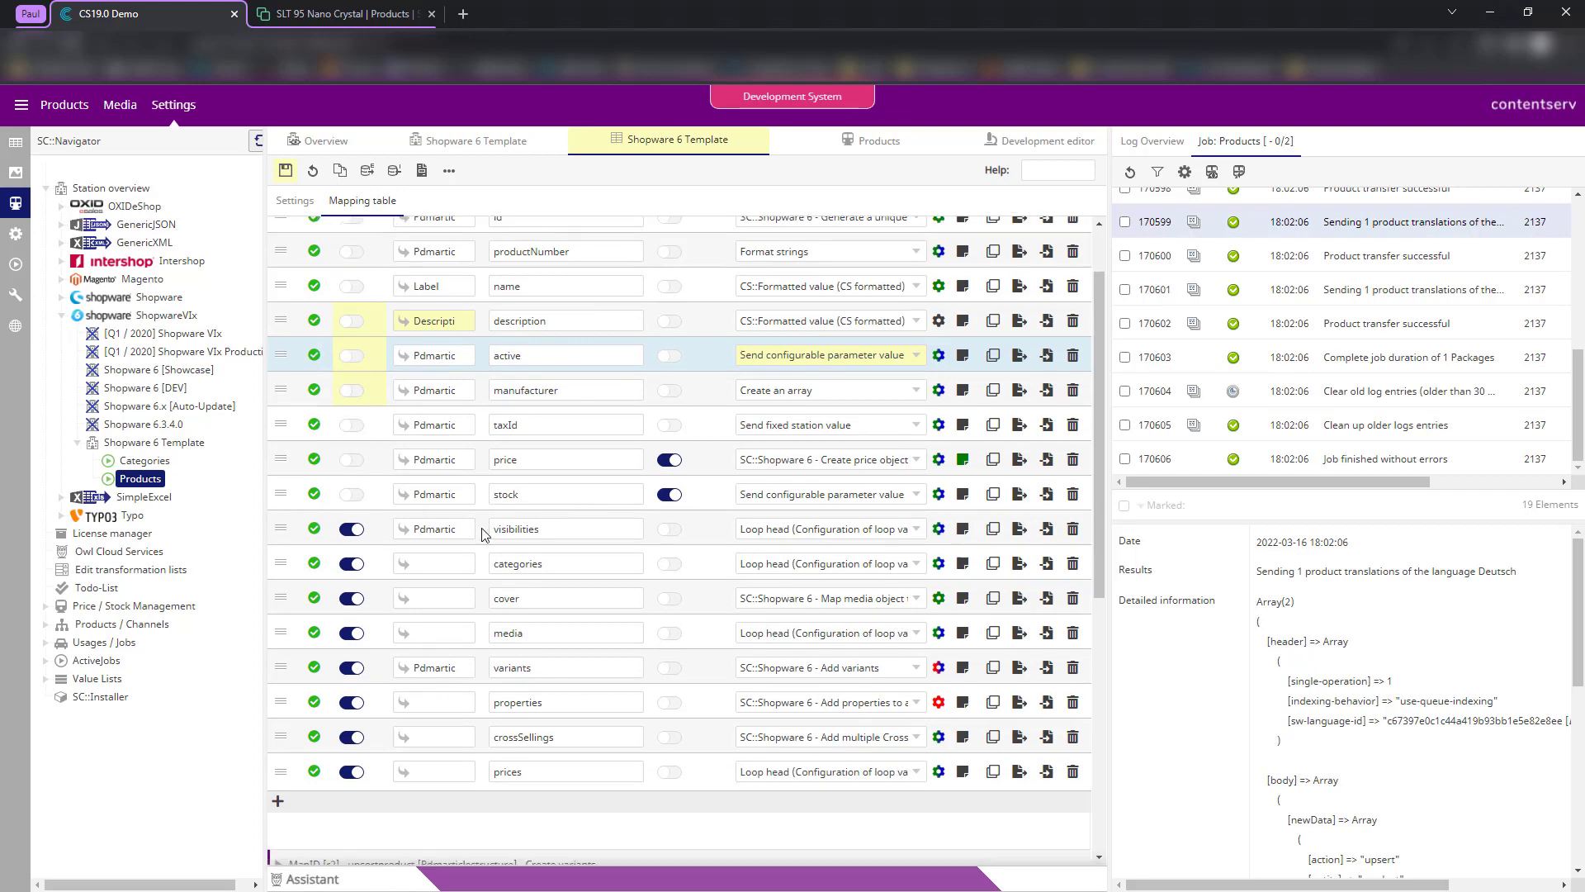
- Save the mapping and run the export job from the Development editor
click(285, 173)
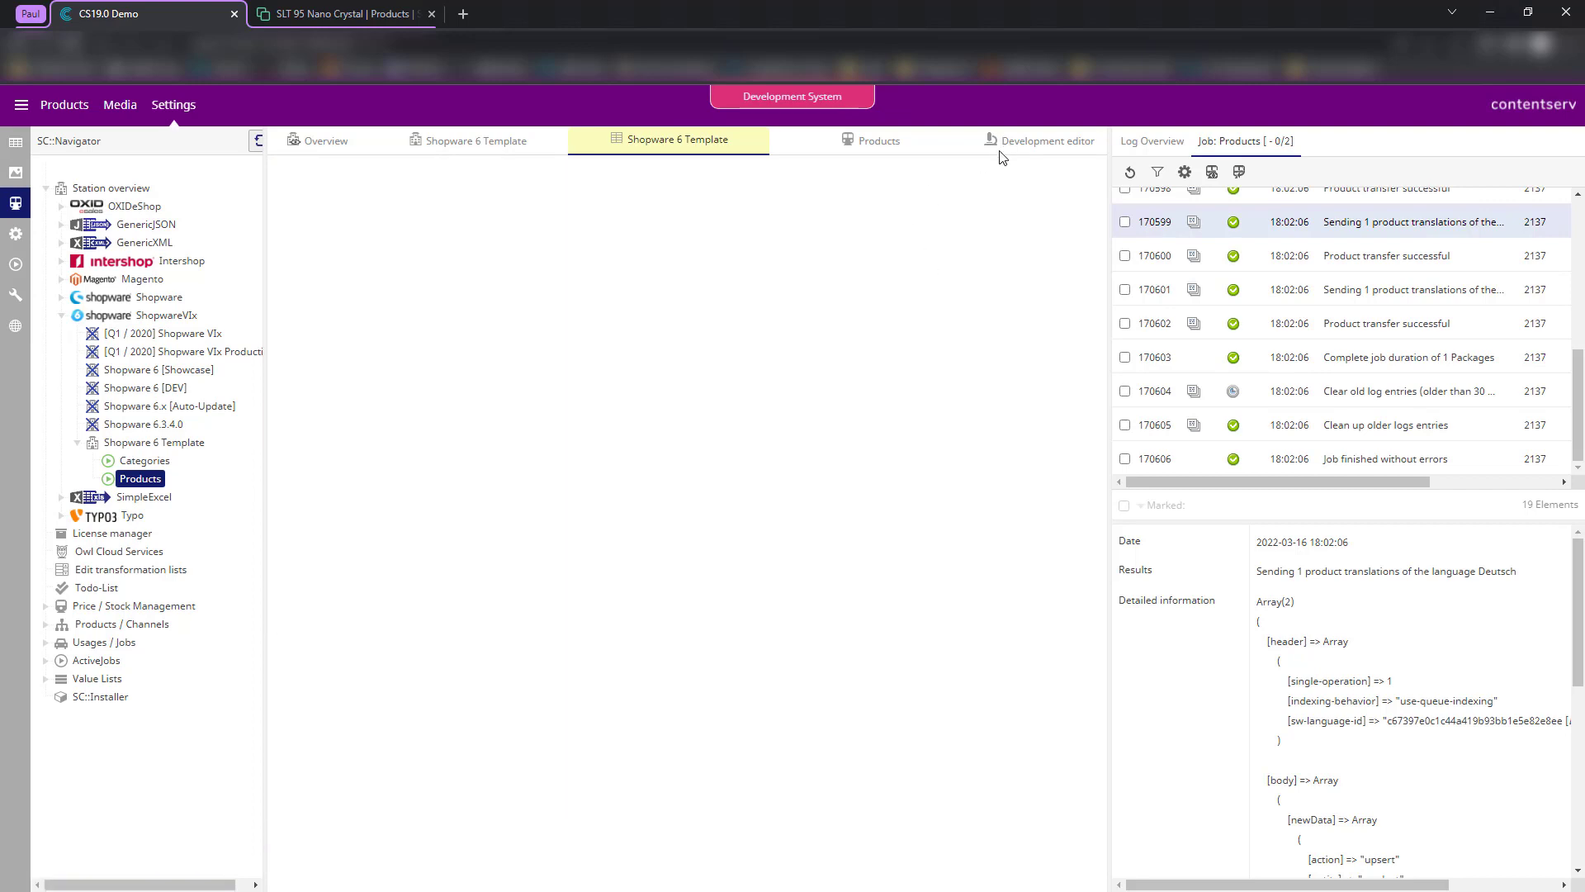
click(1003, 155)
click(285, 170)
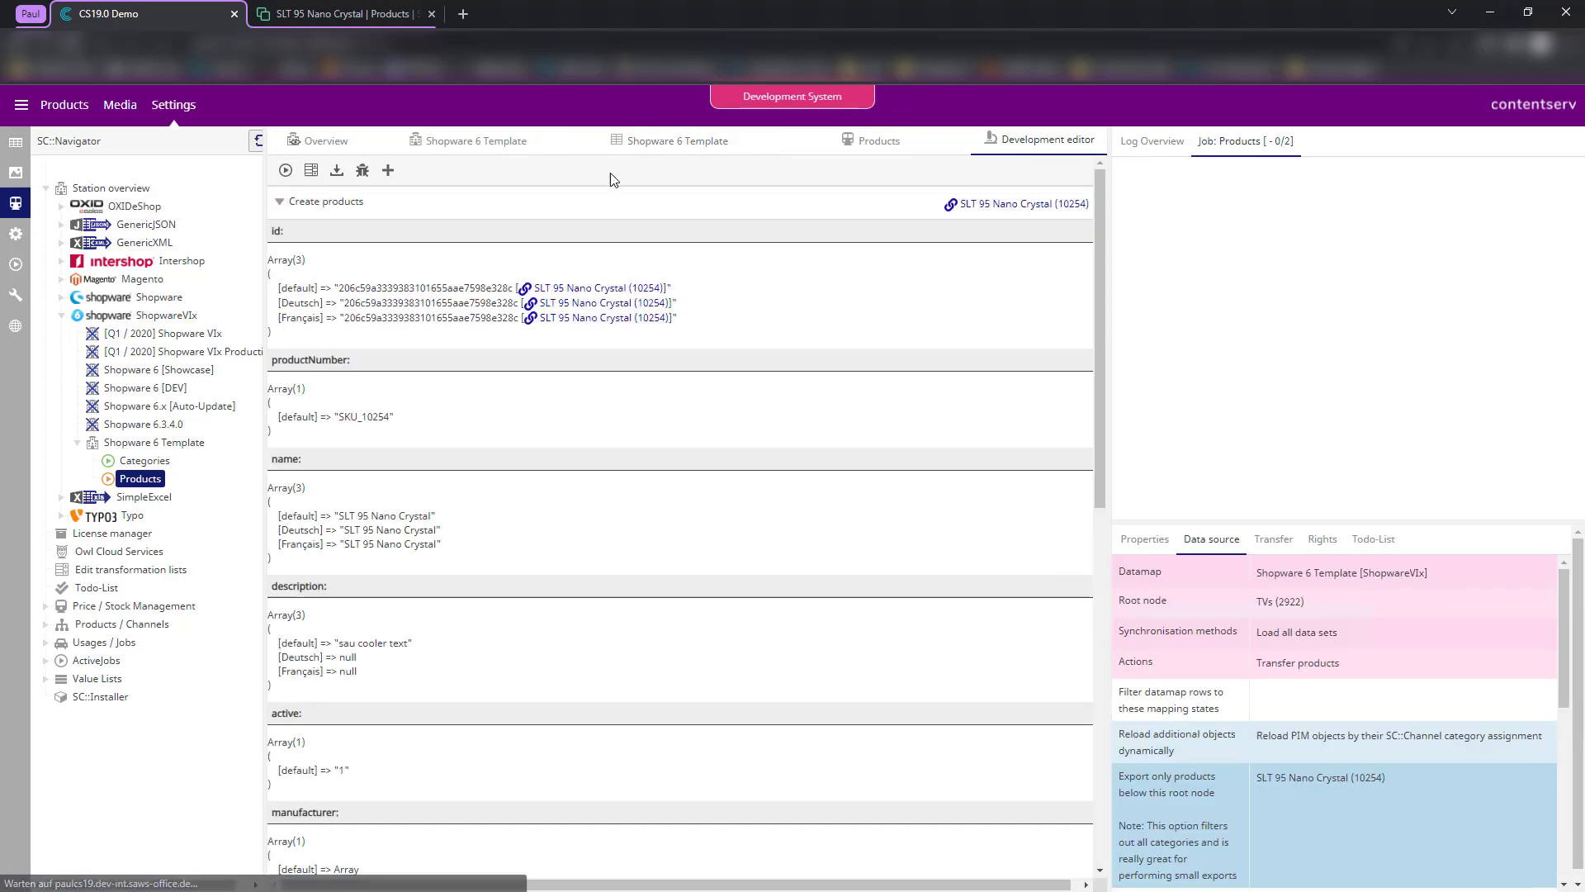
- Inspect the job output to confirm it now includes the manufacturer id
click(718, 146)
click(1009, 152)
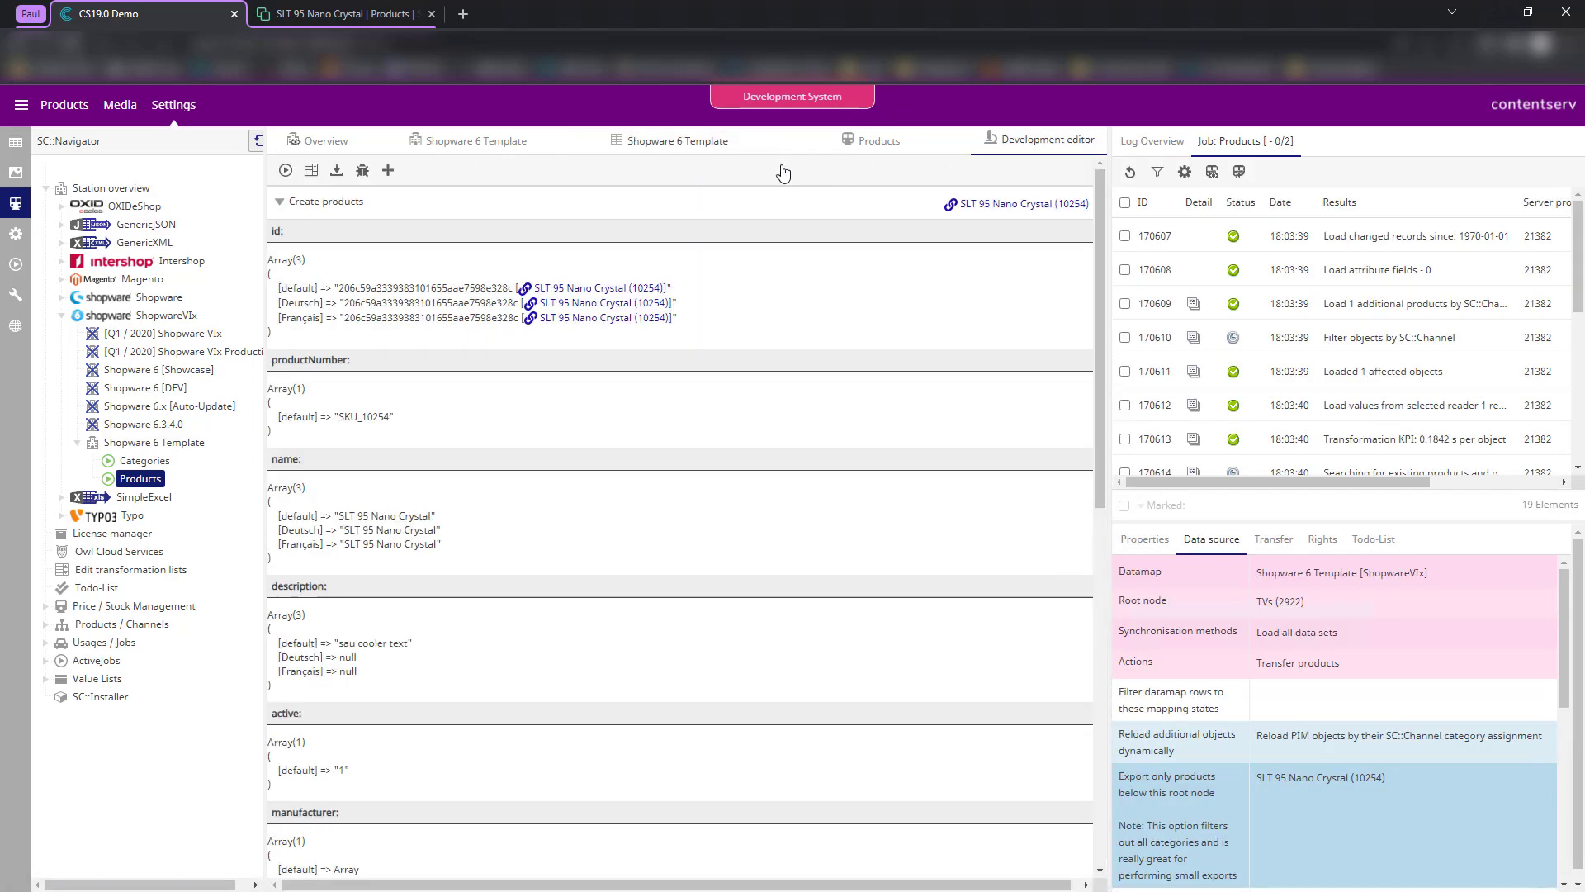
click(744, 149)
click(1016, 153)
scroll(1272, 333, down, 5)
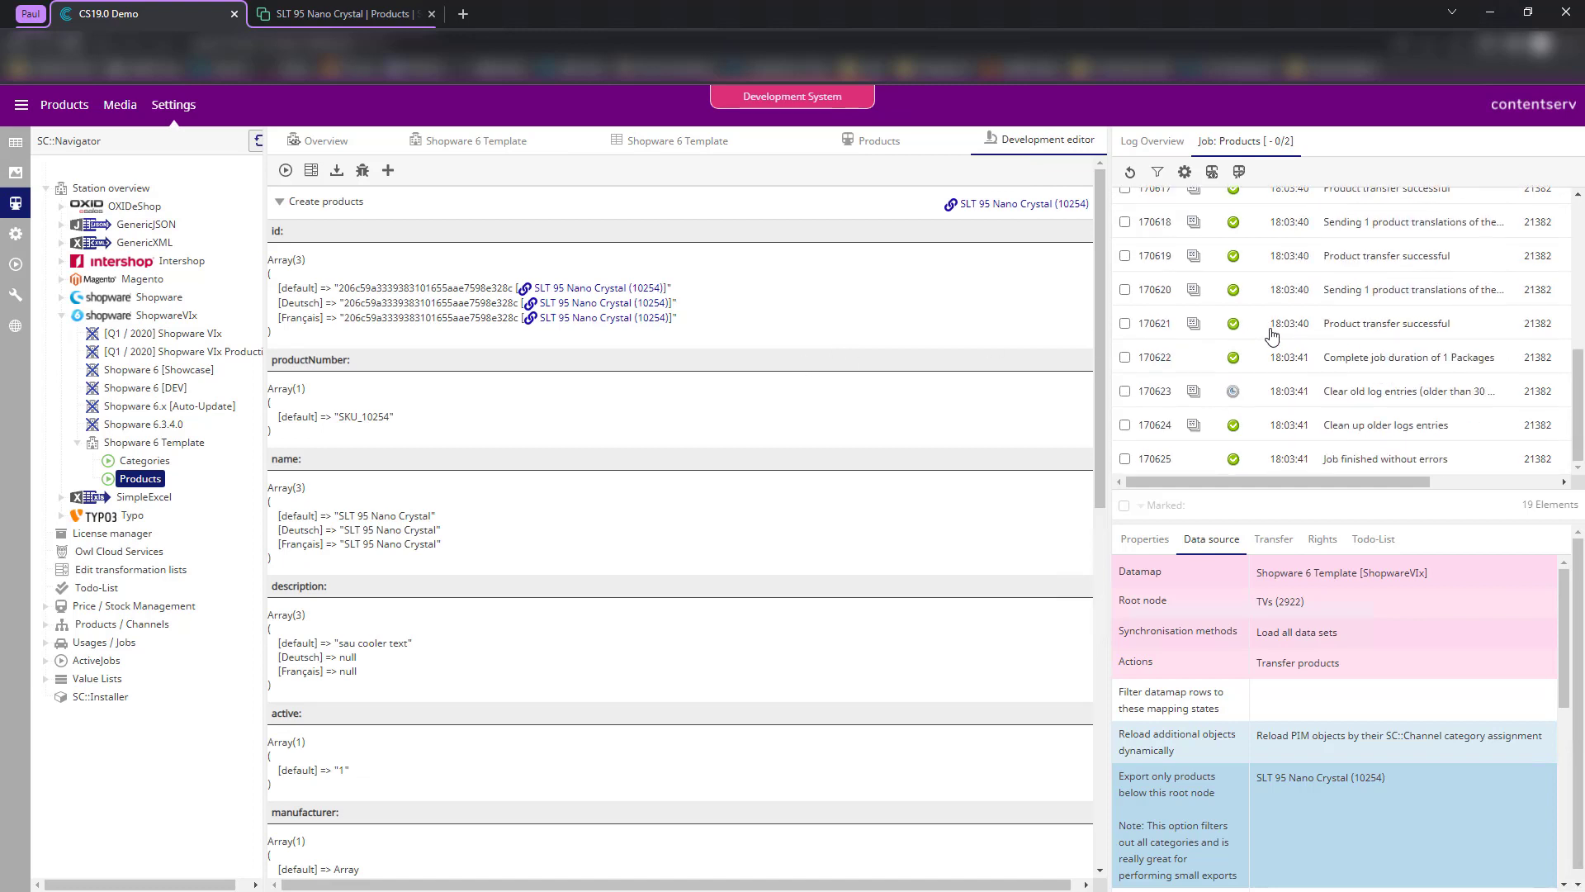
scroll(1216, 291, up, 5)
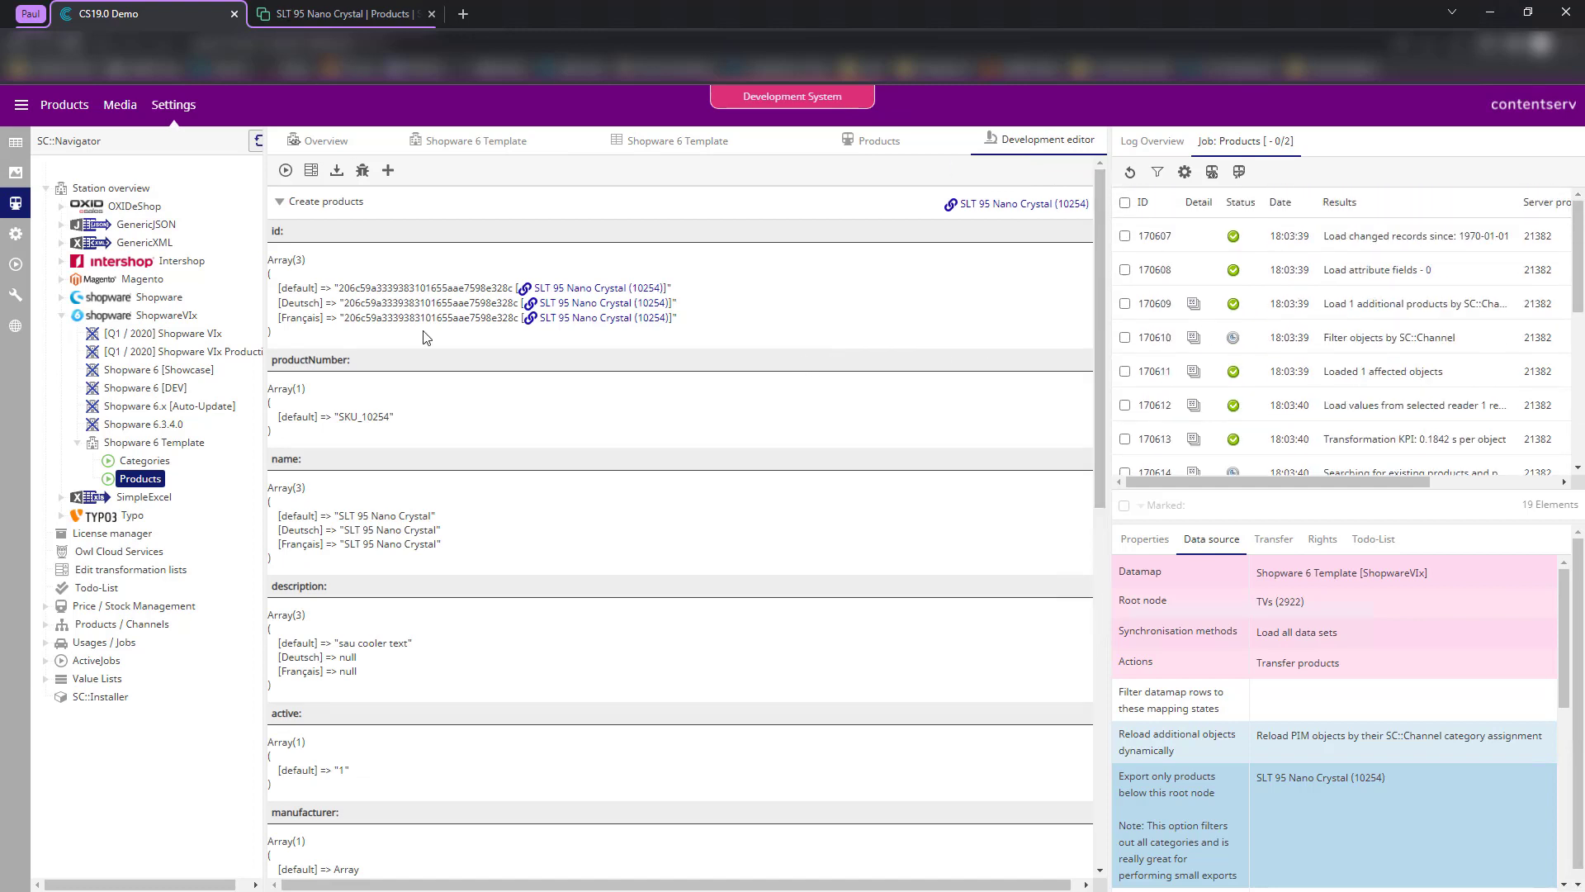
scroll(417, 380, down, 2)
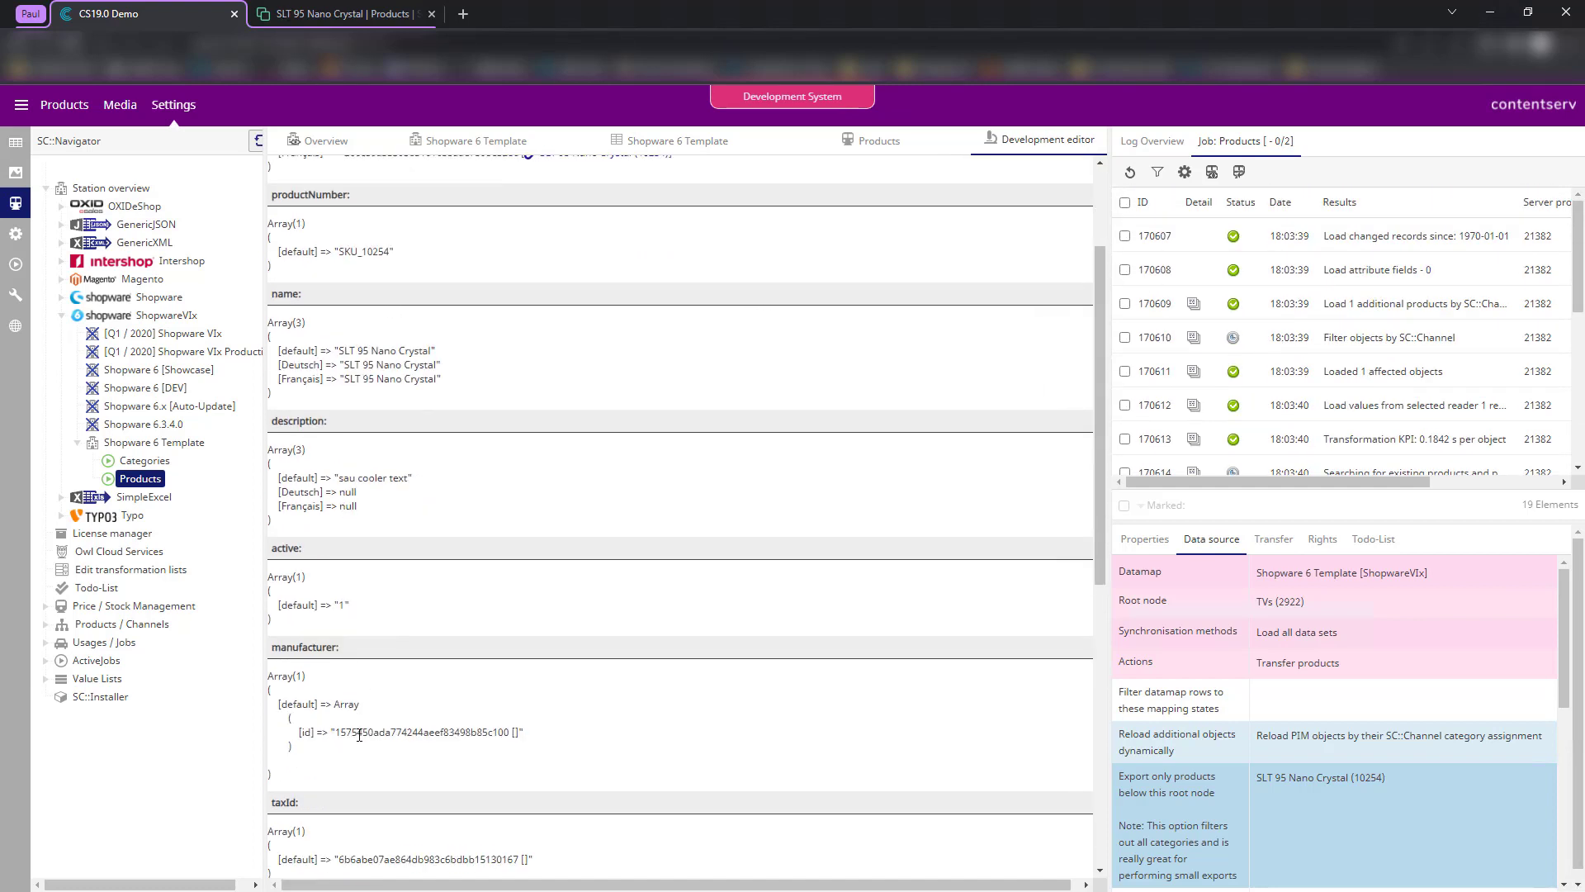
drag(341, 732, 478, 734)
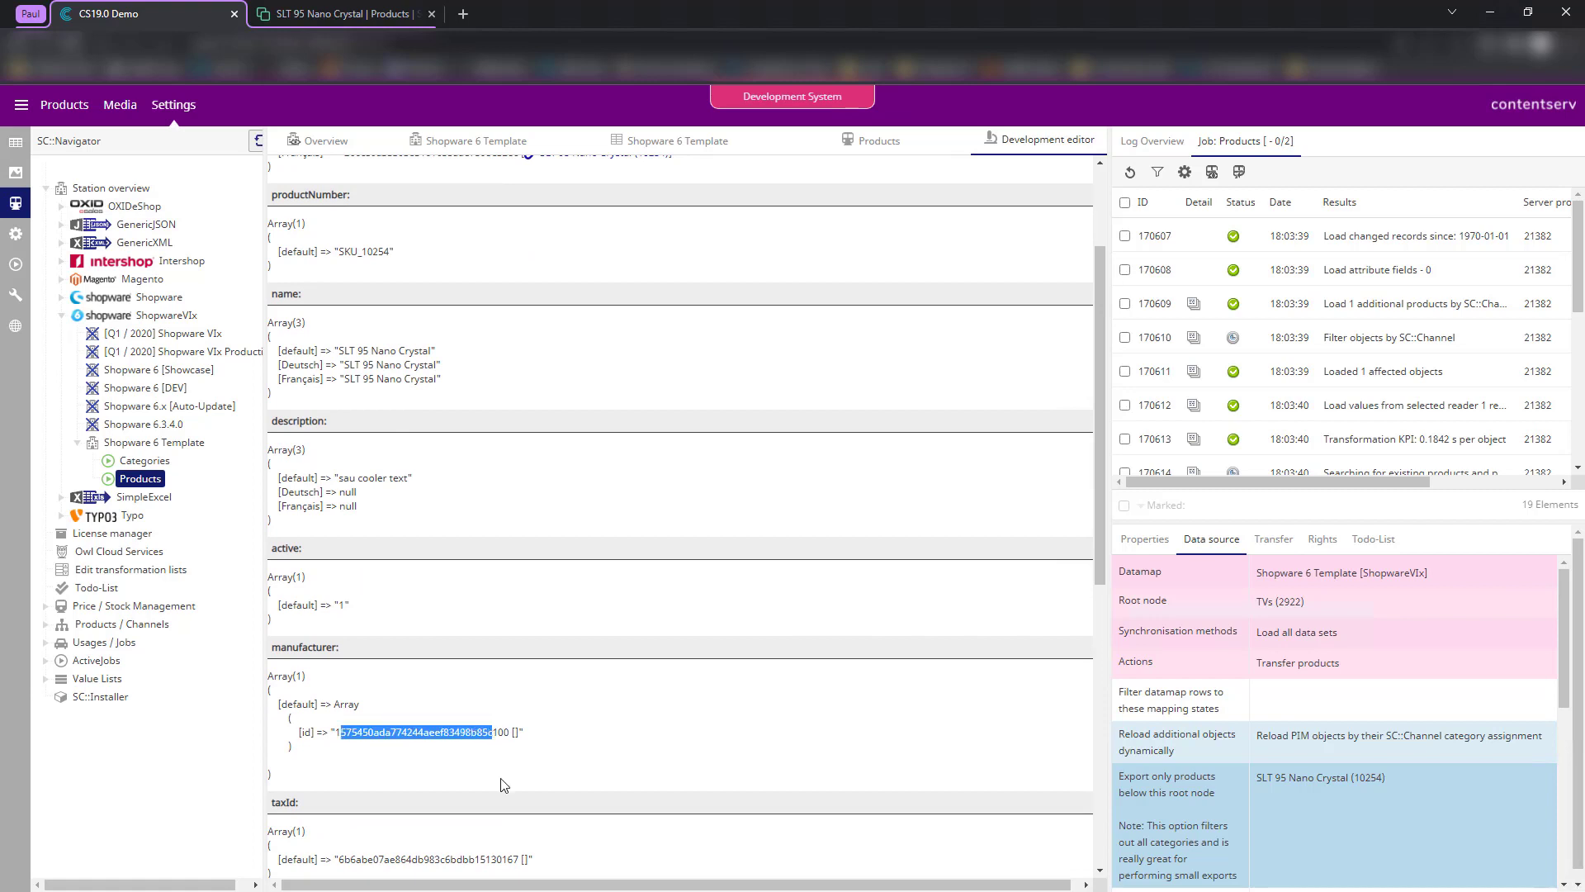
click(645, 778)
scroll(642, 772, down, 2)
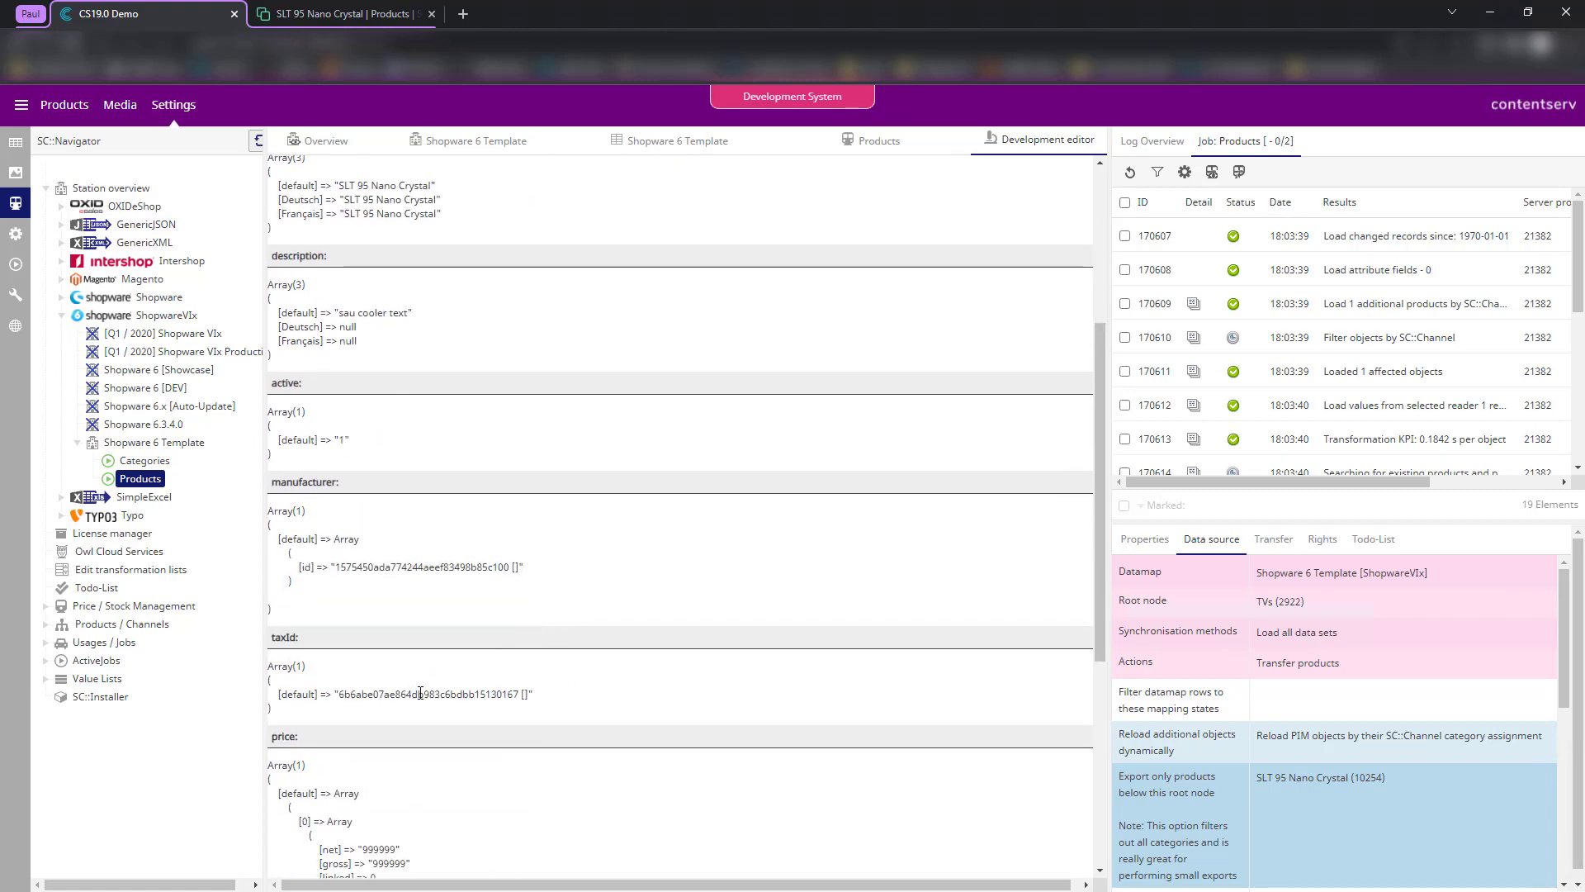
click(343, 14)
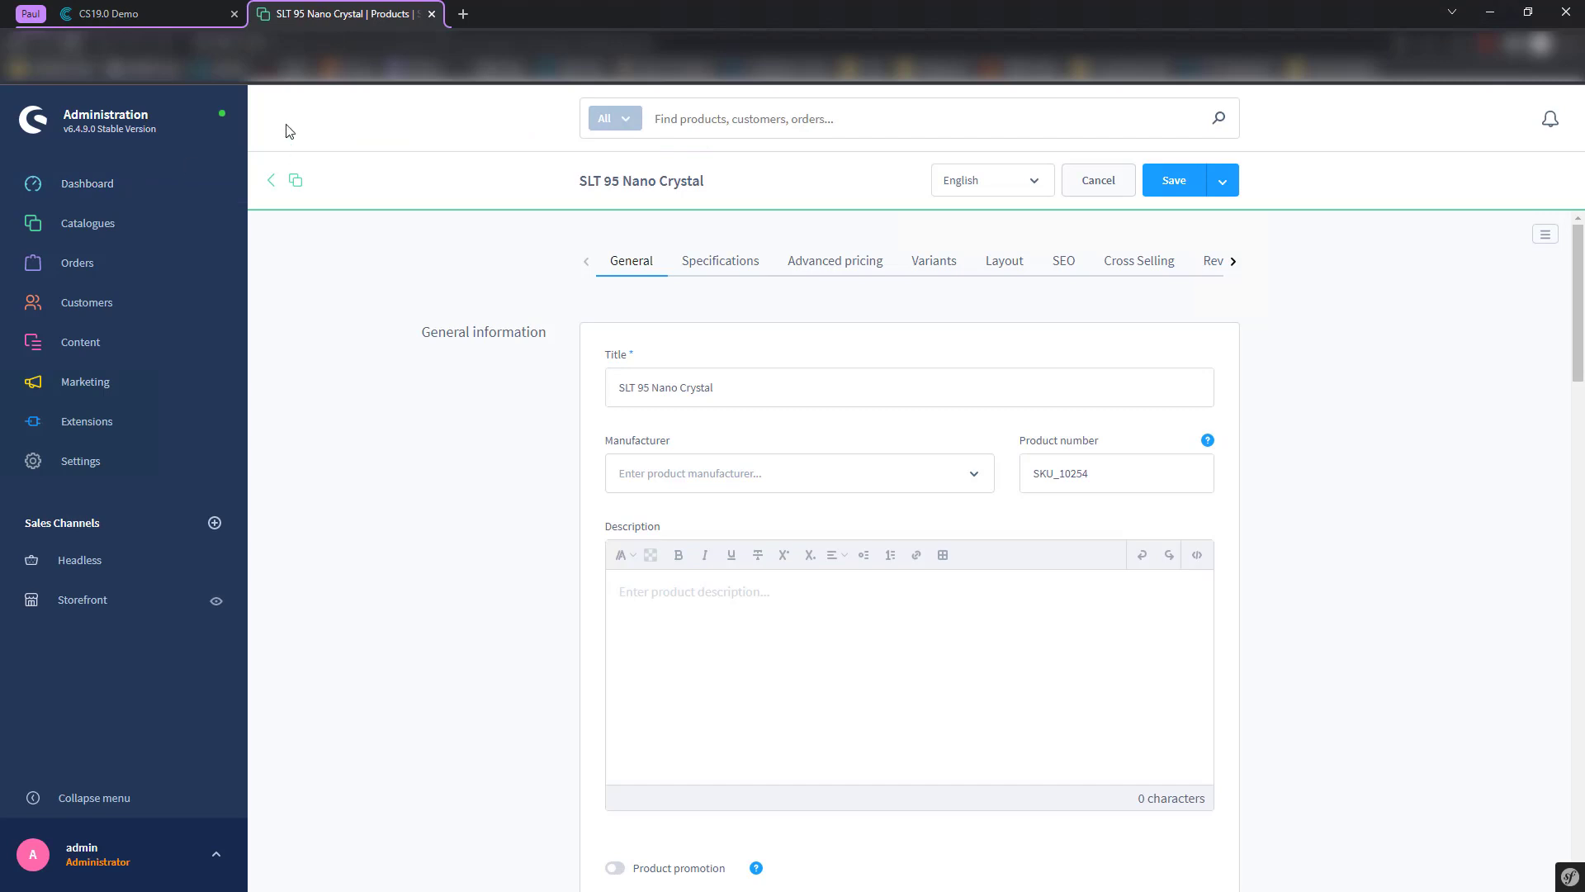
- Reload SLT 95 Nano Crystal and check manufacturer SAWS and description 'sau cooler text'
key(F5)
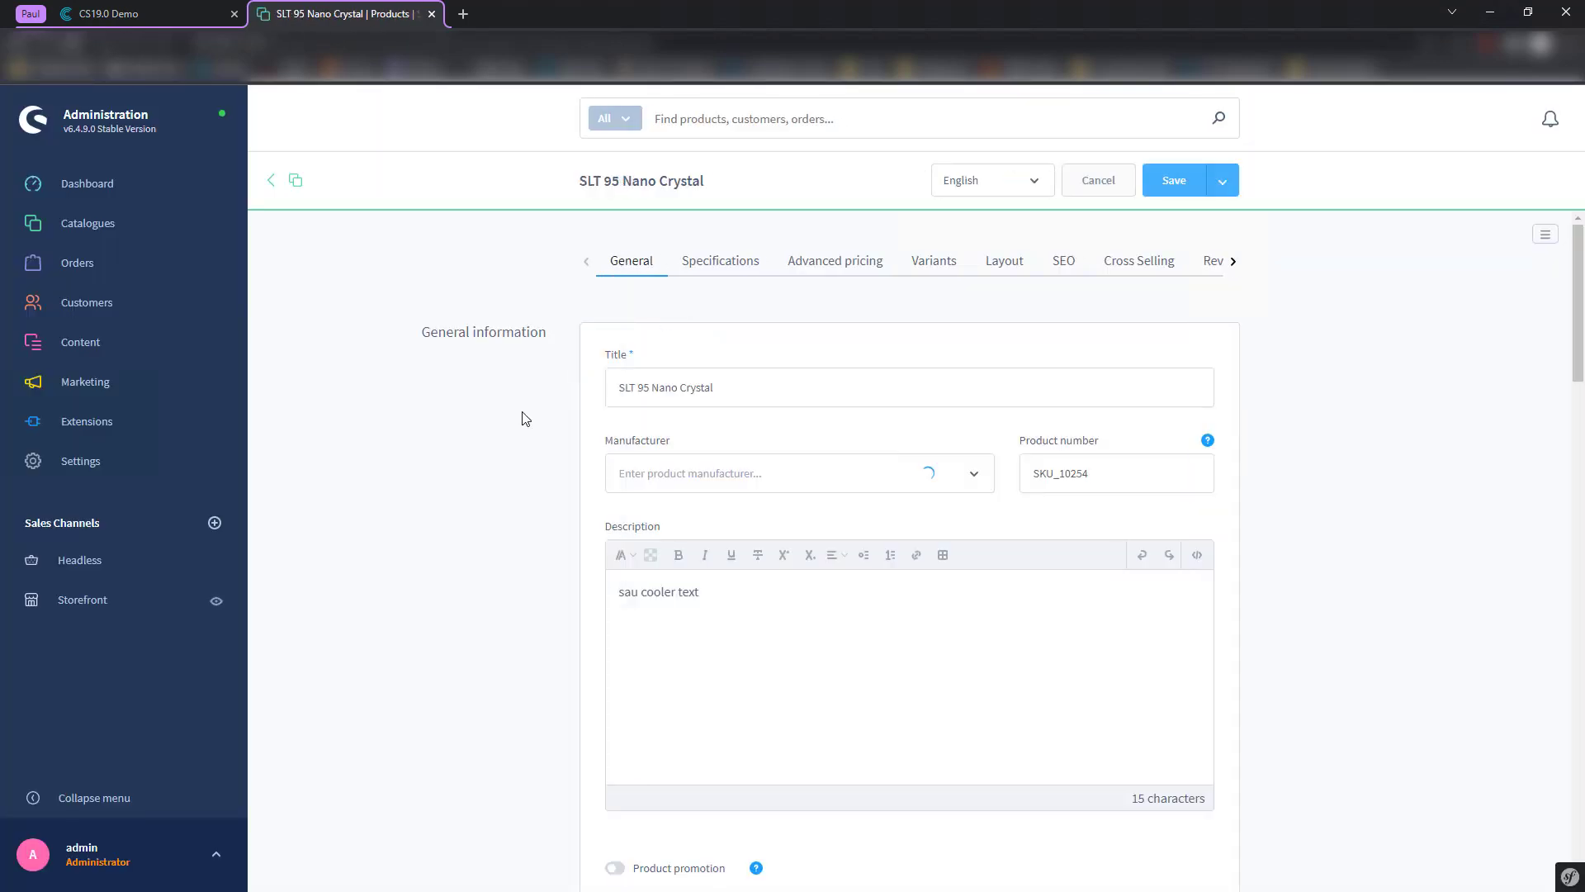
scroll(578, 430, down, 6)
scroll(576, 431, up, 6)
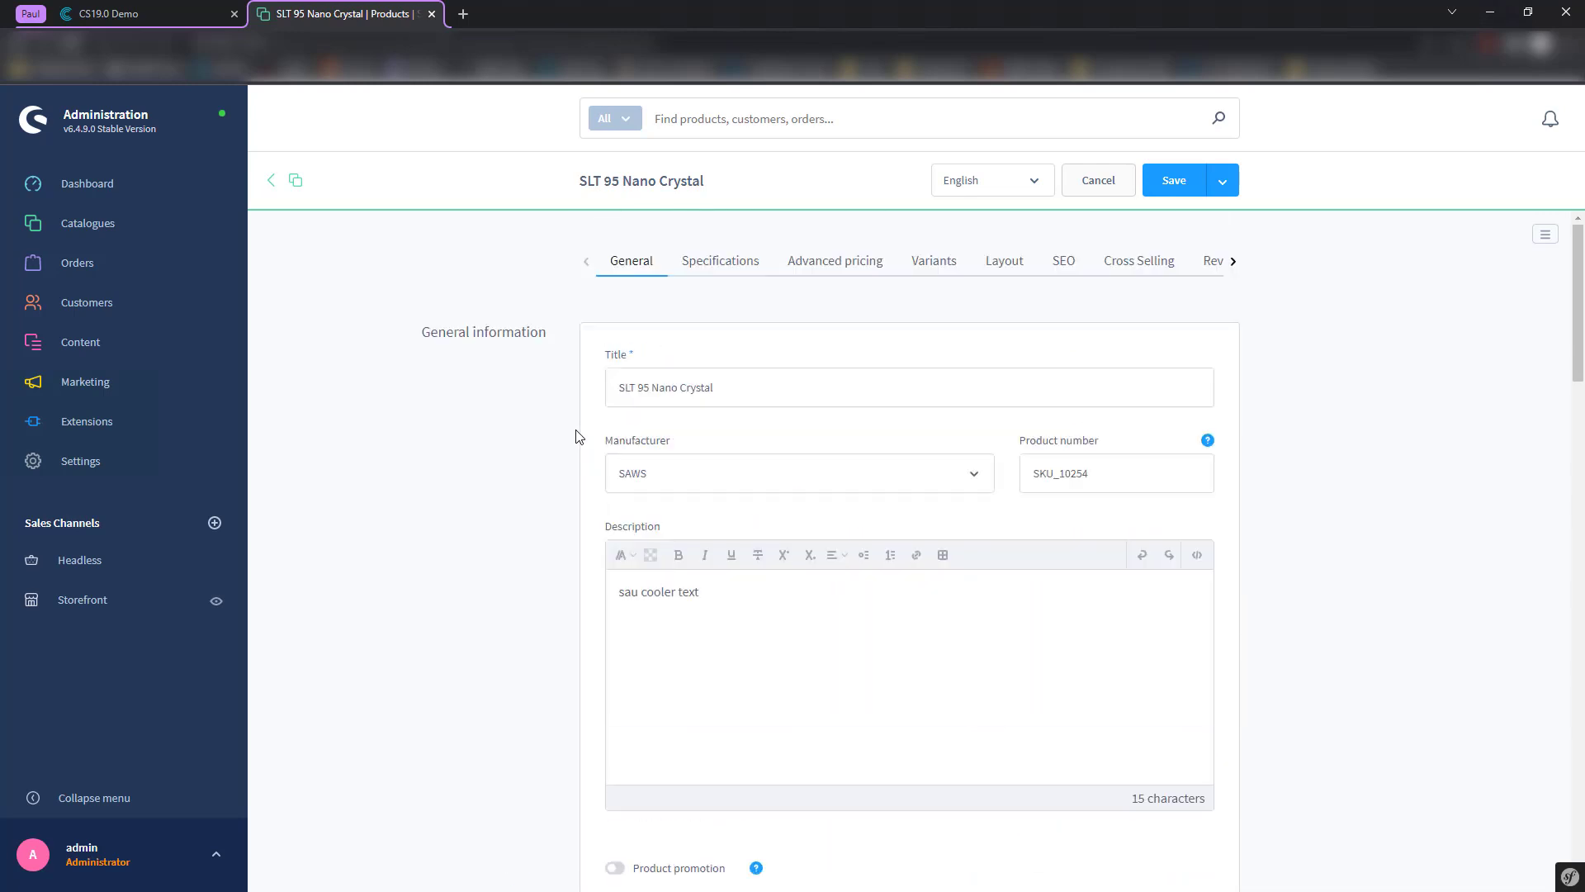
scroll(579, 432, down, 5)
scroll(582, 432, up, 4)
scroll(583, 436, up, 1)
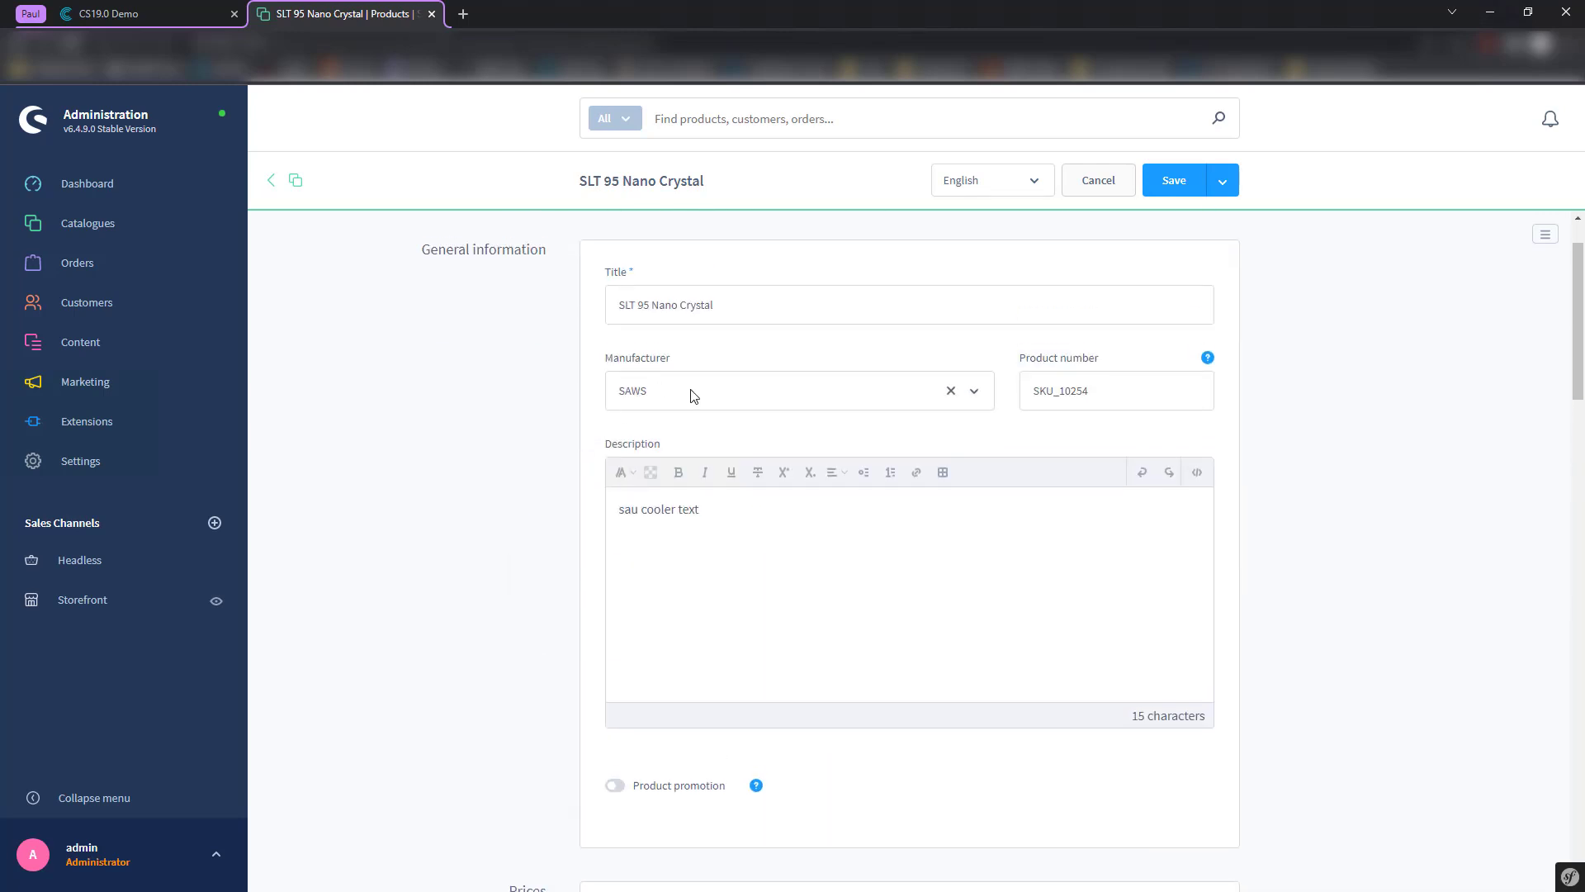
triple_click(655, 515)
scroll(568, 601, down, 5)
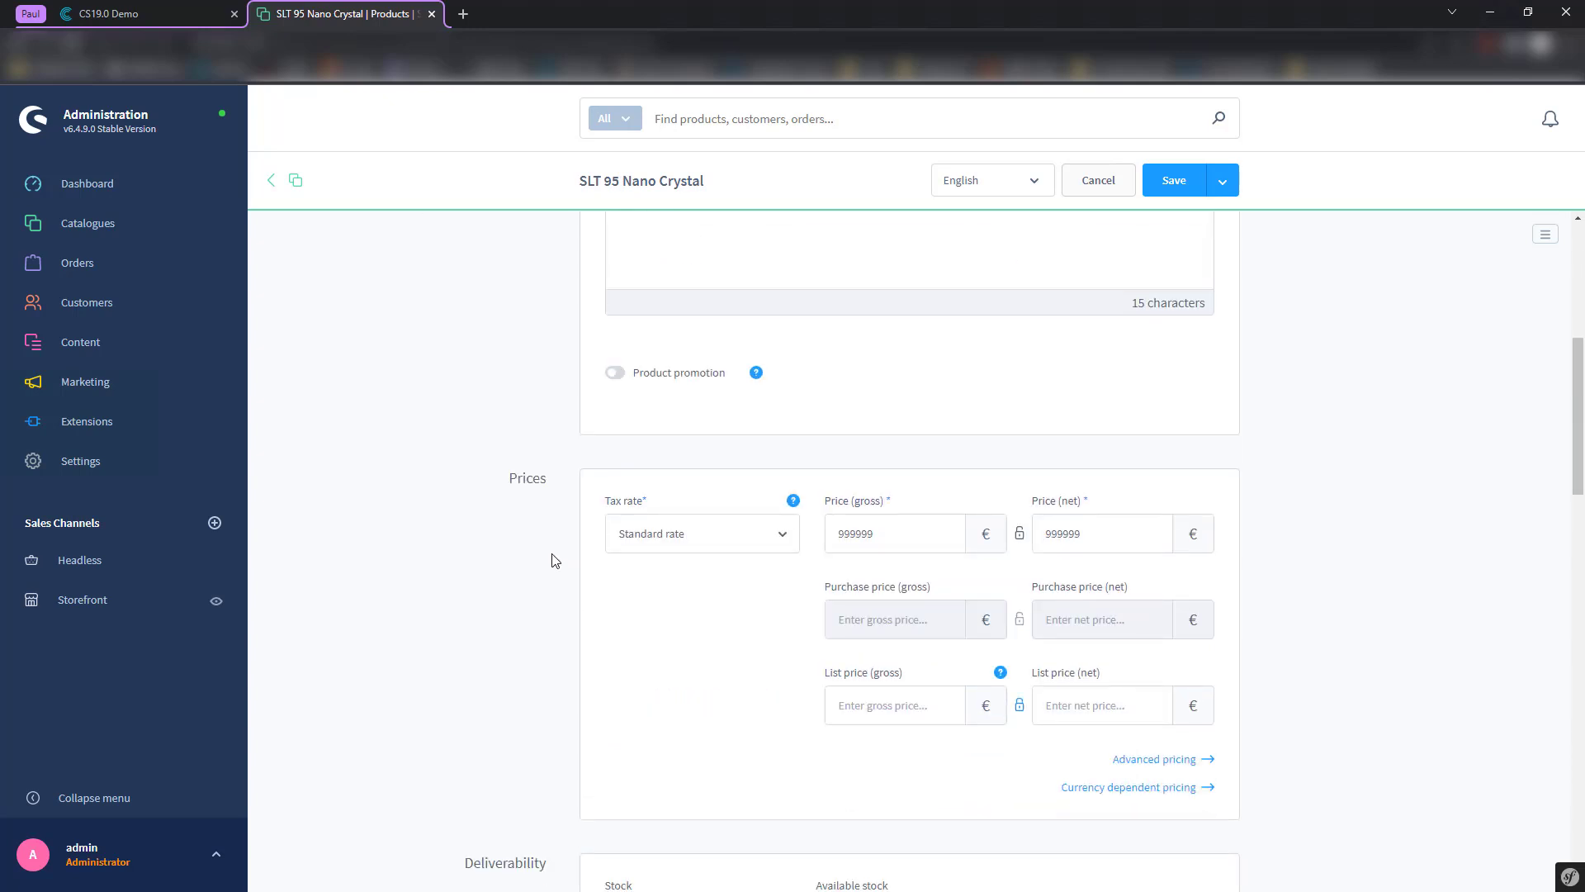
scroll(555, 553, down, 6)
scroll(570, 520, up, 12)
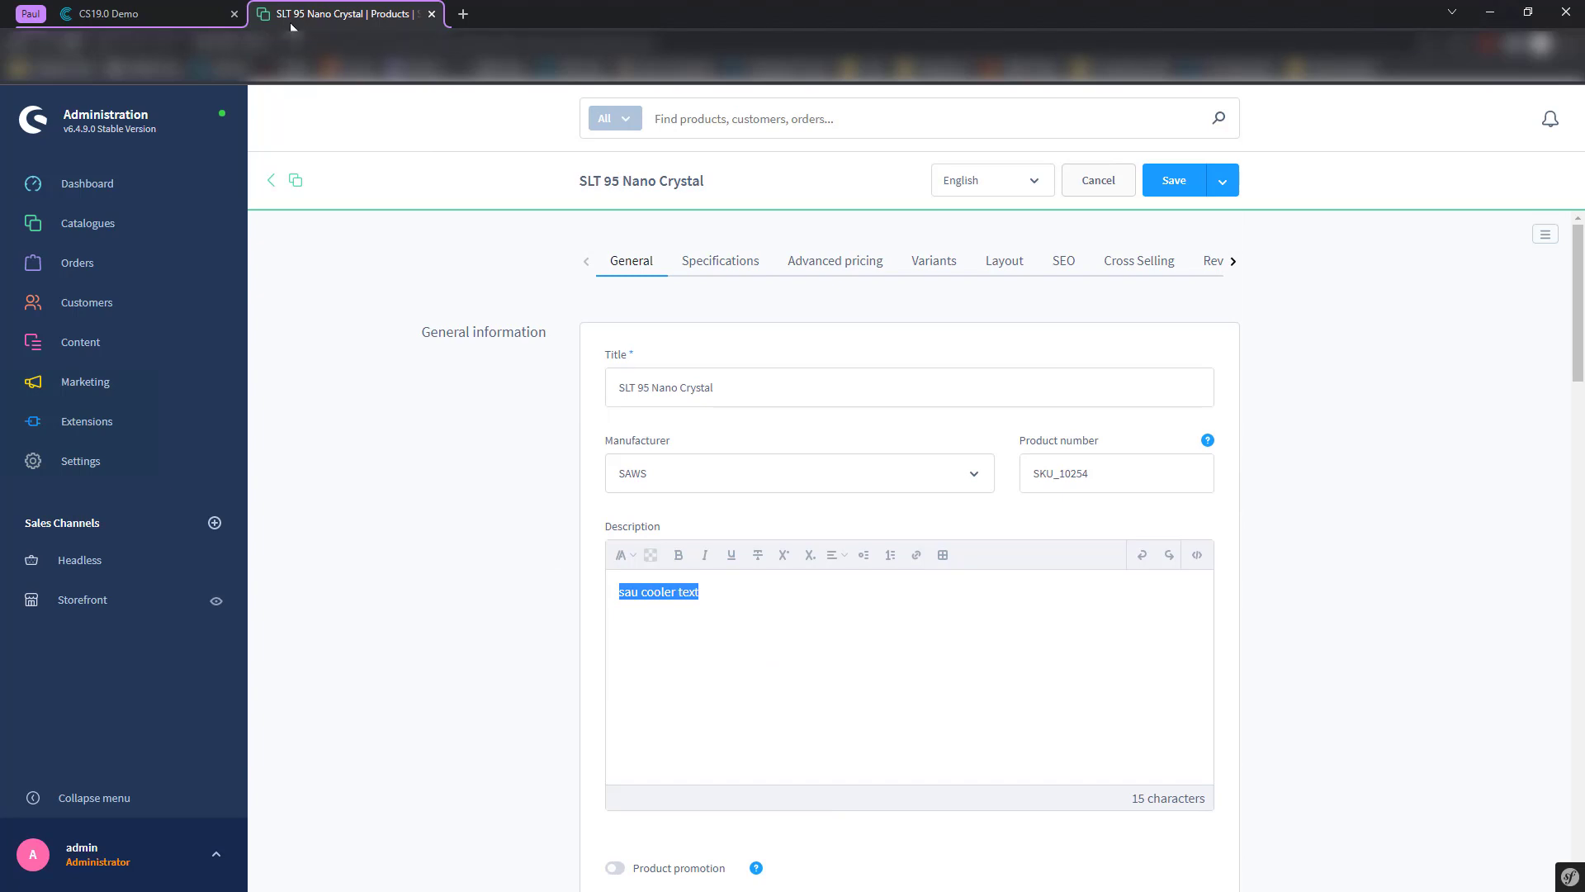
- Compare with the exported product id in Contentserv's export output
click(170, 7)
scroll(586, 343, up, 4)
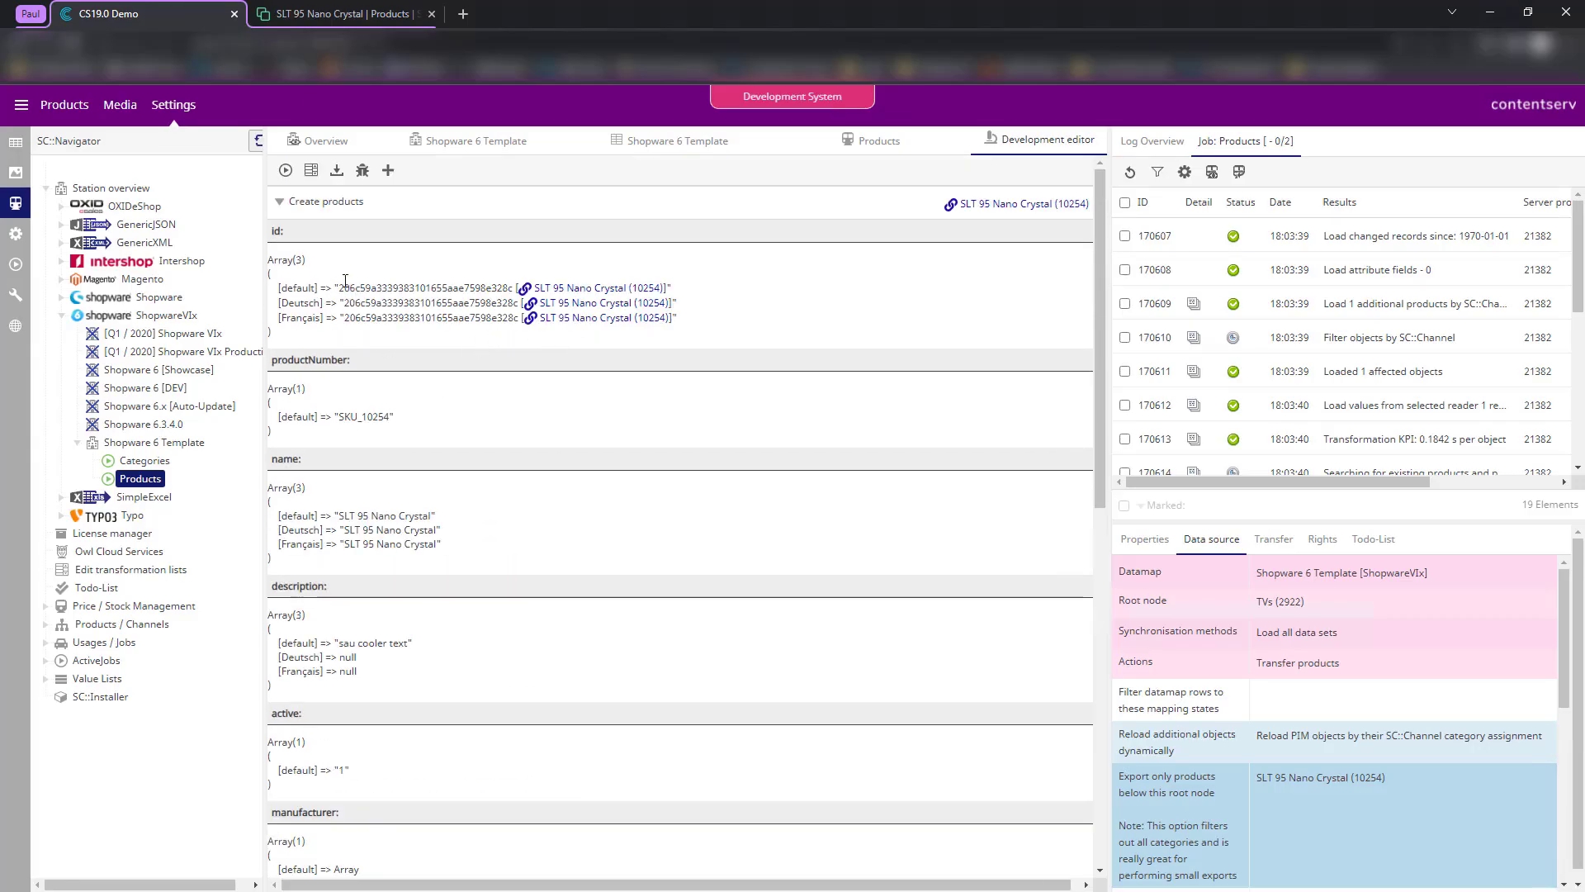
drag(340, 289, 515, 287)
key(ctrl+c)
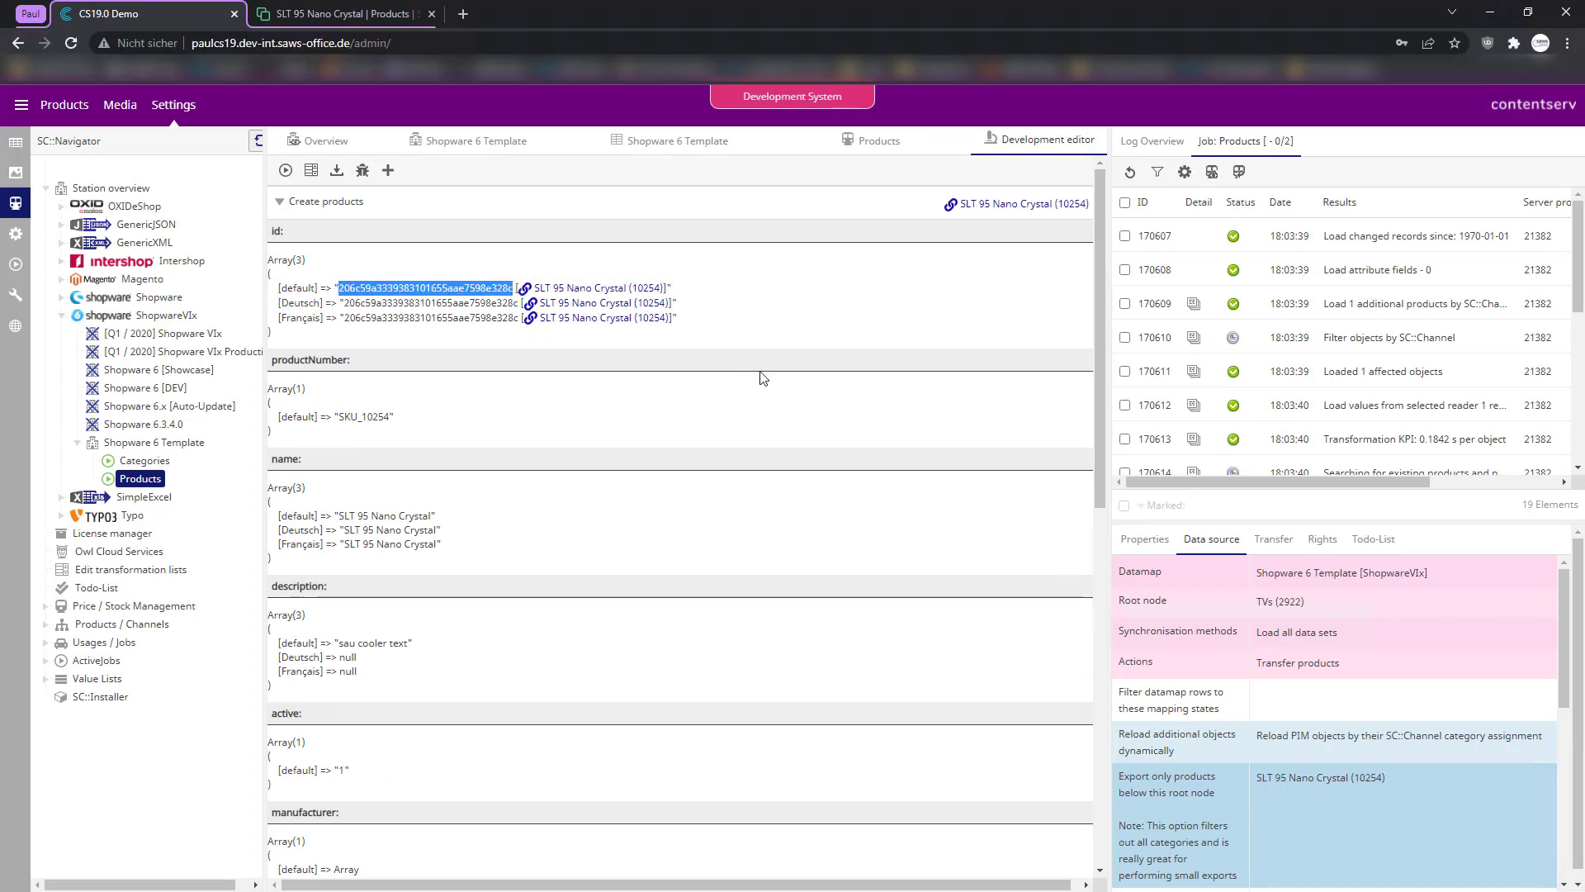
click(365, 10)
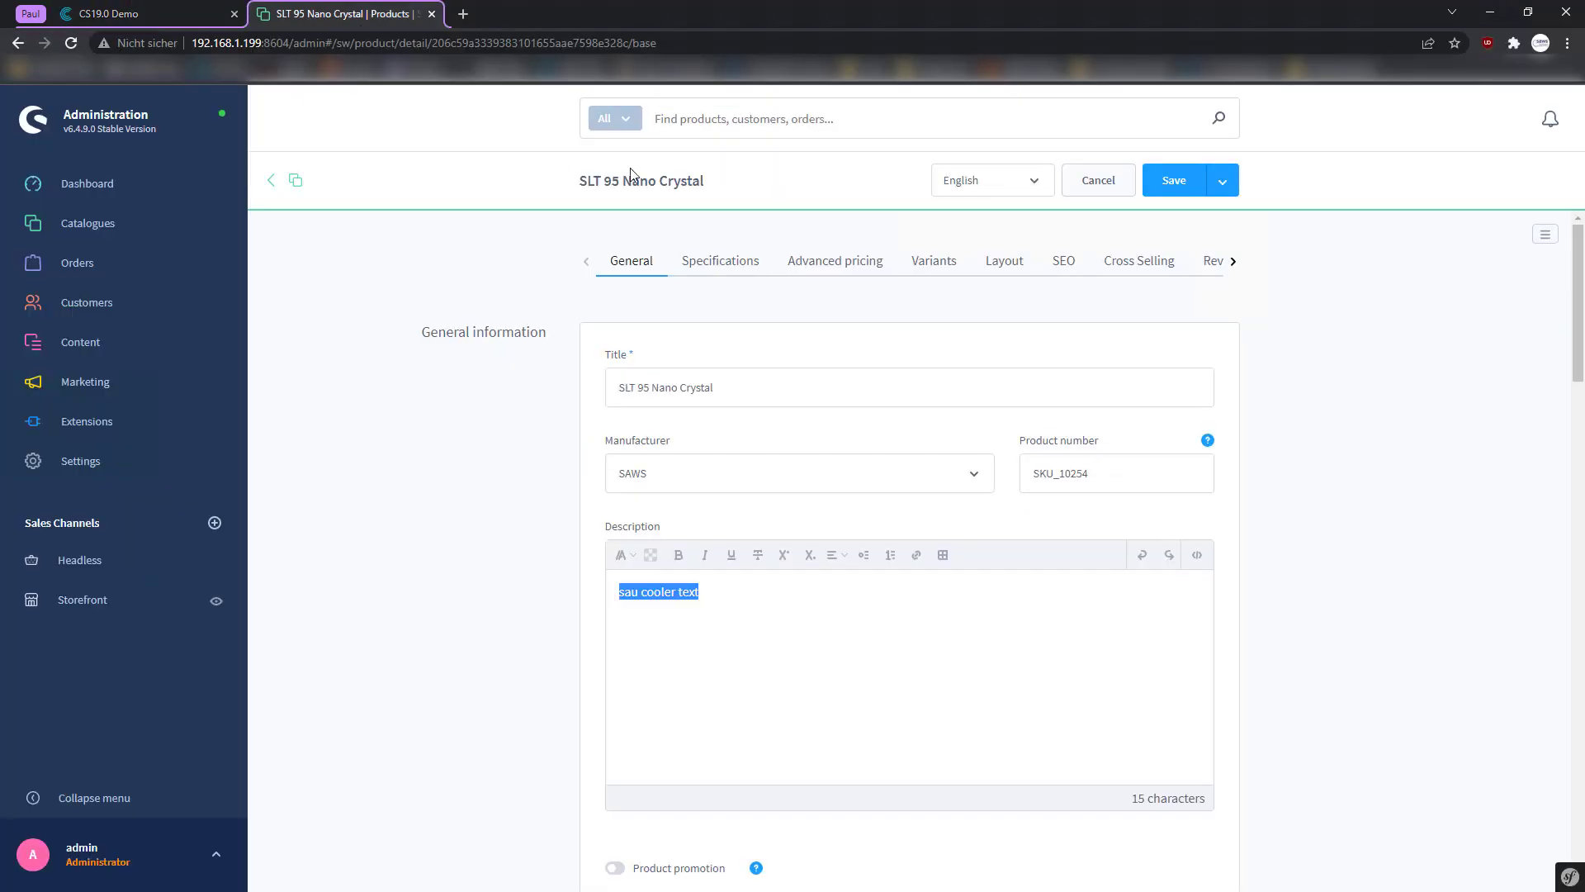
drag(631, 43, 431, 43)
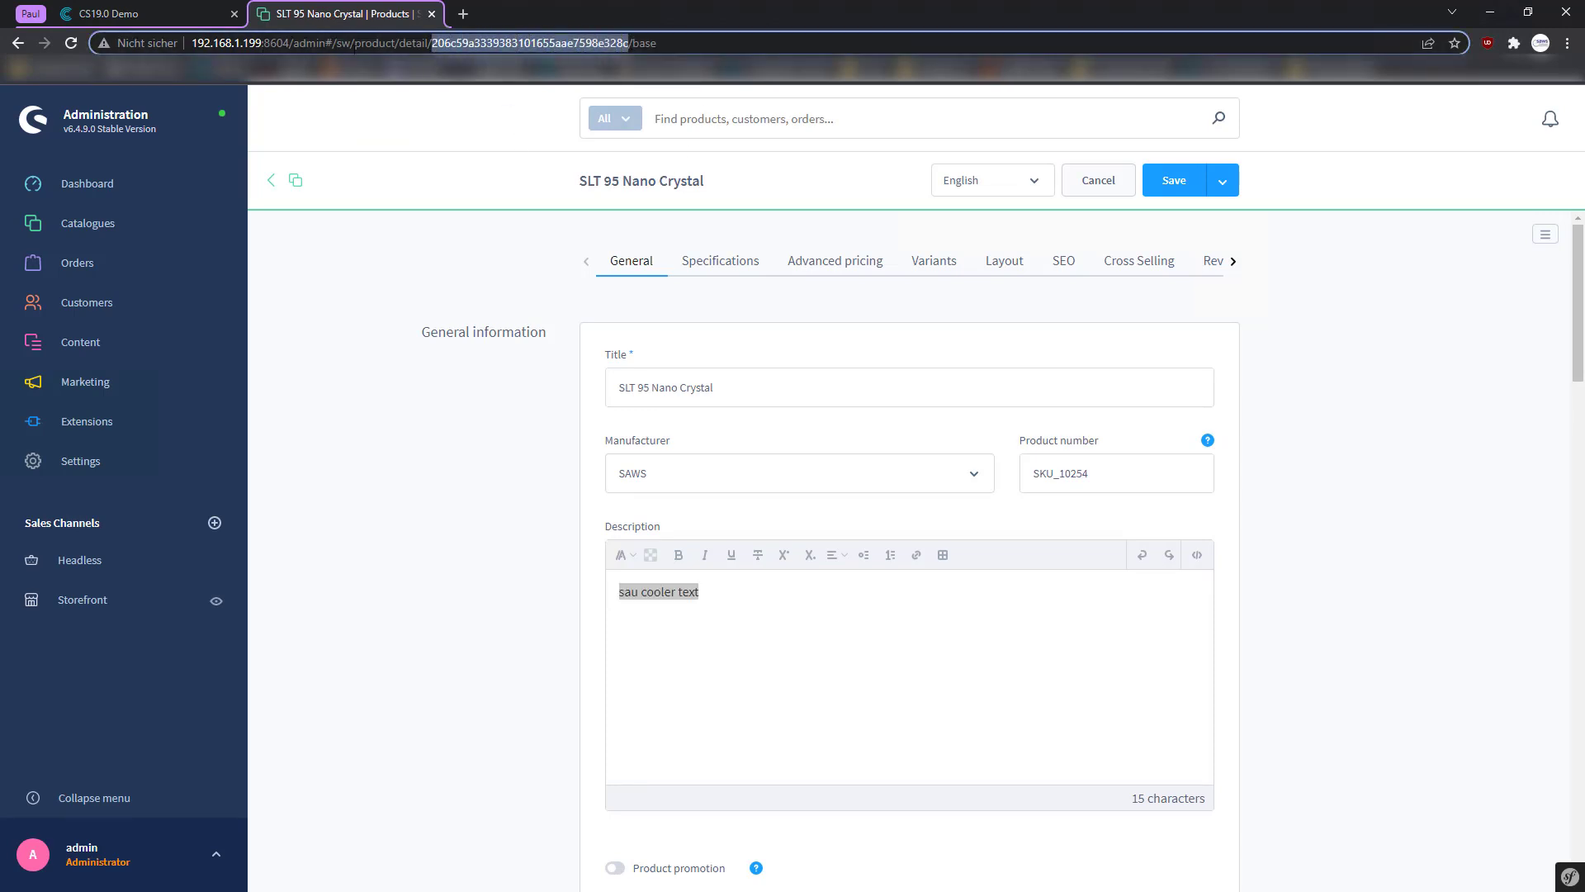
key(ctrl+v)
key(Return)
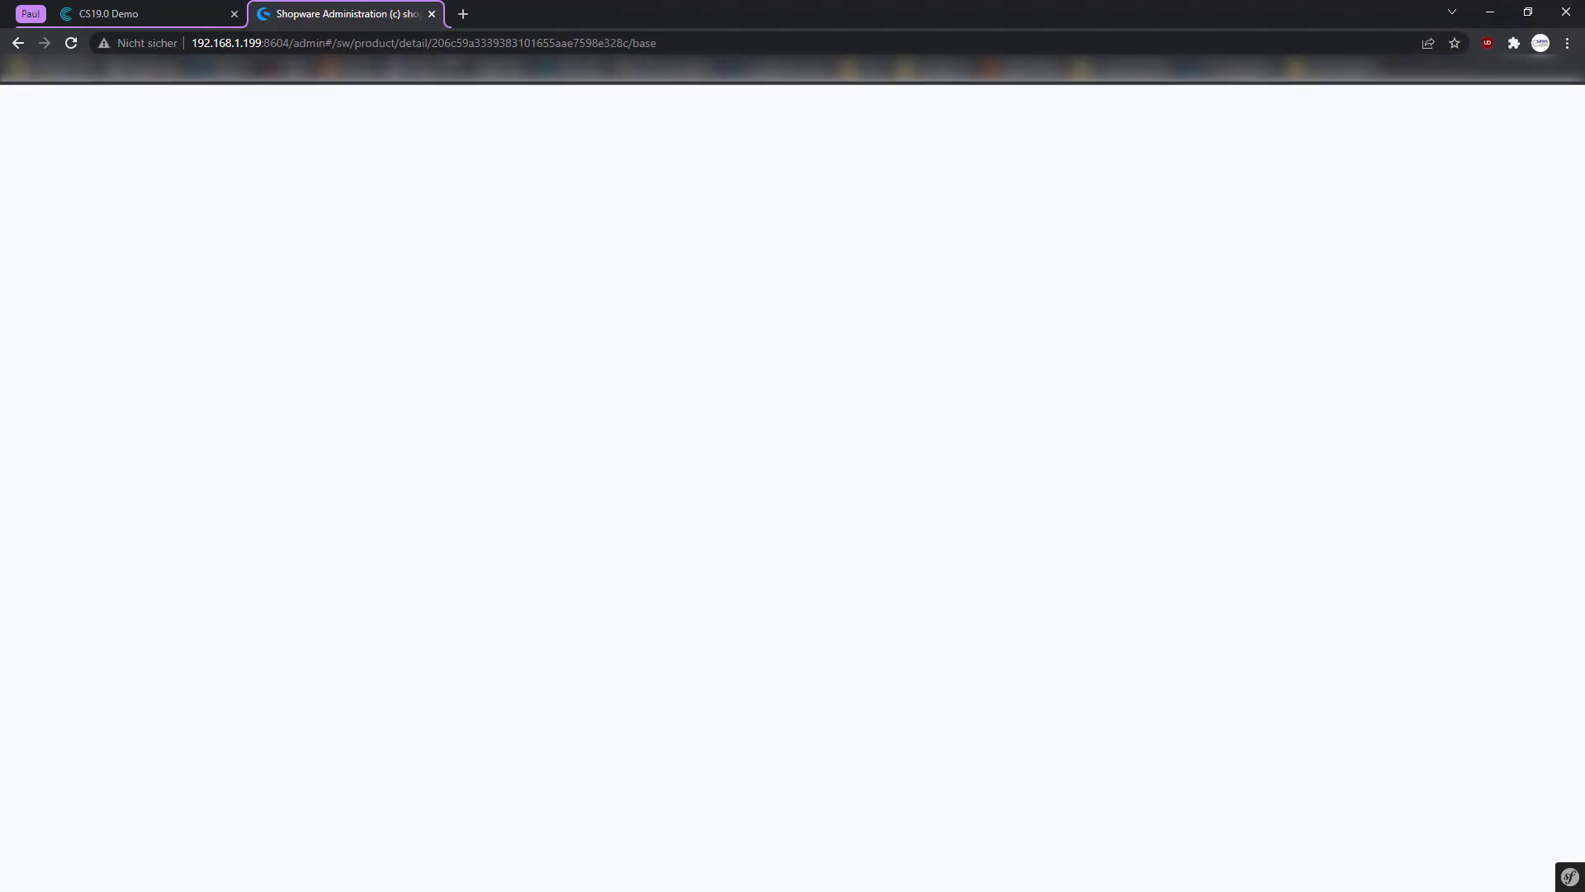
drag(431, 43, 630, 43)
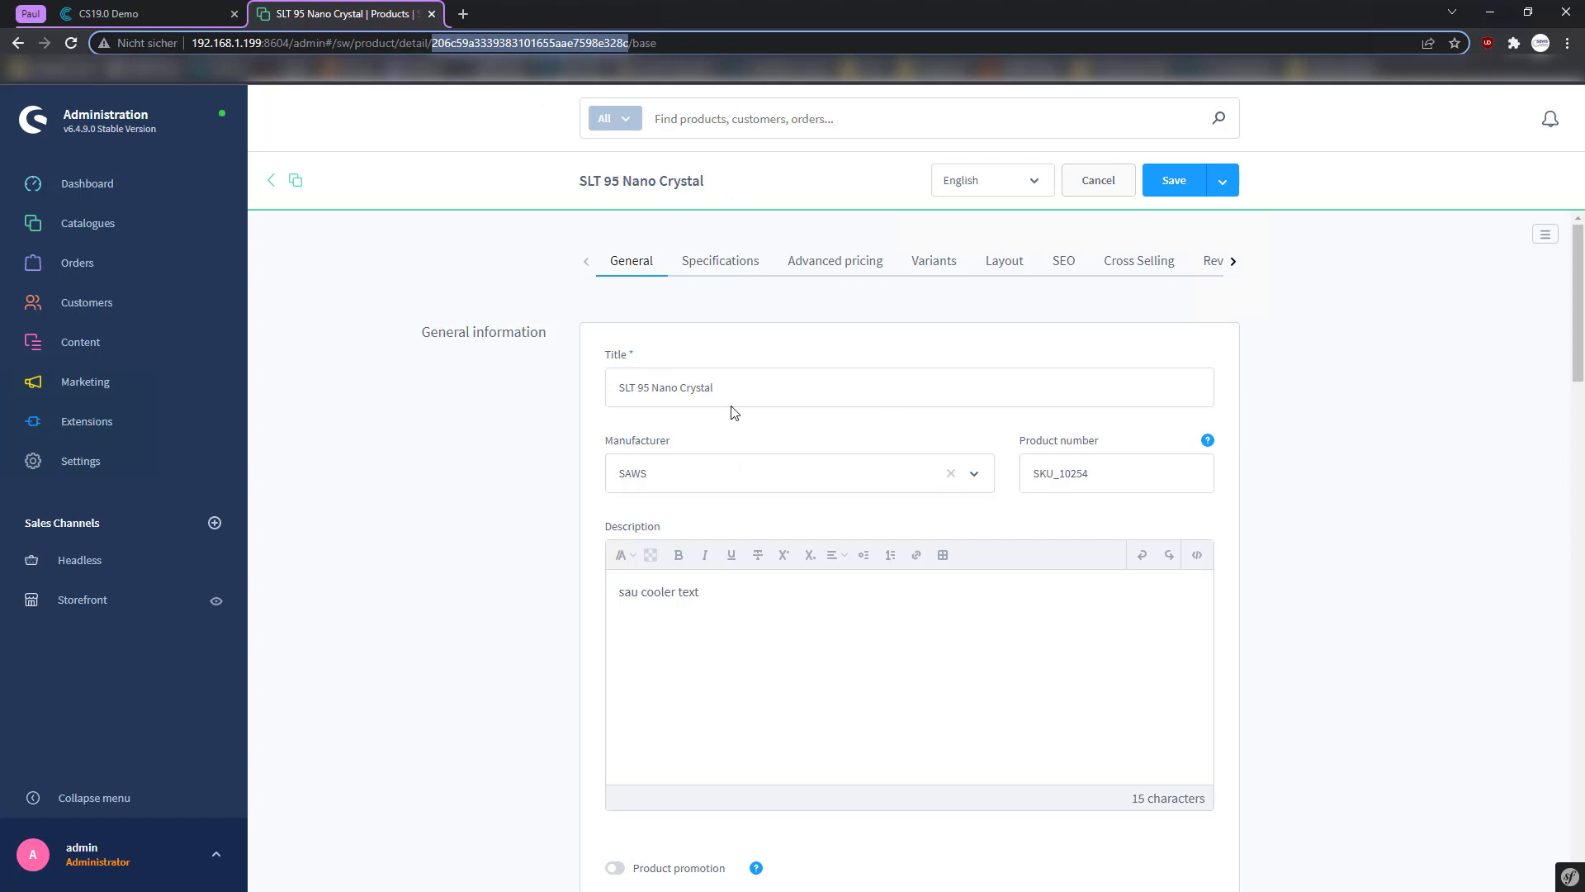
scroll(734, 411, down, 7)
scroll(743, 365, up, 5)
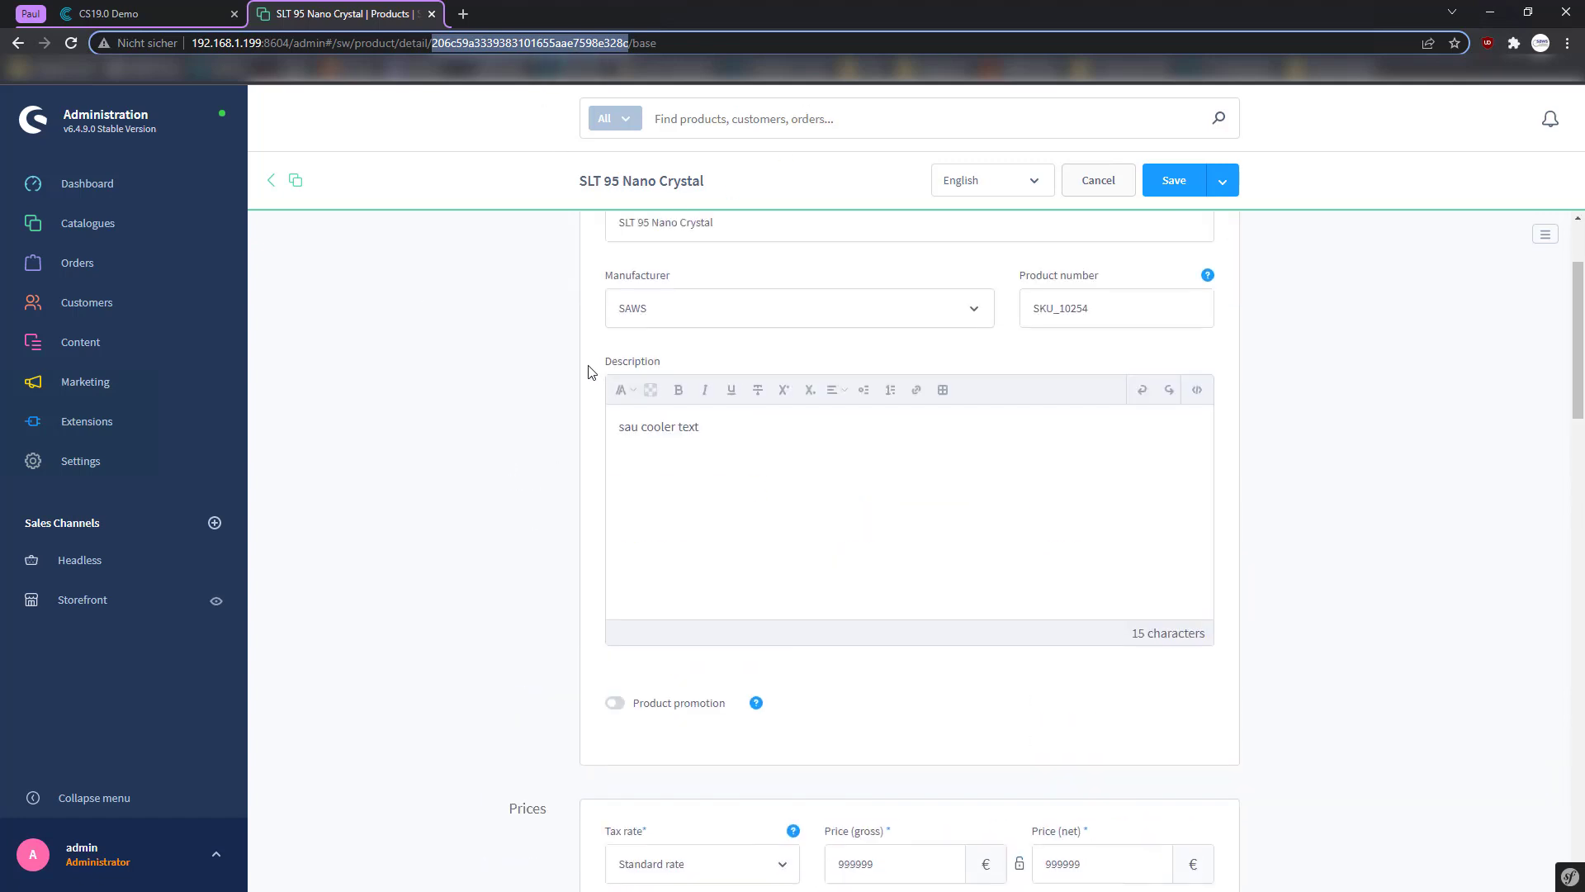
scroll(541, 327, up, 2)
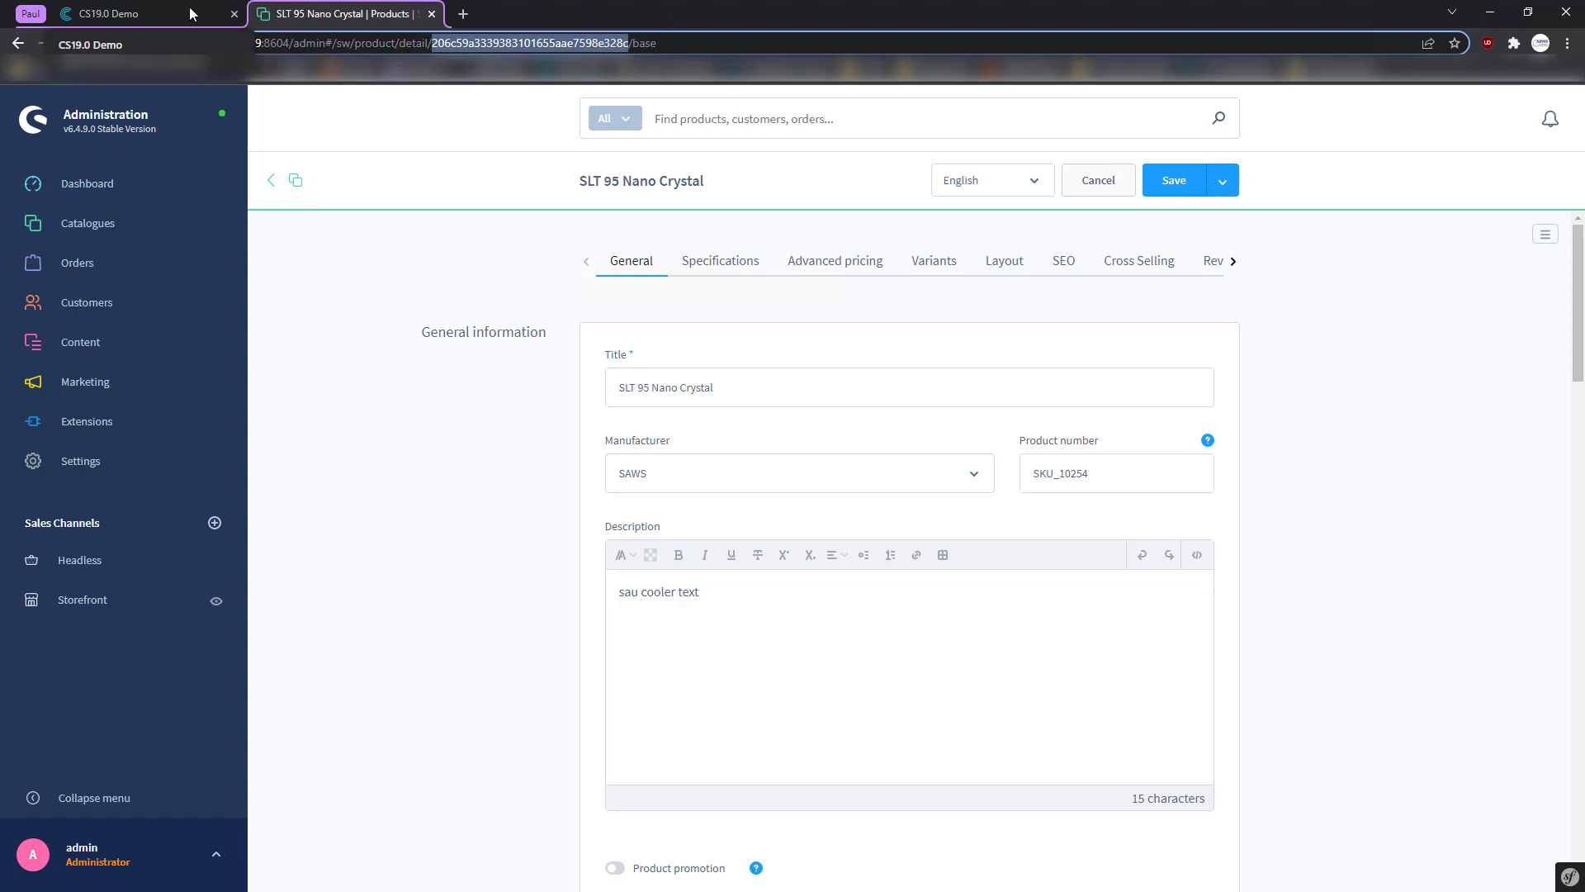
scroll(427, 287, down, 10)
scroll(426, 285, down, 3)
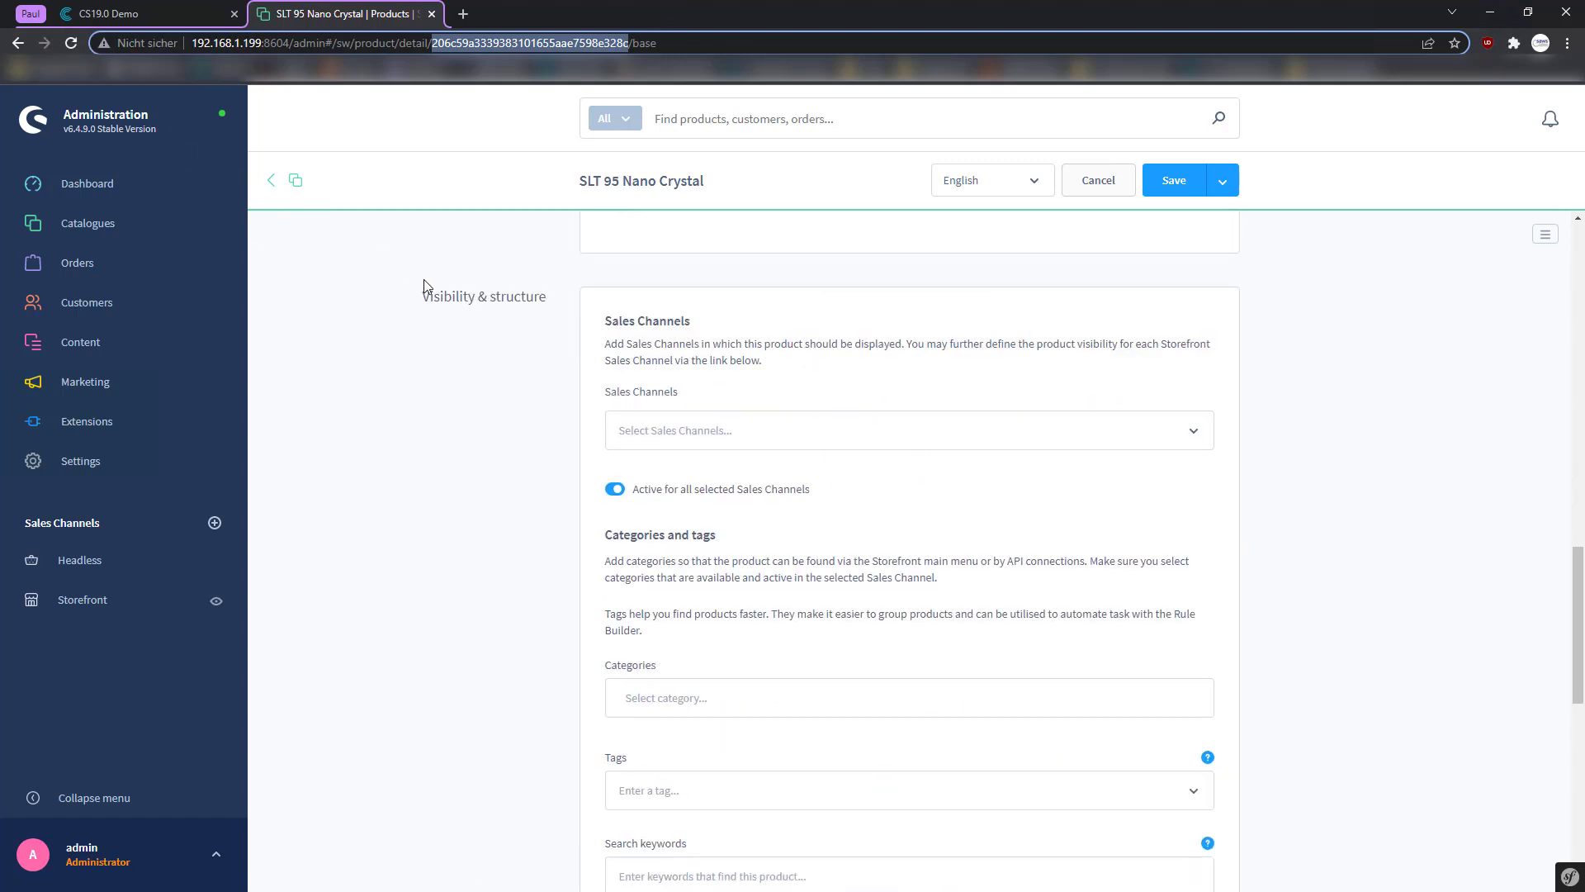
scroll(430, 281, up, 12)
scroll(442, 273, up, 1)
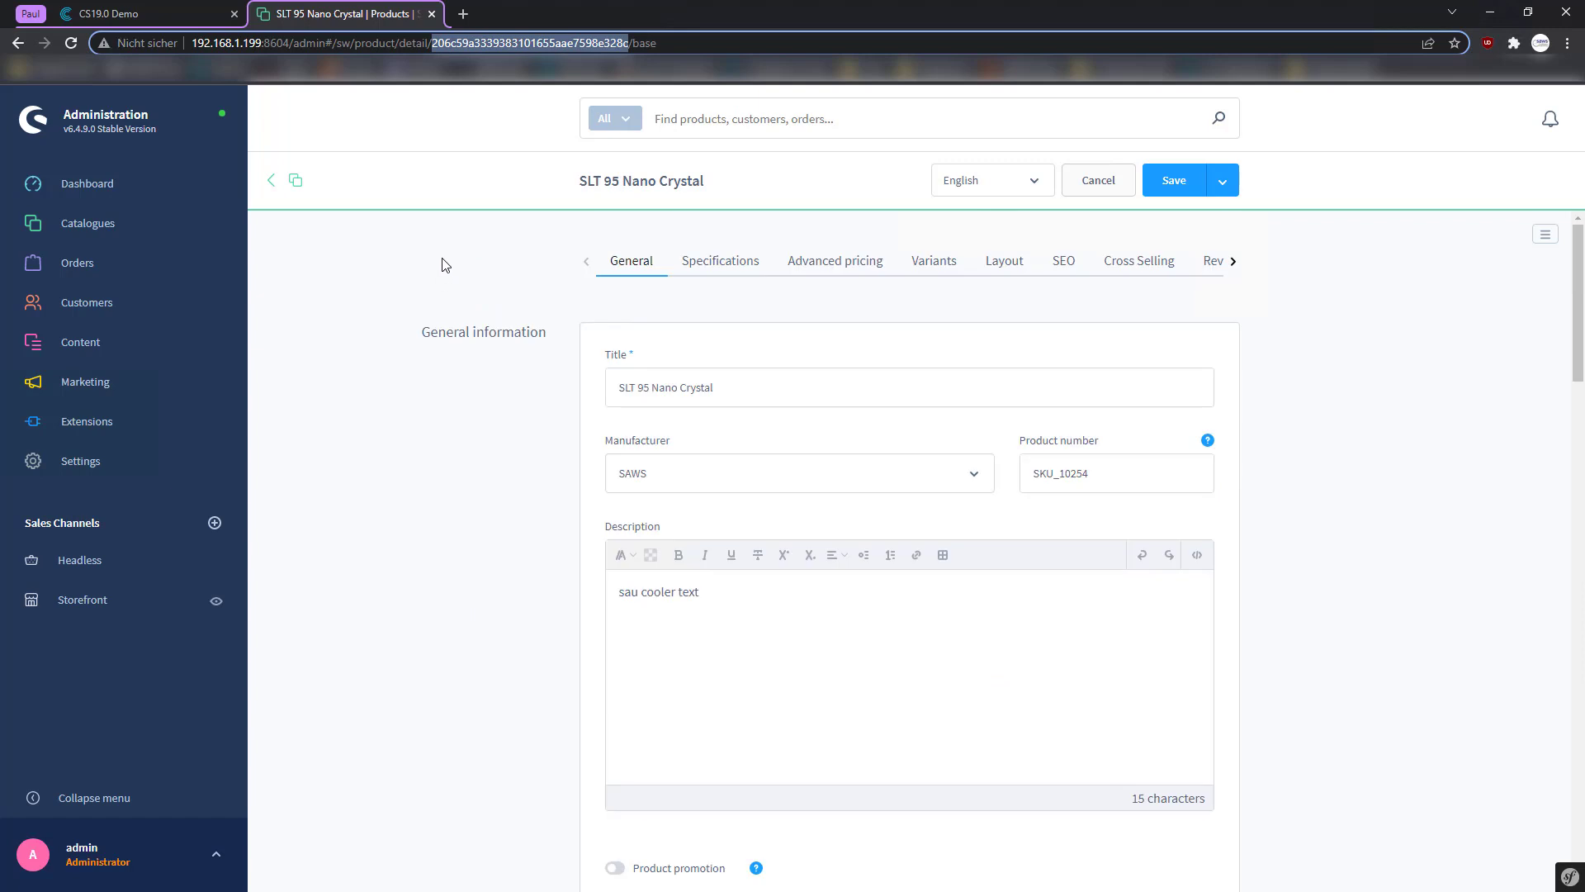
click(163, 7)
click(328, 7)
click(190, 6)
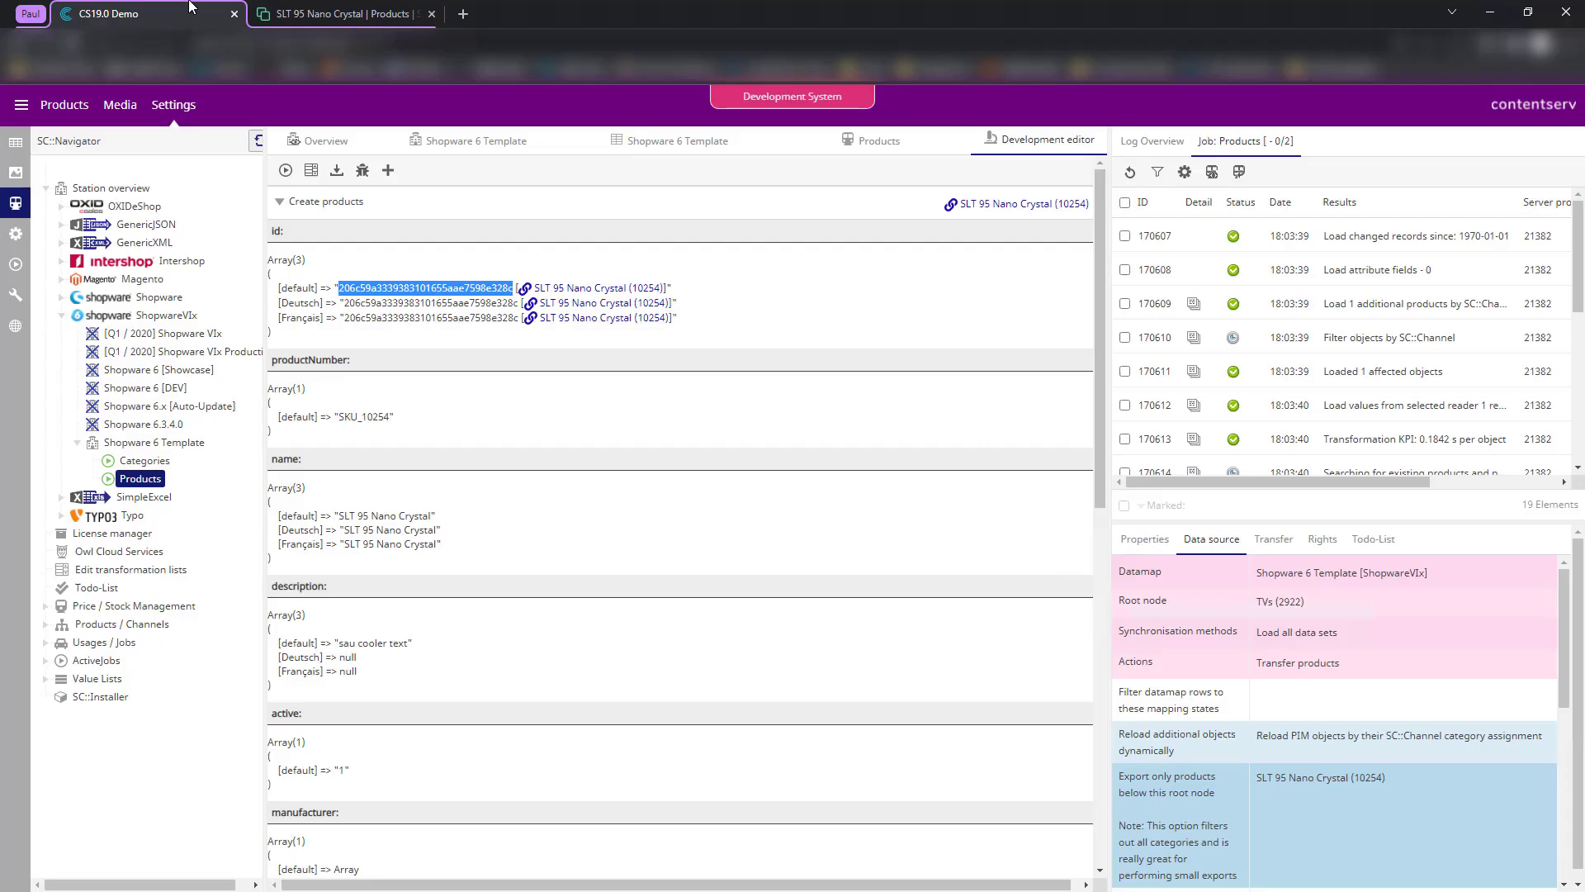
click(763, 371)
scroll(739, 412, down, 8)
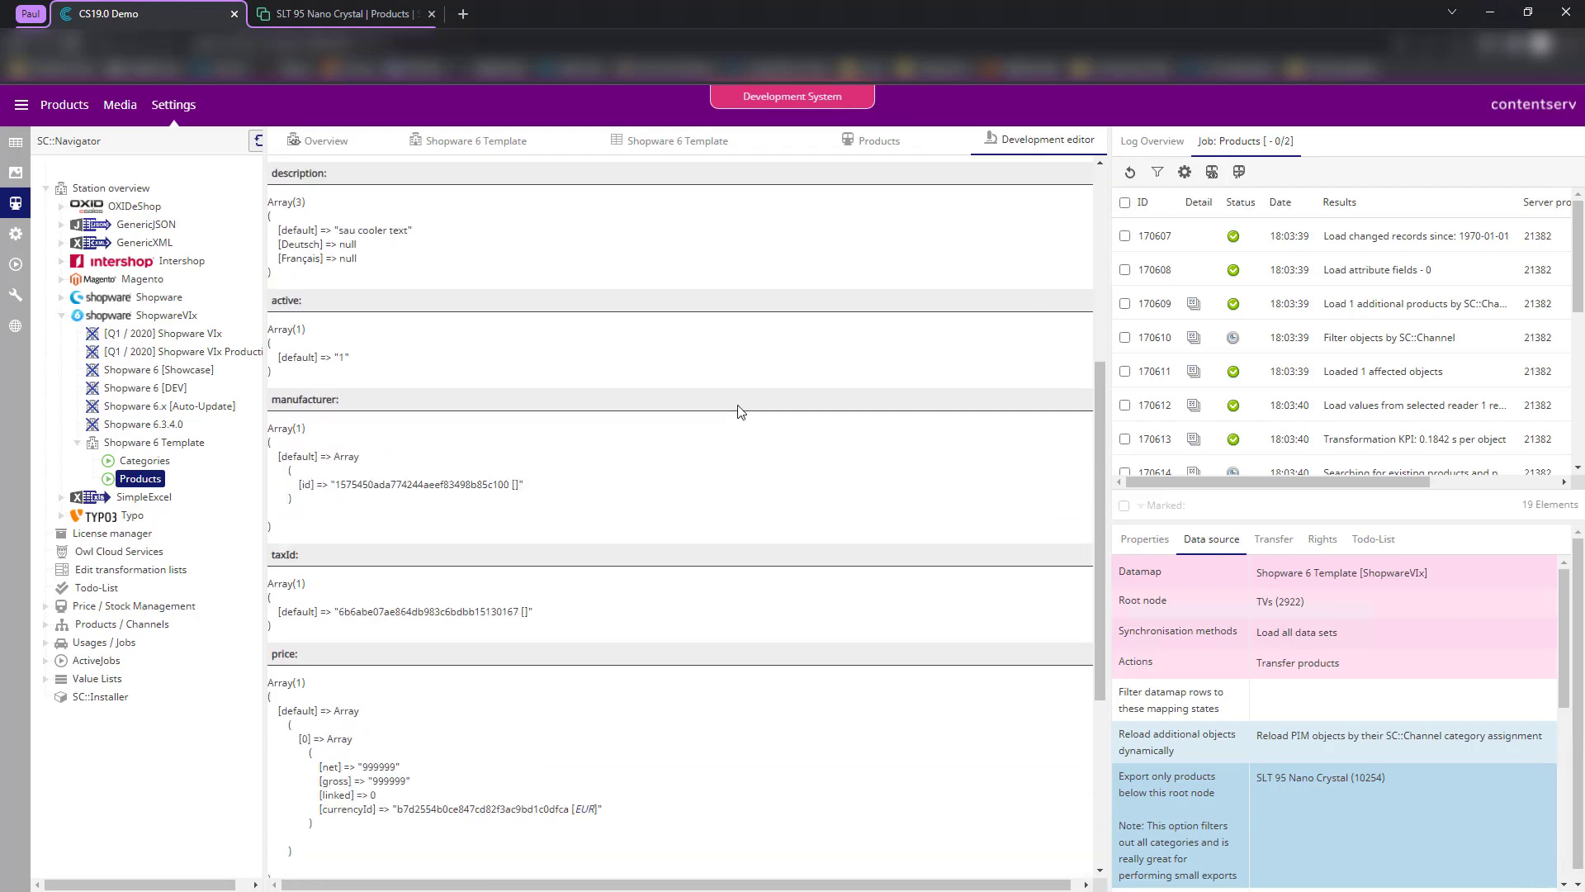
scroll(743, 420, up, 8)
click(693, 145)
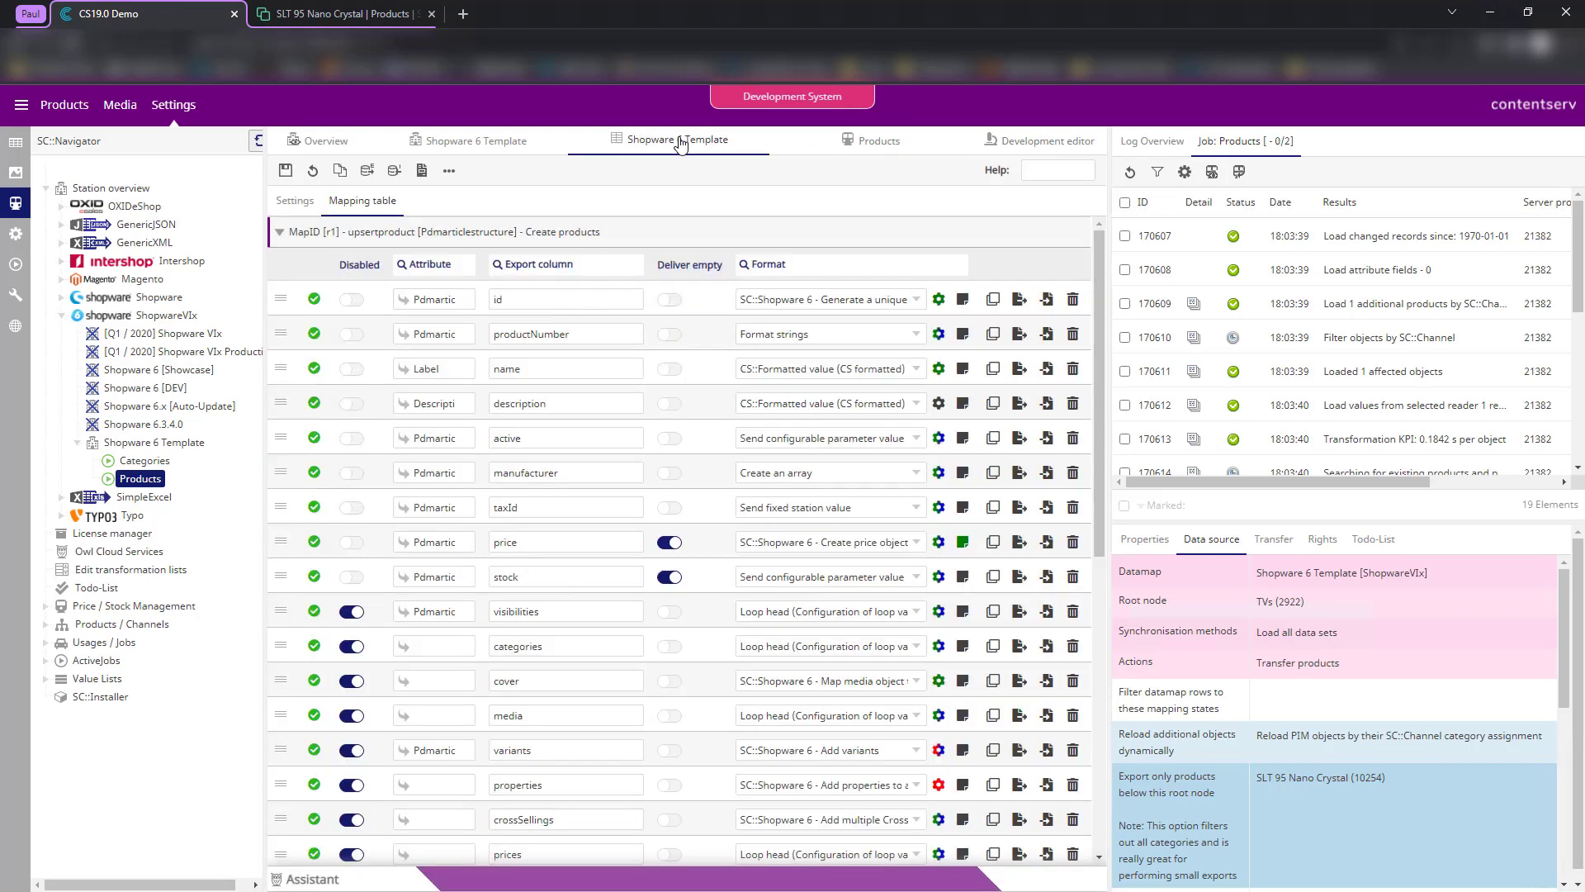
click(322, 14)
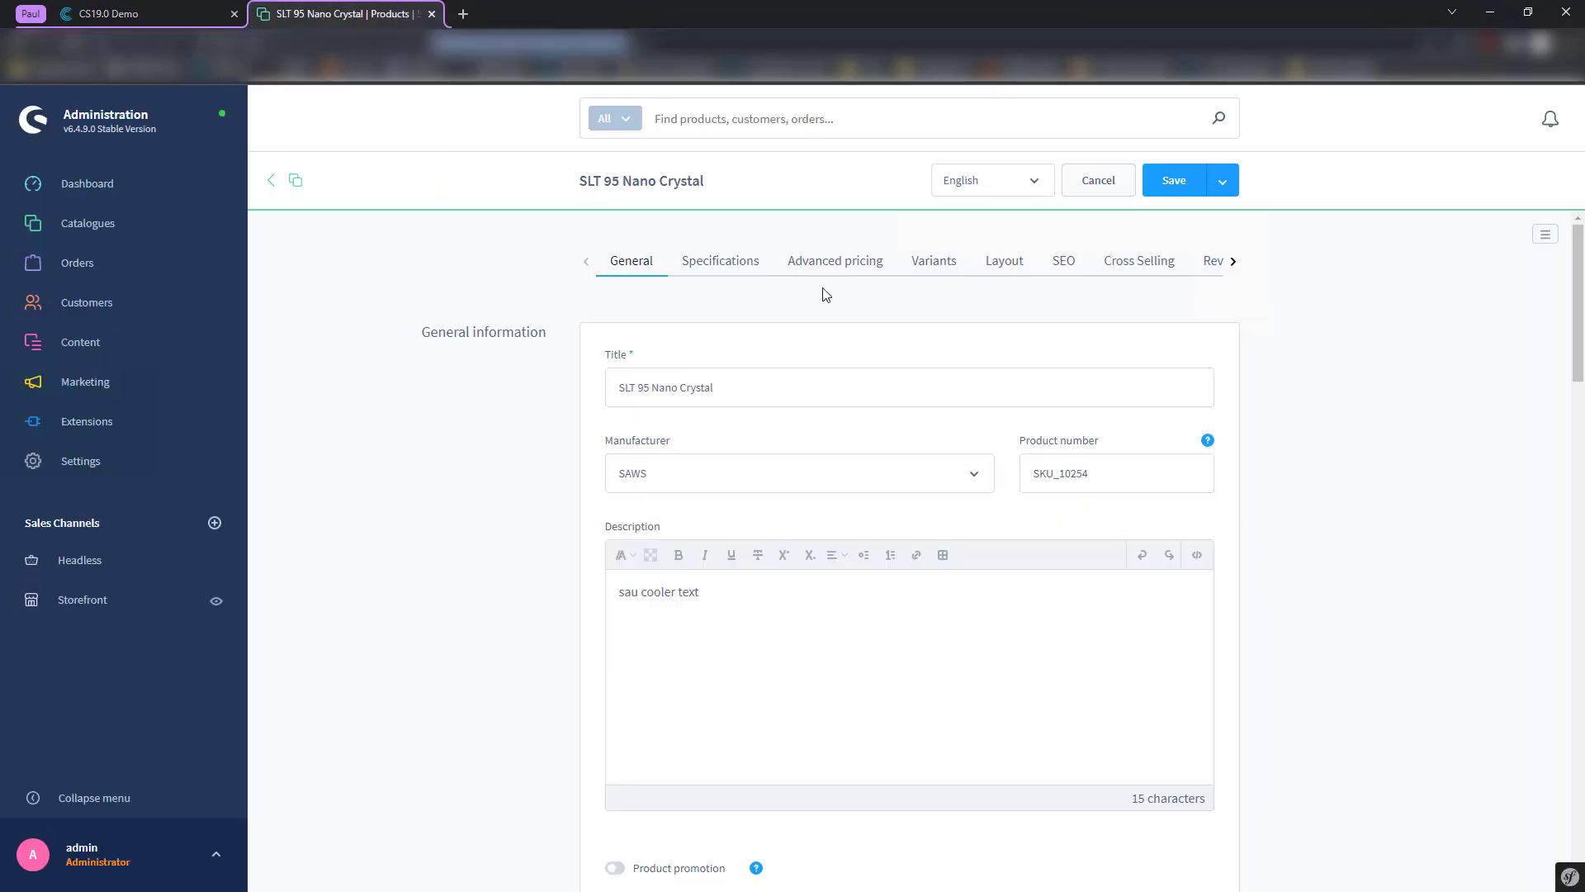
scroll(562, 396, down, 5)
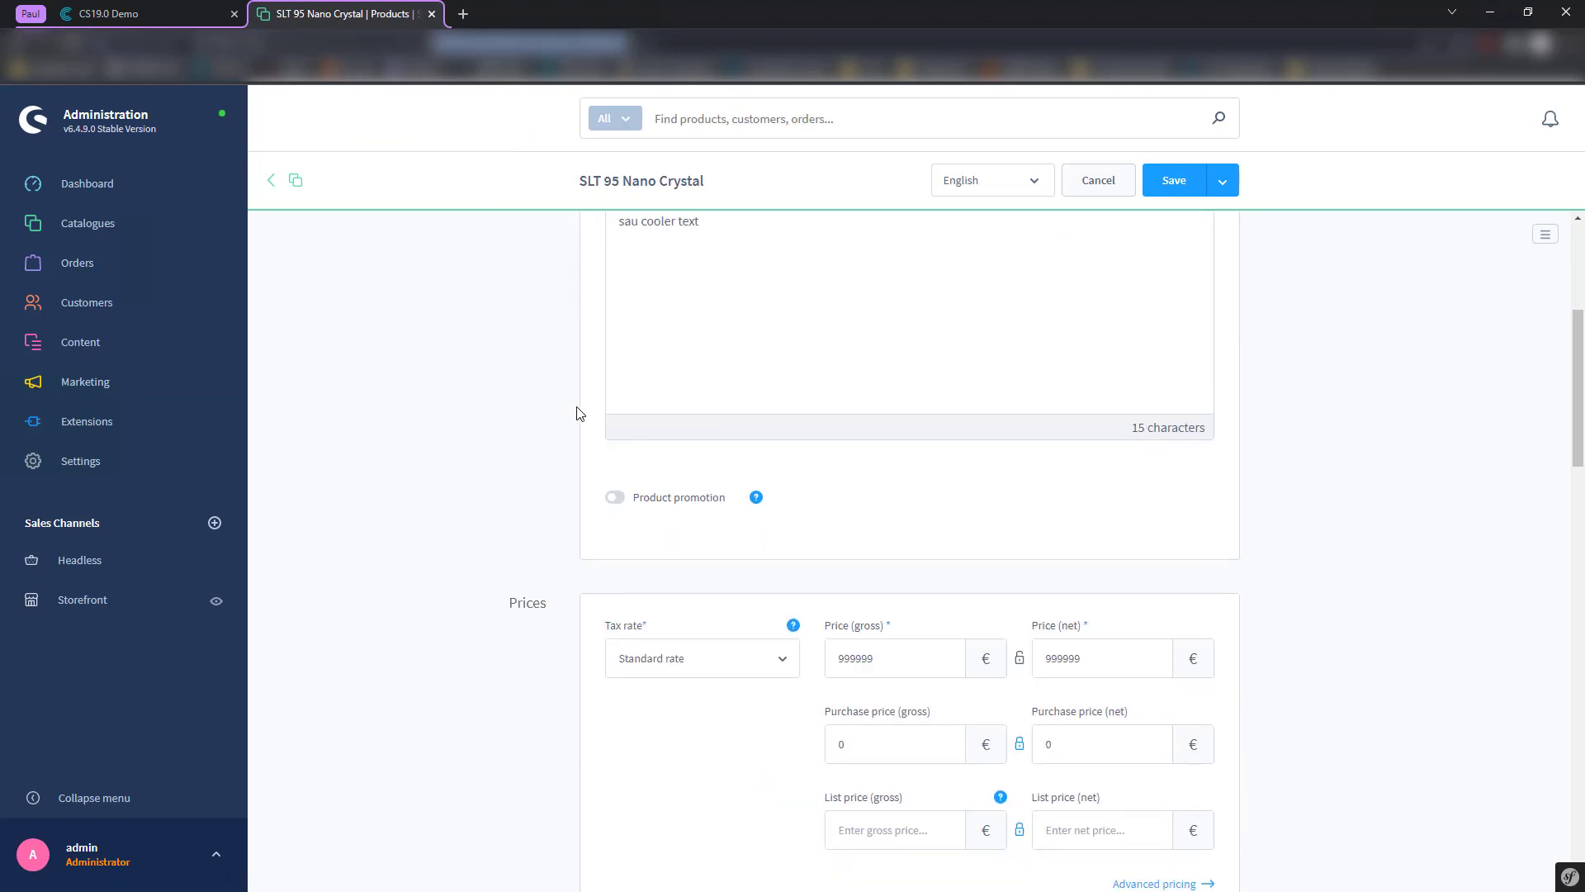
scroll(578, 413, down, 12)
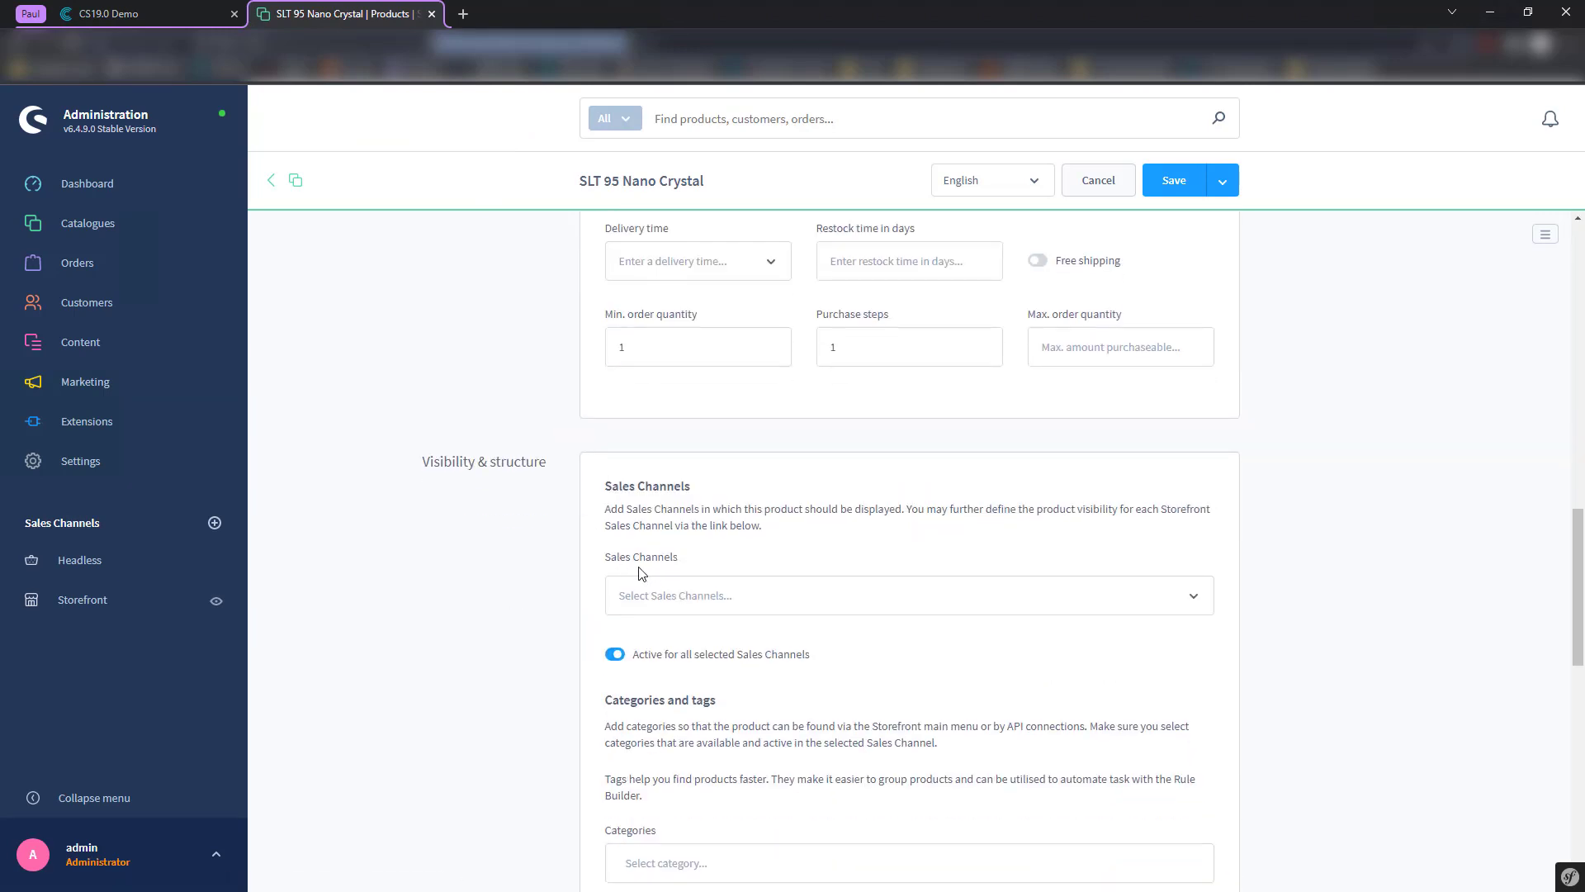
scroll(607, 486, down, 1)
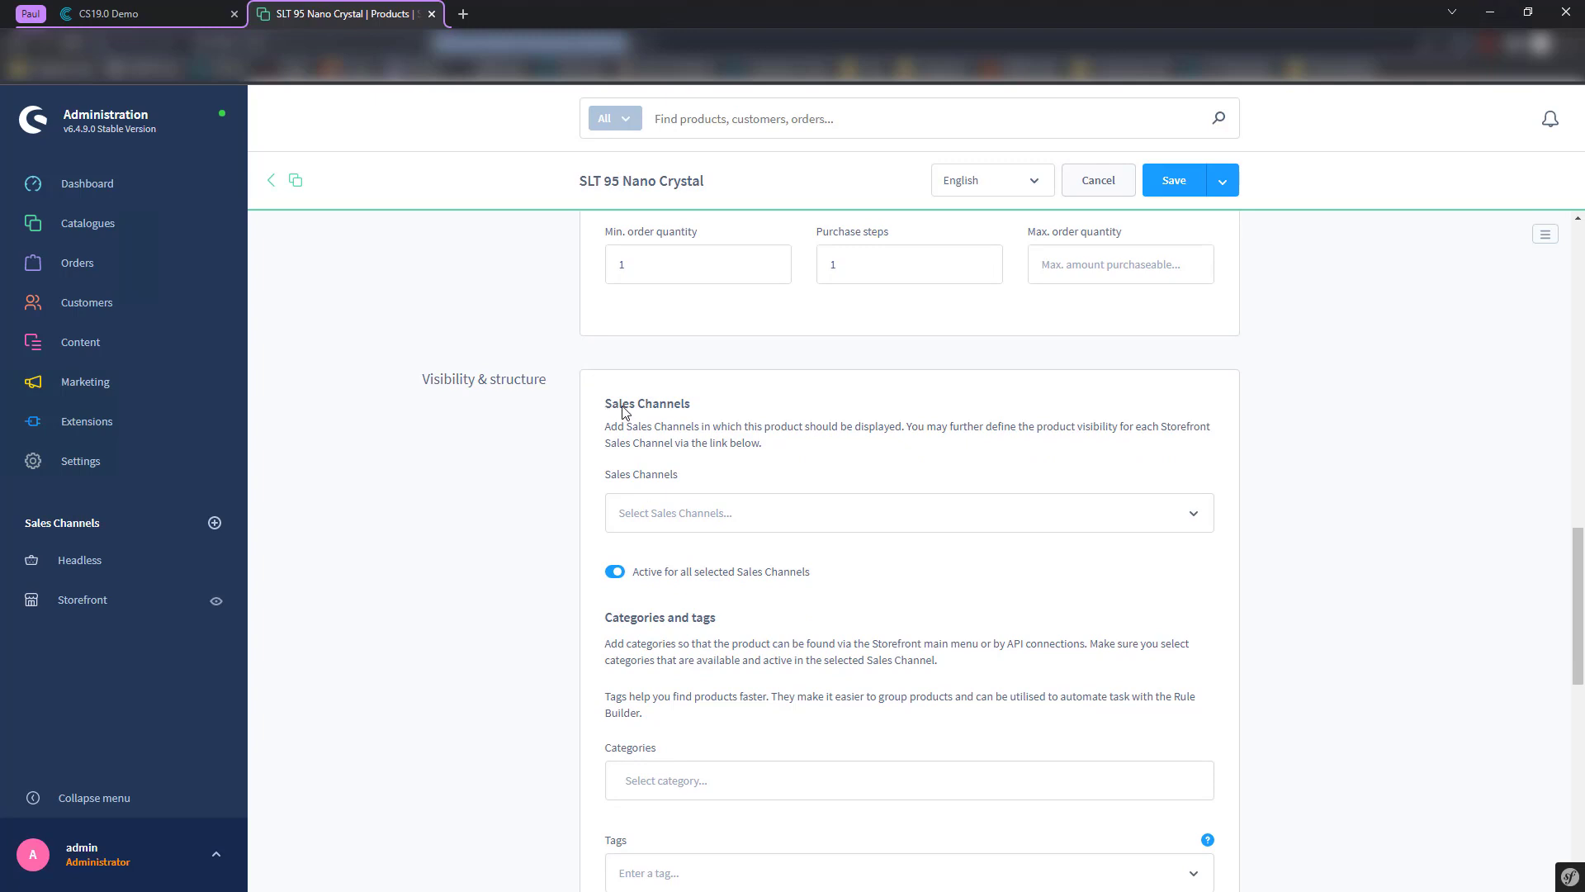
drag(606, 405, 715, 413)
click(744, 514)
click(764, 514)
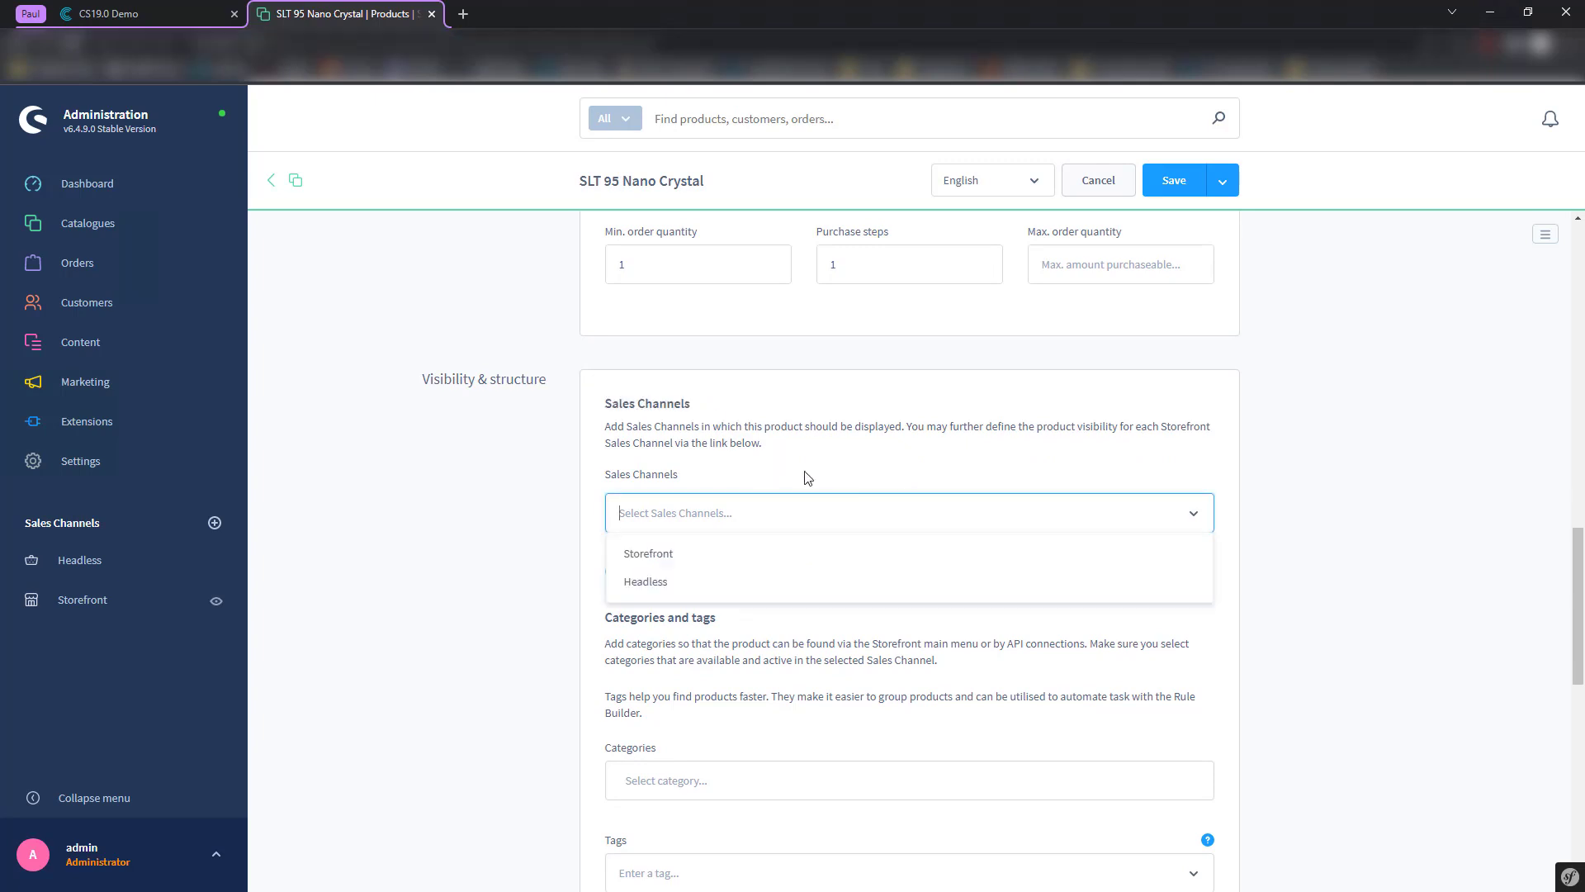
click(838, 465)
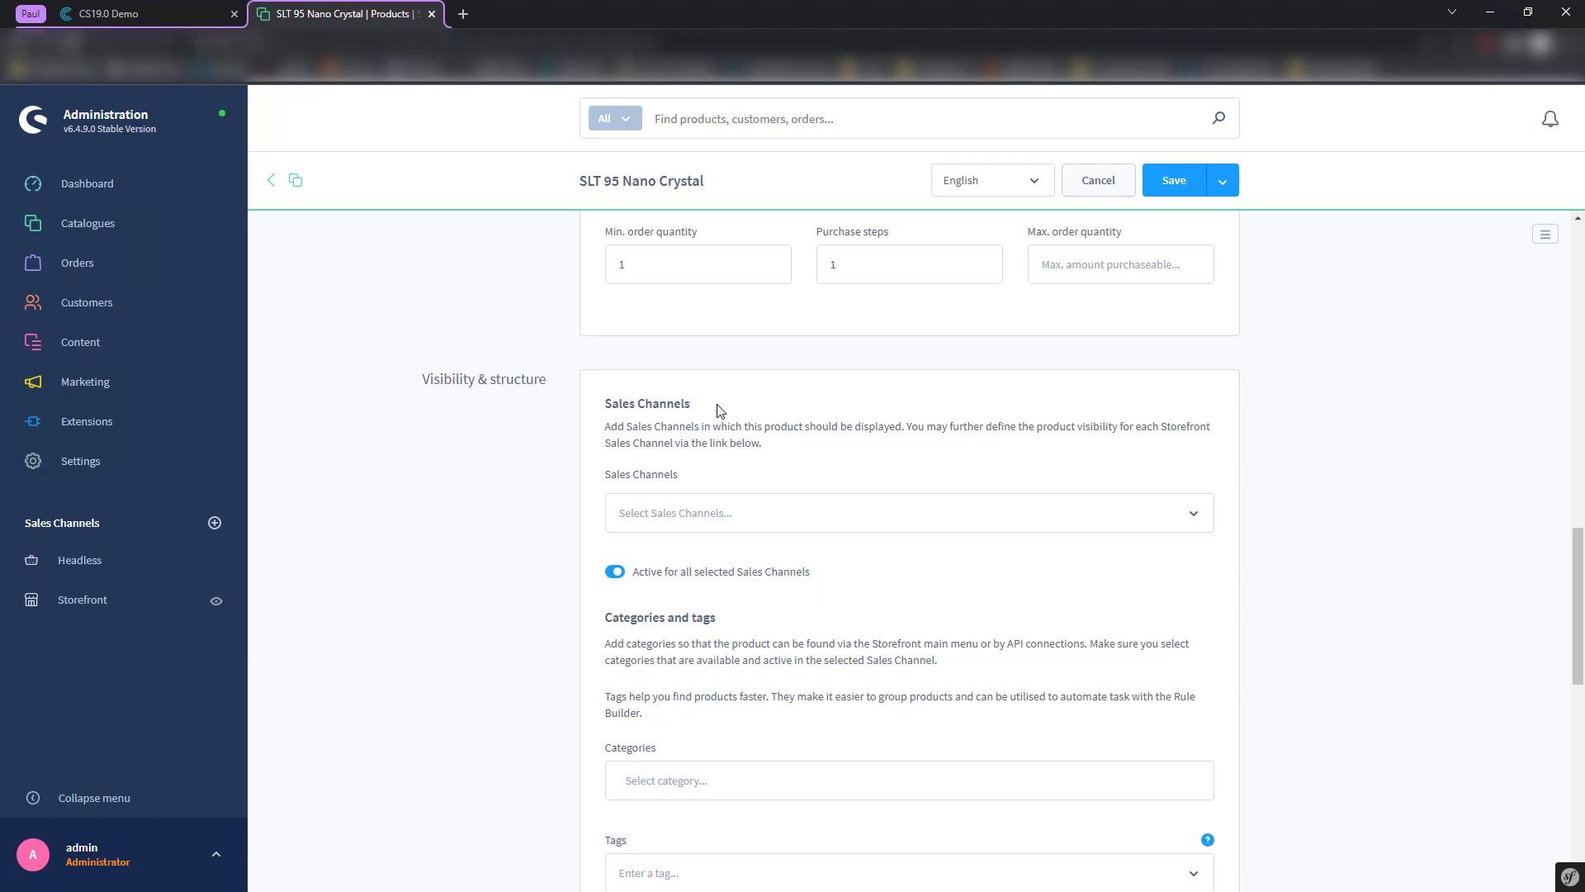
click(163, 10)
- Enable the visibilities mapping row and review its format settings
click(352, 612)
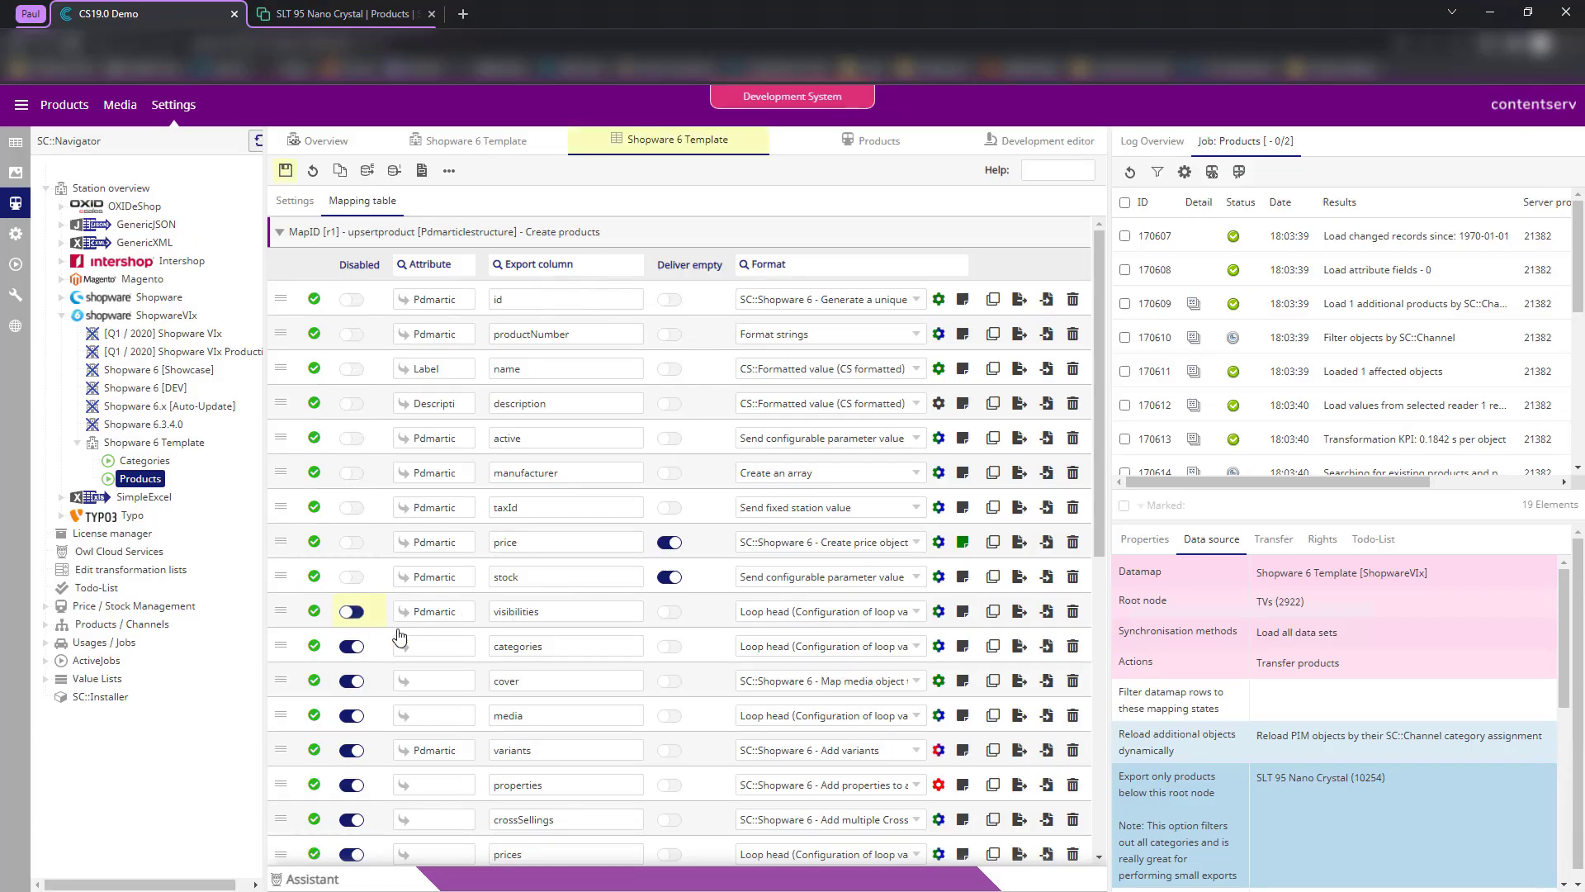
drag(552, 612, 487, 612)
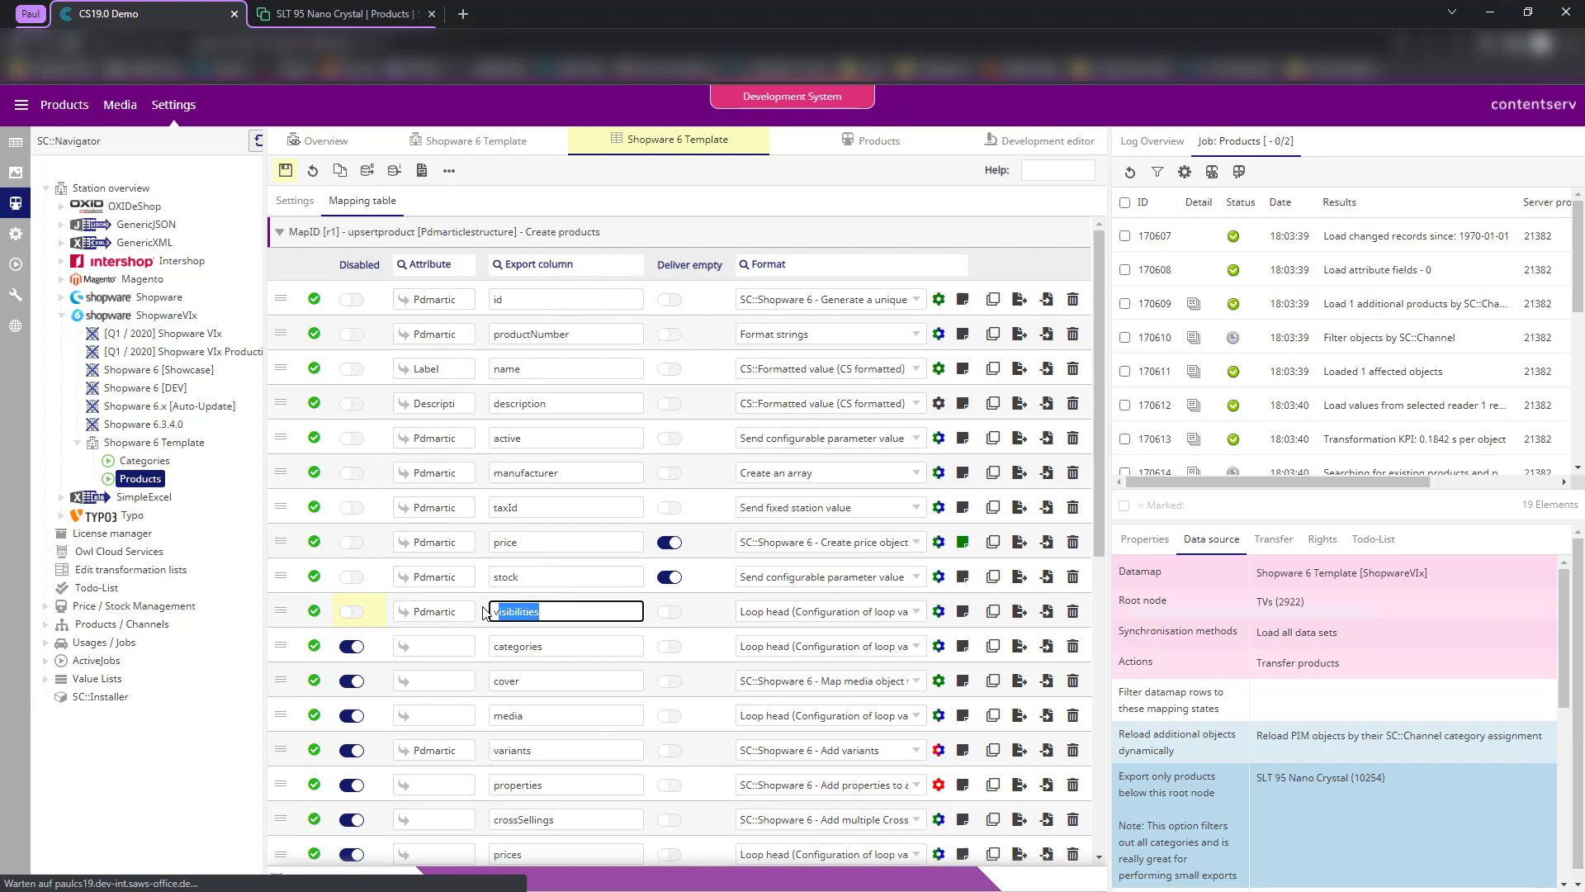
click(733, 613)
click(936, 616)
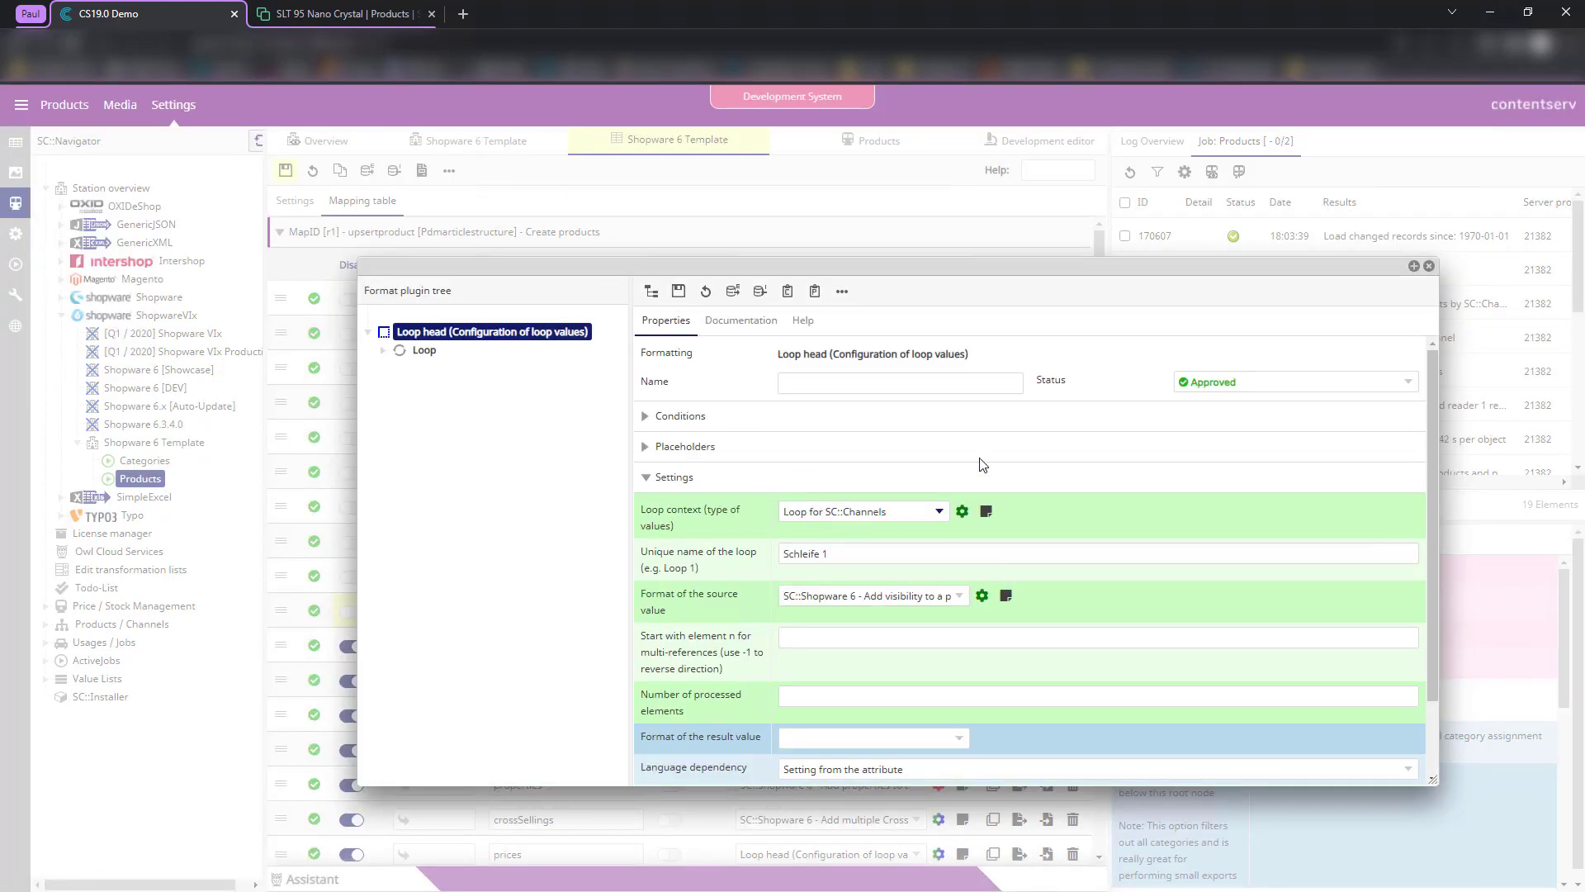
click(1428, 267)
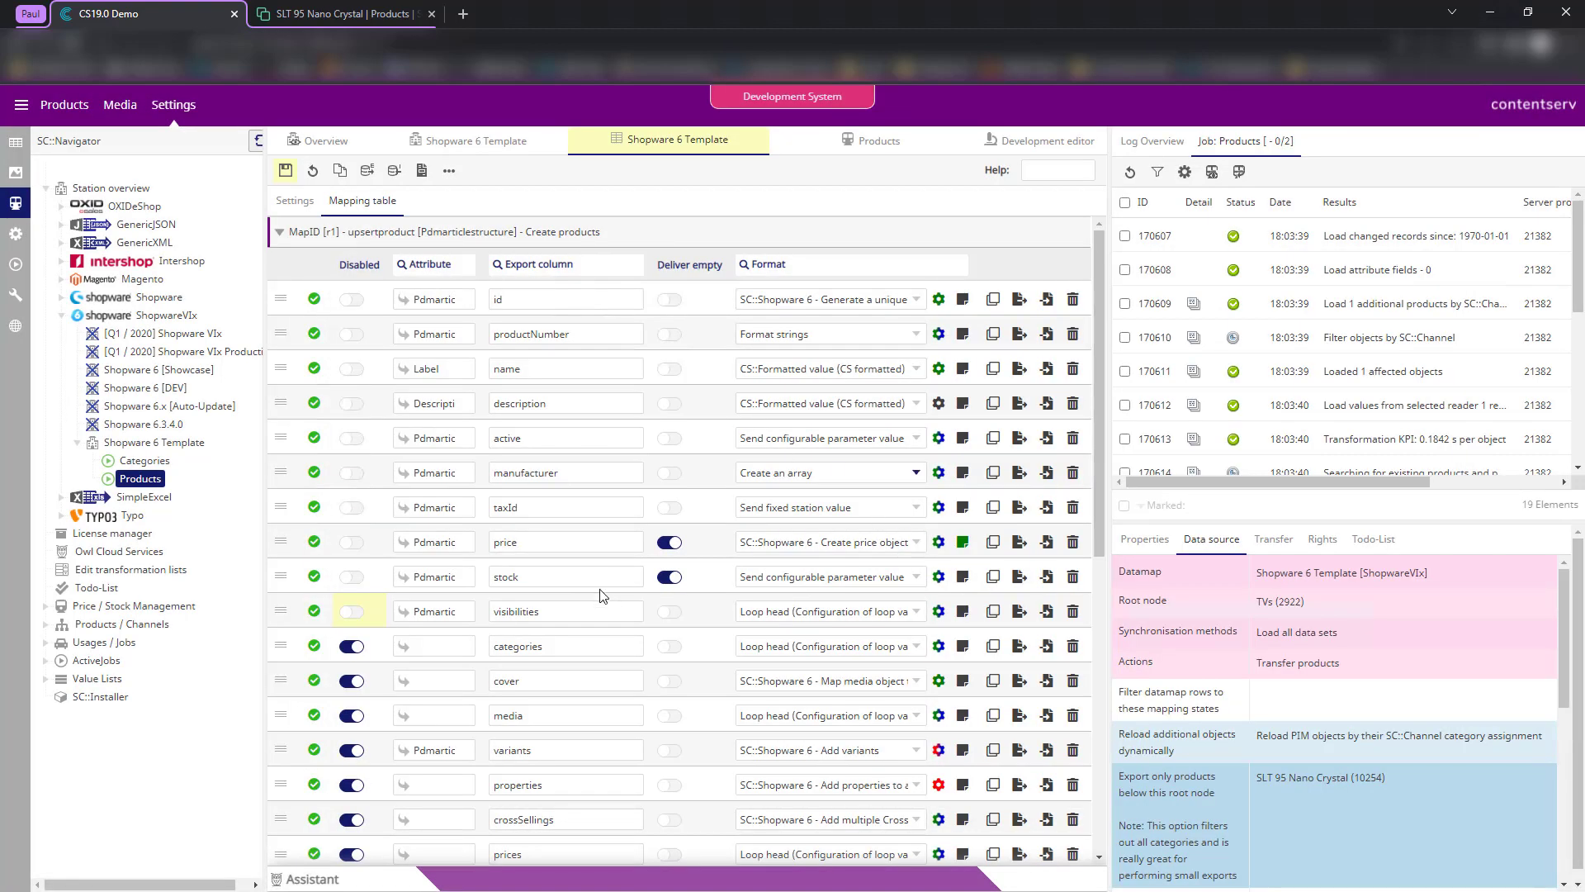
- Enable the categories row with PdmarticleID as its source attribute
click(353, 646)
click(460, 649)
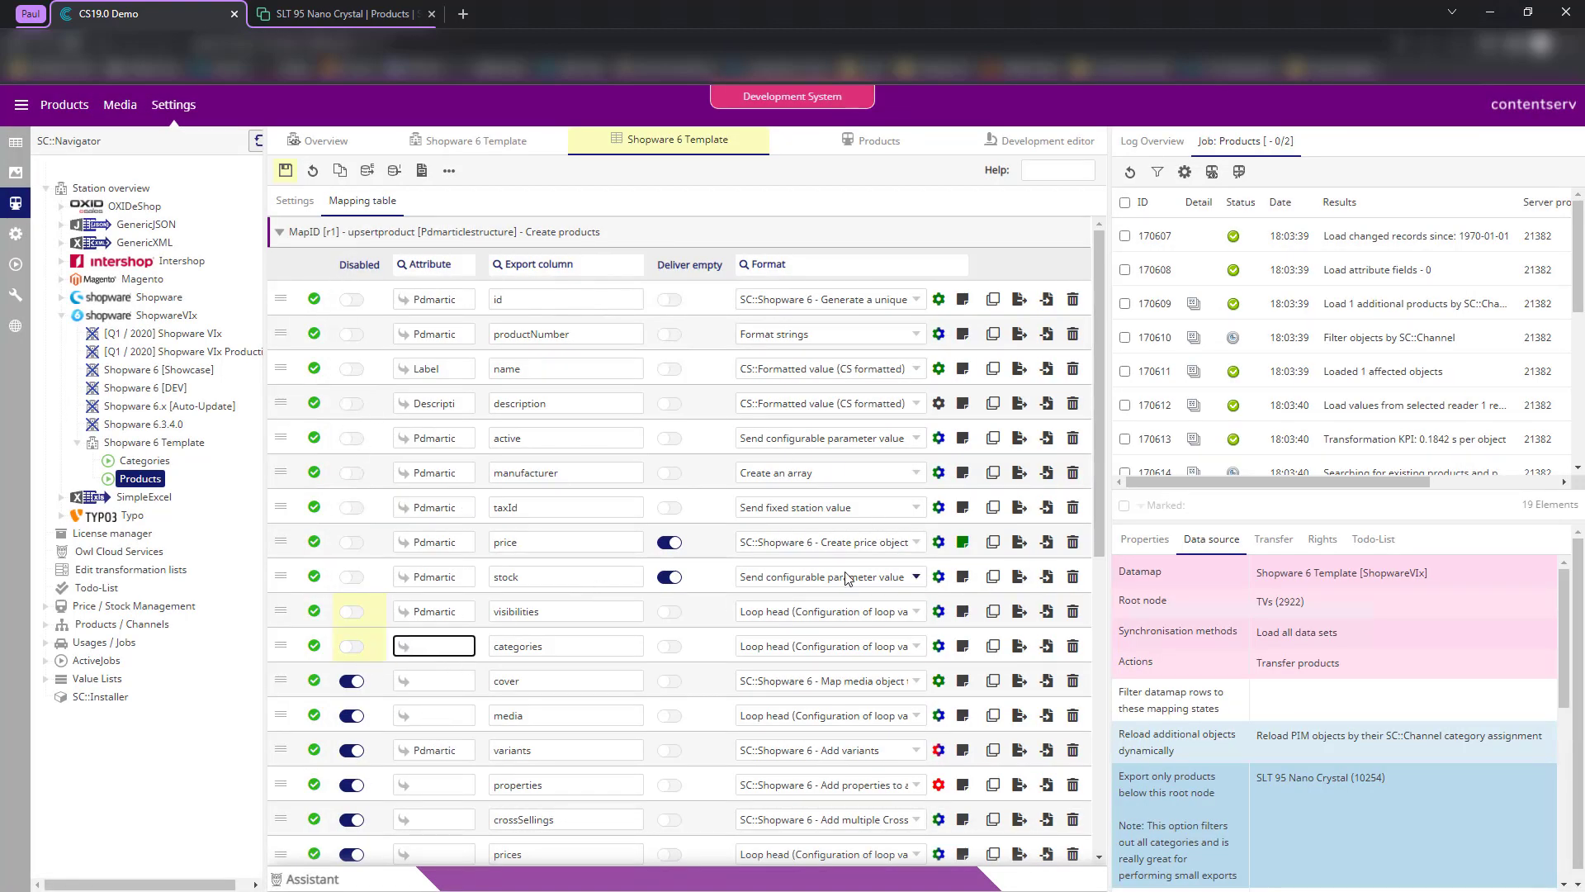
text(Pdmar)
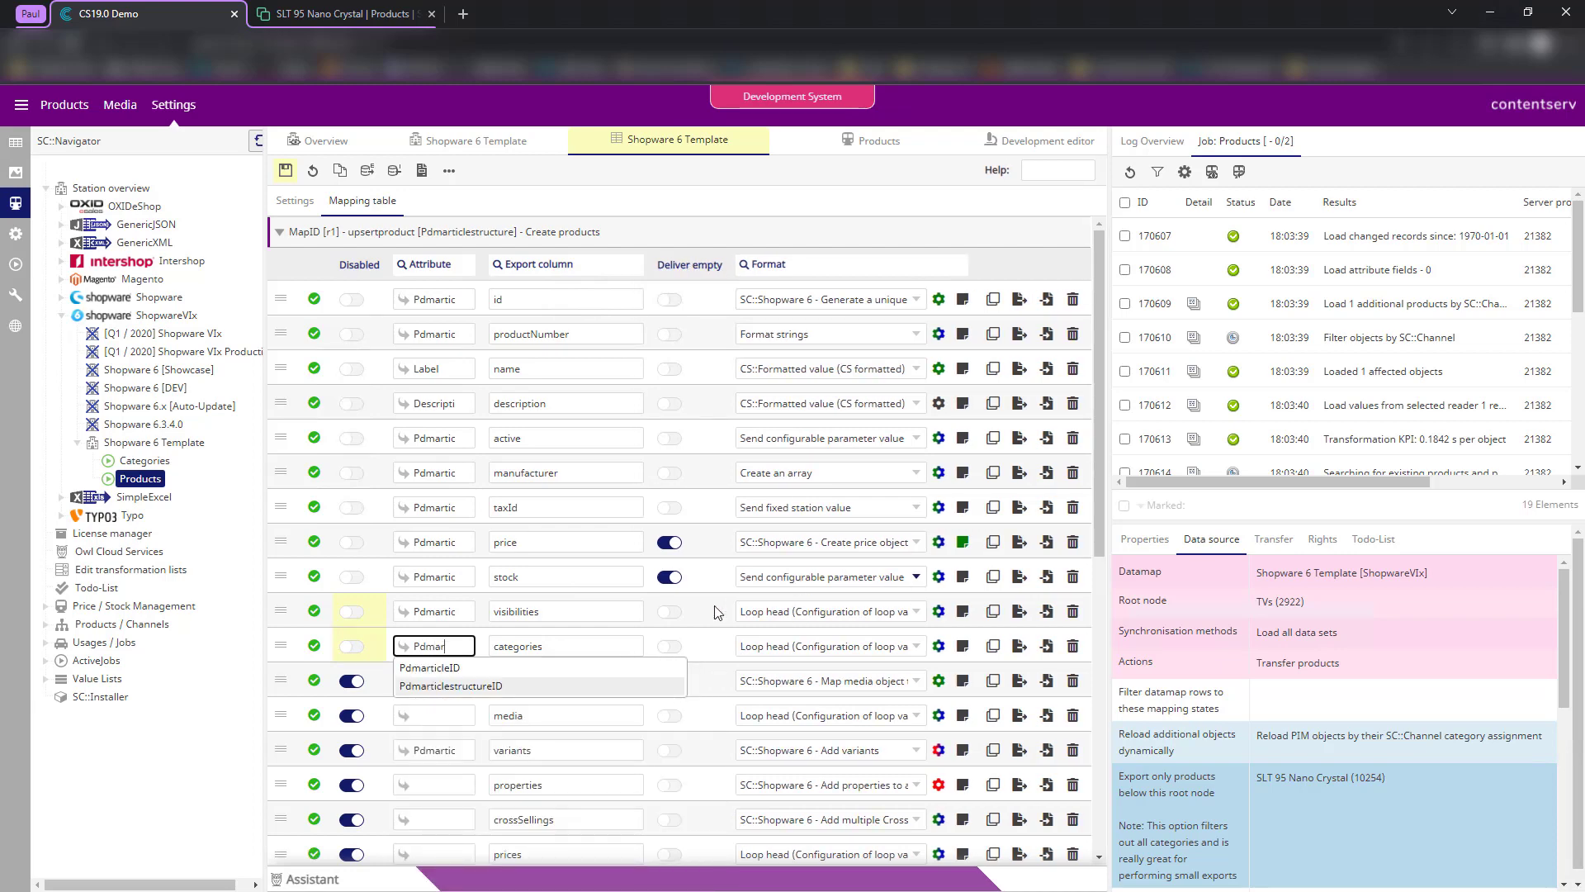
key(Return)
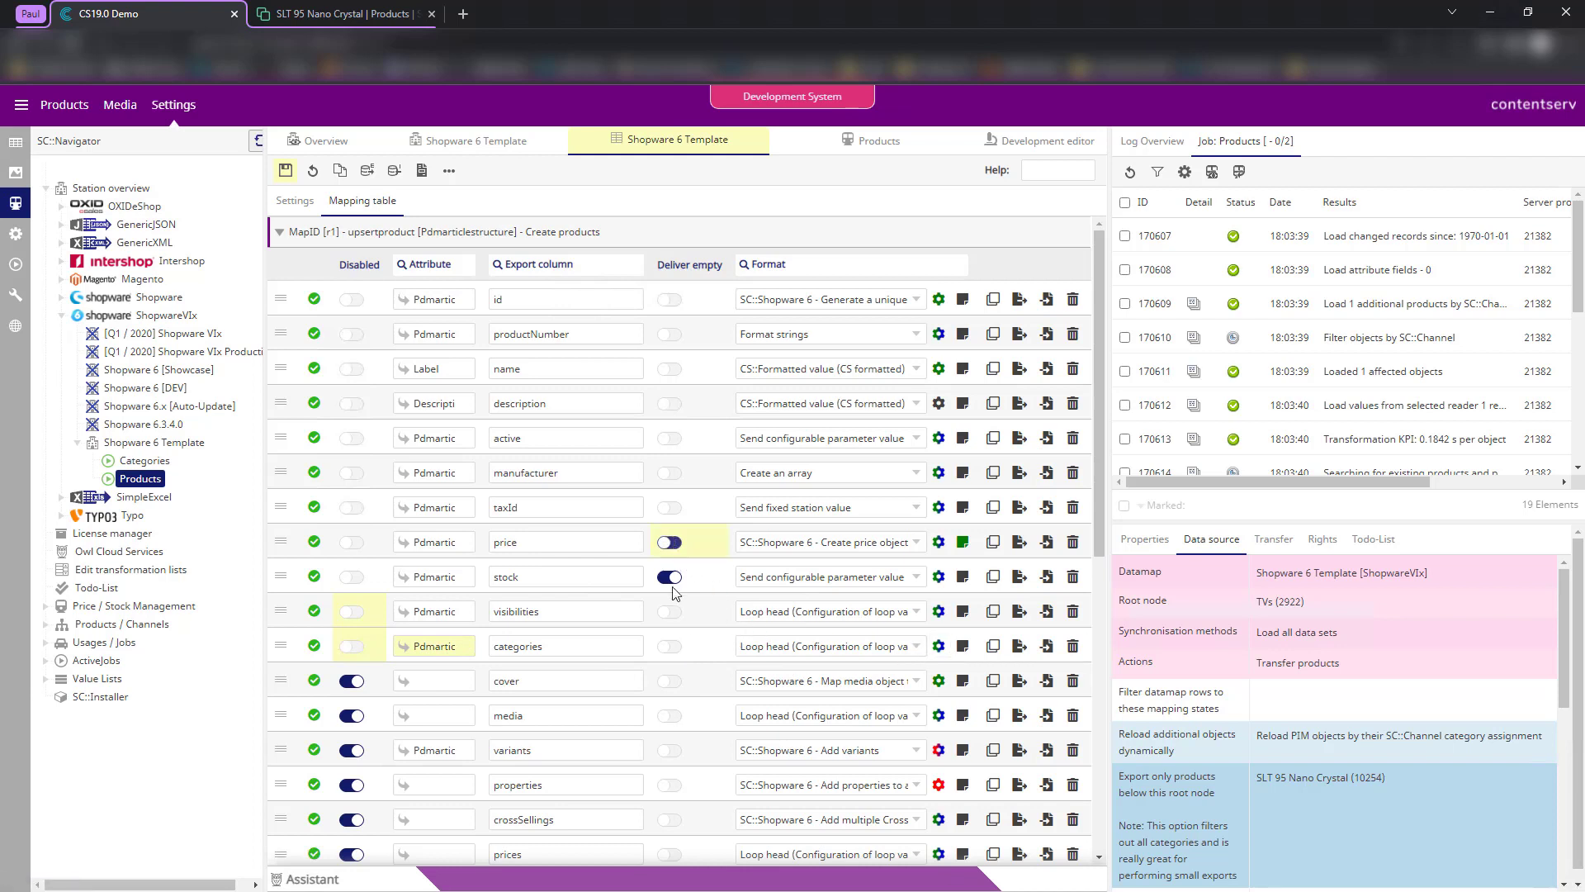
- Review the categories Loop head format, looping over SC::Channels as Schleife 1
click(668, 542)
click(669, 576)
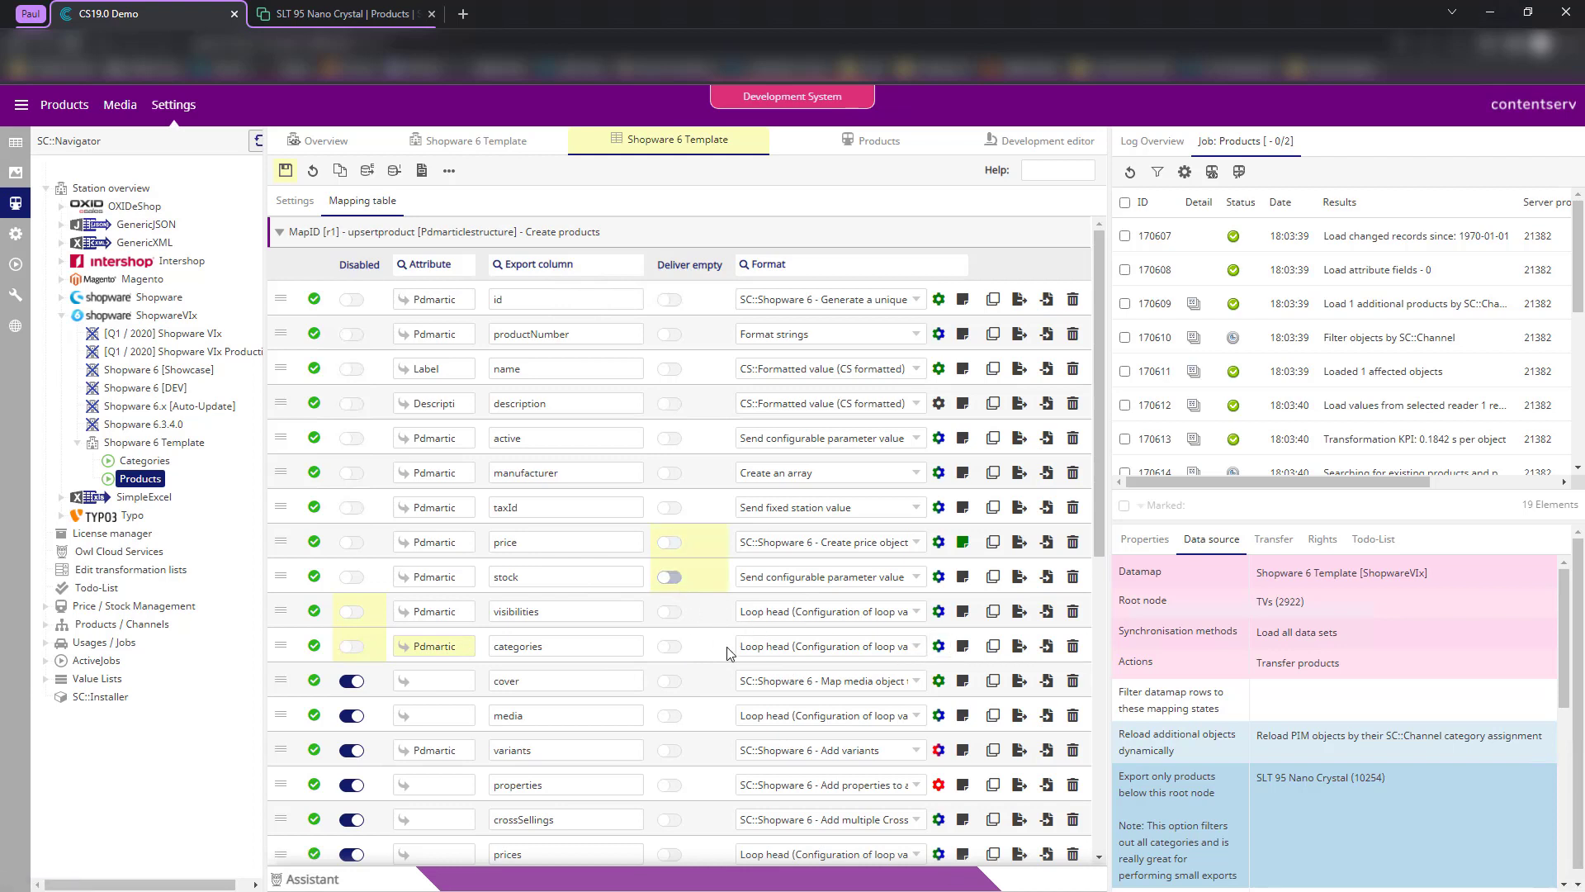
click(669, 578)
click(668, 542)
right_click(678, 544)
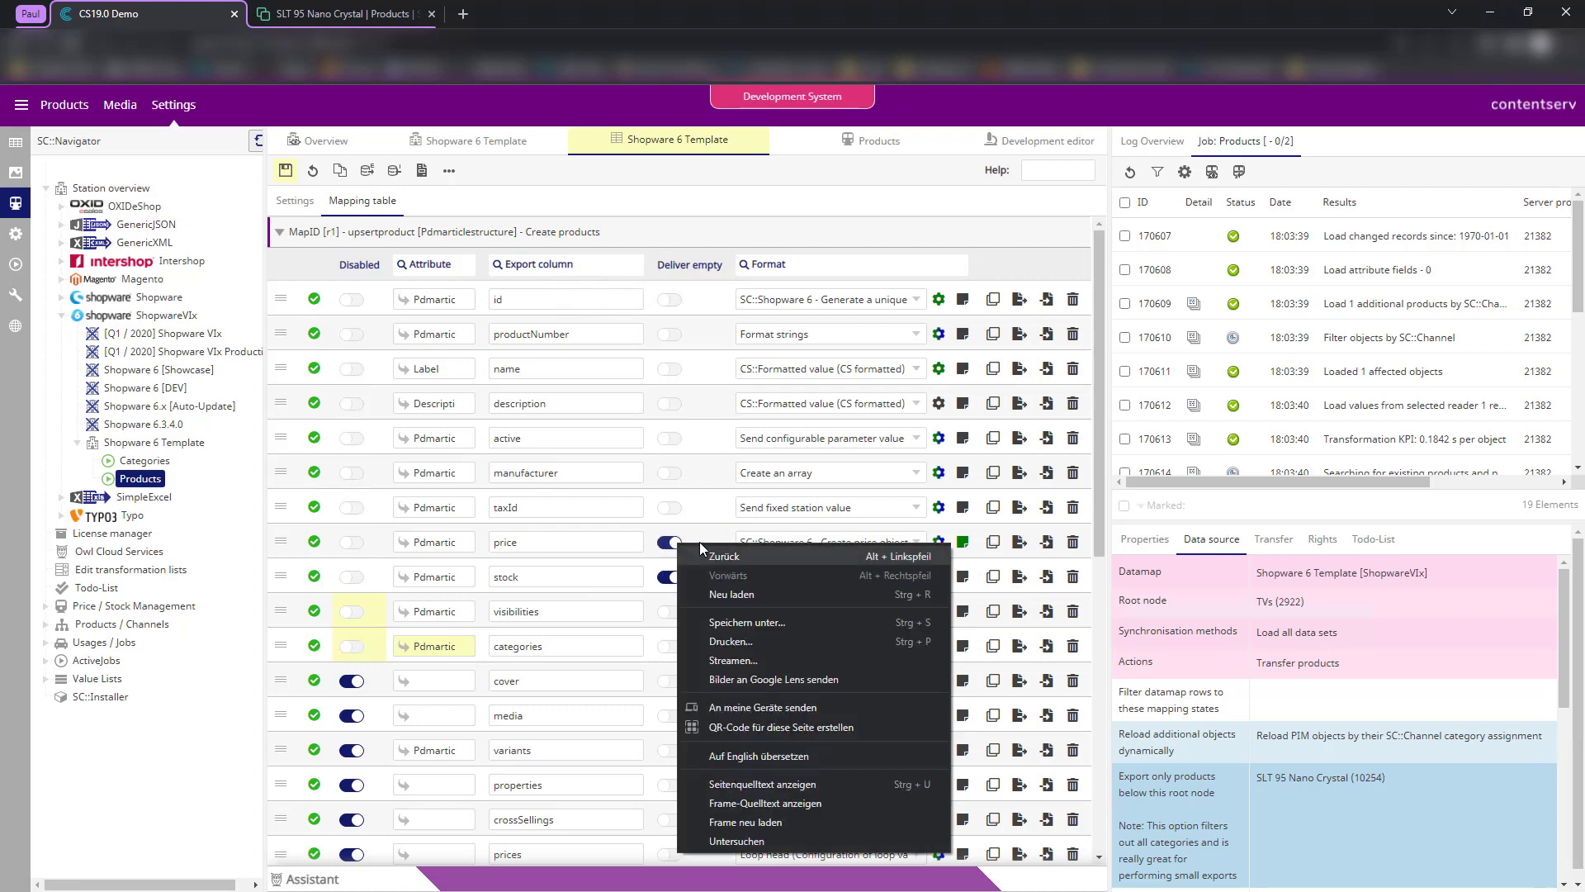
key(Escape)
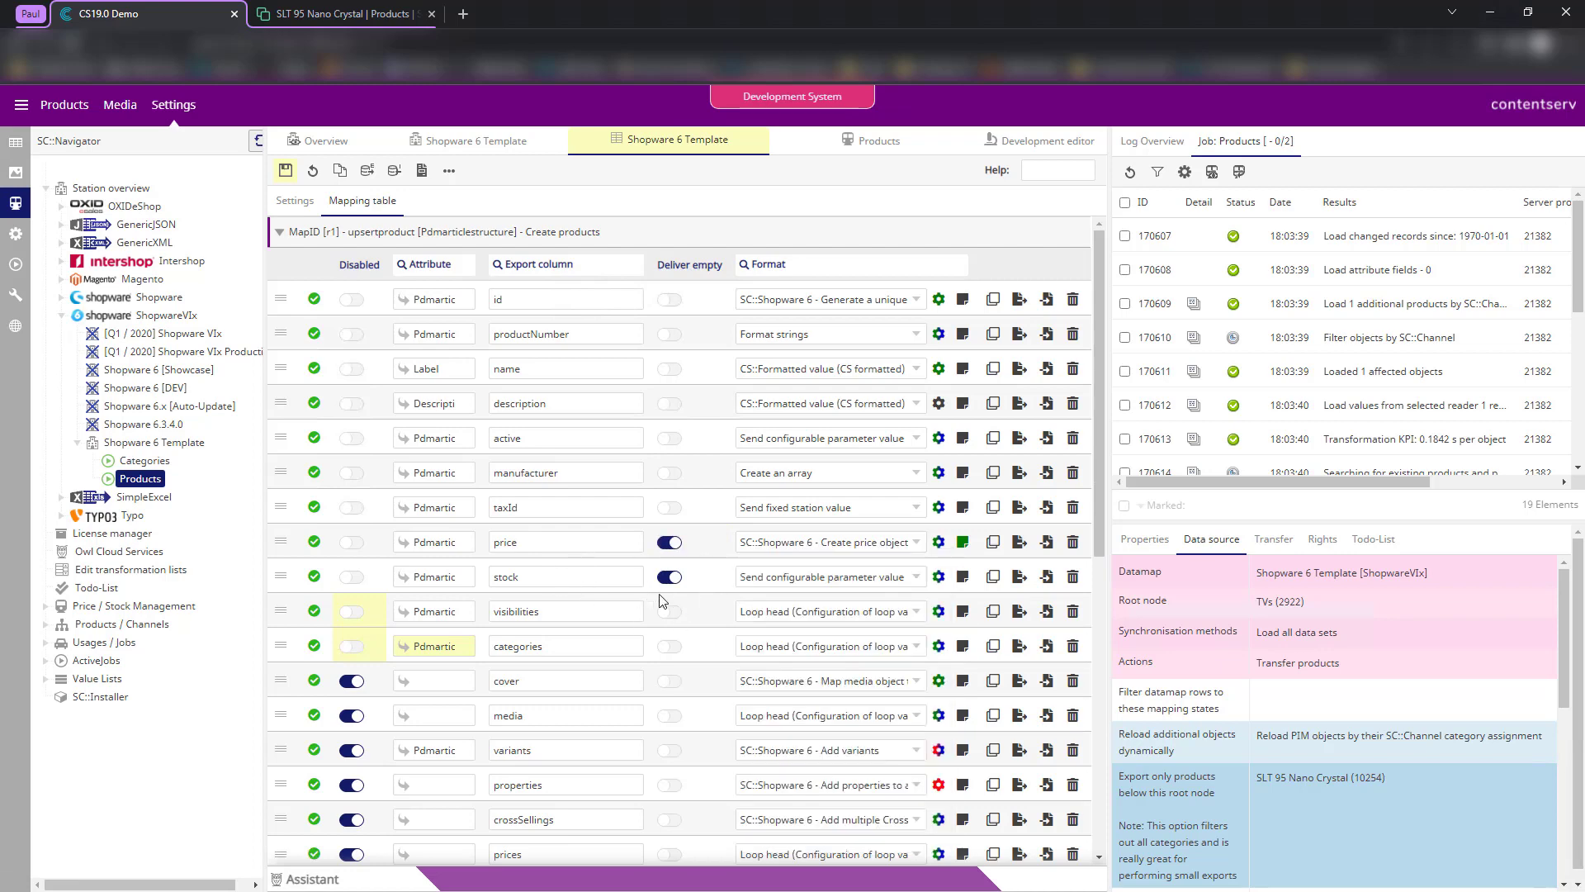
click(939, 647)
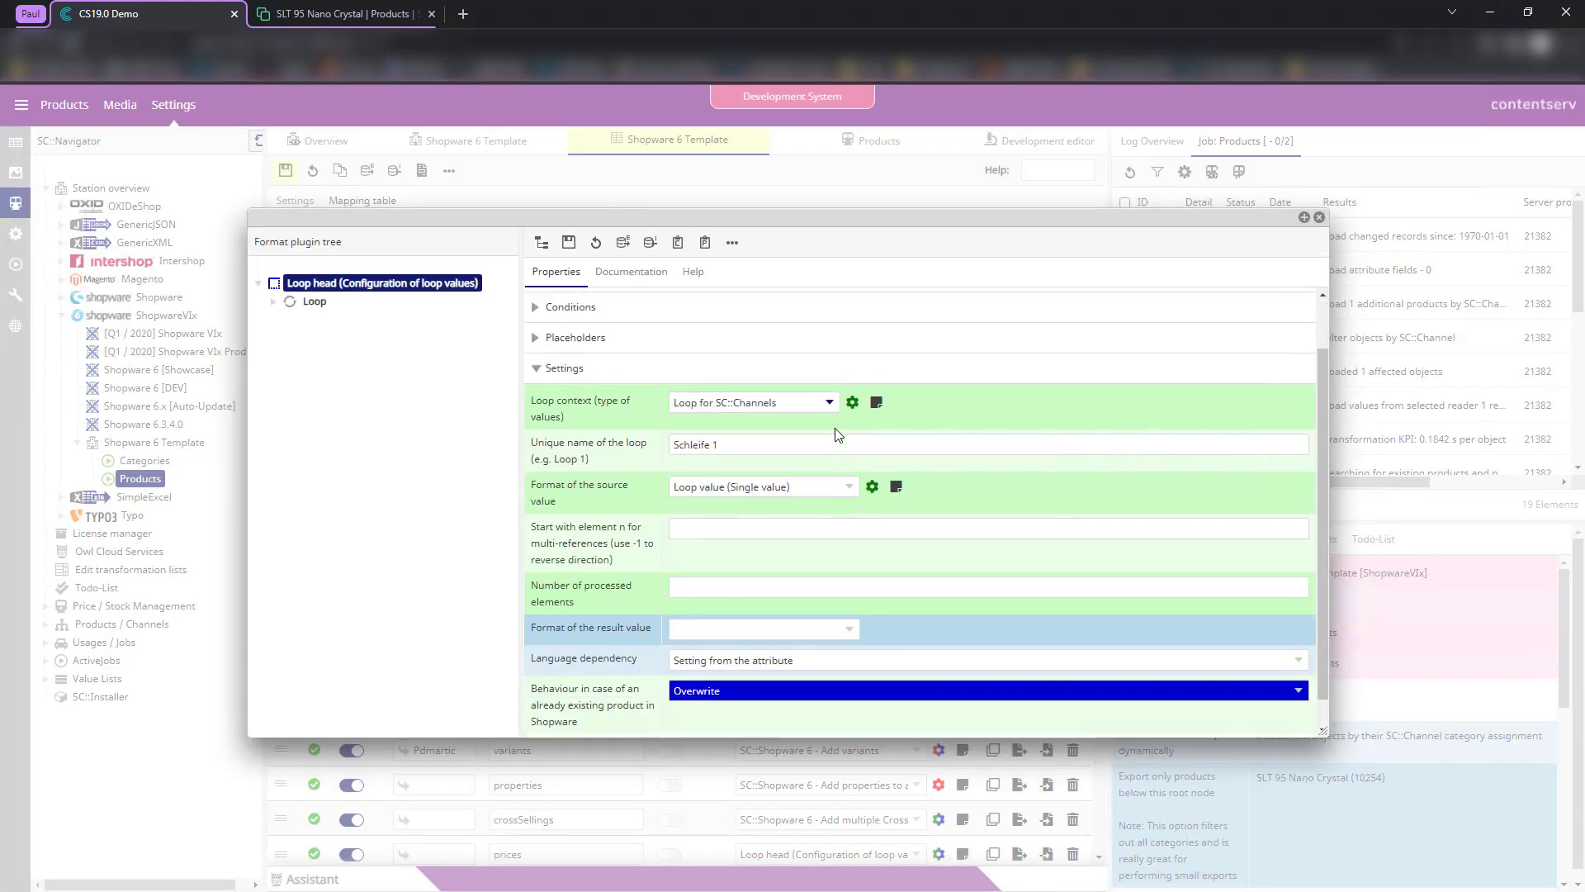
scroll(838, 435, up, 1)
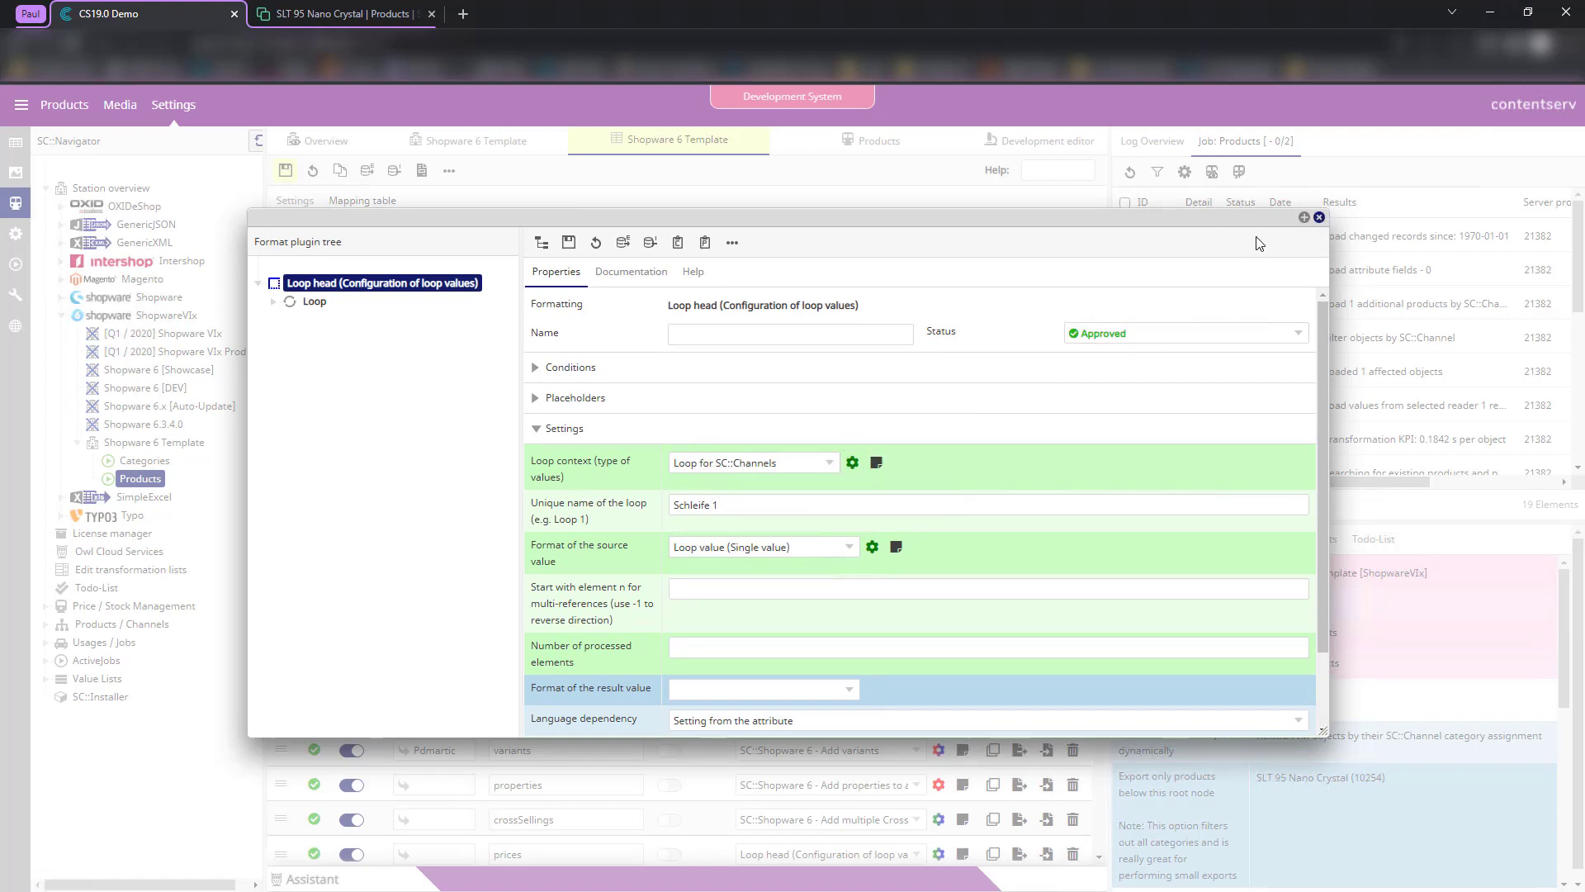
click(1319, 217)
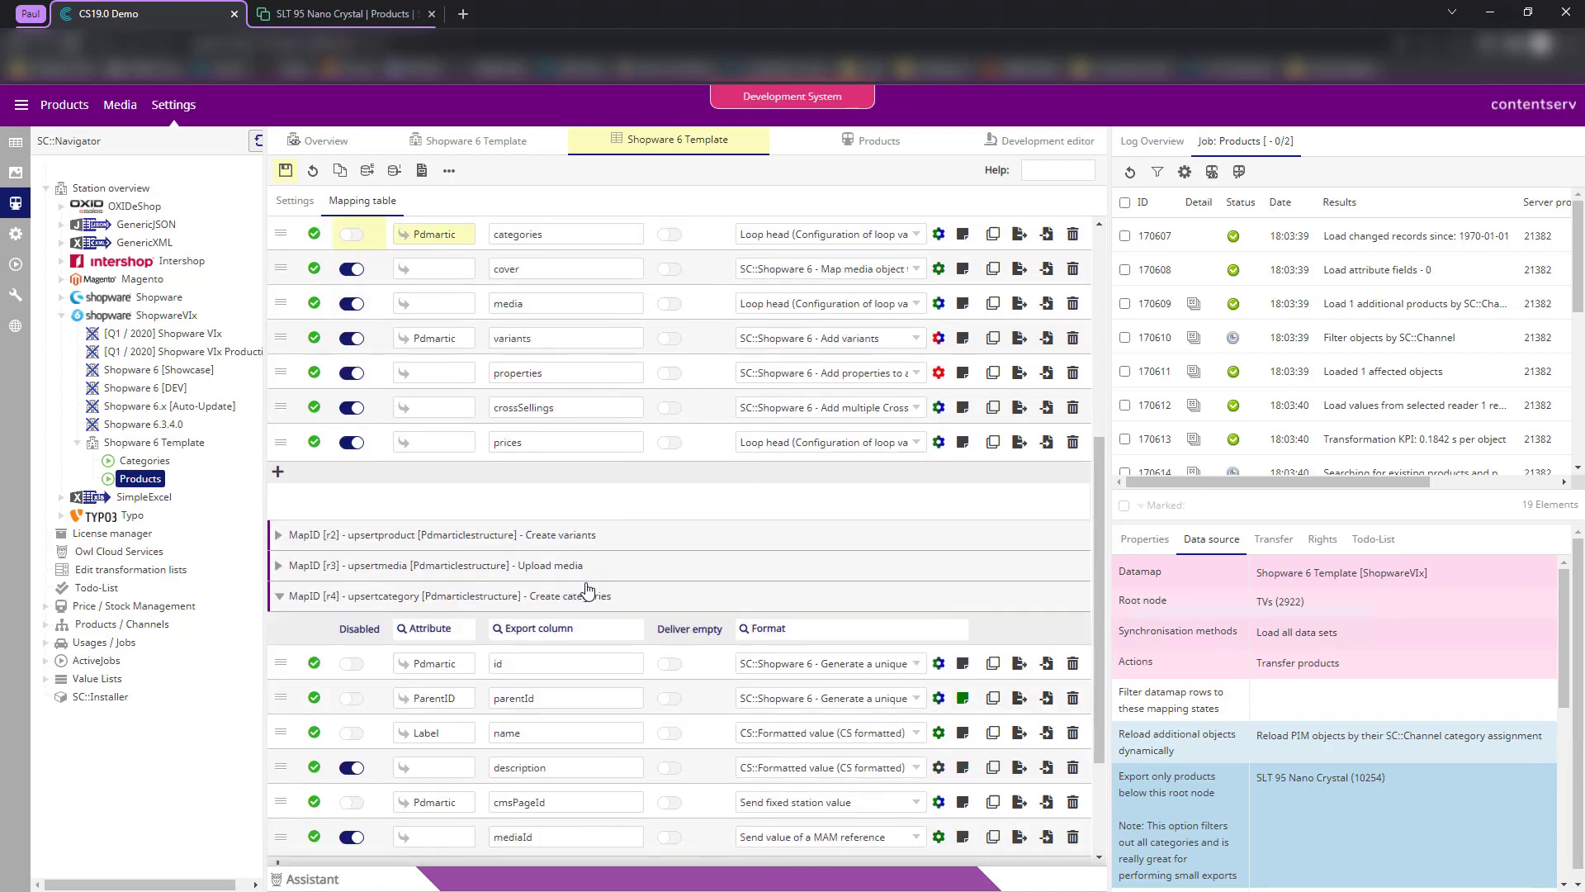
- Turn off Deliver empty for the stock and price rows, save, and rerun the export
click(669, 576)
click(669, 542)
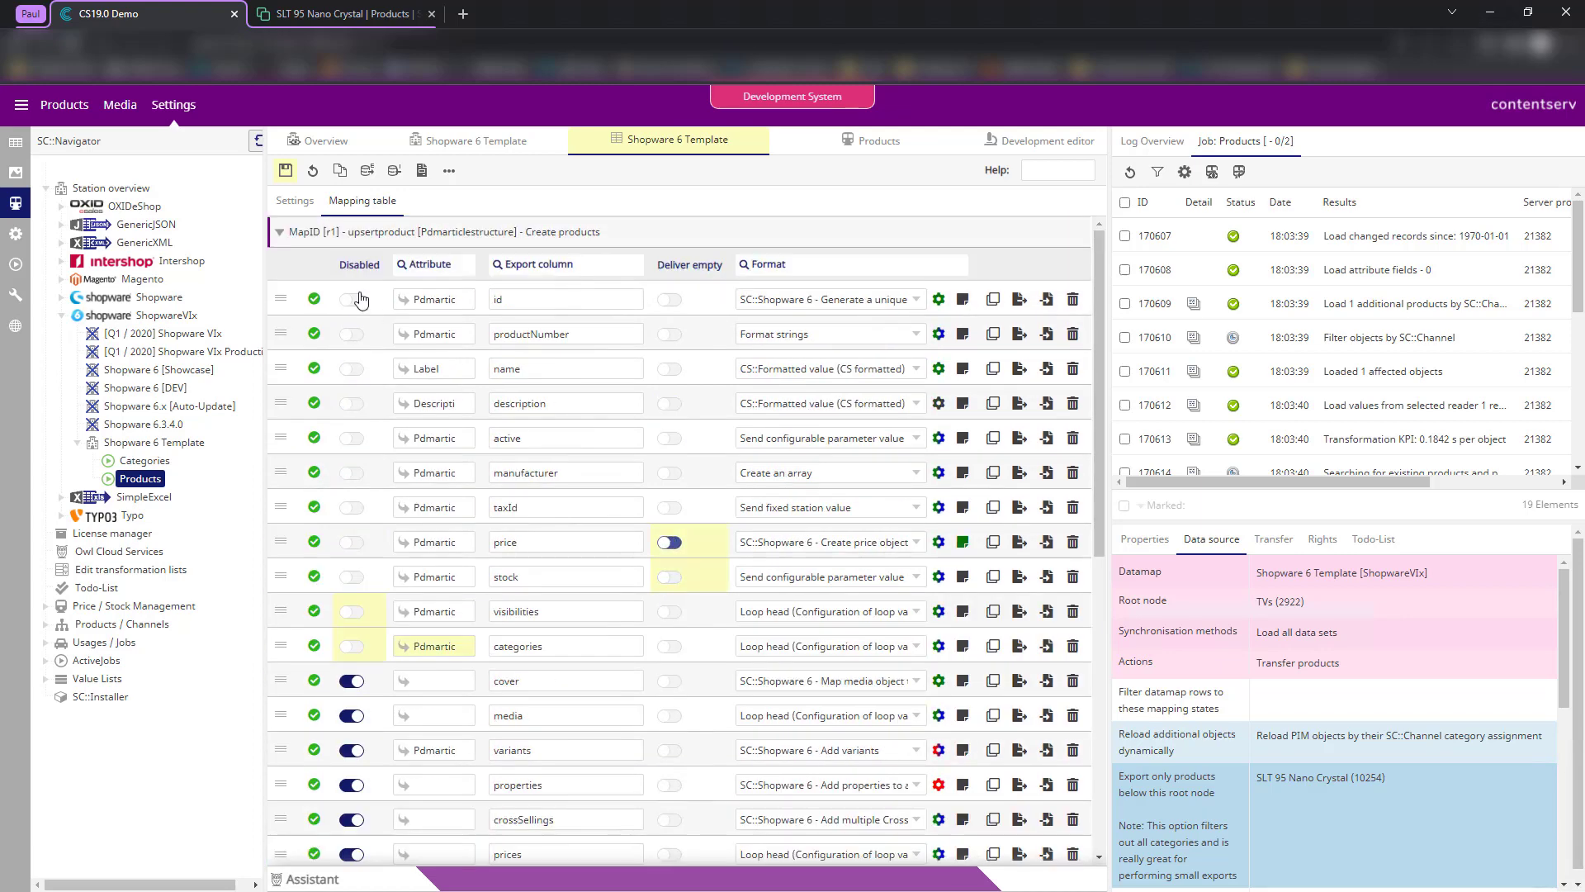
click(285, 170)
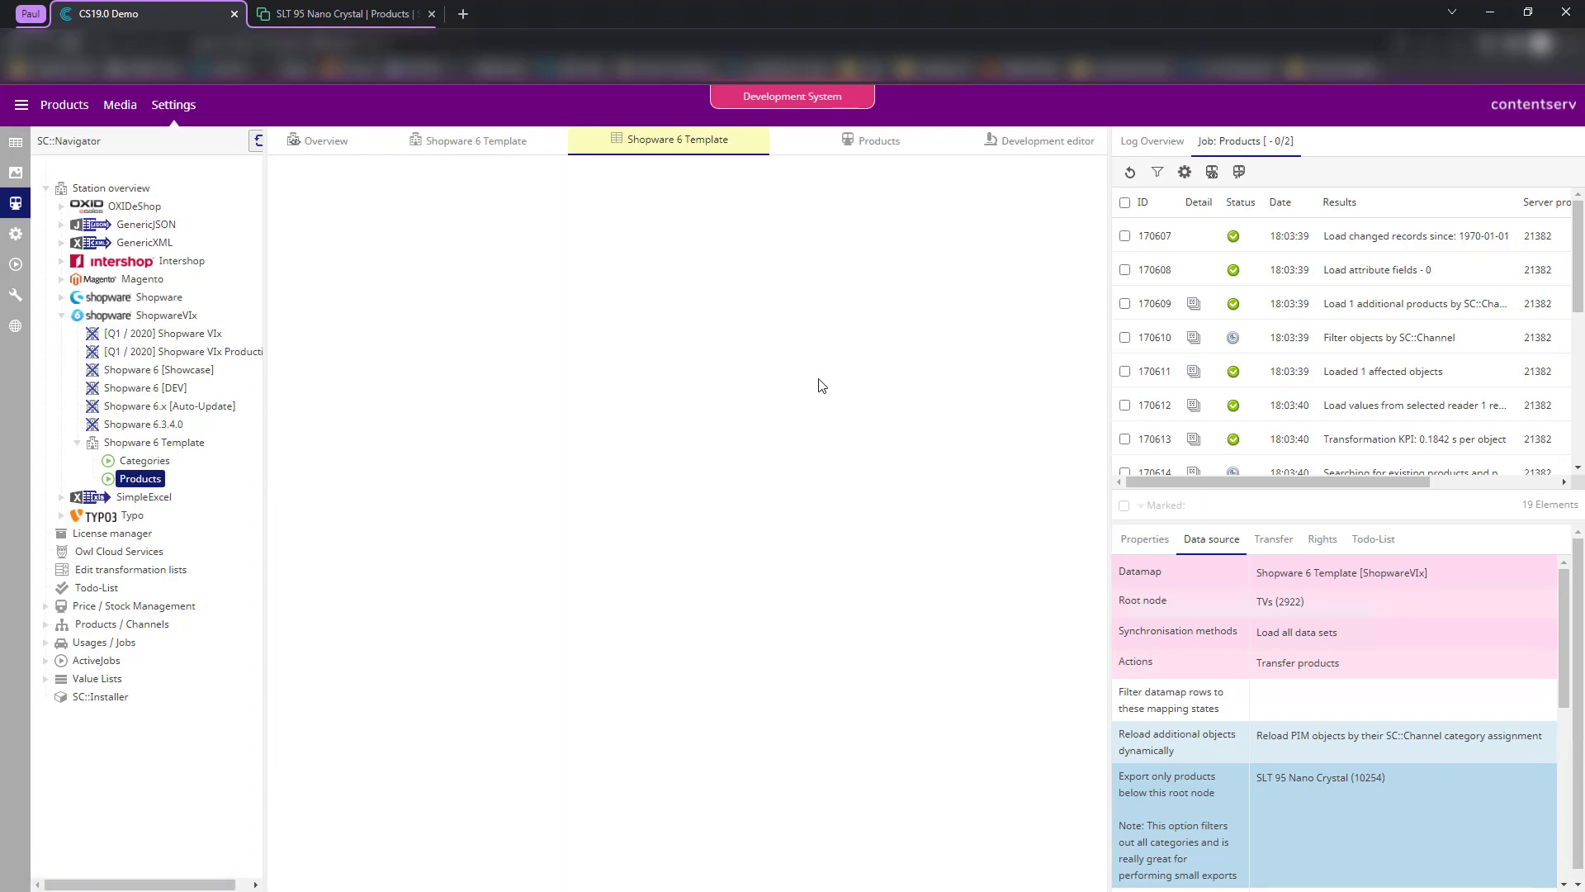
click(999, 151)
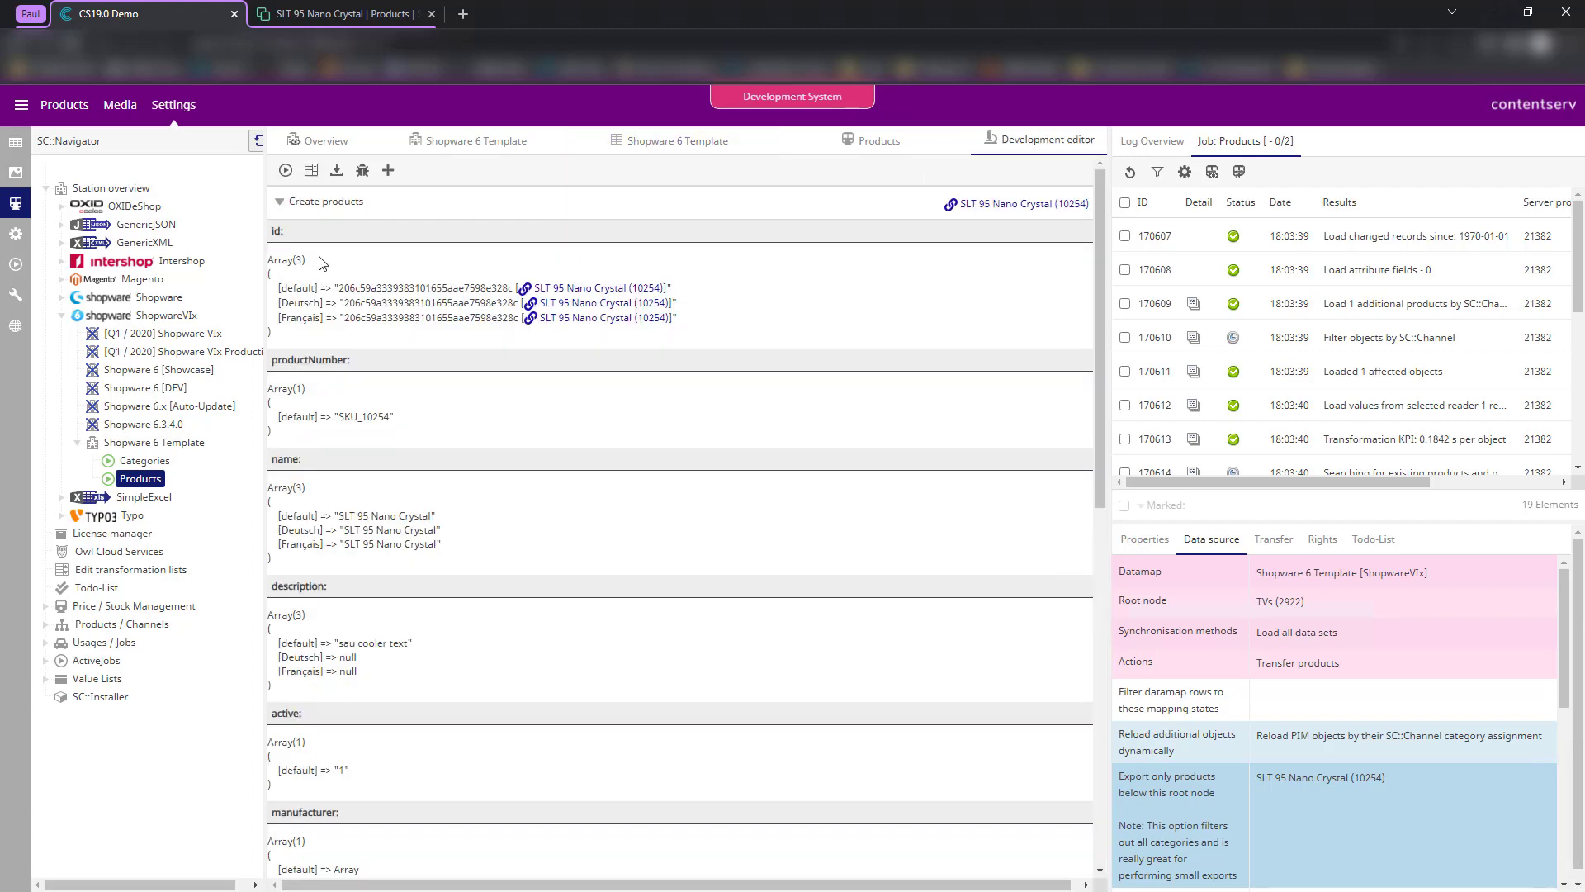
click(285, 170)
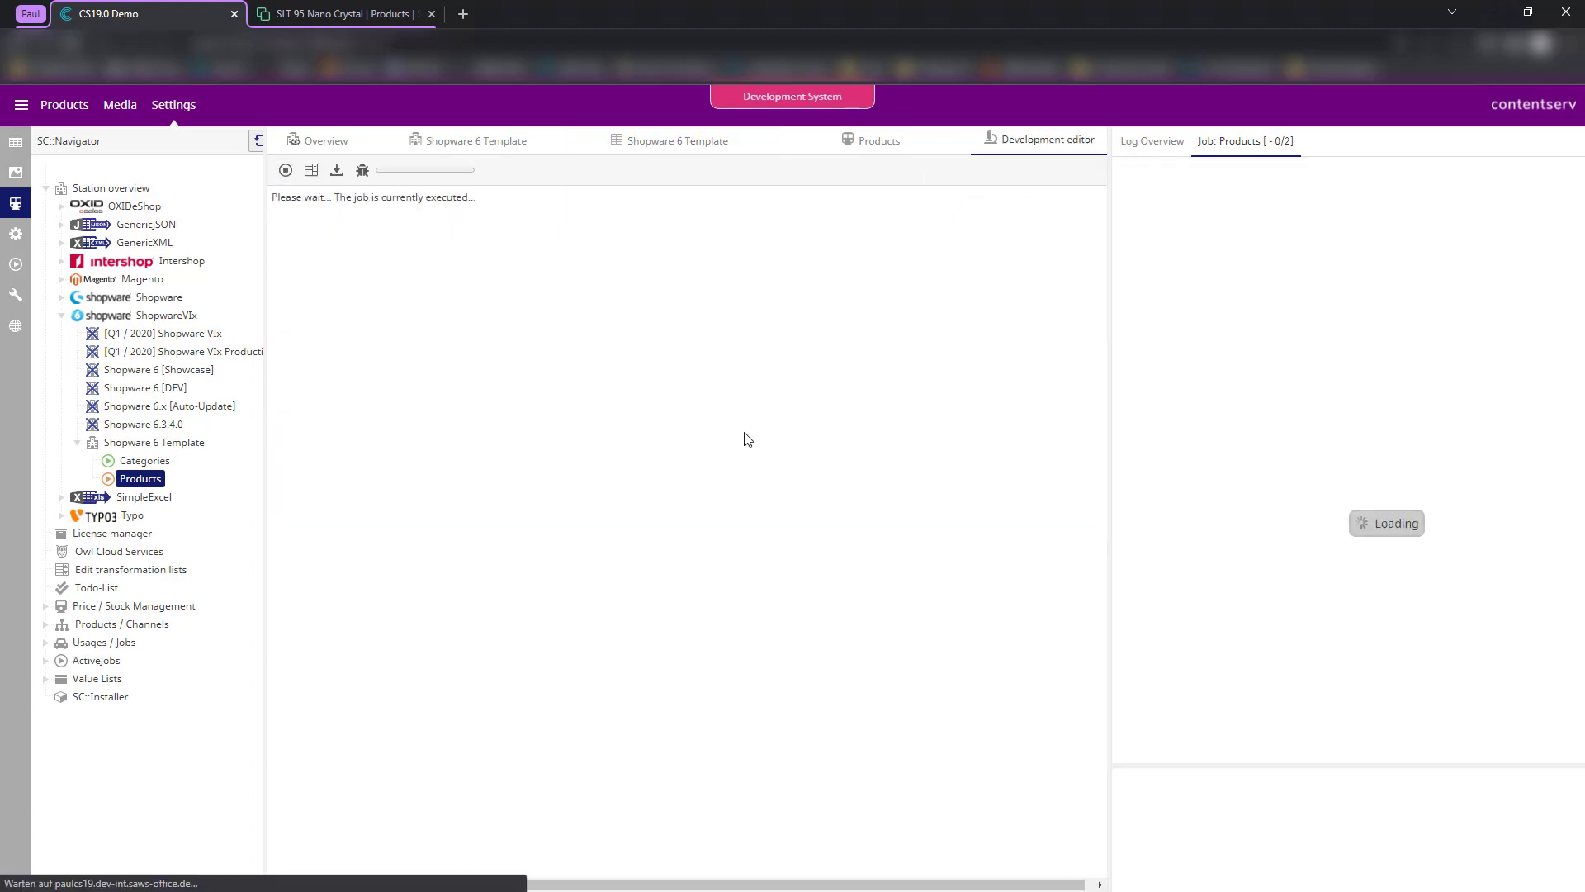
- Check the output for SHOPWARE_6 visibilities and the Smart LED TV (2923) category id
click(1140, 182)
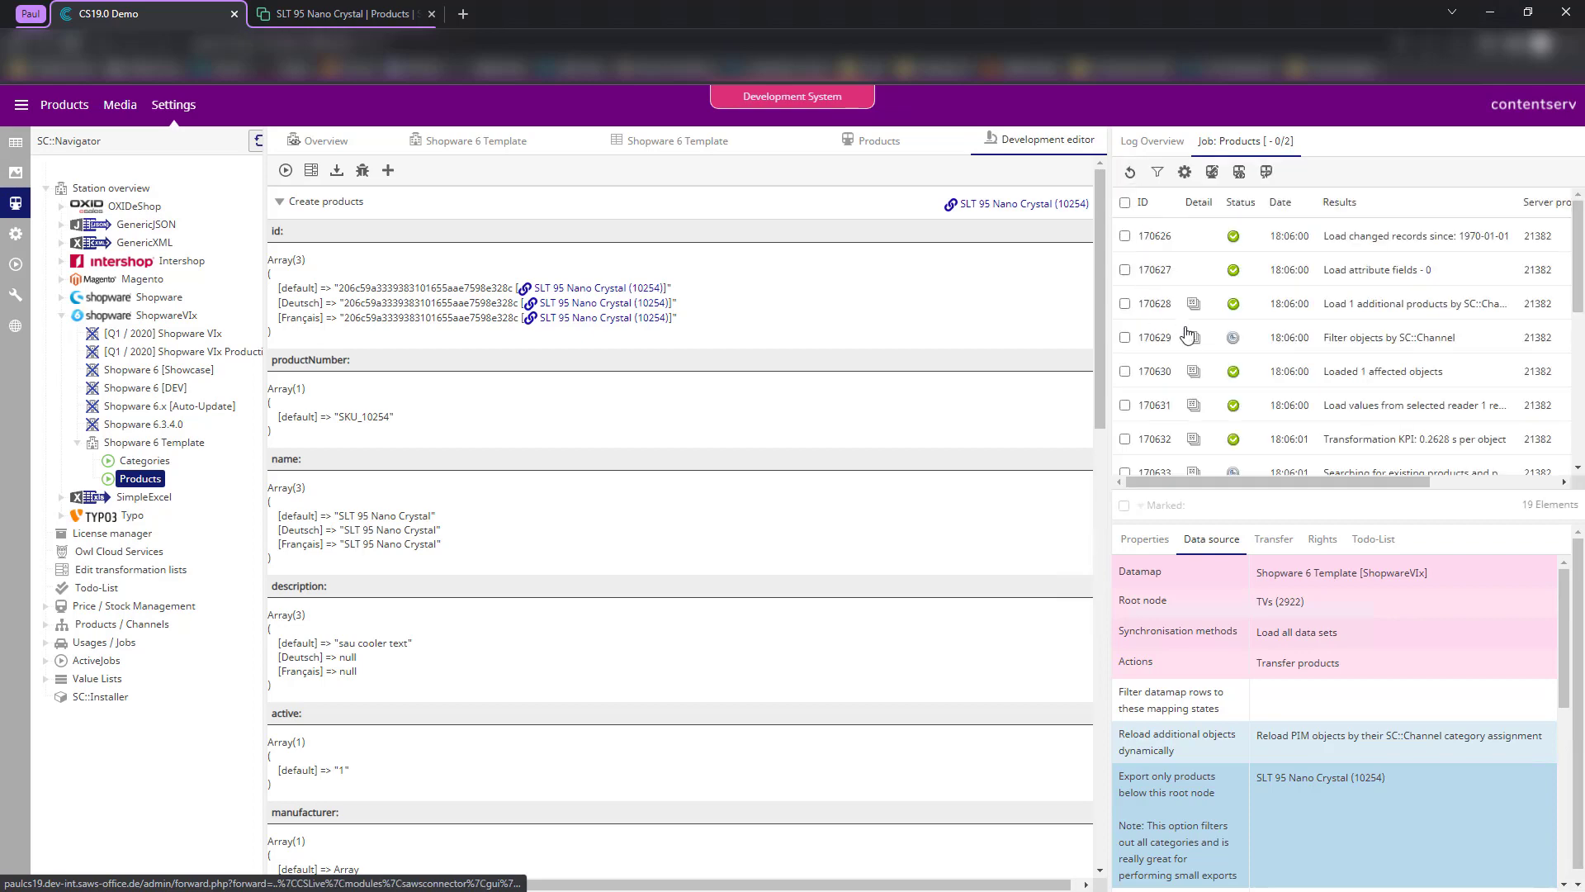
scroll(1238, 347, down, 4)
scroll(417, 486, down, 5)
scroll(417, 486, down, 8)
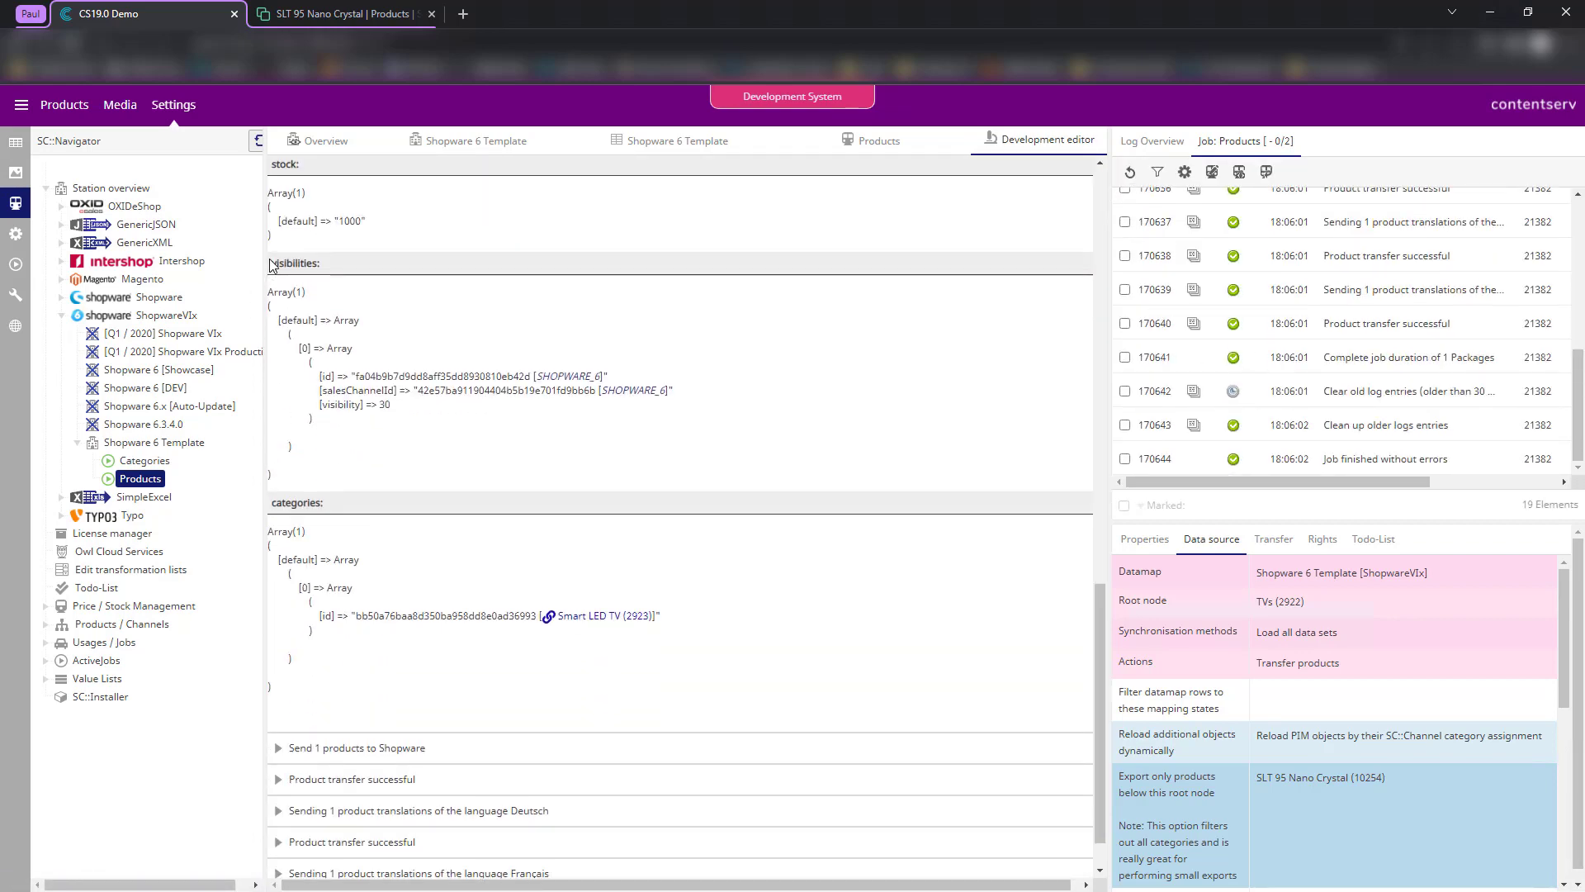
drag(271, 267, 411, 620)
click(458, 427)
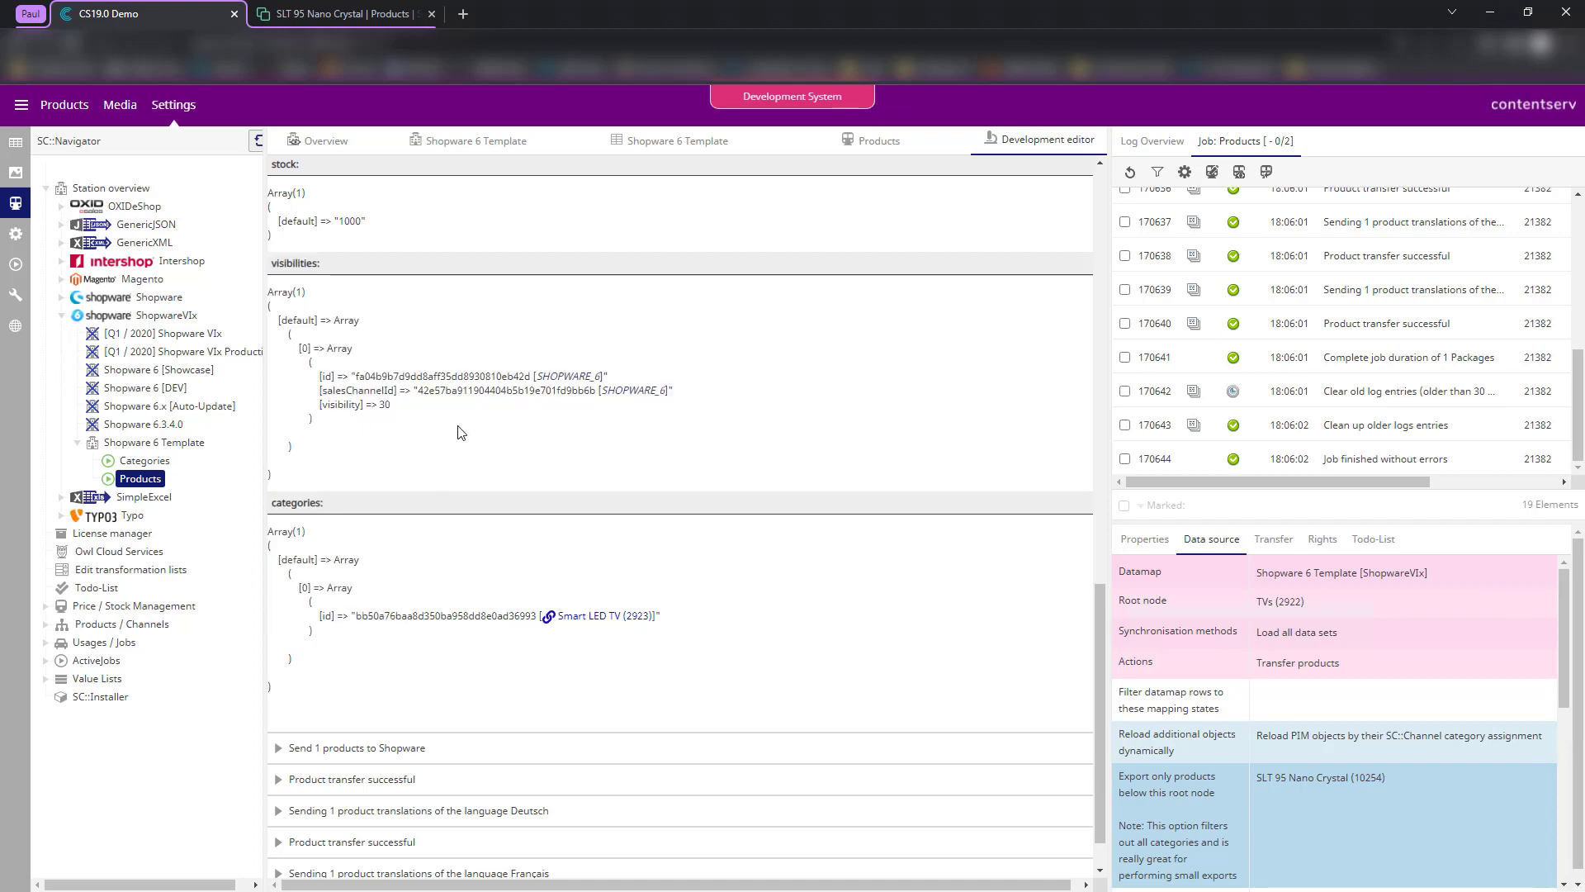
double_click(565, 375)
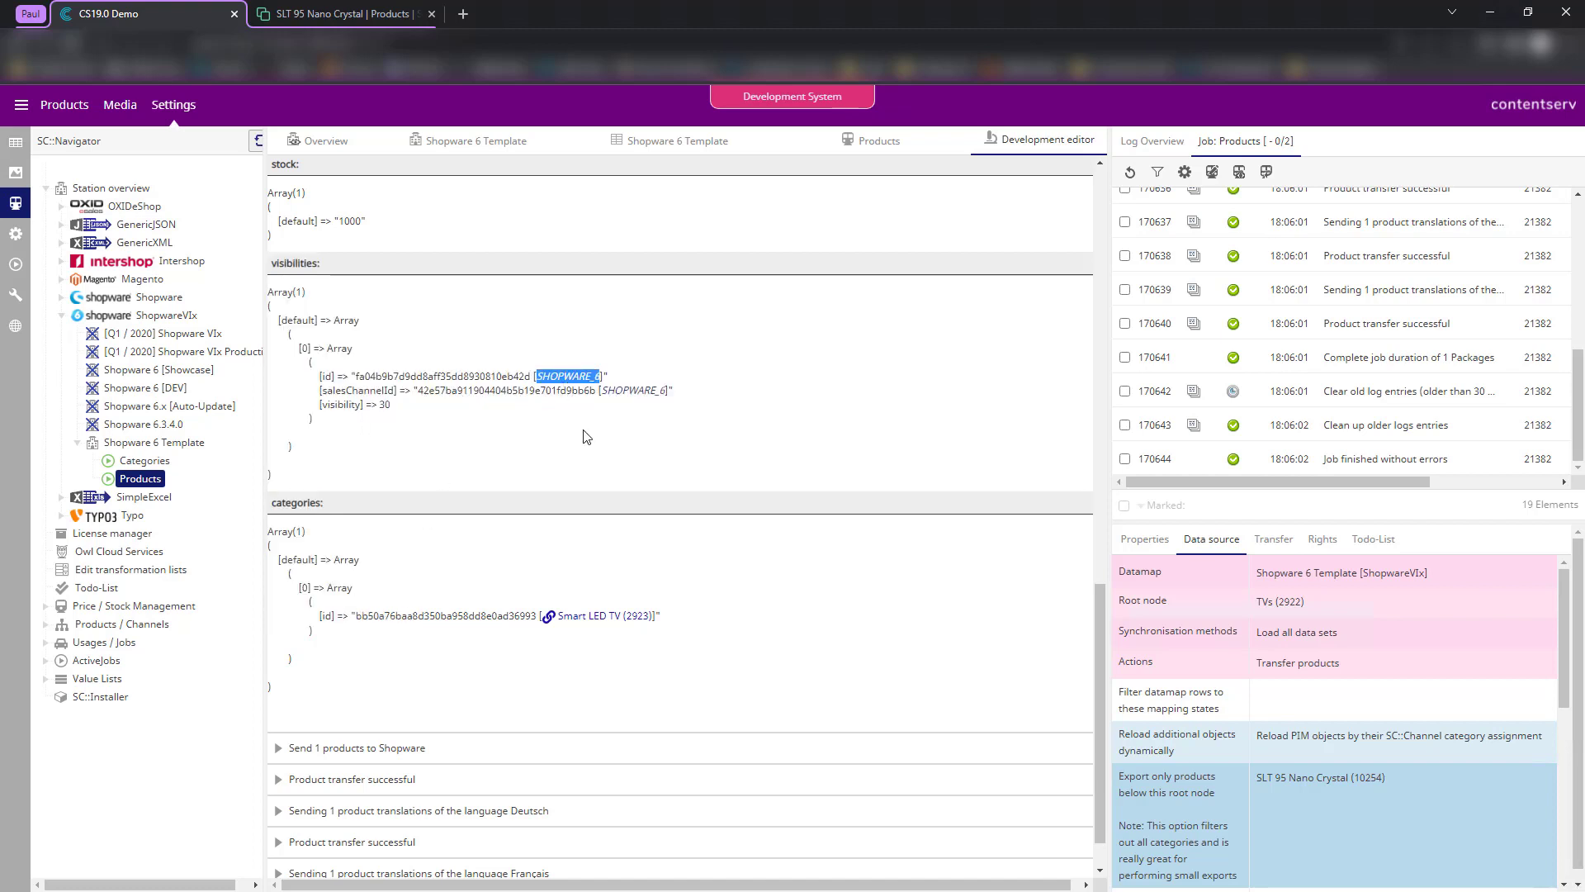
double_click(643, 391)
click(397, 622)
drag(343, 615, 487, 618)
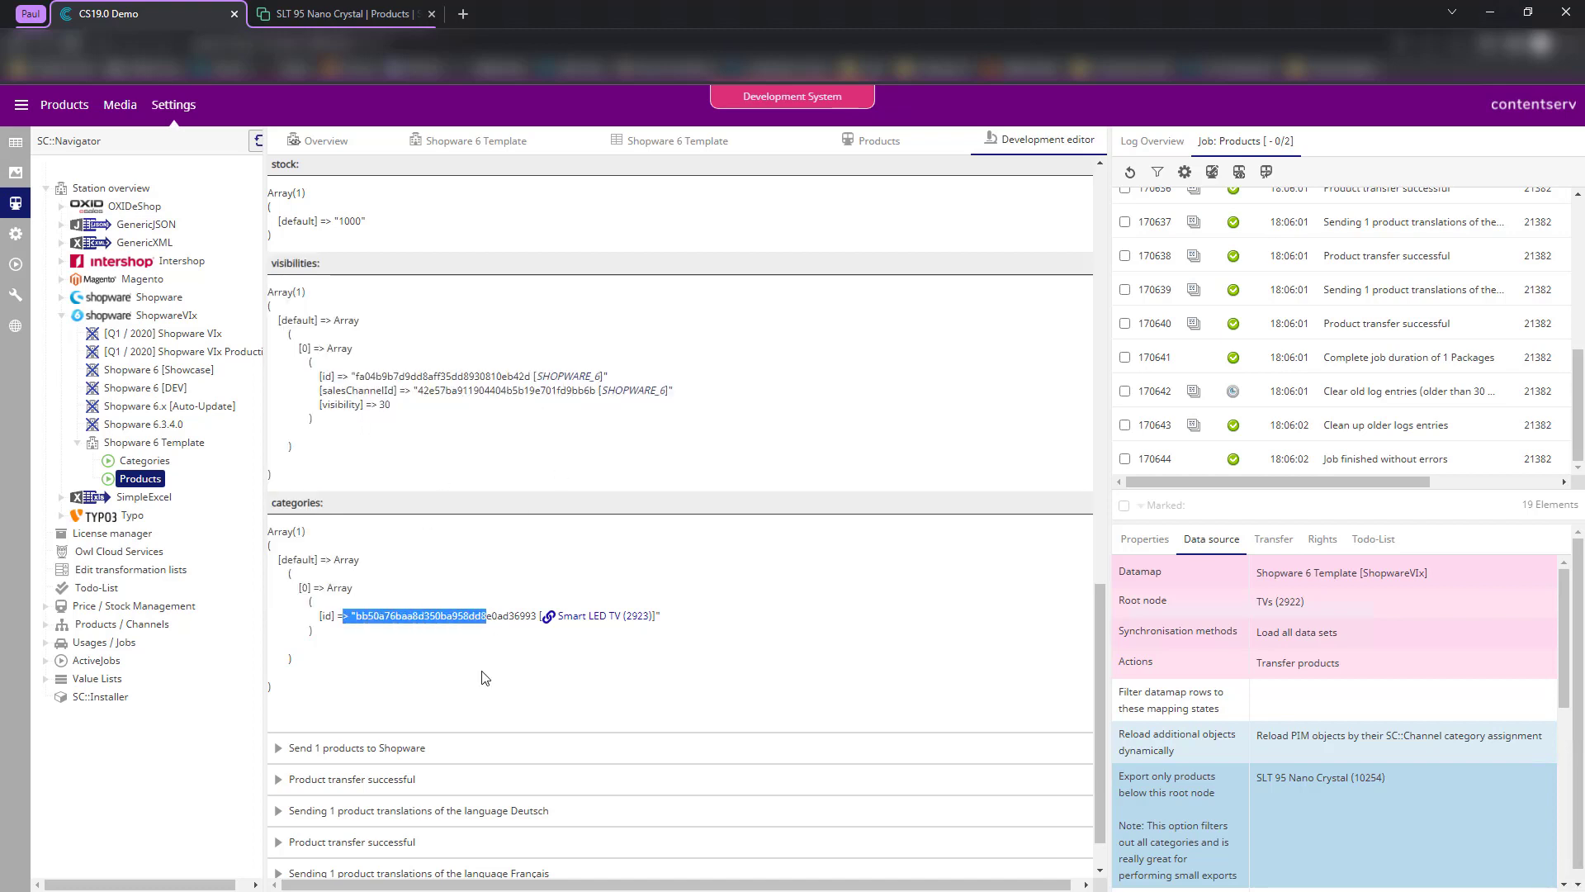
click(482, 671)
click(305, 8)
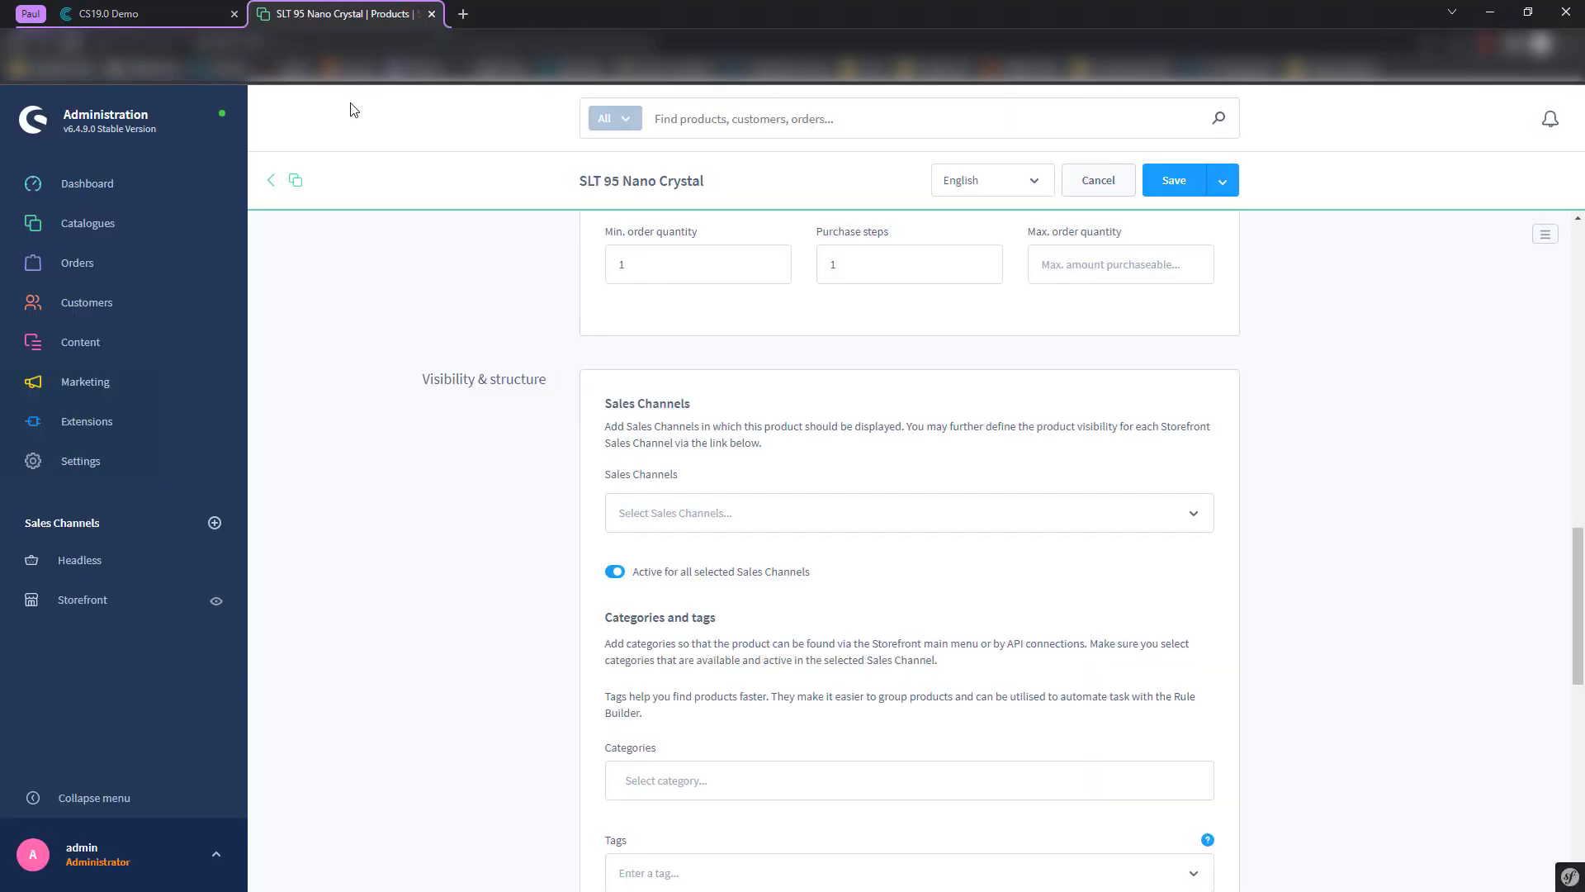
- Reload SLT 95 Nano Crystal and check the Storefront sales channel under Visibility & structure
key(F5)
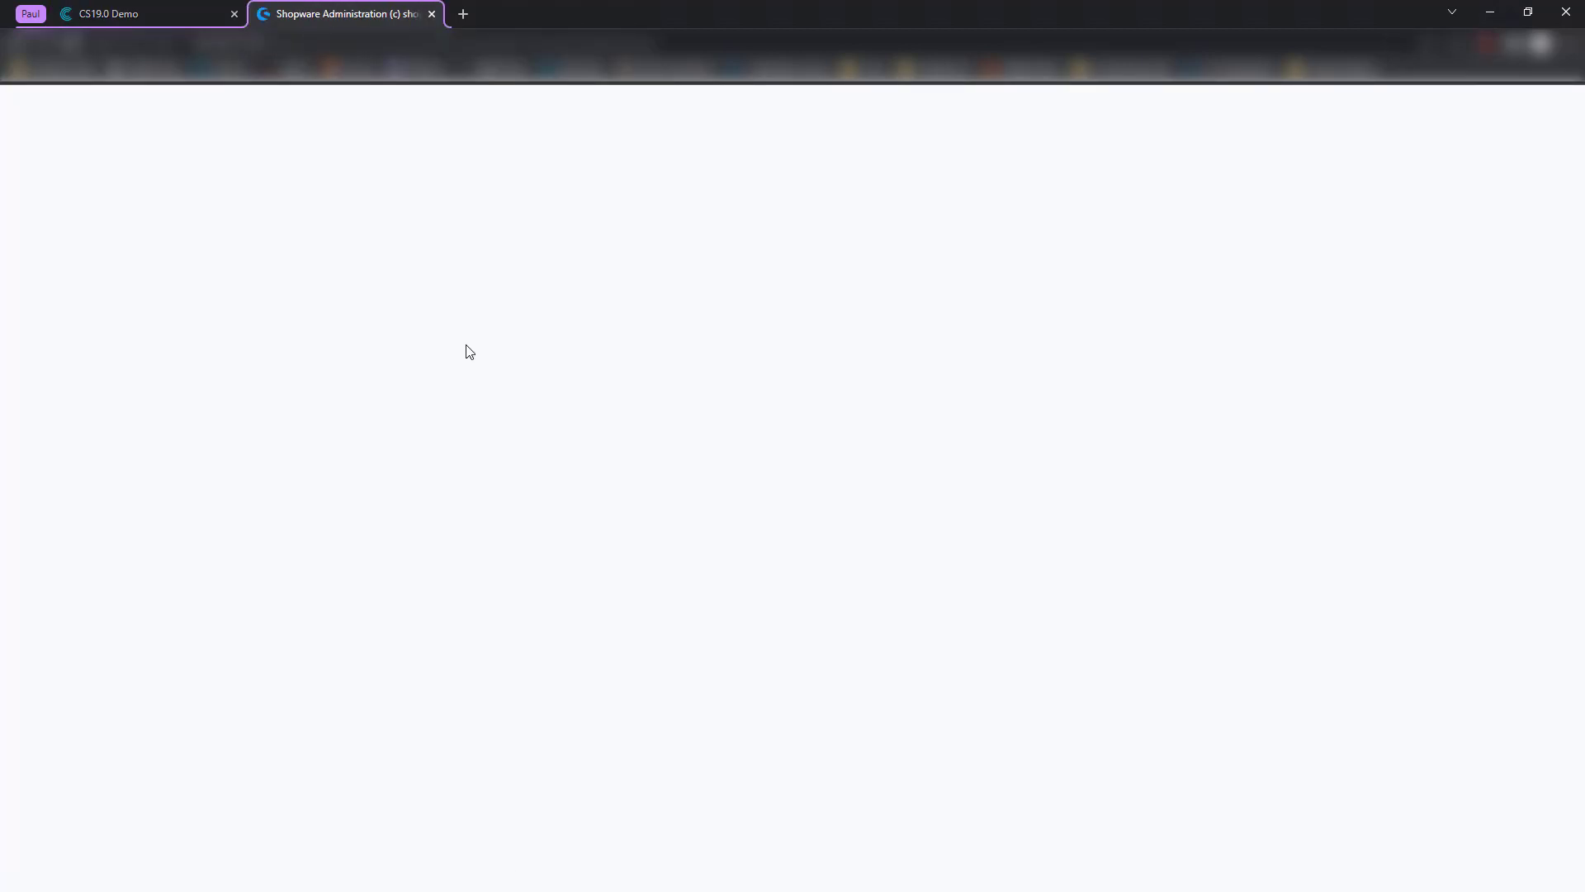
scroll(555, 350, down, 6)
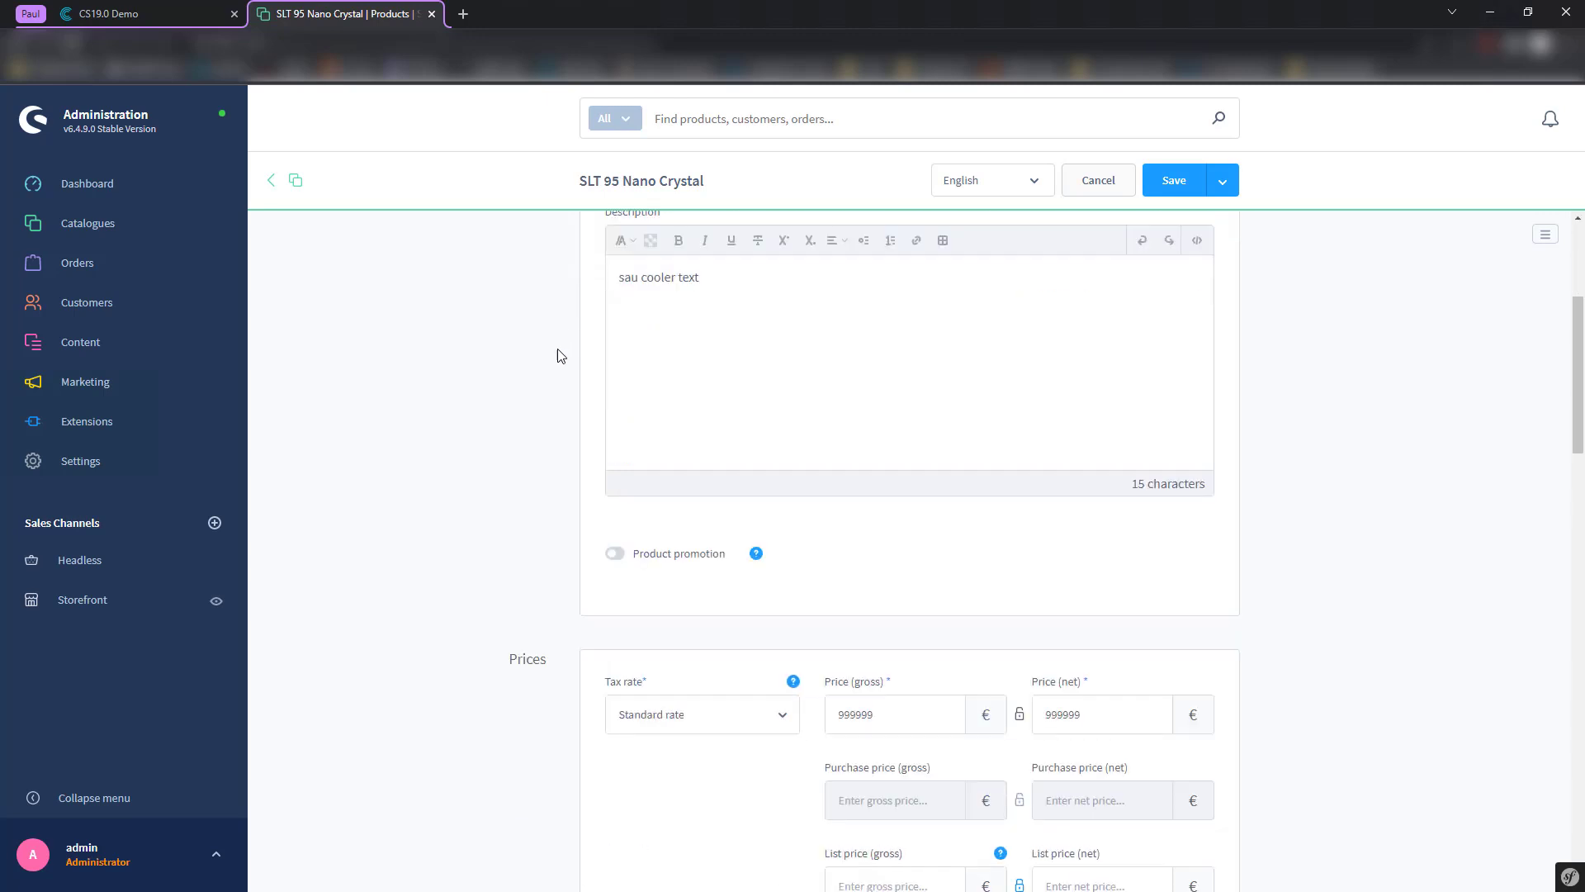
scroll(554, 377, down, 8)
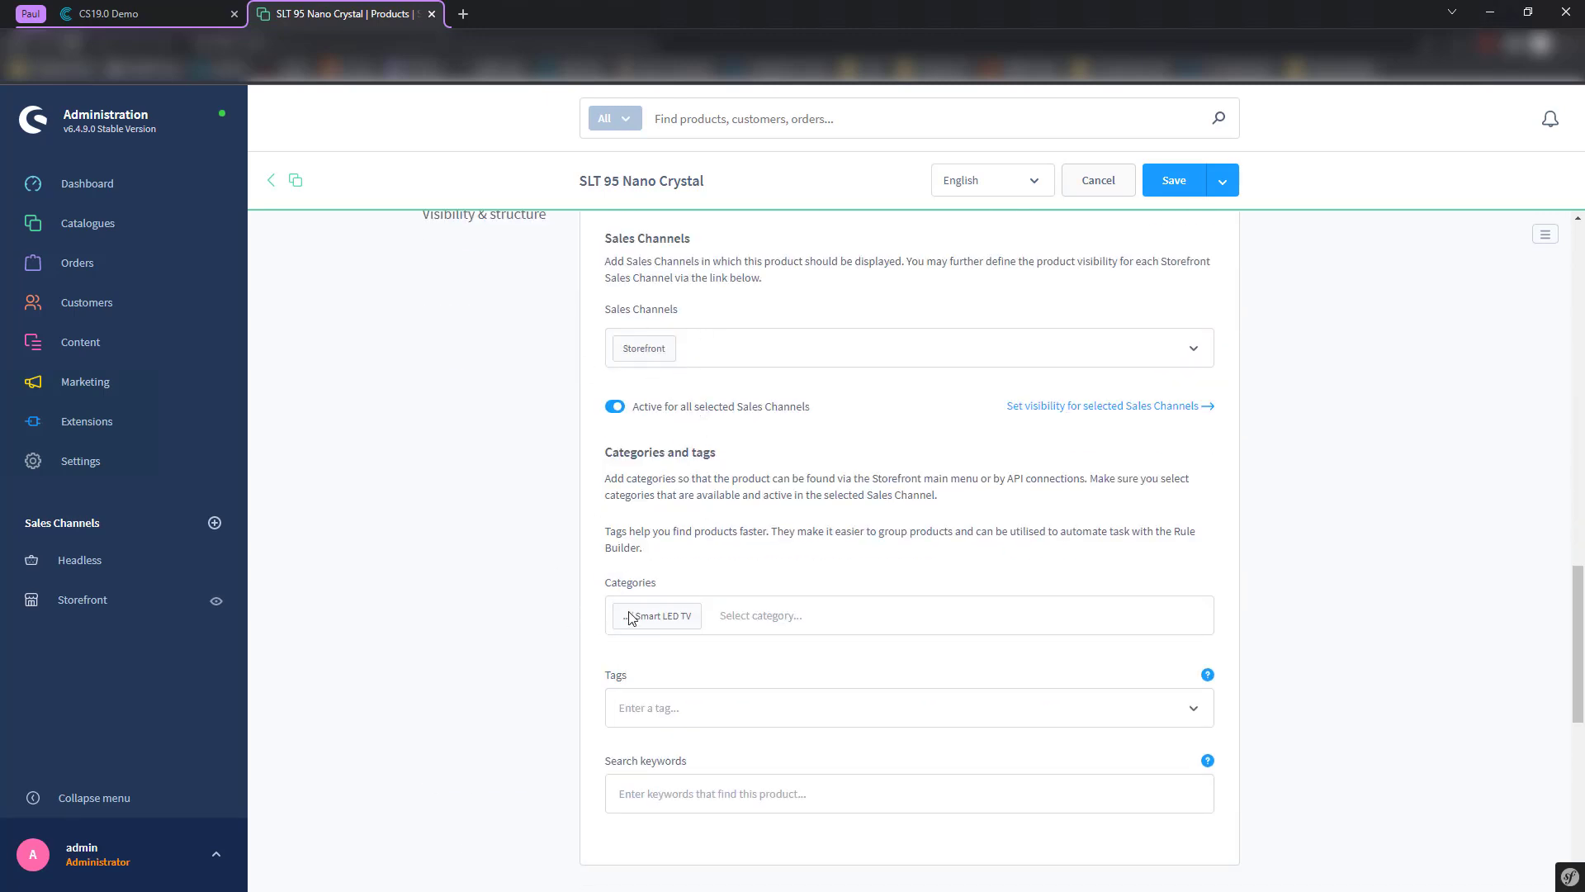
scroll(780, 628, down, 1)
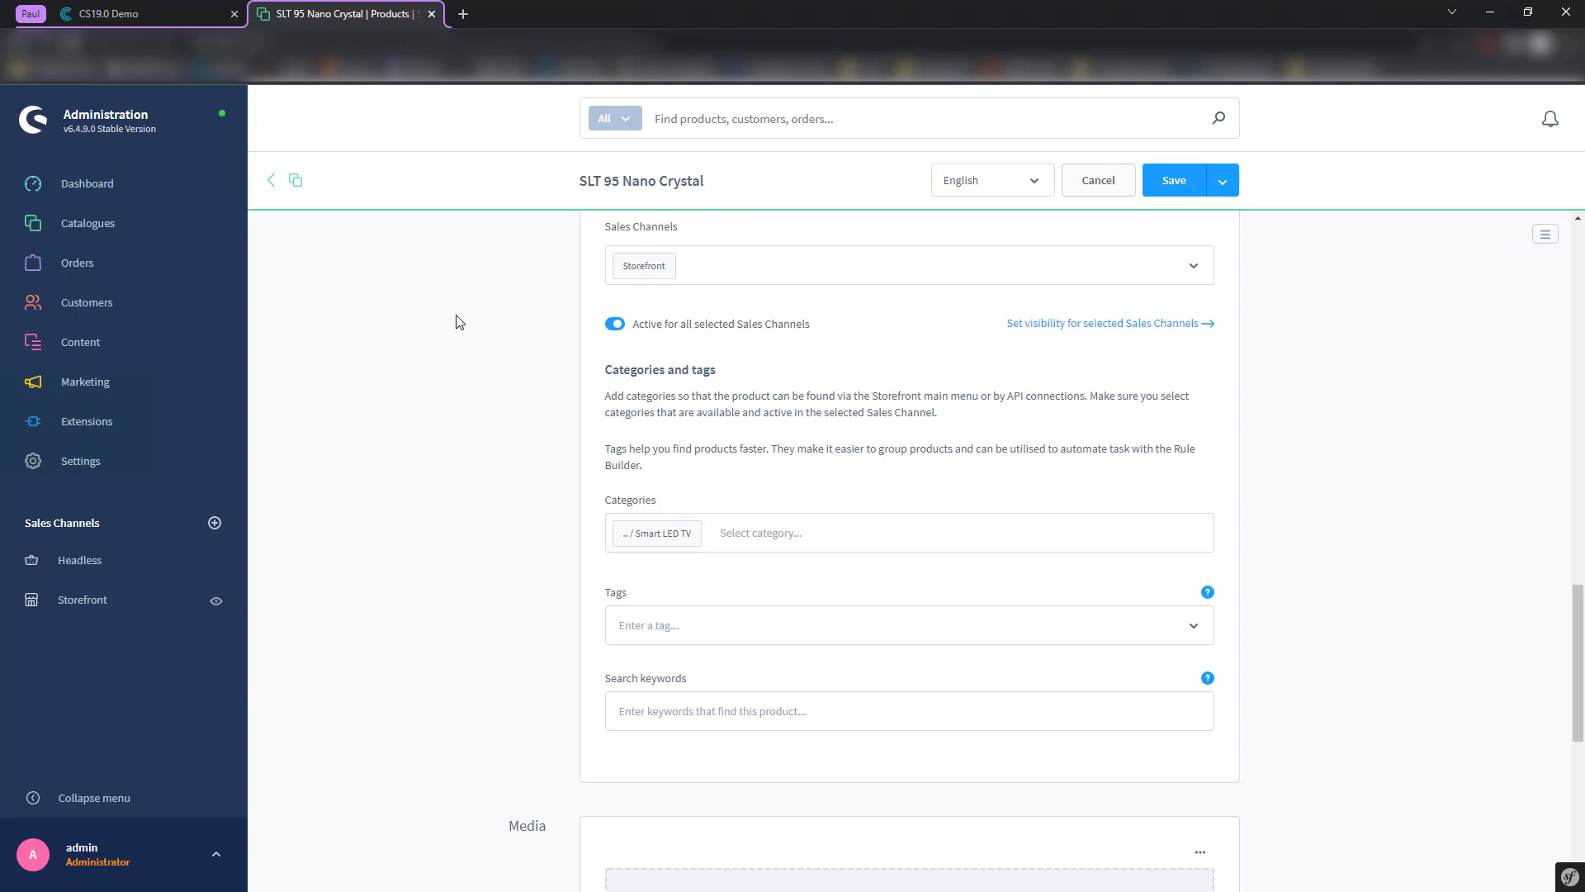
scroll(392, 258, up, 5)
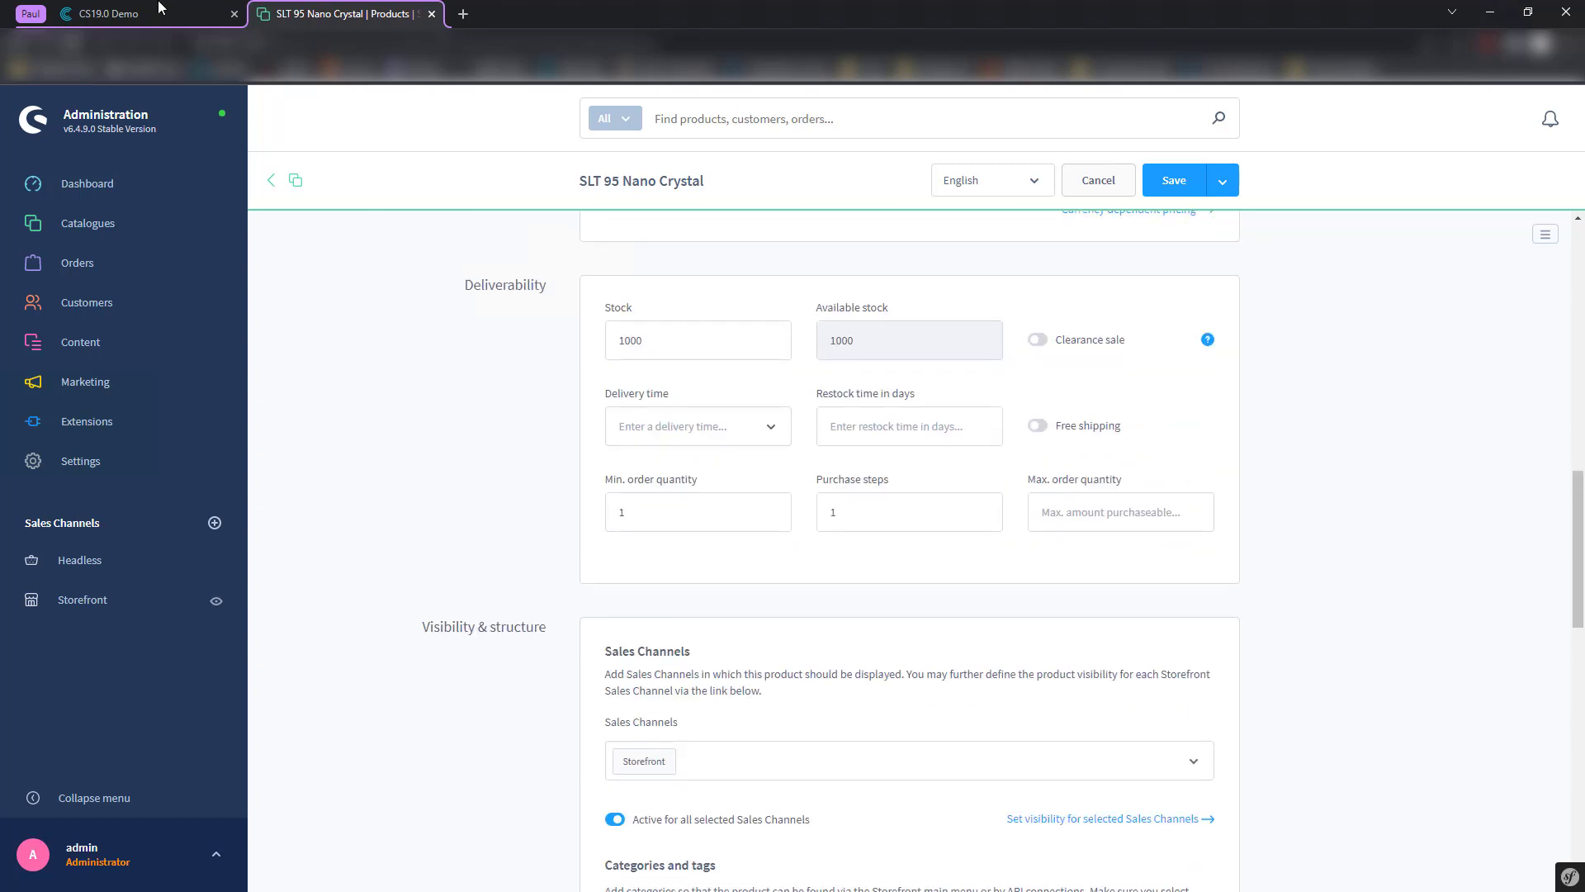
- Compare the exported active flag in Contentserv with the Shopware product page
click(227, 14)
scroll(528, 347, up, 10)
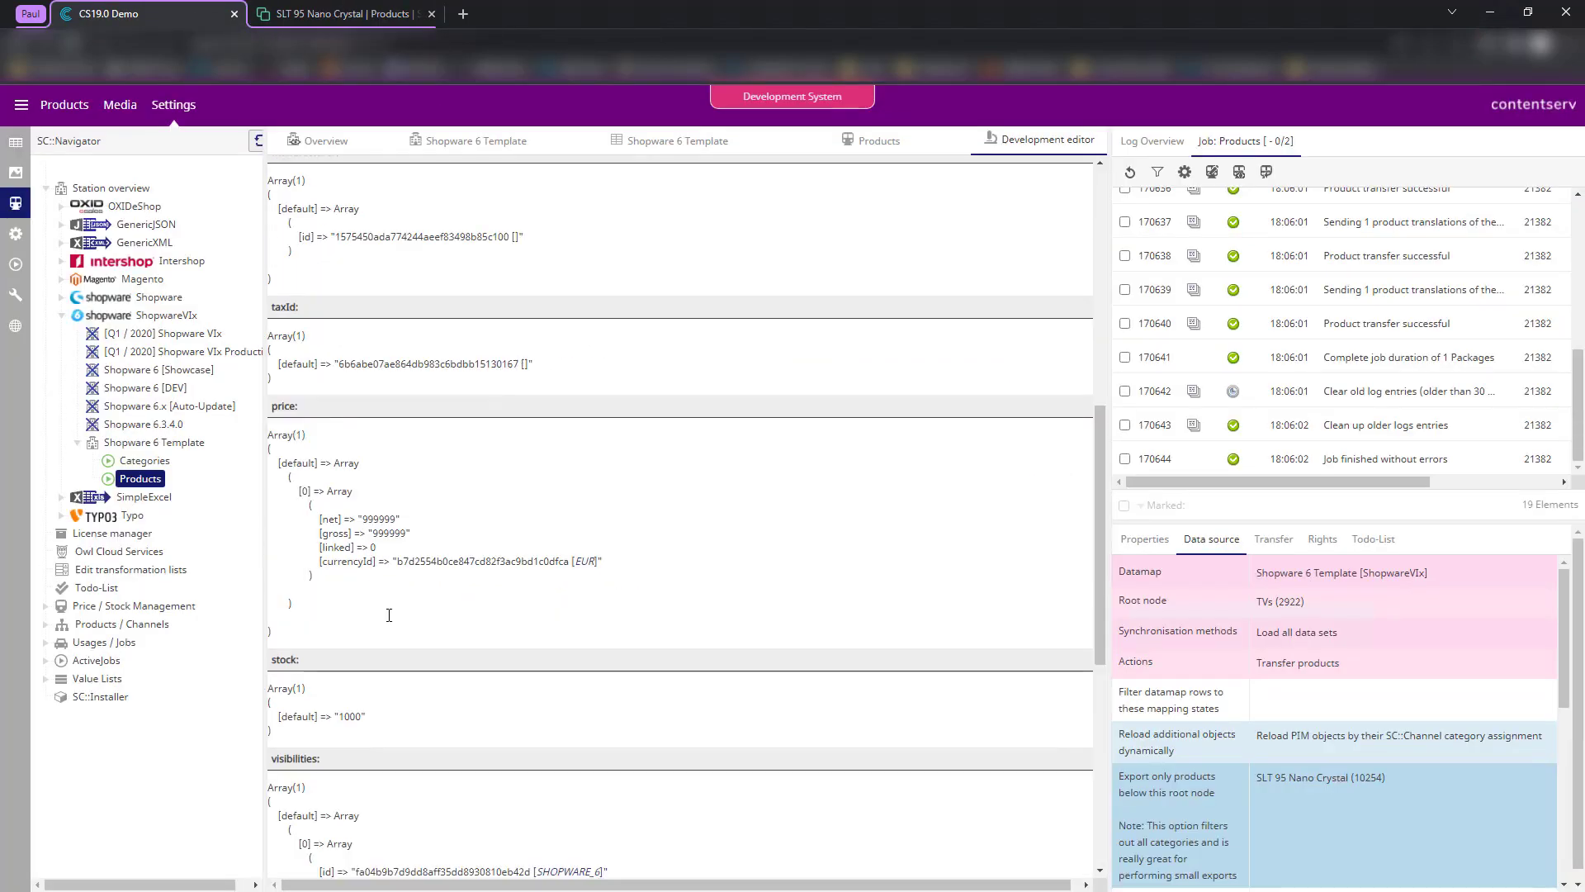
drag(293, 440, 368, 443)
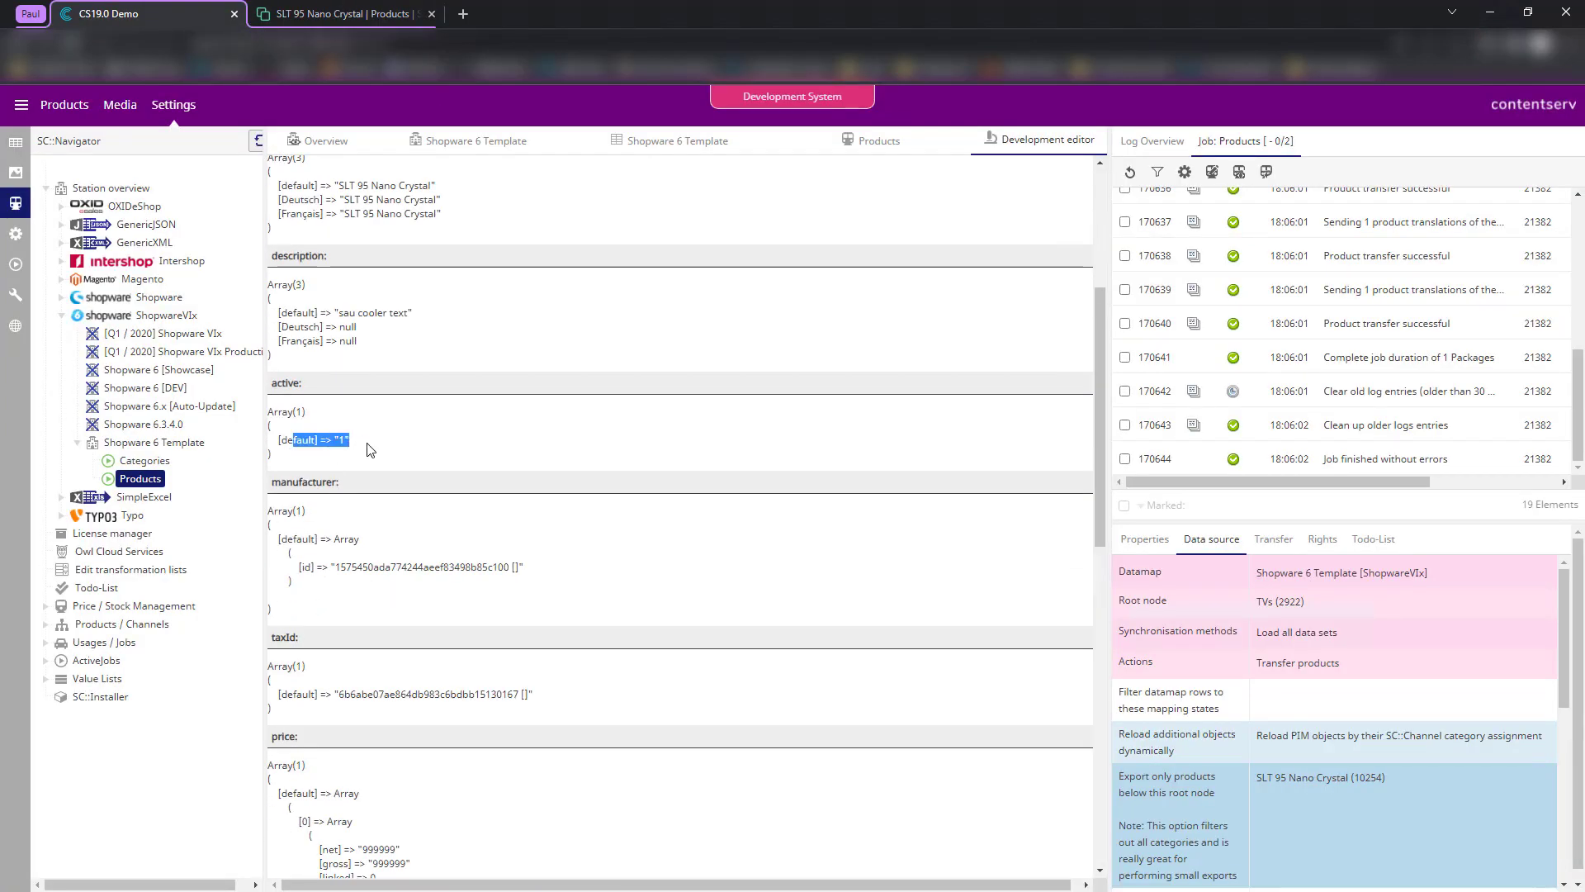
click(368, 448)
click(337, 10)
scroll(748, 379, up, 10)
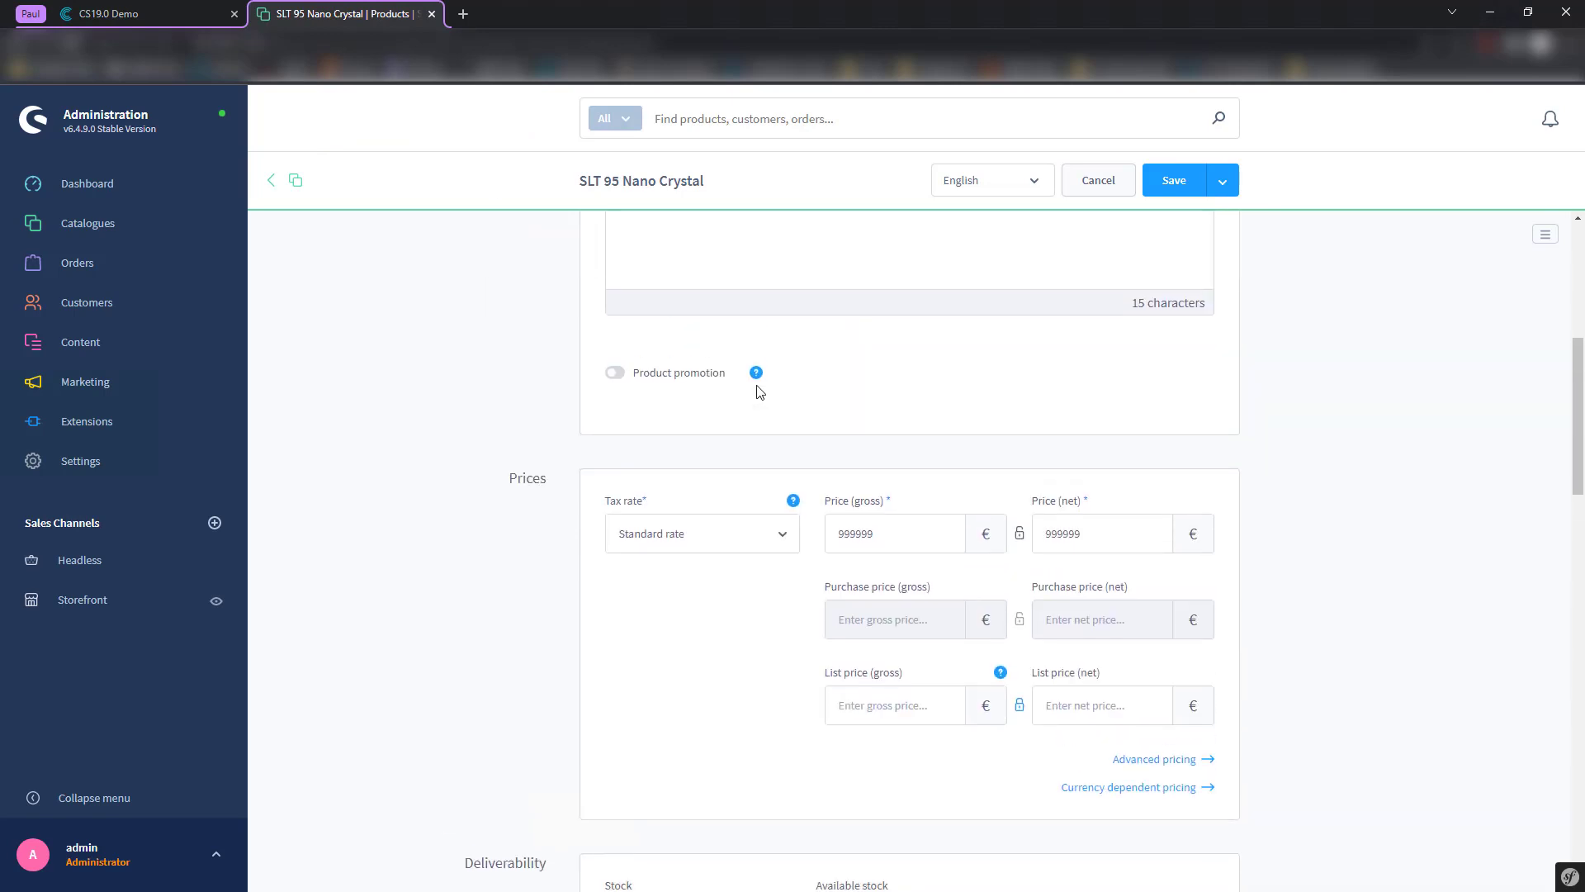
scroll(553, 500, down, 10)
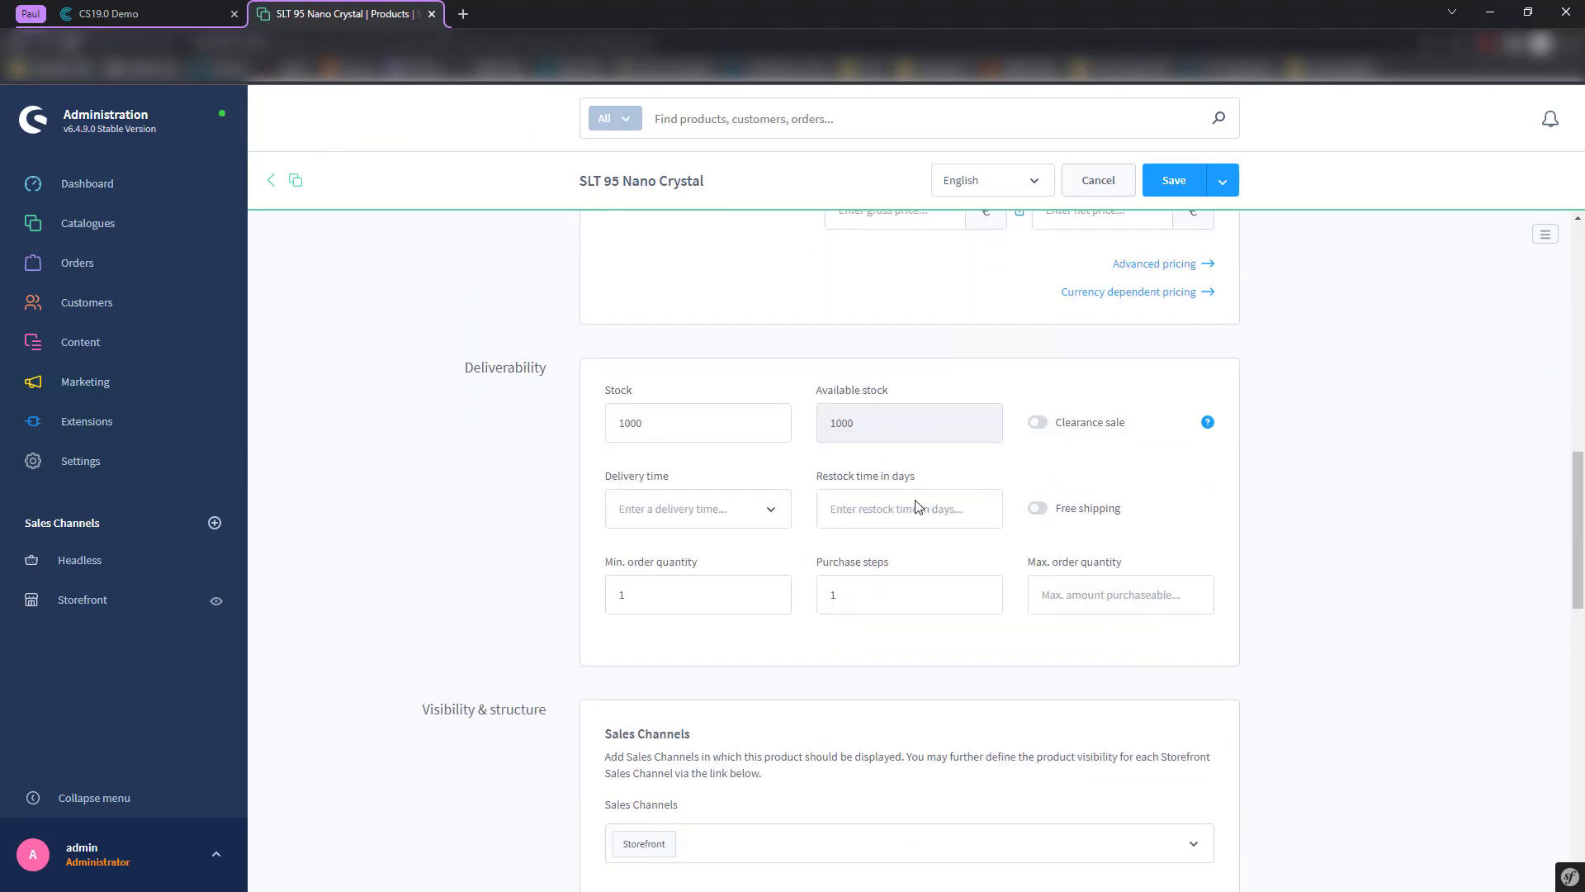
scroll(809, 634, down, 5)
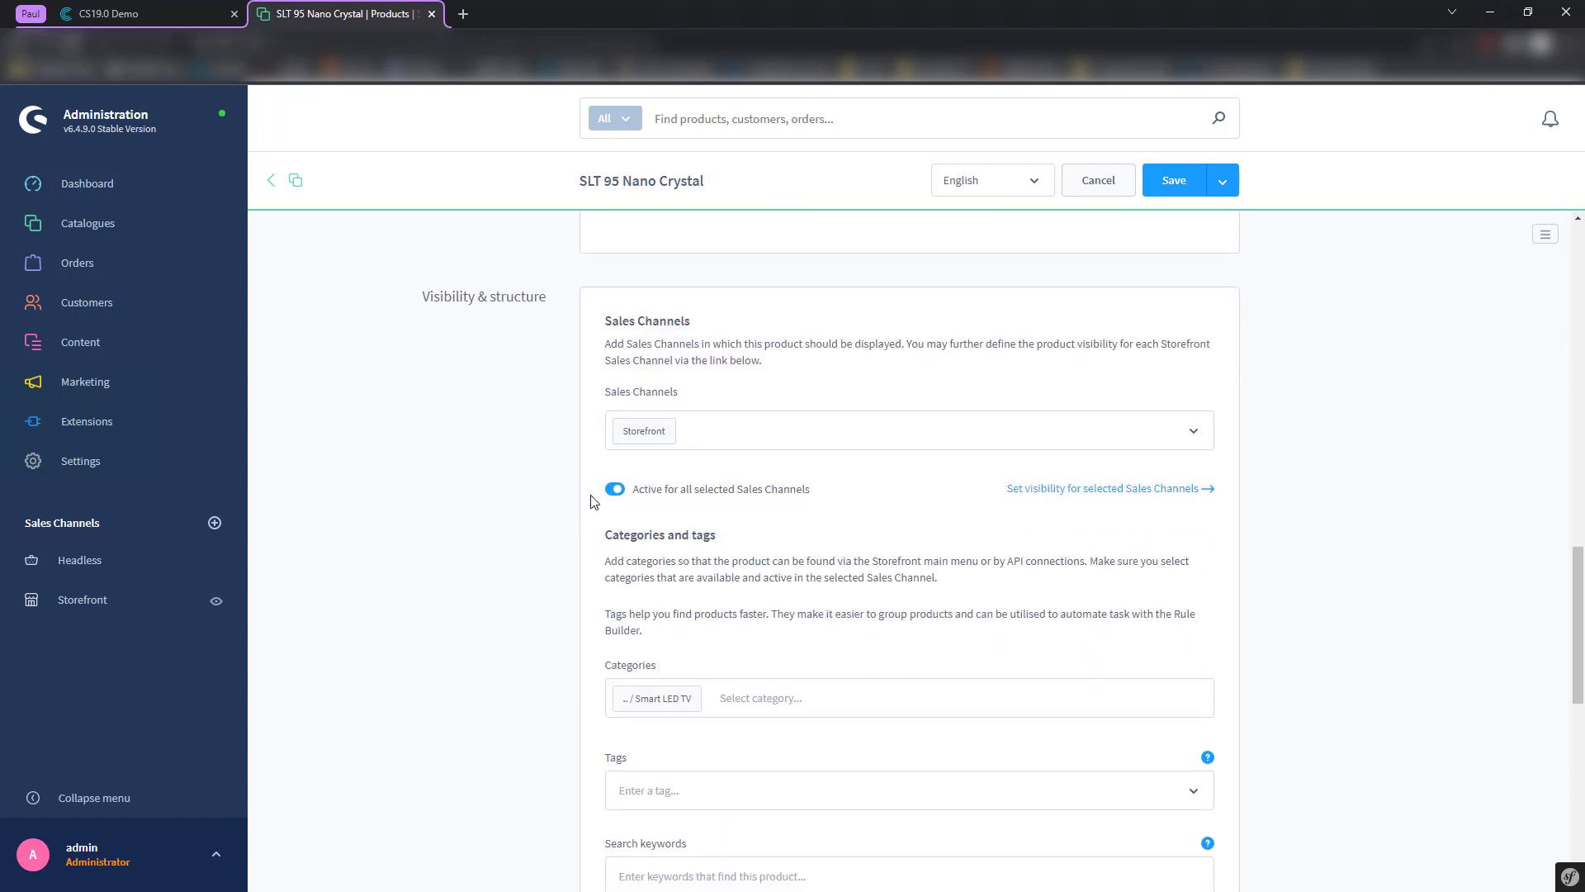
scroll(513, 397, up, 10)
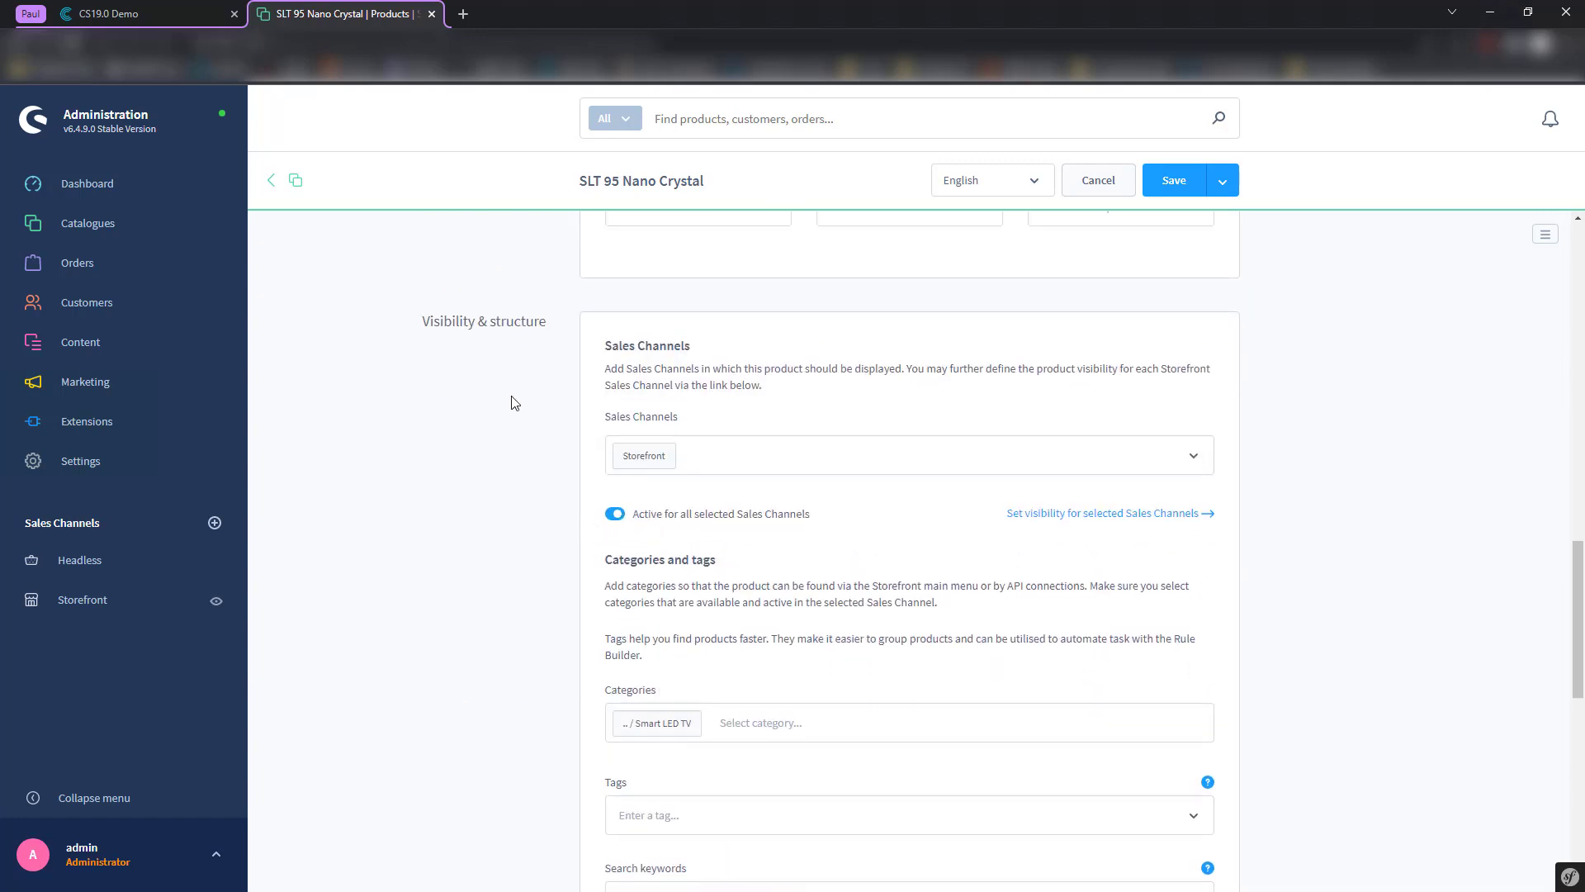
scroll(485, 376, up, 2)
- Review the Development editor's generated product data again, scrolling back to the top
key(ctrl+Tab)
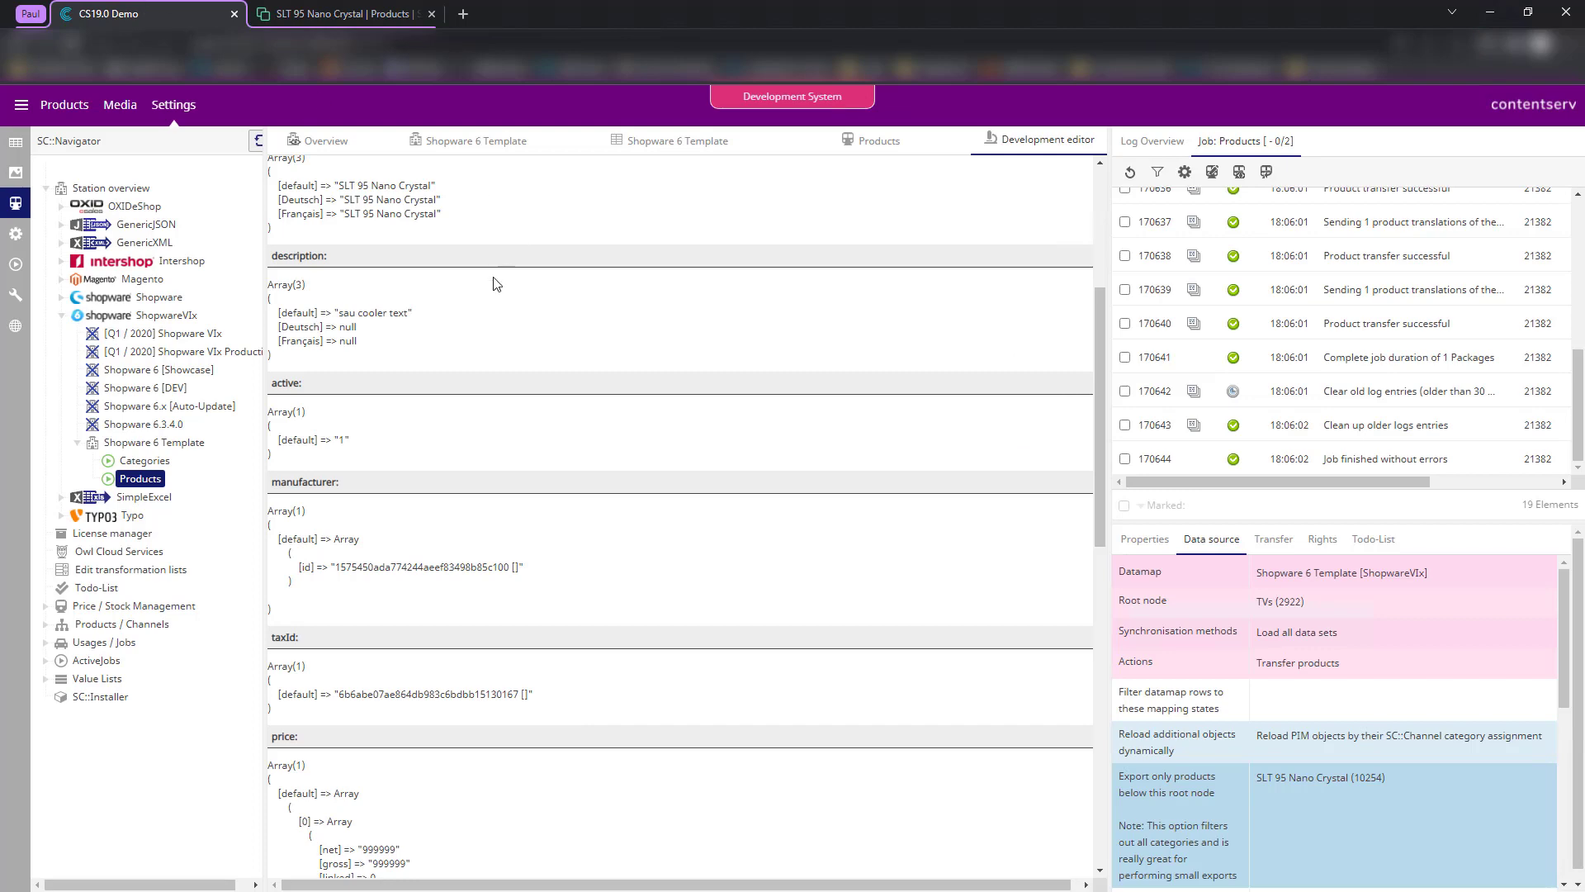
scroll(510, 432, down, 4)
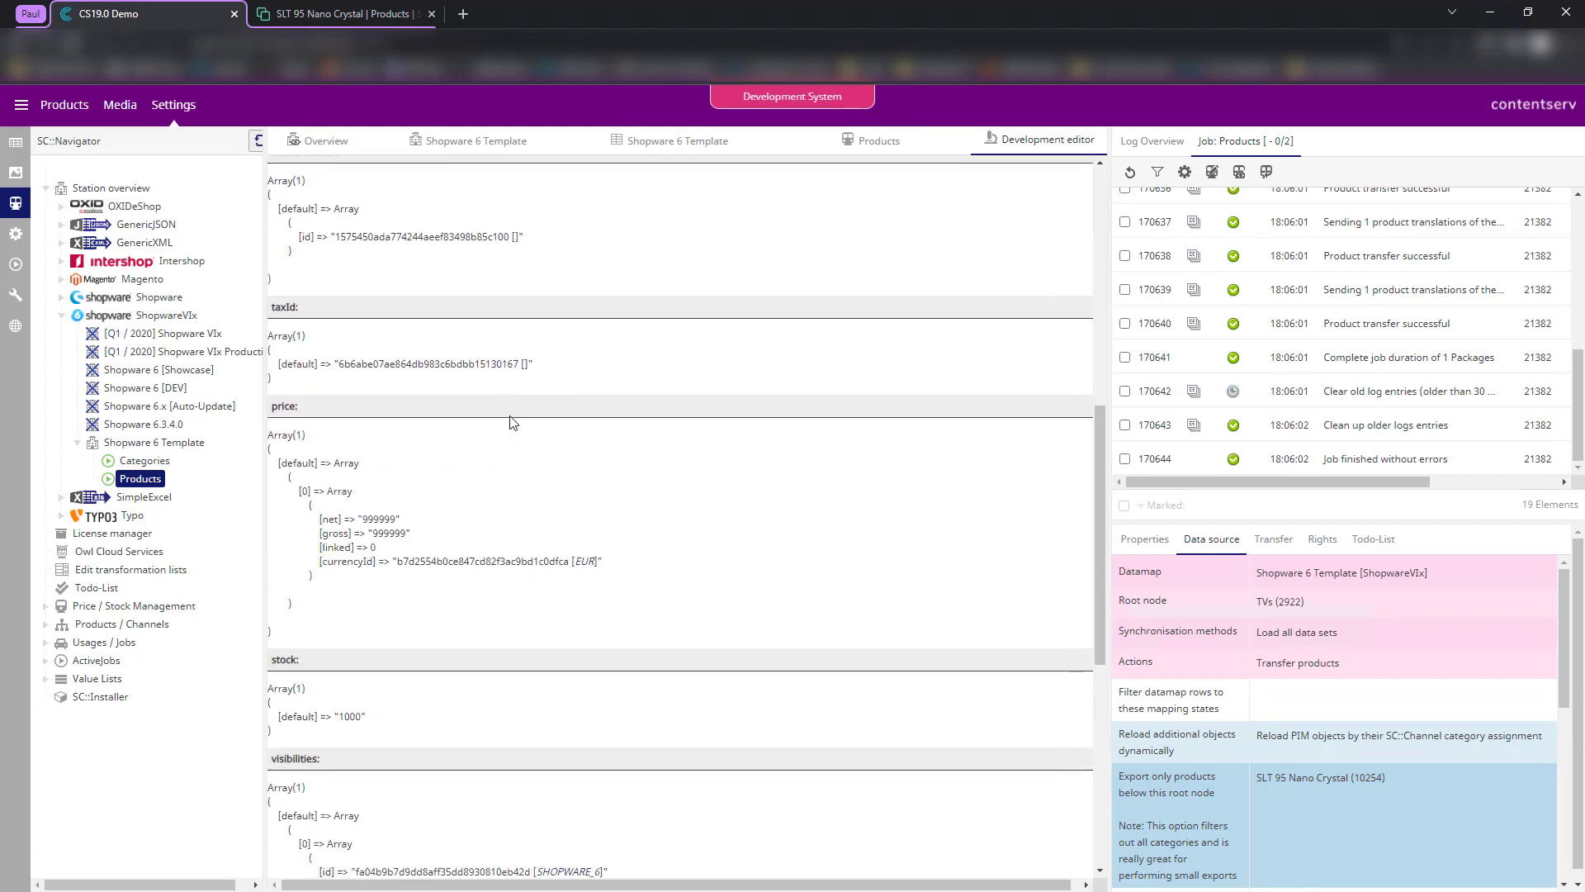
scroll(511, 422, down, 5)
scroll(689, 450, up, 10)
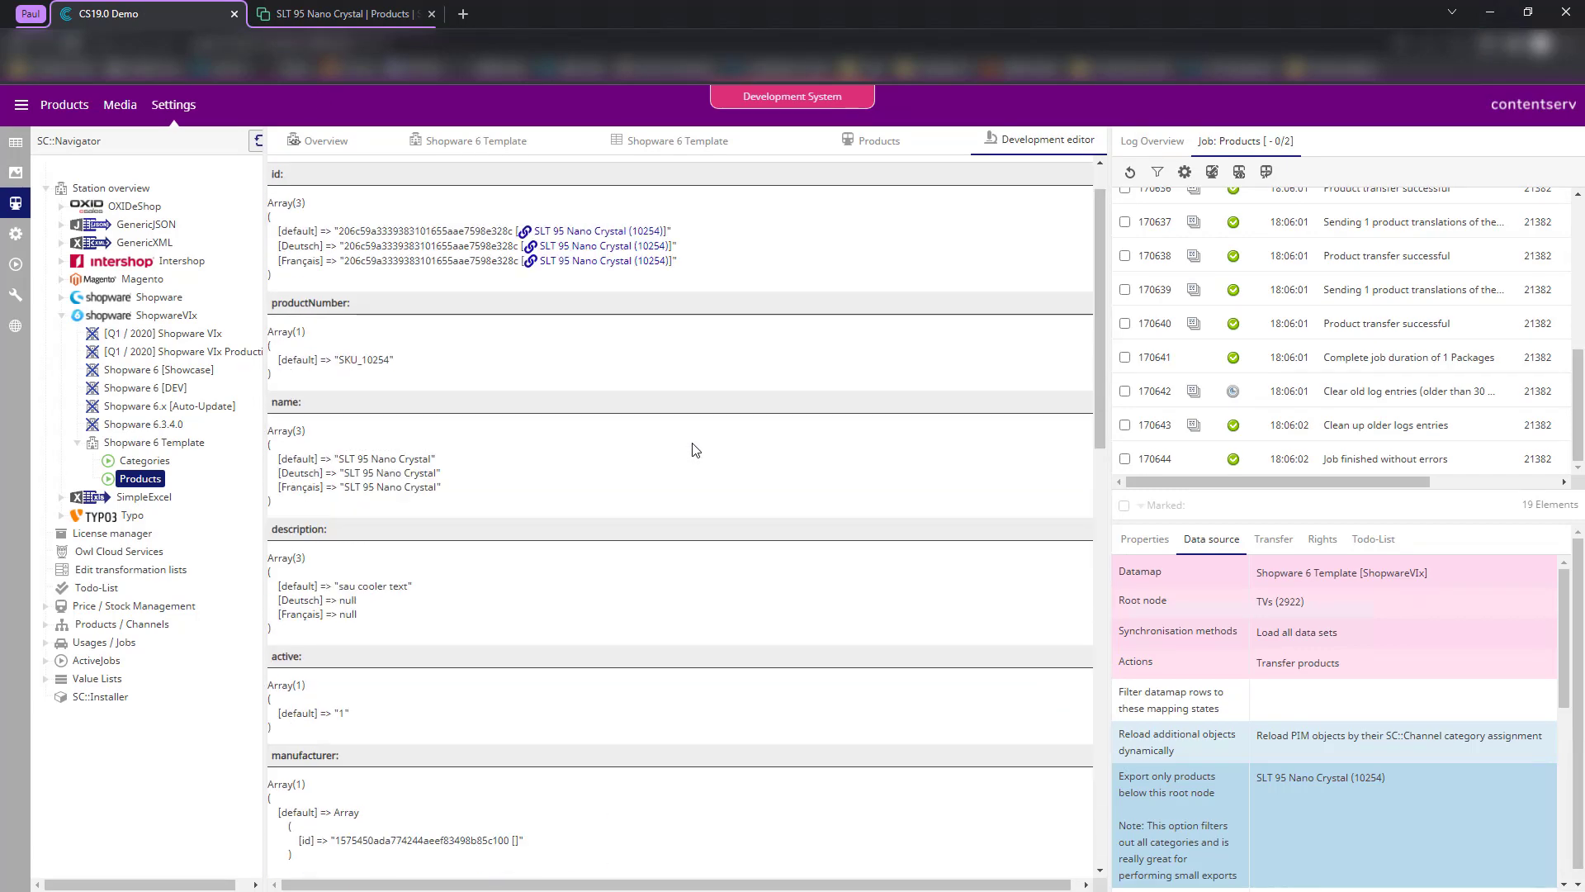
scroll(692, 446, up, 1)
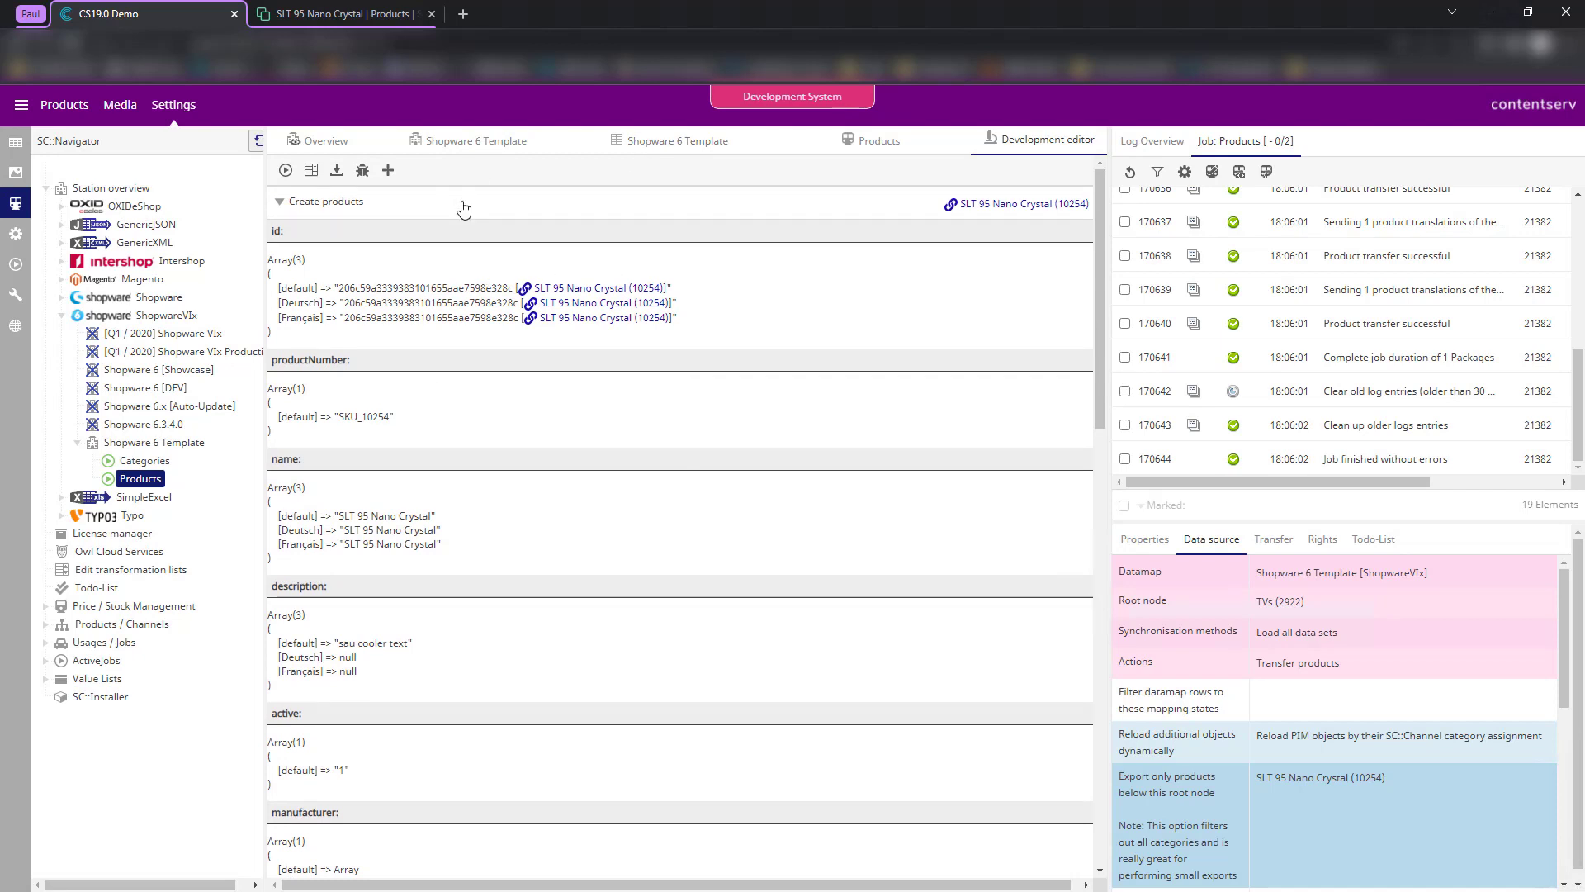
click(349, 12)
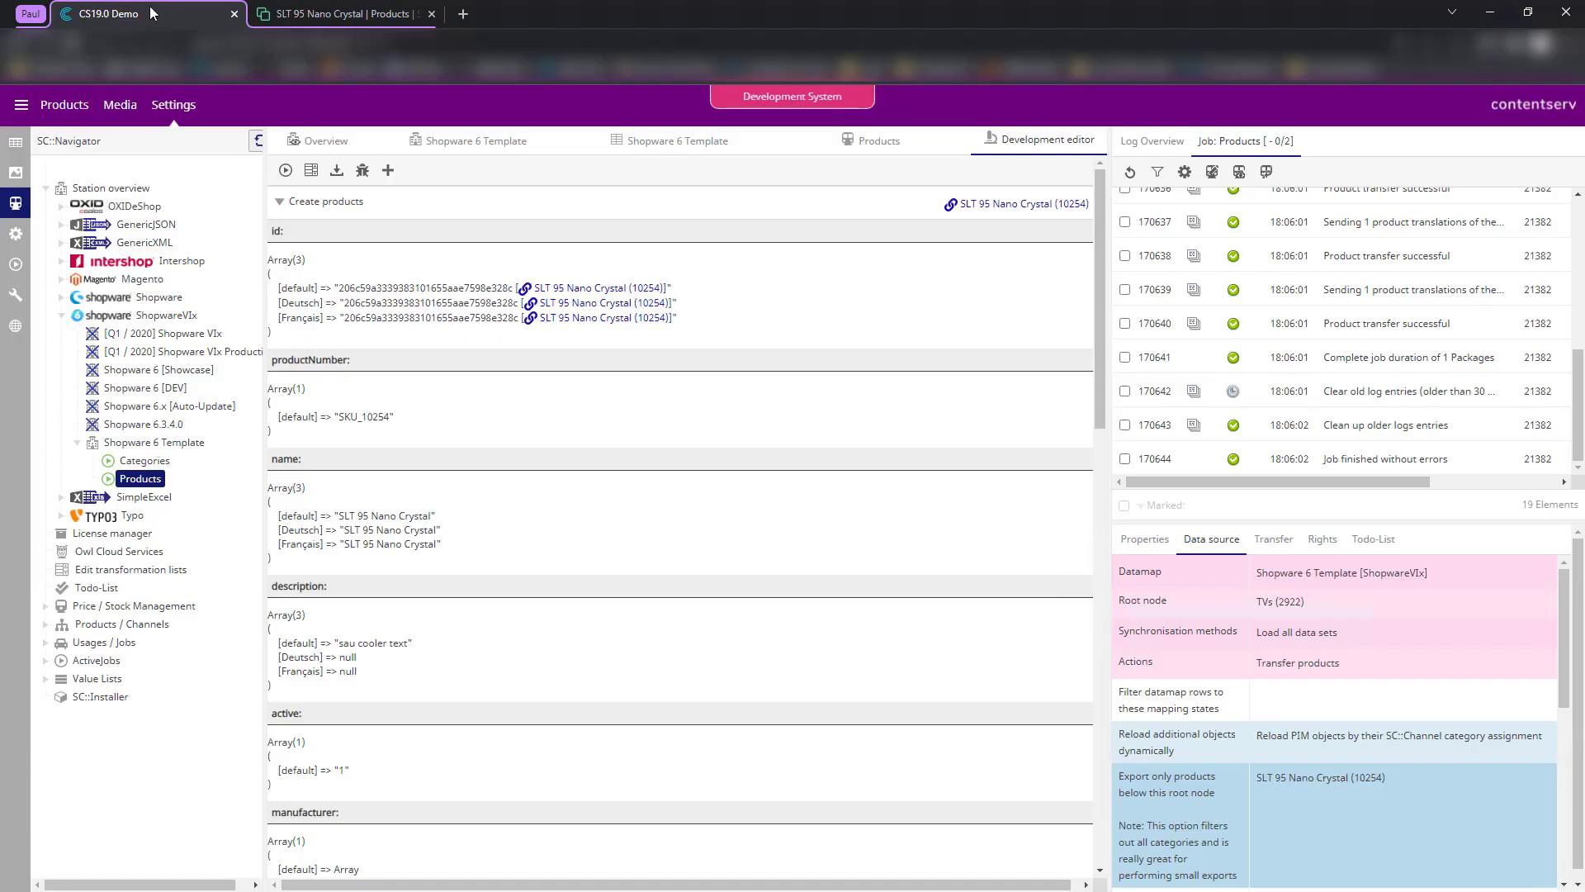
- Go back from Shopware's product list to the Contentserv CS19.0 Demo station overview
click(147, 10)
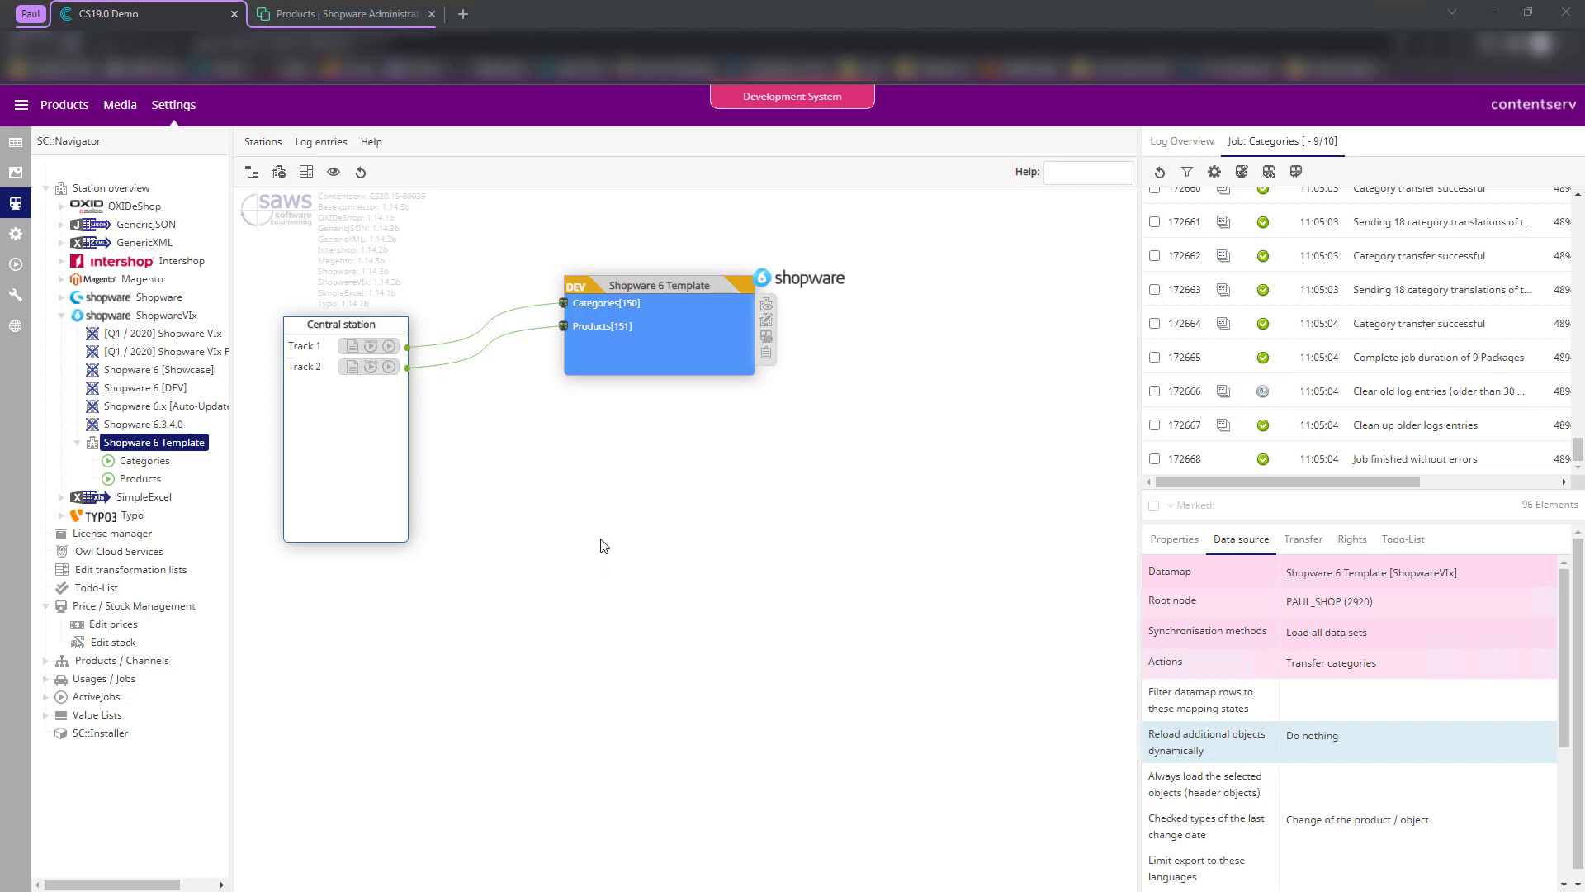
- Edit the Products job, drag Transfer media into its Selected actions, and save
right_click(149, 483)
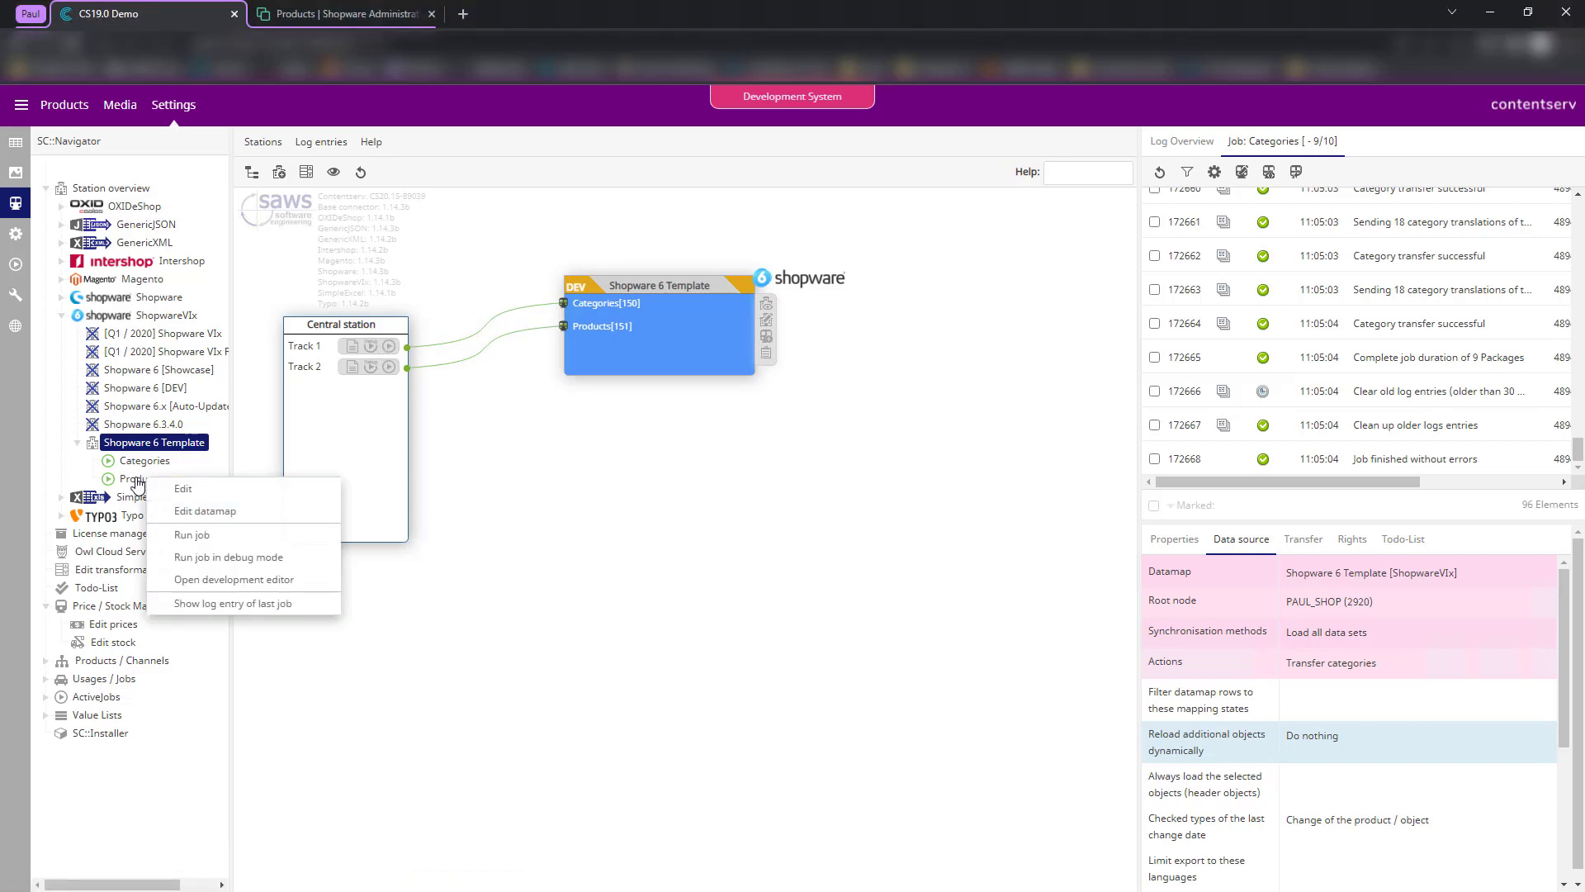
click(182, 488)
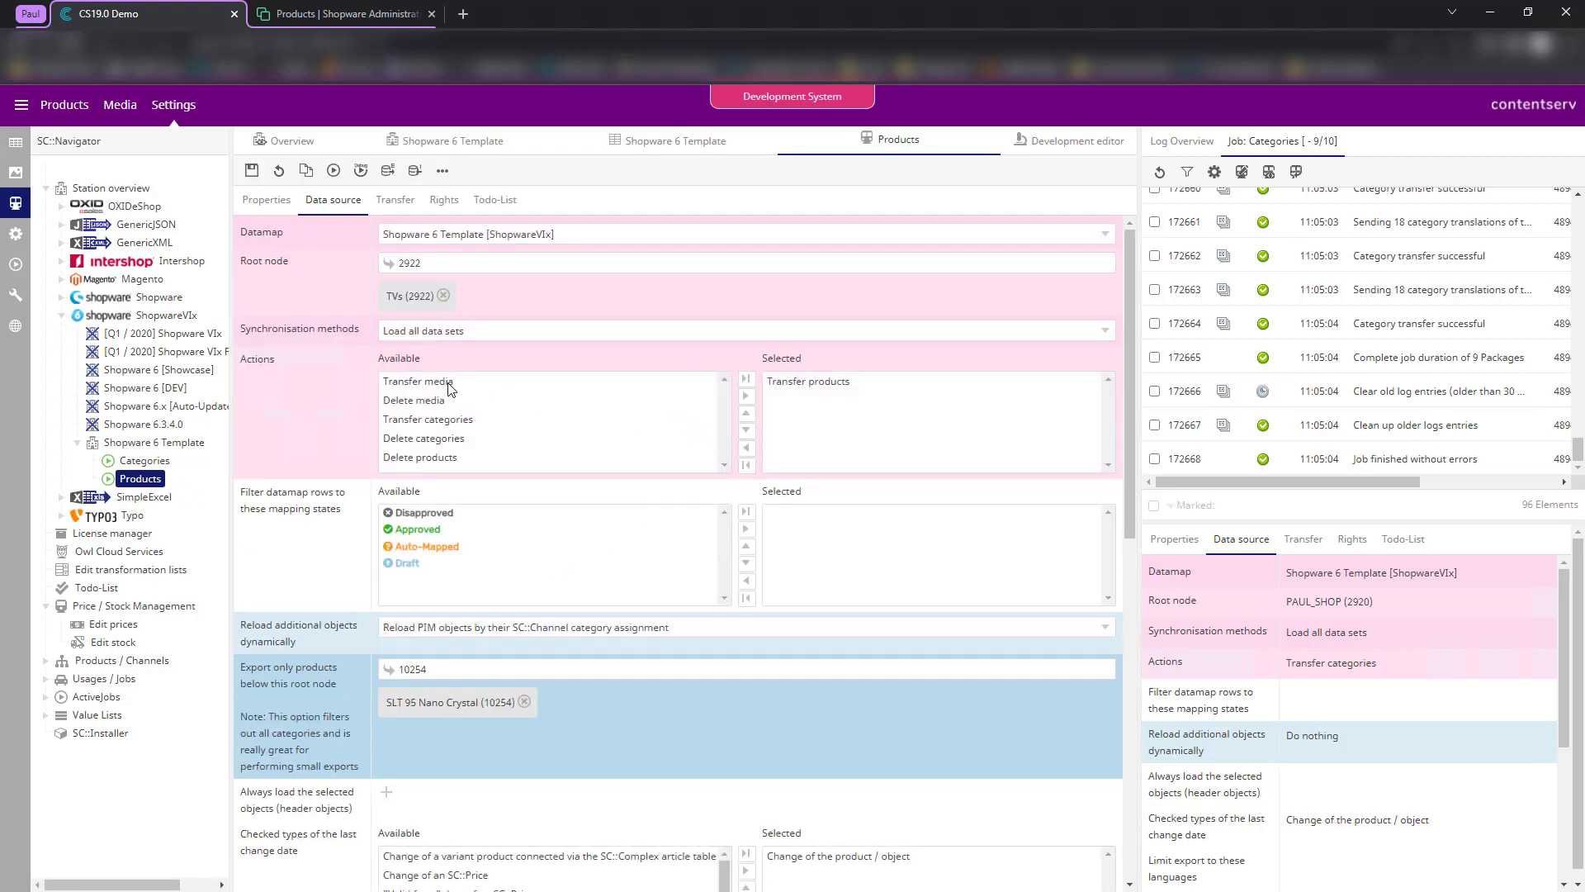
click(442, 384)
drag(441, 385, 776, 417)
click(805, 386)
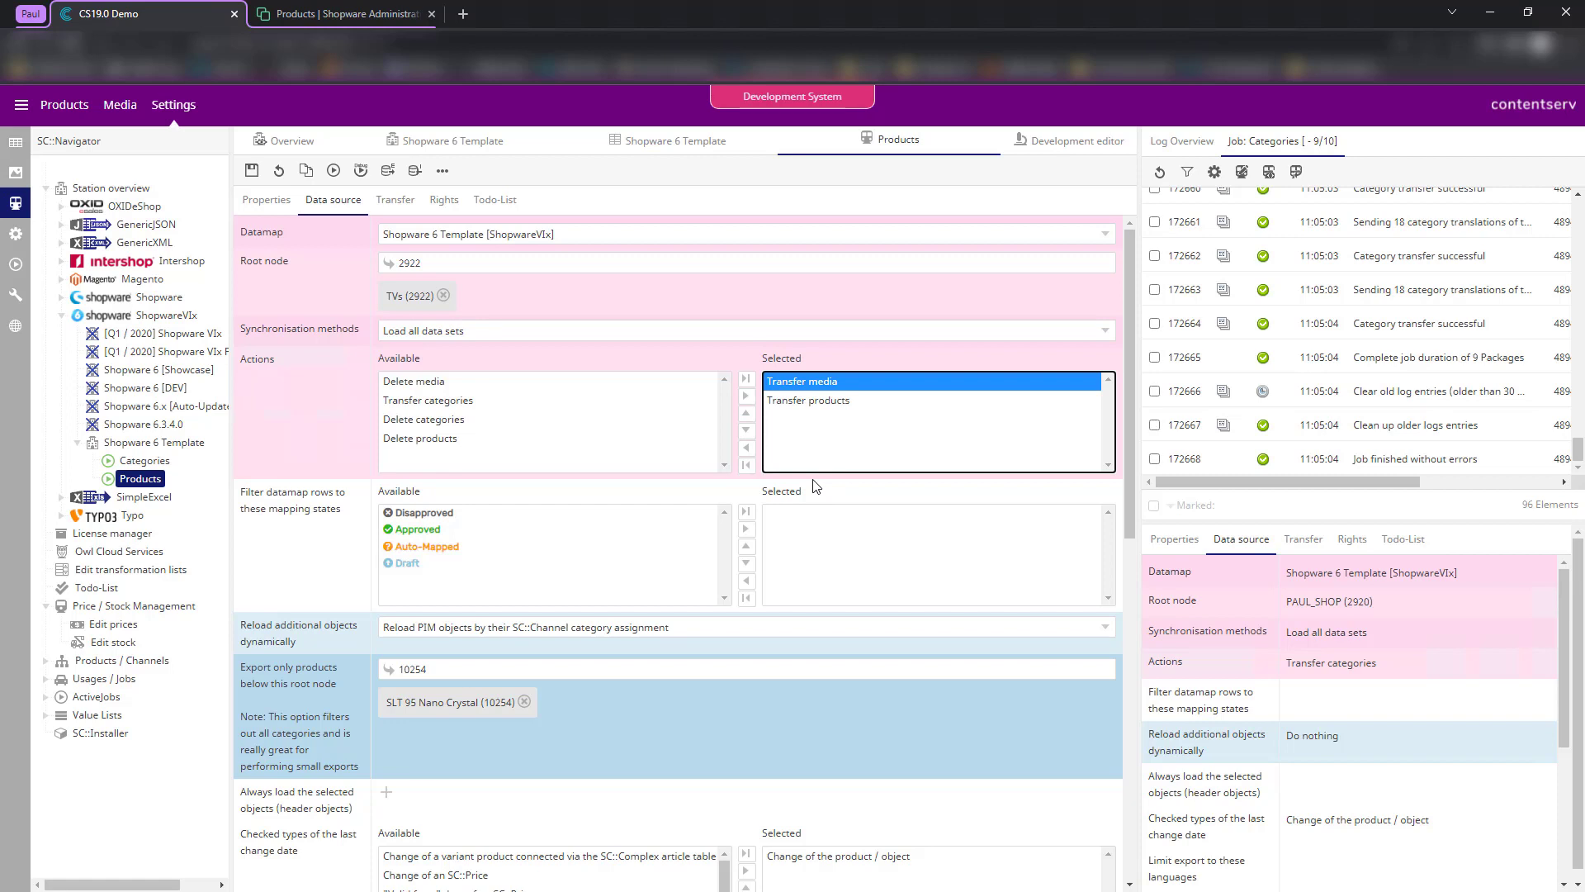
click(252, 170)
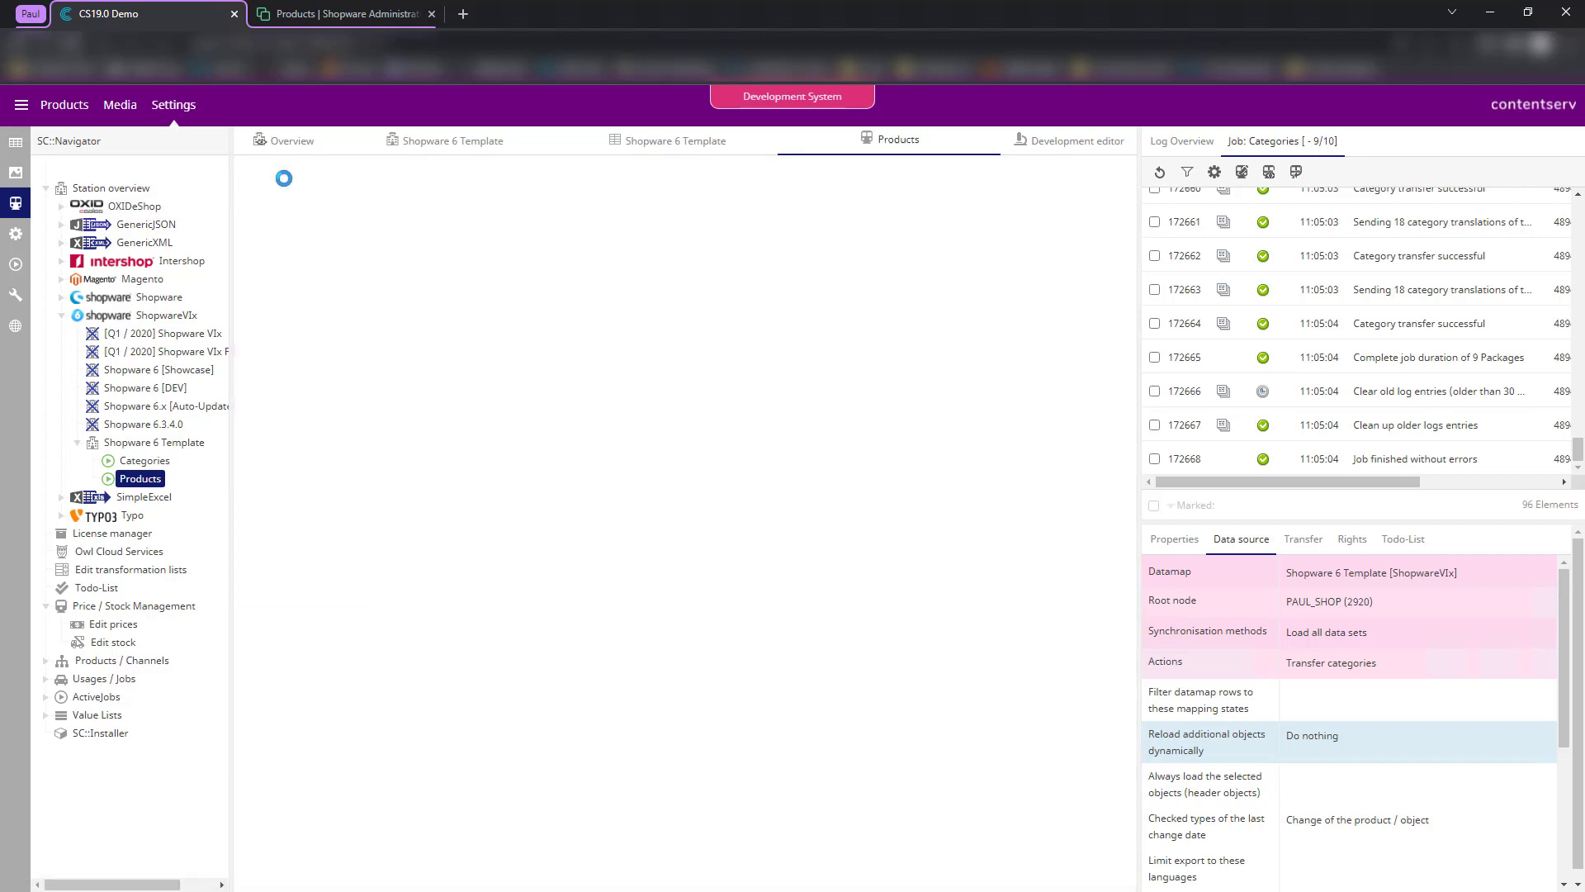
- Show the Shopware 6 Template mapping table, collapsing Create variants, products and categories, expanding Upload media
click(674, 142)
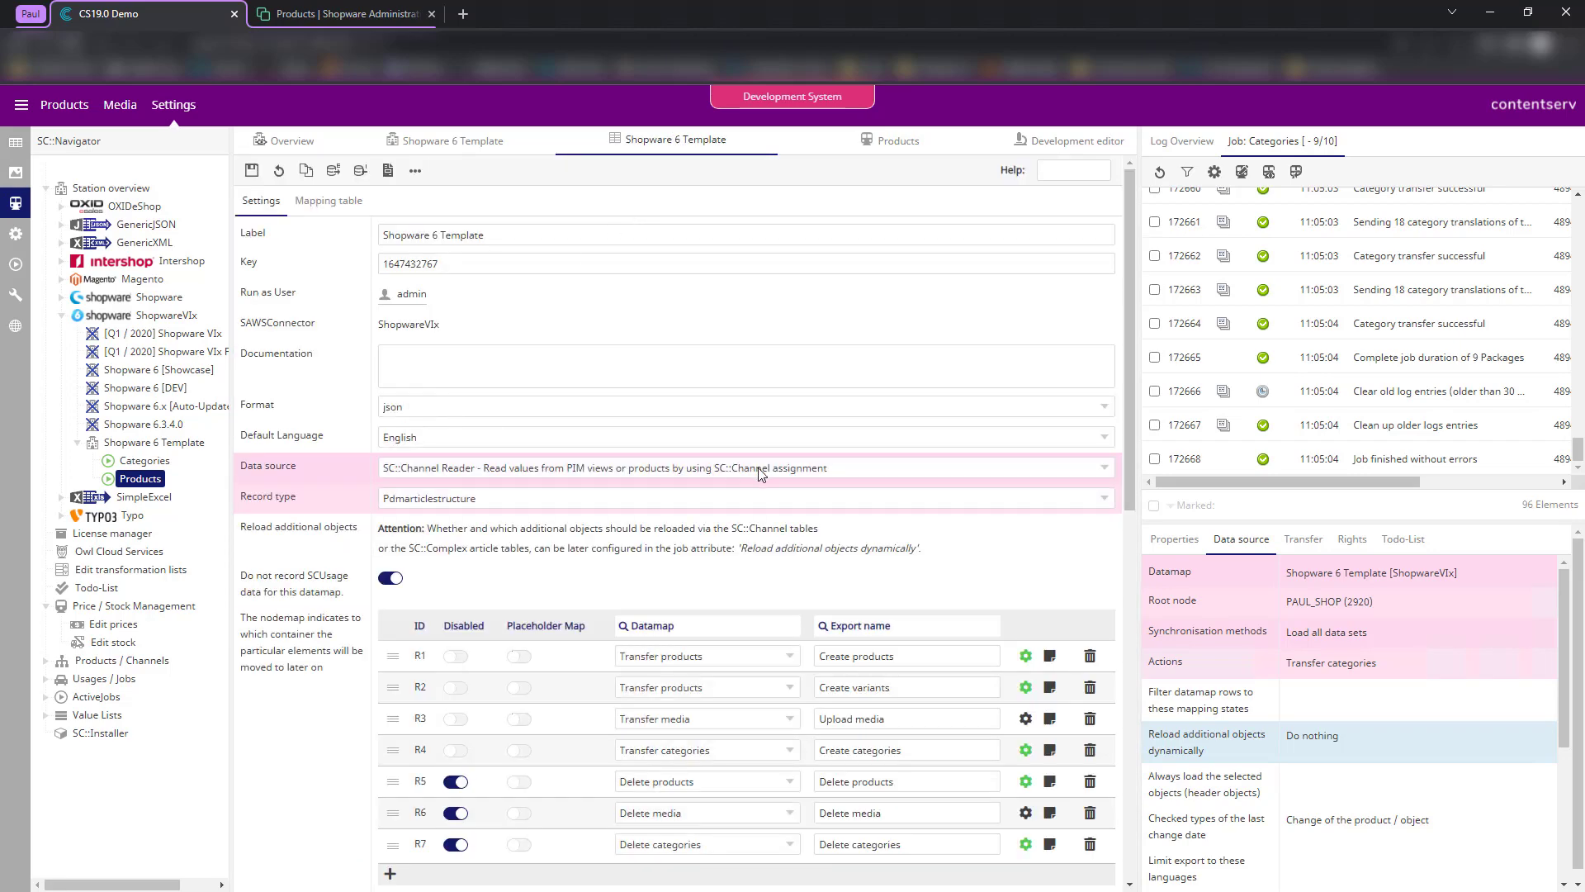
scroll(761, 479, down, 3)
scroll(761, 487, up, 3)
click(328, 201)
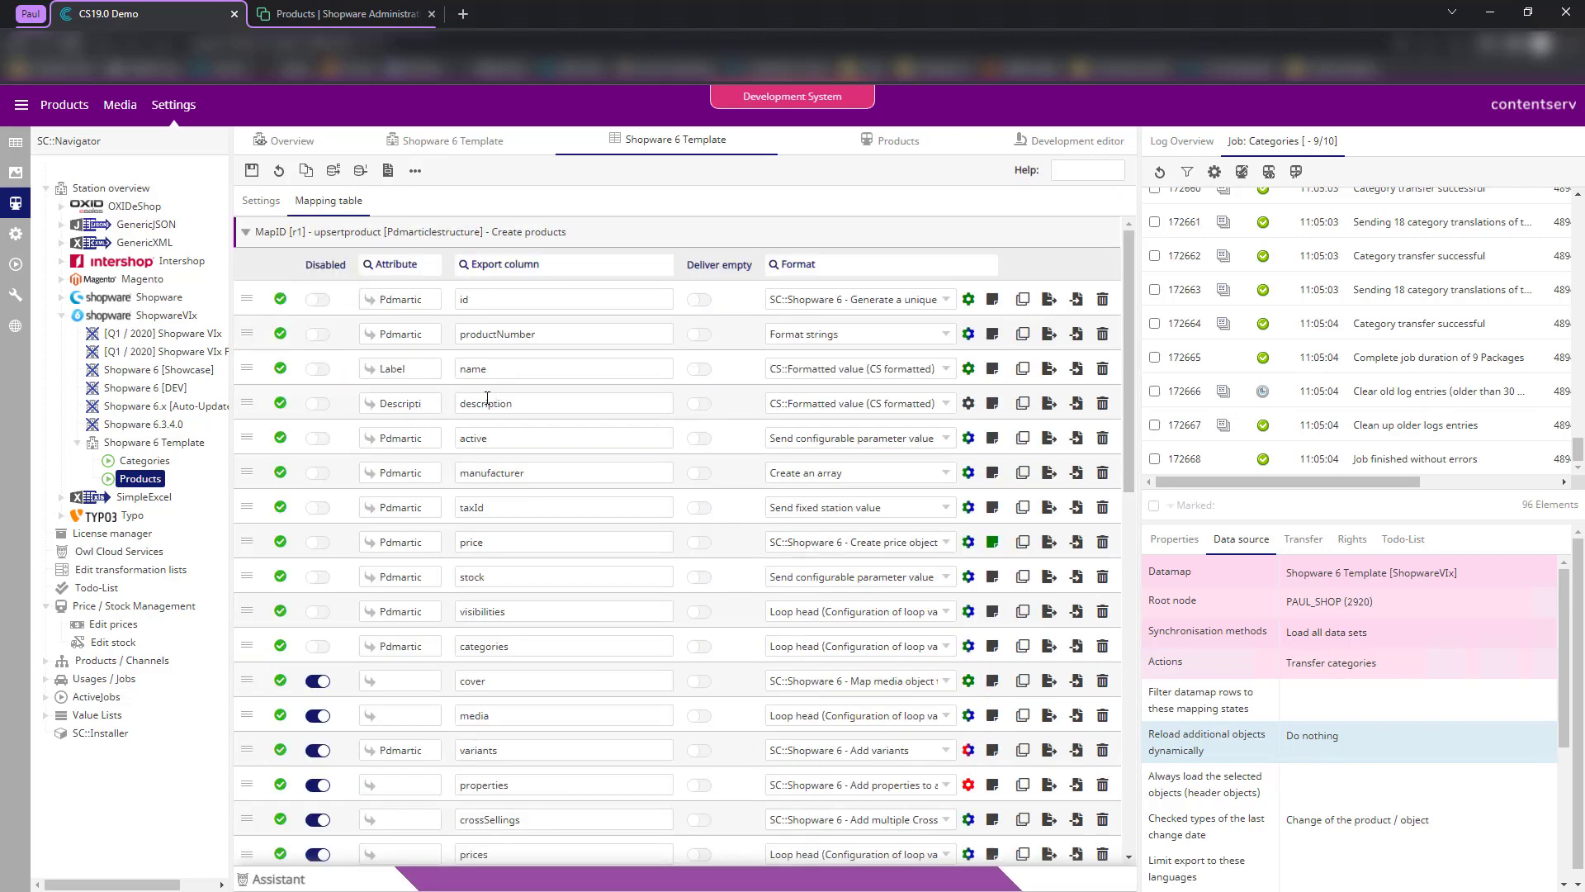
scroll(500, 570, down, 5)
click(413, 539)
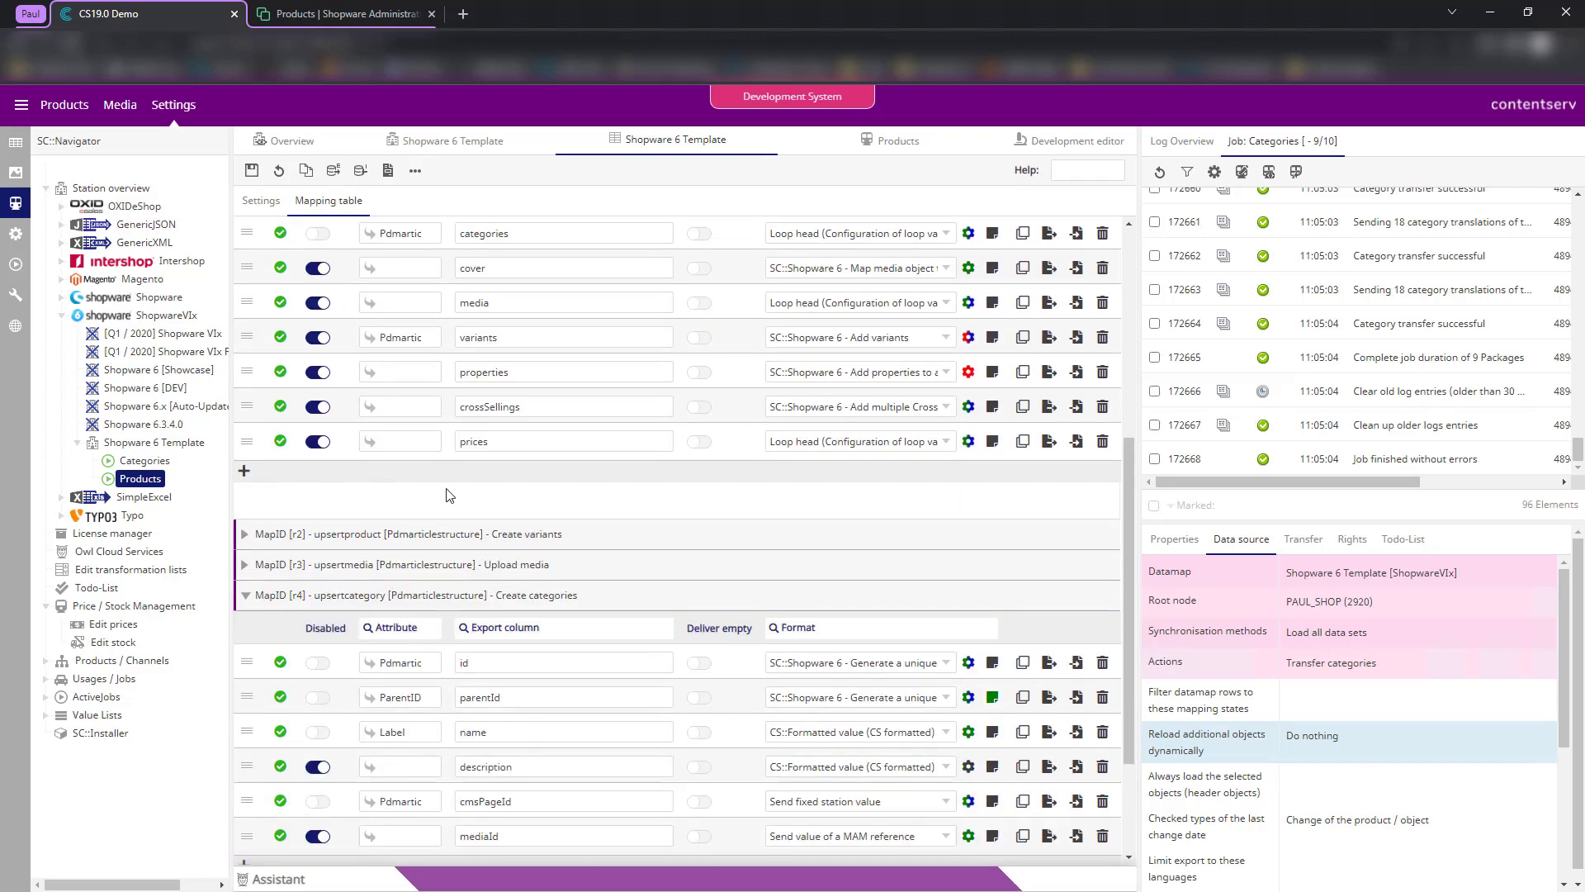
scroll(438, 371, up, 8)
click(422, 238)
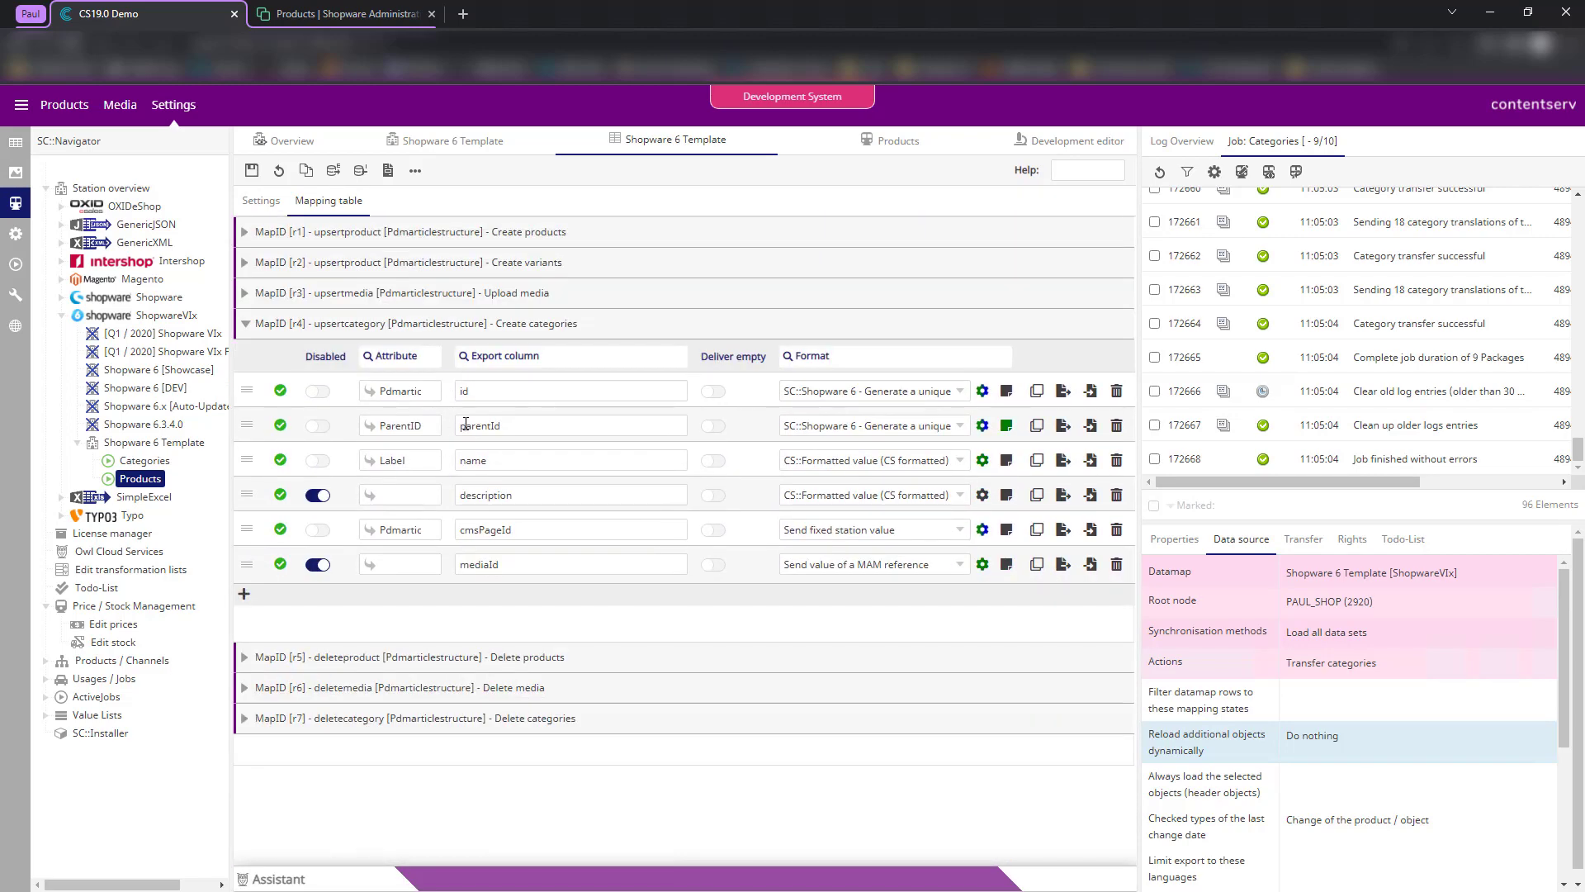
click(446, 324)
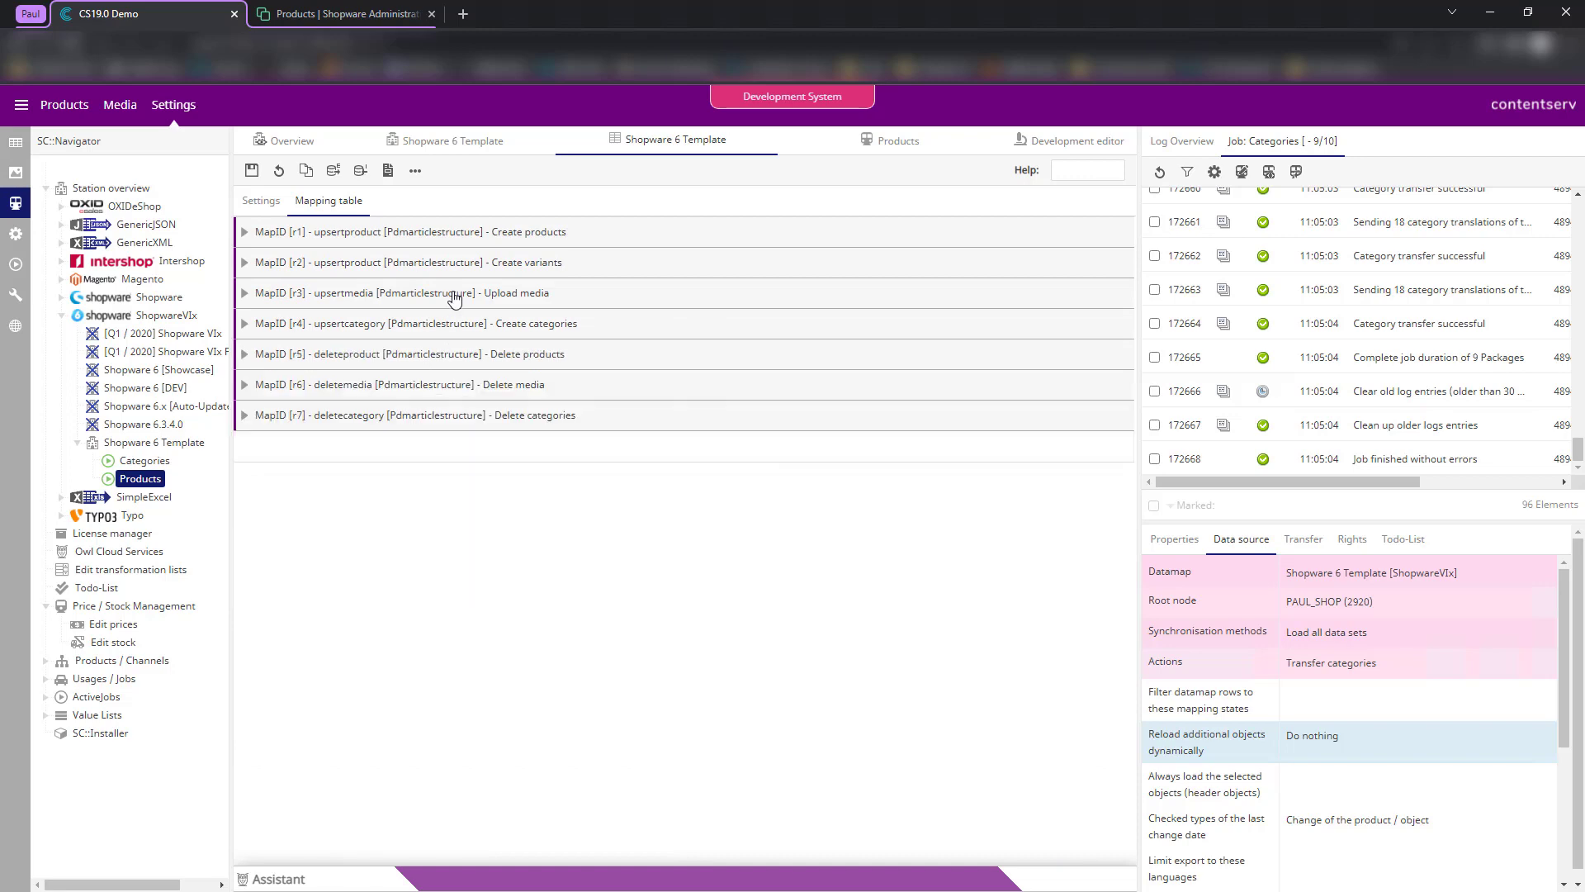
click(479, 293)
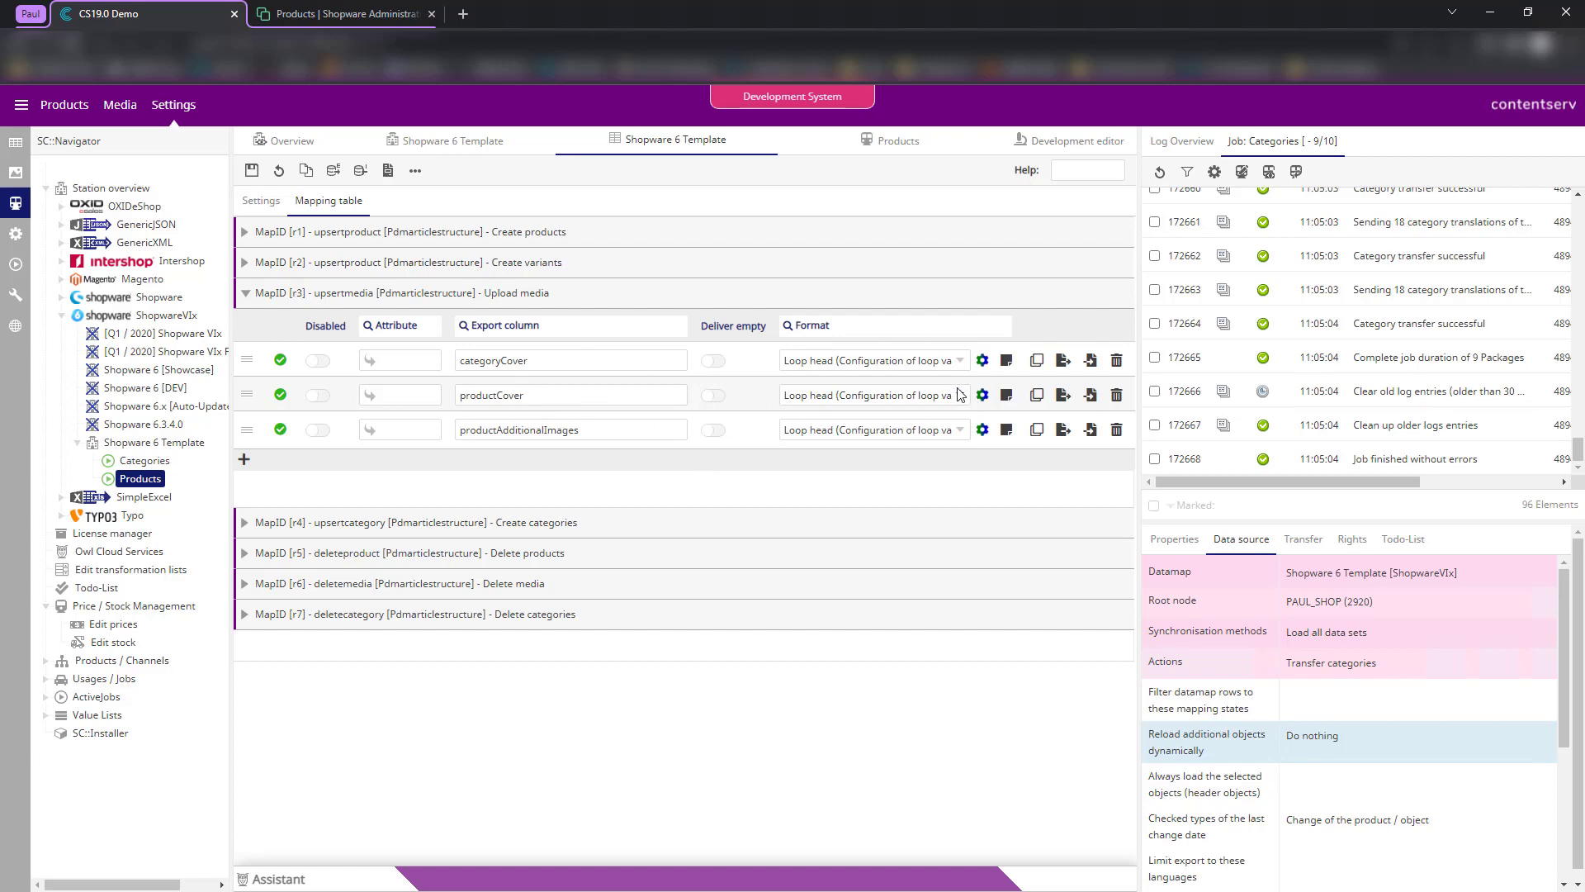
- Inspect the productCover row's format configuration, then close it
click(982, 395)
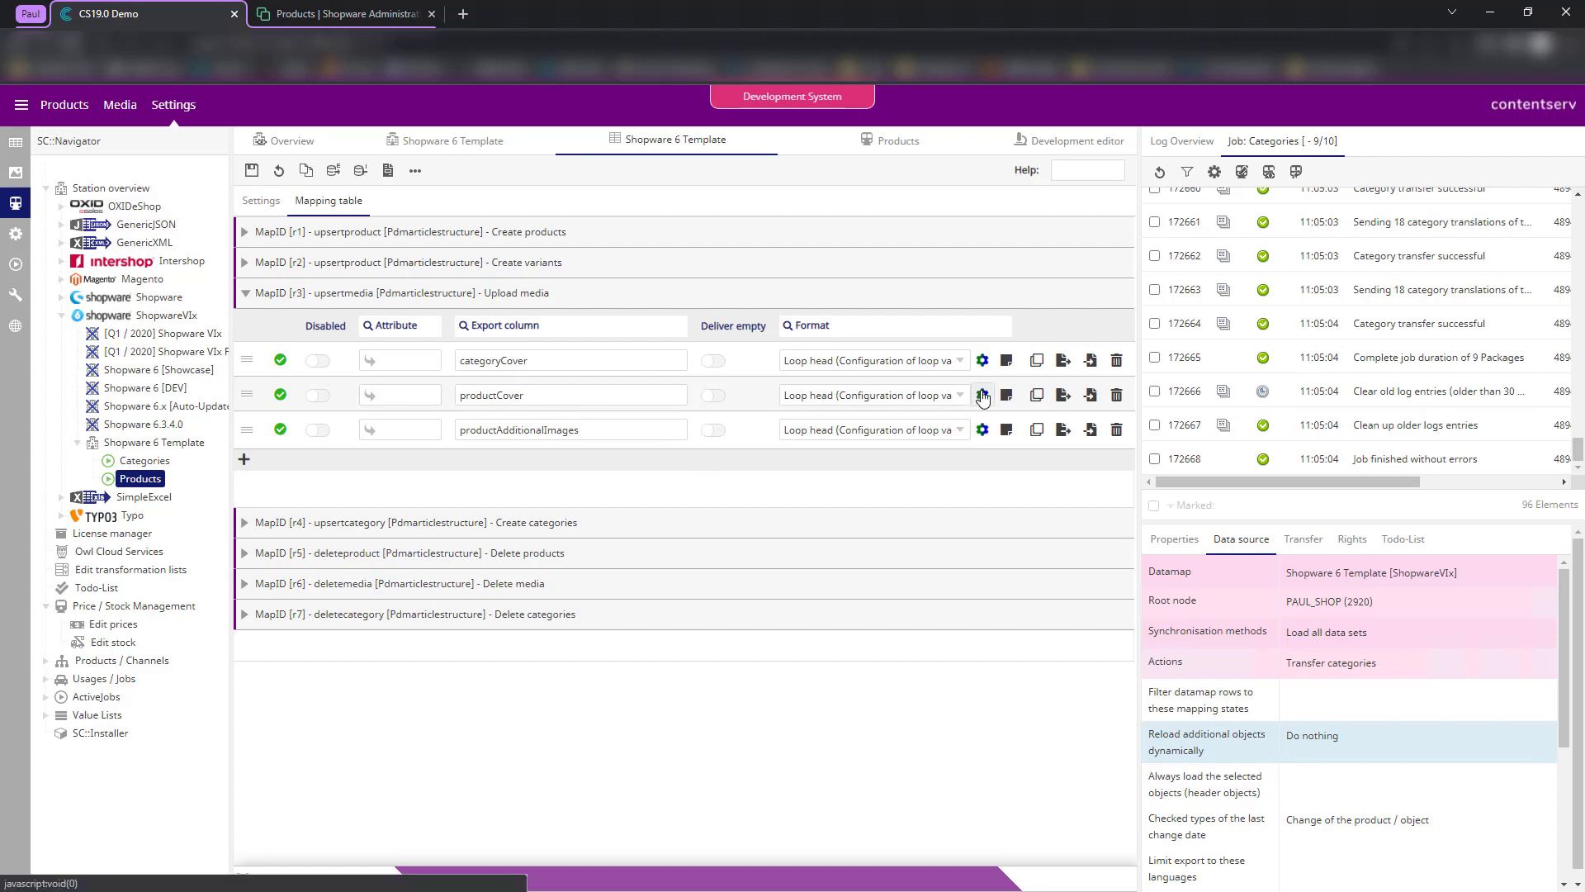
scroll(859, 600, down, 2)
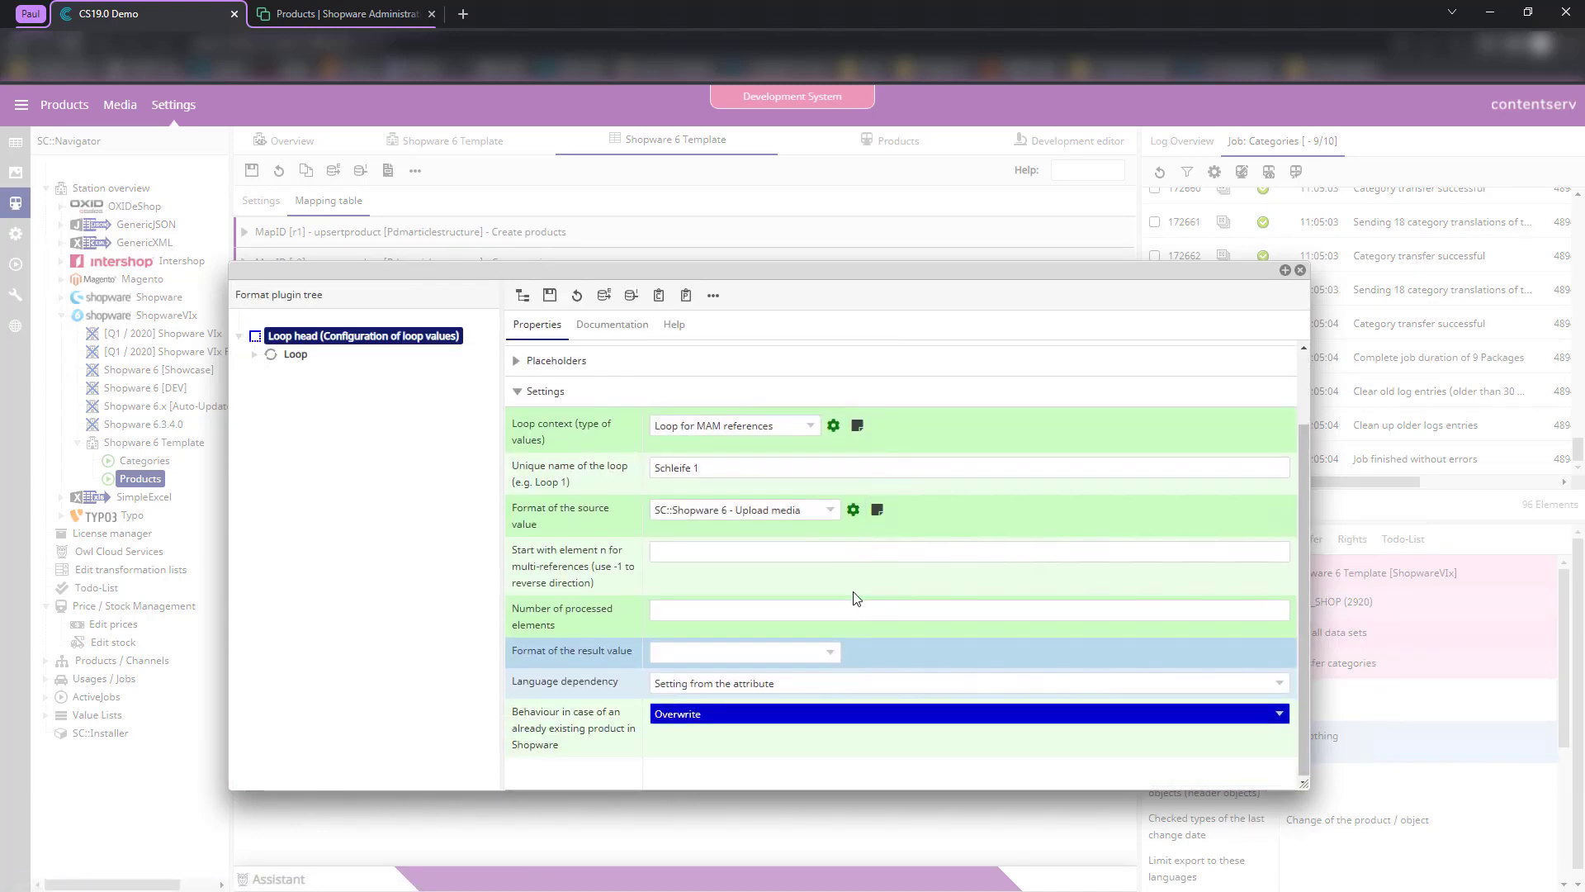
scroll(1136, 476, up, 2)
click(1301, 272)
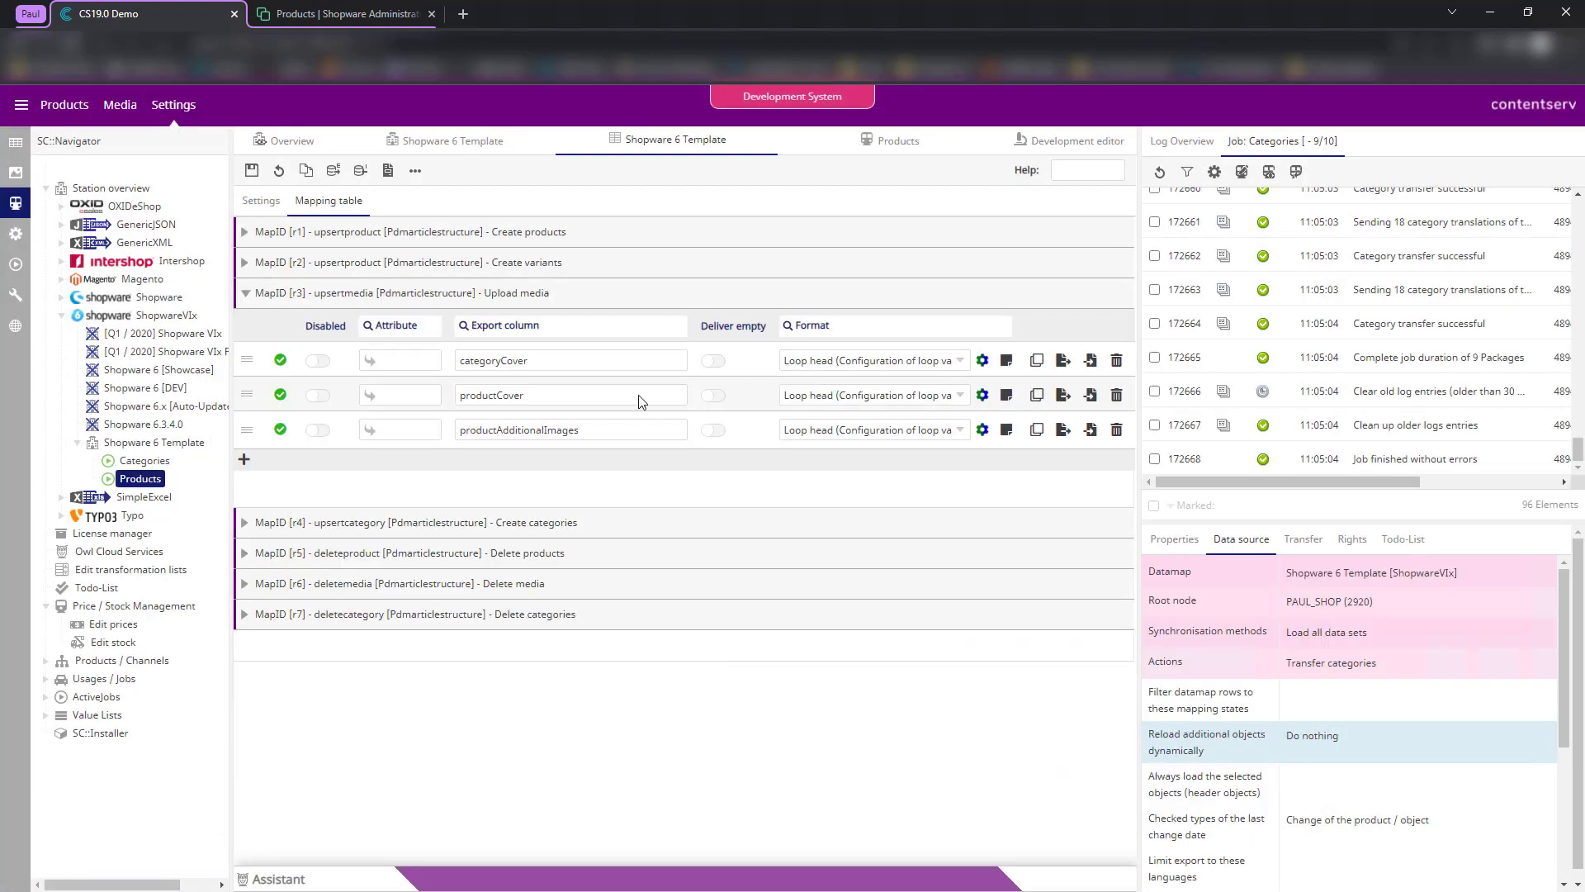
- Map productCover to Abbildungen (28) and productAdditionalImages to the suggested attribute for 331
click(393, 399)
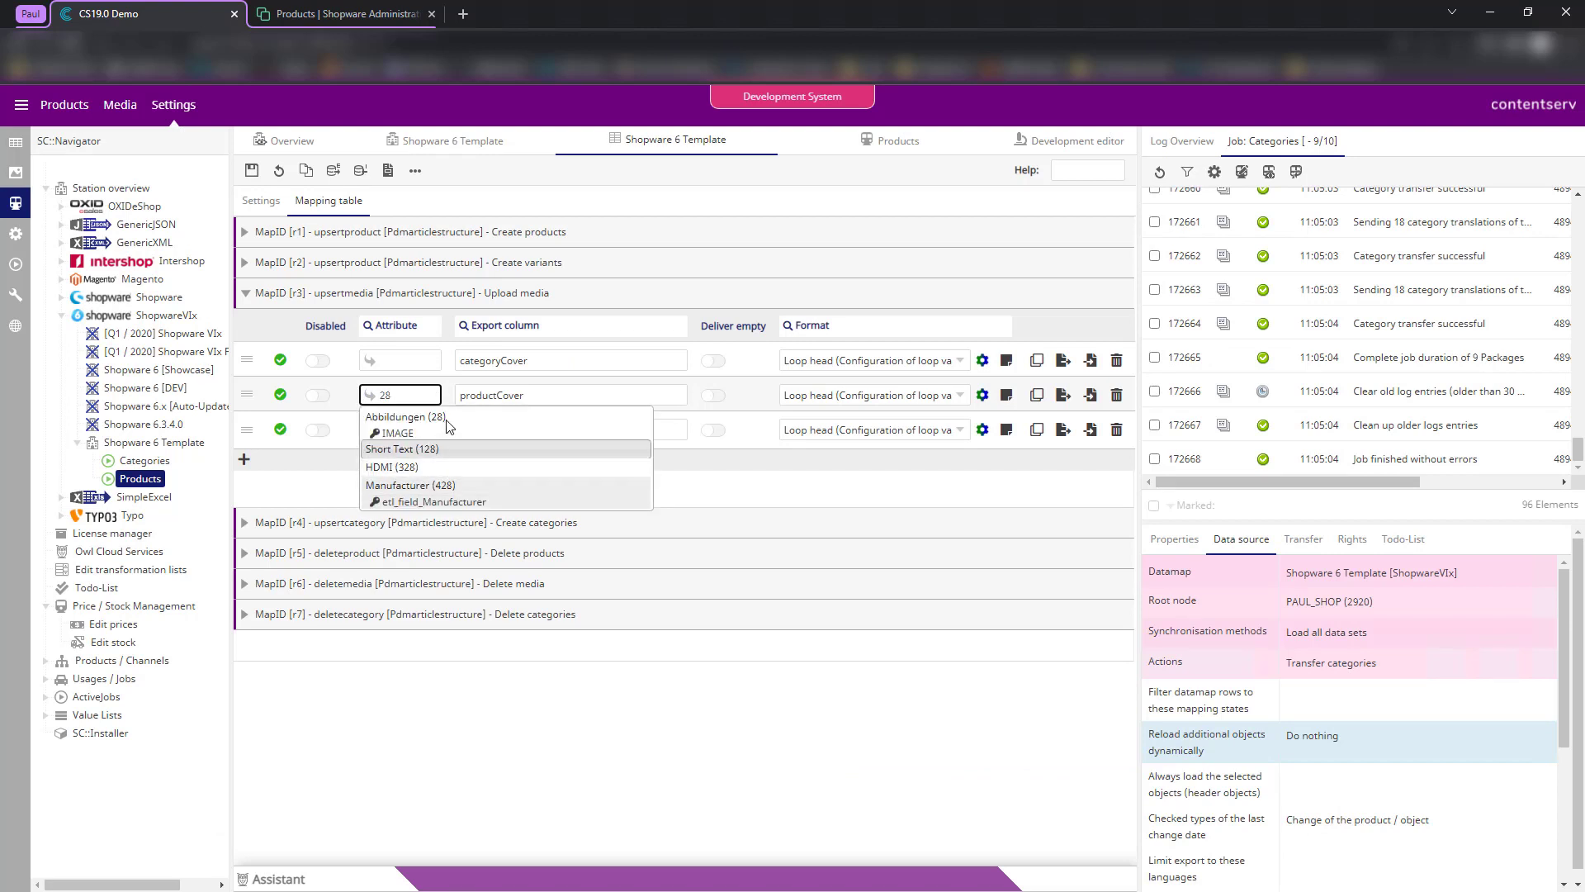
click(446, 415)
click(393, 430)
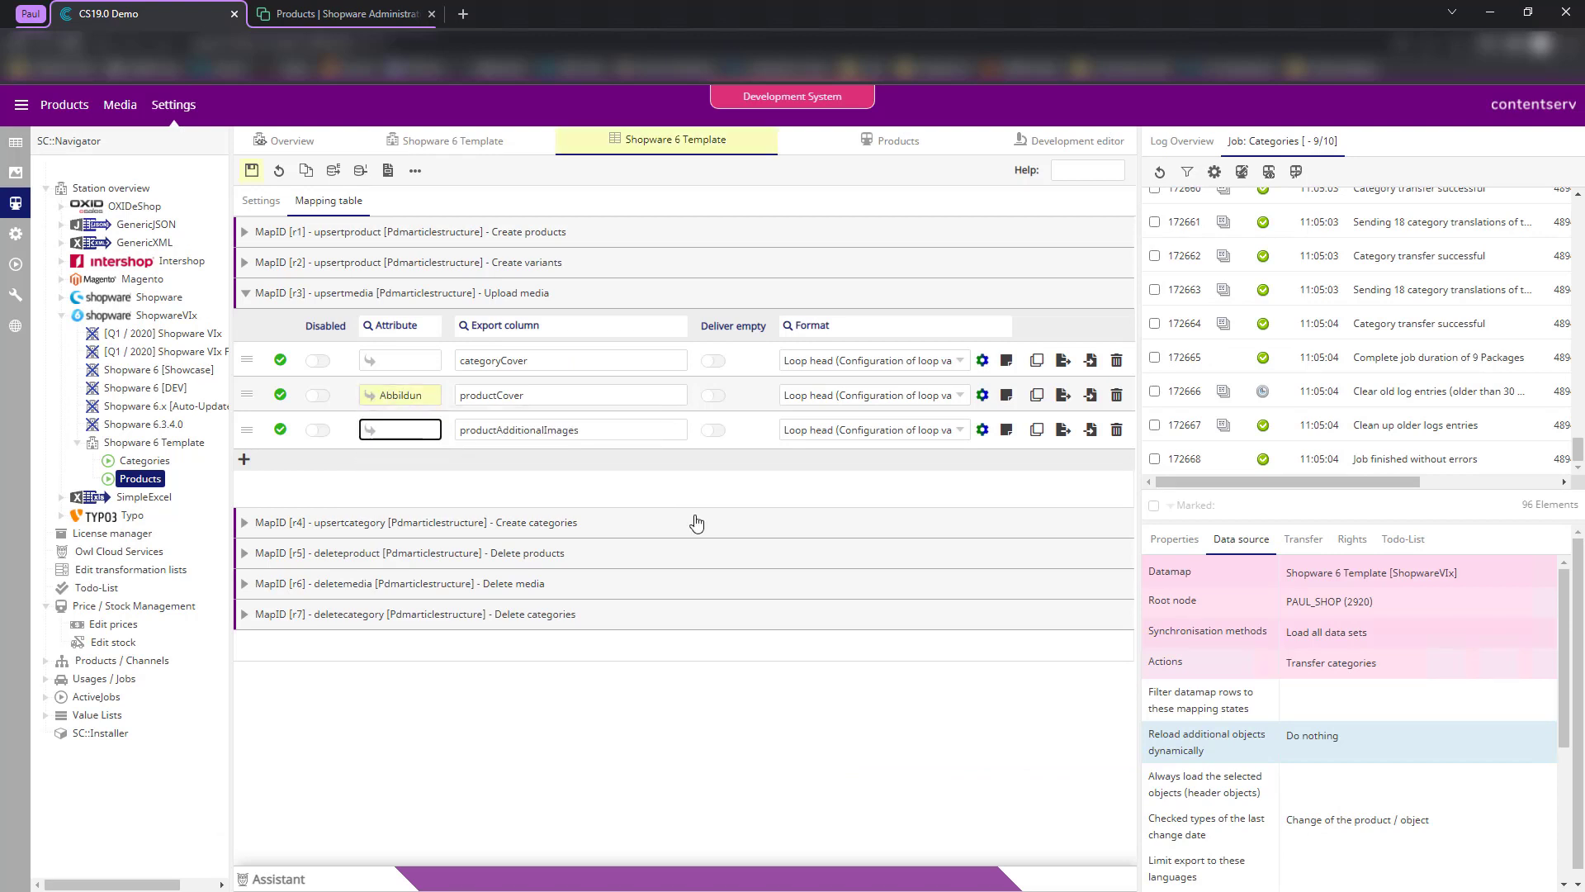
text(331)
click(570, 452)
click(586, 487)
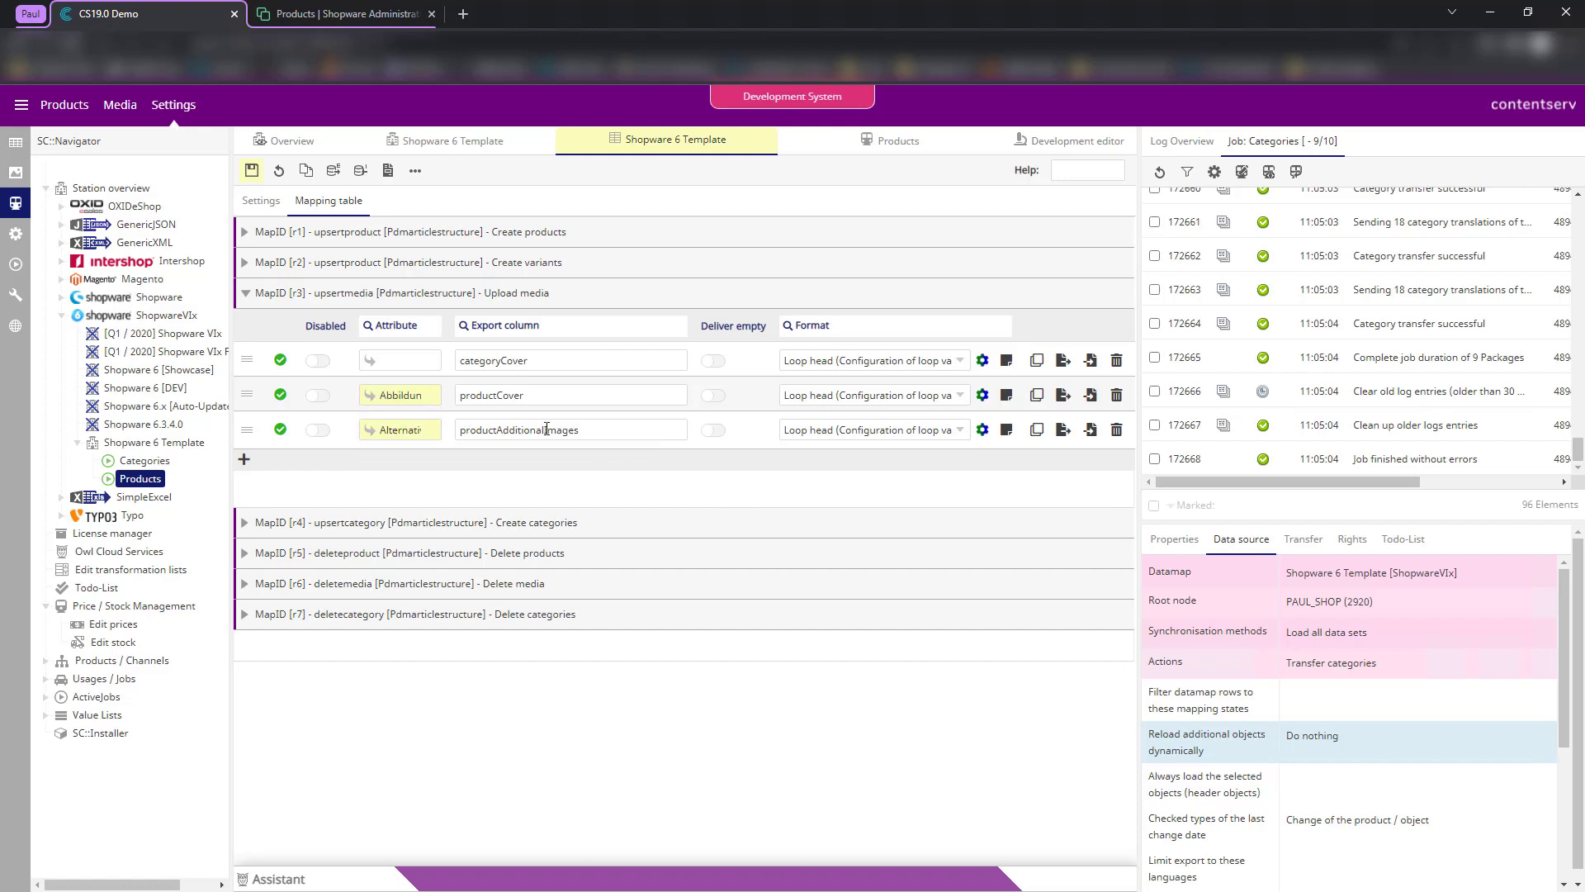
- Review the productCover and productAdditionalImages export column values
drag(543, 395, 463, 493)
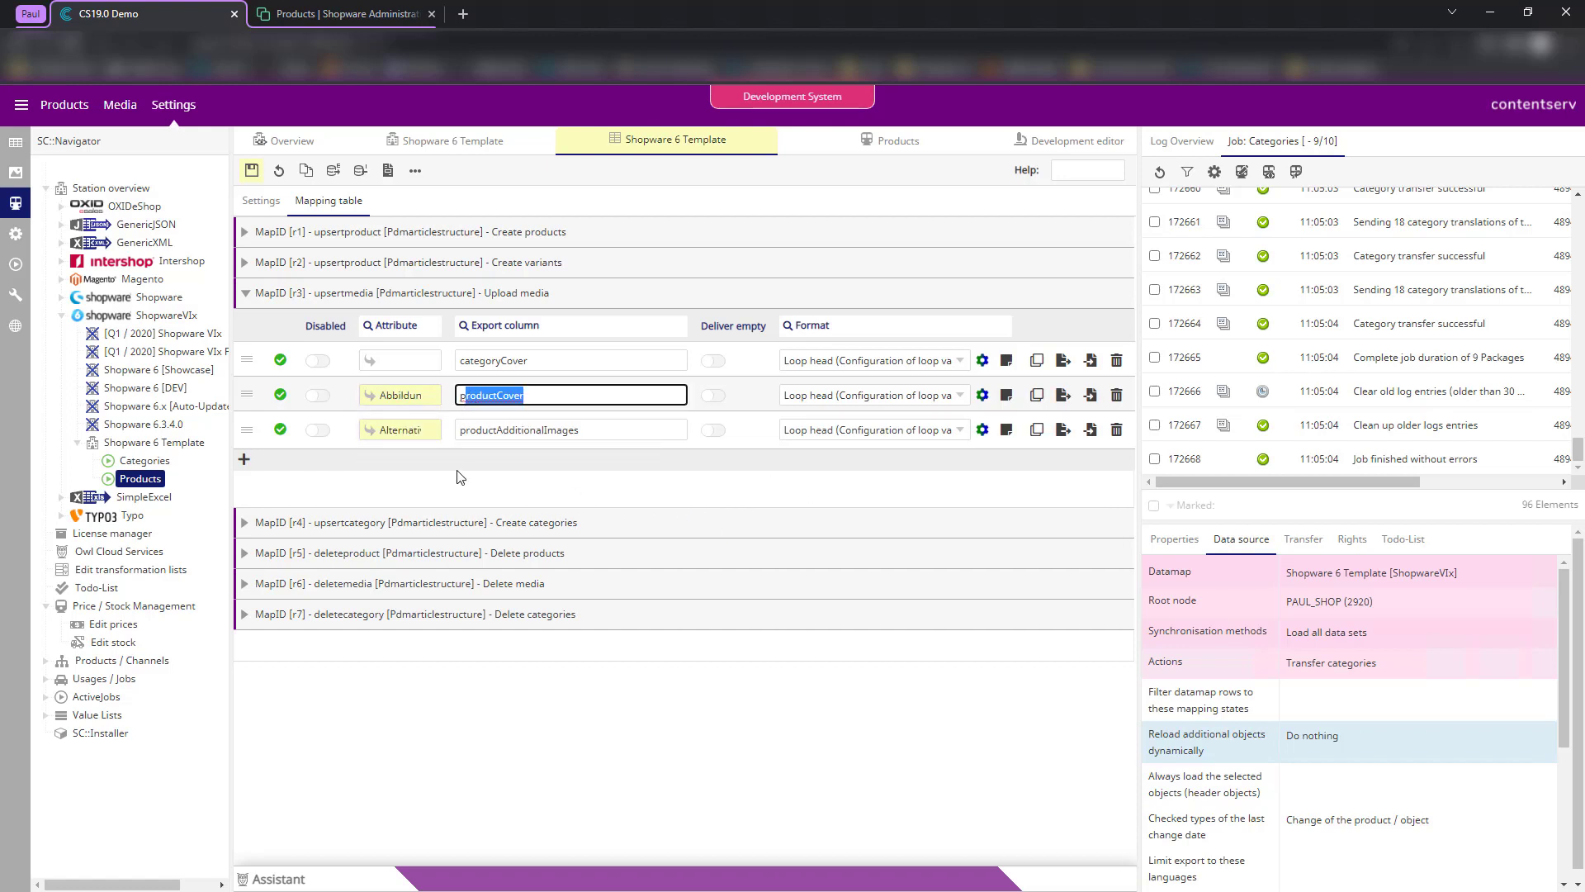
click(457, 470)
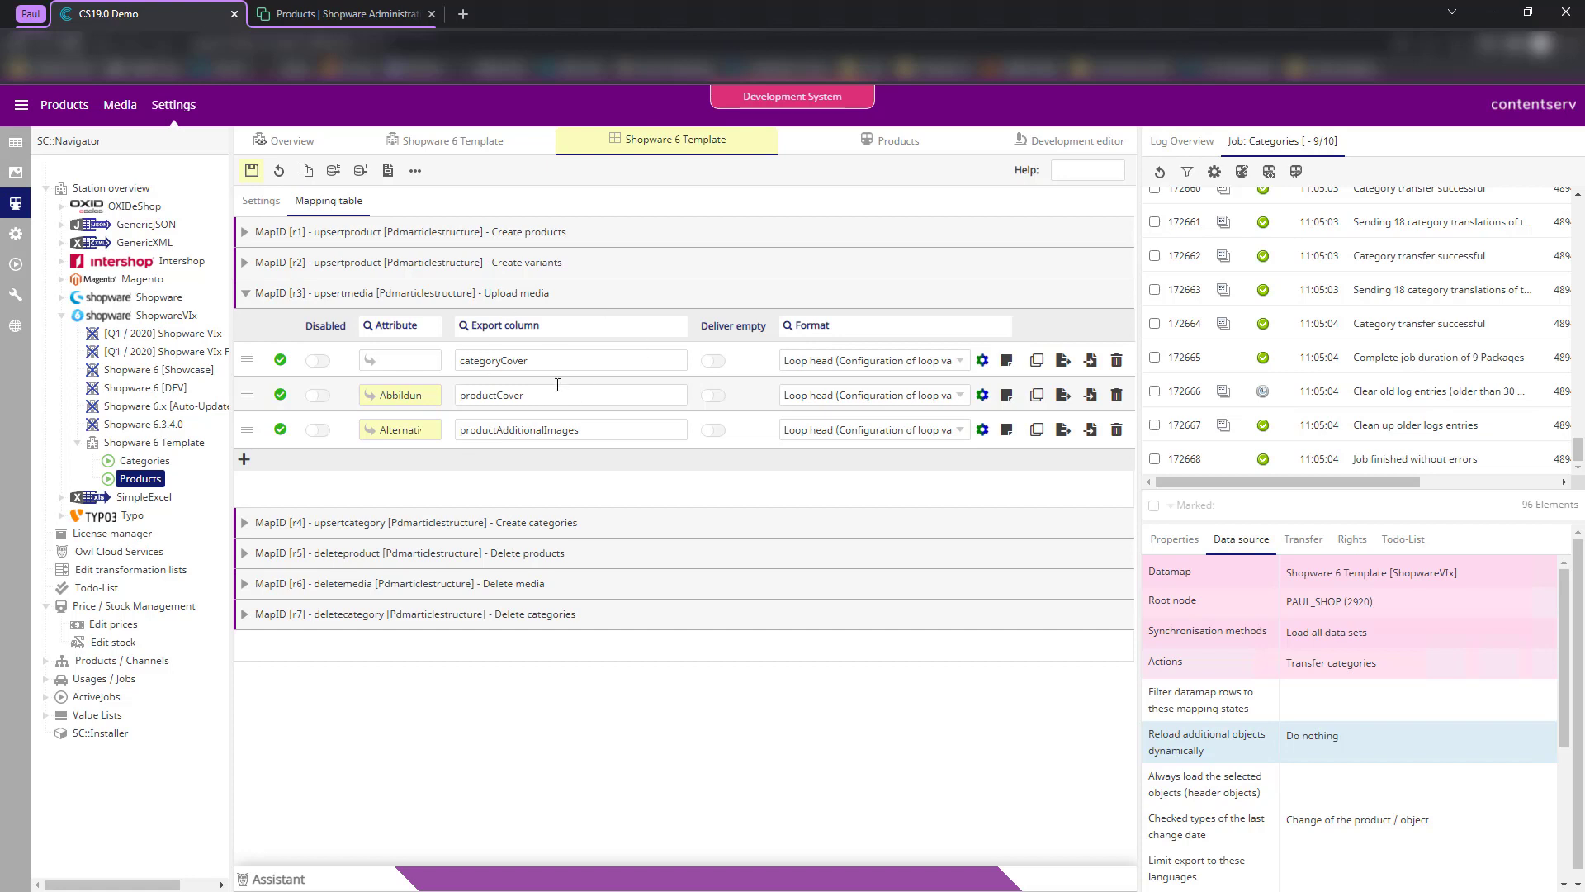
click(488, 393)
click(516, 499)
click(508, 428)
click(493, 482)
- Add a fourth mapping row, clear its mistyped export column, then delete the empty row
click(243, 459)
click(687, 465)
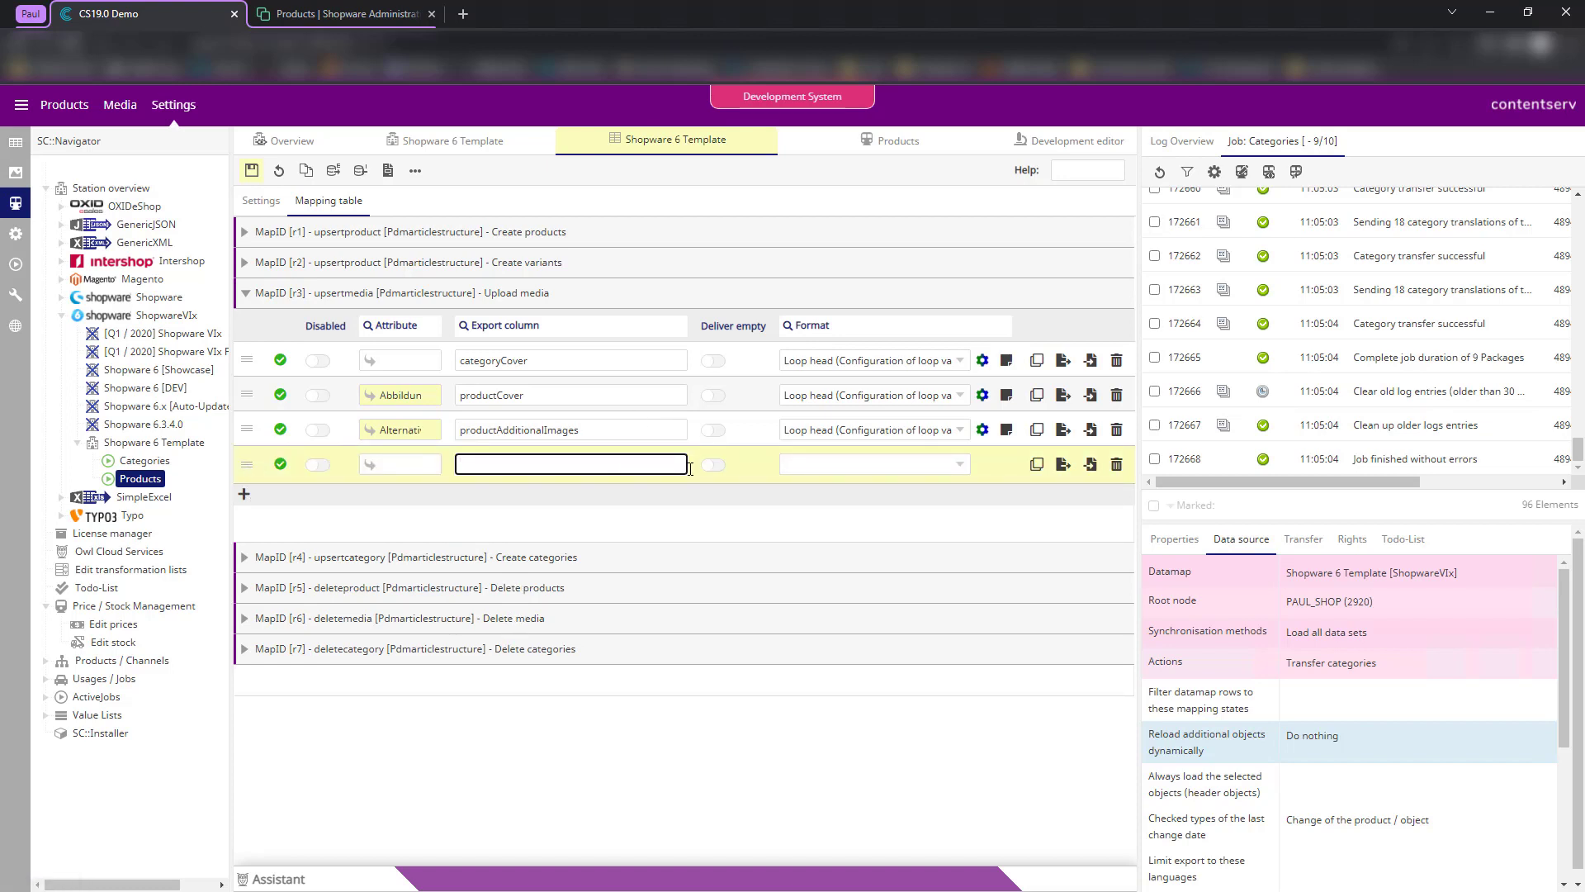
text(bo<t)
text(oom)
text(om)
key(ctrl+a)
key(BackSpace)
click(630, 517)
click(1116, 465)
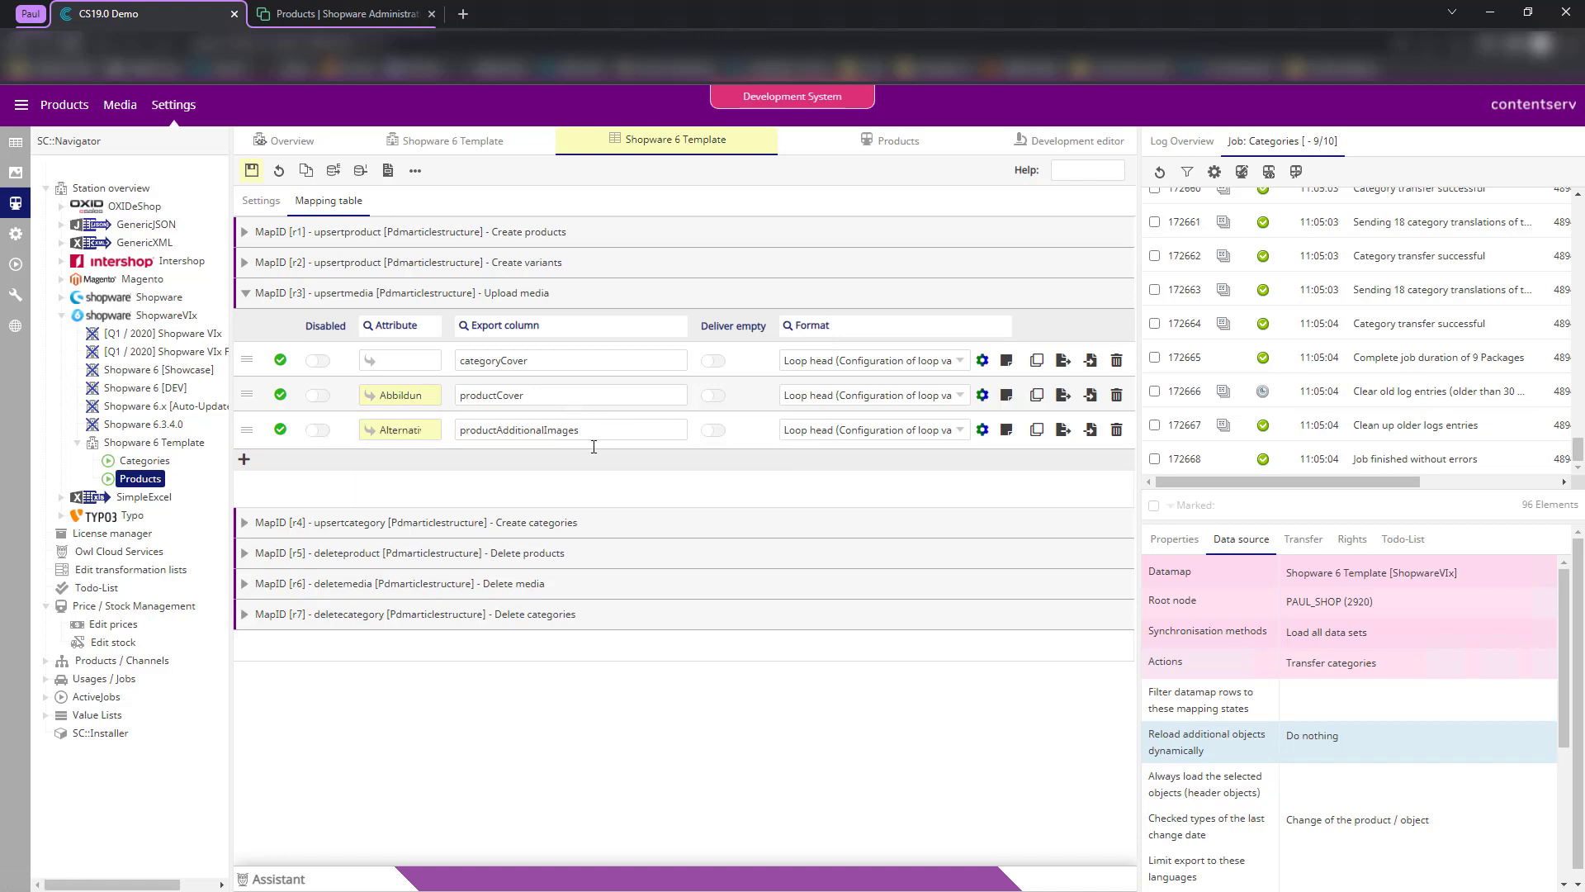
- Disable the categoryCover row and save the Upload media mapping
click(316, 361)
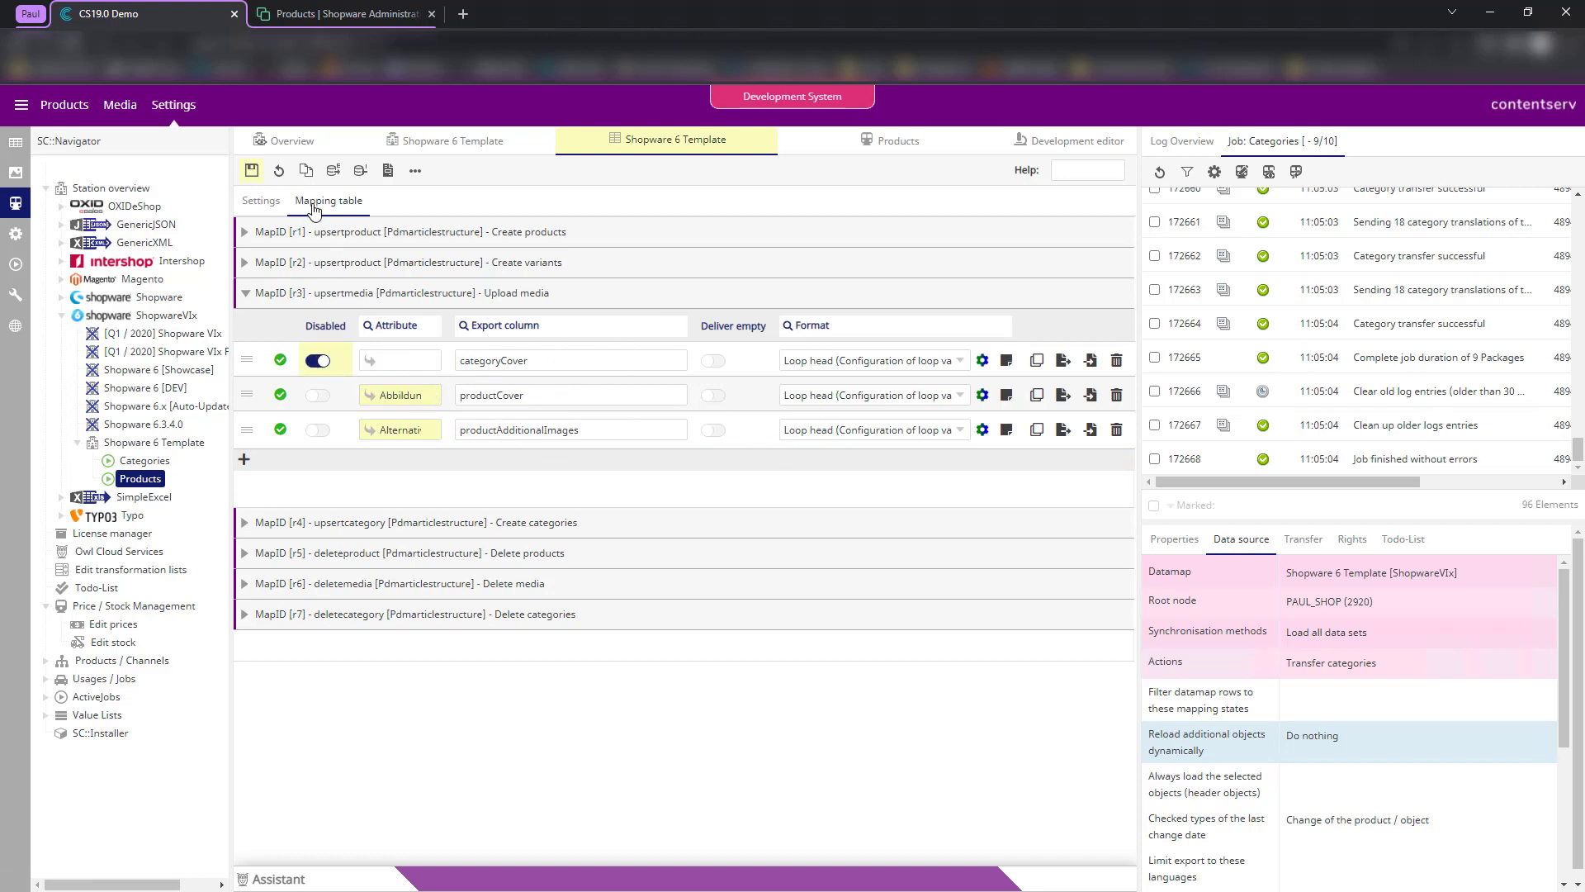
click(252, 170)
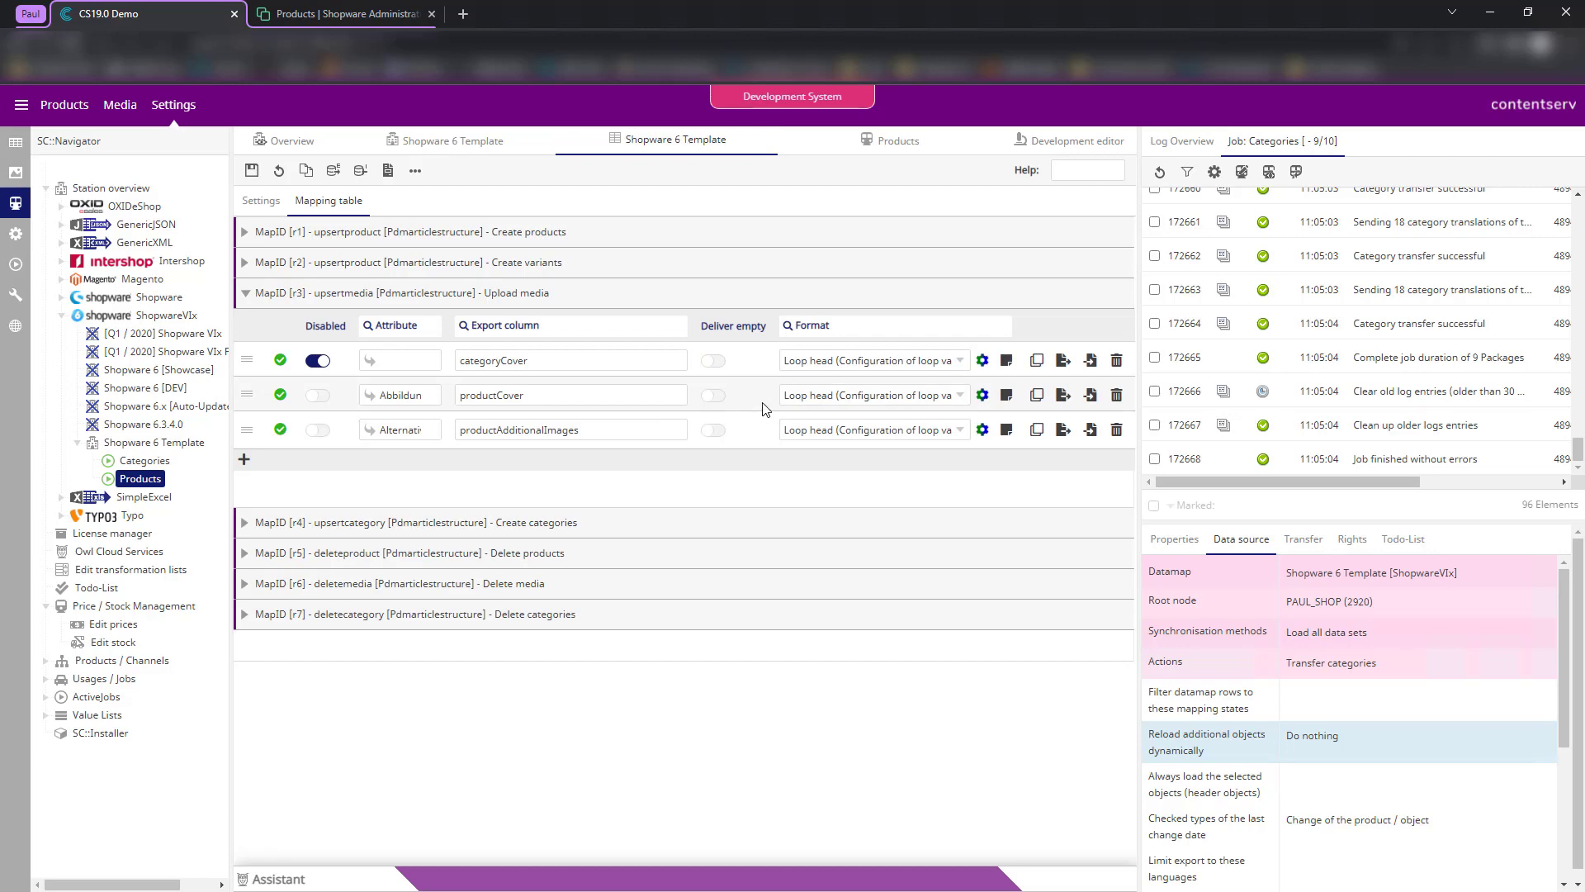
click(346, 14)
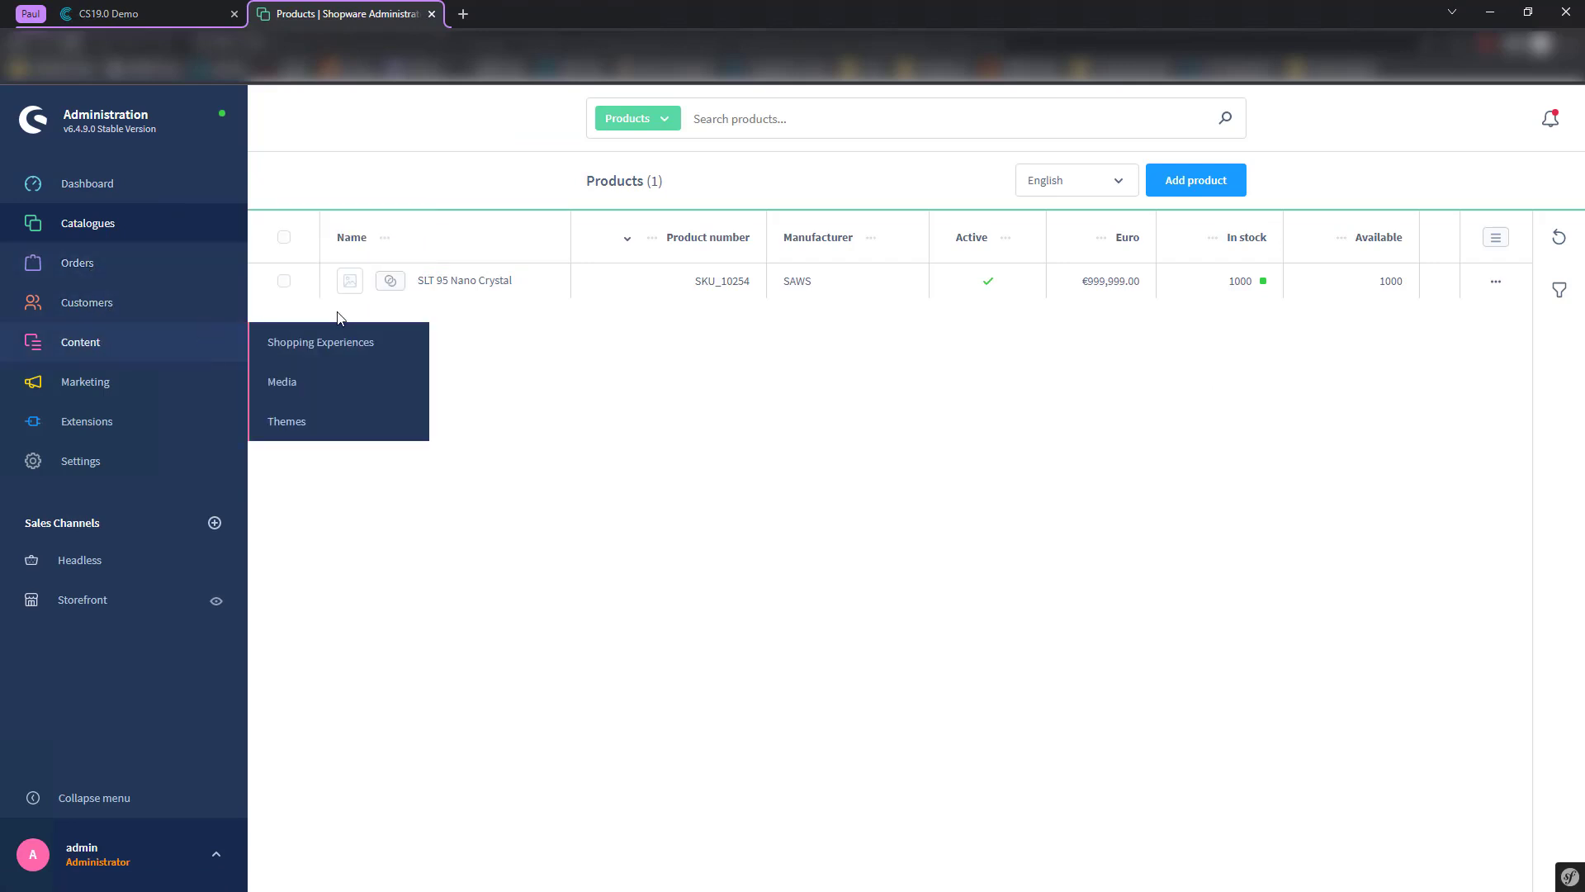
- Open Content > Media and the empty Product Media folder, then return to the CS19.0 Demo tab
mouse_move(230, 355)
click(323, 388)
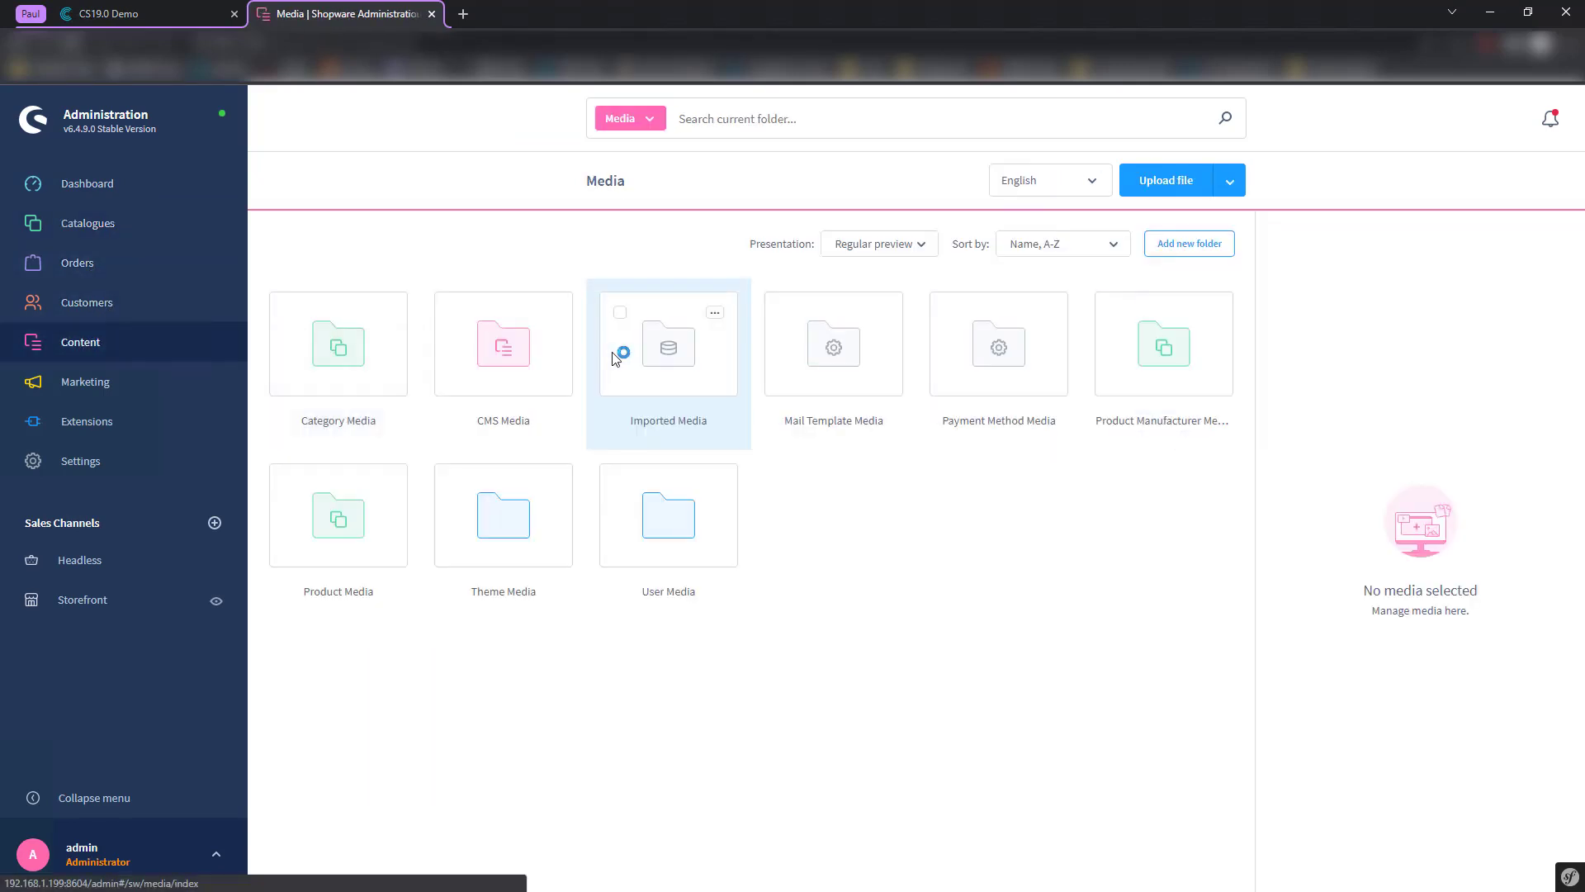
double_click(327, 535)
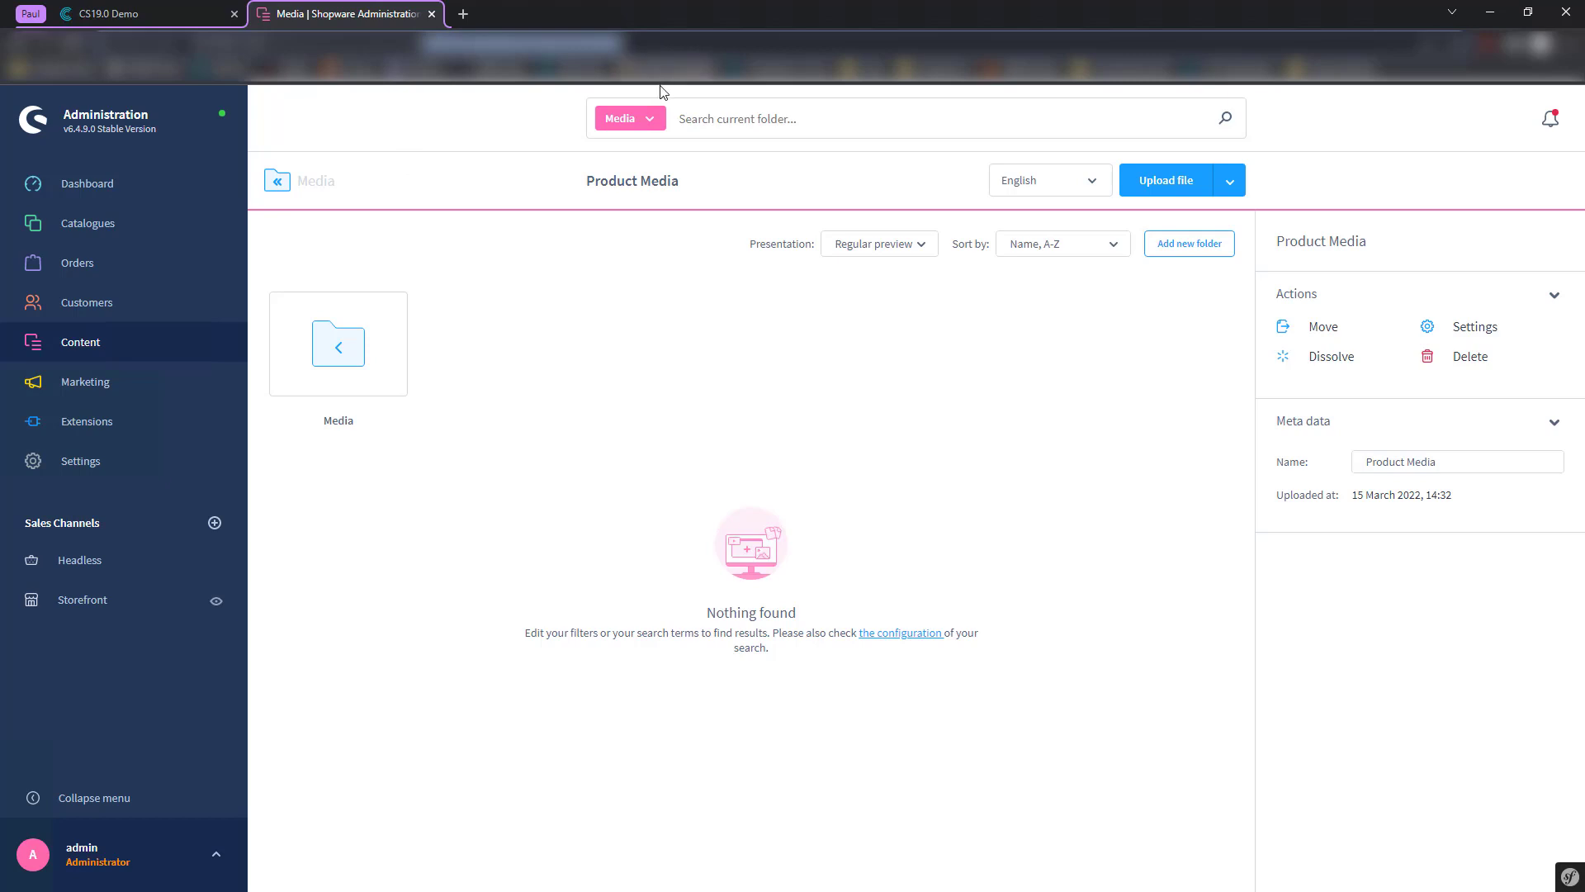
click(157, 10)
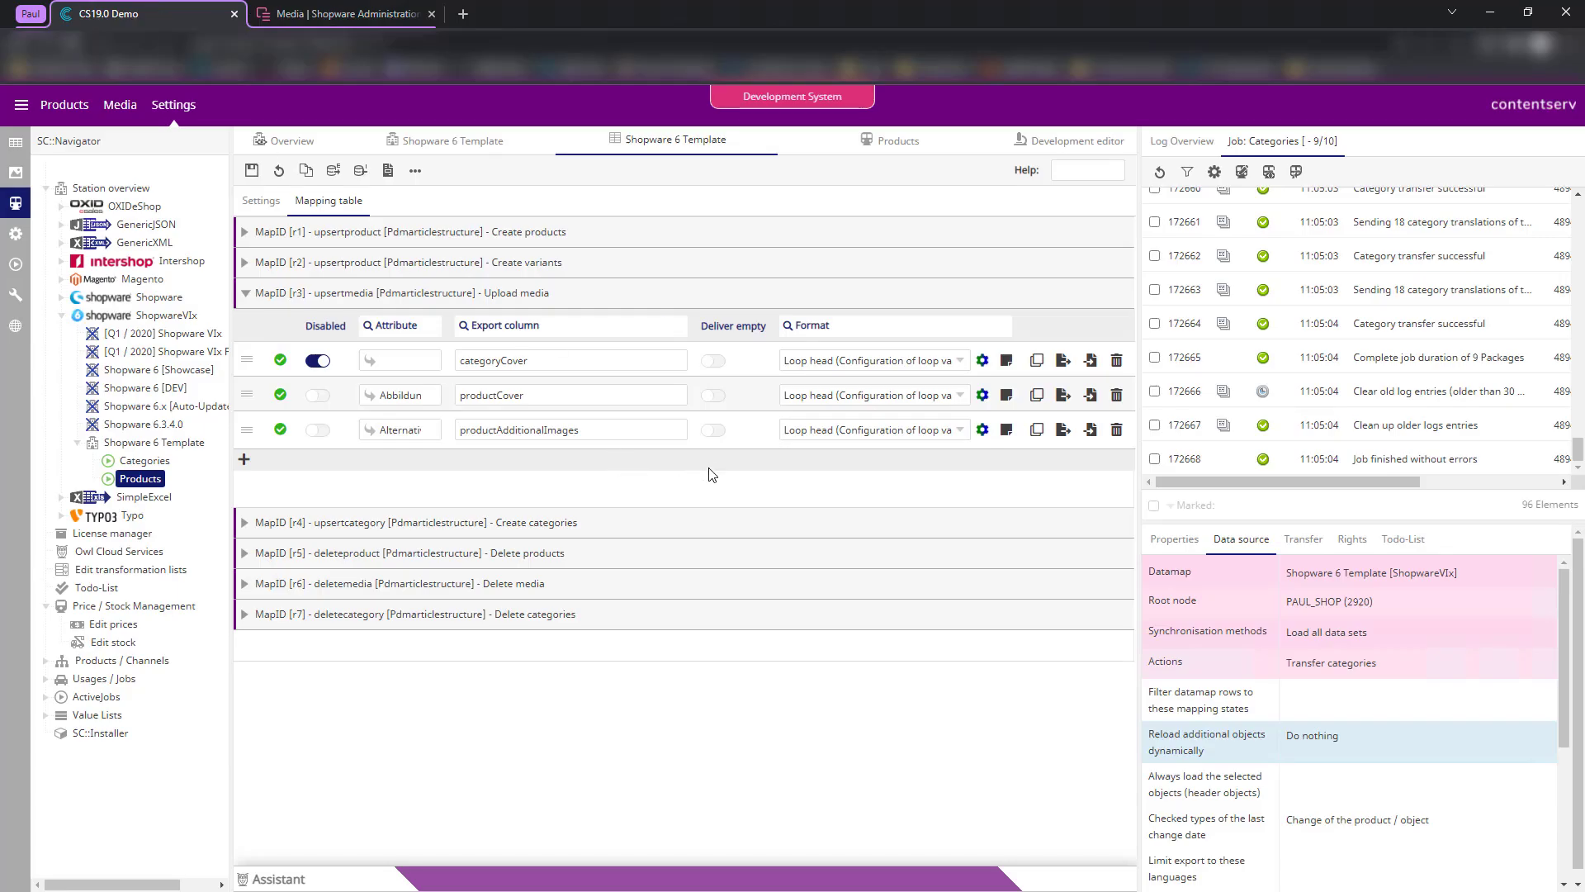
- In the SC::Shopware 6 - Upload media format, rename key optionalField to mediaFolderId and open its value settings
click(981, 395)
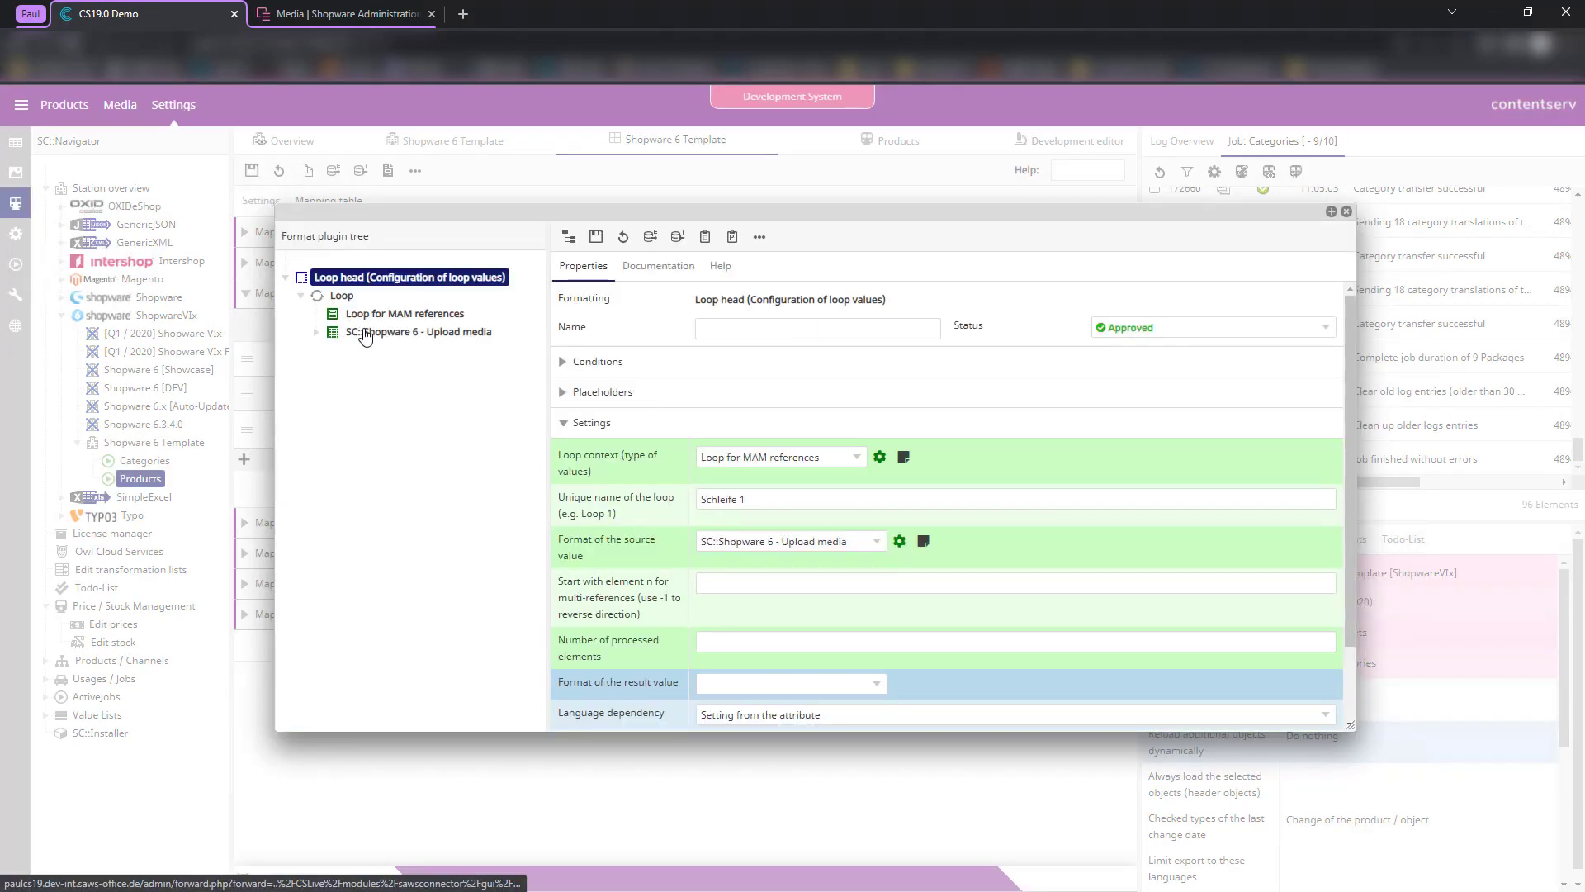
click(423, 332)
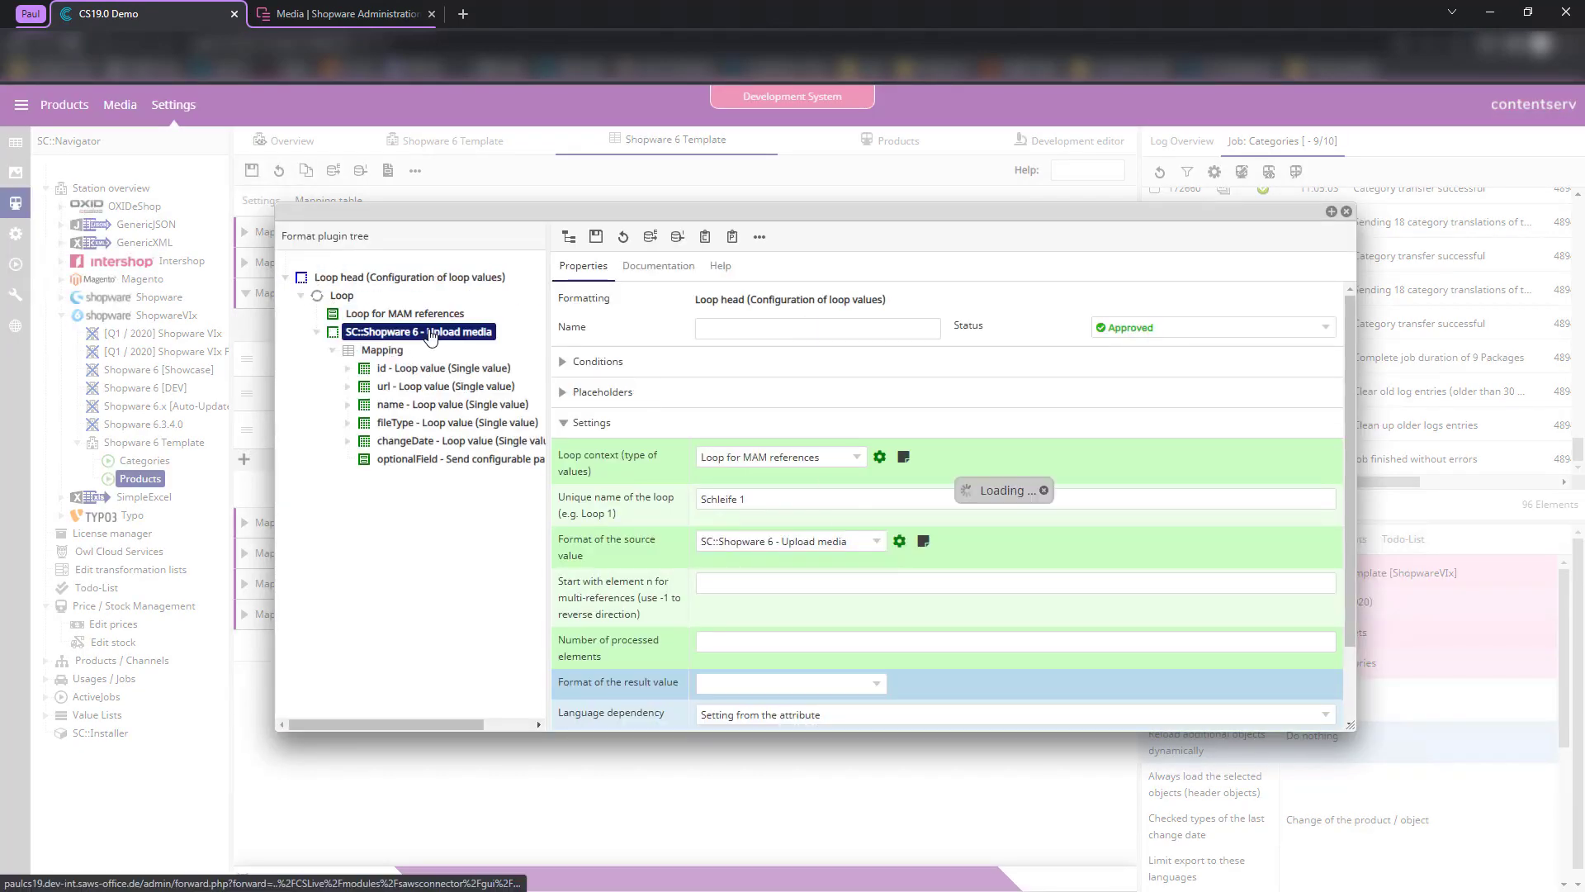
scroll(820, 531, down, 1)
scroll(844, 533, up, 1)
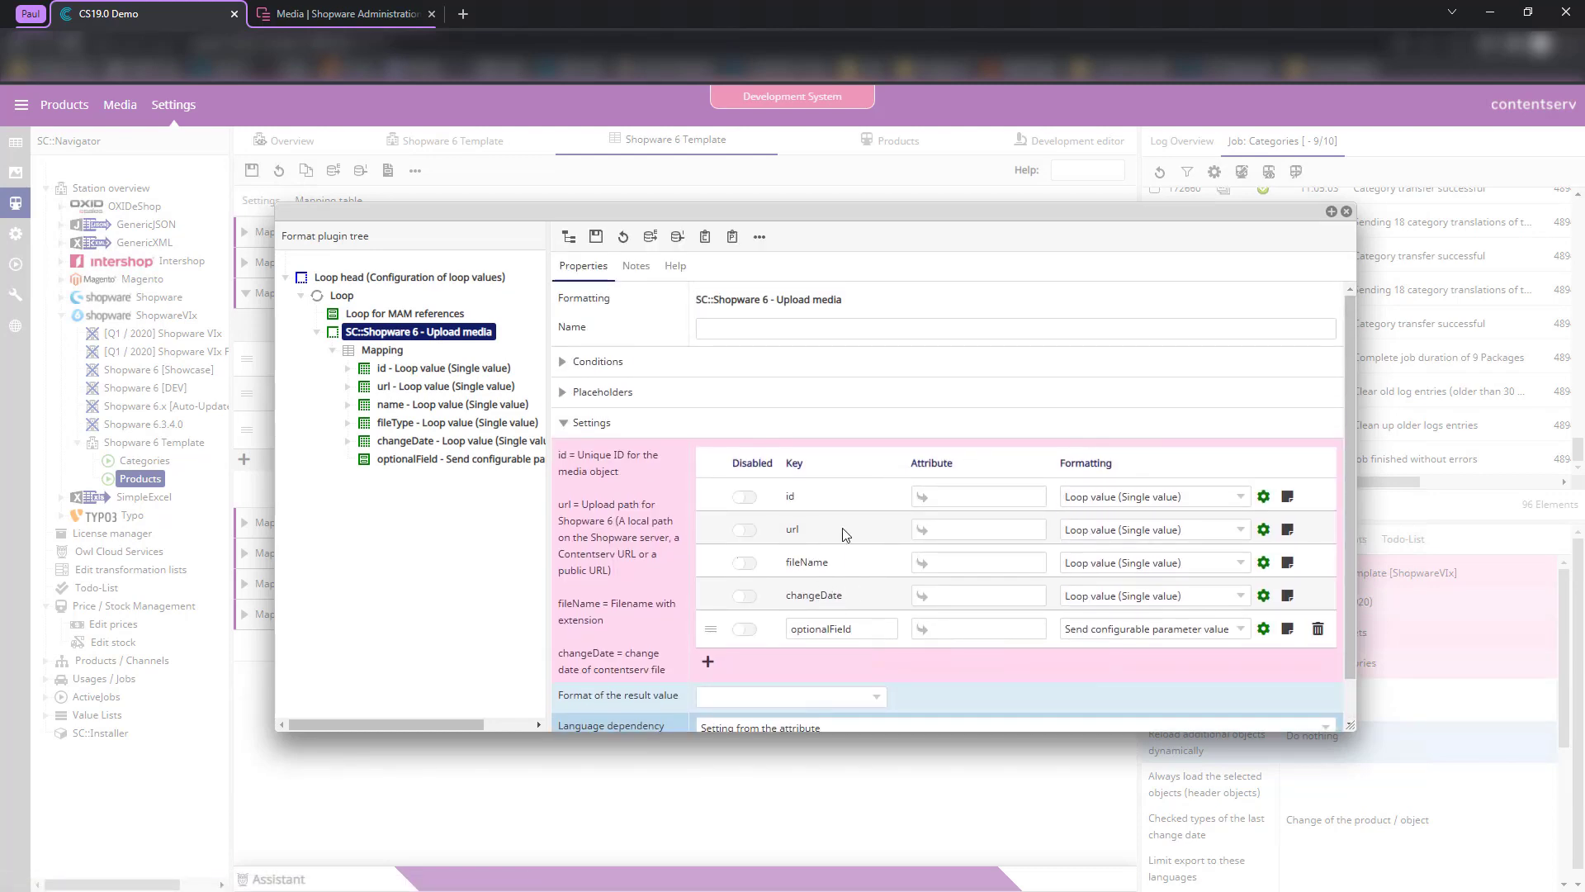
scroll(908, 545, down, 1)
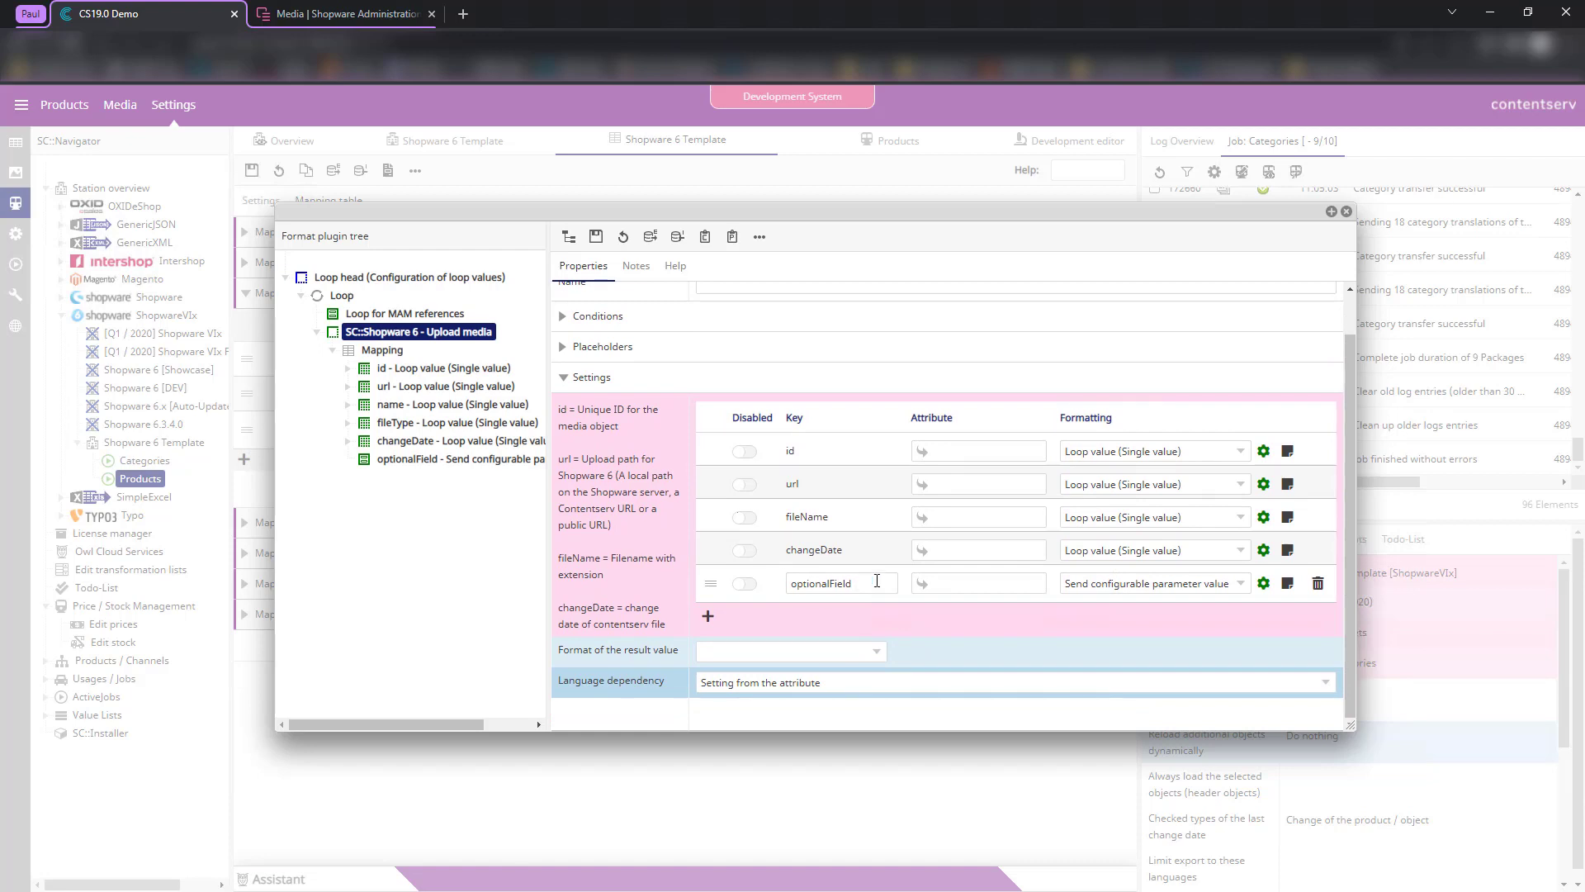
click(837, 583)
double_click(837, 583)
text(me)
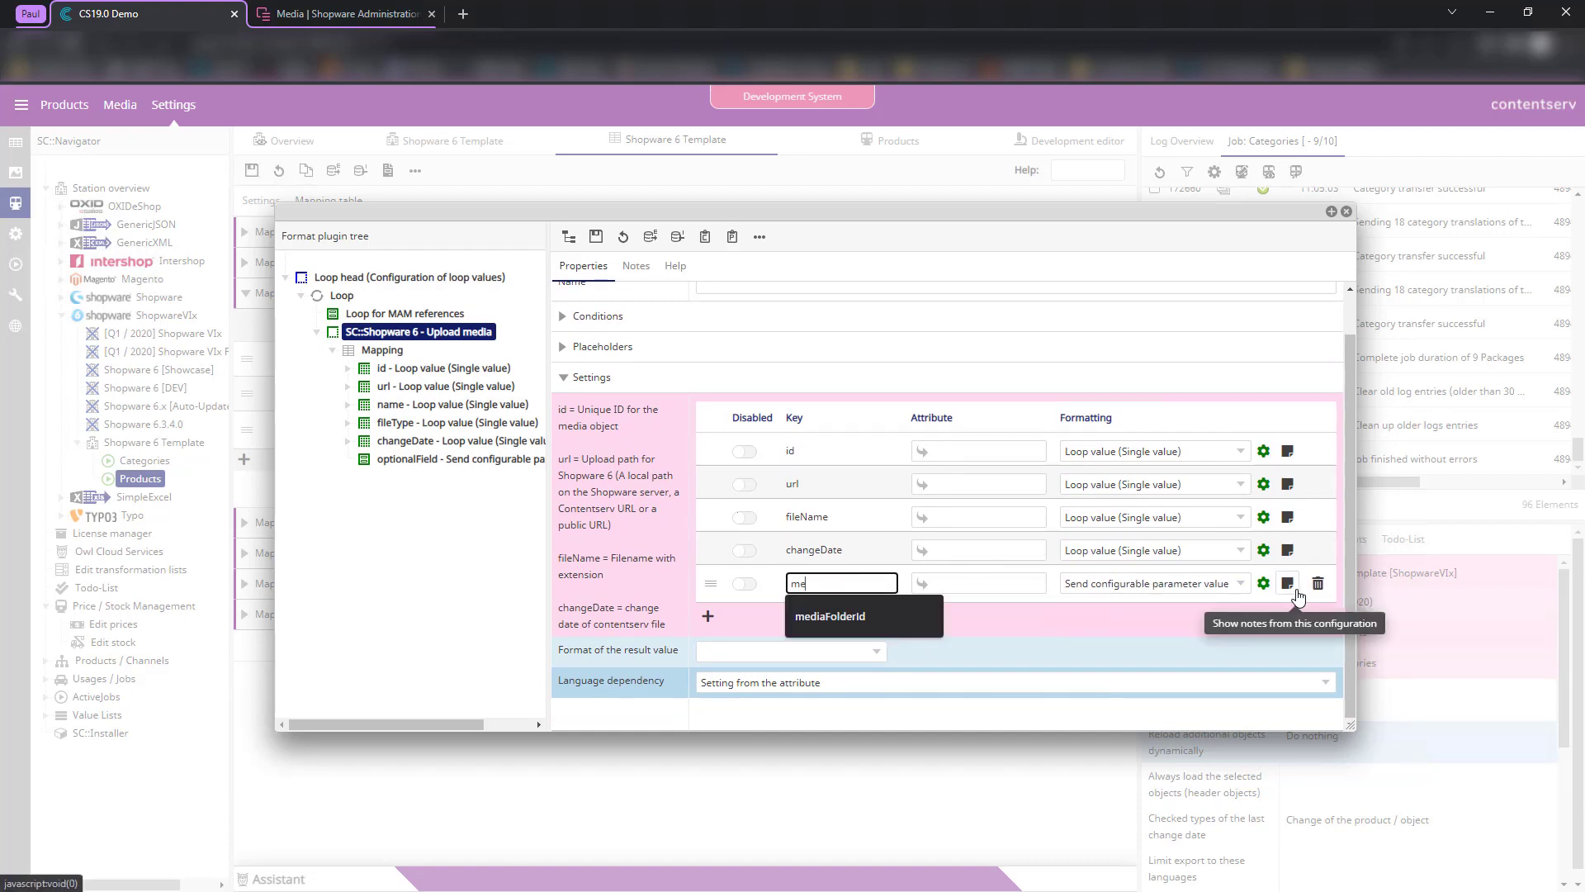
text(di)
key(Return)
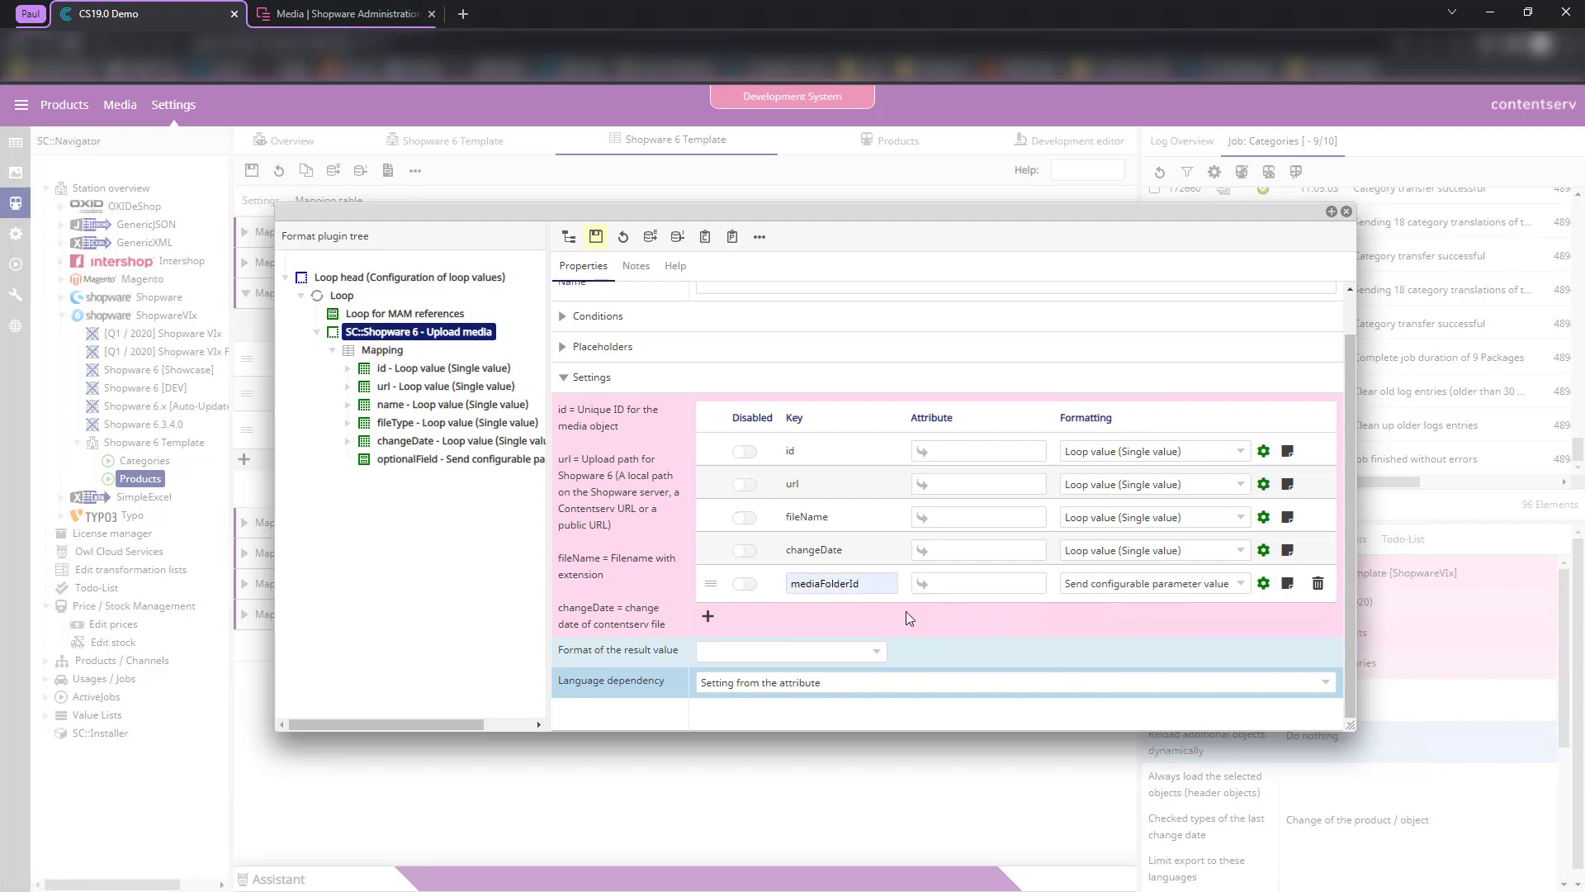
click(1287, 583)
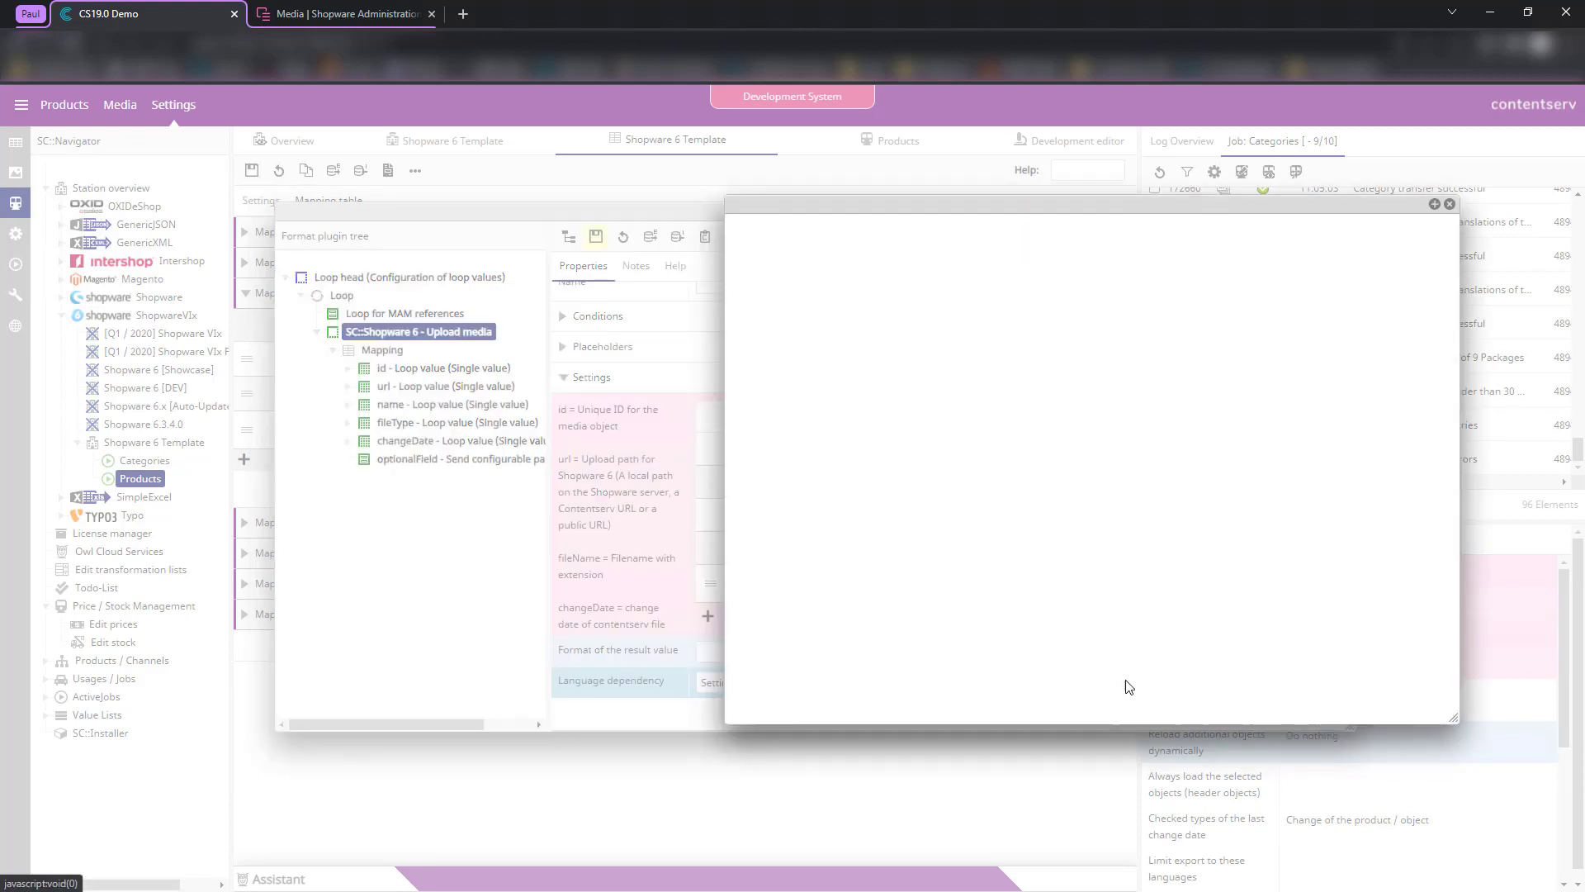
- Paste the Product Media folder id as mediaFolderId's default value and save the Upload media format
click(840, 446)
text(b0d67a6a3b0849dc8164a6a91b03d4be)
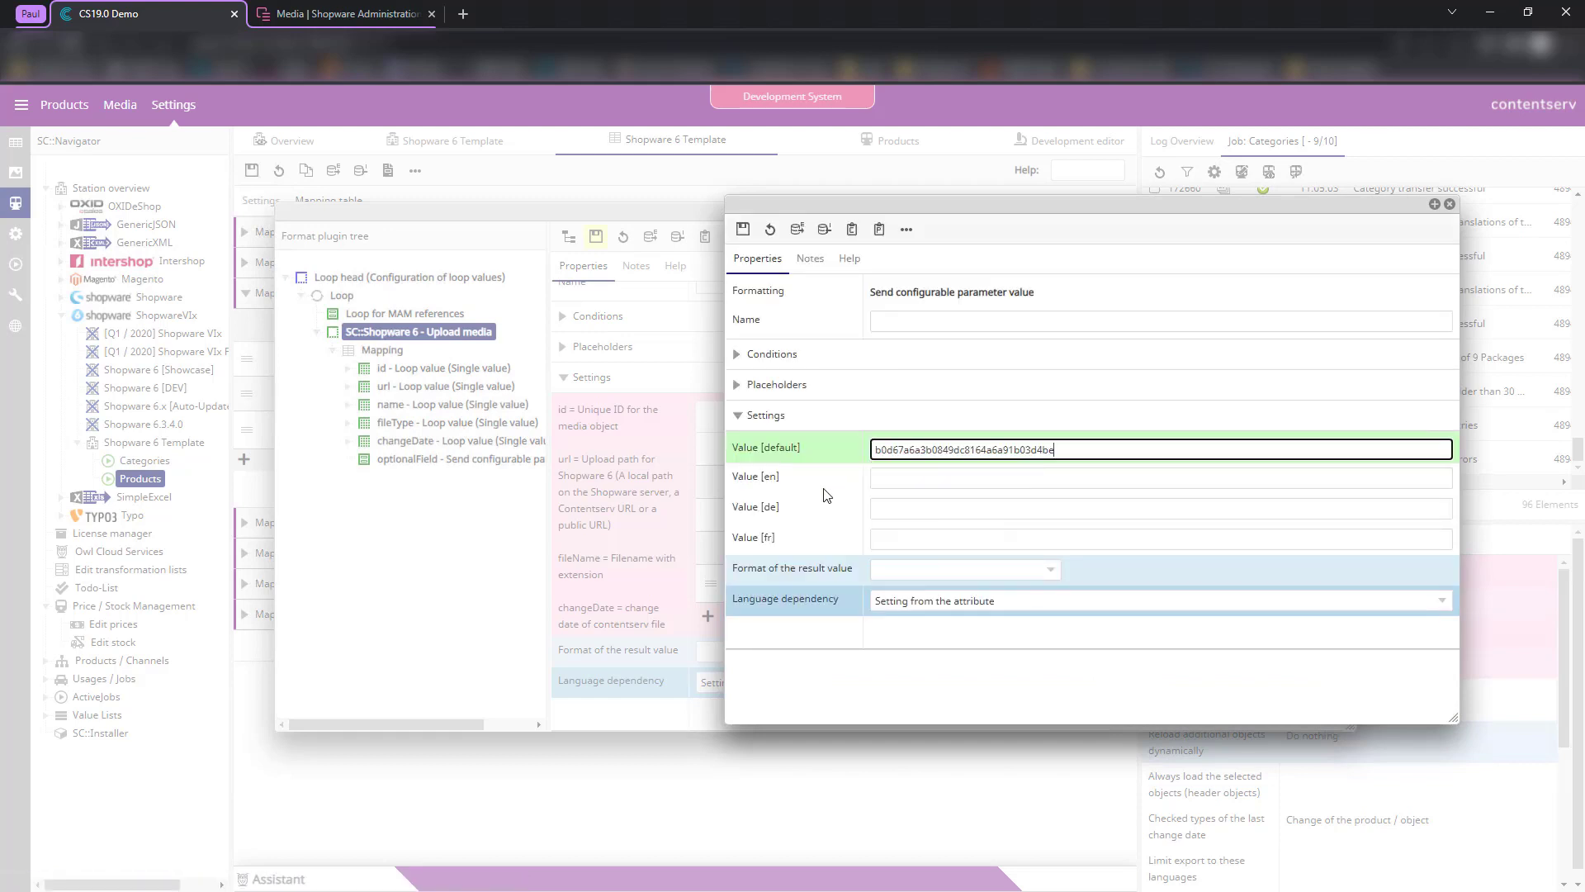
click(743, 229)
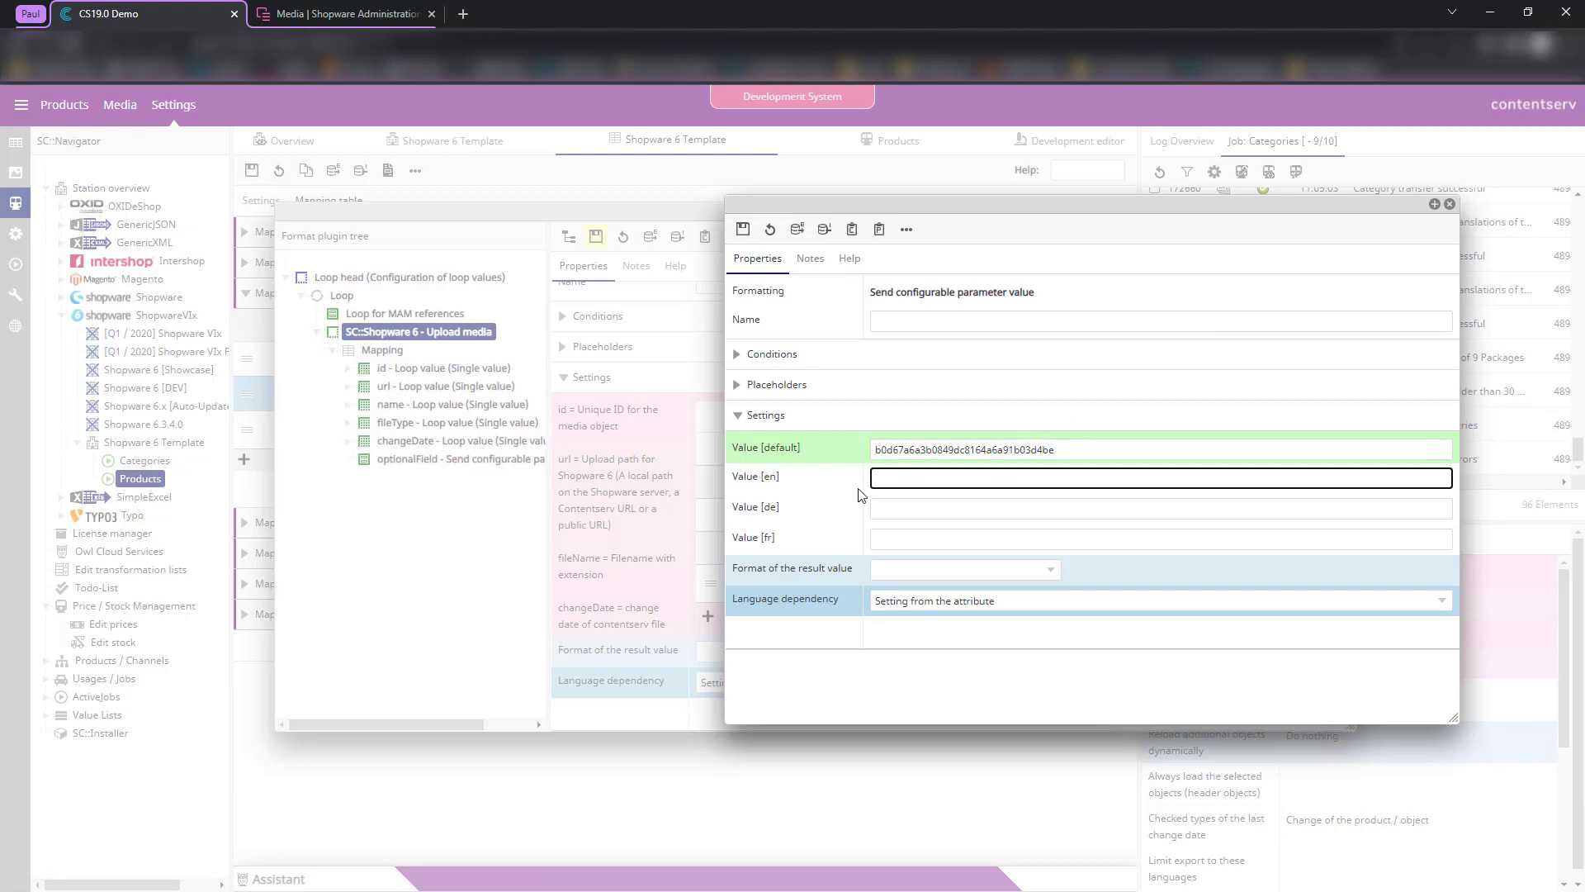
drag(1043, 450, 832, 480)
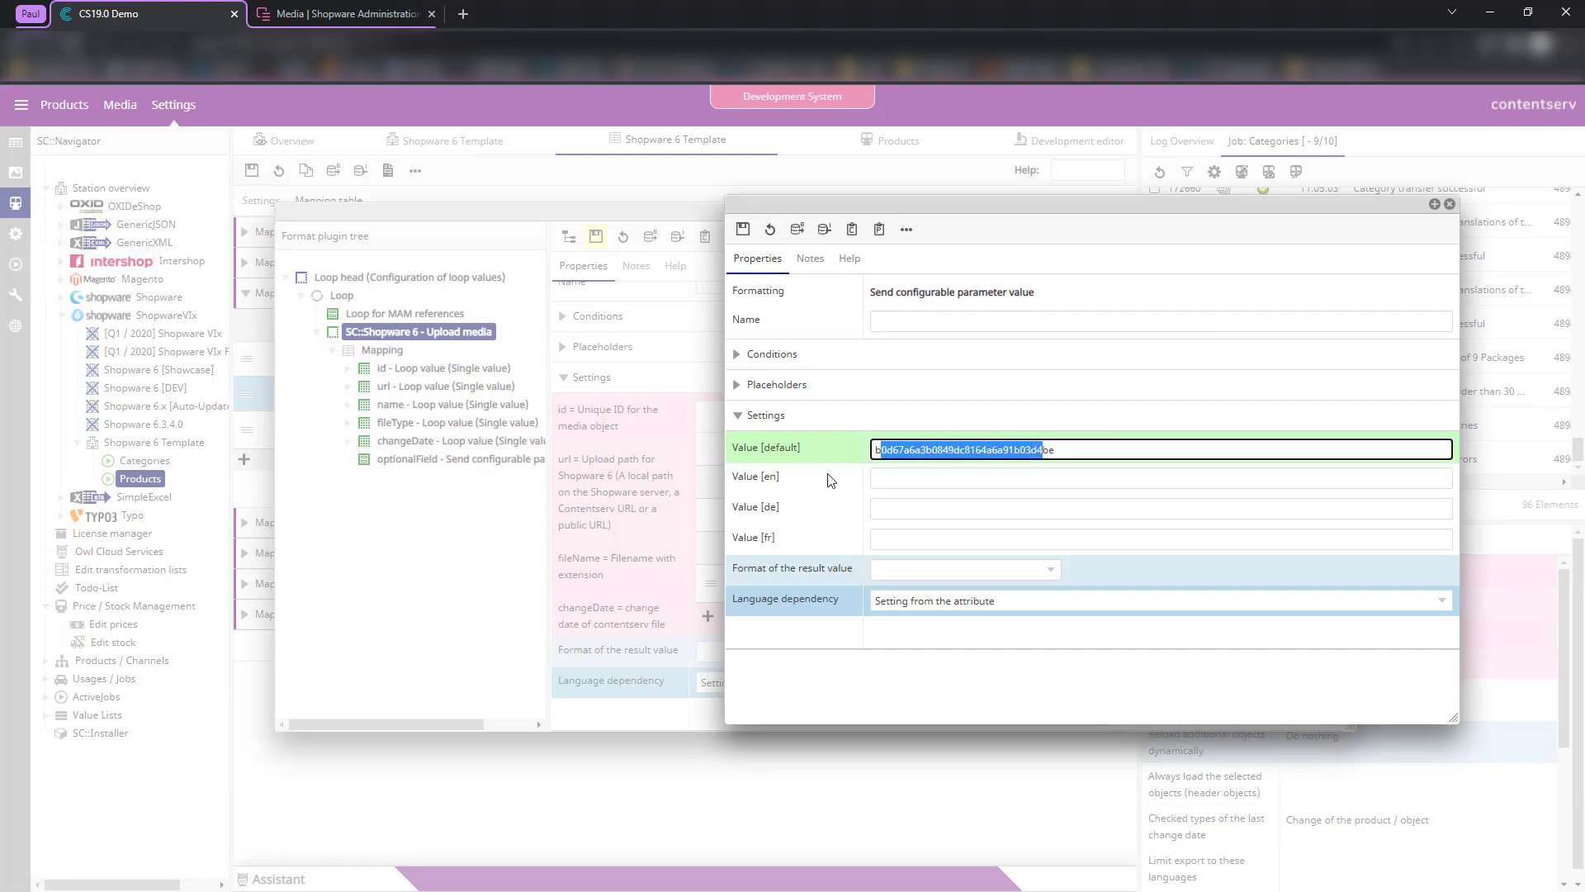
click(839, 476)
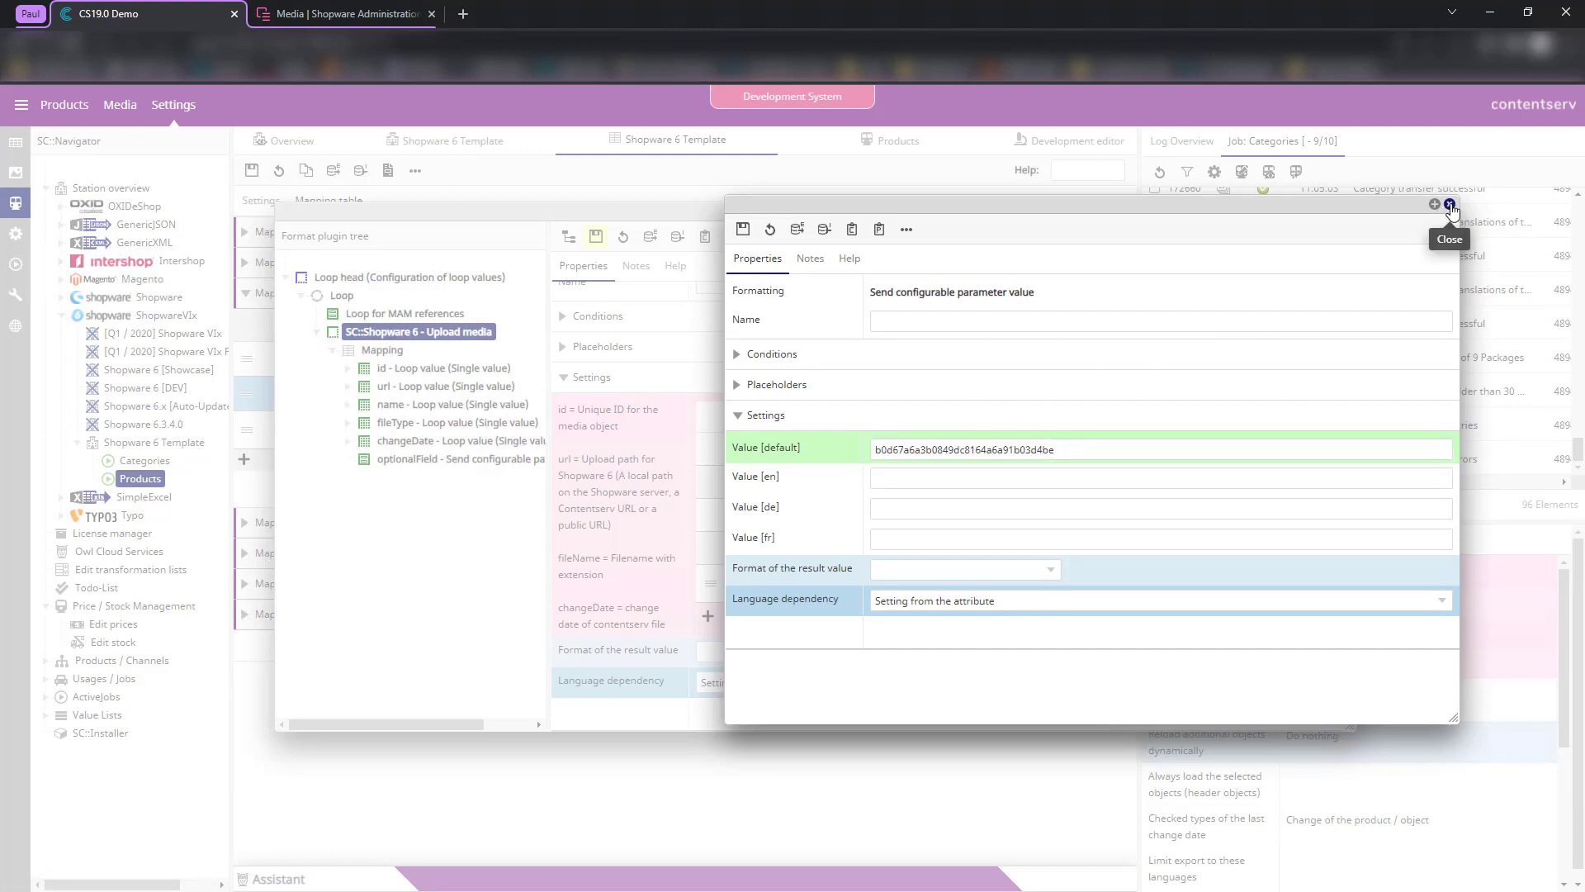
click(1450, 207)
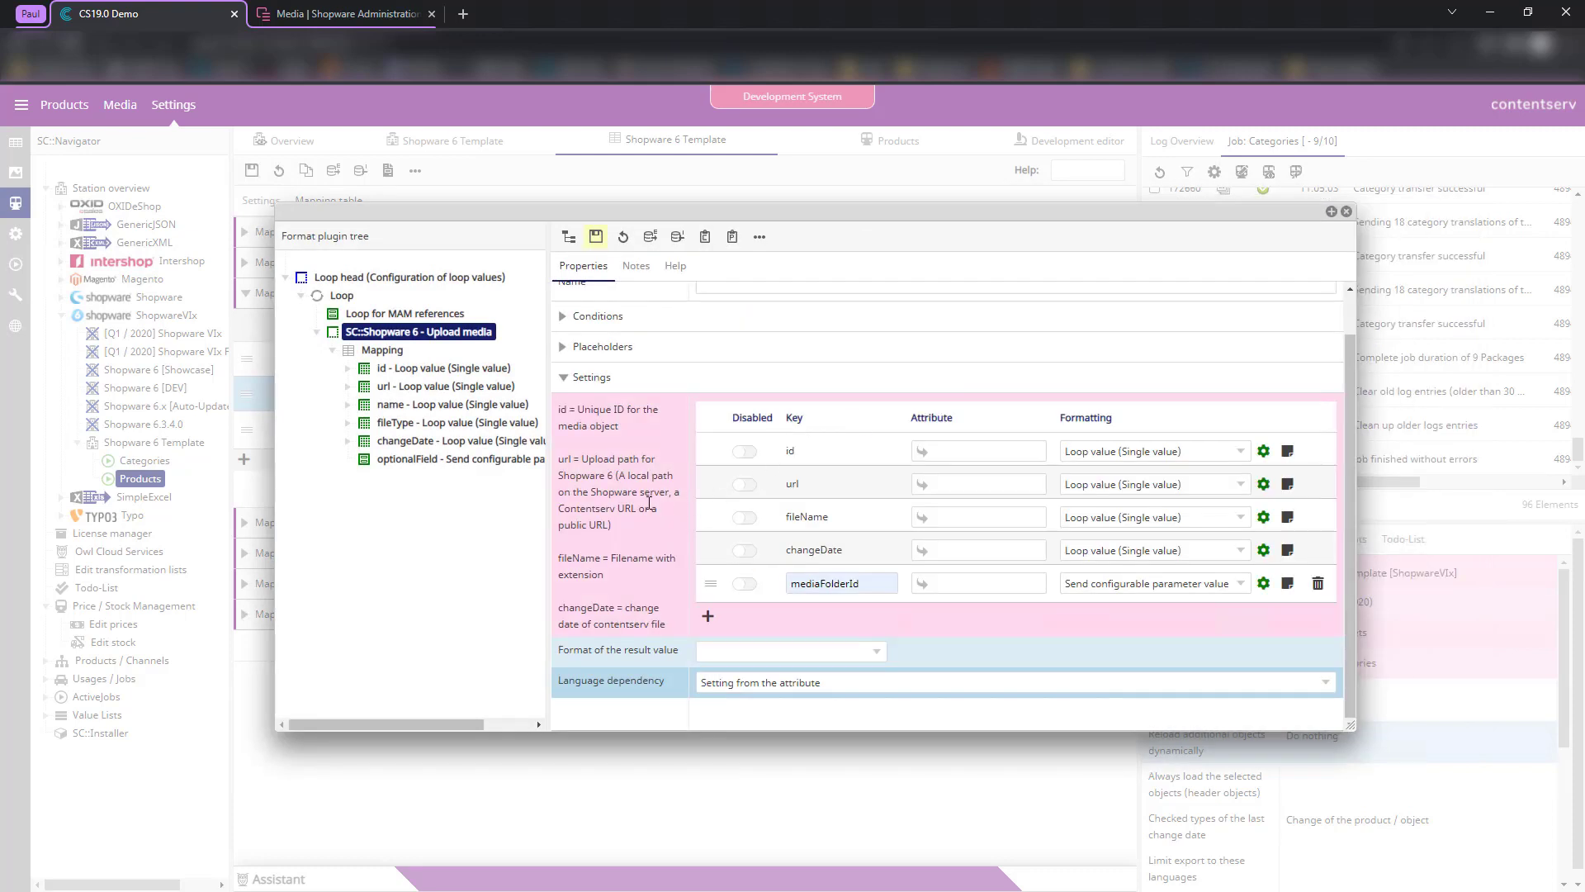
click(597, 239)
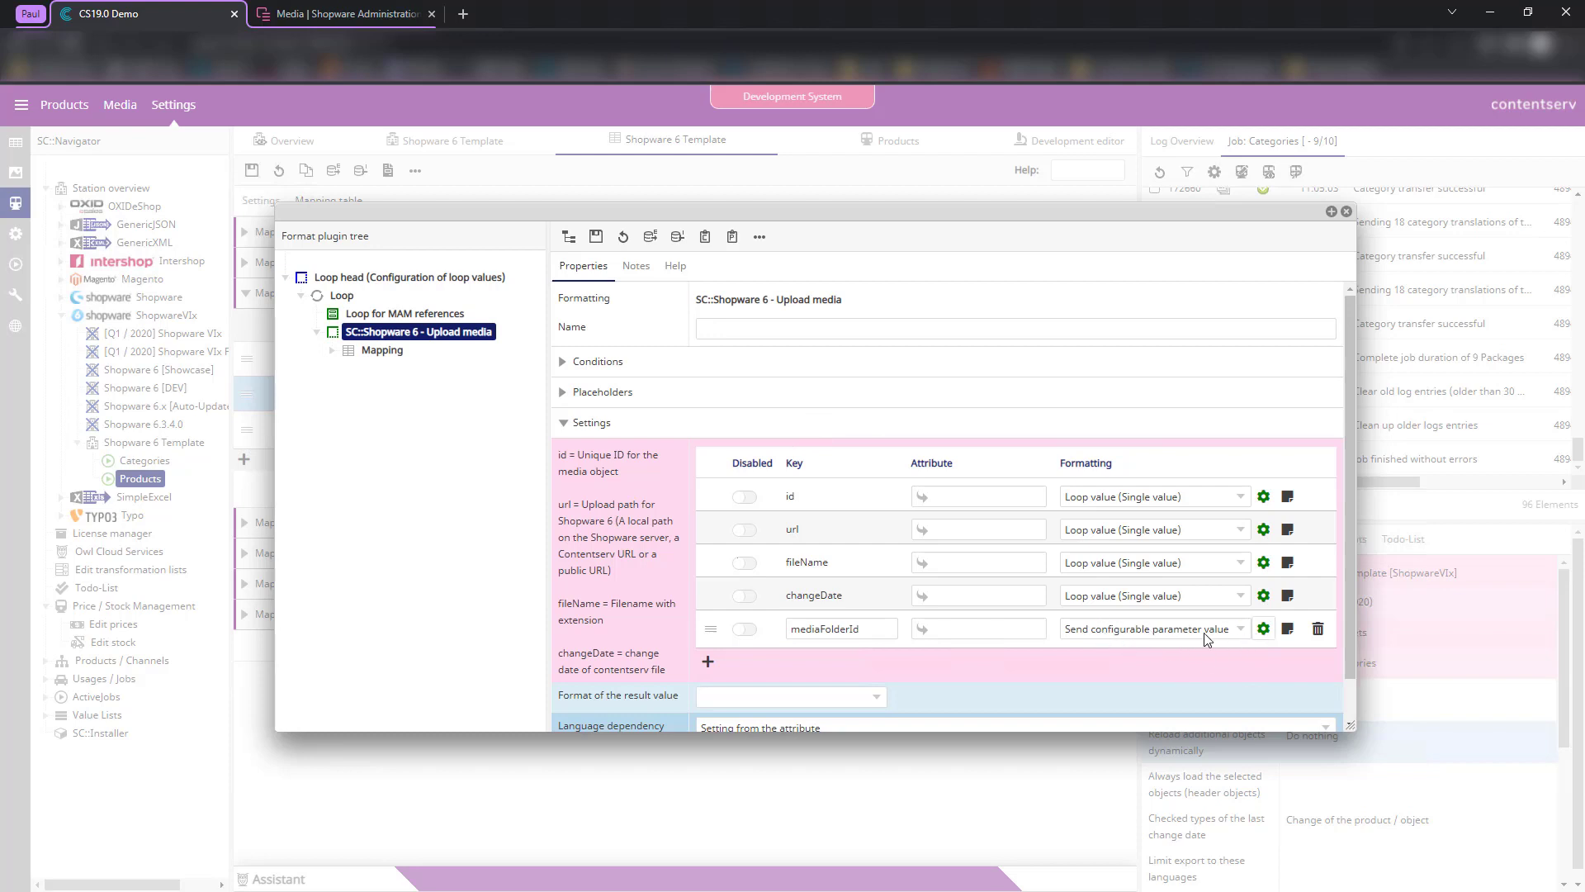
- Recheck the mediaFolderId parameter settings and review the format's url key
click(1263, 630)
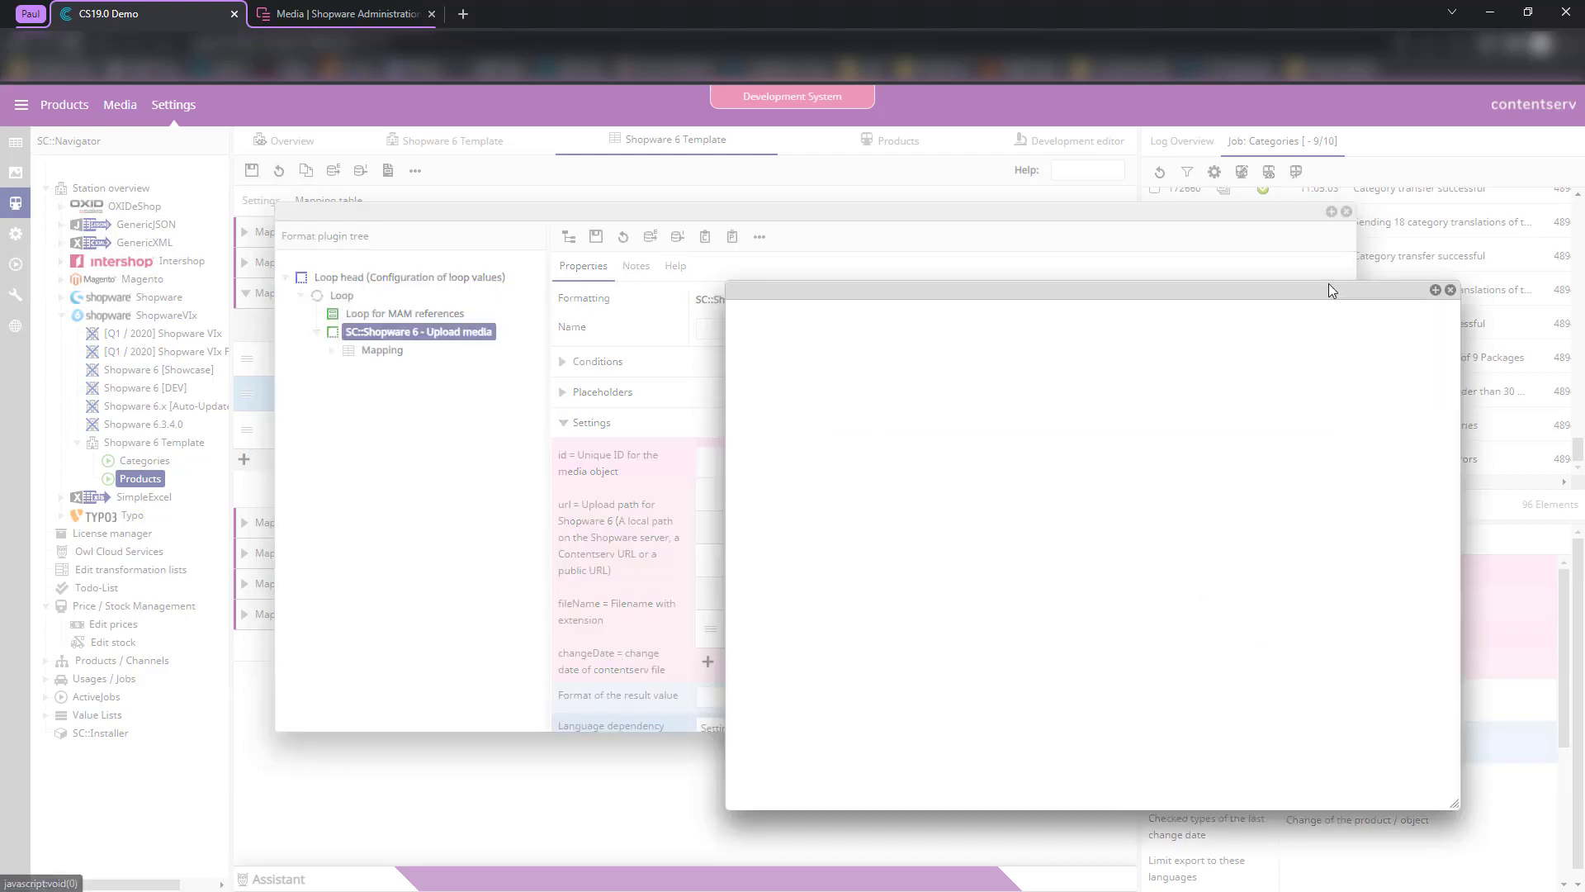
click(1452, 291)
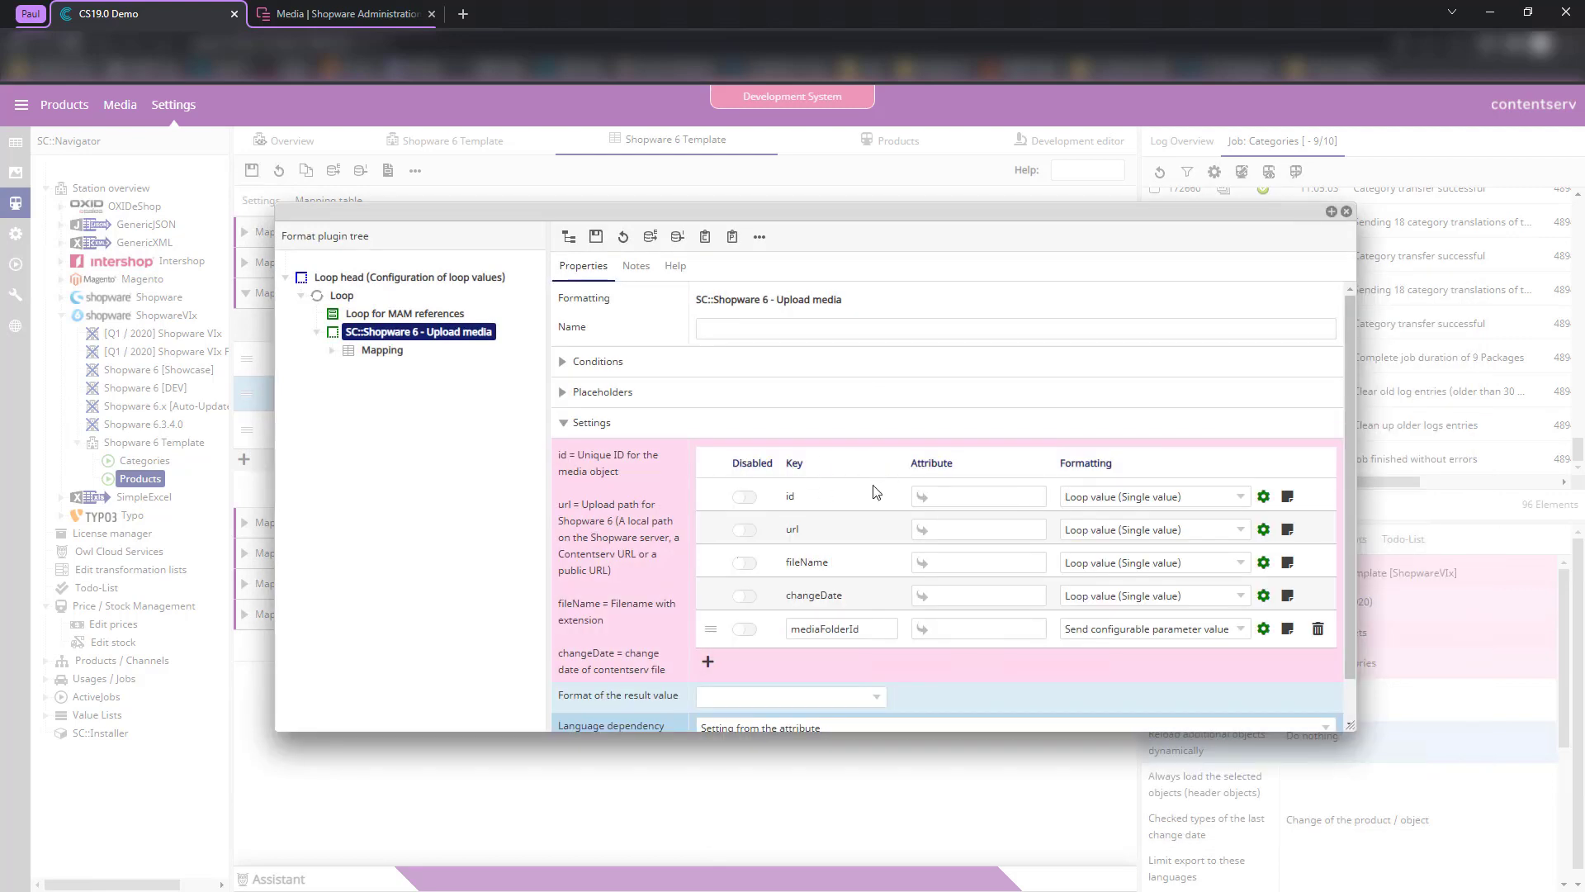
drag(785, 495, 816, 565)
click(860, 581)
drag(784, 530, 801, 530)
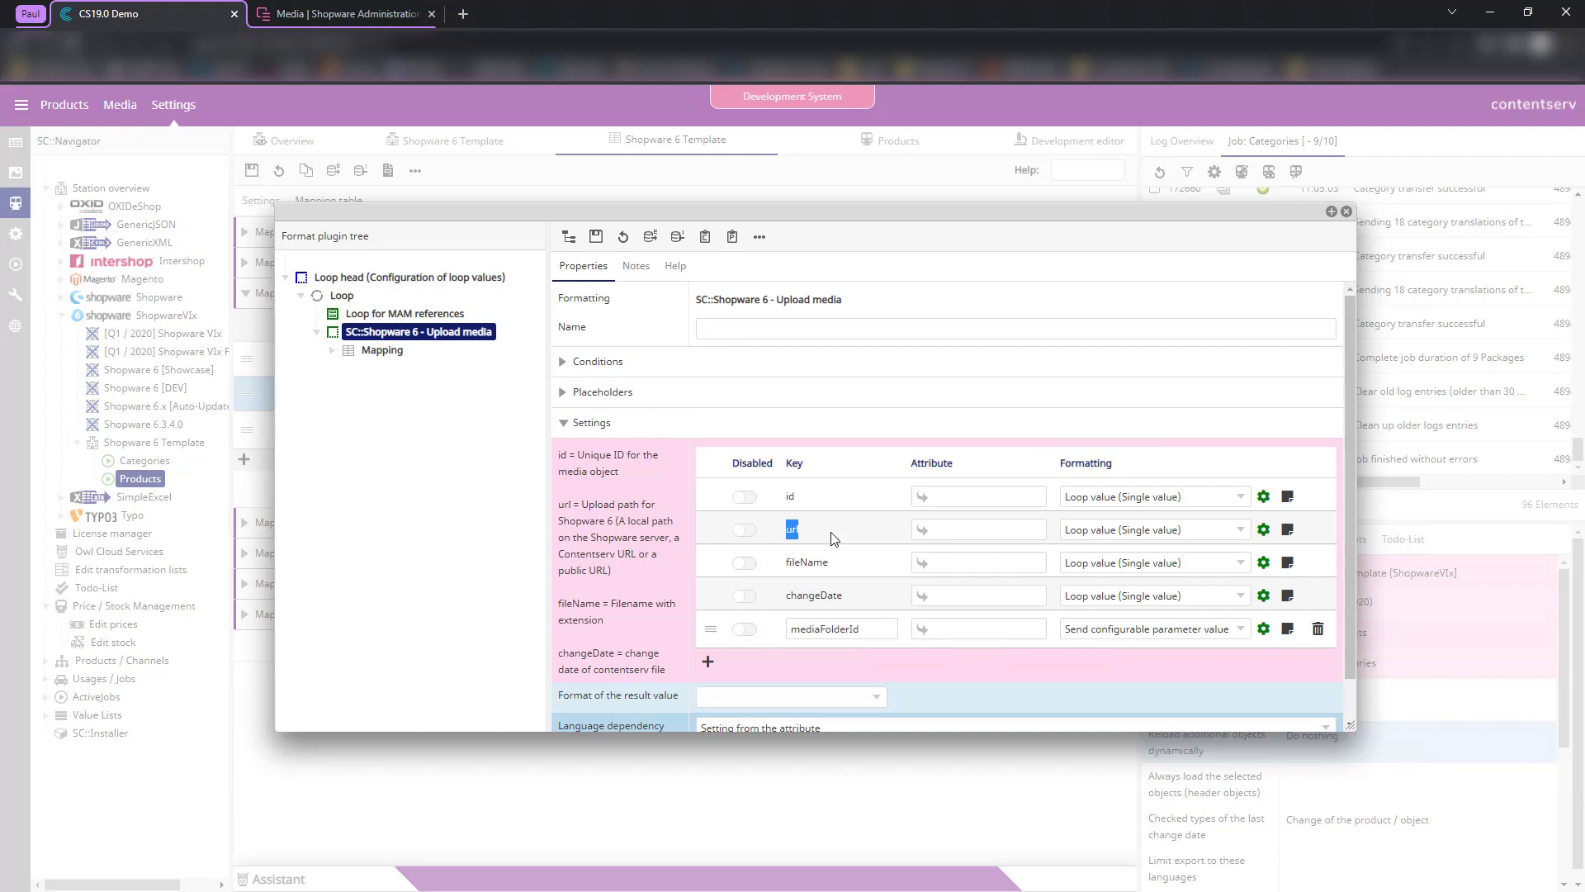
- Review the url and changeDate loop-value mappings, then show the Loop head settings
click(806, 552)
scroll(867, 596, down, 1)
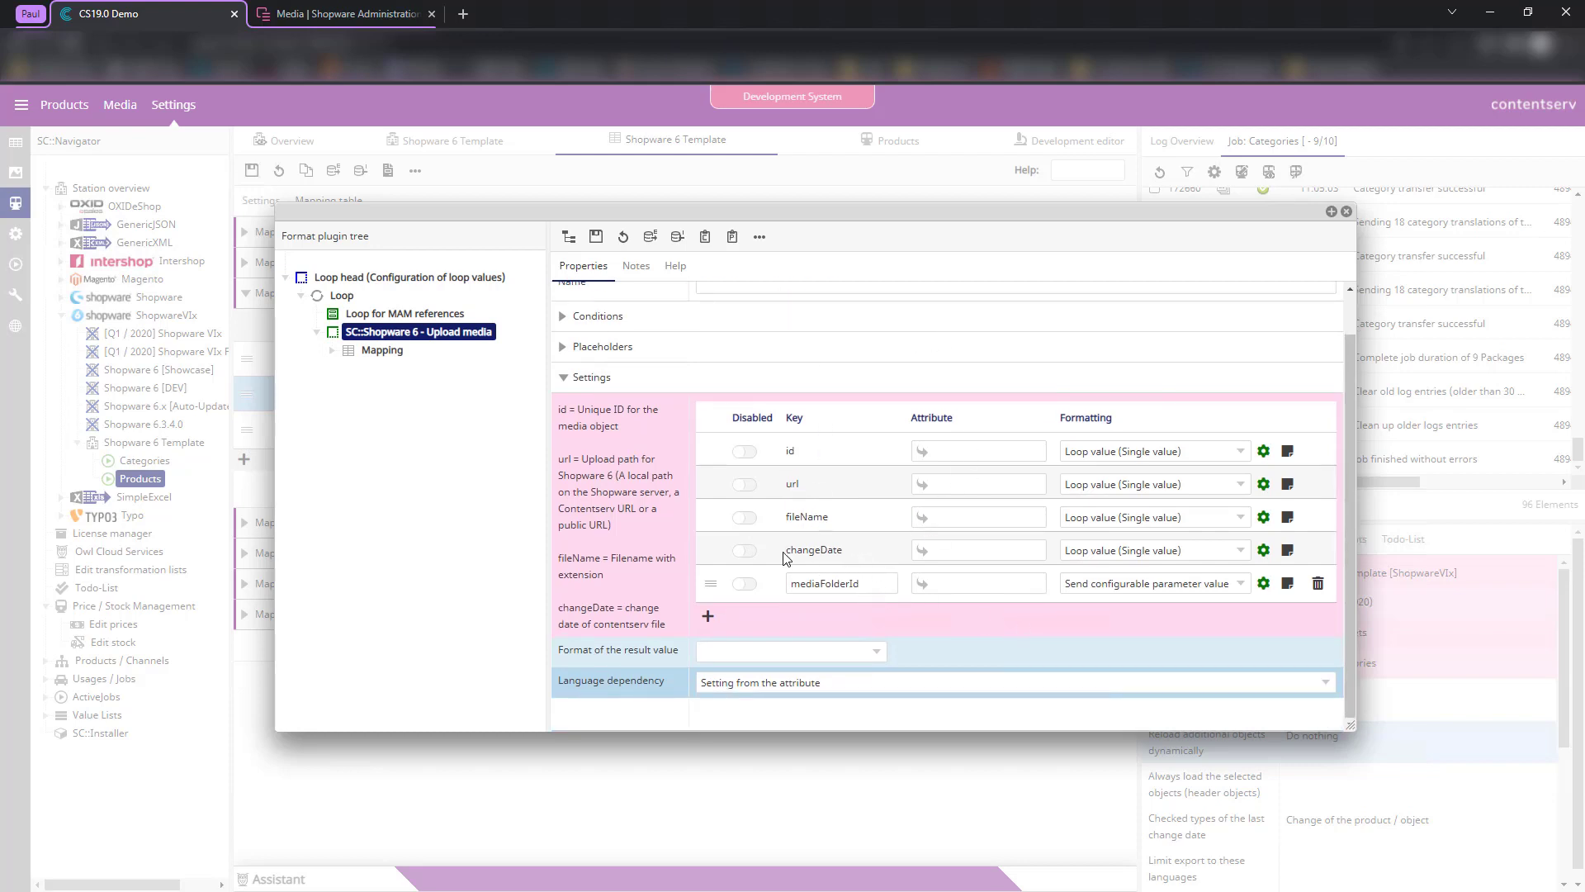
drag(786, 551, 865, 553)
click(1264, 486)
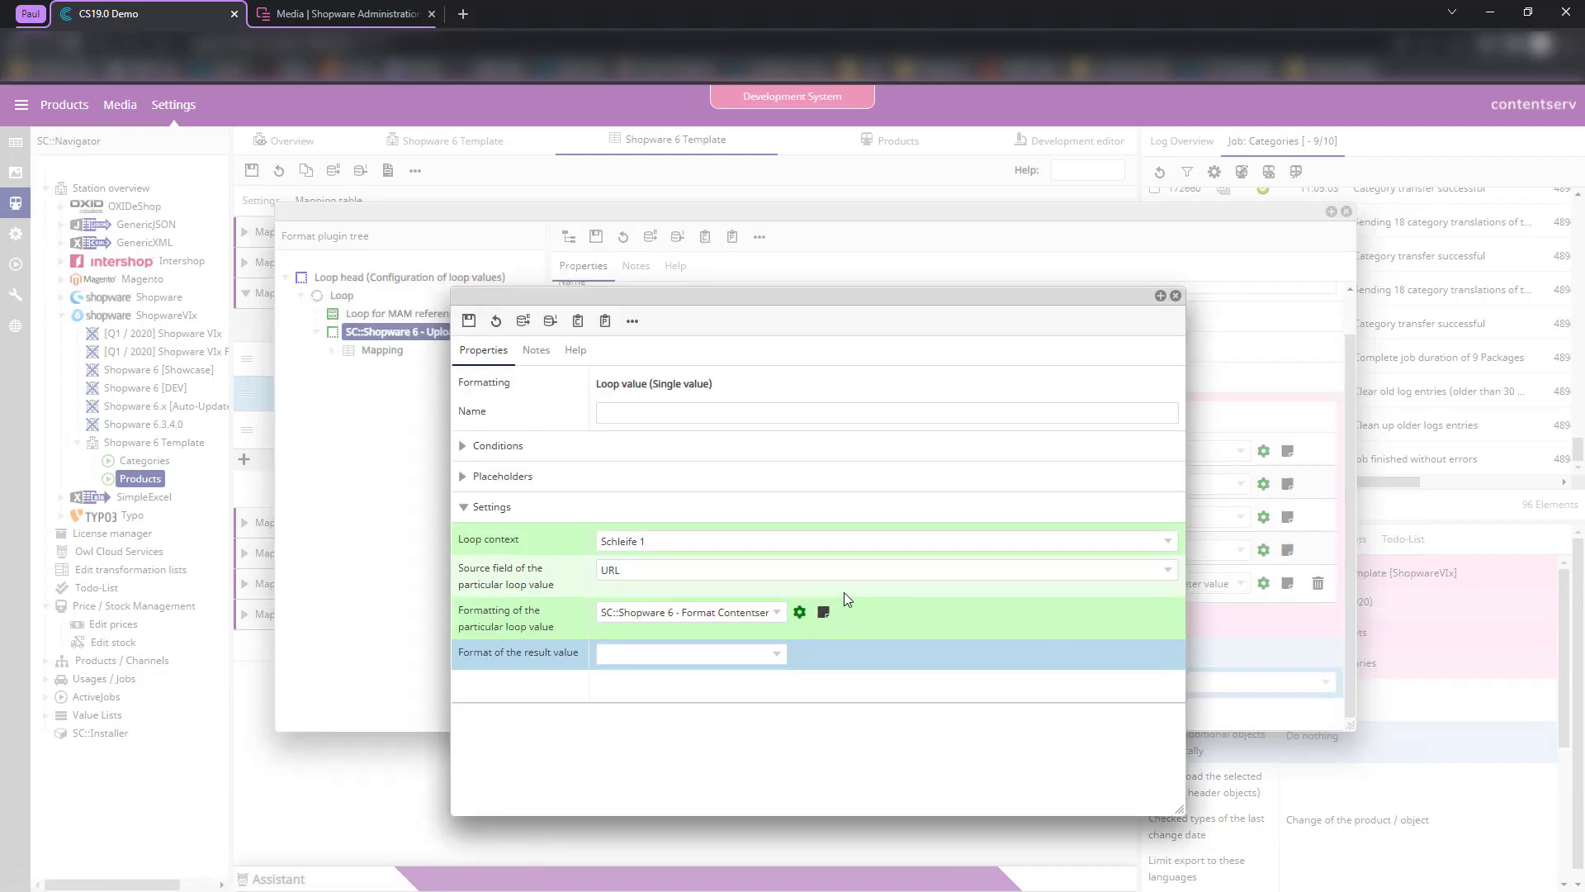
click(1176, 296)
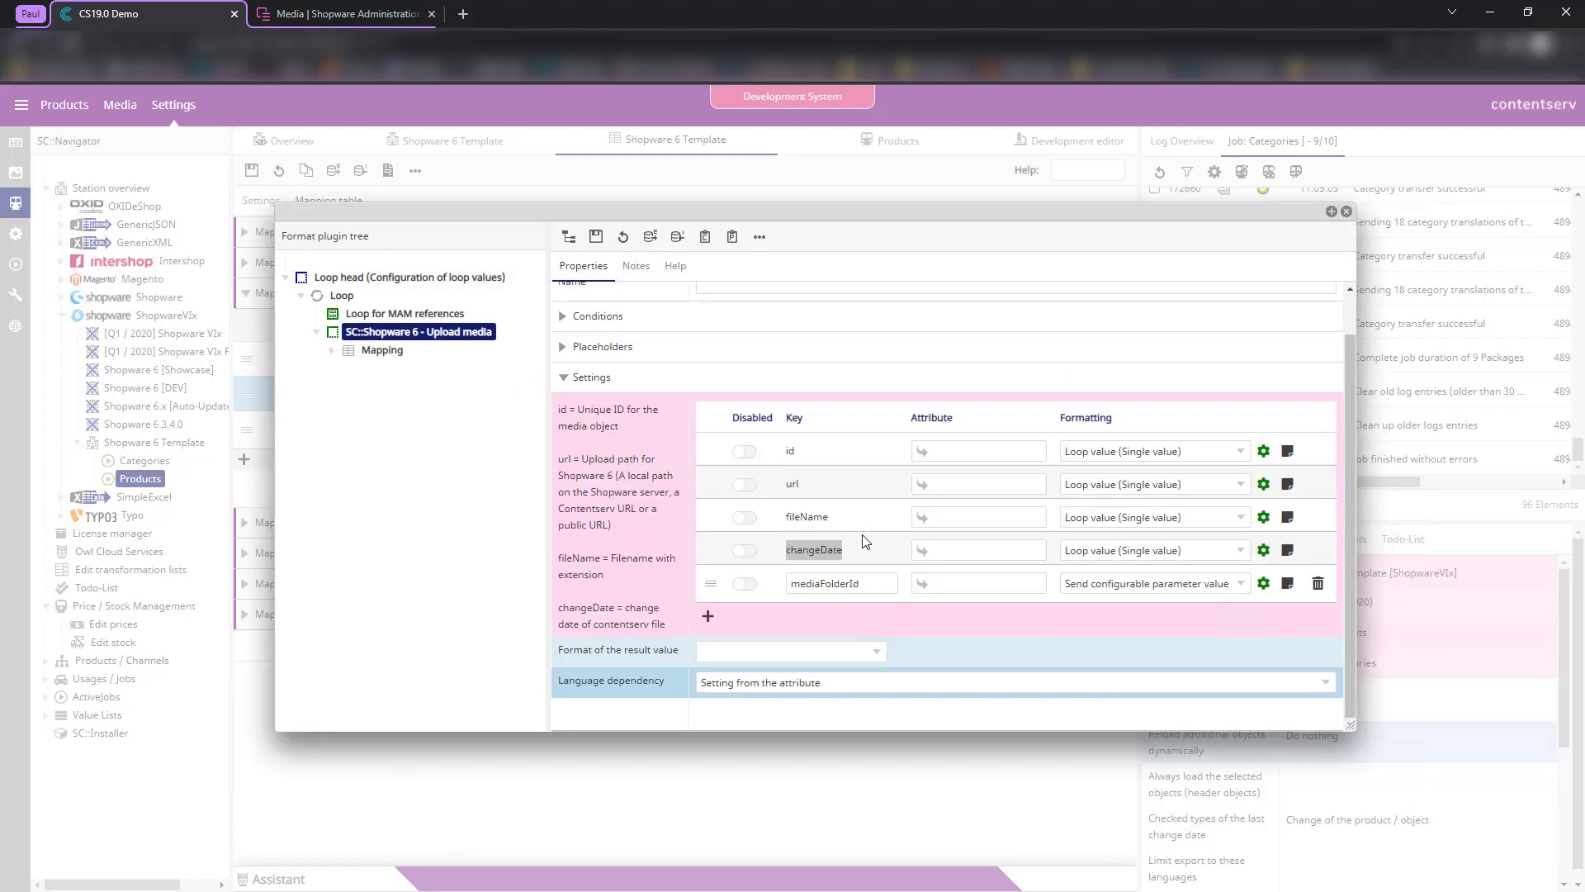
drag(785, 551, 846, 550)
click(440, 281)
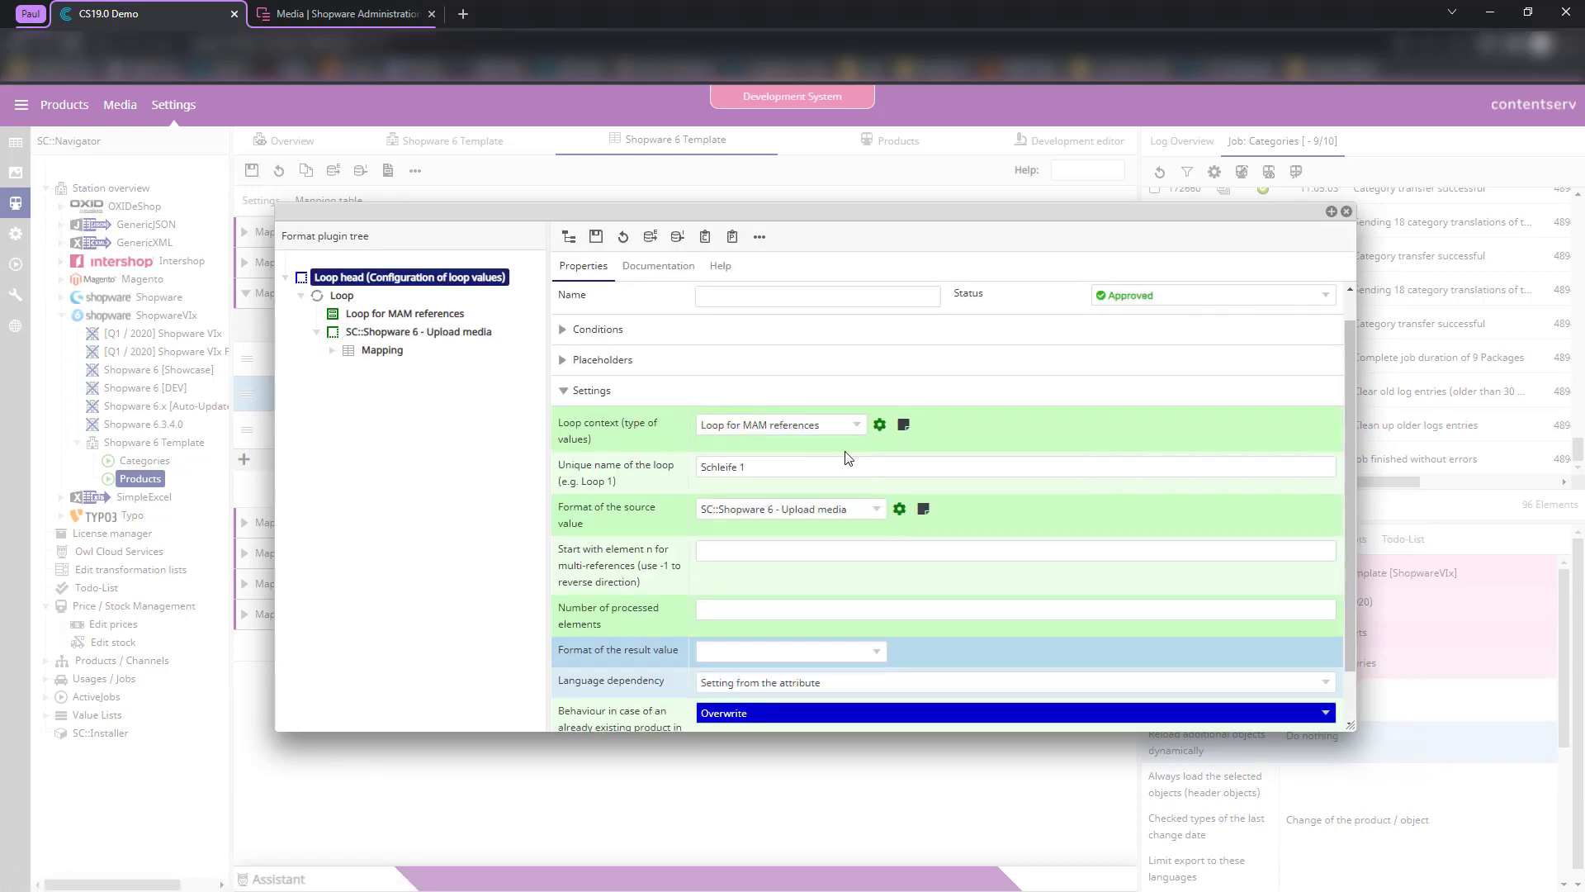
- Add PresetFileName and URLWithPreset to the MAM references loop and remove File Change Date
click(409, 316)
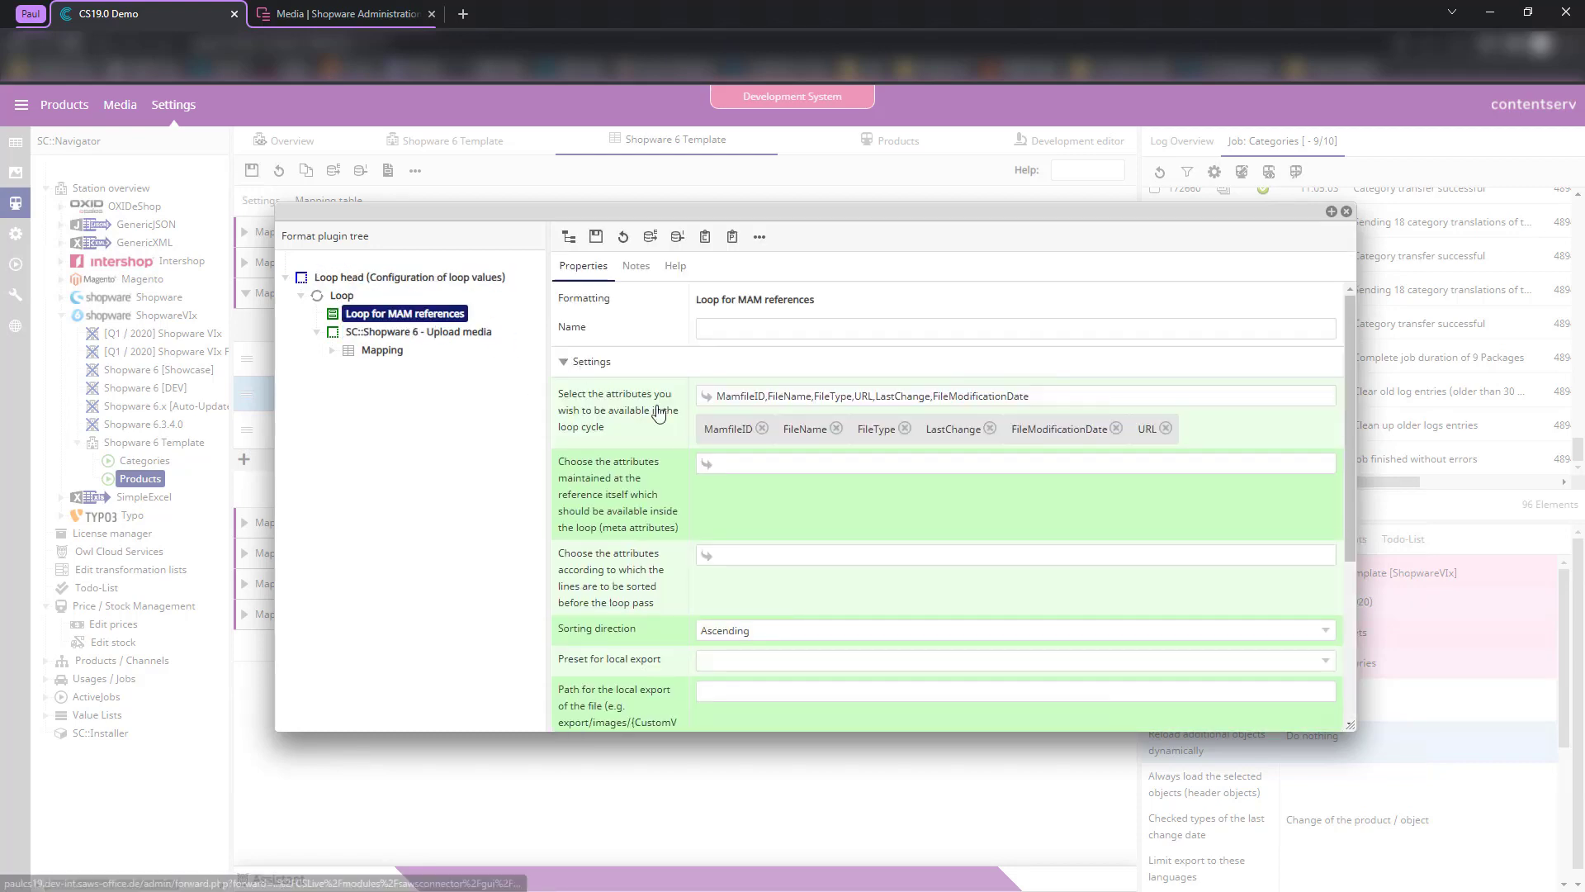
drag(1013, 430, 1102, 429)
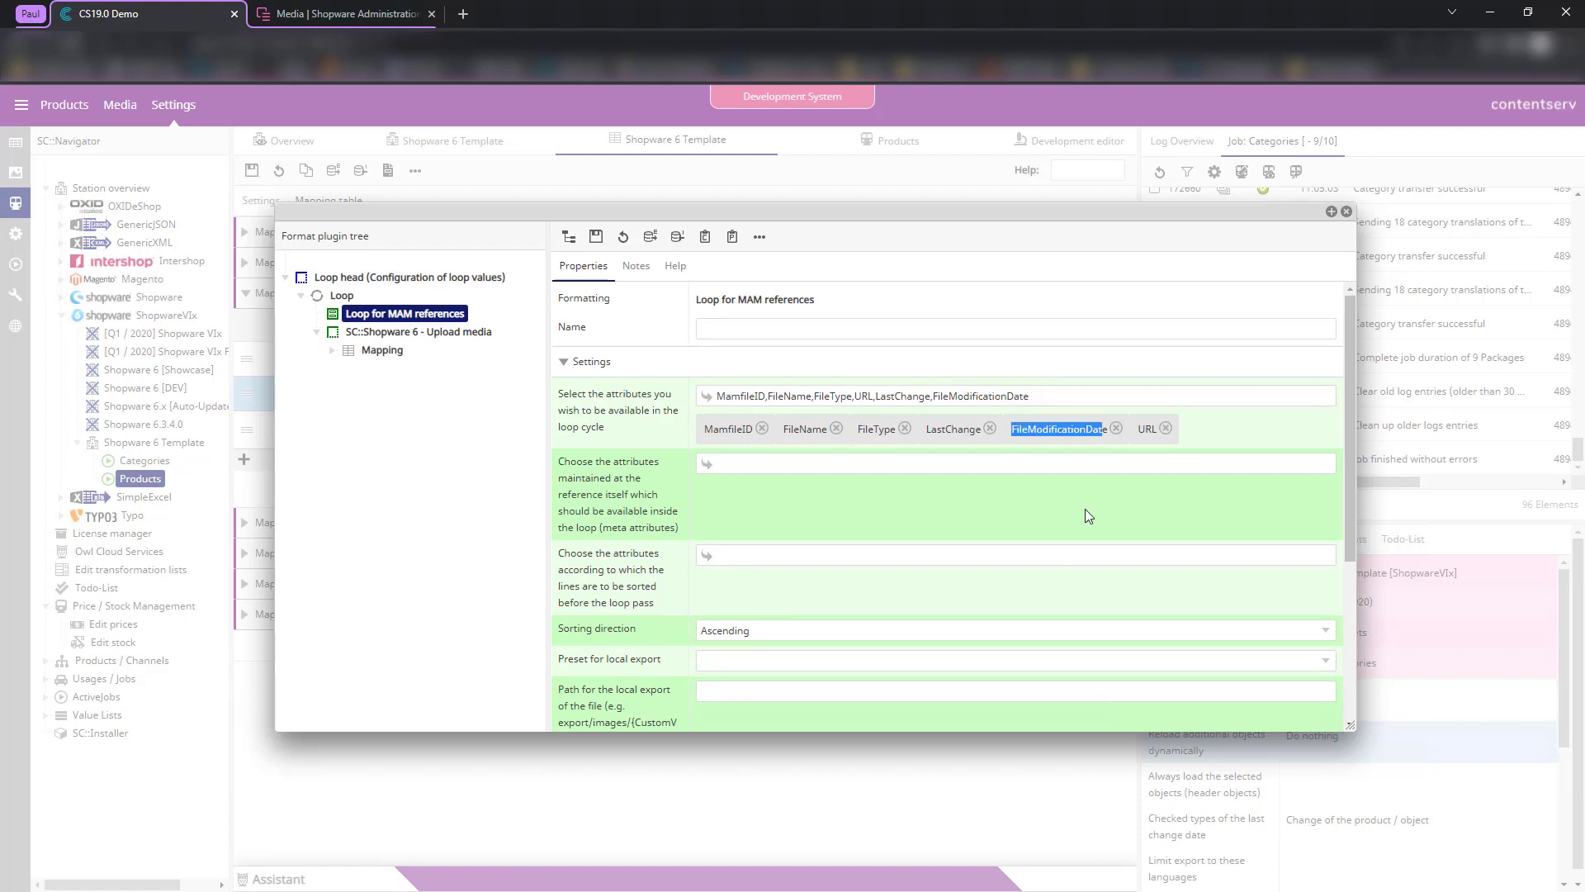
click(1085, 510)
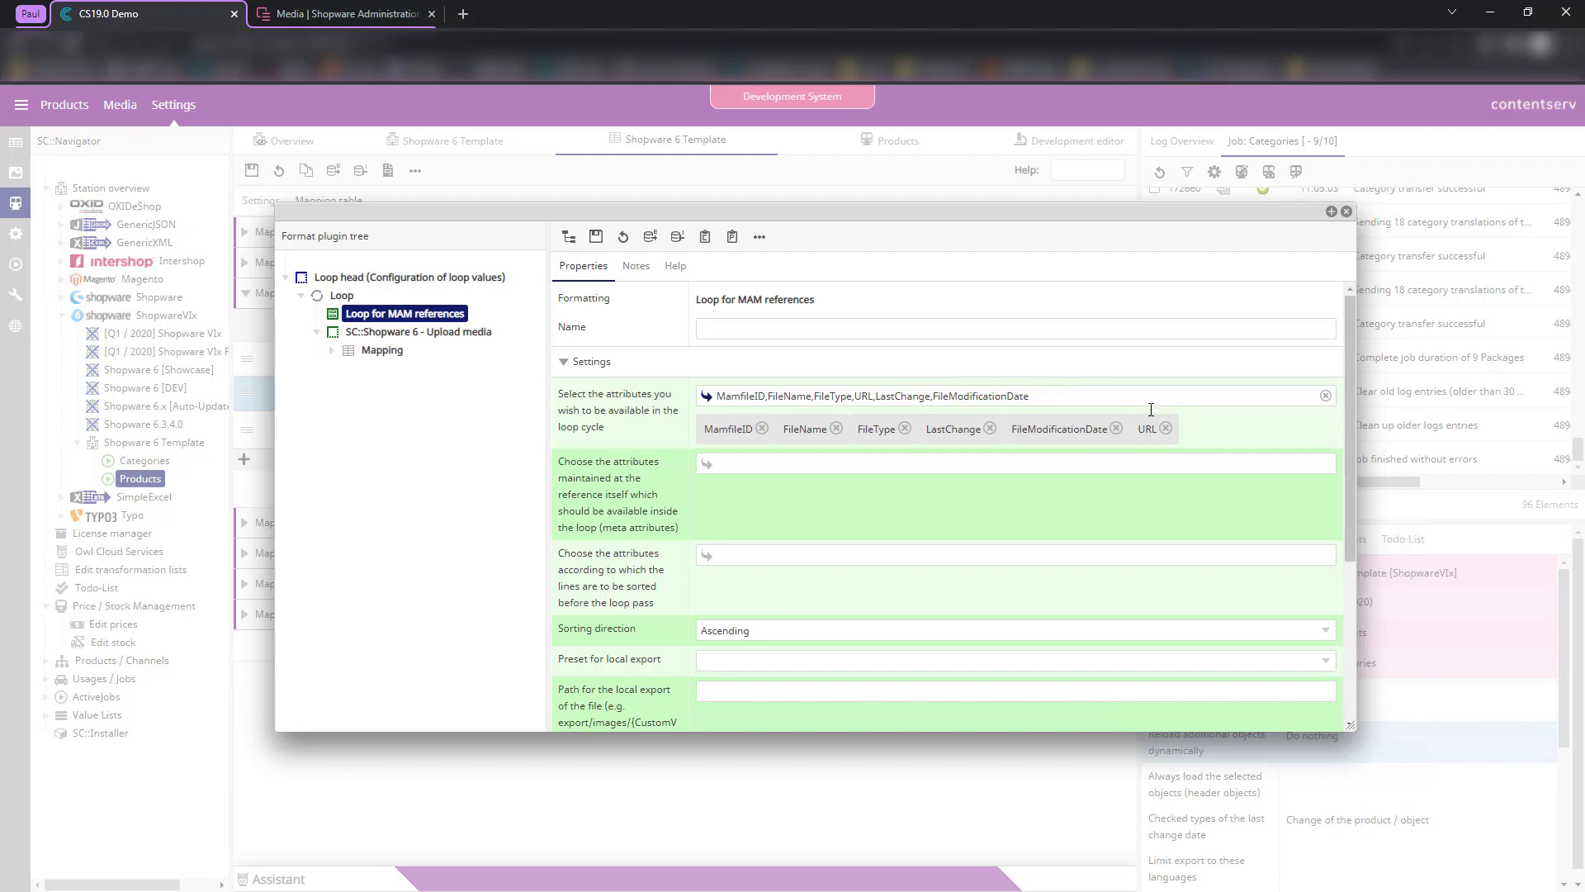
click(706, 399)
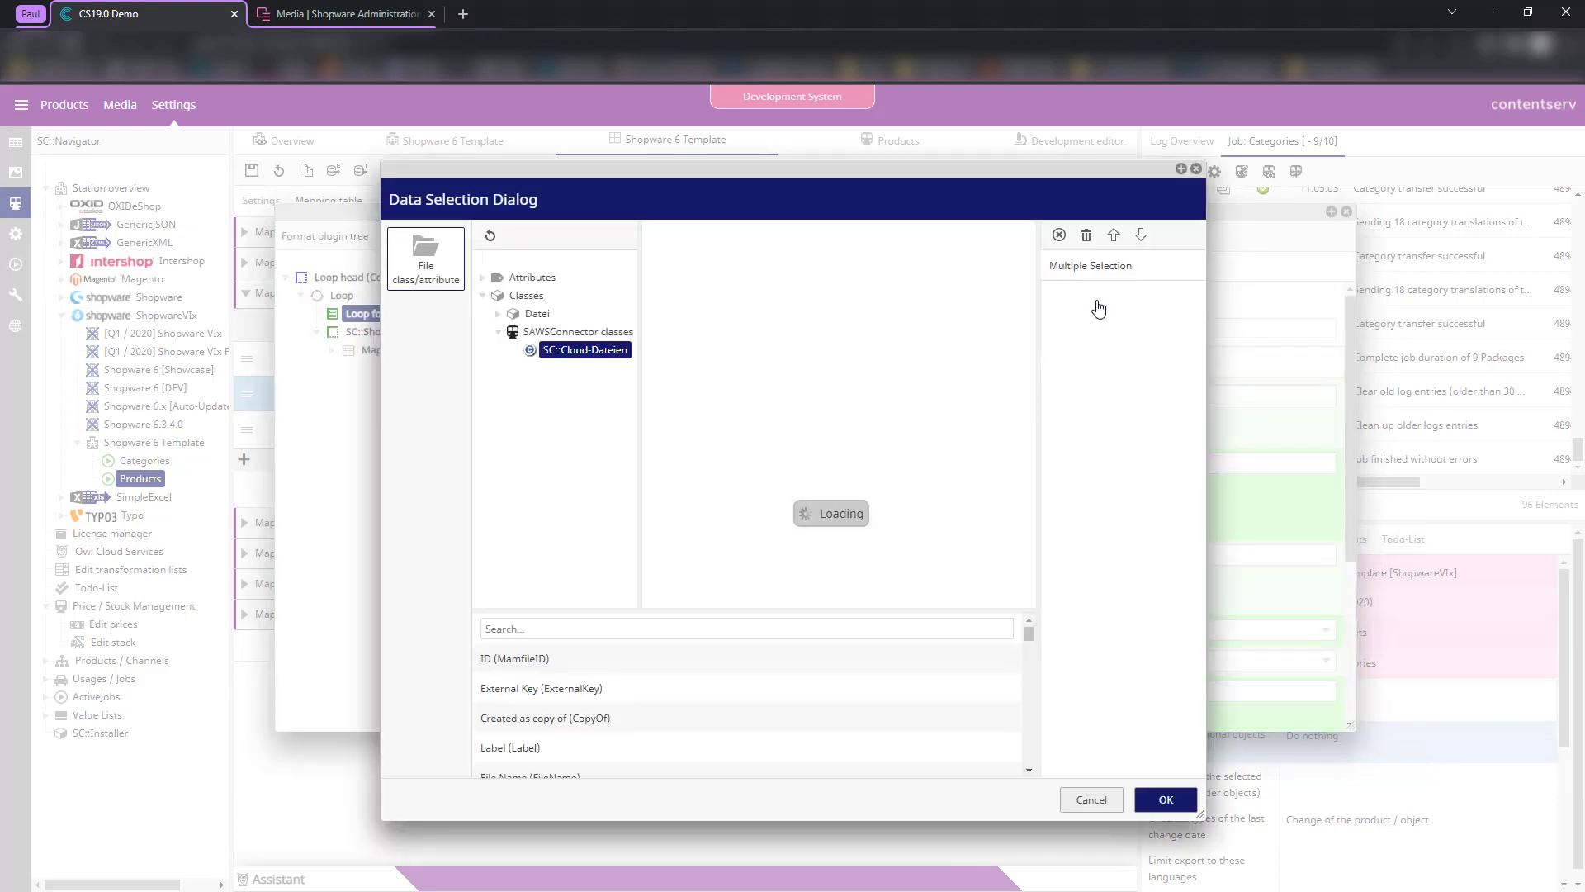
click(561, 629)
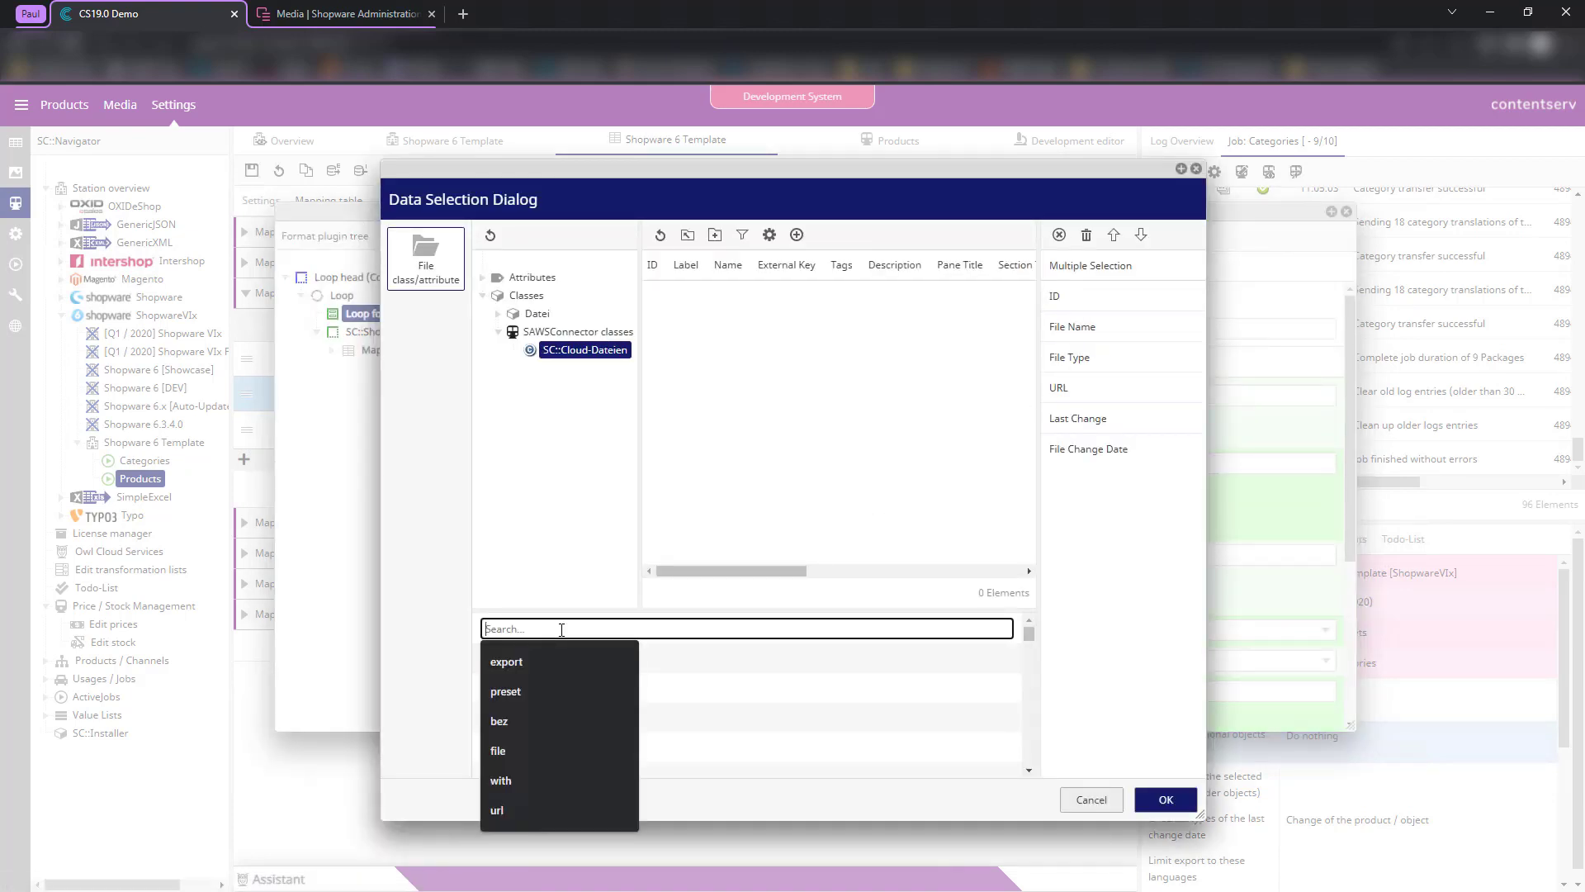
text(preset)
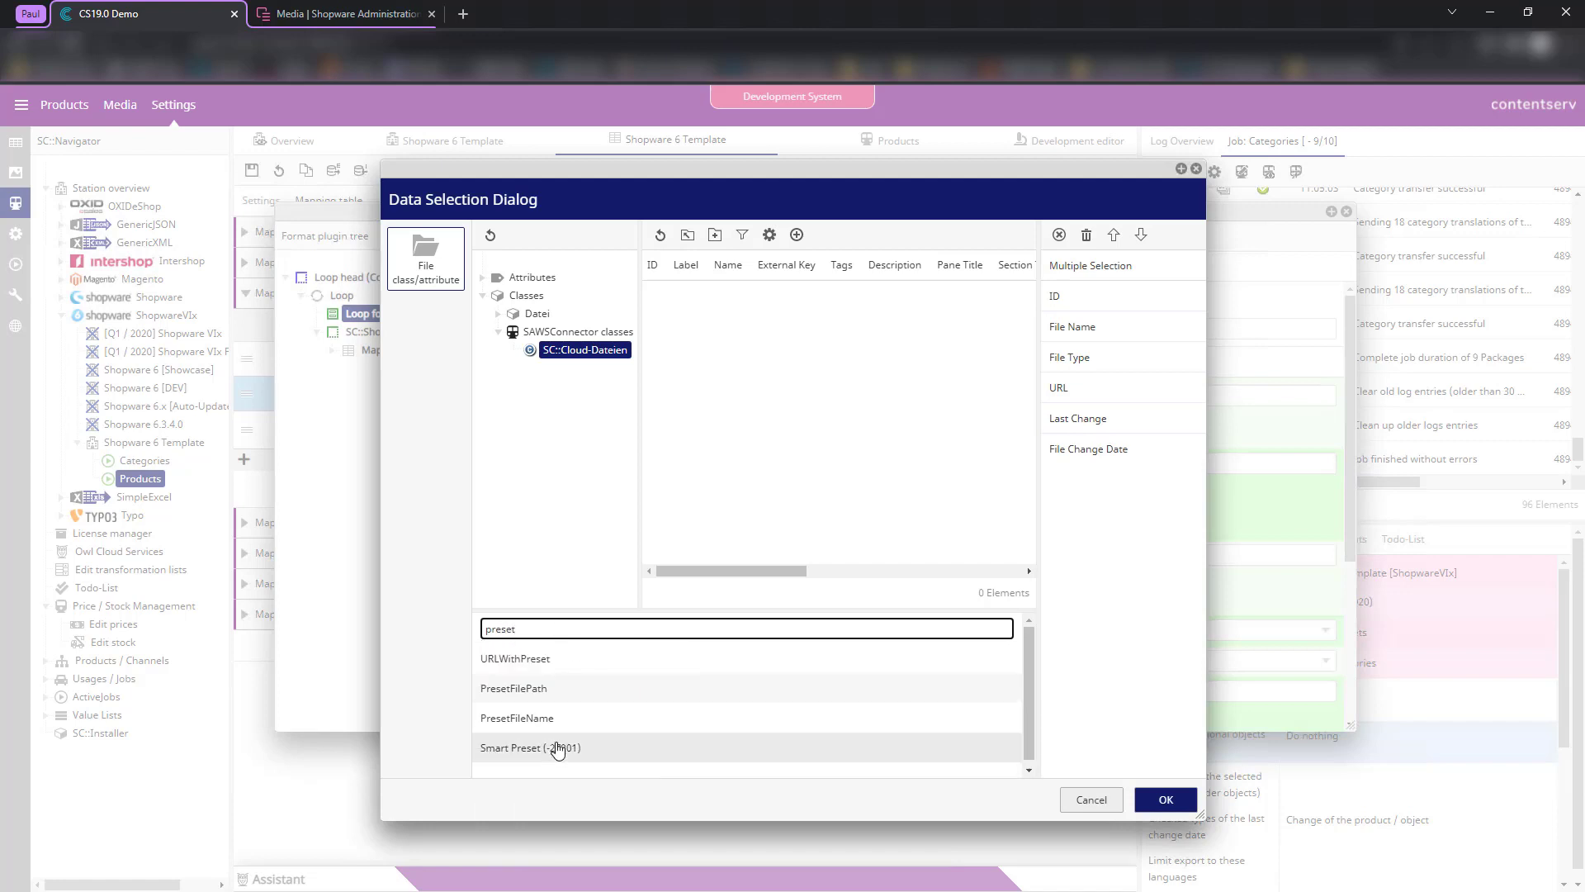
double_click(542, 725)
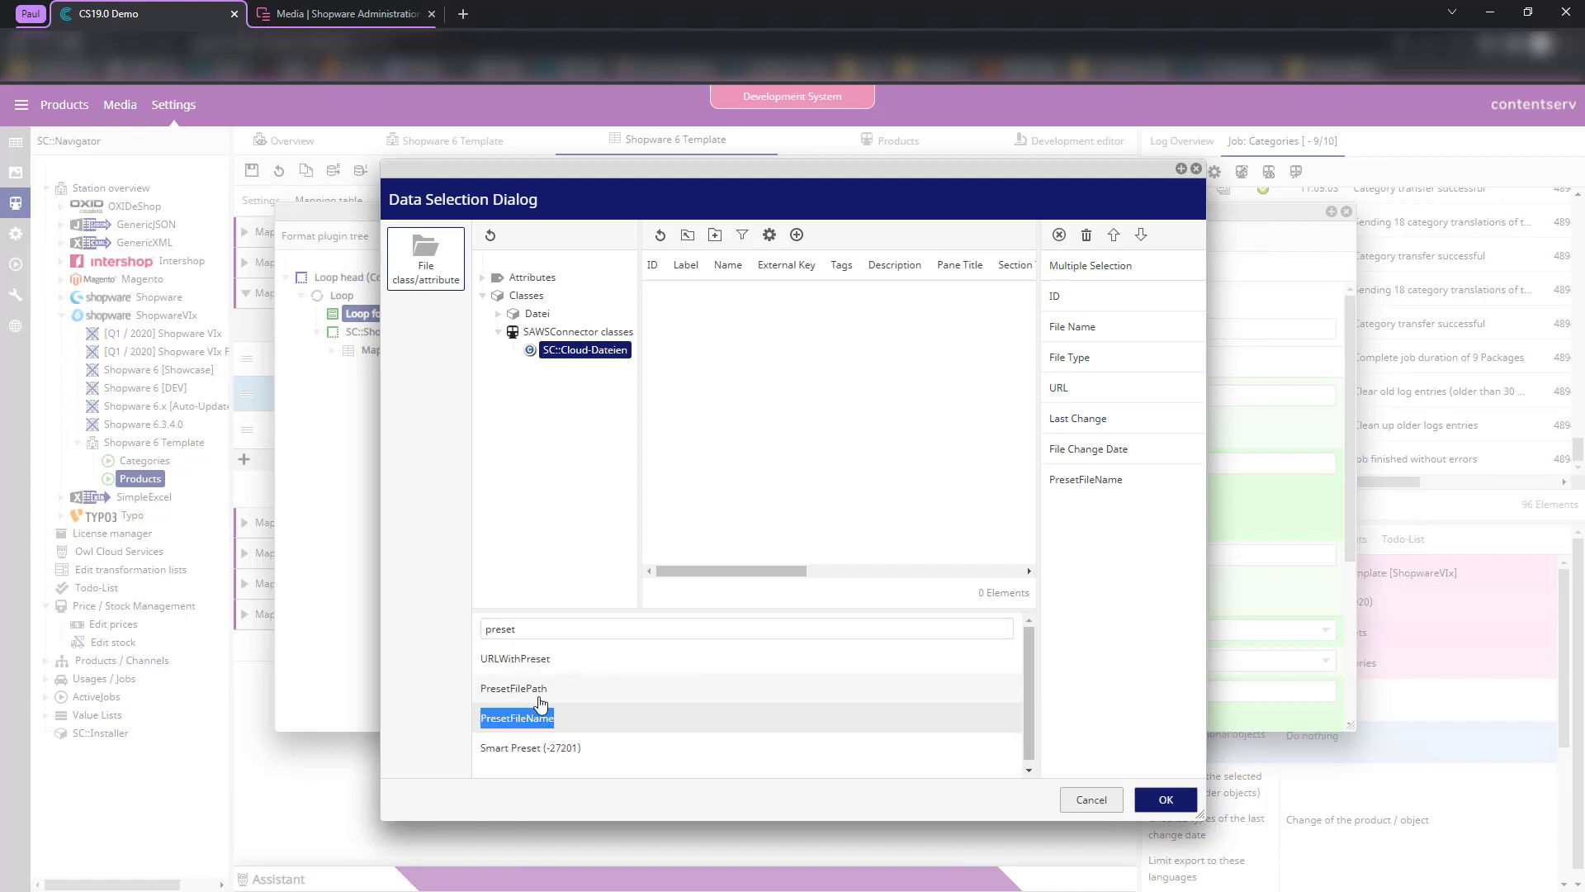
double_click(567, 658)
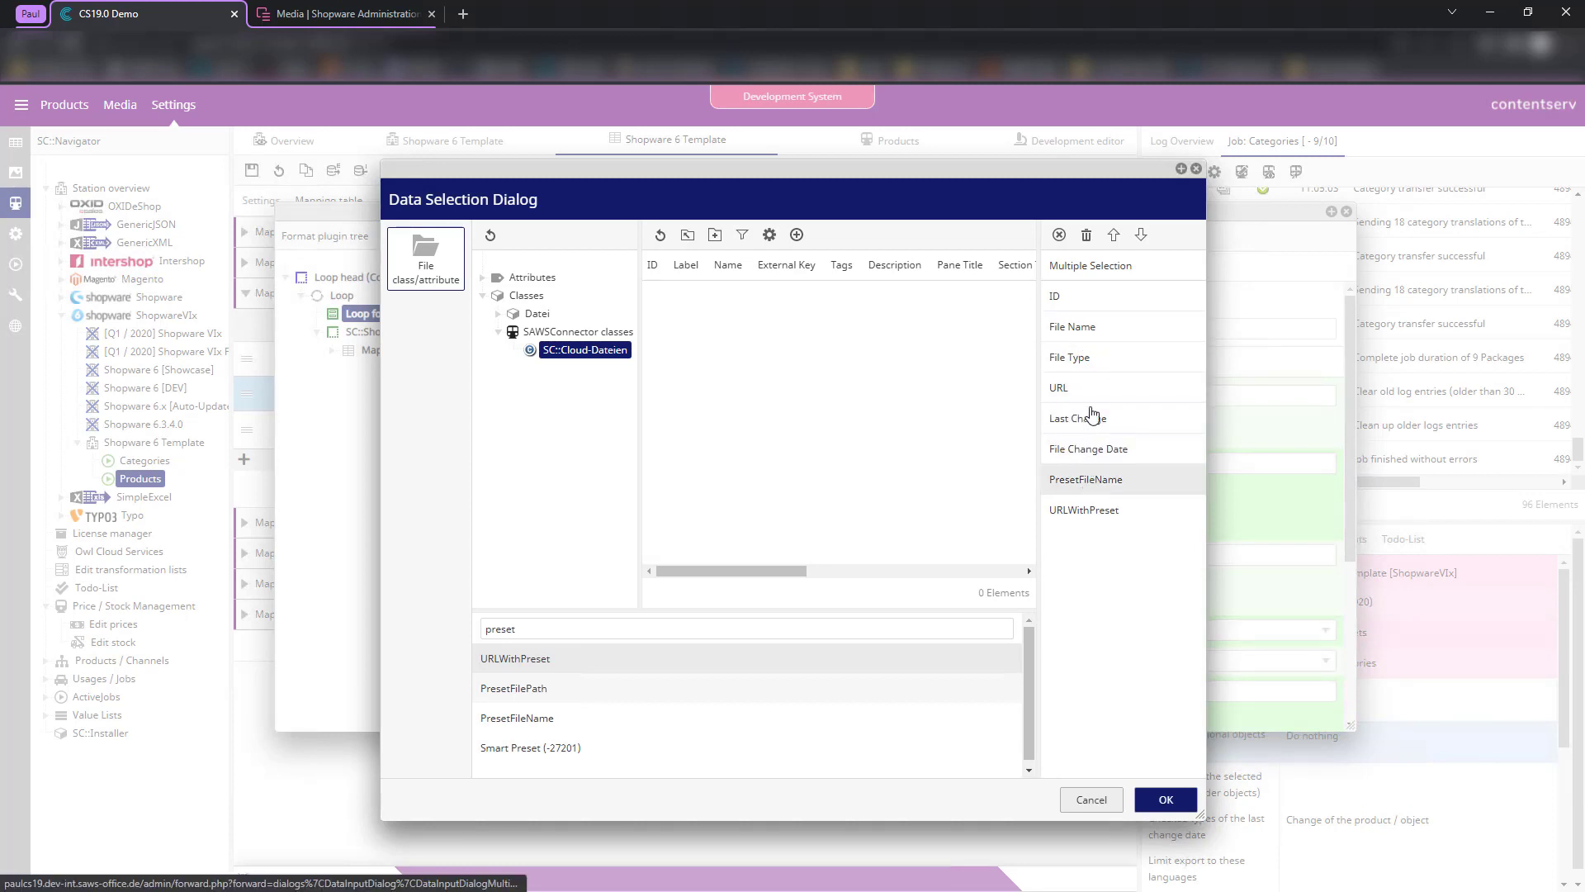
double_click(1133, 454)
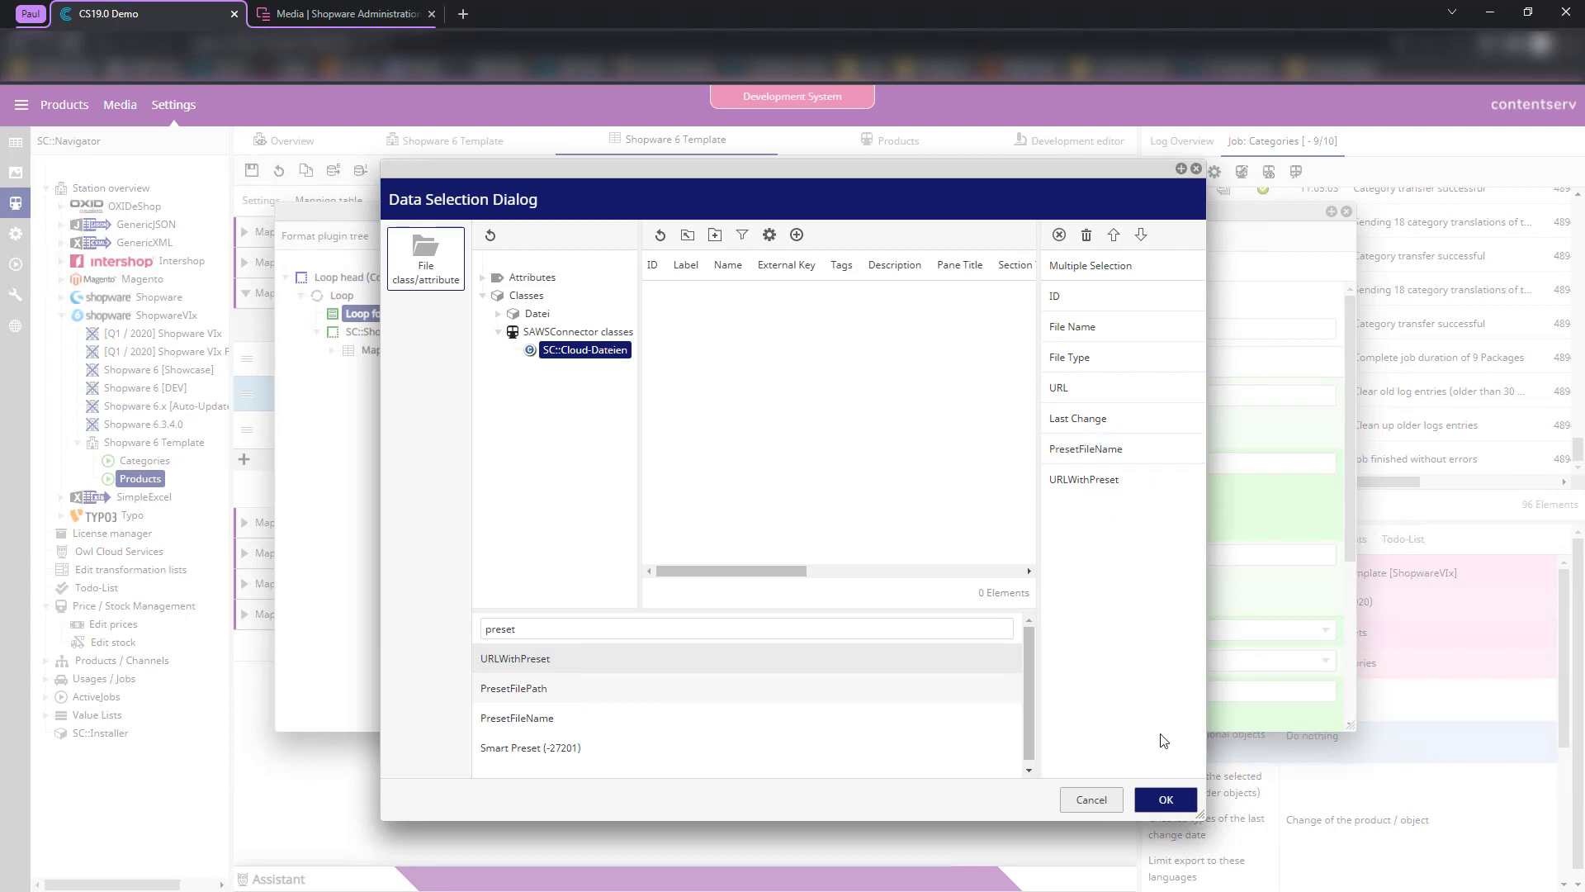
click(1162, 800)
- Set the loop's local export preset to Standard and save the loop settings
scroll(812, 320, down, 2)
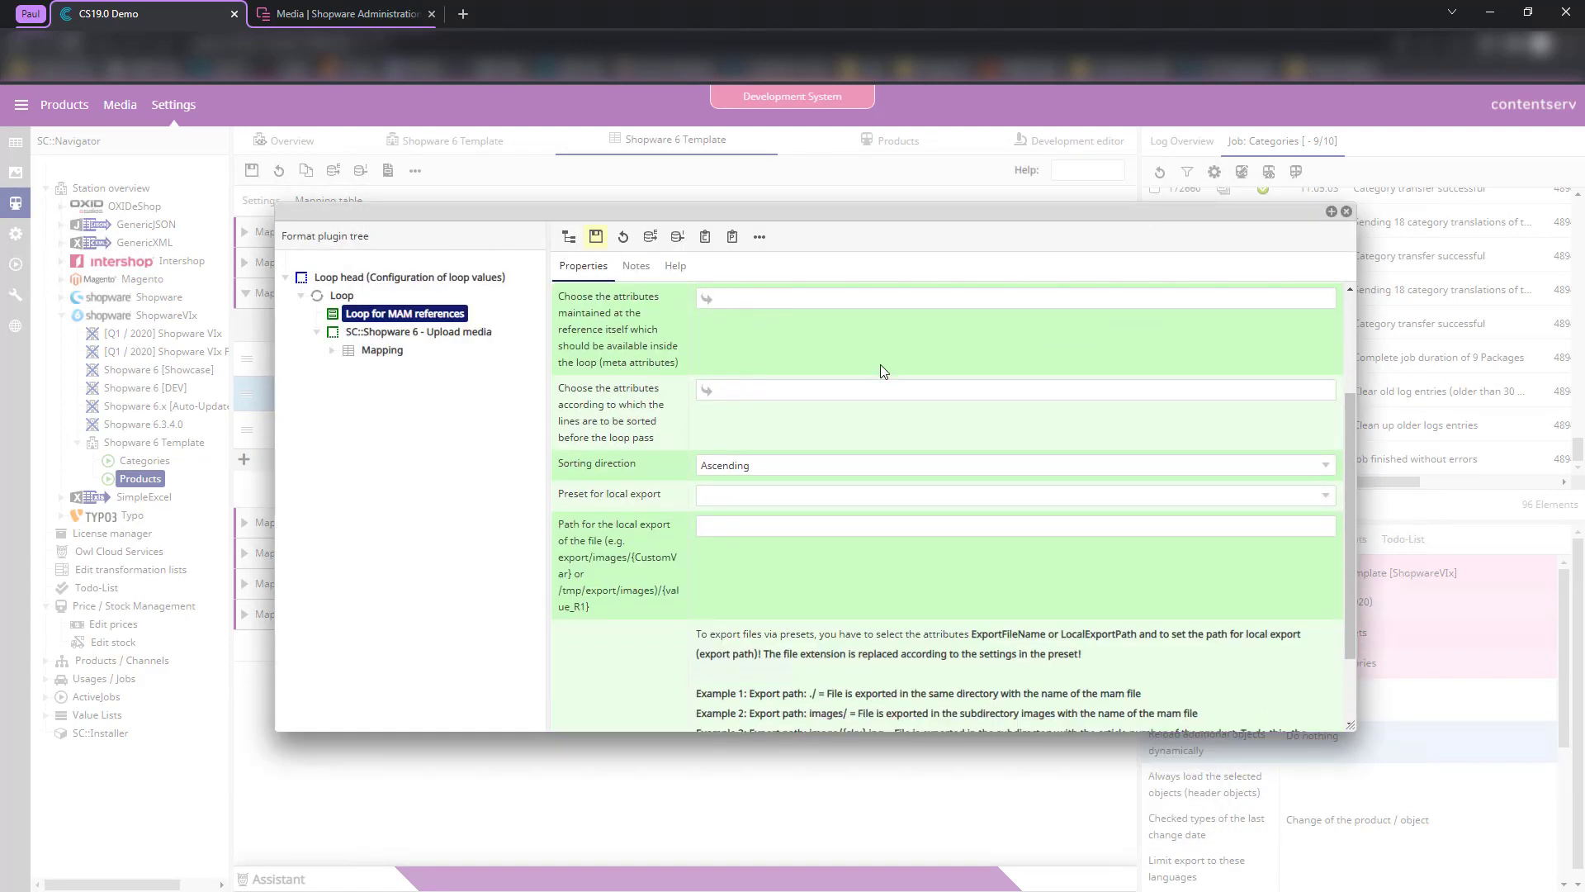
scroll(882, 371, up, 2)
click(727, 660)
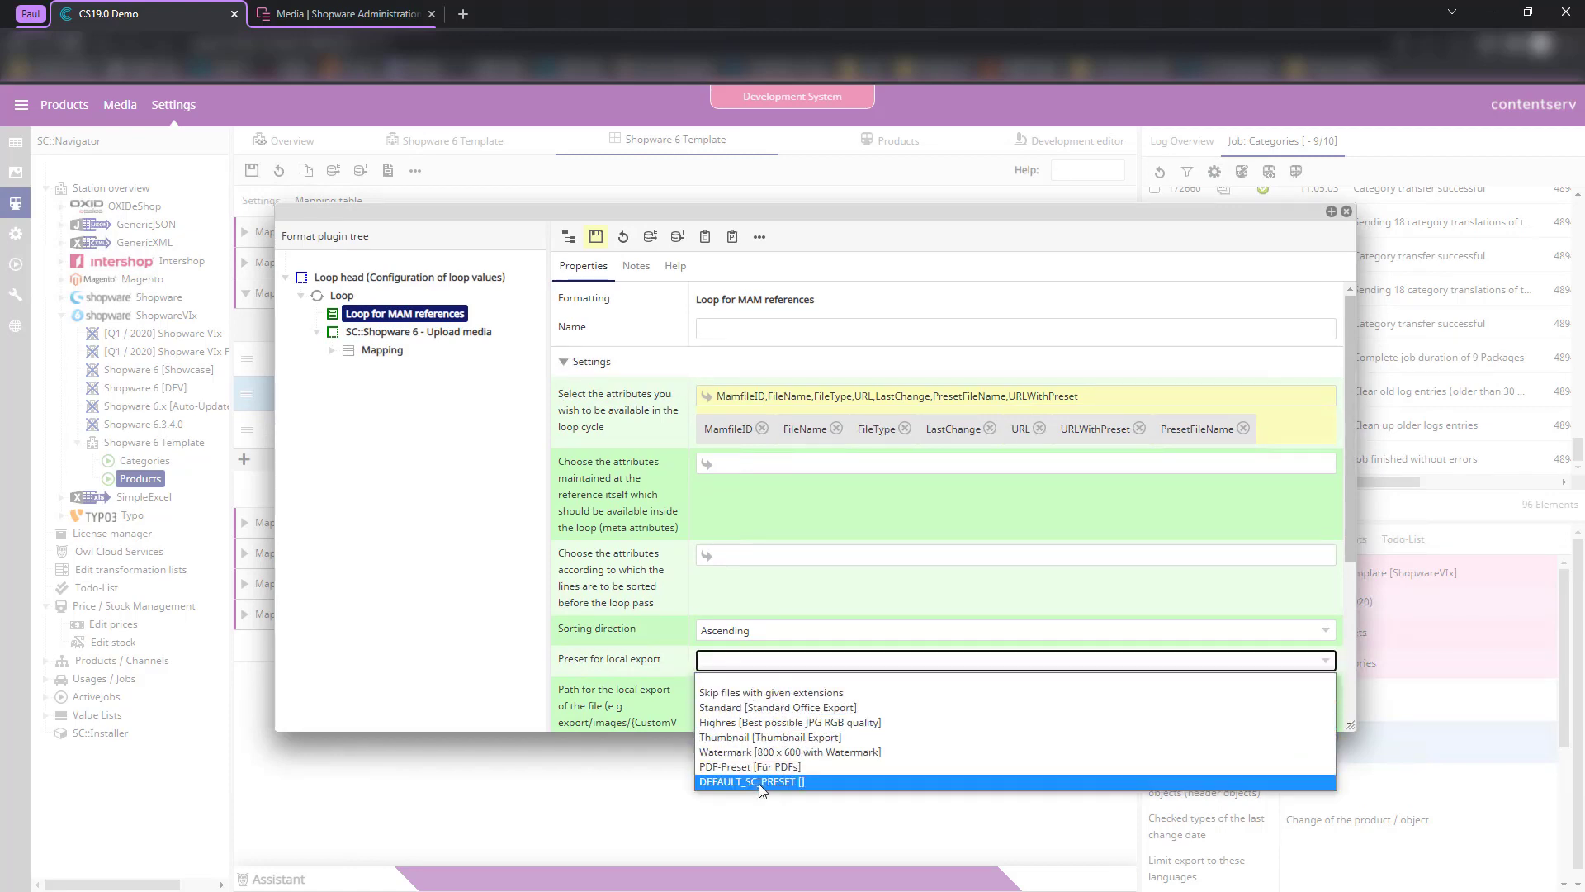
click(743, 707)
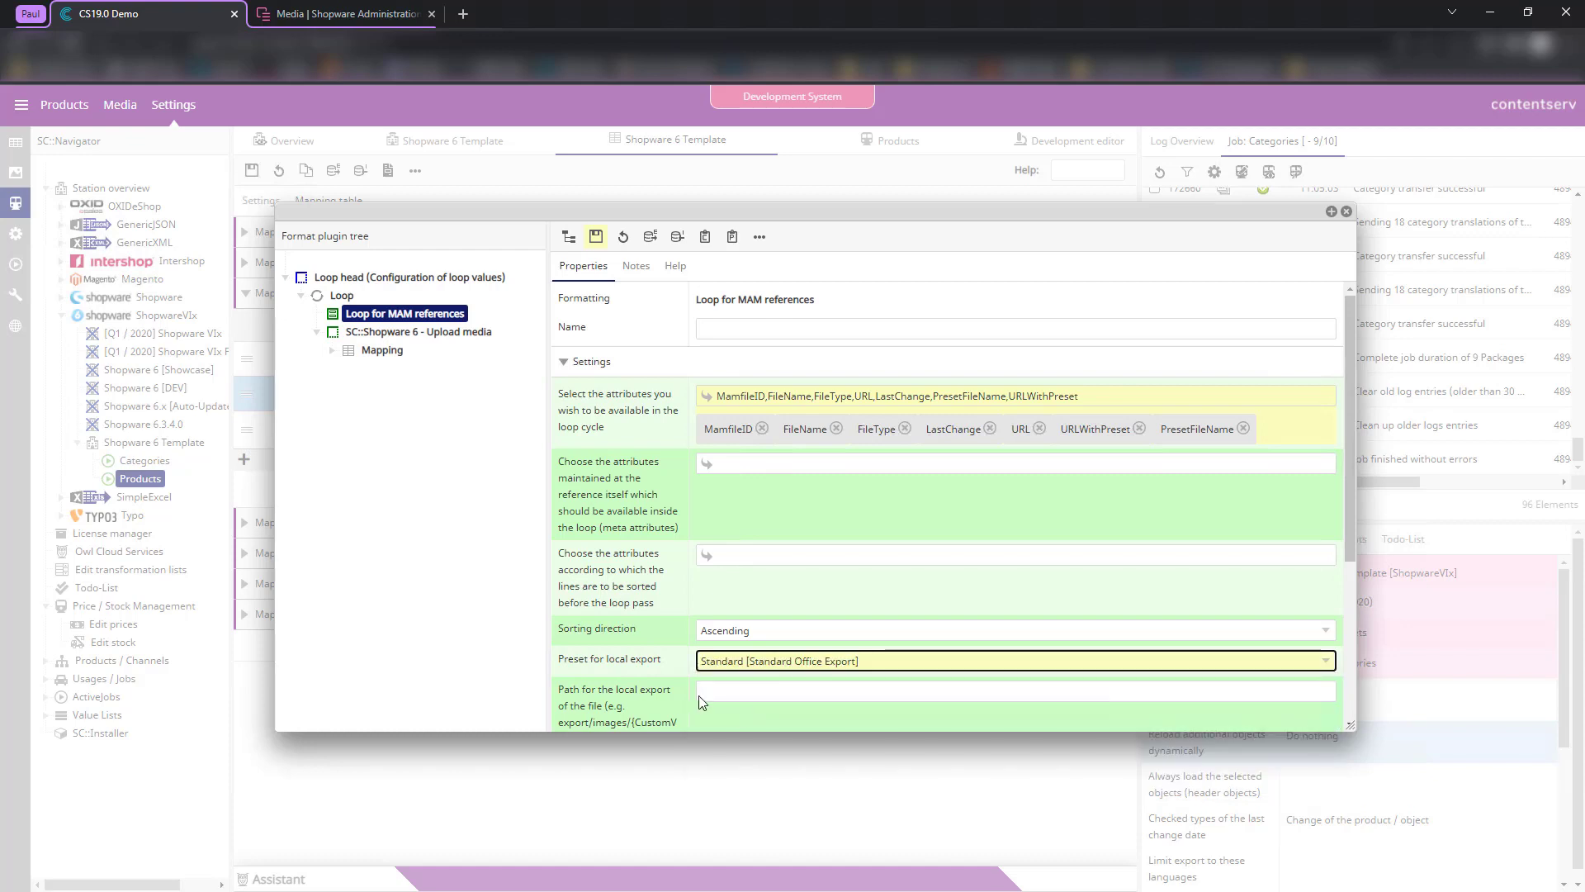
click(595, 238)
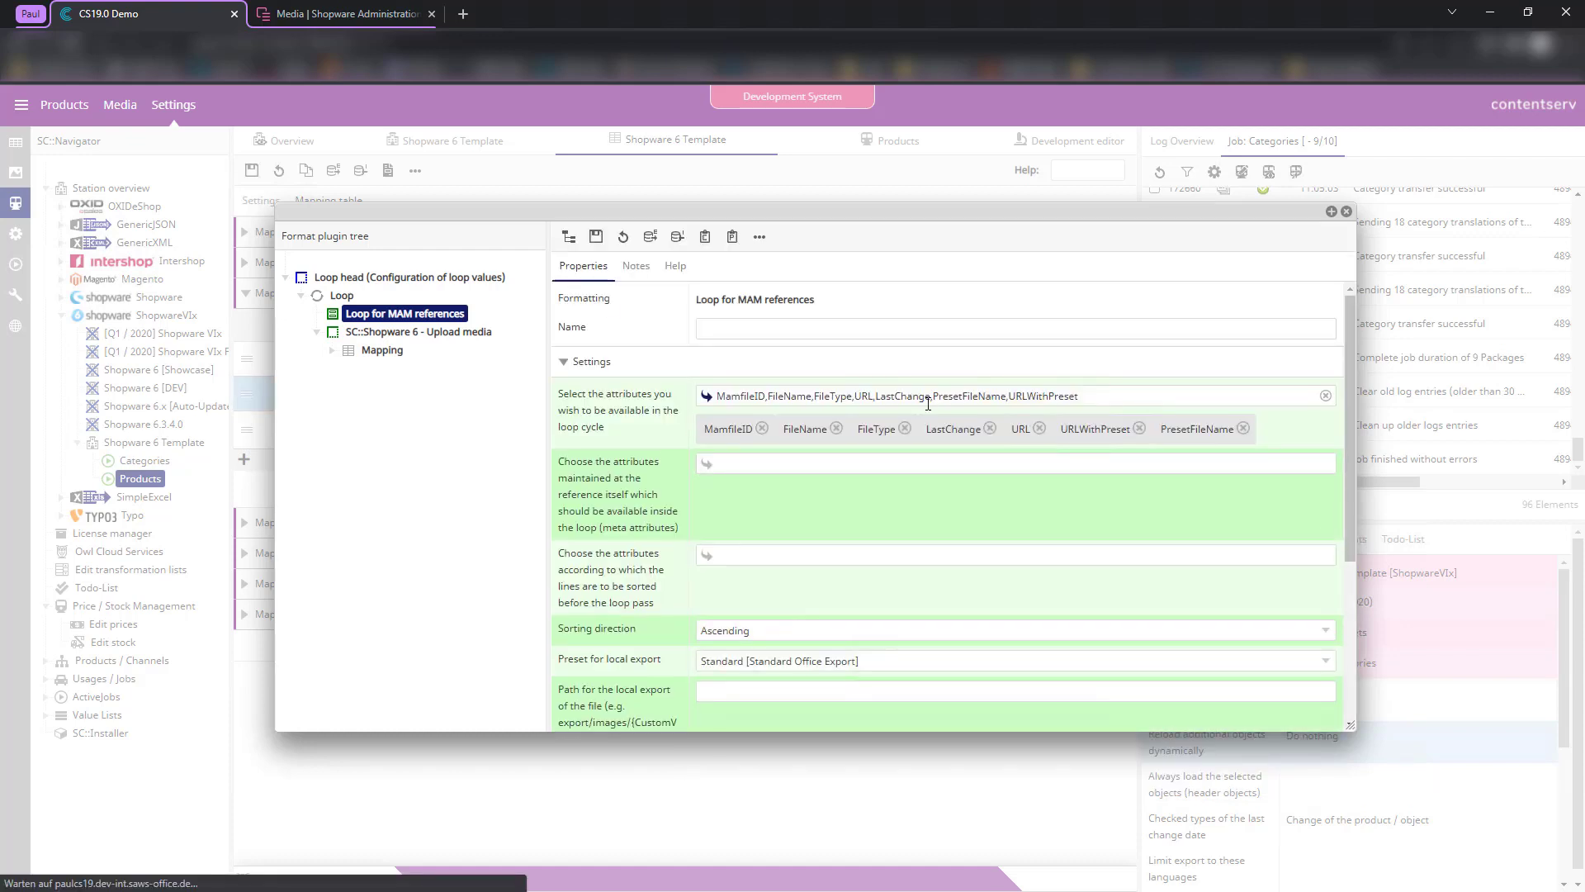
click(399, 332)
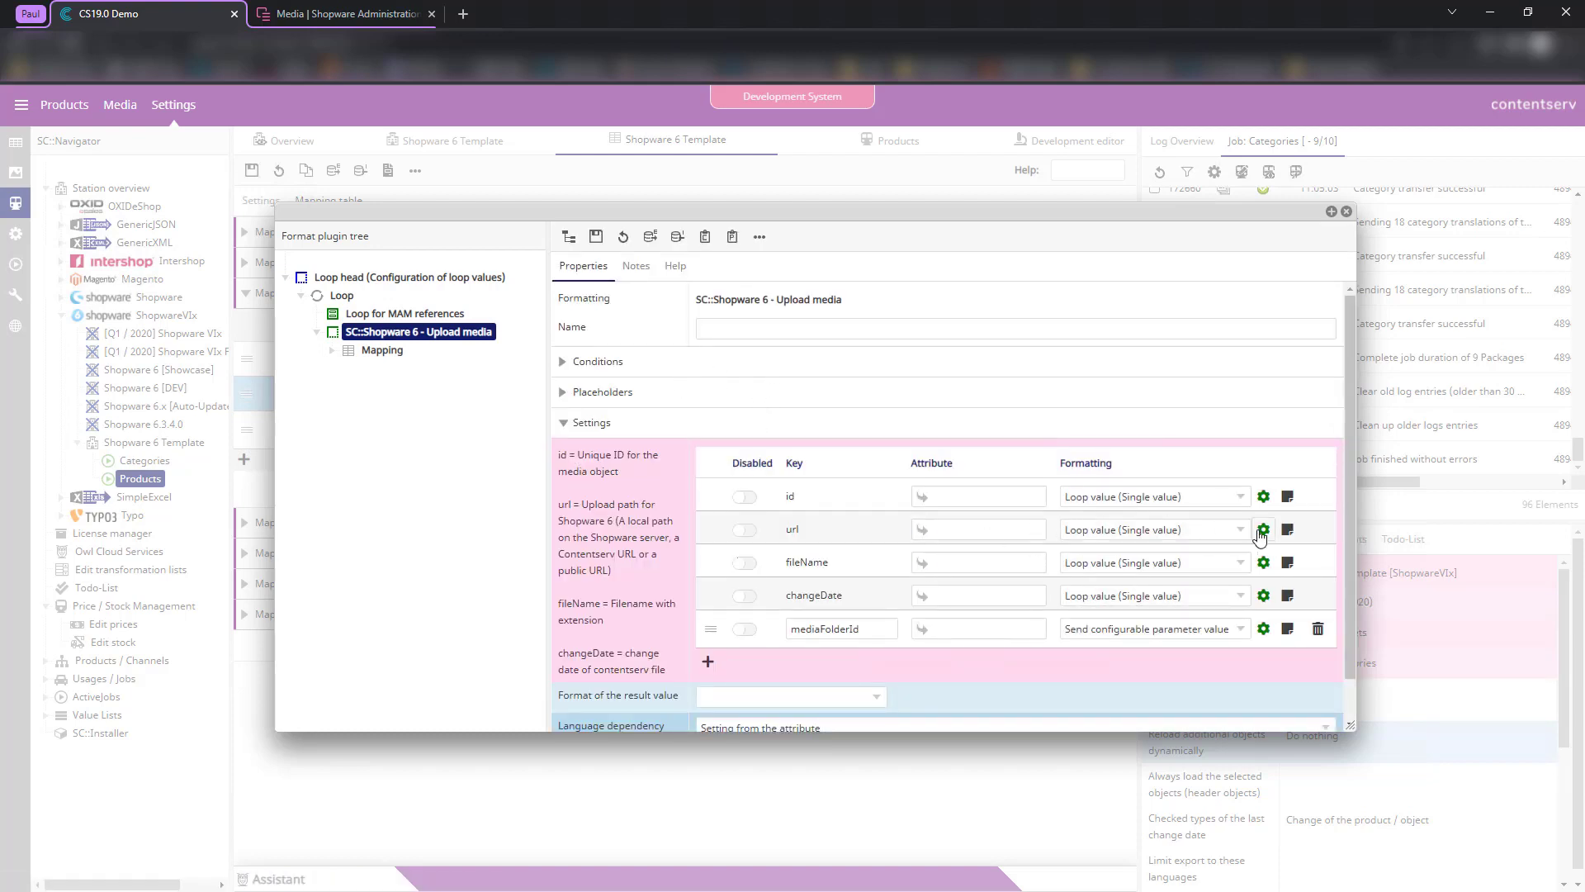
- Source the url mapping from URLWithPreset as a CS formatted value and save
click(1262, 532)
click(528, 551)
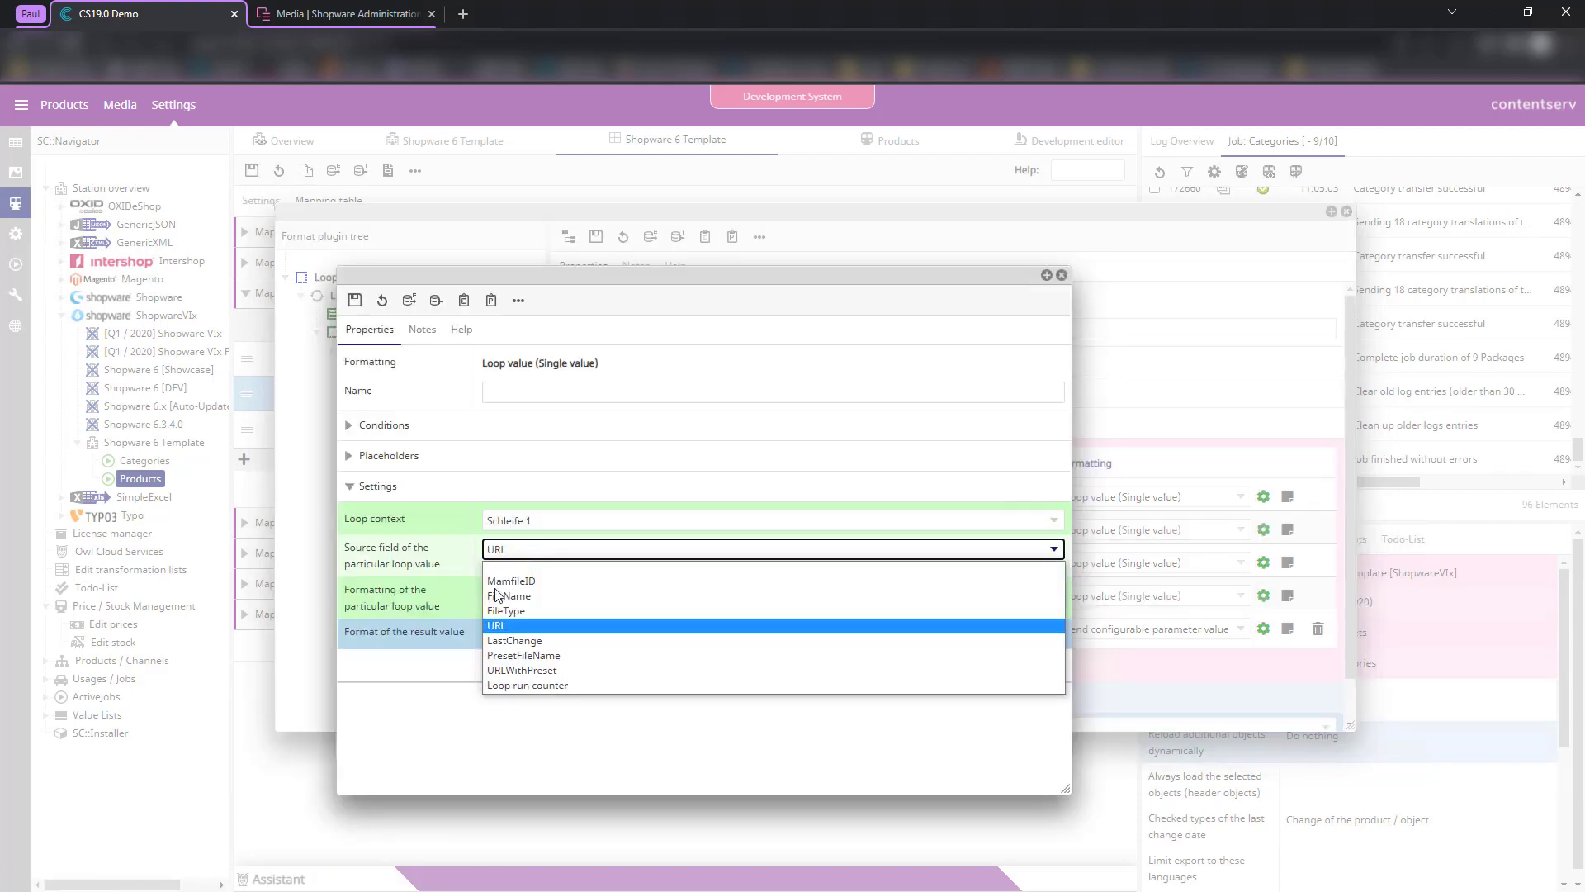
click(561, 670)
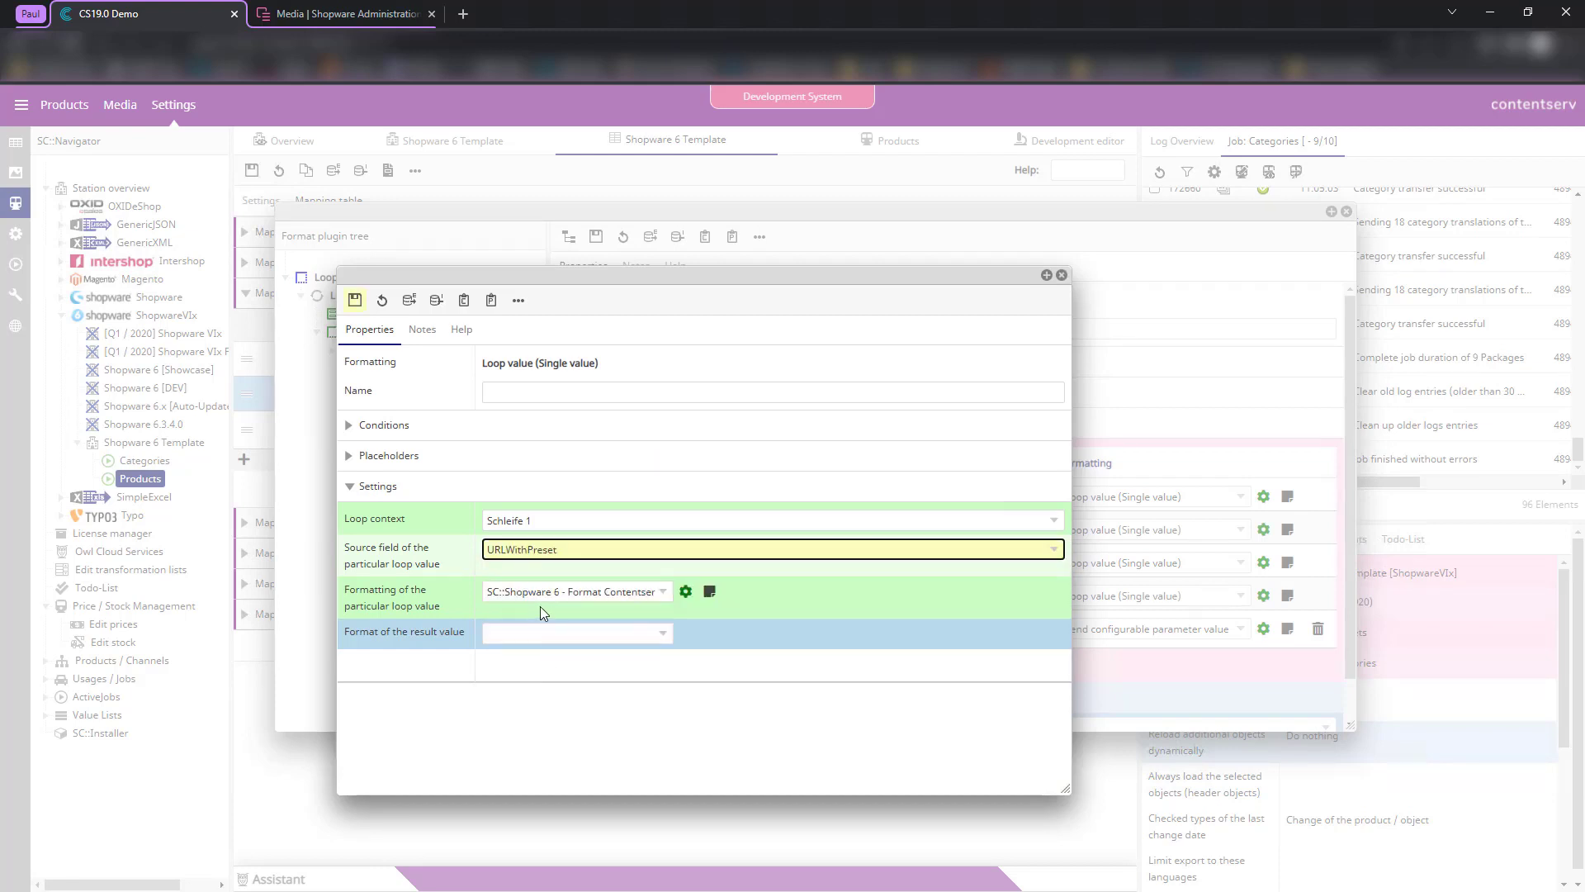
click(541, 593)
scroll(570, 462, down, 3)
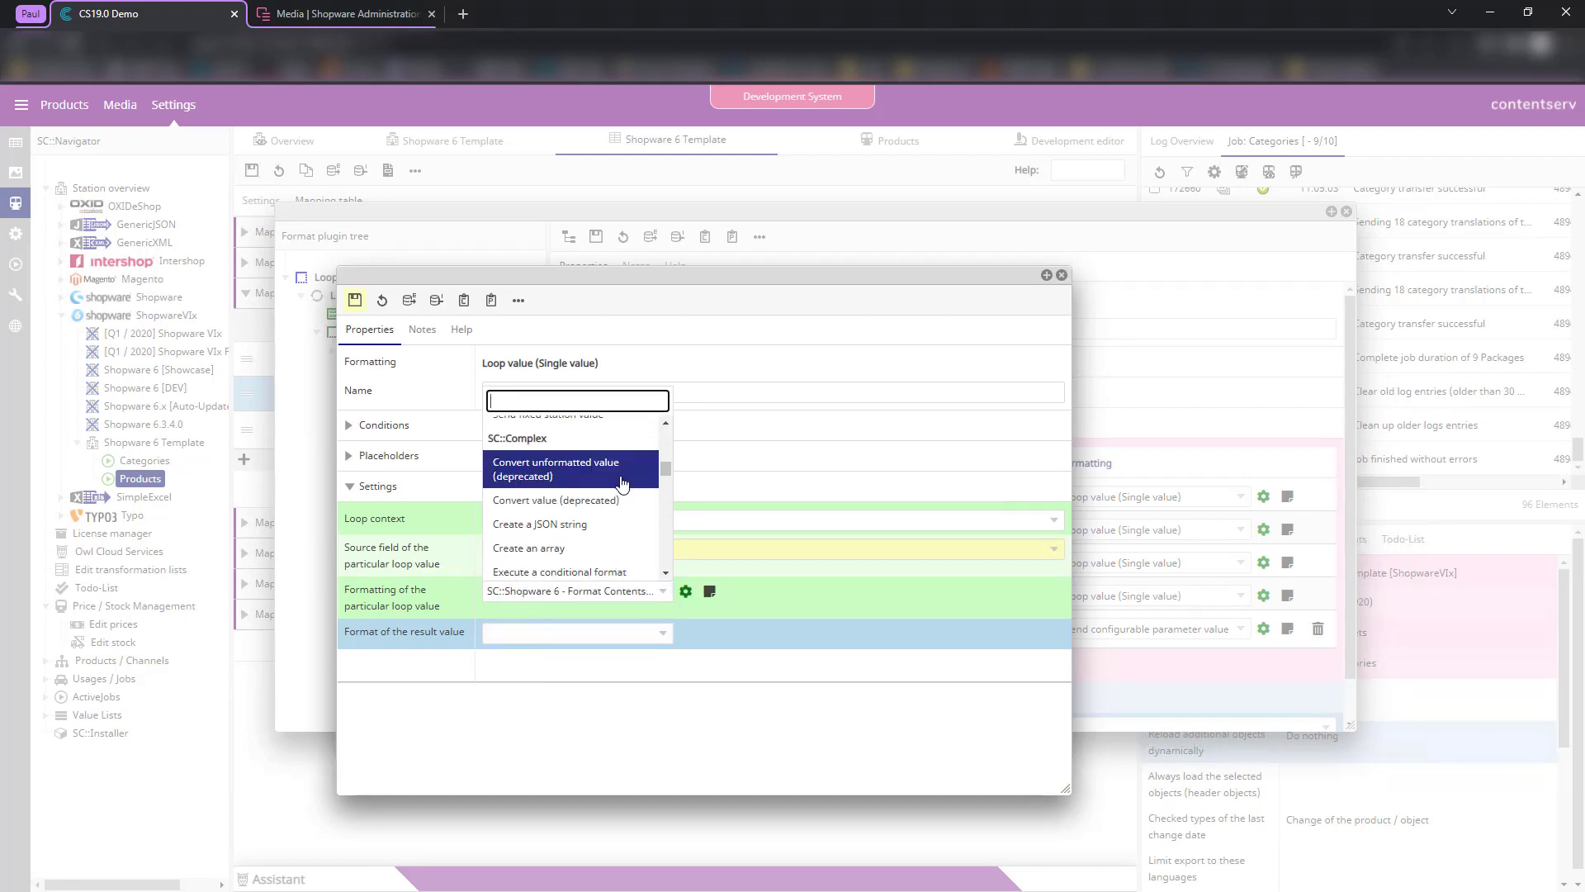
scroll(624, 483, up, 3)
click(578, 472)
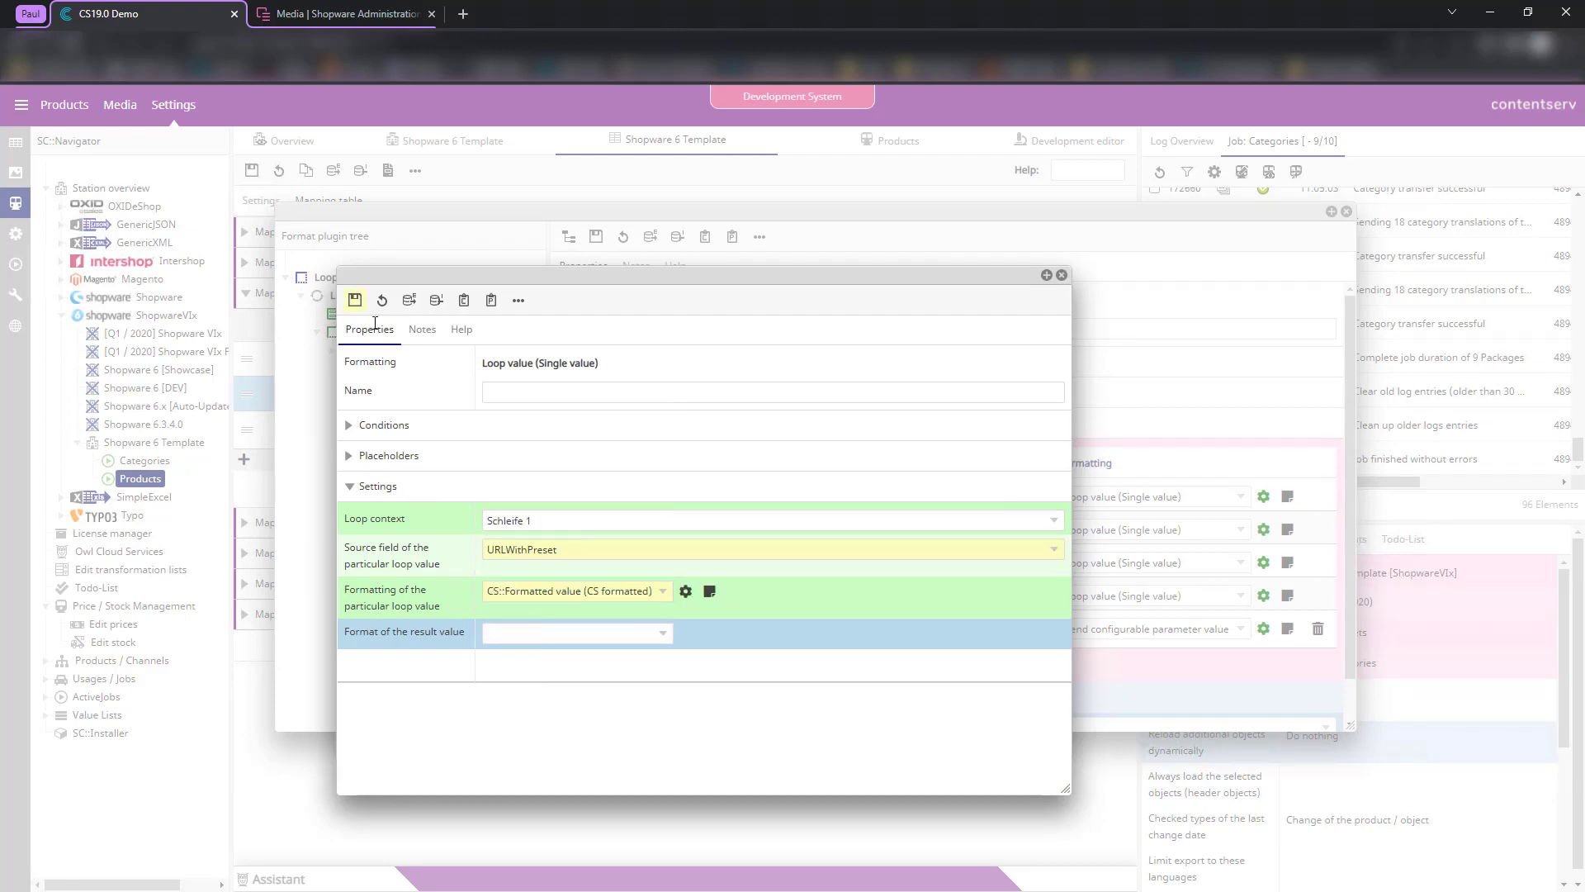
click(355, 300)
click(1062, 275)
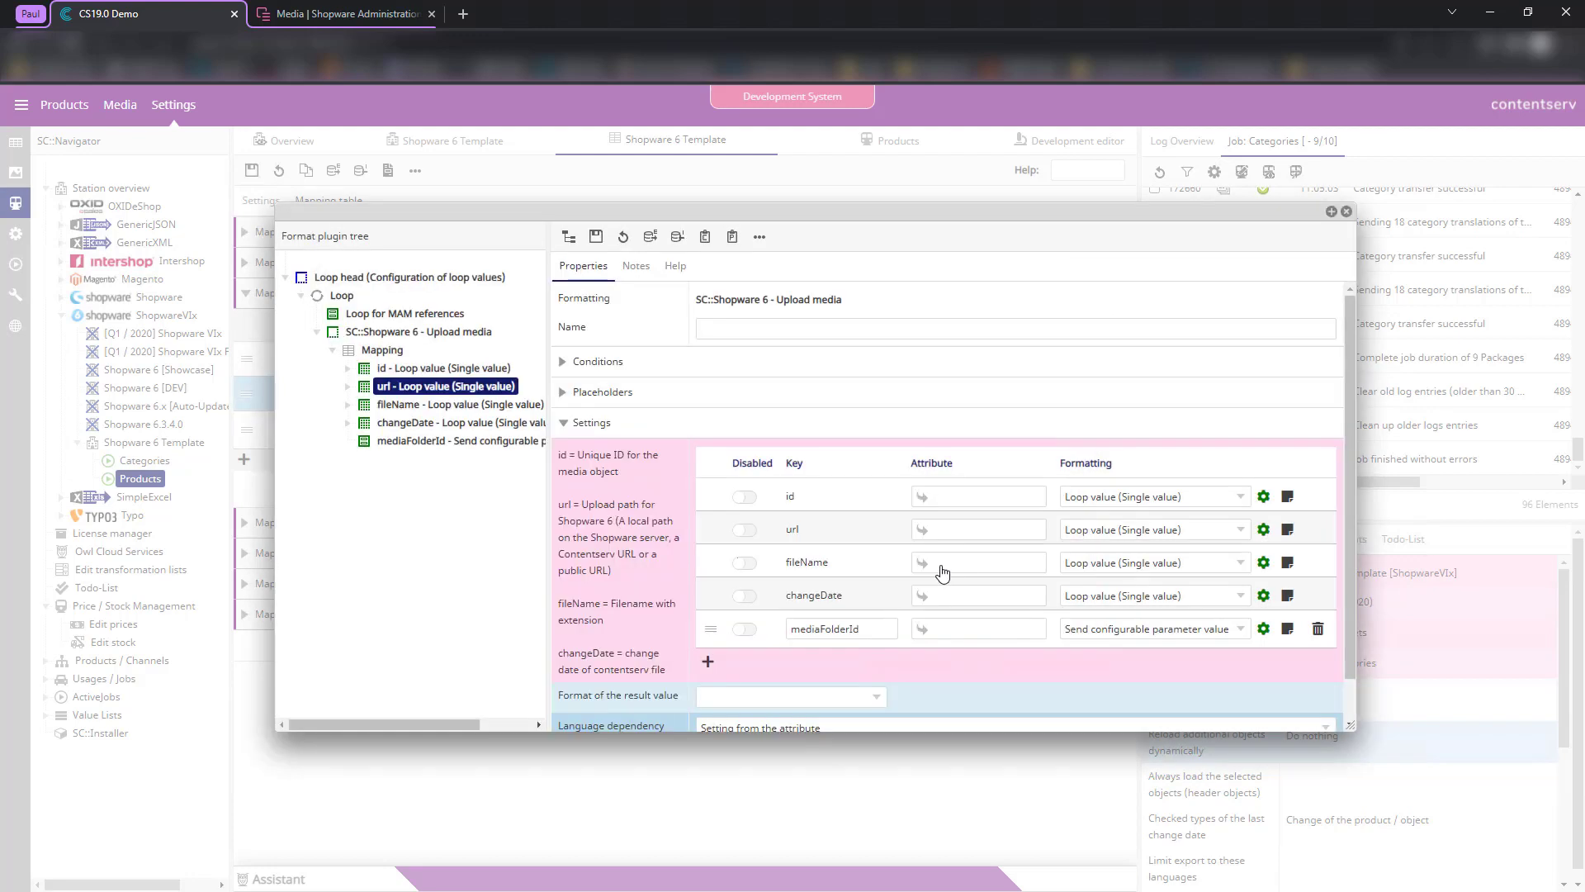
- Source the fileName mapping from PresetFileName and save
click(1263, 564)
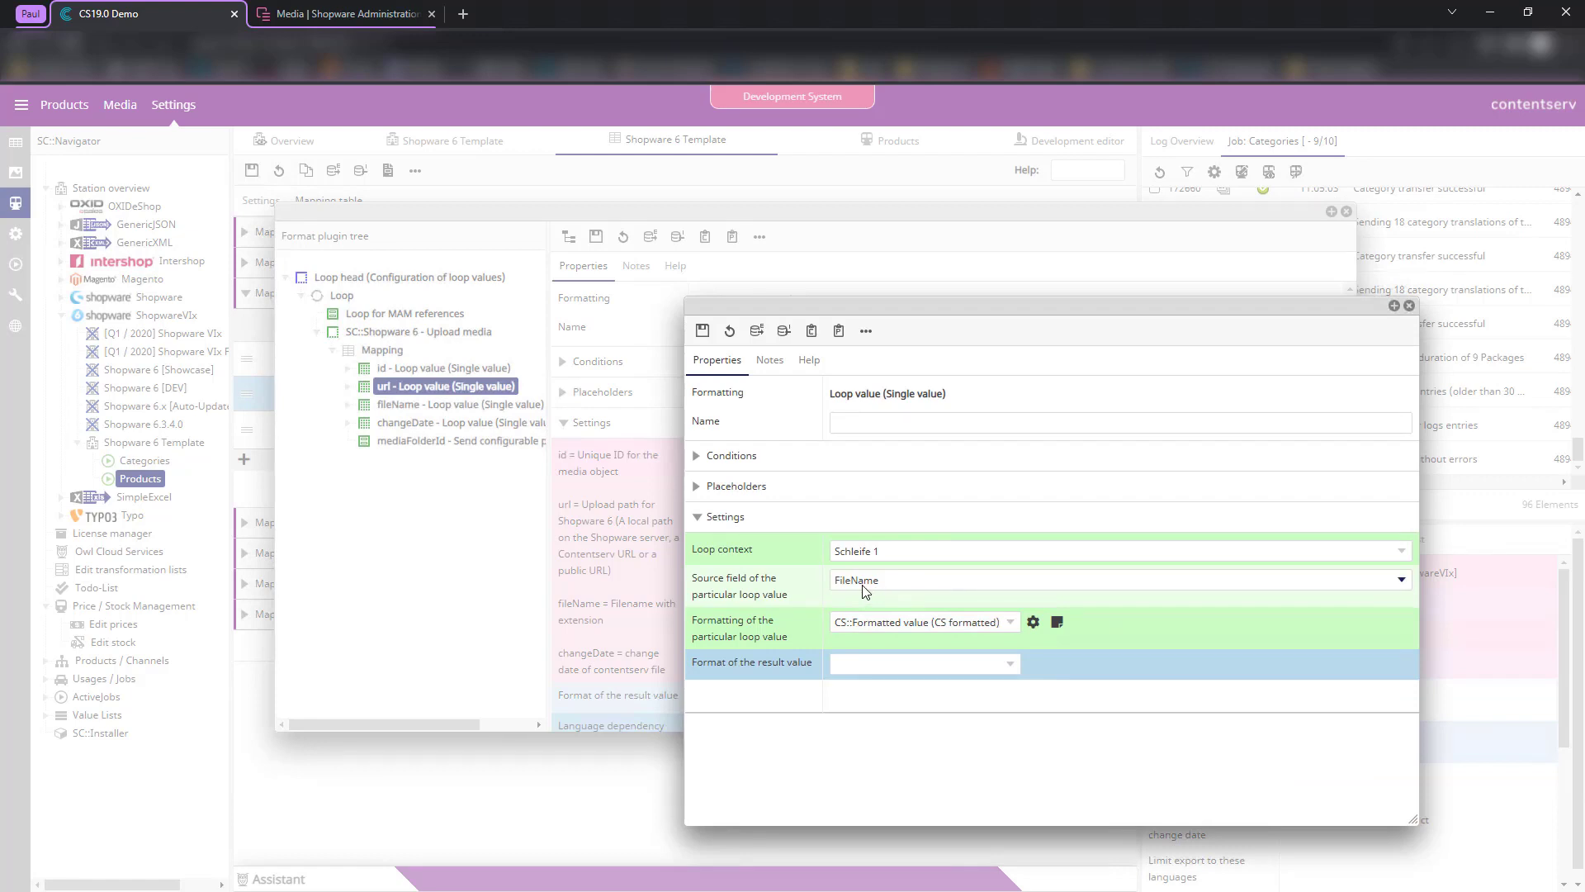
click(865, 588)
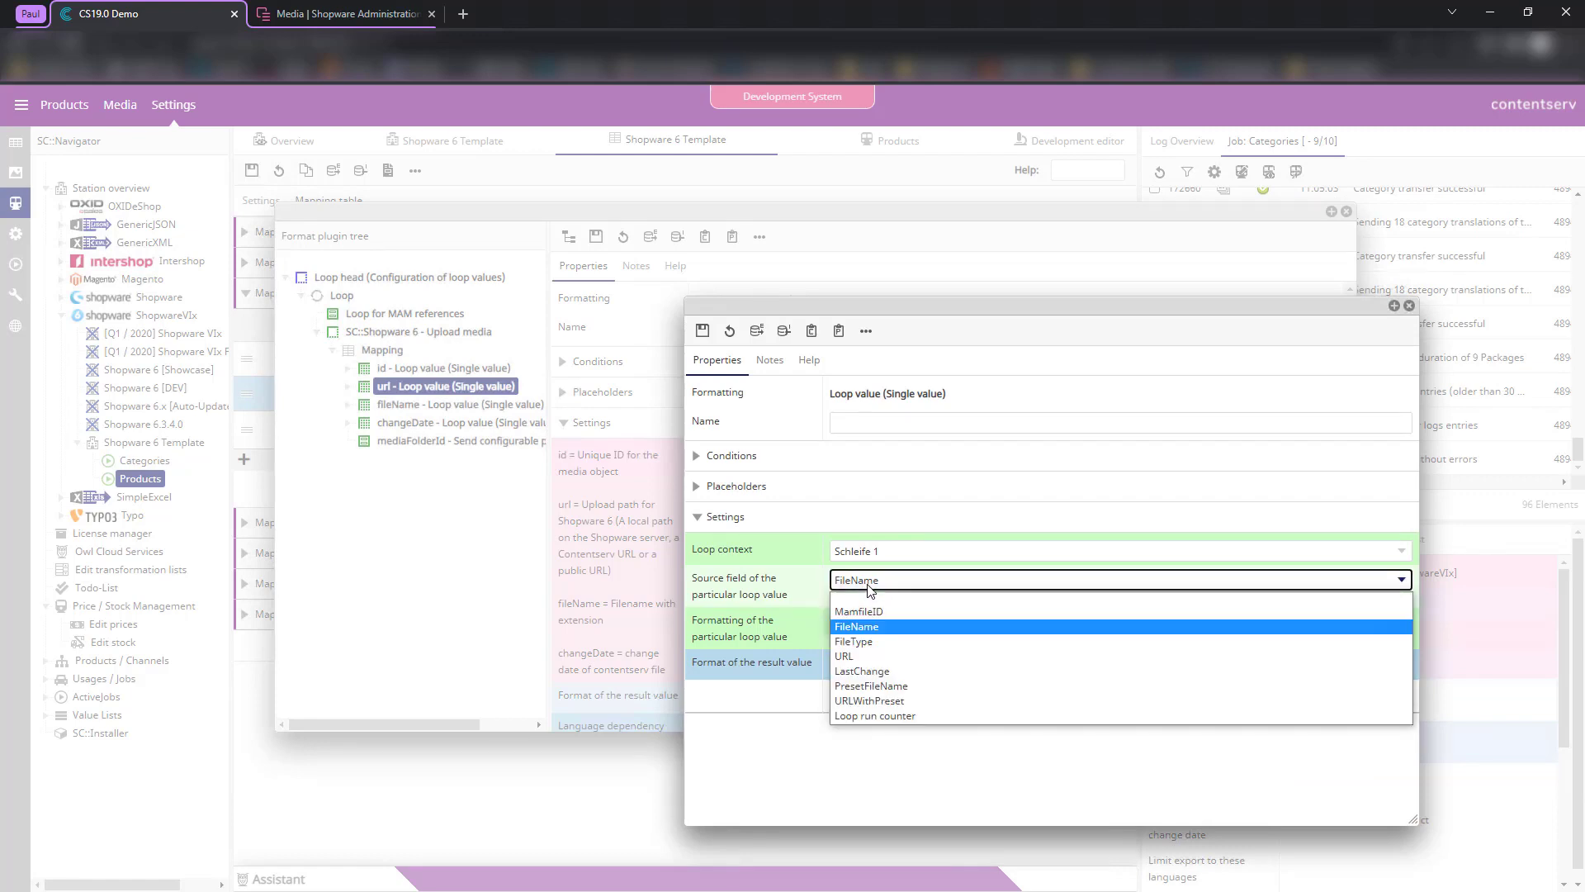
click(900, 688)
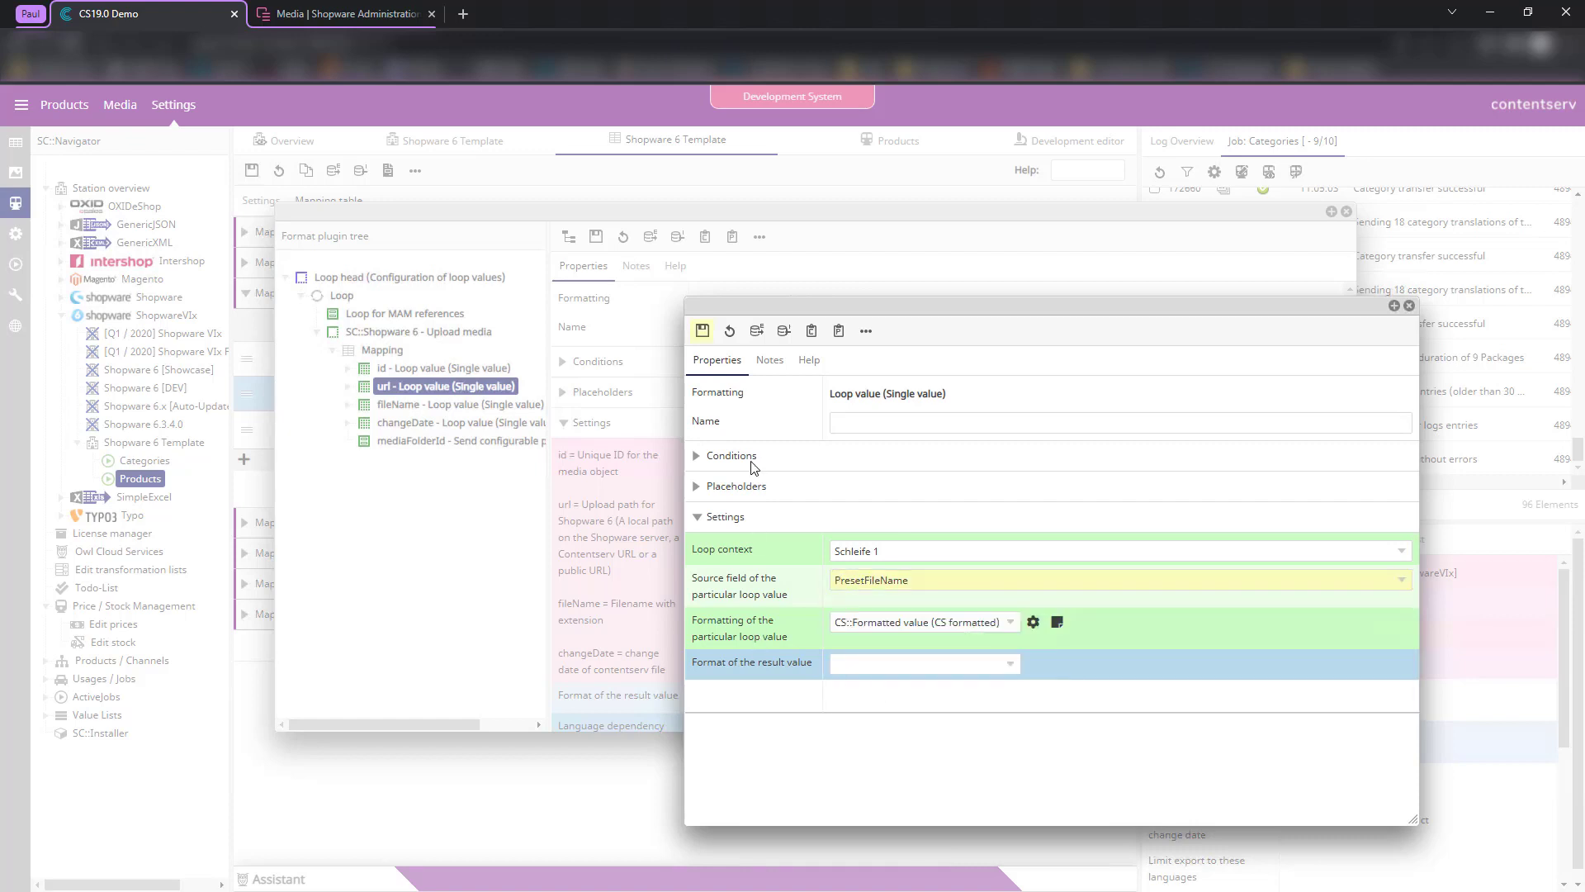
click(696, 333)
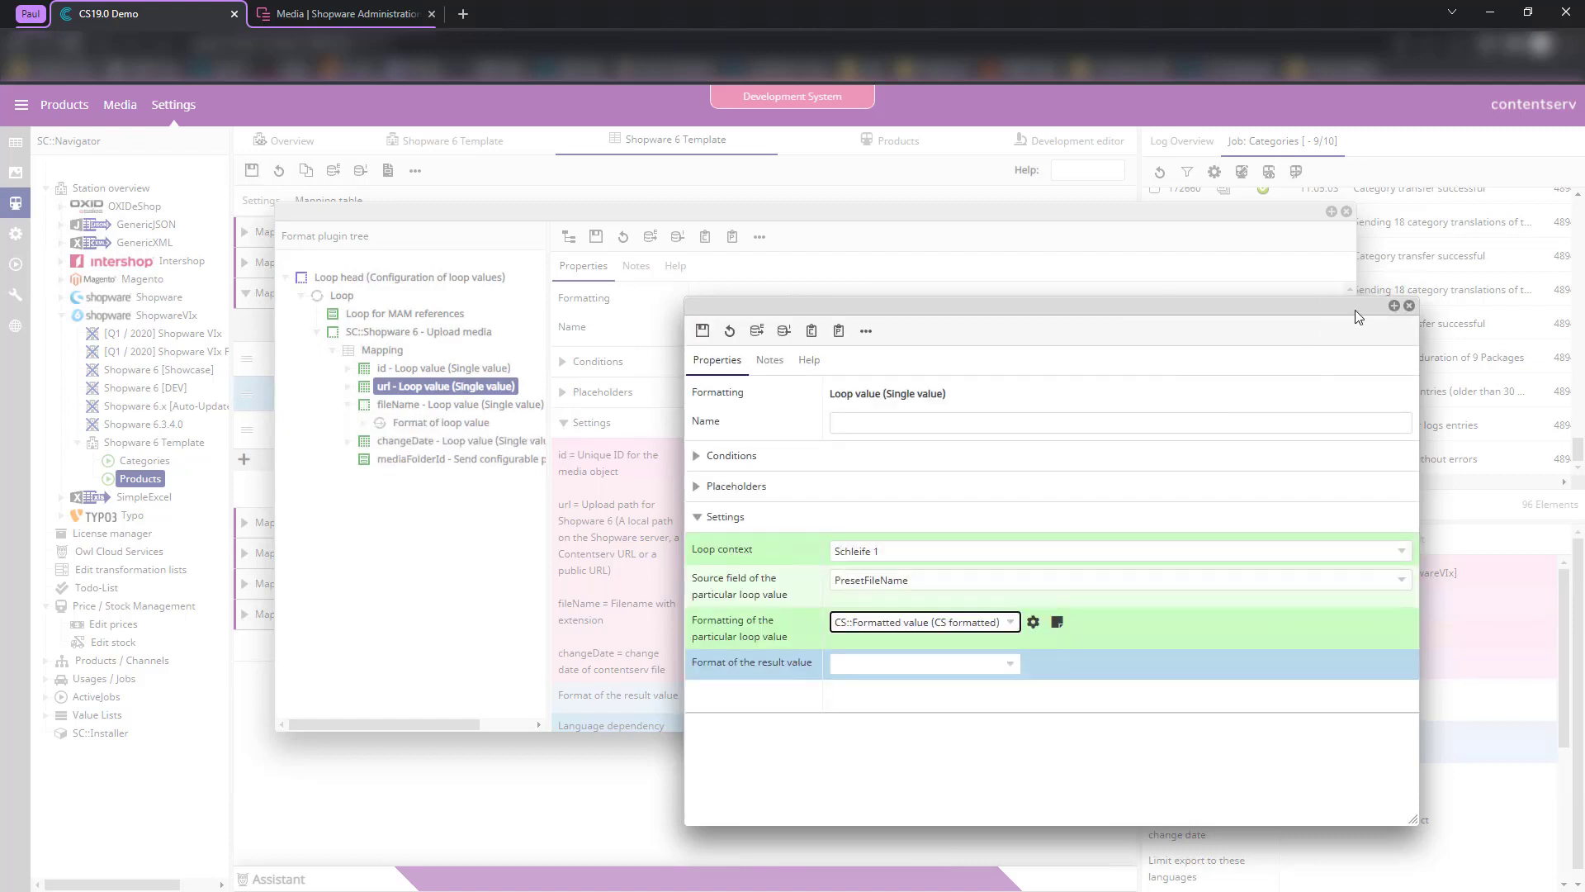
click(1410, 305)
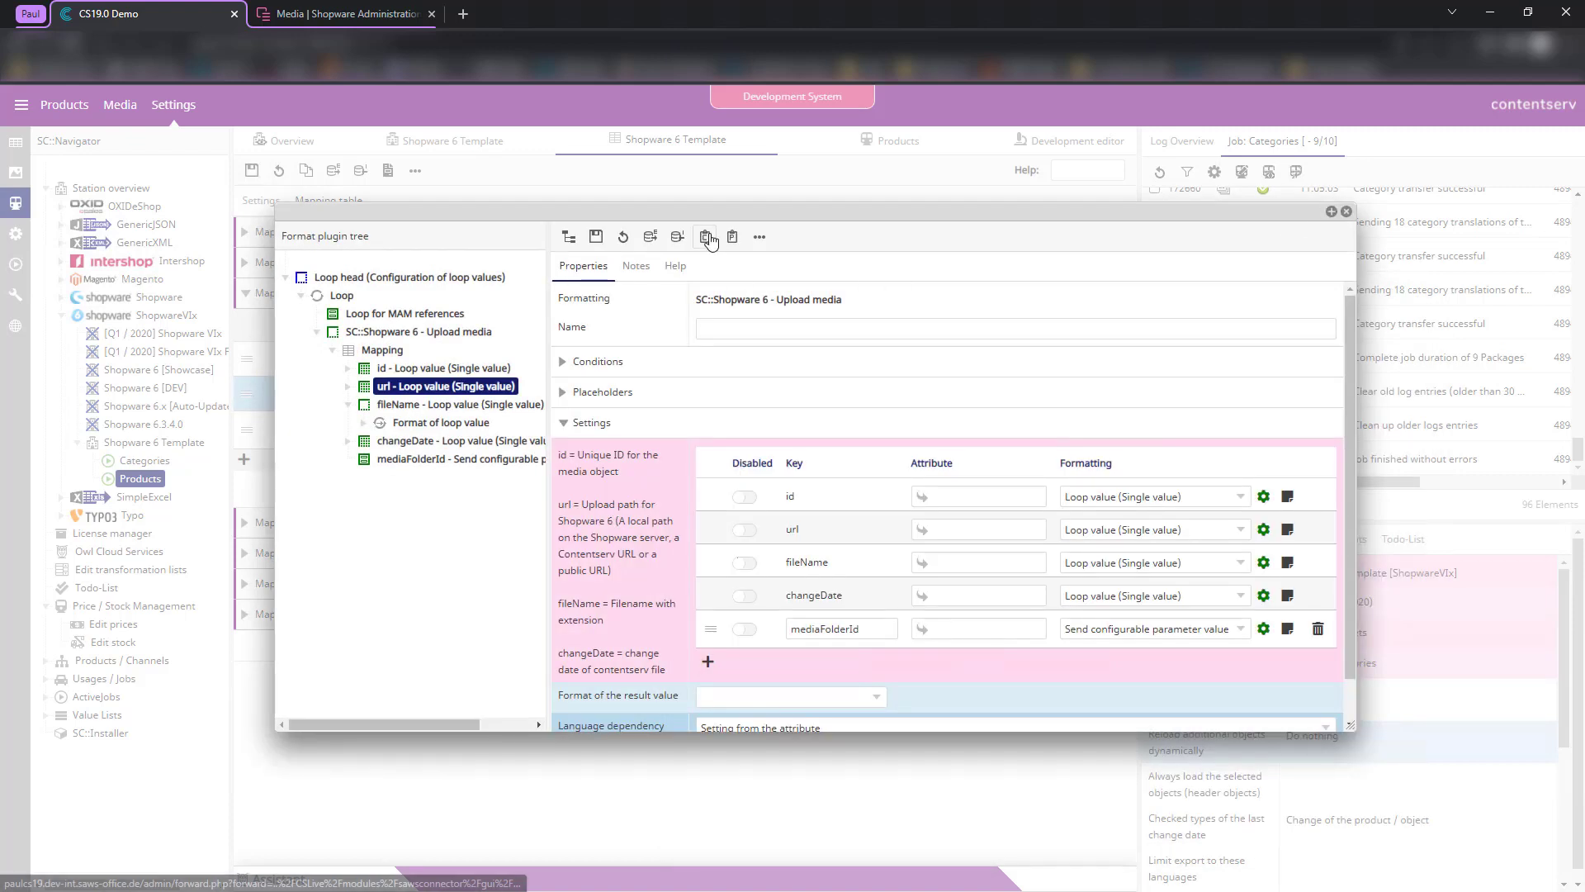
- Copy the Loop head configuration and paste it into the productCover and categoryCover formats
click(397, 283)
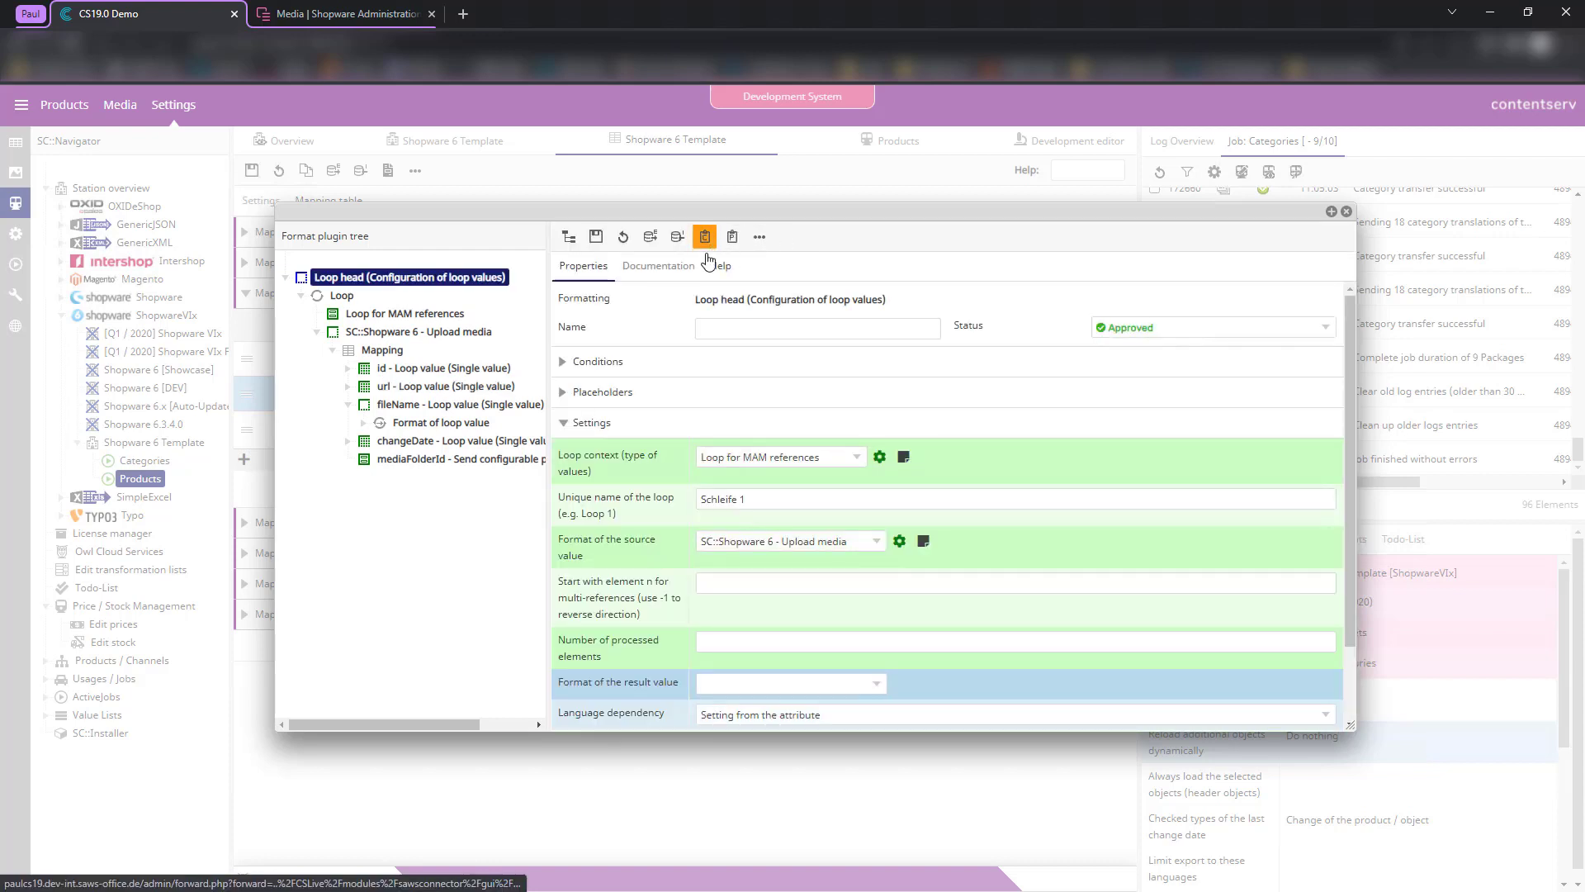
click(1346, 213)
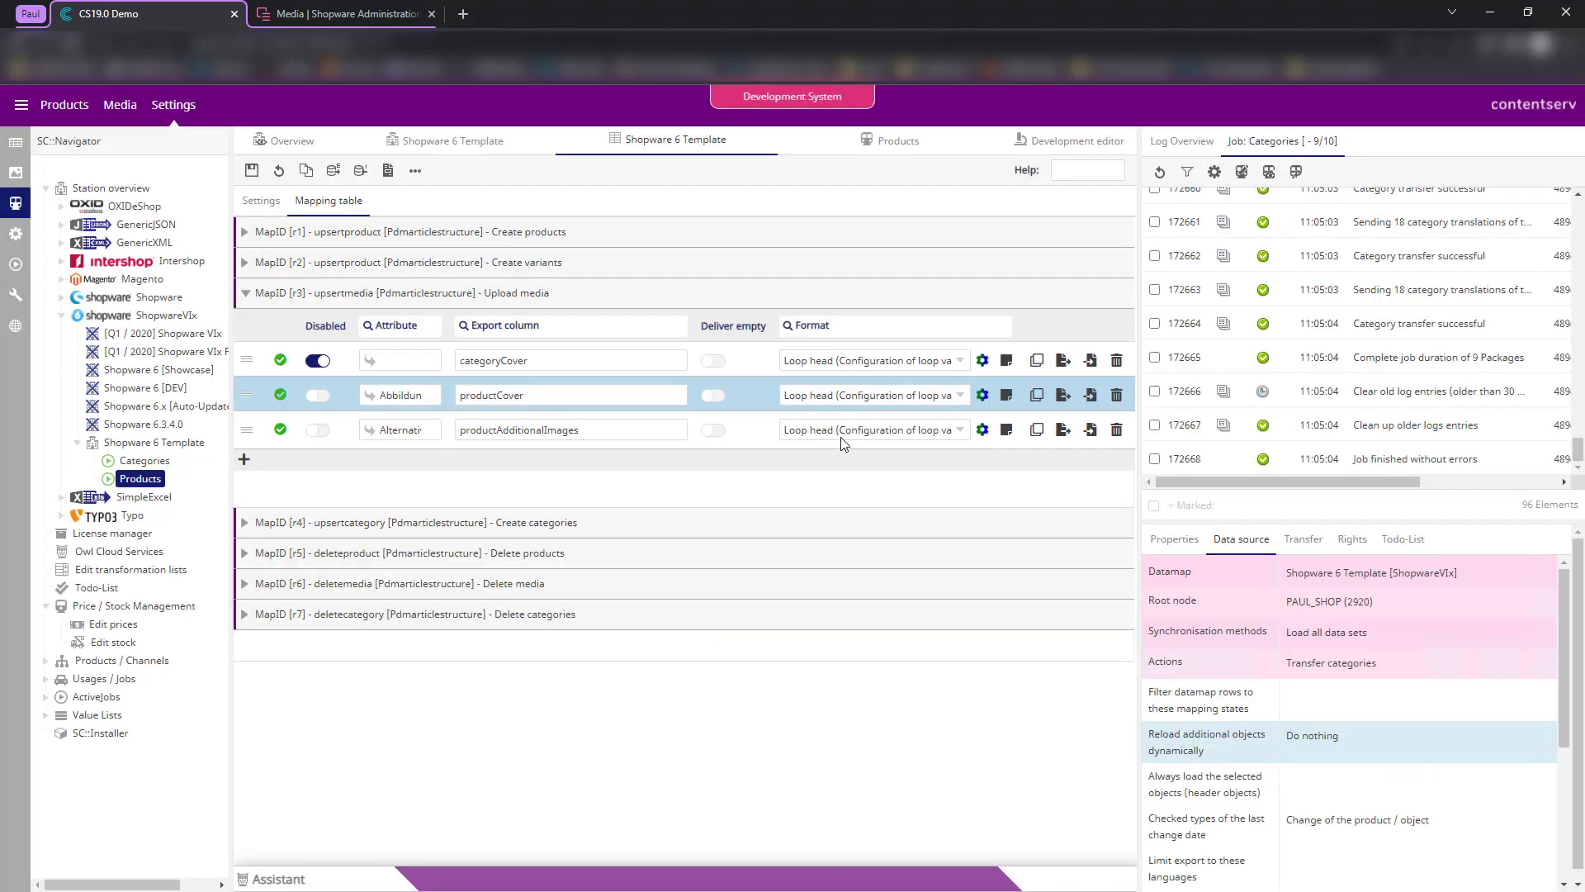
click(983, 430)
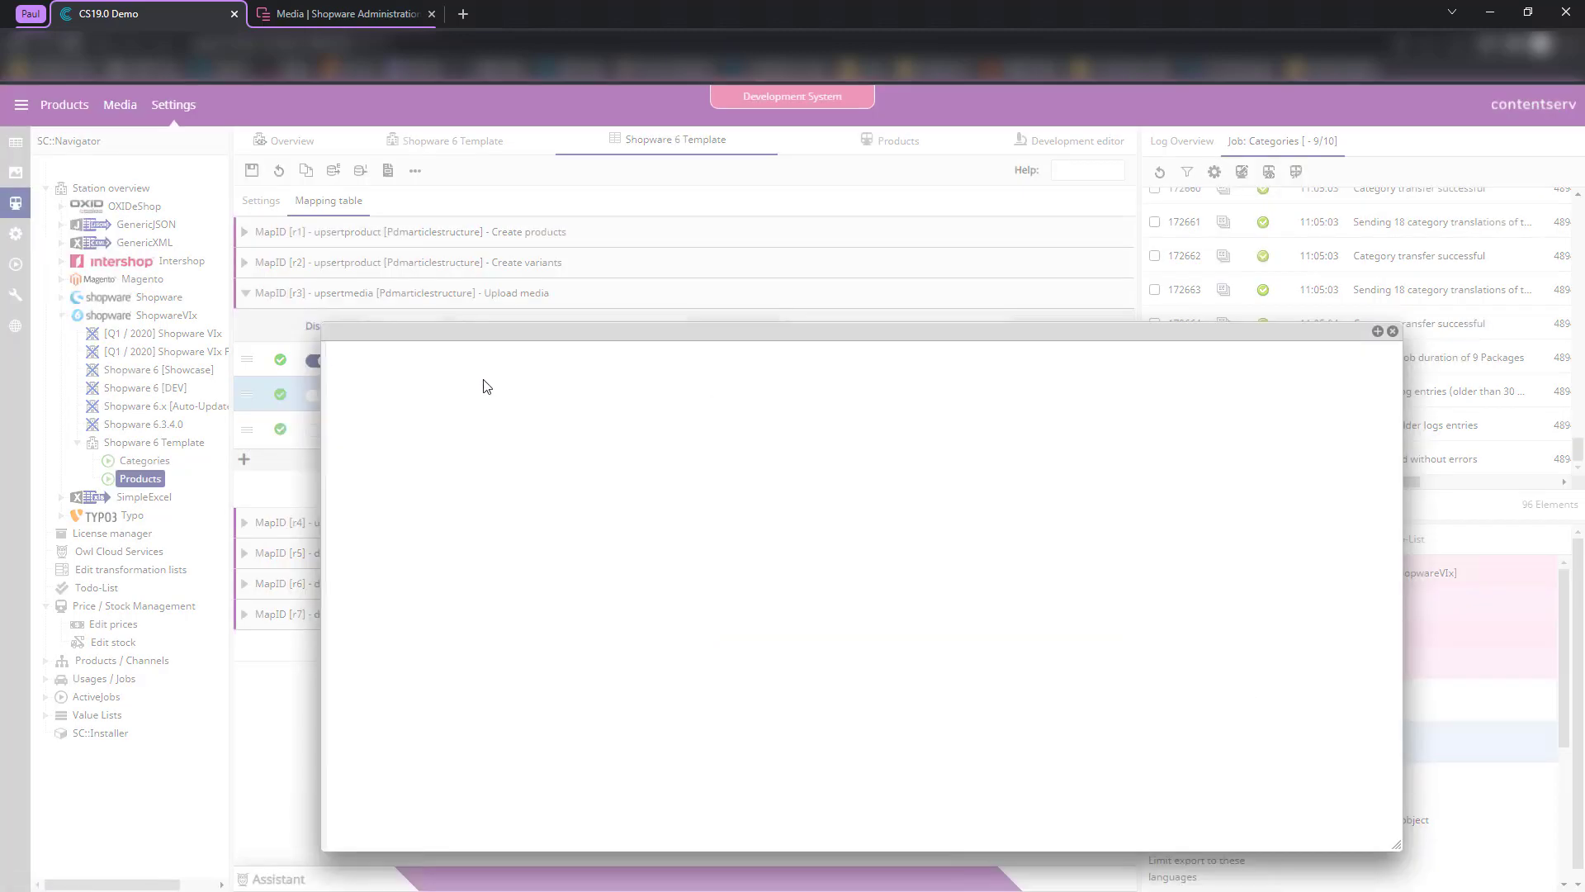
click(778, 356)
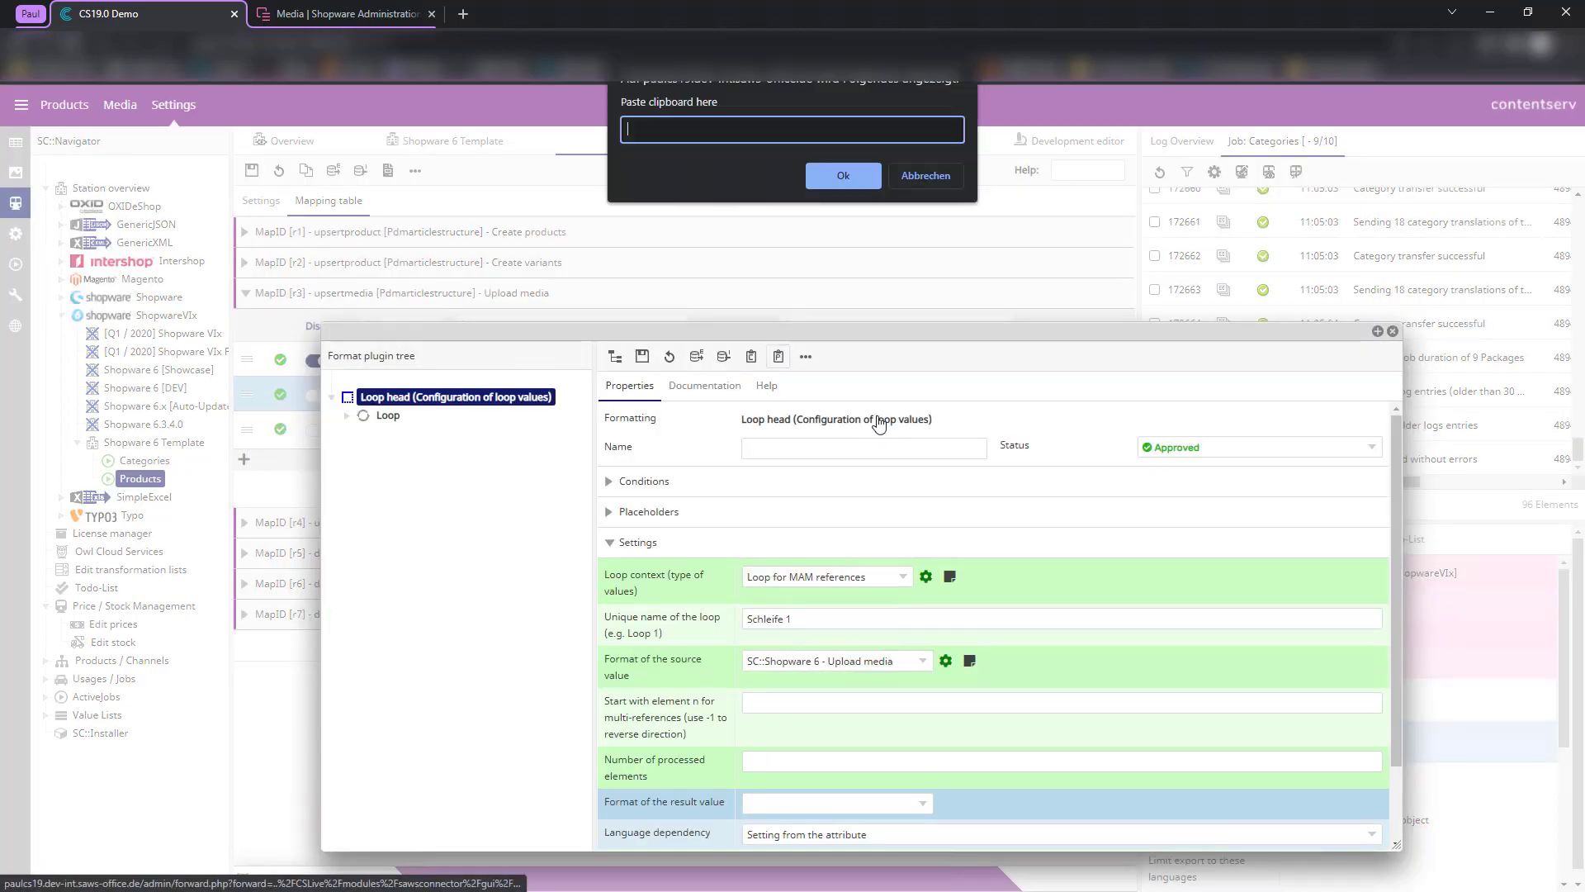
key(ctrl+v)
click(843, 175)
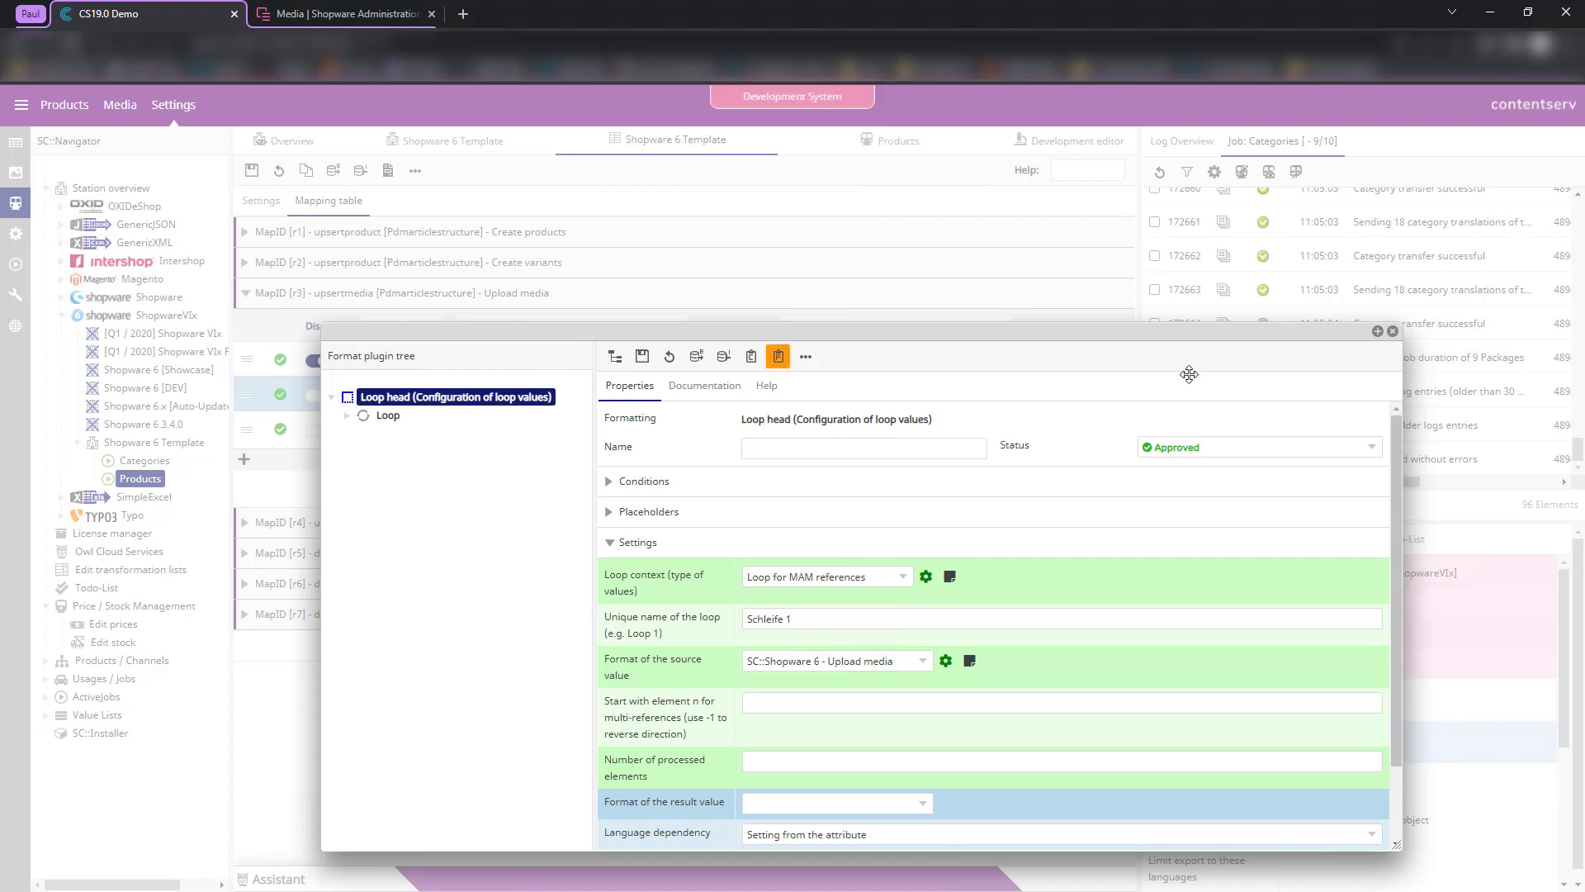
click(1396, 330)
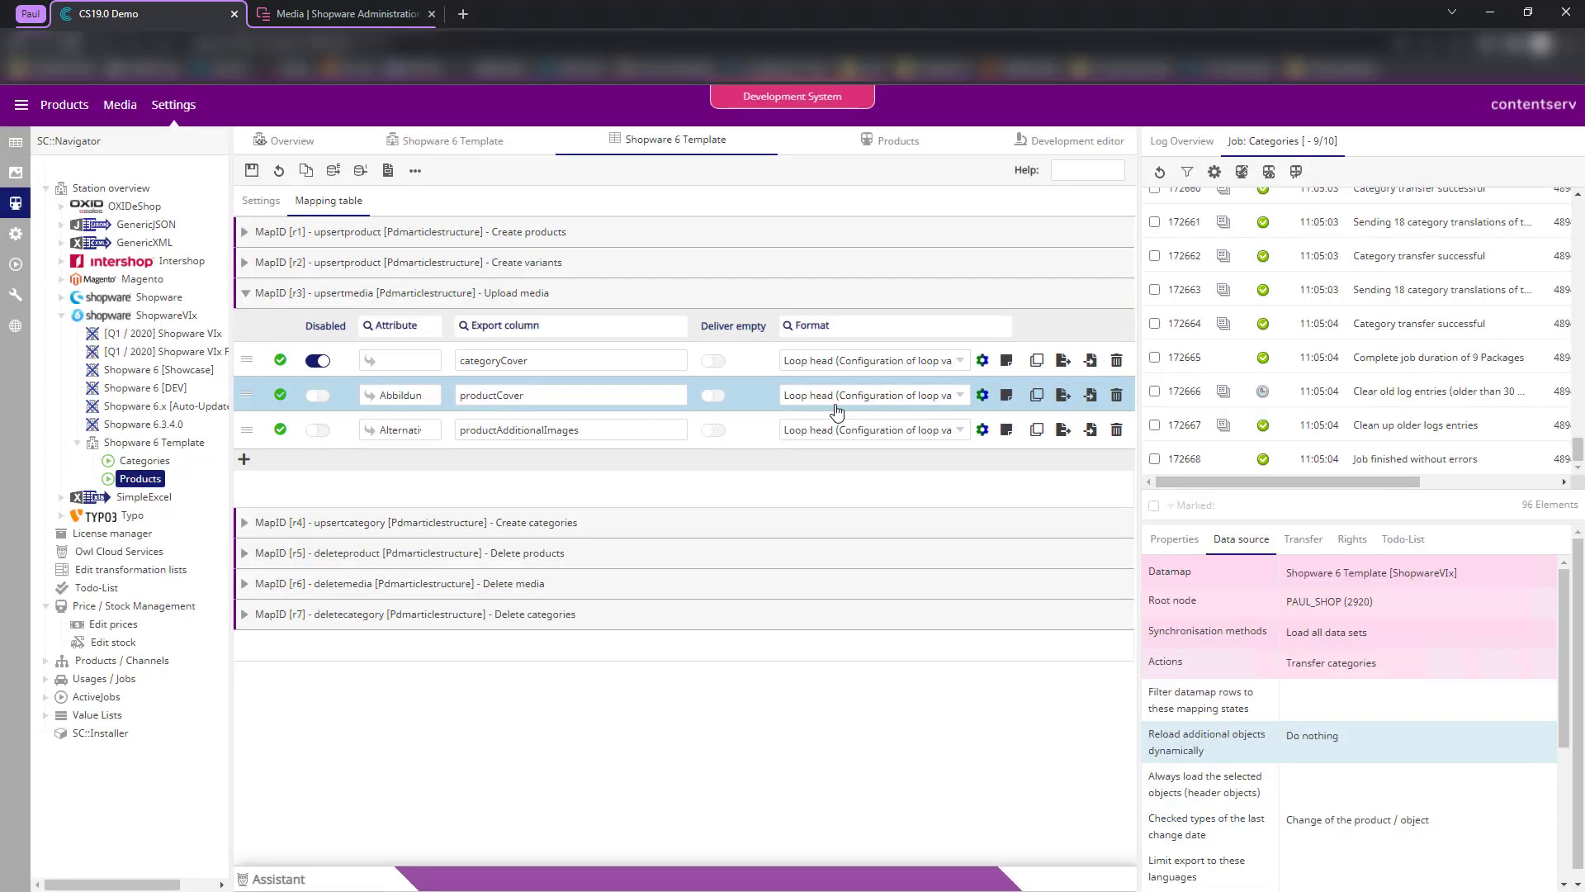
click(982, 360)
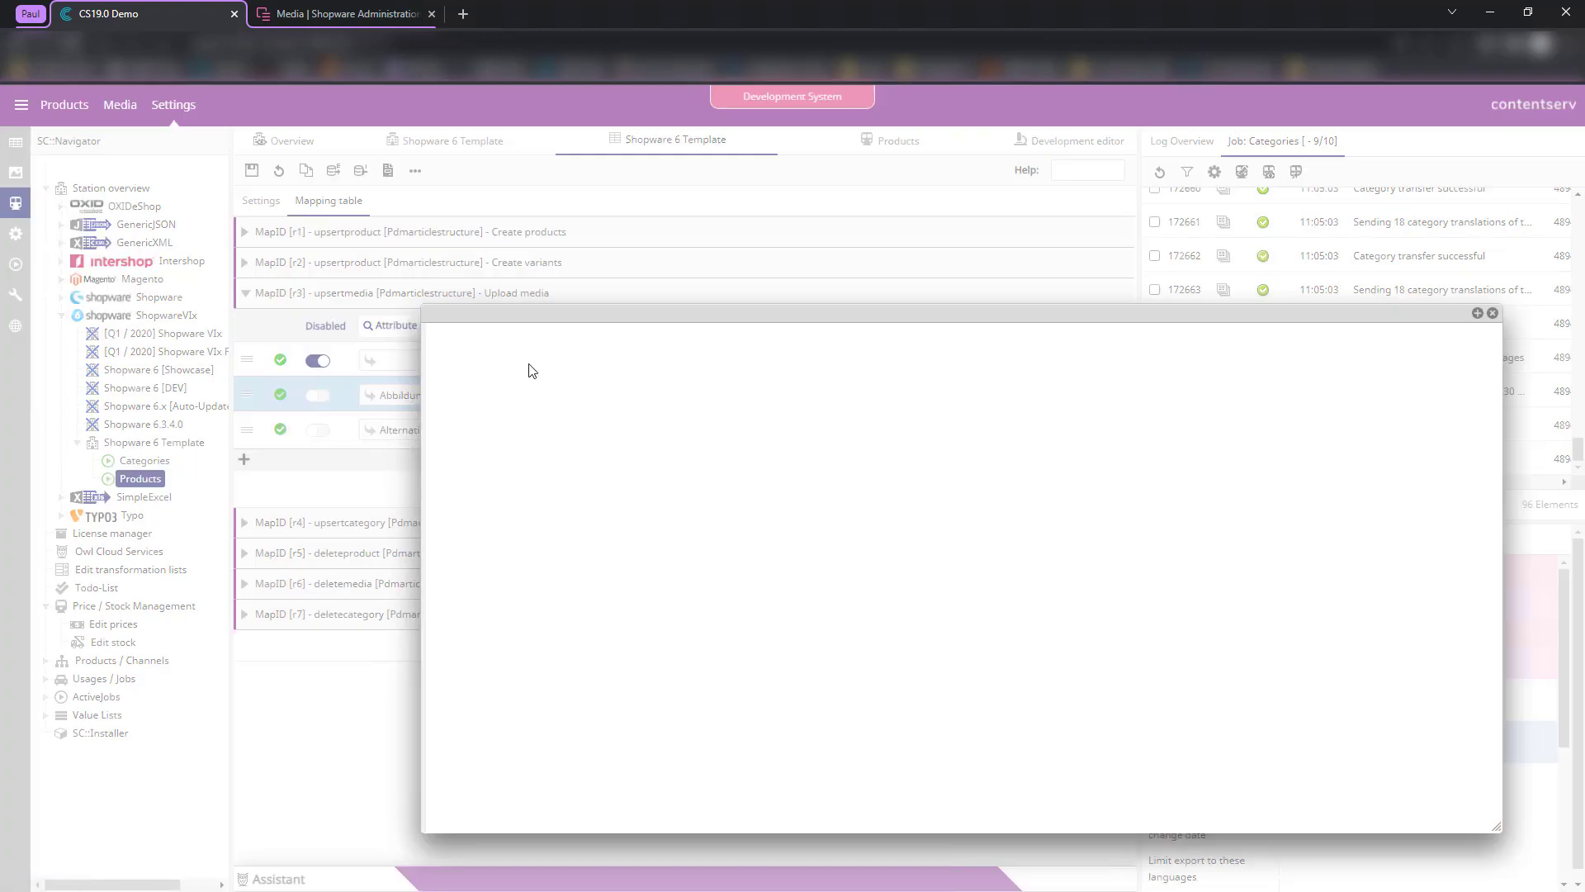
click(877, 338)
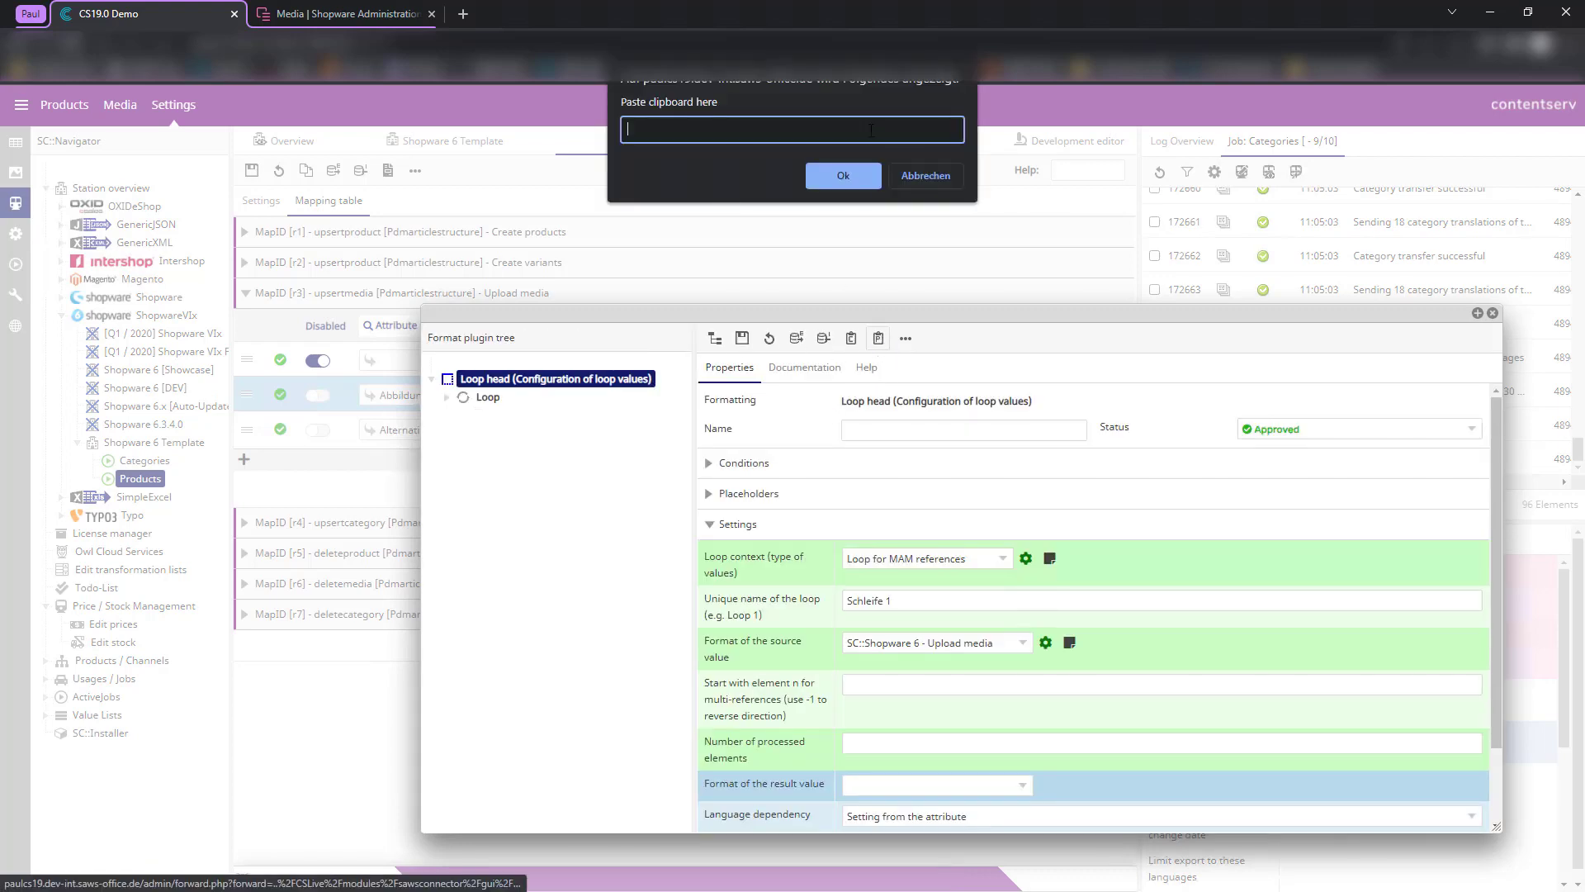
key(ctrl+v)
click(843, 175)
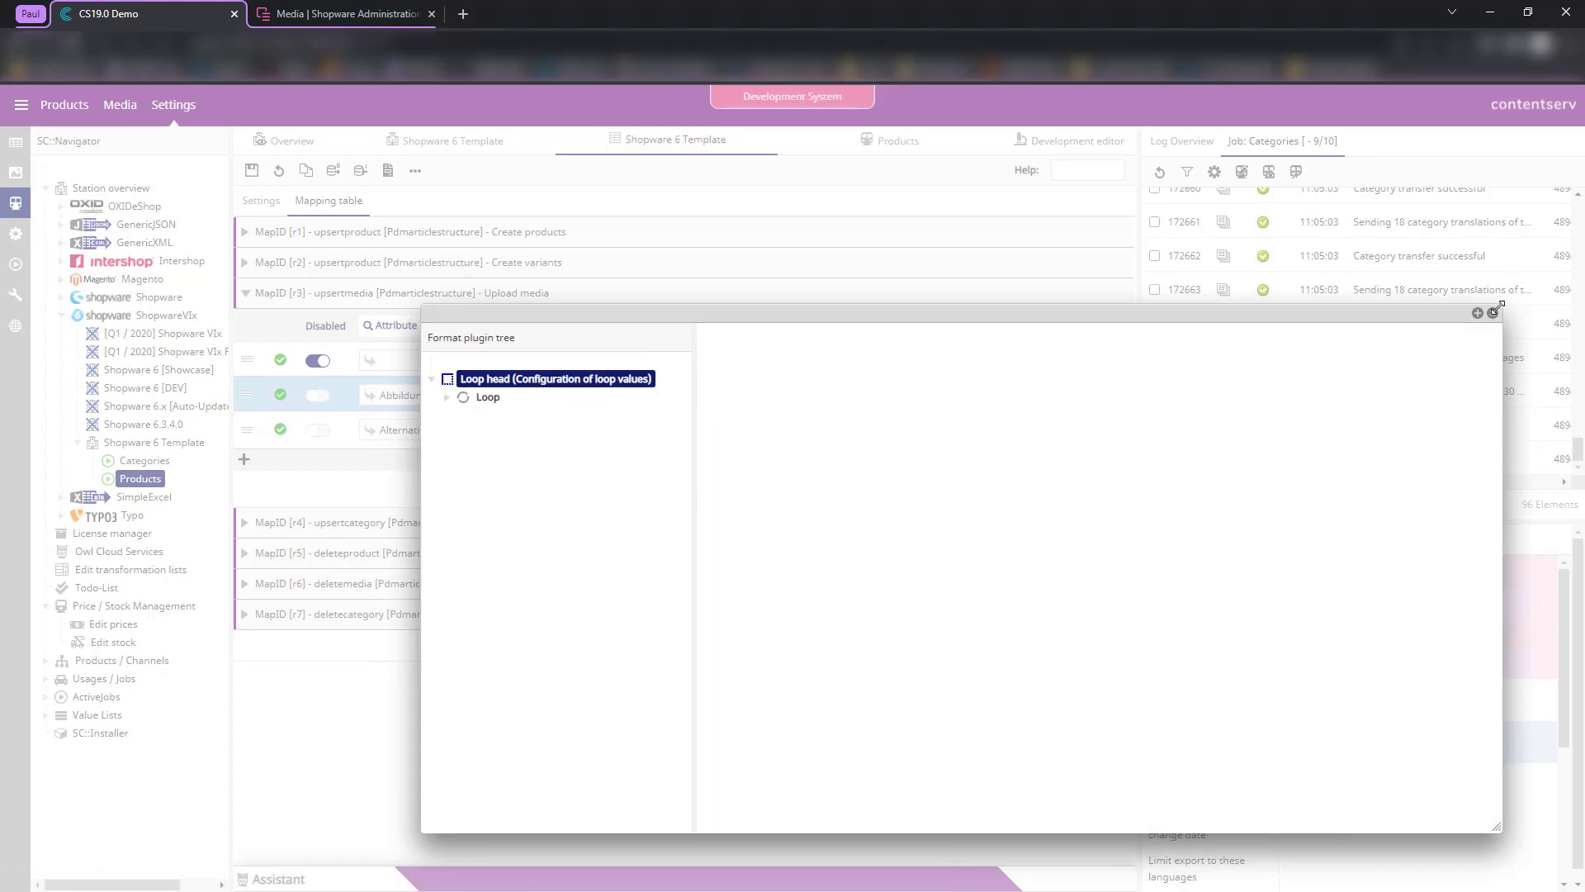
click(1493, 315)
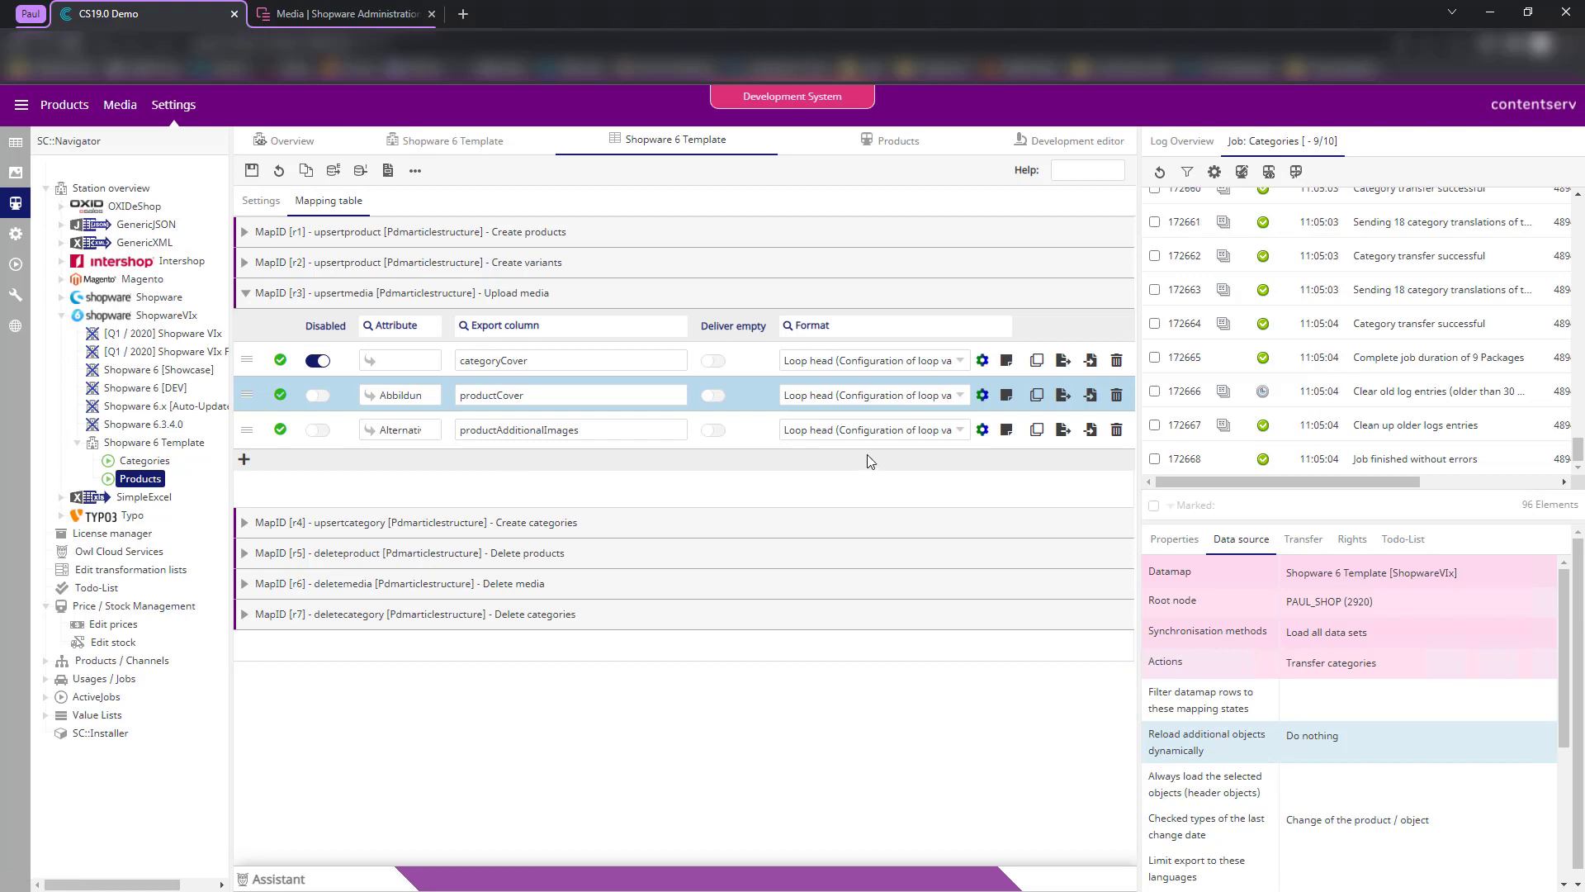
- Check the productAdditionalImages format and run the product export job in the Development editor
click(982, 430)
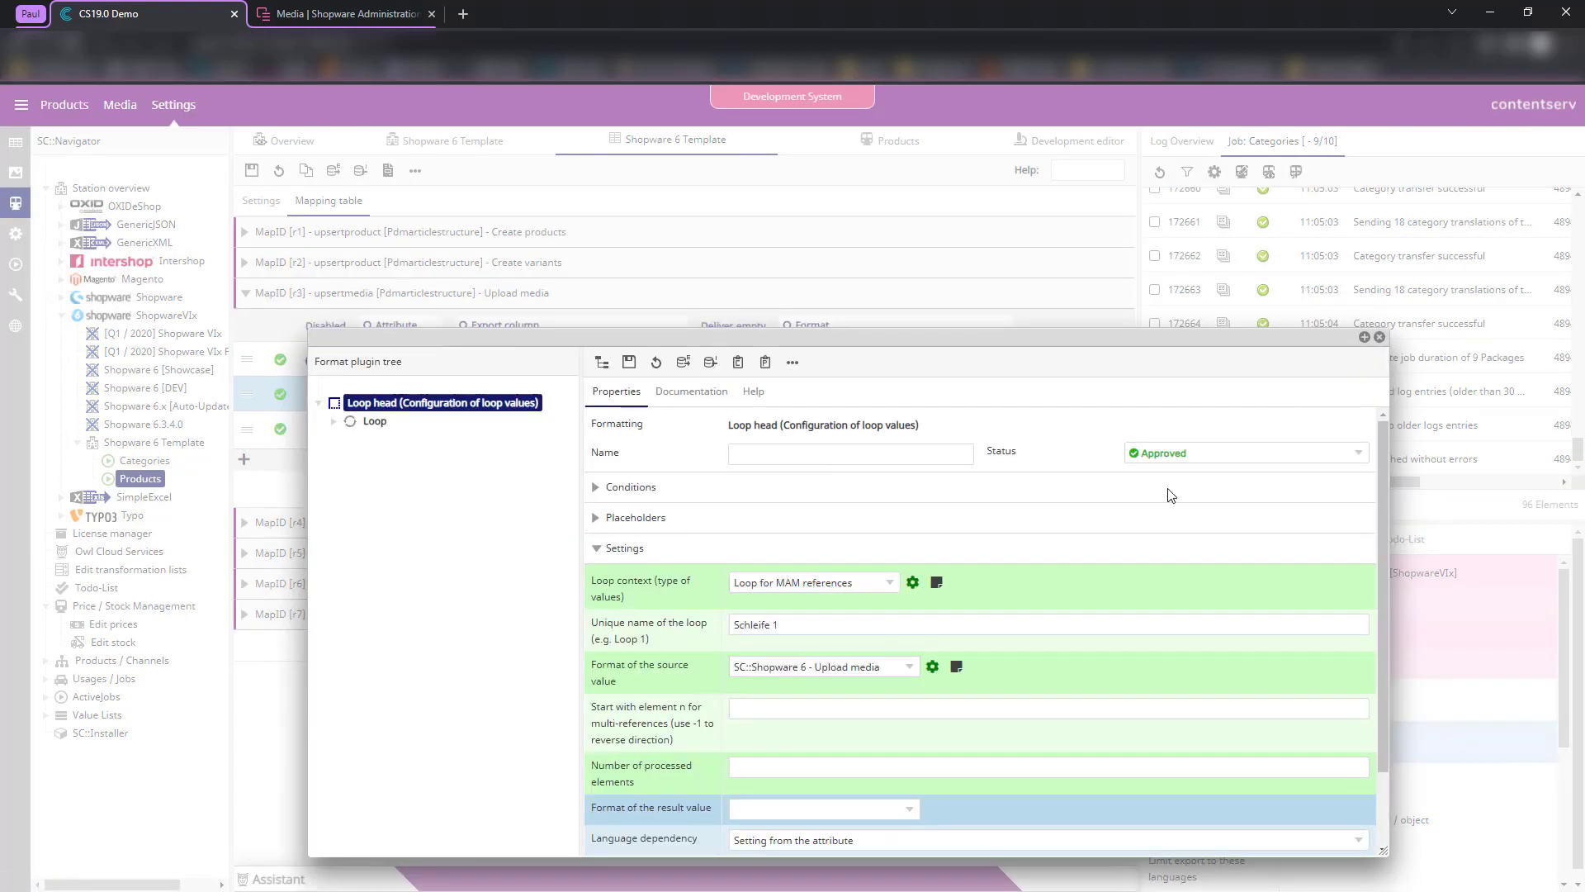
scroll(1143, 520, down, 3)
scroll(1142, 520, up, 3)
click(1379, 337)
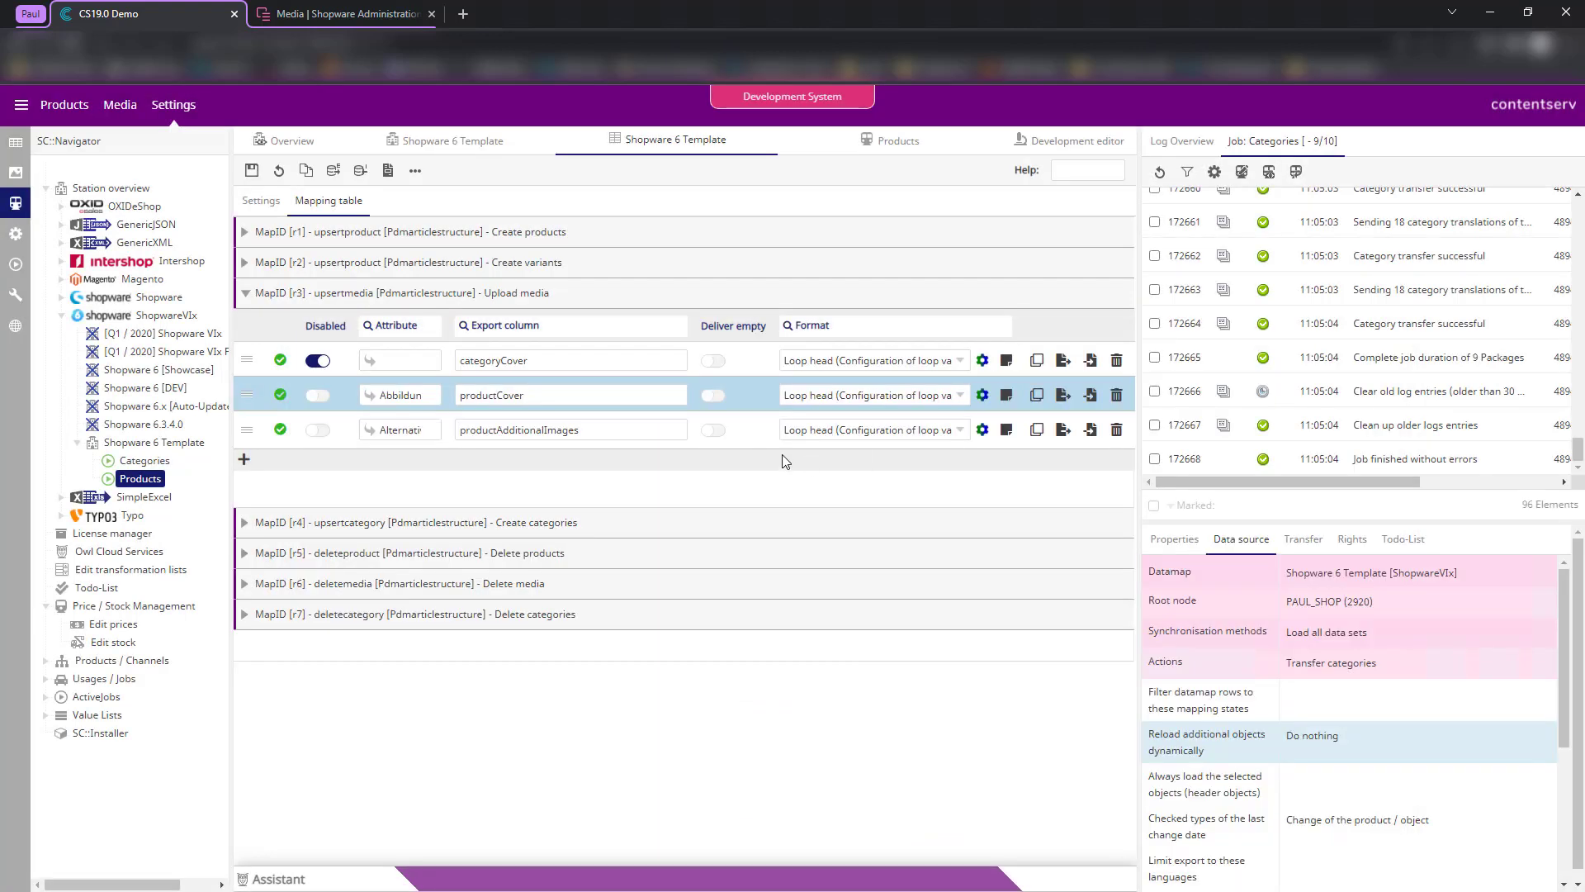
click(1070, 140)
click(252, 170)
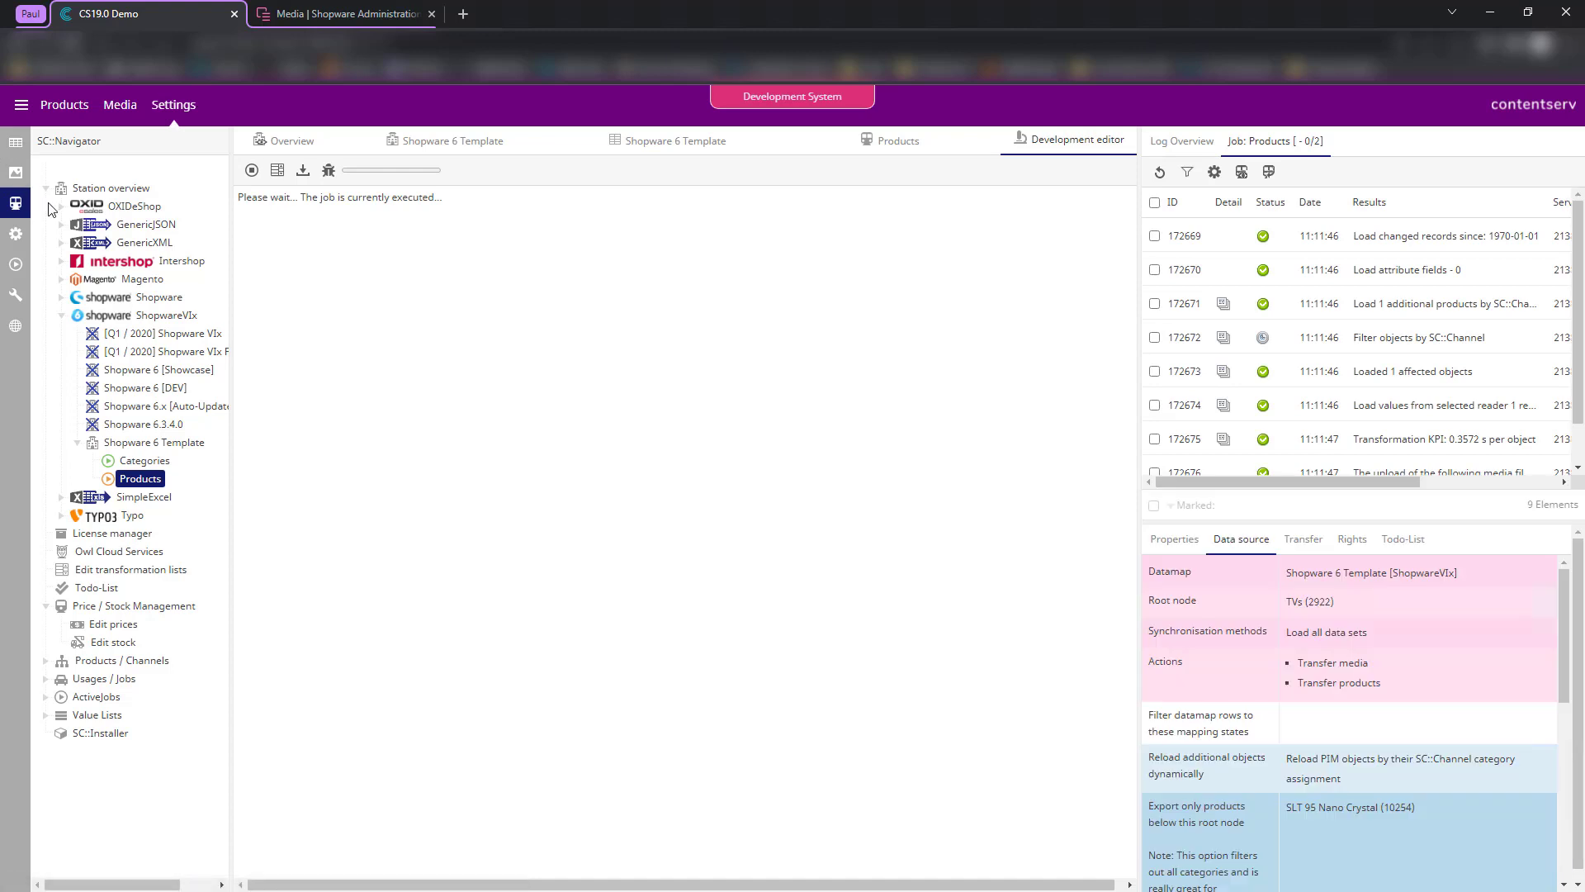
click(15, 142)
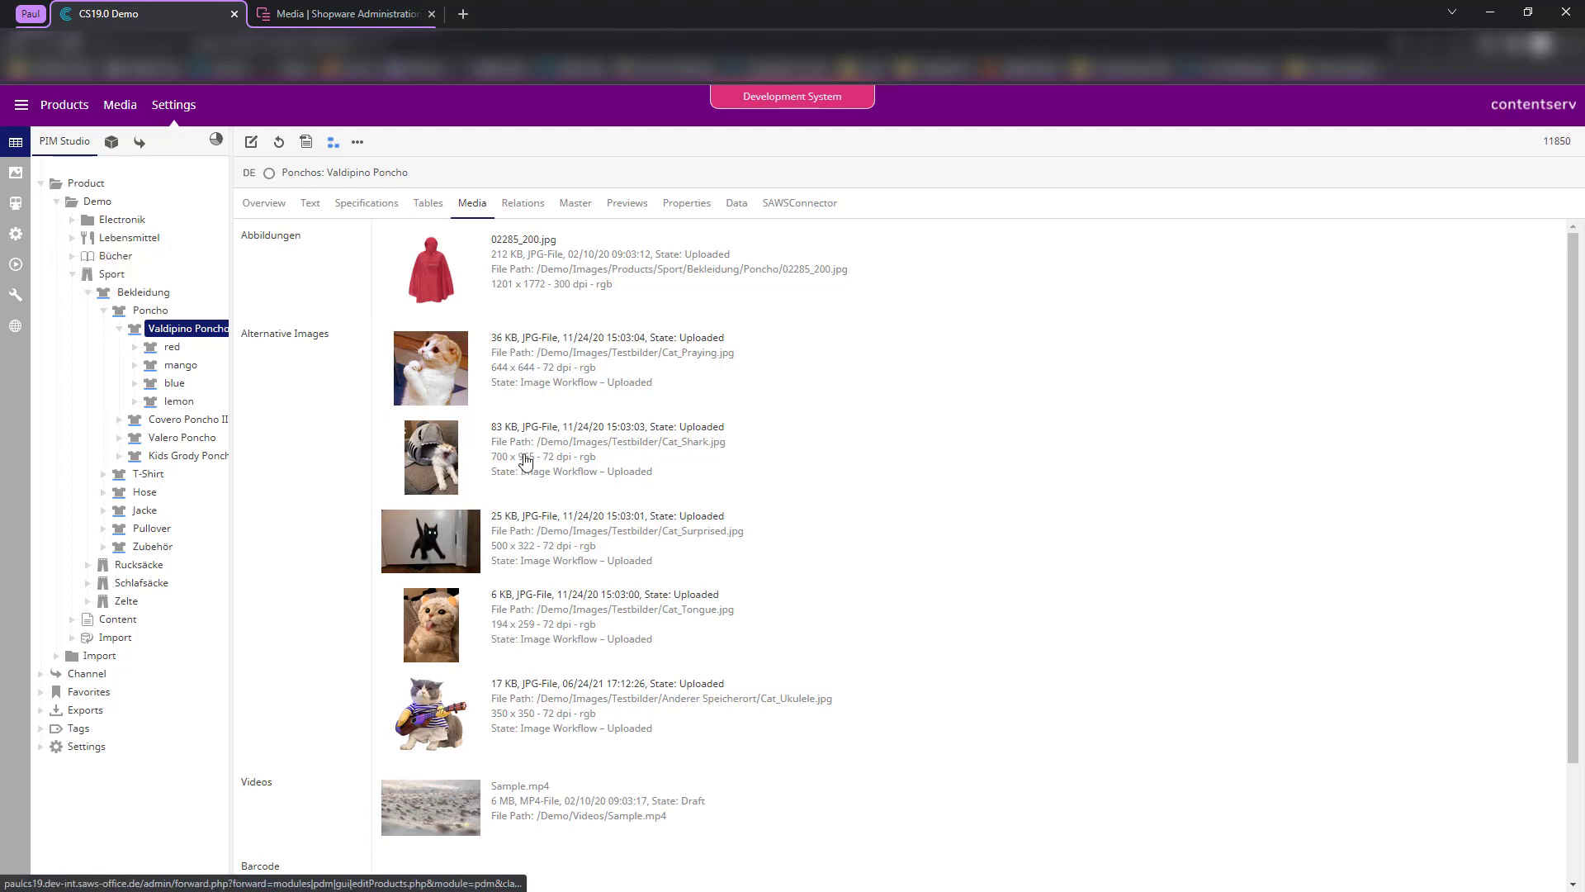
- Give the SLT 95 Nano Crystal TV the TV-B, TV-C and TV-D alternative images
click(119, 221)
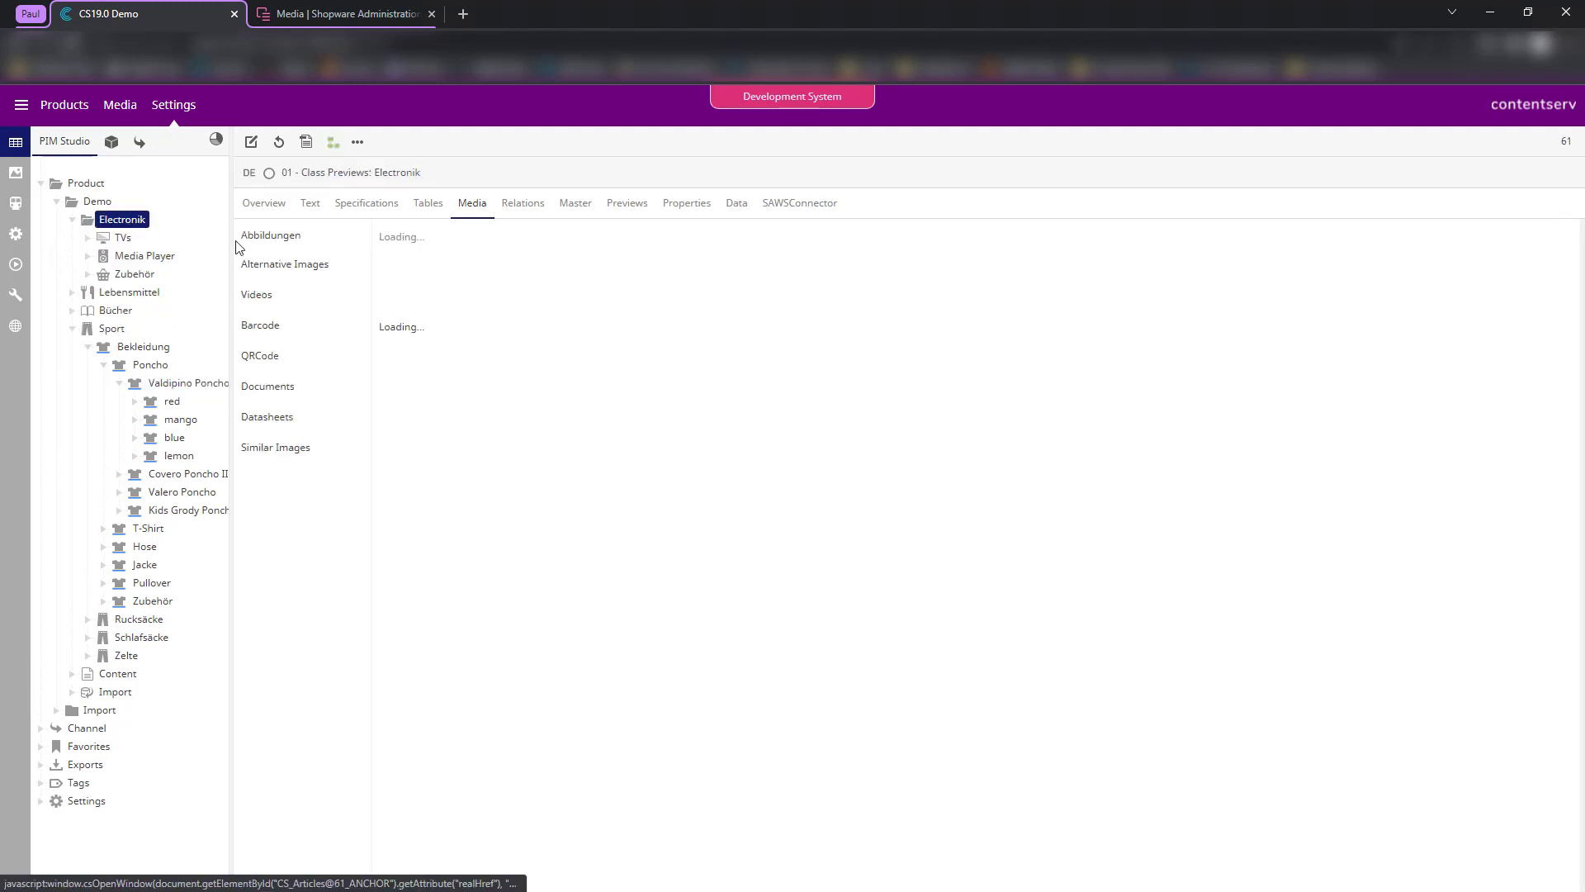
click(124, 238)
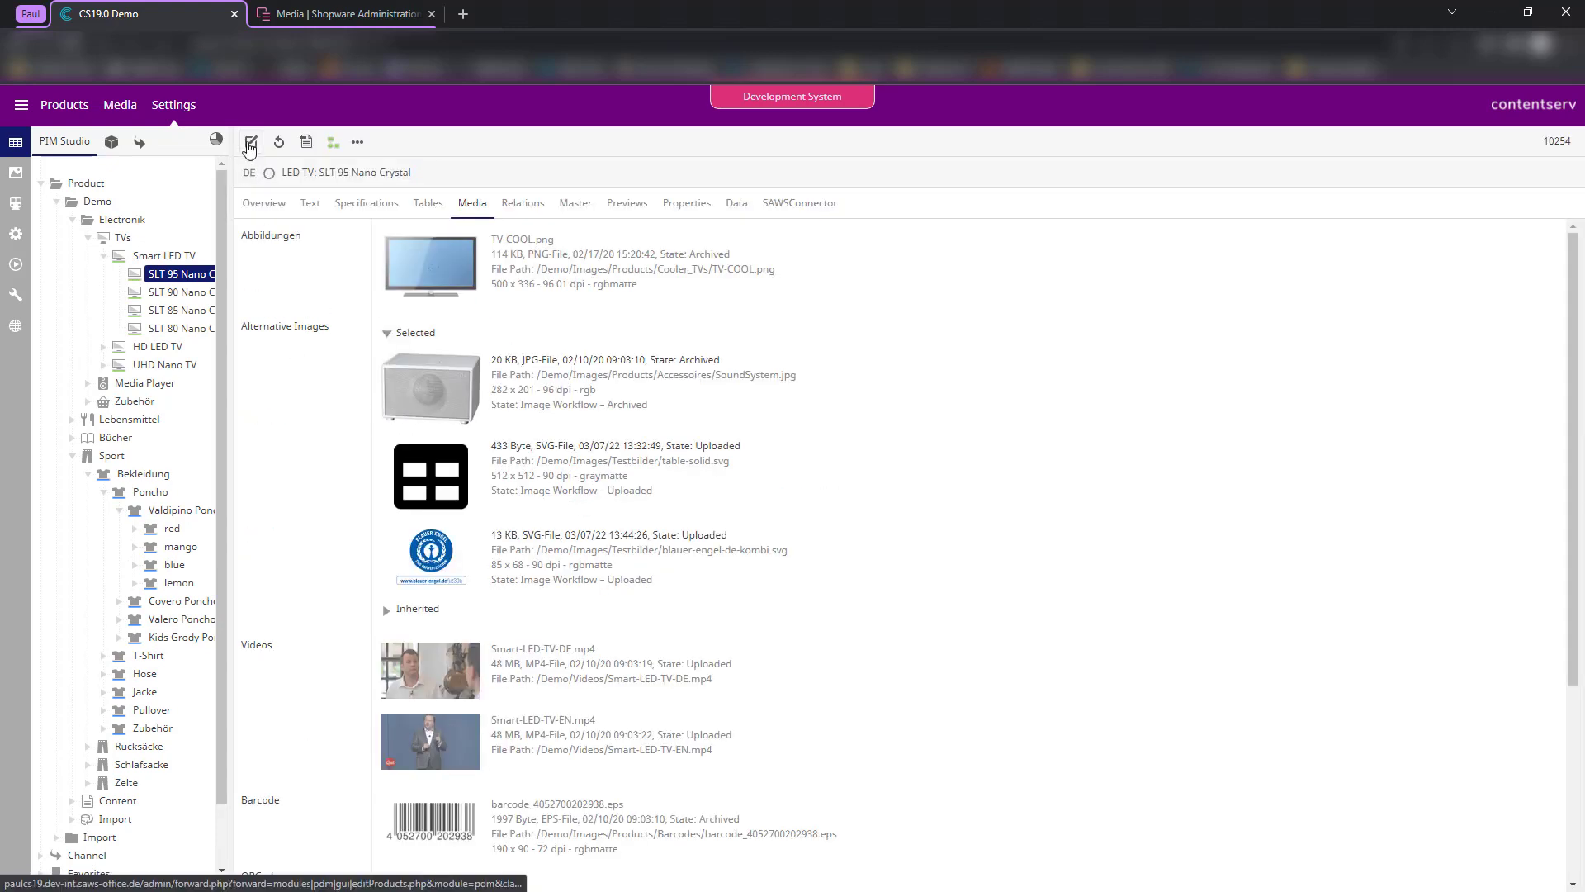
click(251, 143)
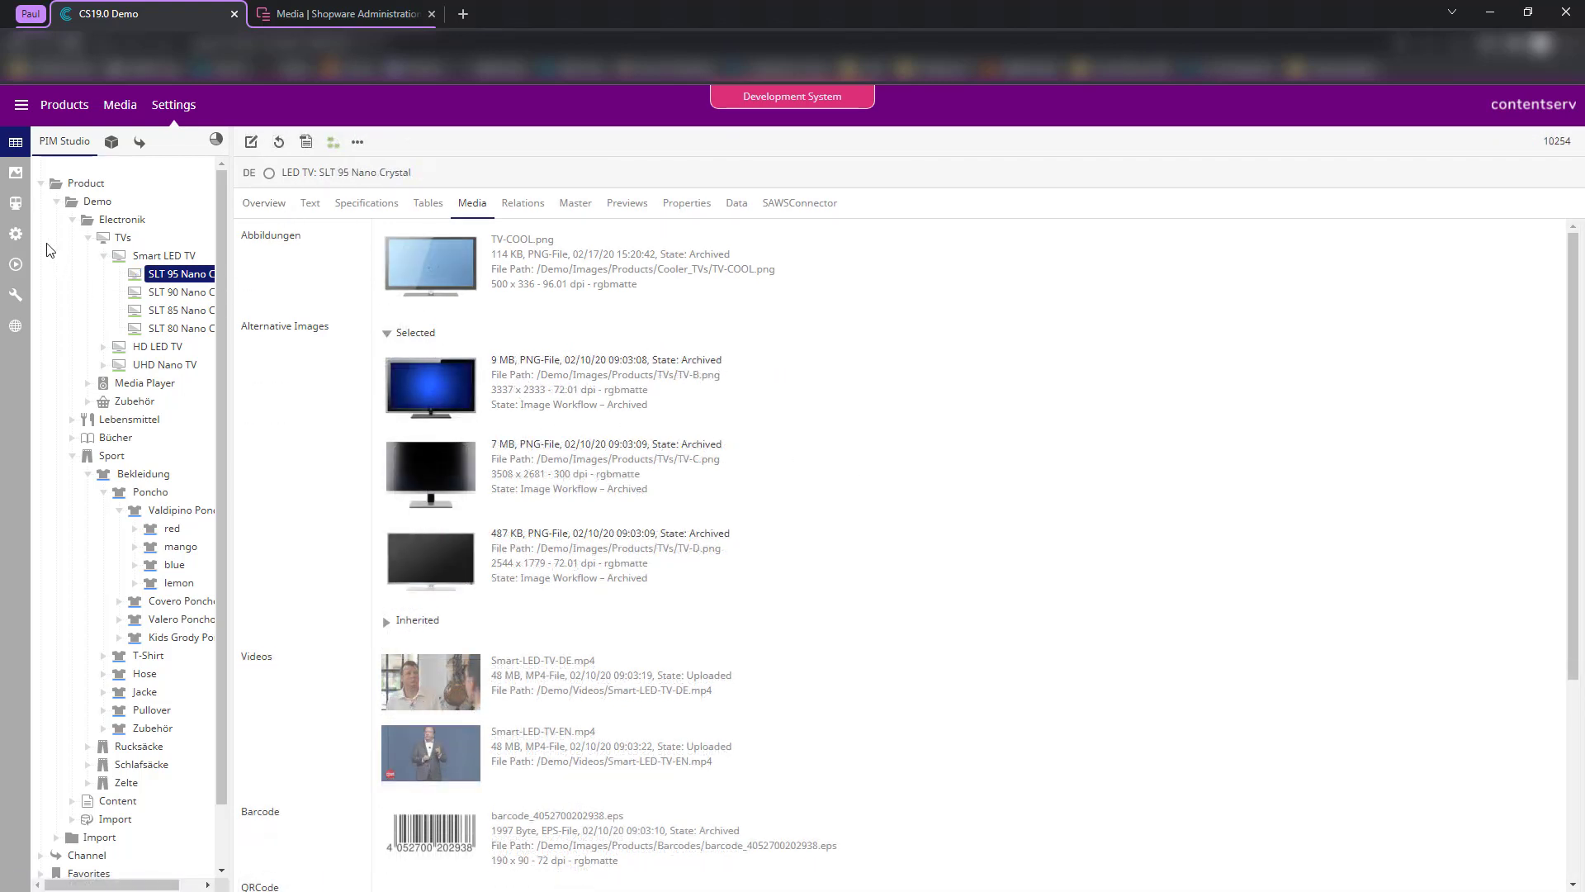
click(16, 203)
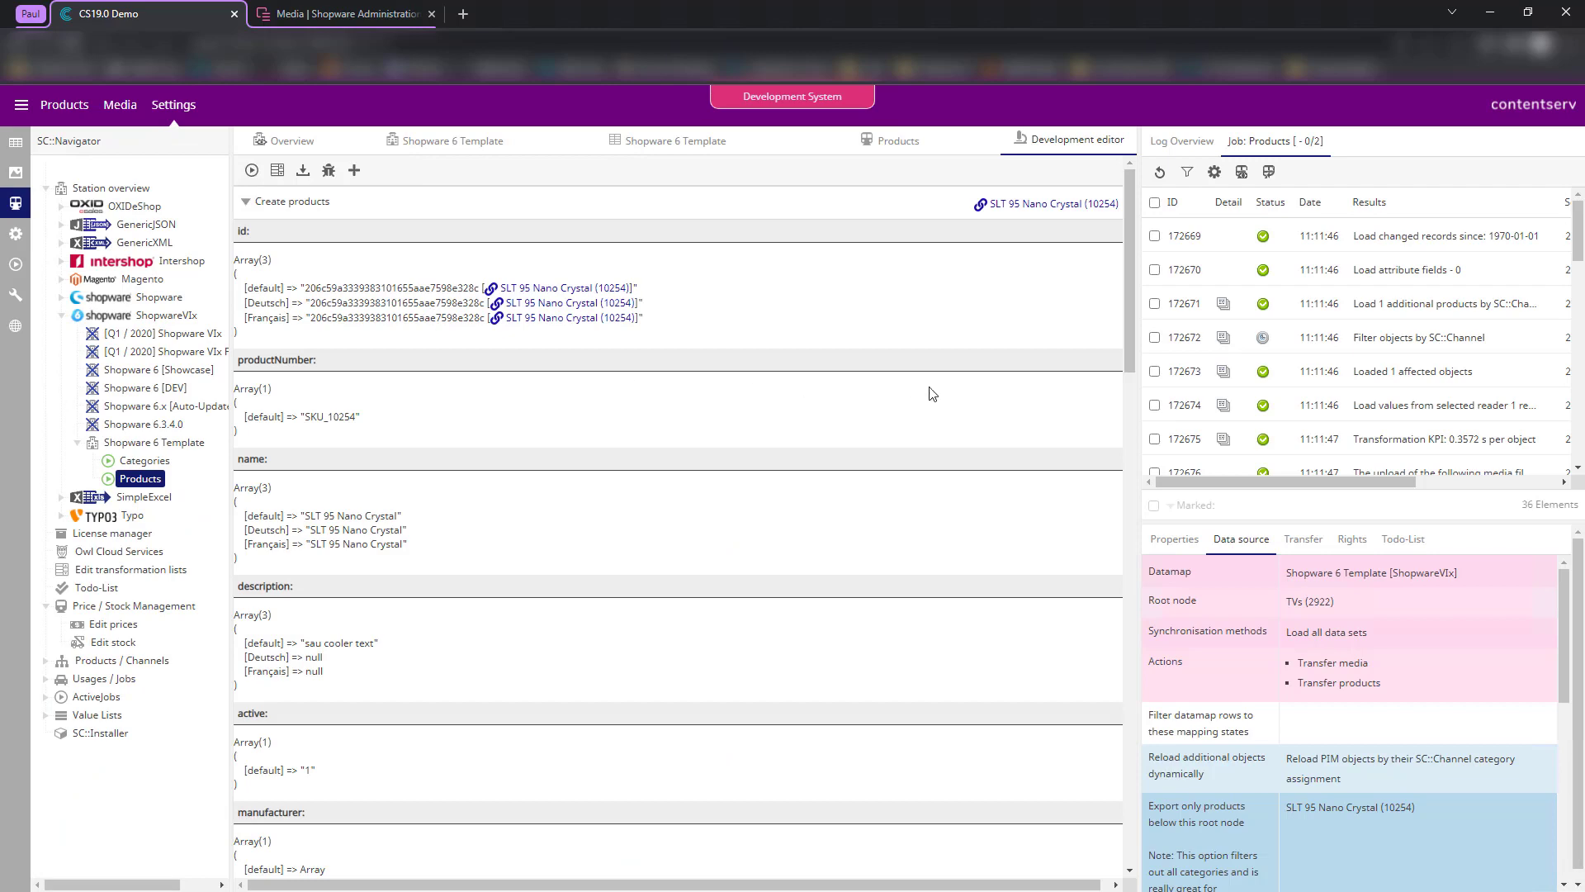
- Rerun the product export job and read why one media upload was skipped
click(252, 170)
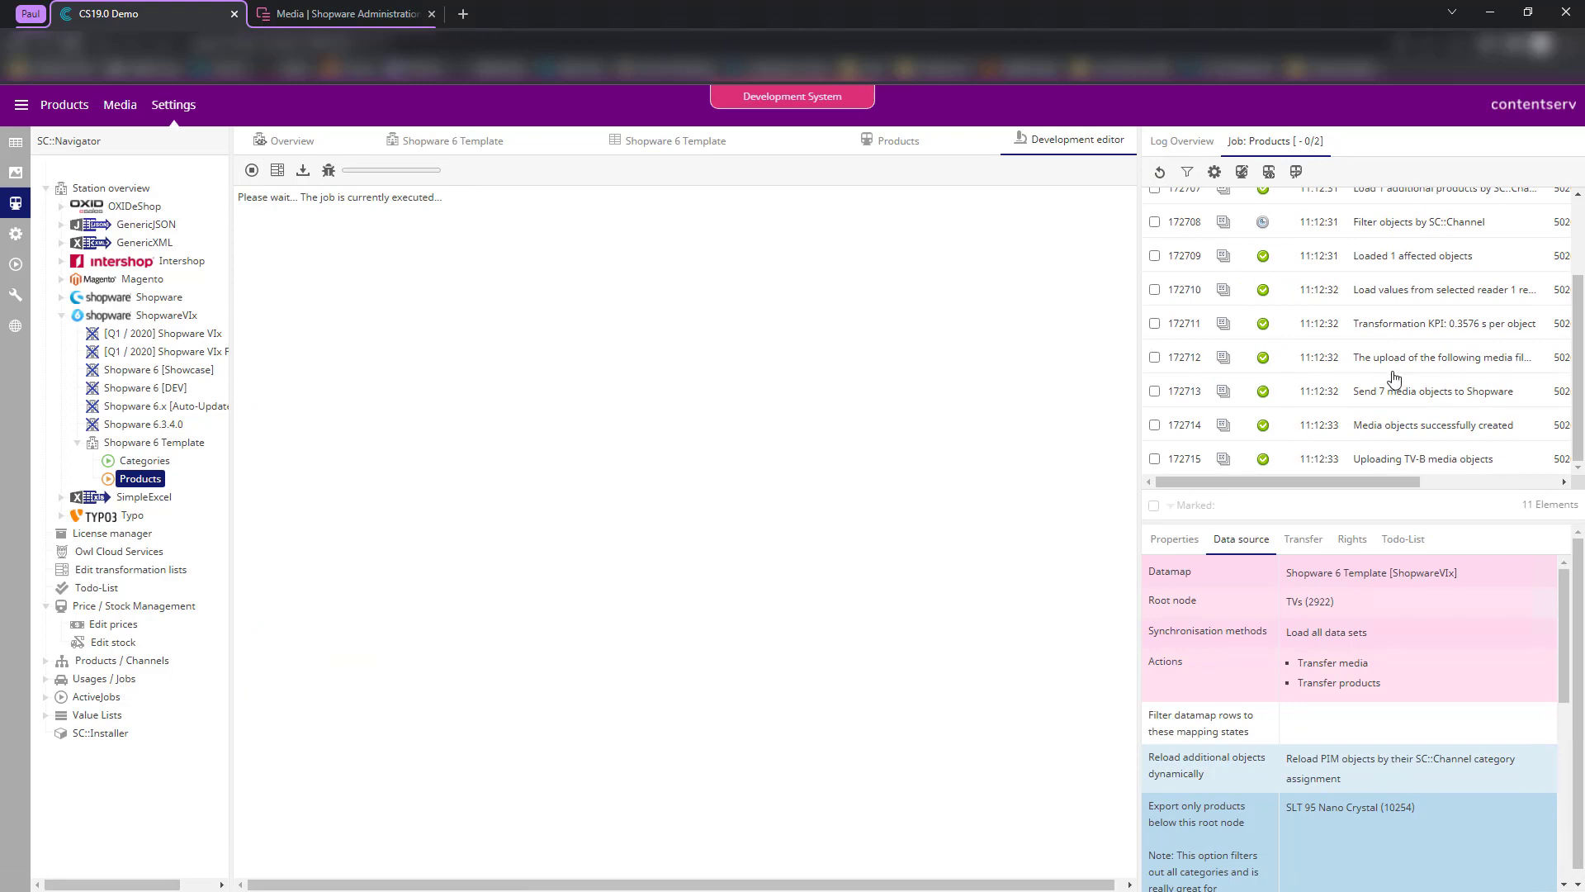
click(1230, 363)
scroll(993, 411, down, 10)
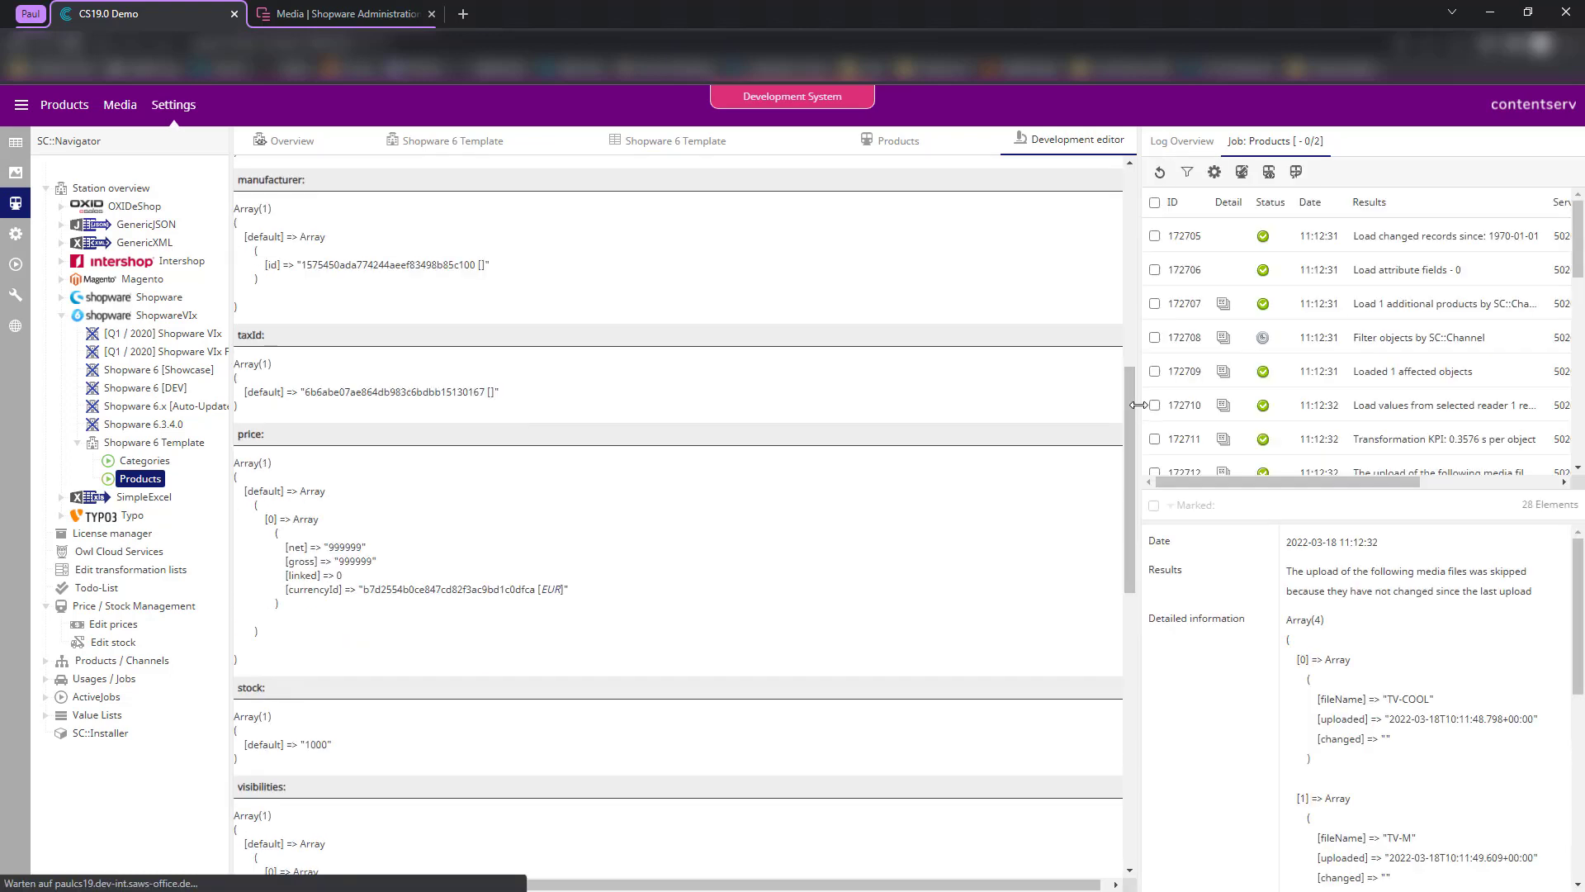
drag(993, 411, 919, 413)
scroll(1167, 370, down, 2)
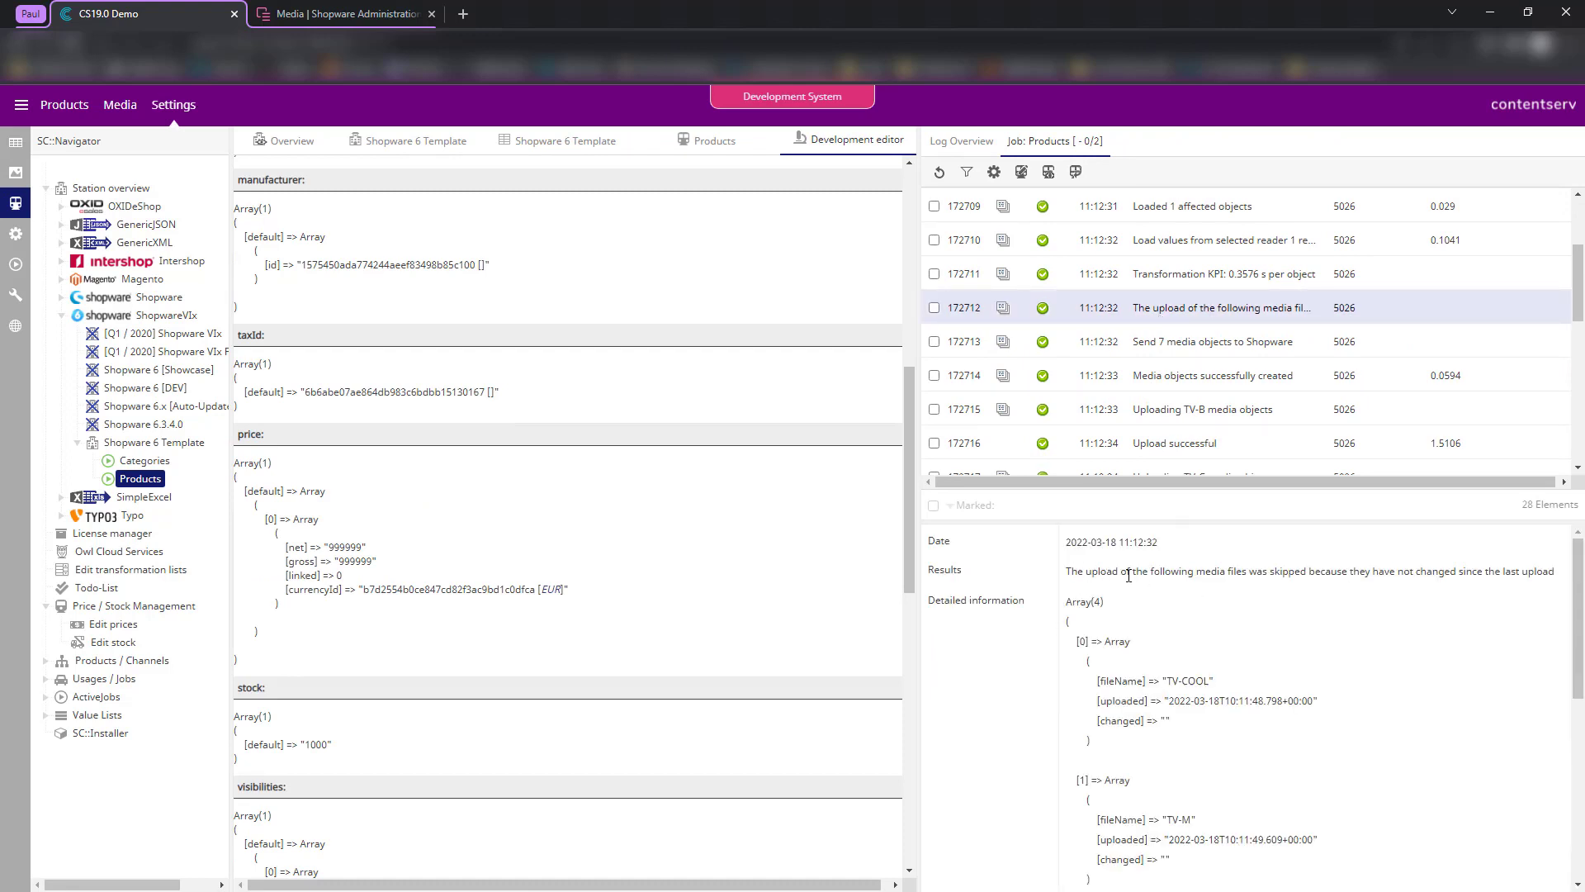
drag(1129, 576, 1315, 597)
click(1316, 597)
- Confirm the TV-B and TV-C media uploads succeeded in the job log
drag(919, 300, 1102, 306)
scroll(1255, 364, down, 3)
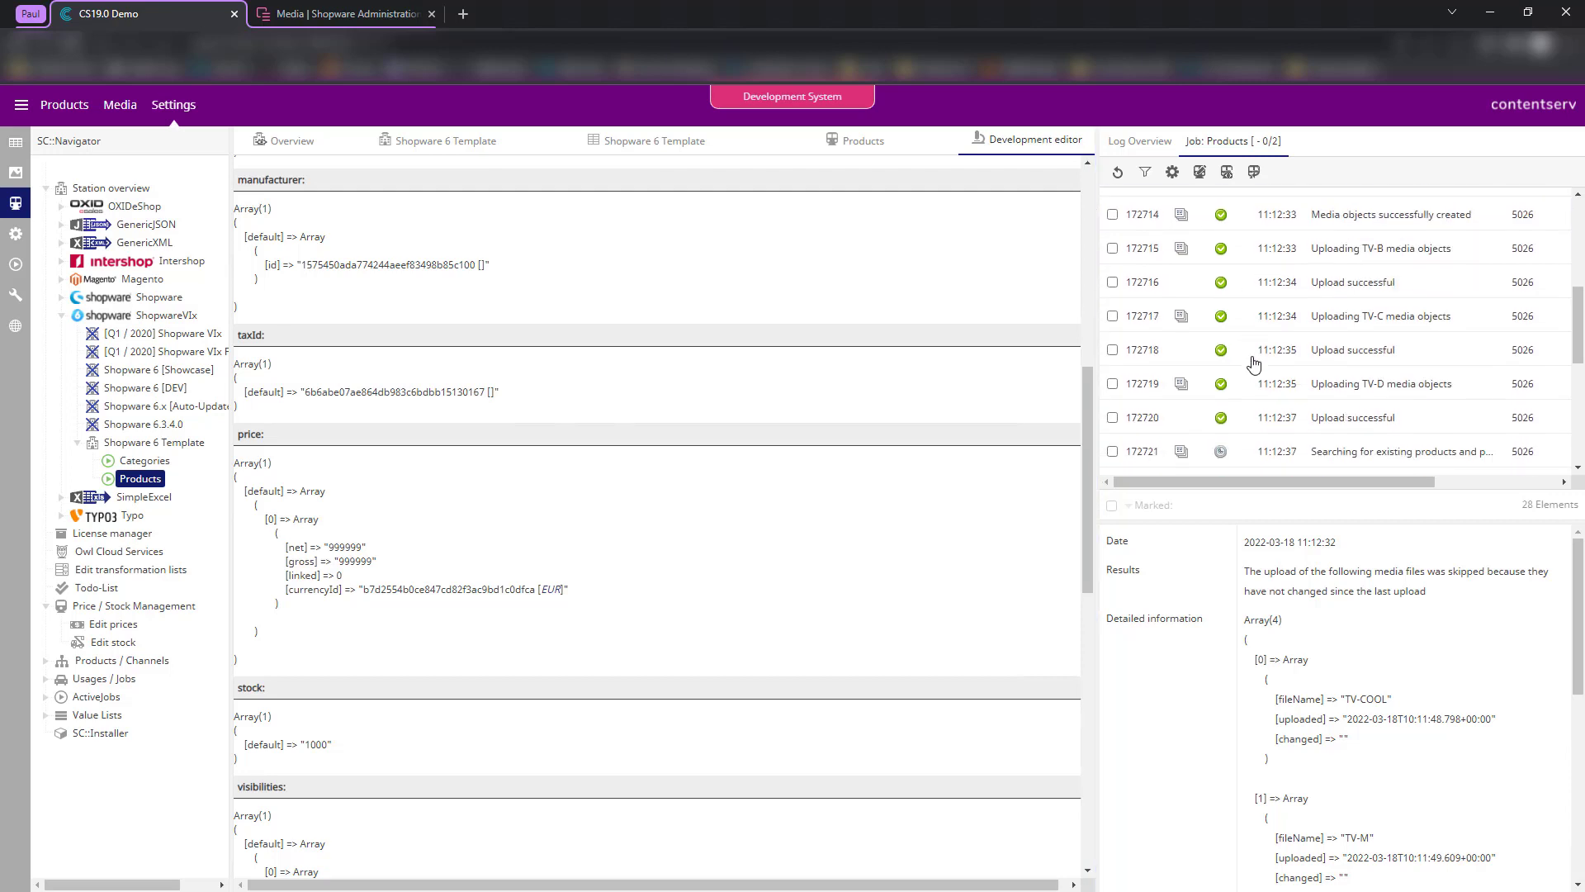
scroll(1338, 396, down, 2)
scroll(1362, 376, up, 3)
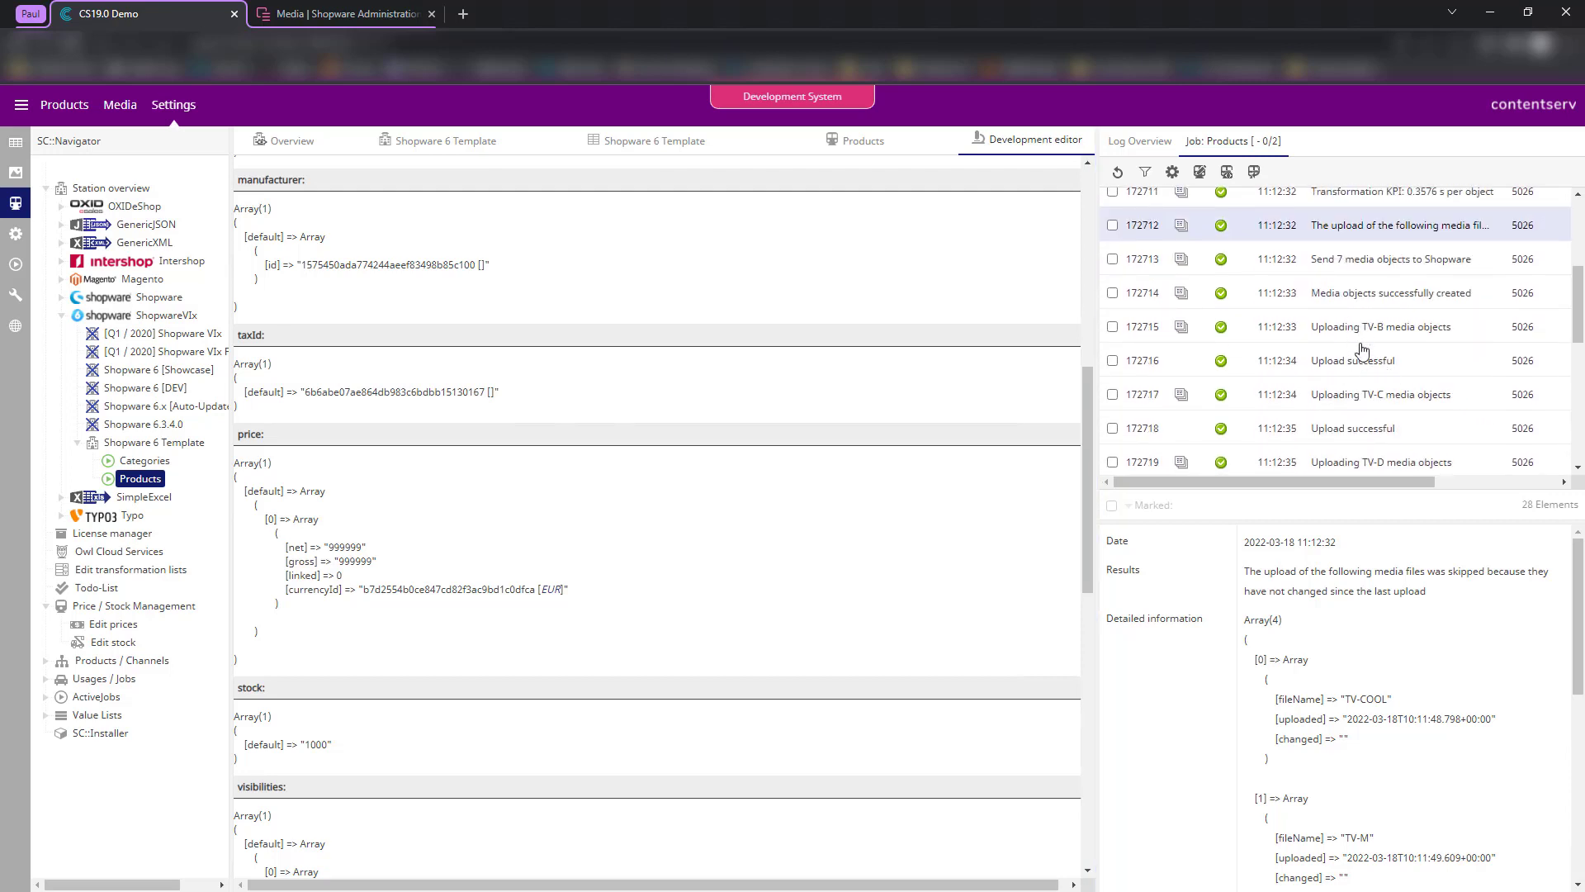
click(1367, 330)
click(1338, 398)
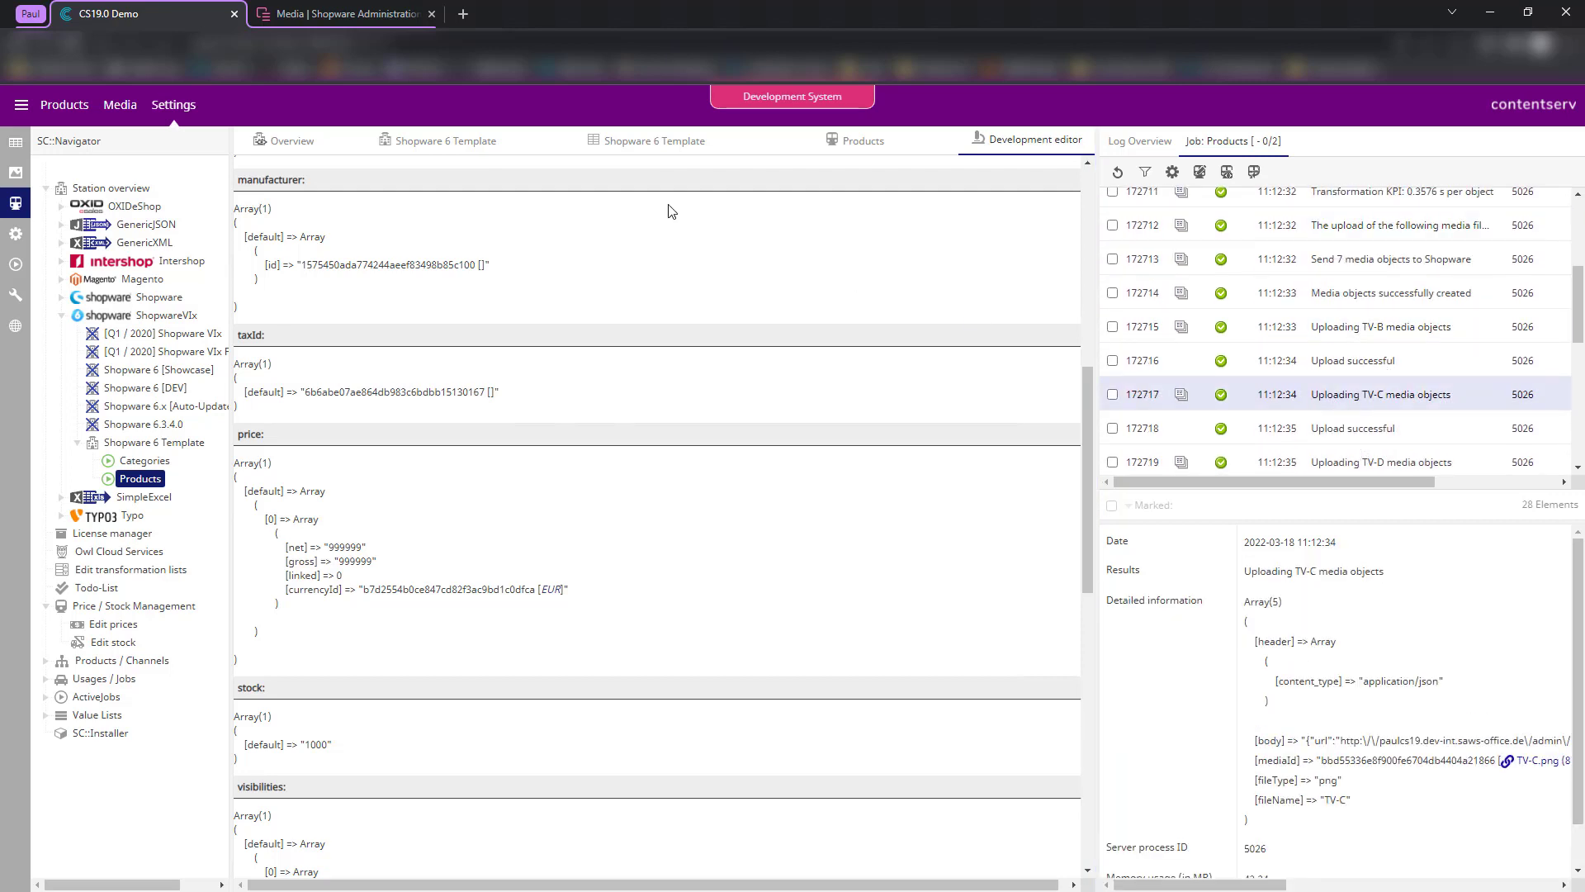
click(381, 15)
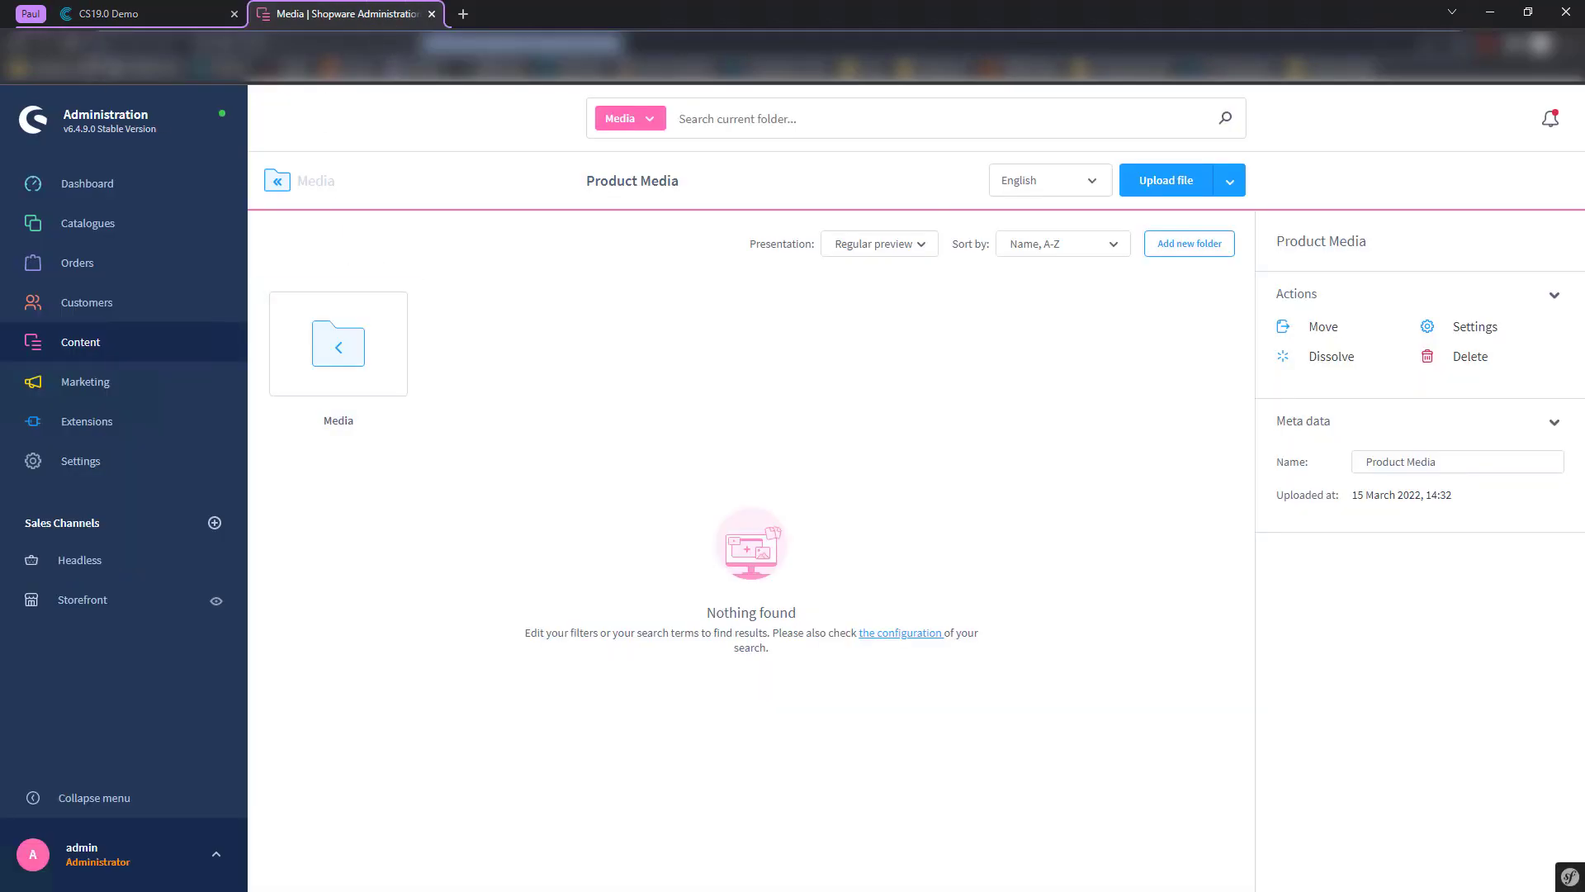
- In Shopware, open the SLT 95 Nano Crystal product from the products list
click(74, 44)
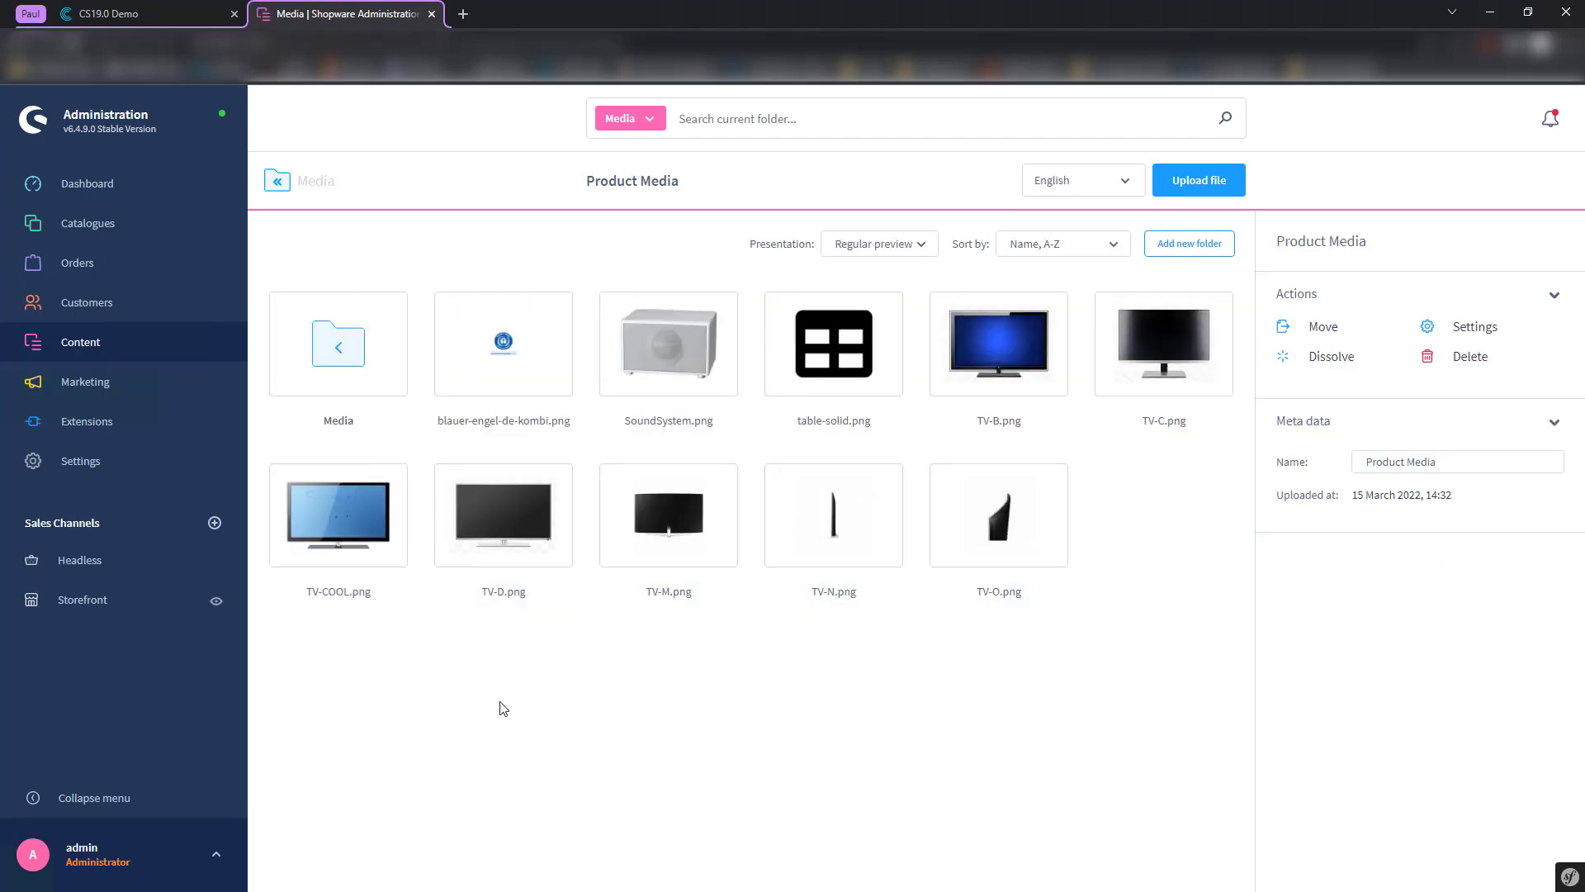
mouse_move(113, 221)
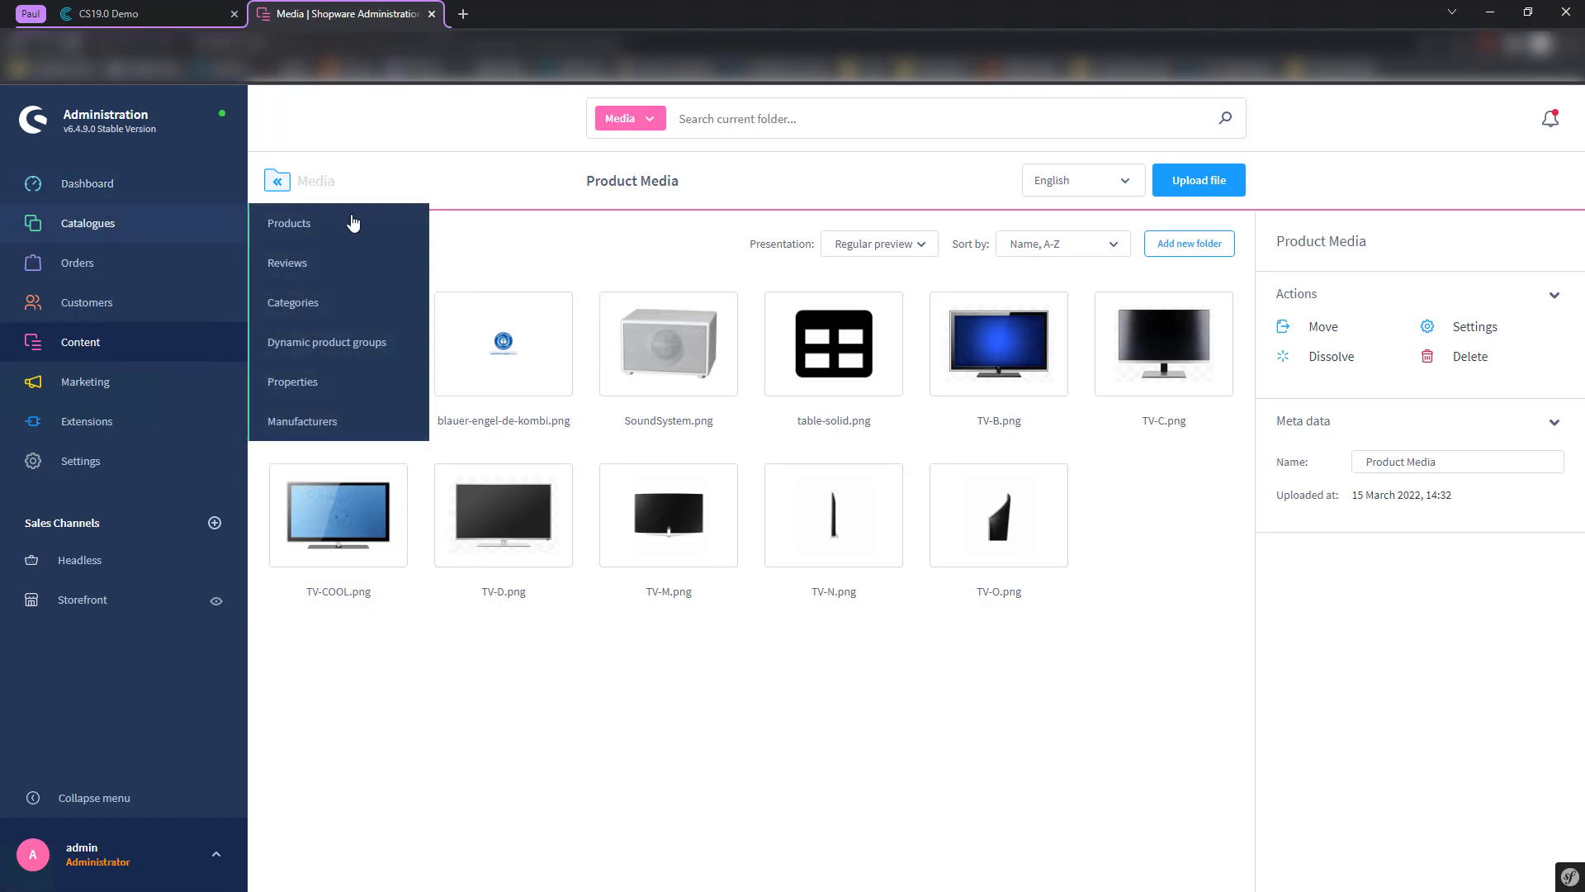
click(413, 225)
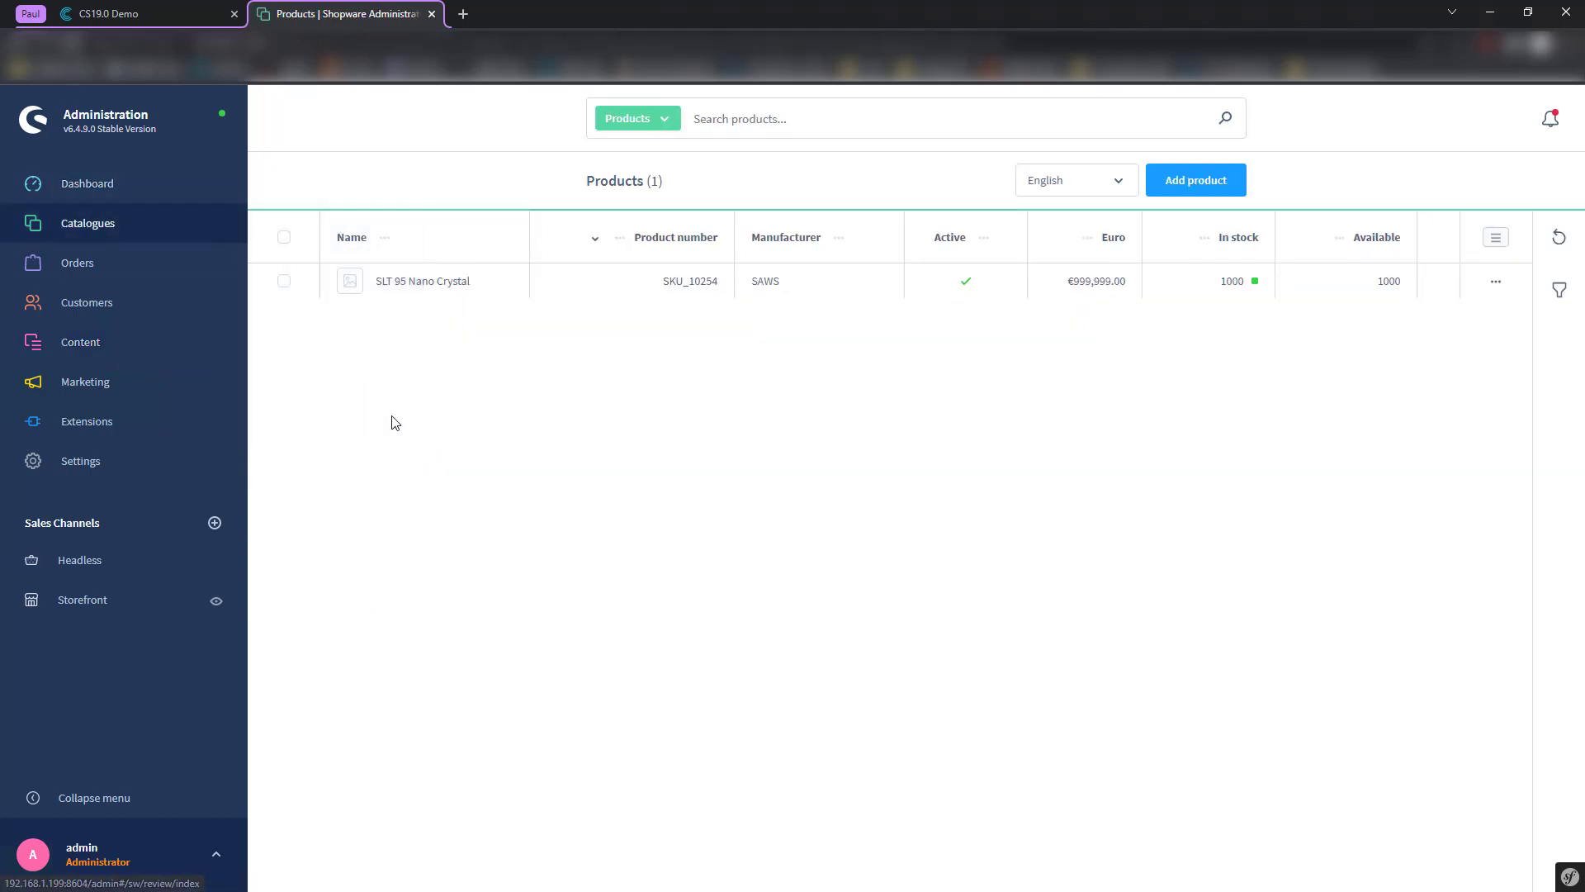
click(407, 283)
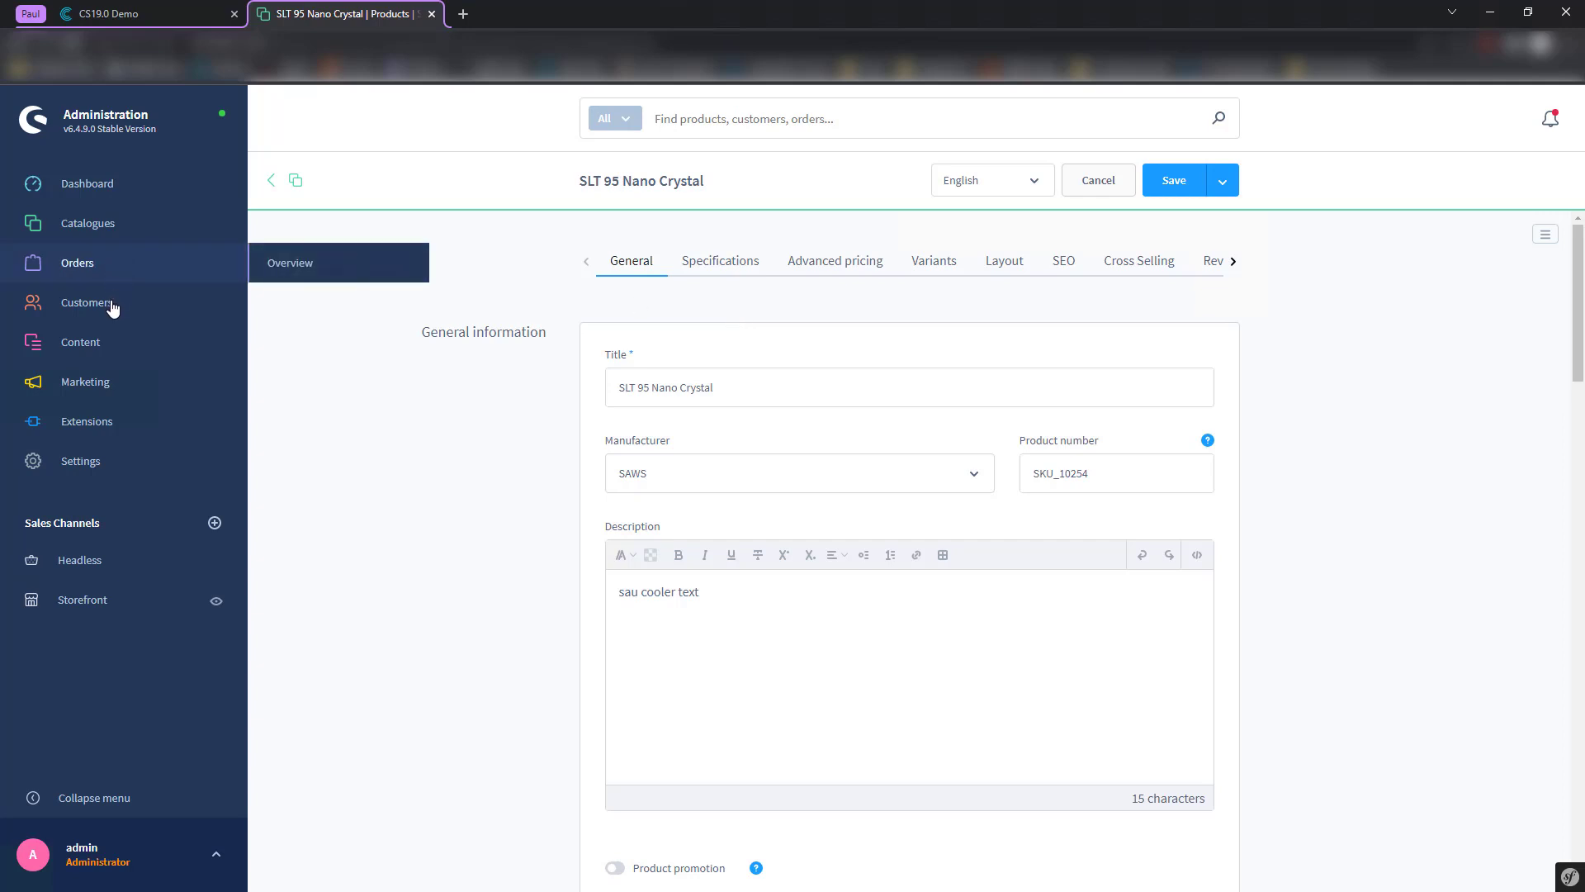
- Check the uploaded TV images in the Product Media folder of the media library
mouse_move(115, 342)
click(282, 381)
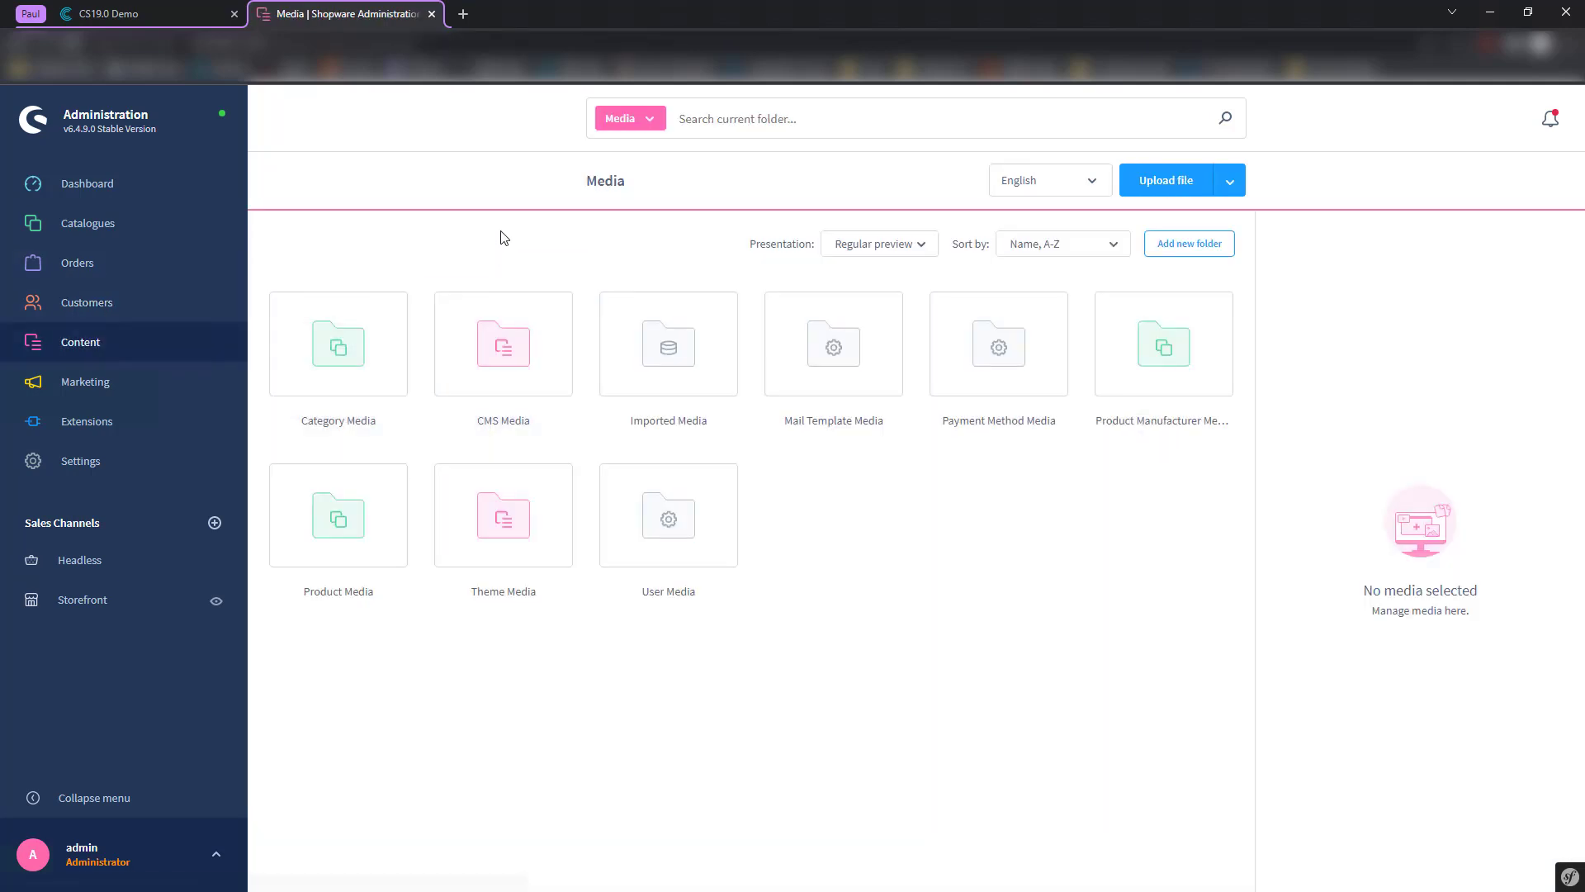
double_click(333, 541)
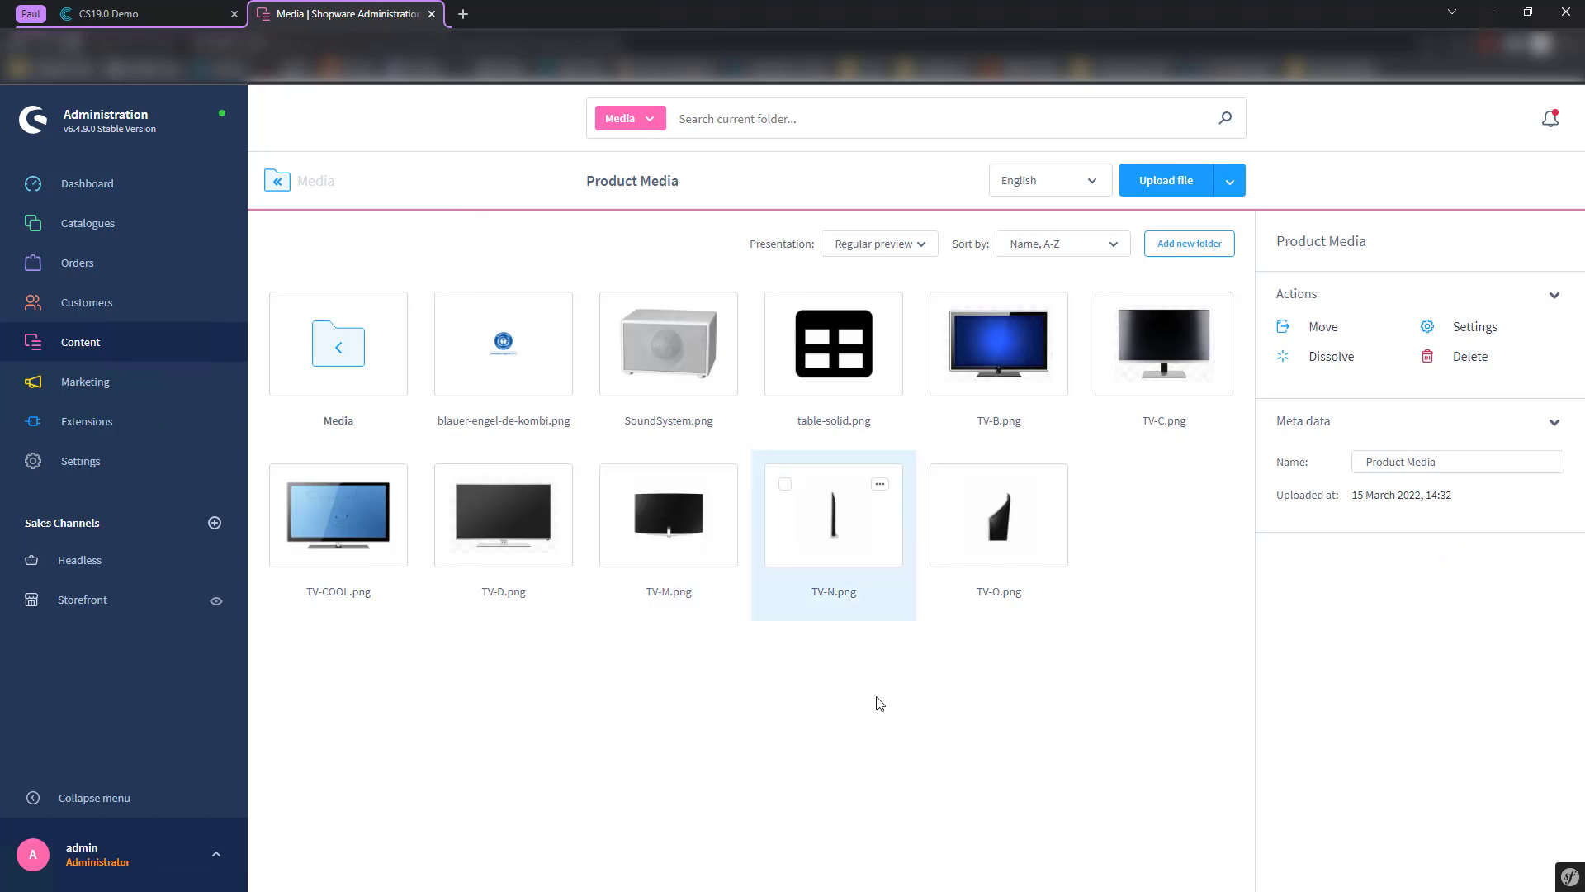
click(124, 8)
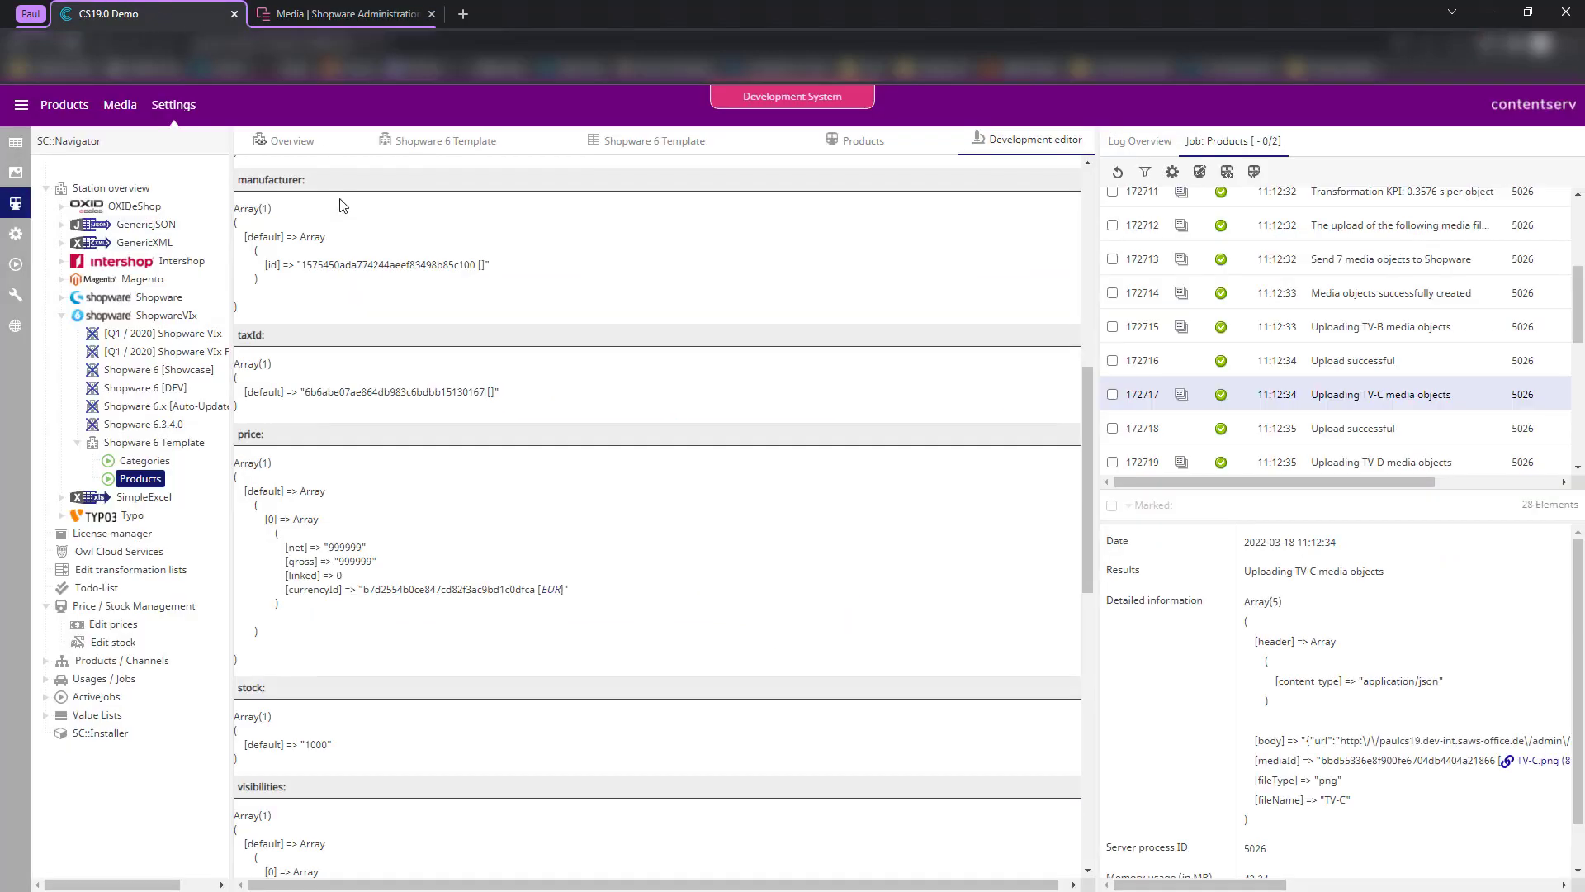
- Enable the cover and media rows, sourcing them from the image and alternative-images attributes
click(652, 156)
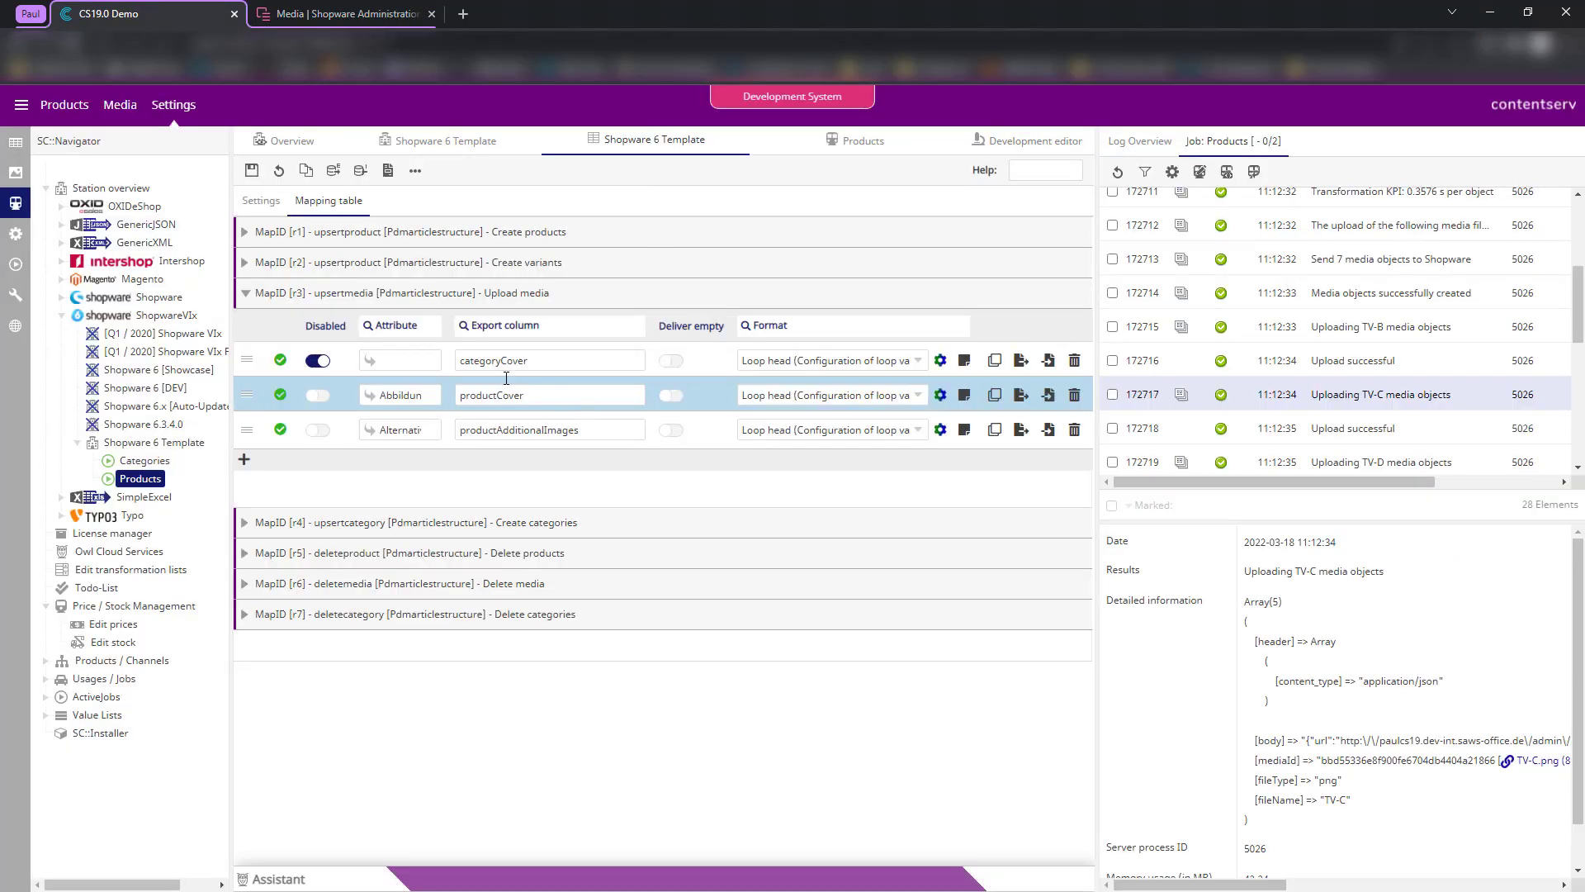
click(380, 294)
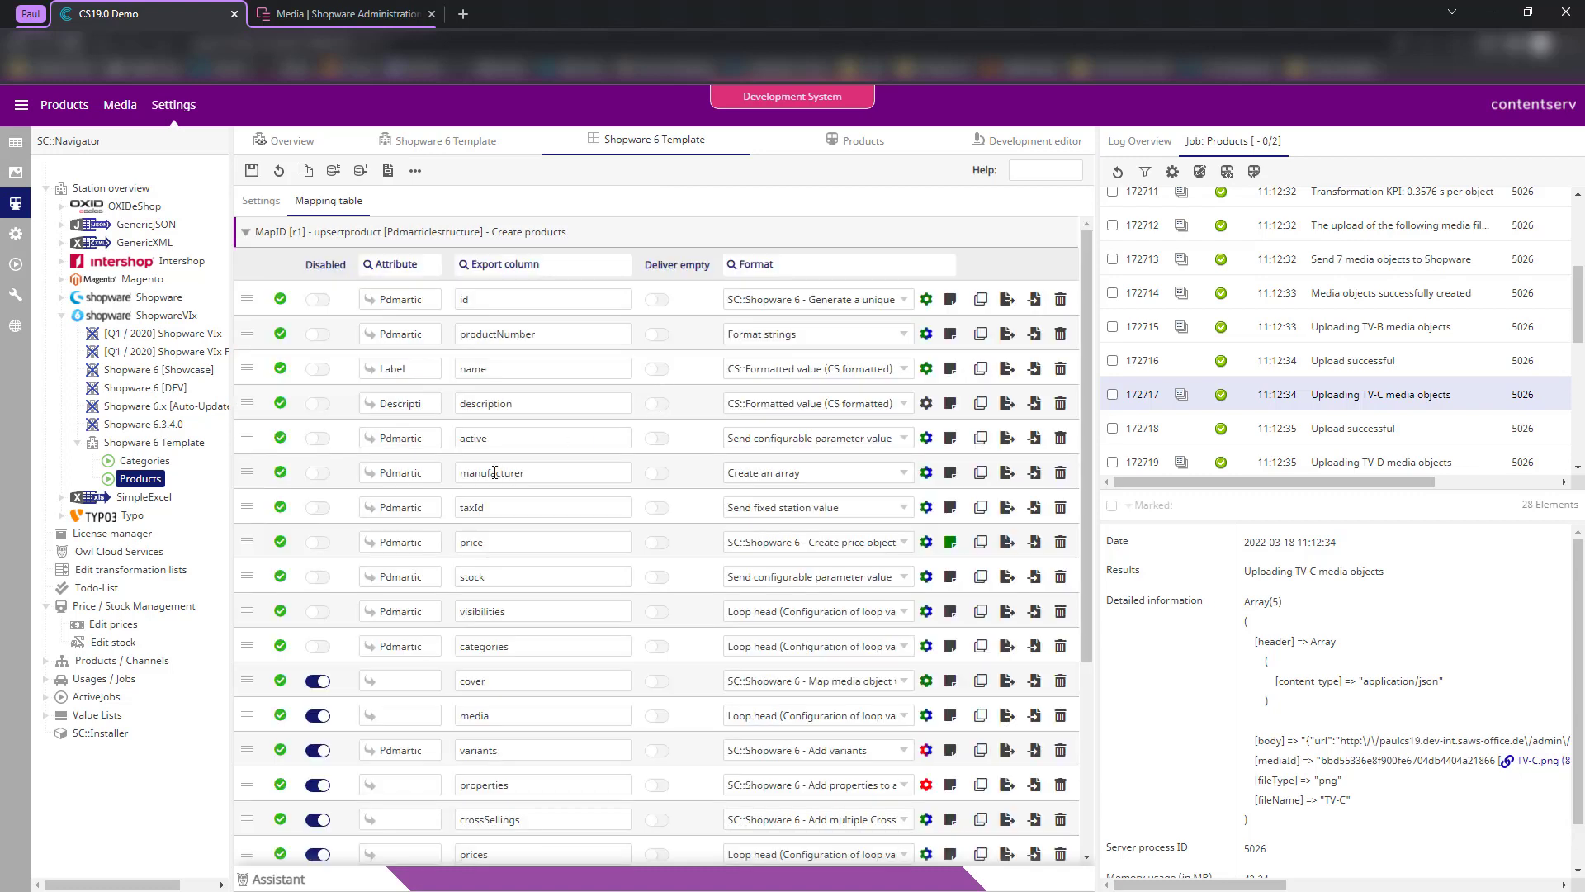
scroll(497, 461, down, 1)
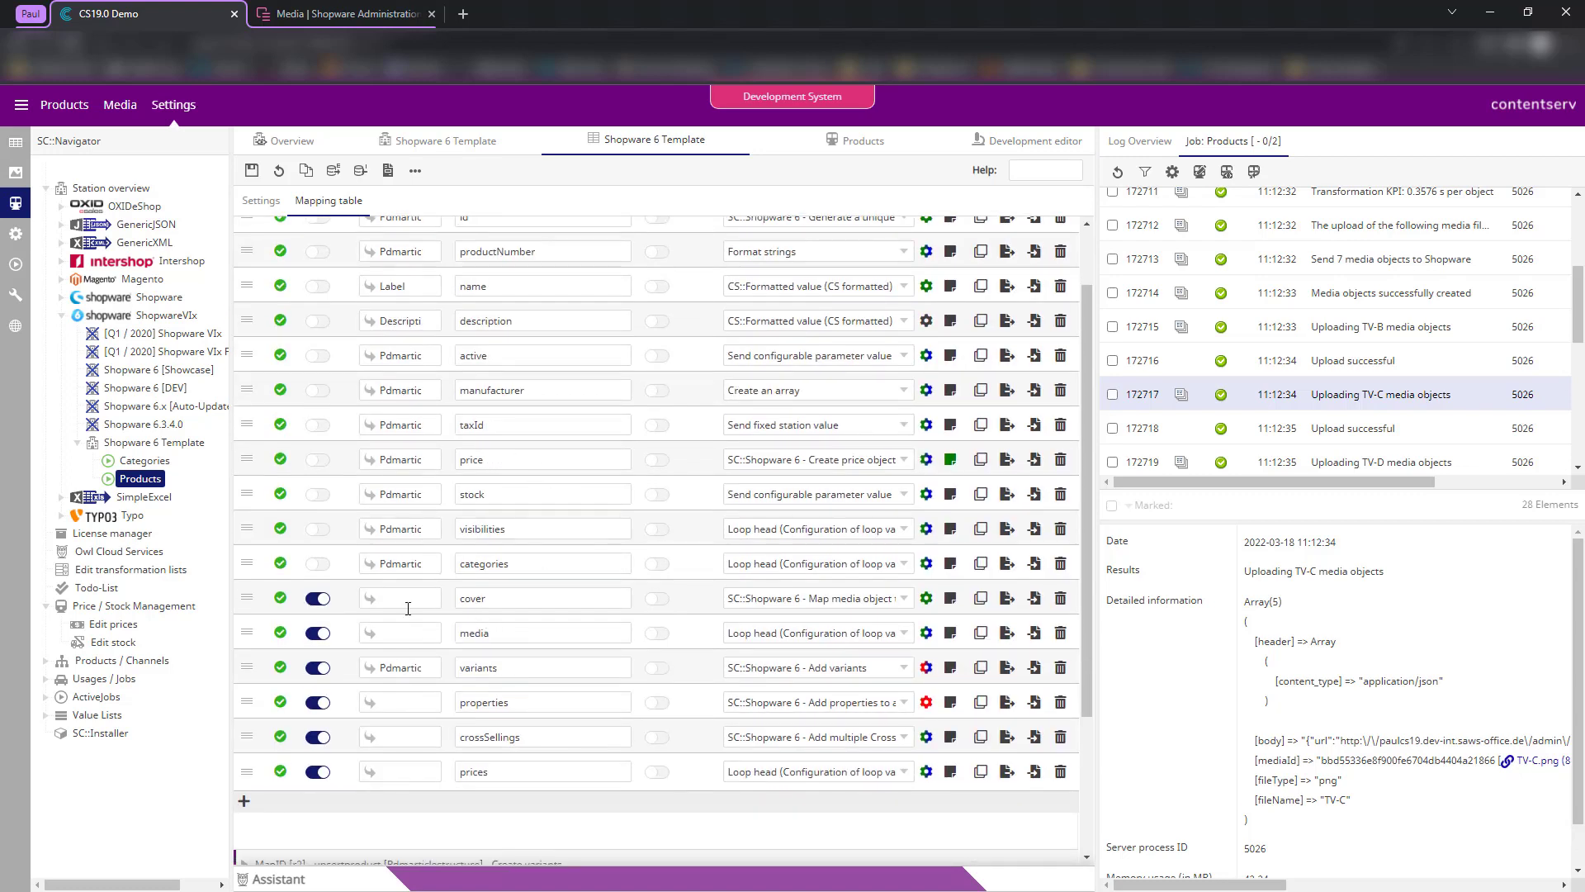
click(318, 600)
click(319, 633)
click(400, 597)
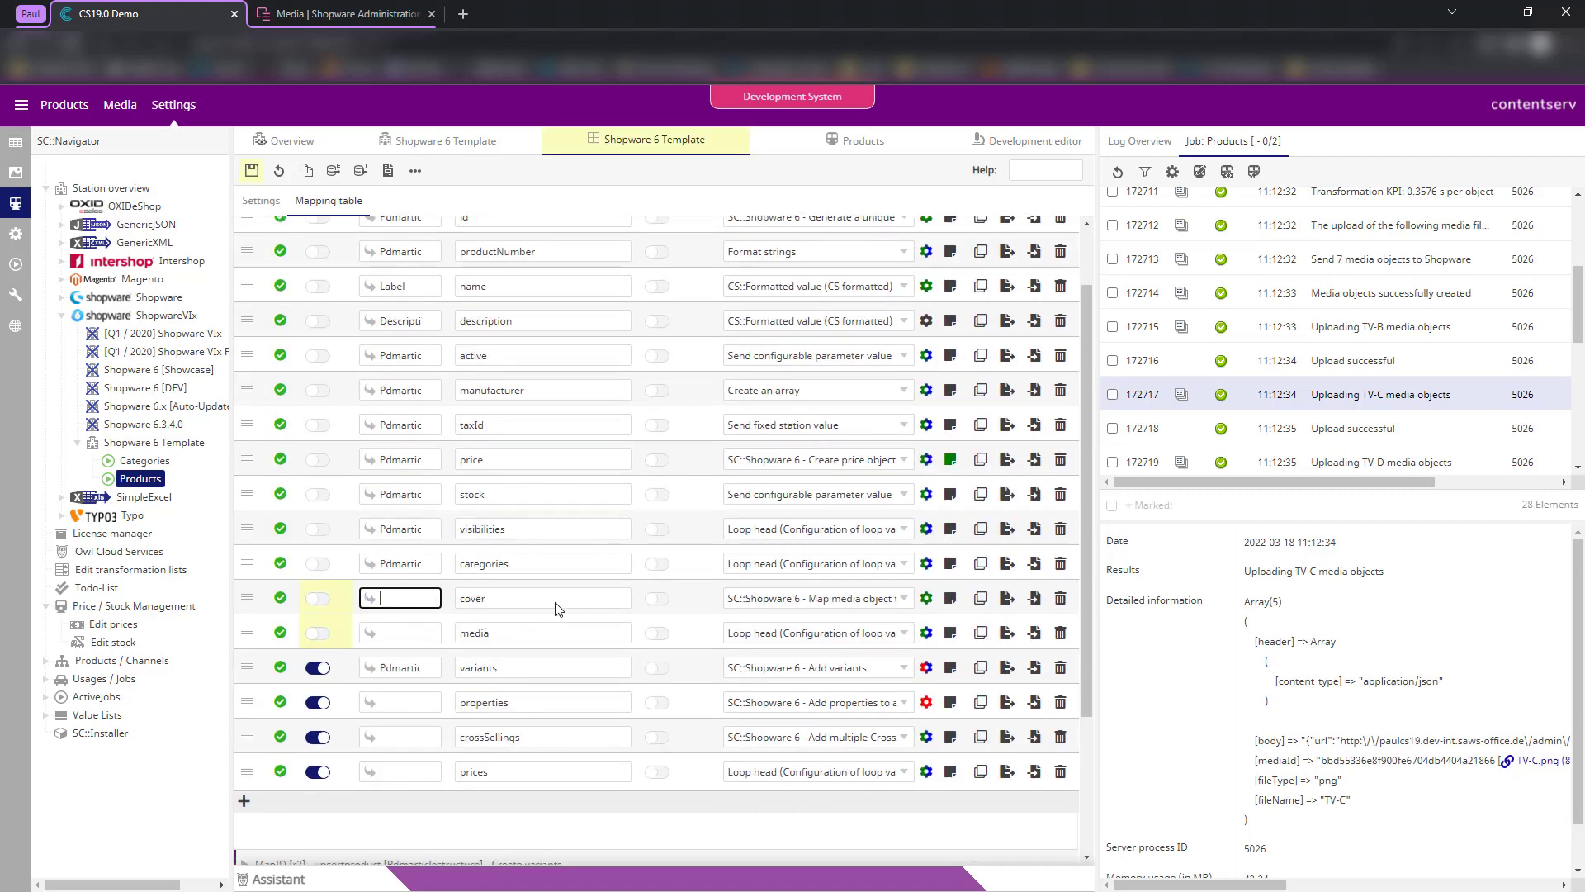
text(28)
click(513, 619)
click(398, 632)
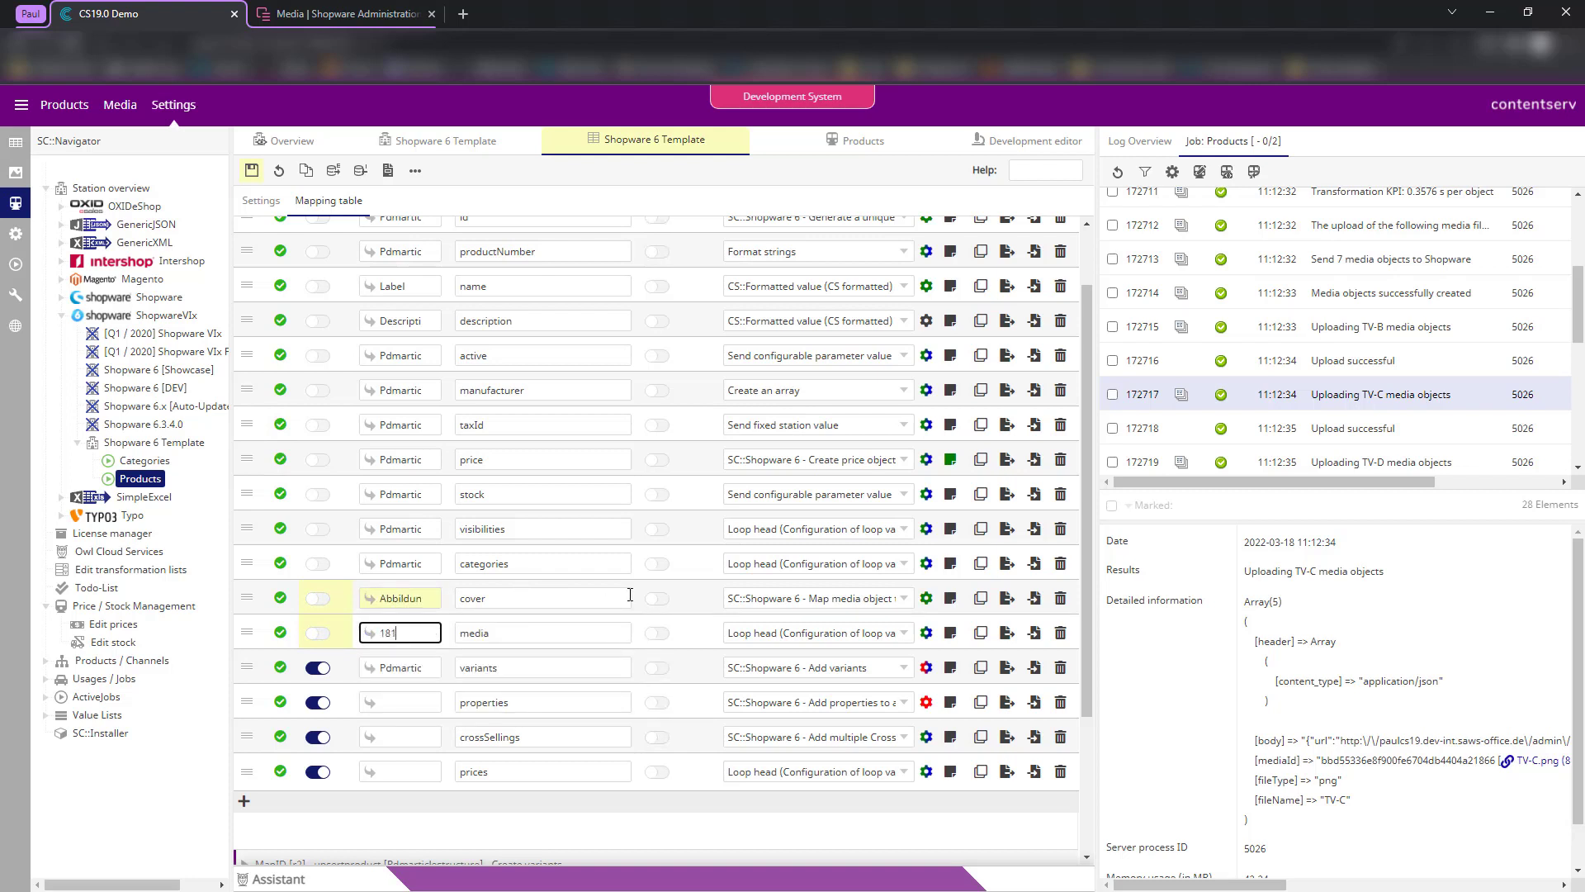
click(453, 657)
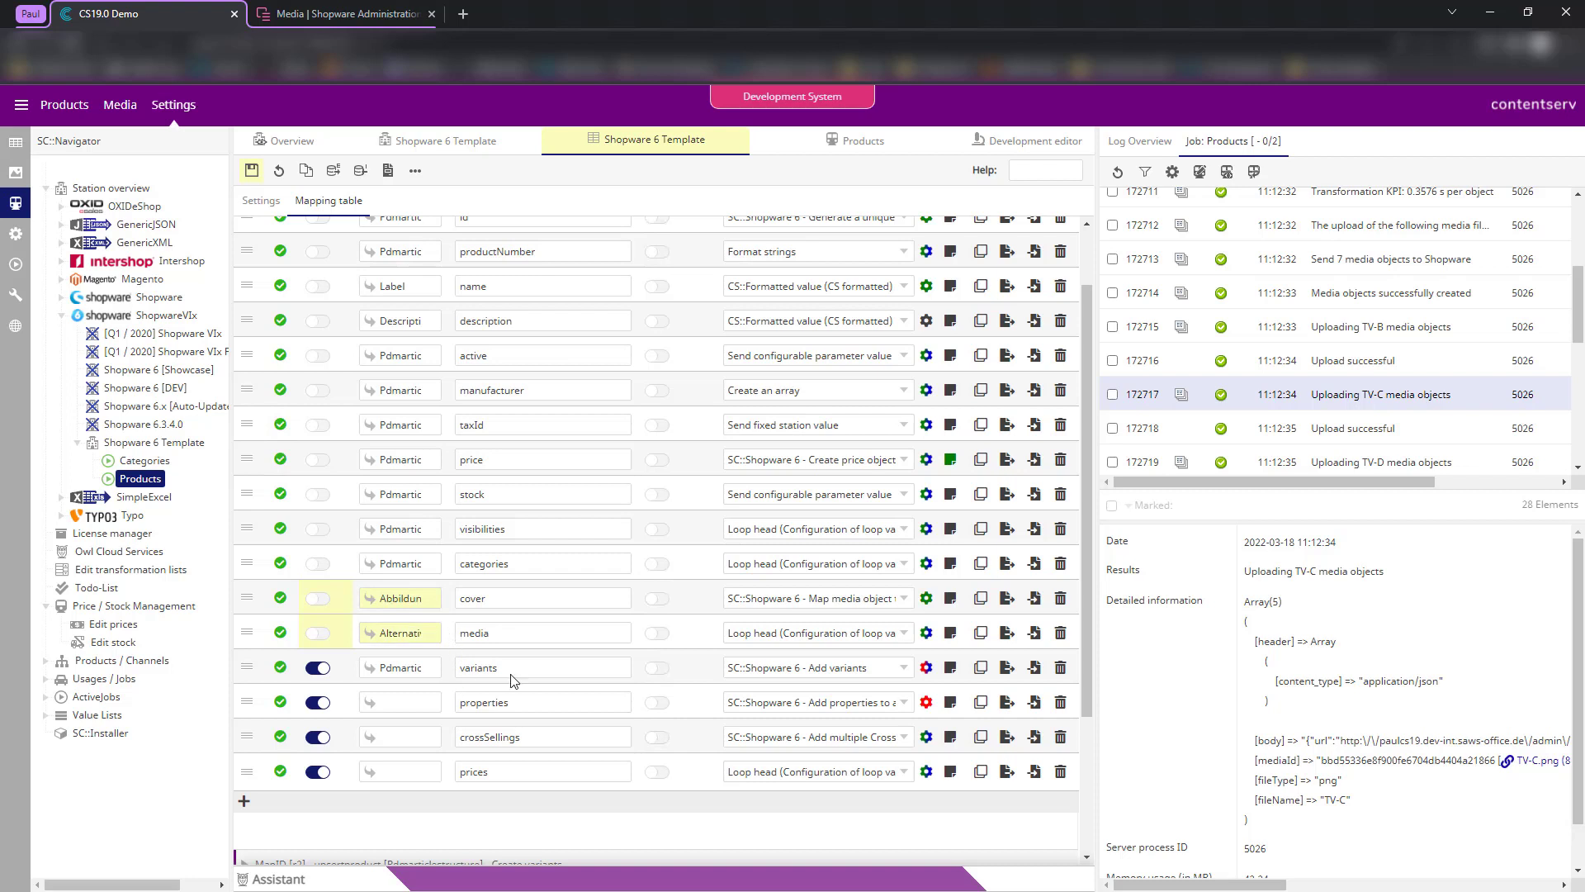
- Review the cover and media rows' export column names and source attributes
click(402, 603)
double_click(465, 600)
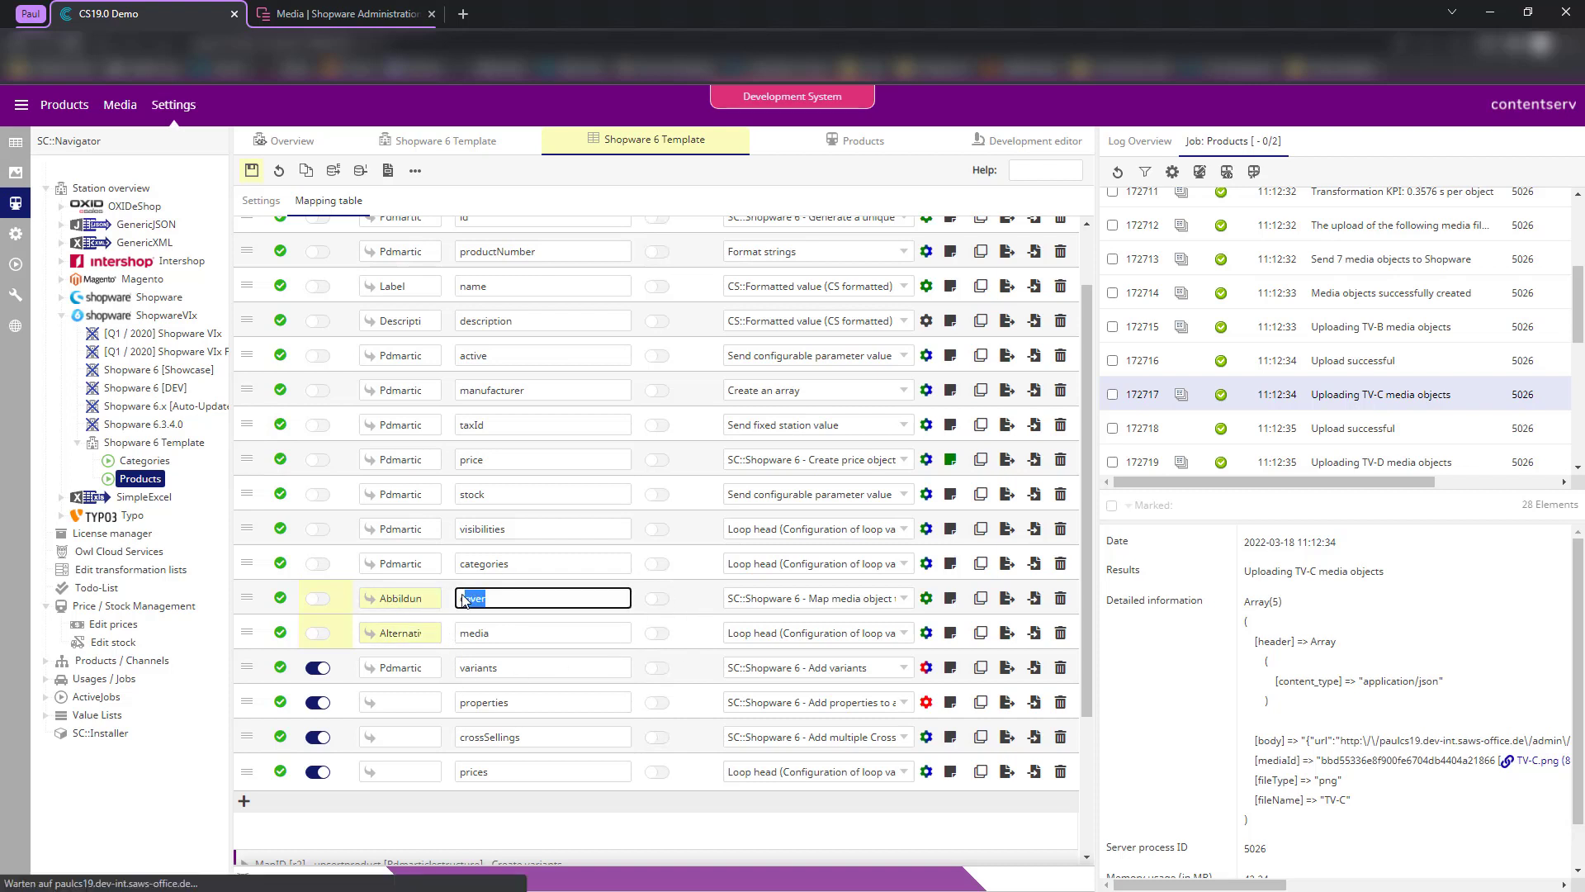
click(700, 633)
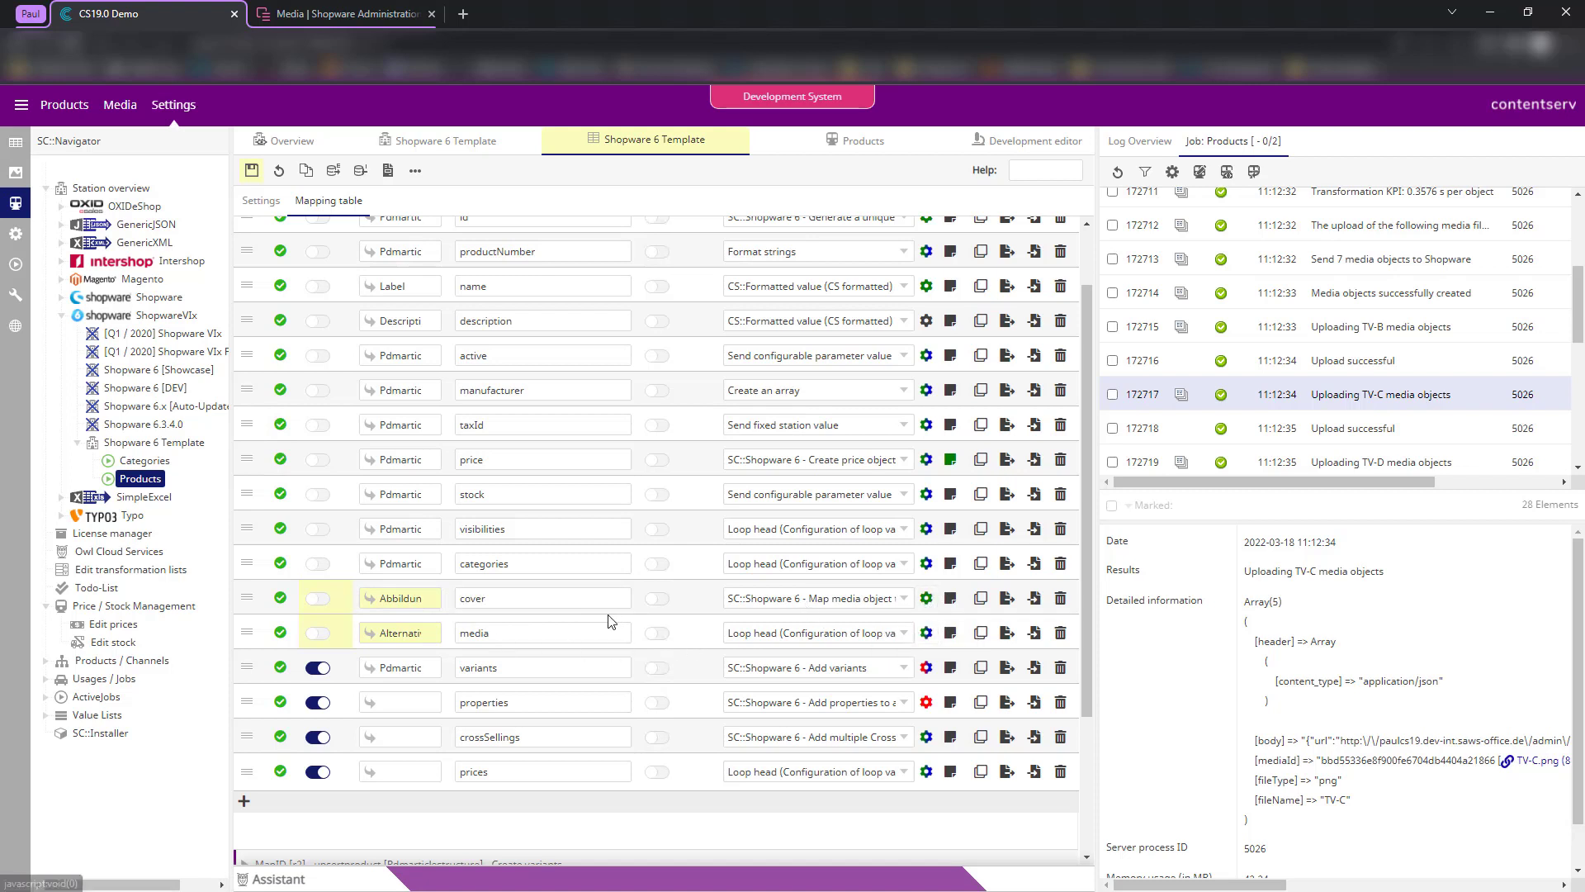
drag(507, 638, 441, 640)
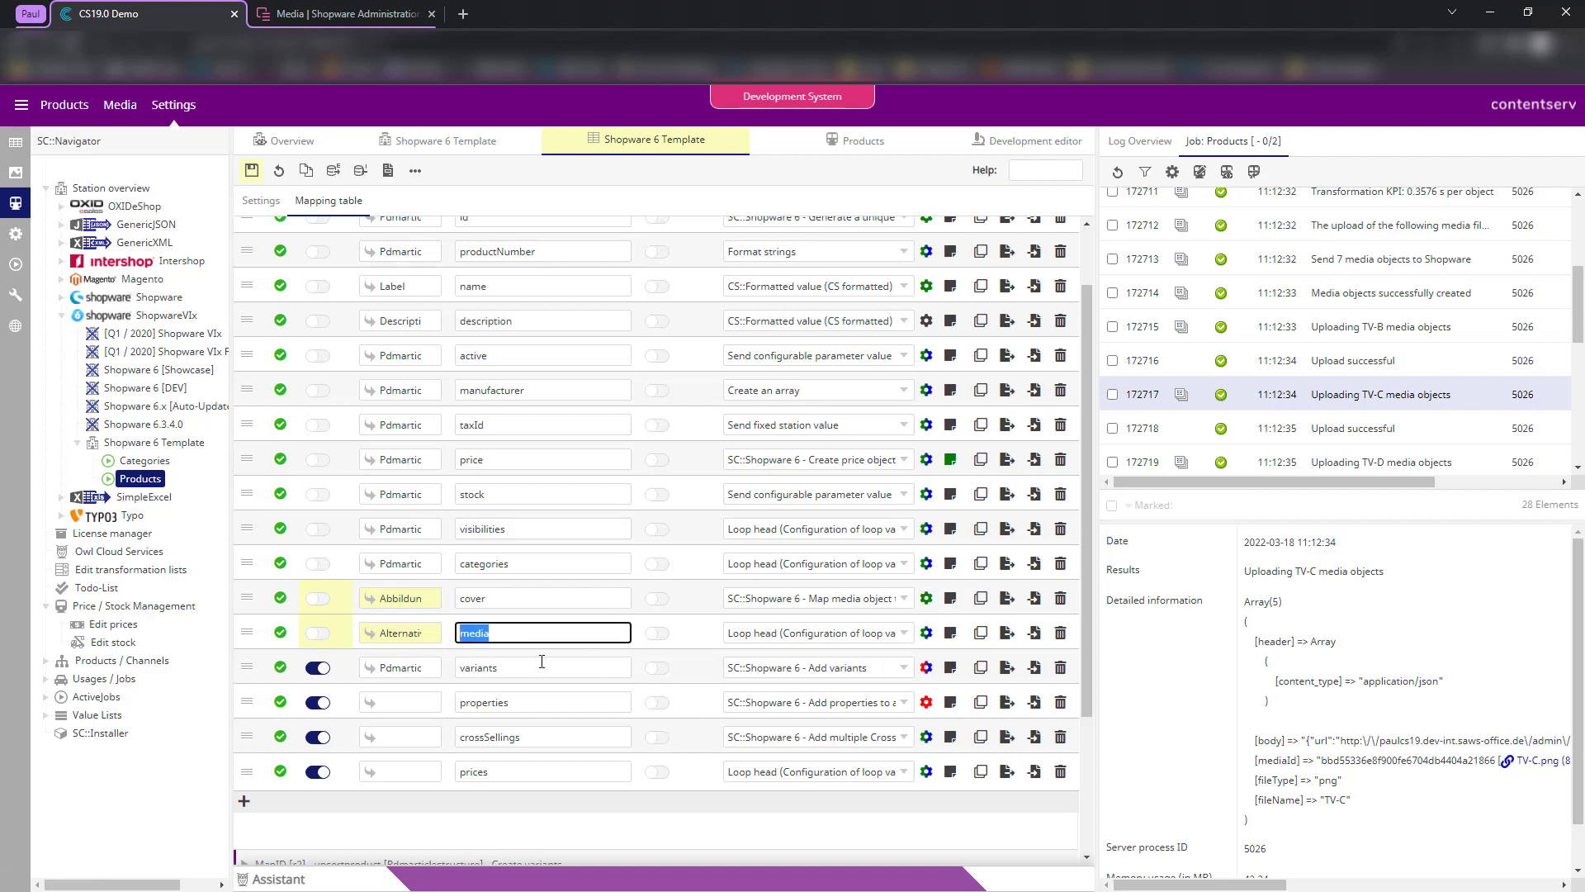
double_click(393, 642)
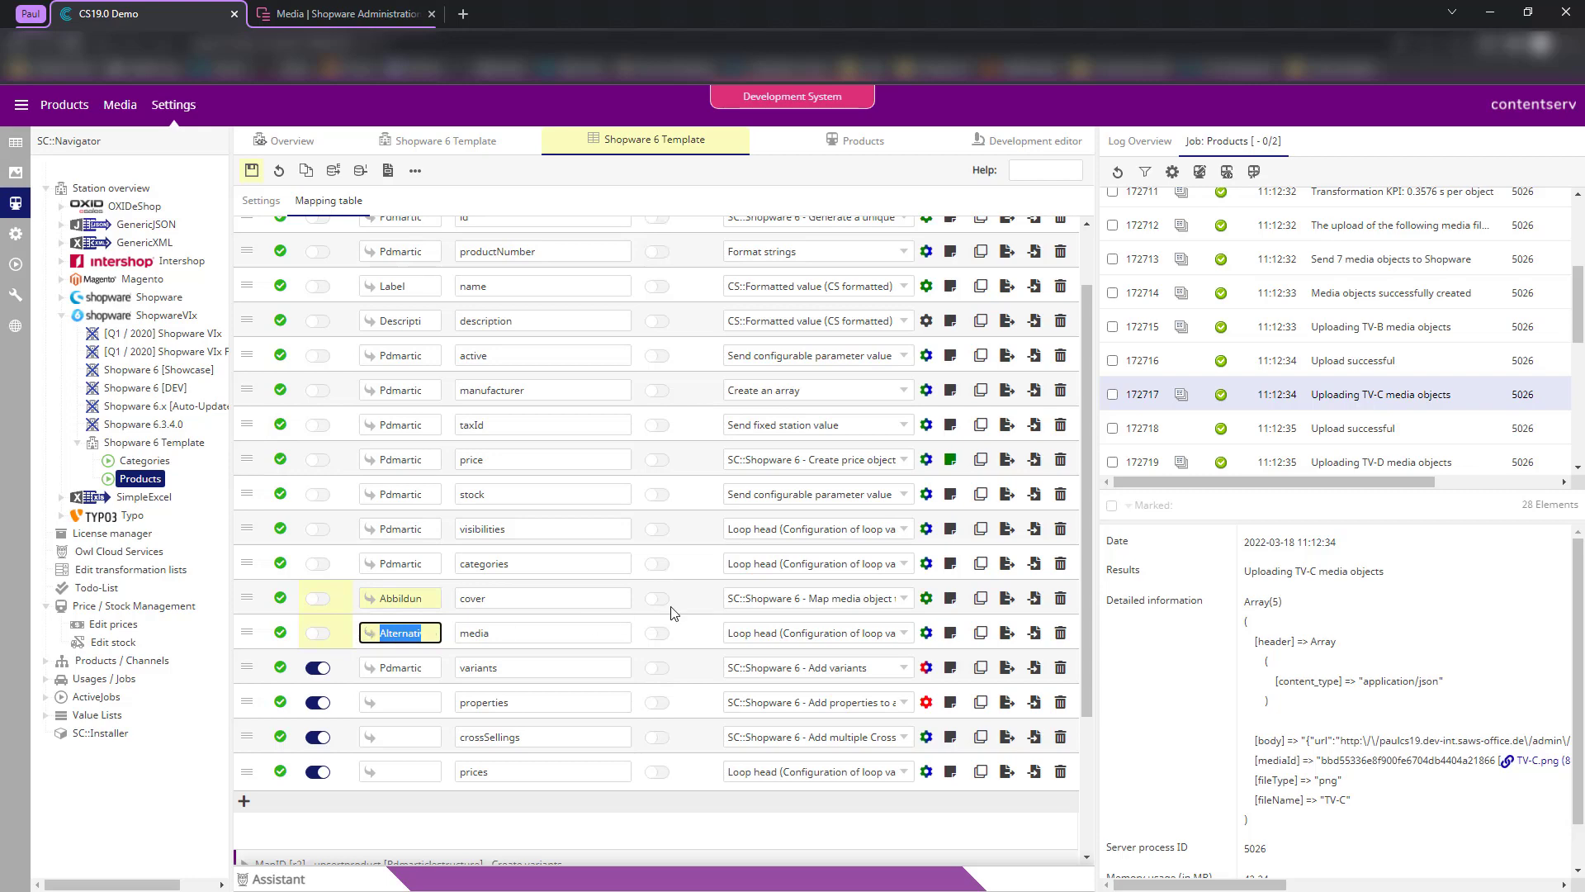
click(693, 698)
scroll(438, 652, down, 3)
click(443, 700)
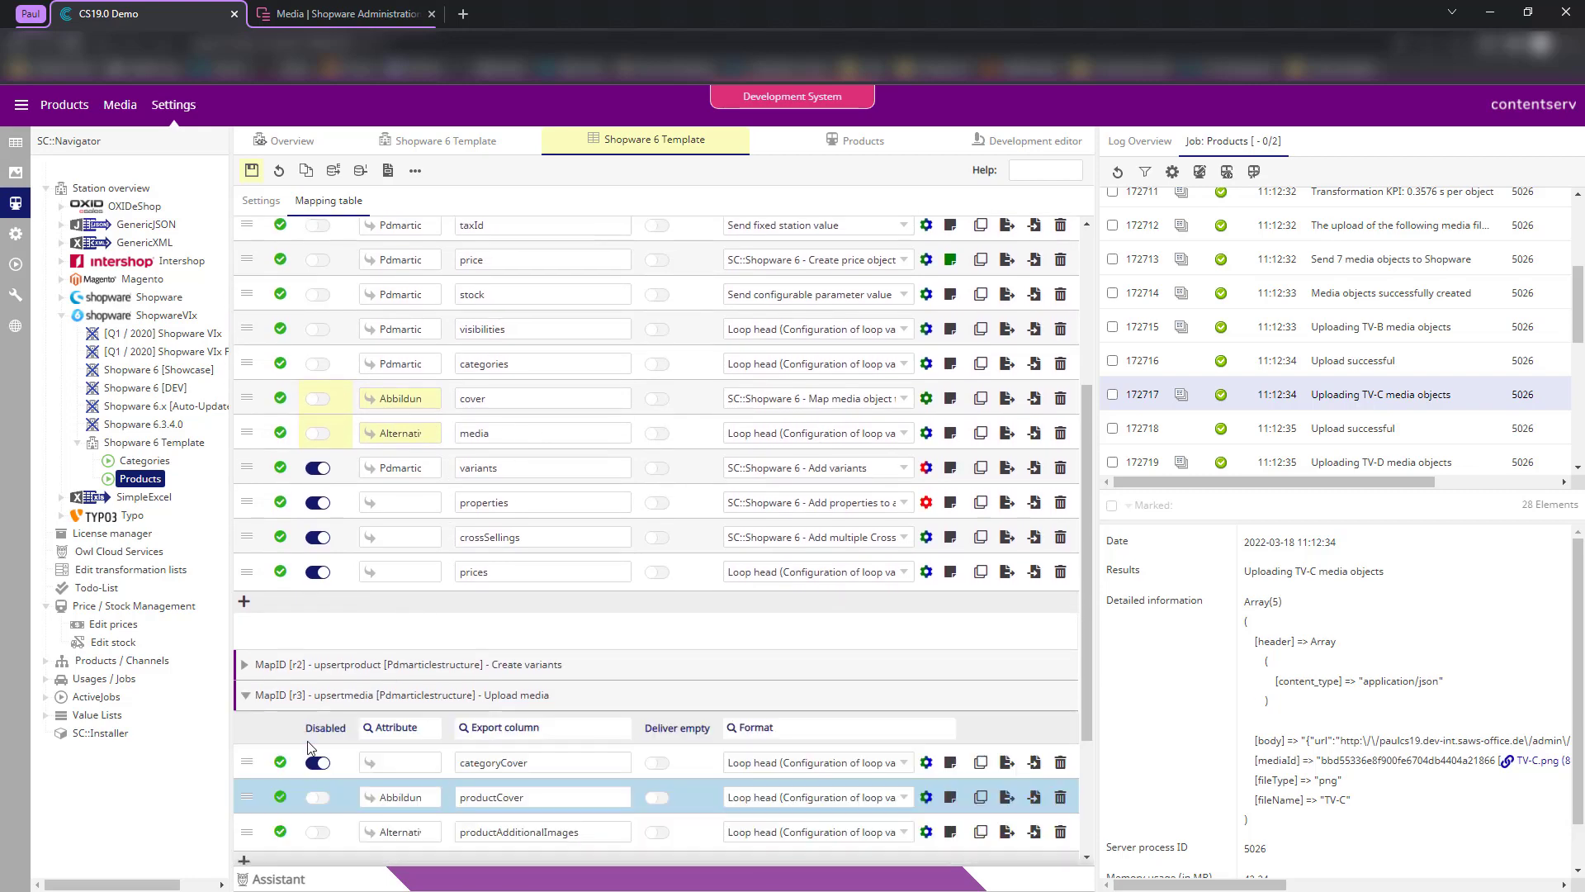
- Add an extra mapping row, delete it after checking the media format, and save the mapping
scroll(312, 747, down, 3)
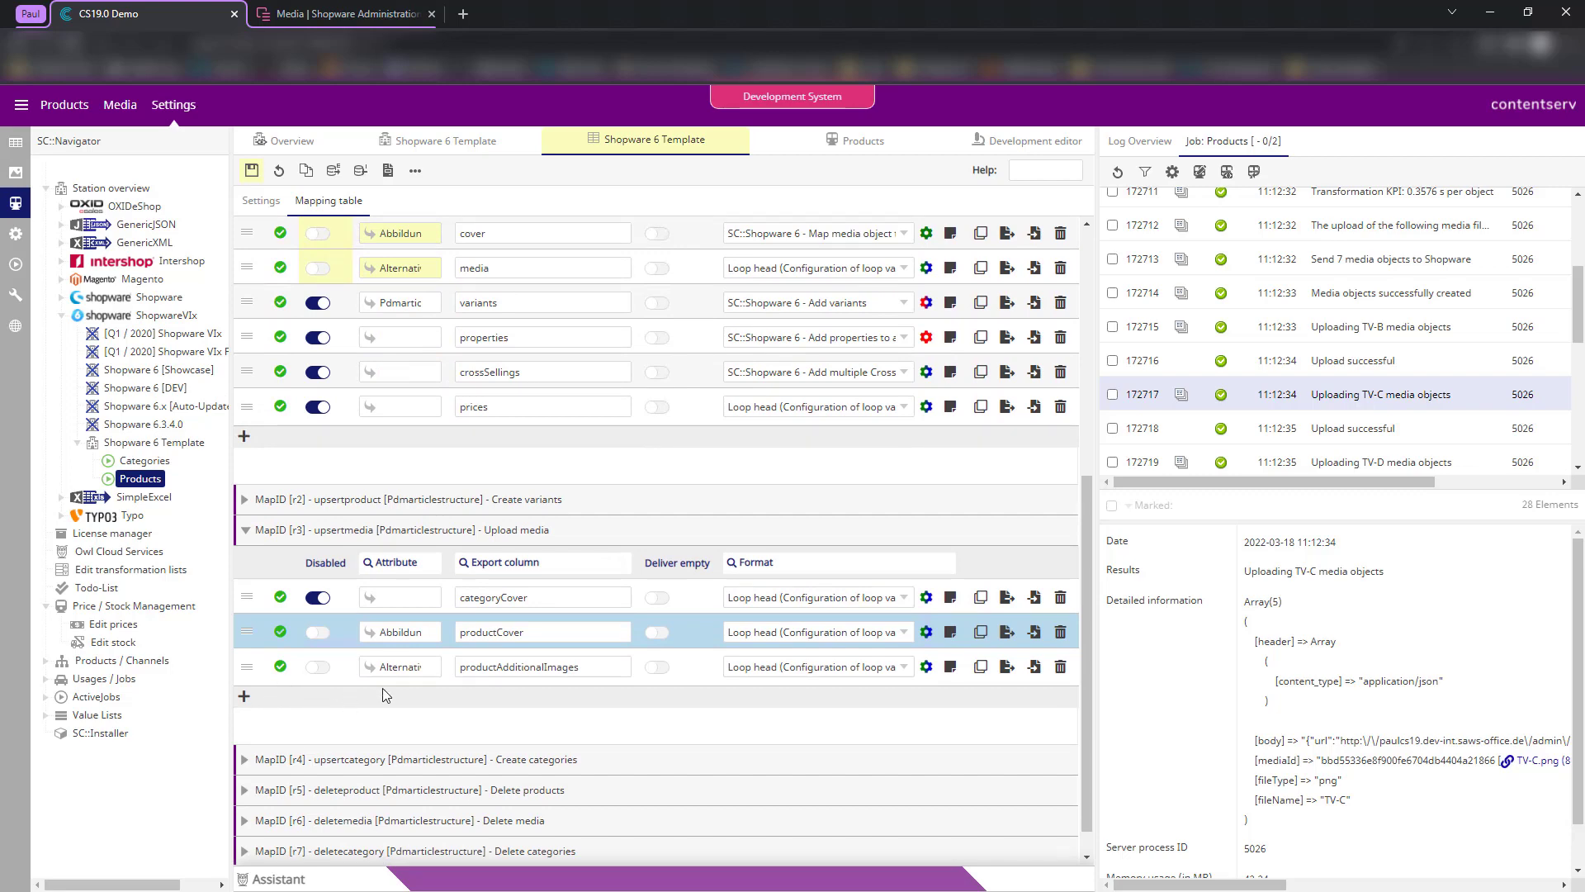
scroll(464, 630, up, 2)
scroll(775, 759, down, 2)
scroll(423, 548, up, 5)
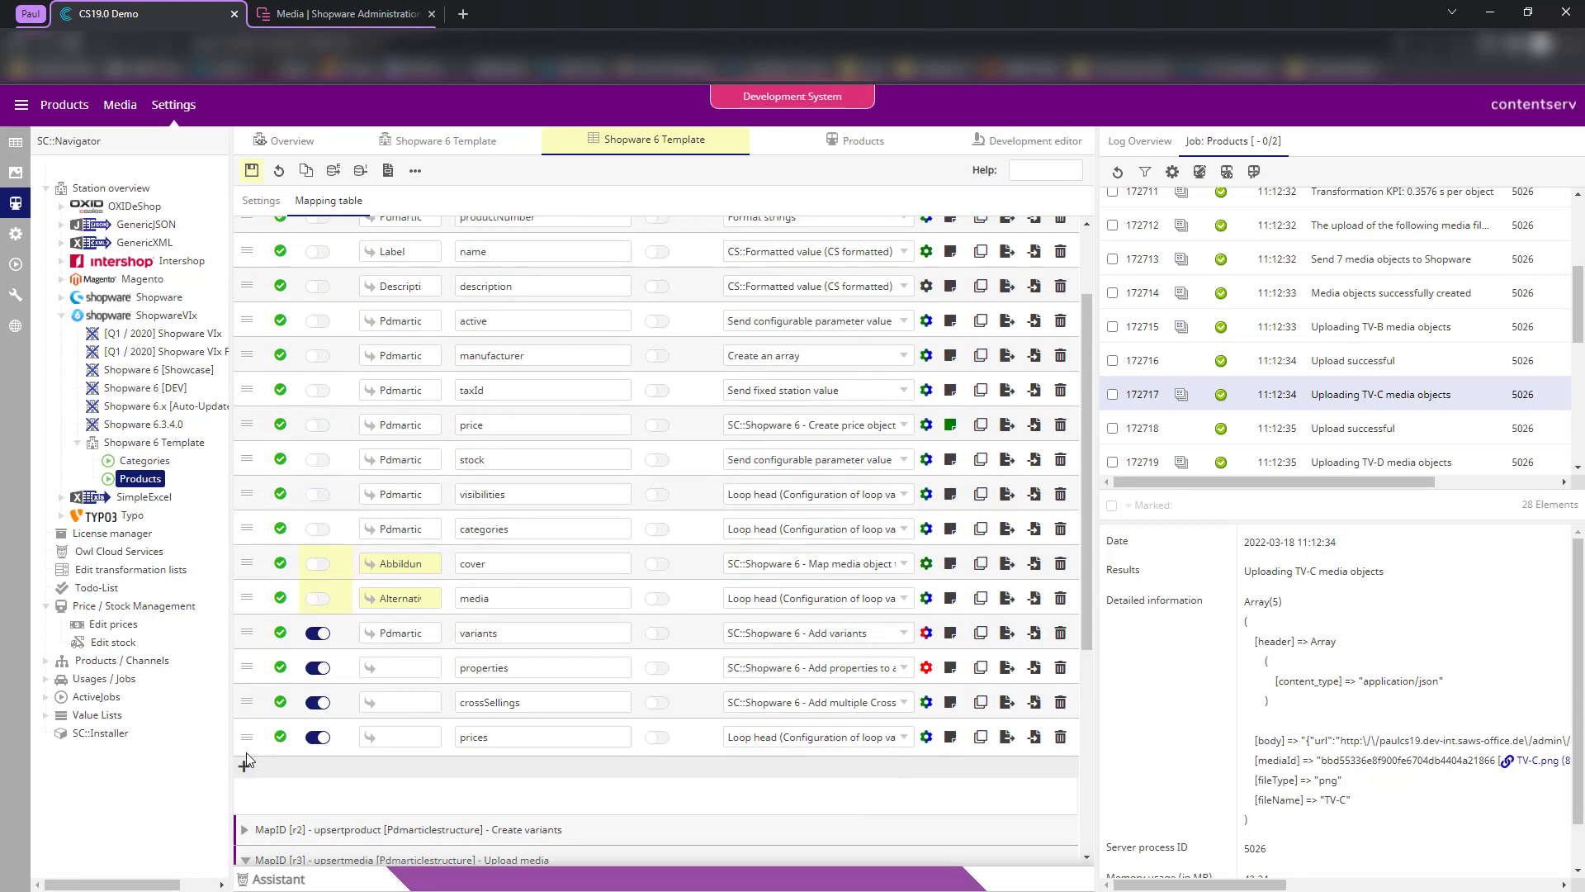
click(243, 764)
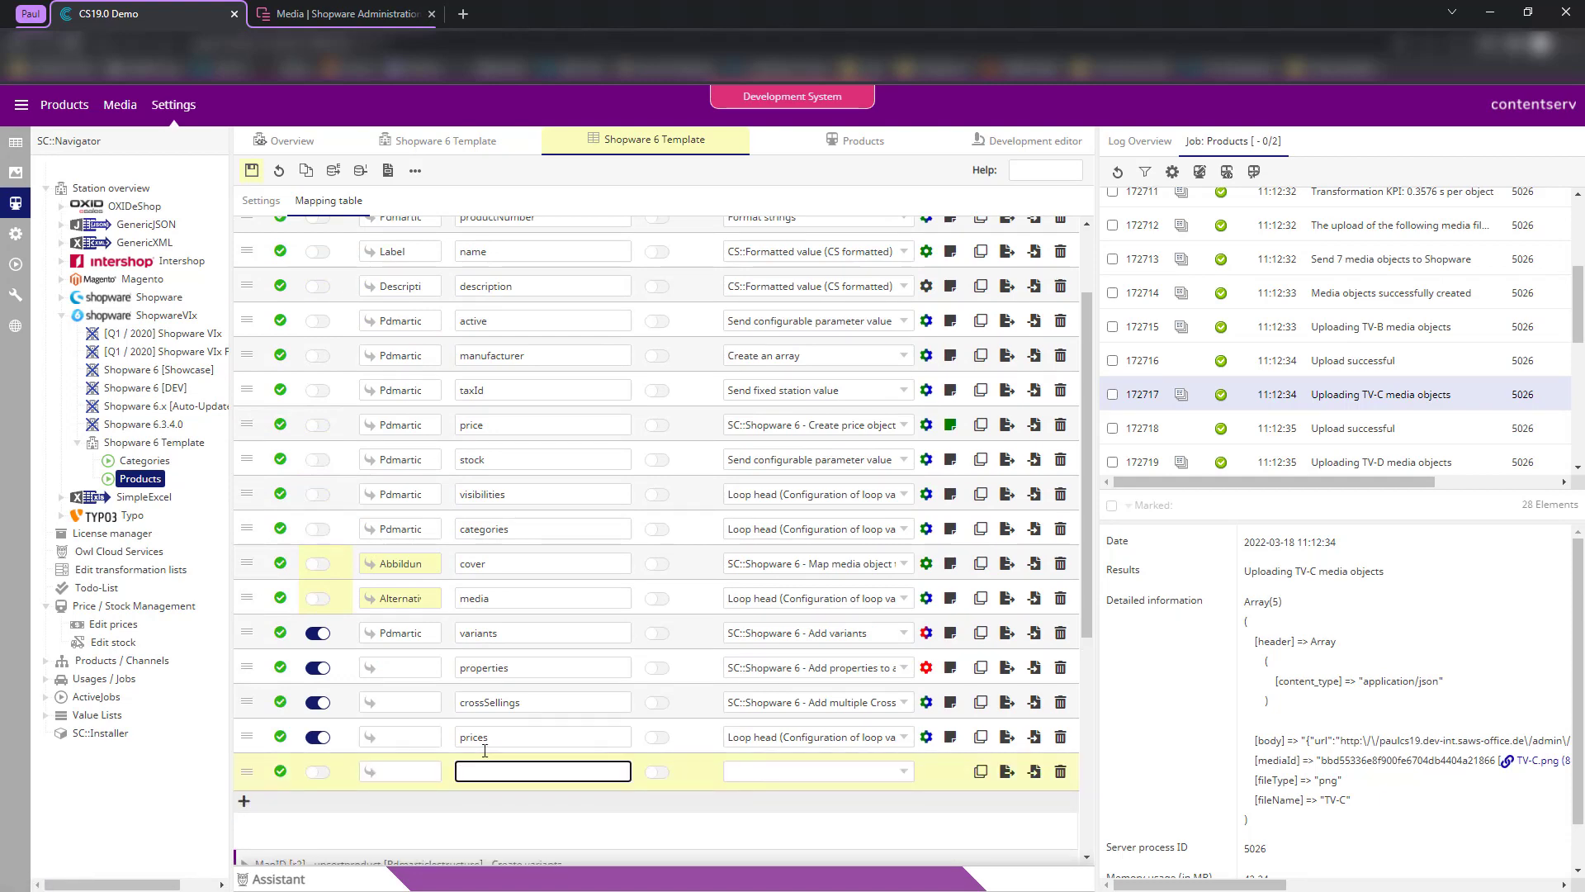
click(926, 597)
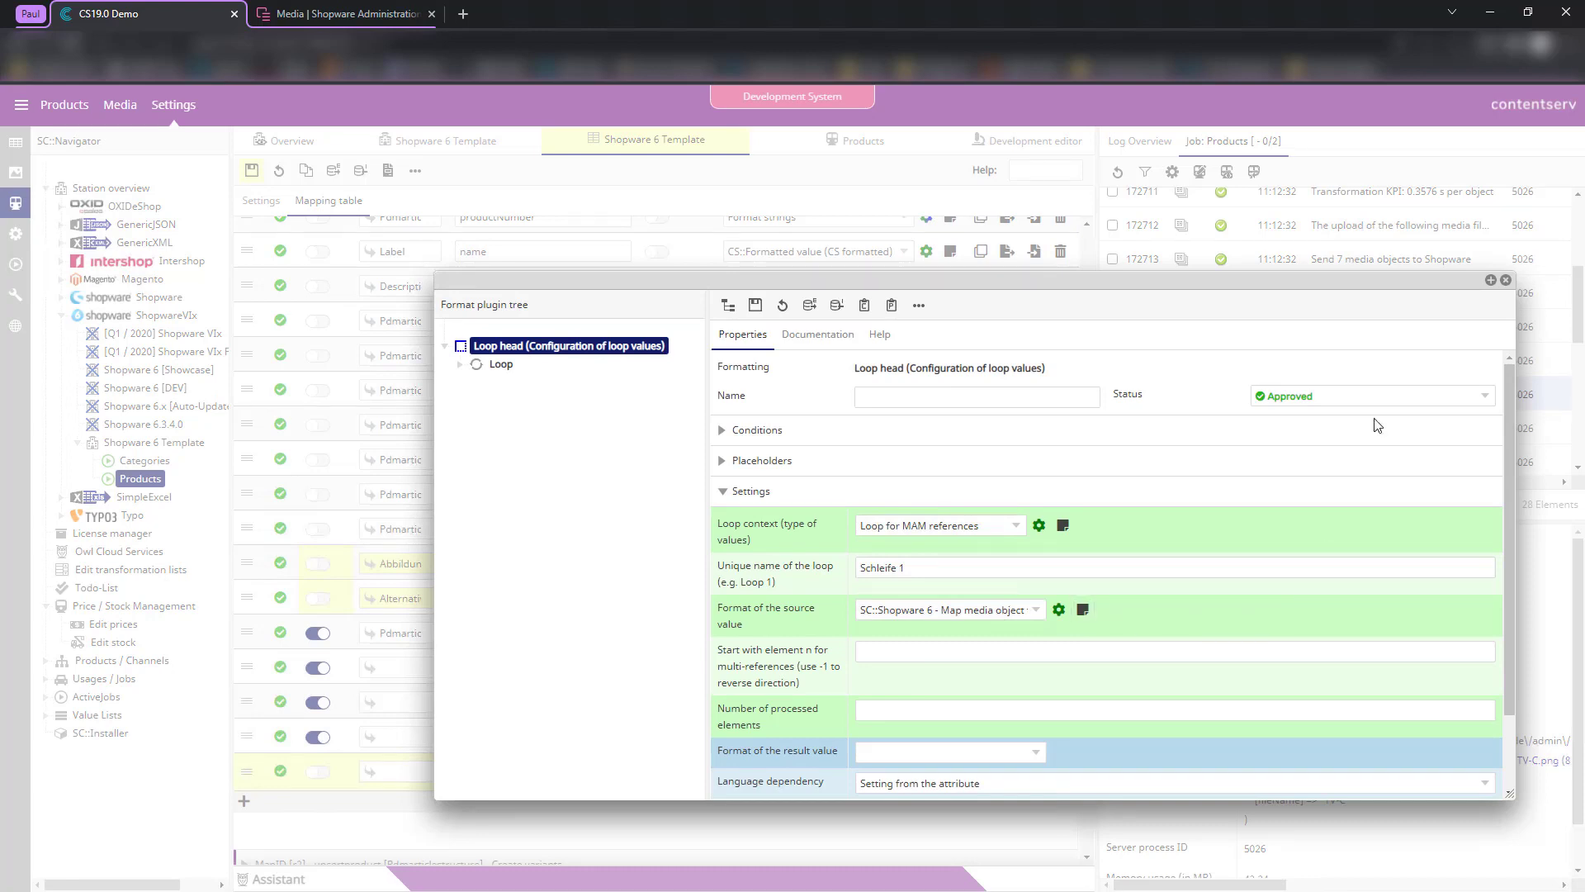
click(1506, 280)
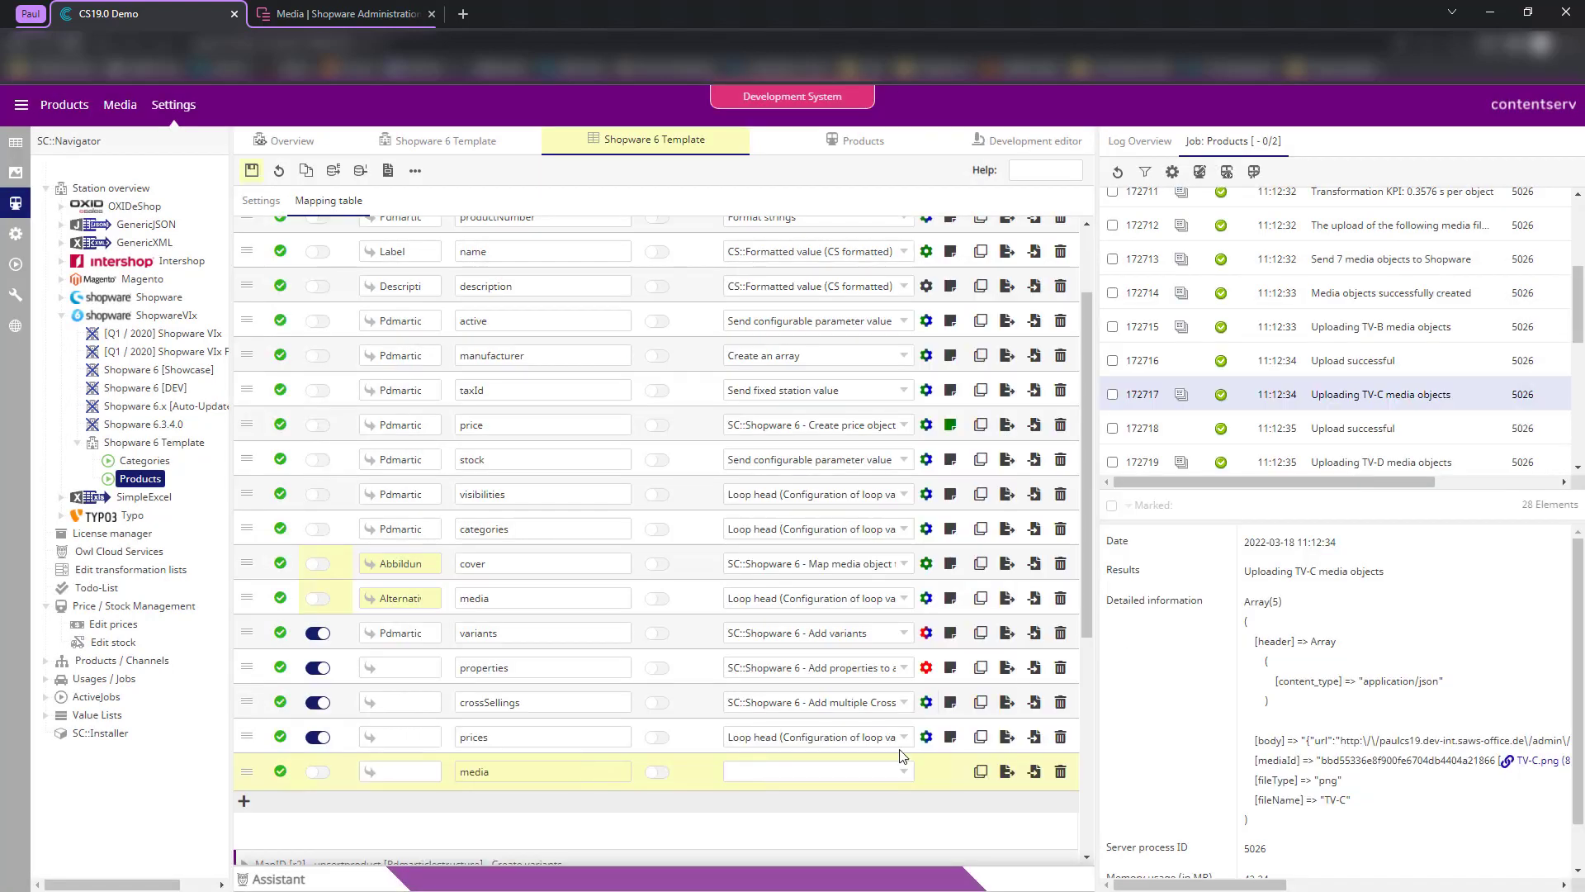
click(1059, 780)
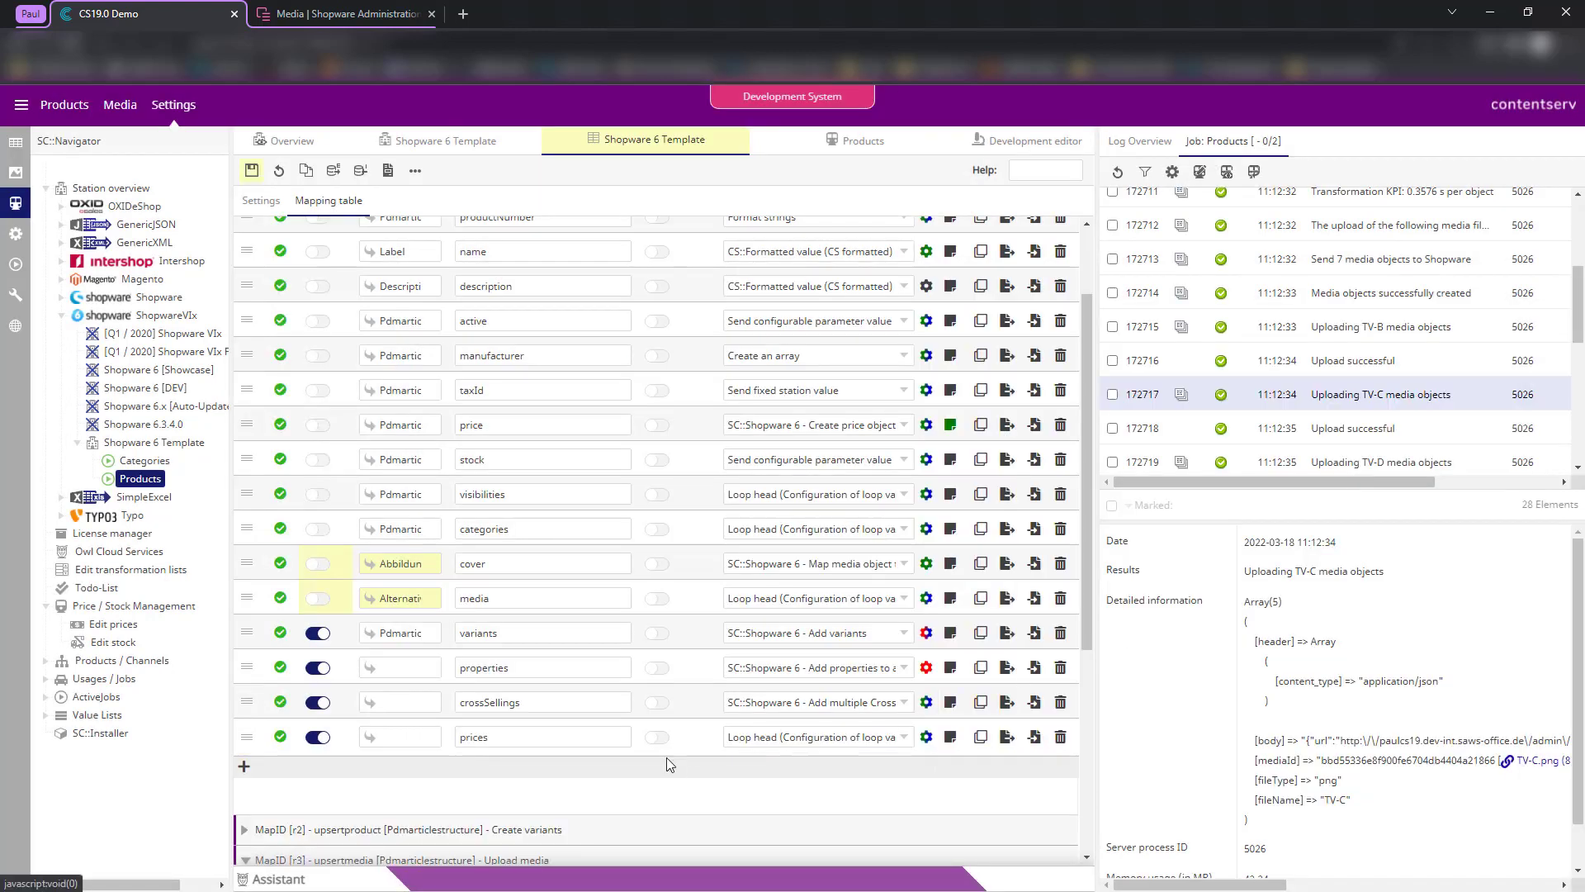
click(252, 170)
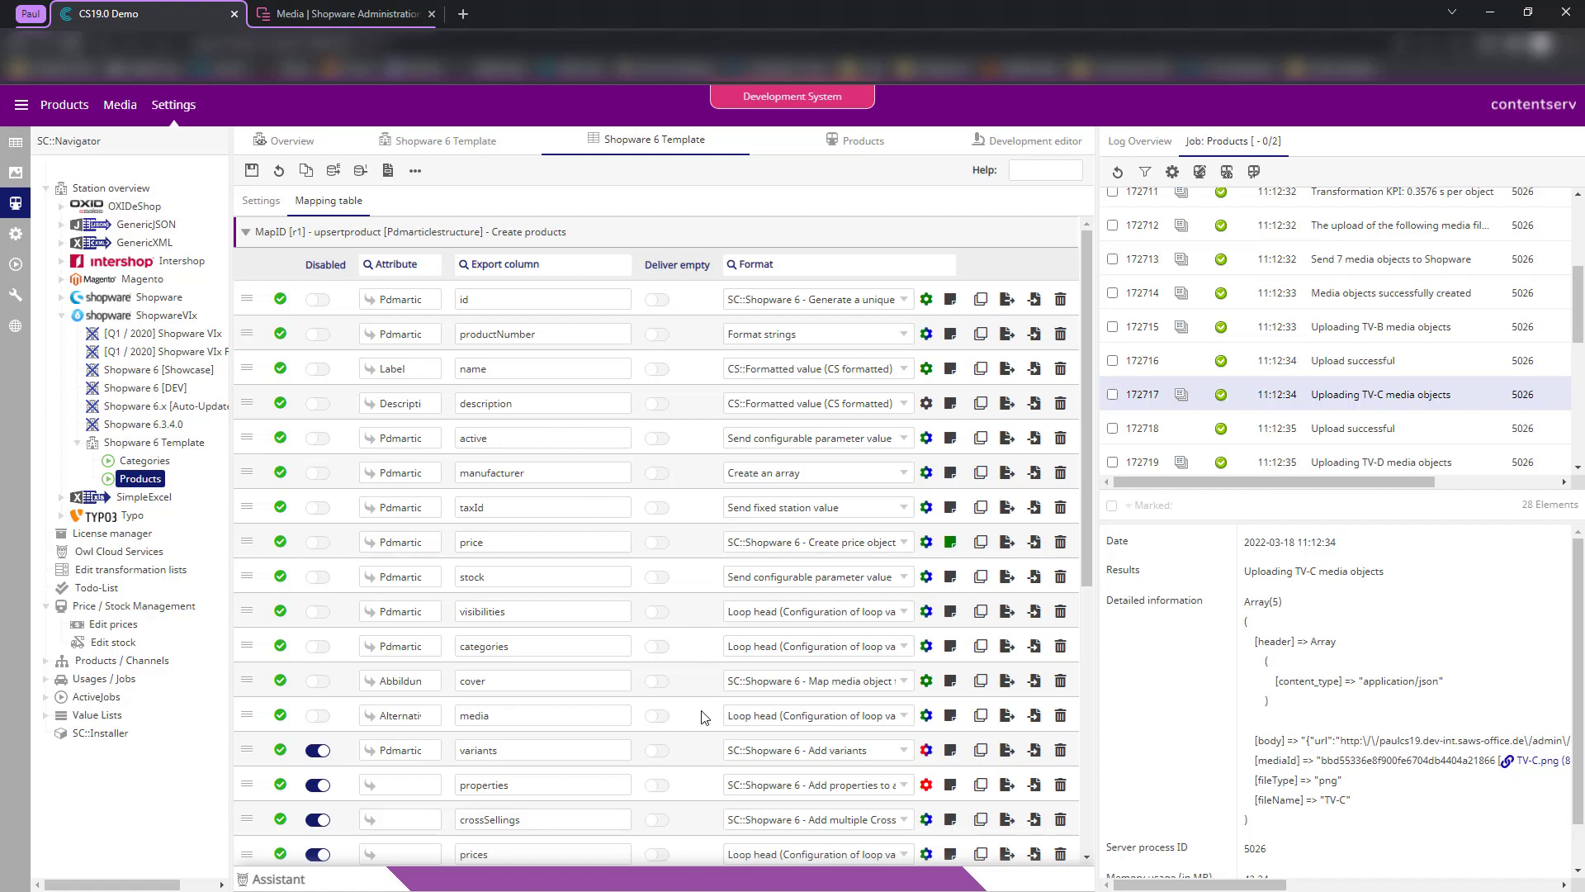
- Inspect the media row's loop and media-object mapping formats, then save the product mapping
click(926, 716)
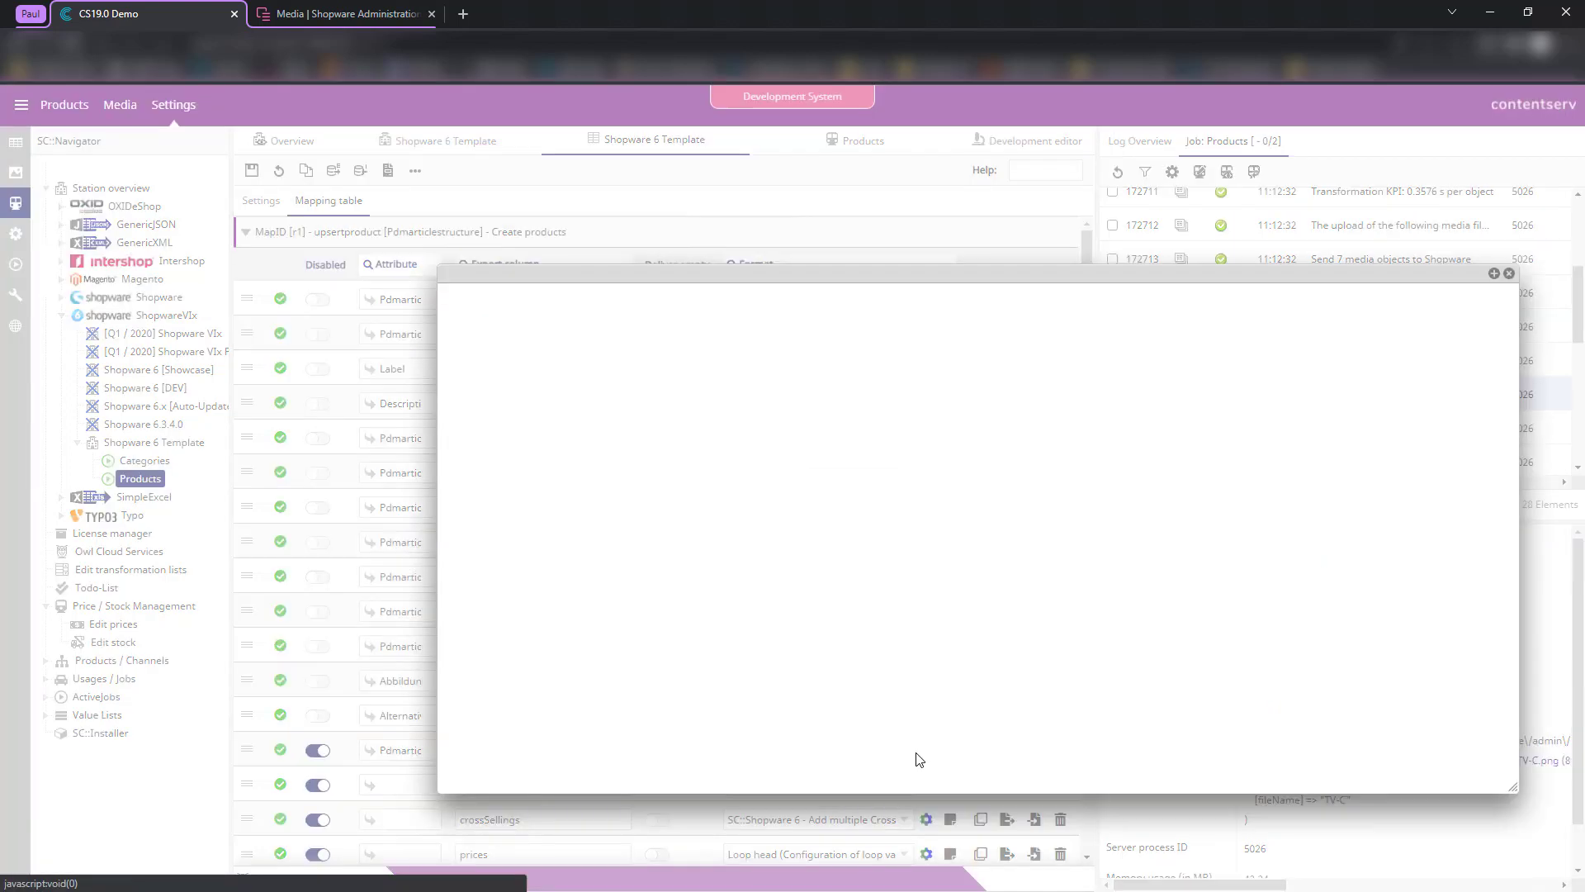
scroll(1023, 587, down, 2)
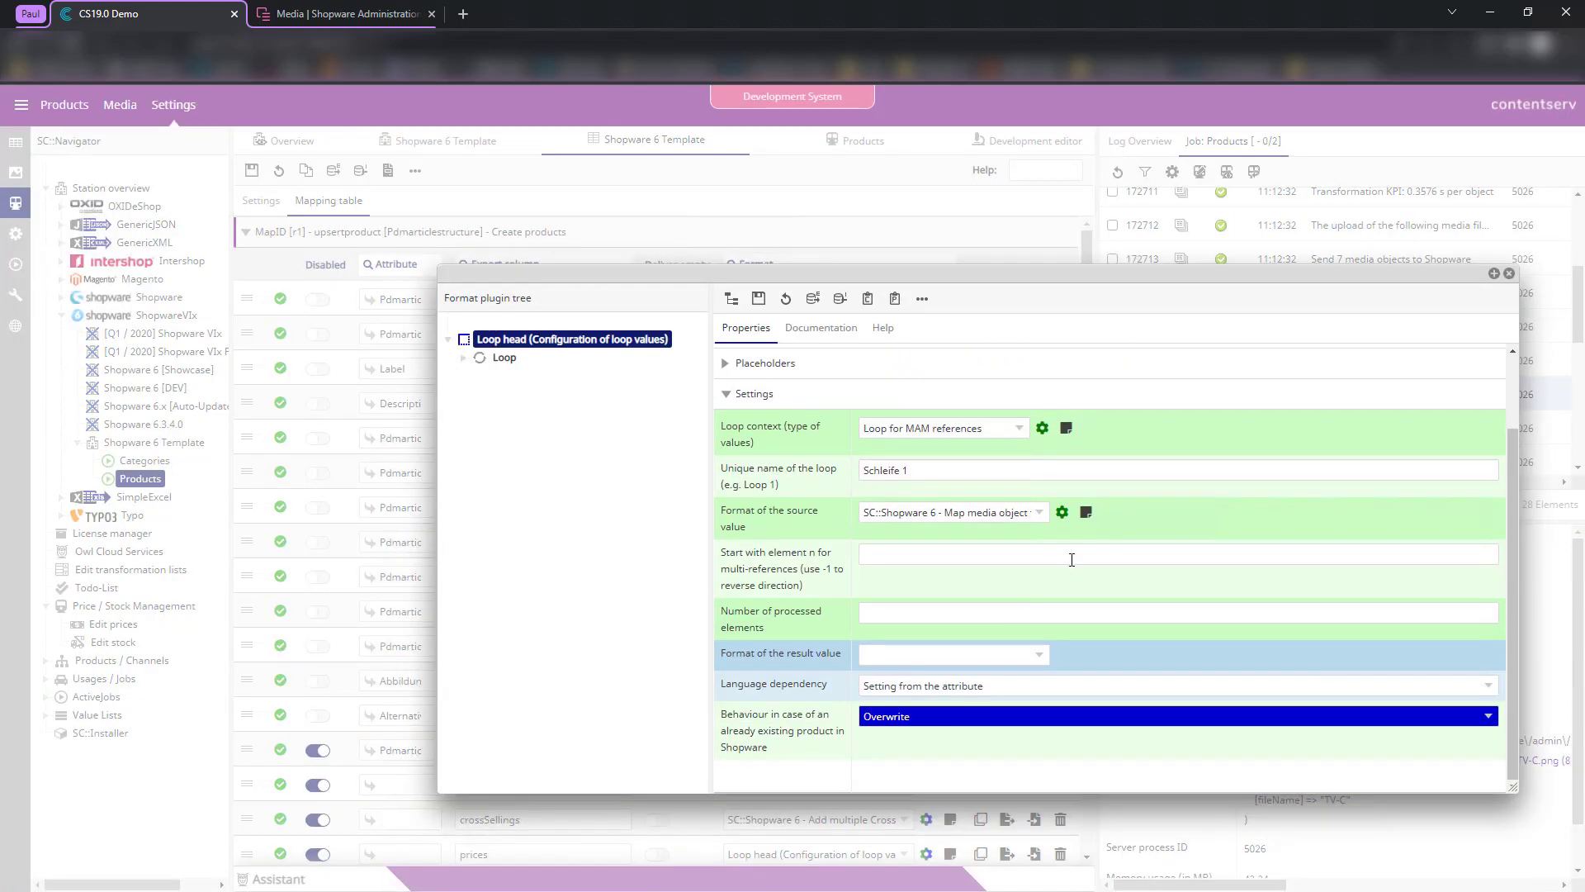
scroll(1068, 562, up, 2)
click(1064, 602)
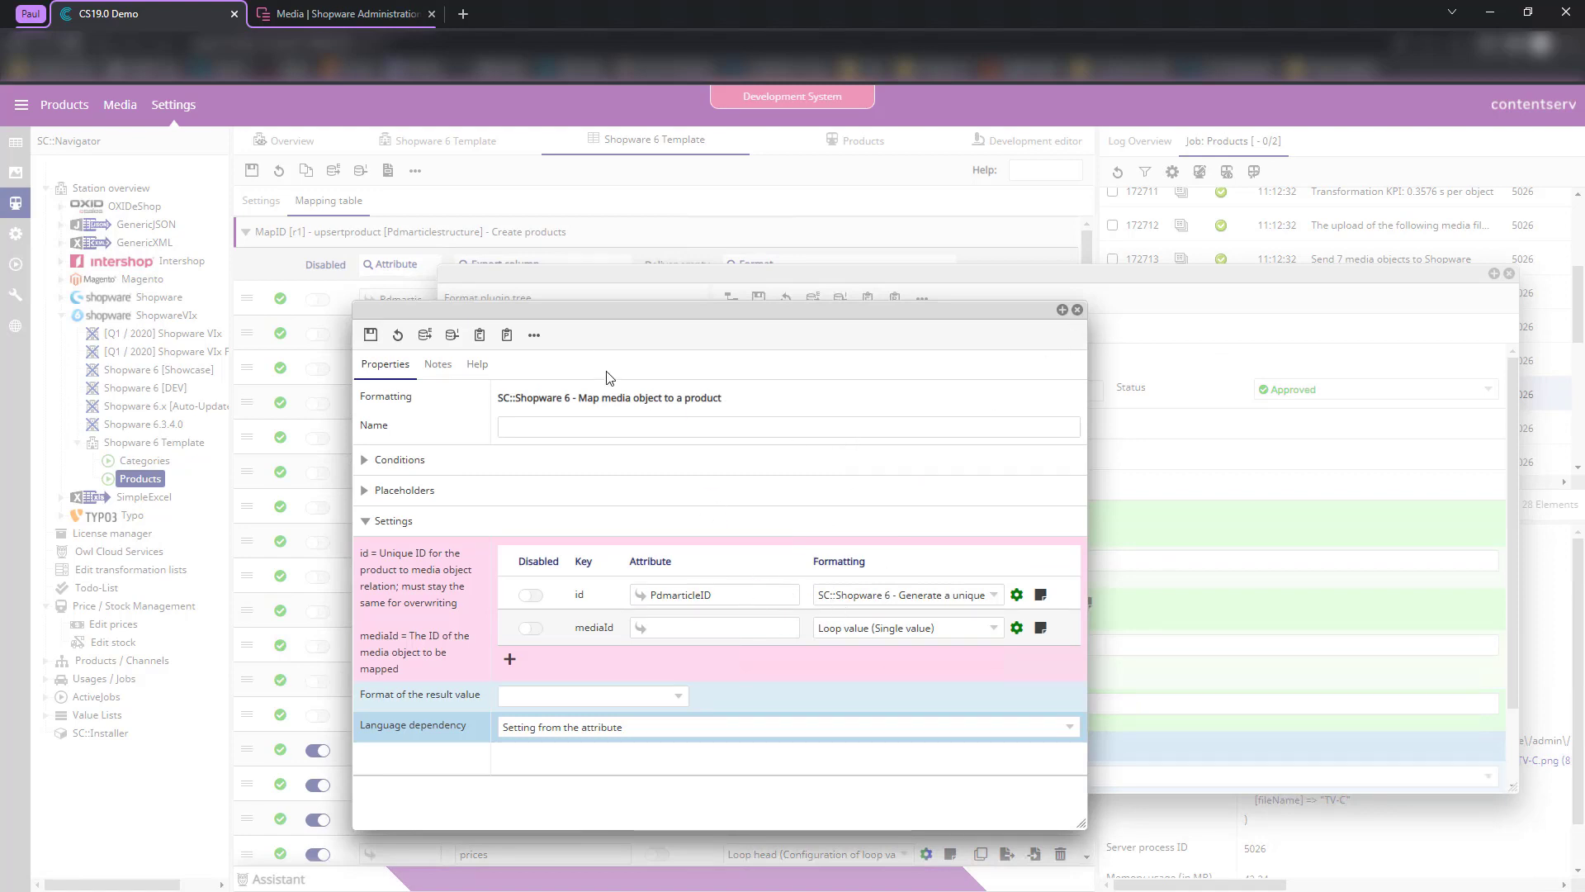
click(1077, 310)
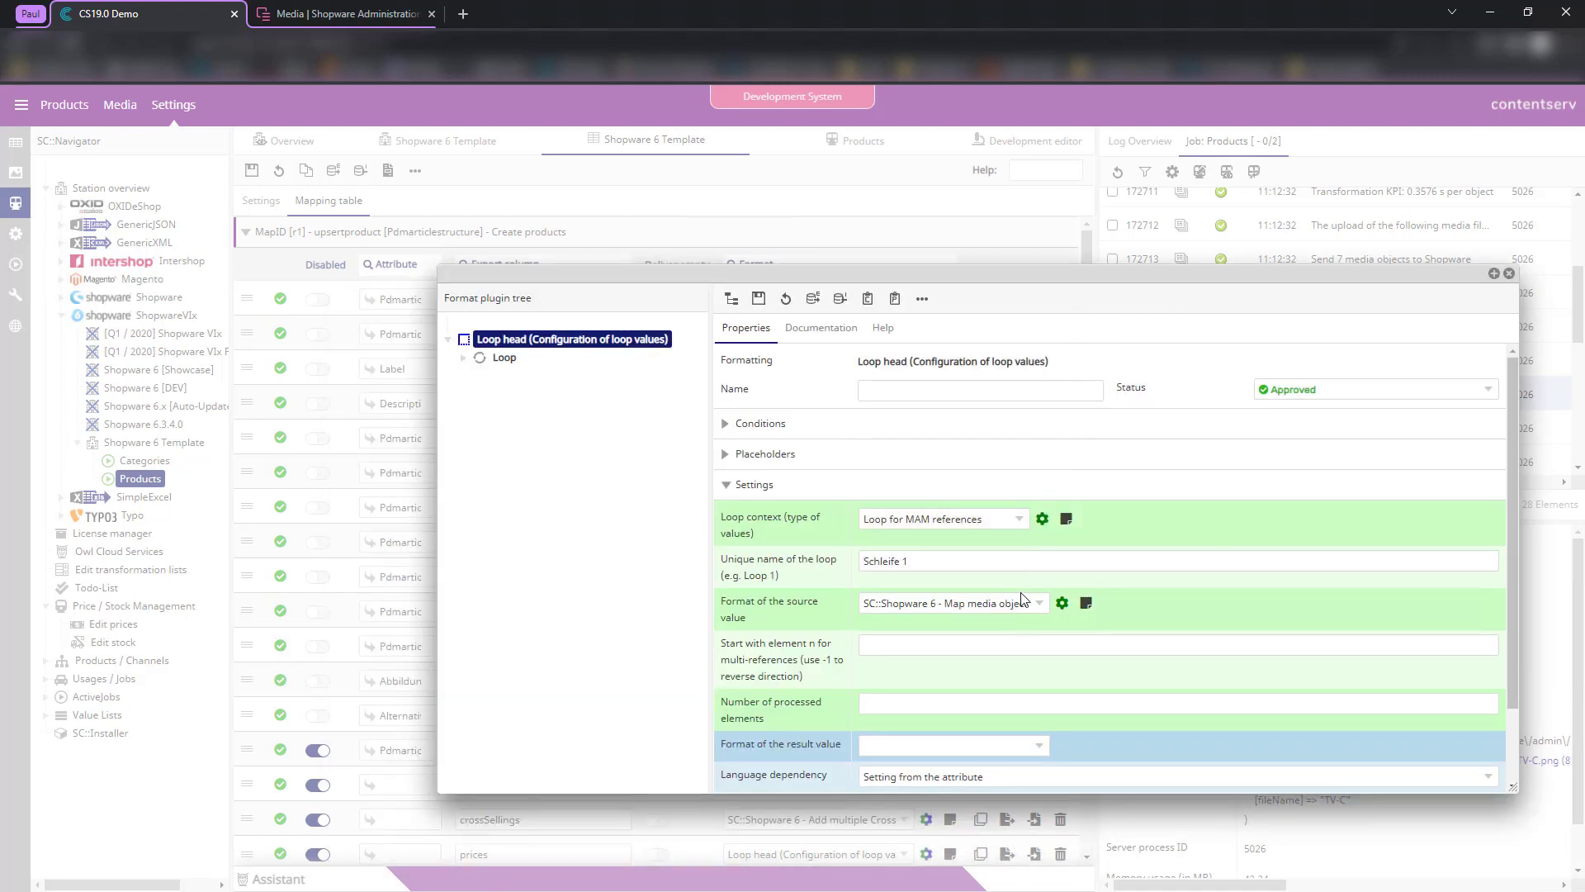
click(1509, 274)
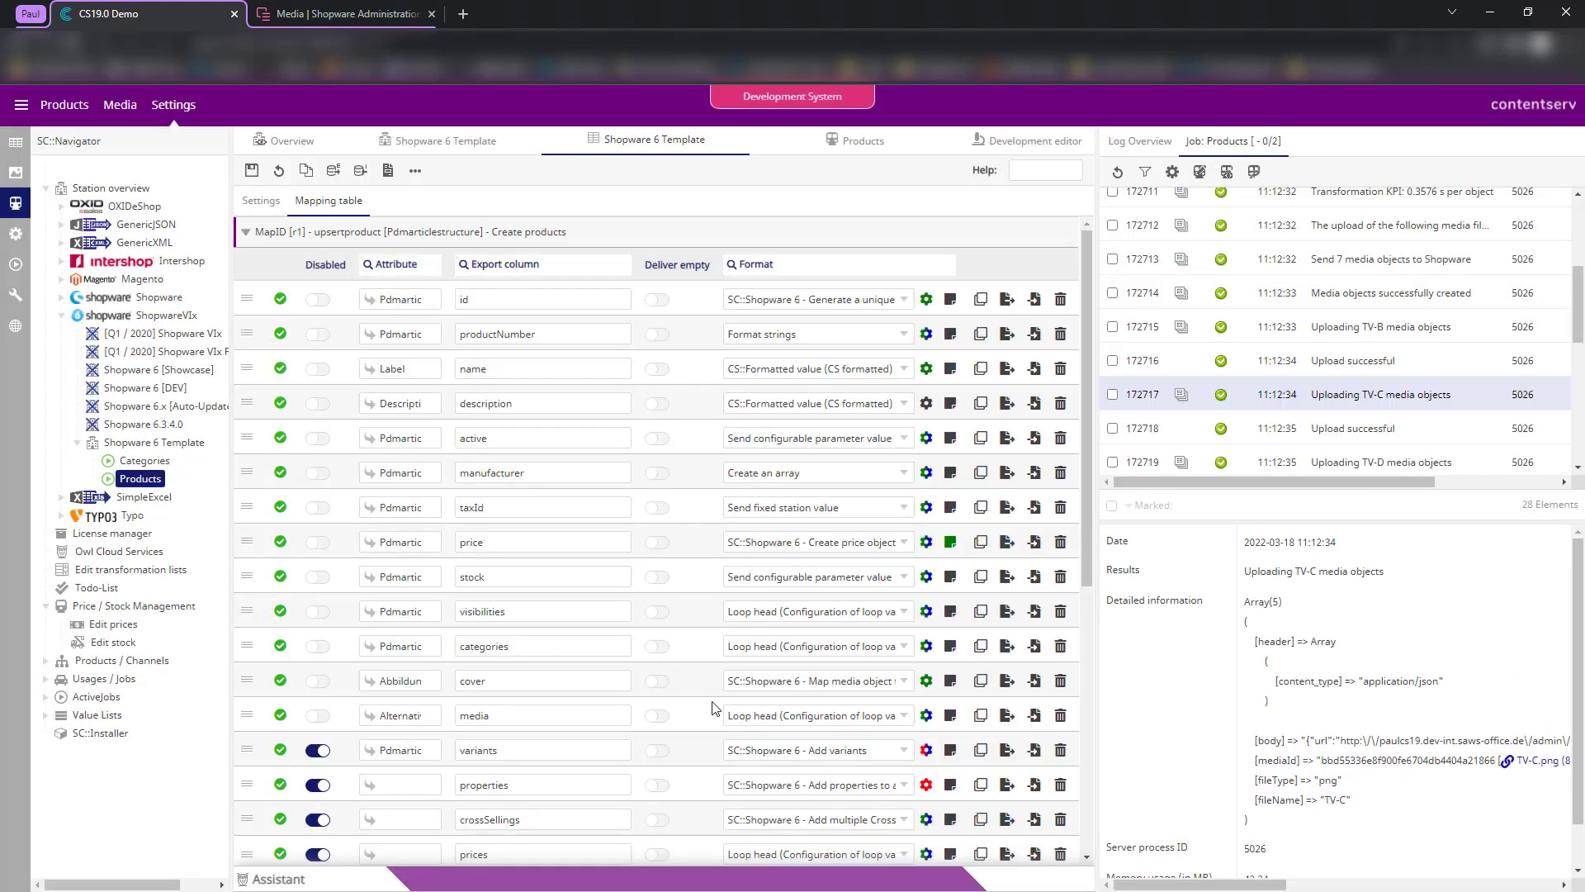
scroll(712, 726, down, 2)
scroll(687, 634, up, 2)
click(251, 170)
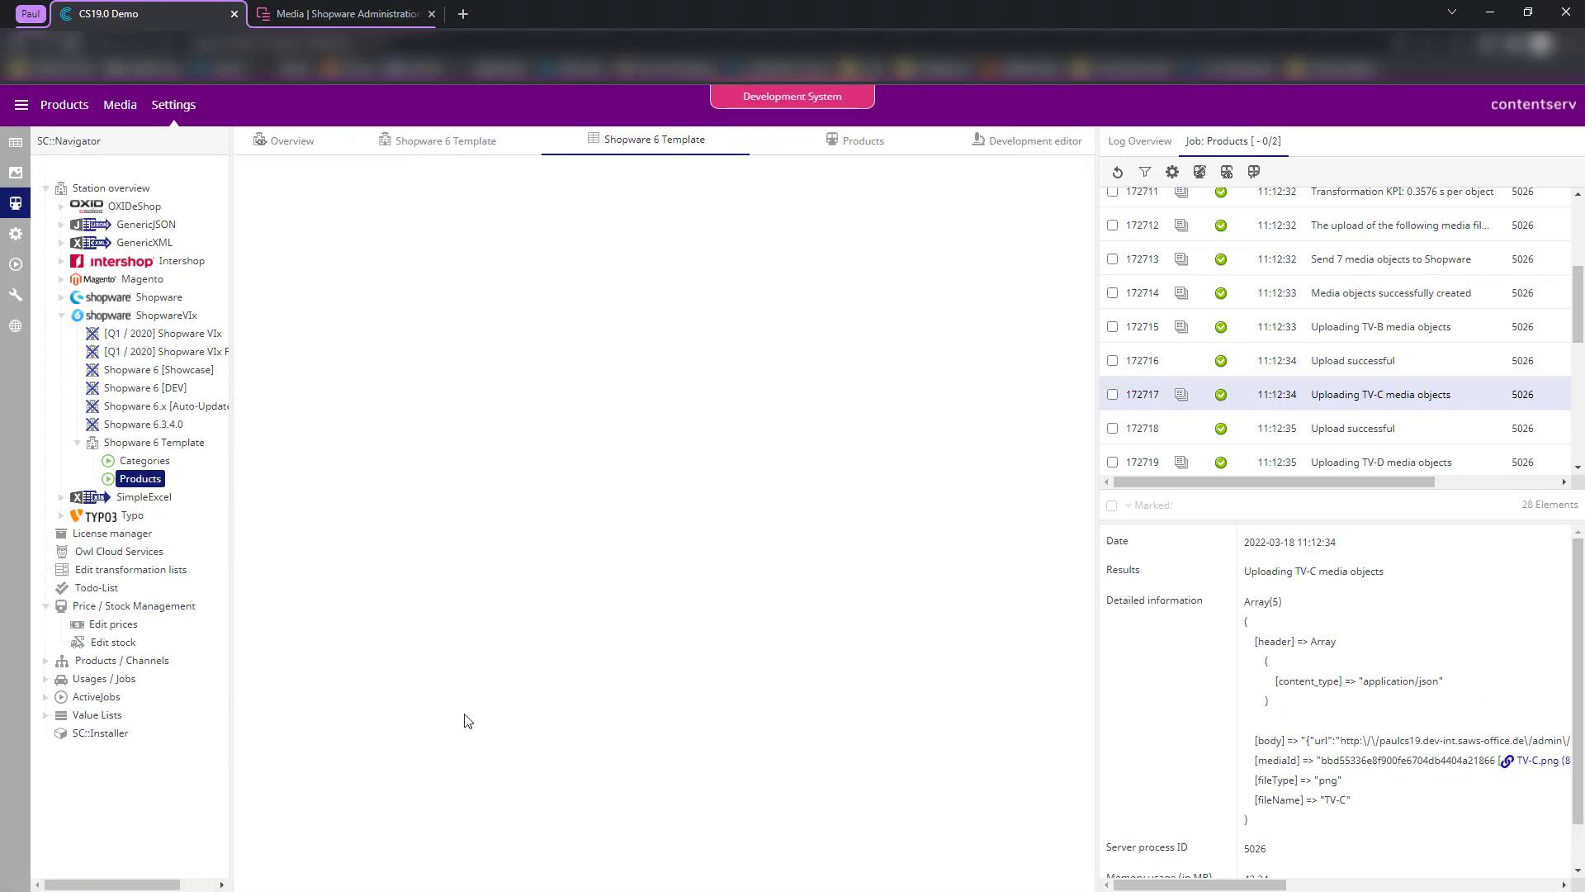
click(1015, 141)
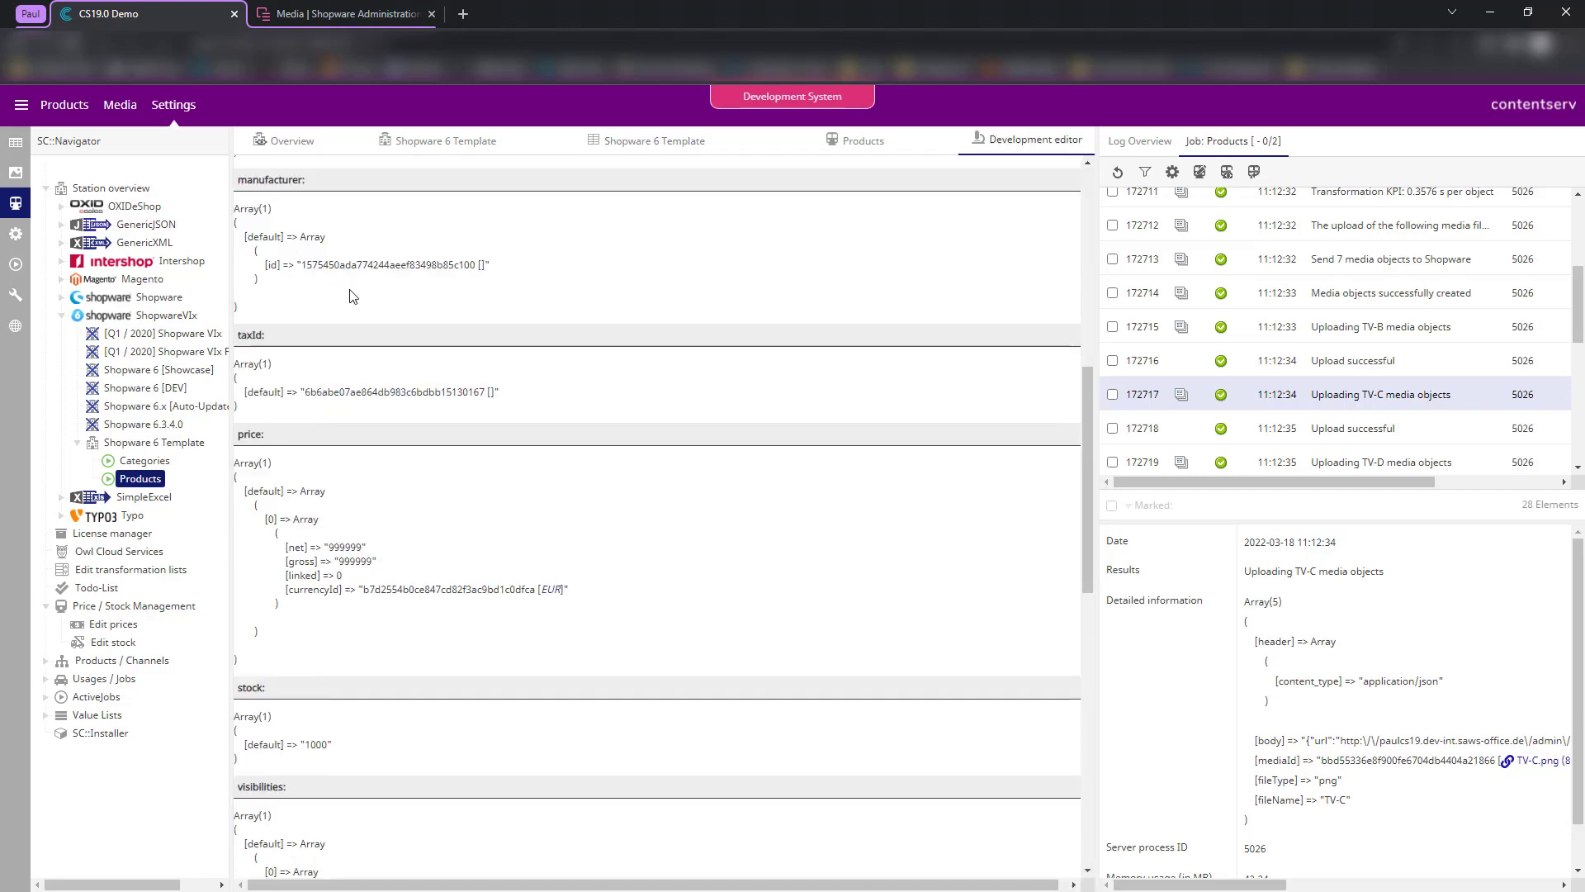
click(252, 170)
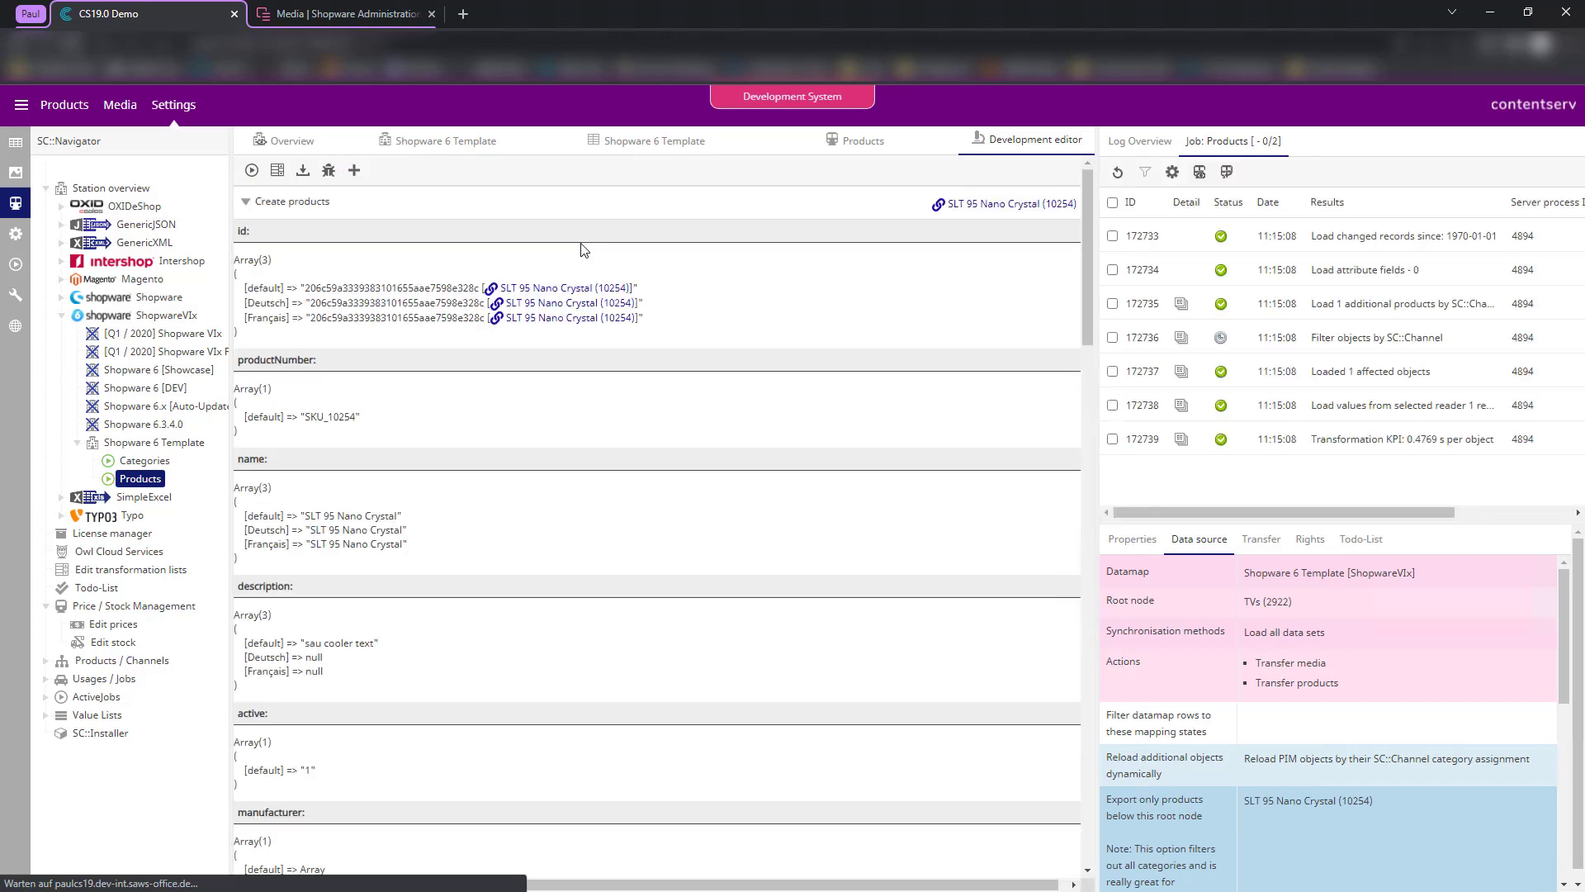
scroll(486, 468, down, 3)
scroll(485, 467, down, 10)
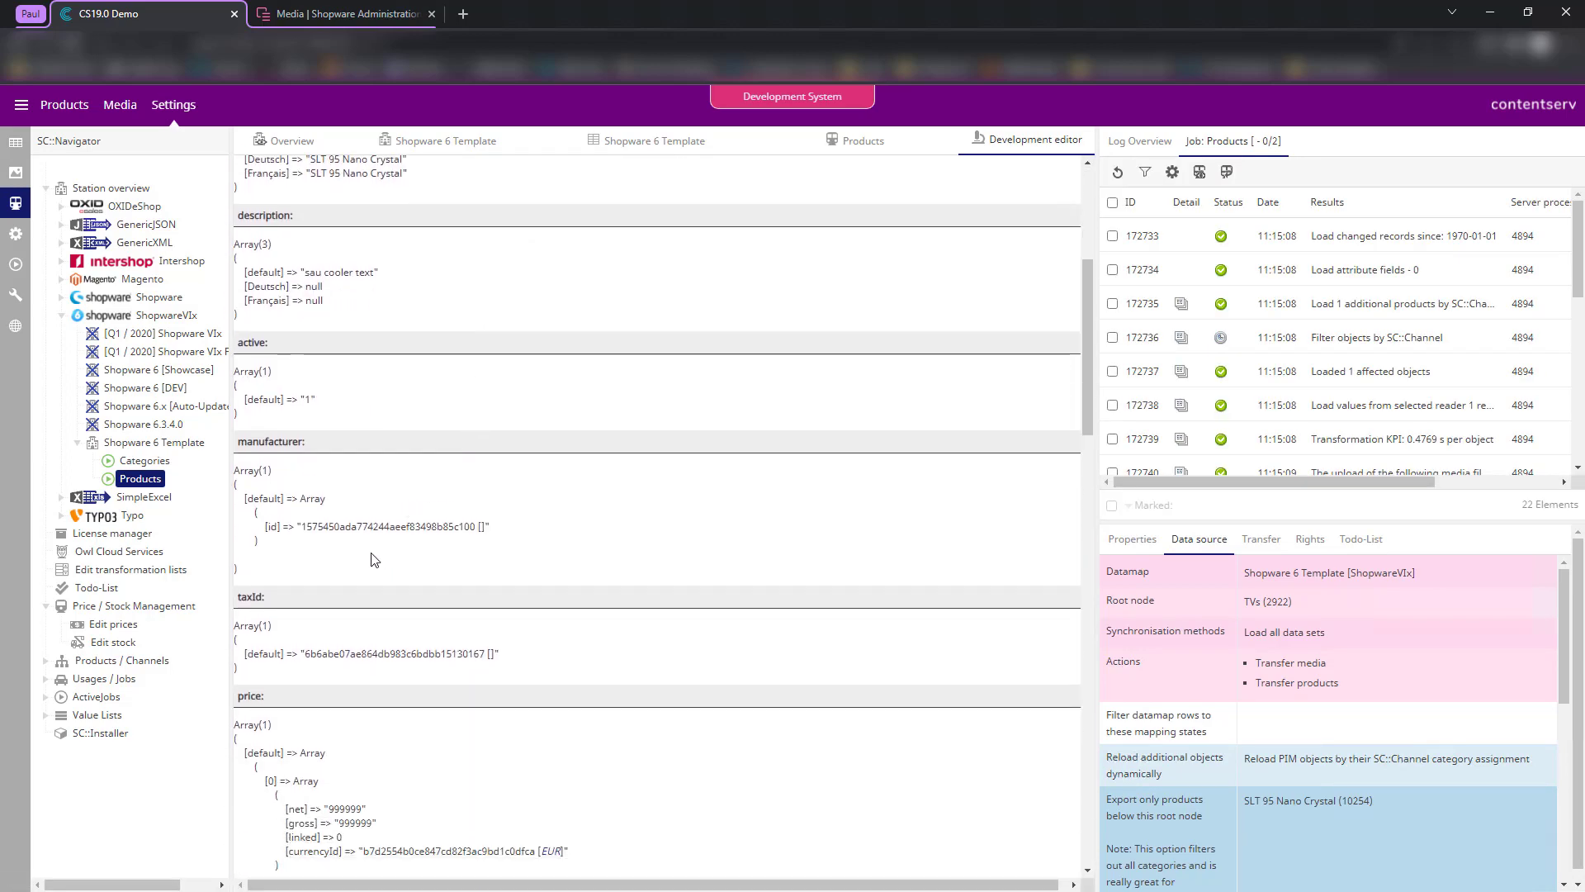
scroll(295, 600, down, 5)
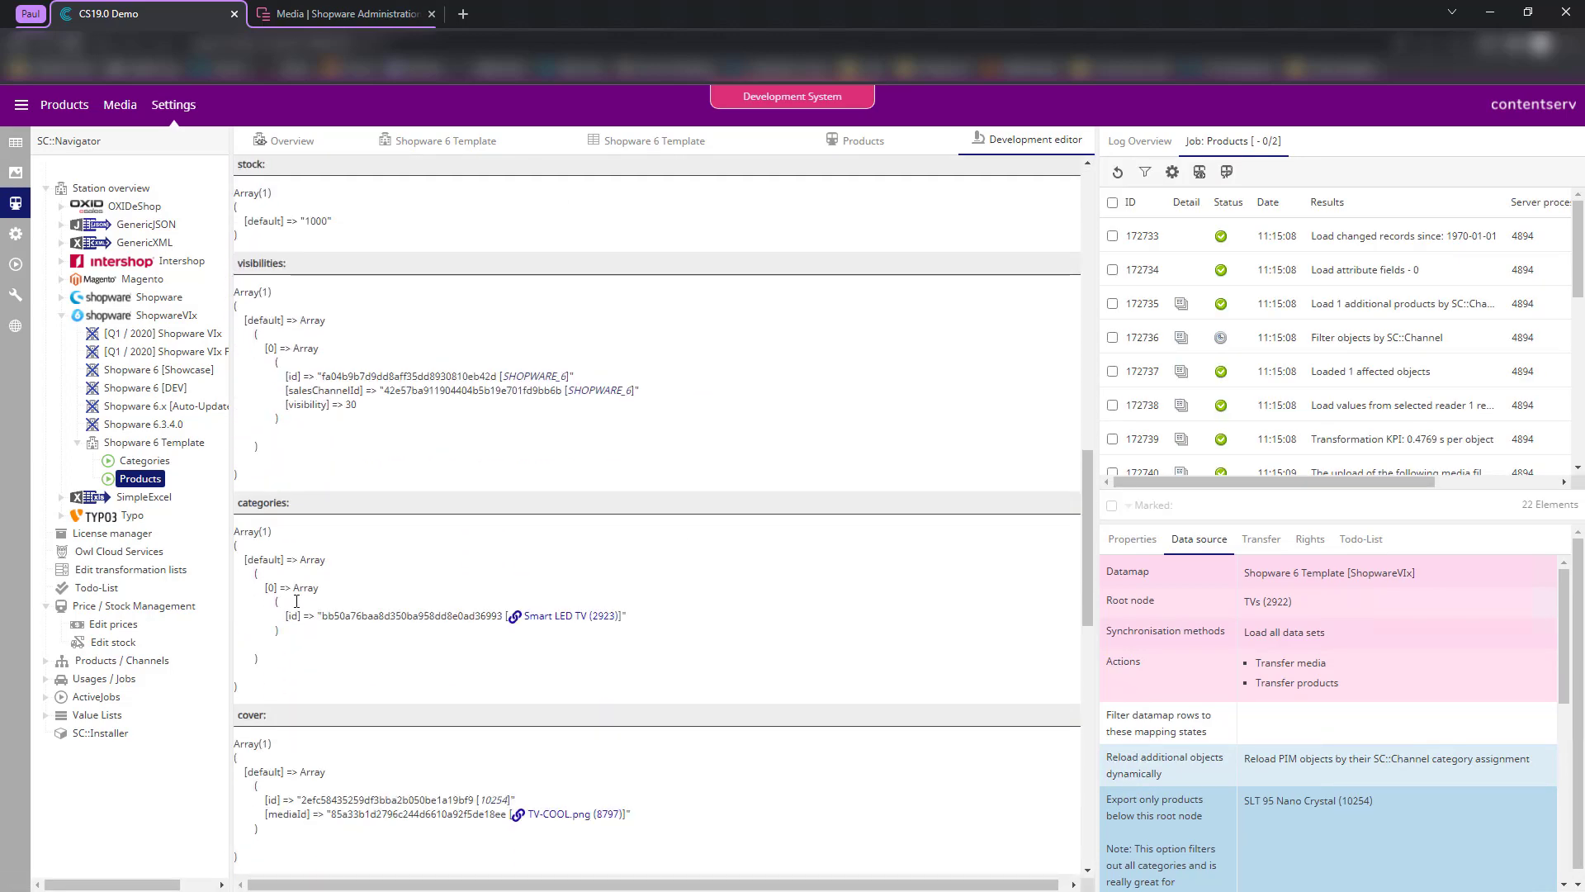
drag(238, 509, 345, 602)
click(345, 602)
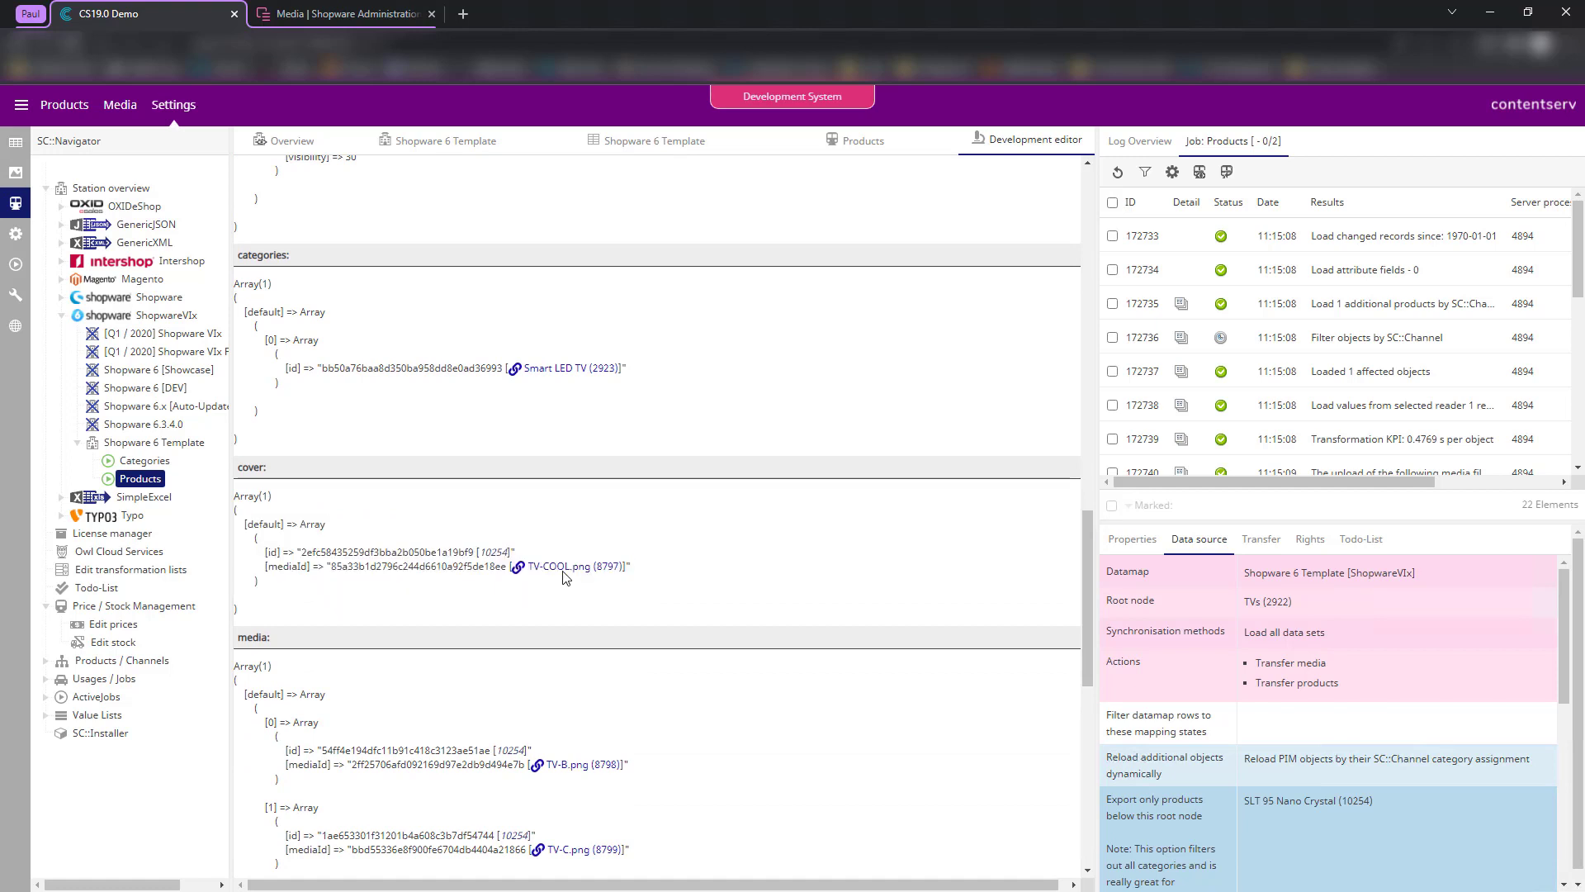
scroll(288, 594, down, 2)
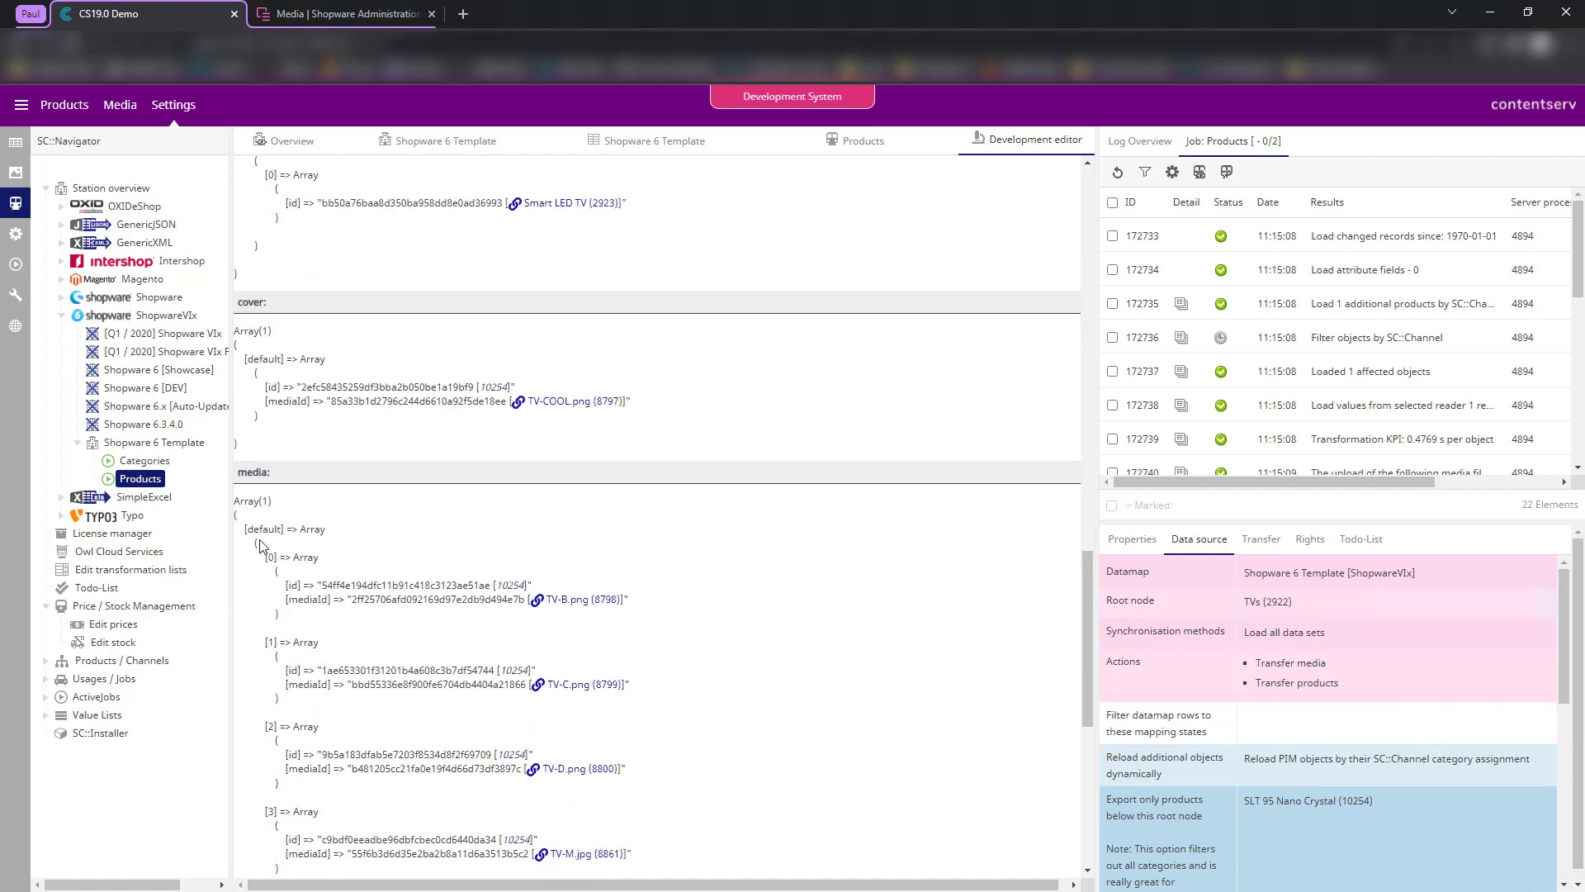
drag(259, 546, 340, 818)
click(366, 784)
scroll(337, 524, down, 1)
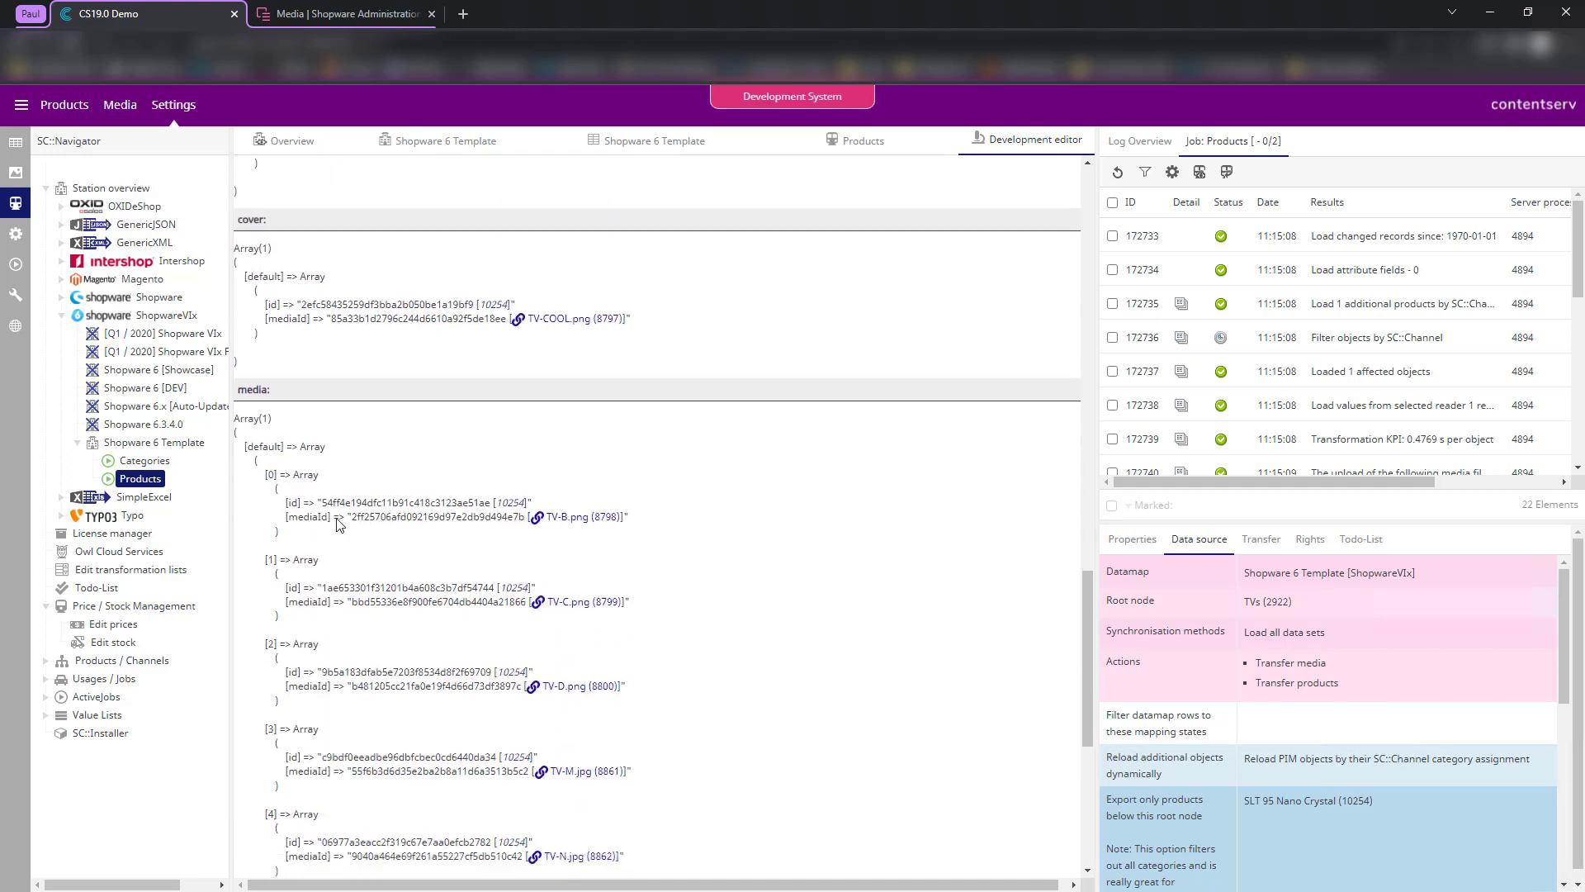
drag(277, 487, 340, 561)
- In Shopware, check SLT 95 Nano Crystal's cover and seven media images, then return to Contentserv
click(340, 561)
click(343, 9)
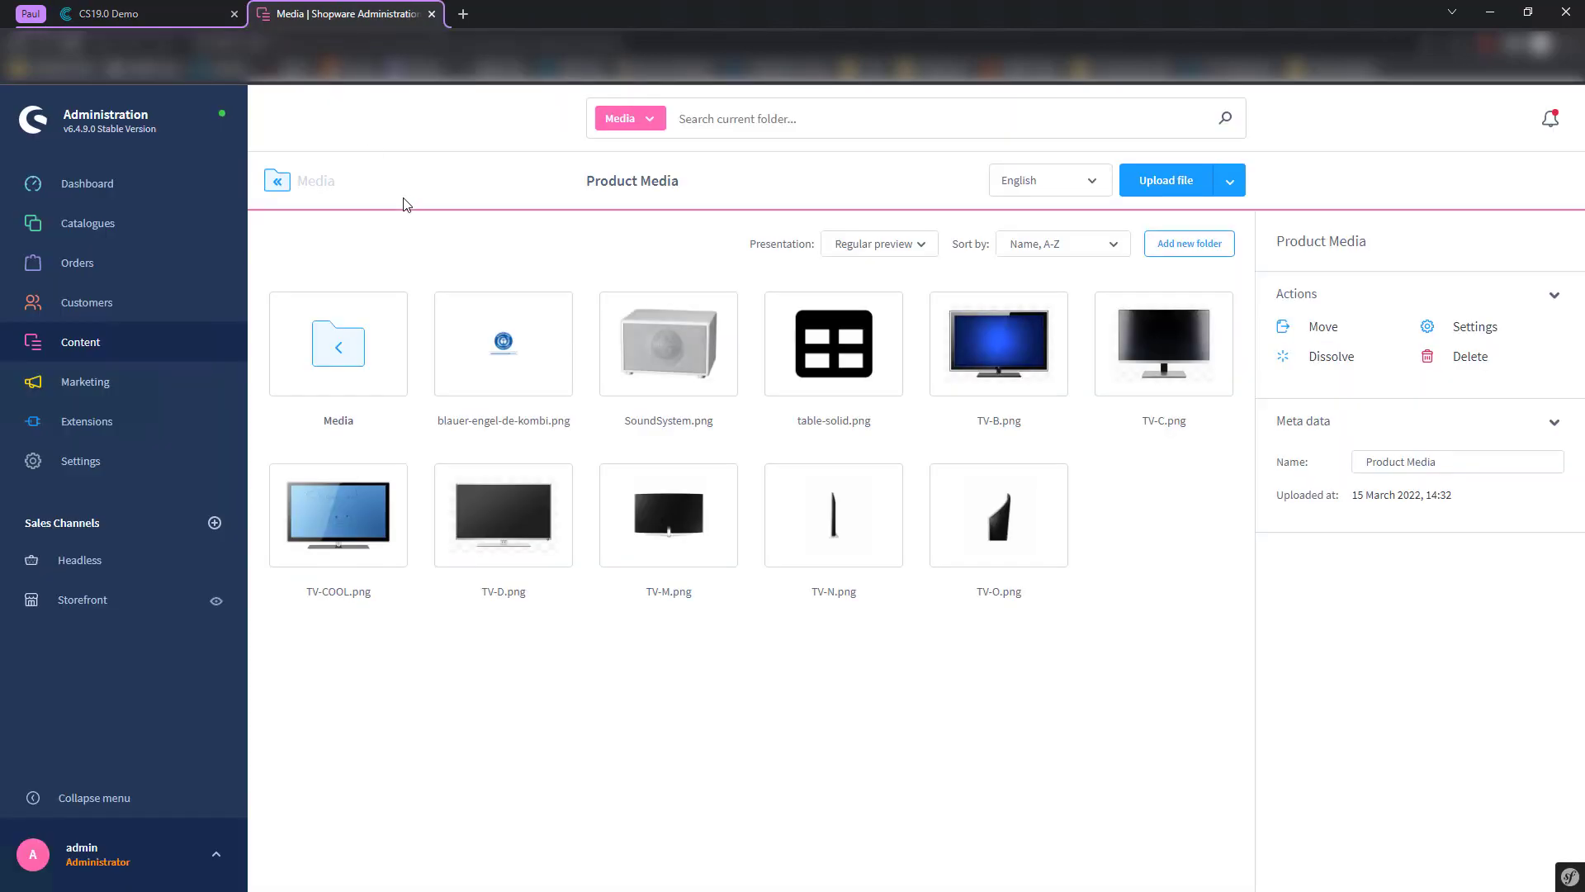
mouse_move(91, 223)
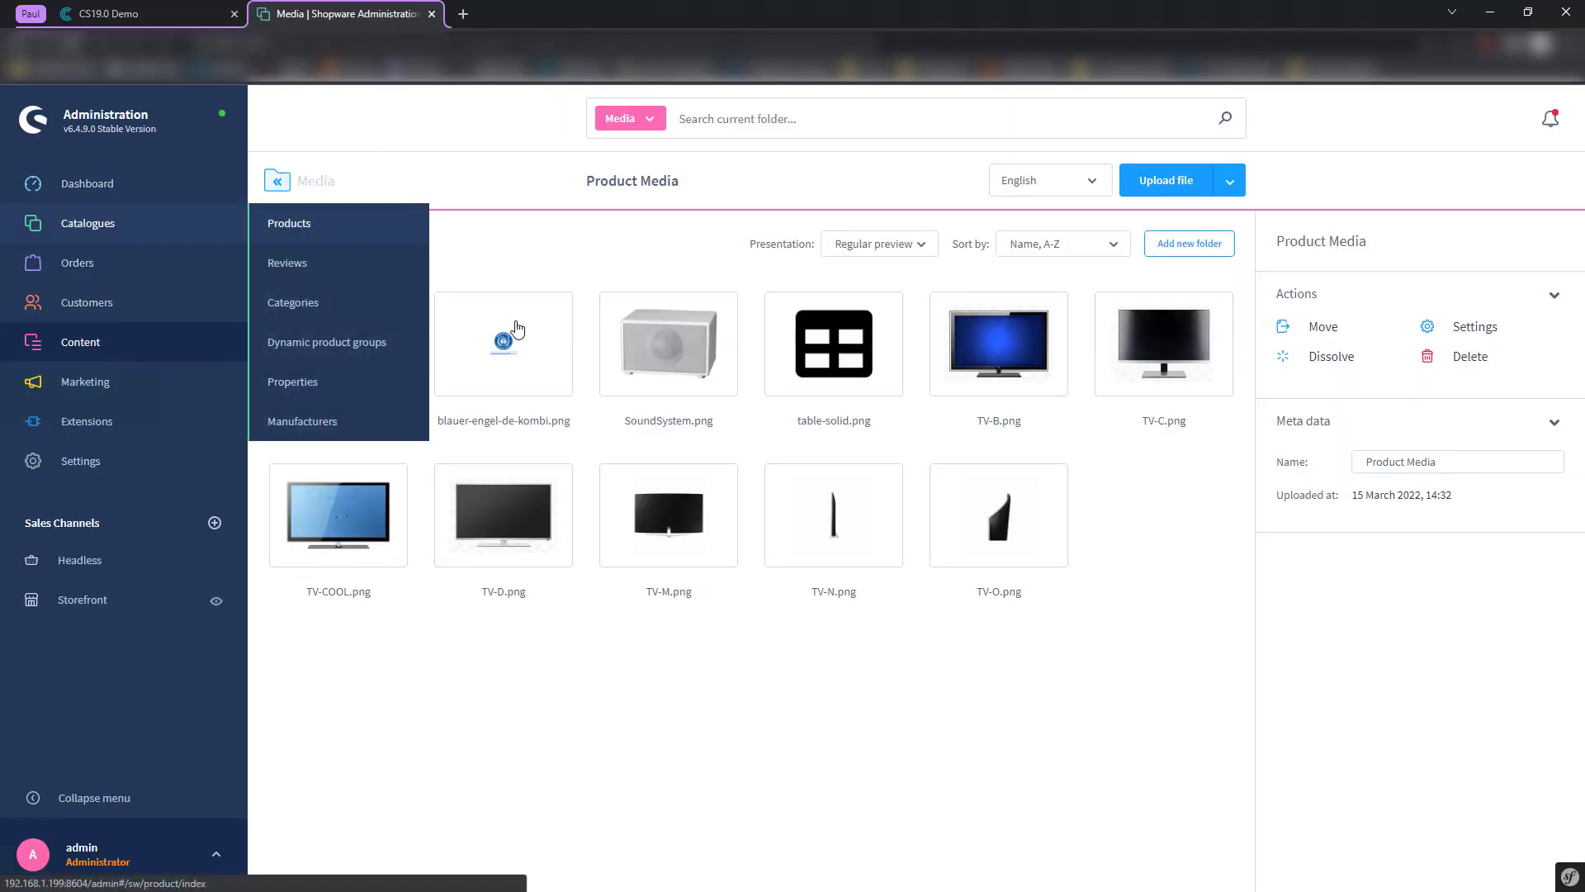
click(289, 223)
click(418, 286)
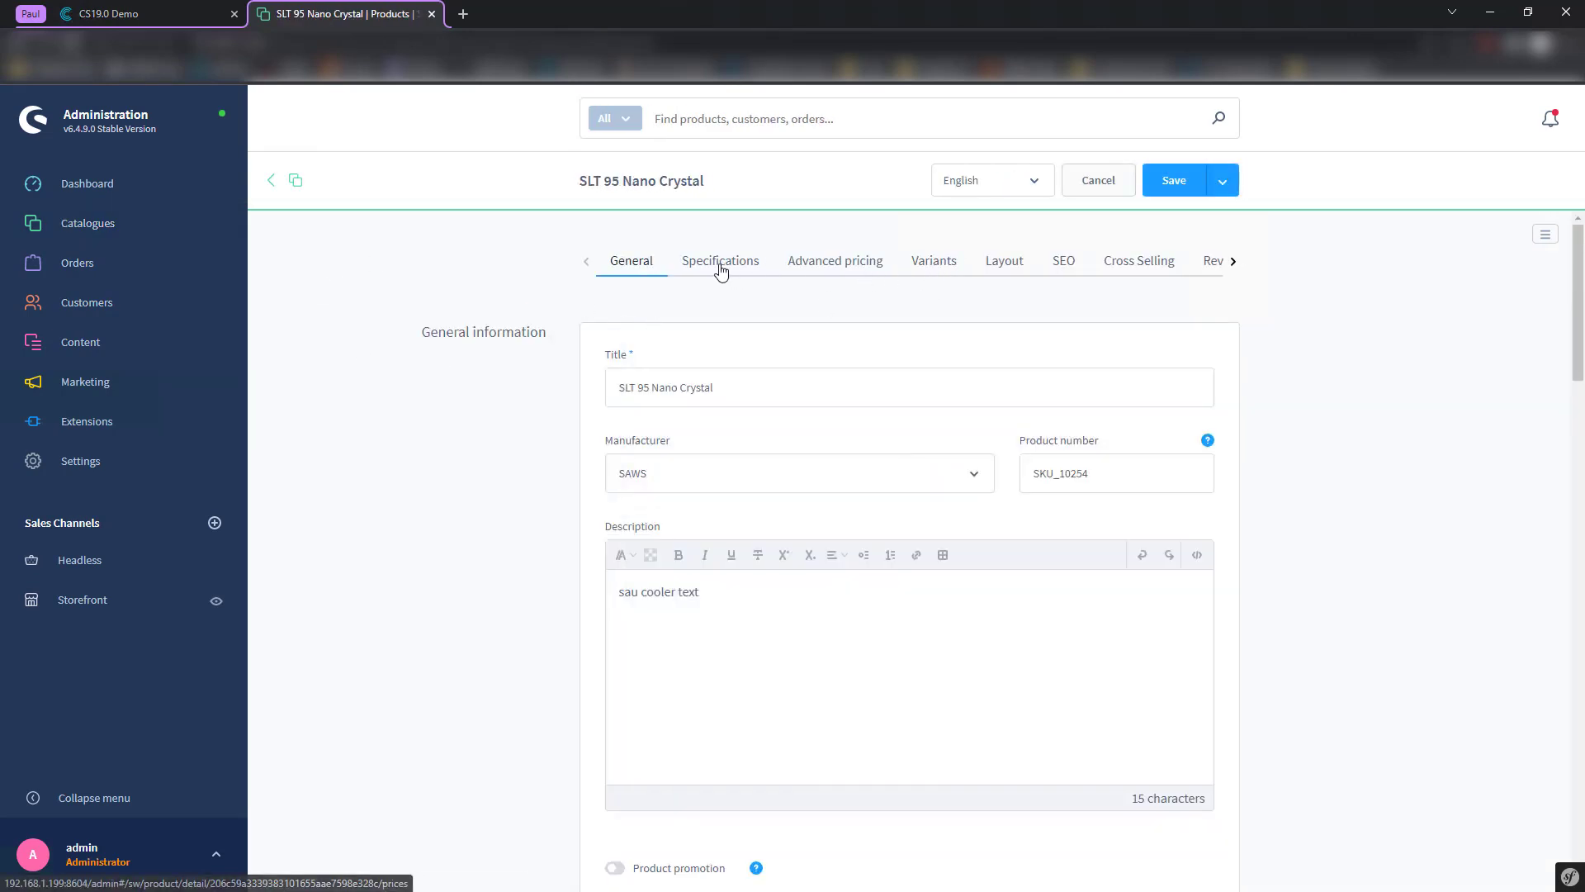
scroll(644, 361, down, 14)
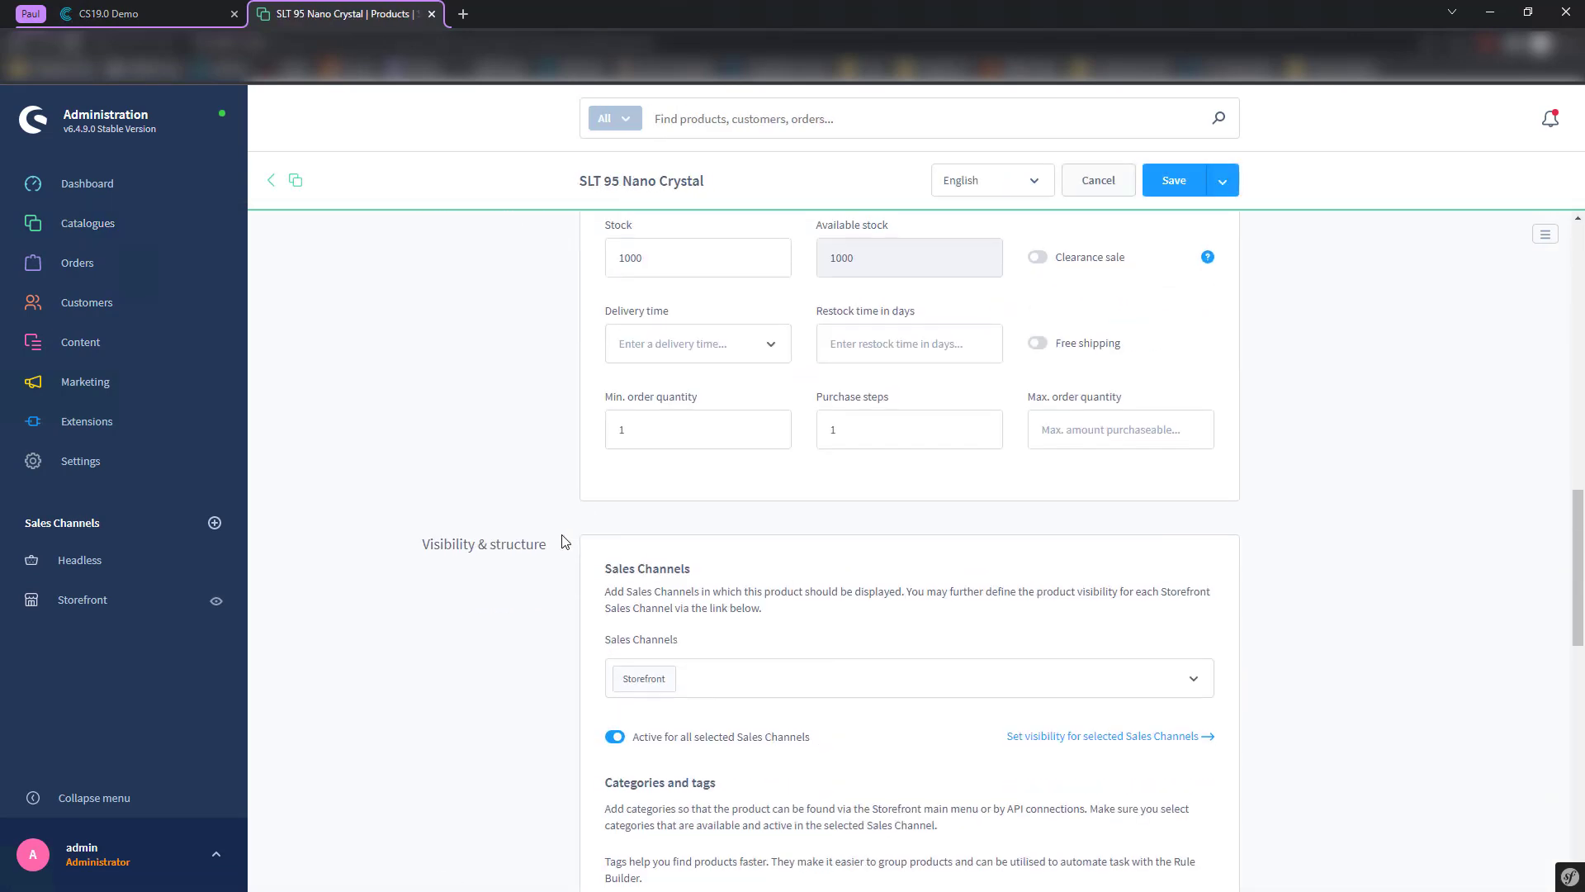
scroll(565, 541, down, 10)
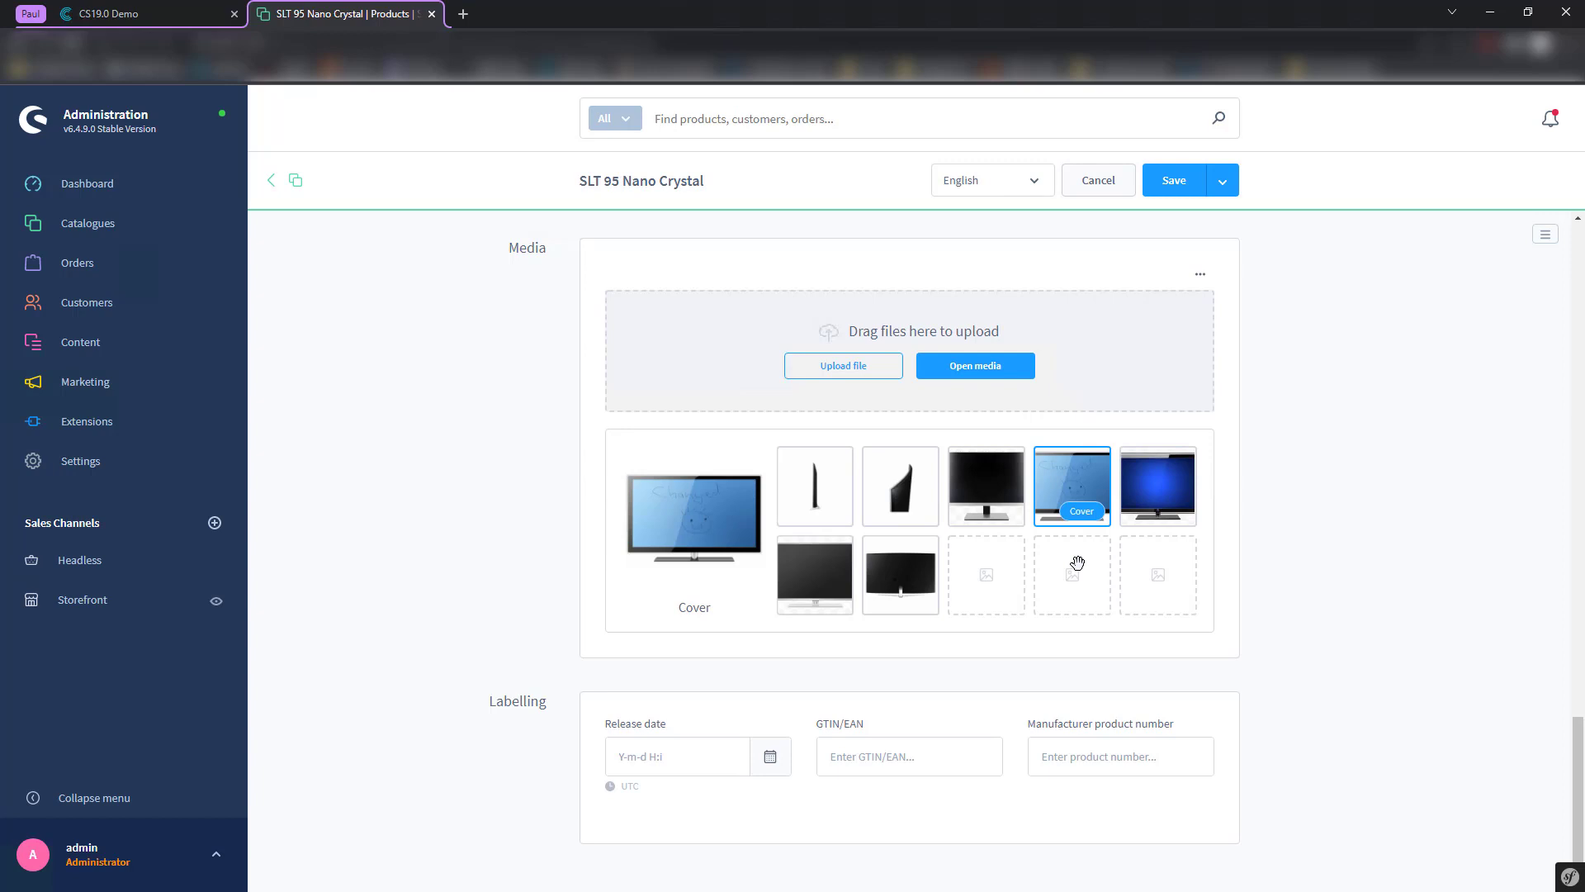
click(147, 10)
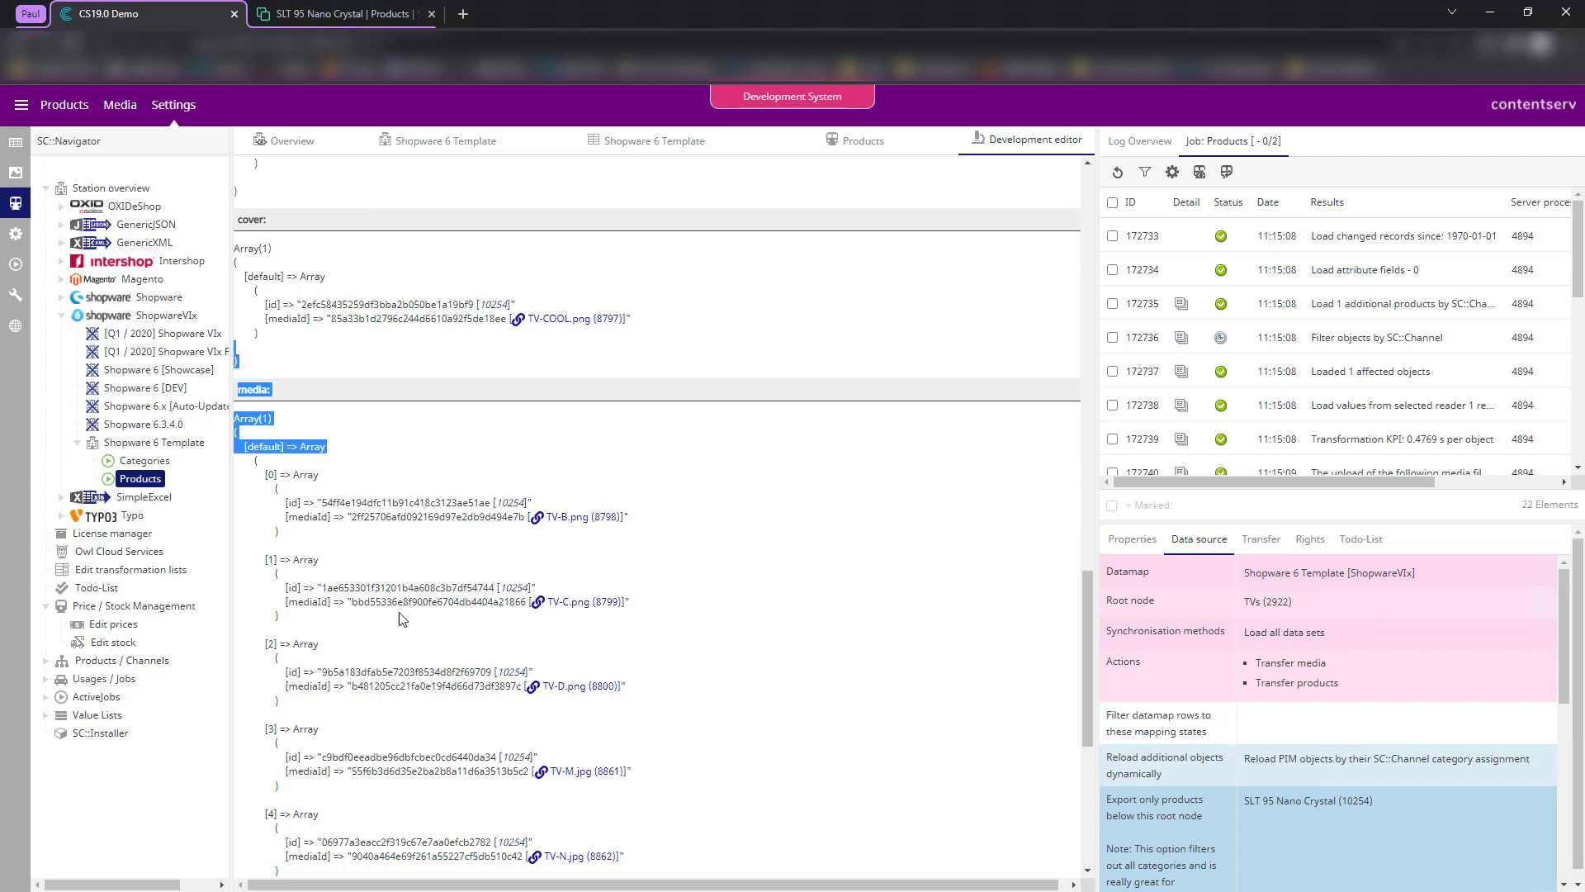
- Add a 'position' key to the cover row's media-object mapping in the Shopware 6 Template
click(641, 150)
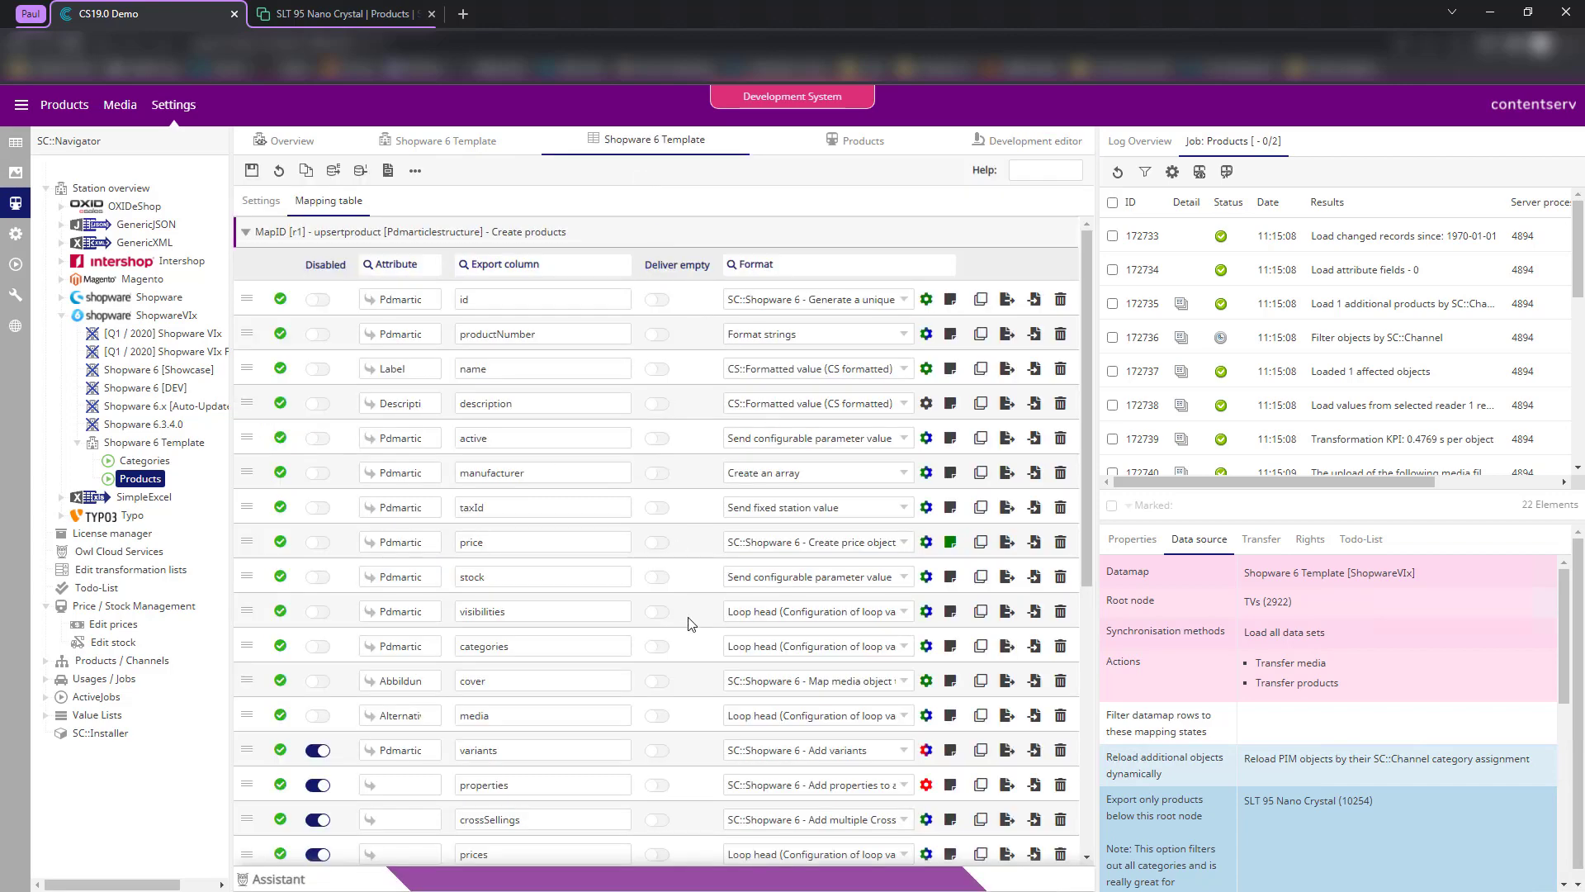
scroll(692, 625, down, 1)
click(927, 597)
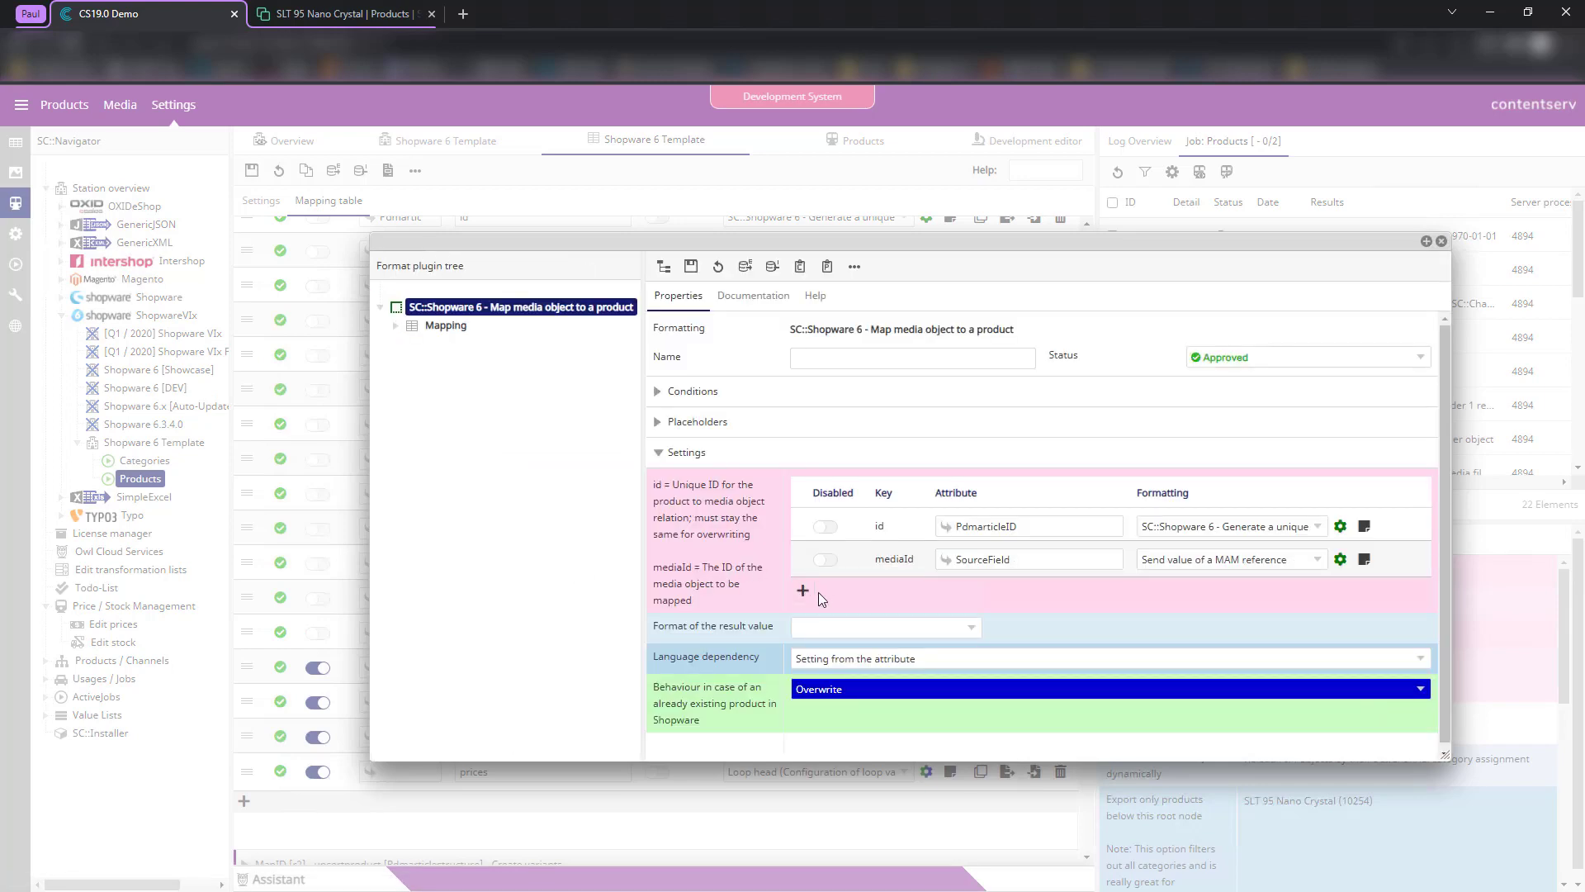
click(802, 591)
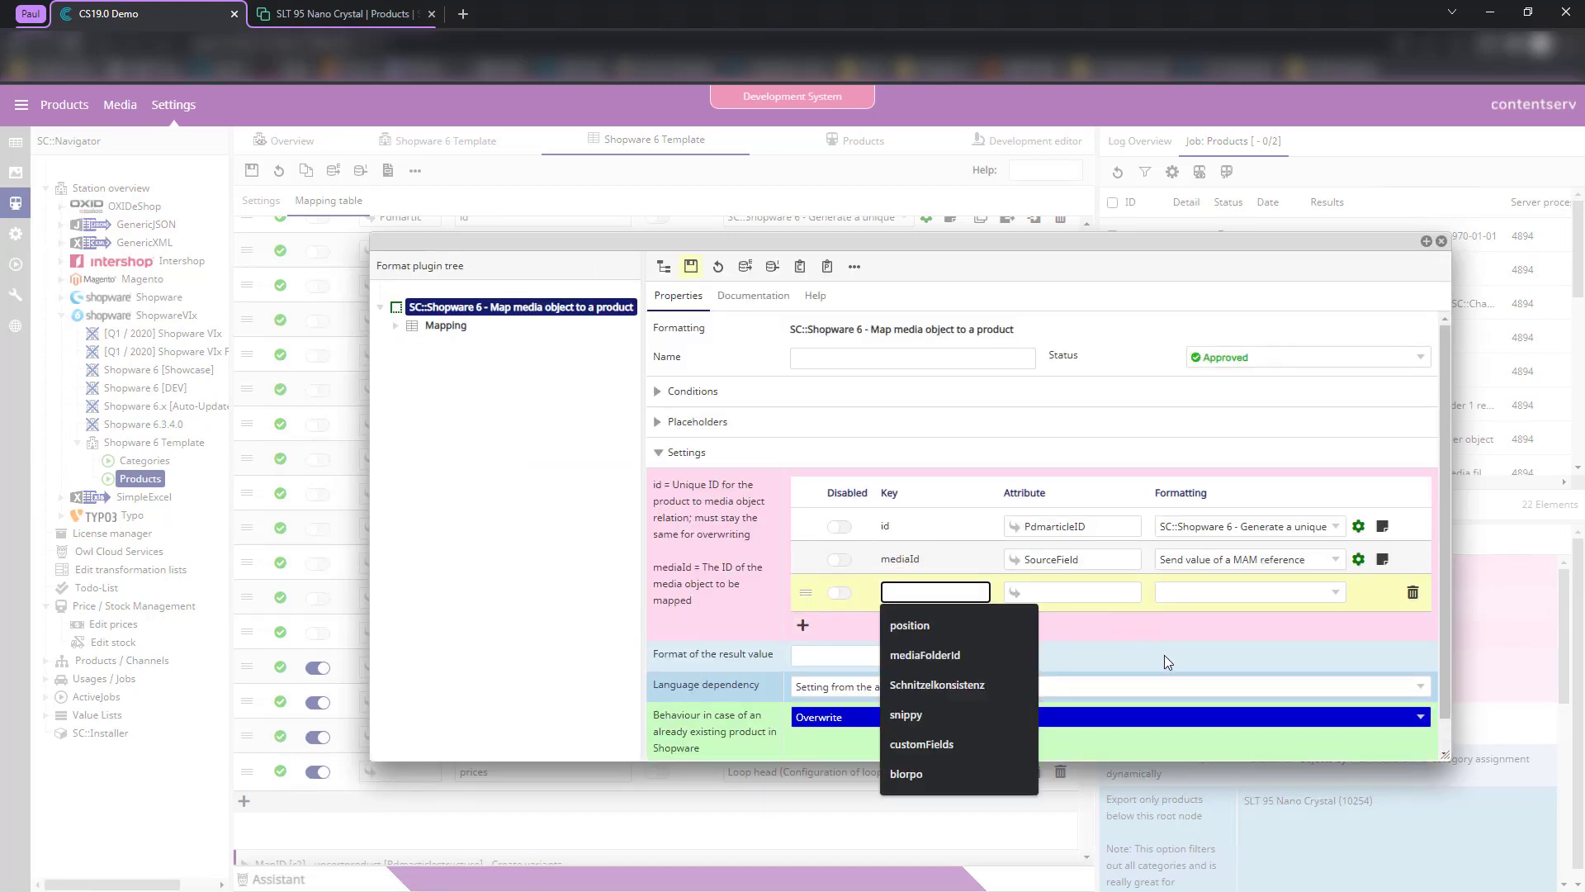
key(Down)
key(Return)
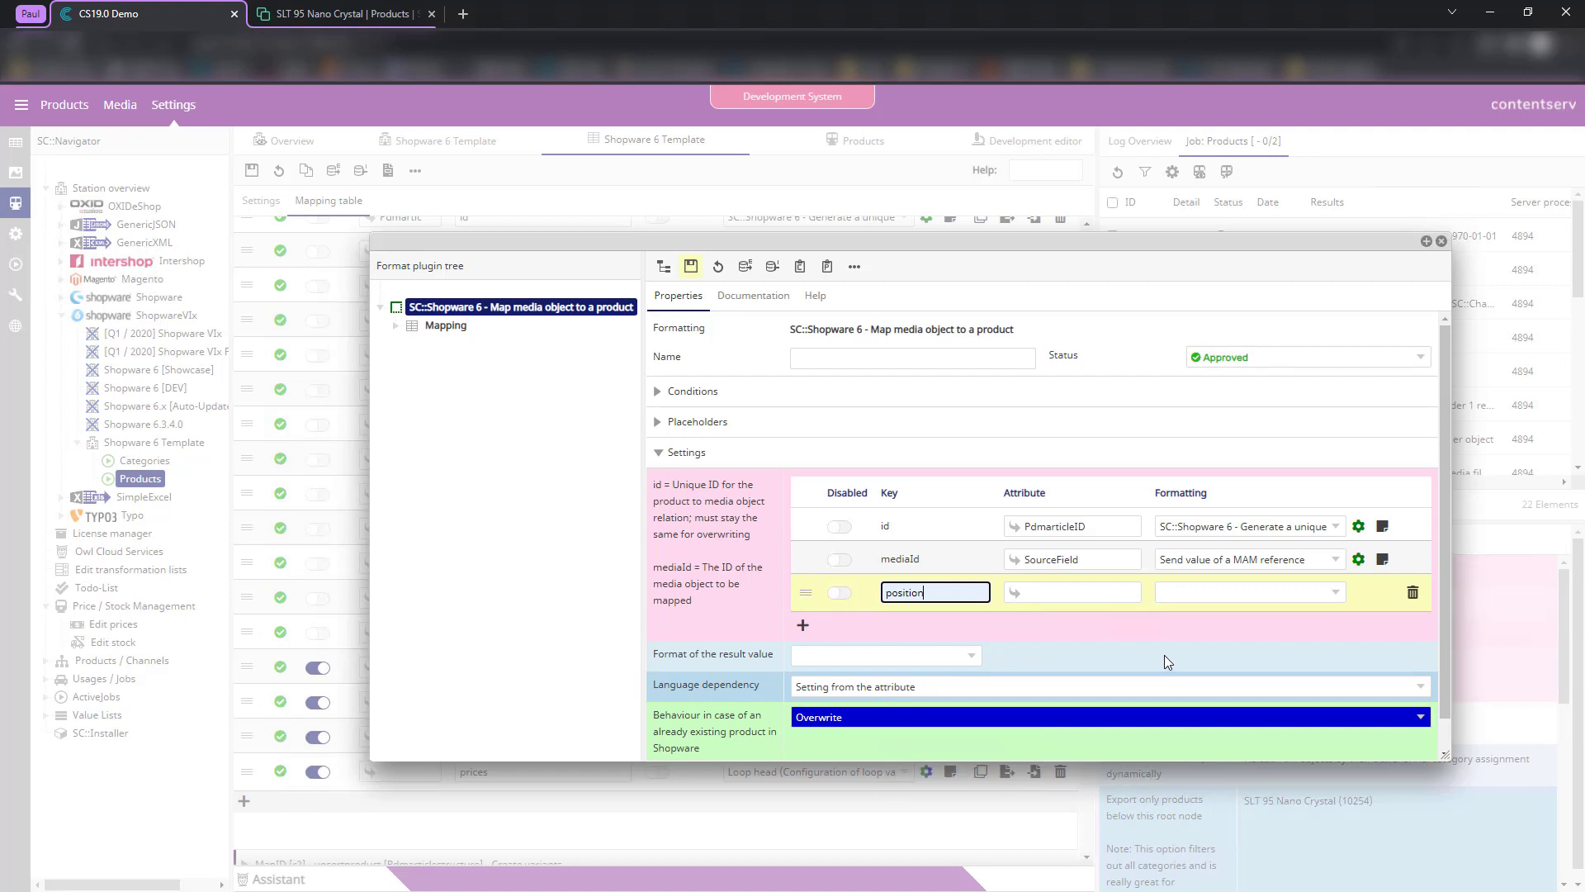
- Make the position key send a configurable parameter value of 0
click(1192, 594)
text(sende)
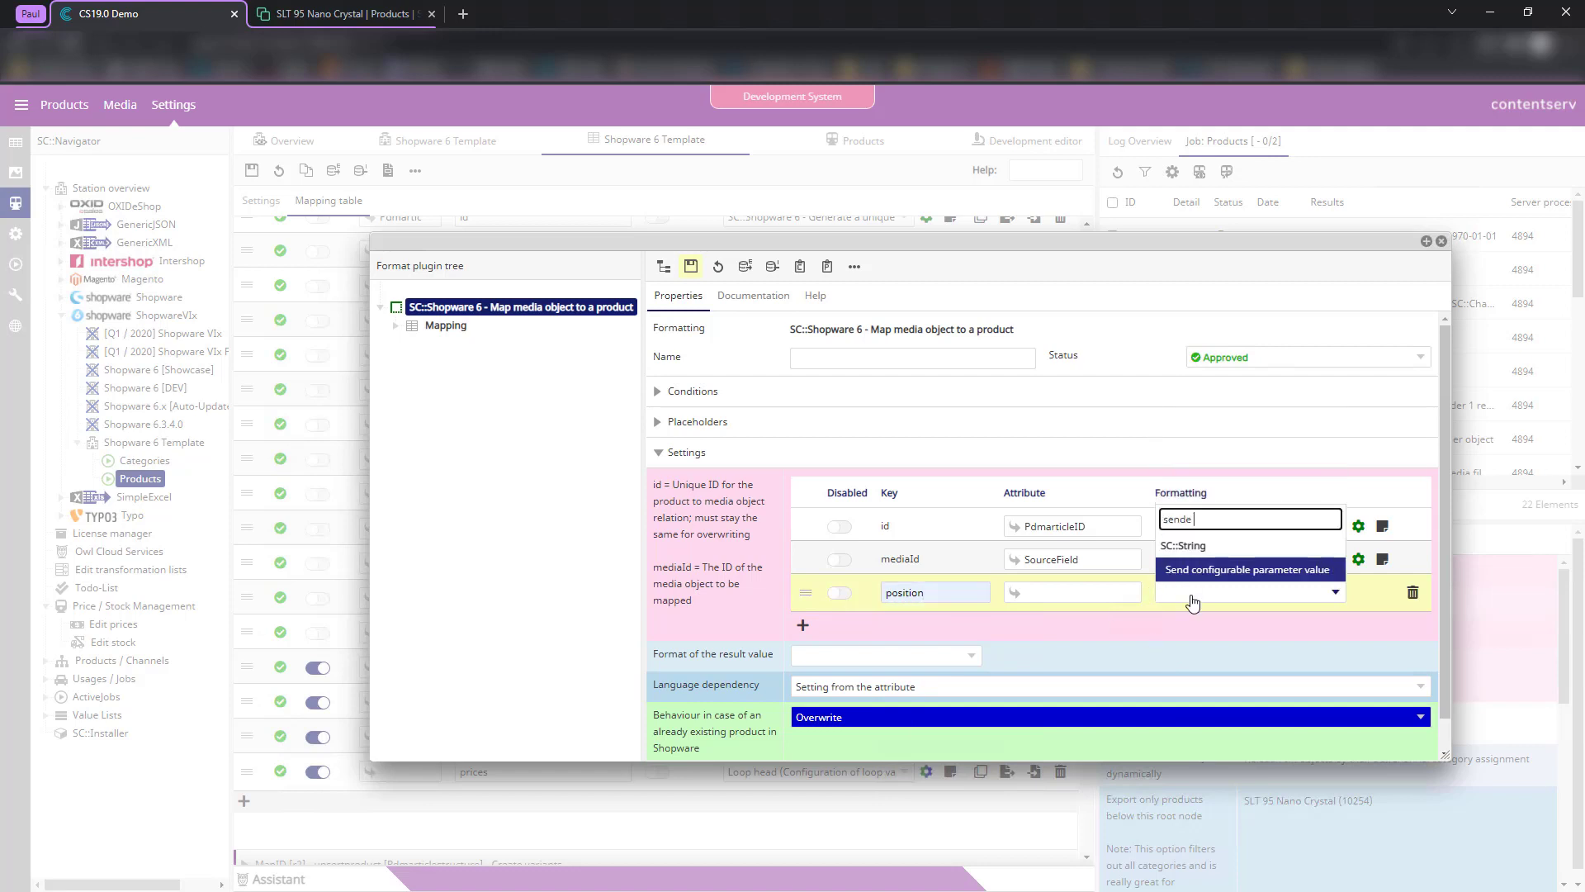
key(Return)
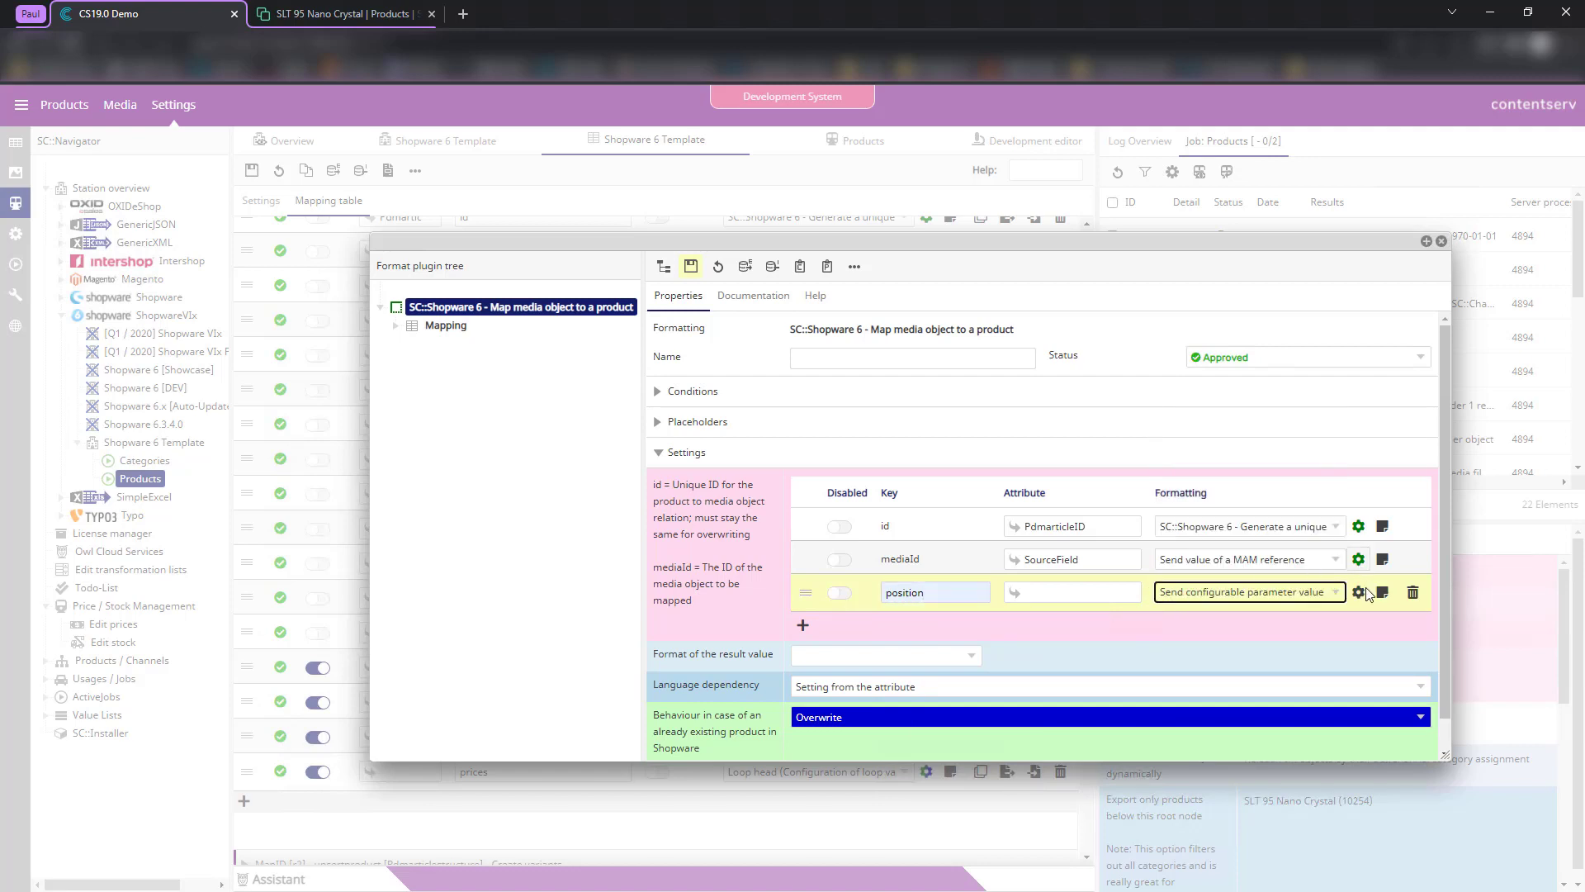
click(1360, 592)
click(854, 484)
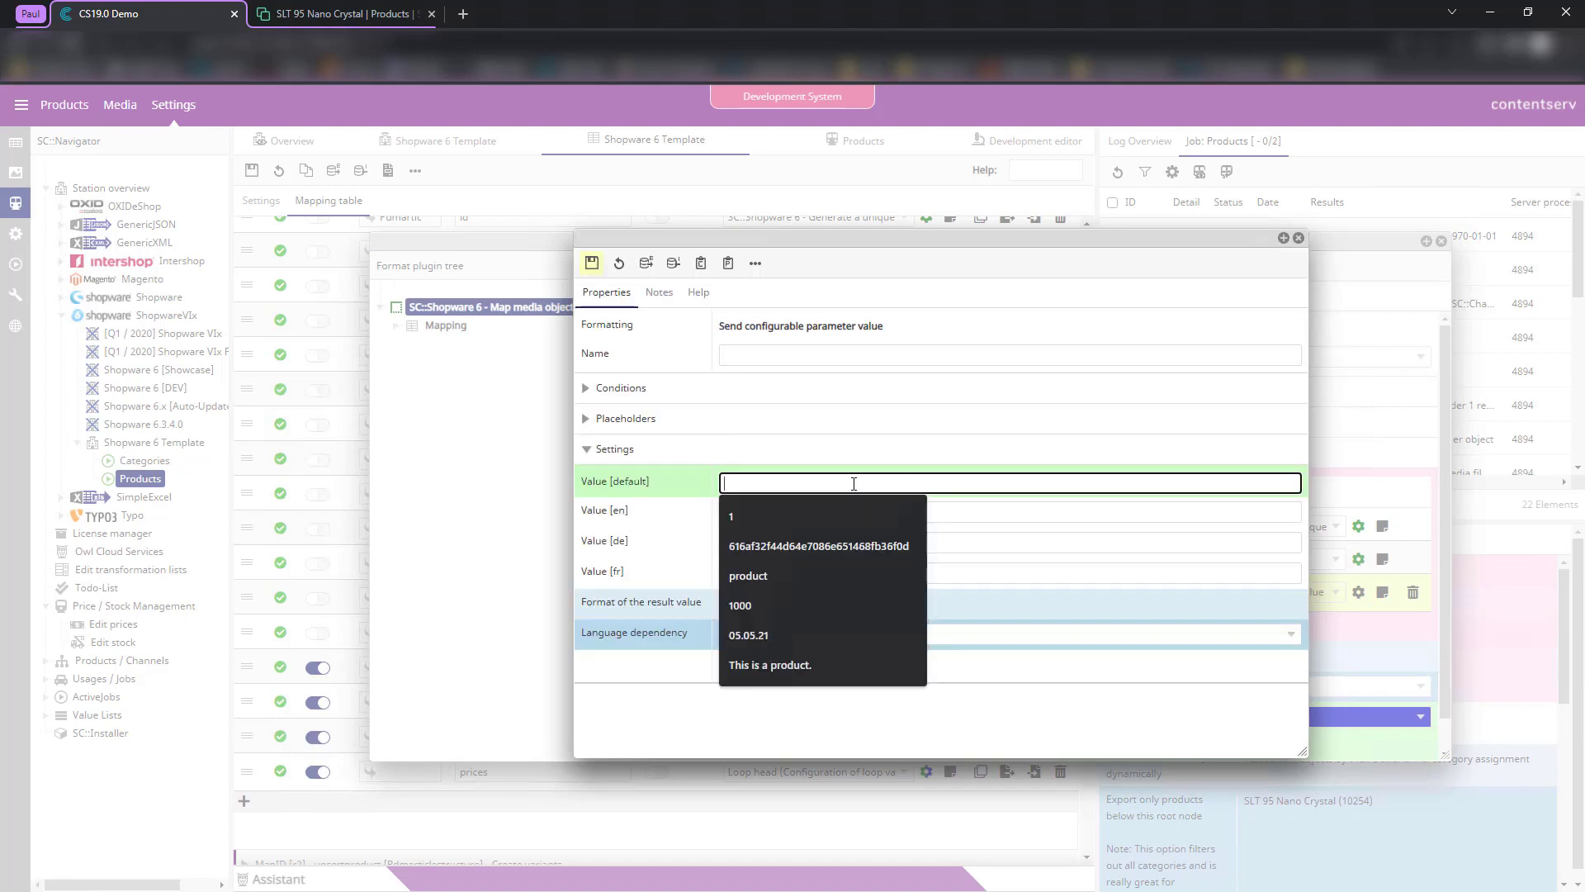
text(0)
key(Tab)
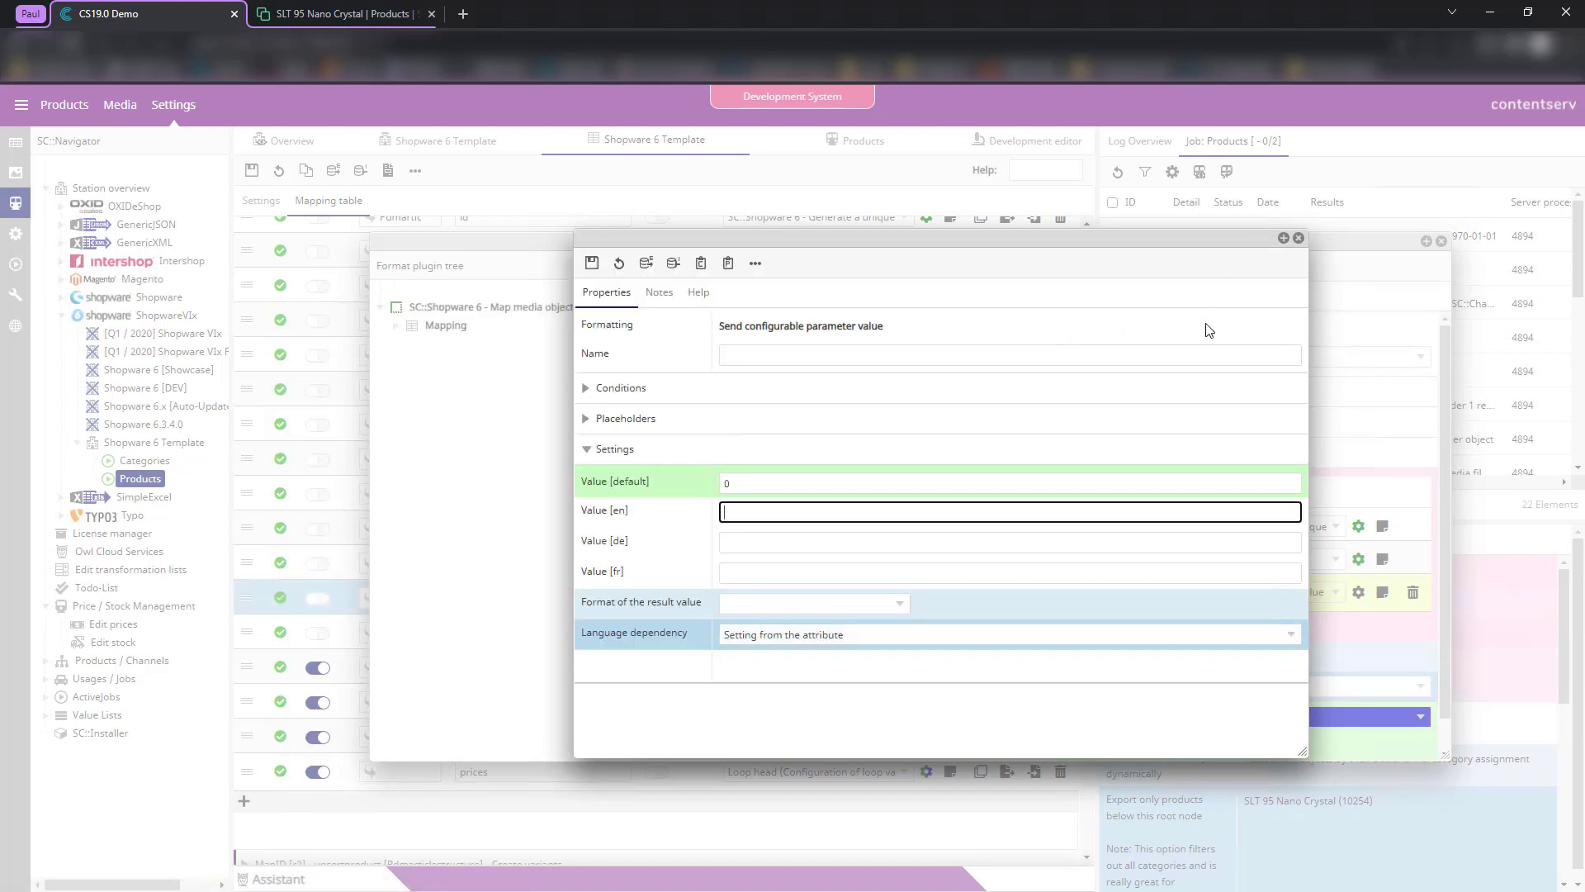
- Cast the position value to Integer and save the cover's media mapping
click(831, 606)
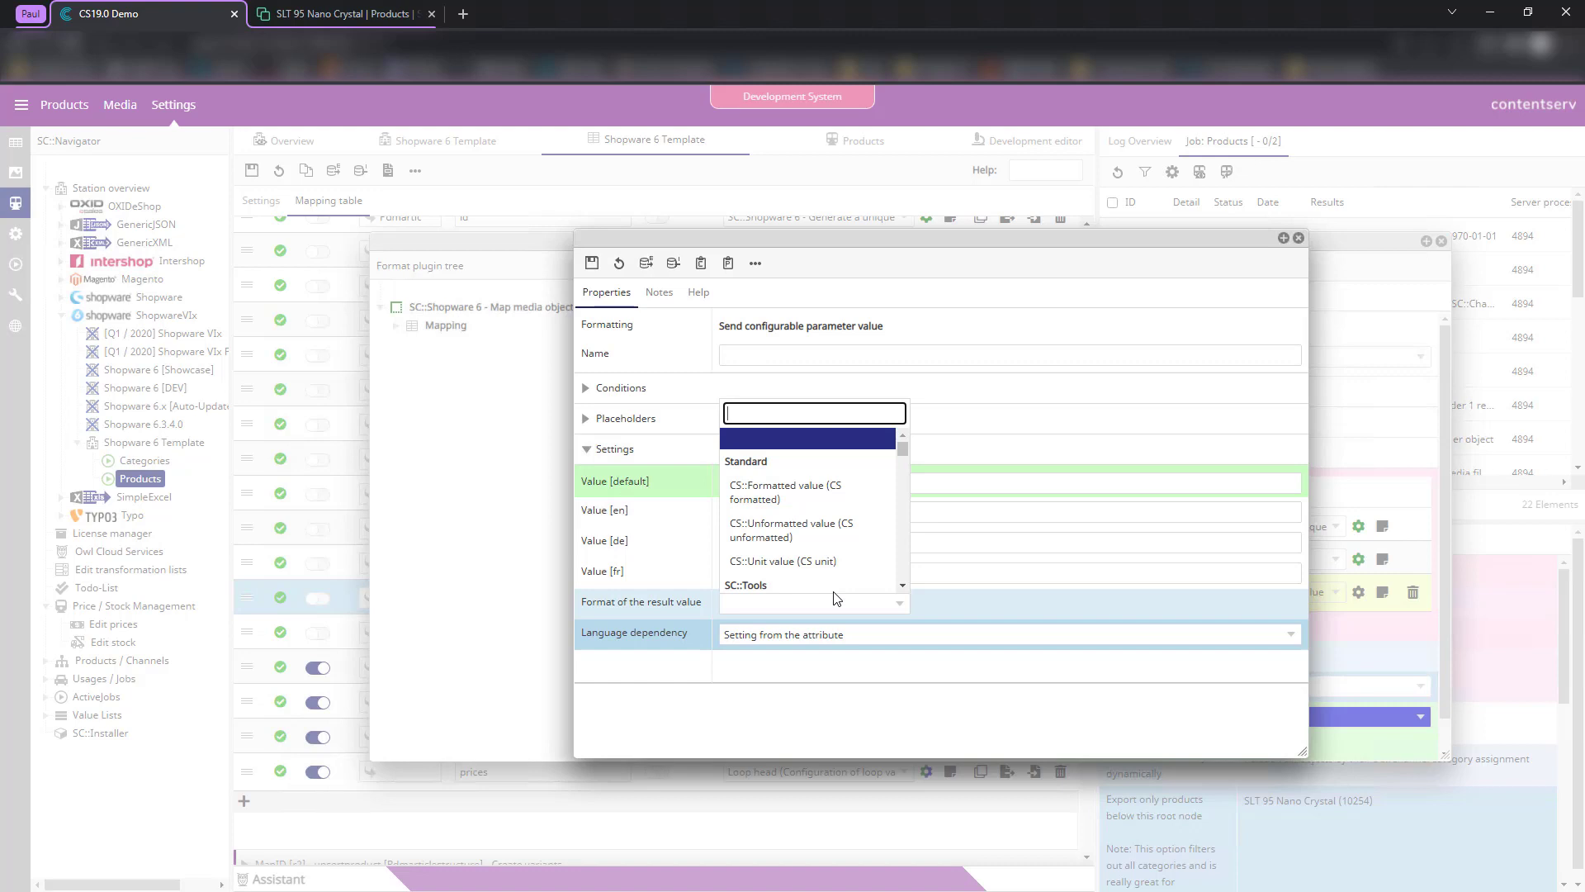
text(data)
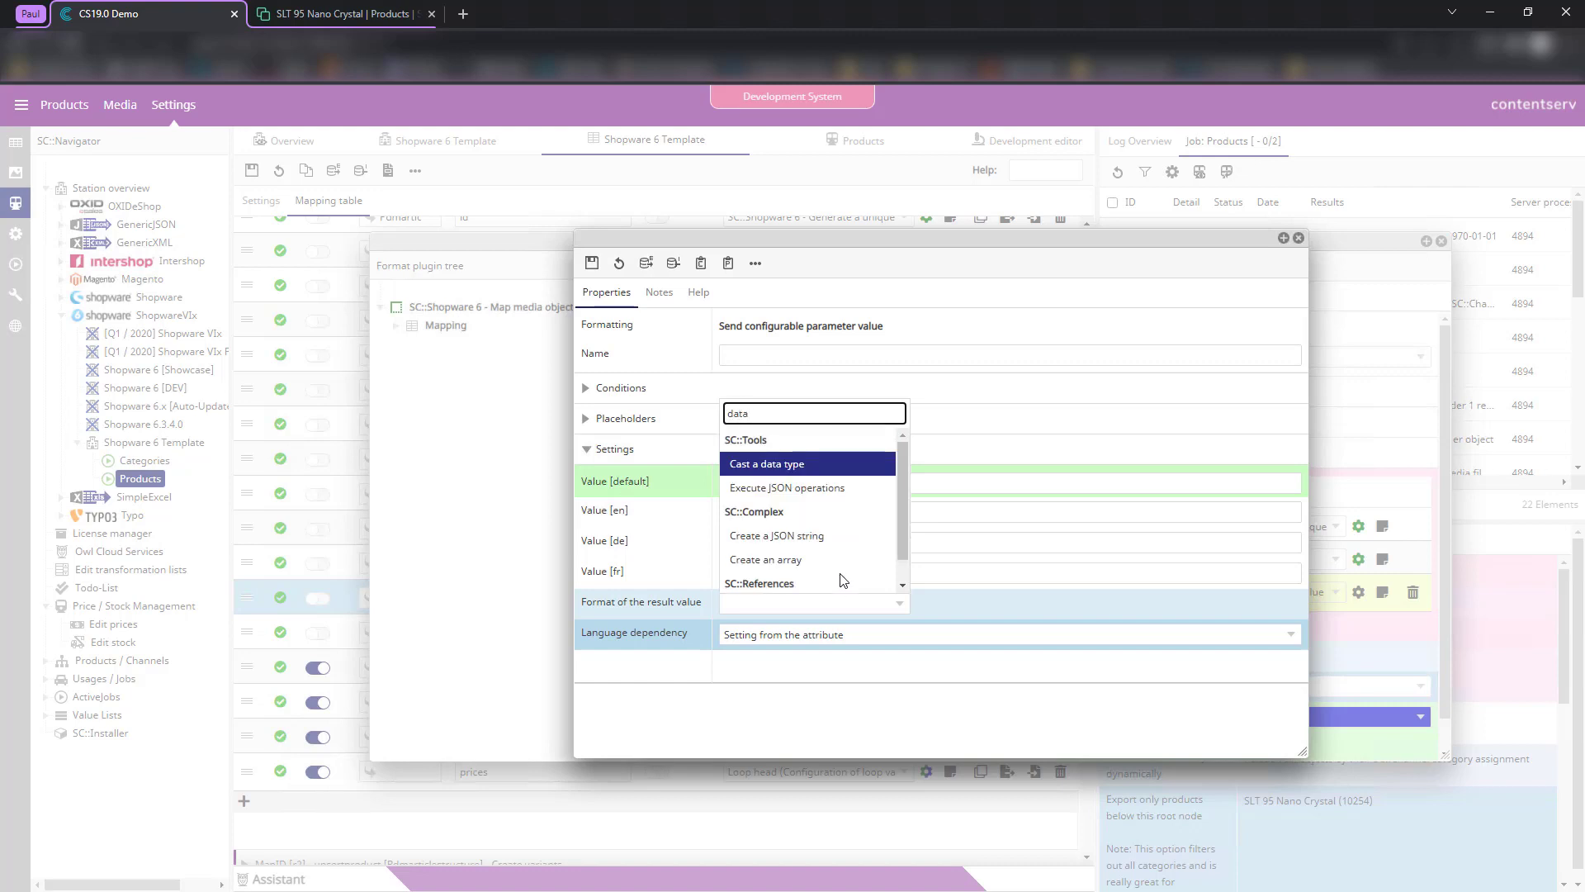
click(797, 464)
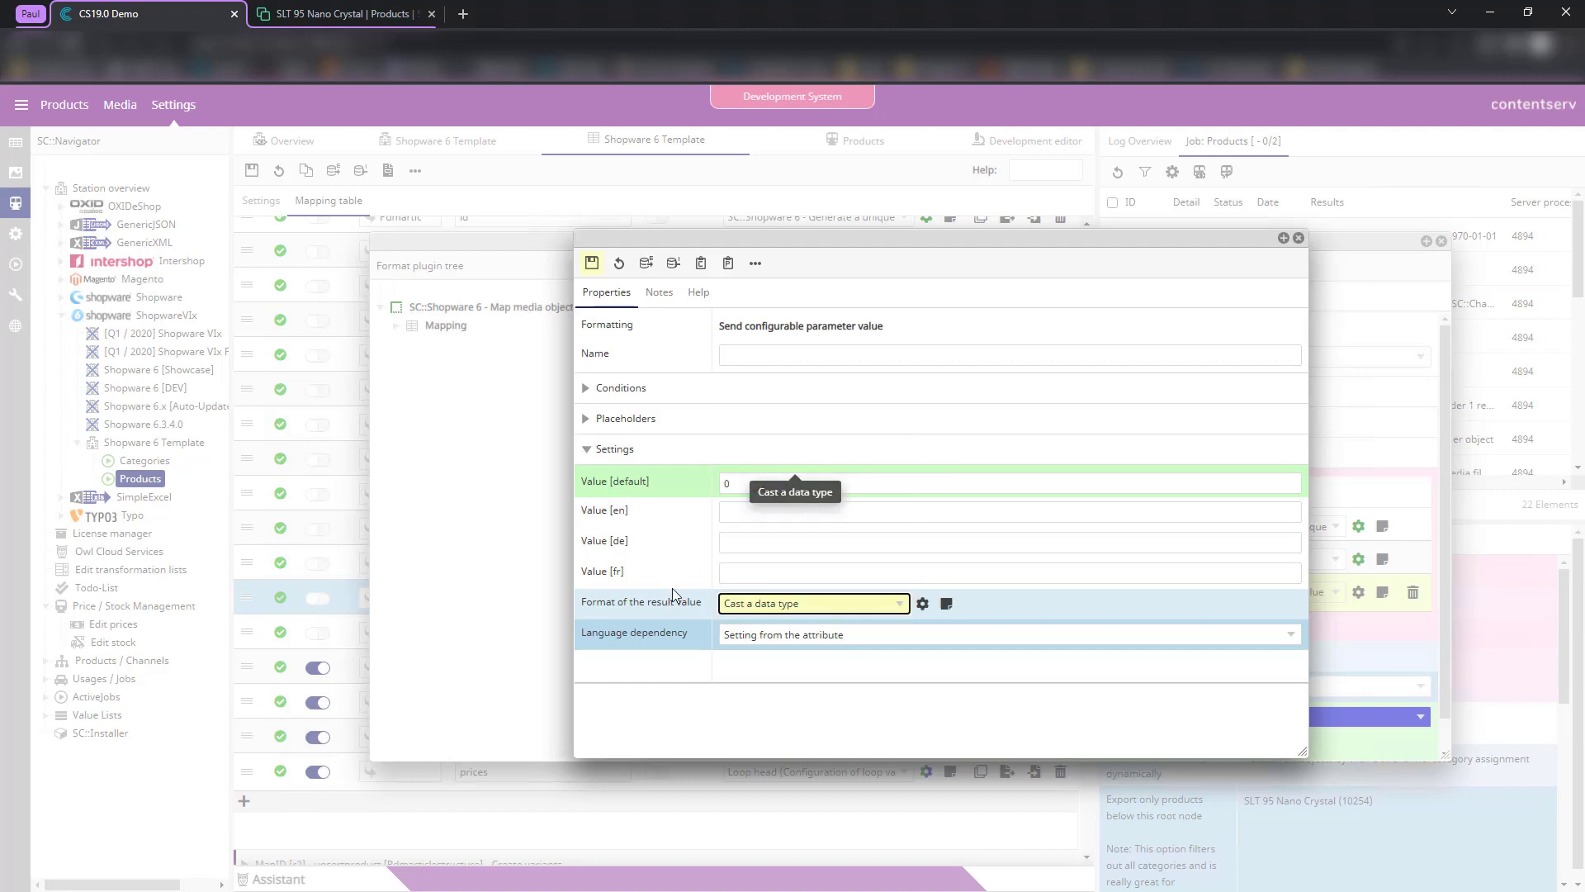
click(592, 262)
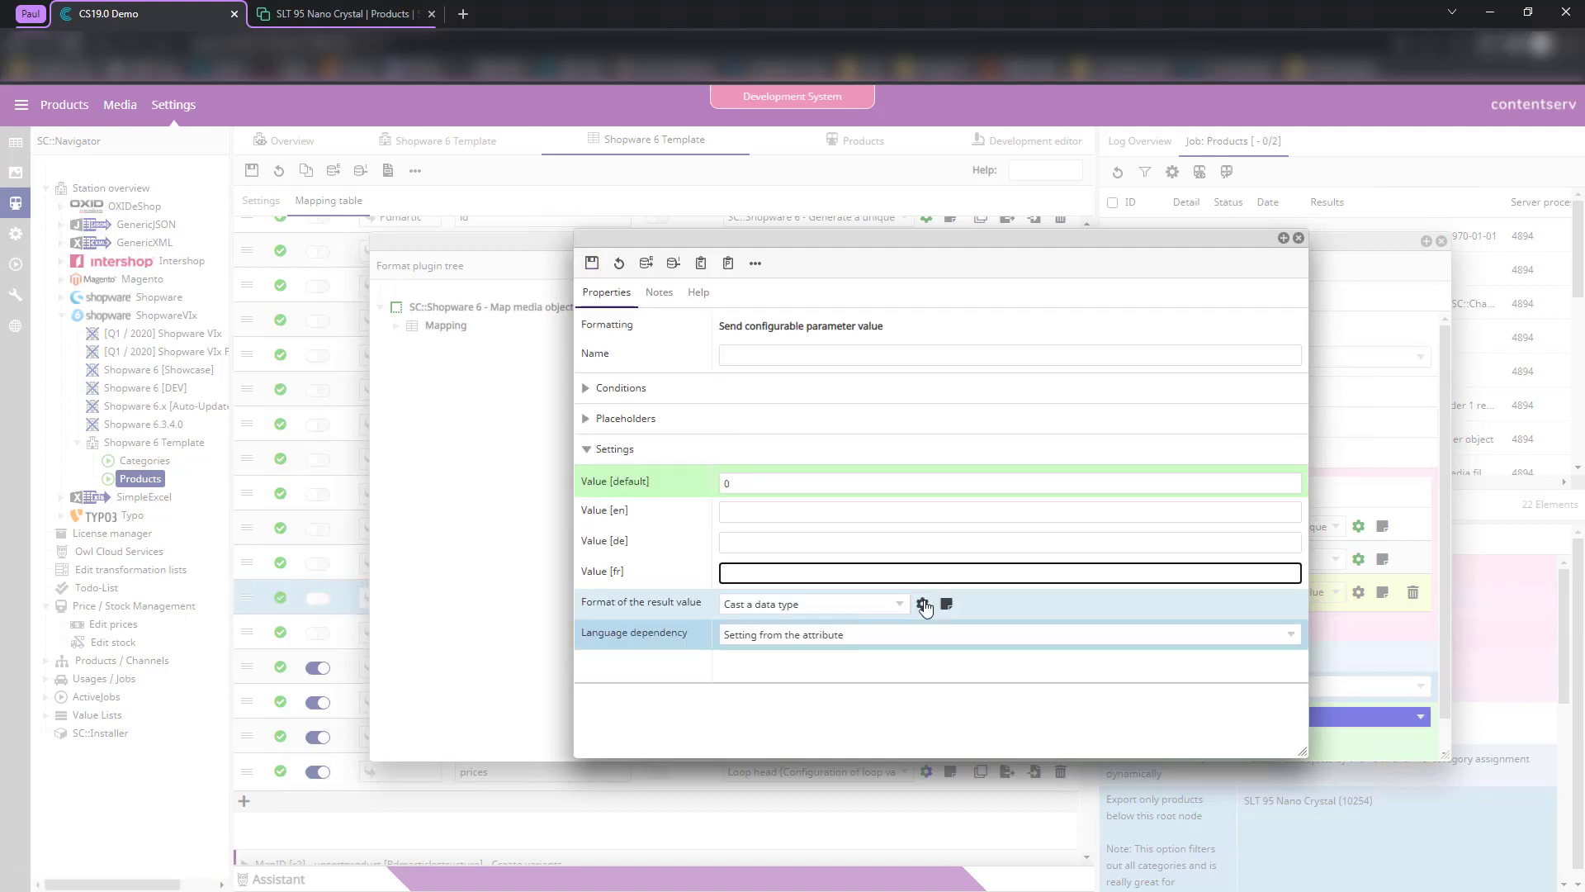
click(923, 604)
click(825, 506)
click(543, 376)
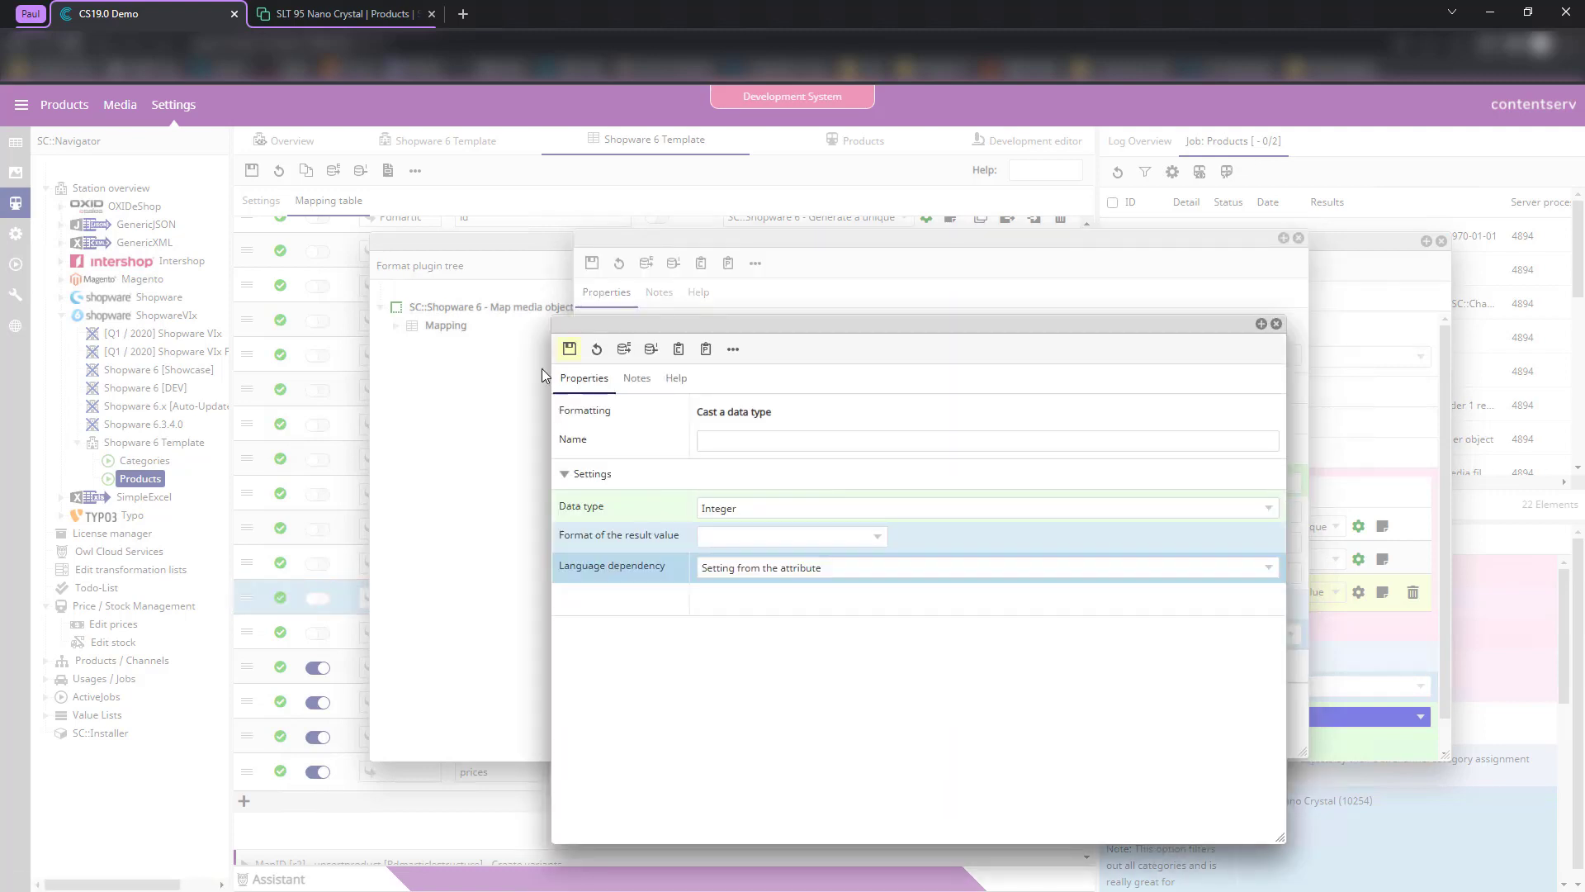
click(569, 348)
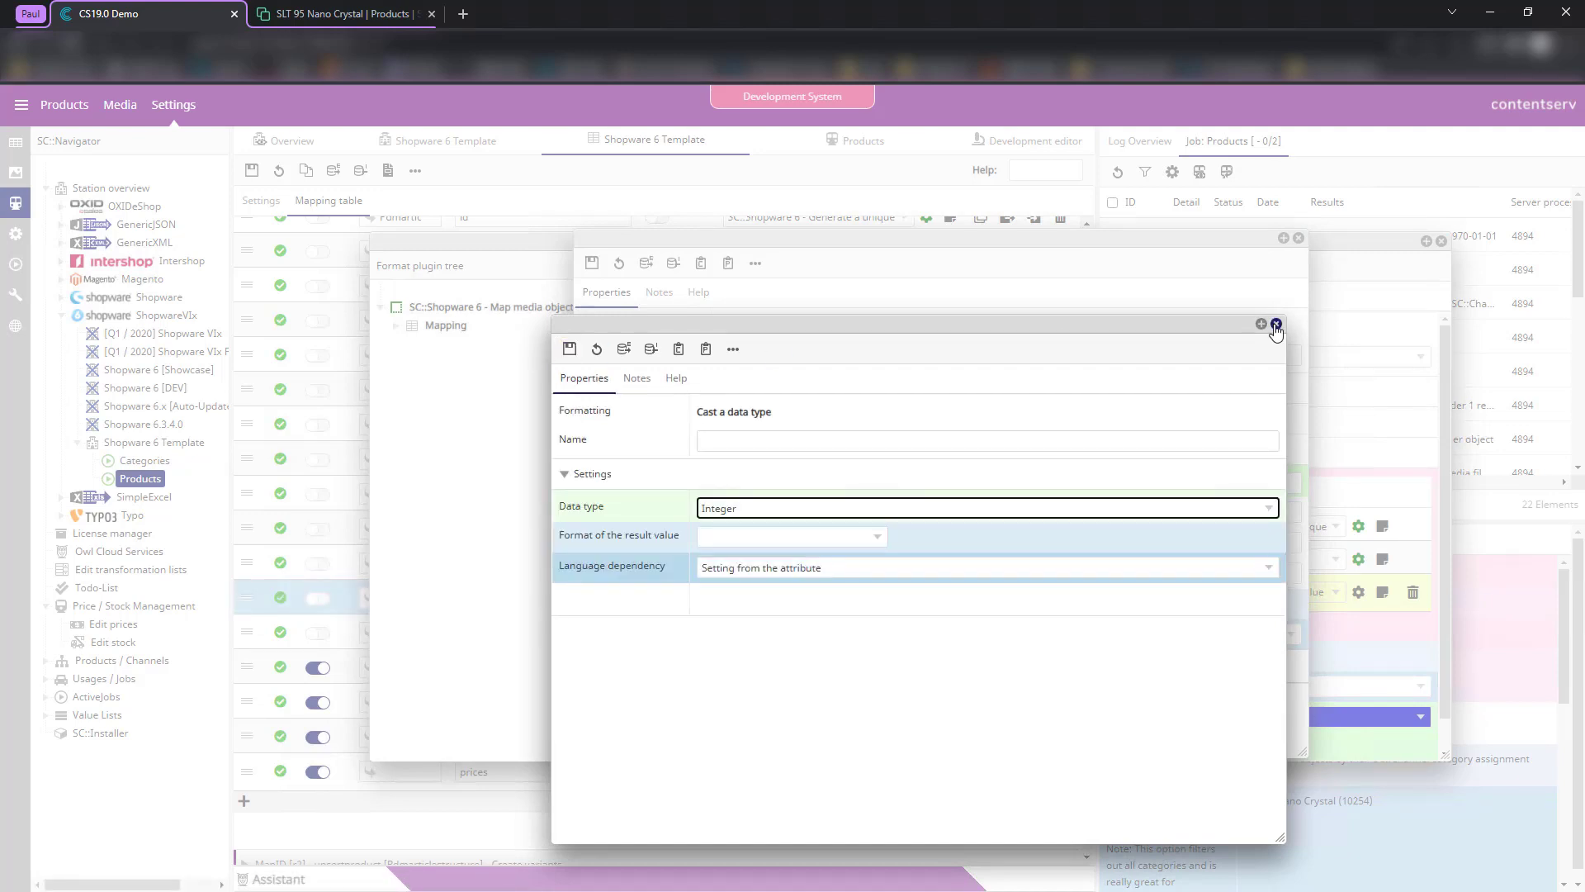
click(1277, 325)
click(1299, 237)
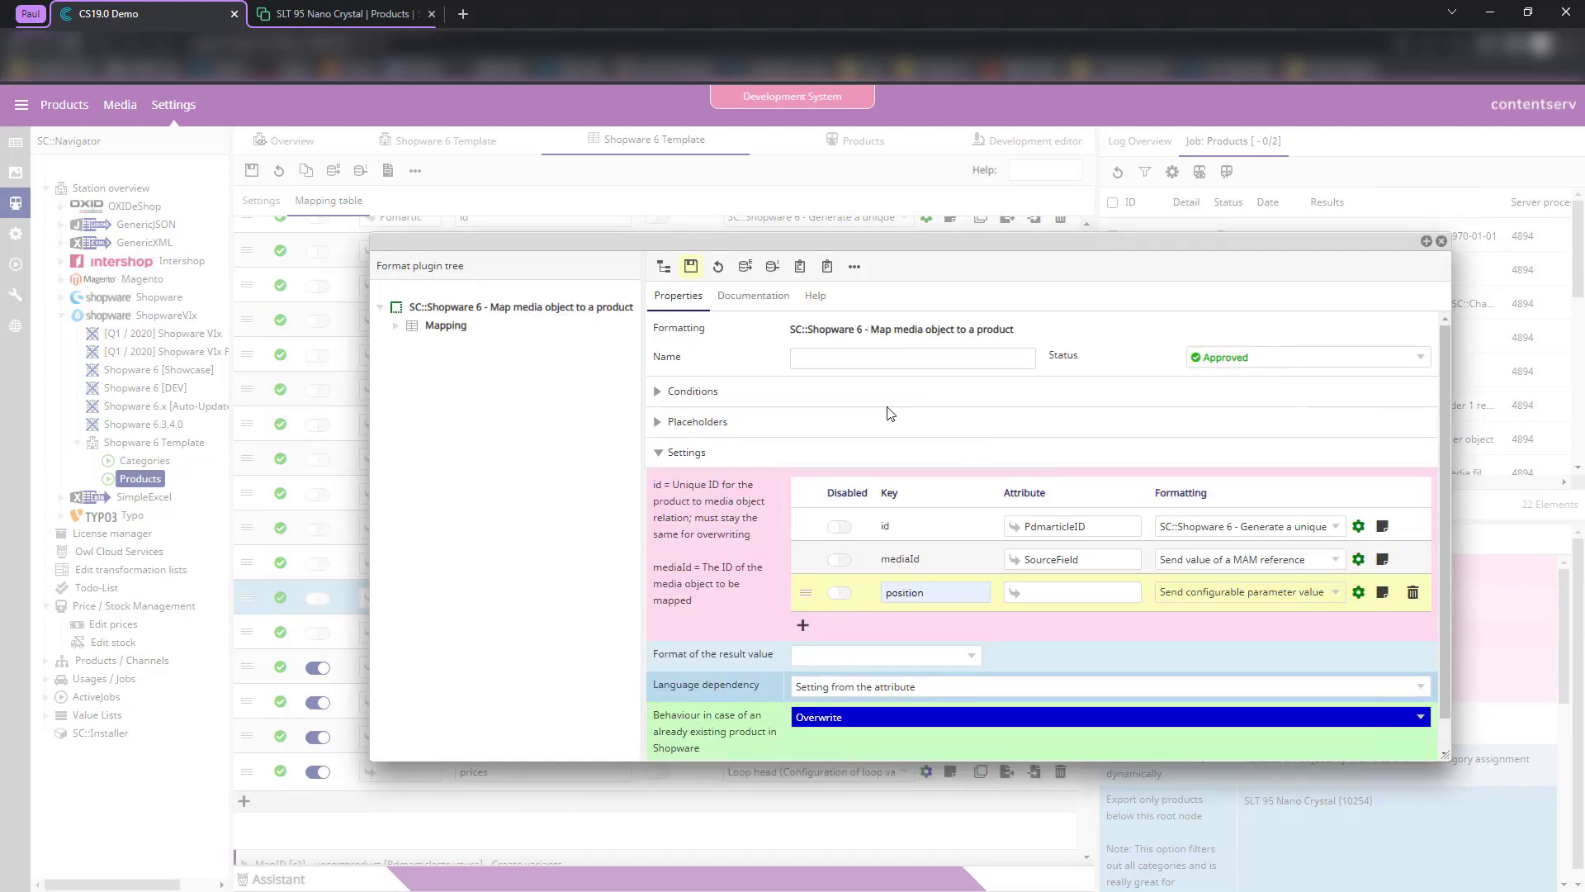
click(704, 267)
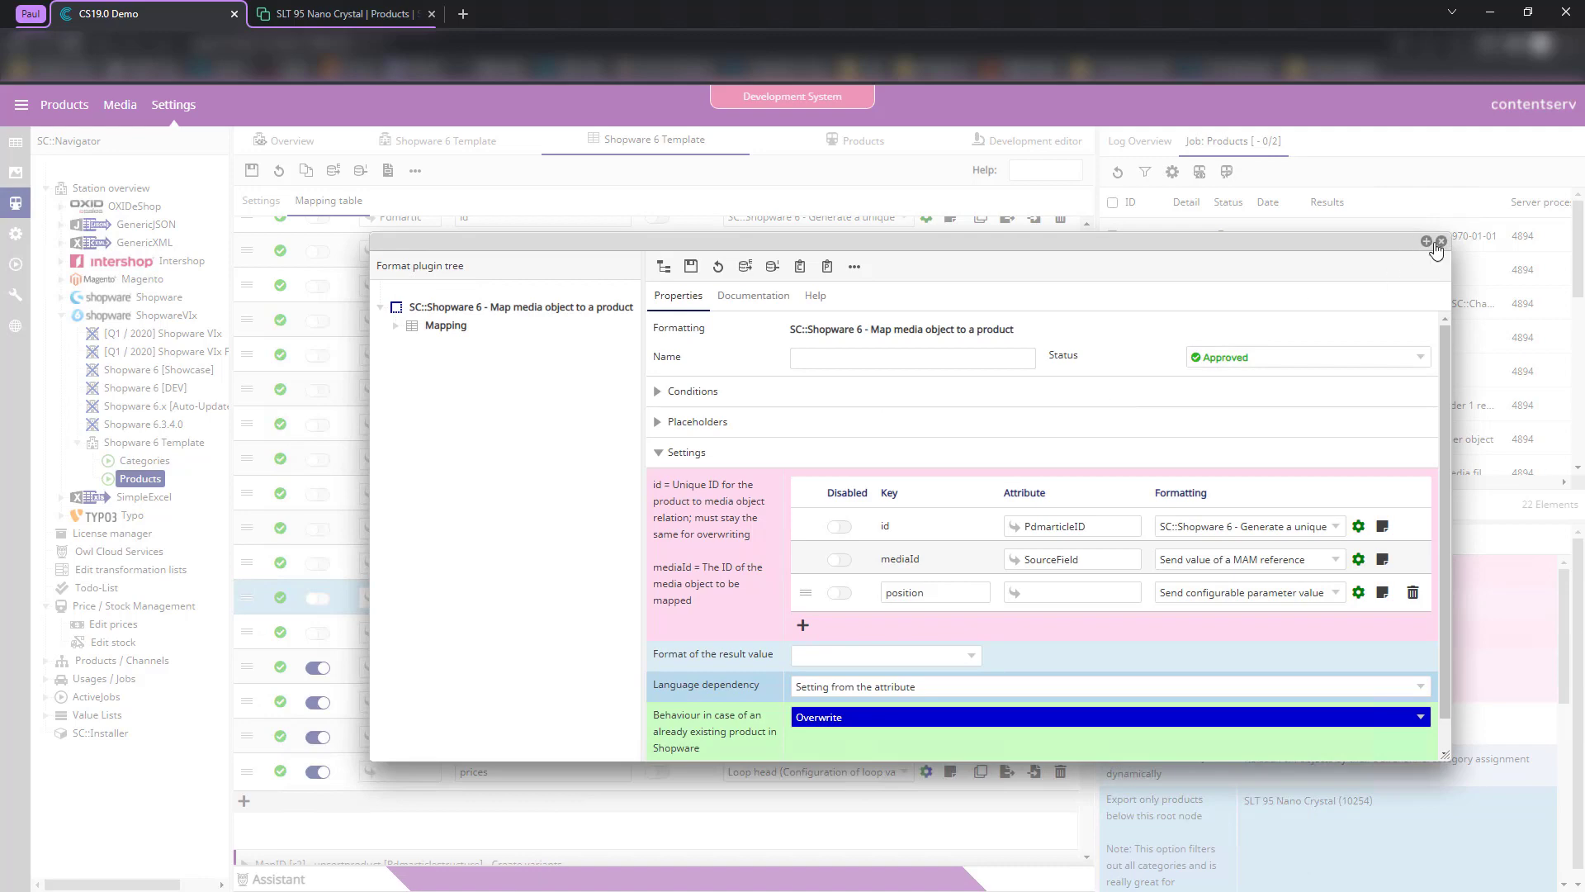
click(1440, 242)
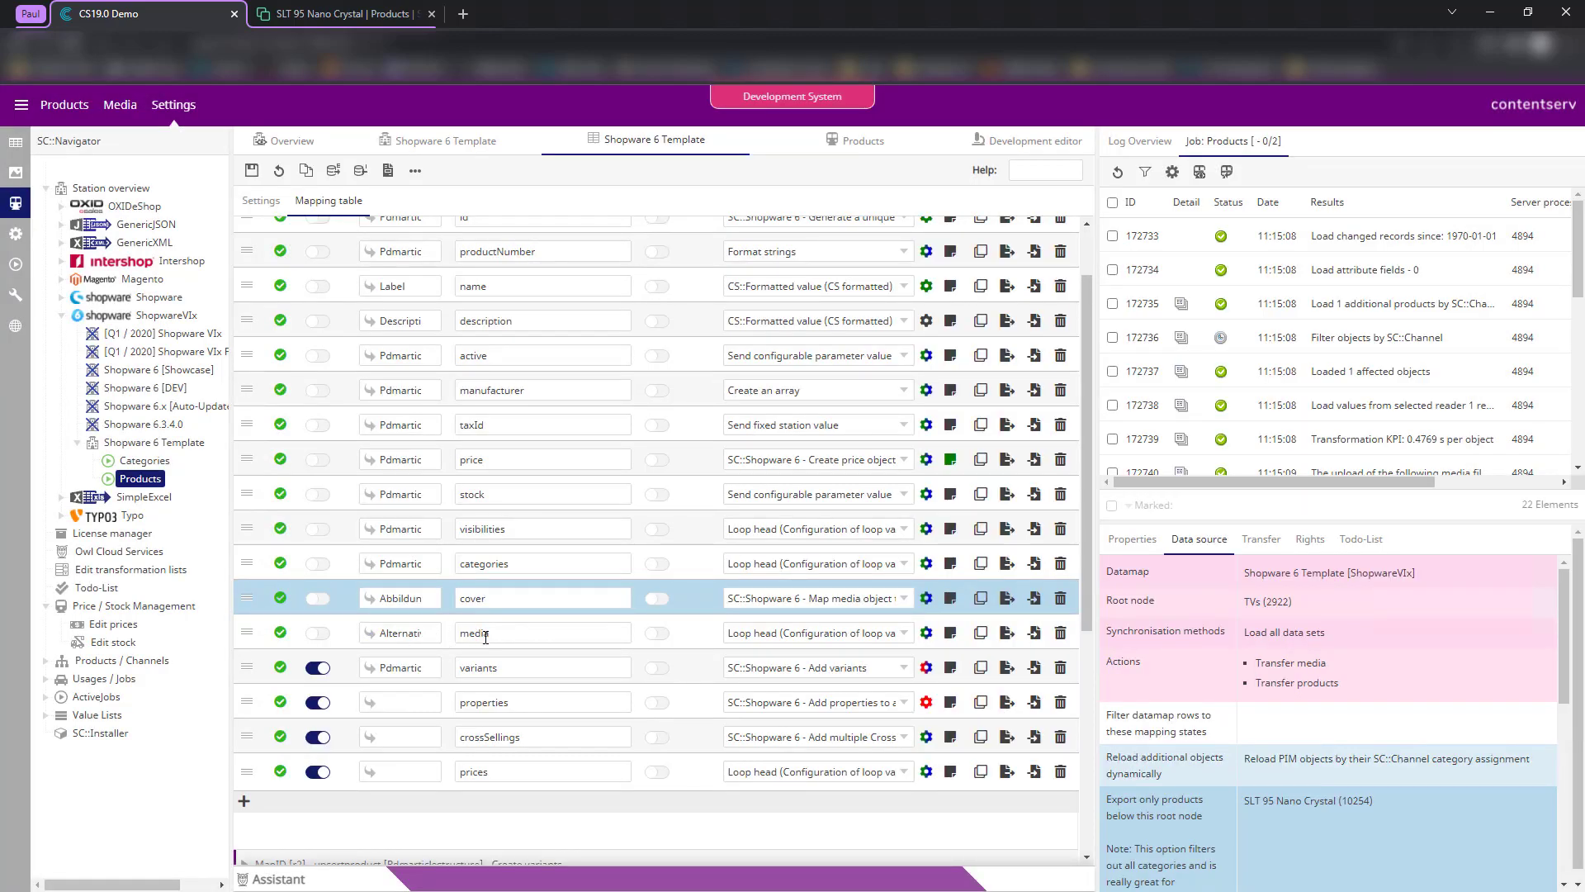
- Add a 'position' key to the media row's media-object mapping
click(926, 634)
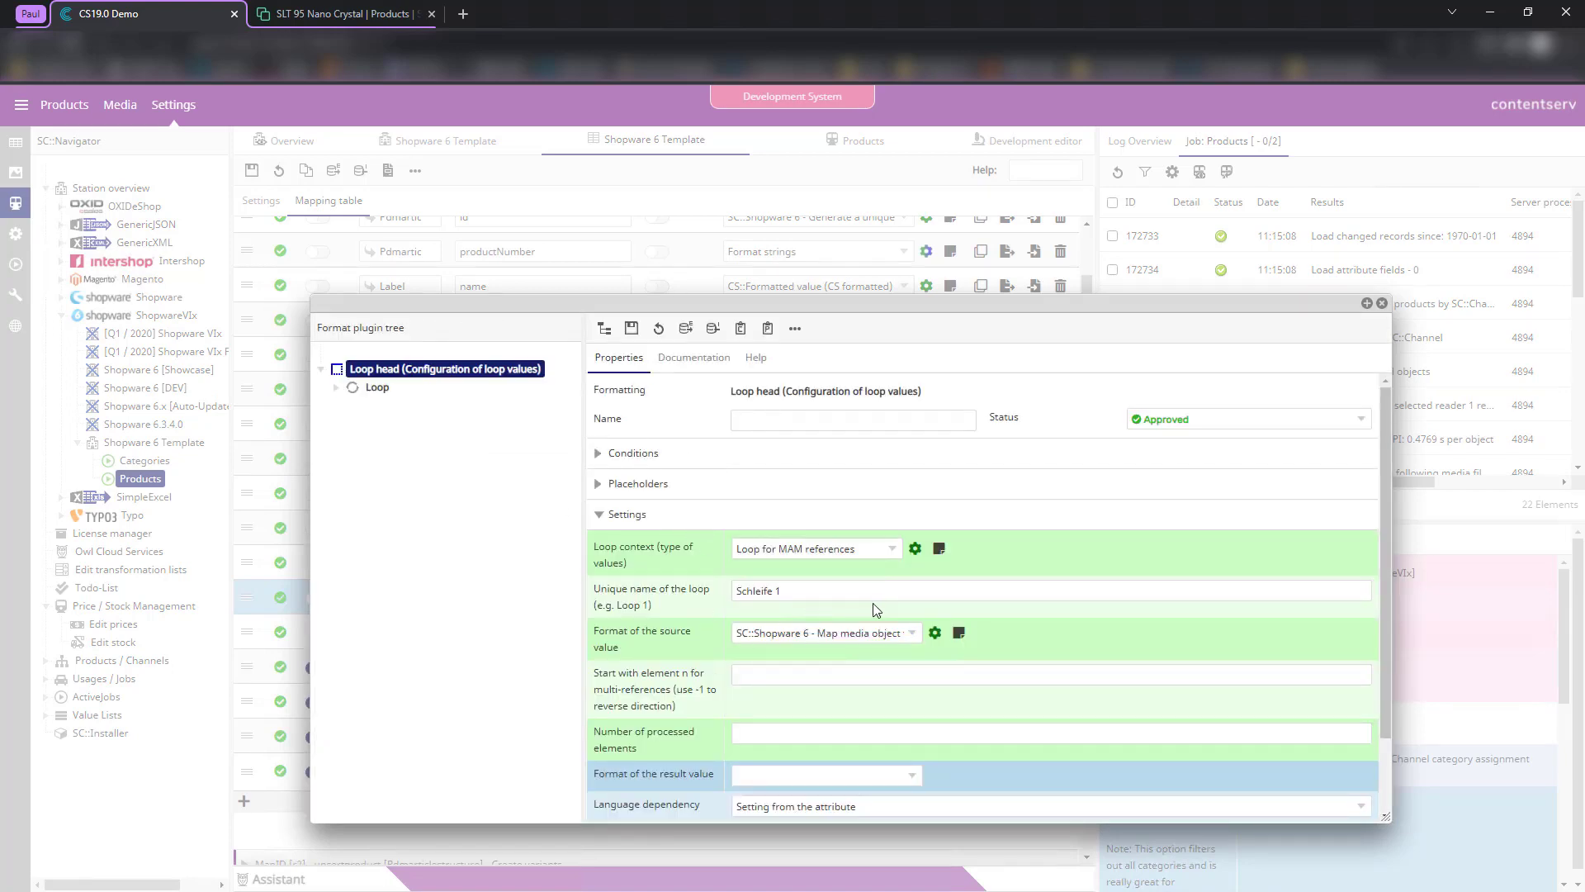
click(381, 390)
click(409, 427)
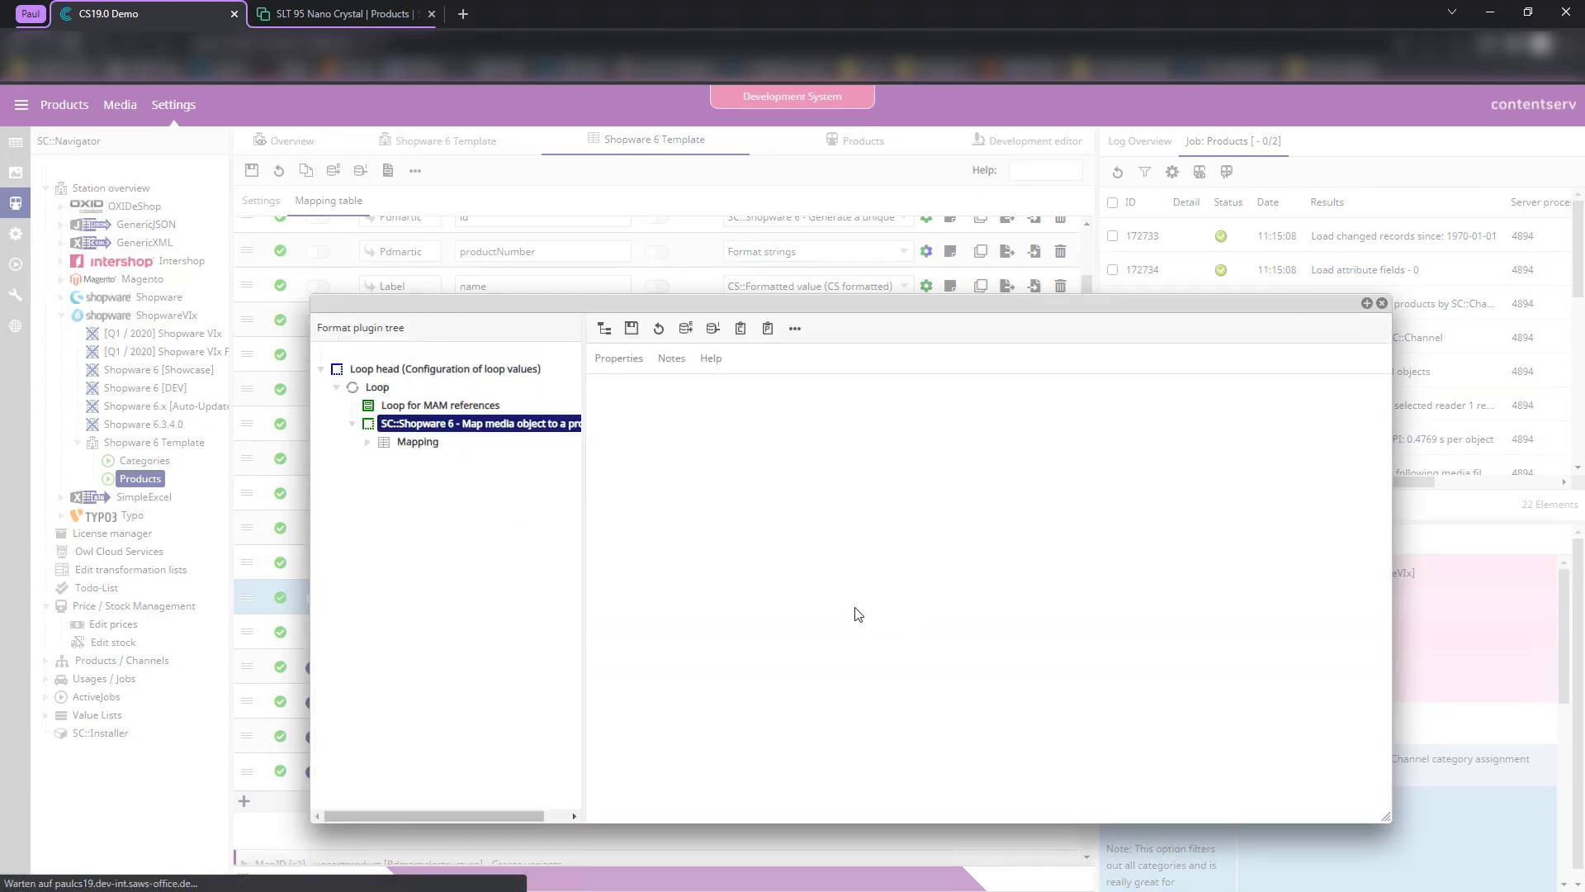
click(746, 653)
click(878, 655)
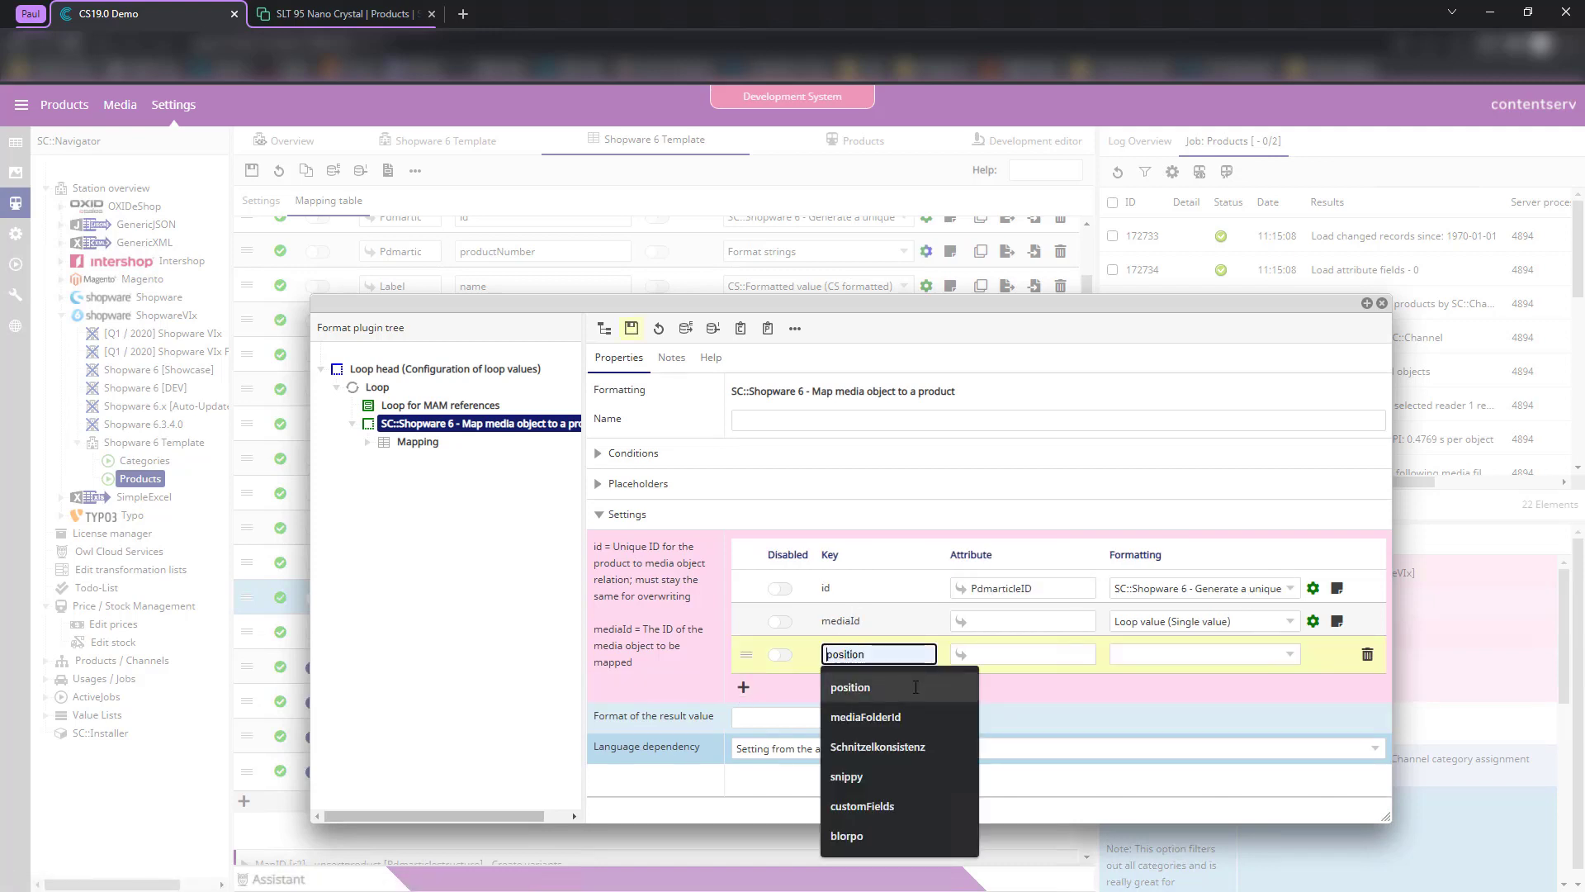
click(877, 687)
- Fill position with Schleife 1's Loop run counter as a CS formatted loop value, and save
click(1178, 656)
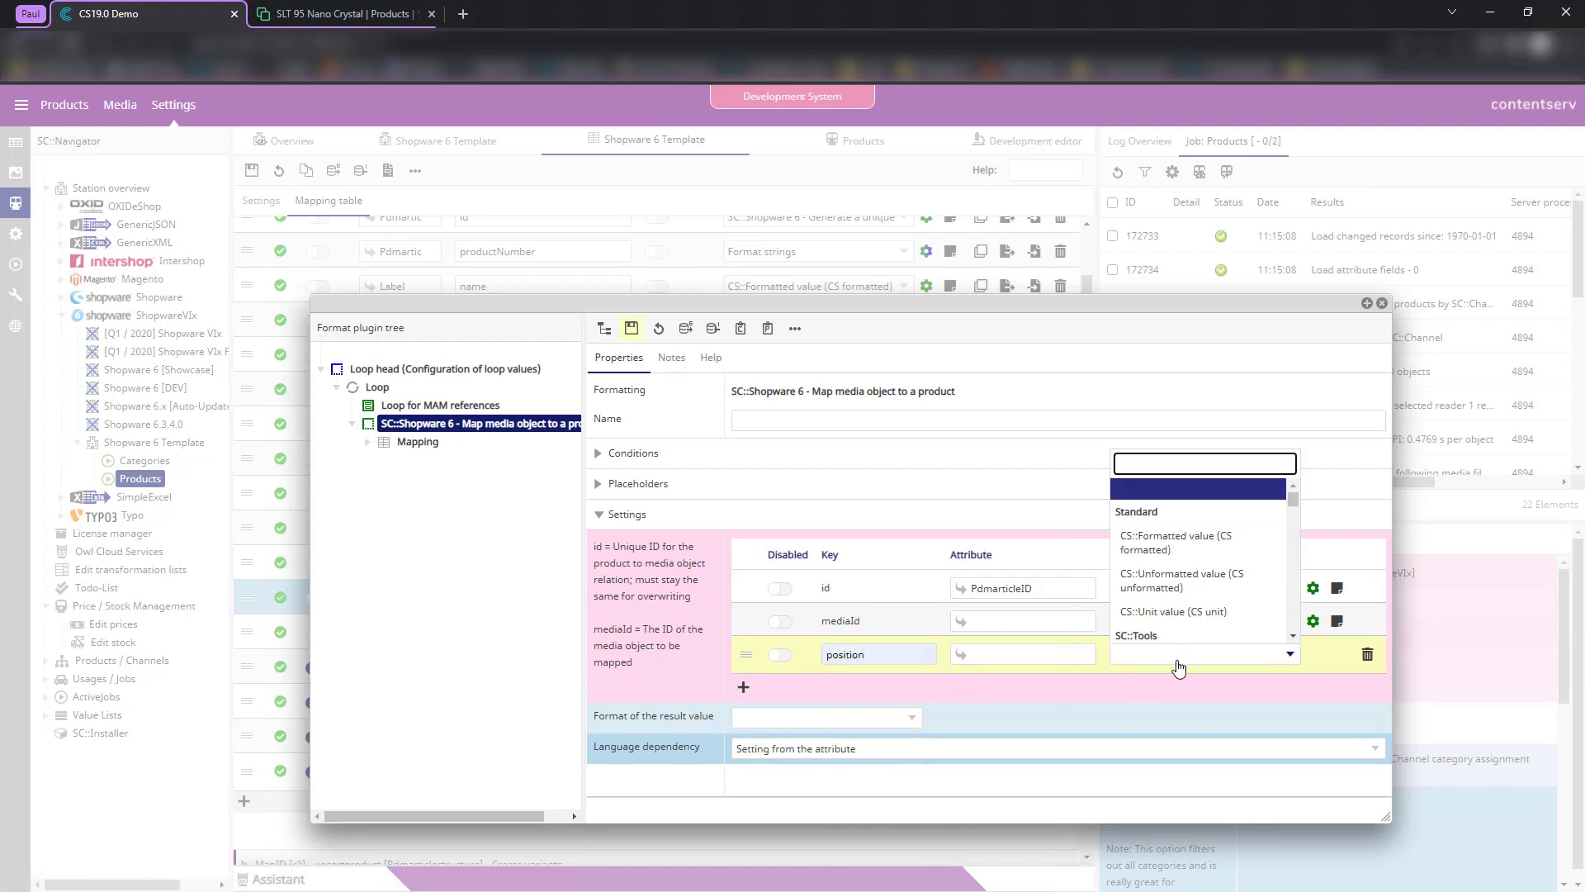
text(loop)
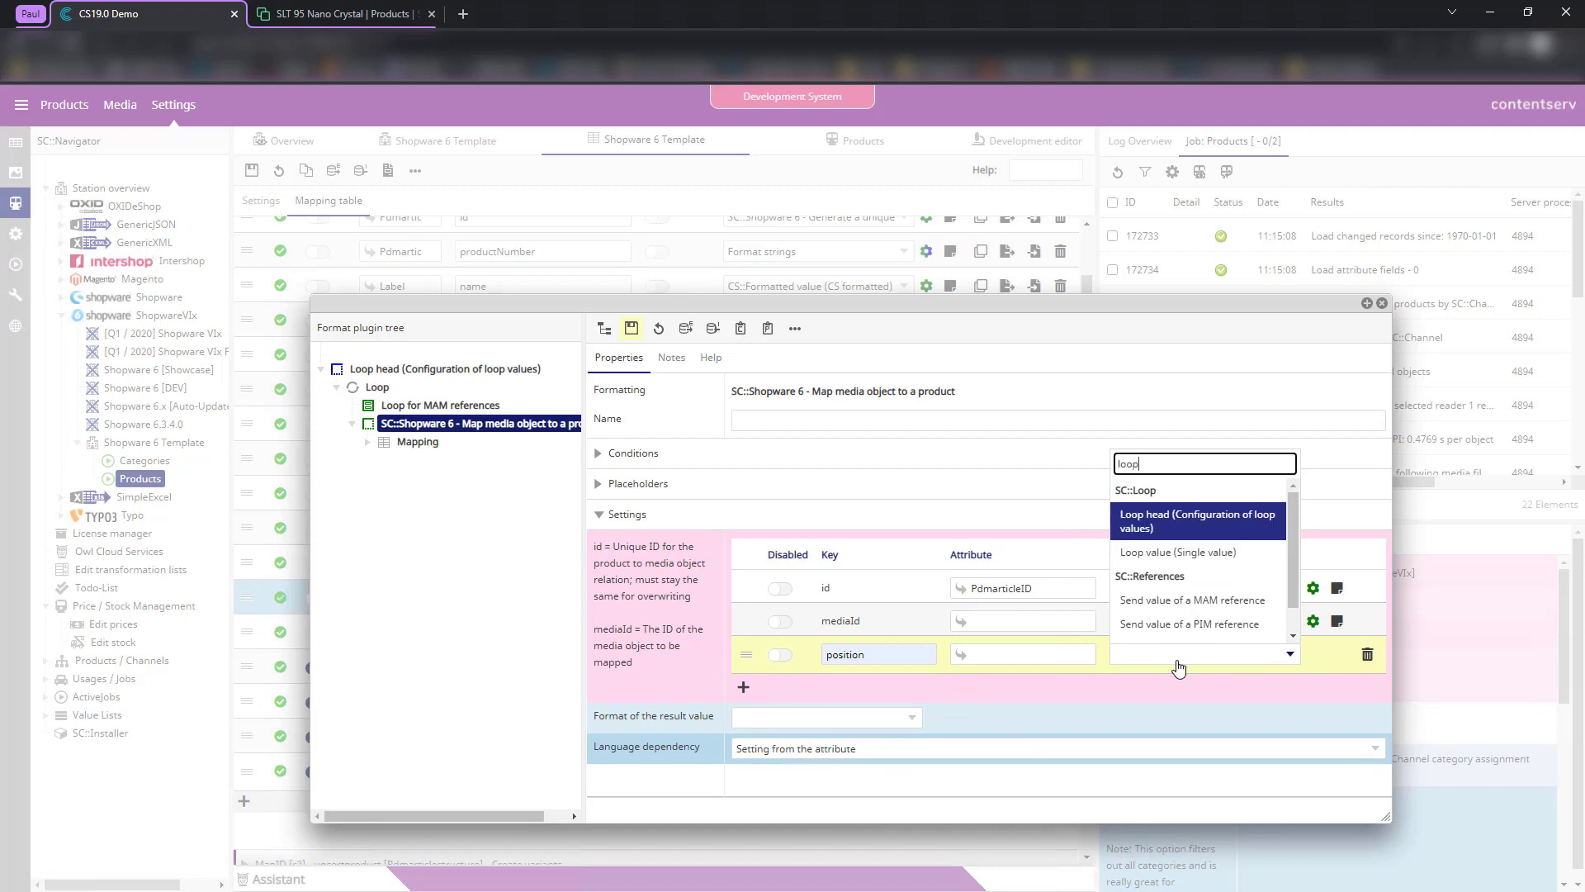
click(1202, 552)
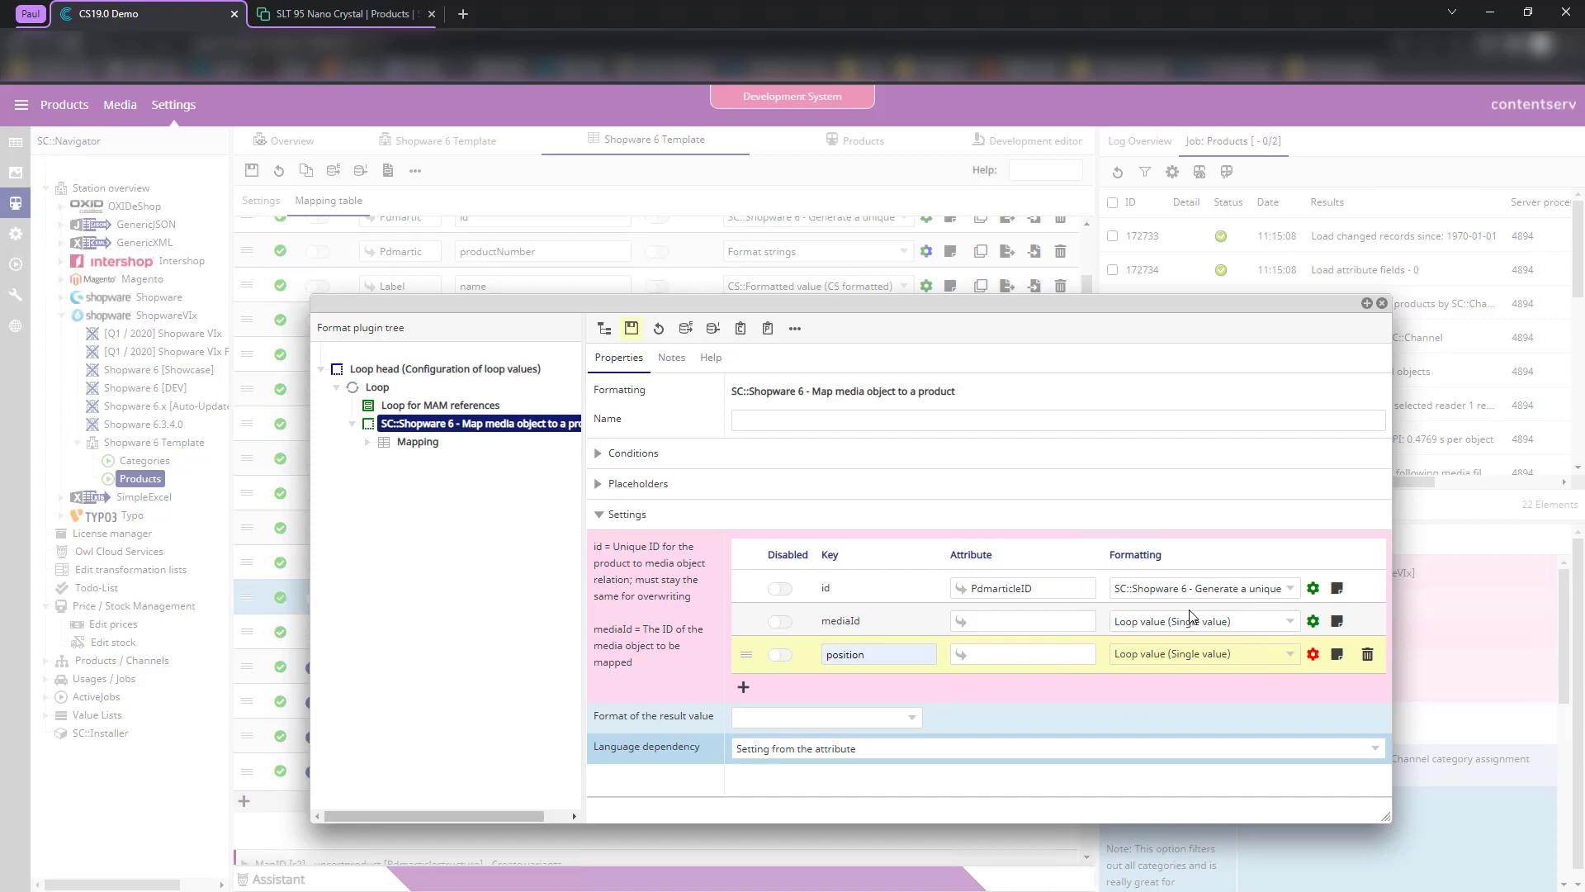
click(1313, 654)
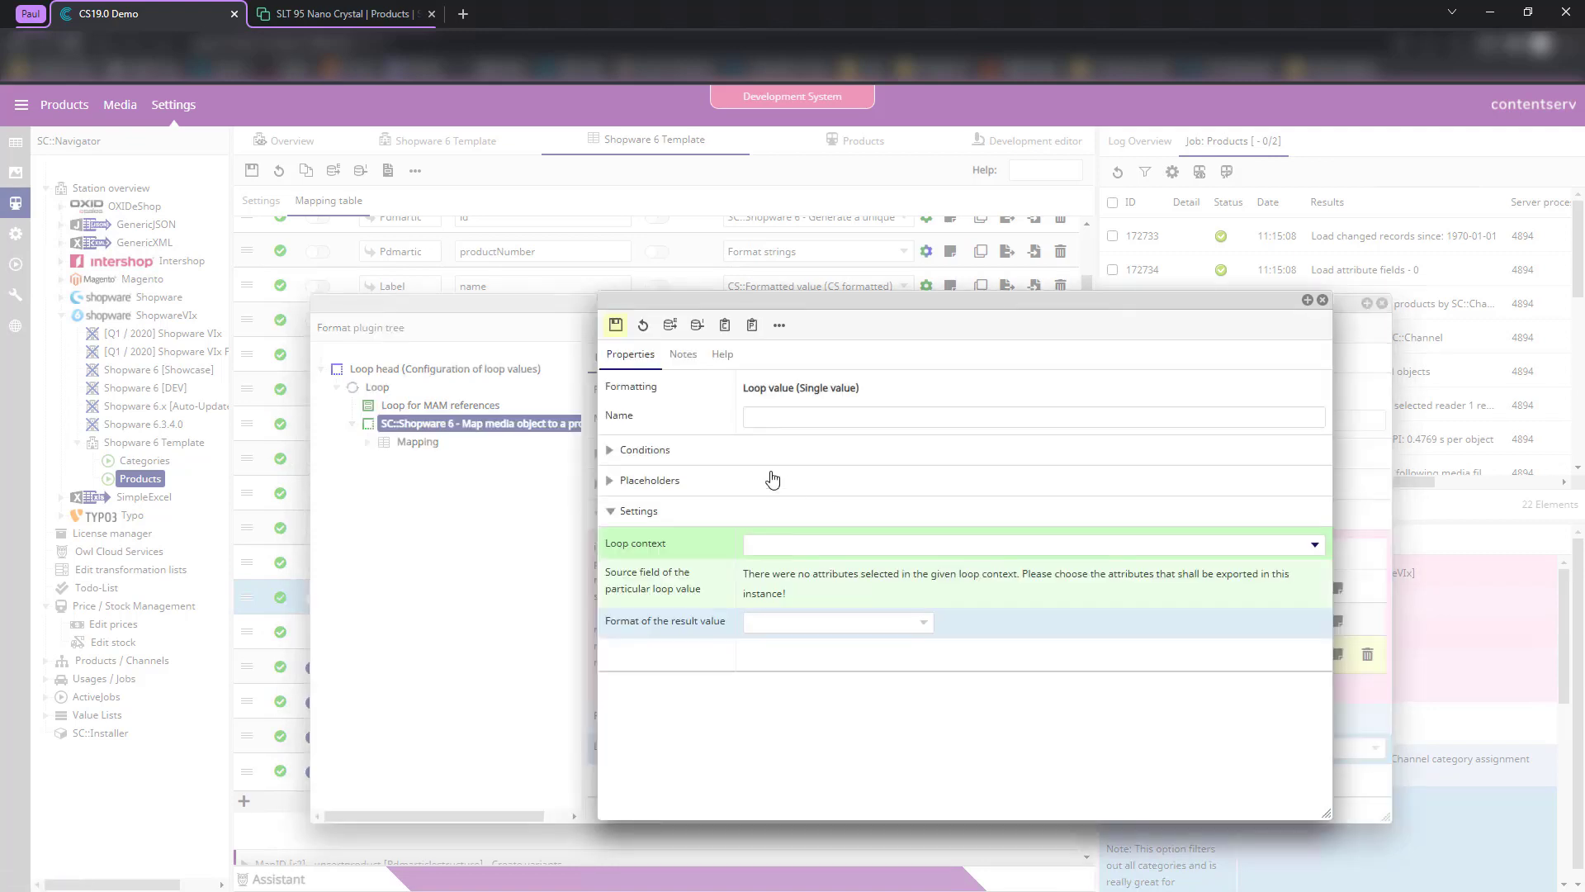
click(811, 547)
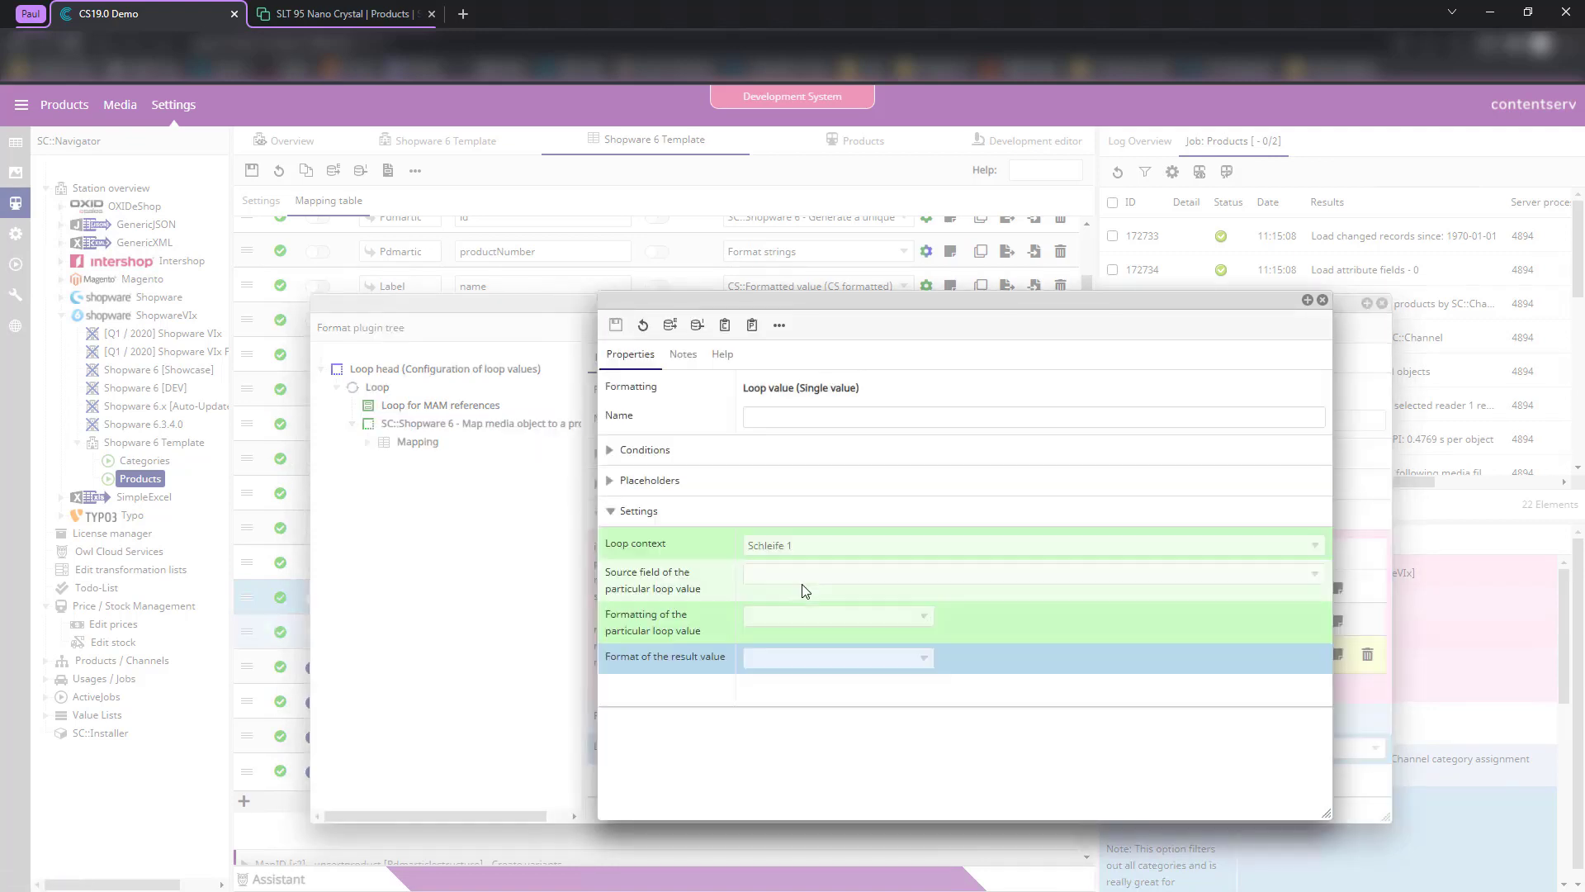
click(795, 580)
click(795, 622)
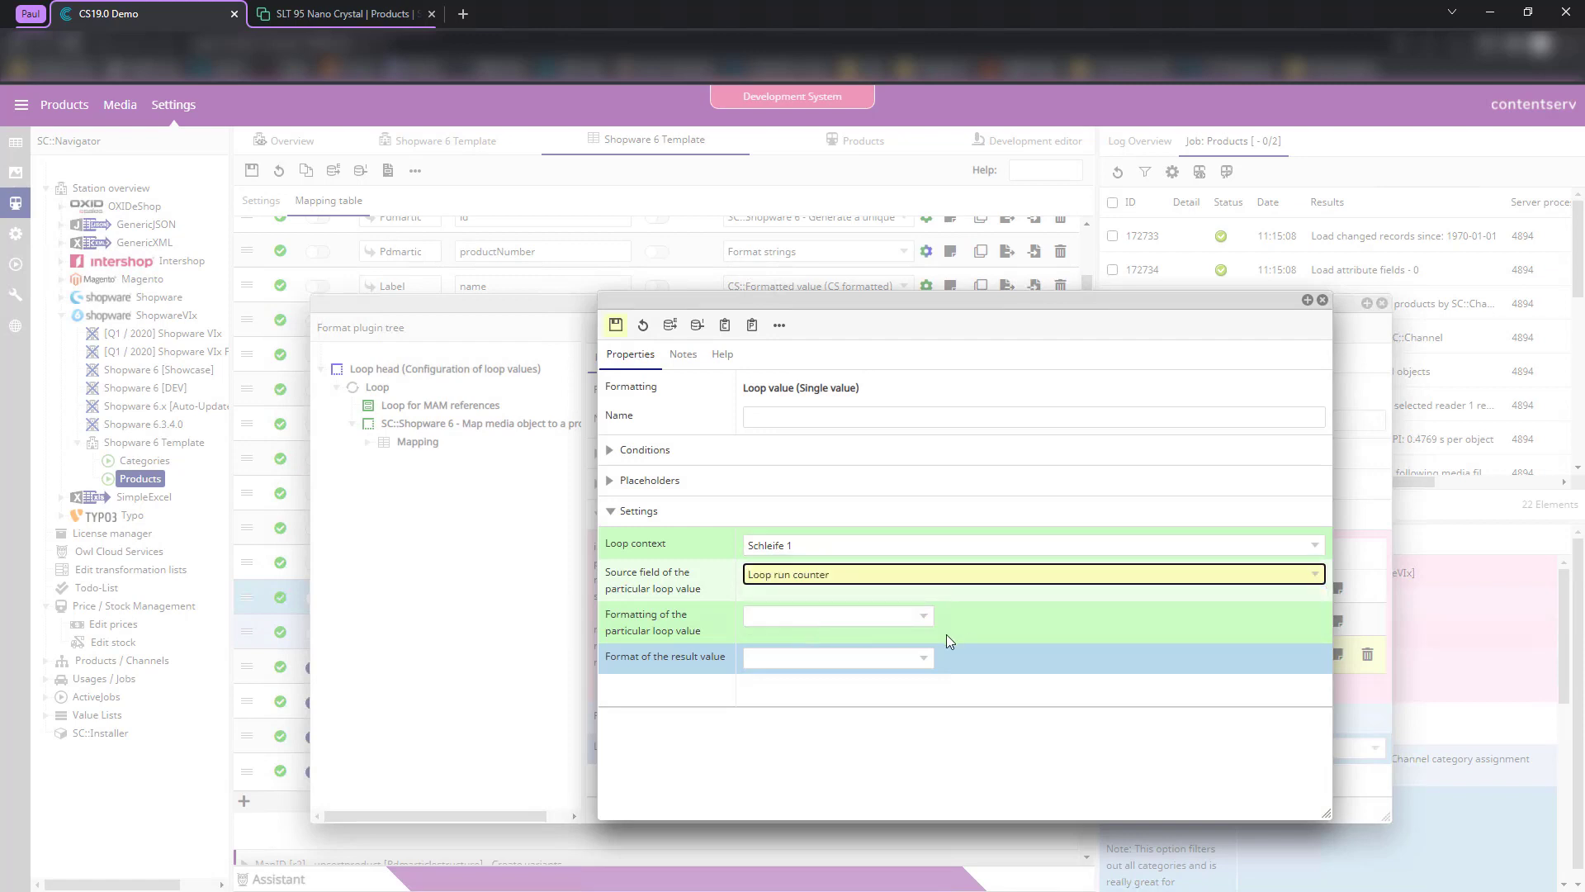
click(866, 621)
click(804, 509)
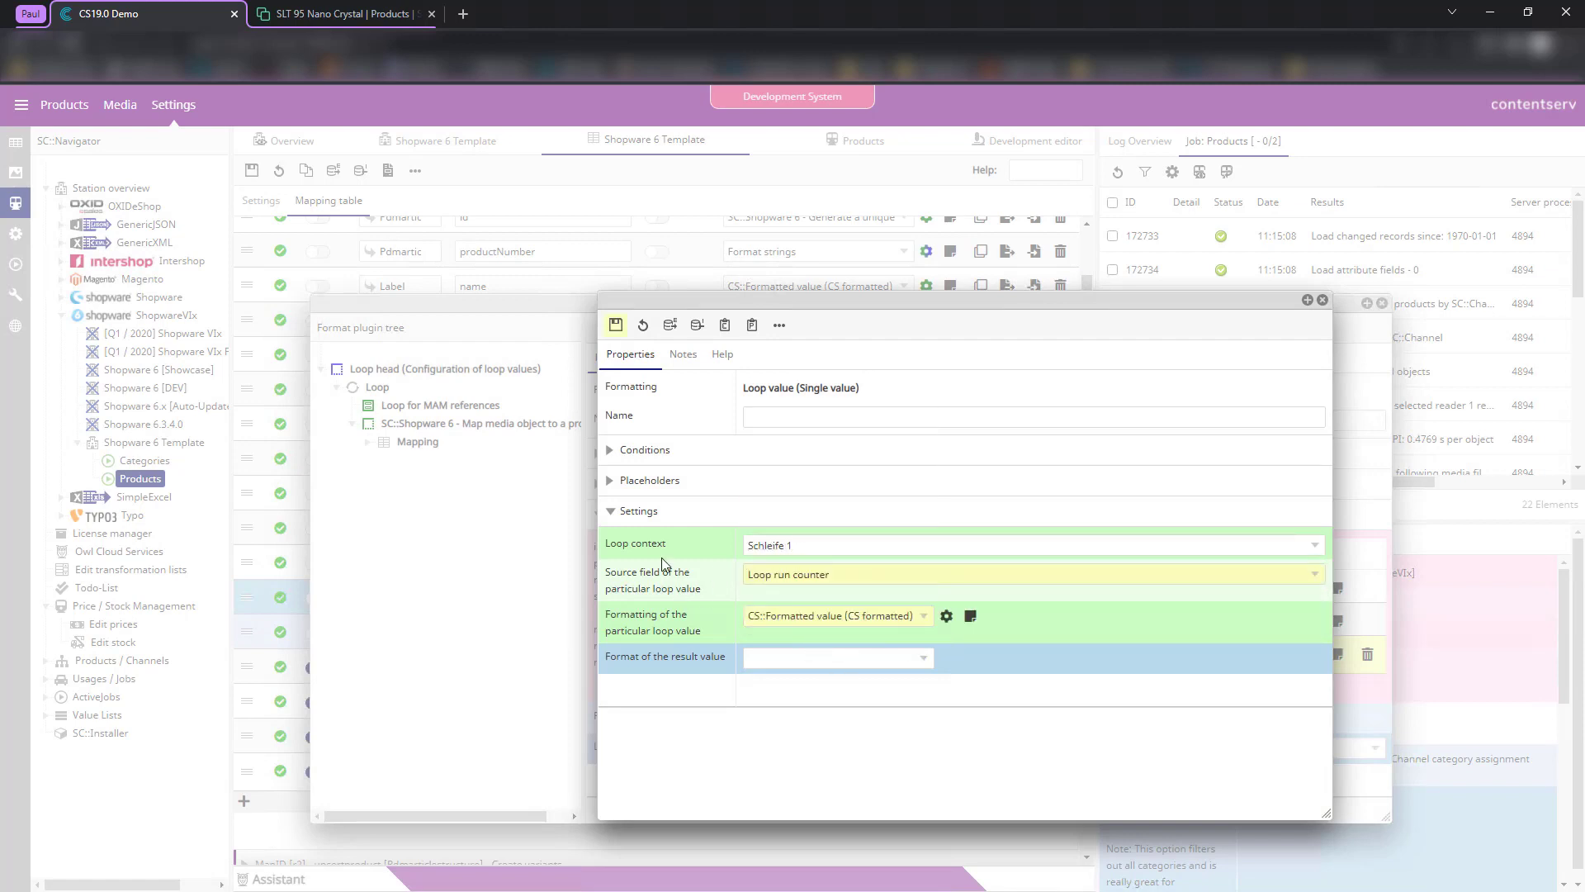
click(616, 324)
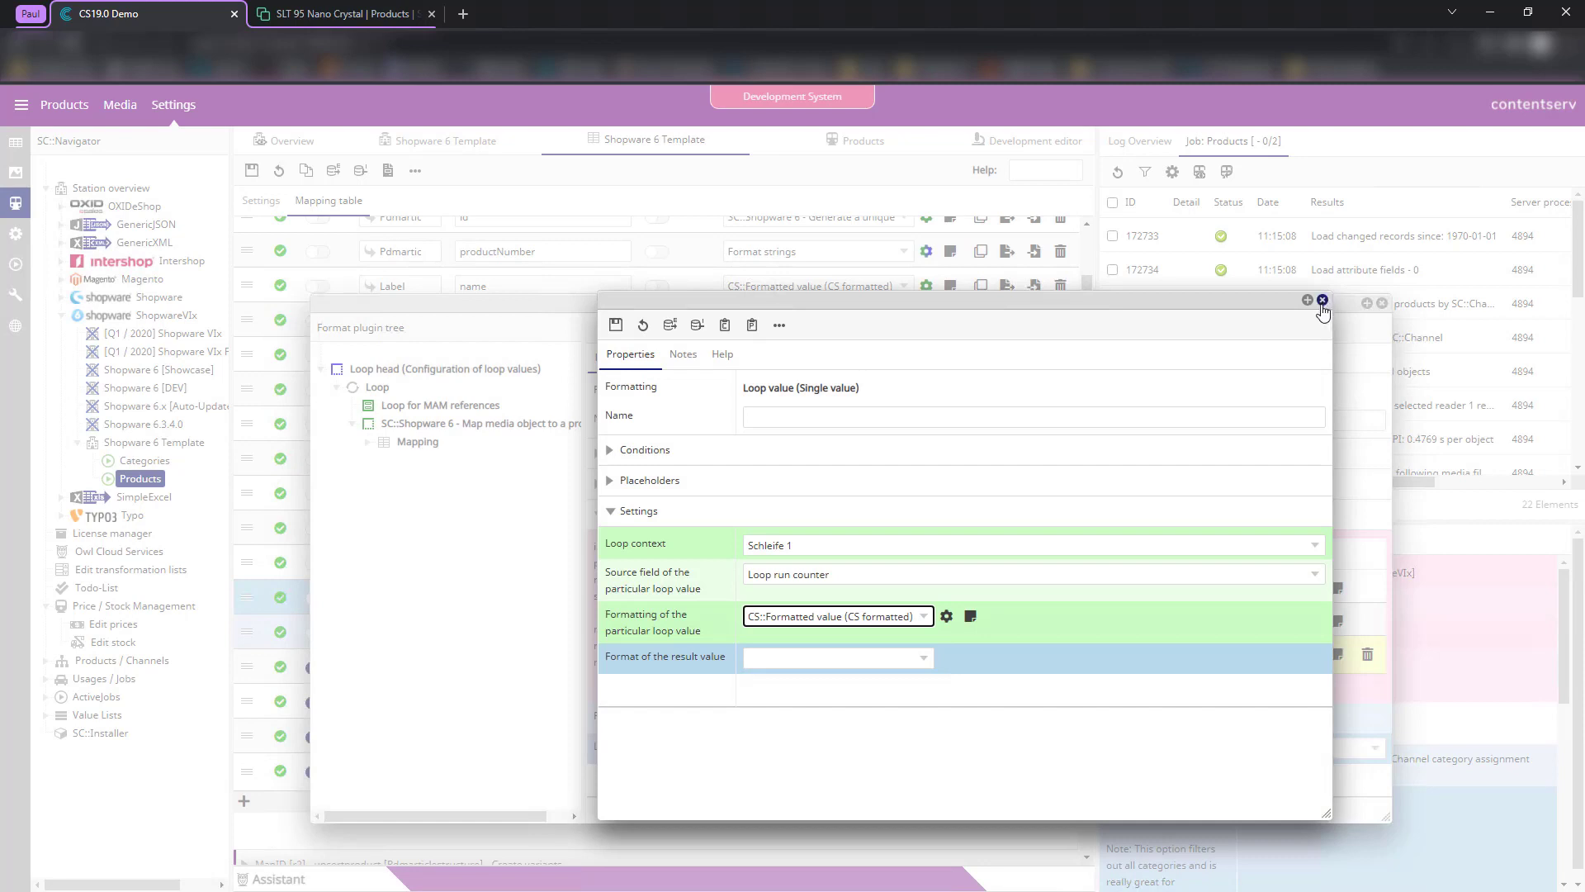
click(1322, 300)
click(641, 330)
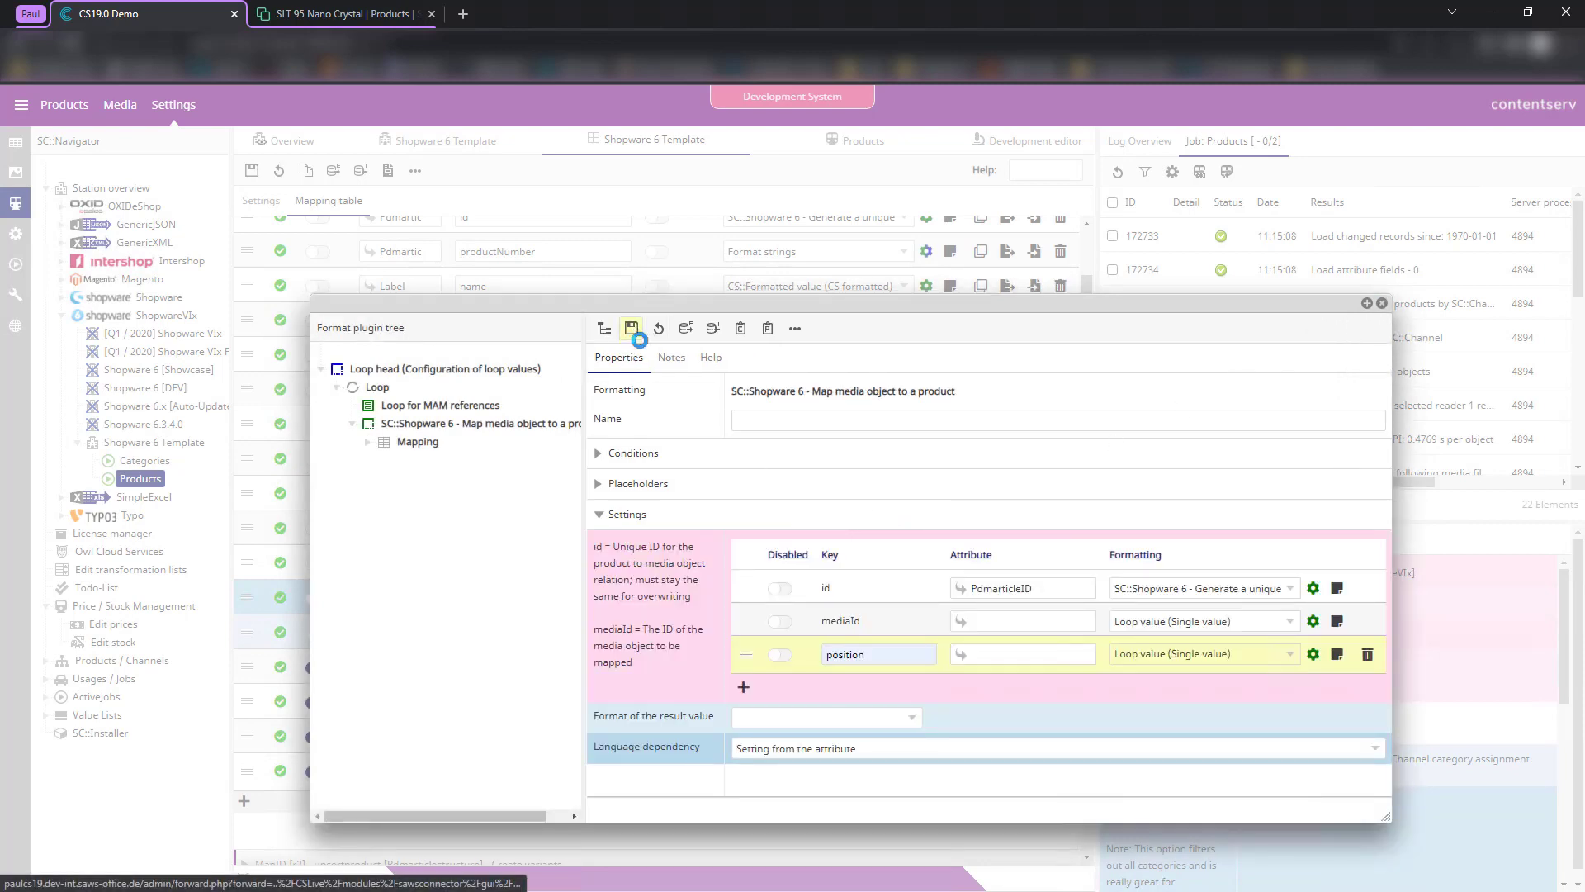
- Recheck the loop value settings, close the plugin tree, and add a new mapping row
click(1313, 655)
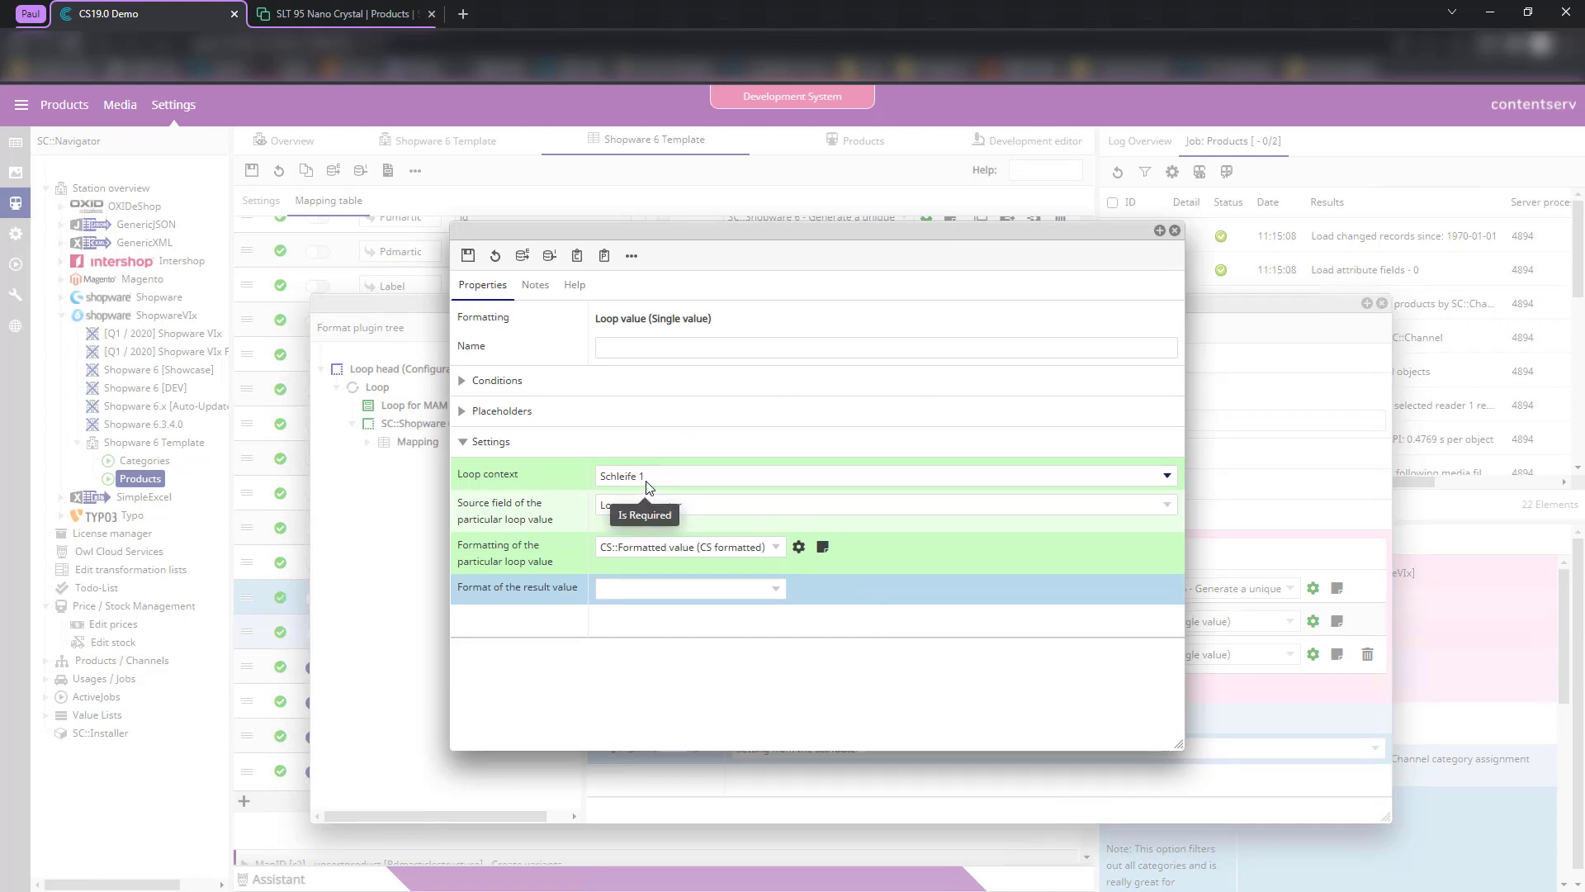
click(1175, 231)
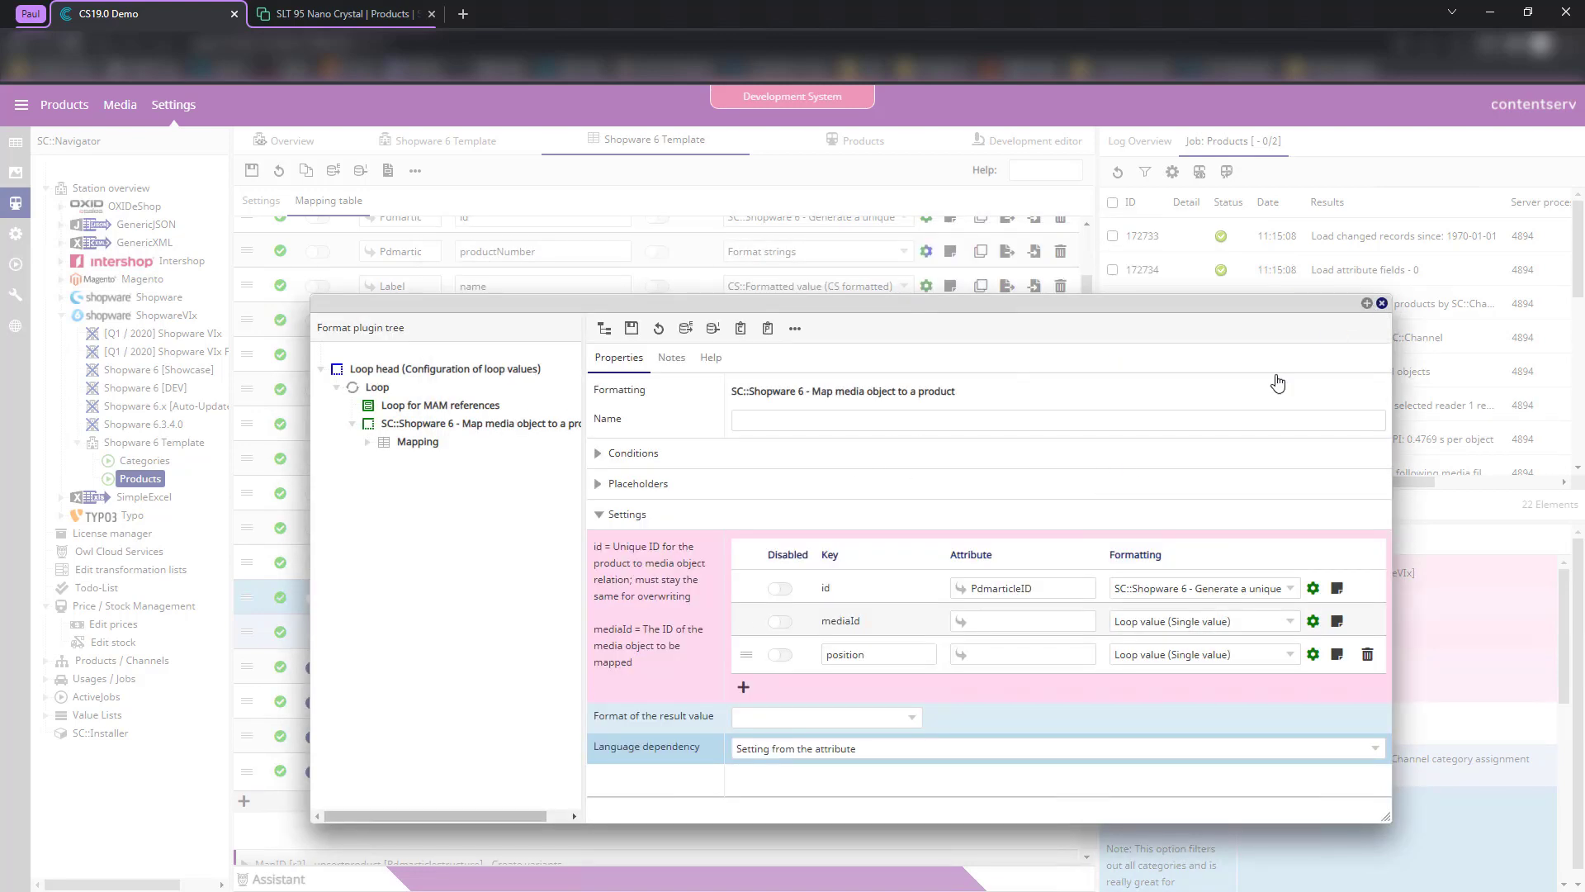
click(1382, 303)
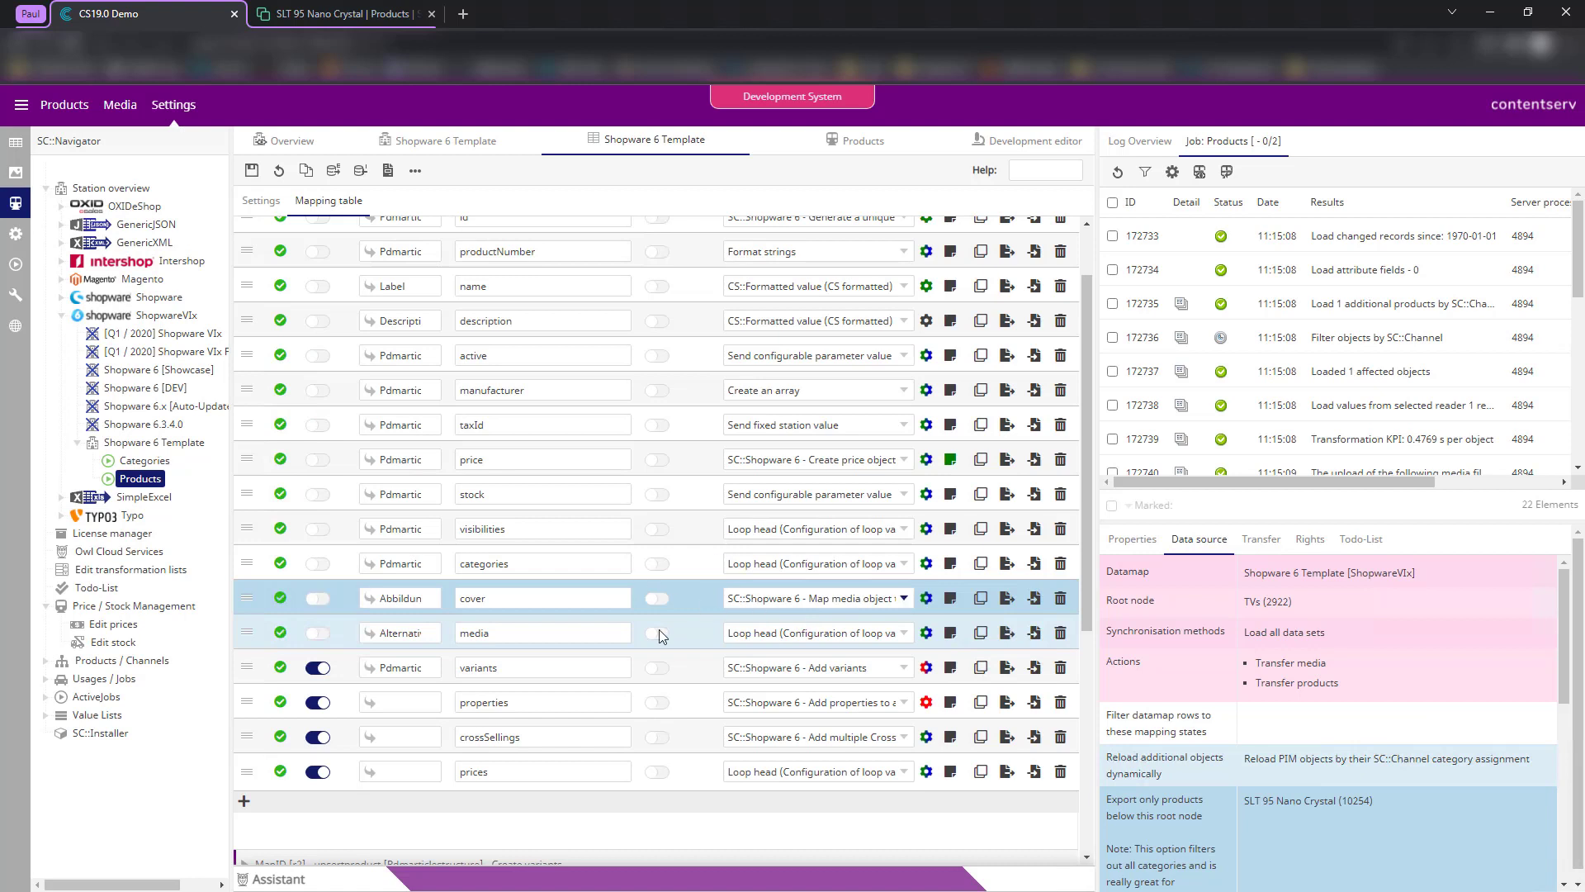
double_click(388, 636)
click(698, 641)
click(244, 800)
click(751, 810)
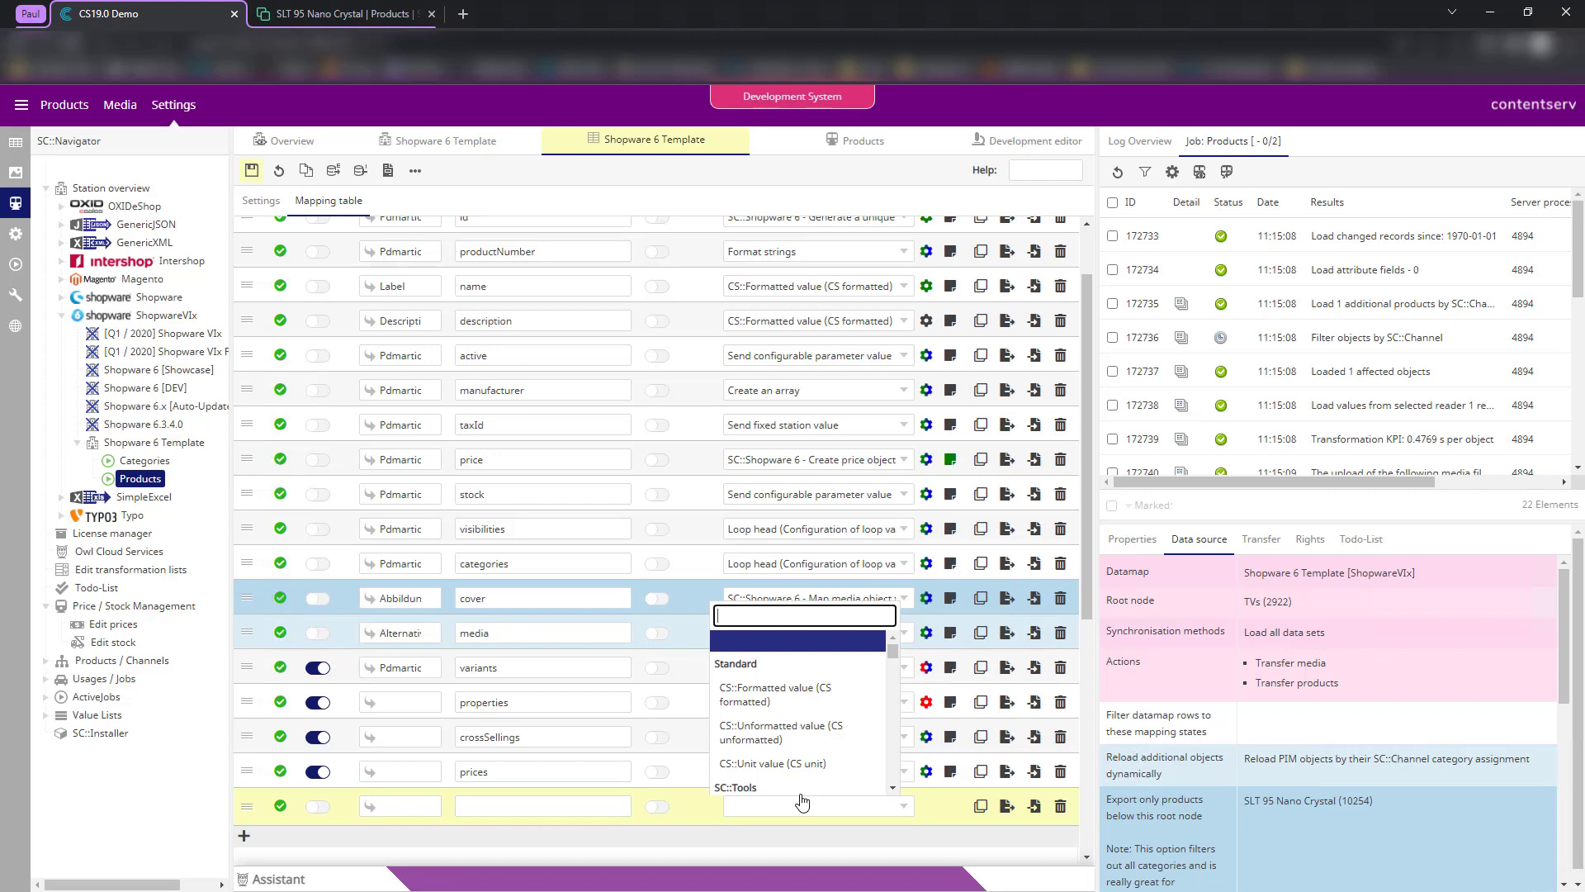
- Set the new row to Merge reference values with record type Products
text(merge)
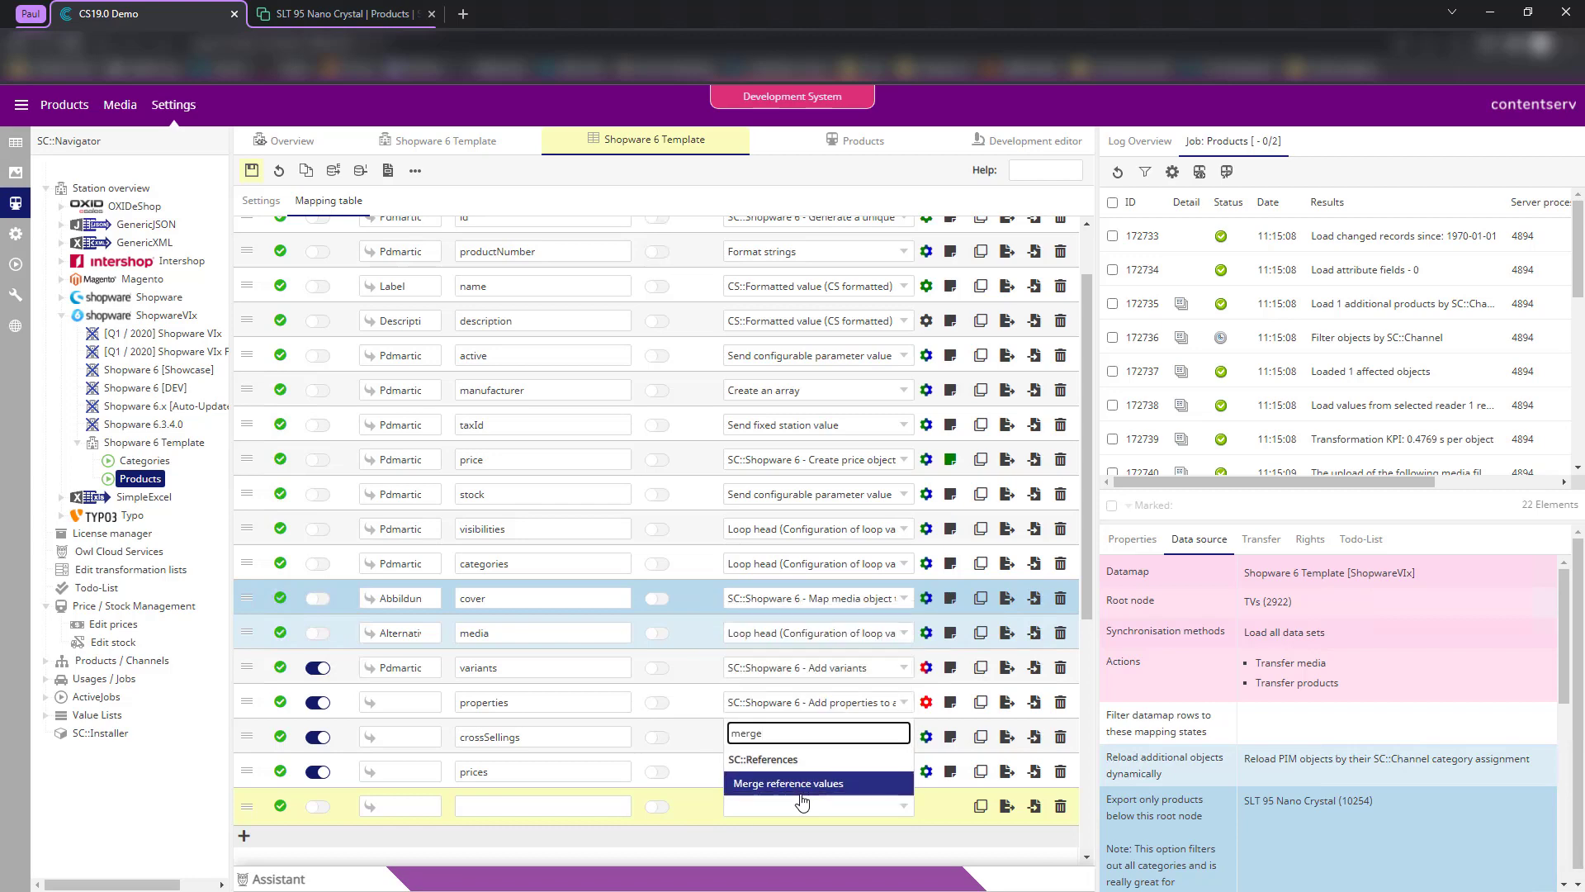
click(797, 788)
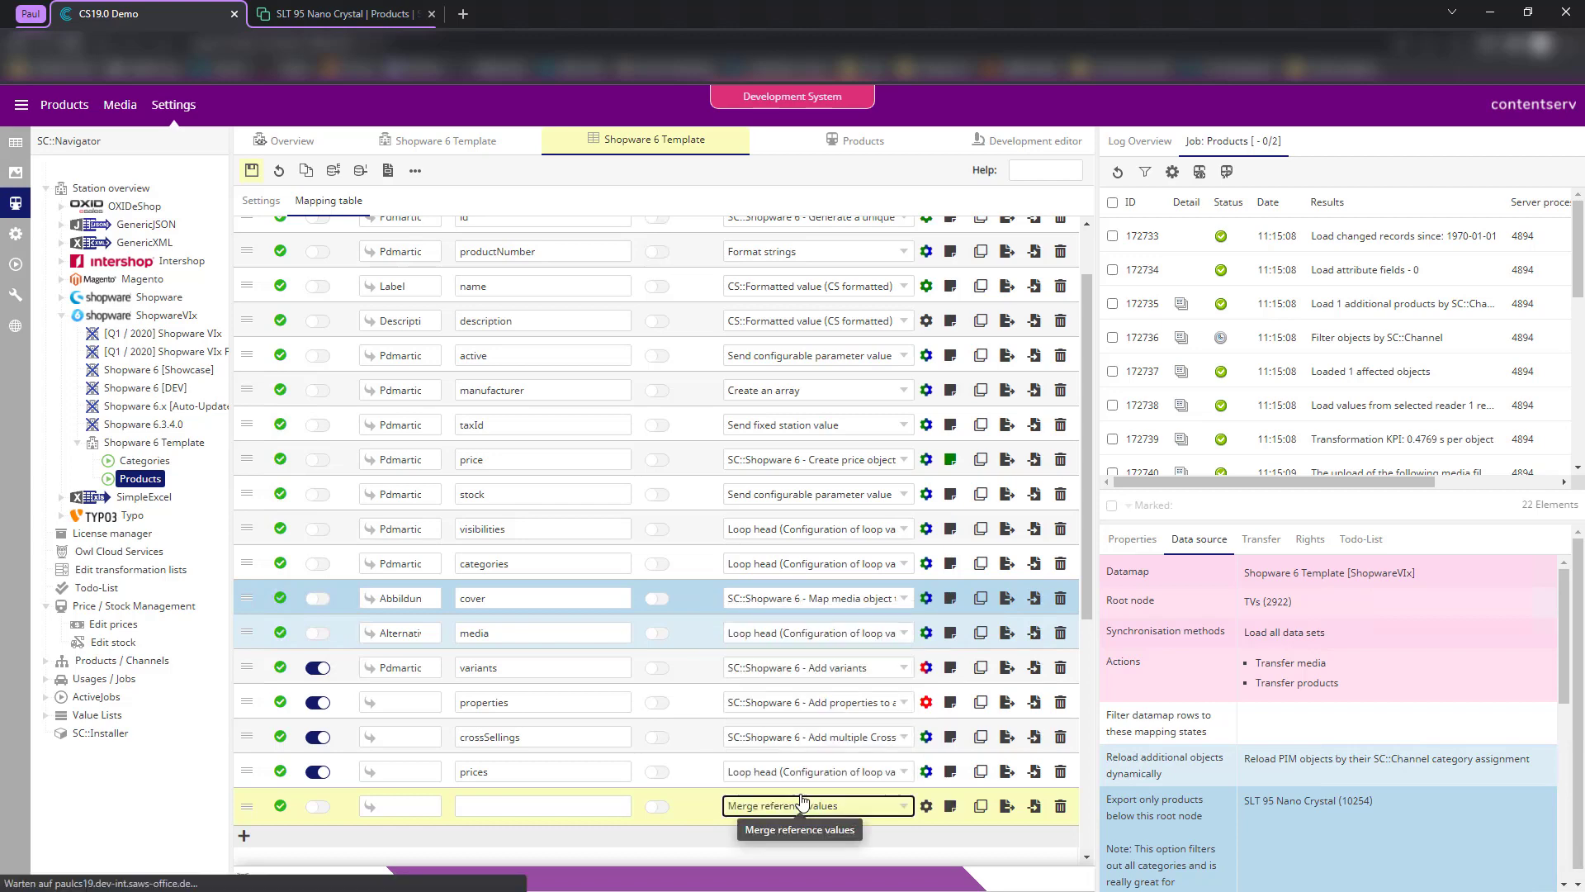
click(928, 806)
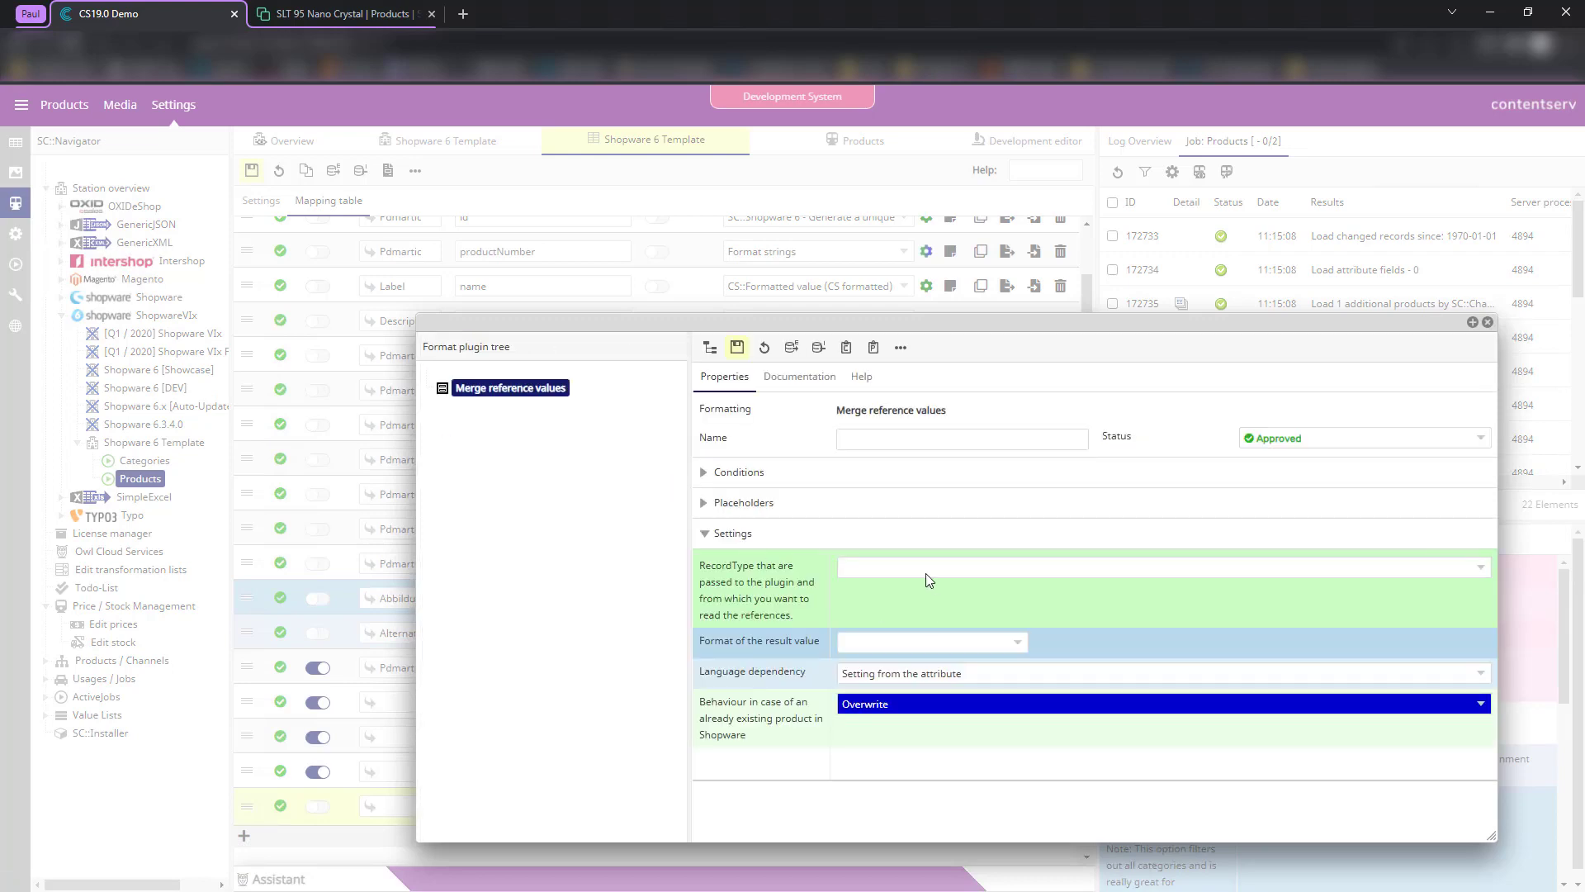
click(882, 568)
click(933, 602)
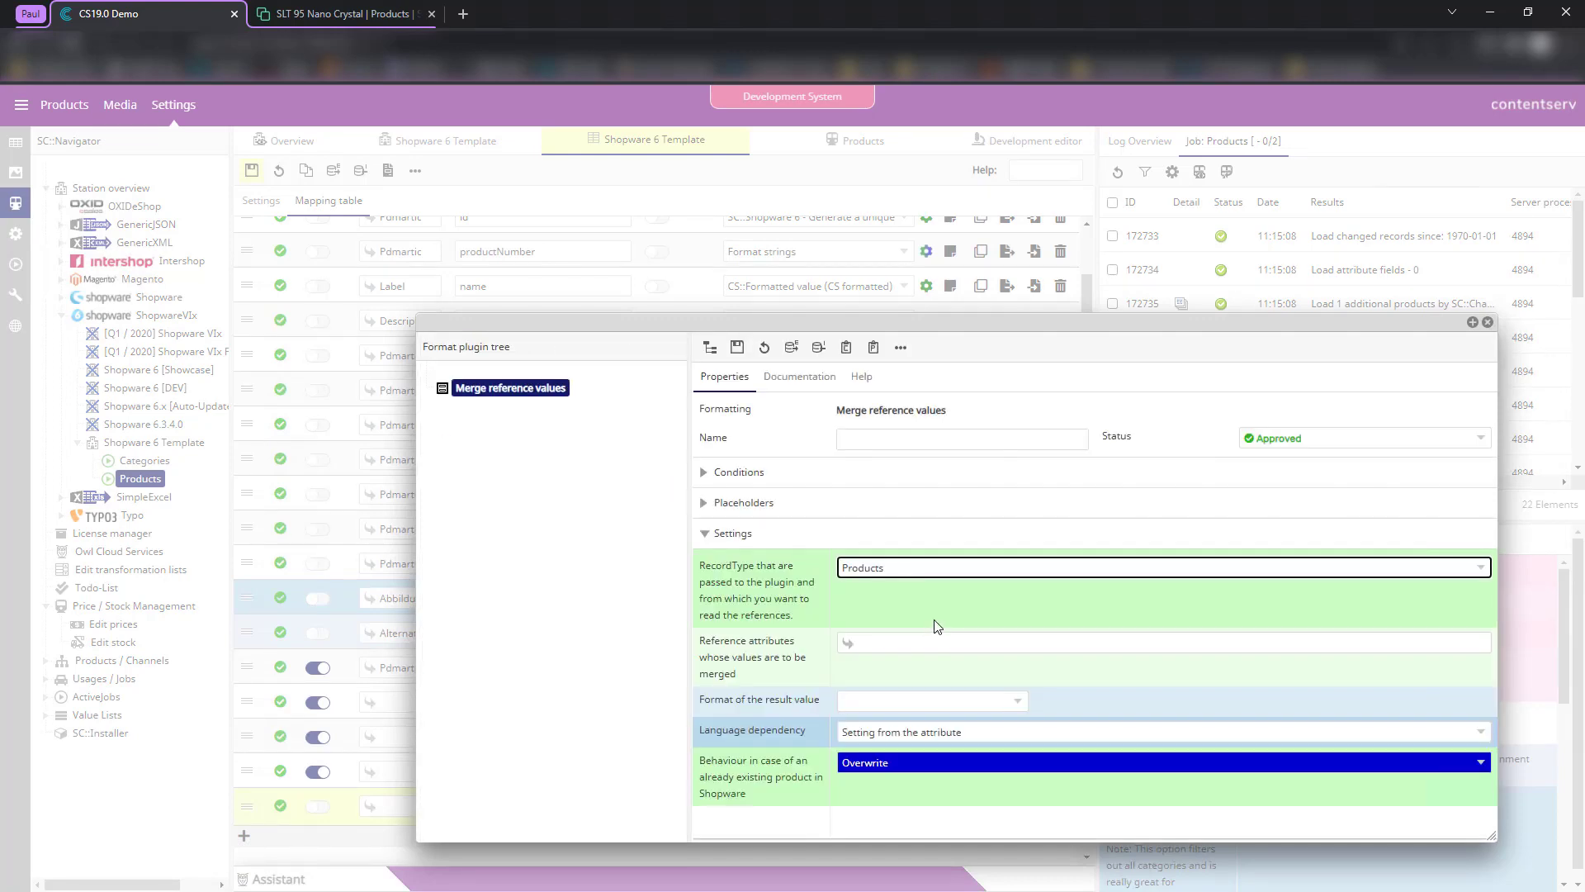
- Merge Abbildungen (28) and Alternative Images (181), then delete the row
click(869, 642)
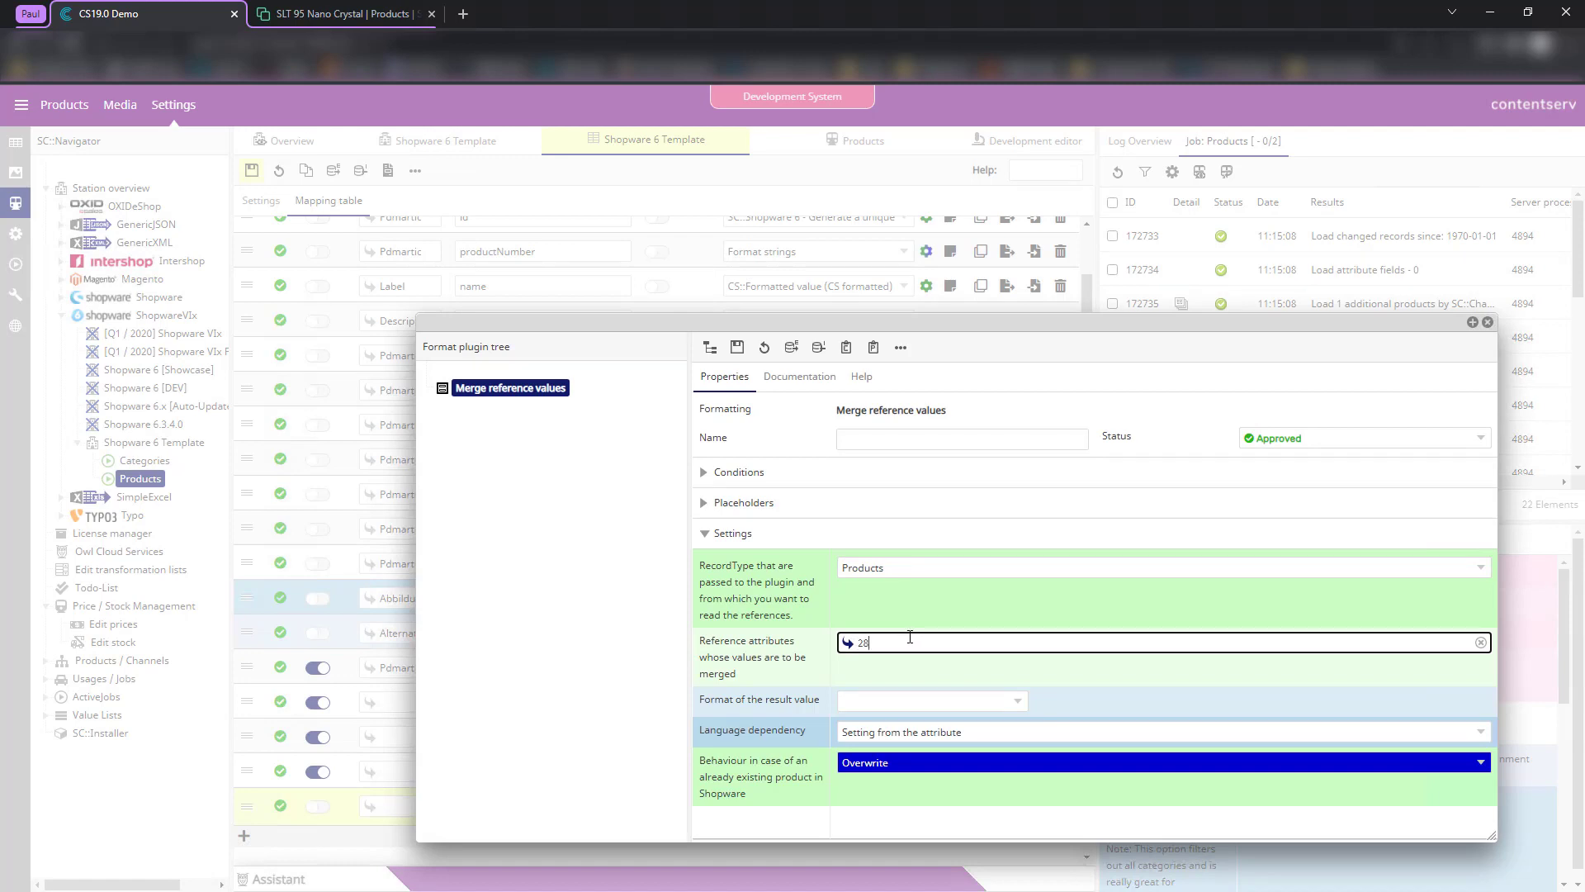
click(911, 675)
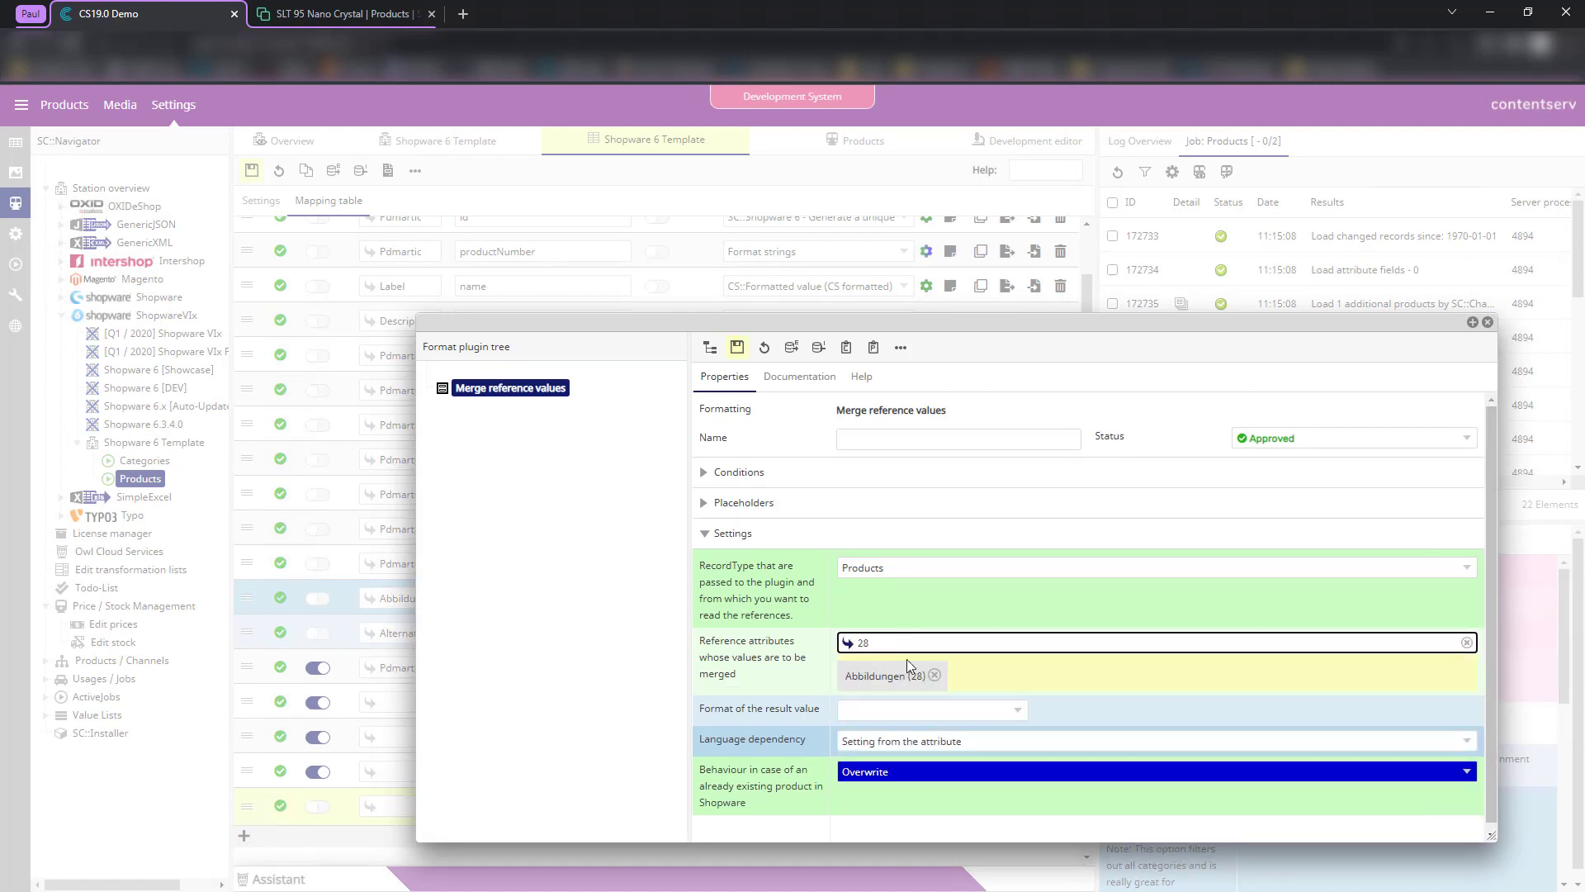
double_click(862, 642)
text(181)
click(880, 671)
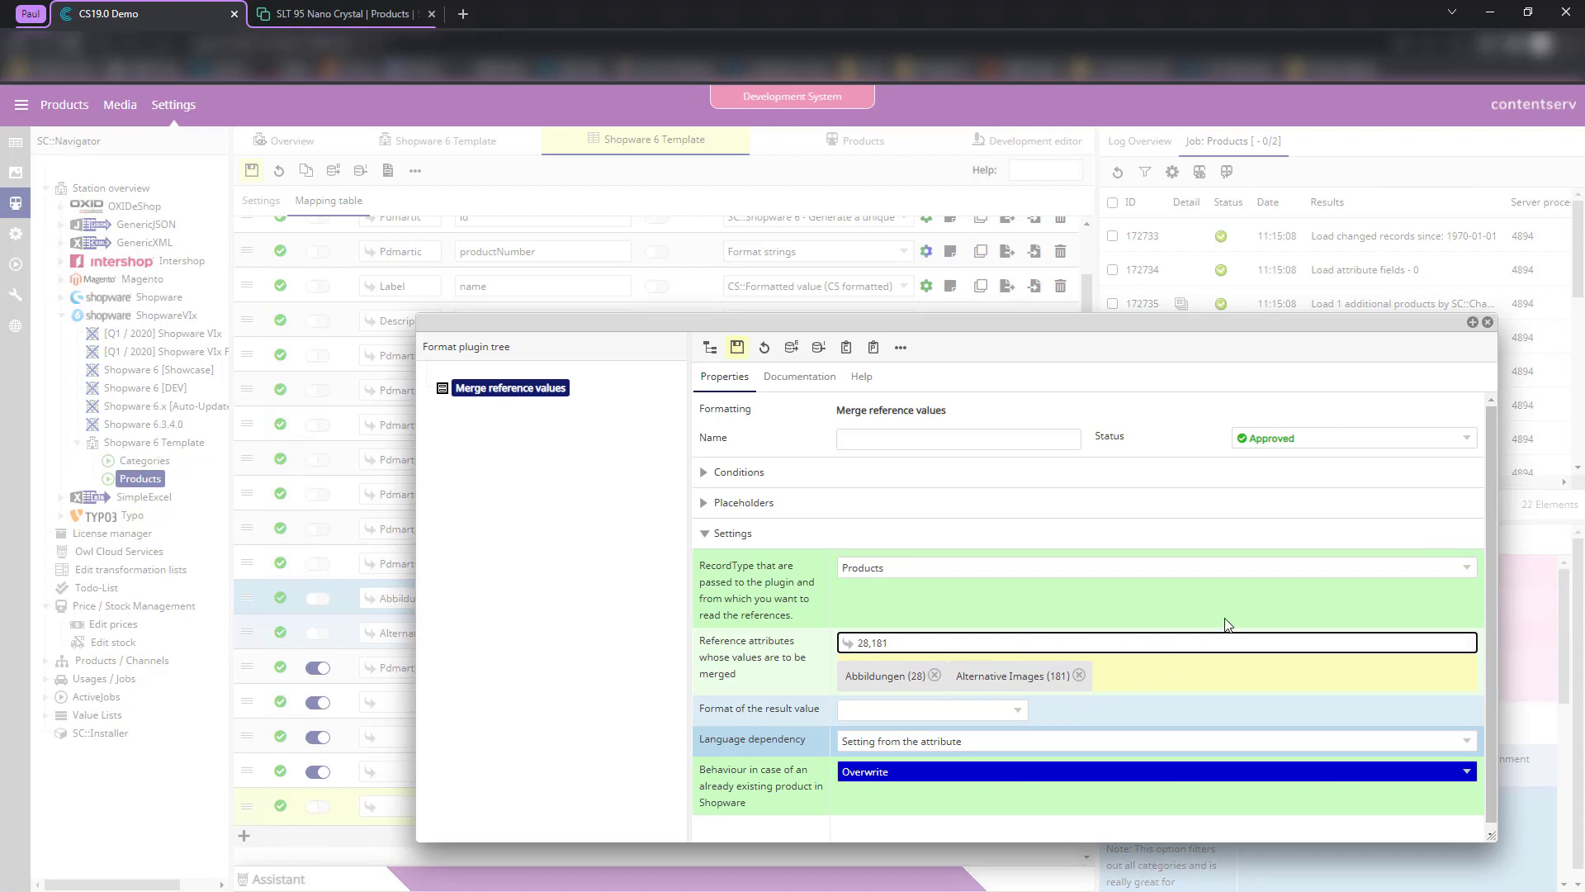
click(1489, 324)
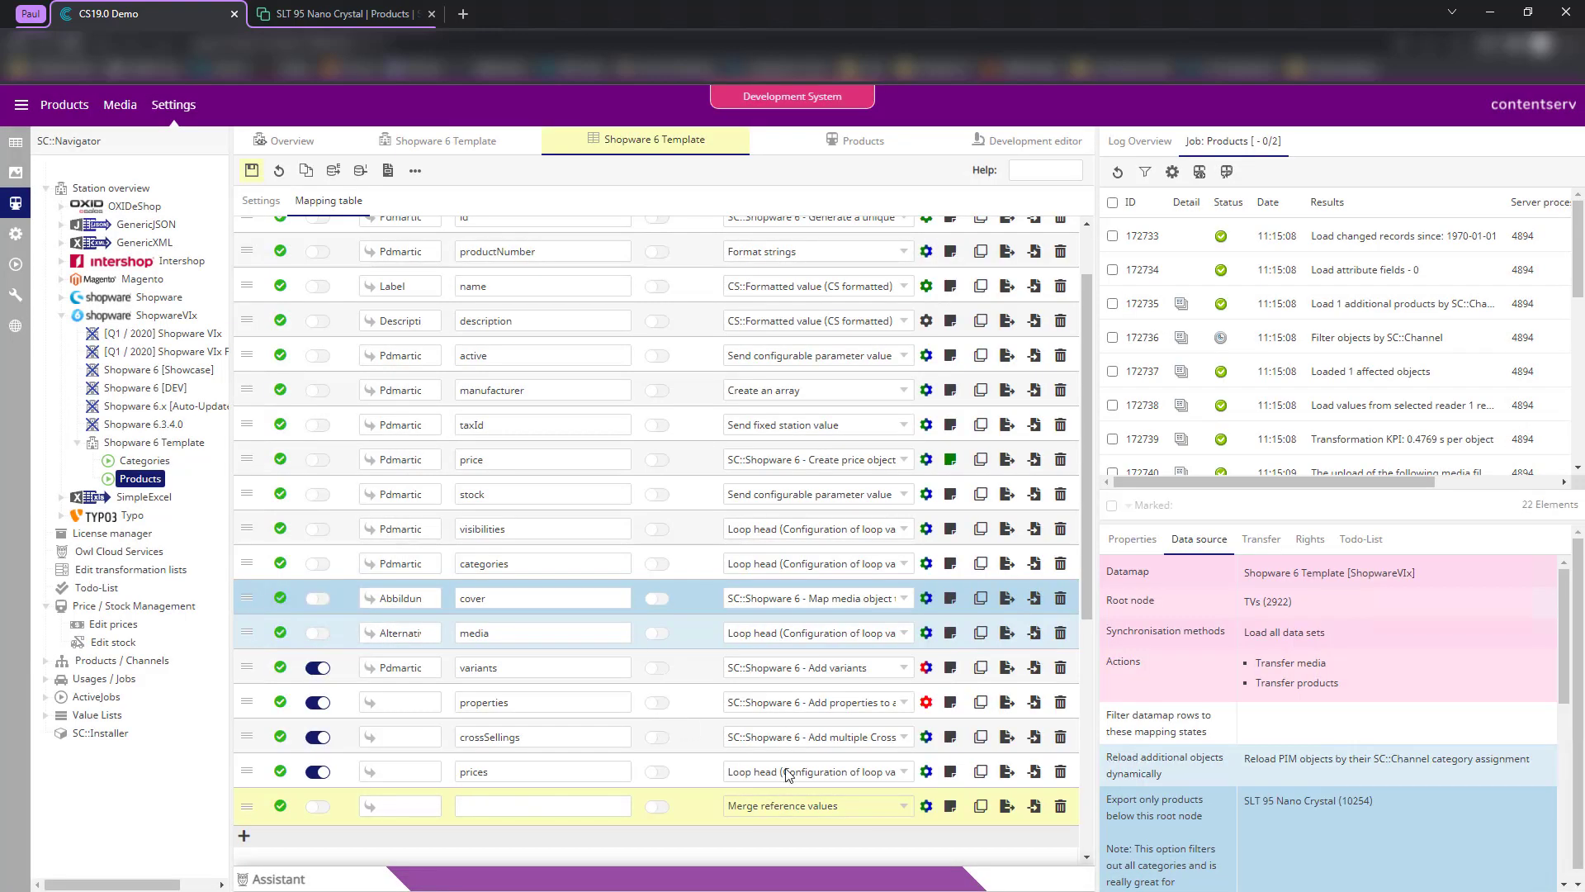
click(1060, 807)
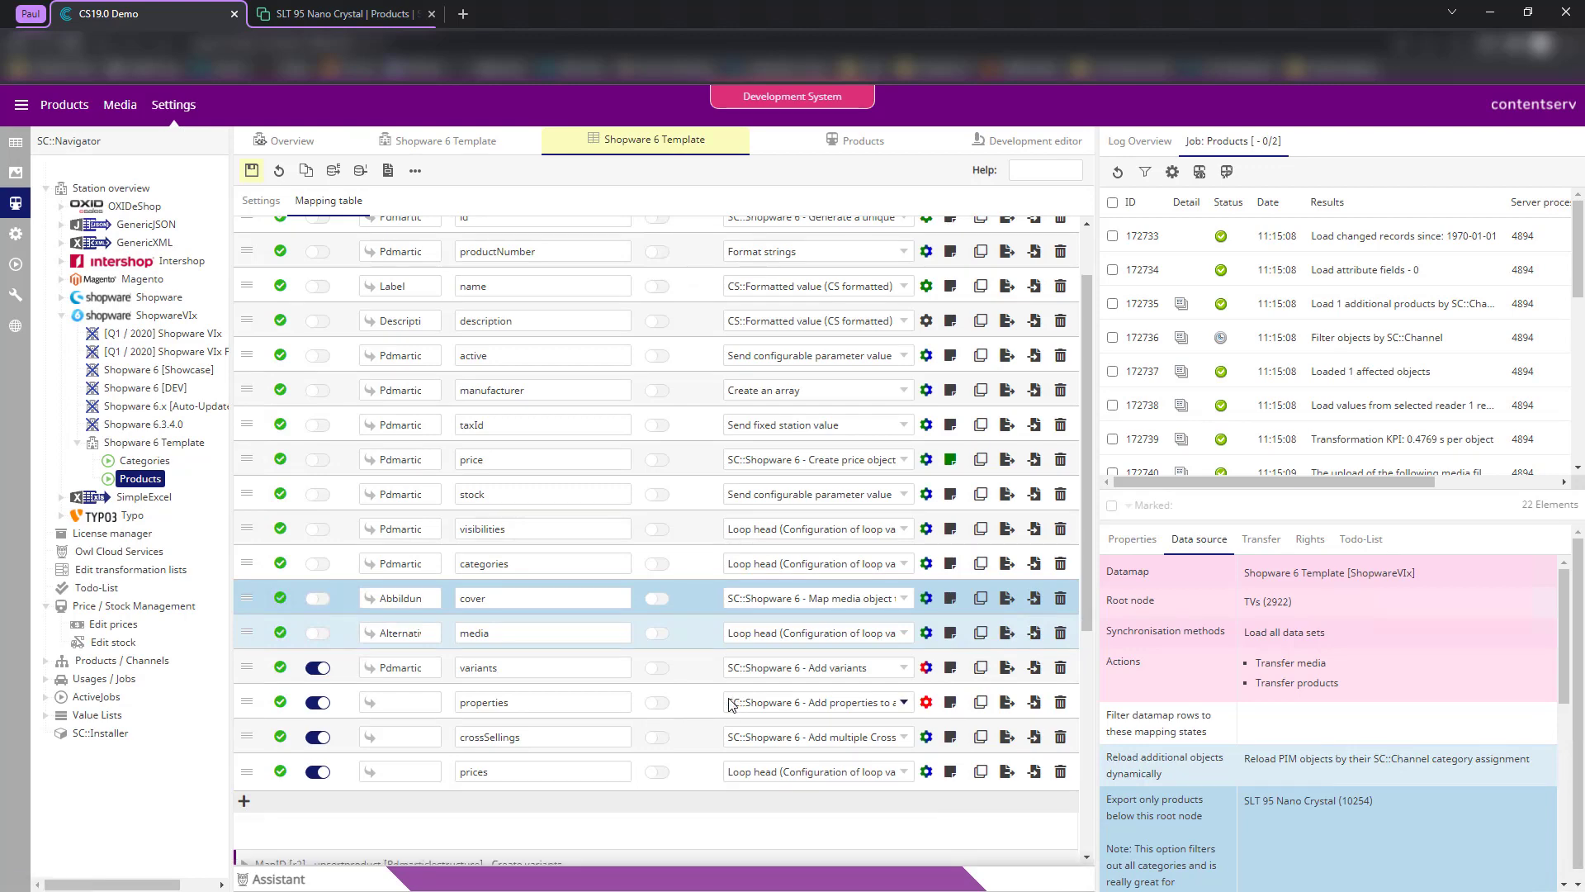
- Save the mapping table and switch to the Development editor output
click(249, 171)
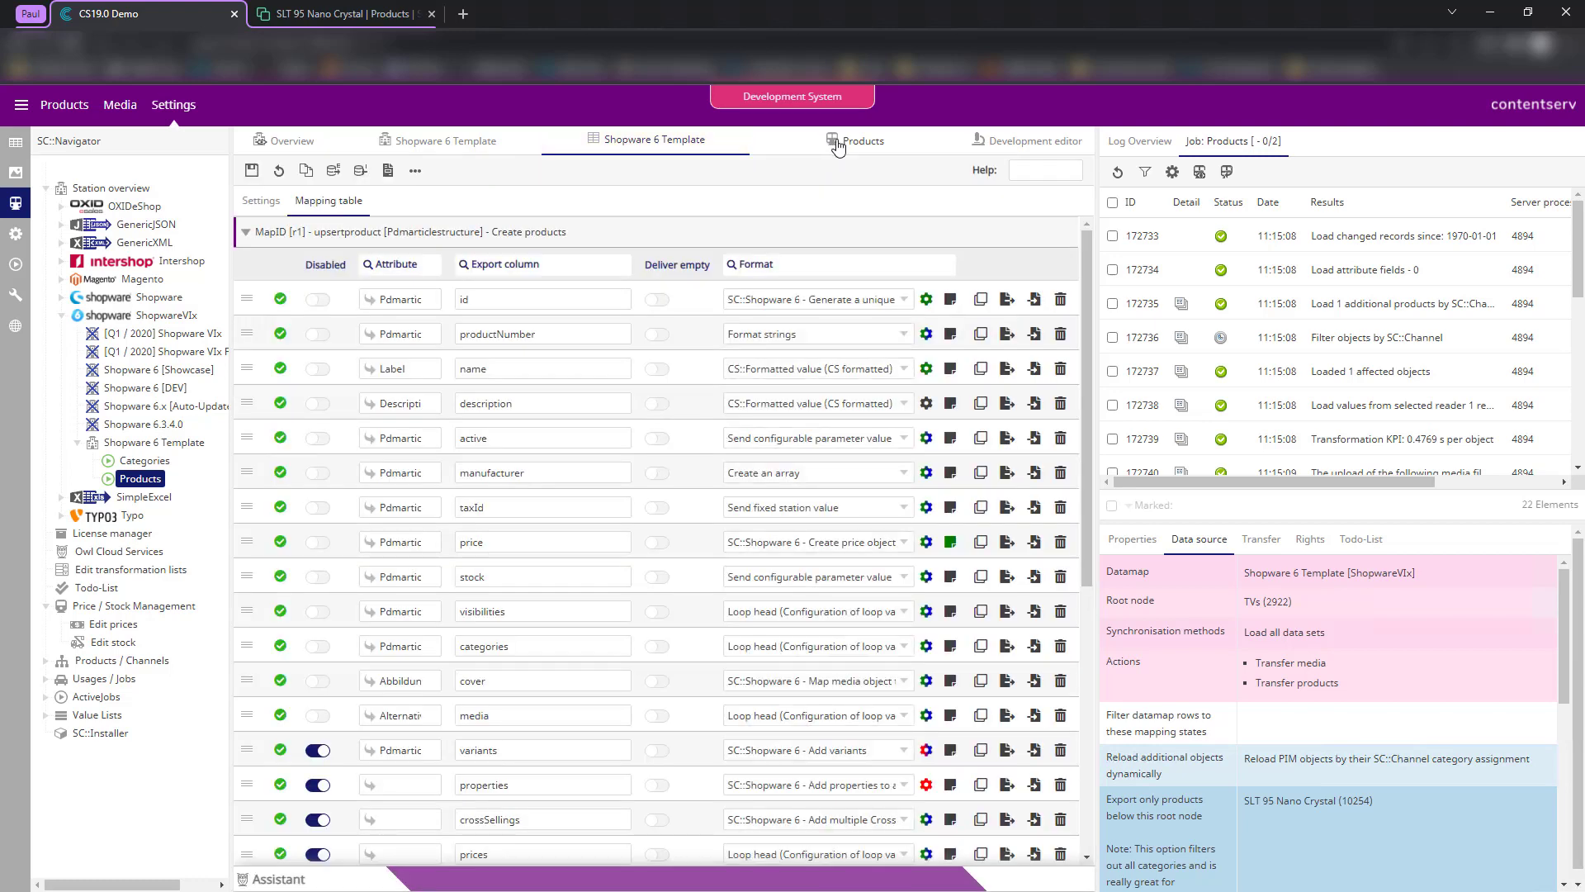
click(1030, 142)
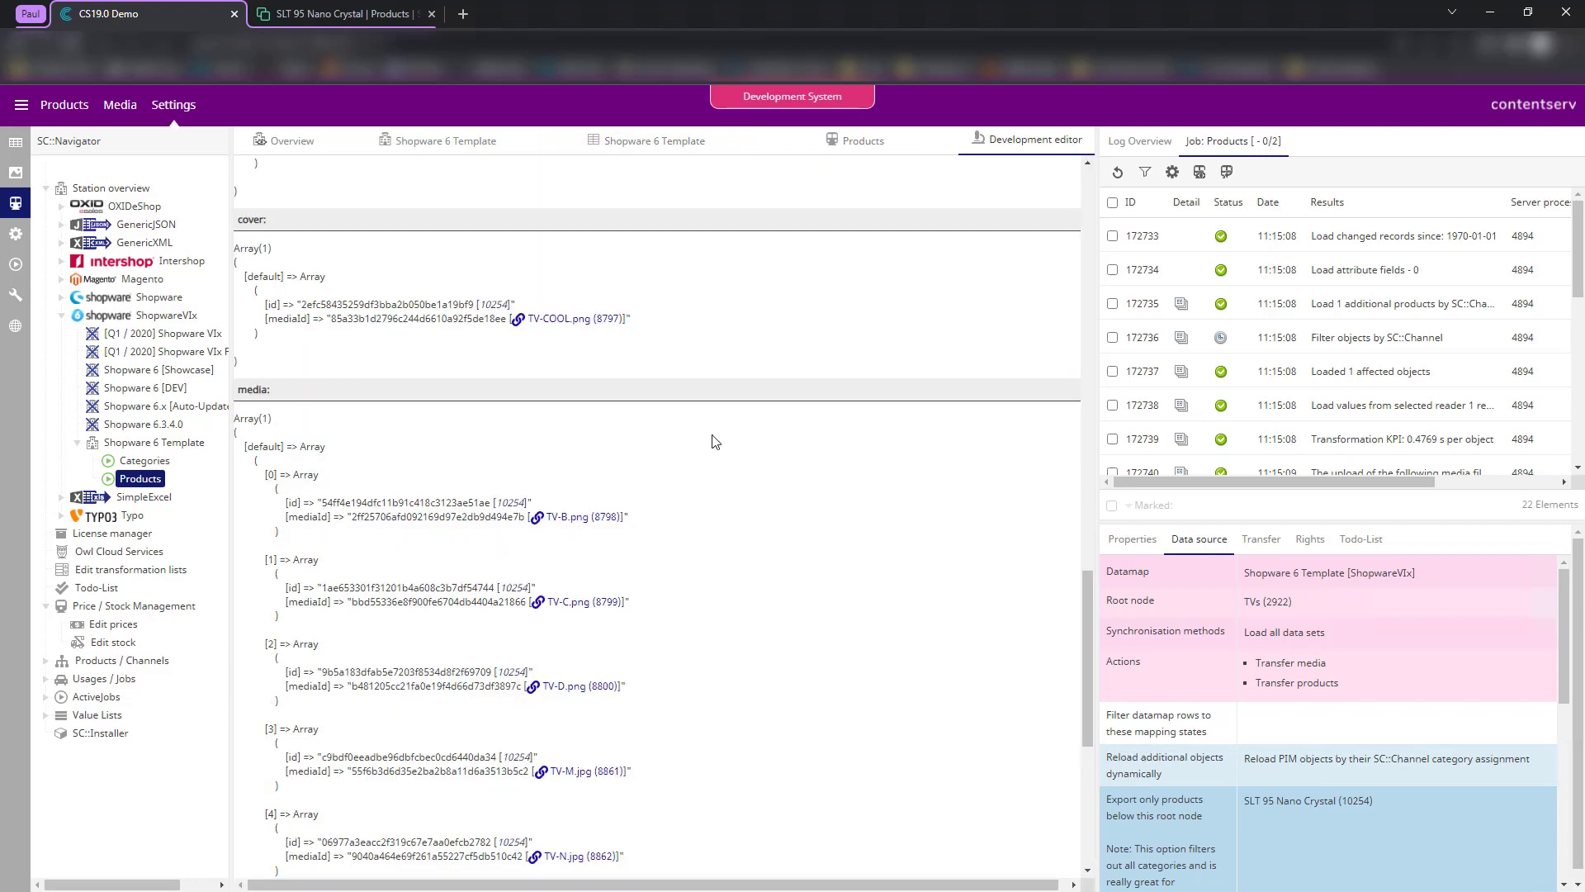
scroll(715, 459, up, 15)
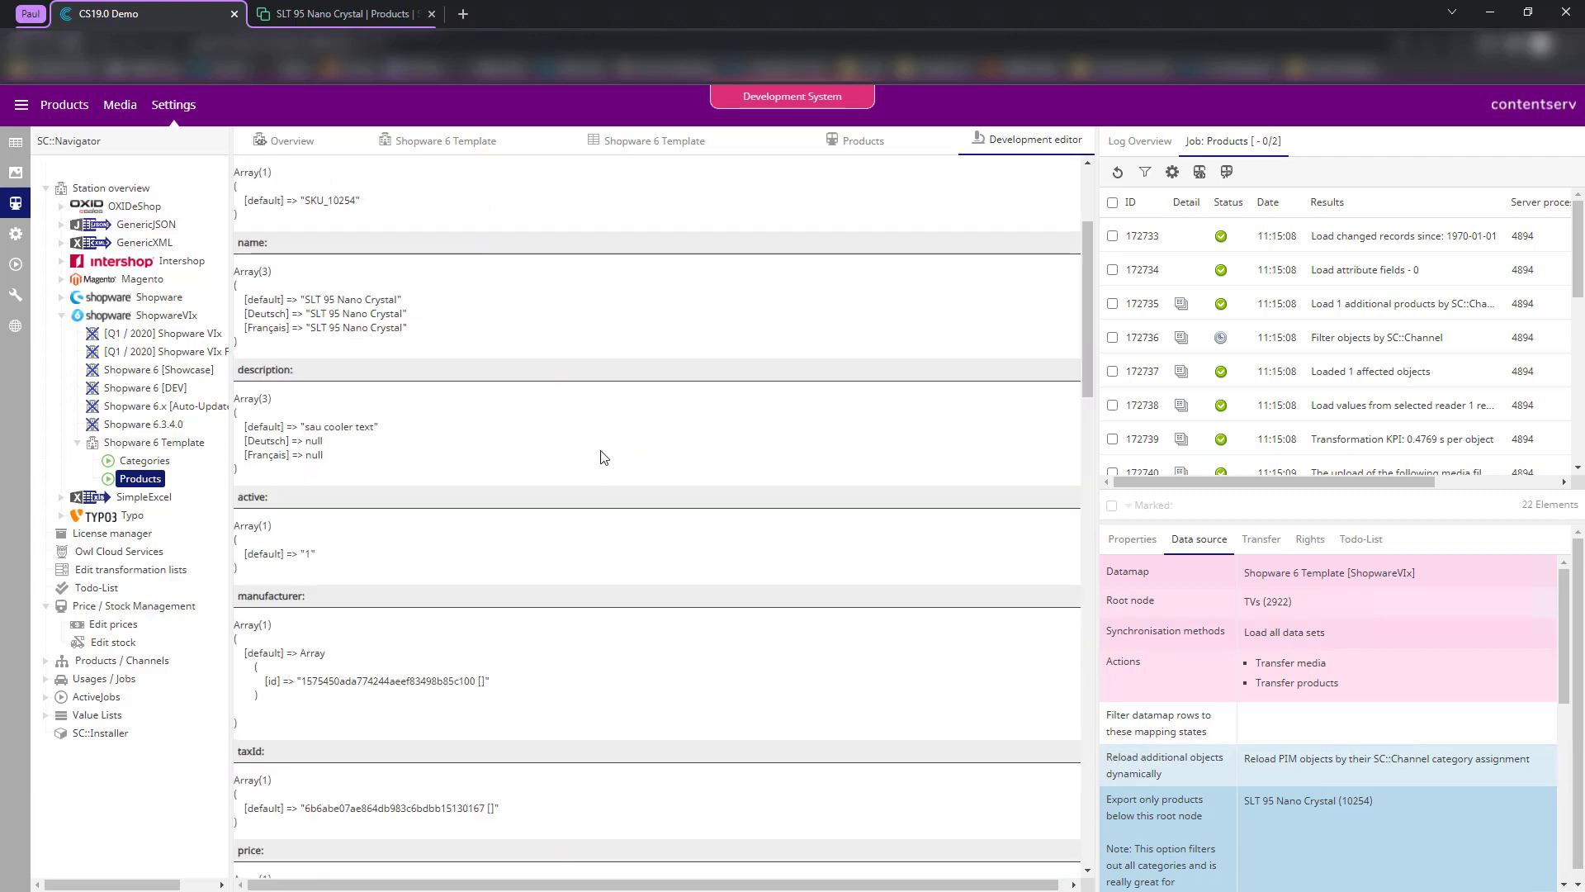
scroll(459, 392, down, 10)
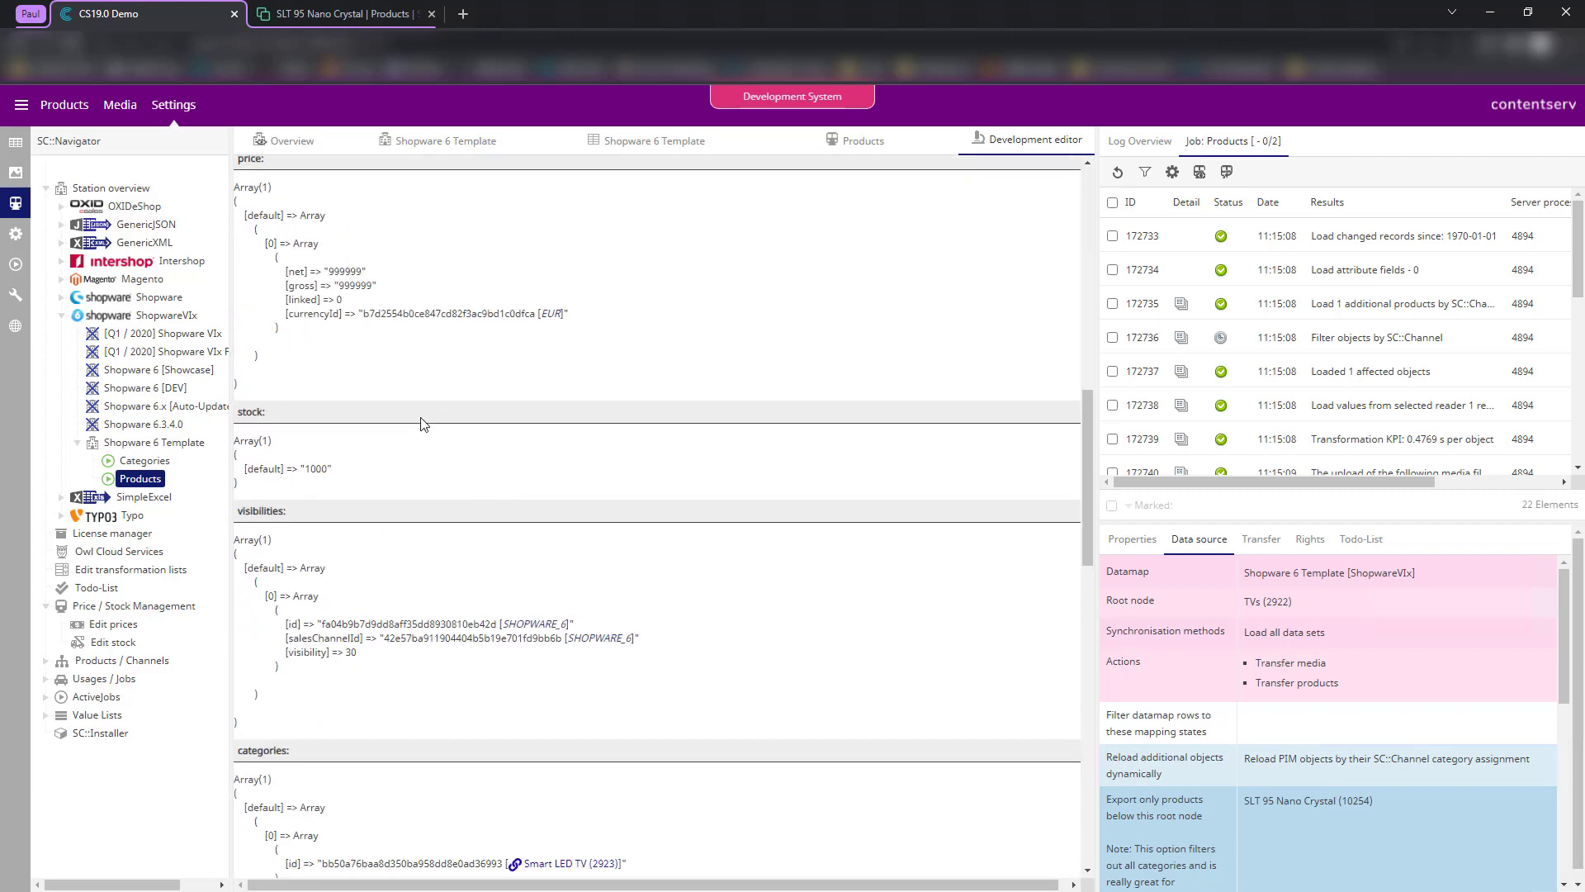
scroll(521, 265, up, 9)
scroll(521, 265, up, 1)
- Run the Products export, confirm cover position 0 and media positions 1–6, and refresh the job log
click(253, 173)
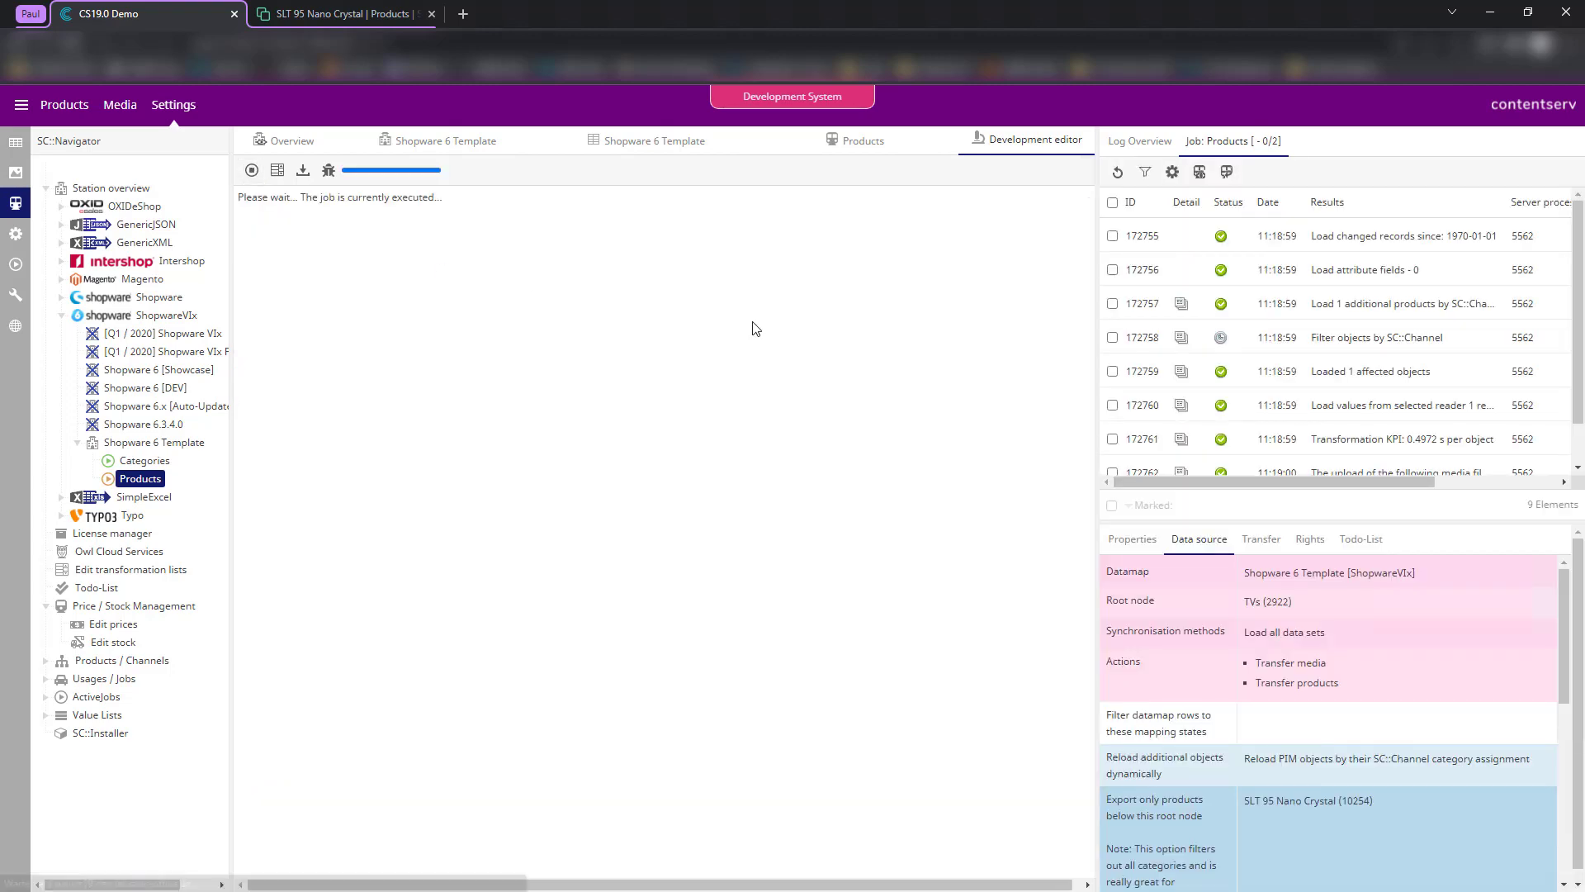
scroll(556, 308, down, 15)
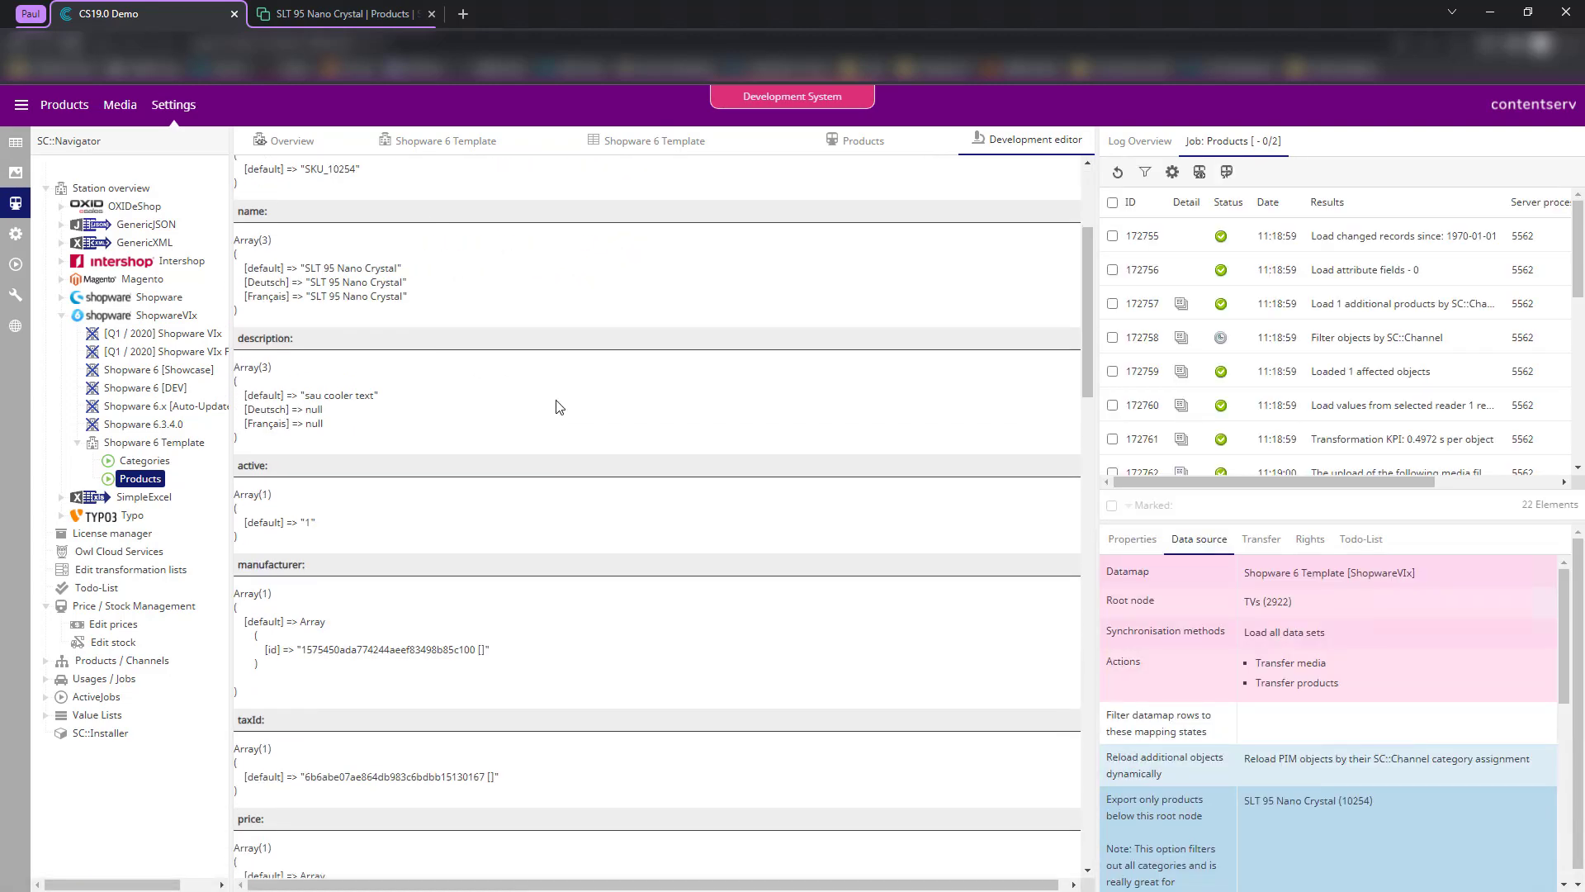
scroll(523, 435, down, 5)
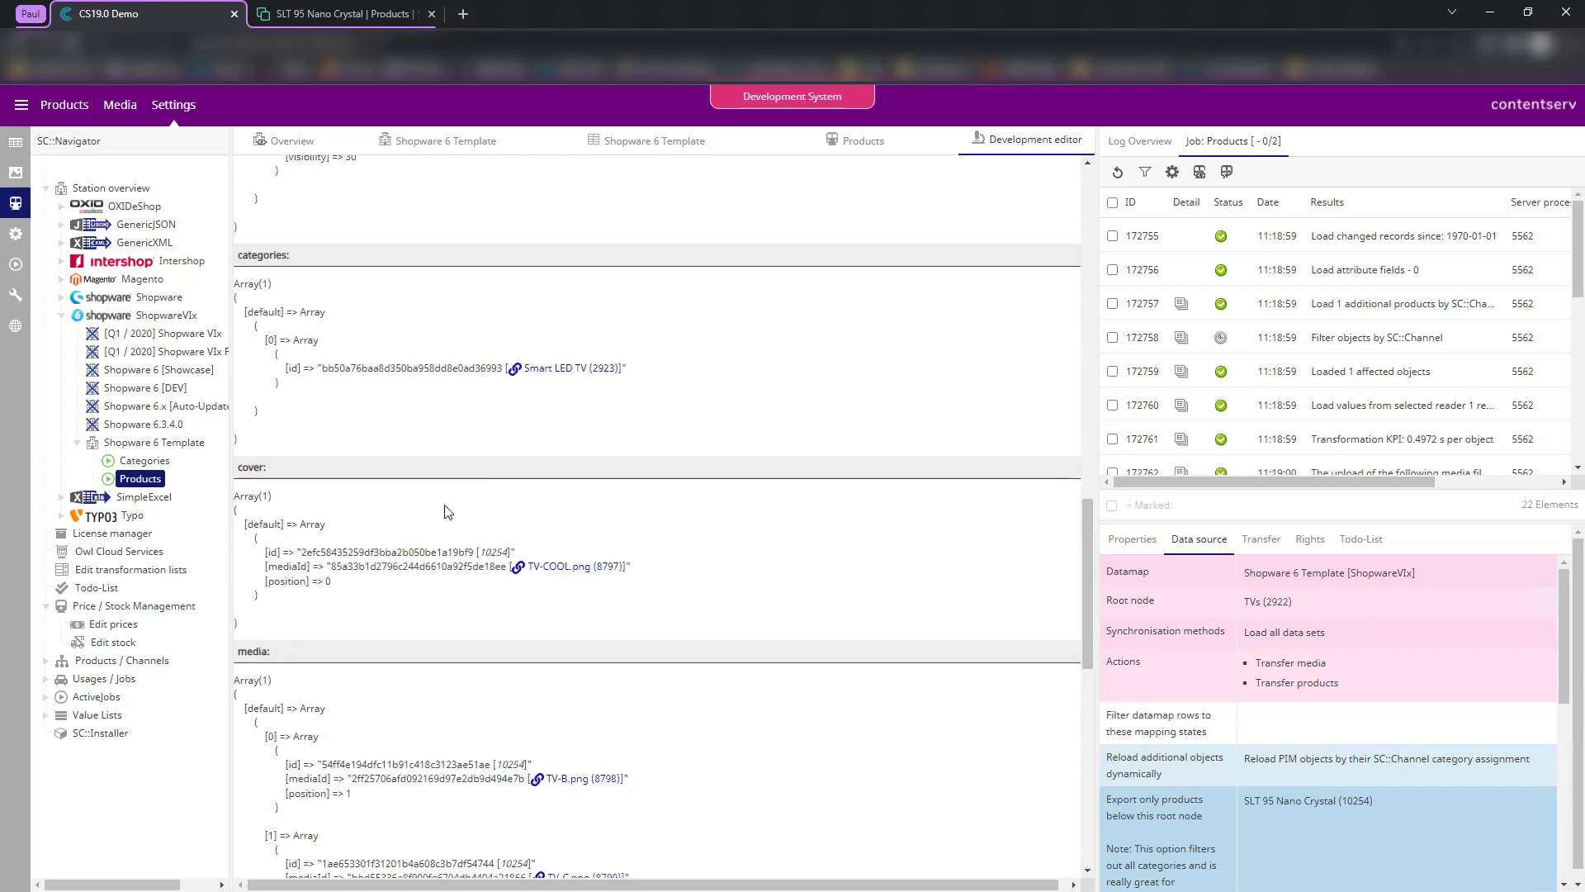
drag(265, 581, 357, 629)
click(358, 611)
scroll(284, 639, down, 2)
click(346, 465)
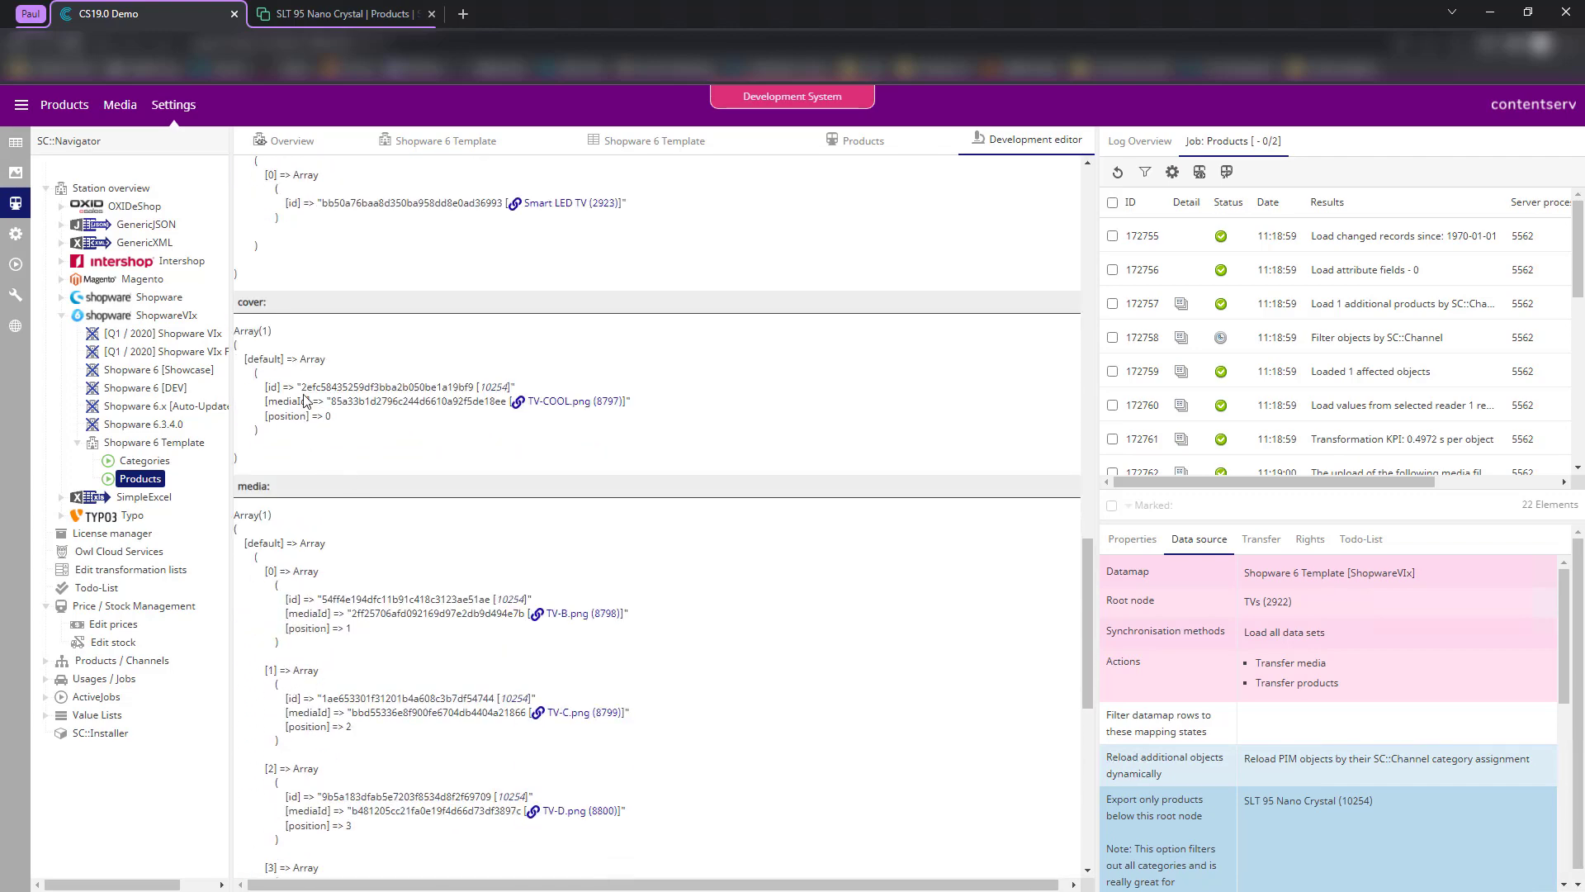
drag(258, 416, 371, 418)
scroll(368, 457, down, 2)
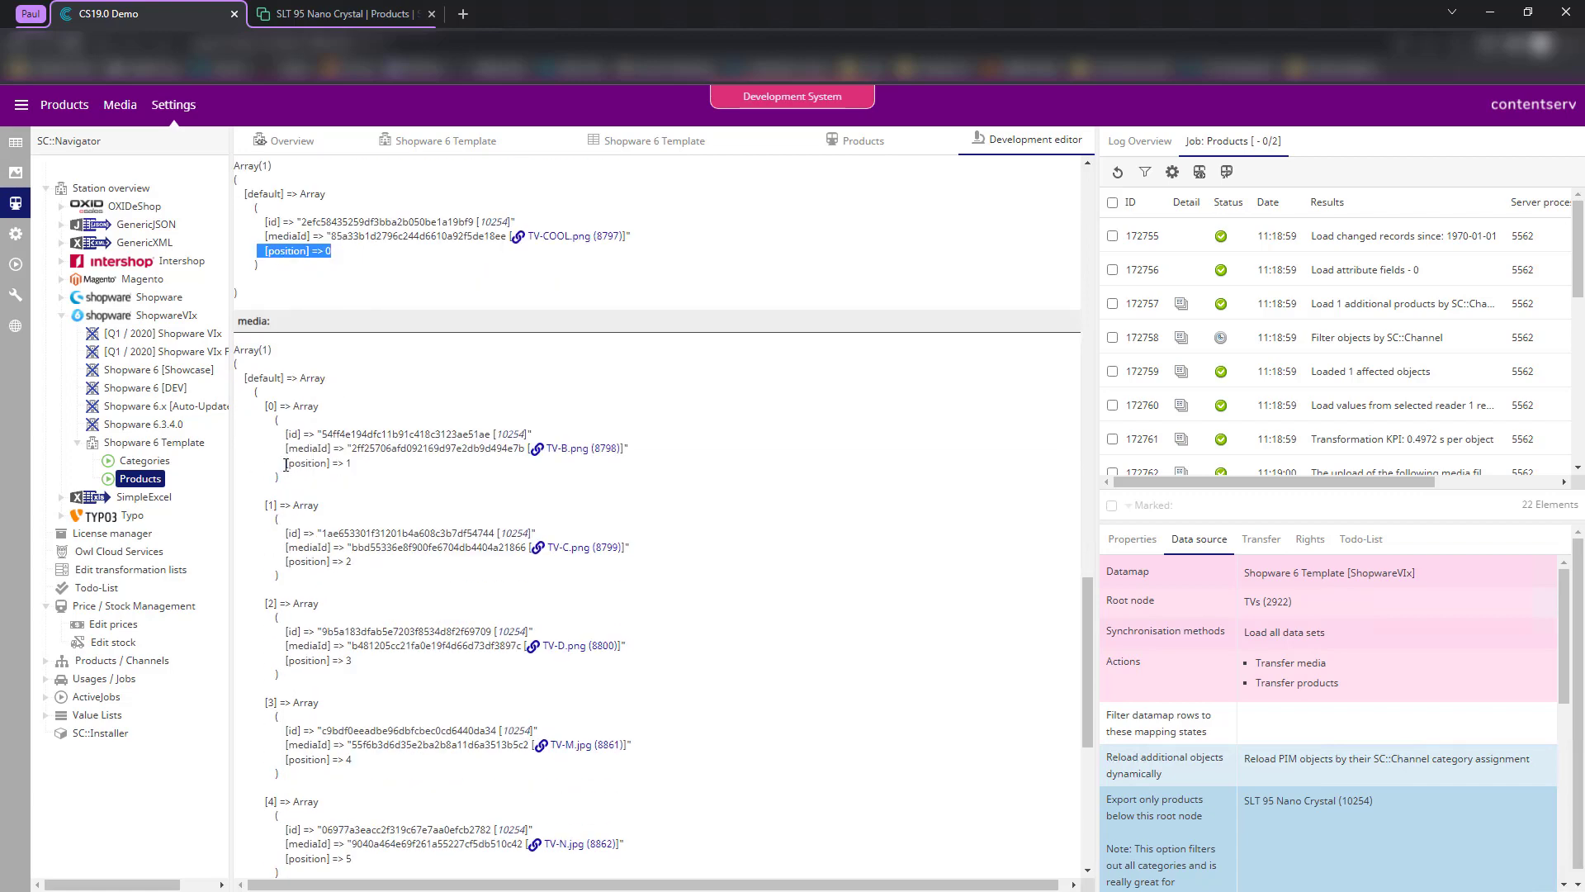
drag(286, 465, 352, 464)
scroll(351, 464, down, 3)
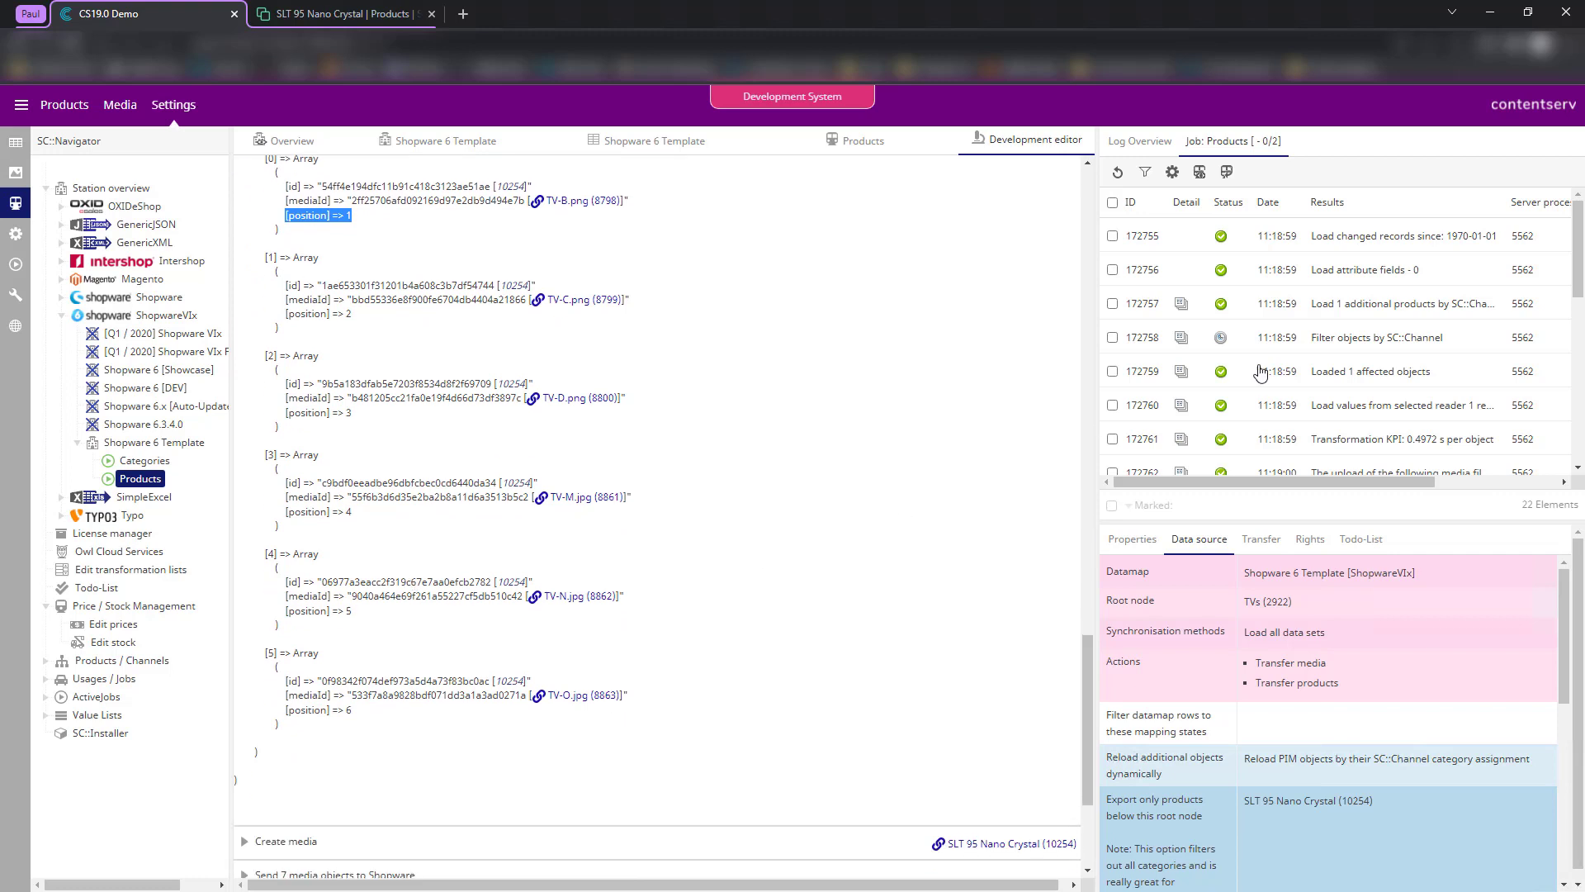
click(1119, 175)
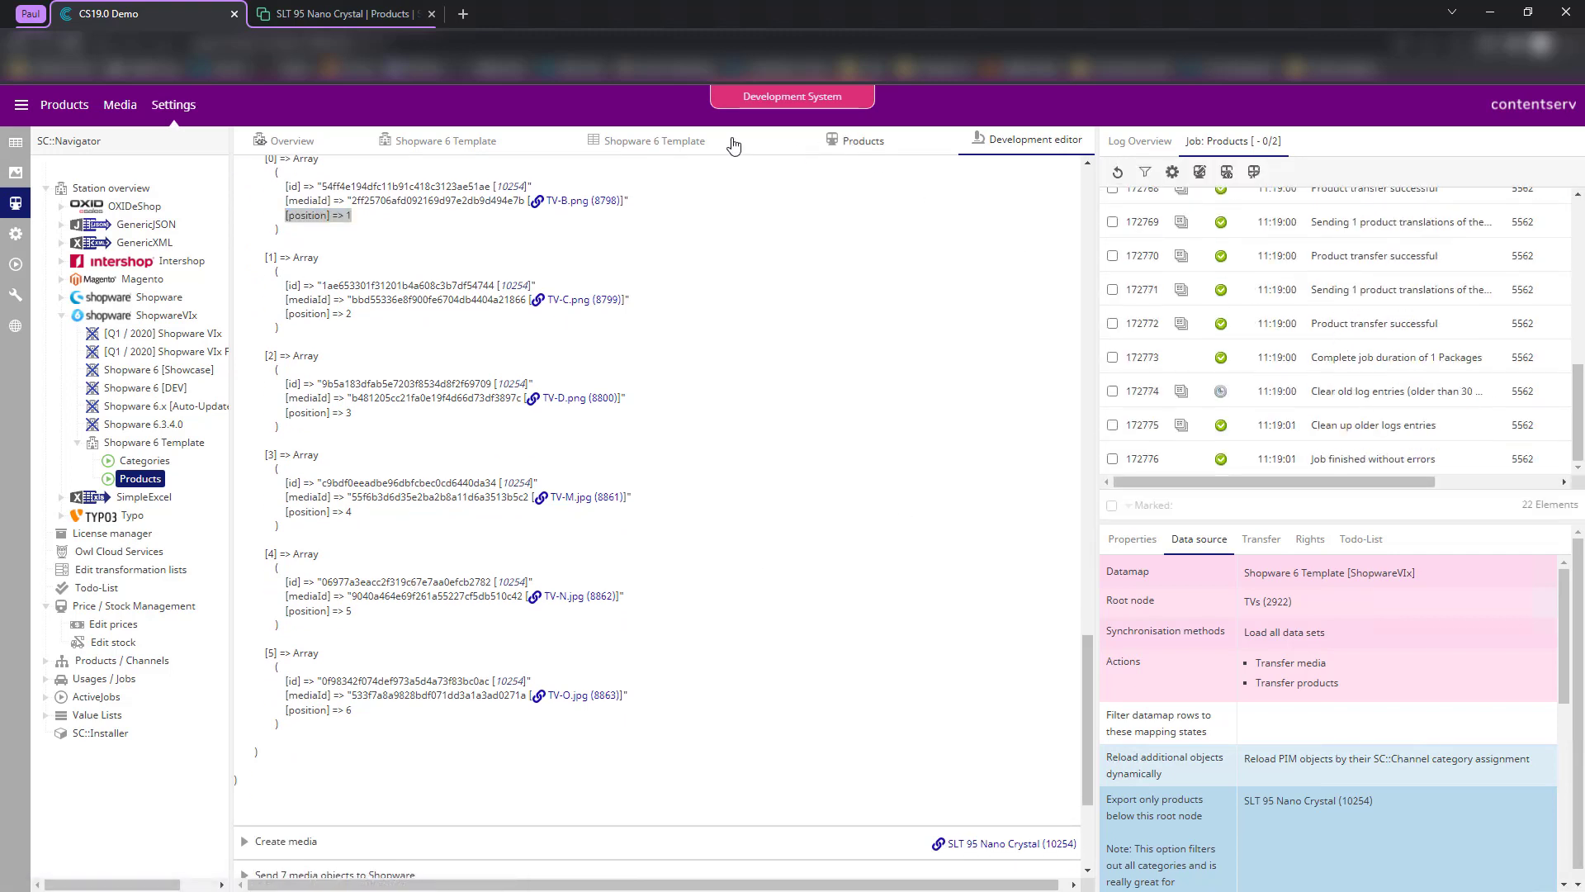
- Reload SLT 95 Nano Crystal in Shopware to confirm its media now lead with the cover image
click(330, 8)
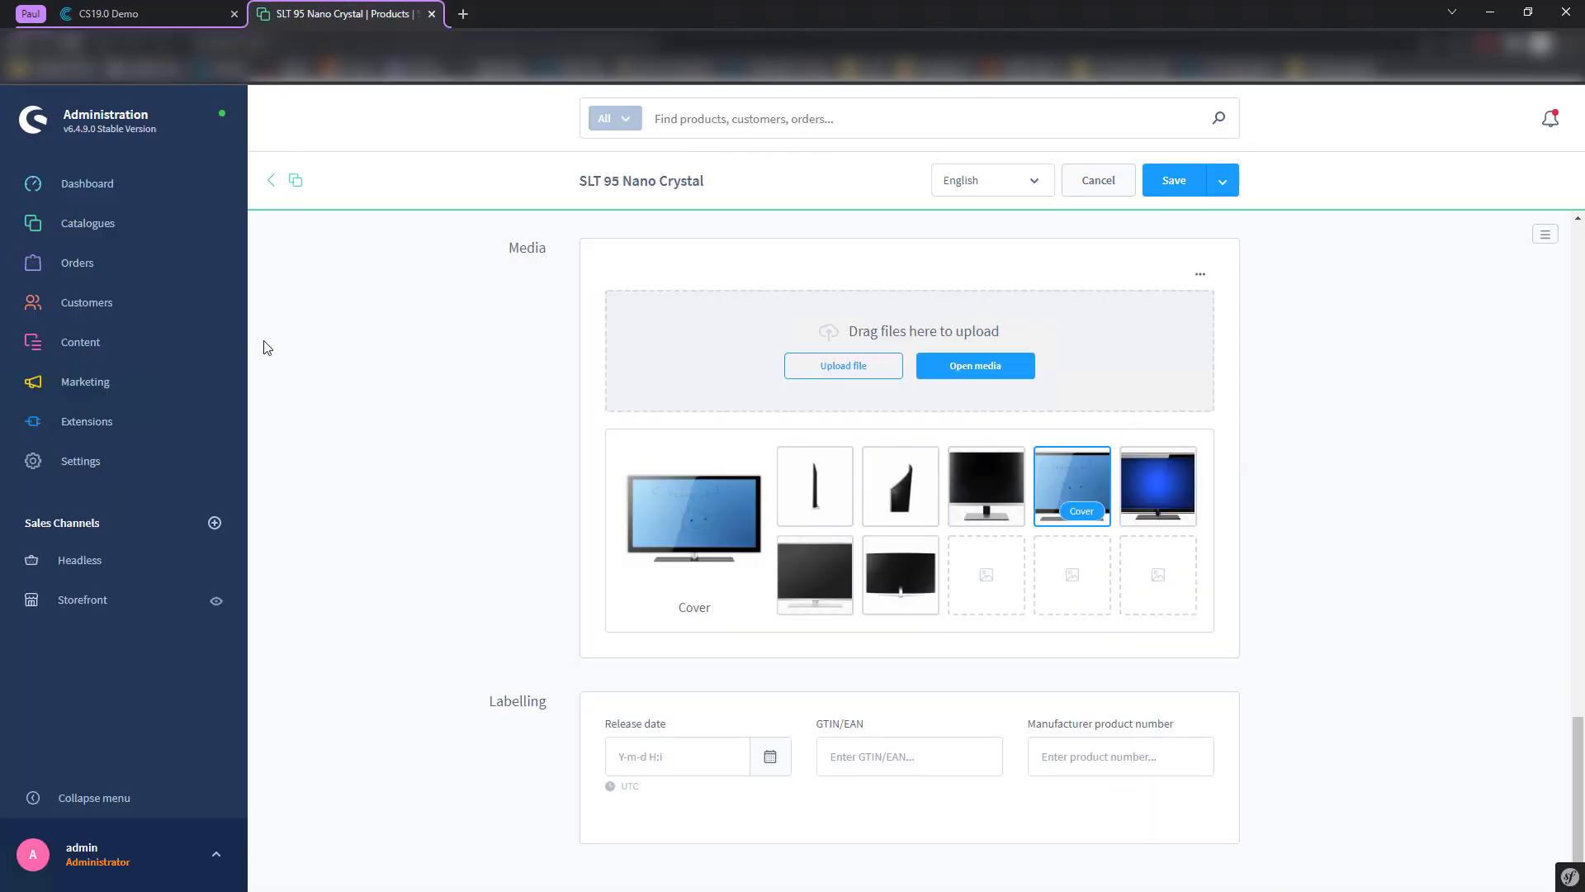
click(73, 47)
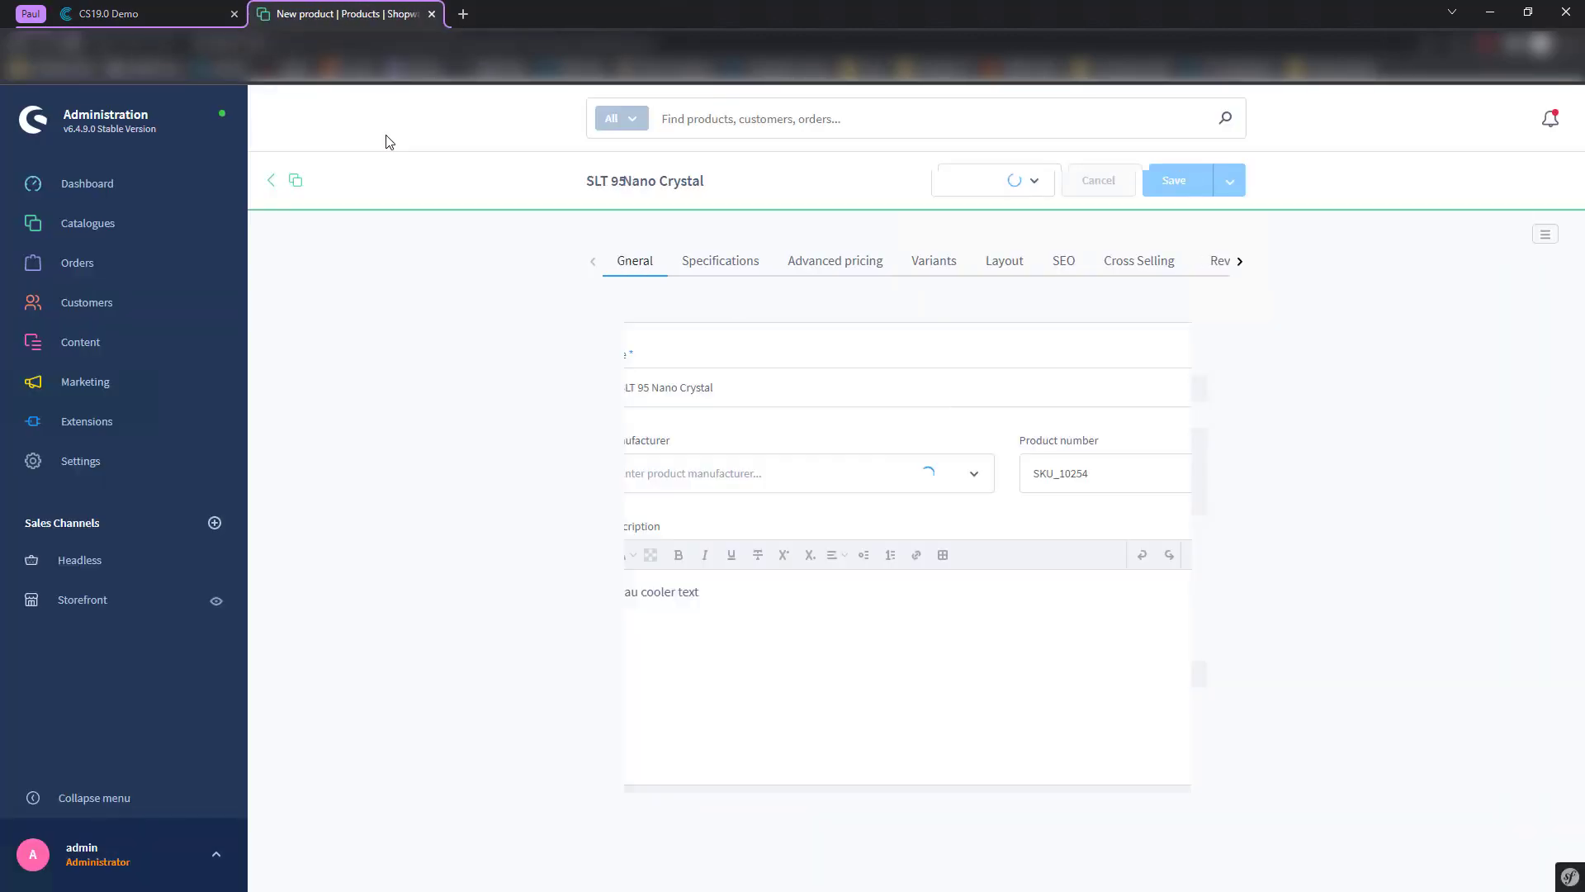
scroll(467, 354, down, 12)
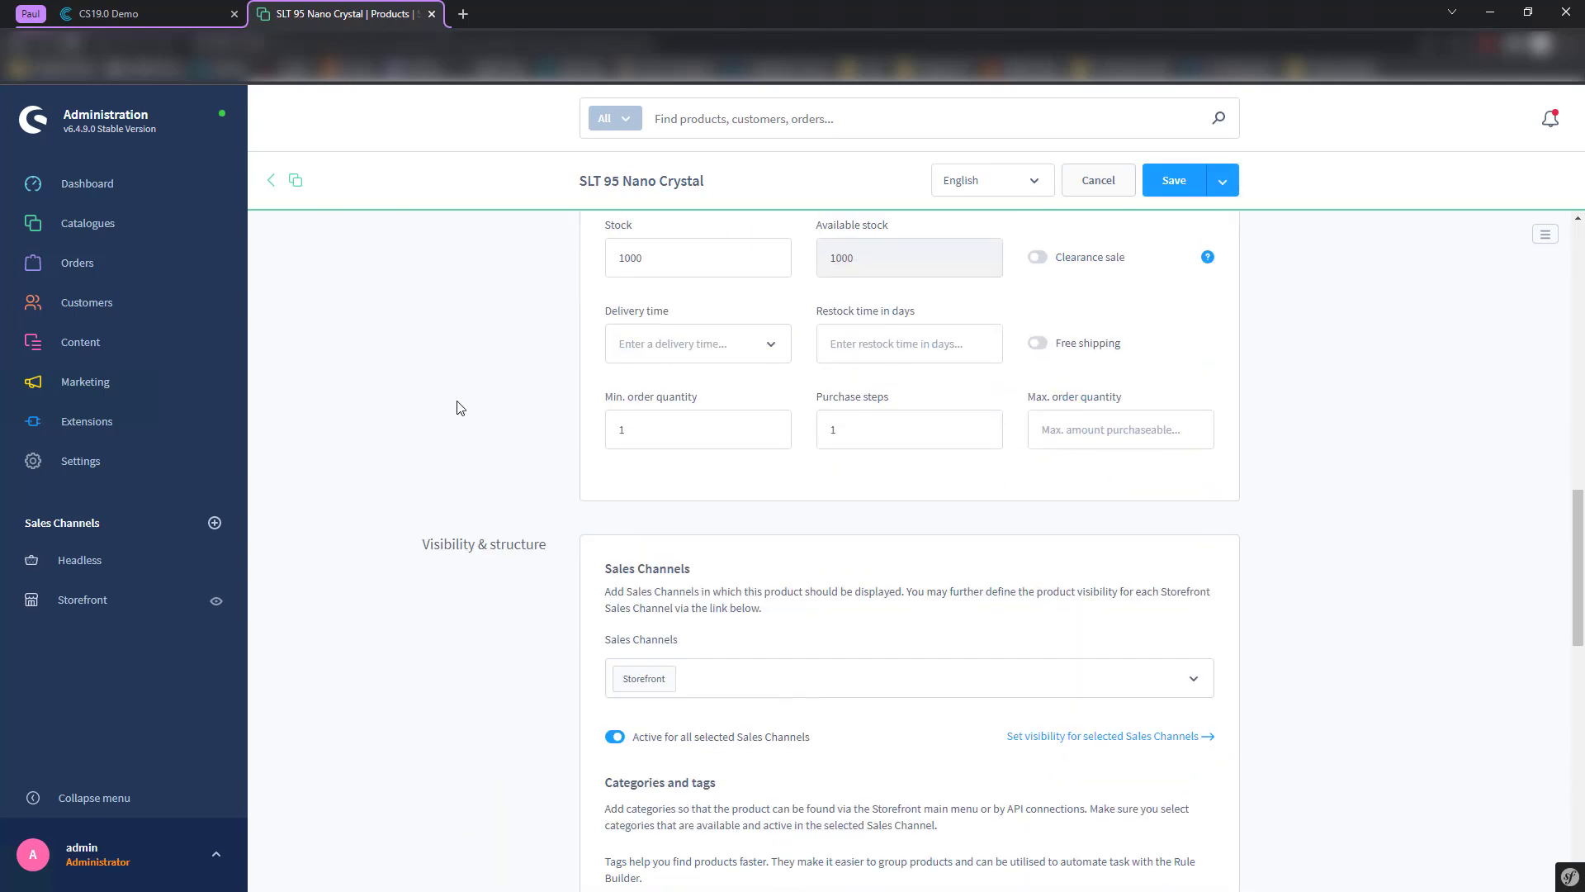
scroll(462, 410, down, 12)
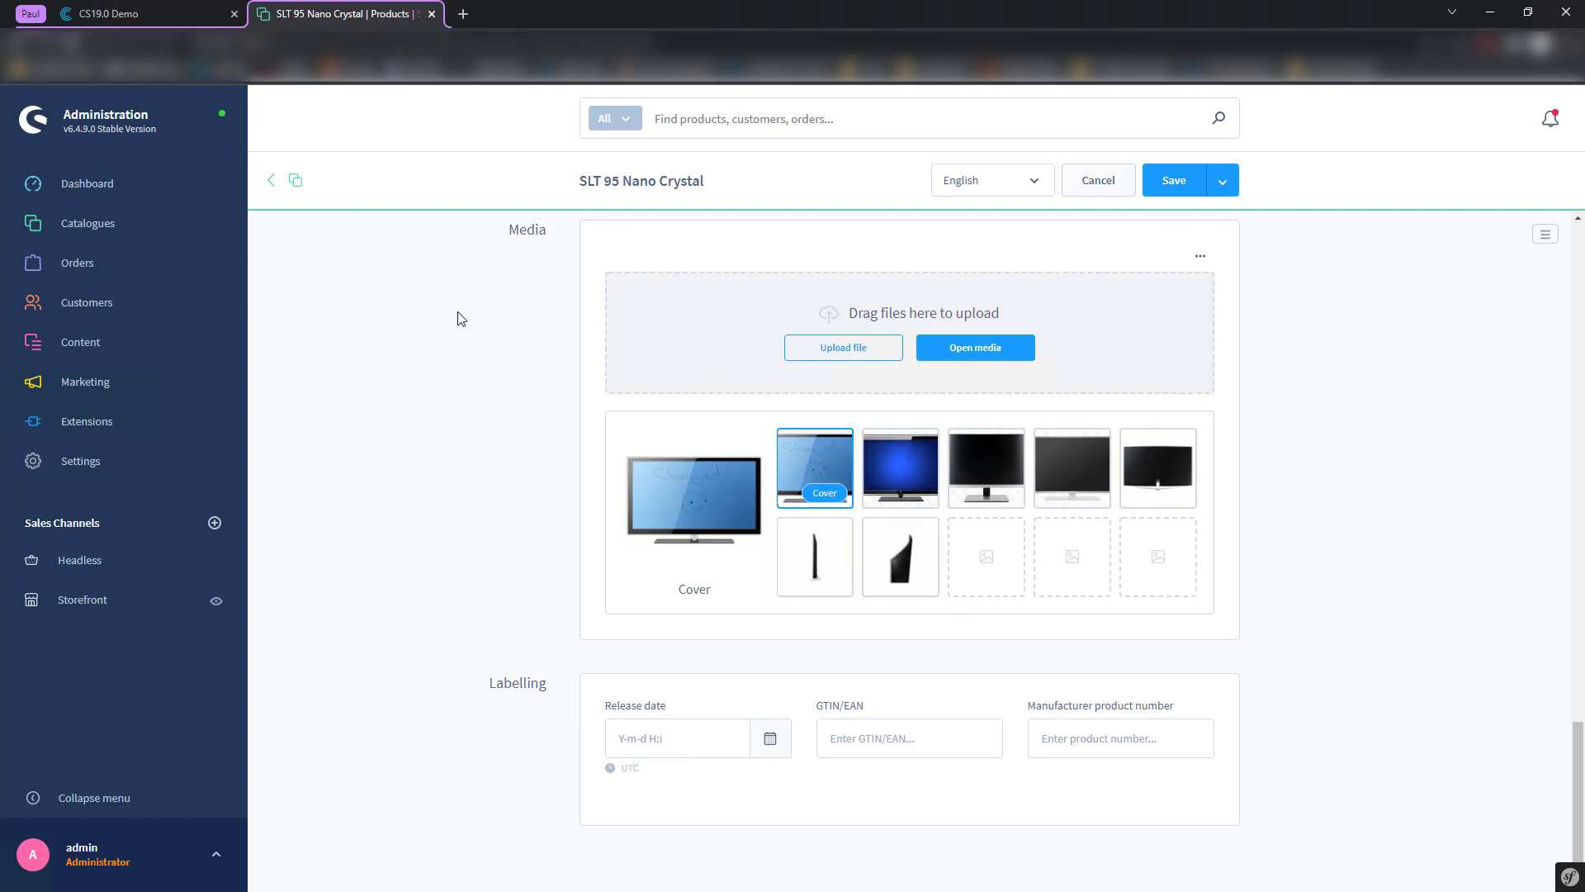
click(132, 13)
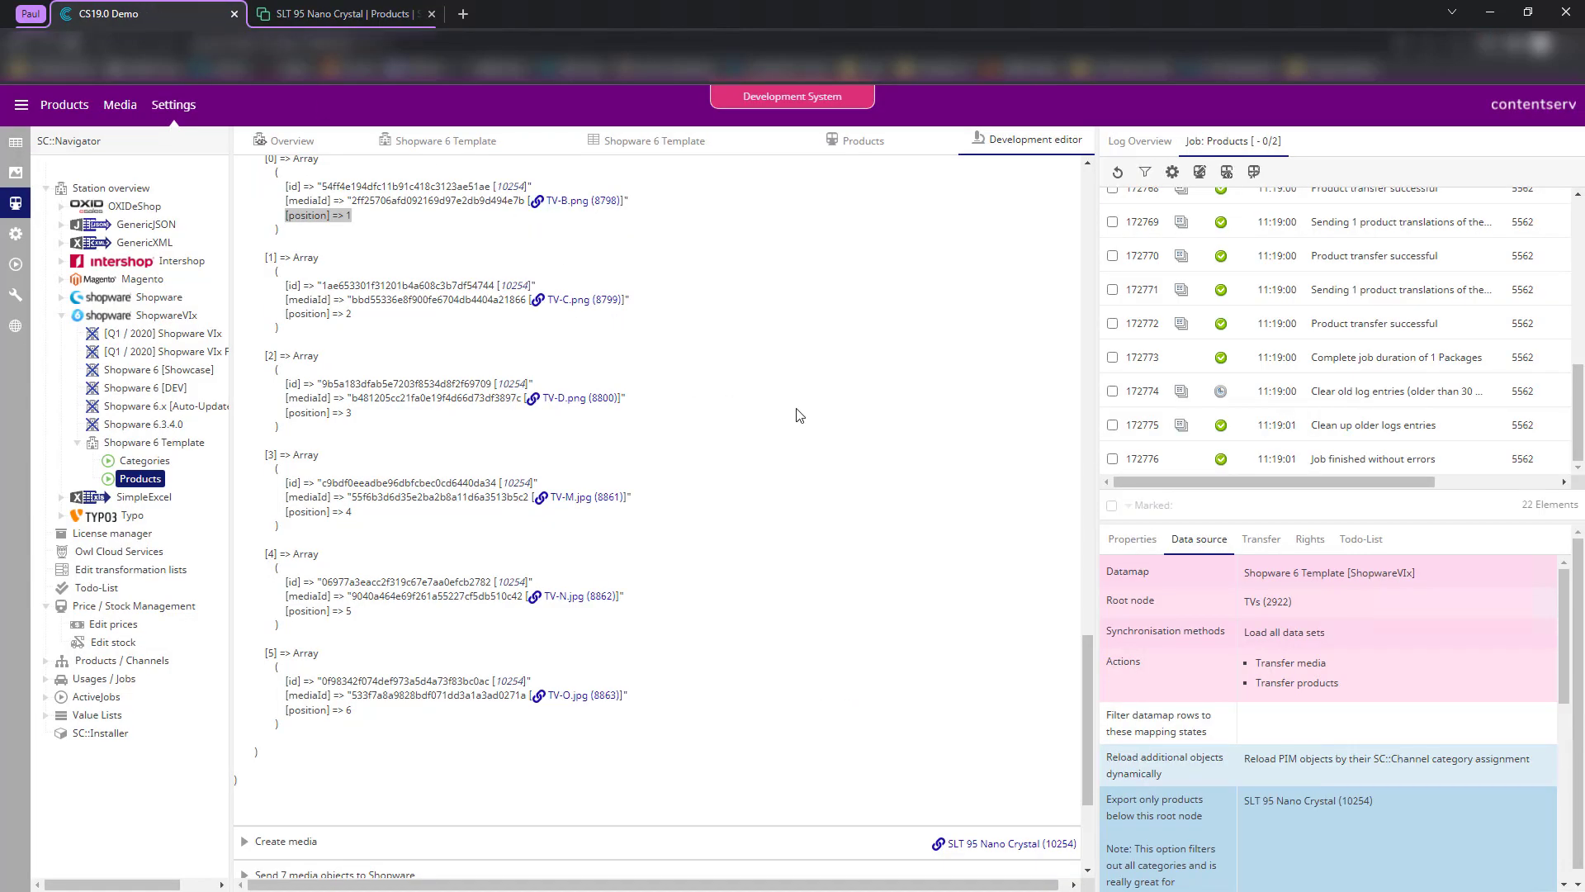
- Show the Shopware 6 Template mapping table with the categoryCover, productCover and productAdditionalImages rows
scroll(817, 470, up, 15)
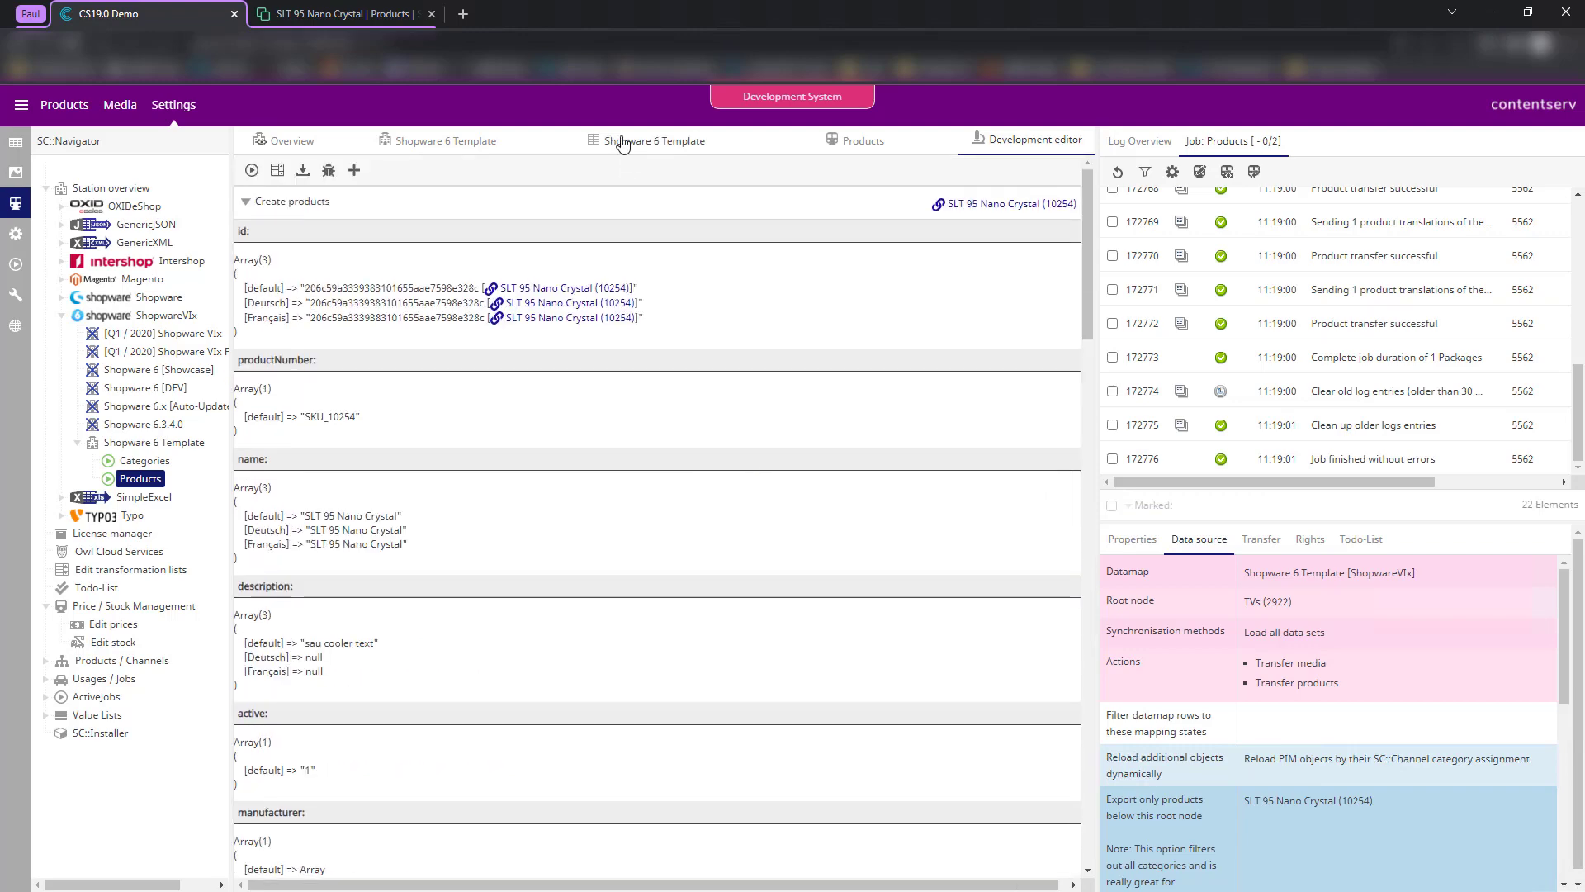
click(655, 139)
scroll(743, 481, down, 10)
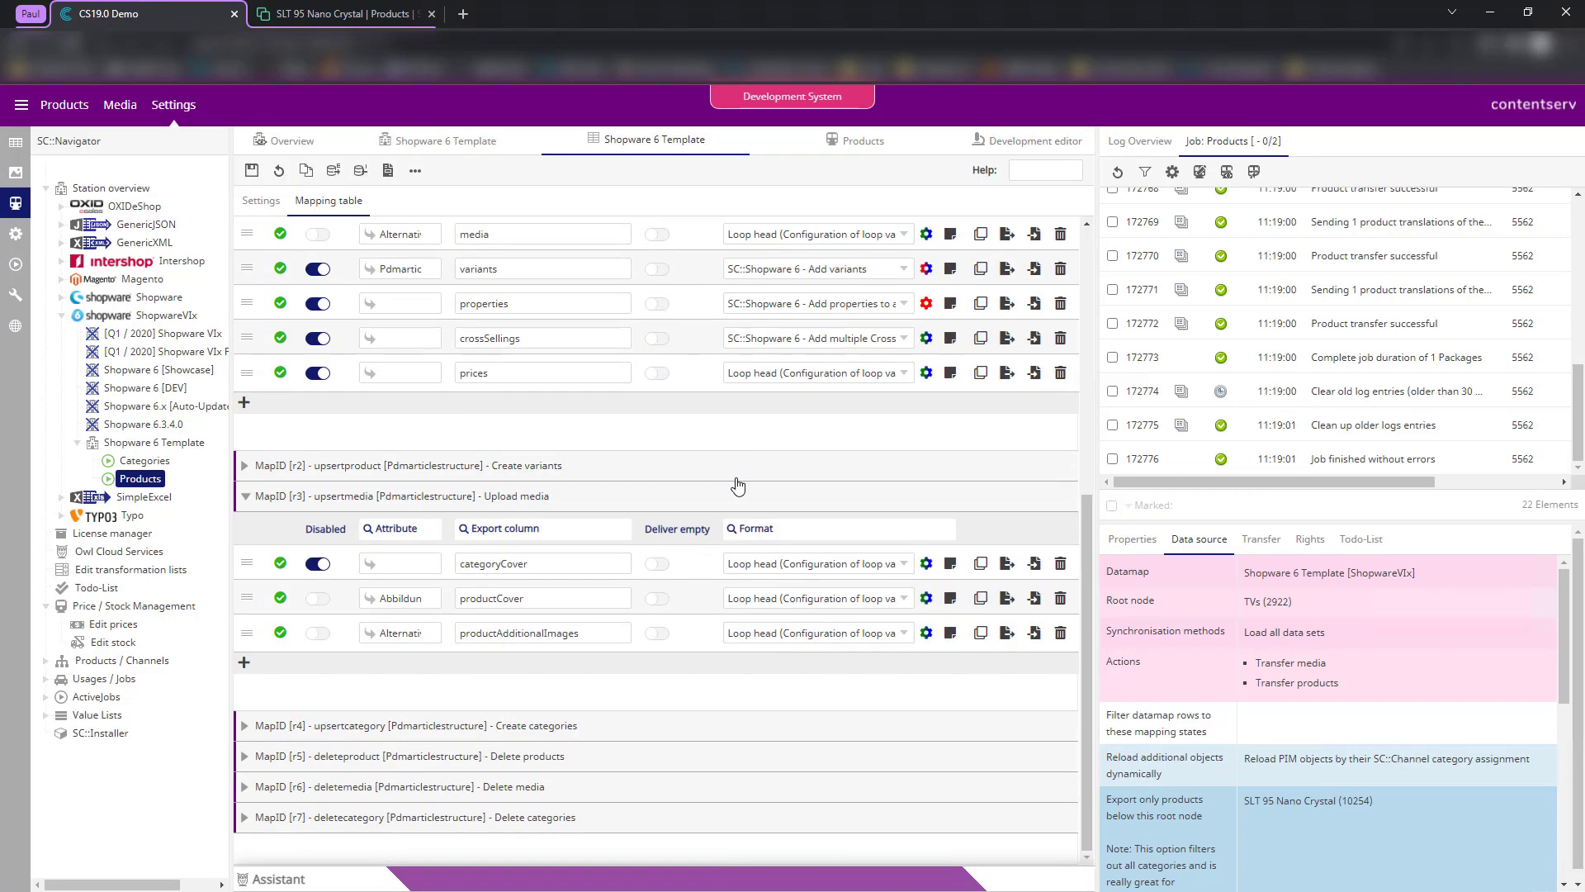
scroll(733, 486, up, 10)
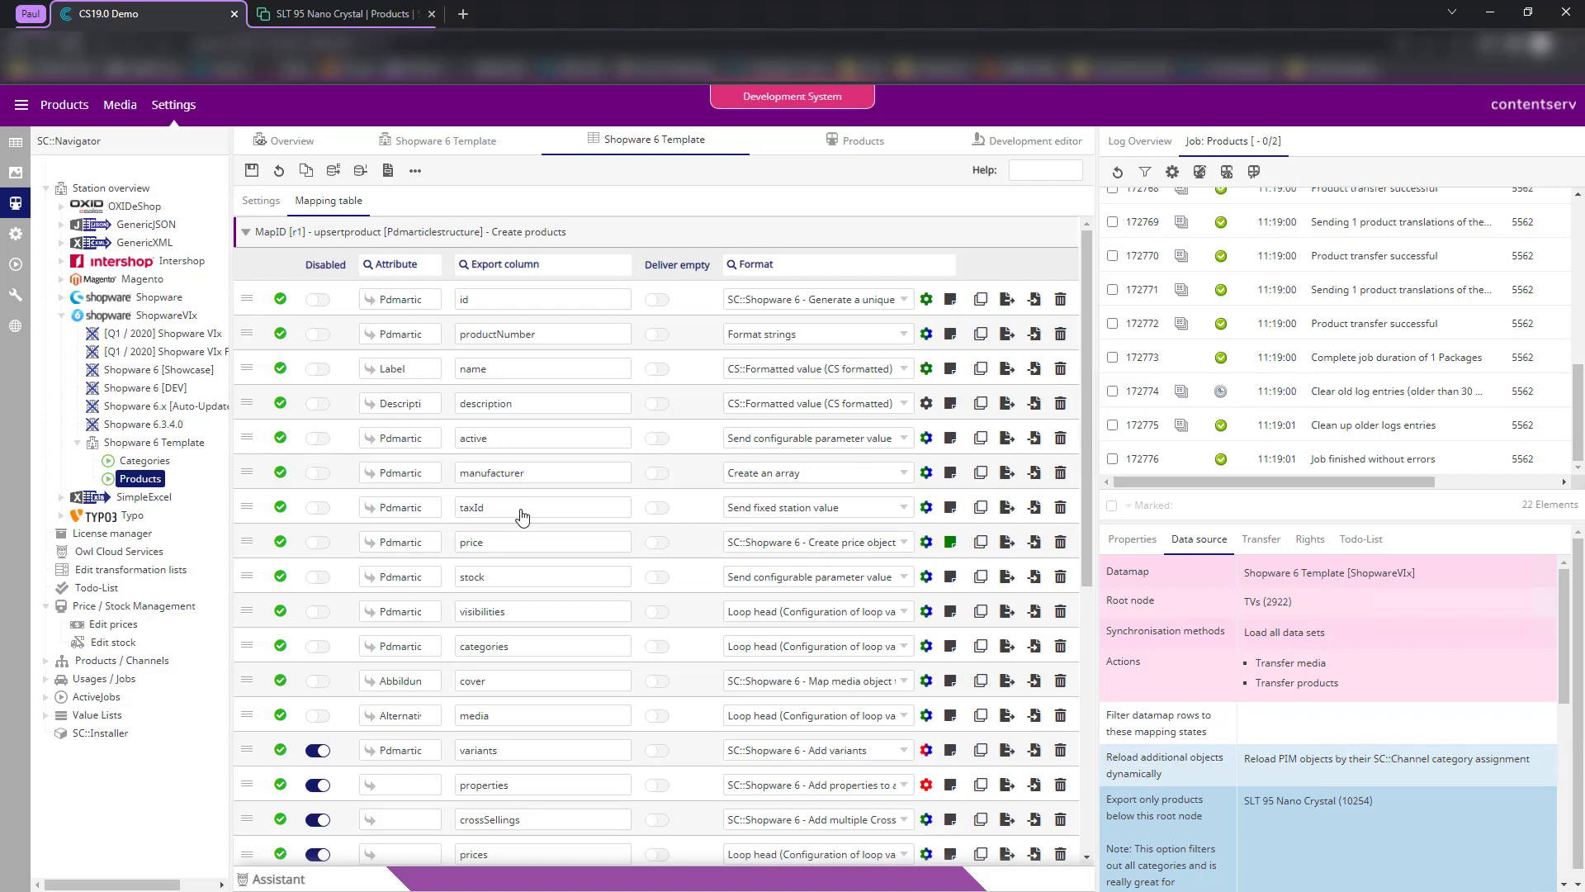
- Open the Valdipino poncho in PIM Studio and expand its Red variant to show five sizes
click(15, 142)
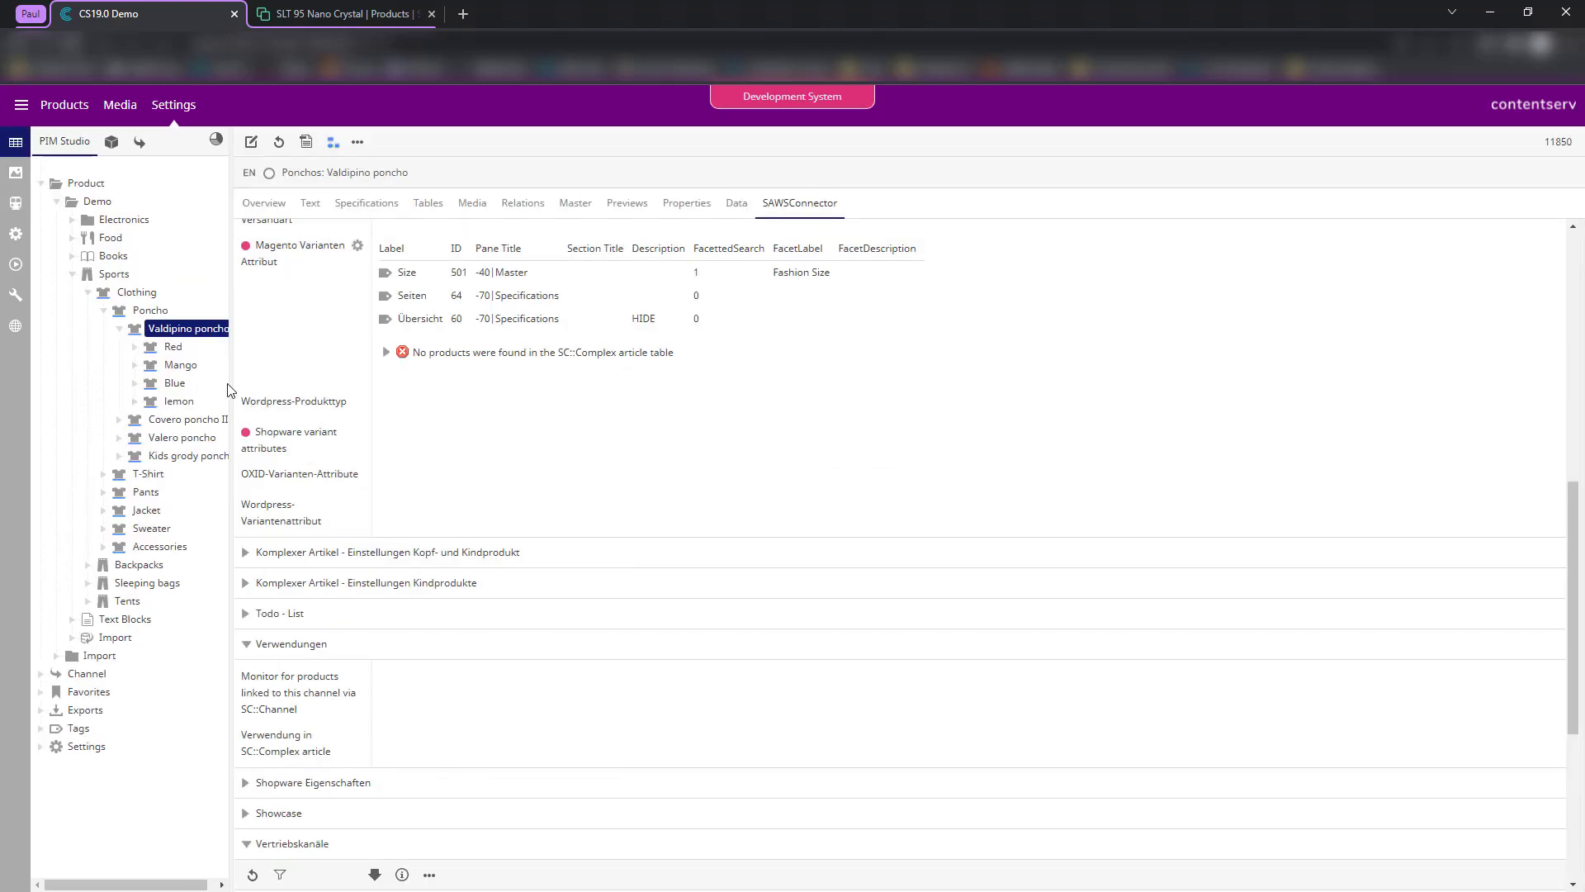
drag(233, 354, 384, 355)
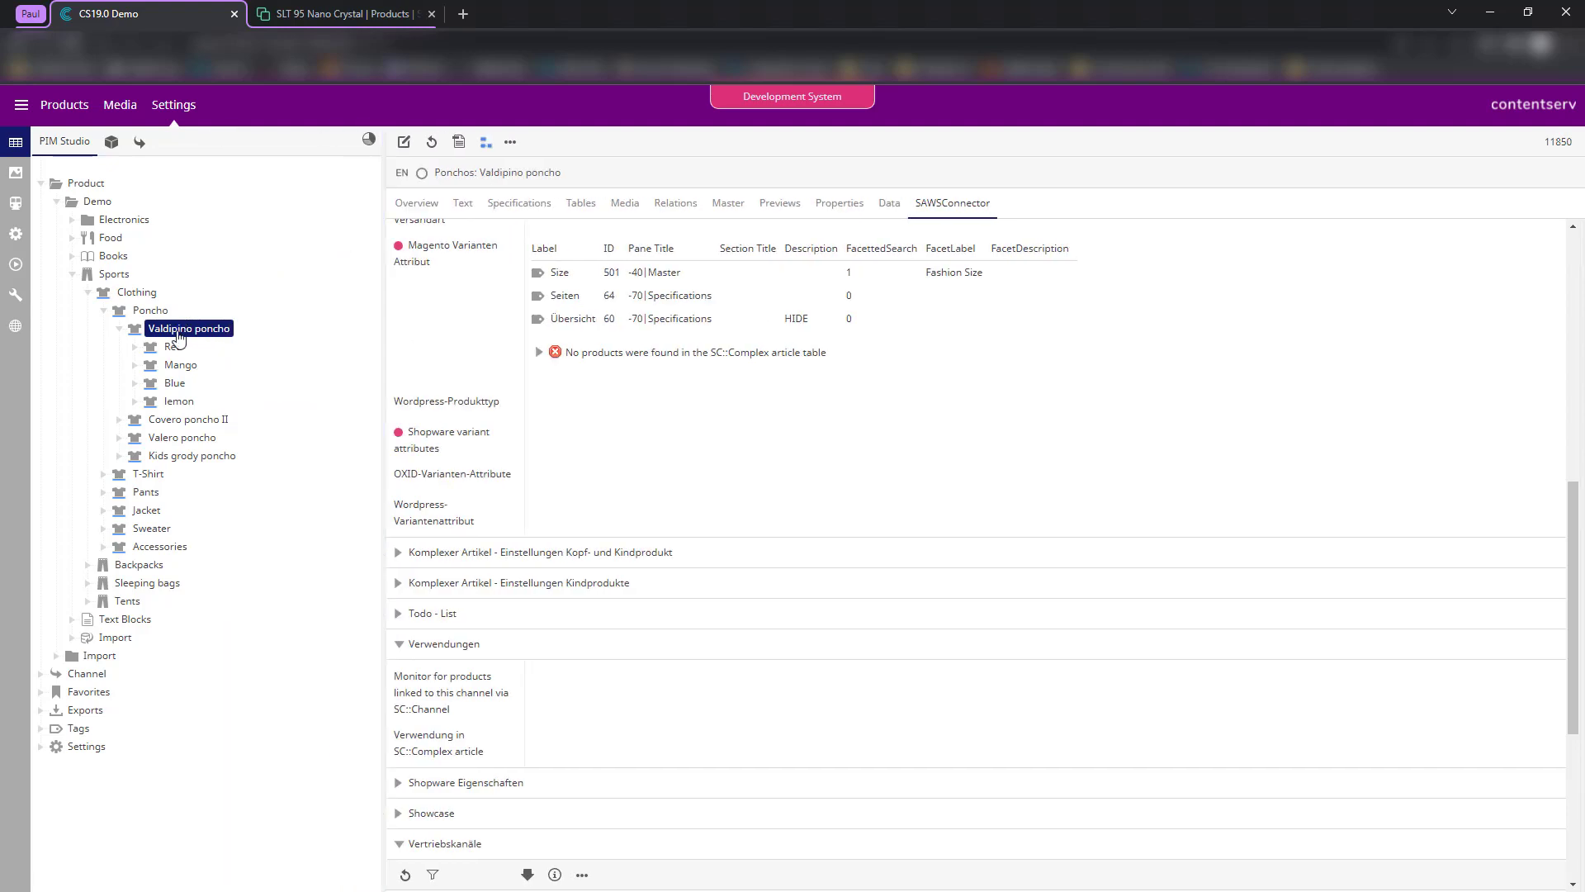
click(177, 331)
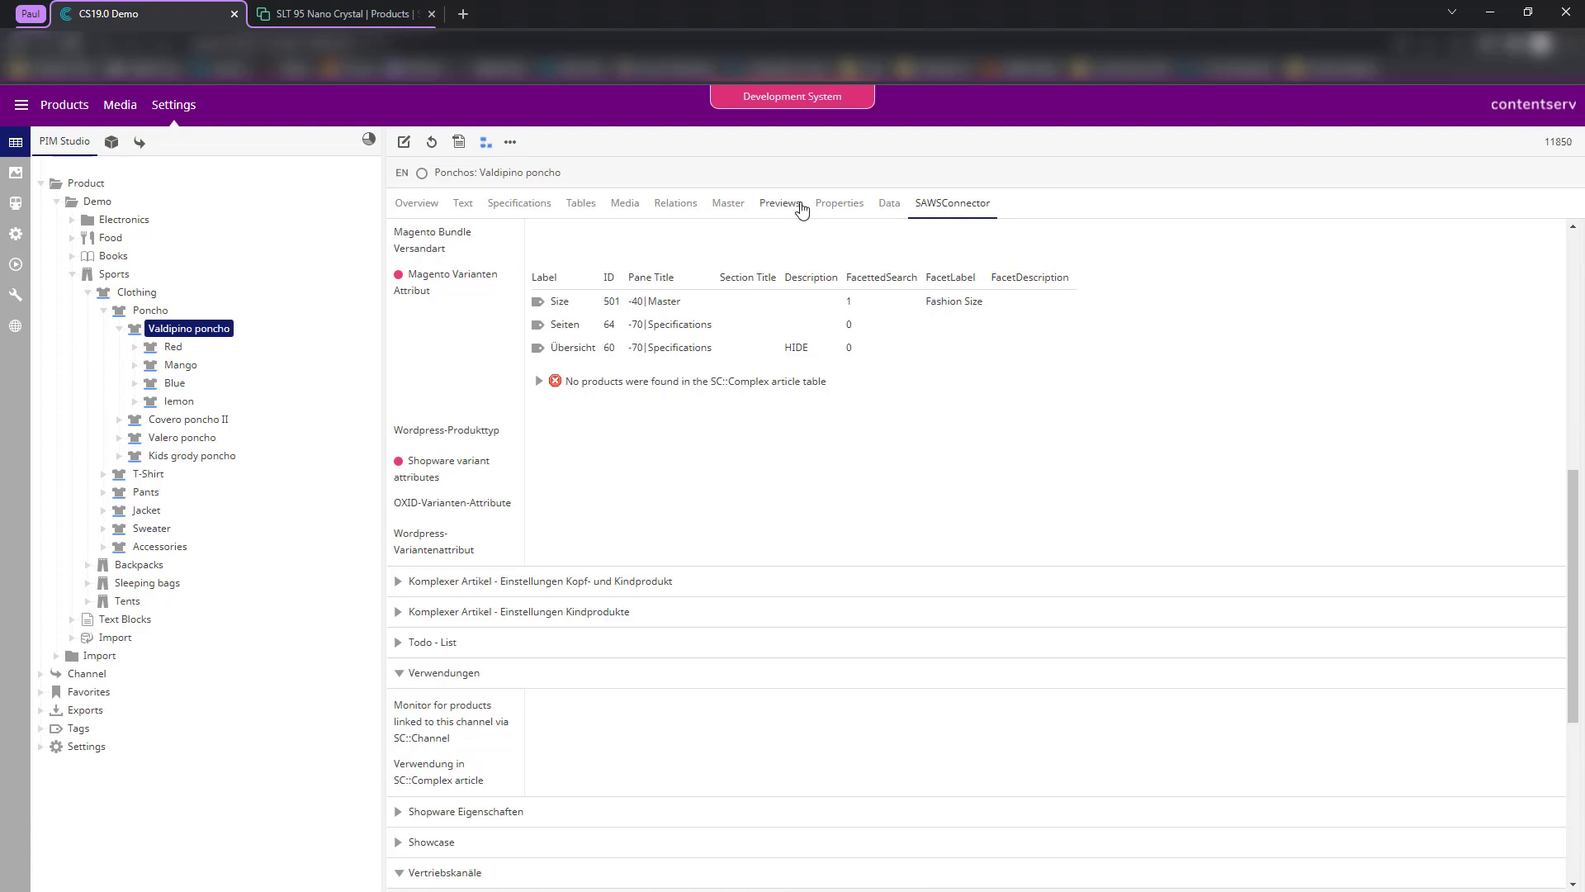
double_click(177, 348)
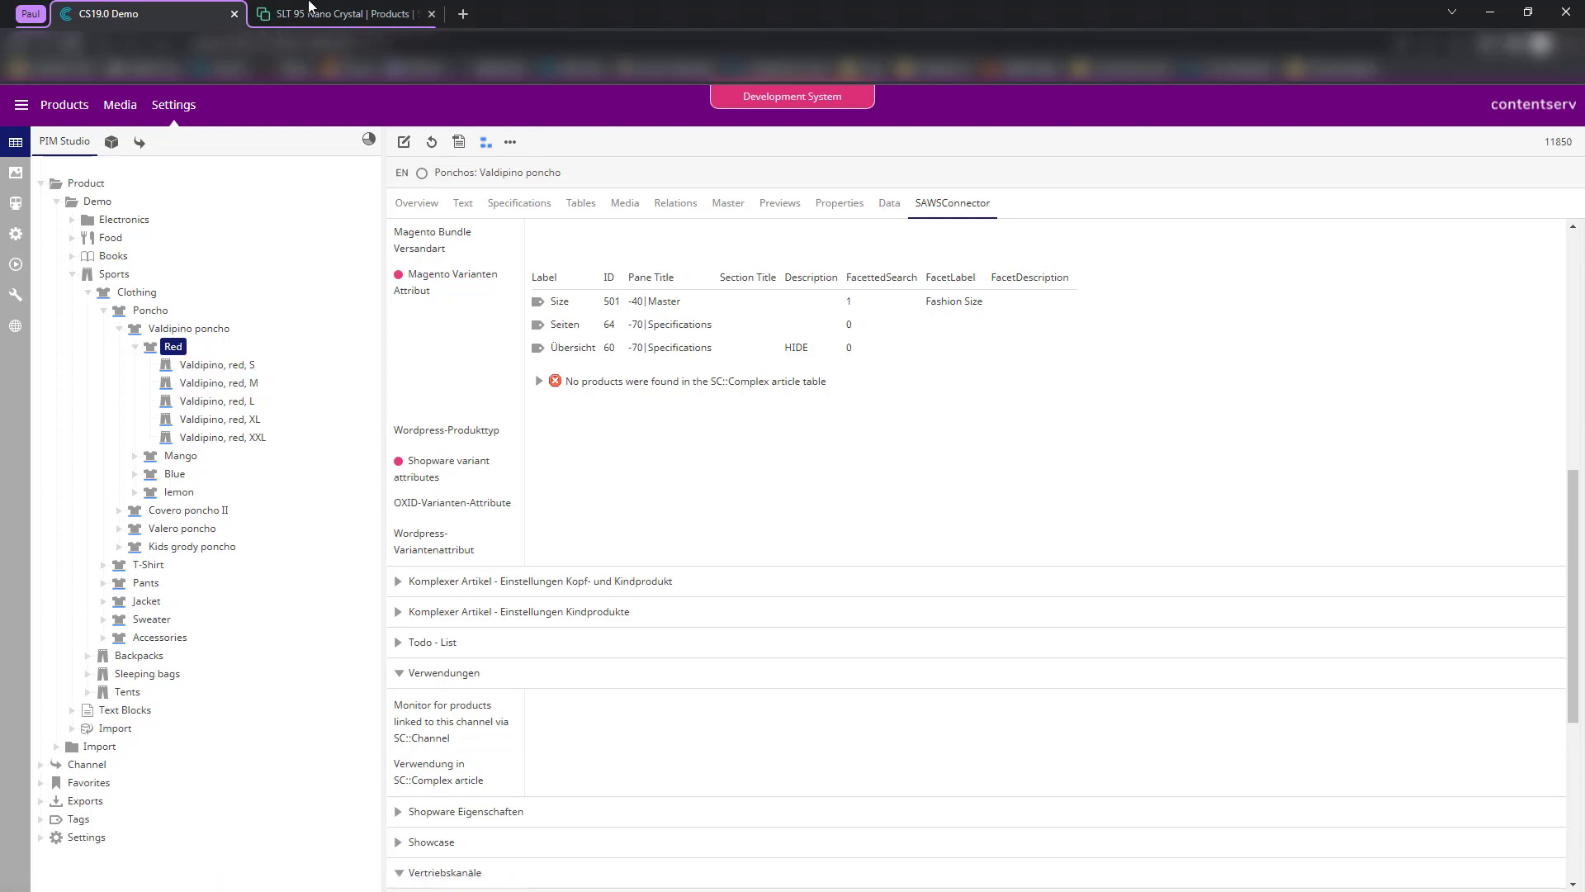
click(310, 10)
- Create and save a new Shopware property named 'Size'
mouse_move(166, 230)
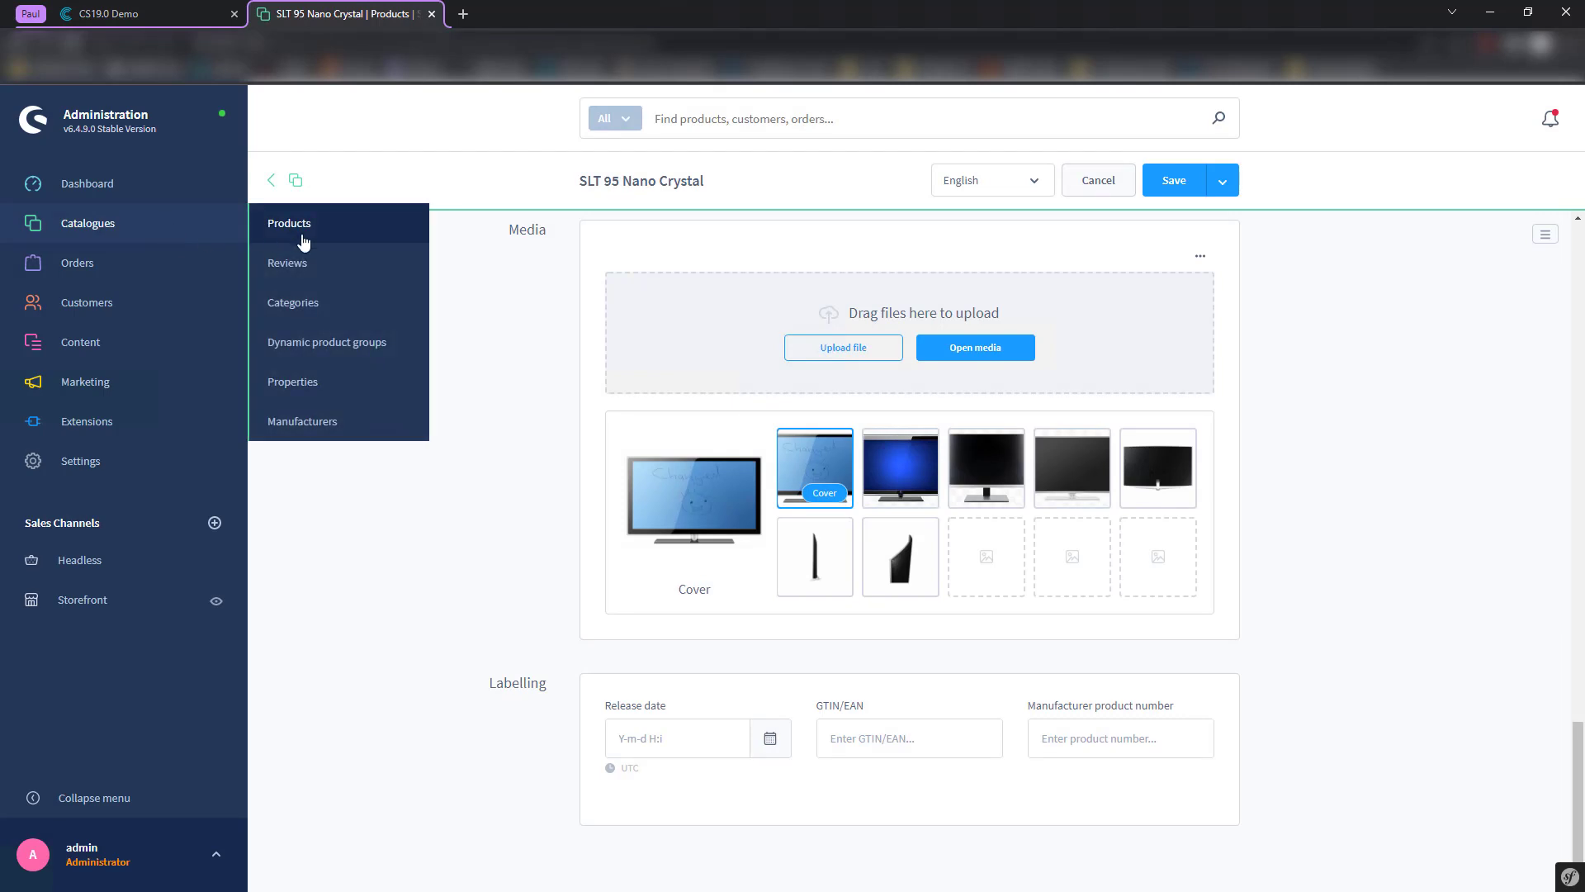
click(319, 394)
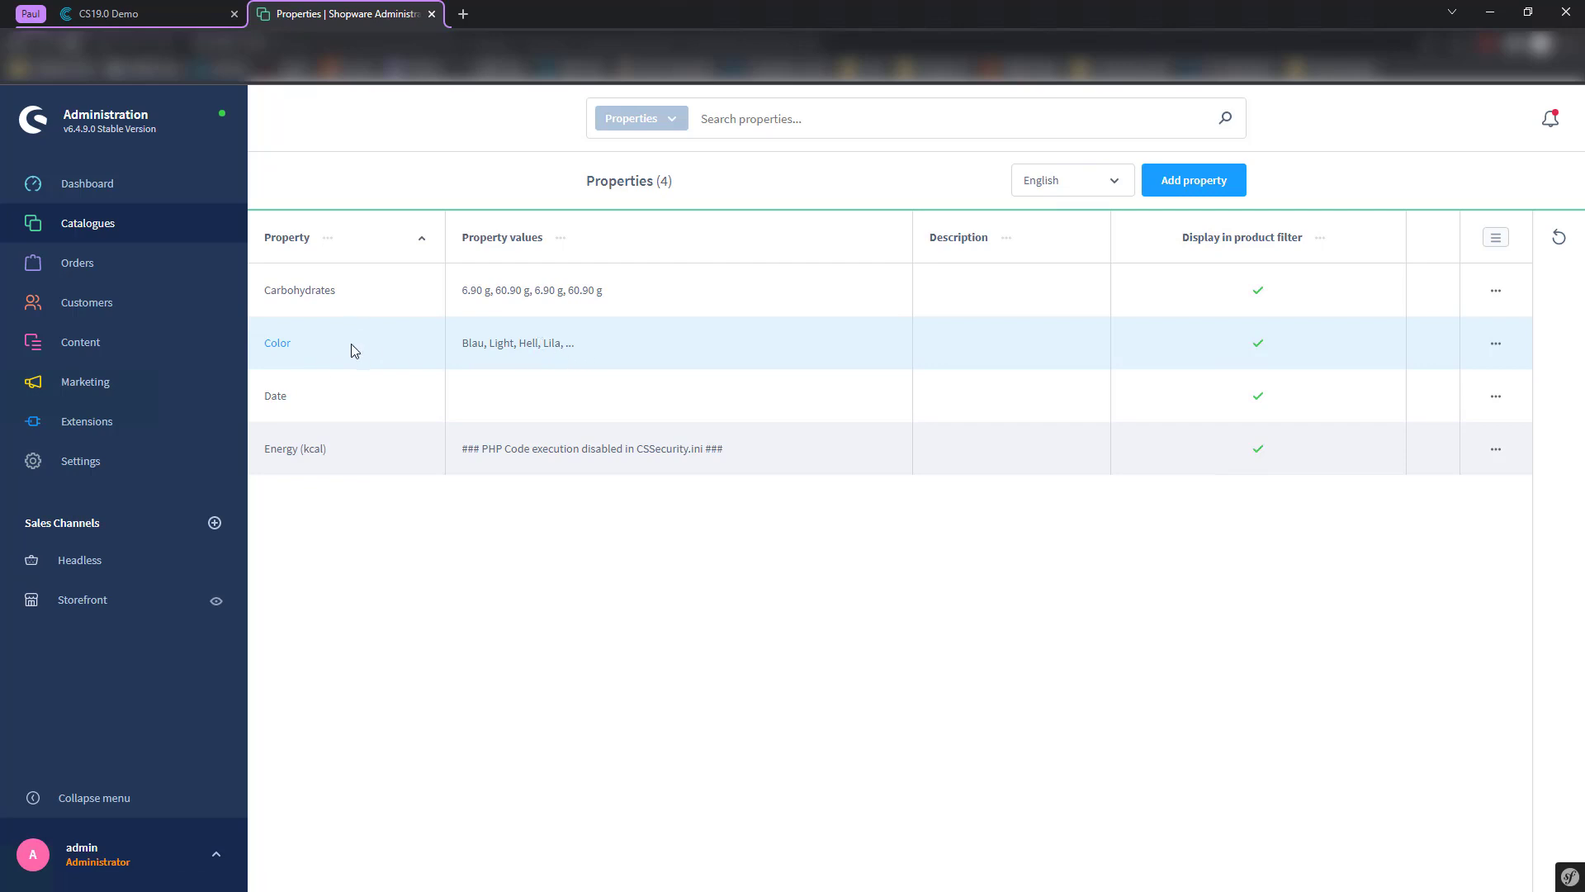
click(1194, 191)
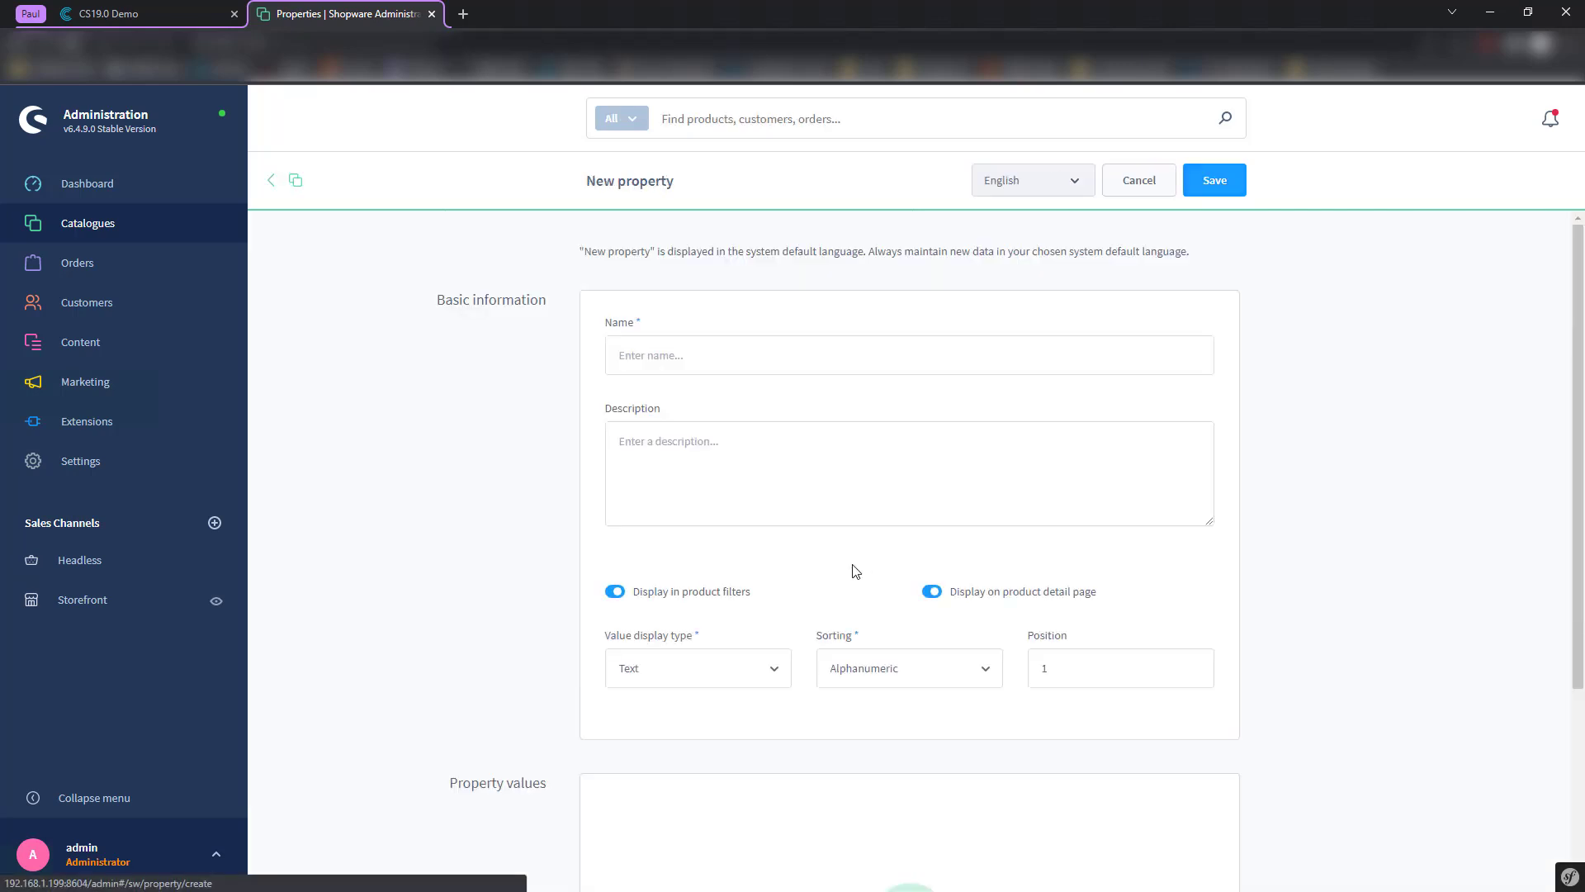
click(663, 354)
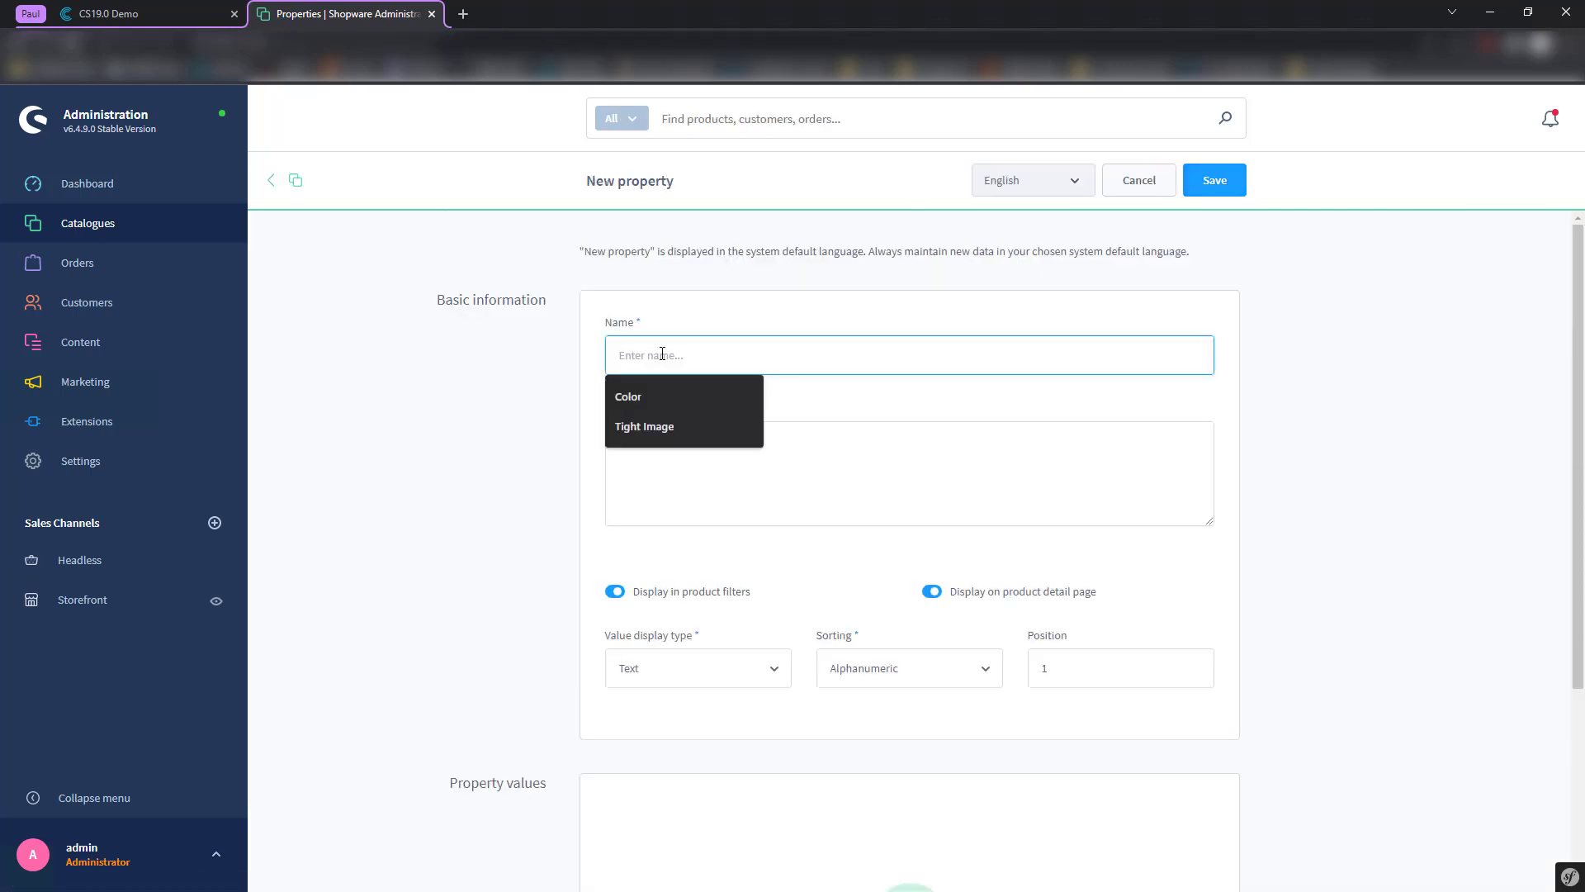
text(Size)
scroll(661, 550, down, 3)
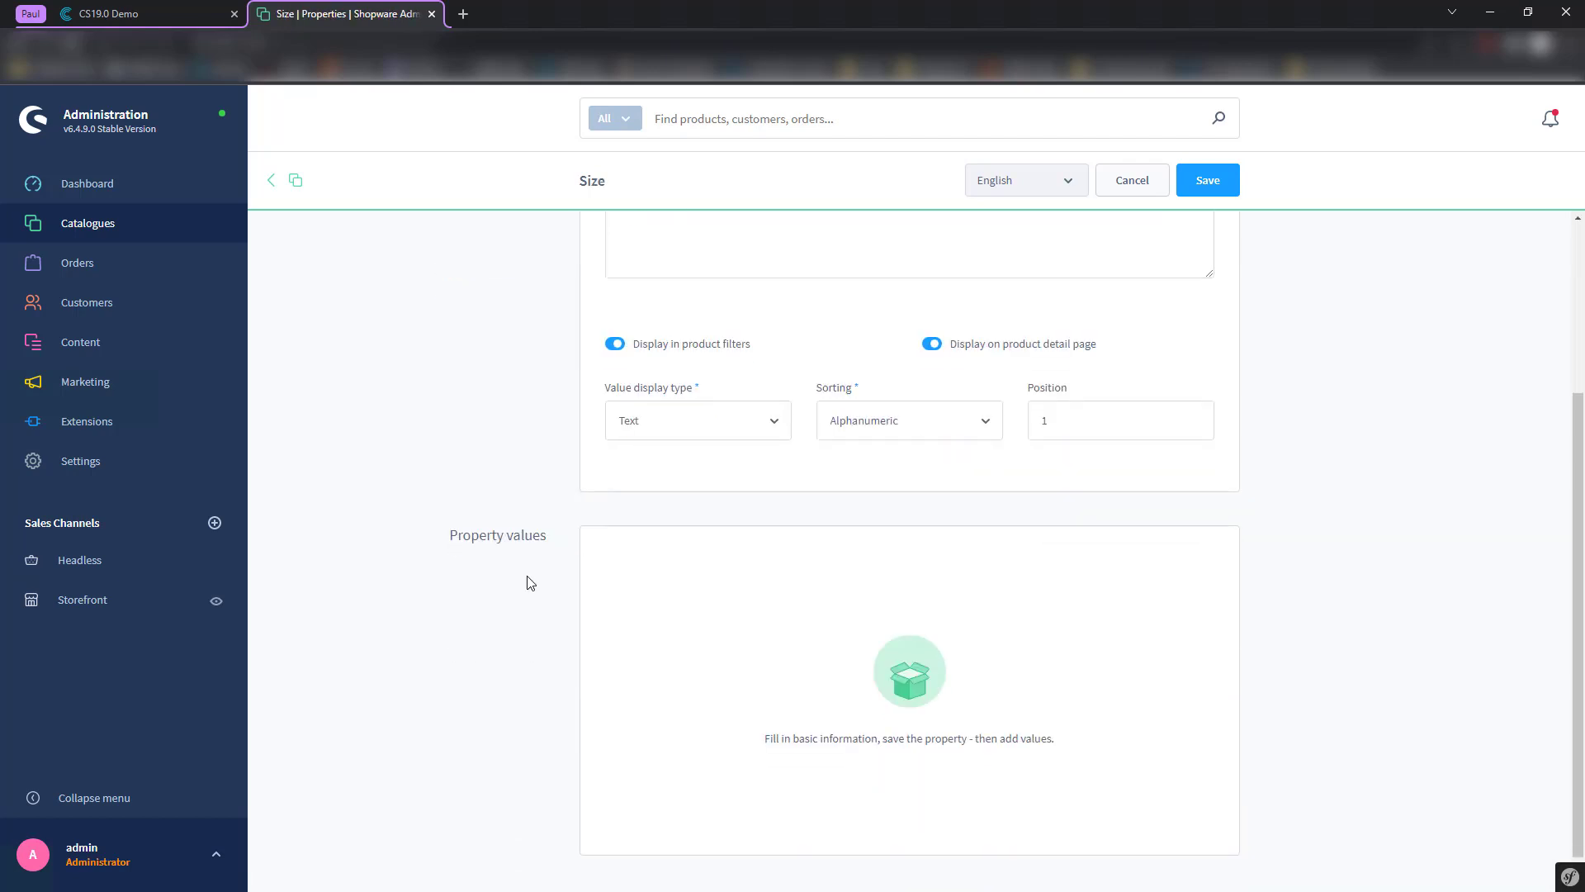
click(1207, 183)
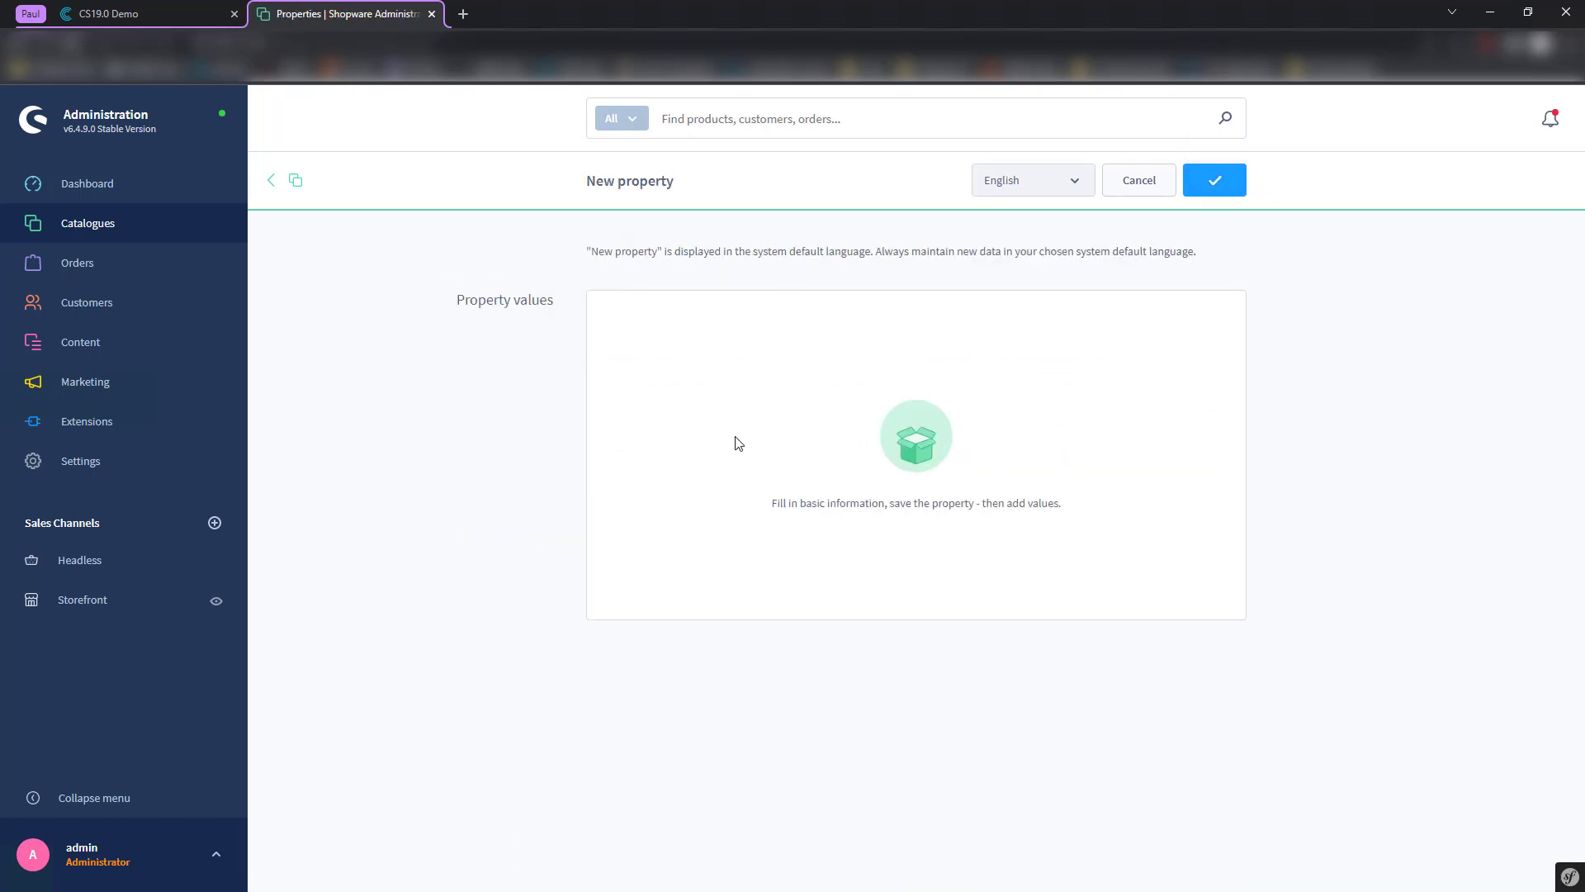
- Confirm the Size property has no values yet, then go back to the properties list
scroll(552, 509, down, 1)
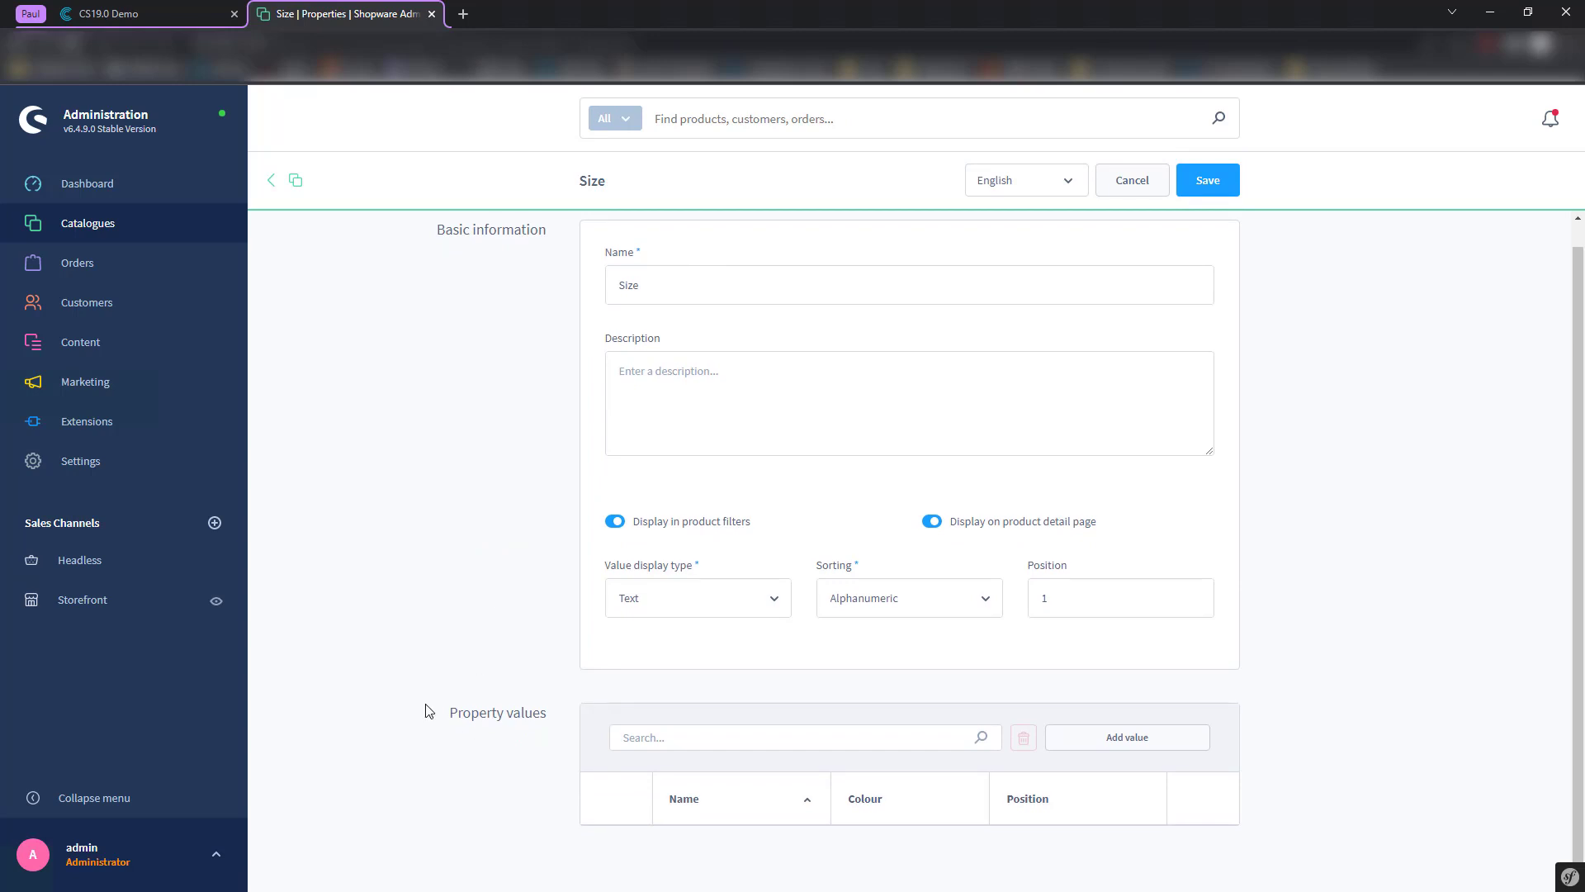
drag(446, 717, 551, 725)
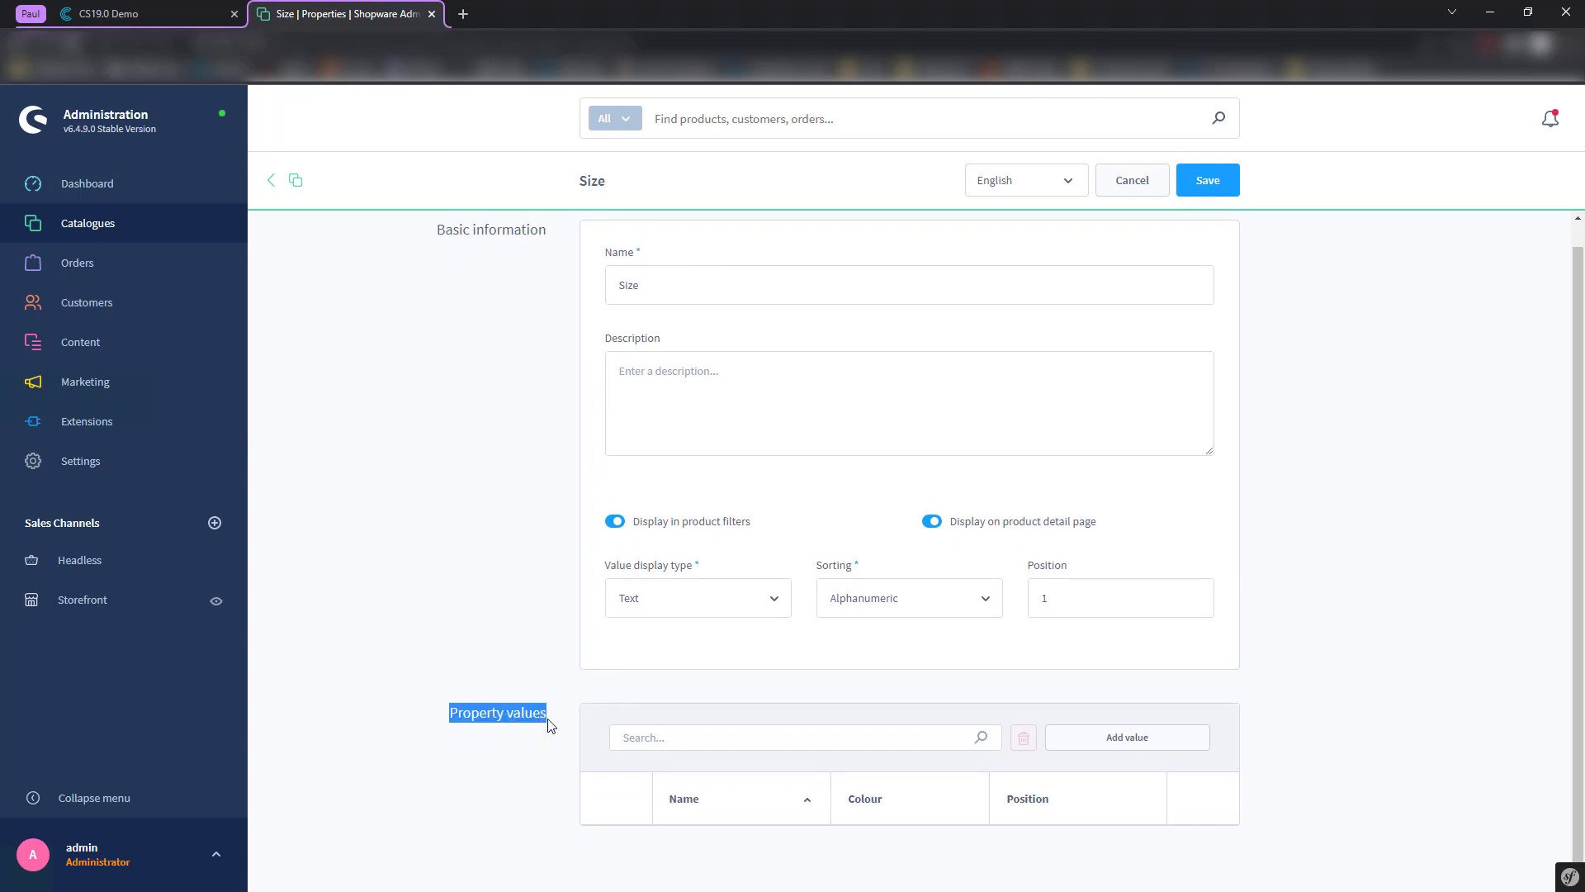
right_click(500, 761)
click(485, 759)
scroll(611, 388, up, 1)
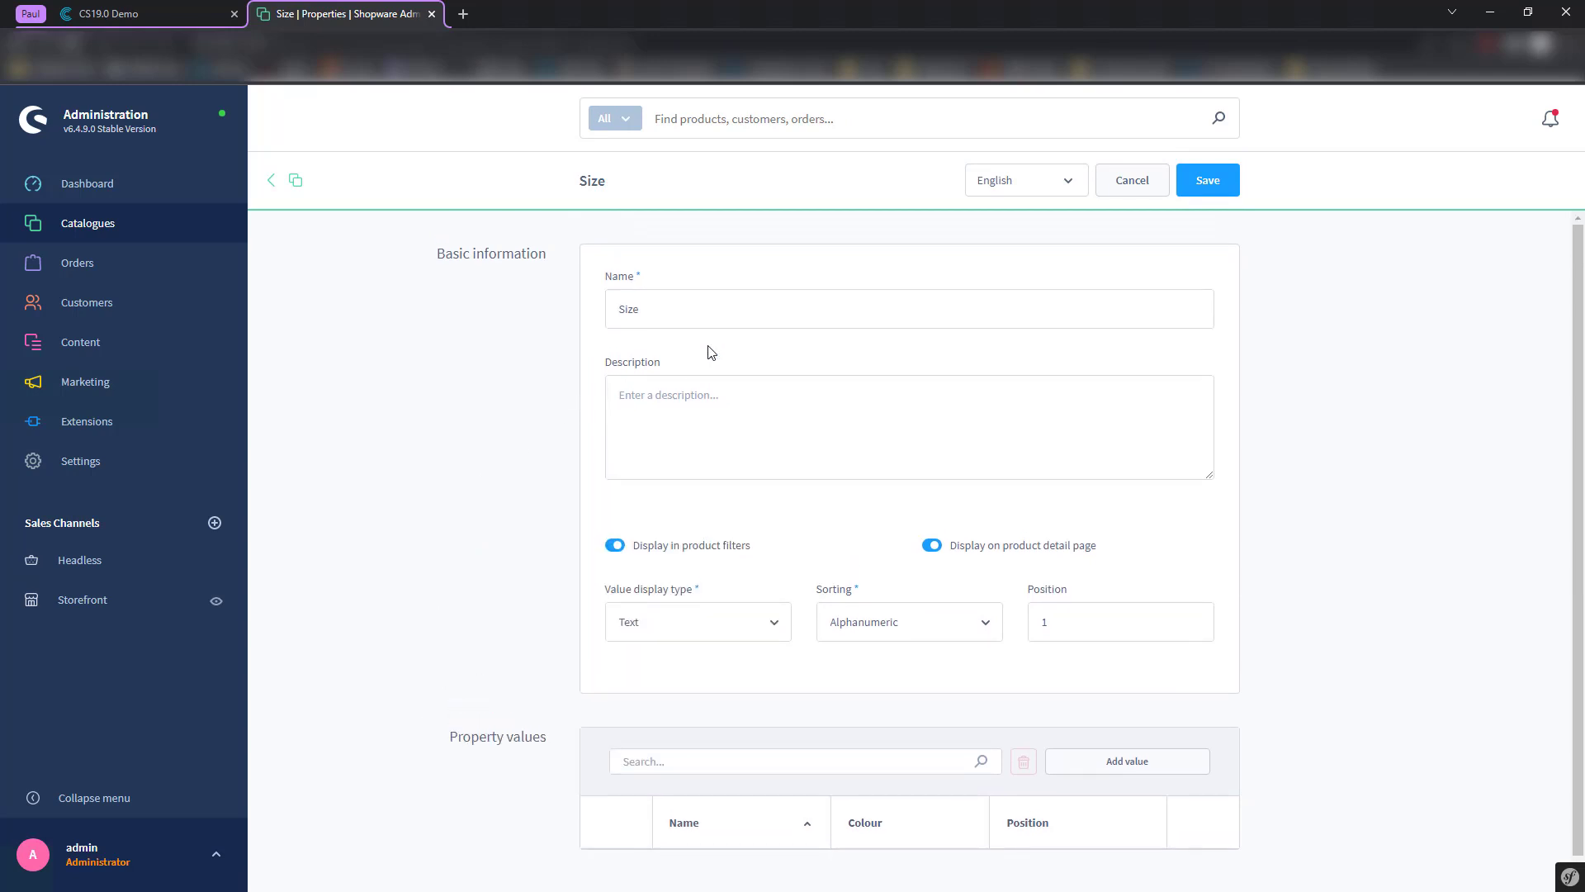
double_click(611, 308)
click(552, 443)
click(289, 182)
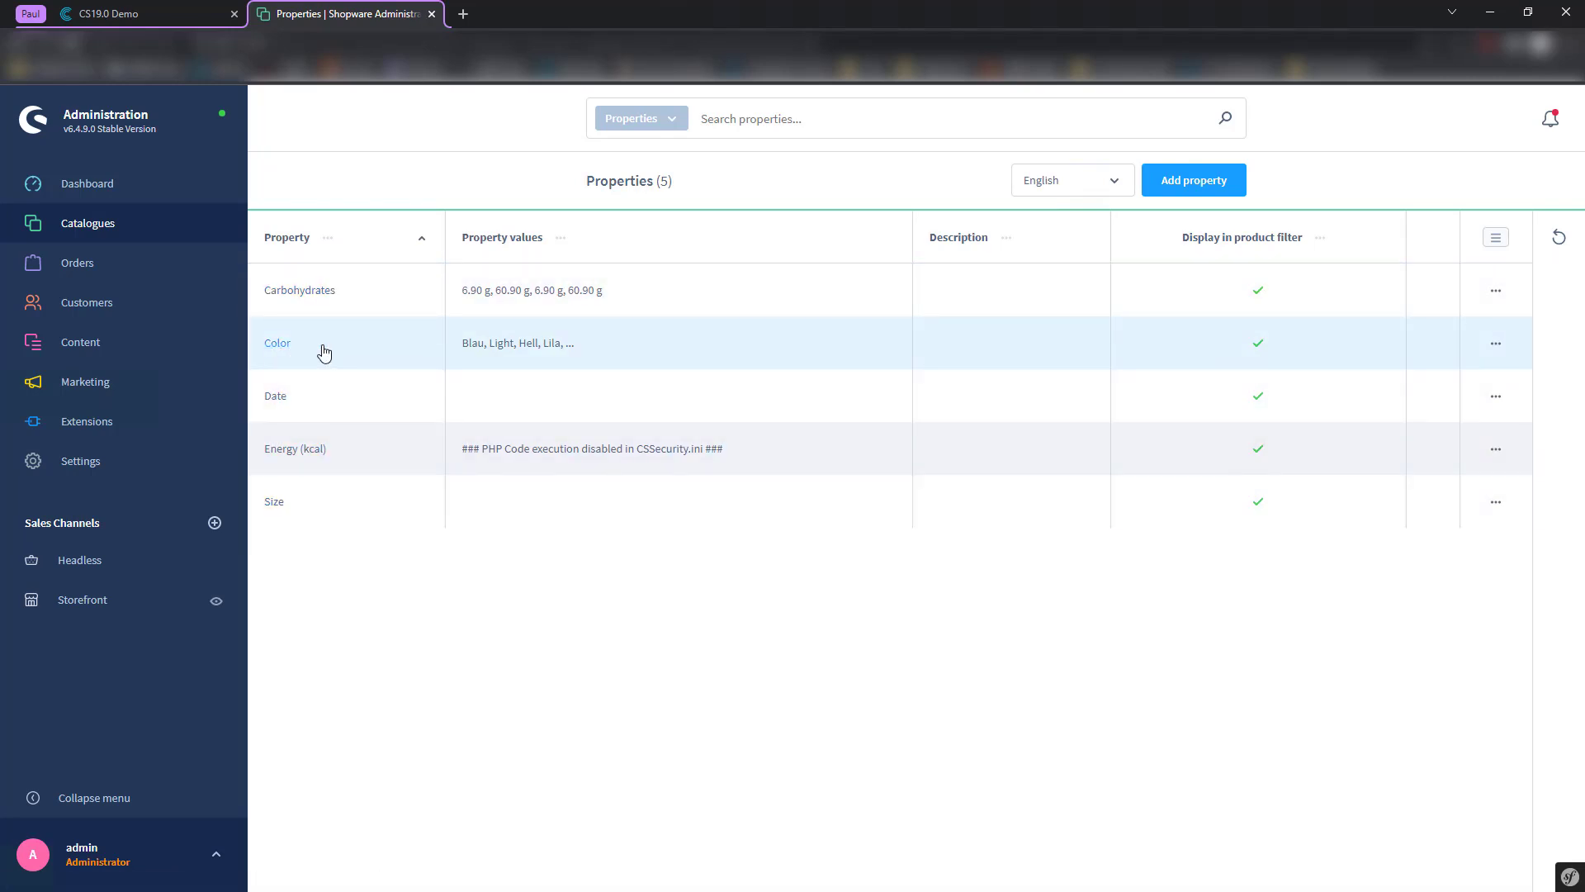
click(175, 9)
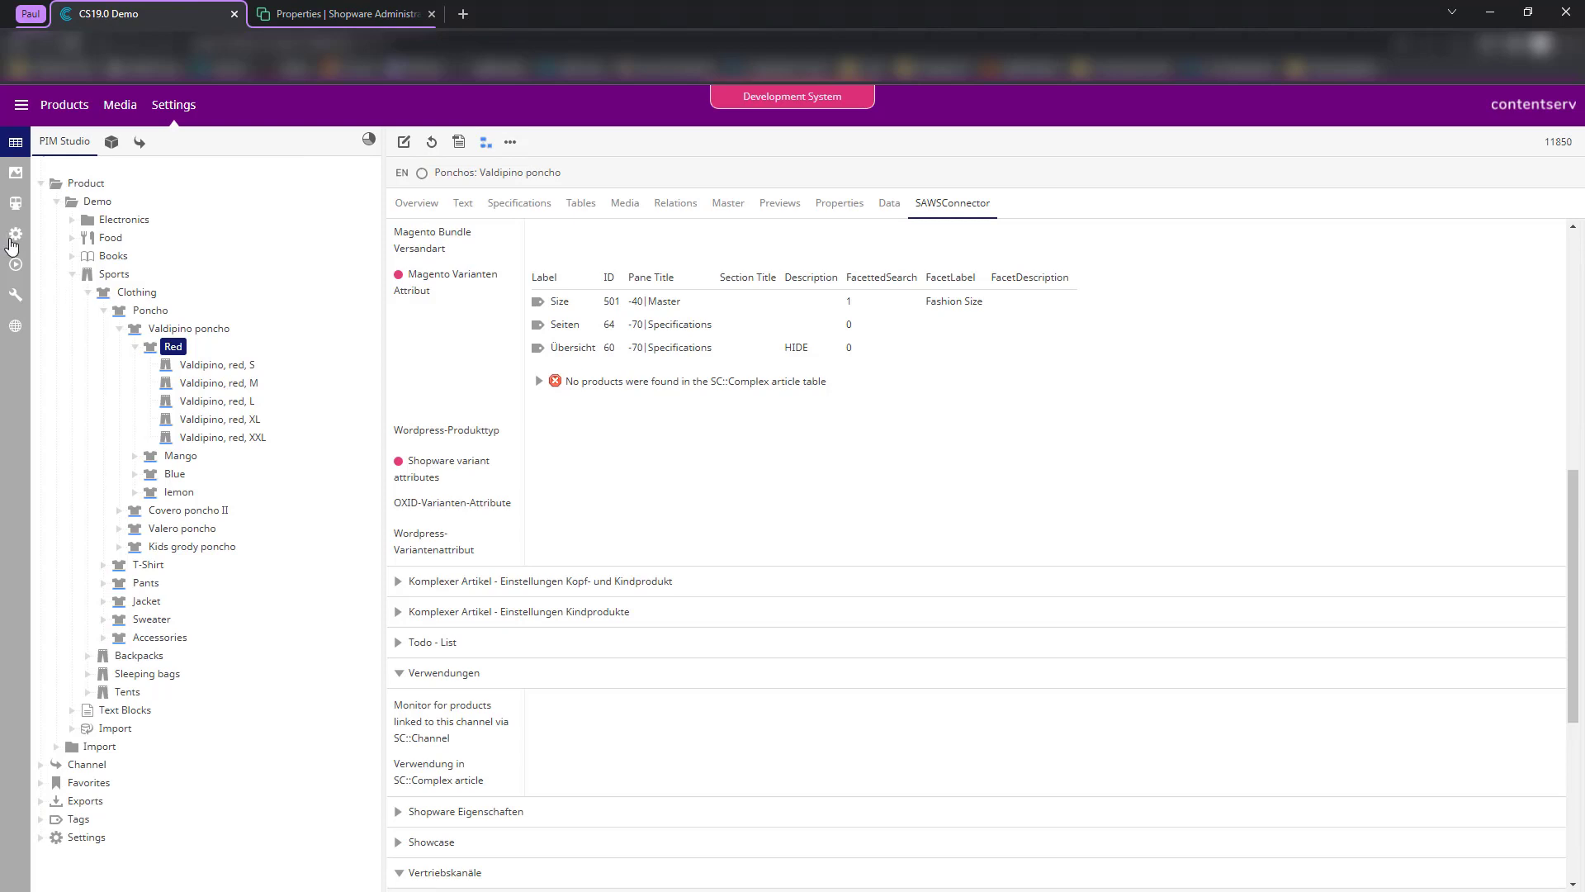
- Select the Shopware 6 Template station and review its current Shopware 6 values
click(13, 238)
click(15, 203)
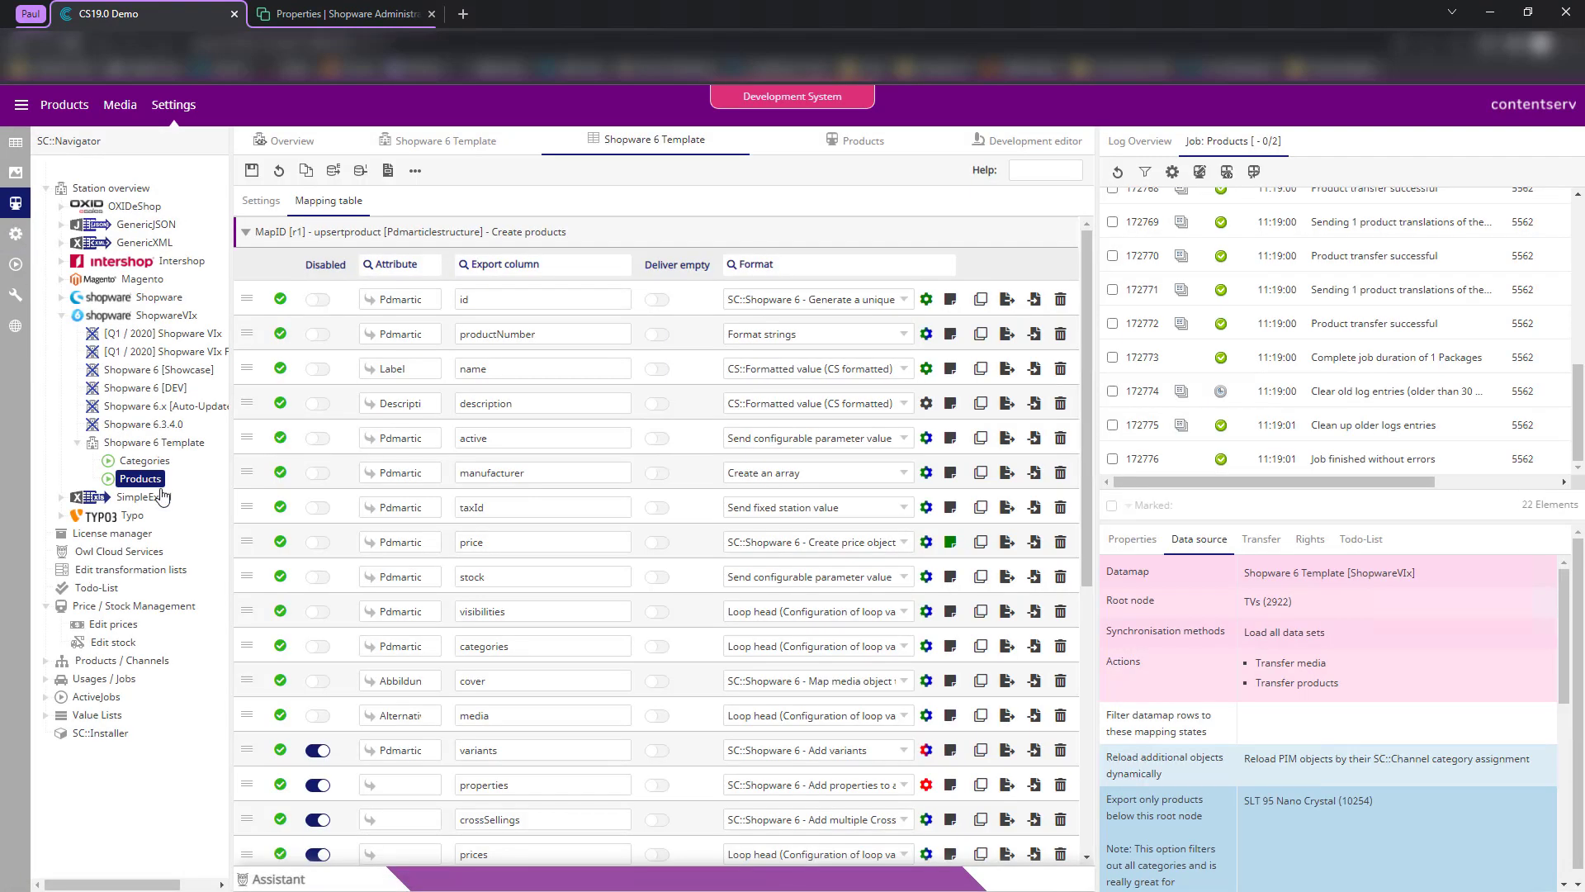
click(124, 443)
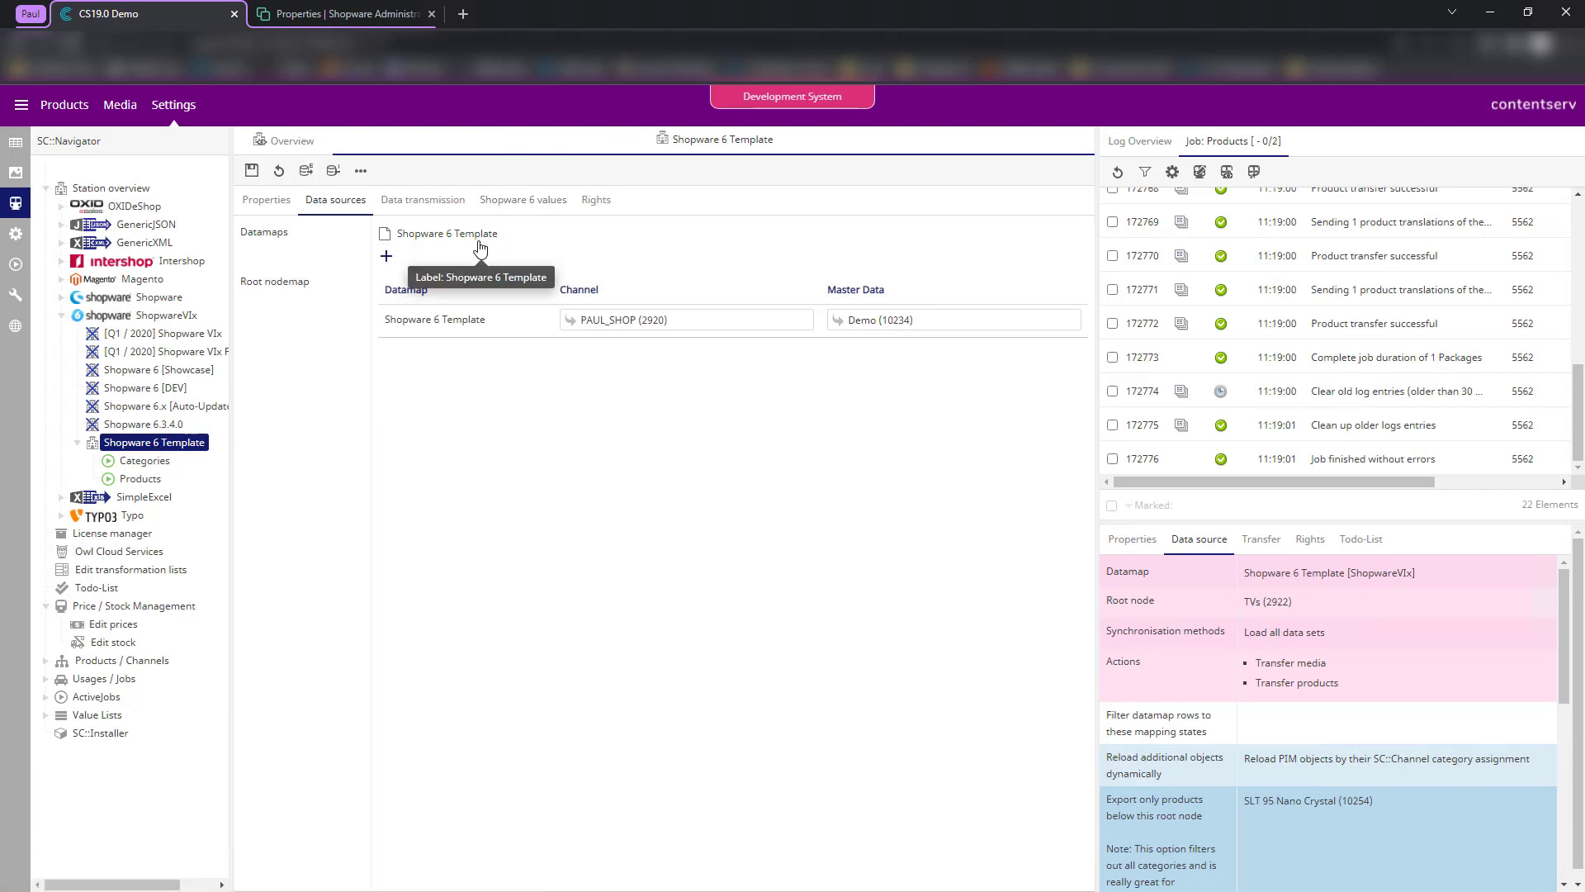
click(522, 203)
scroll(496, 537, down, 3)
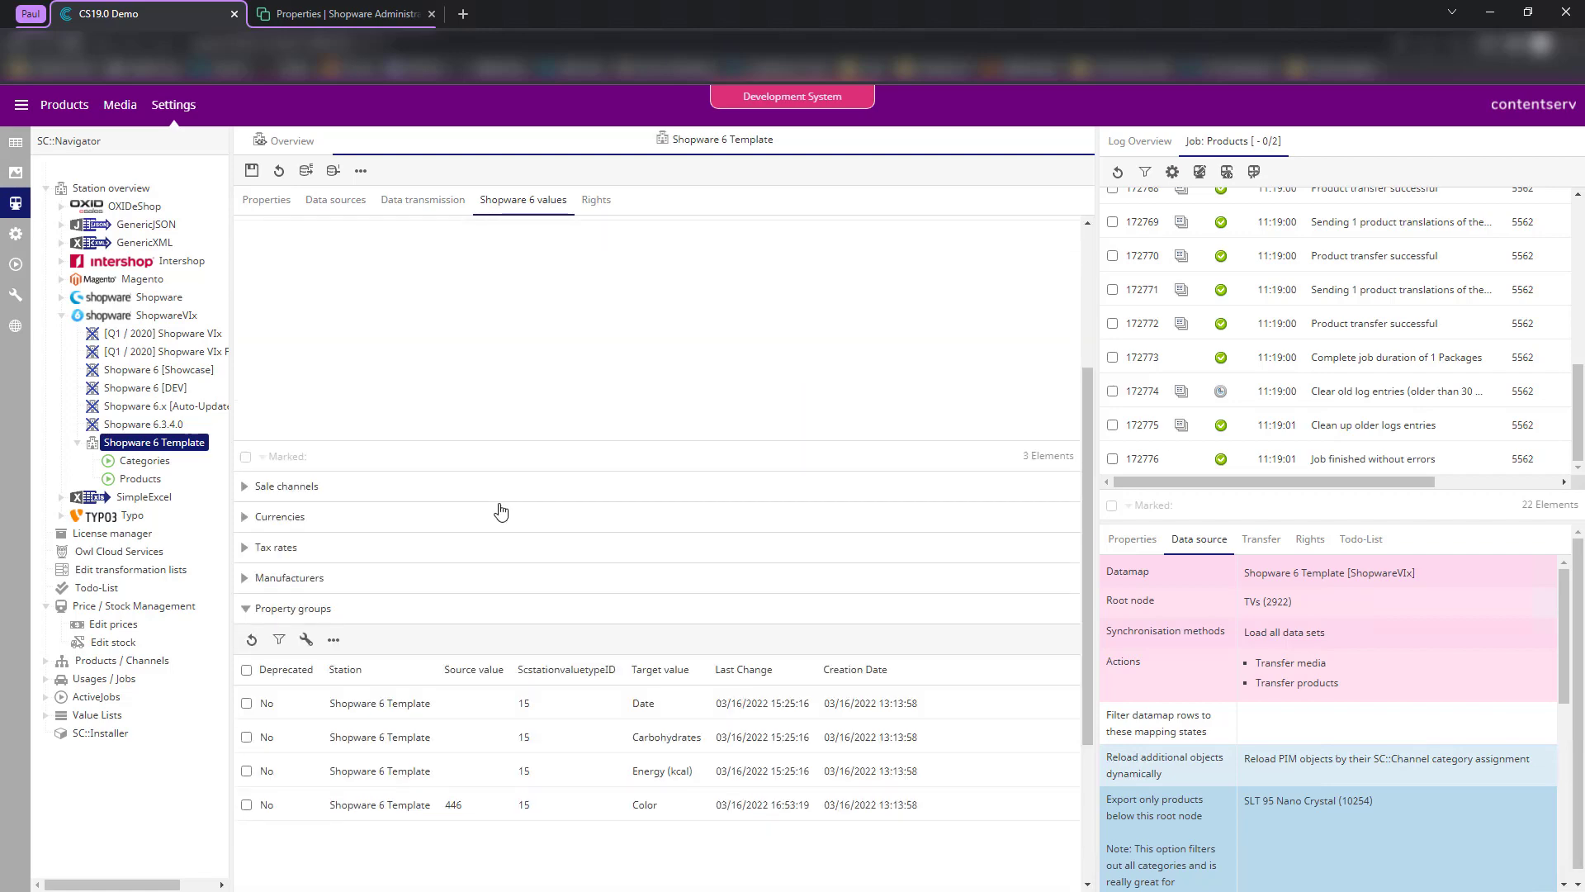
scroll(437, 454, down, 3)
scroll(388, 346, up, 5)
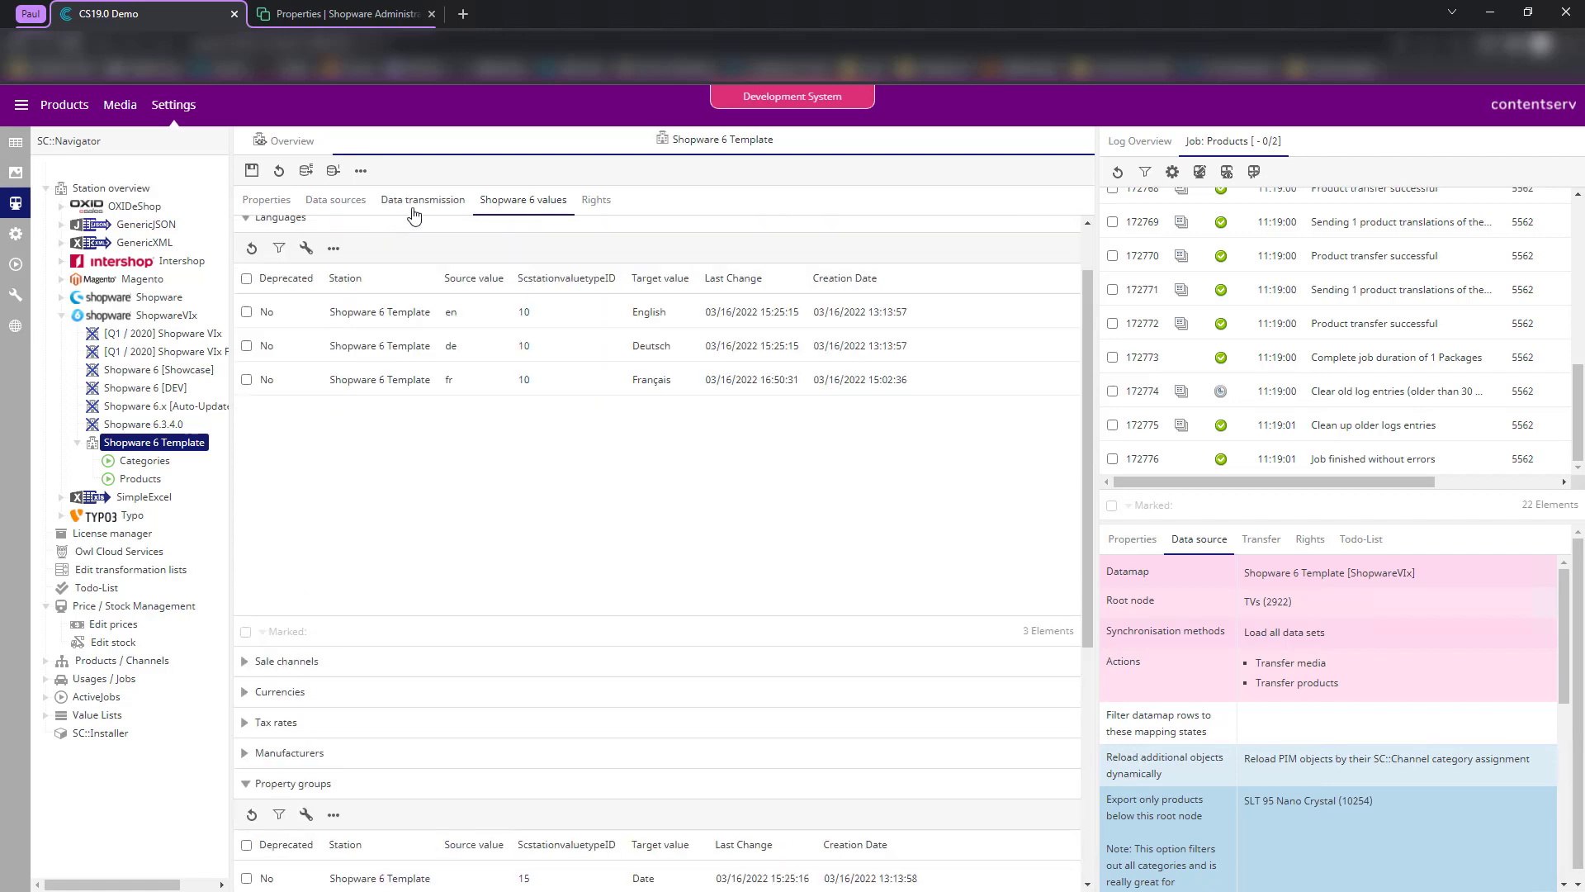
- Import station values from Shopware, adding one new property group and one variant property group
click(423, 200)
click(971, 578)
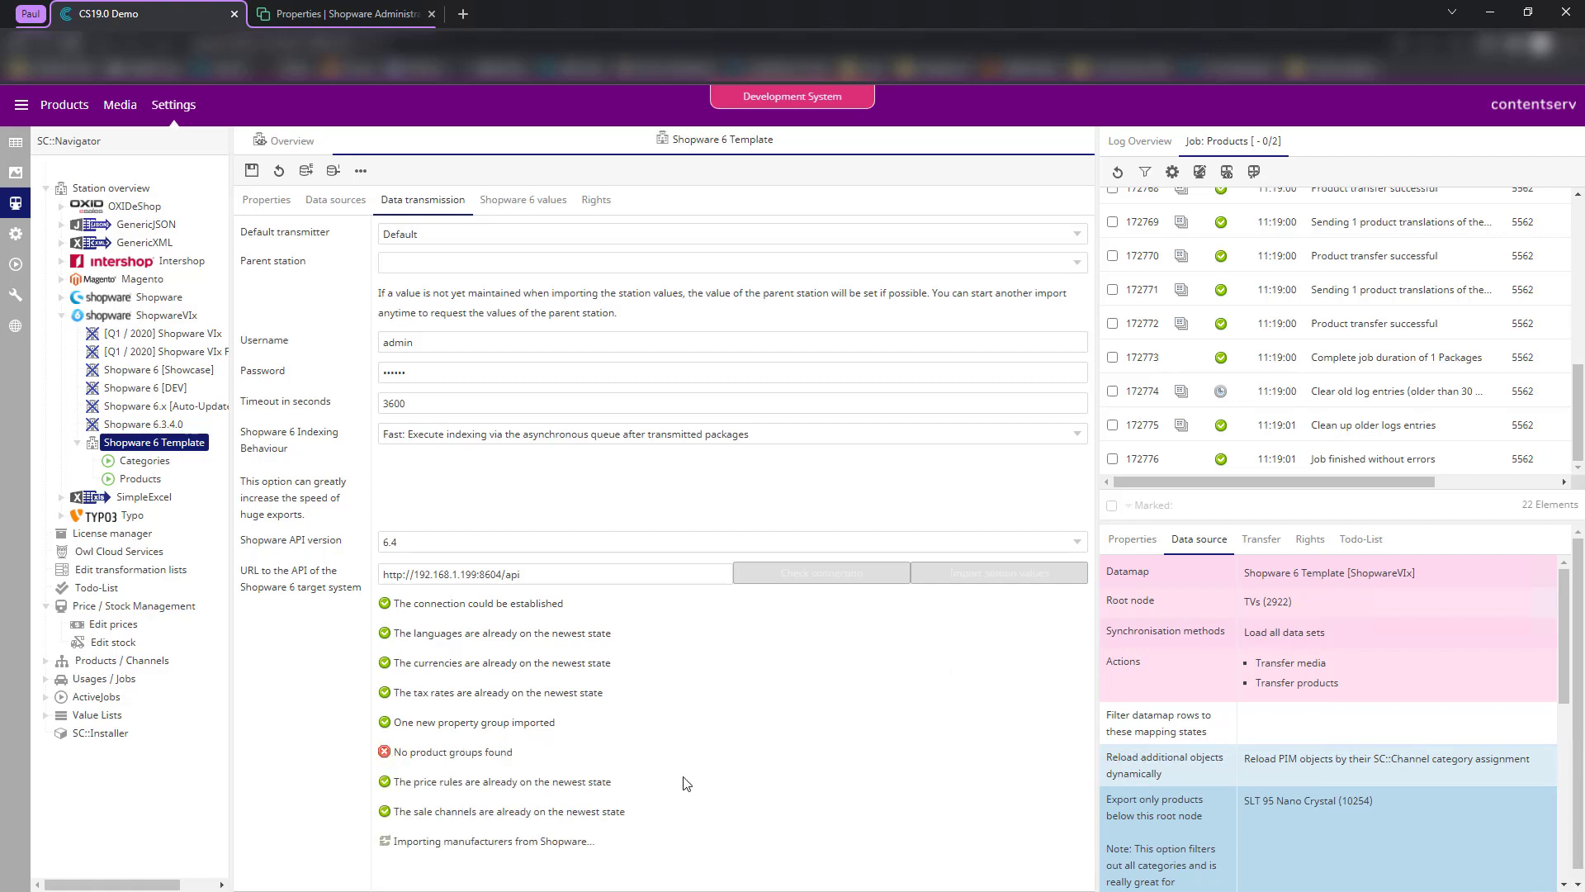
drag(422, 723, 540, 724)
scroll(463, 793, down, 1)
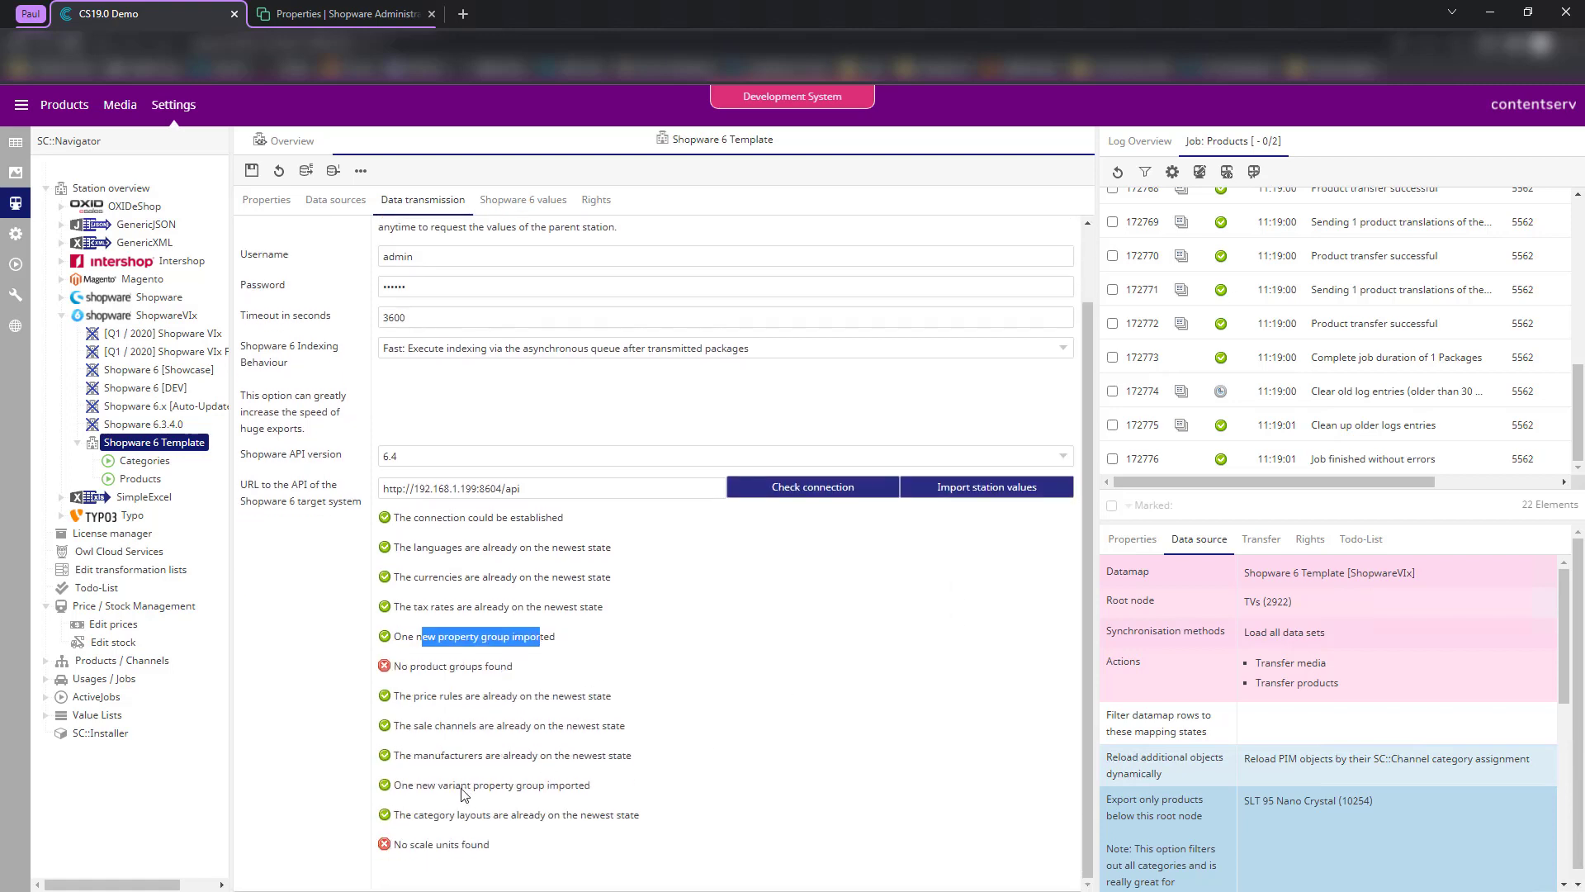
drag(426, 785, 569, 789)
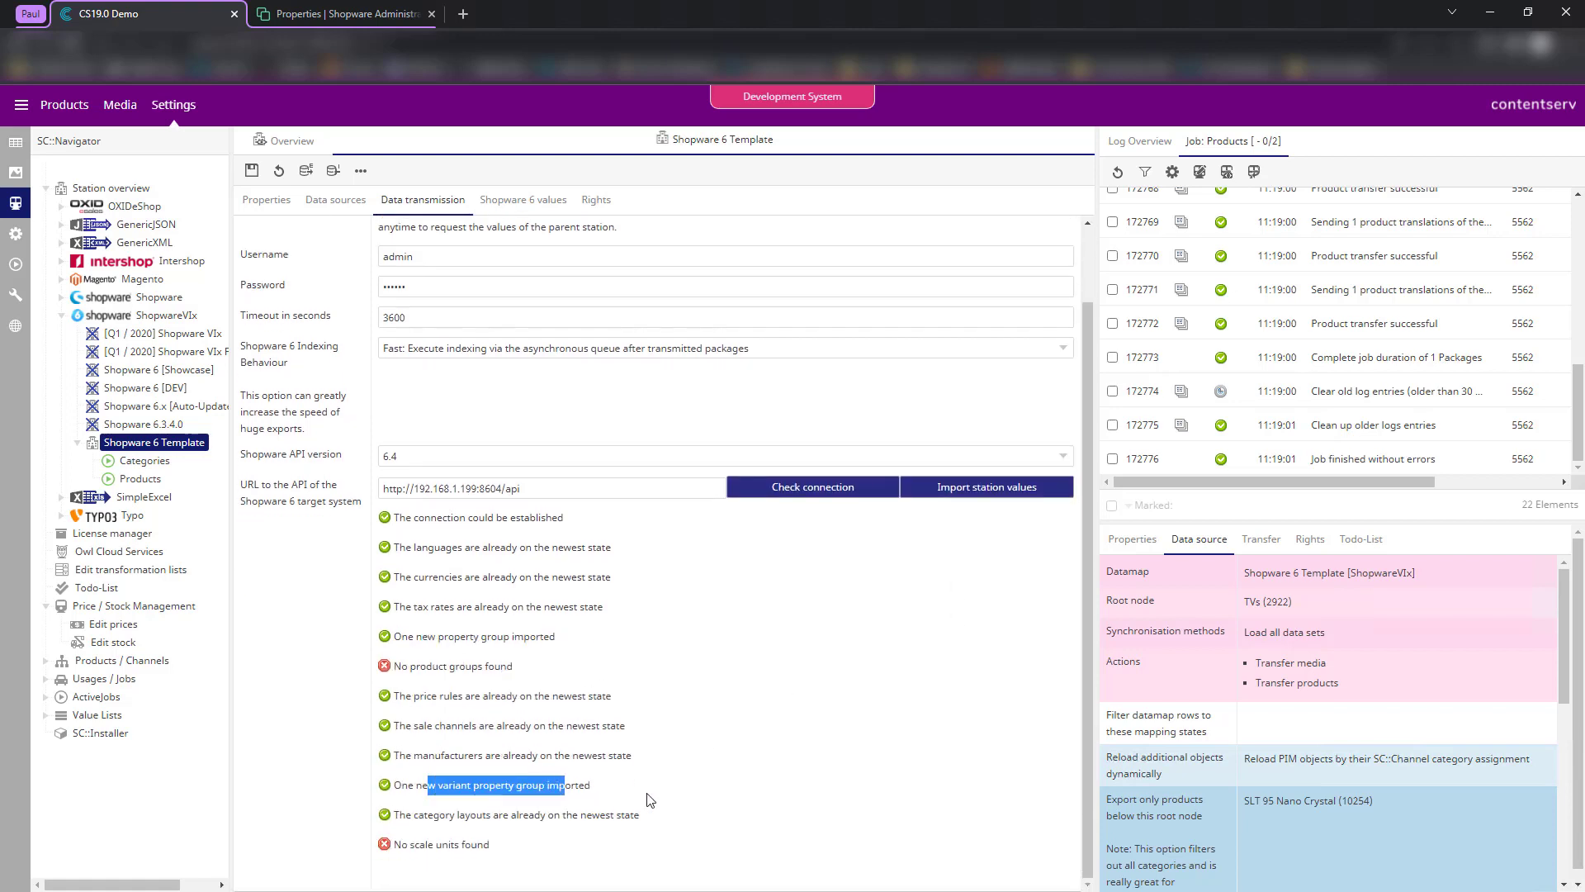
click(523, 200)
click(279, 170)
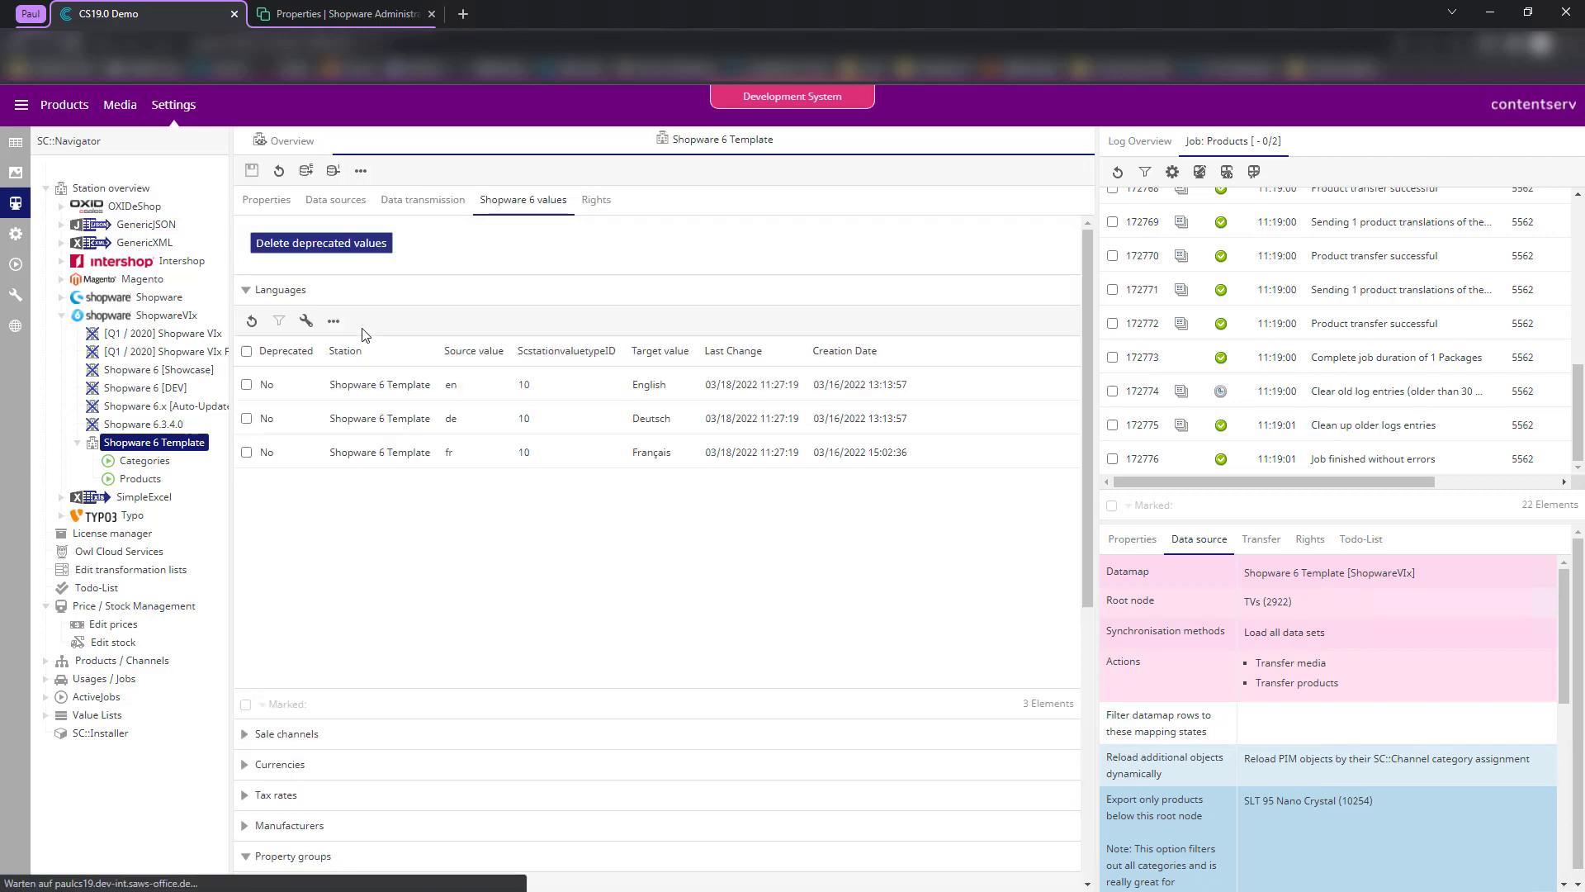
- Refresh the Shopware 6 values and review both property group tables for the new Size entry
click(423, 200)
click(548, 199)
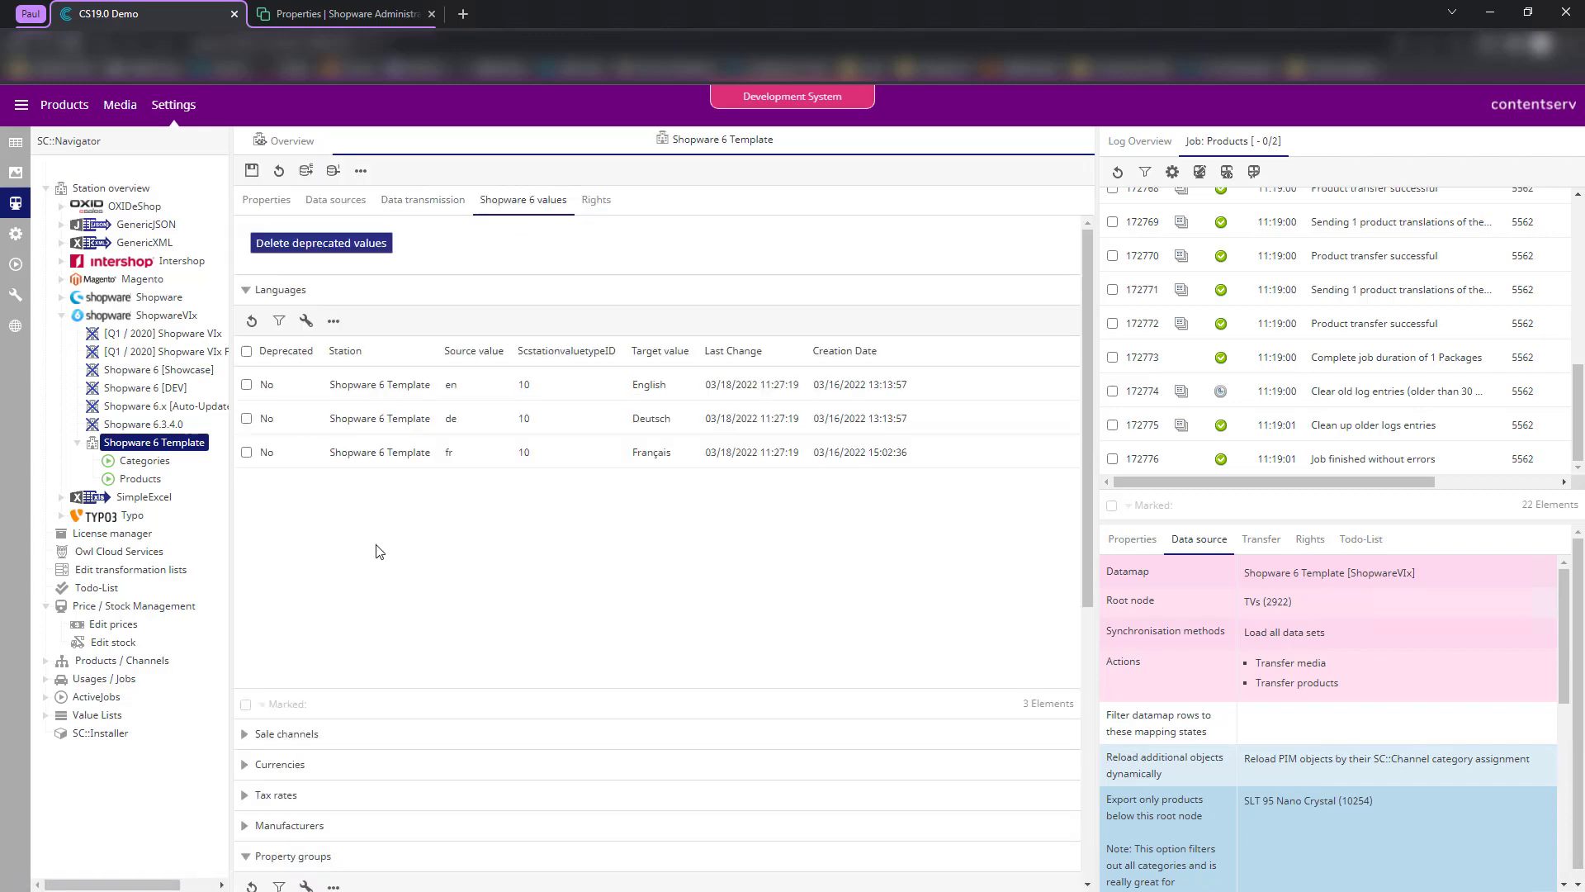
click(302, 290)
scroll(392, 456, down, 1)
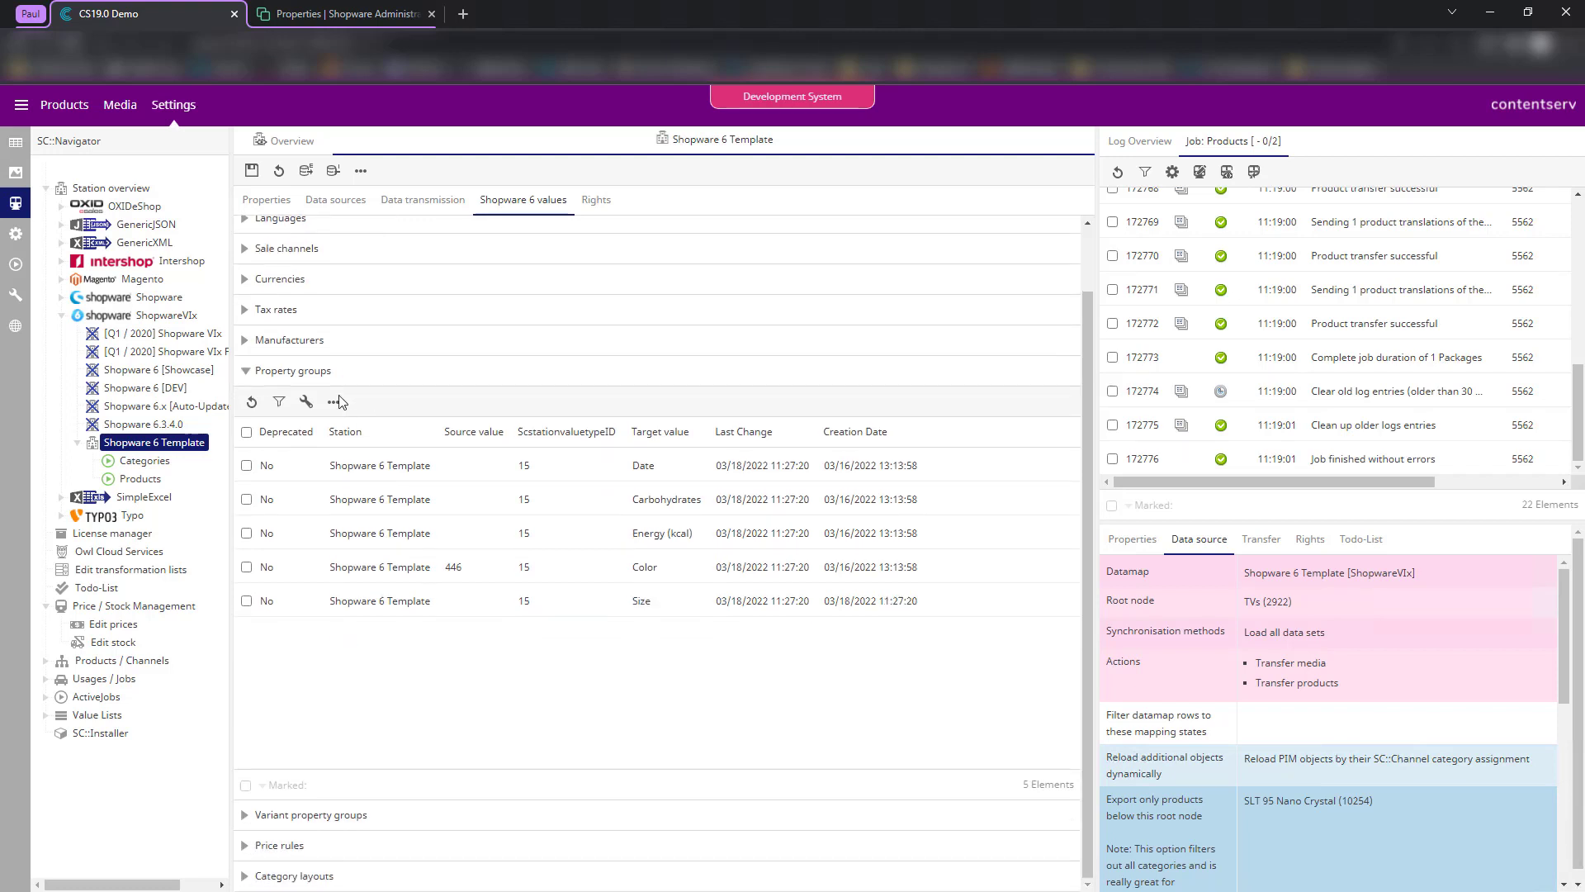
click(312, 818)
scroll(425, 724, down, 5)
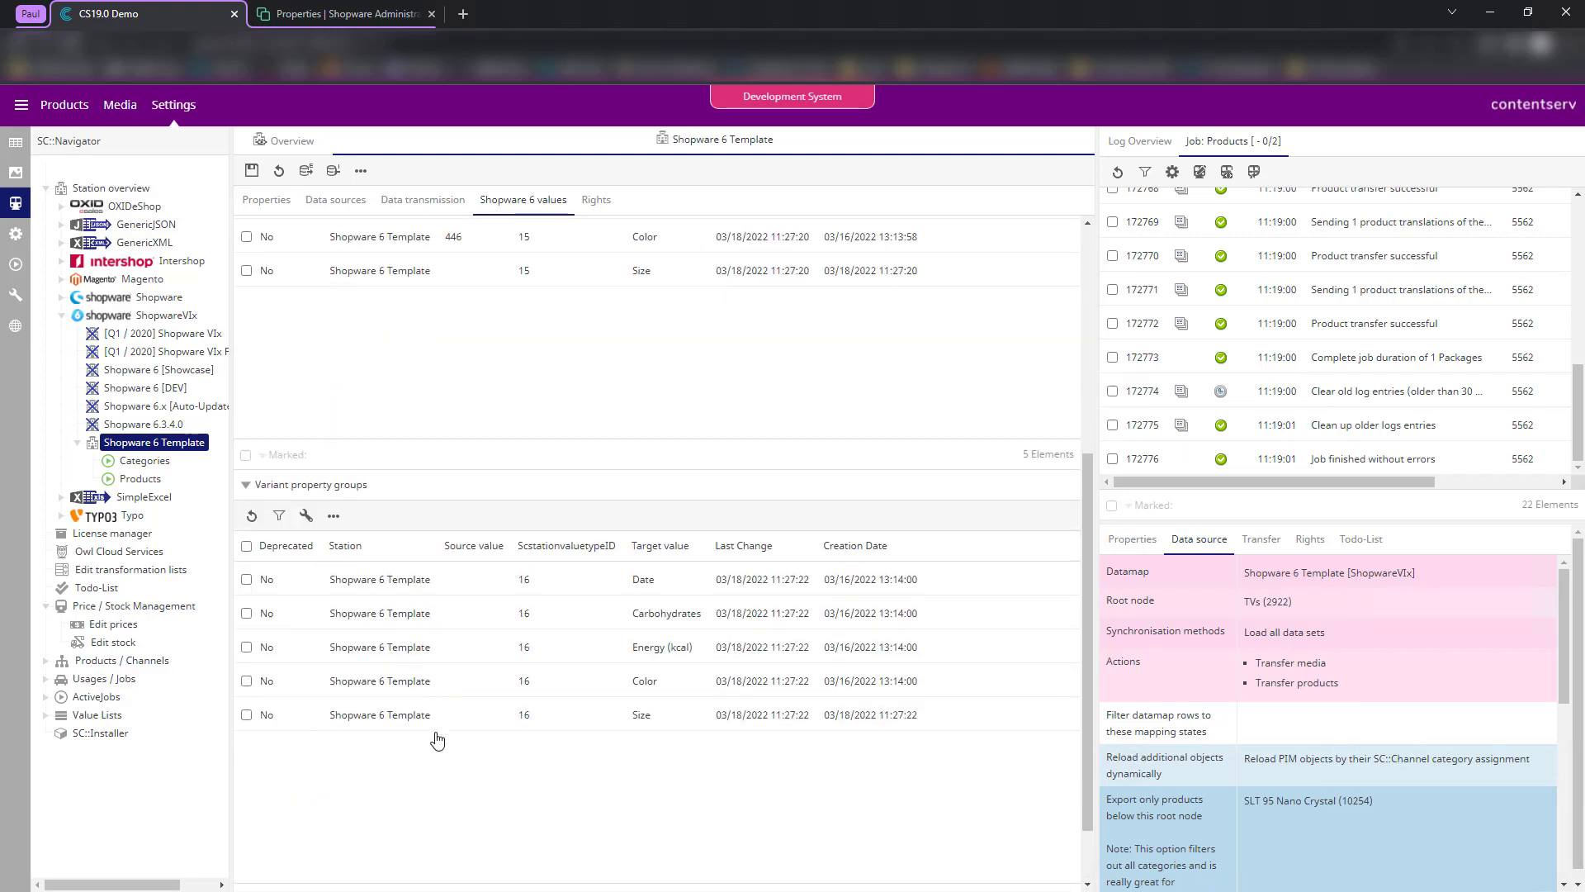
scroll(529, 490, up, 2)
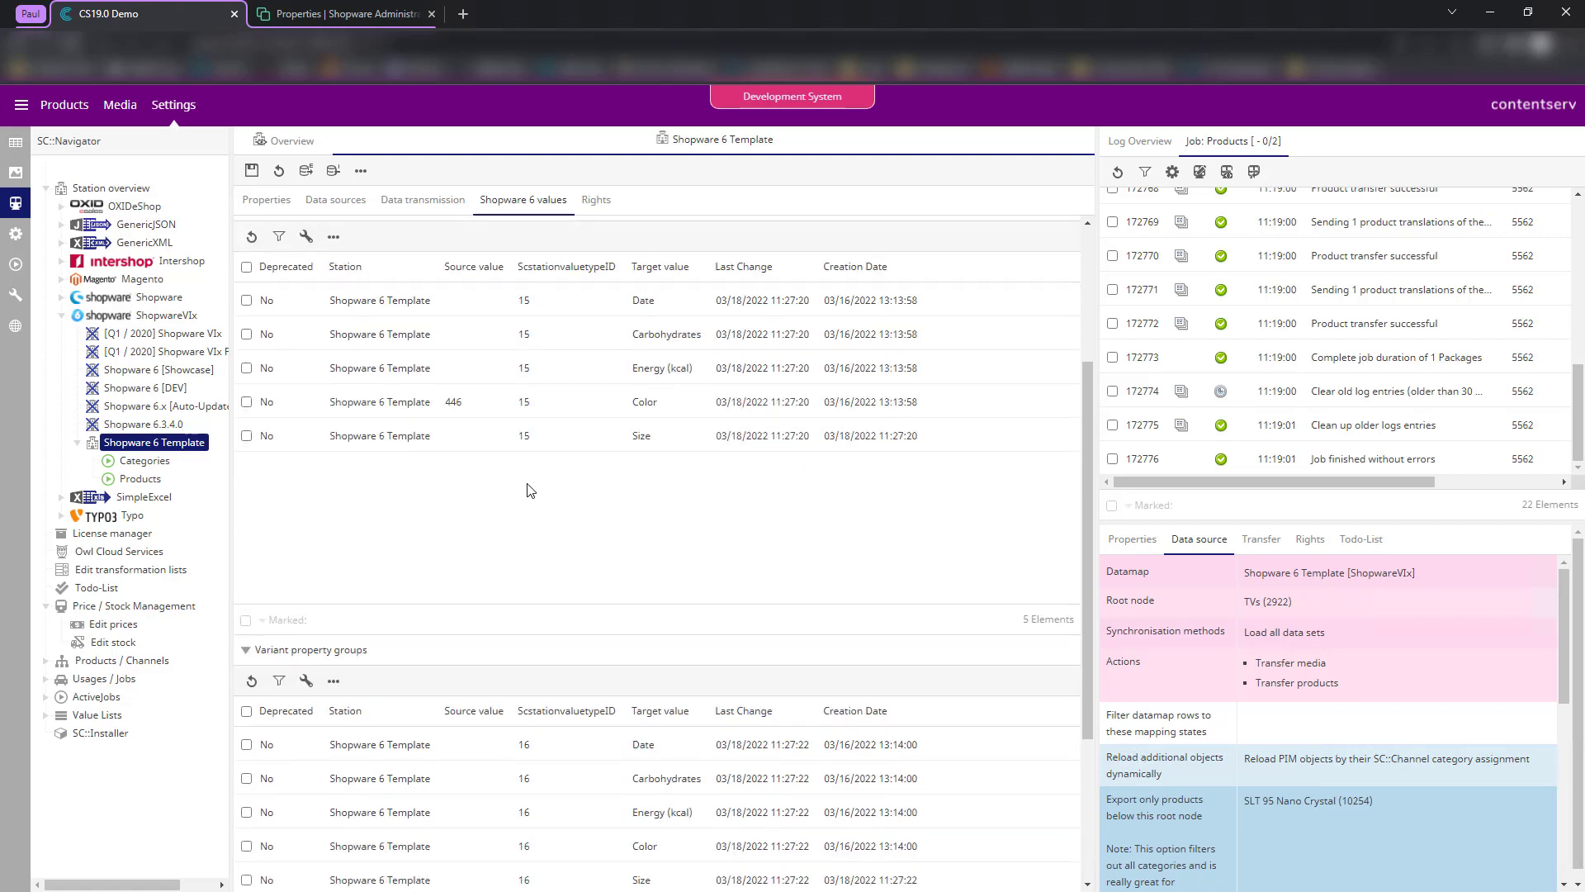
scroll(462, 503, up, 1)
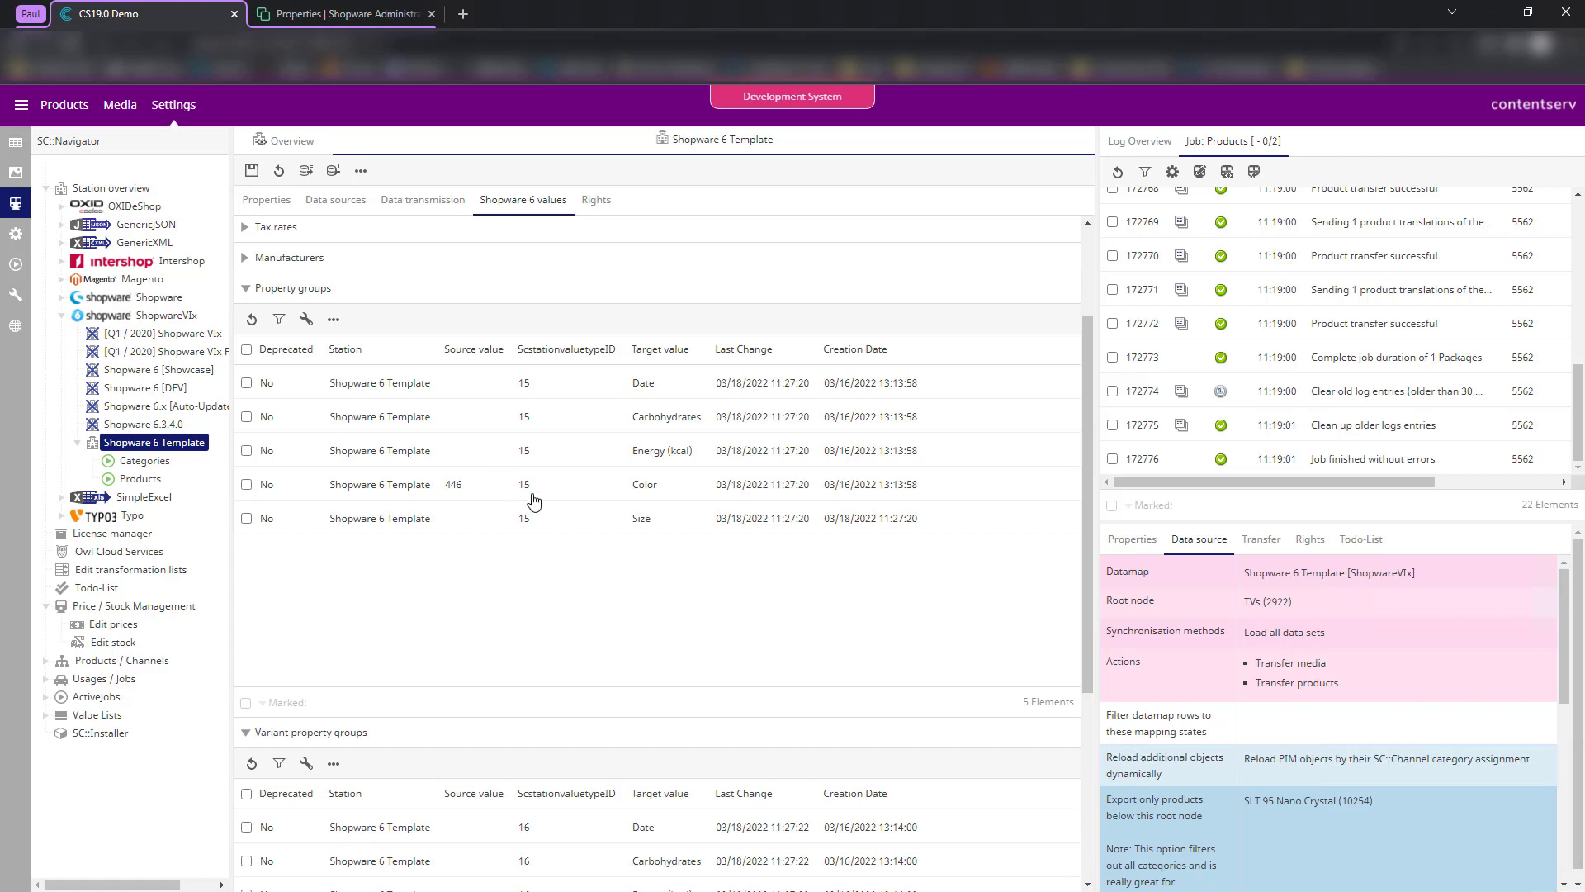
scroll(573, 535, down, 2)
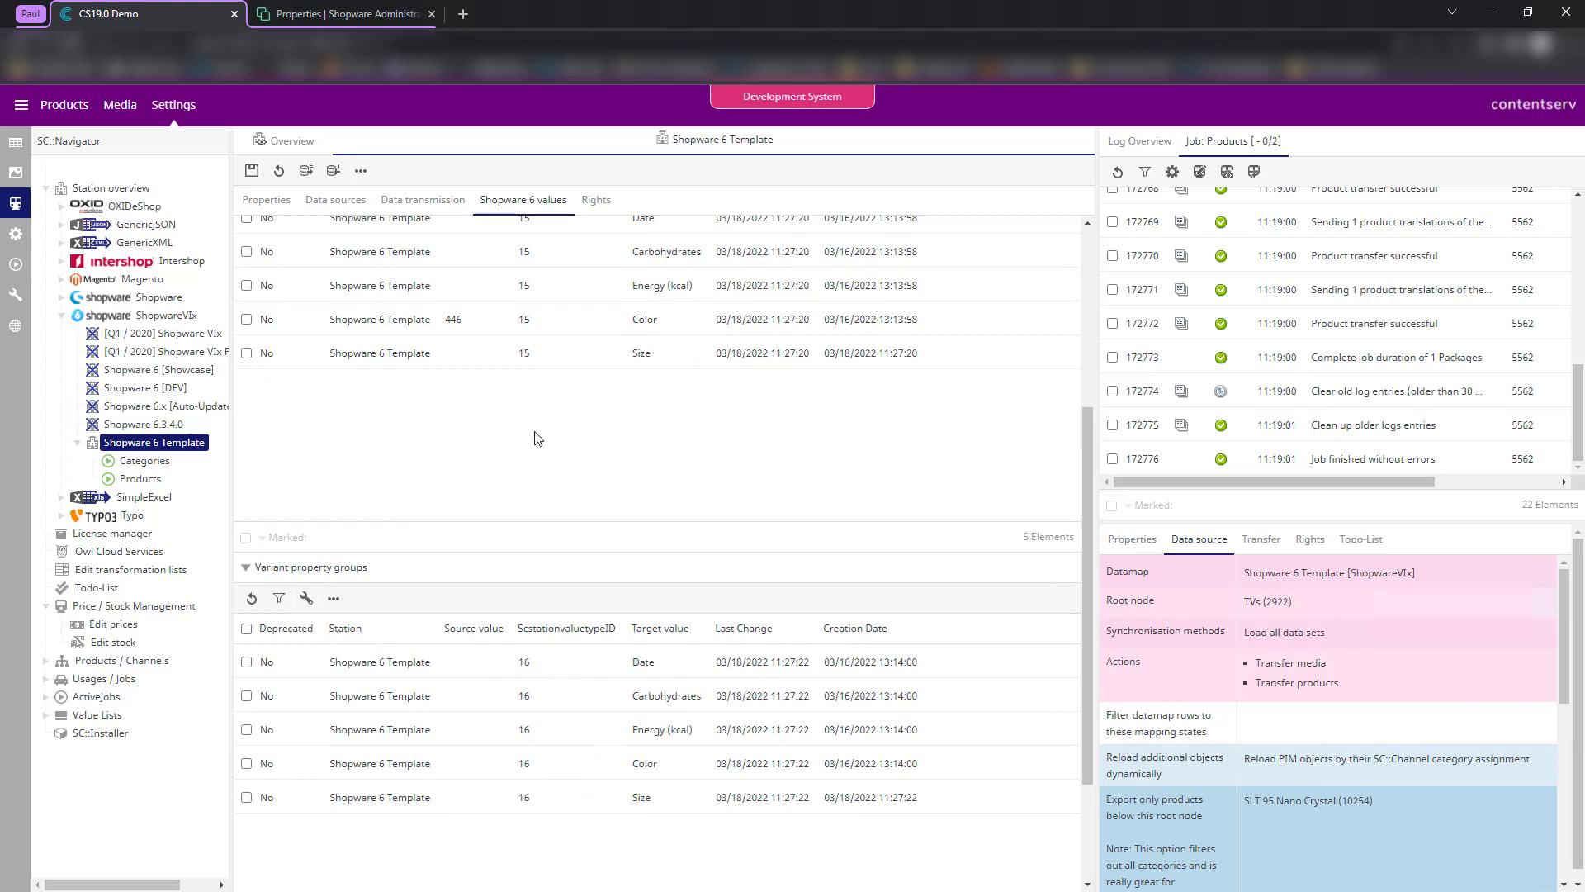
- Inspect the Color property group's existing mapping details
double_click(462, 329)
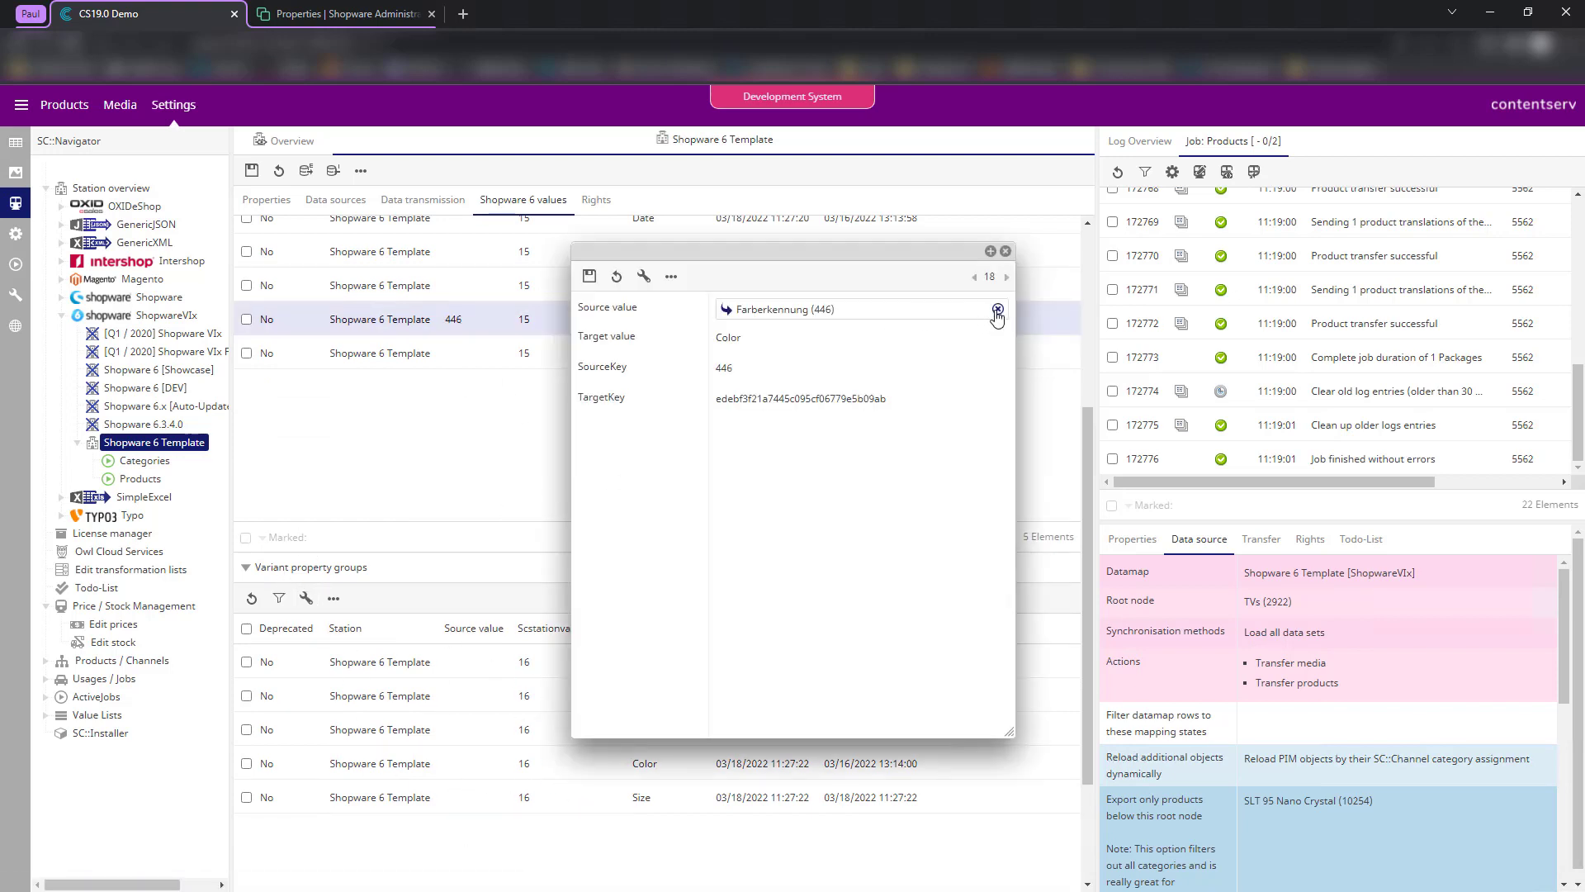
click(1005, 250)
scroll(568, 485, down, 2)
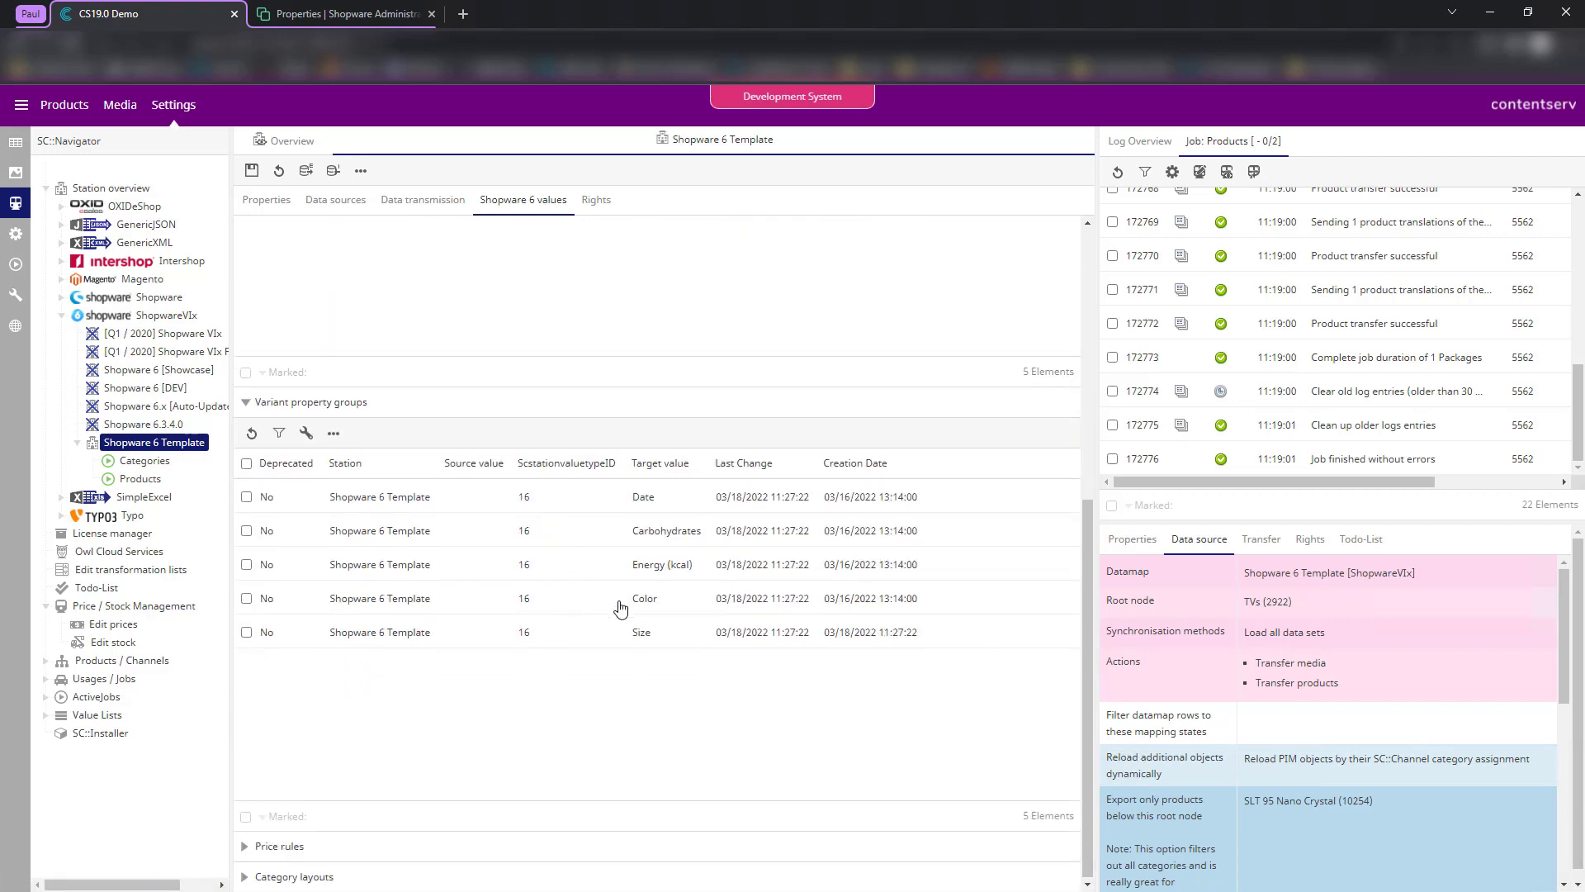
- Map the Color variant property group to source attribute Farberkennung (ID 446) and save
double_click(555, 605)
click(771, 311)
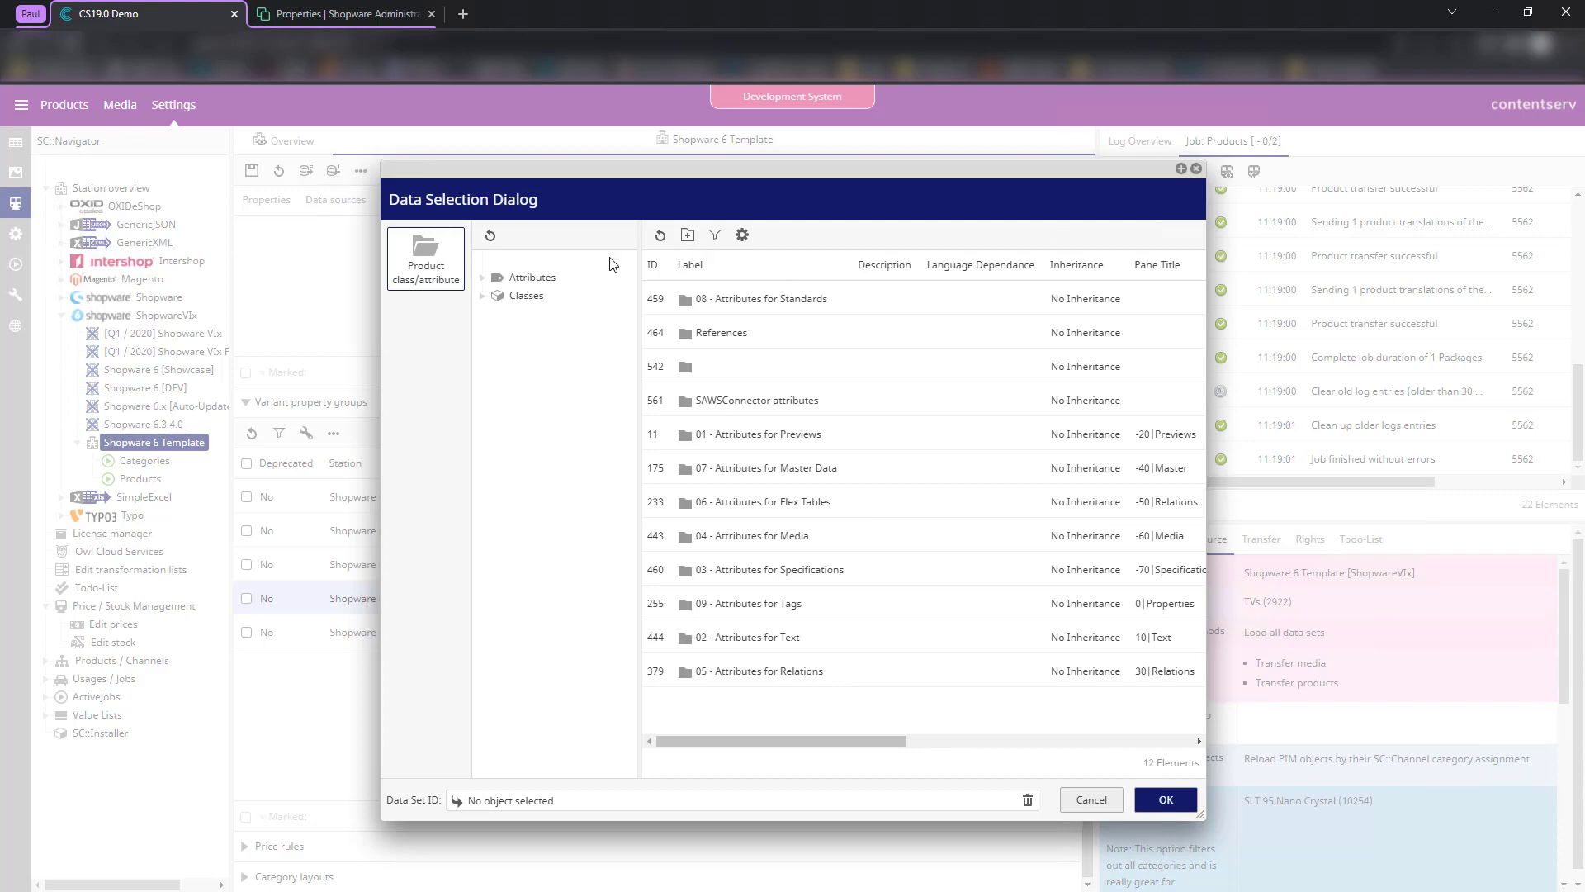
click(521, 281)
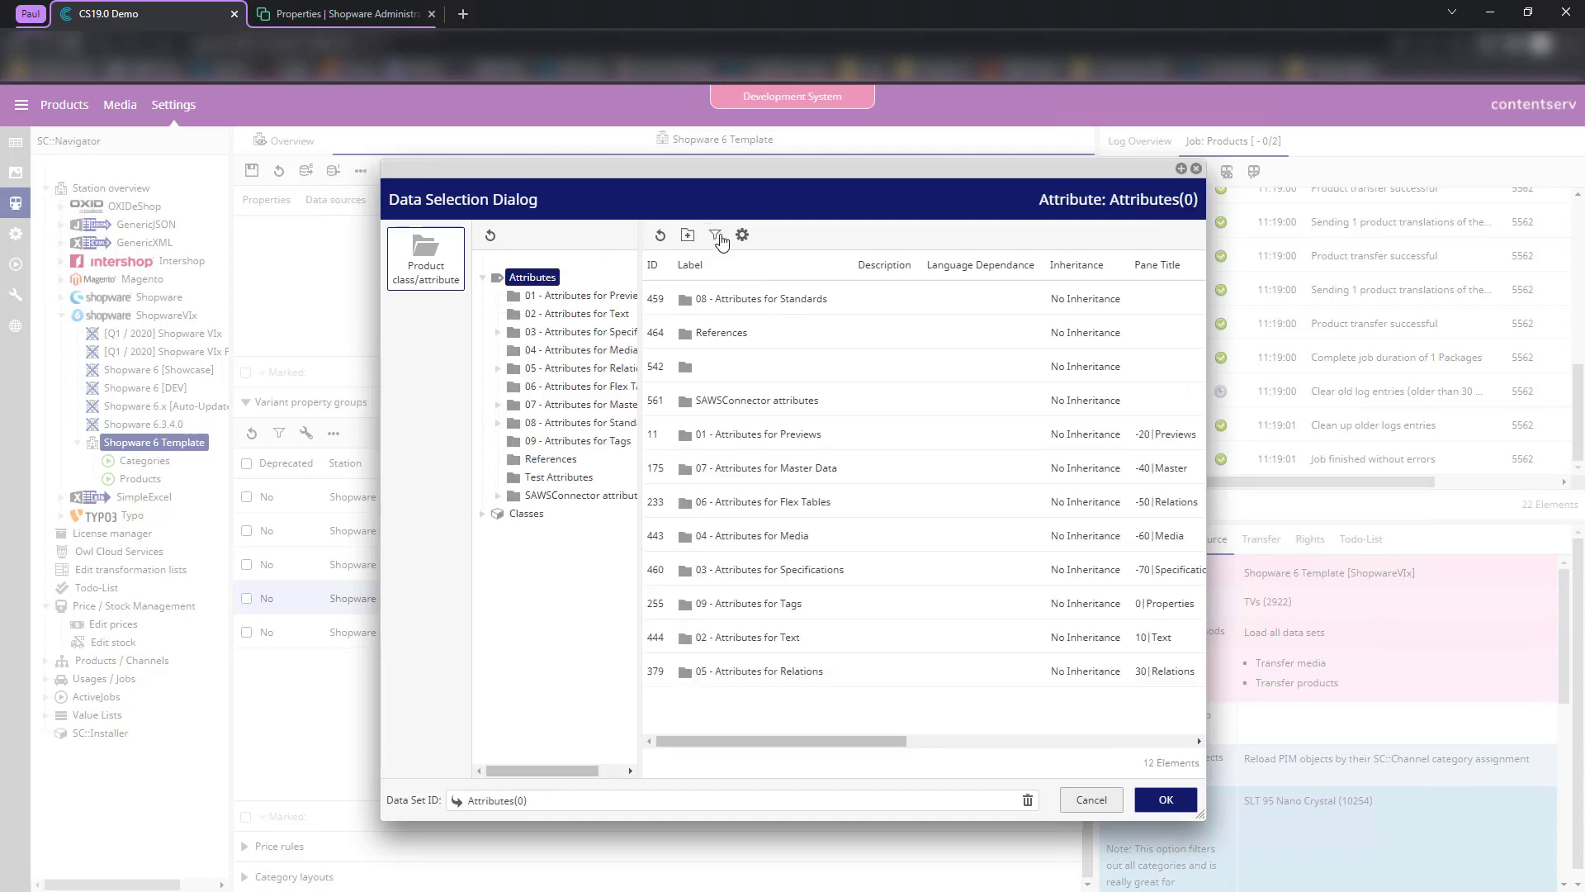
click(715, 234)
click(696, 262)
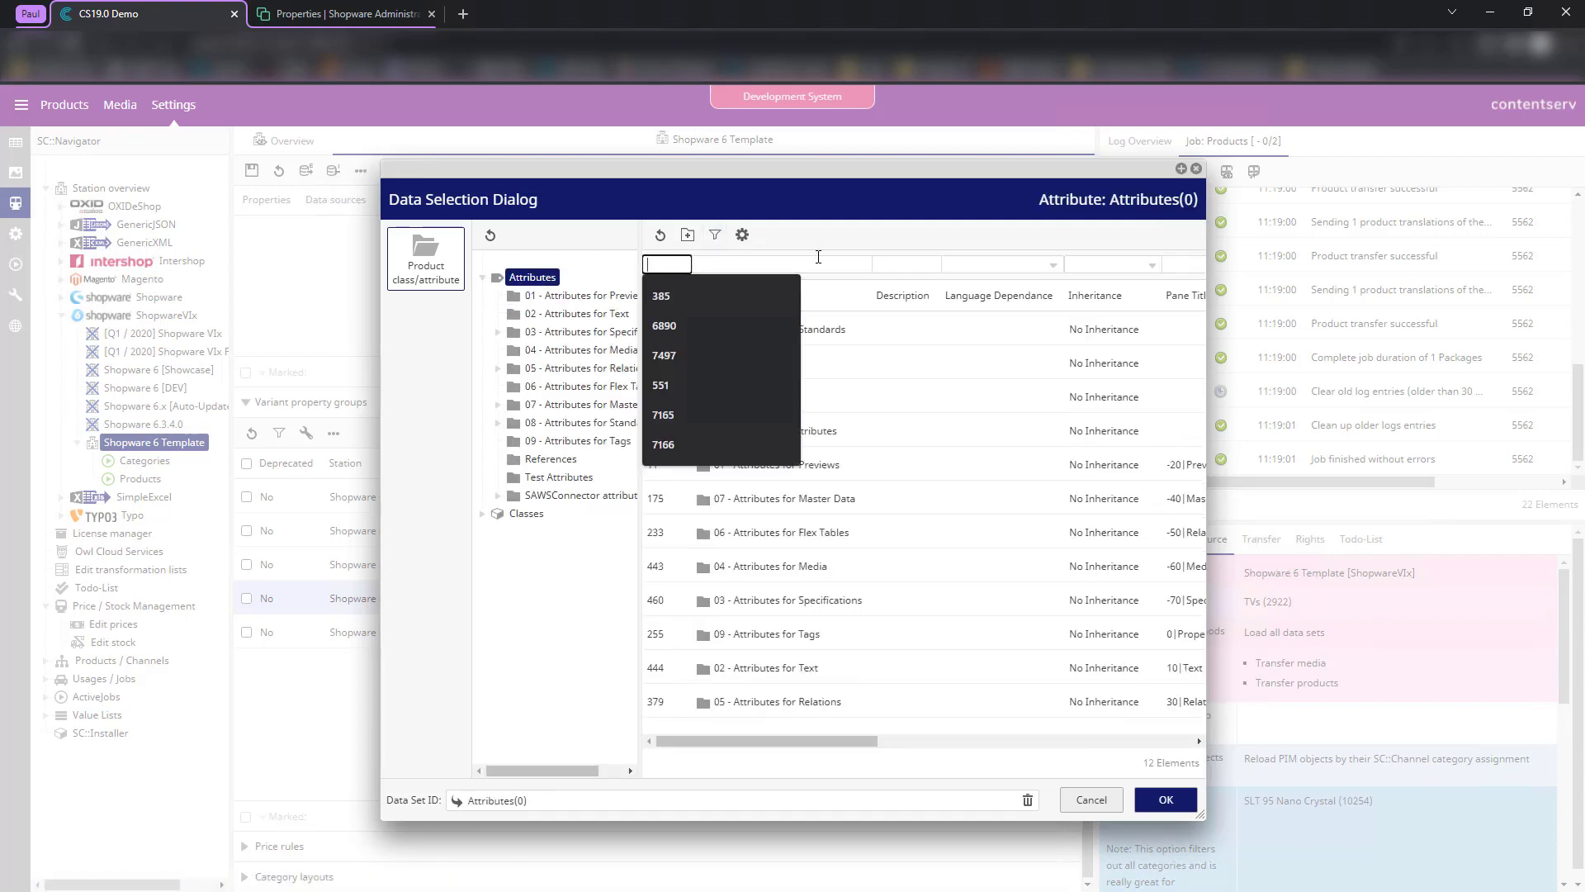
text(446)
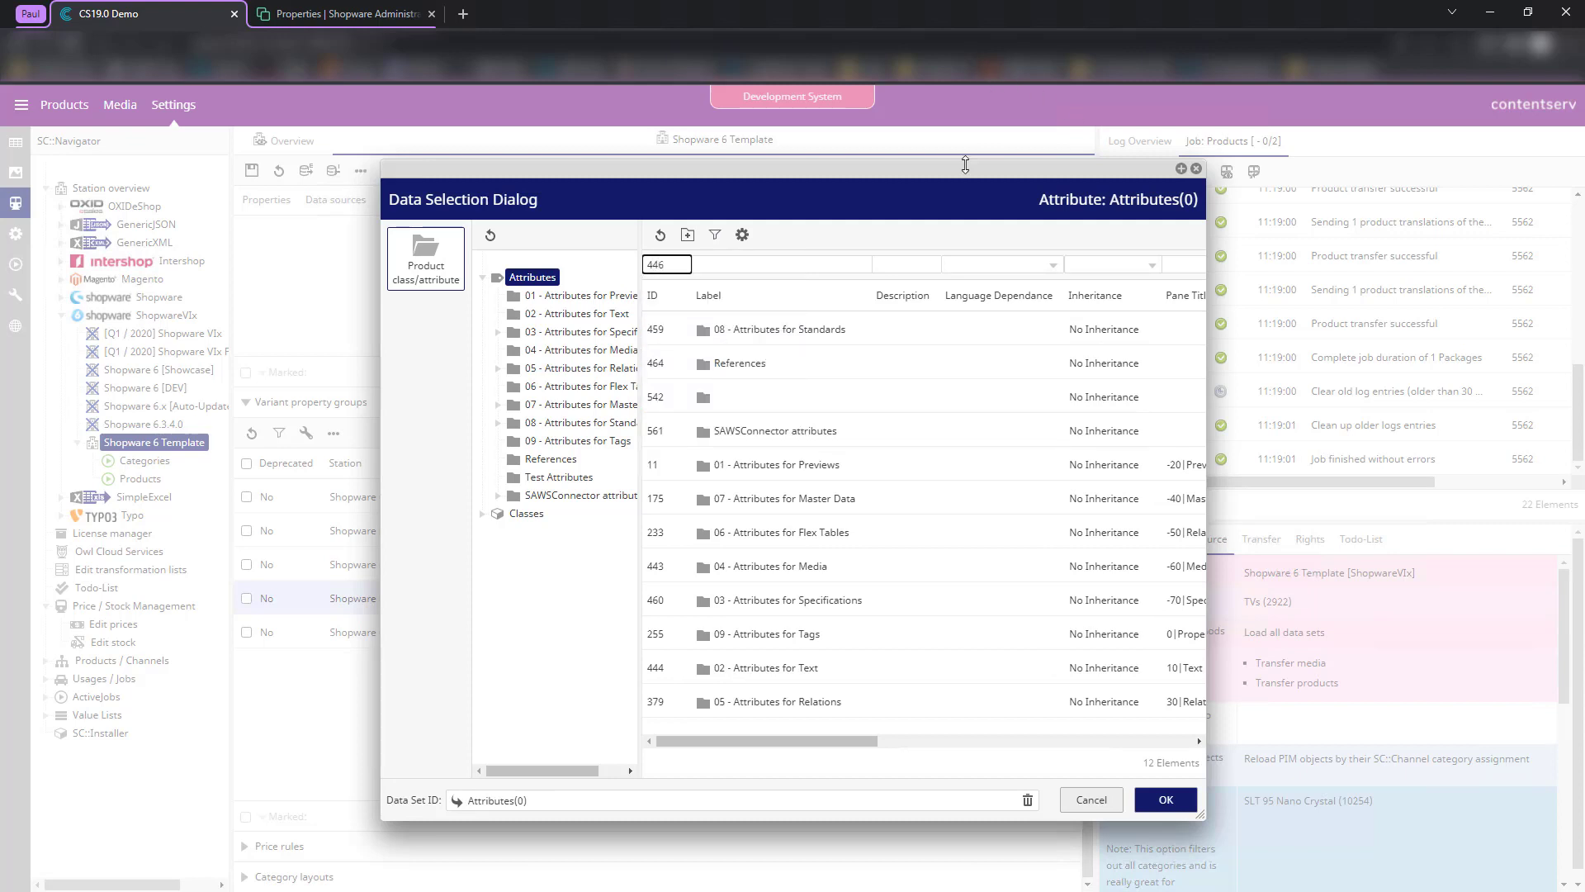
drag(966, 164, 901, 129)
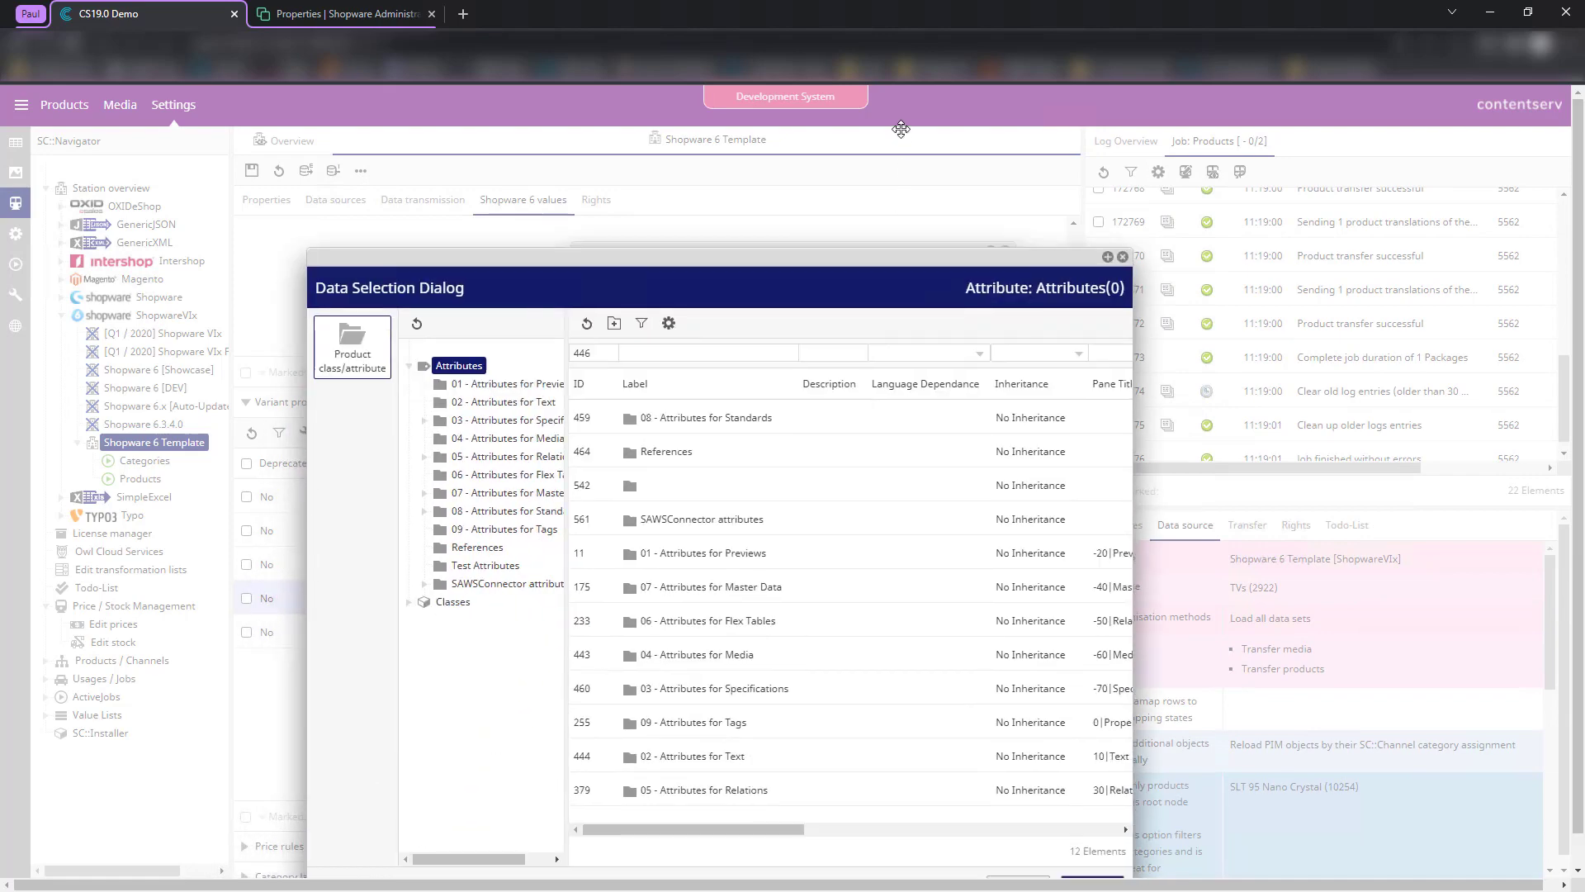
click(613, 223)
key(Return)
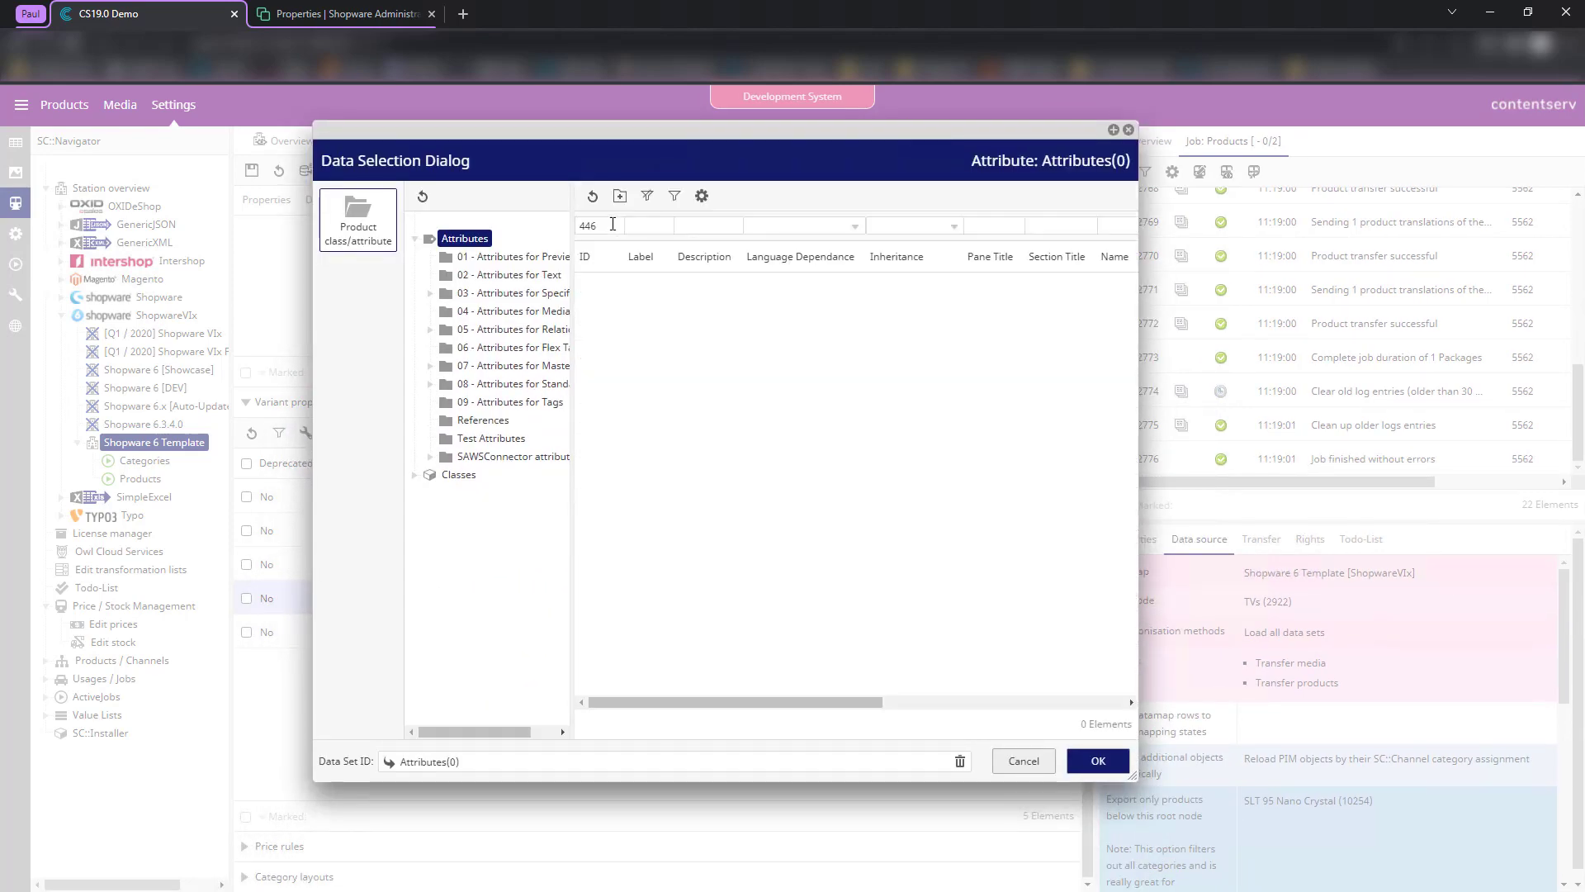
click(623, 196)
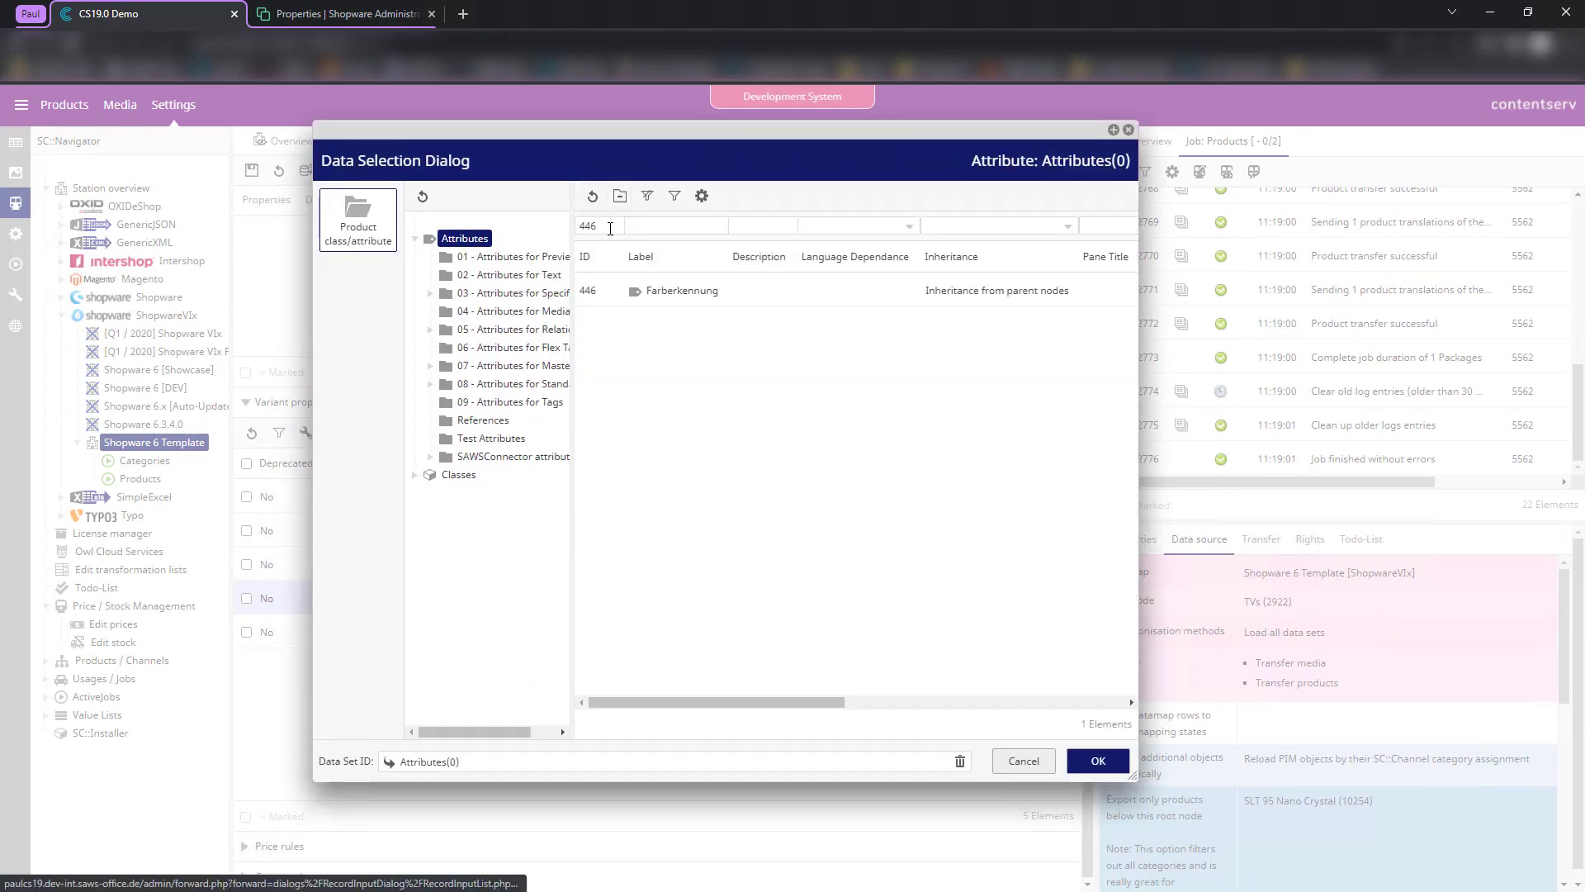
click(711, 305)
click(1070, 761)
click(590, 276)
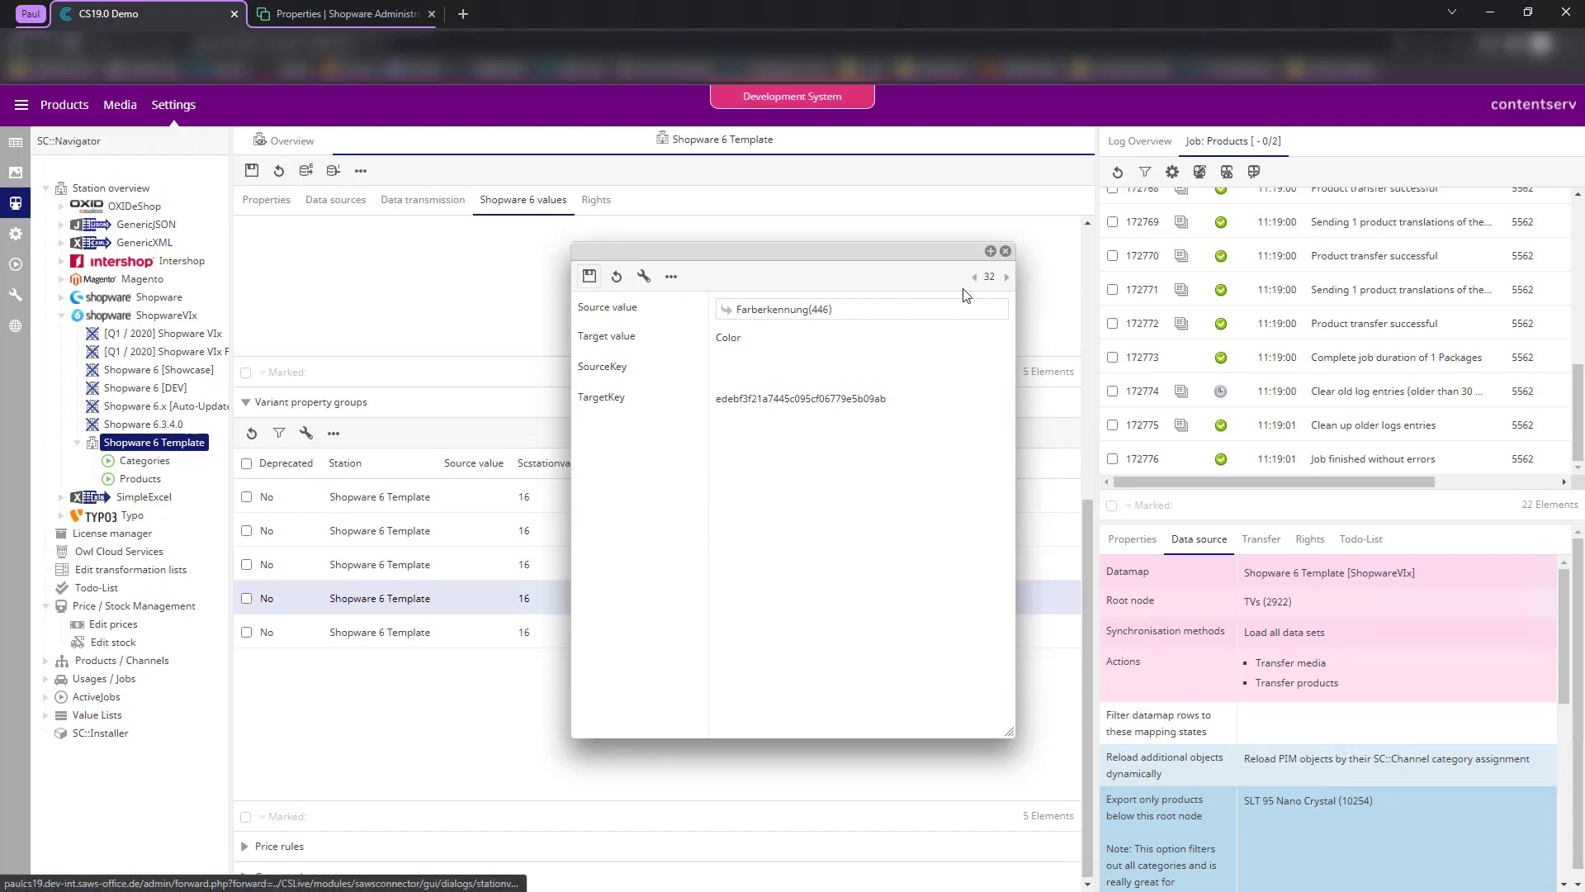
click(1006, 252)
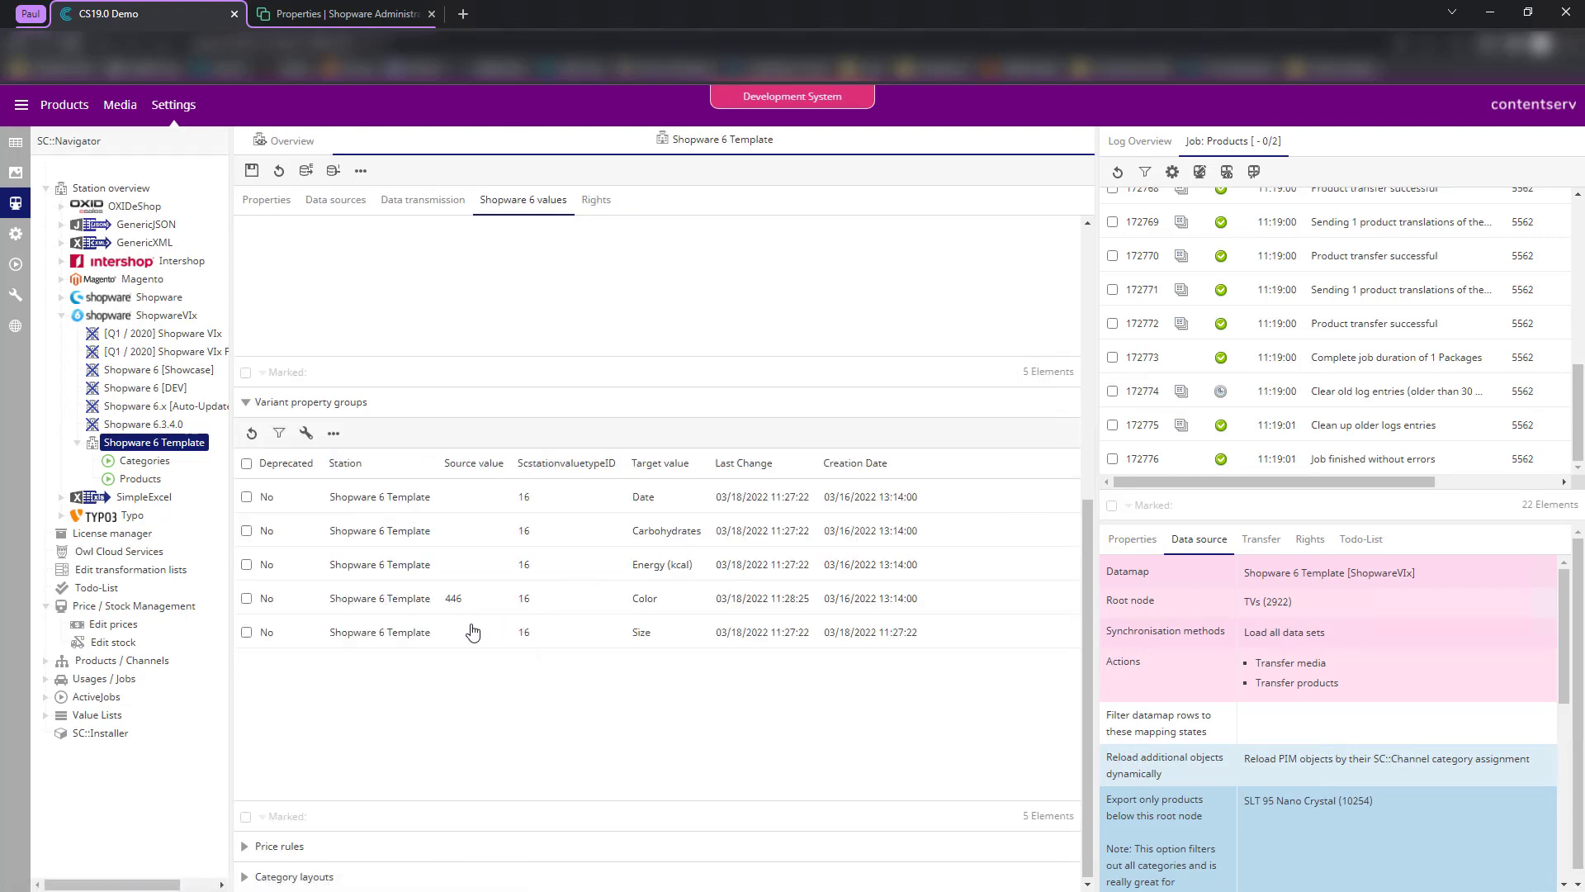
- Set the Size variant property group's source value to Größenverlauf (406) and save
double_click(528, 632)
click(810, 304)
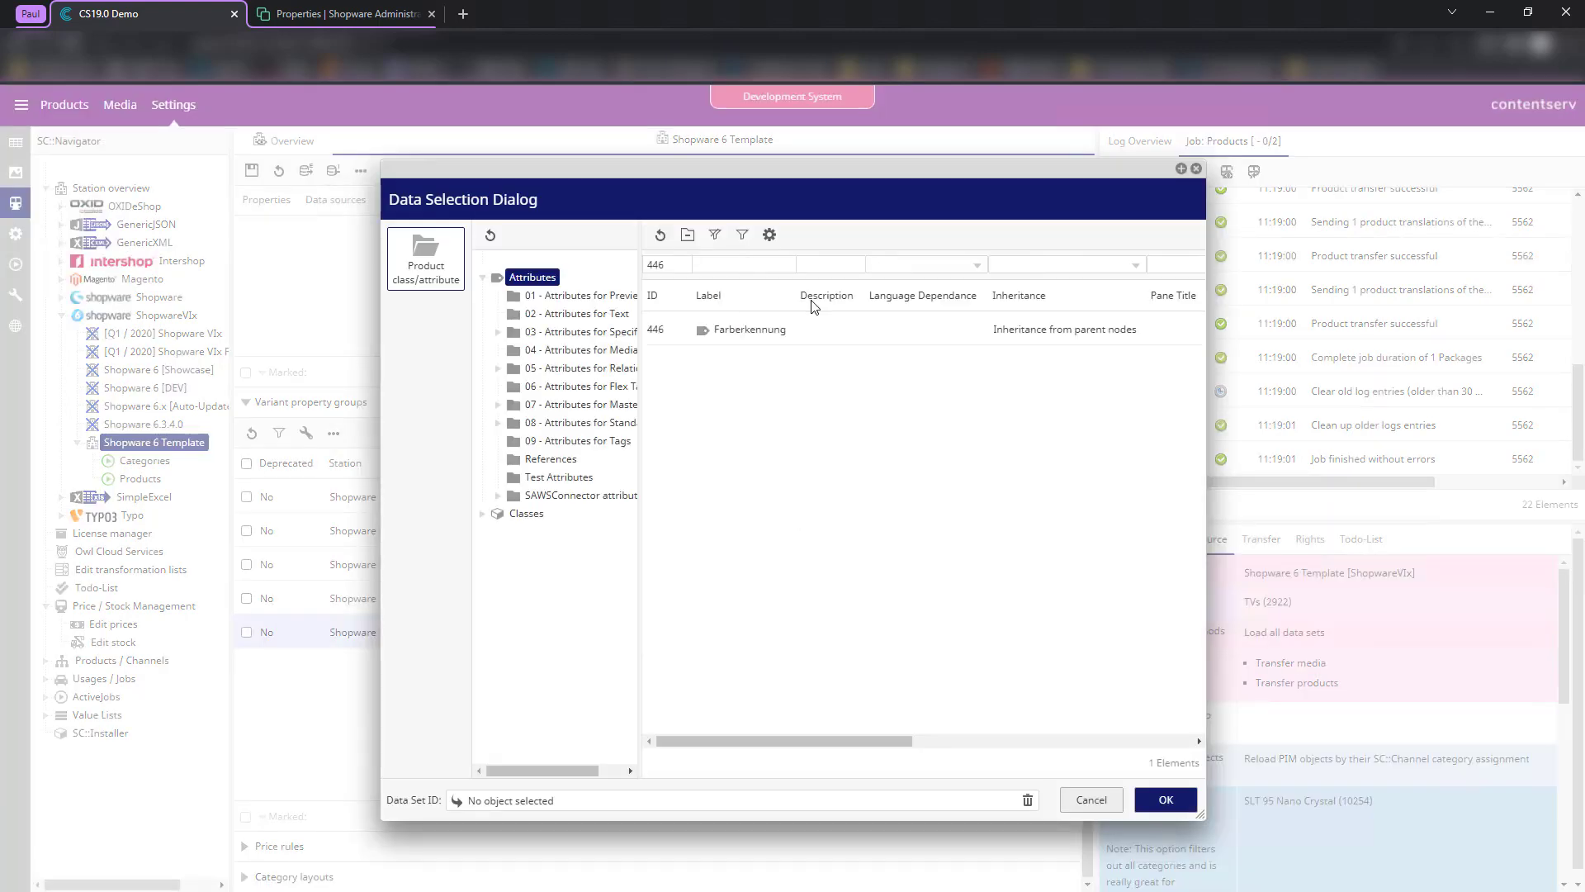
text(406)
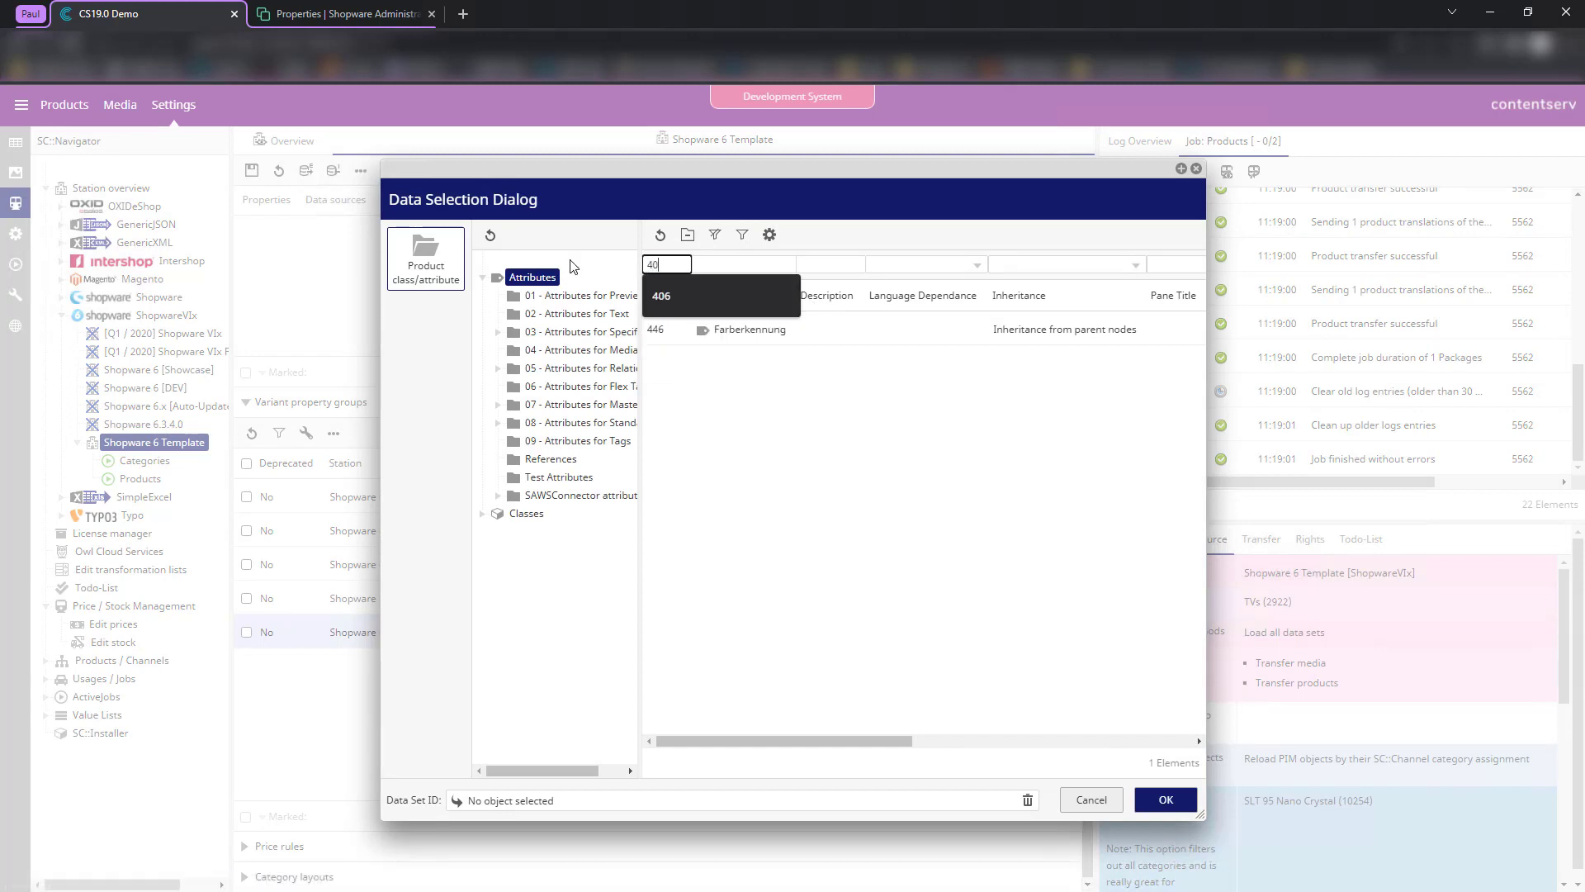
key(Return)
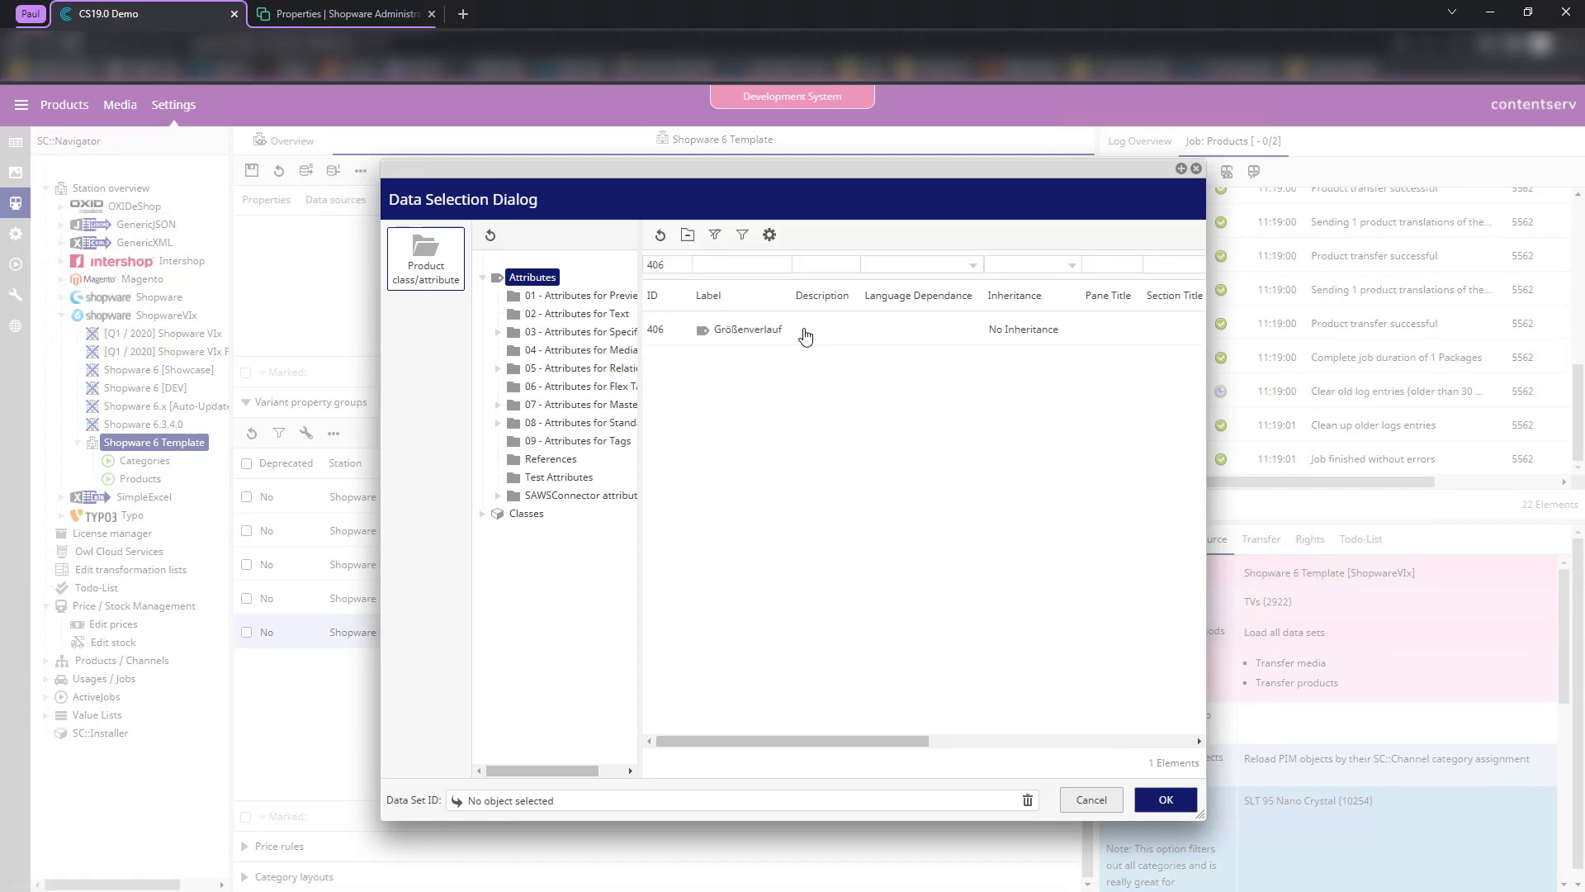
double_click(805, 333)
click(589, 275)
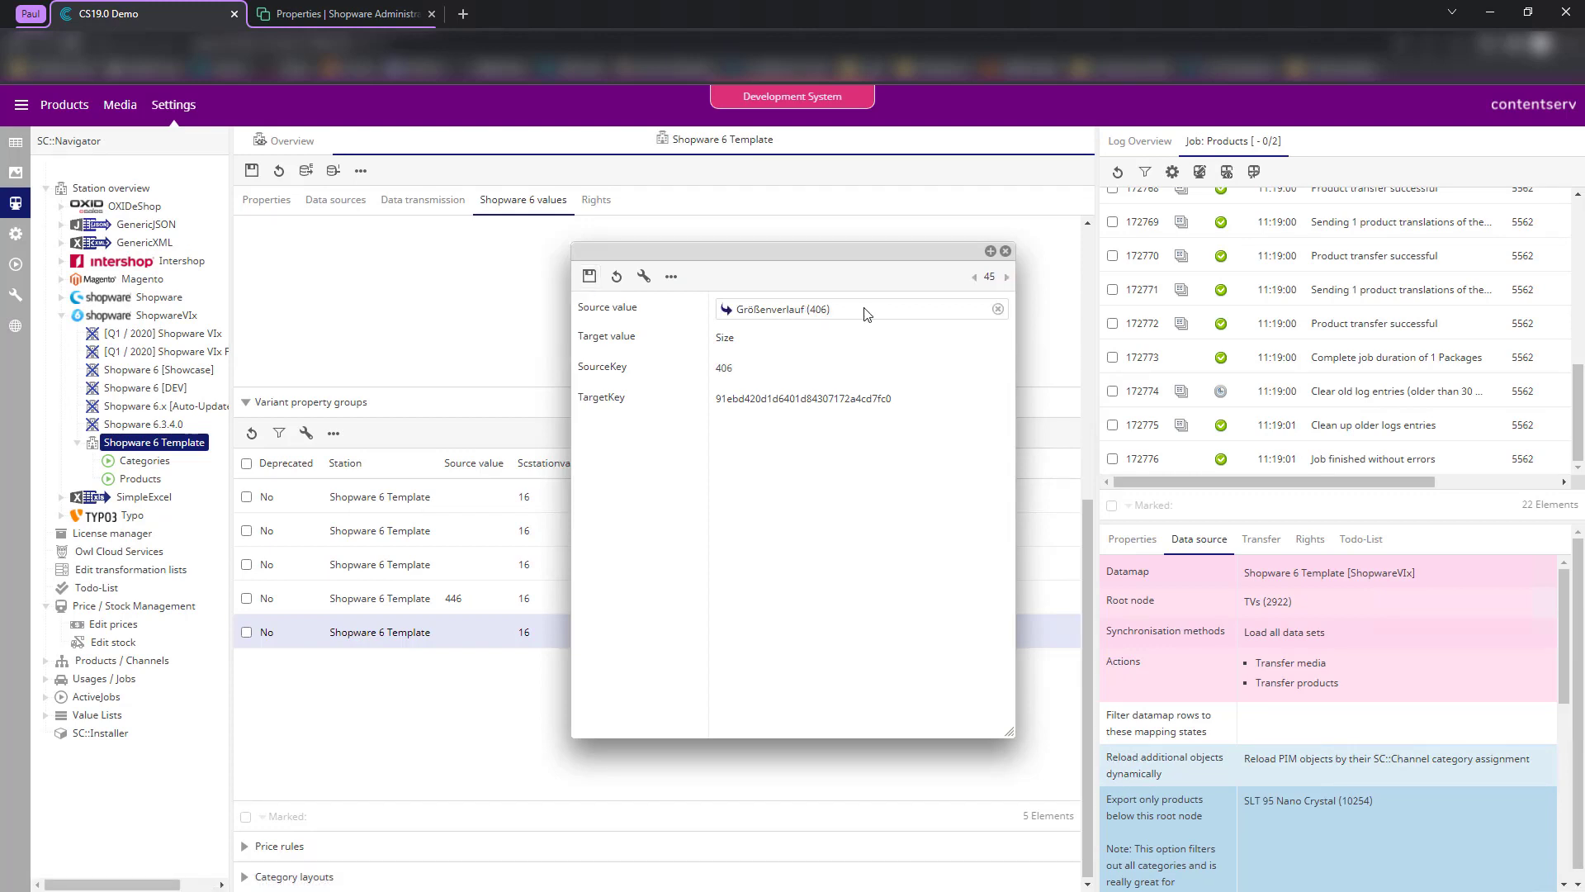
click(1005, 251)
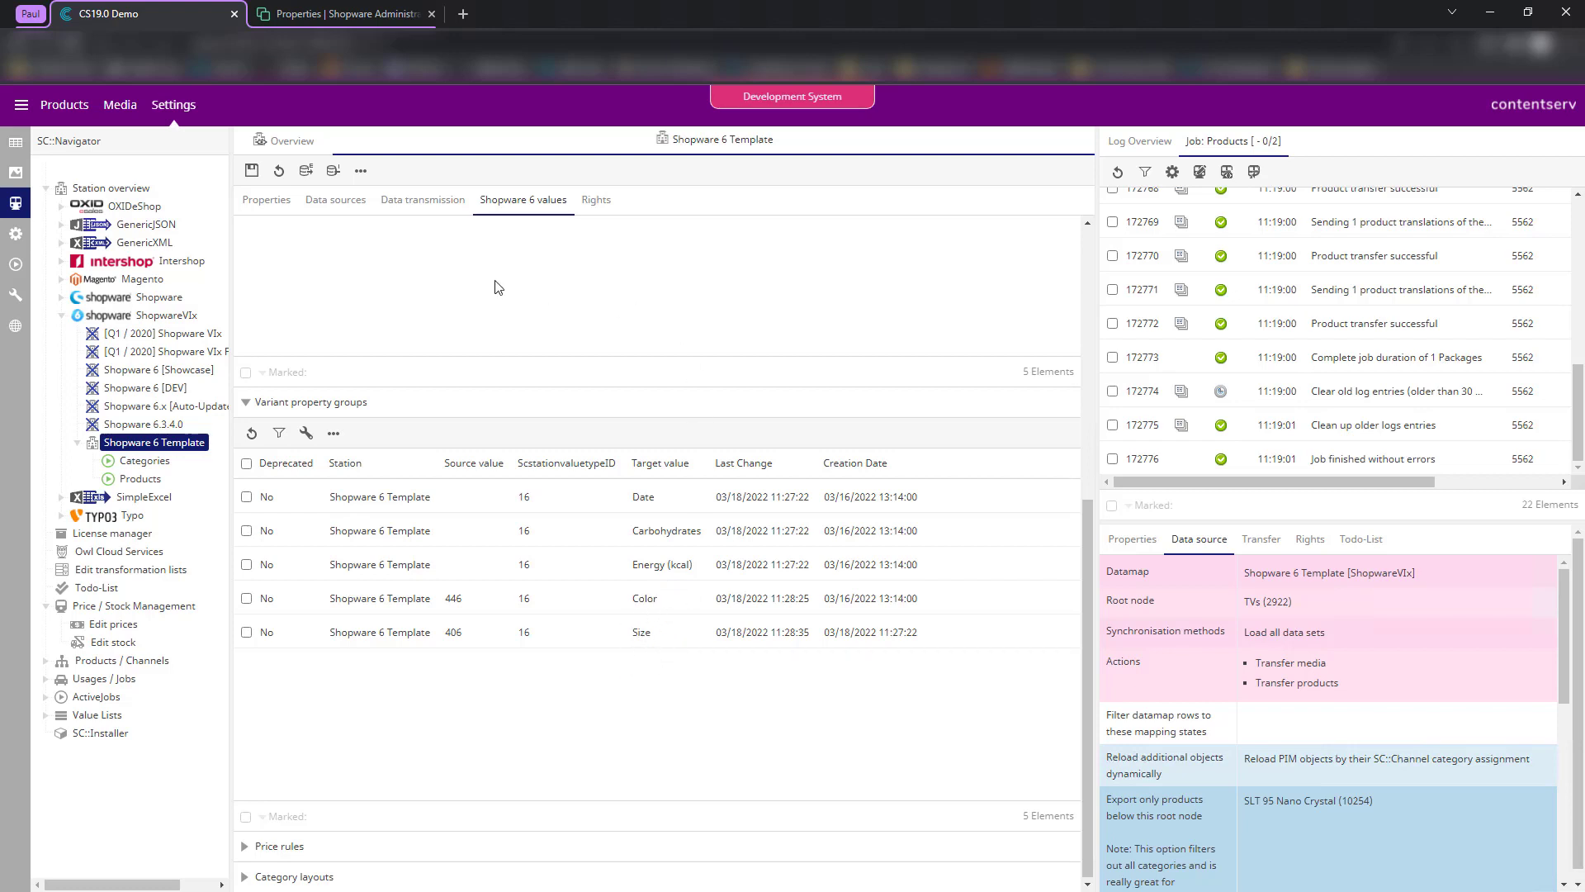
scroll(377, 328, up, 5)
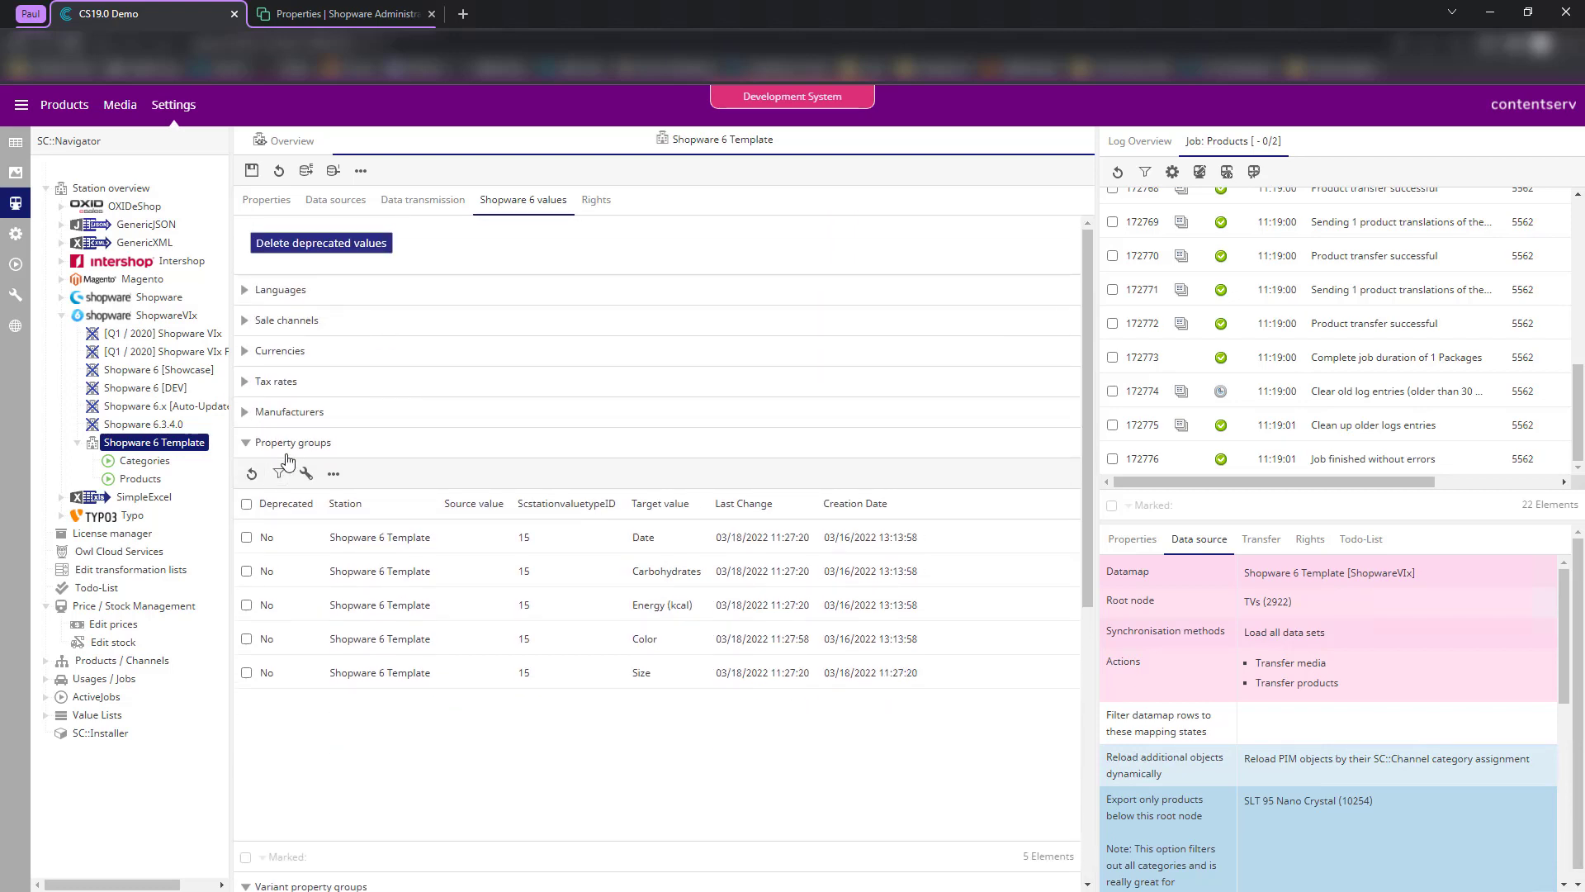
- Switch to the product catalogue and open Valdipino poncho's SAWSConnector settings
click(289, 450)
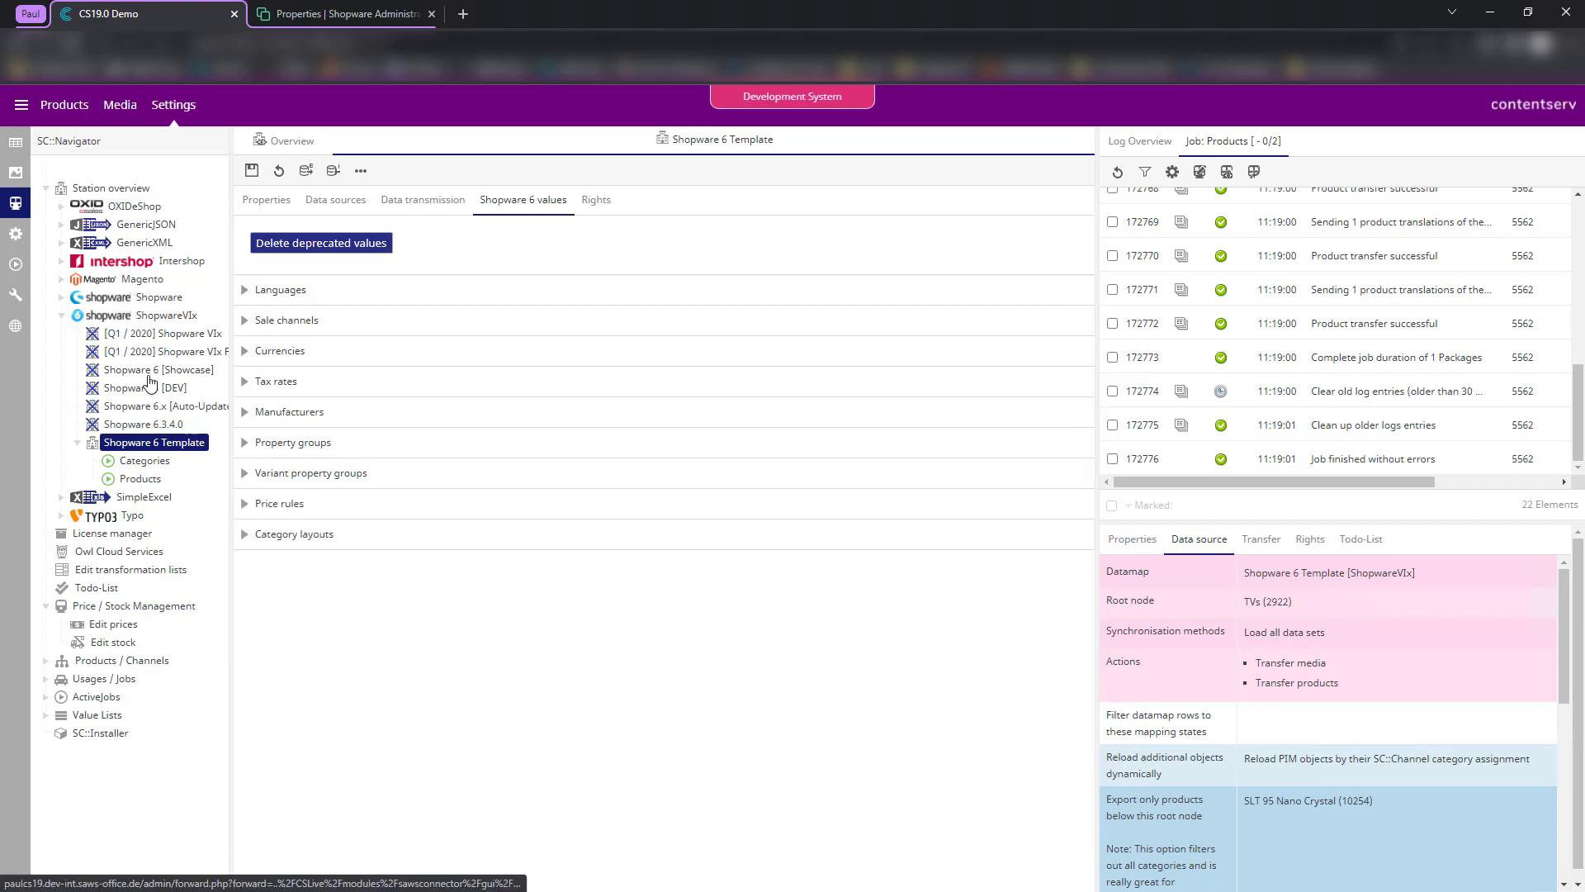
click(15, 142)
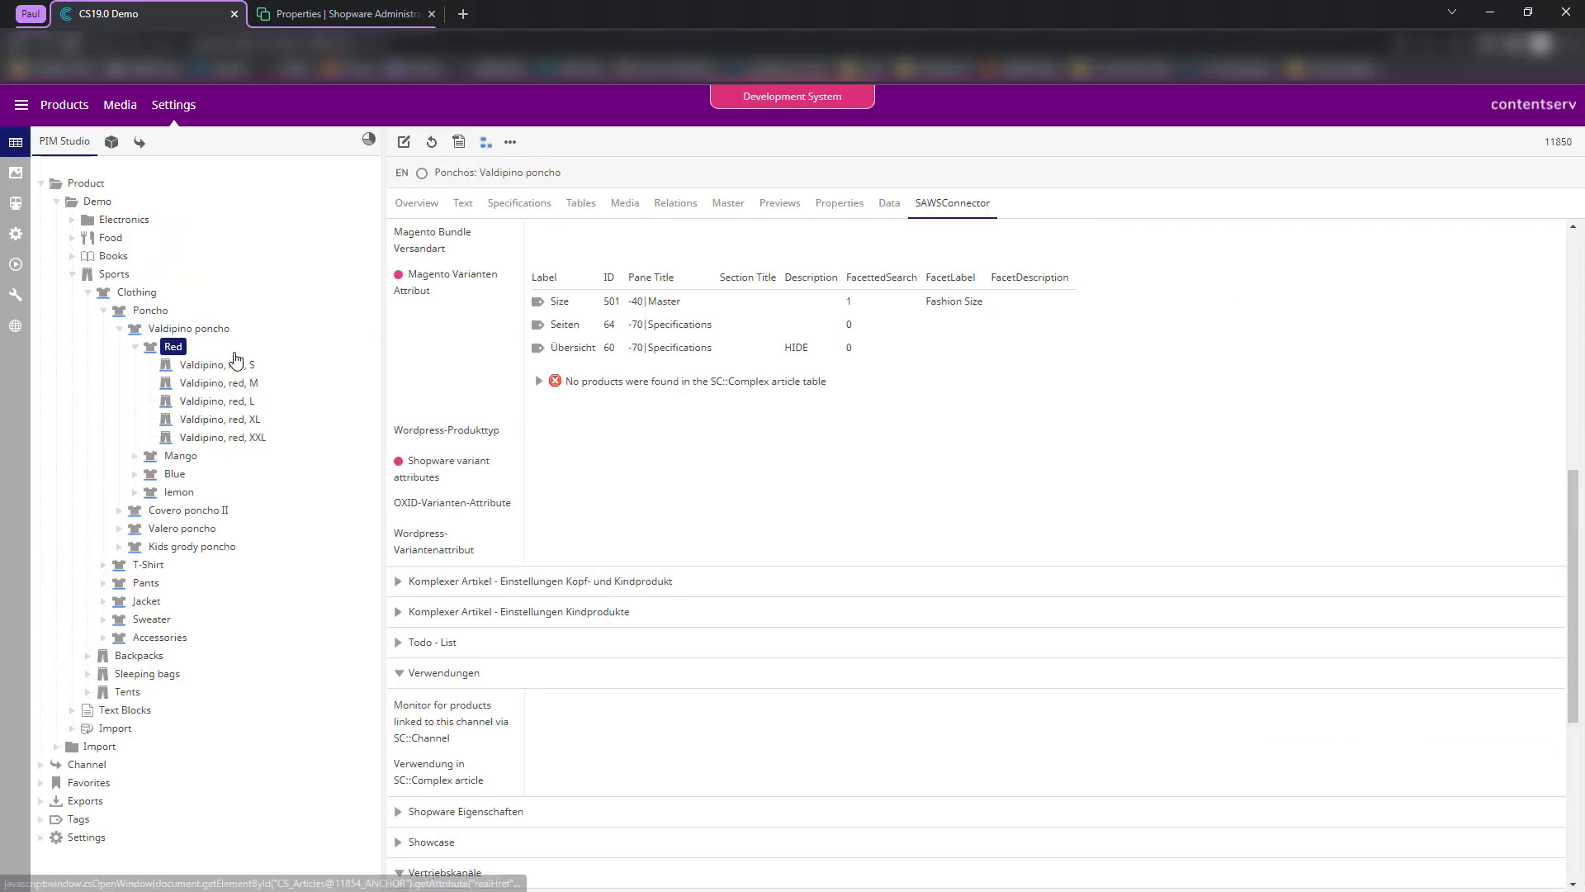
click(186, 328)
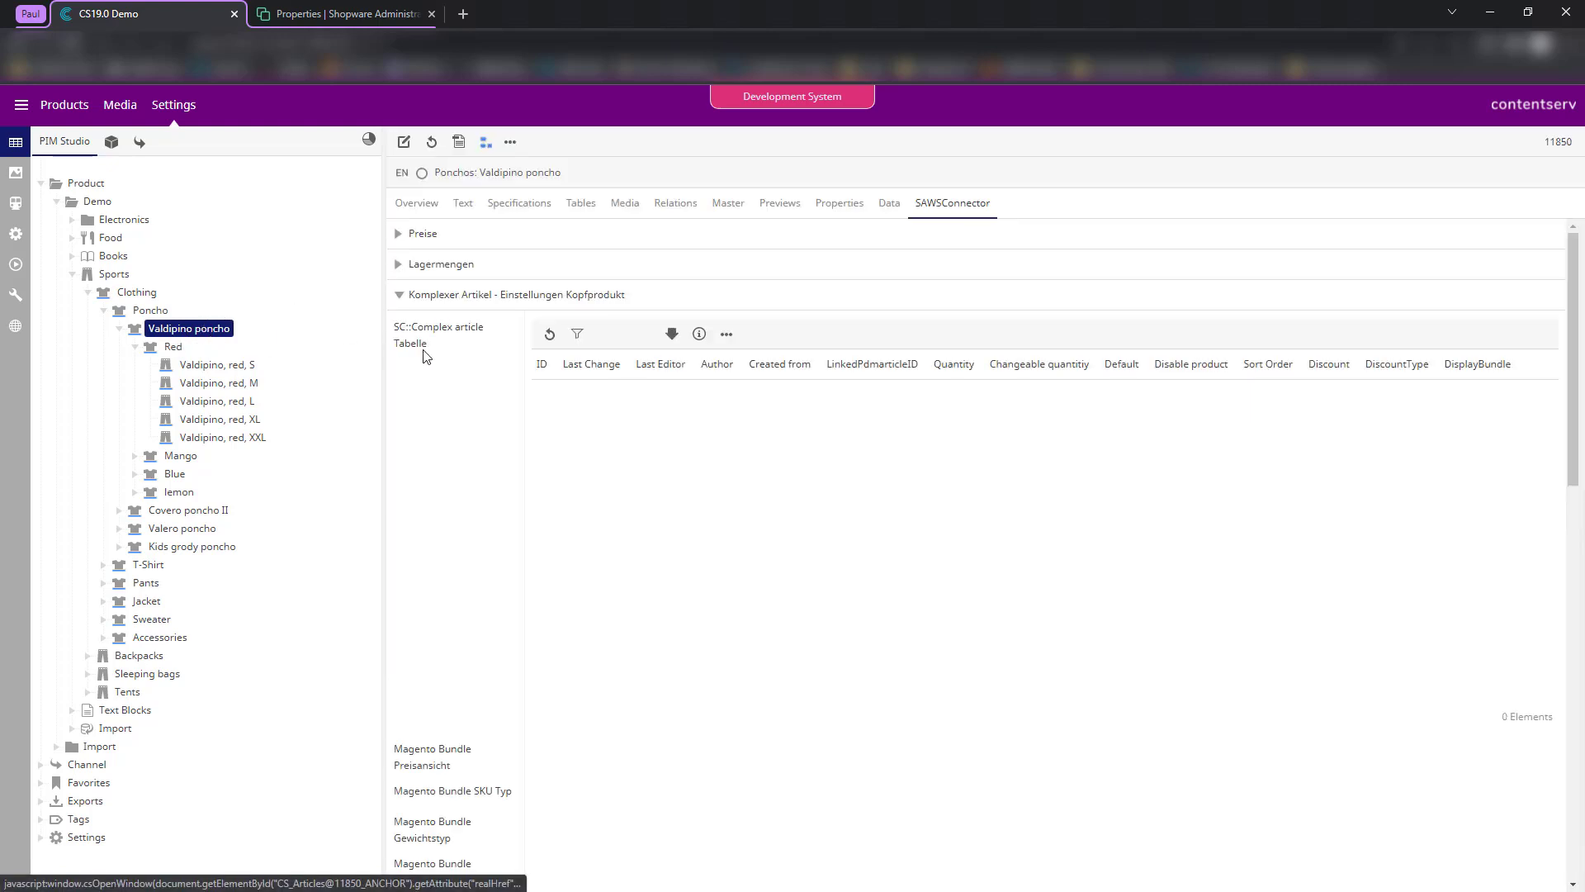
click(198, 335)
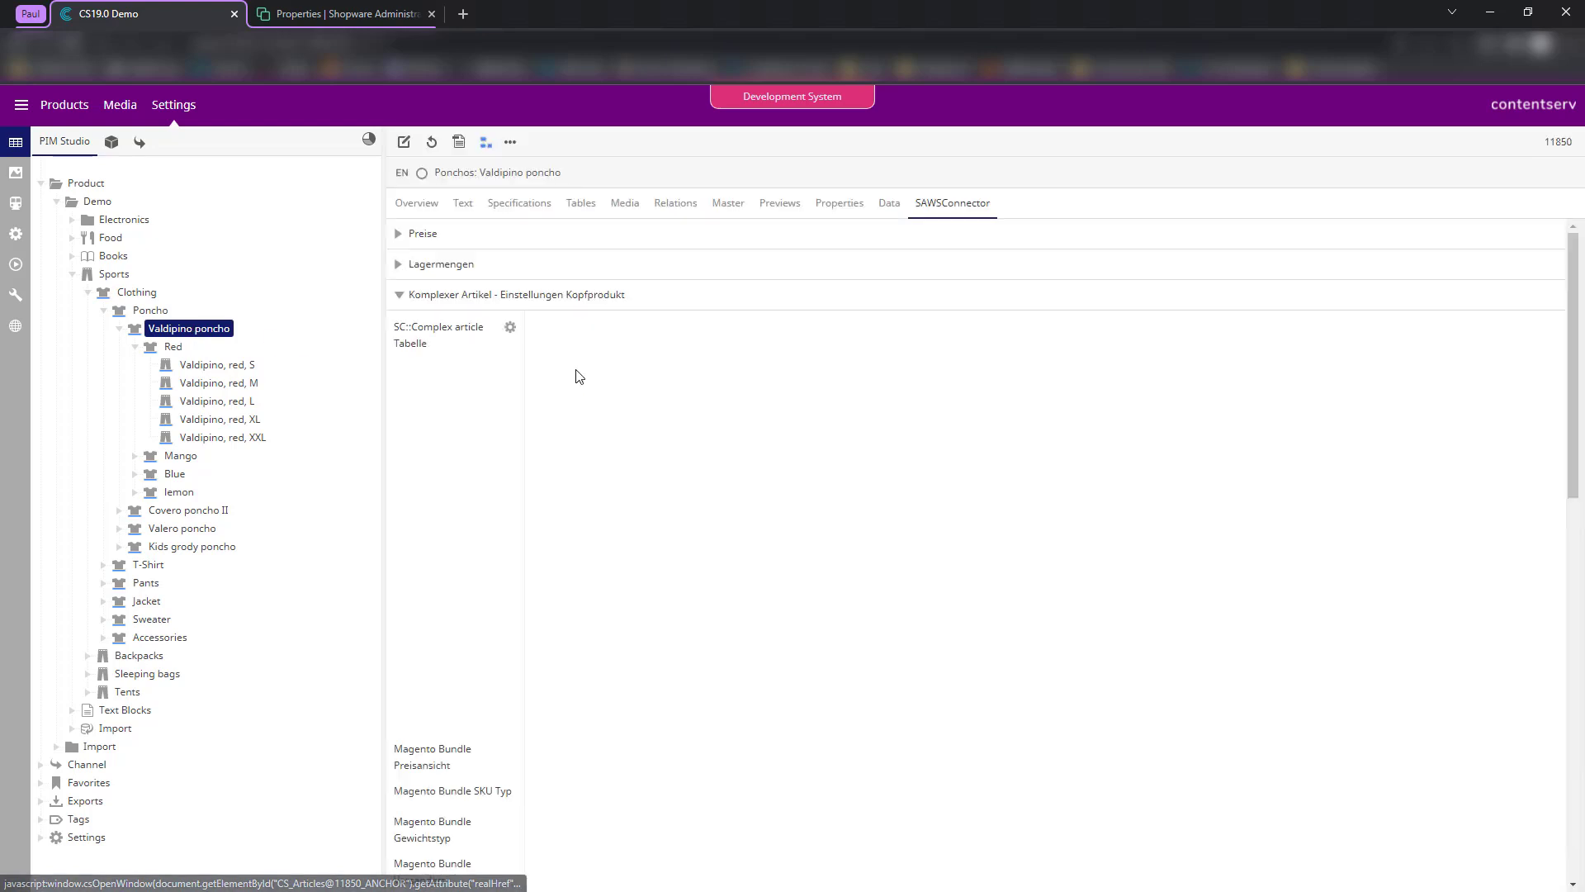
drag(392, 330, 459, 369)
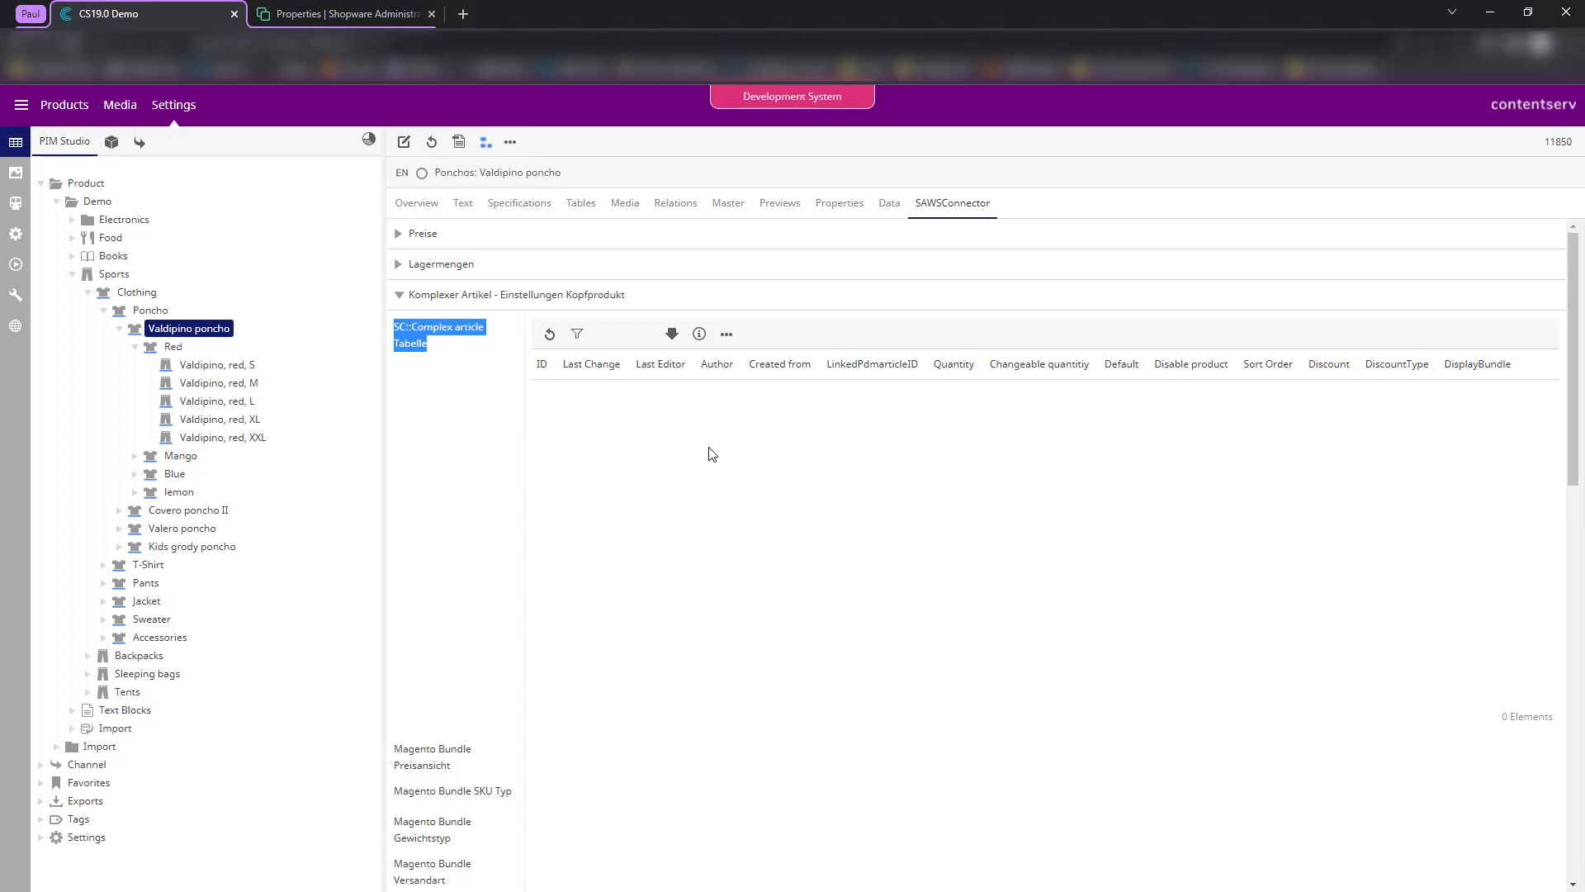
click(500, 407)
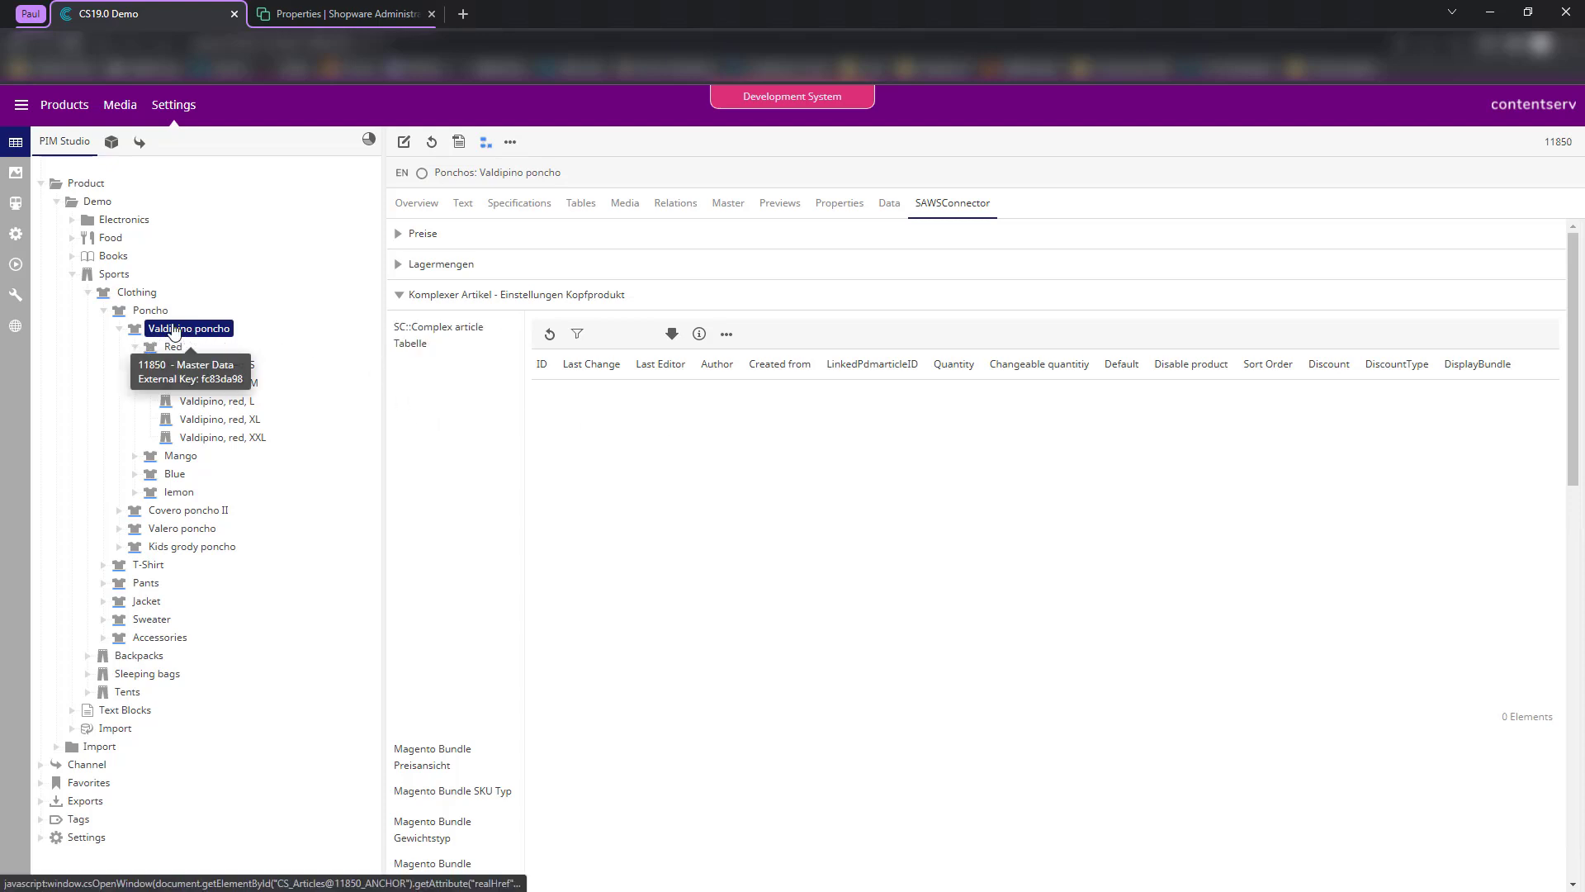
- Check the Valdipino, red, S variant, then show all of Valdipino poncho's descendants
click(174, 331)
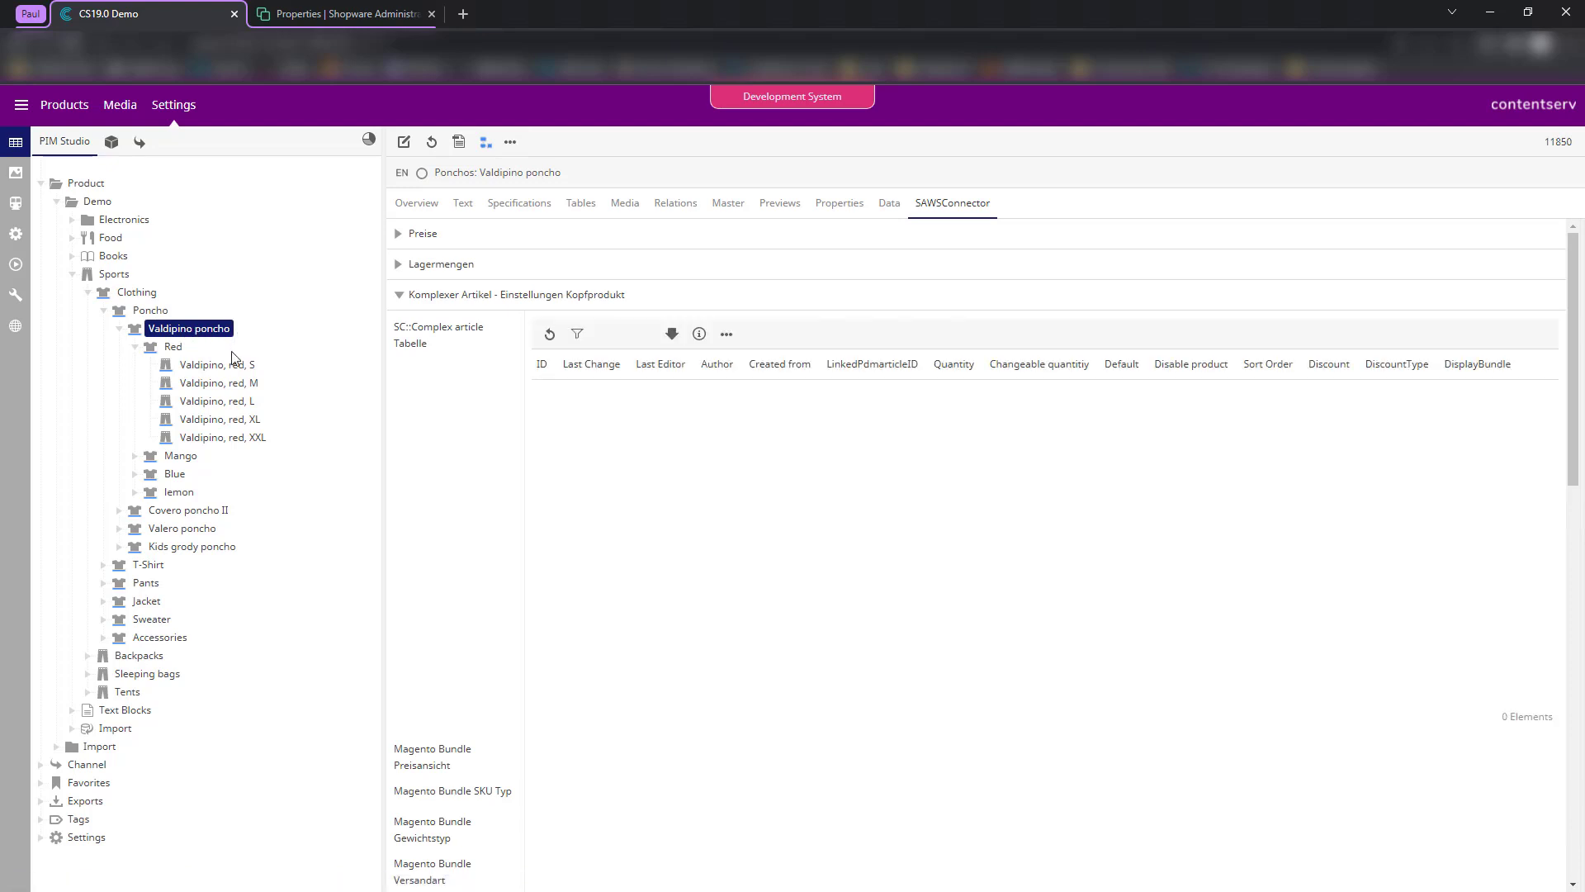
click(217, 372)
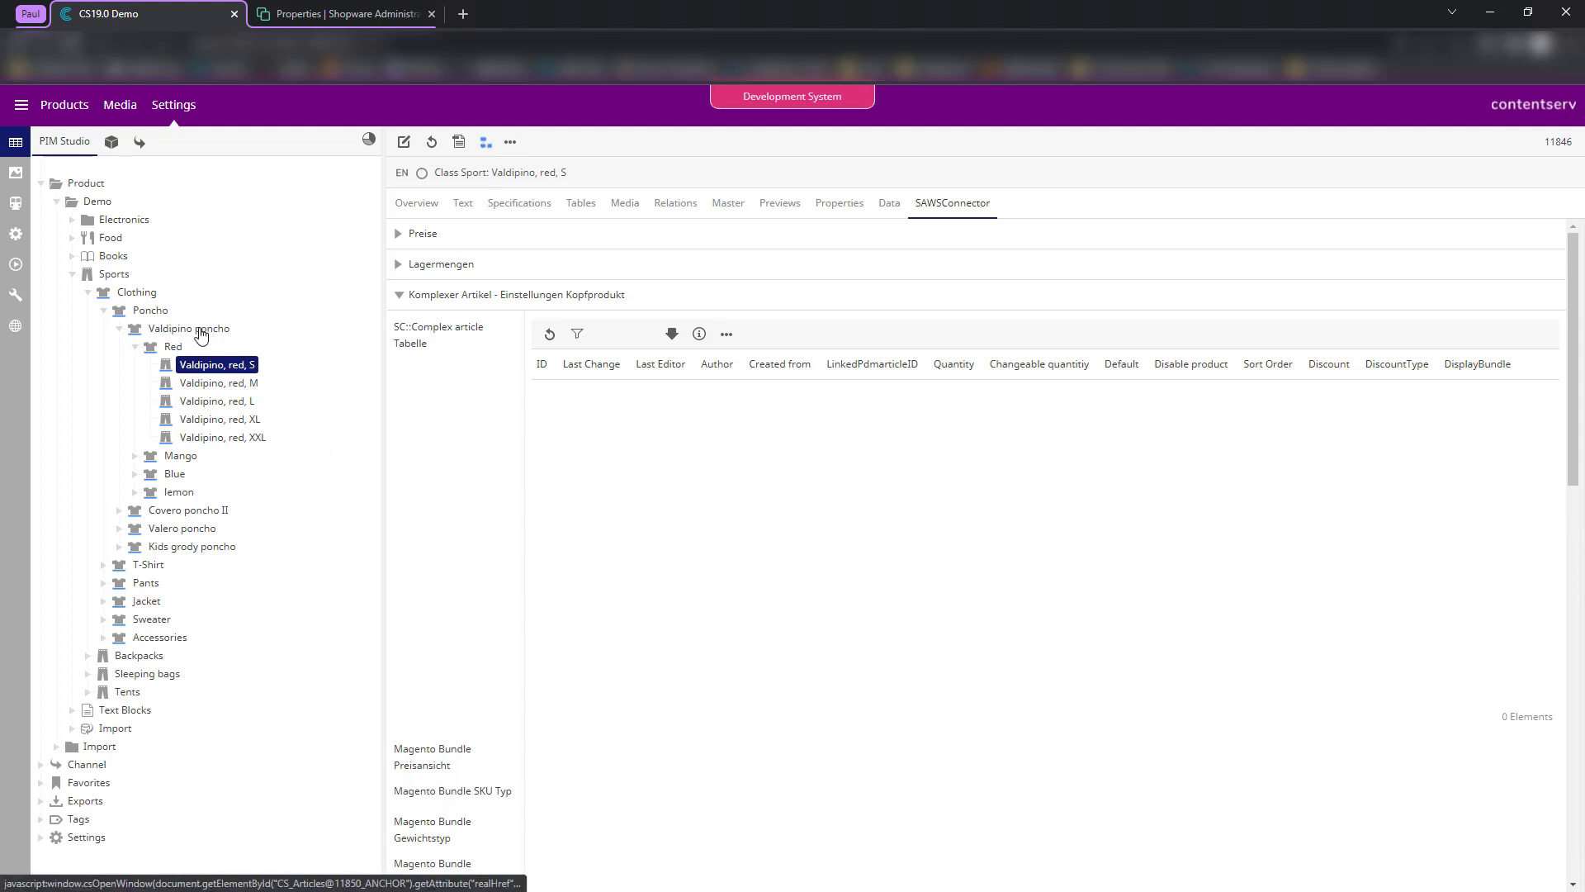
click(198, 330)
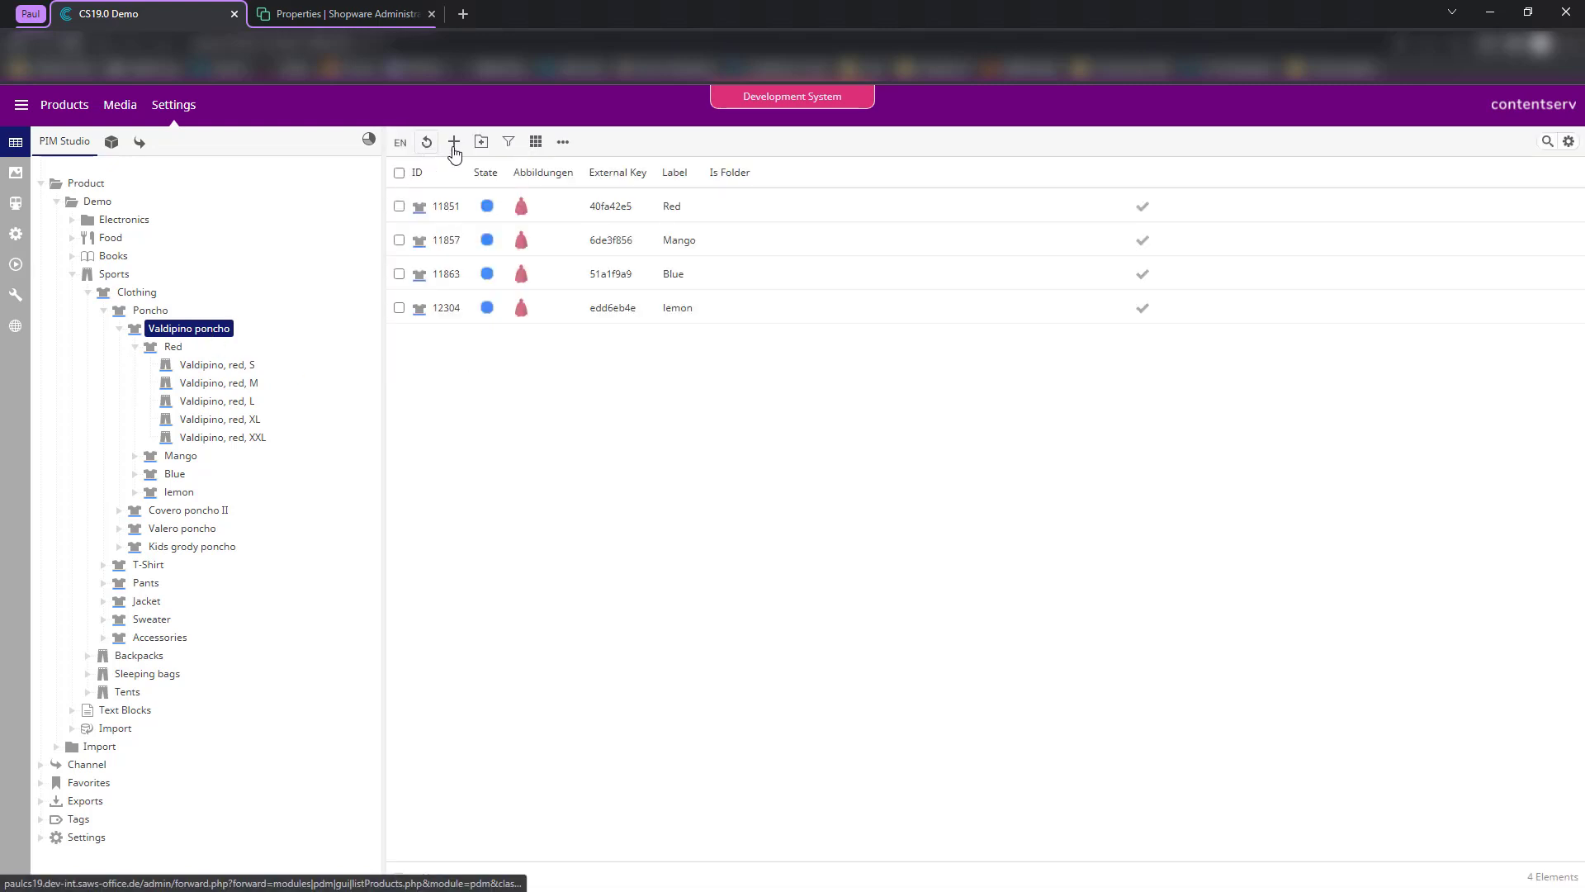
click(481, 144)
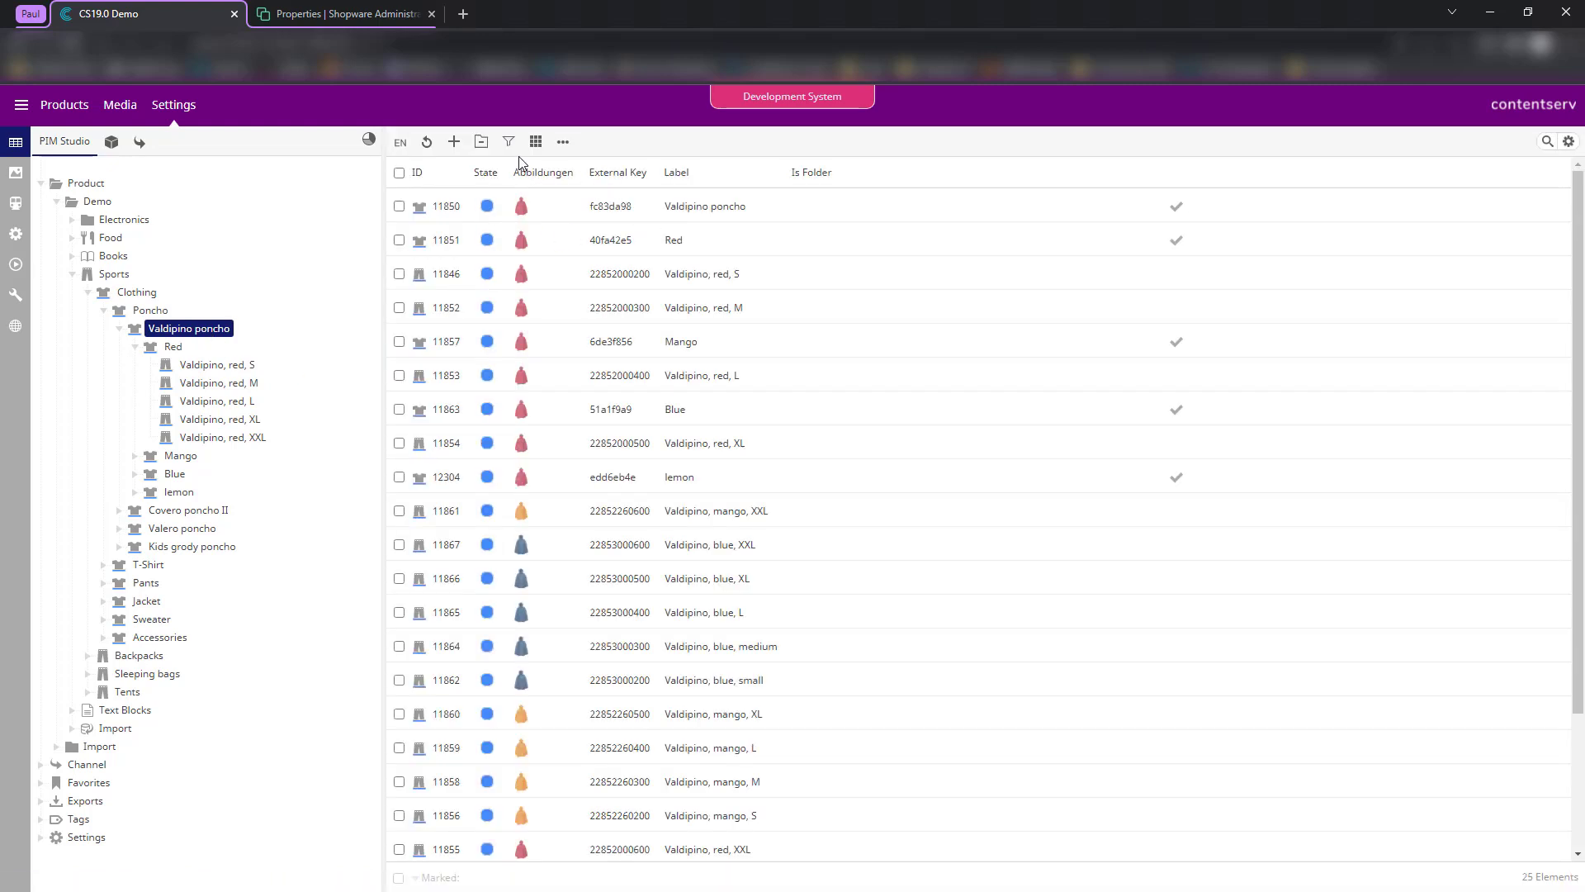
- Filter the list to Is Folder = False and select all 20 variants
click(510, 145)
click(925, 175)
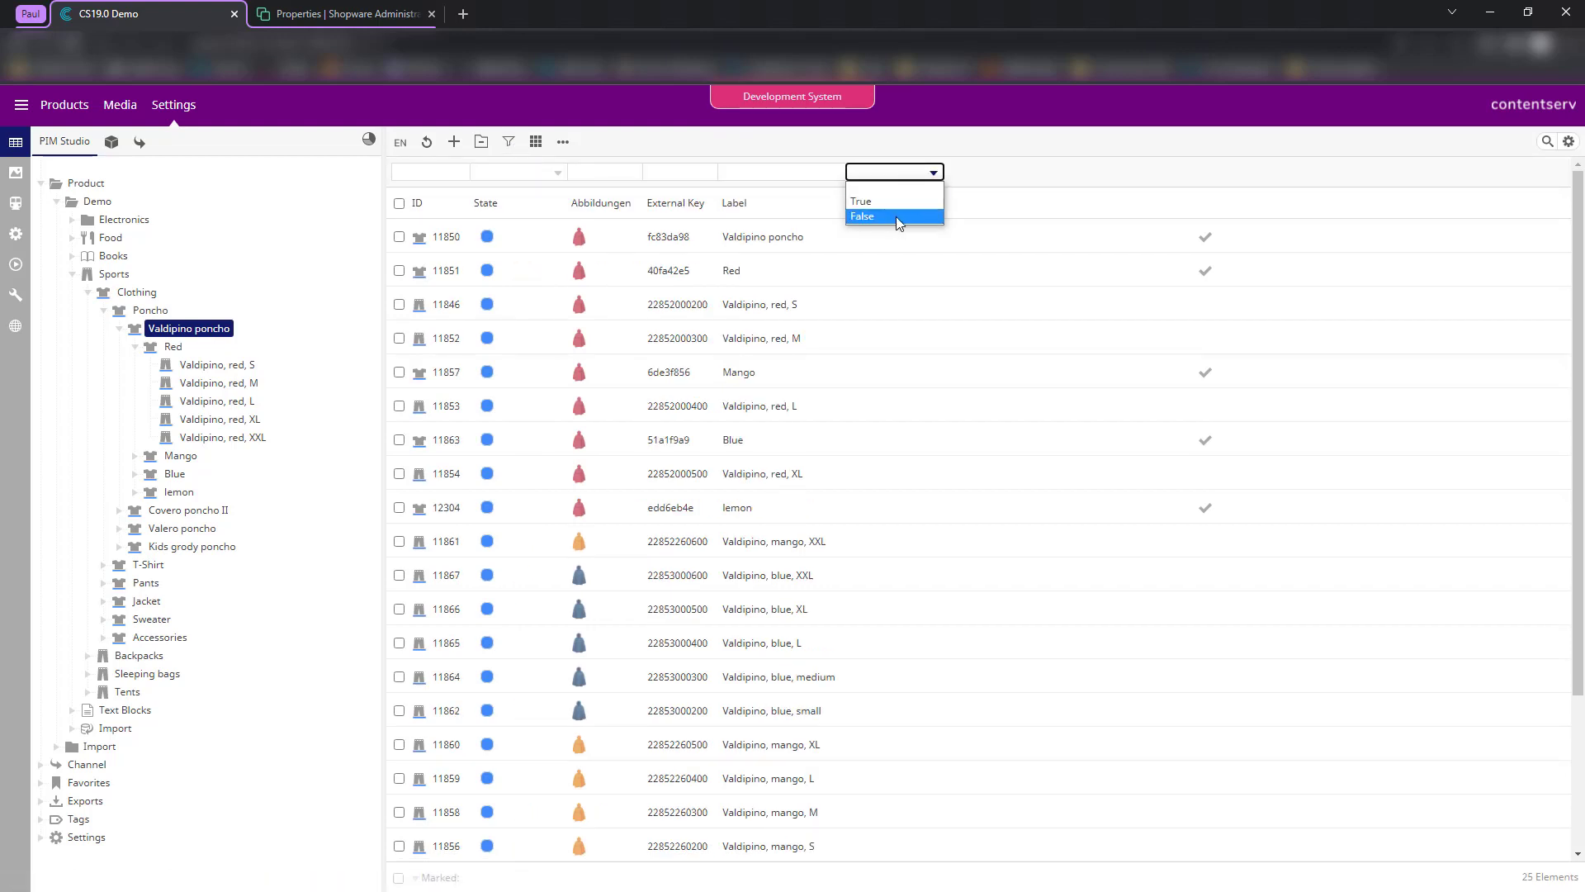
click(896, 216)
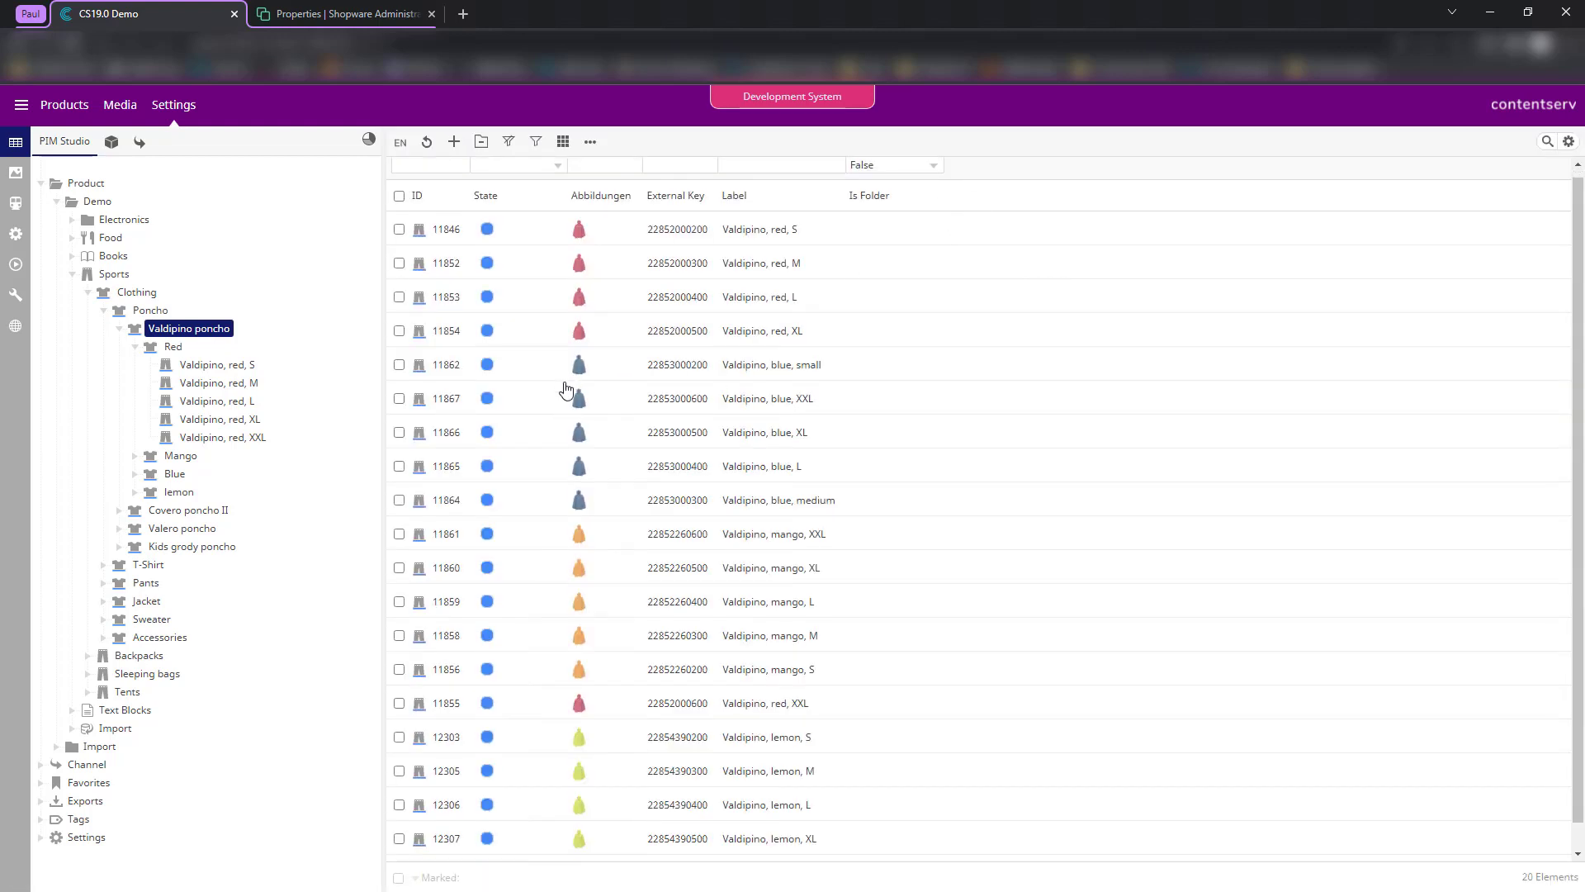
scroll(578, 413, down, 1)
scroll(404, 206, up, 1)
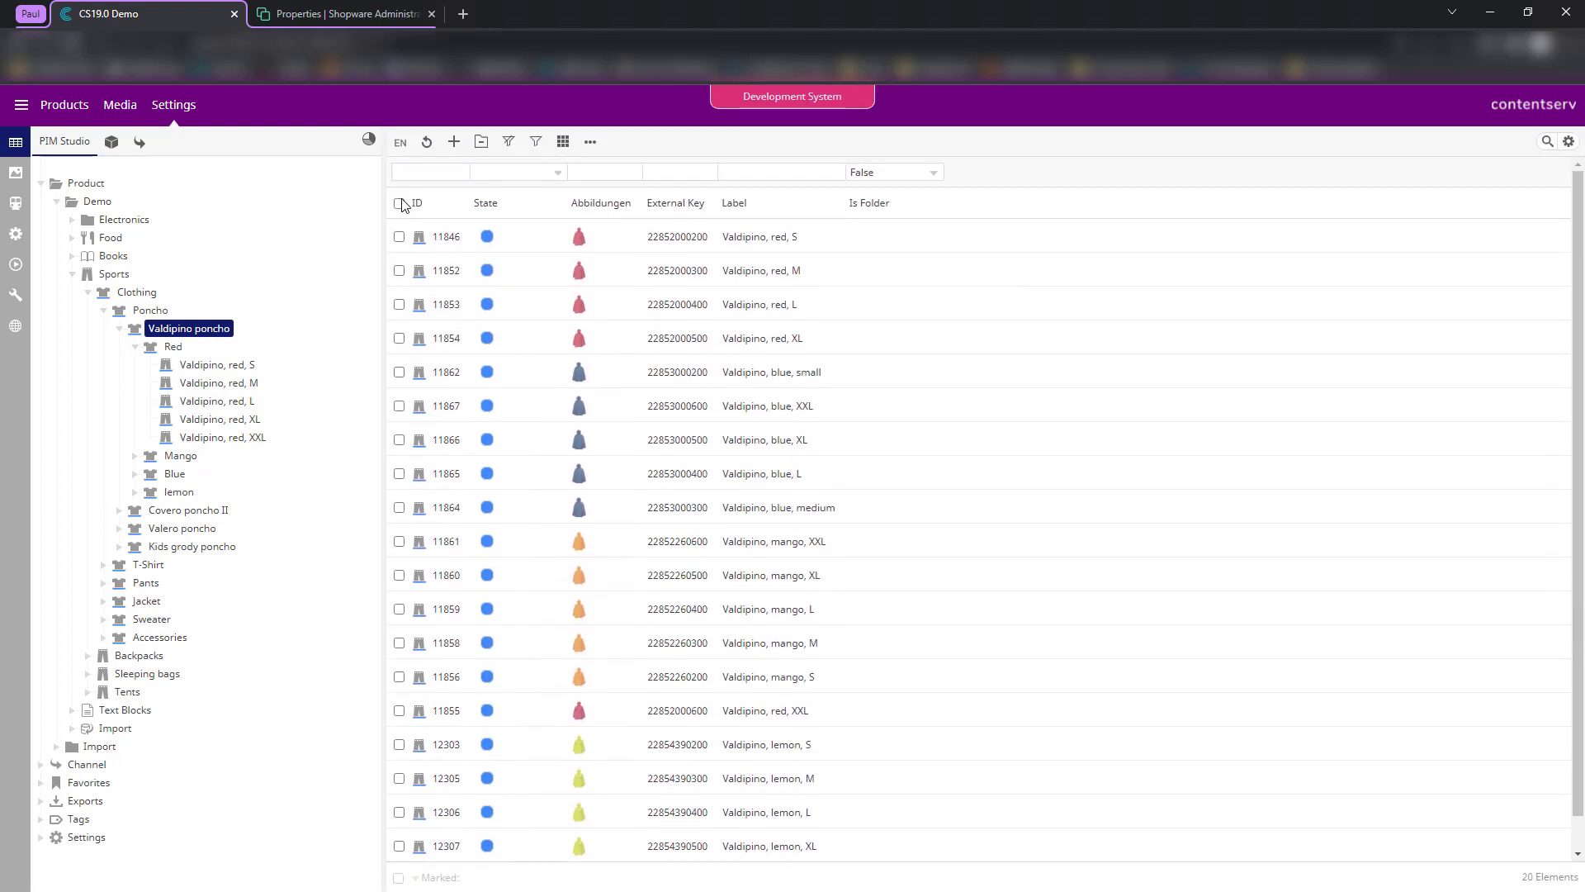
click(399, 203)
- Add the 20 selected variants to complex product Valdipino poncho (11850)
right_click(685, 500)
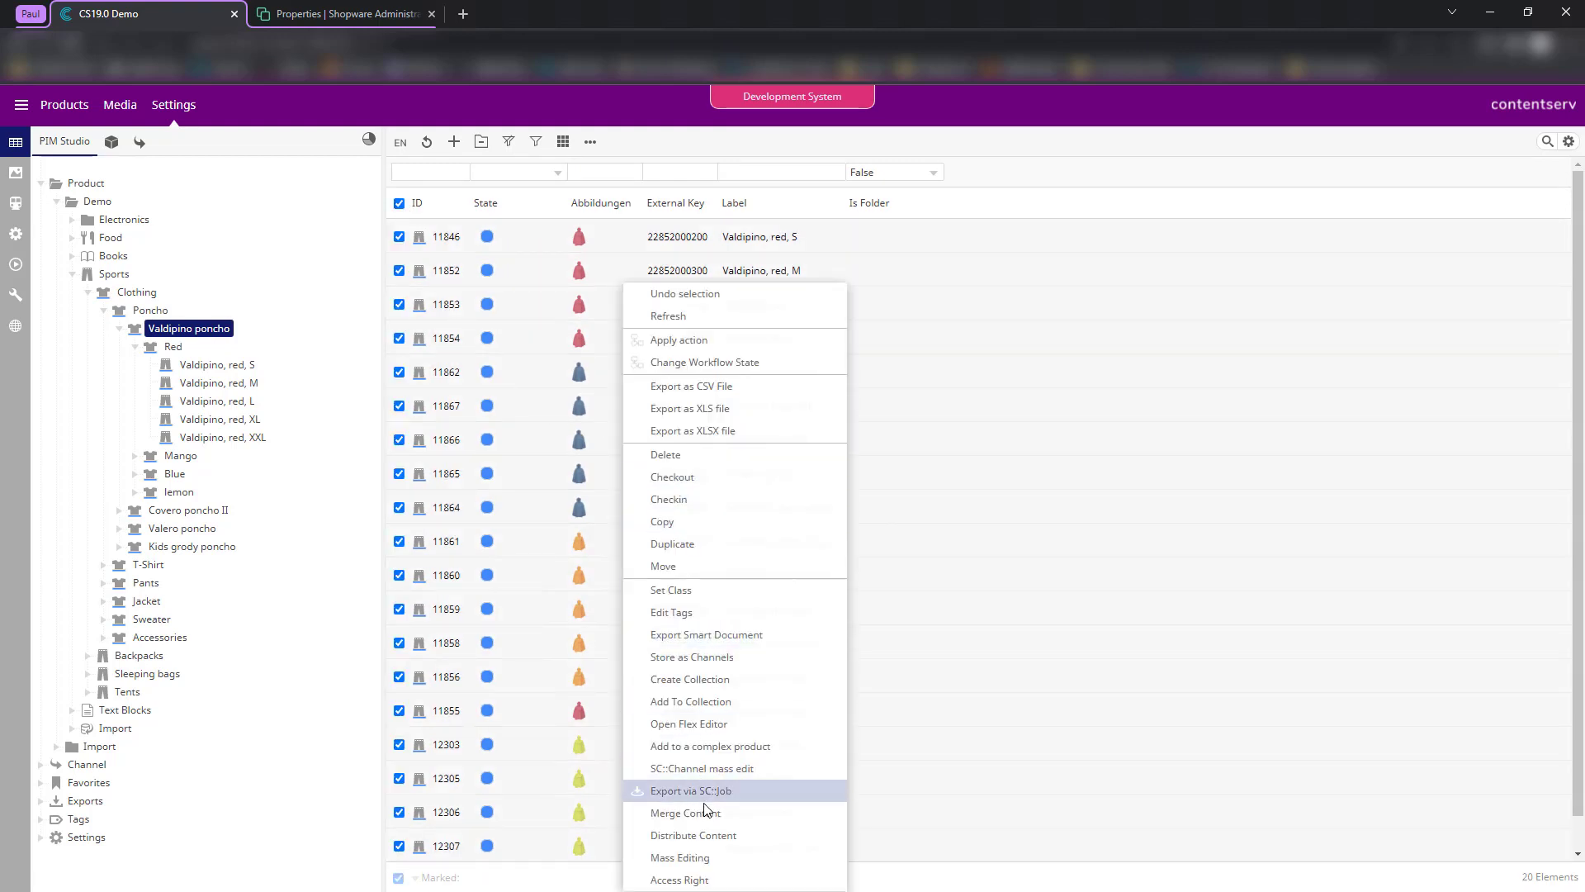
click(706, 746)
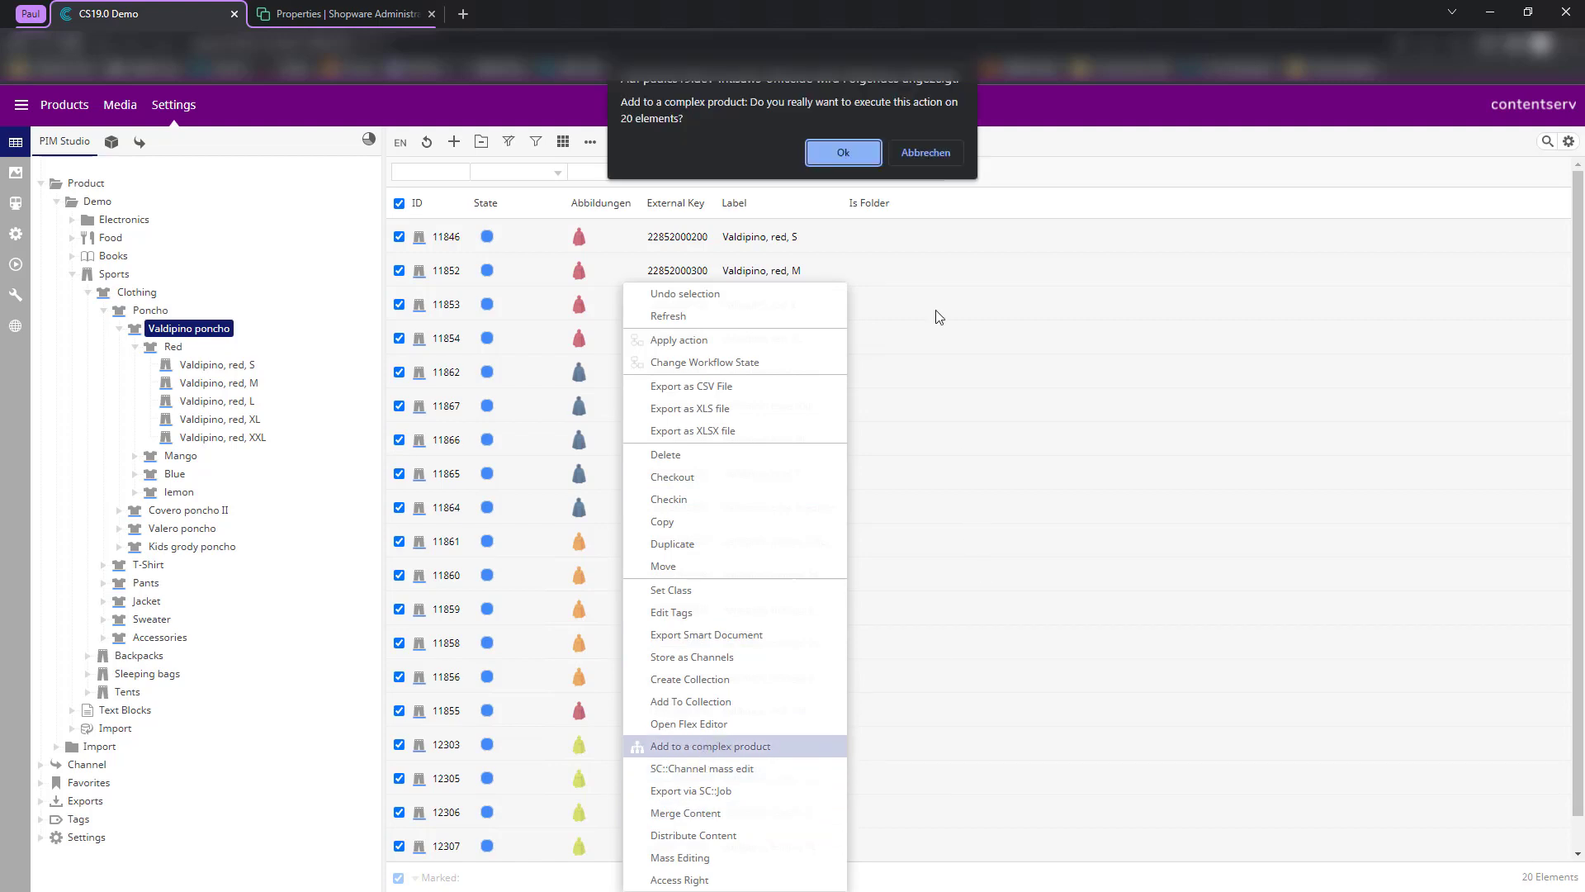
click(846, 149)
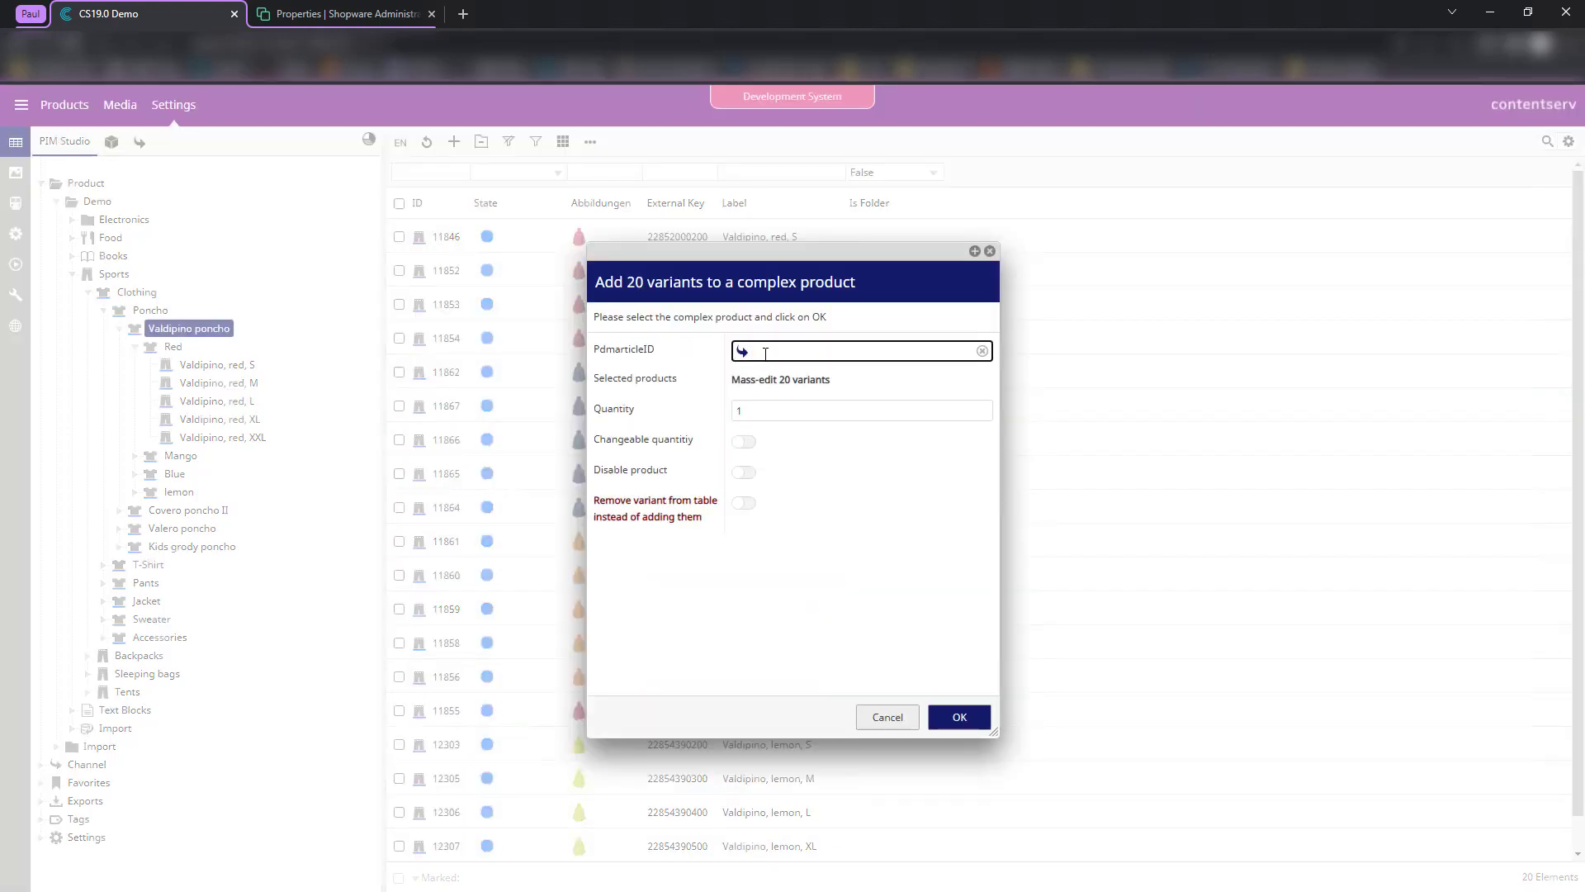
drag(180, 330, 743, 351)
text(valdi)
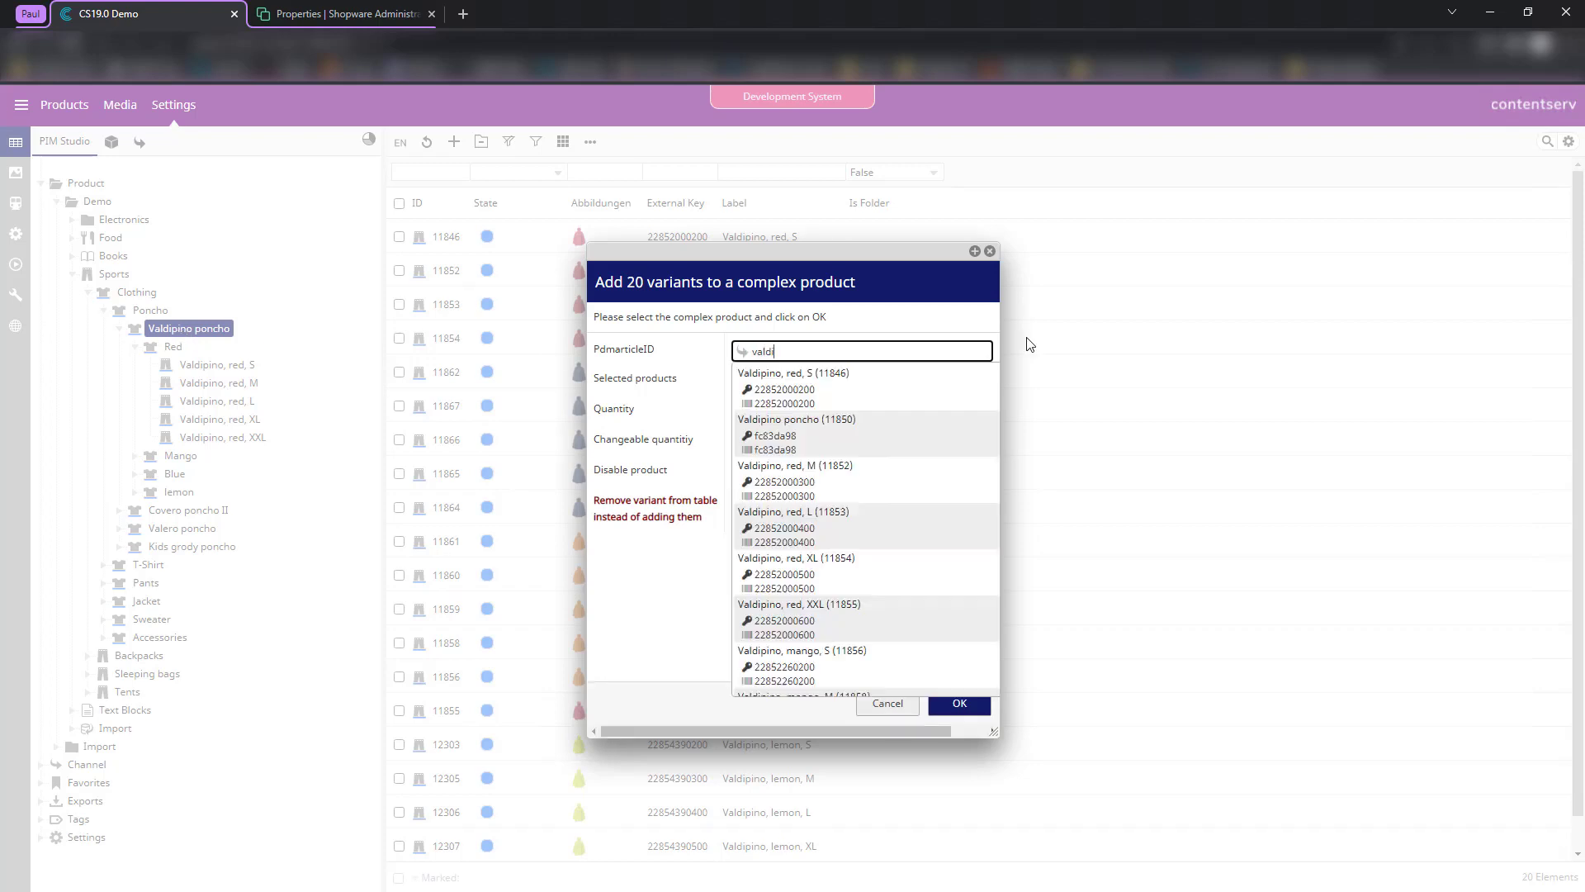
click(763, 423)
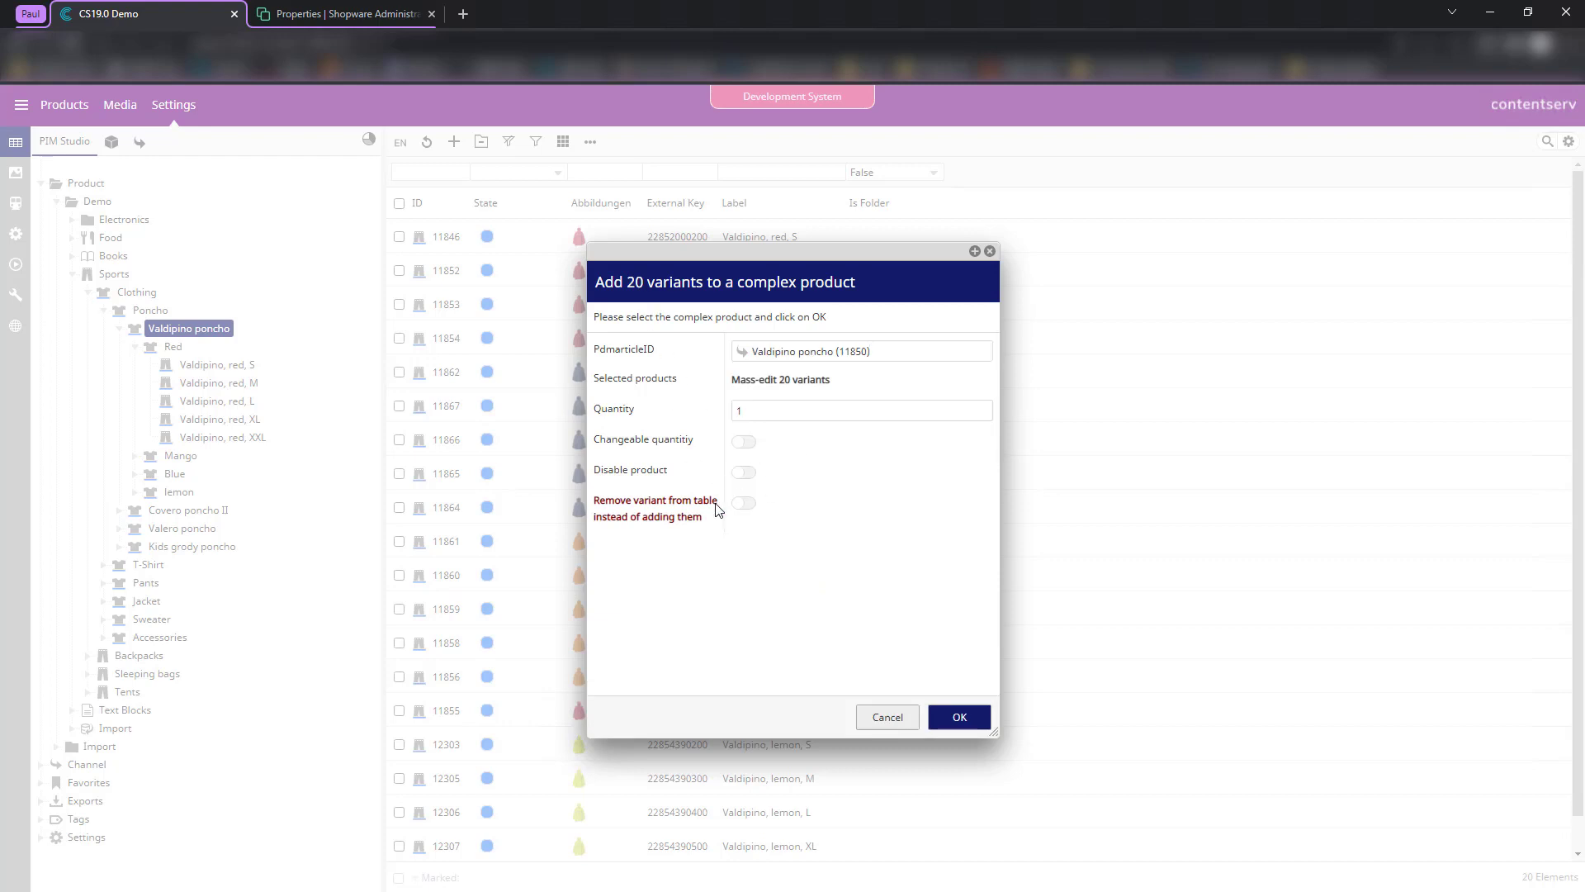
click(959, 717)
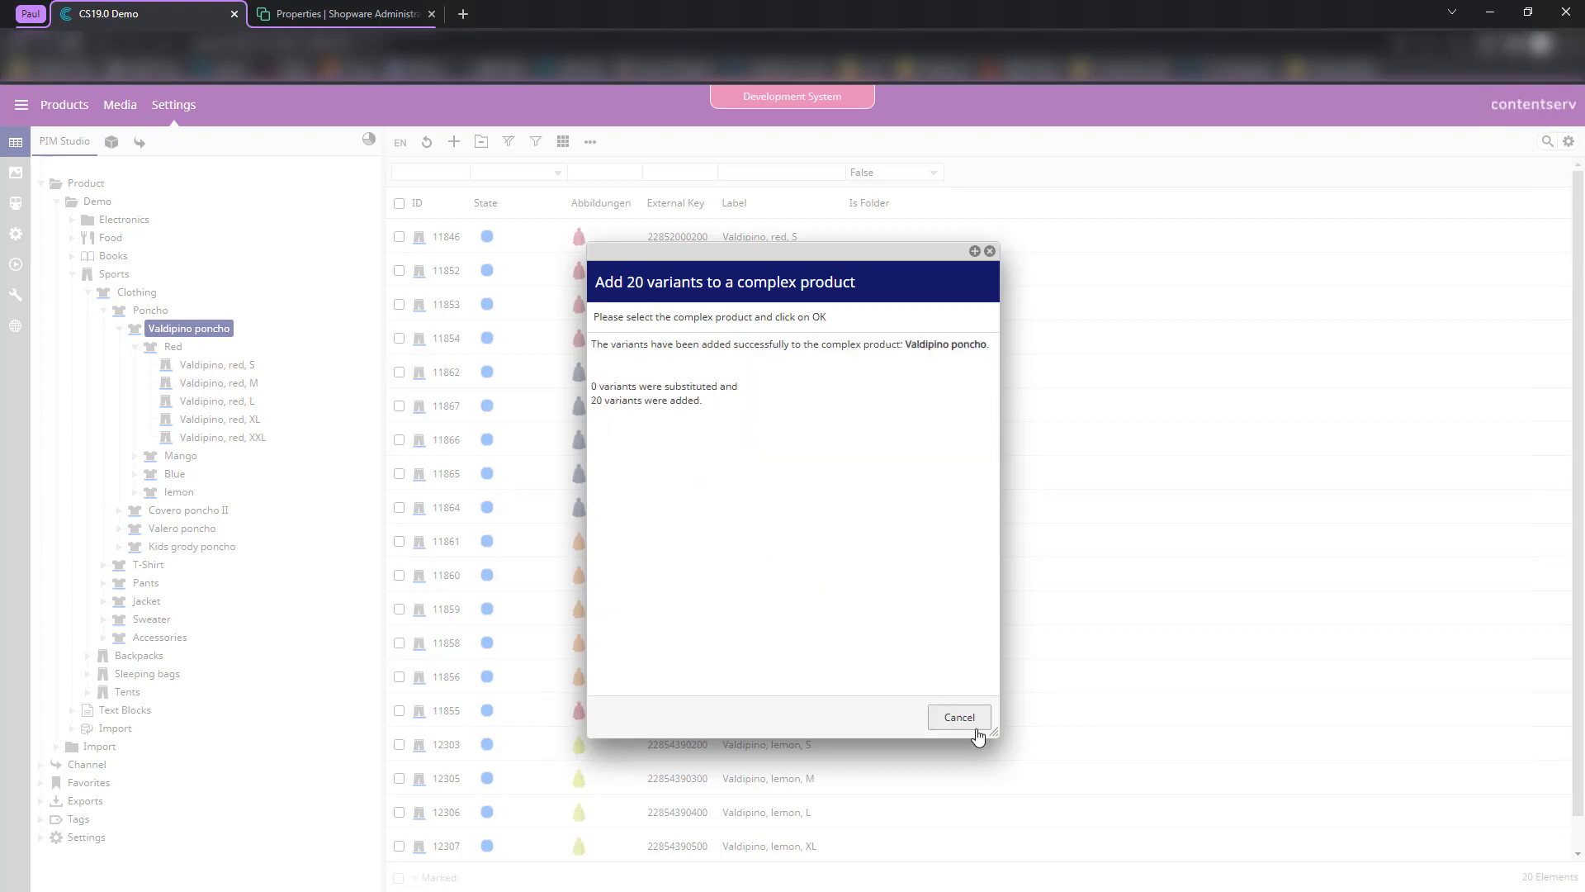
click(968, 720)
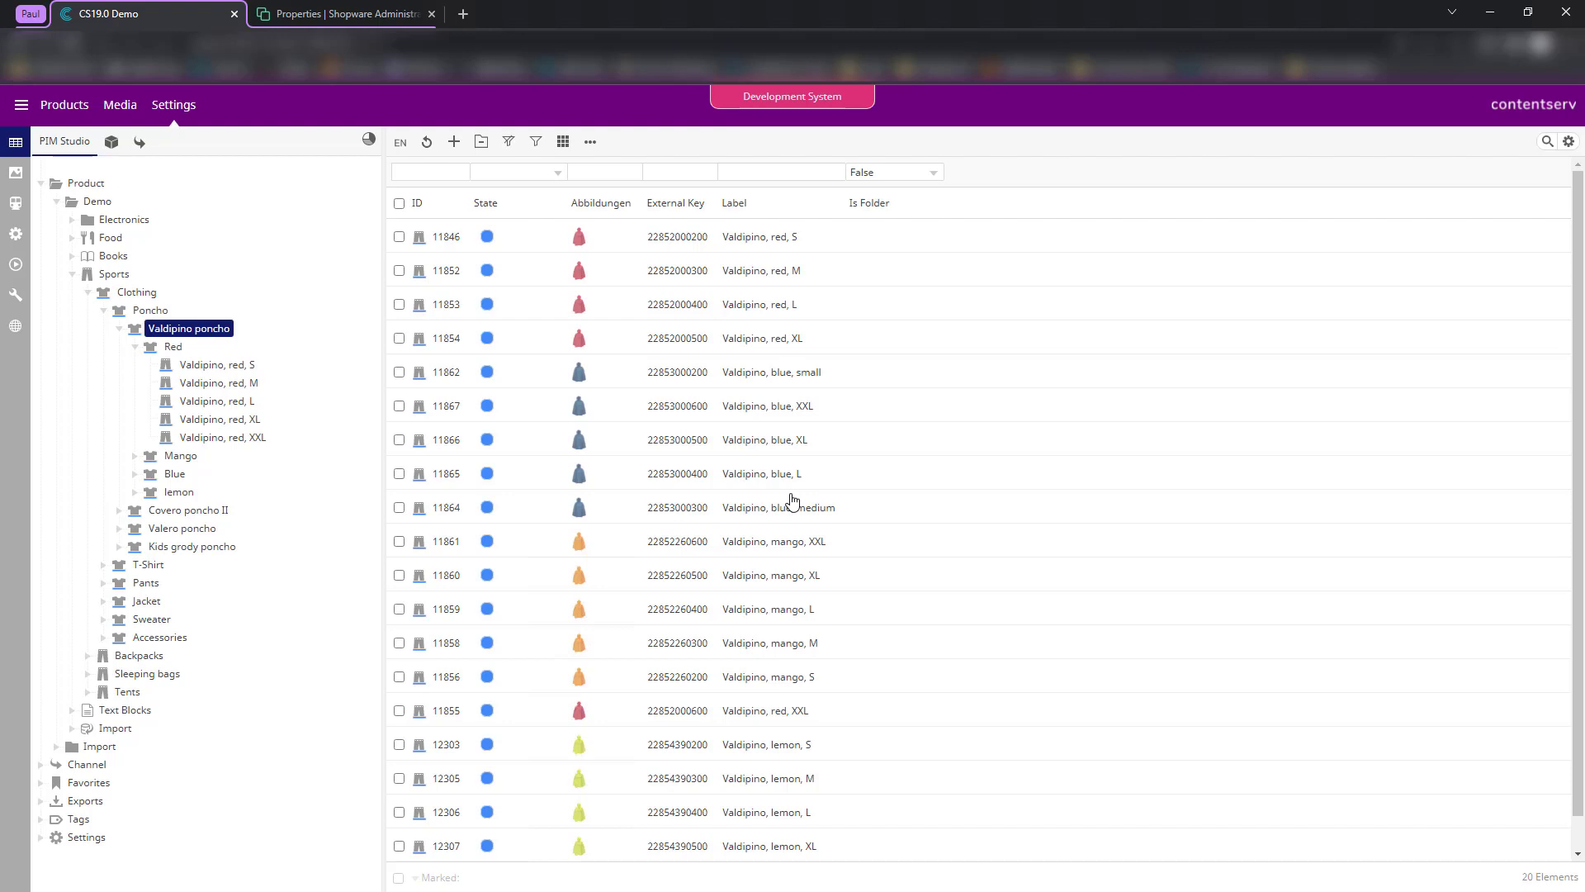
click(399, 203)
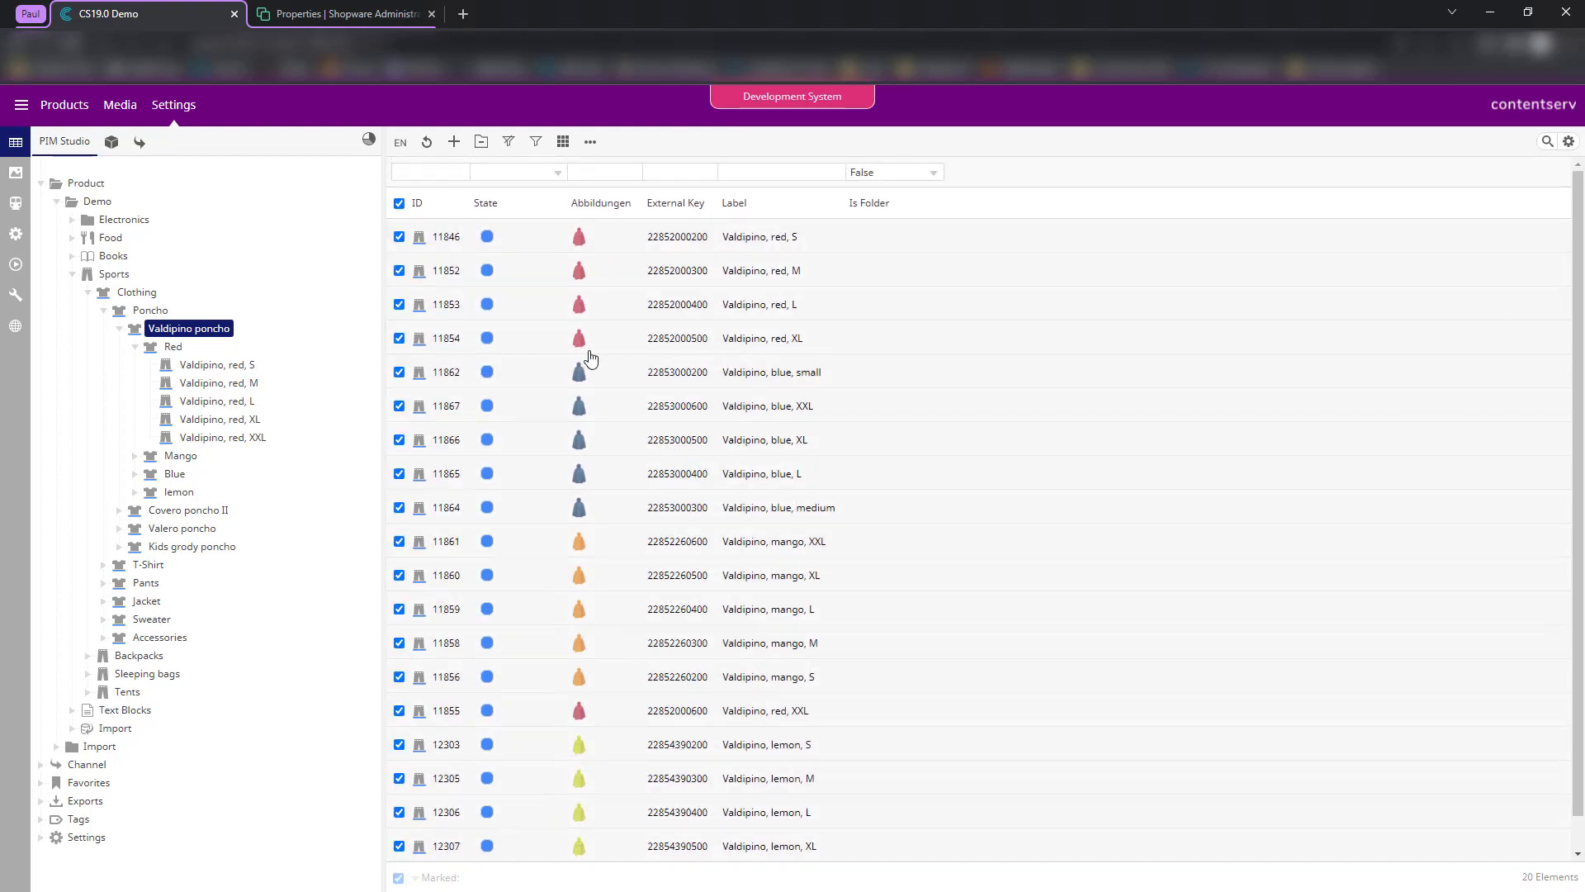
right_click(590, 357)
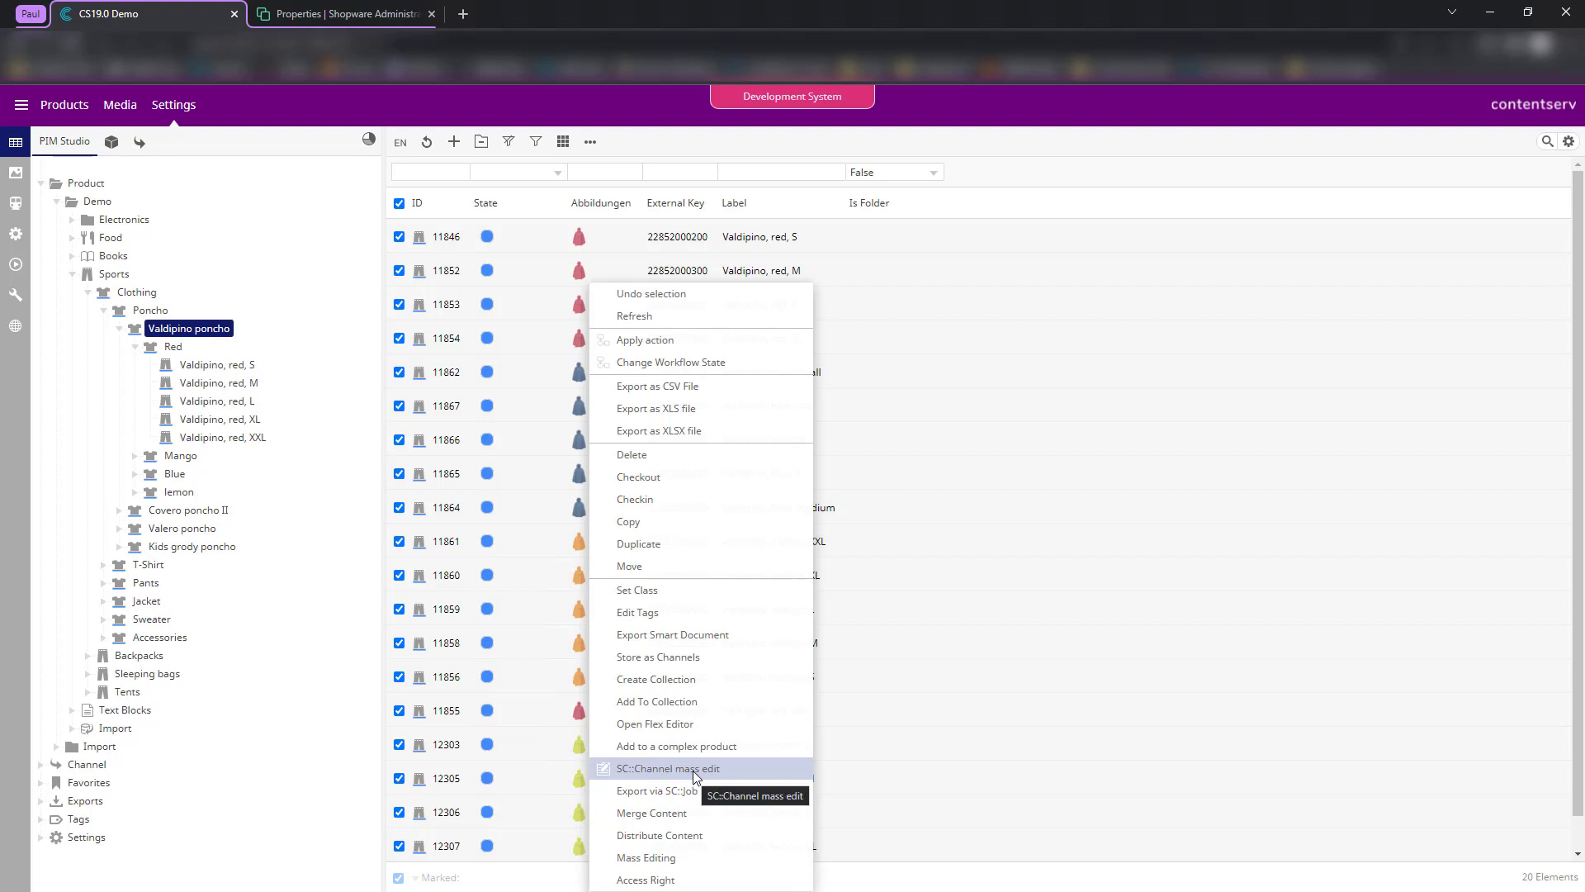
click(1024, 180)
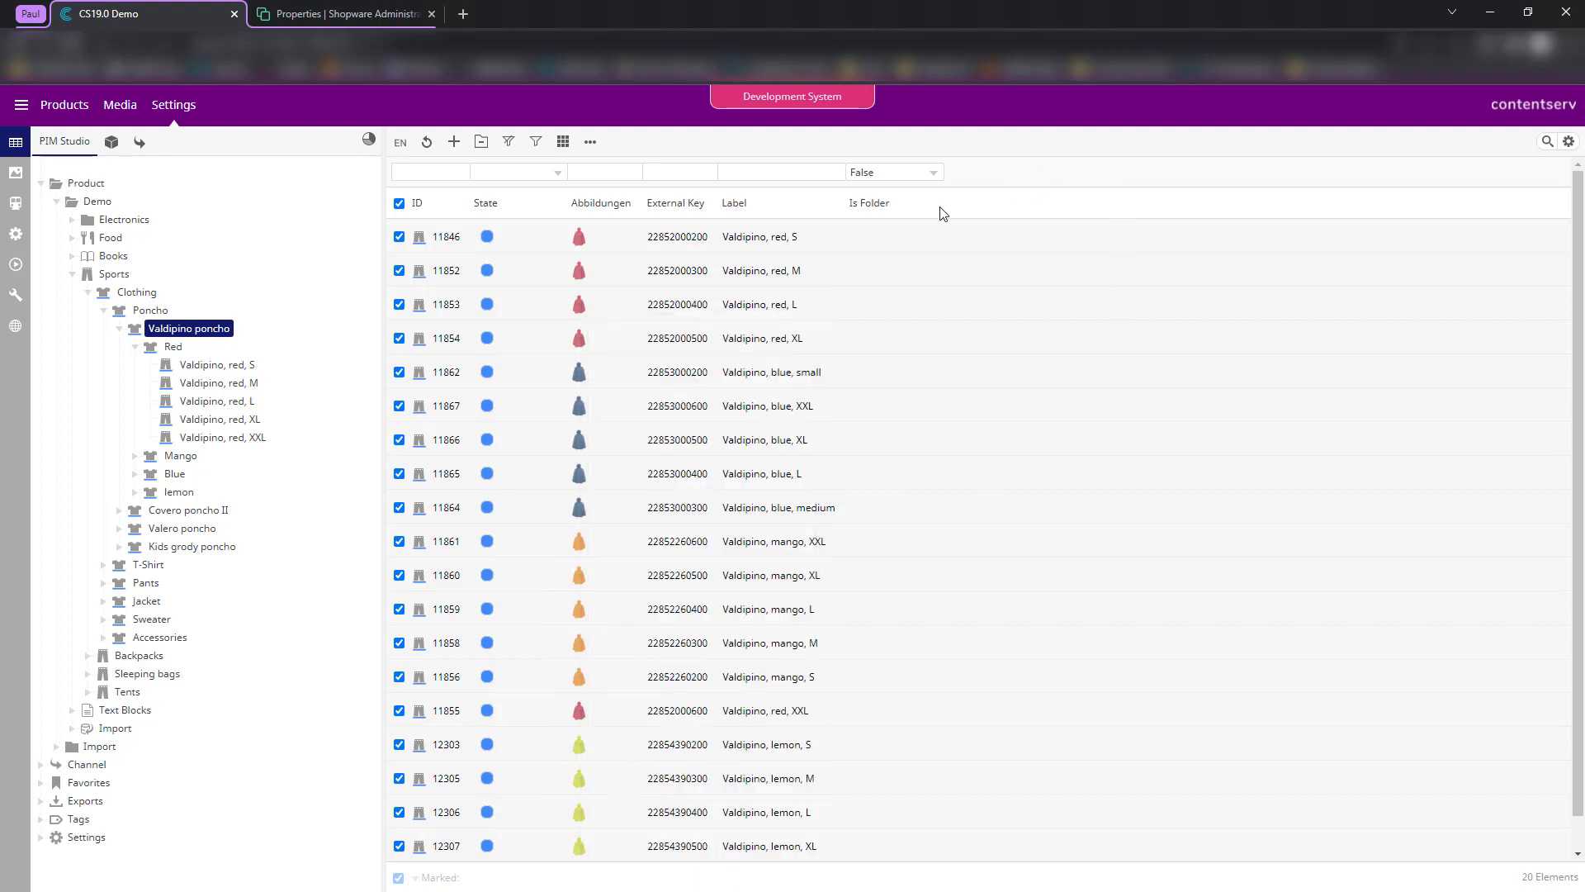
click(404, 205)
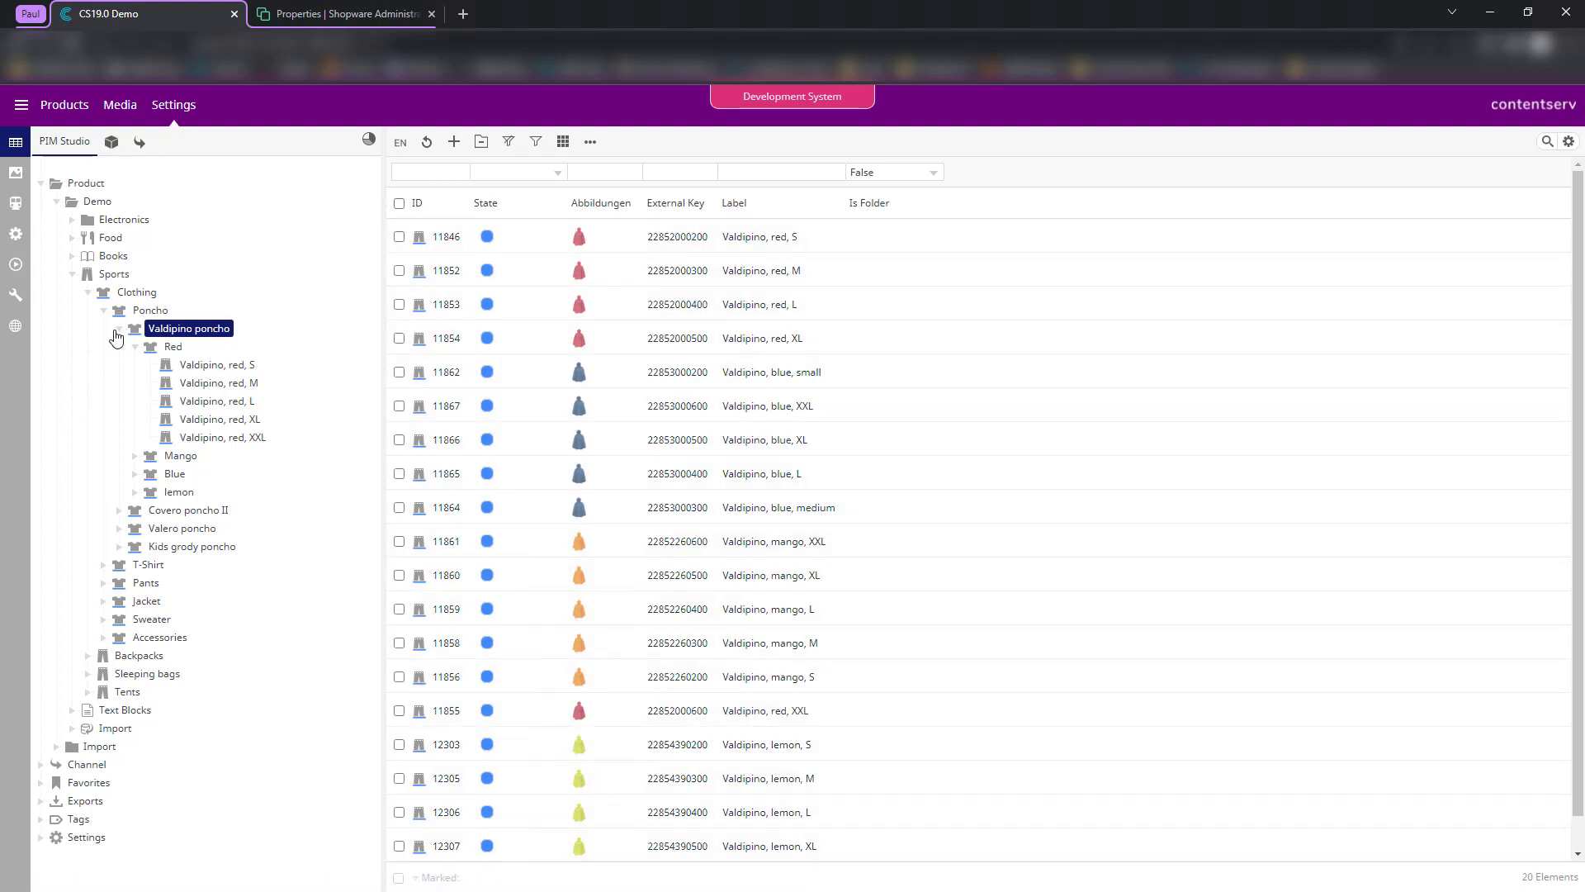
click(40, 837)
scroll(50, 826, down, 2)
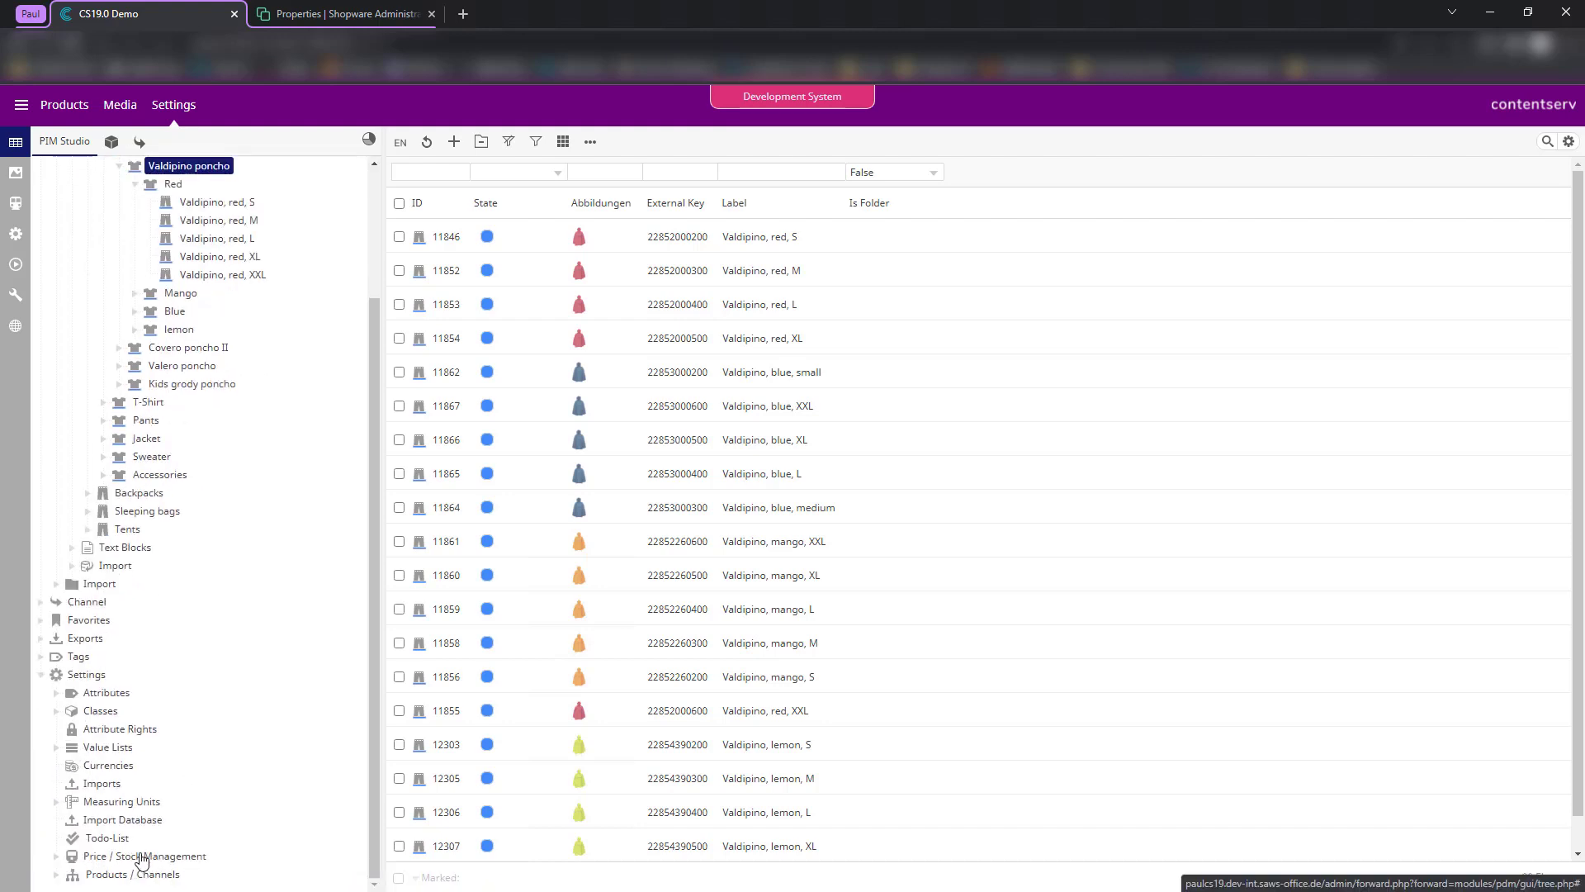
click(175, 875)
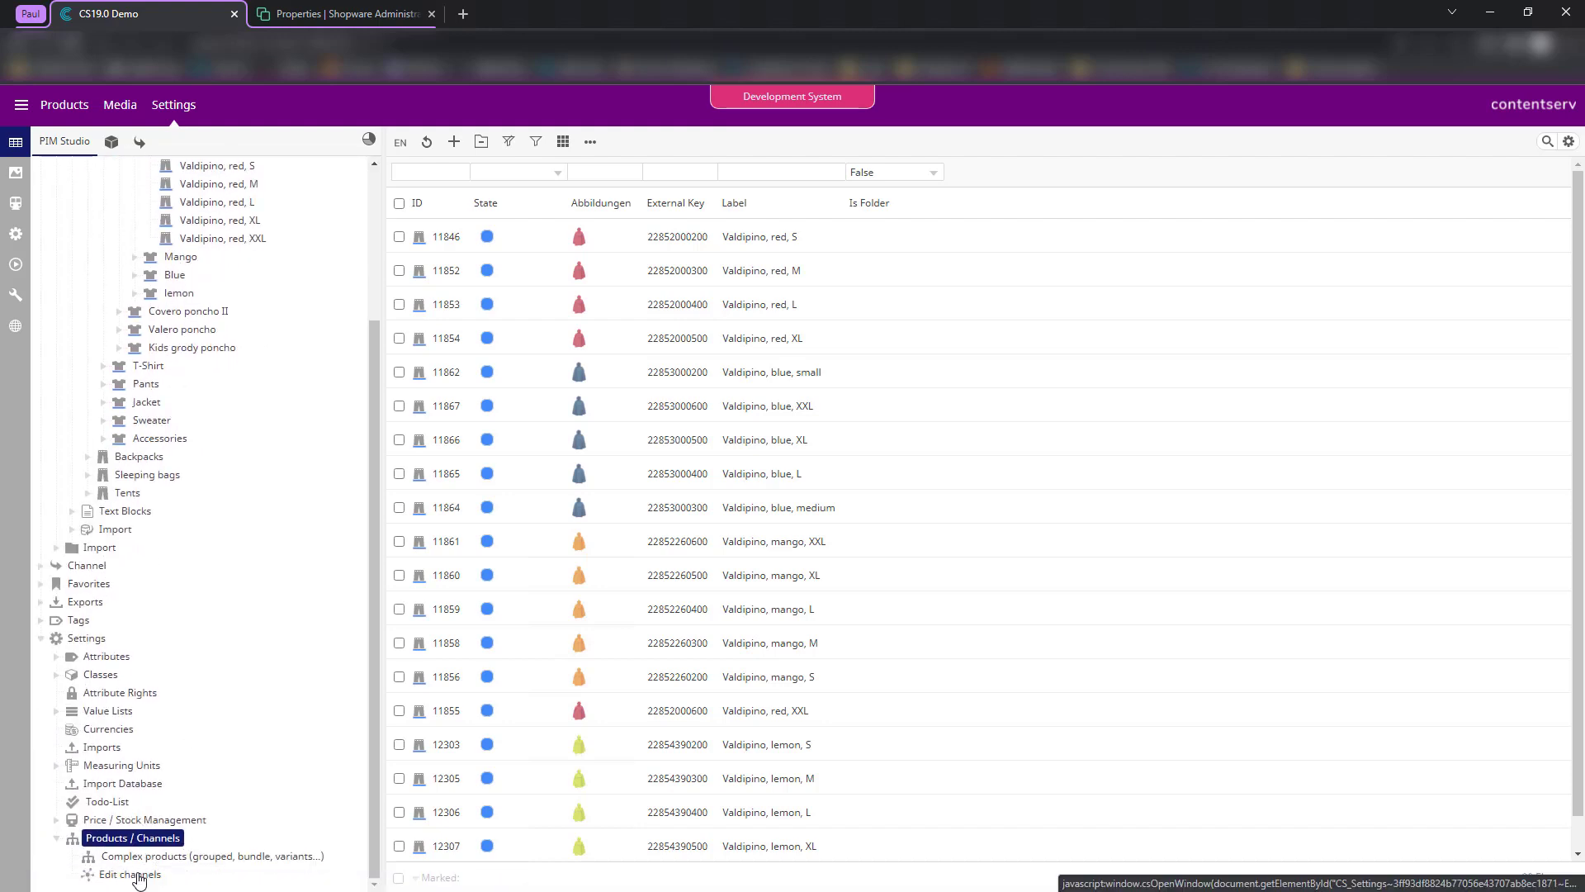
click(130, 873)
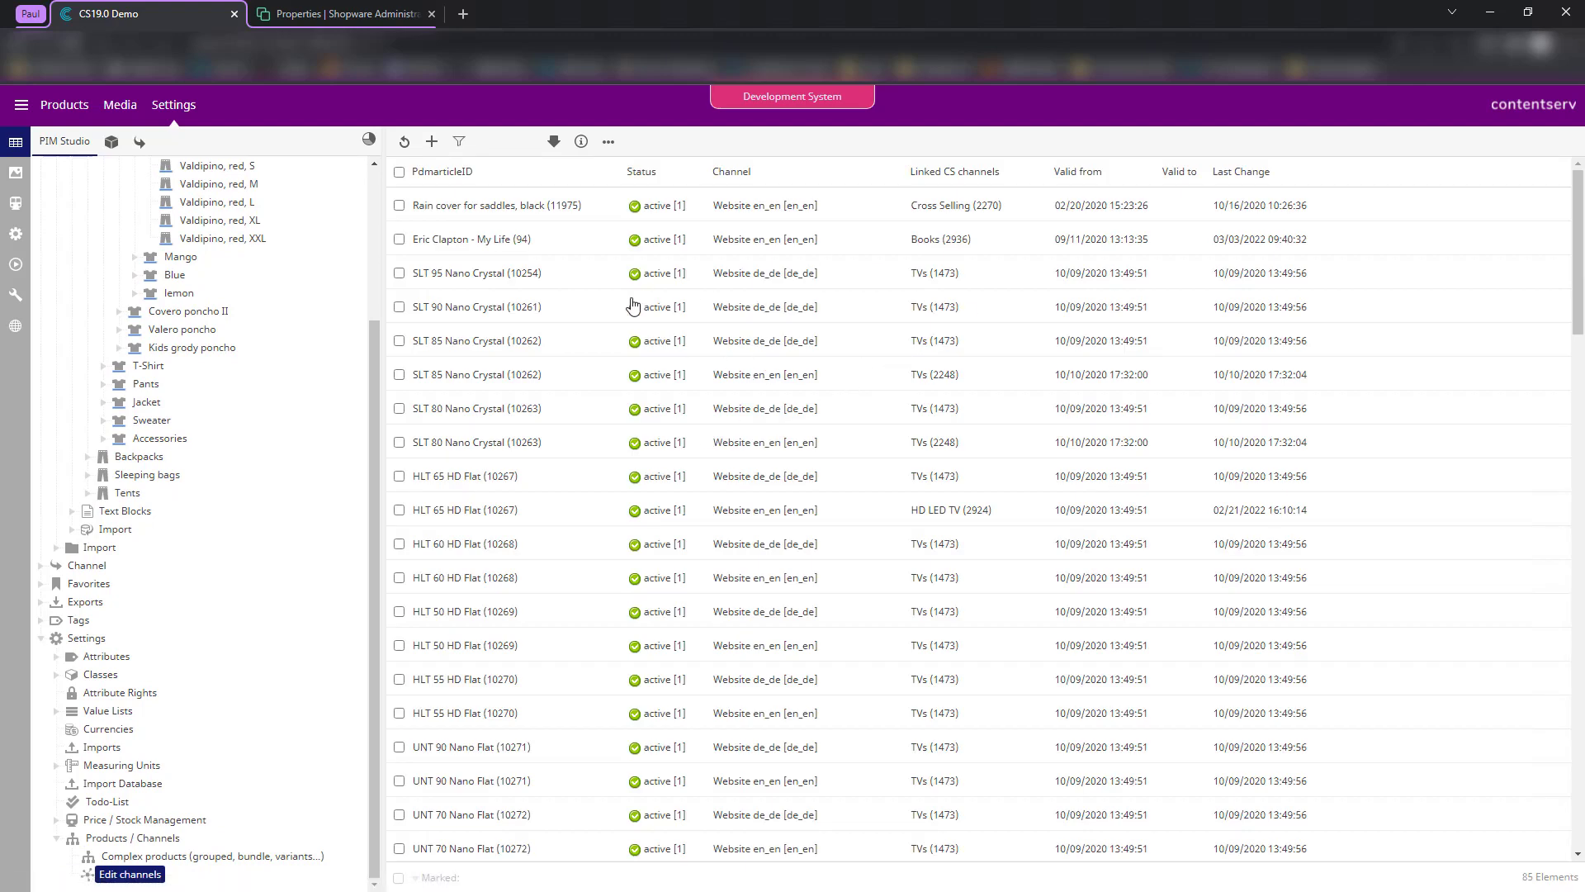
scroll(632, 495, down, 15)
scroll(603, 825, up, 15)
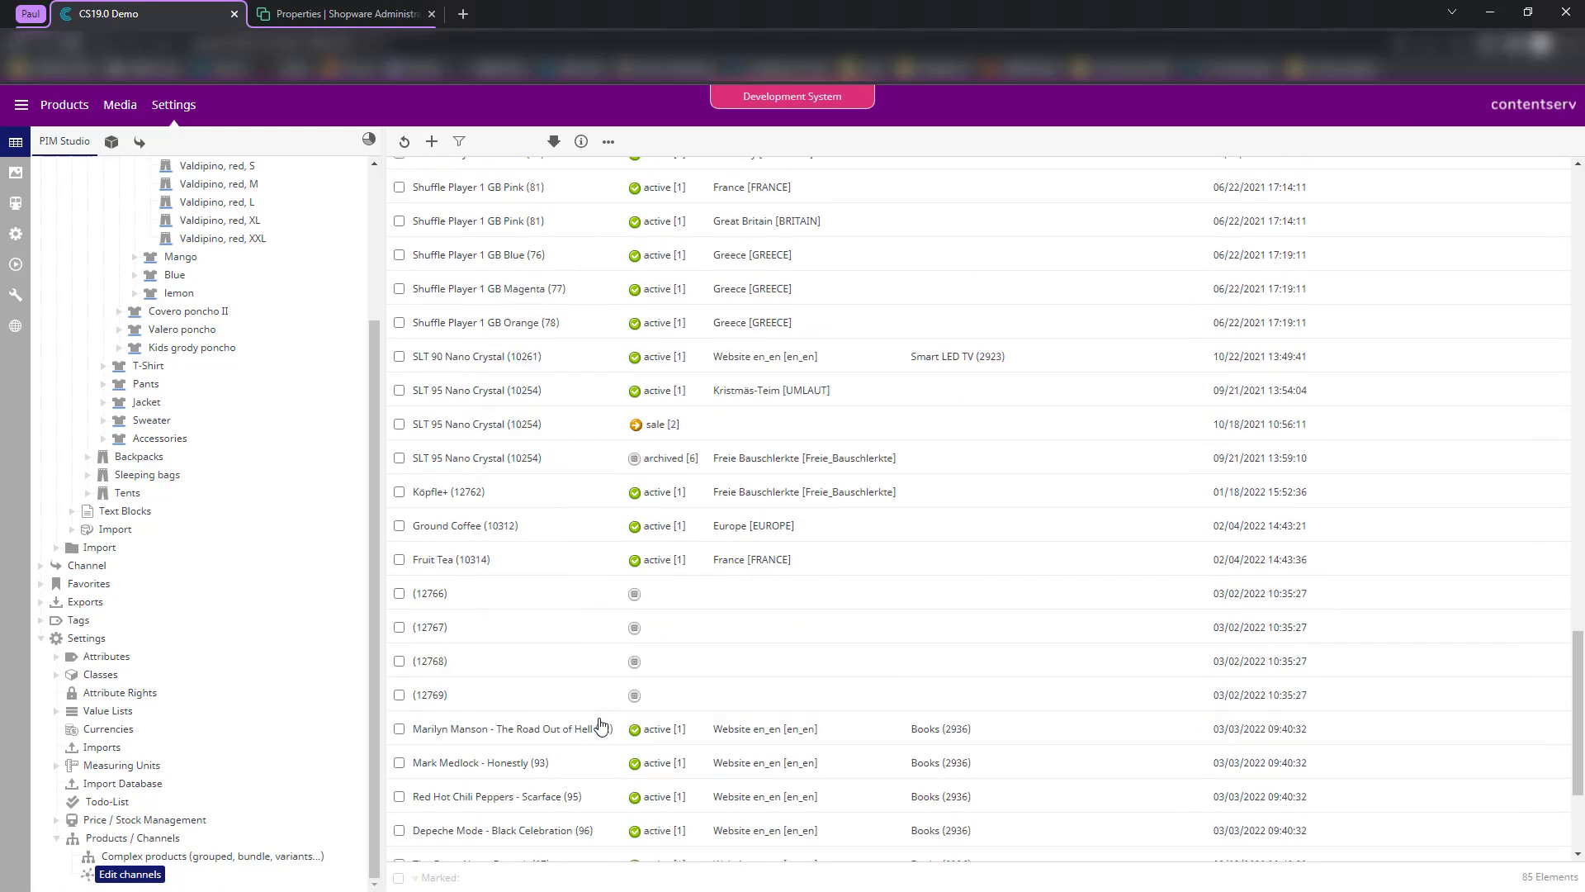
click(609, 142)
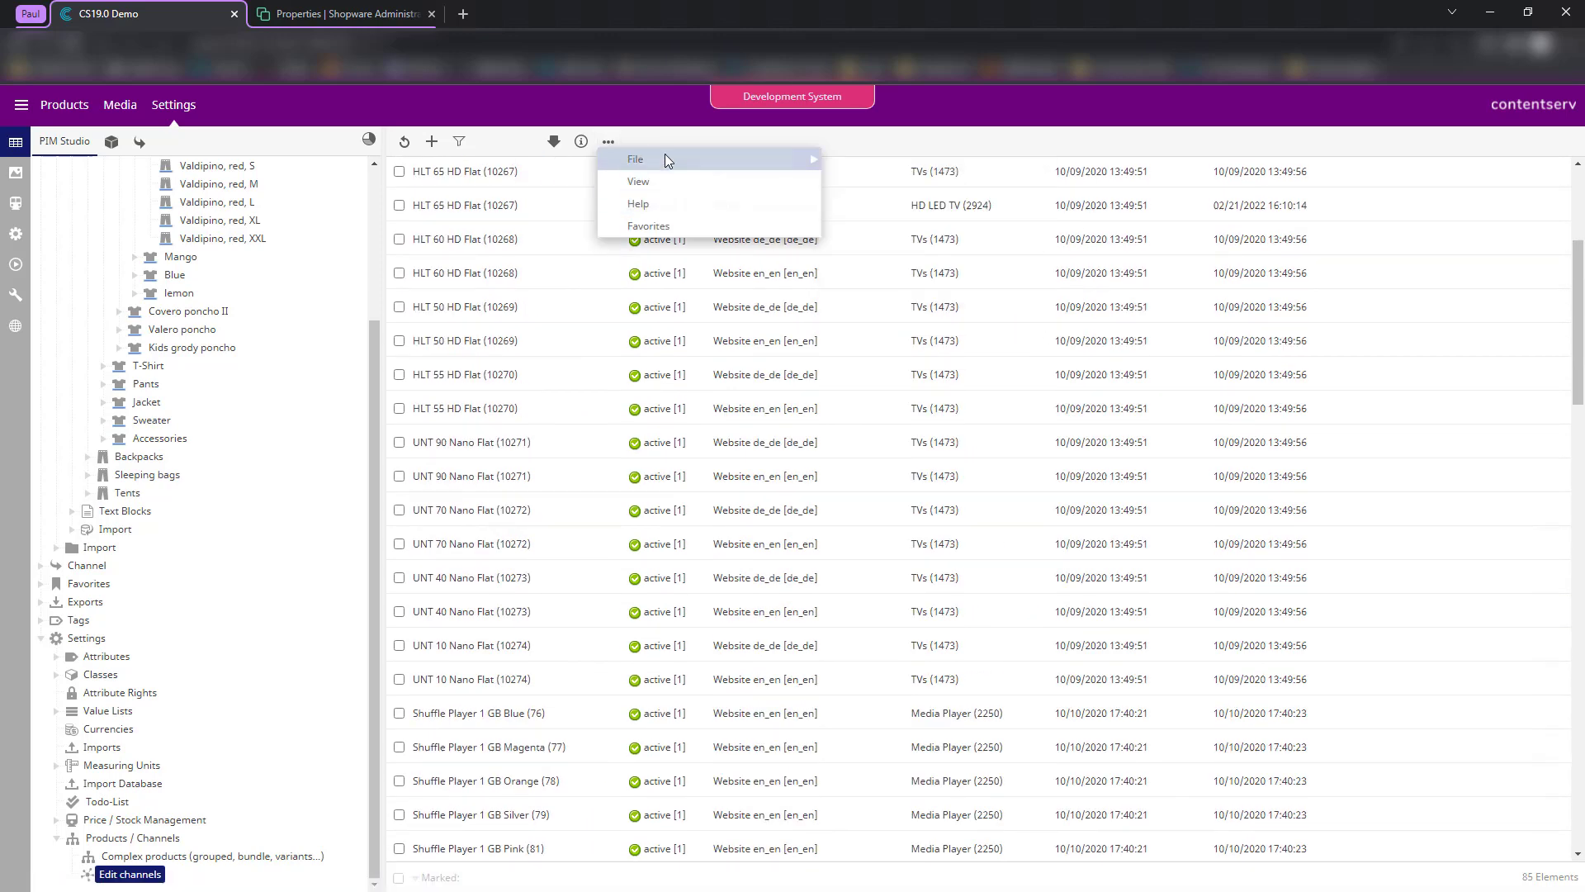
mouse_move(725, 161)
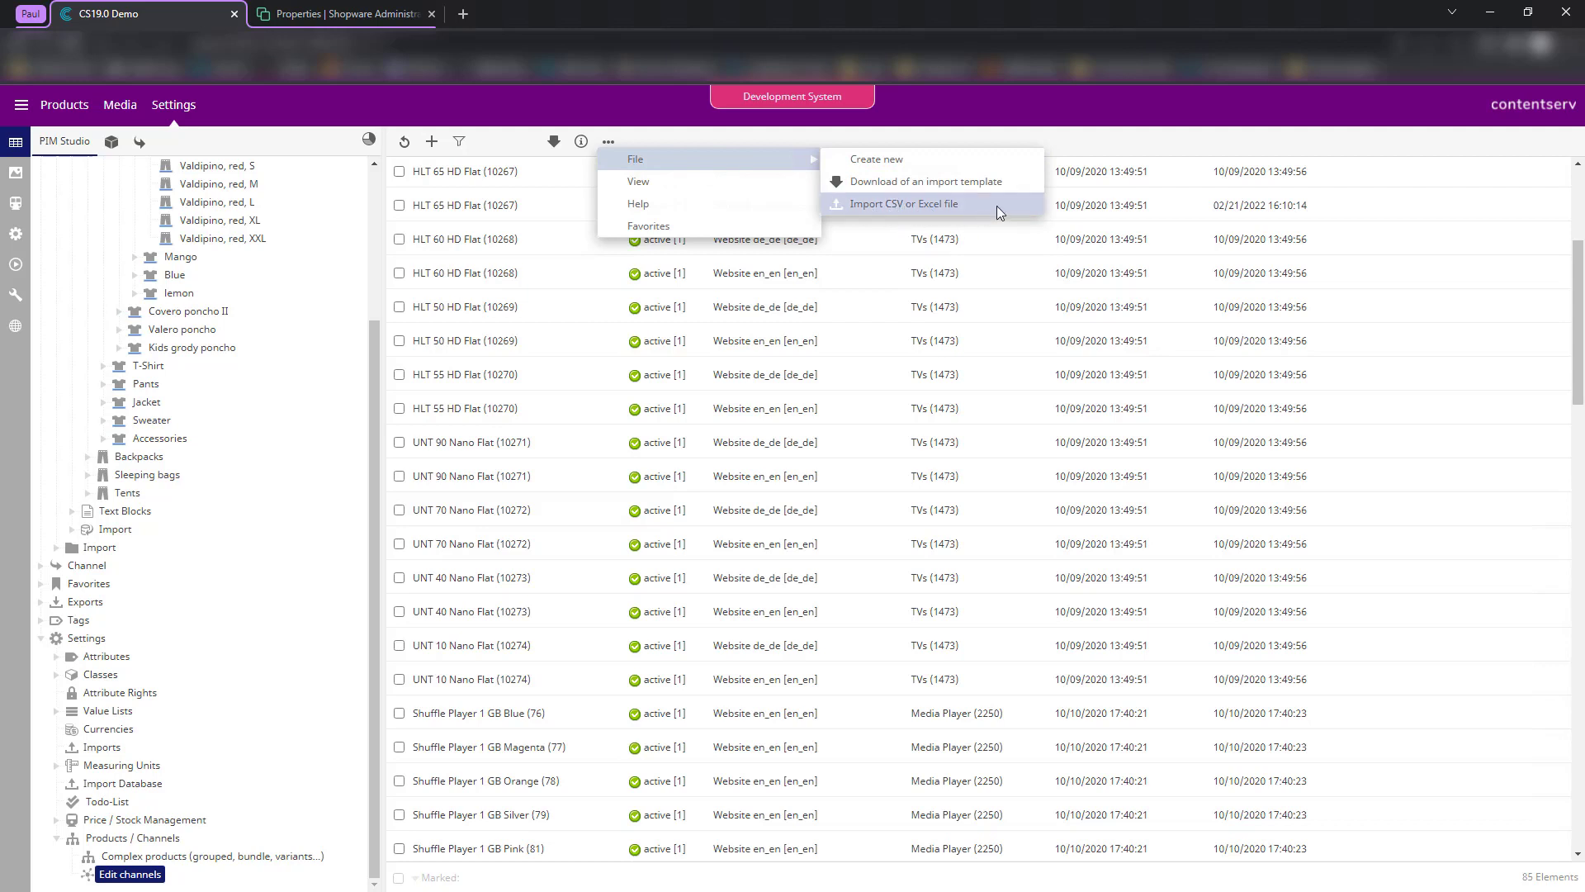
scroll(176, 339, up, 5)
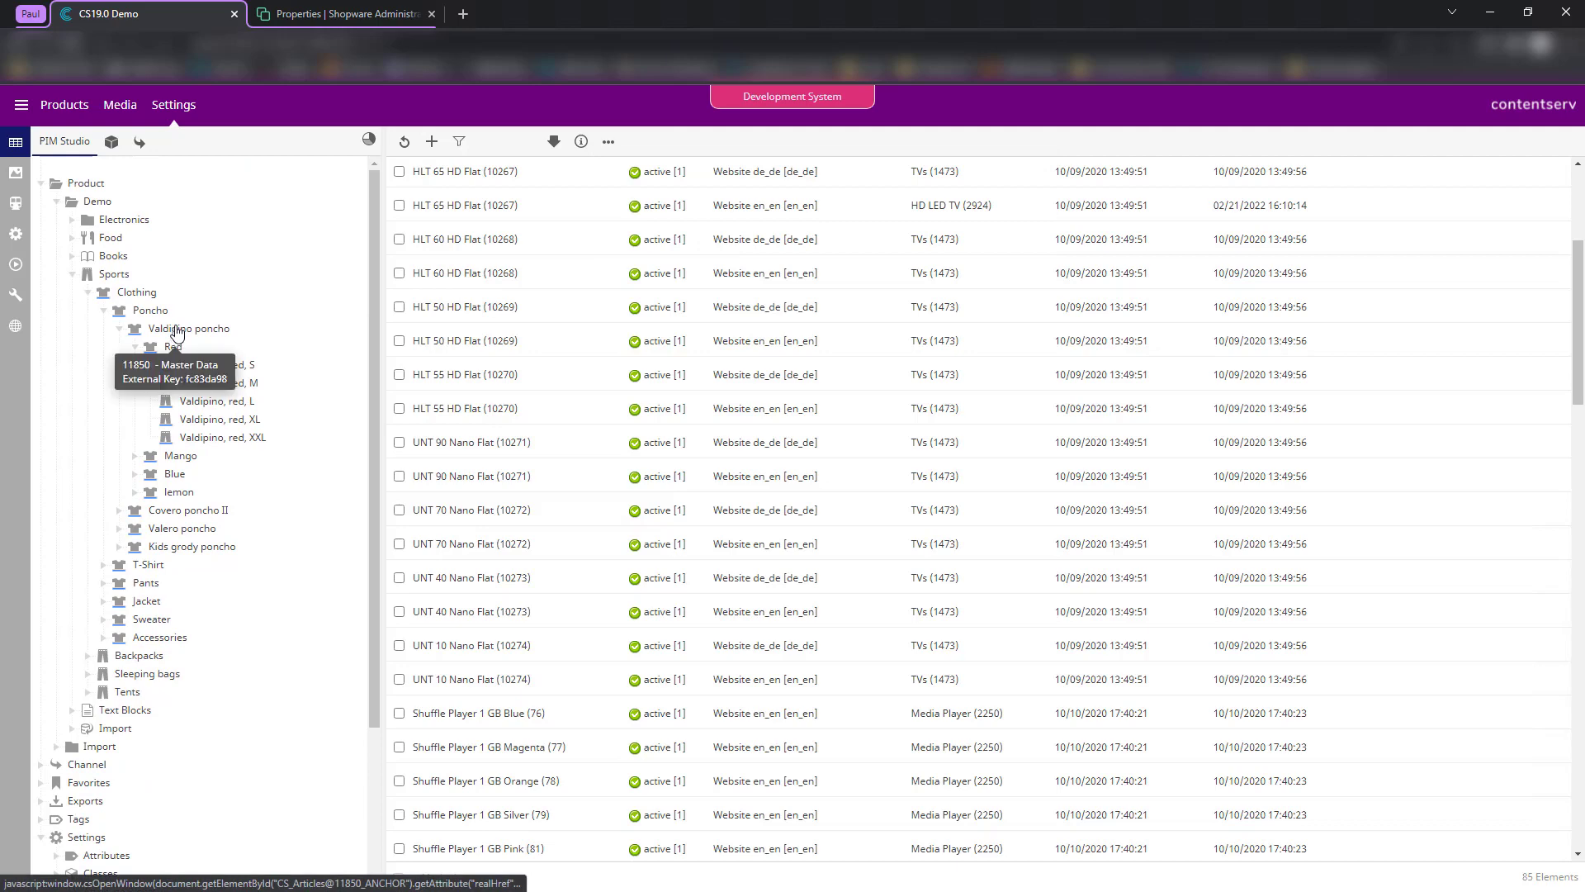
- Change Valdipino poncho's Website en_en channel assignment to Shopware 6 and save it
click(176, 330)
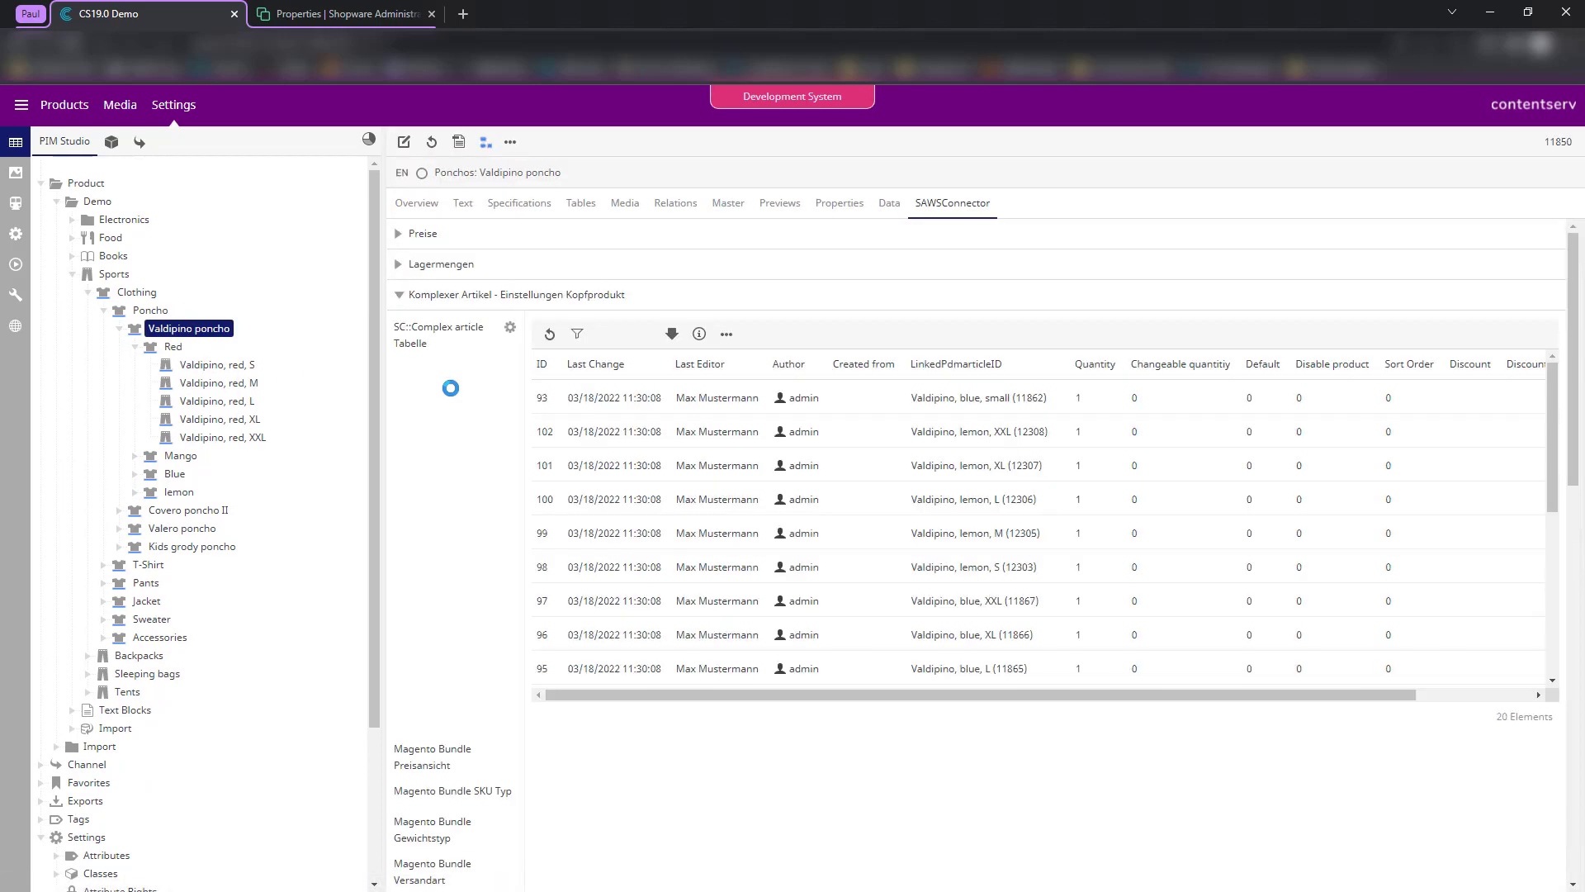
scroll(484, 464, down, 2)
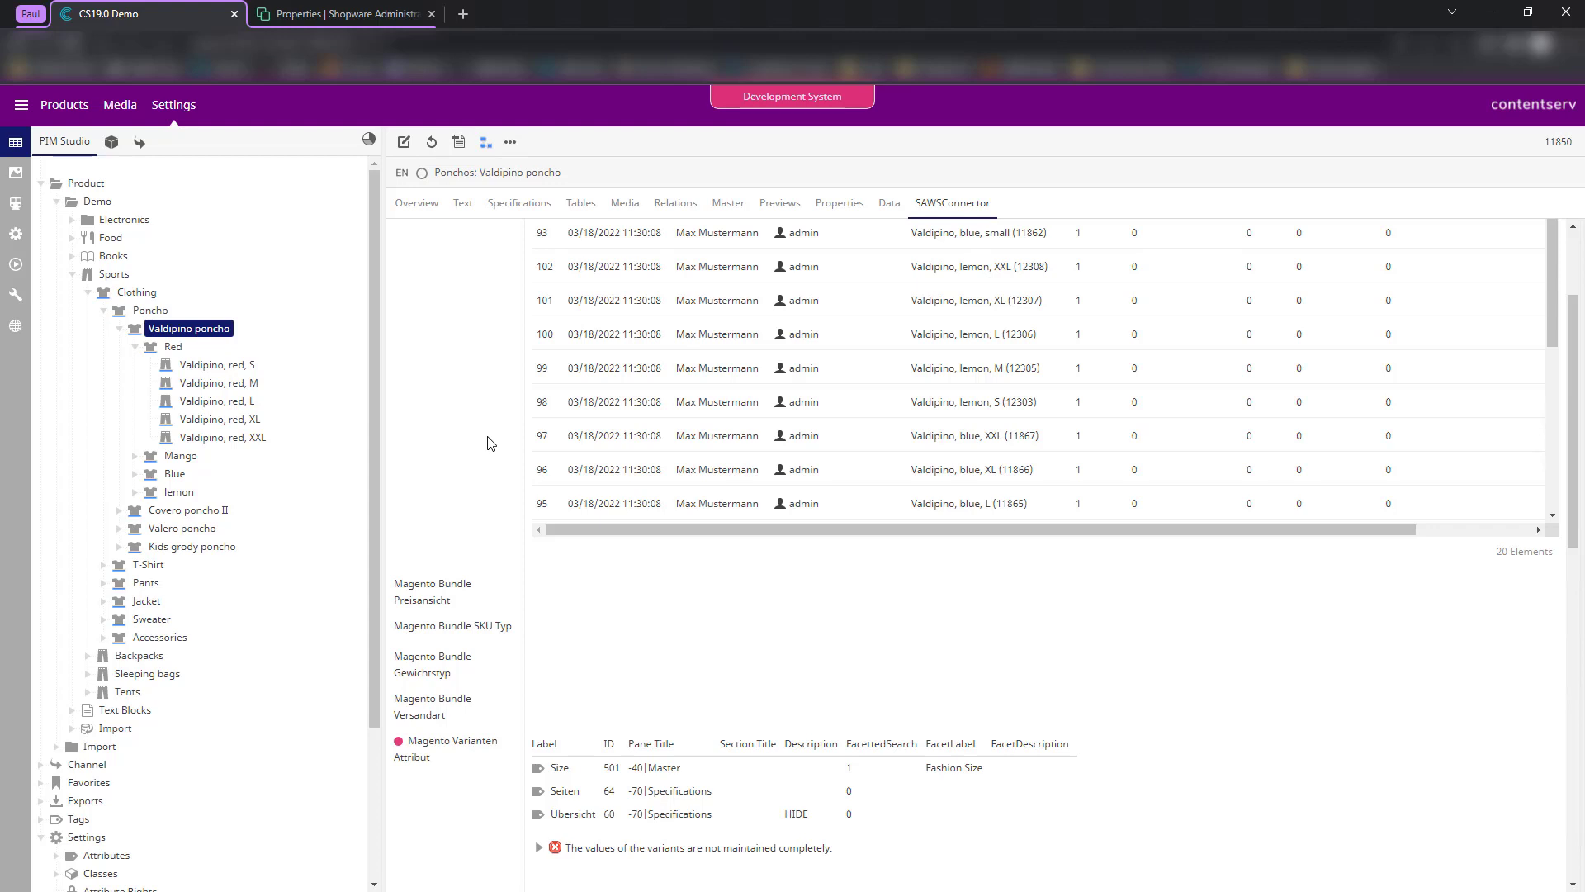
scroll(593, 600, down, 5)
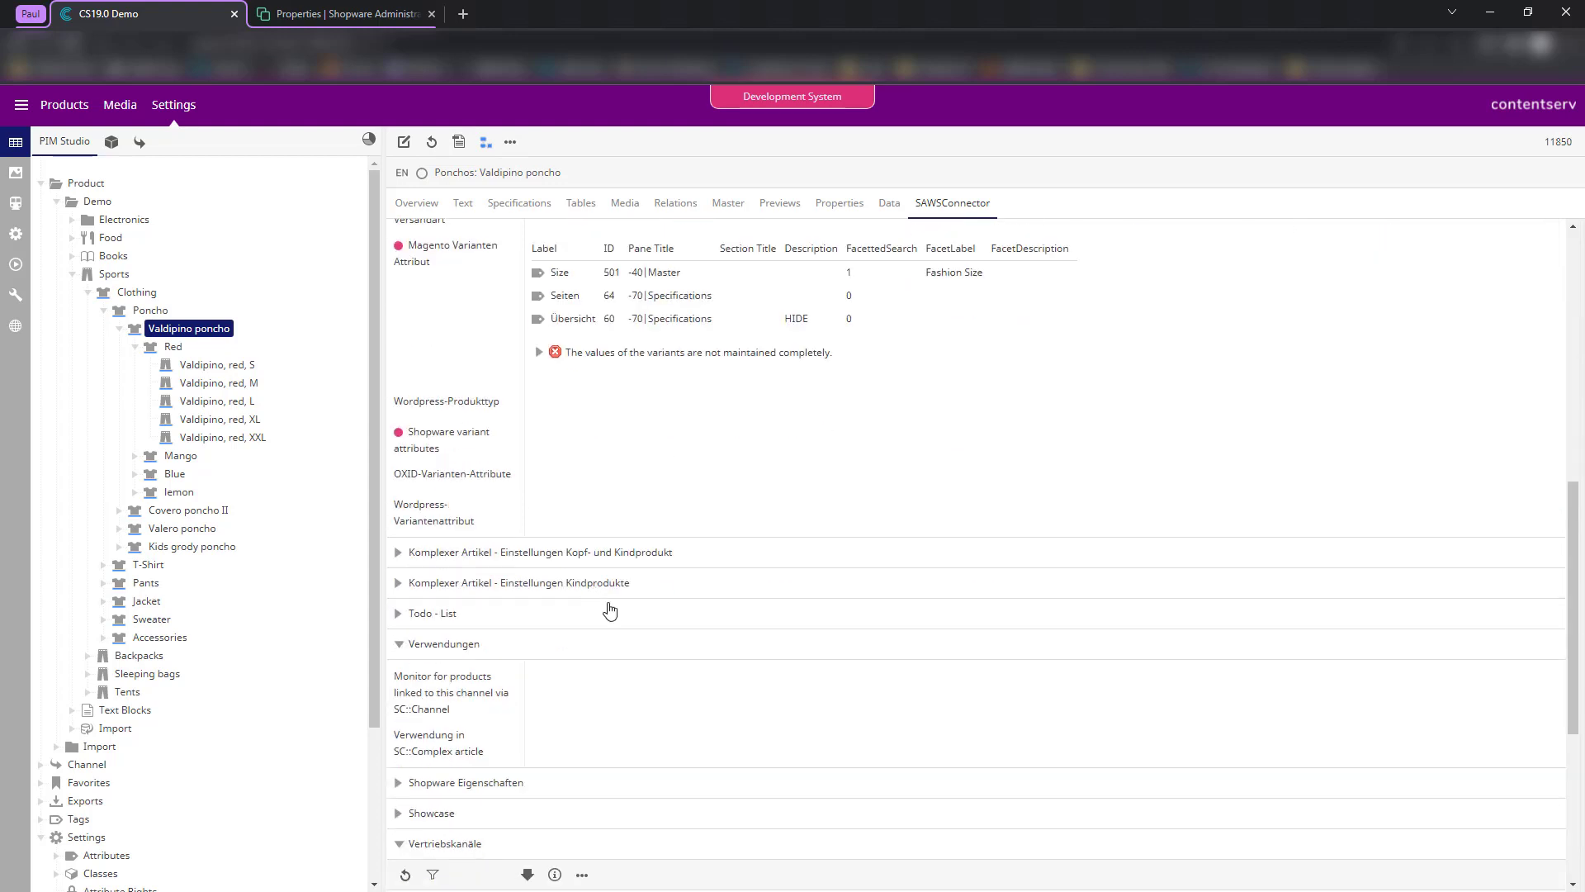
scroll(615, 640, down, 3)
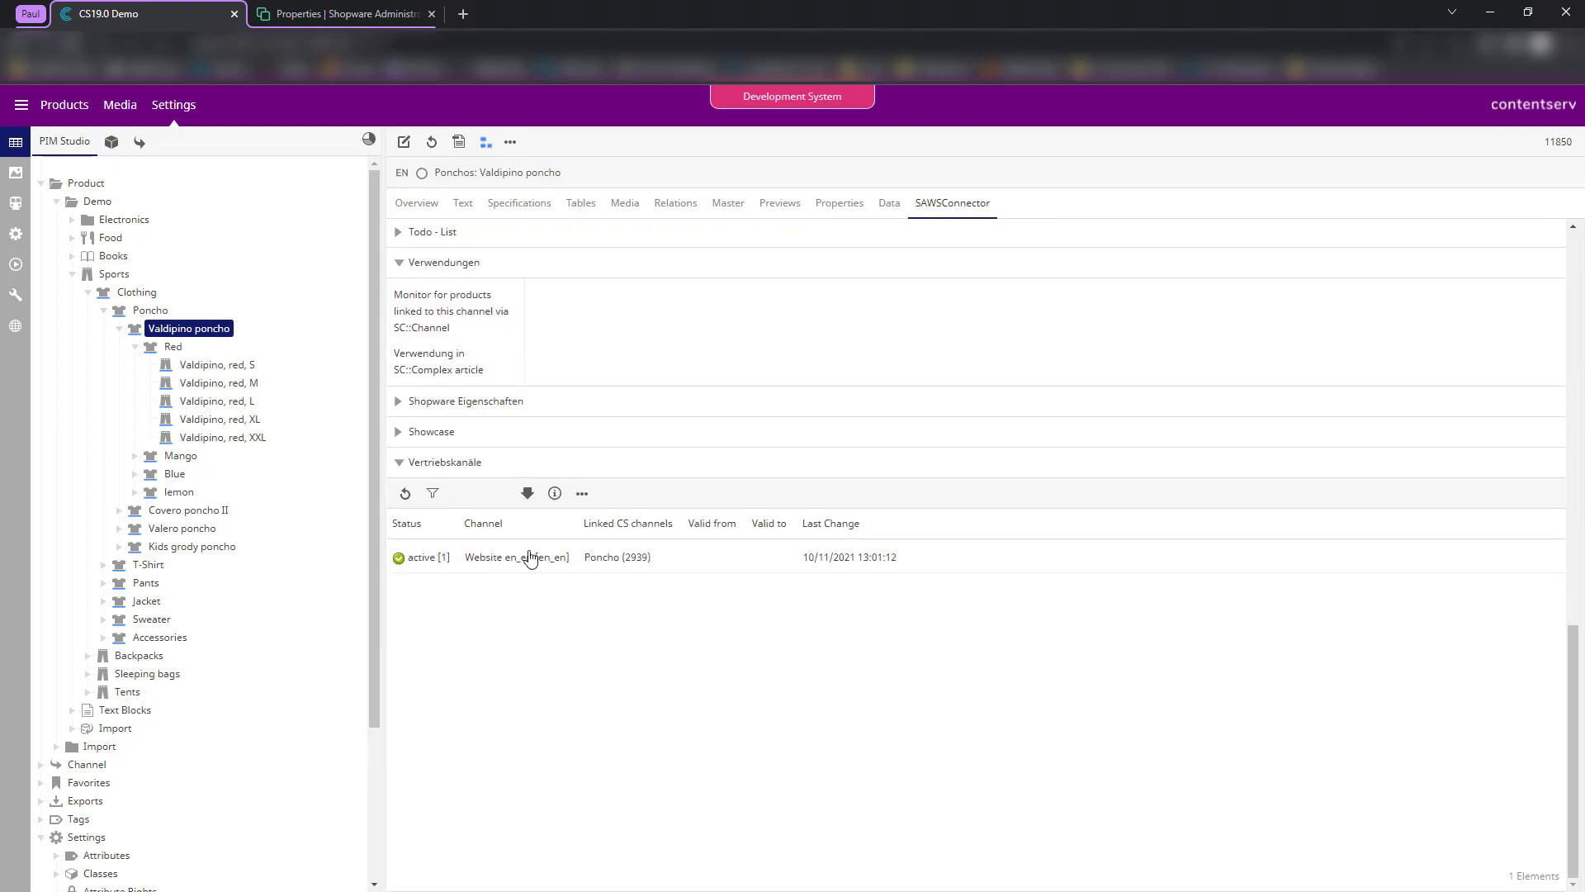
double_click(669, 557)
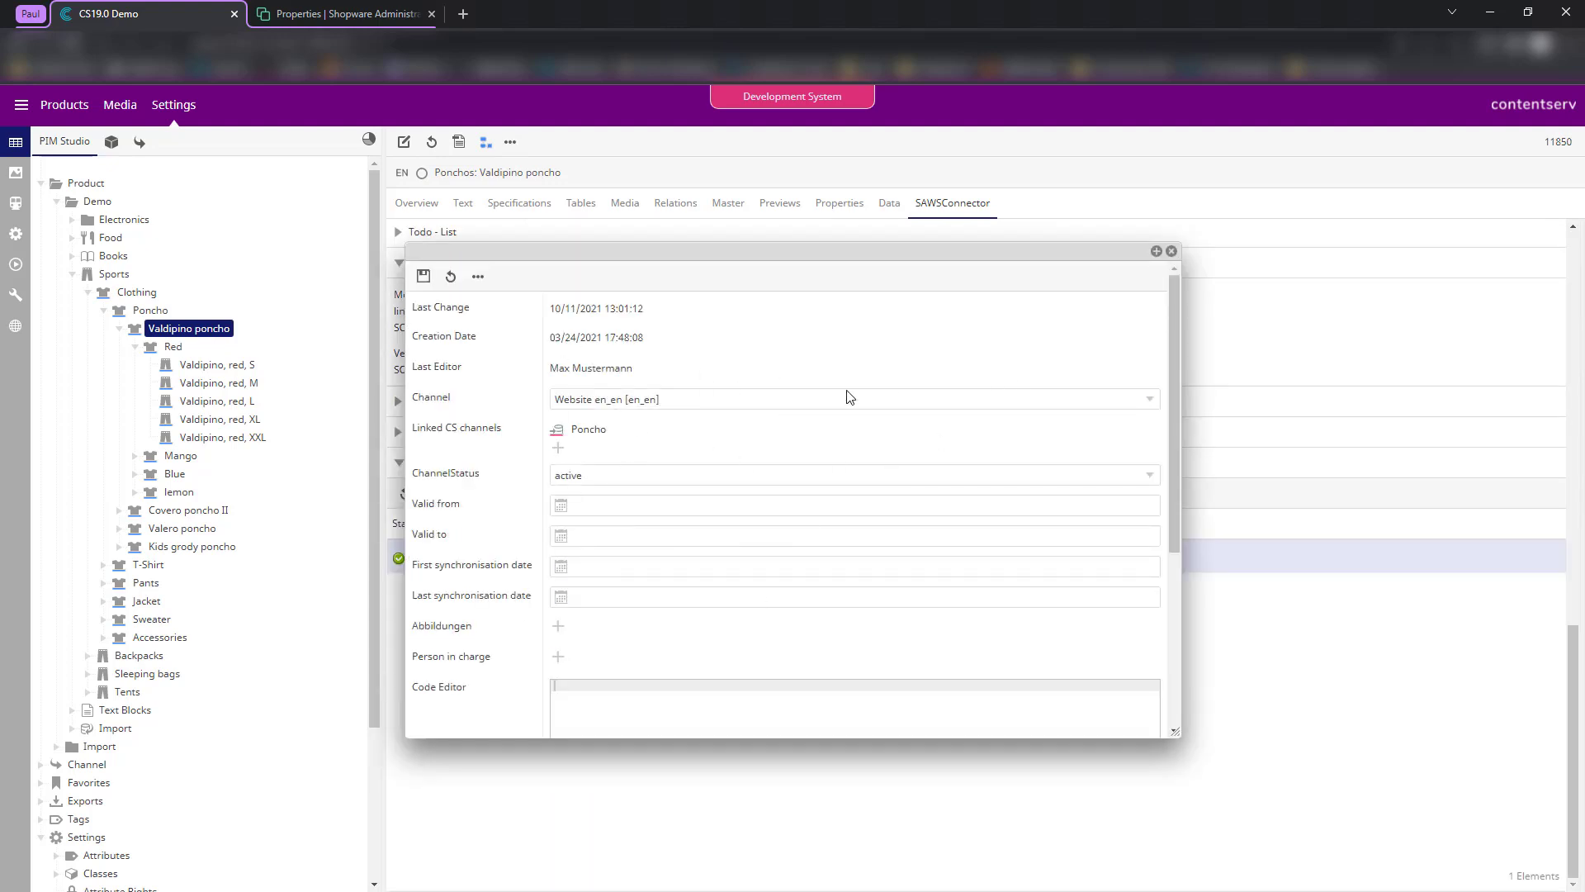
click(621, 403)
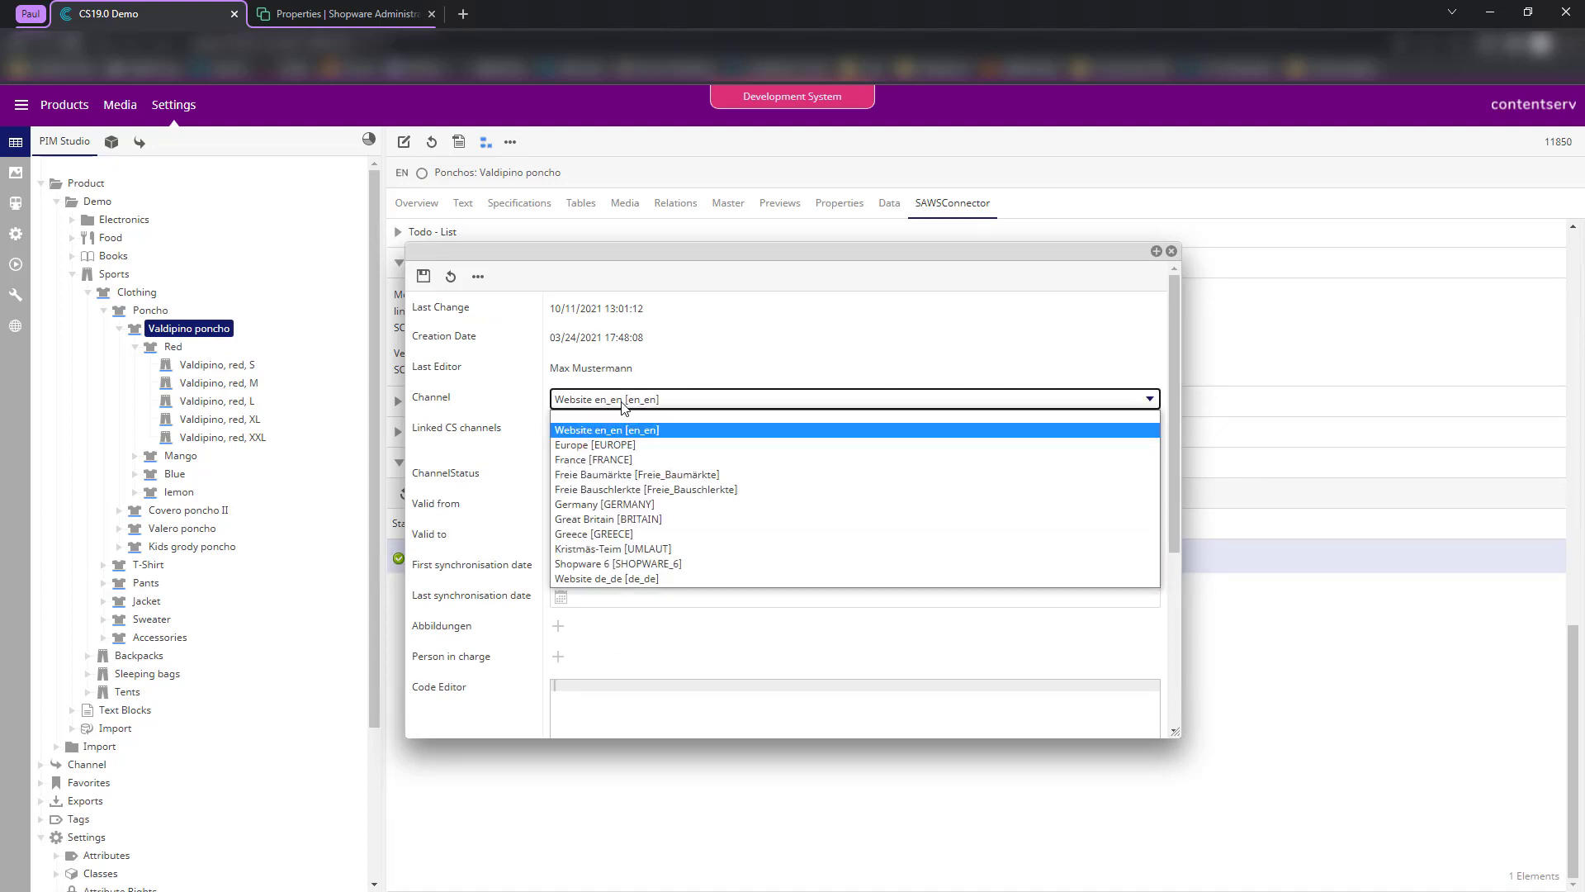
click(649, 567)
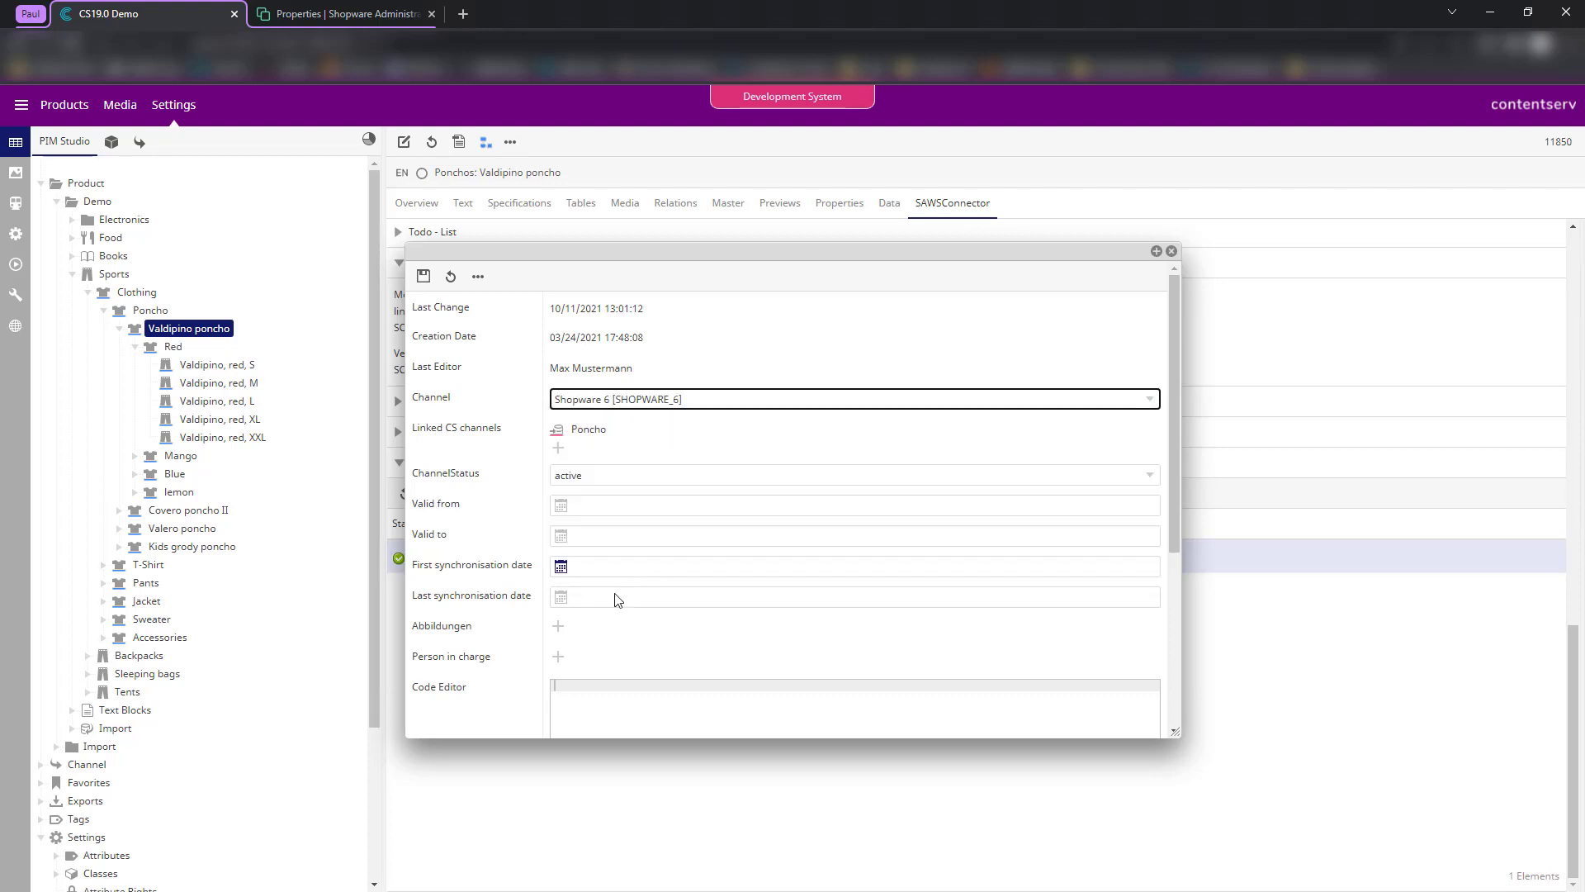
click(423, 277)
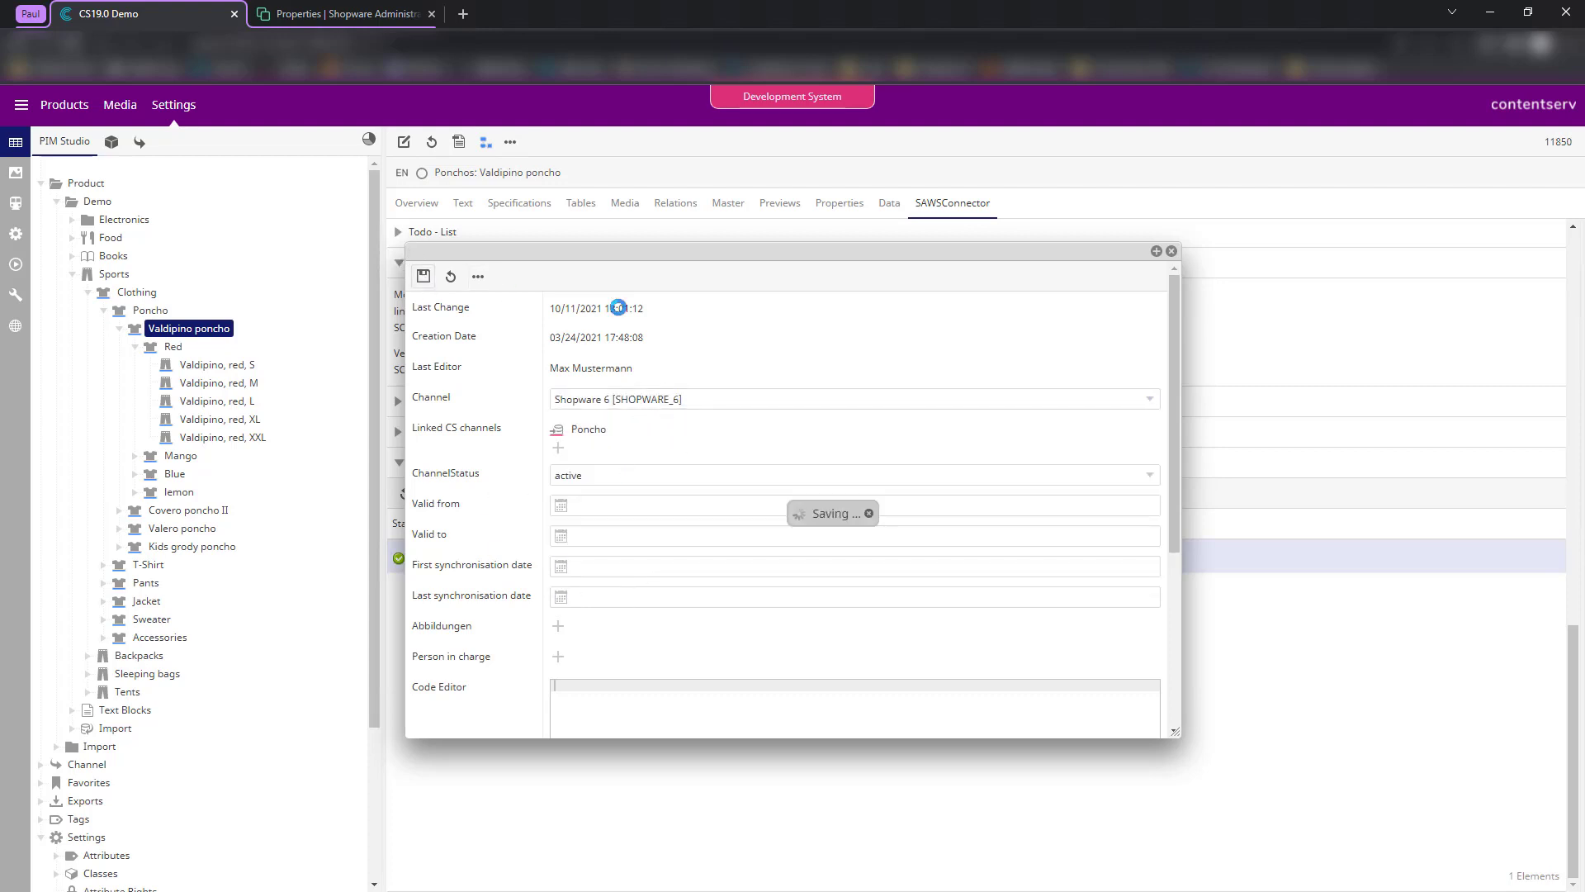
scroll(934, 396, down, 5)
scroll(934, 397, up, 6)
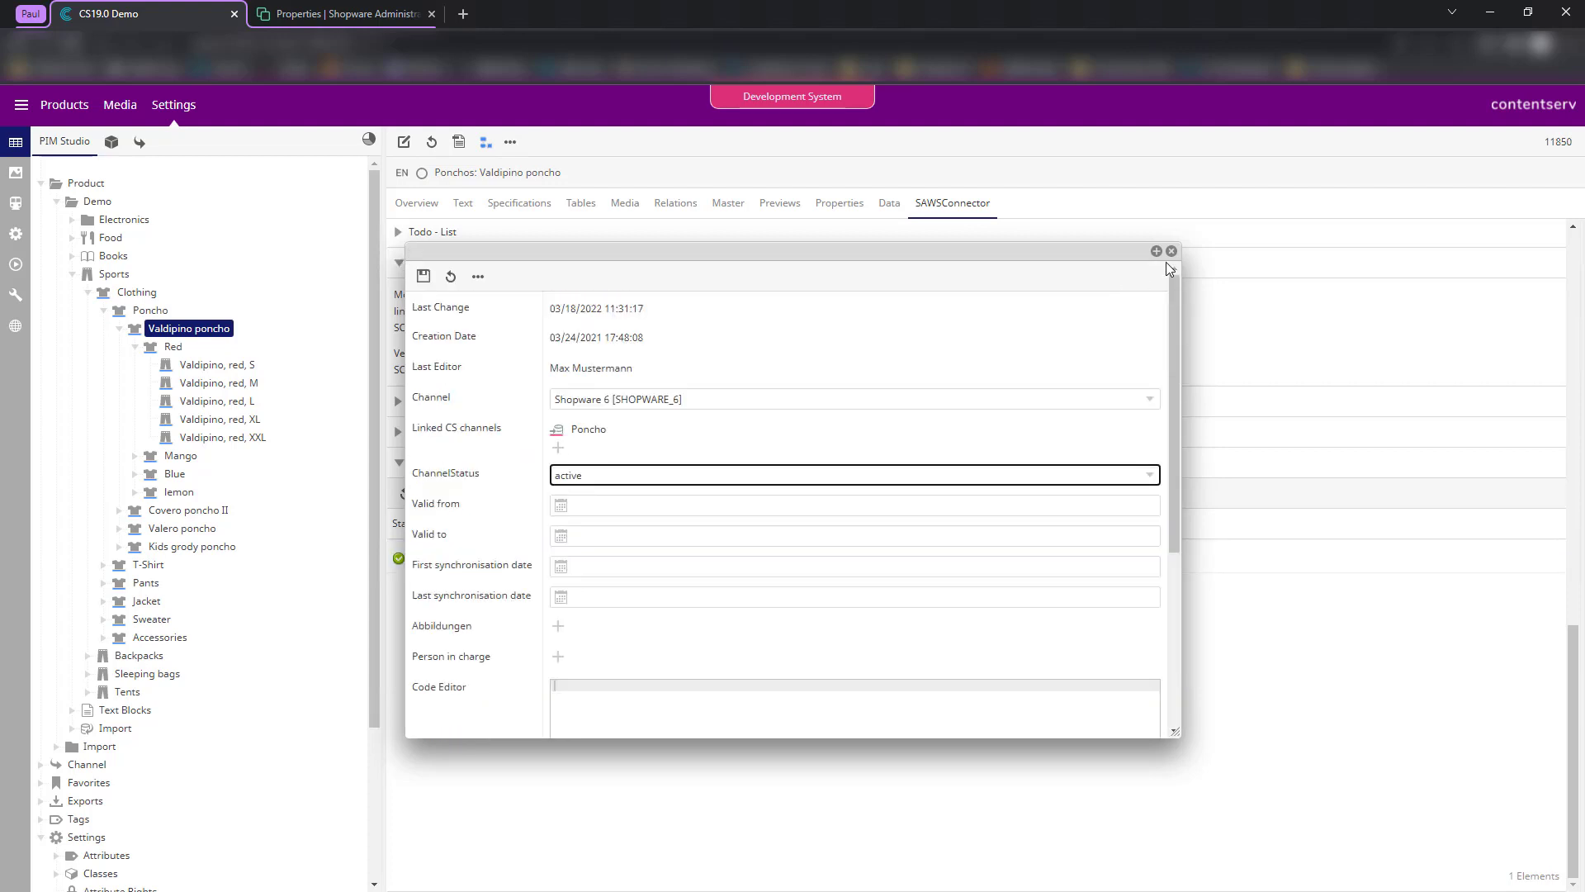
click(1171, 251)
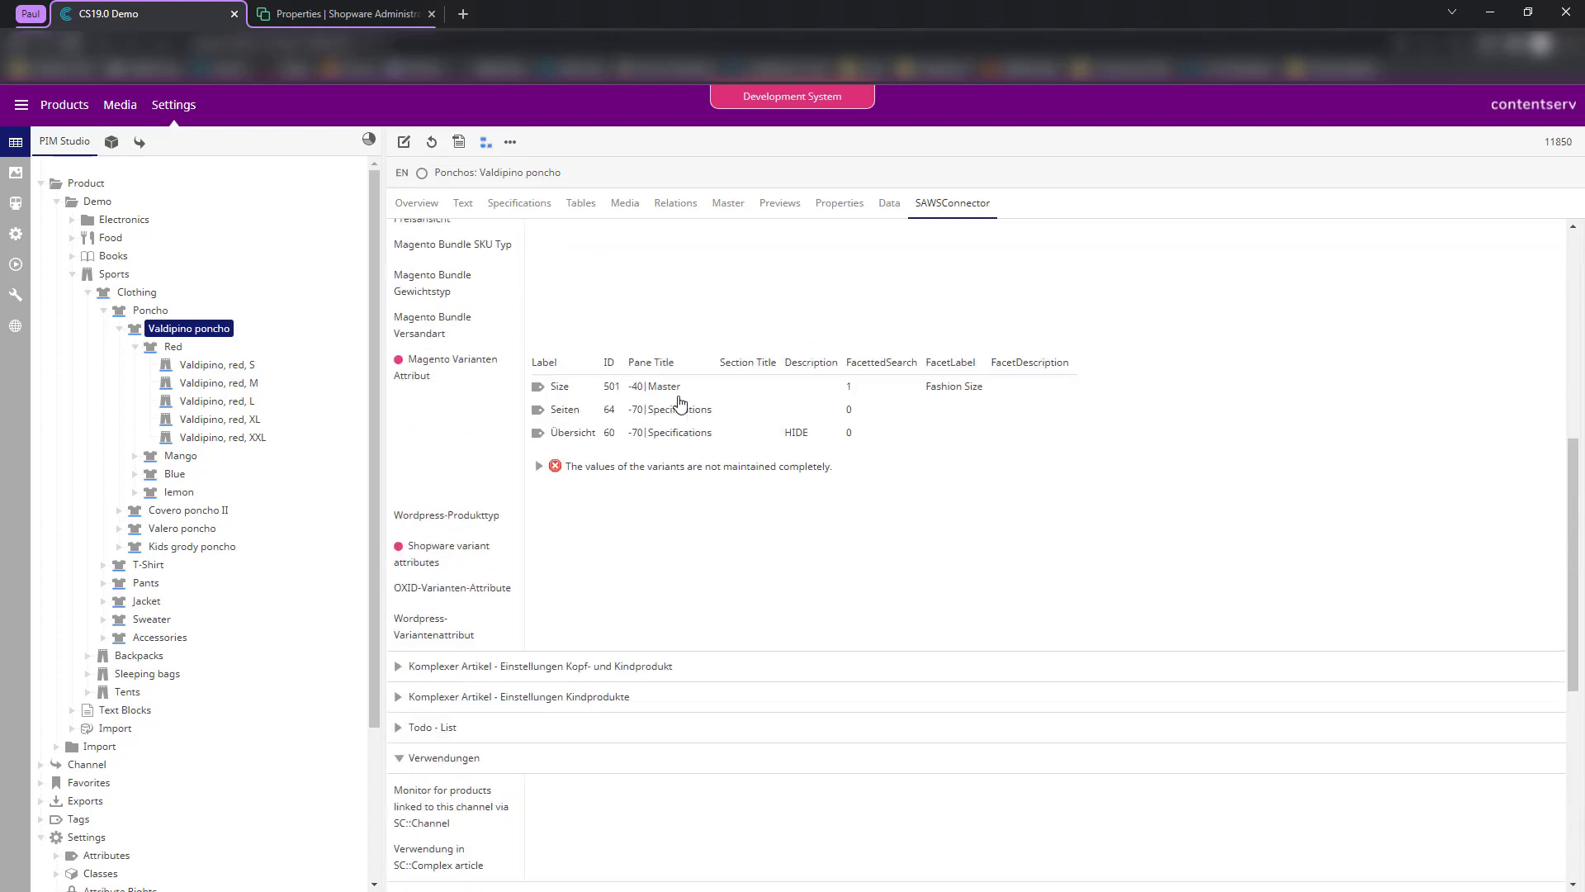
- Review the complex-article table listing the 20 red and mango size variants
scroll(681, 409, up, 10)
scroll(719, 435, down, 5)
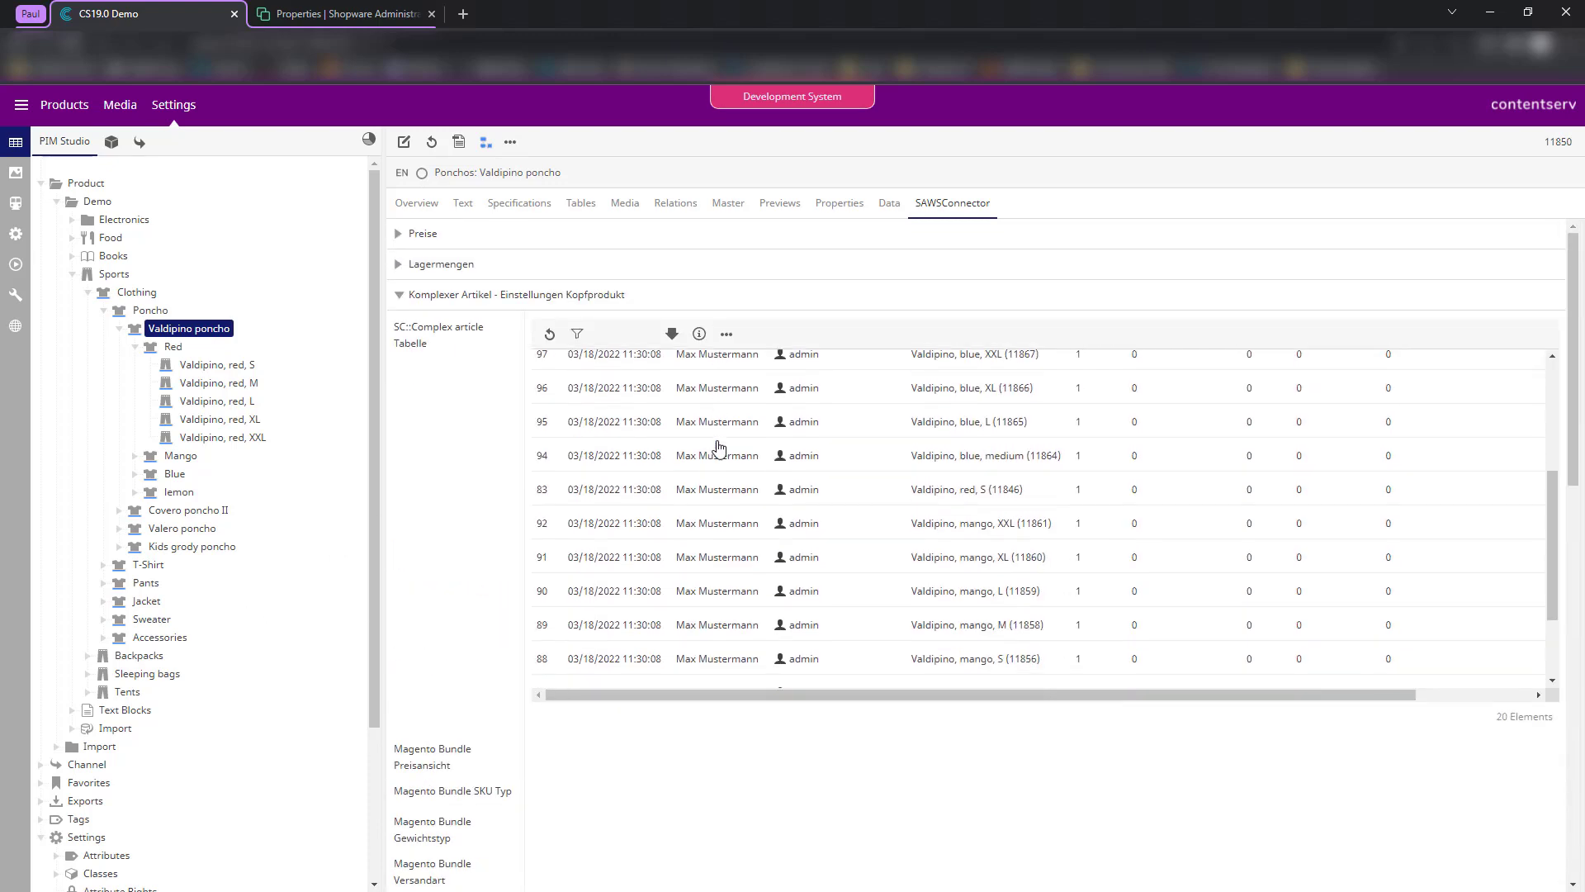
scroll(841, 501, up, 5)
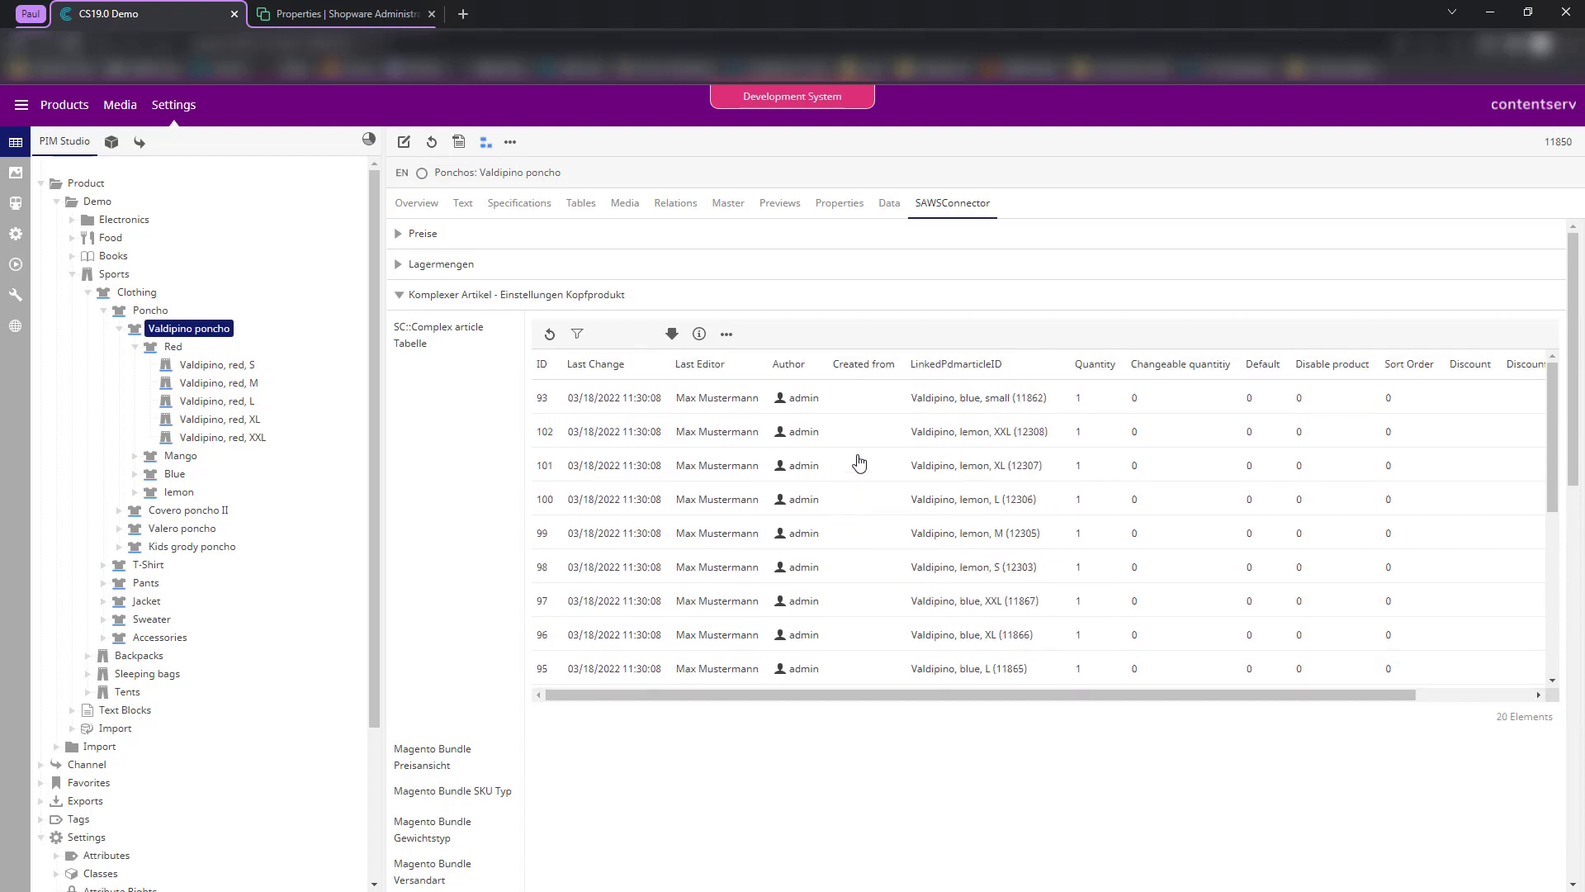
scroll(857, 458, down, 5)
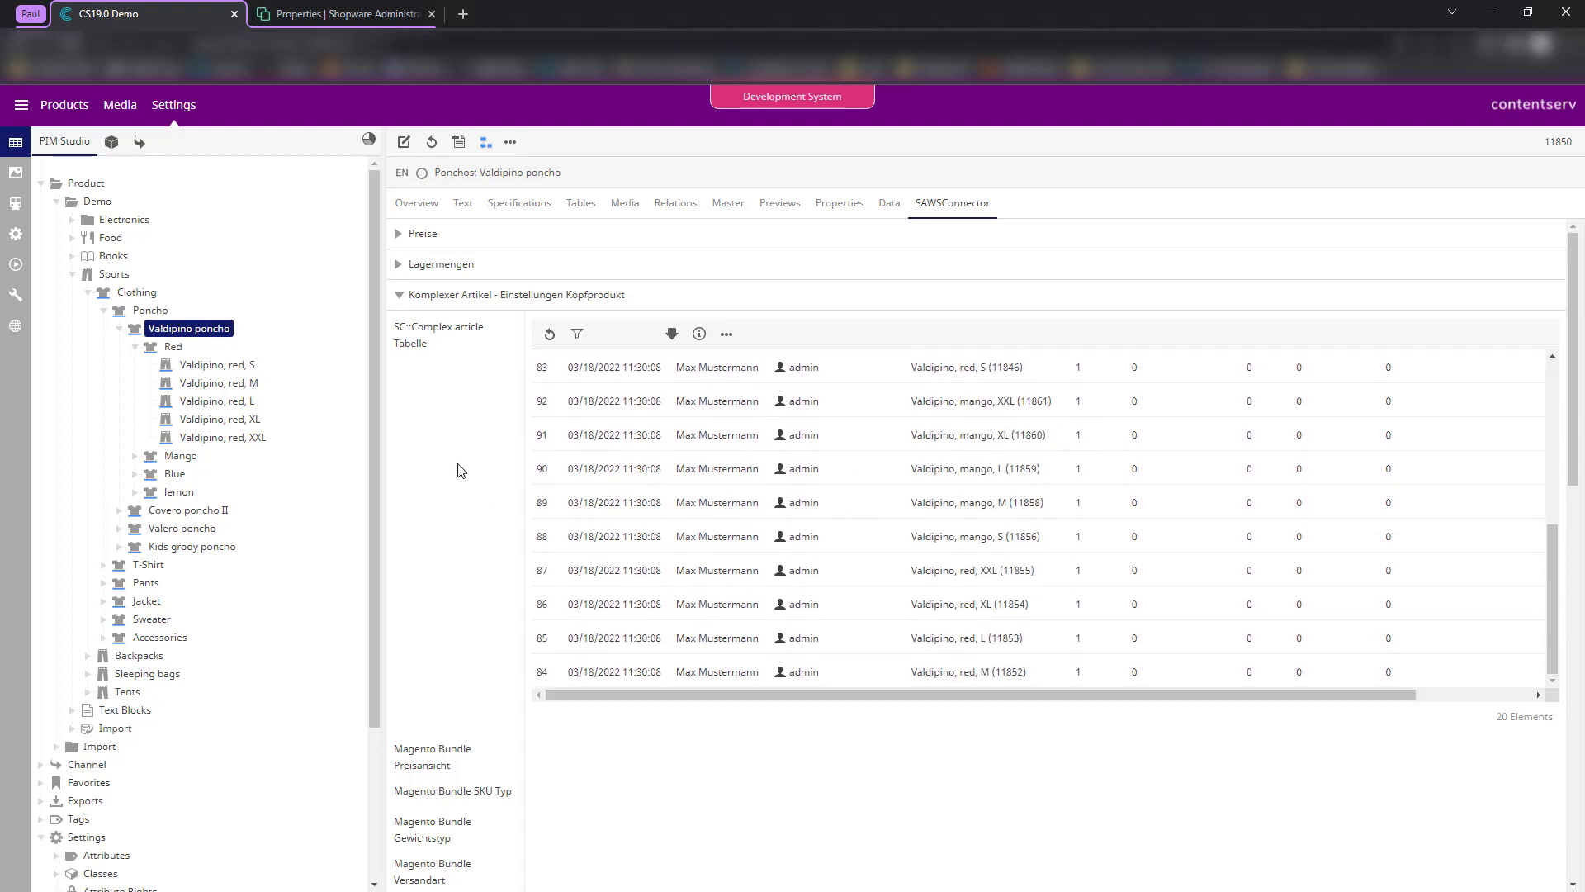
scroll(484, 528, down, 1)
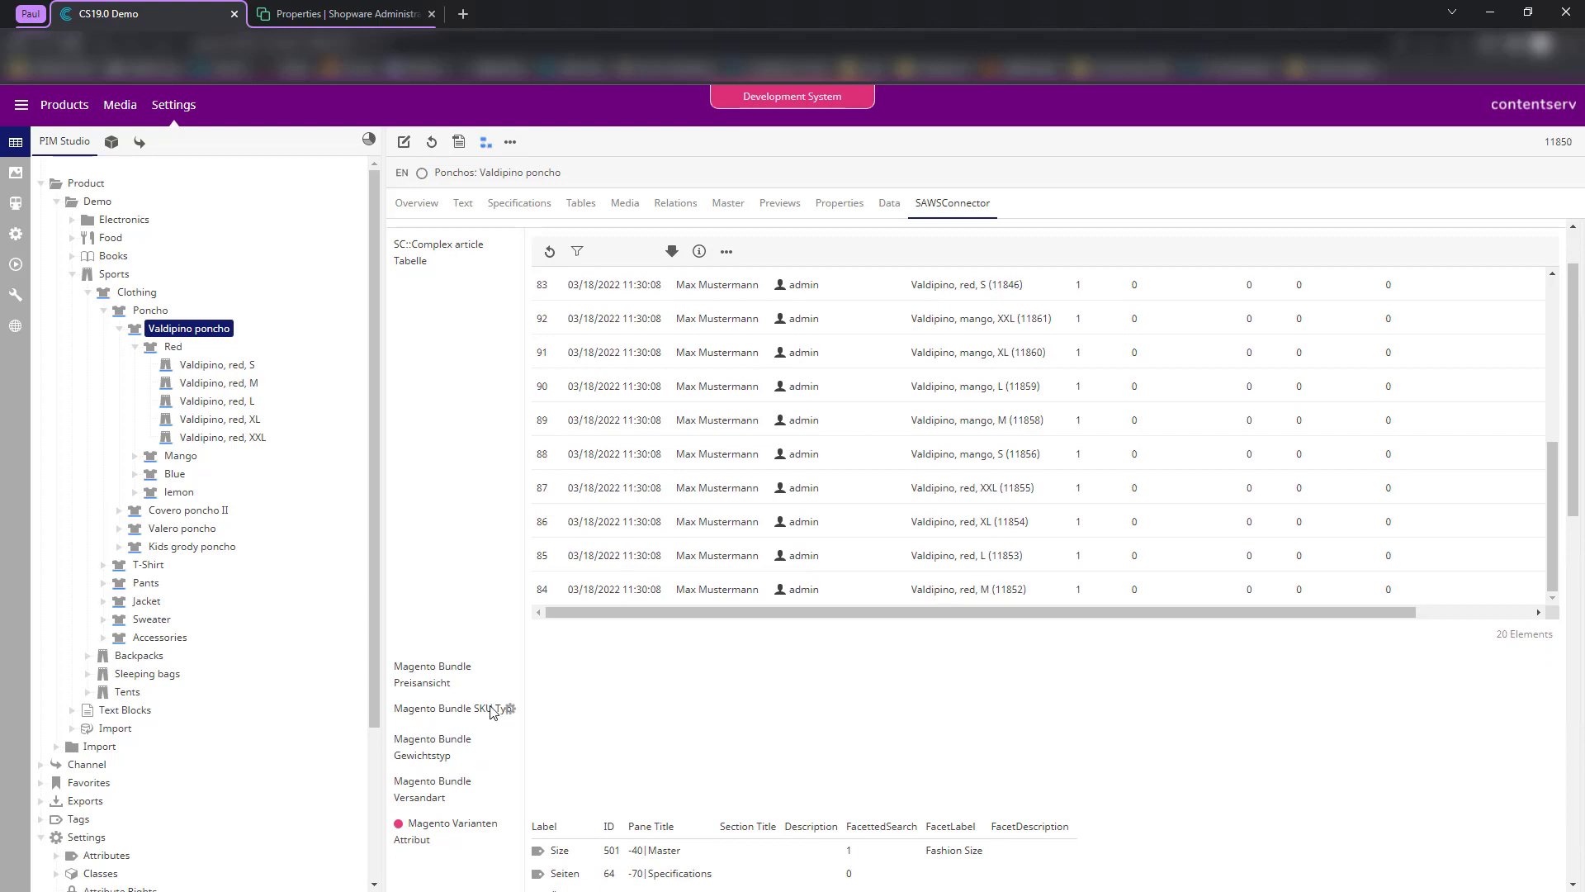
scroll(508, 706, down, 3)
scroll(603, 528, up, 4)
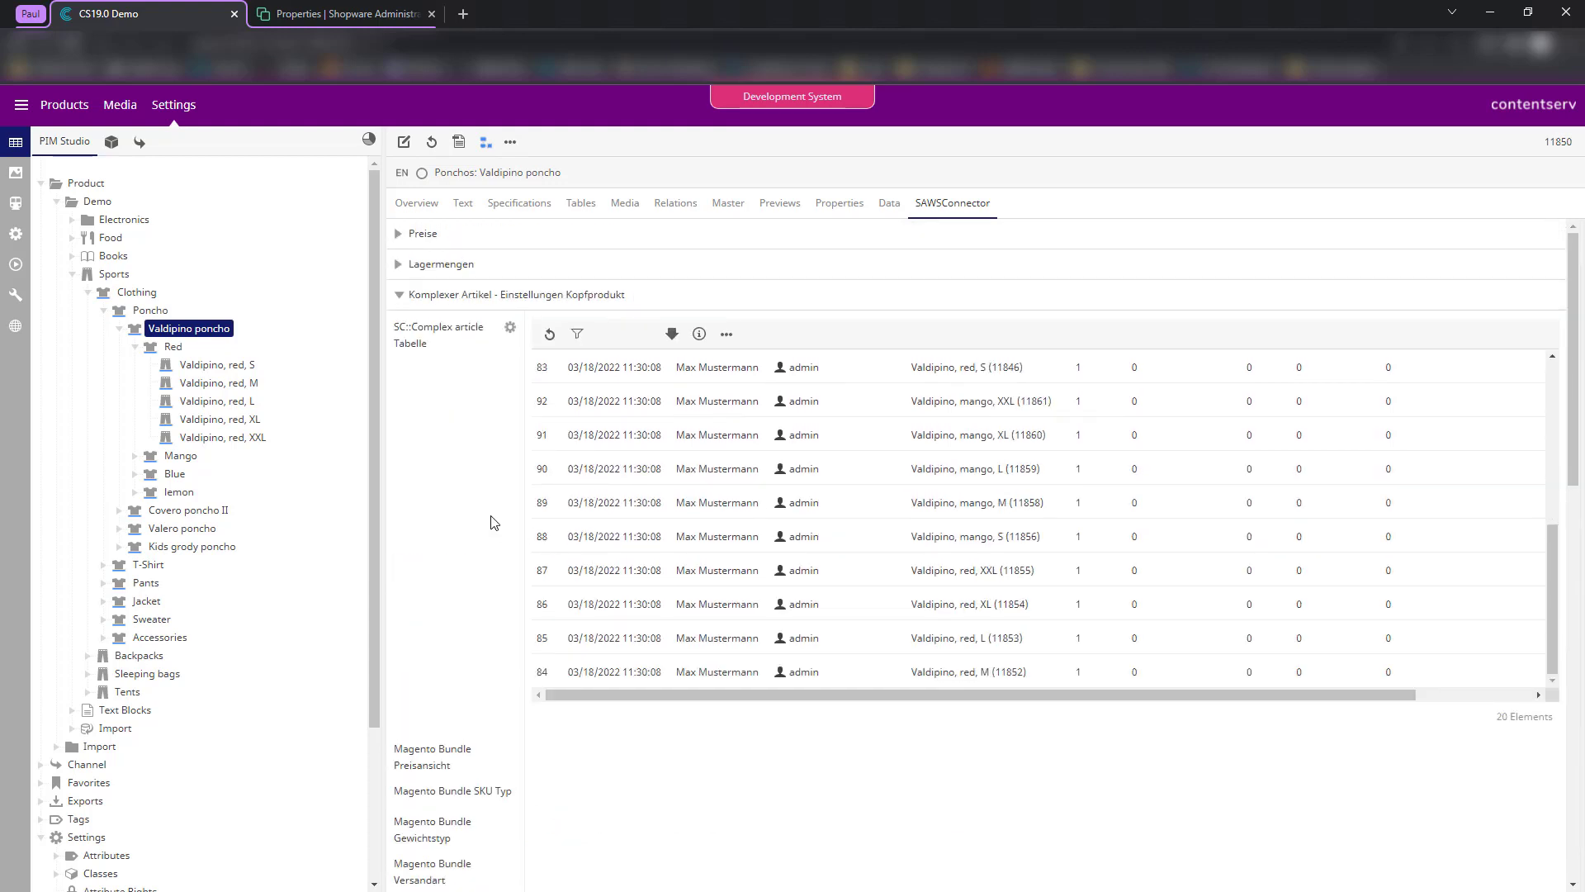
triple_click(407, 341)
click(423, 400)
drag(425, 336, 410, 360)
click(453, 401)
- Navigate Settings > Attributes > SAWSConnector attributes > Product attributes to Shopware 6 Properties
scroll(124, 363, down, 5)
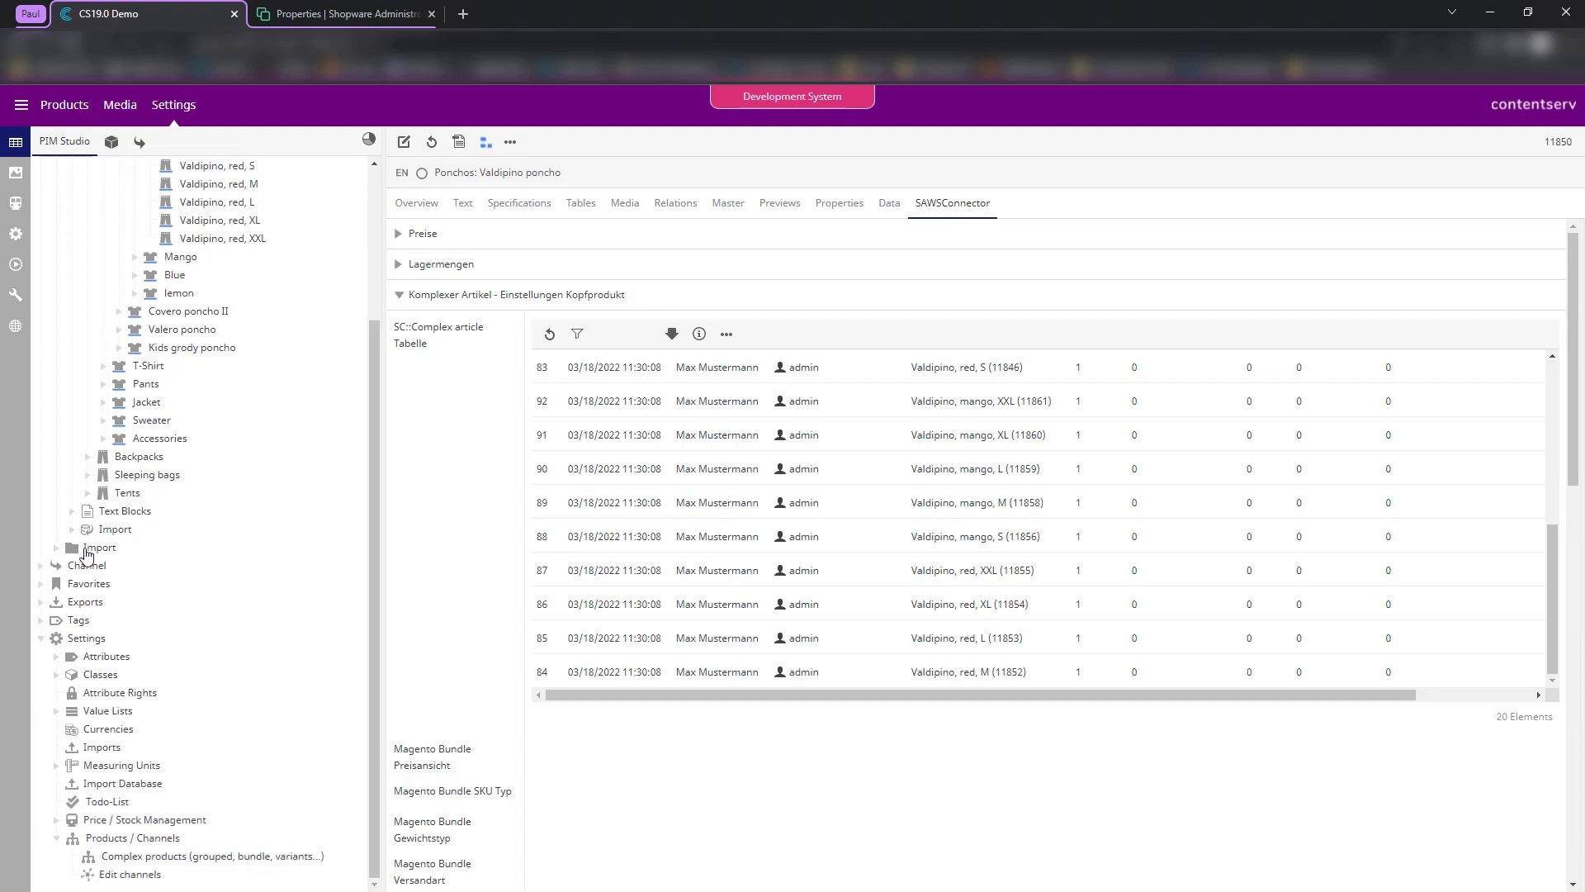
click(56, 656)
scroll(96, 706, down, 4)
scroll(97, 706, down, 2)
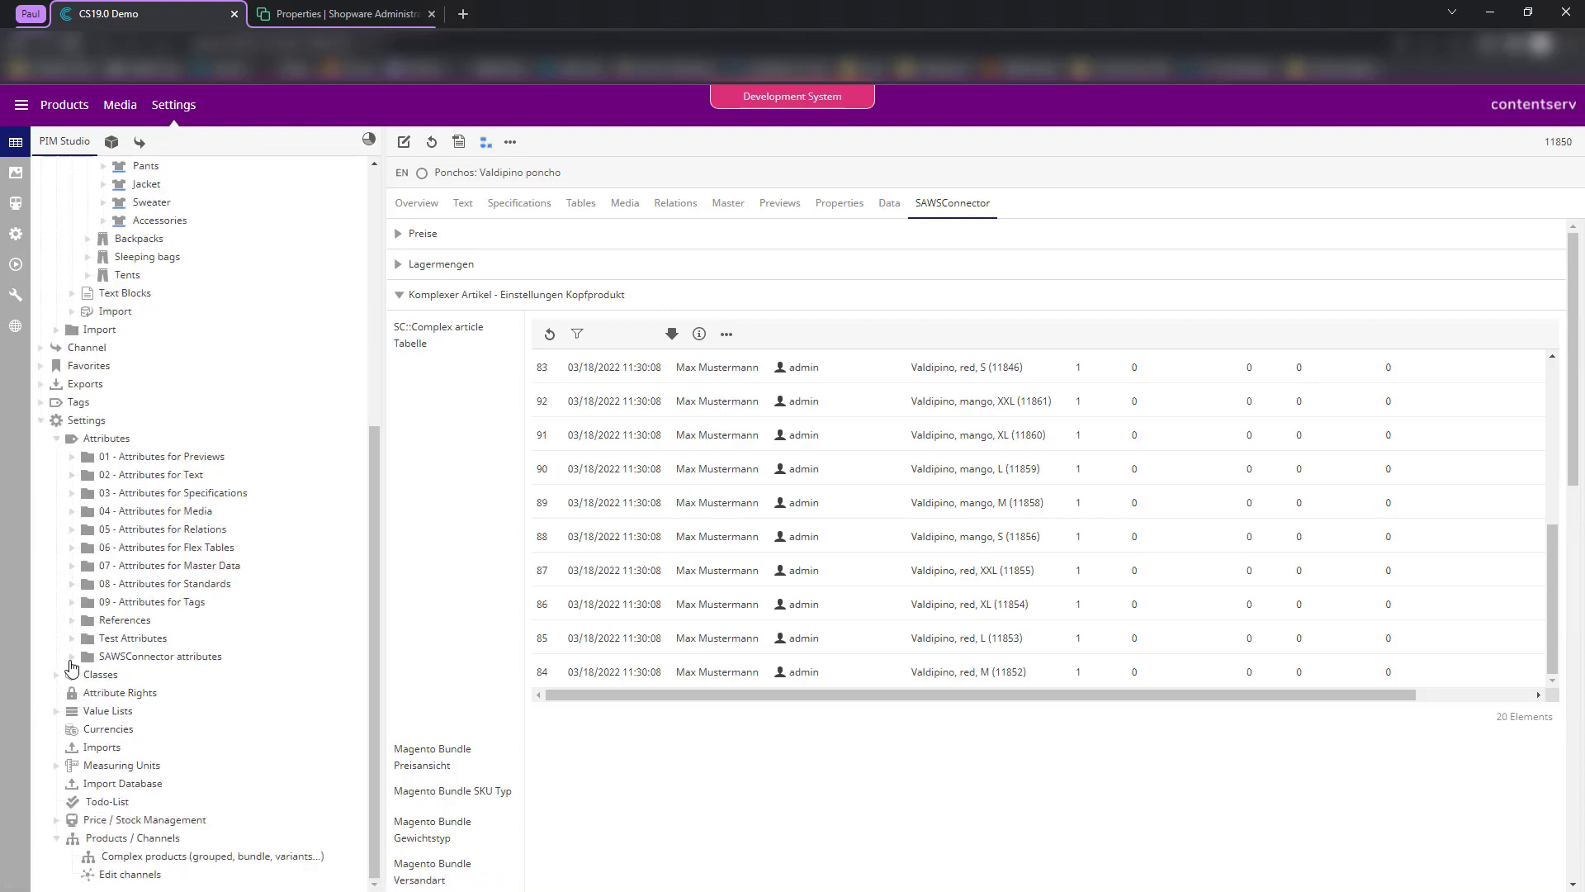
click(86, 643)
click(86, 658)
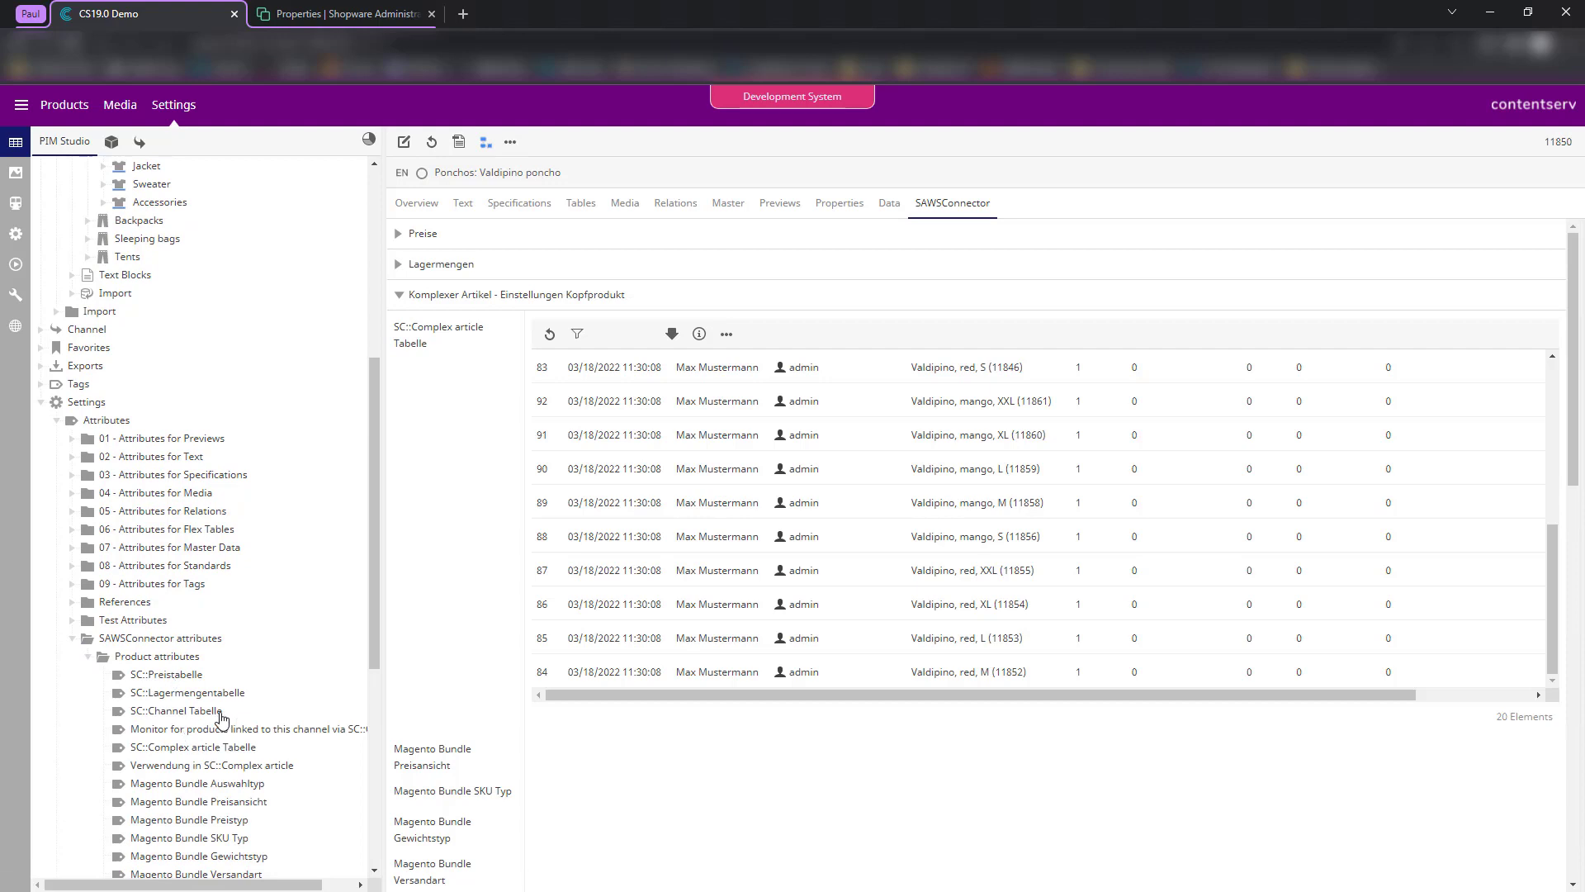
scroll(301, 499, down, 8)
drag(383, 475, 418, 589)
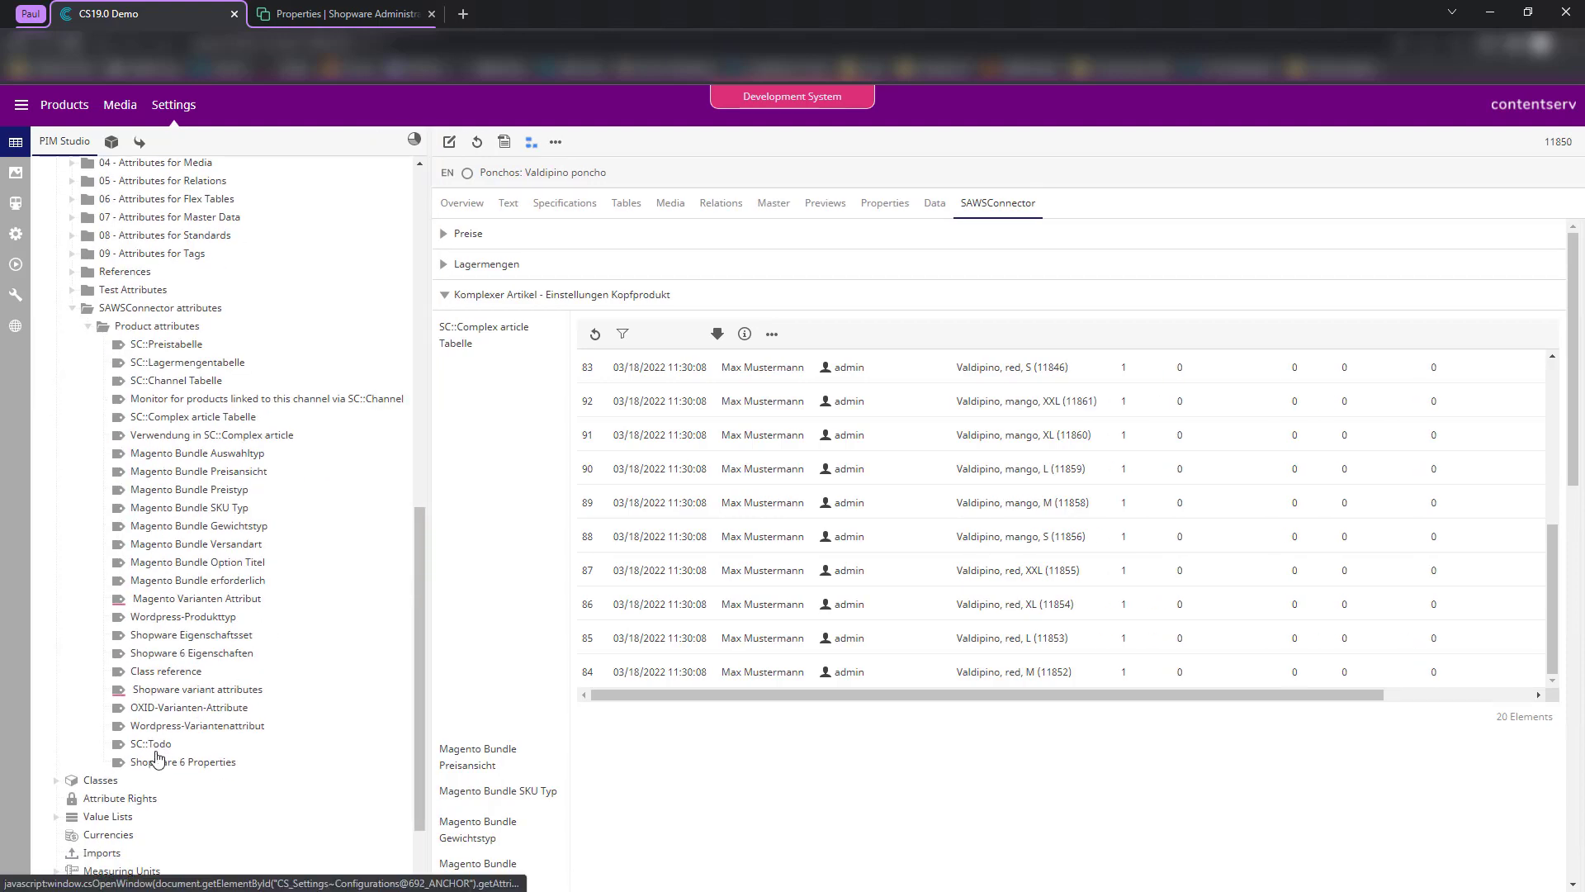
click(189, 765)
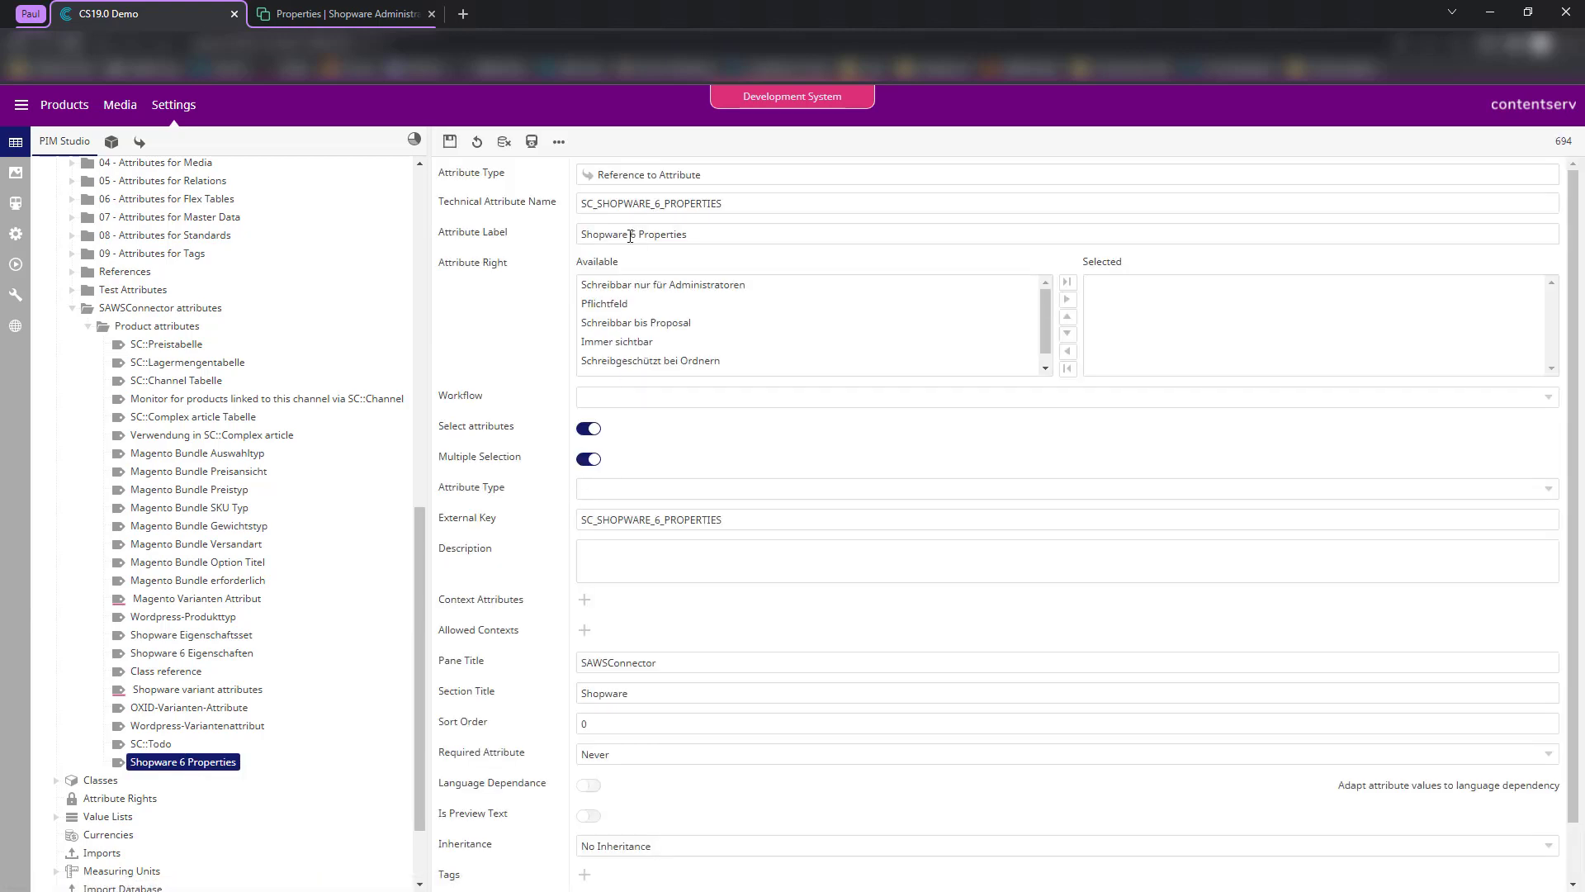
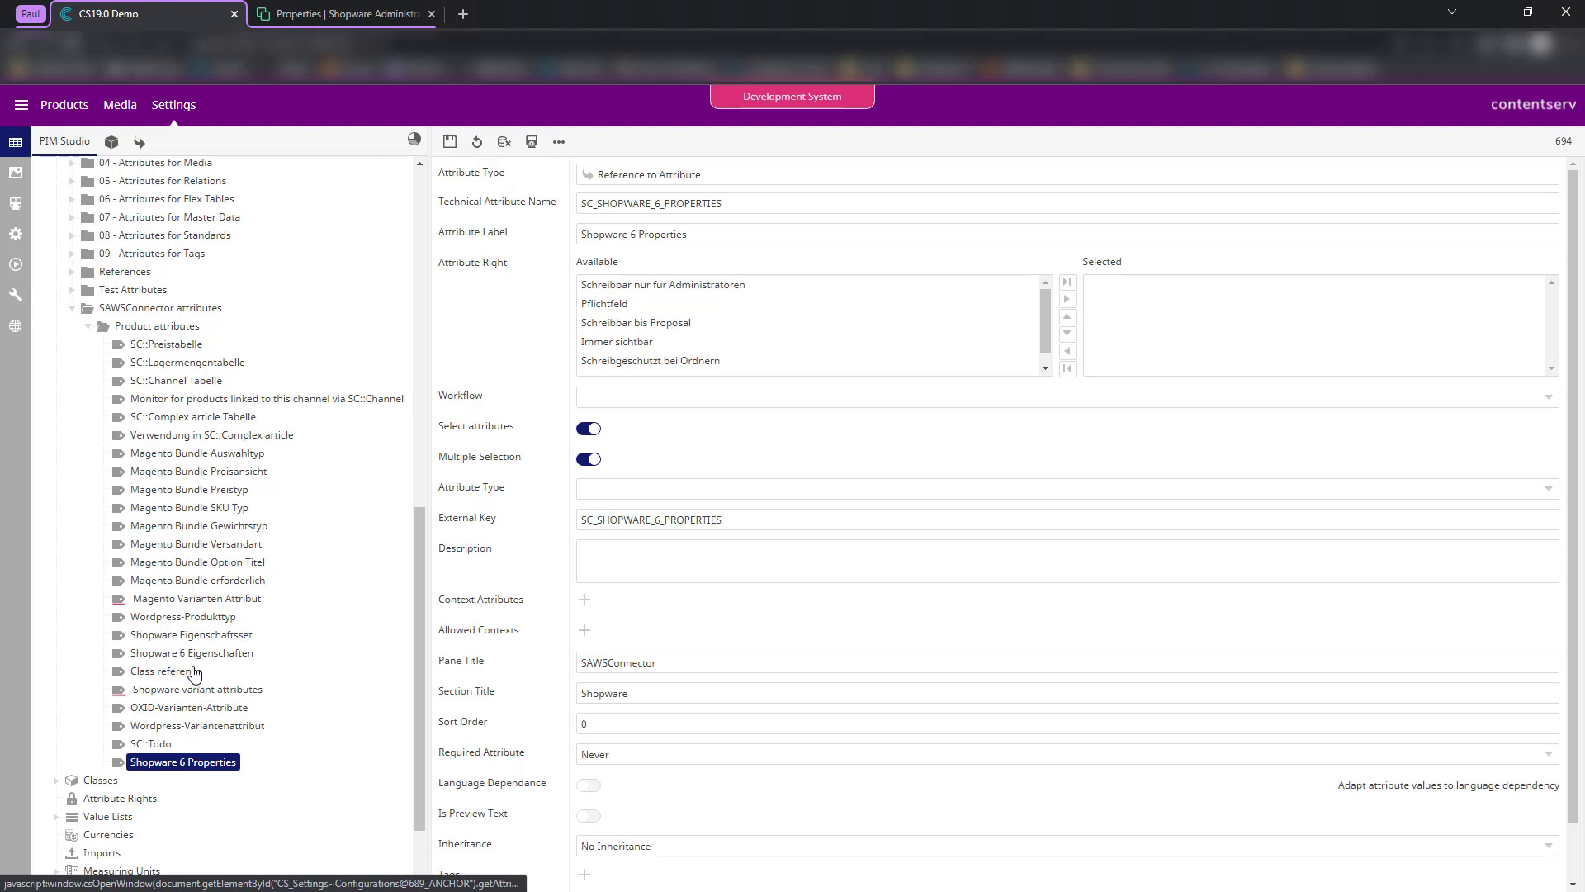
- Inspect the channel-monitor and Verwendung in SC::Complex article attributes, briefly checking language settings
click(203, 402)
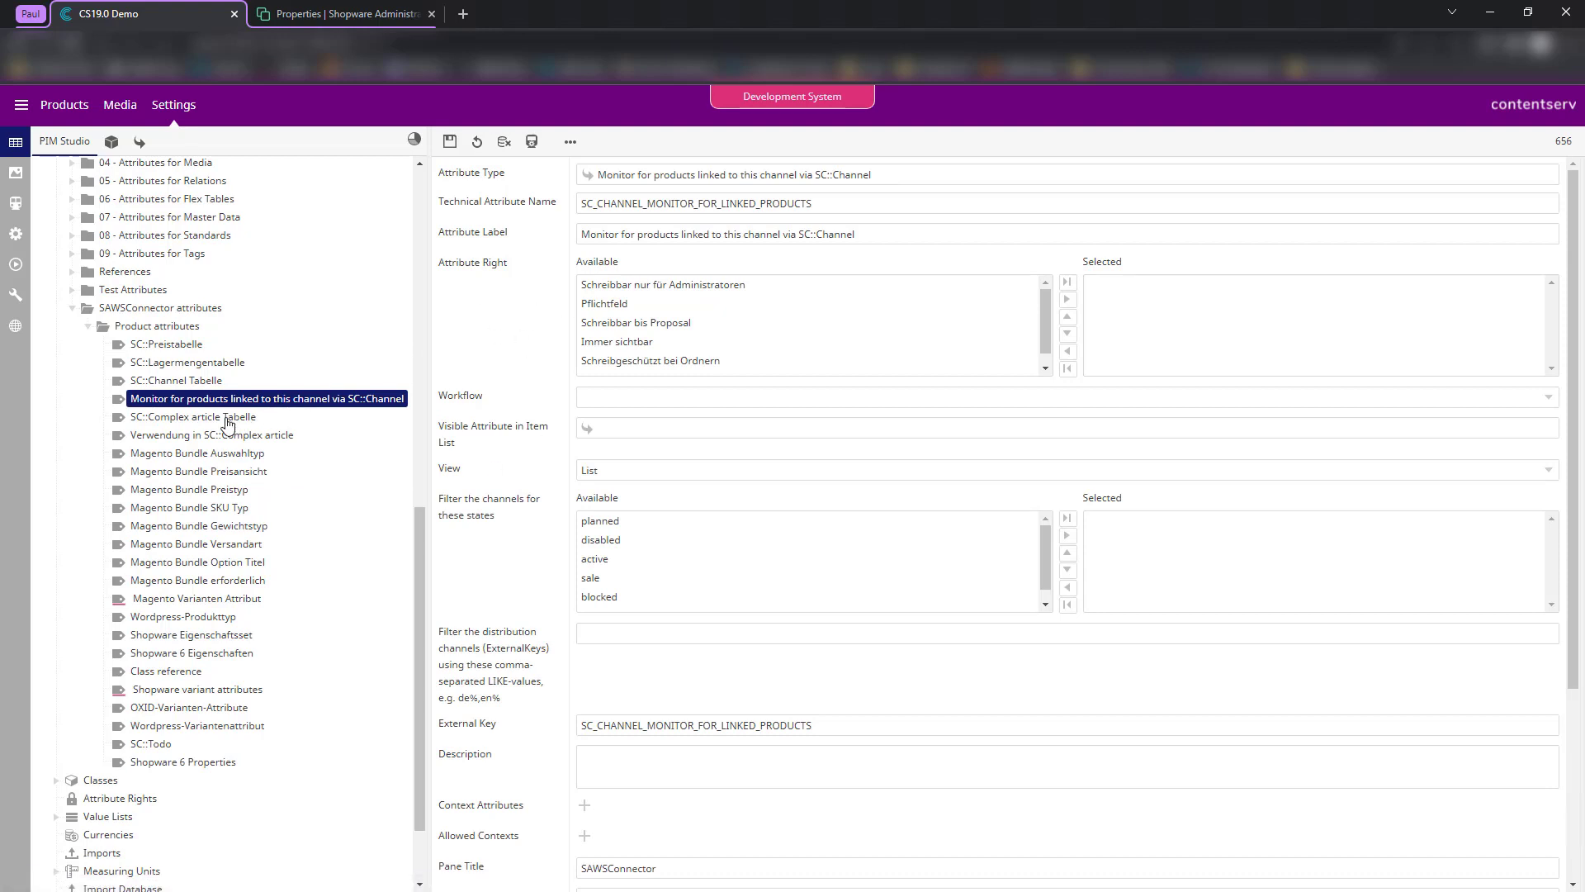
click(203, 438)
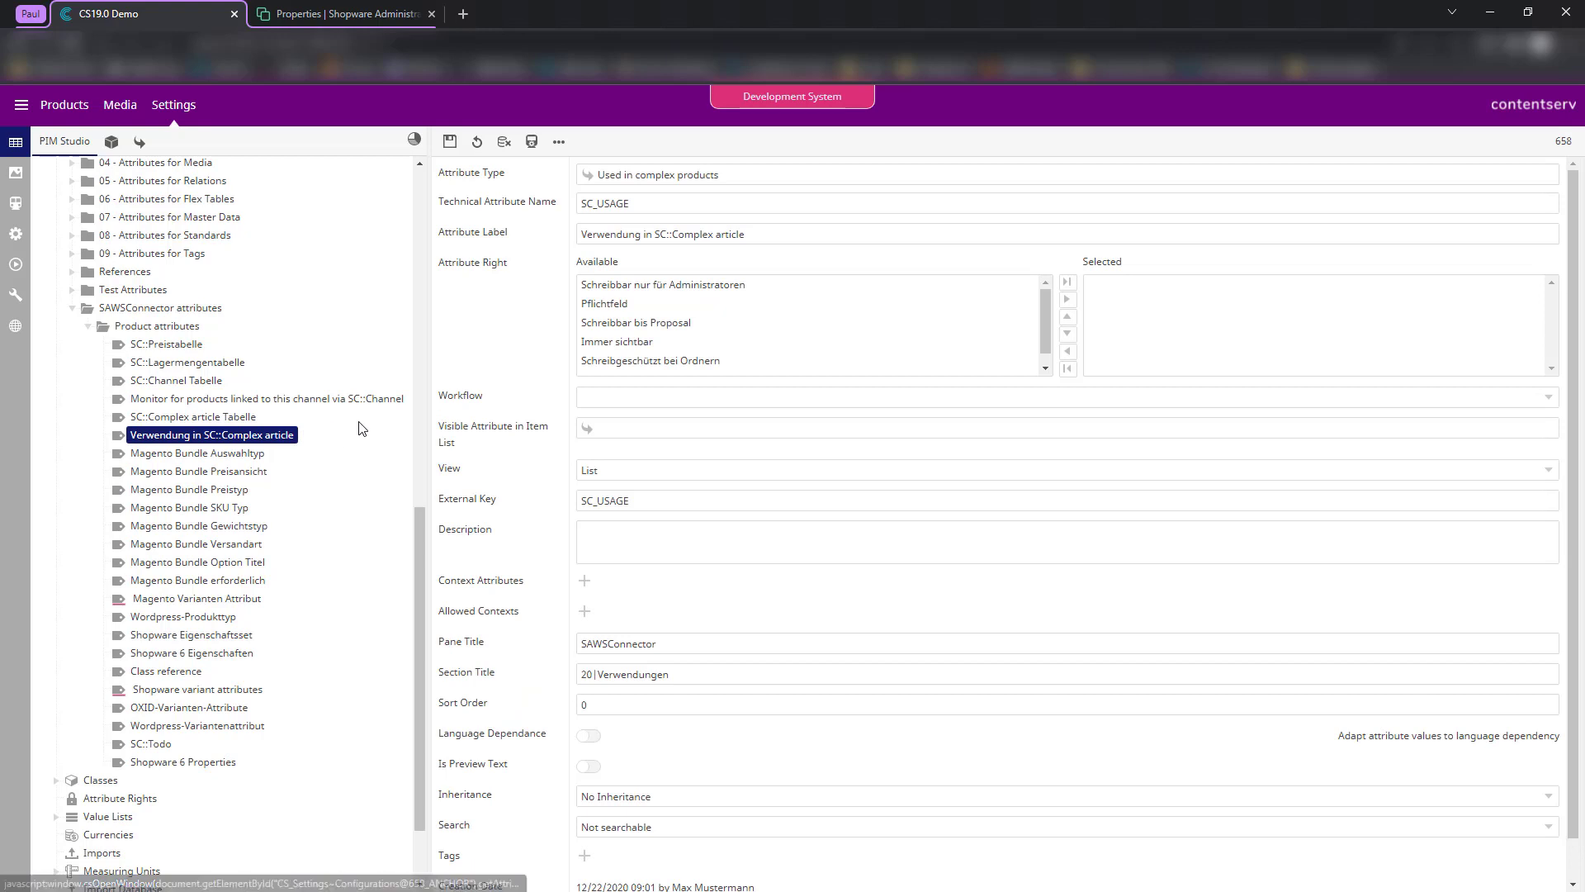
click(18, 105)
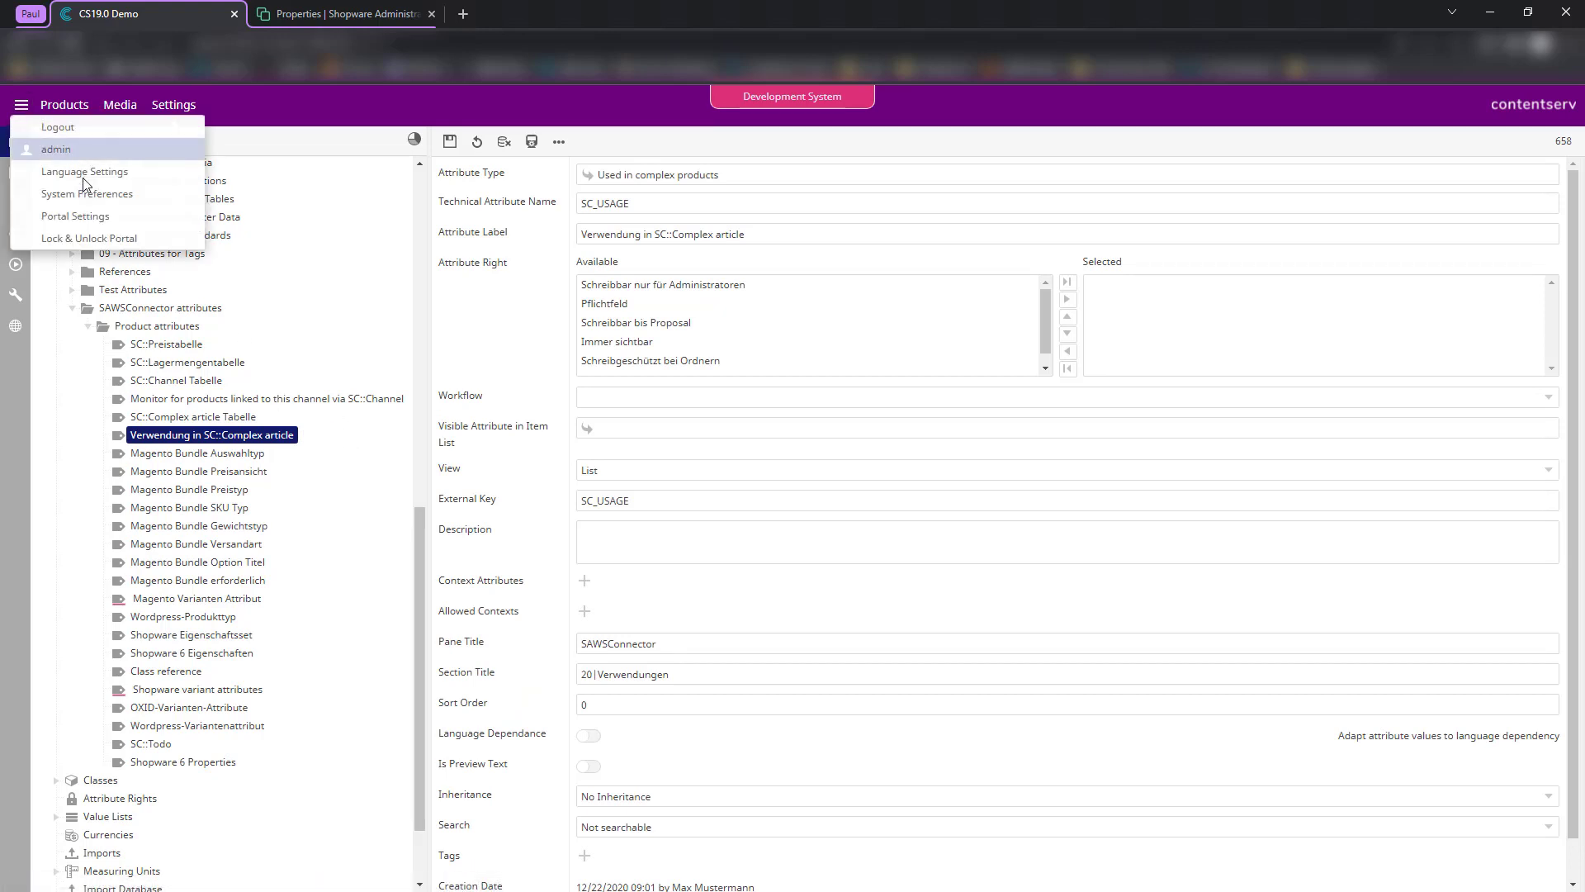
click(83, 177)
click(927, 408)
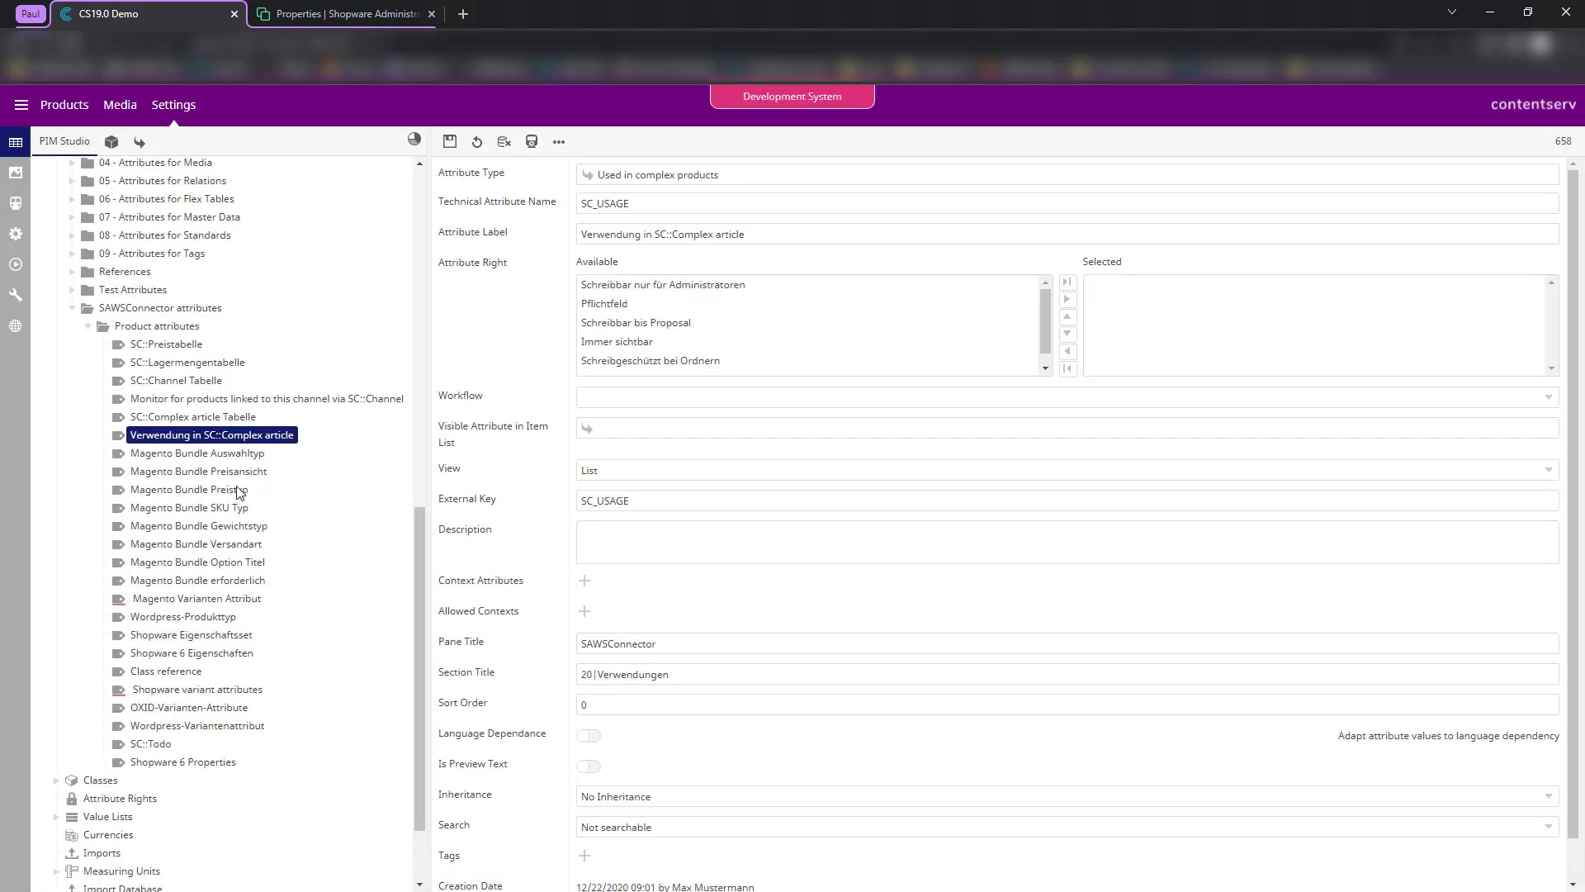
- Confirm Shopware variant attributes uses type 'Variant preview table based on the building attributes'
scroll(208, 587, down, 3)
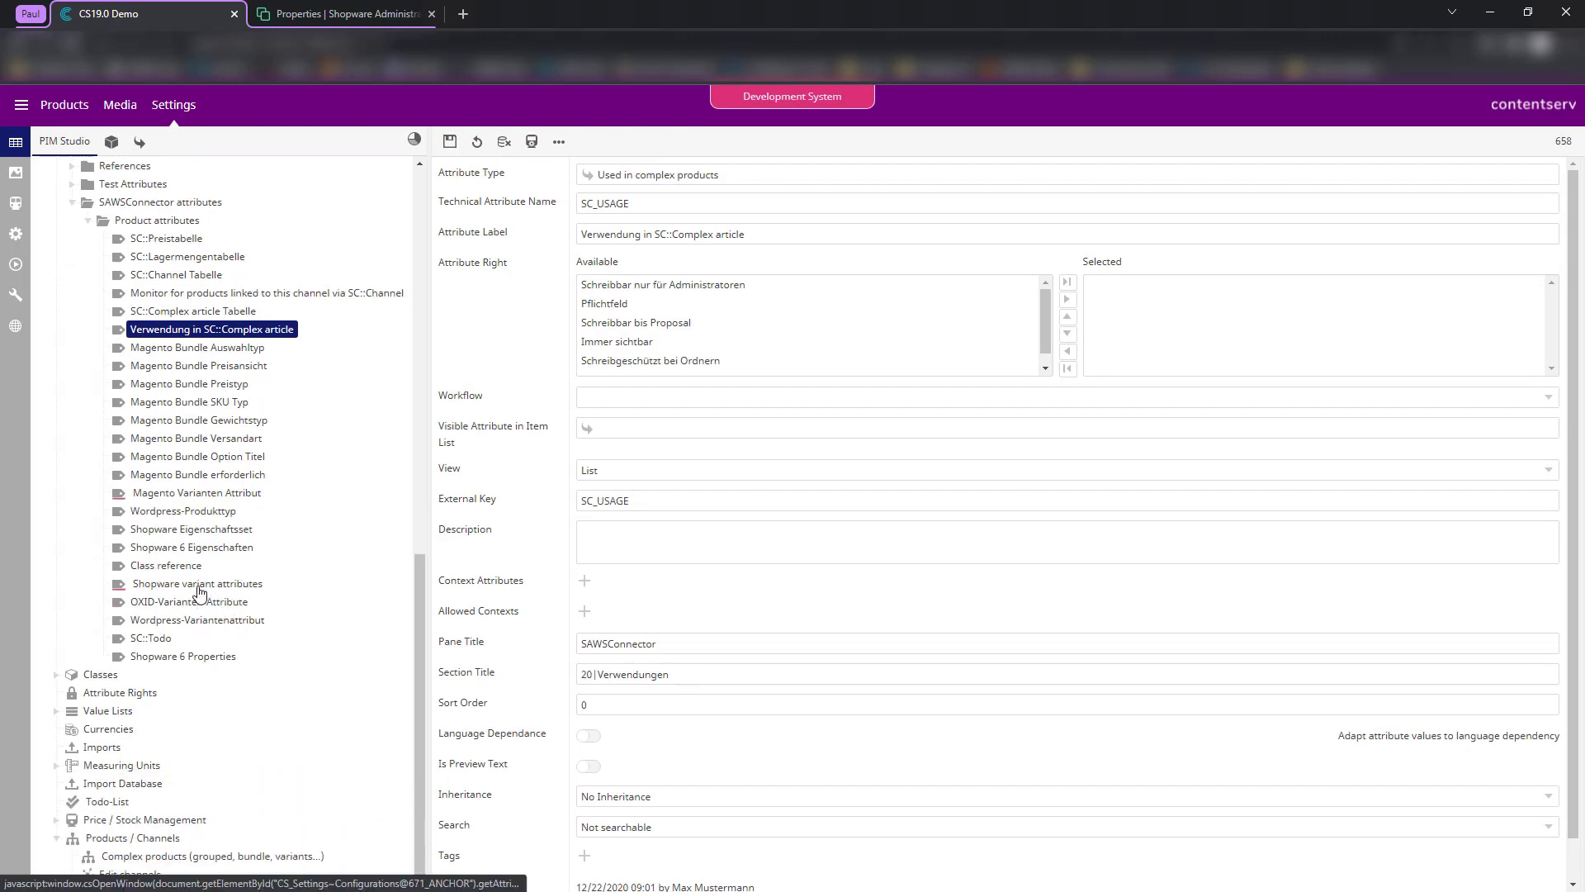
click(199, 586)
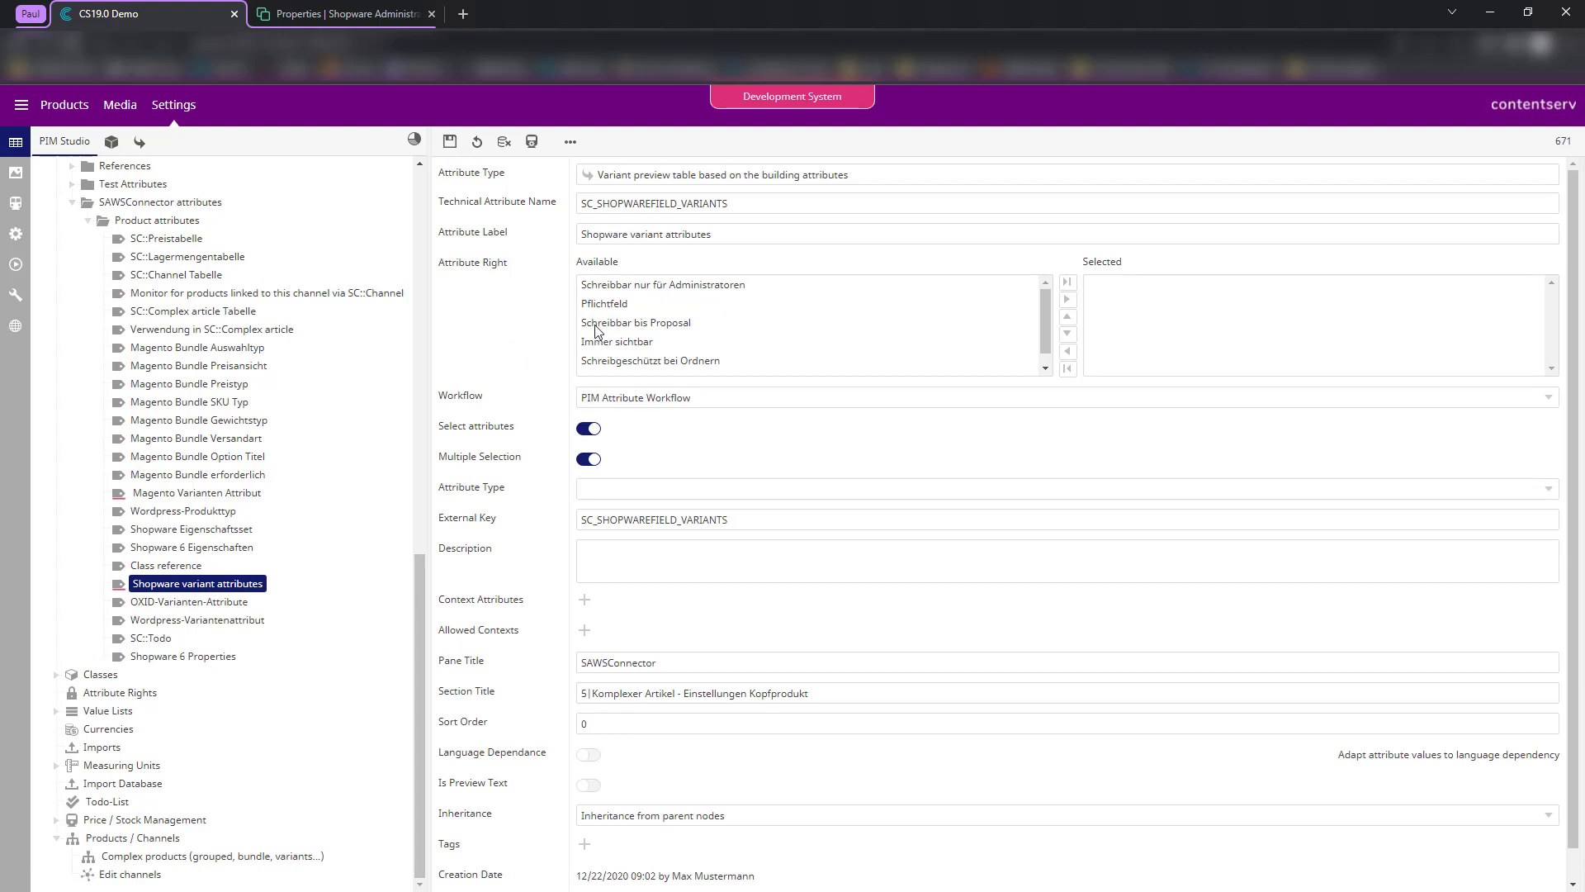
click(640, 185)
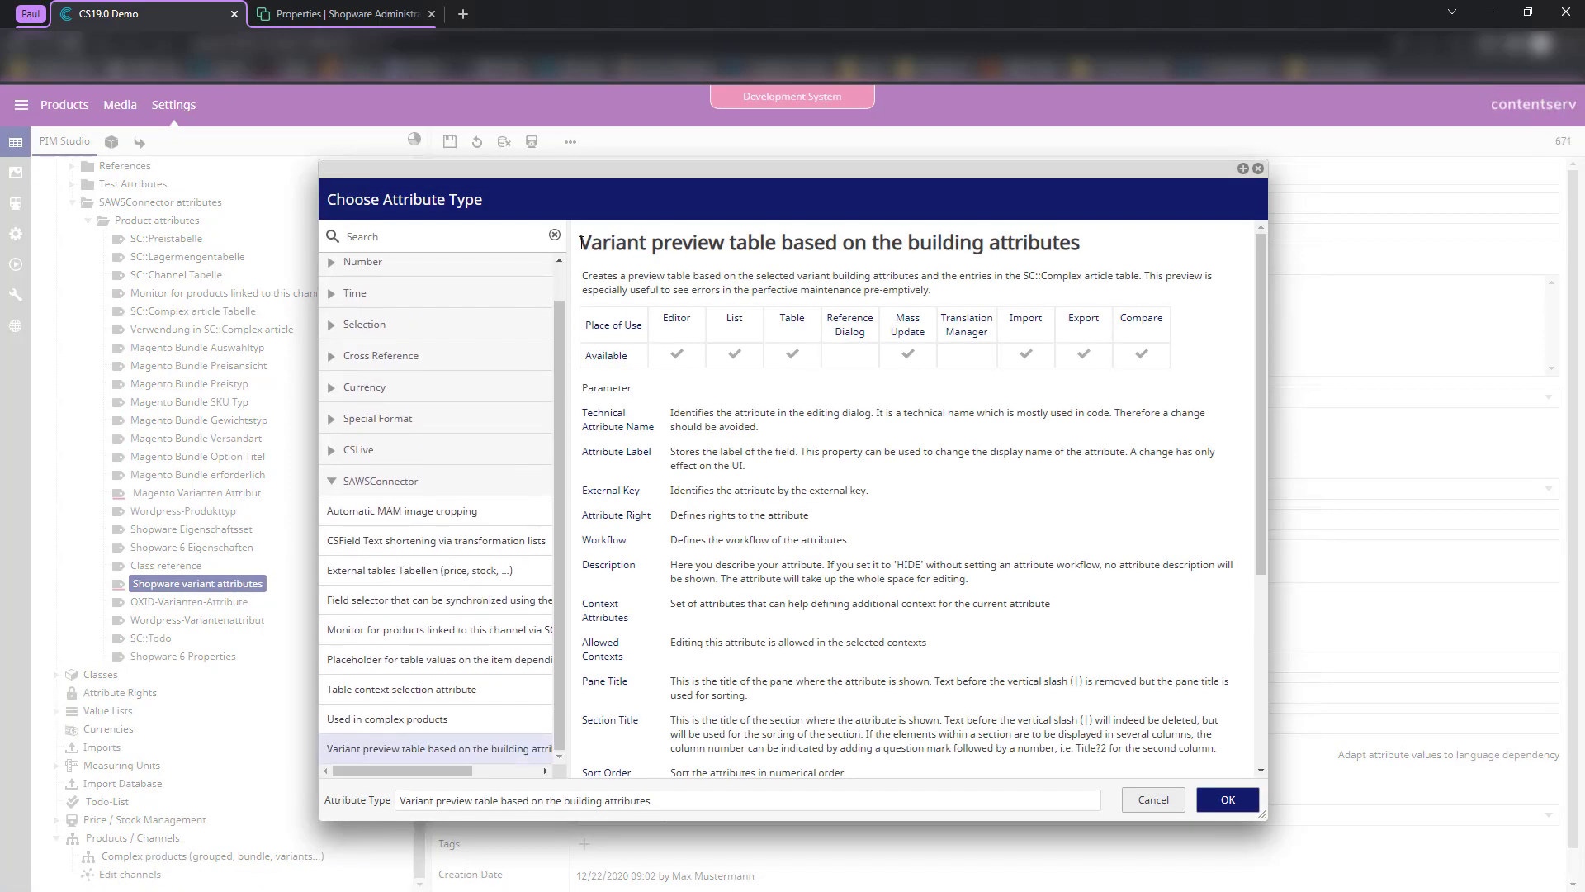
drag(582, 244, 1106, 261)
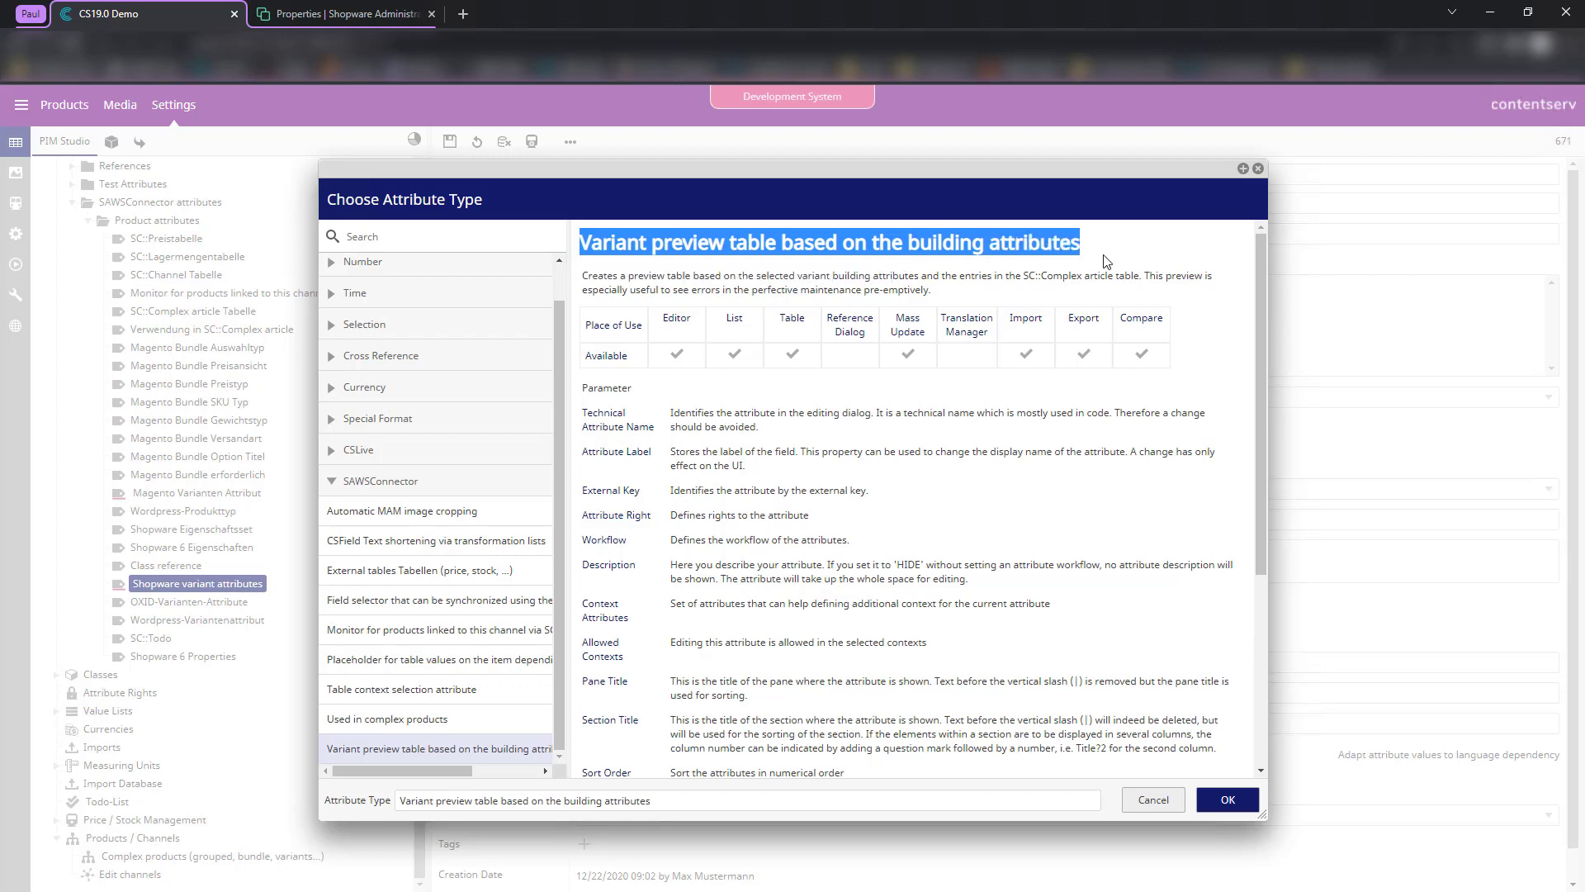
click(1106, 261)
click(1257, 169)
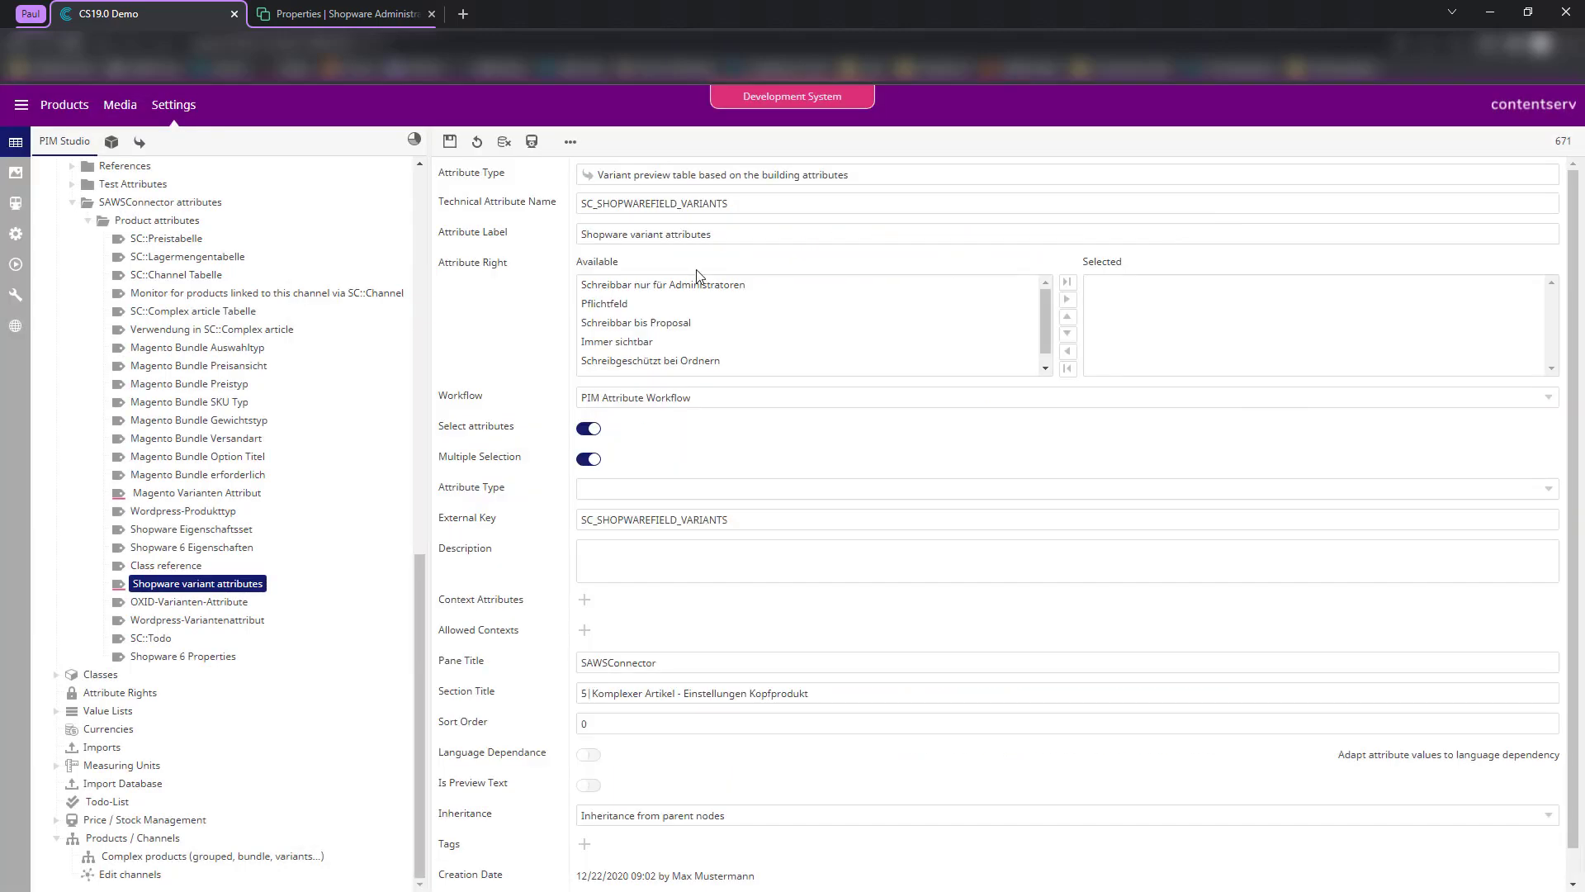
scroll(531, 310, down, 1)
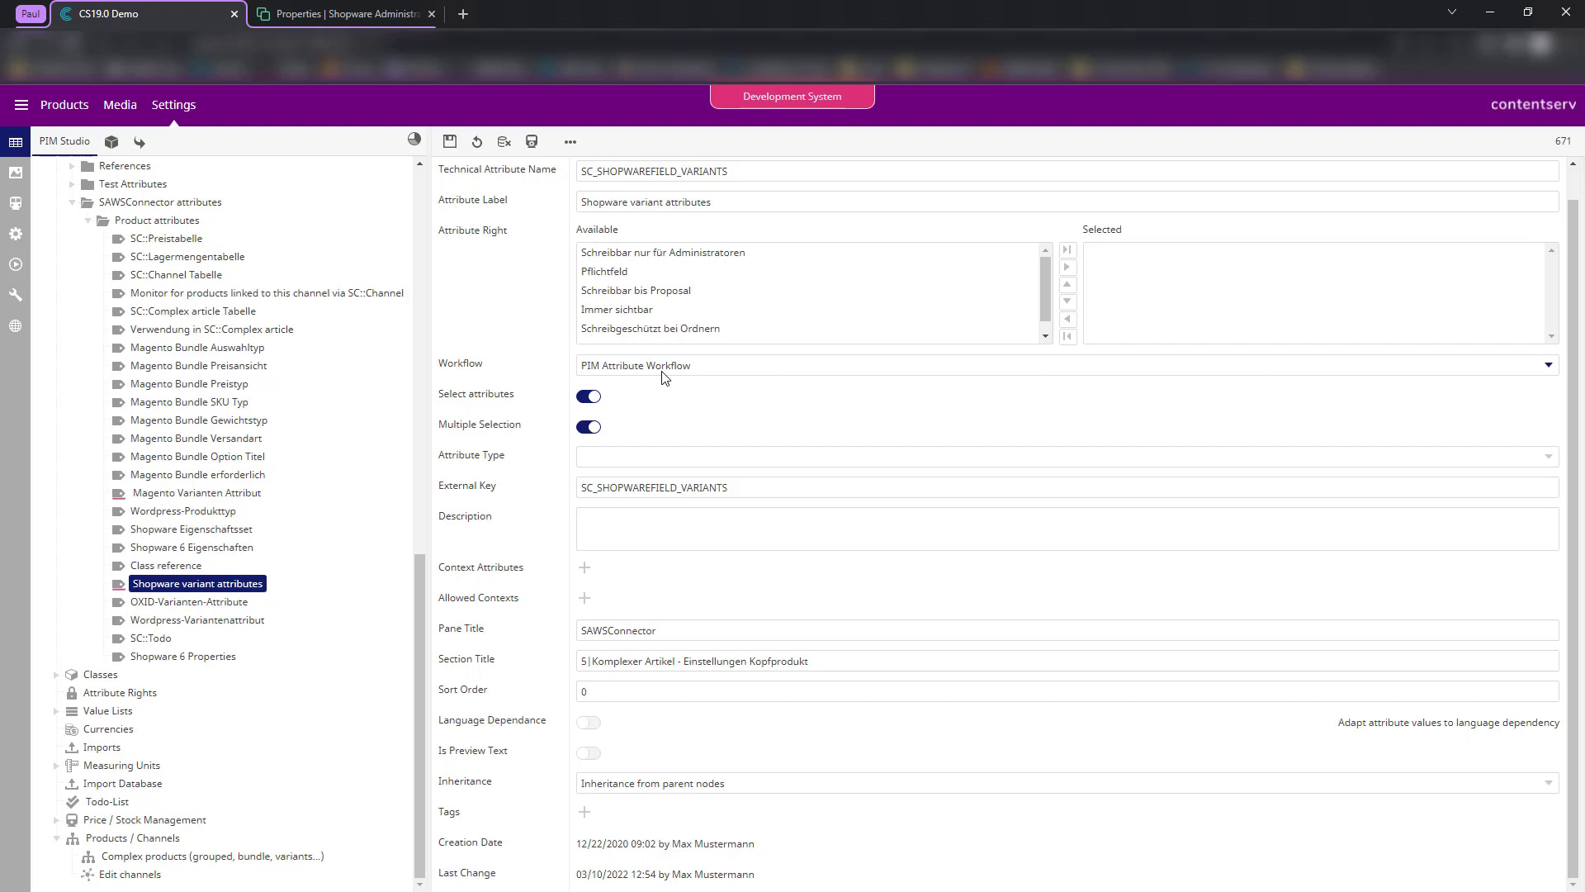
scroll(178, 359, up, 5)
scroll(215, 347, up, 5)
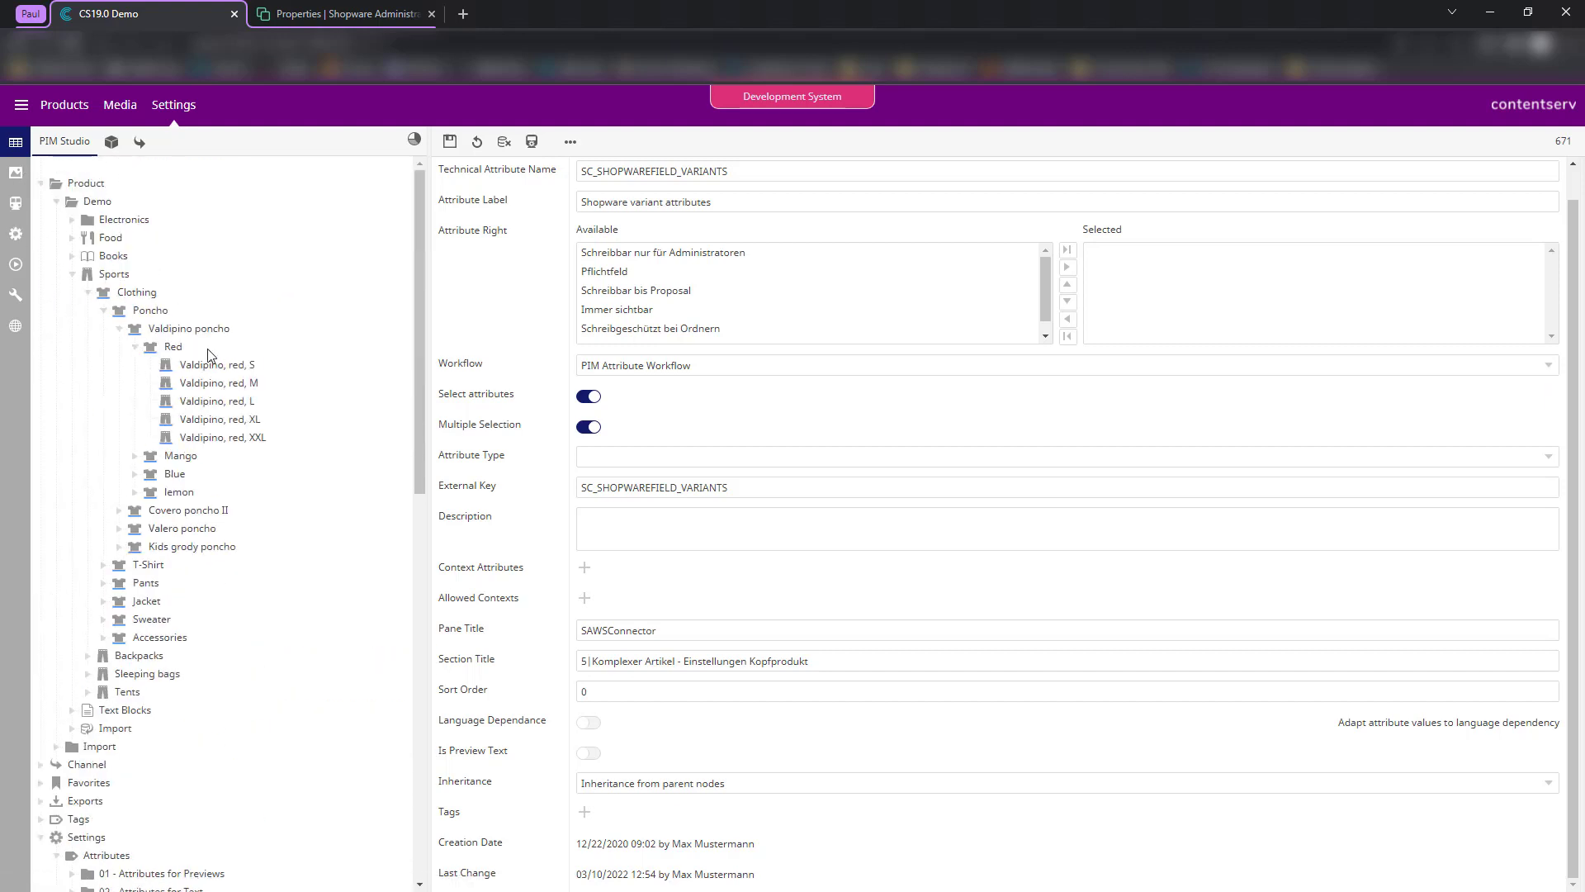
- Open Valdipino poncho and scroll its SAWSConnector data to the empty Shopware variant attributes field
click(164, 331)
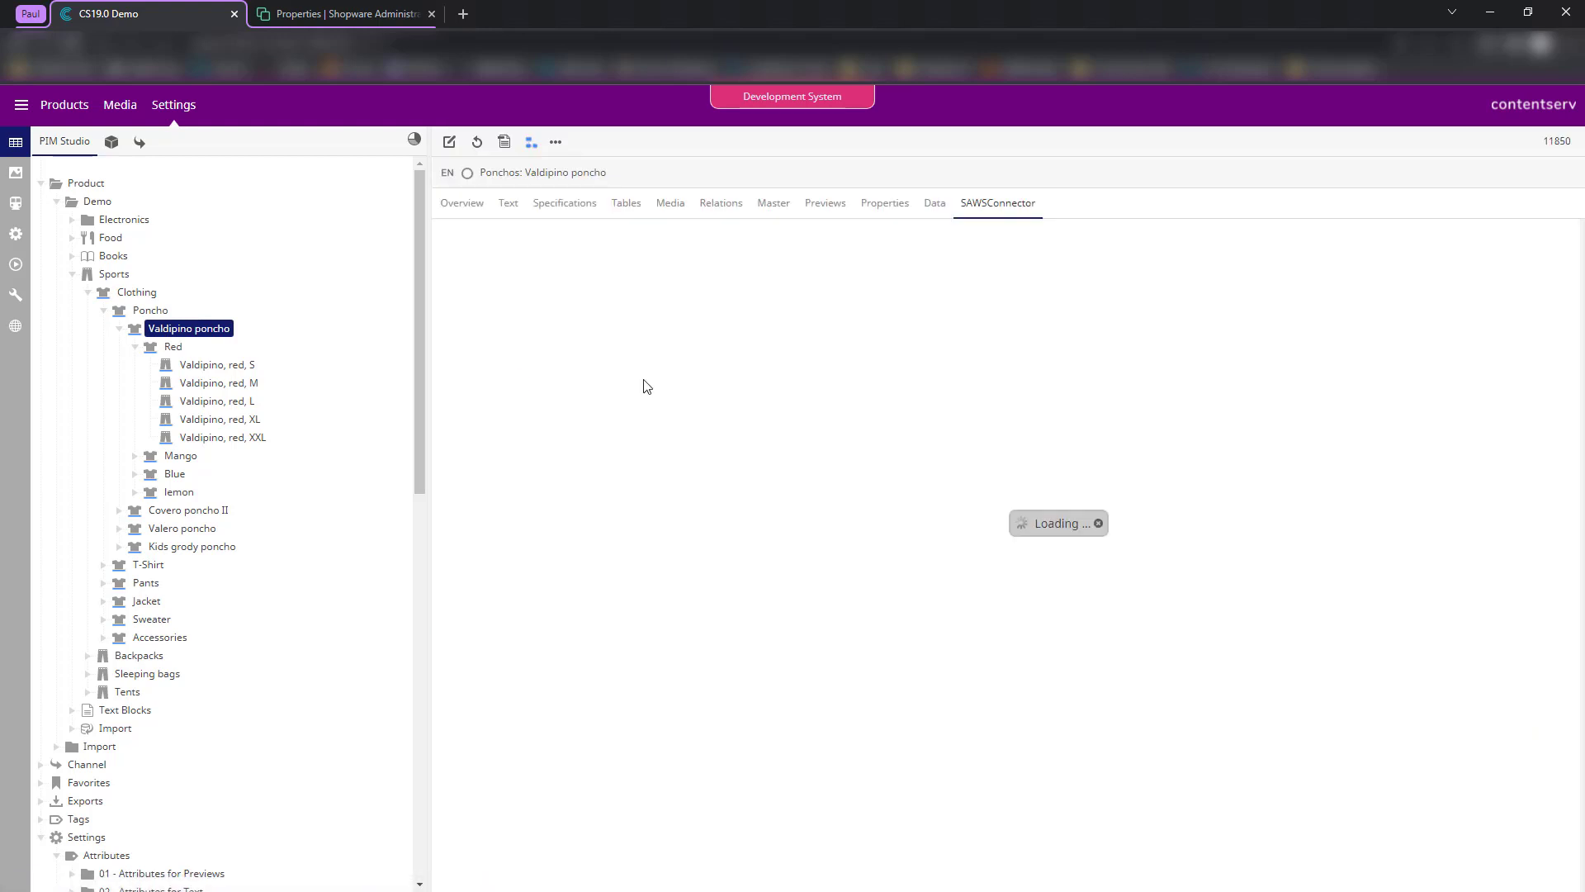
scroll(536, 430, down, 2)
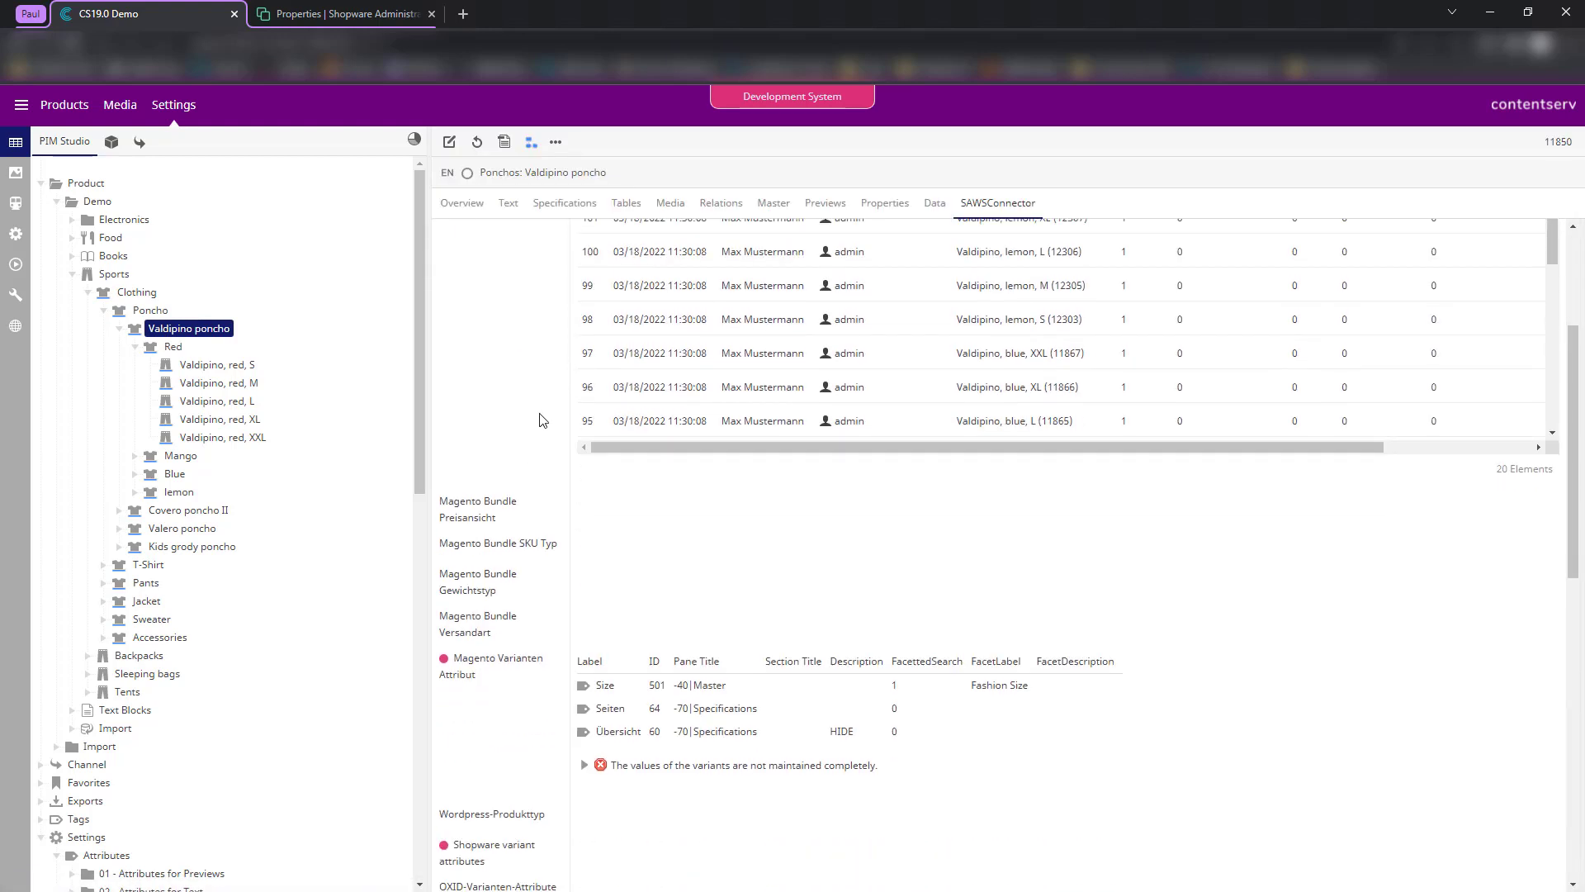
scroll(542, 421, down, 2)
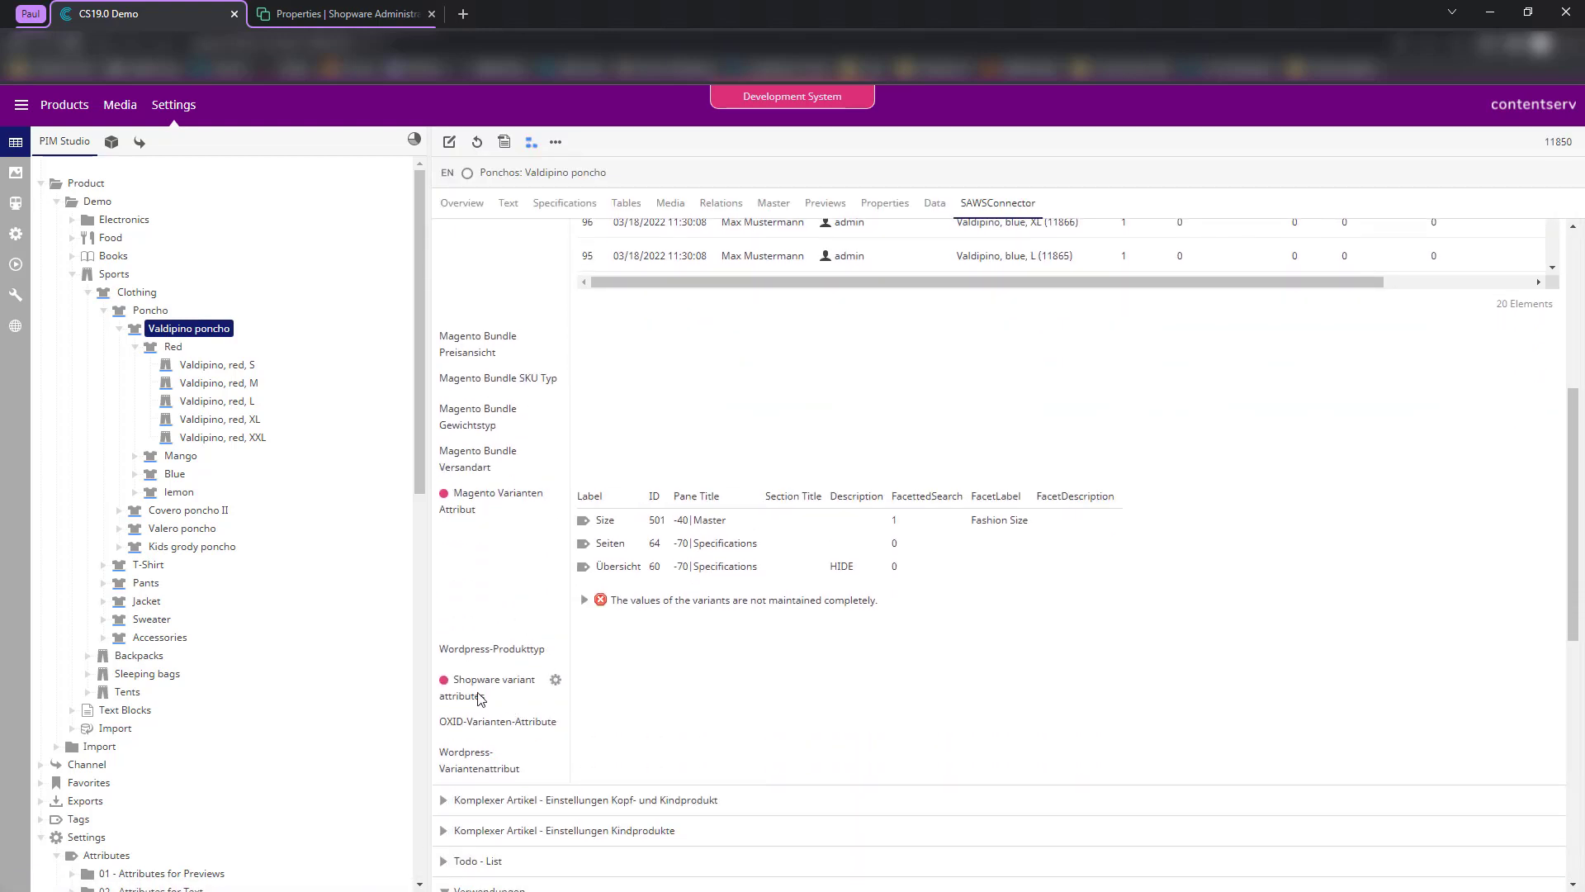
drag(485, 698, 453, 677)
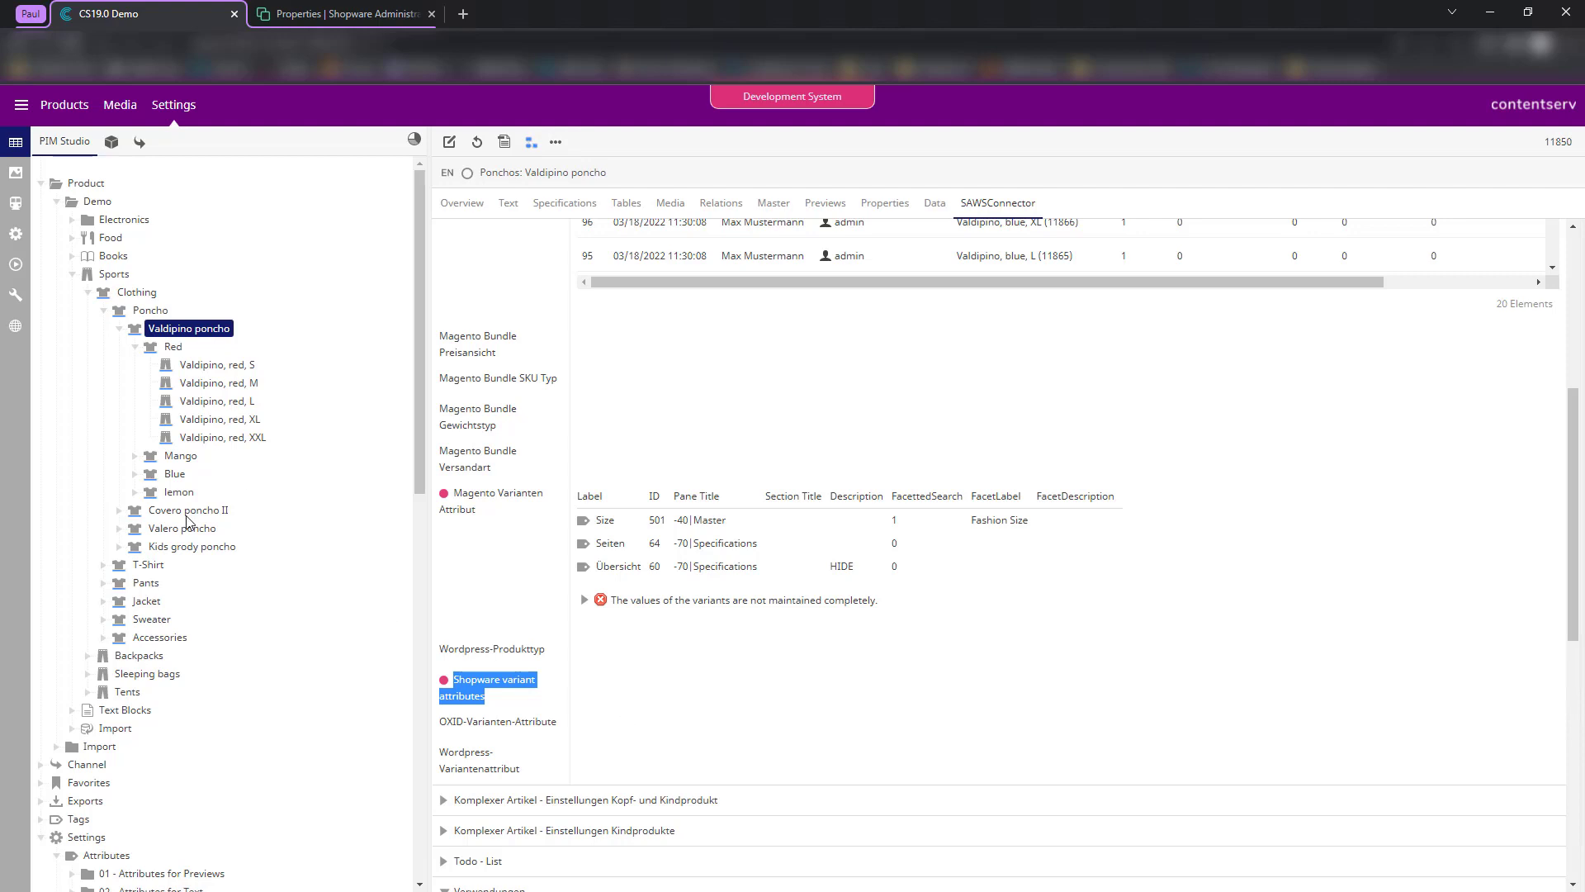
click(15, 203)
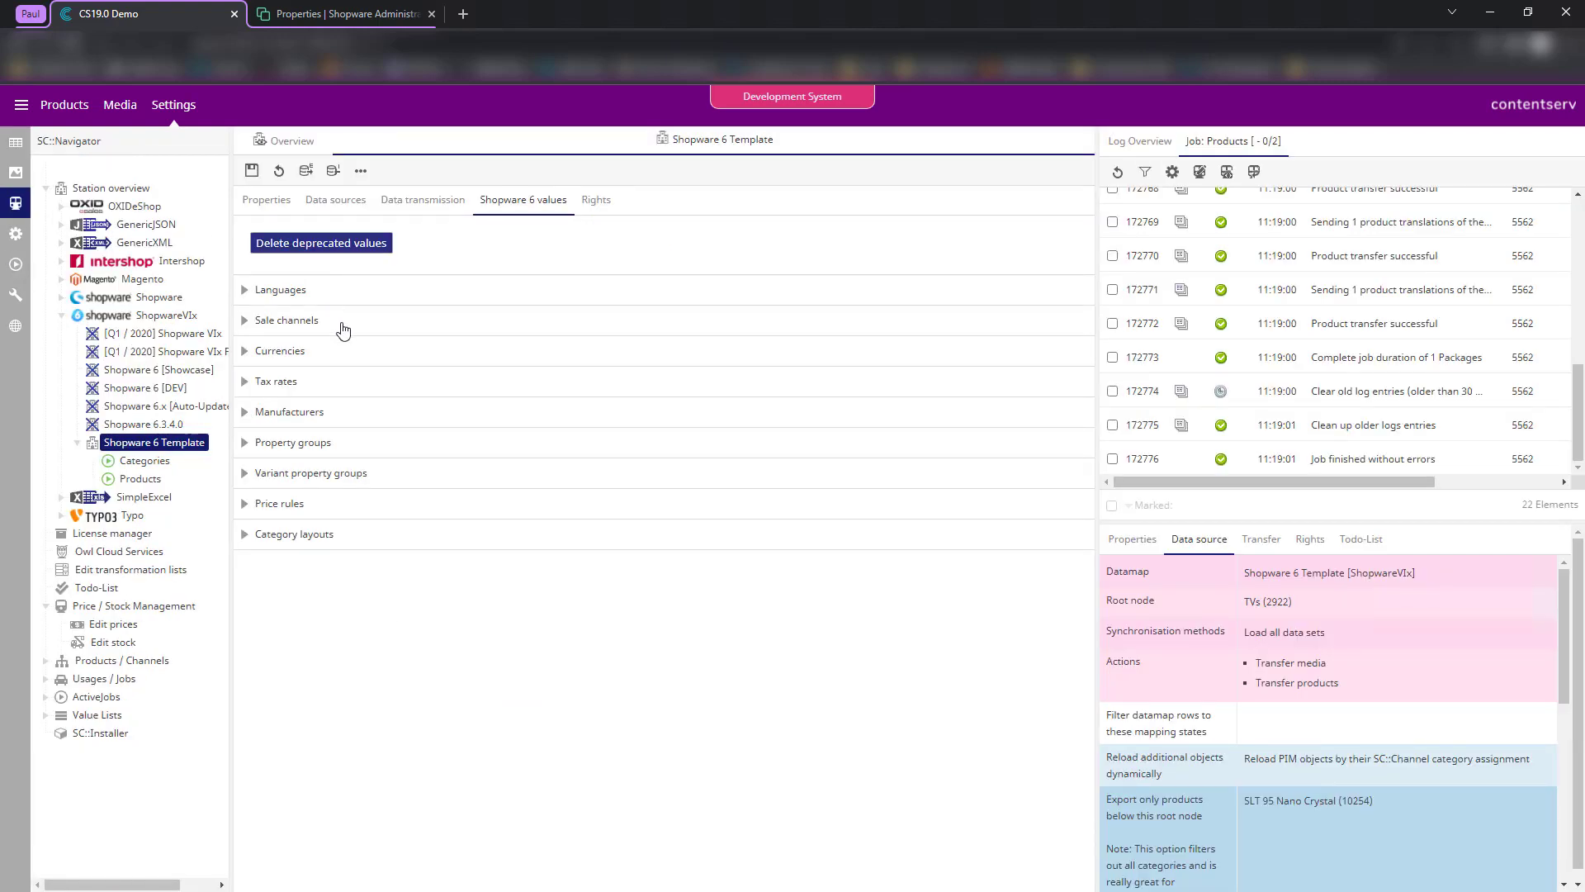
click(304, 475)
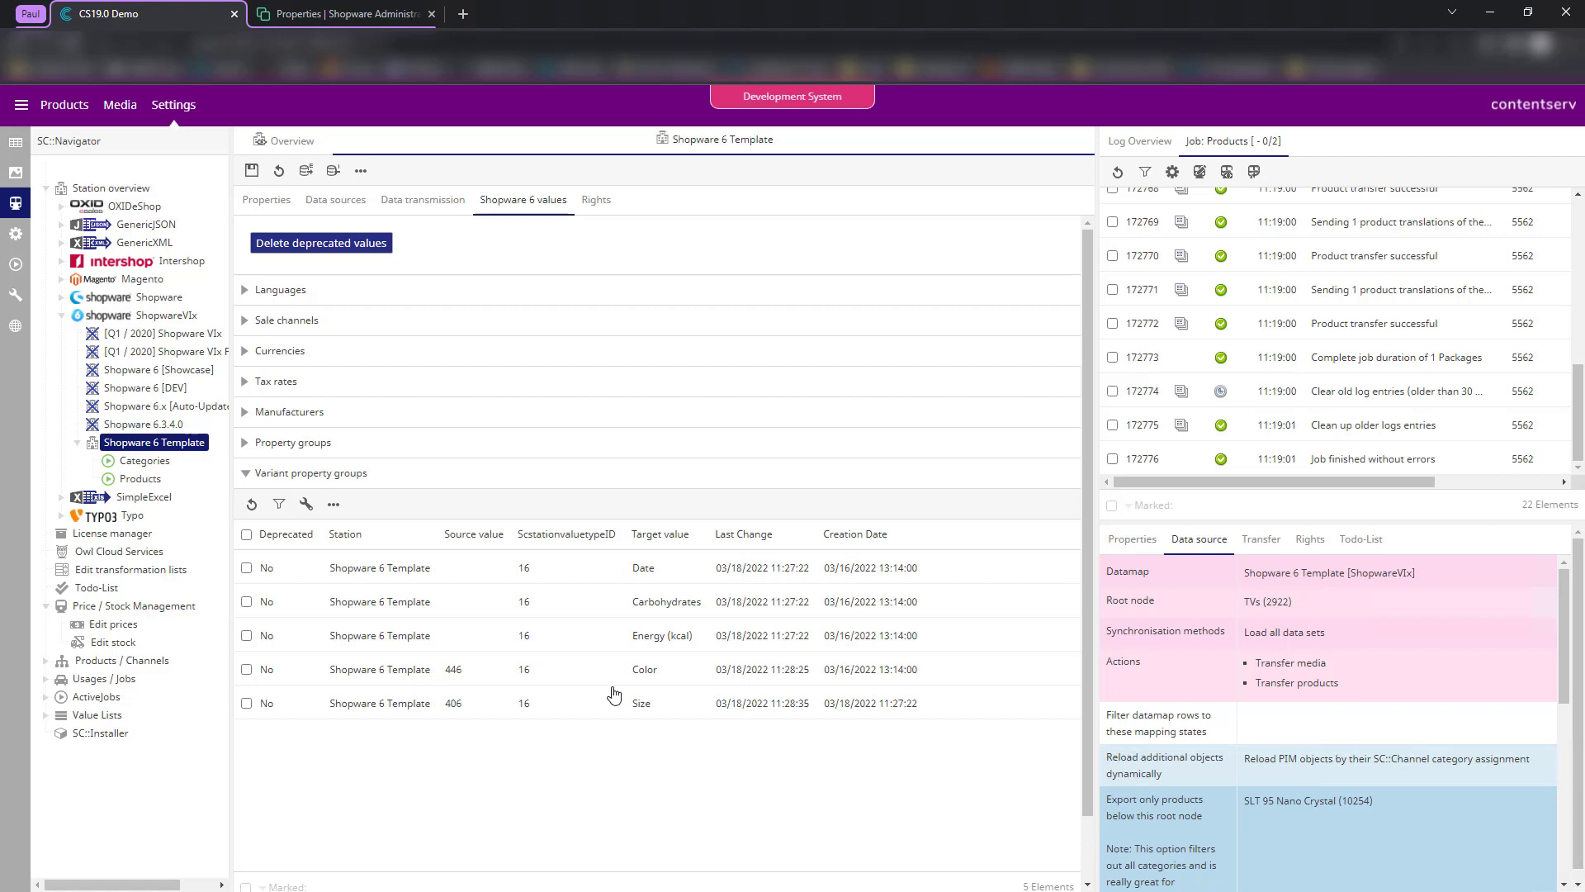
click(4, 146)
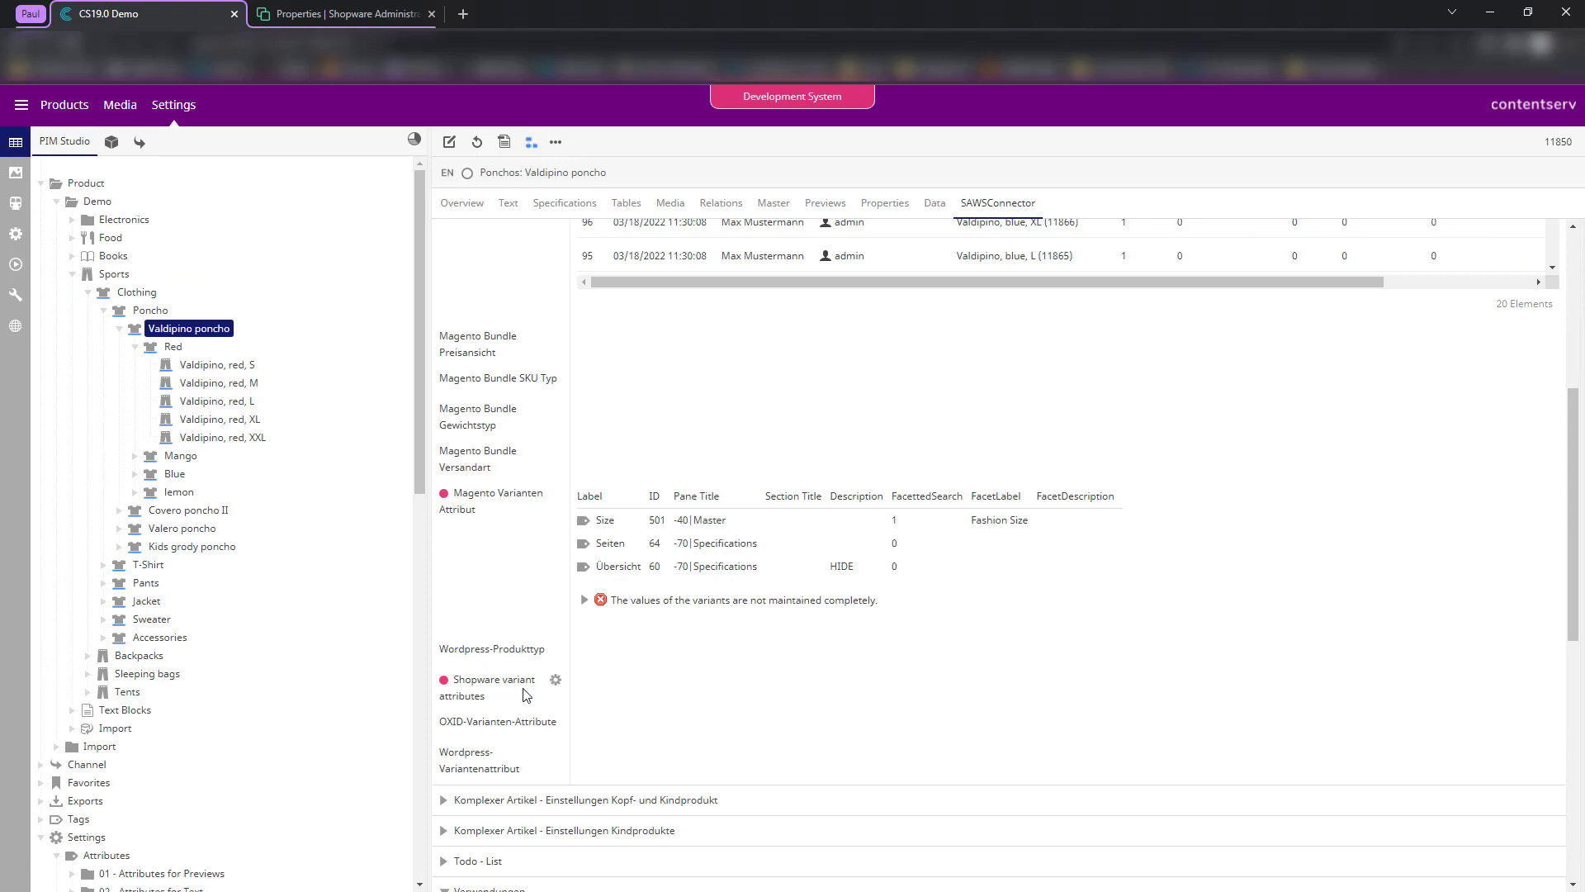
click(555, 682)
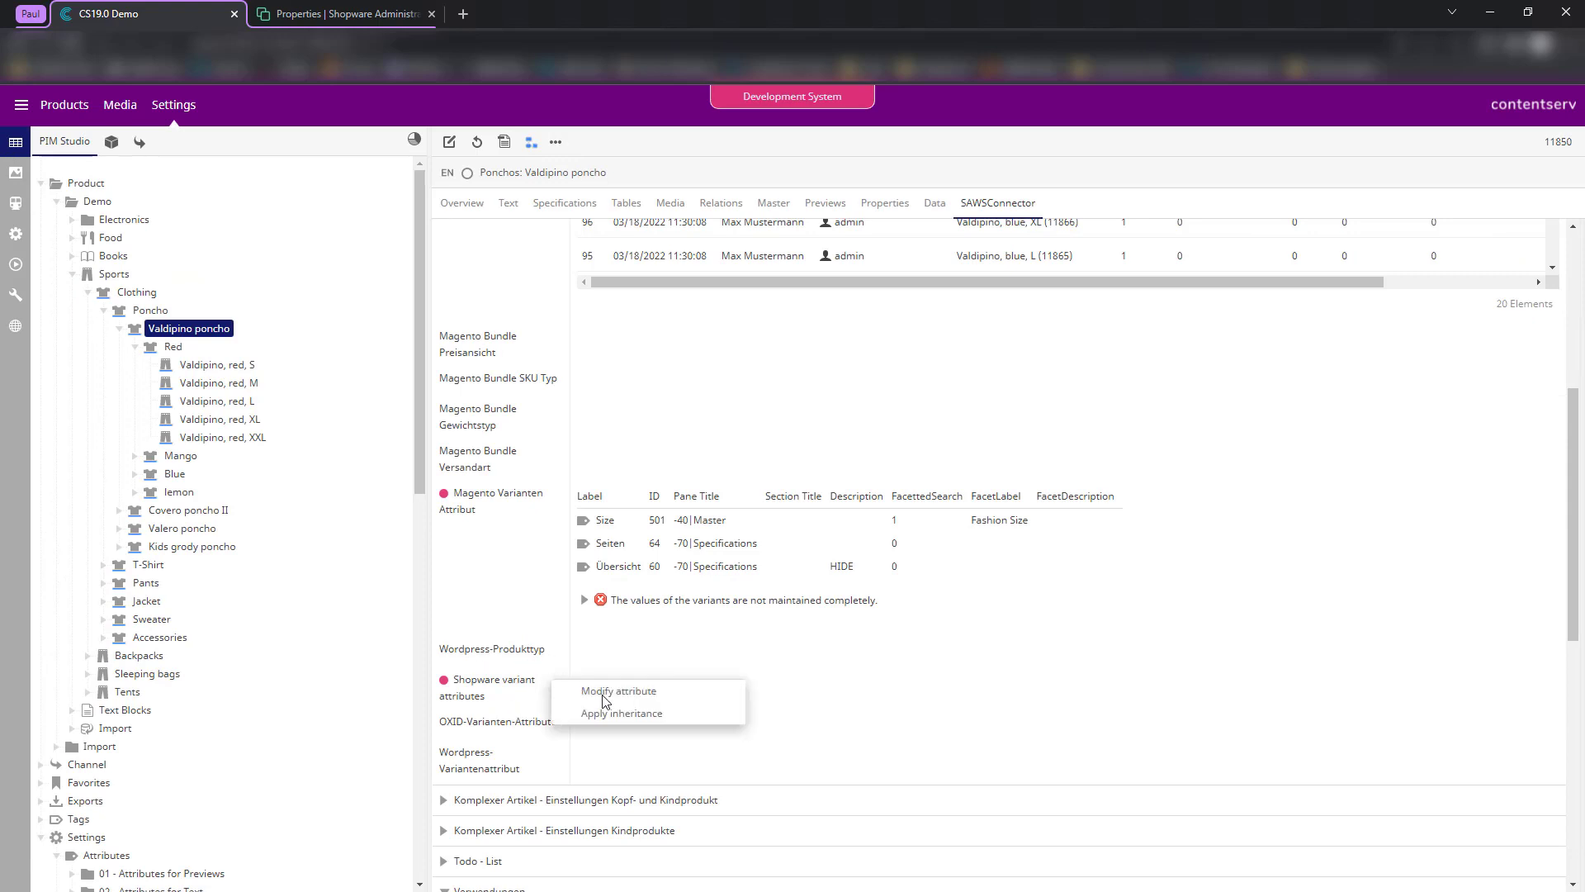
click(671, 693)
scroll(858, 625, down, 4)
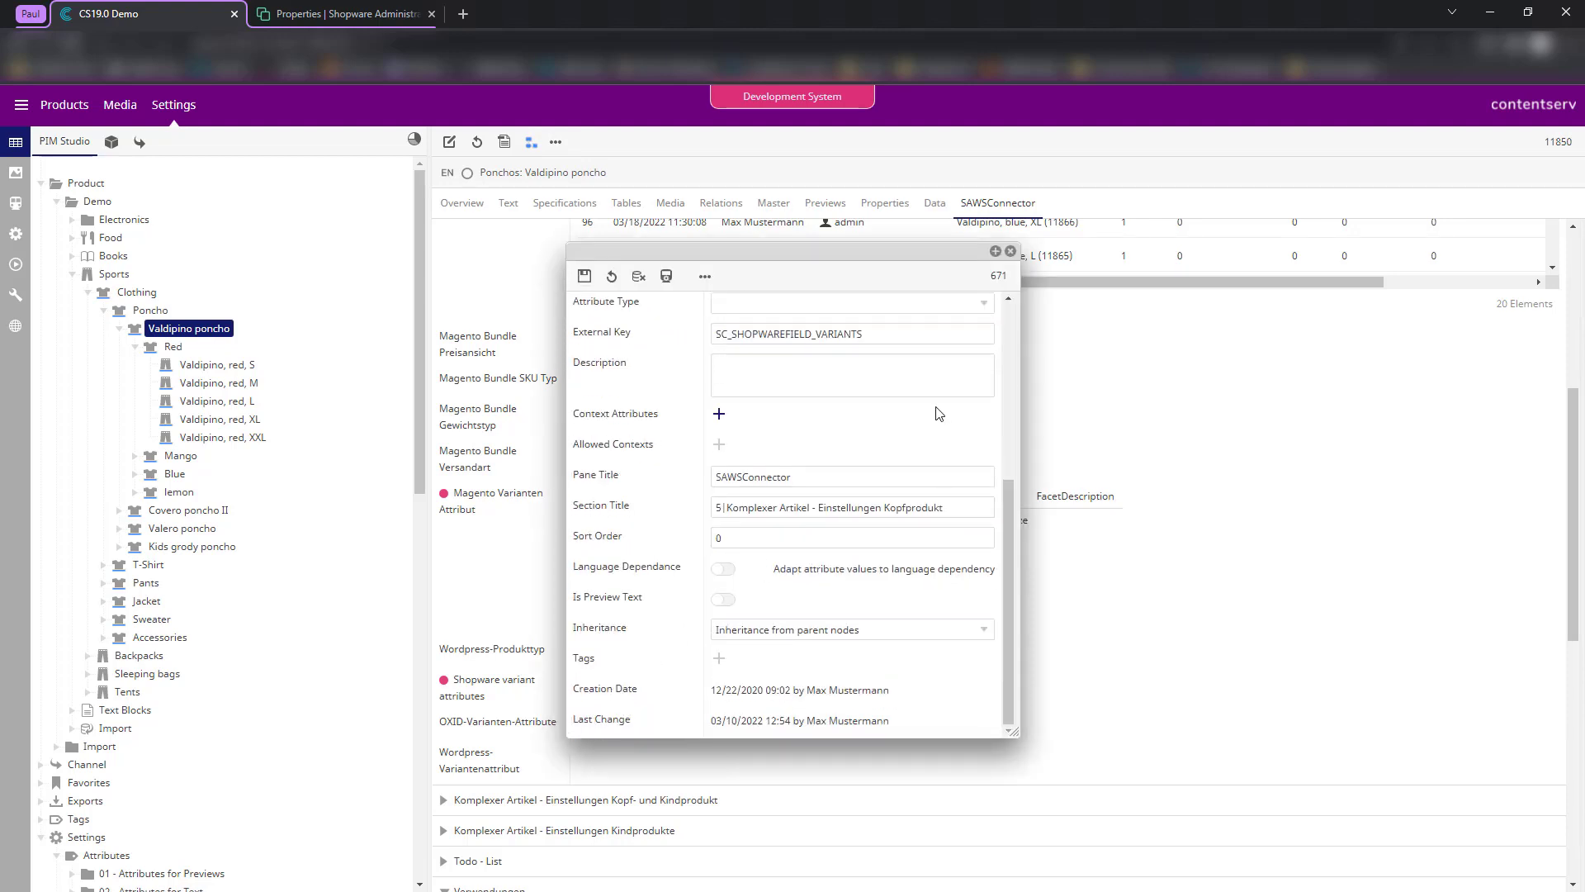
click(1011, 251)
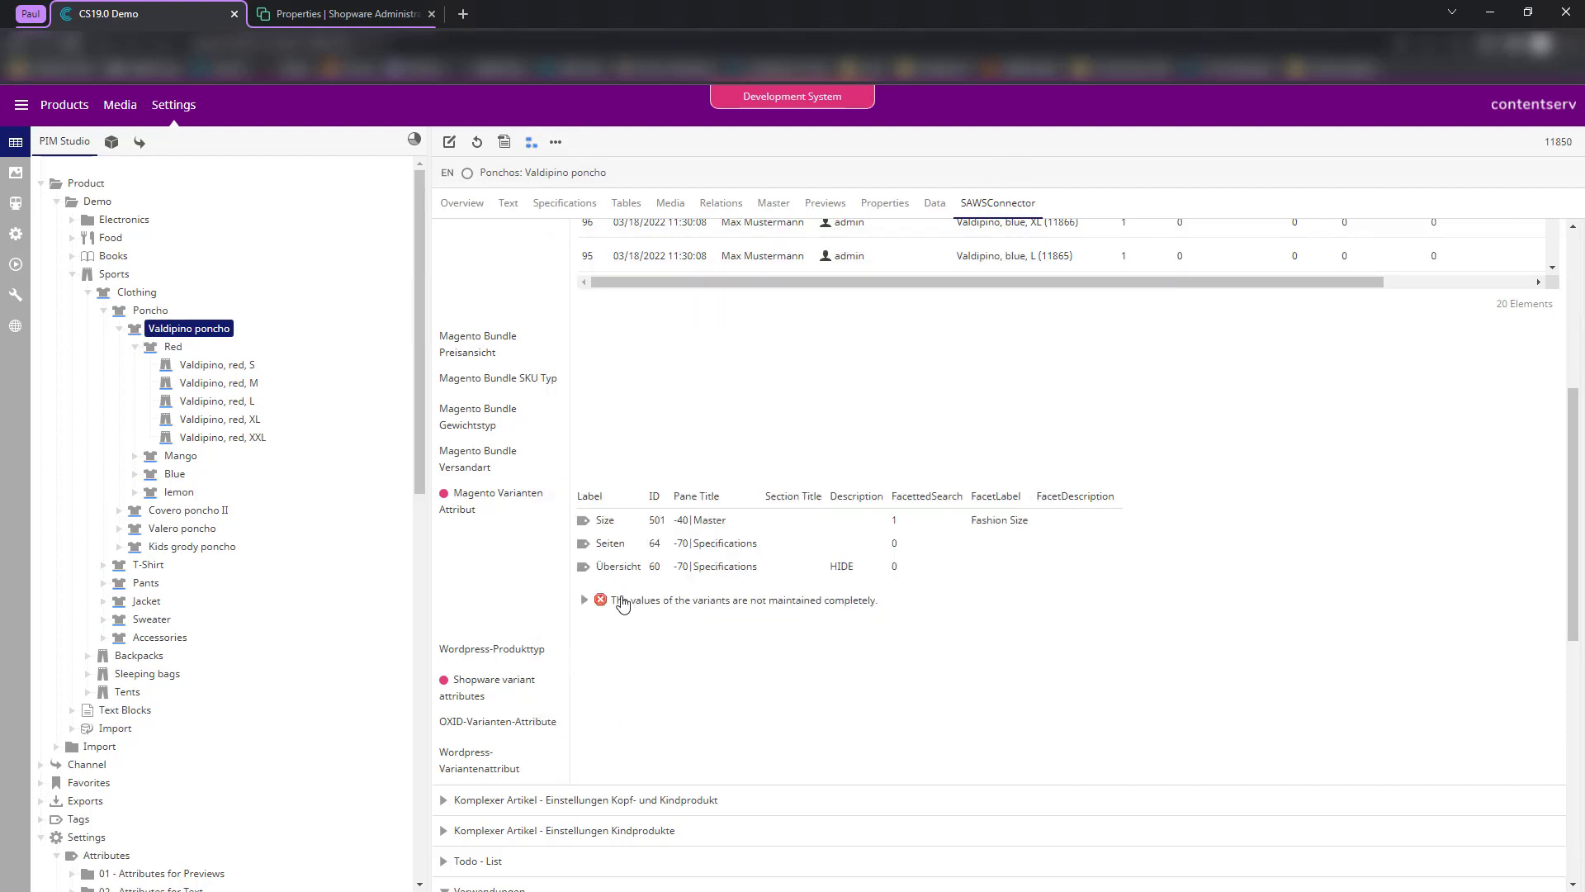
scroll(609, 473, up, 2)
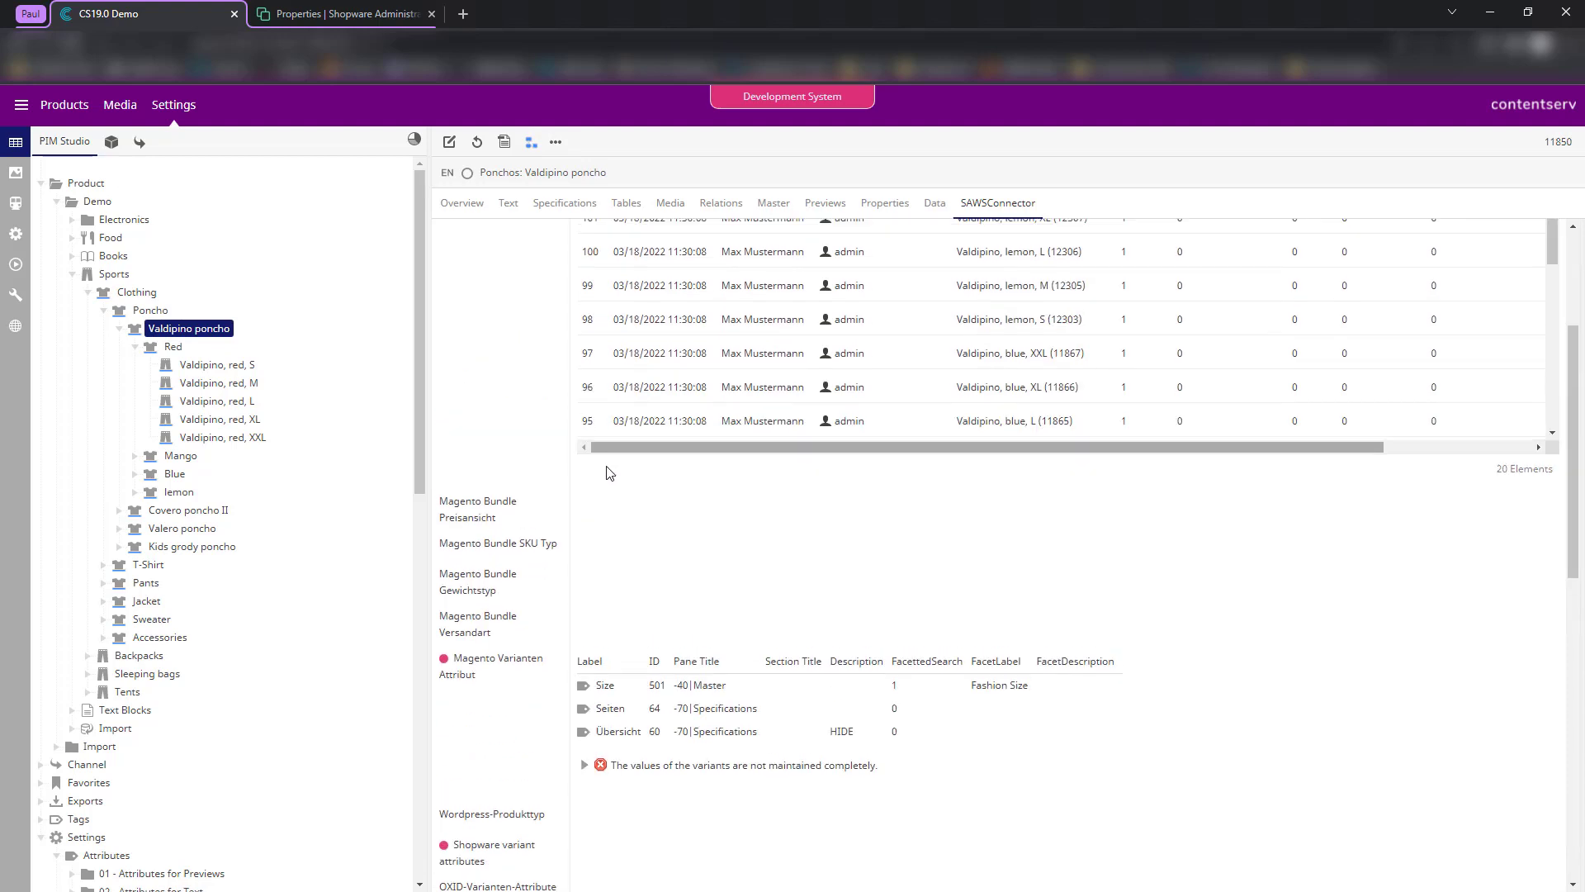
scroll(531, 527, up, 3)
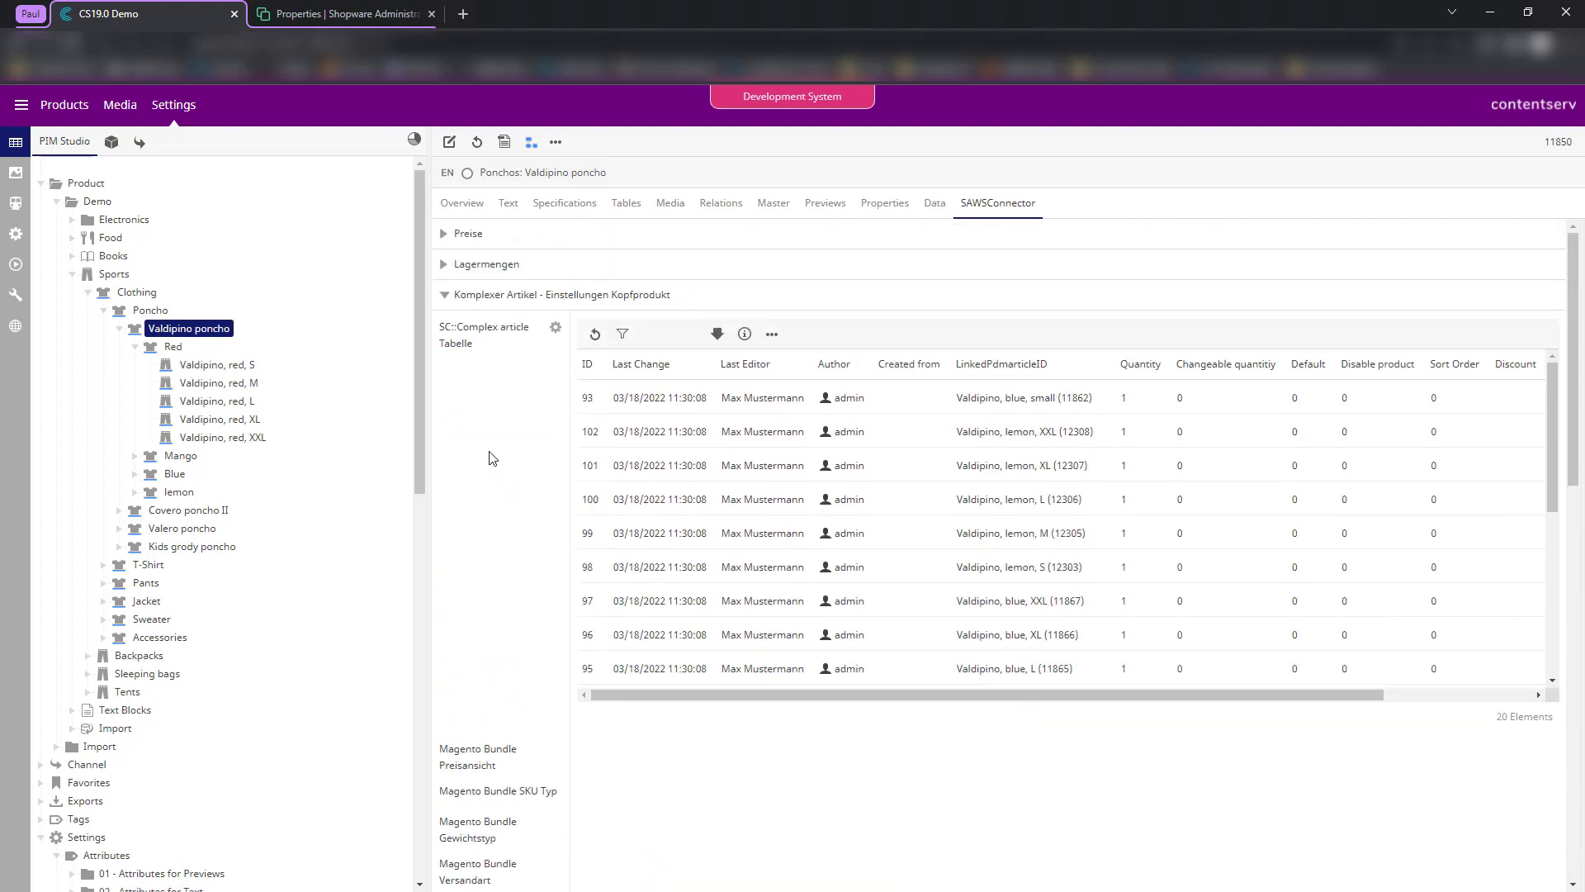
scroll(506, 461, down, 7)
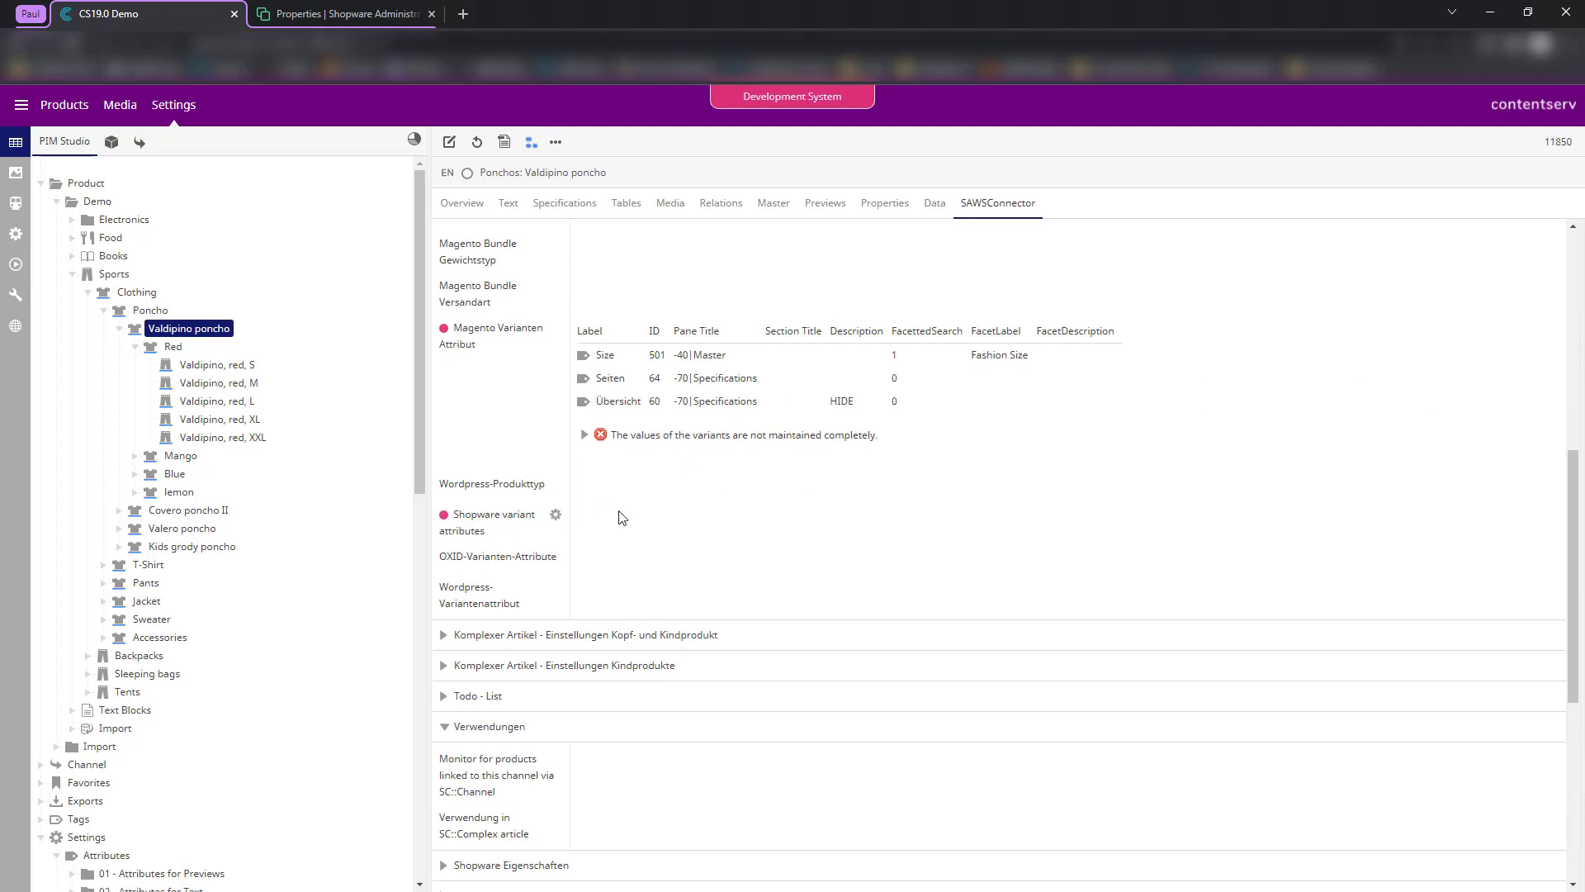
scroll(621, 519, up, 2)
- Add Größenverlauf (406) and Farberkennung (446) as Valdipino poncho's Shopware variant attributes, then save
click(448, 144)
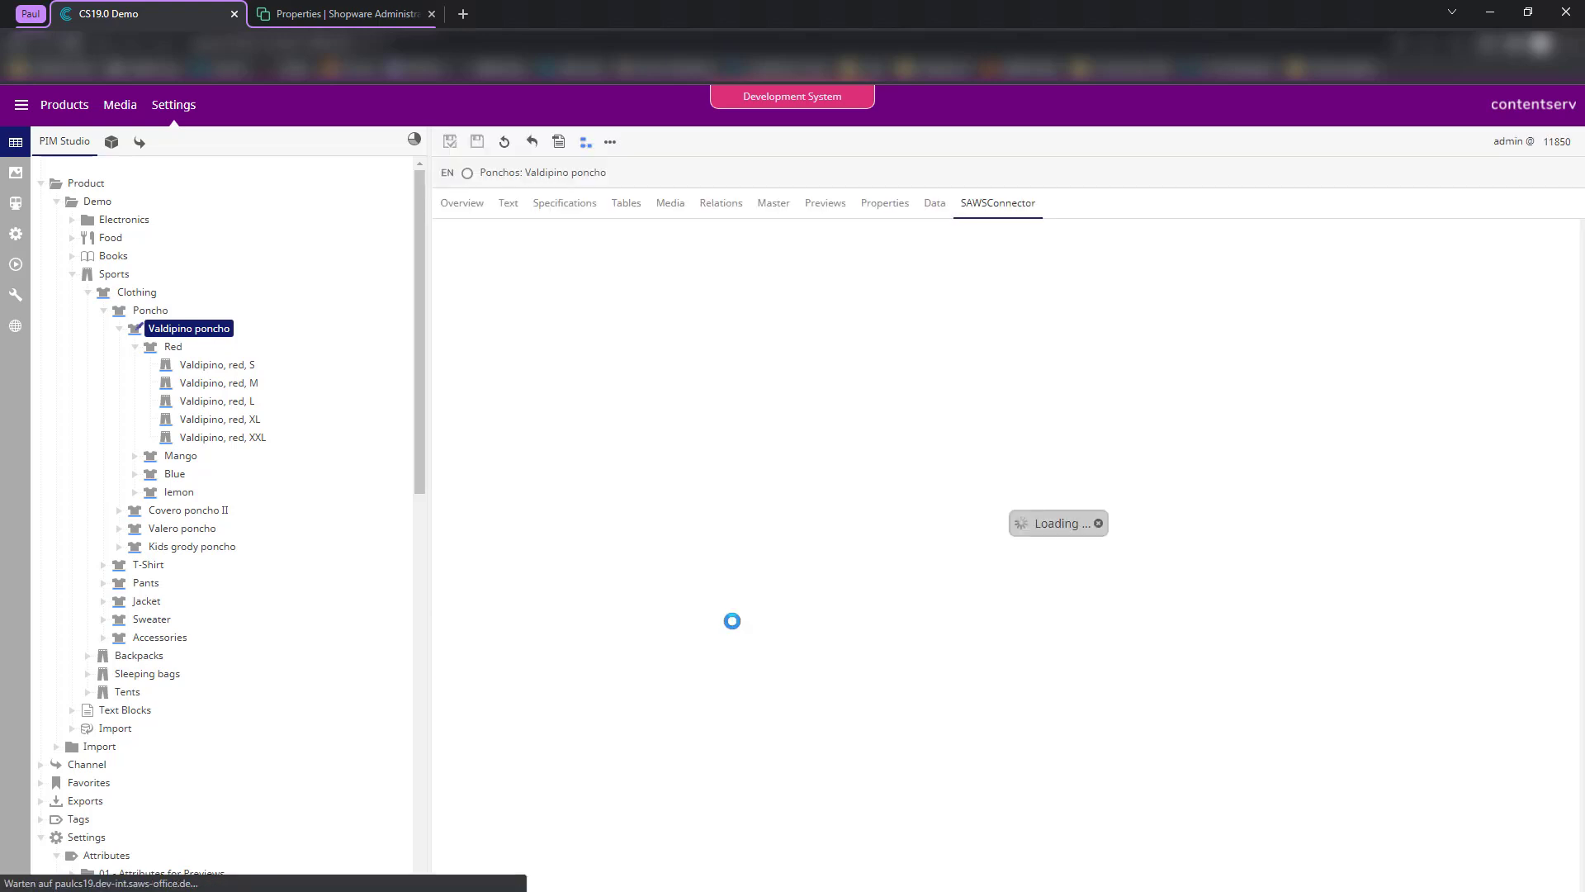
scroll(529, 646, down, 3)
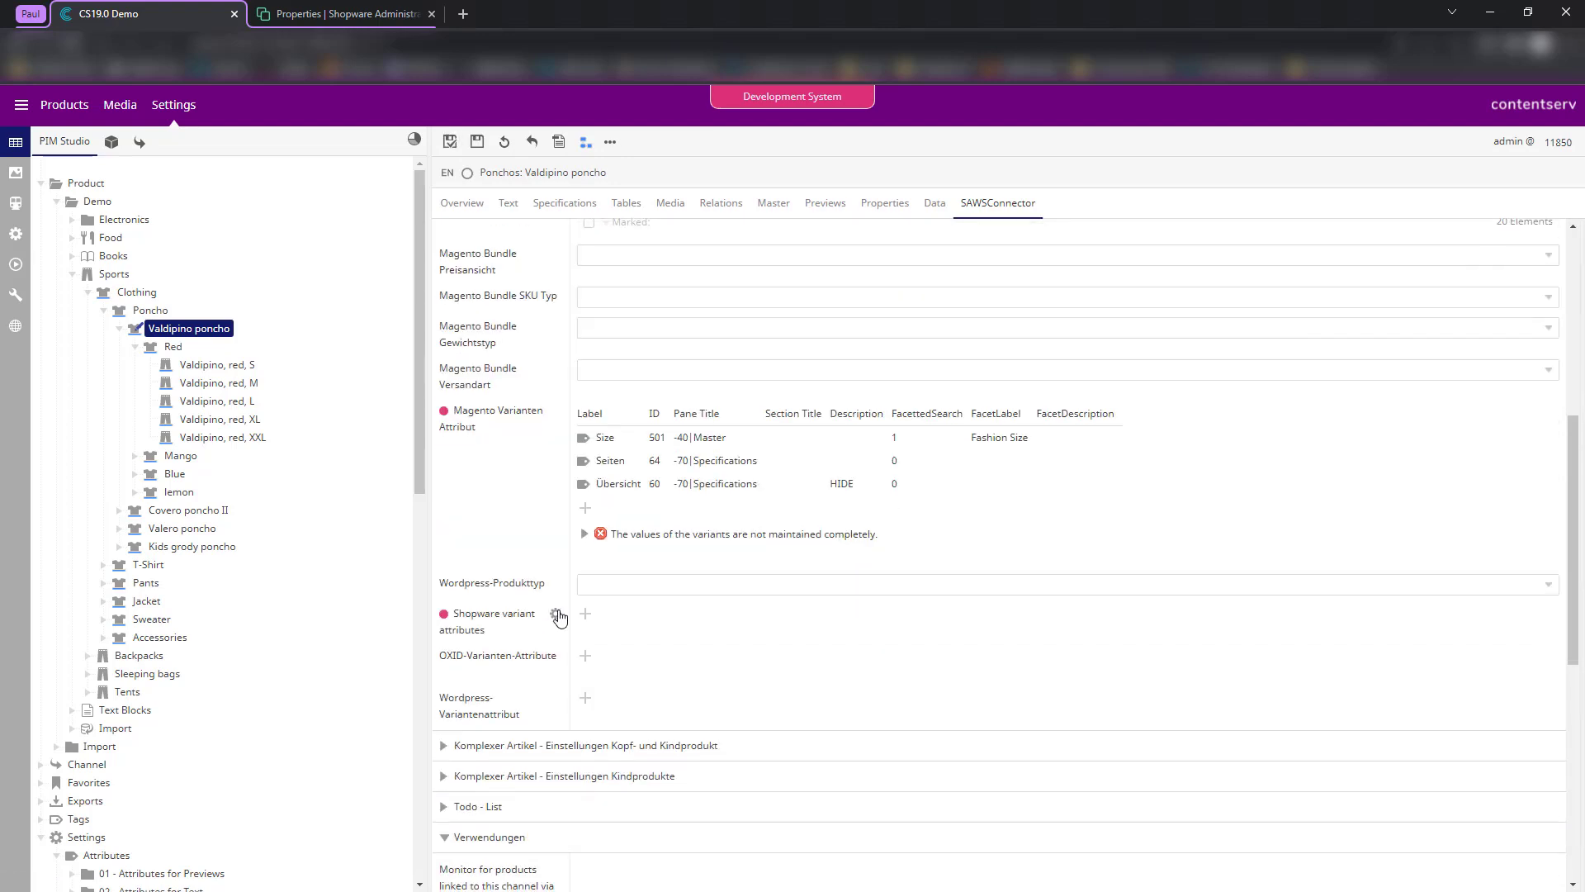
click(585, 616)
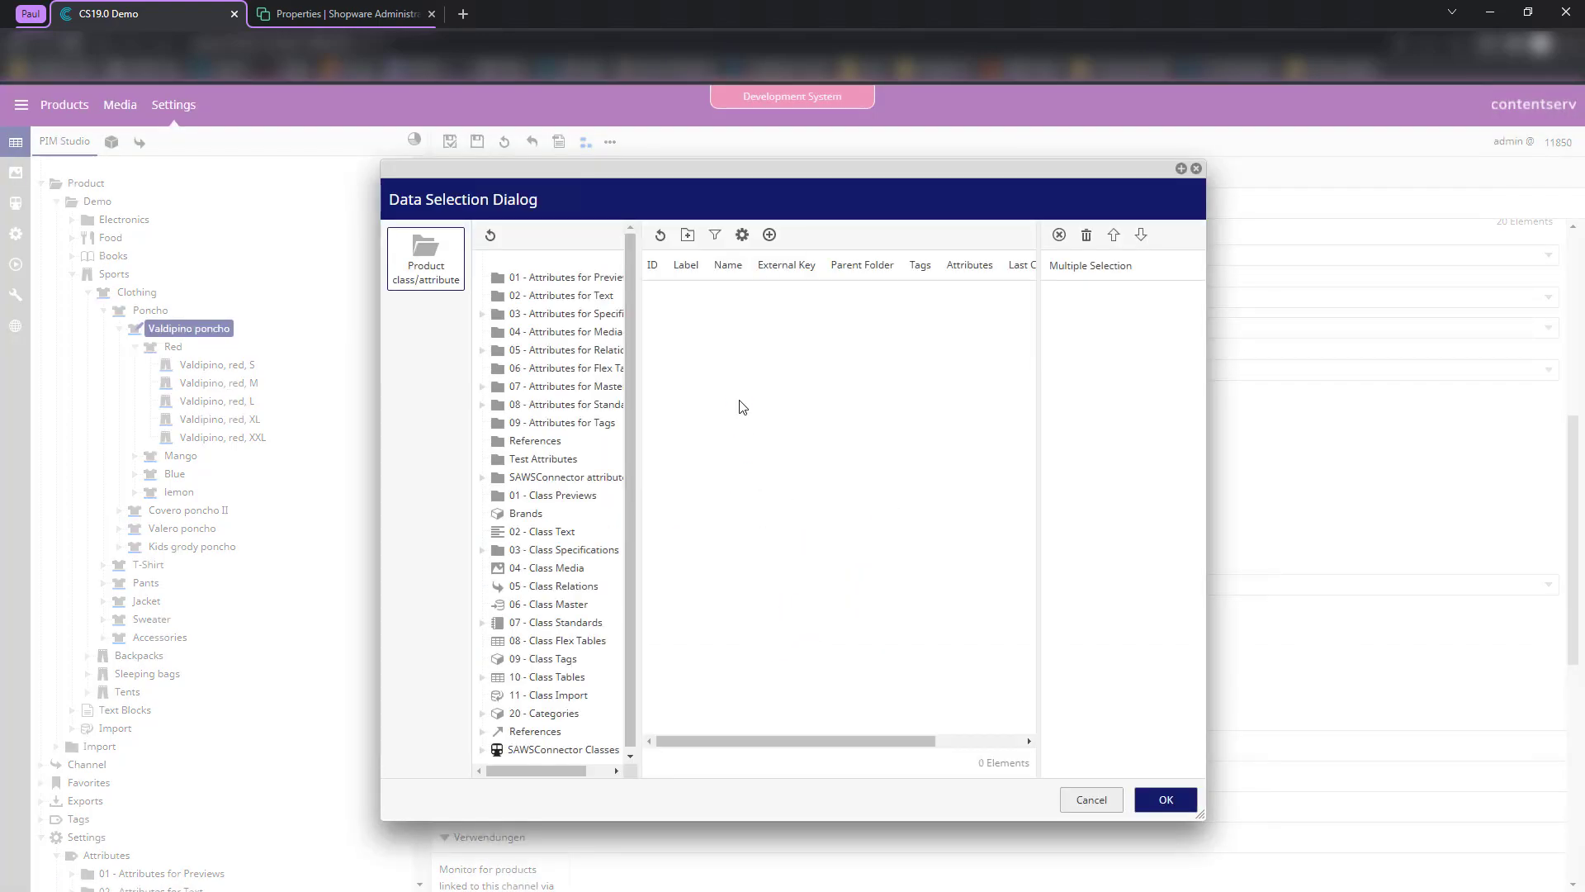
drag(642, 373, 711, 363)
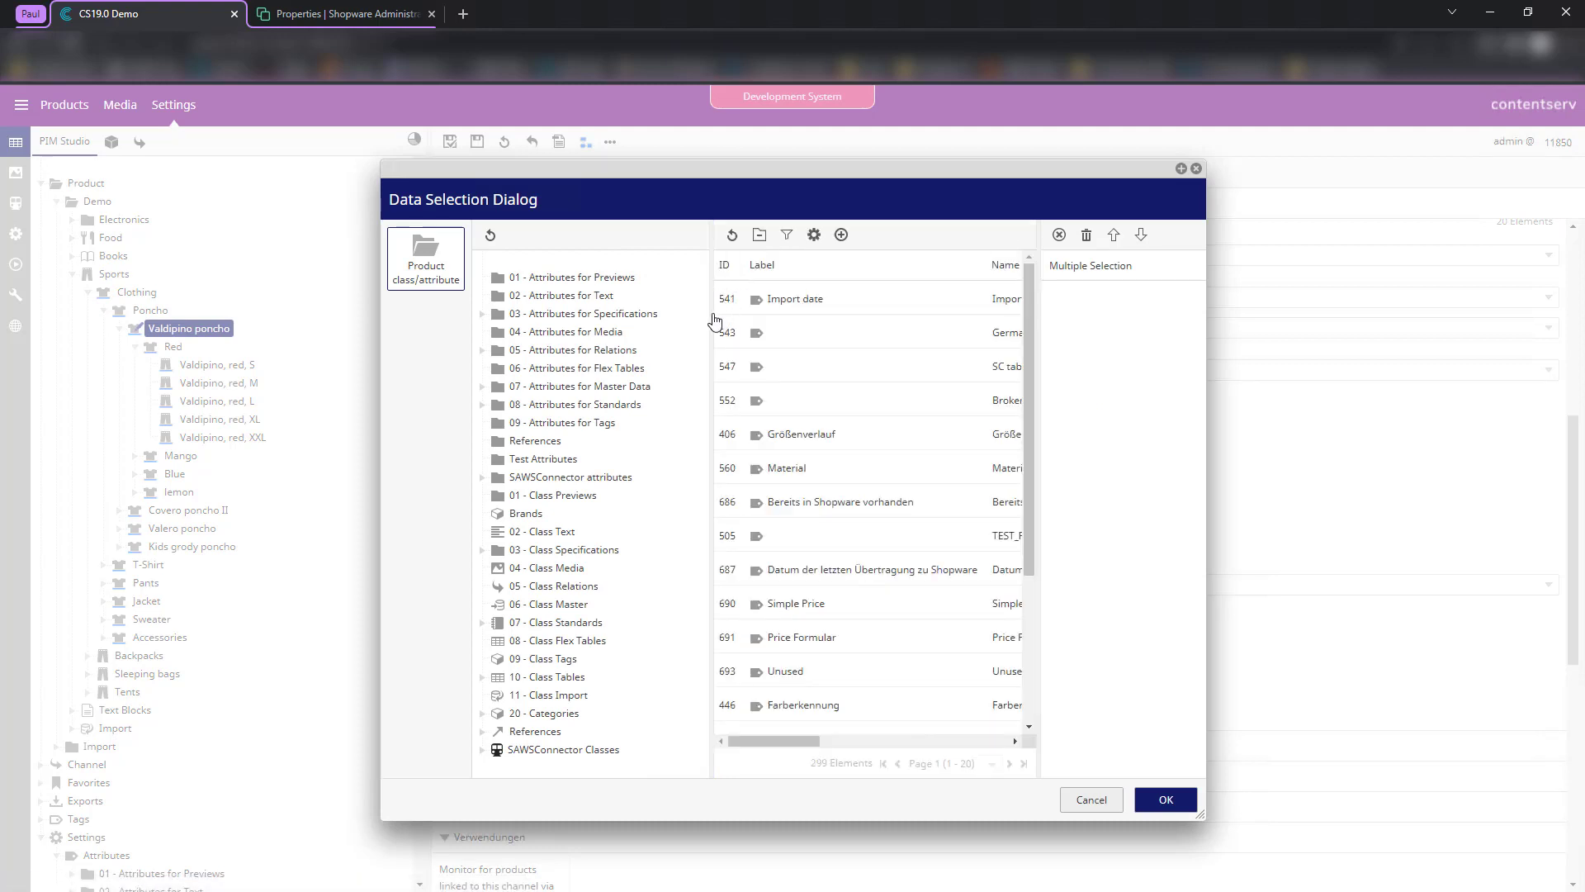
double_click(792, 438)
right_click(795, 657)
click(1165, 800)
click(449, 142)
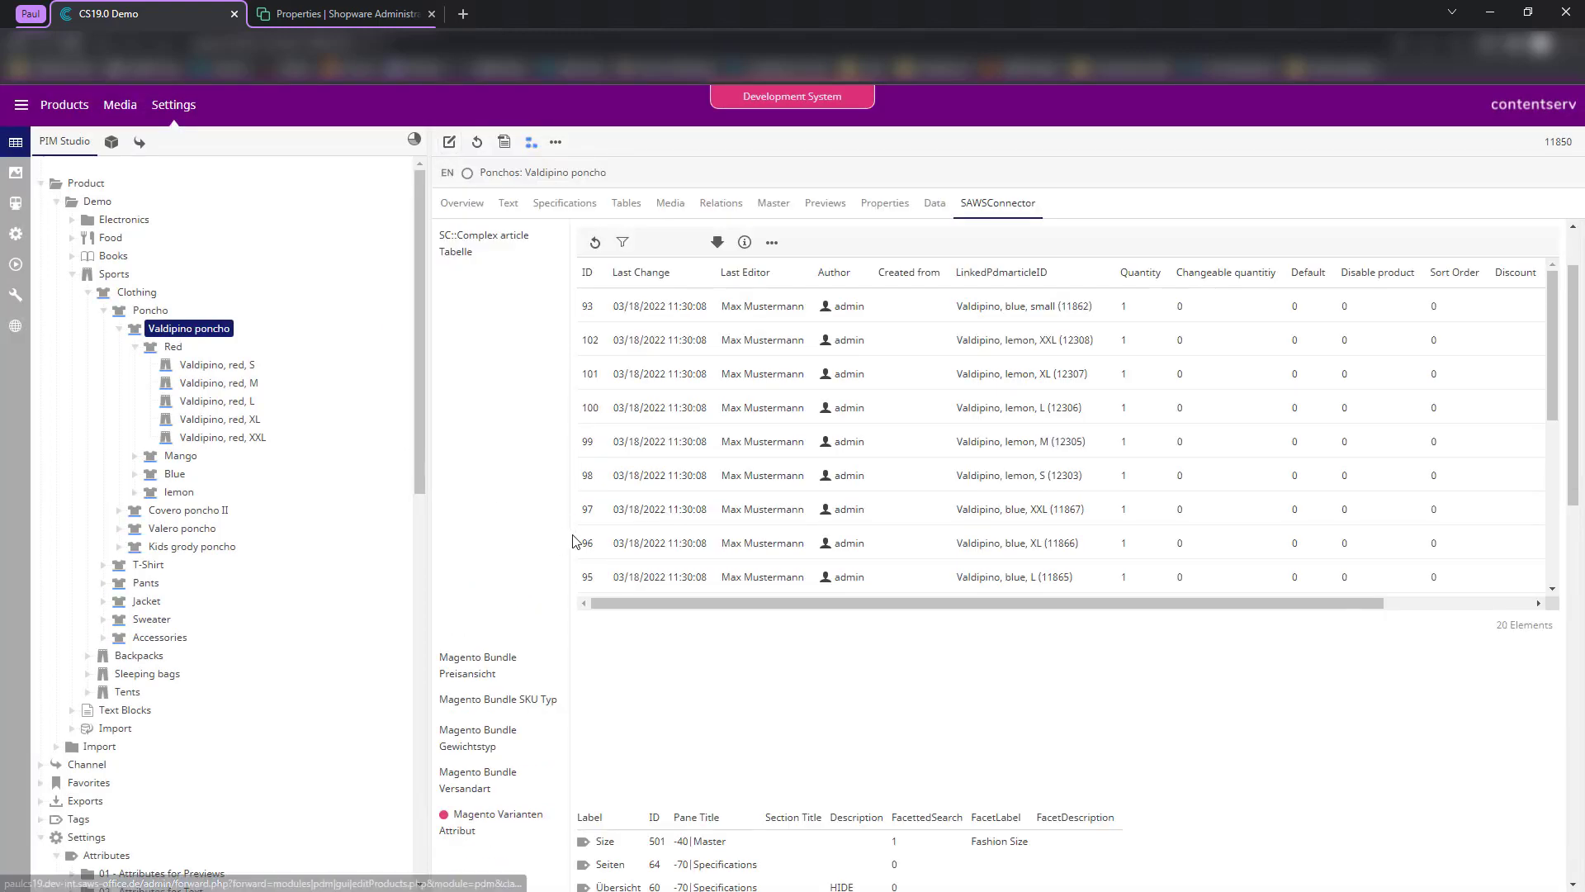
scroll(529, 537, down, 6)
click(584, 590)
scroll(962, 545, down, 1)
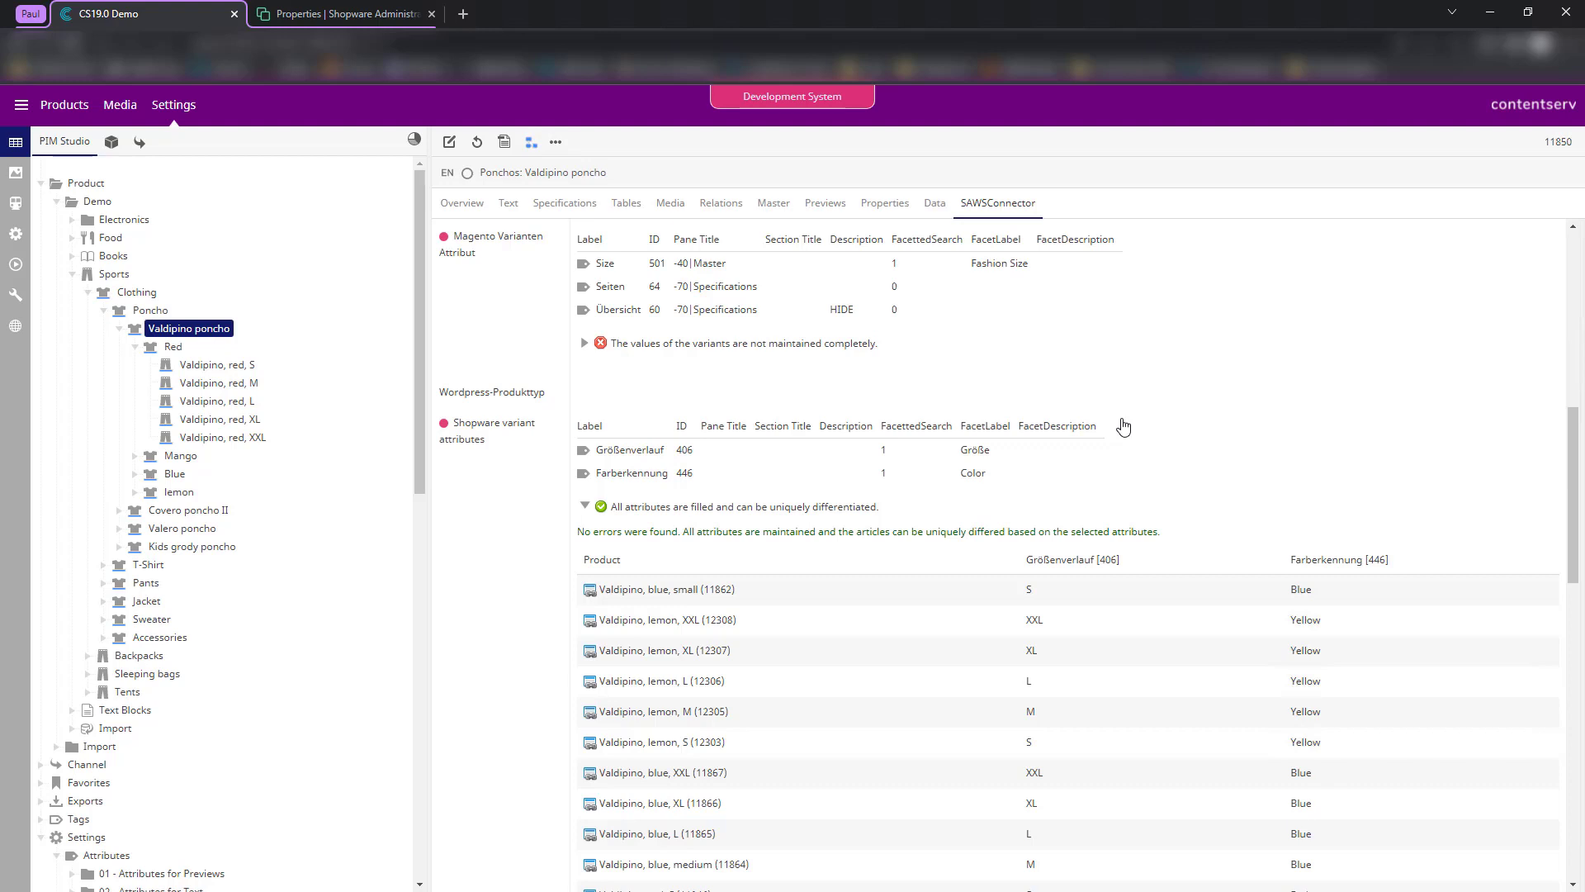
scroll(872, 495, down, 2)
scroll(1123, 373, down, 2)
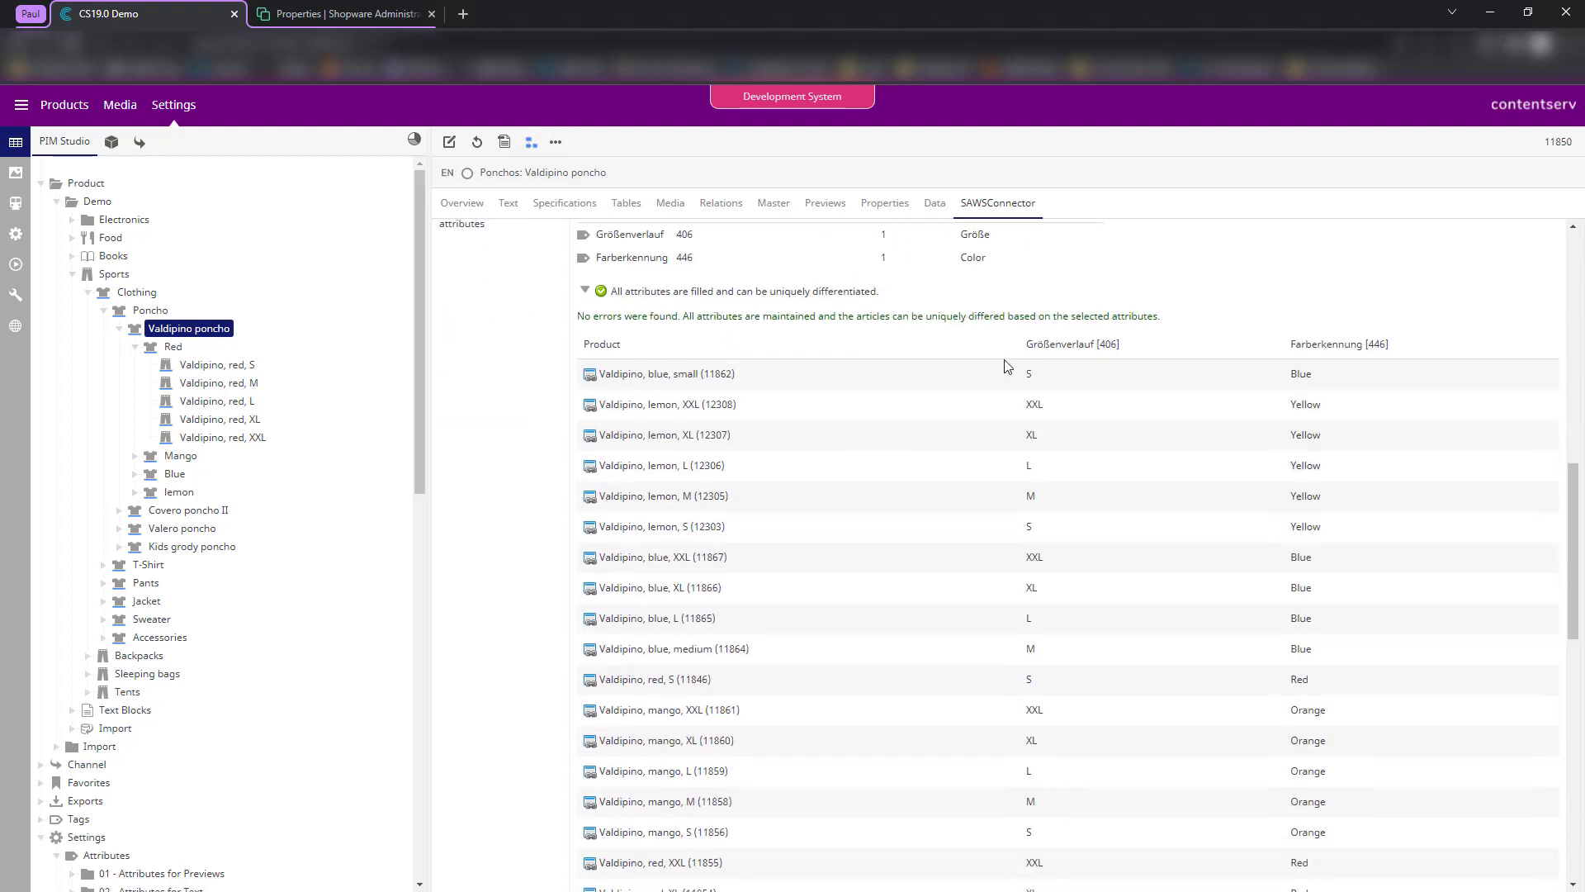
drag(1011, 291, 1166, 642)
click(1167, 644)
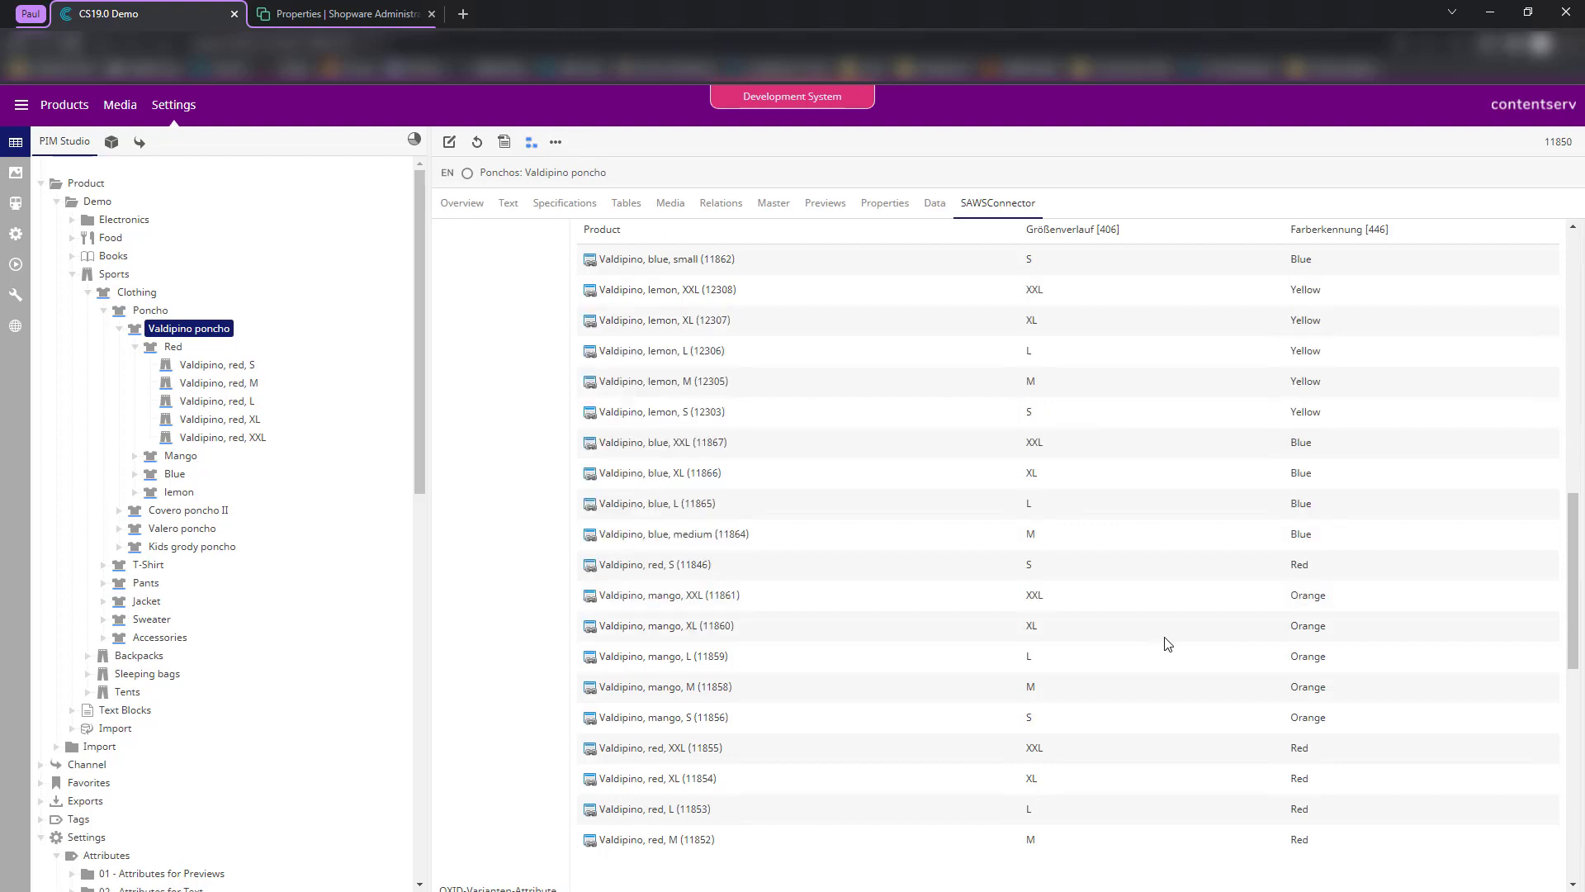
scroll(1238, 649, down, 3)
drag(1347, 609, 1067, 400)
click(1082, 404)
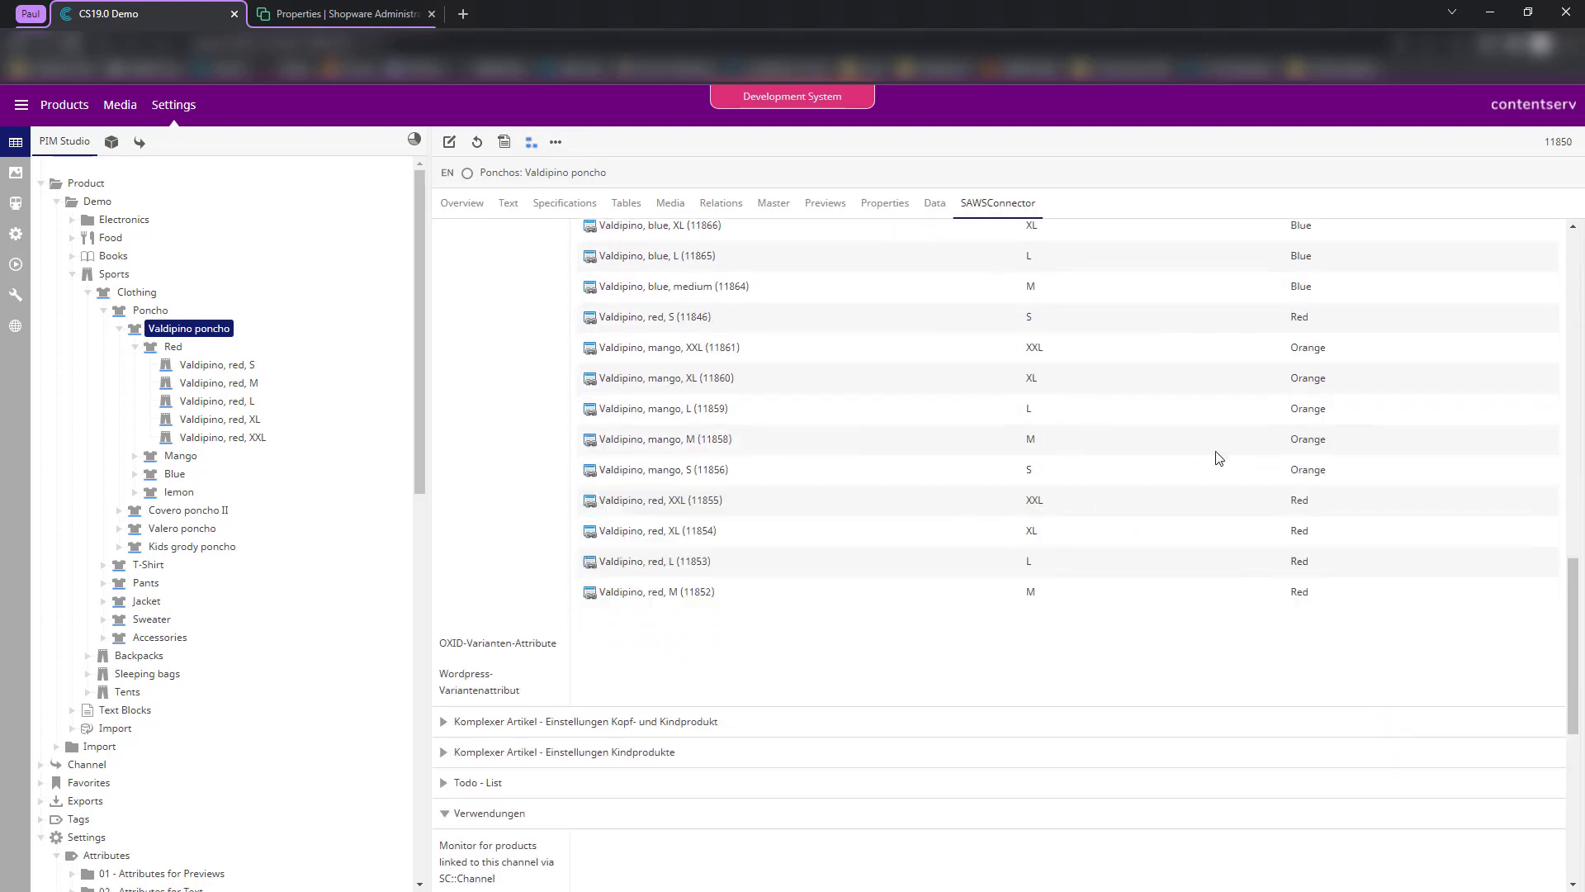
scroll(1288, 429, up, 5)
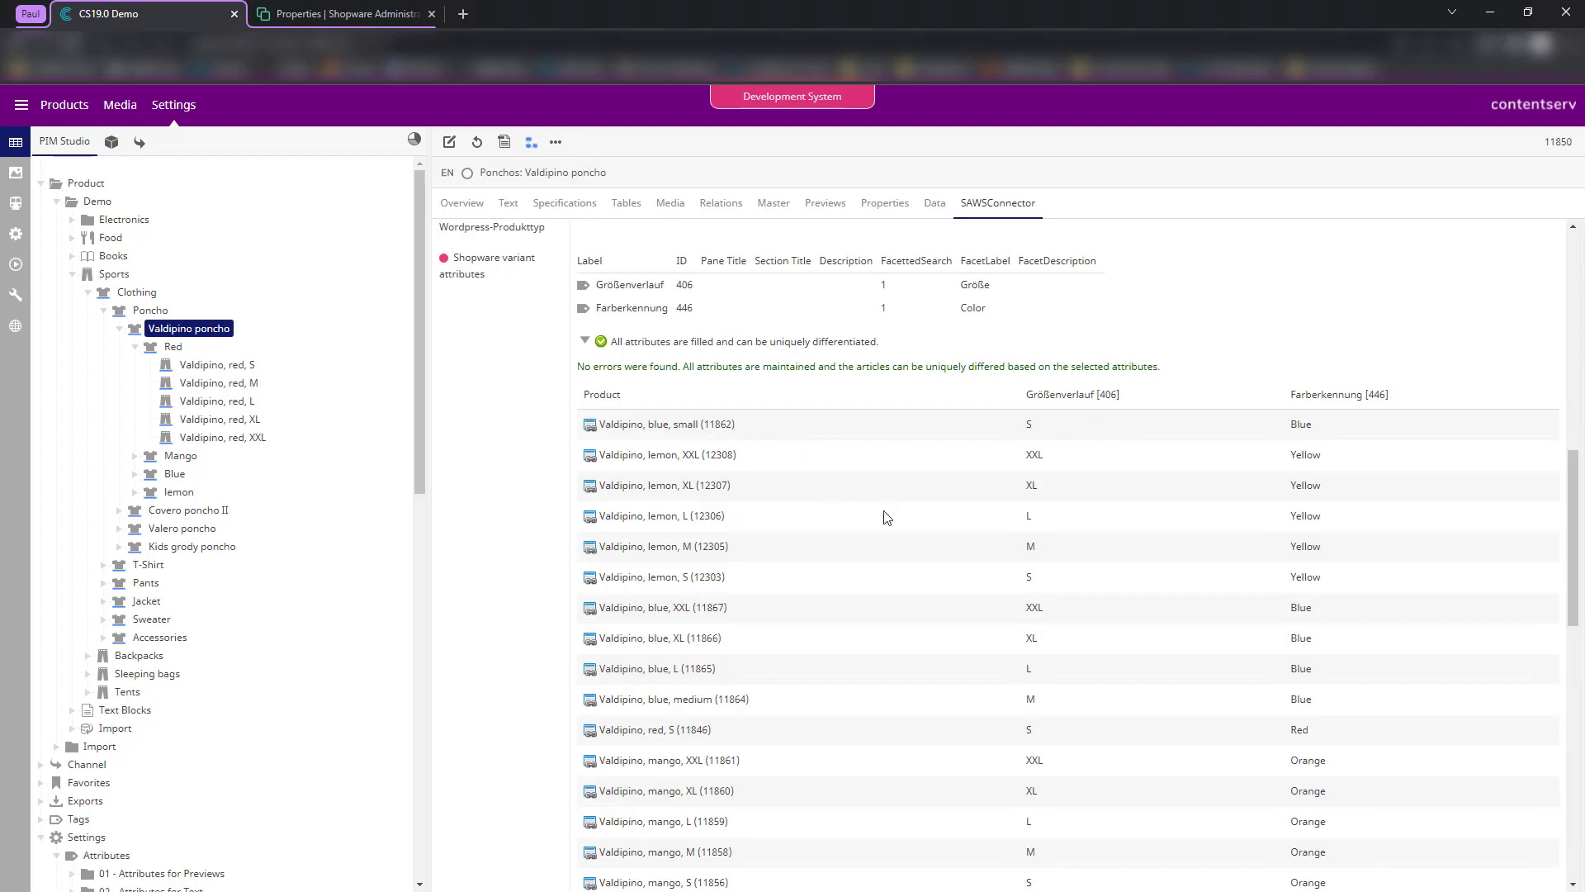
scroll(886, 518, down, 5)
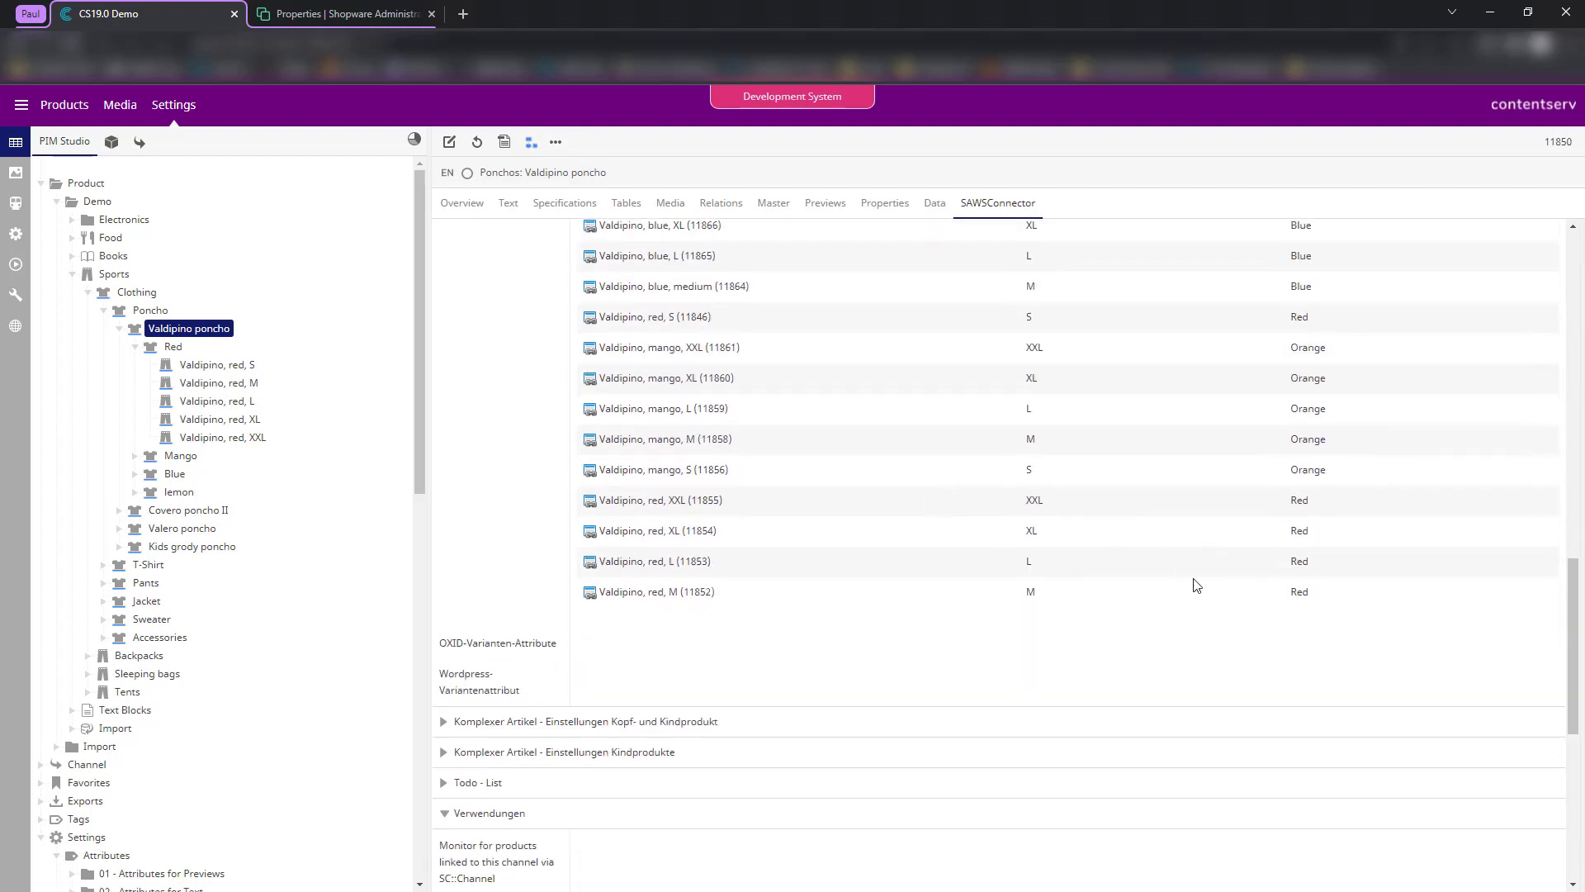
scroll(1178, 512, up, 5)
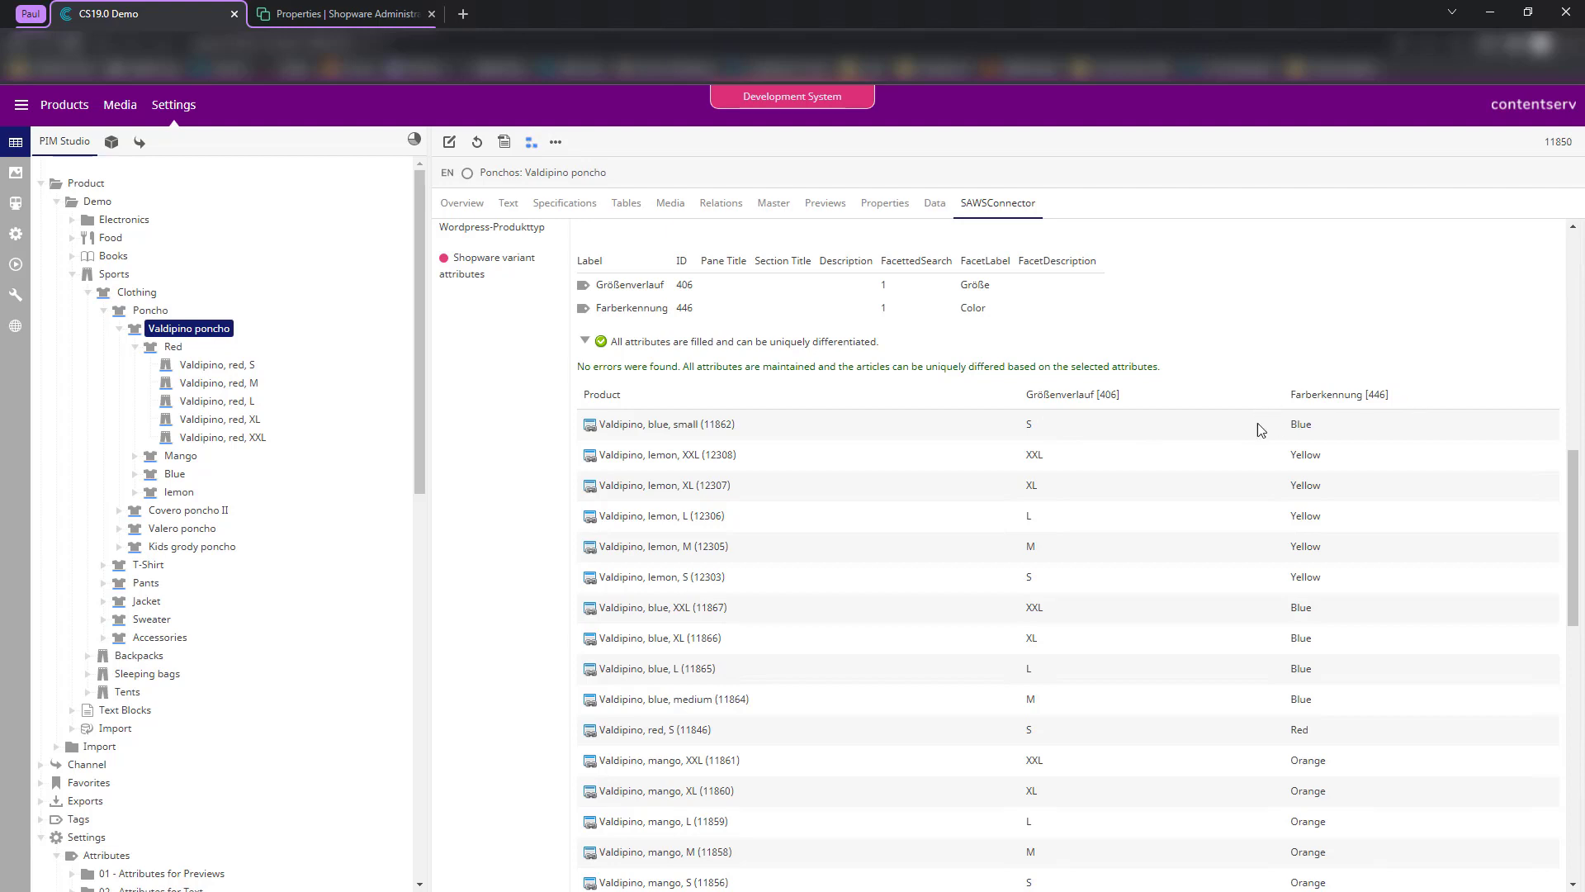
scroll(1214, 469, down, 2)
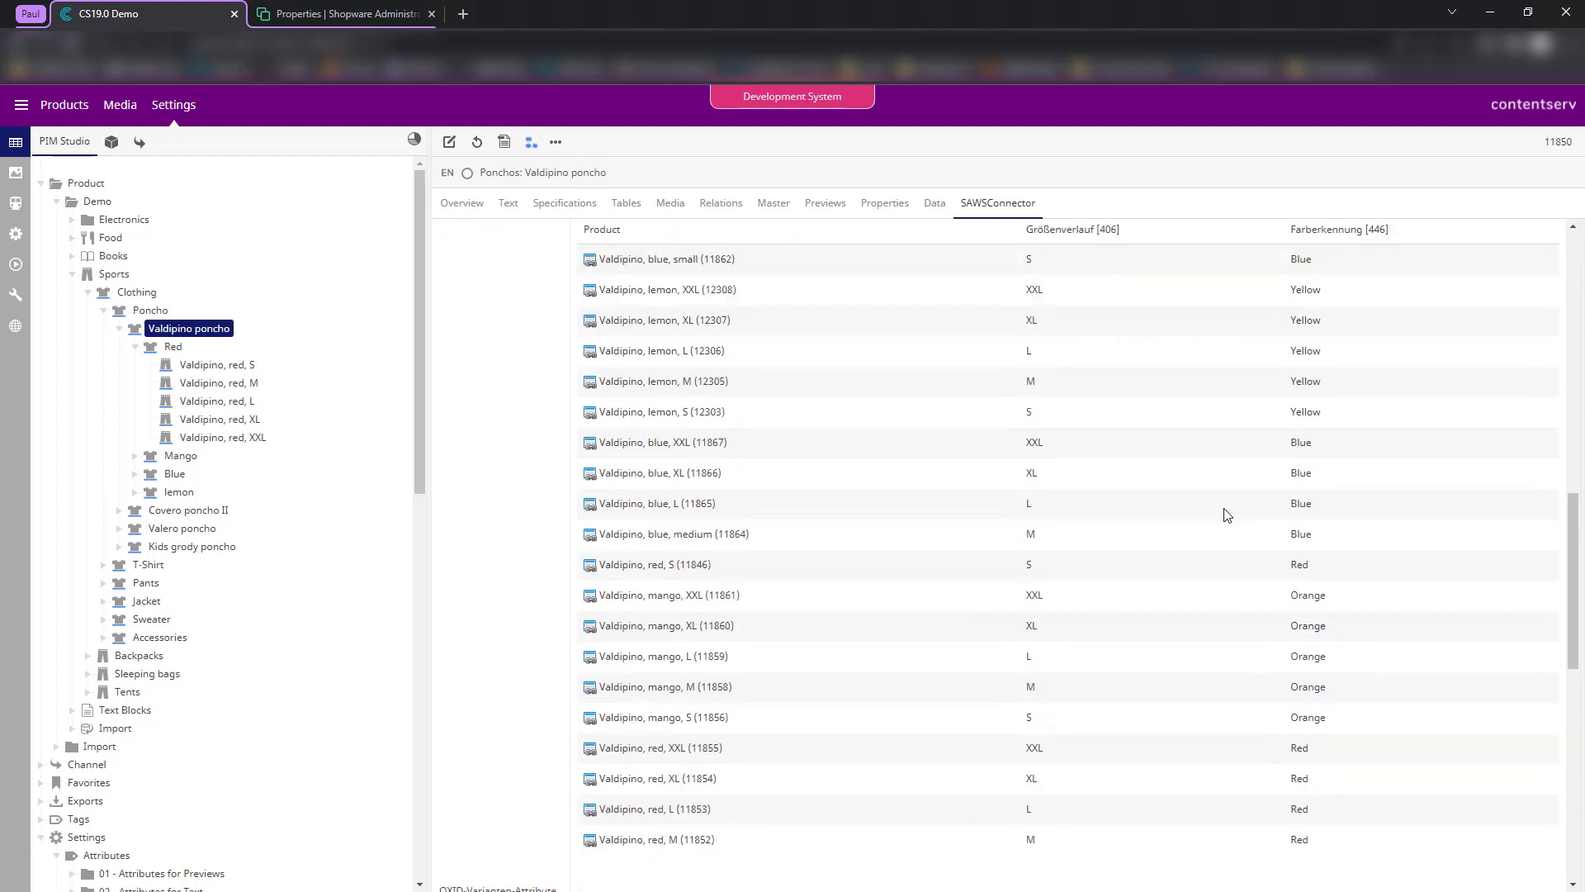
scroll(1223, 512, down, 2)
scroll(1047, 618, up, 2)
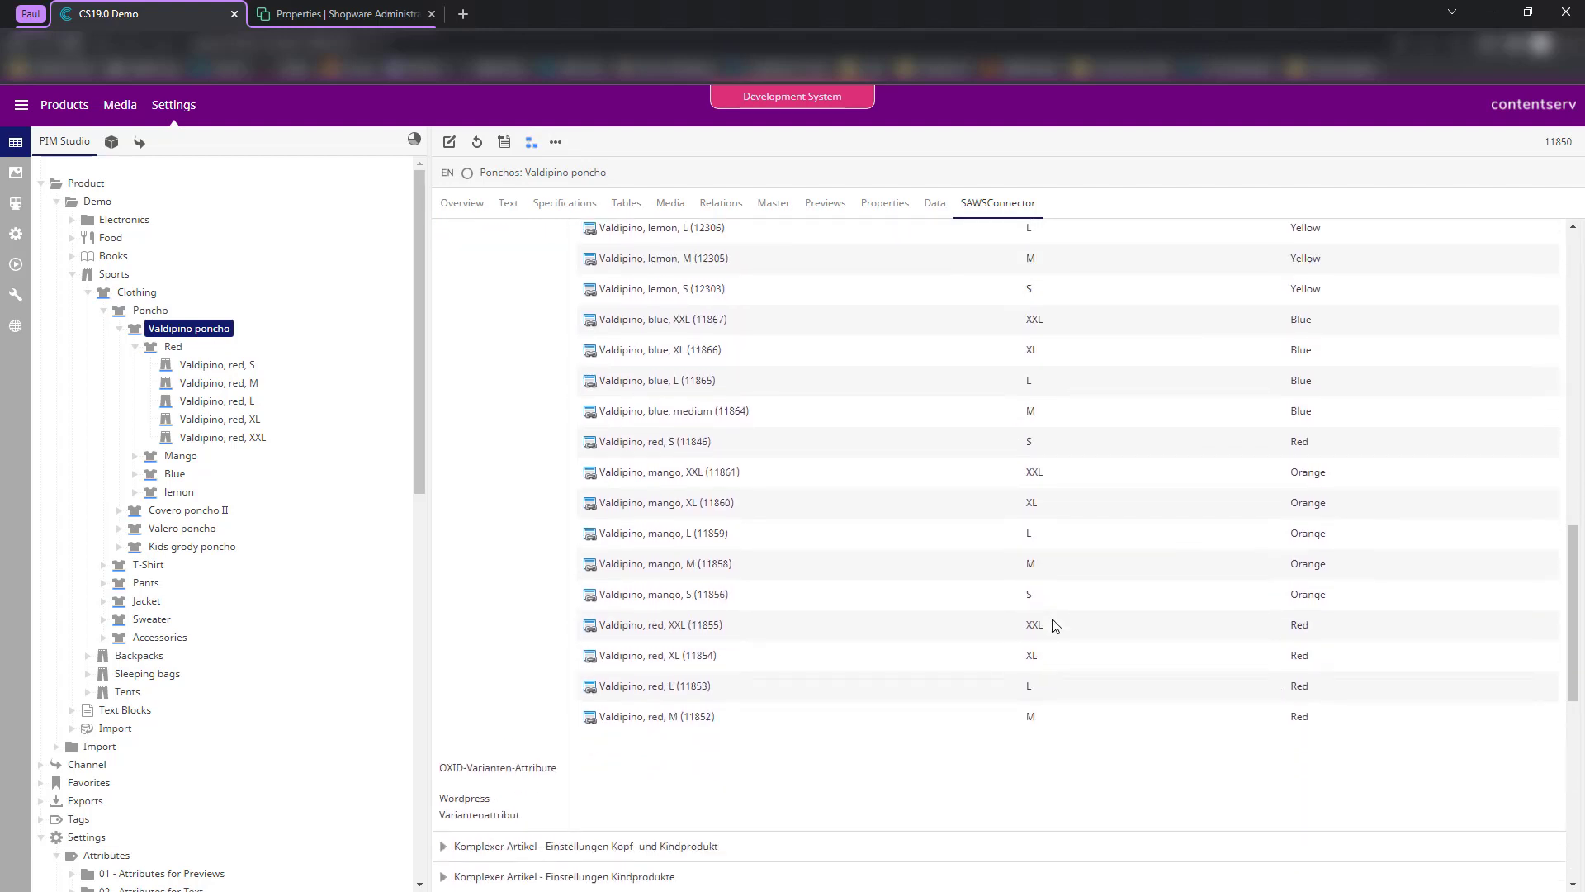
scroll(1322, 594, down, 2)
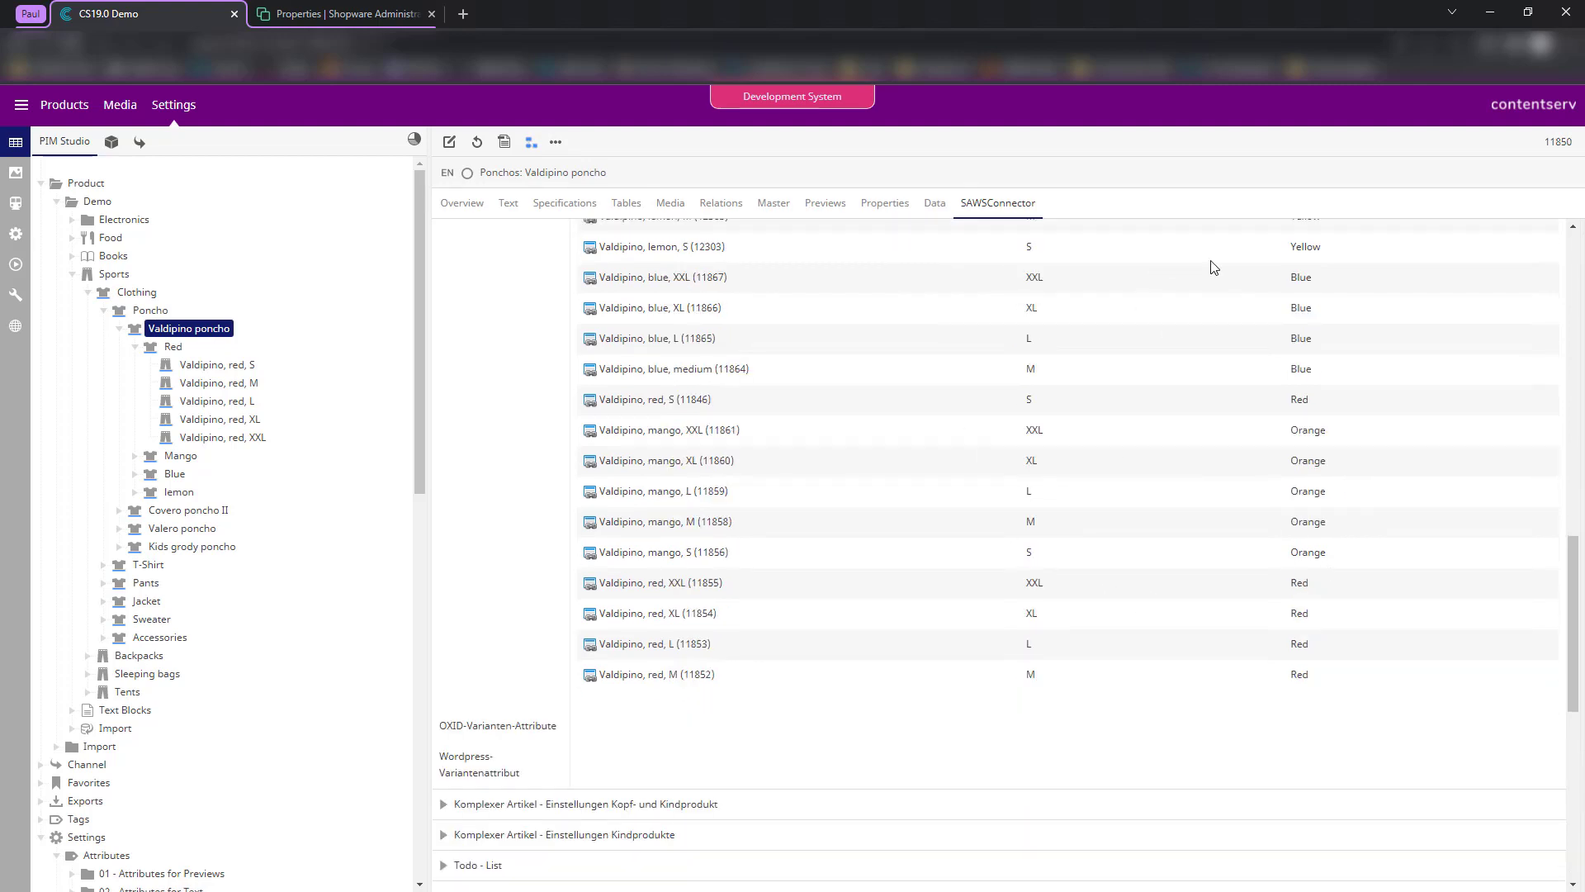
scroll(1154, 326, up, 1)
scroll(1156, 331, up, 5)
scroll(999, 549, down, 7)
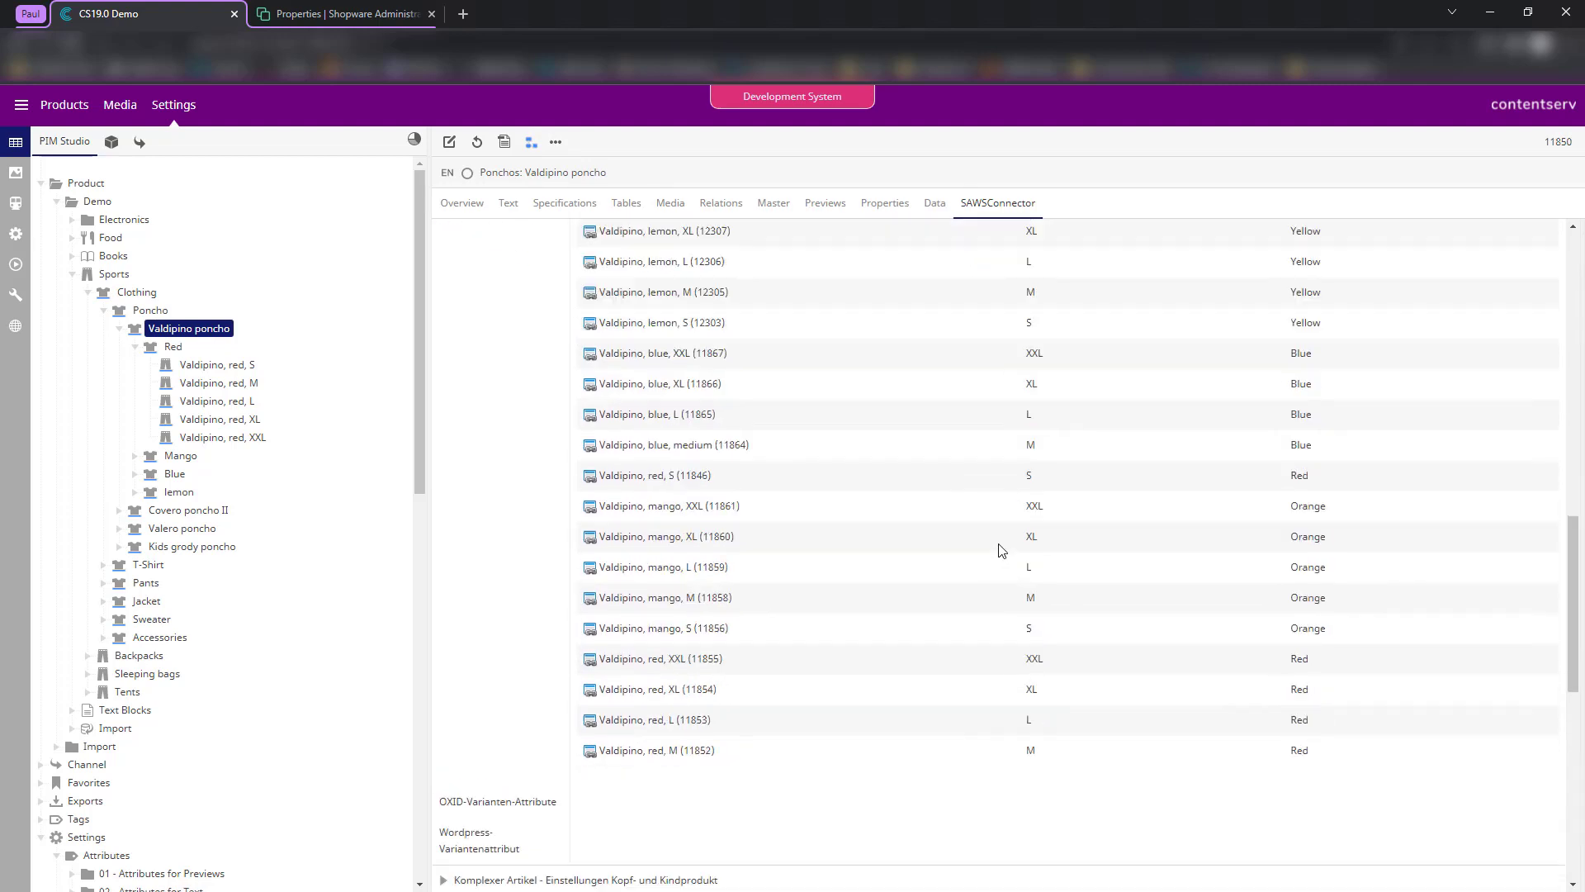
scroll(991, 533, up, 5)
scroll(772, 424, up, 5)
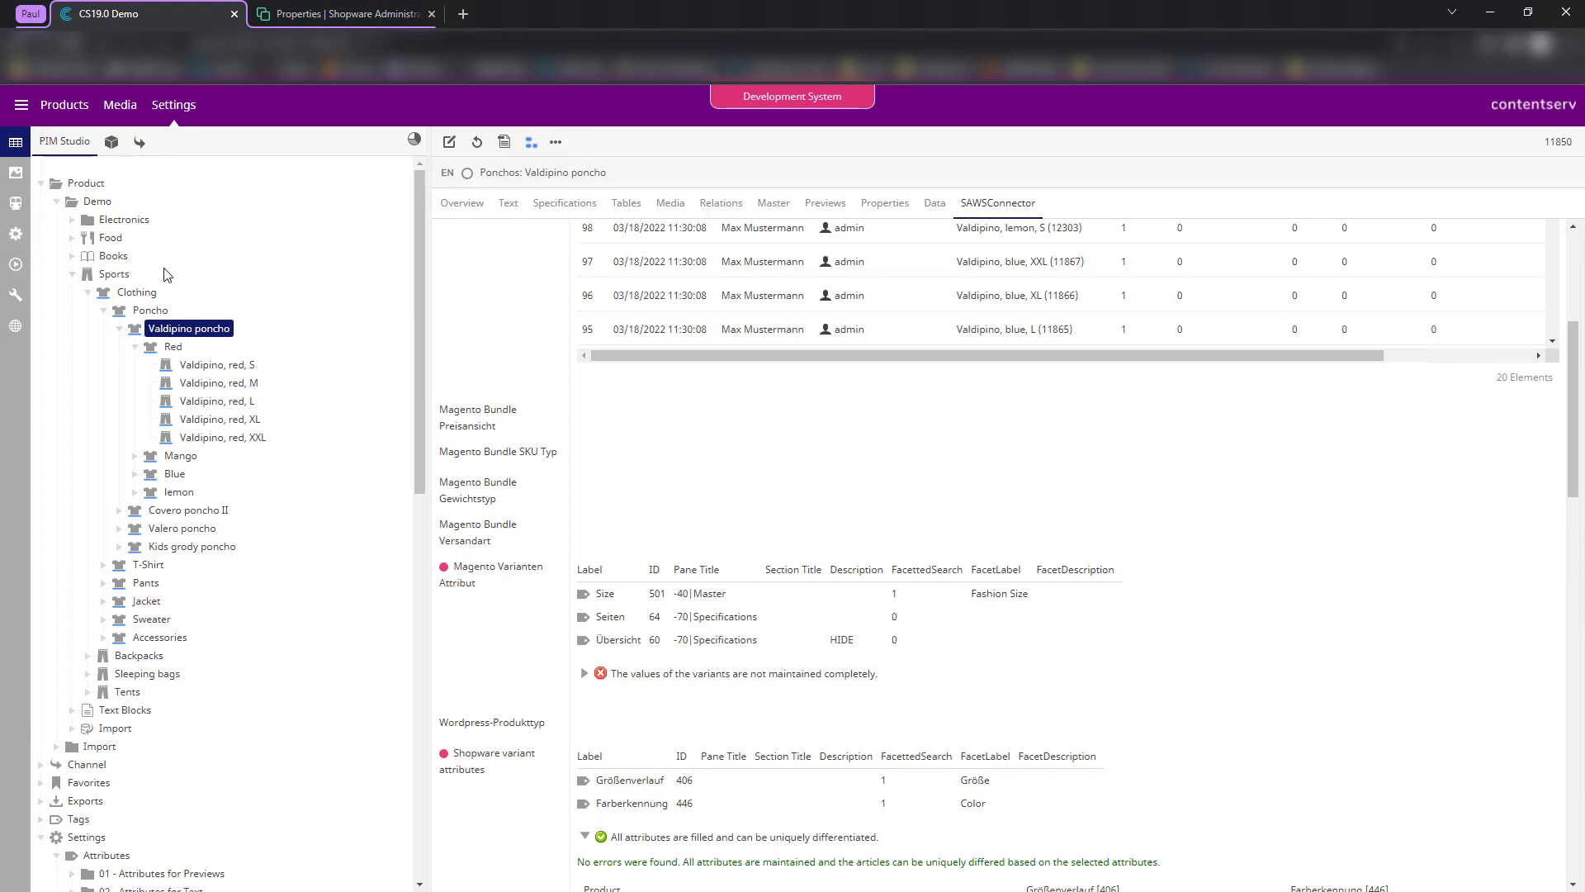
- Open the Shopware 6 Template Products datamap for editing from SC::Navigator
click(15, 202)
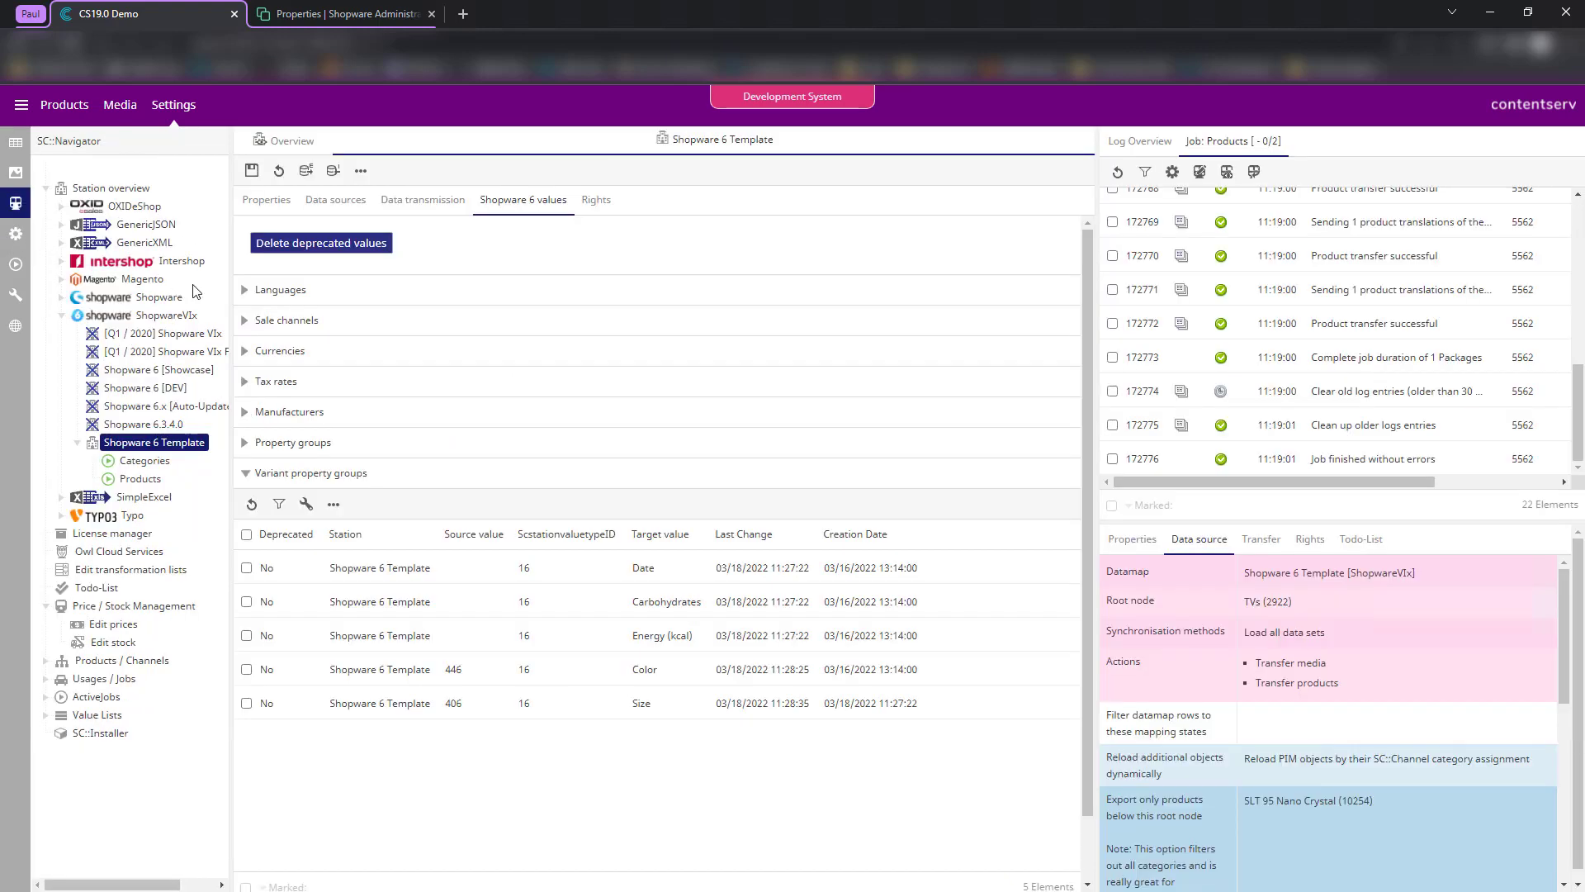
right_click(137, 469)
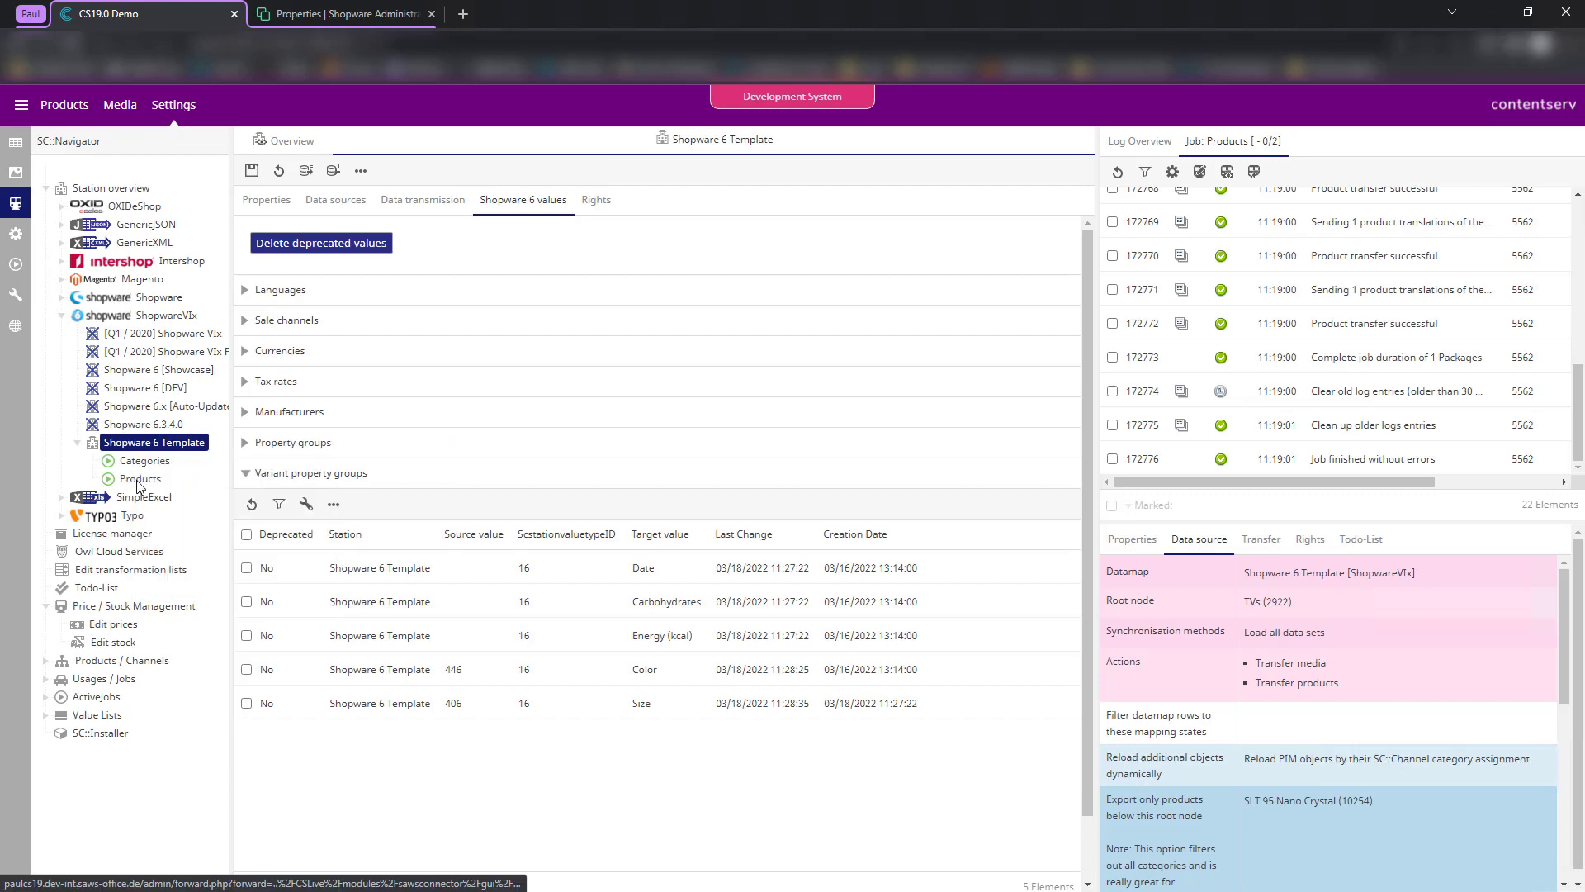
right_click(138, 480)
click(184, 515)
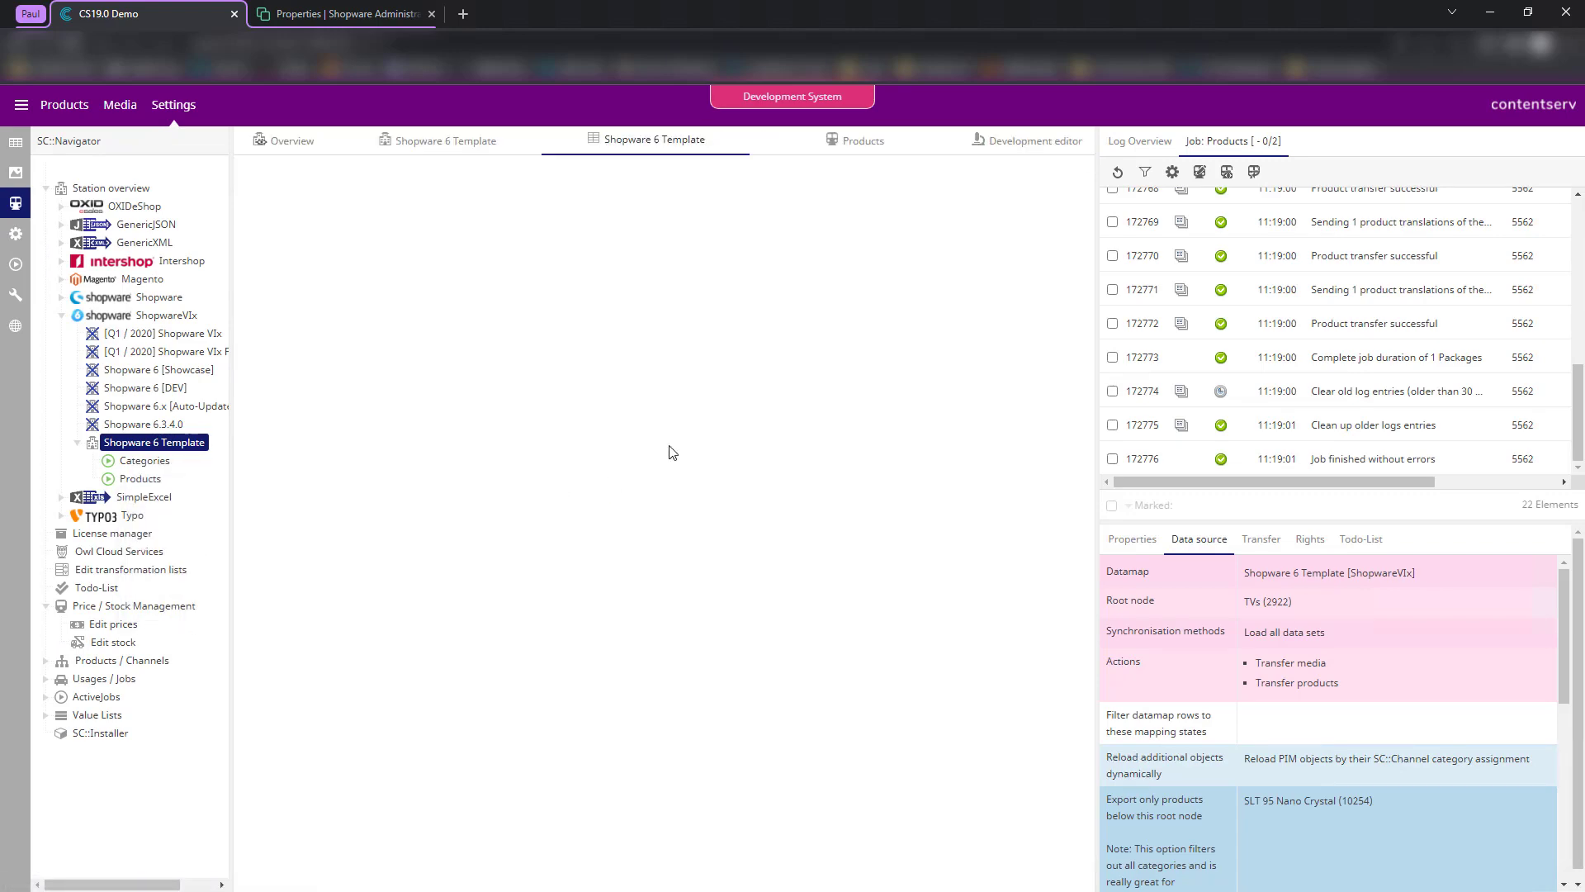
- Enable the variants mapping row and expand the MapID r2 Create variants section
scroll(442, 495, down, 2)
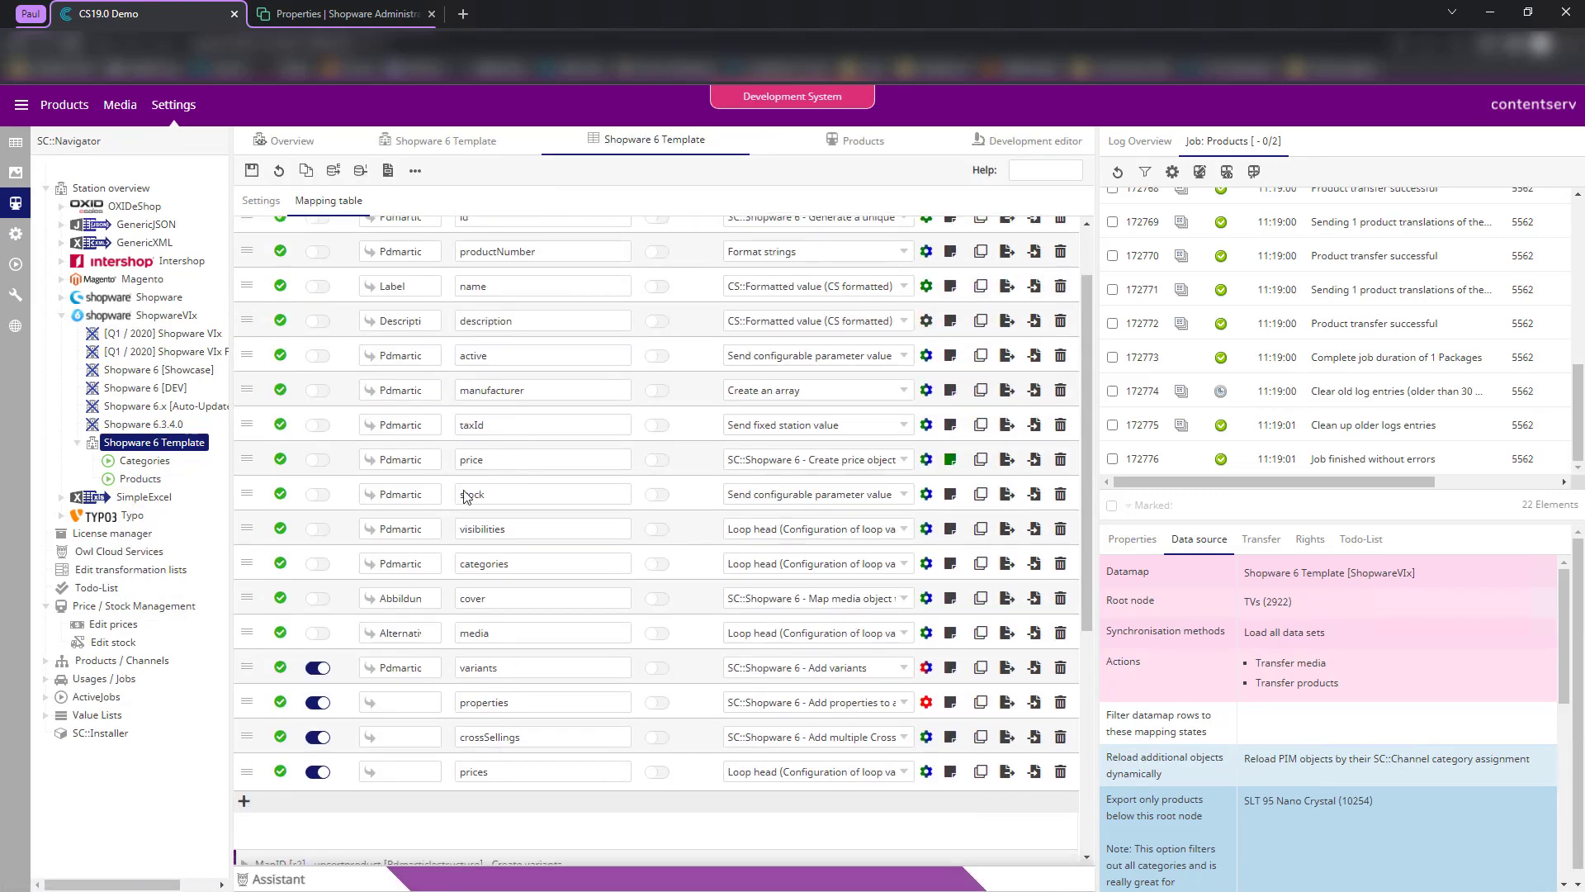
click(317, 667)
scroll(677, 611, down, 4)
scroll(685, 532, up, 6)
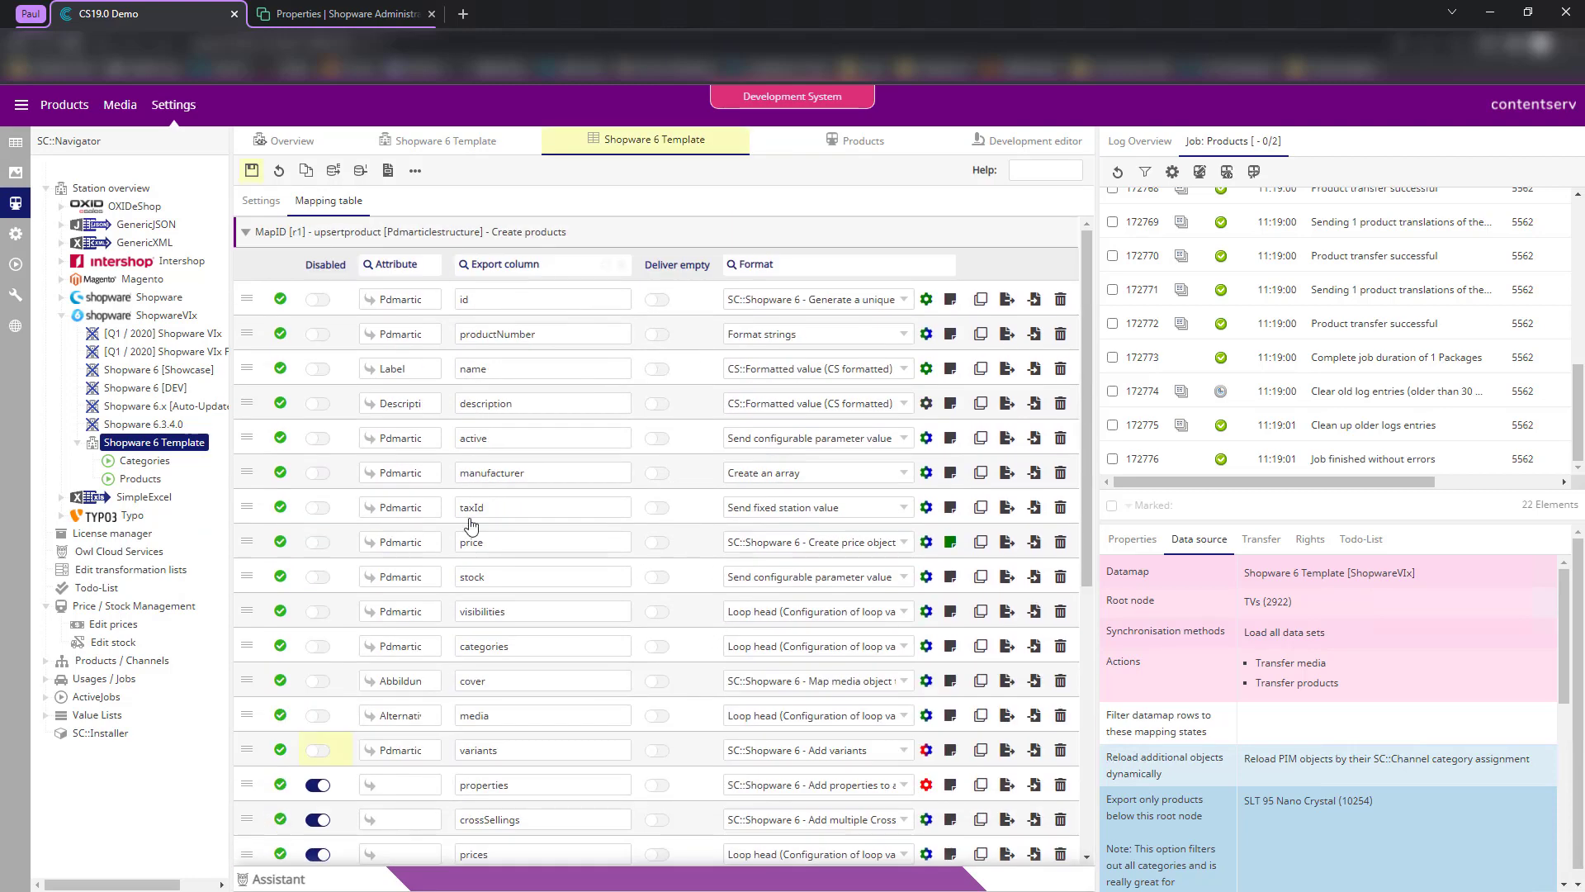
scroll(528, 462, down, 10)
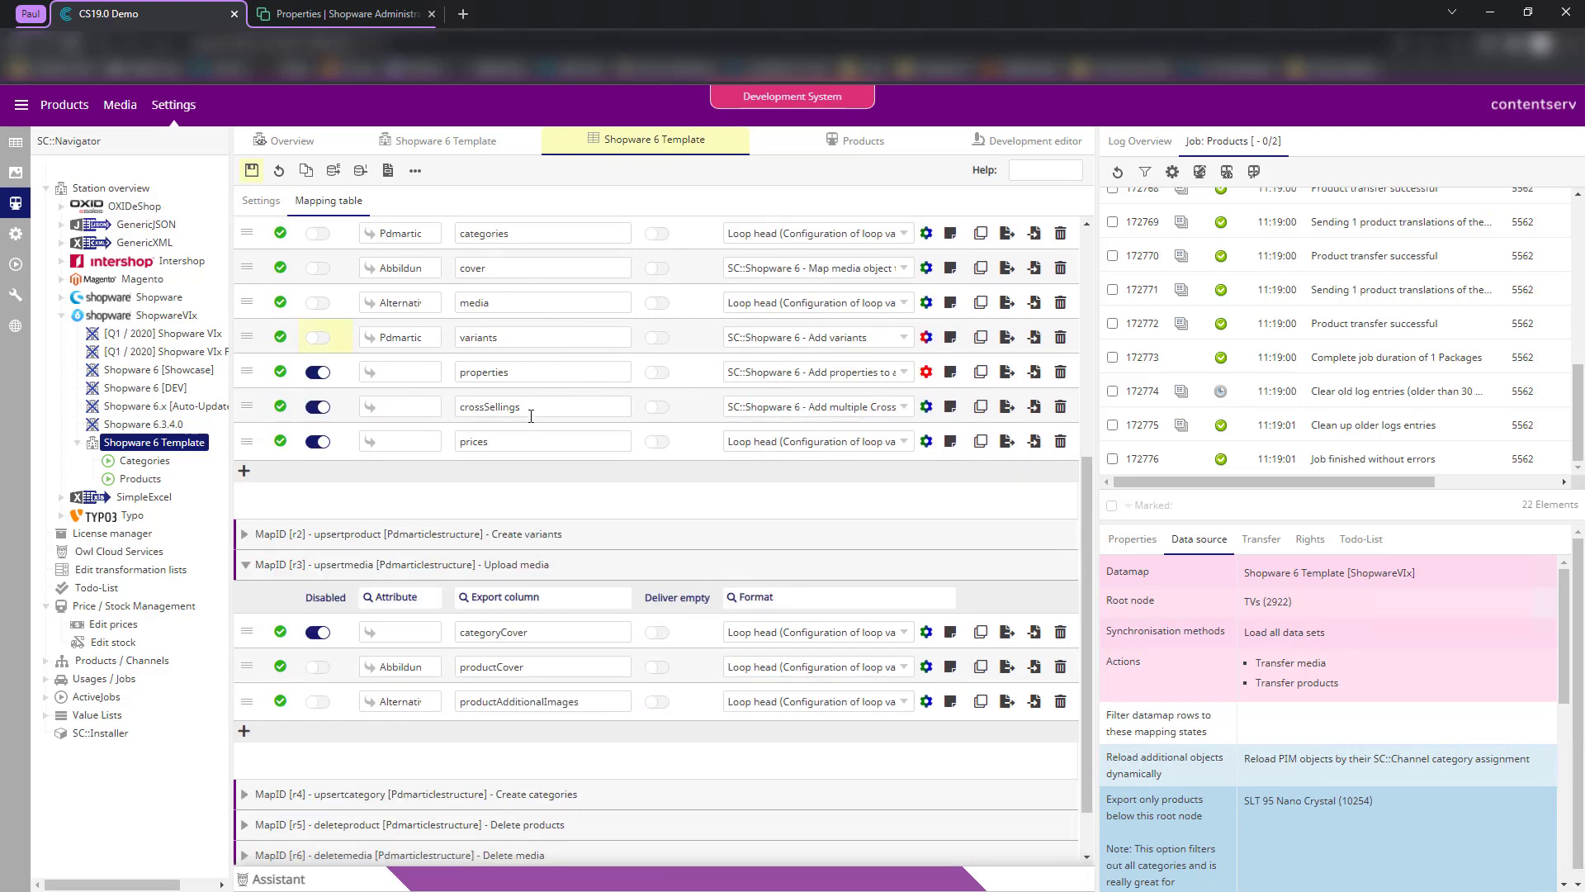
scroll(504, 689, down, 2)
click(476, 469)
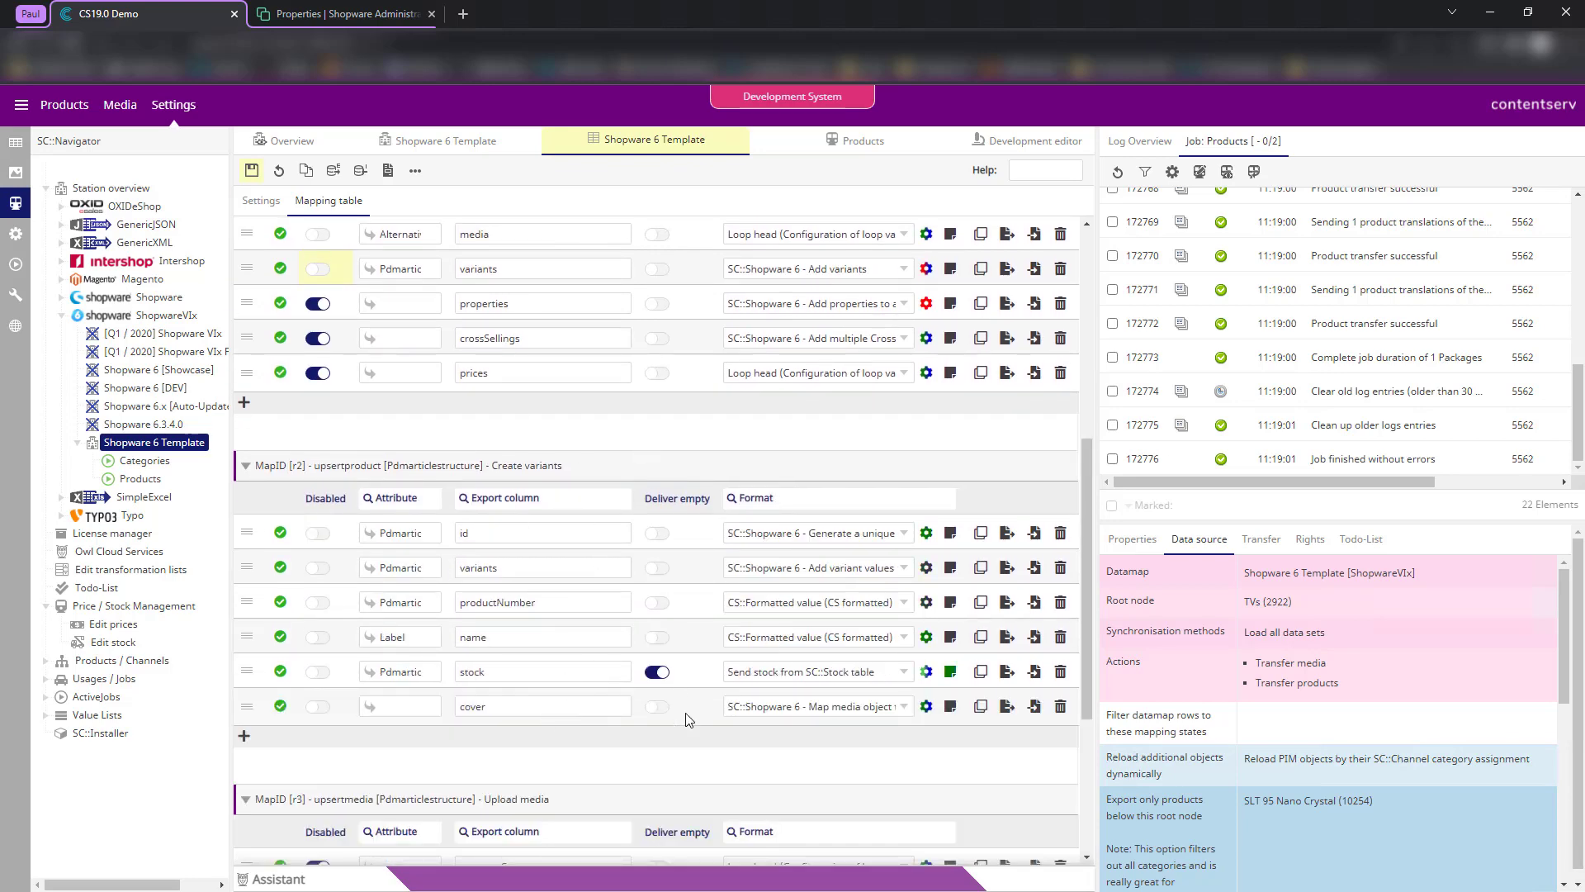
scroll(578, 624, up, 6)
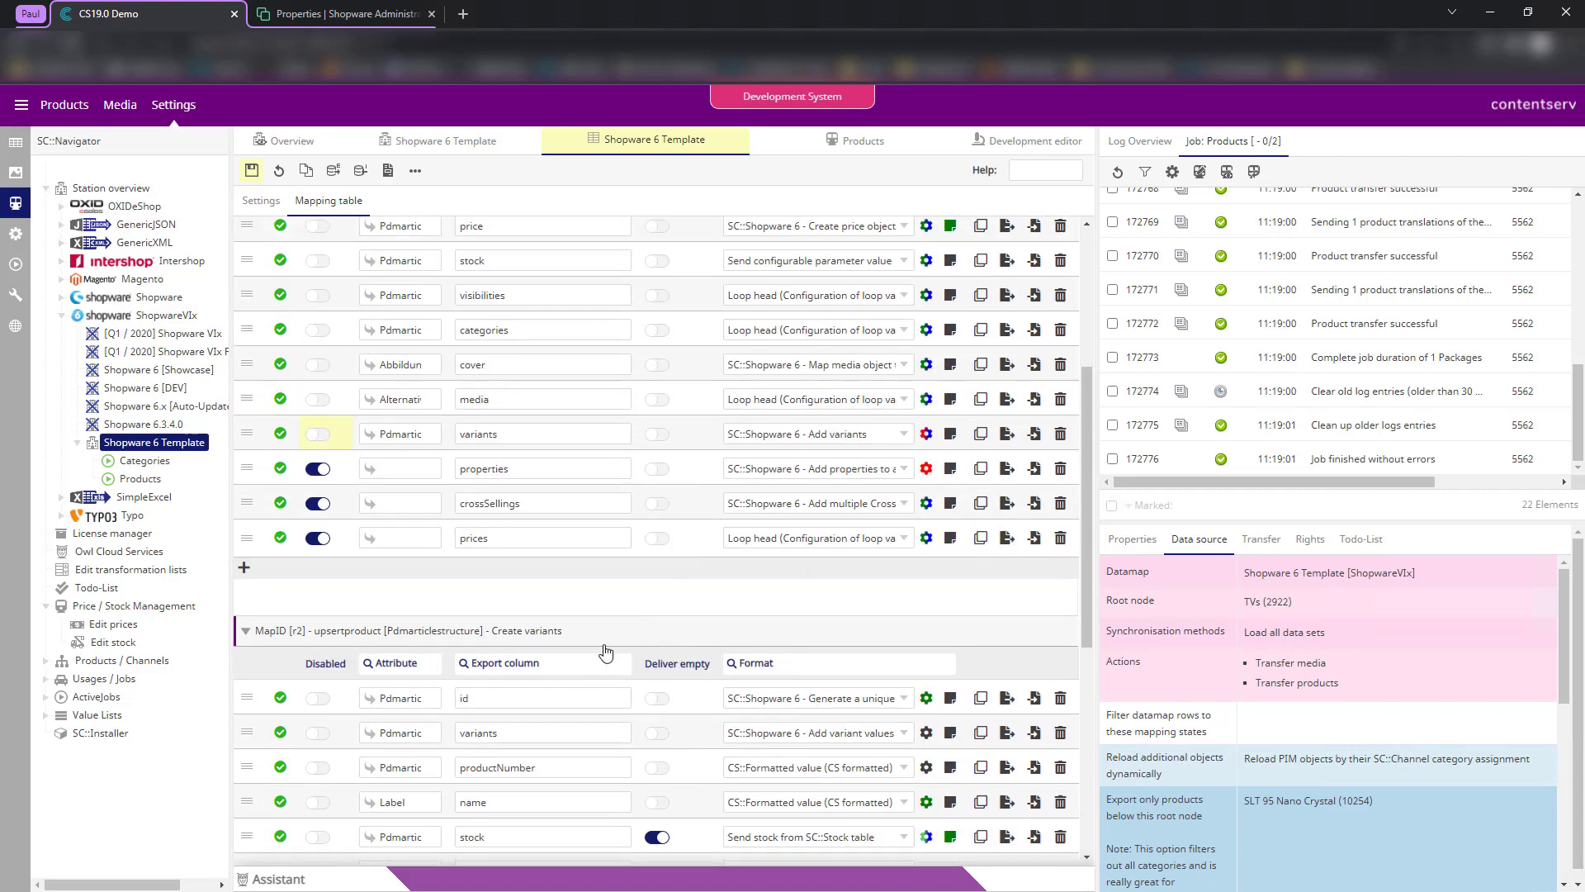
scroll(380, 595, up, 6)
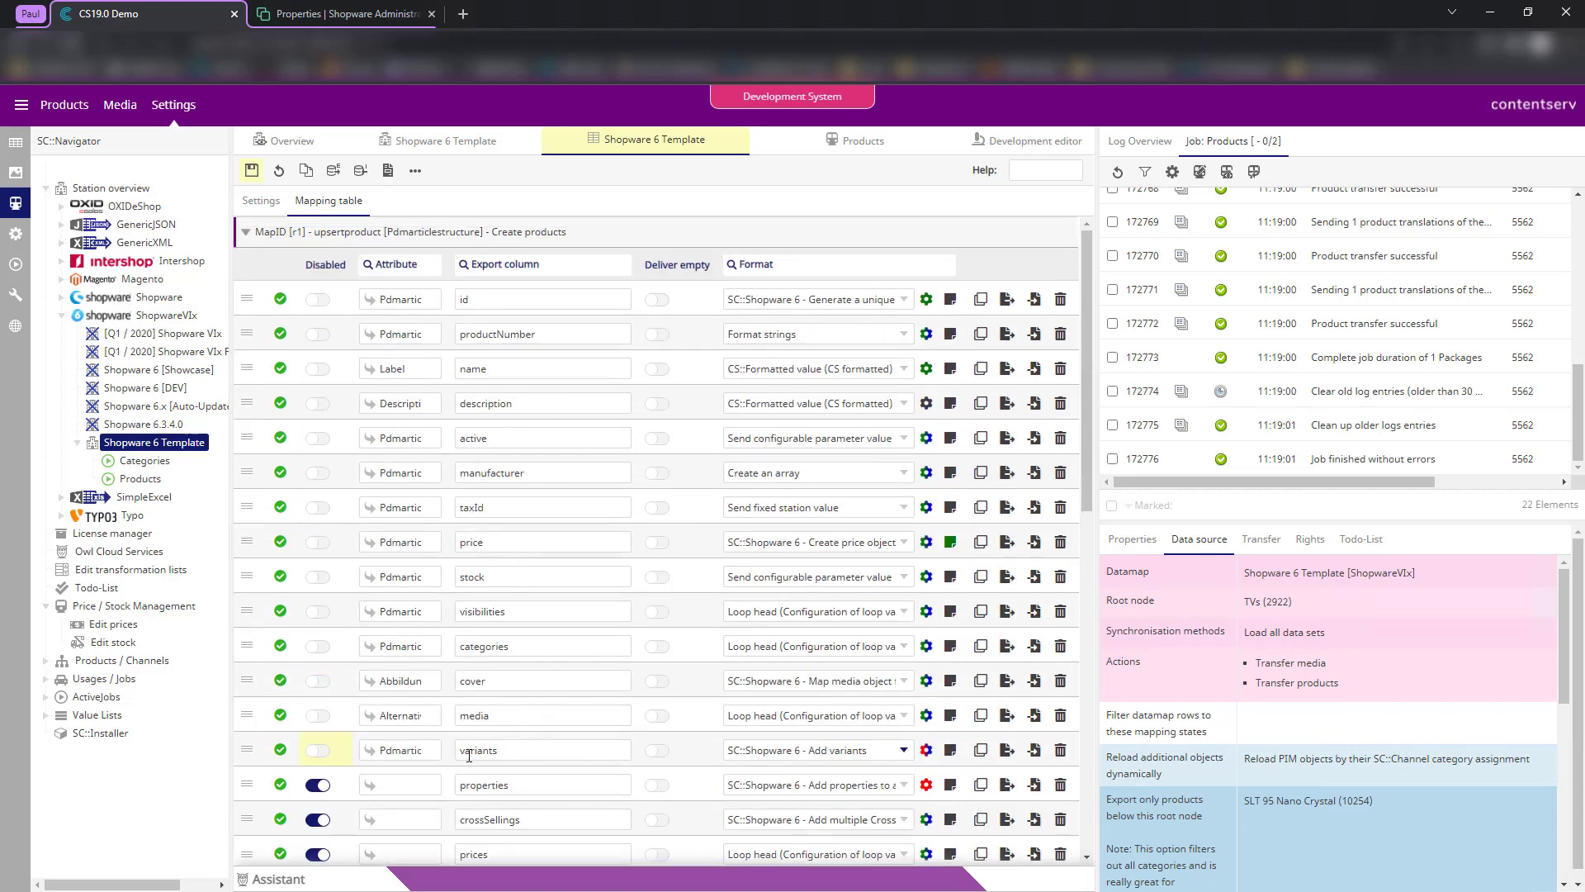
scroll(689, 758, down, 1)
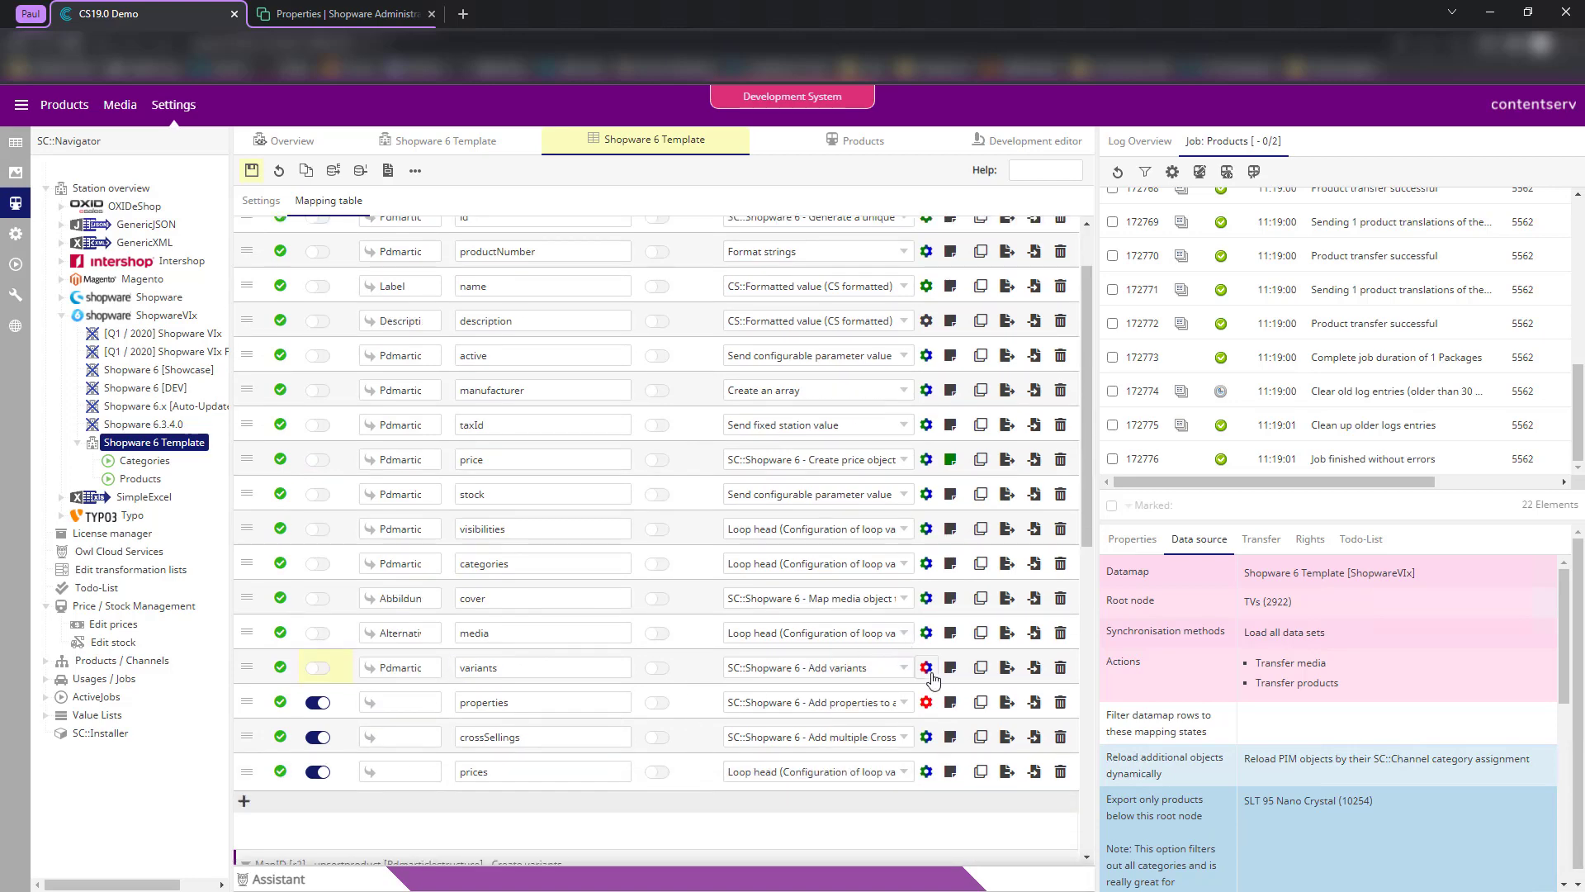
click(928, 669)
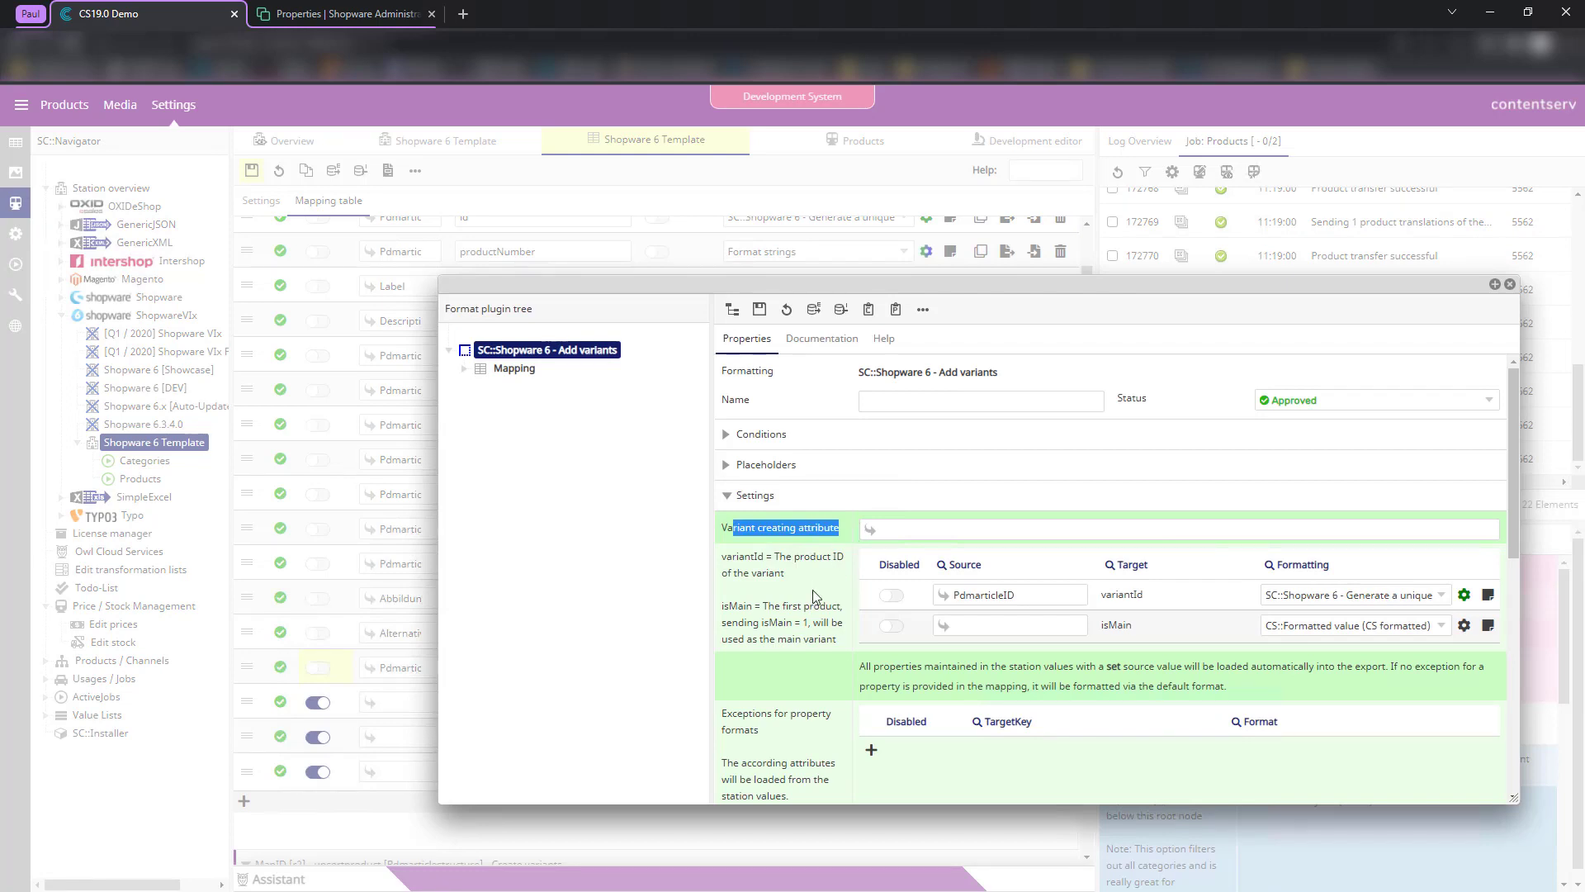
click(918, 531)
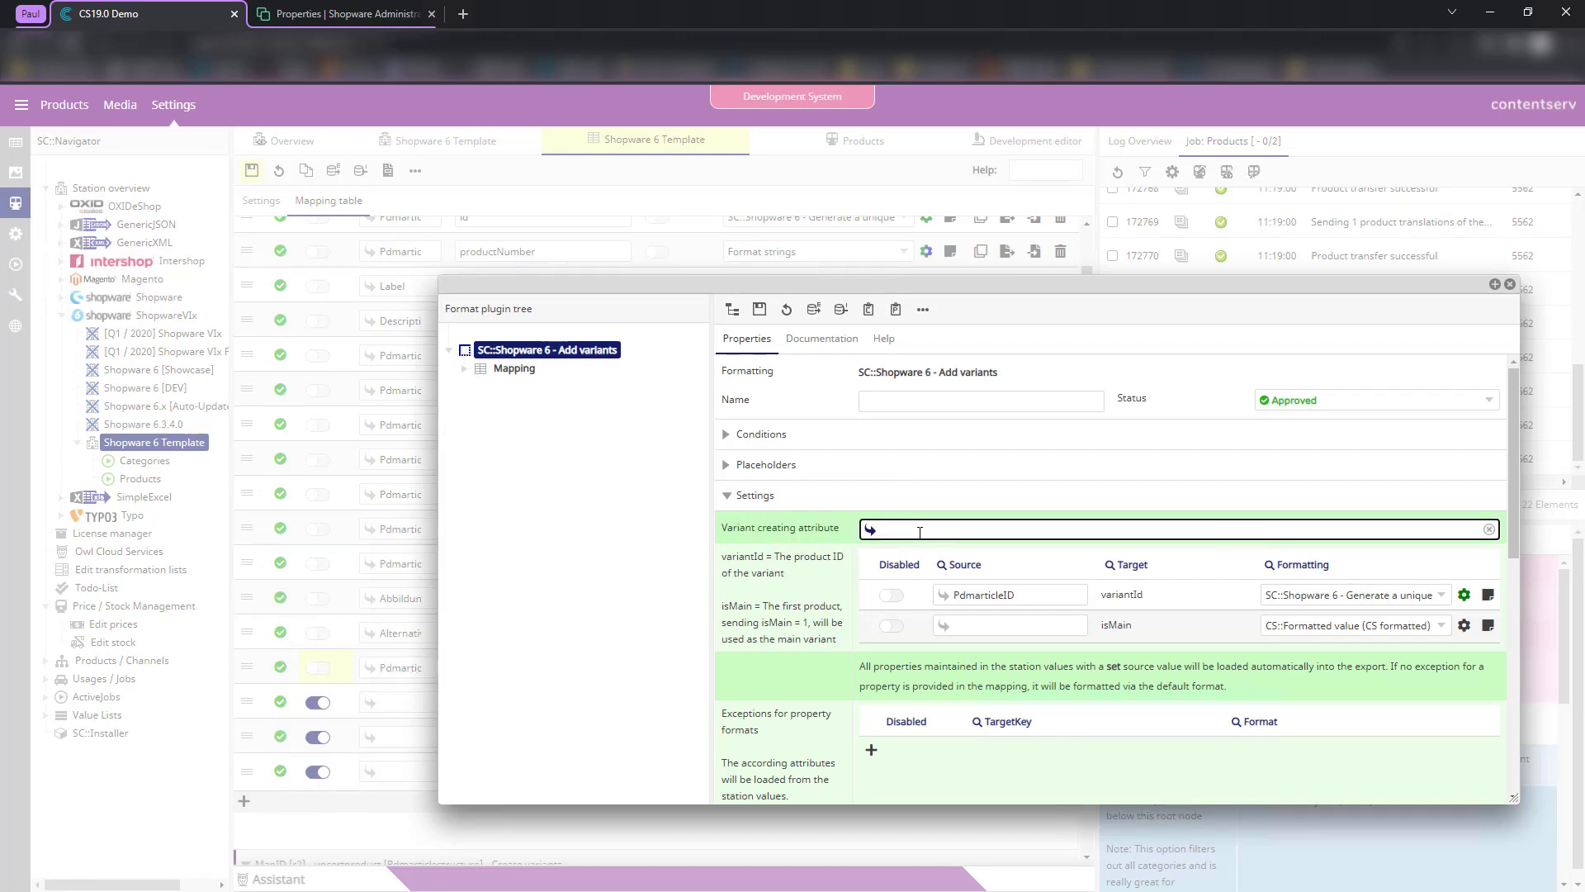
text(shopware 6)
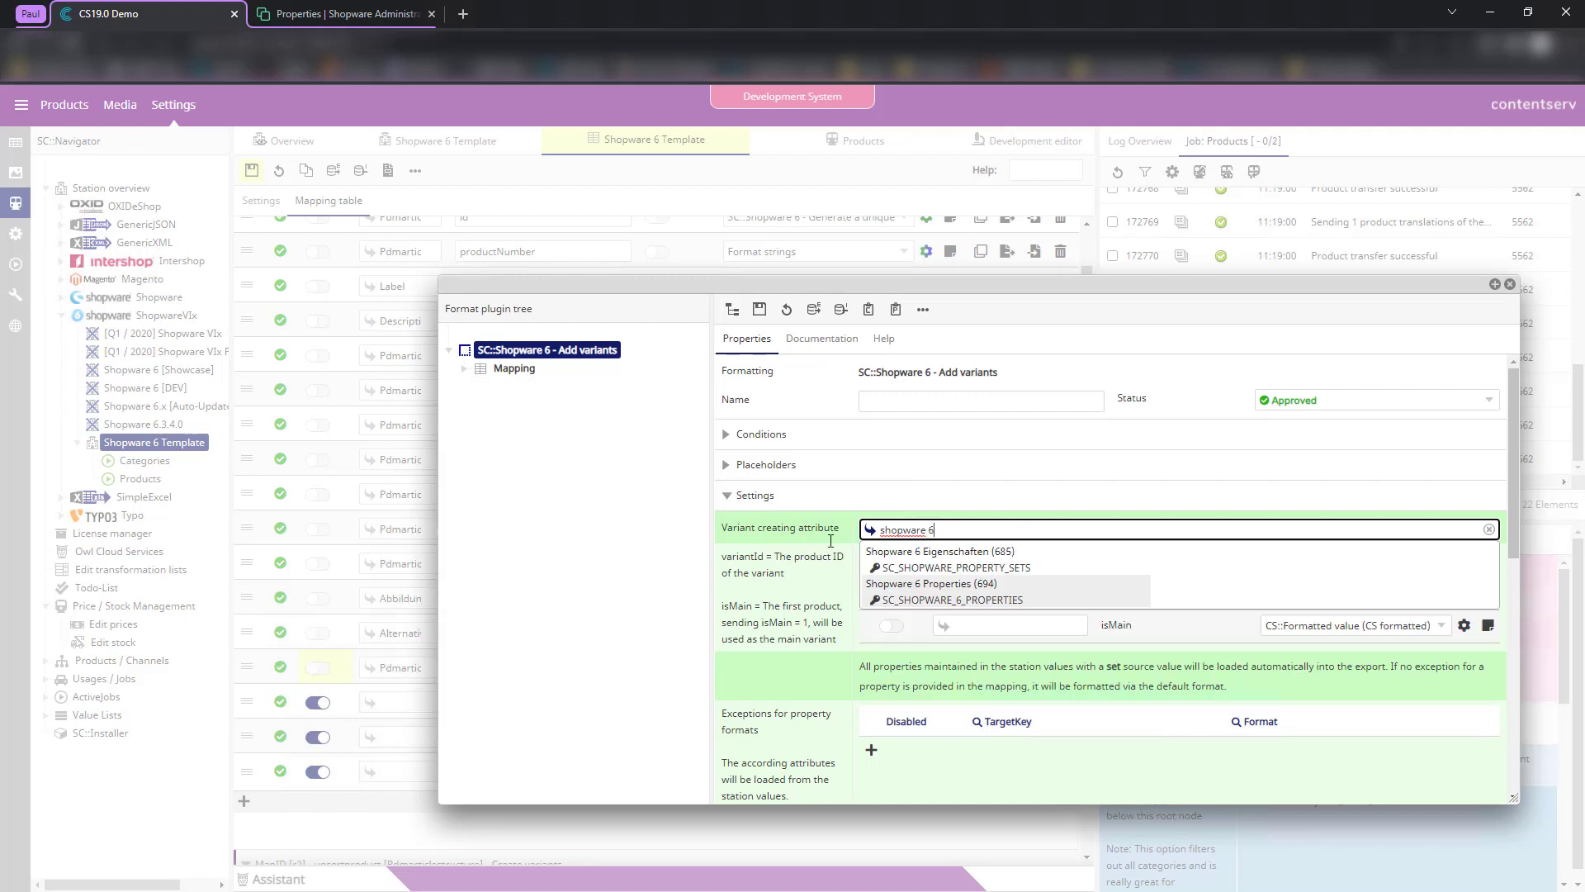
key(ctrl+a)
text(v)
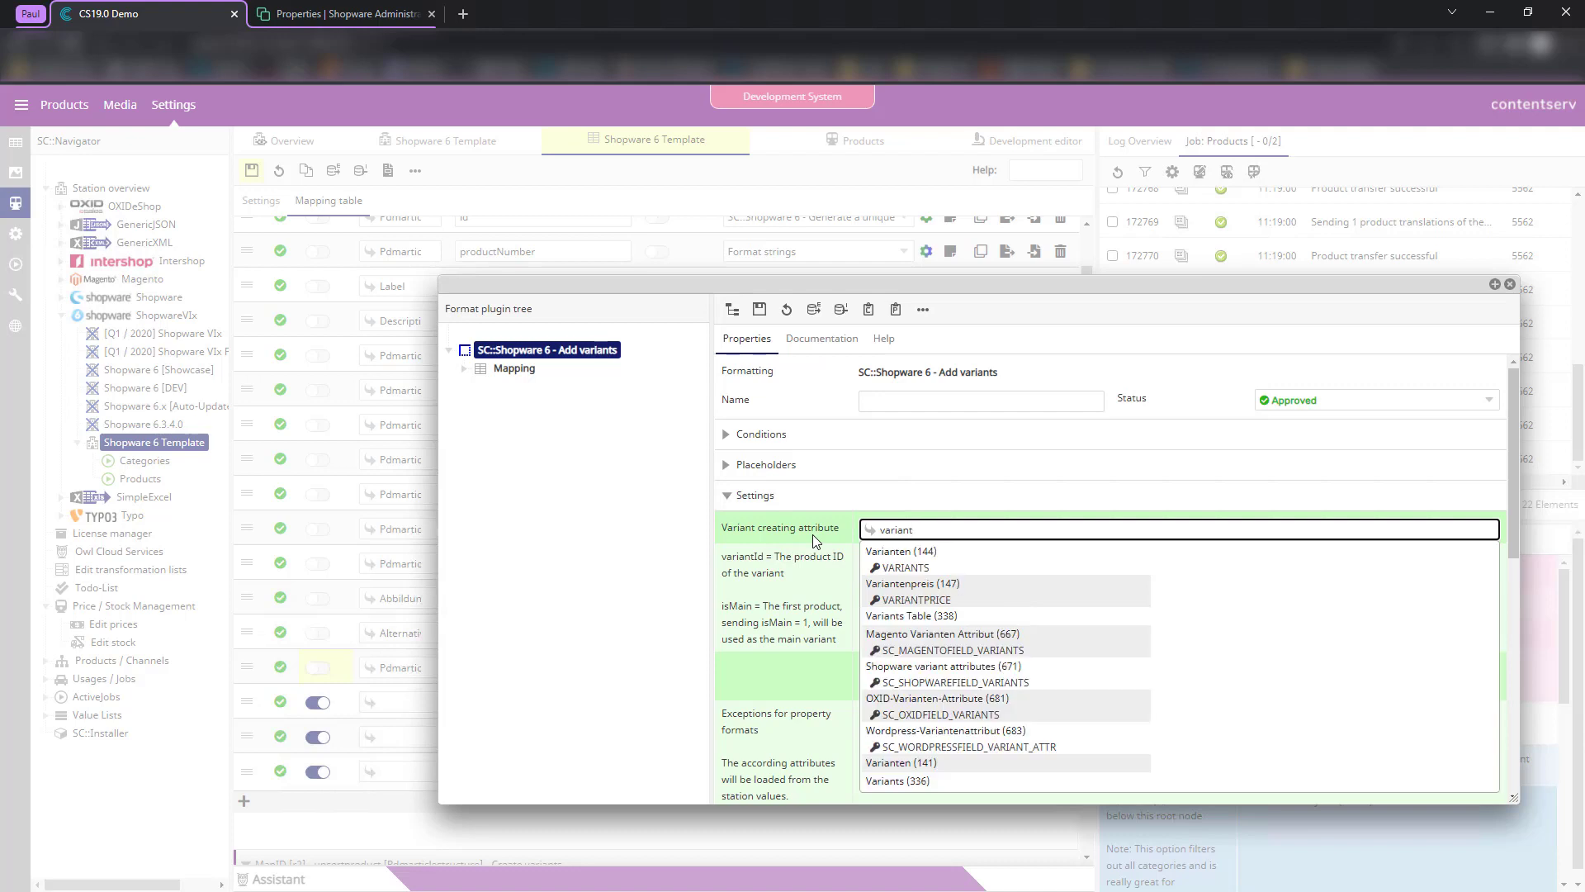
click(982, 668)
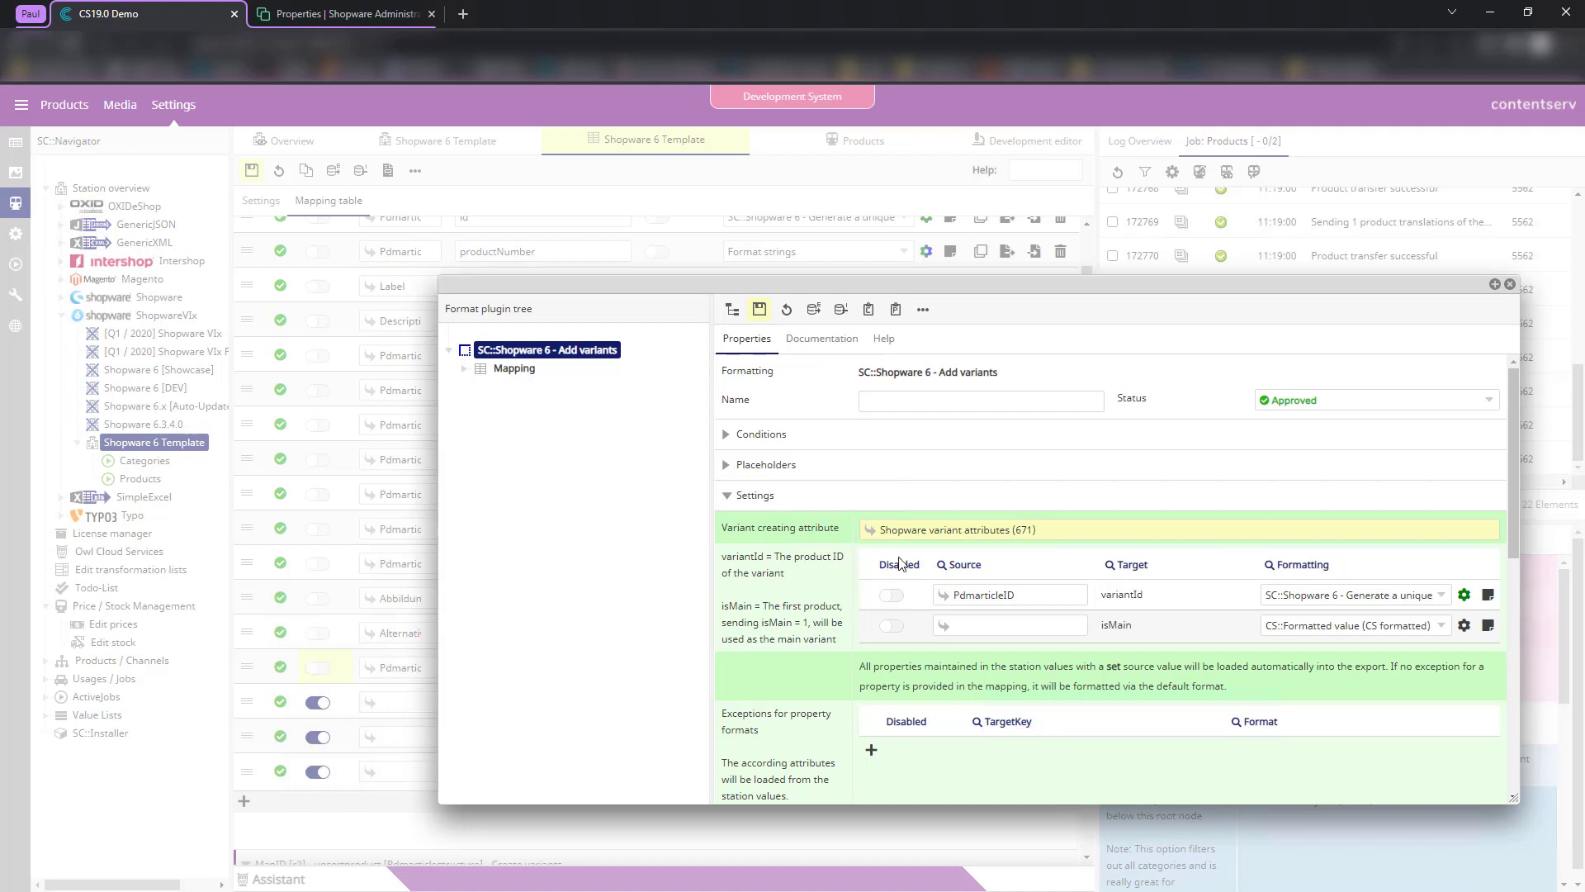
scroll(1050, 618, down, 2)
scroll(857, 453, up, 2)
click(759, 312)
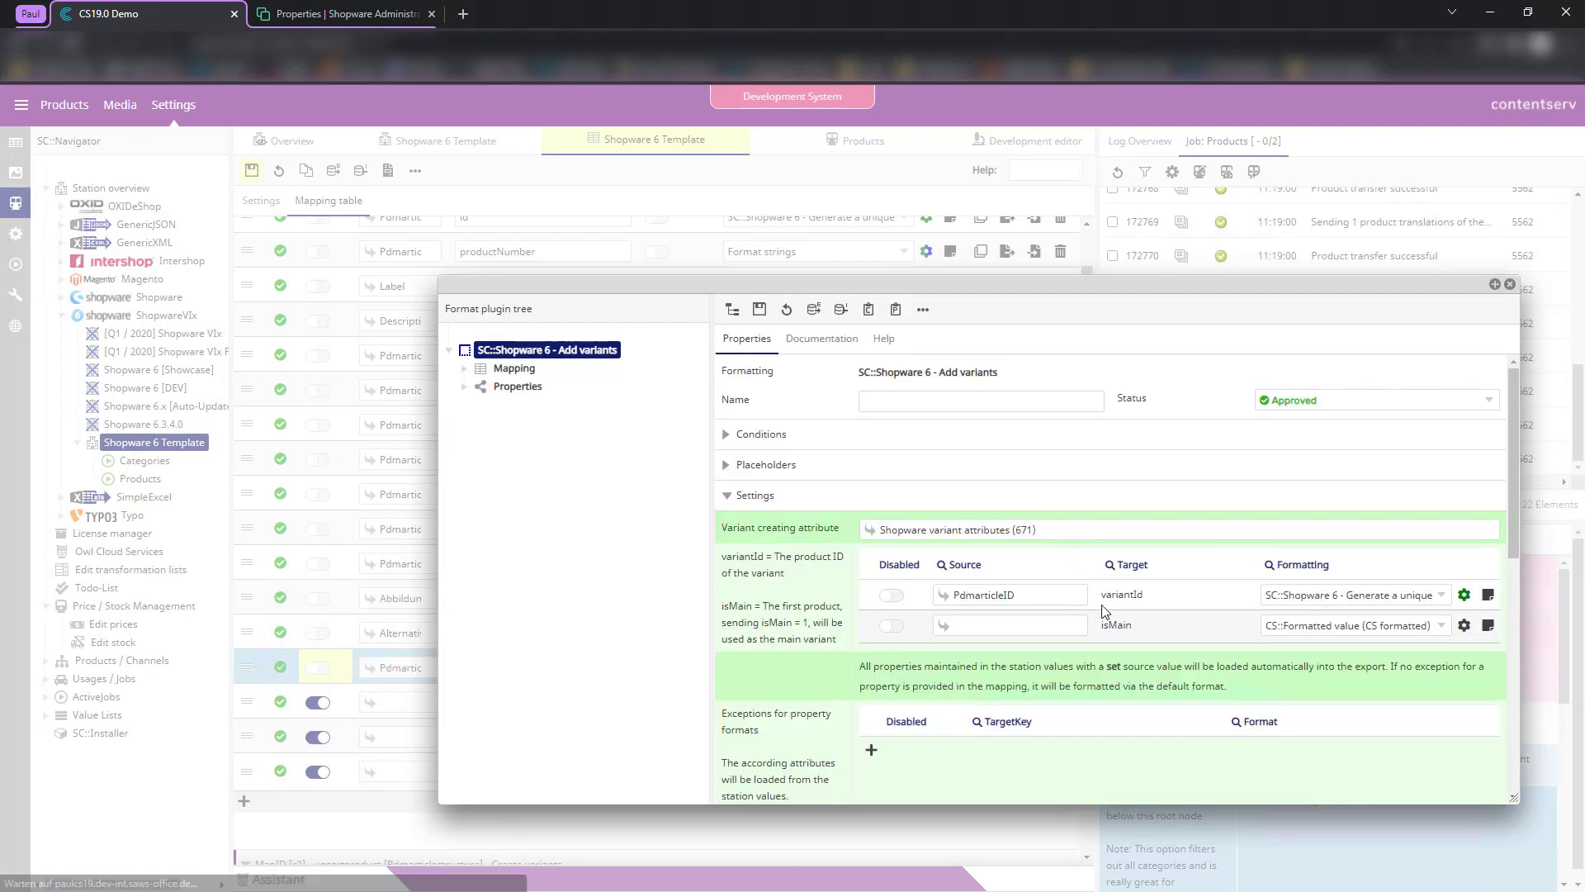
scroll(1037, 632, down, 1)
drag(857, 283, 517, 188)
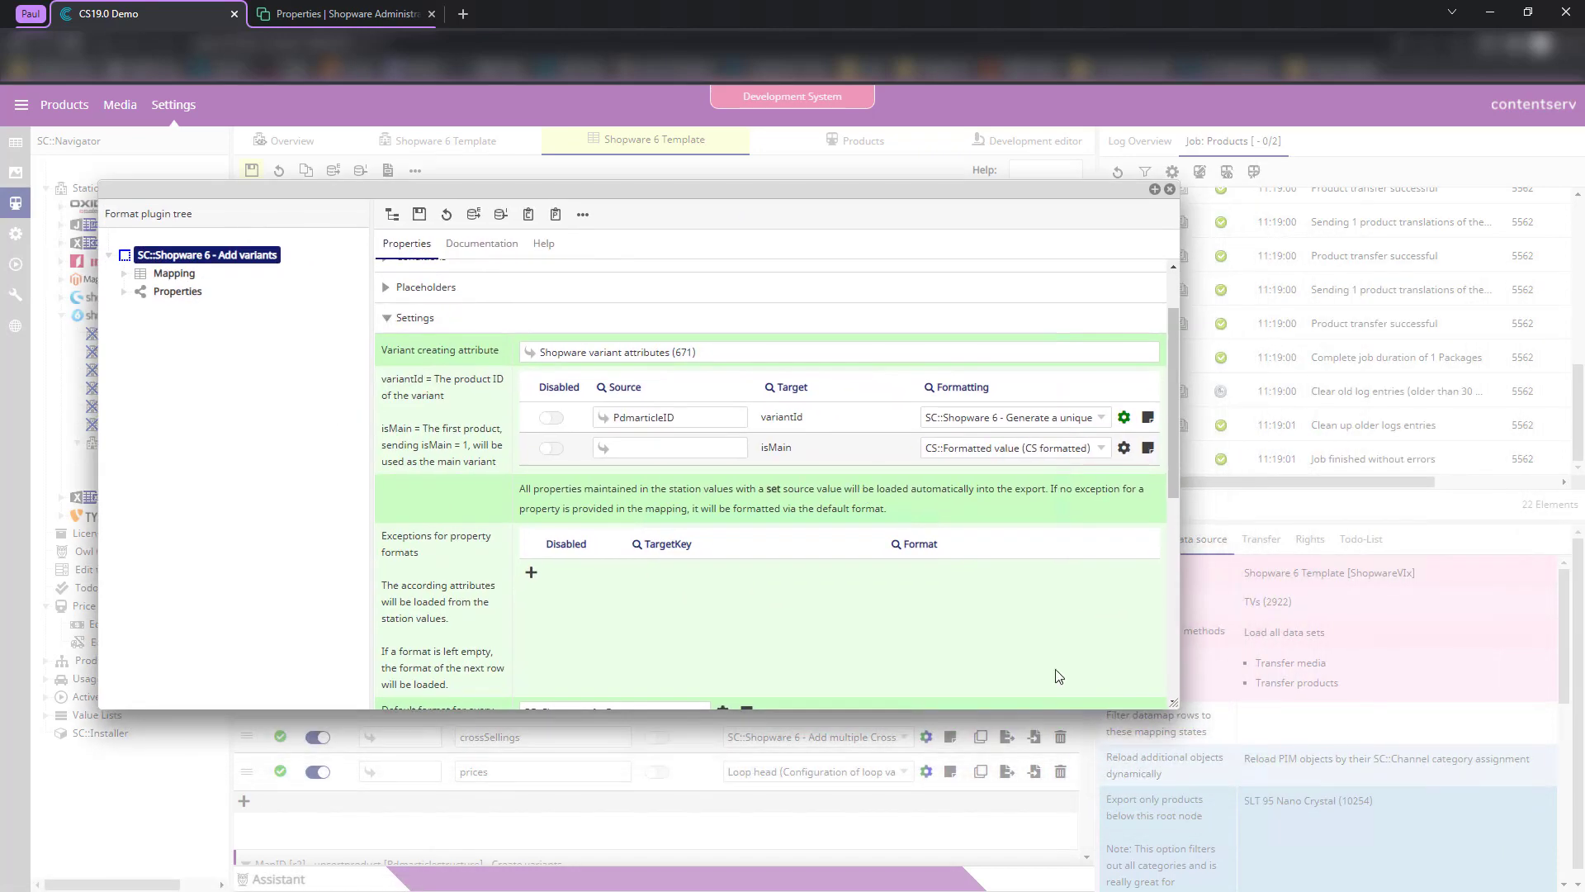
drag(1173, 705, 1360, 814)
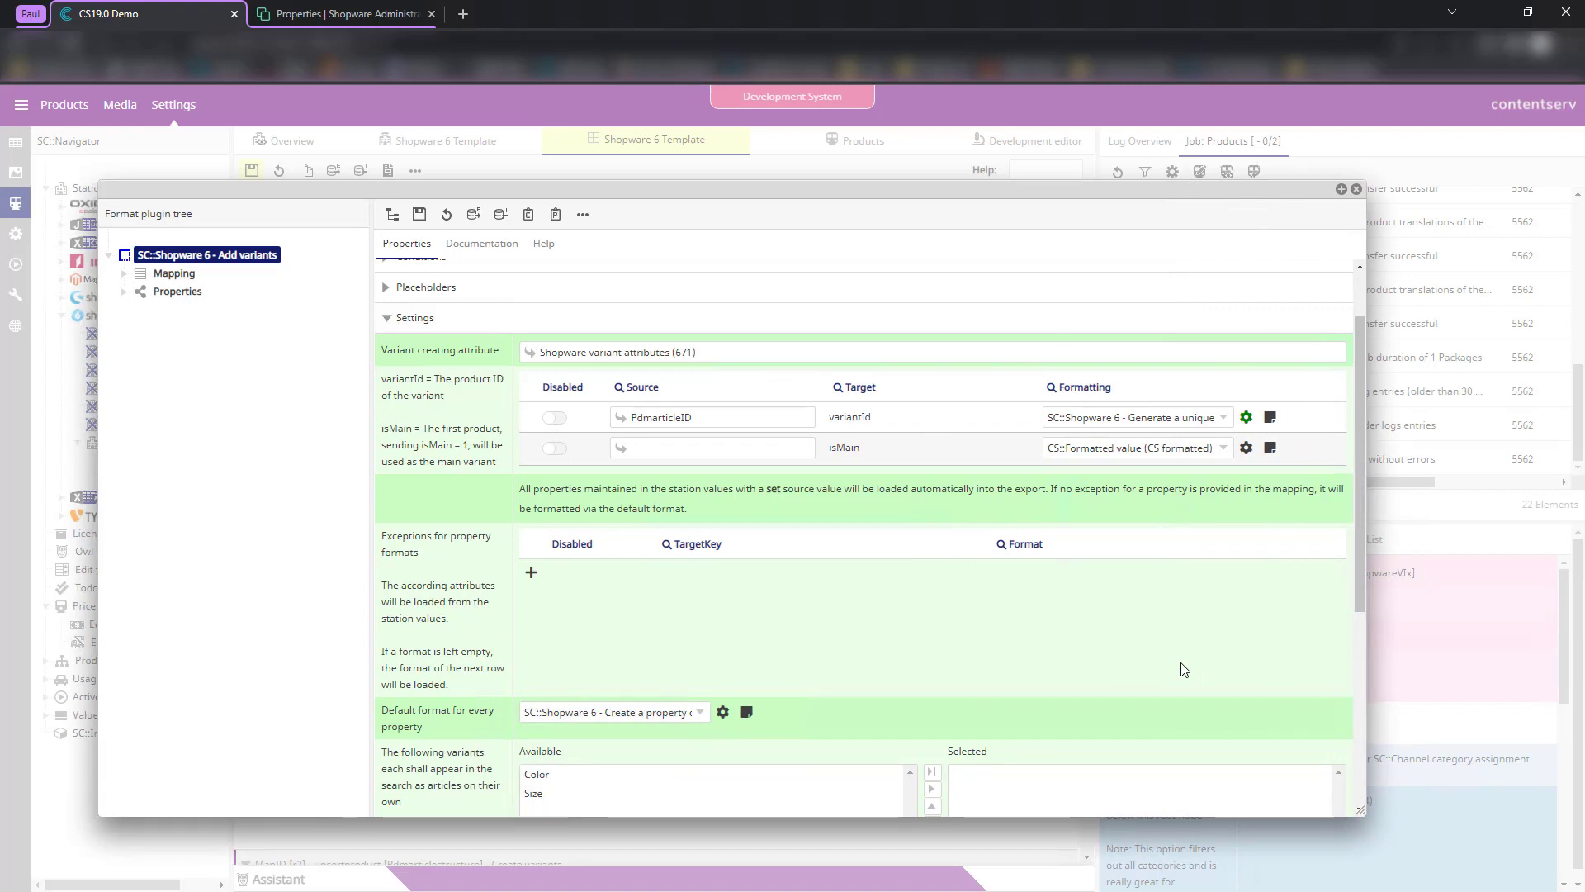
scroll(795, 657, down, 1)
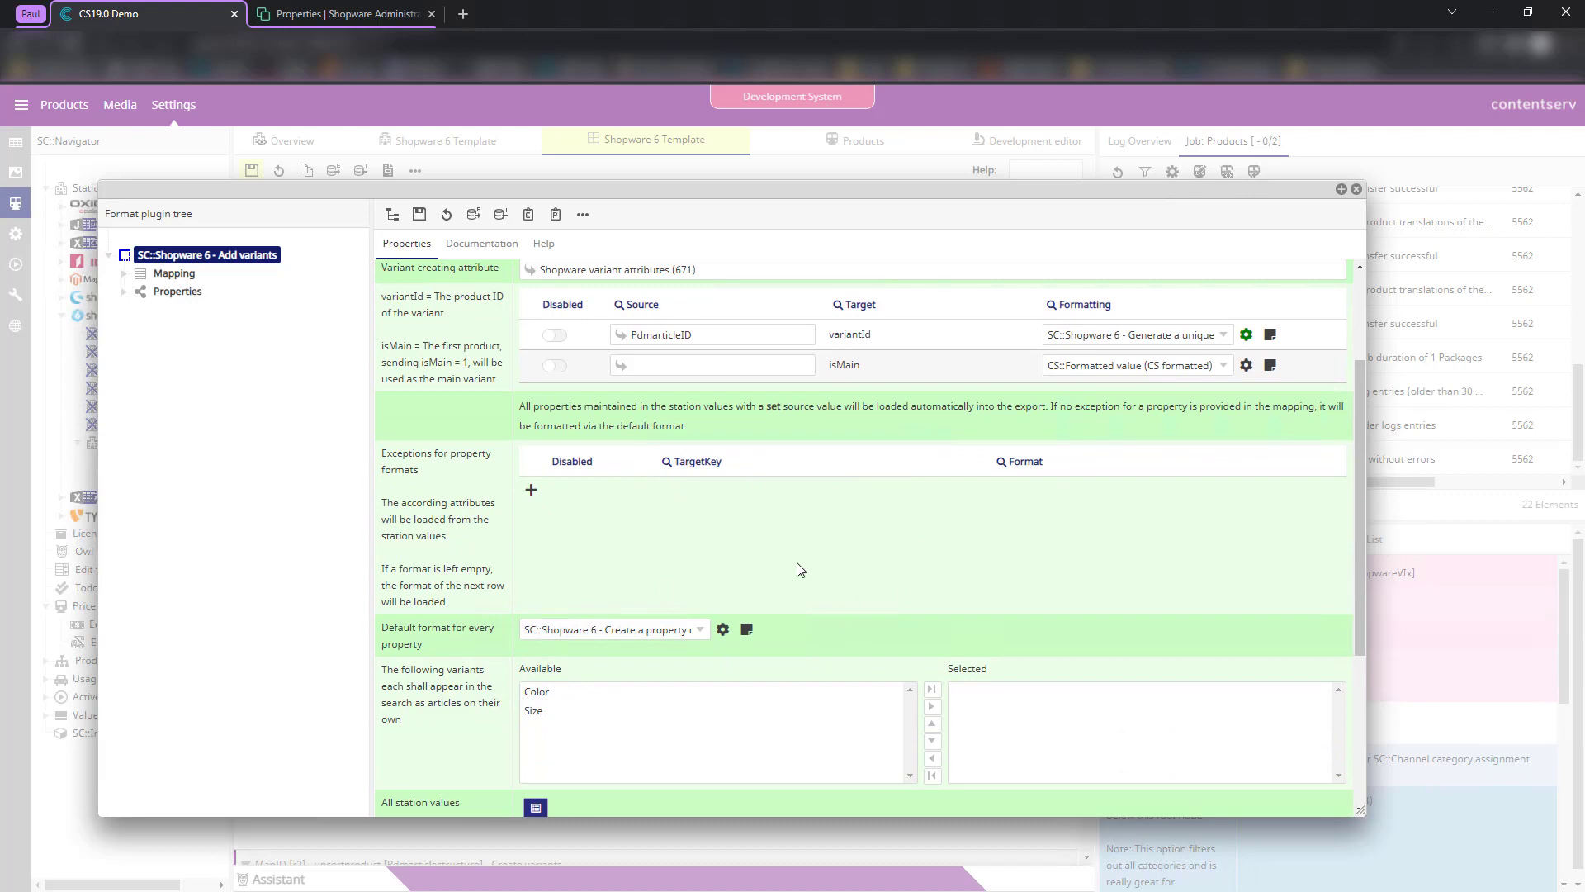
scroll(776, 565, down, 3)
scroll(686, 562, up, 4)
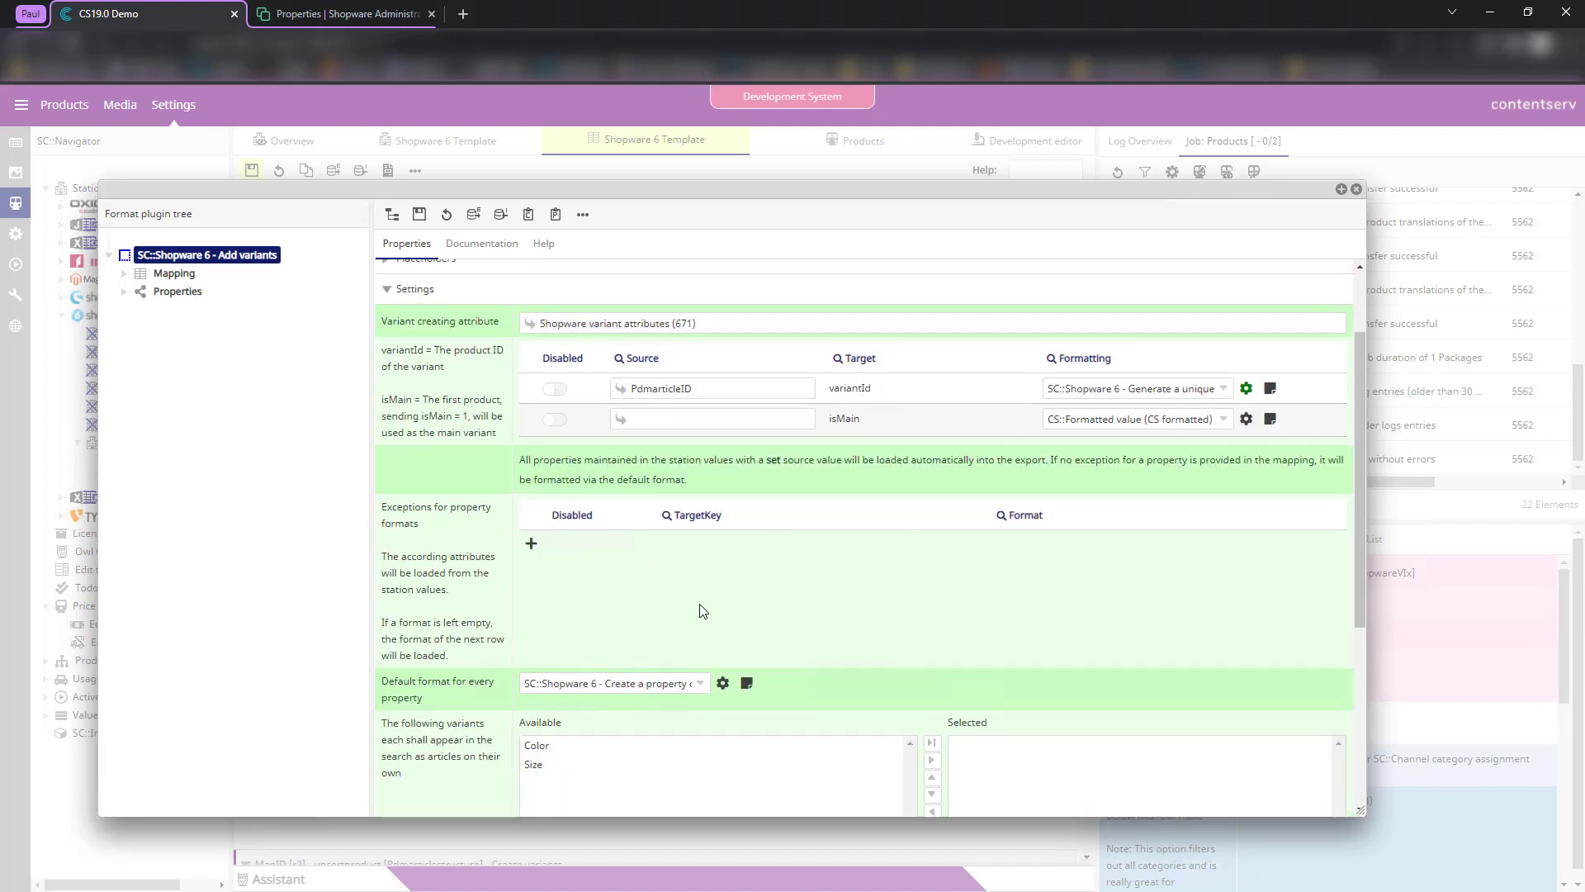
drag(439, 723, 385, 677)
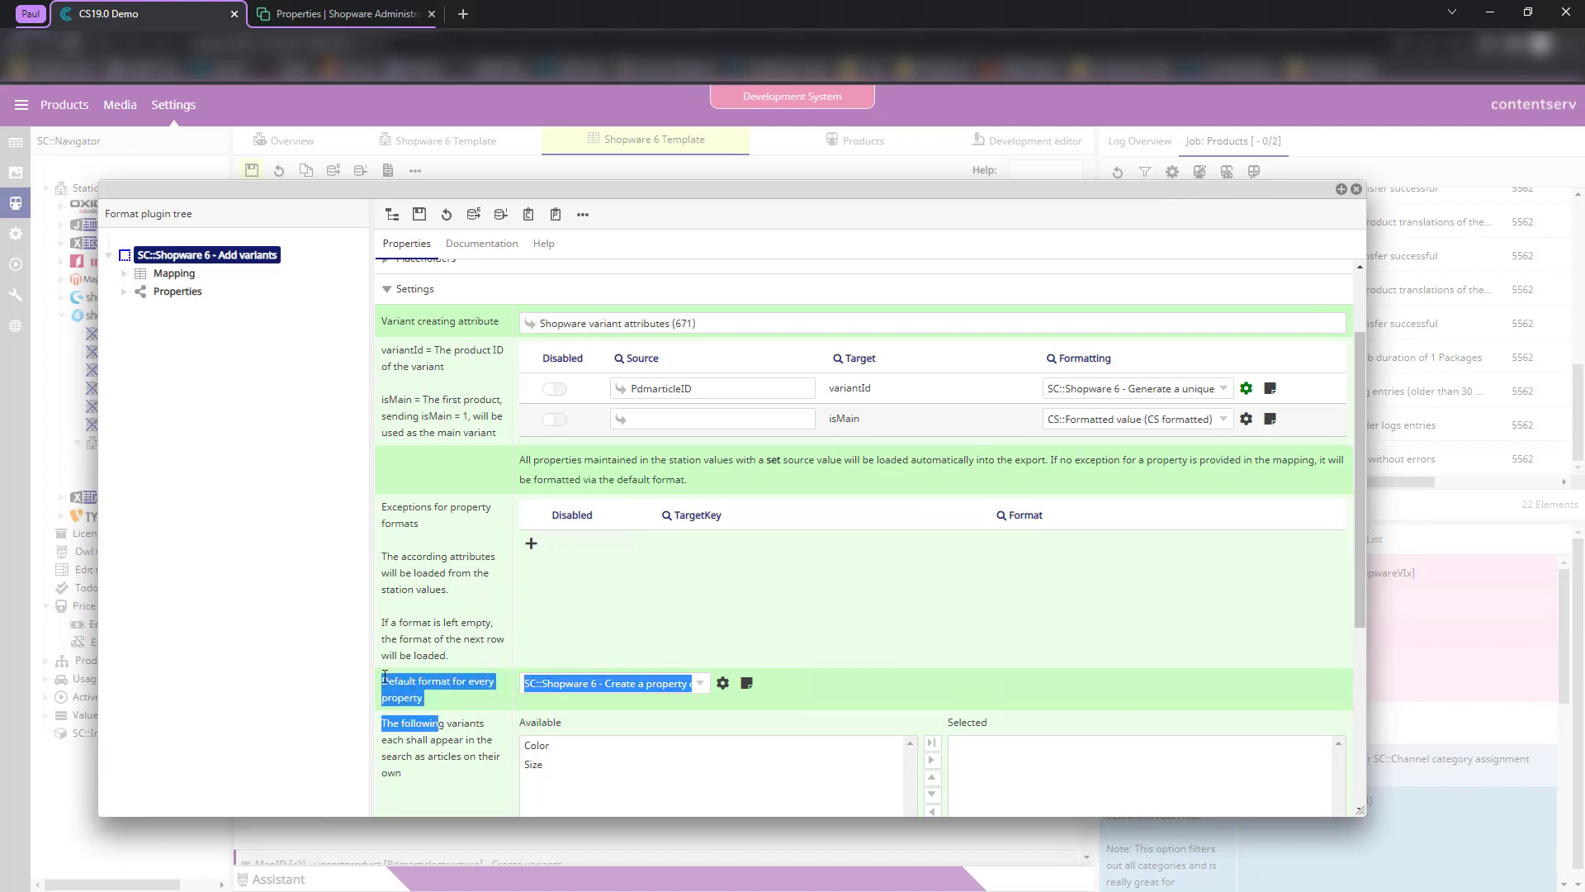
click(444, 715)
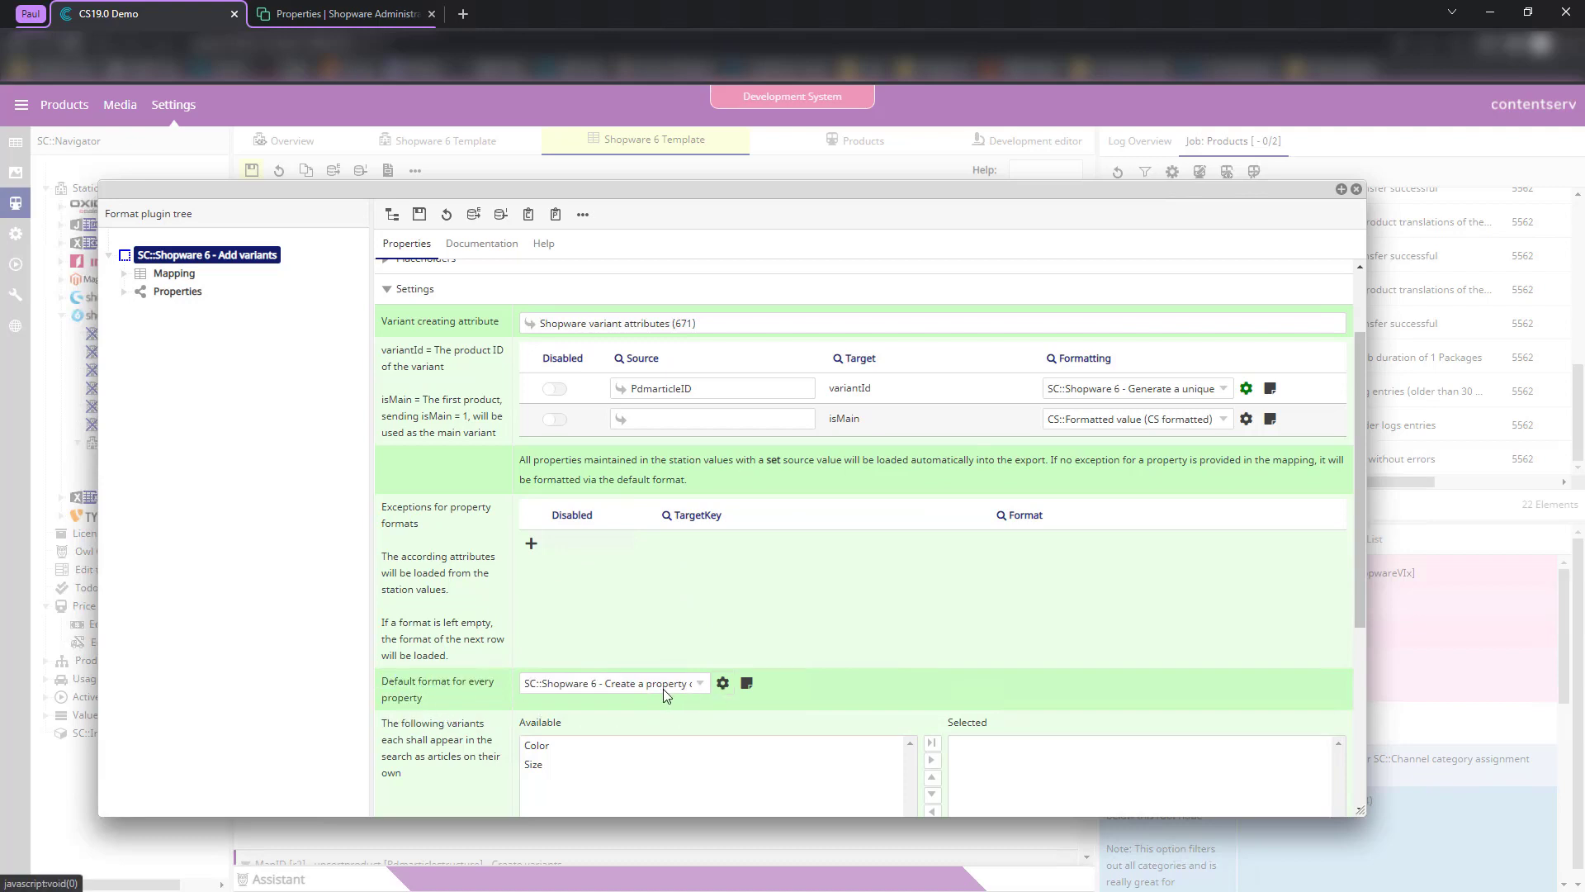
drag(382, 682, 464, 702)
- Open the default property option format settings and review the multi-property delimiter
click(723, 683)
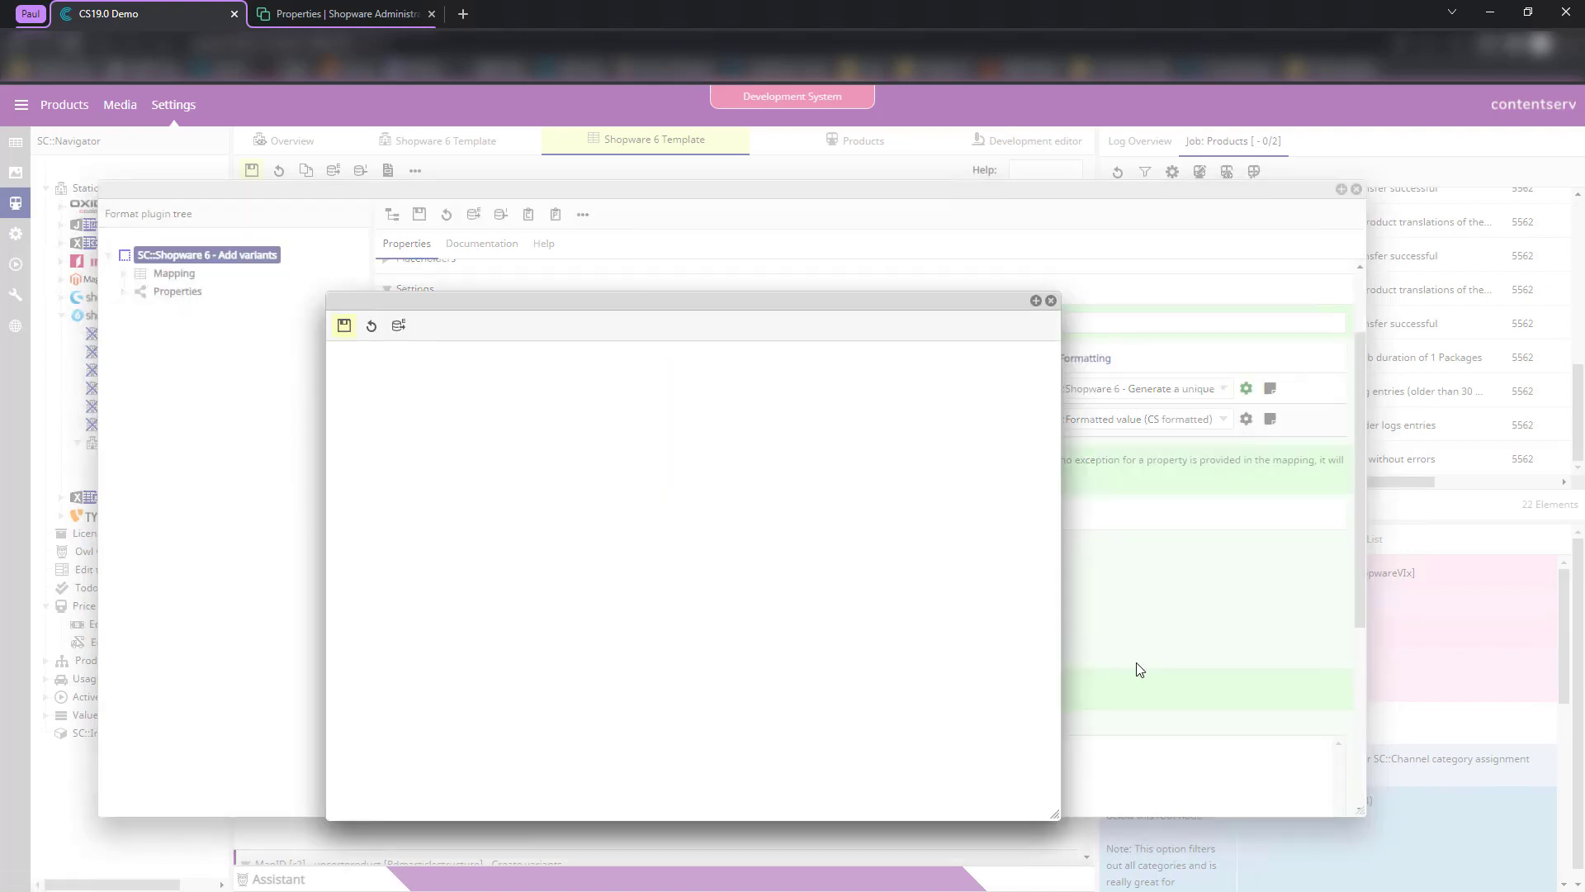
click(343, 326)
drag(496, 547, 465, 546)
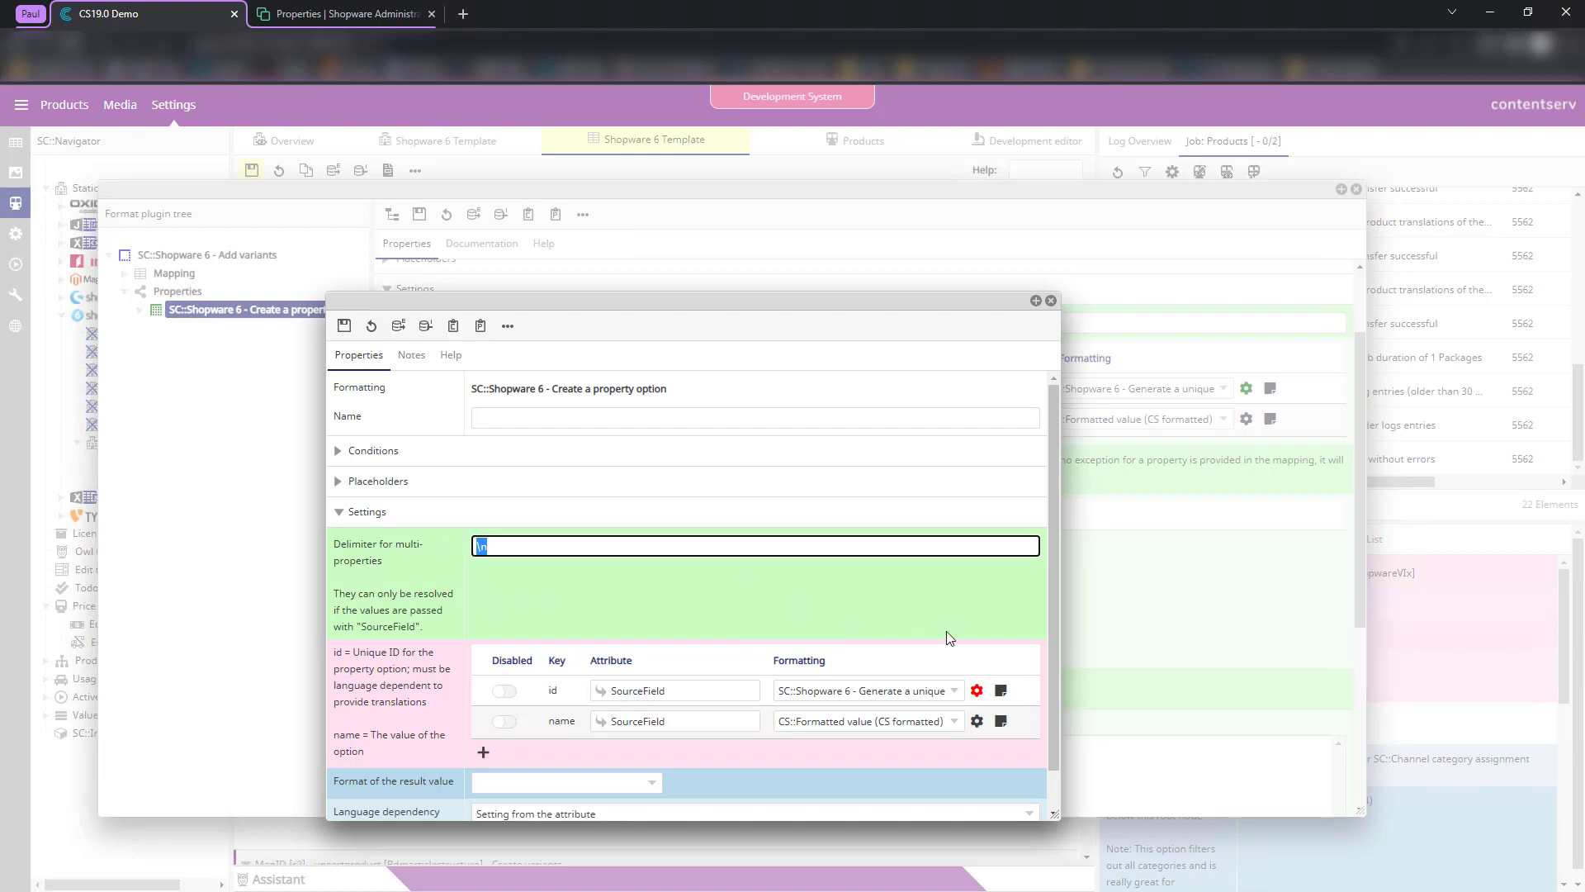
- Set the id key's unique ID to object type Property with {sourceId}, then save the format
click(976, 691)
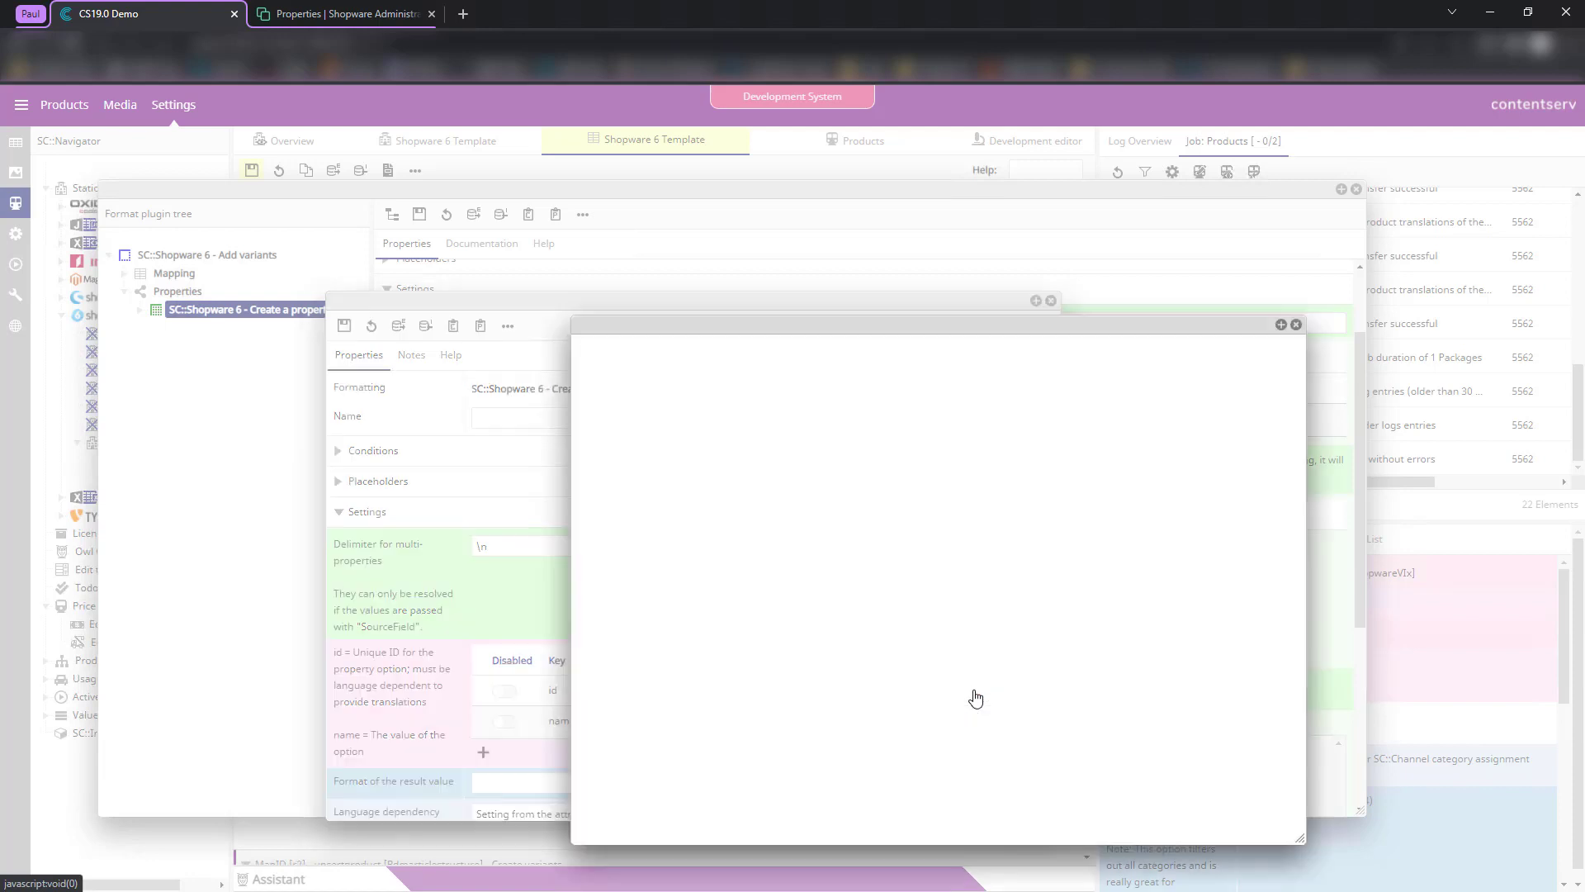
click(758, 612)
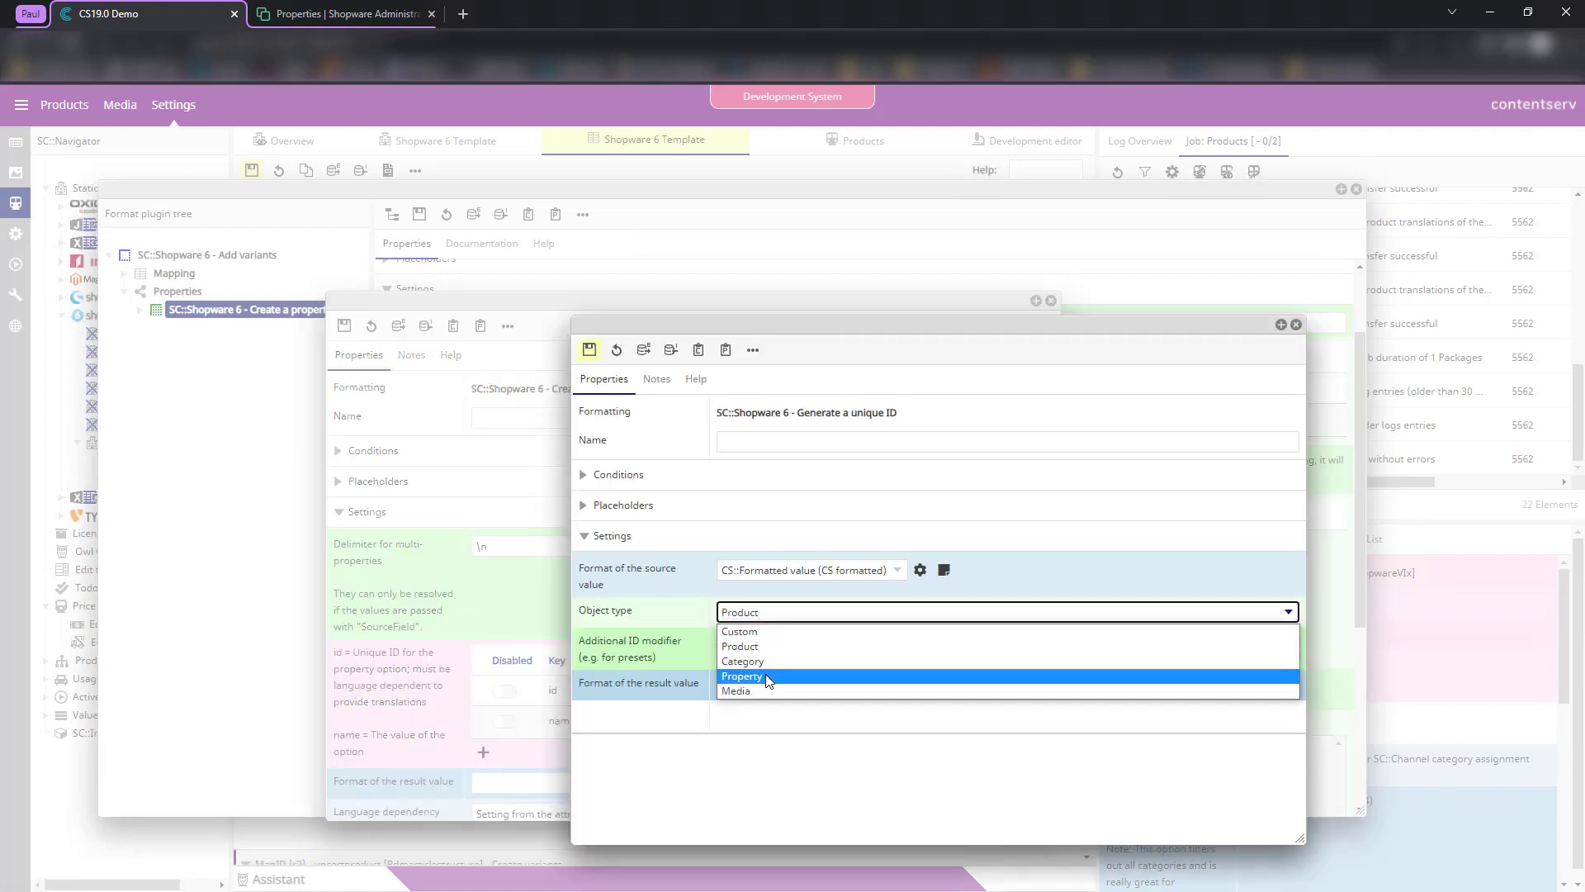
click(765, 676)
click(760, 648)
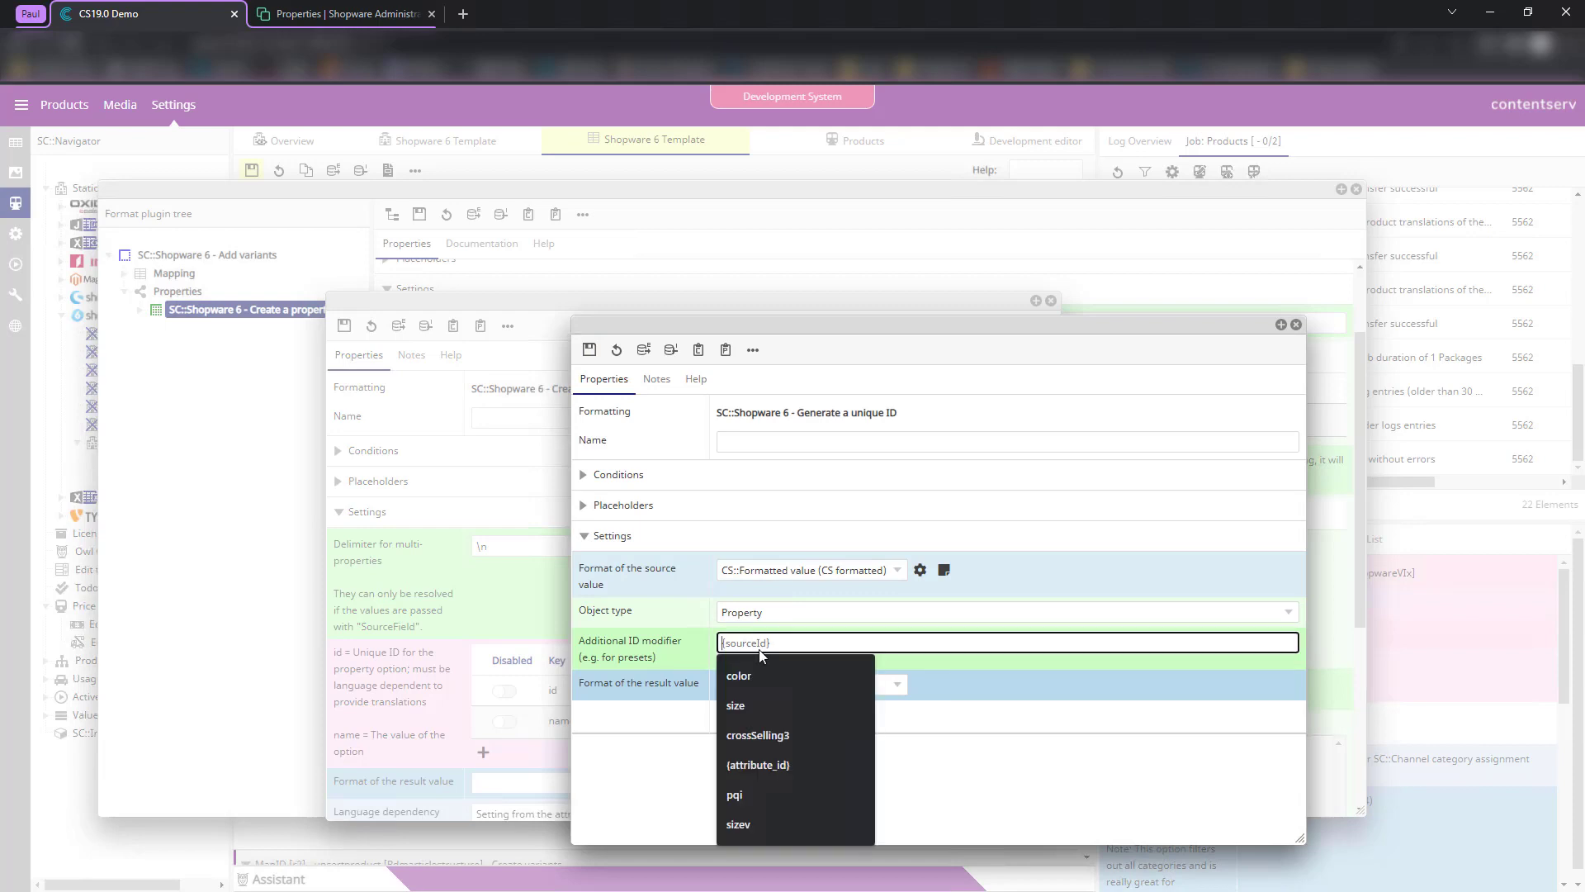
click(650, 666)
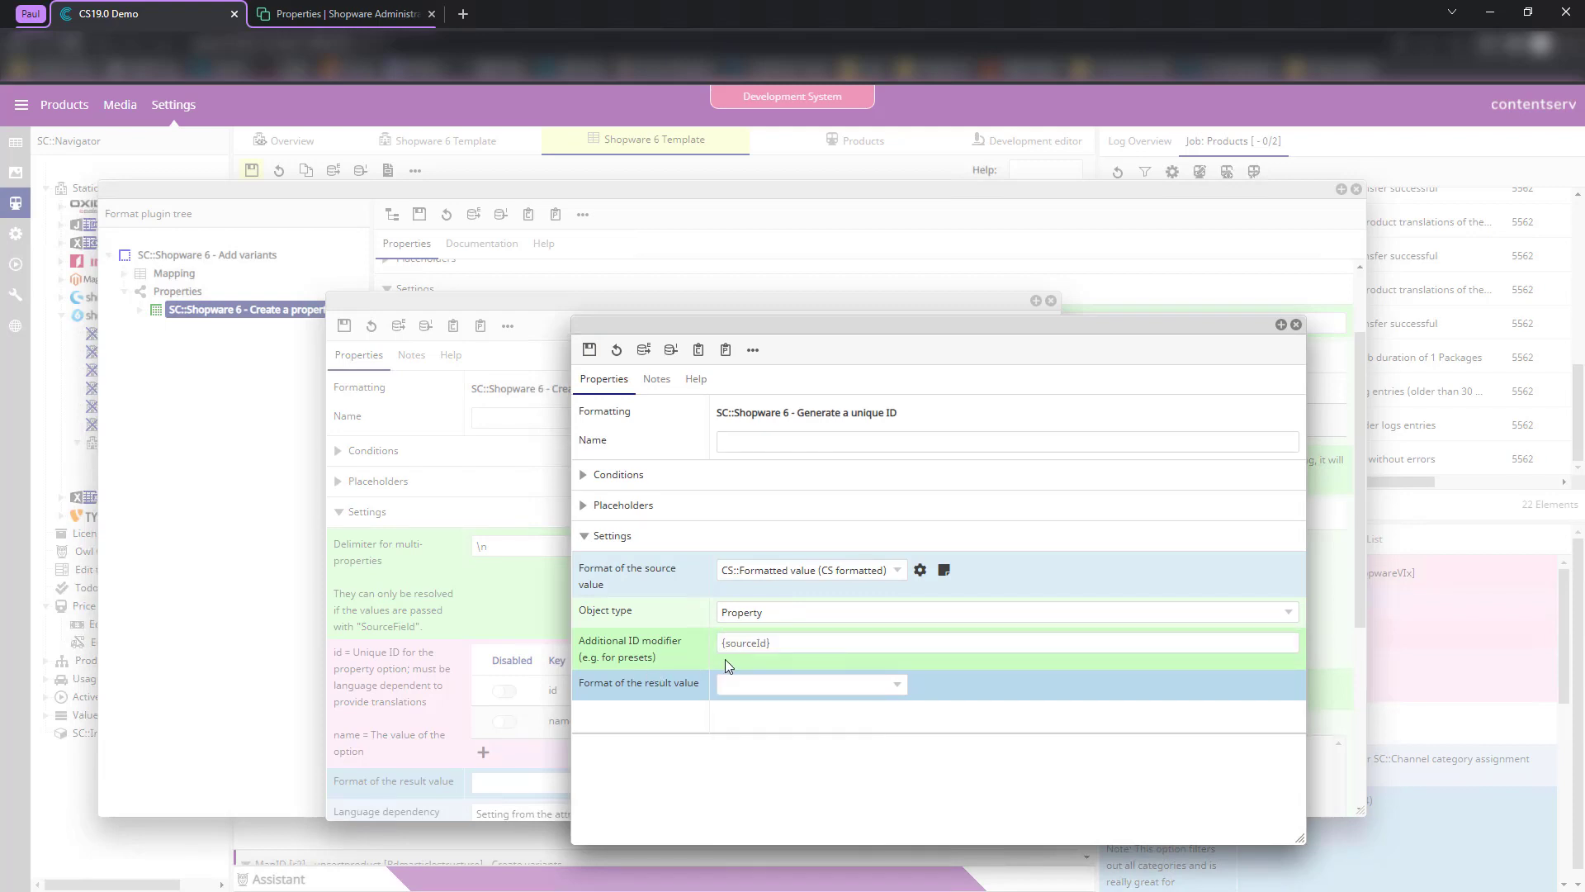
click(589, 349)
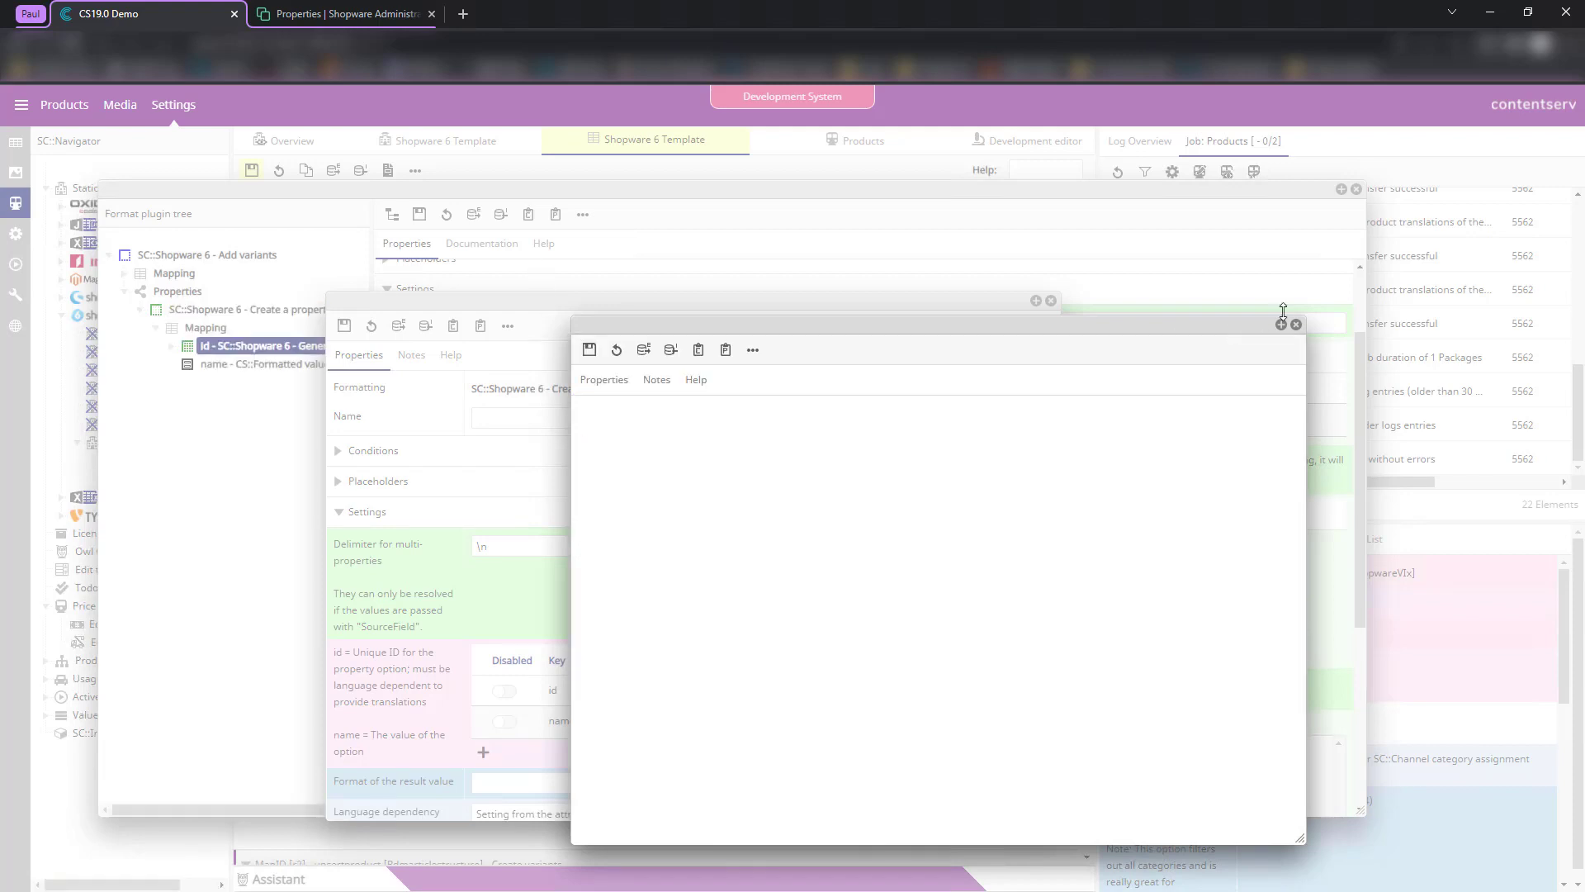
click(1295, 324)
scroll(854, 588, down, 1)
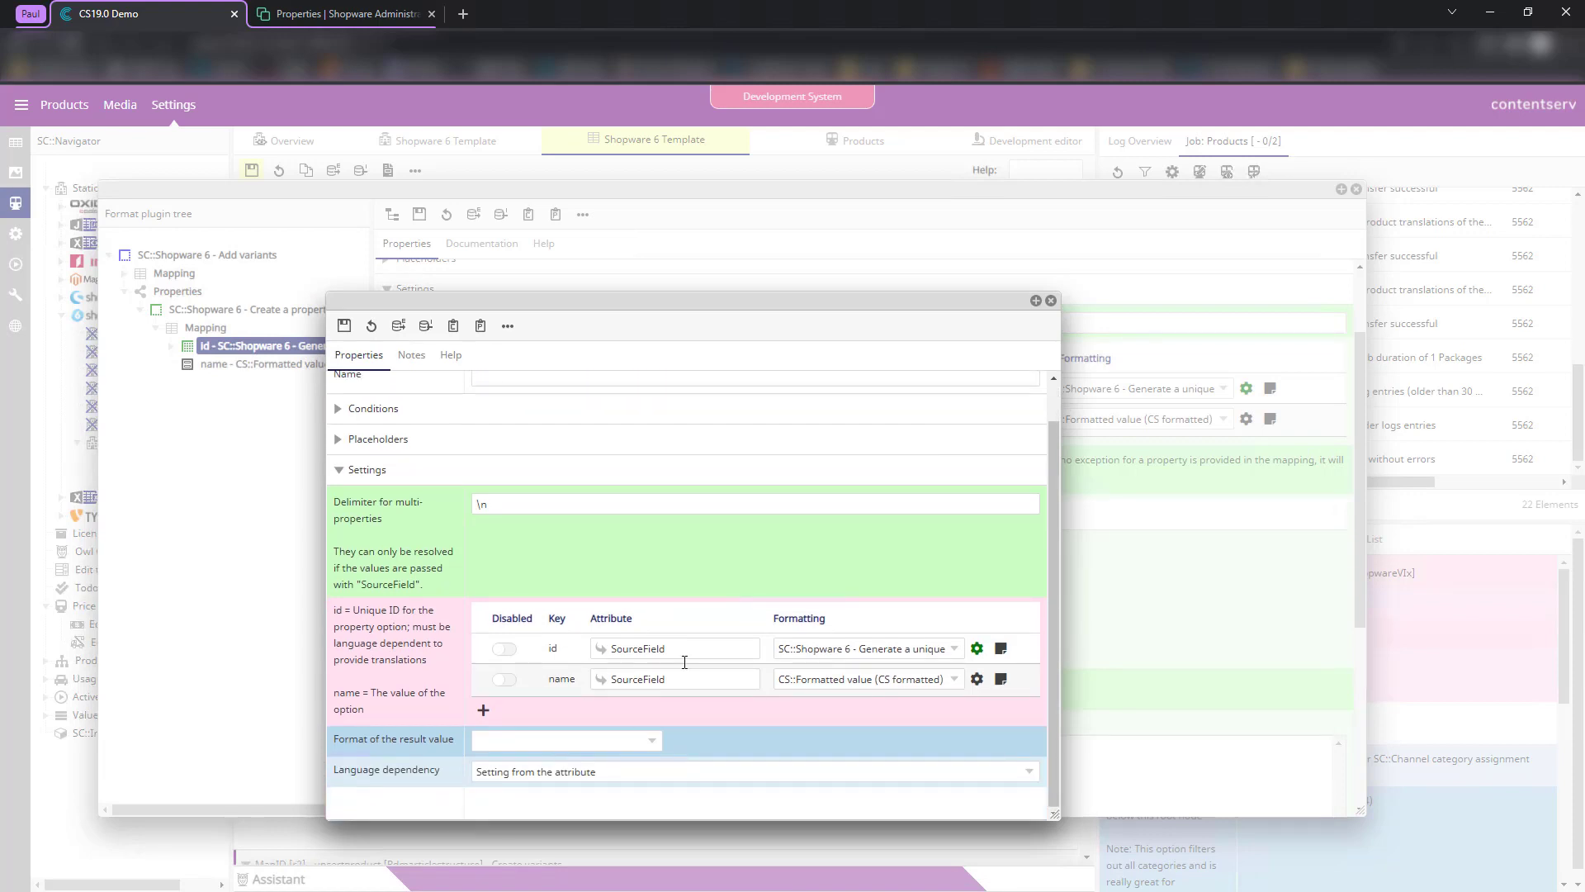
click(344, 325)
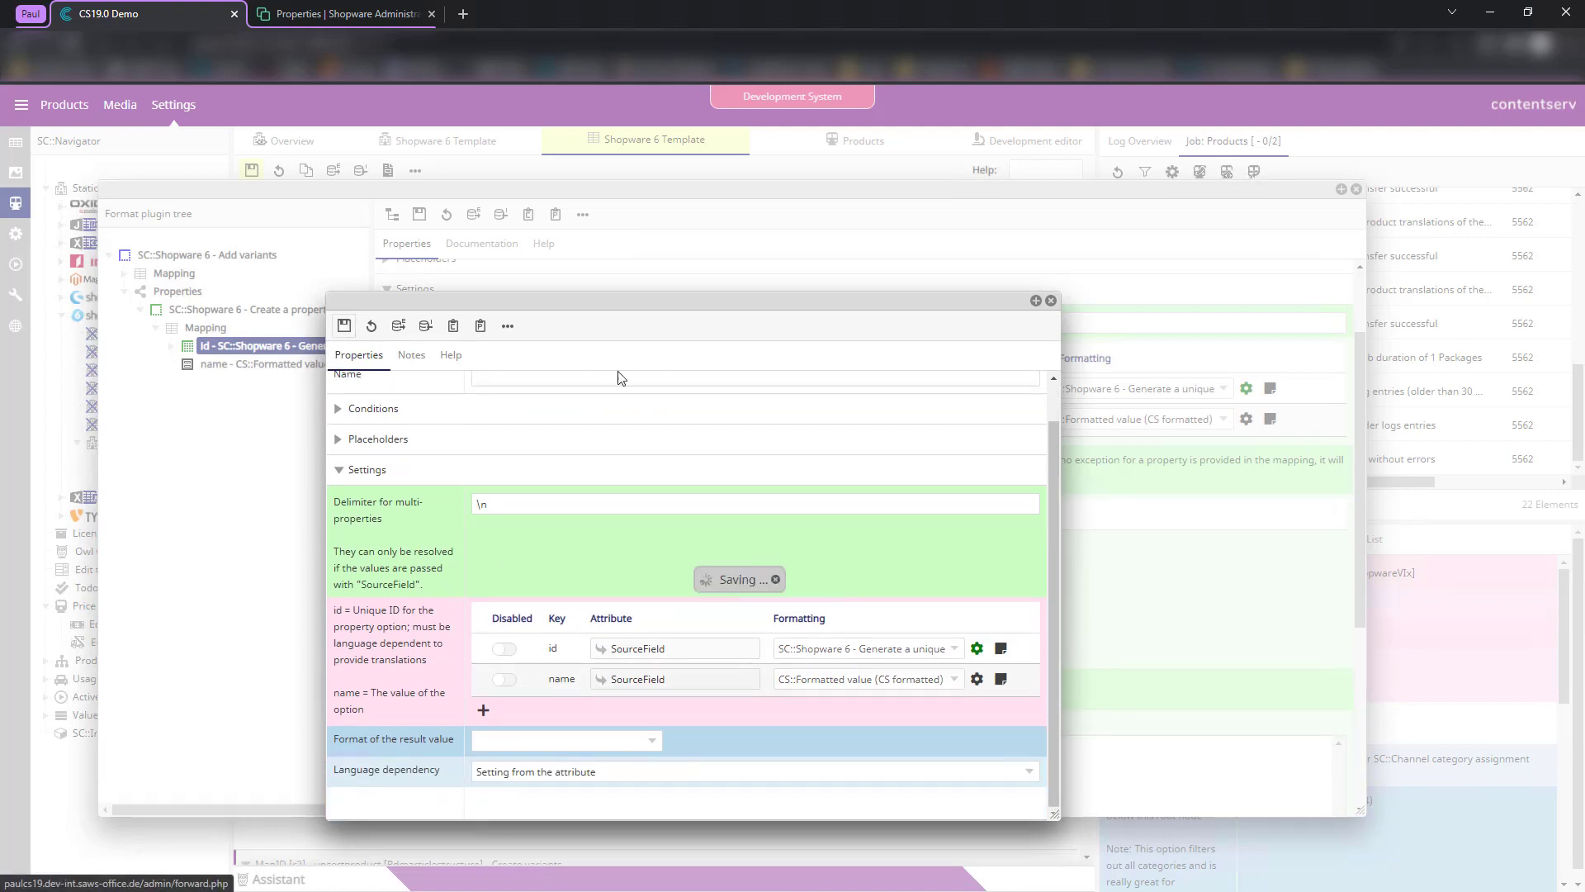
click(1050, 302)
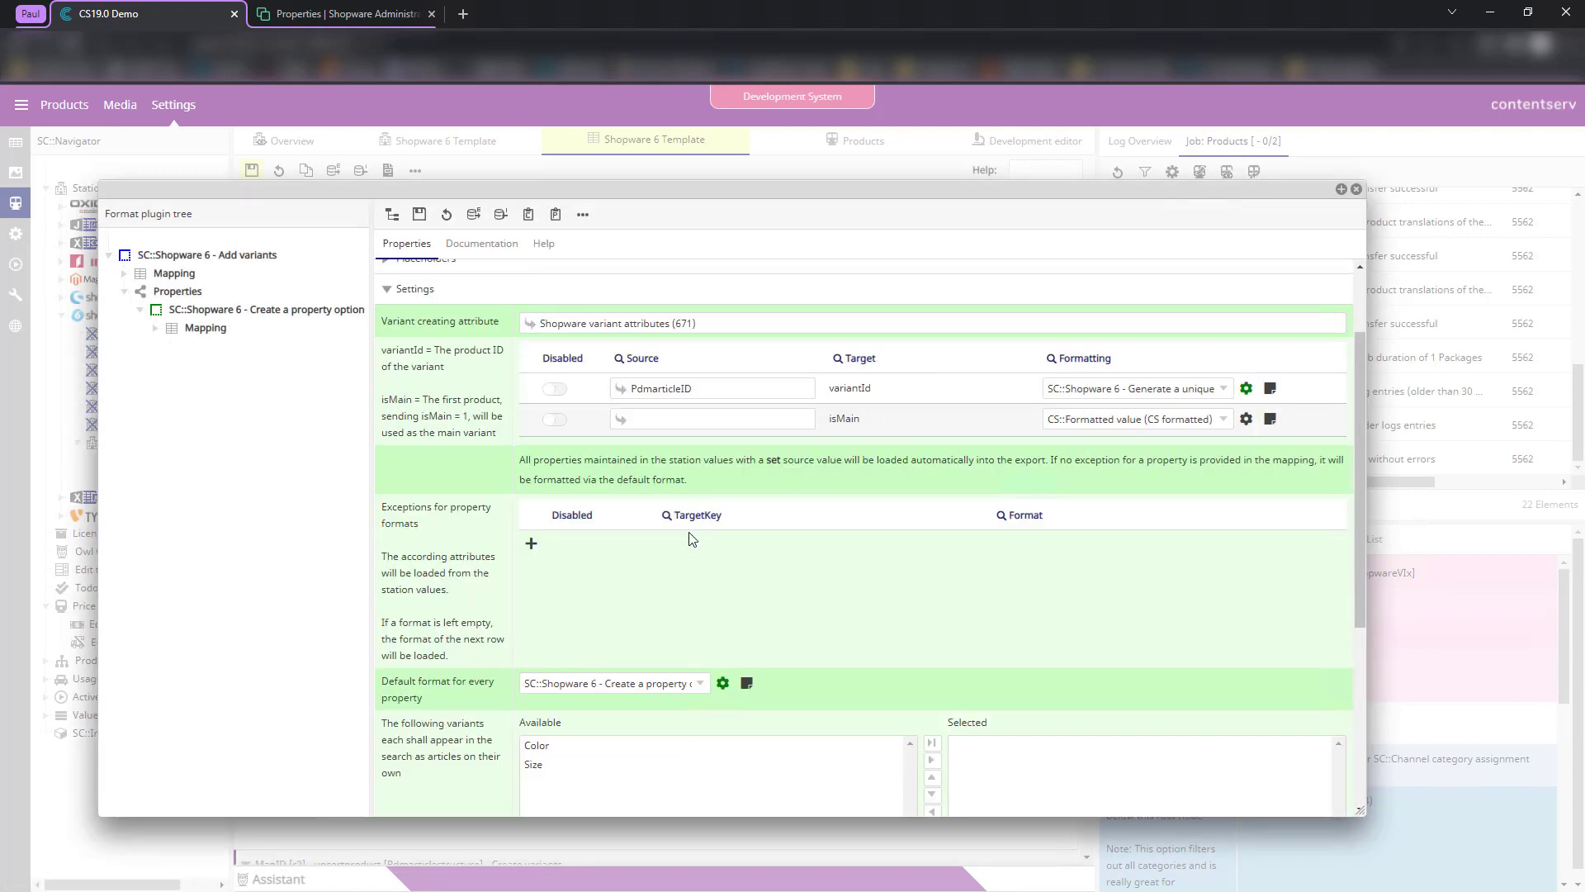
scroll(720, 587, down, 1)
scroll(720, 588, down, 3)
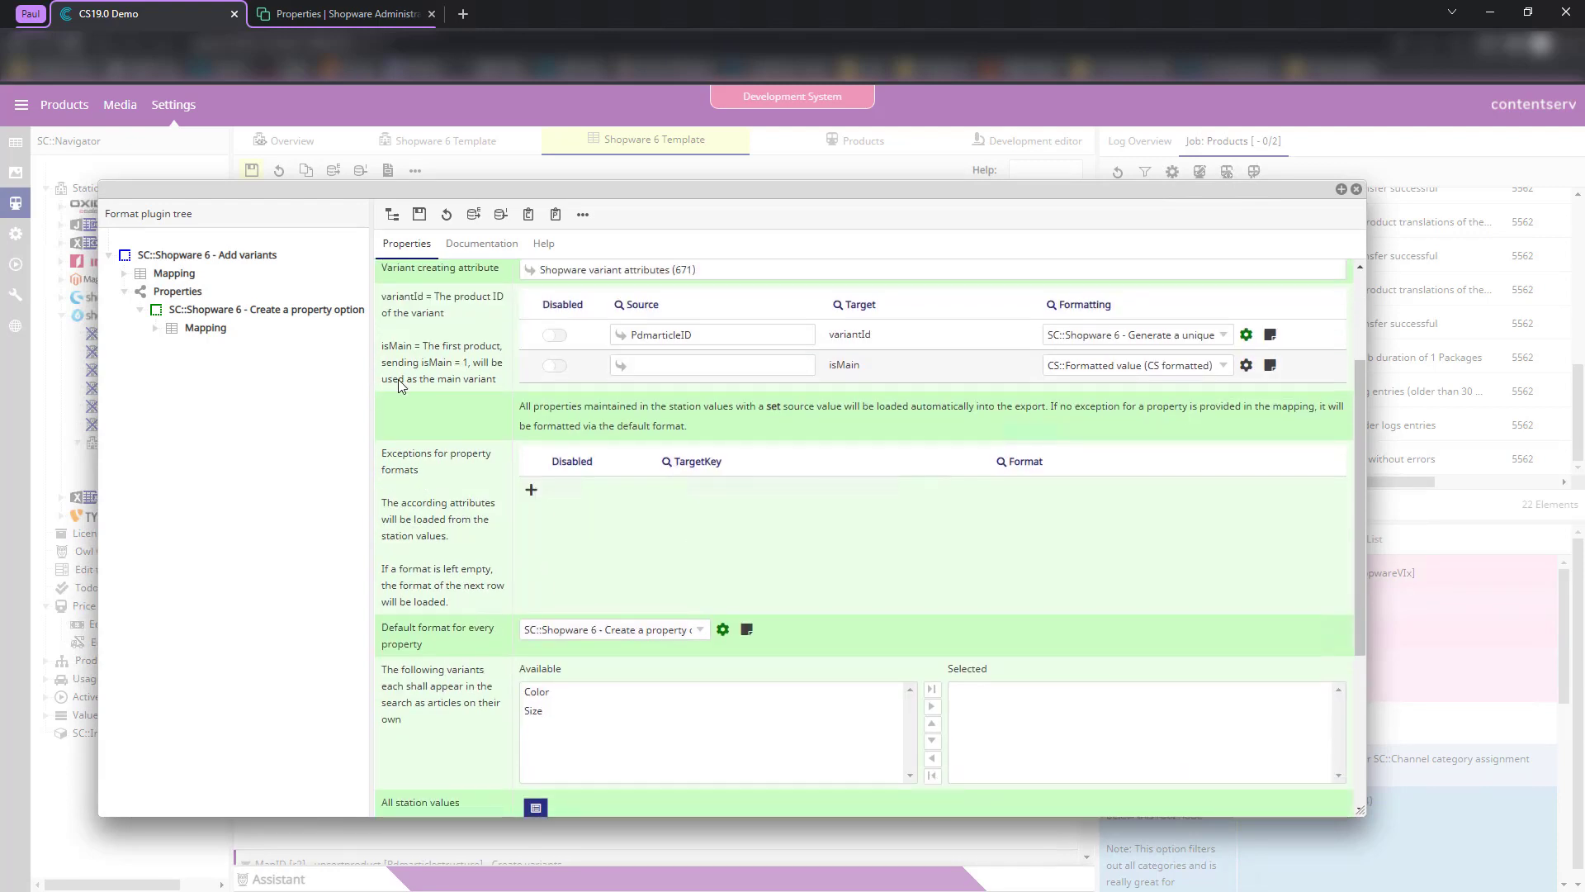
drag(531, 406, 894, 431)
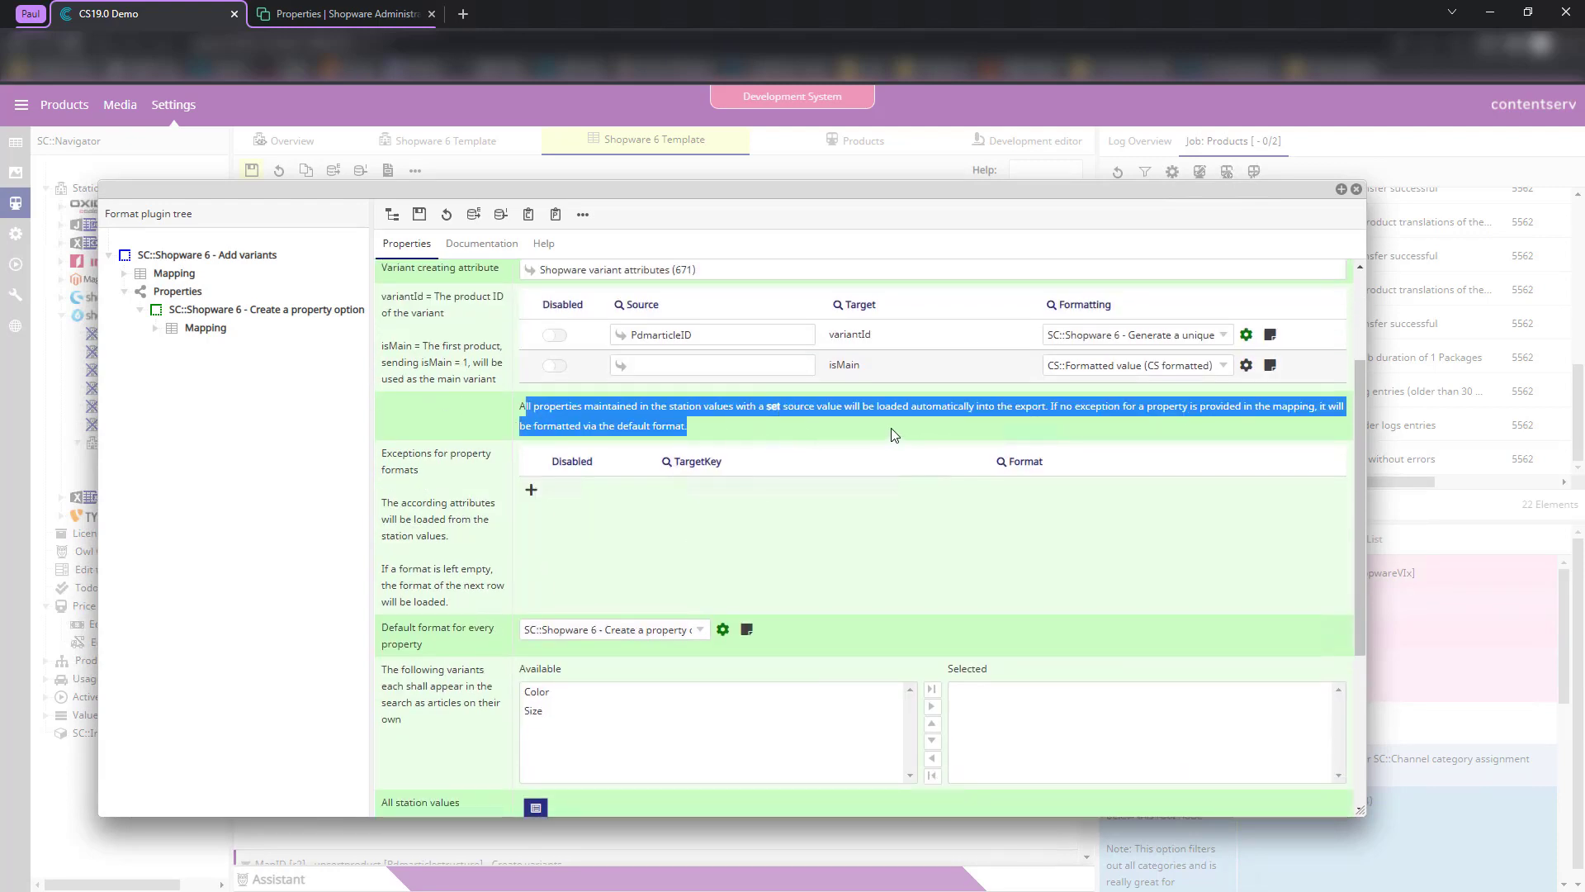
drag(421, 487, 386, 453)
drag(442, 545, 470, 599)
click(472, 599)
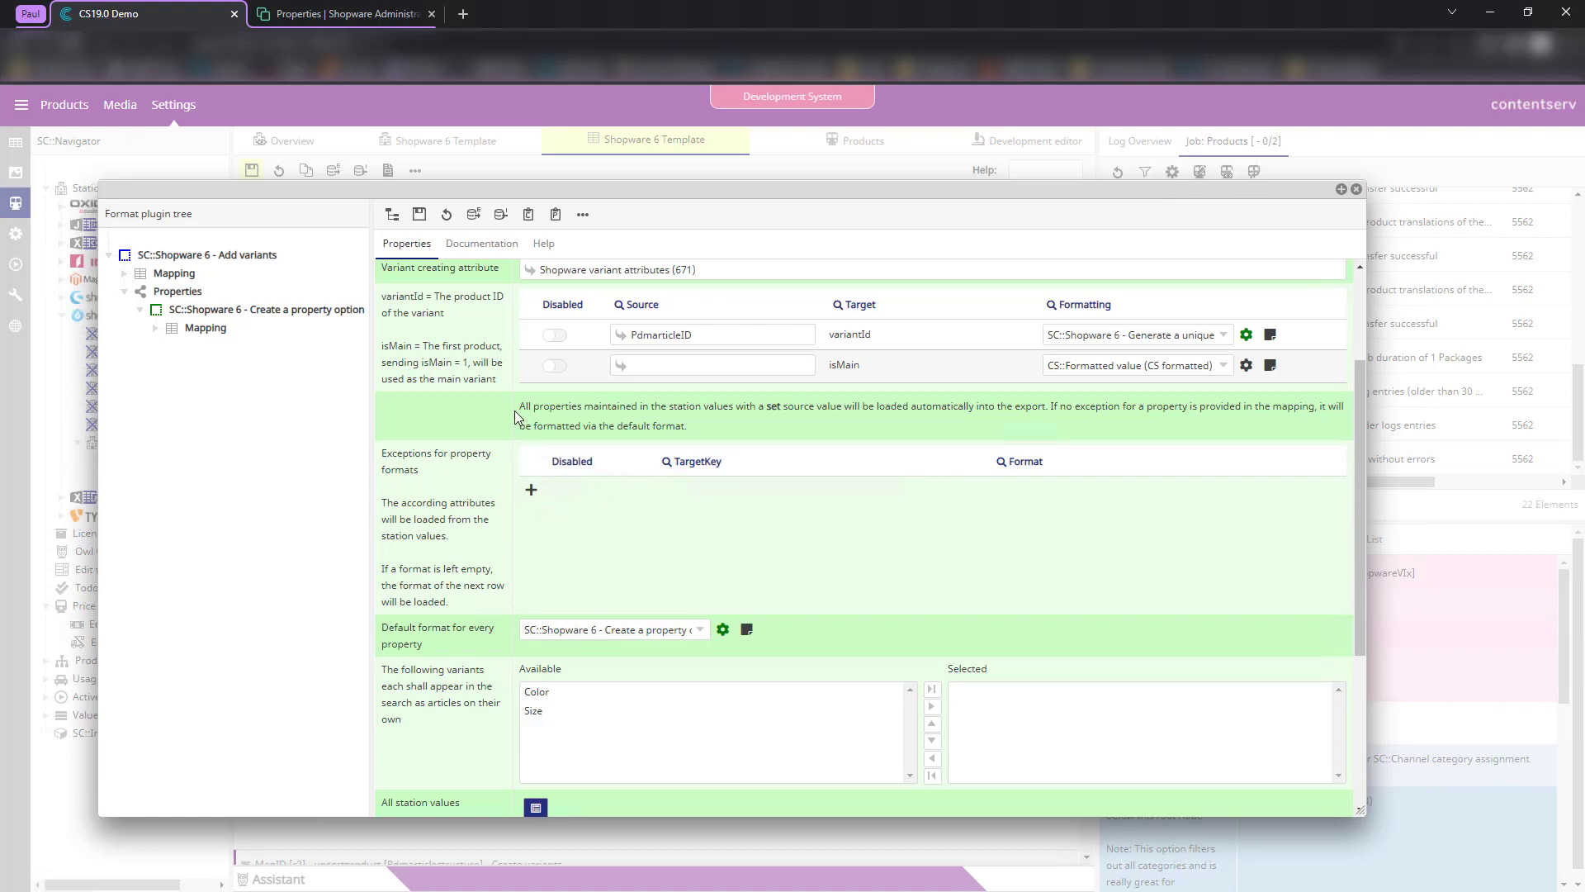
drag(436, 649, 381, 632)
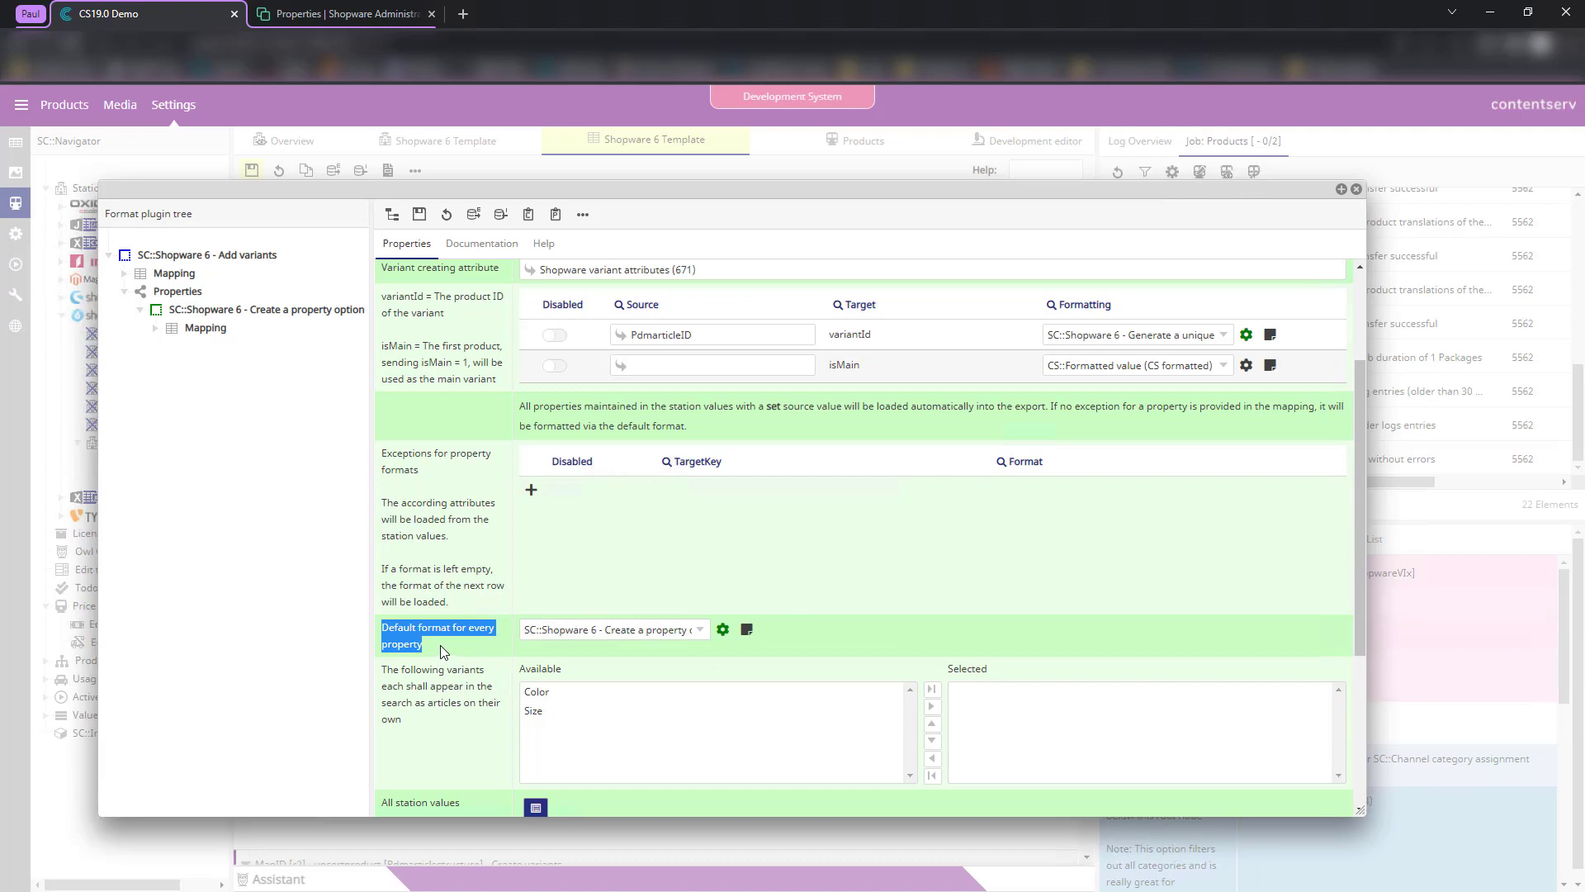
click(531, 490)
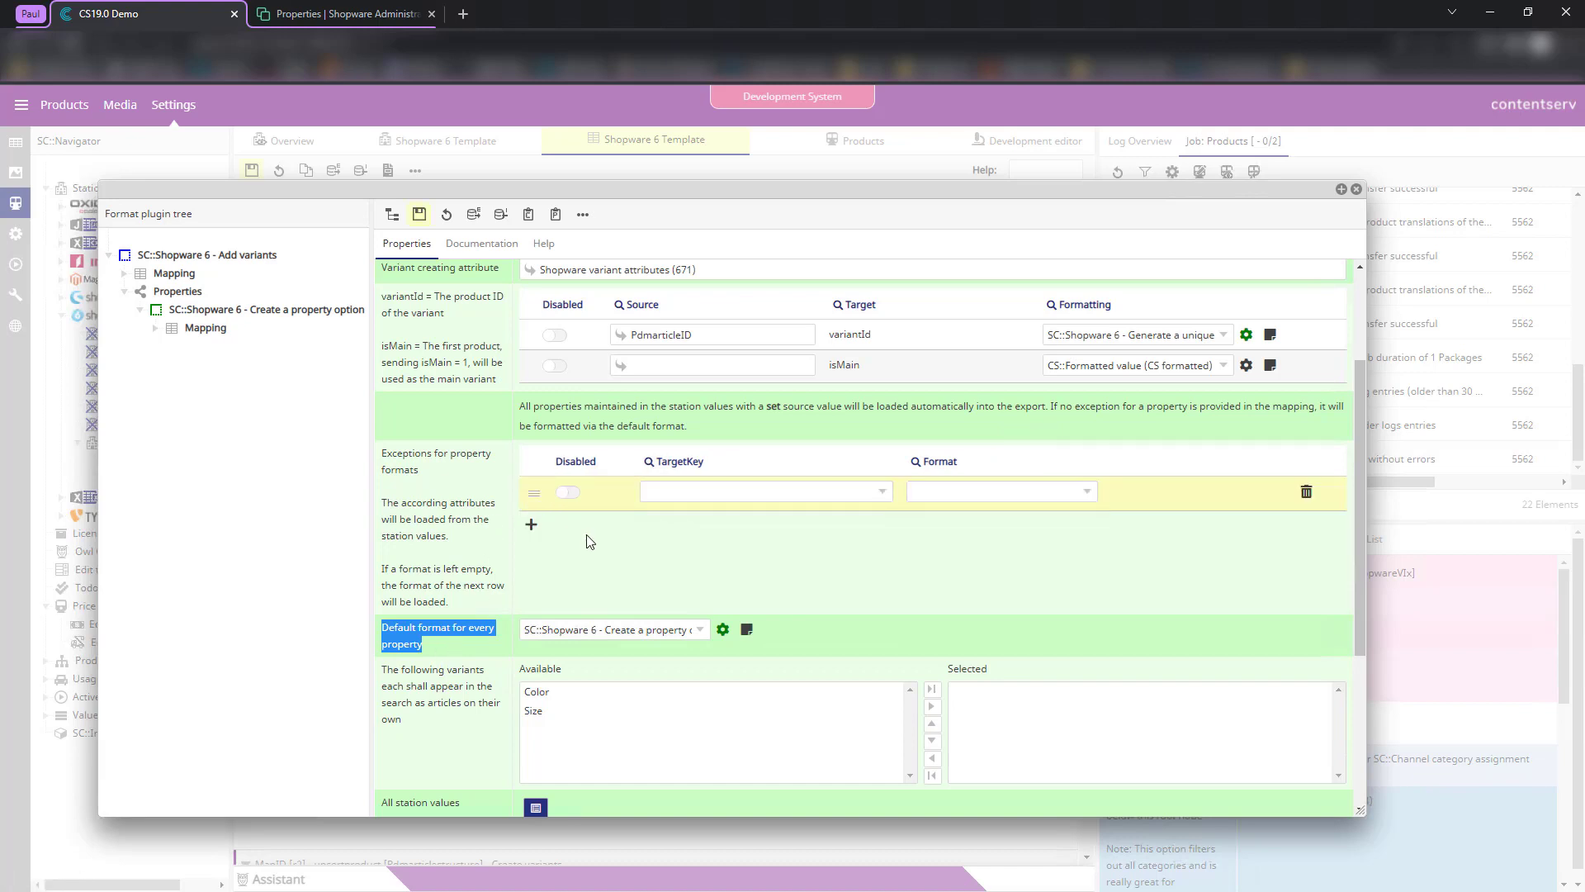
click(772, 492)
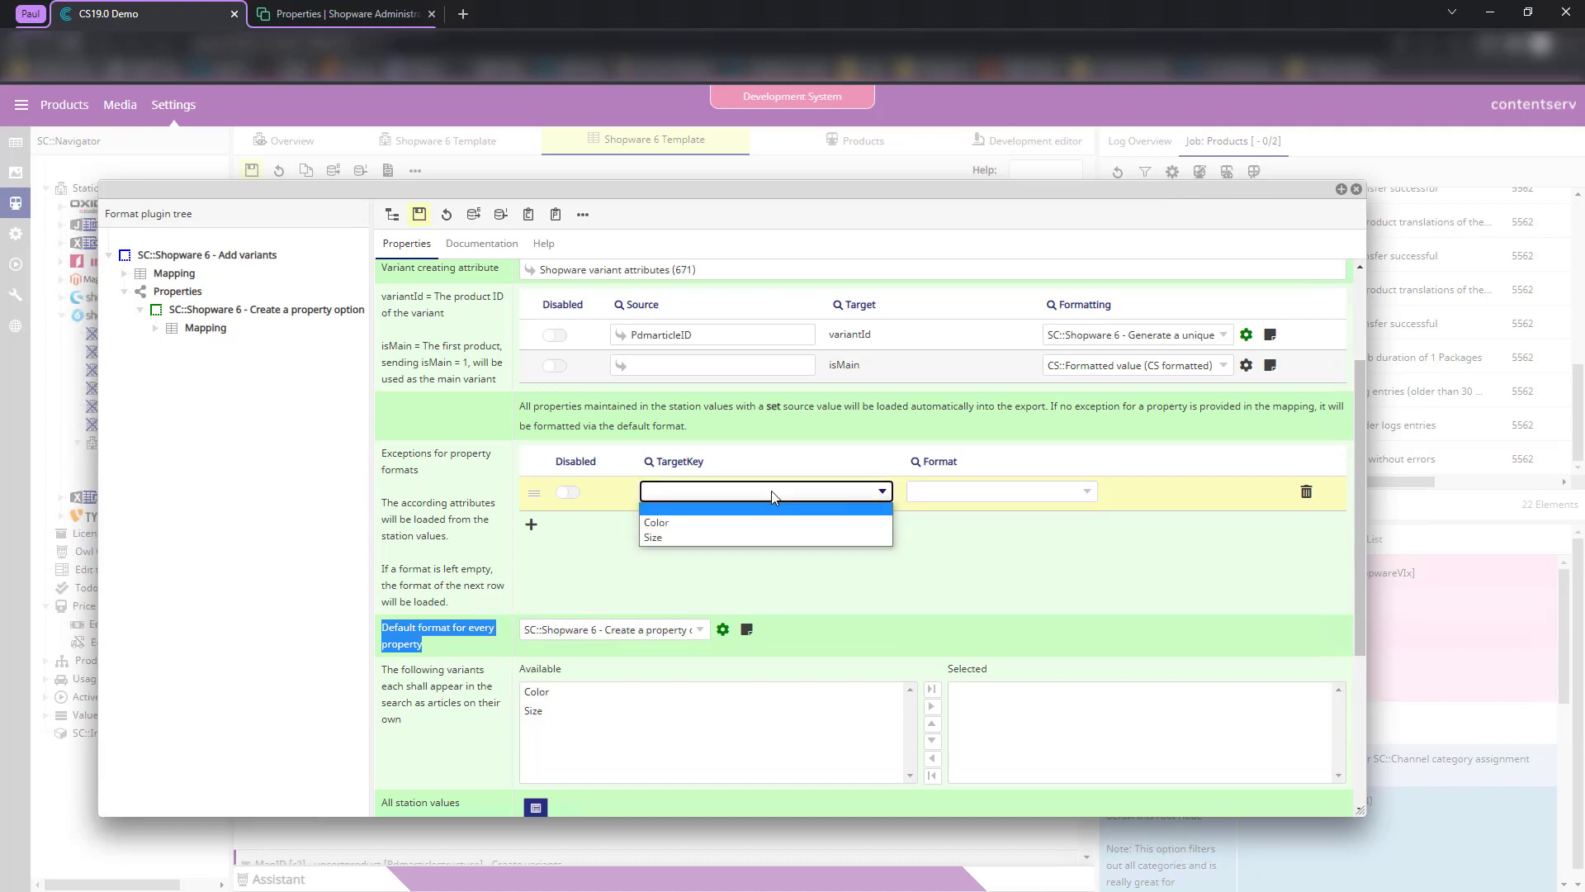
click(686, 523)
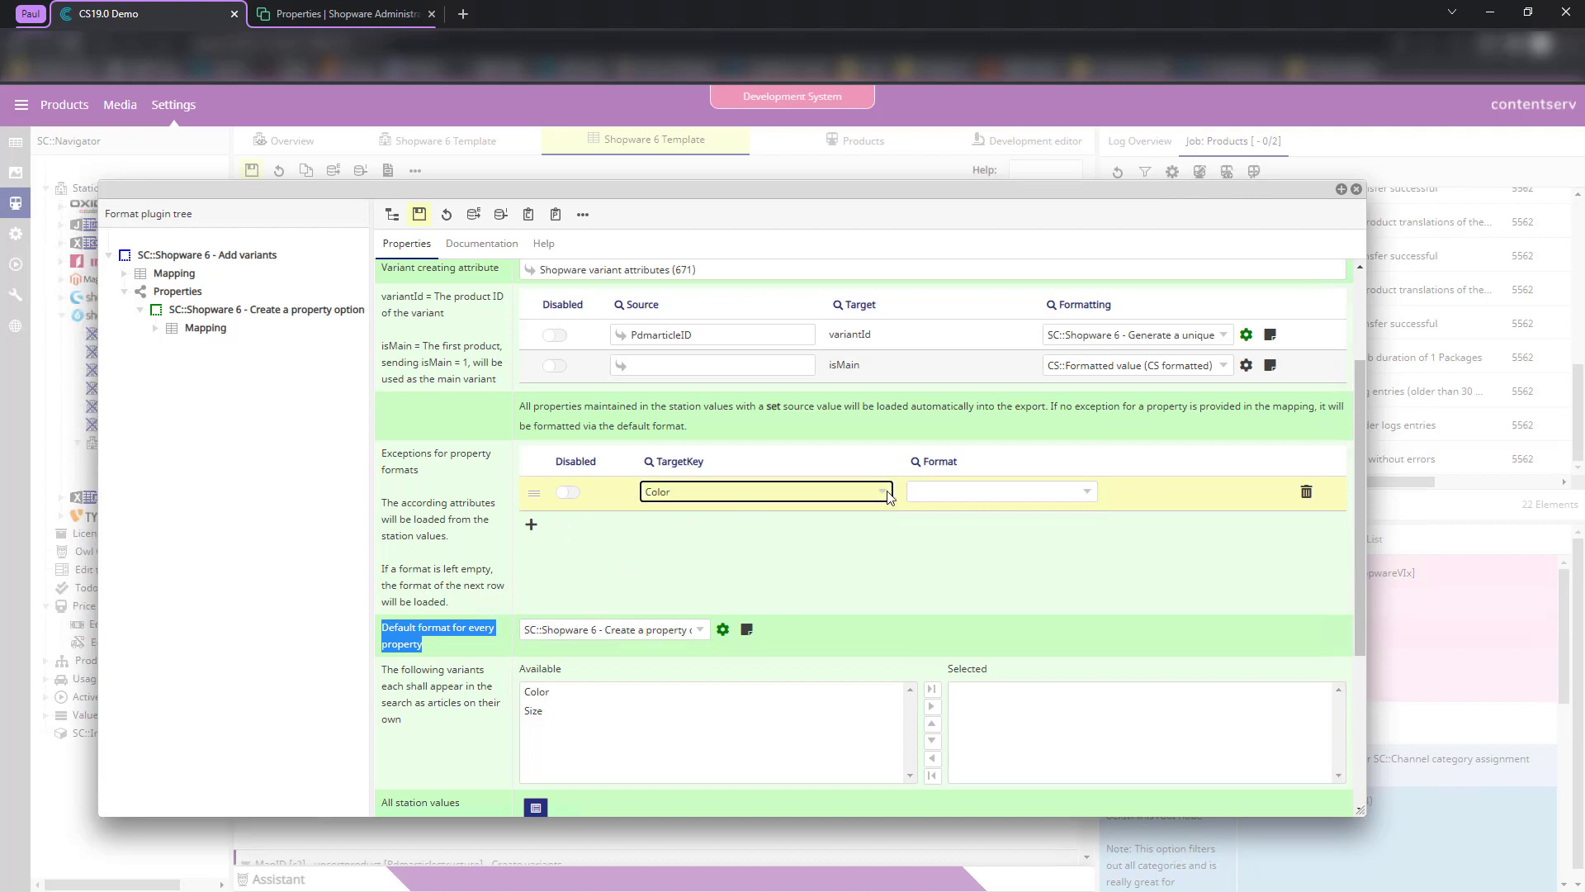
click(942, 493)
click(835, 568)
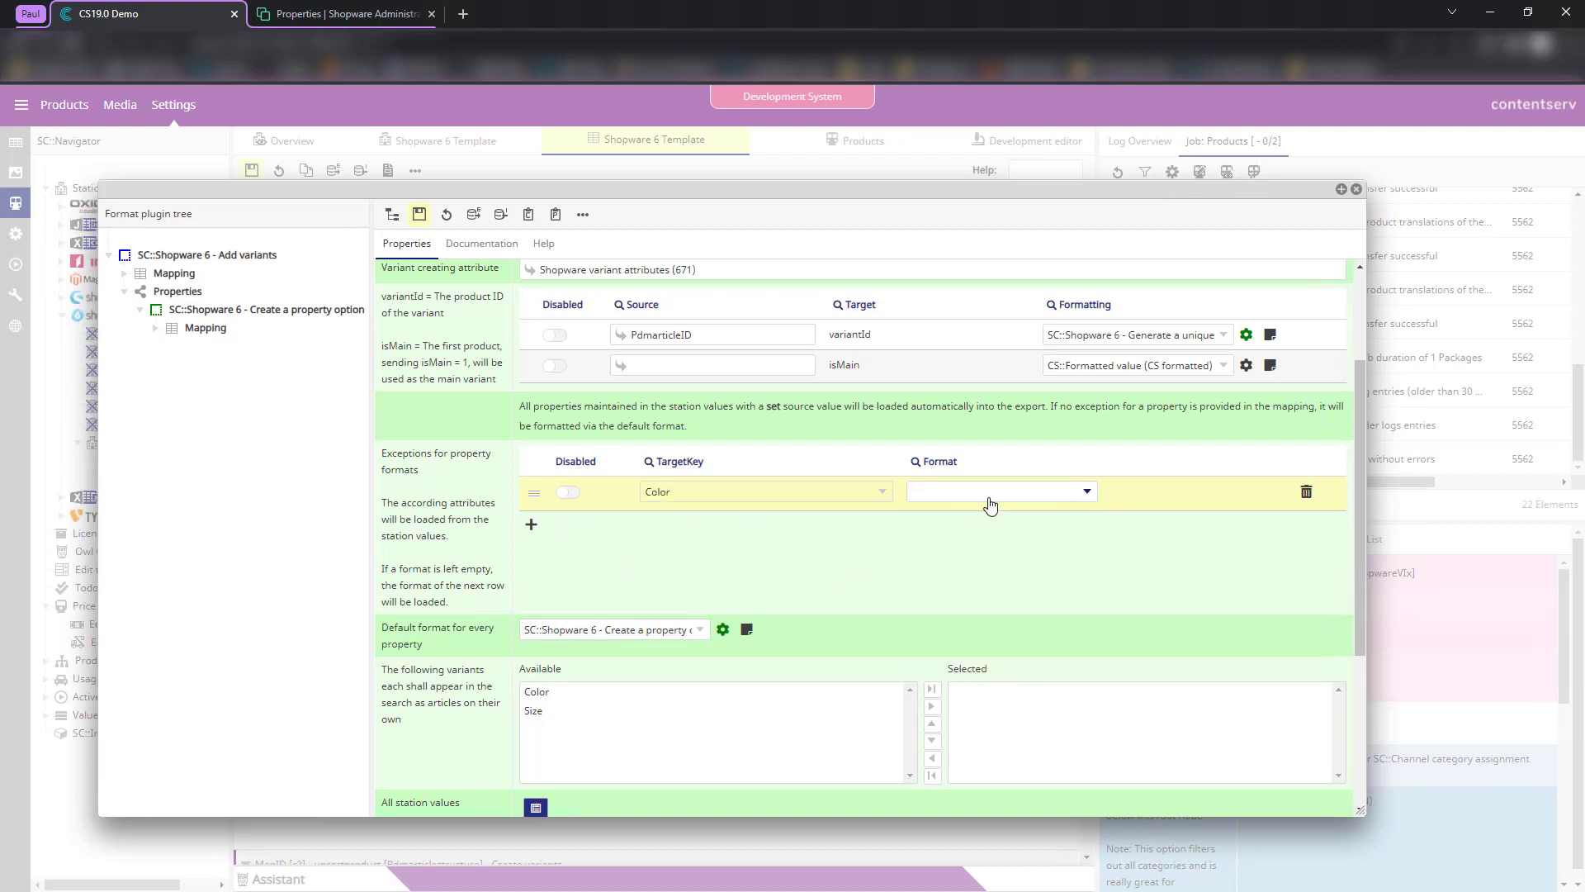
click(990, 504)
text(ctrea)
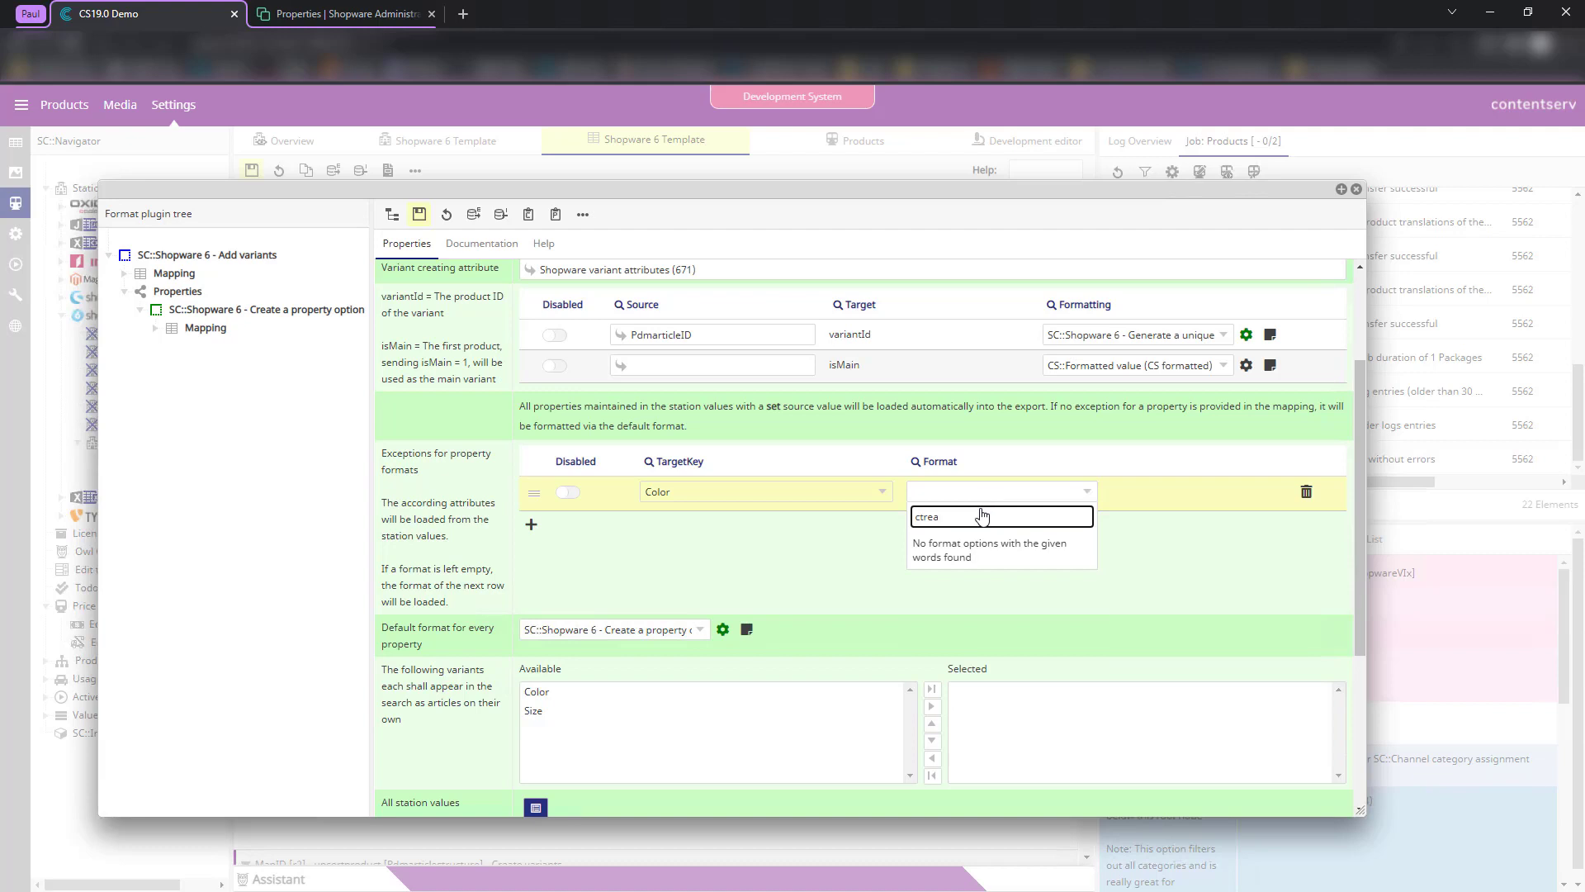
key(BackSpace)
key(BackSpace)
key(BackSpace)
text(r)
key(BackSpace)
key(BackSpace)
text(re)
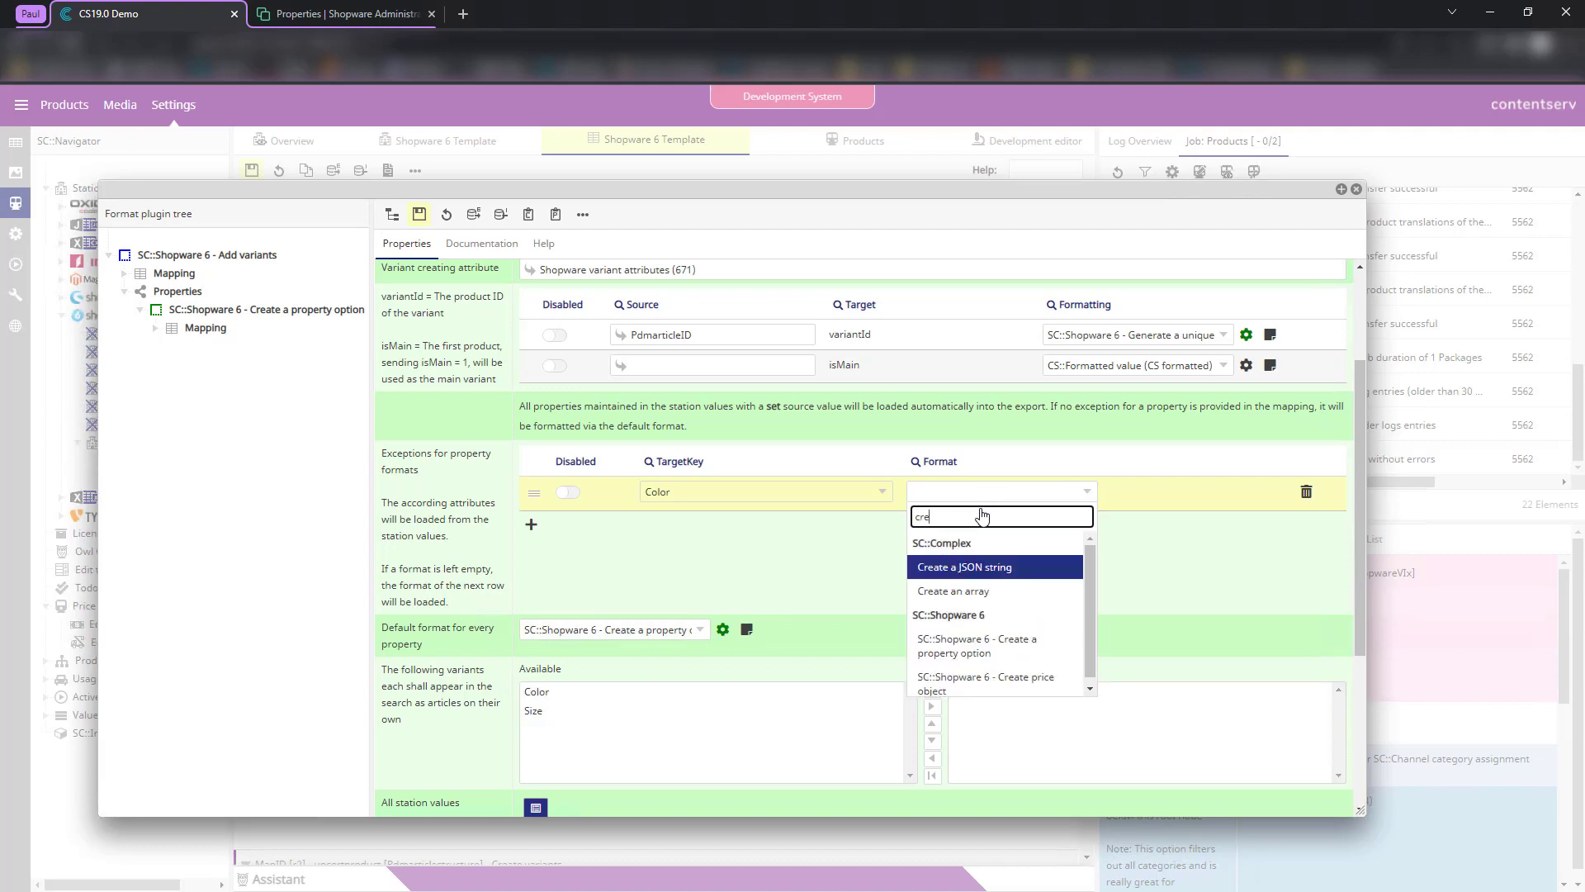
text(ate prop)
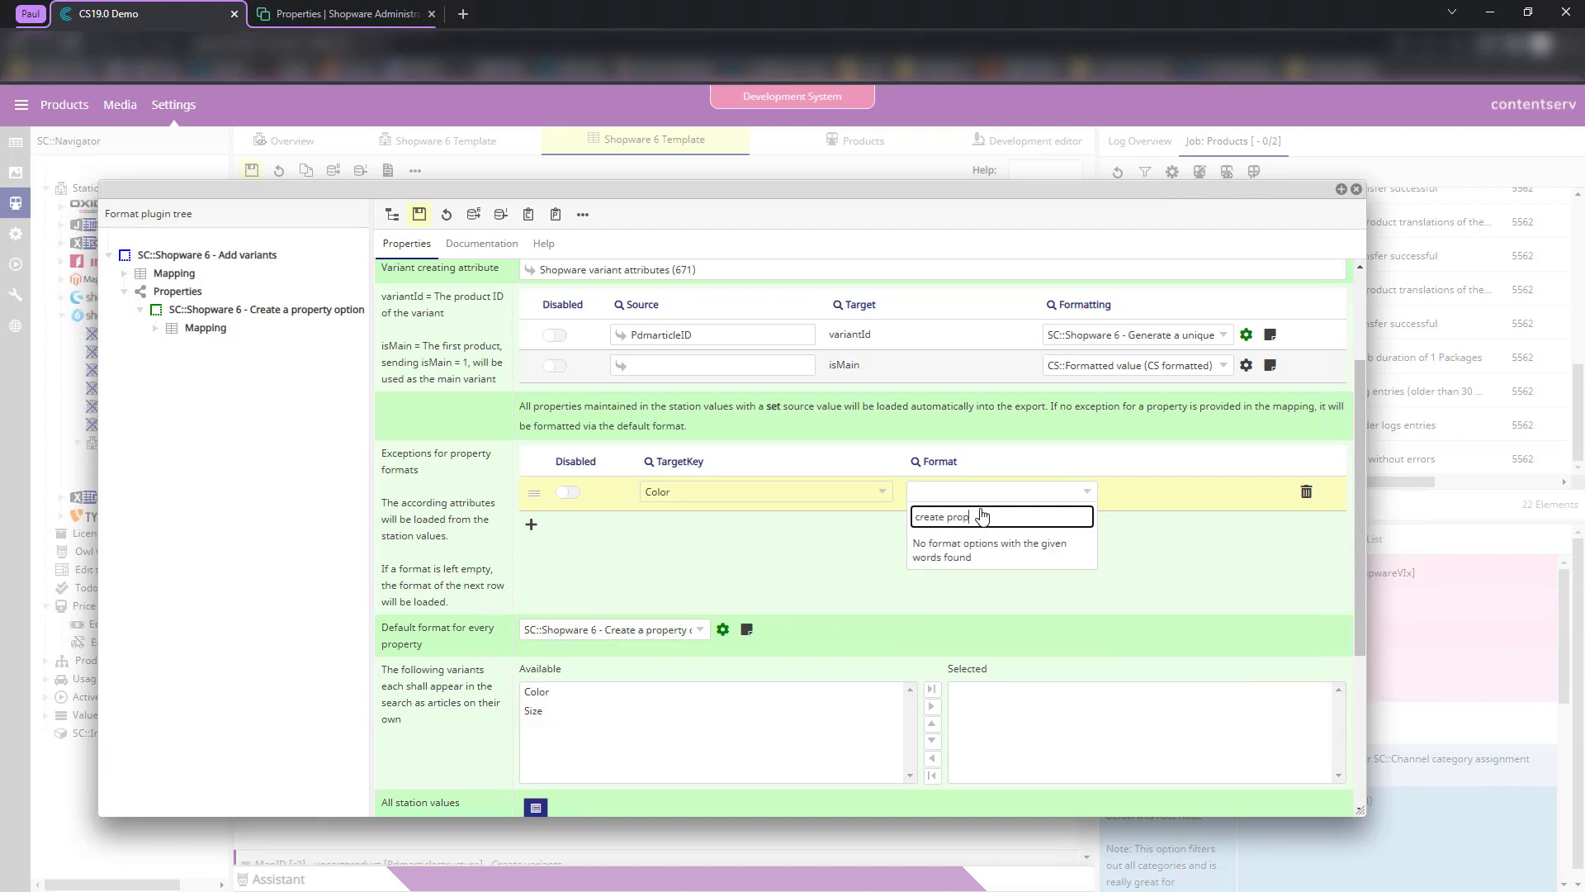
key(BackSpace)
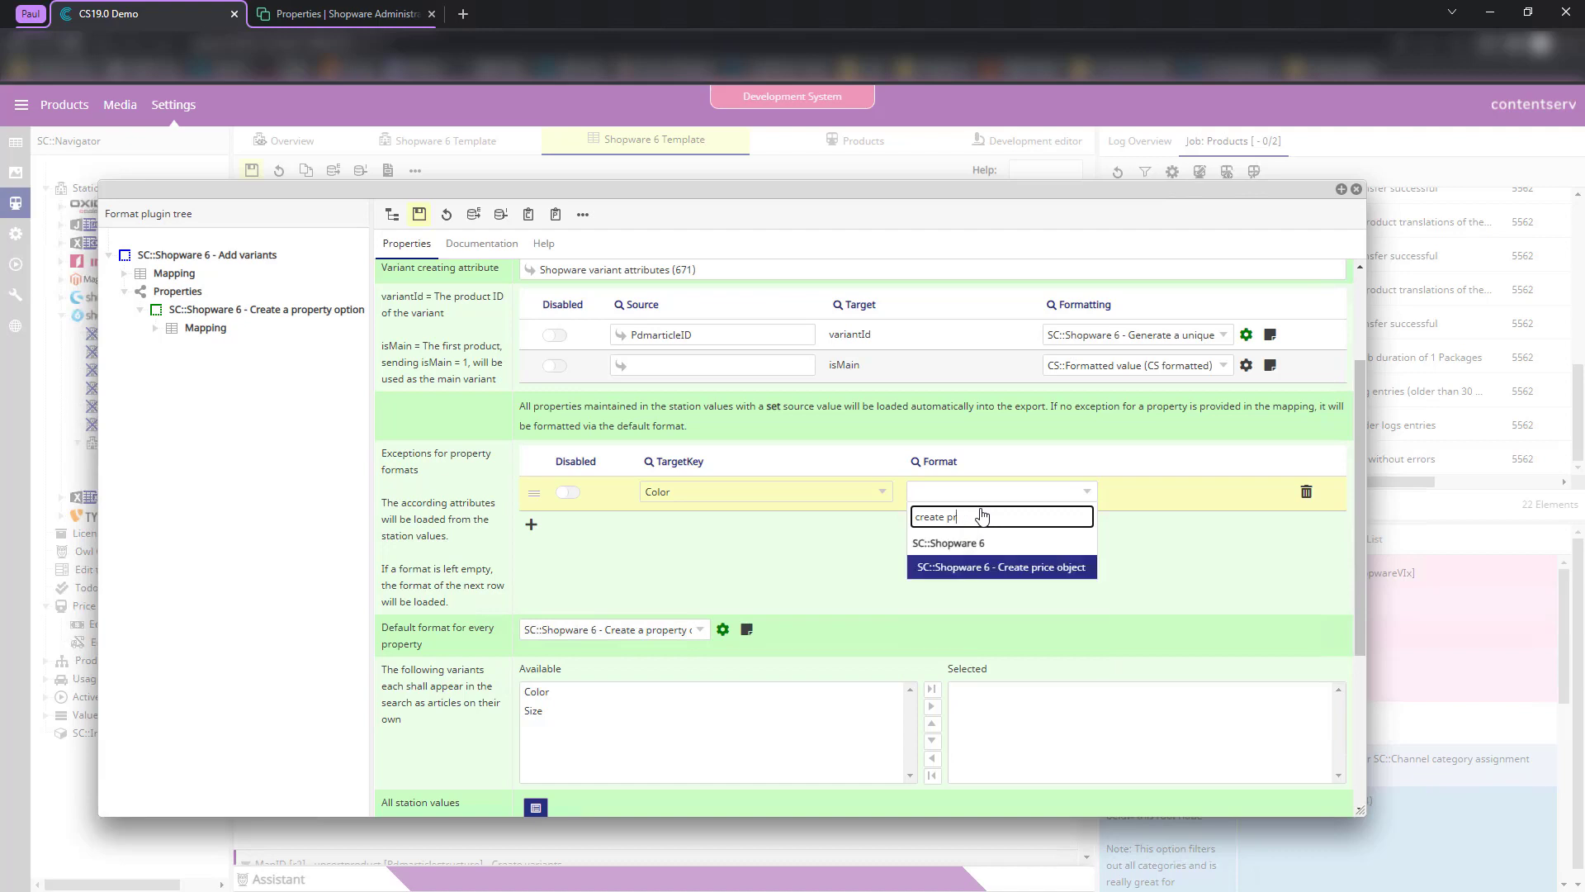
key(BackSpace)
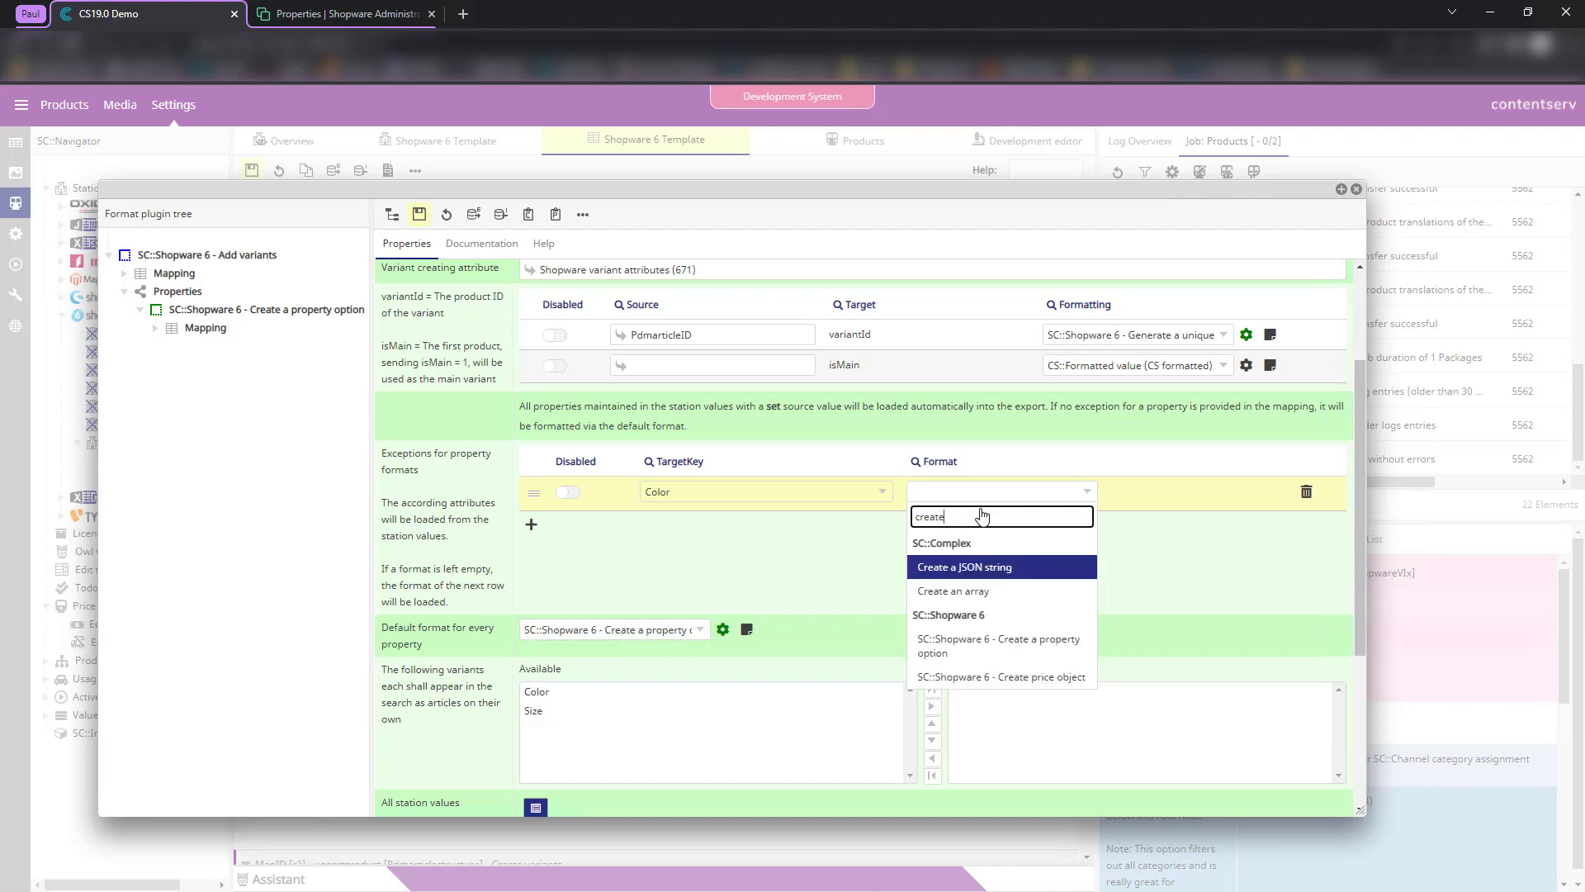
text(a pro)
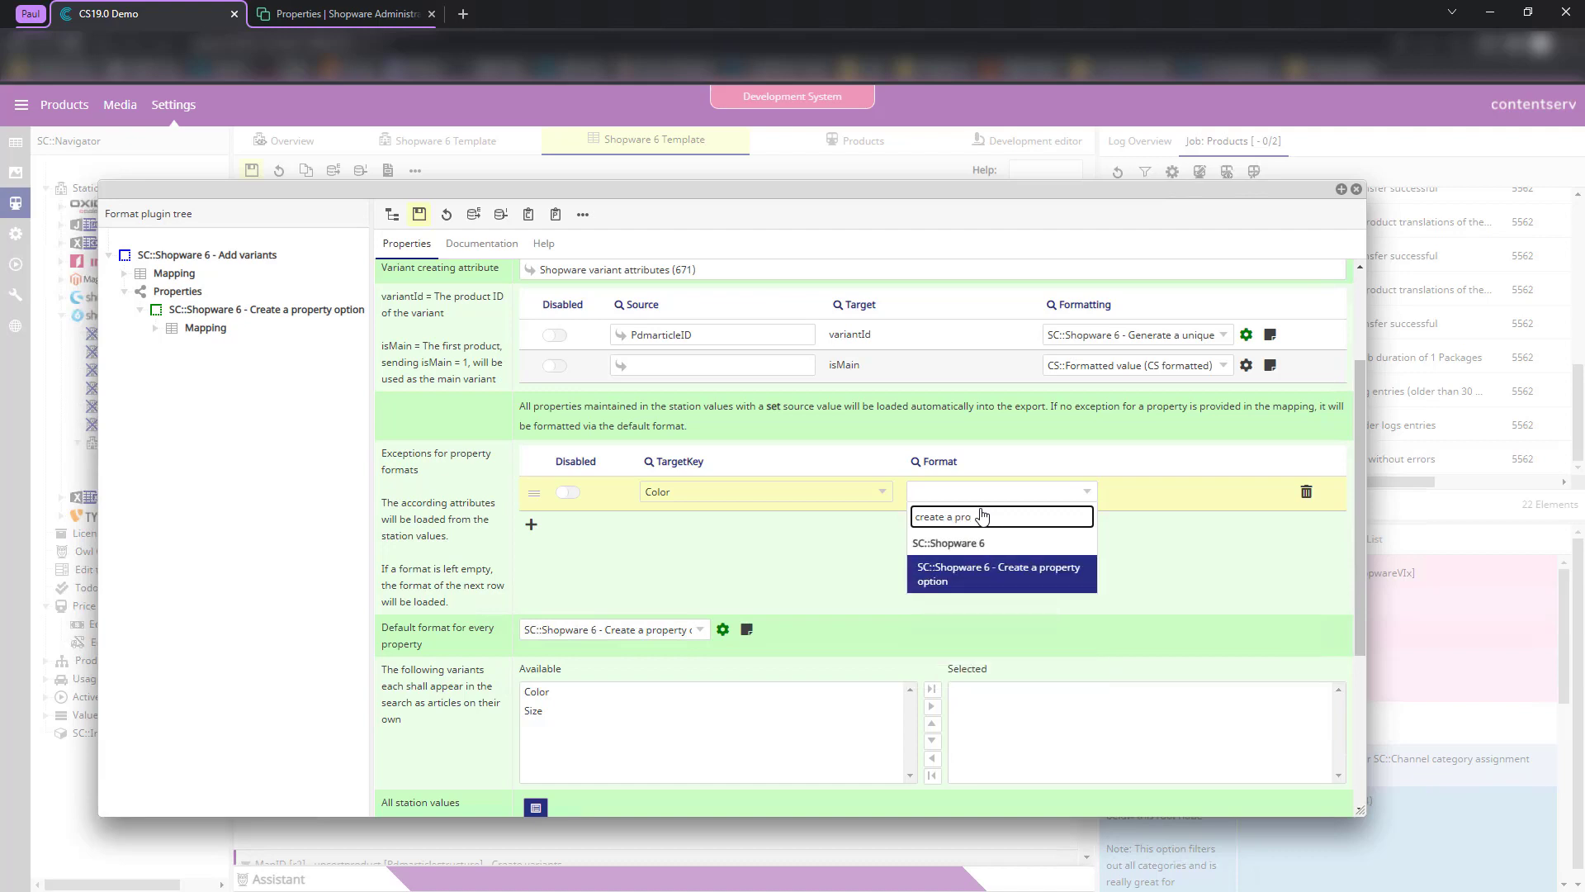
key(Return)
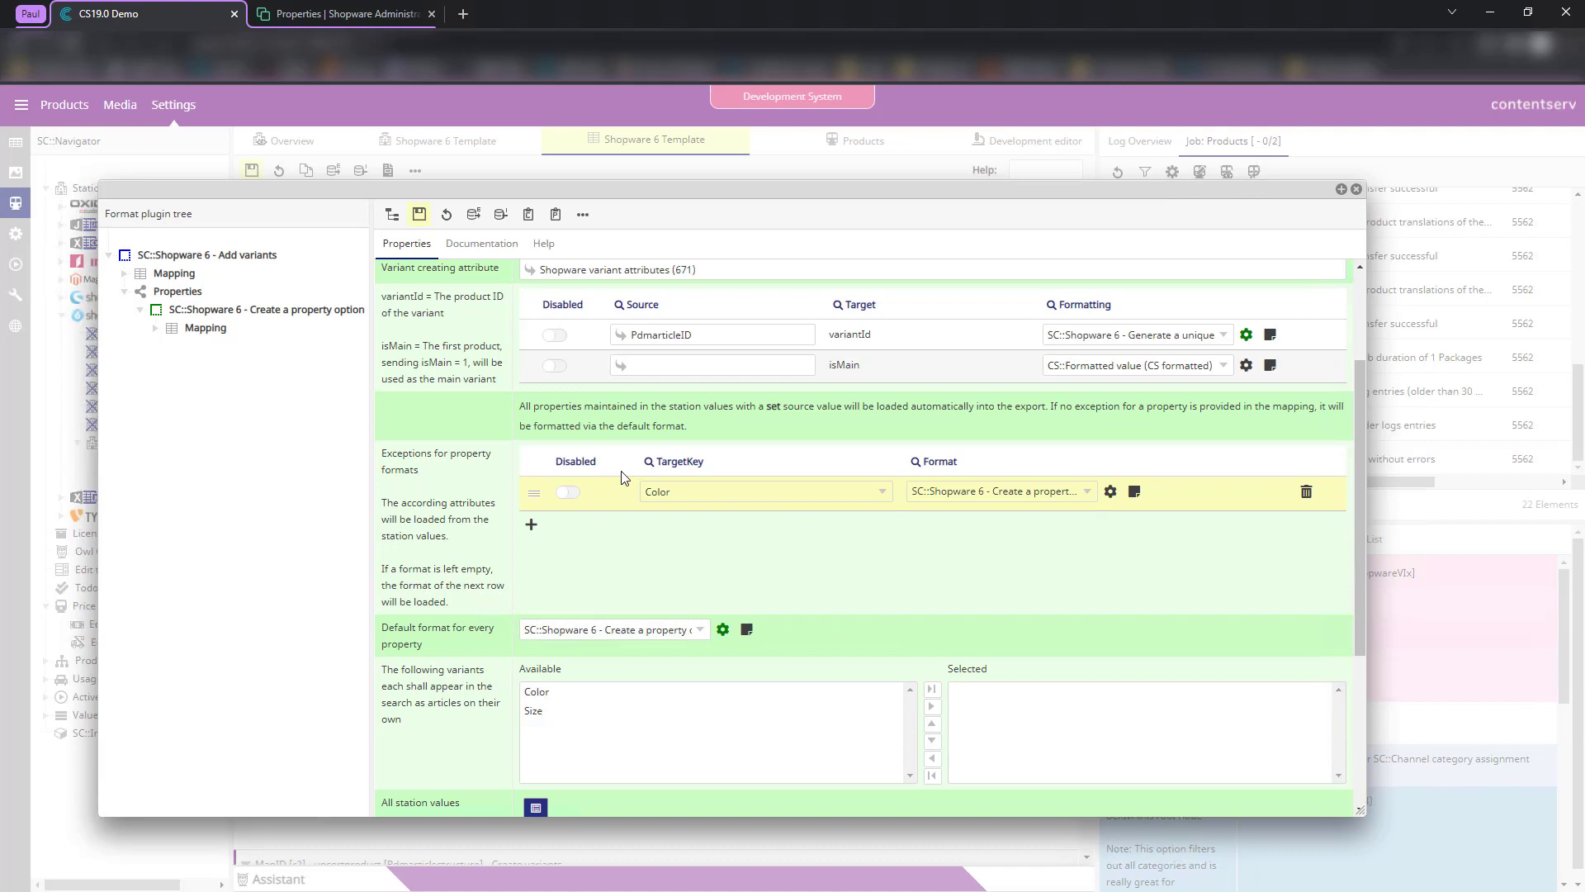
click(531, 525)
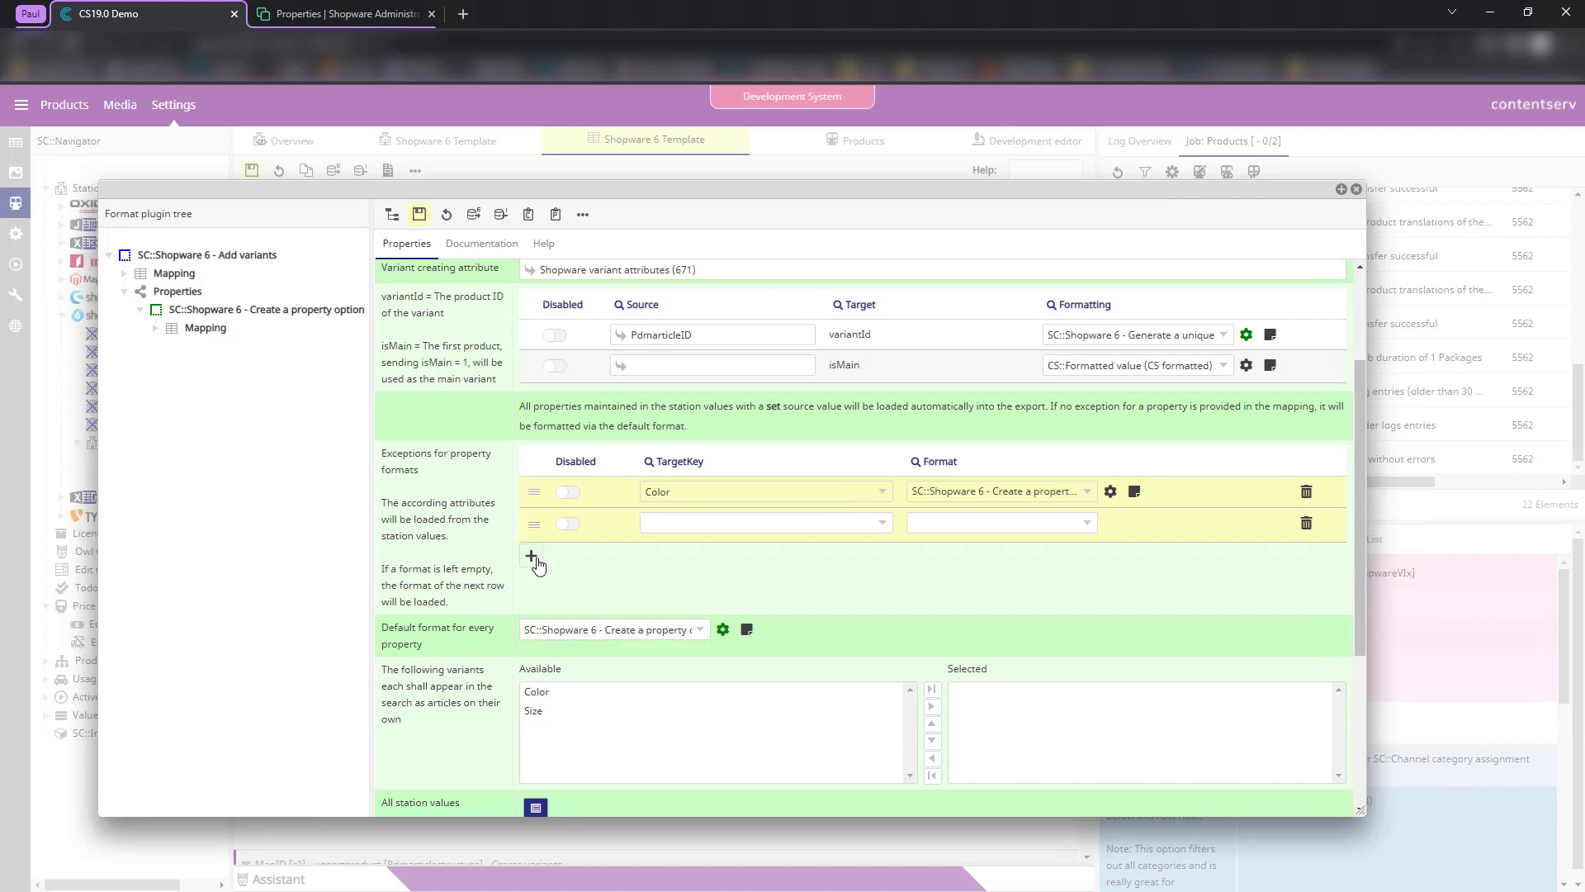
click(533, 556)
click(532, 588)
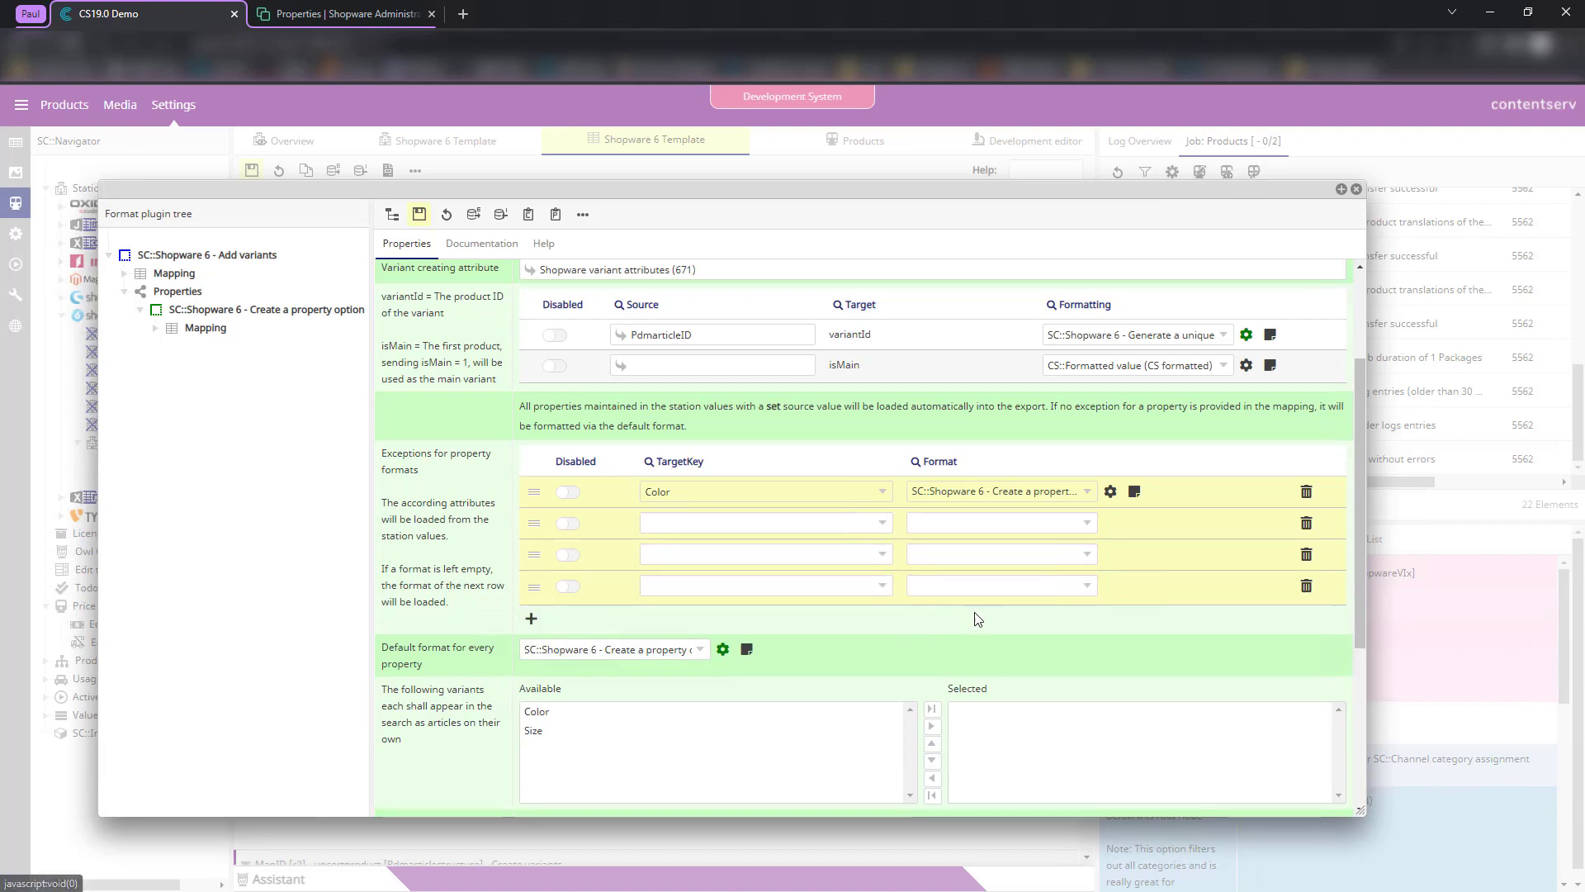
click(1308, 494)
click(1306, 497)
click(1306, 497)
click(1306, 497)
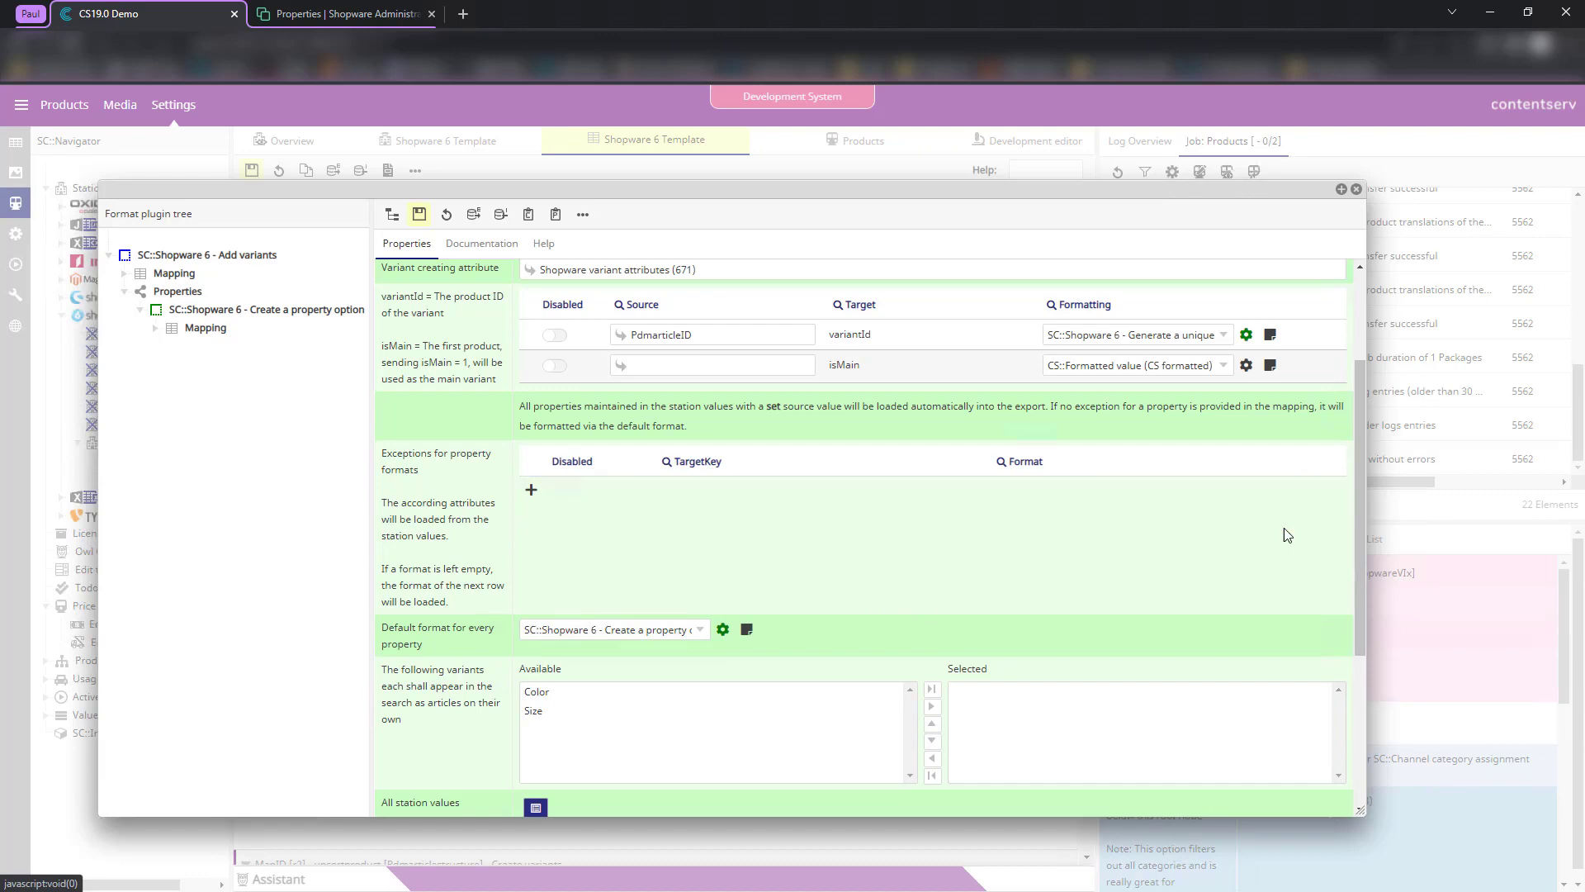
click(420, 215)
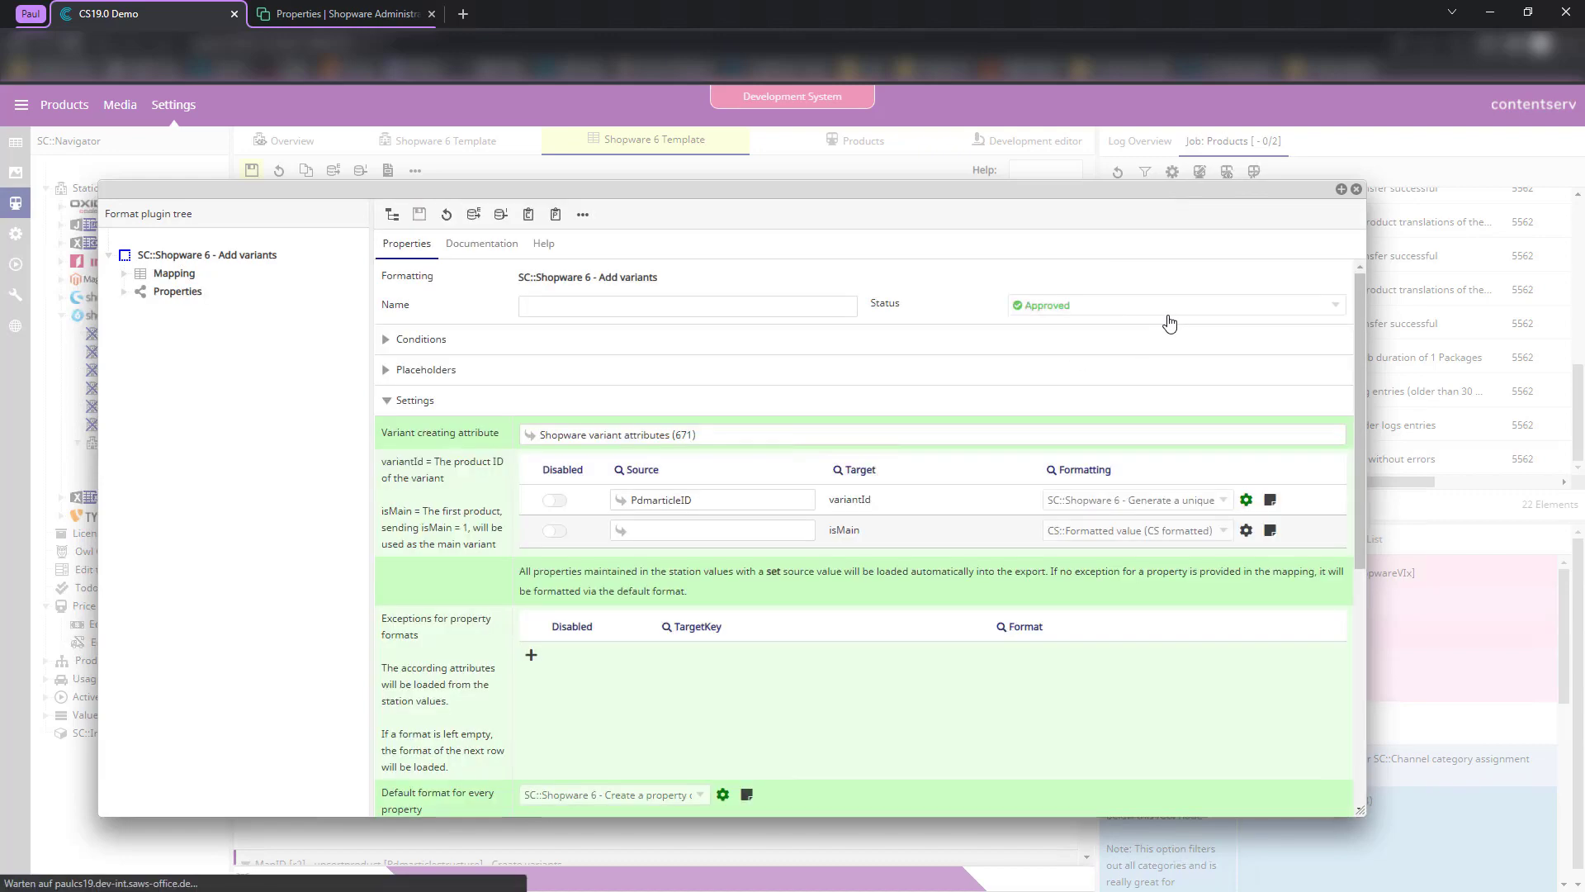
- Close the variants format and keep Loading behaviour on 'Load properties automatically' from station values
scroll(1156, 318, down, 1)
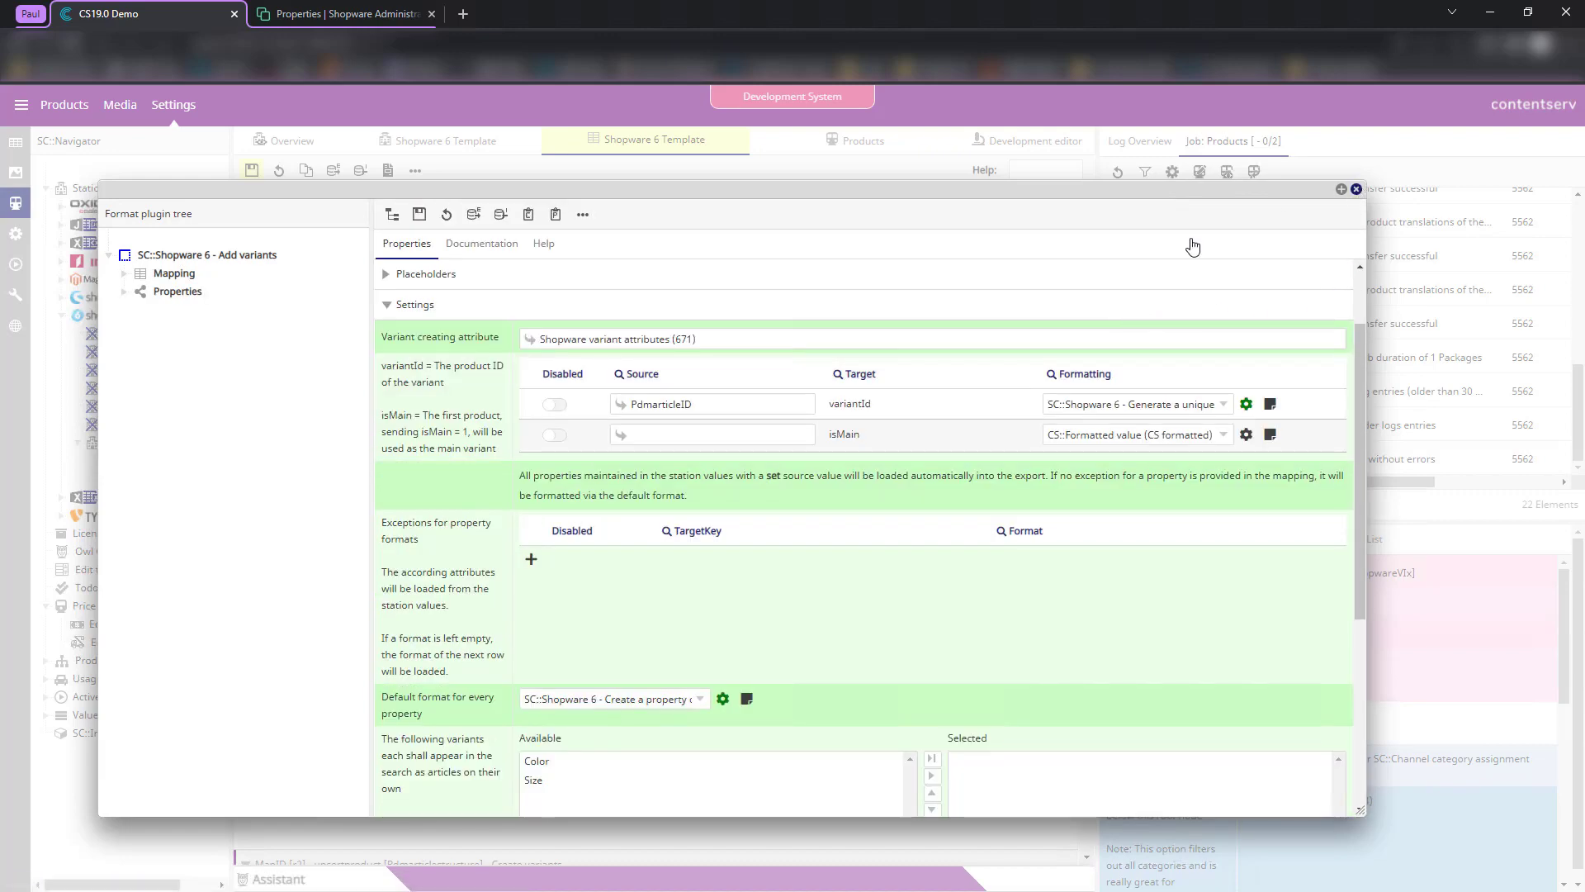
key(Escape)
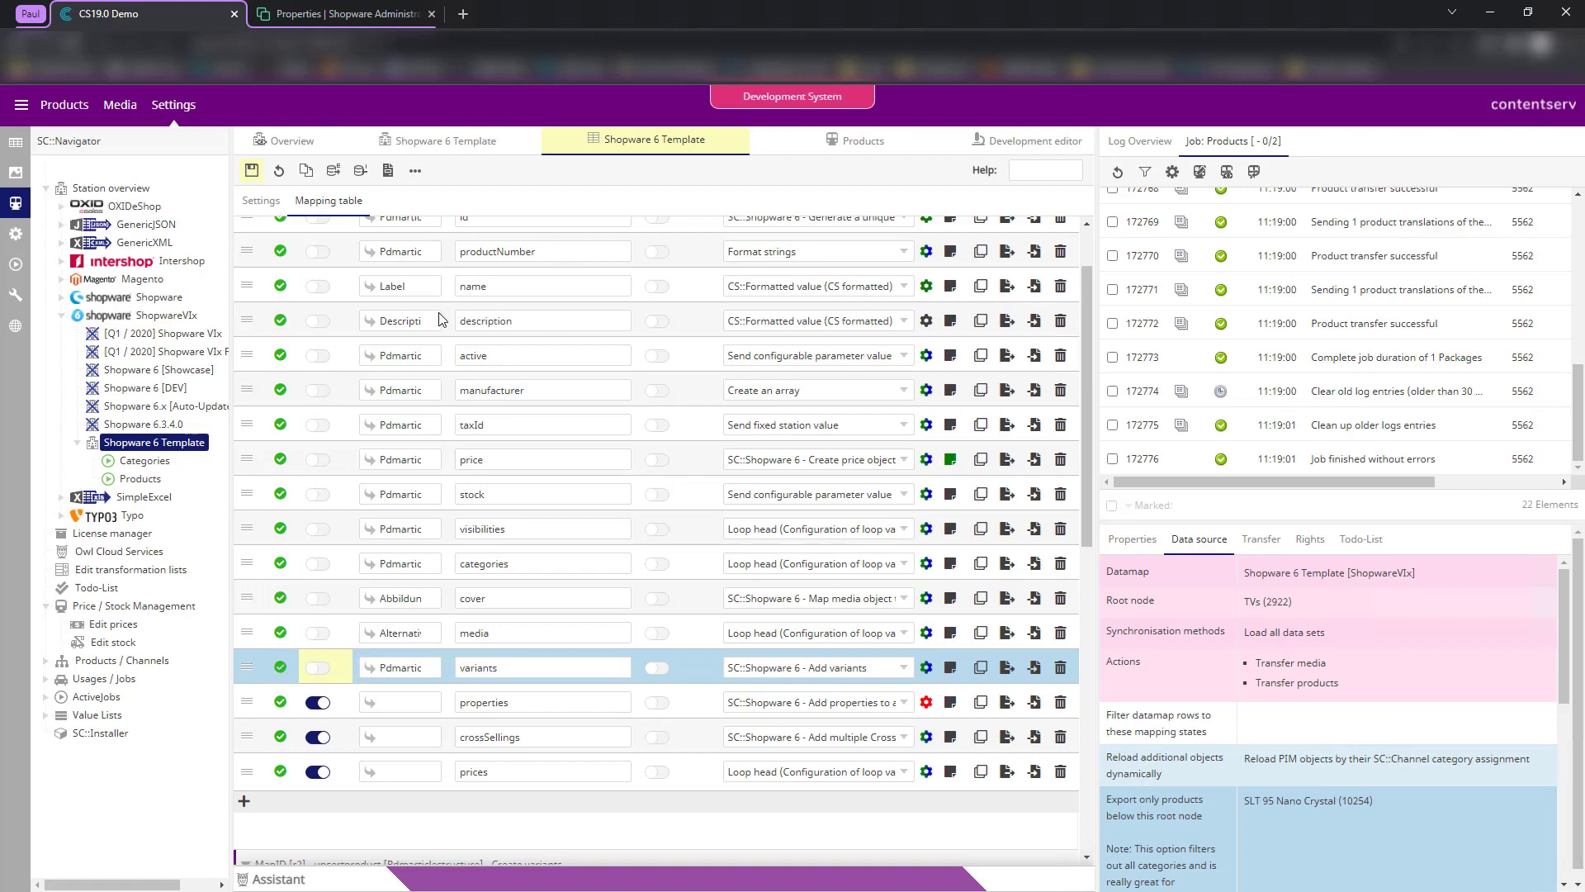
click(263, 202)
scroll(520, 431, down, 5)
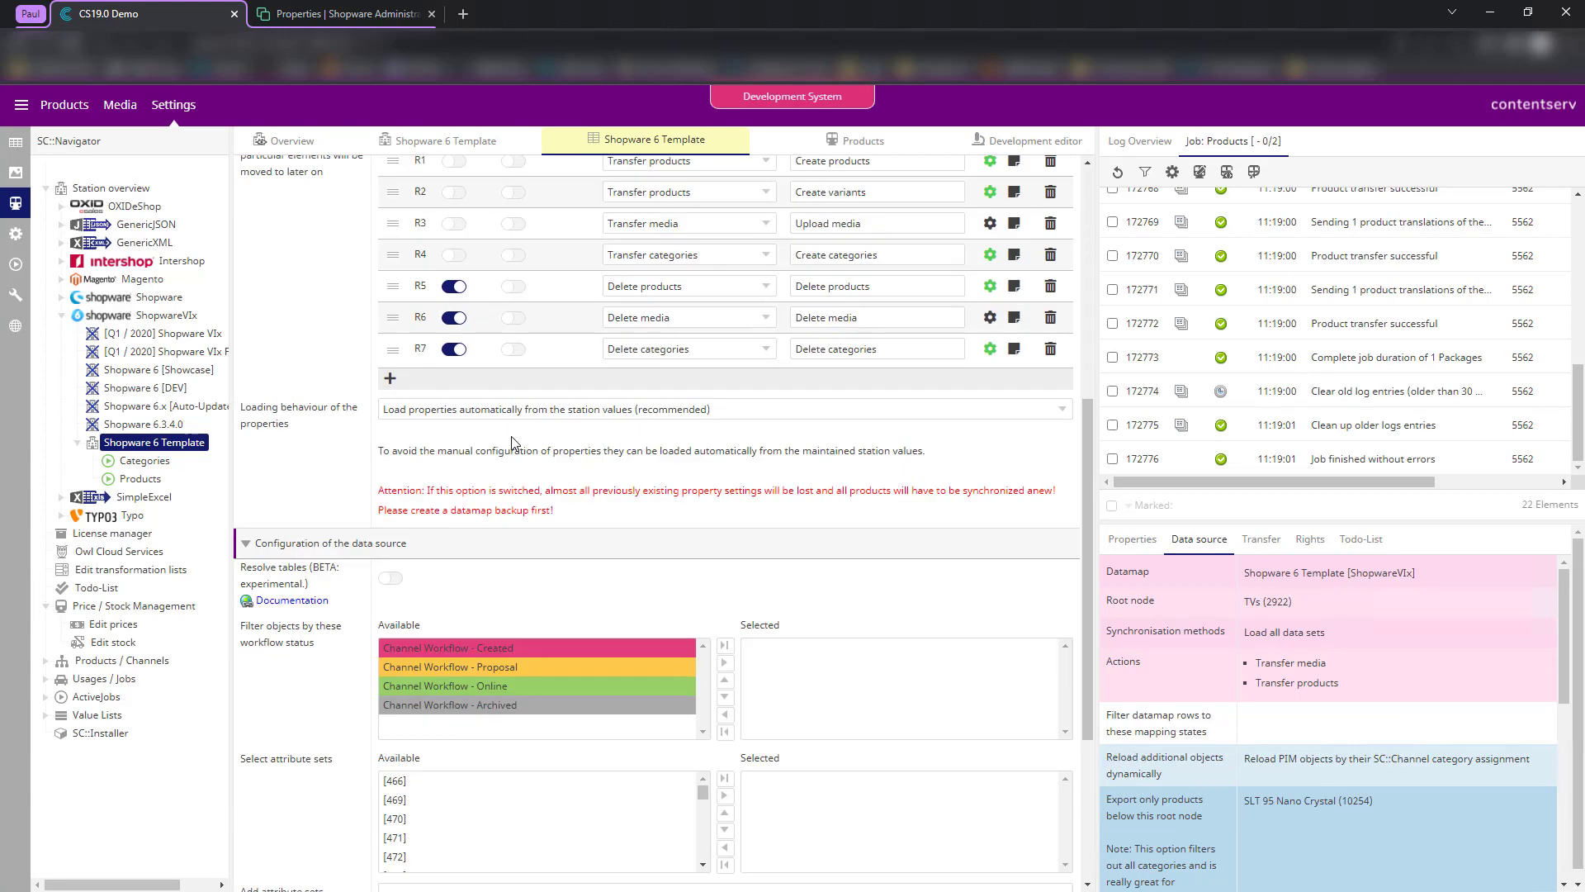
click(417, 411)
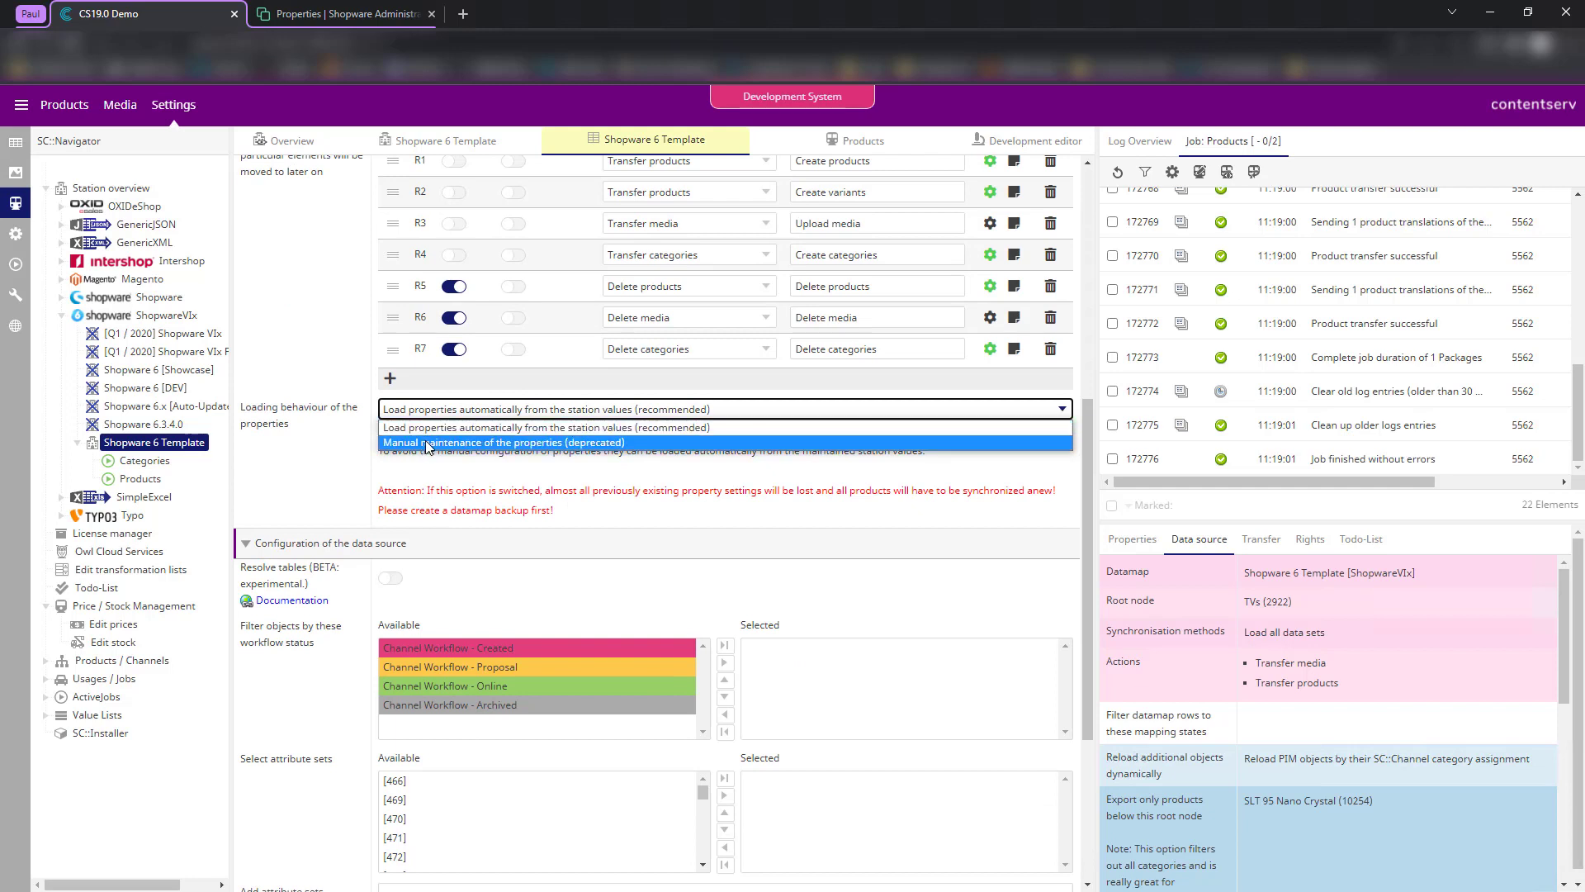
click(484, 503)
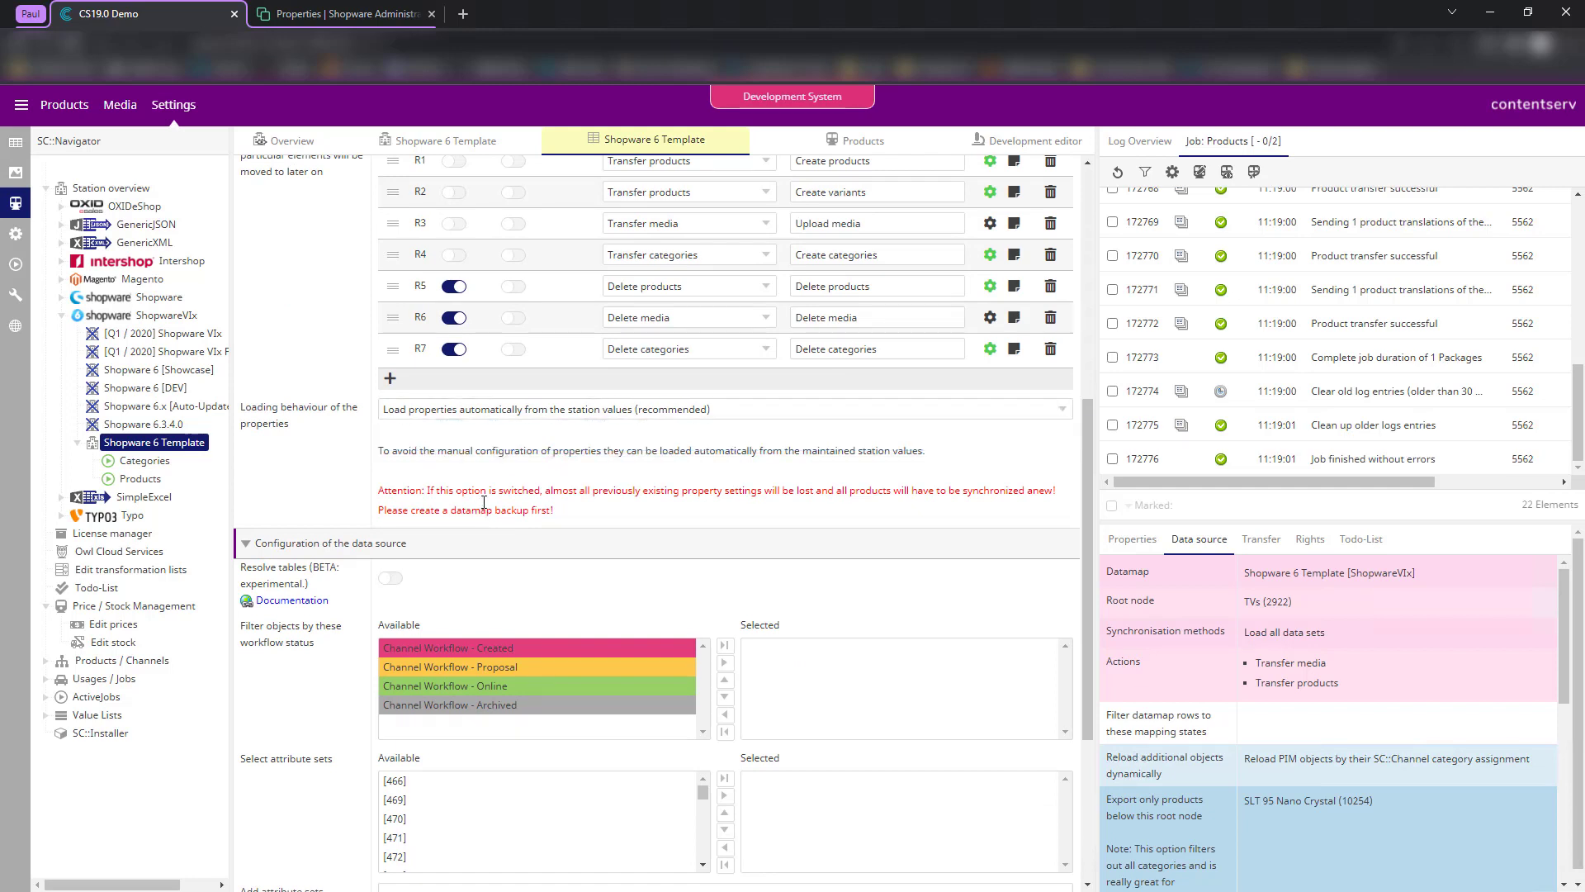
click(644, 413)
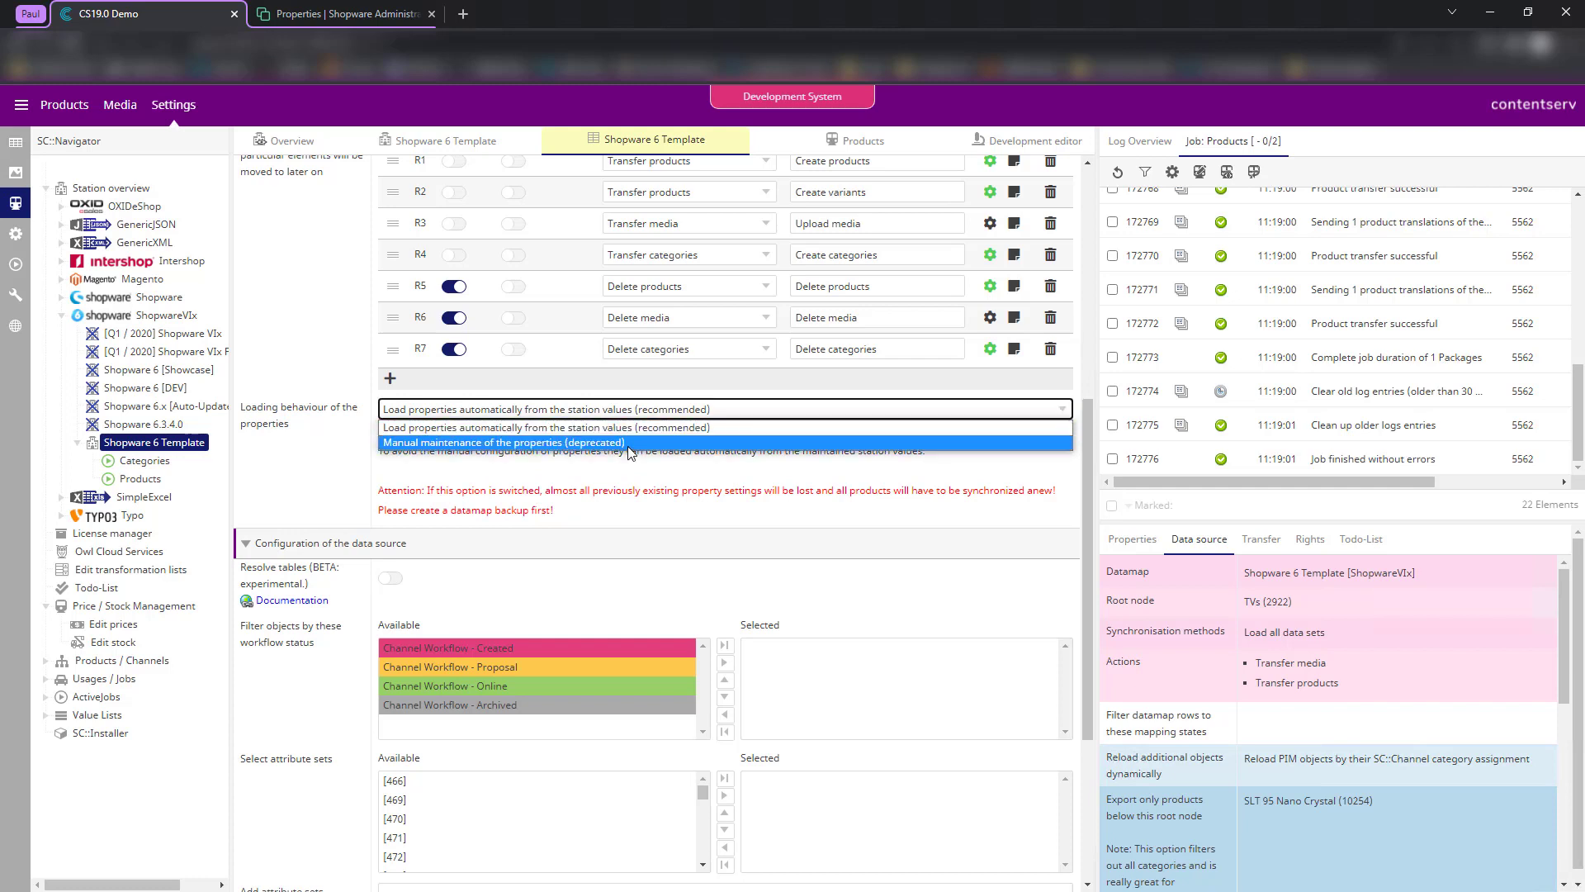
click(605, 428)
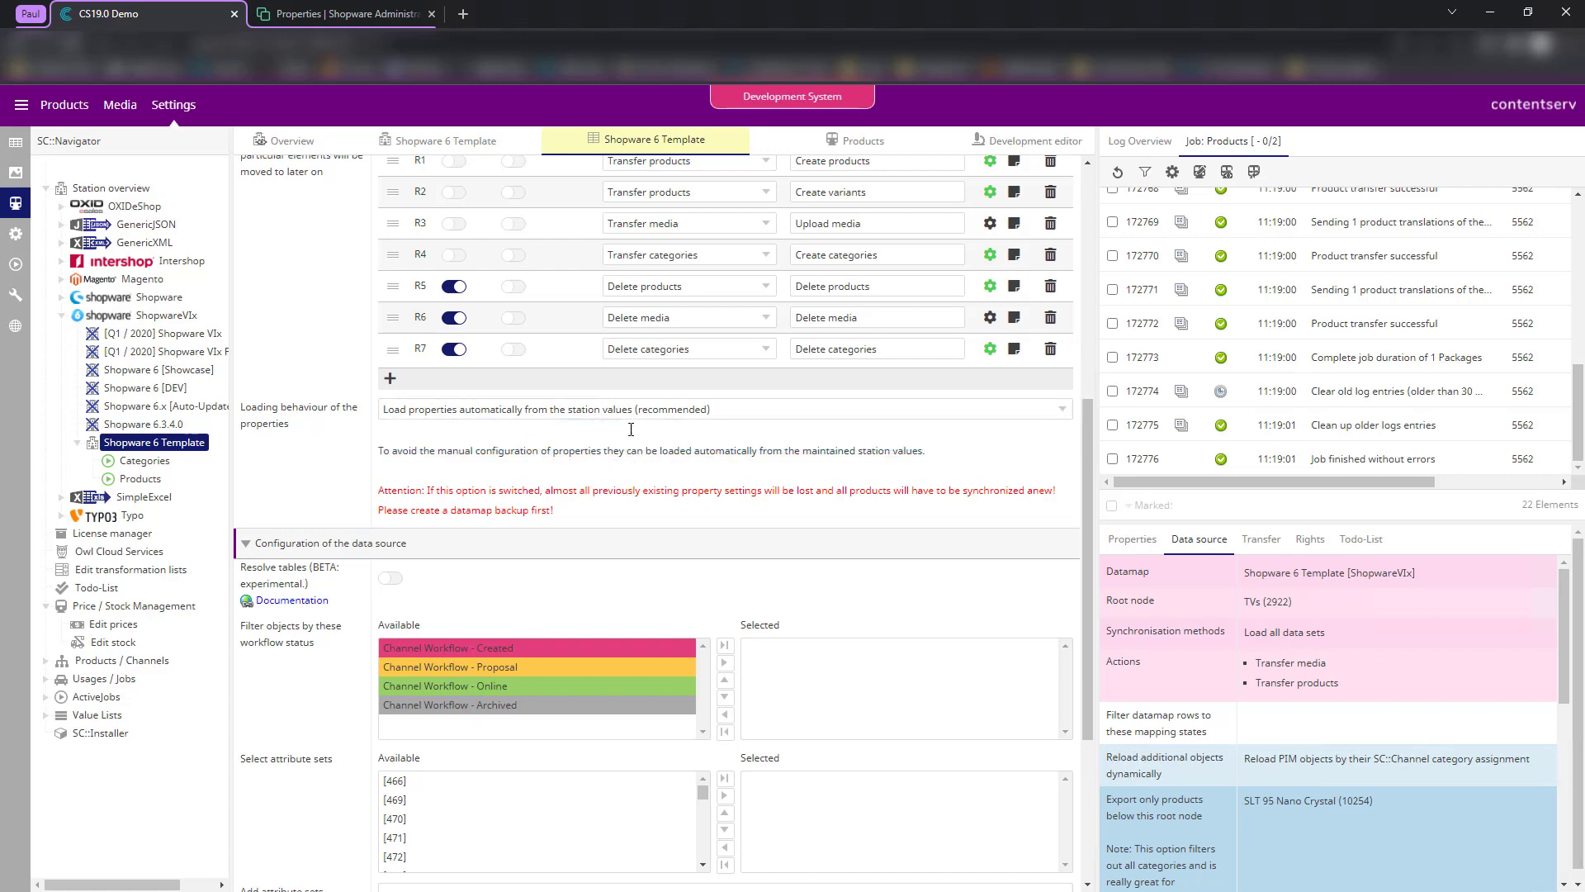
scroll(725, 413, up, 15)
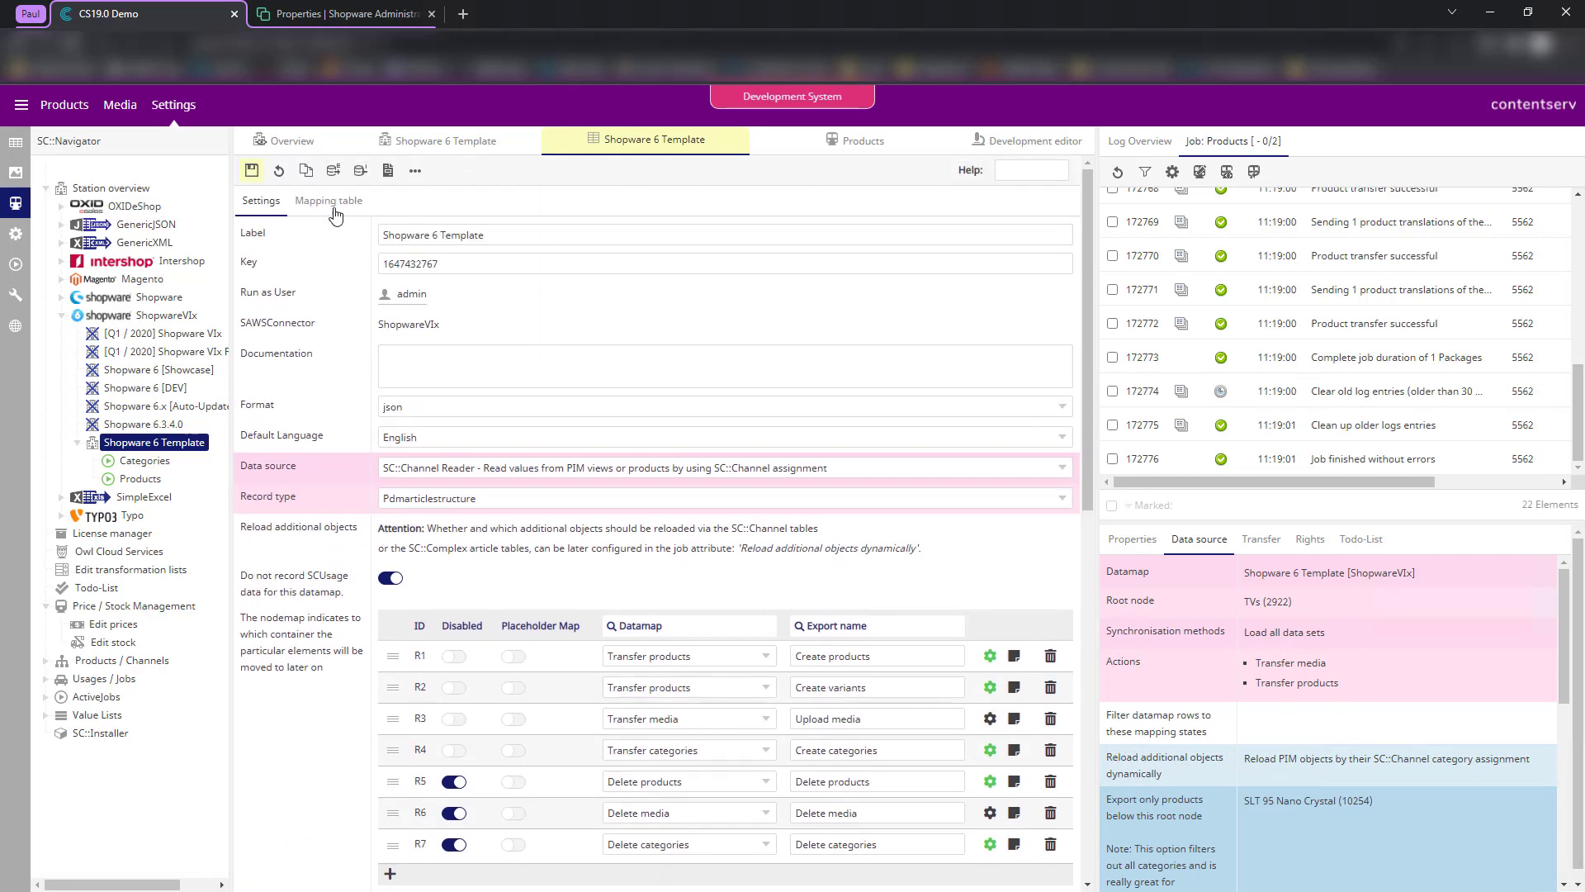
- Set IsDefault as the variants isMain source, then switch to Valdipino poncho's complex article table
click(329, 200)
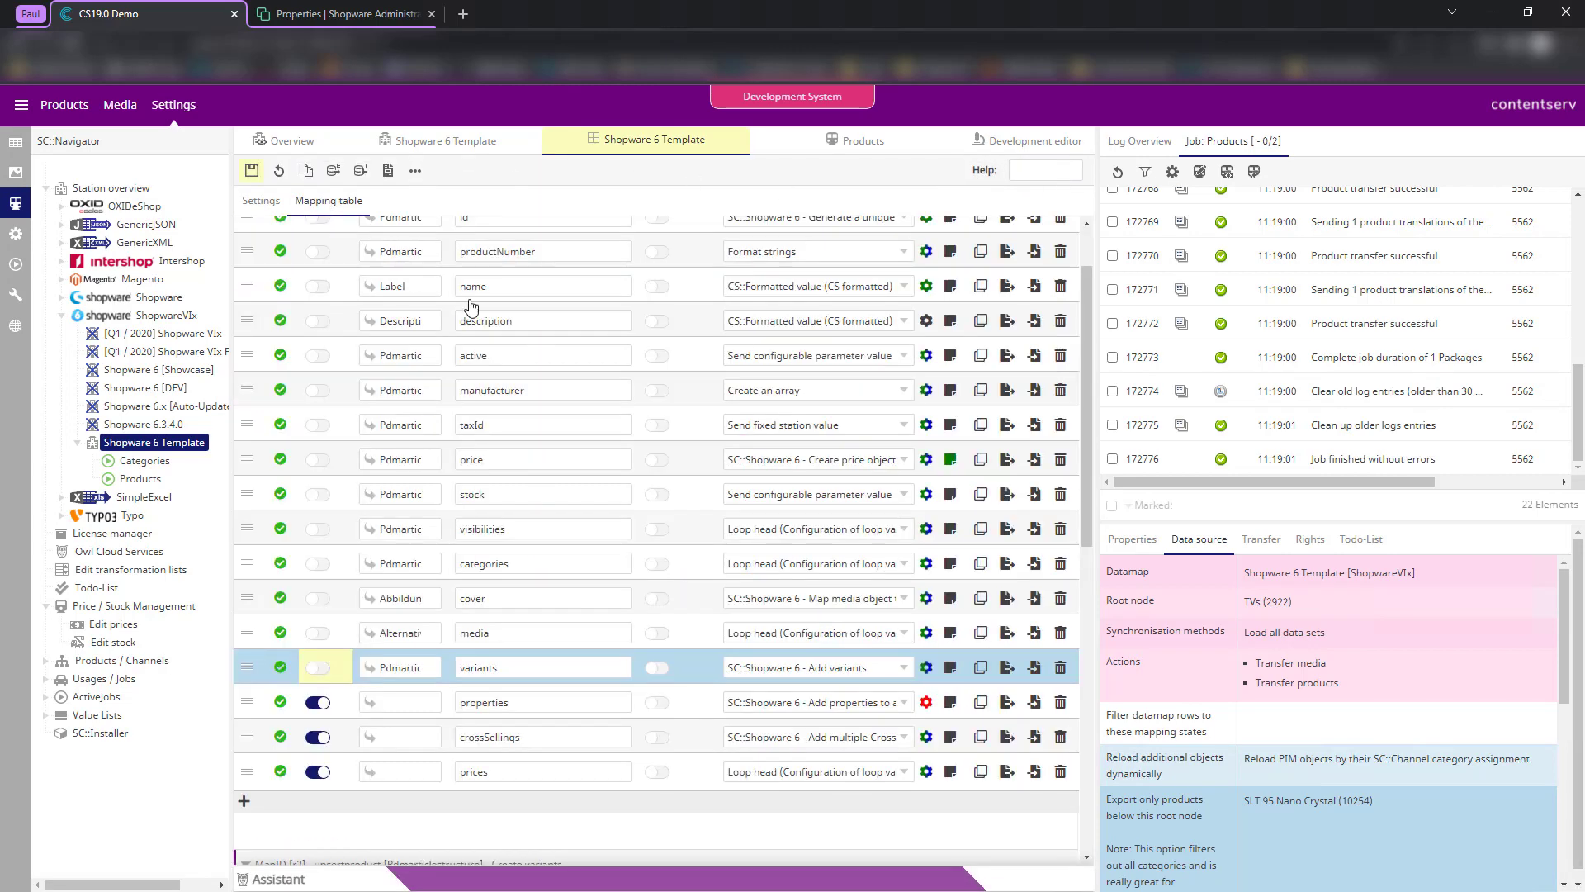
click(926, 667)
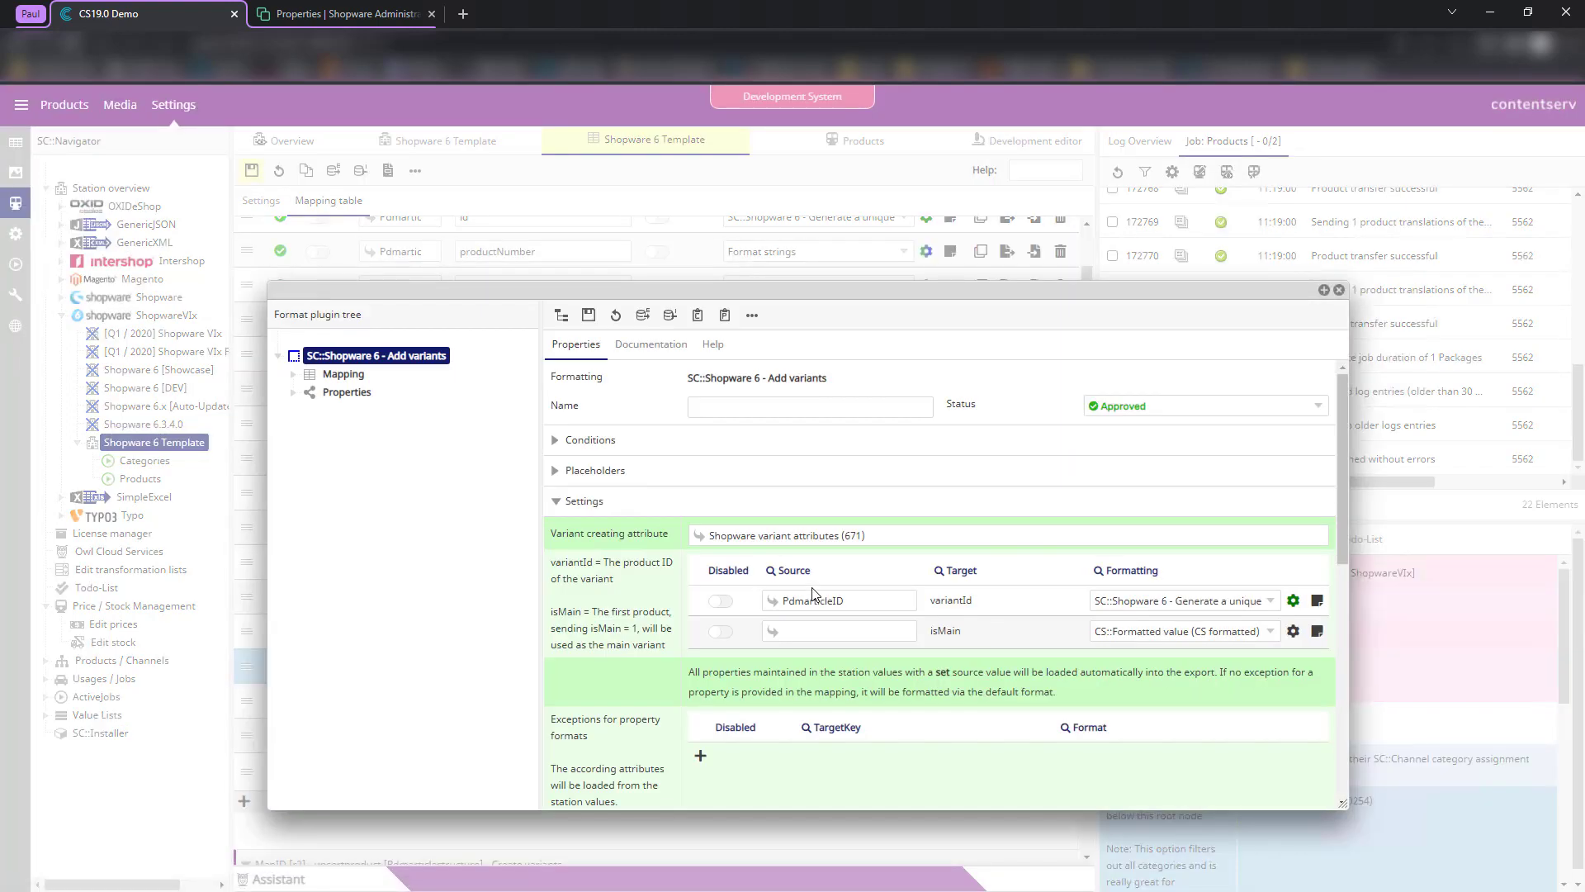
drag(929, 632, 999, 635)
click(886, 642)
text(IsDefault)
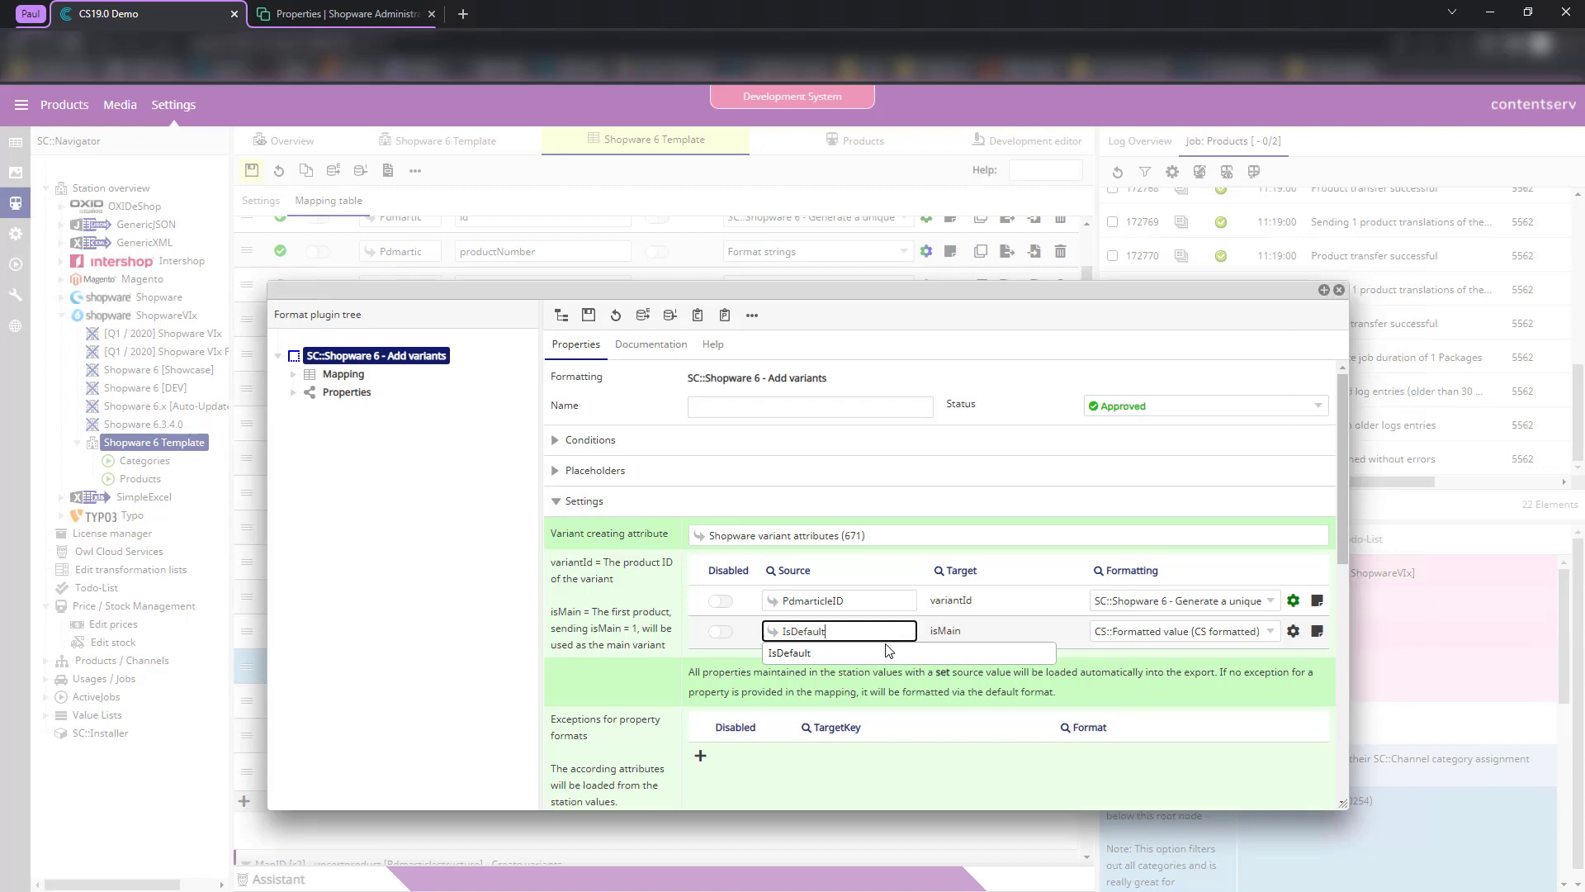
click(770, 658)
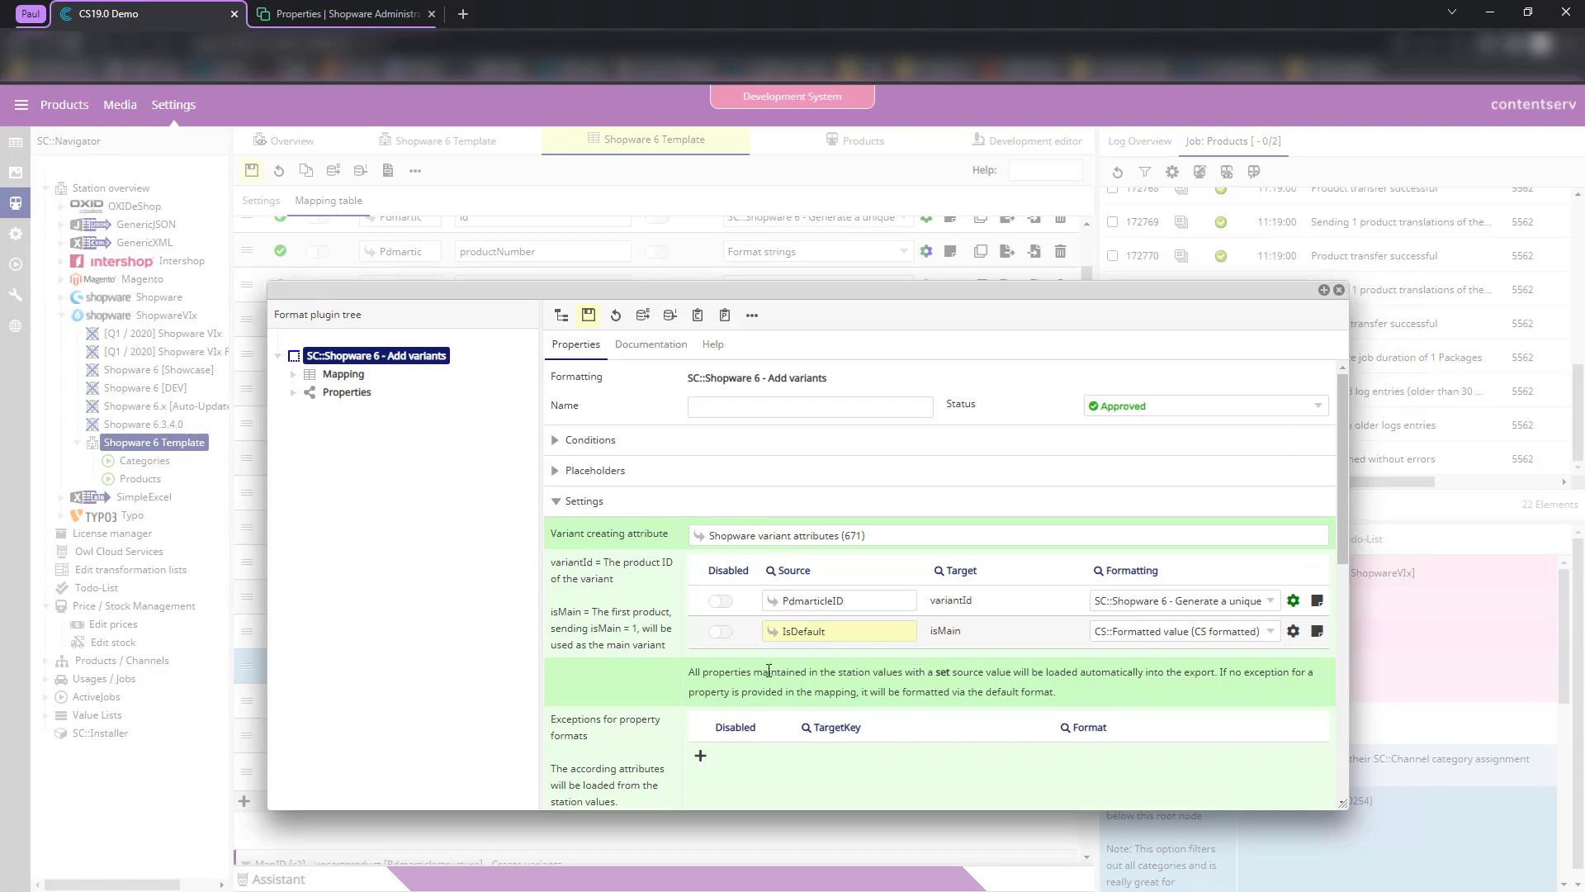
click(1339, 290)
click(15, 142)
scroll(629, 390, up, 5)
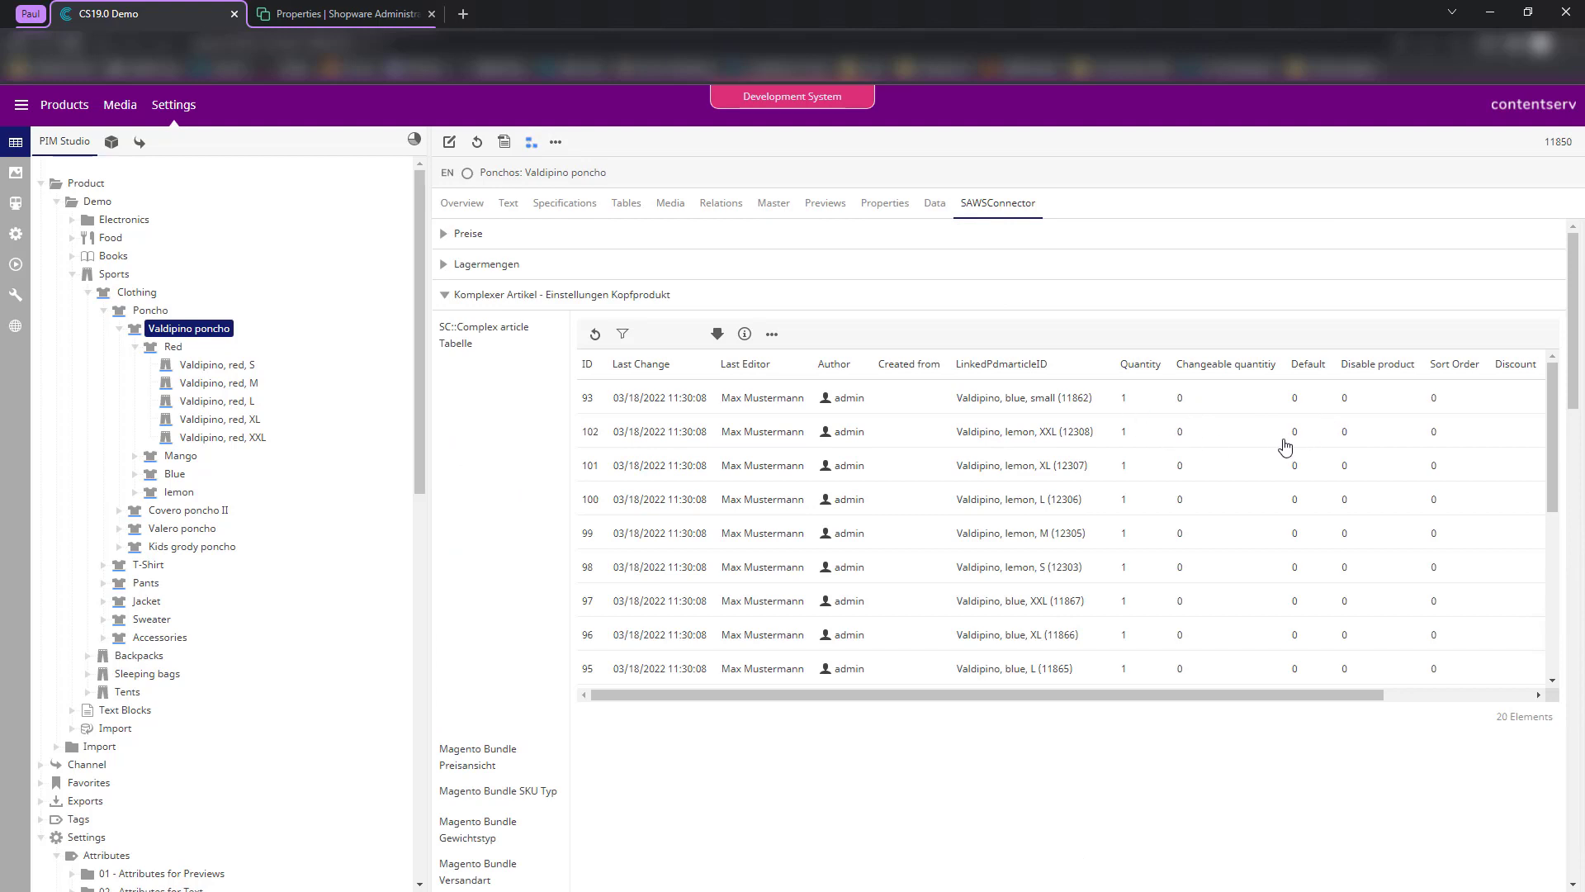
- Turn on Default for the lemon XXL variant, check Blue and lemon variants, return to mapping
double_click(1285, 438)
click(563, 493)
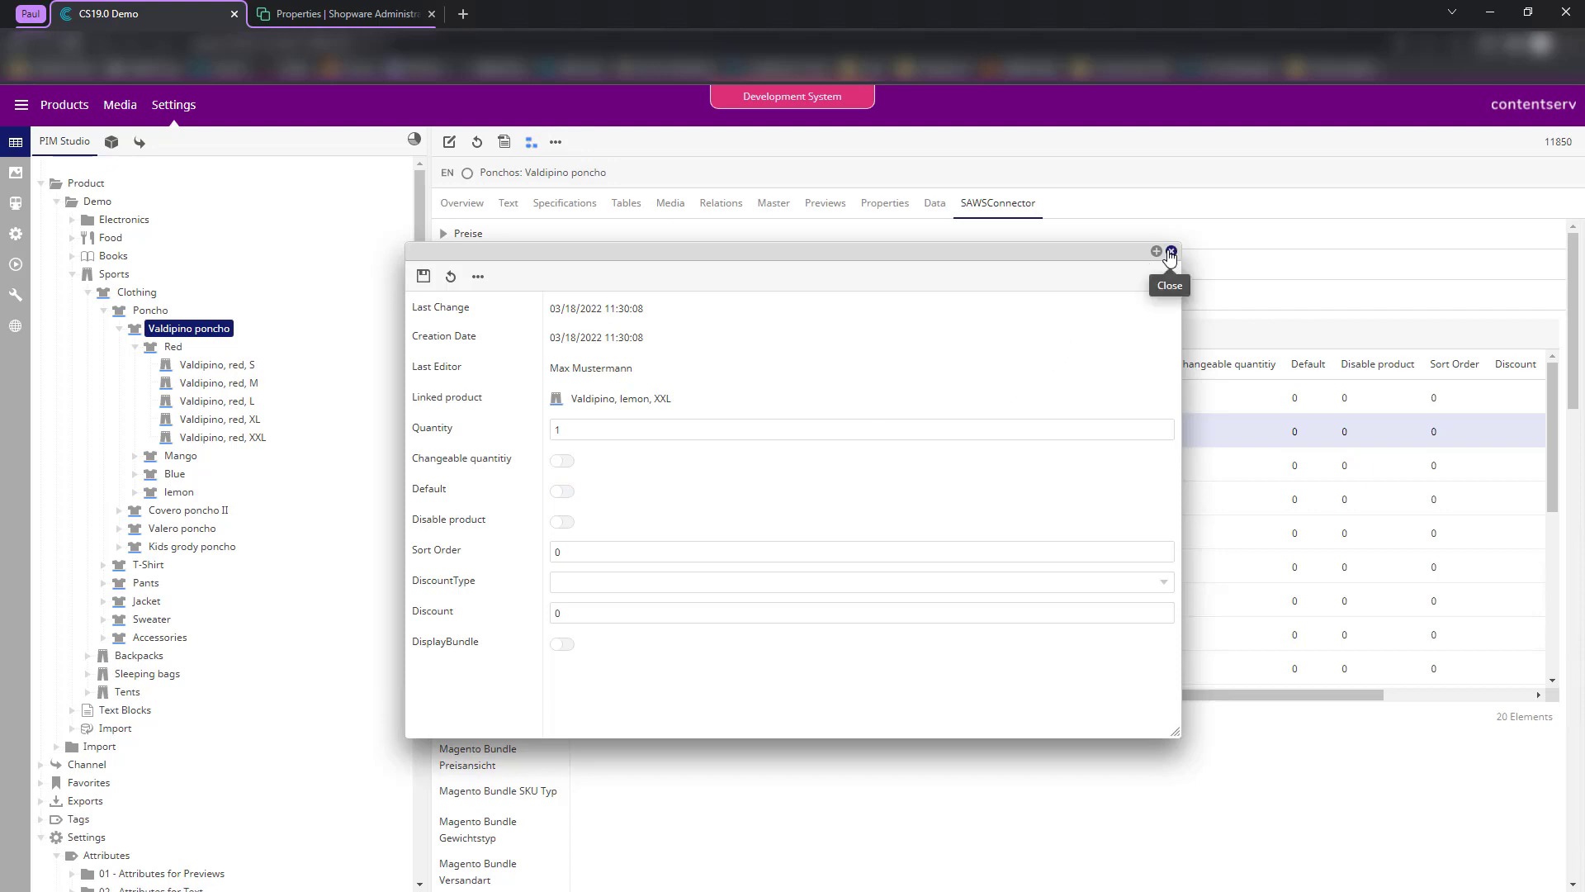
click(1172, 251)
click(15, 203)
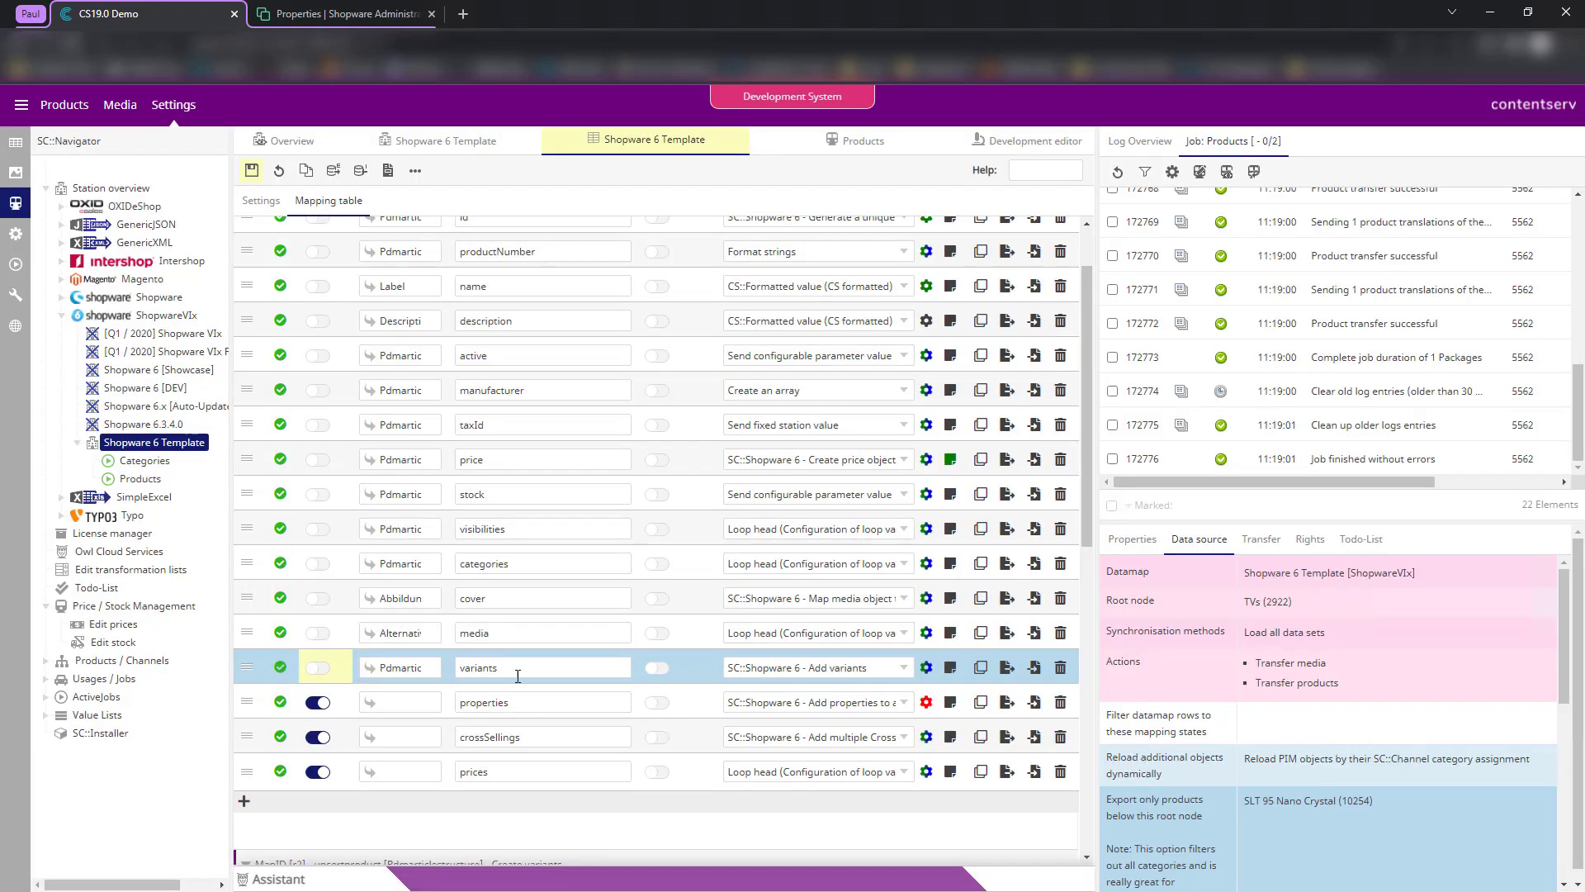
click(15, 142)
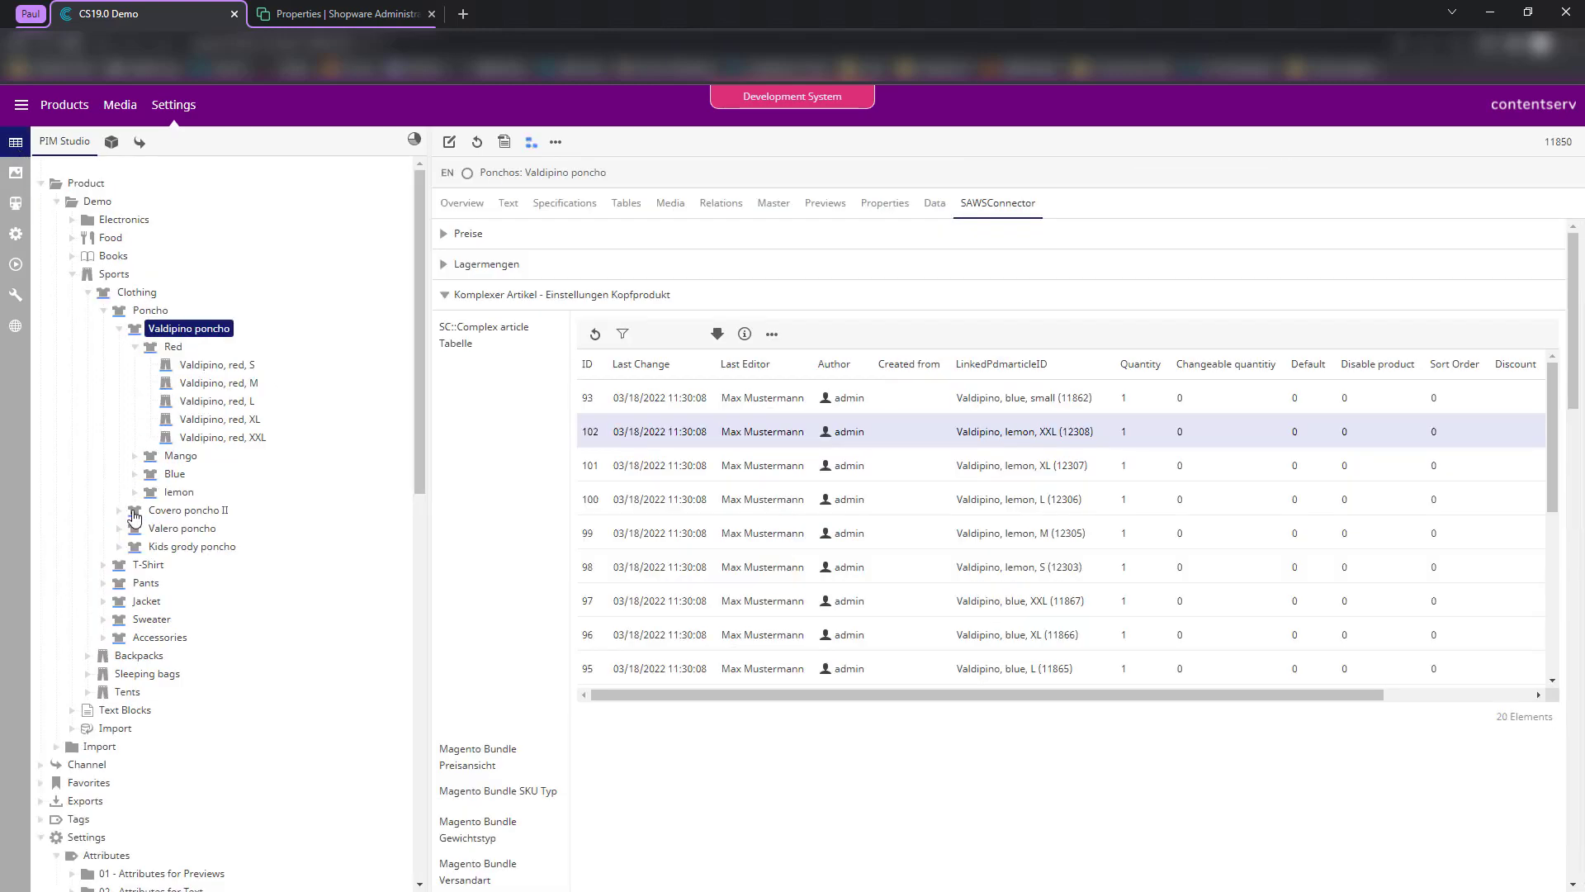
click(135, 491)
click(135, 473)
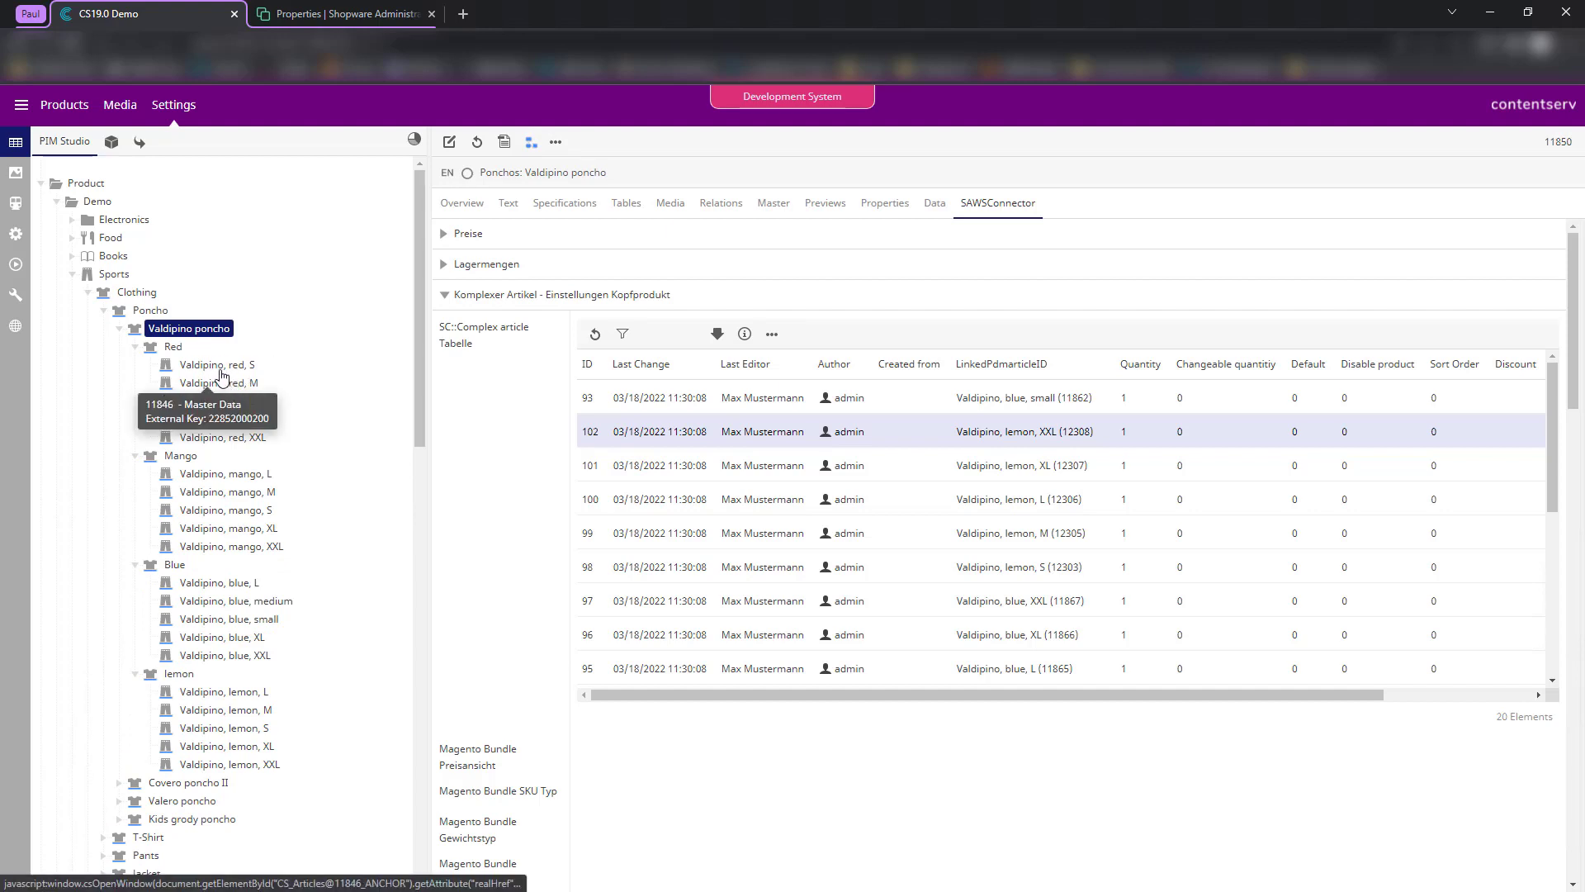
click(15, 204)
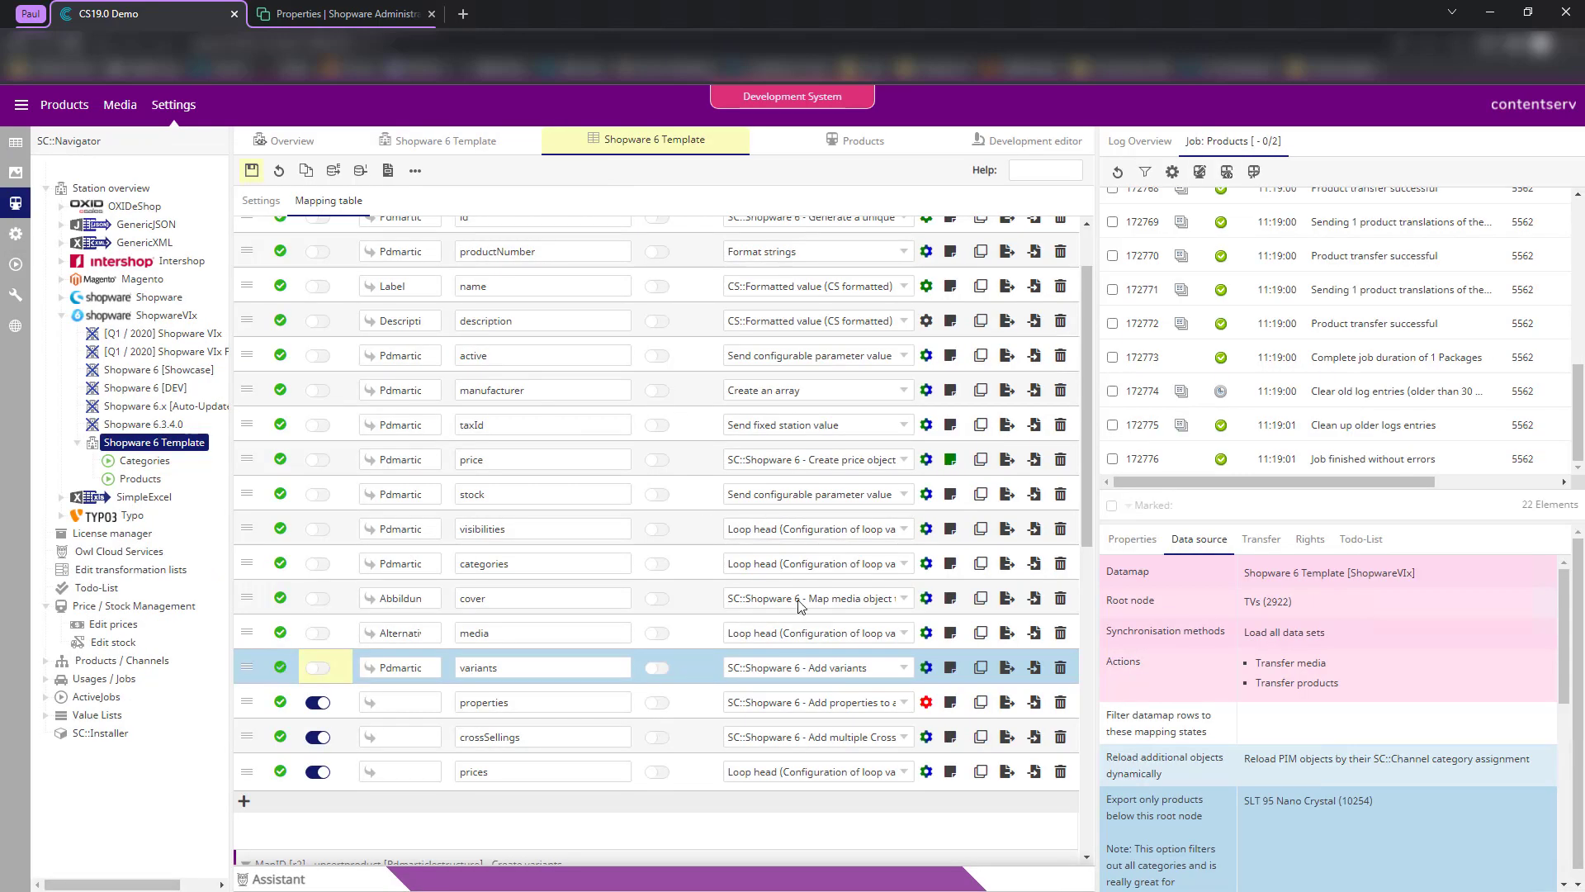
- Set isMain formatting to 'Send configurable parameter value' with Value [default] 1
click(926, 667)
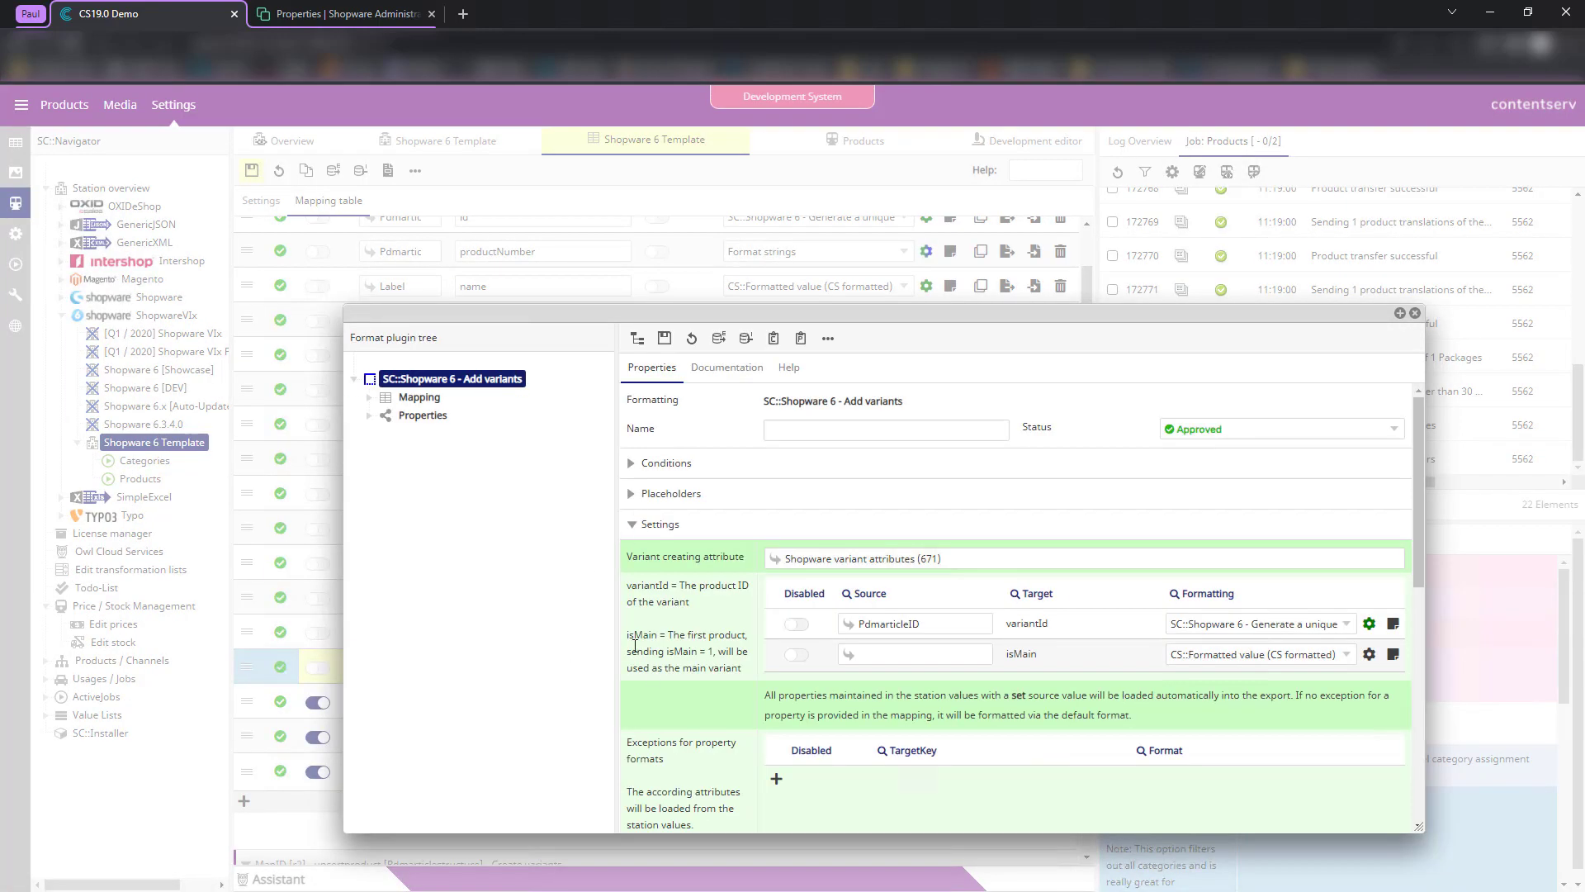
drag(631, 652, 753, 670)
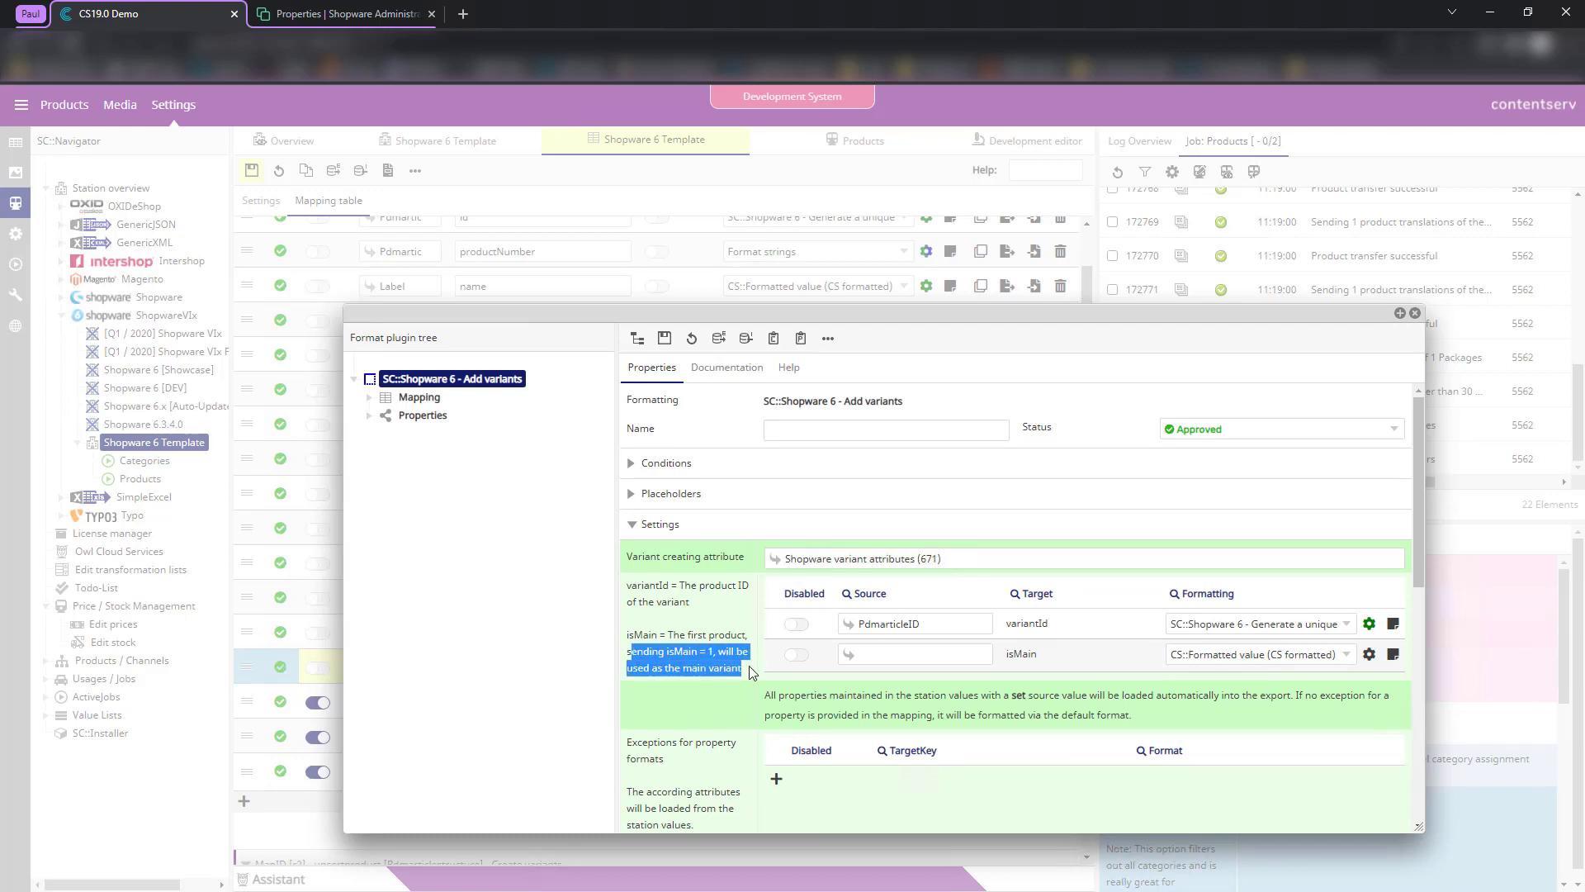
click(1324, 659)
text(sende)
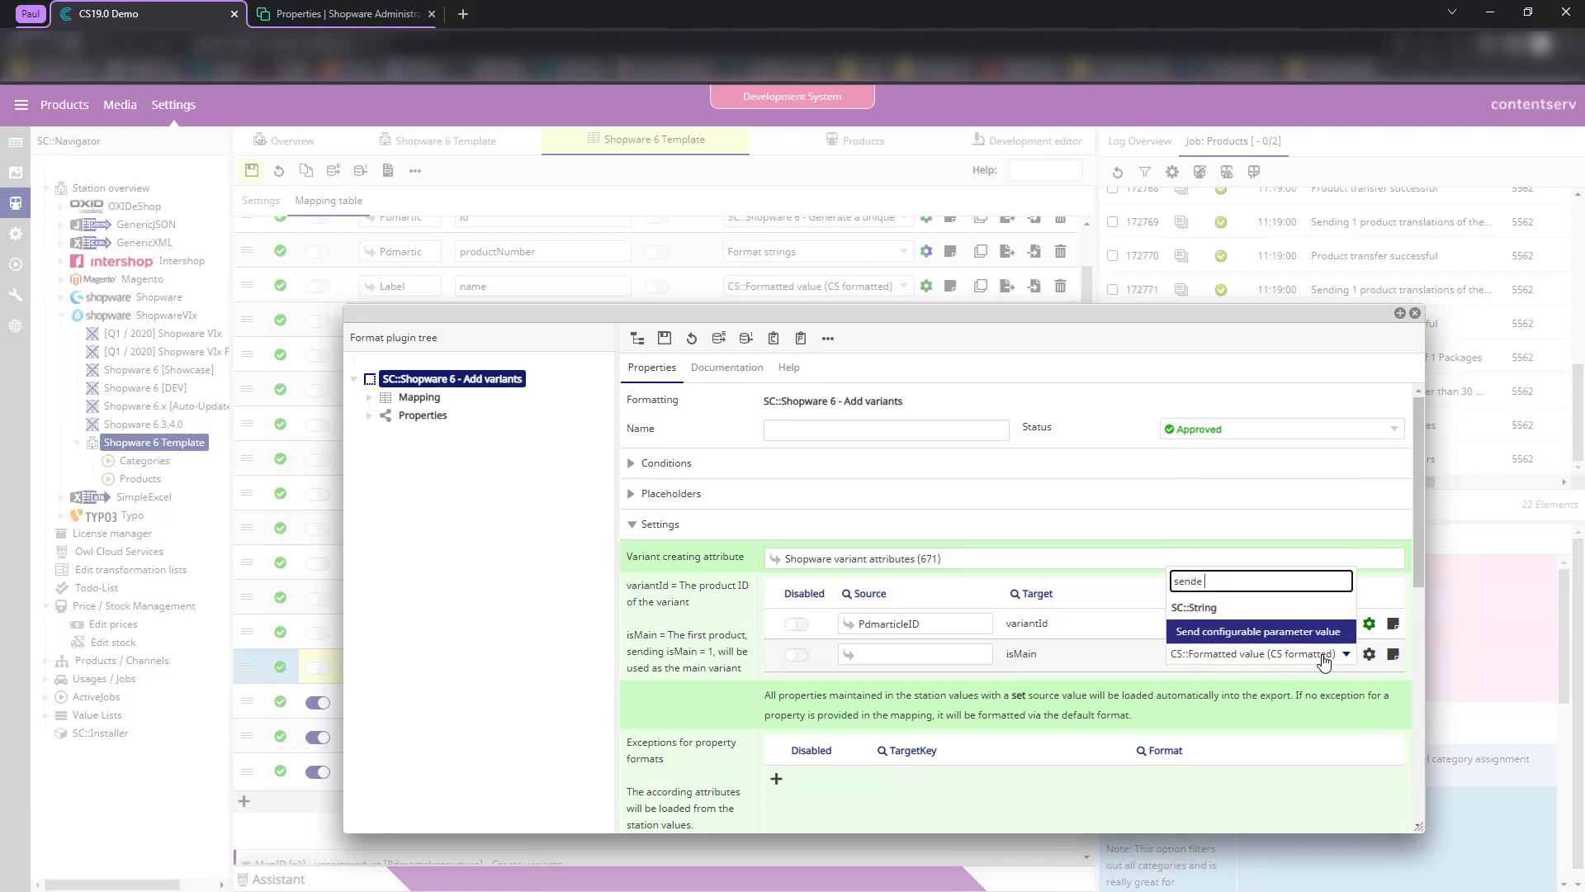
key(Return)
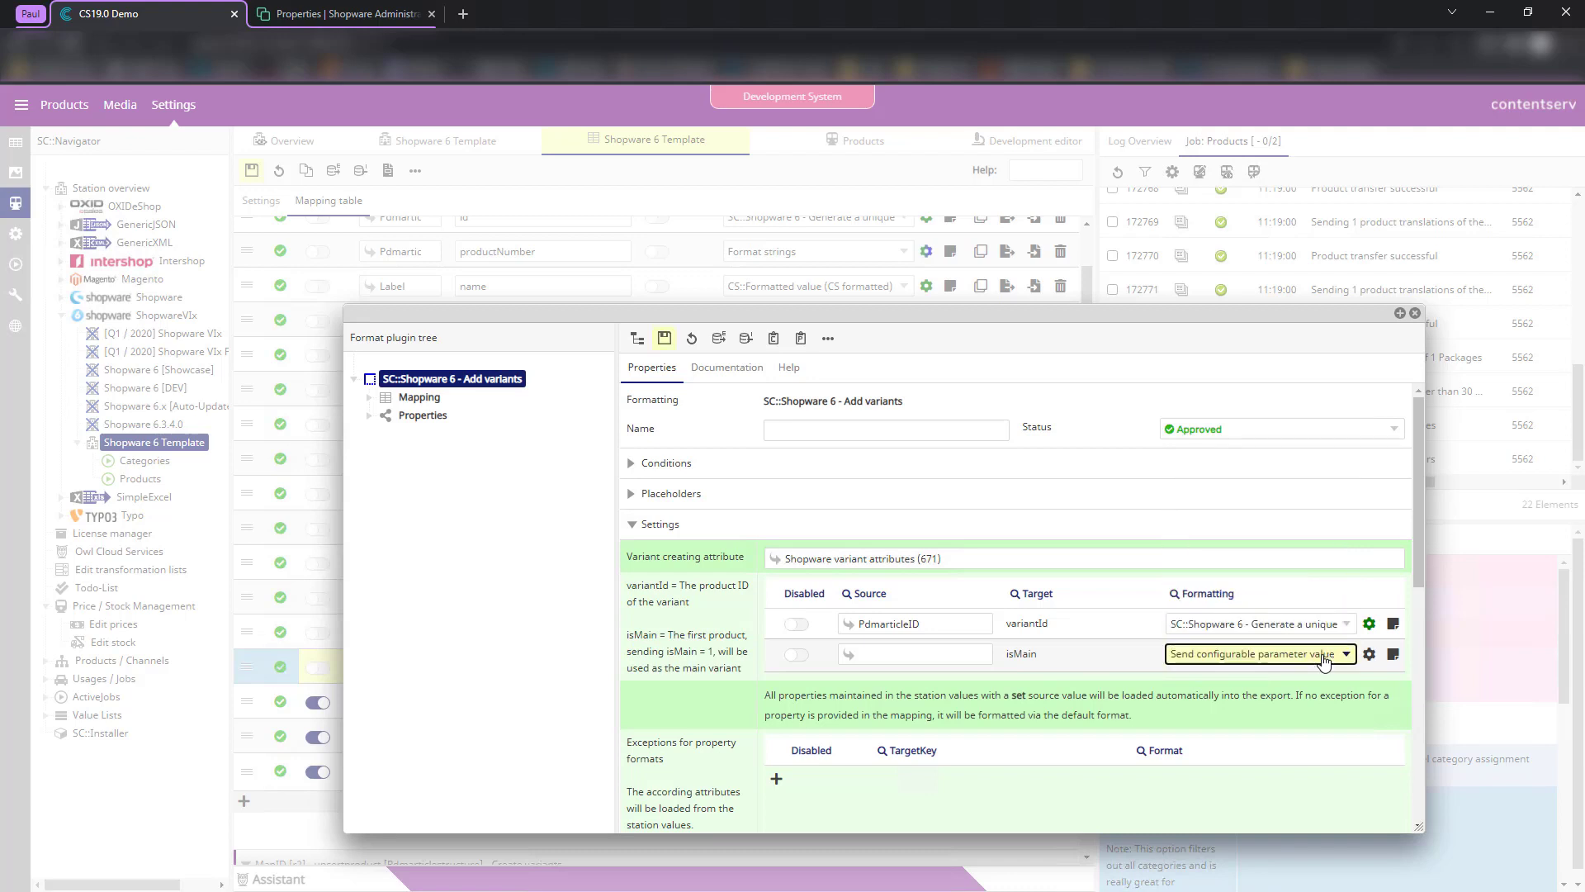
click(1369, 654)
click(749, 541)
text(1)
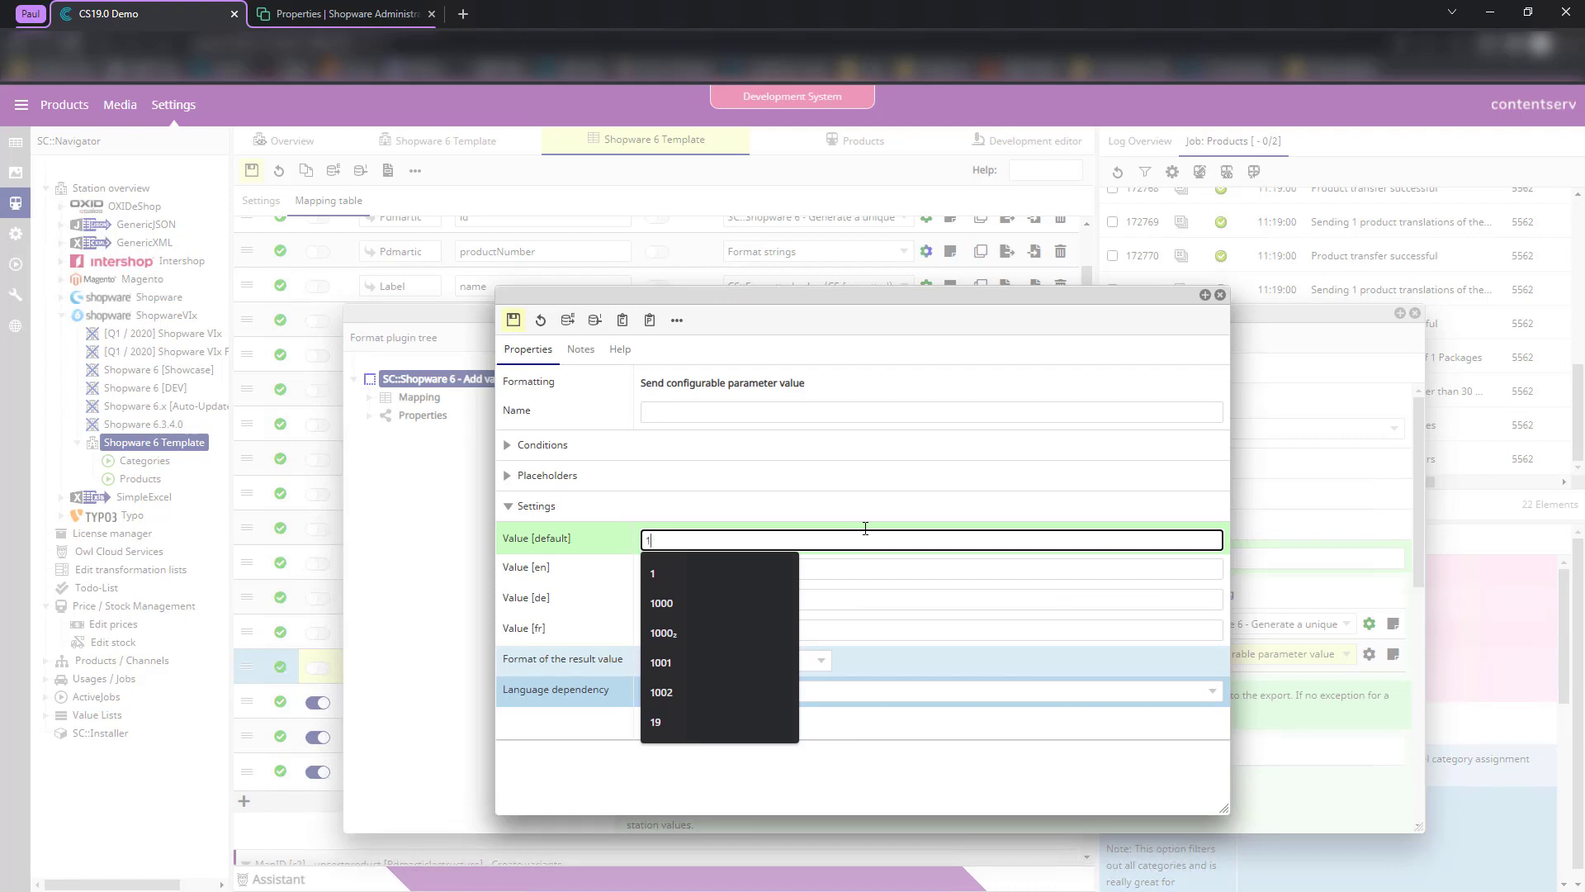
click(513, 320)
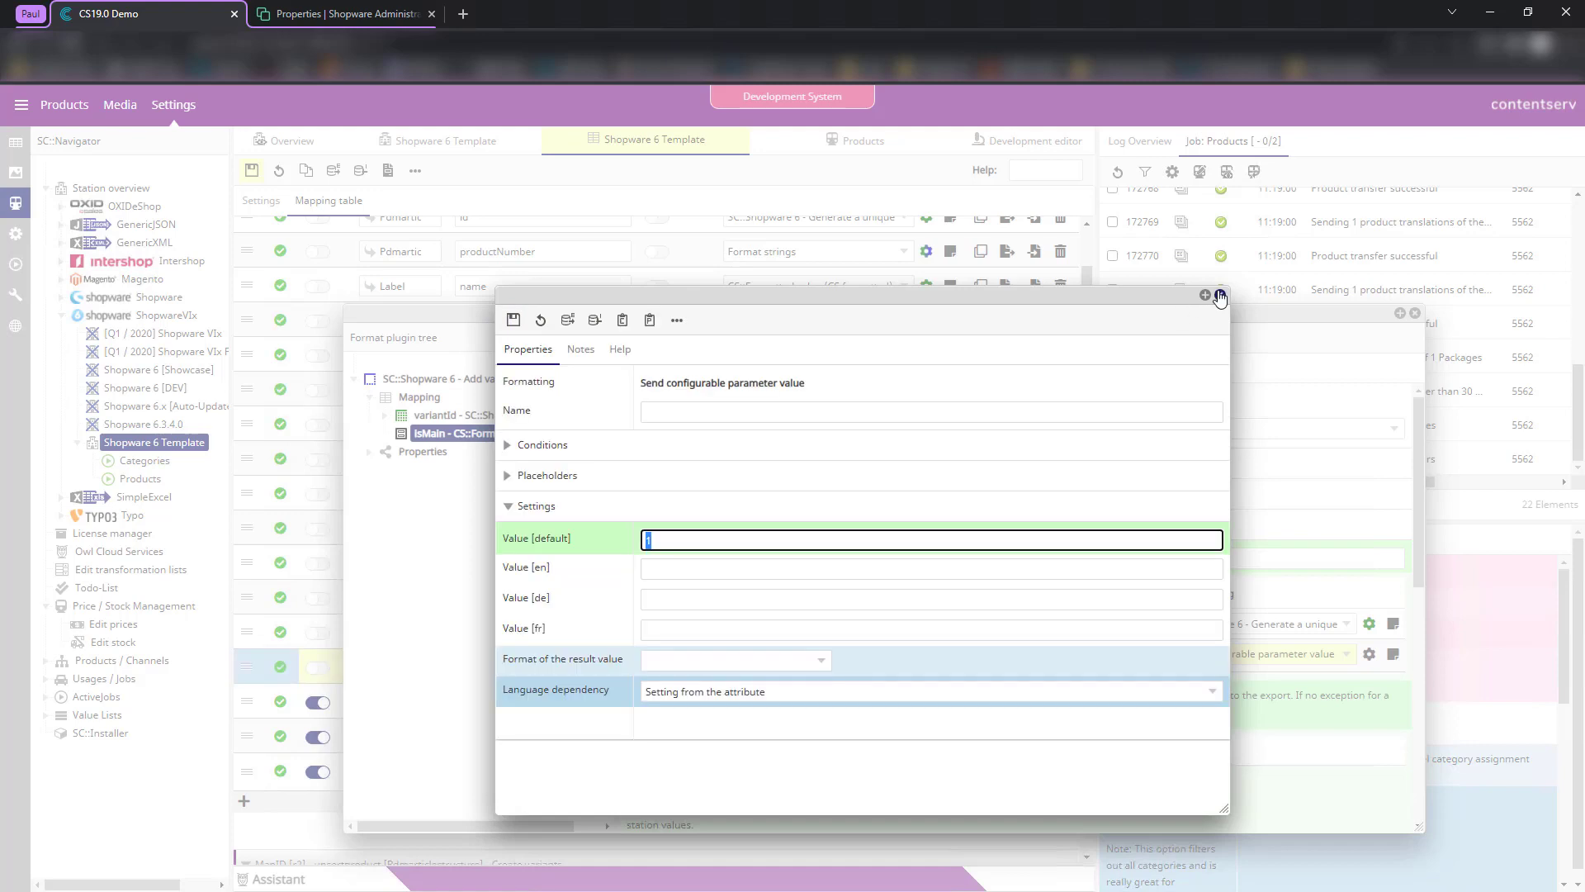
- Use PdmarticleID as the isMain source and save the Add variants format
click(847, 652)
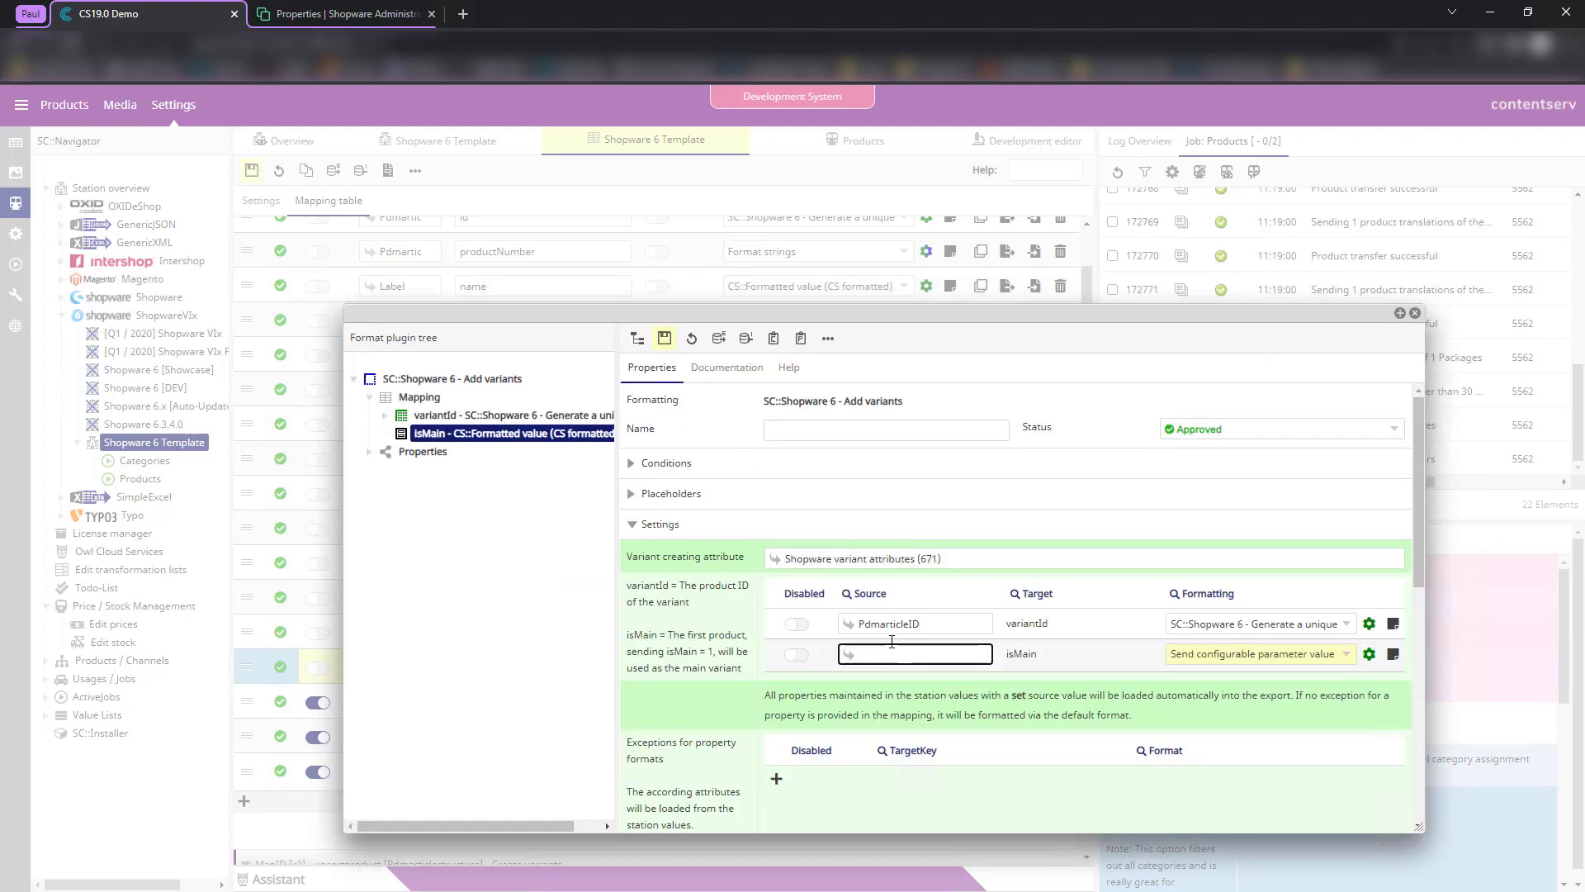
text(Pdm)
click(1058, 677)
click(665, 338)
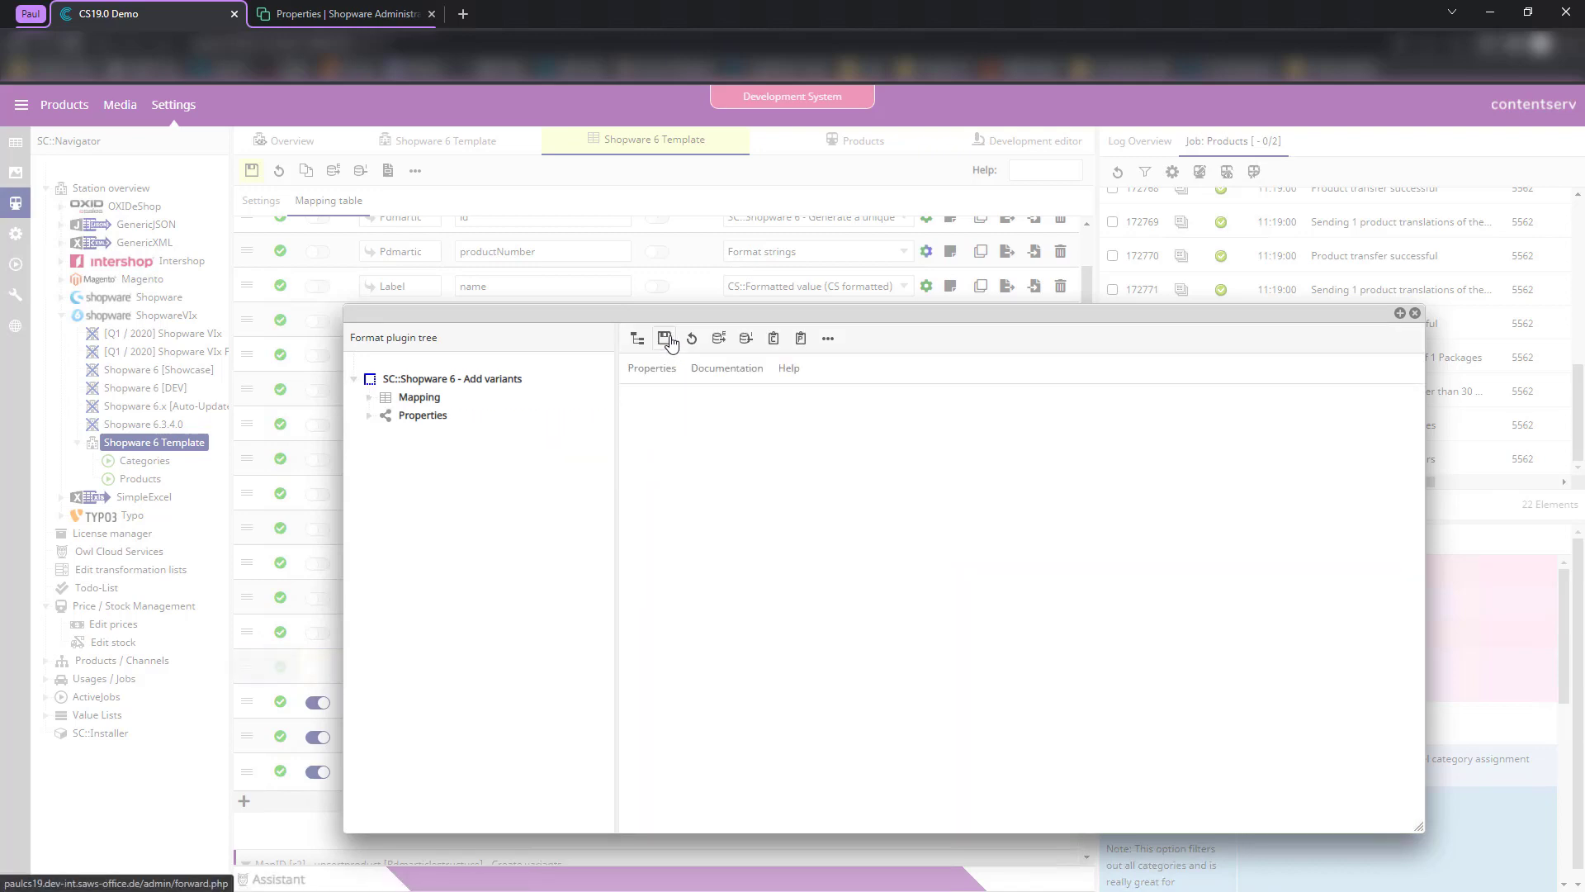
scroll(1150, 615, down, 4)
scroll(1150, 615, up, 5)
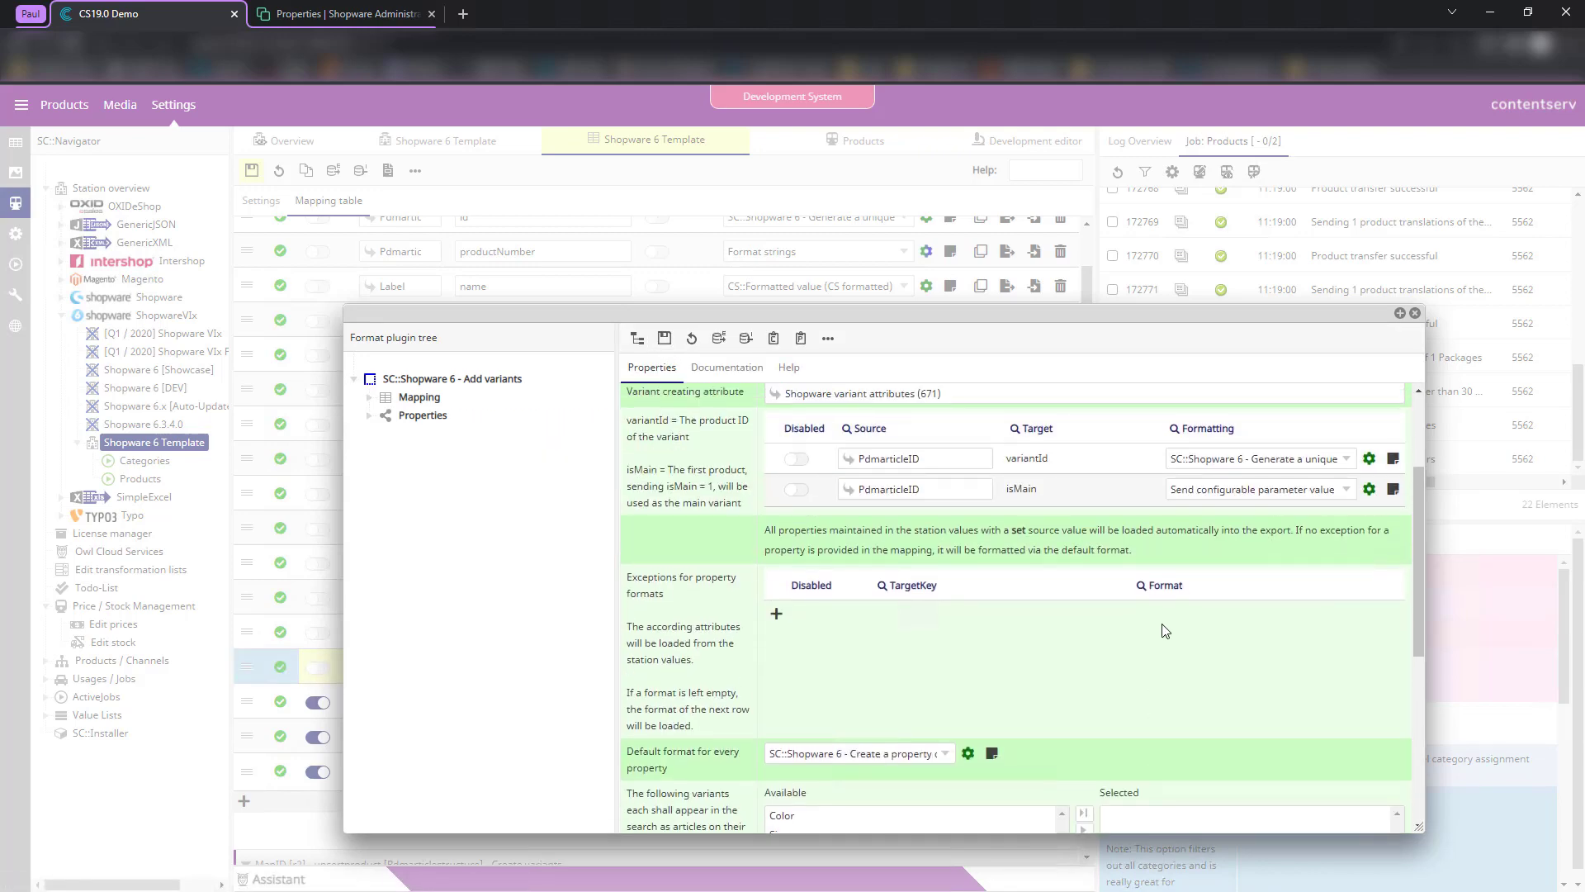
click(1415, 313)
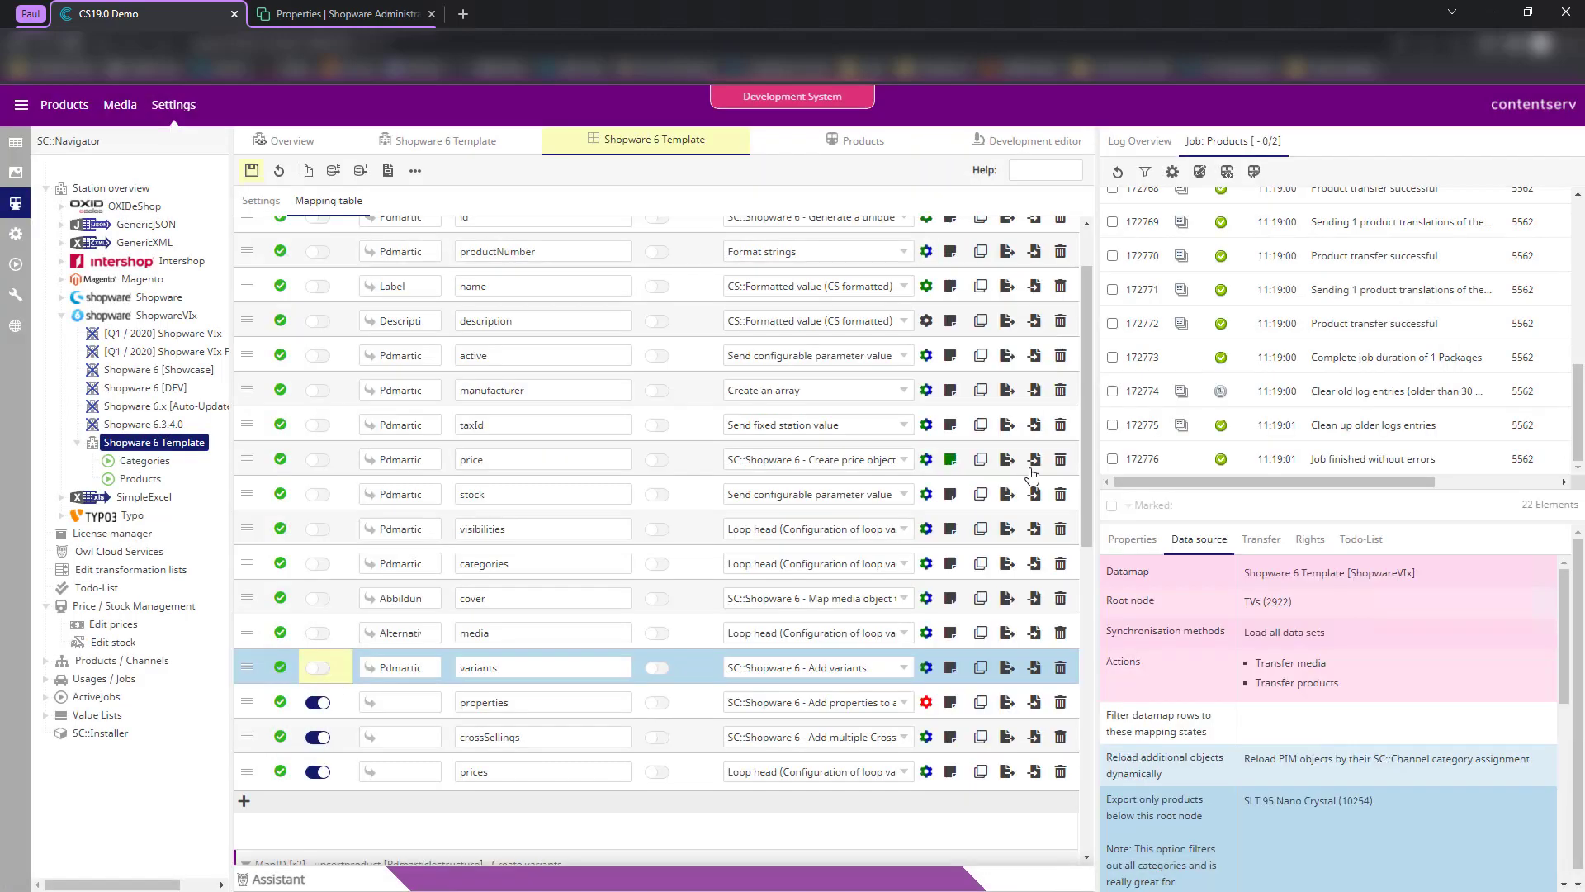
- Save the Shopware 6 Template mapping and re-expand the Create variants section
click(249, 171)
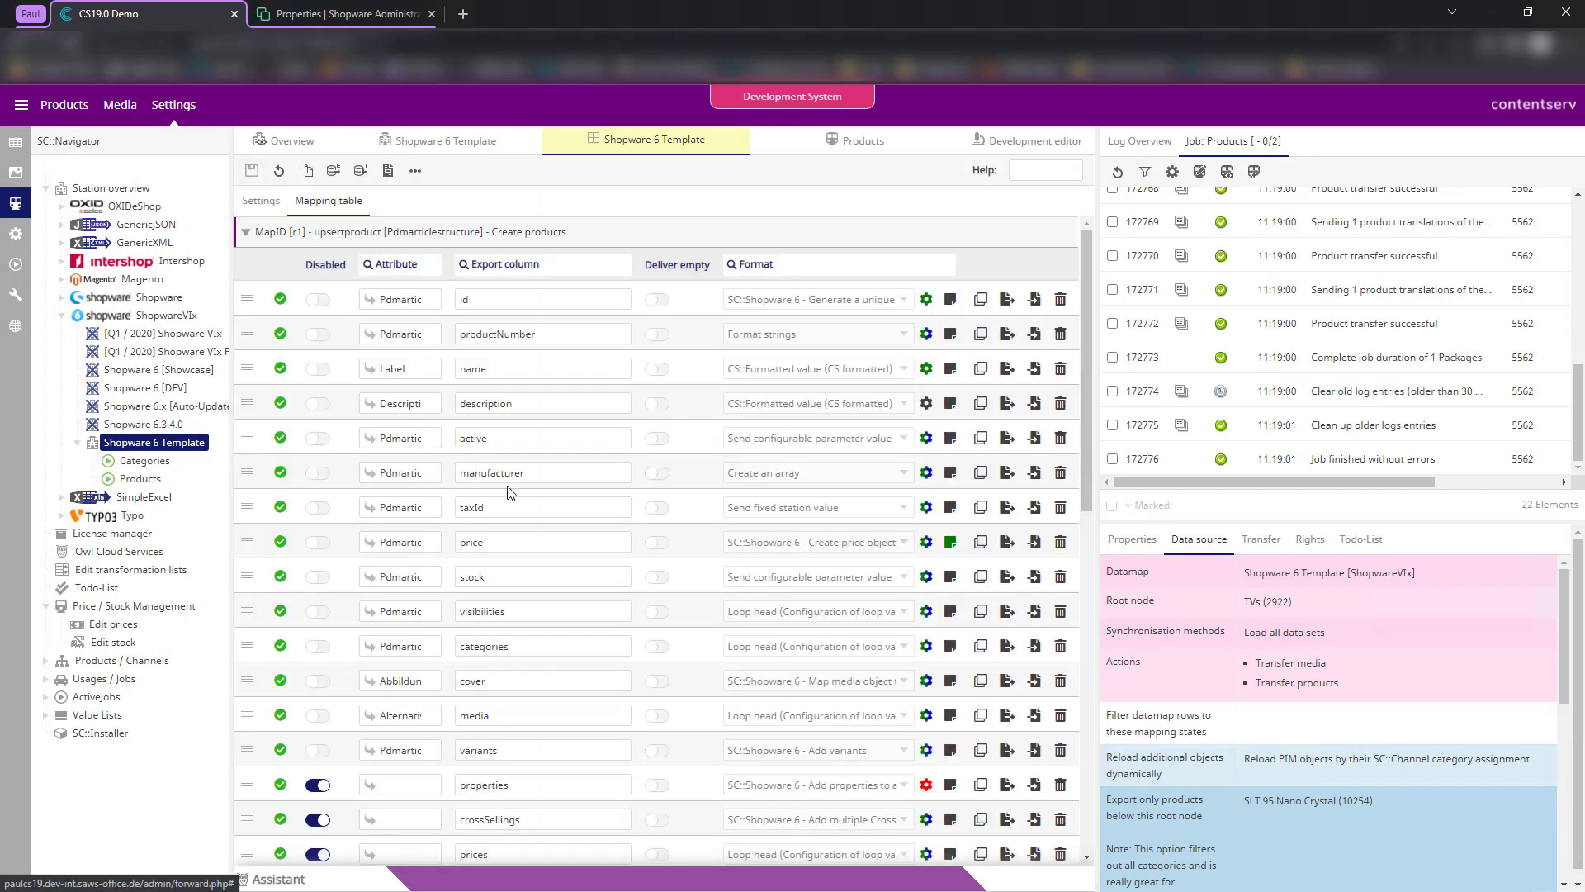
scroll(591, 578, down, 5)
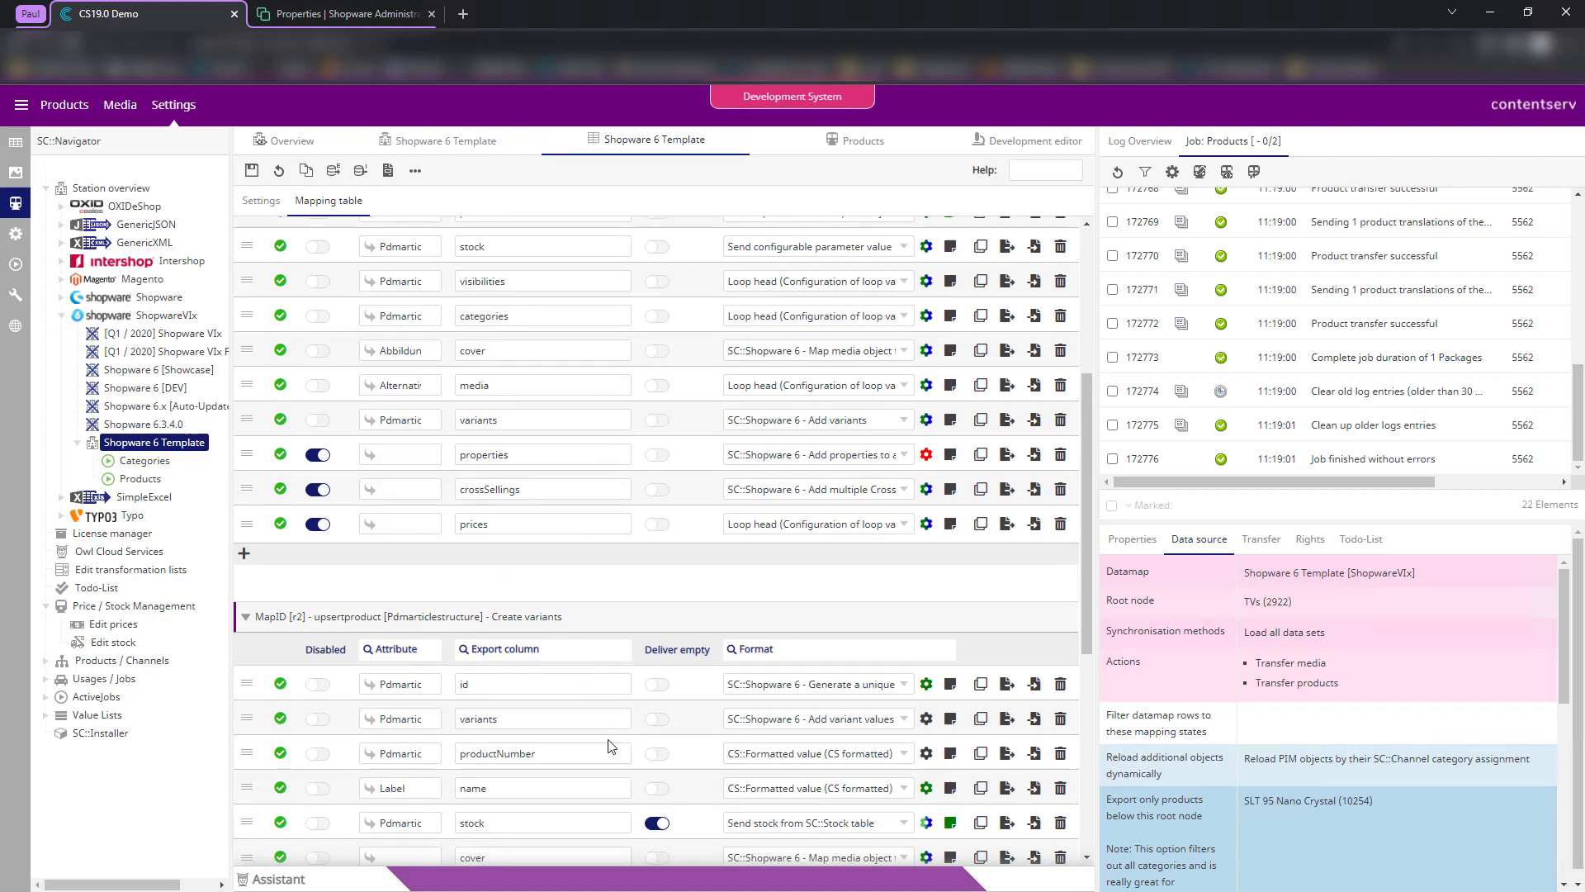
scroll(700, 758, down, 1)
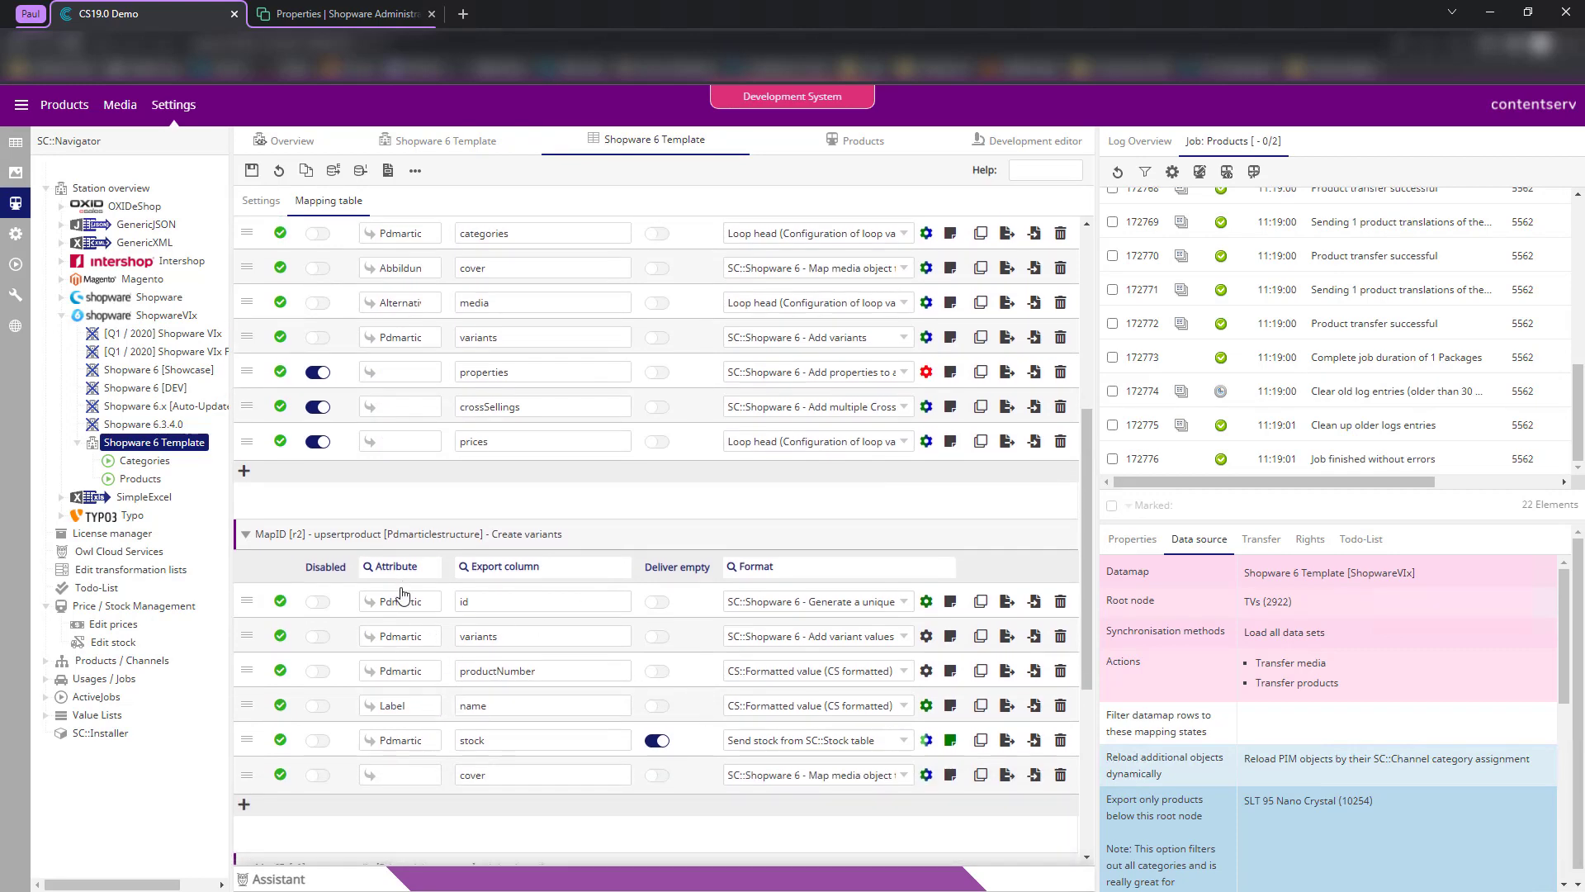
click(475, 539)
click(476, 539)
- Inspect the id, variants and productNumber export column entries, leaving them unchanged
click(527, 604)
click(533, 638)
click(686, 645)
click(537, 642)
click(689, 649)
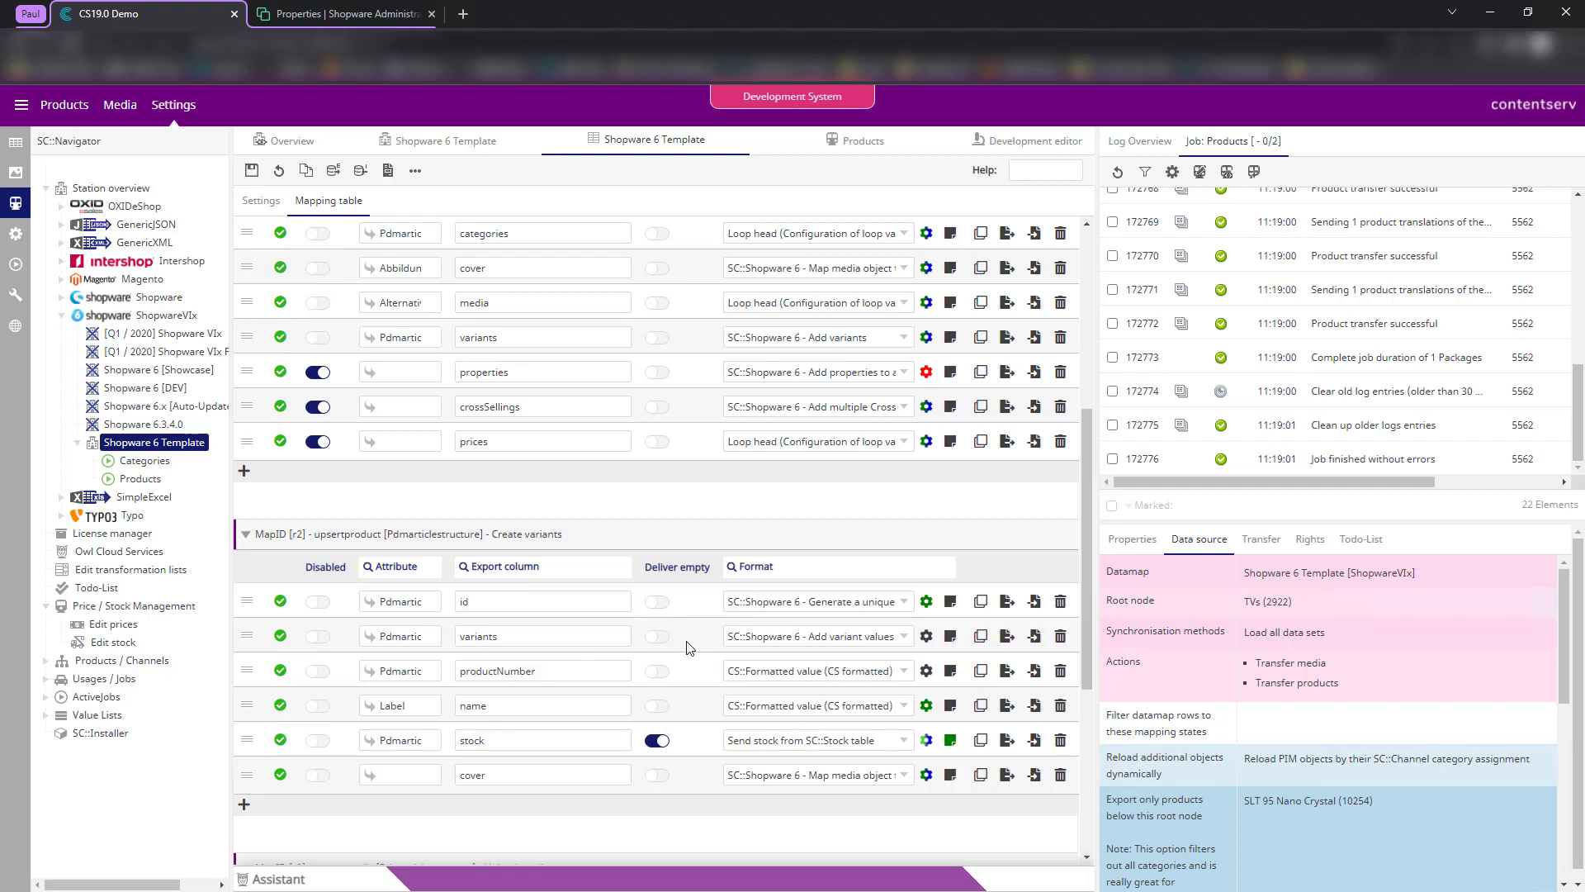
click(563, 679)
scroll(720, 505, up, 5)
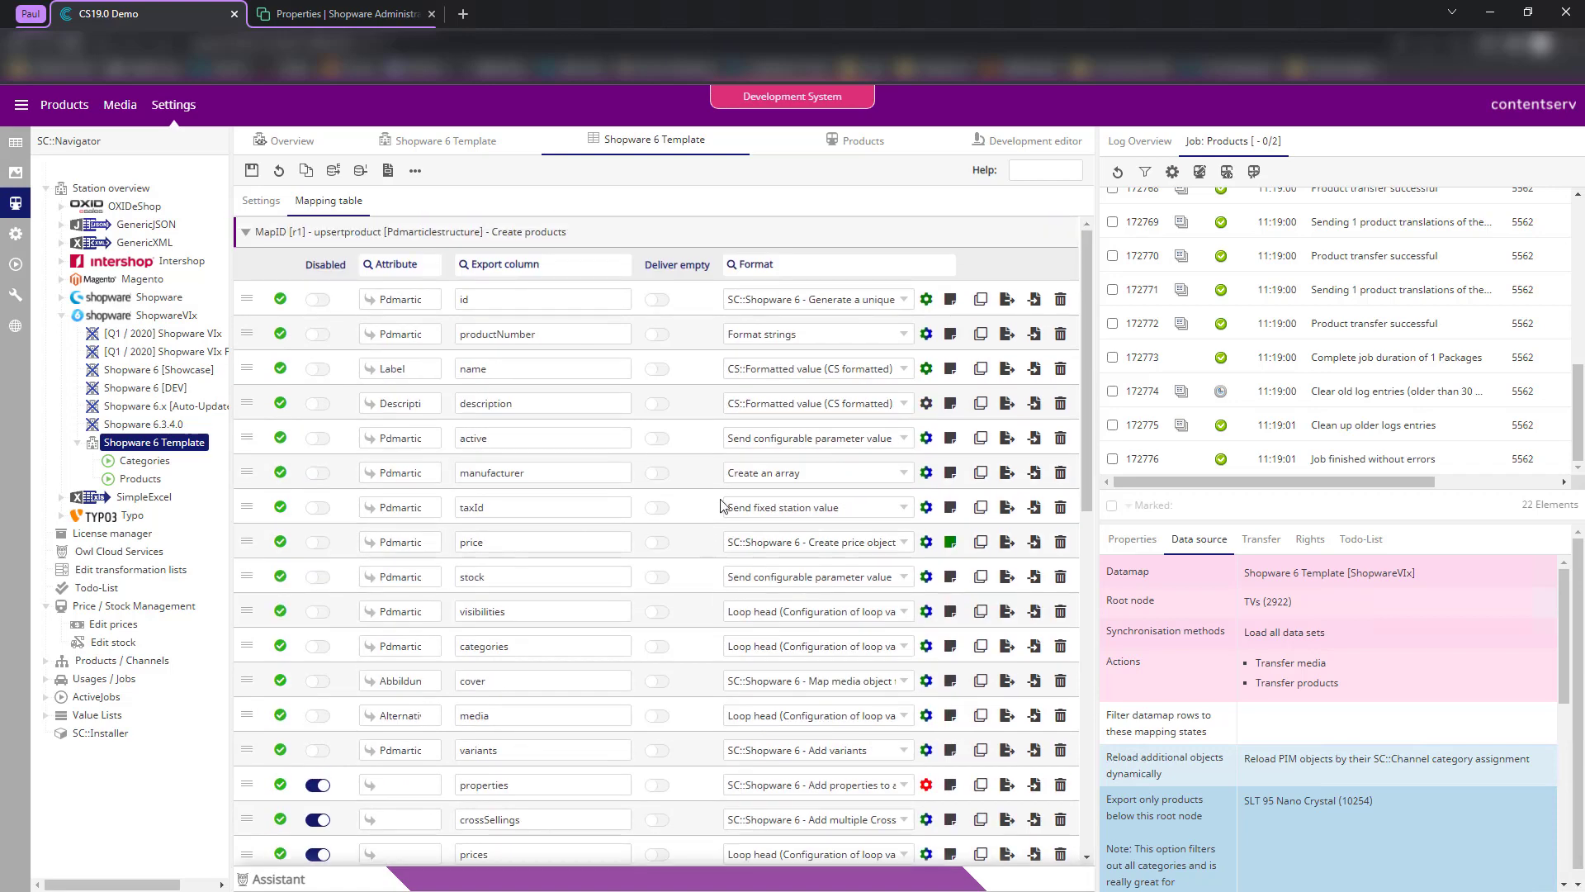
- Check the main productNumber's Format strings settings, then give the variants' productNumber the Format strings format
click(926, 333)
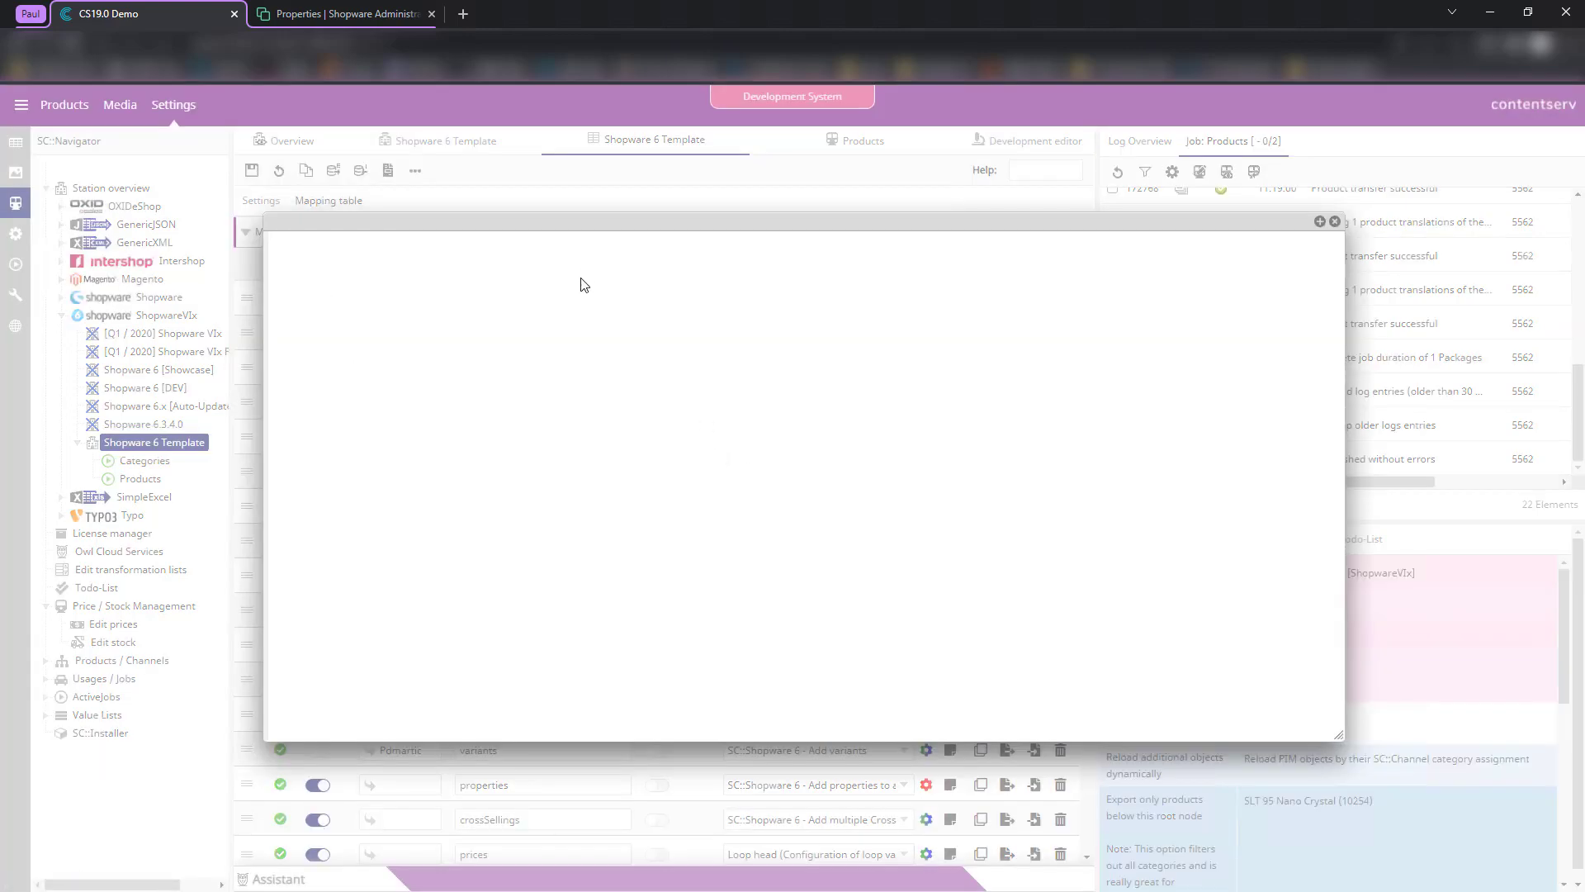
click(1336, 222)
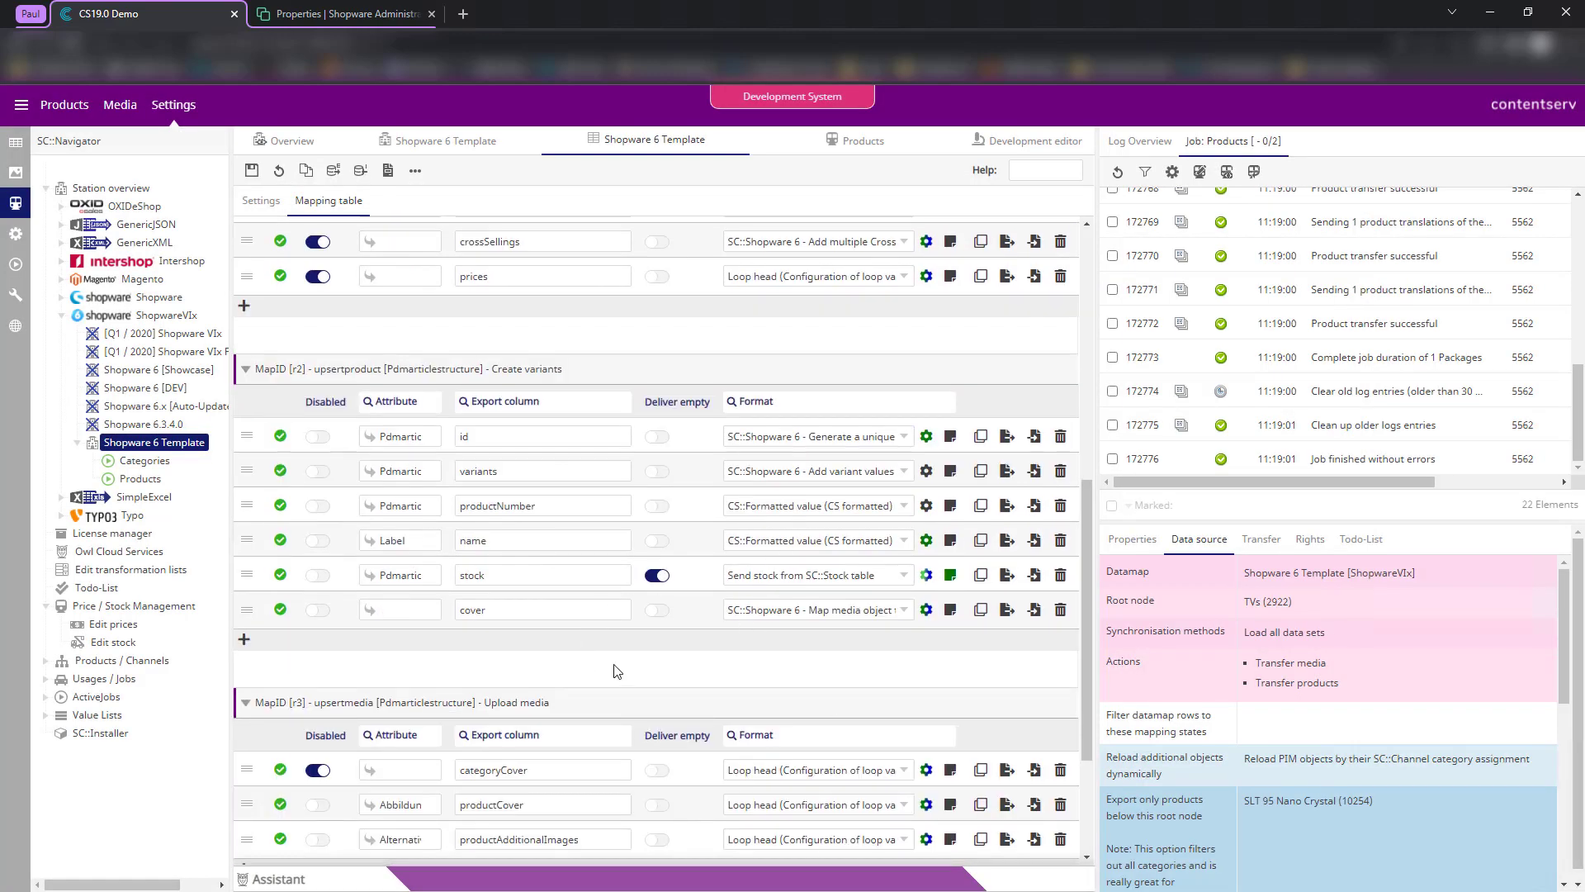
click(860, 507)
text(f)
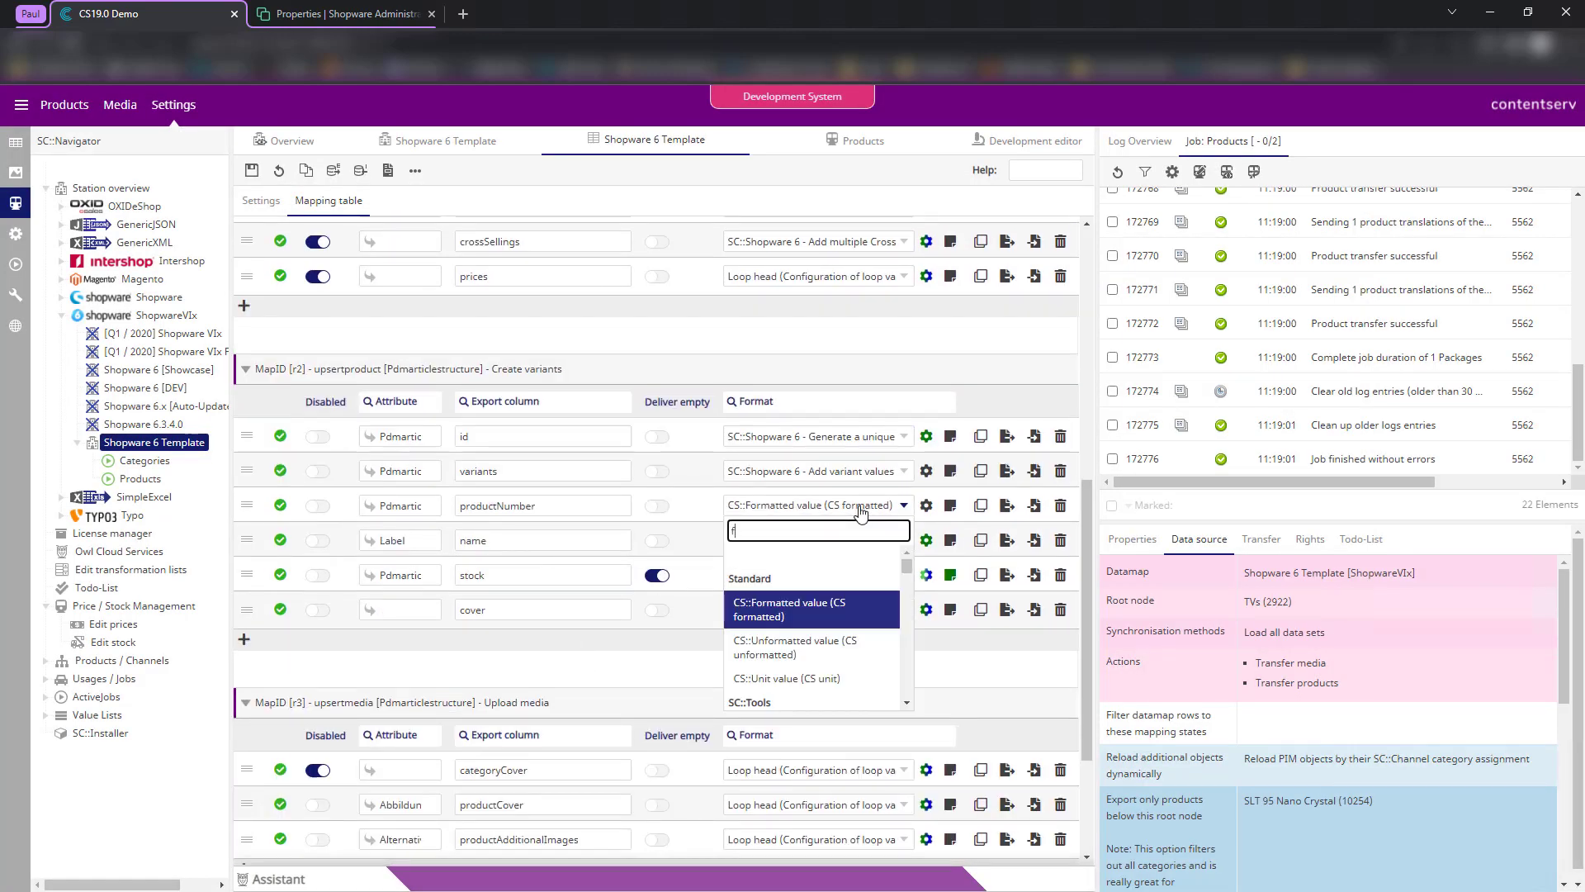
text(ormat st)
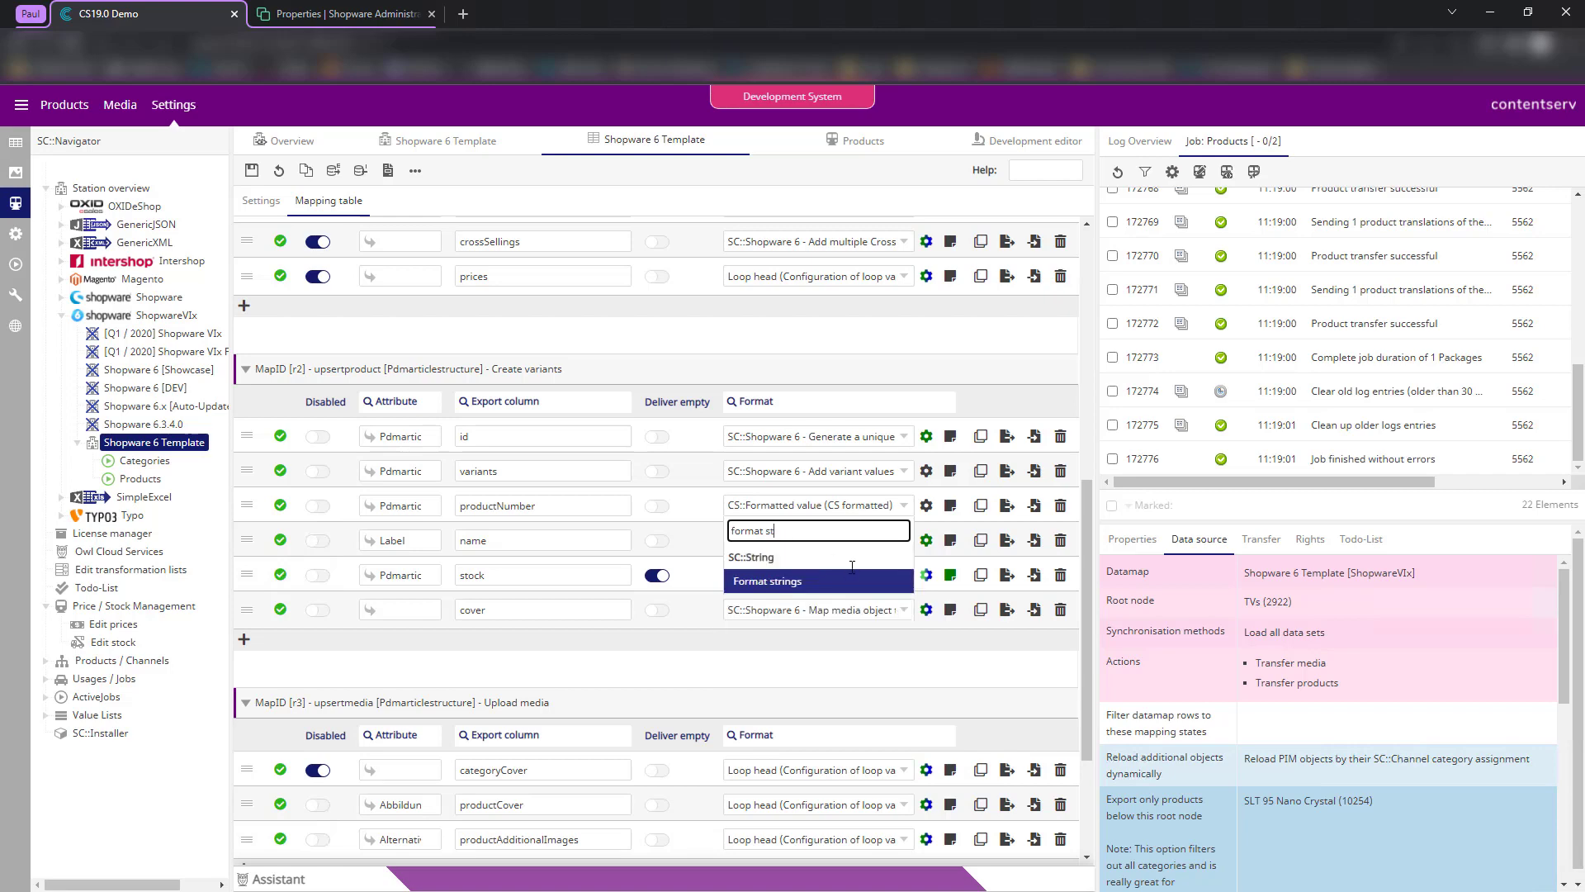
click(865, 582)
- Paste the copied Format strings configuration into the variants' productNumber format settings
click(926, 507)
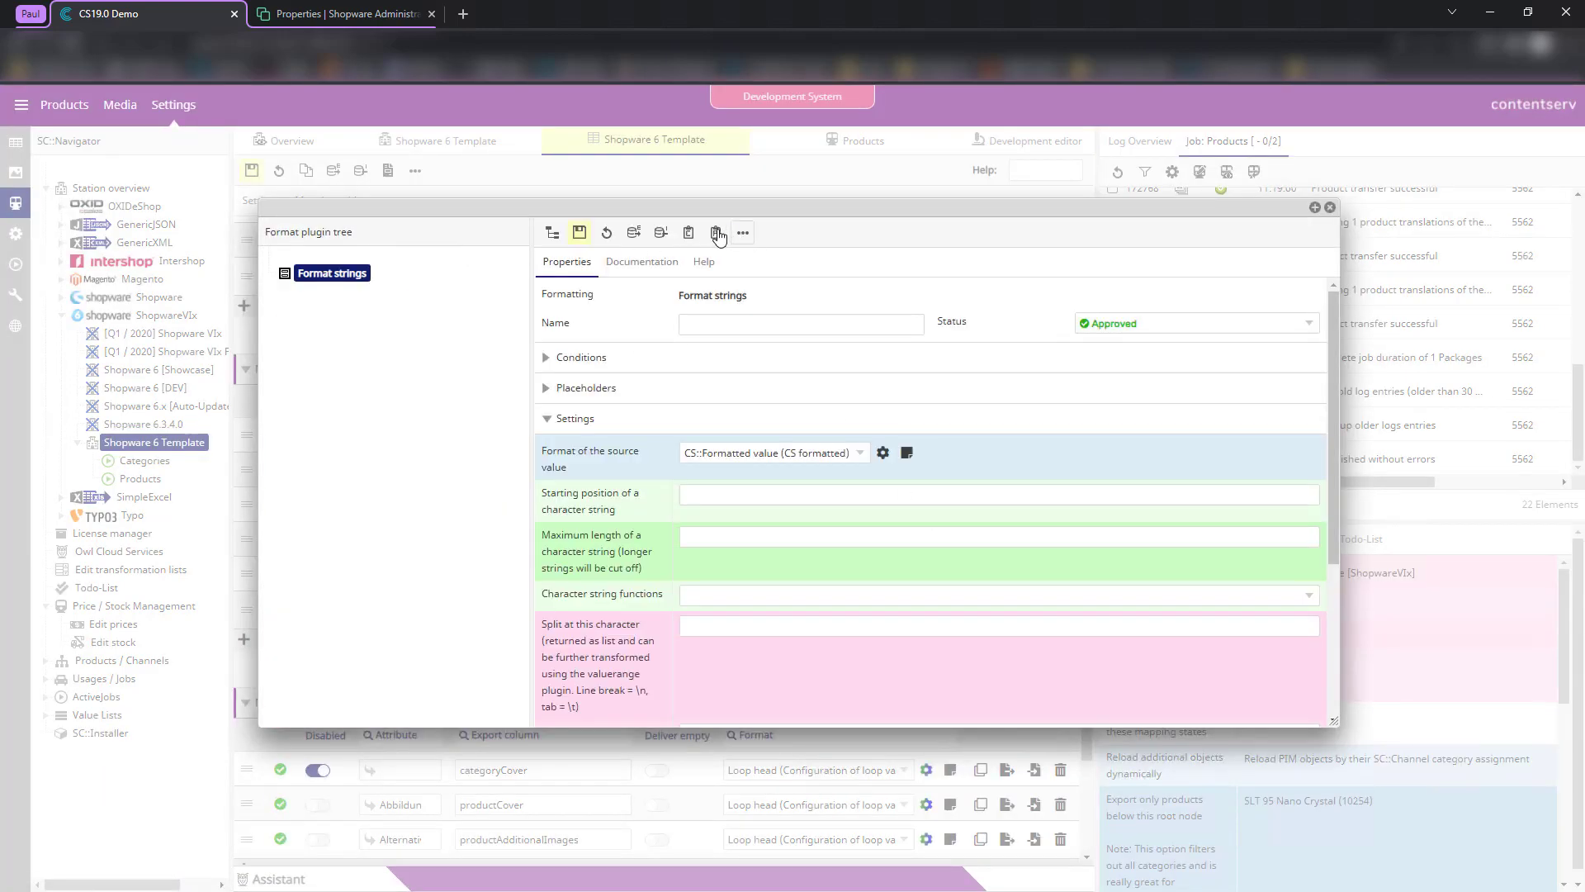
click(715, 232)
key(ctrl+v)
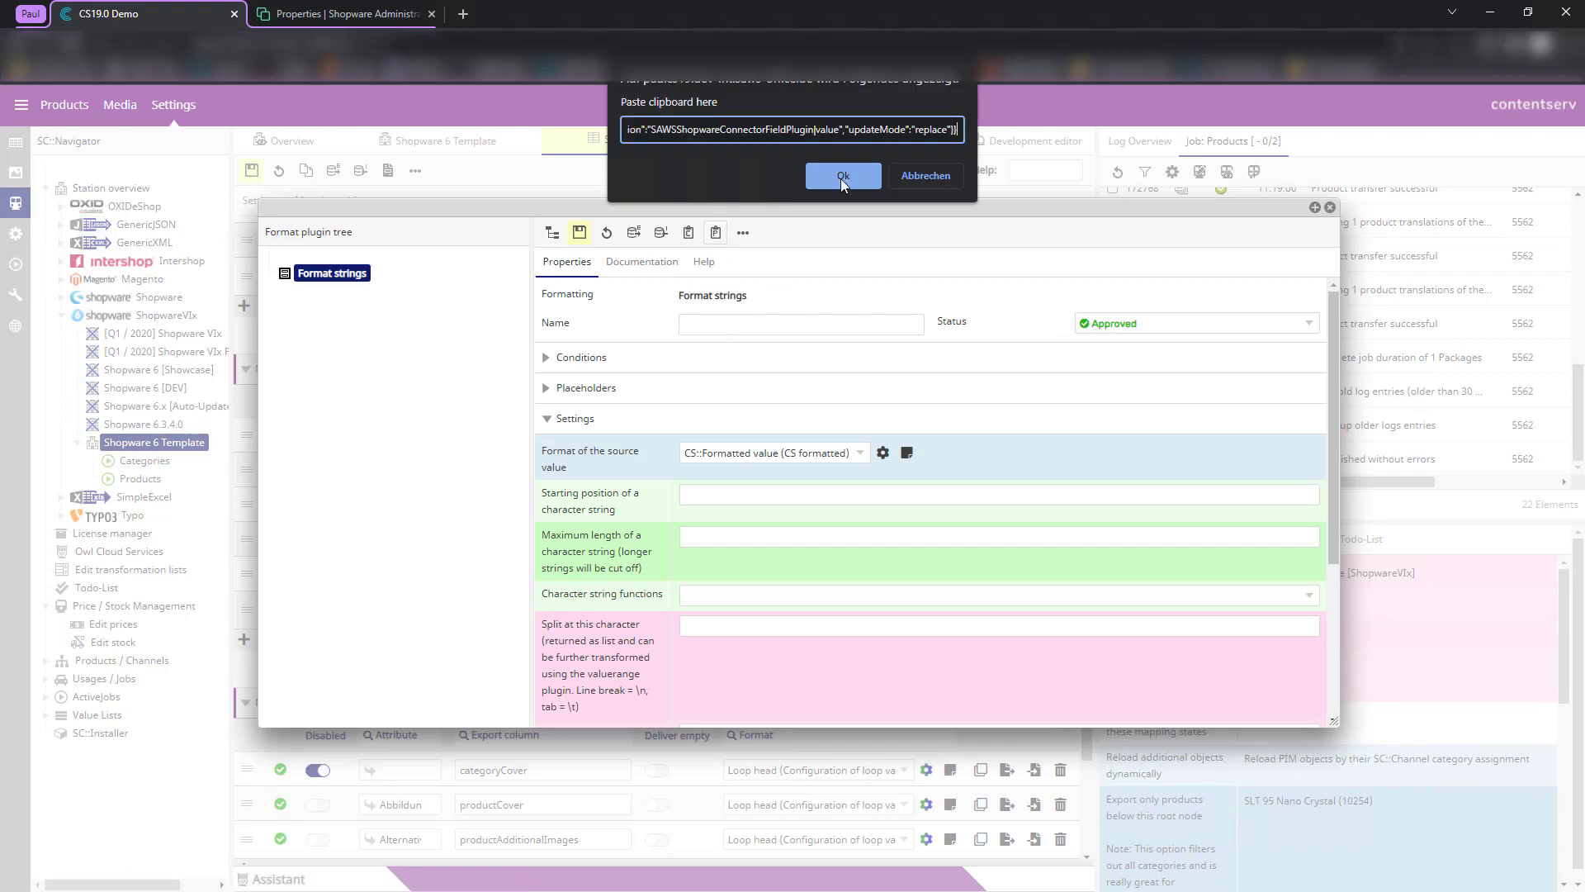
click(841, 176)
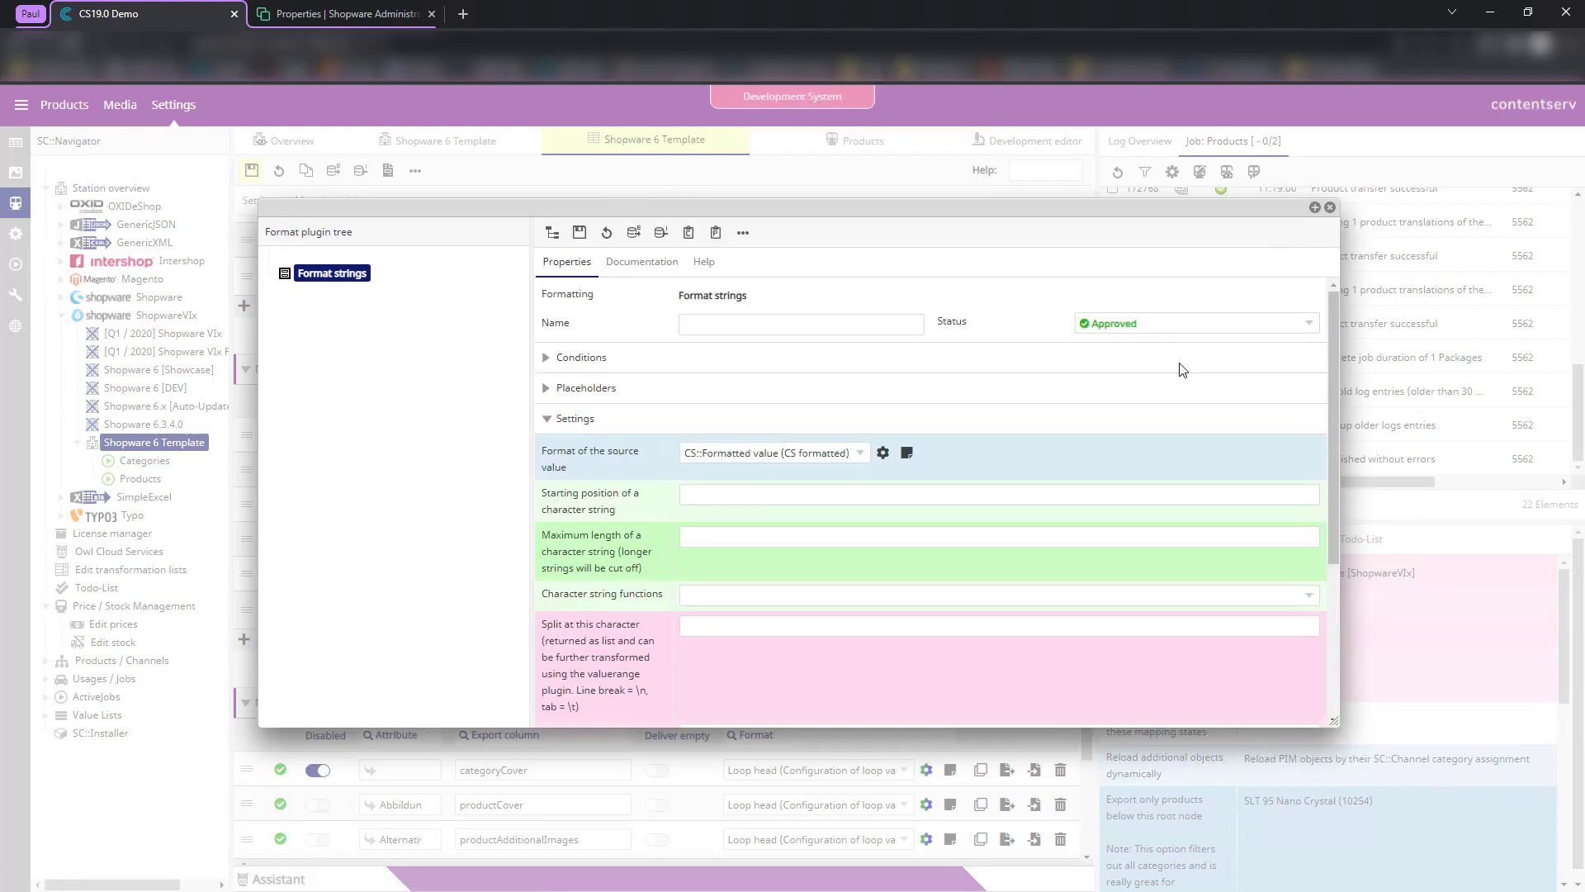
scroll(1238, 314, down, 3)
click(1329, 208)
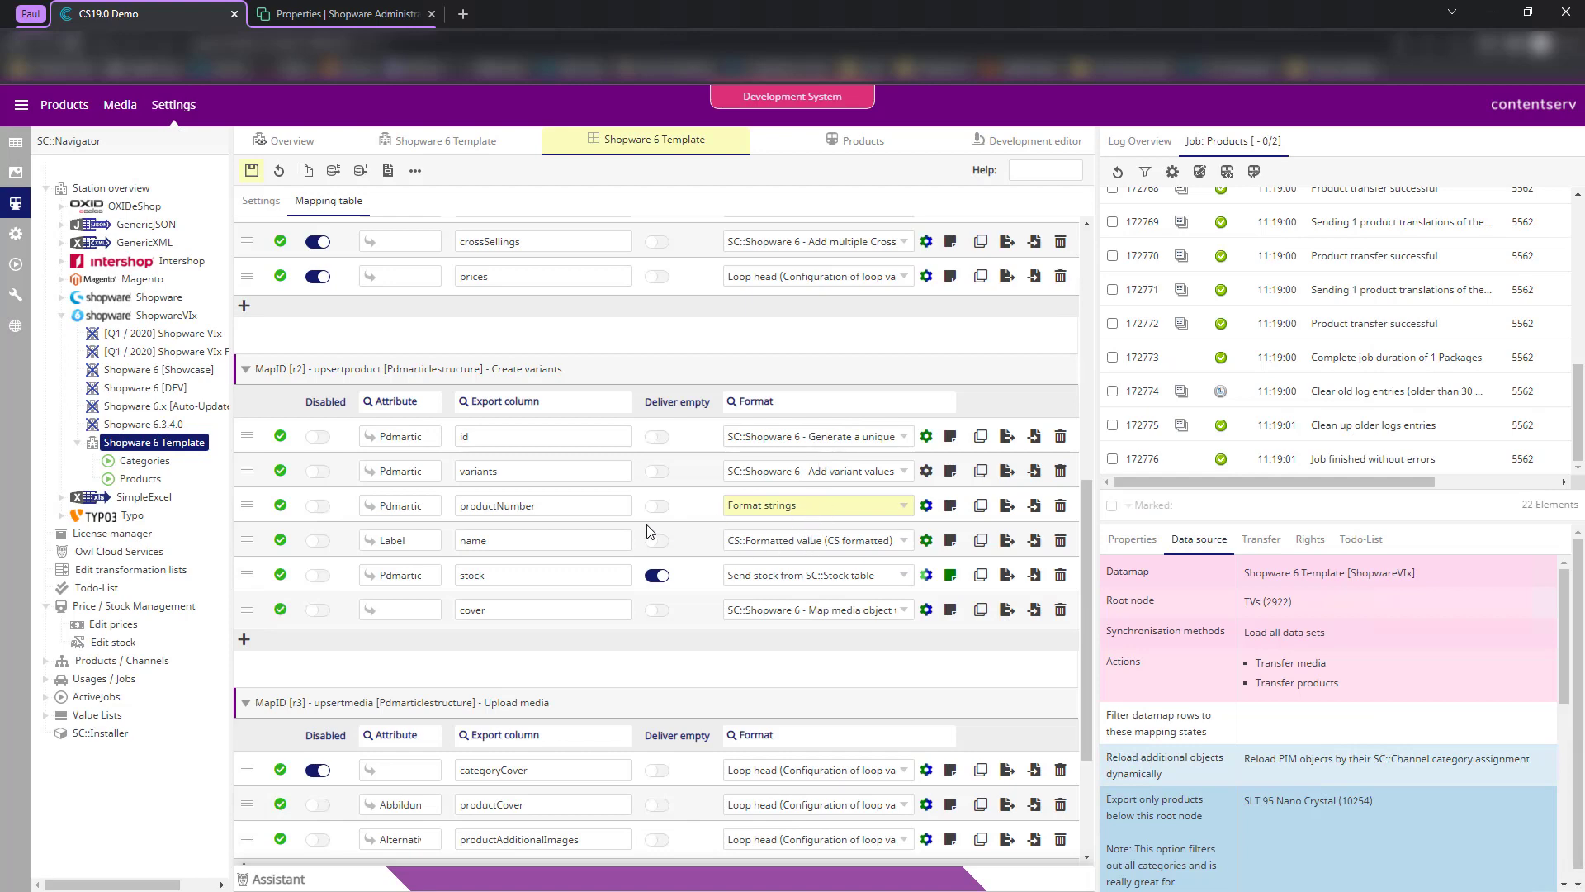
click(927, 540)
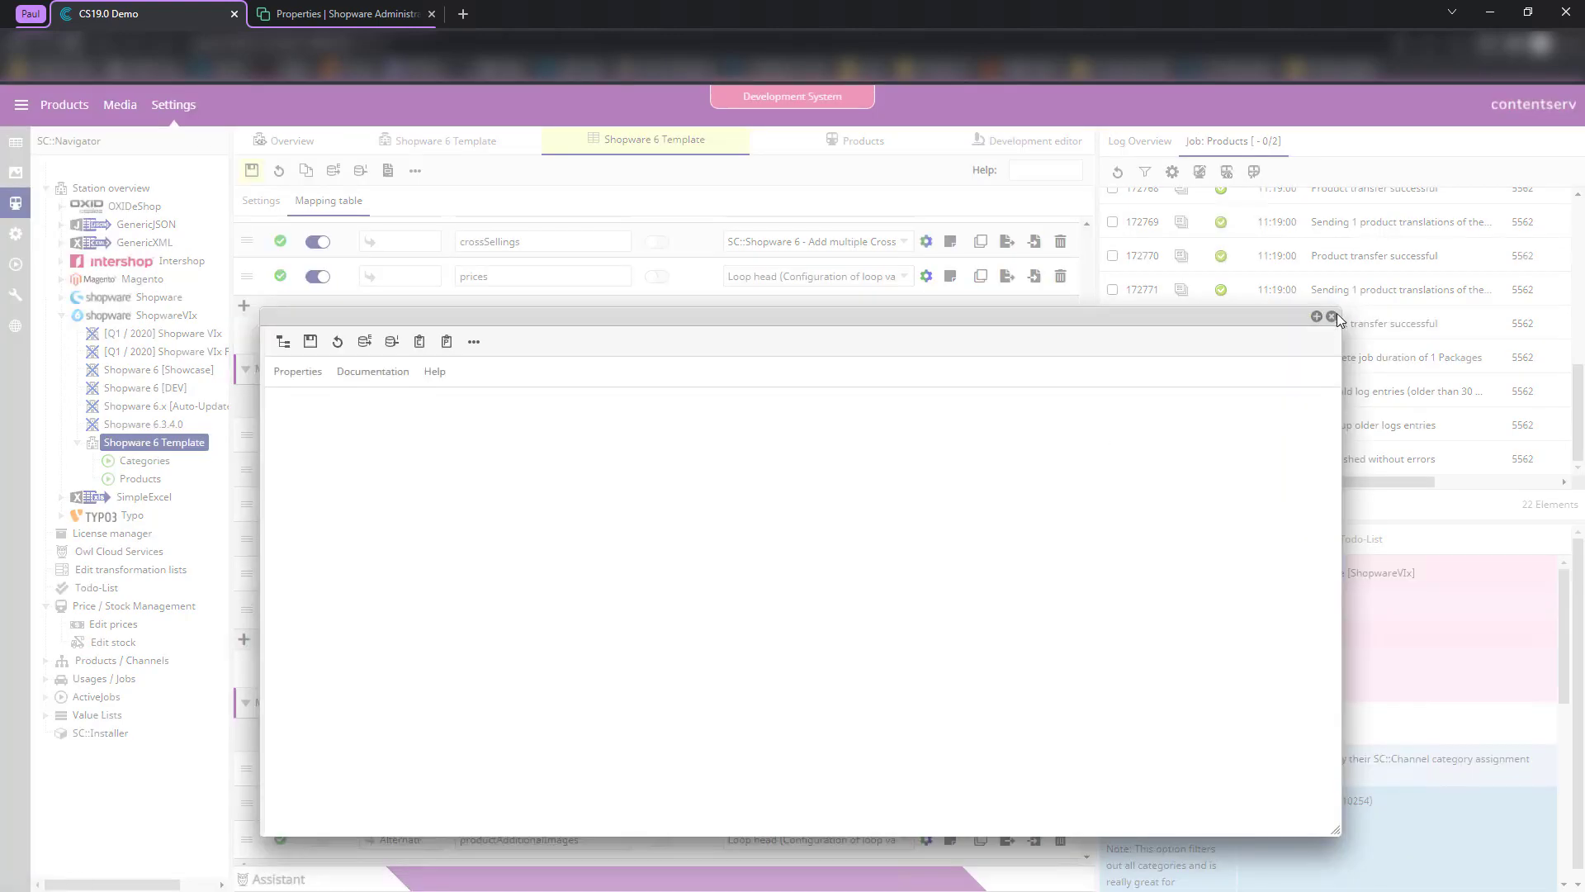
click(1332, 317)
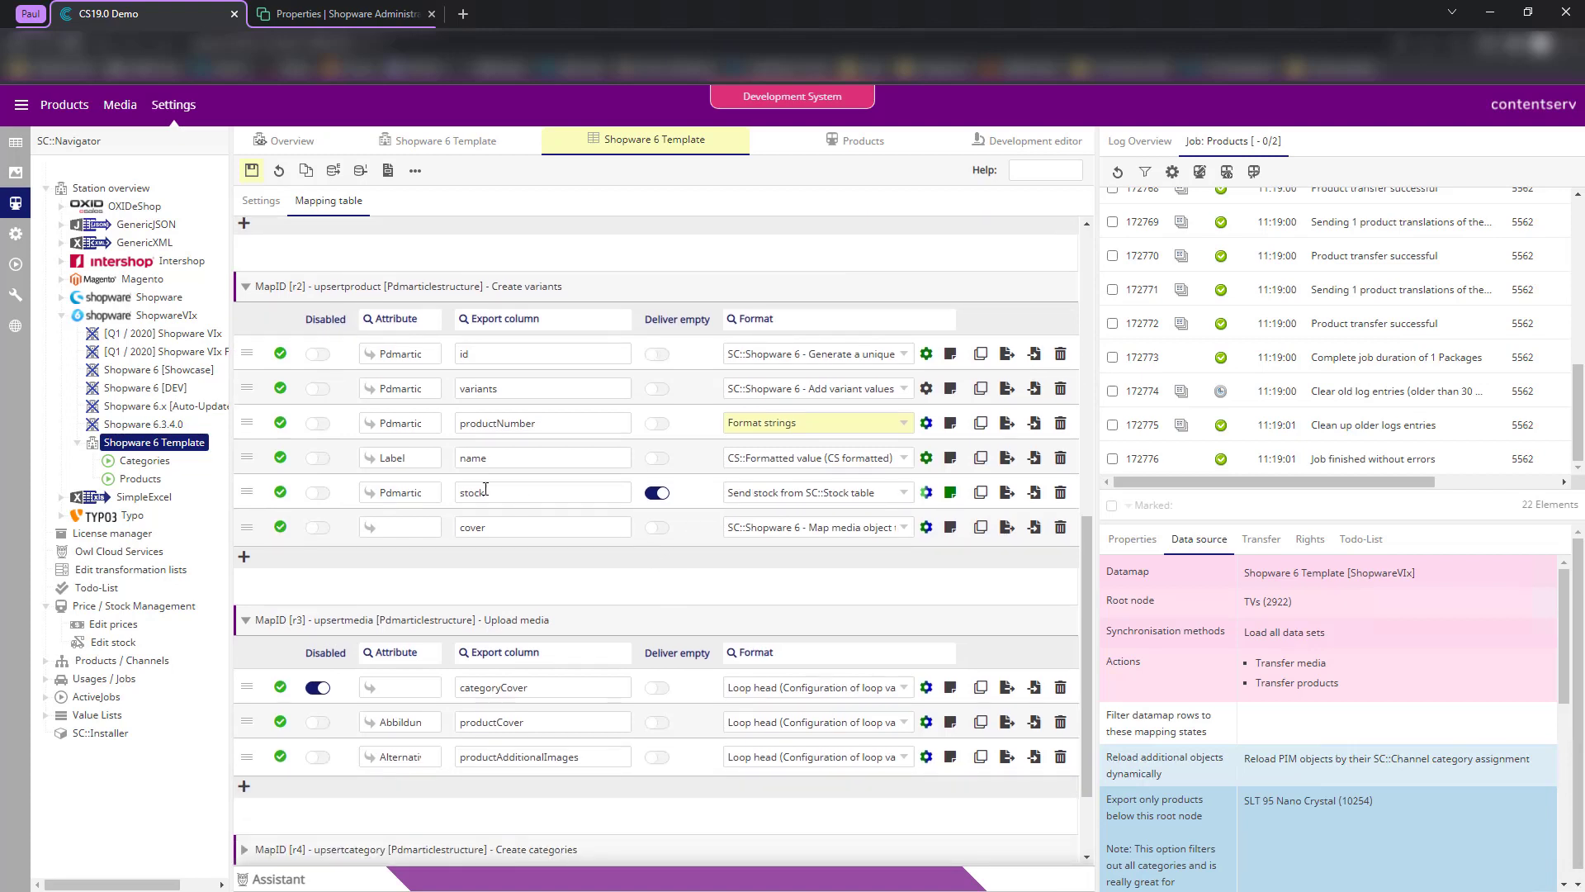
- Switch the variants' stock row to Send configurable parameter value with a default Value of 1000
click(790, 494)
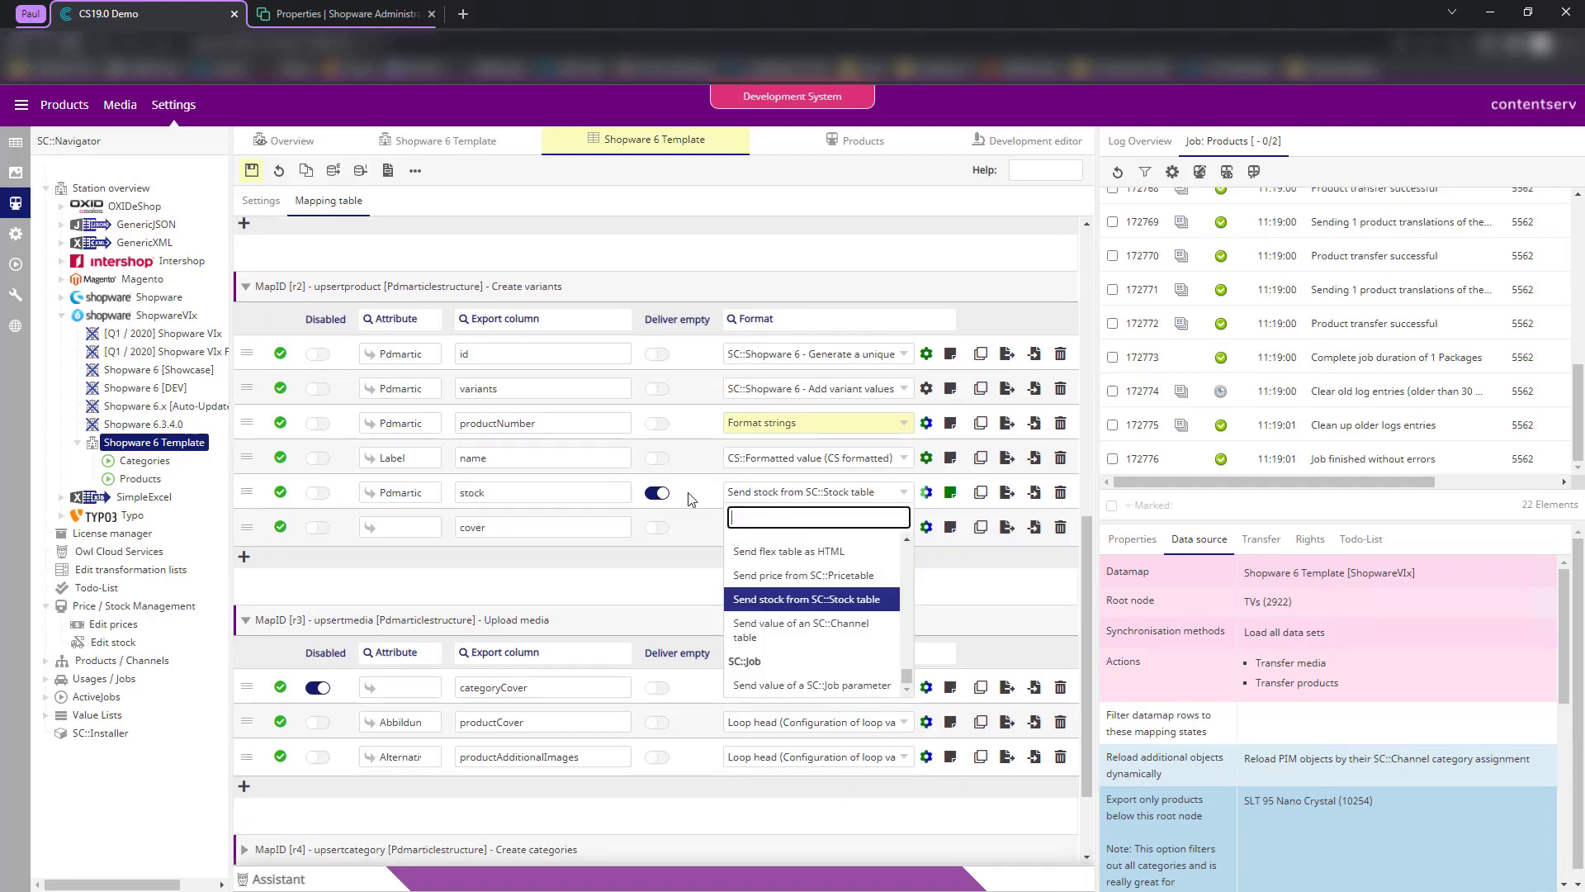
text(sende)
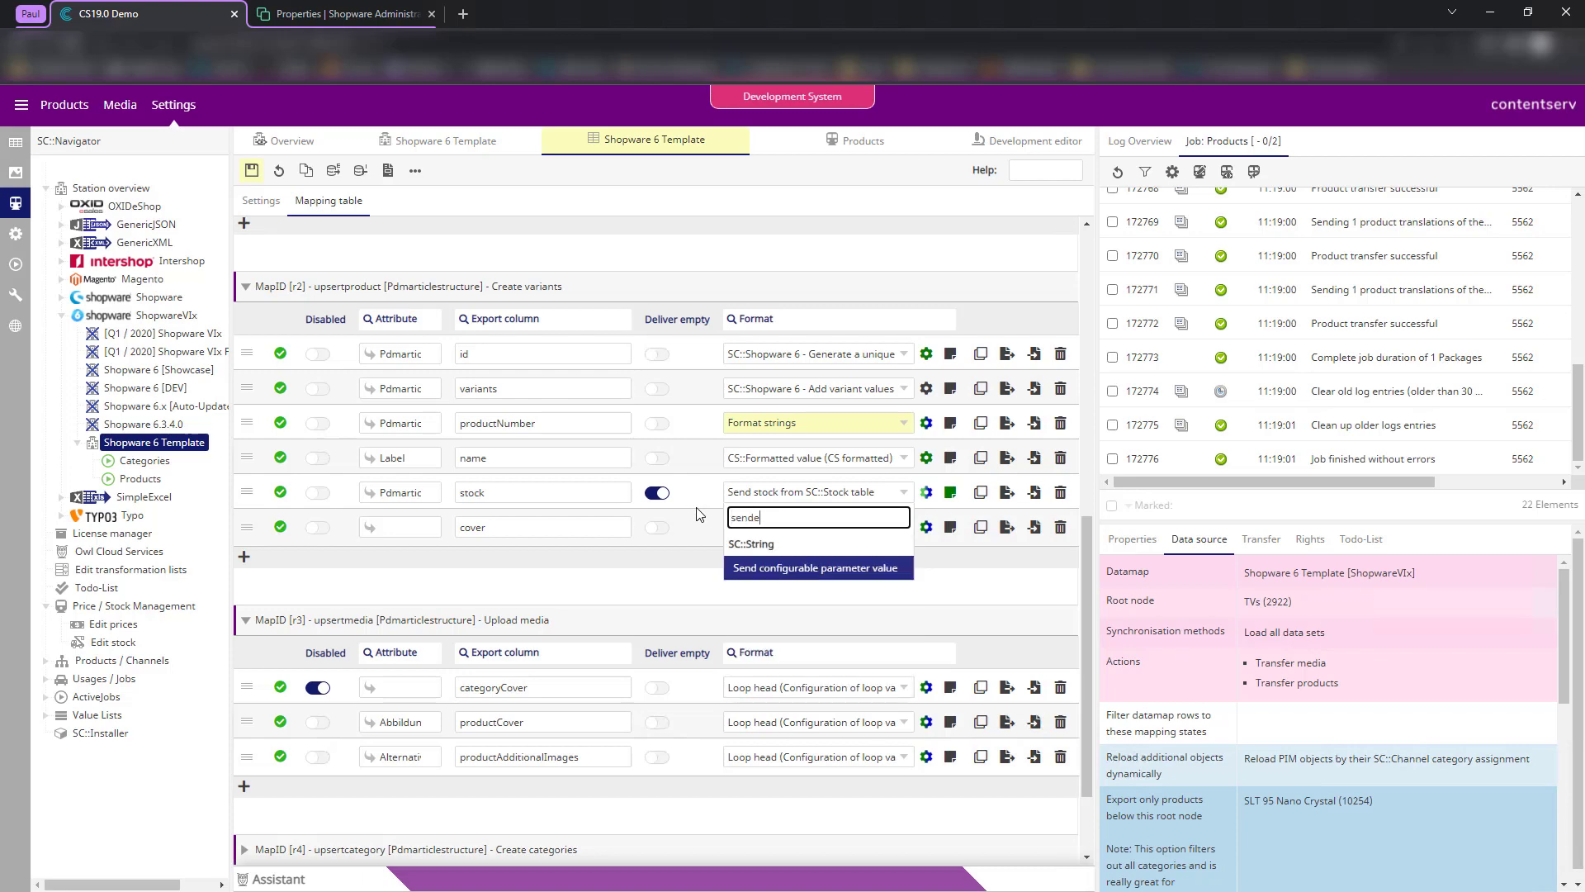
key(Return)
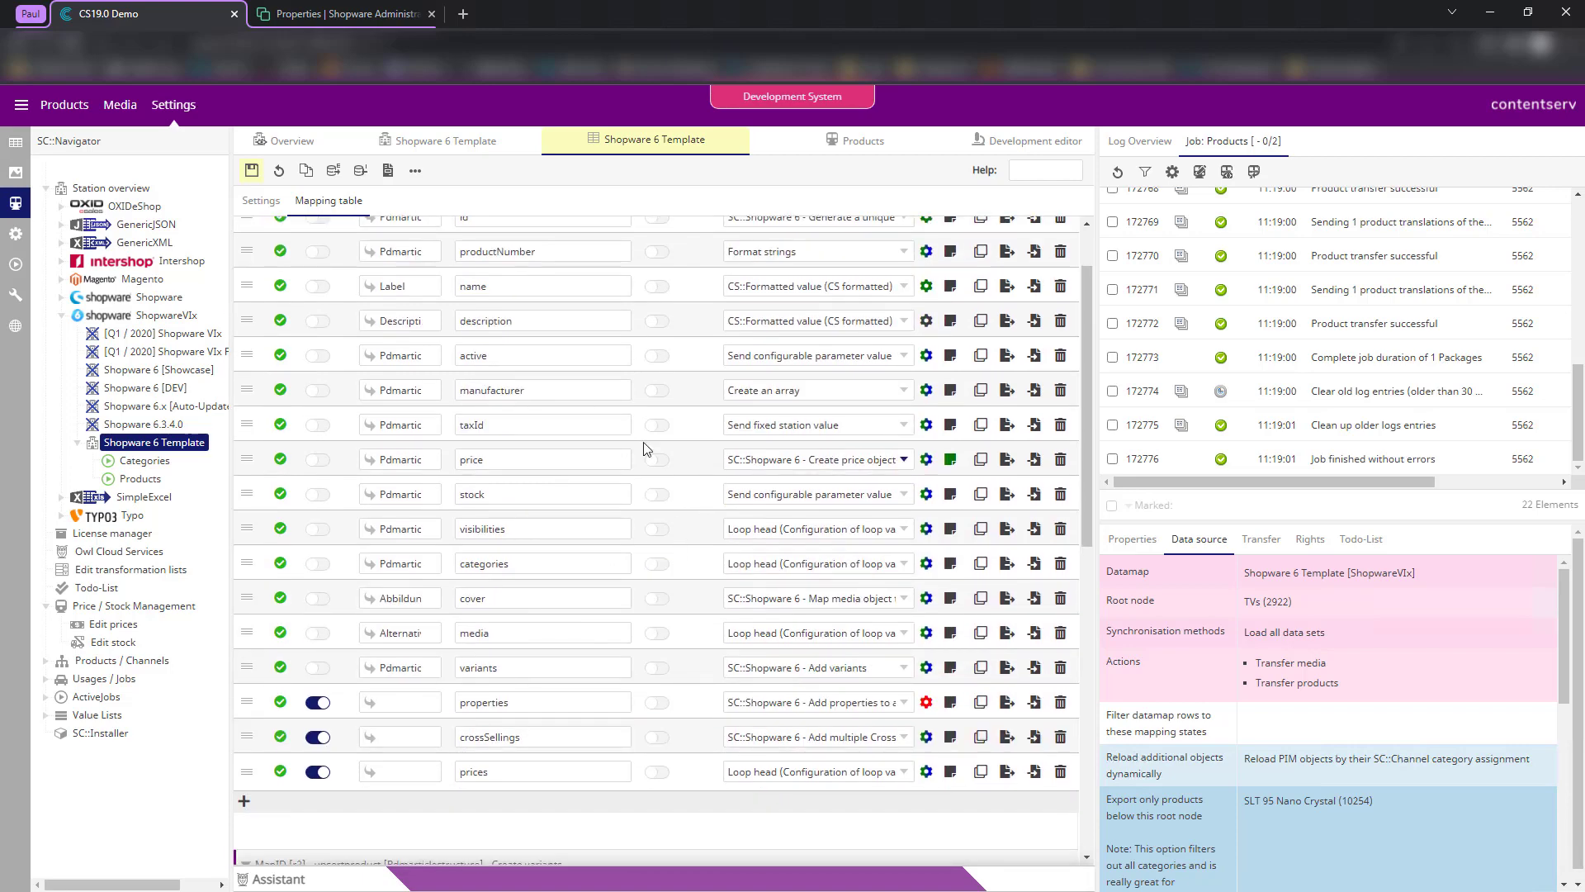
click(926, 493)
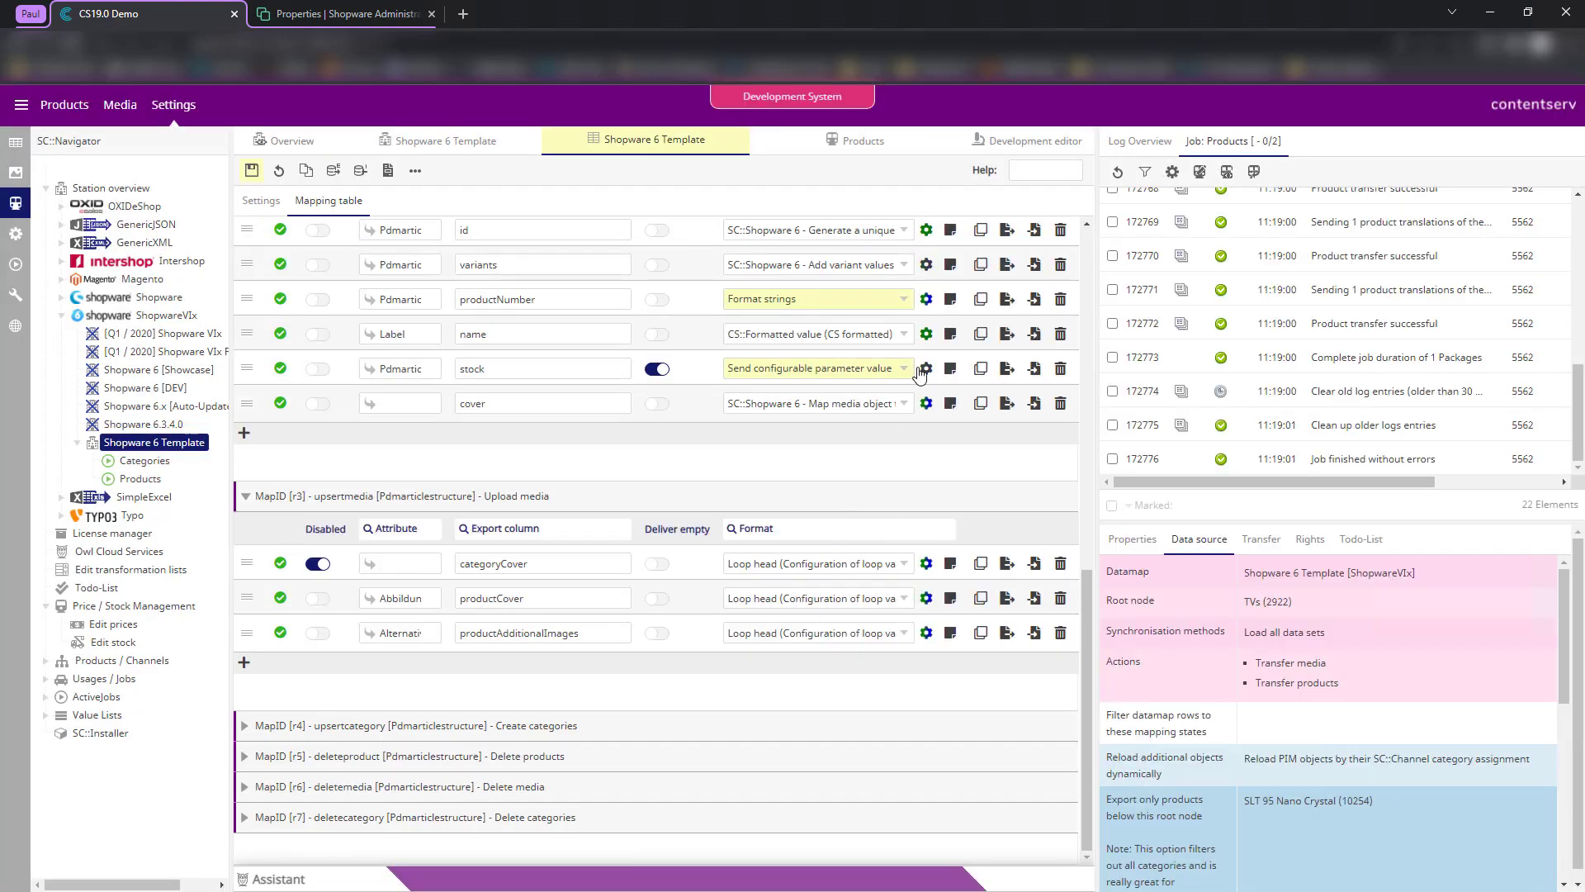
click(925, 369)
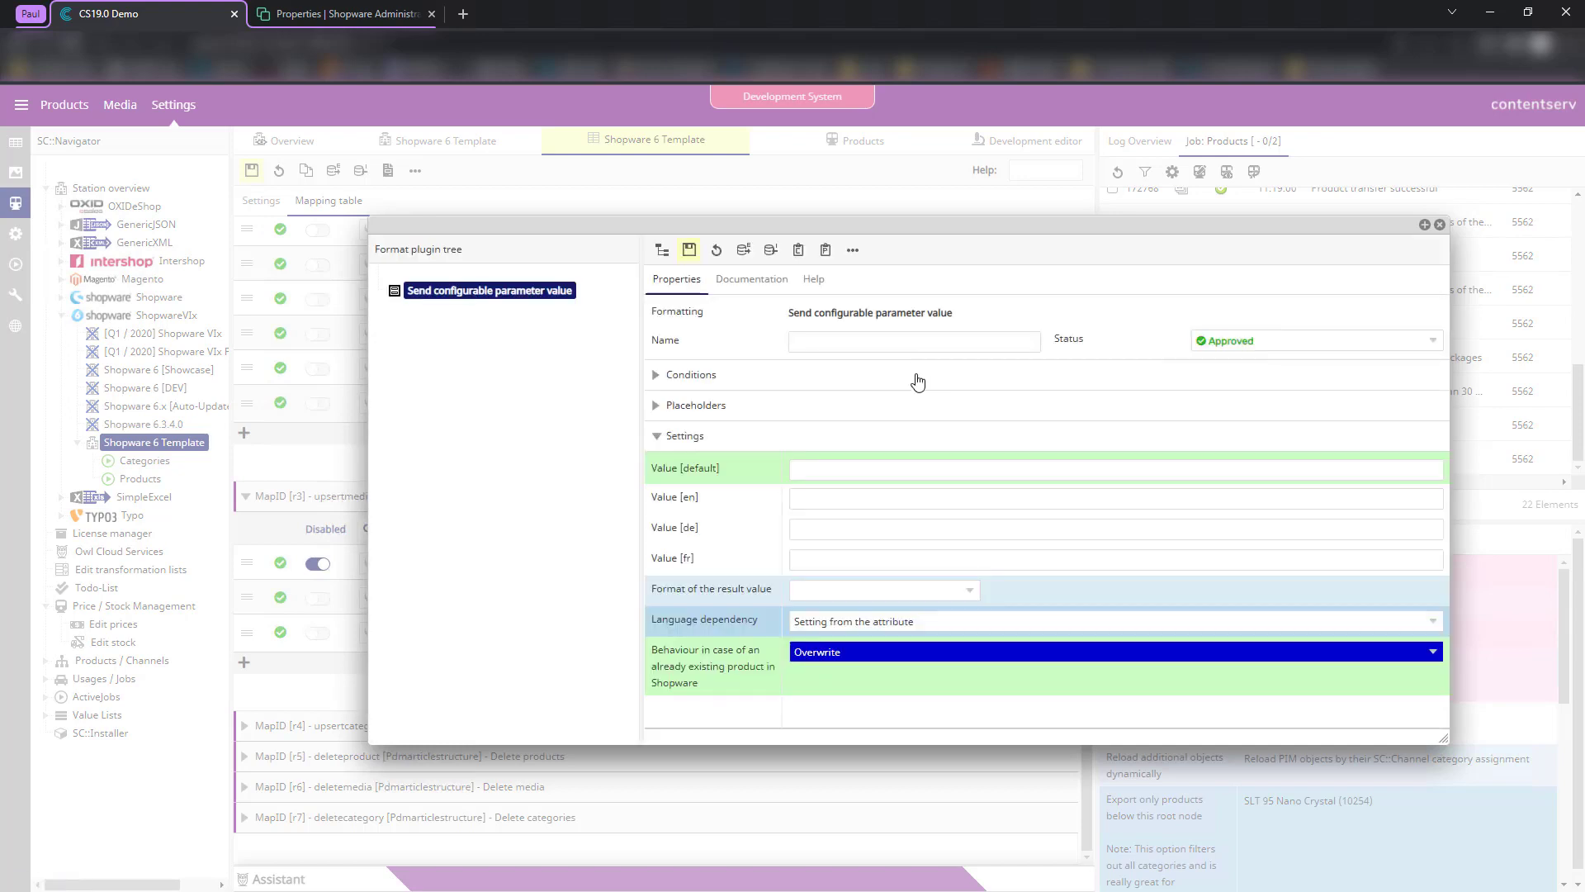
click(844, 477)
text(1000)
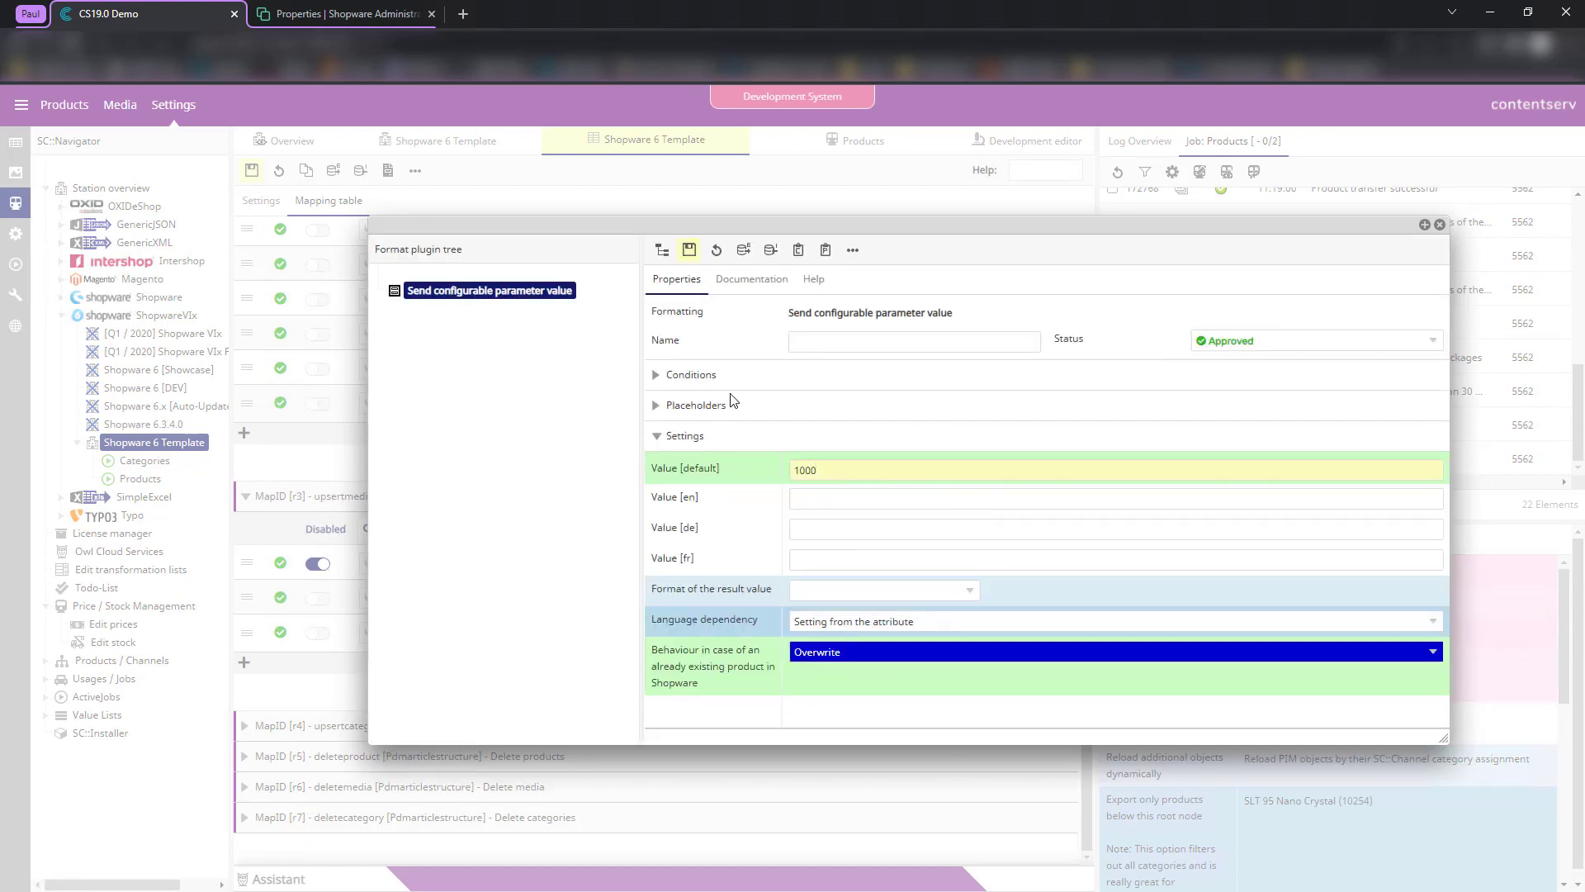
click(689, 251)
click(1440, 224)
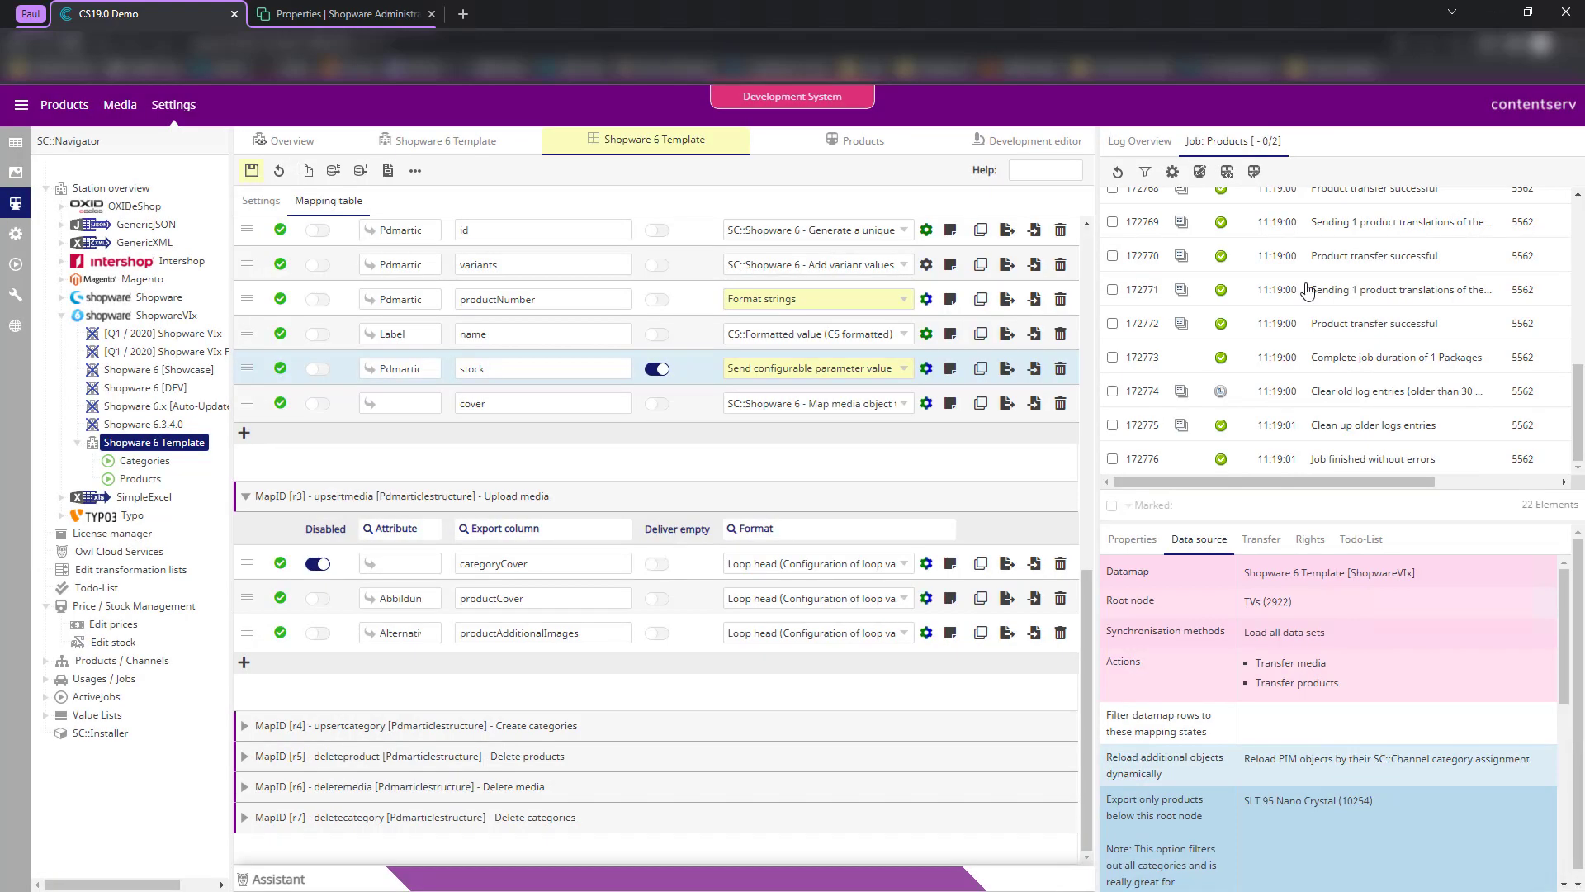
scroll(602, 452, up, 3)
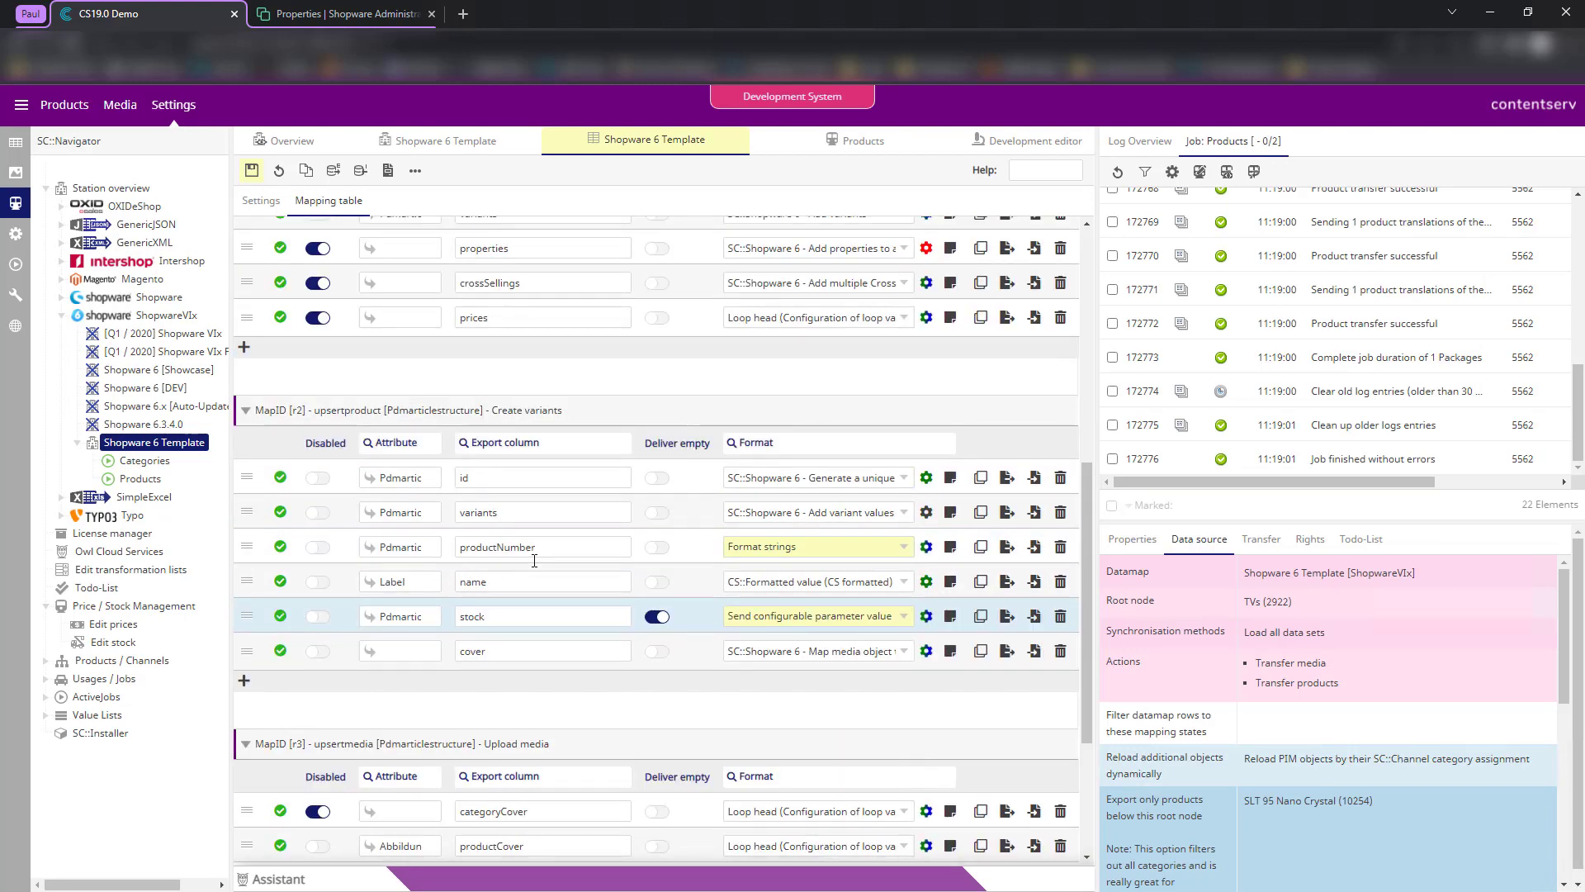
scroll(662, 348, up, 4)
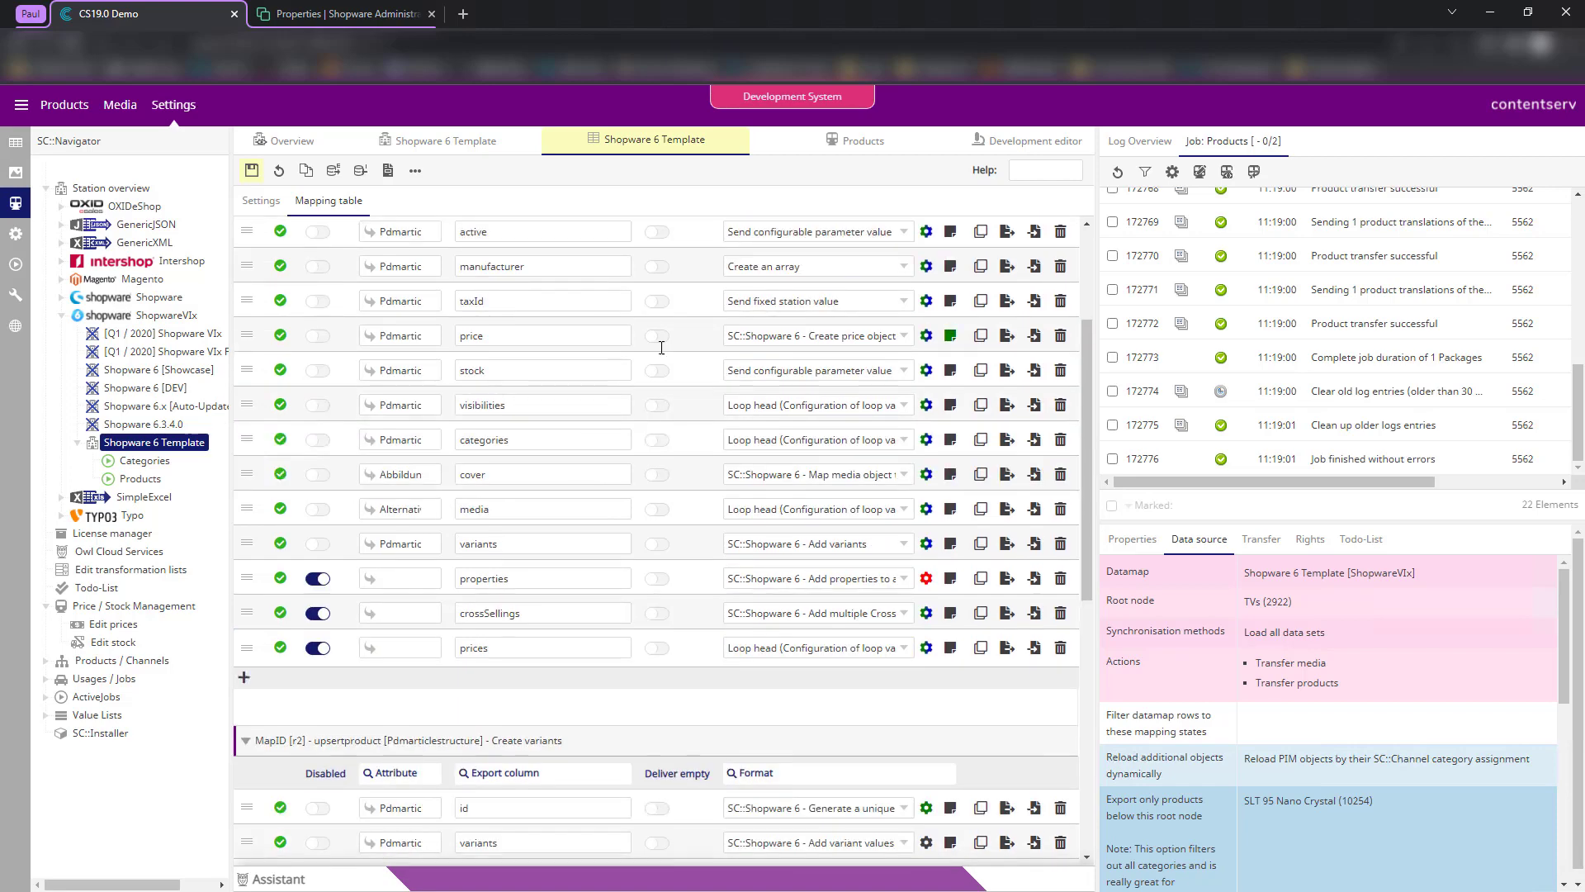
scroll(496, 363, up, 2)
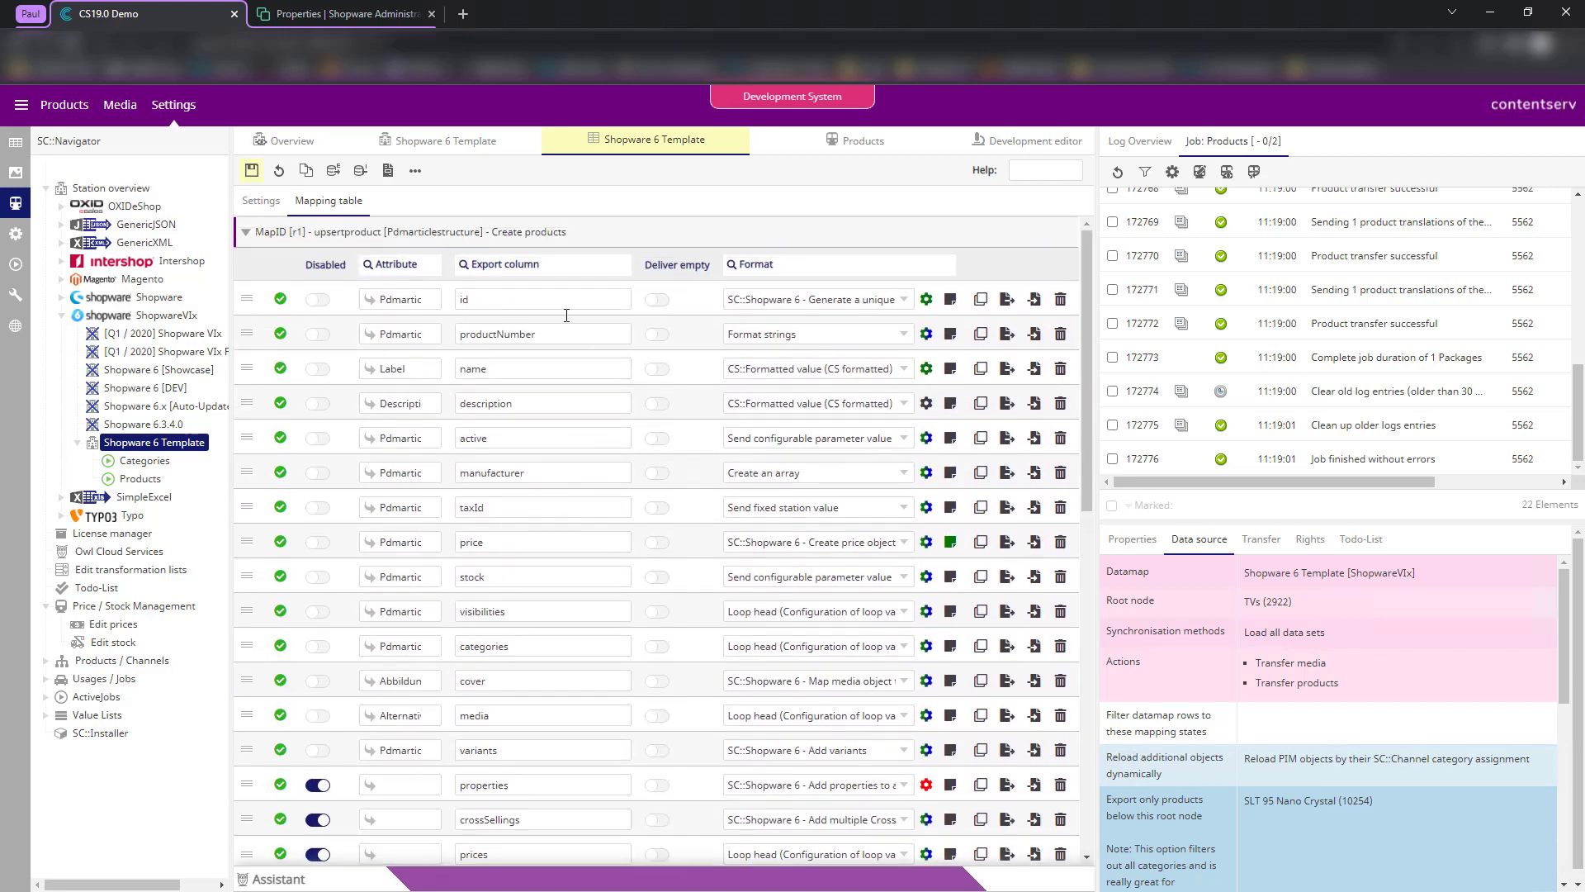
scroll(673, 306, up, 1)
click(523, 299)
click(863, 140)
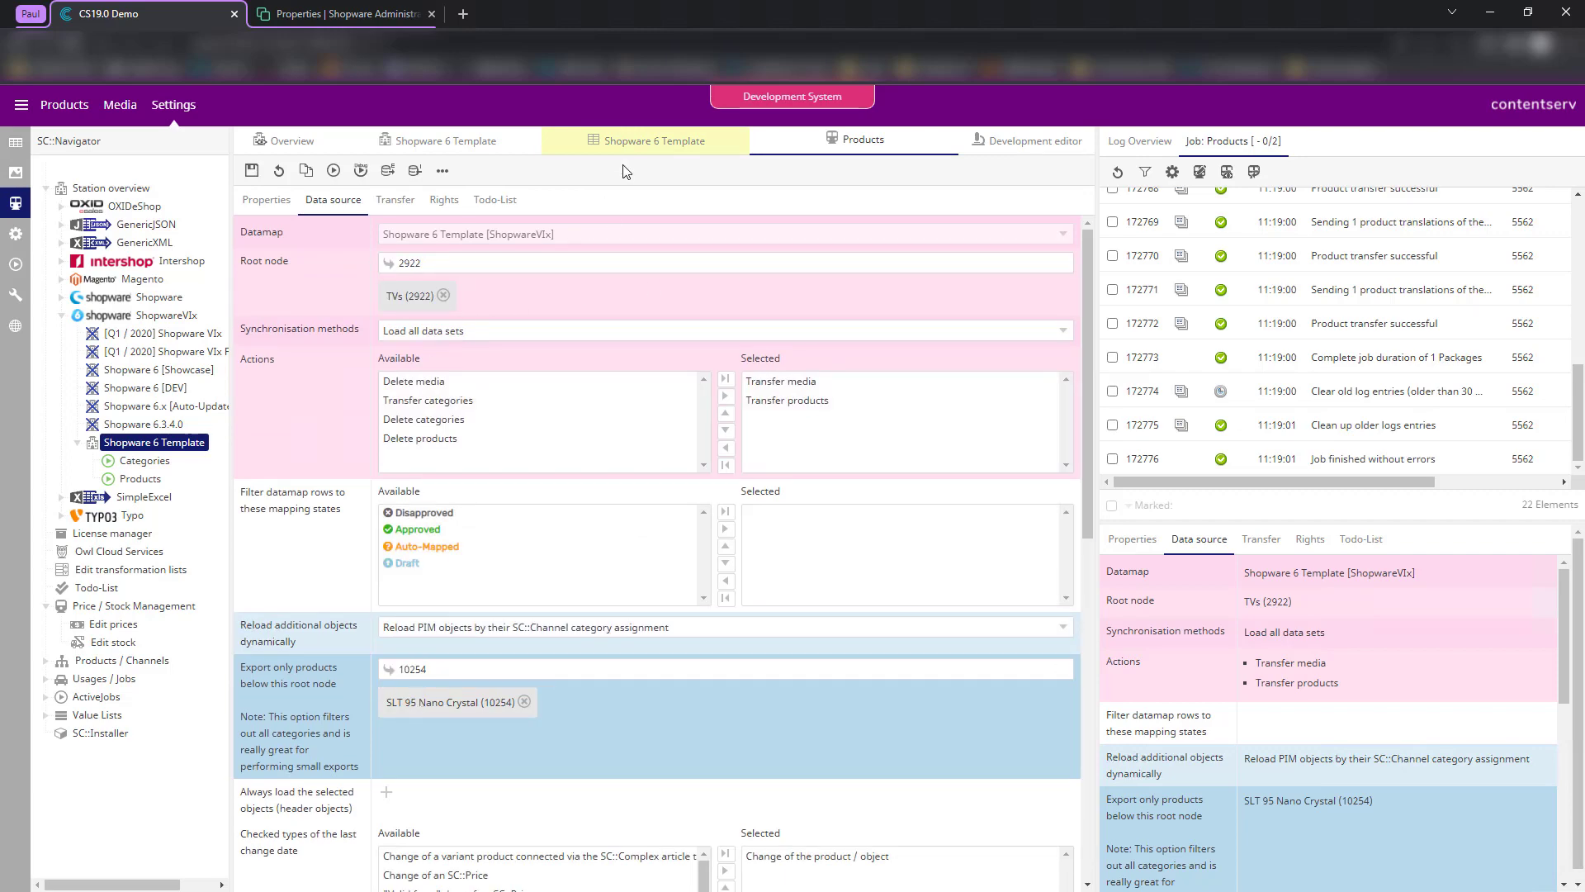
click(646, 142)
scroll(727, 446, down, 1)
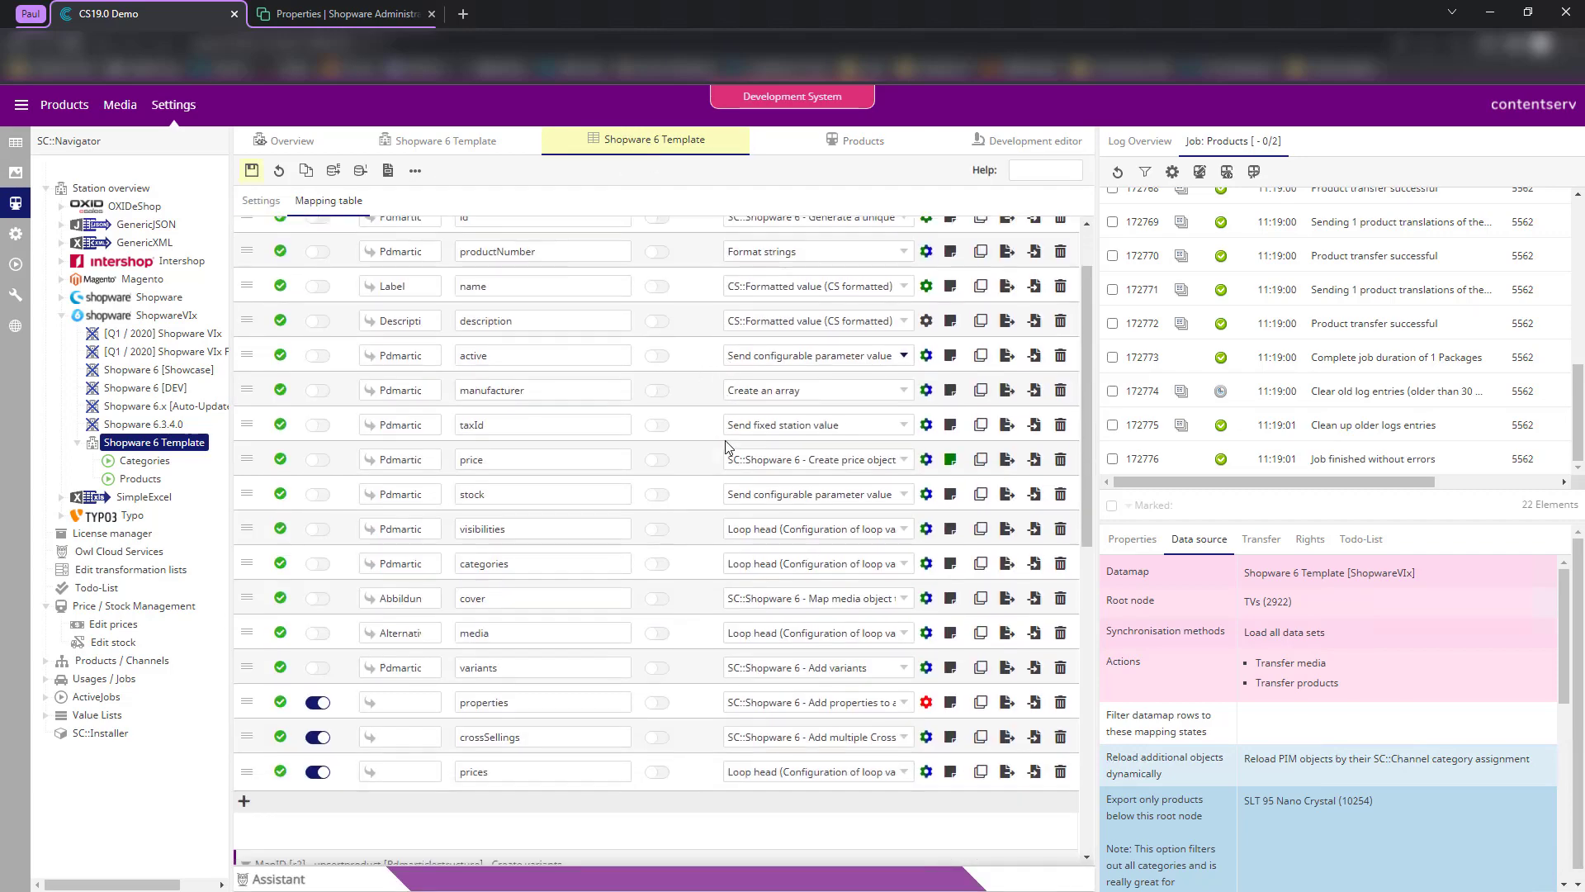
scroll(693, 533, down, 6)
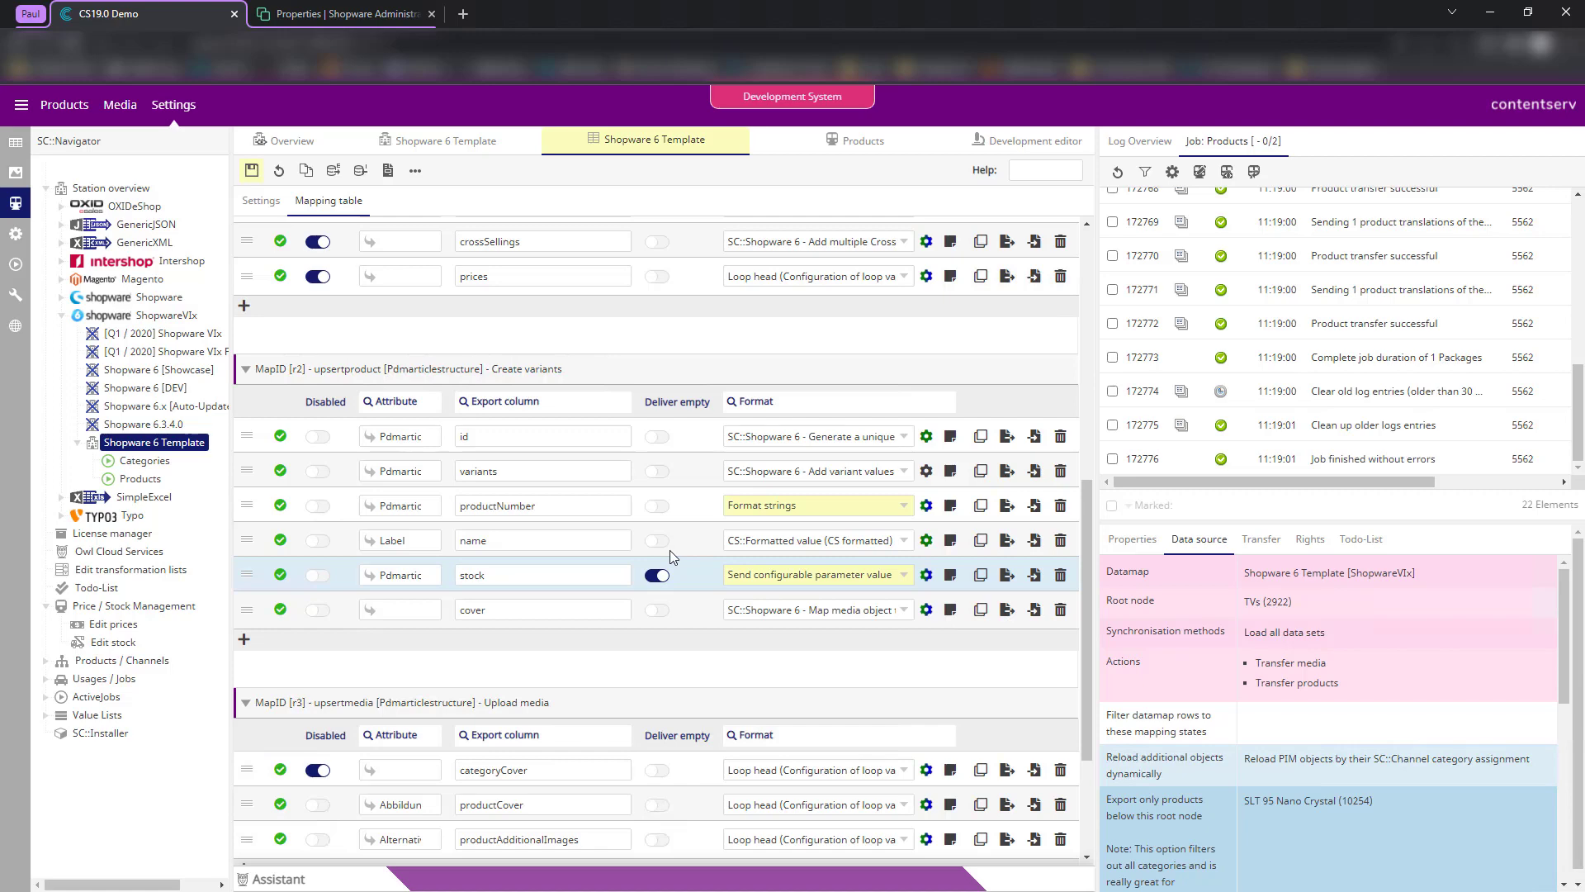
scroll(671, 550, up, 3)
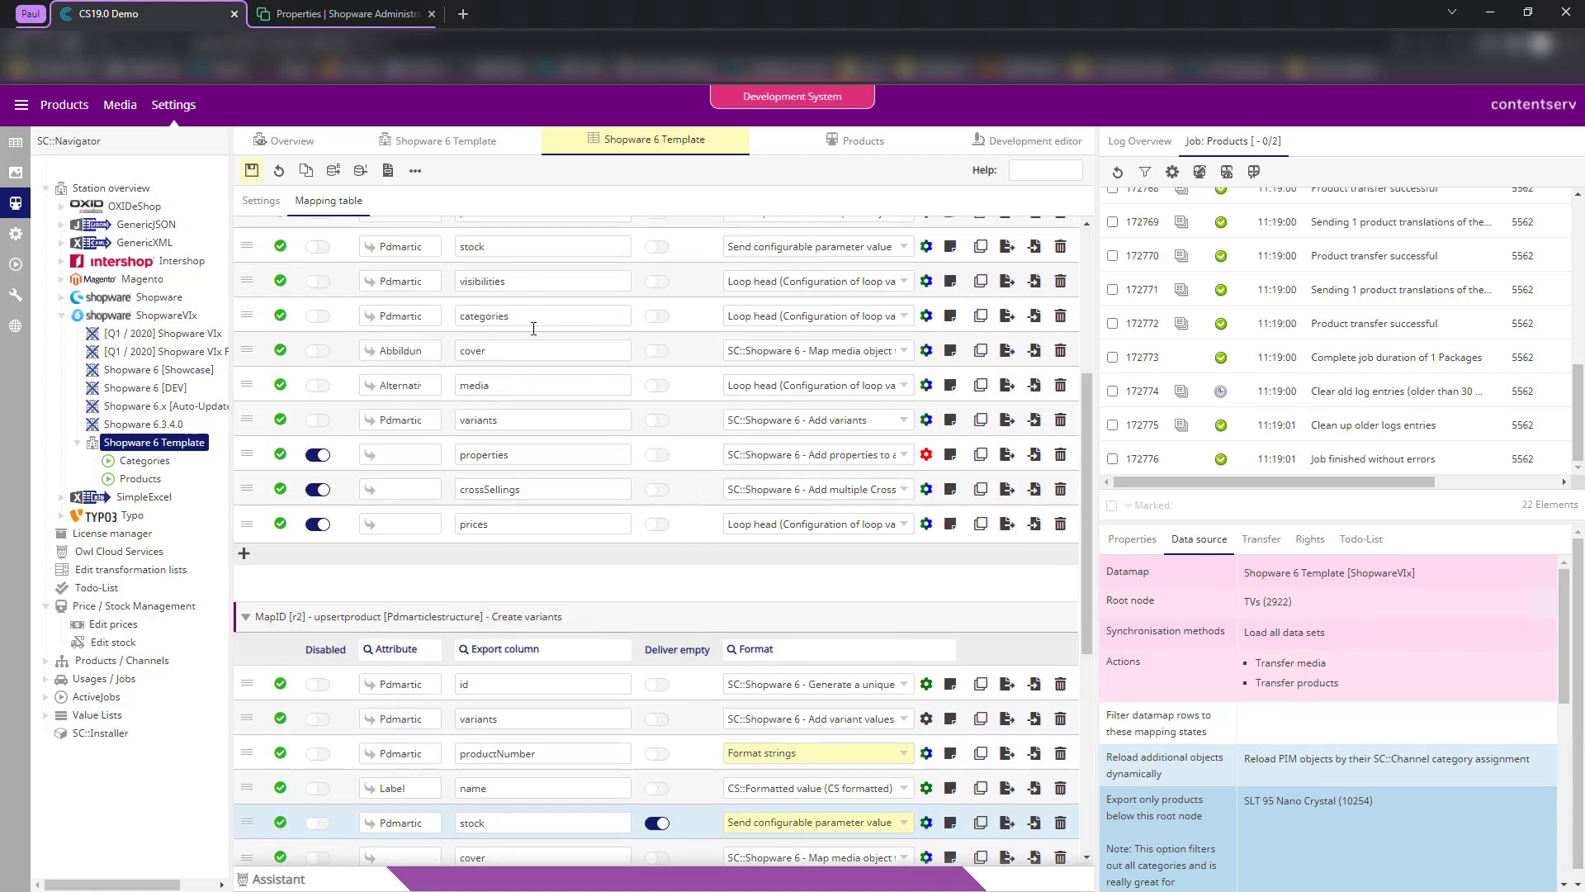
scroll(510, 315, up, 2)
scroll(516, 376, up, 2)
click(520, 404)
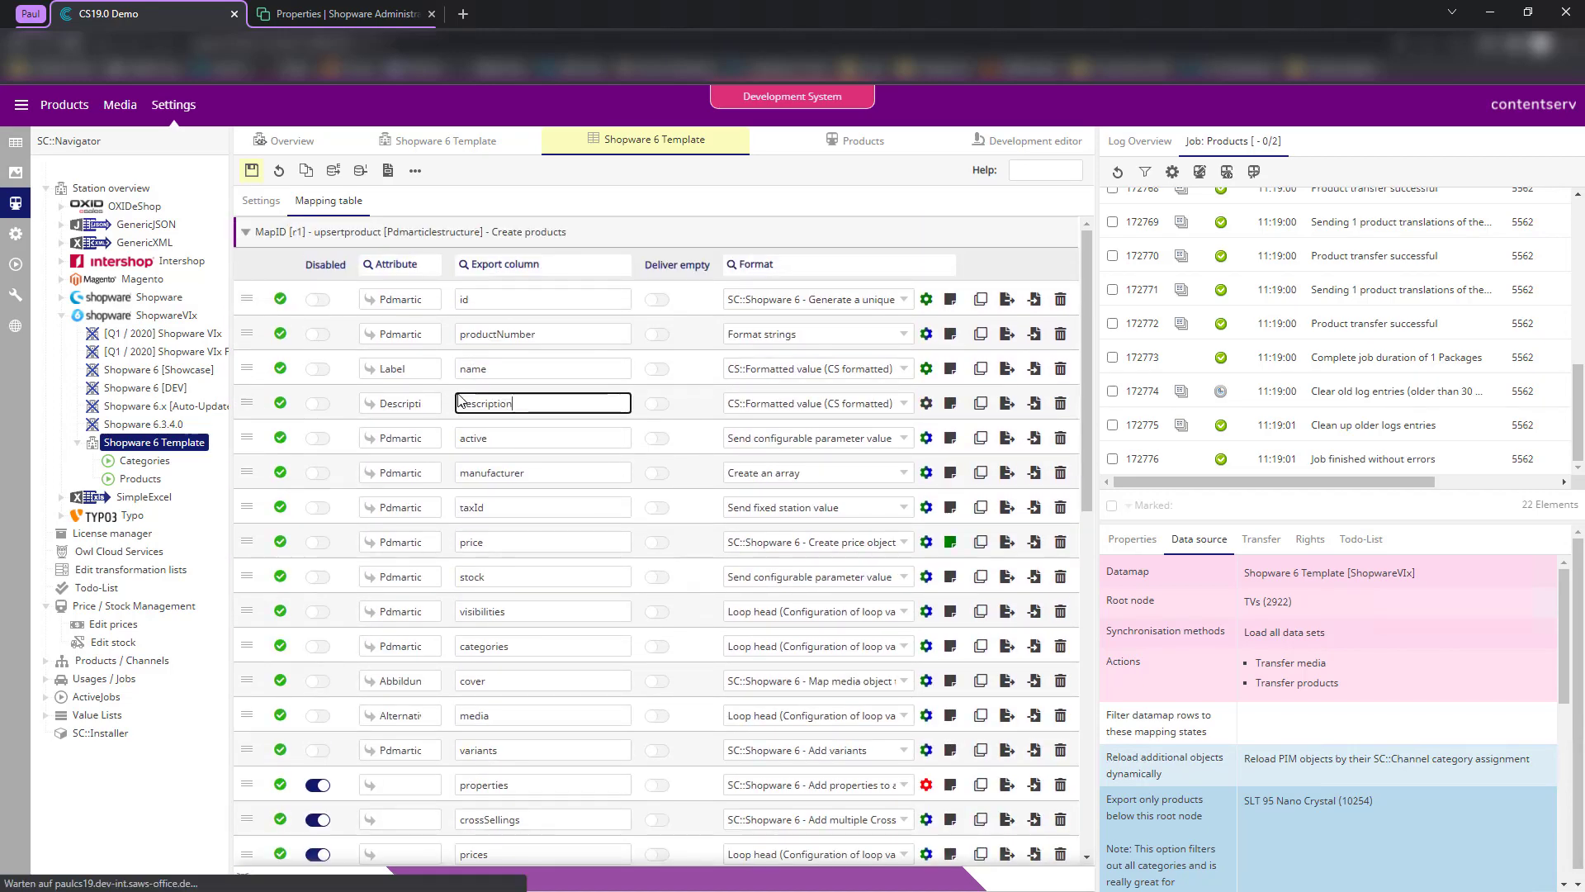
drag(521, 404, 450, 402)
scroll(641, 570, down, 9)
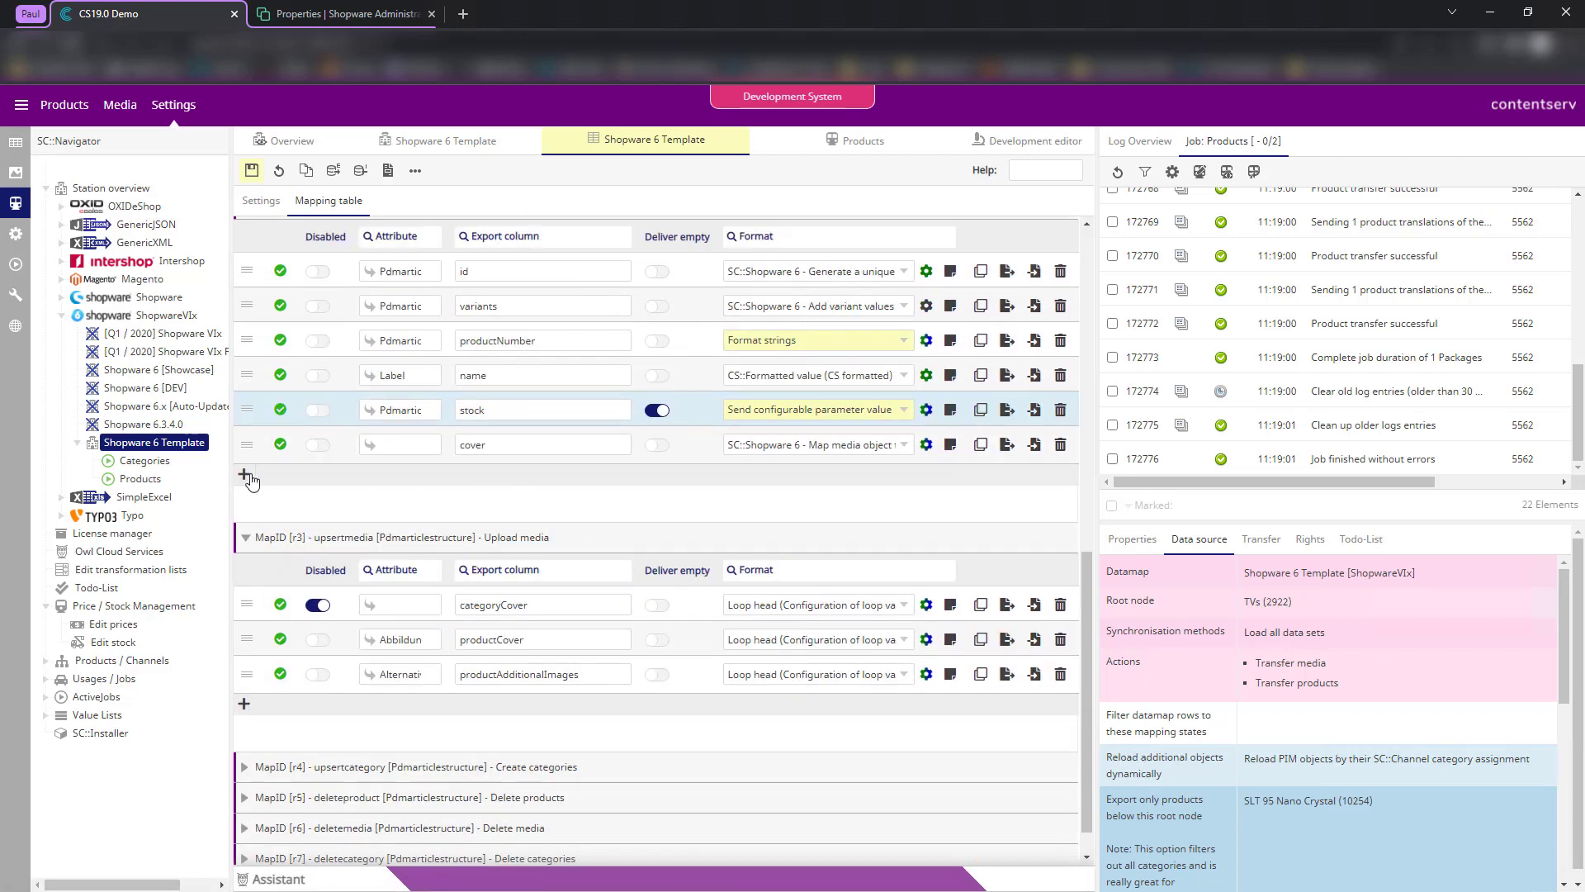
click(243, 474)
click(541, 479)
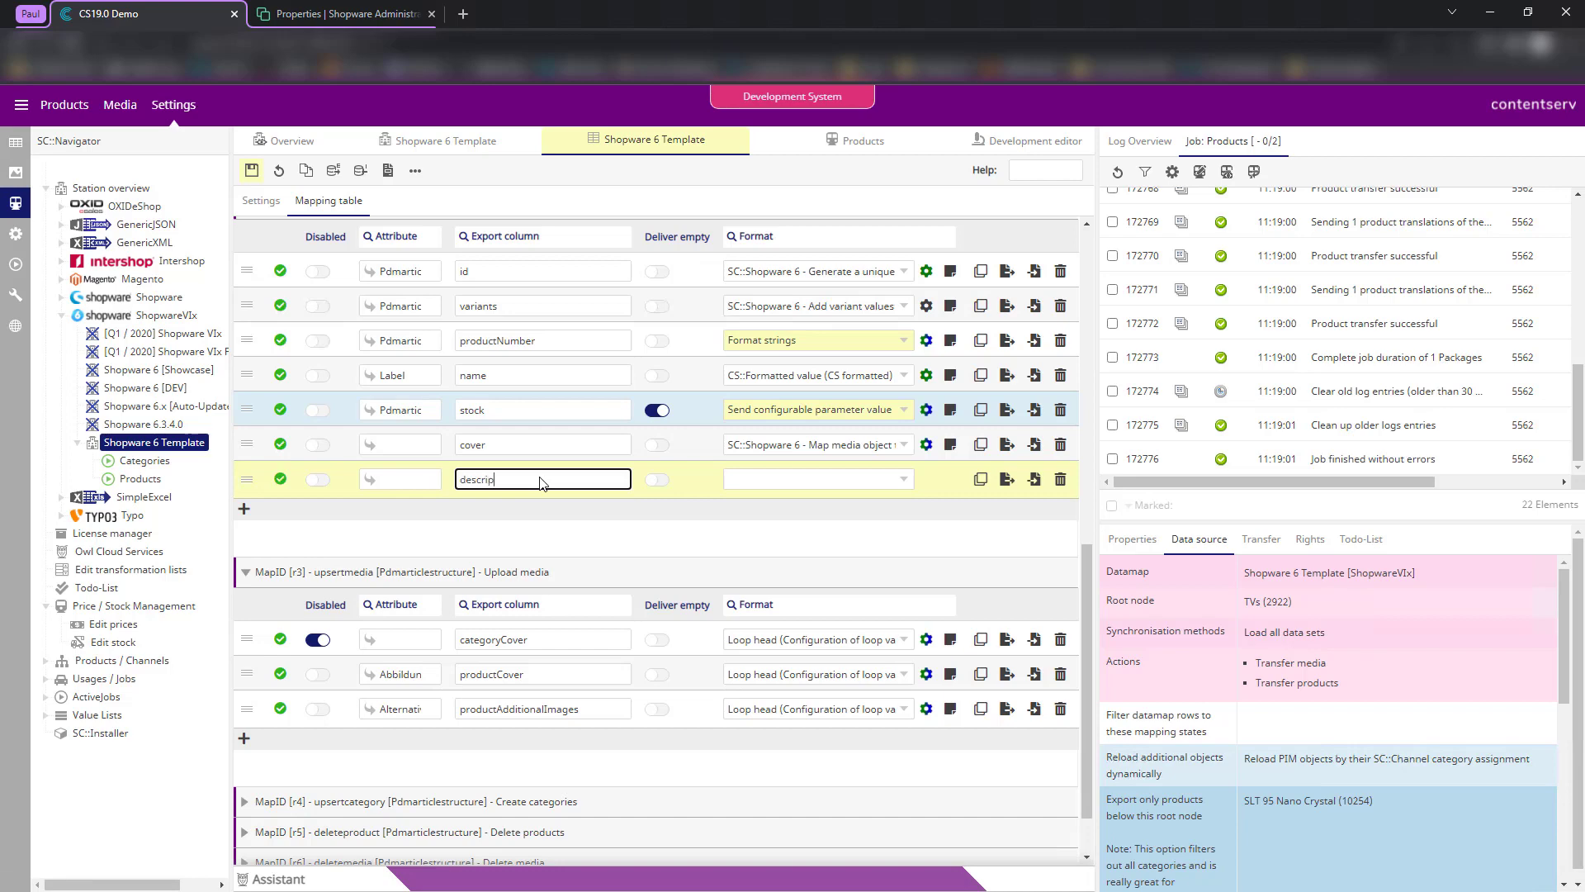
text(descrip)
click(1060, 479)
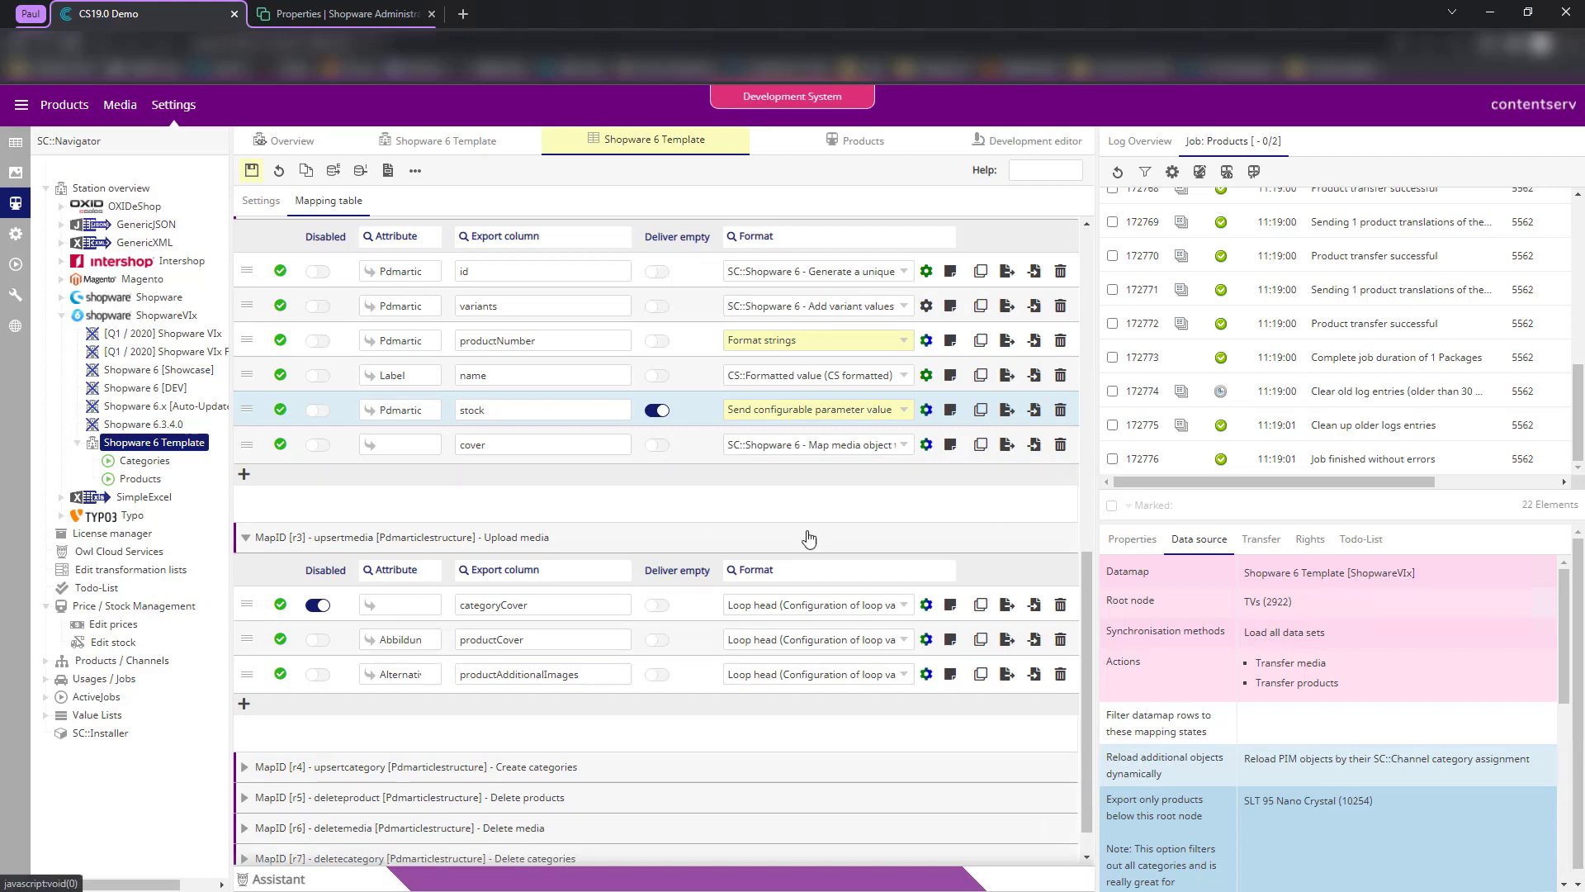
scroll(690, 550, up, 4)
scroll(690, 550, up, 5)
scroll(517, 610, down, 2)
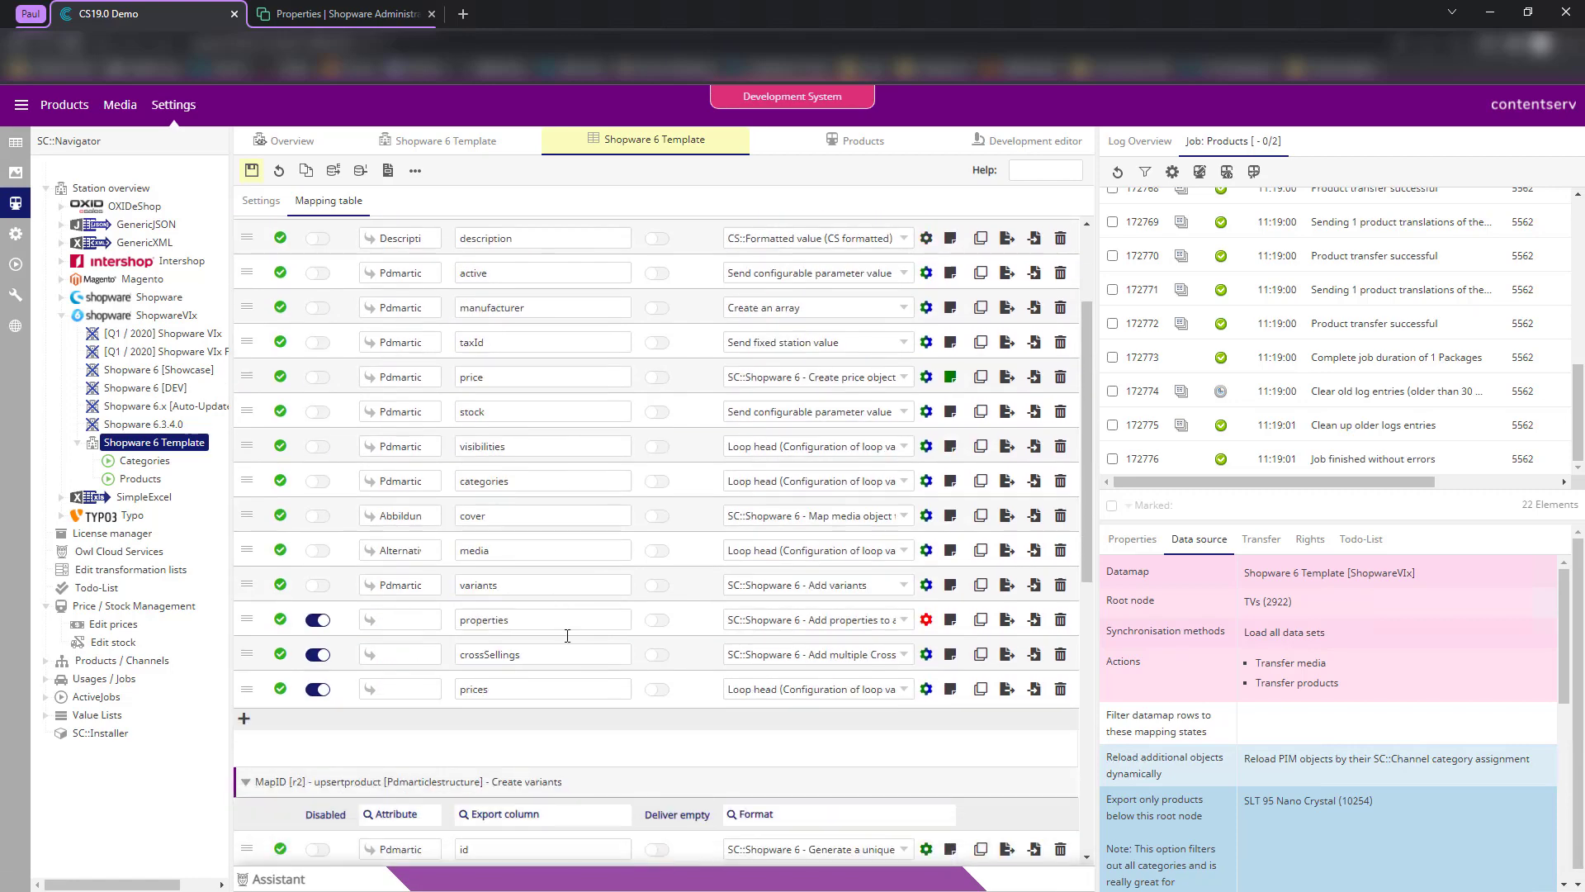
scroll(517, 609, down, 2)
drag(525, 538, 431, 537)
click(706, 535)
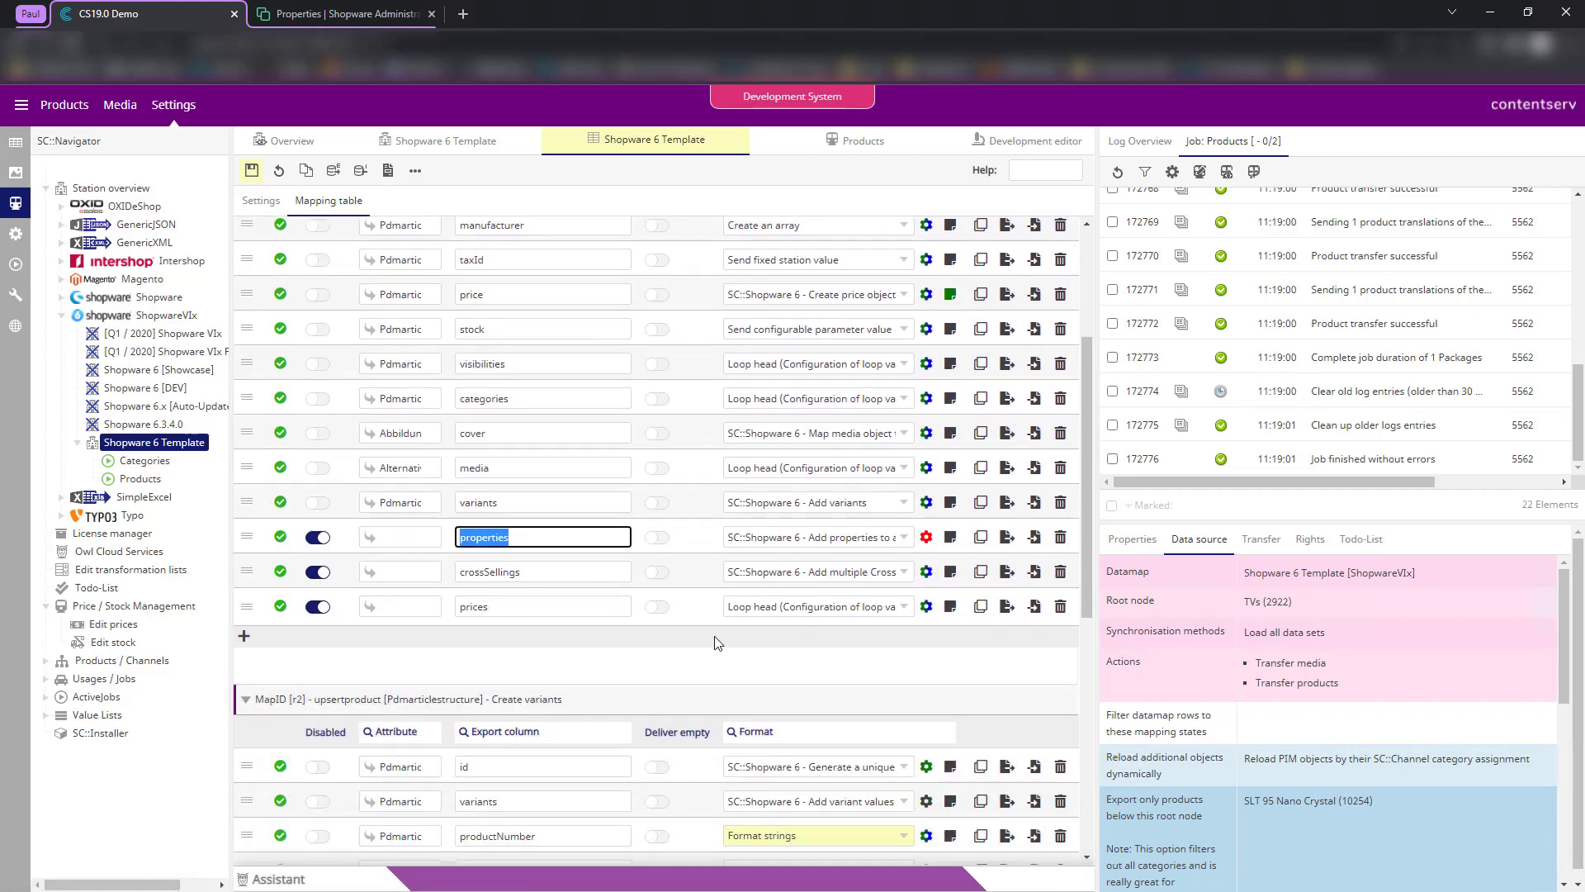
scroll(685, 710, down, 3)
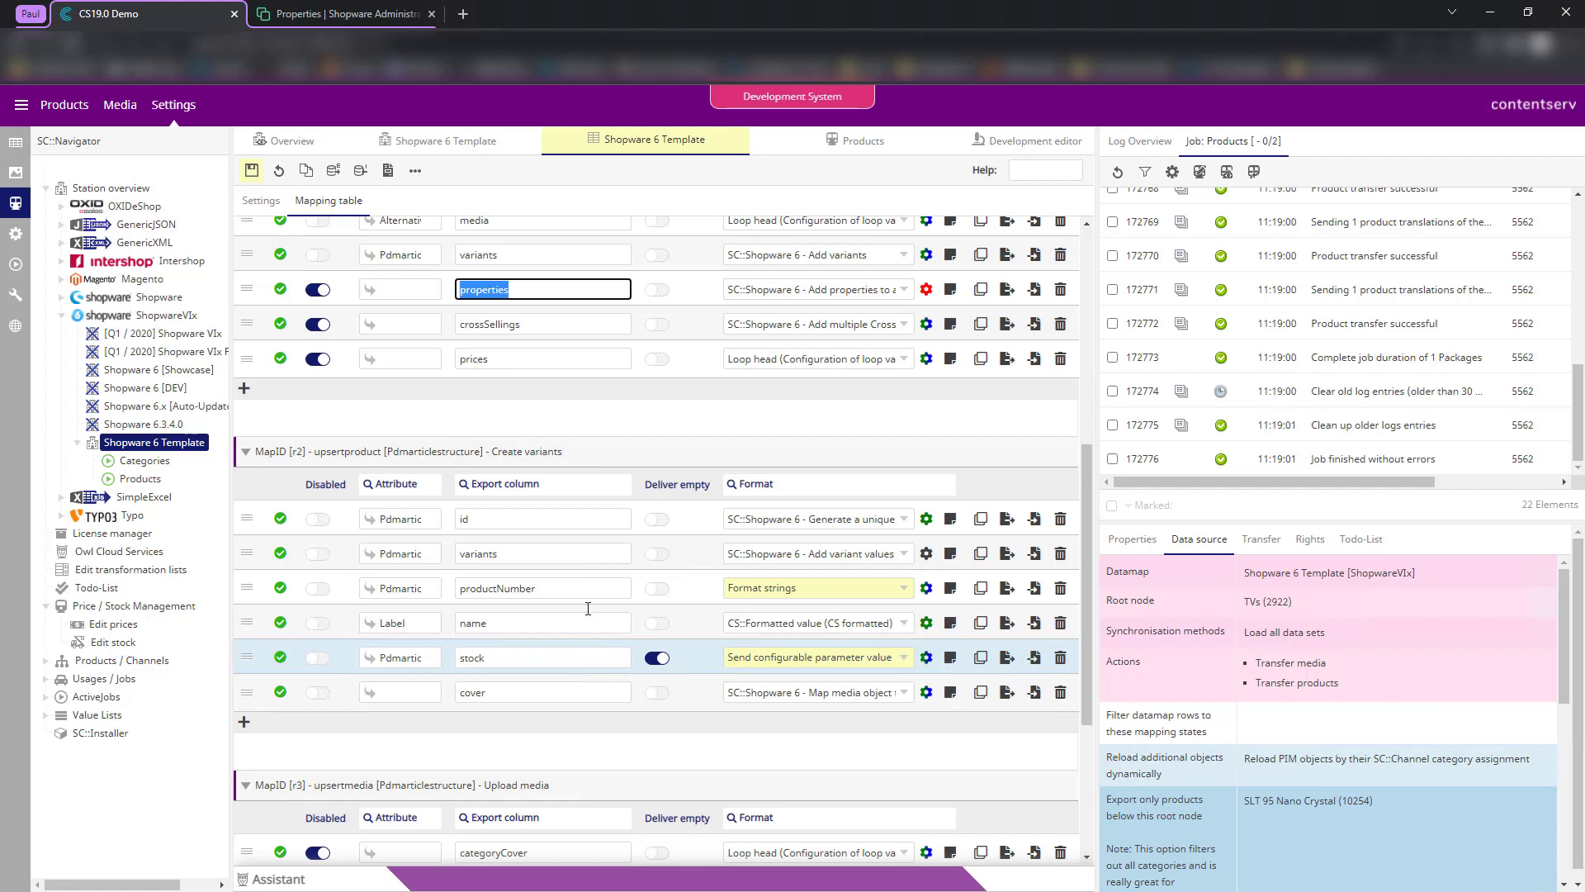
scroll(759, 531, up, 3)
scroll(625, 450, up, 3)
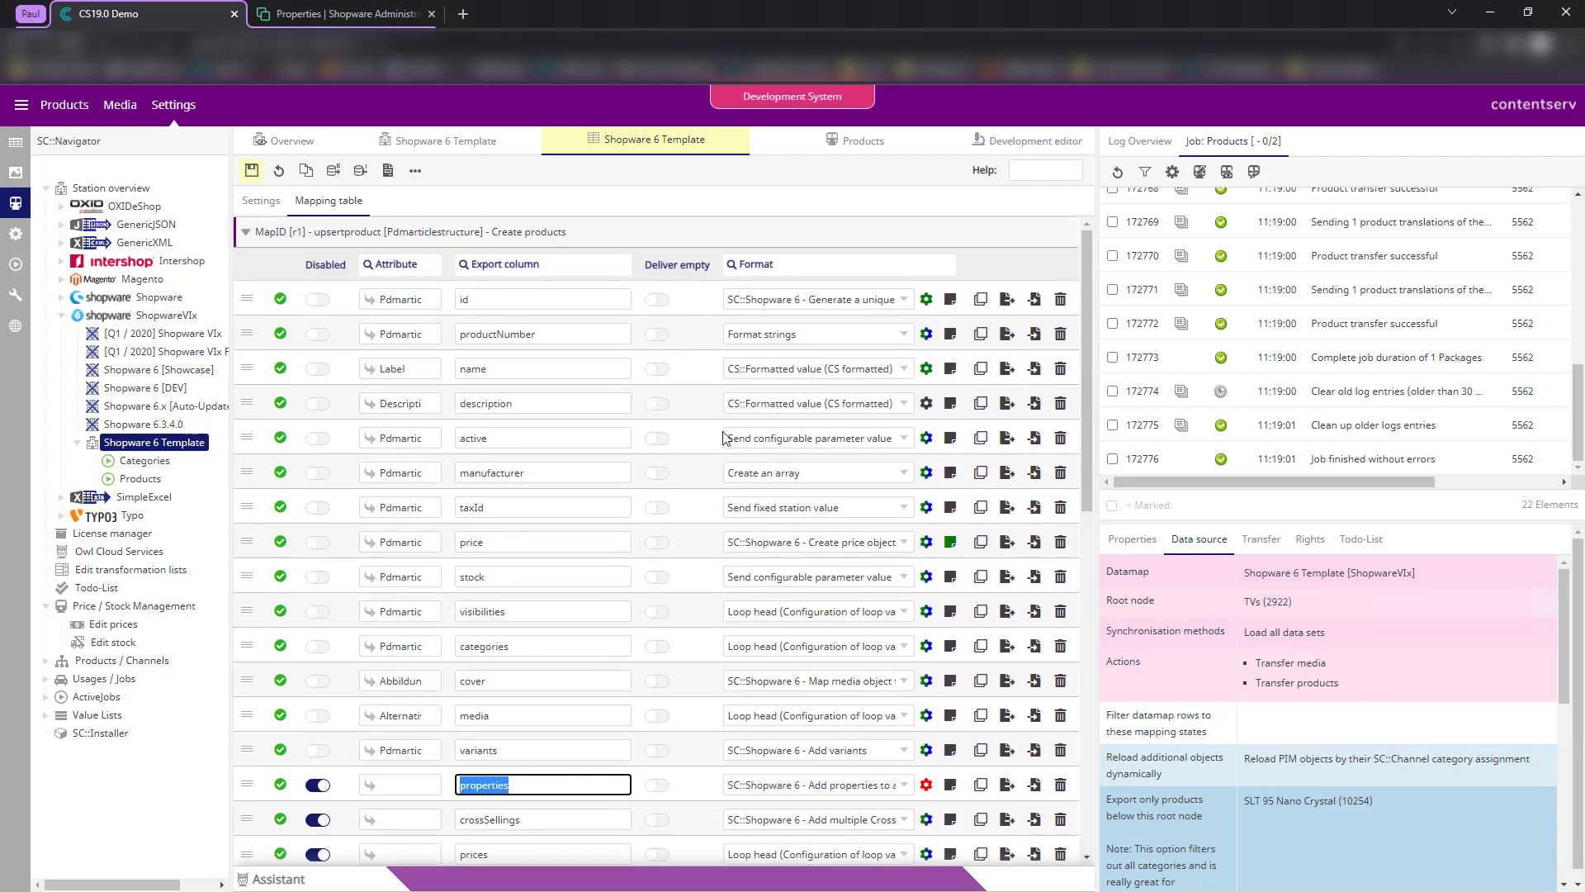
scroll(686, 553, down, 2)
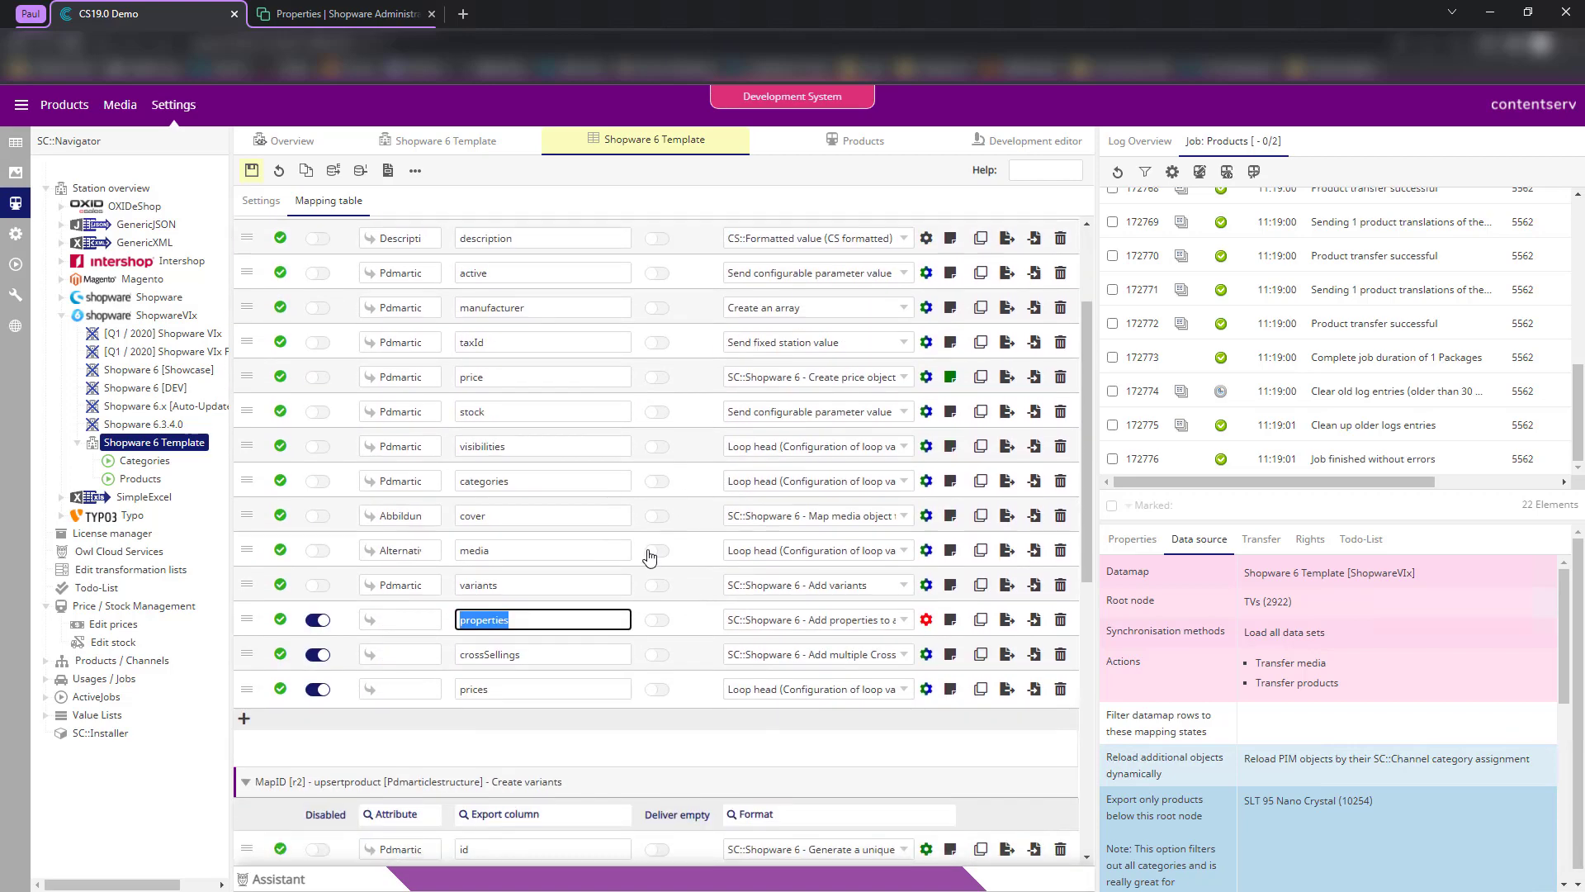
scroll(677, 479, up, 2)
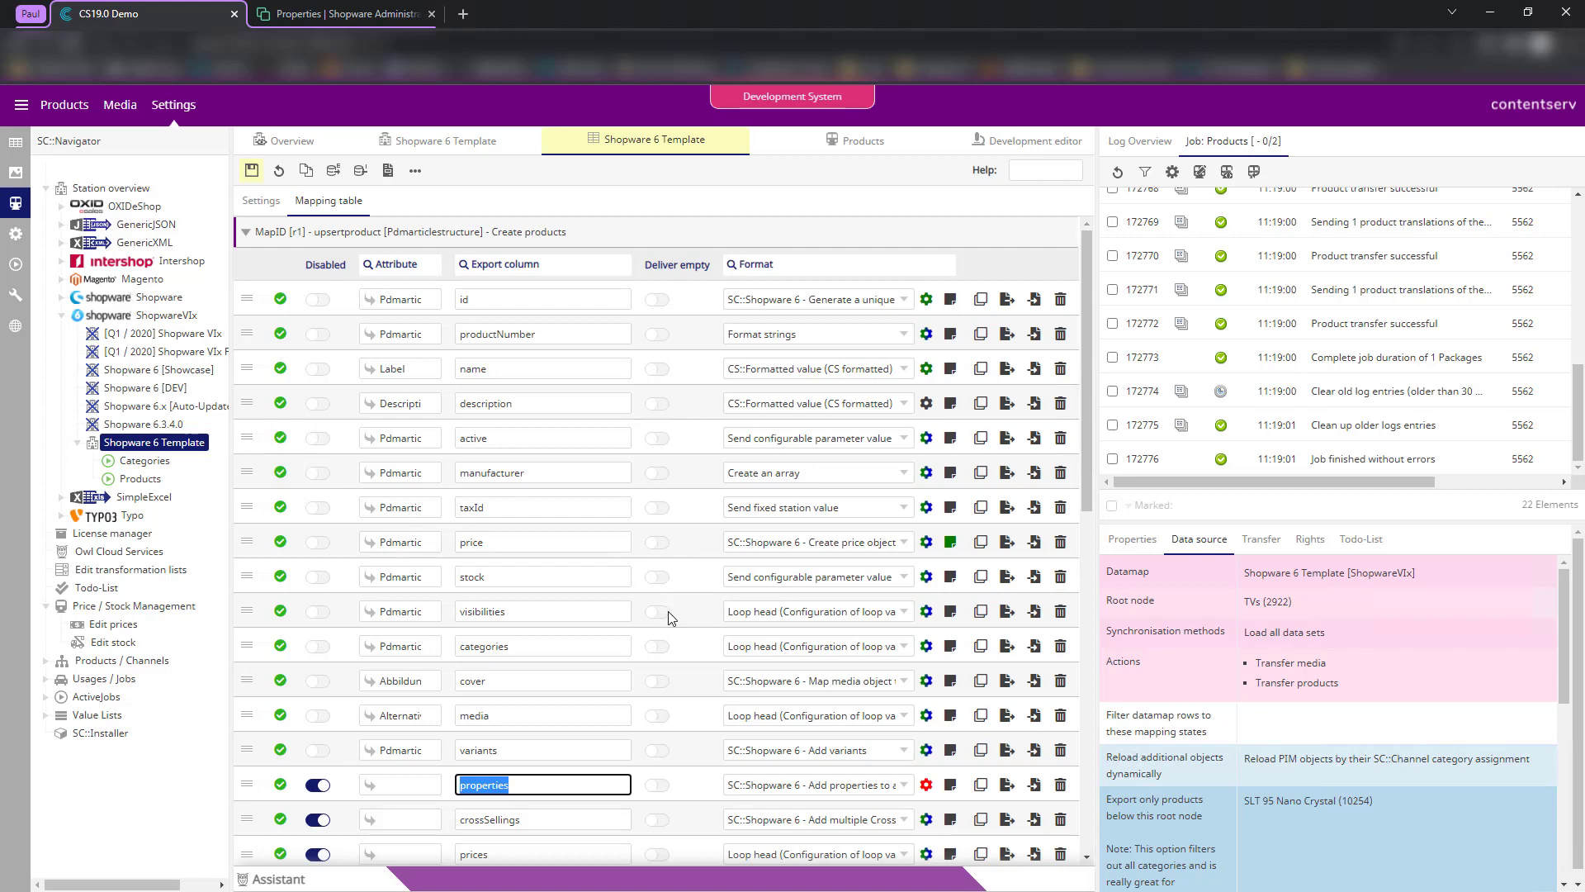
scroll(627, 562, down, 2)
scroll(536, 463, up, 2)
scroll(694, 628, down, 2)
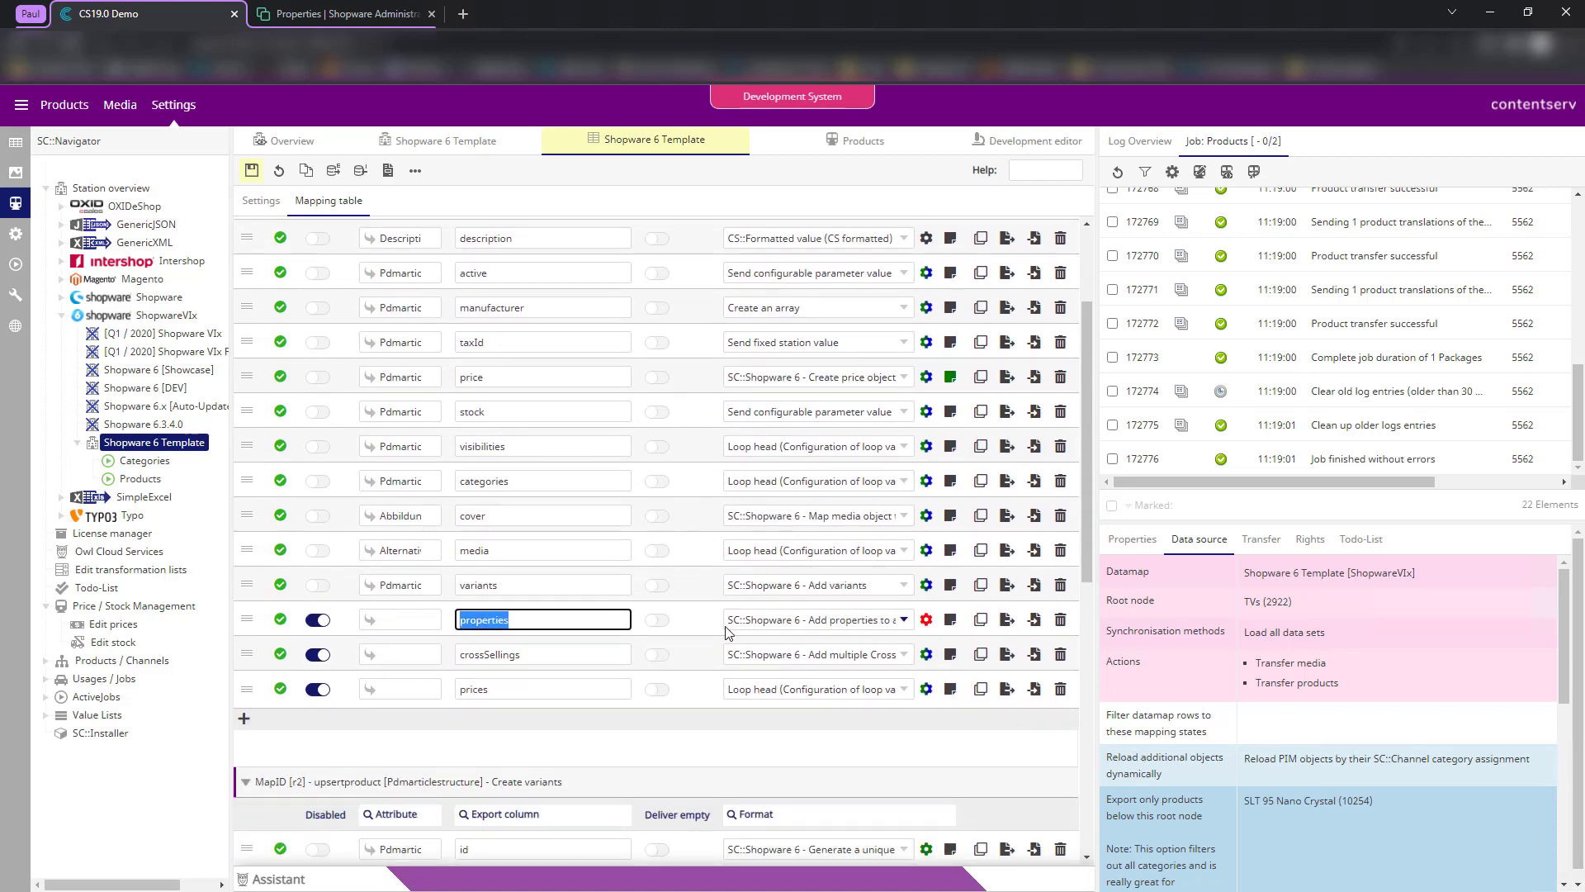
scroll(661, 661, down, 4)
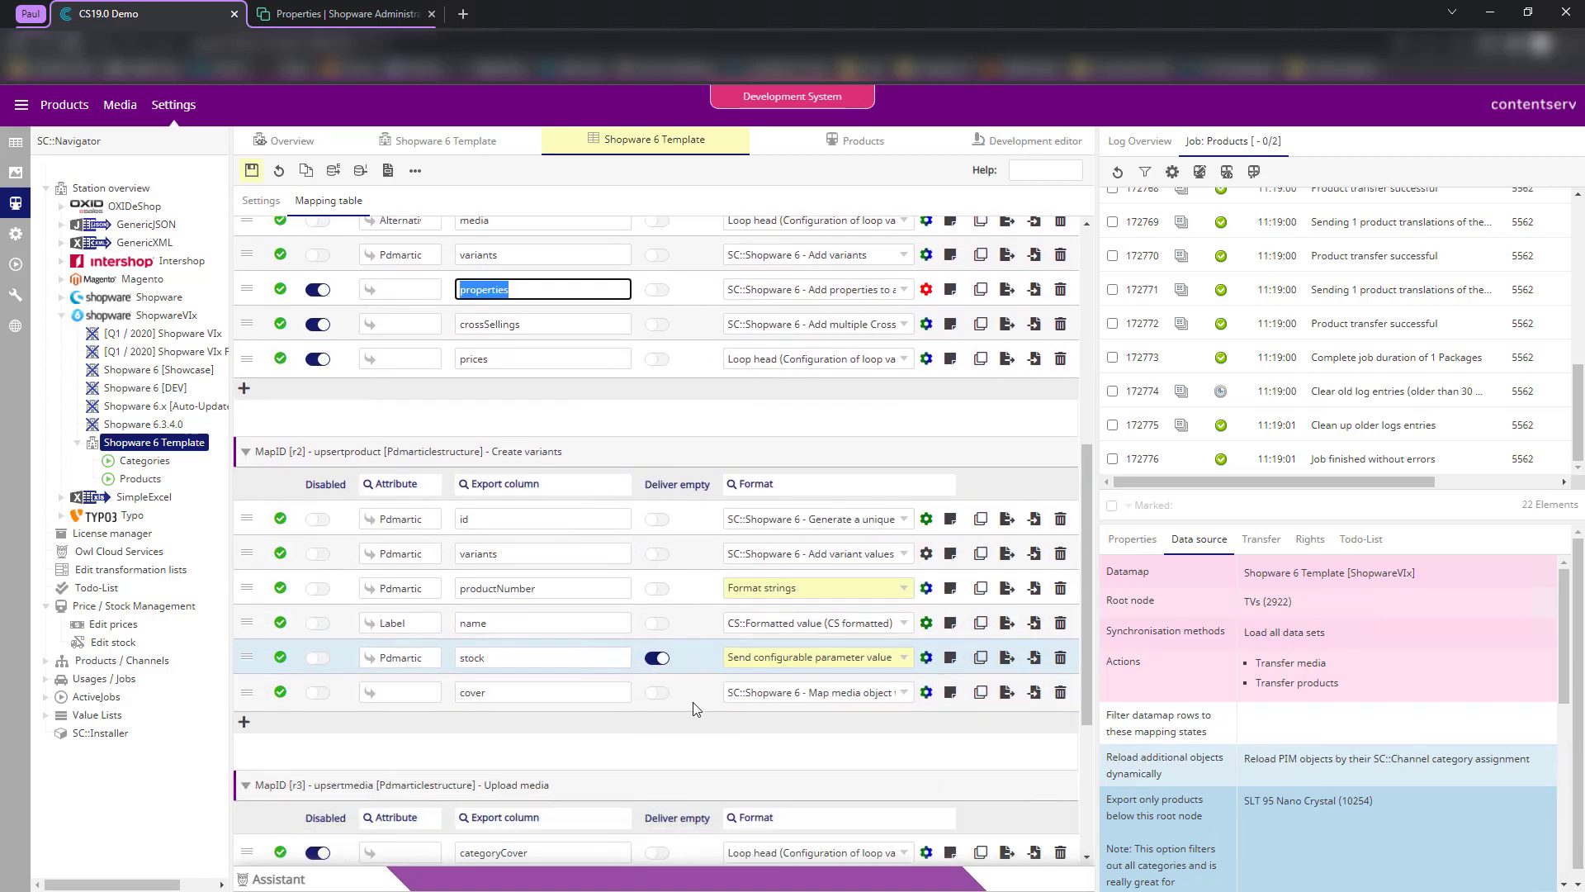
- Set Abbildungen (28) as the variants' cover source attribute and review its media-object format plugin
click(613, 745)
click(399, 703)
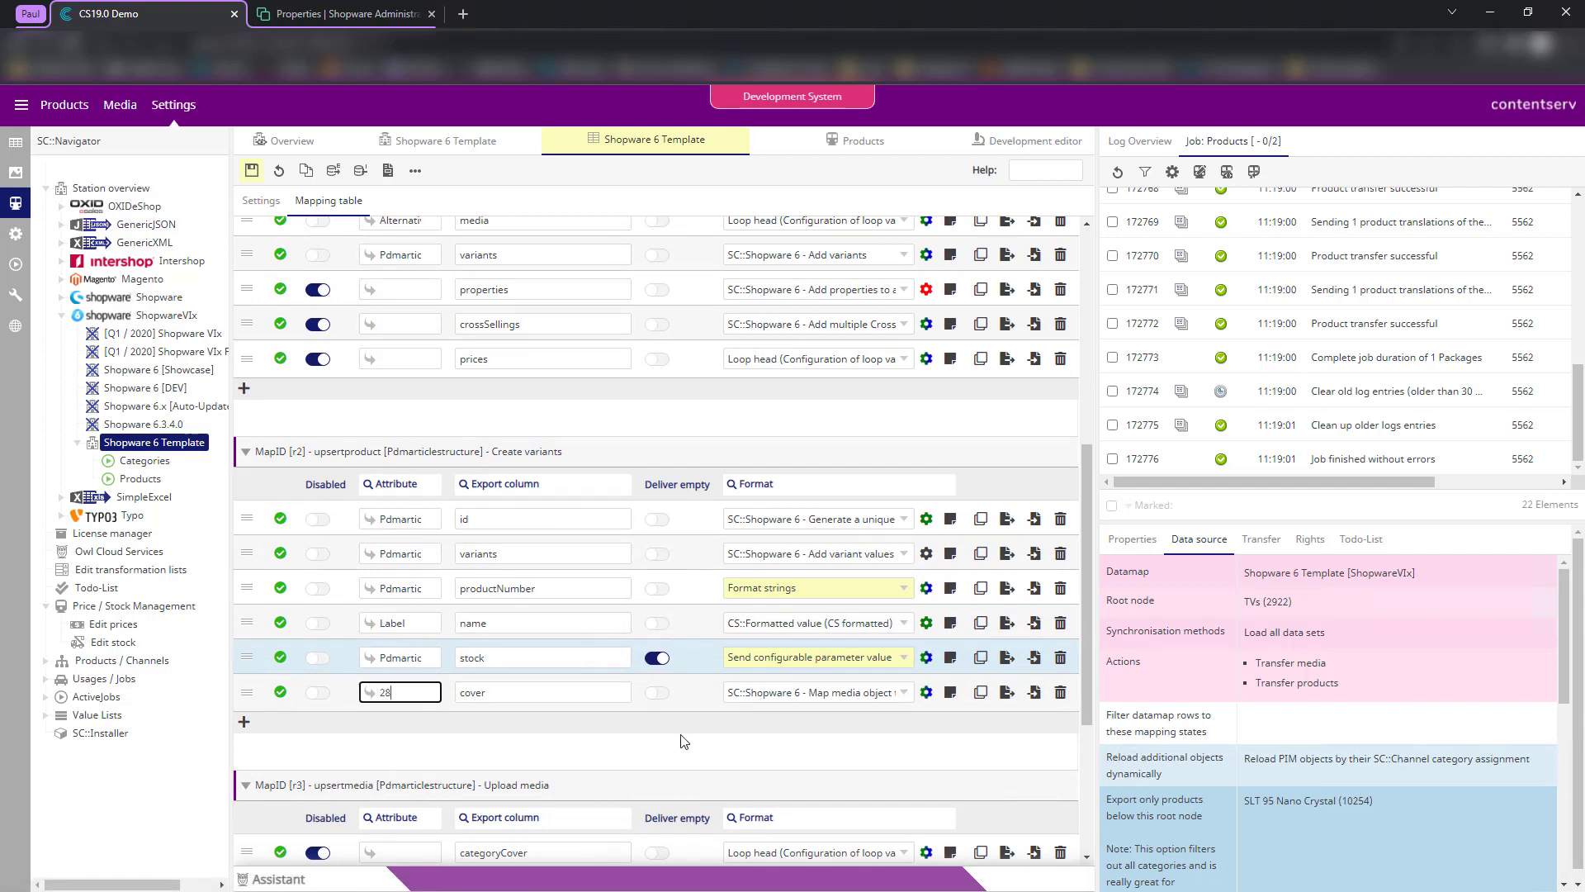
click(585, 710)
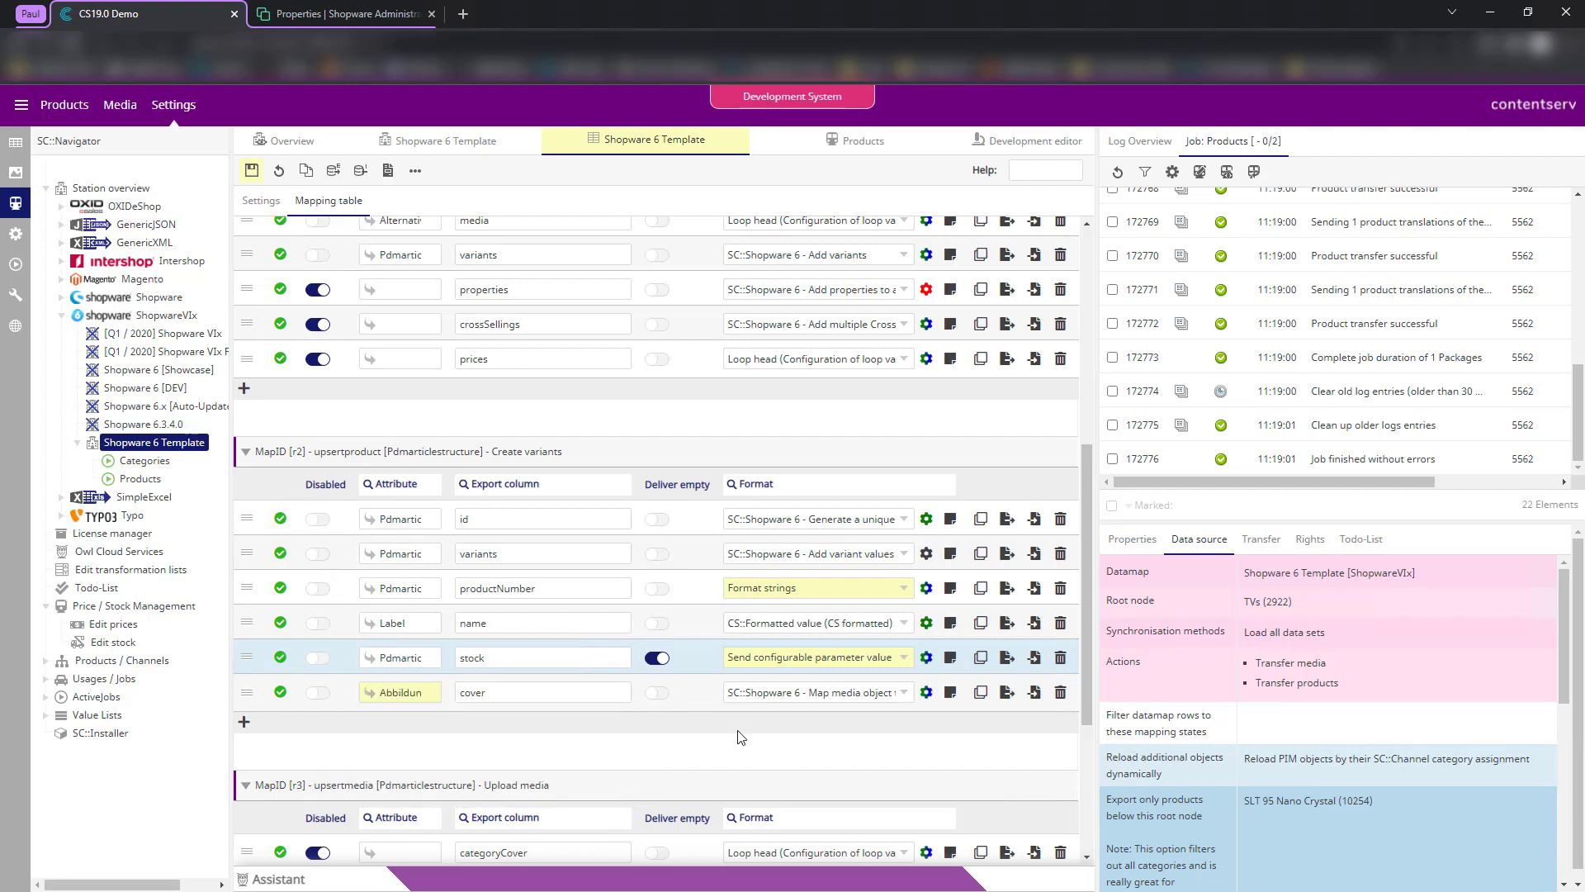
double_click(411, 691)
key(End)
click(929, 694)
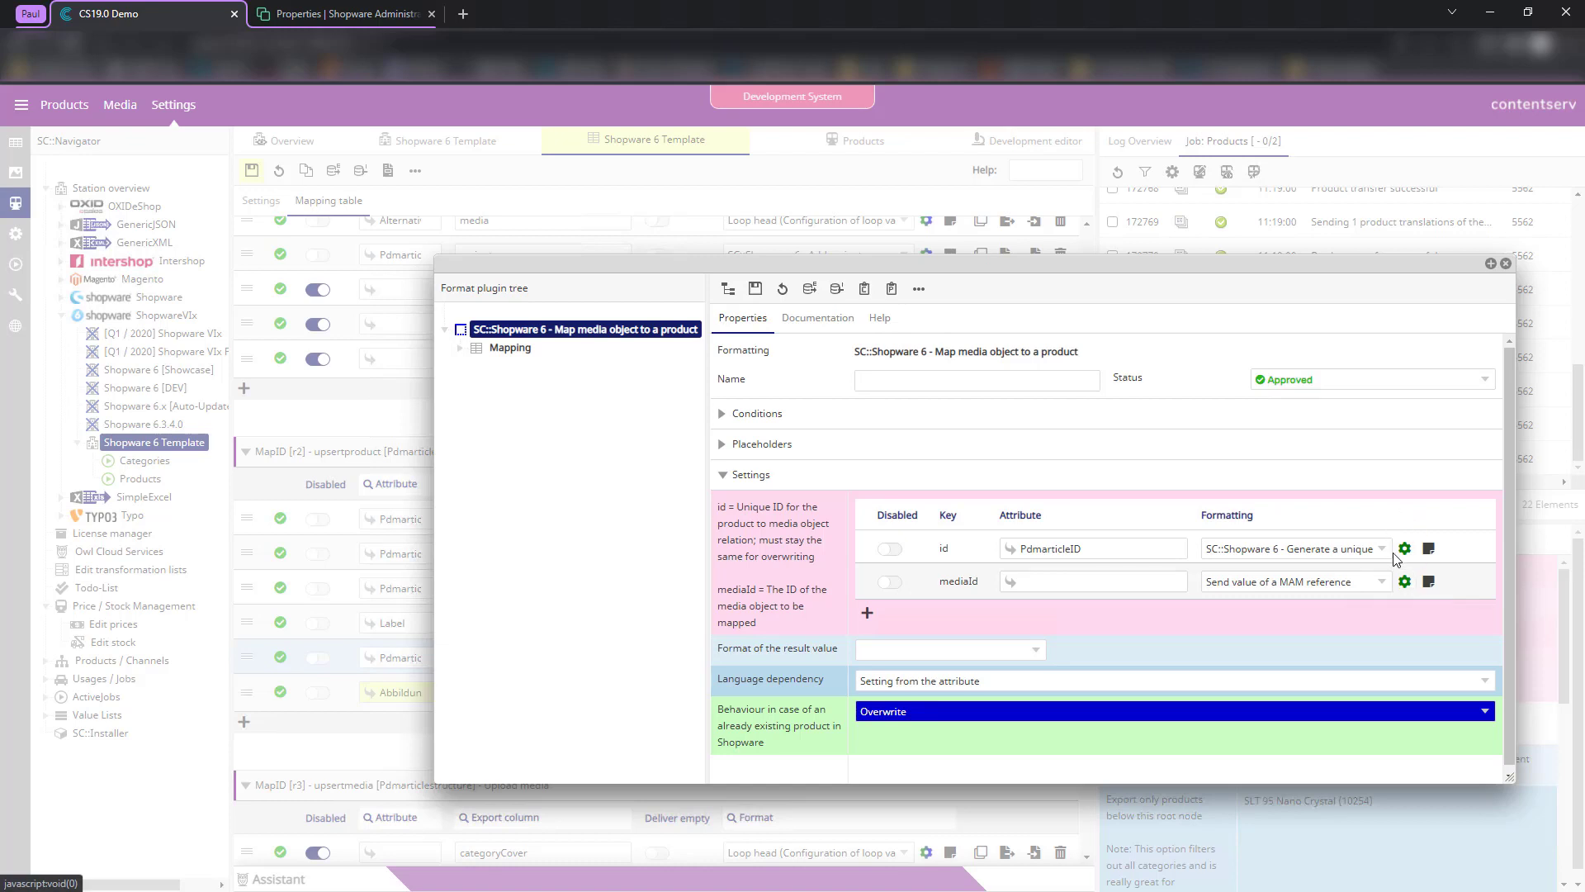
click(1506, 265)
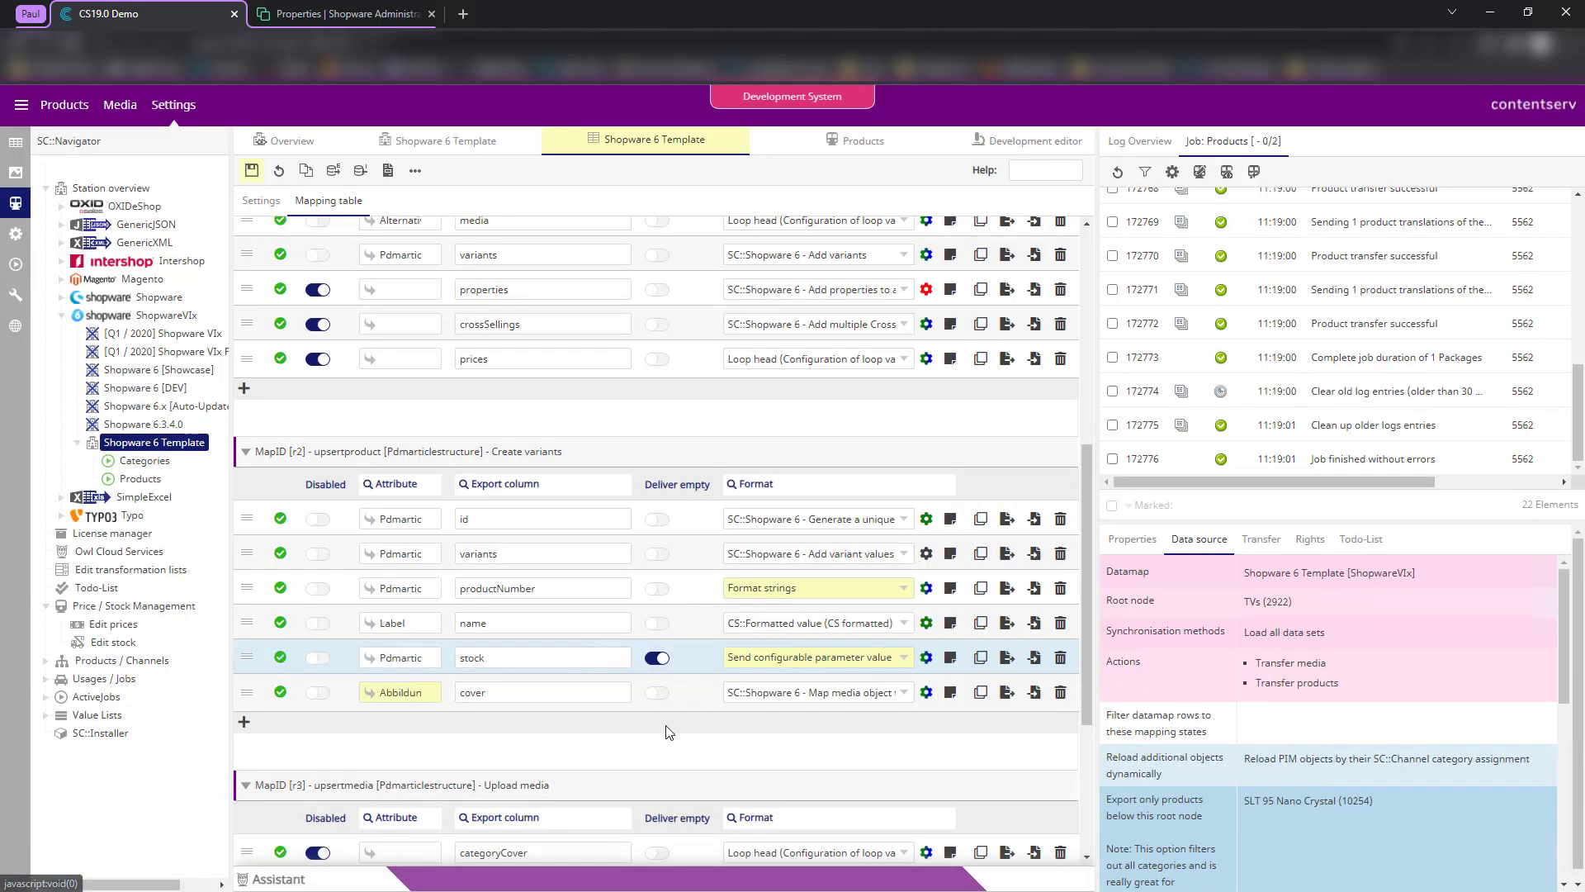
scroll(644, 745, up, 1)
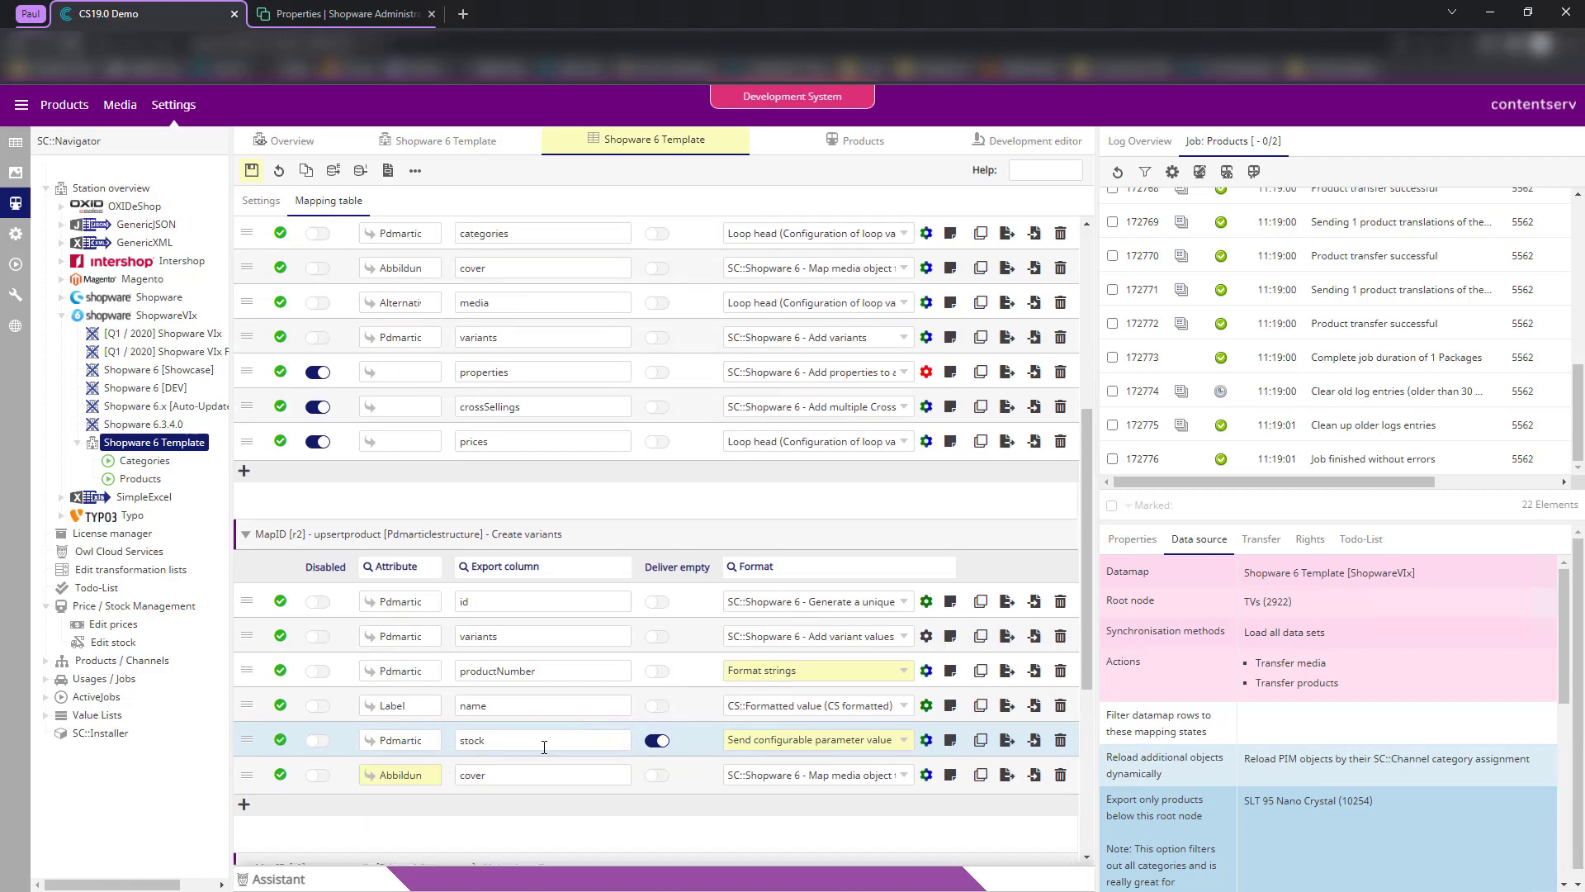
- Save the Shopware 6 Template mapping table
scroll(544, 747, up, 5)
click(252, 170)
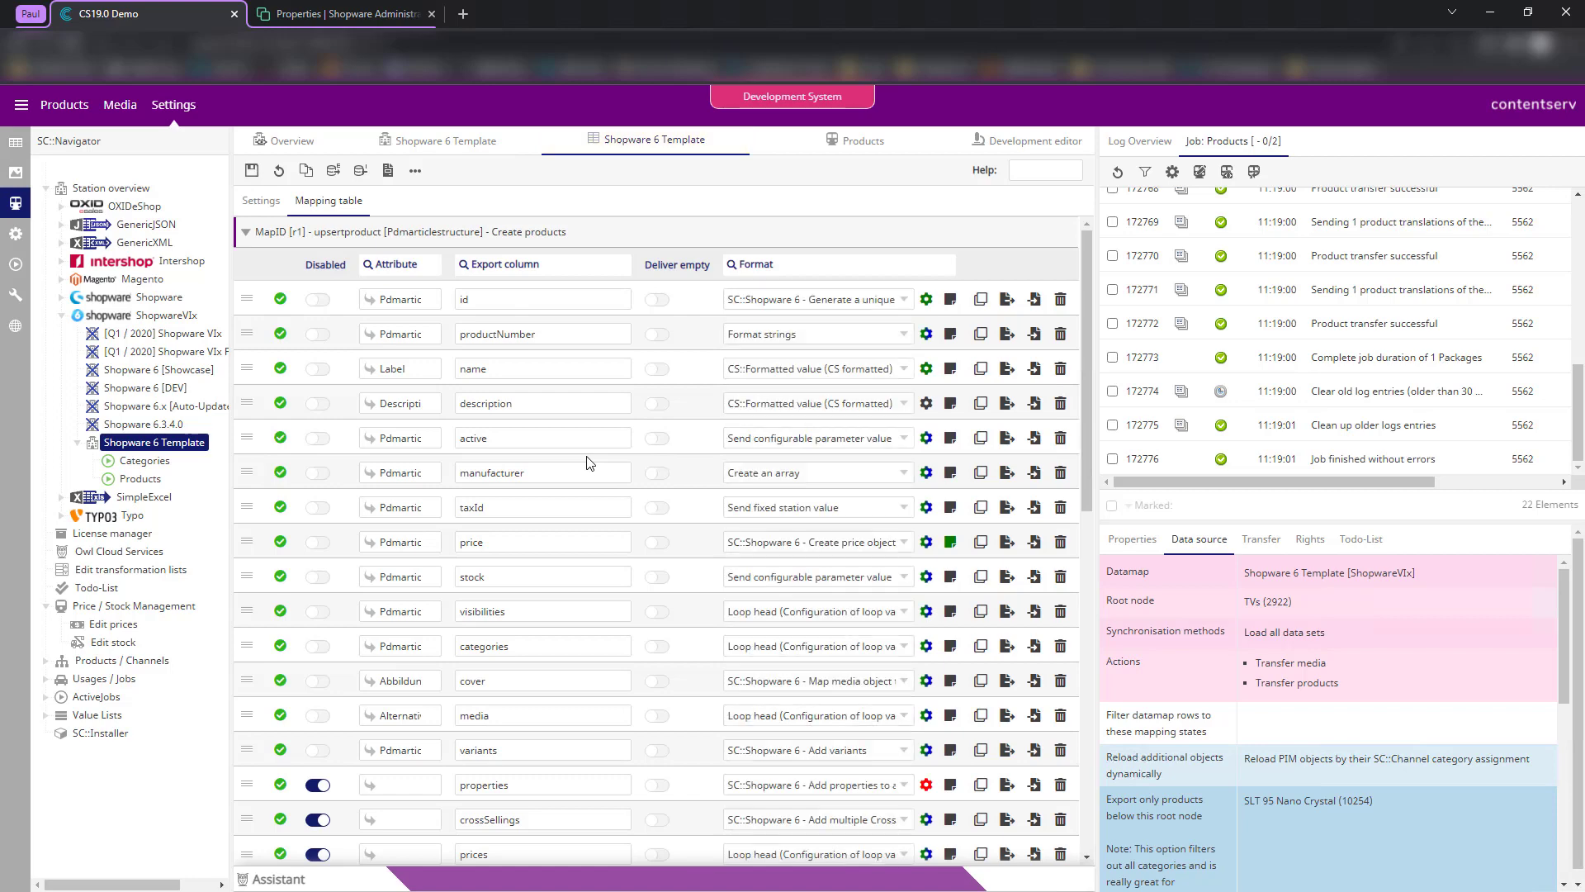
scroll(652, 486, down, 8)
scroll(652, 487, down, 3)
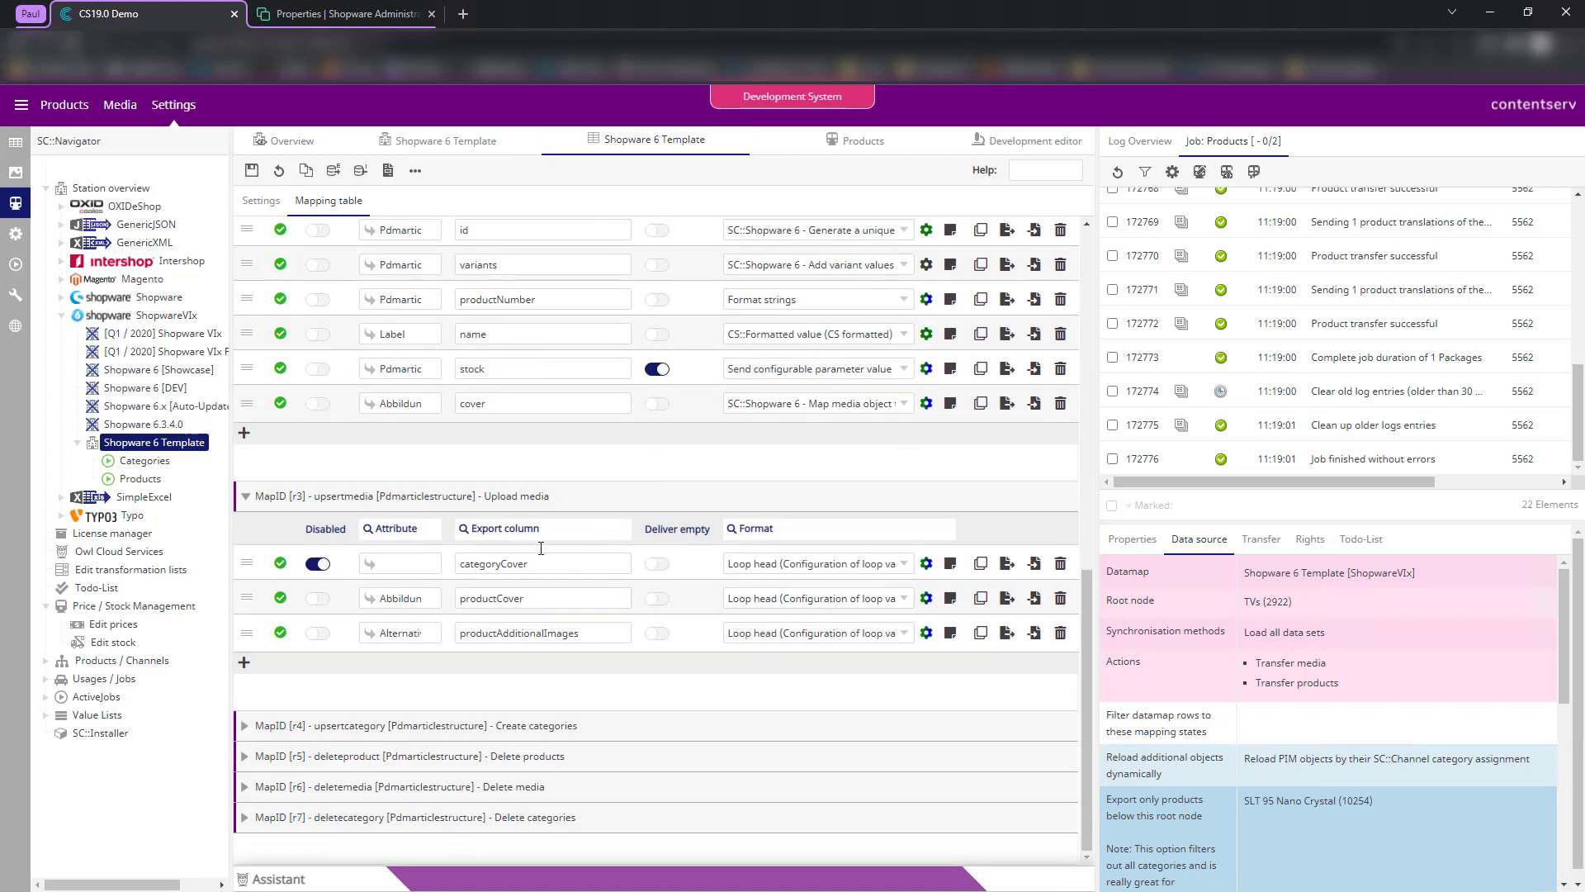
scroll(541, 548, up, 1)
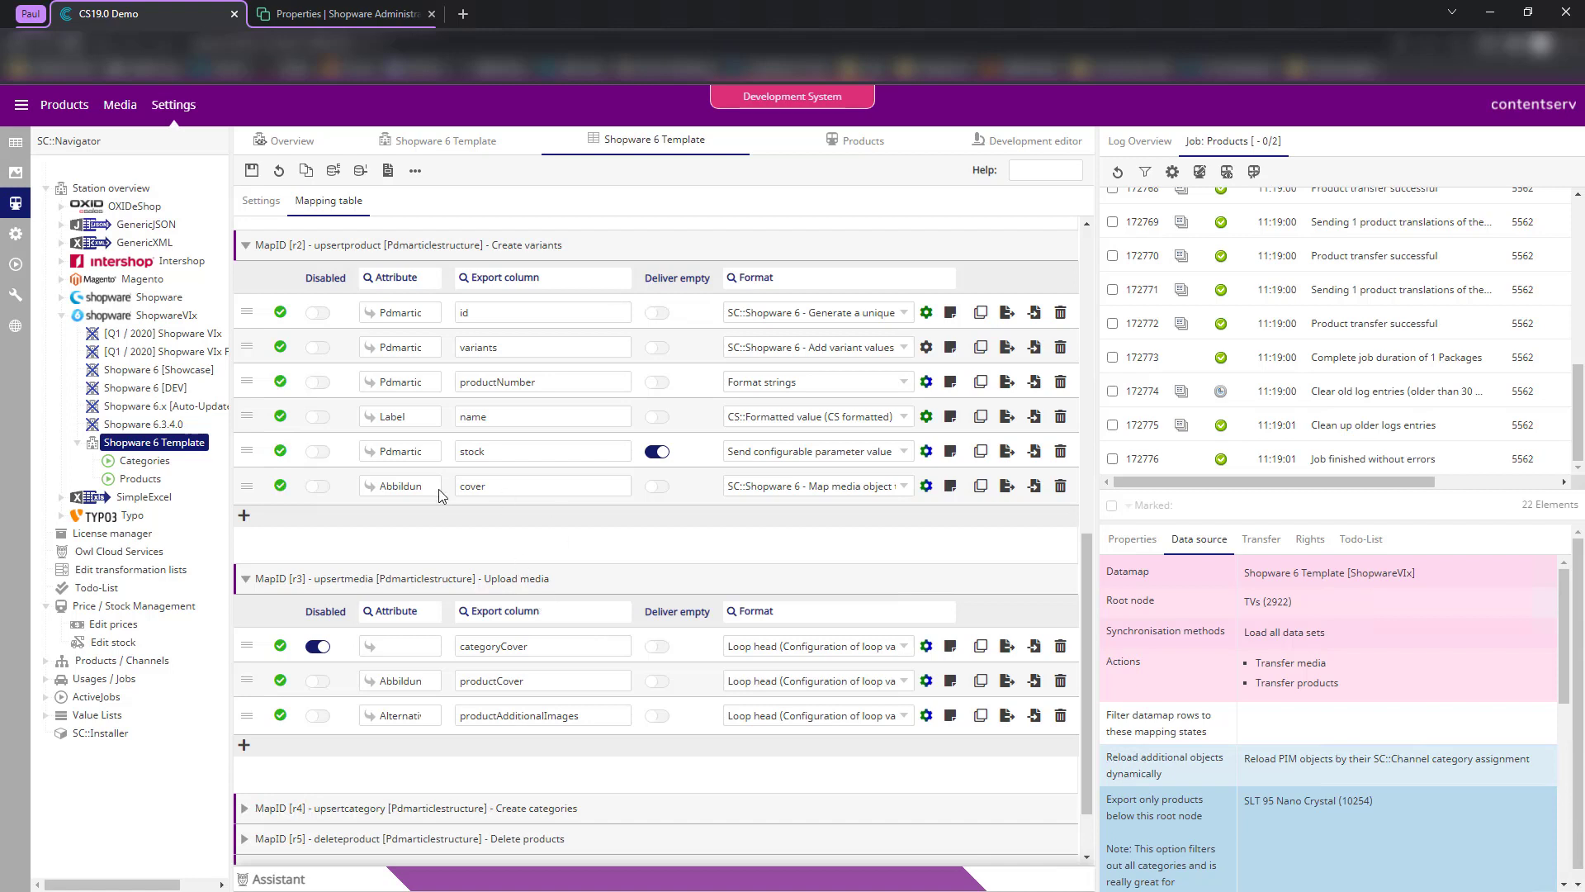
- Add a test 'media' row under Create variants, then delete it again
click(244, 516)
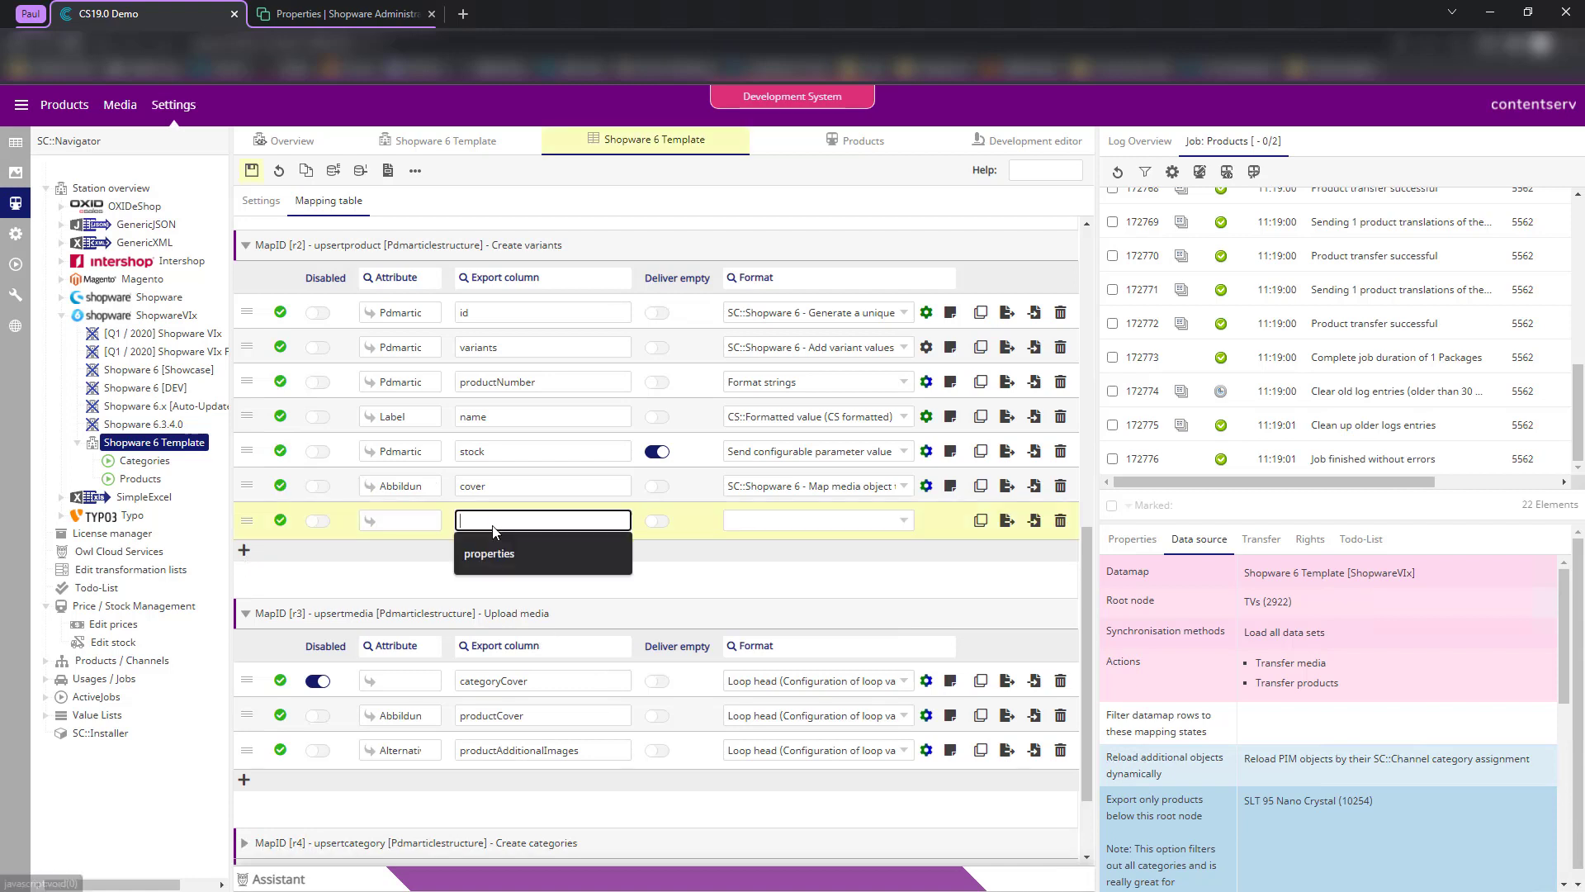
text(media)
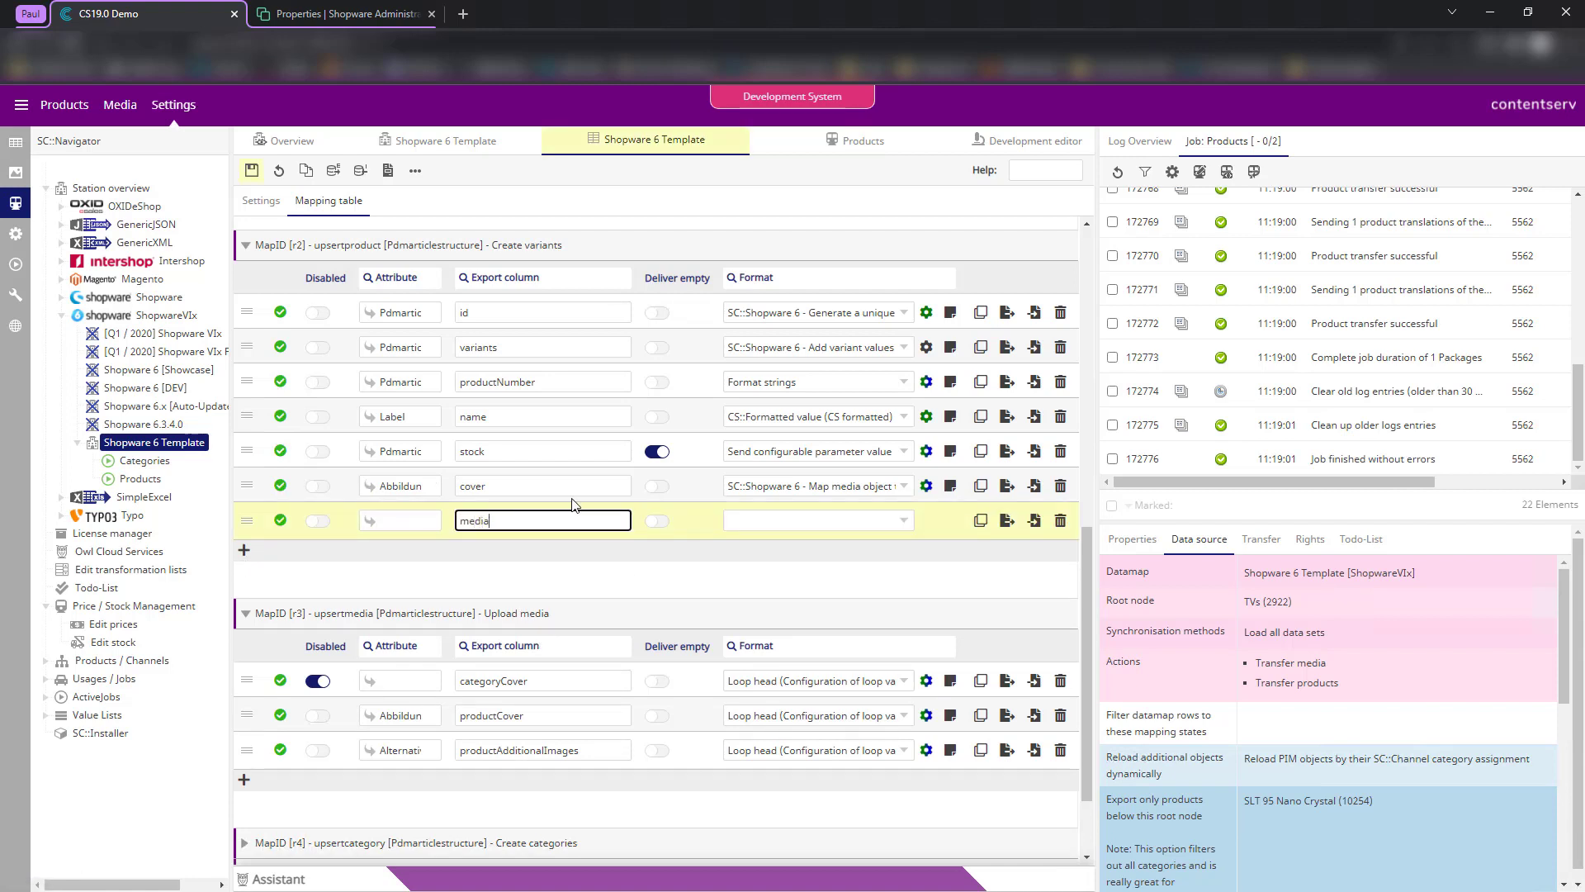
click(1061, 524)
scroll(652, 475, up, 1)
scroll(652, 474, up, 6)
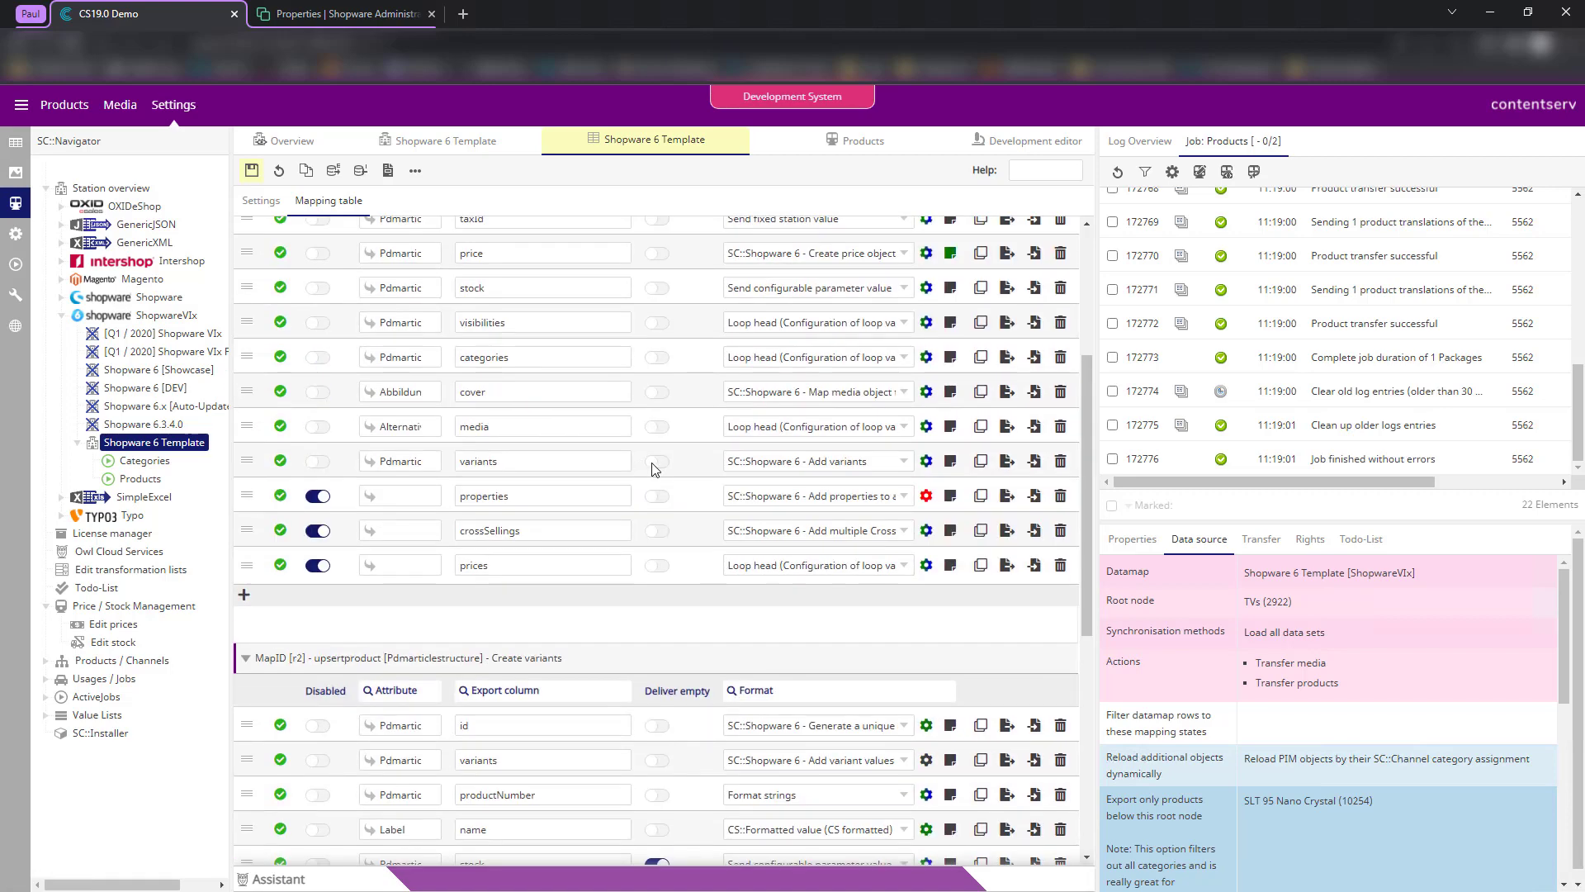
- Check the stock and cover export column entries and save the mapping table again
click(499, 363)
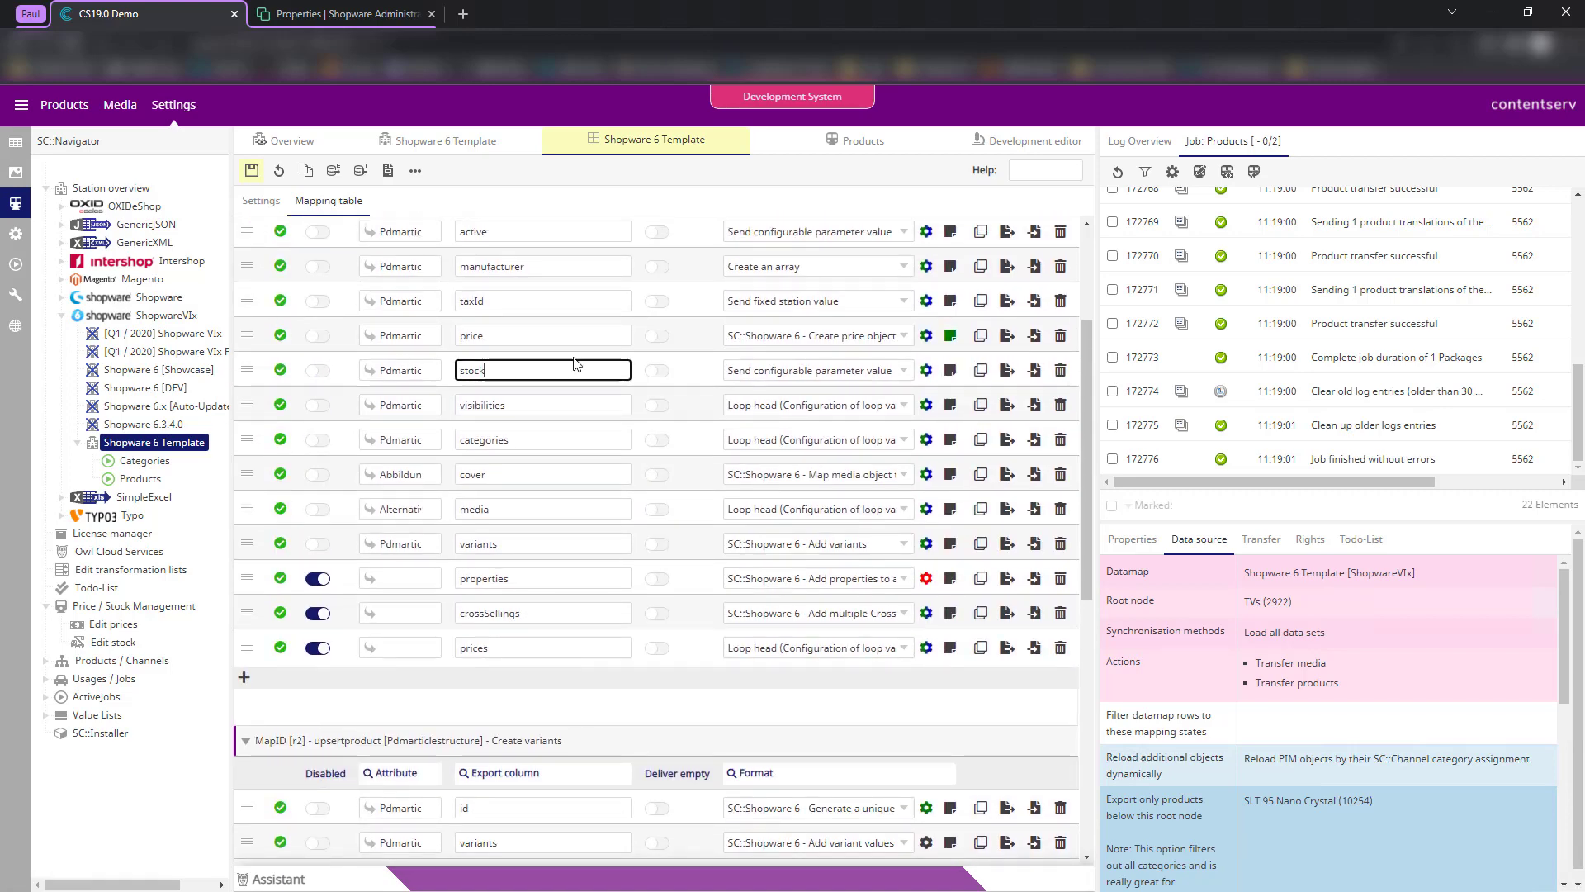
click(496, 478)
scroll(541, 643, down, 3)
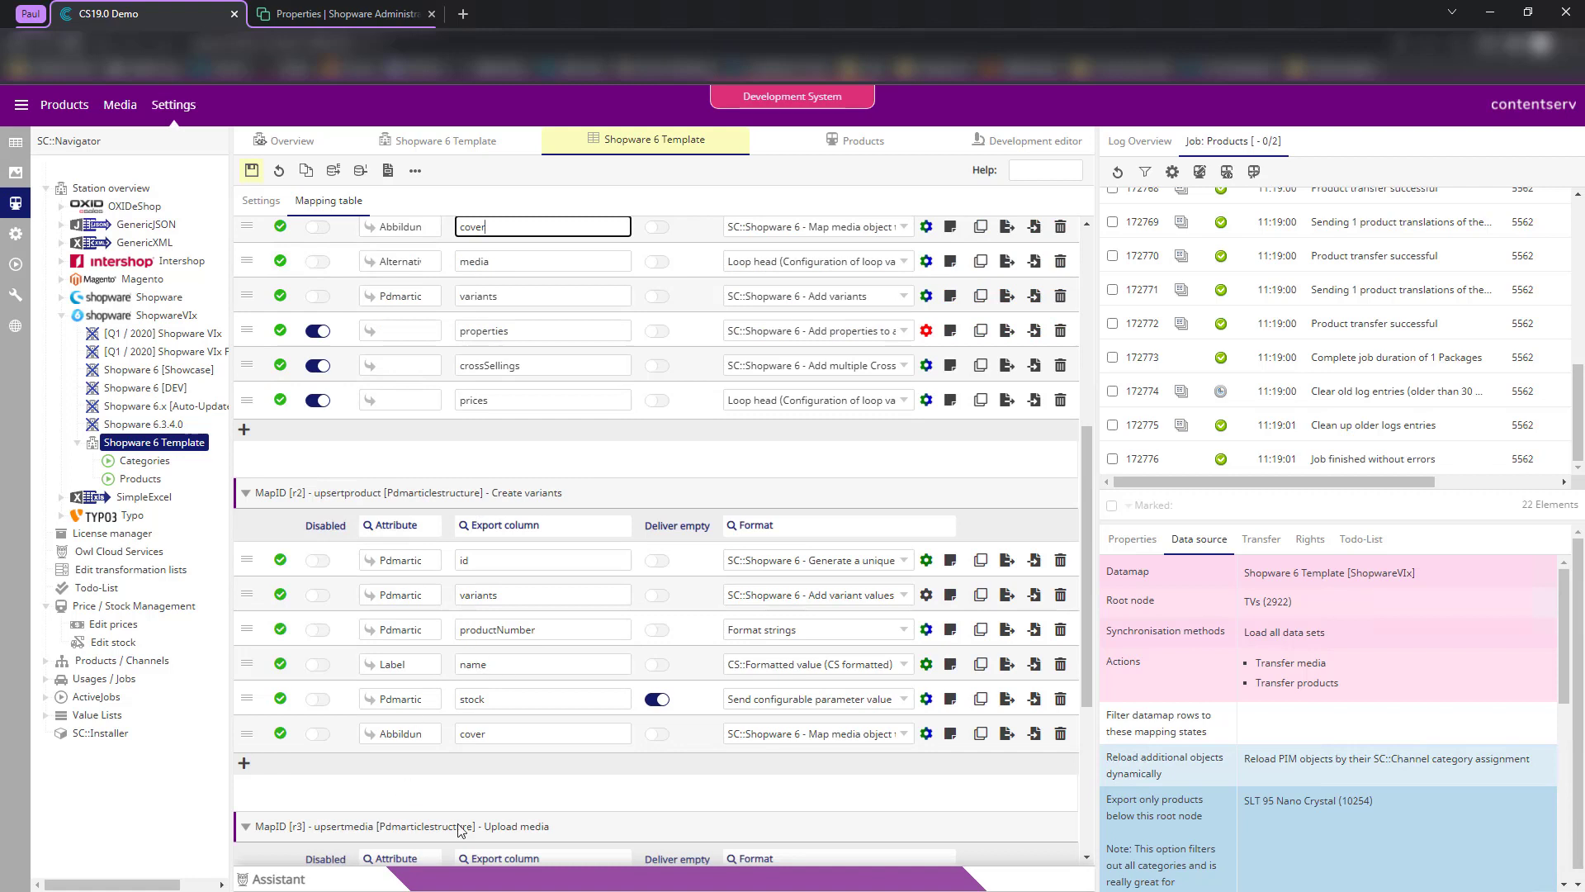
click(559, 802)
scroll(696, 703, down, 1)
scroll(696, 703, down, 3)
scroll(739, 697, up, 10)
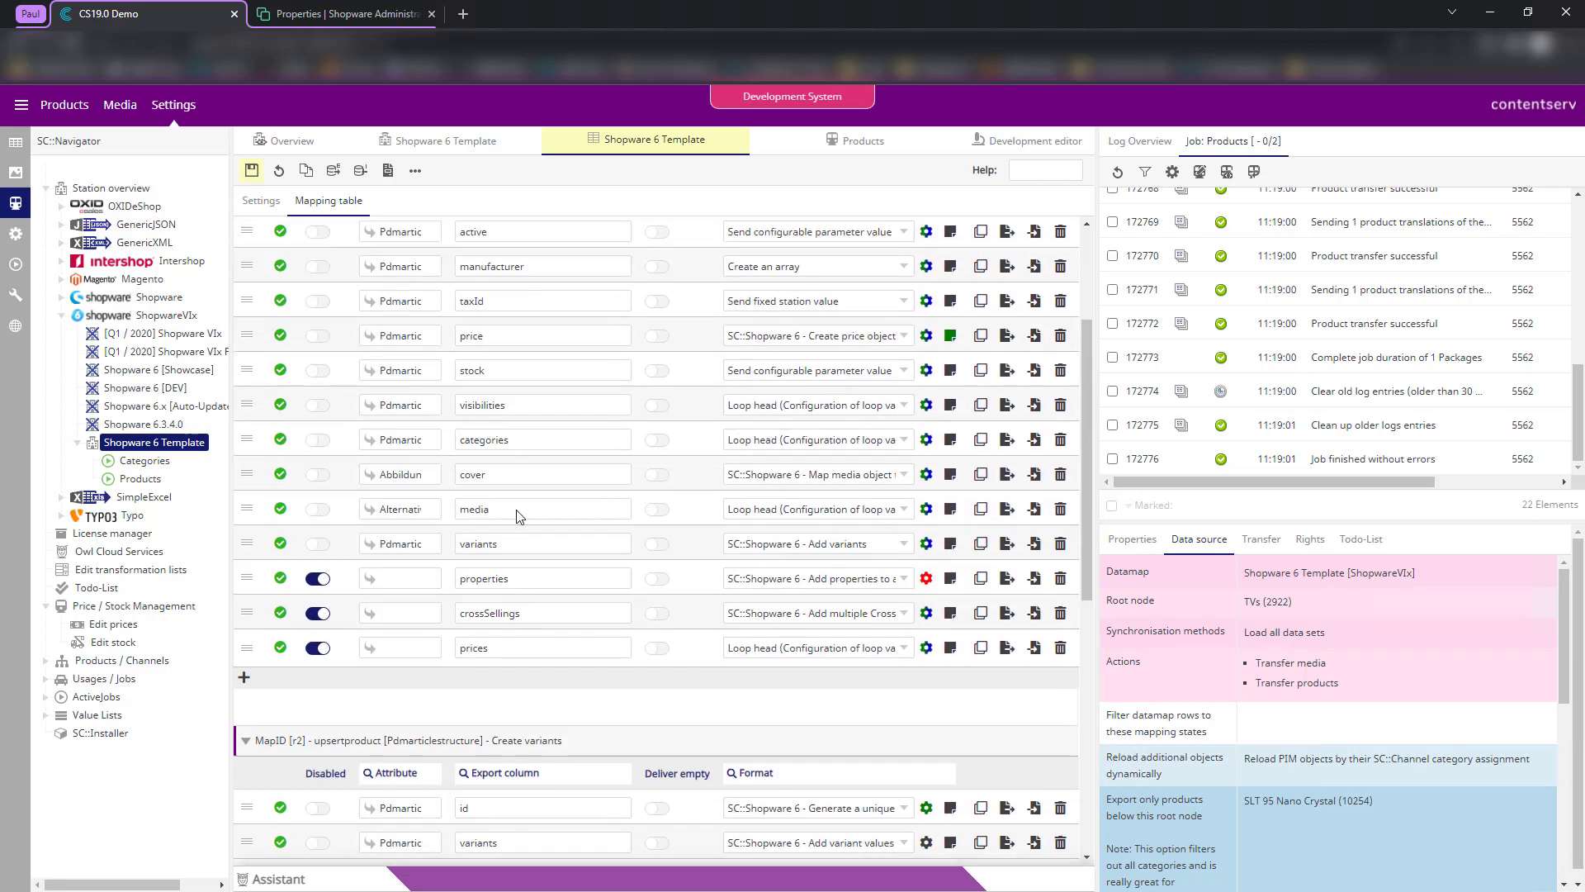
click(253, 171)
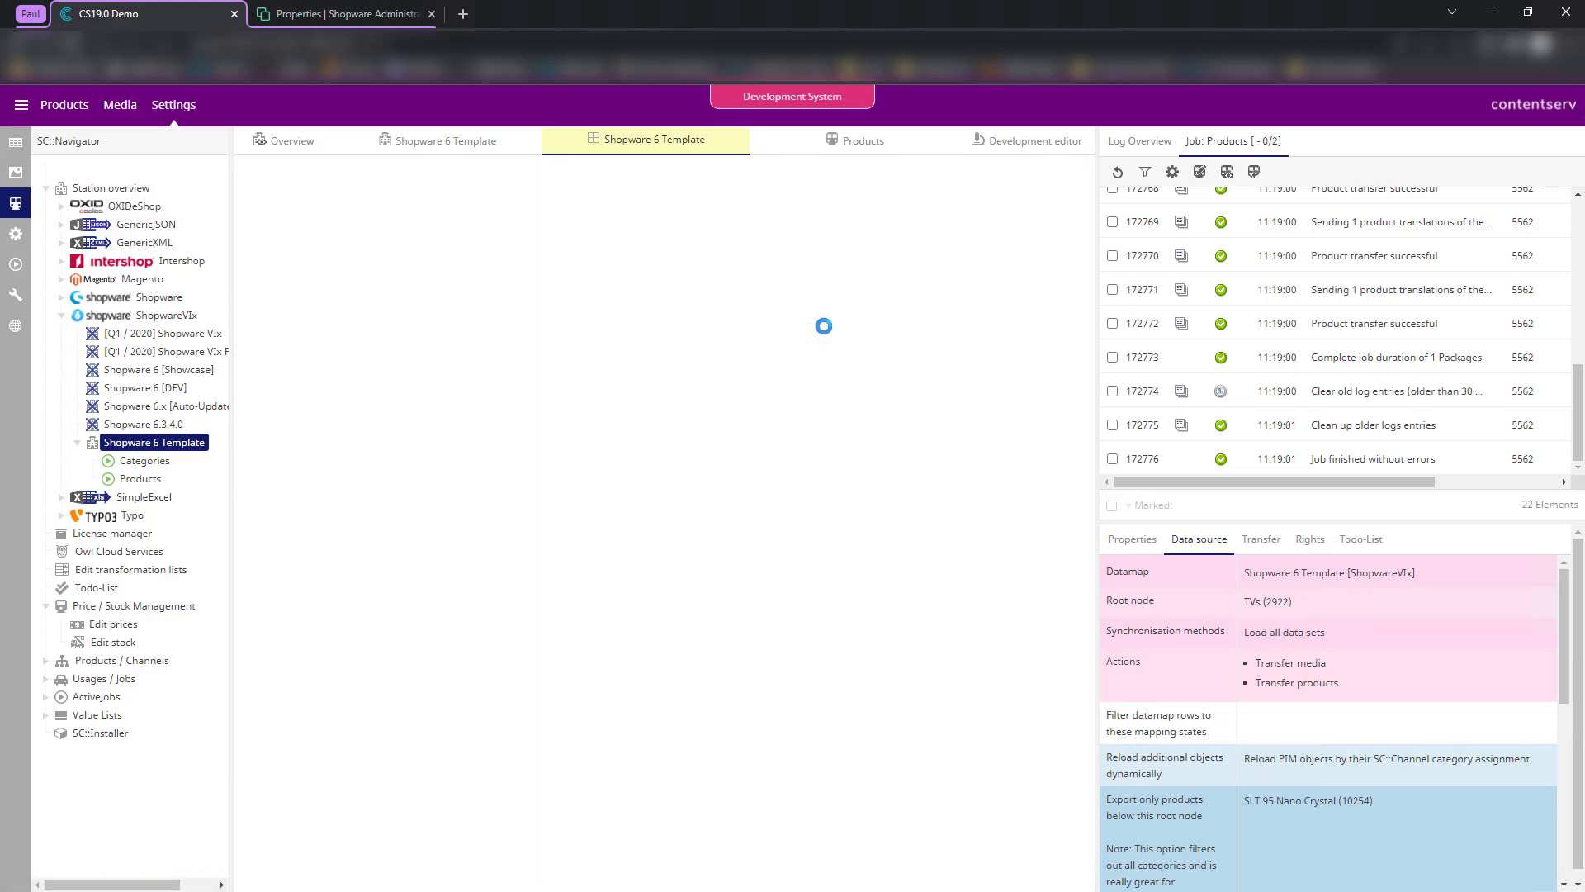
click(834, 142)
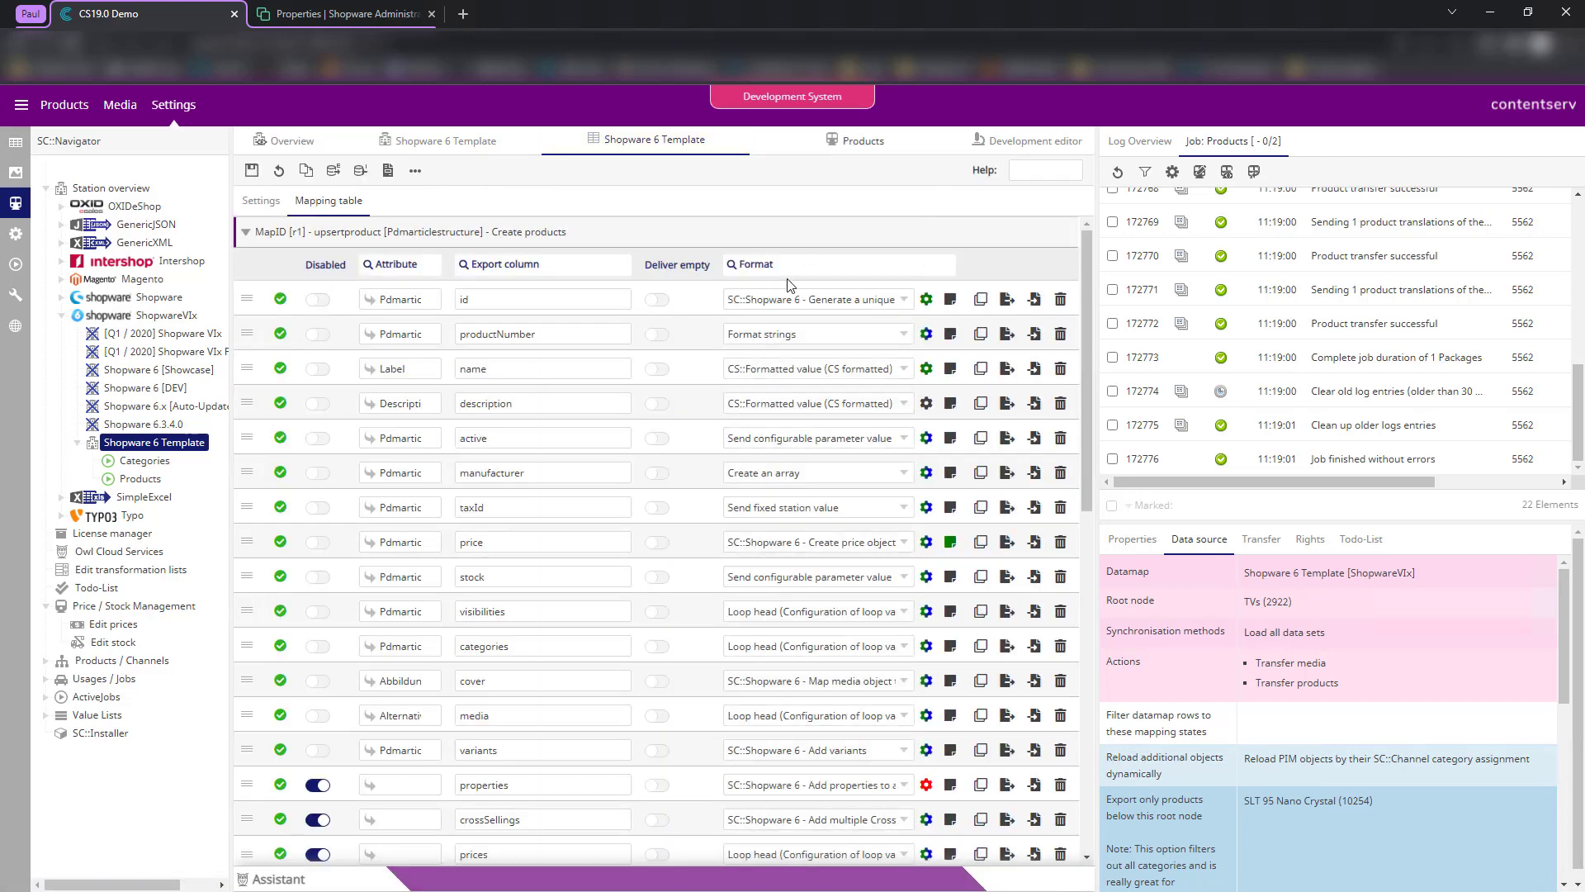
- Replace the TVs (2922) root node with PAUL_SHOP in the Products data source
click(443, 295)
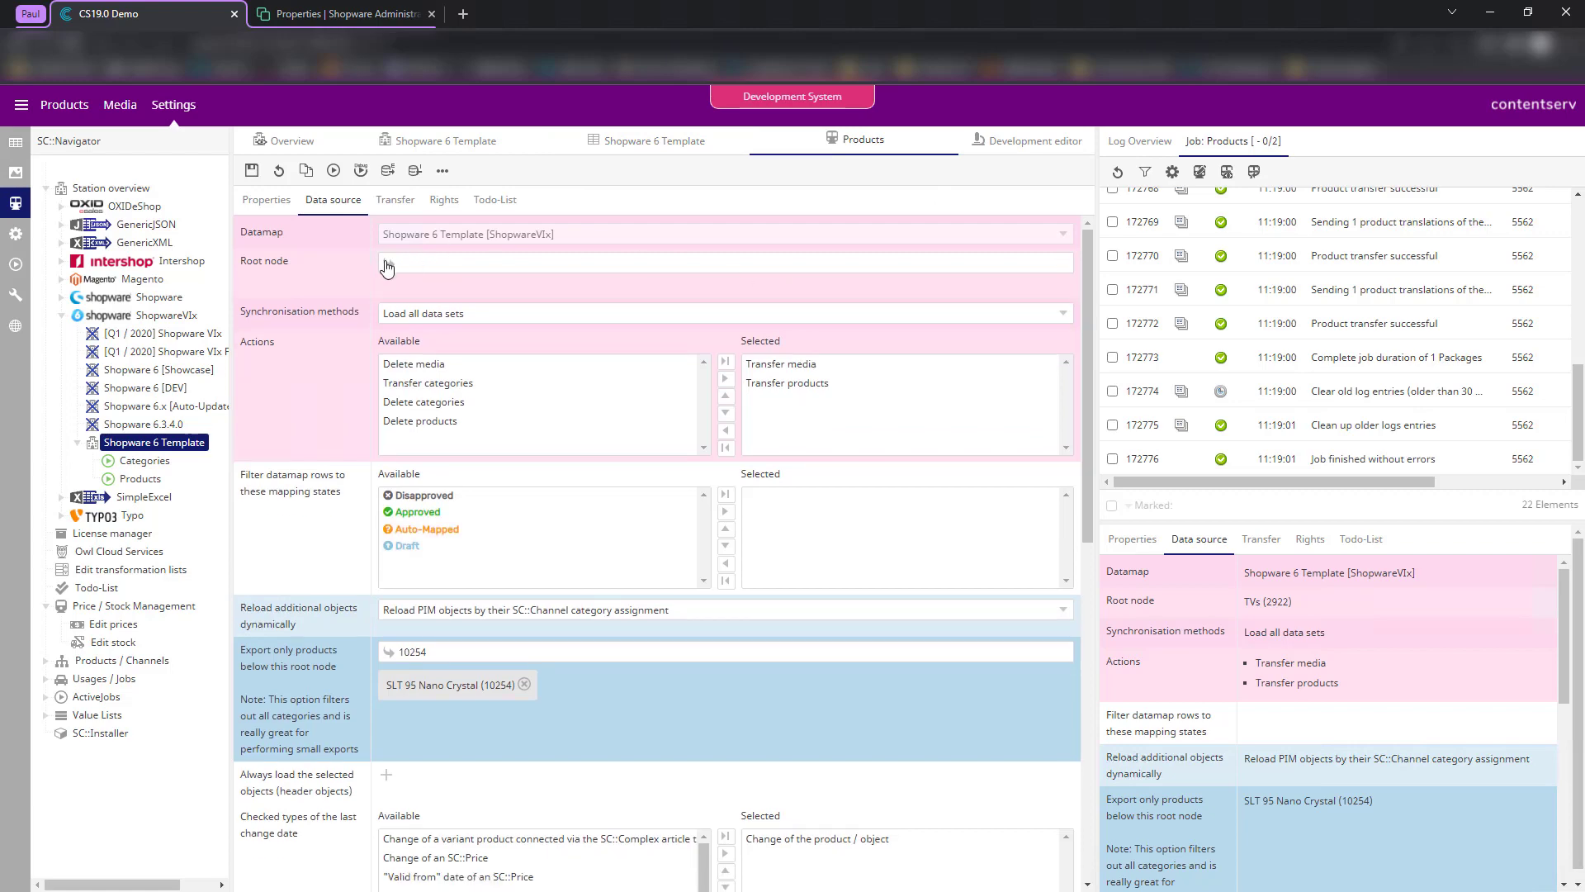
click(387, 263)
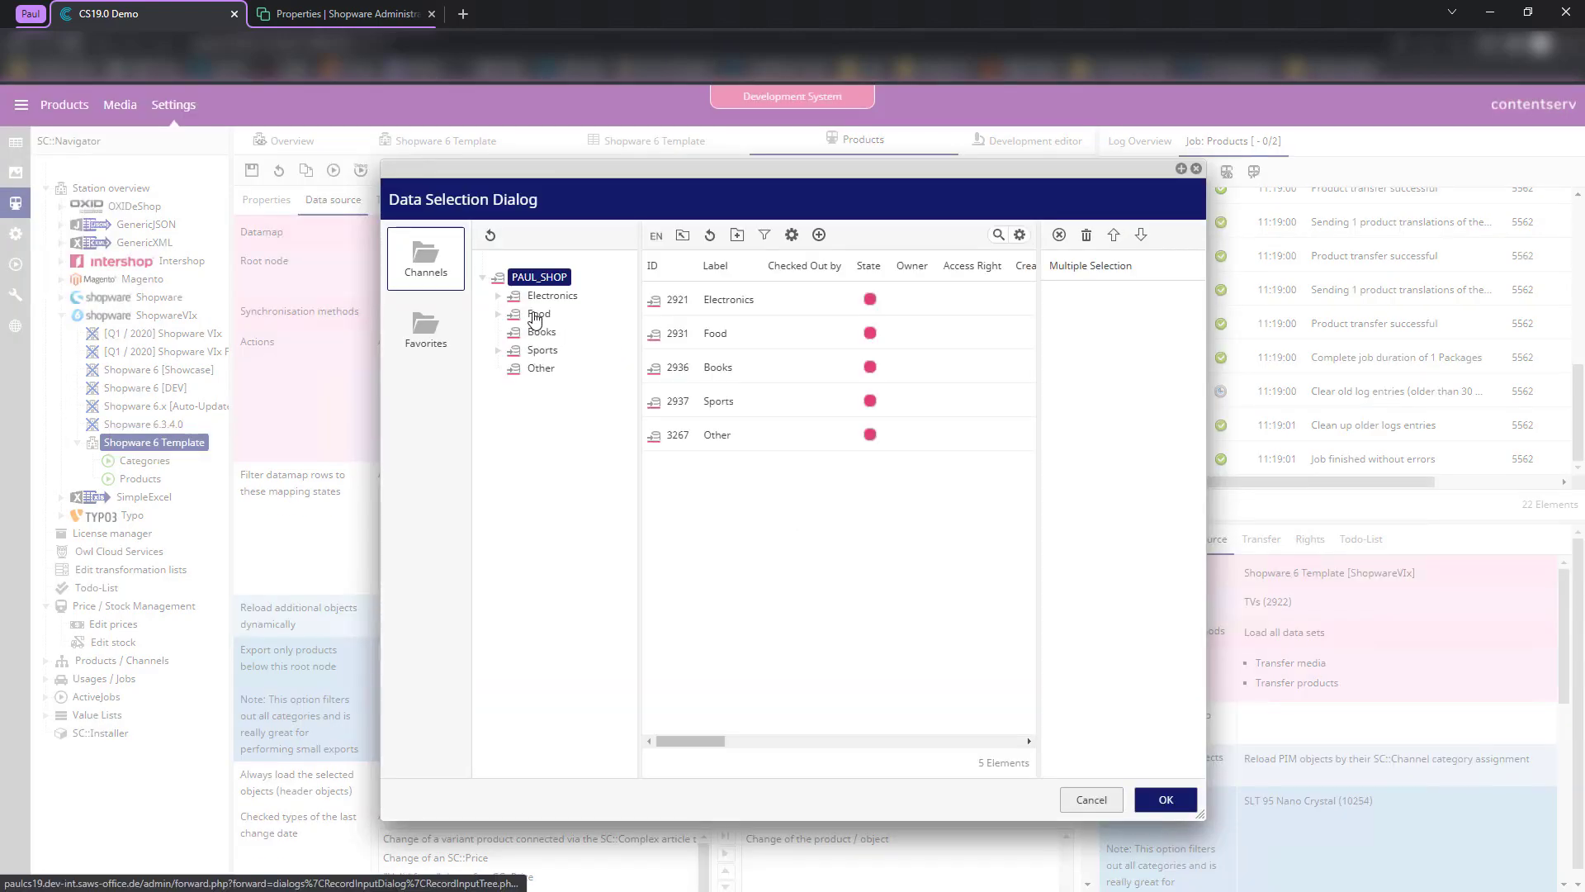
click(500, 351)
click(500, 351)
double_click(540, 278)
click(1165, 800)
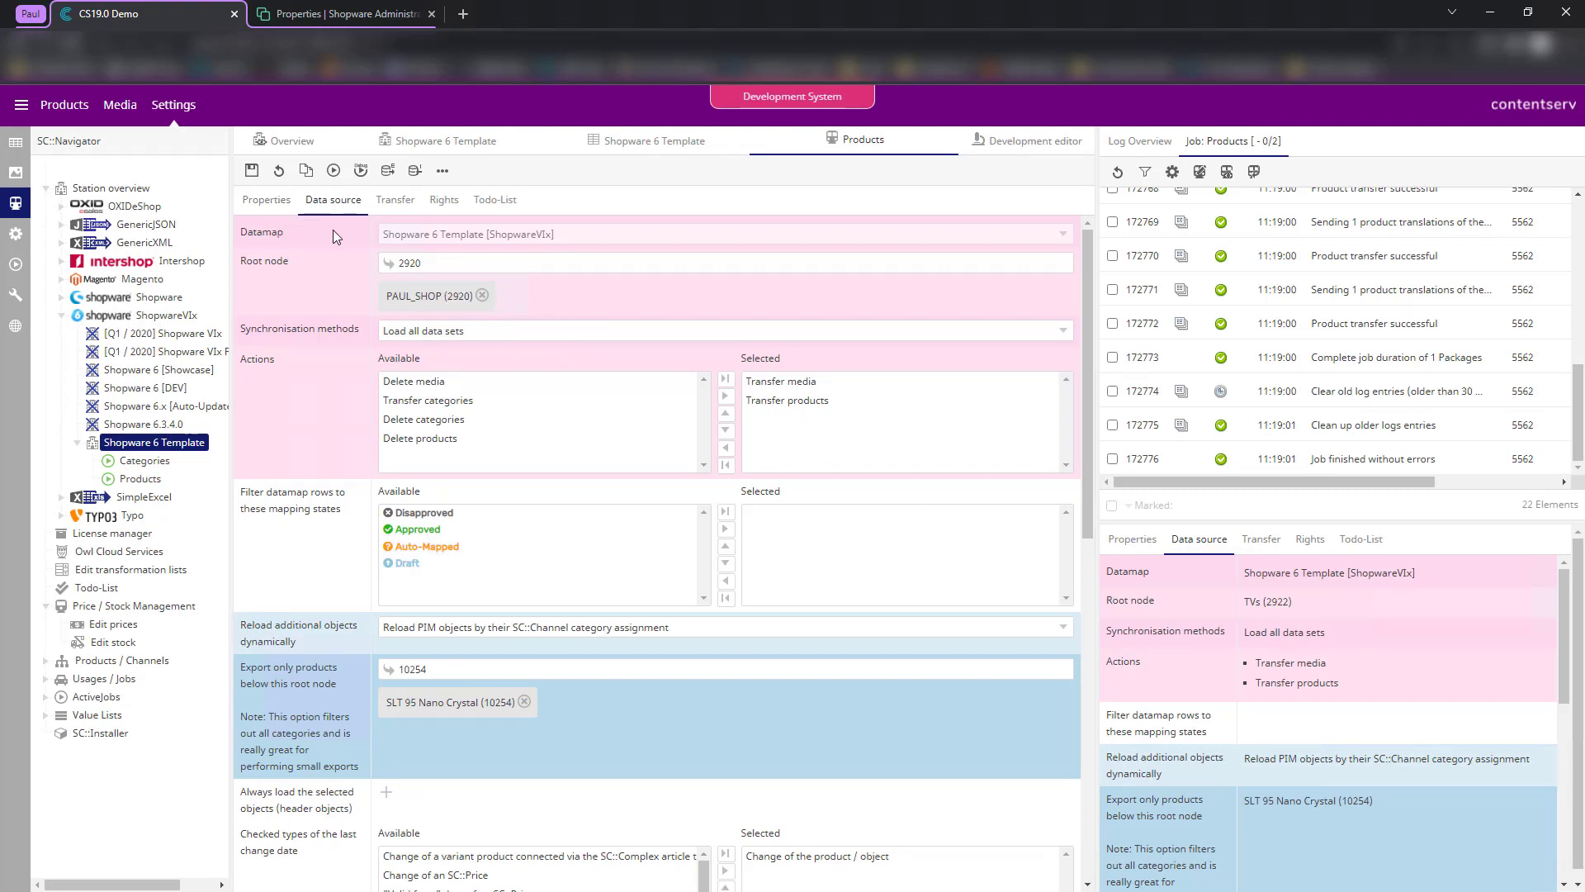
- Restrict the export to Valdipino poncho (11850) instead of SLT 95 Nano Crystal, and save
click(525, 701)
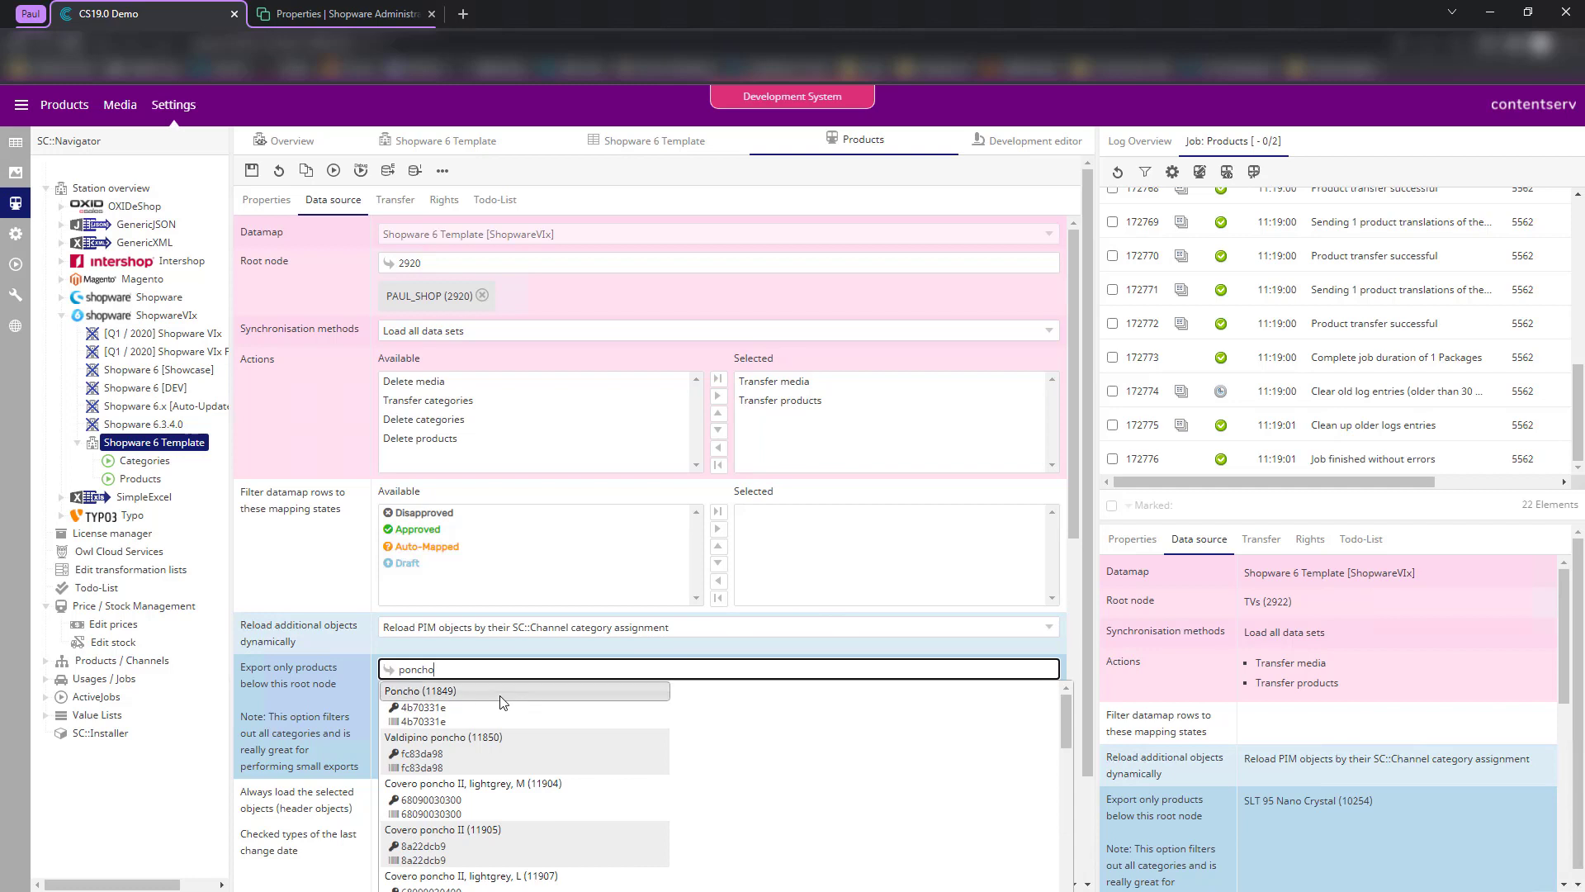
click(501, 700)
click(468, 702)
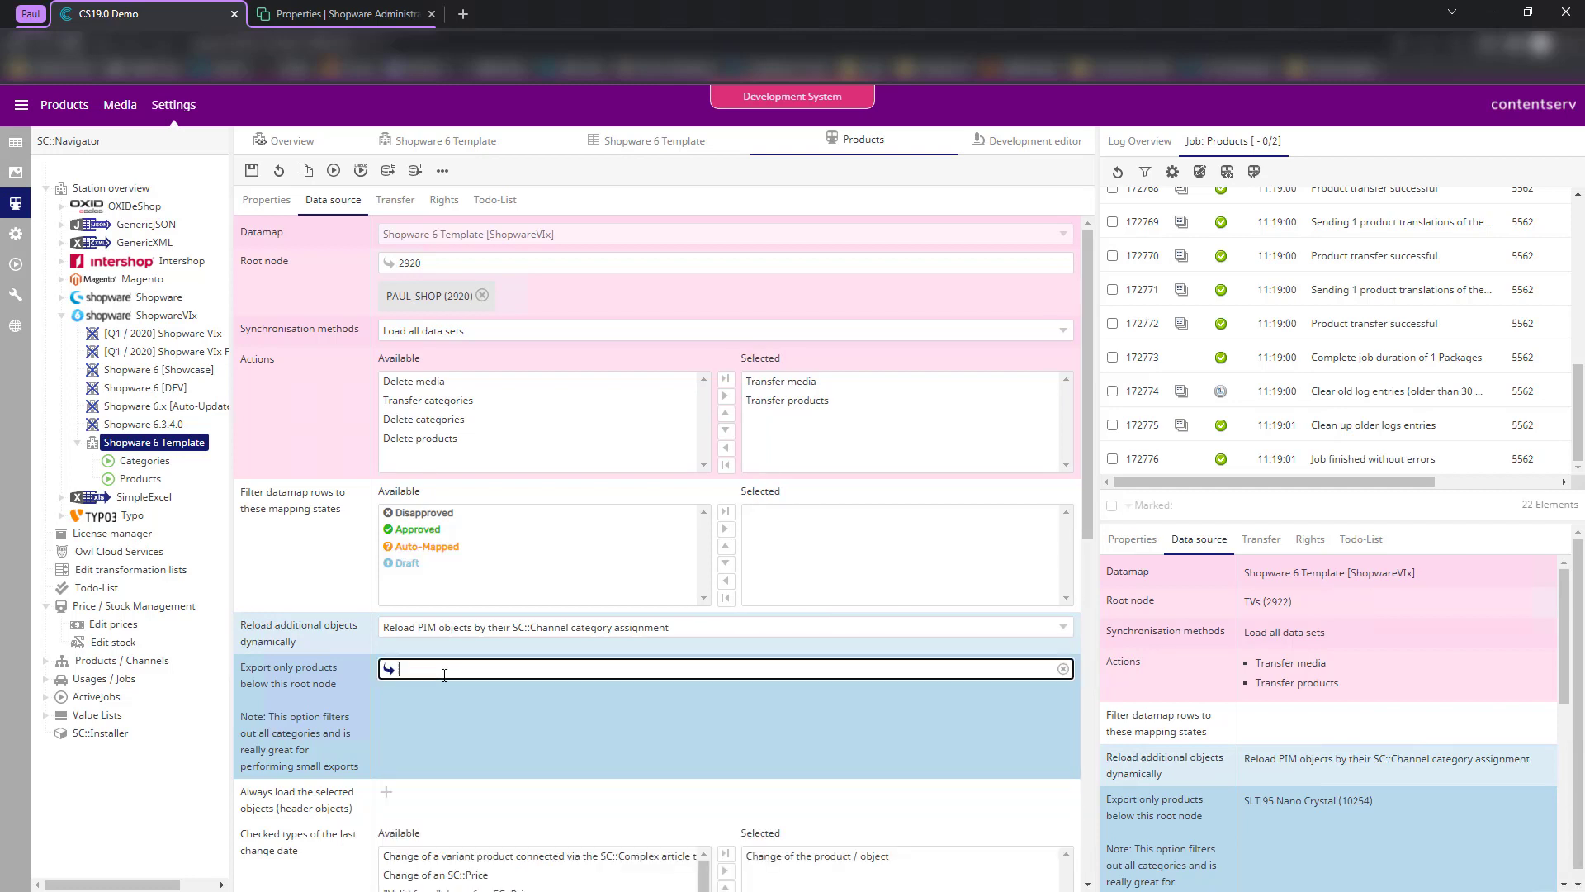
text(poncho)
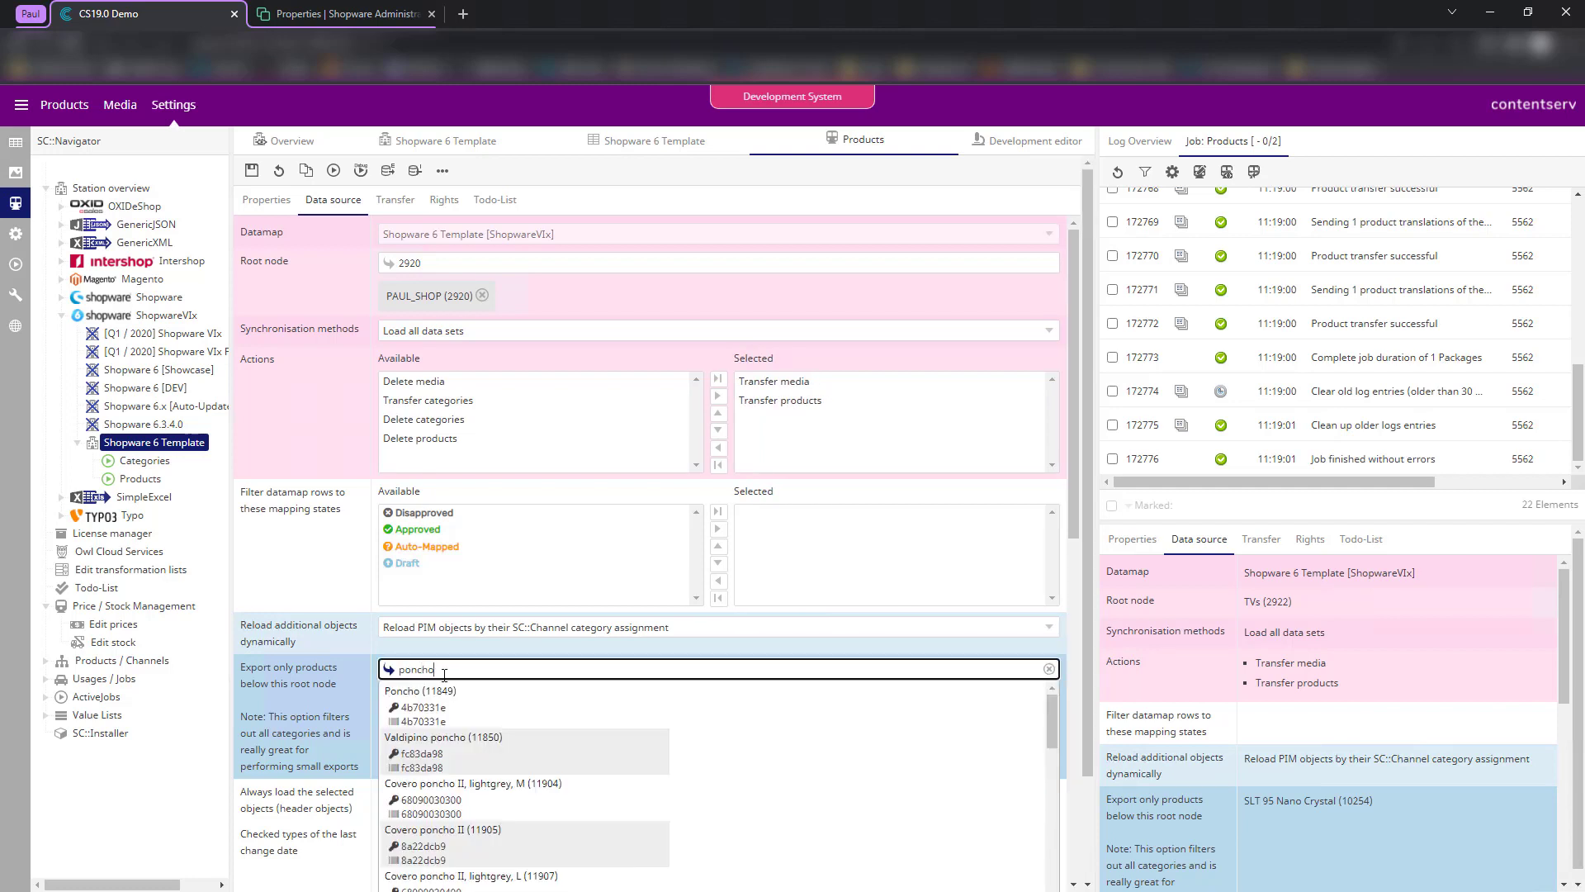
click(473, 735)
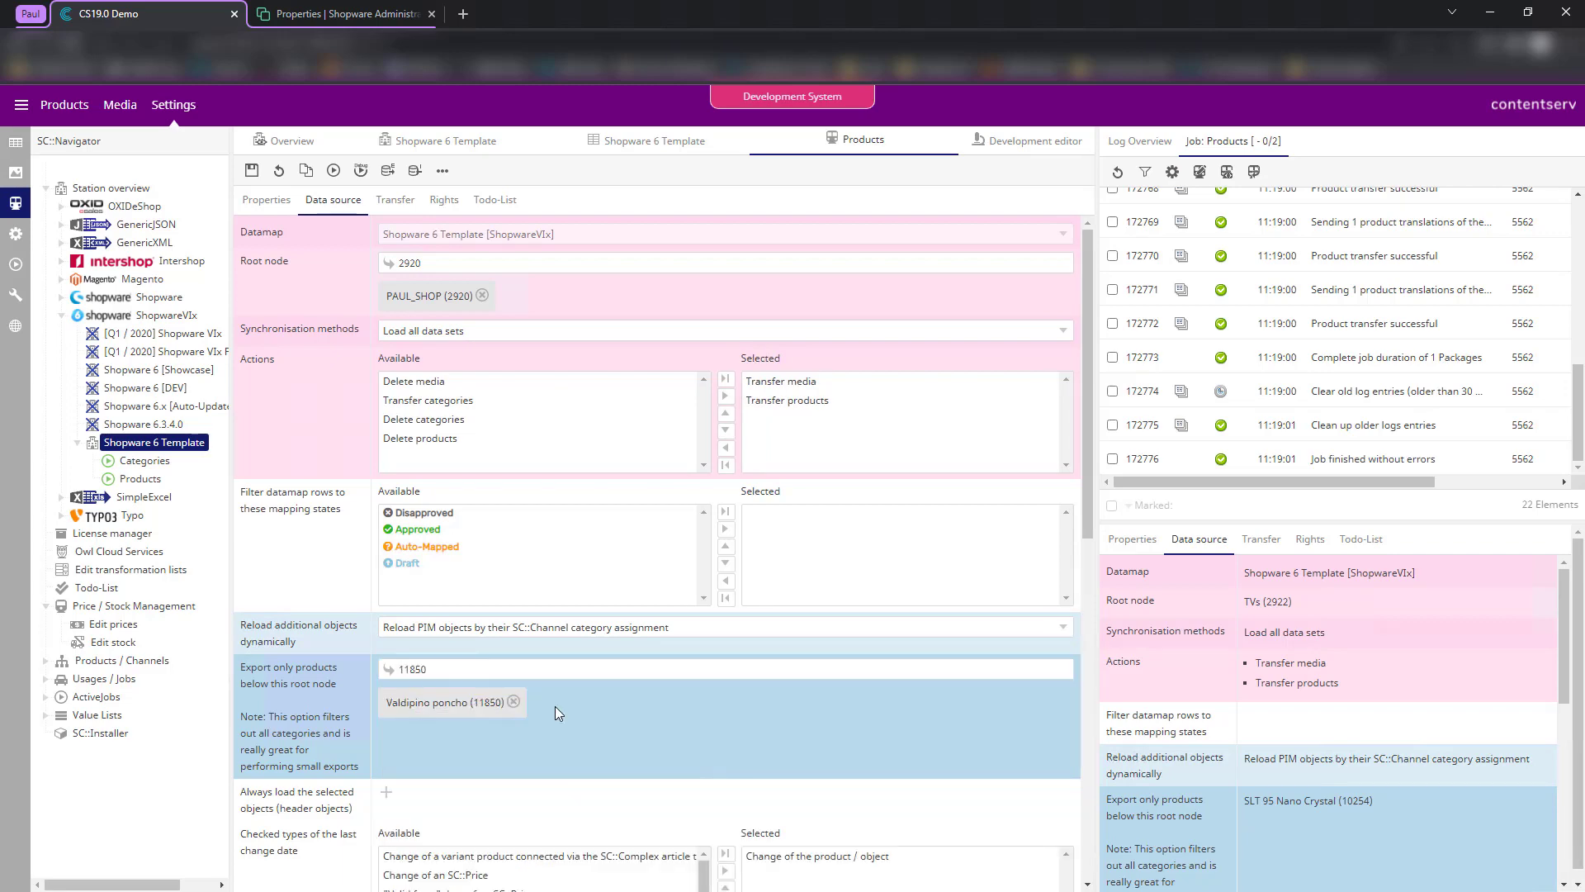
click(251, 171)
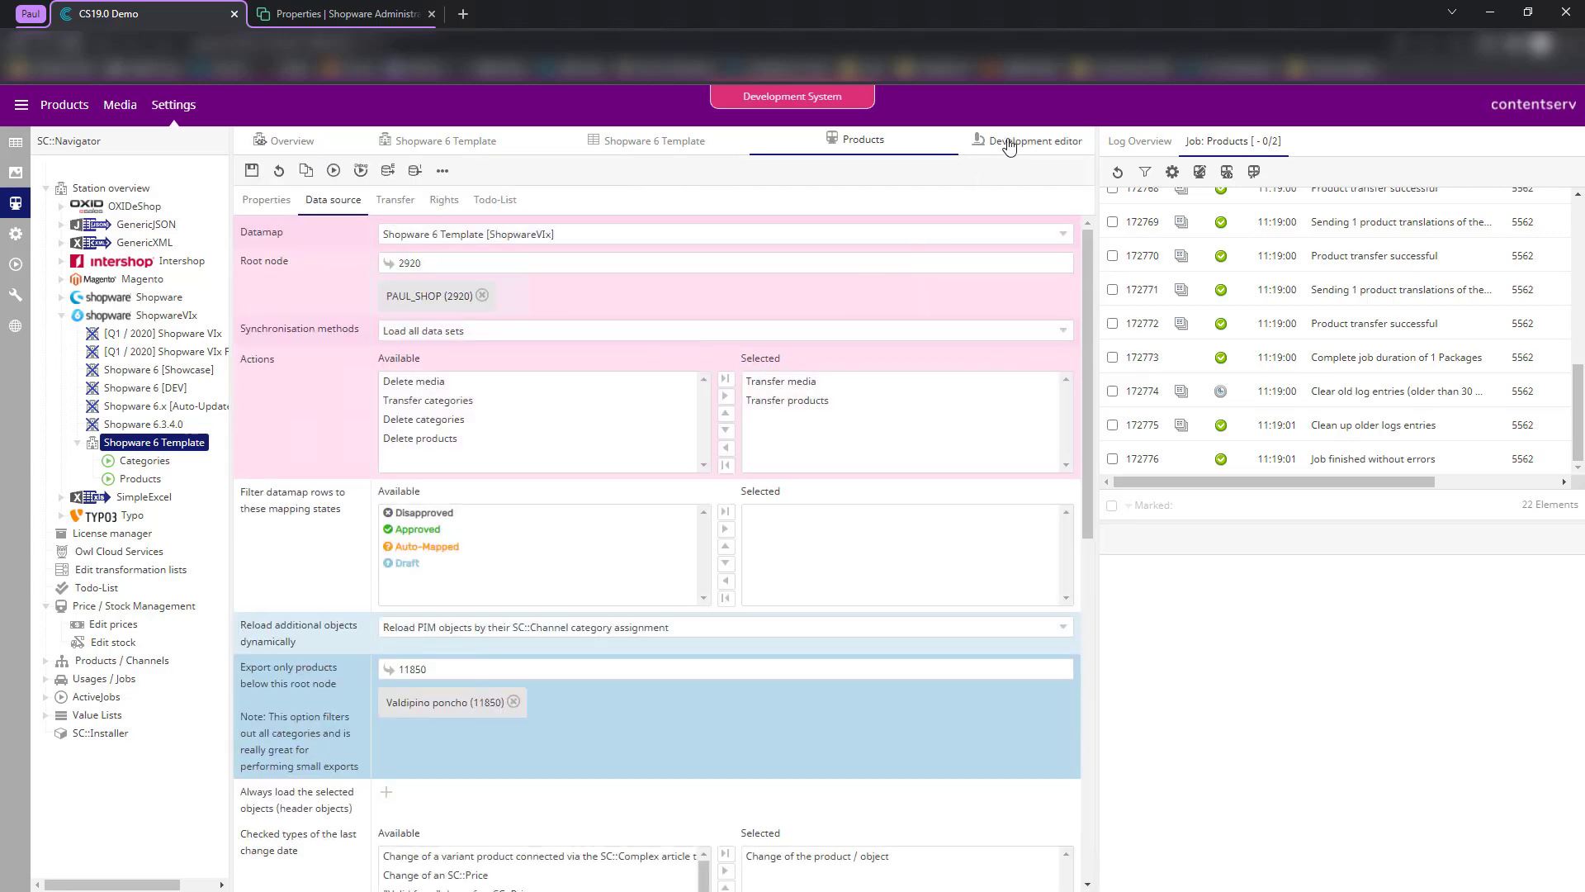
- Run the Products export in the development editor and review log entries 172782 and 172783 for the loaded products
click(1011, 141)
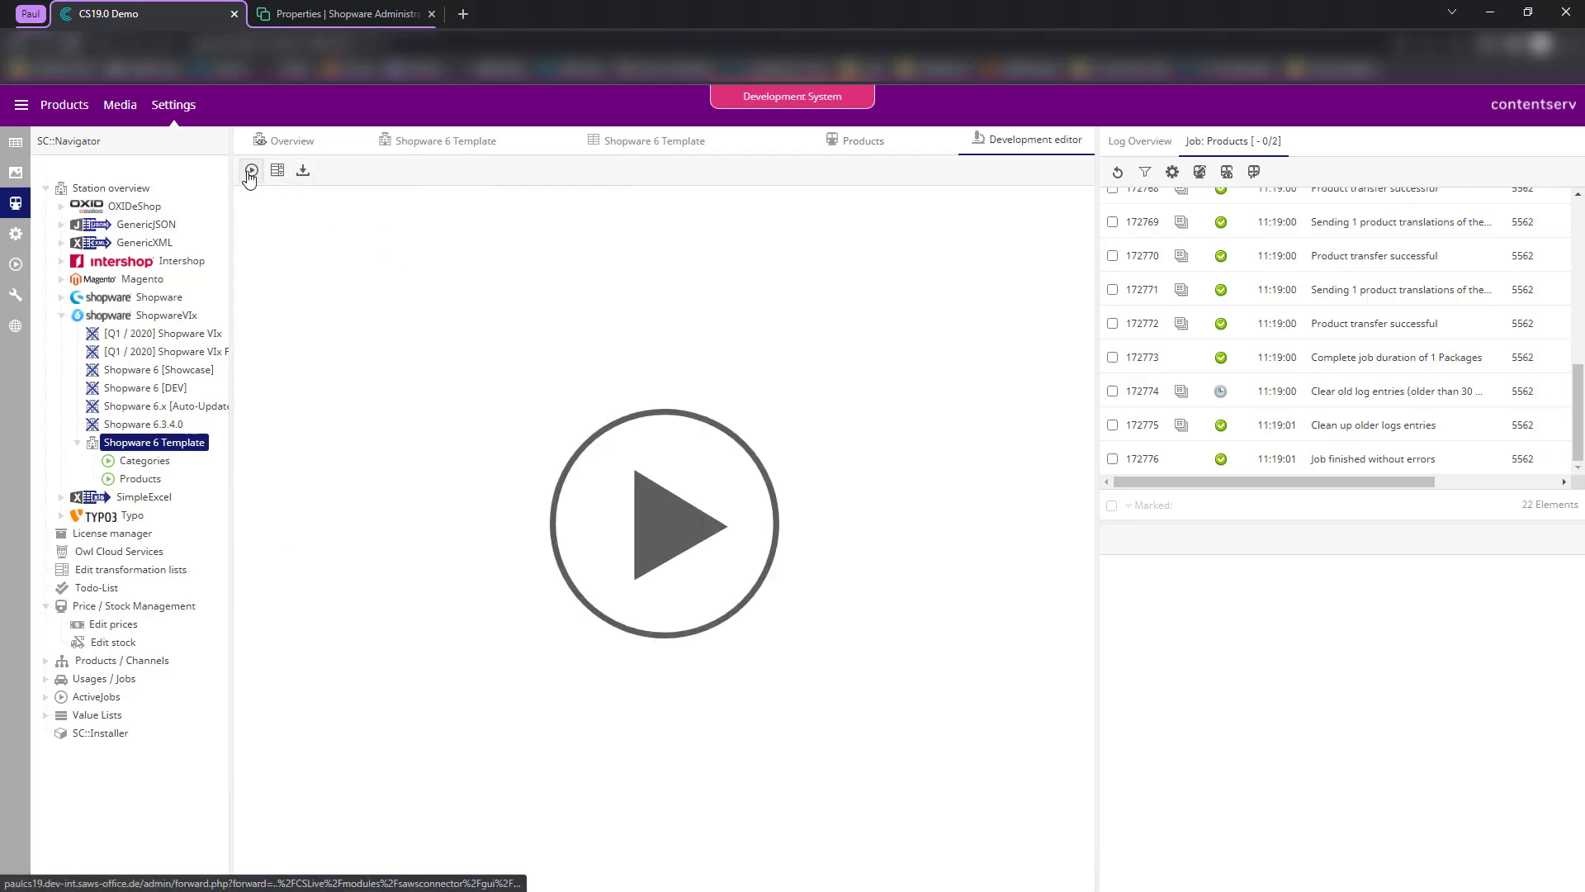
click(251, 171)
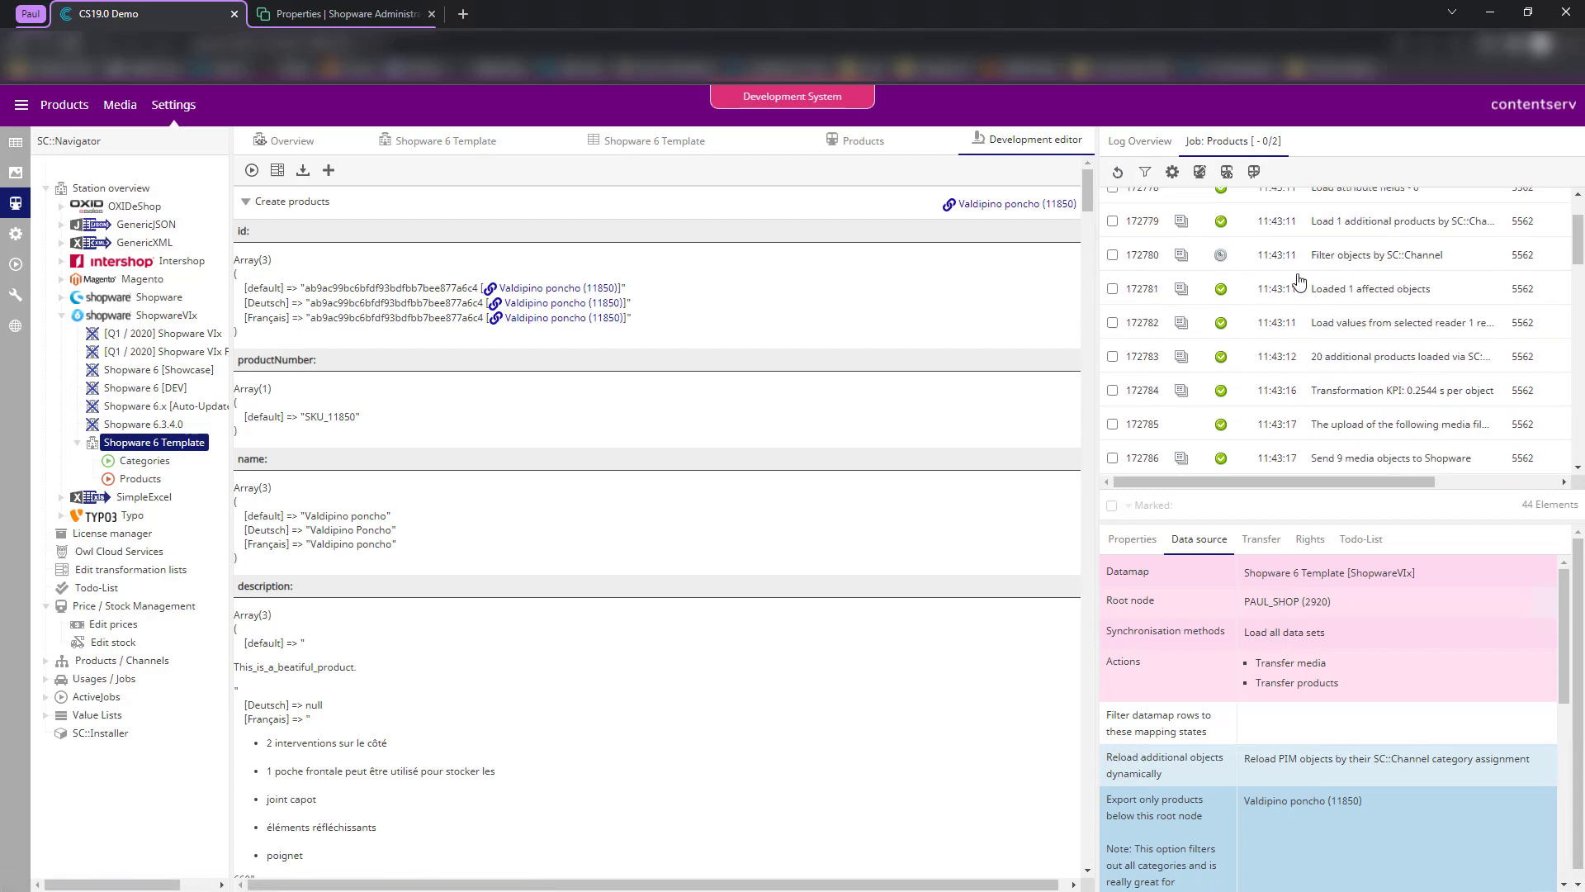
click(1303, 293)
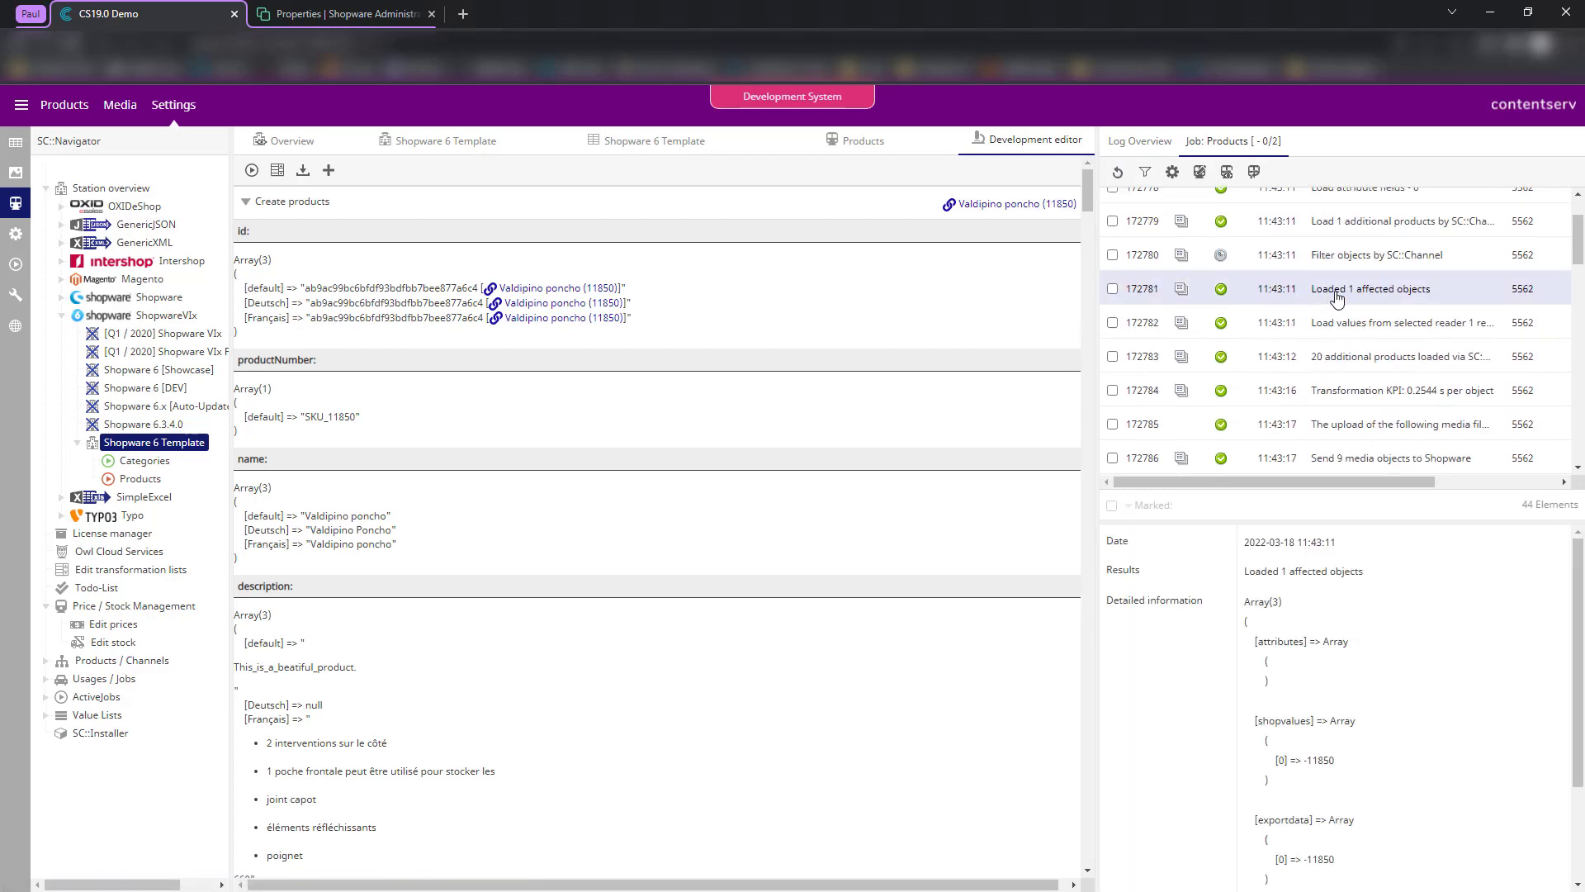
click(1309, 332)
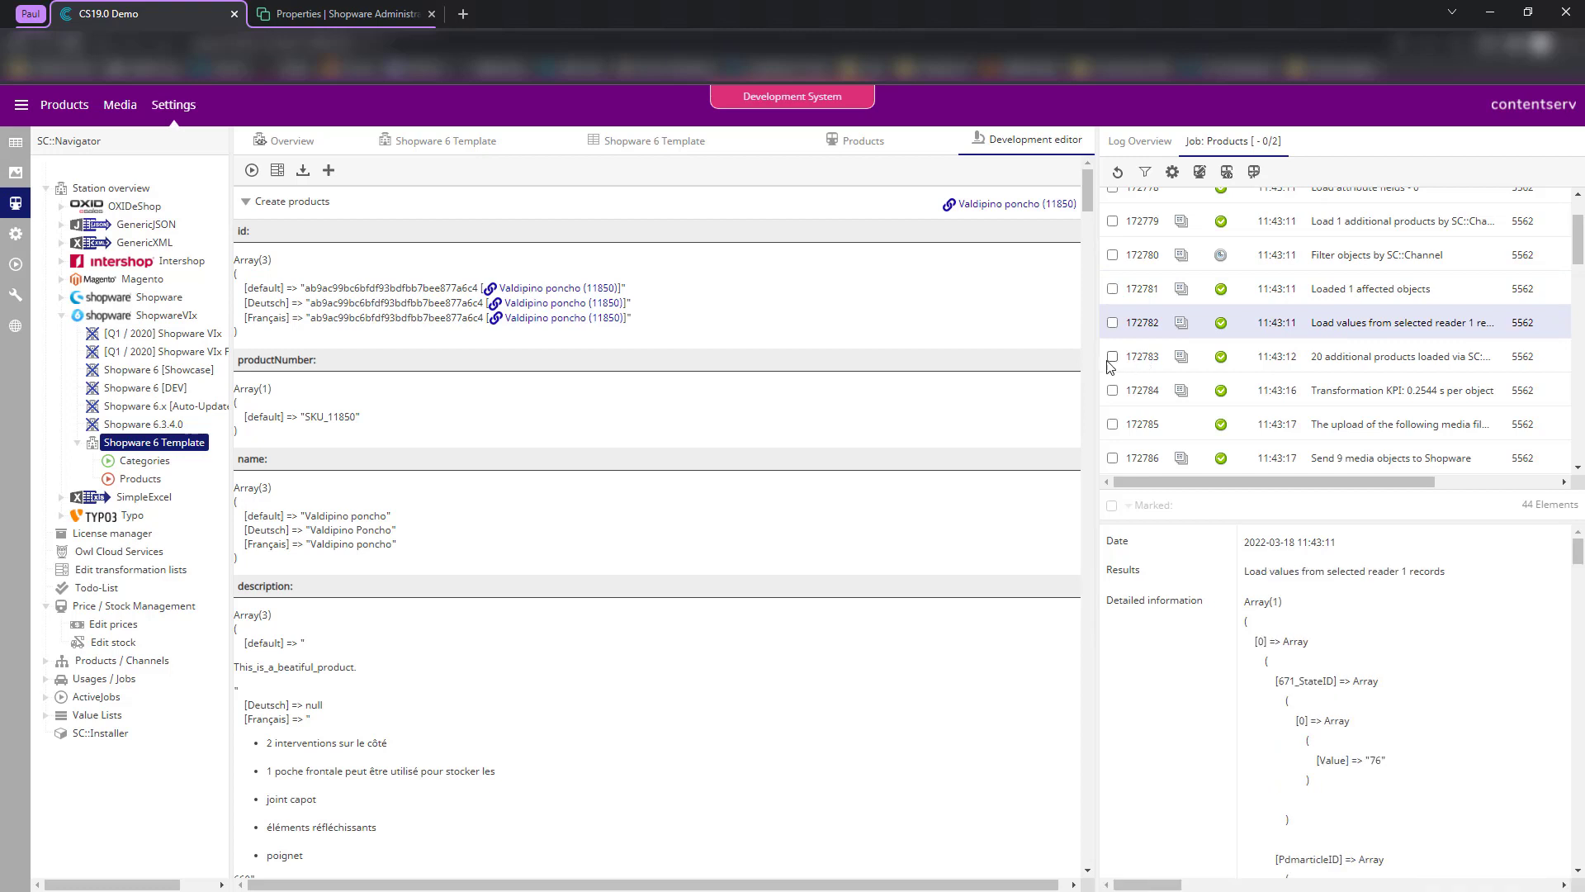
drag(1098, 363, 1017, 359)
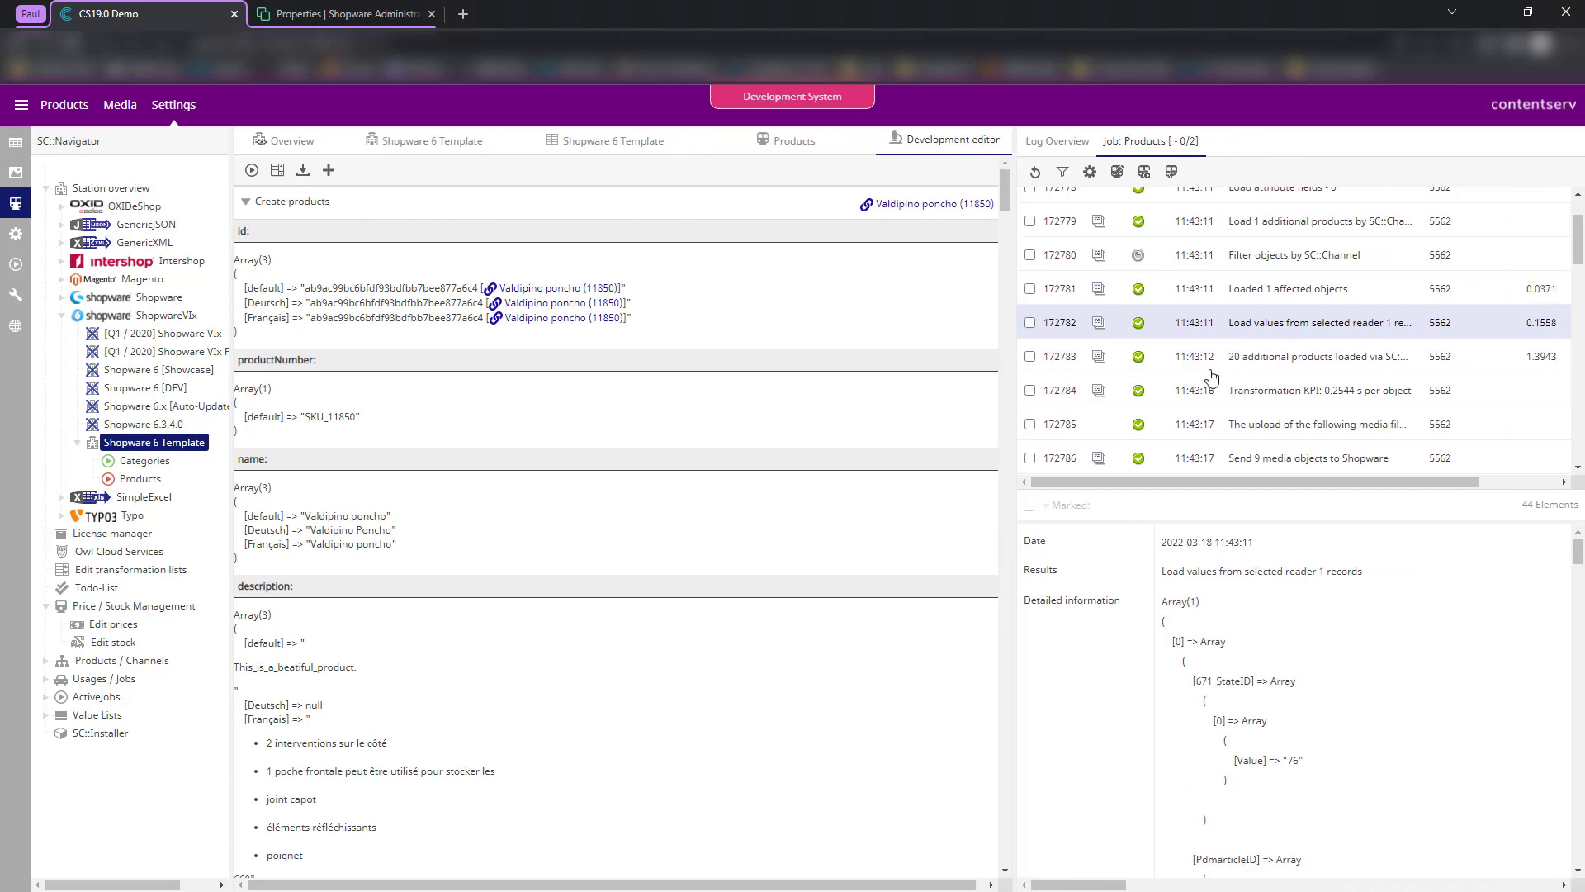
click(1245, 356)
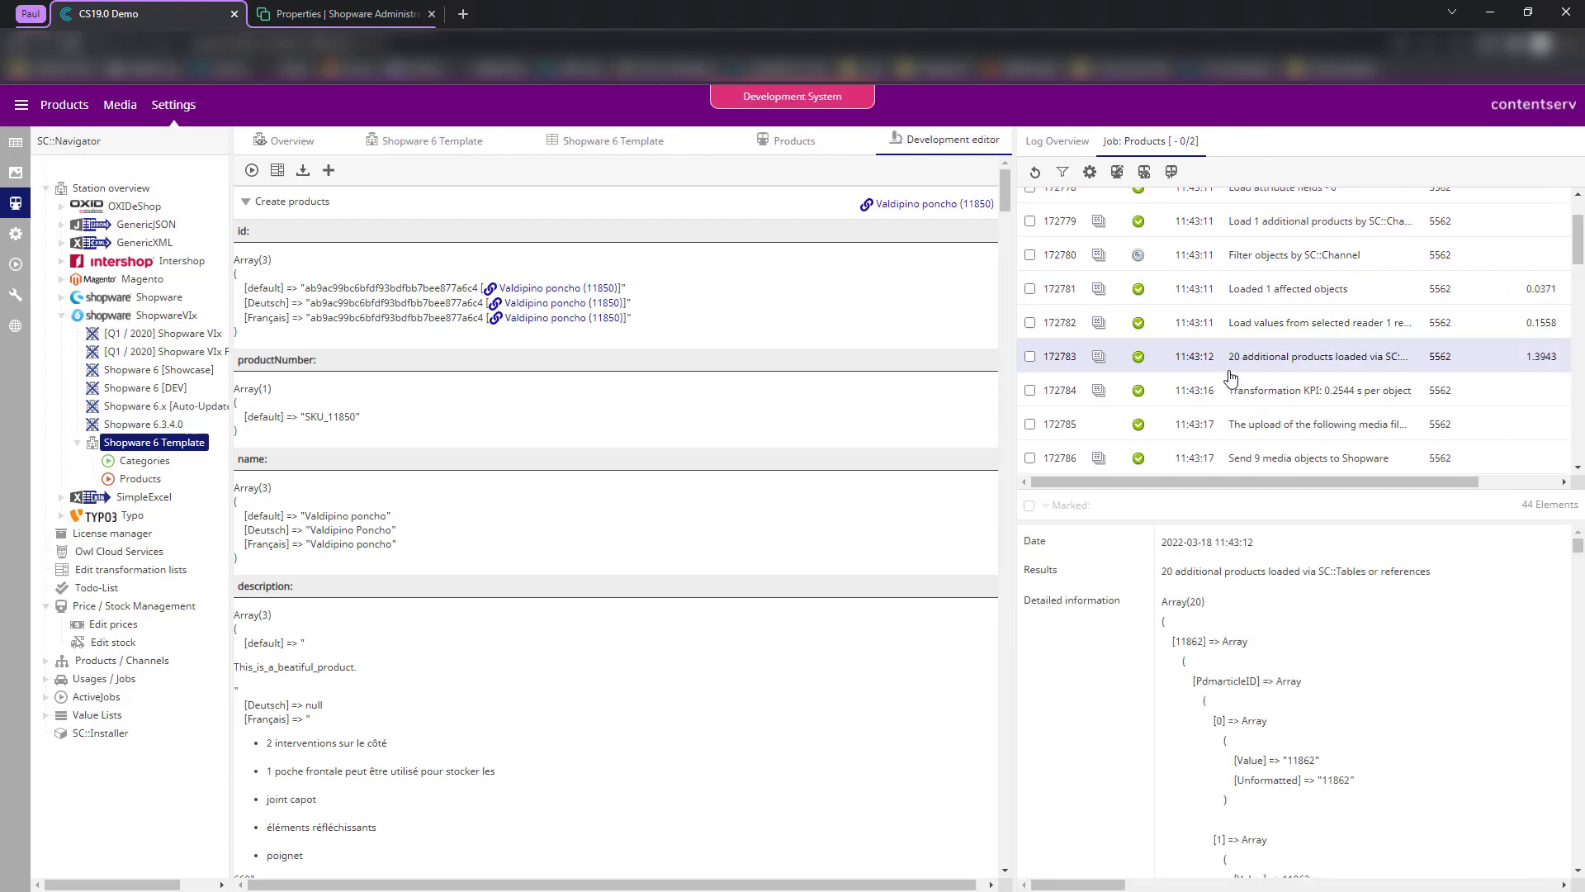
scroll(1231, 377, up, 2)
click(591, 149)
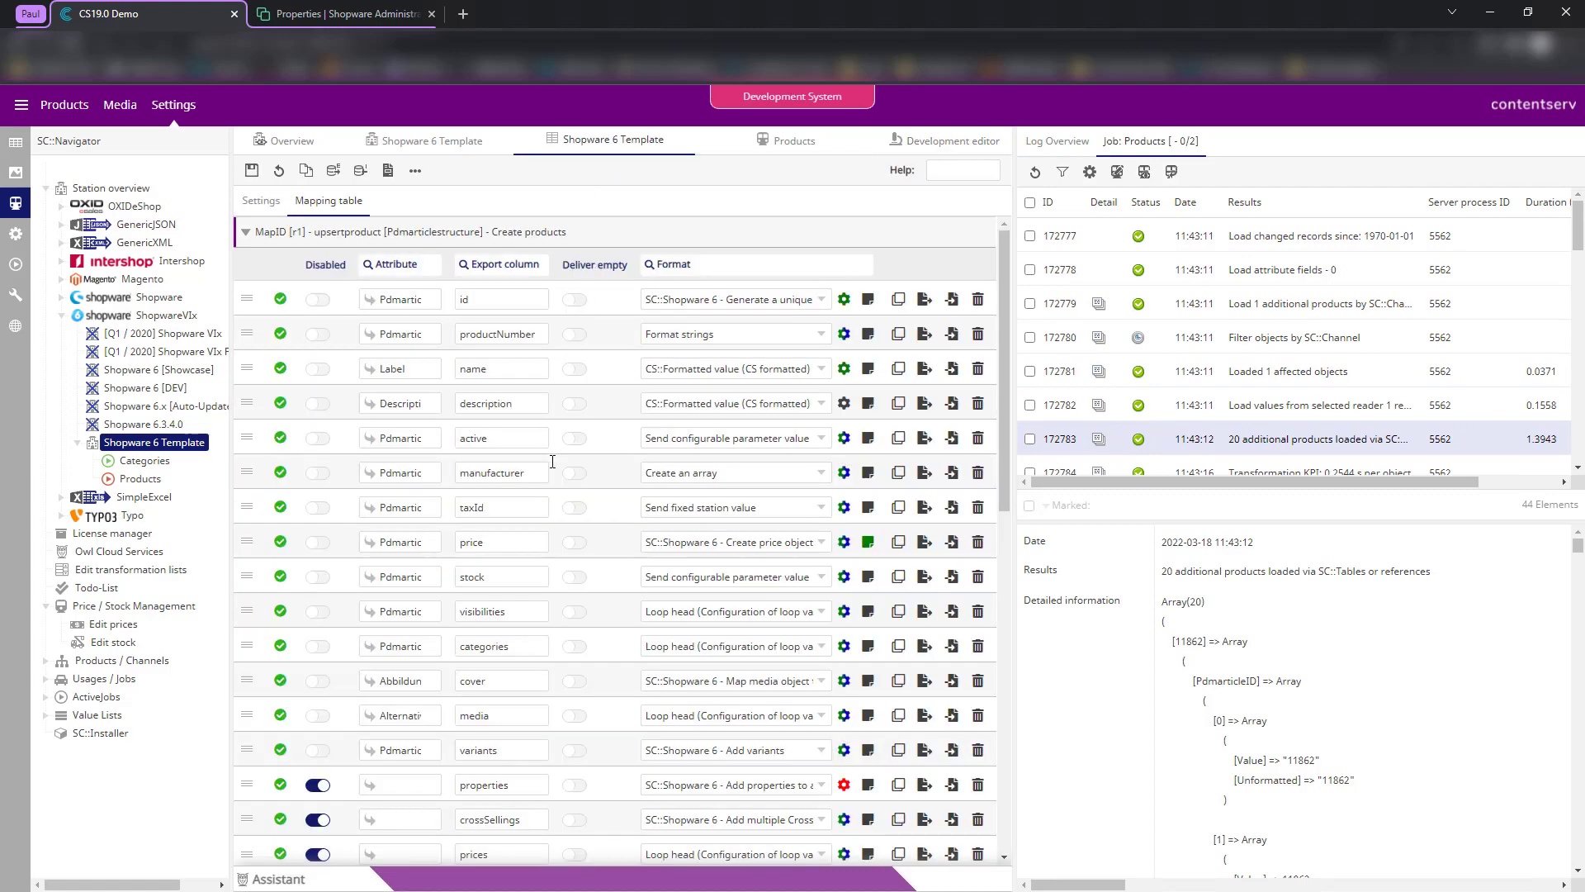
- Inspect the variants export column in the mapping table, then go back to the Create products debug output
scroll(552, 462, down, 2)
double_click(468, 588)
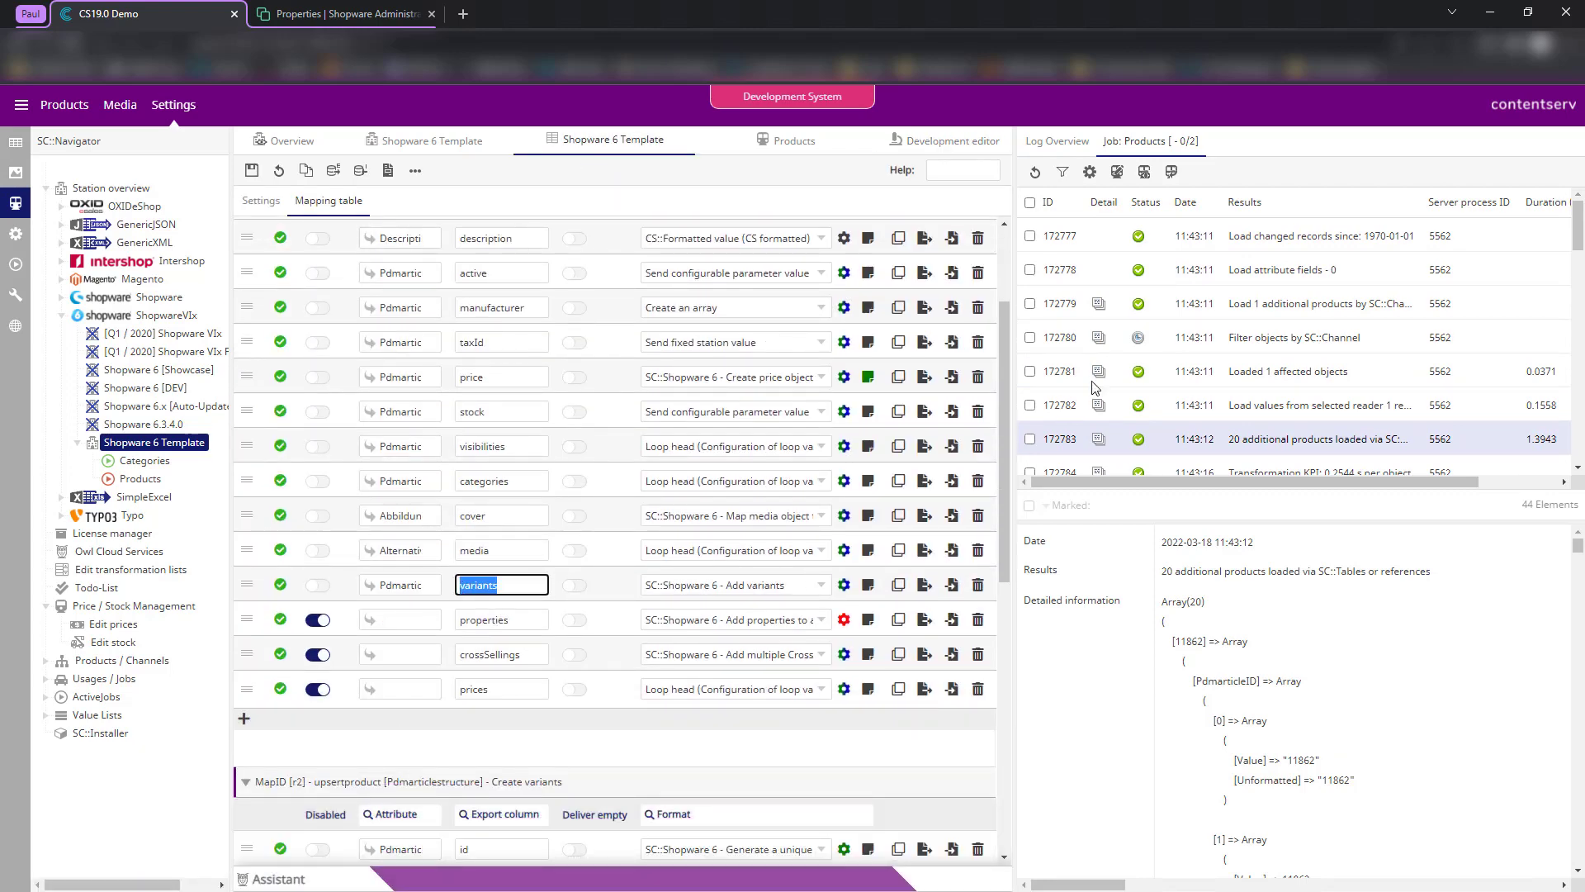
click(1275, 446)
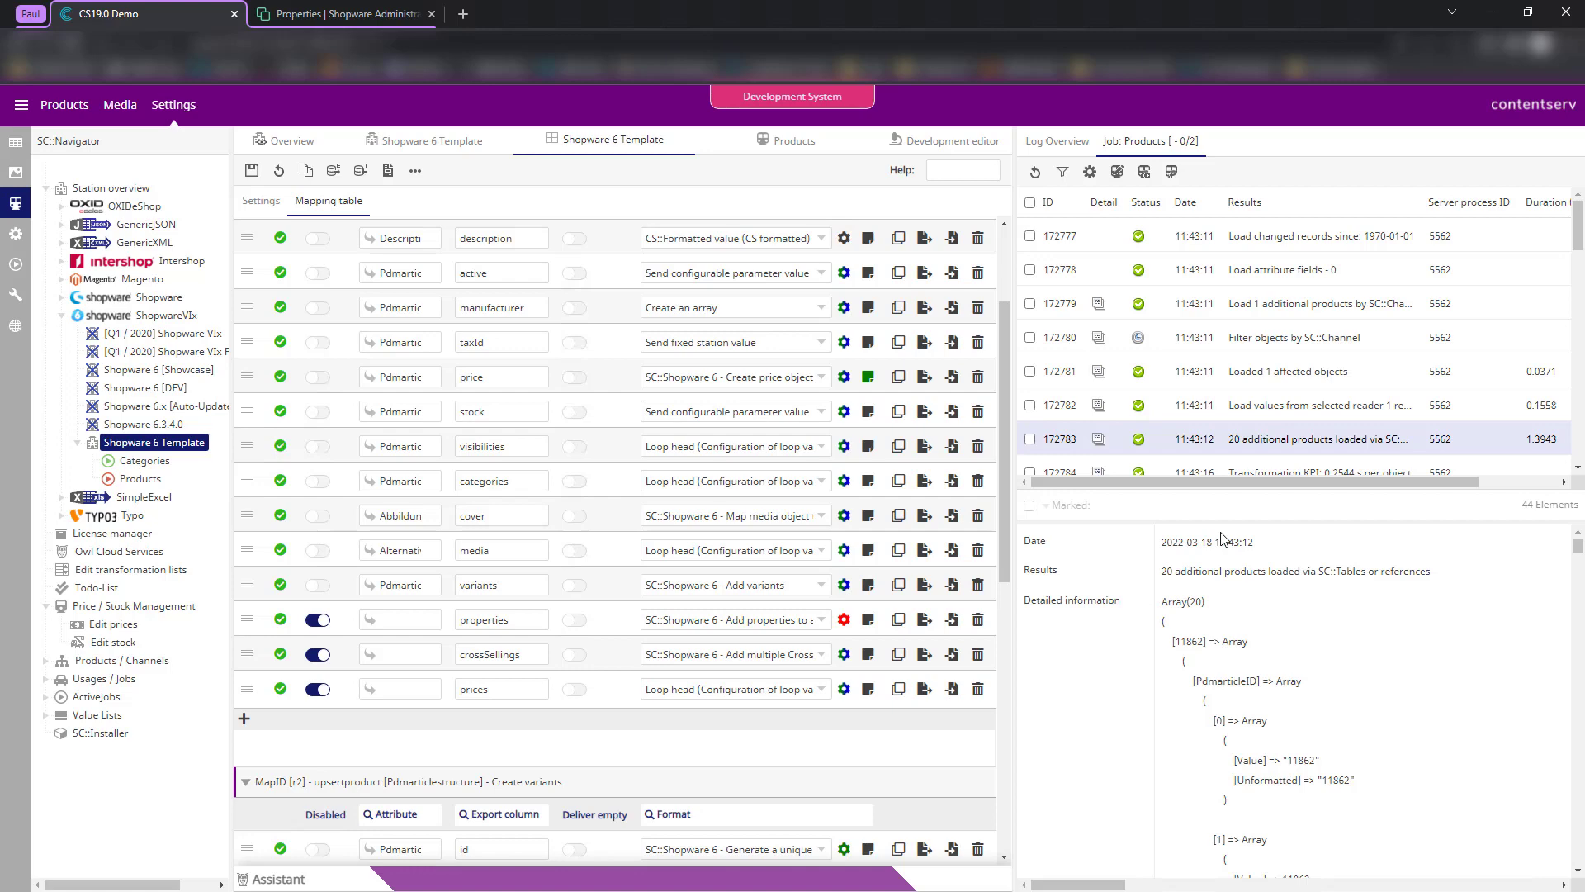
scroll(1364, 420, down, 1)
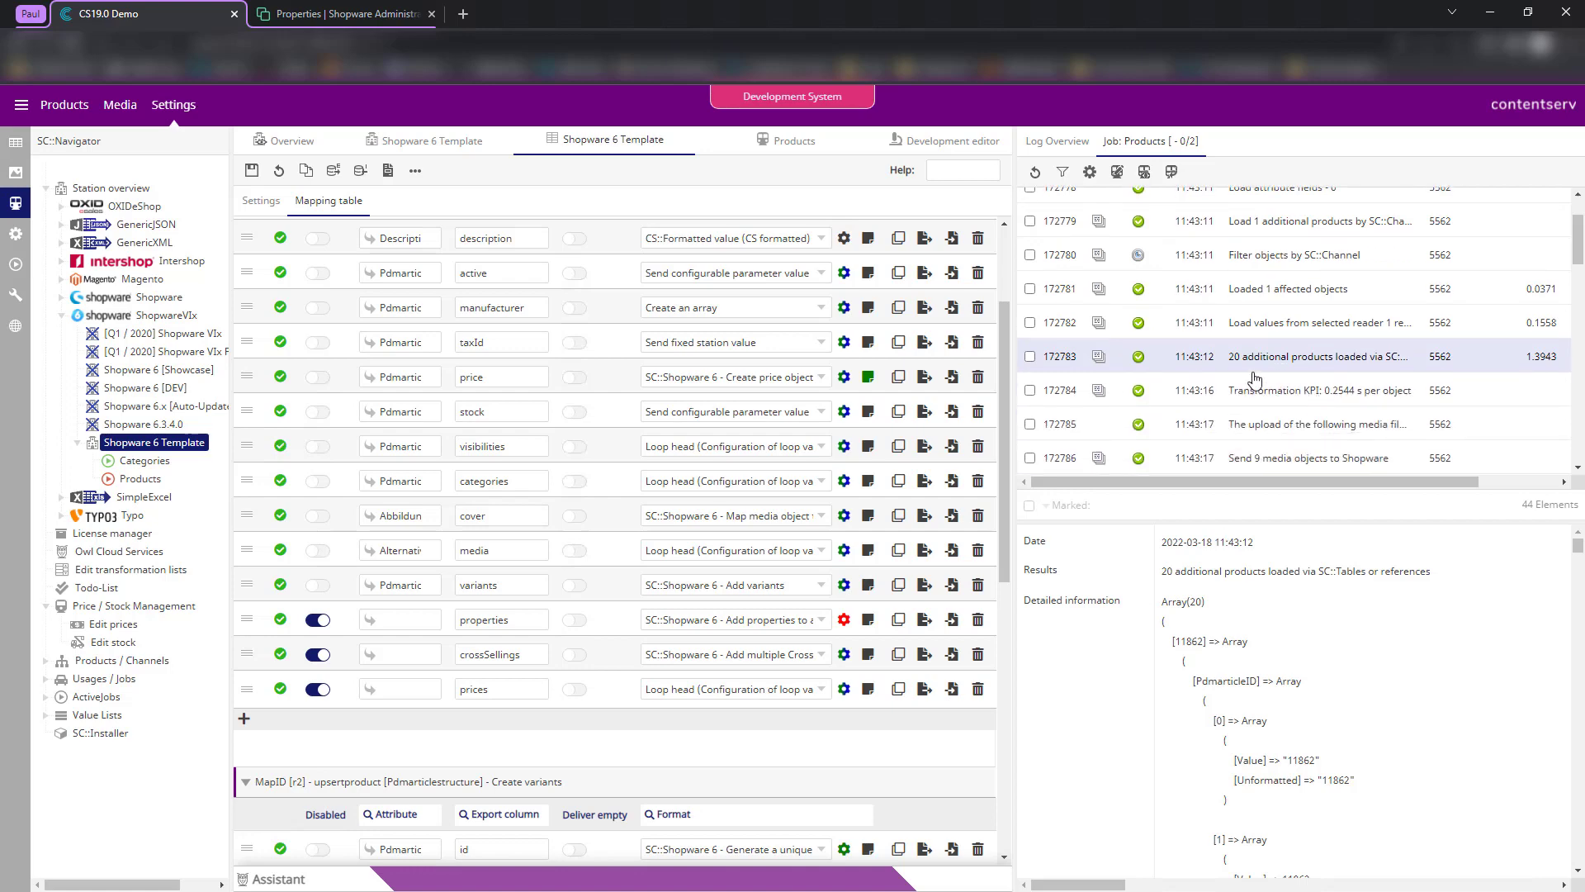
scroll(1255, 378, down, 1)
click(925, 141)
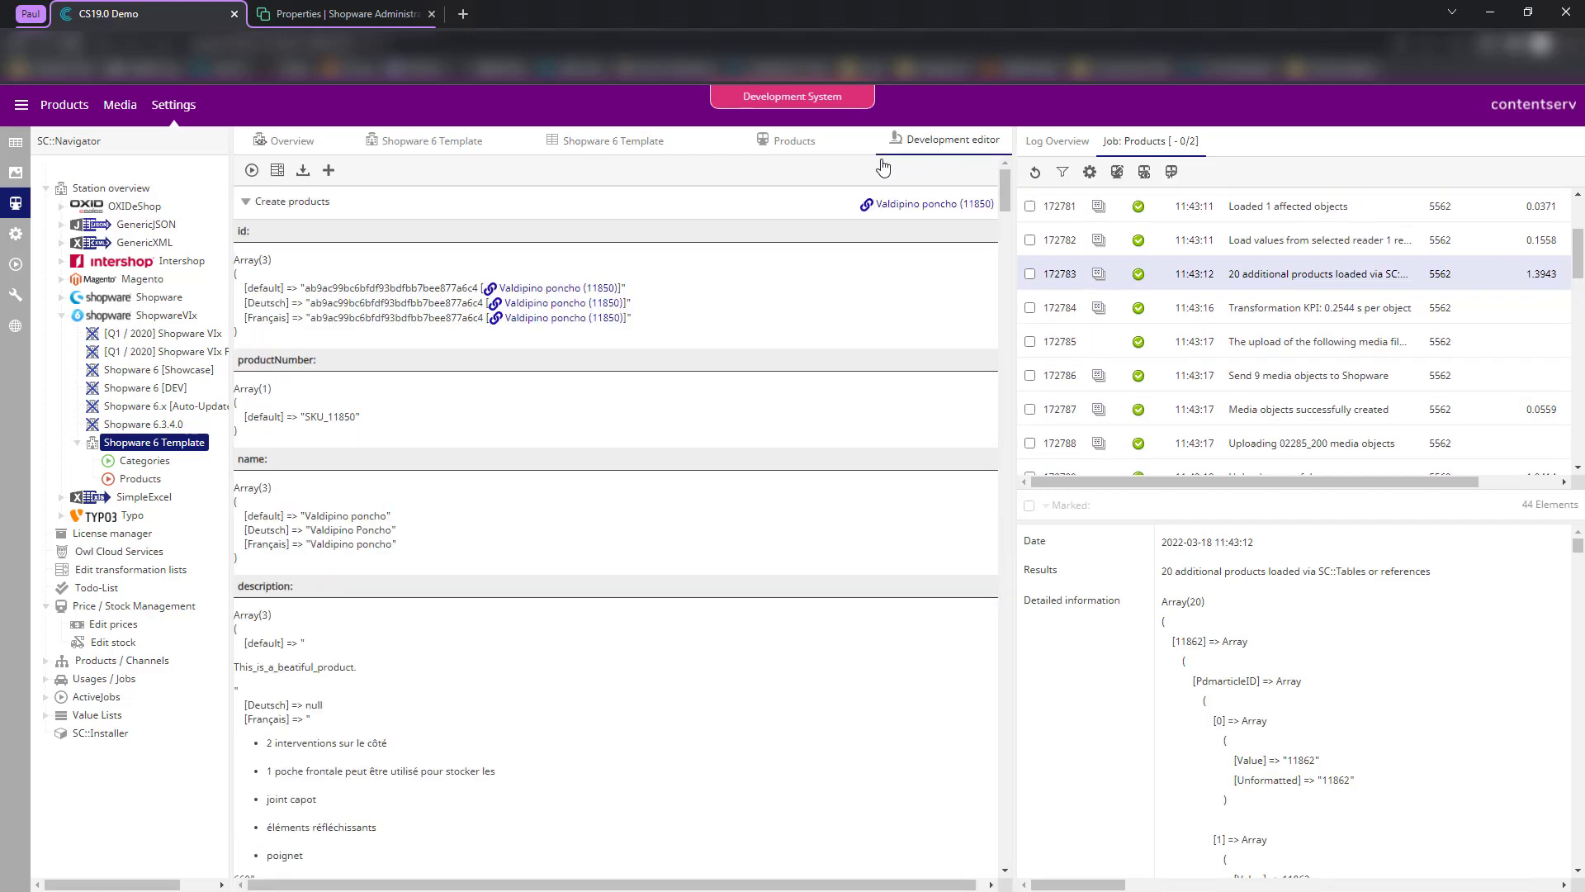
- Expand the Valdipino, blue, small (11862) Create products entry and inspect its id, variants, productNumber and name
click(465, 215)
scroll(715, 325, down, 5)
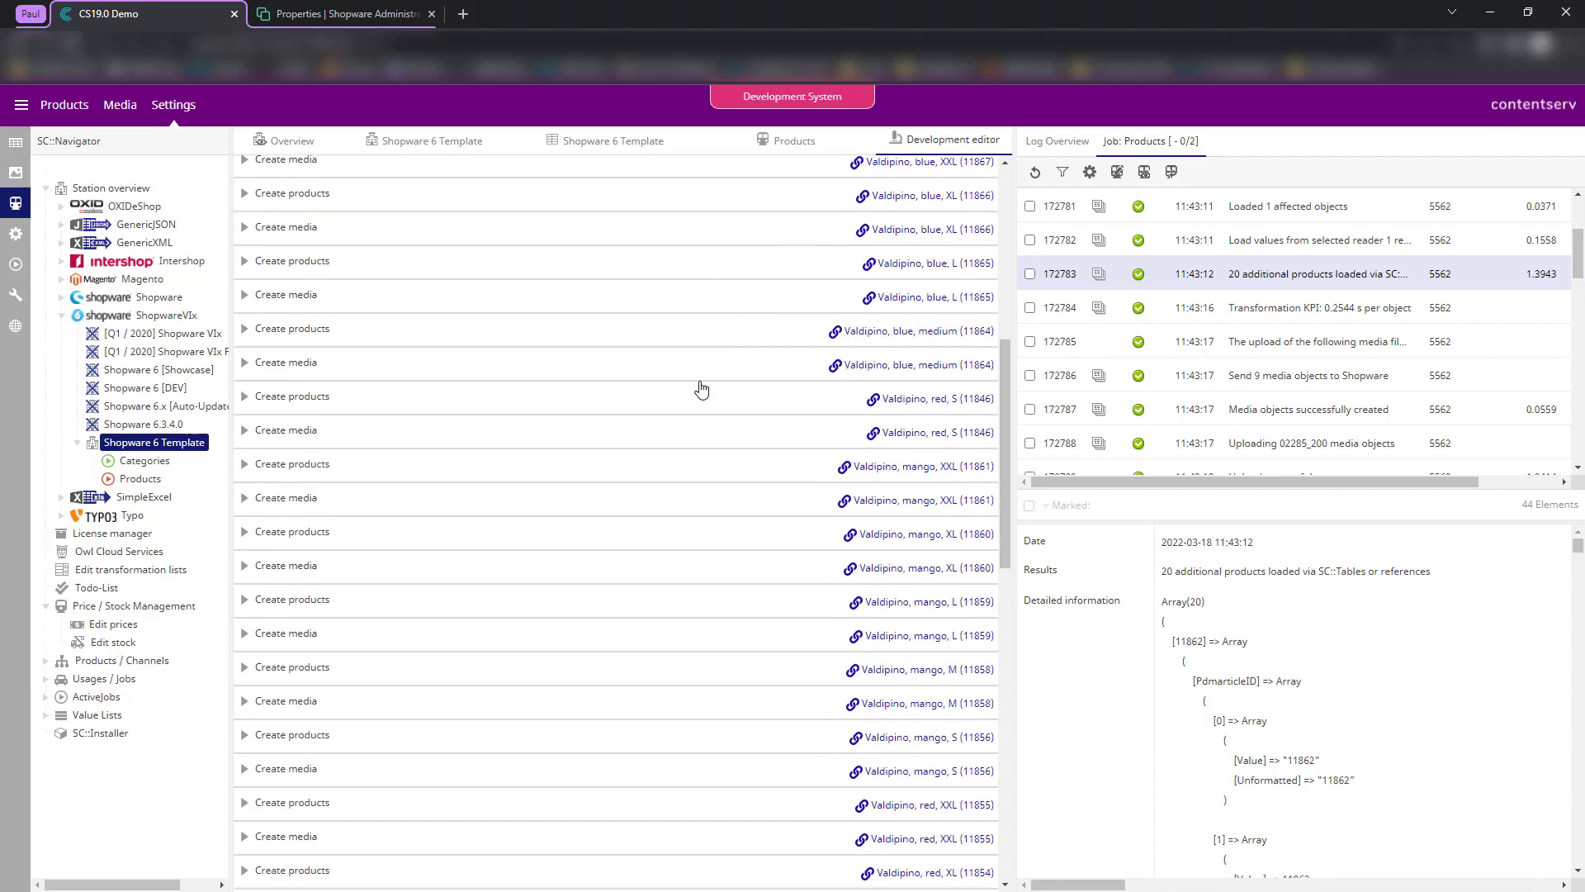
scroll(701, 388, down, 8)
scroll(661, 514, up, 5)
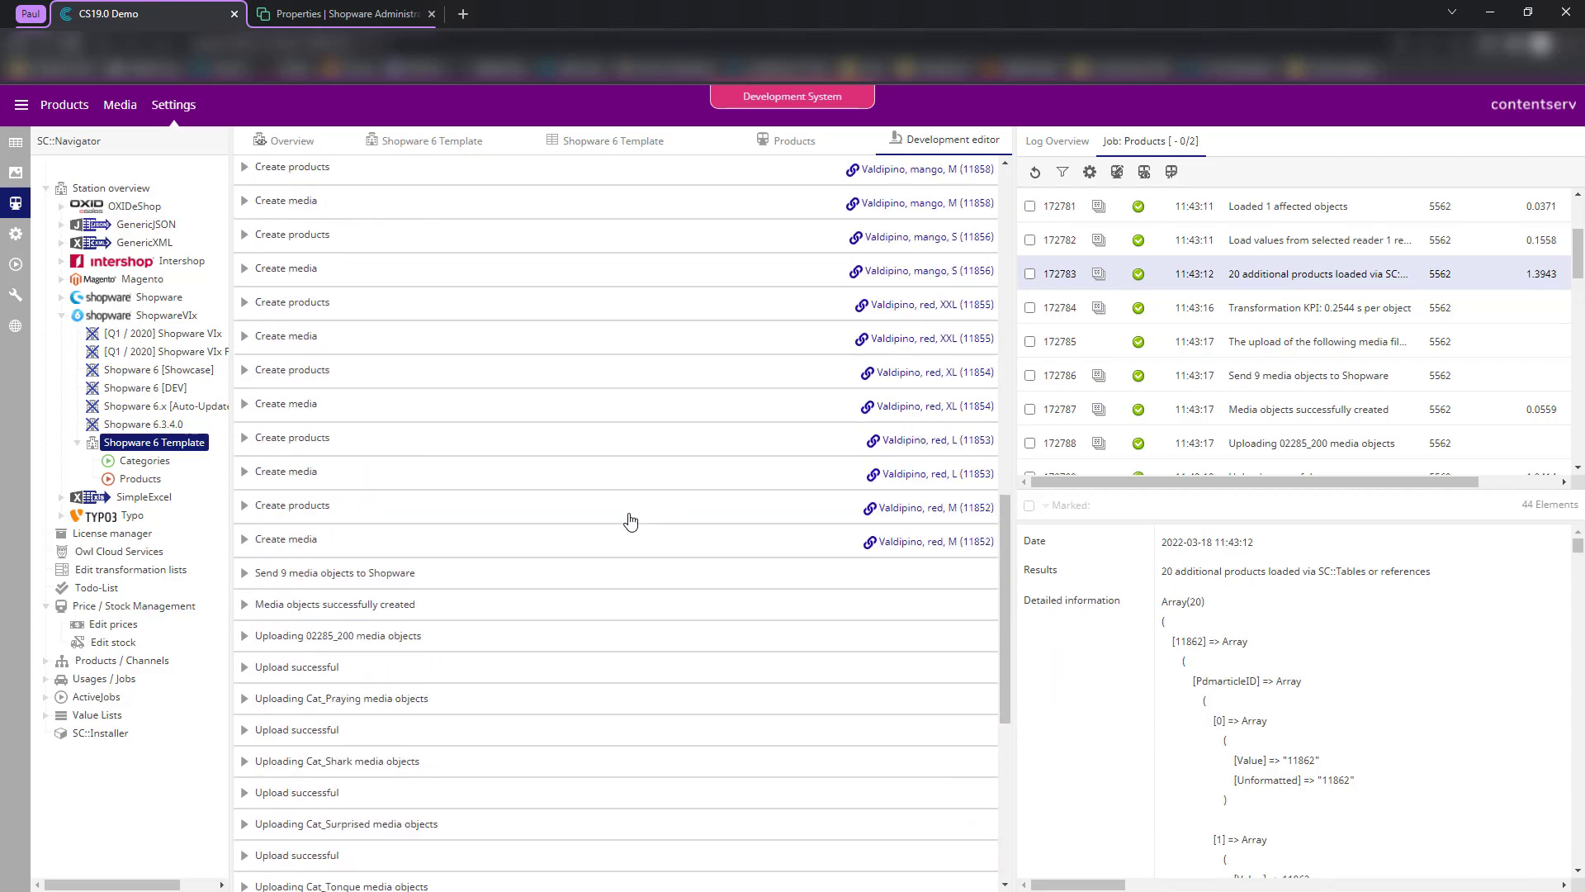
scroll(648, 541, down, 6)
scroll(688, 726, up, 15)
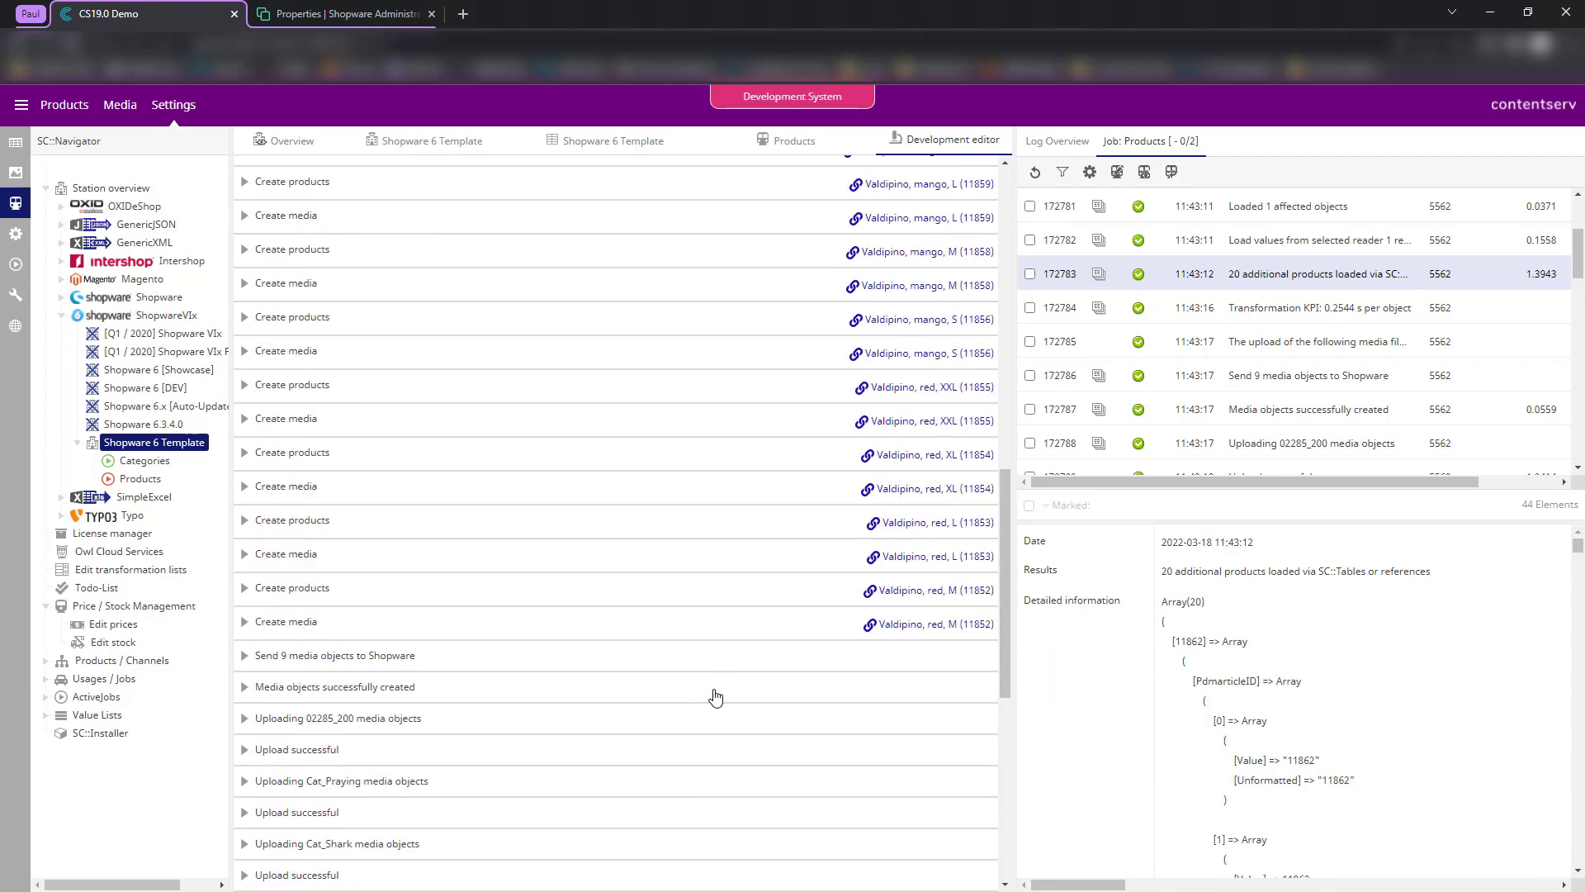
scroll(673, 573, up, 3)
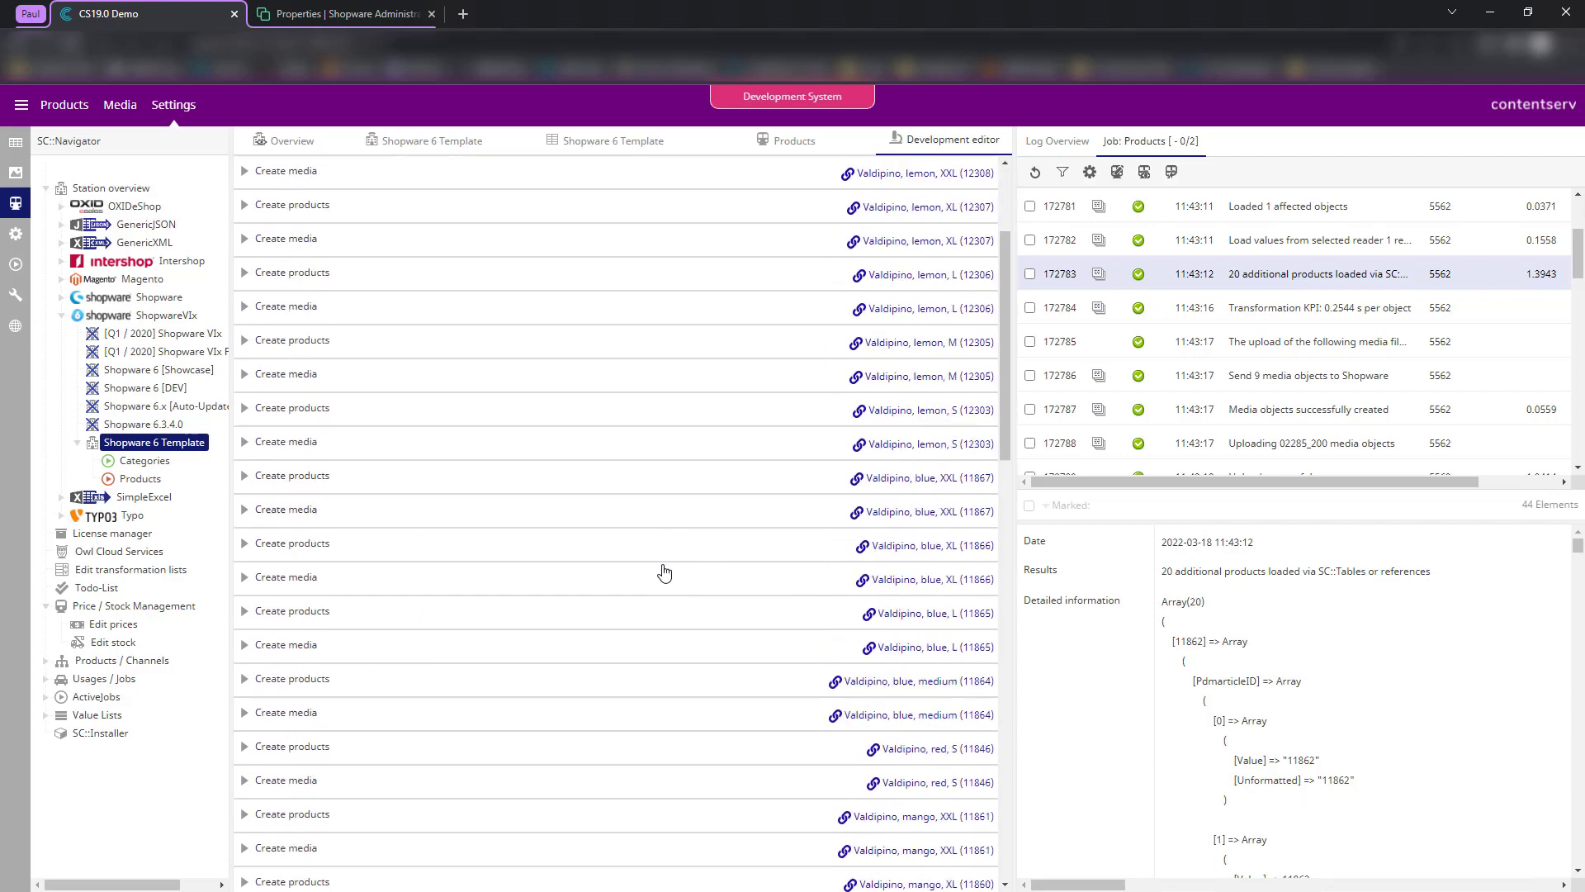
click(322, 278)
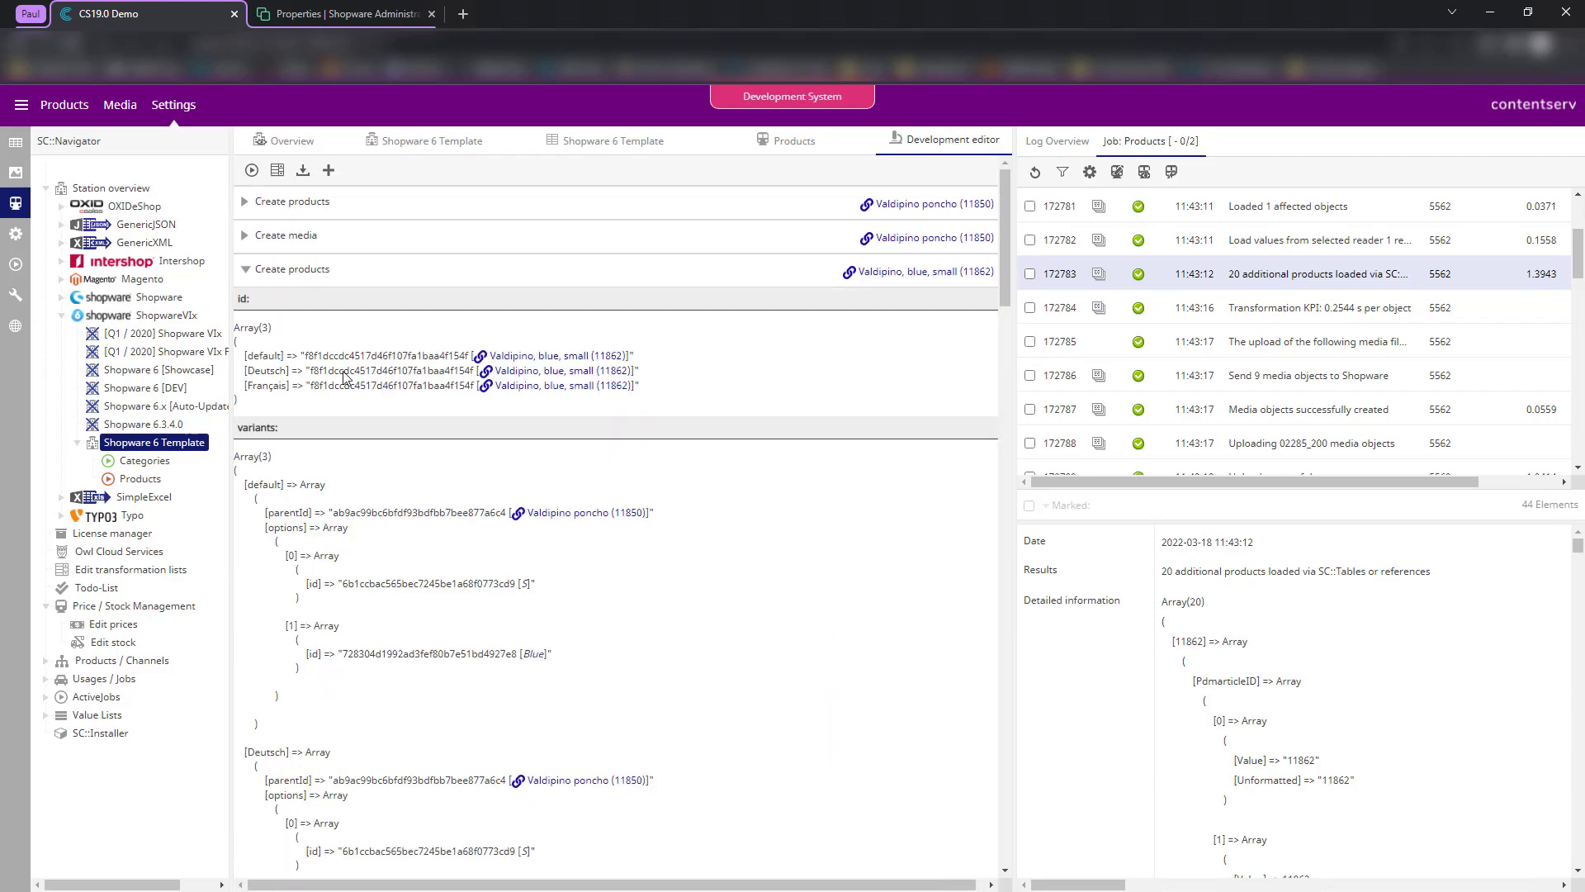
drag(277, 318, 364, 704)
scroll(360, 698, down, 7)
click(419, 730)
drag(274, 575, 413, 754)
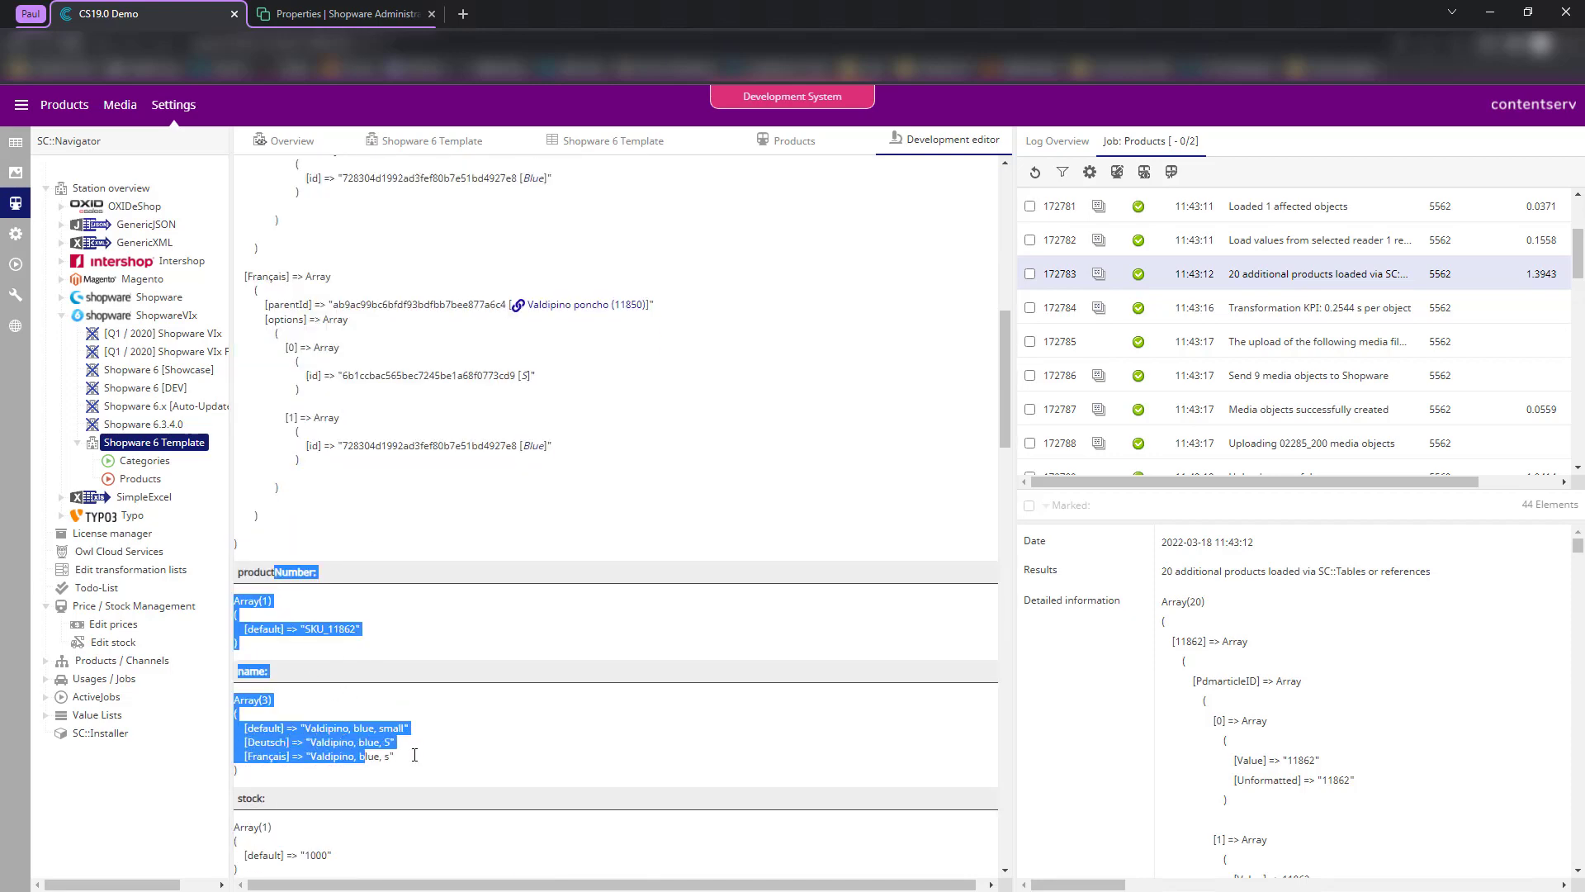
scroll(416, 750, down, 4)
click(417, 743)
- Inspect the Valdipino, lemon, XL Create media entry, then collapse all expanded entries
click(358, 505)
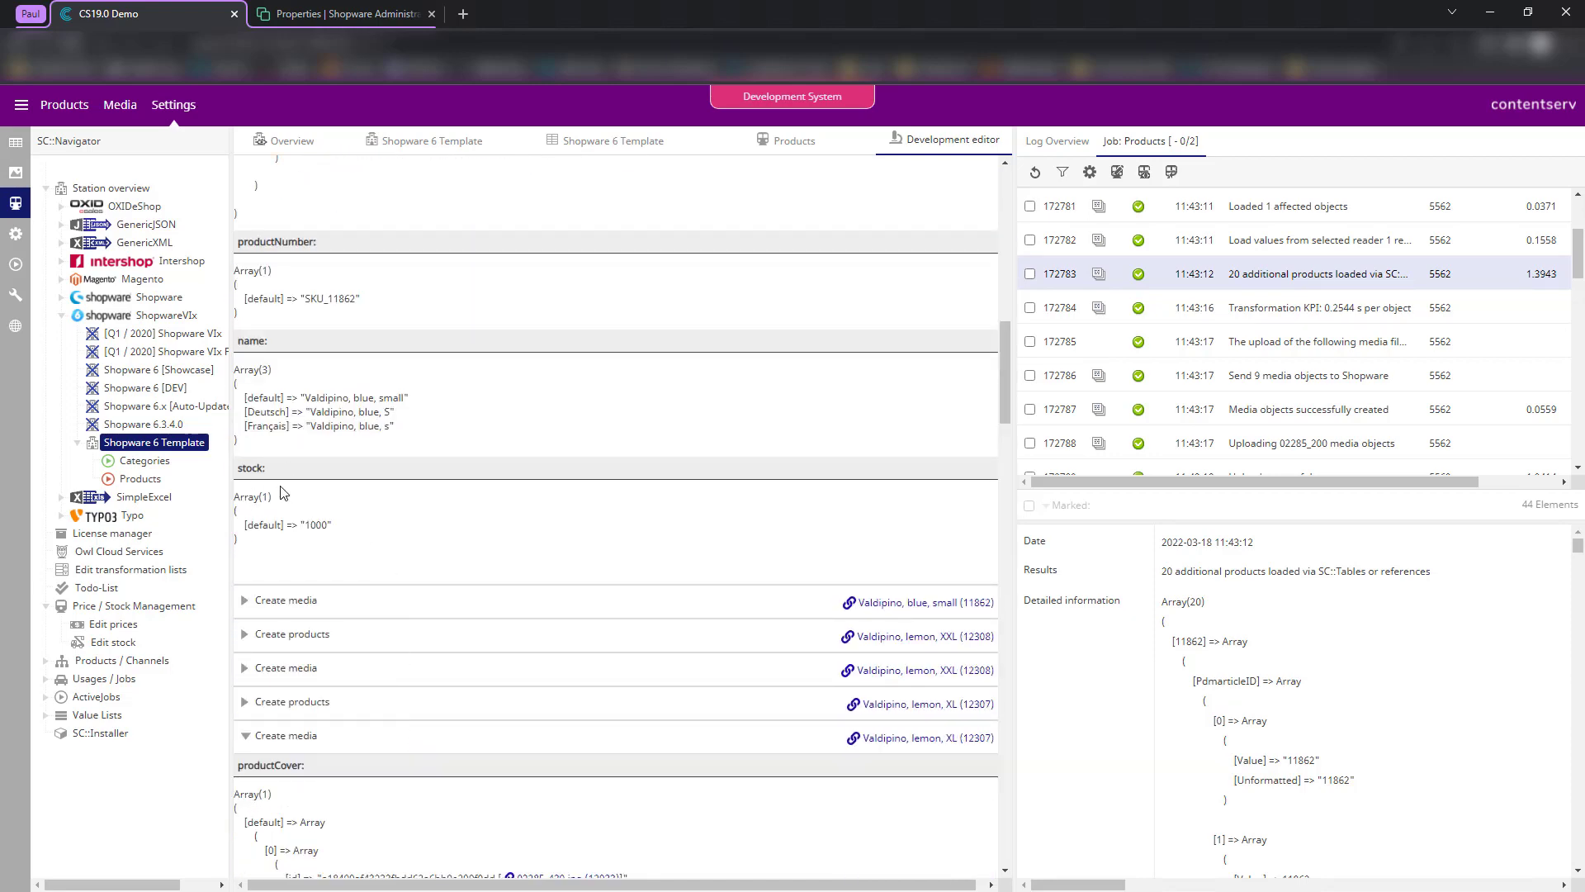
drag(283, 493, 384, 549)
click(506, 594)
scroll(490, 554, up, 3)
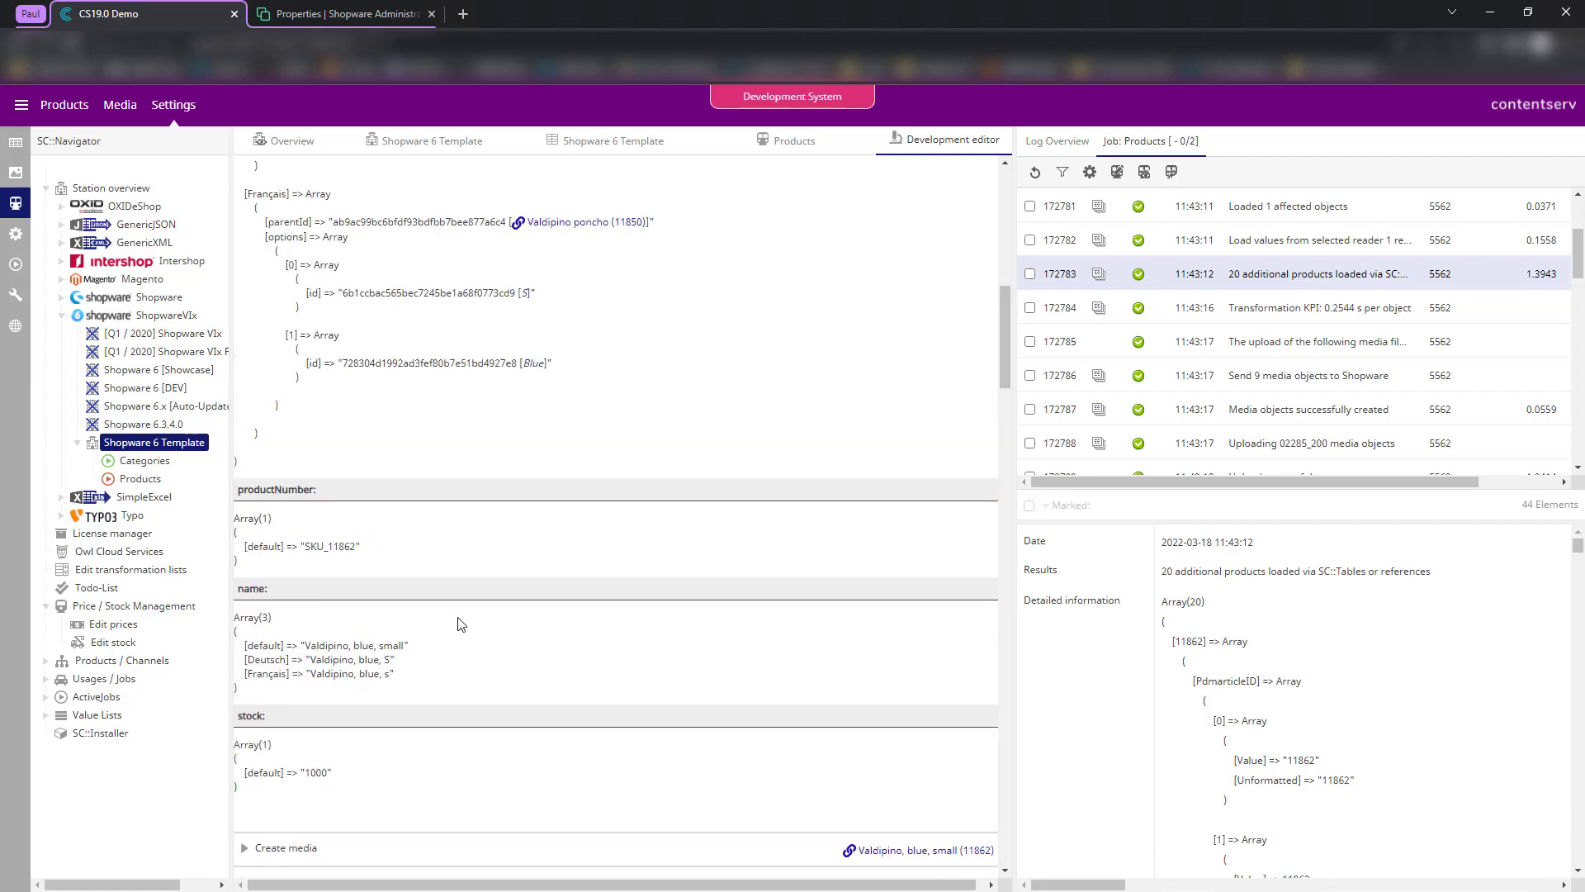
scroll(460, 624, down, 4)
click(318, 736)
scroll(445, 678, up, 4)
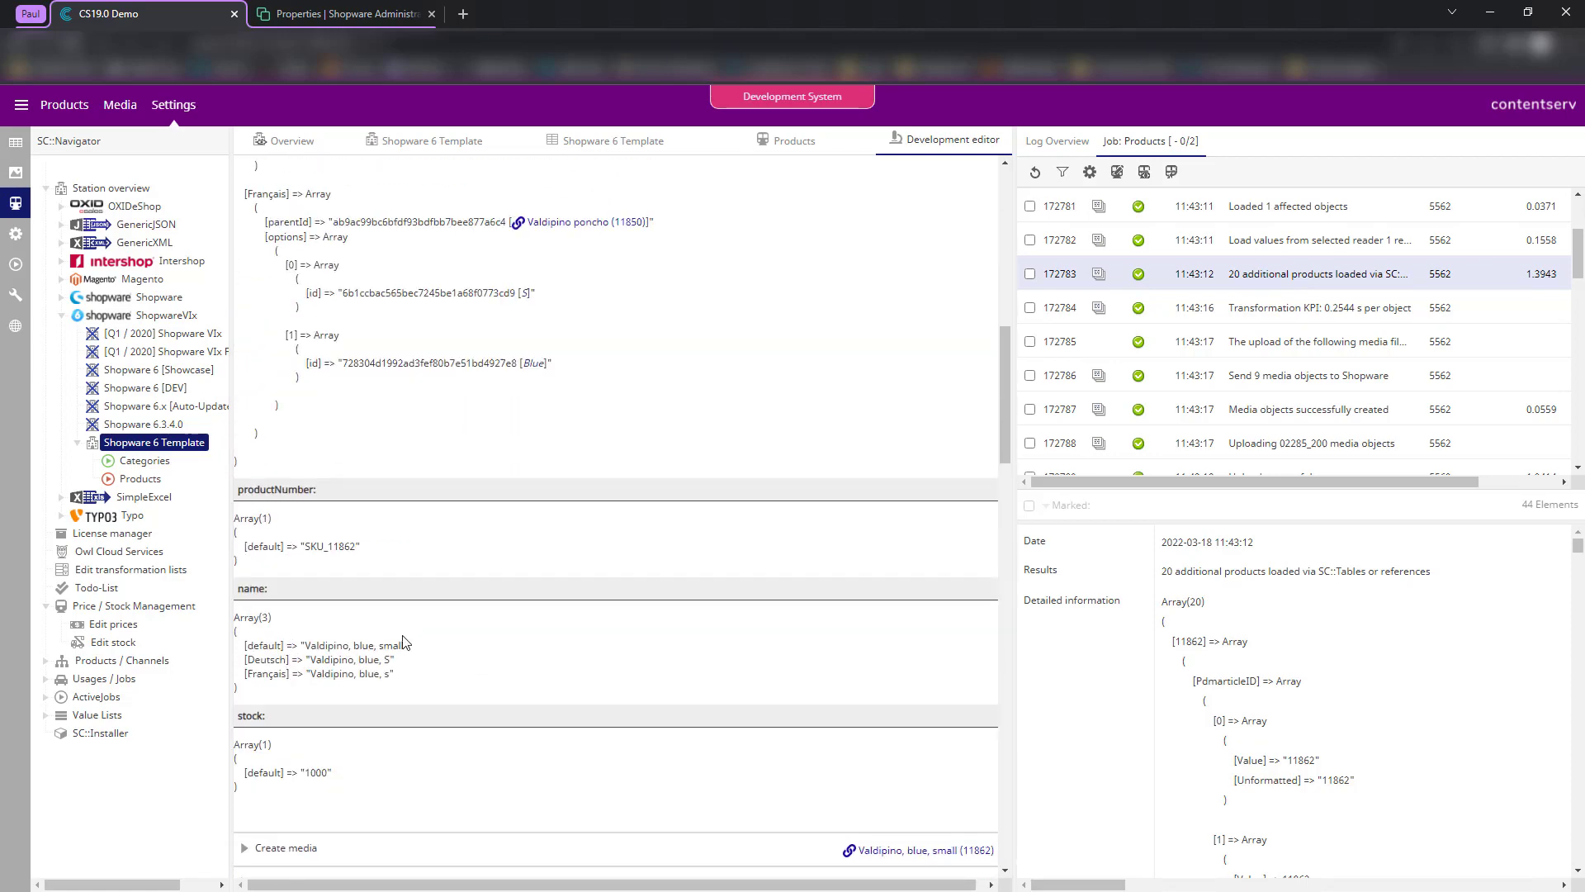
scroll(496, 632, up, 10)
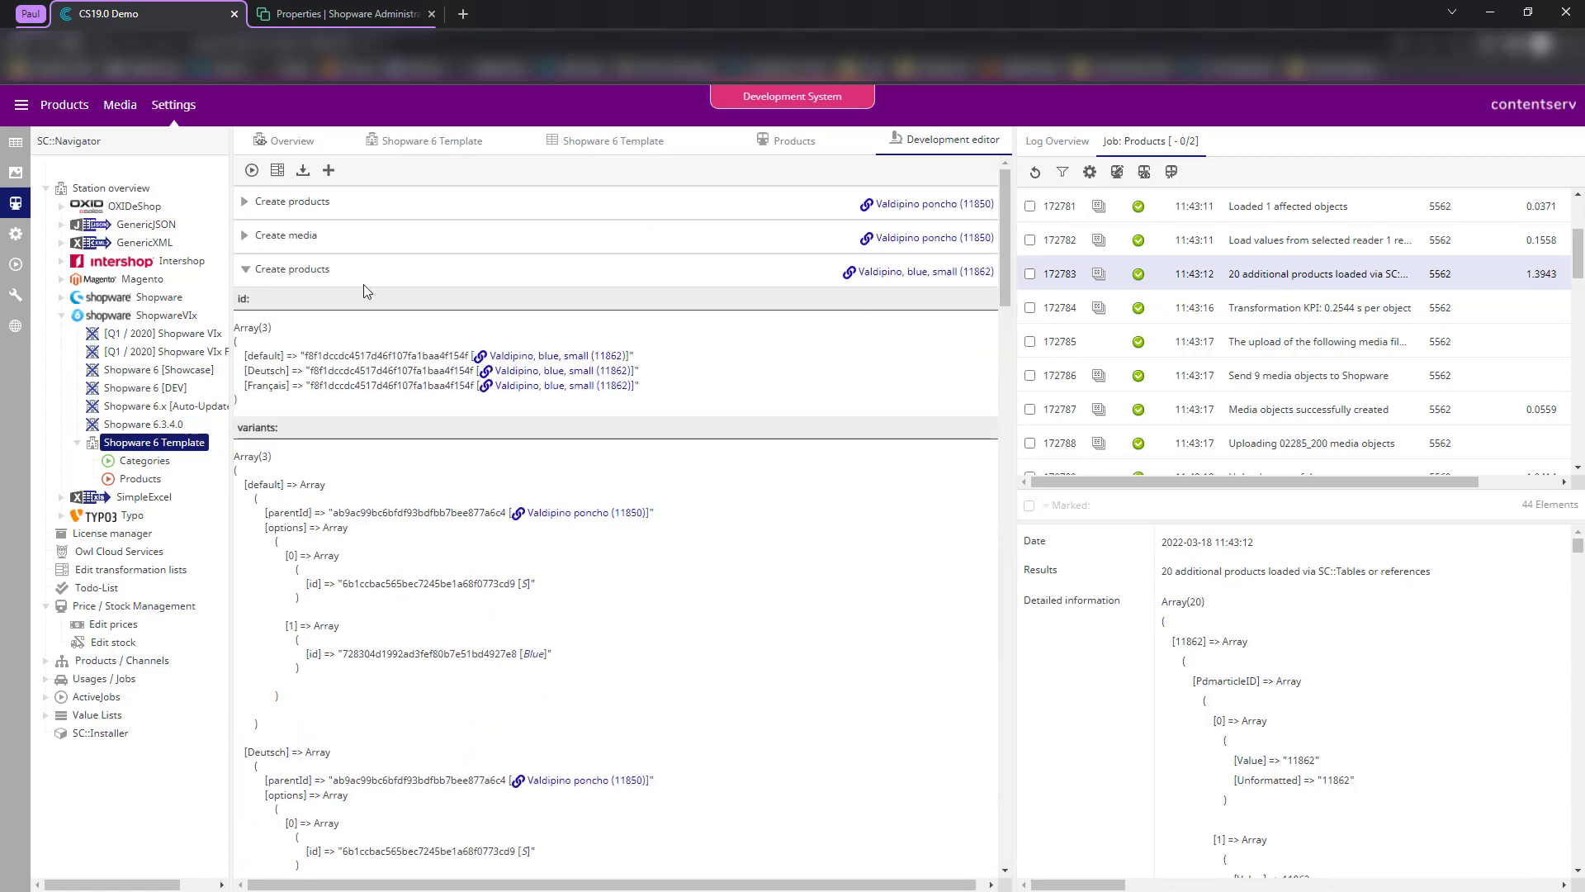
click(335, 273)
scroll(1243, 354, down, 5)
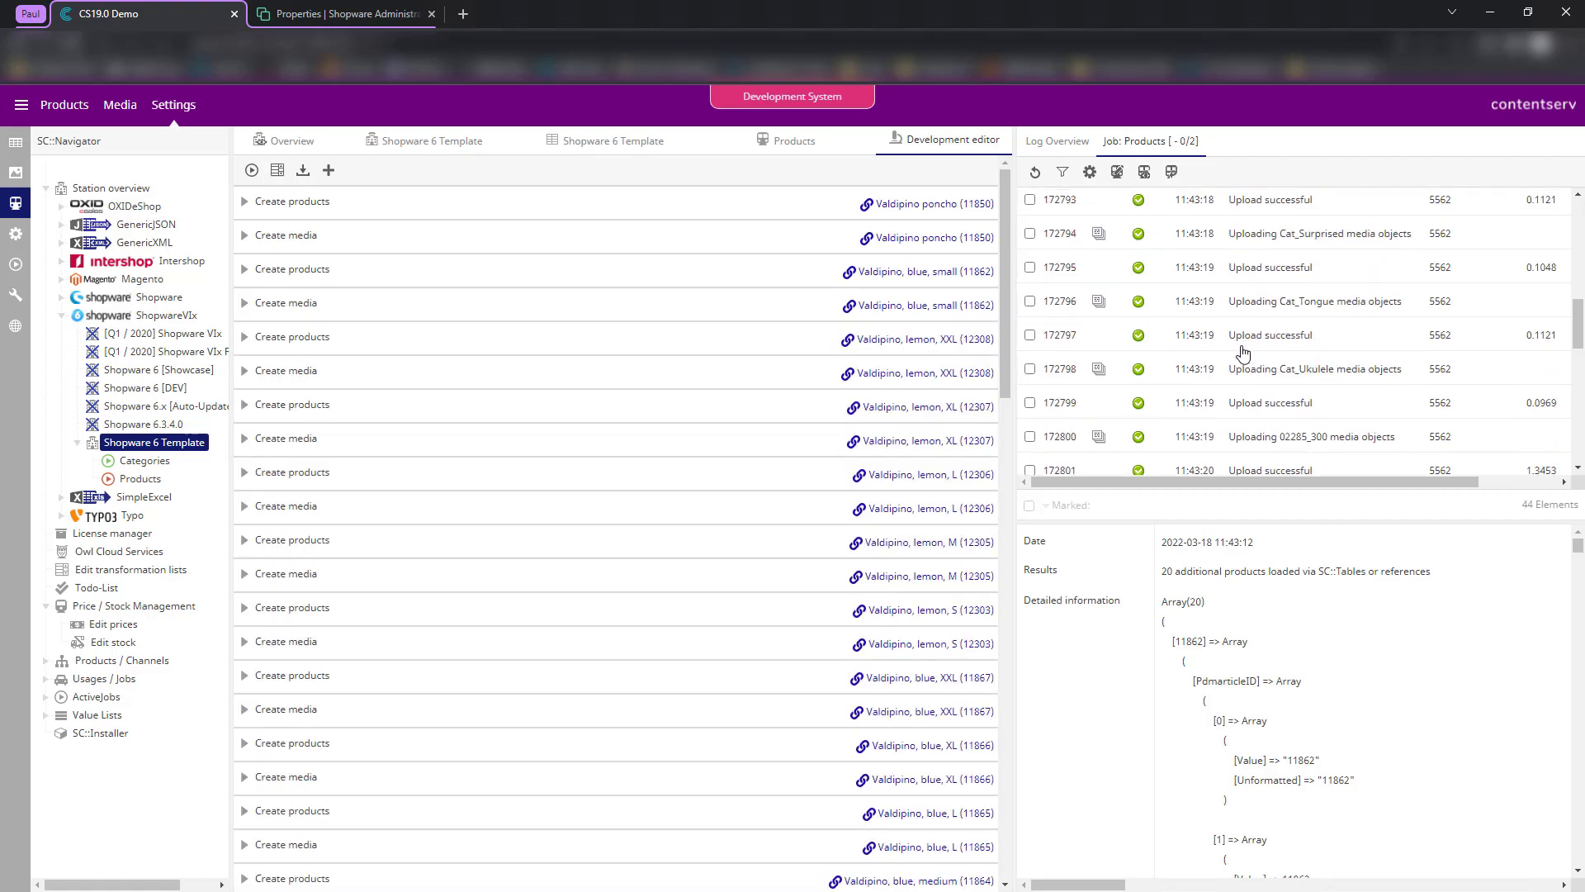
- Open log error 172808 about Valdipino poncho's main variant being removed and widen the log panel
scroll(1128, 353, up, 7)
scroll(1267, 398, down, 12)
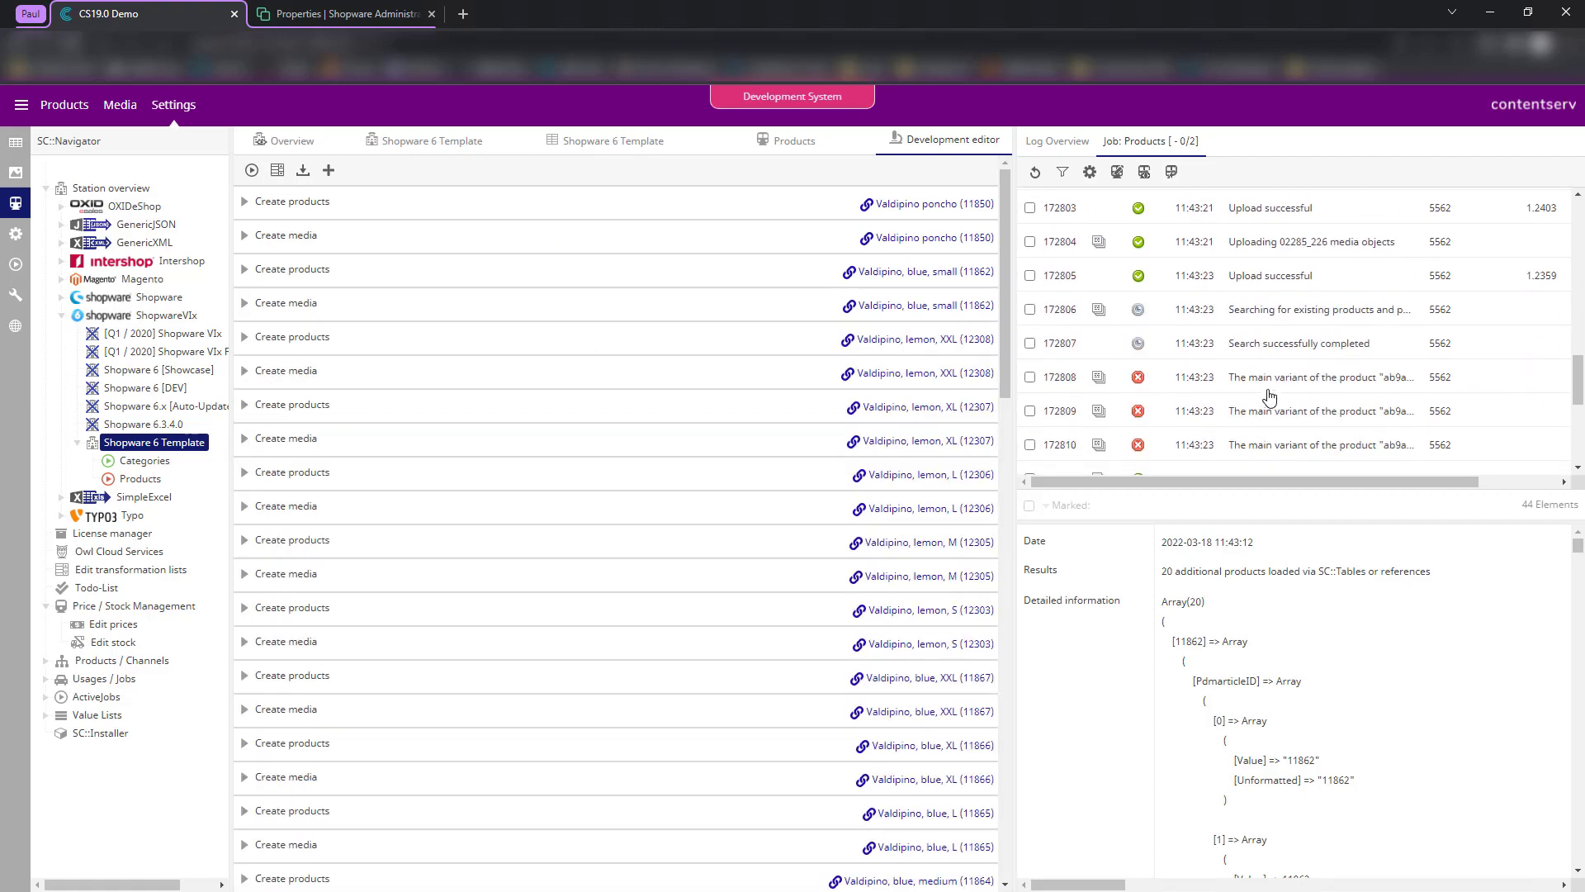
scroll(1222, 386, up, 5)
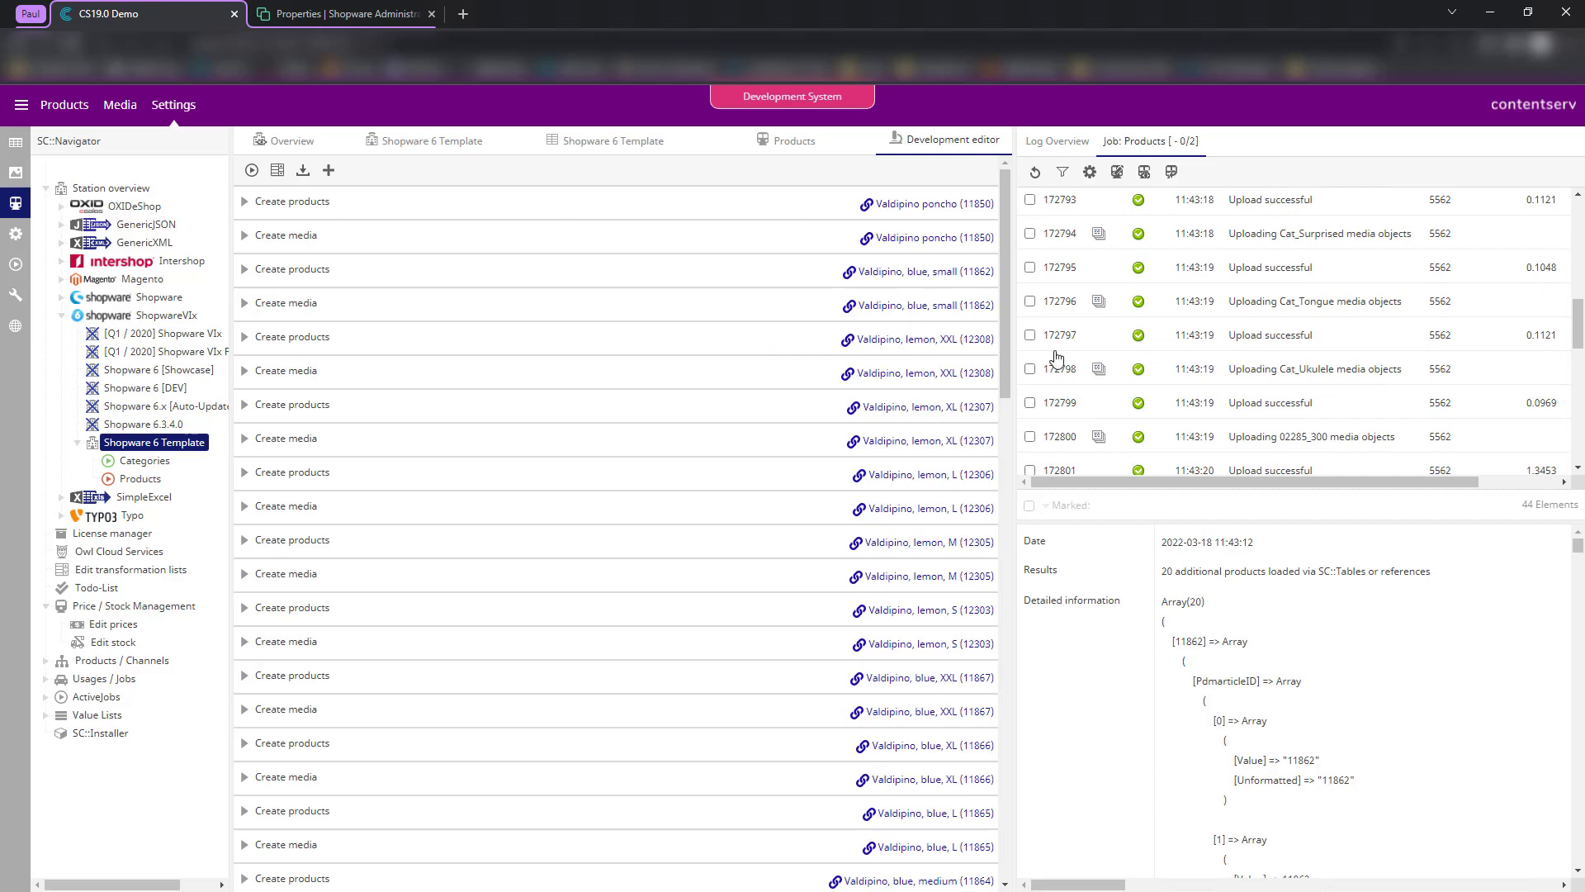
scroll(1241, 332, up, 4)
scroll(1241, 330, down, 9)
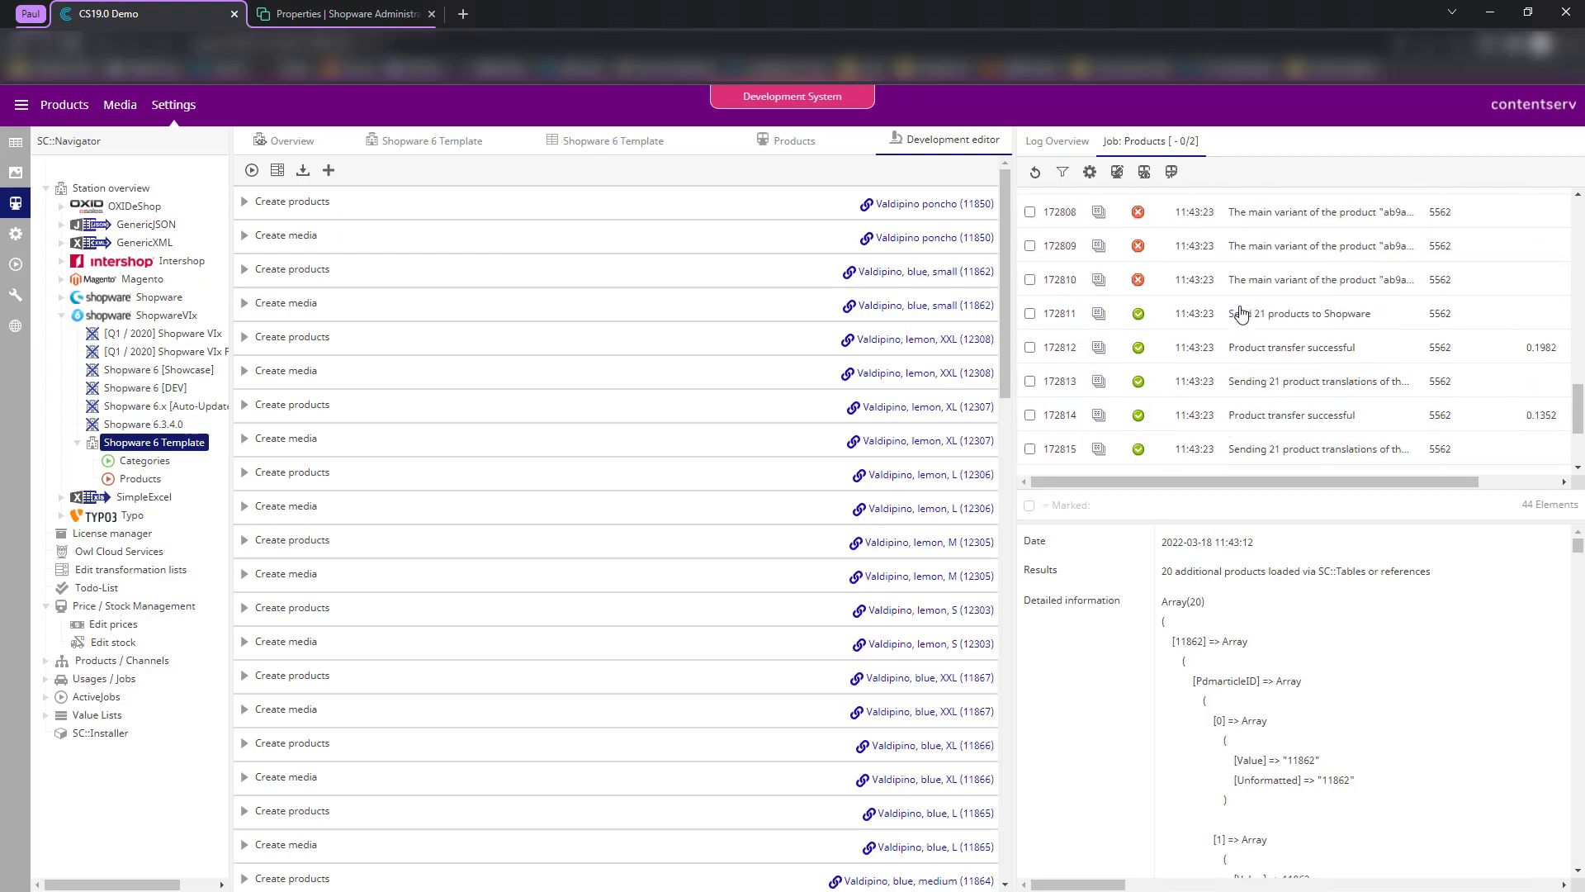
scroll(1243, 363, up, 1)
click(1247, 384)
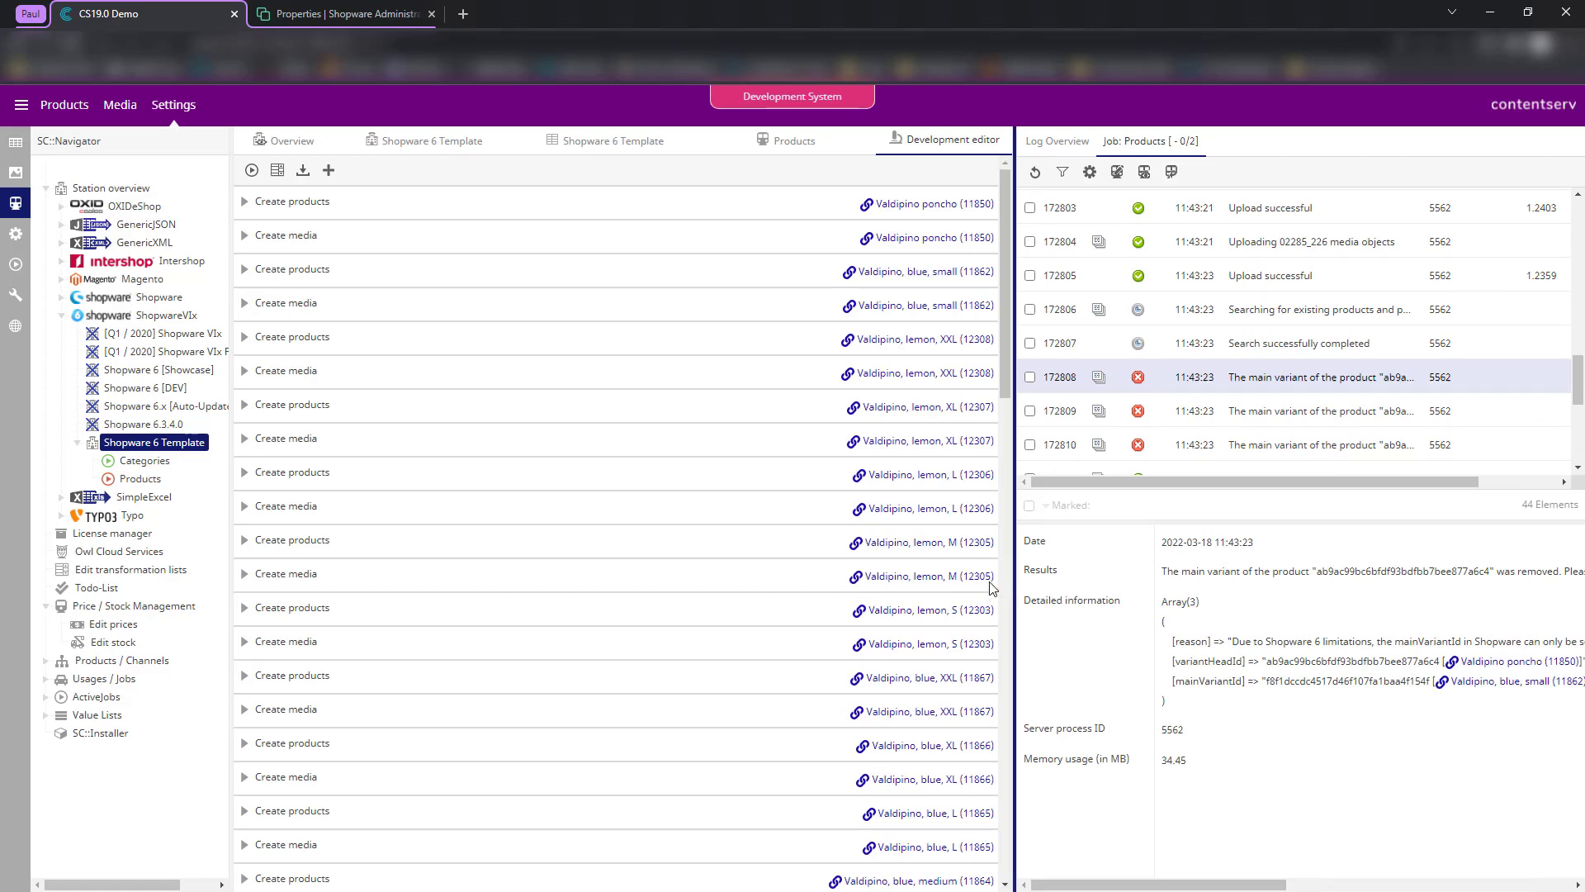
drag(1015, 587, 955, 588)
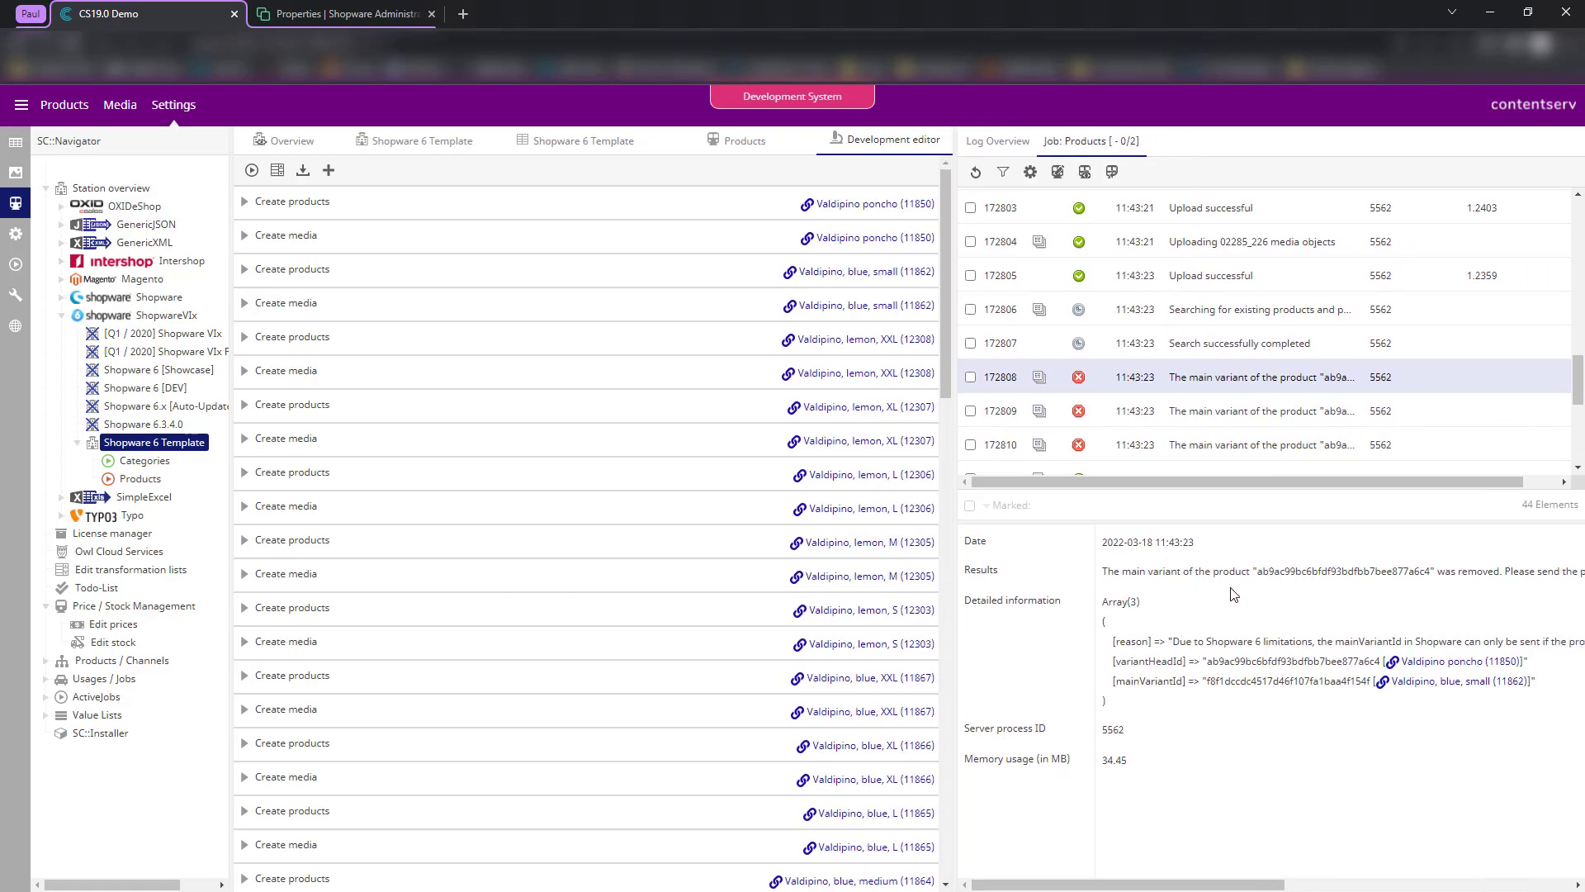
- Highlight the 'Please send the product again' message in the error's Results text
scroll(1461, 598, right, 5)
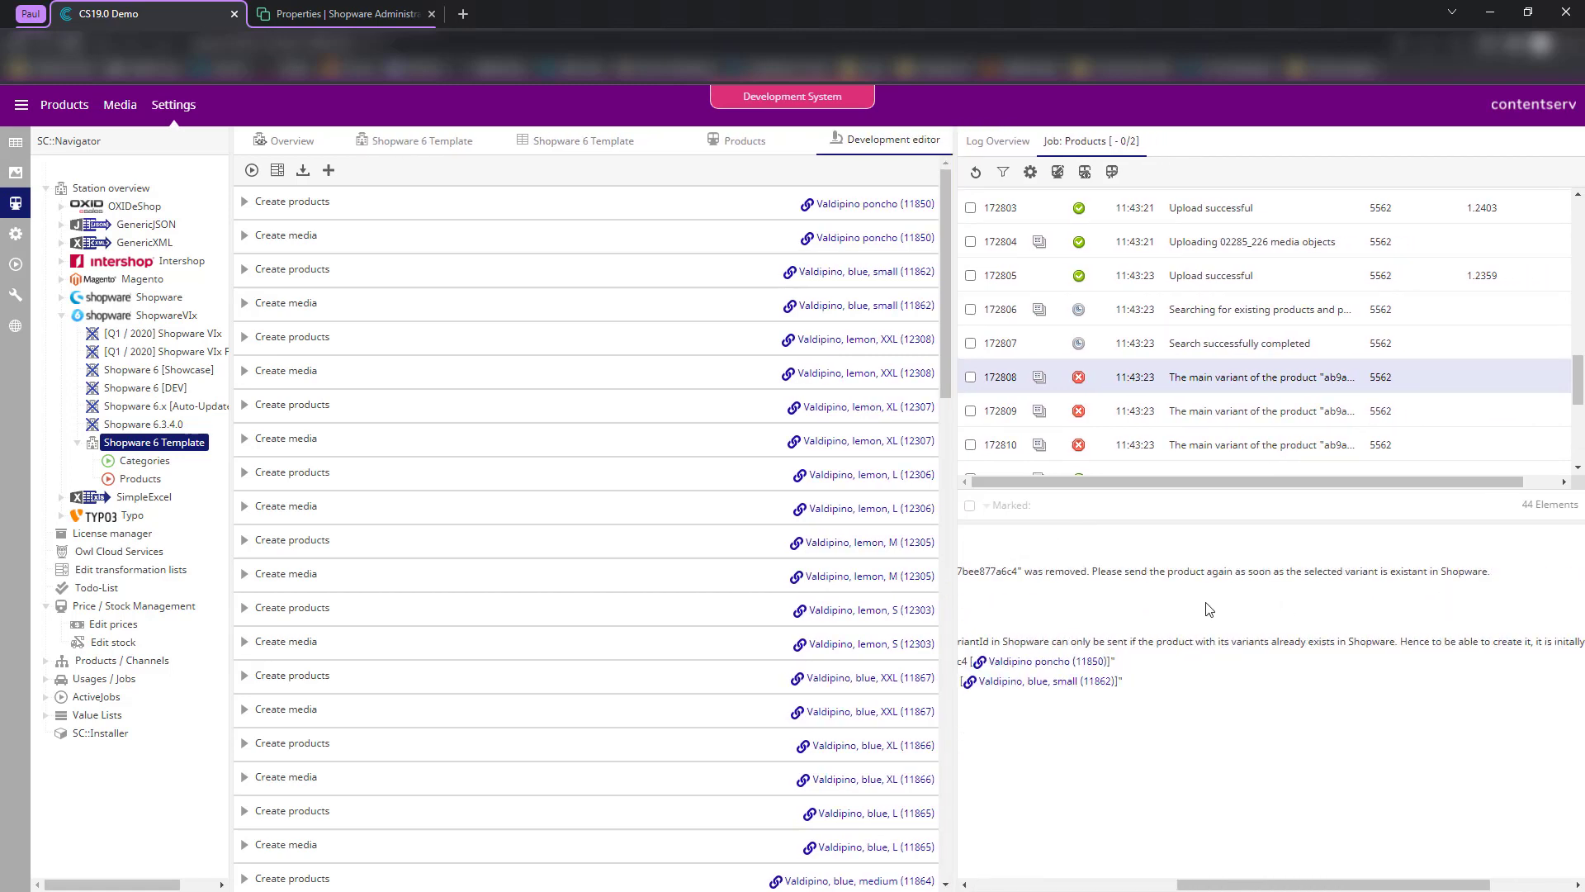
drag(1092, 571, 1469, 621)
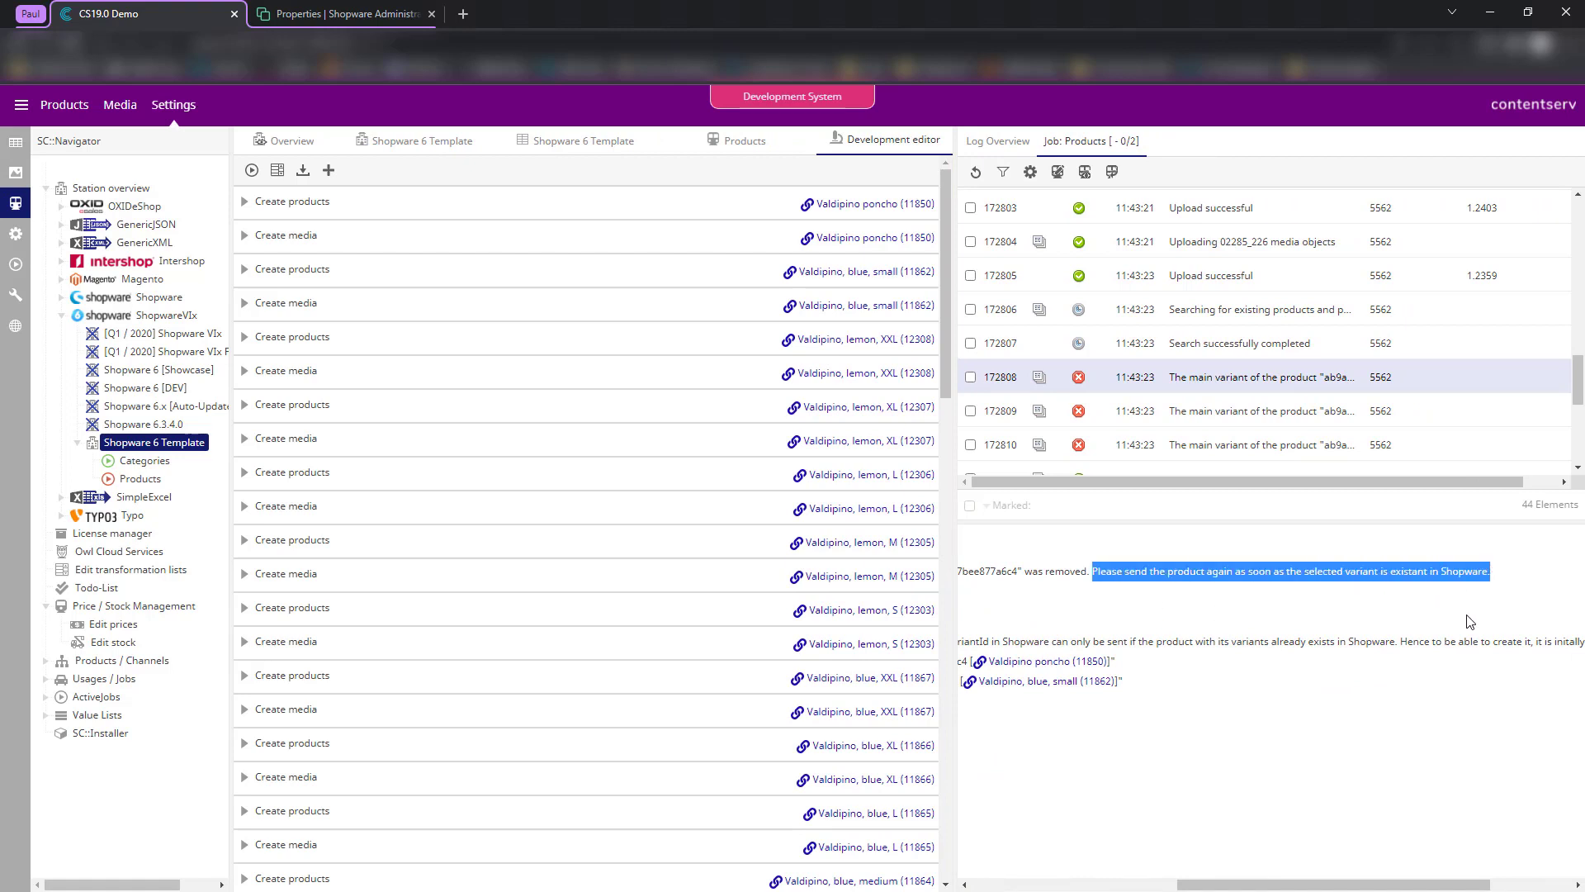
scroll(1327, 628, left, 1)
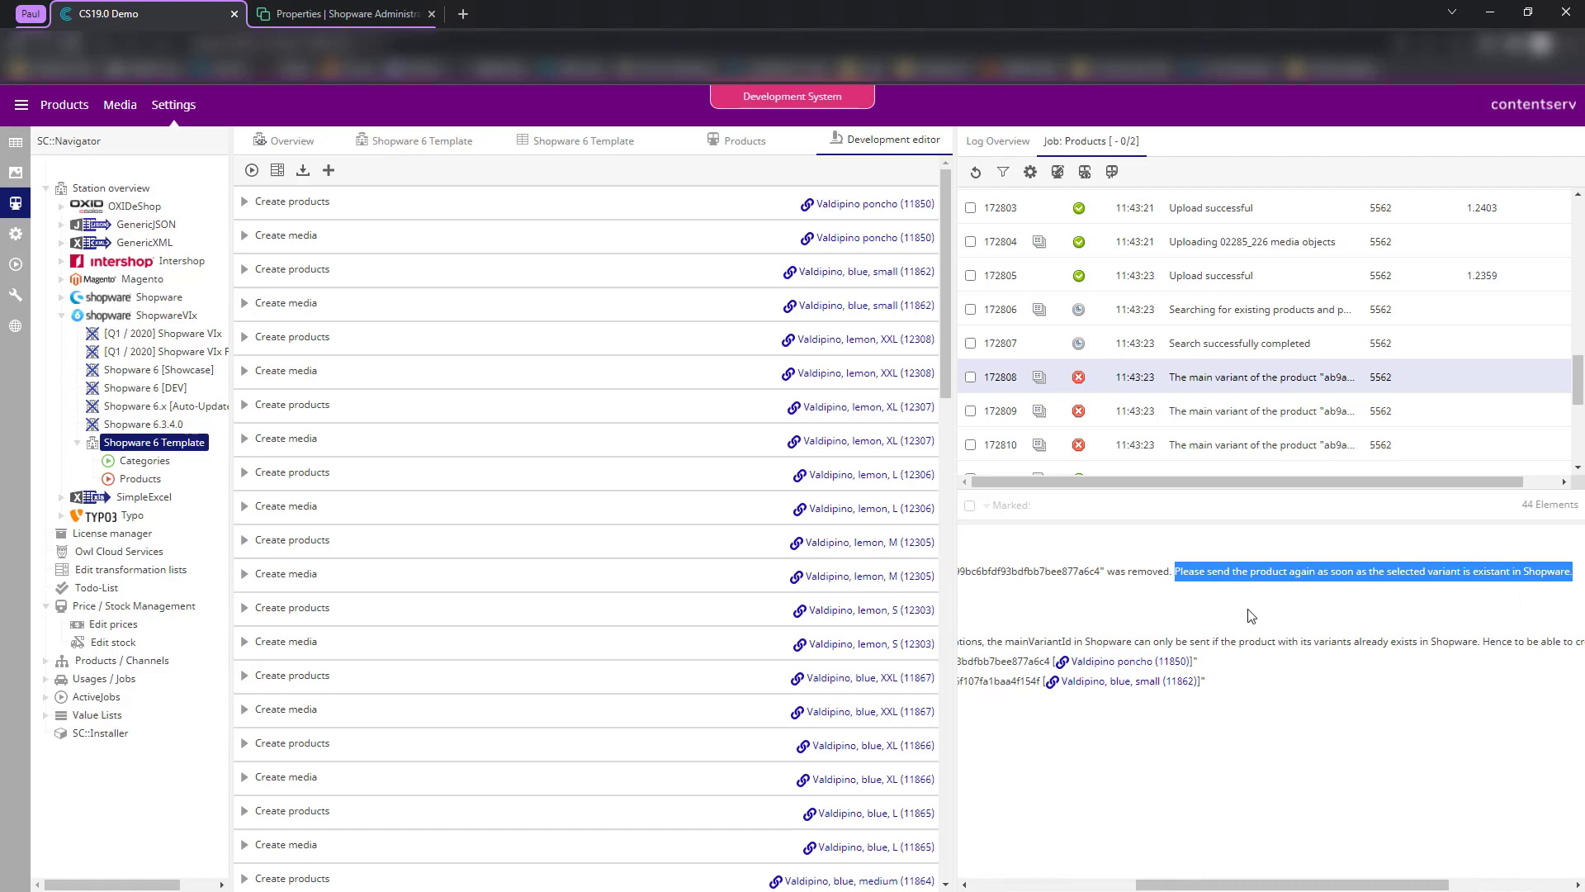
scroll(1247, 611, left, 1)
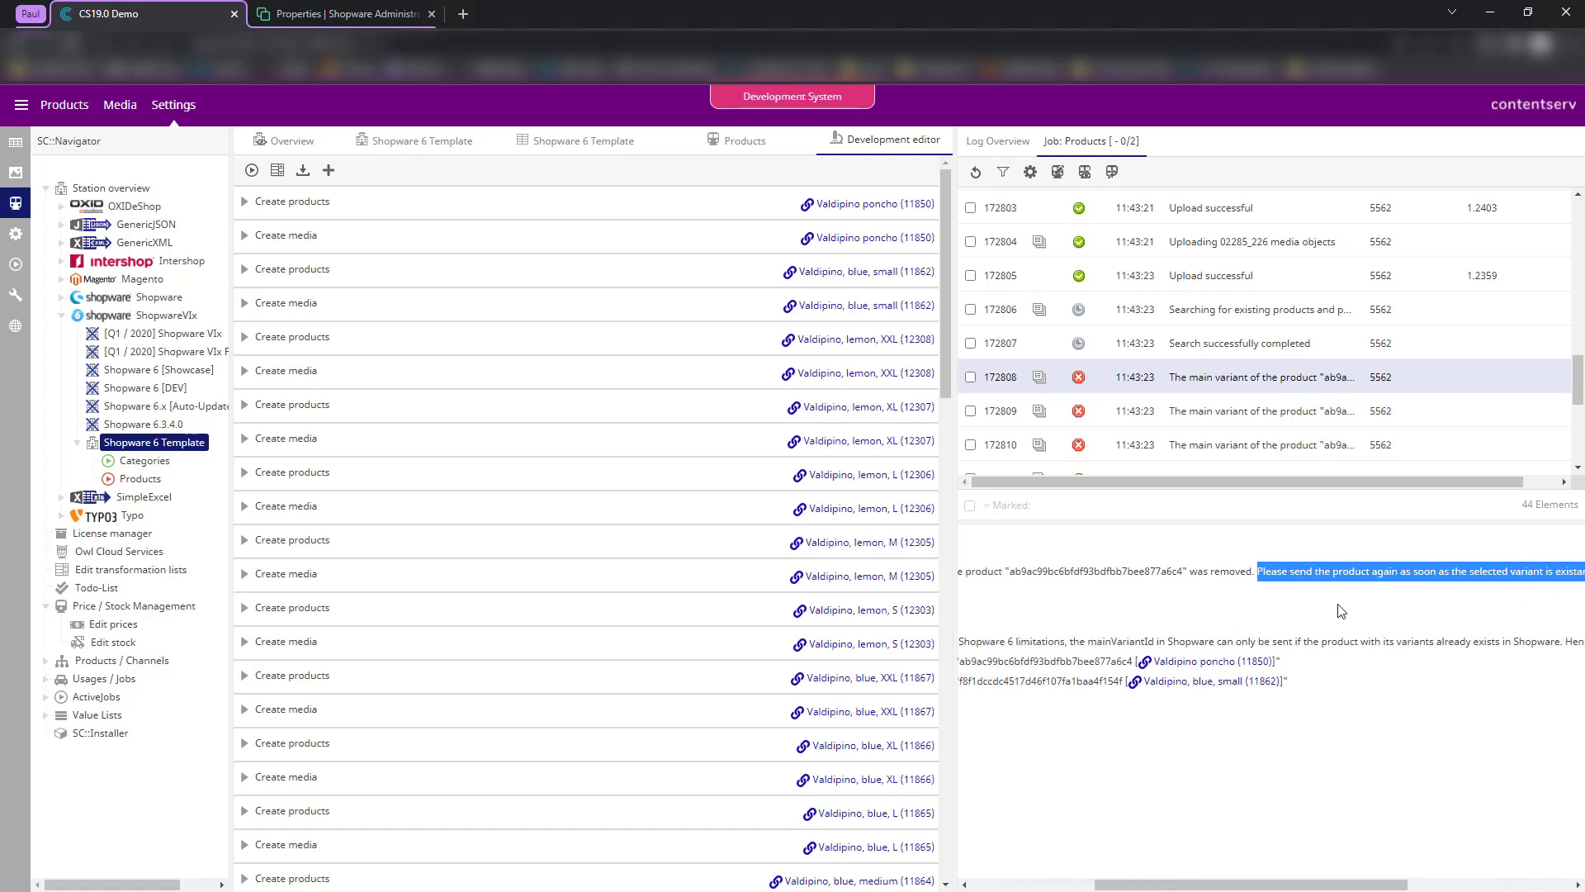
scroll(1302, 619, left, 3)
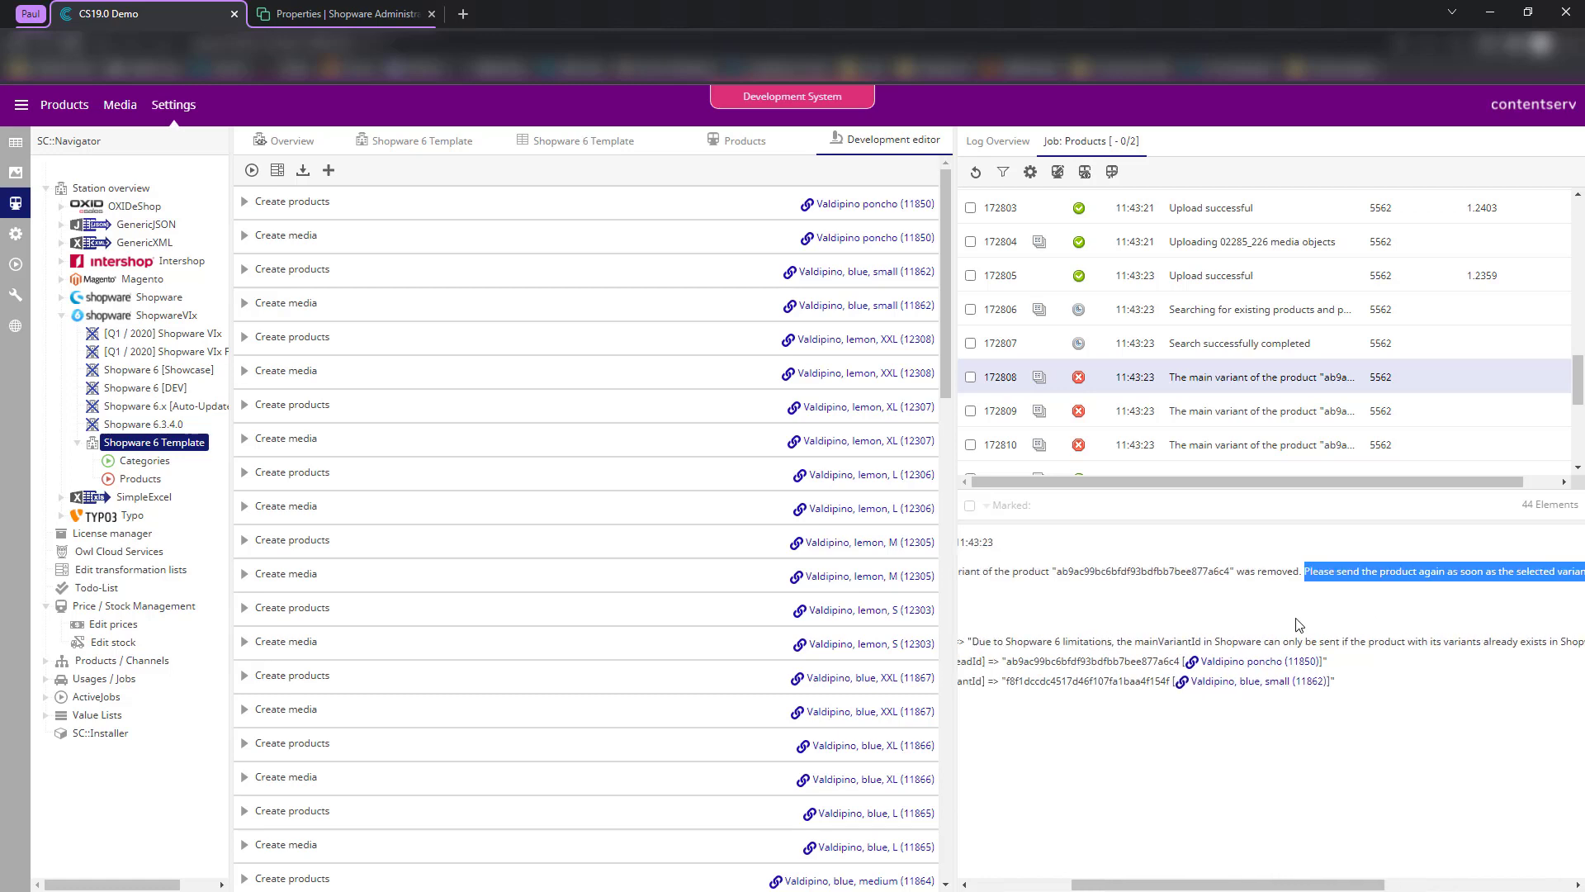
click(1228, 621)
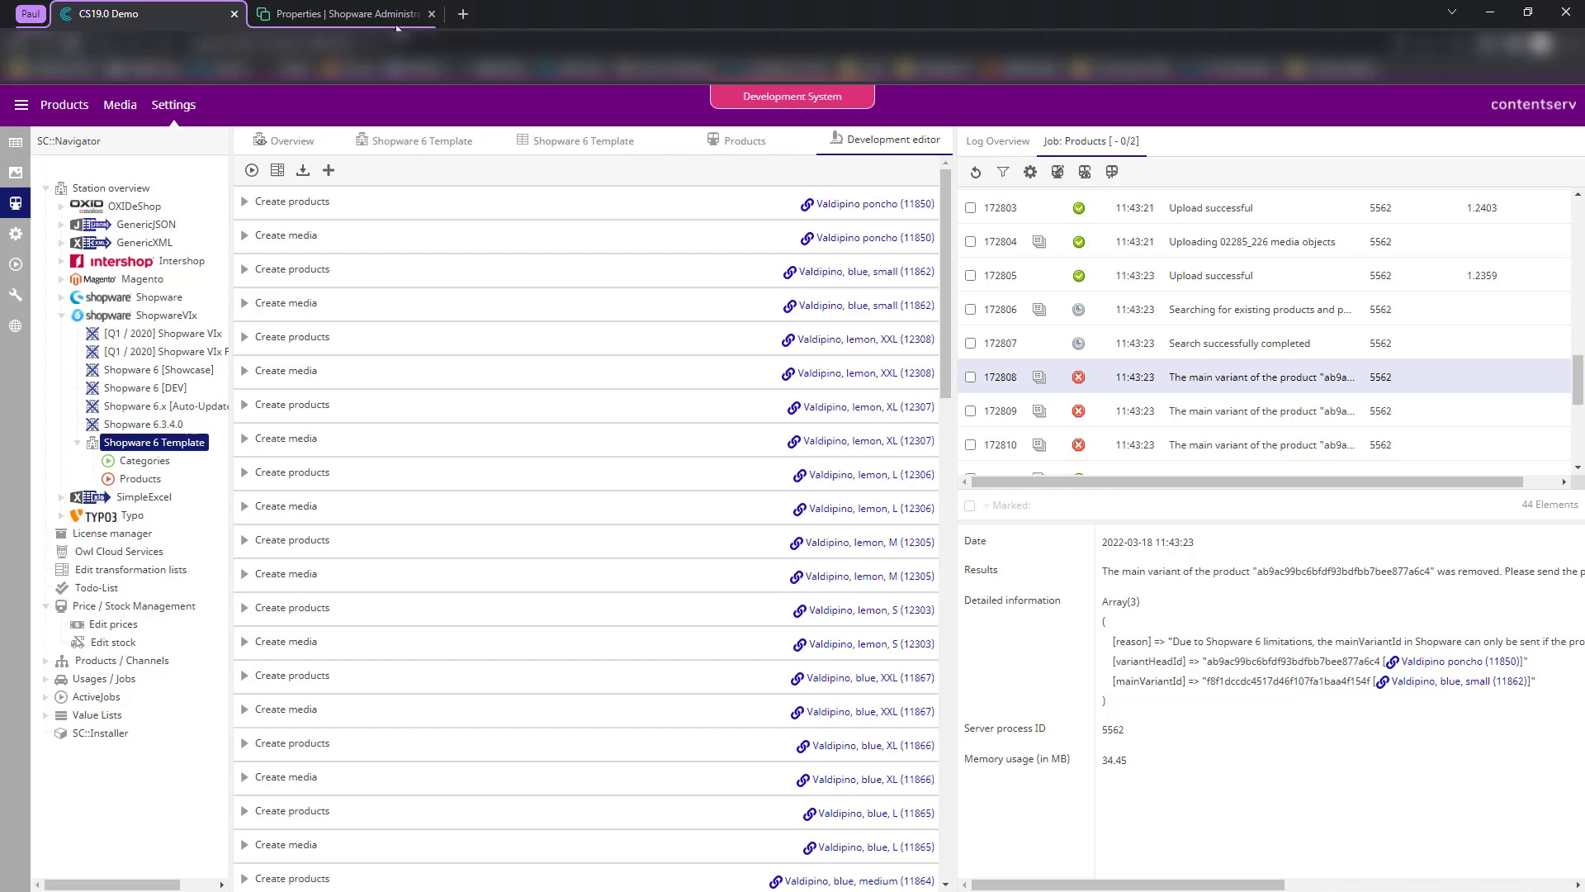
- Switch to Shopware Administration and open the Catalogues > Products list
click(365, 13)
mouse_move(103, 239)
click(293, 232)
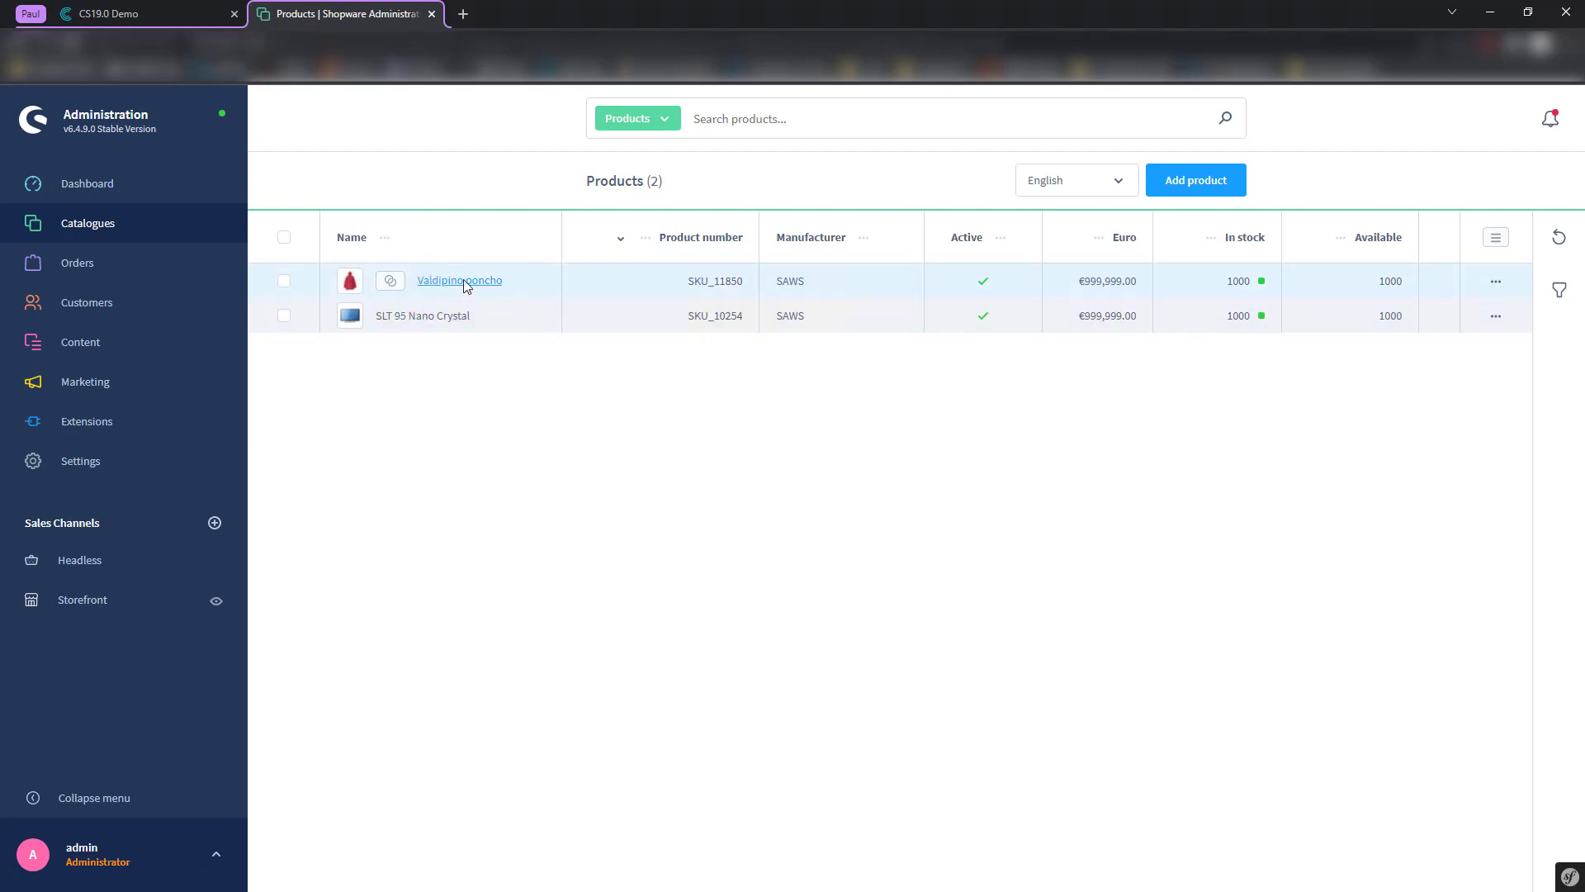
- Open the Valdipino poncho product and look through its variants list
click(438, 285)
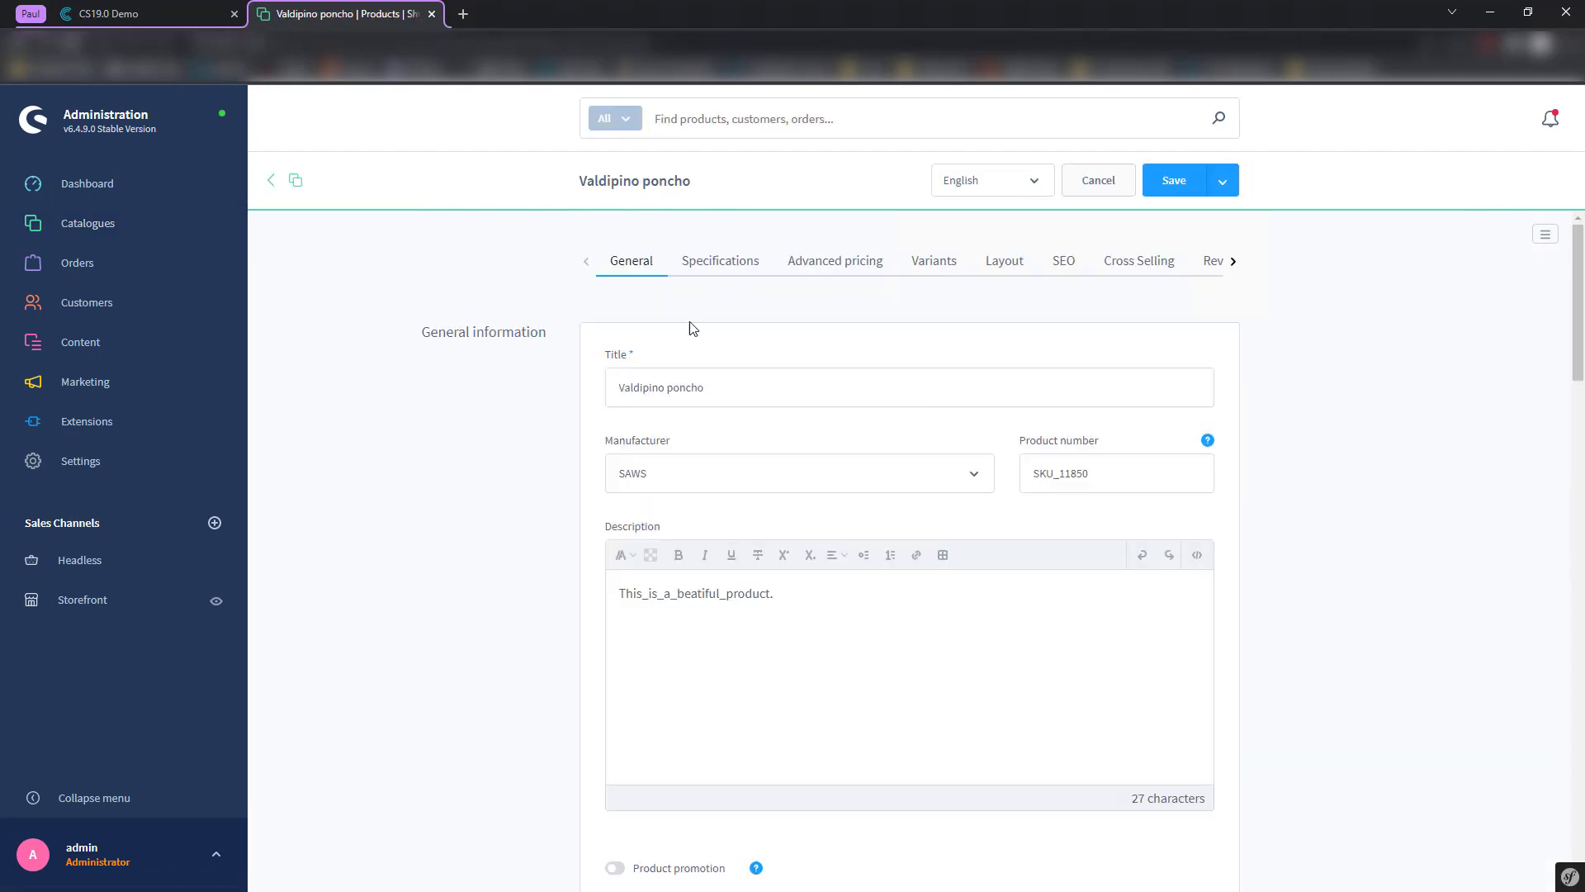
click(930, 270)
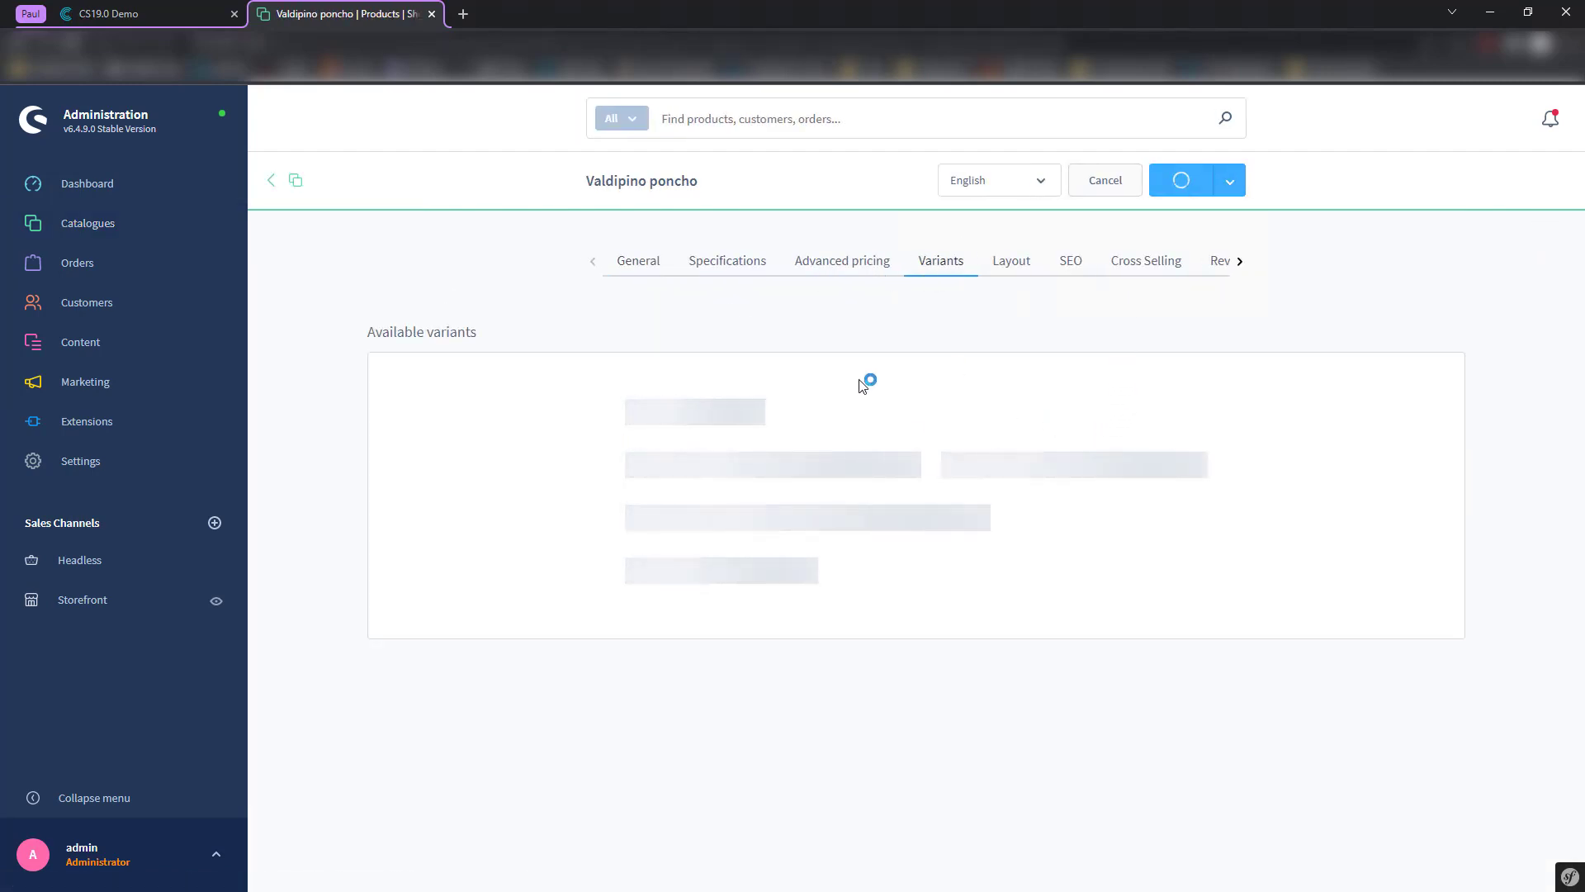
scroll(905, 603, down, 5)
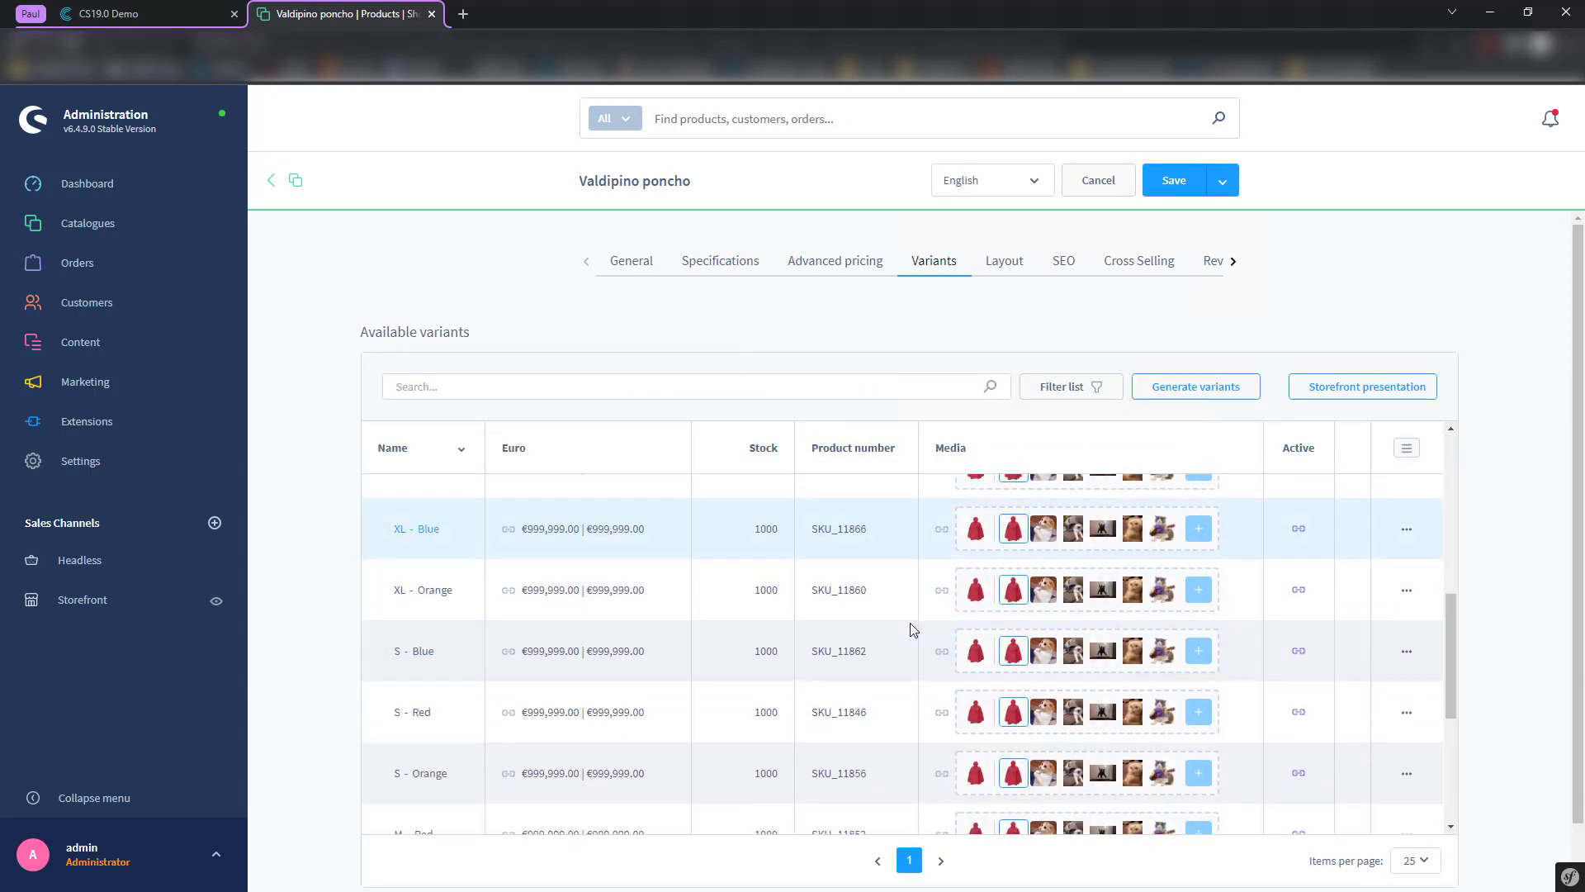
scroll(909, 583, down, 2)
scroll(1396, 537, up, 8)
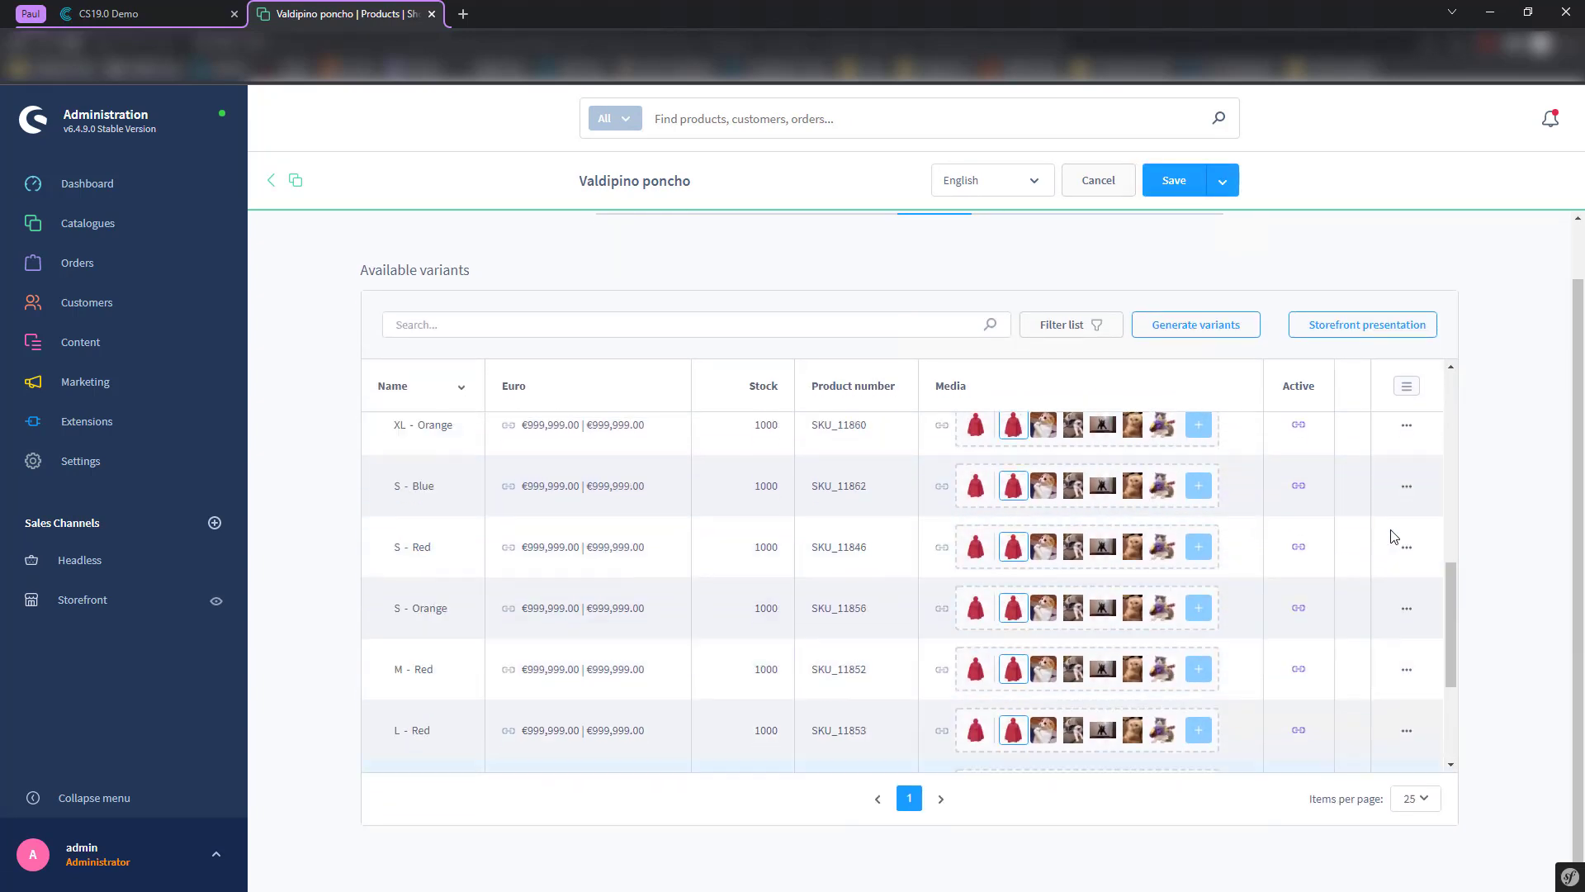
scroll(1440, 507, up, 5)
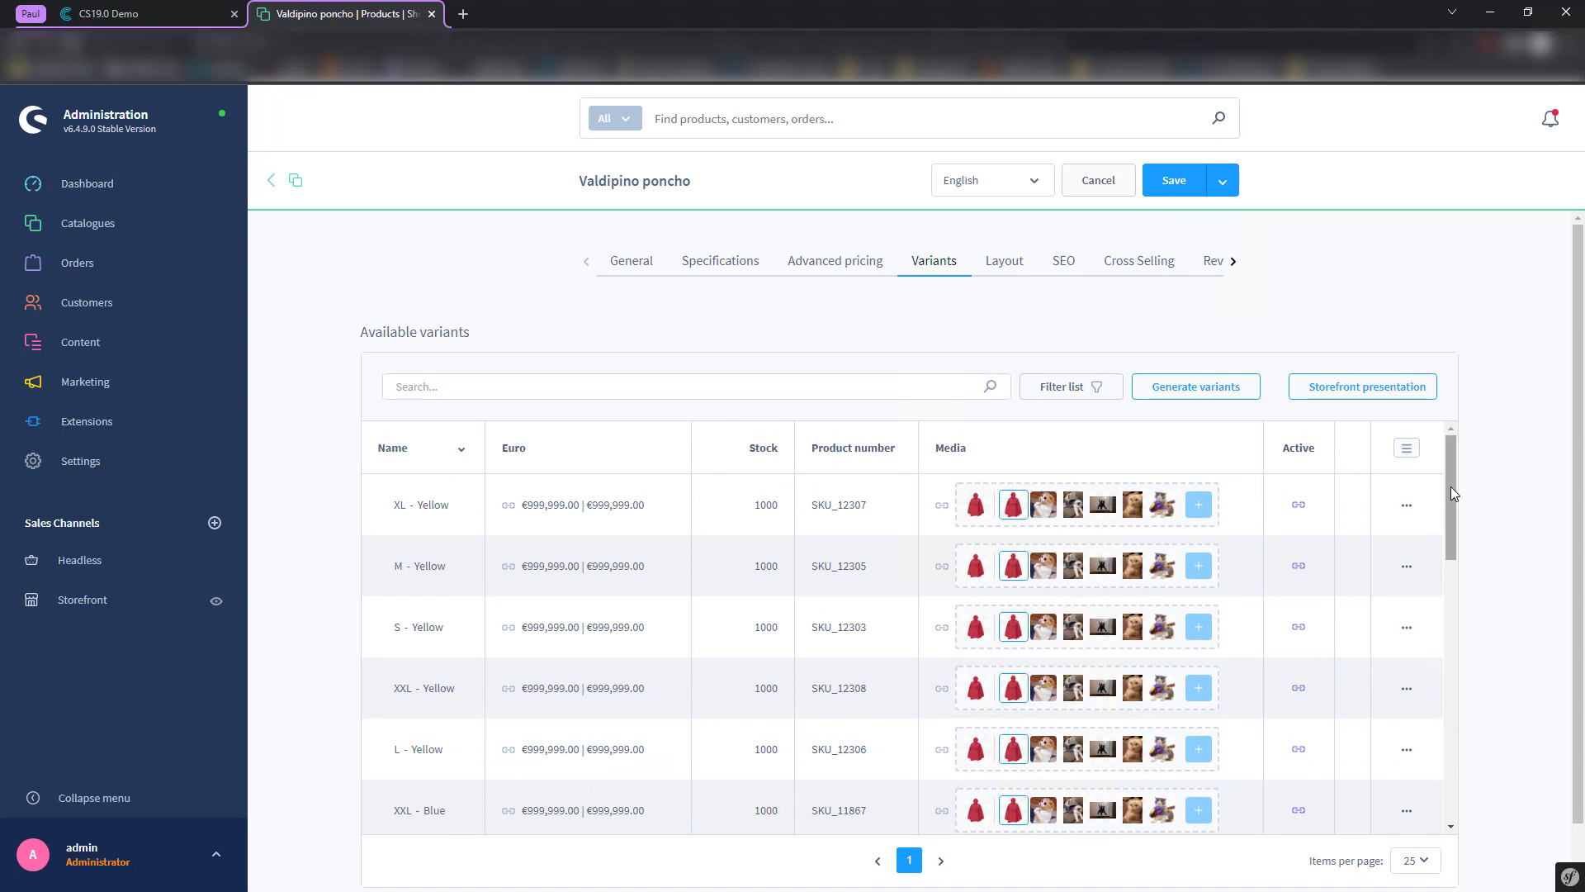
- Review the poncho's storefront presentation settings for assigned media and product listings
click(1341, 392)
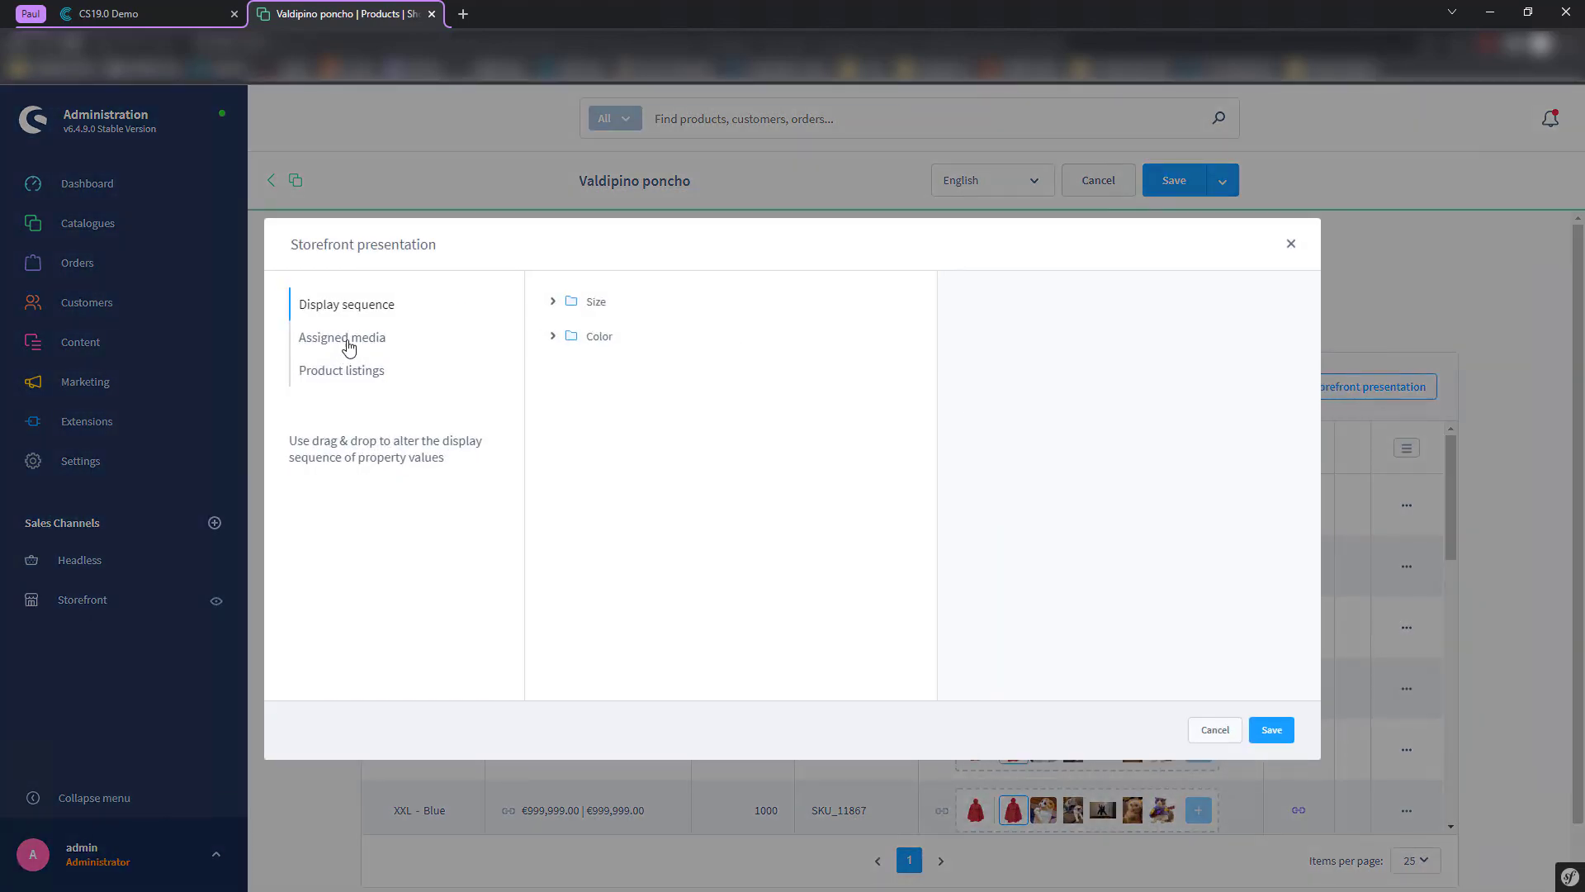
click(348, 346)
click(365, 379)
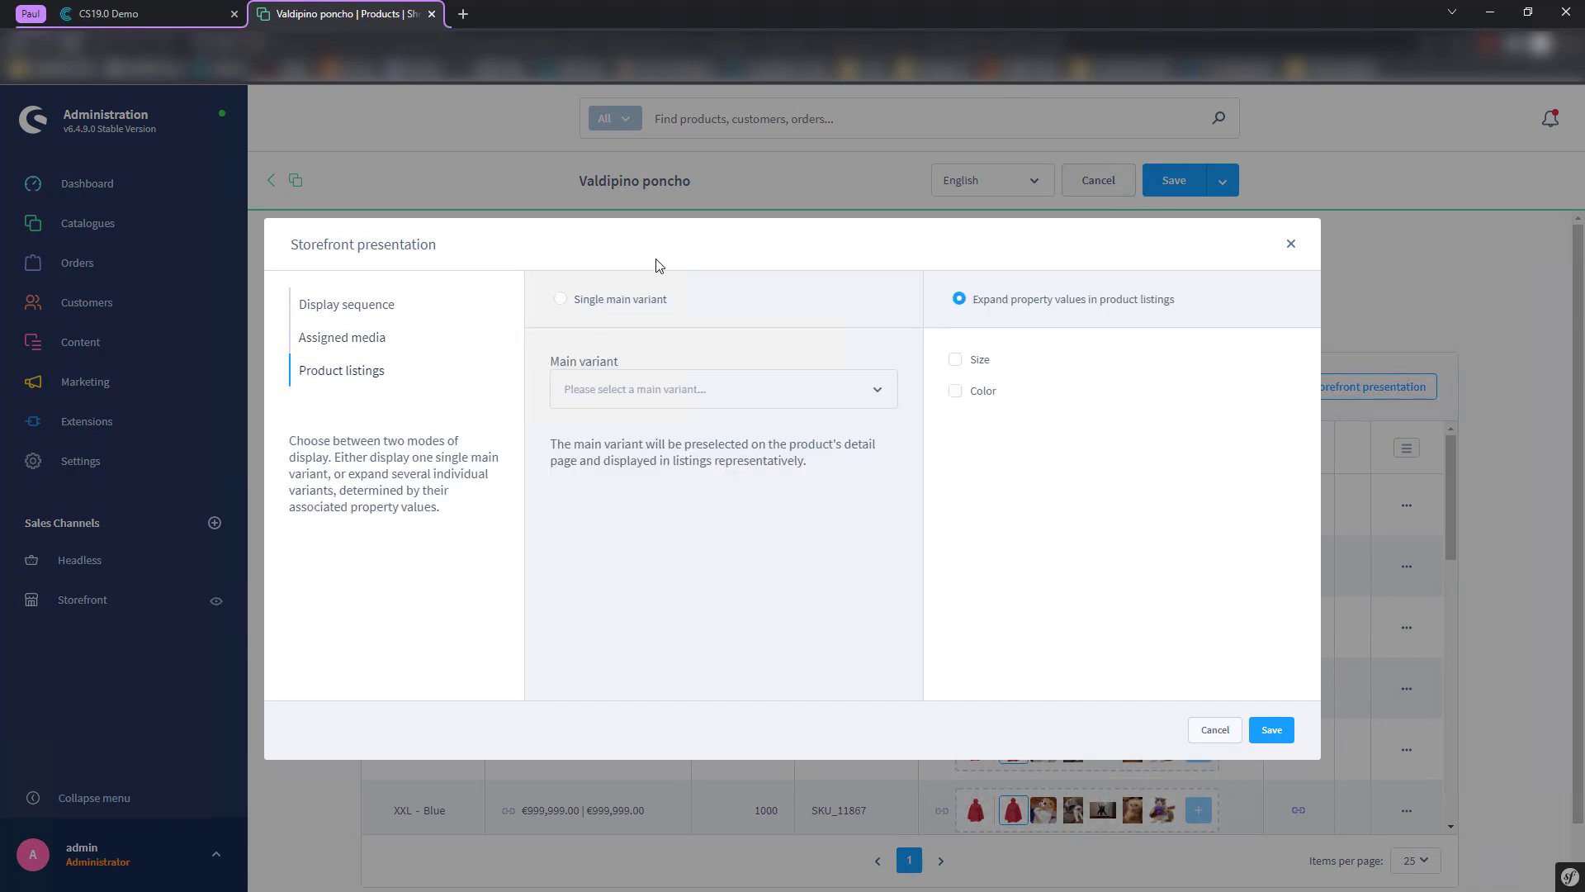
click(1291, 247)
- Scan the poncho's variants and sort them by the Active column
scroll(765, 612, down, 5)
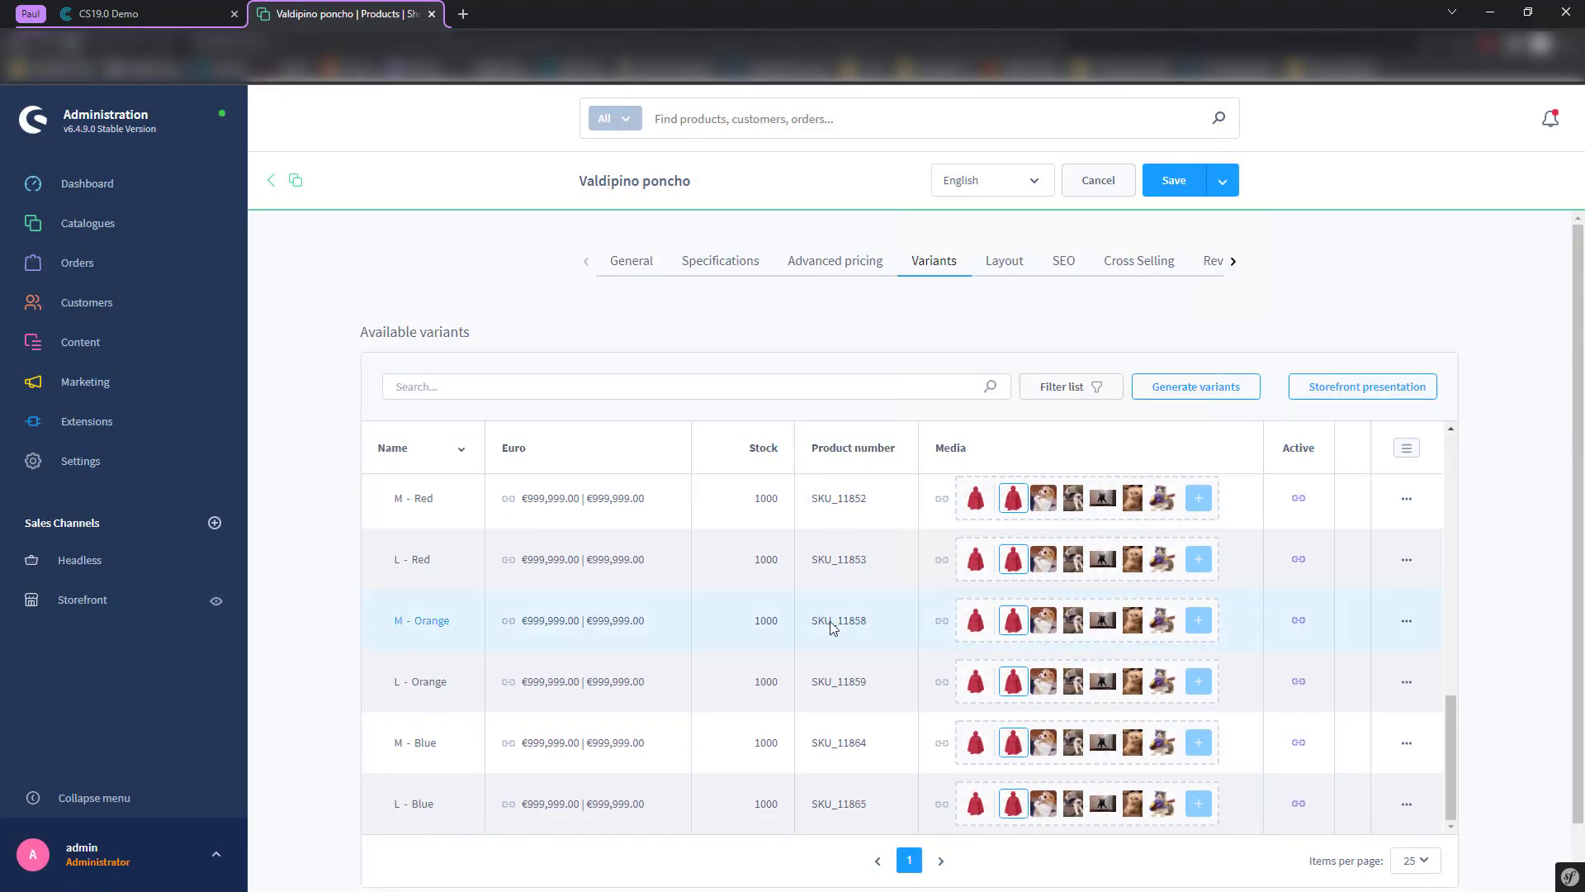
scroll(828, 628, down, 2)
scroll(867, 642, up, 5)
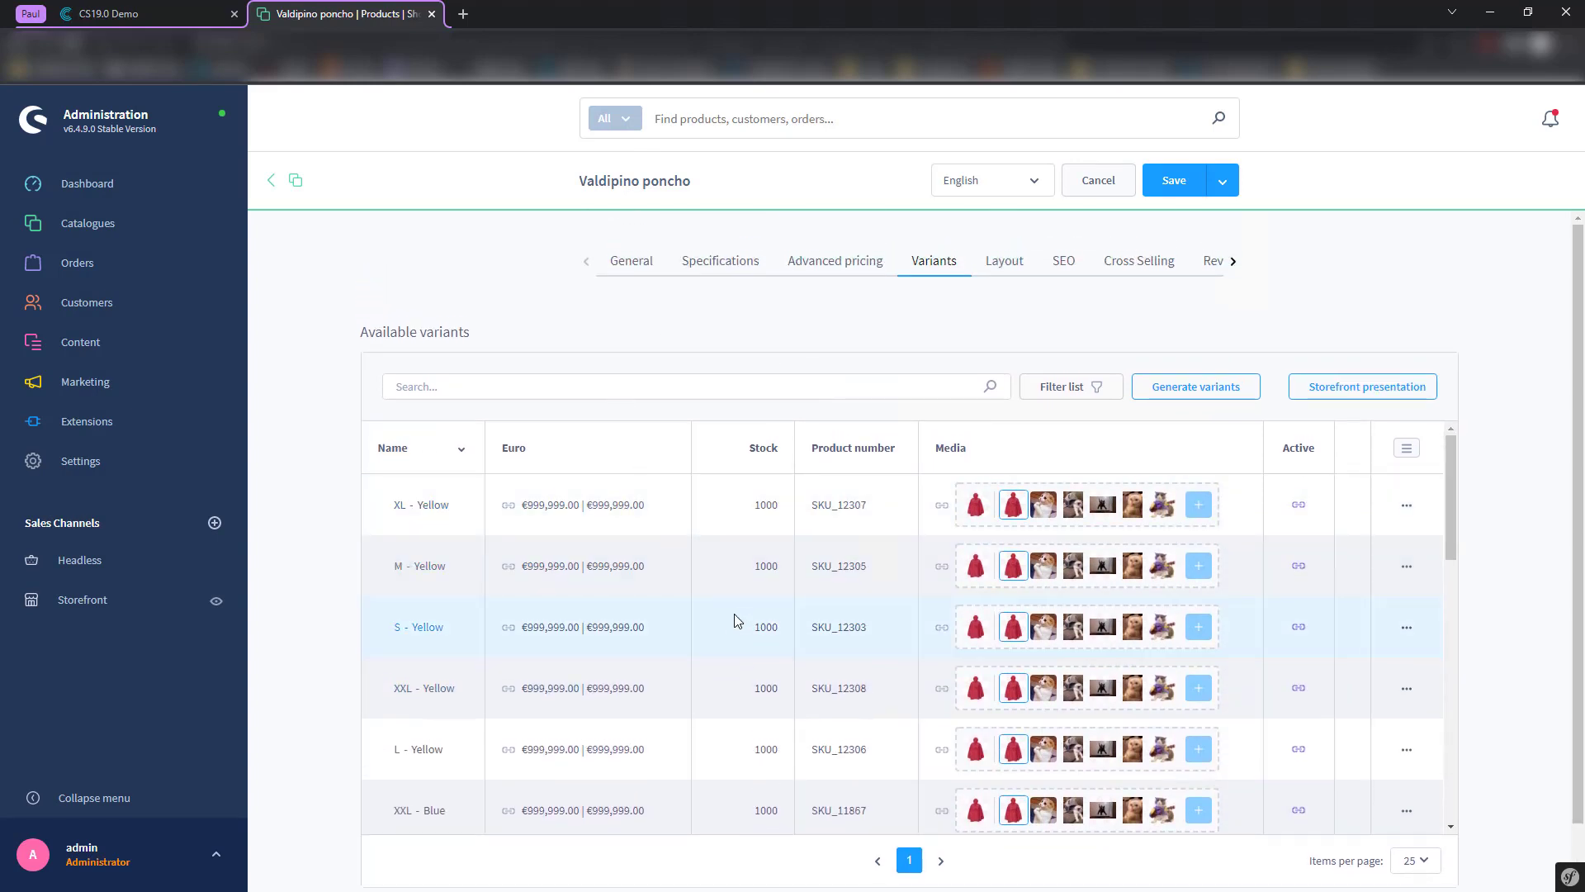
scroll(764, 611, down, 5)
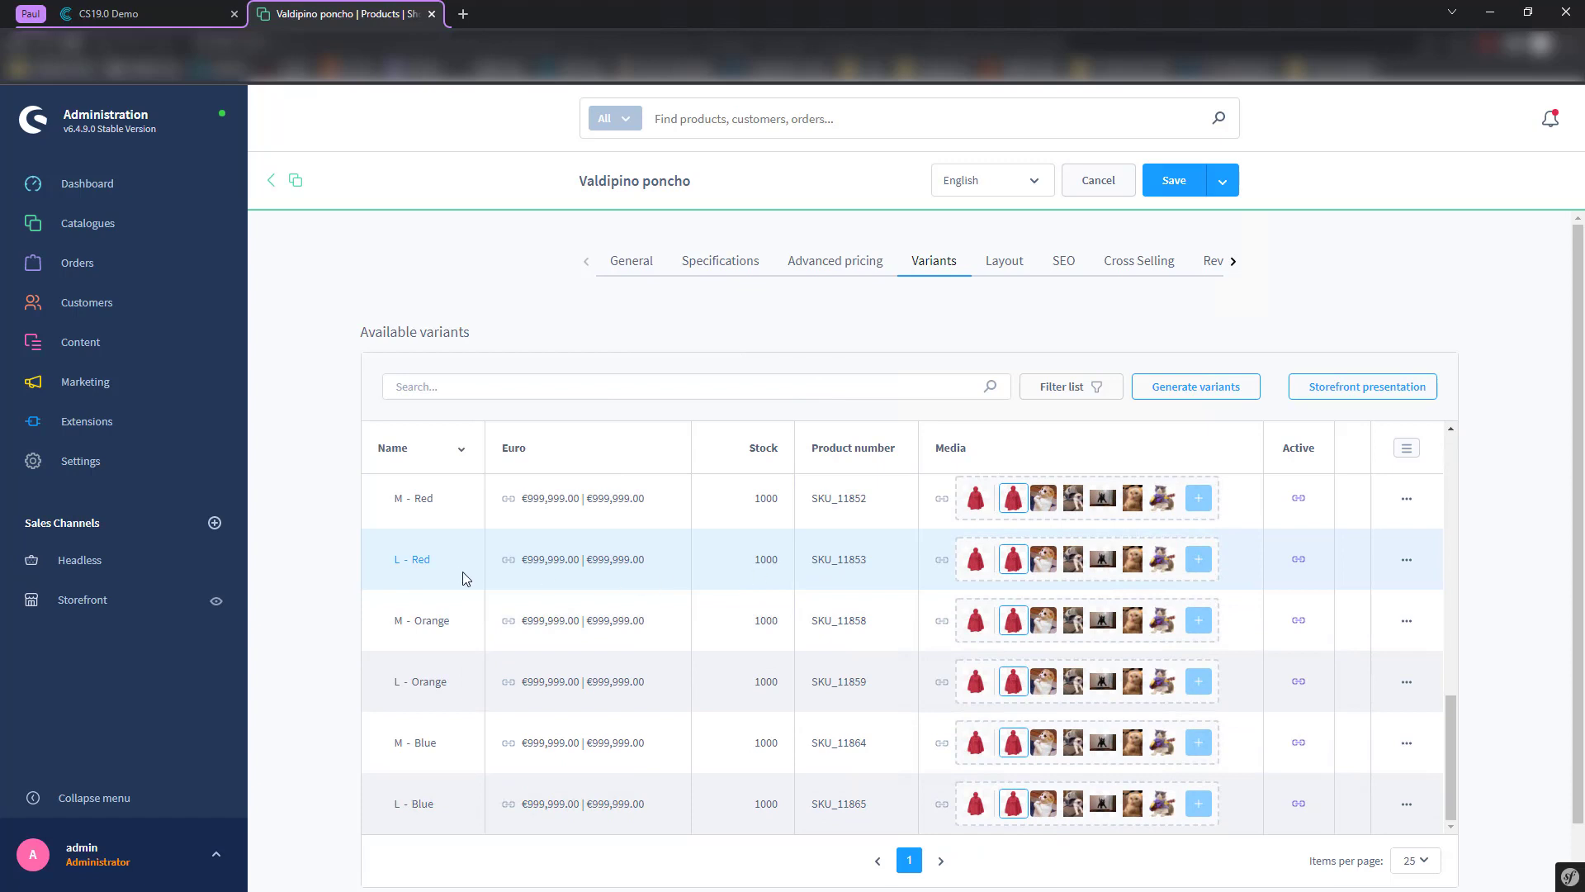
scroll(467, 578, up, 3)
scroll(1020, 555, up, 5)
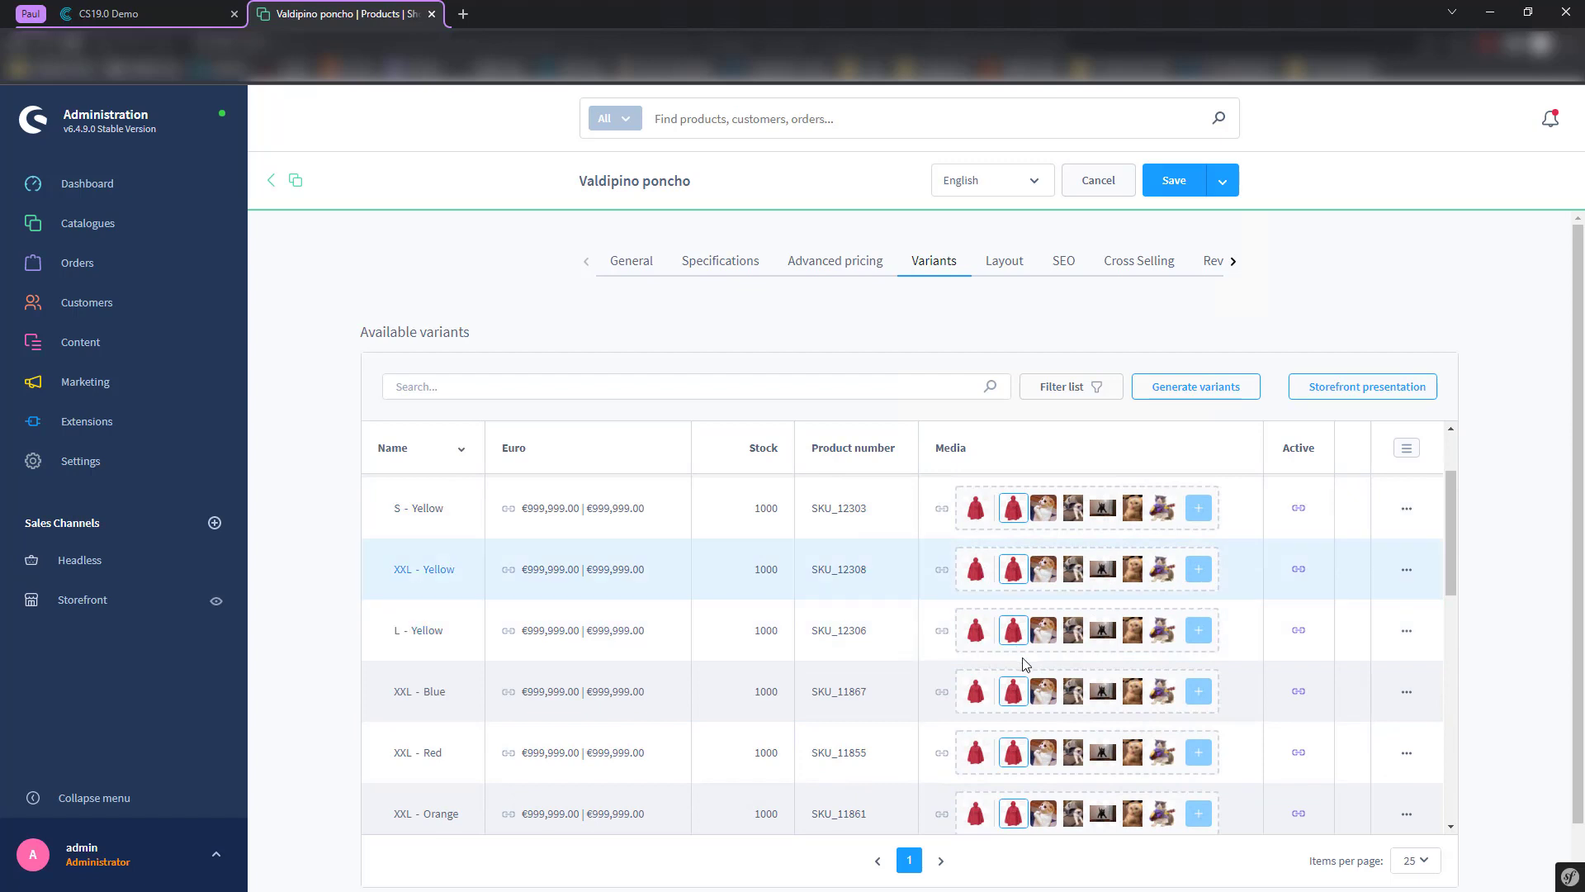
scroll(1023, 663, down, 3)
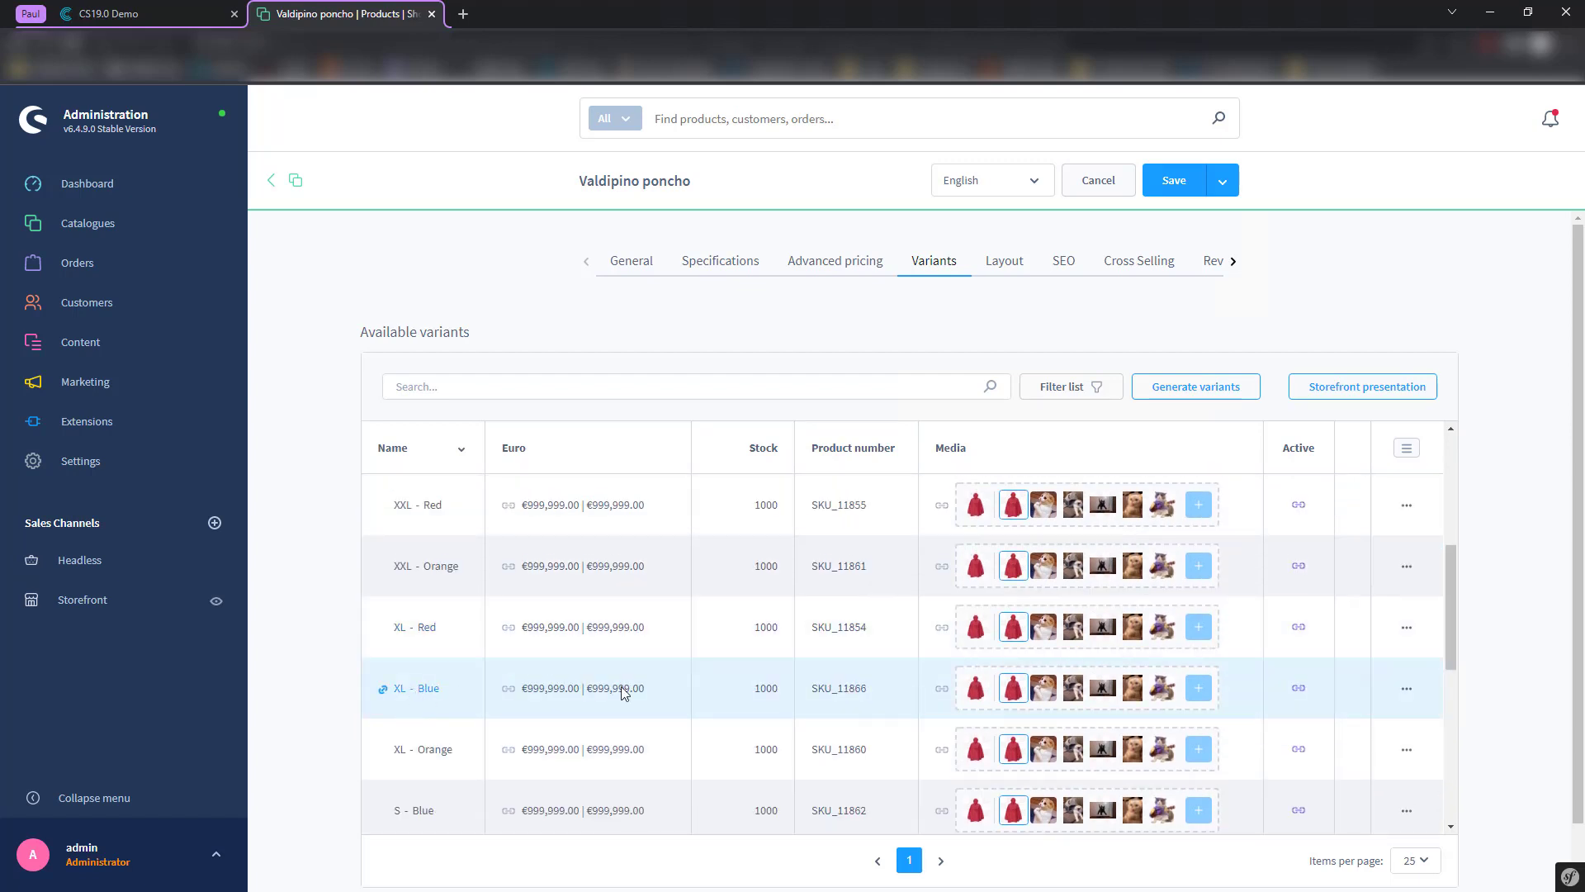
click(1328, 448)
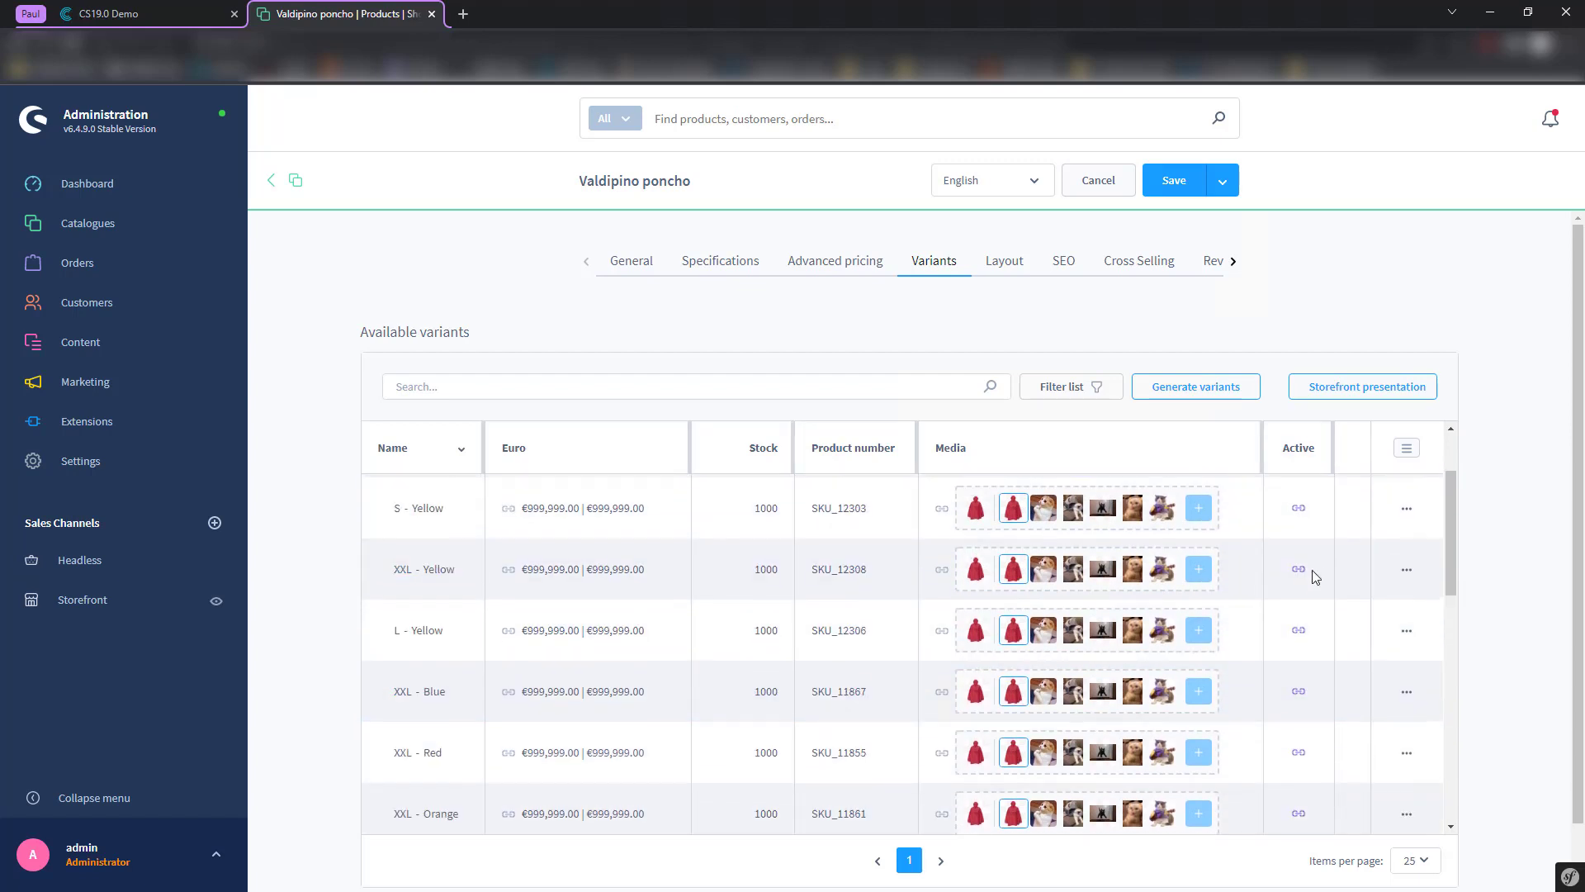
- Set product listings to show a single main variant, then return to General and Contentserv
click(1387, 389)
click(380, 371)
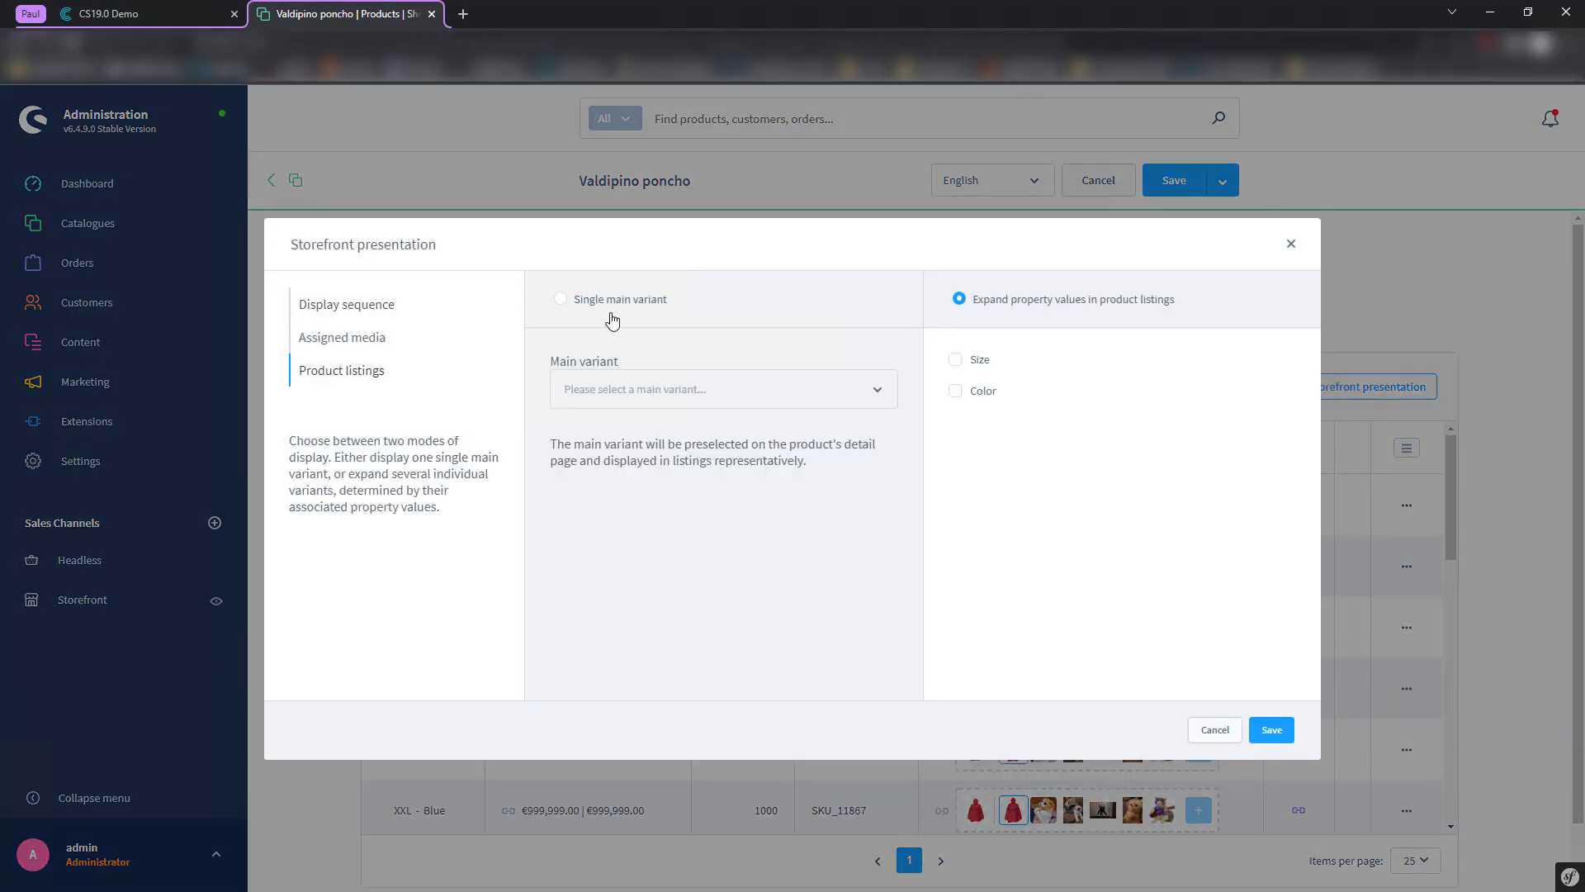
click(627, 303)
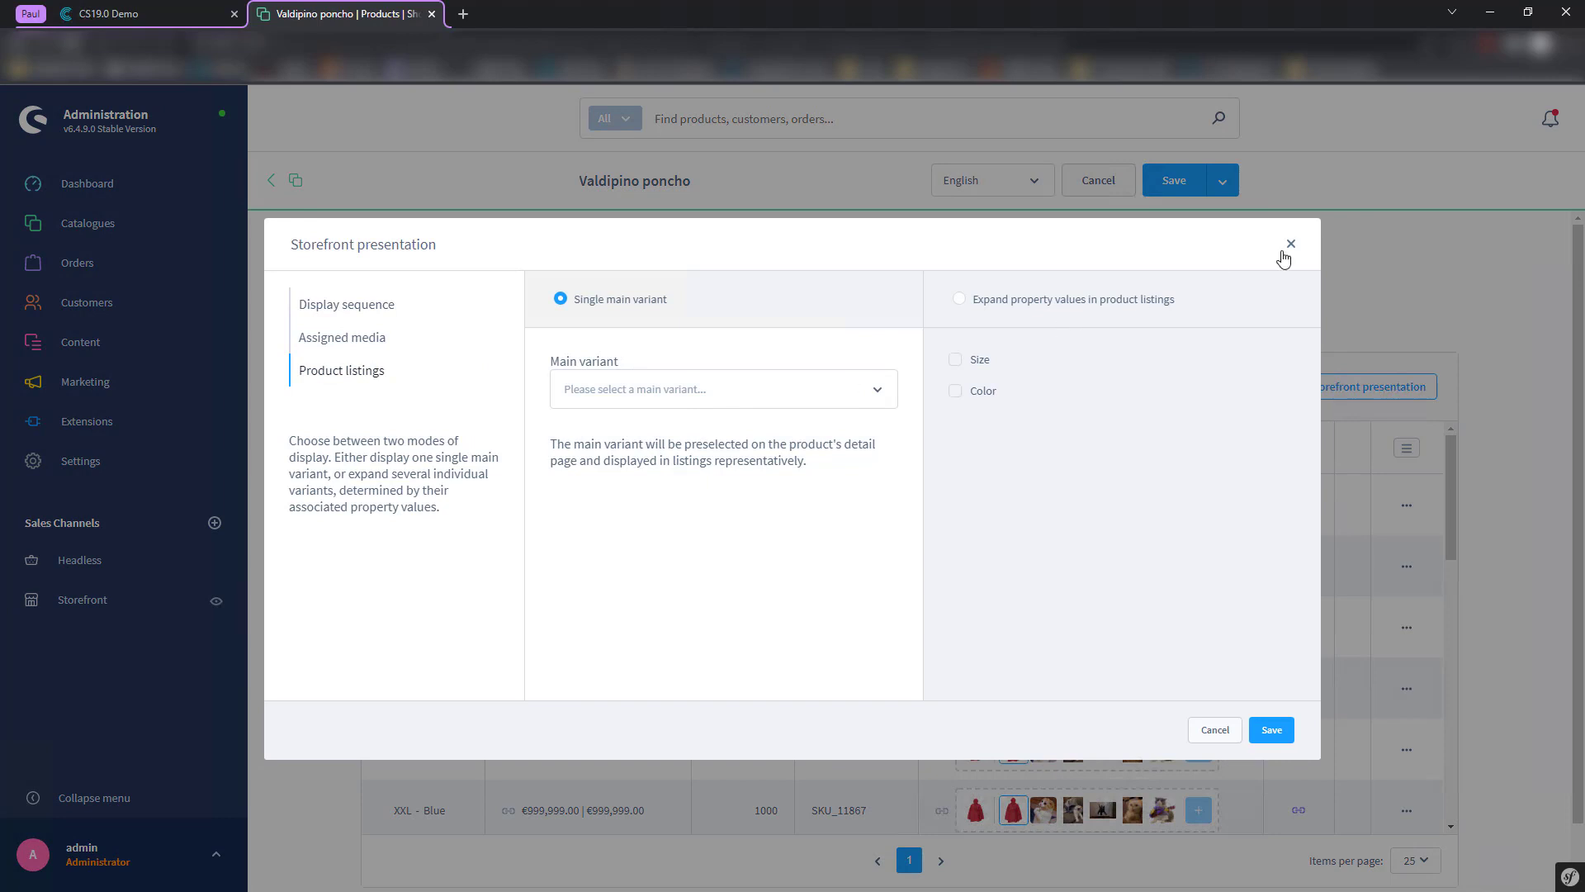
click(1291, 245)
click(635, 271)
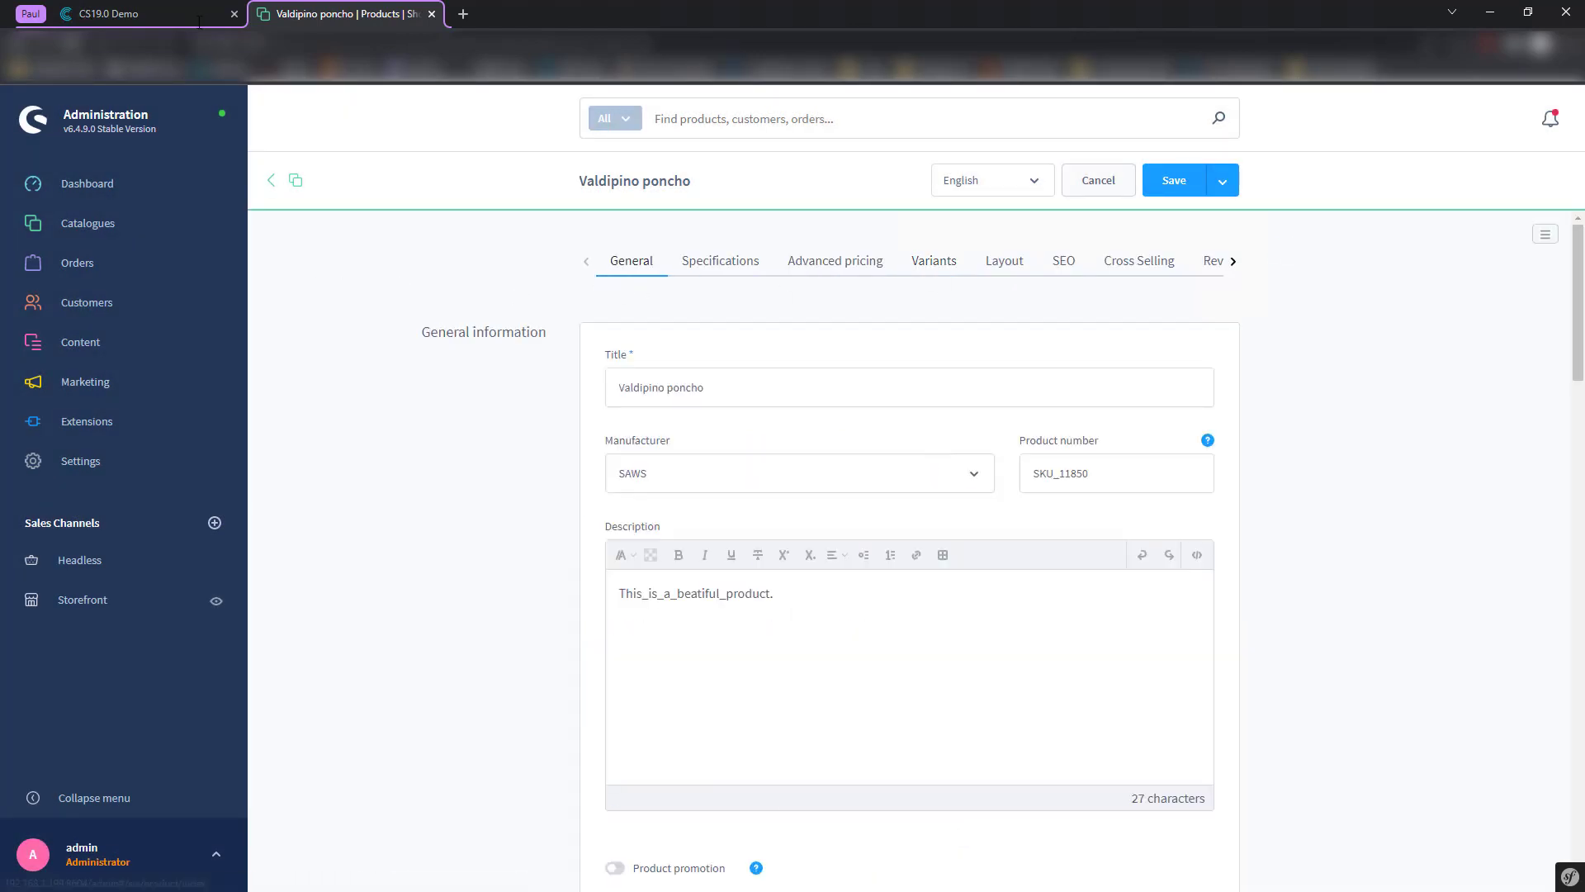
click(183, 14)
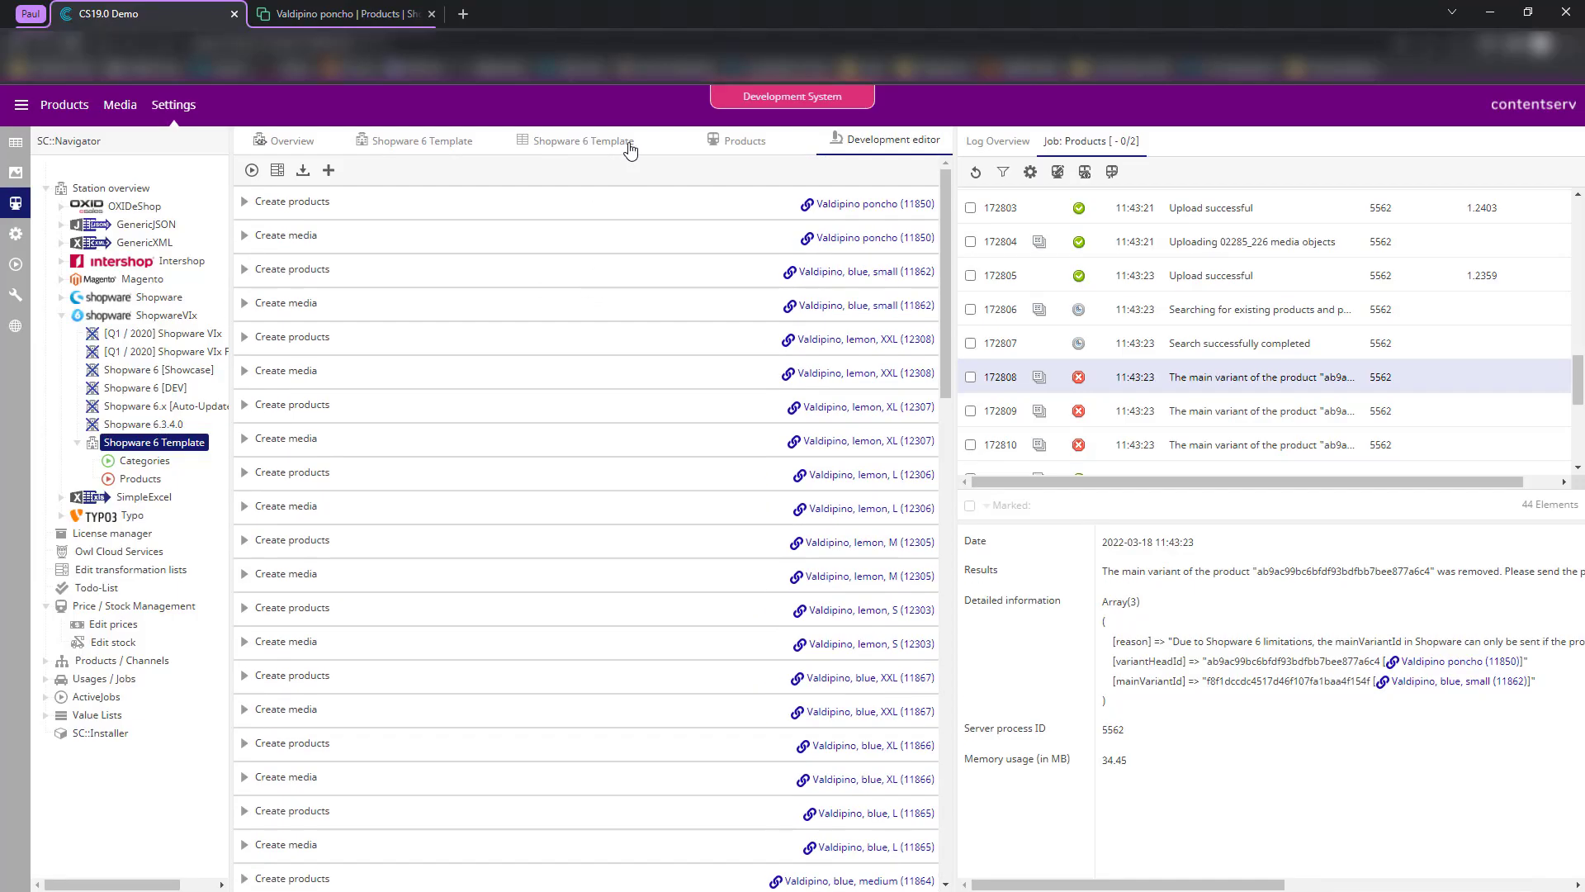
- Open the media object mapping's format settings, keeping Overwrite for existing products
click(628, 142)
scroll(589, 404, down, 5)
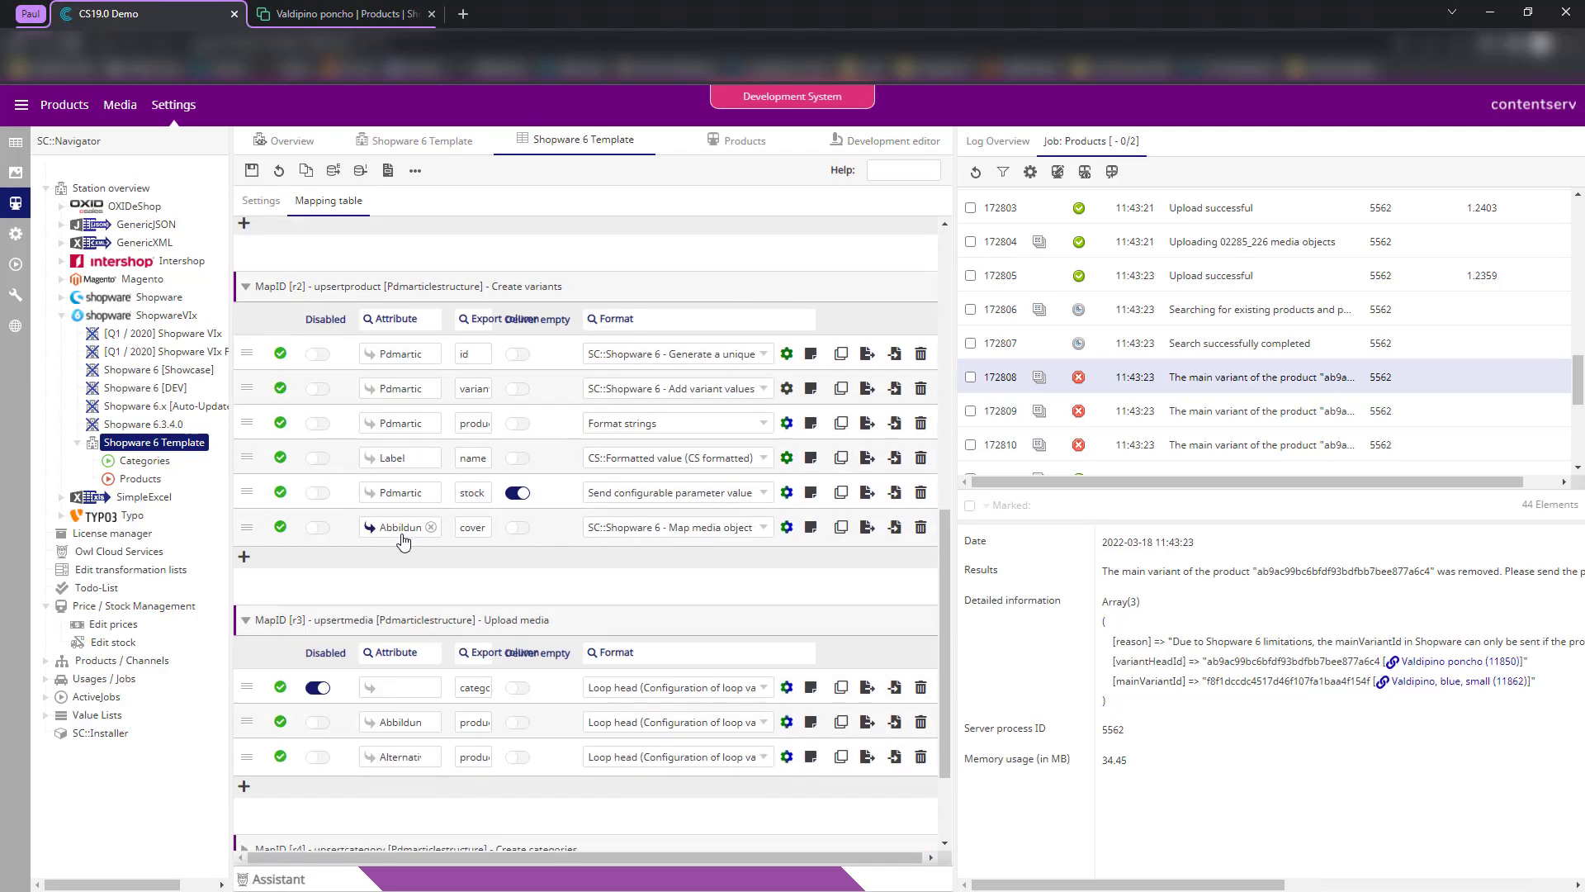
click(787, 527)
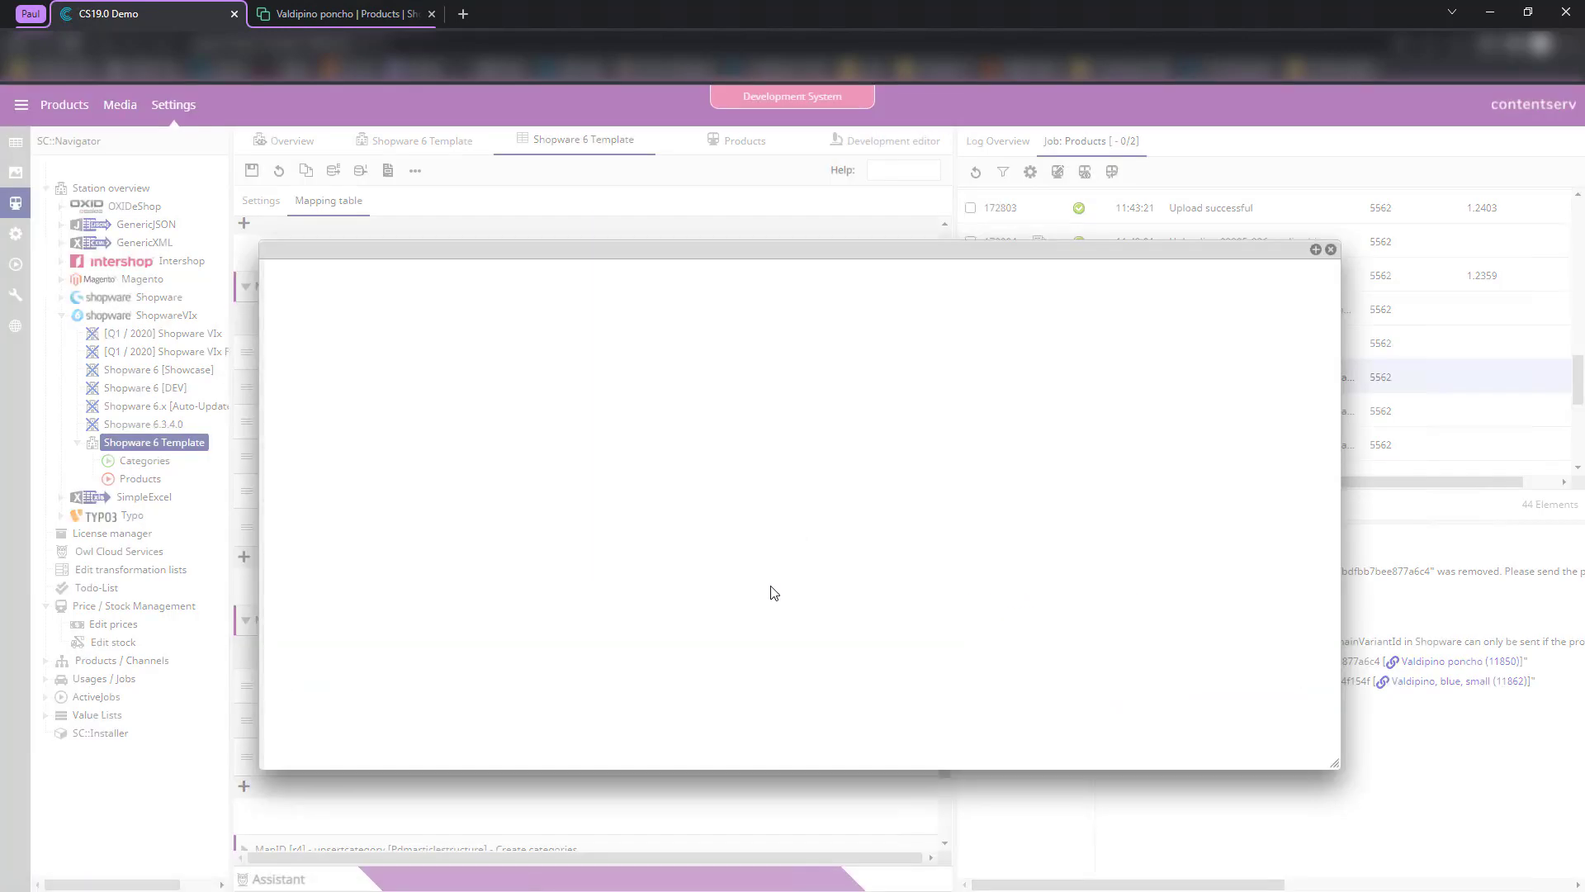
click(749, 702)
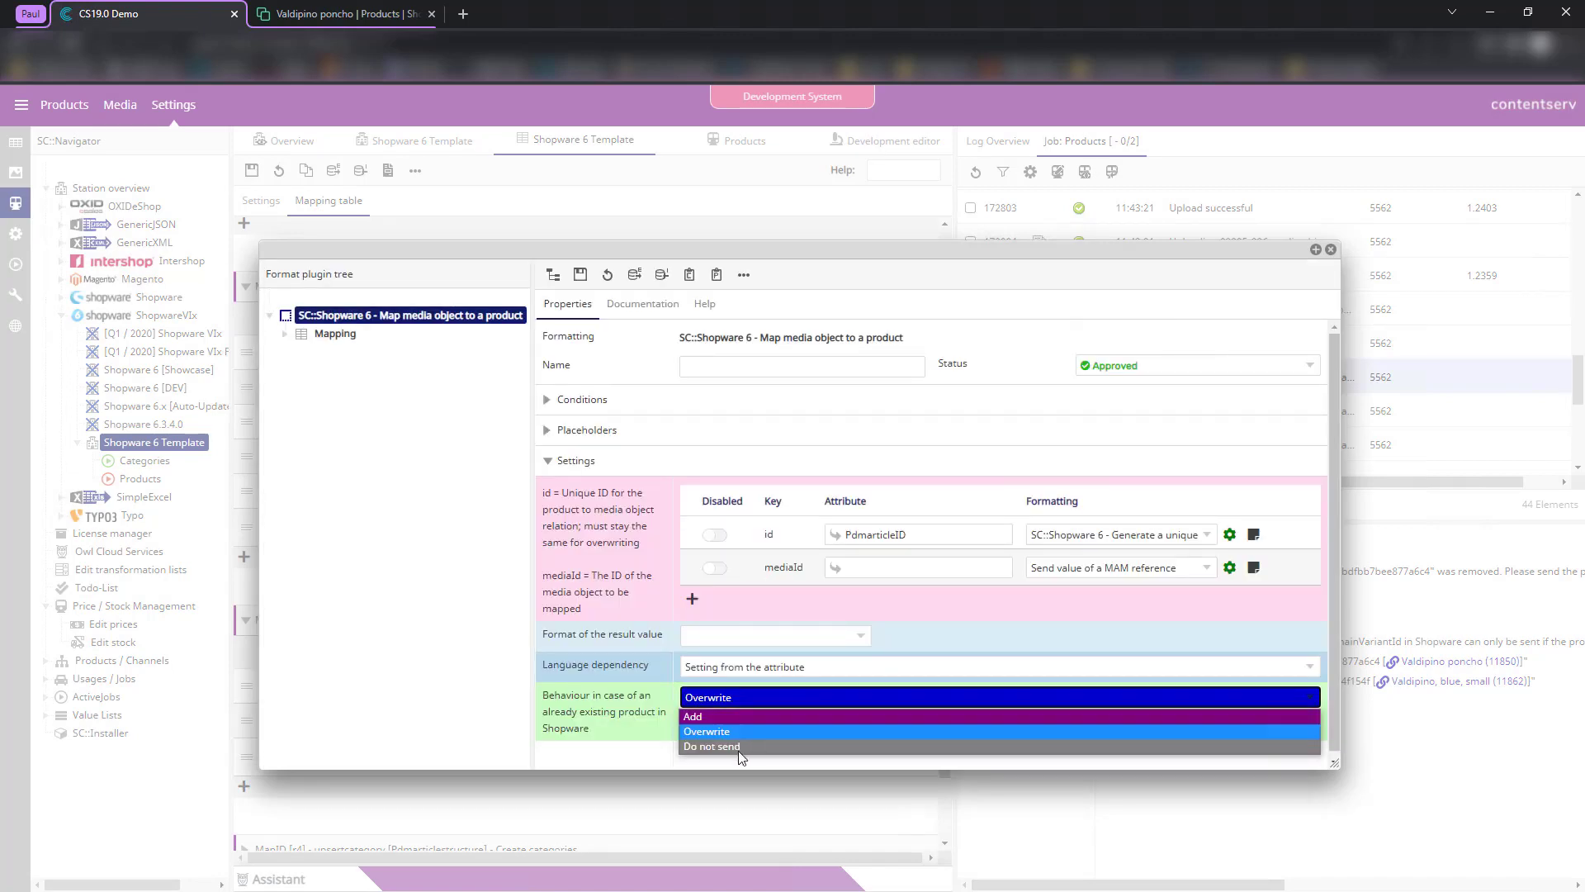
click(600, 711)
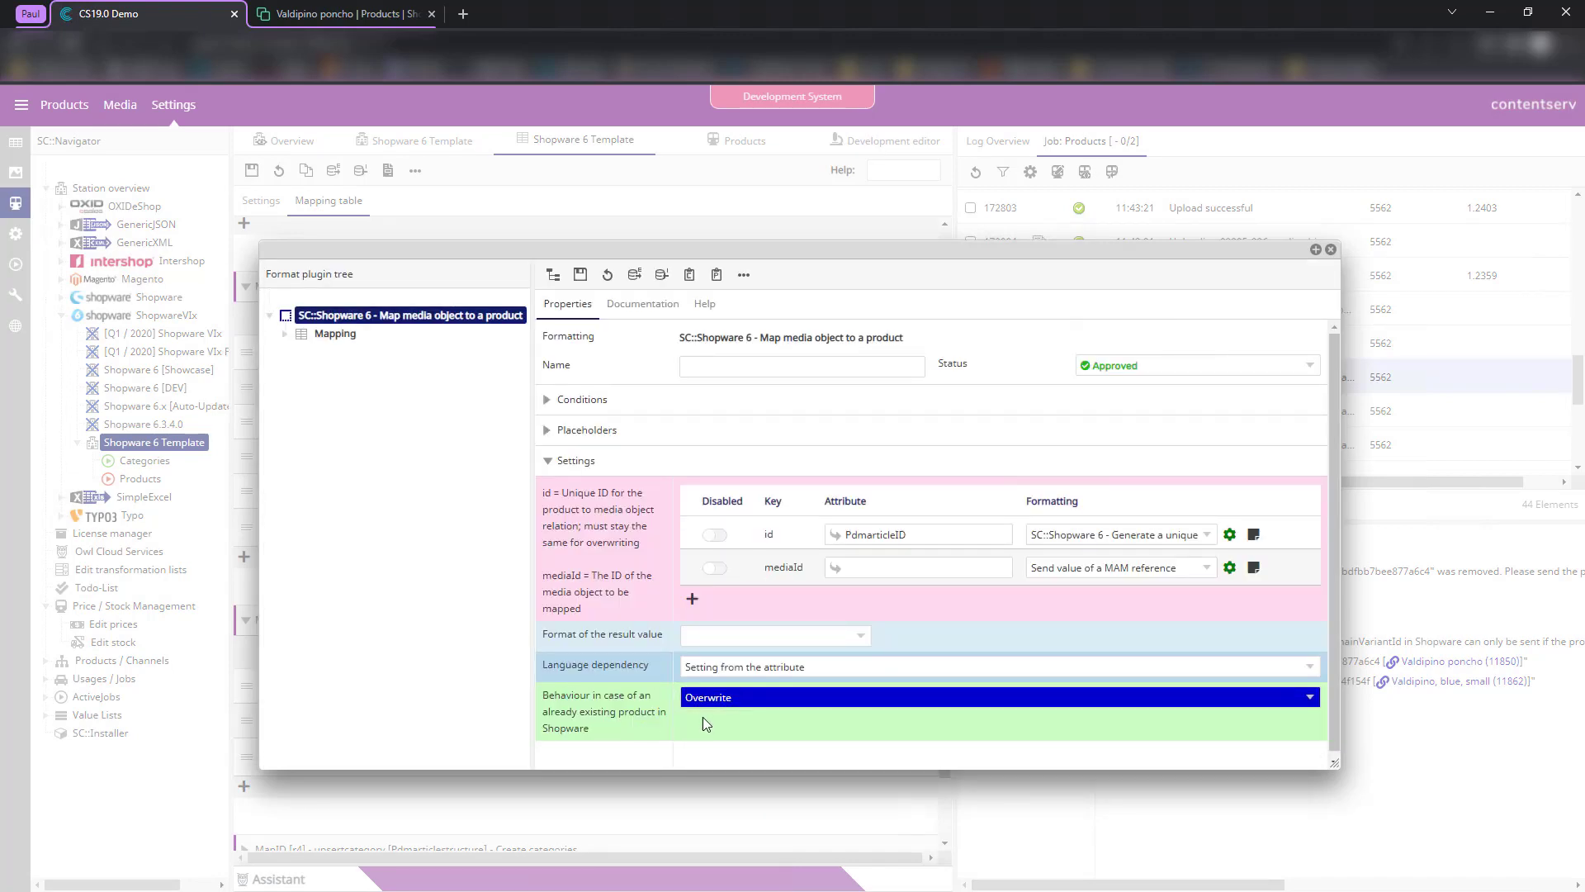
- Set the mediaId attribute to SourceField and save the format settings
click(930, 566)
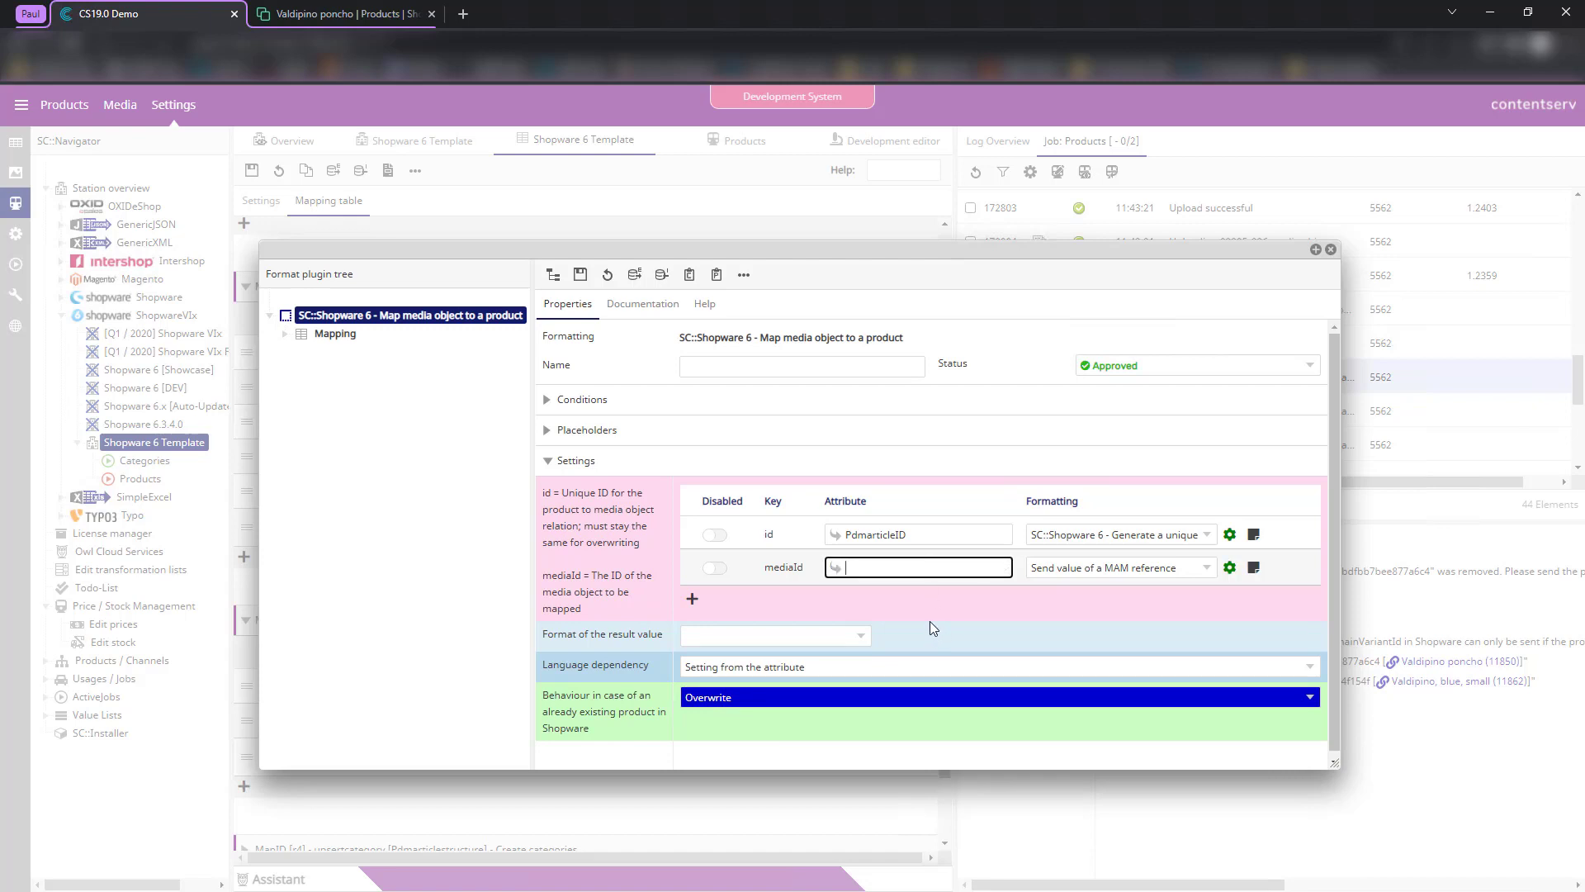
text(Sour)
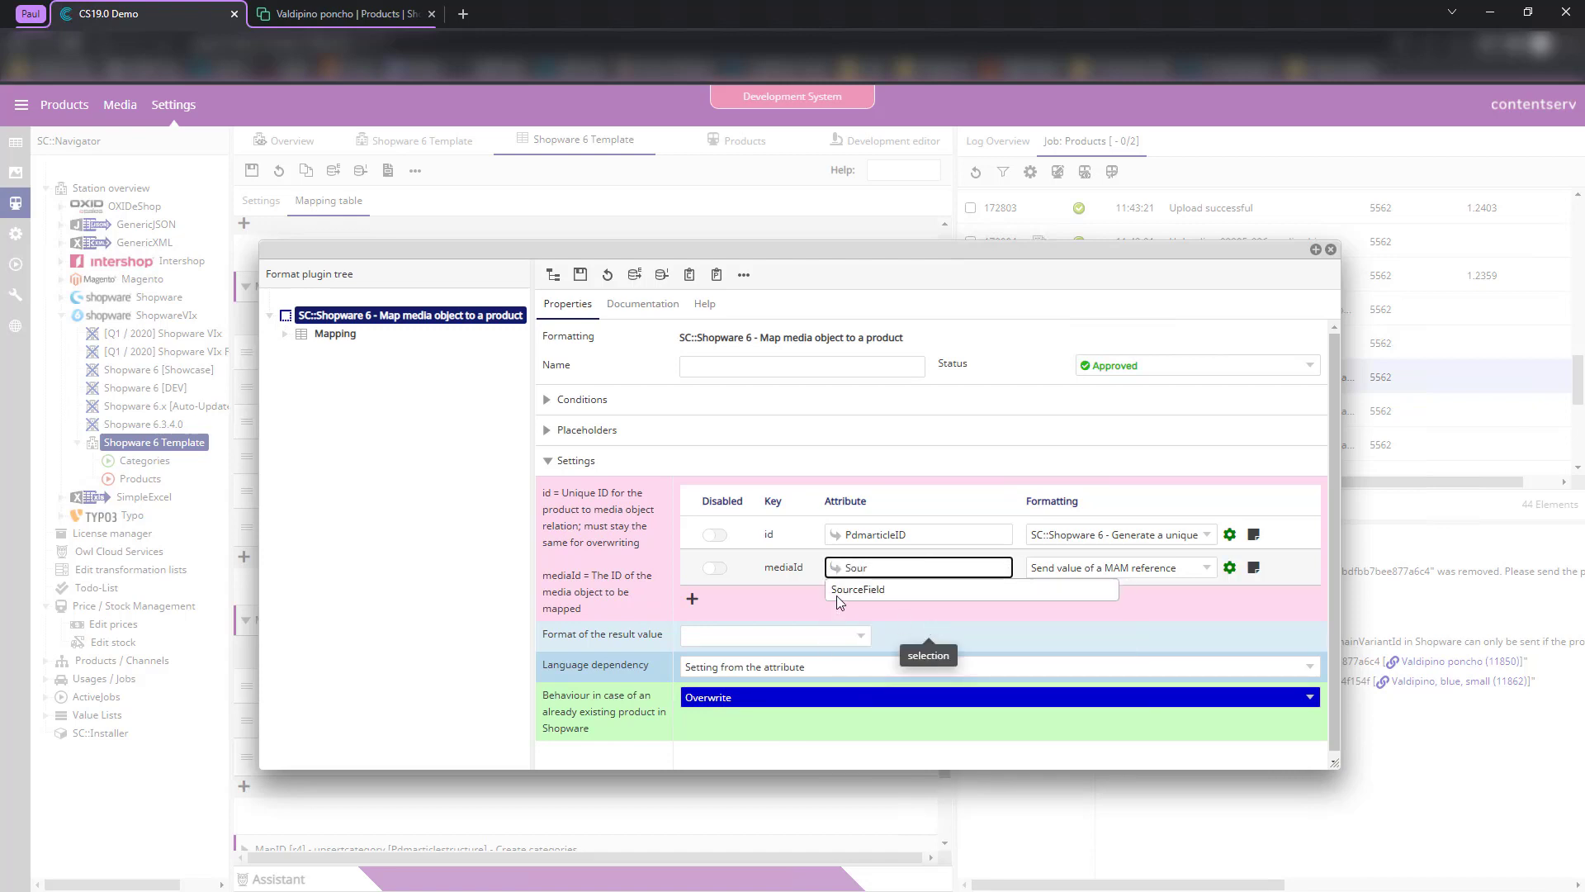
click(858, 591)
click(579, 277)
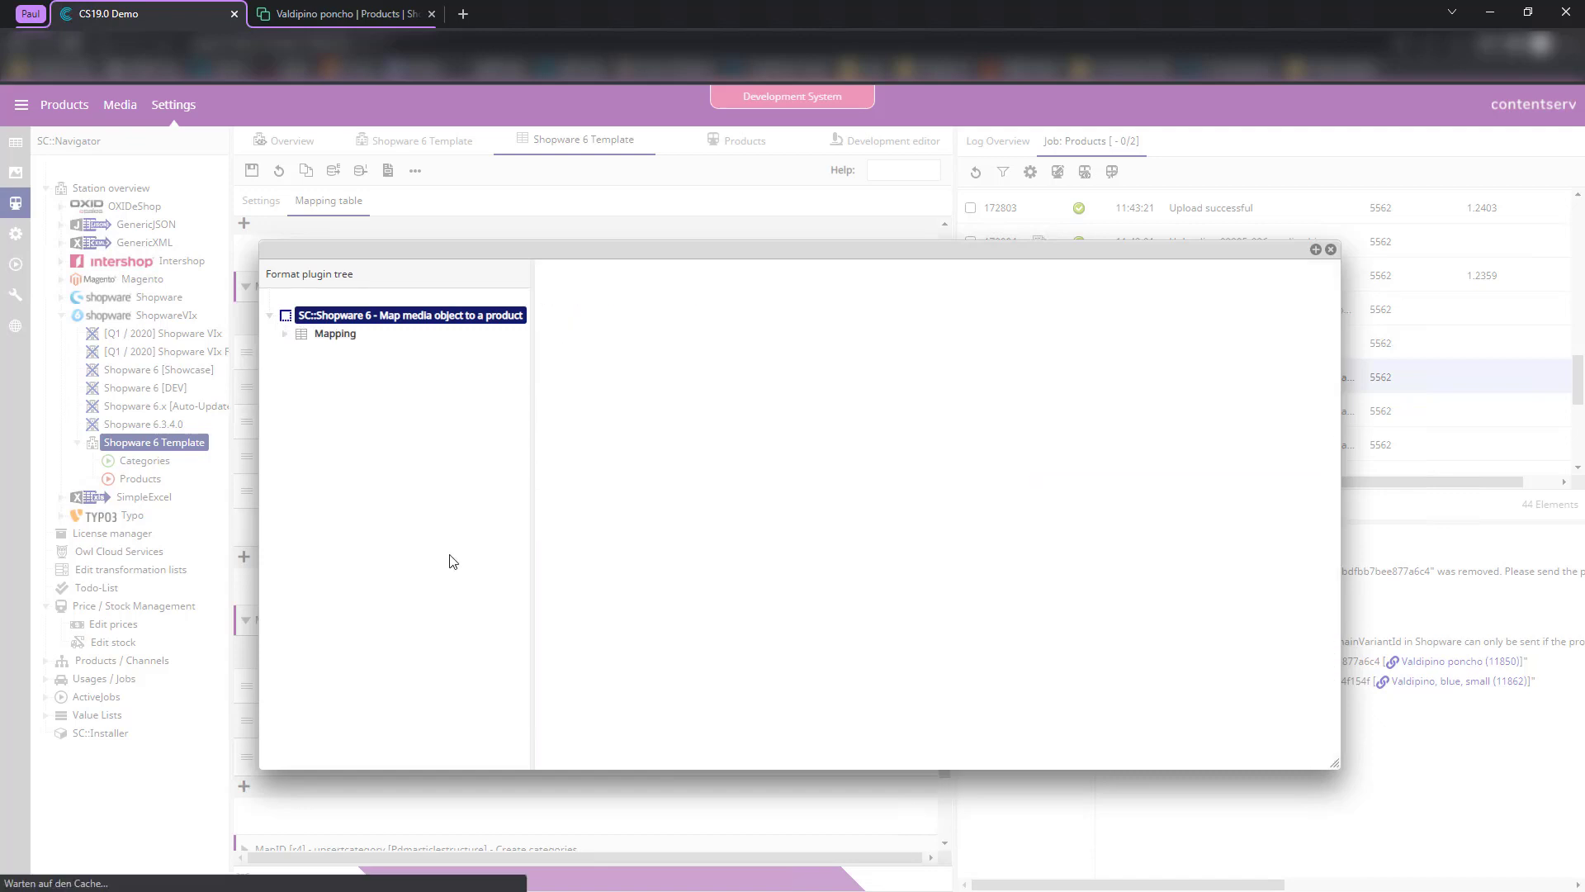
click(1330, 249)
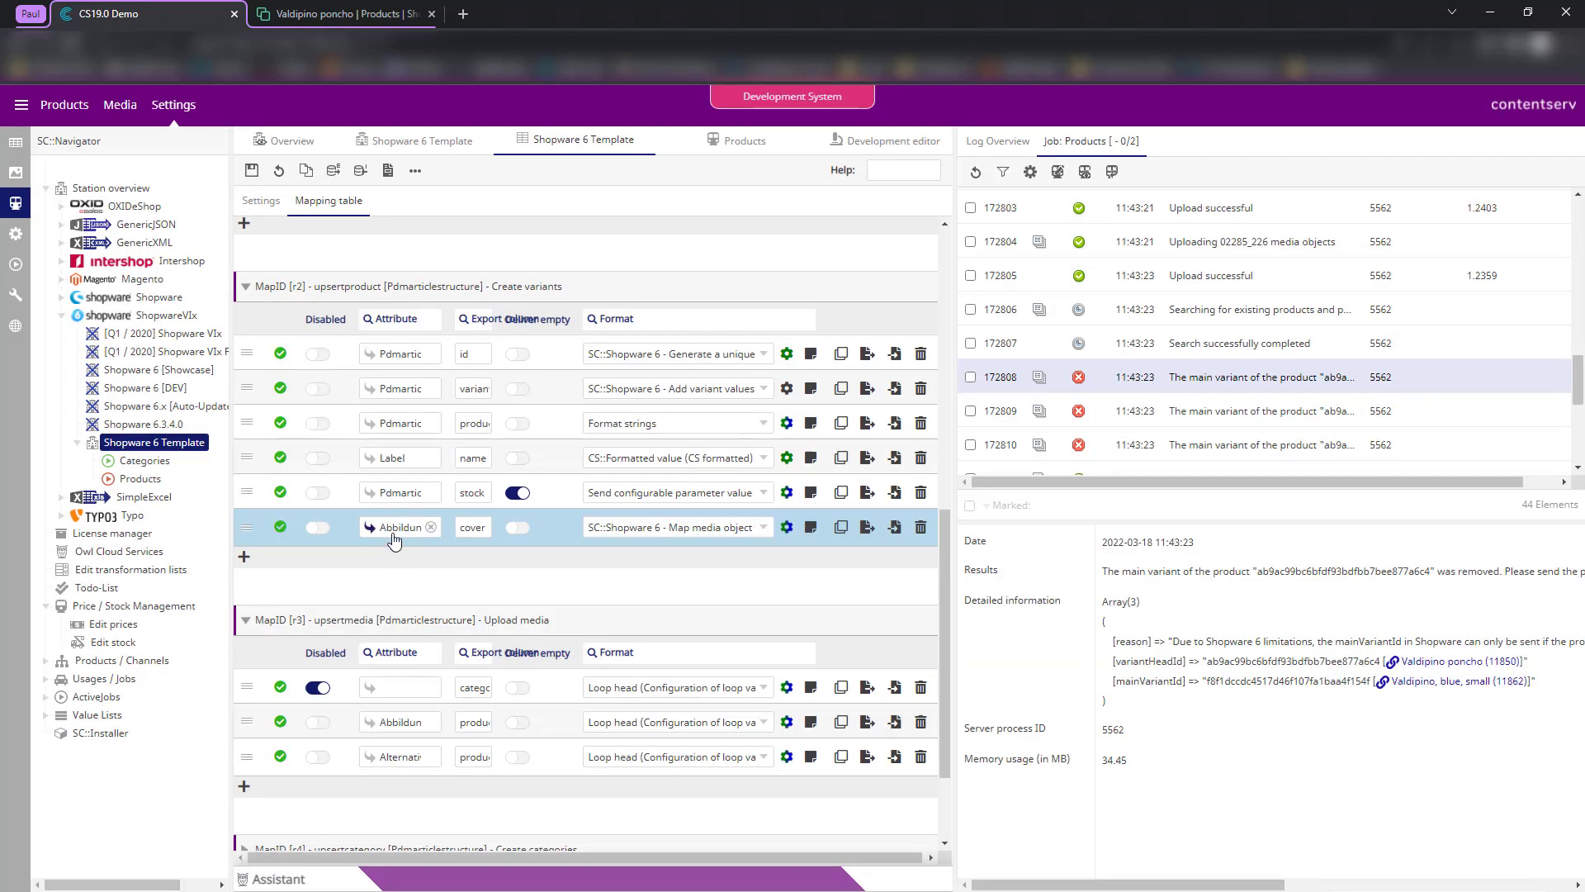
- Reopen the media format settings to inspect the MAM reference formatting for mediaId
click(786, 526)
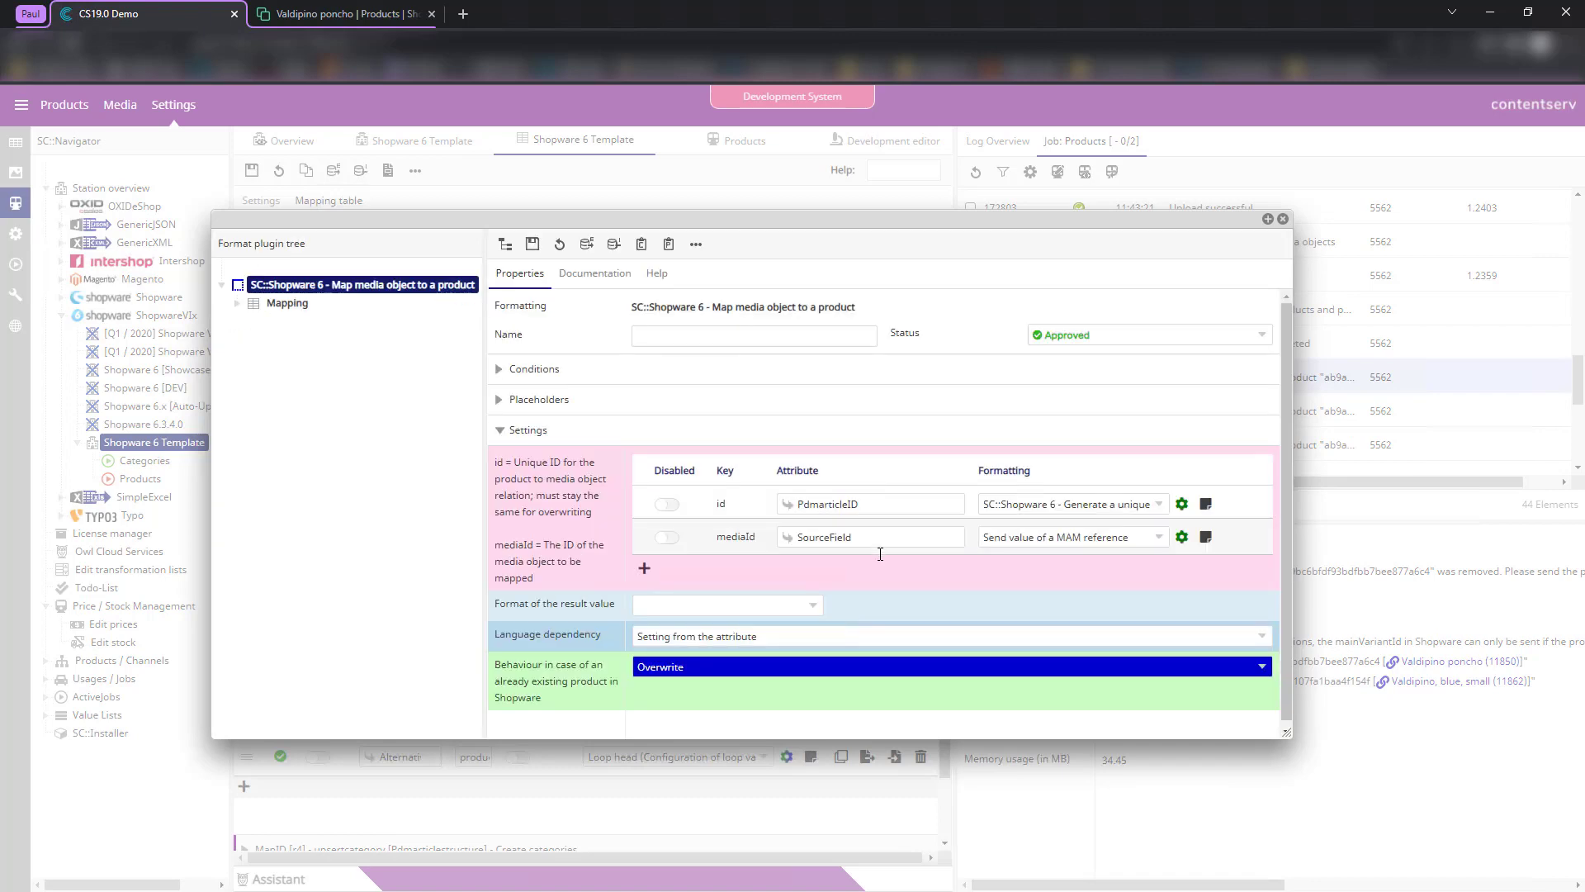
click(1182, 536)
scroll(1252, 429, down, 1)
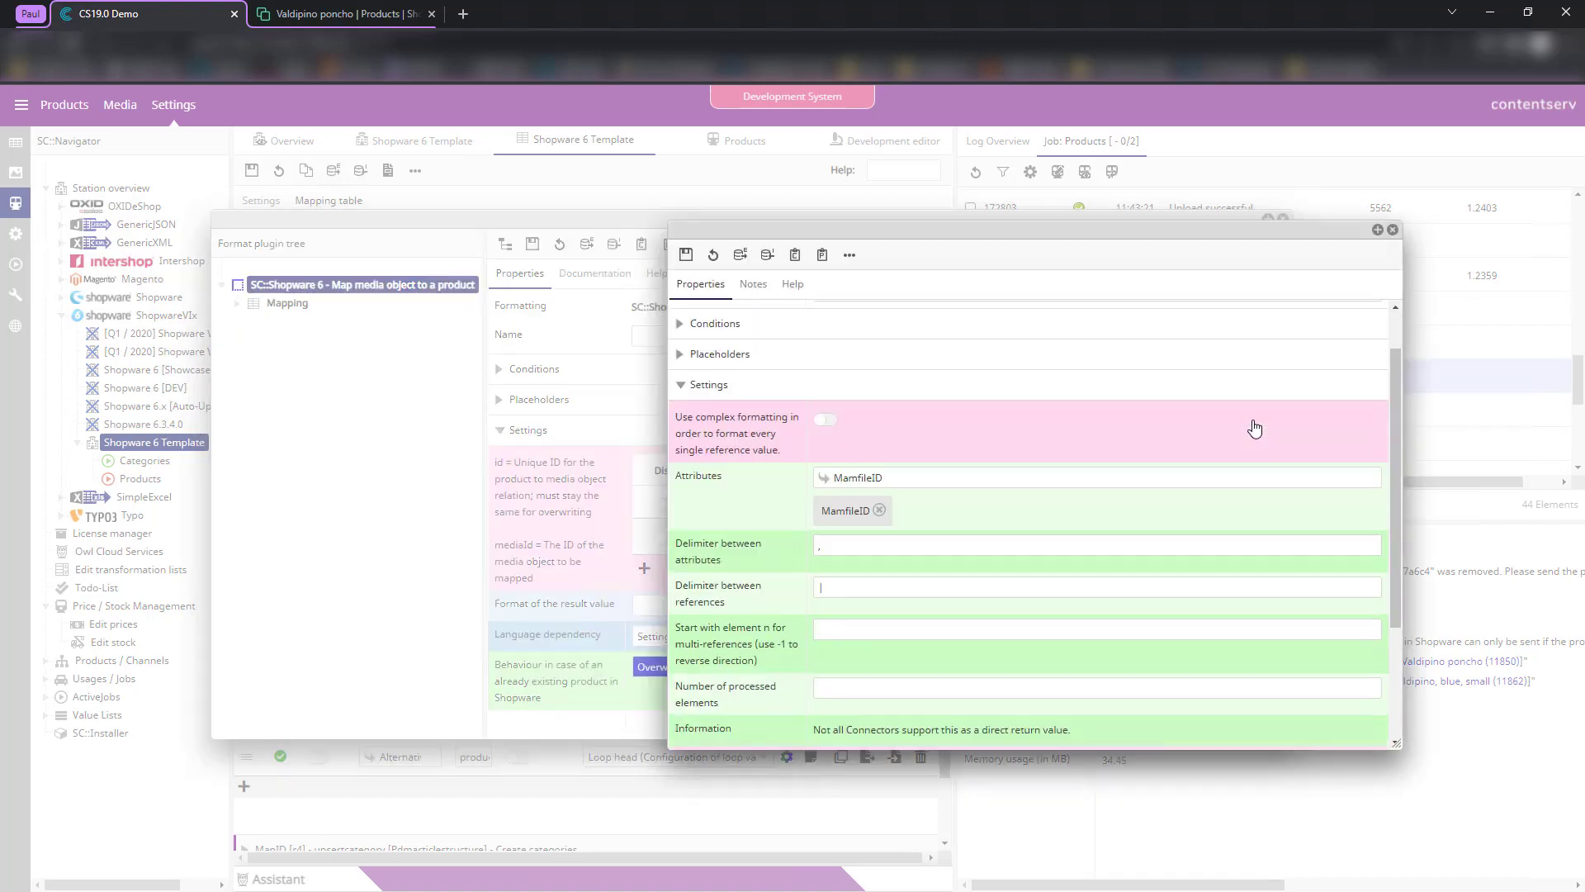
scroll(1327, 304, up, 1)
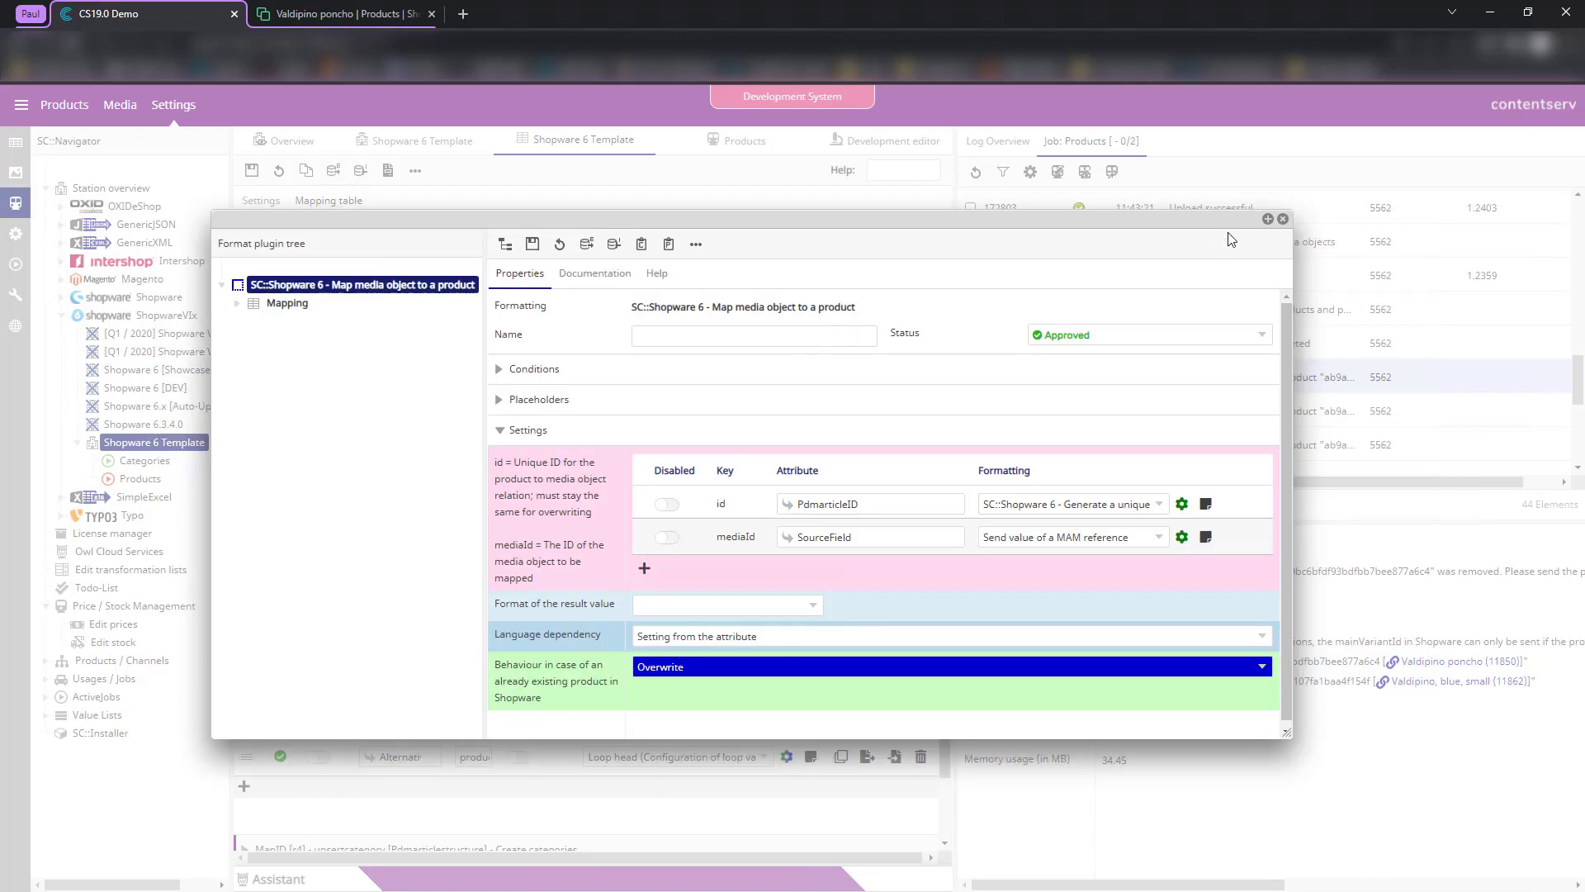
click(1282, 218)
scroll(602, 544, up, 8)
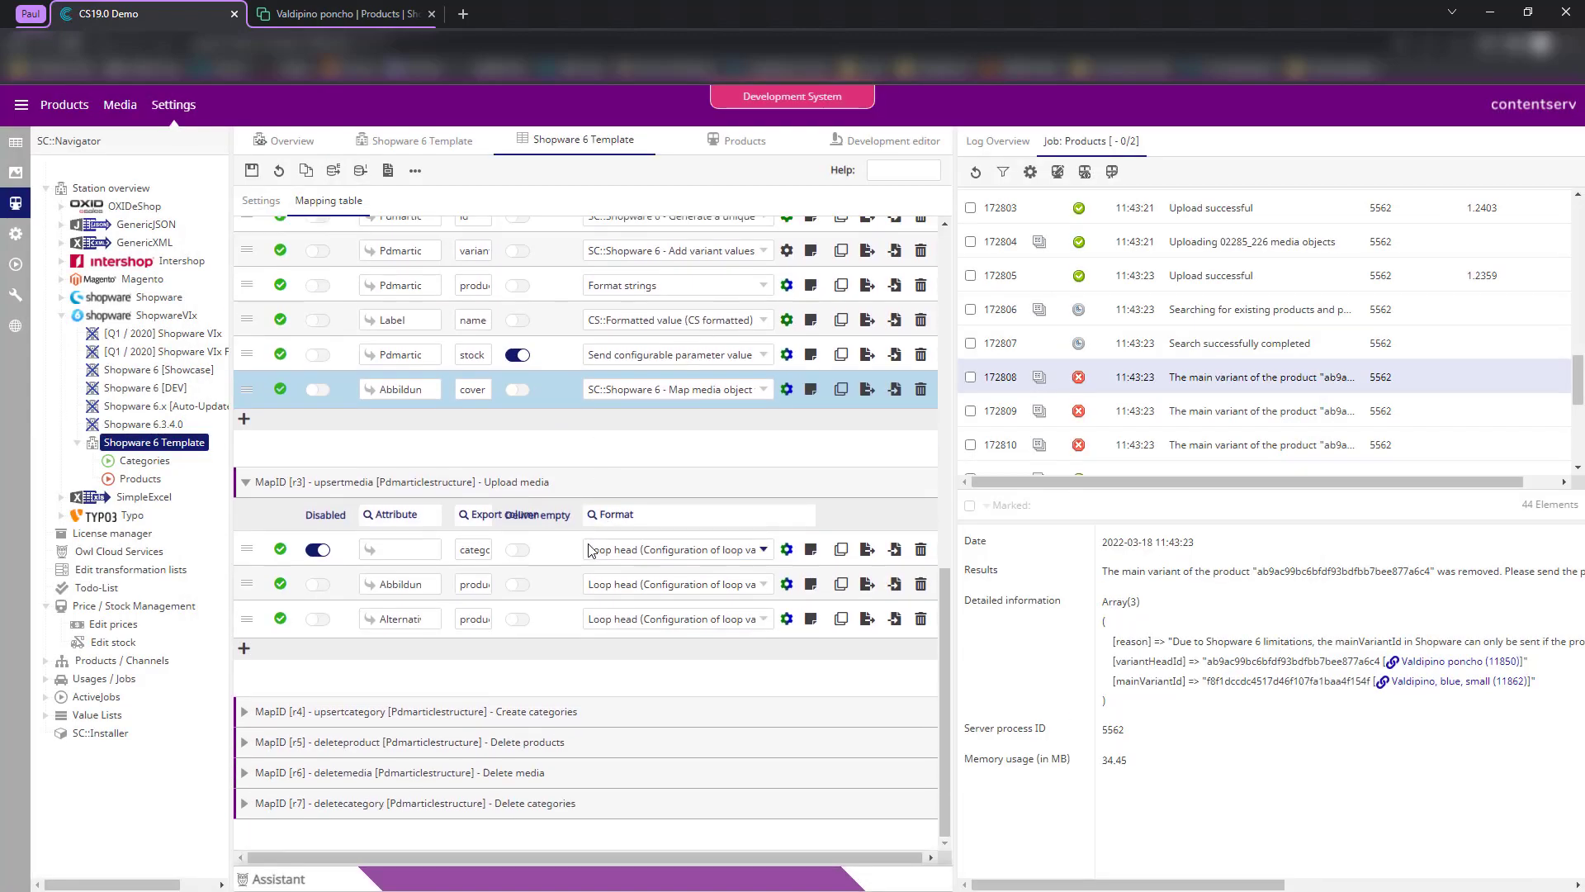
- Save the Shopware 6 Template mapping
click(251, 173)
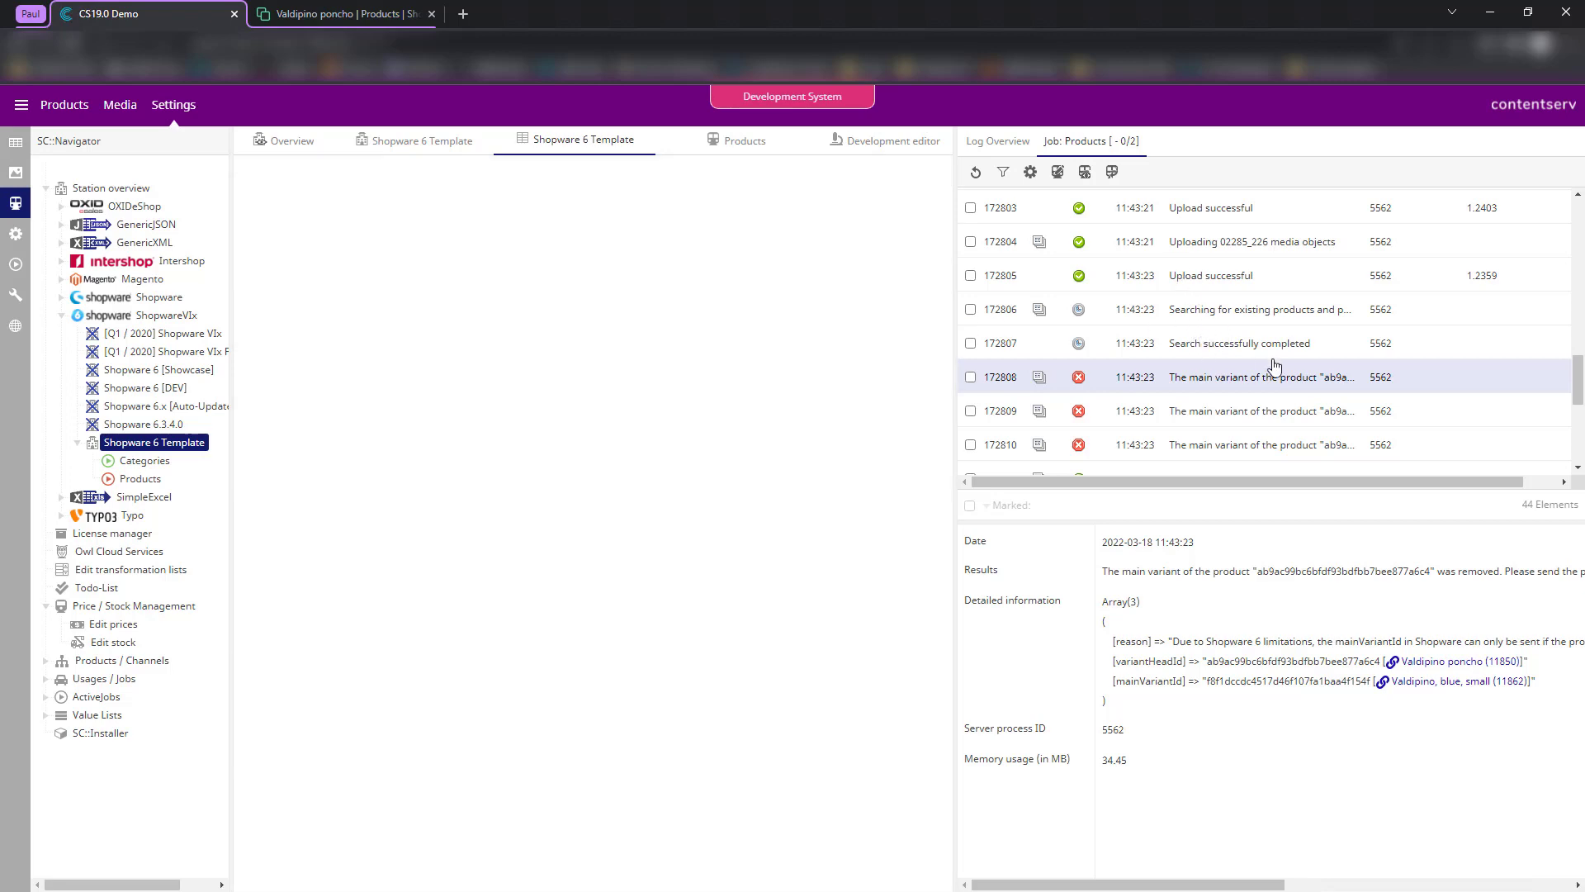
scroll(1197, 314, up, 7)
scroll(1217, 345, up, 3)
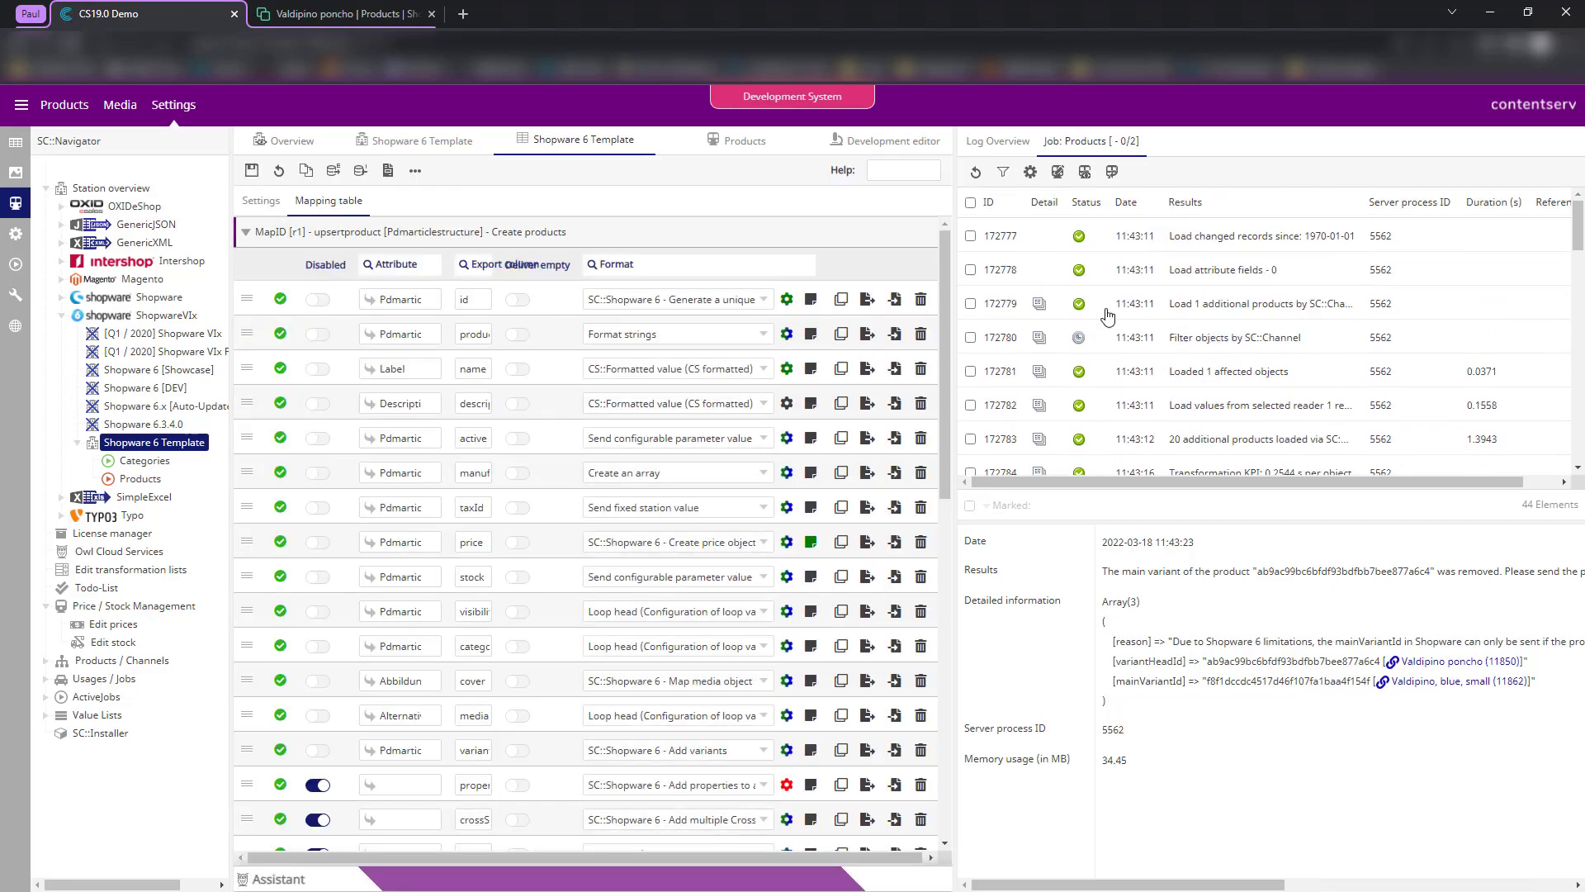
- Run the product export job from the development editor and refresh the log until it finishes
click(883, 150)
click(251, 170)
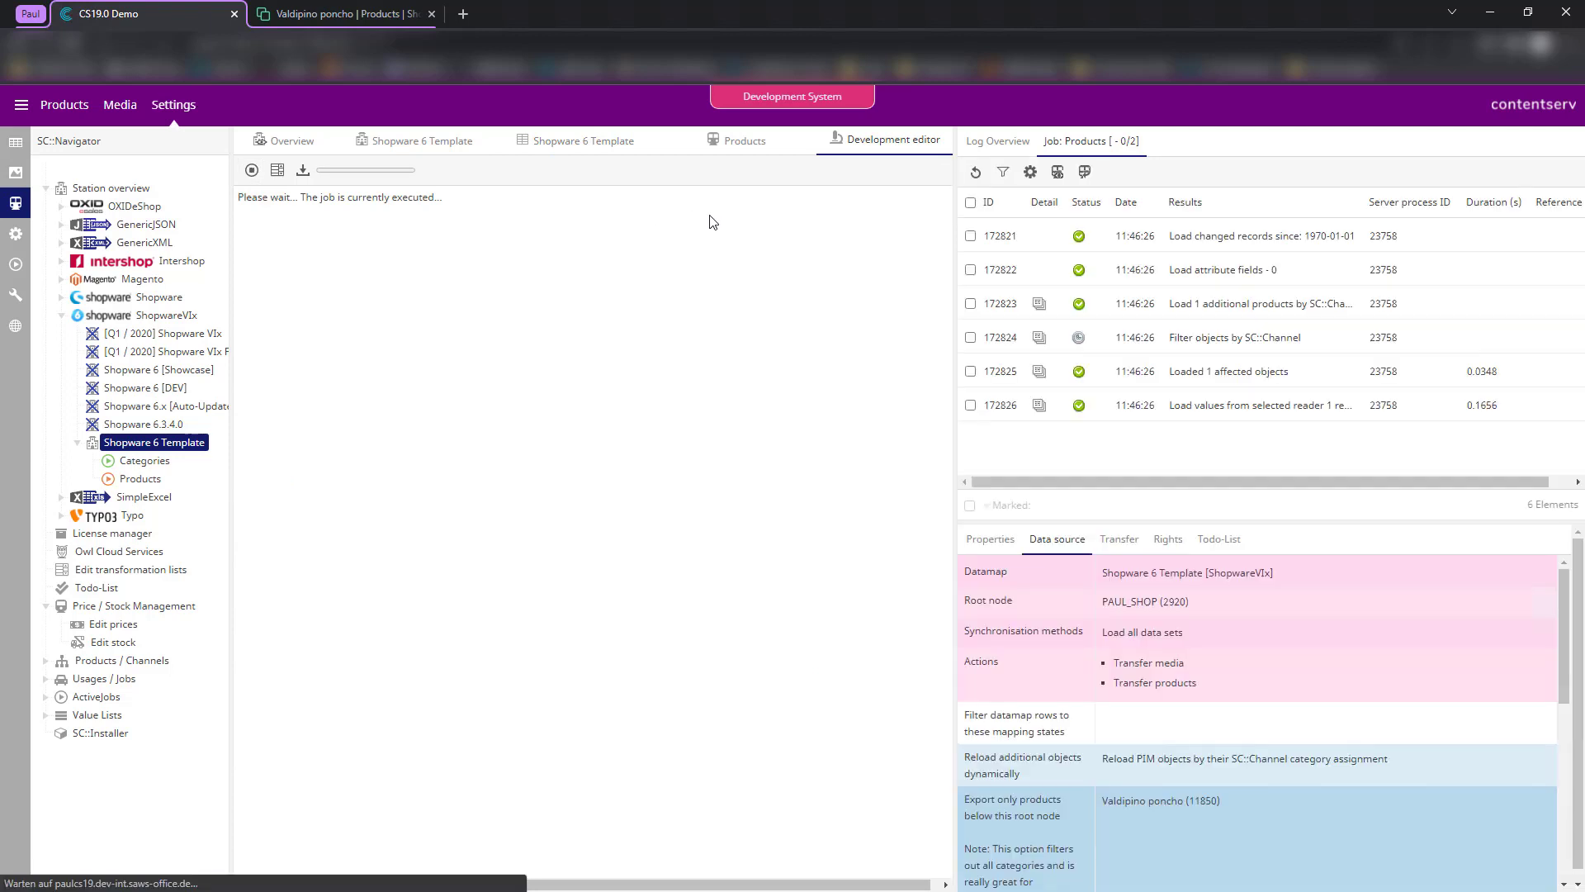
click(975, 173)
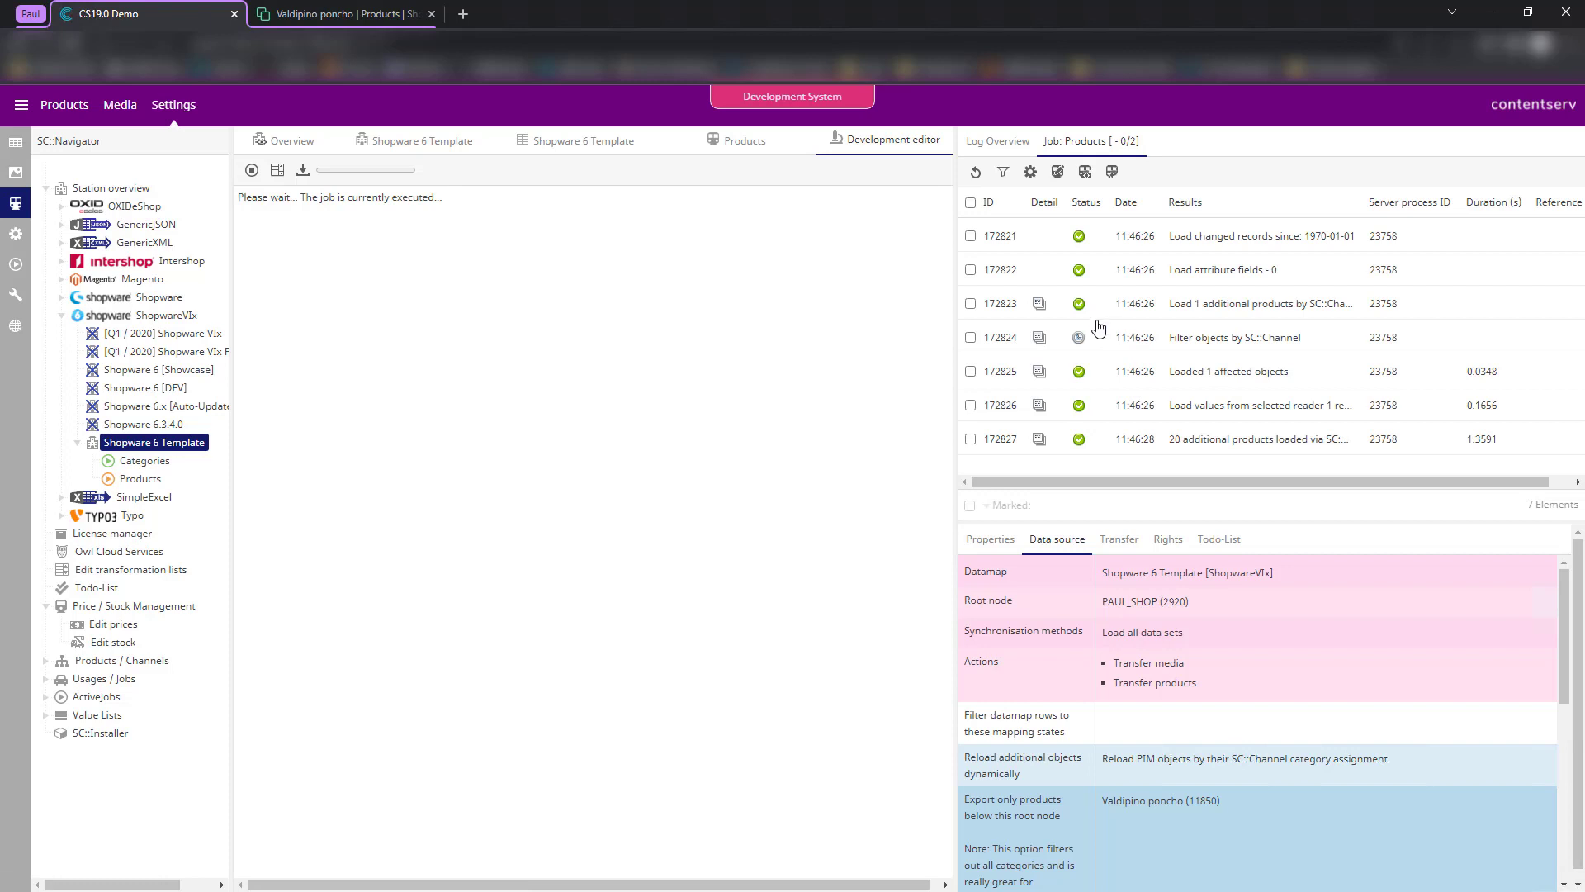
click(975, 173)
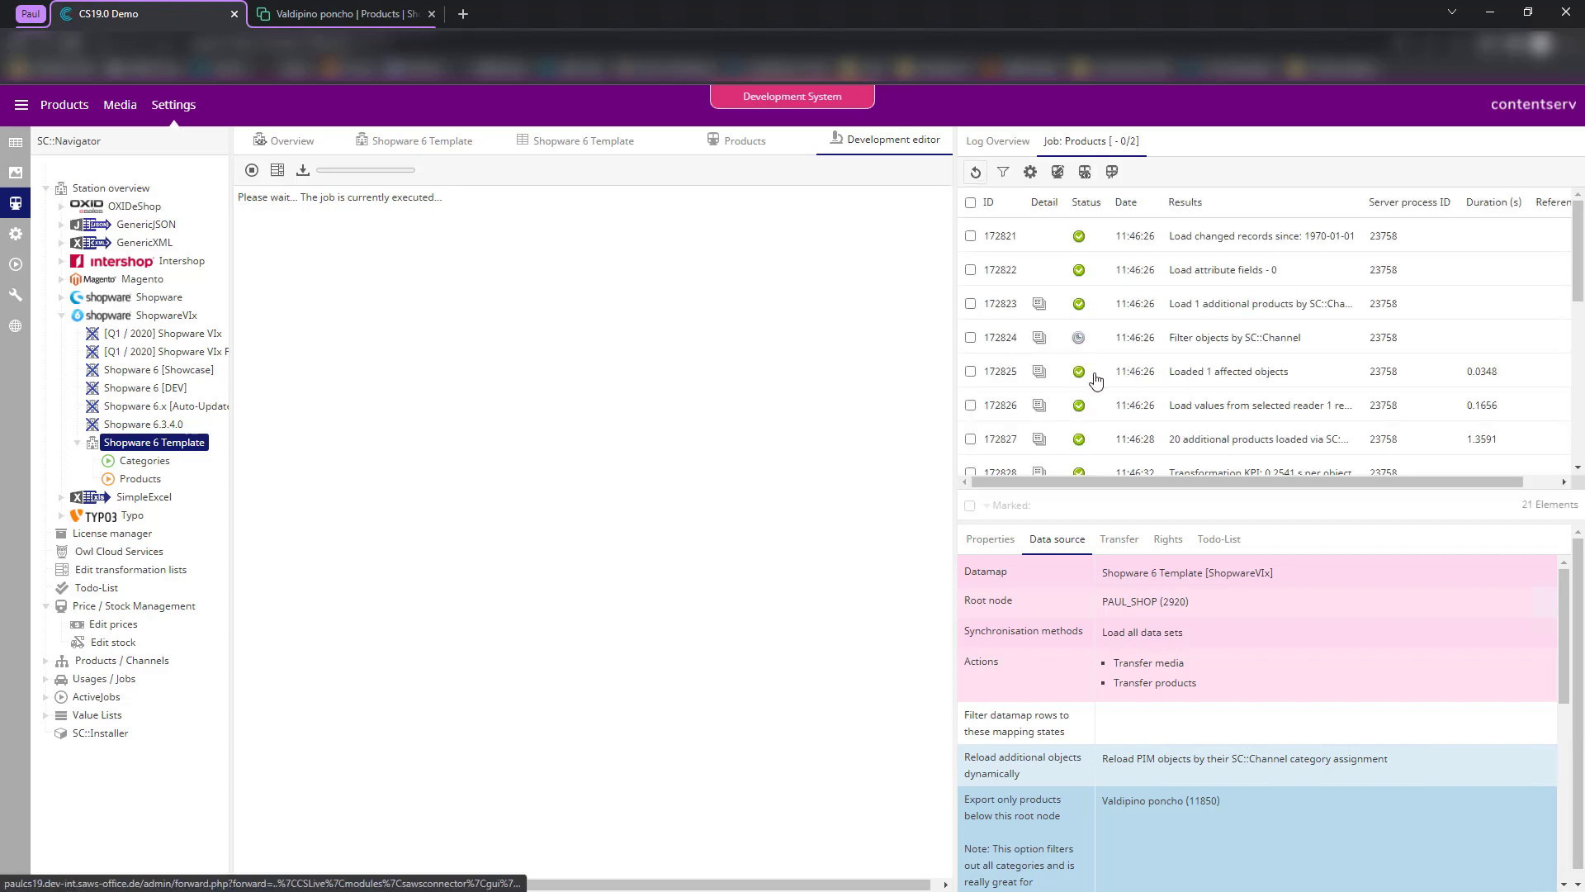
scroll(718, 422, down, 2)
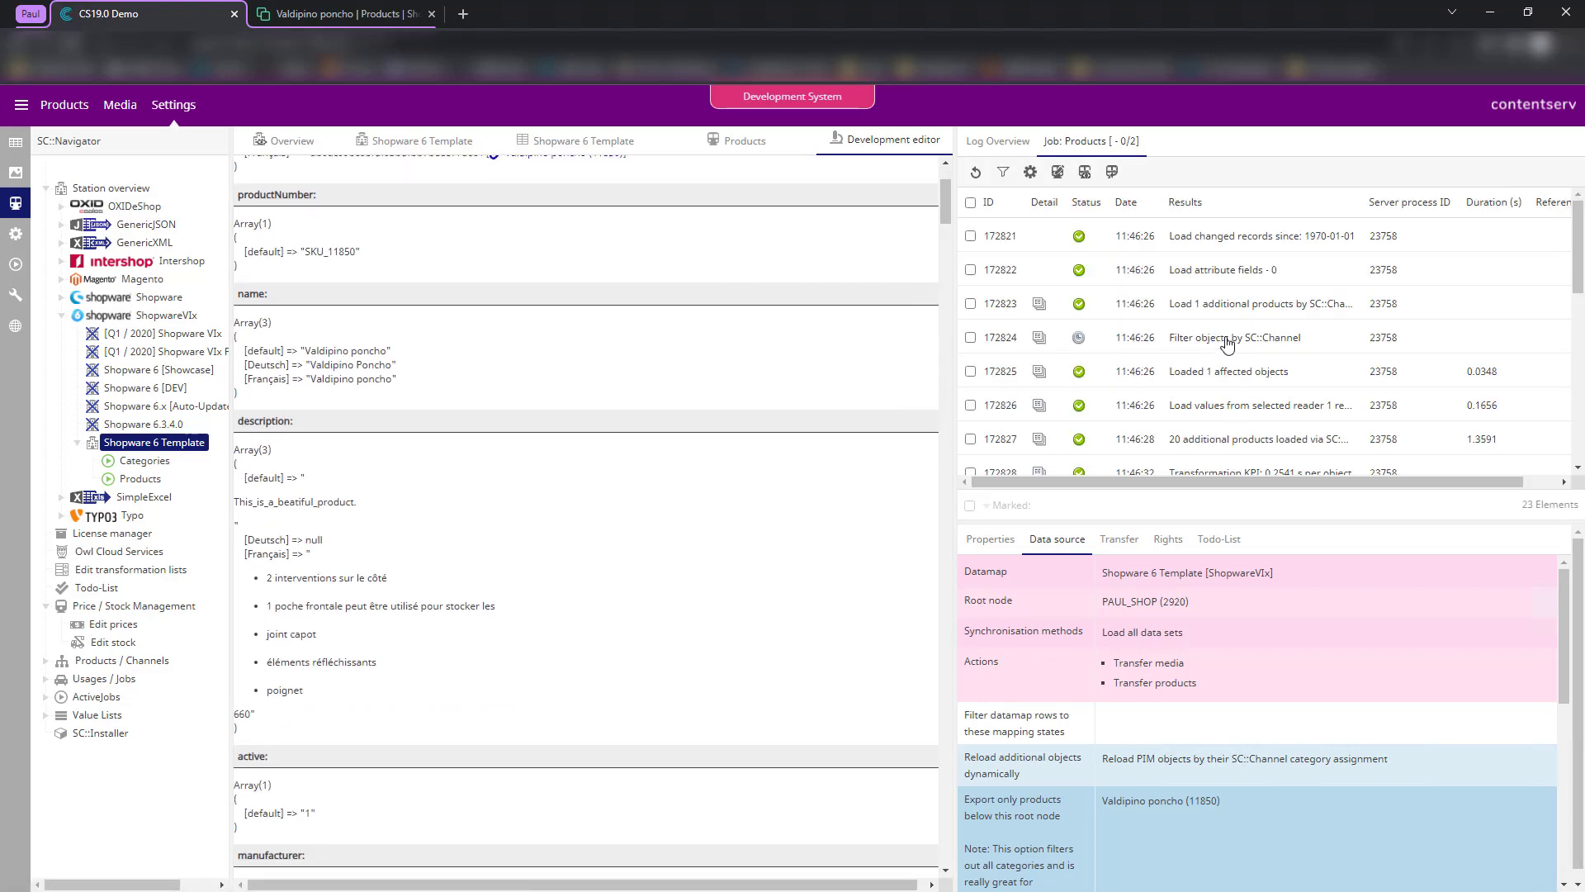
scroll(1009, 347, down, 6)
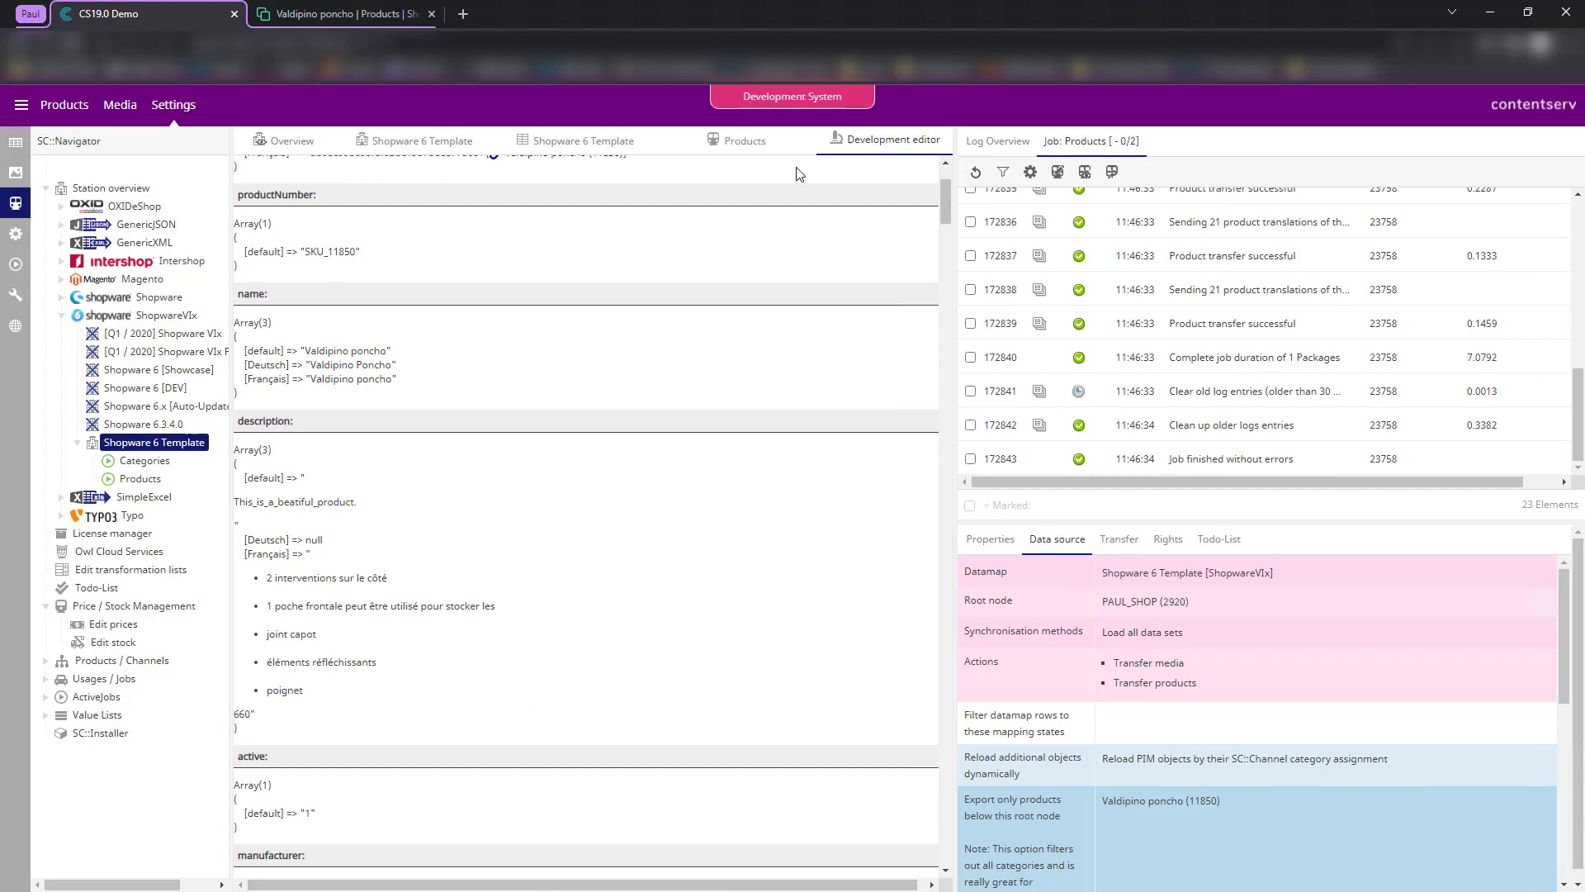
click(401, 12)
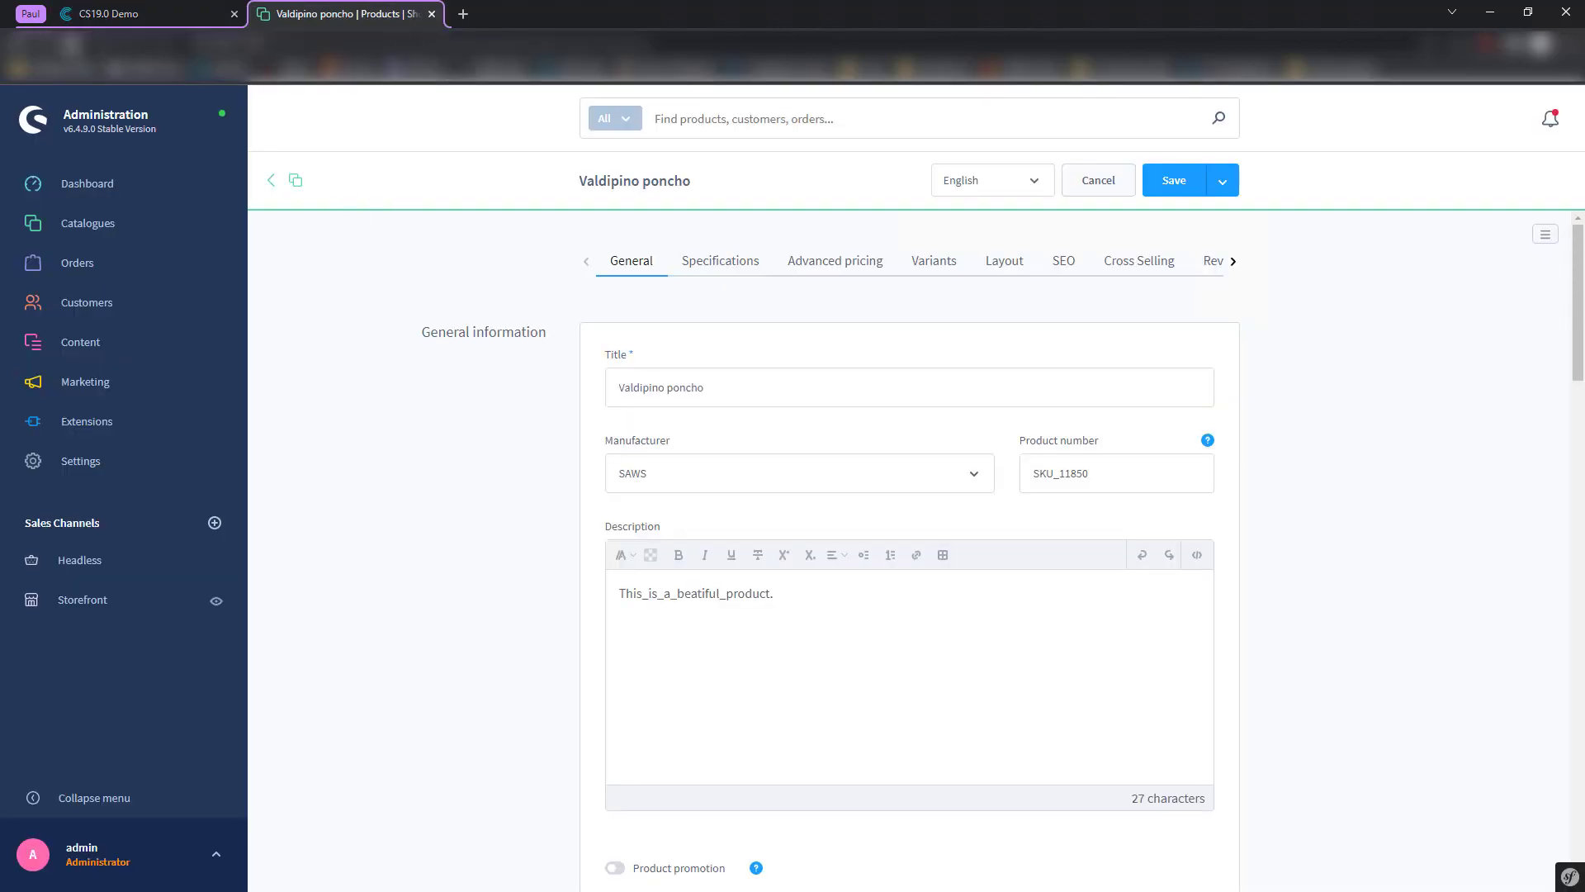
- Reload the Valdipino poncho page and browse its variants, now showing poncho images
key(F5)
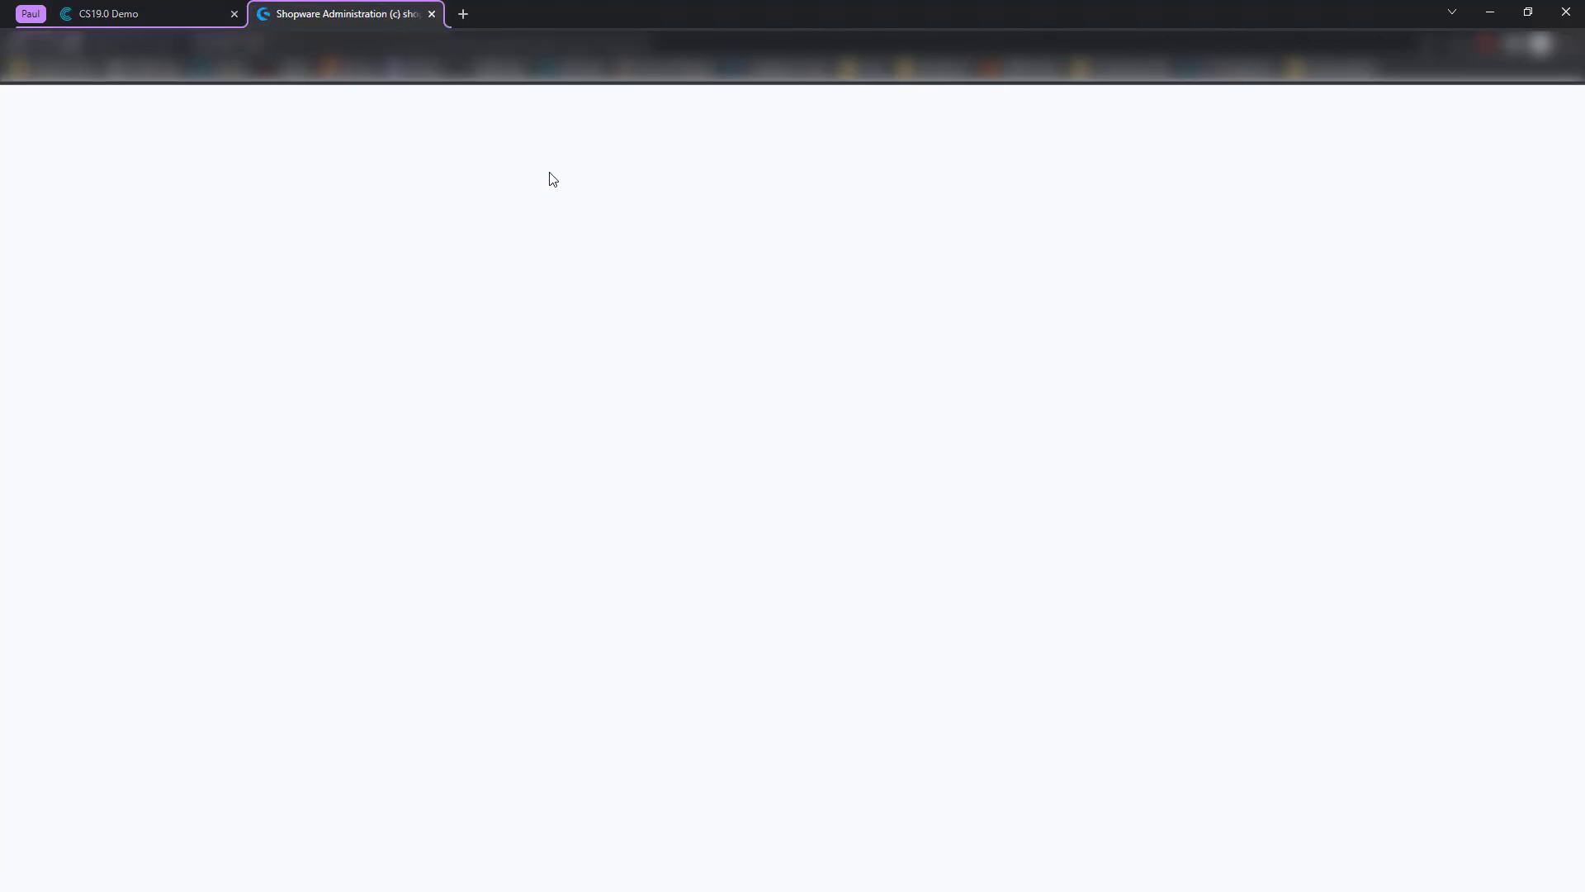
click(923, 262)
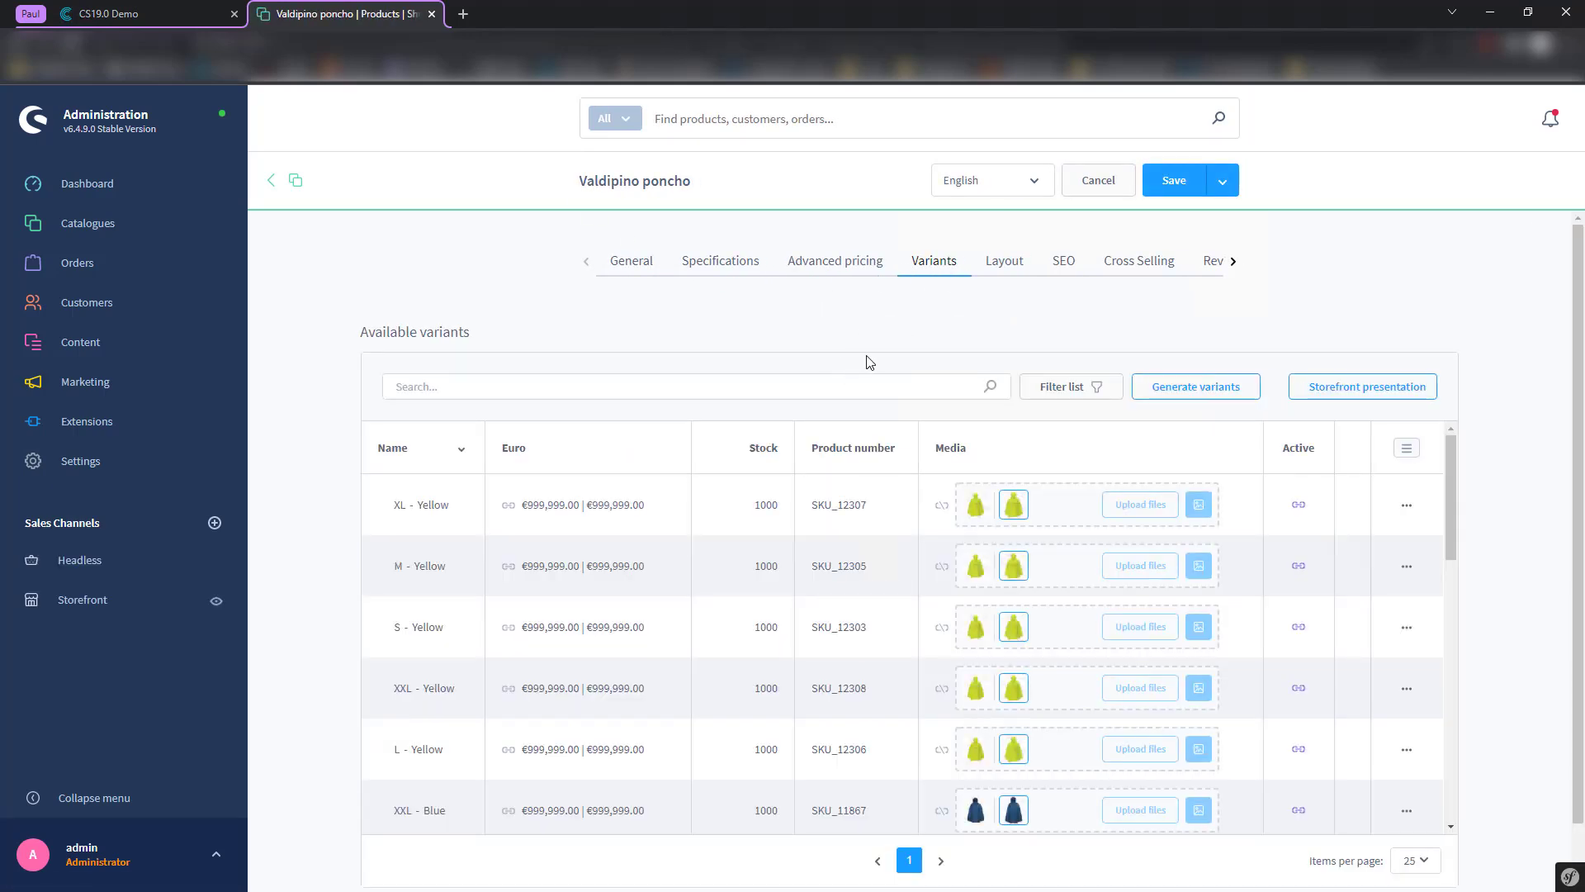
scroll(1042, 540, down, 5)
scroll(1062, 581, up, 1)
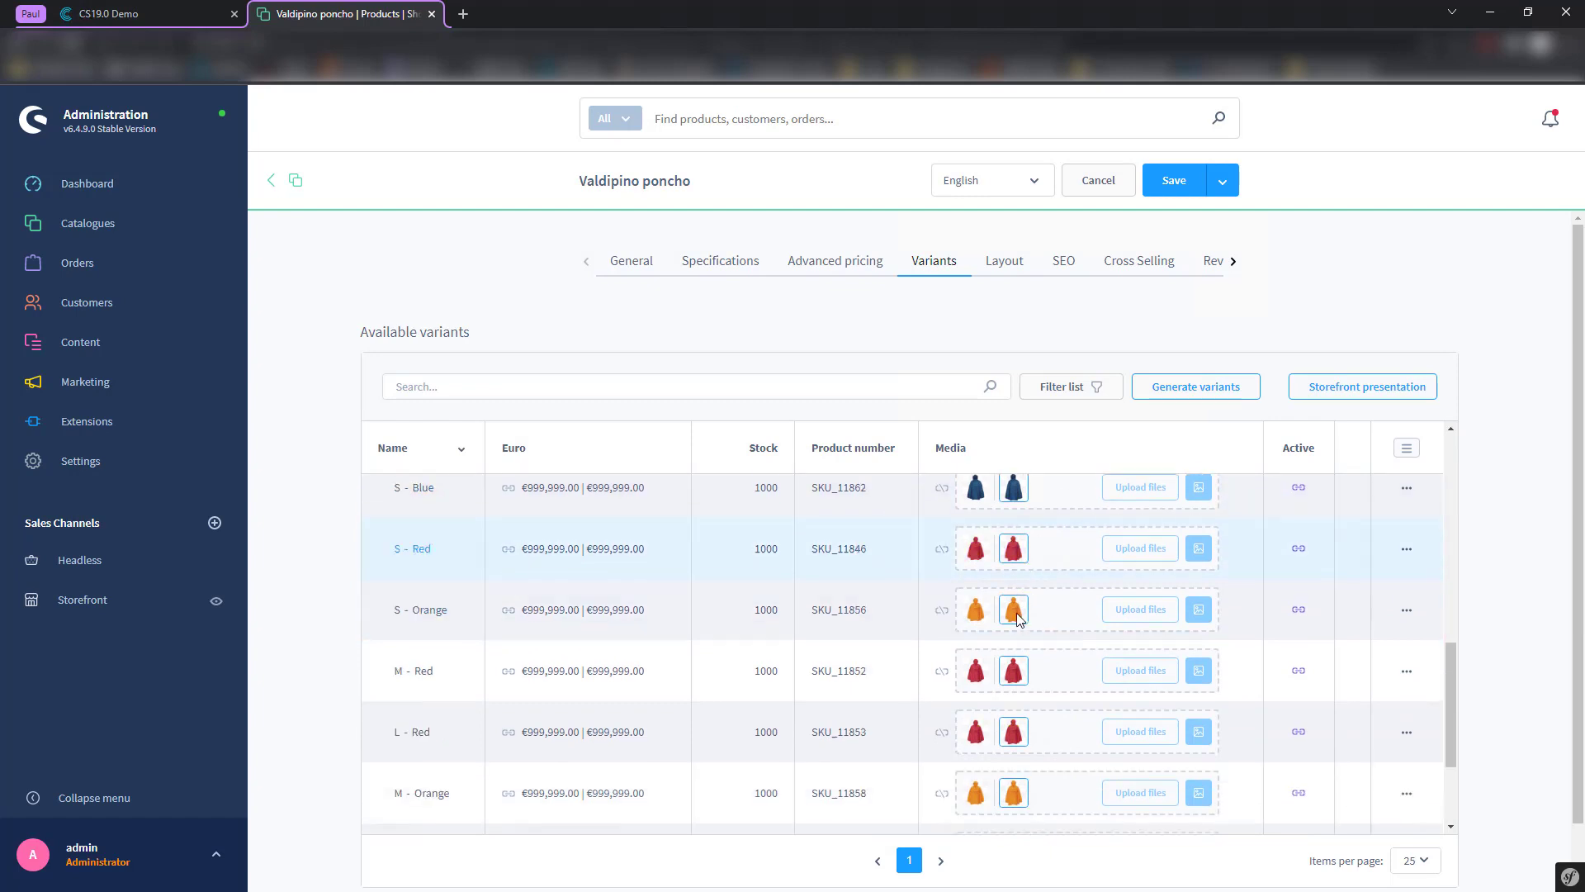
scroll(958, 702, down, 3)
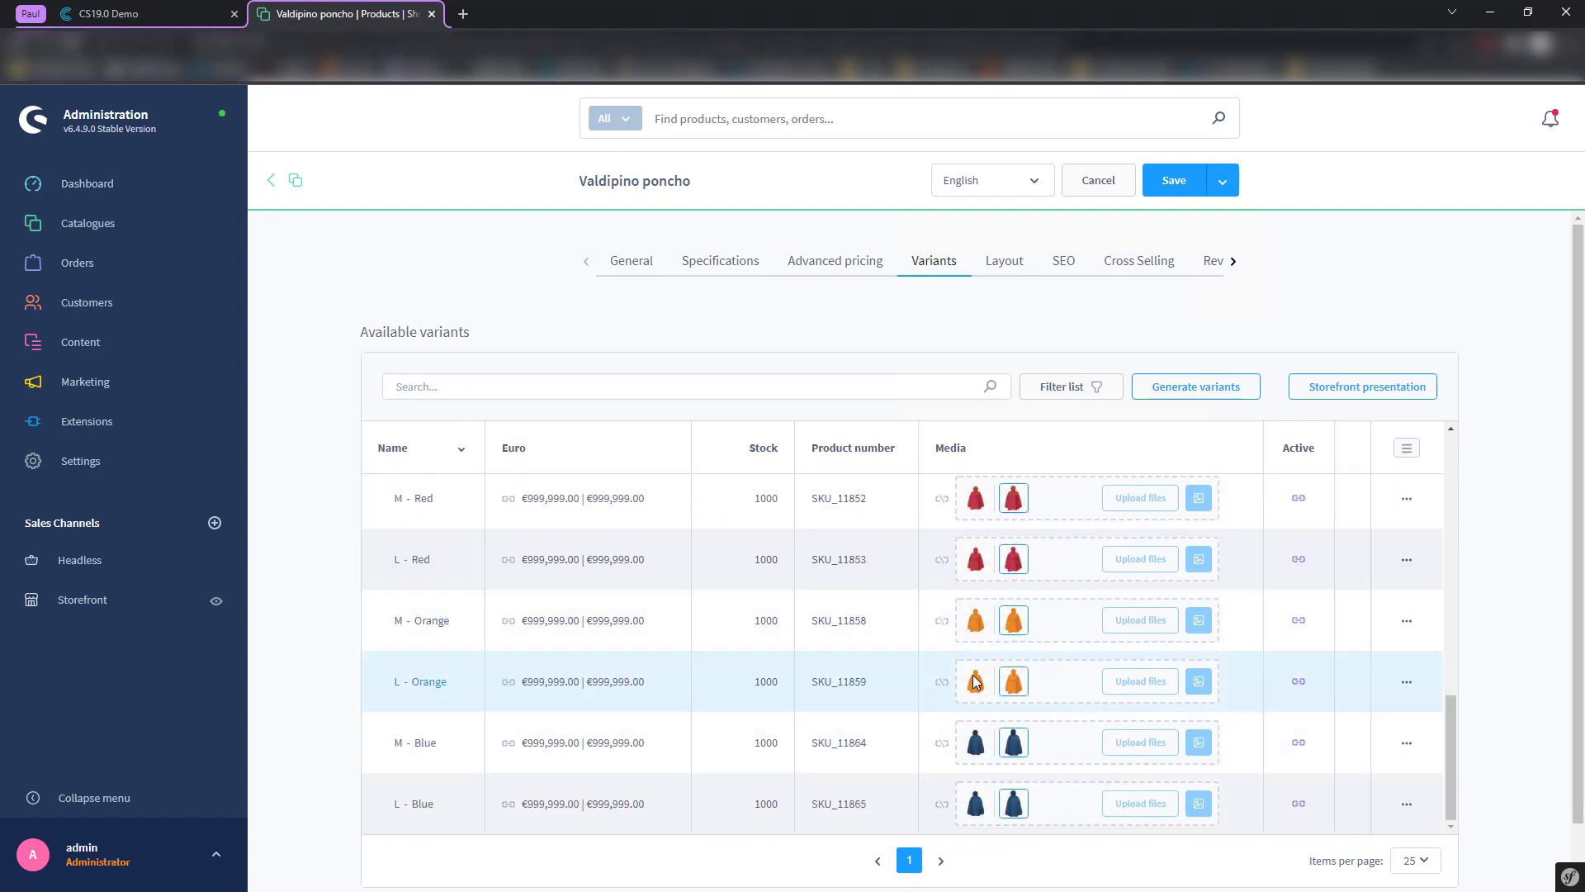
scroll(1037, 683, up, 5)
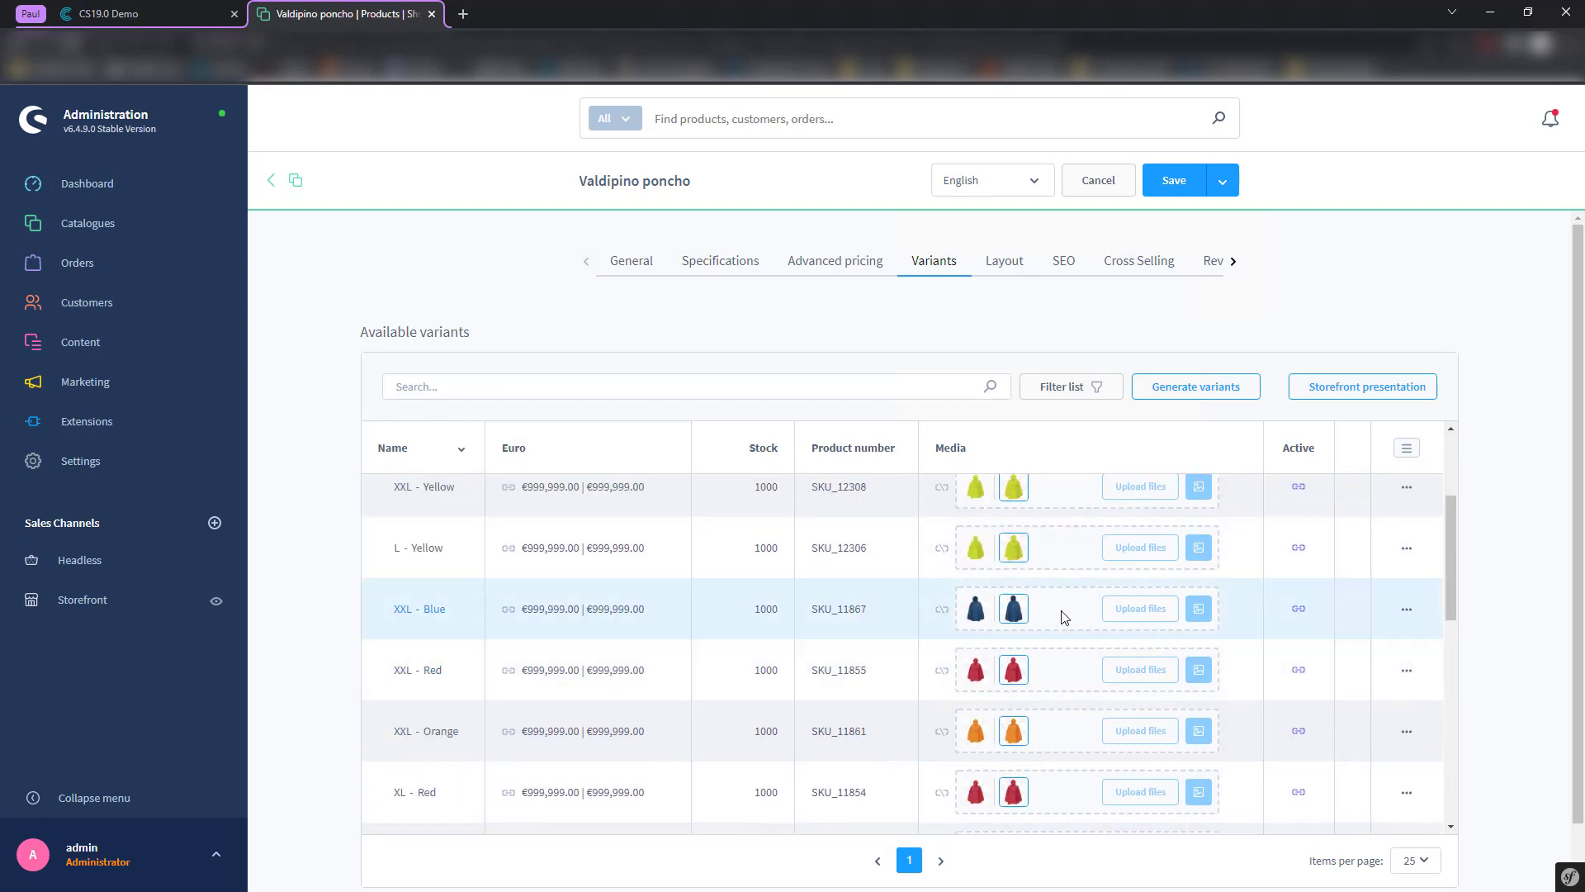
scroll(1064, 618, up, 3)
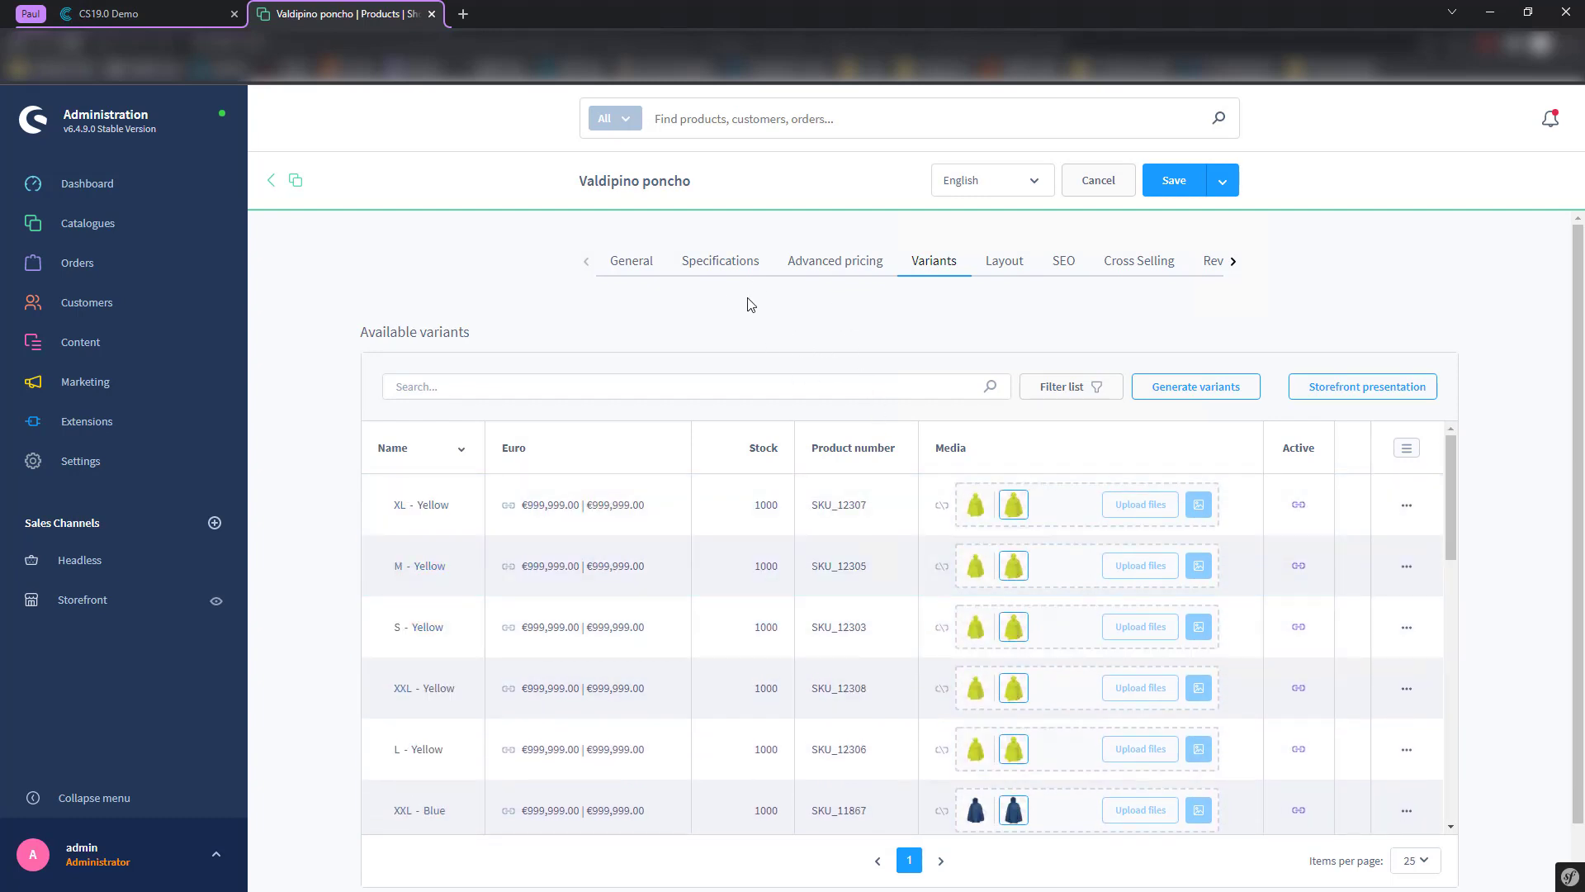
scroll(1189, 564, down, 8)
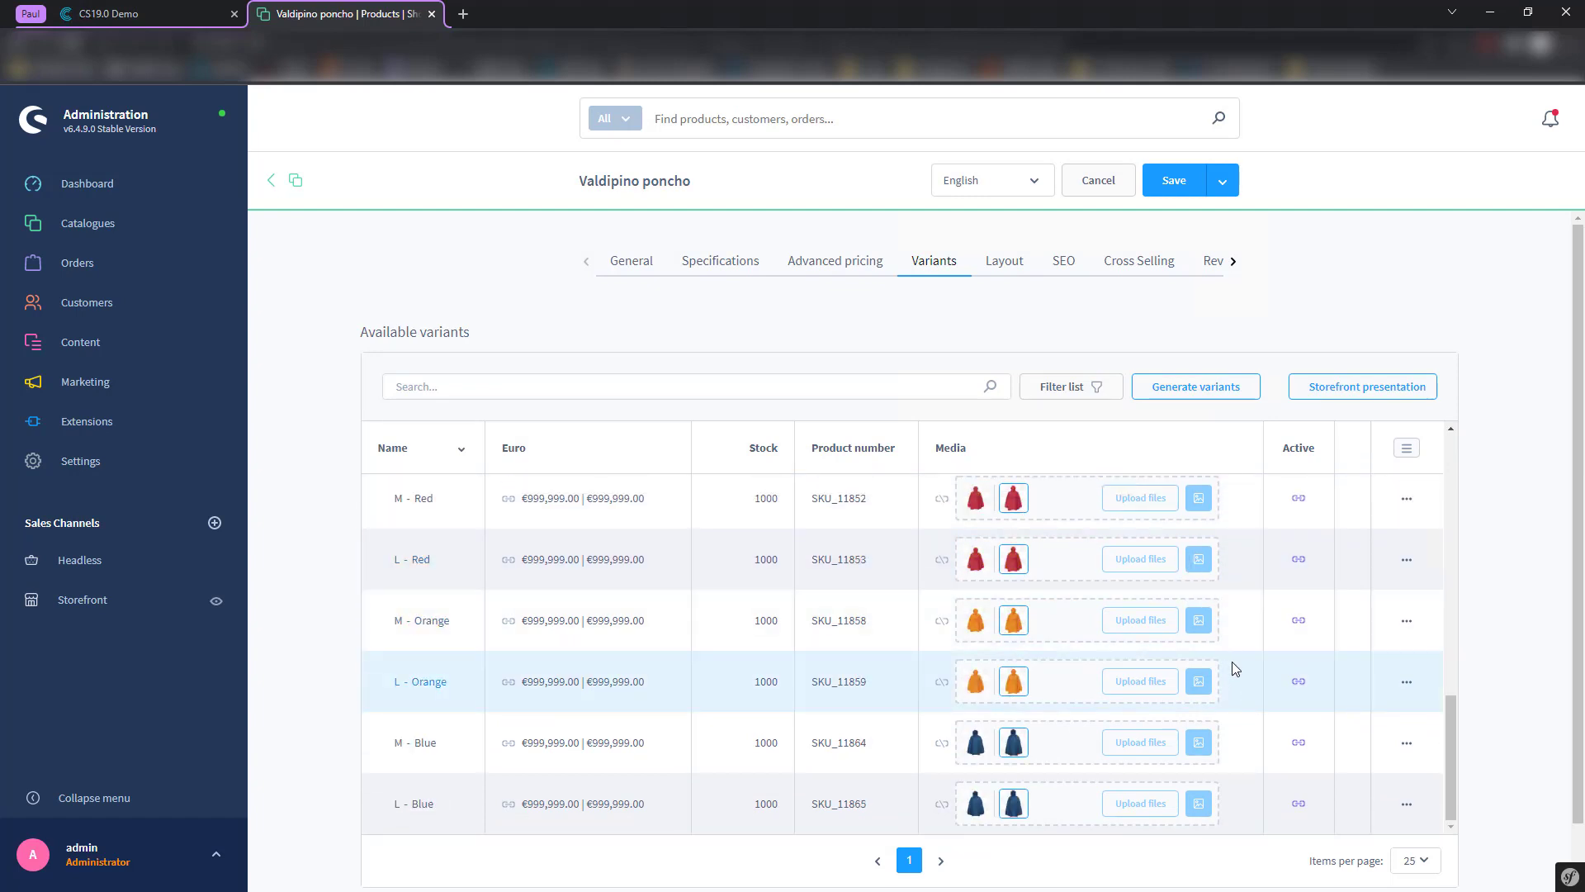
scroll(1231, 665, down, 5)
scroll(1221, 690, up, 10)
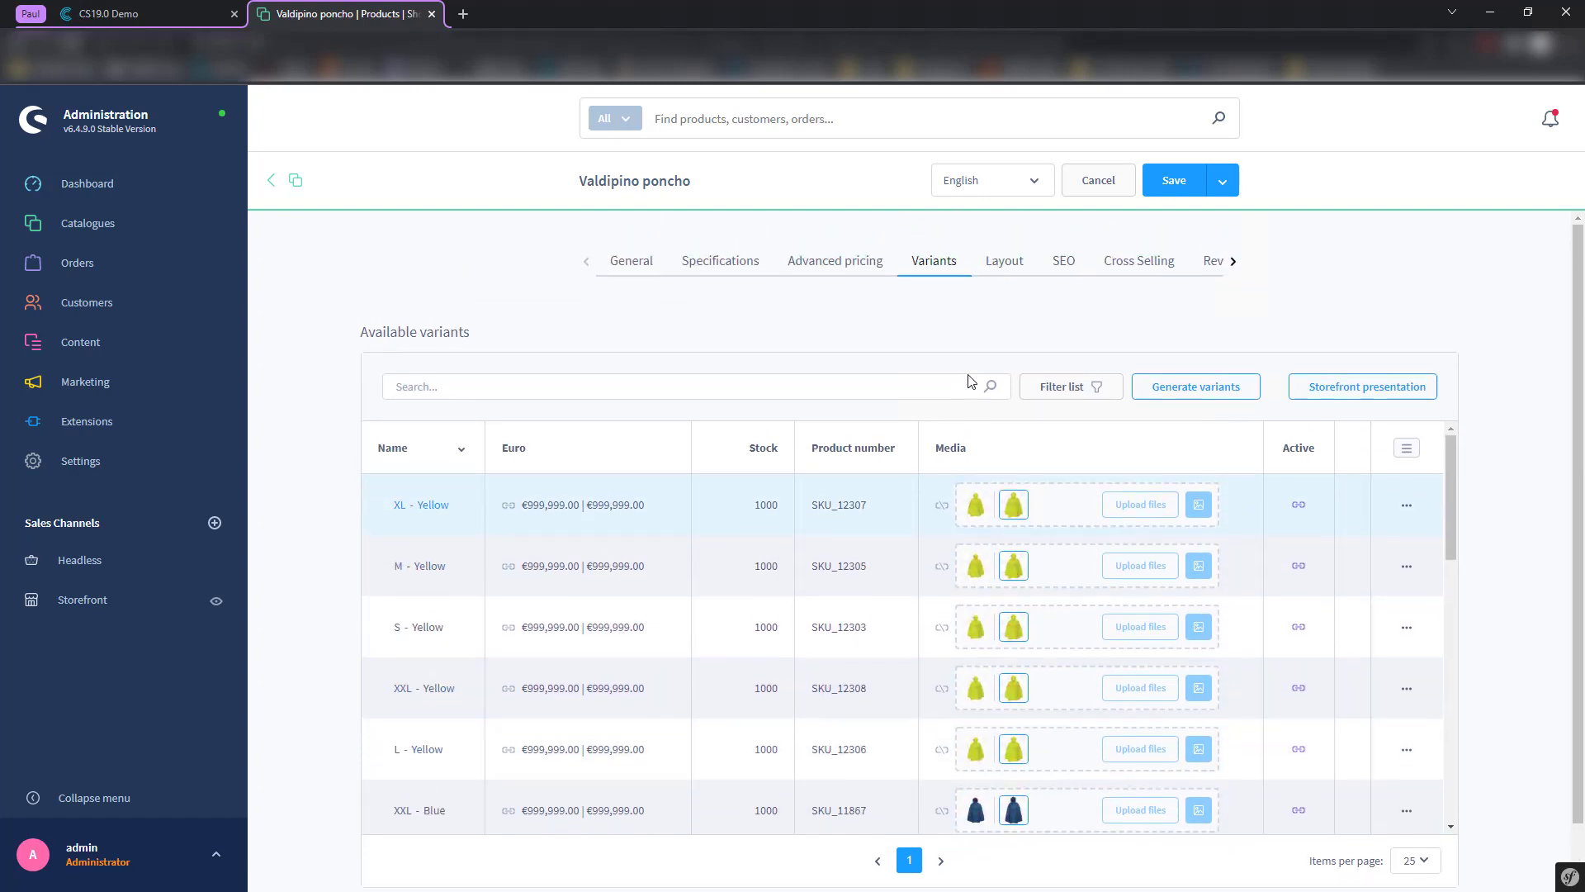
- Check the General details, then open the XL - Yellow variant's actions menu
click(632, 261)
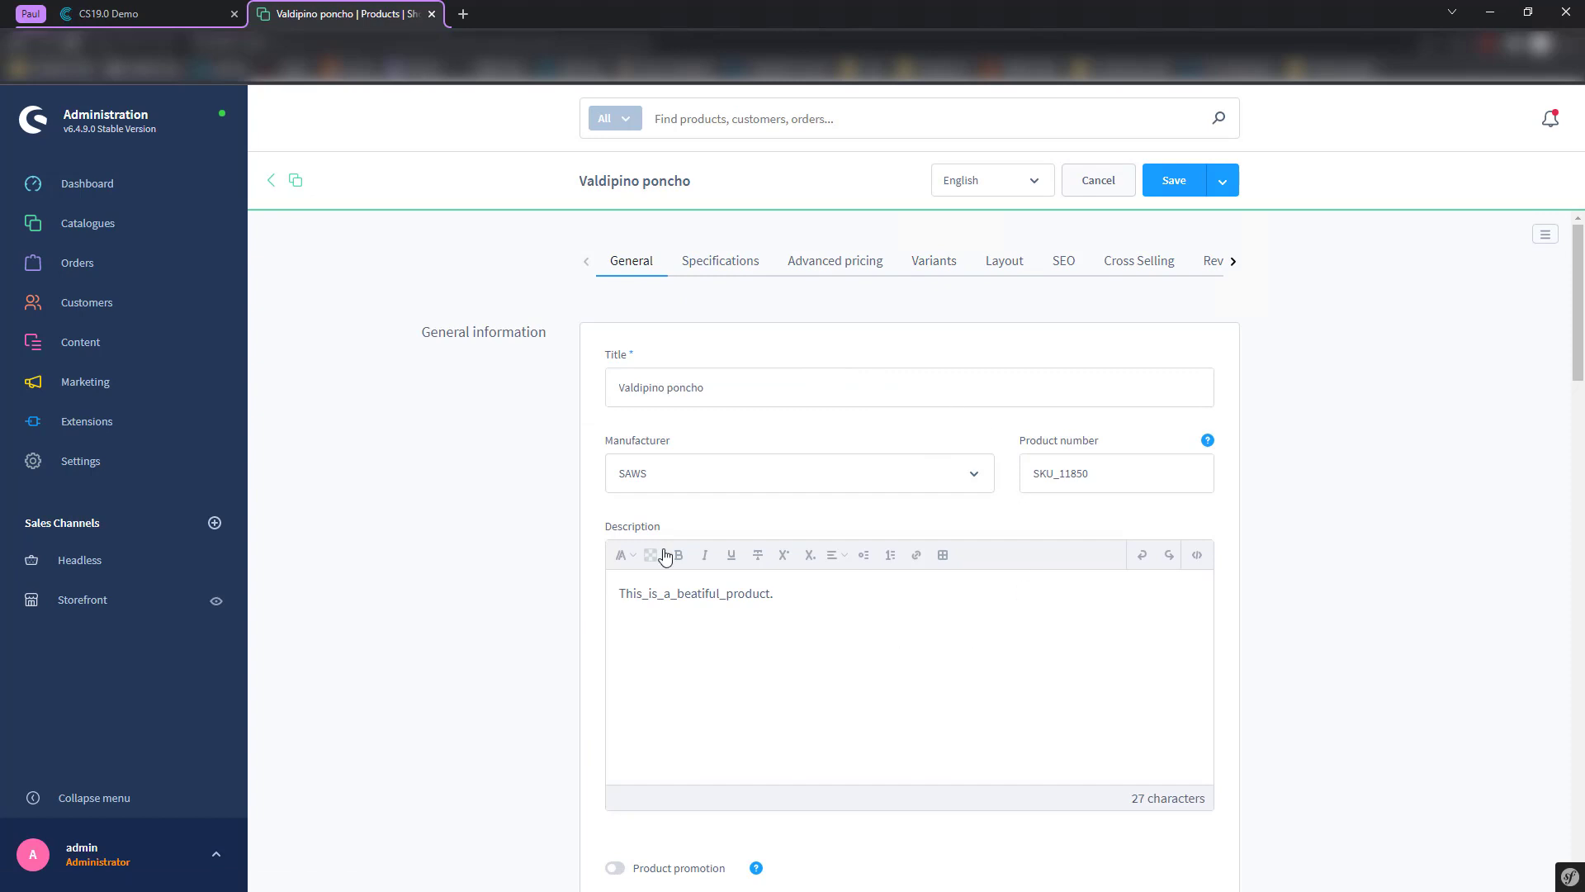
scroll(630, 552, down, 10)
scroll(611, 542, up, 10)
click(926, 261)
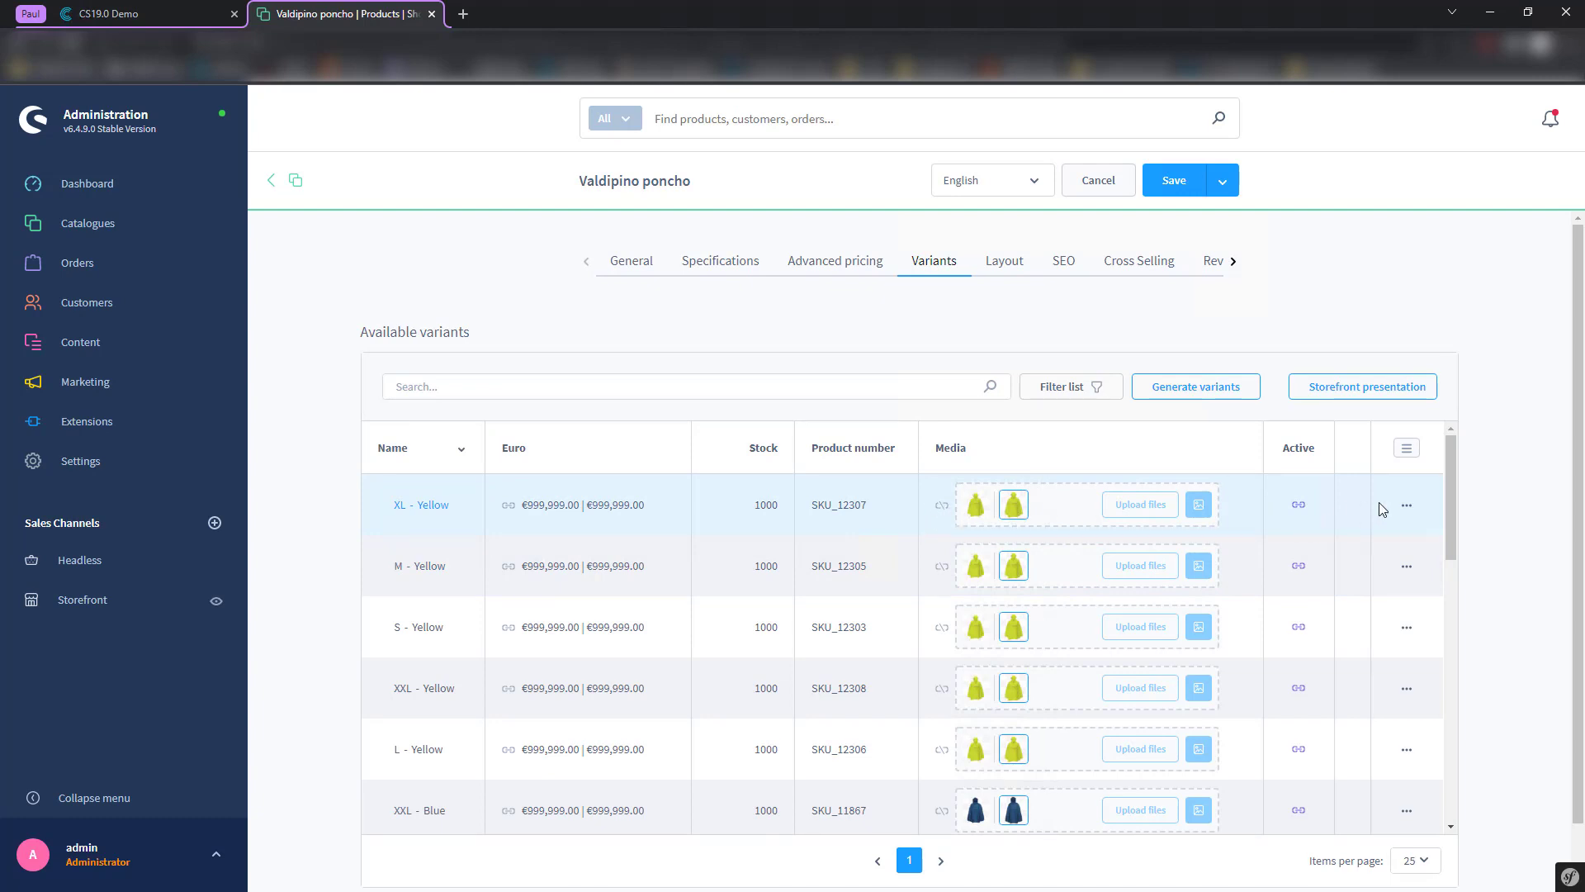
click(1408, 506)
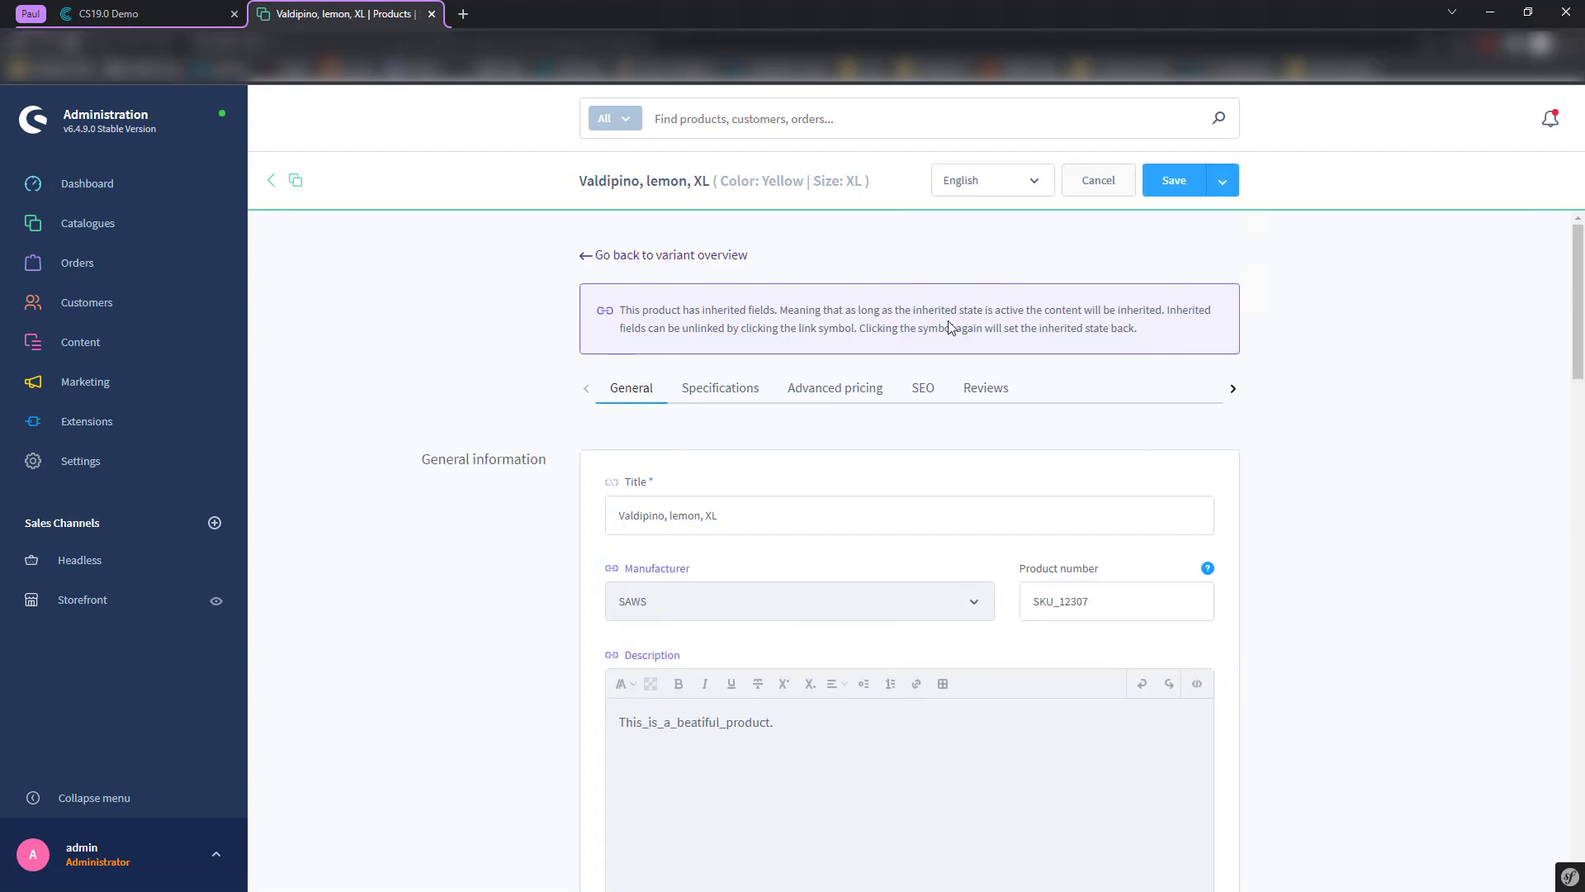
- Read through the XL variant's settings (SKU_12307, stock 1000, Poncho category), then return to the variant overview
scroll(895, 463, down, 10)
scroll(660, 487, up, 5)
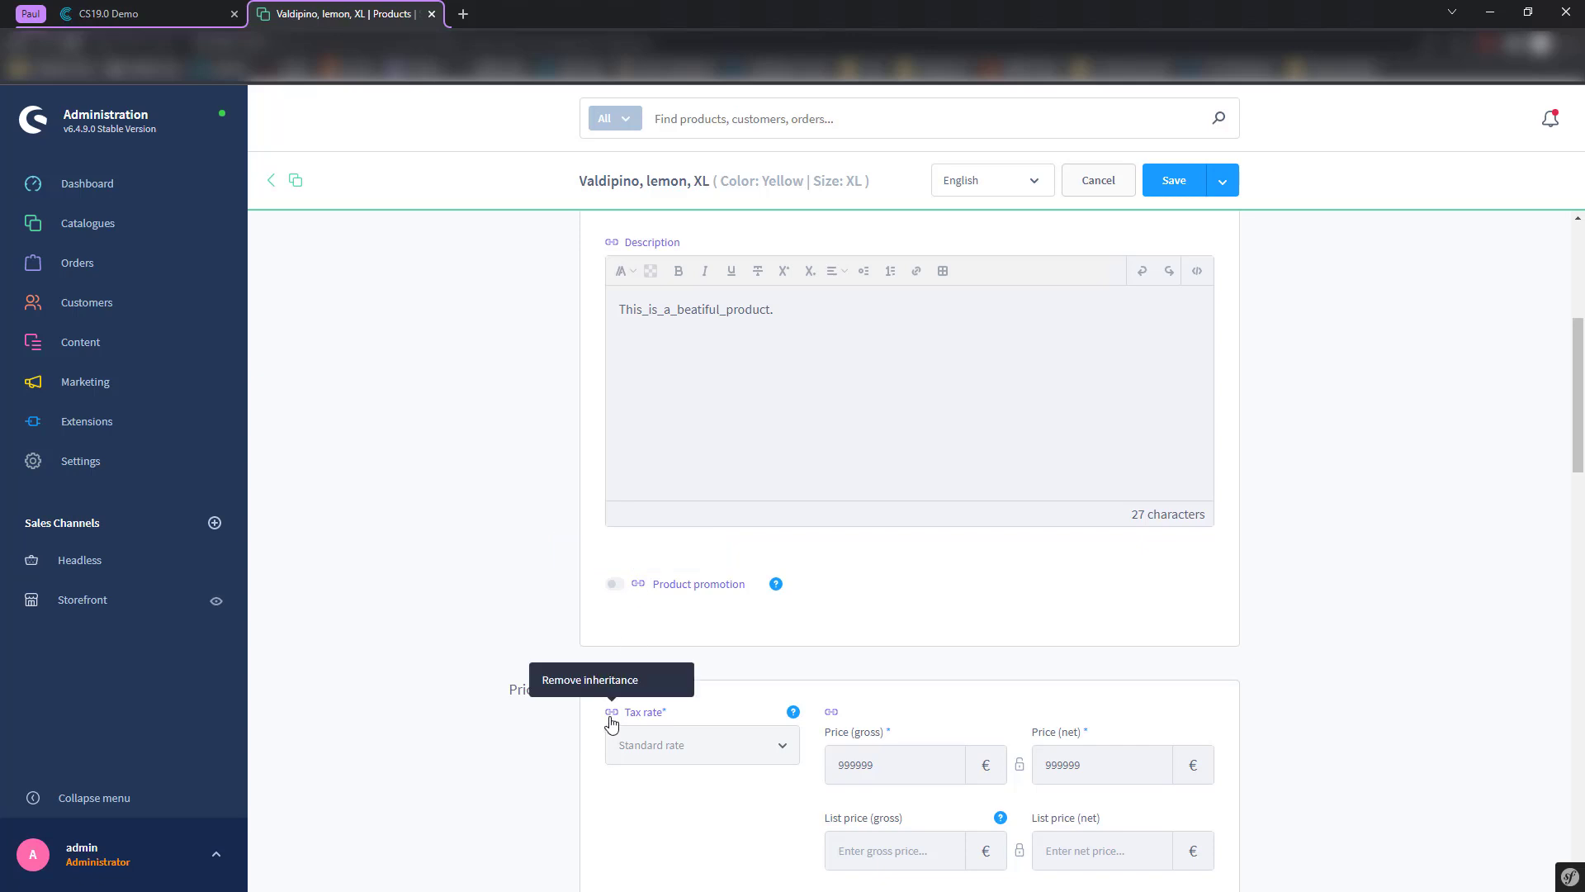
scroll(591, 715, down, 10)
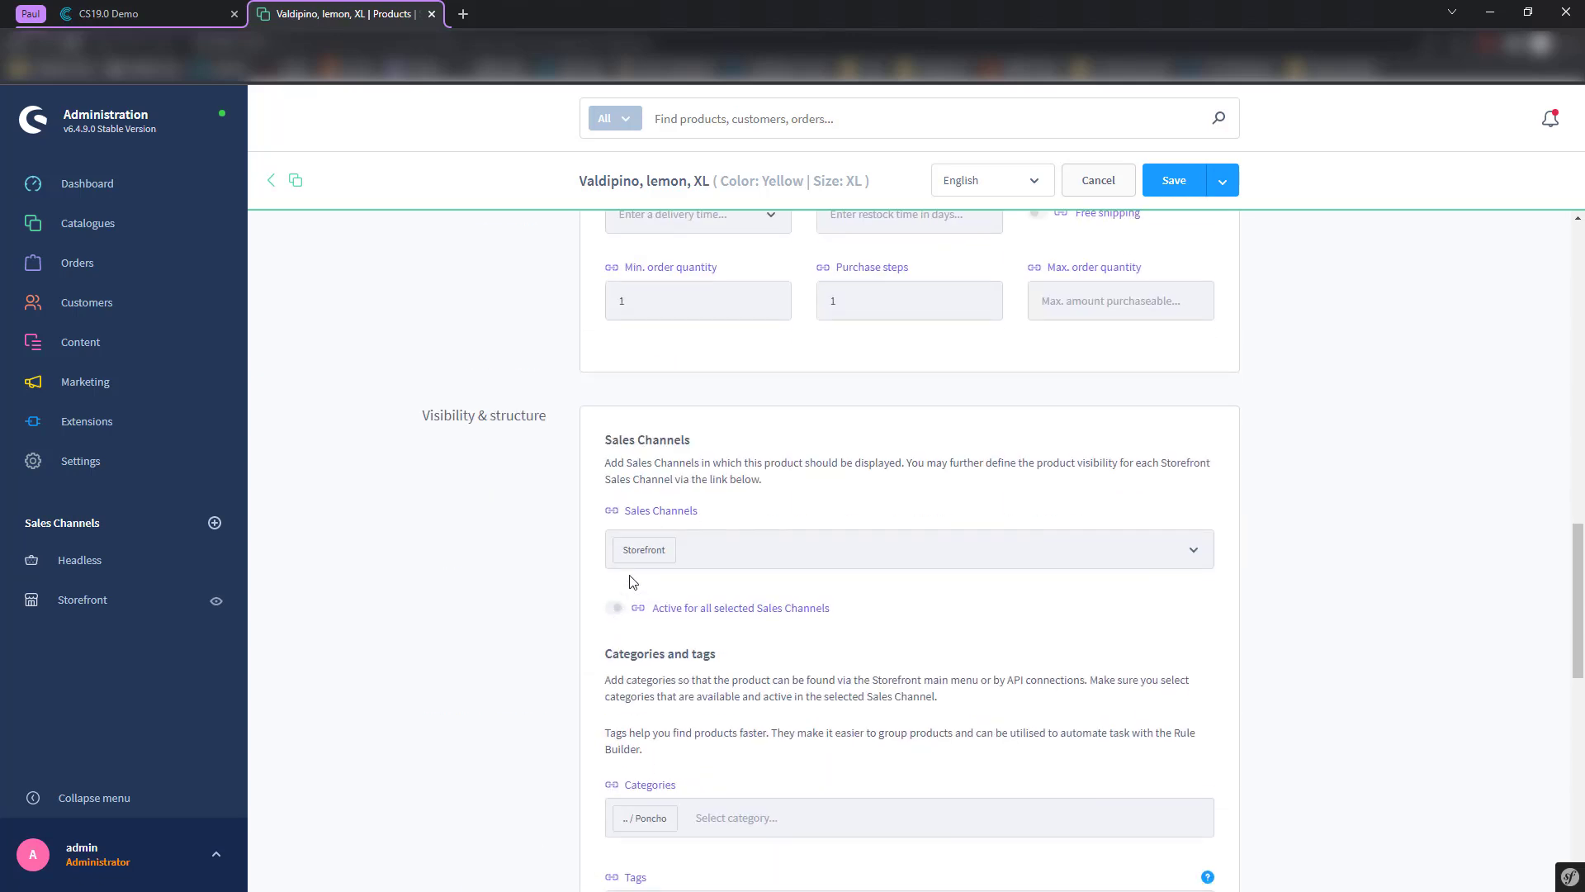
scroll(592, 596, down, 4)
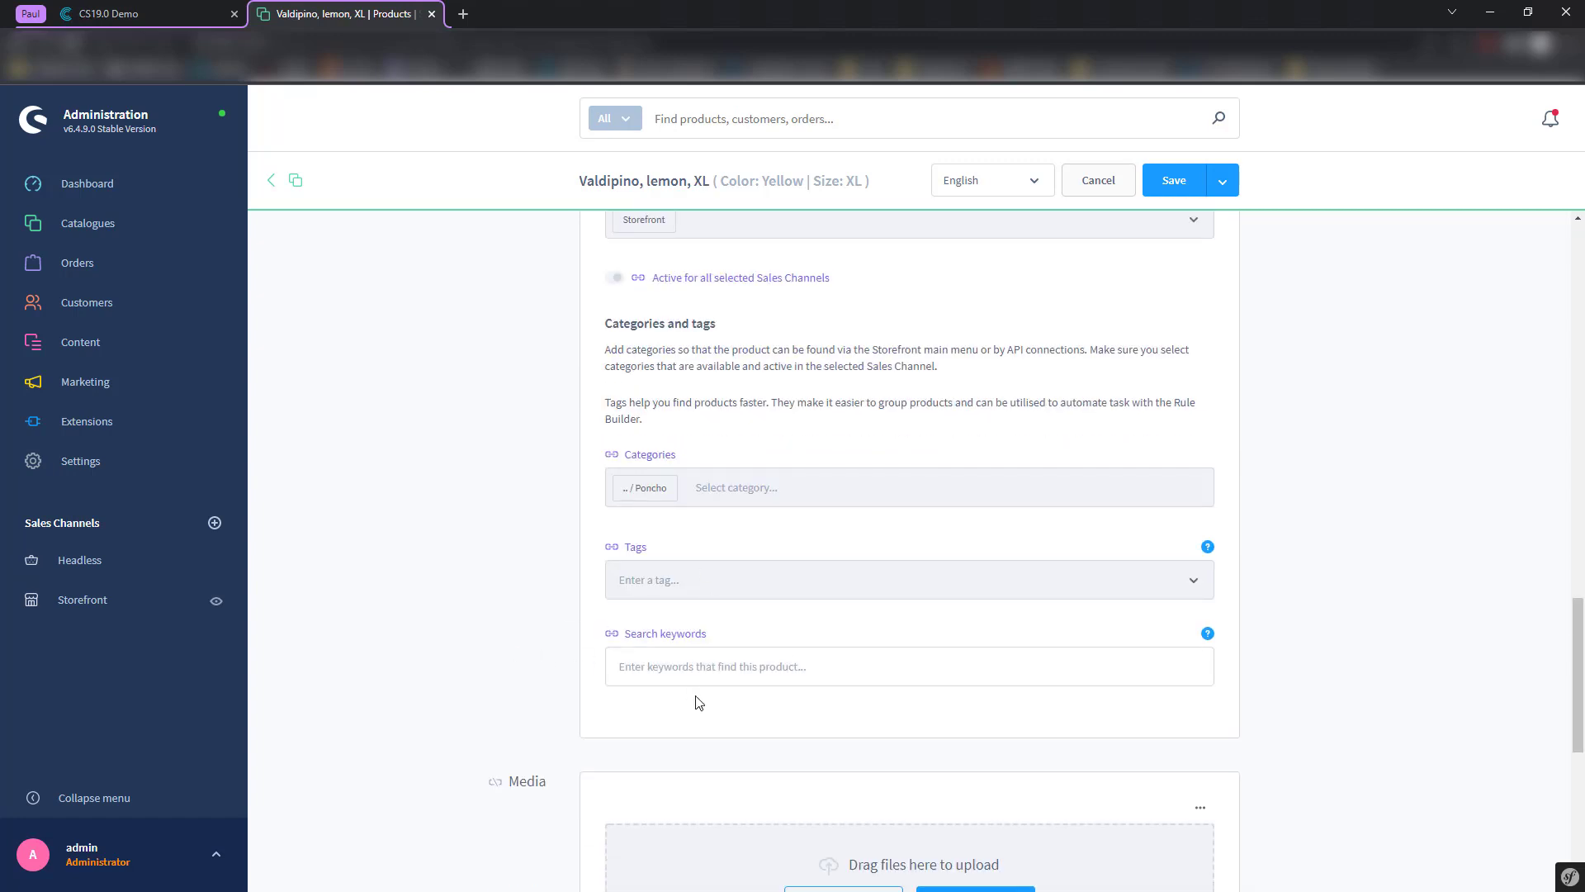
scroll(697, 703, down, 5)
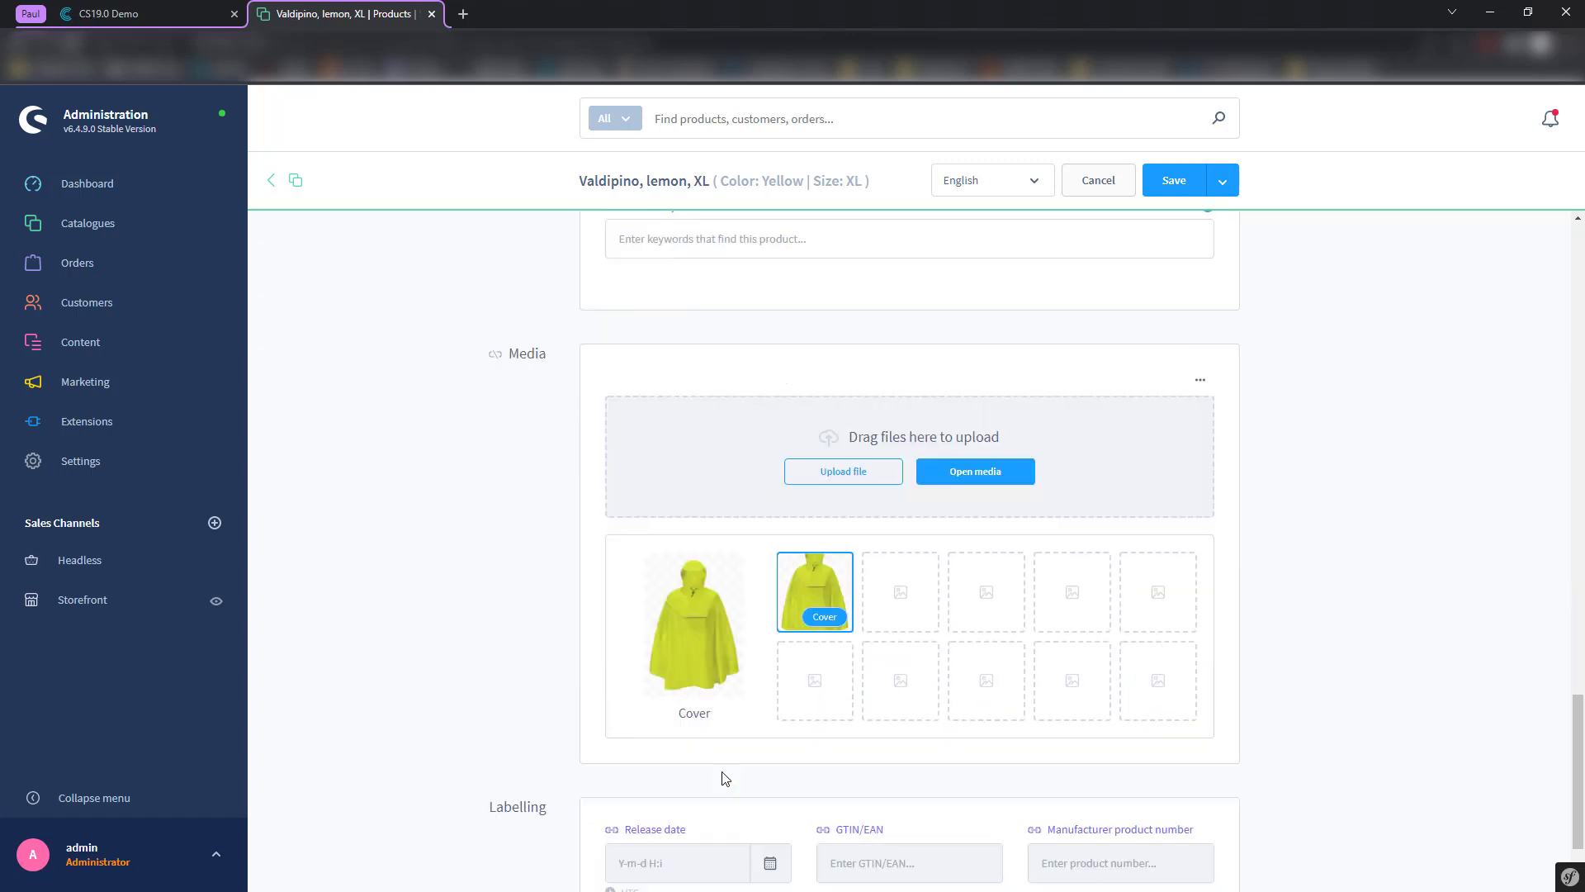
scroll(724, 778, down, 1)
scroll(867, 525, up, 4)
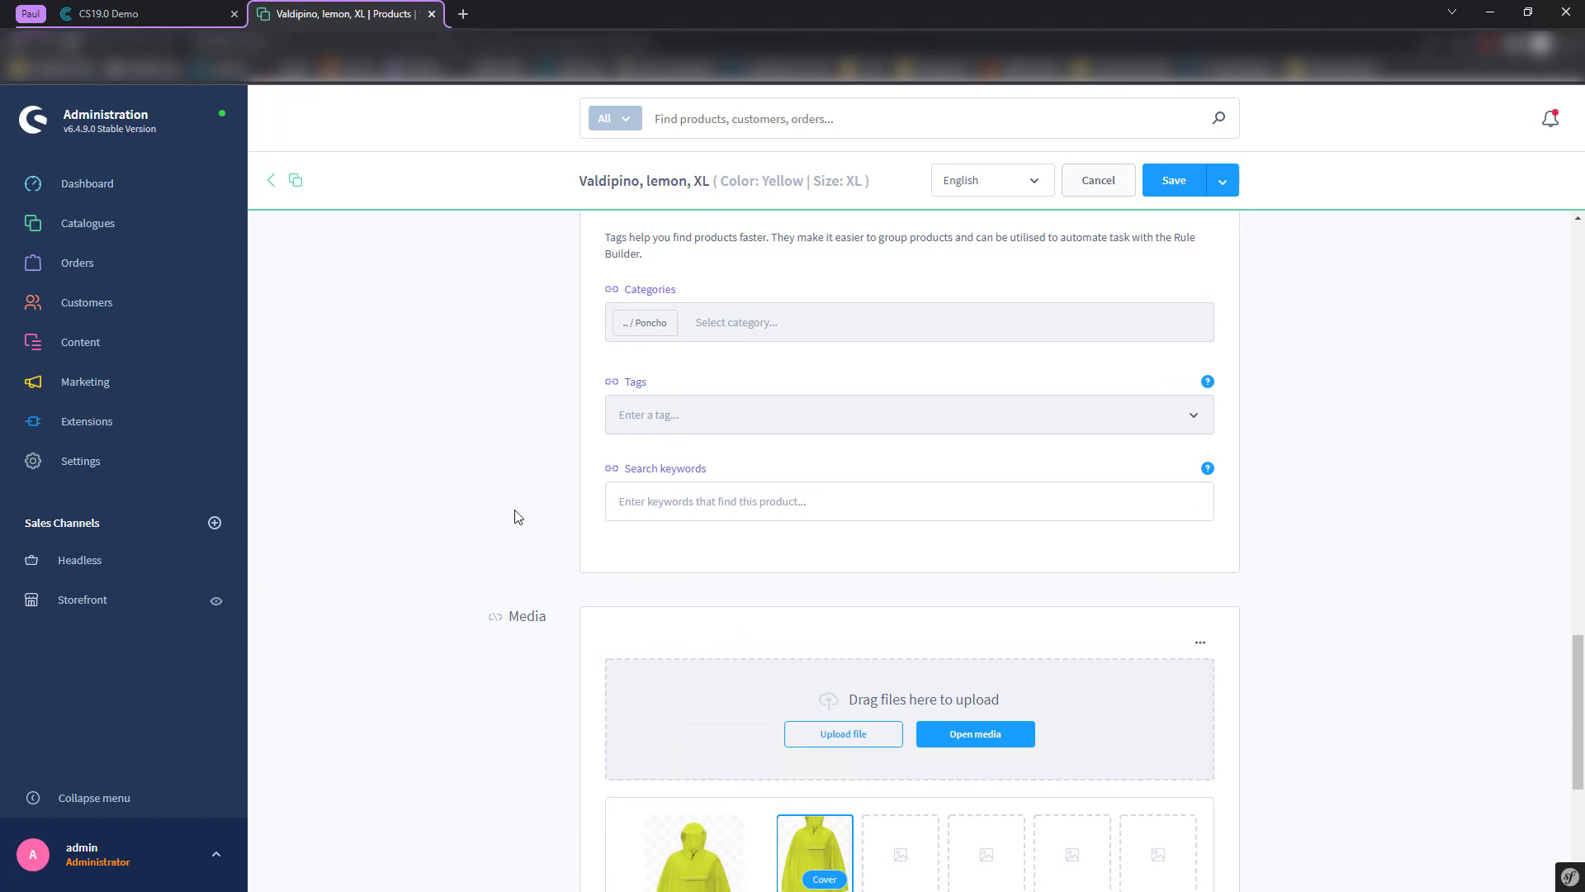
scroll(545, 487, up, 2)
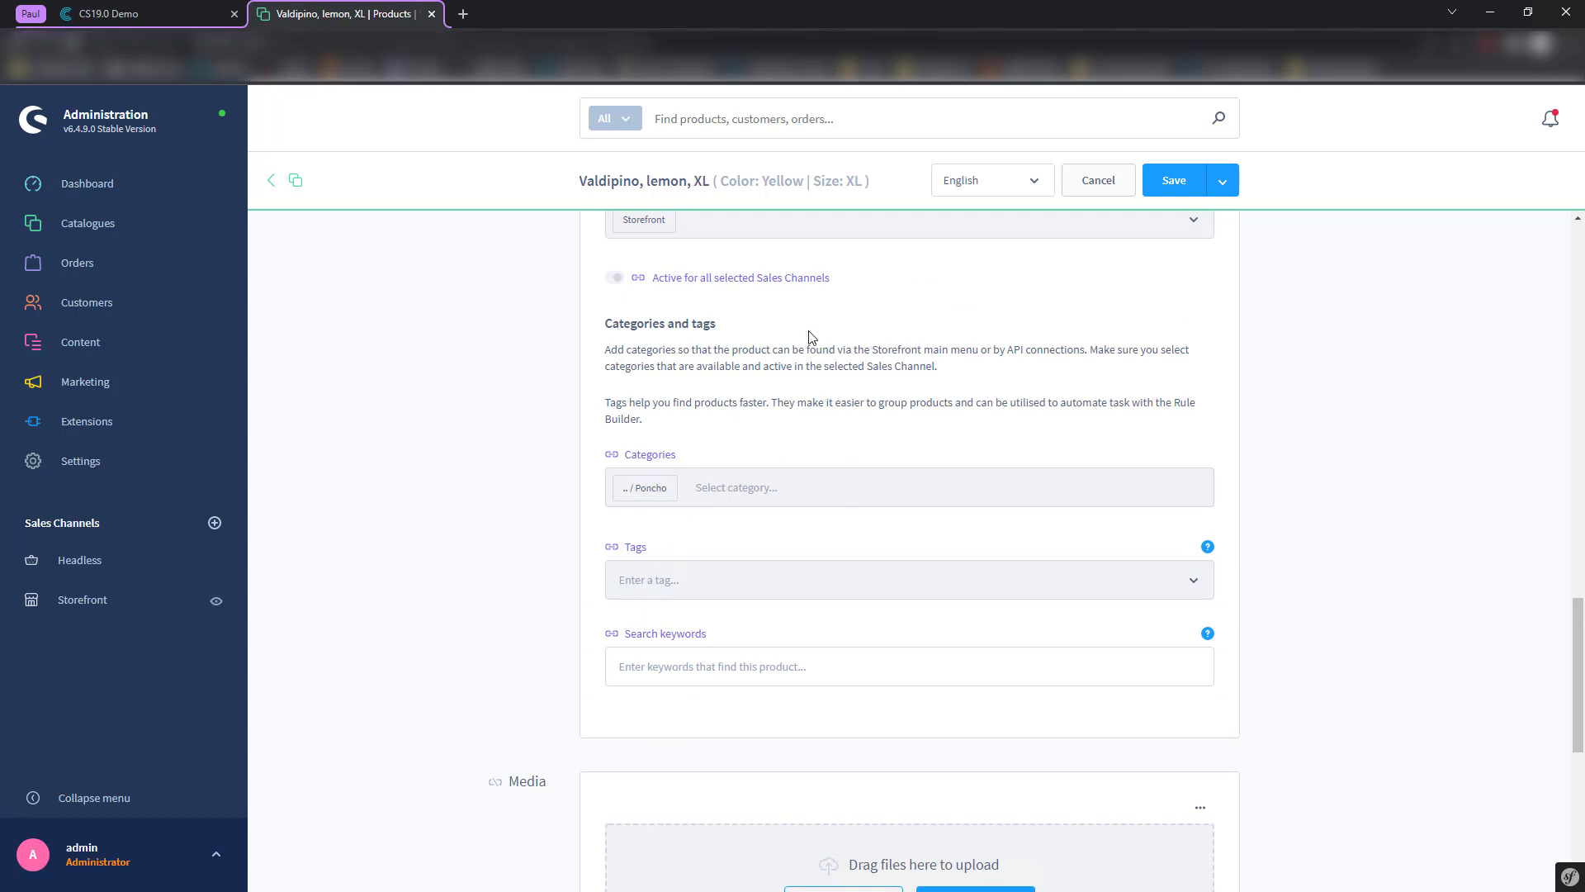
scroll(703, 493, up, 2)
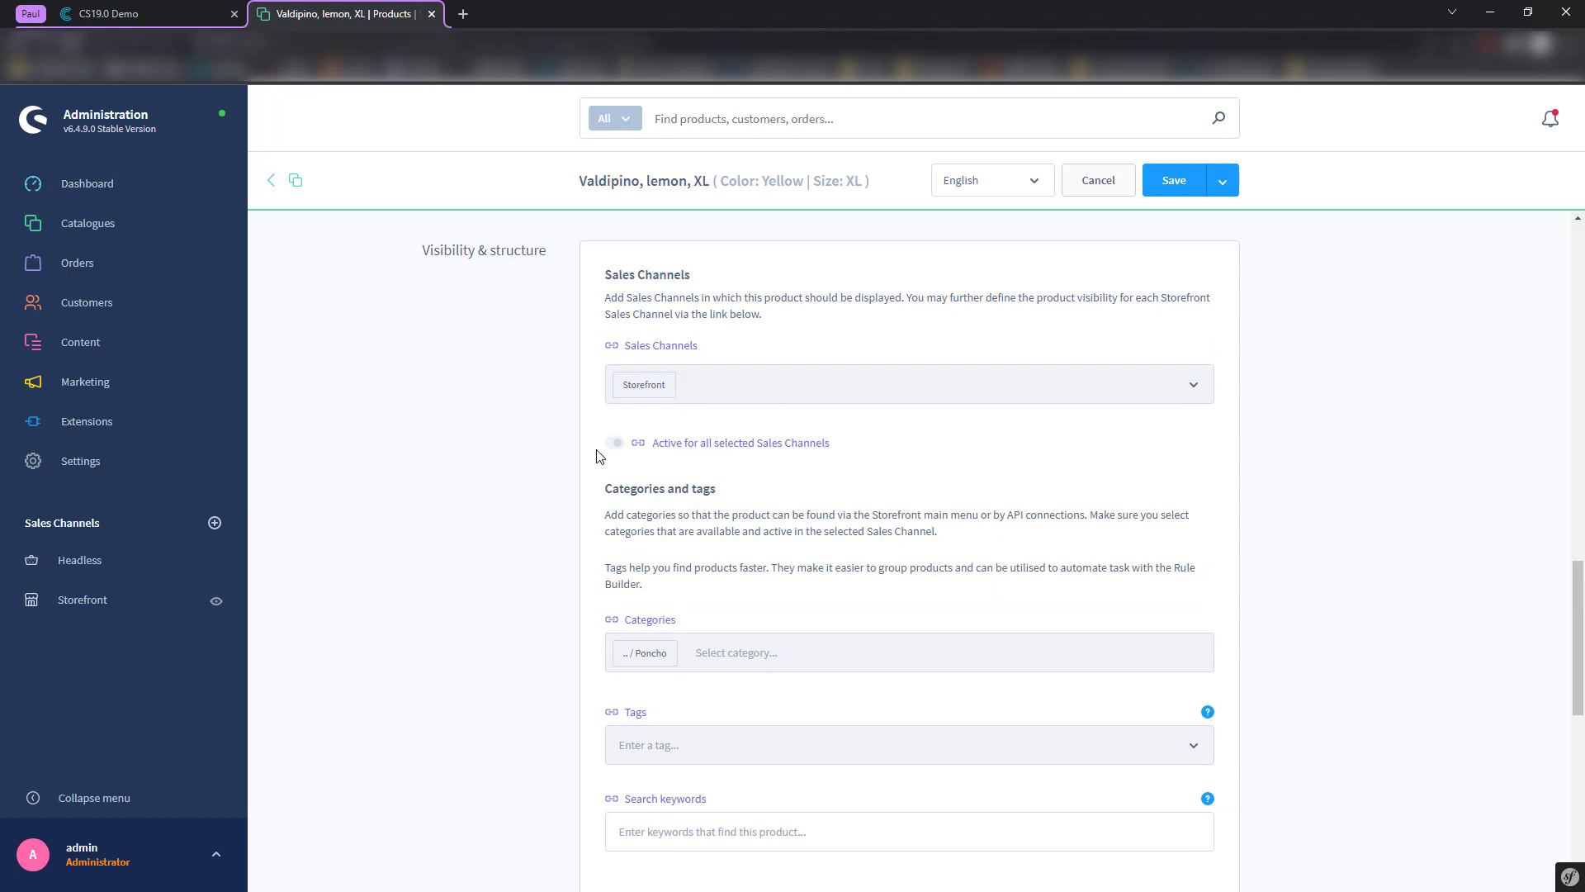
scroll(807, 584, up, 10)
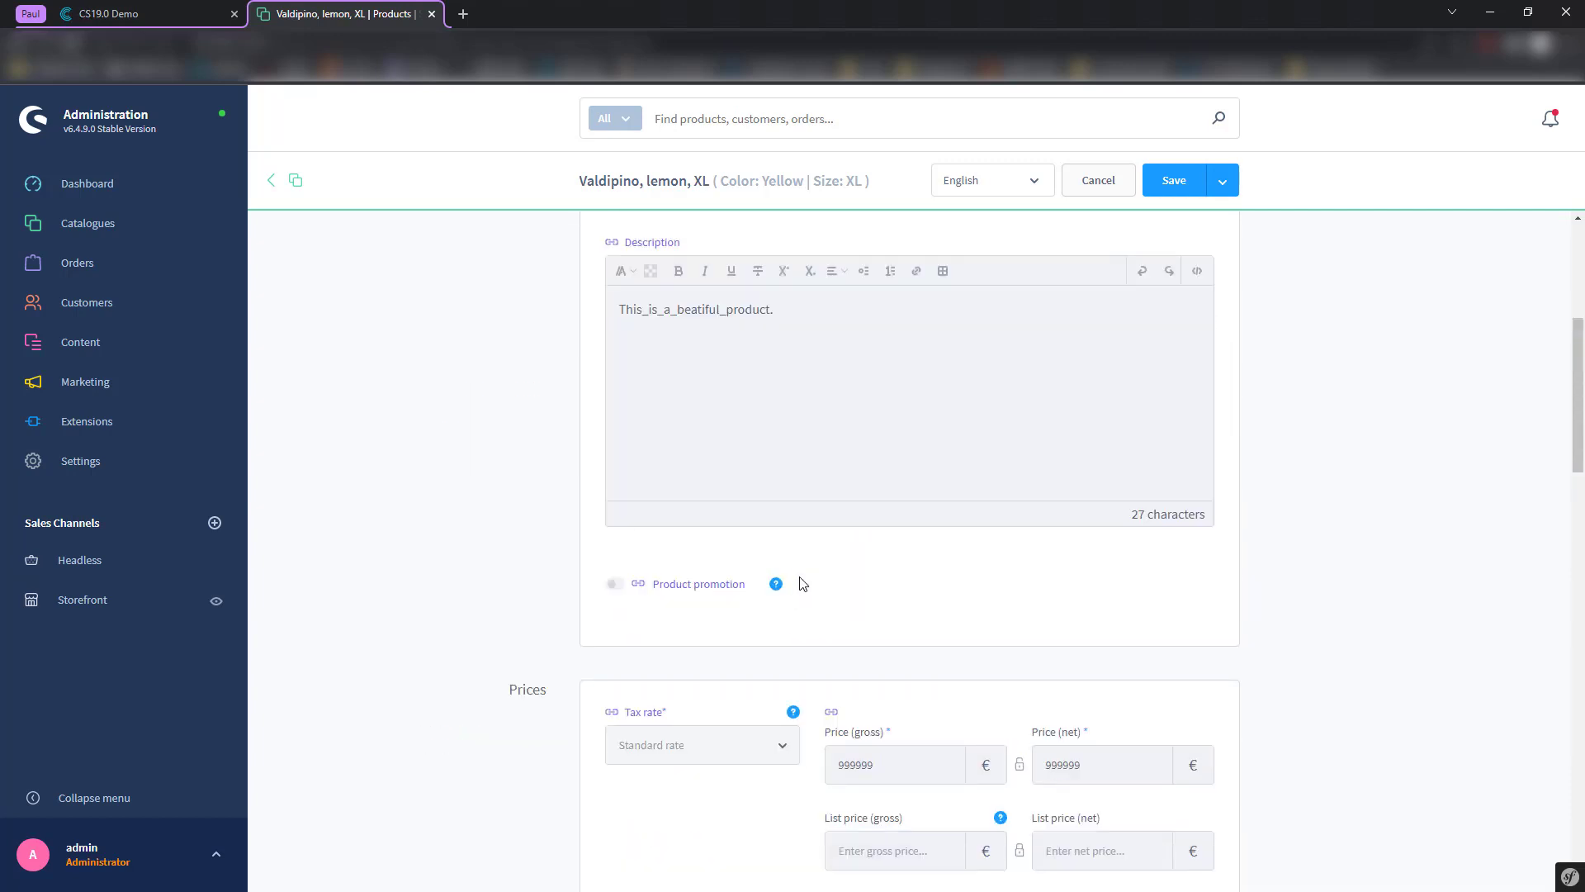
scroll(802, 583, down, 10)
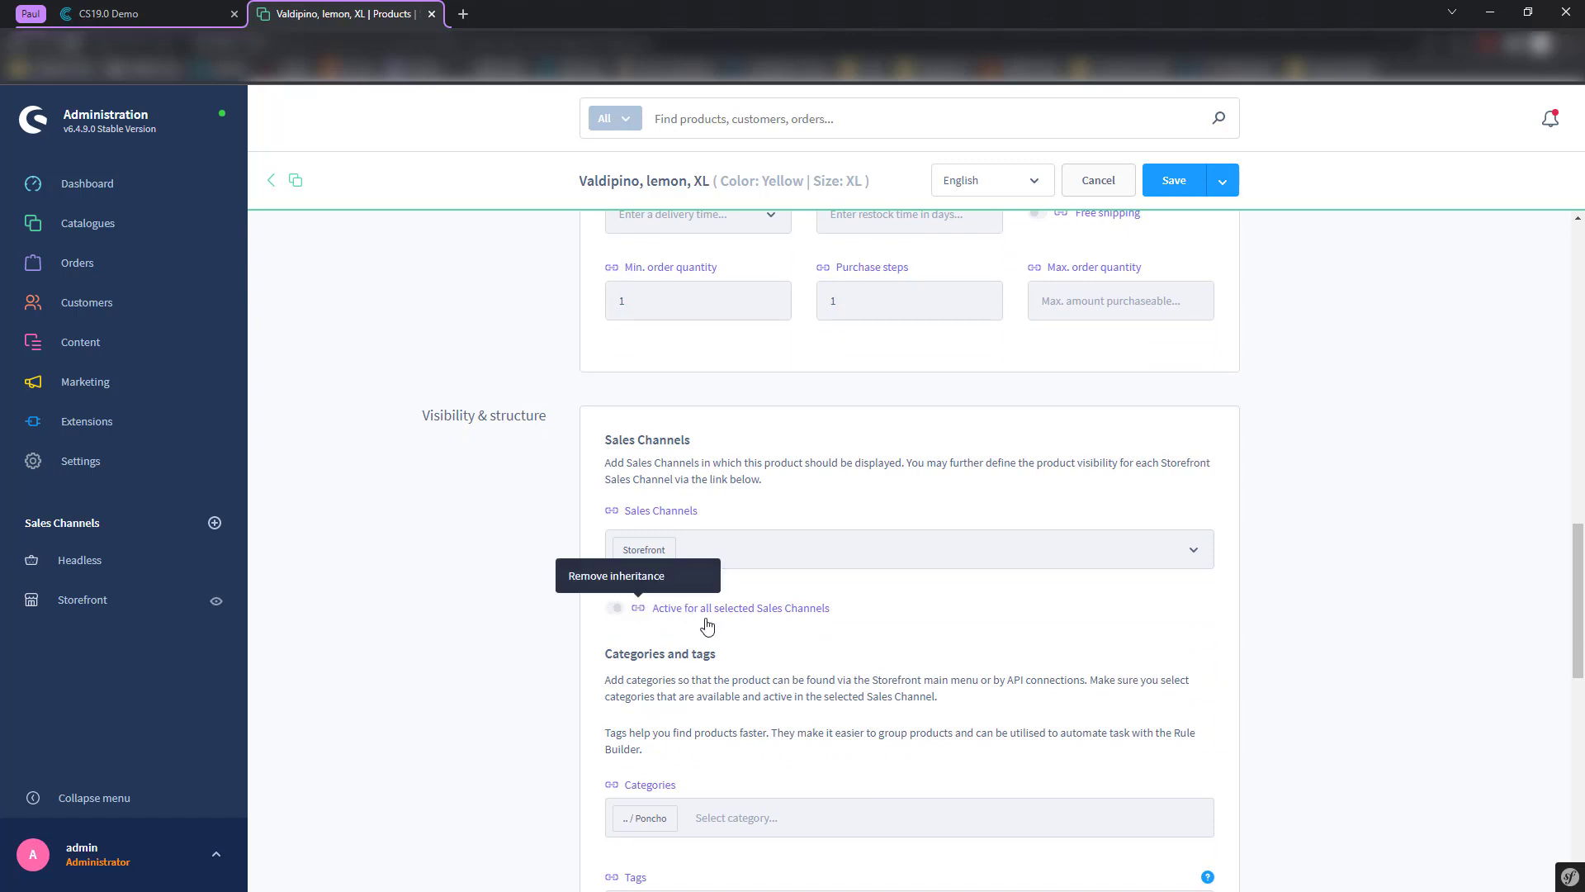
scroll(812, 464, up, 4)
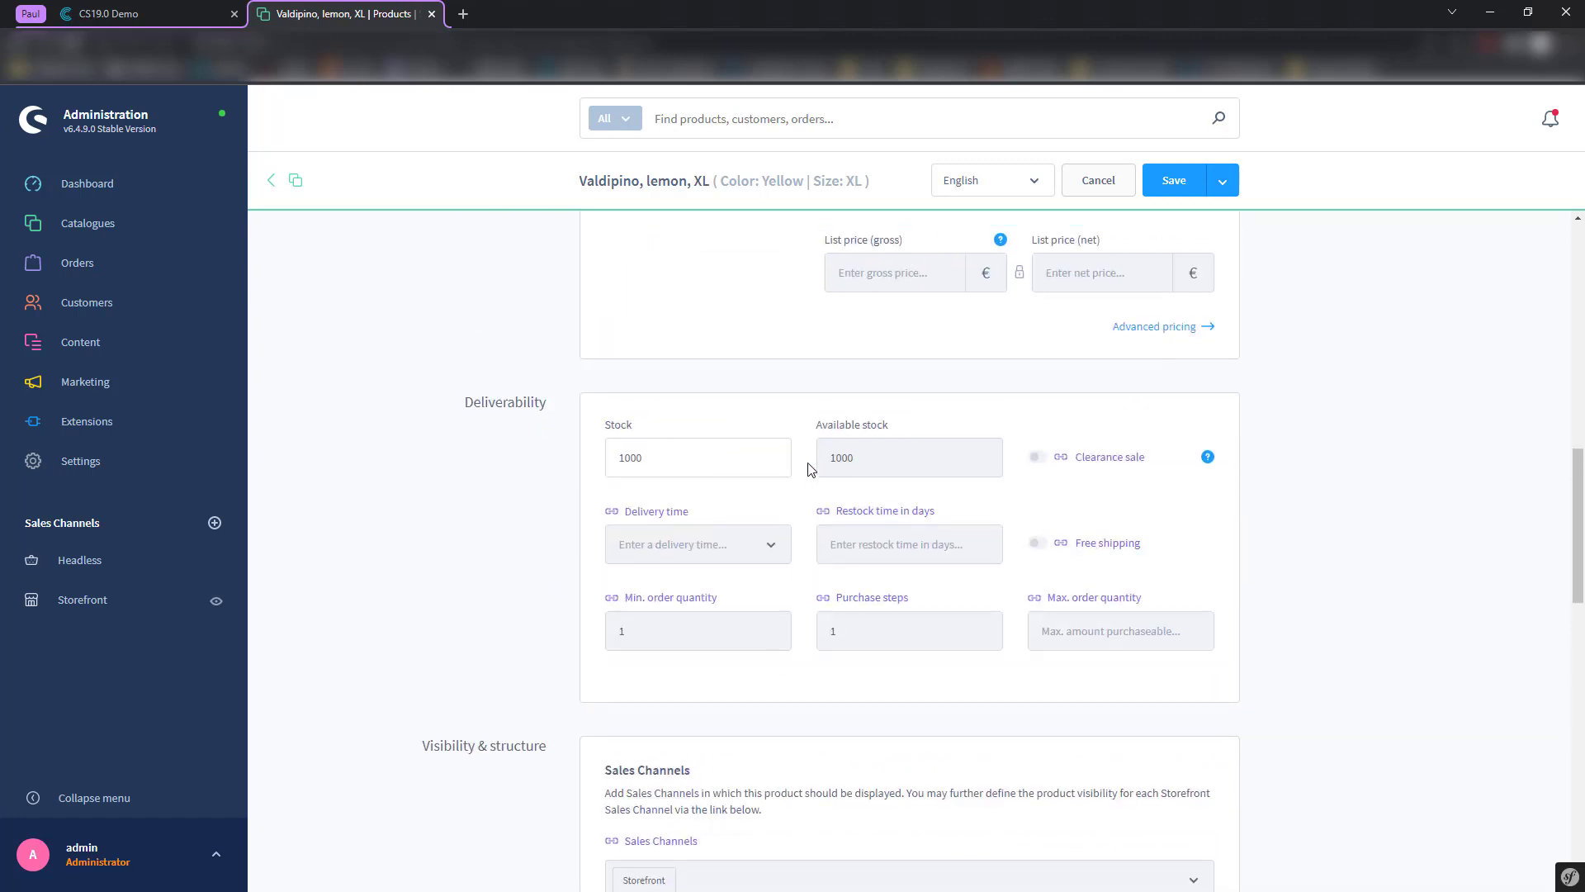
scroll(812, 464, up, 10)
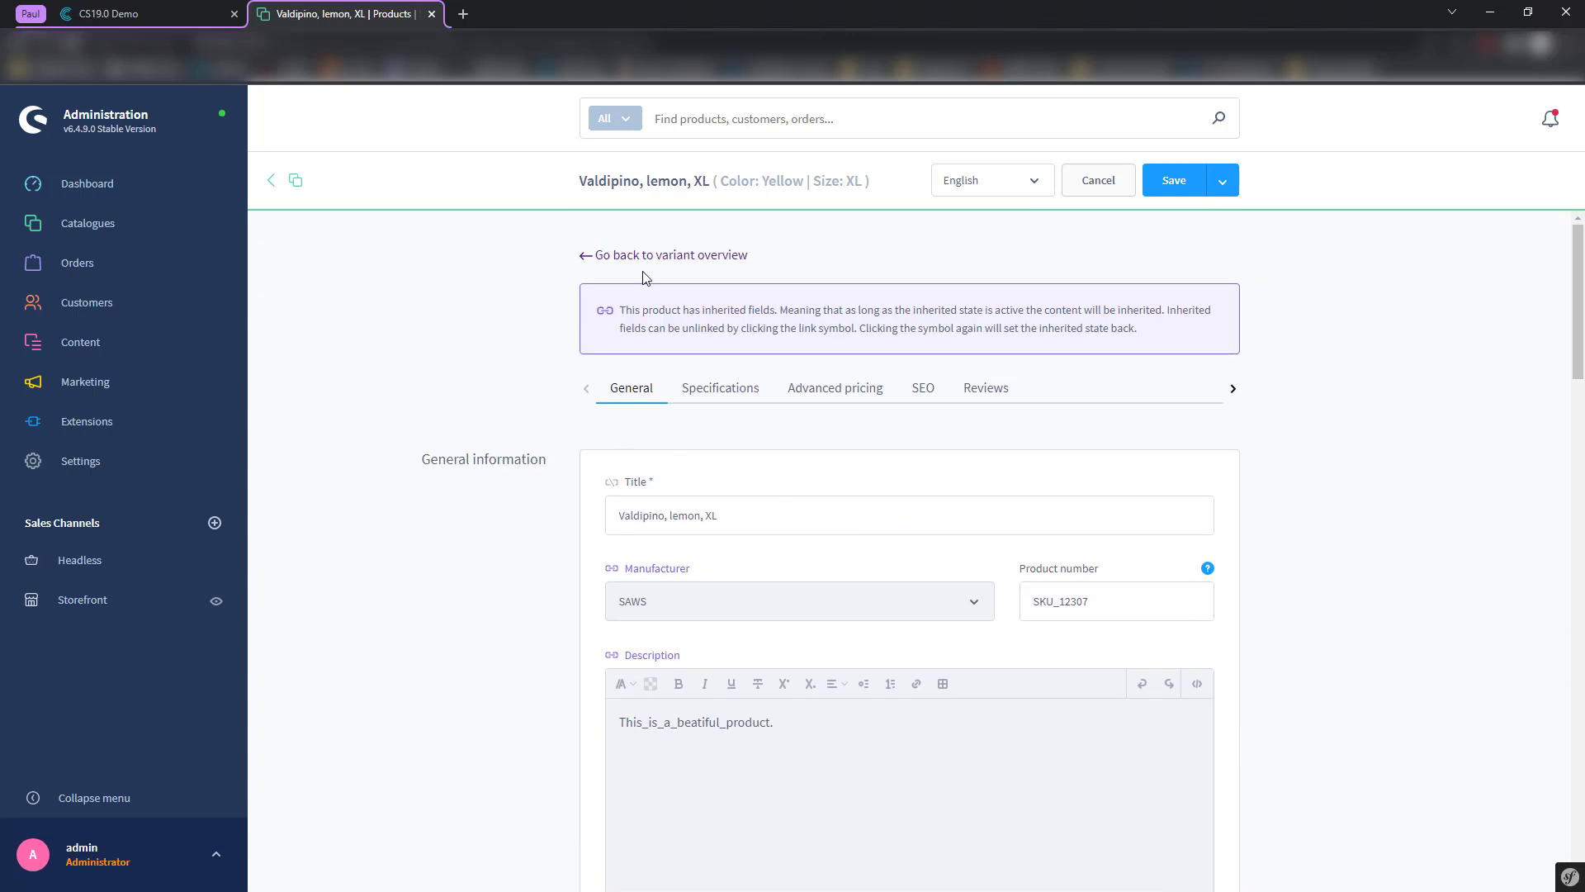
click(644, 256)
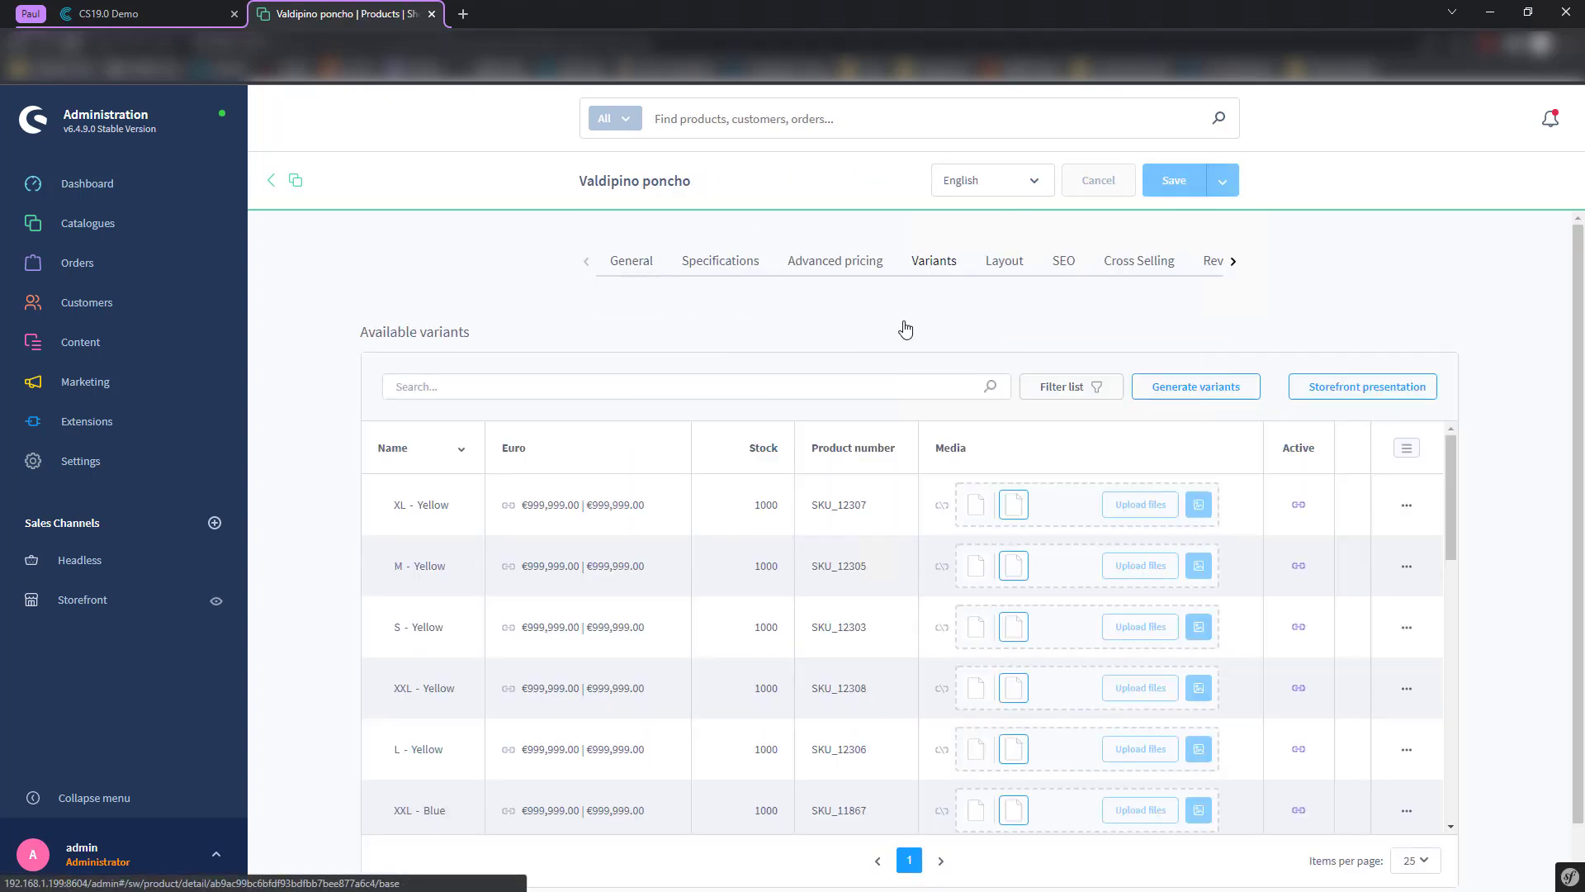
- Show the Valdipino poncho's variants again
click(928, 264)
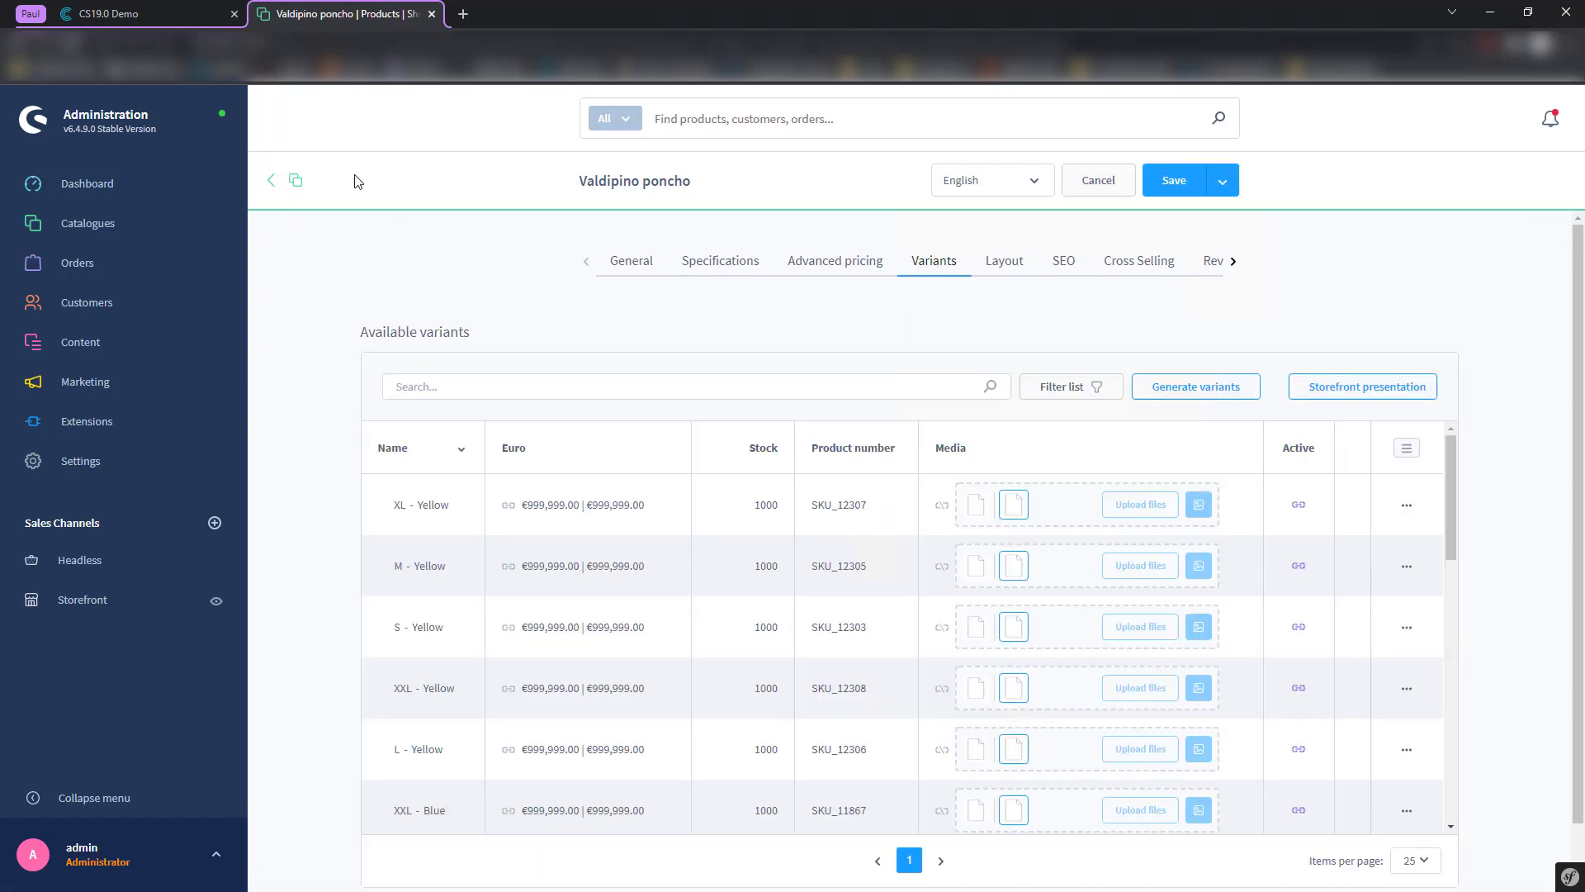
scroll(912, 575, down, 11)
scroll(850, 586, up, 9)
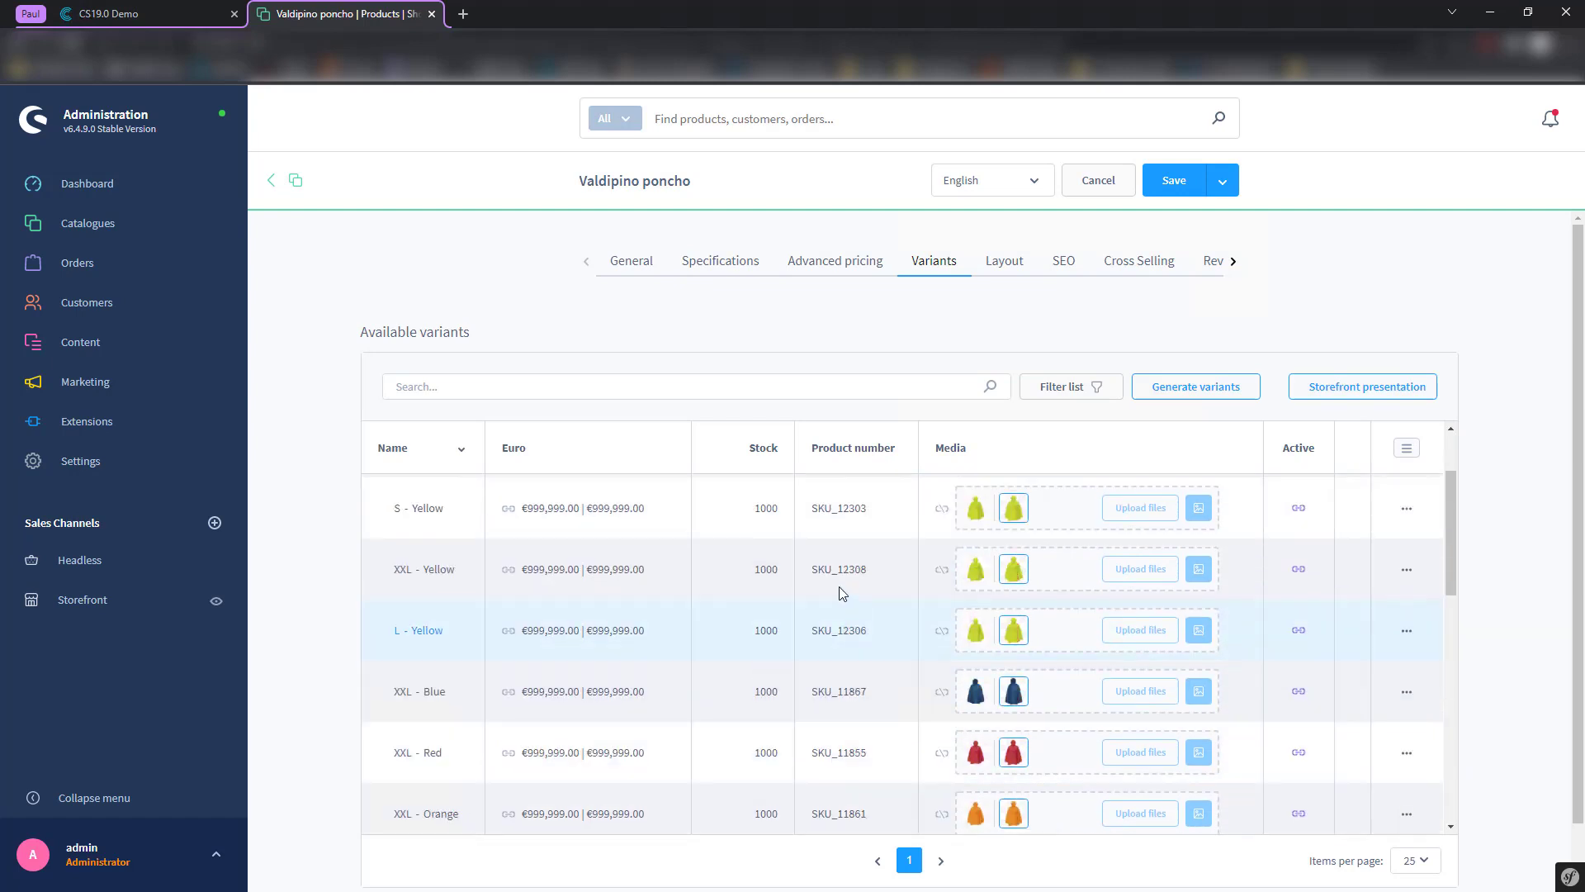
scroll(842, 593, up, 2)
- Inspect the Size property's values under Catalogues > Properties
mouse_move(113, 225)
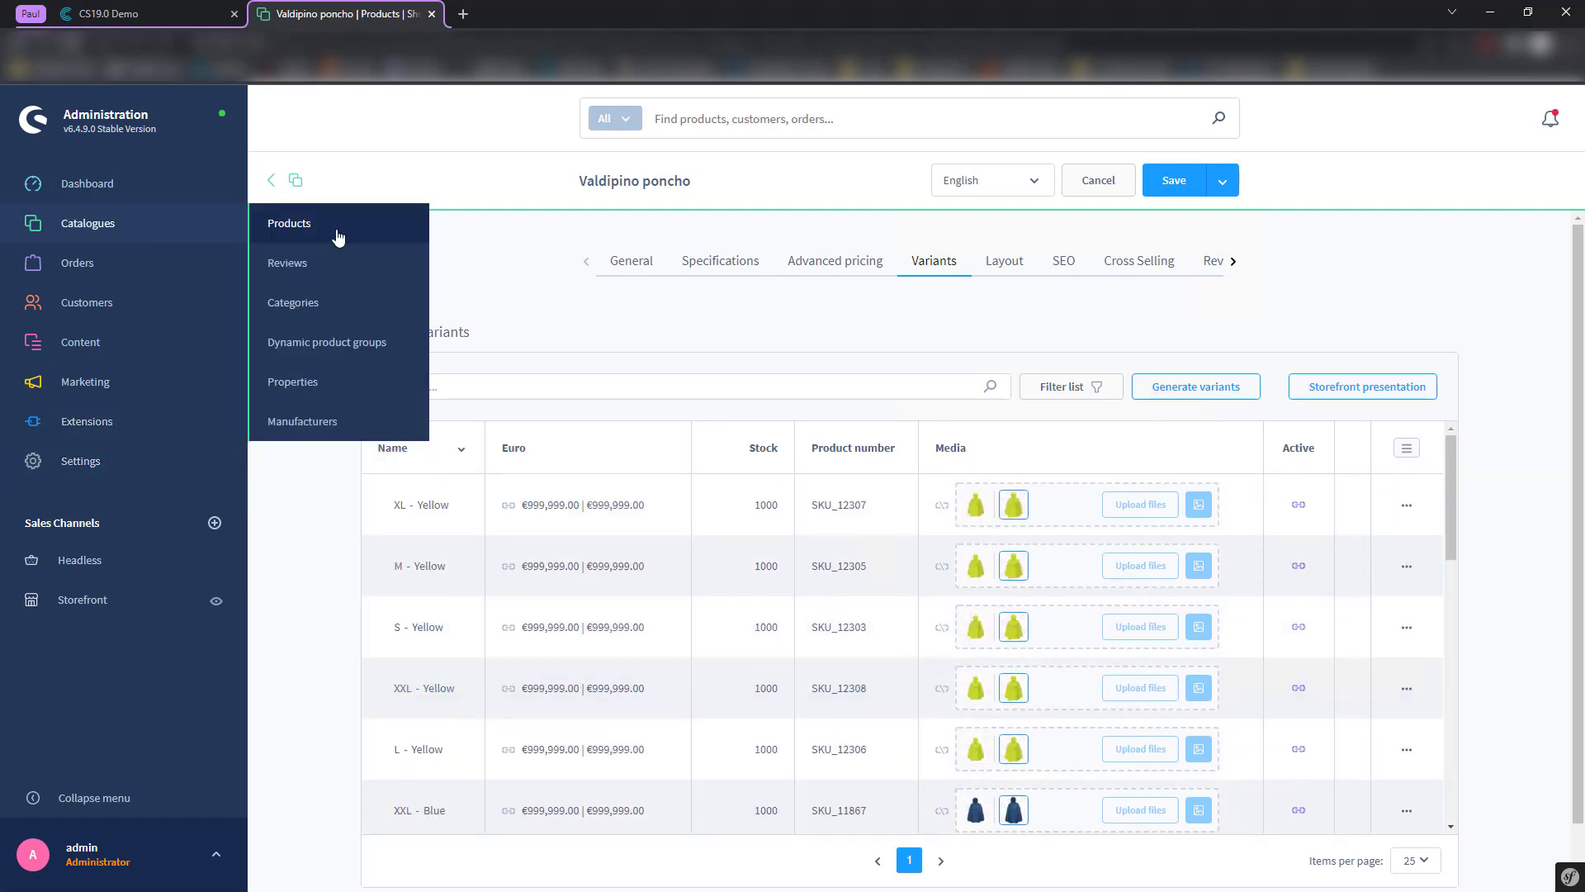
click(312, 381)
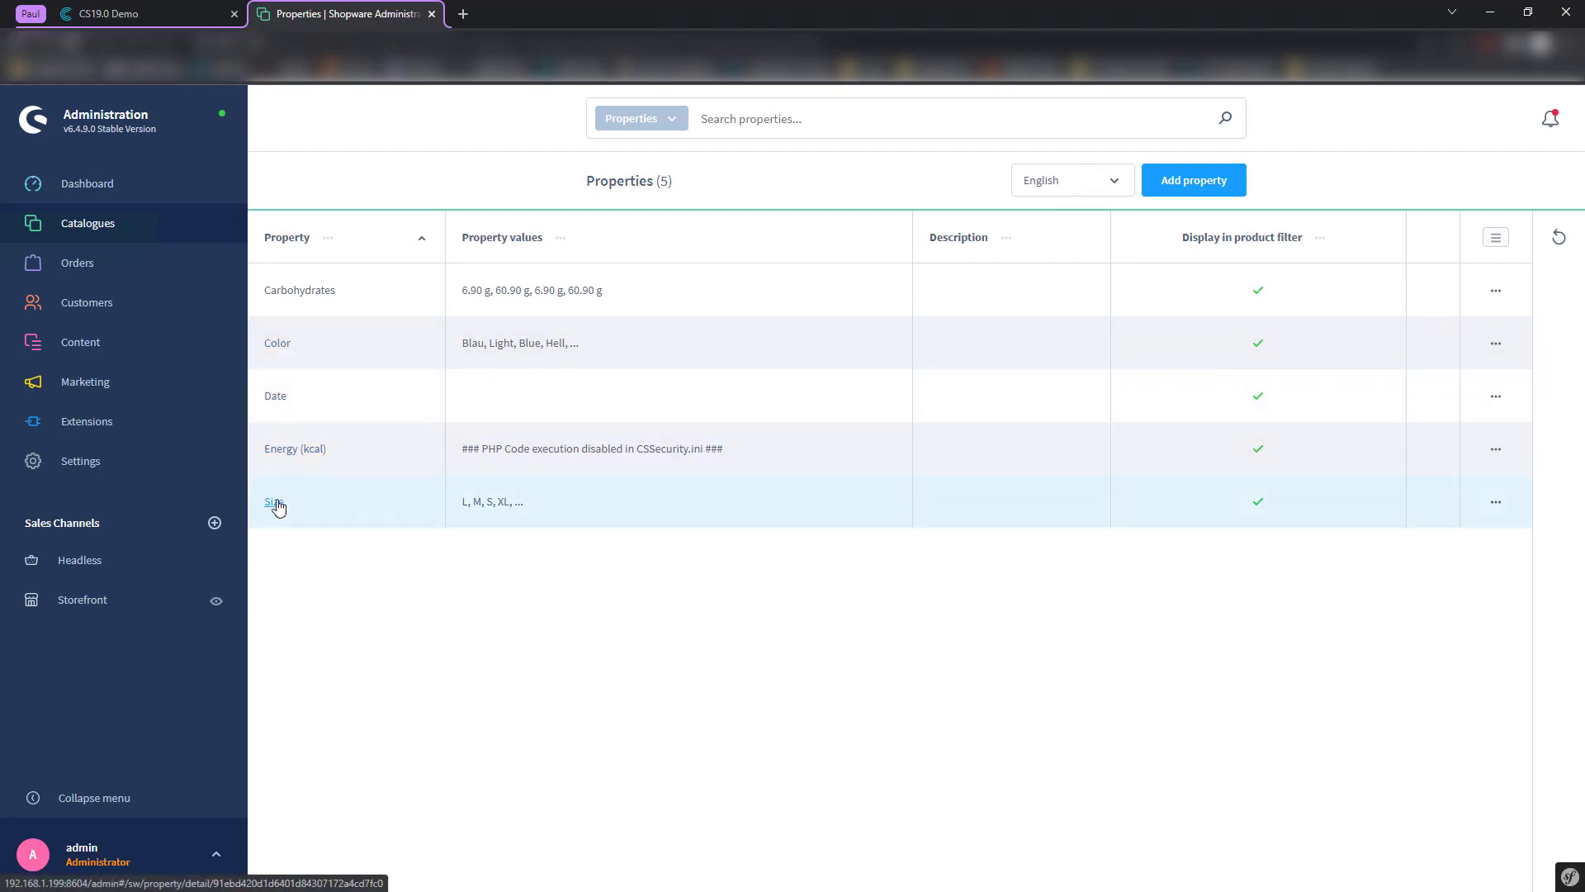
click(275, 504)
scroll(839, 693, down, 3)
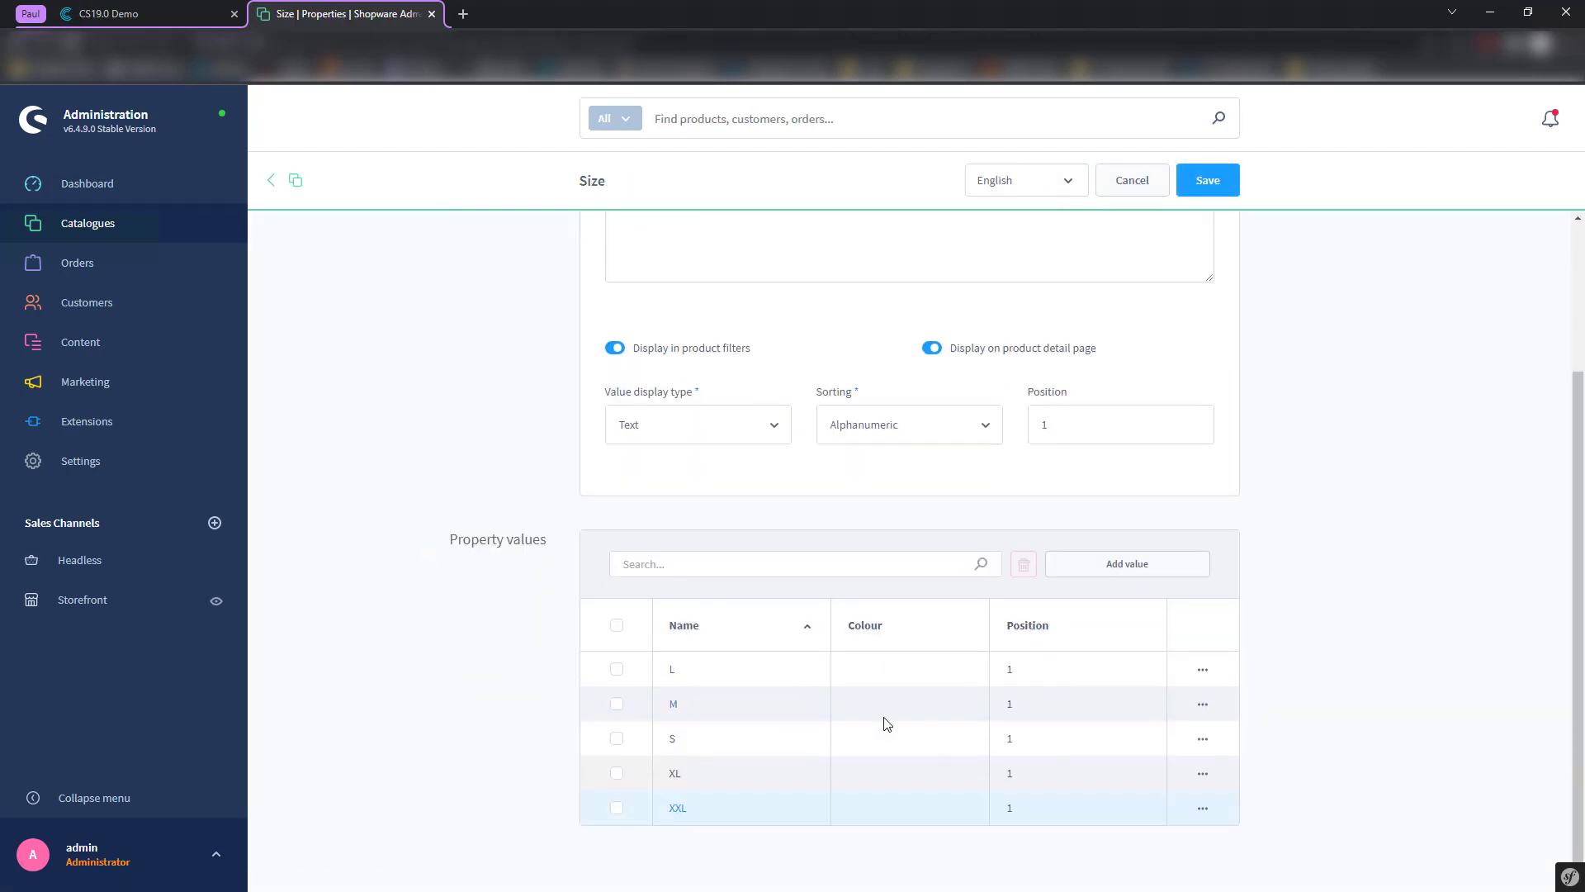
click(293, 180)
- Open the Shopware products list, then go back to Contentserv
mouse_move(126, 223)
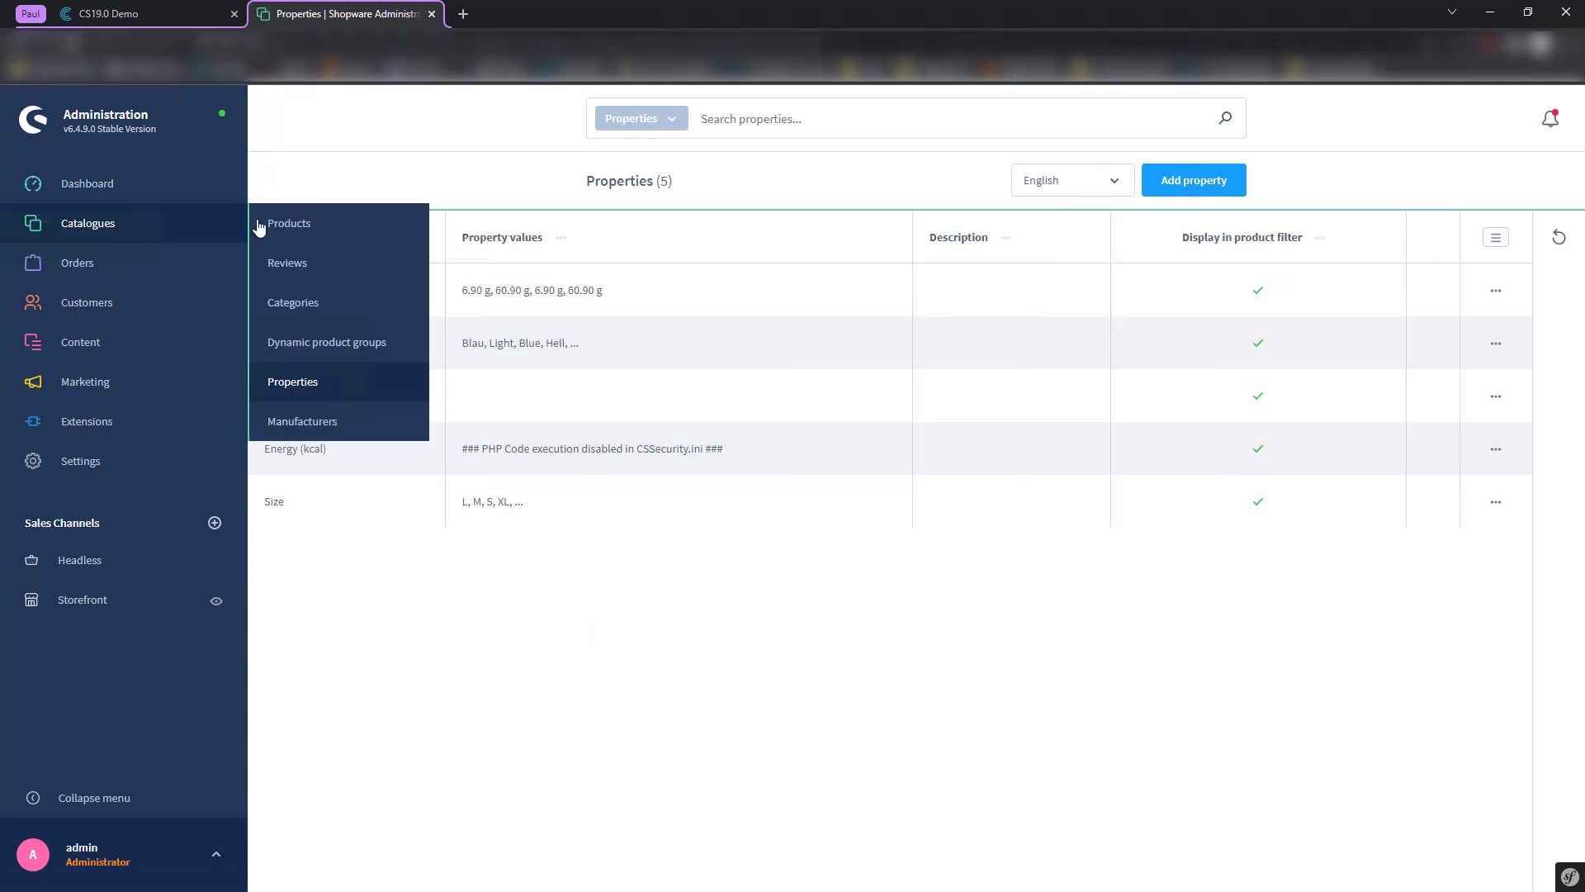
click(351, 221)
click(169, 10)
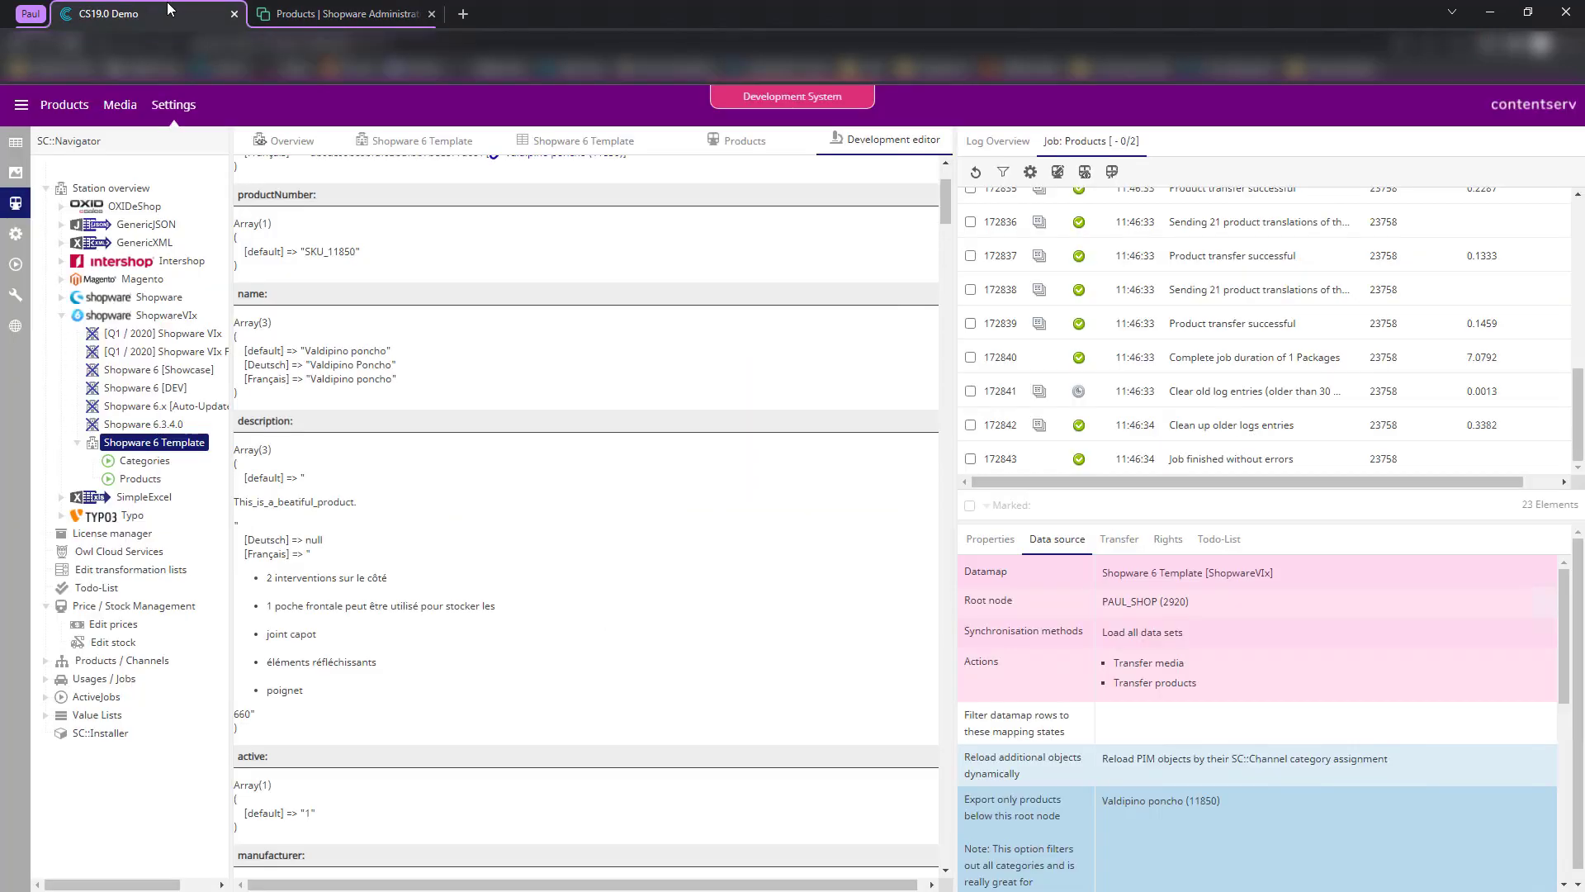
- View the Send 21 products to Shopware log entry, then open Valdipino poncho in PIM Studio
scroll(602, 400, up, 2)
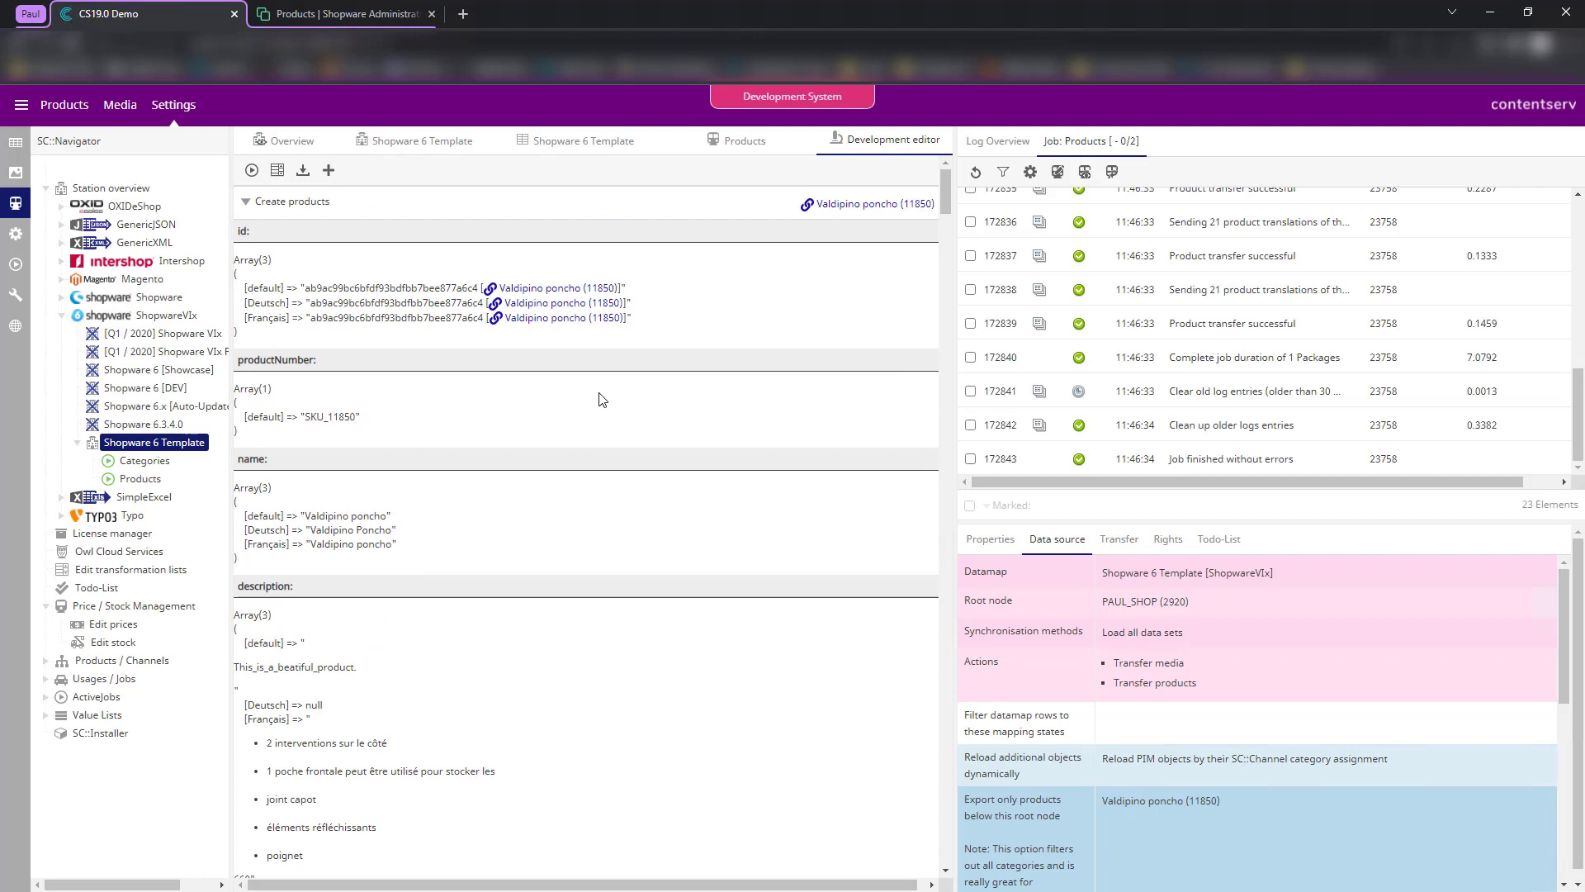
scroll(1191, 313, up, 5)
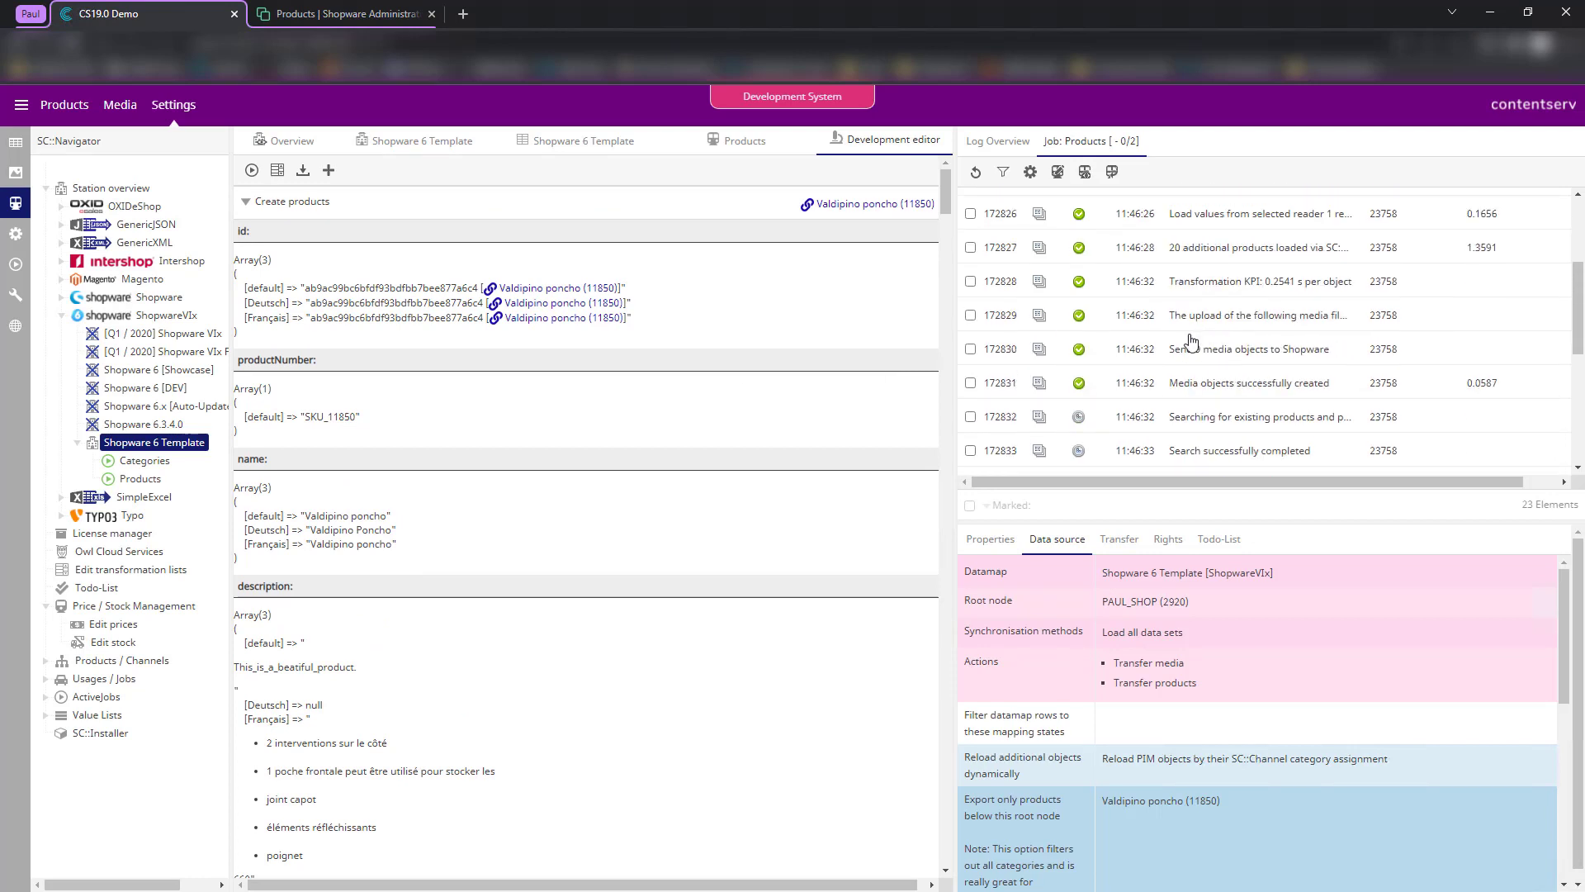
scroll(1214, 355, down, 3)
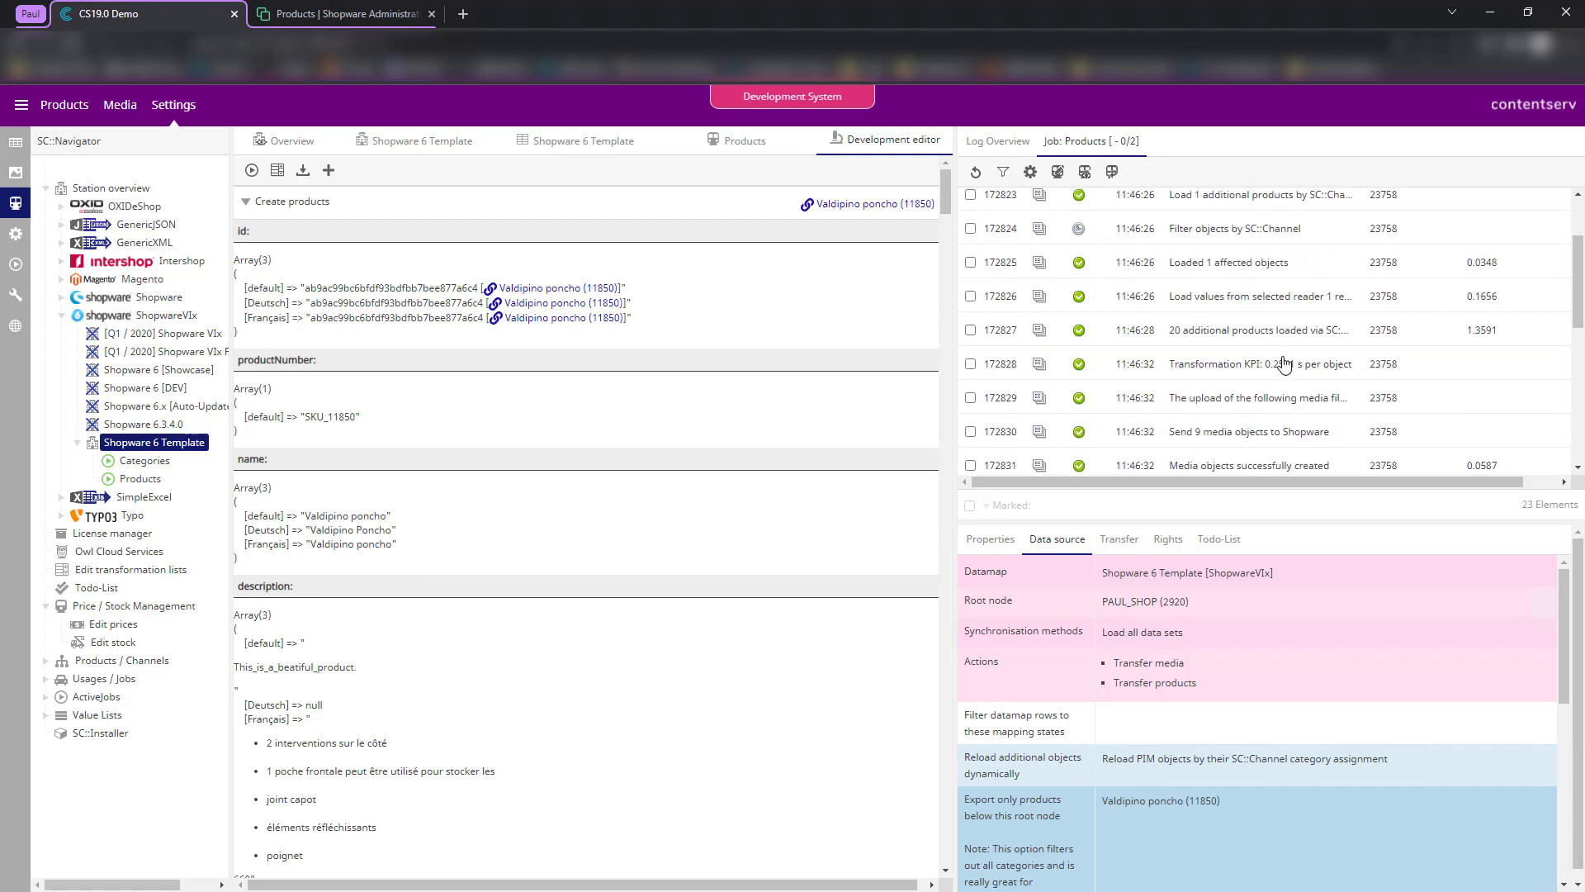
click(1226, 395)
click(1206, 322)
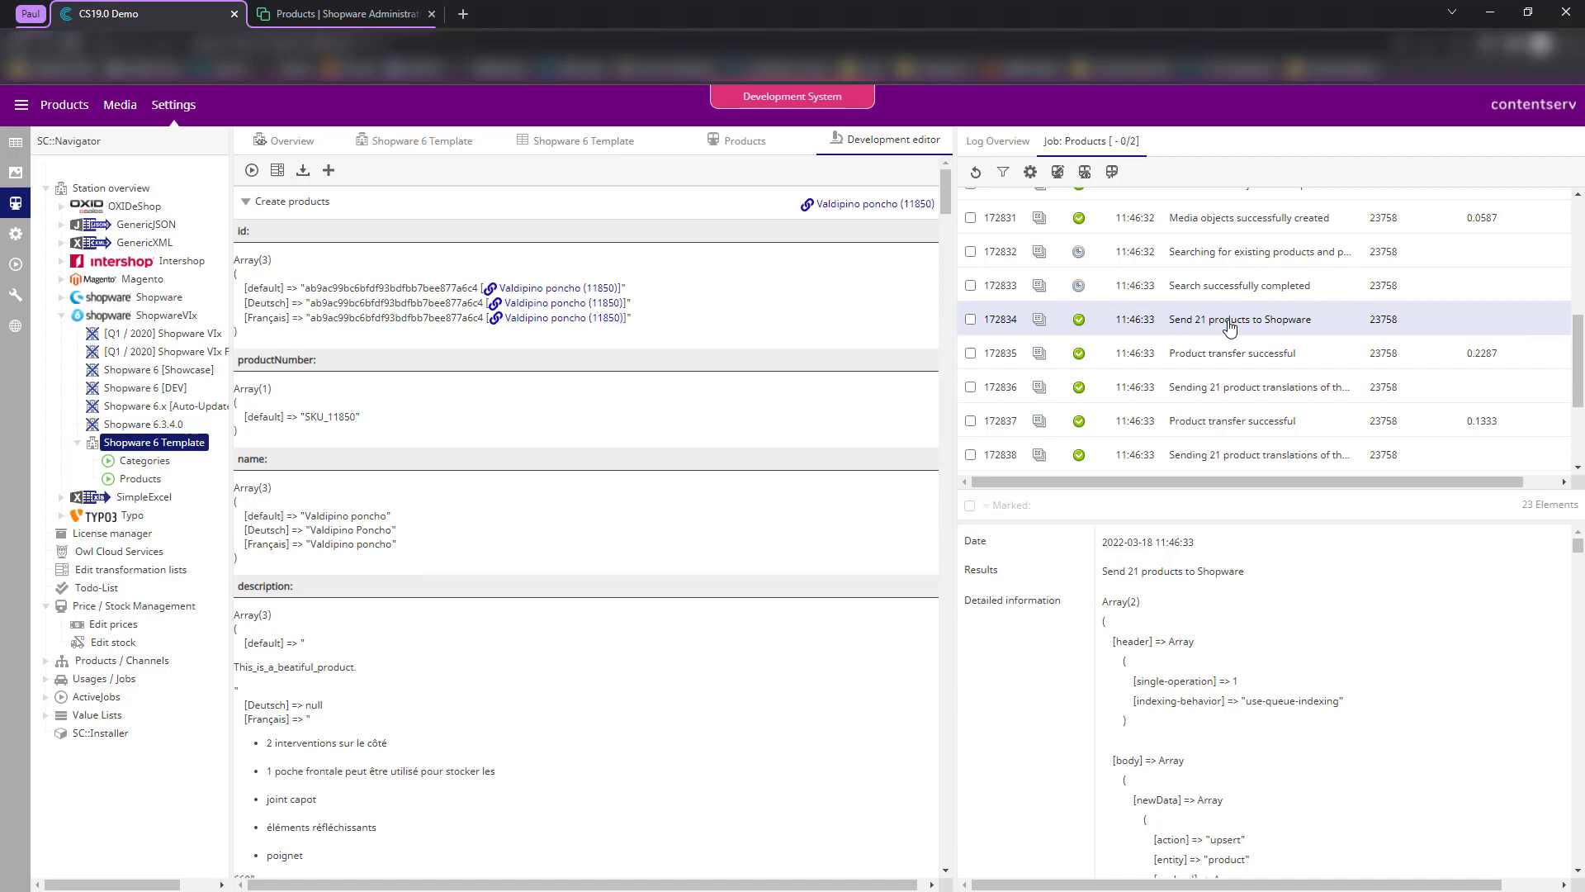
click(15, 142)
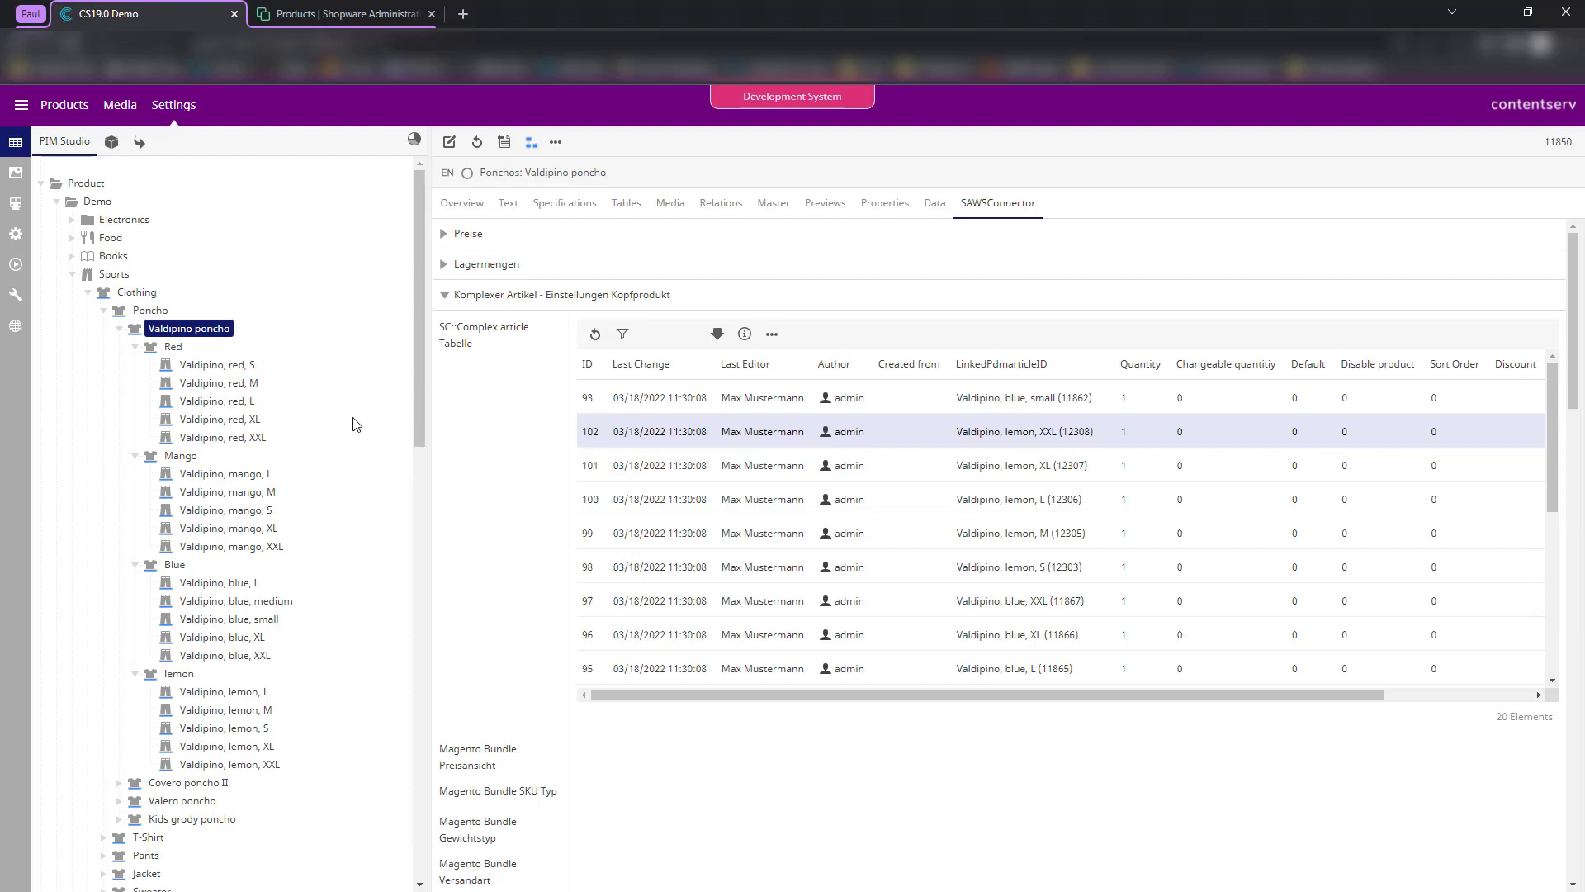
- Return to the Shopware 6 Template development editor and scroll through the job log
scroll(516, 463, down, 3)
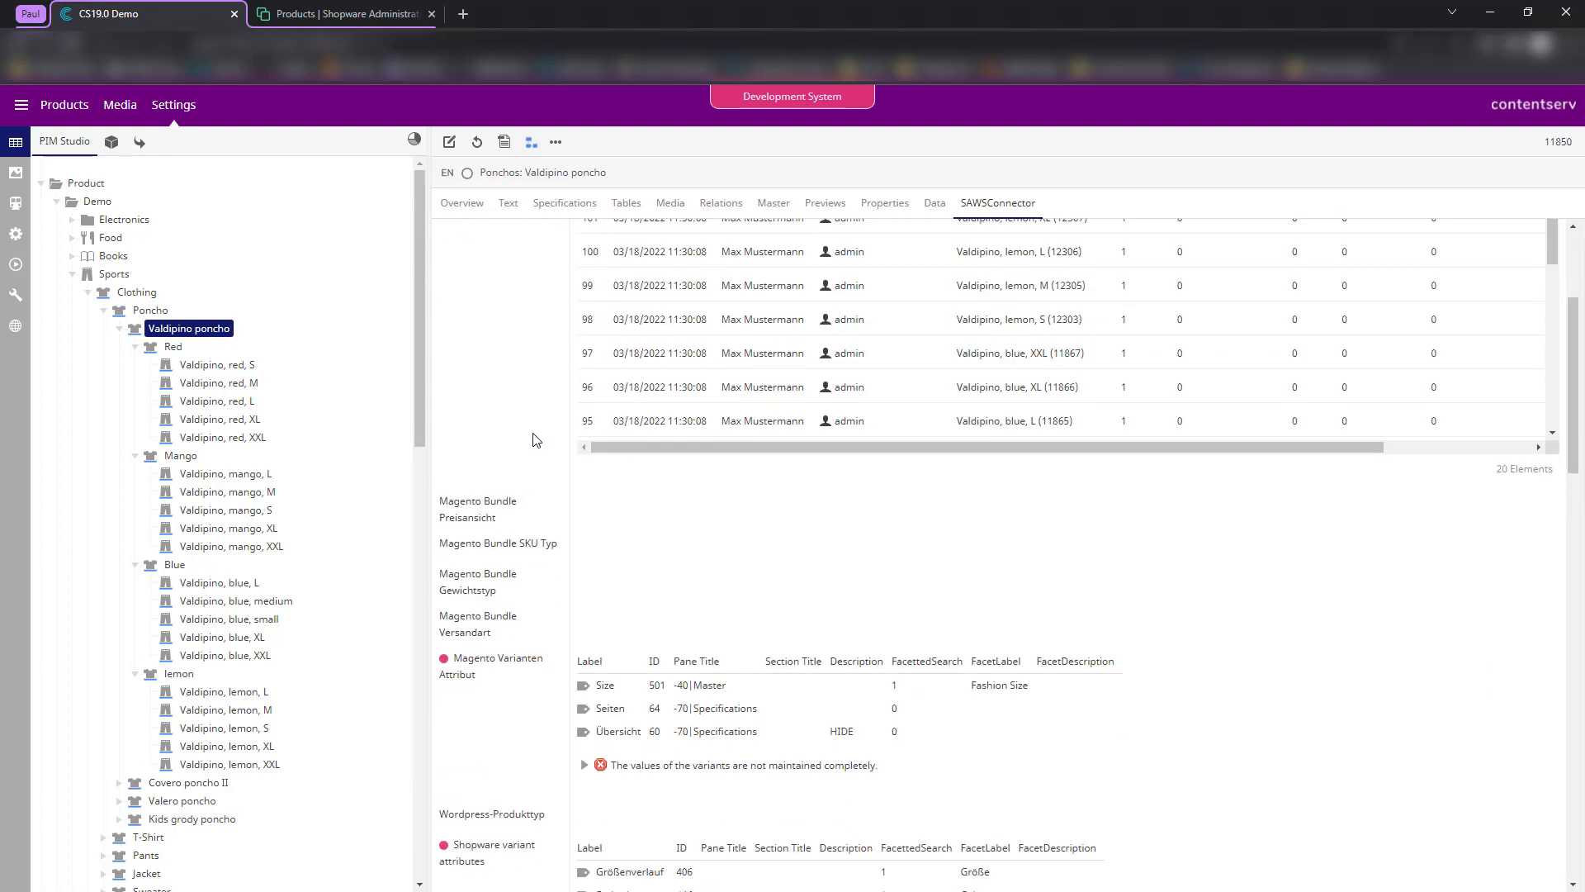
click(15, 203)
scroll(1106, 355, up, 5)
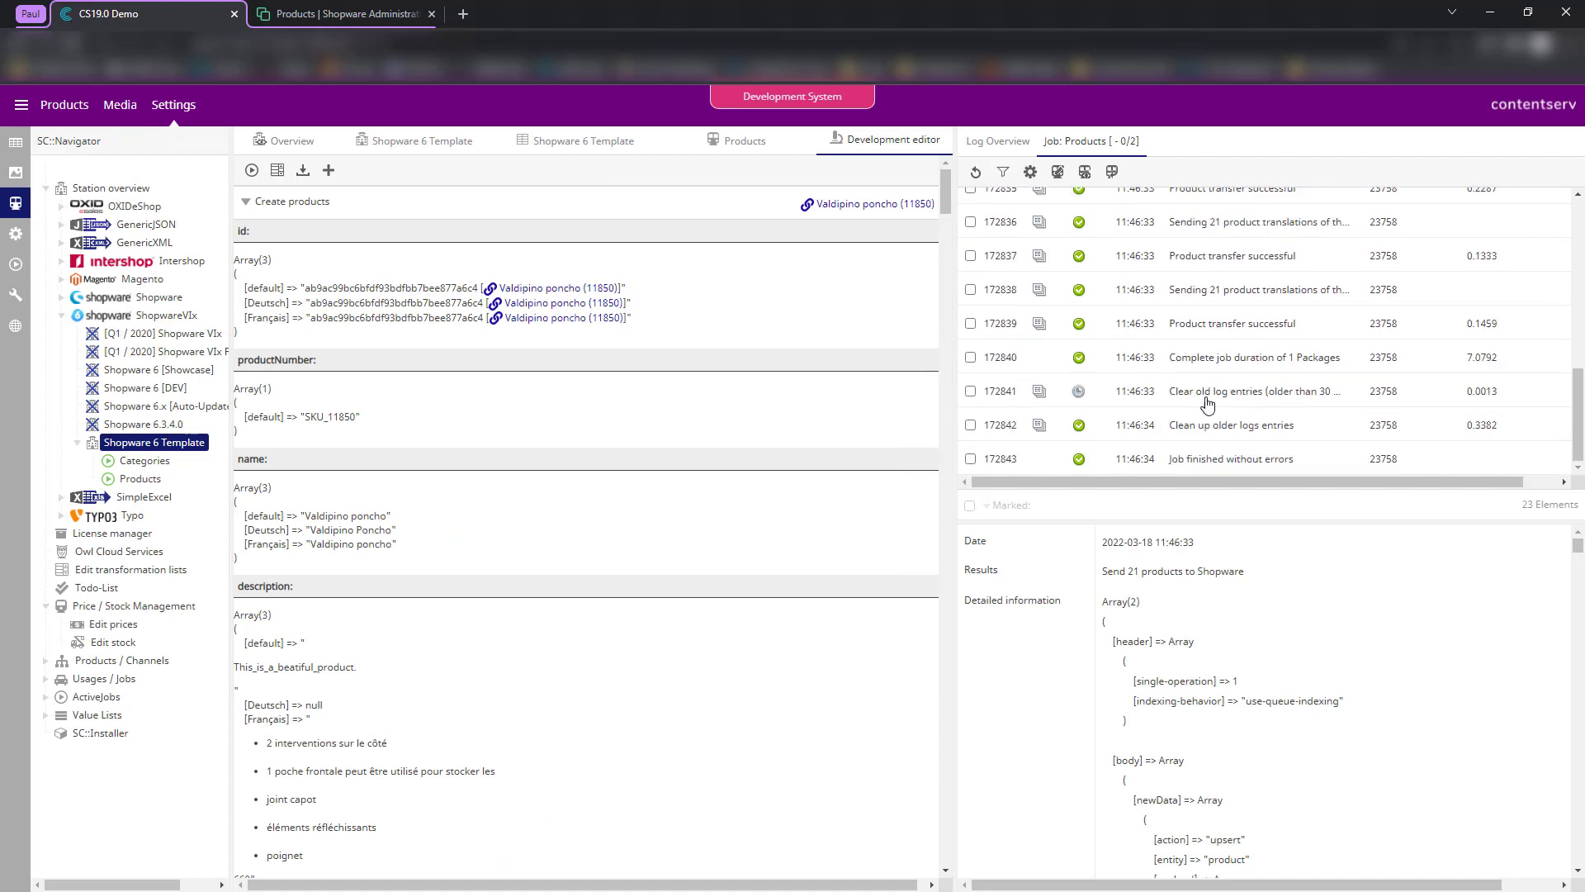
scroll(1206, 363, down, 5)
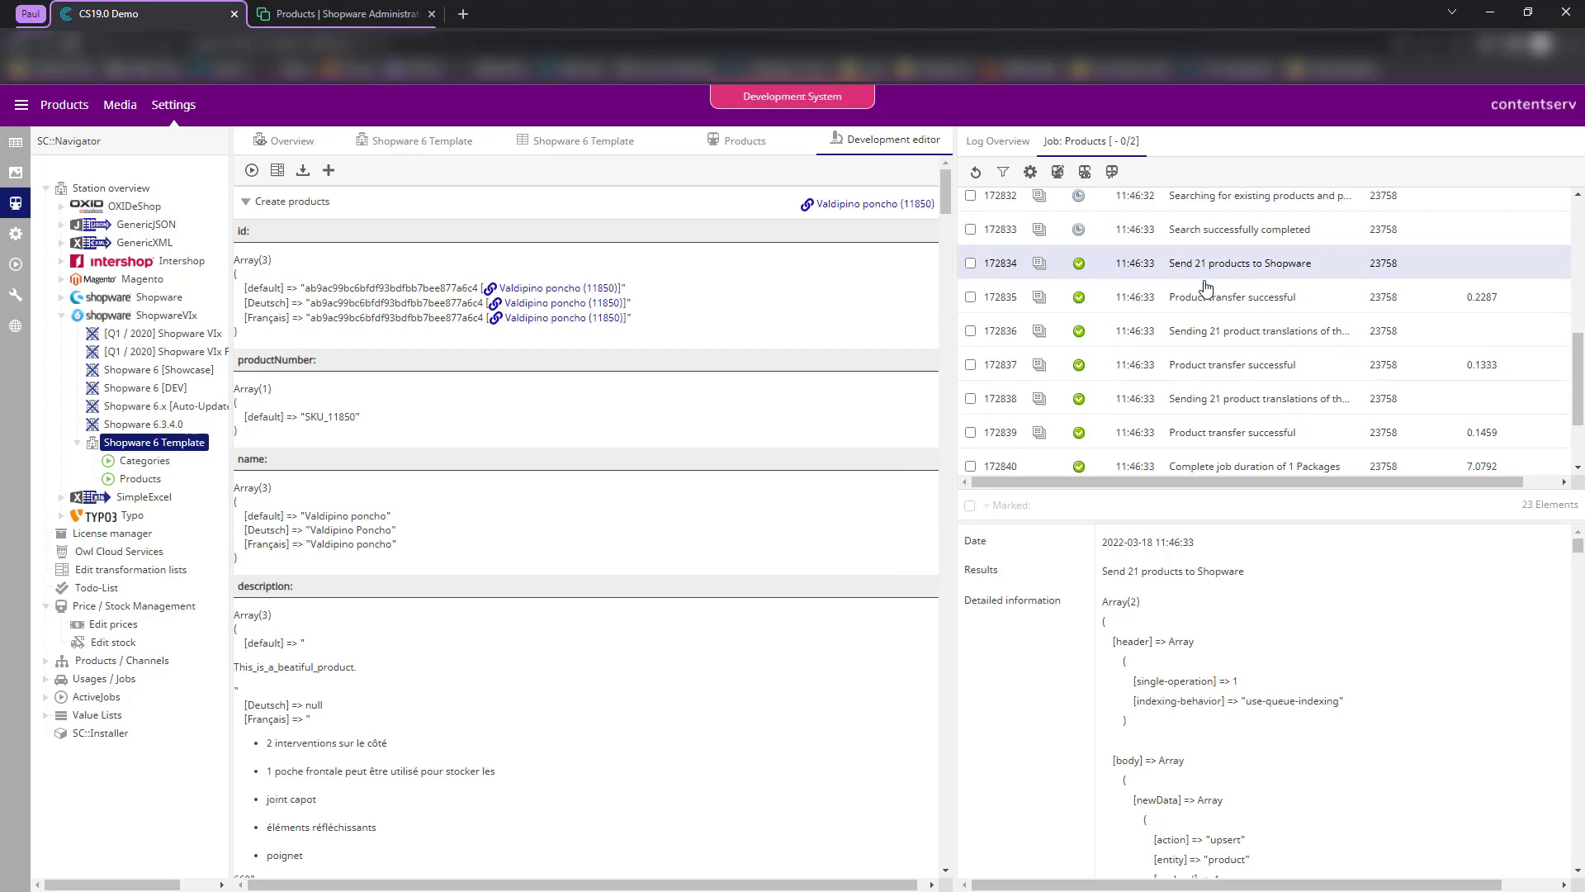
scroll(1208, 289, up, 2)
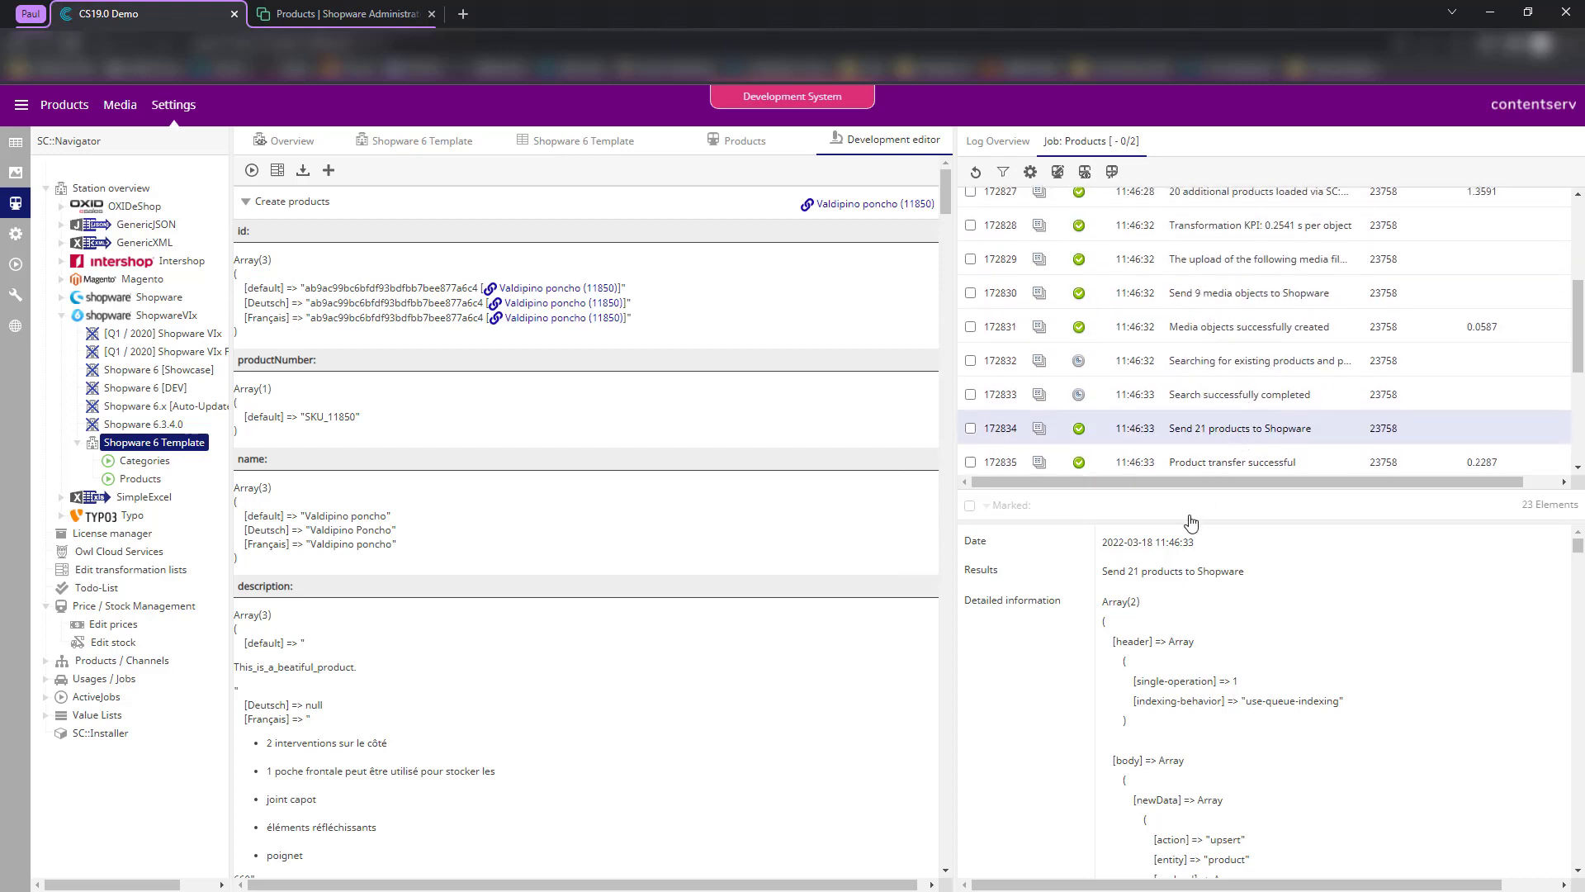
scroll(1260, 670, down, 3)
- Read through the Valdipino poncho create-products payload in the Detailed information panel
drag(1144, 576, 1332, 840)
click(1262, 775)
scroll(1238, 710, down, 1)
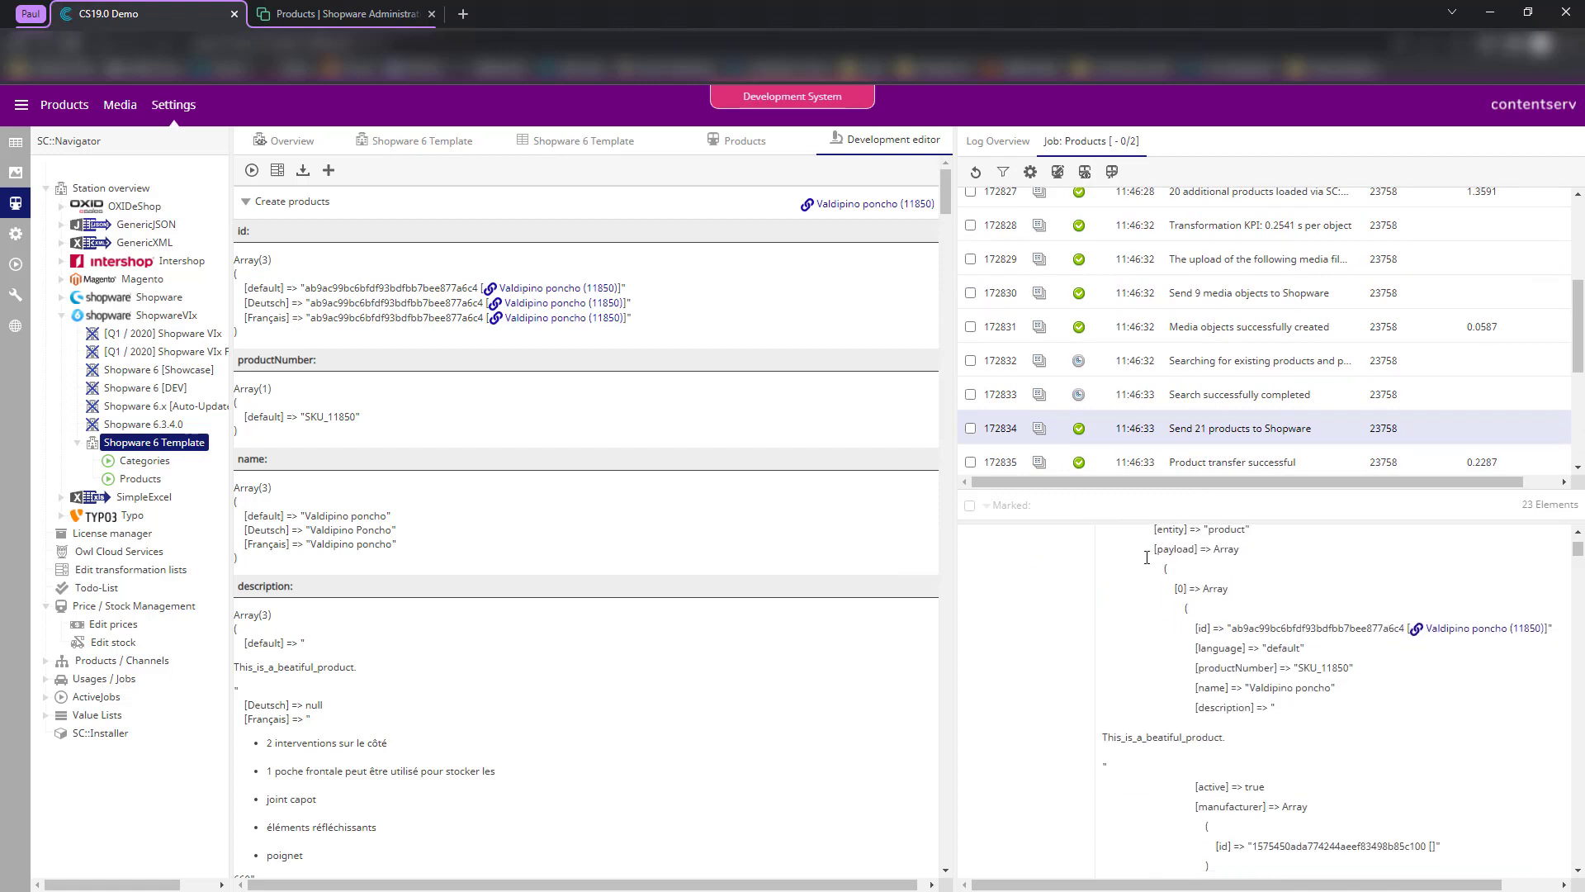
drag(1147, 557, 1335, 771)
scroll(1354, 809, down, 5)
click(1335, 771)
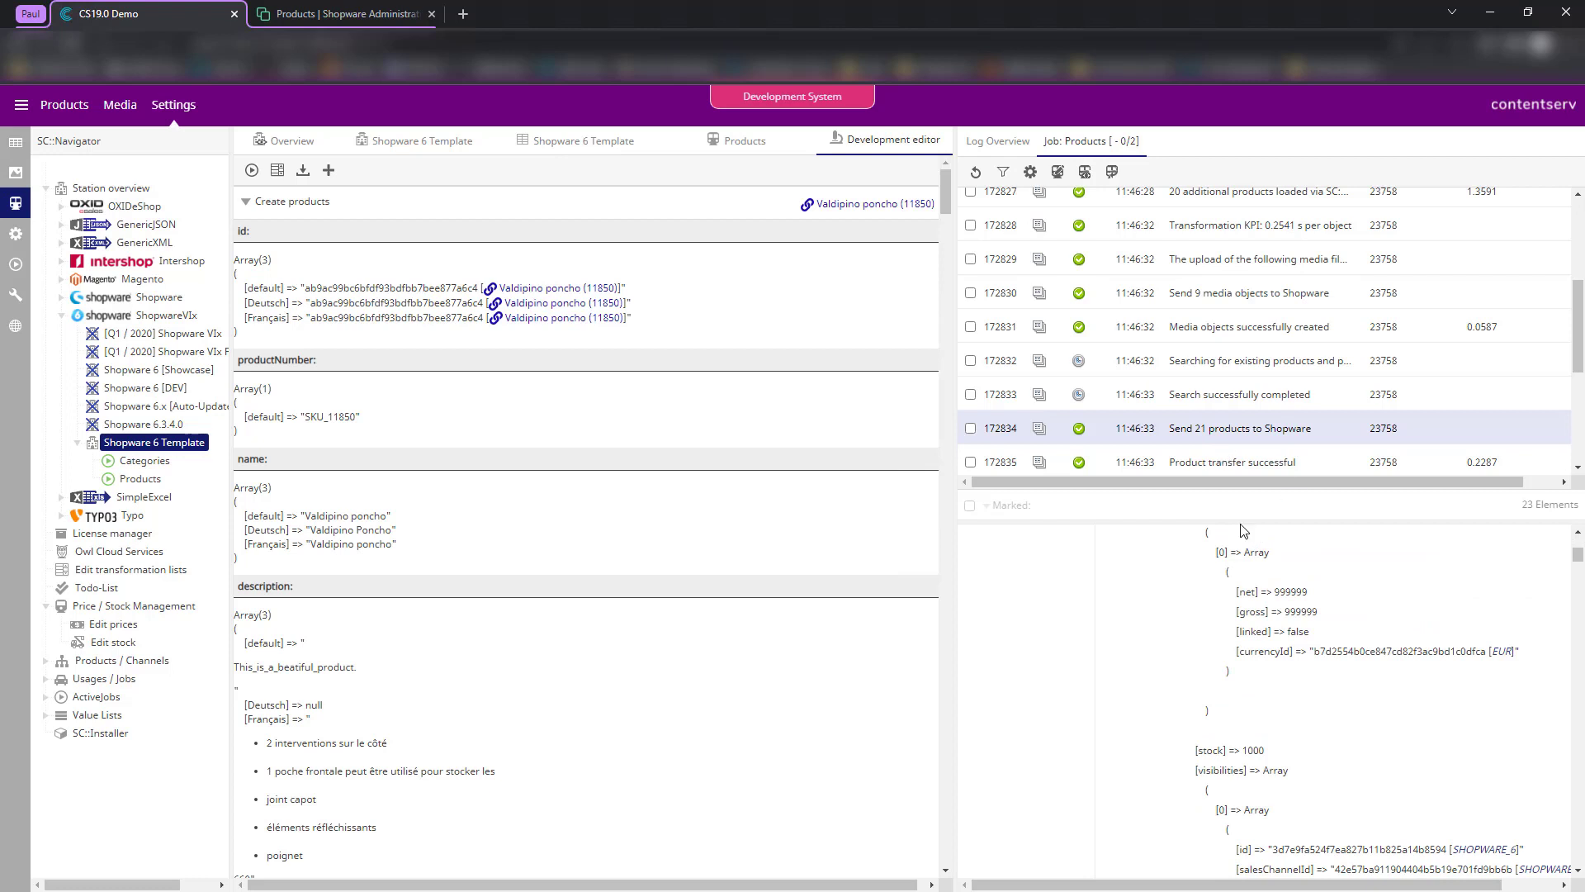
scroll(1239, 657, down, 5)
scroll(1233, 396, down, 2)
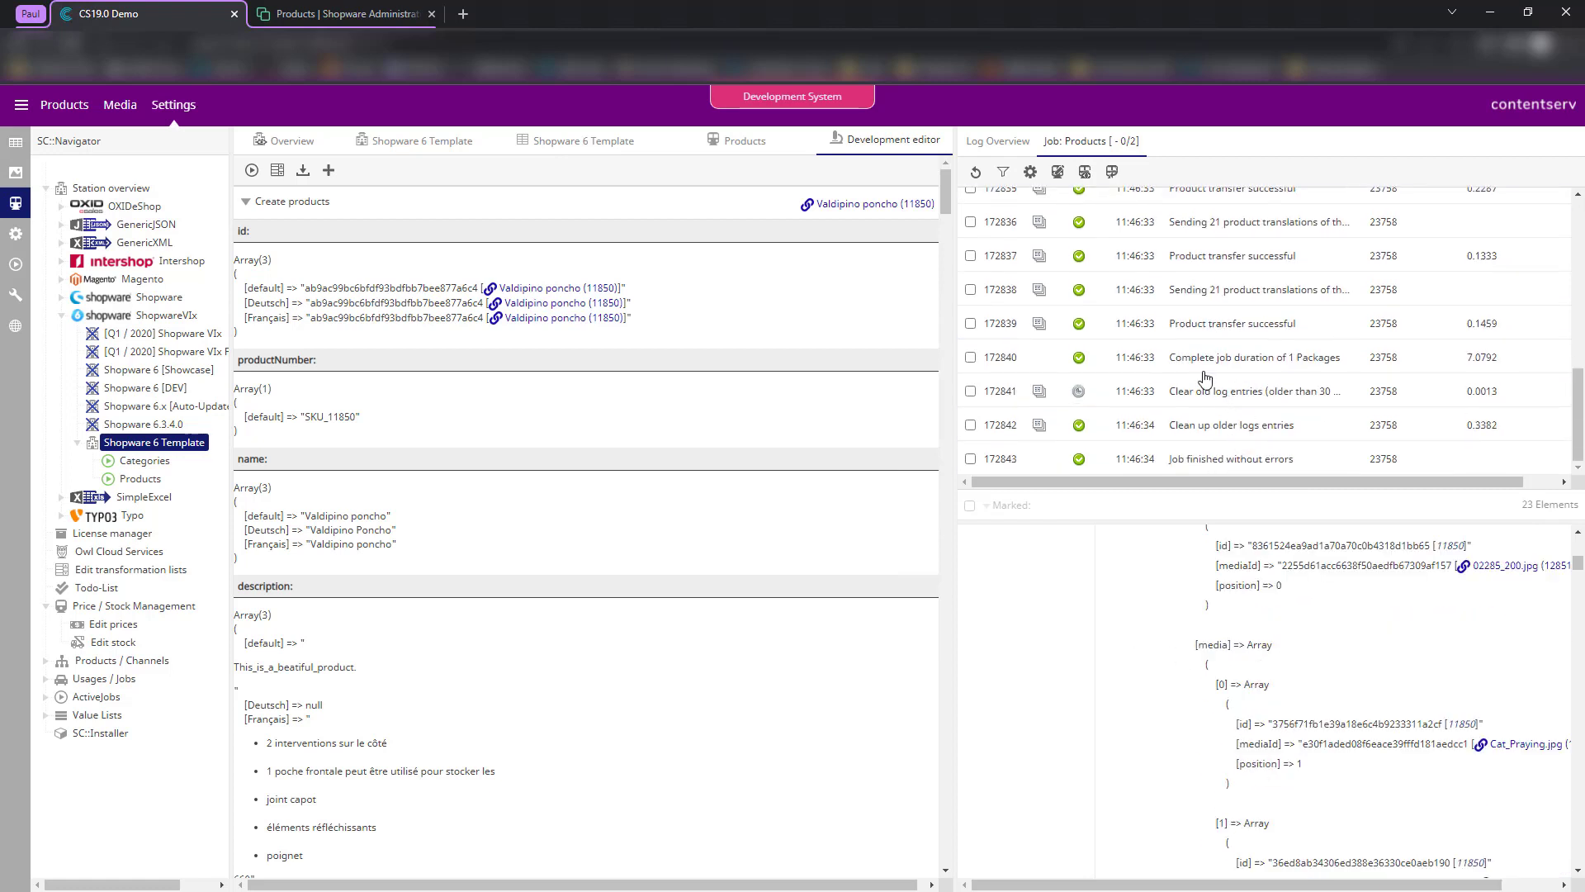
scroll(1233, 396, up, 1)
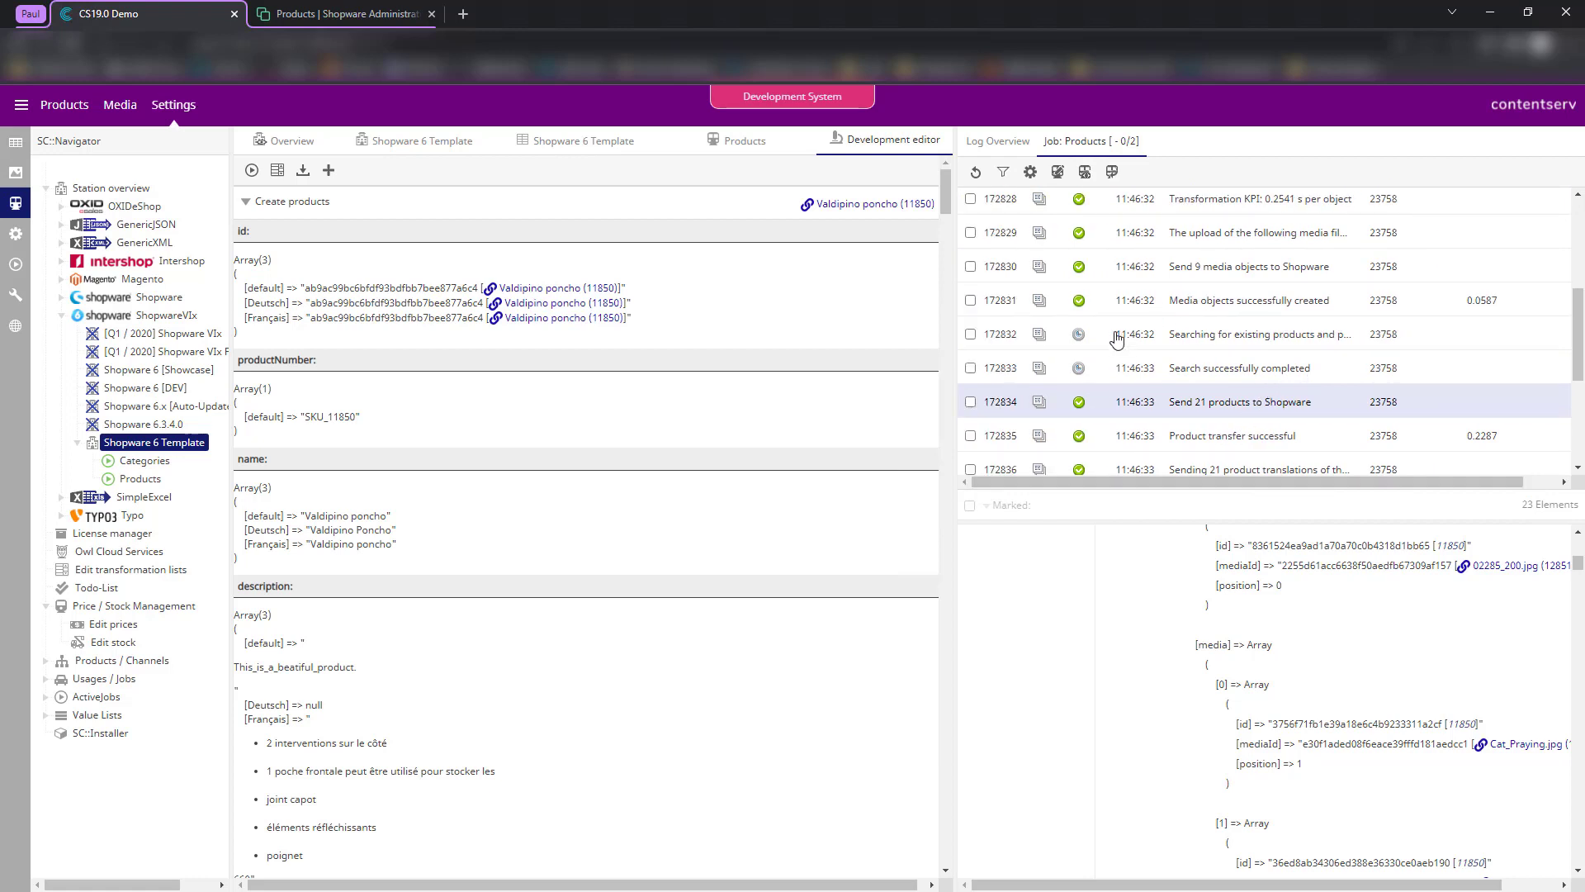
key(ctrl+Tab)
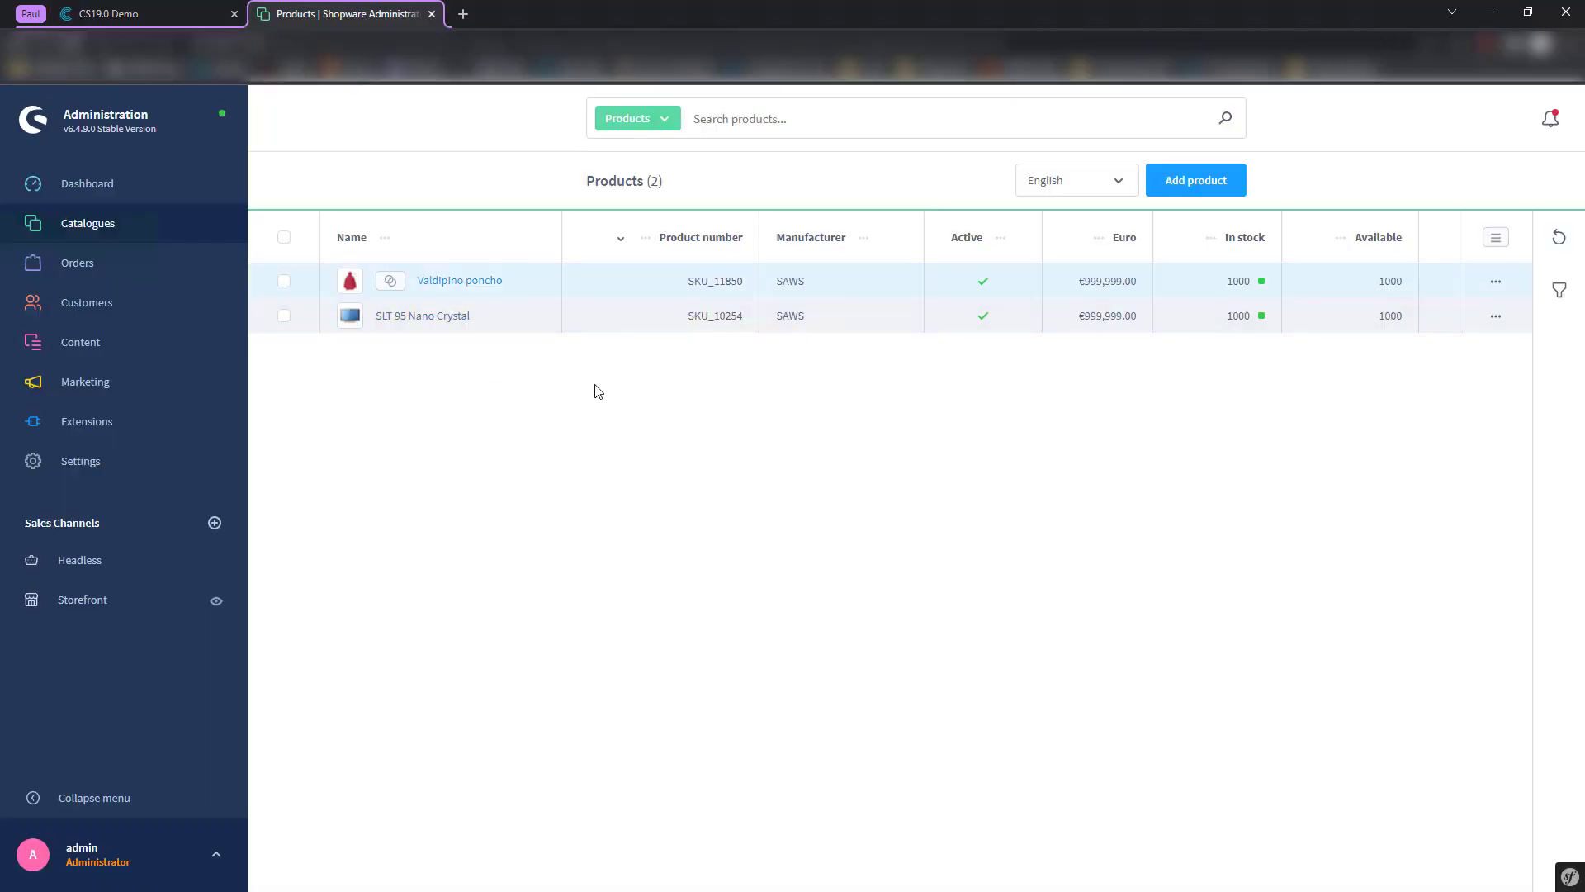
key(ctrl+Tab)
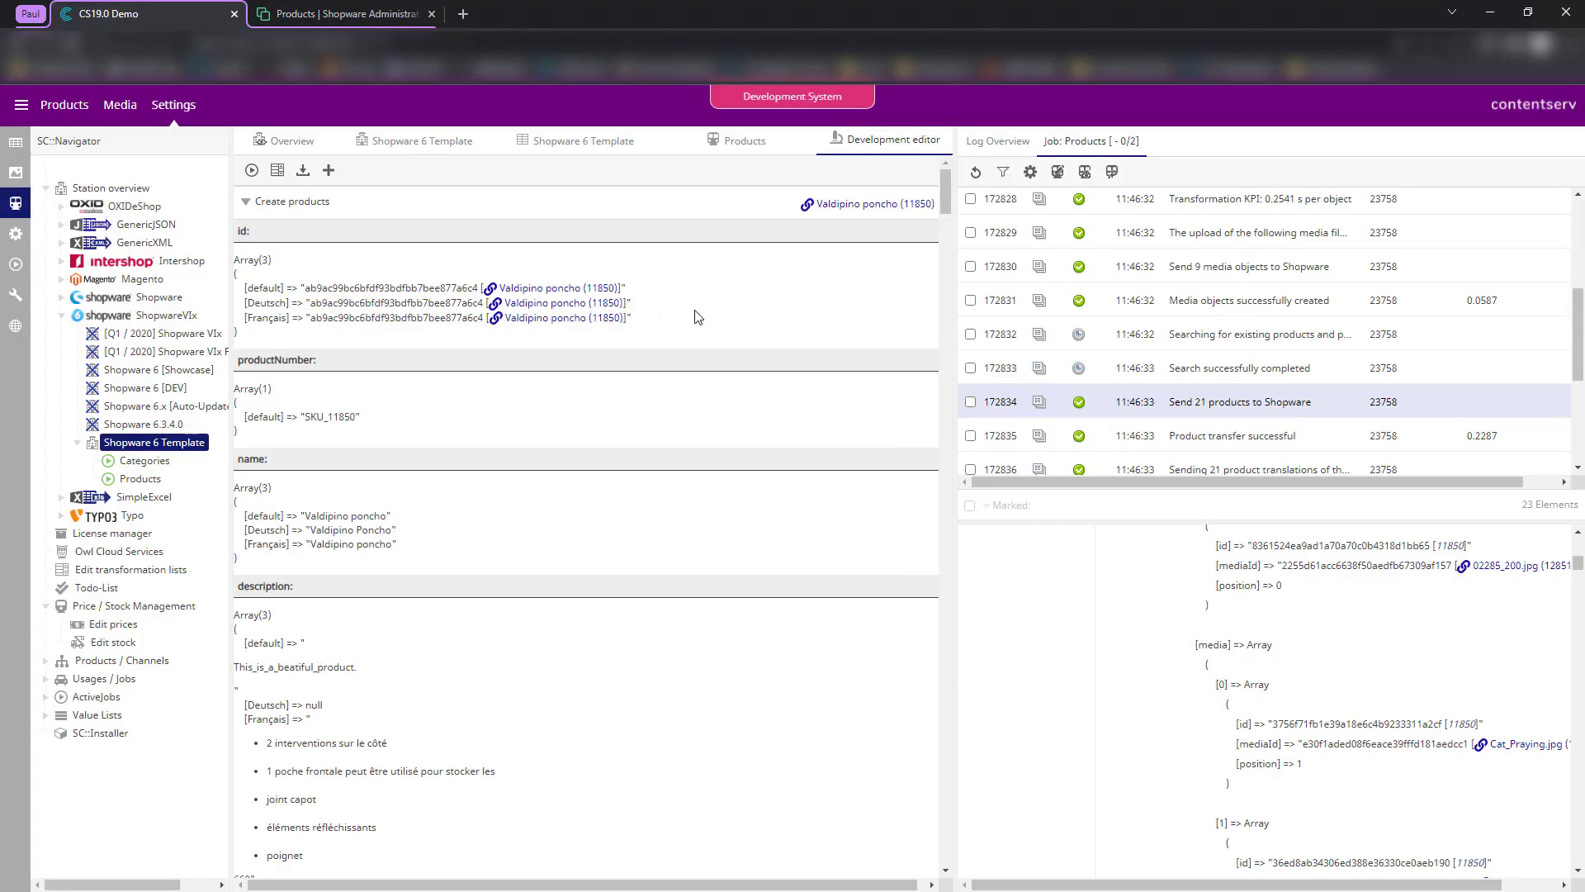
- Show the Data transmission settings, select the 3600-second timeout, and check the Shopware product list
click(413, 153)
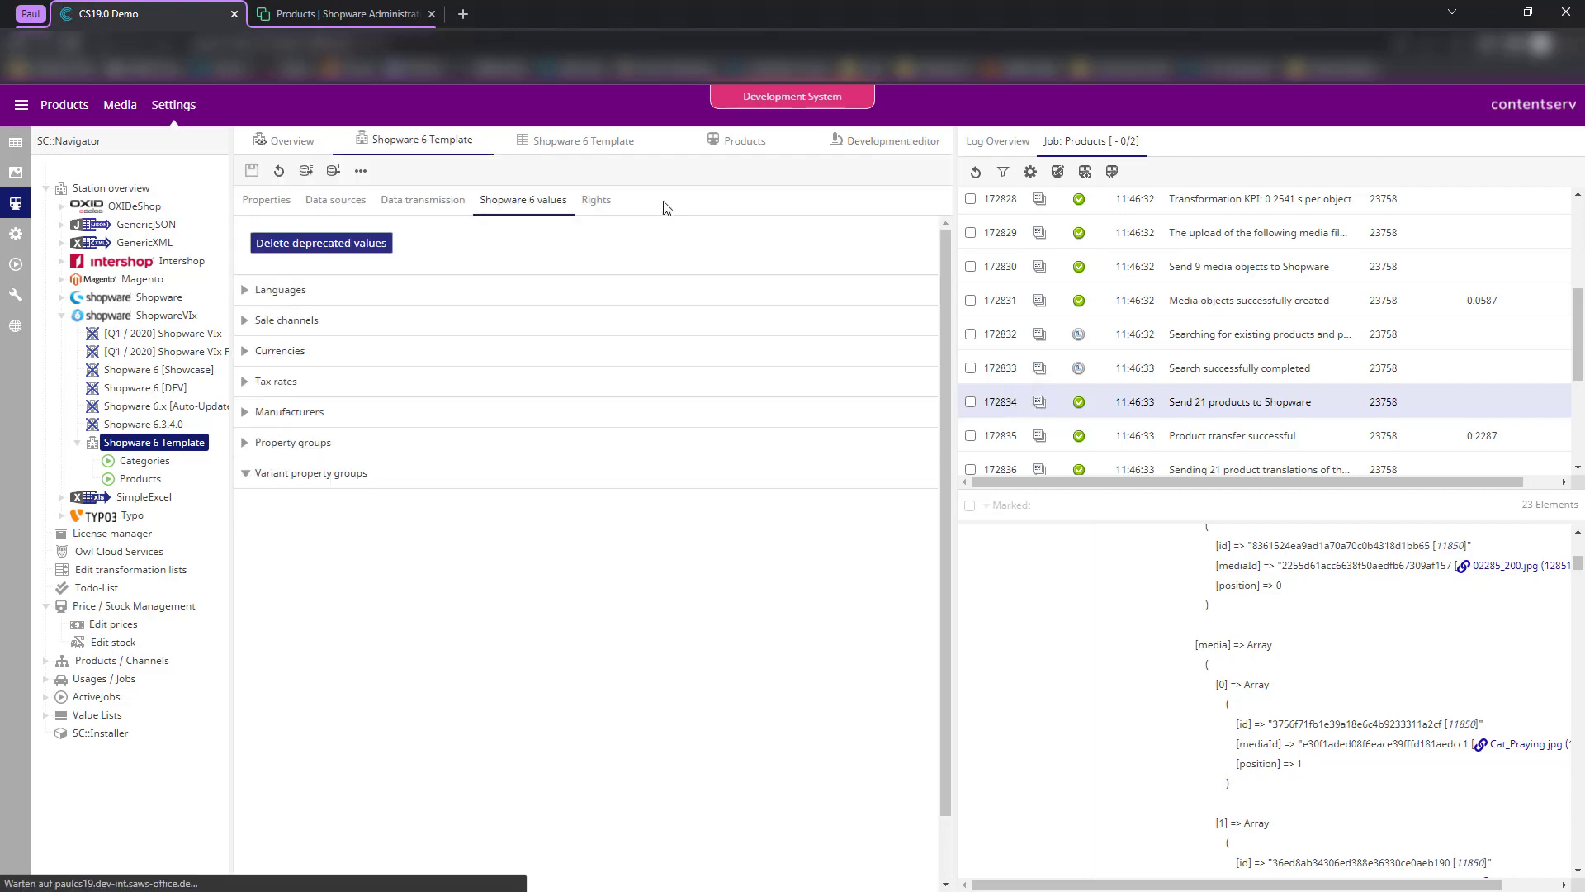
click(417, 200)
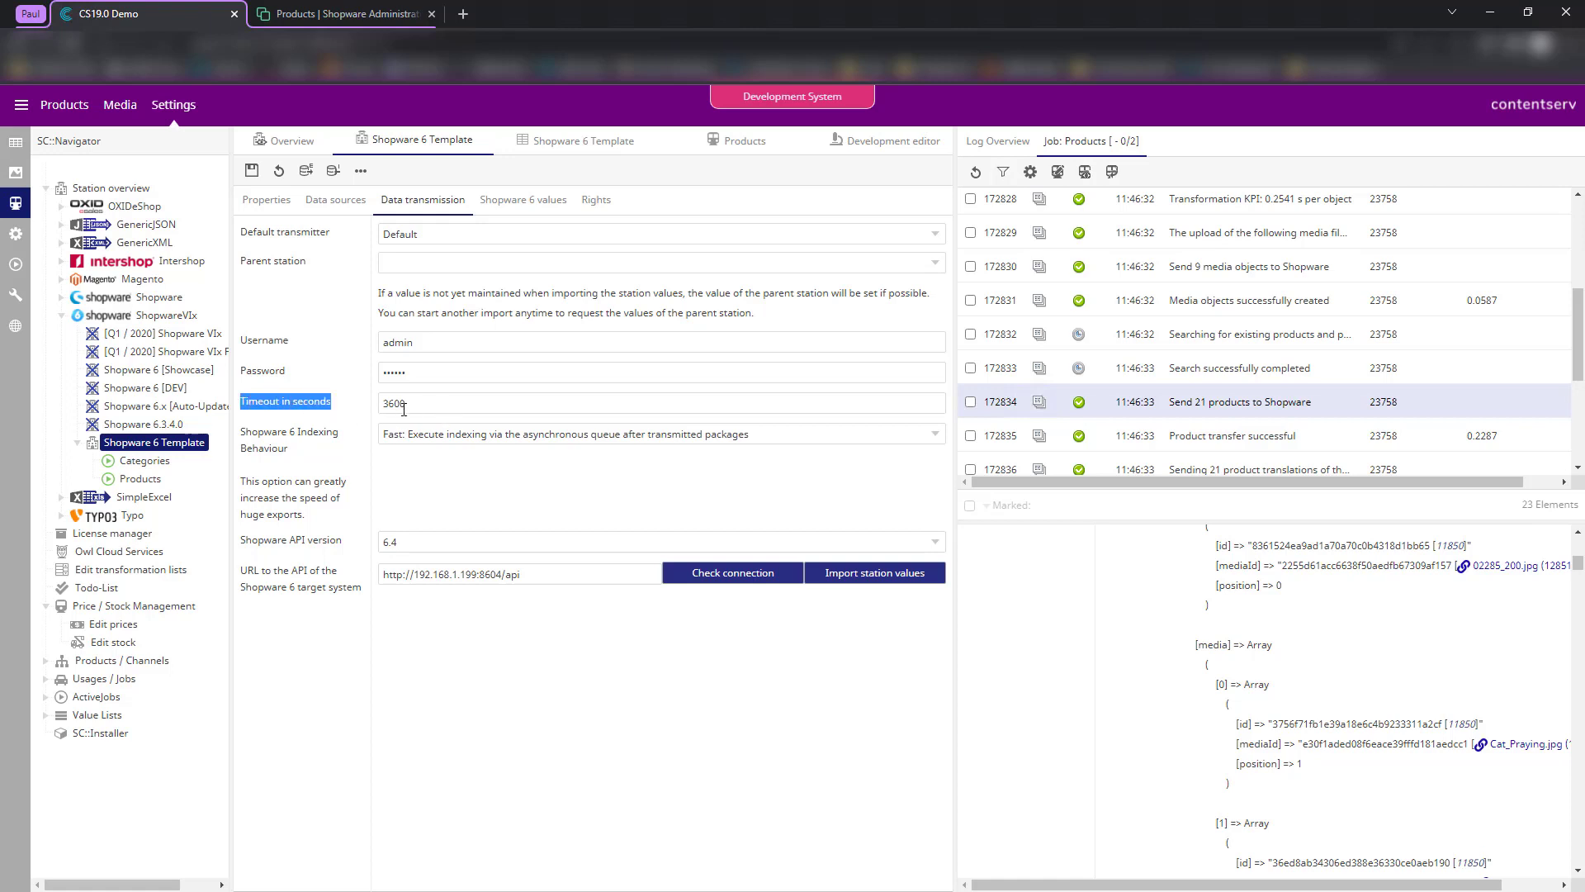
click(429, 405)
double_click(395, 403)
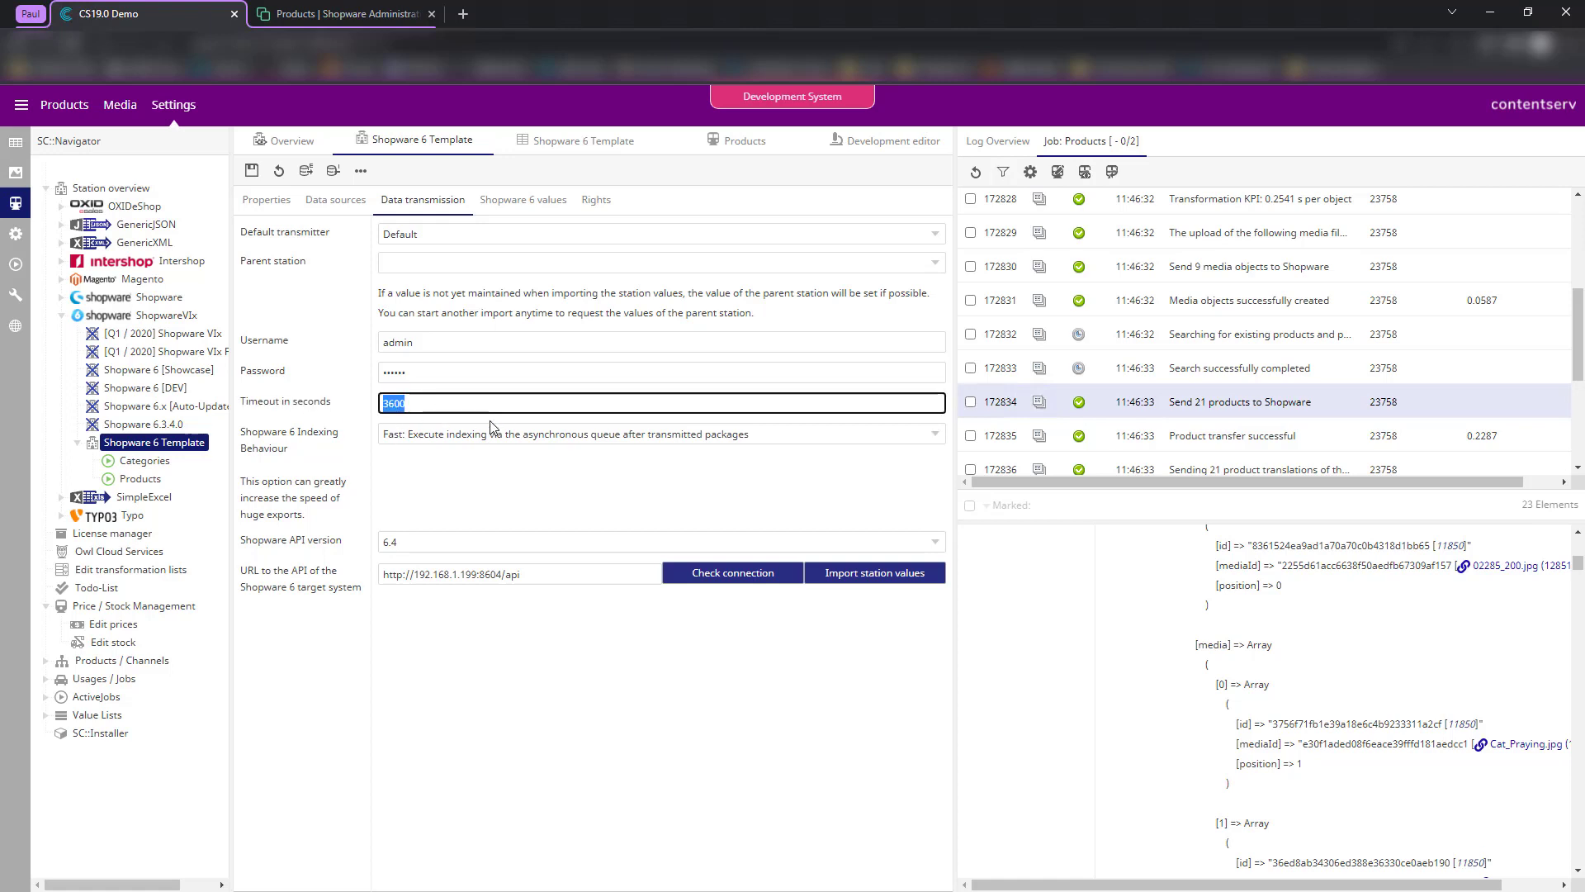
click(349, 10)
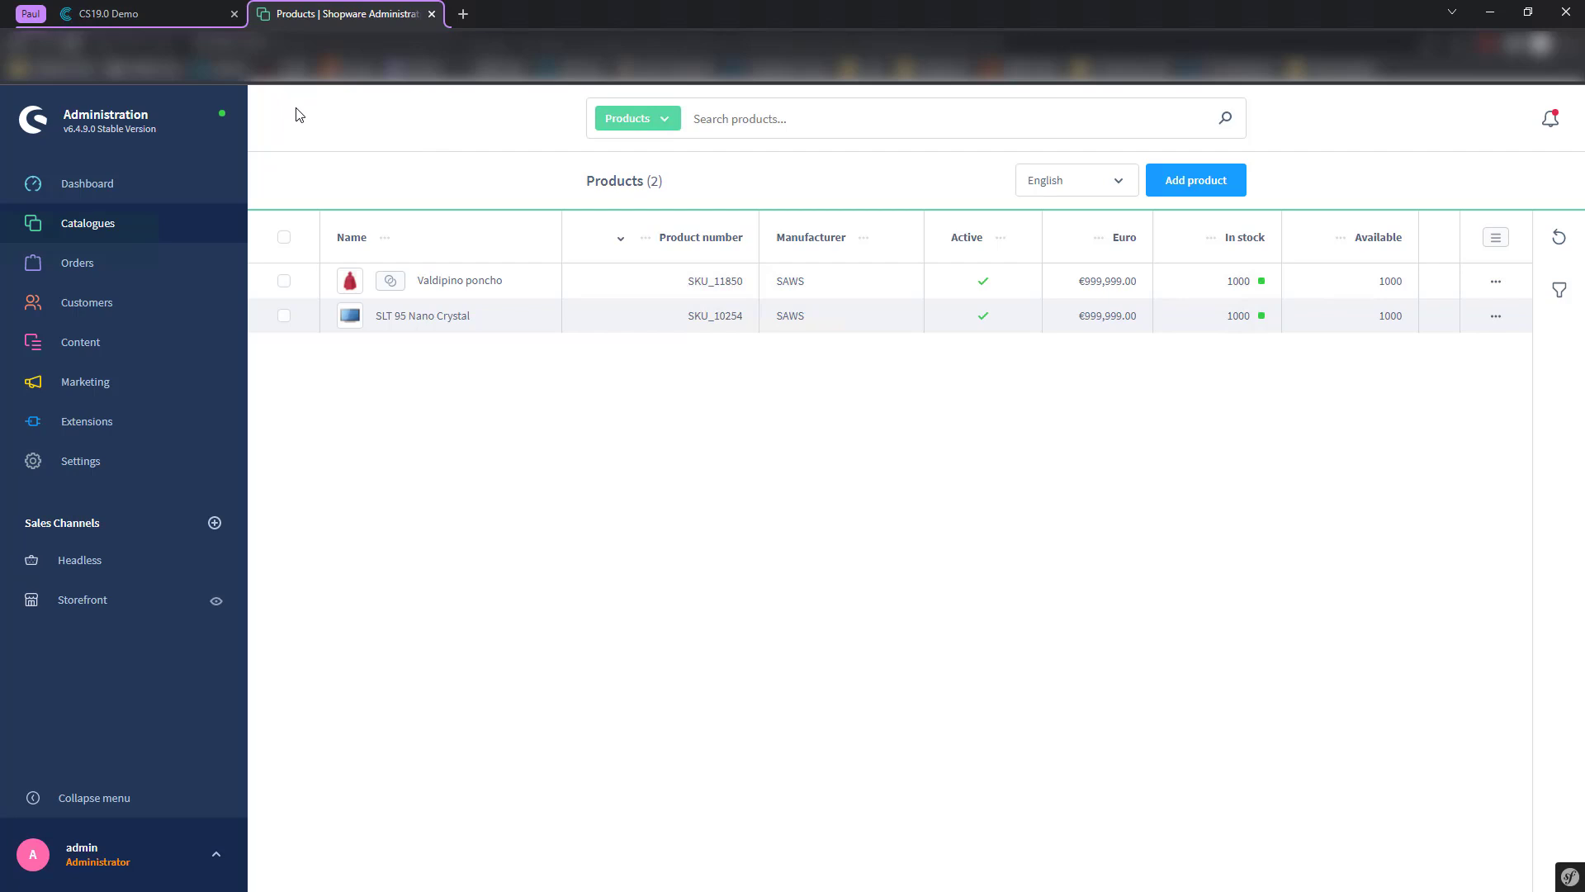
click(145, 14)
- Check the indexing behaviour options, keeping Fast asynchronous-queue indexing unchanged
click(172, 7)
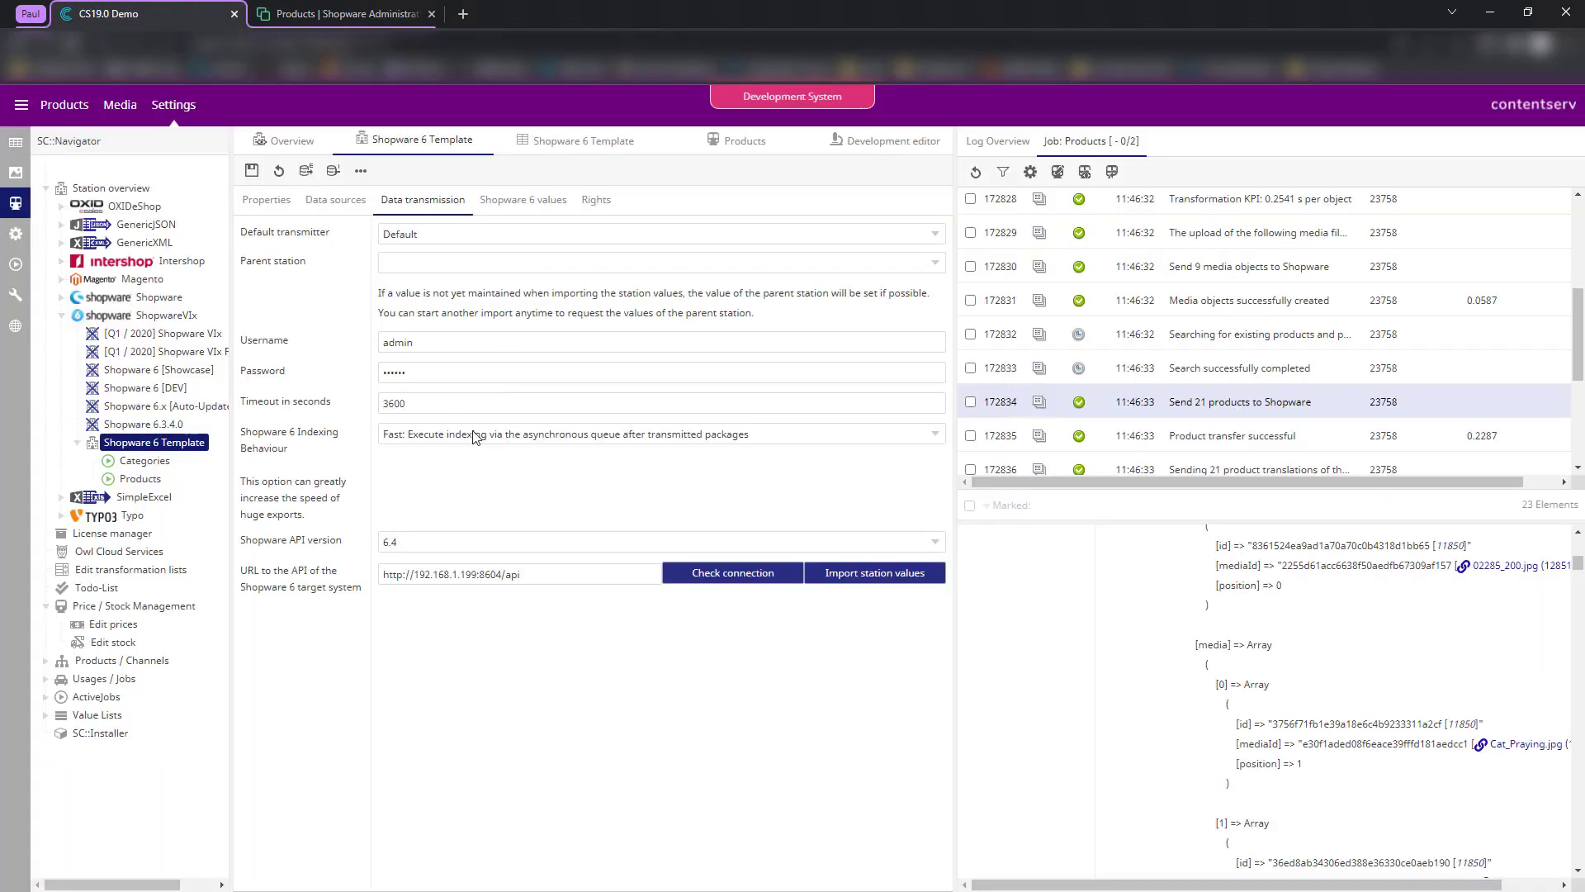
click(401, 432)
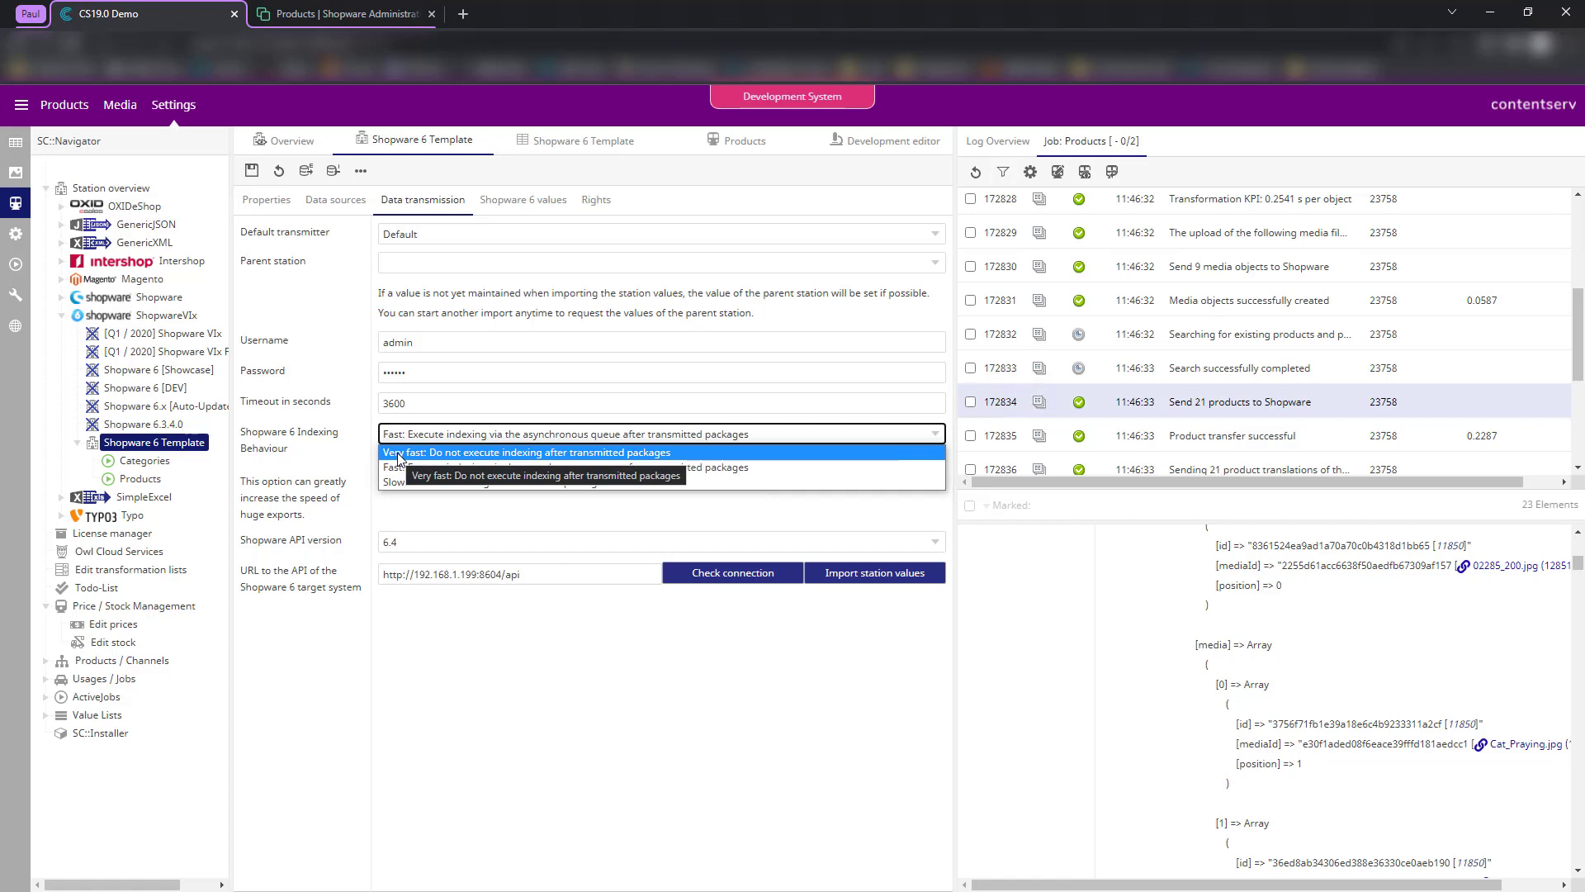
click(339, 450)
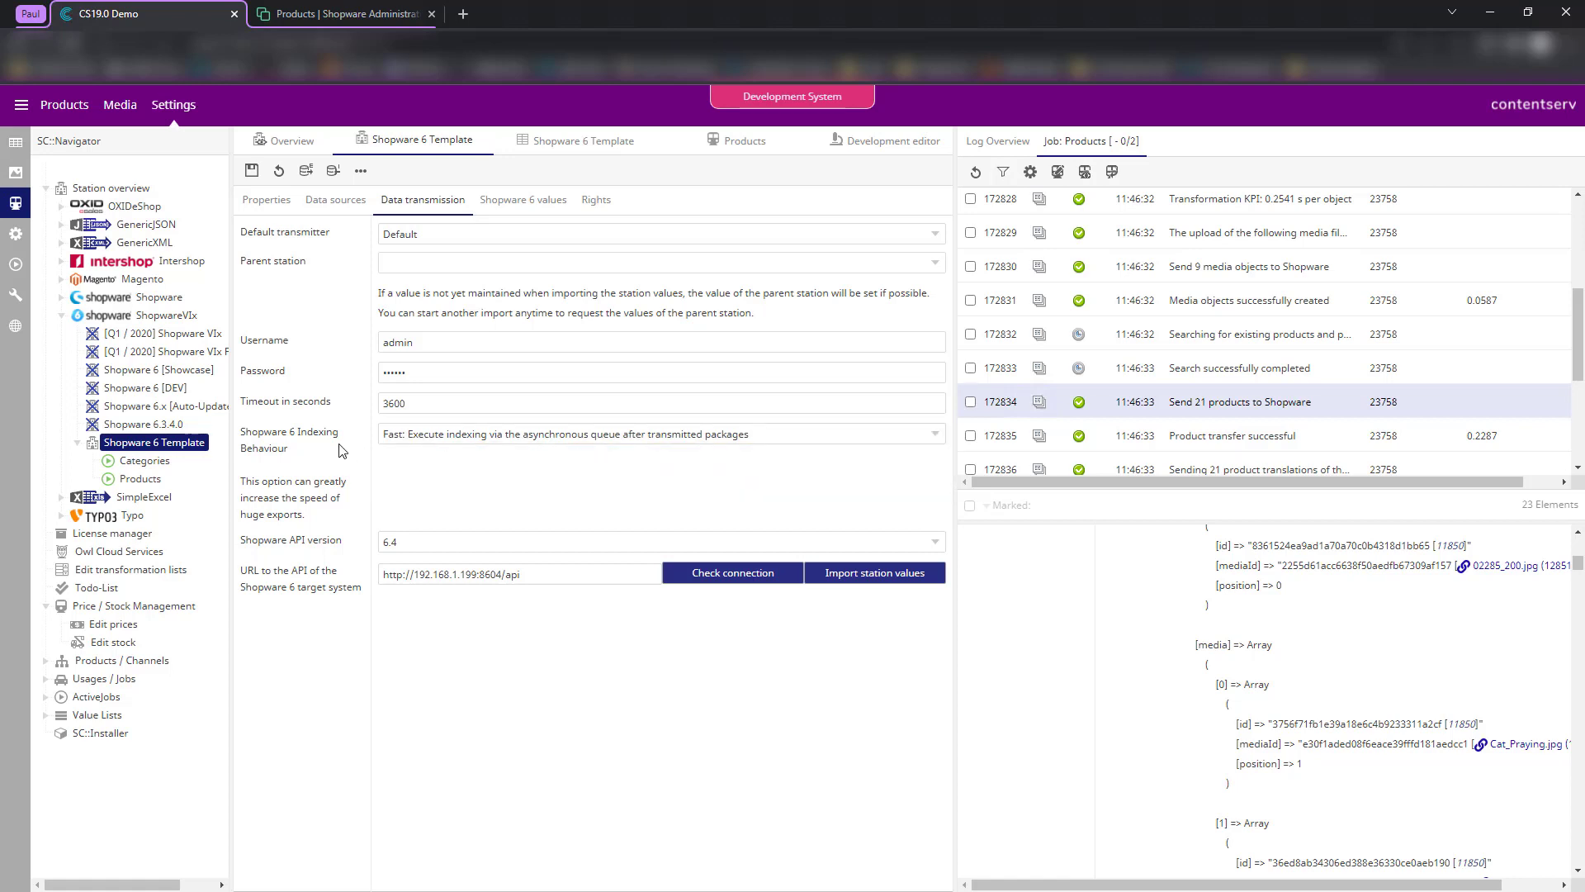
click(448, 439)
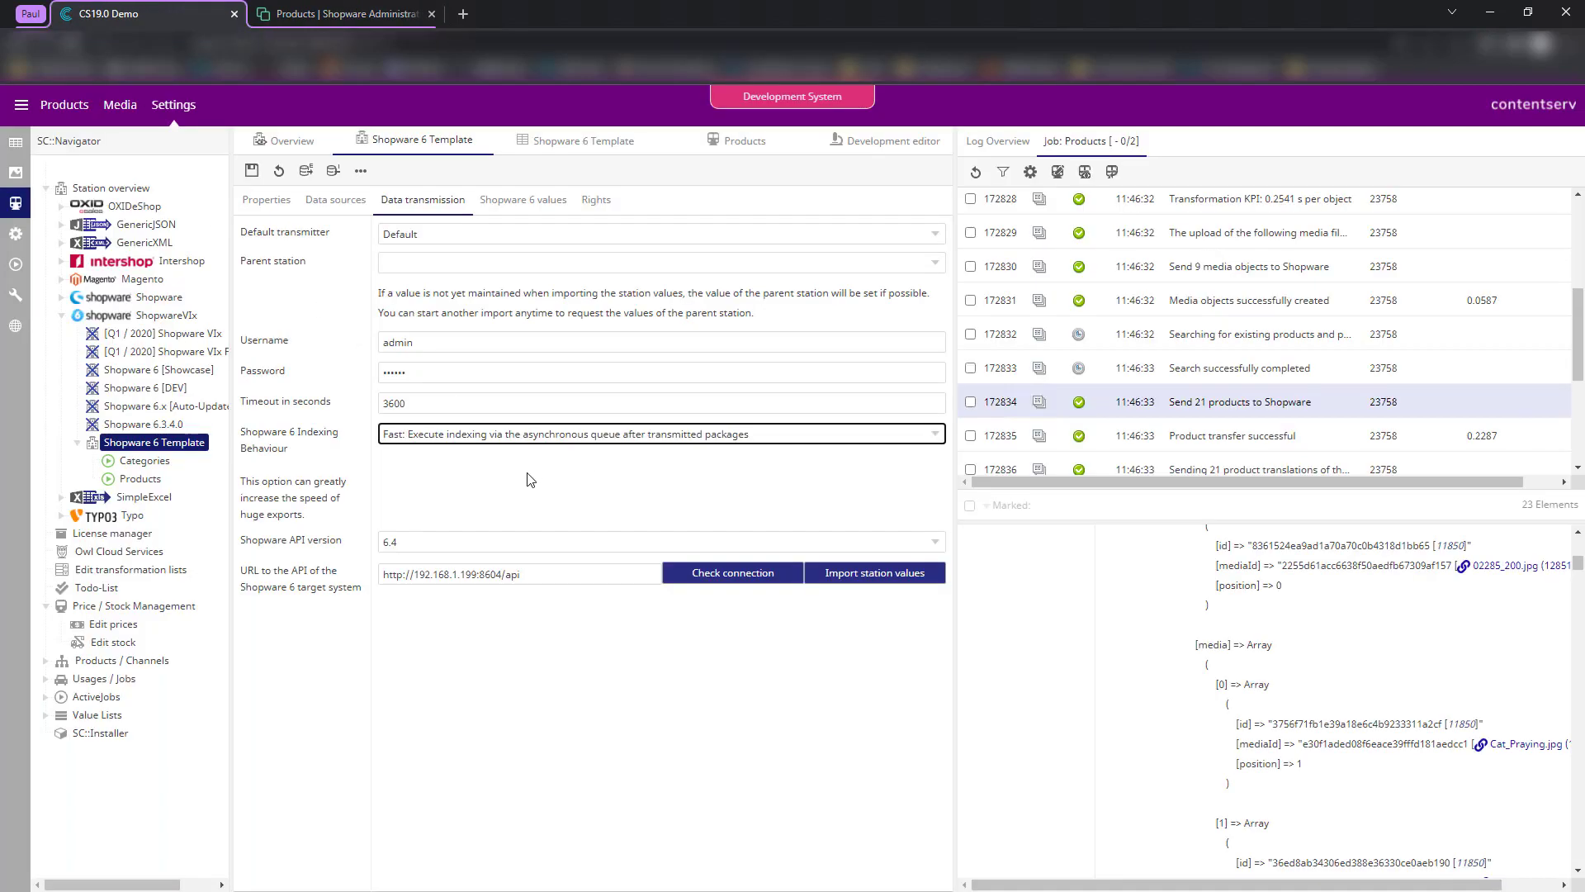
click(468, 437)
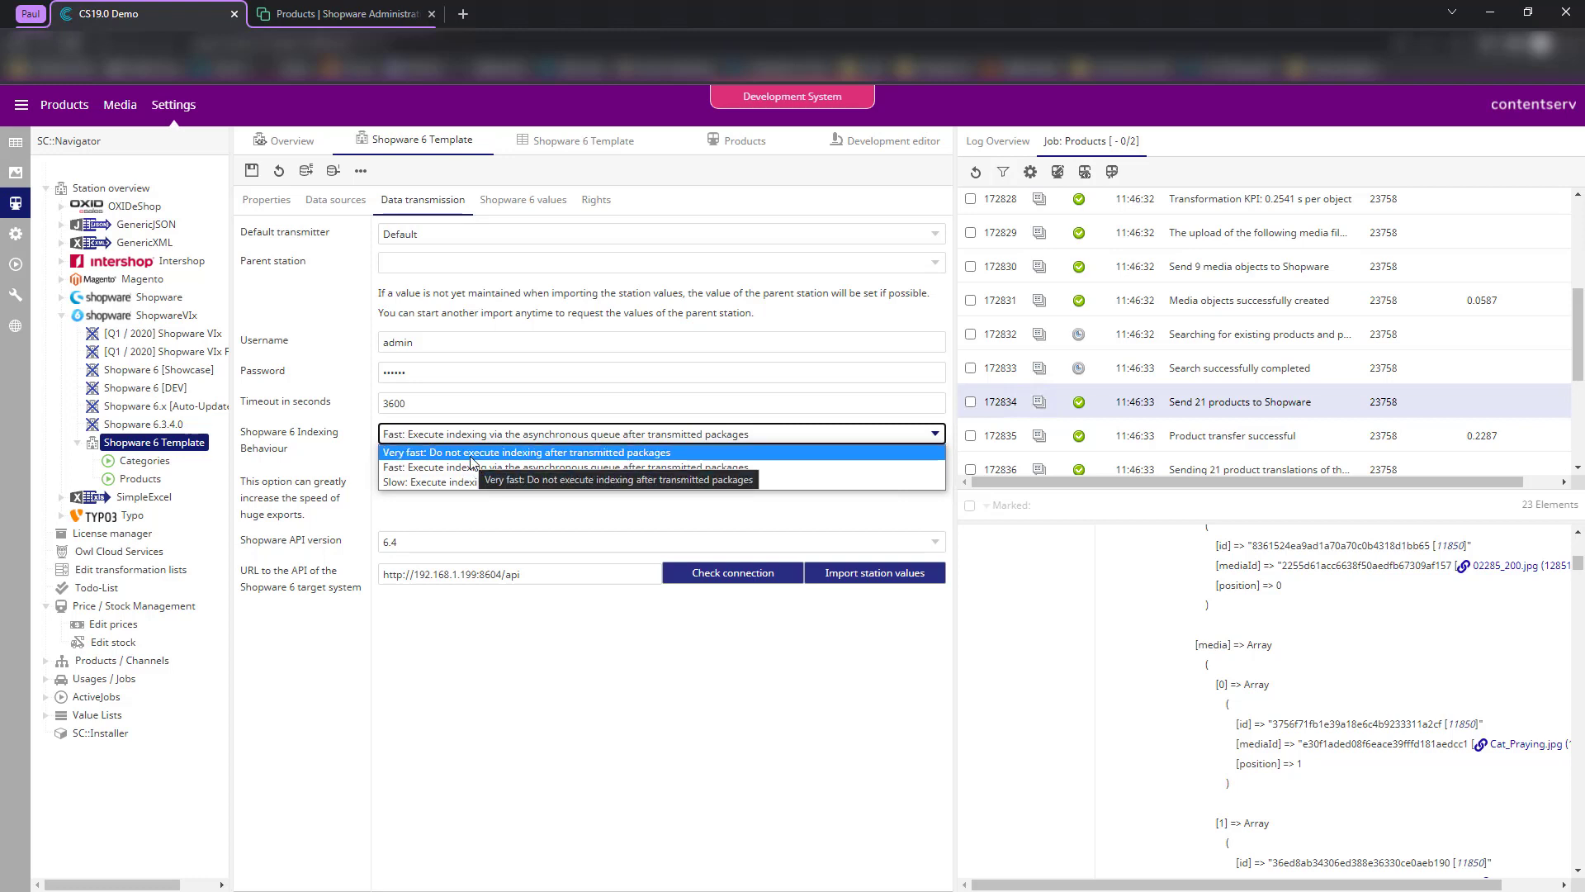
click(327, 427)
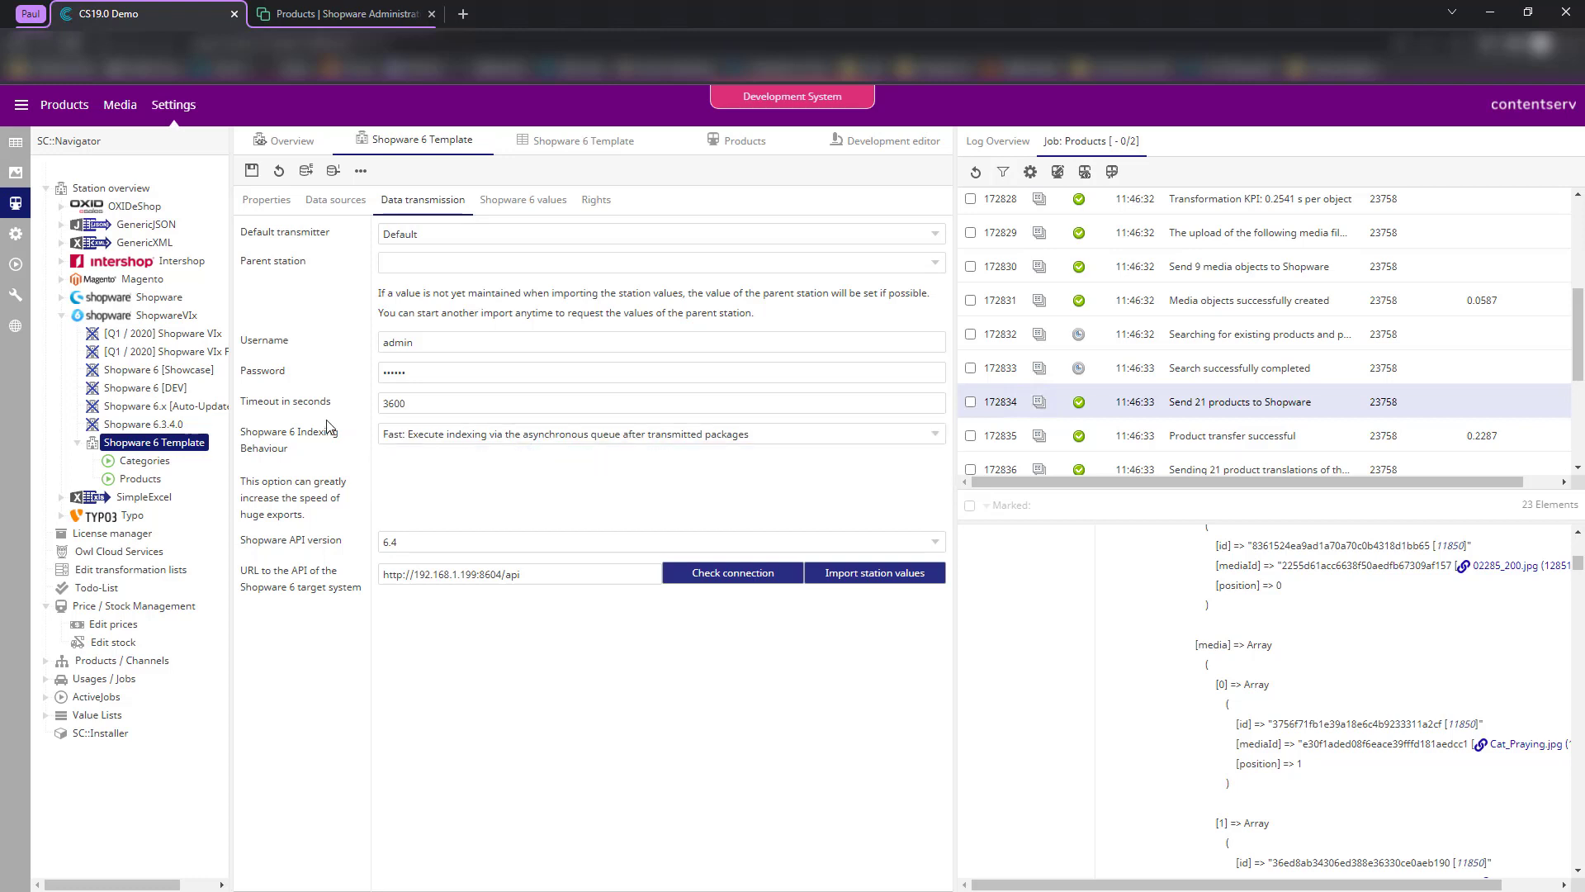
- View the raw product data sent to Shopware, then go back to the data transmission settings
click(882, 142)
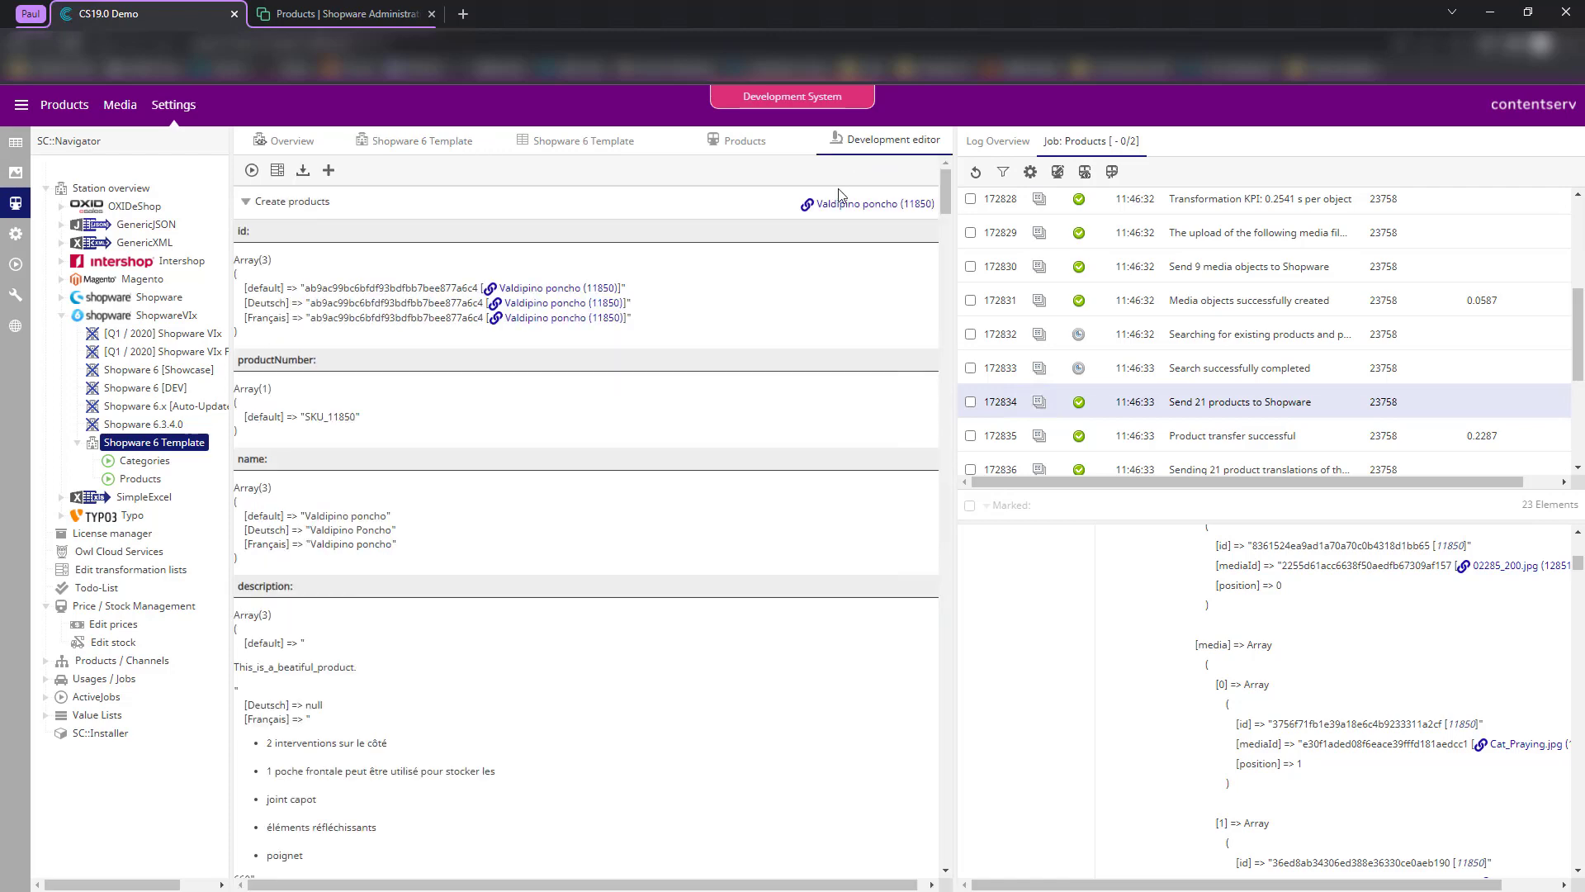
click(569, 142)
click(433, 142)
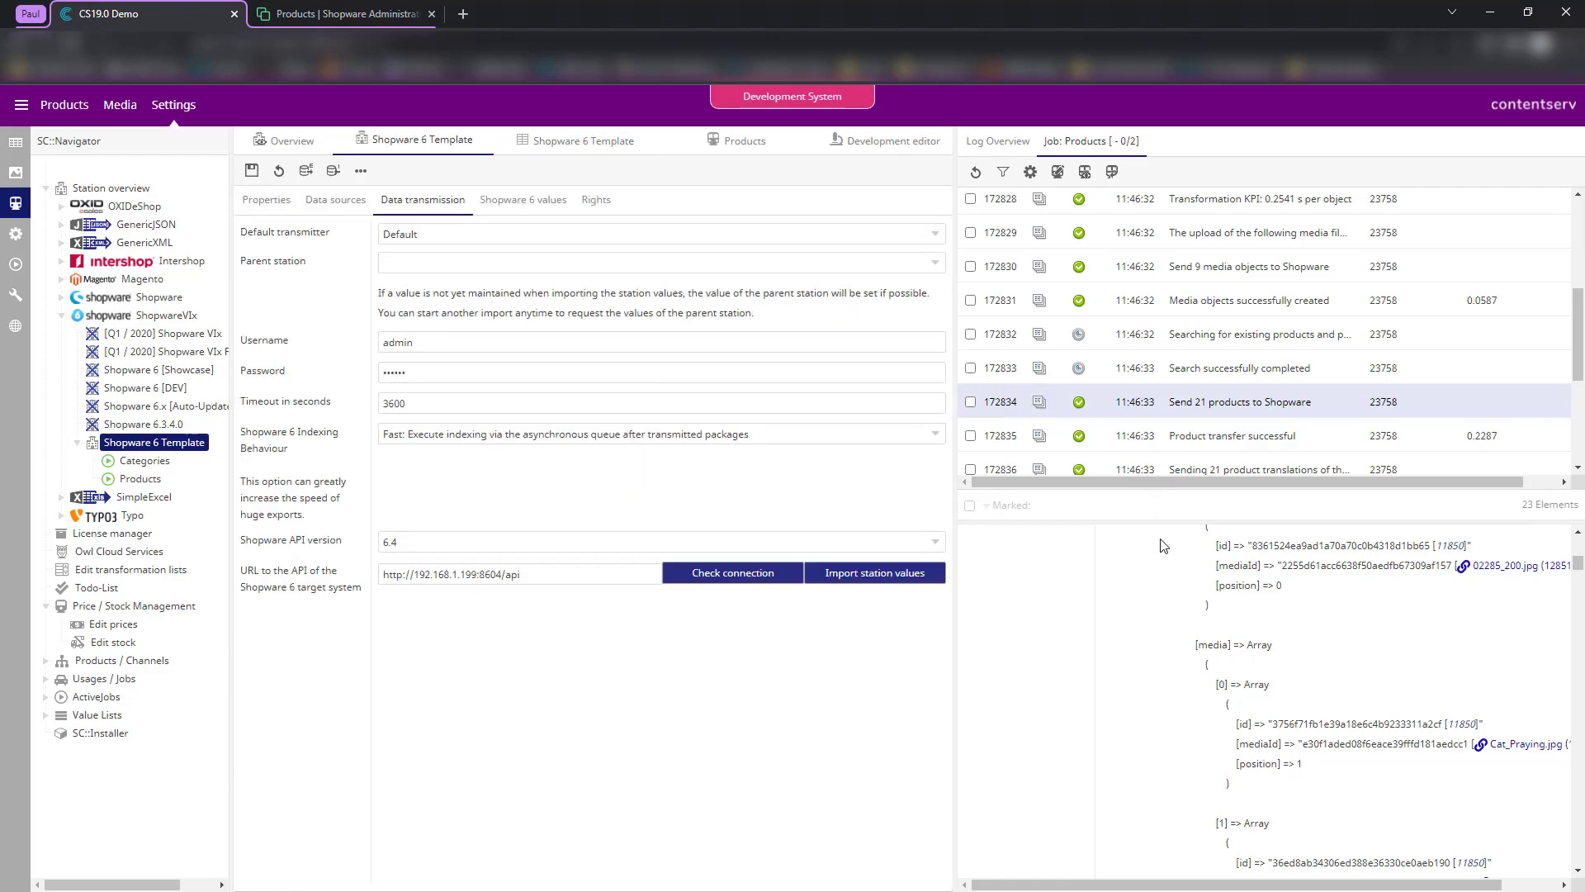
scroll(1165, 545, up, 5)
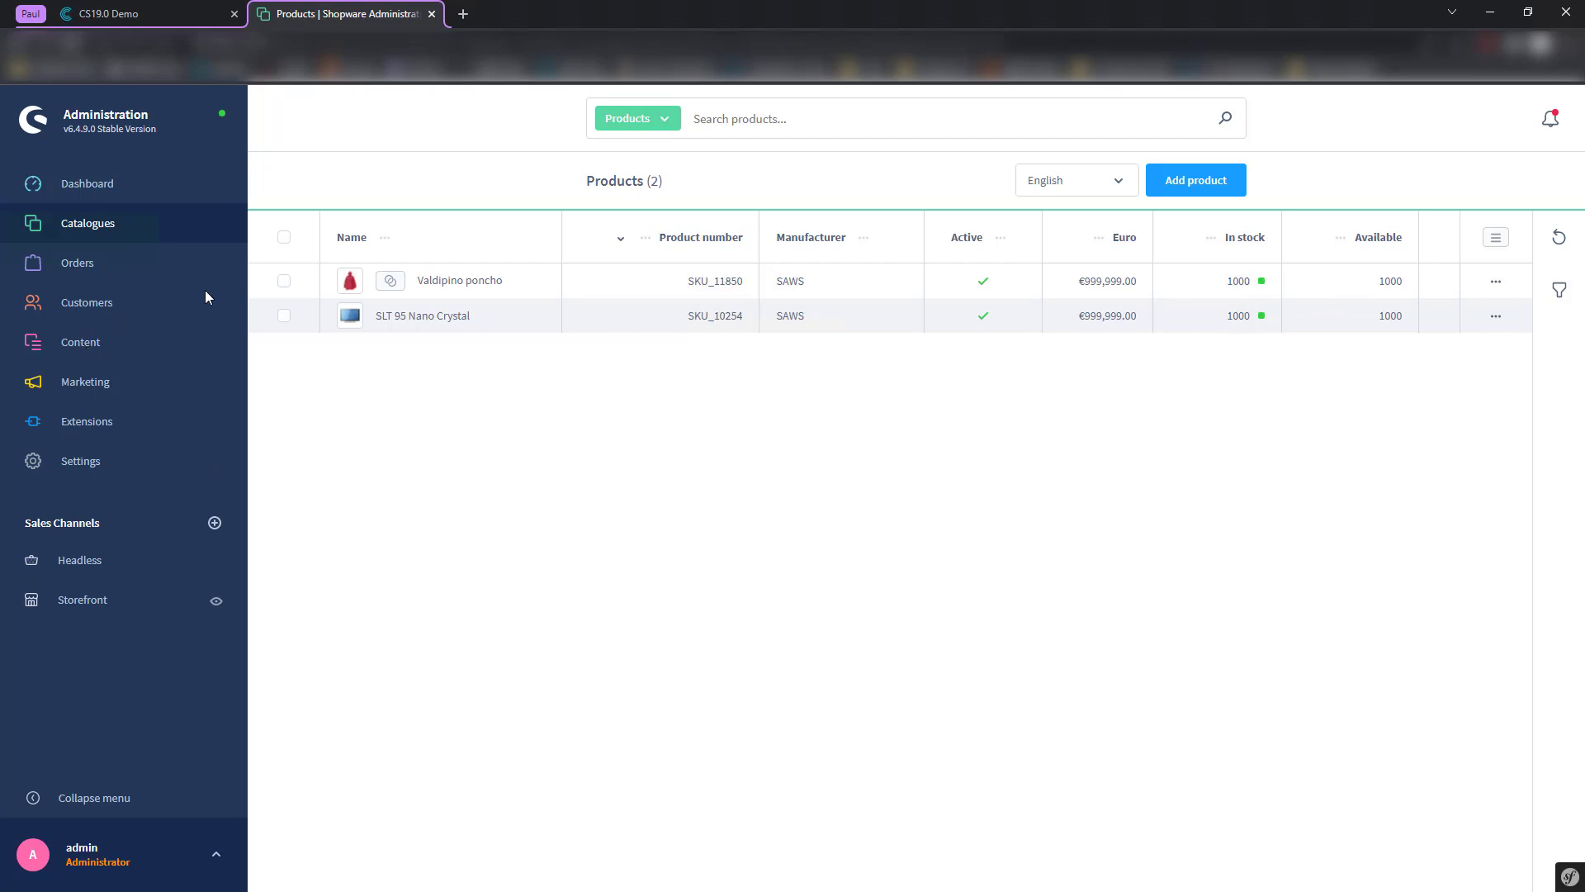
click(404, 318)
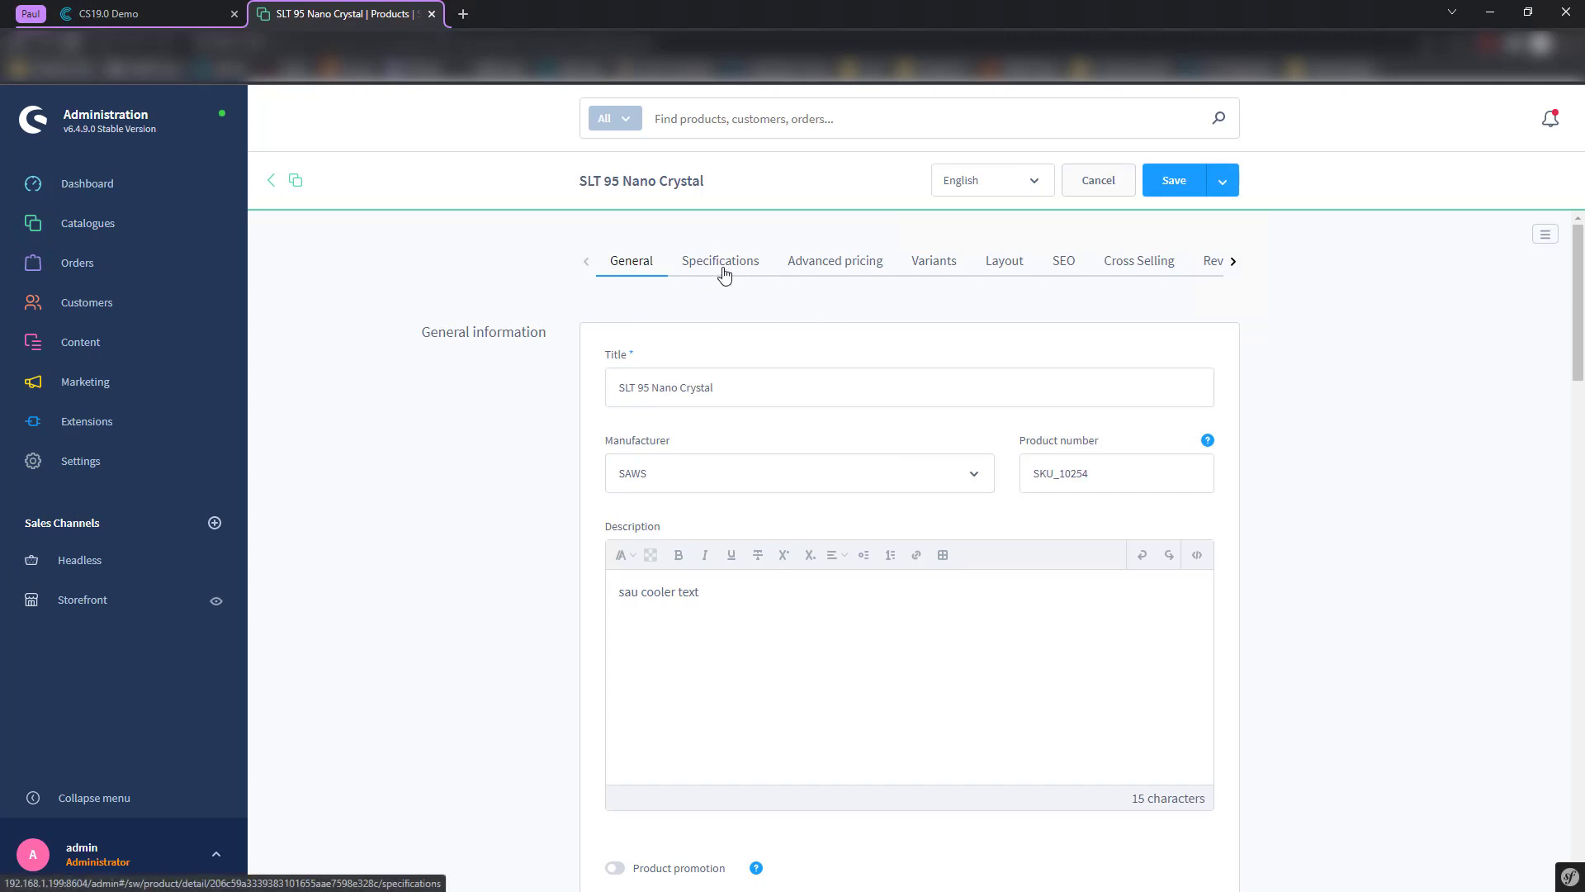
click(724, 273)
scroll(638, 443, down, 2)
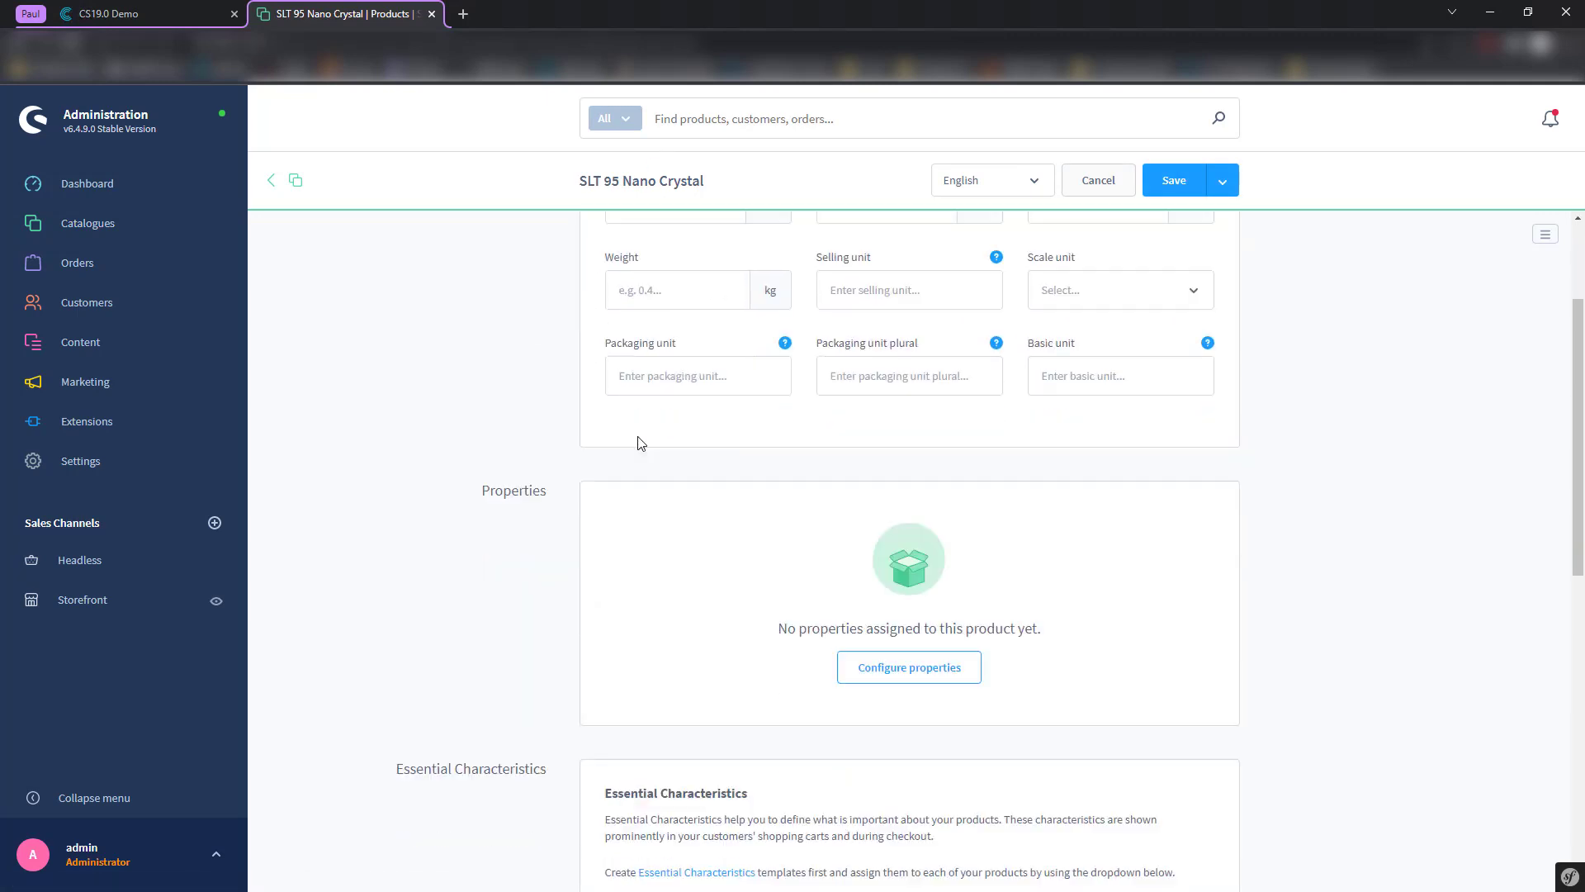
scroll(639, 444, down, 3)
scroll(595, 435, up, 2)
drag(479, 428, 551, 438)
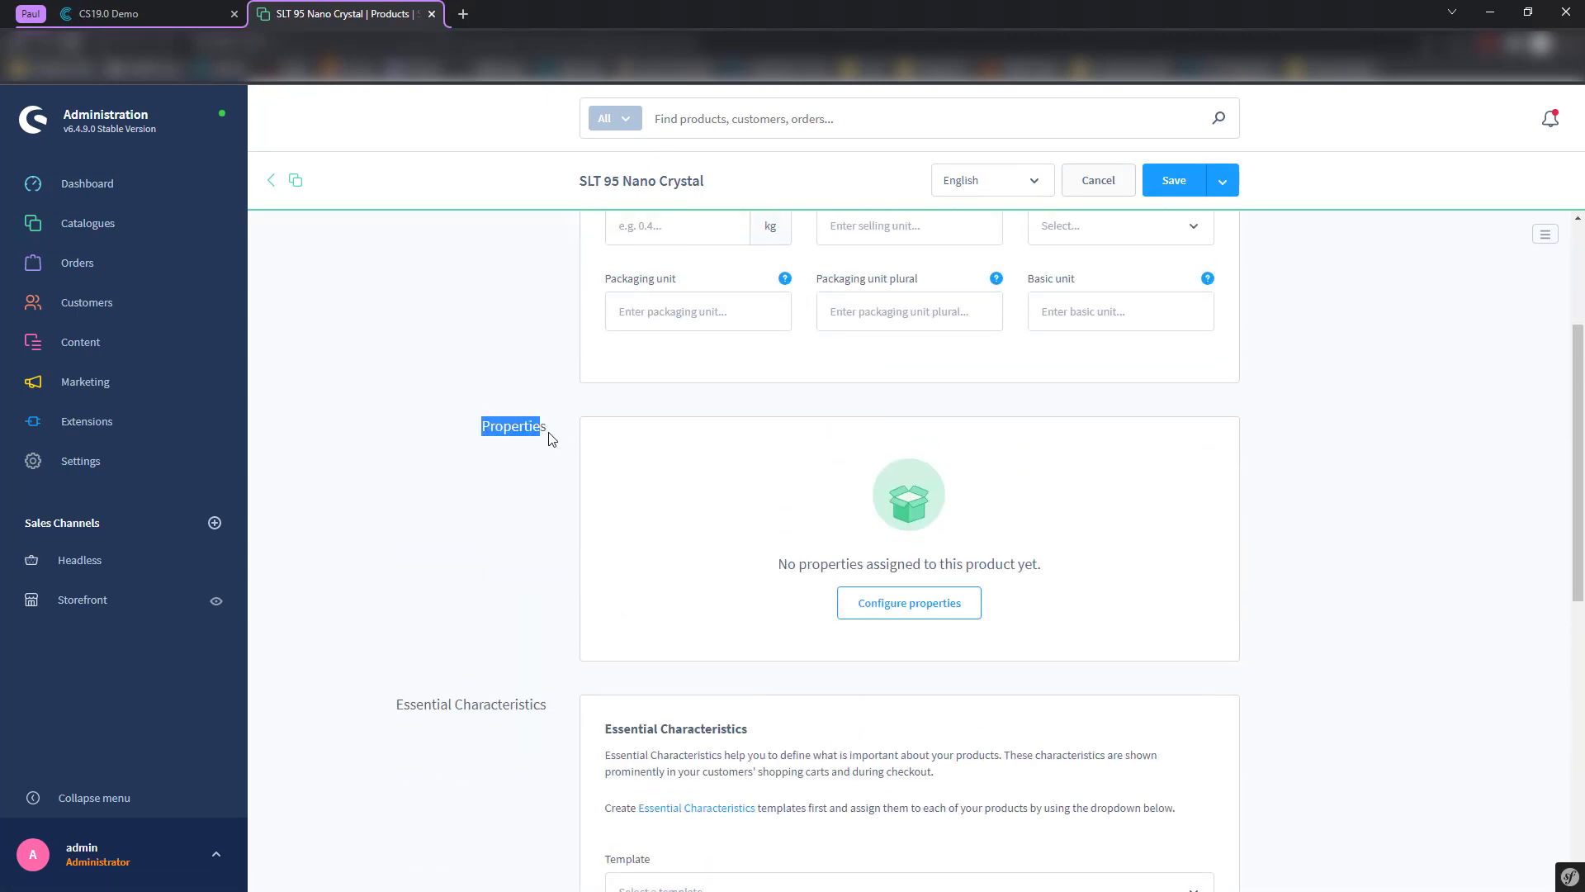
click(569, 444)
scroll(570, 444, up, 3)
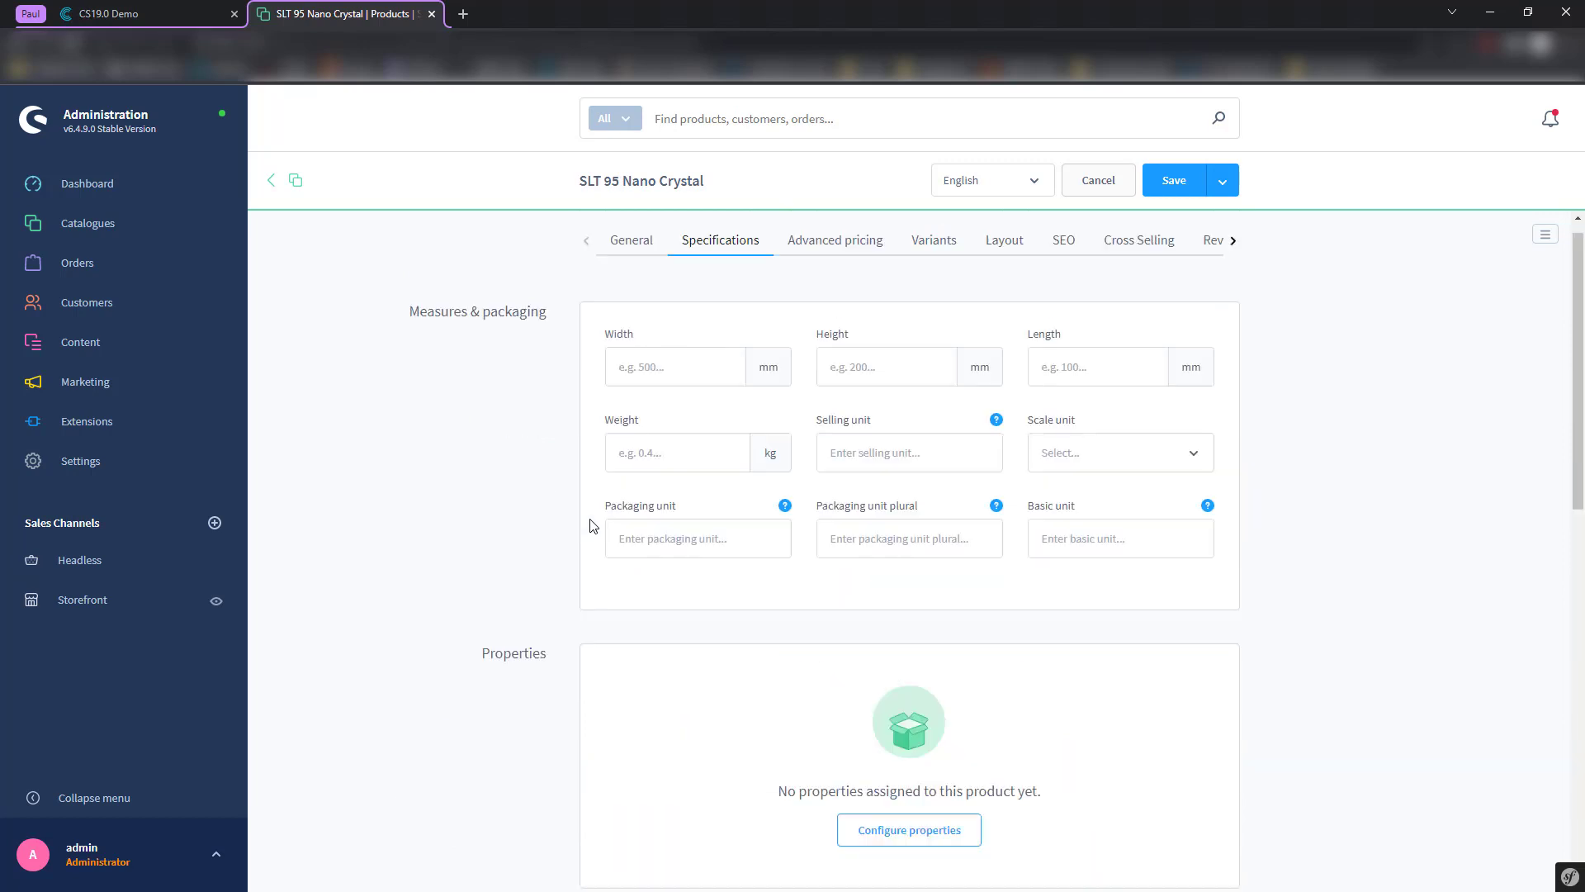
click(296, 189)
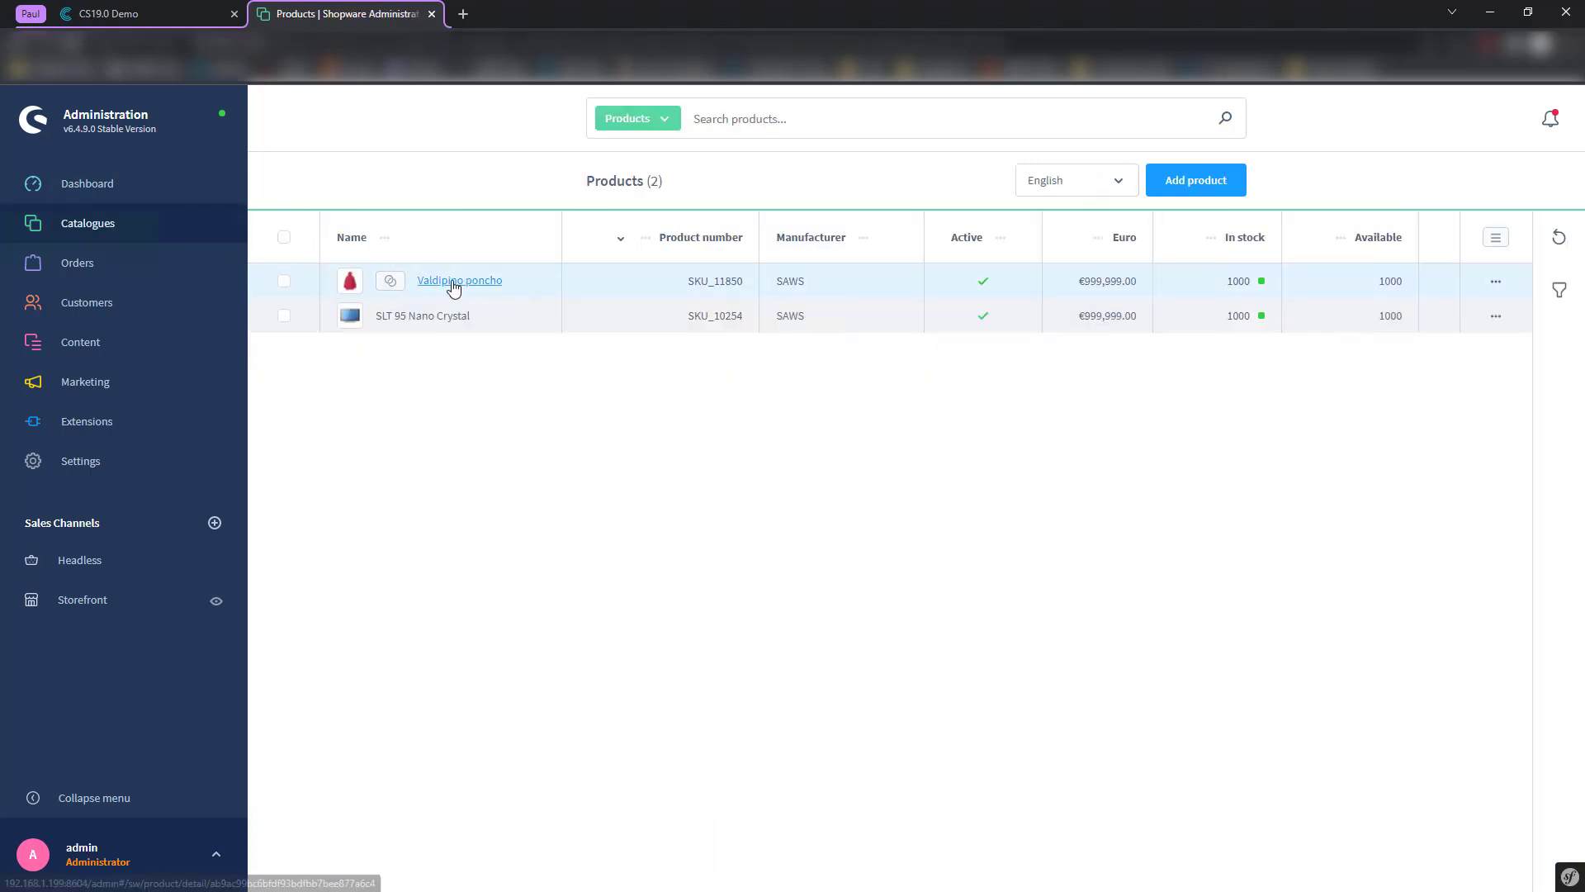
click(392, 281)
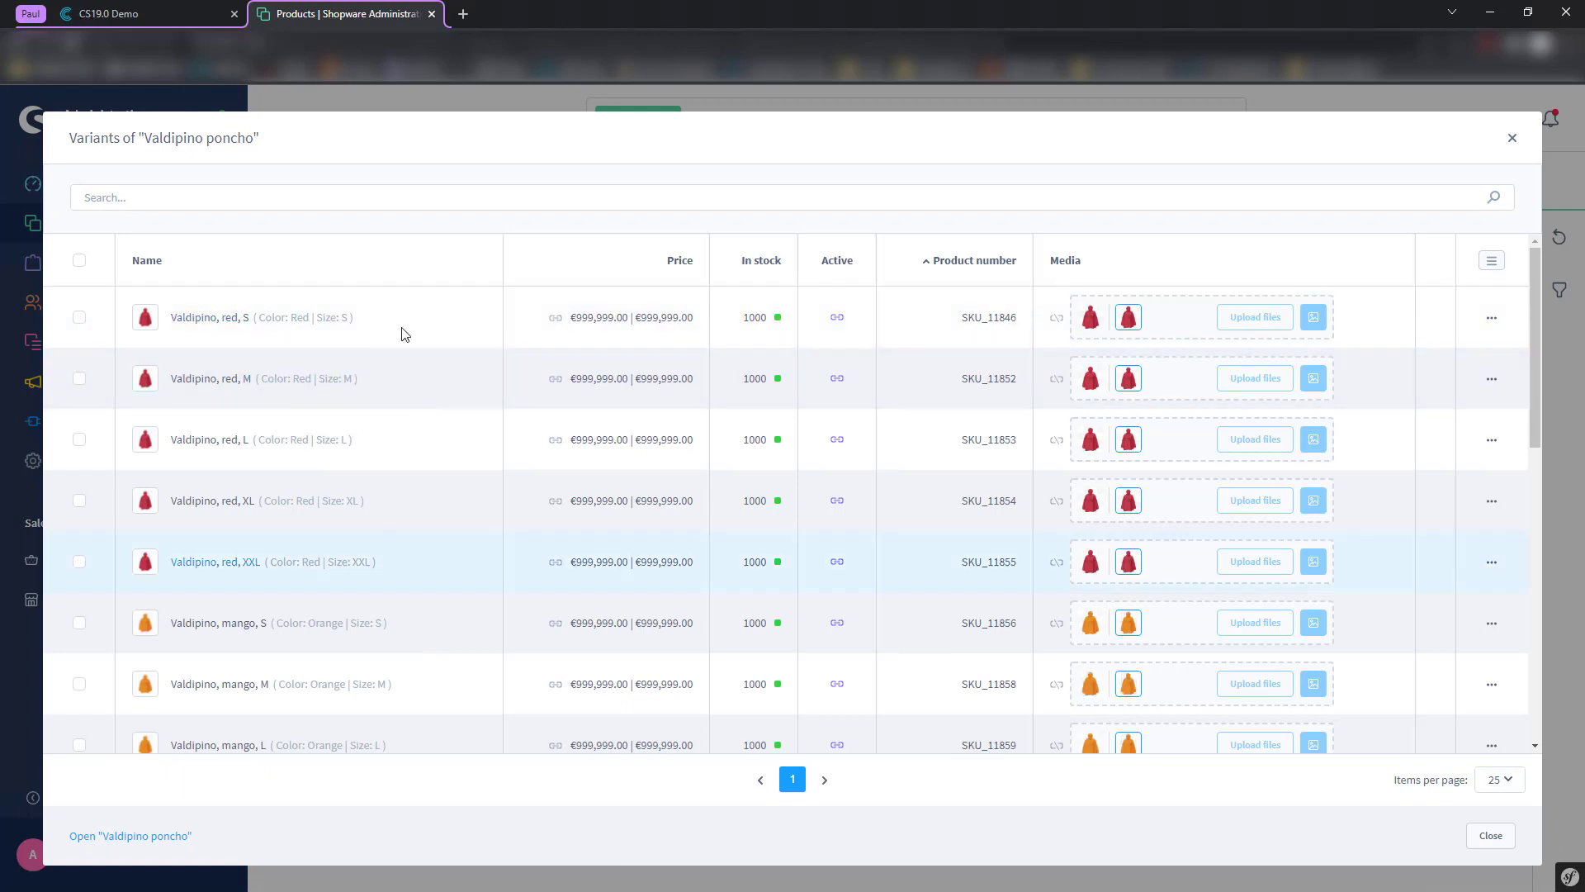
click(221, 379)
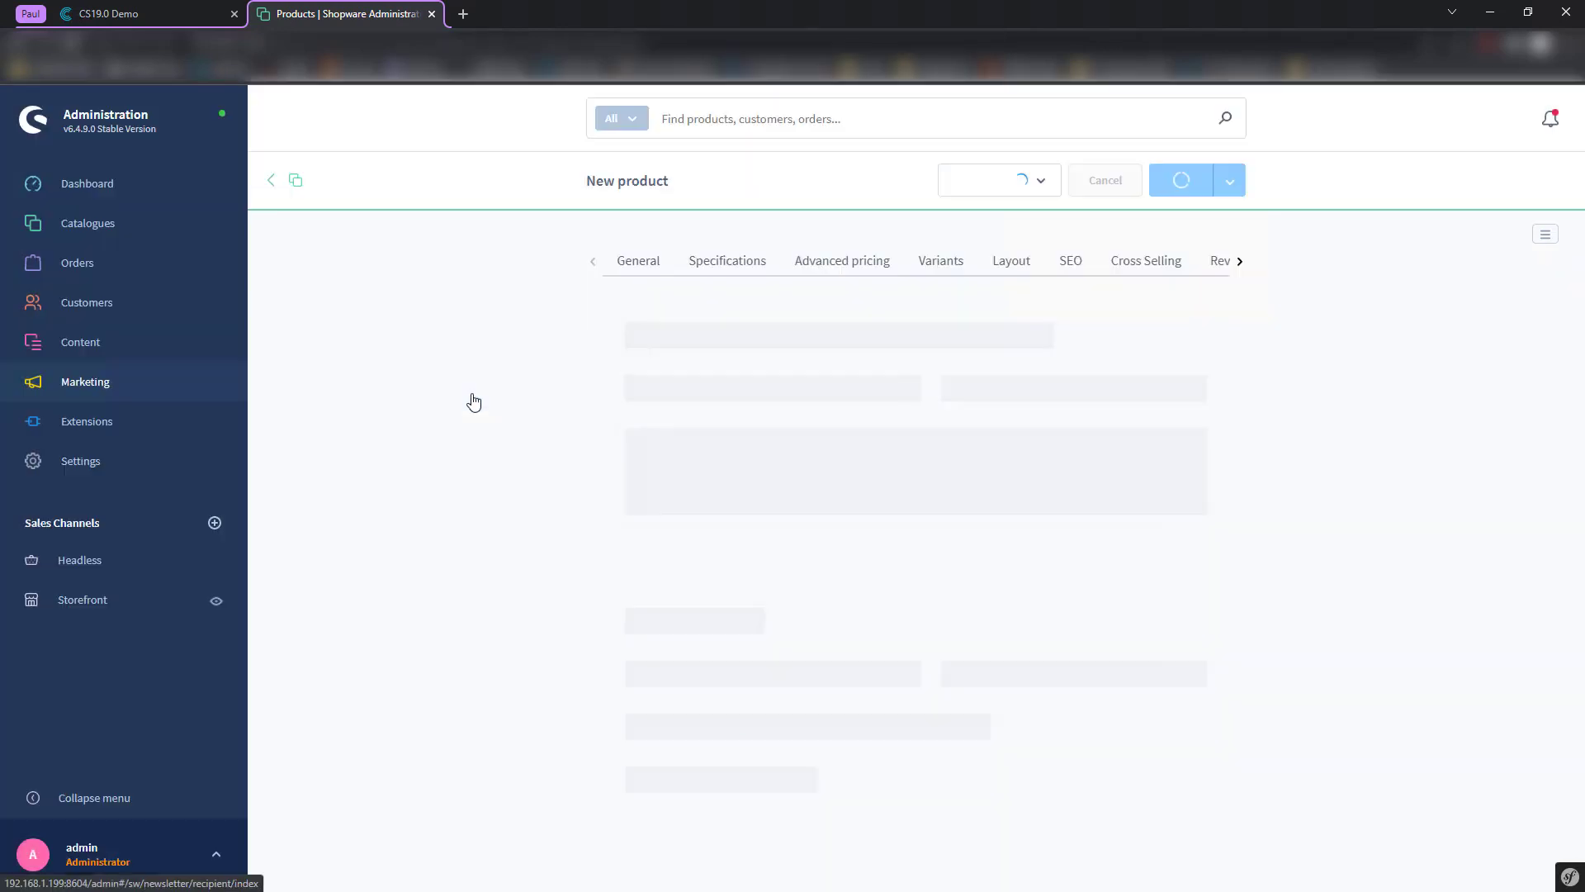
click(719, 395)
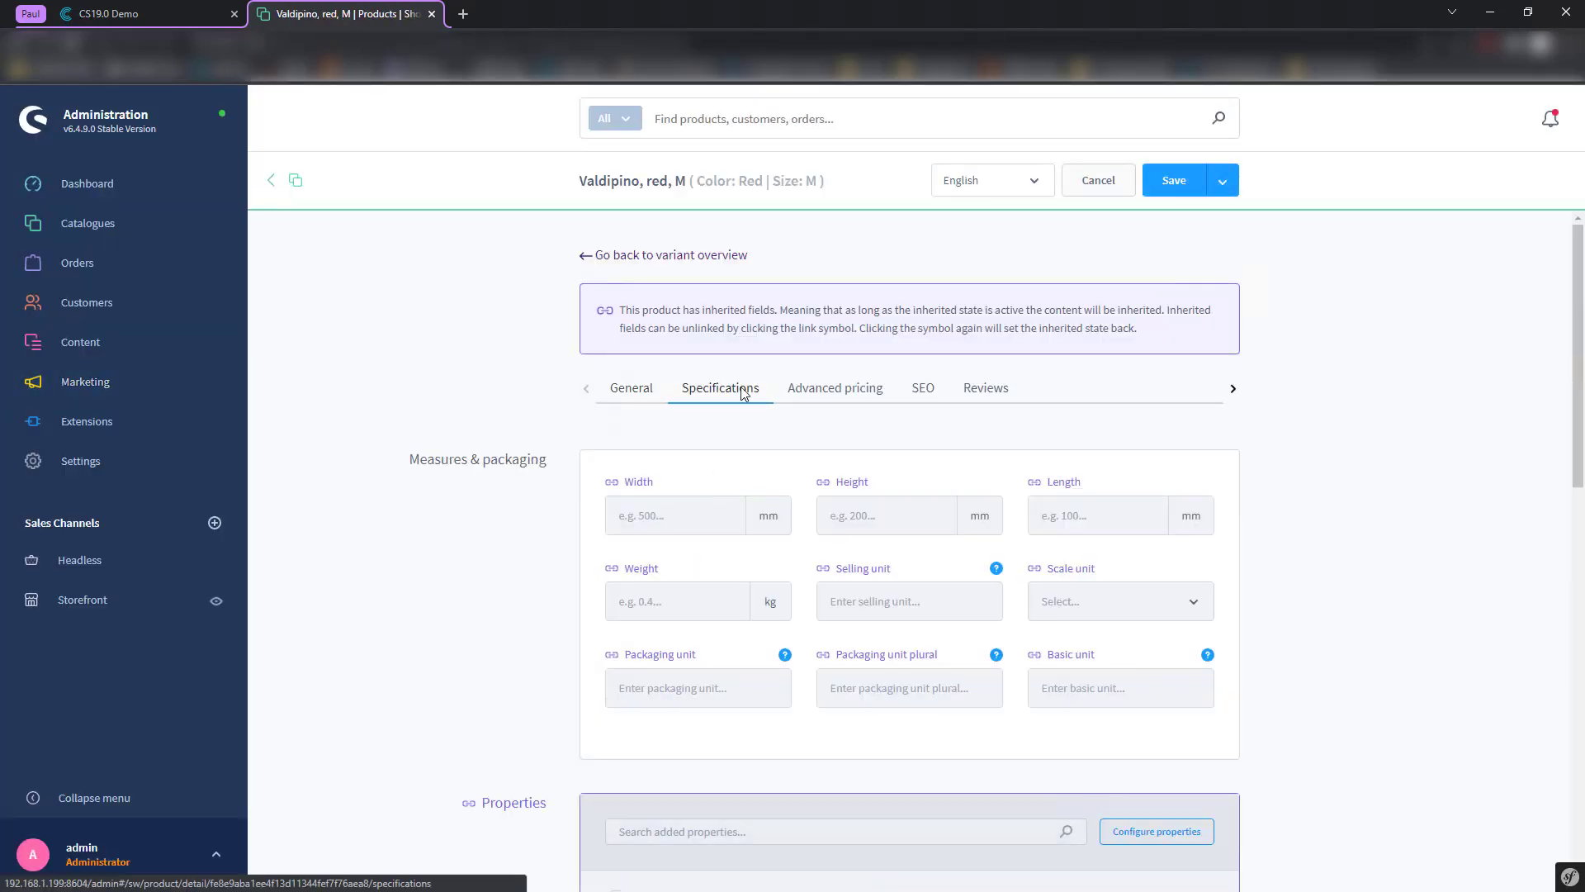
scroll(805, 578, down, 5)
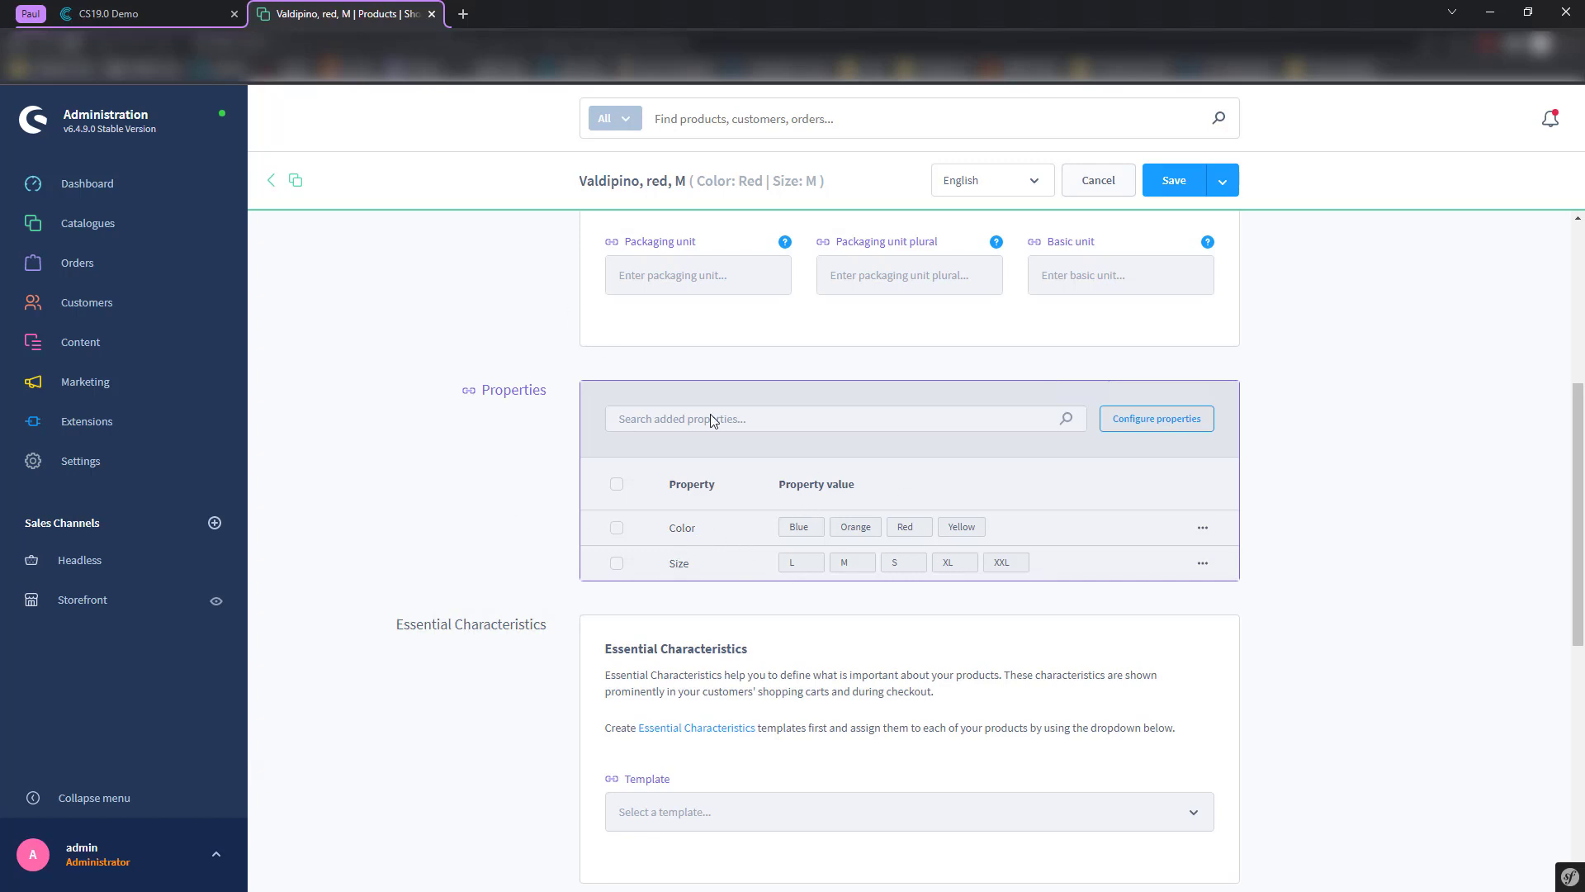
scroll(547, 388, up, 4)
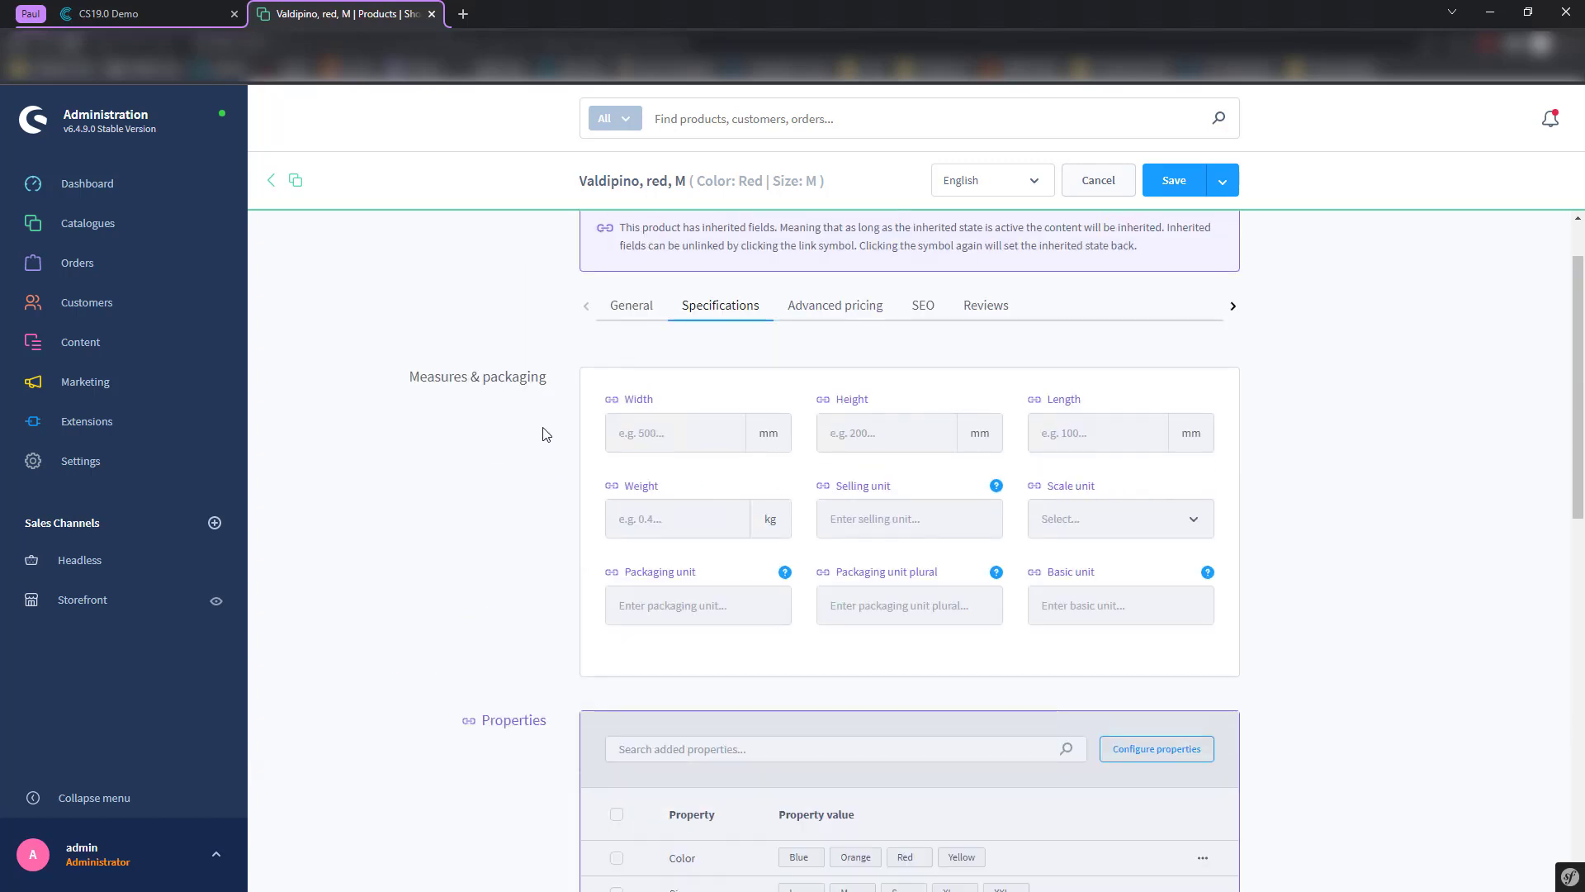
click(274, 181)
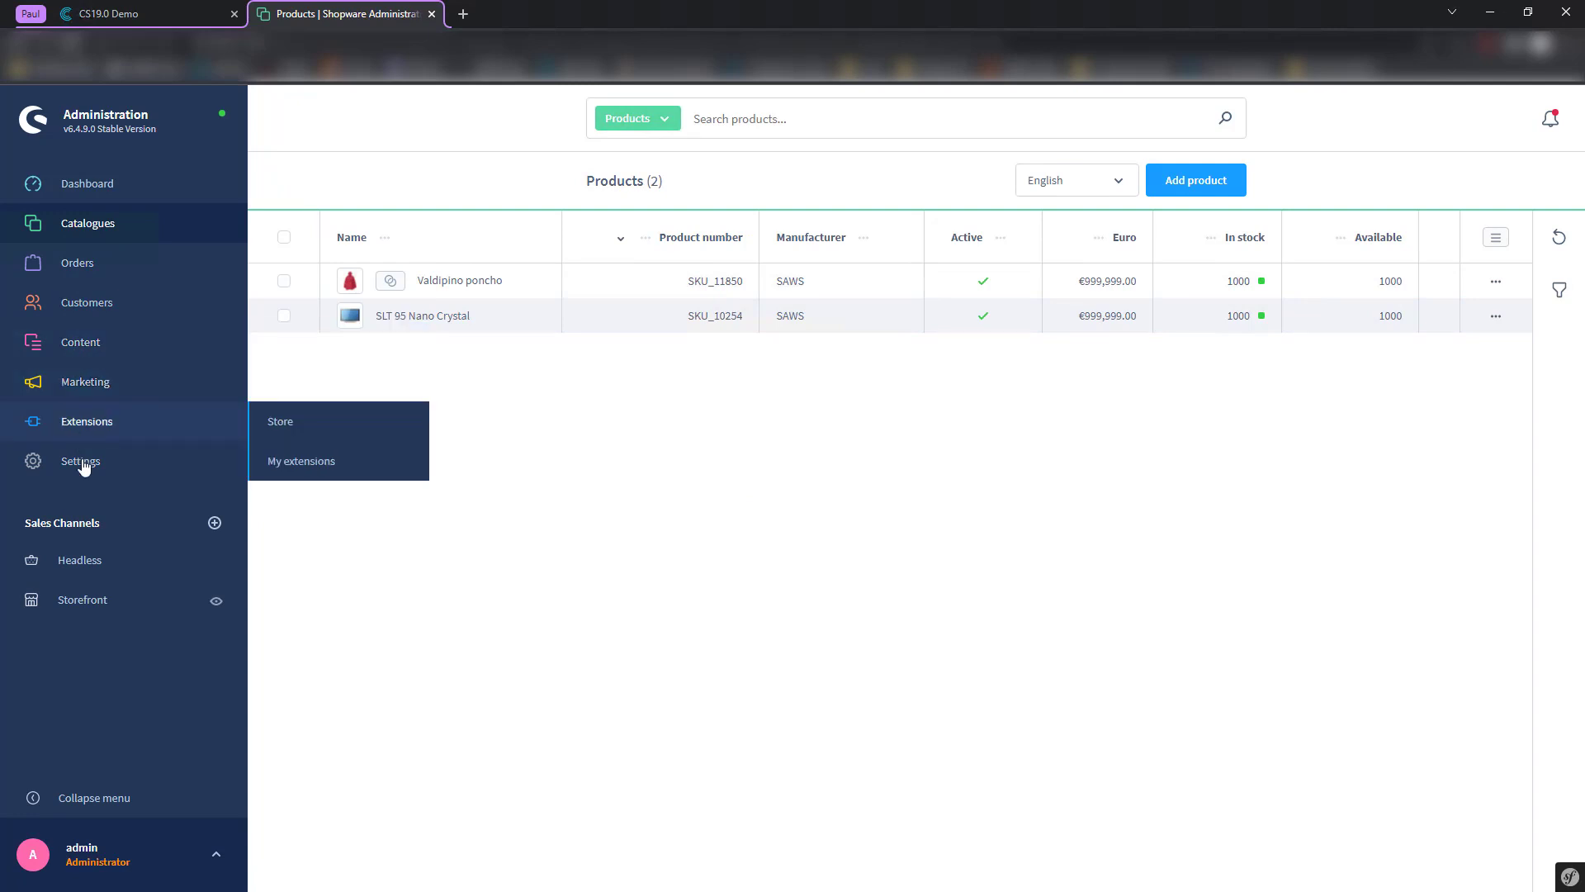
- Add and save a property named Sale State under Catalogues > Properties, then return to the list
mouse_move(159, 235)
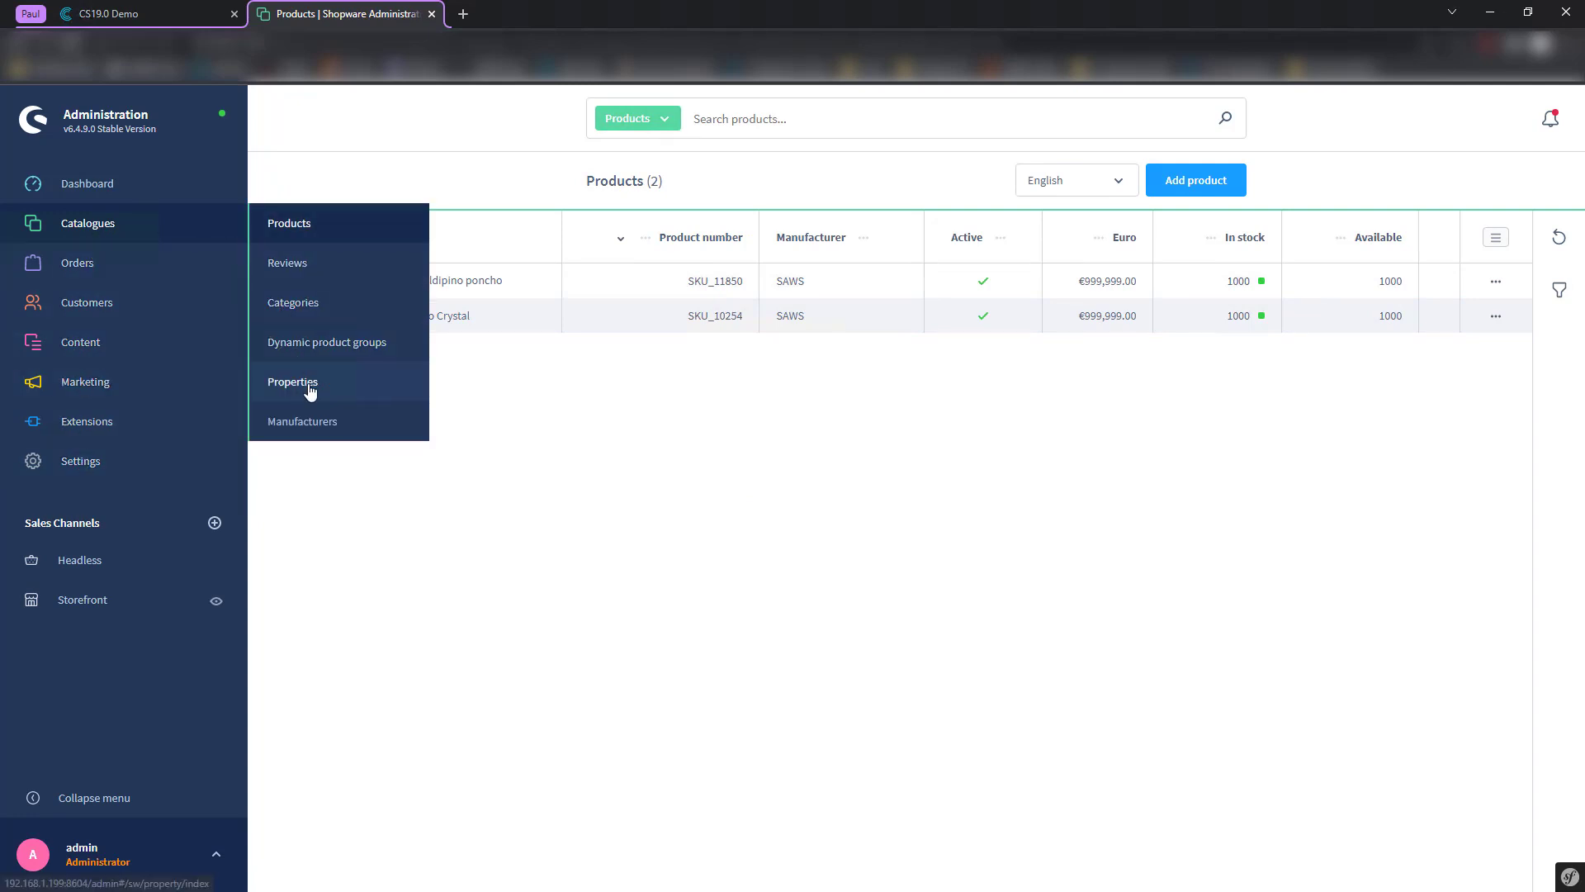
click(311, 389)
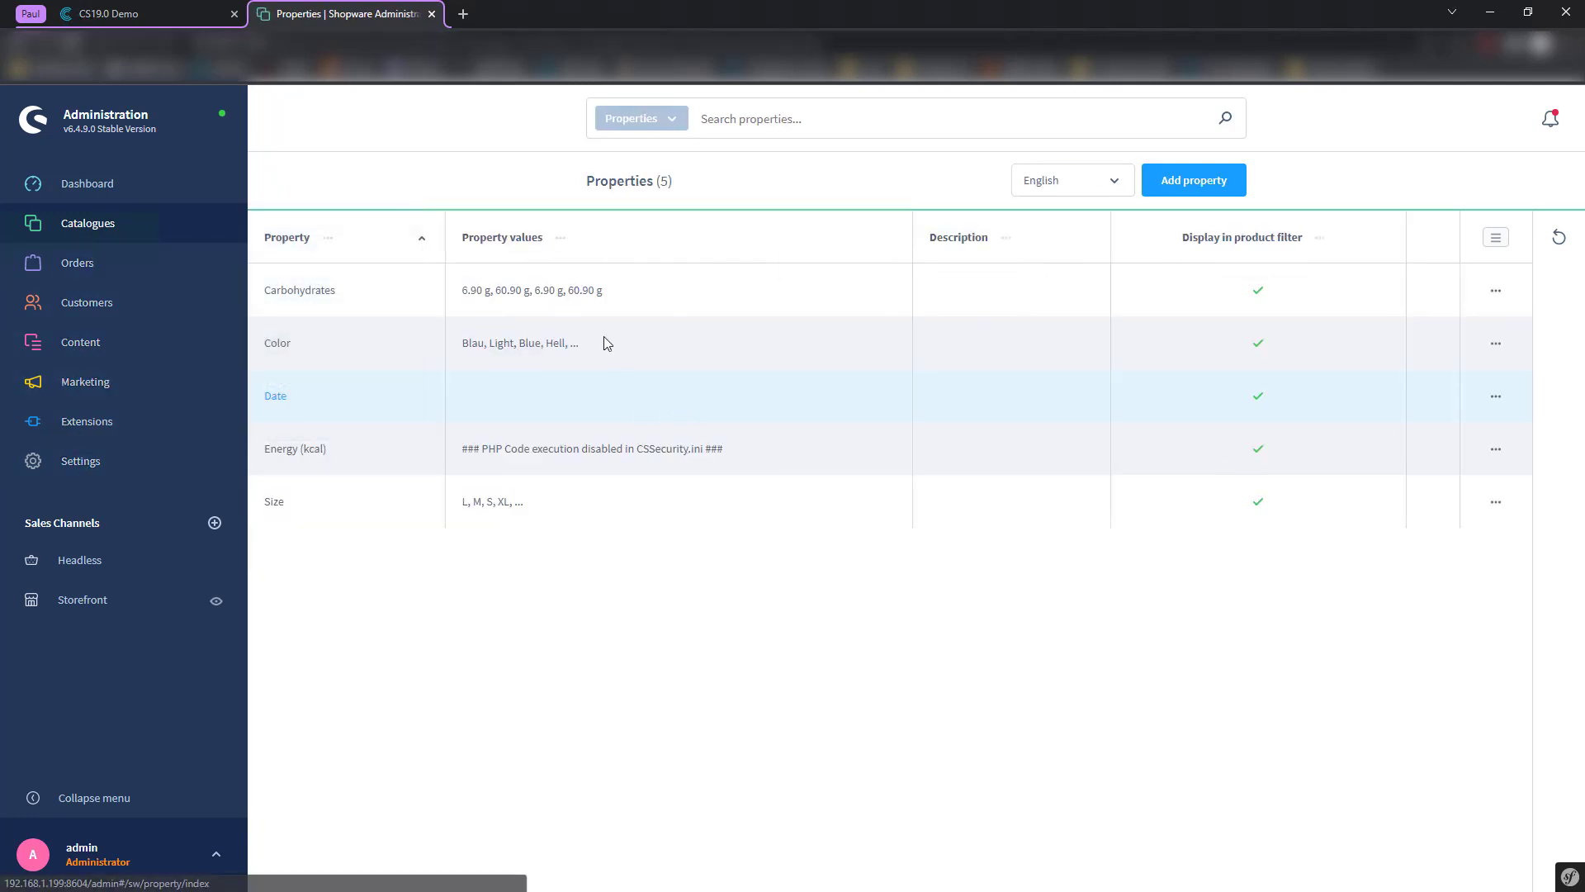
click(1198, 181)
click(680, 362)
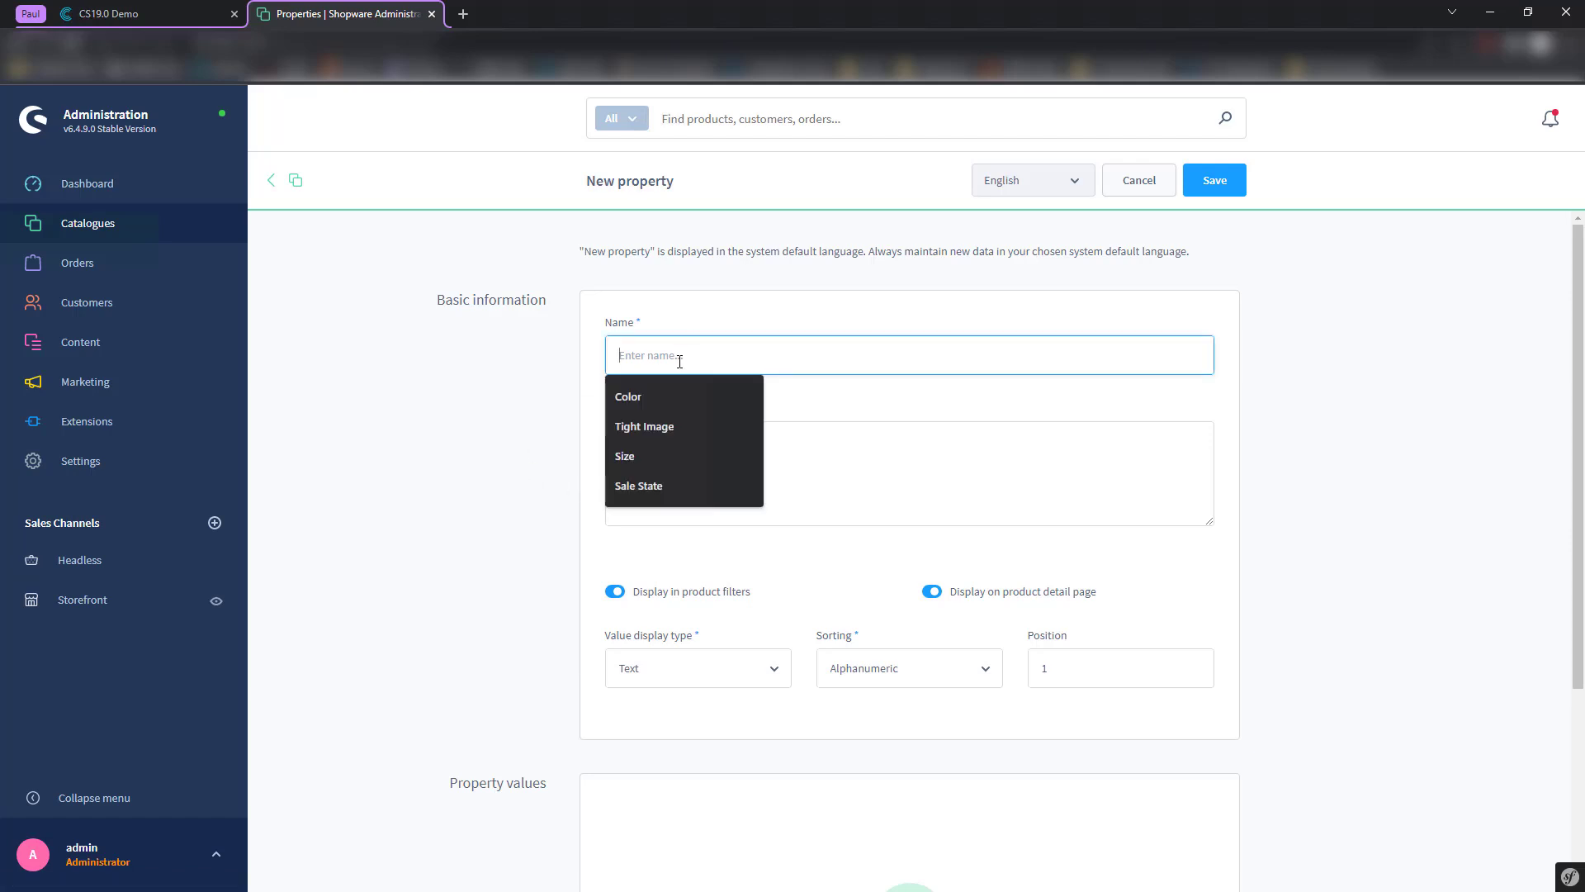
click(652, 486)
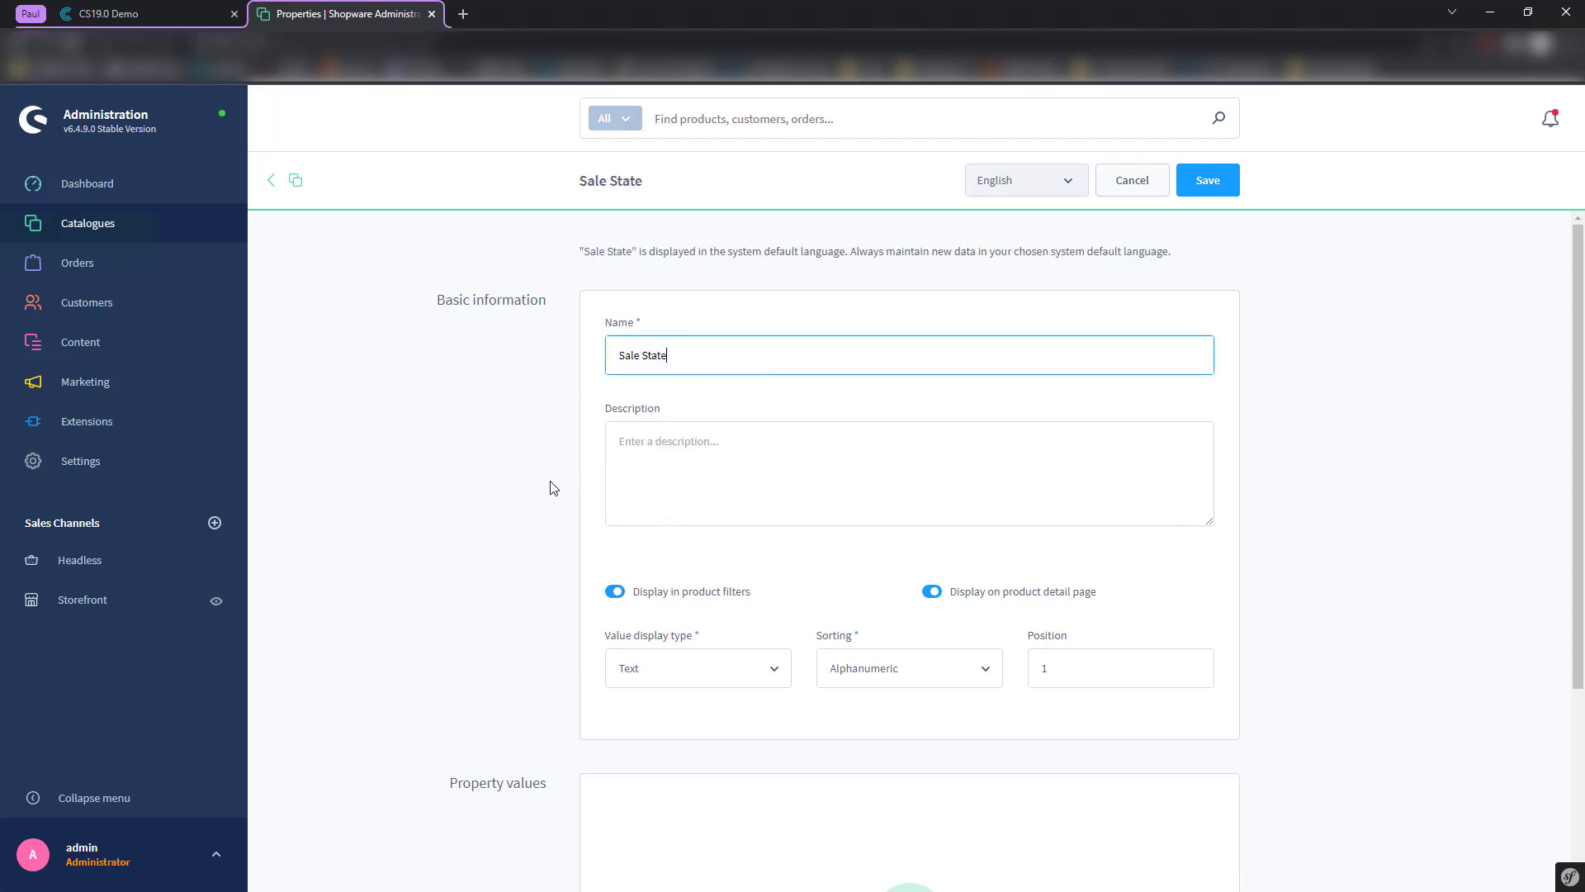
click(640, 464)
scroll(555, 484, down, 3)
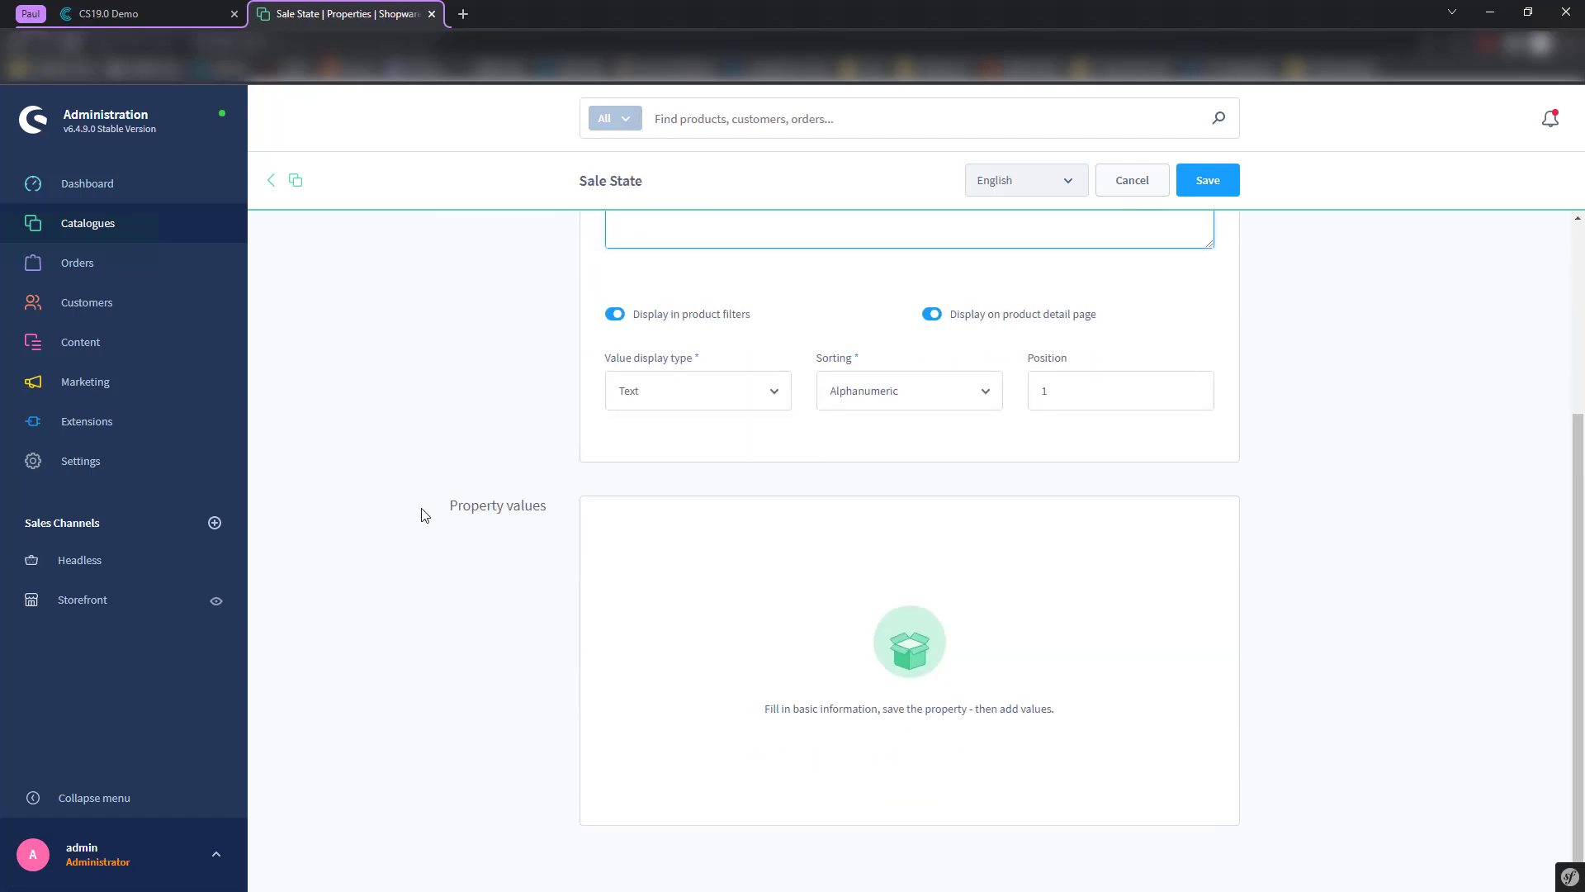
scroll(1052, 251, up, 3)
click(1210, 184)
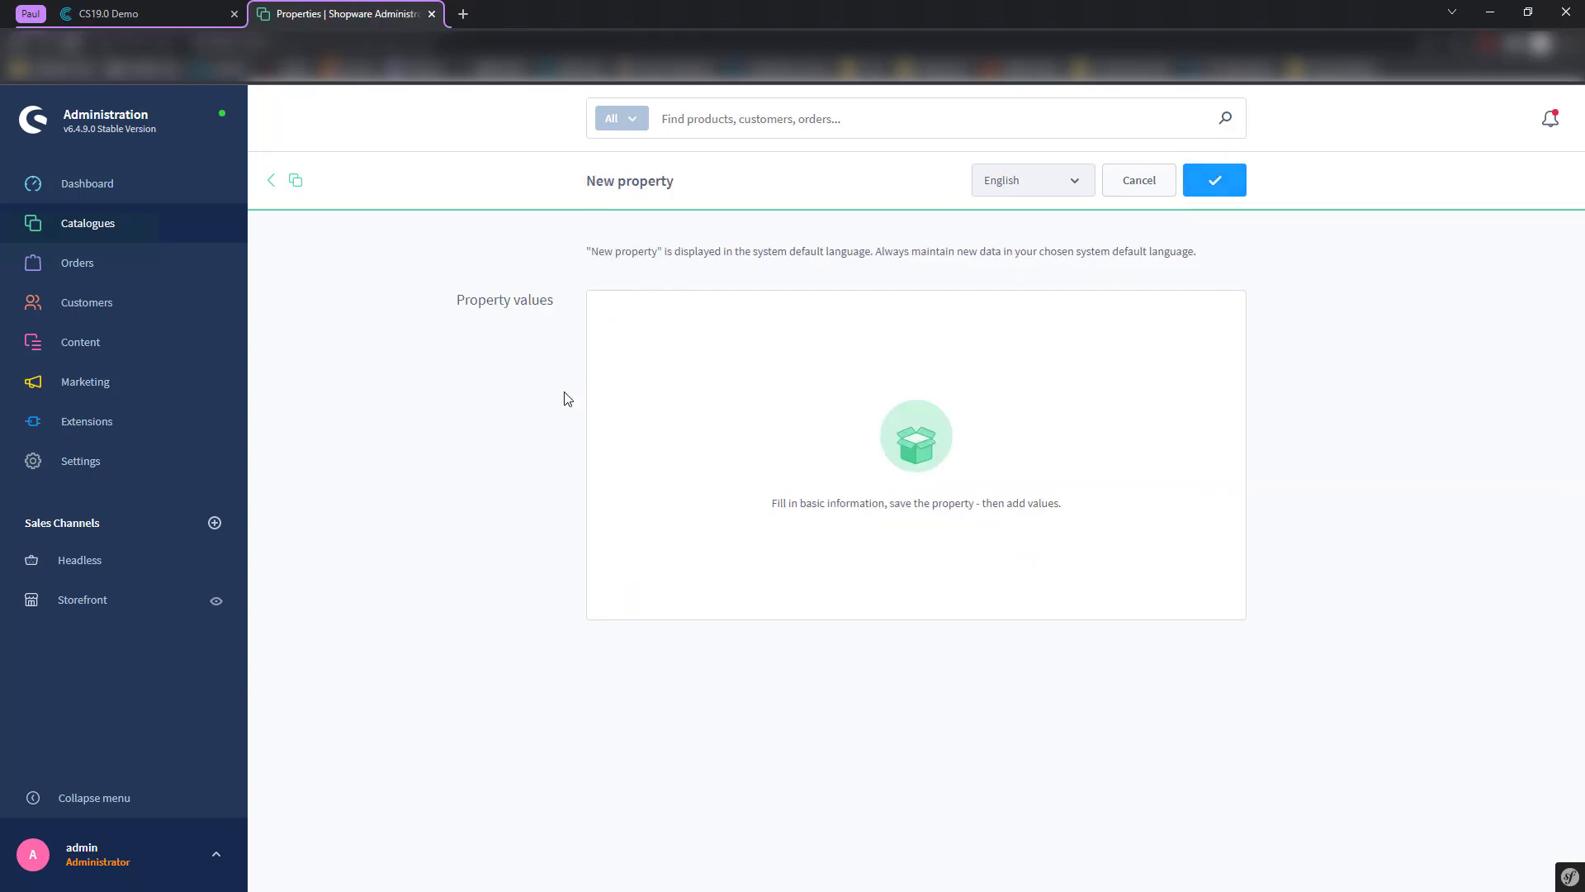
scroll(700, 579, down, 1)
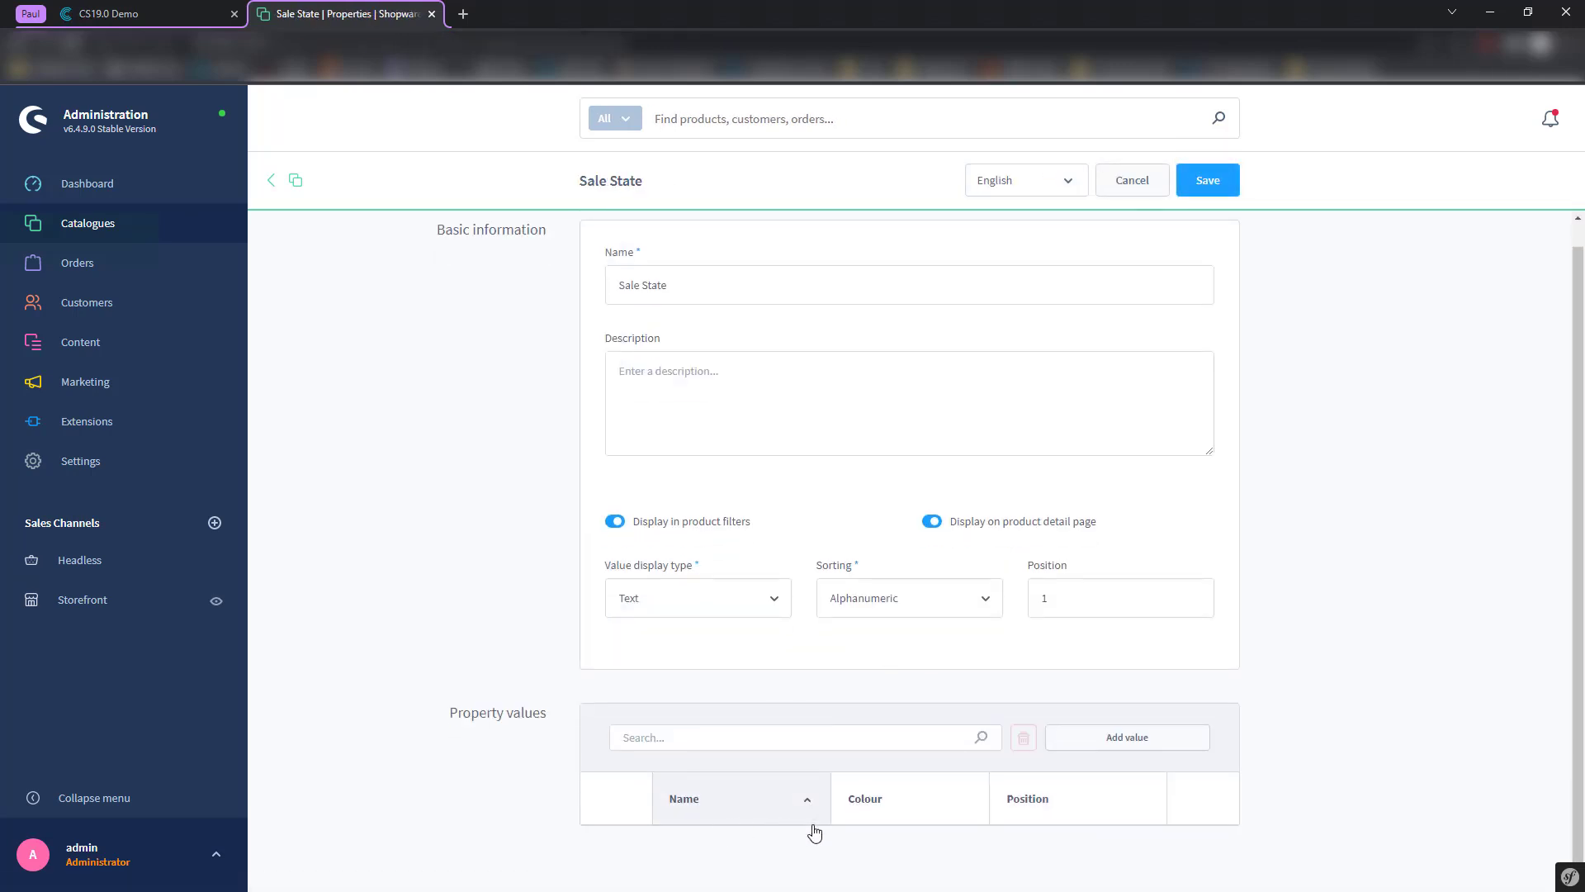
scroll(718, 441, up, 1)
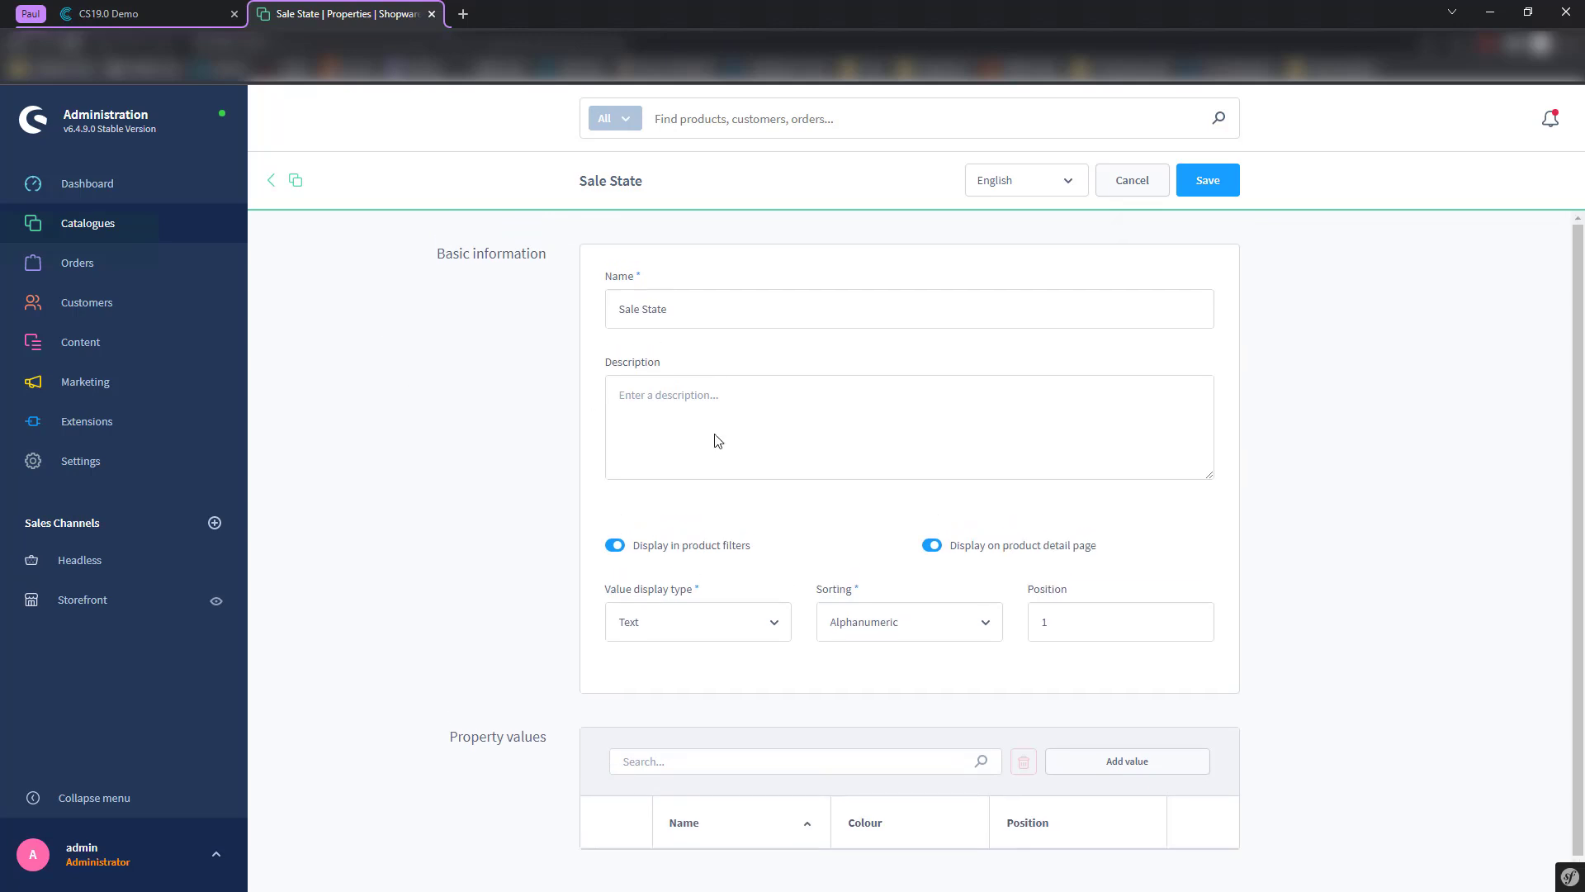
click(288, 187)
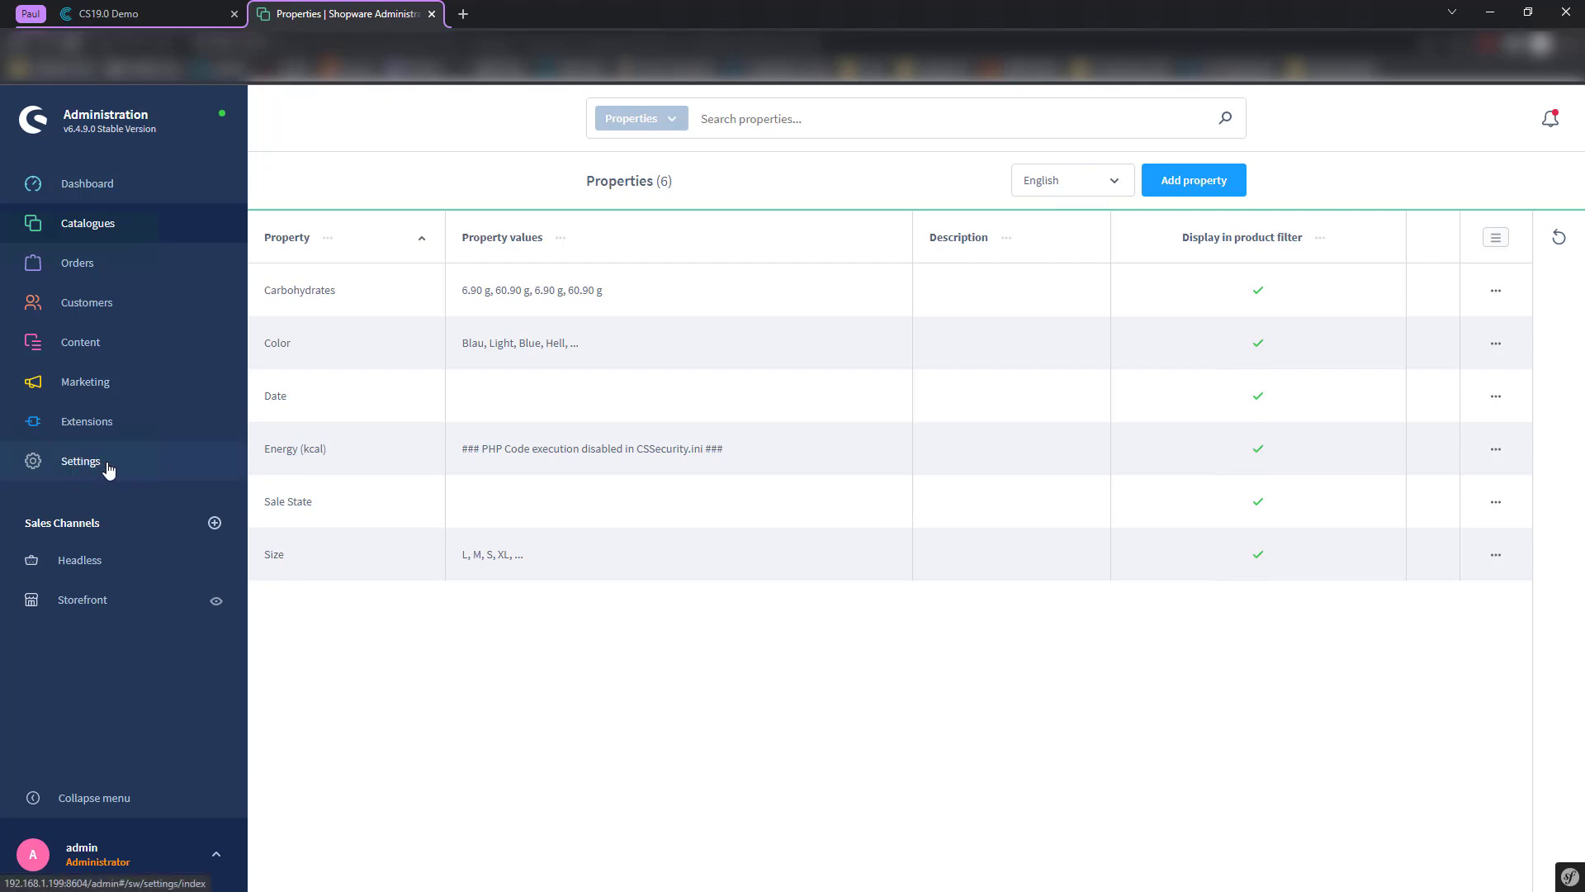
- View the four custom field sets under Settings > System > Custom fields, then reopen Products
mouse_move(91, 223)
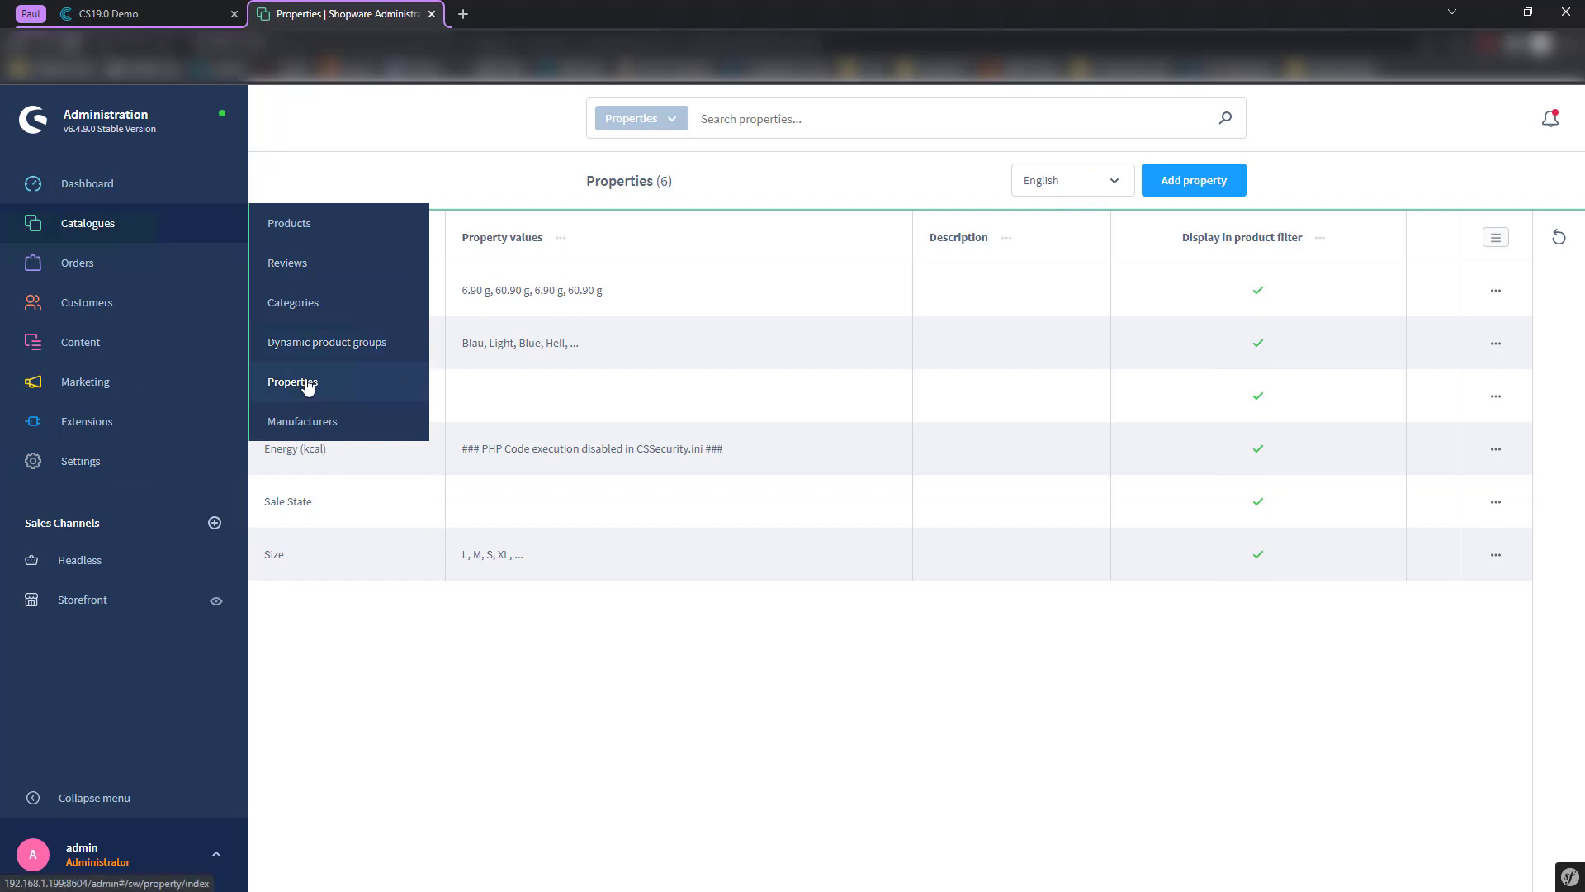
click(113, 464)
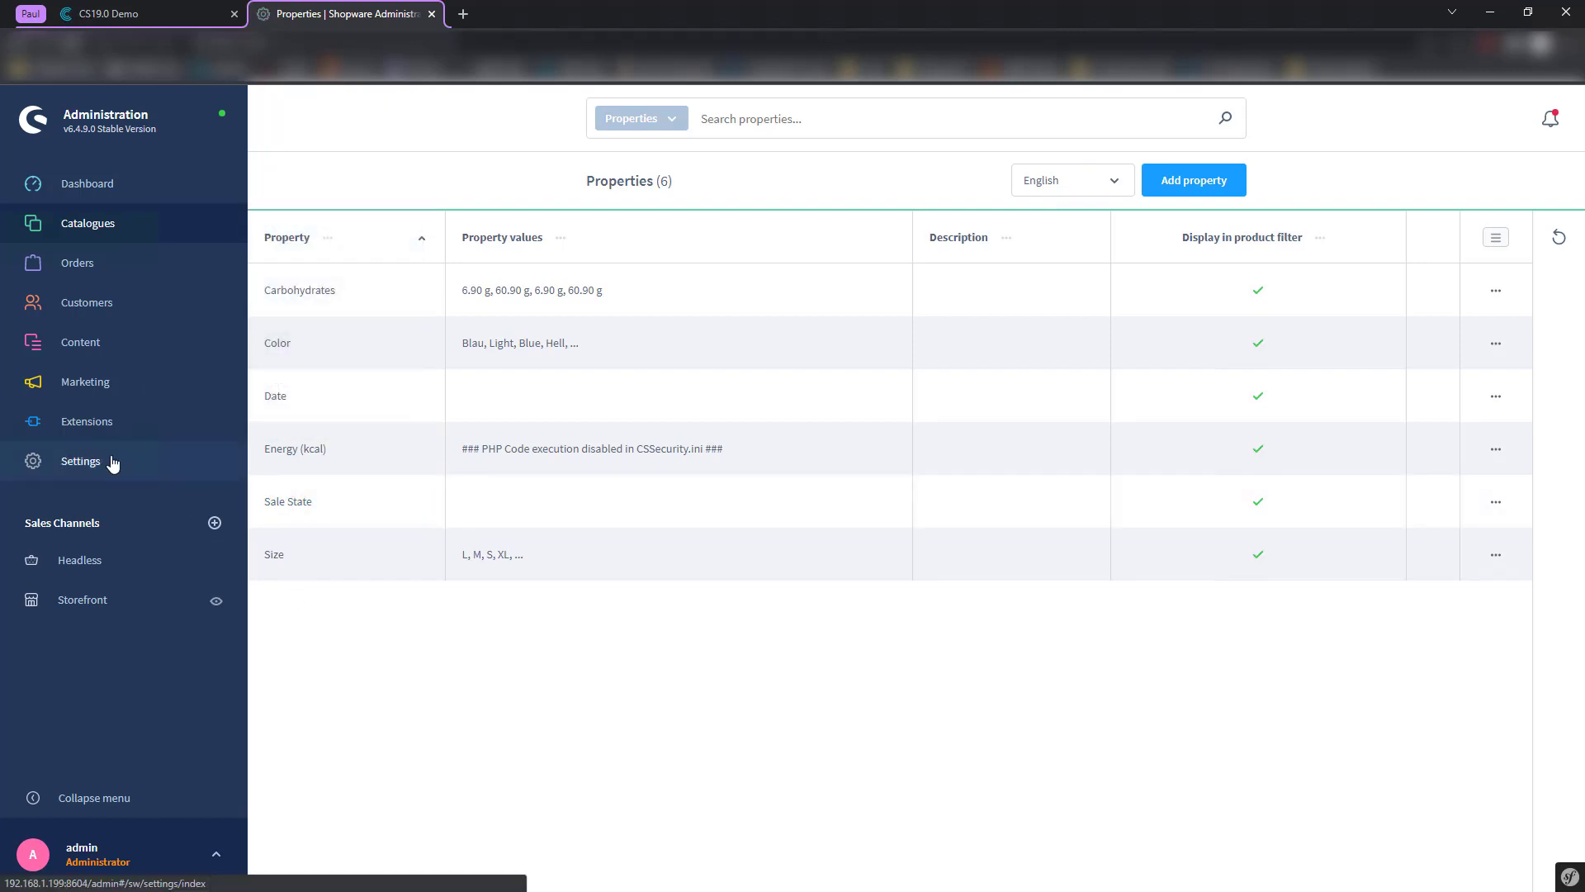
click(309, 320)
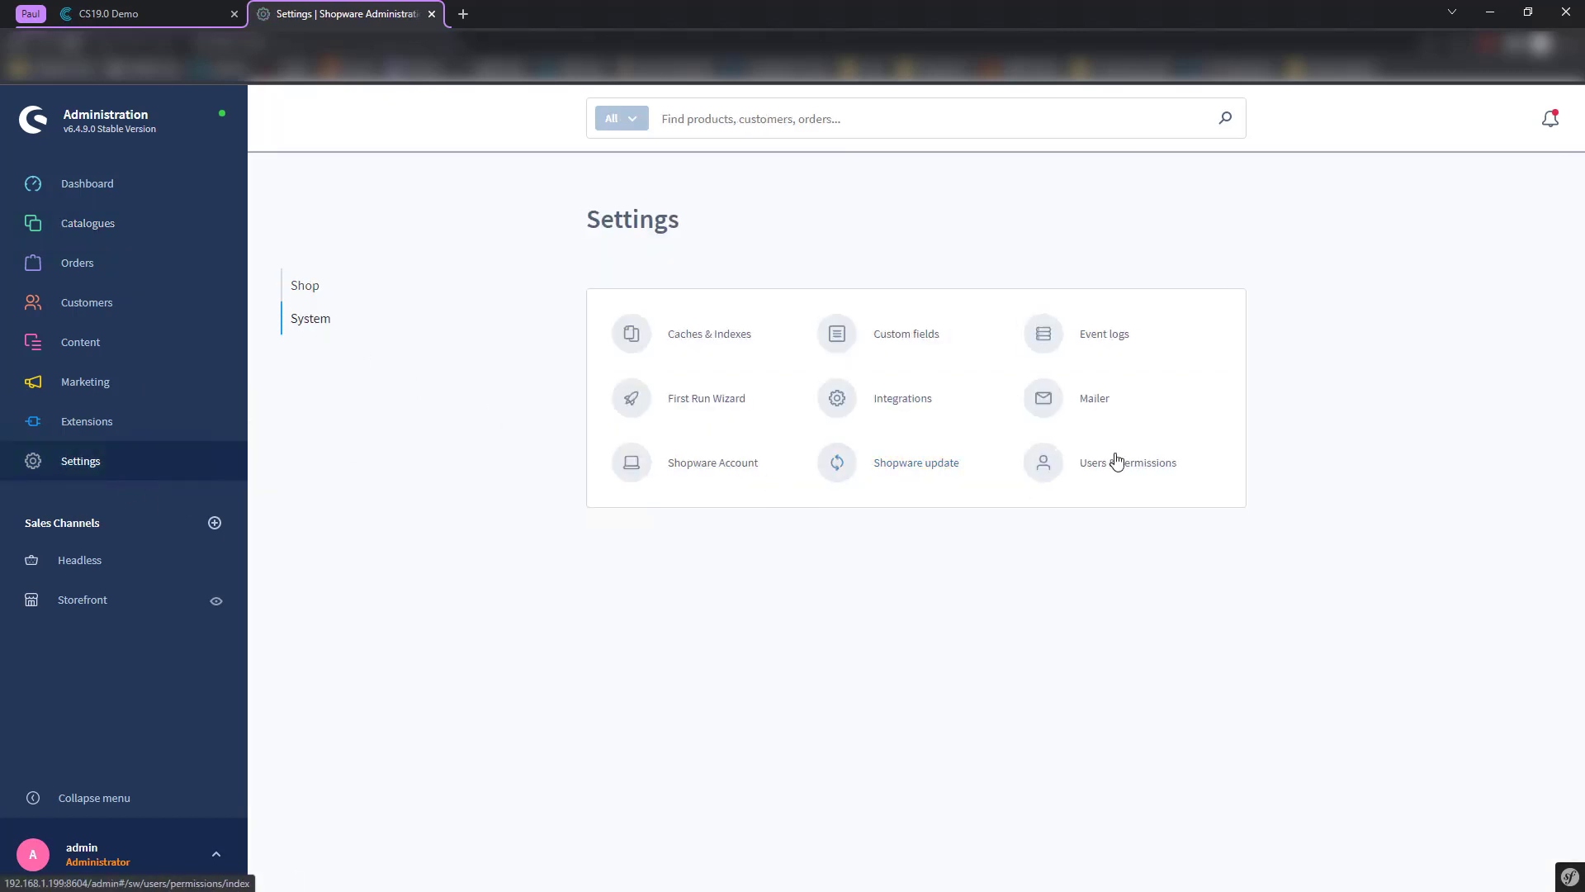
click(907, 337)
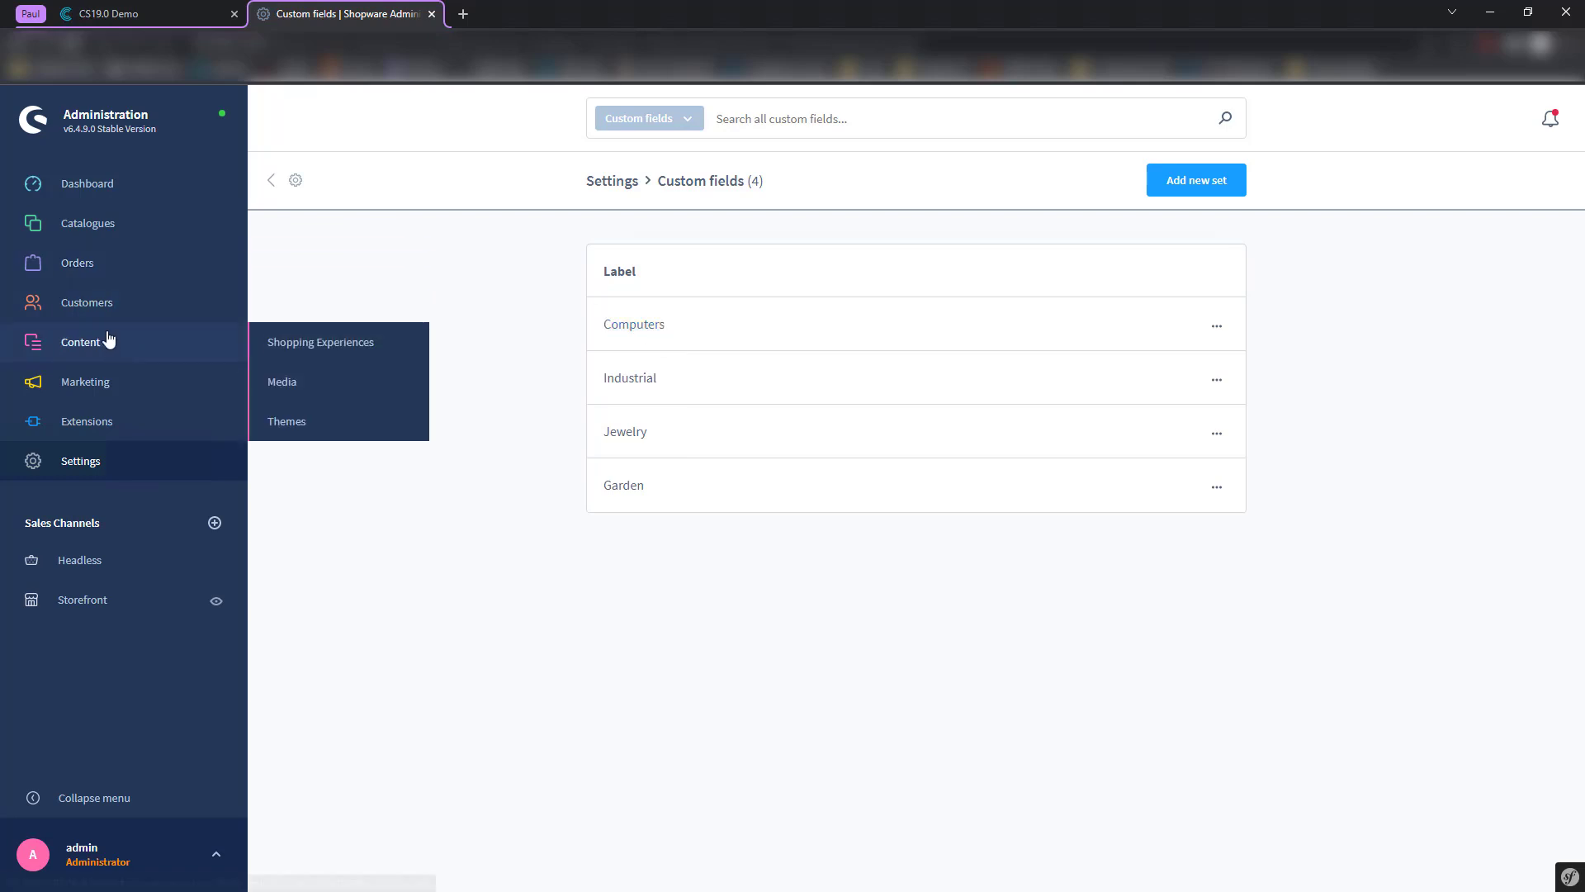
mouse_move(107, 227)
click(327, 223)
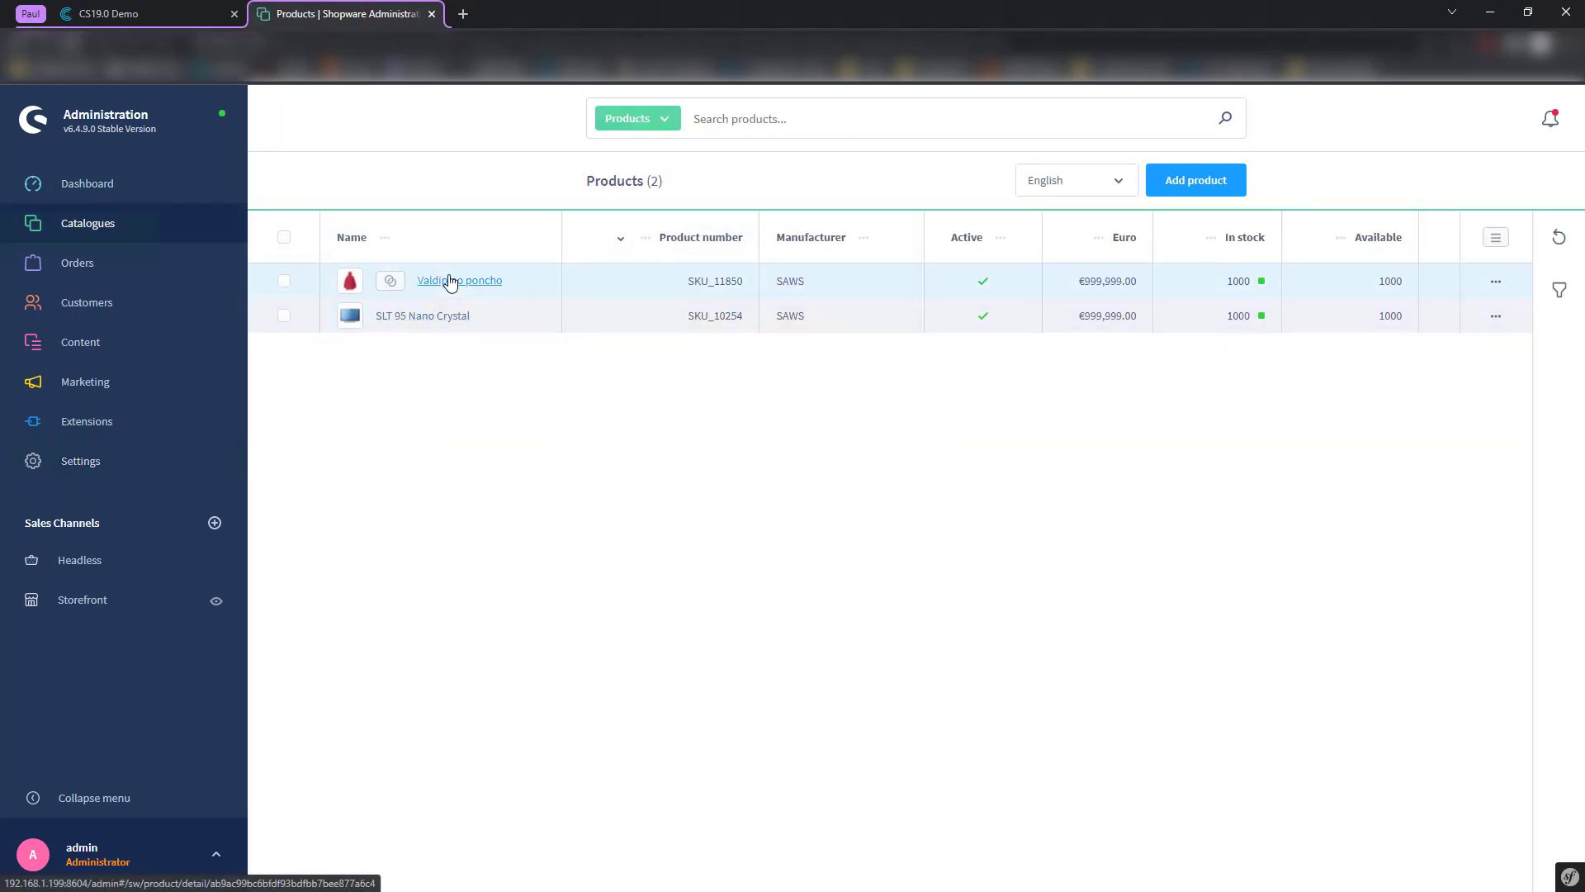
- Glance at the Valdipino poncho's specifications, then open the Sale State property's detail page
click(450, 280)
click(733, 261)
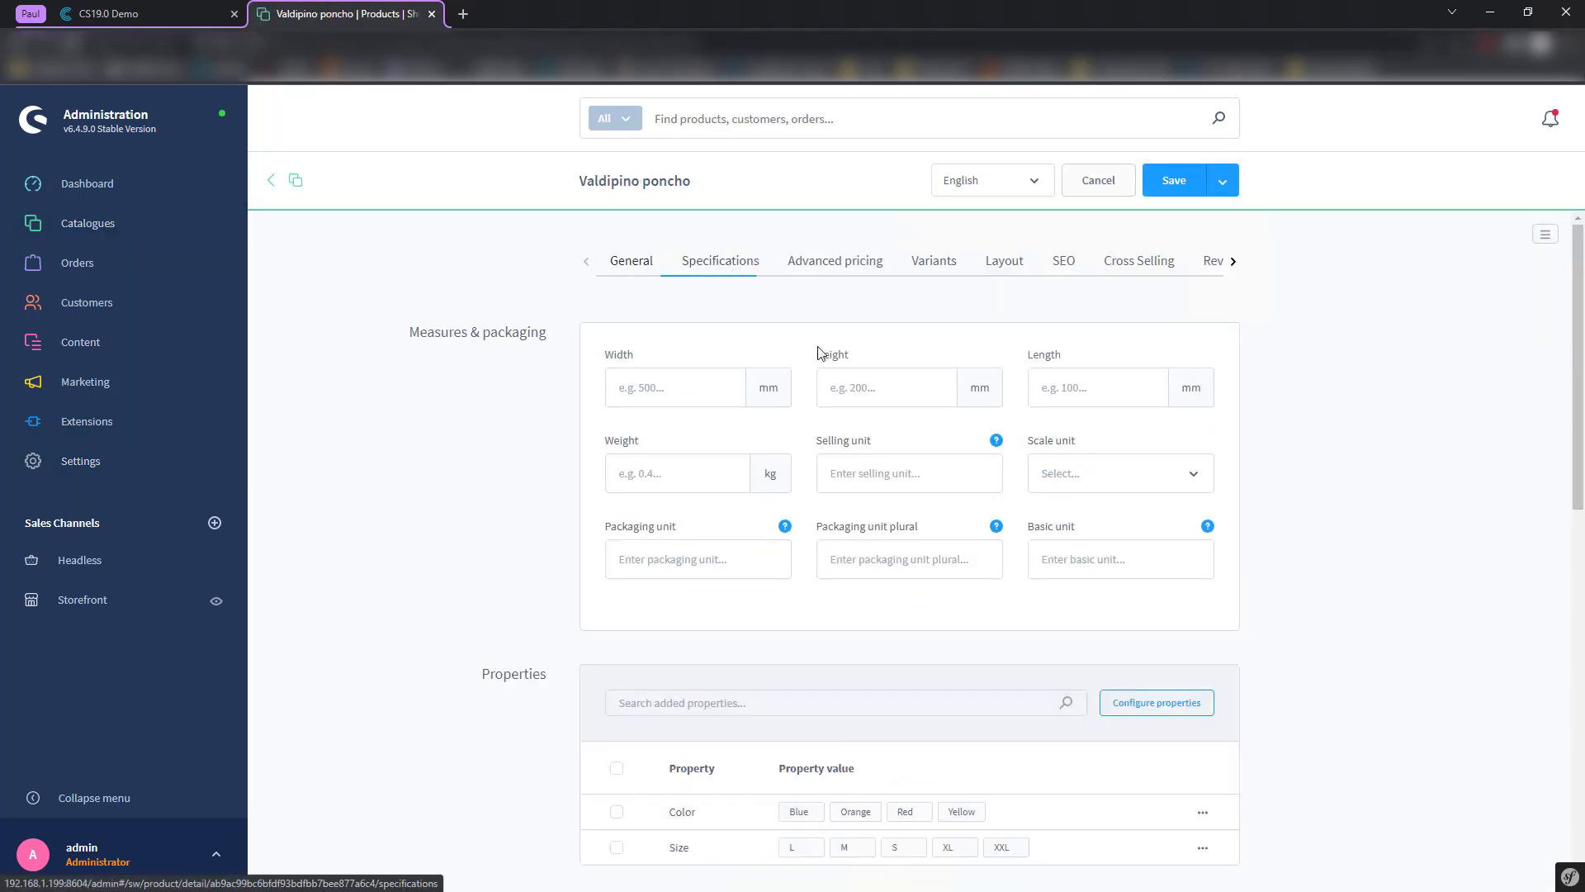
scroll(1176, 721, down, 2)
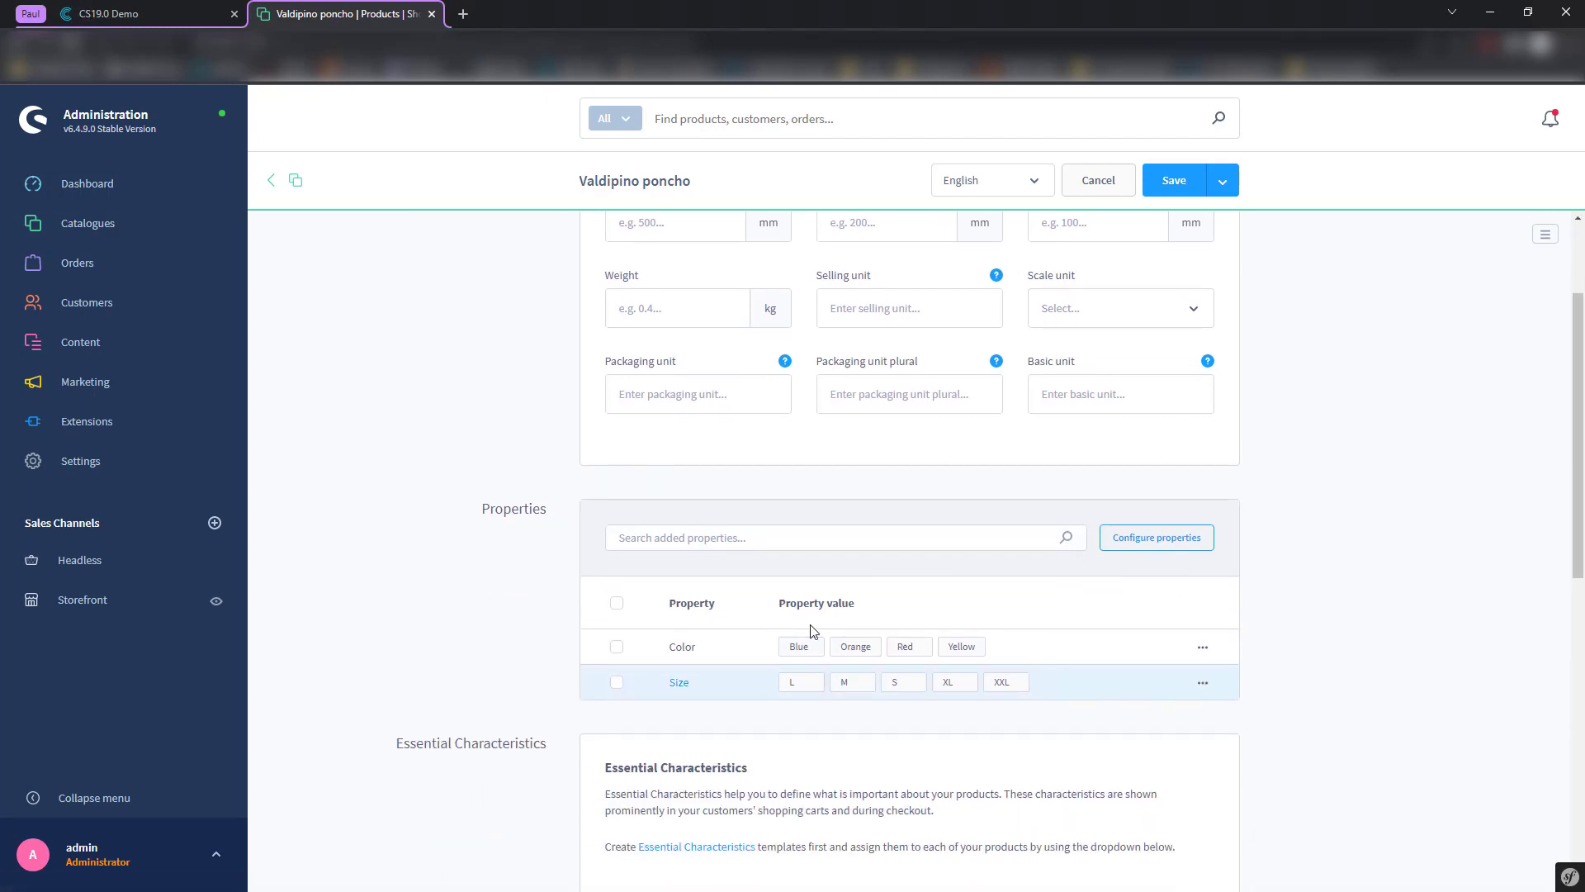
mouse_move(94, 226)
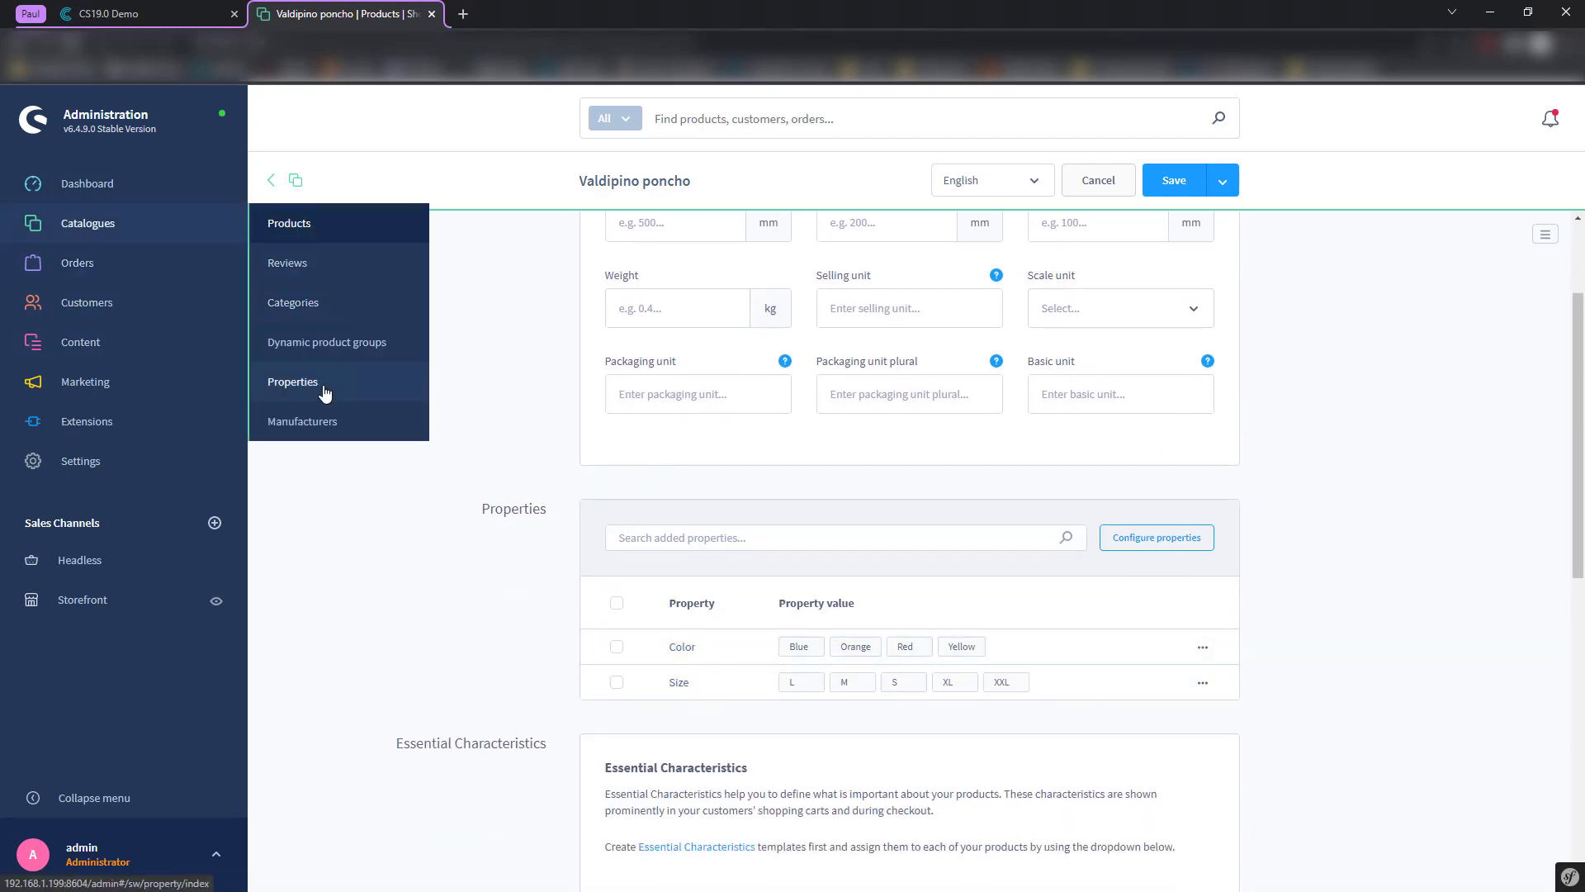
click(324, 376)
click(293, 503)
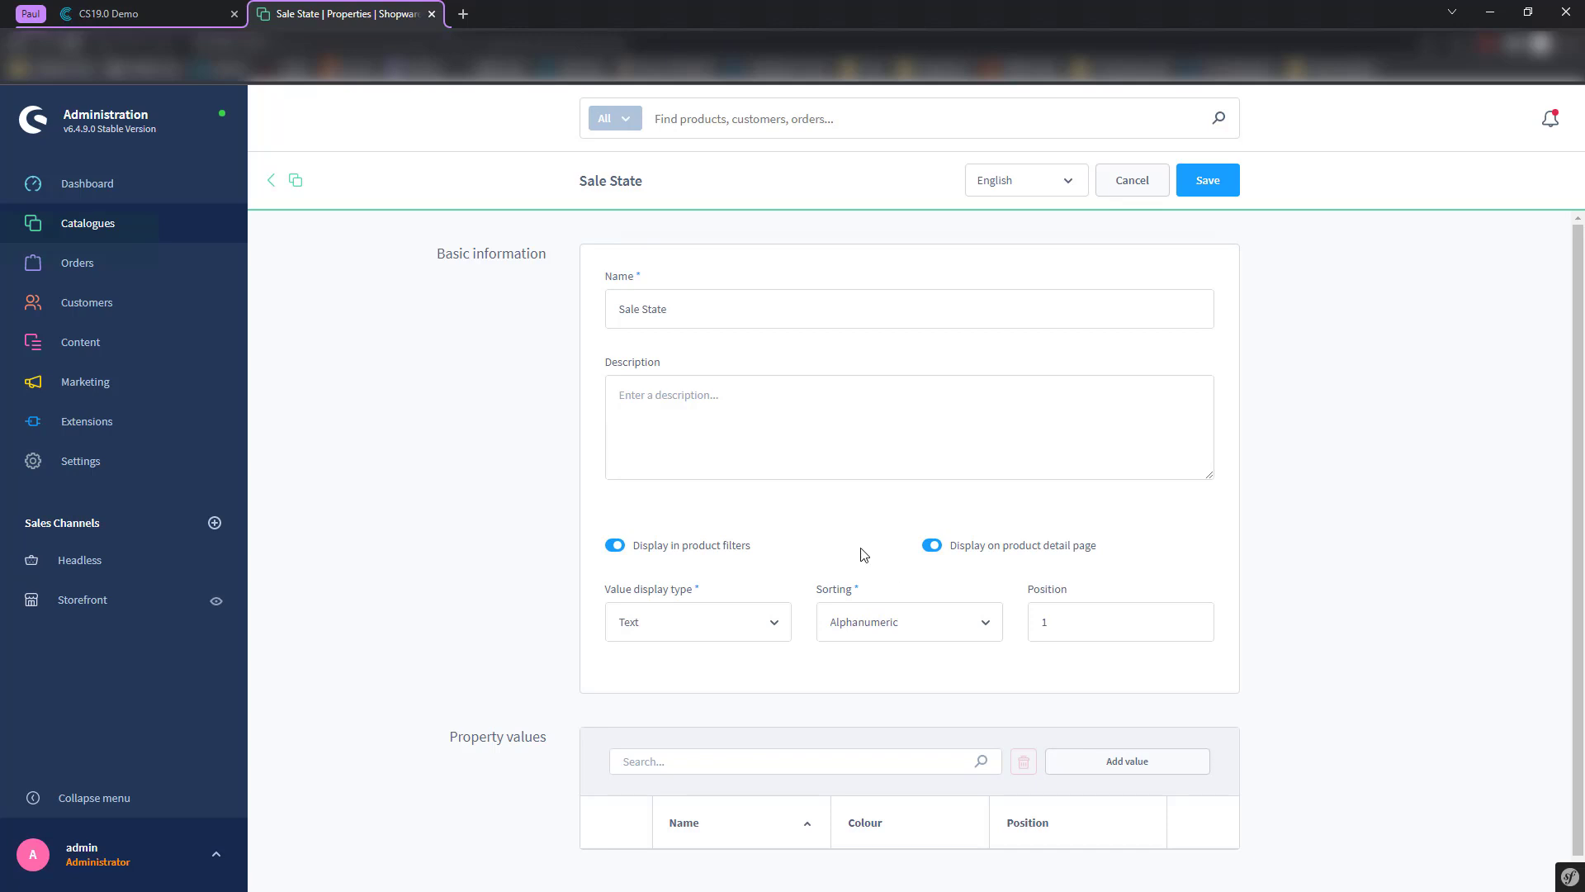
- Open the Jewelry custom field set from Settings > System > Custom fields
click(134, 467)
click(364, 347)
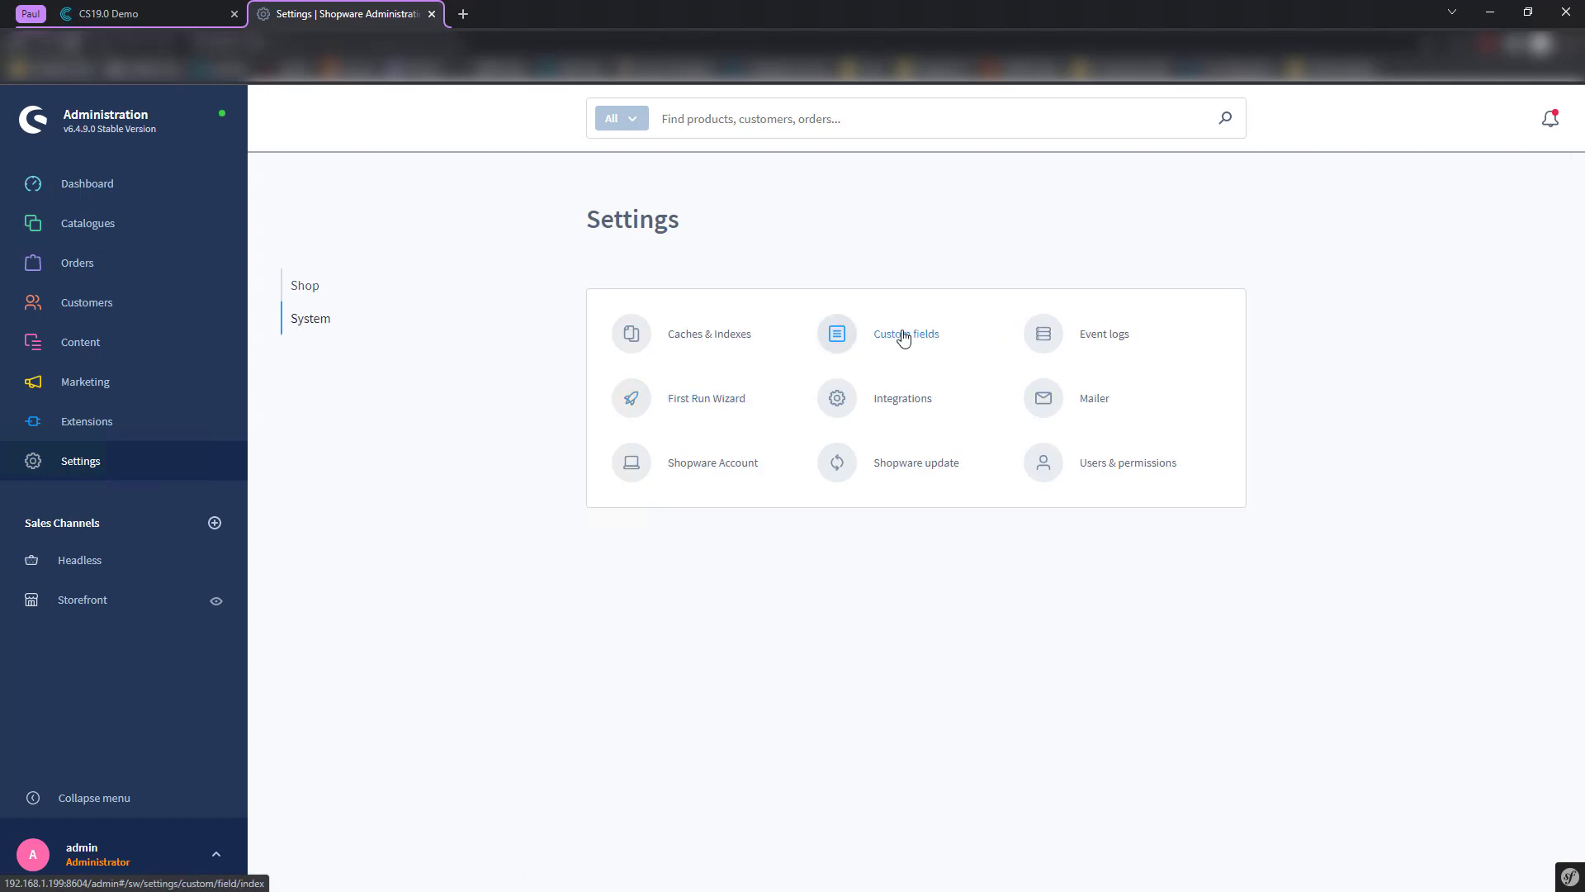
click(903, 336)
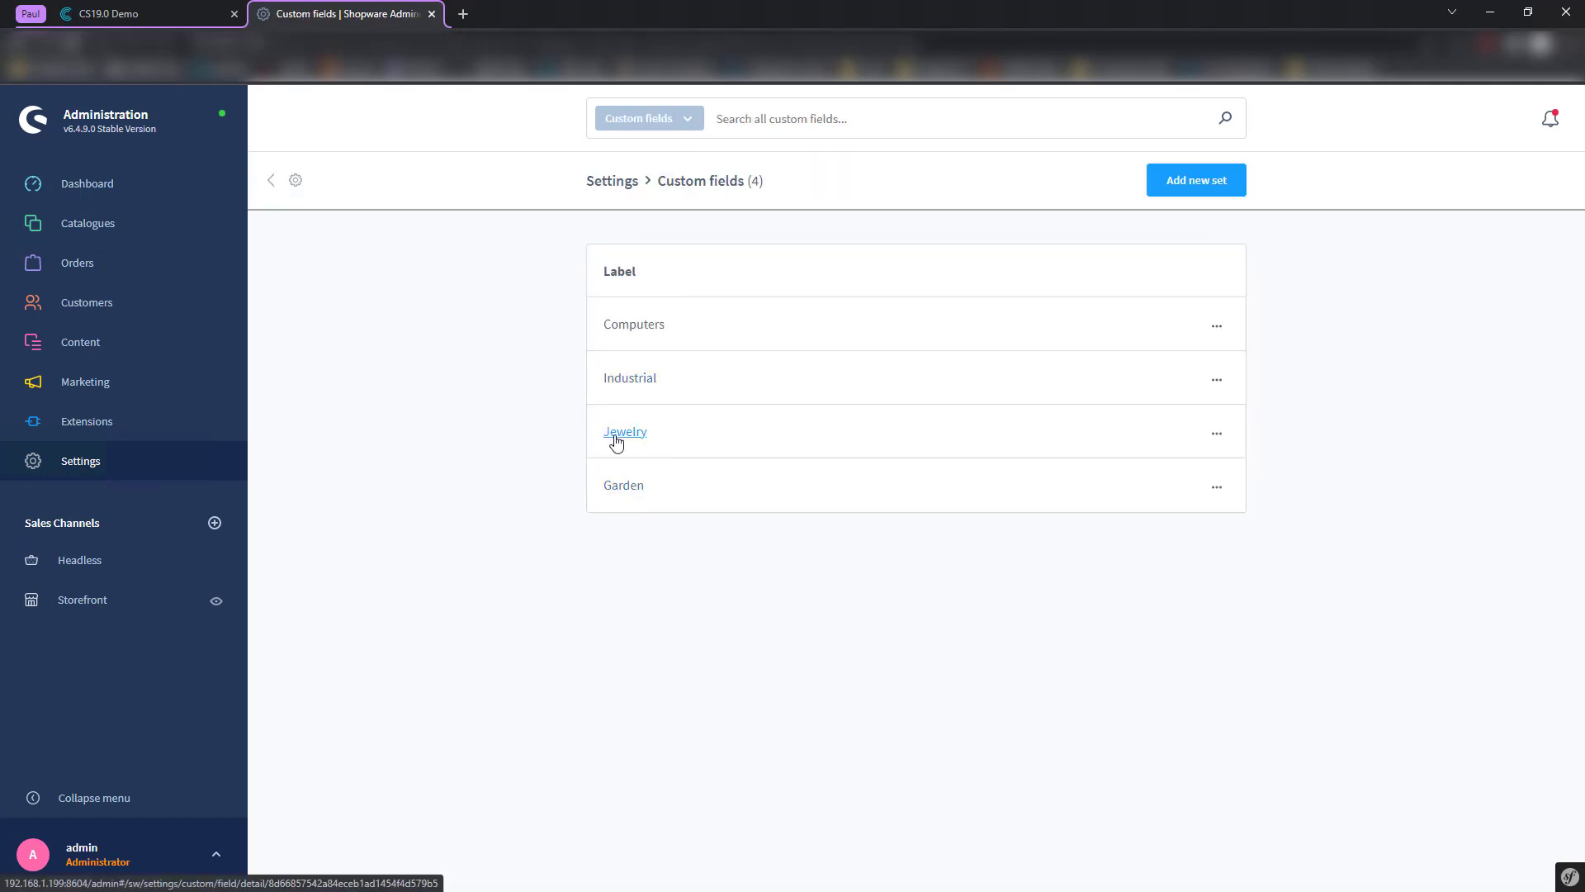
click(616, 433)
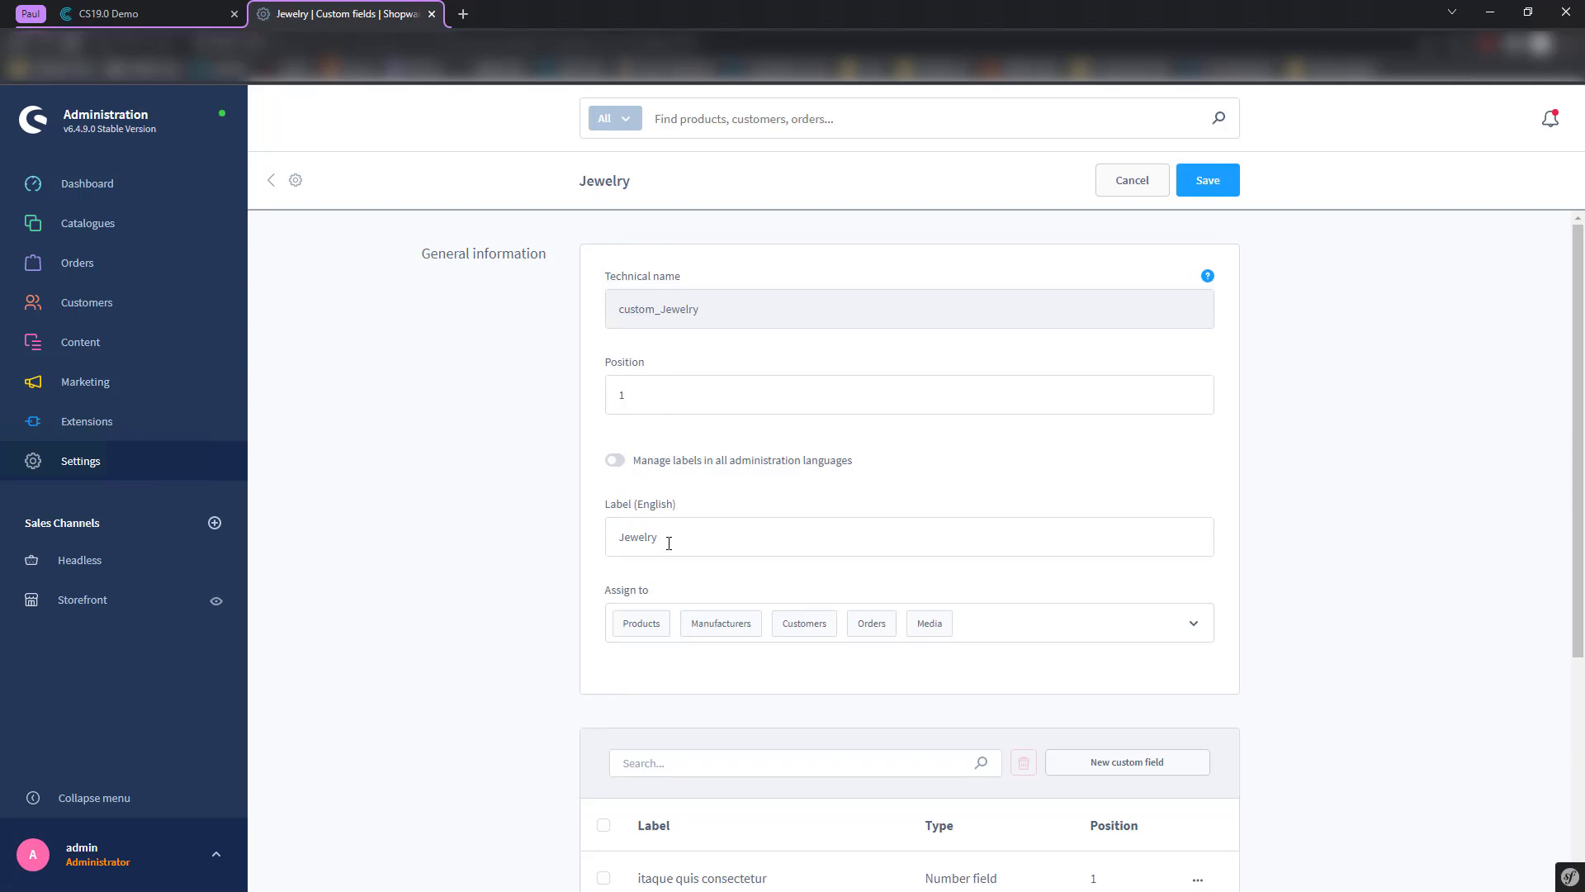
- Inspect the Jewelry set's Products assignment options without changing them
click(638, 627)
click(1194, 638)
scroll(1048, 711, down, 5)
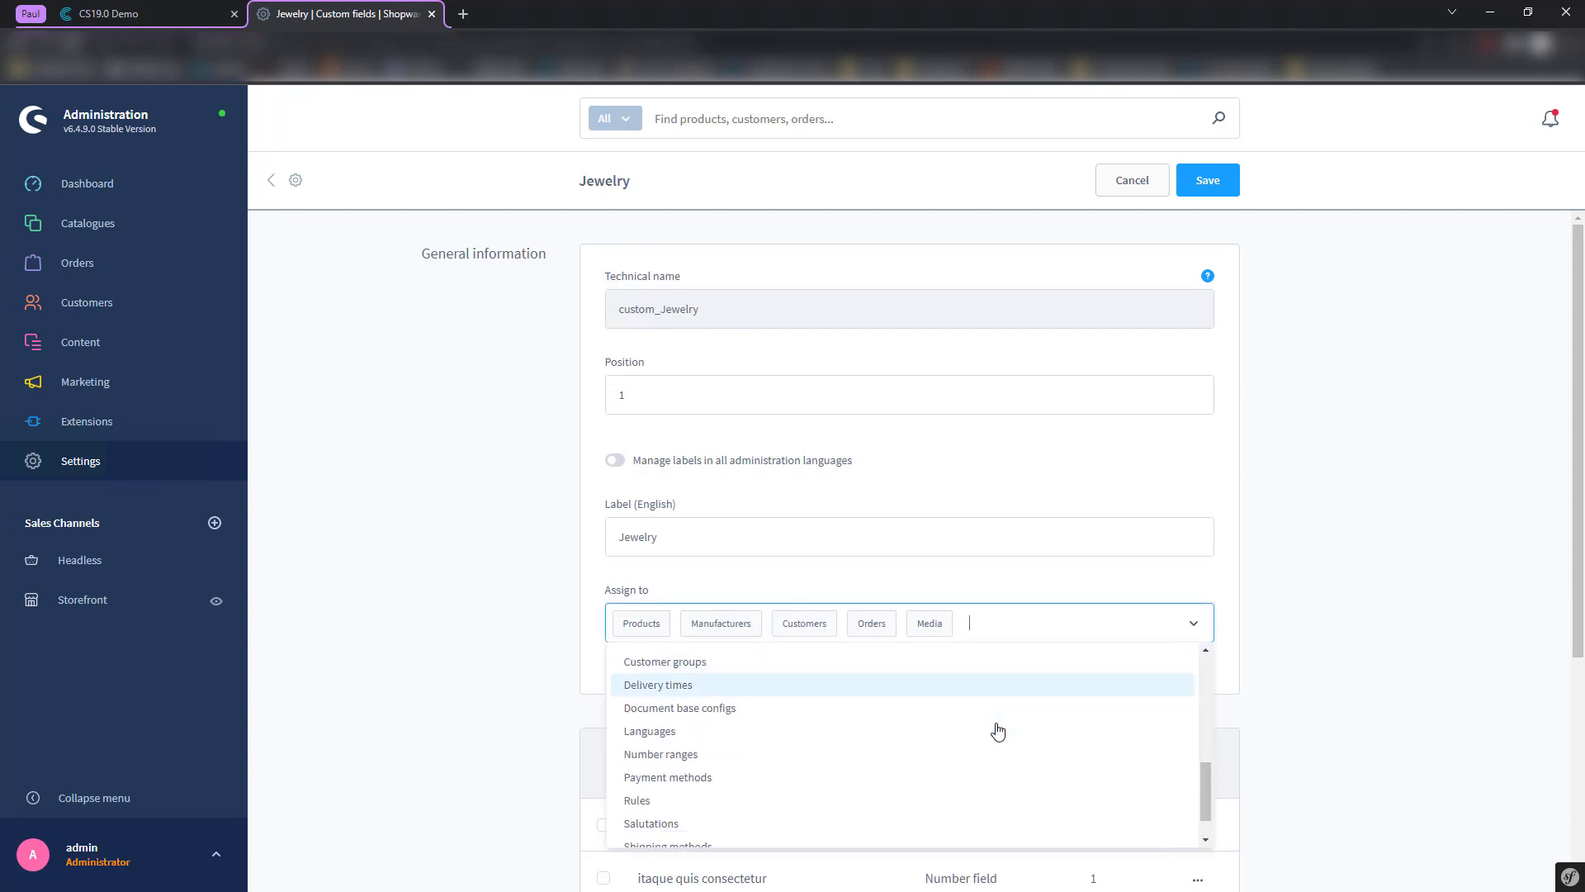
scroll(996, 732, up, 5)
scroll(994, 733, down, 5)
scroll(994, 732, up, 5)
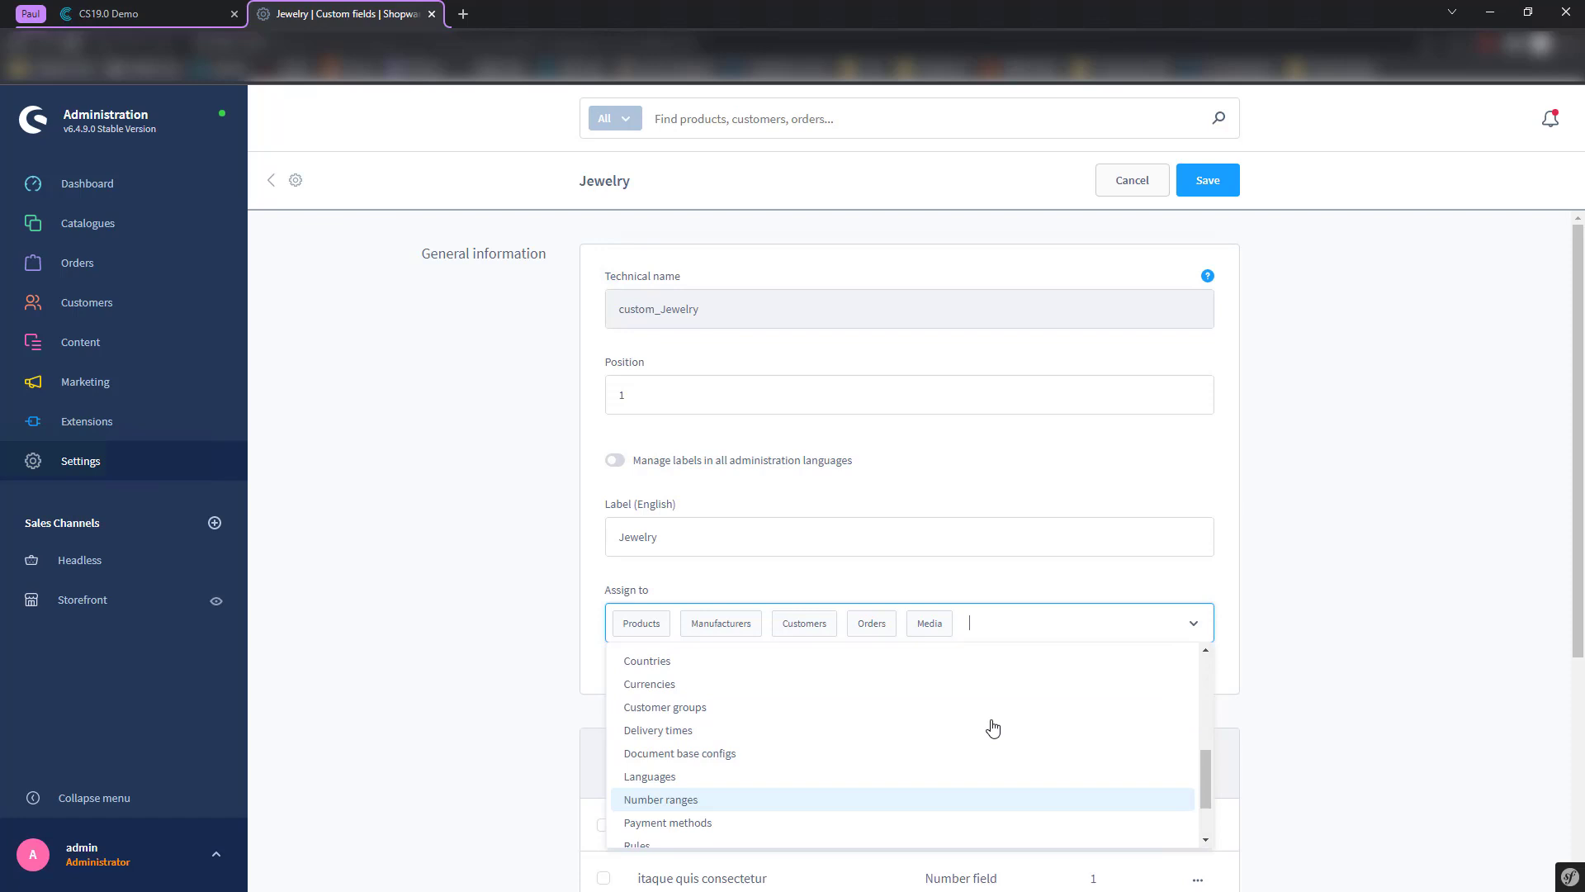
click(549, 619)
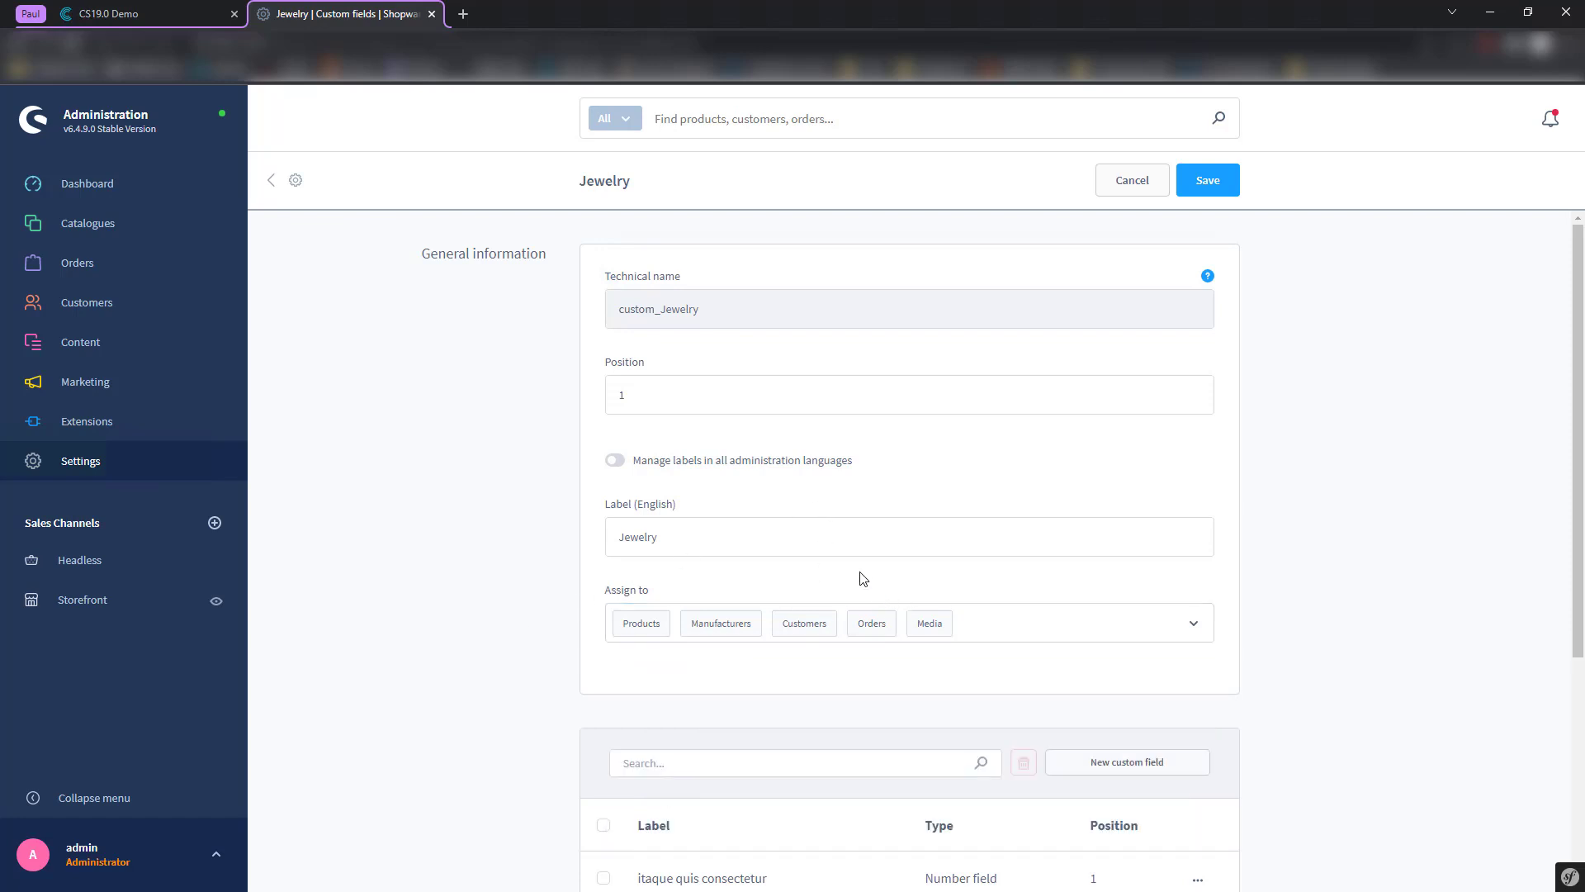
- Open the tempora animi nihil field's editor, close it unchanged, and go to Products
scroll(772, 566, down, 2)
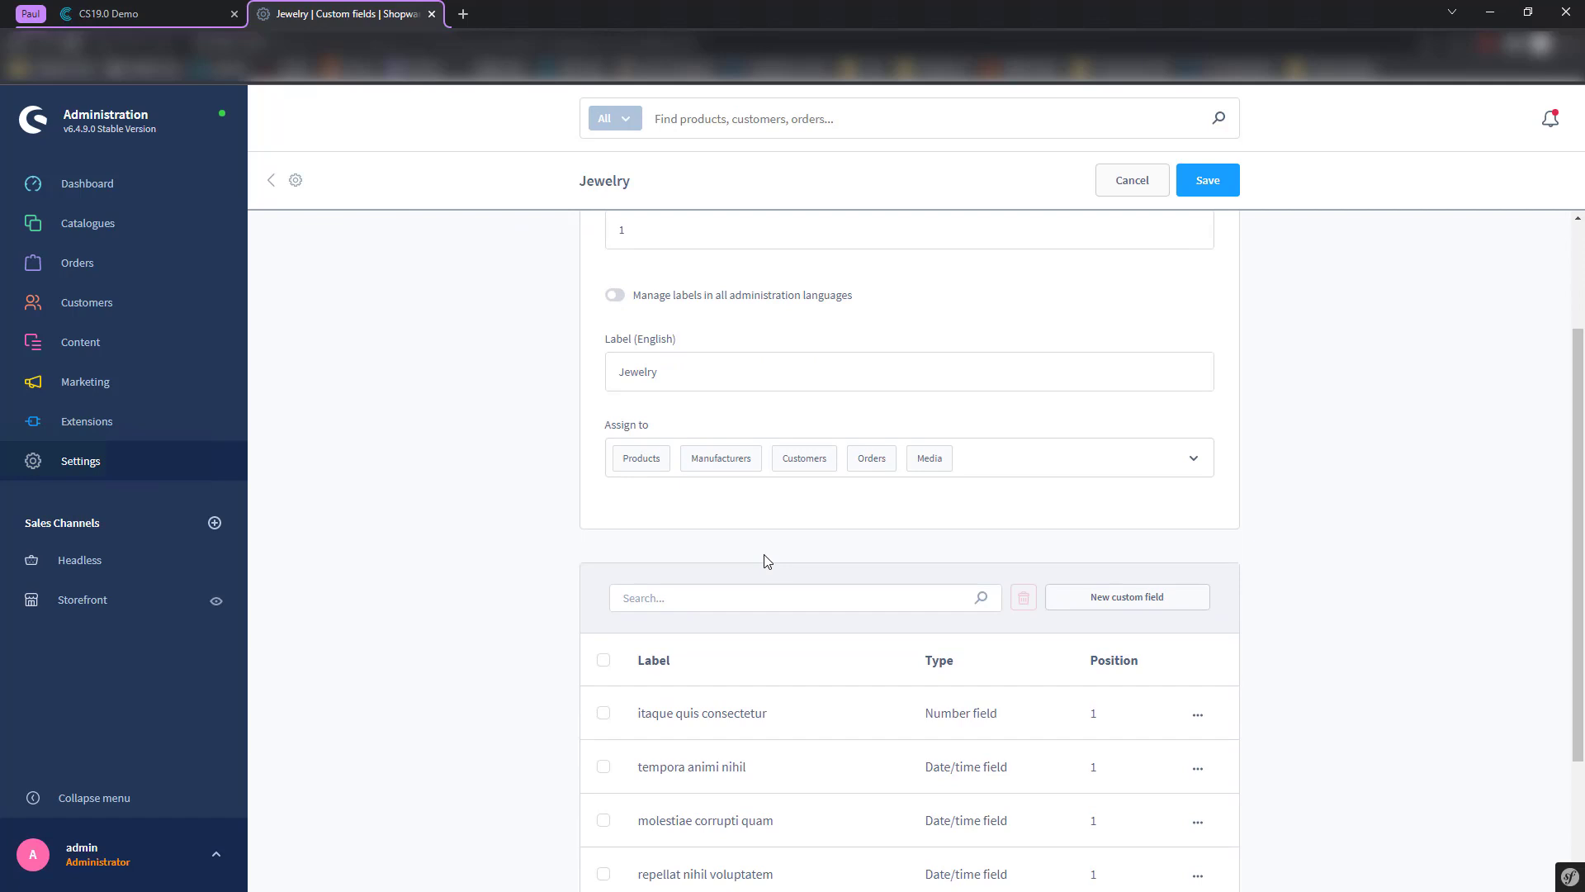
scroll(841, 525, up, 2)
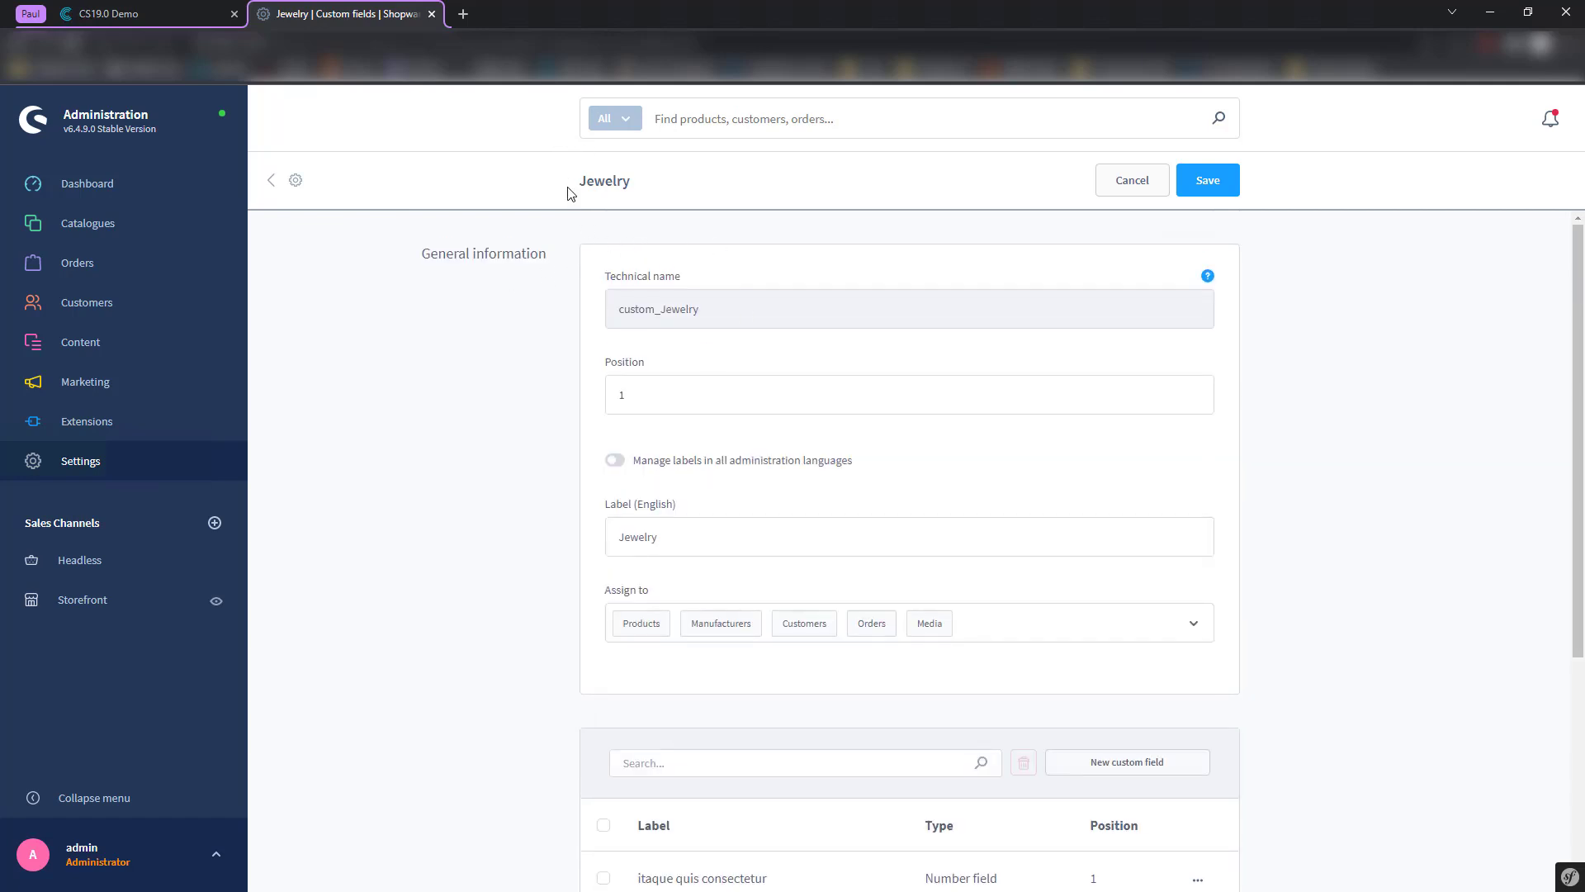
double_click(625, 182)
scroll(528, 552, down, 4)
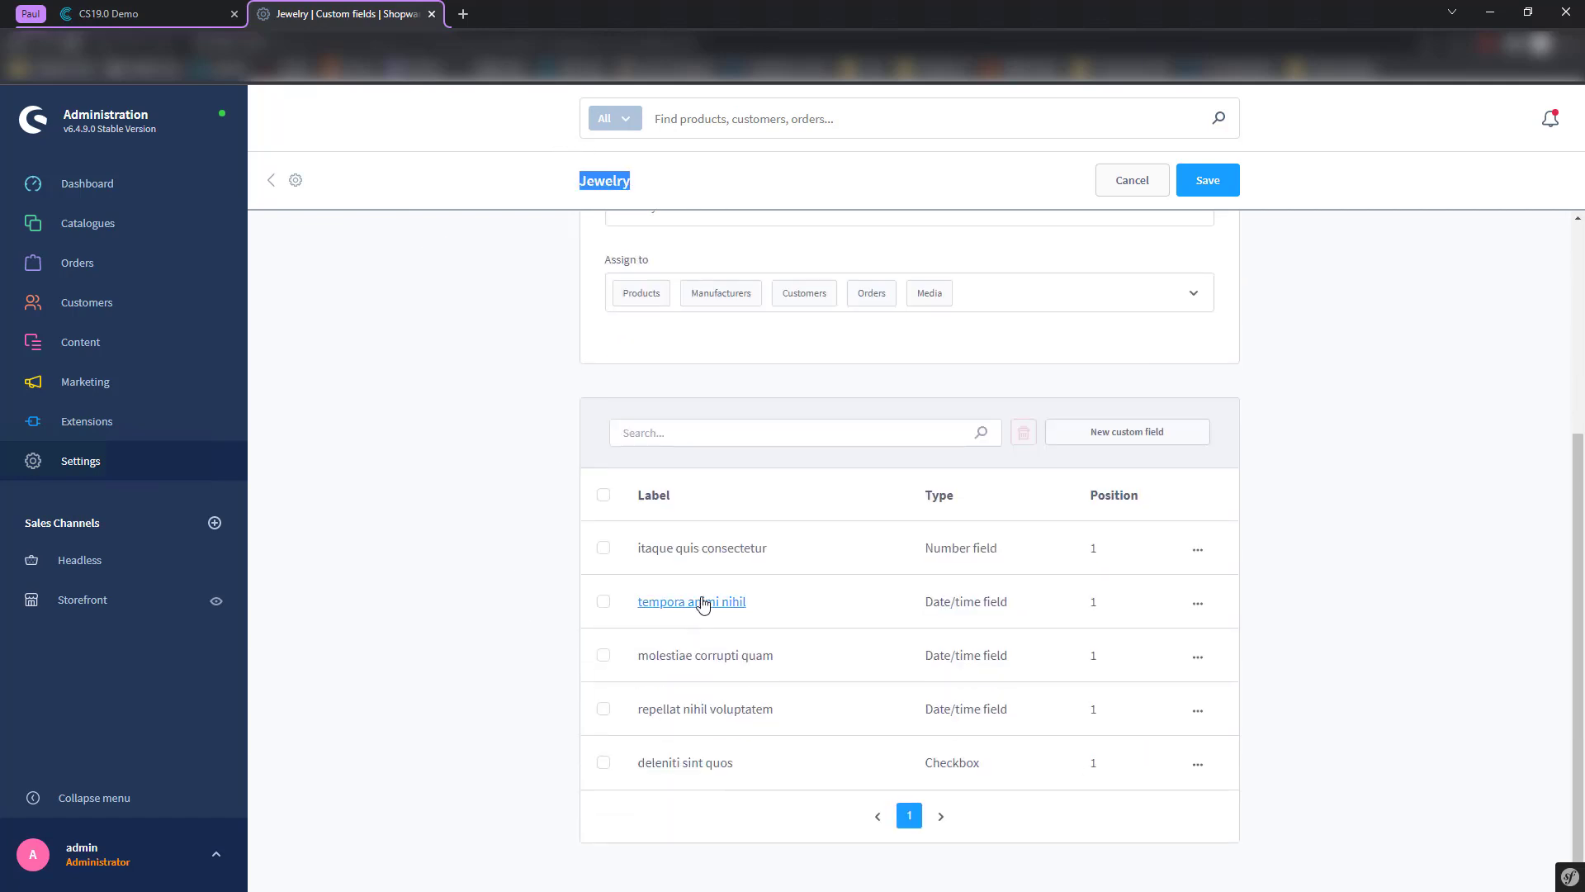
click(702, 608)
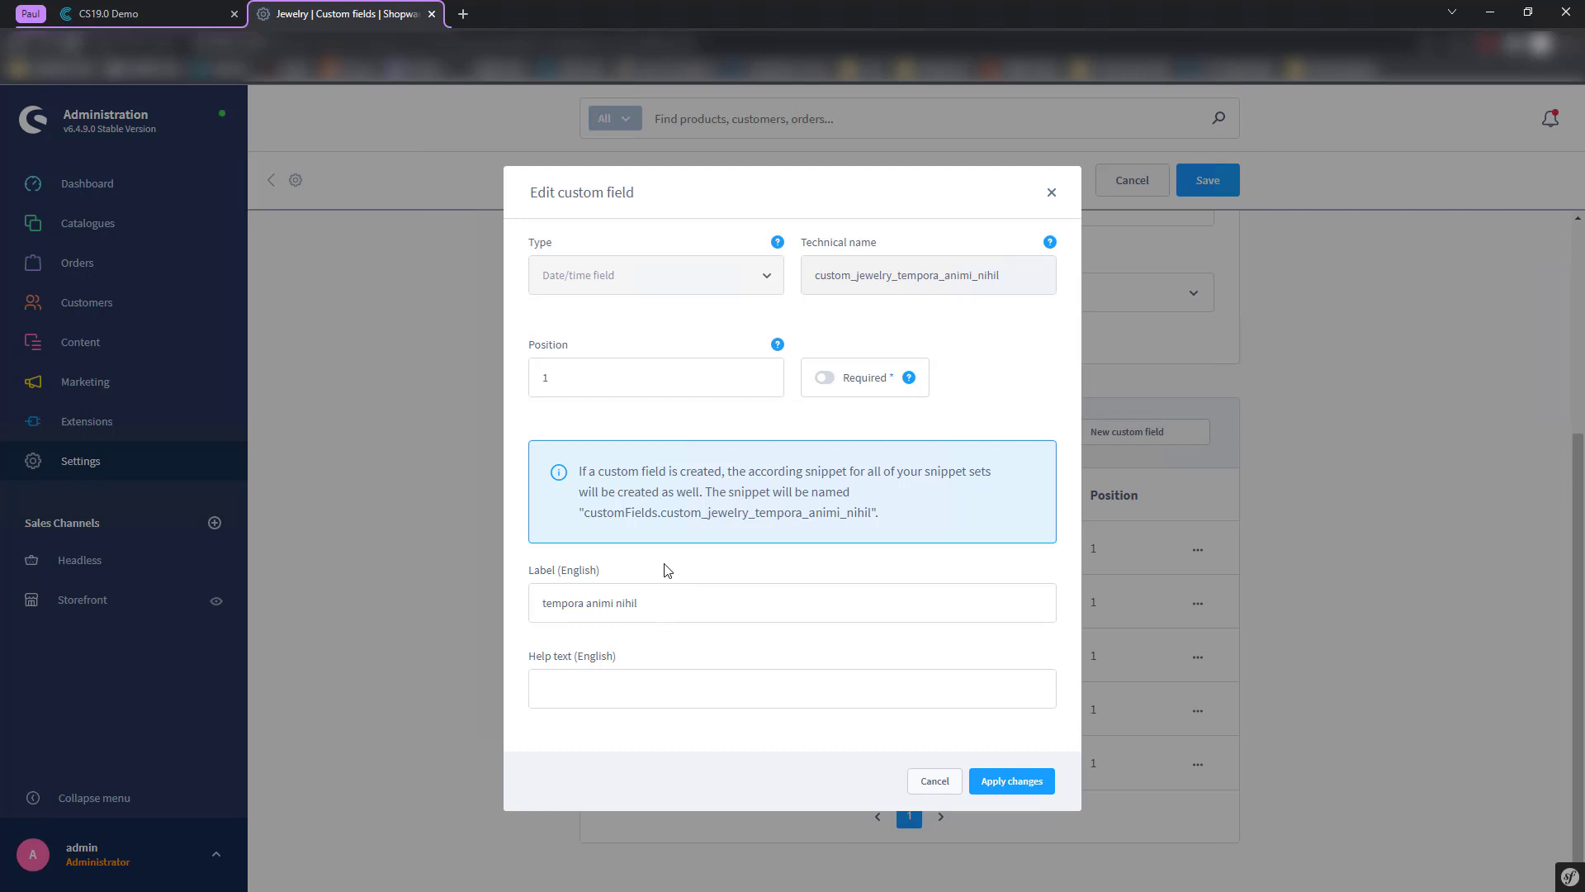
click(1051, 195)
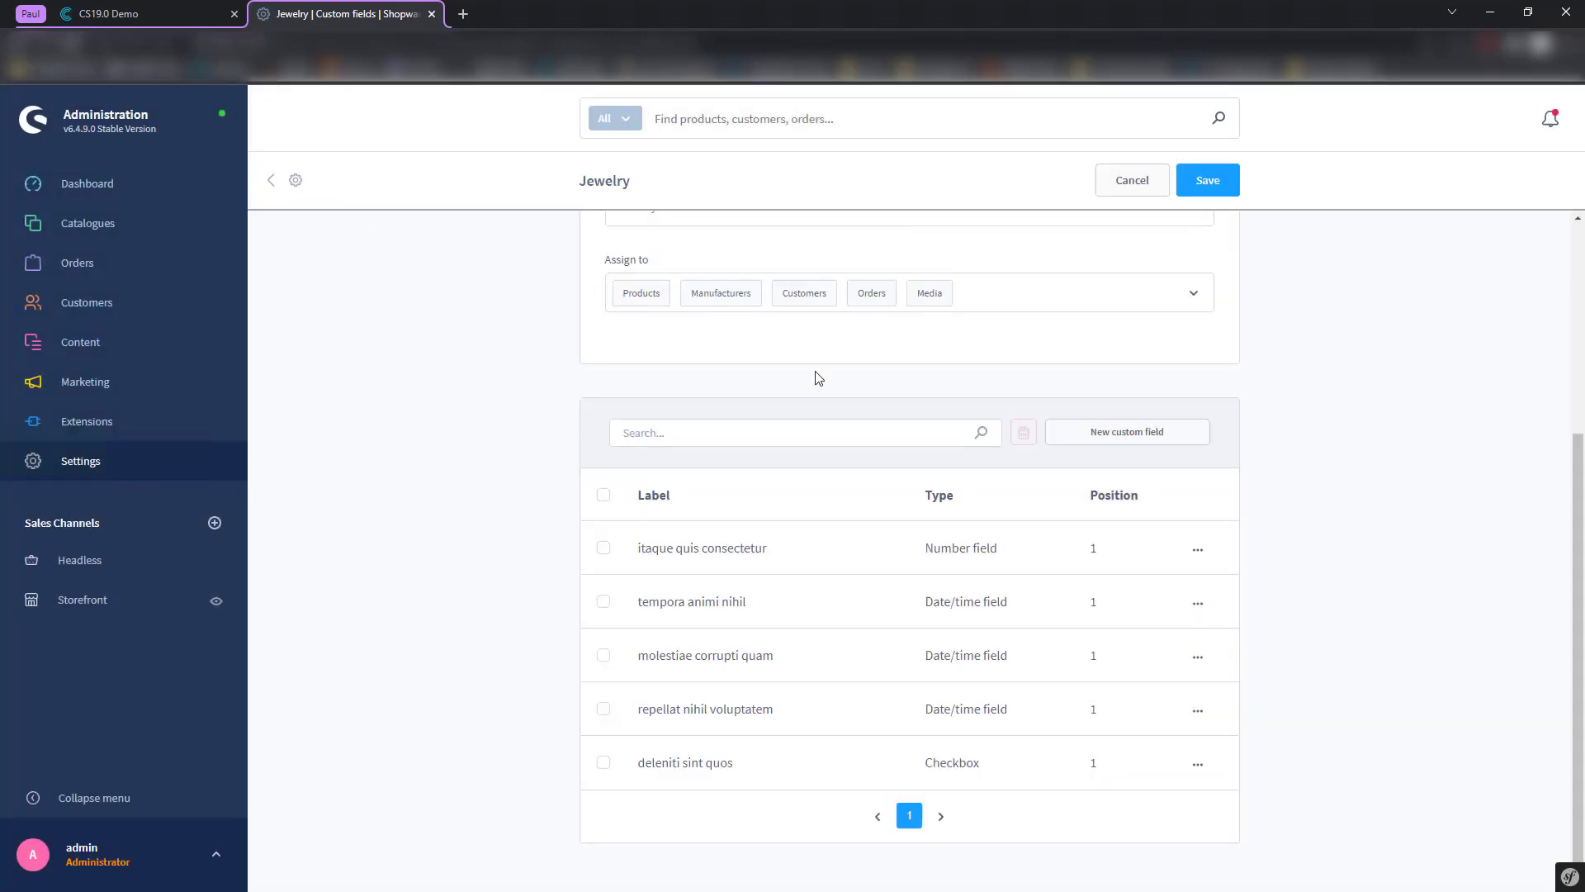
mouse_move(87, 223)
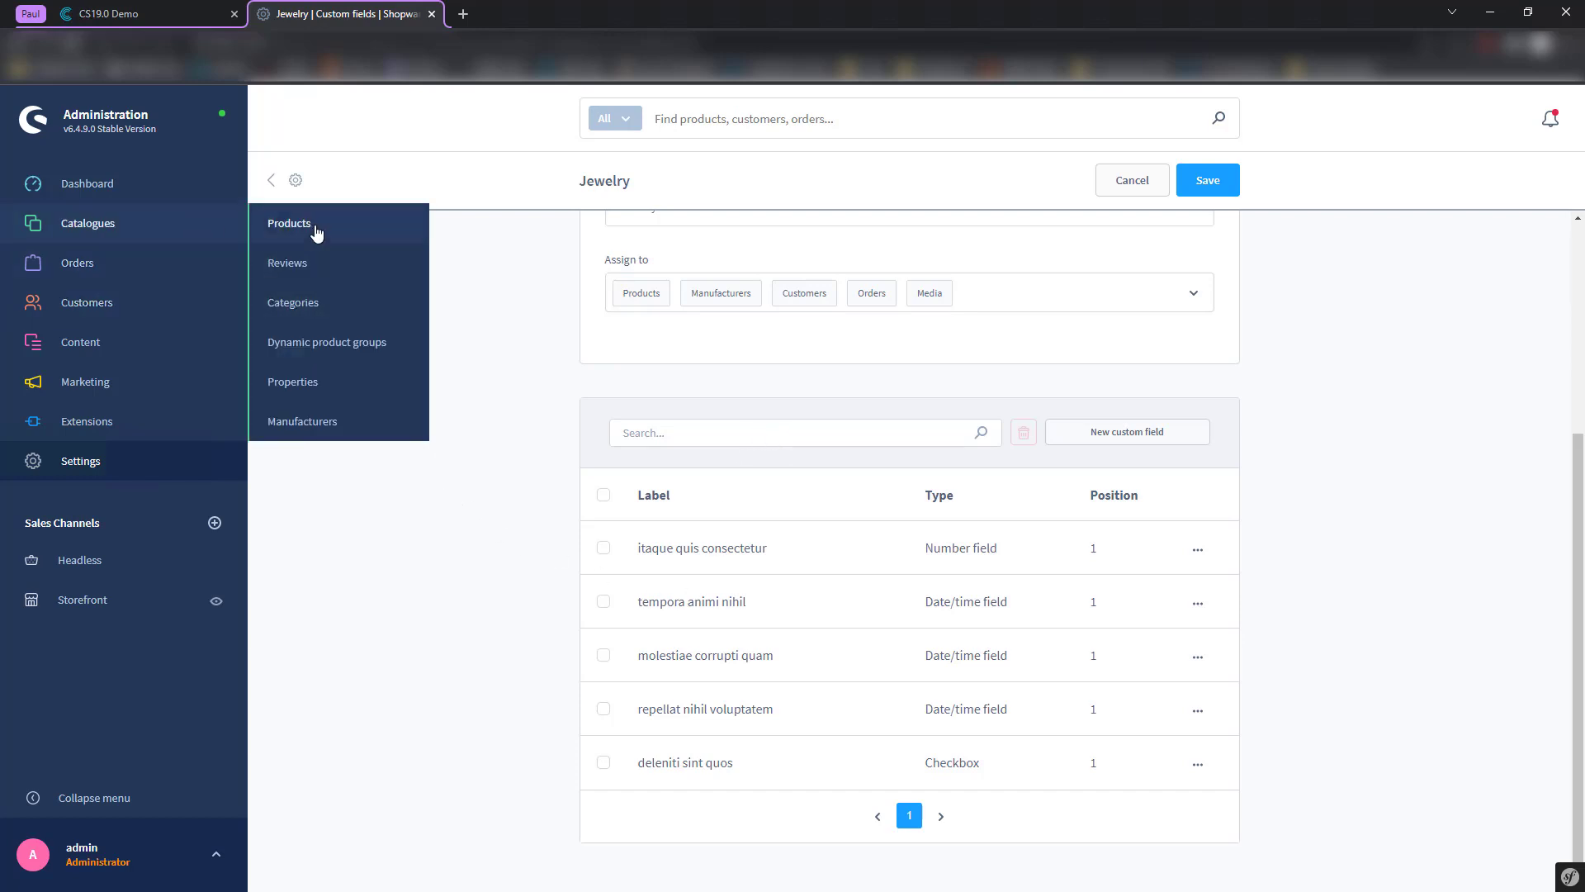
click(317, 231)
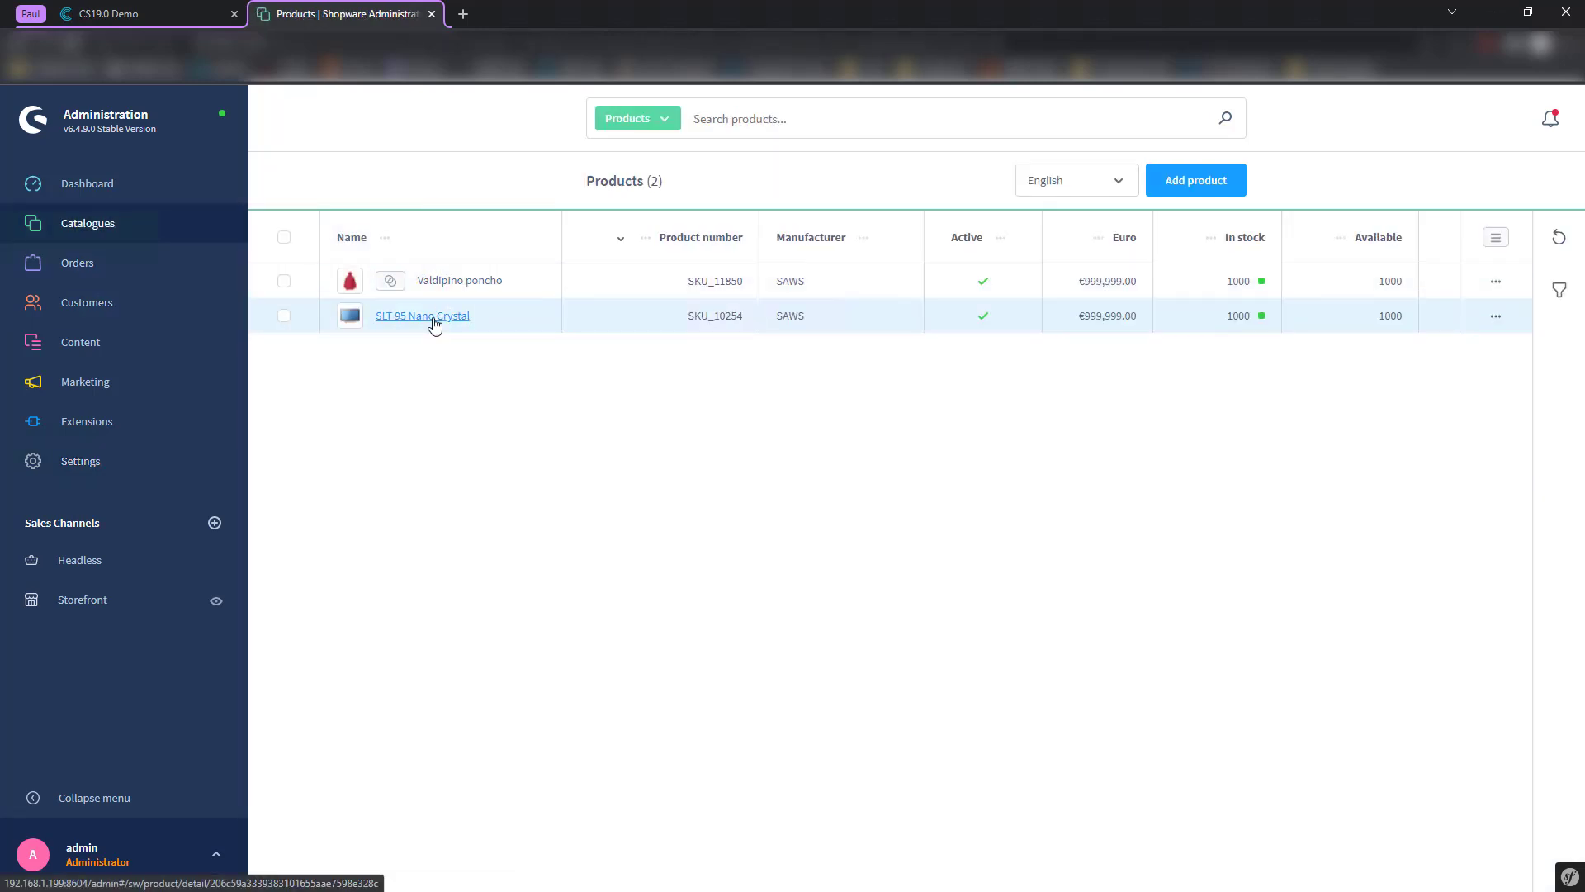
- Open SLT 95 Nano Crystal and review its price 999999, stock 1000 and Smart LED TV category
click(432, 320)
scroll(643, 413, down, 2)
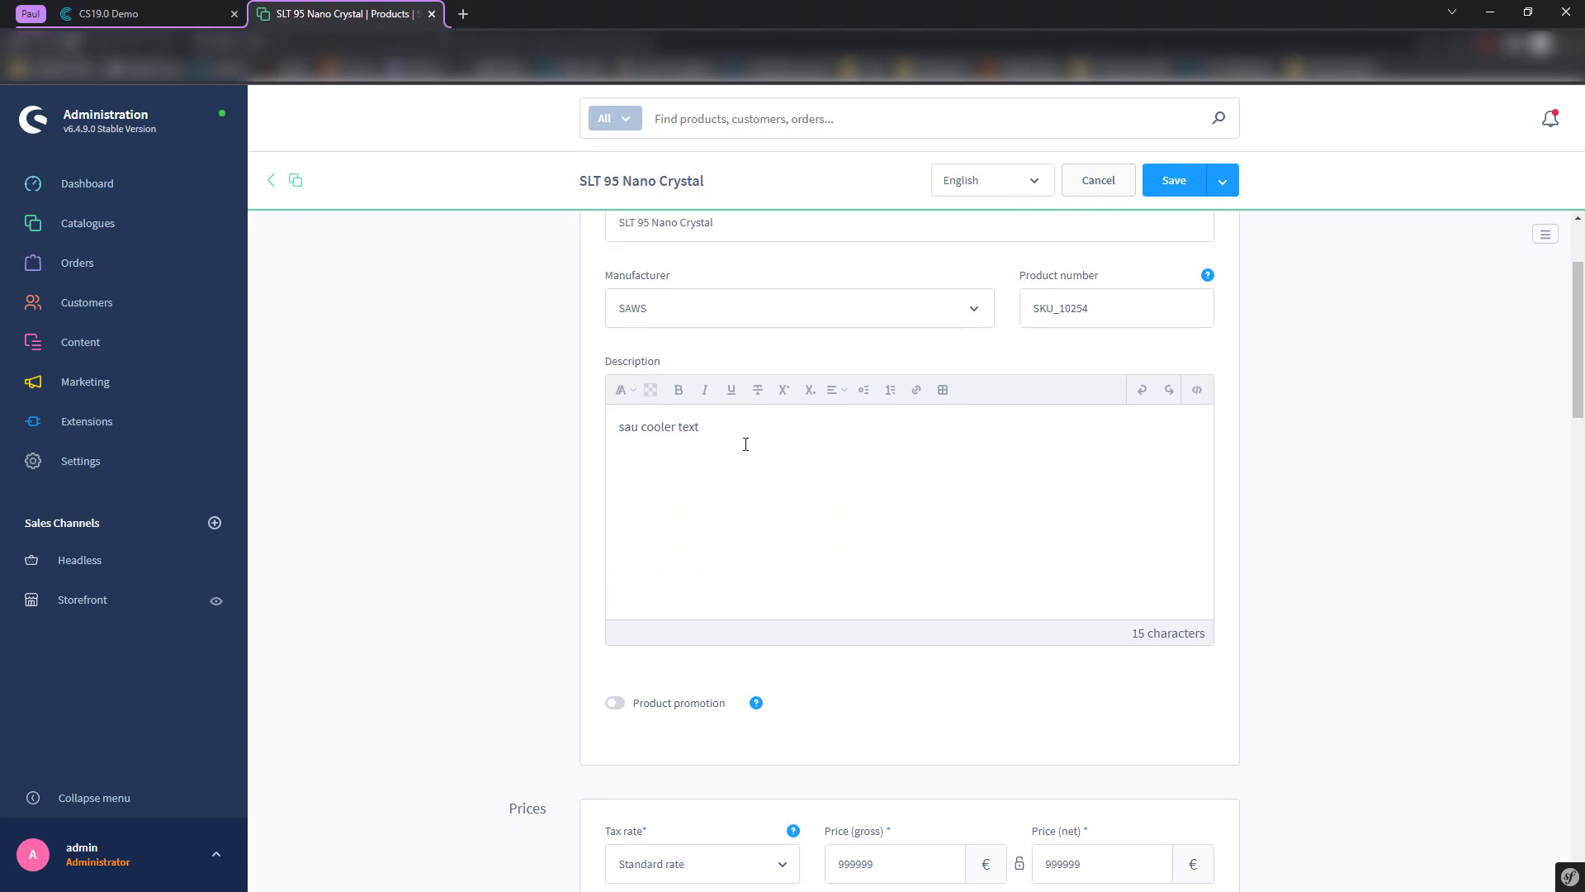
click(1129, 311)
scroll(873, 473, down, 3)
scroll(807, 637, down, 6)
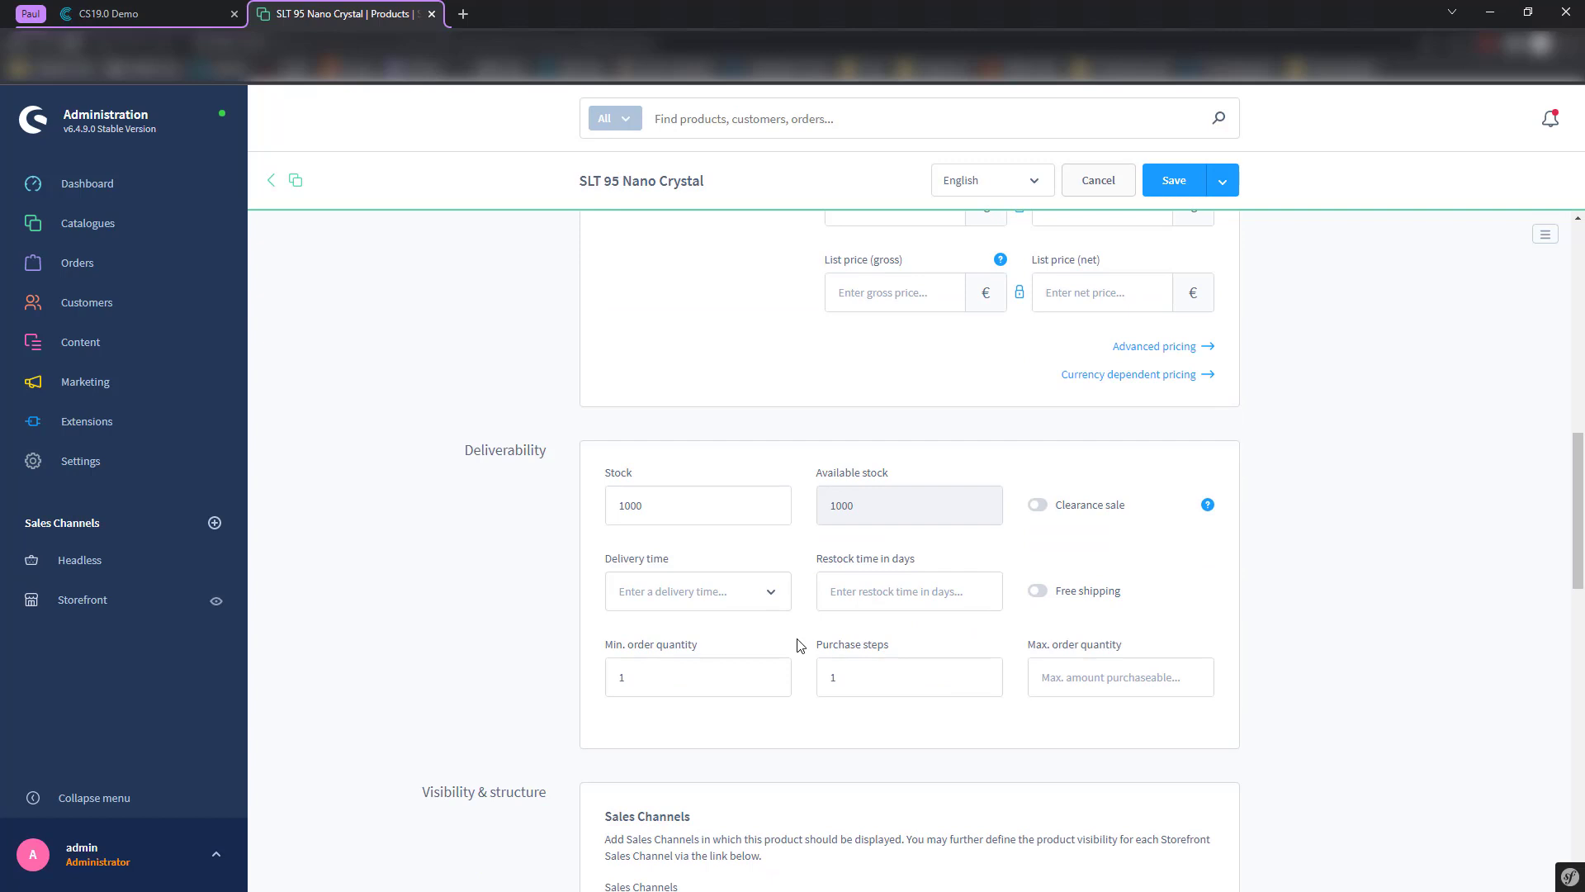
drag(646, 507, 580, 538)
click(541, 593)
scroll(538, 589, down, 4)
scroll(552, 564, down, 2)
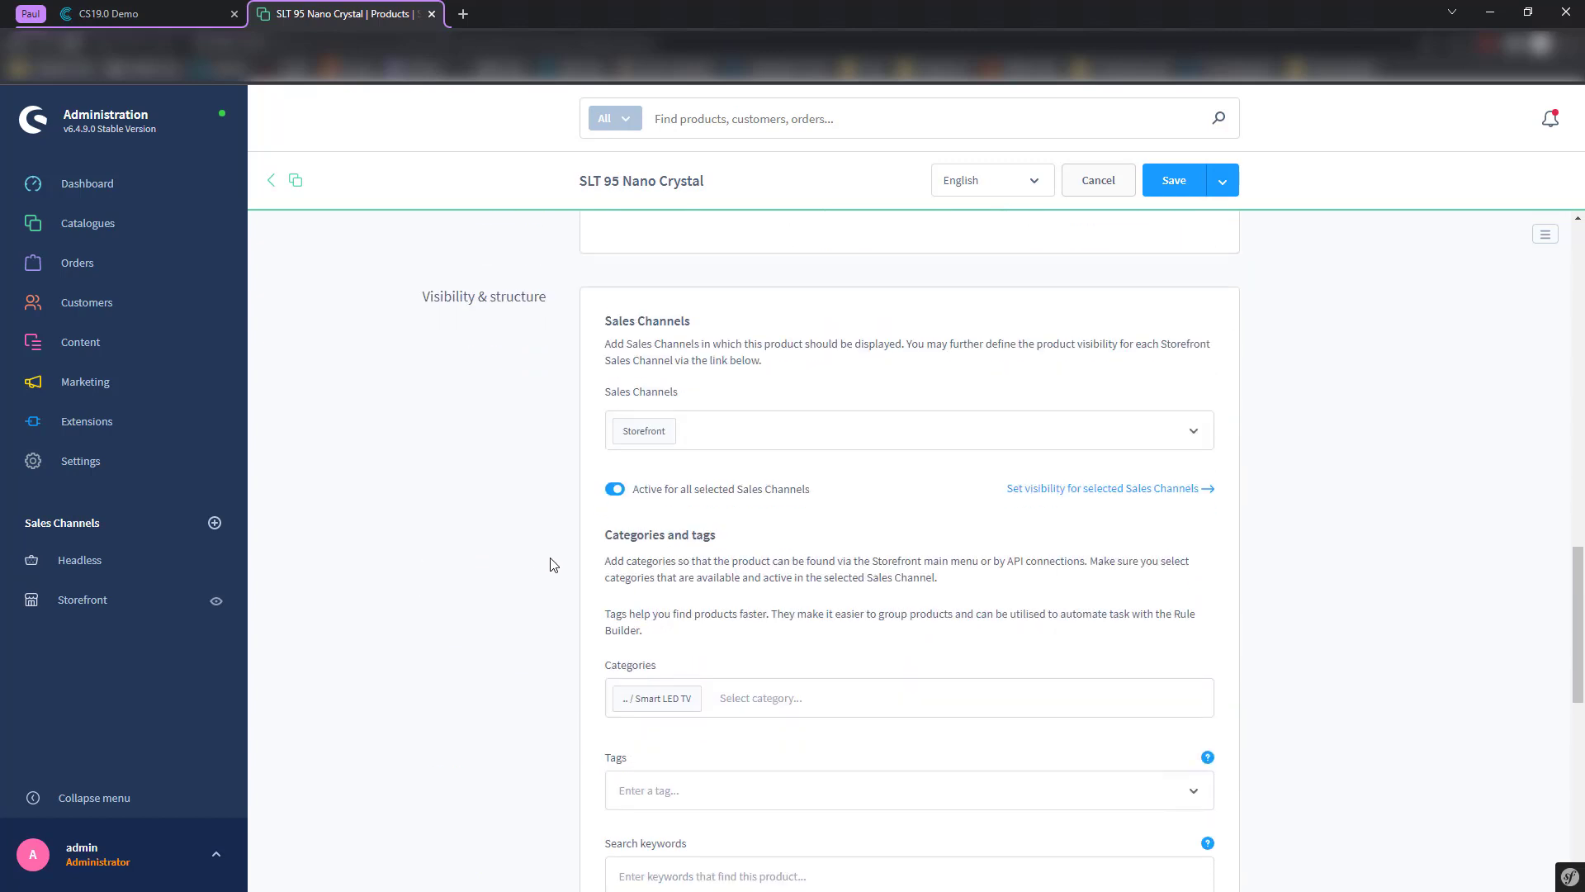
scroll(551, 545, down, 5)
scroll(545, 558, up, 15)
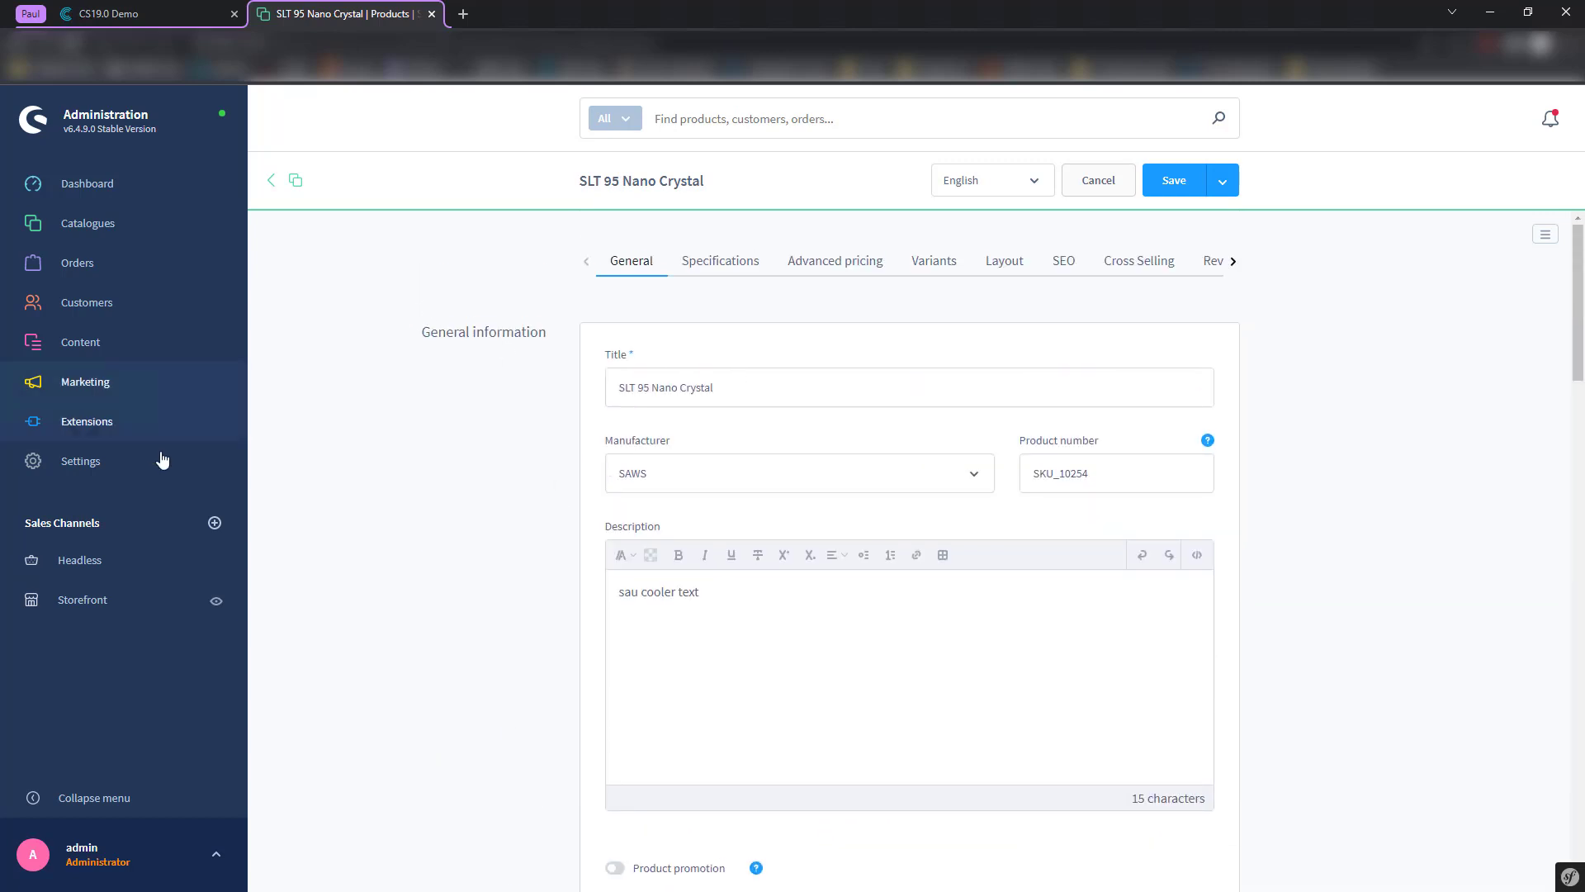
mouse_move(152, 345)
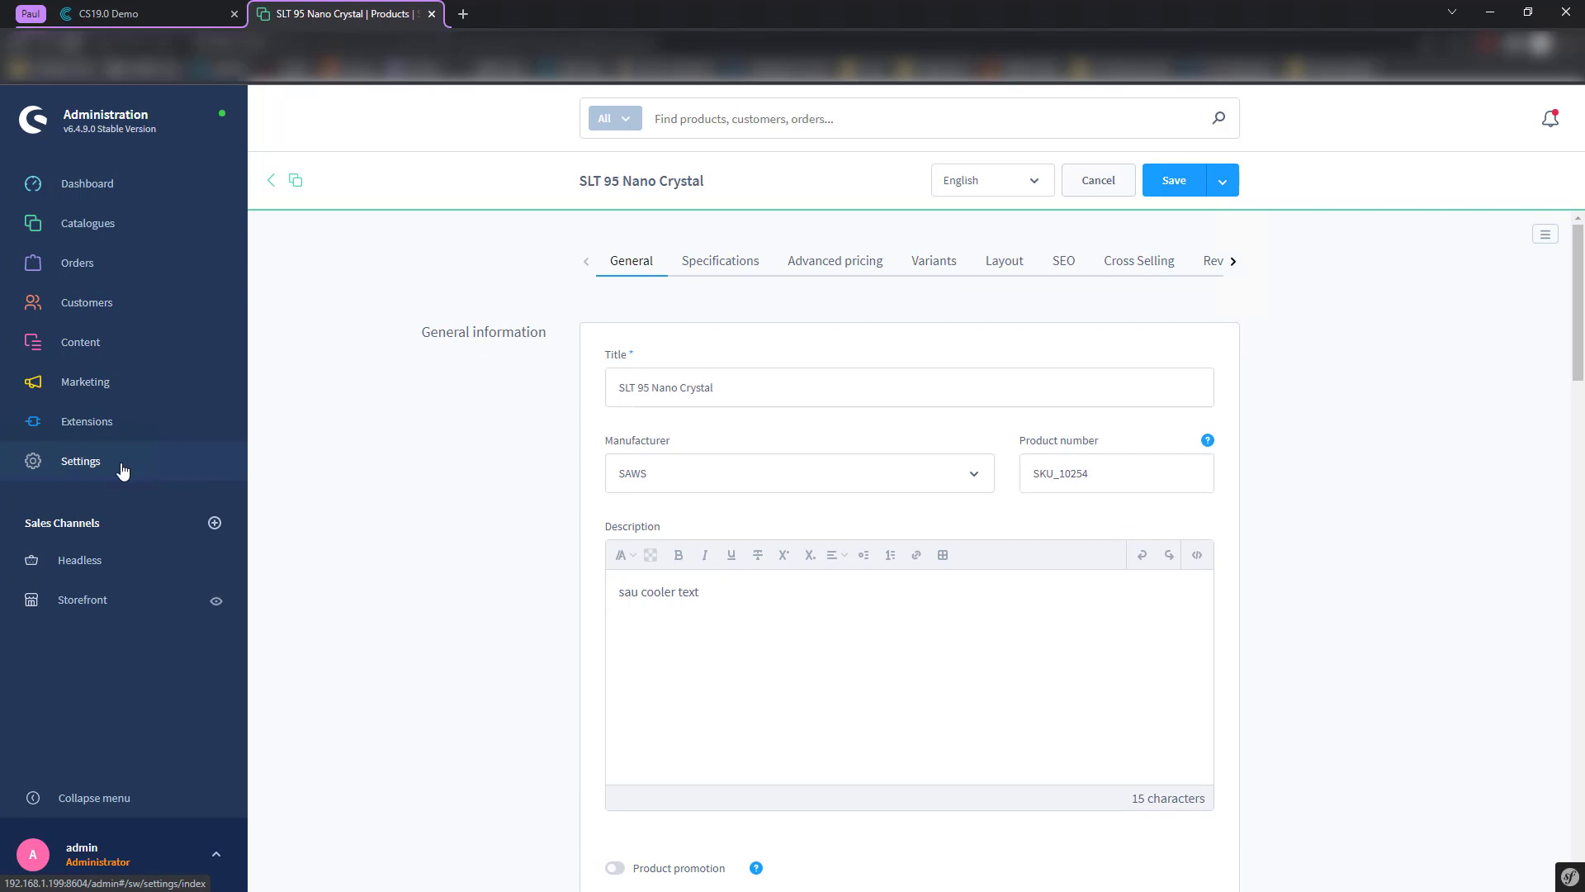
mouse_move(89, 353)
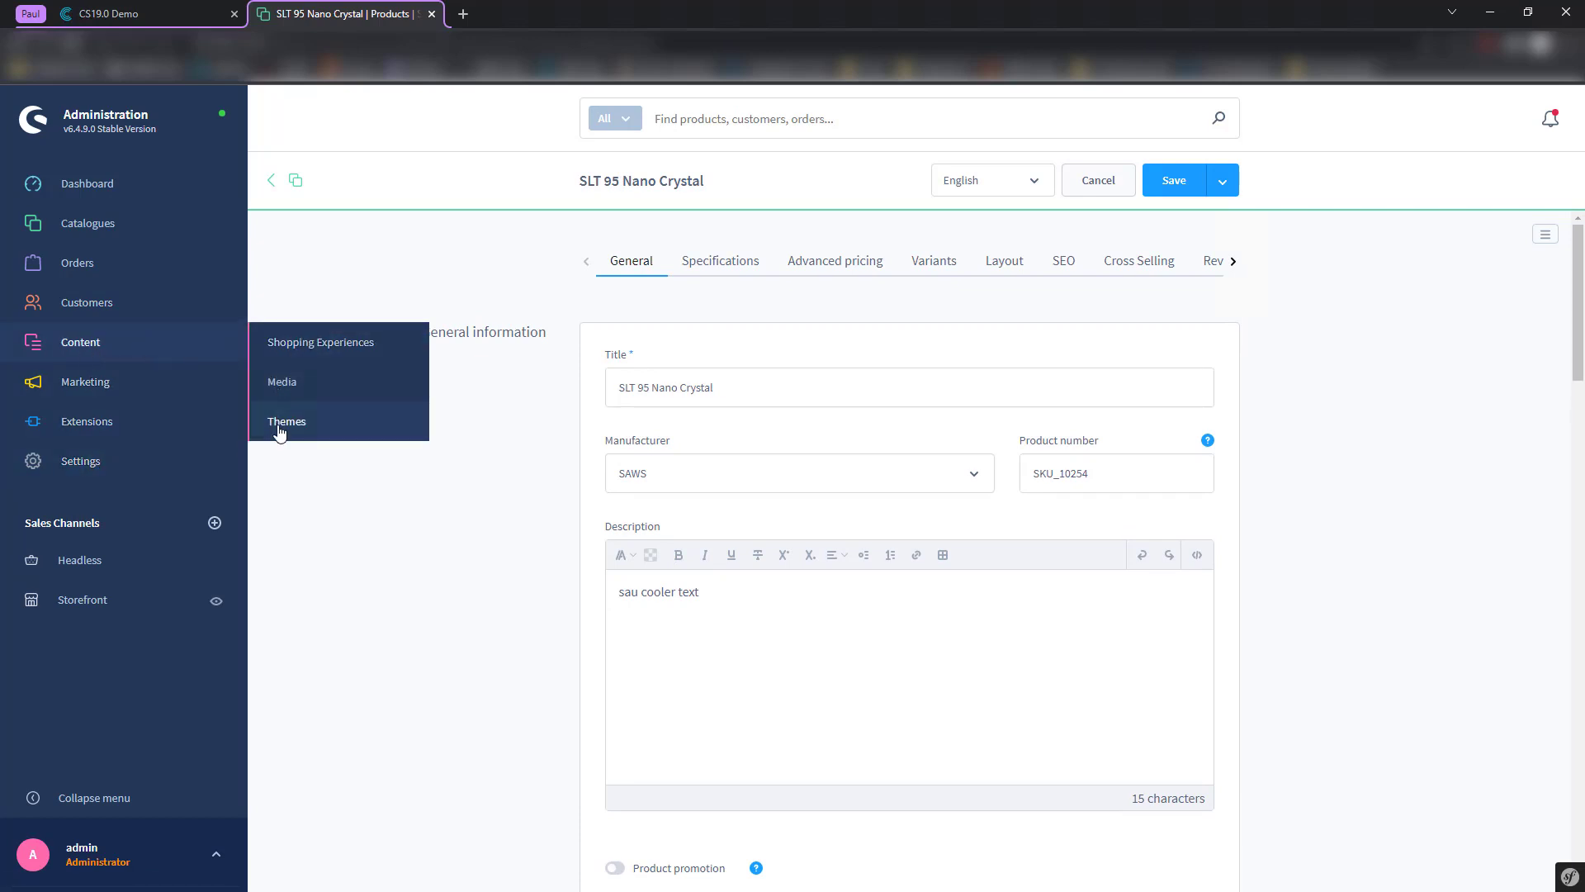
- Bring up the list of four custom field sets under Settings > System > Custom fields
click(140, 462)
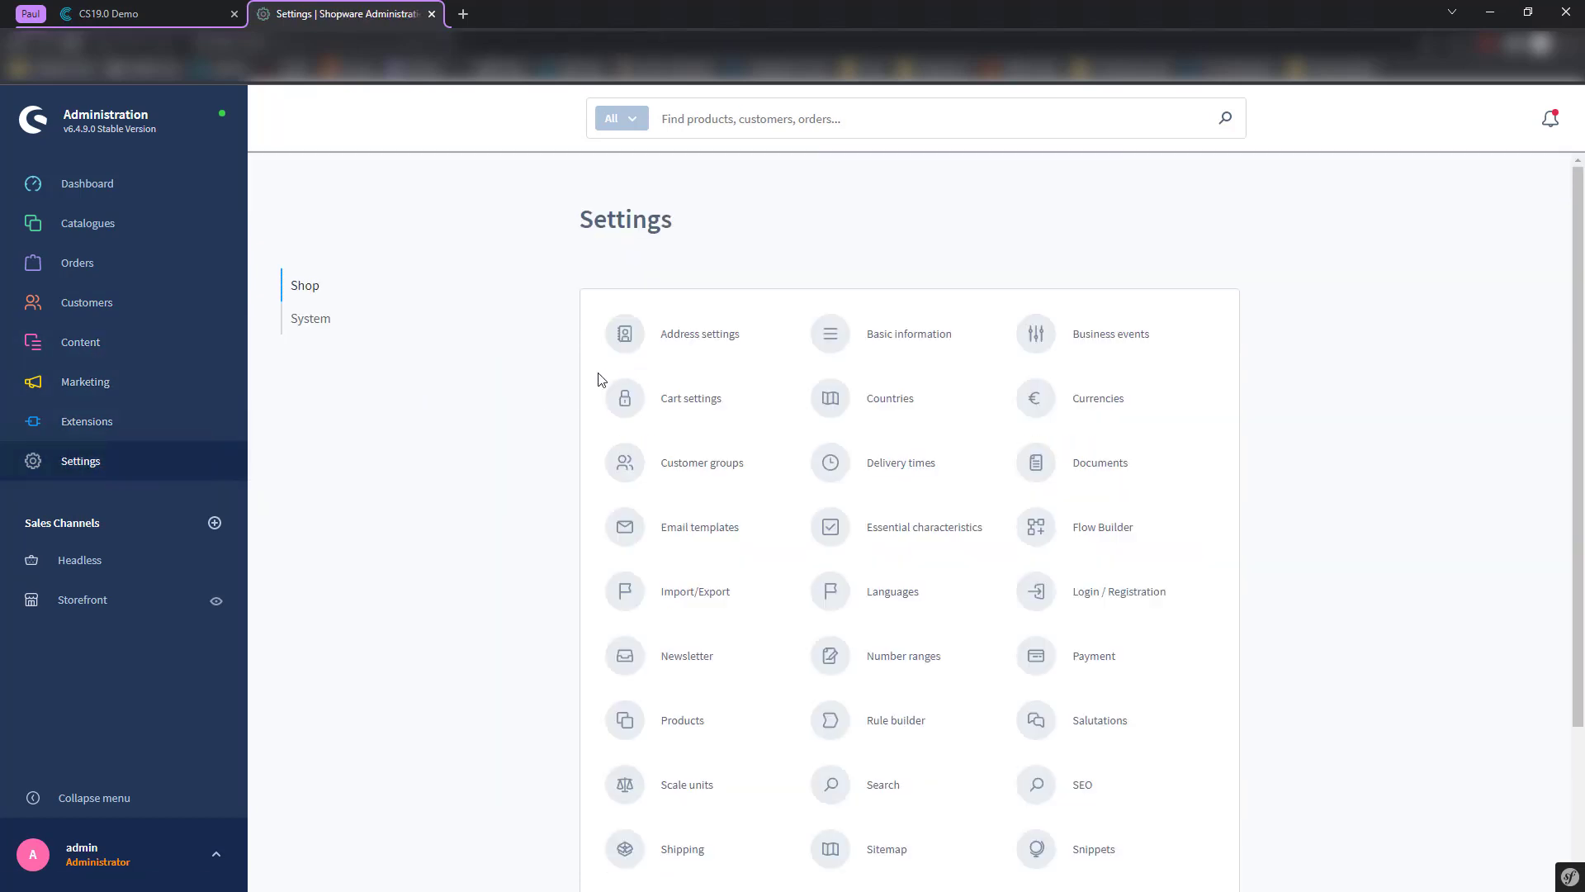
scroll(706, 495, down, 3)
scroll(342, 311, up, 3)
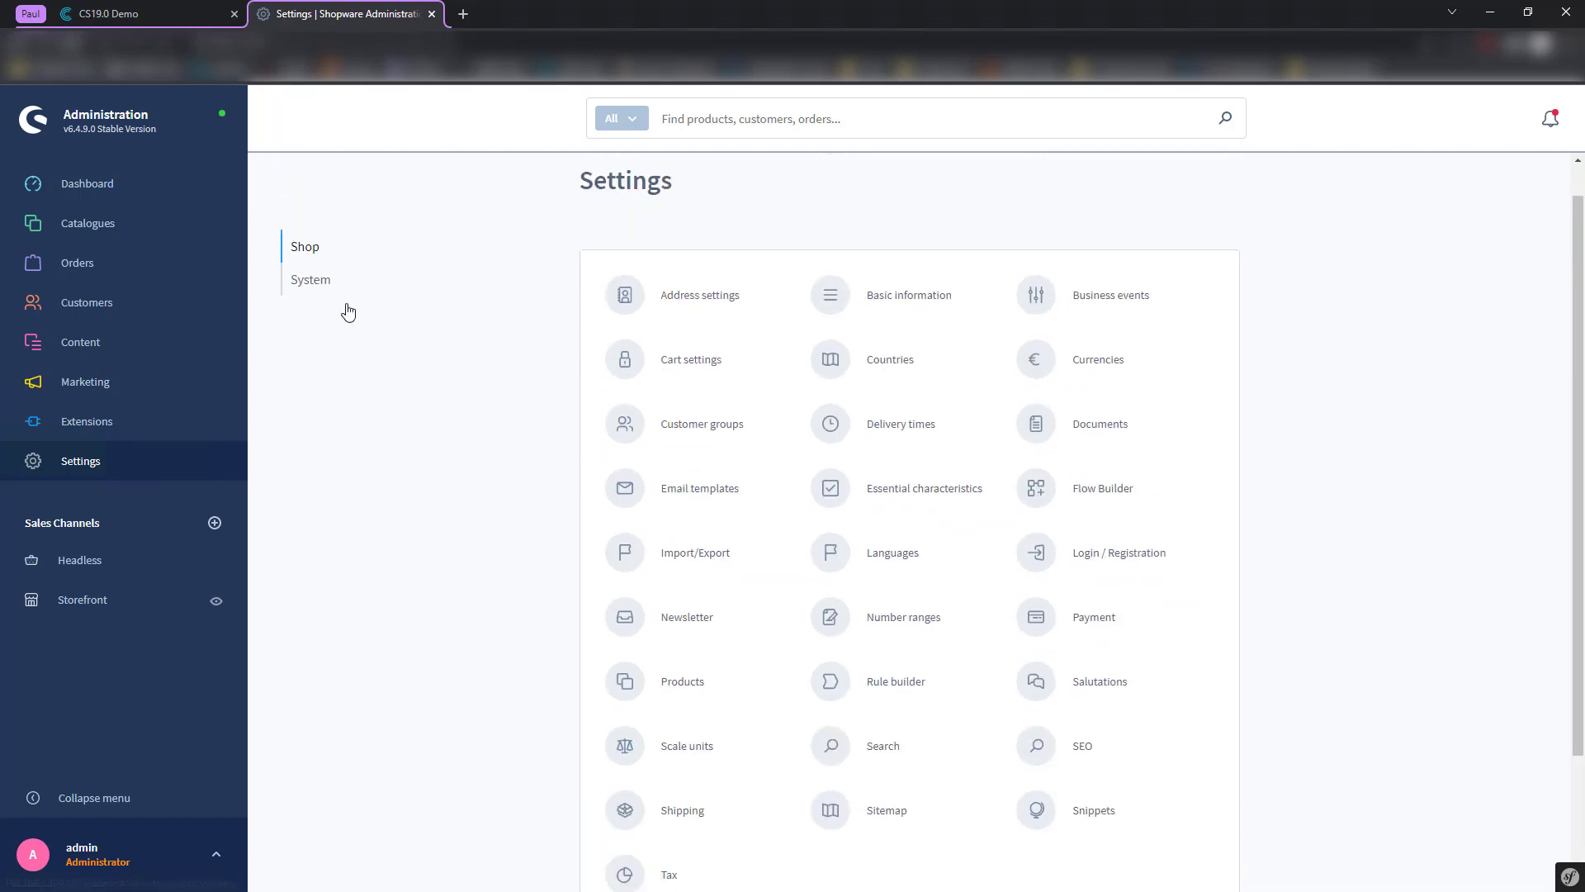
click(318, 322)
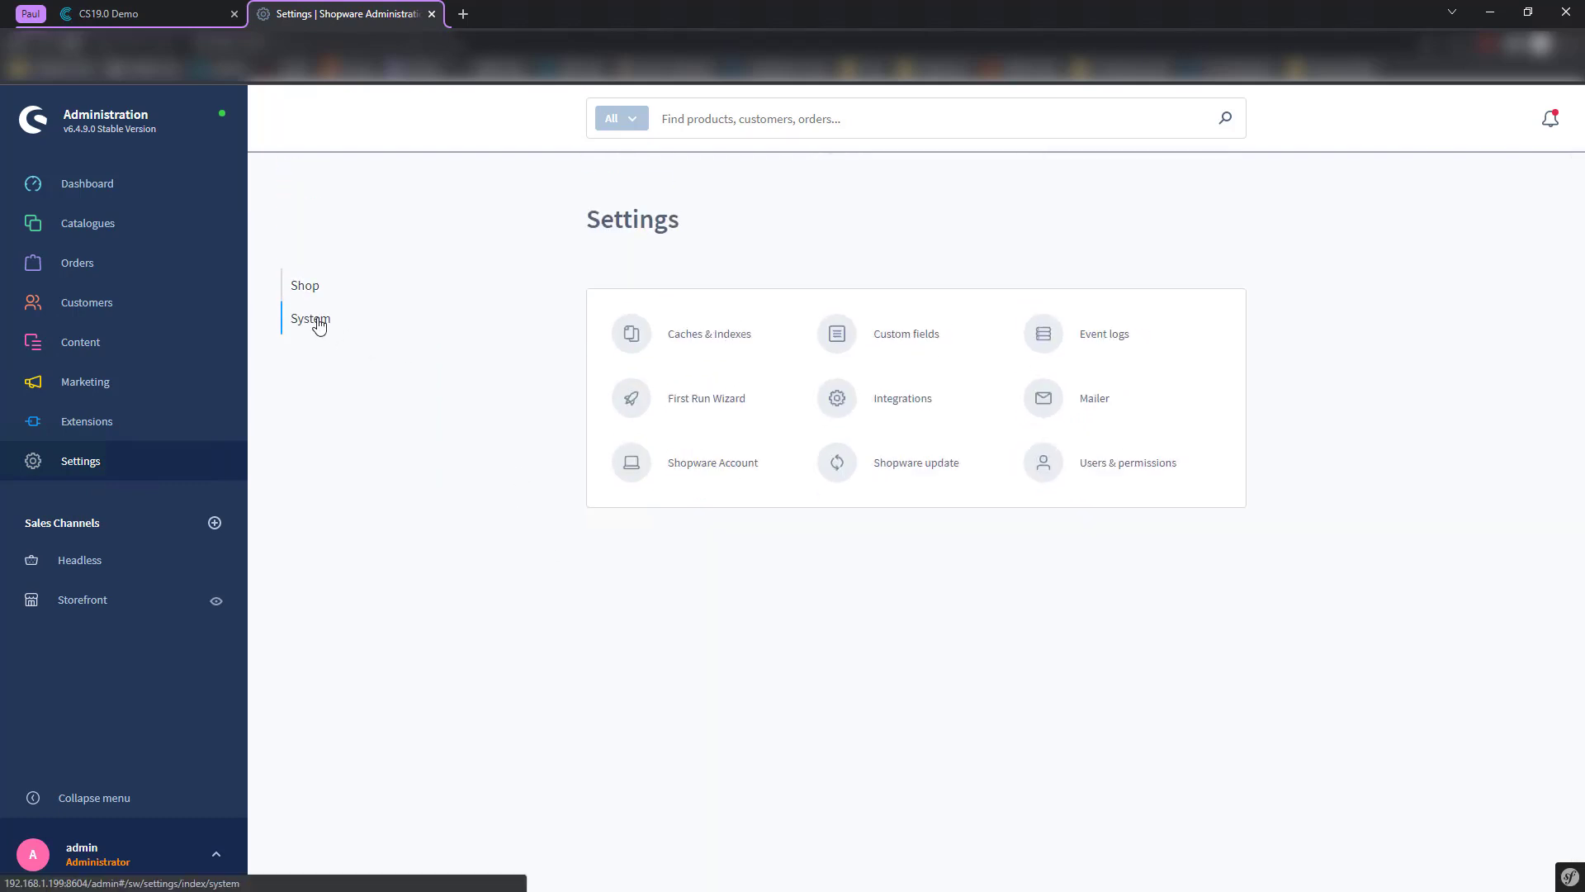
click(904, 334)
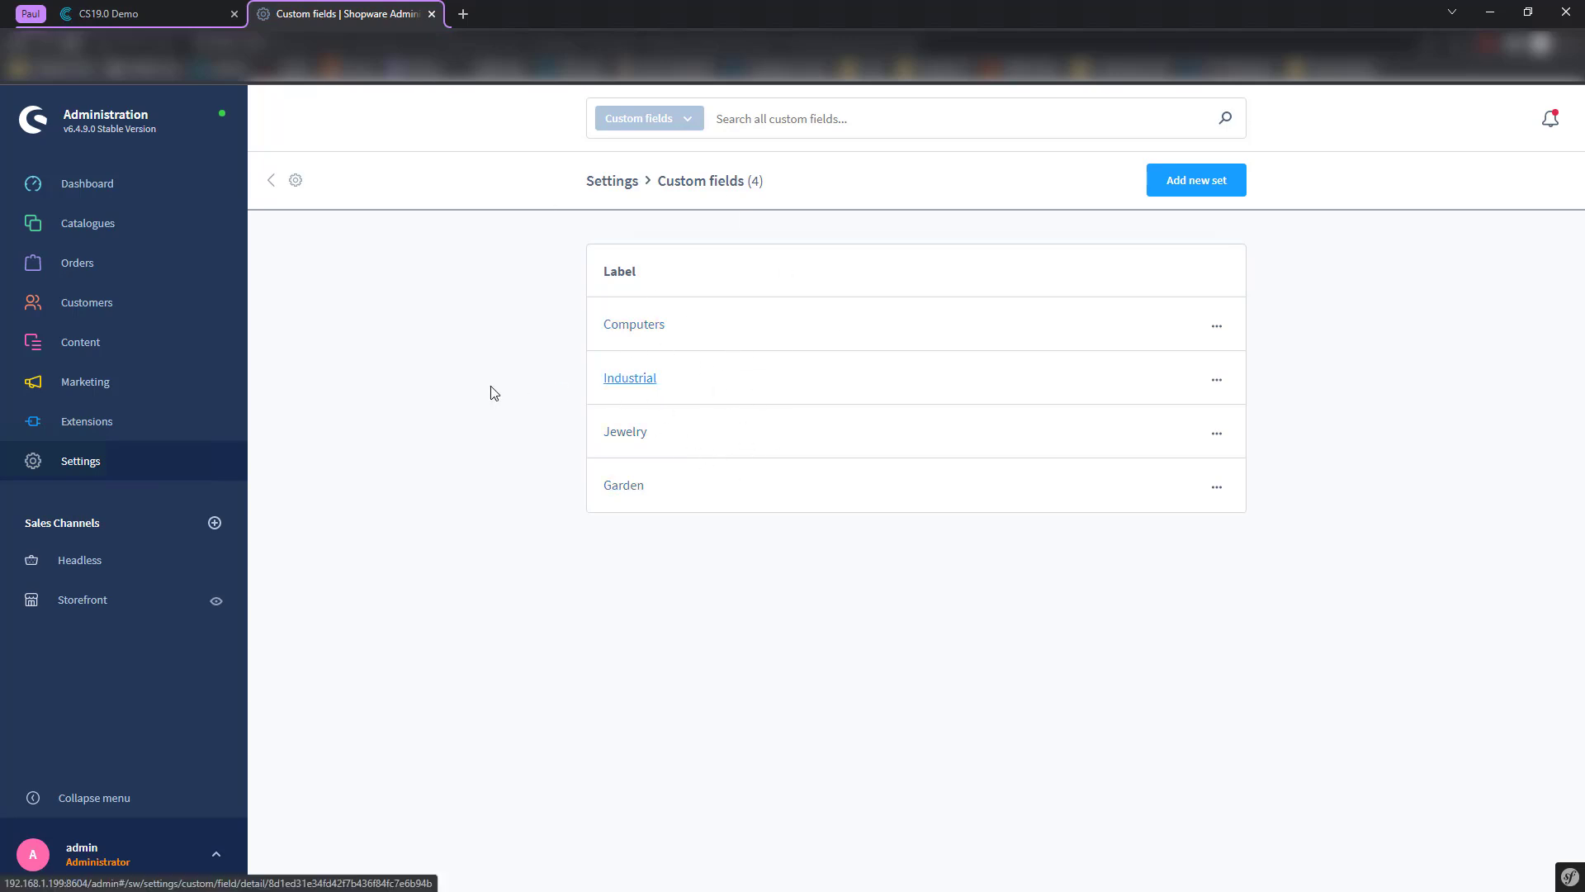
mouse_move(157, 240)
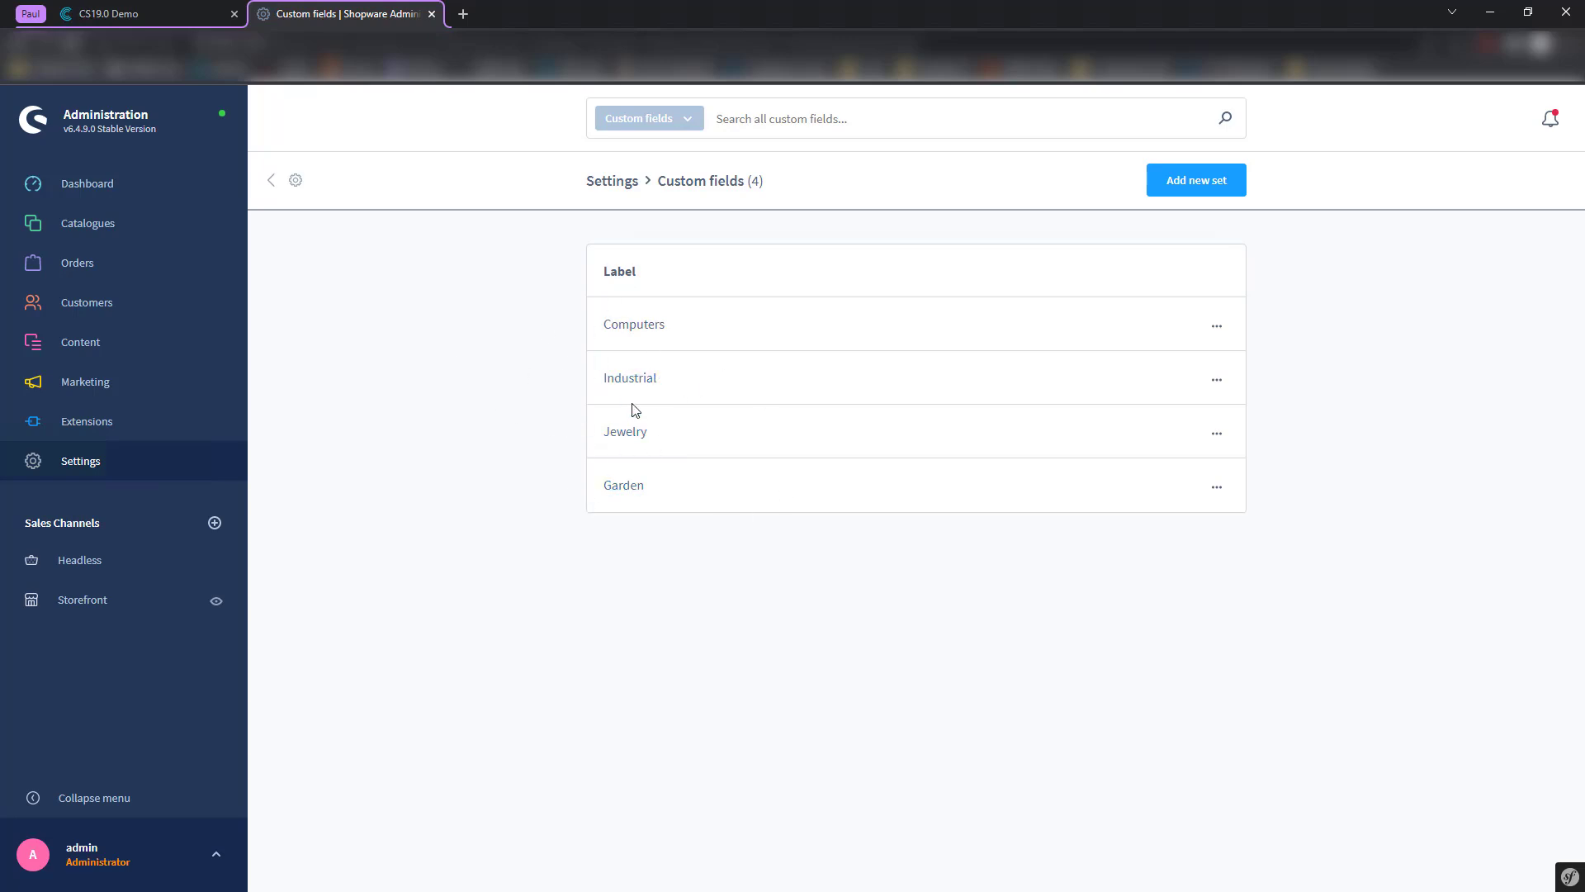
mouse_move(122, 217)
drag(662, 183, 788, 213)
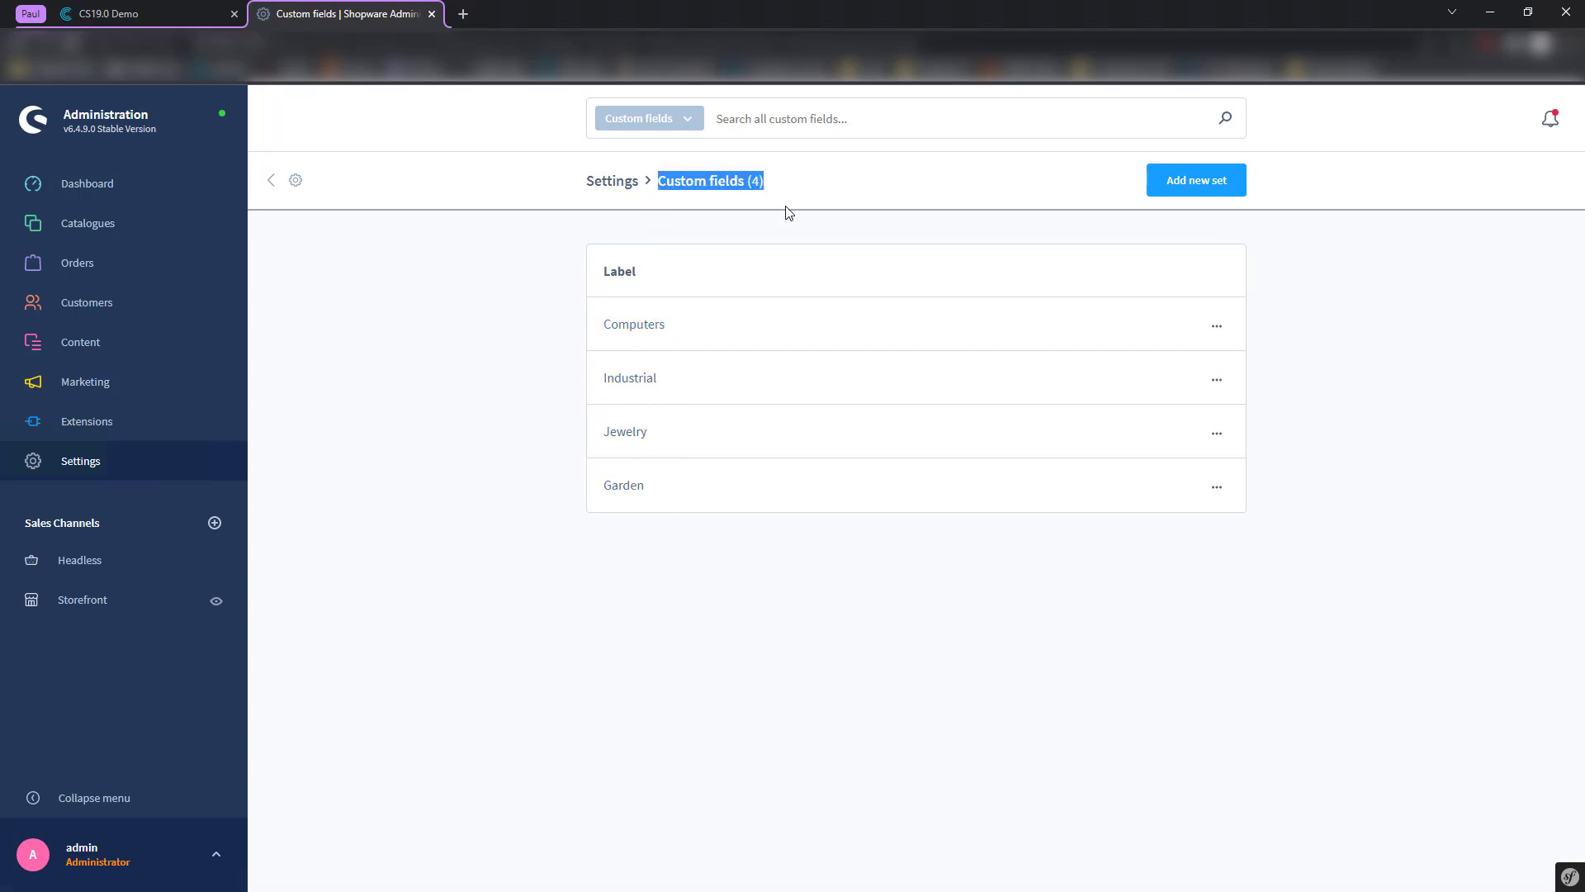
click(789, 212)
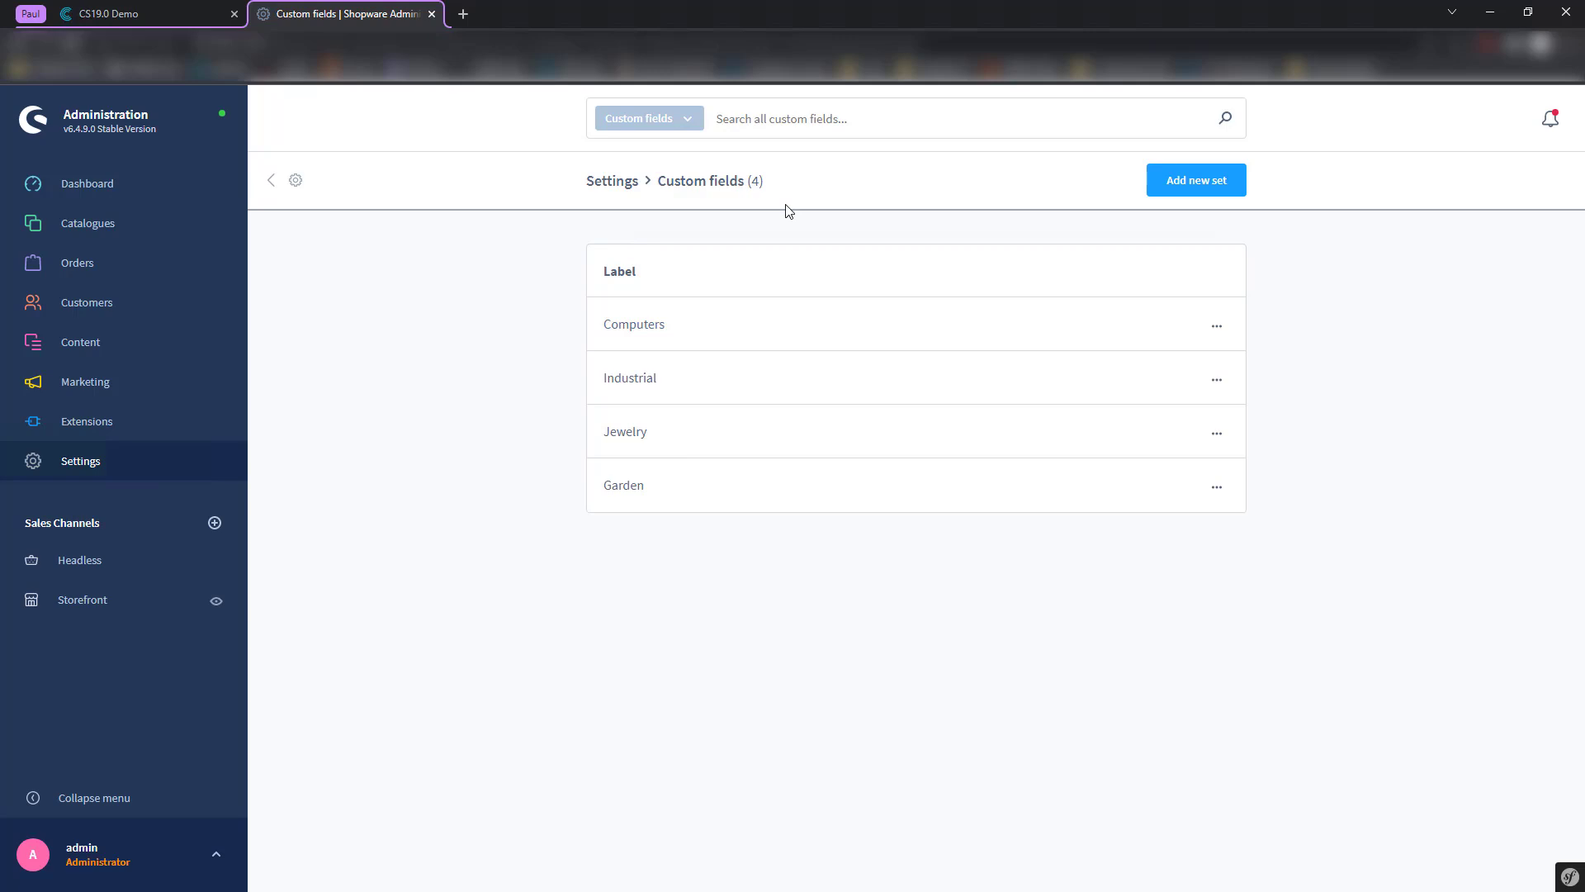
- Look at the Computers custom field set, return to Products, then switch back to Contentserv
click(637, 325)
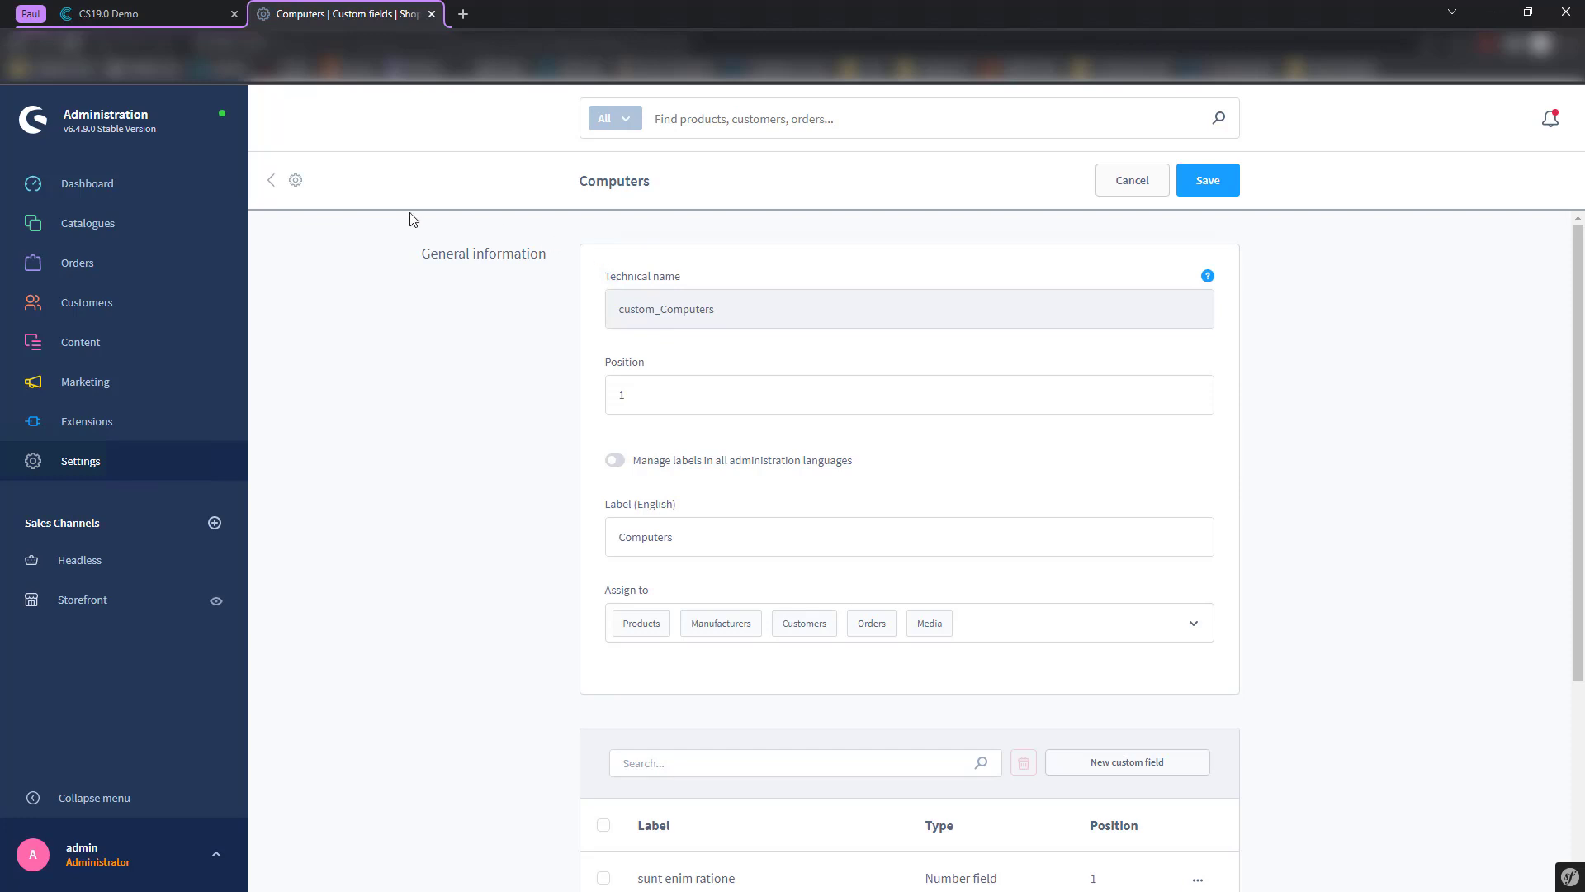
click(274, 180)
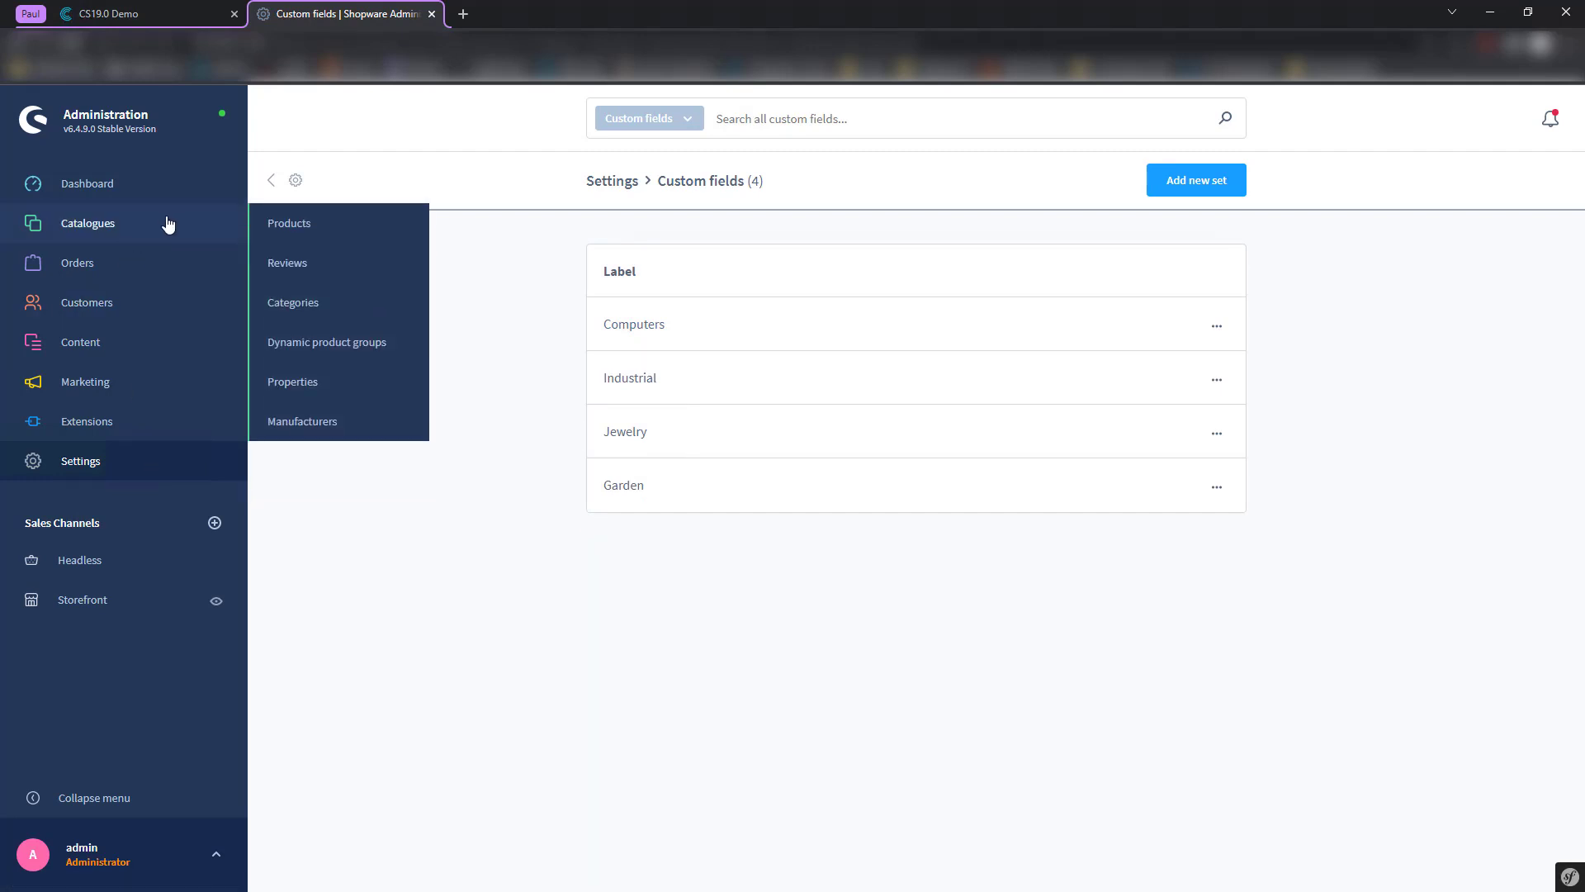
click(342, 230)
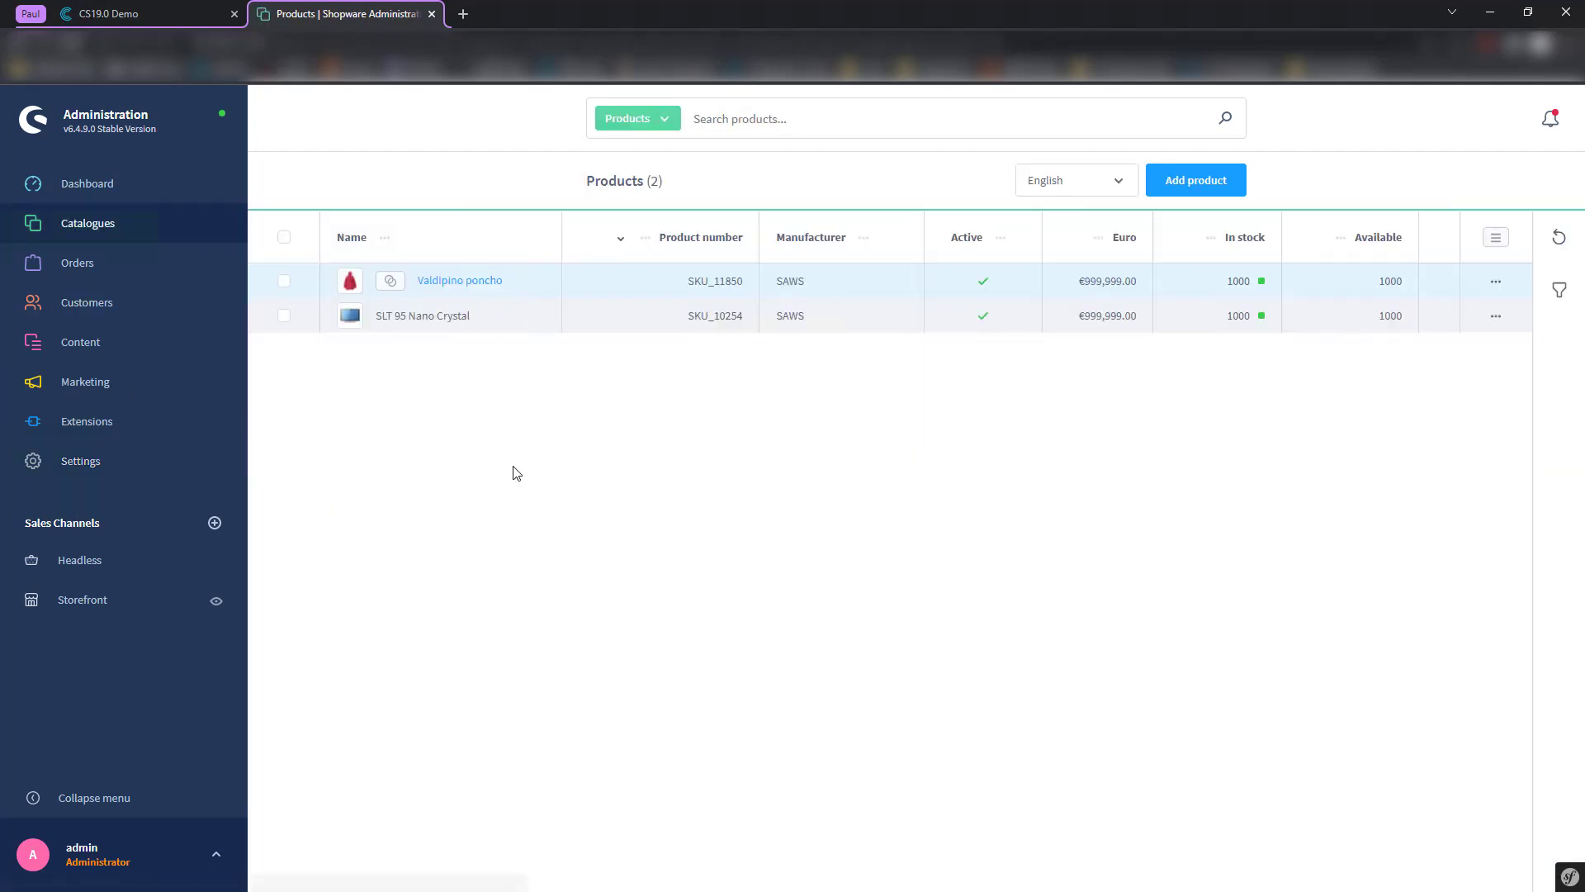
click(172, 10)
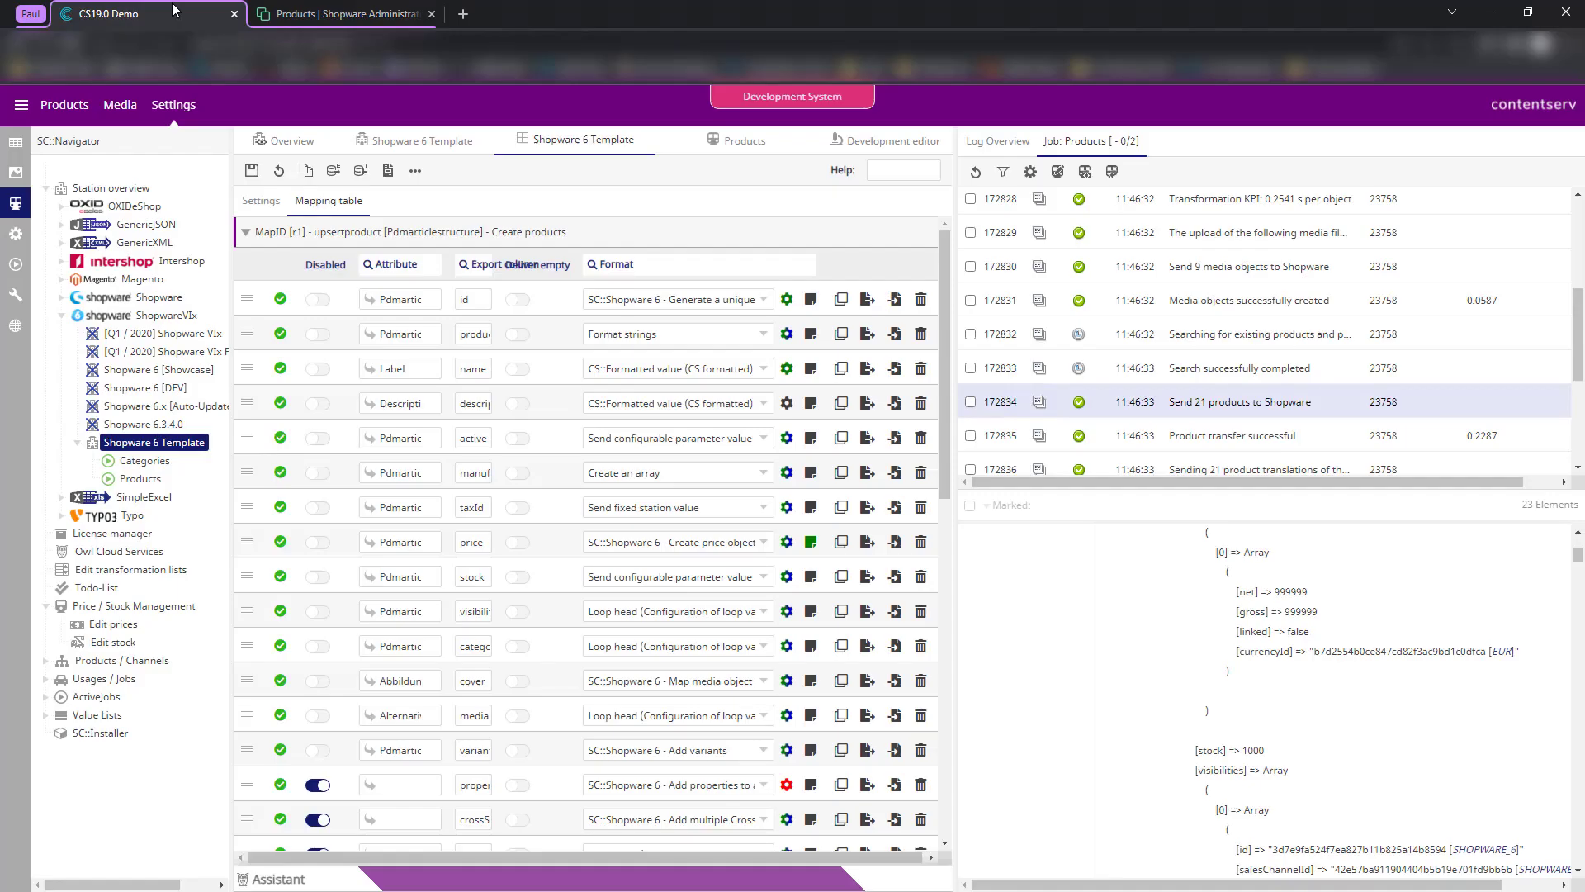
- Reopen the Shopware 6 Template station settings and check the import result
click(140, 446)
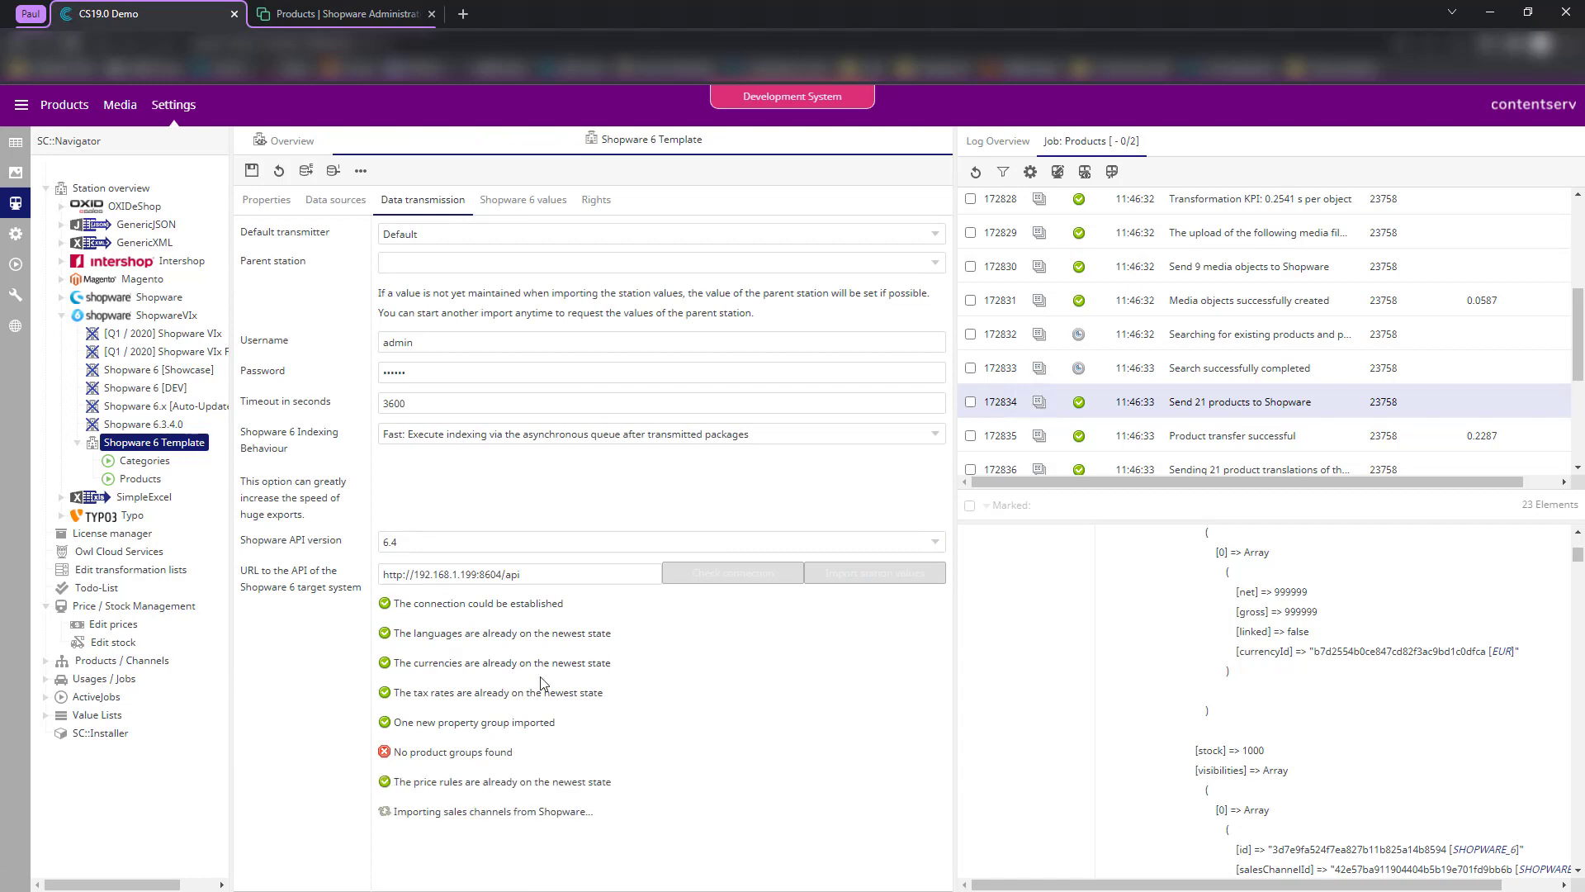
drag(408, 723, 609, 733)
scroll(693, 734, down, 2)
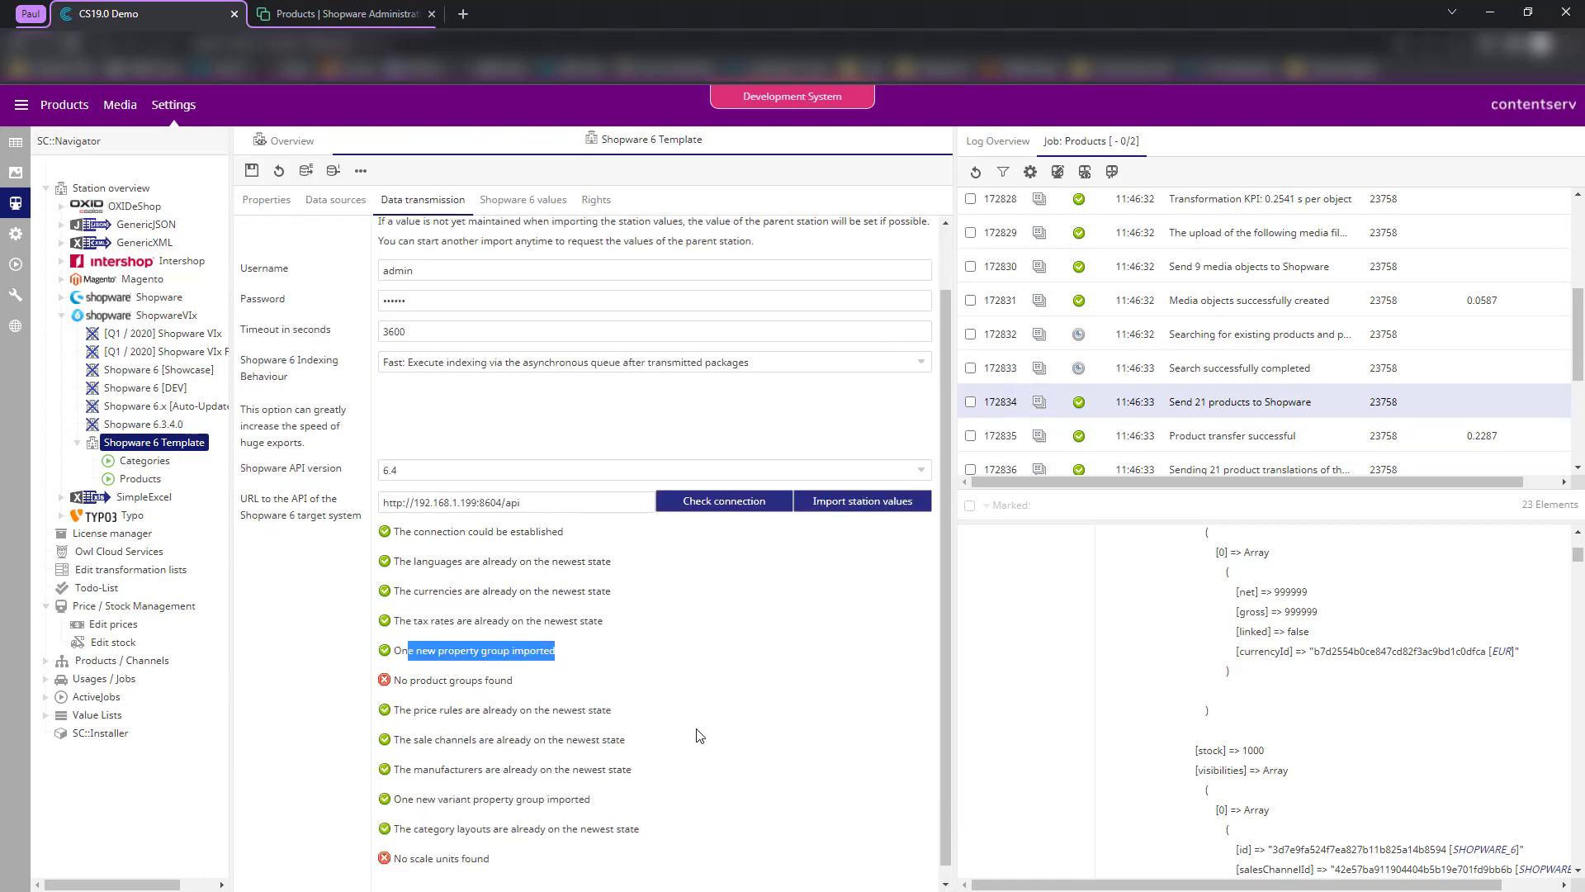
click(702, 734)
scroll(546, 773, up, 2)
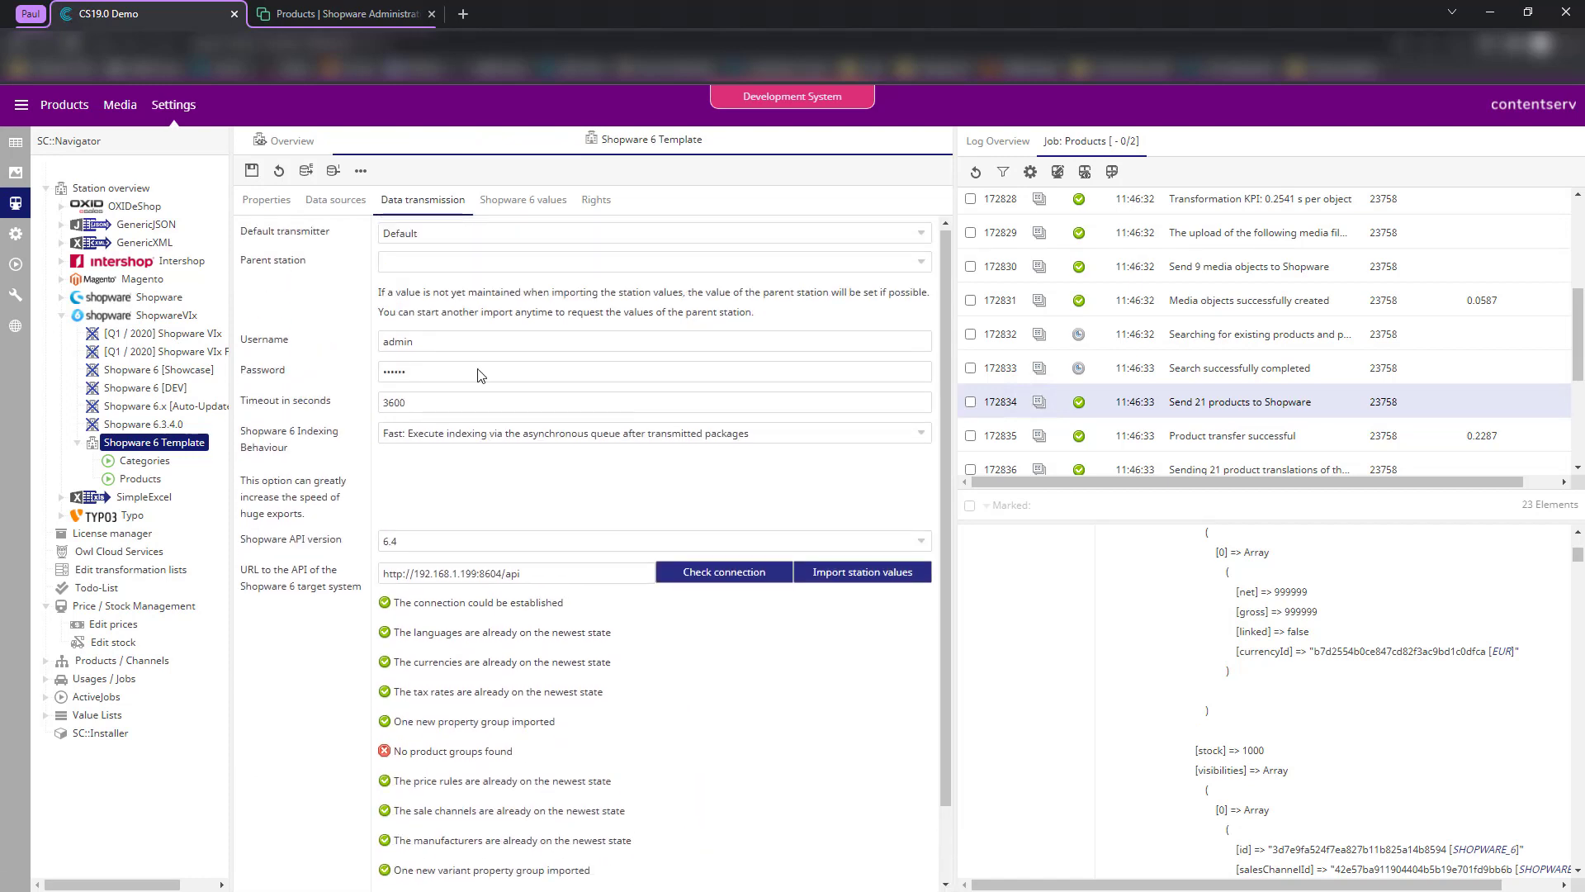
- Reload the station's Shopware 6 values and show the Property groups table
click(520, 201)
click(281, 171)
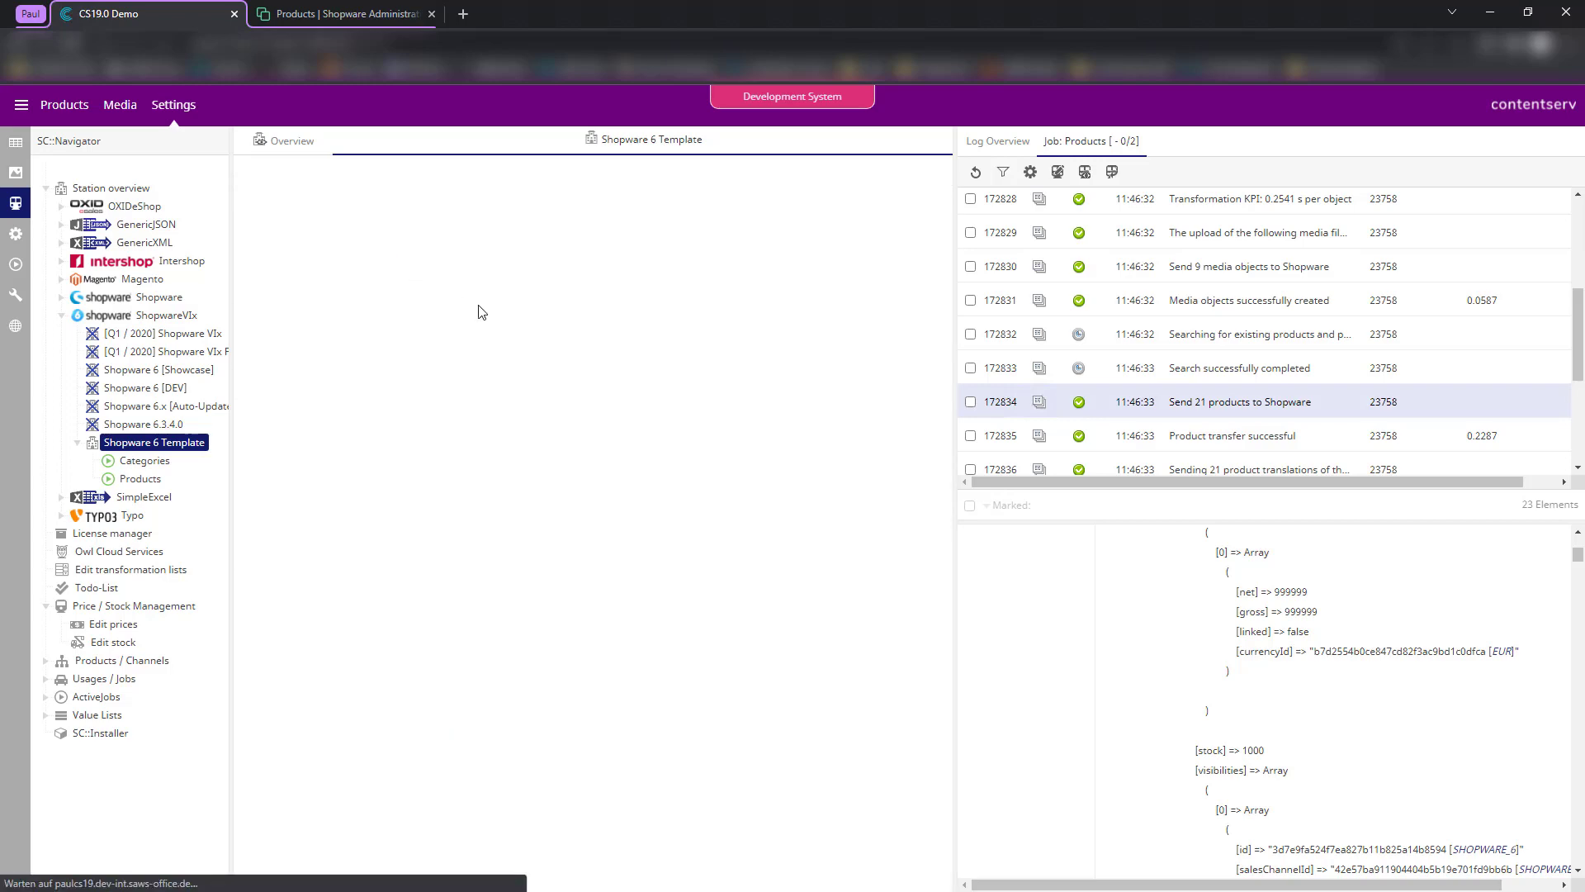
click(508, 212)
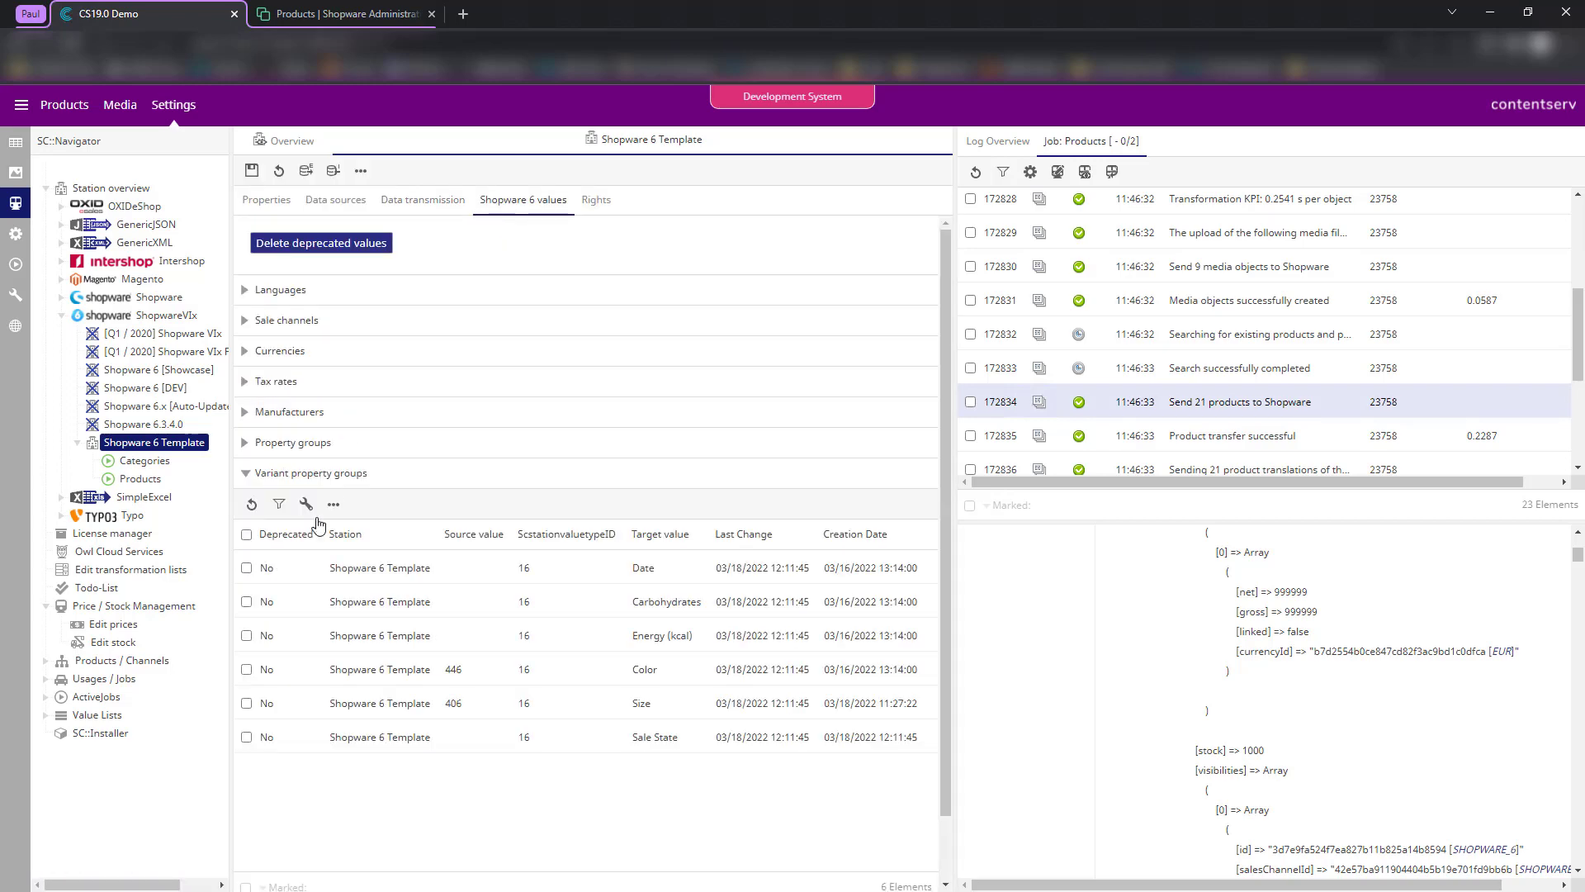
click(325, 472)
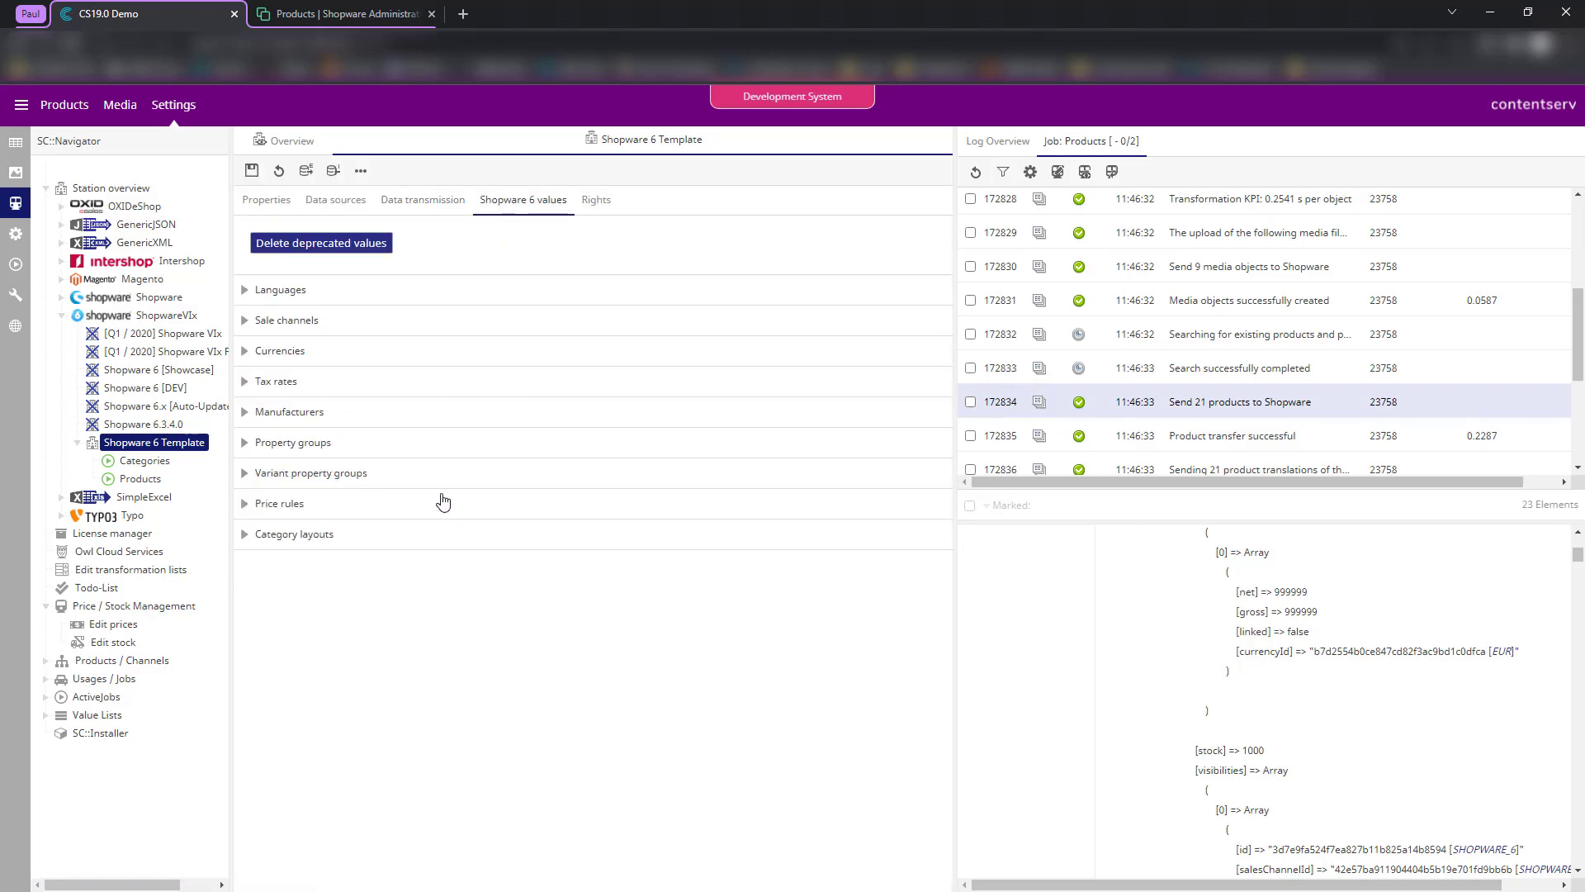
click(320, 473)
click(327, 446)
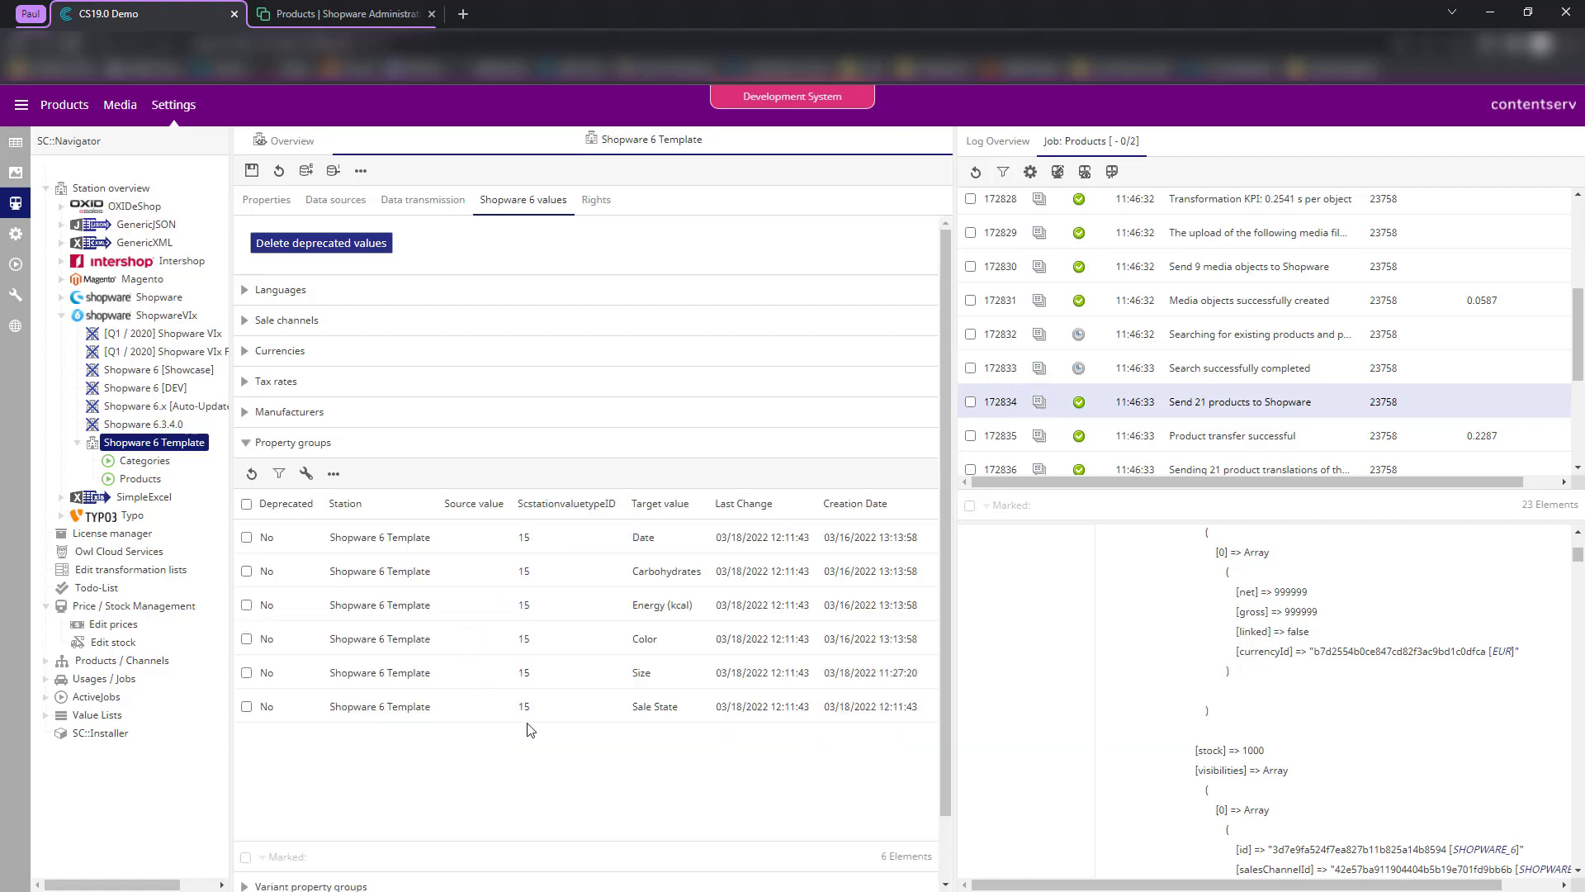
scroll(529, 731, down, 1)
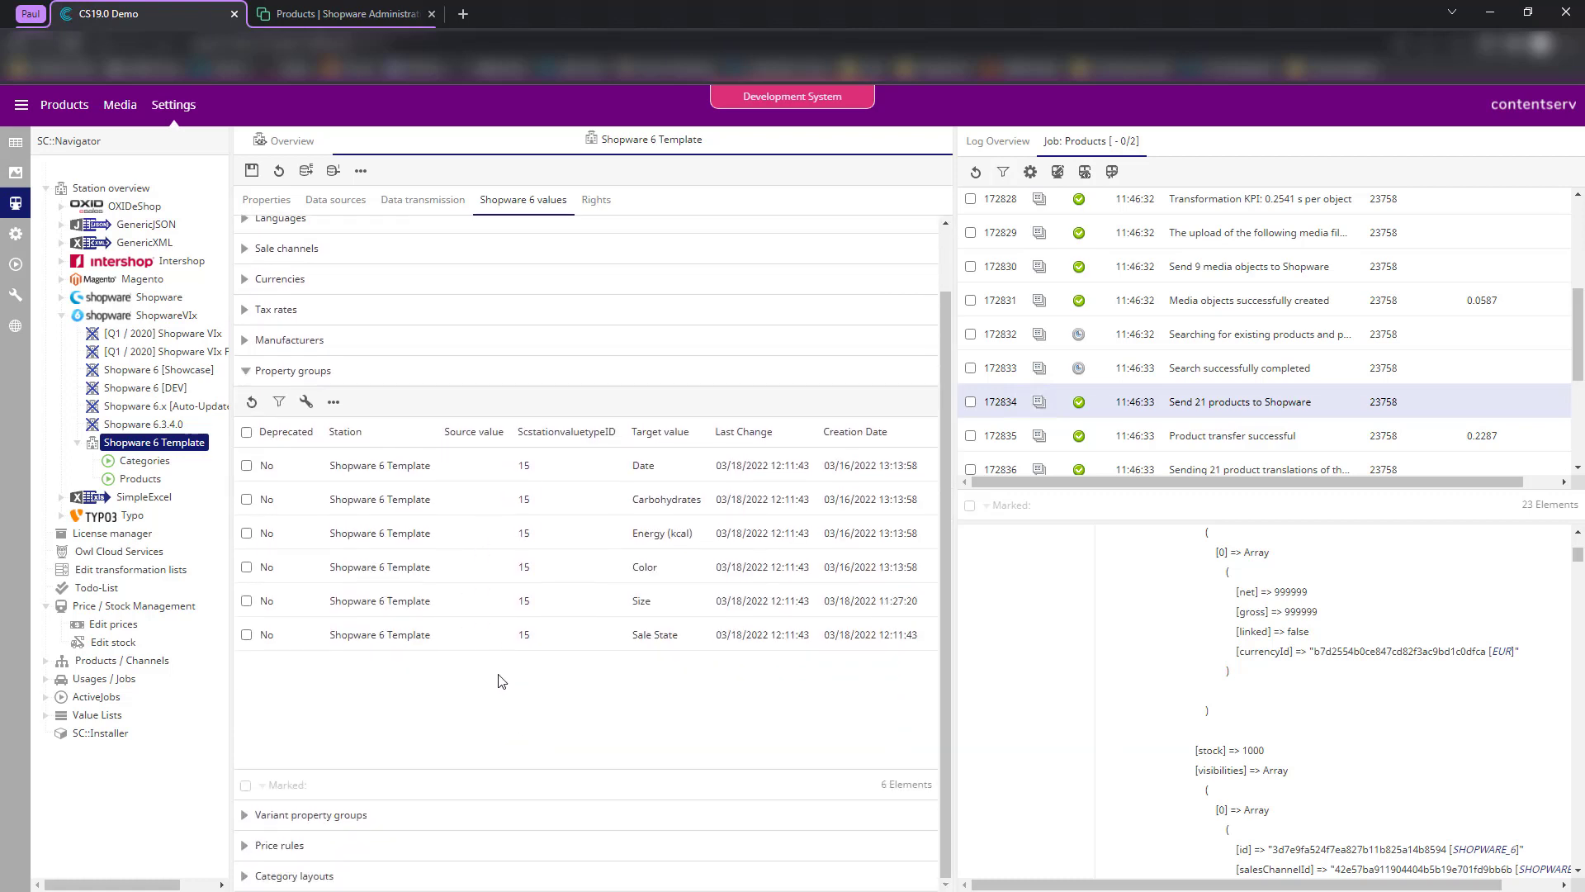
- Set the Sale State mapping's source value to Sale state (551), filtering by 'sal', and save
click(464, 643)
click(775, 310)
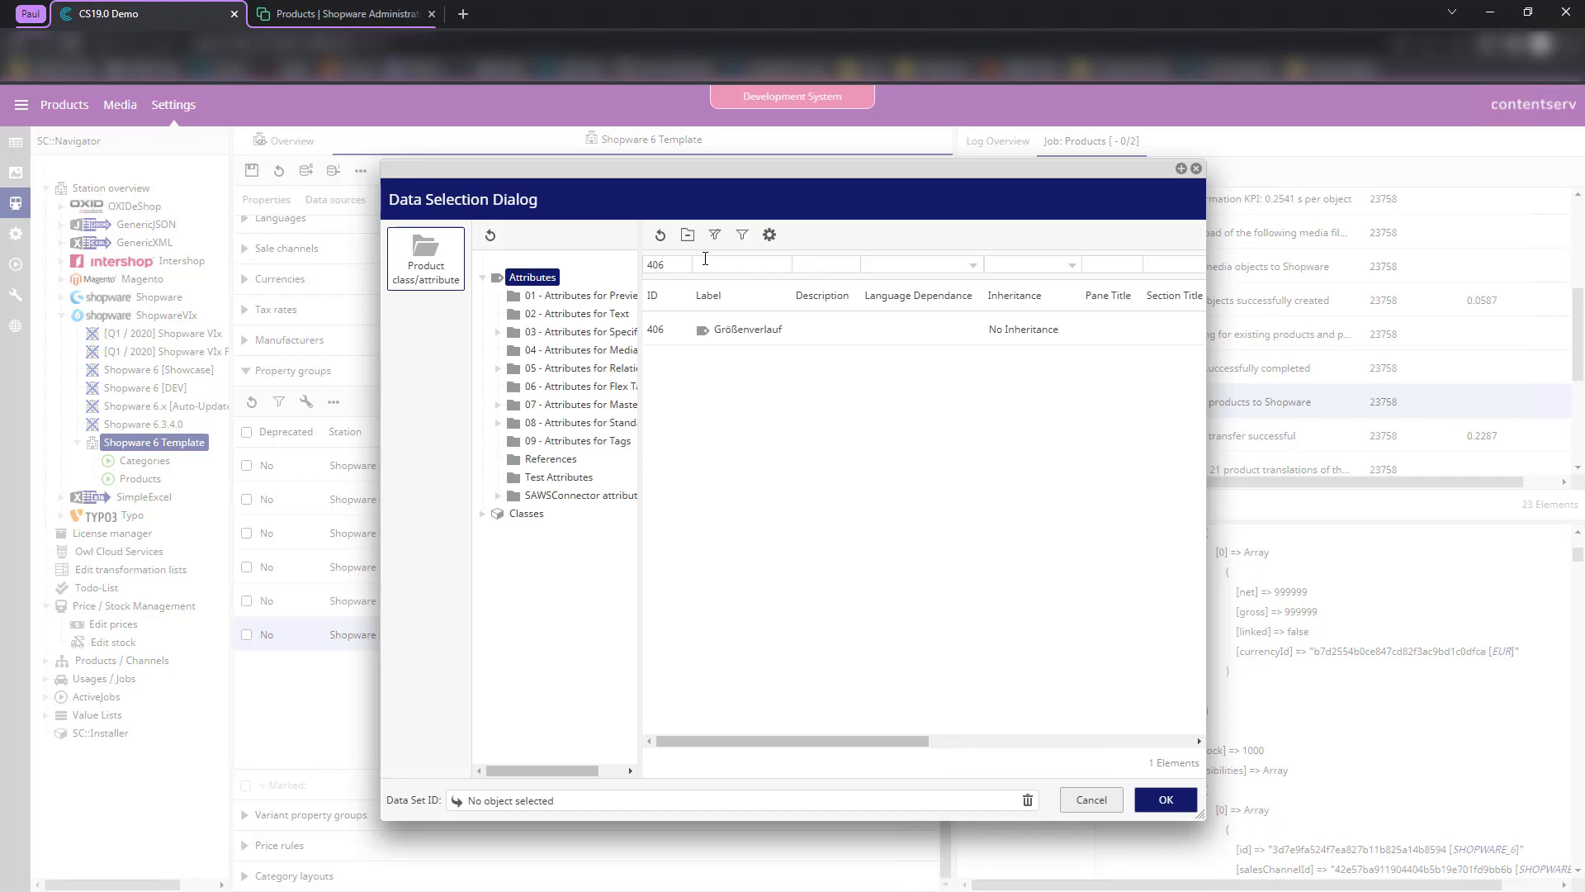
double_click(662, 269)
key(BackSpace)
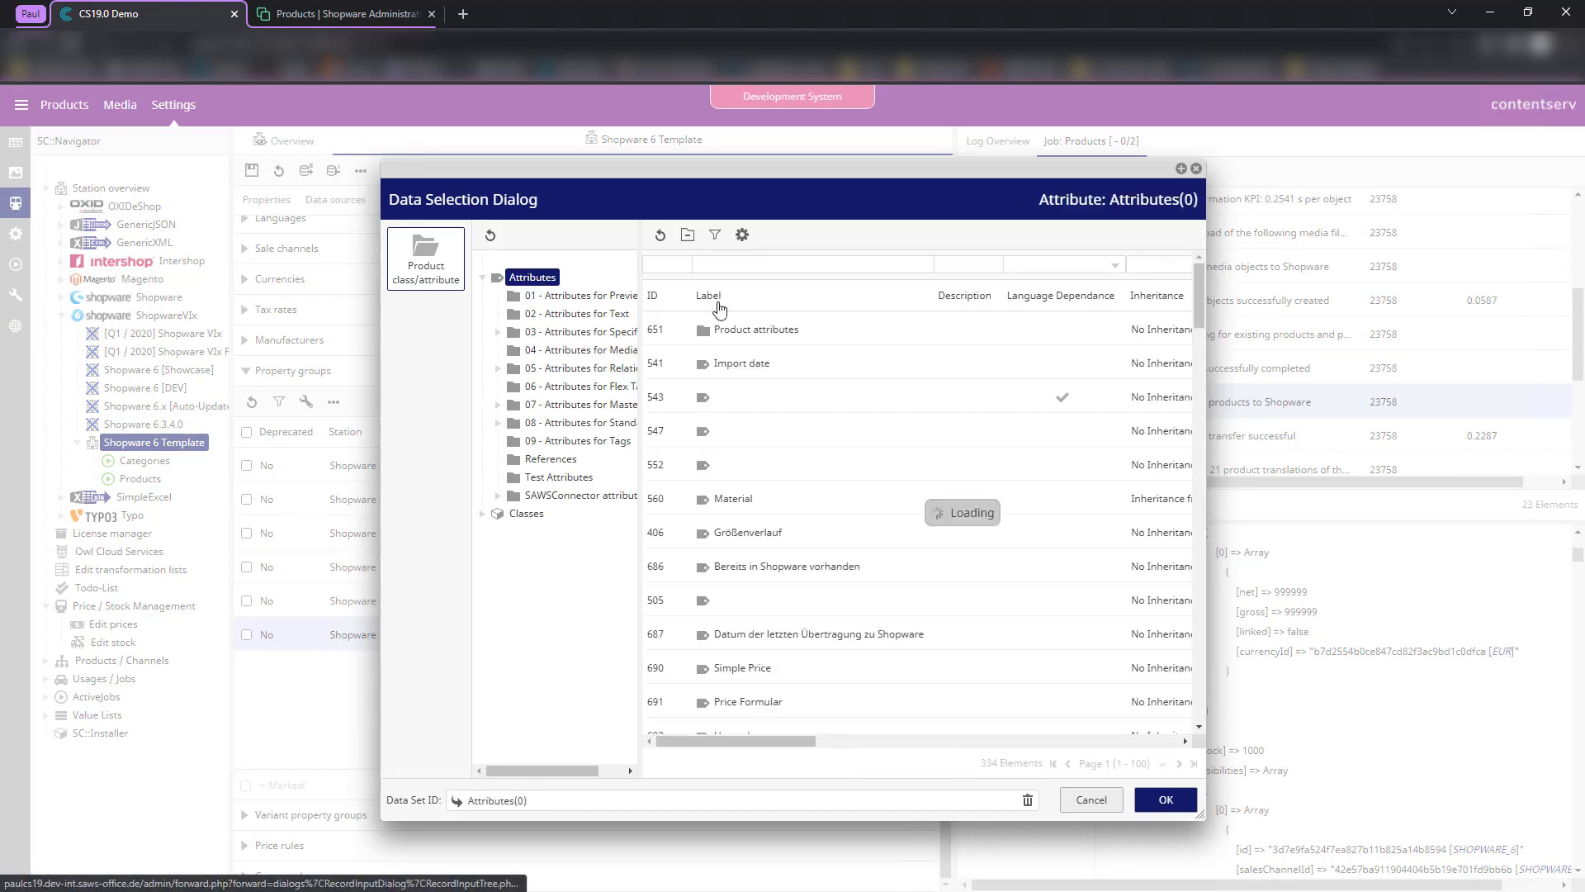
click(803, 266)
text(s)
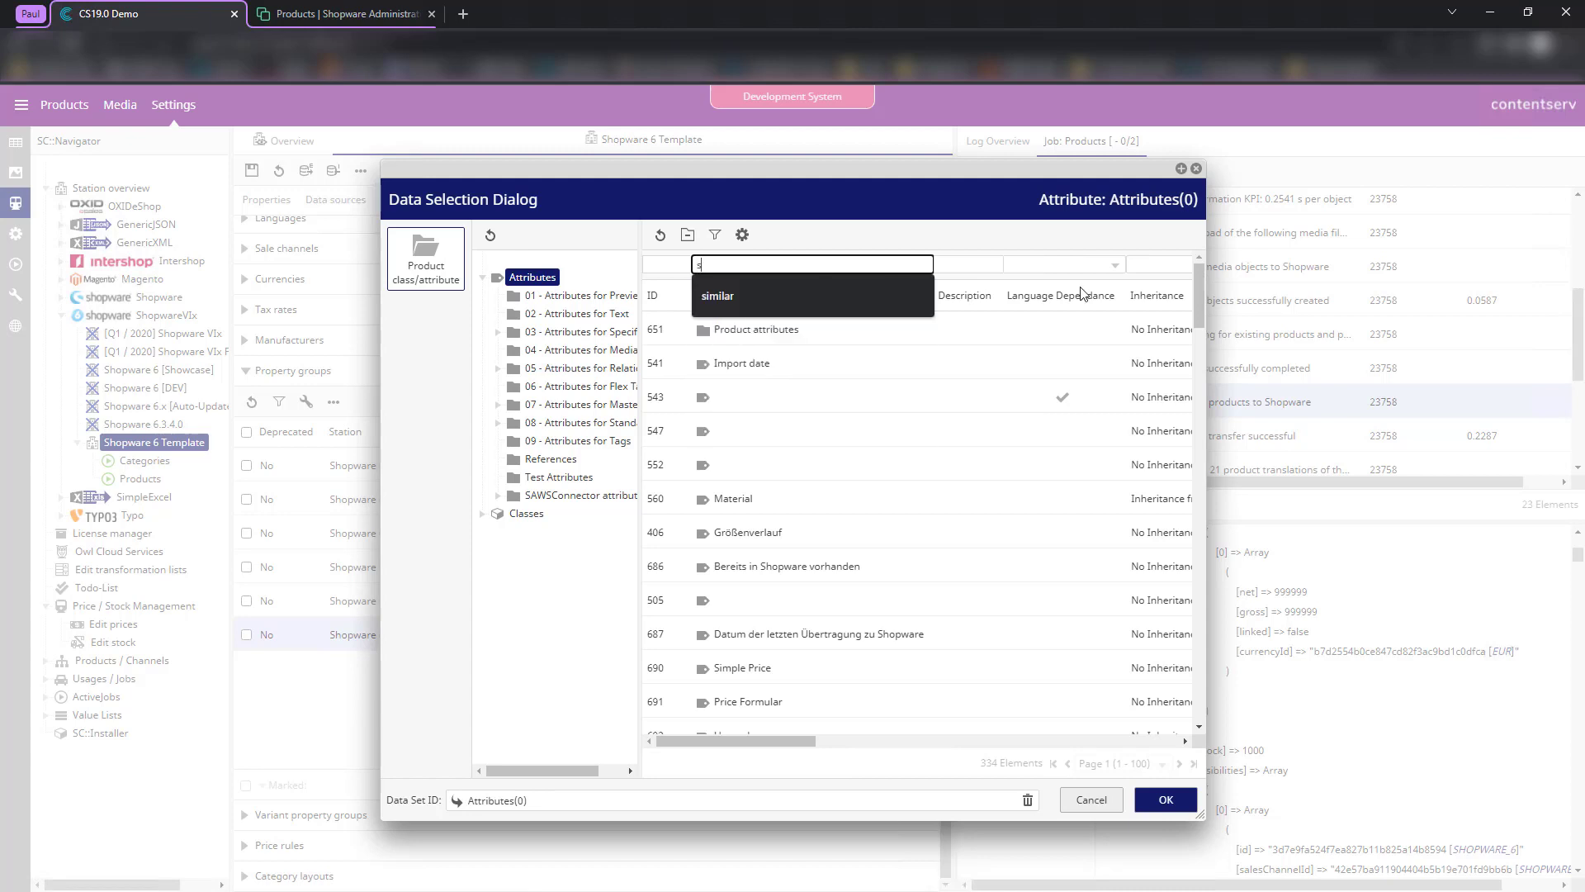
text(ale state)
key(Return)
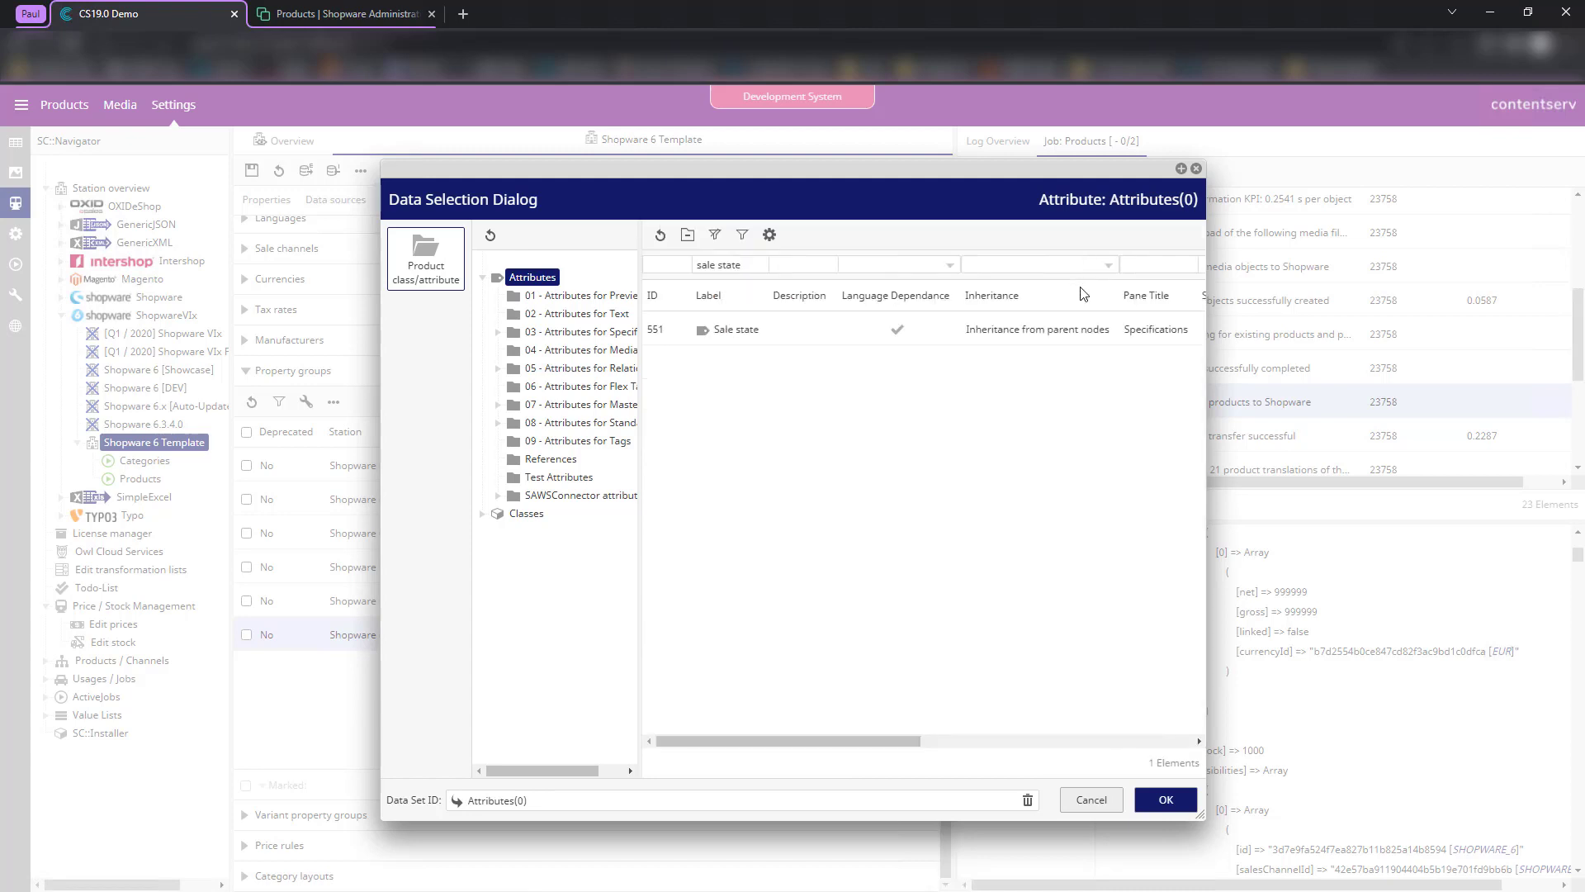
double_click(795, 330)
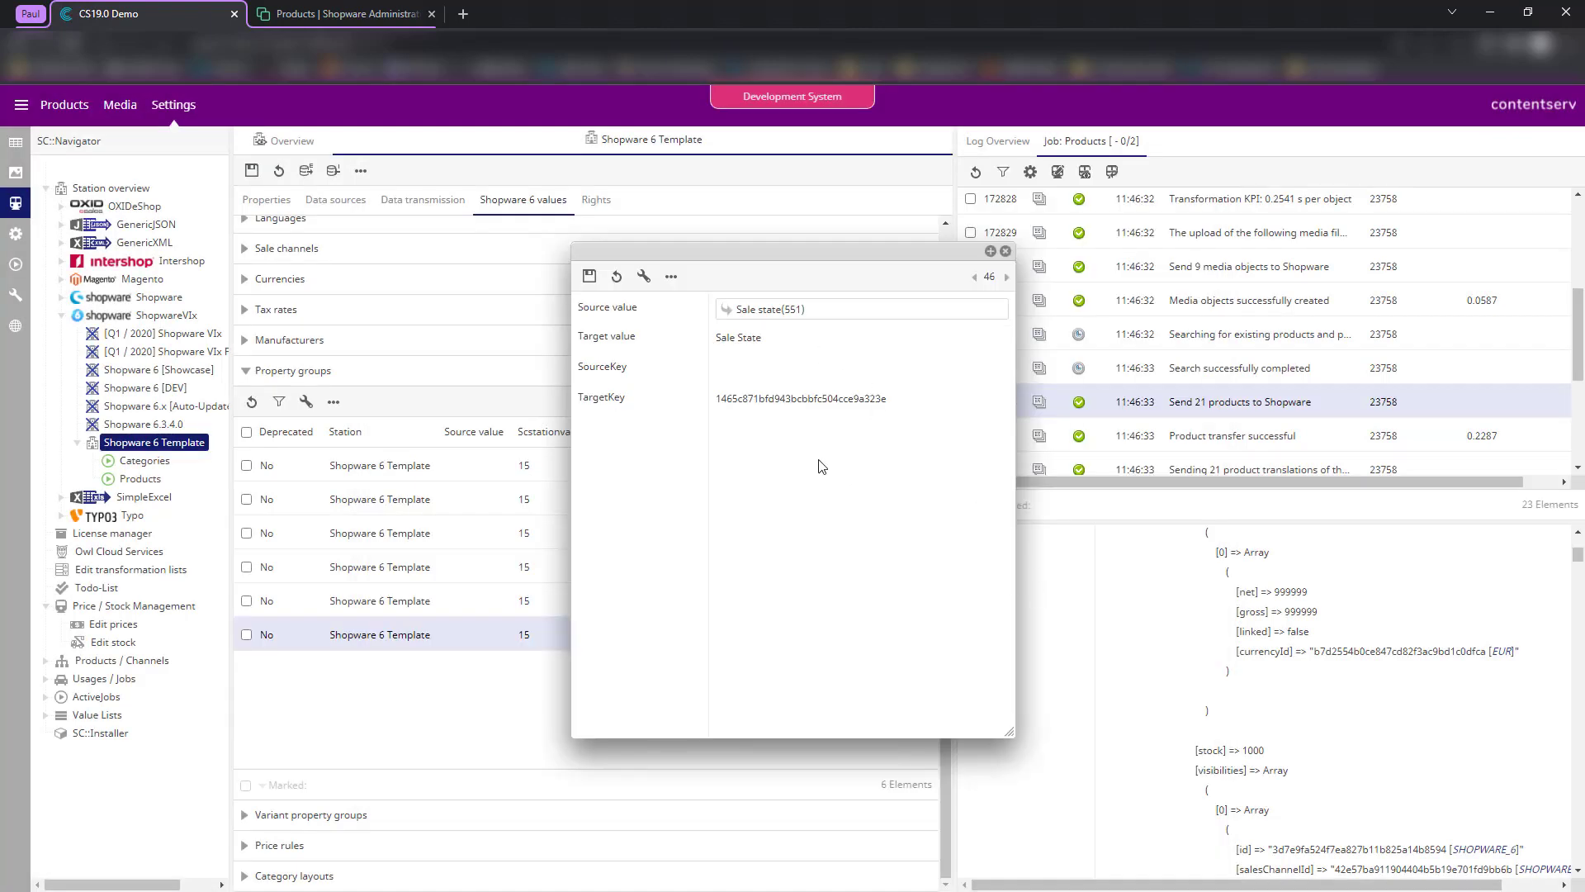
click(591, 275)
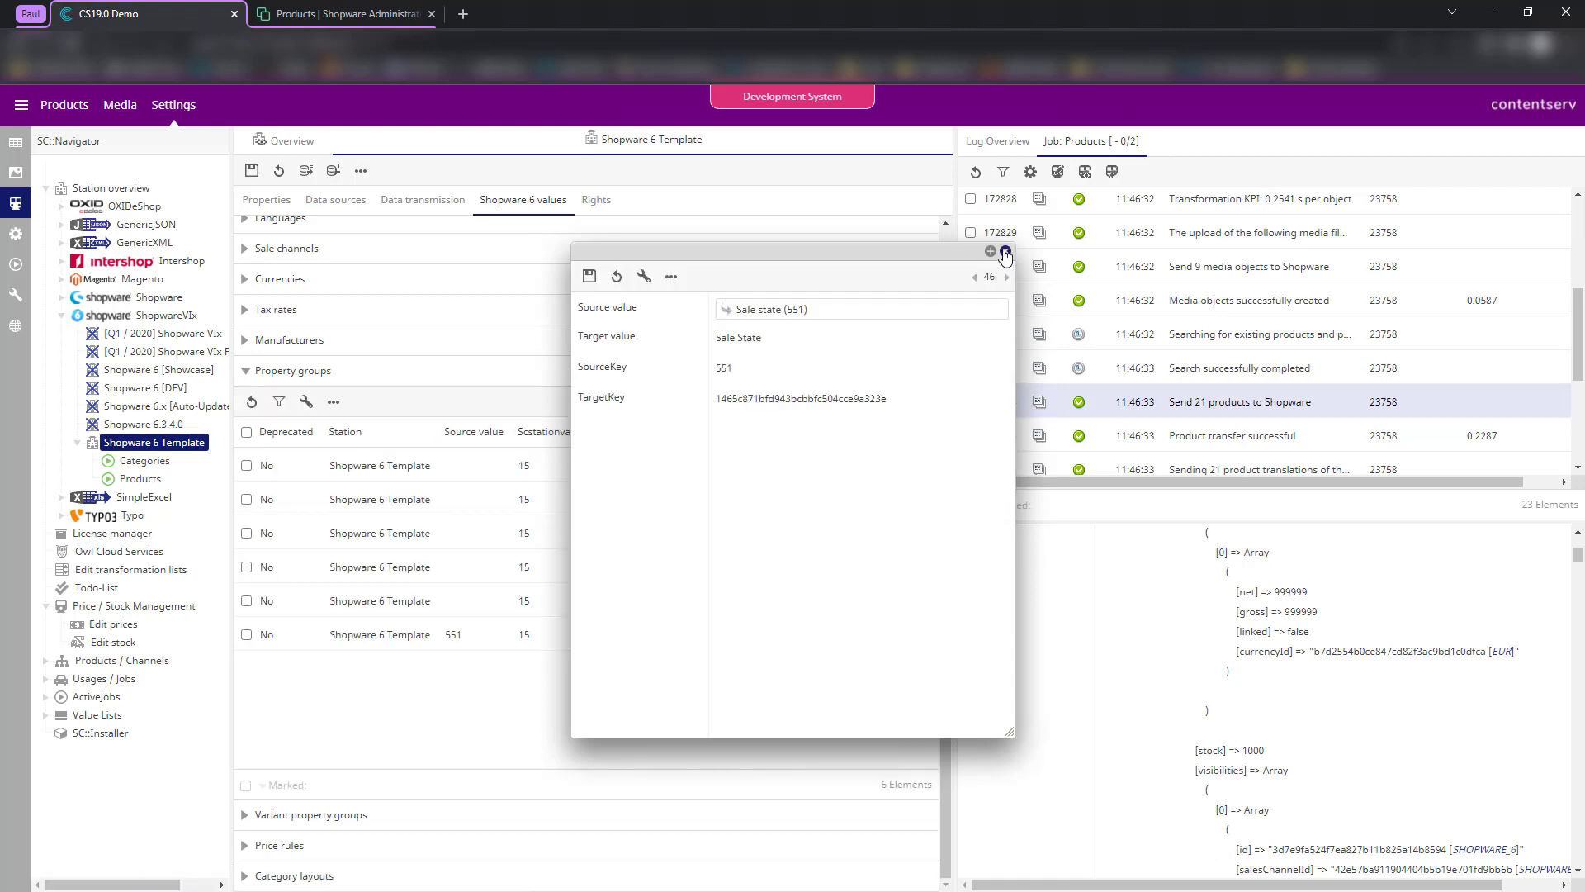
click(1005, 251)
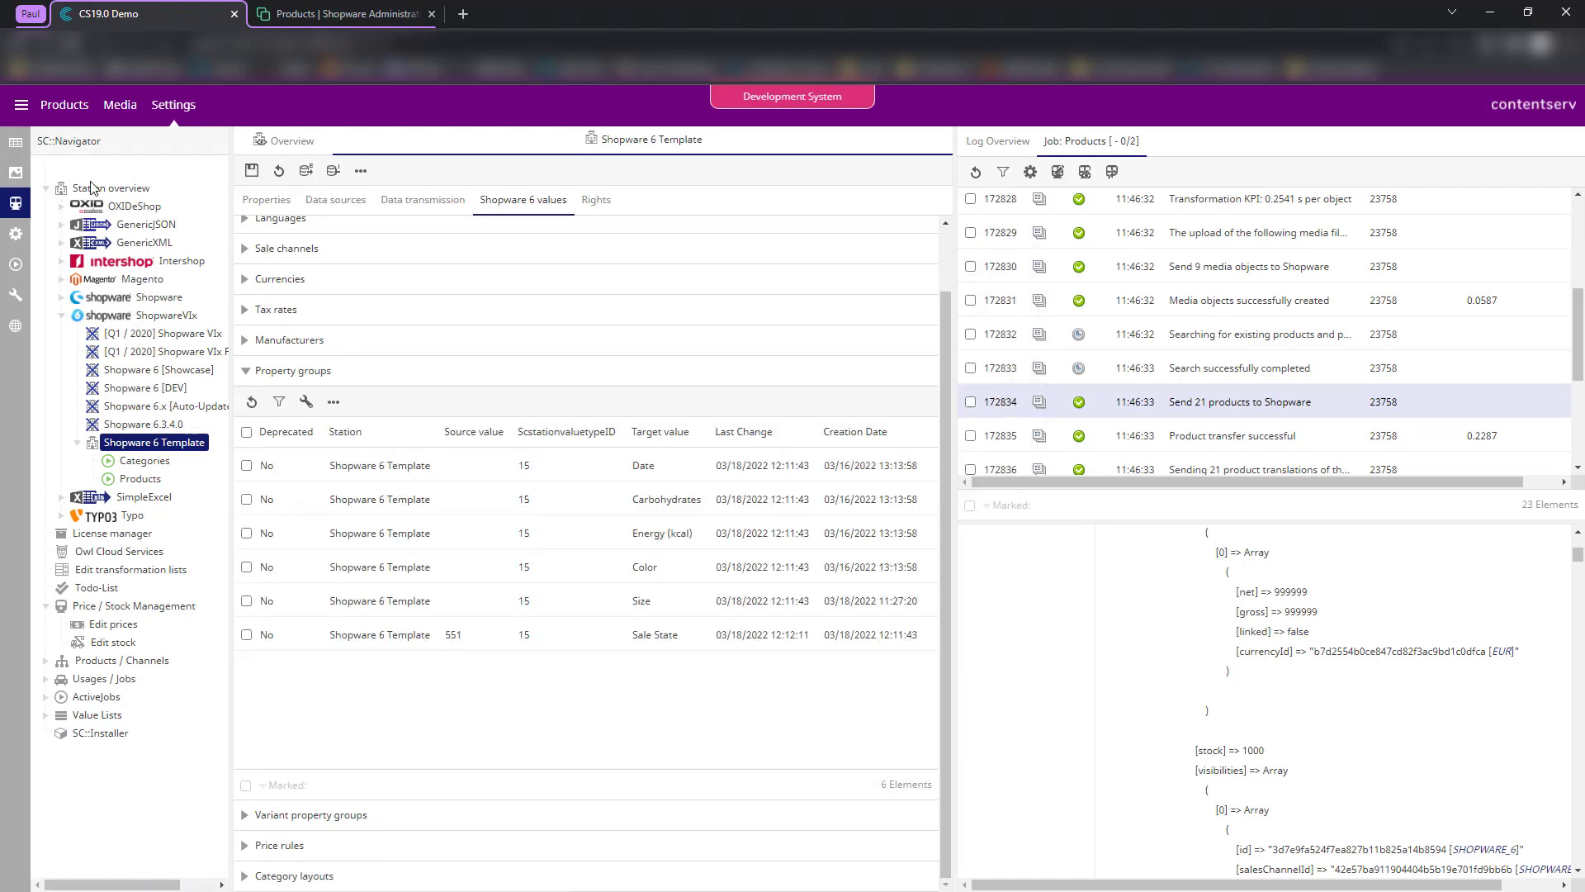
- Open SLT 95 Nano Crystal via Electronics > TVs > Smart LED TV in the PIM Studio tree
click(15, 149)
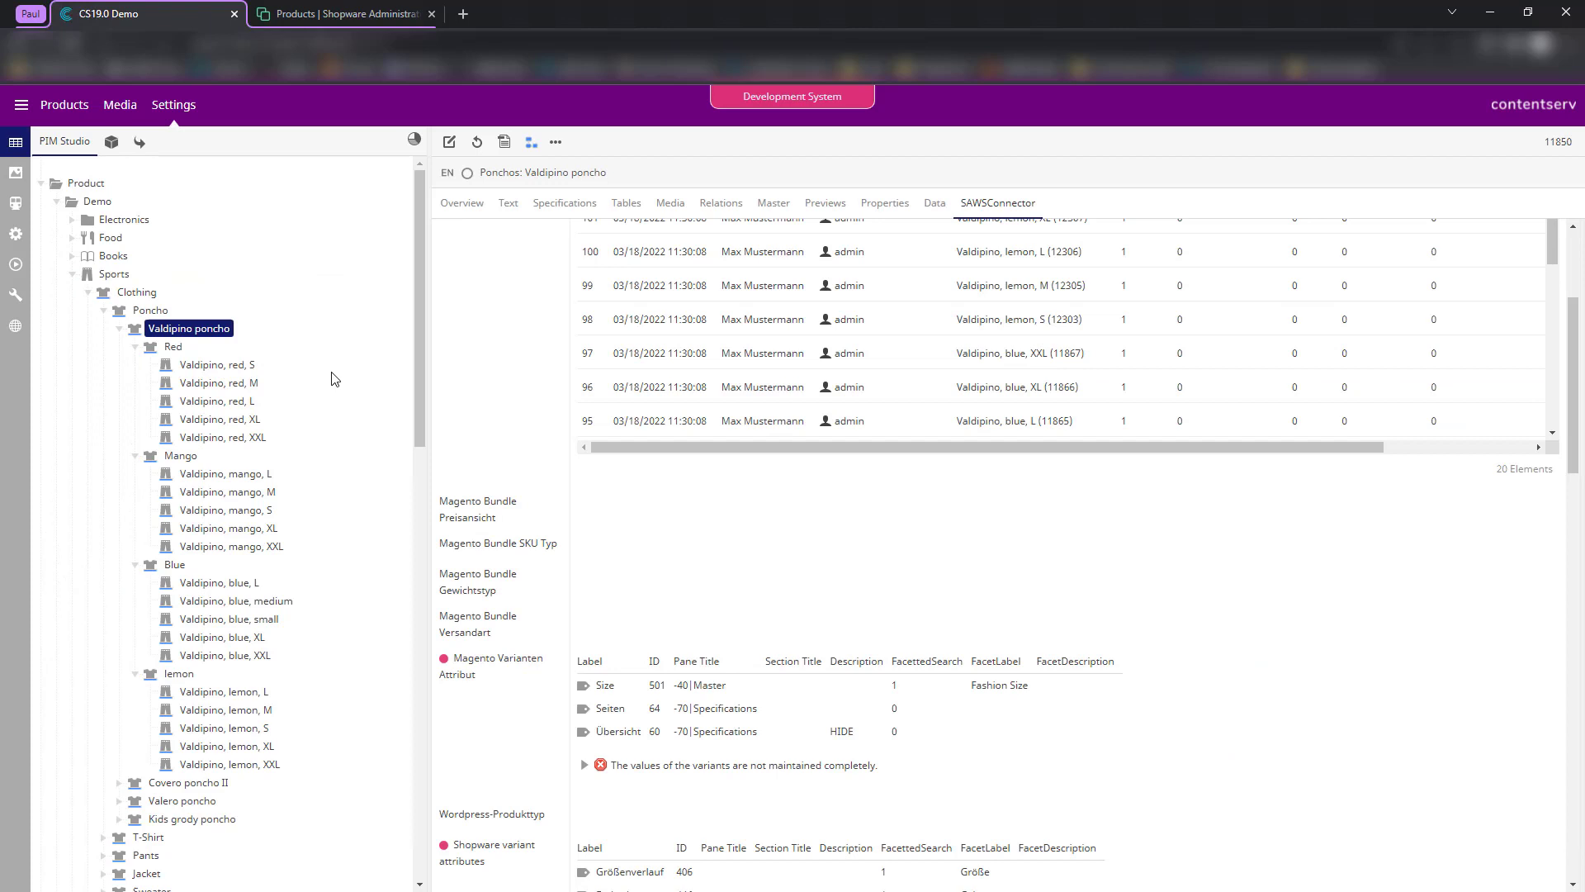
click(119, 328)
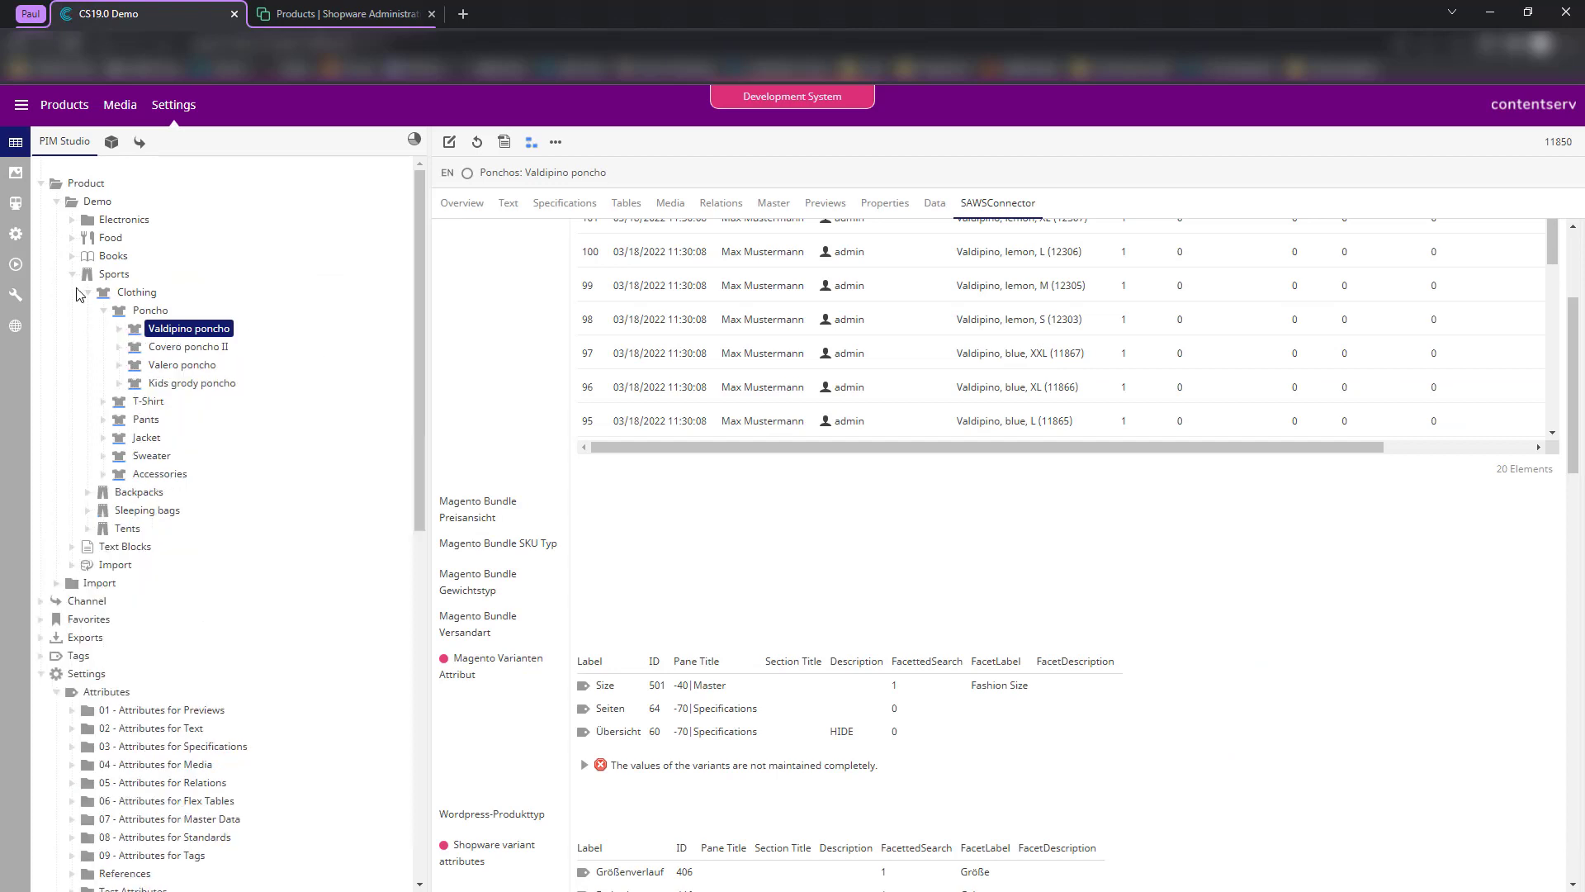
click(72, 220)
click(88, 238)
click(142, 262)
click(194, 274)
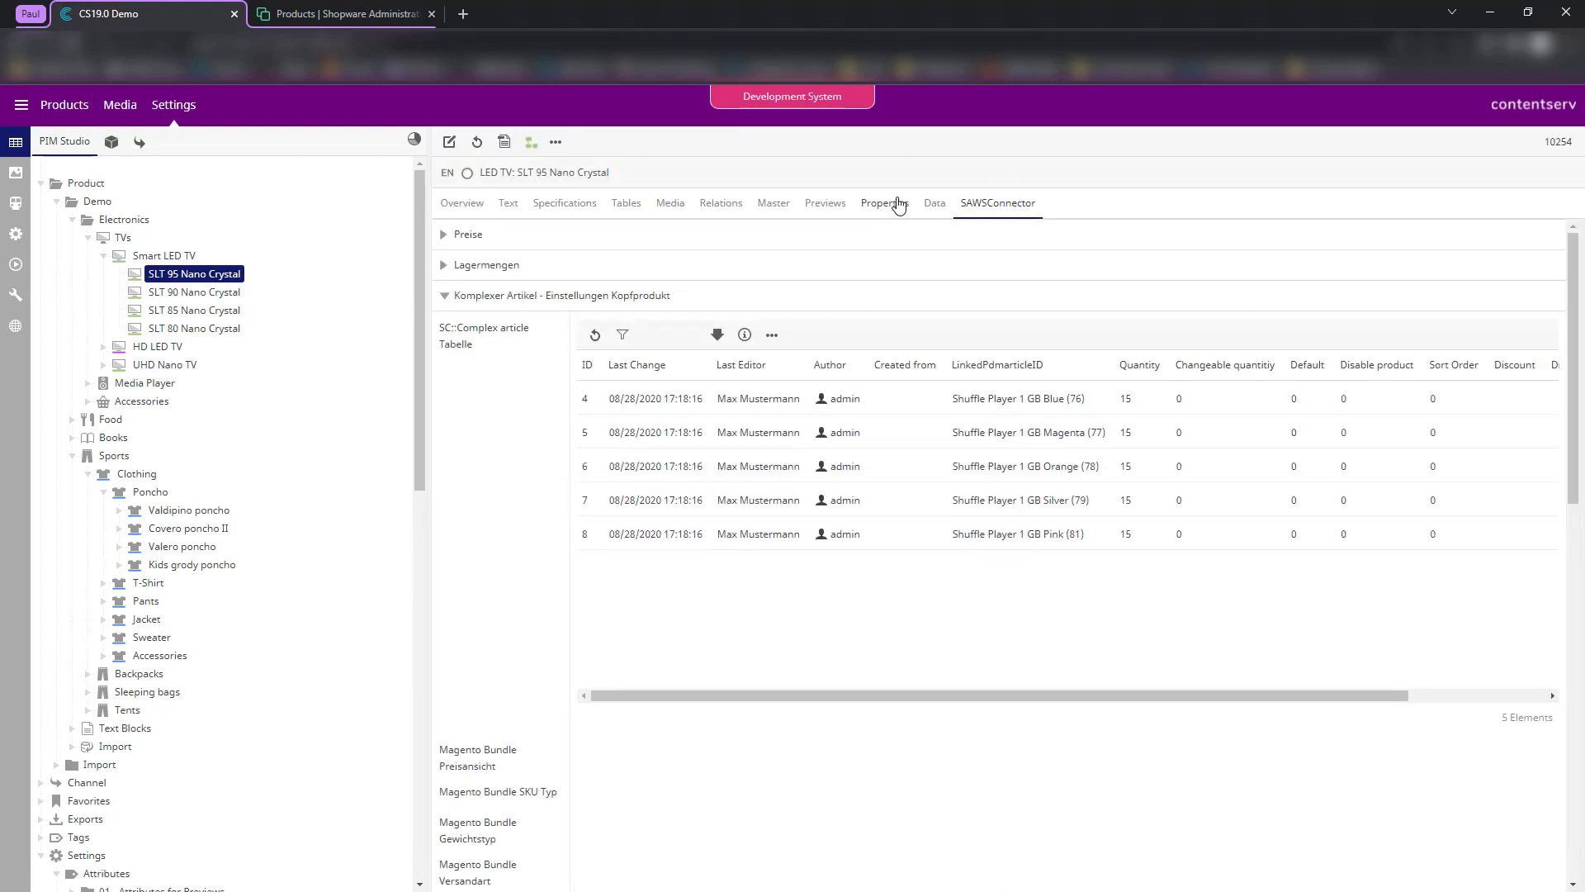
- View the product's general properties, then expand Shopware Eigenschaften on the SAWSConnector tab
click(887, 204)
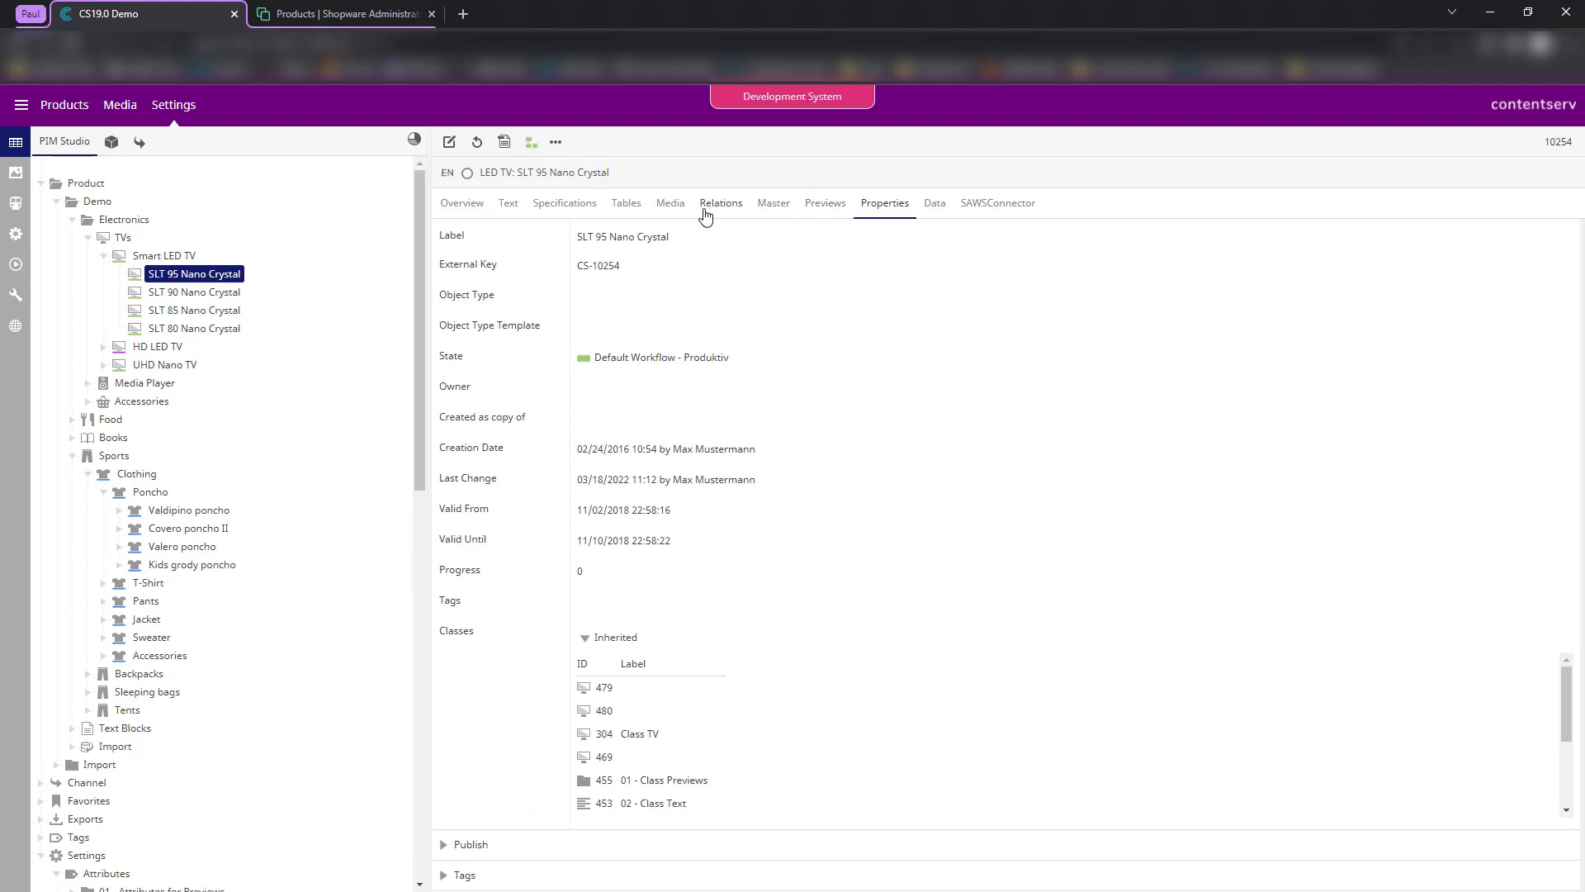
click(973, 213)
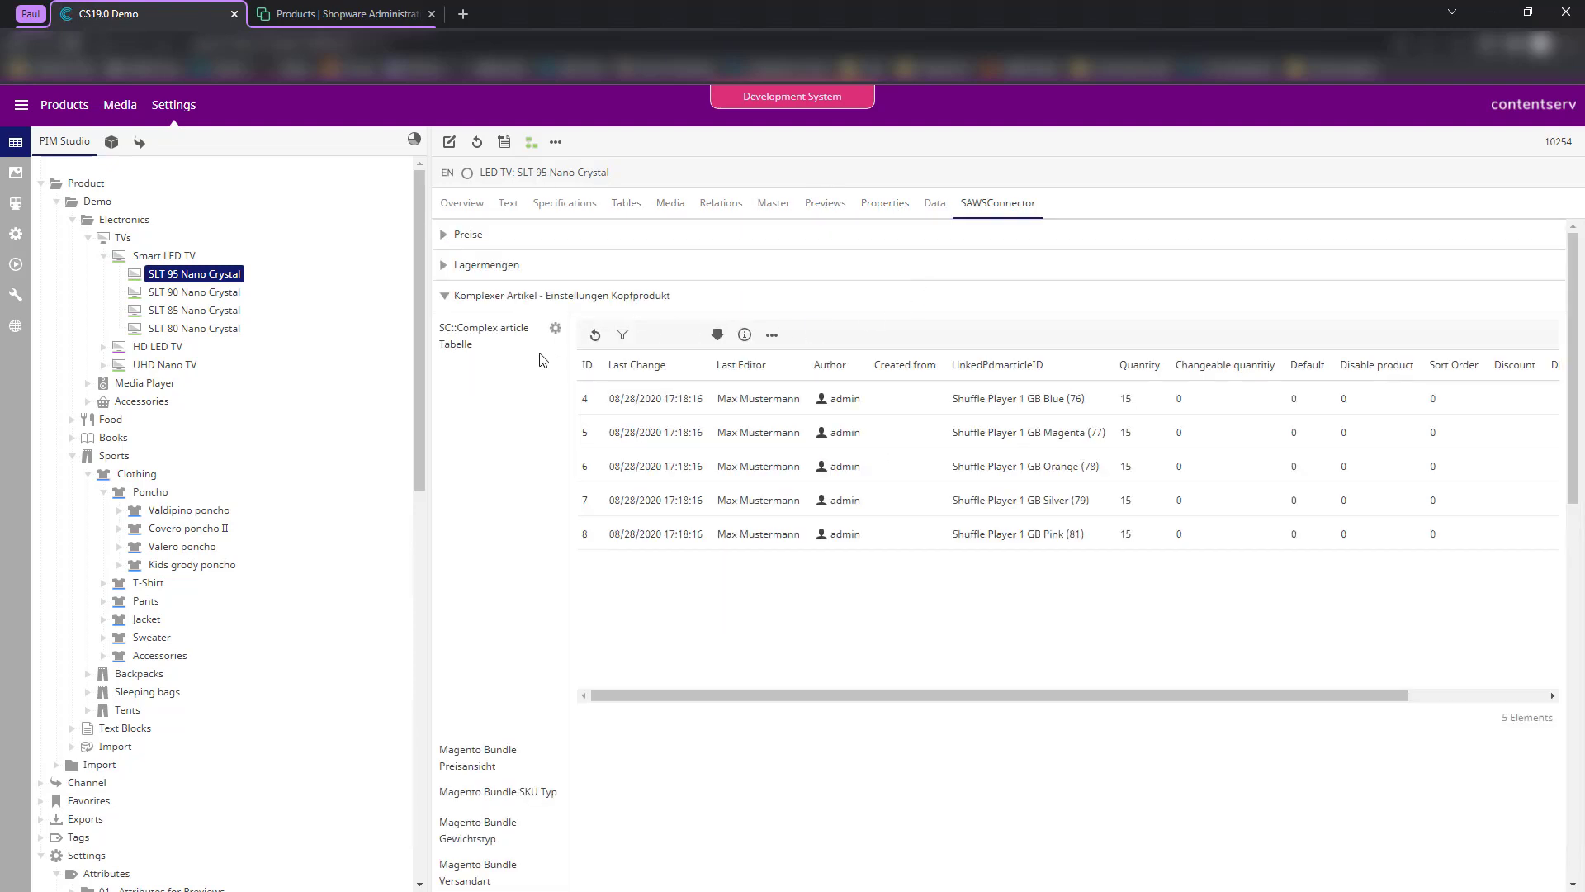
scroll(556, 322, down, 1)
scroll(487, 260, up, 1)
click(483, 293)
scroll(492, 388, down, 3)
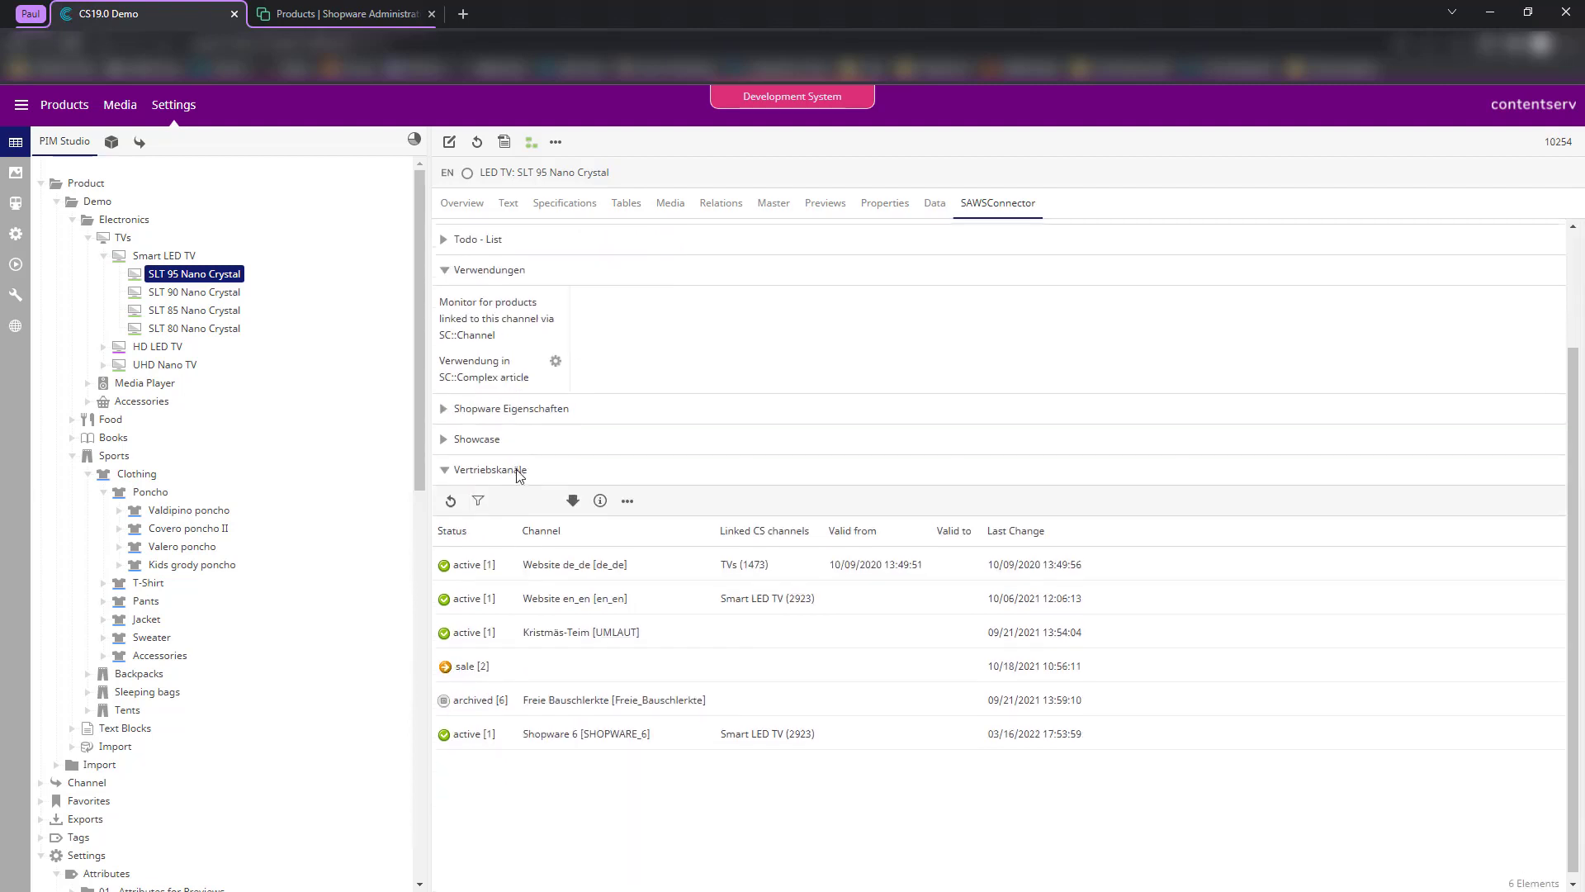
click(487, 402)
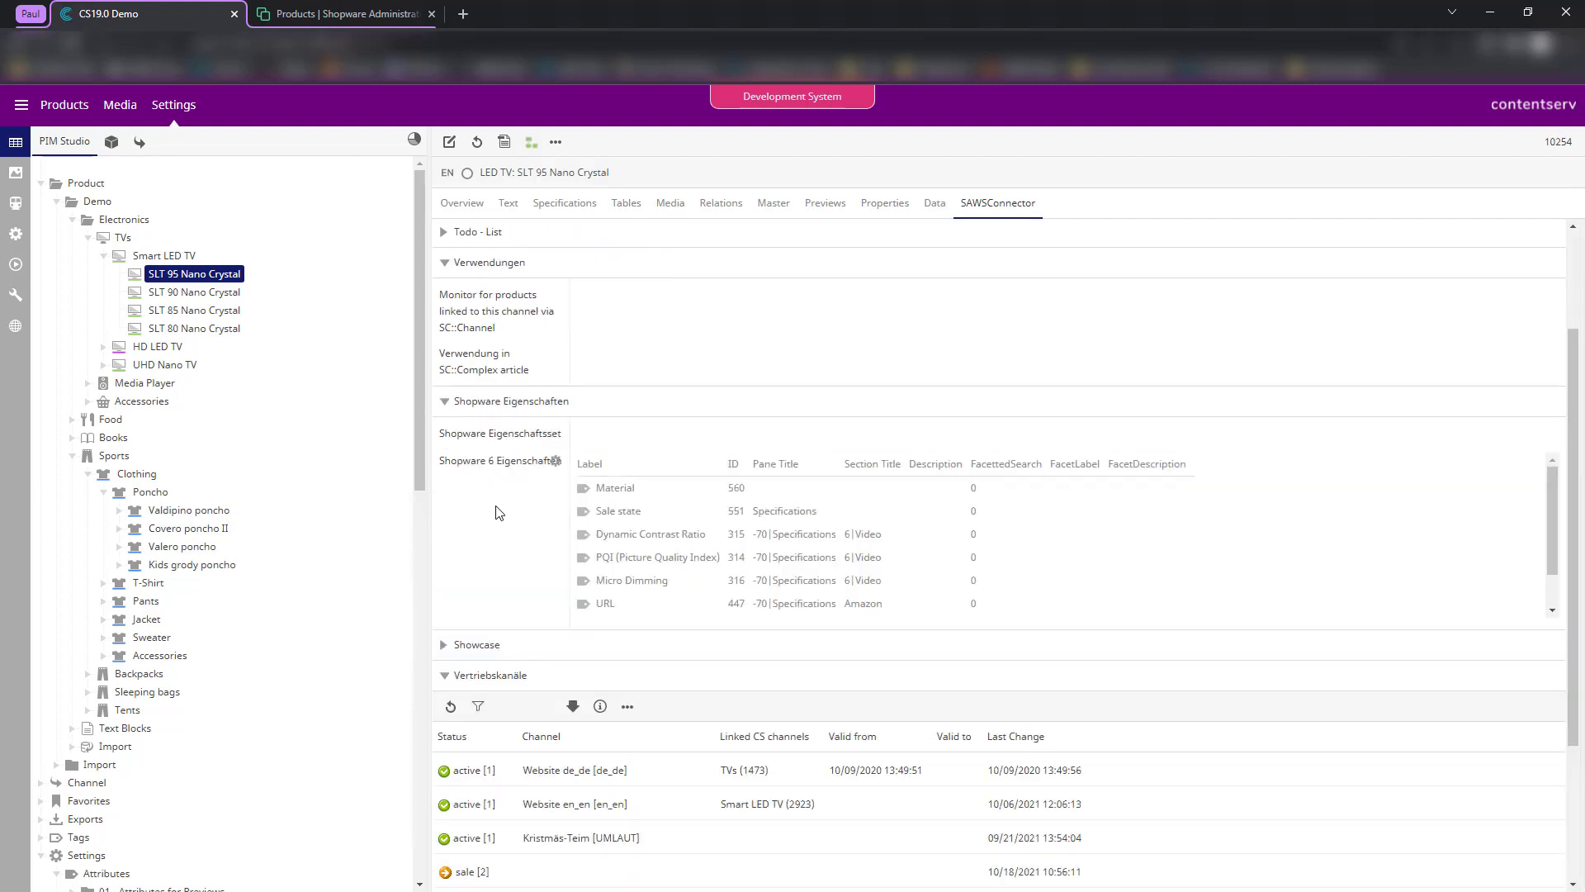
- Inspect the Shopware 6 Eigenschaften attribute settings and close them unchanged
scroll(494, 529, up, 1)
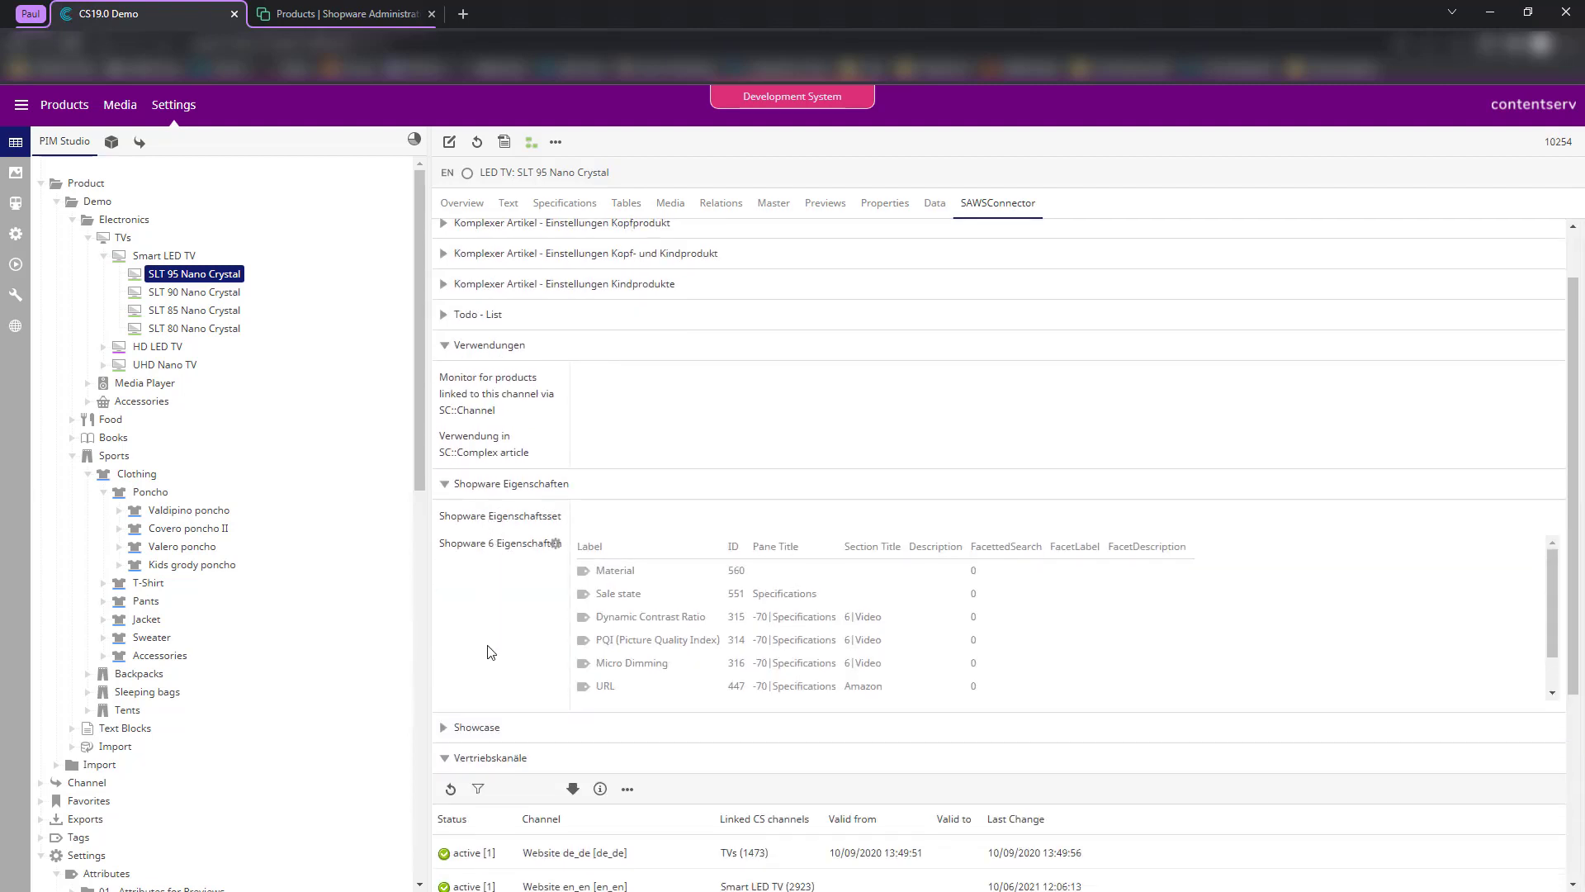
scroll(491, 652, down, 1)
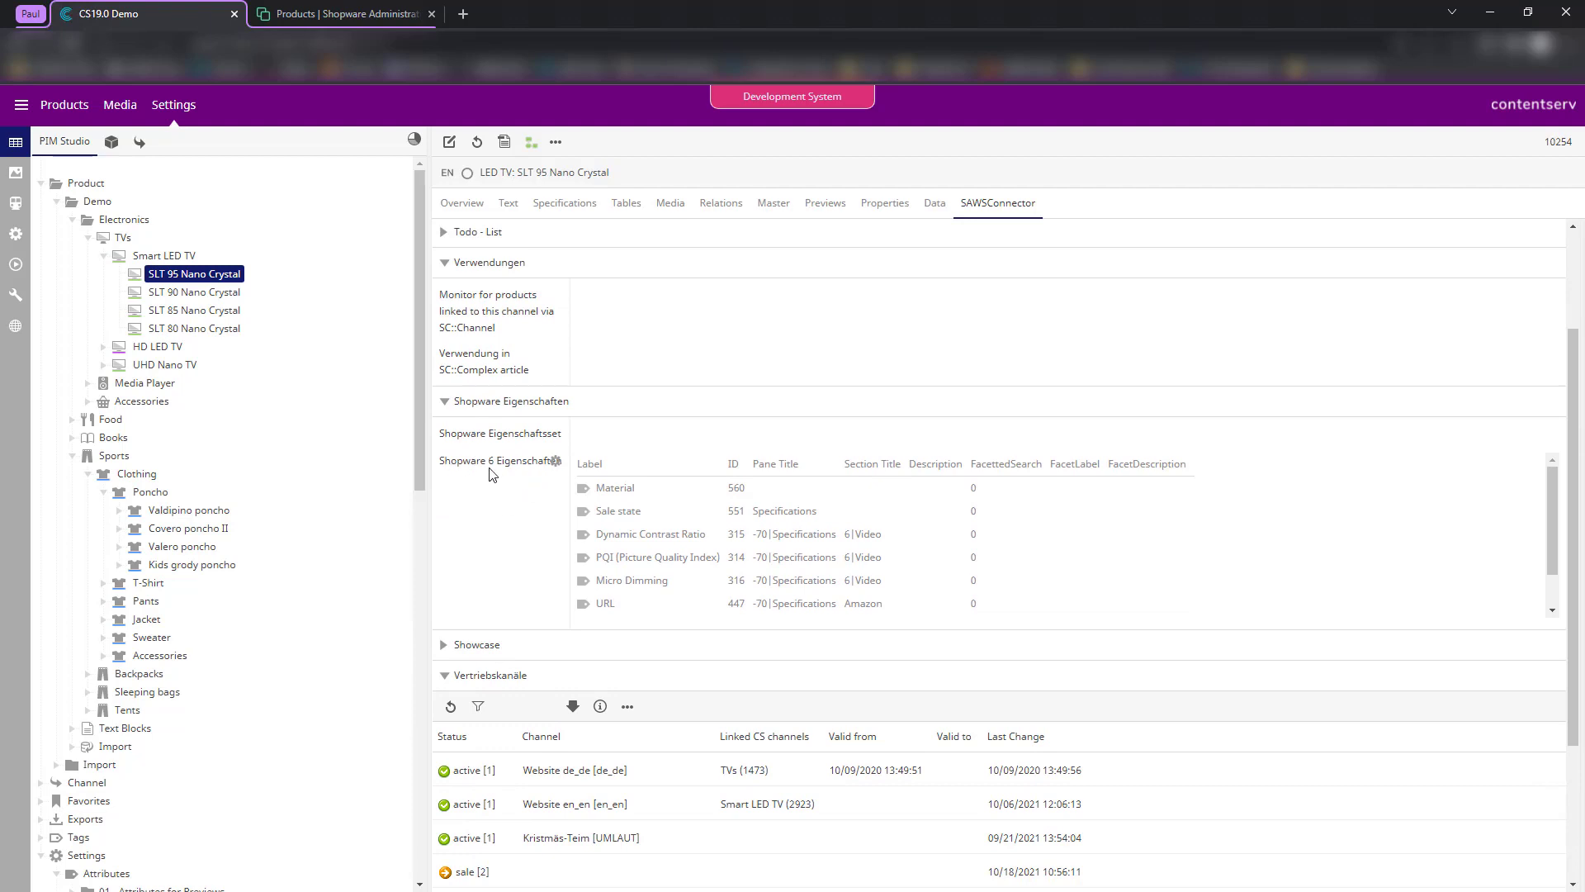
drag(441, 463, 538, 469)
click(495, 543)
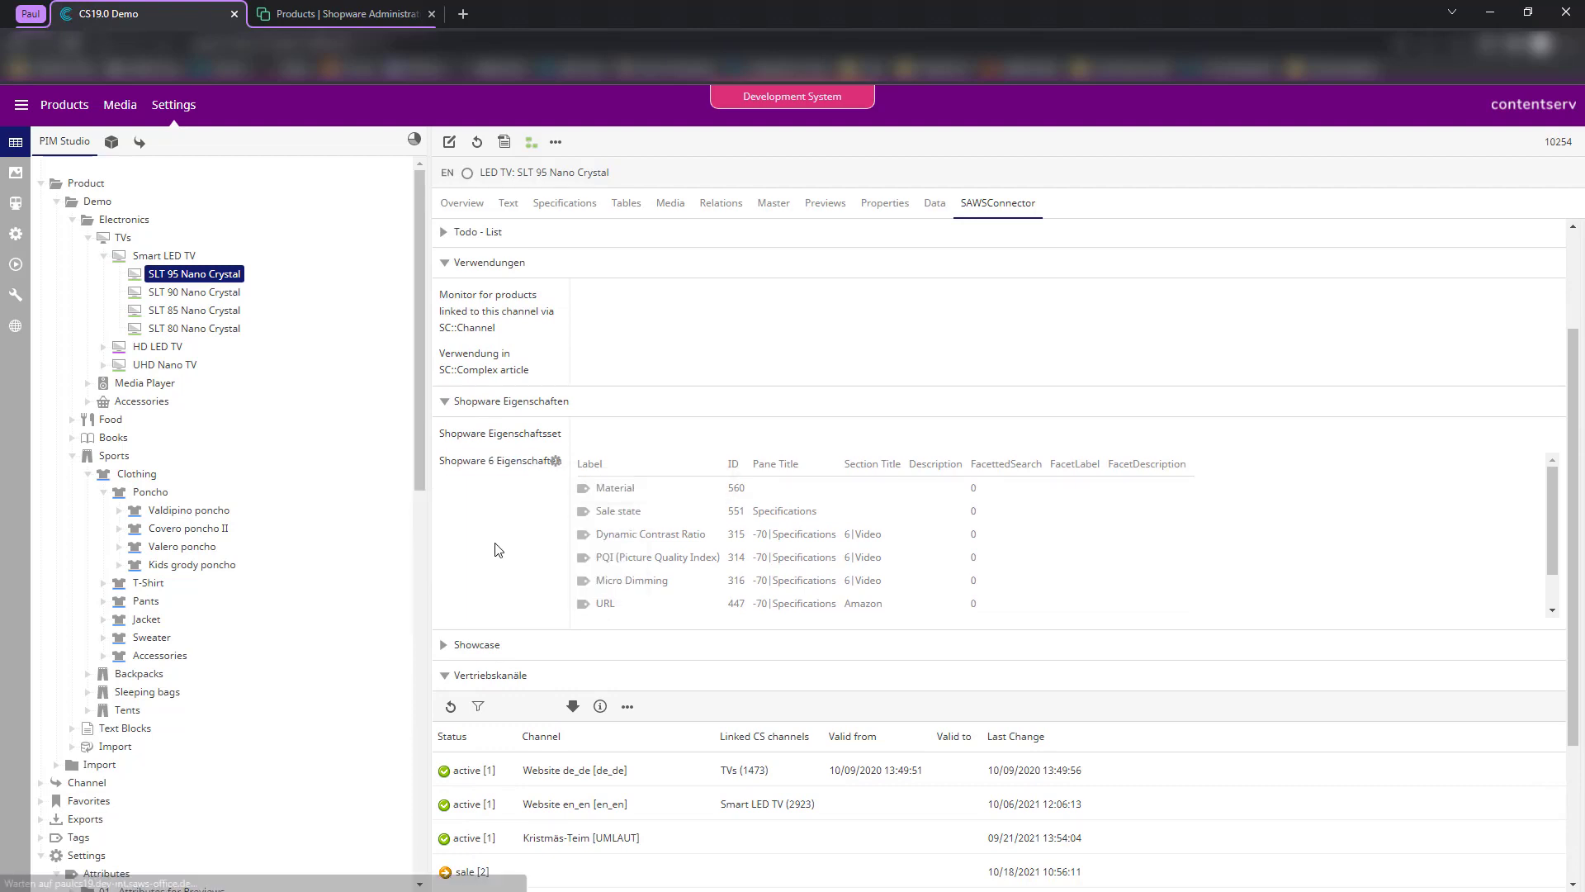
click(553, 464)
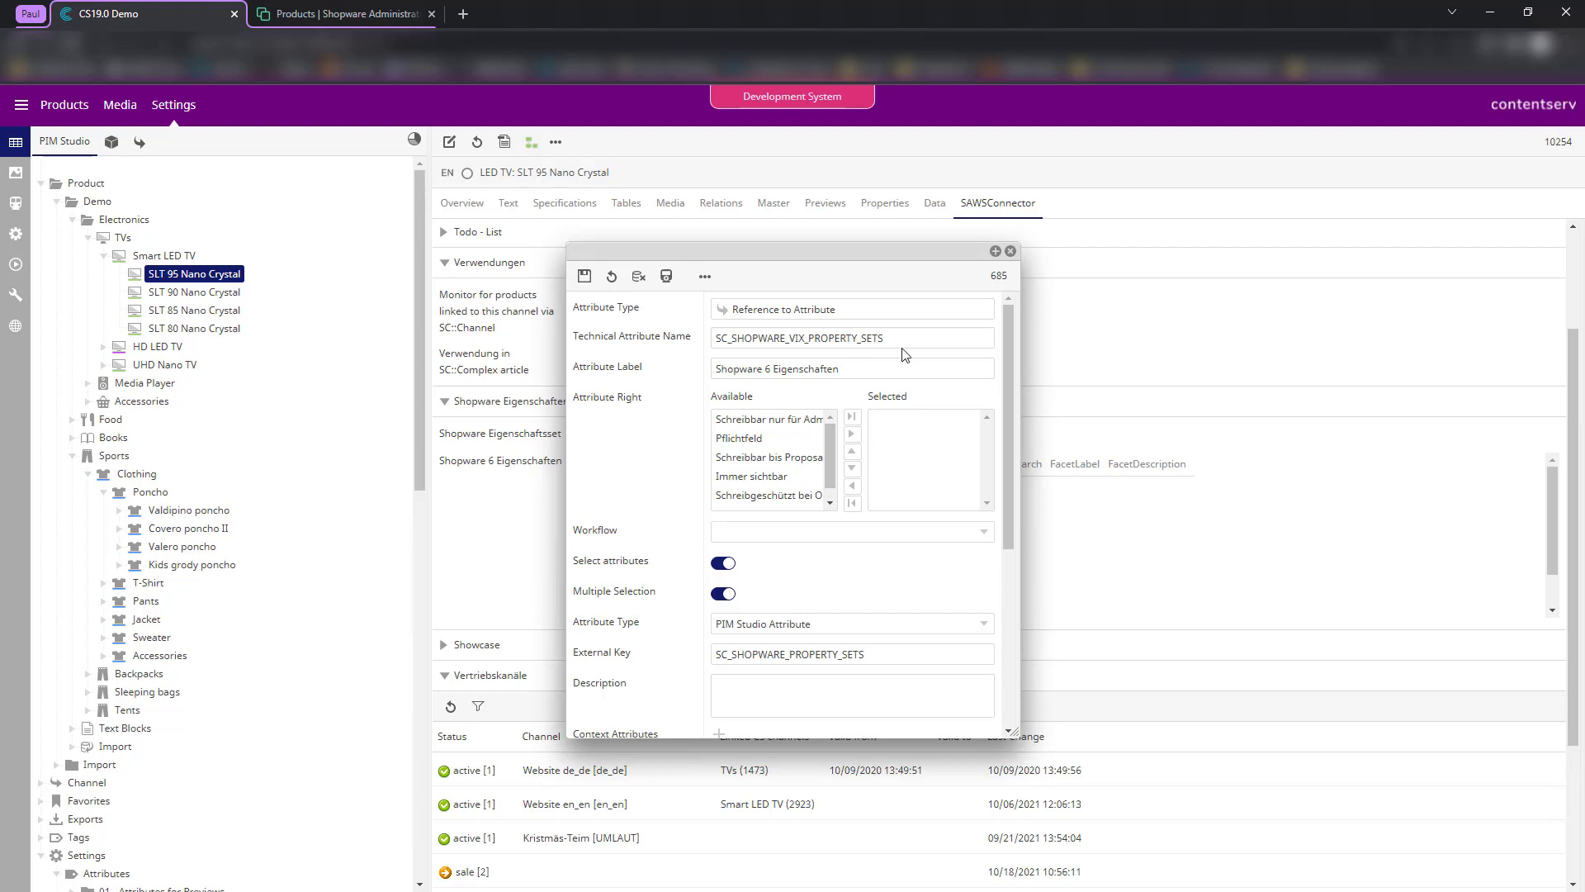
click(1010, 252)
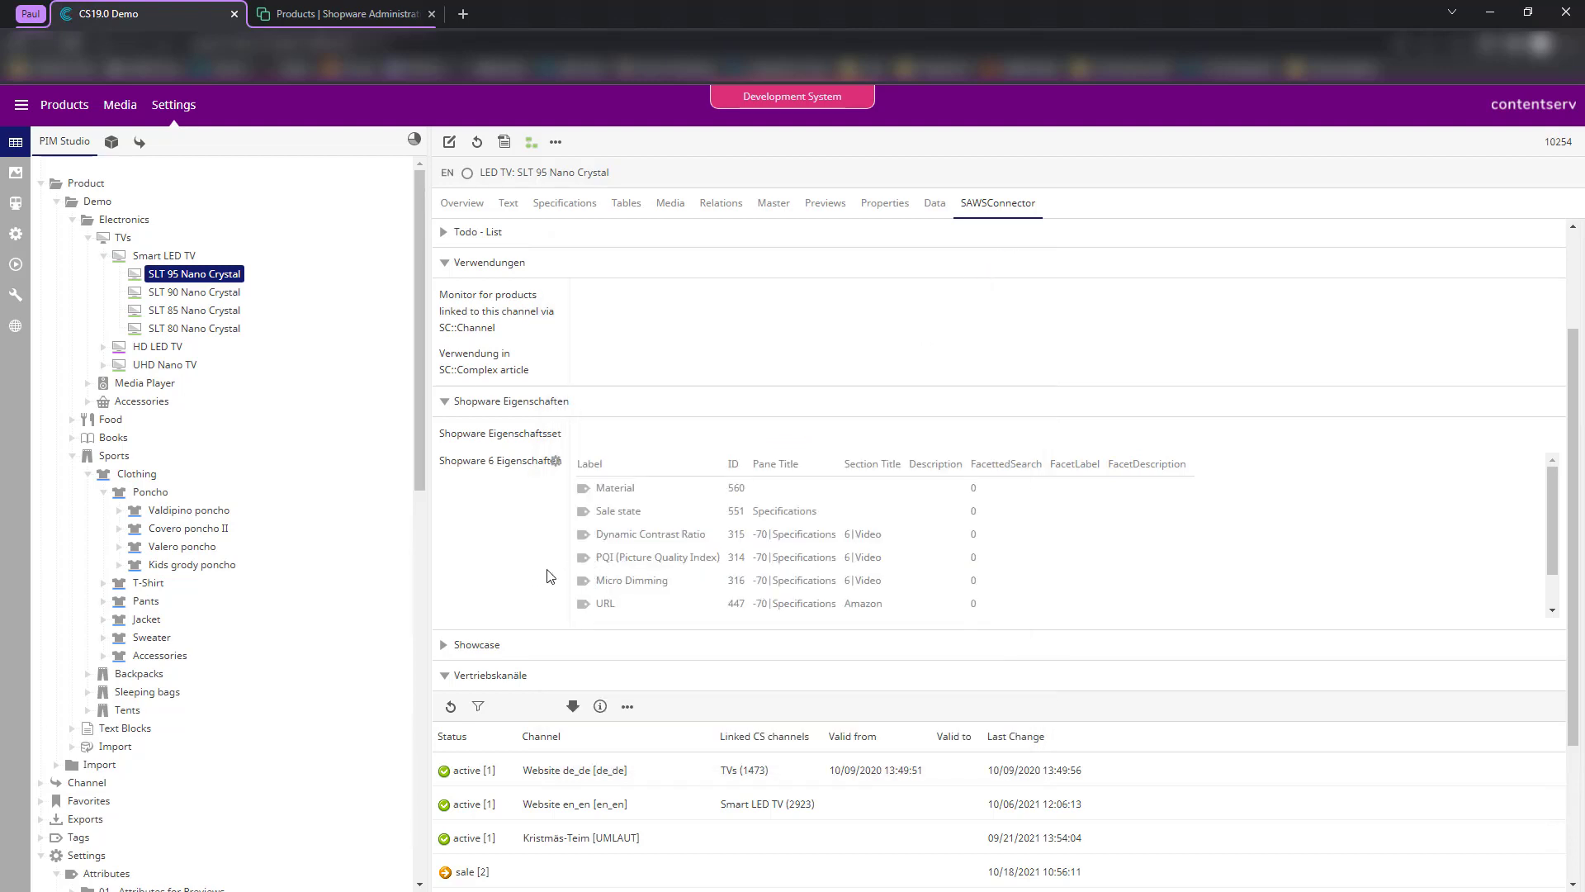
scroll(538, 497, up, 2)
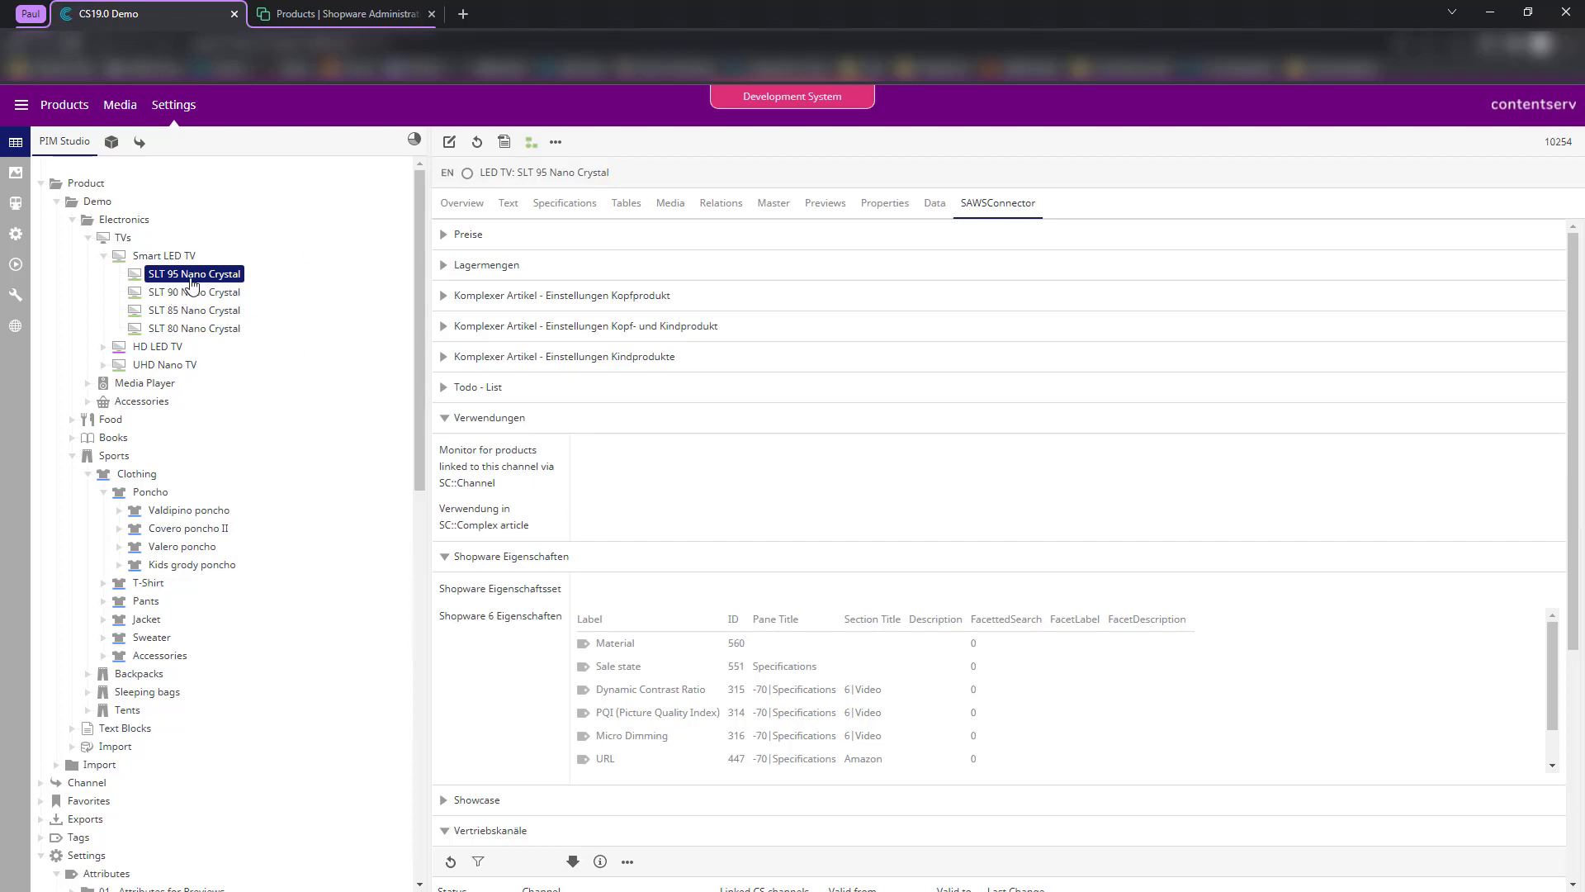
- Open the product form for editing and check the Kopf- und Kindprodukt settings
double_click(748, 489)
scroll(588, 640, down, 8)
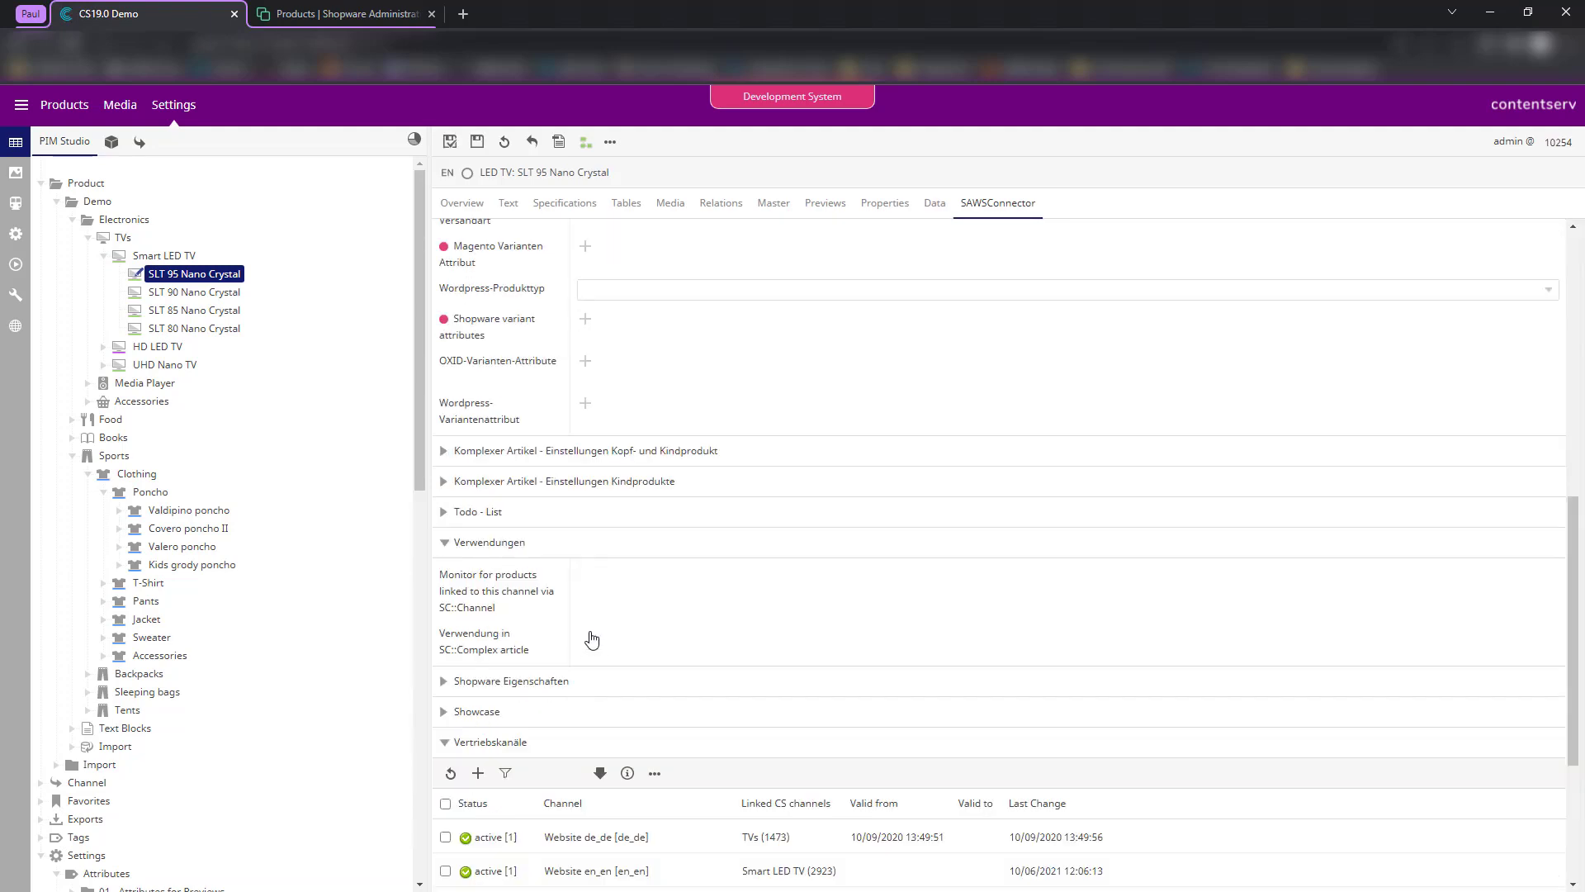
scroll(611, 623, up, 3)
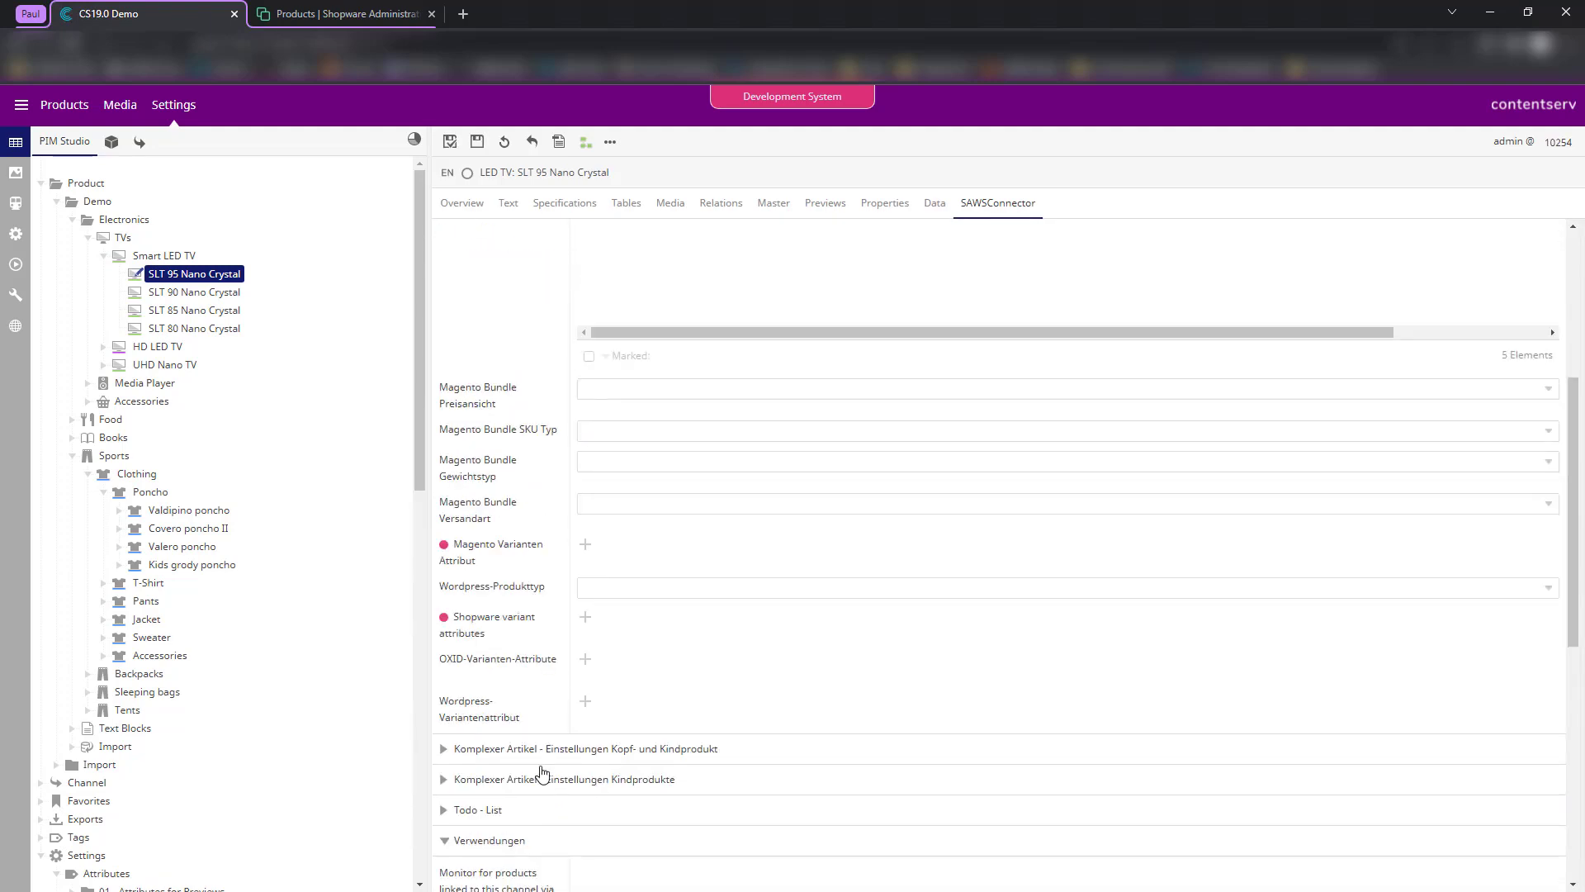
scroll(520, 628, up, 4)
scroll(516, 555, down, 5)
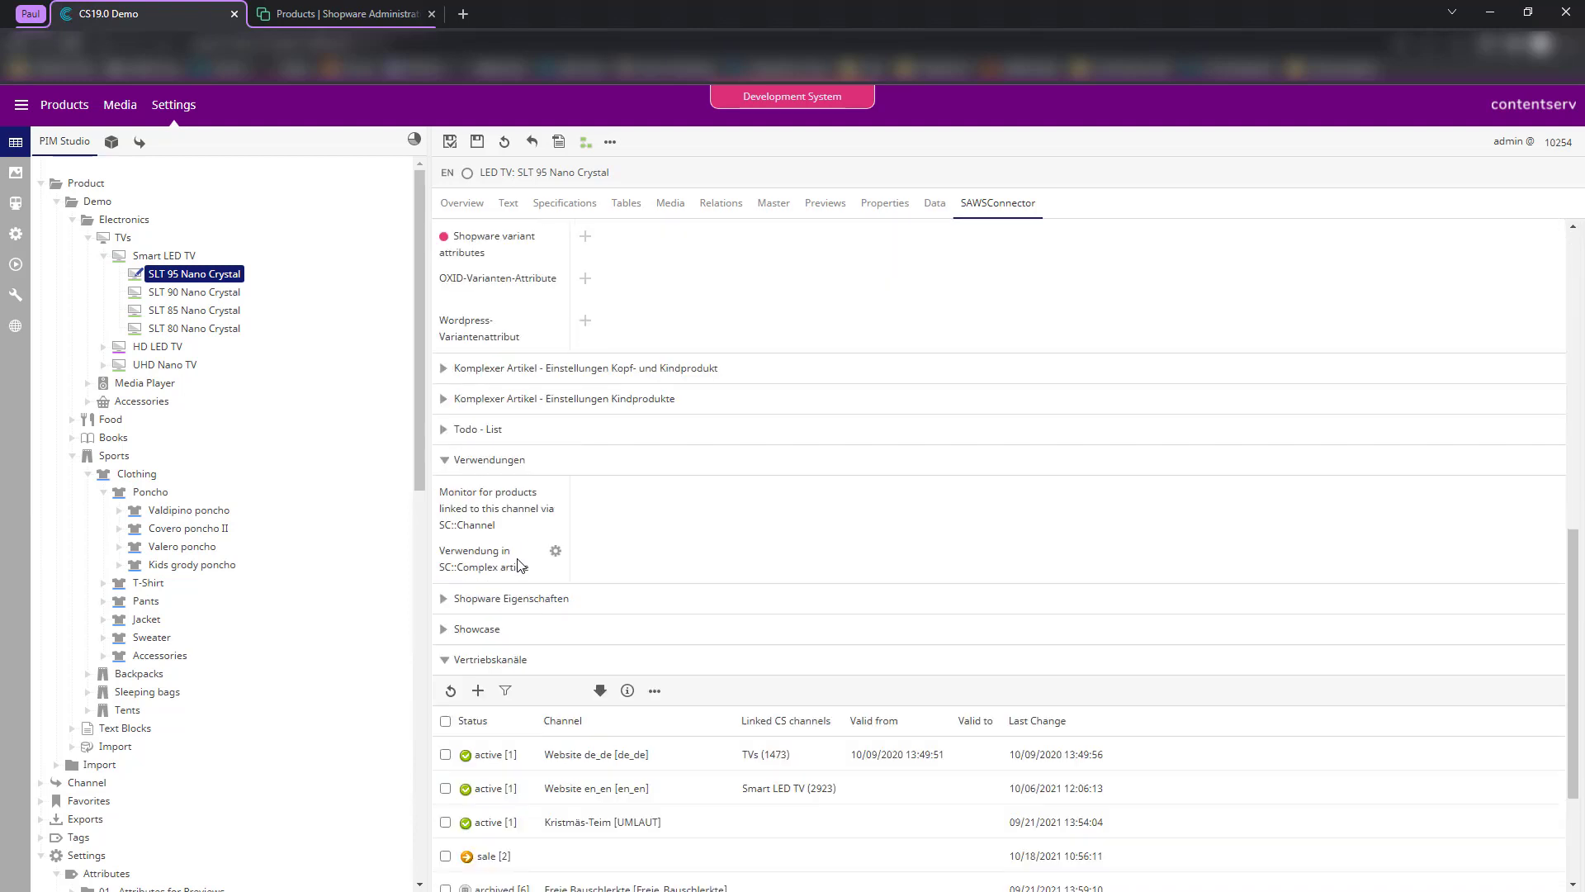
click(568, 456)
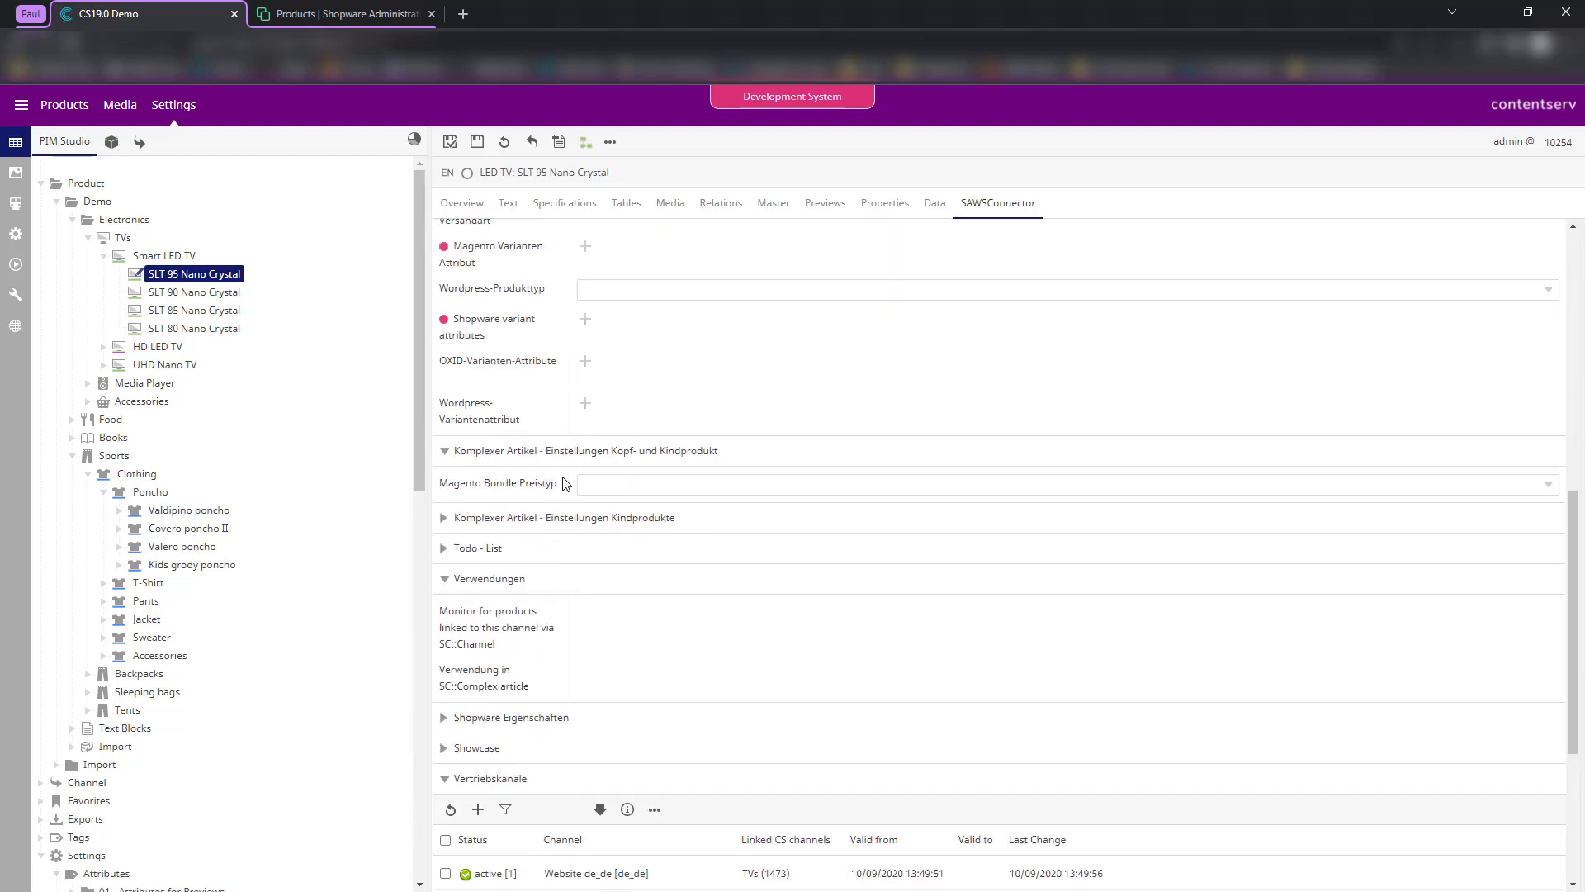
click(536, 522)
click(535, 522)
scroll(531, 611, down, 4)
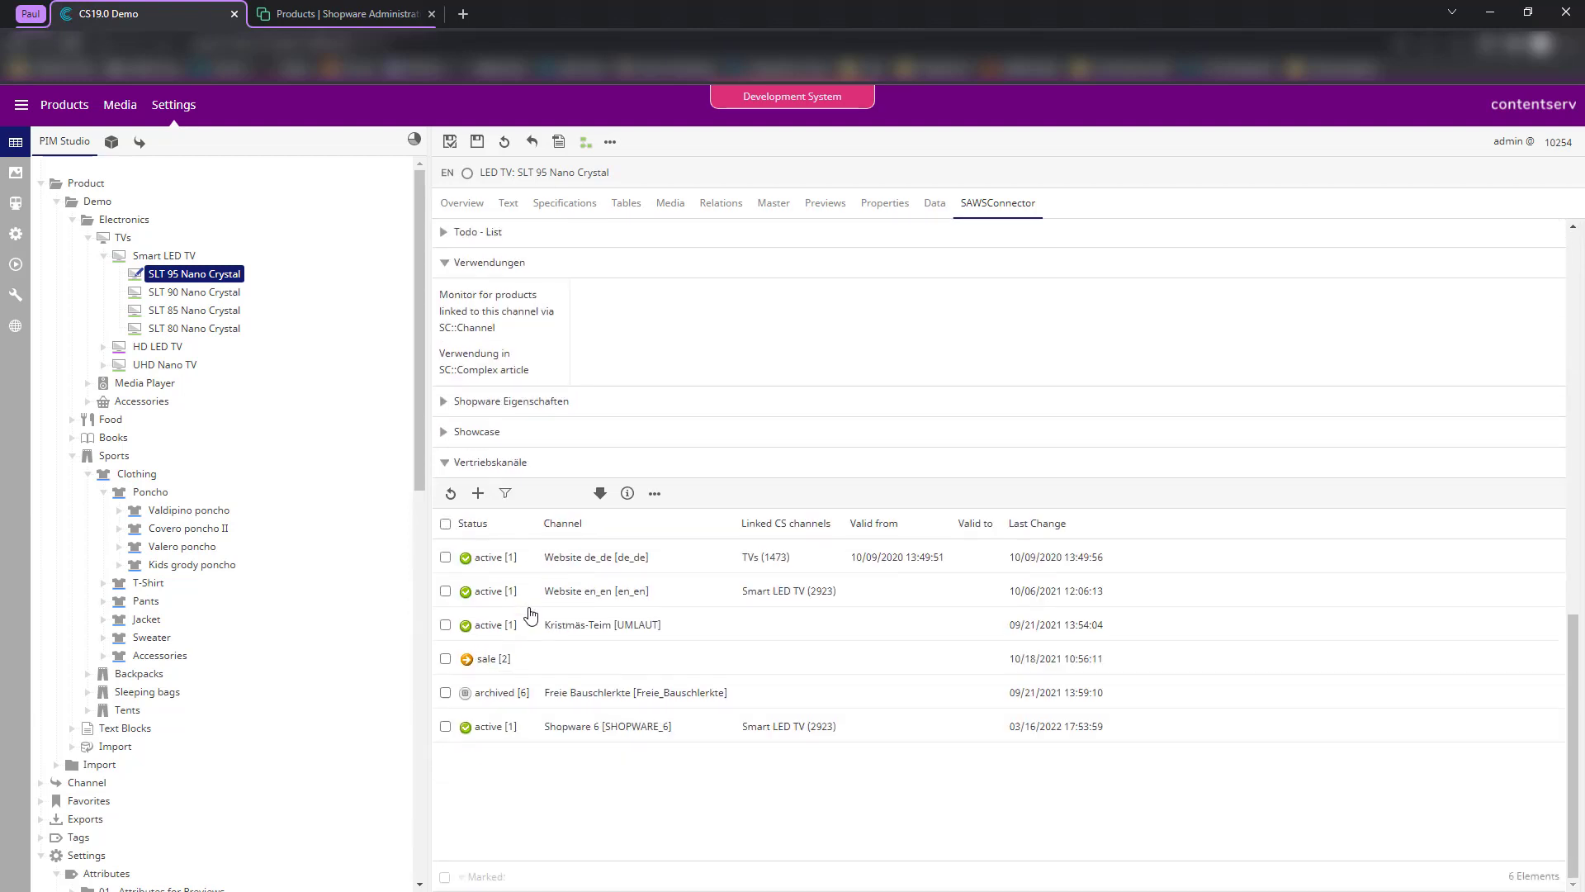
scroll(532, 611, up, 1)
- Expand Showcase and Shopware Eigenschaften, then start selecting the product's Shopware 6 properties
click(522, 516)
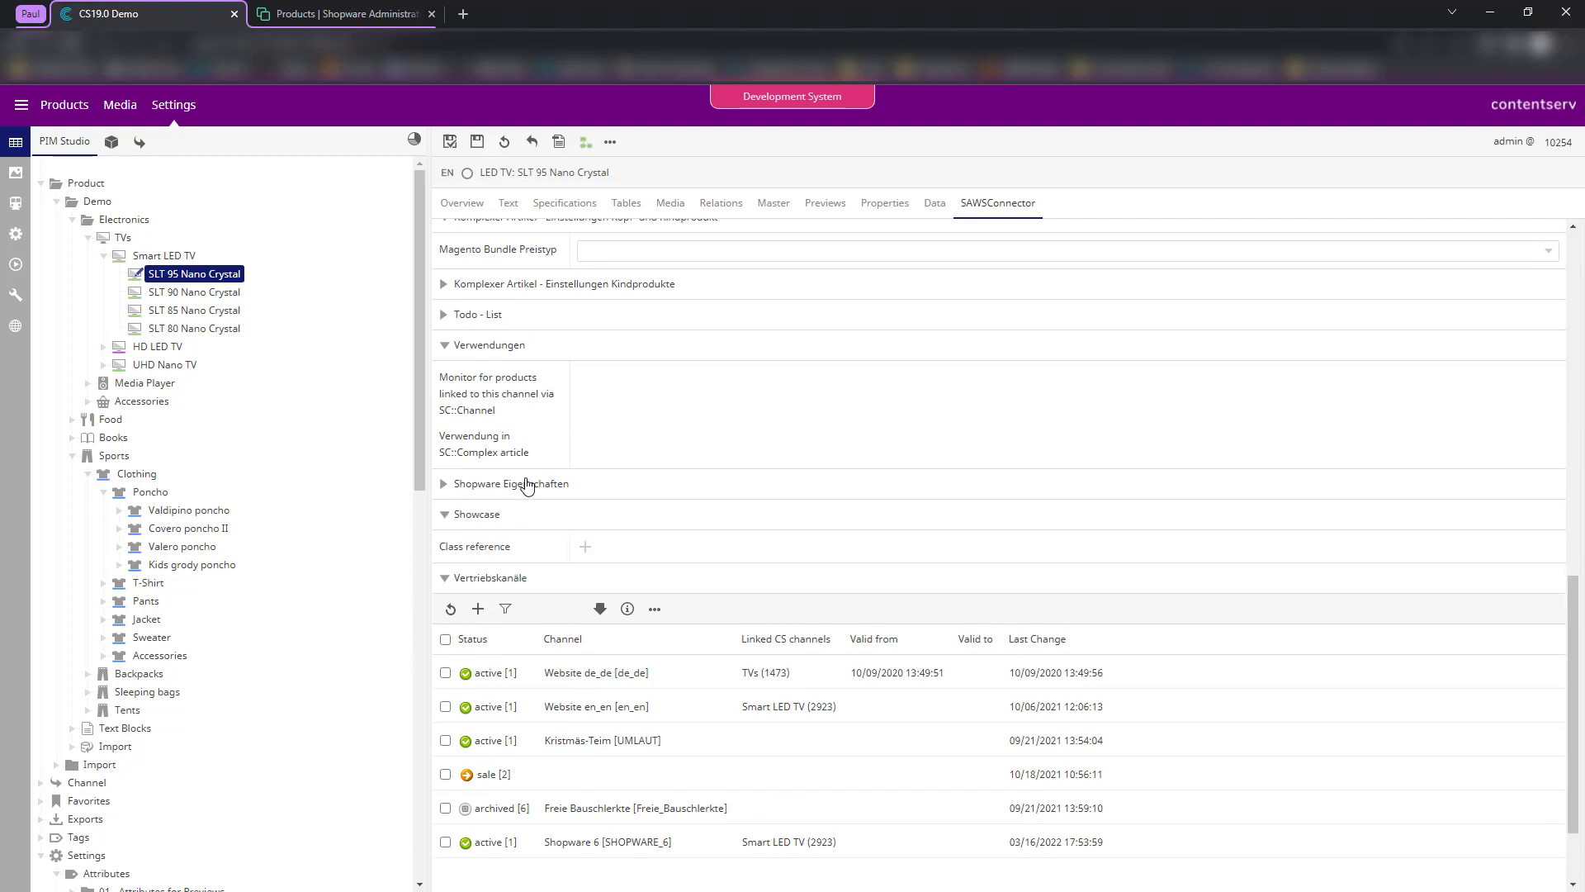
click(521, 483)
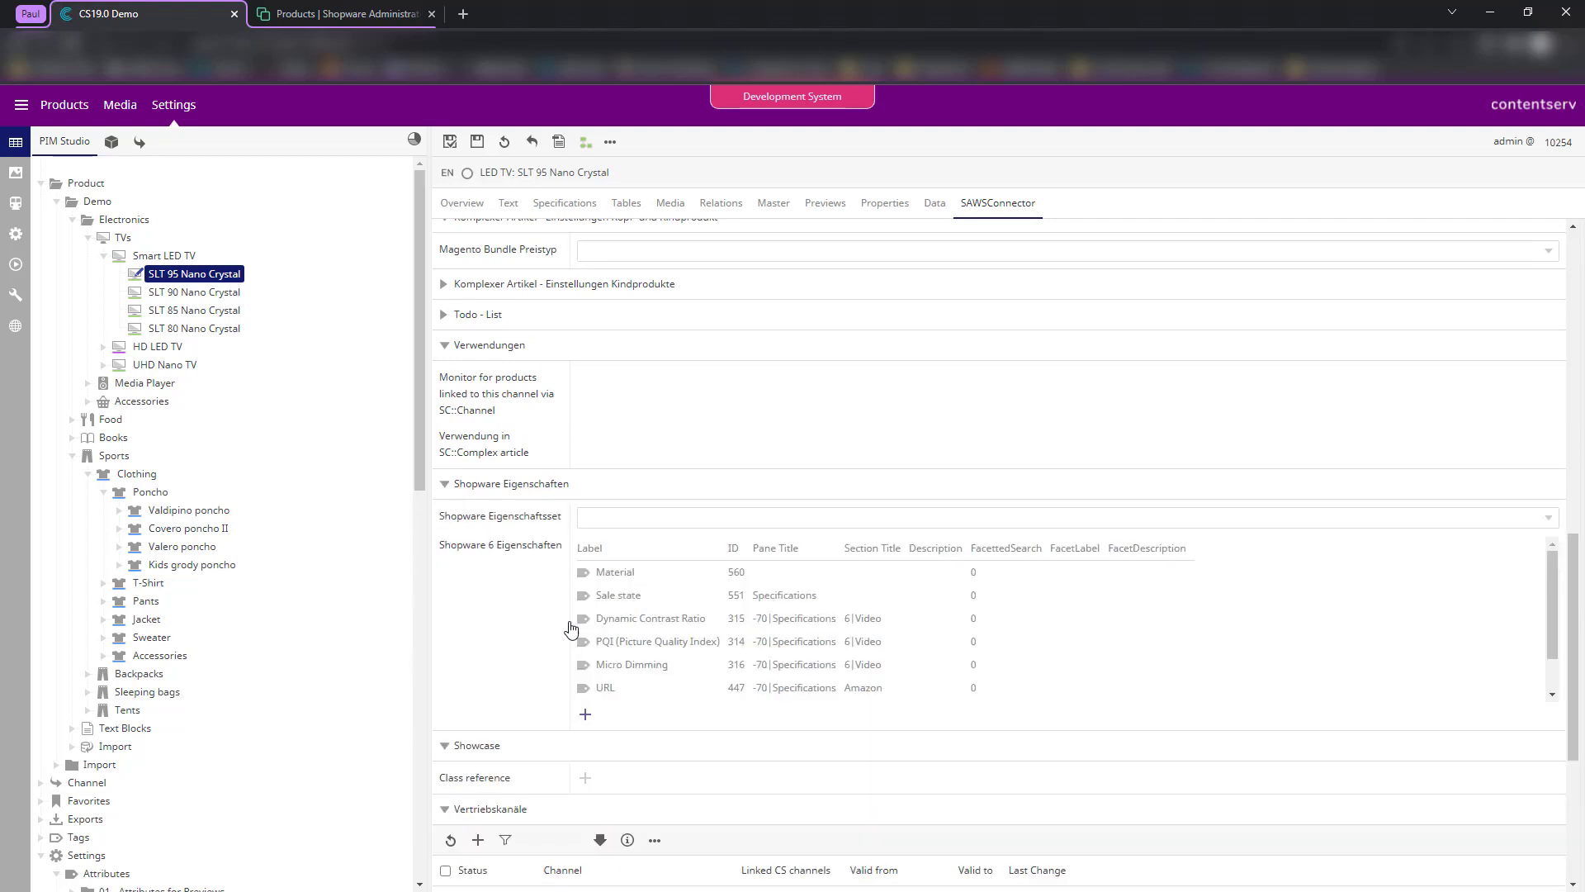
click(586, 715)
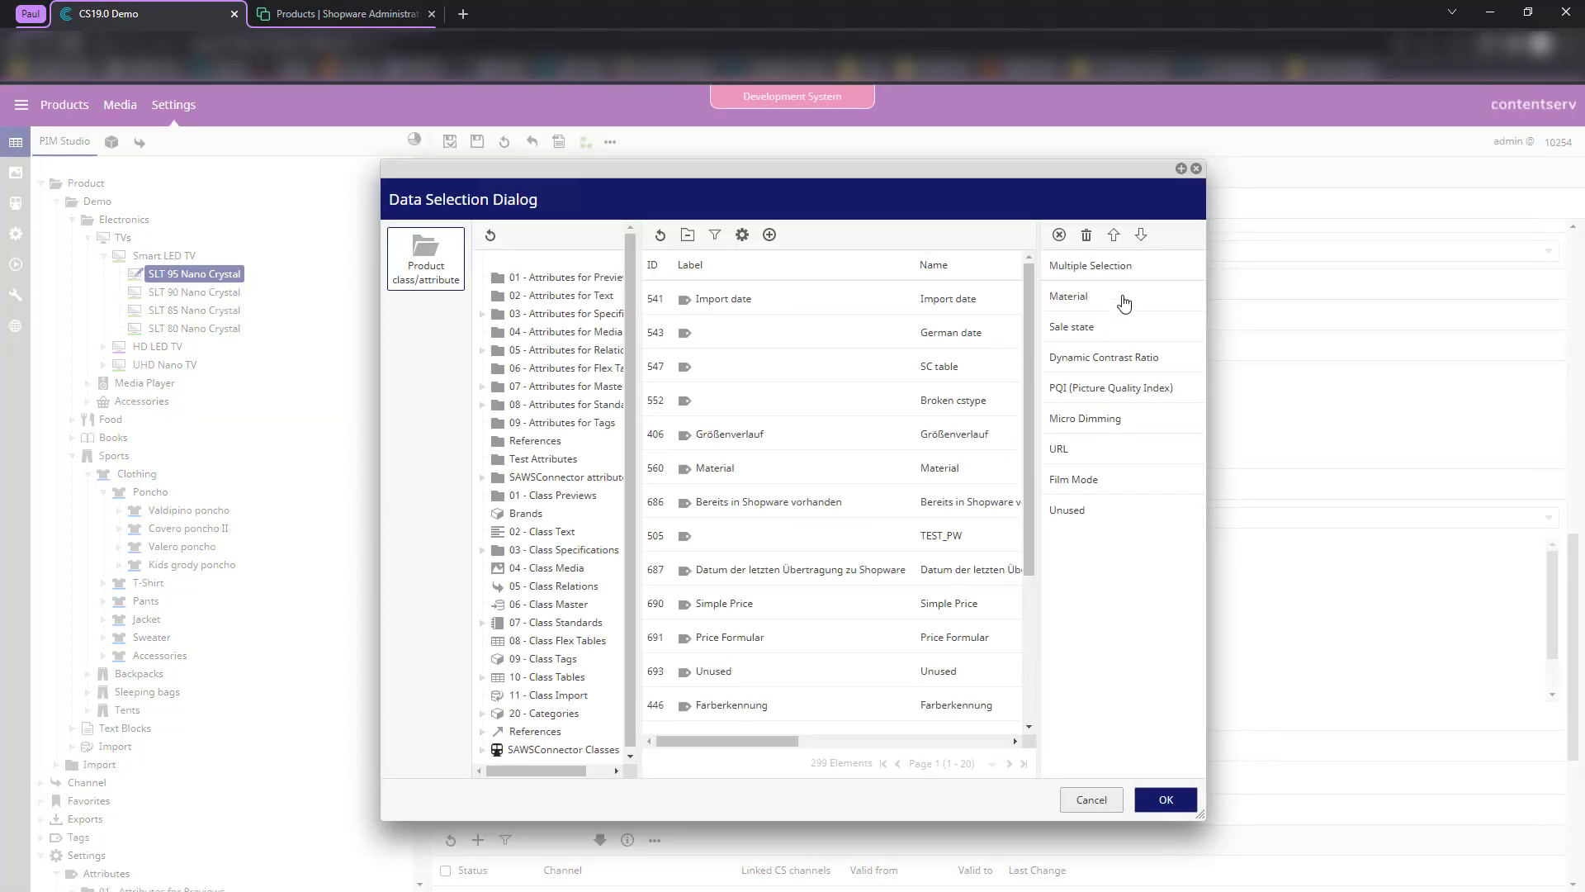
- Remove Material, Dynamic Contrast Ratio, Micro Dimming, PQI, URL, Unused and Film Mode, keeping only Sale state
double_click(1098, 306)
double_click(1083, 333)
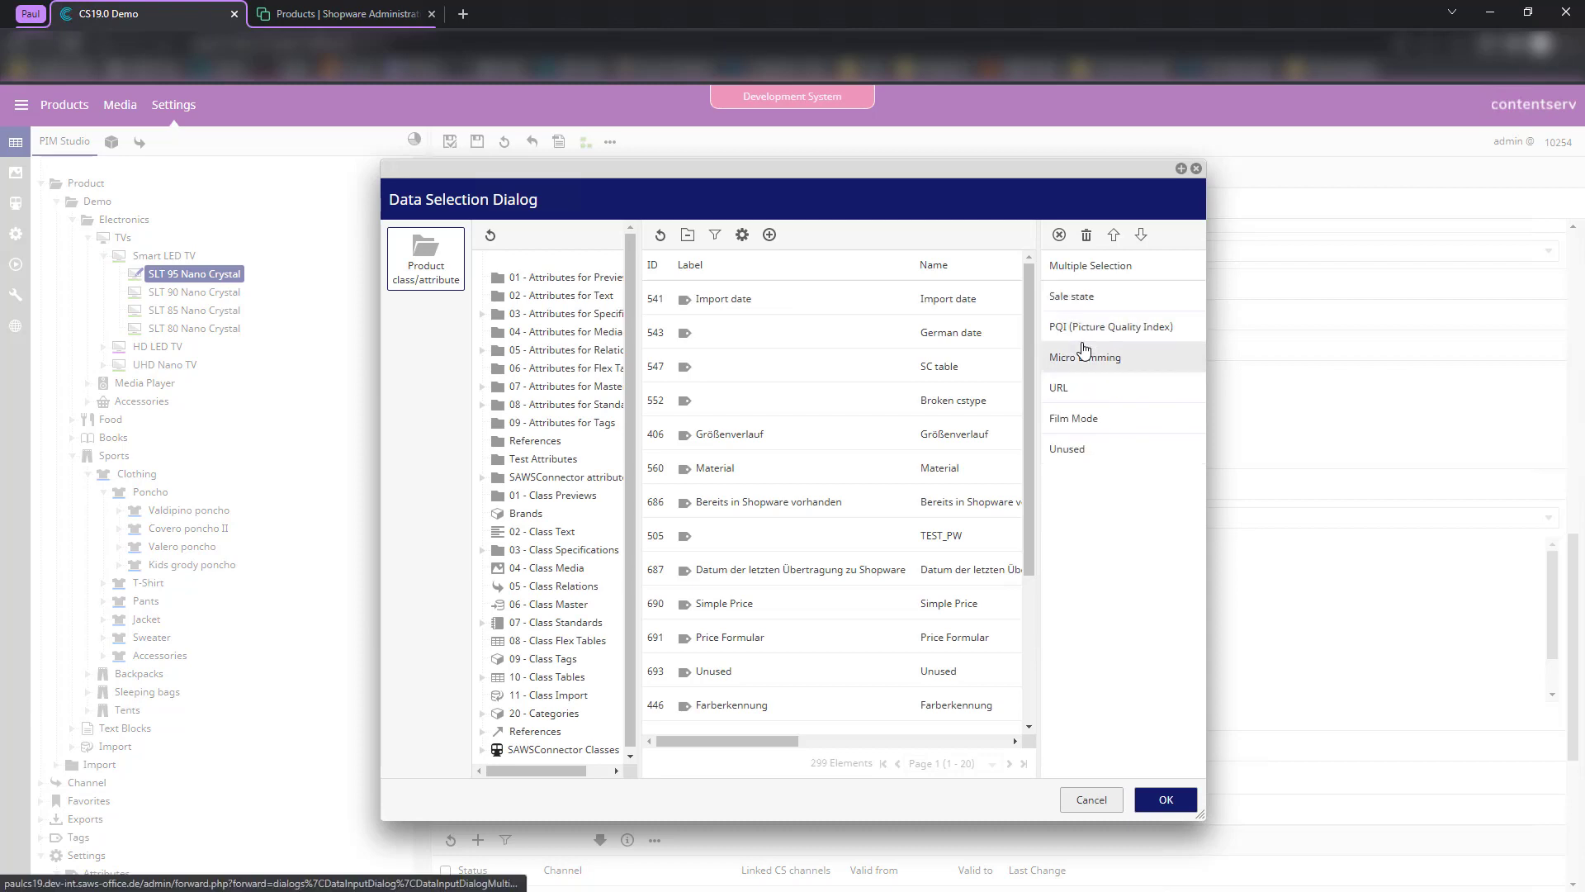
double_click(1084, 351)
double_click(1084, 334)
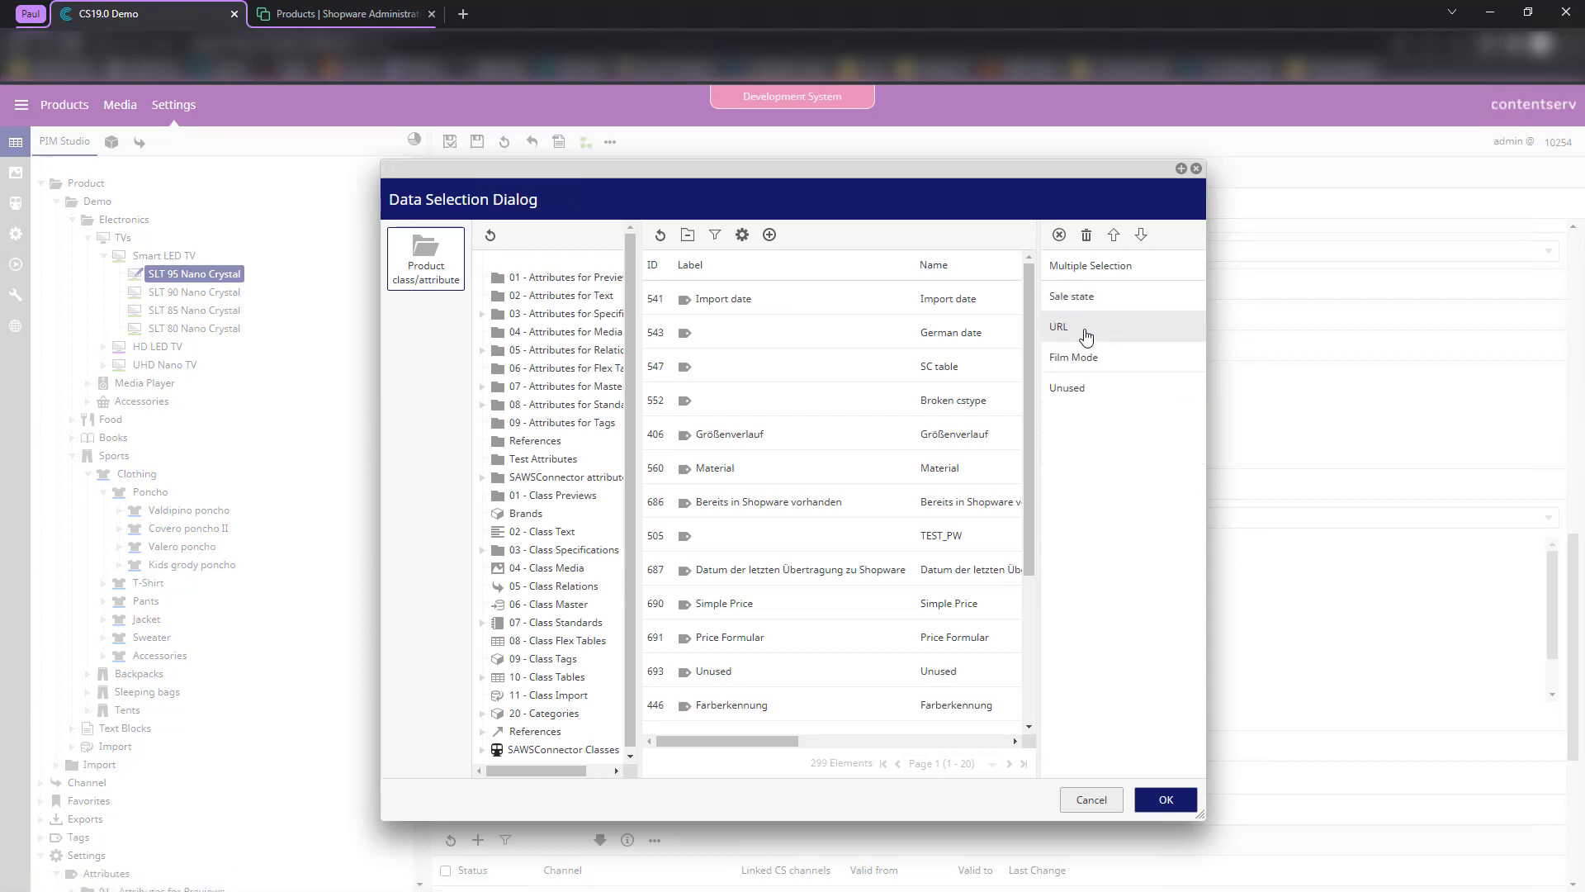
double_click(1084, 339)
double_click(1087, 356)
double_click(1085, 334)
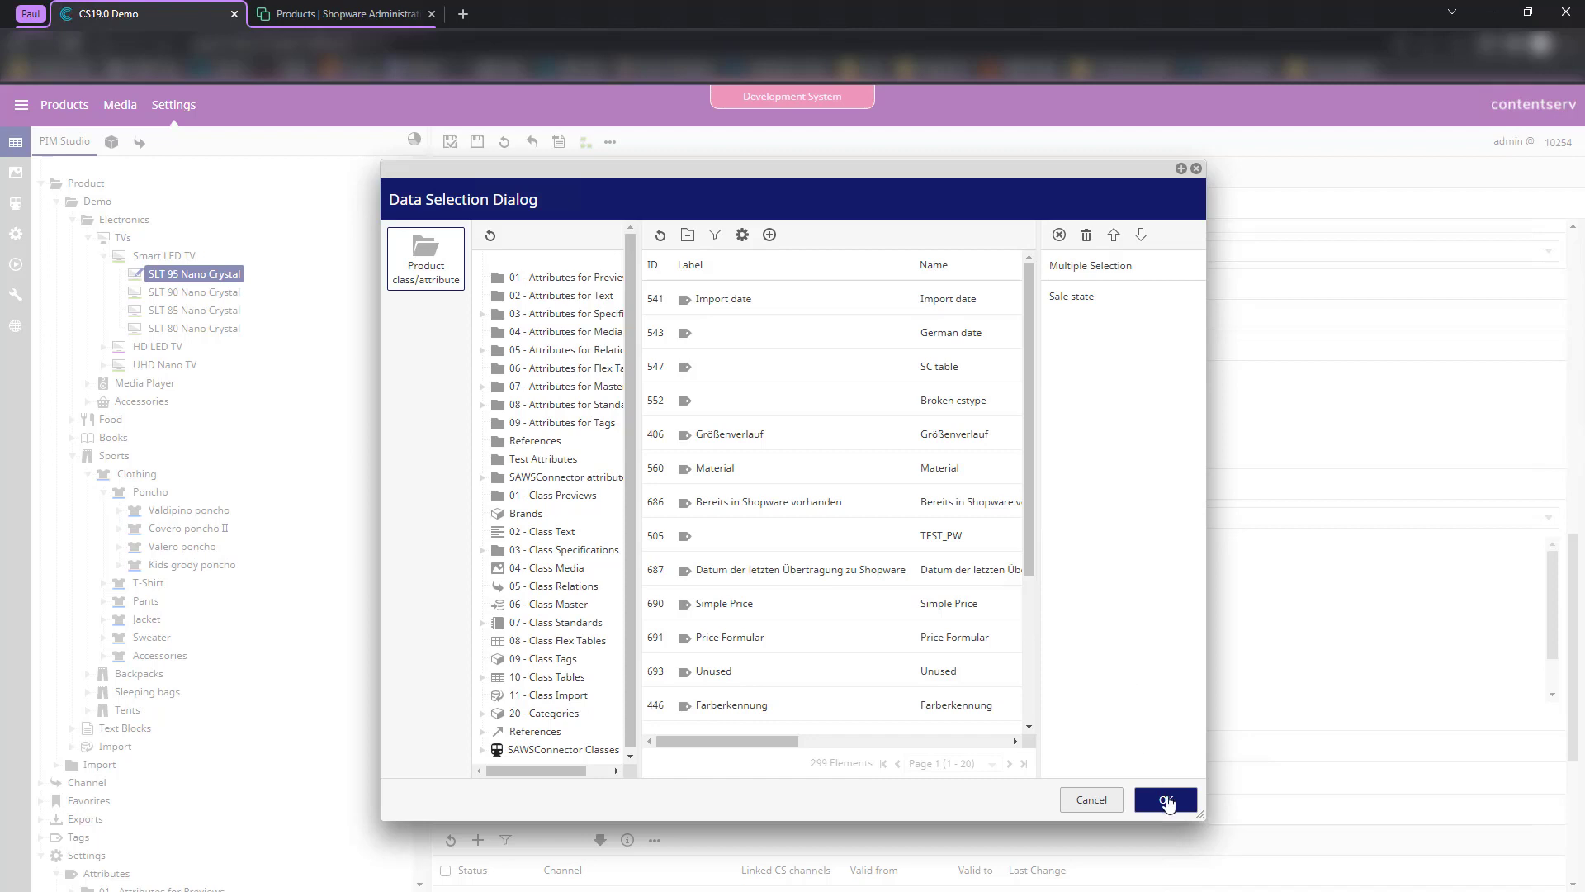
click(1167, 800)
- Save and check in the product, then go to the parent Demo node's settings
click(451, 143)
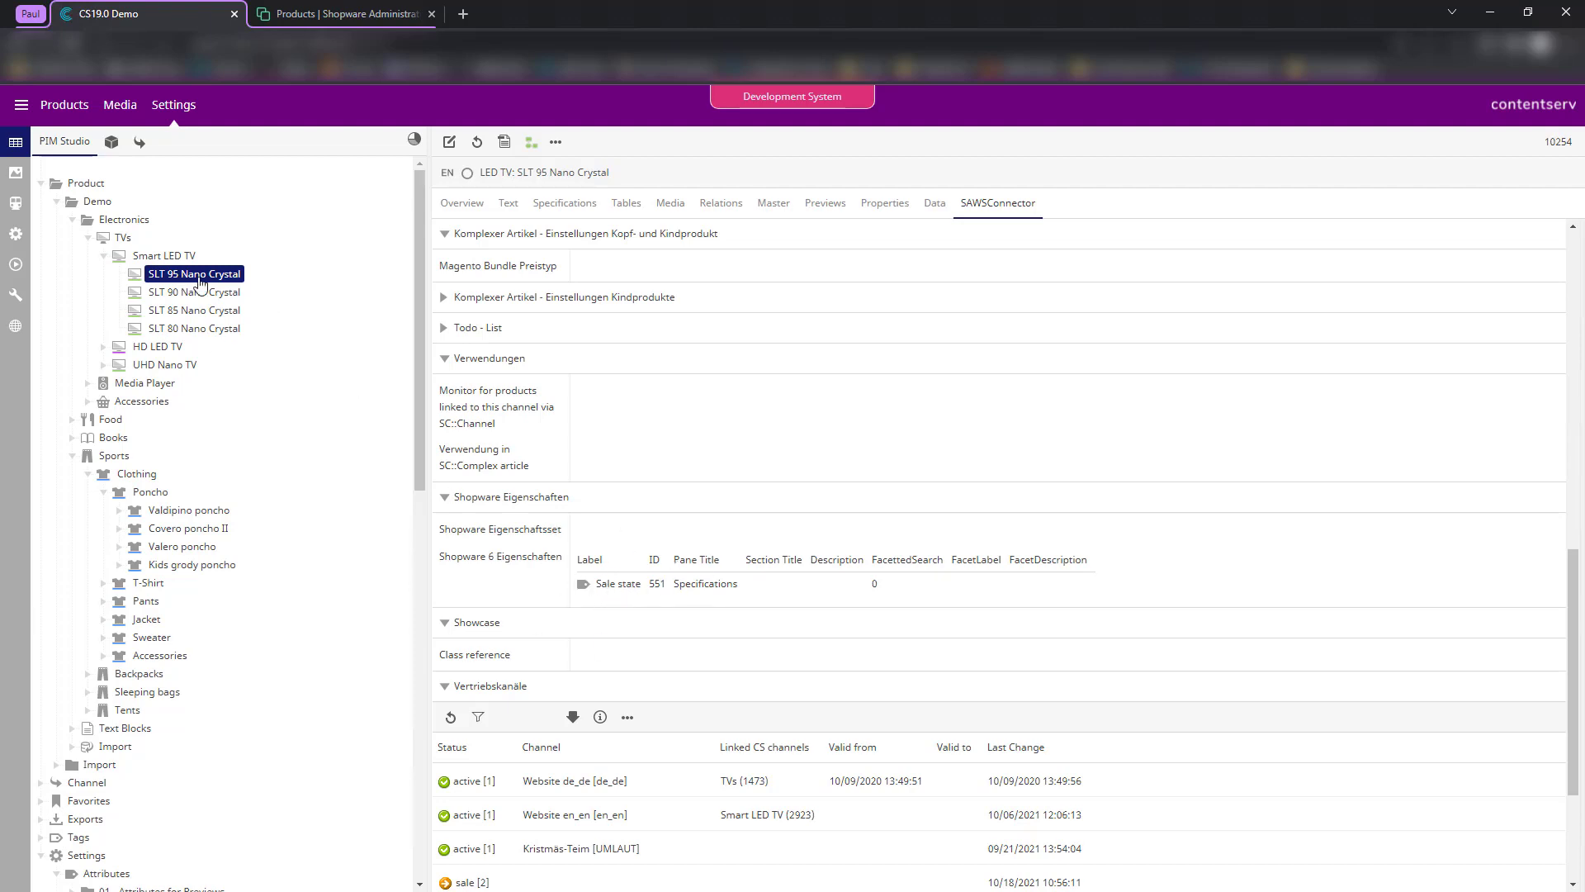
mouse_move(620, 586)
click(98, 202)
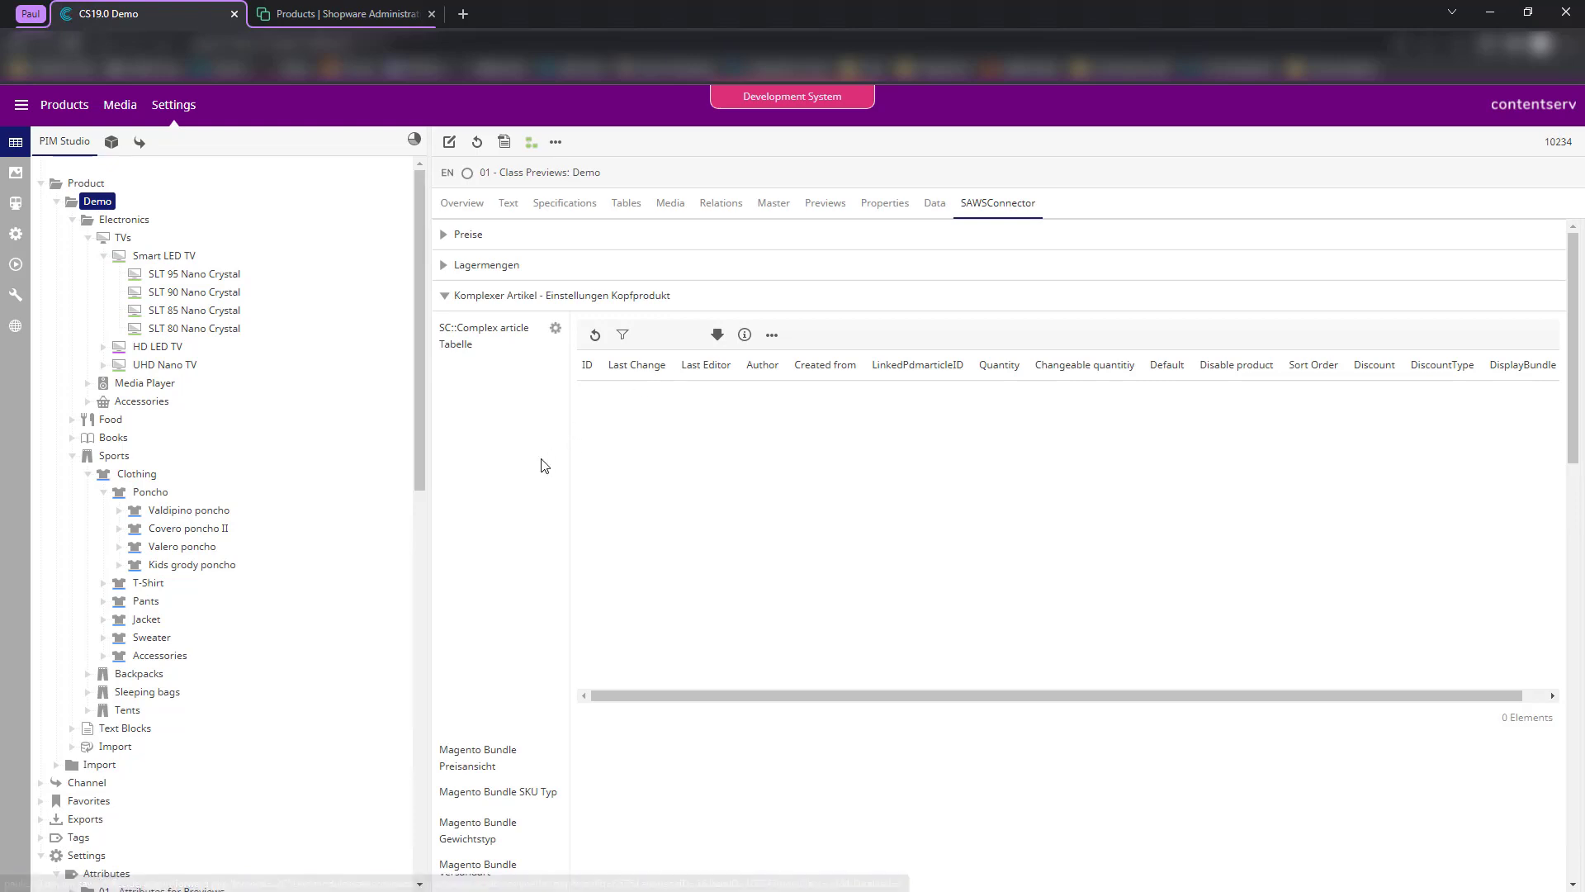
scroll(537, 536, down, 3)
scroll(565, 649, down, 4)
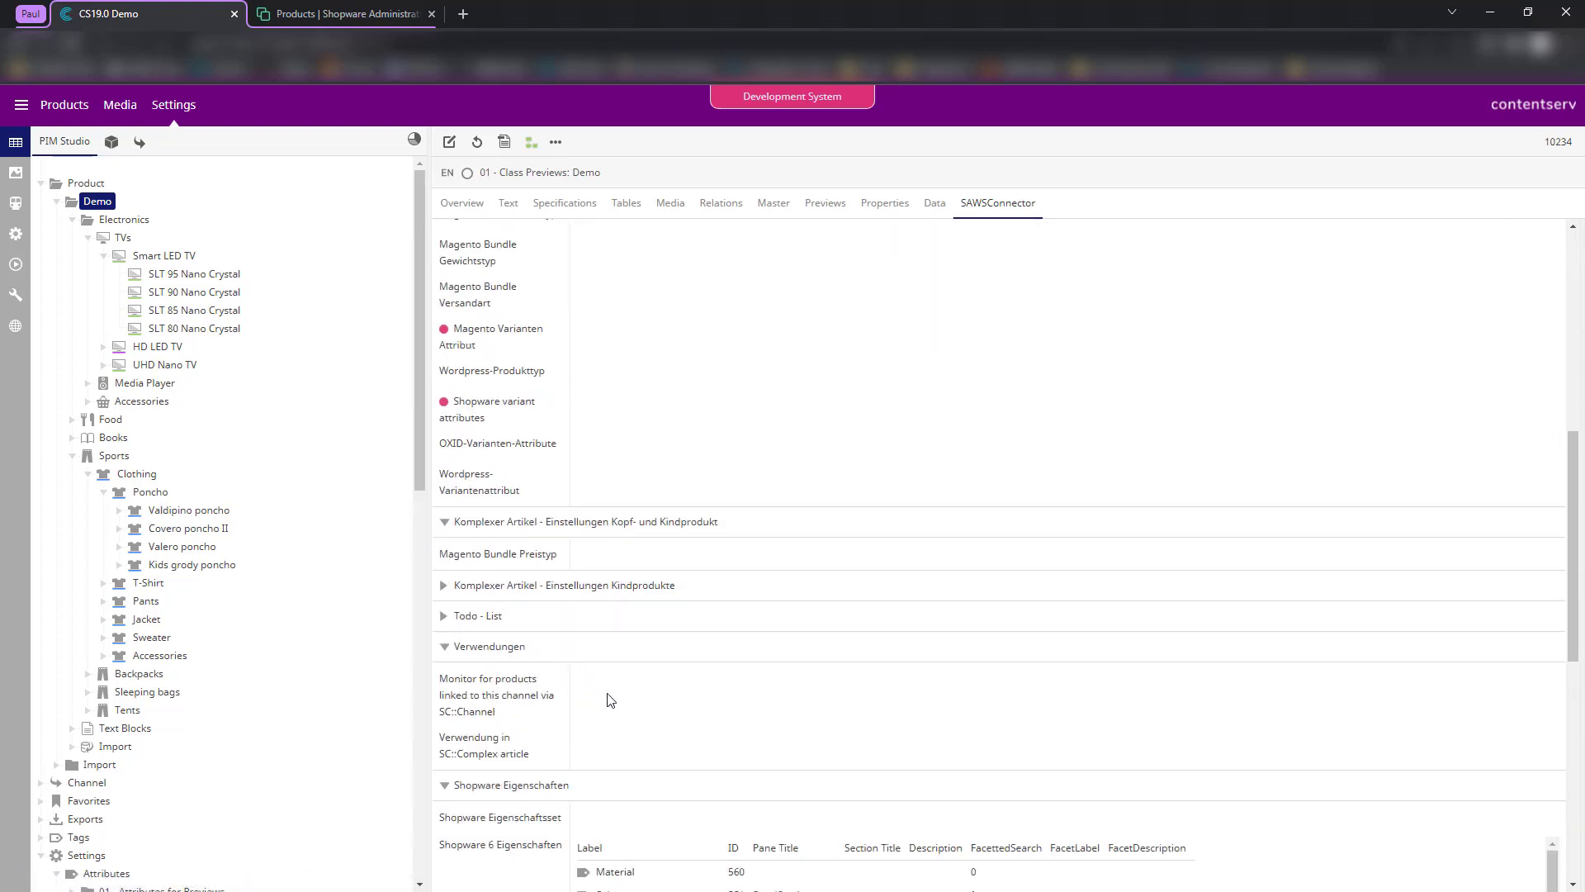
scroll(602, 694, down, 4)
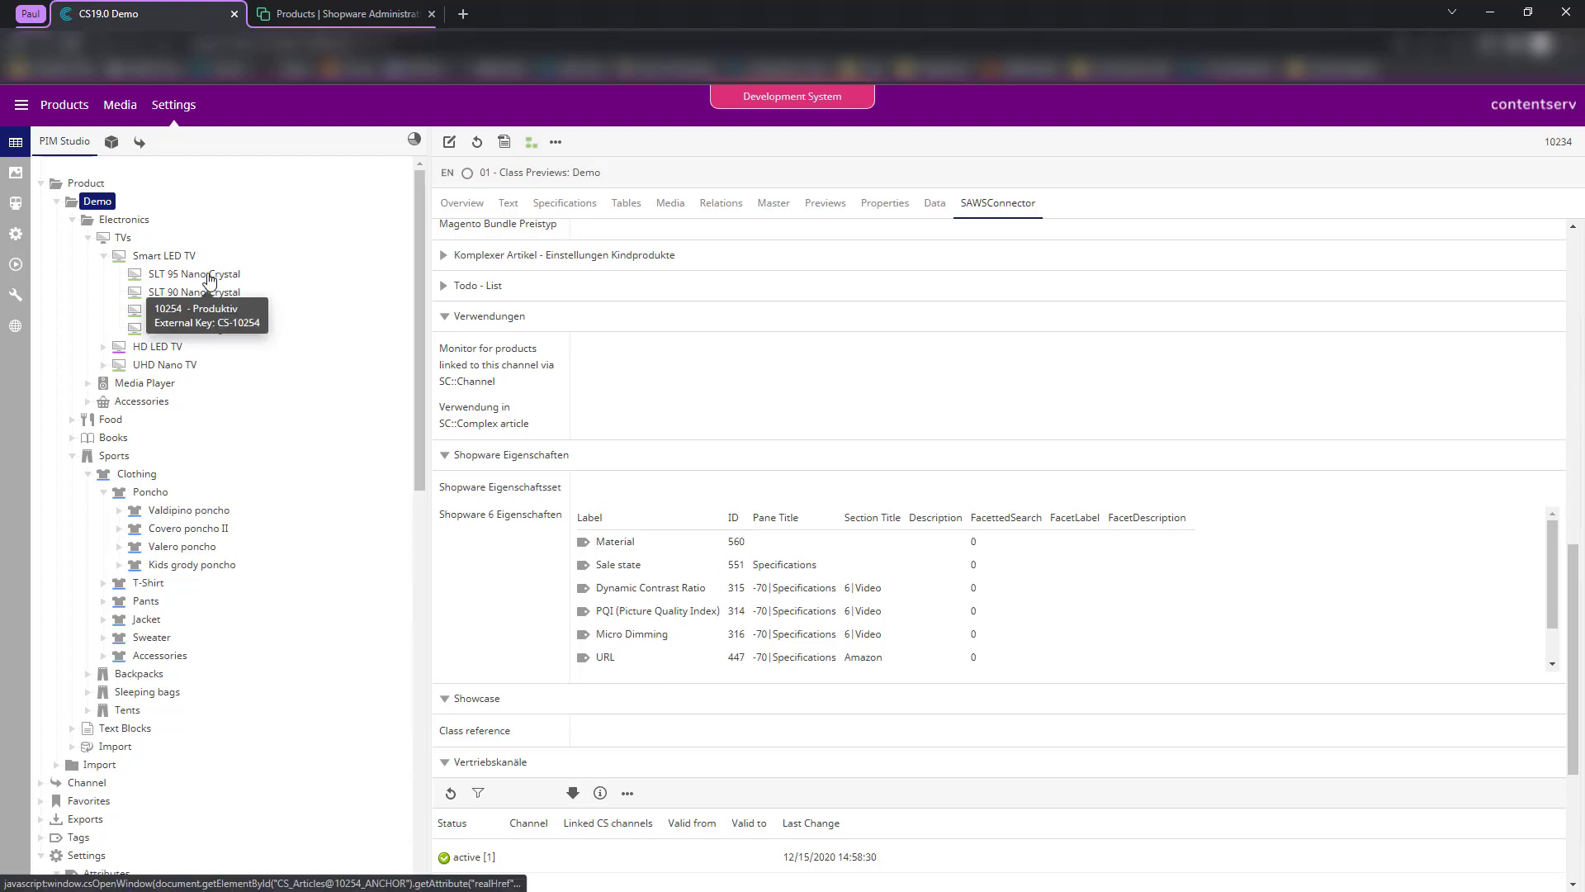
scroll(768, 600, down, 1)
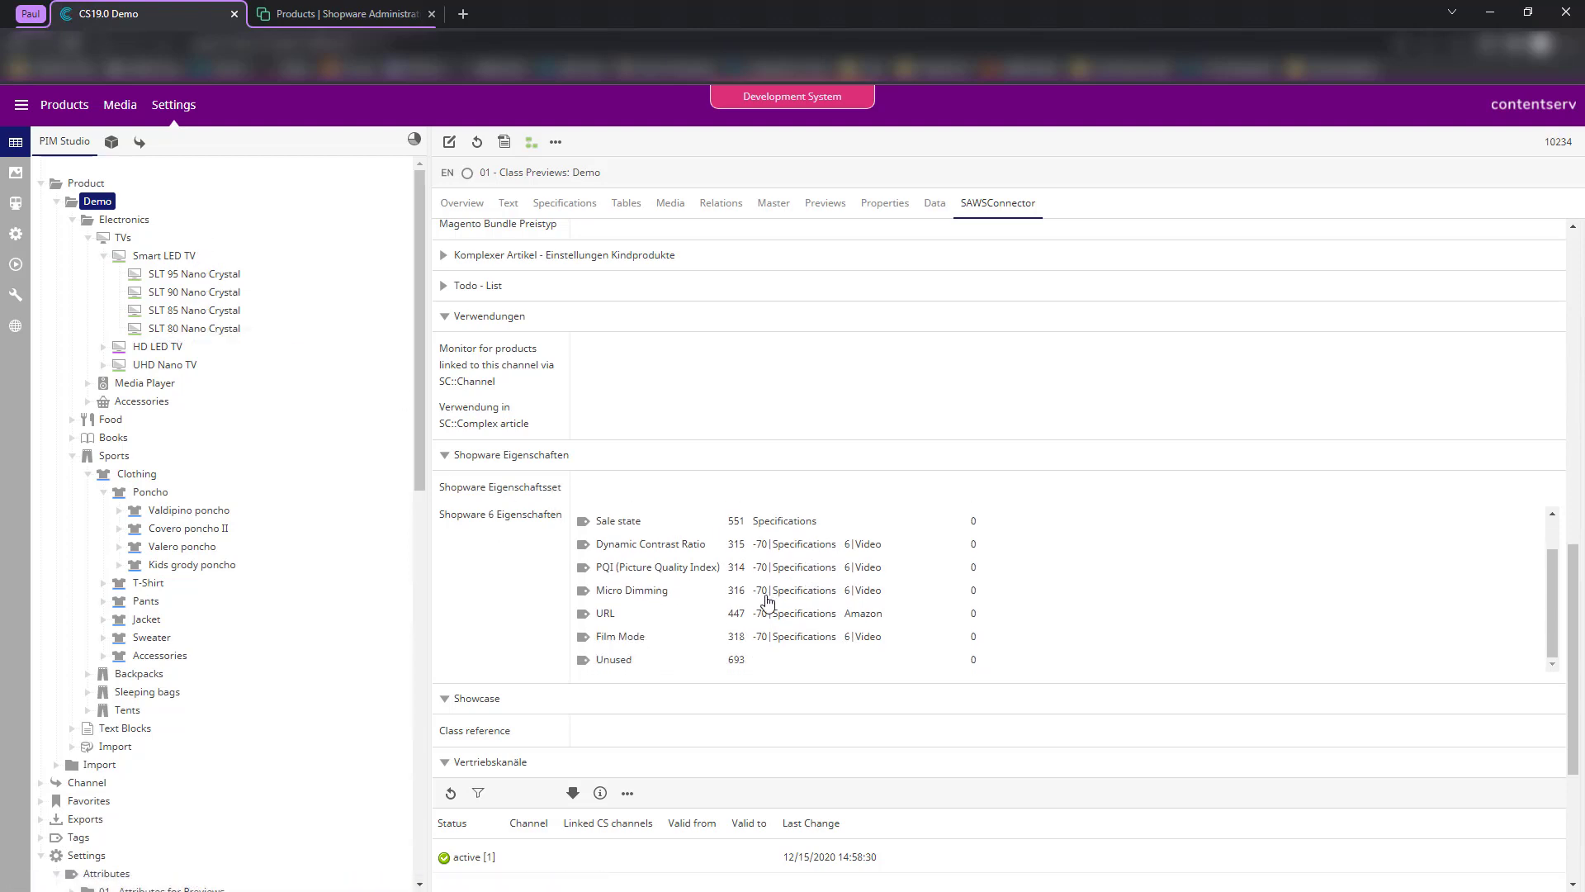
scroll(661, 595, up, 1)
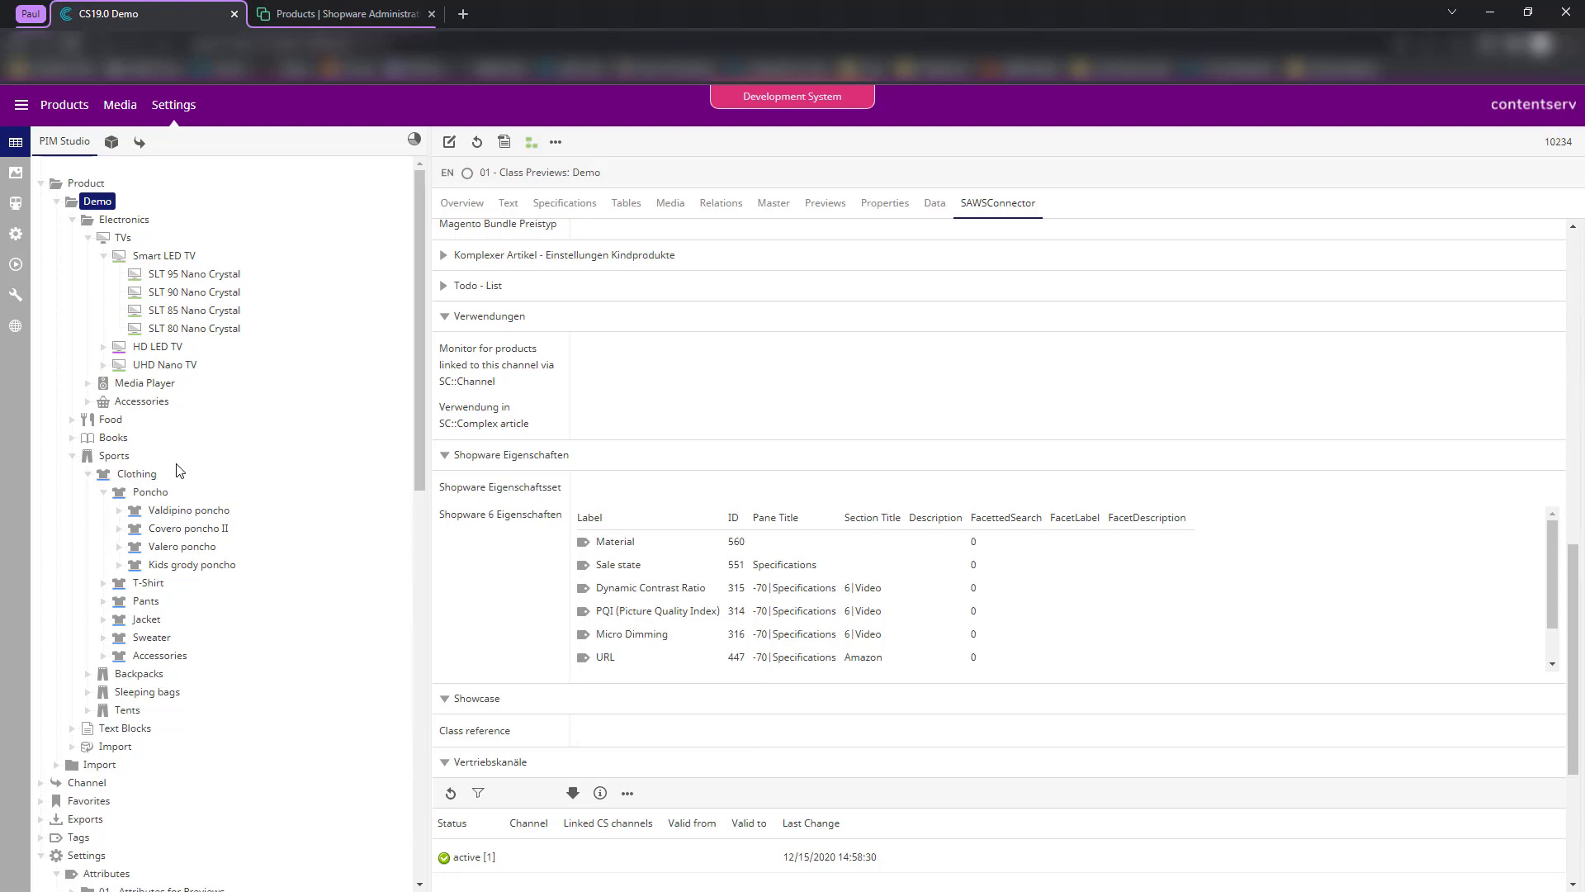
mouse_move(683, 541)
scroll(656, 611, down, 2)
scroll(656, 611, up, 2)
click(207, 274)
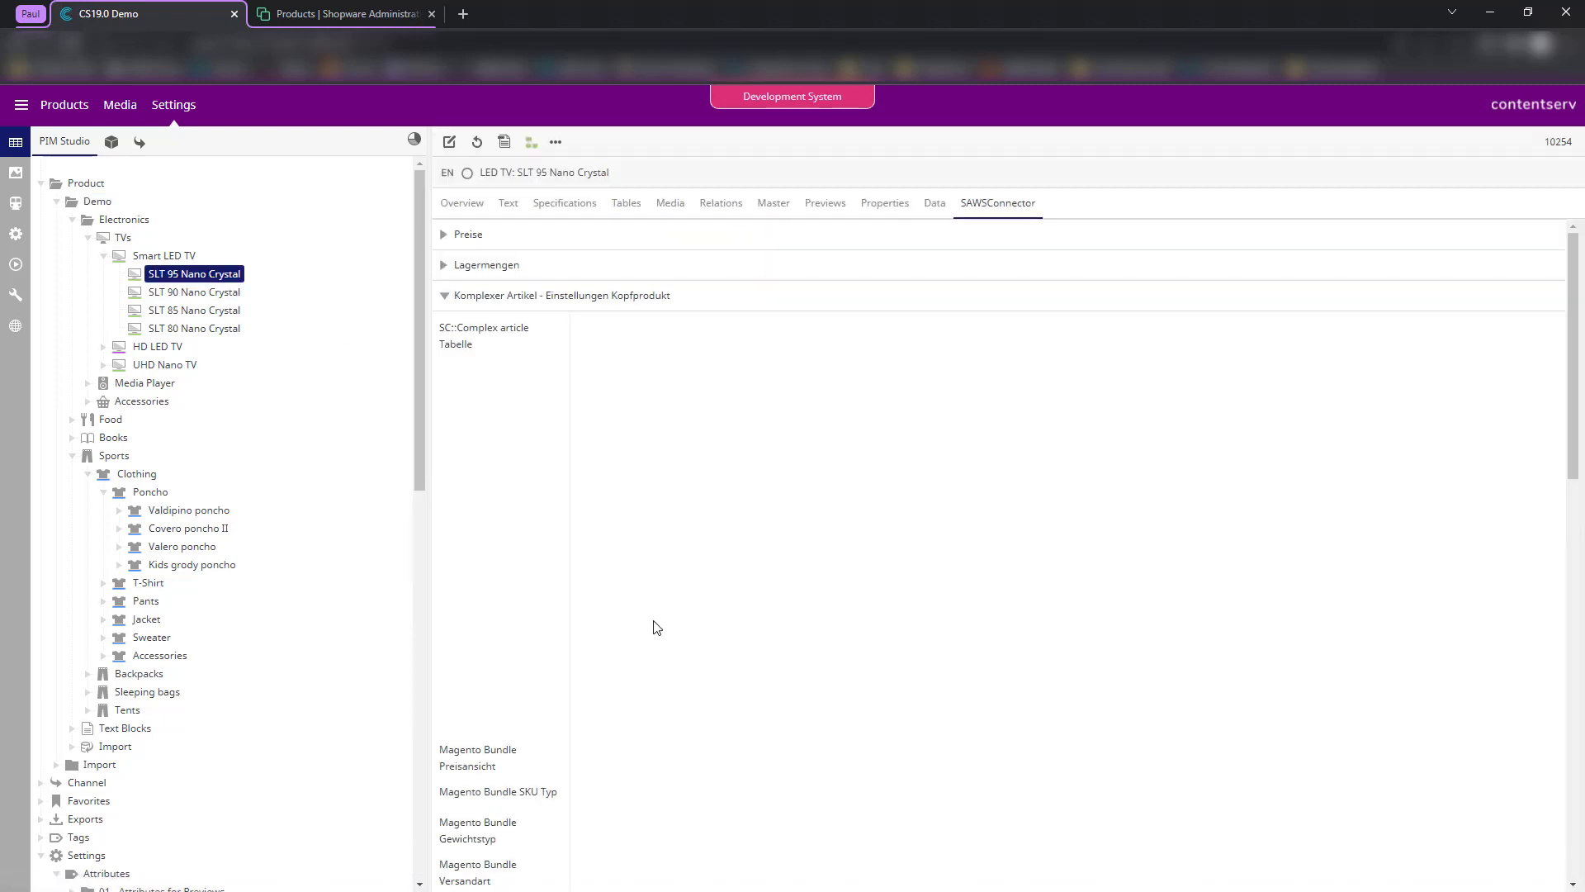
scroll(570, 570, down, 10)
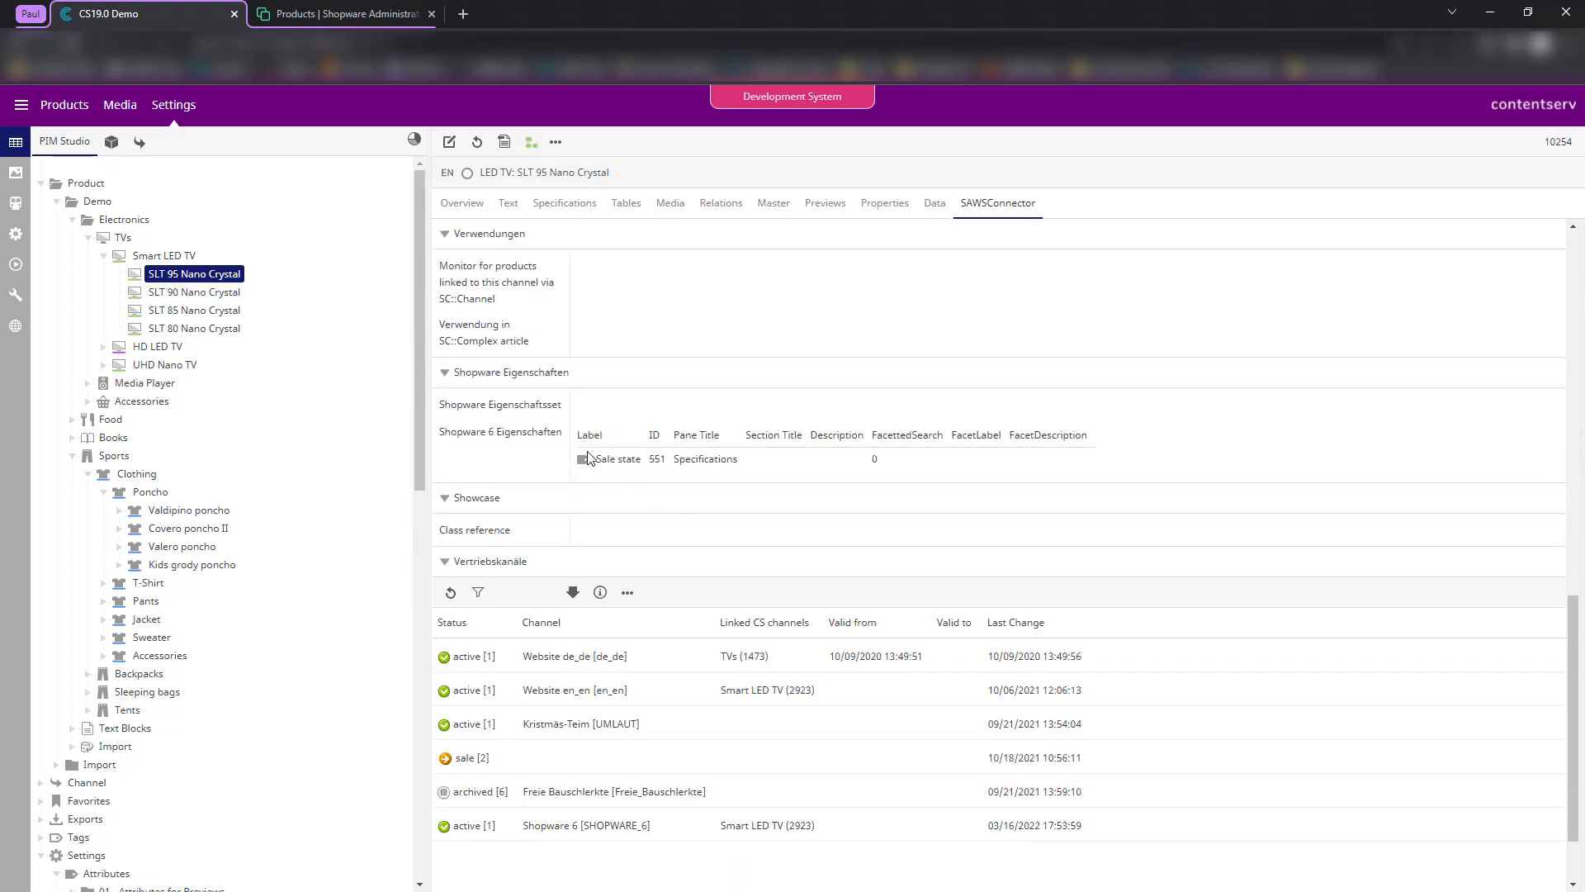
- Open the Products job's data mapping from the connector station overview
click(14, 206)
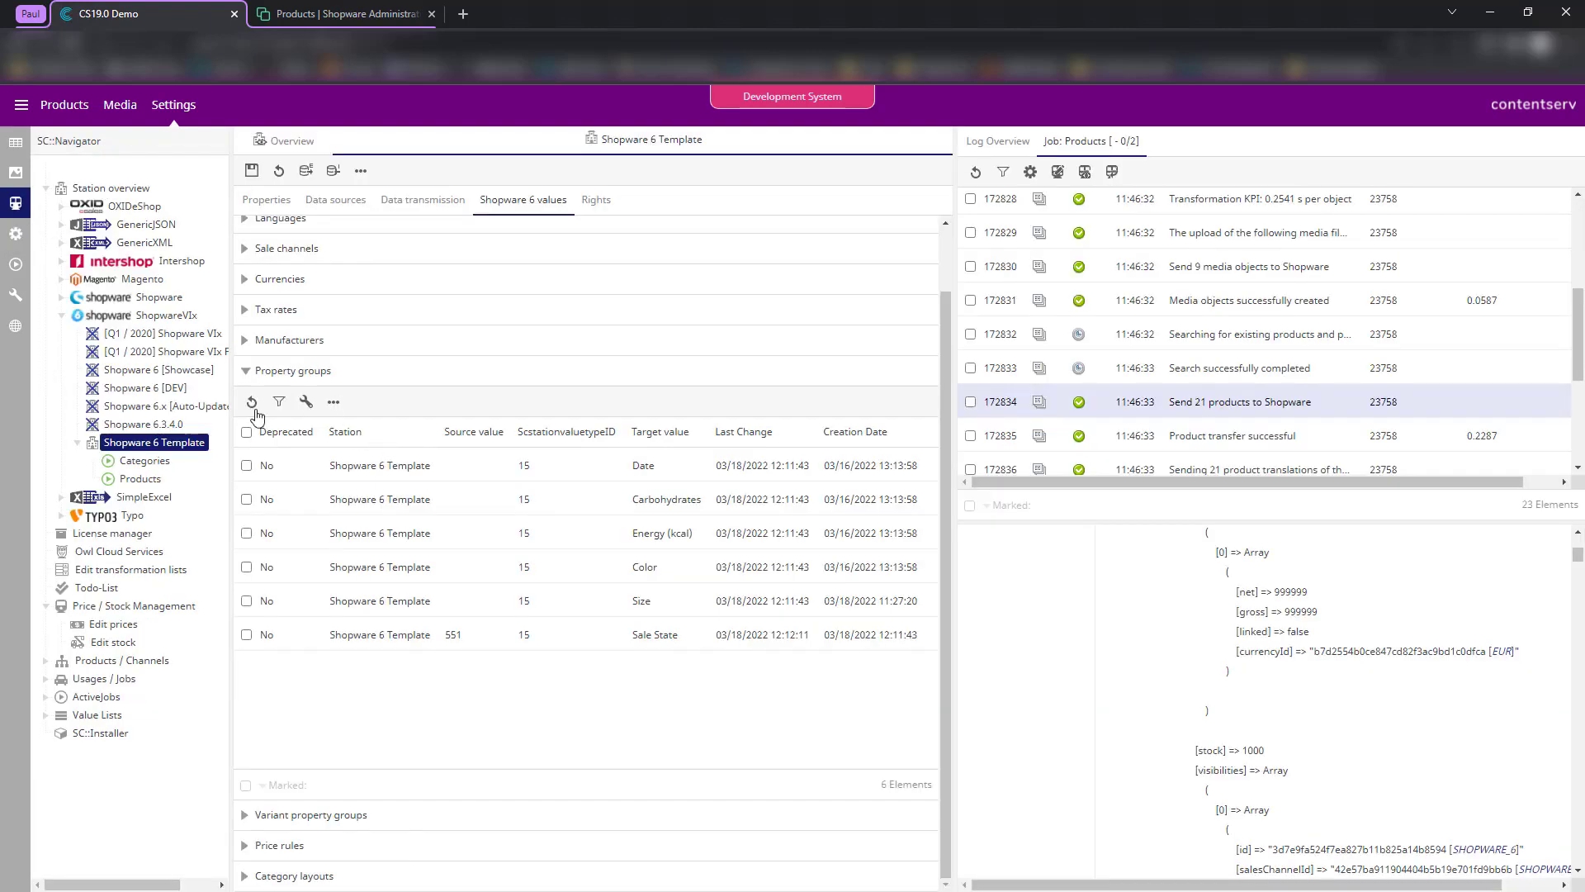
right_click(154, 459)
right_click(122, 479)
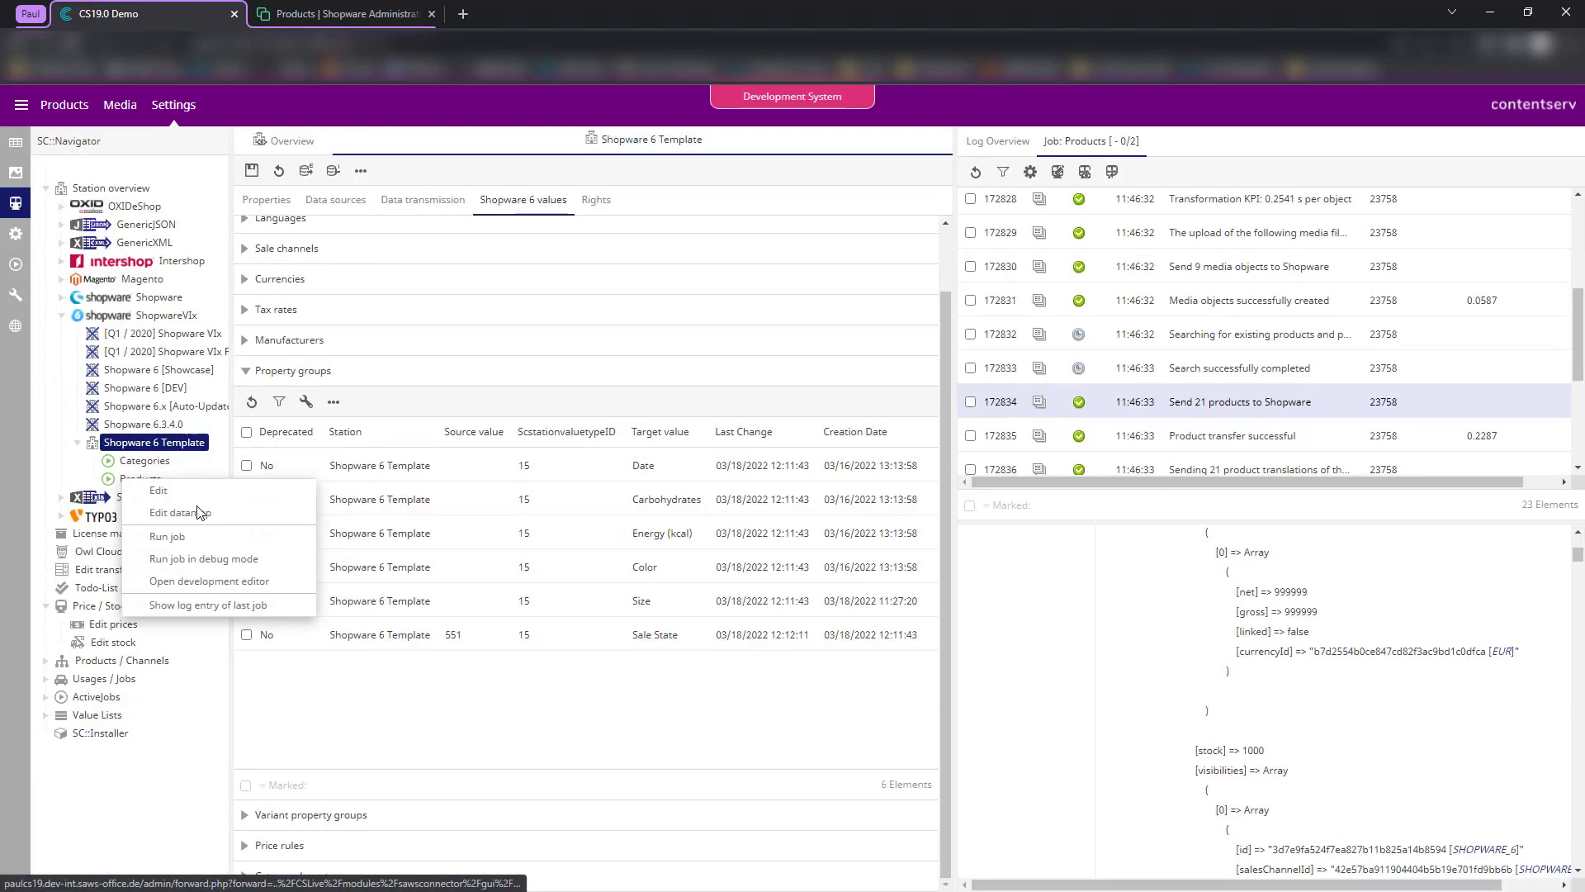
click(198, 512)
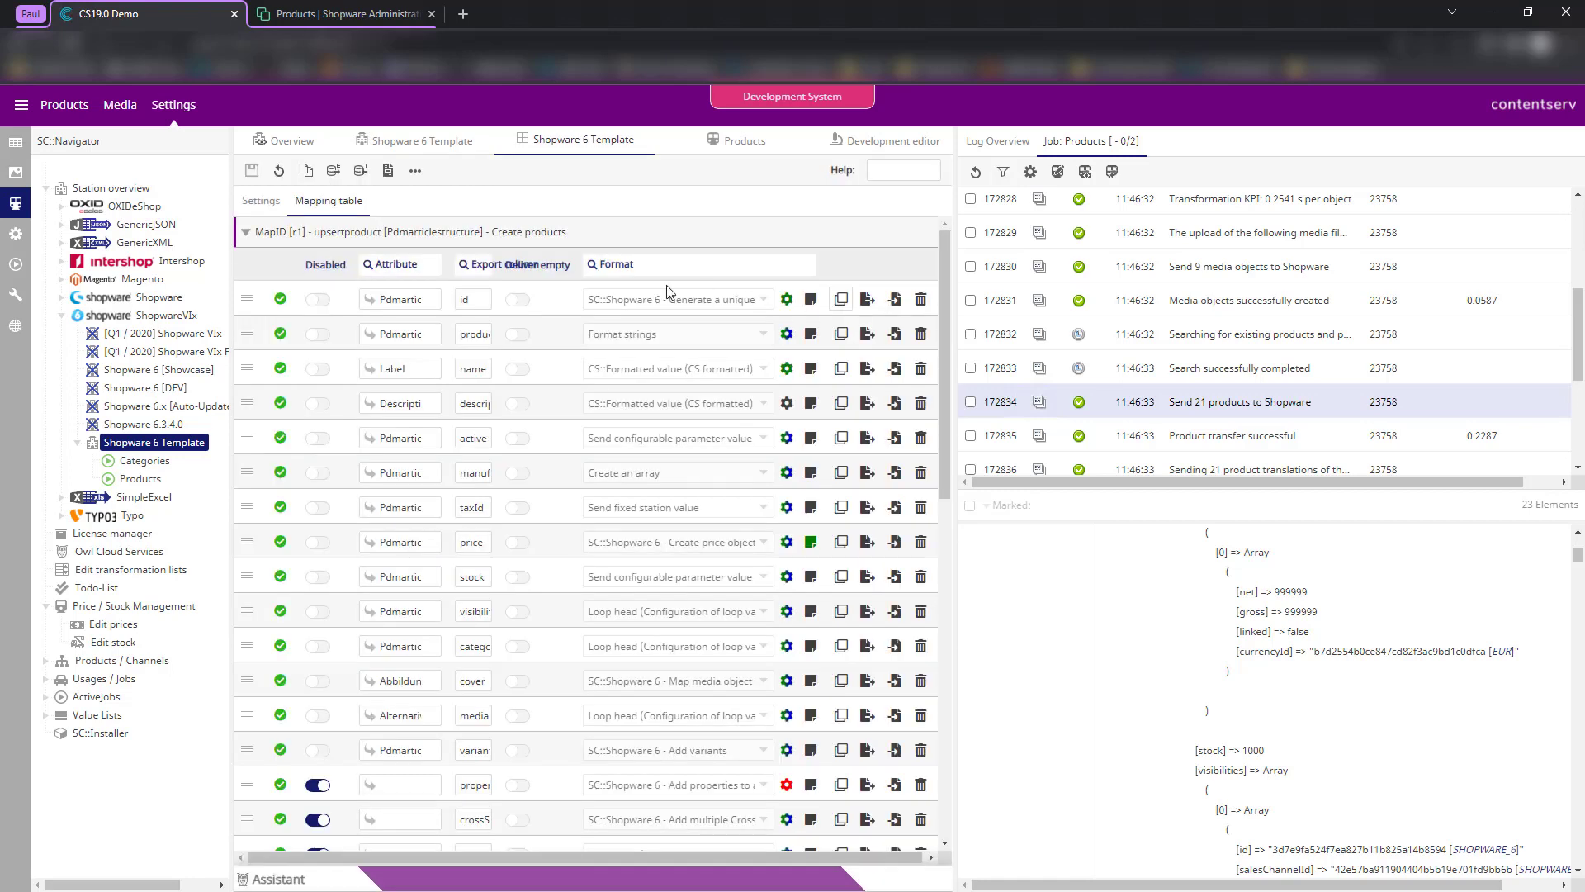
scroll(341, 710, down, 3)
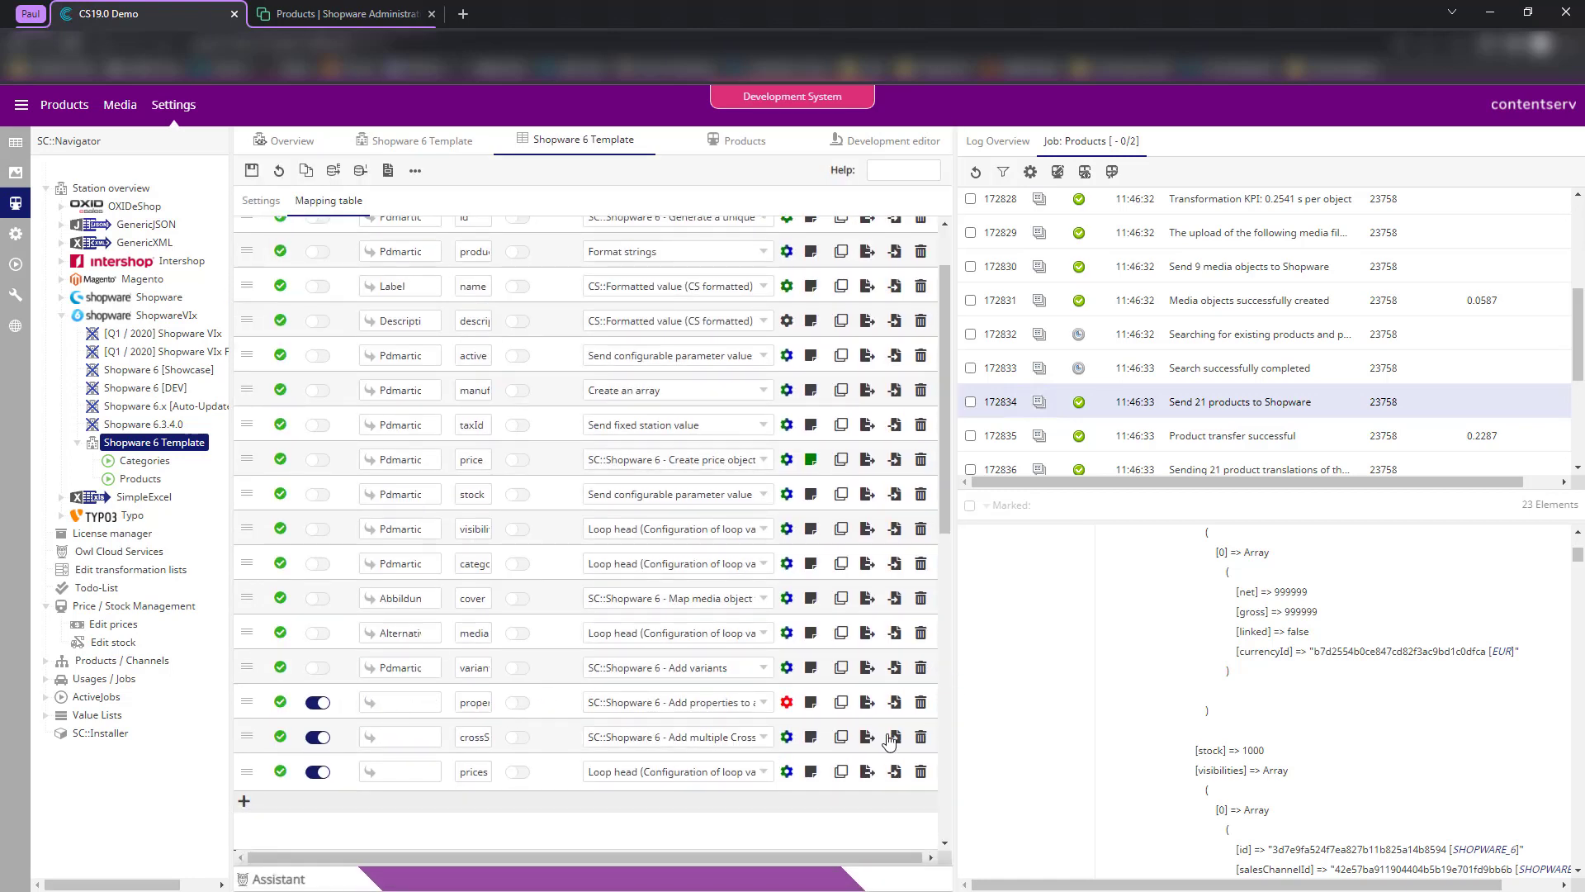
click(957, 666)
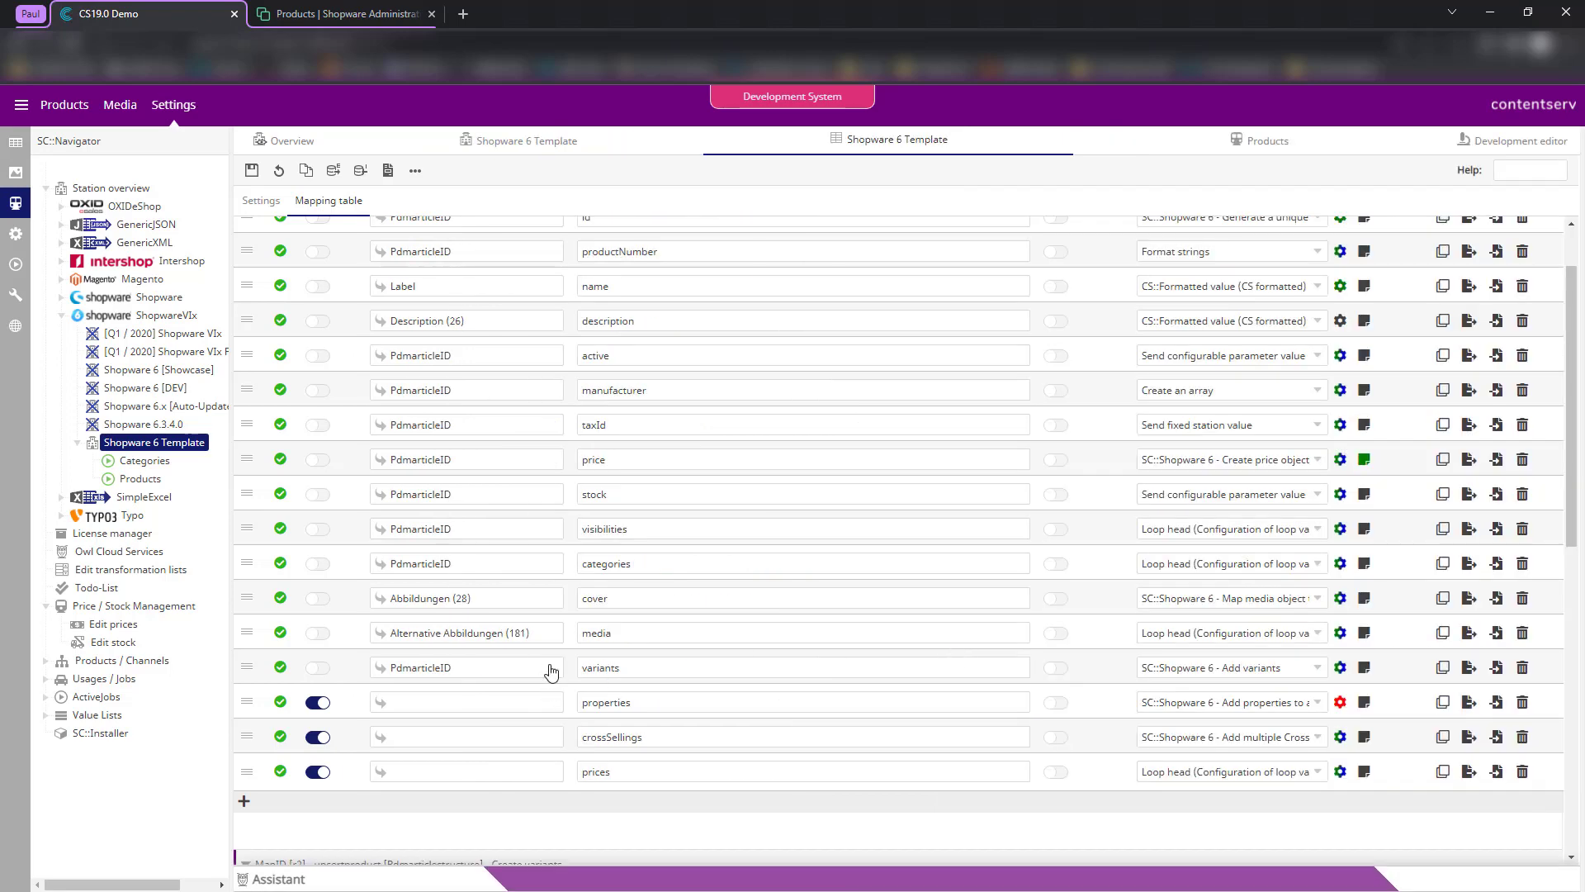
- Enable the properties row and set its source attribute to Shopware 6 Eigenschaften (685)
click(318, 702)
click(471, 704)
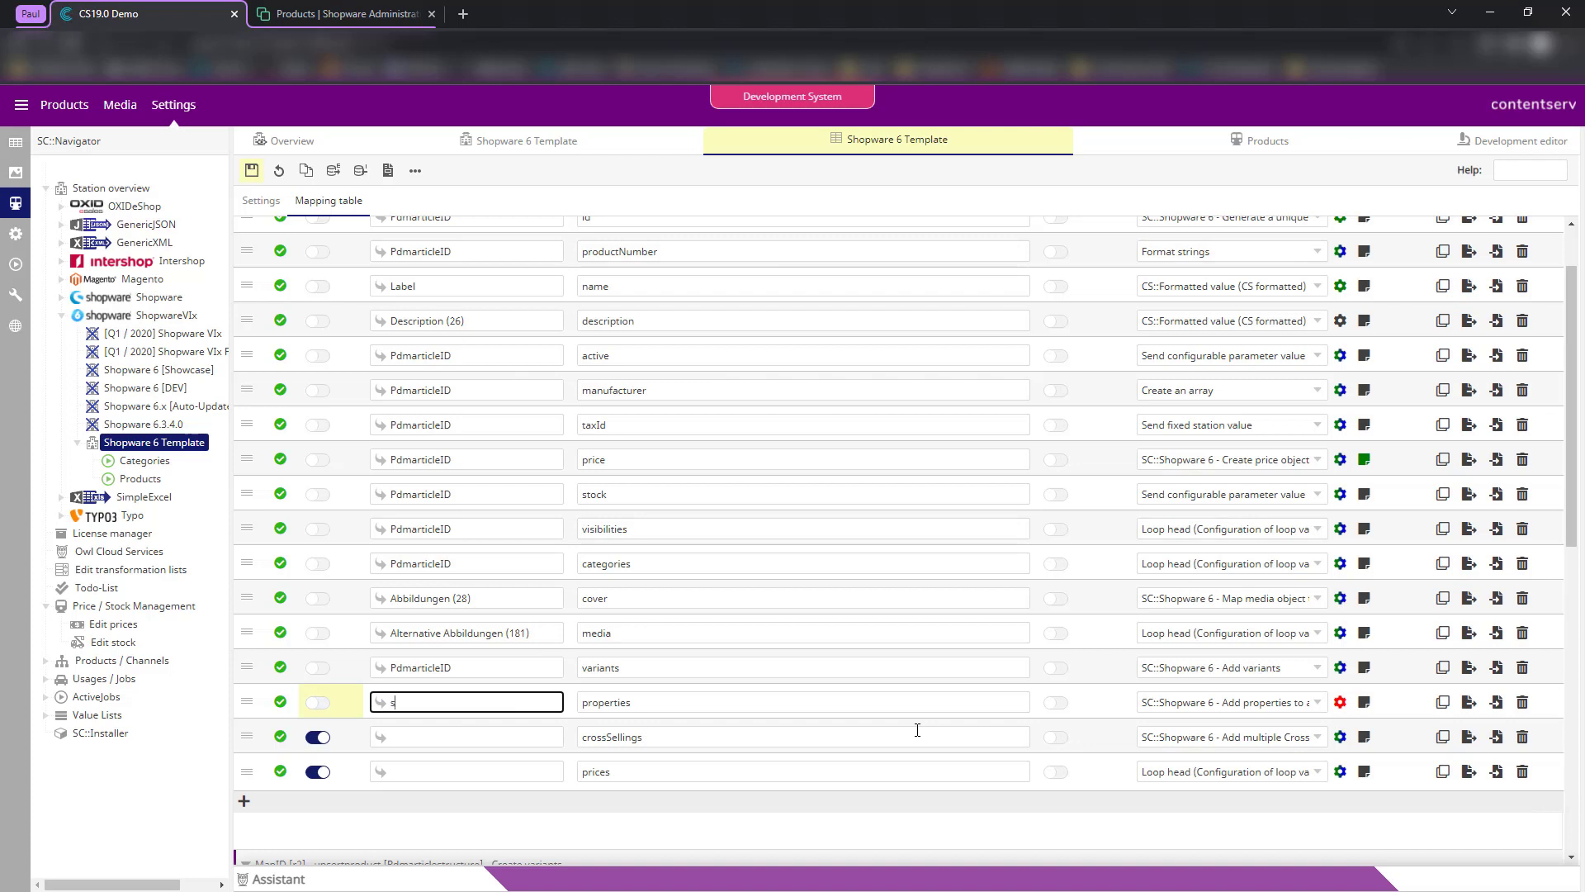
text(shopware 6)
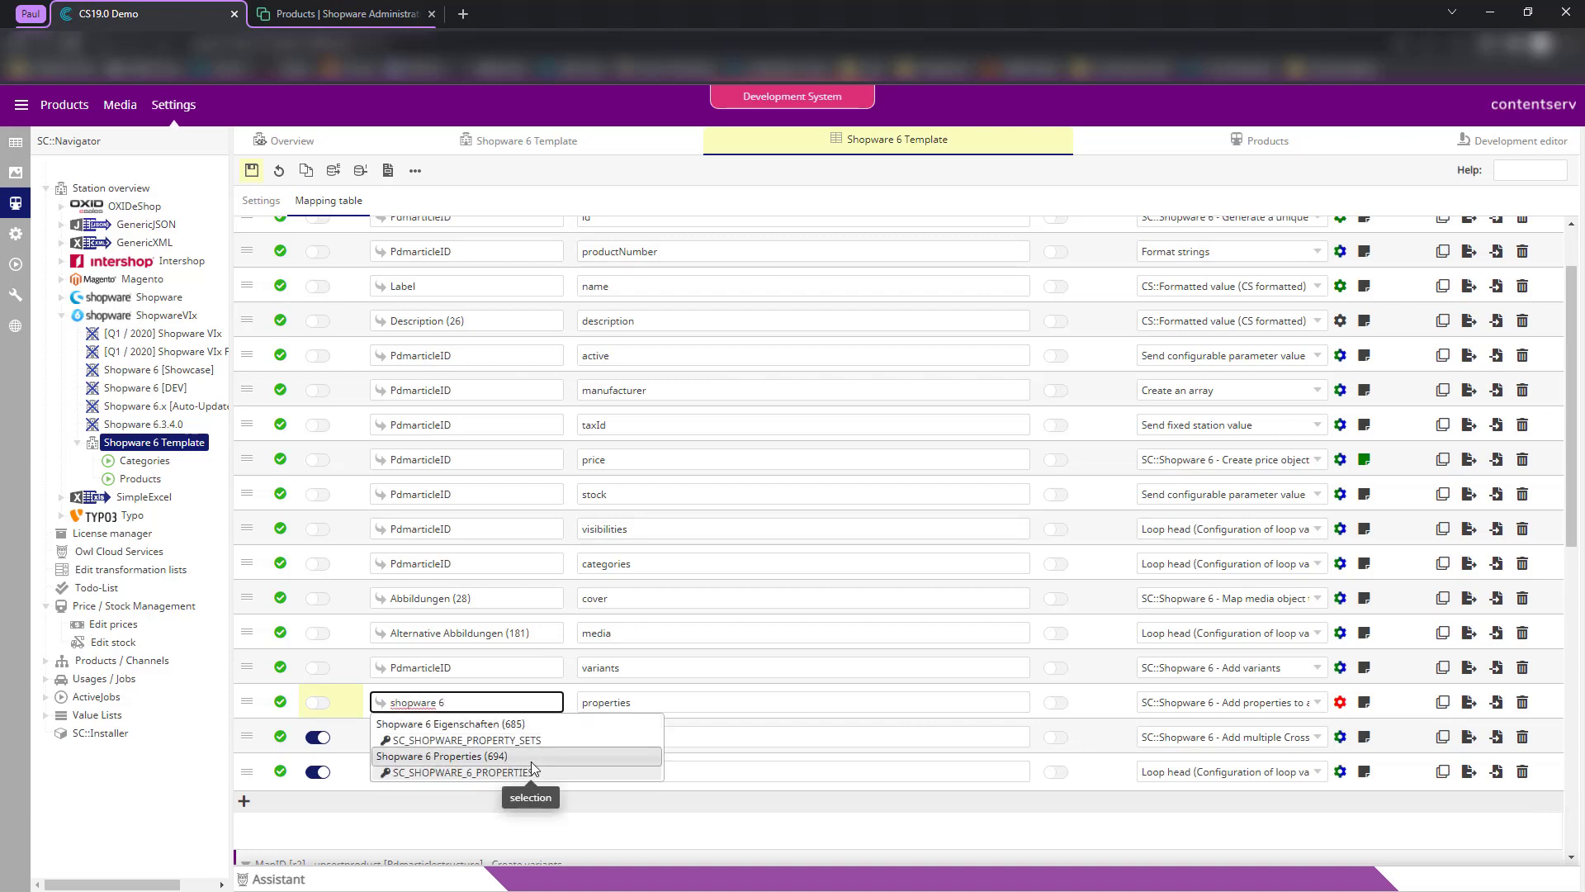
click(525, 730)
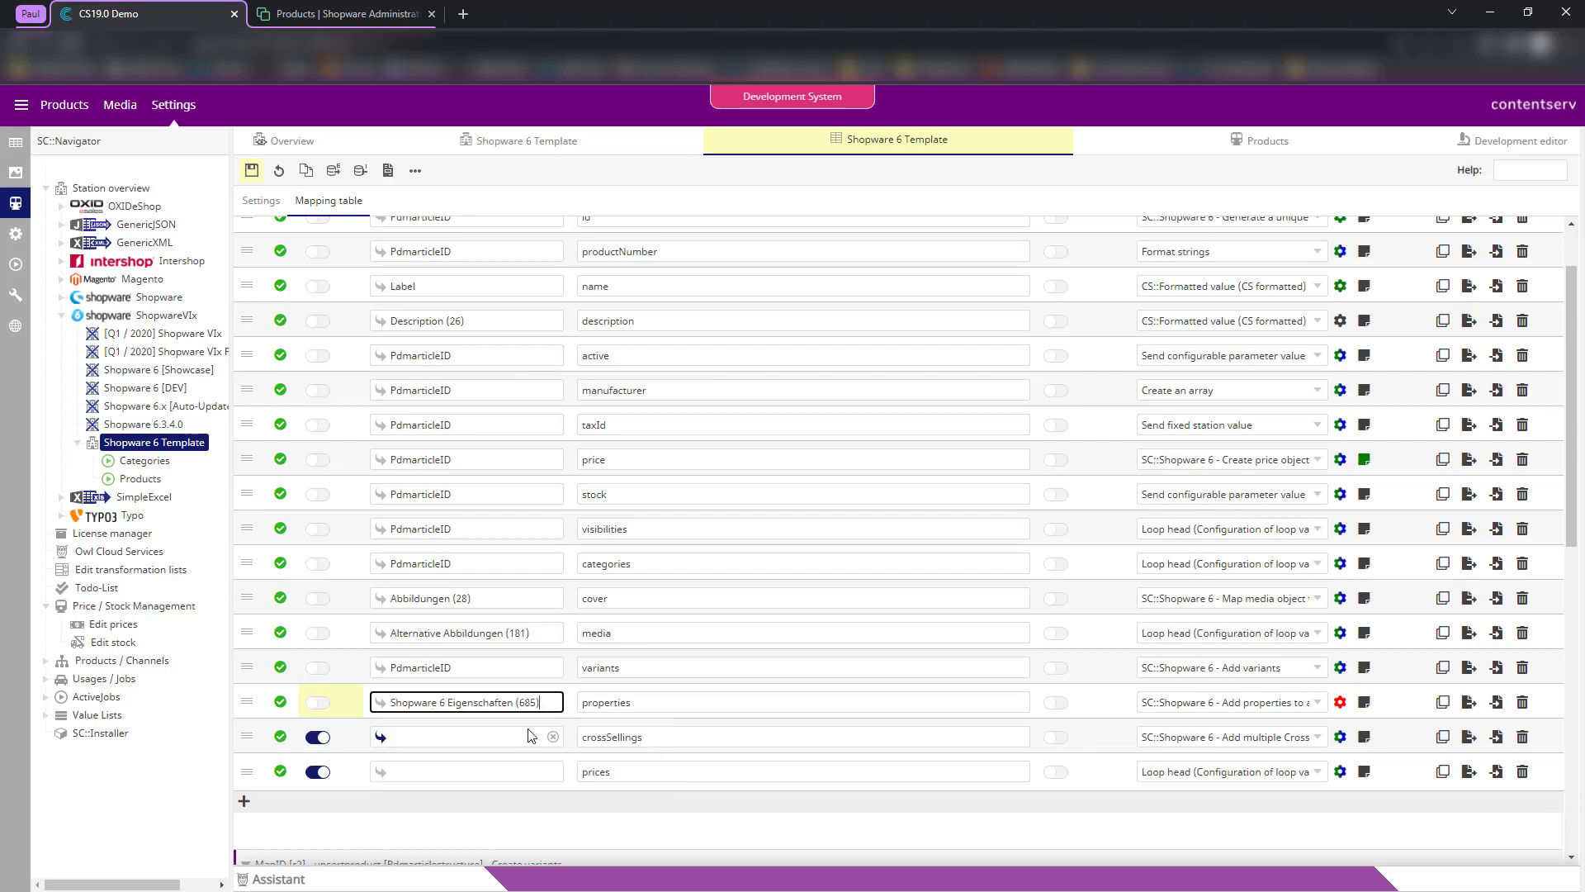
click(689, 832)
- Return to the Shopware 6 Template mapping and save the changes
click(15, 145)
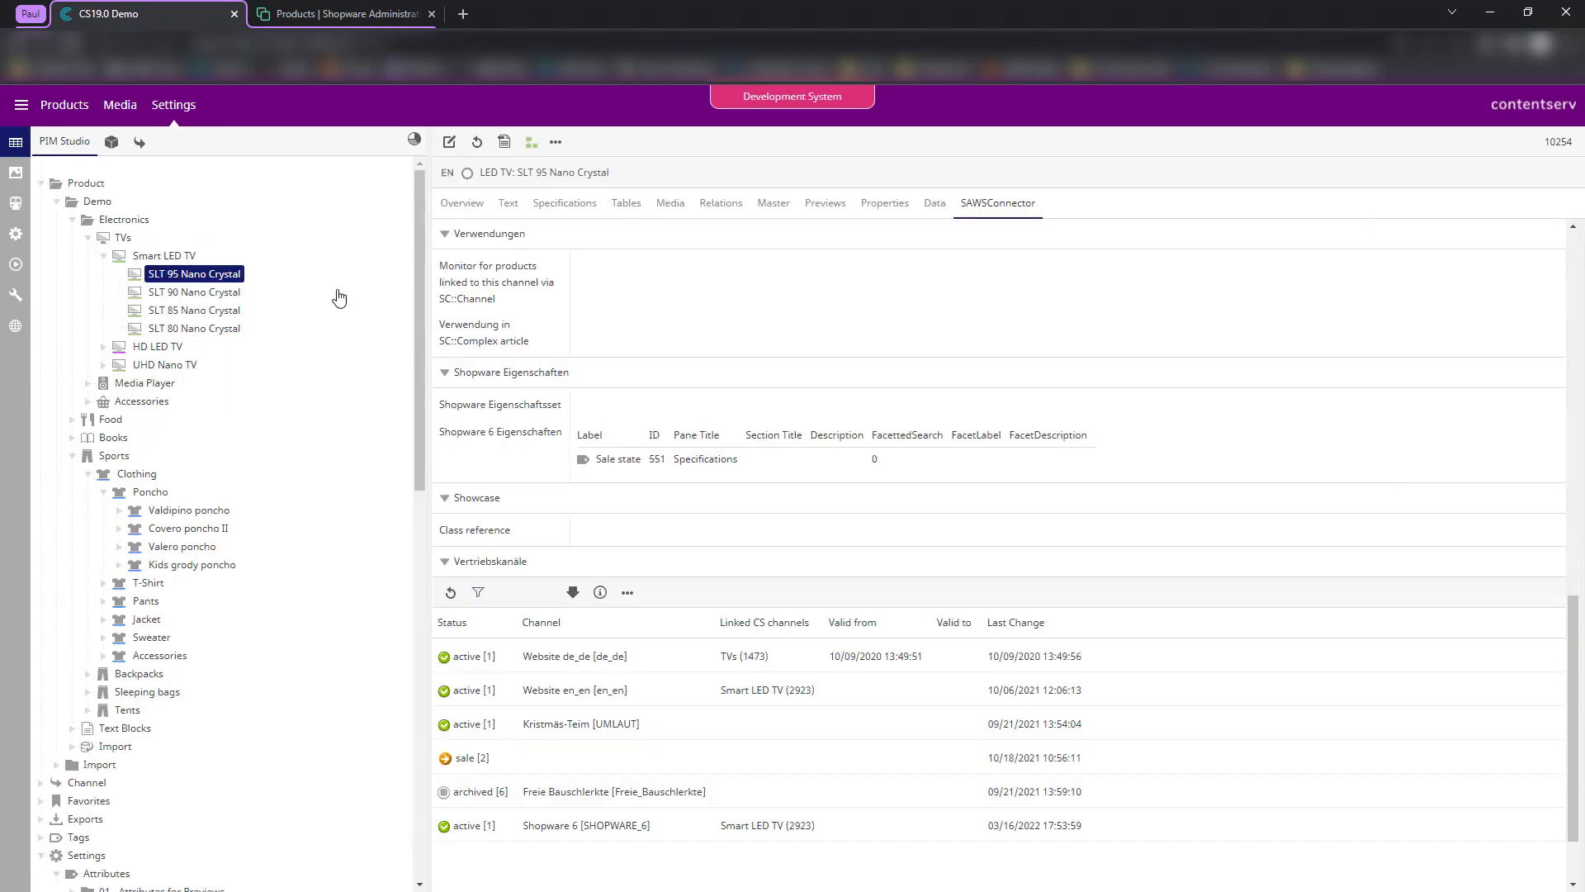
mouse_move(507, 438)
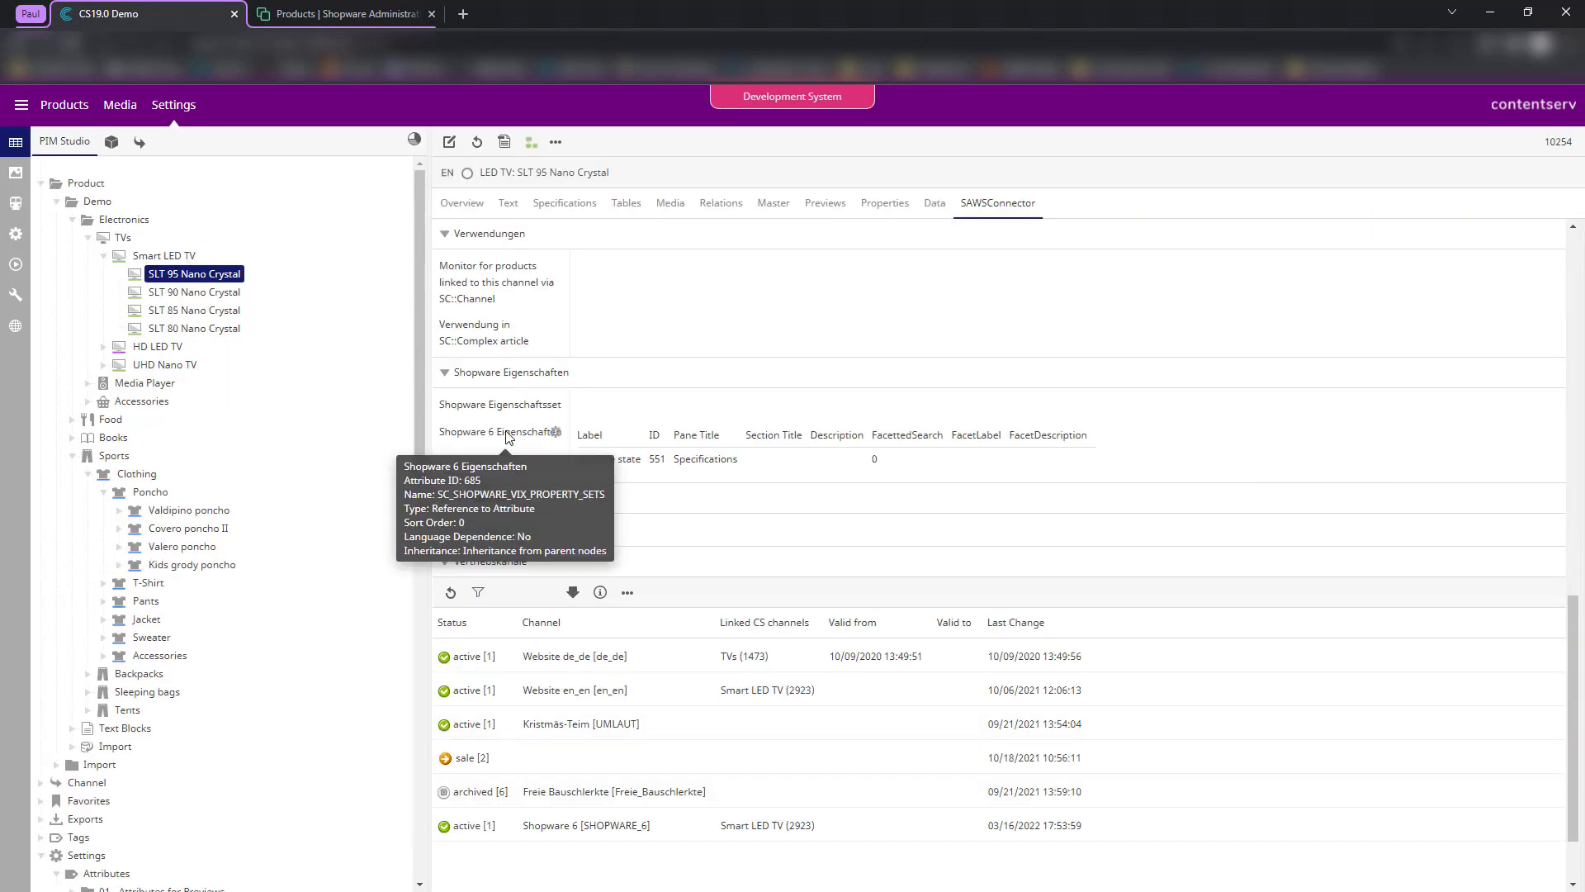
click(15, 203)
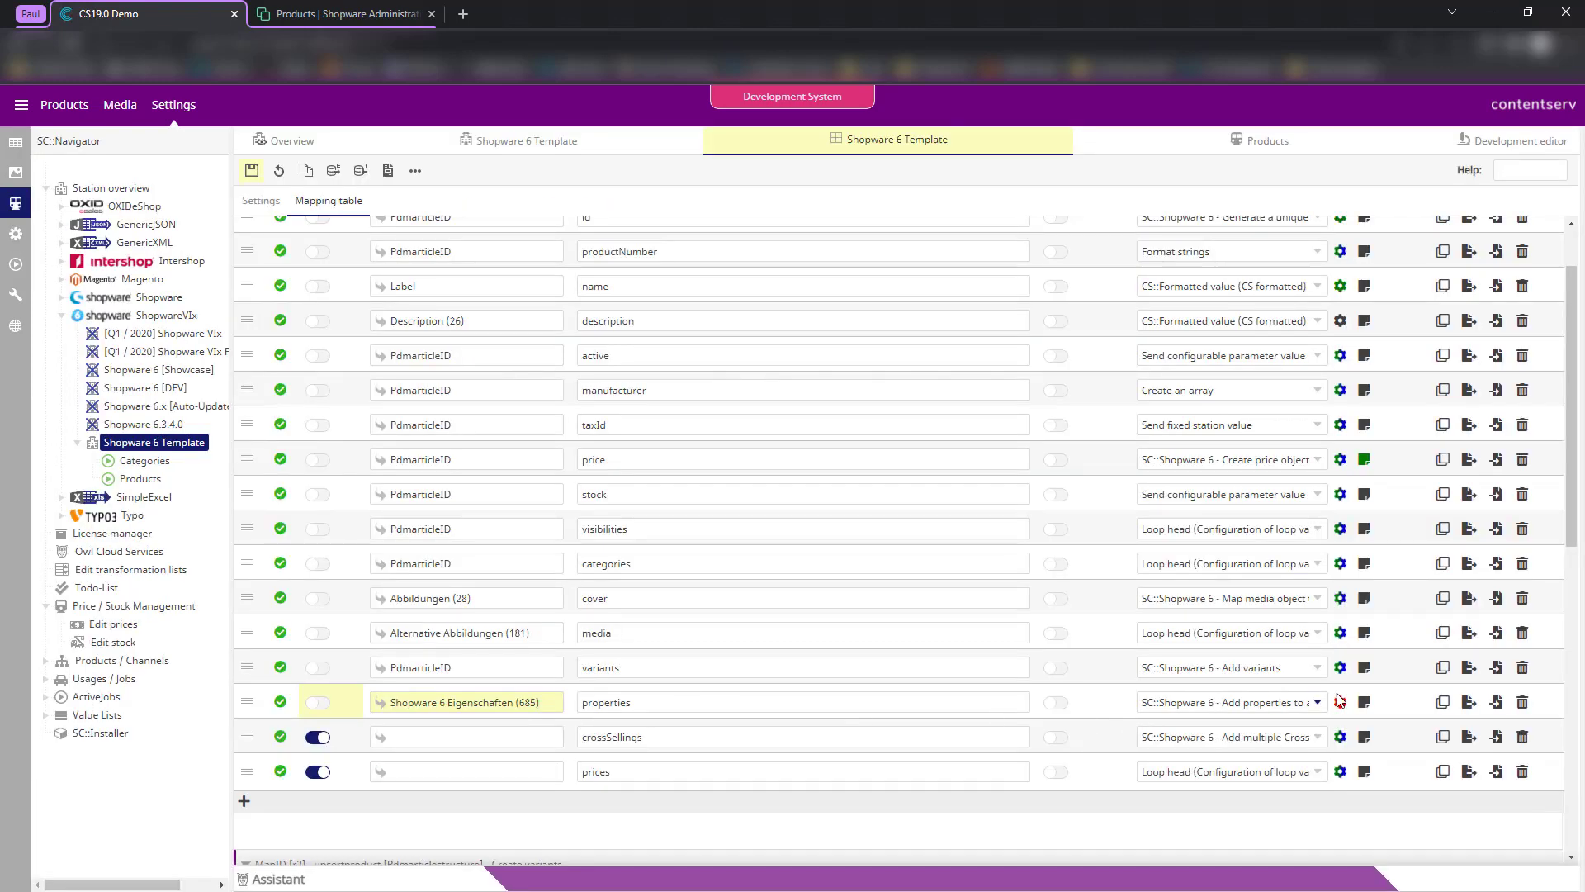
click(252, 170)
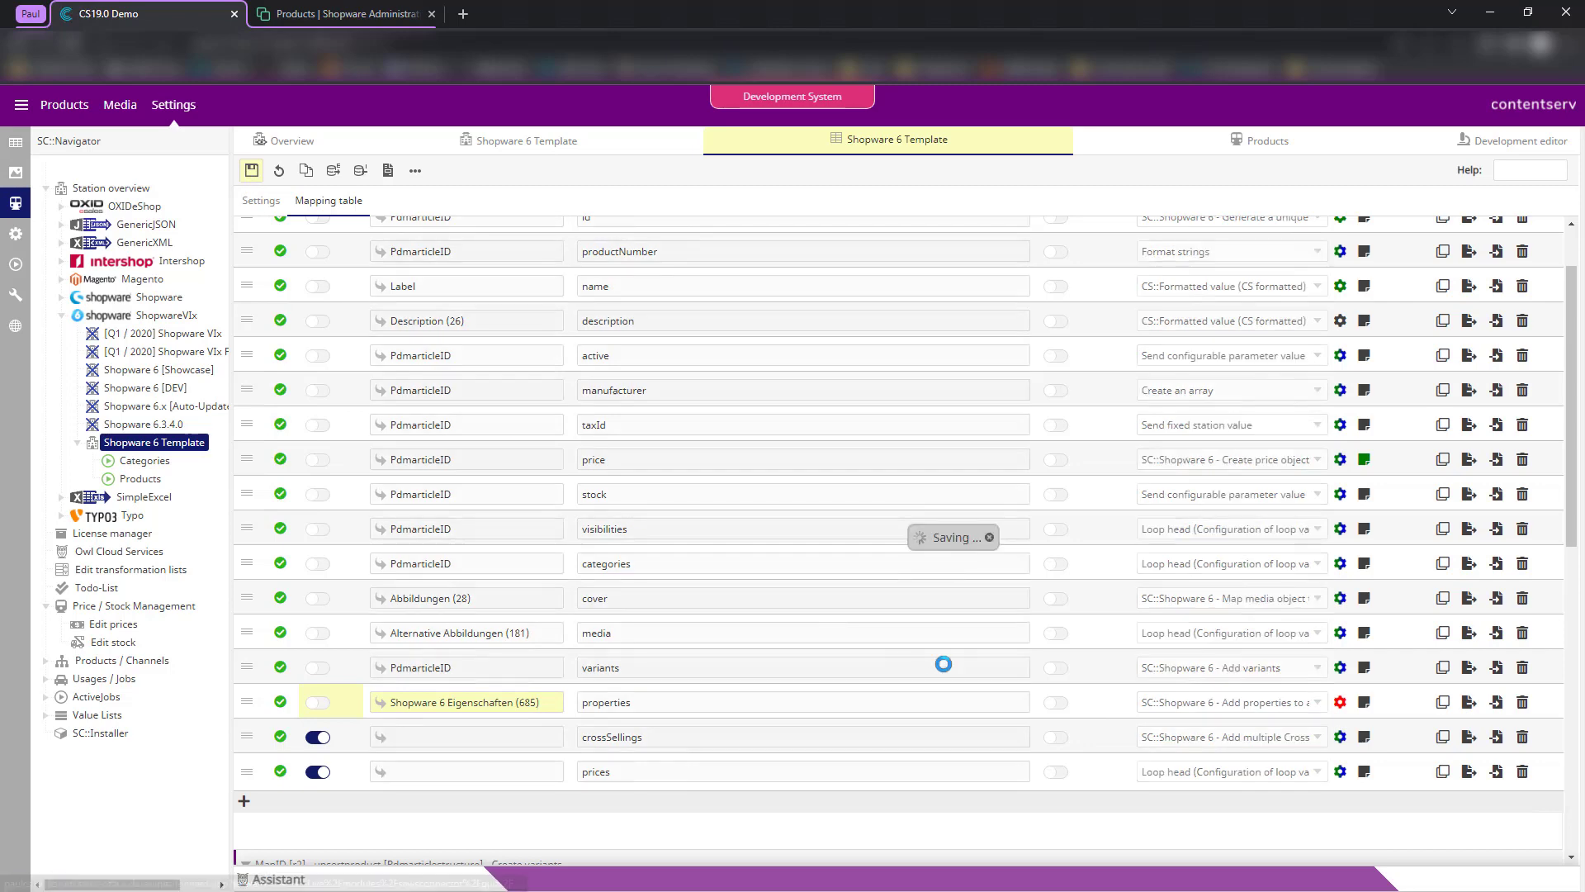
scroll(663, 713, down, 2)
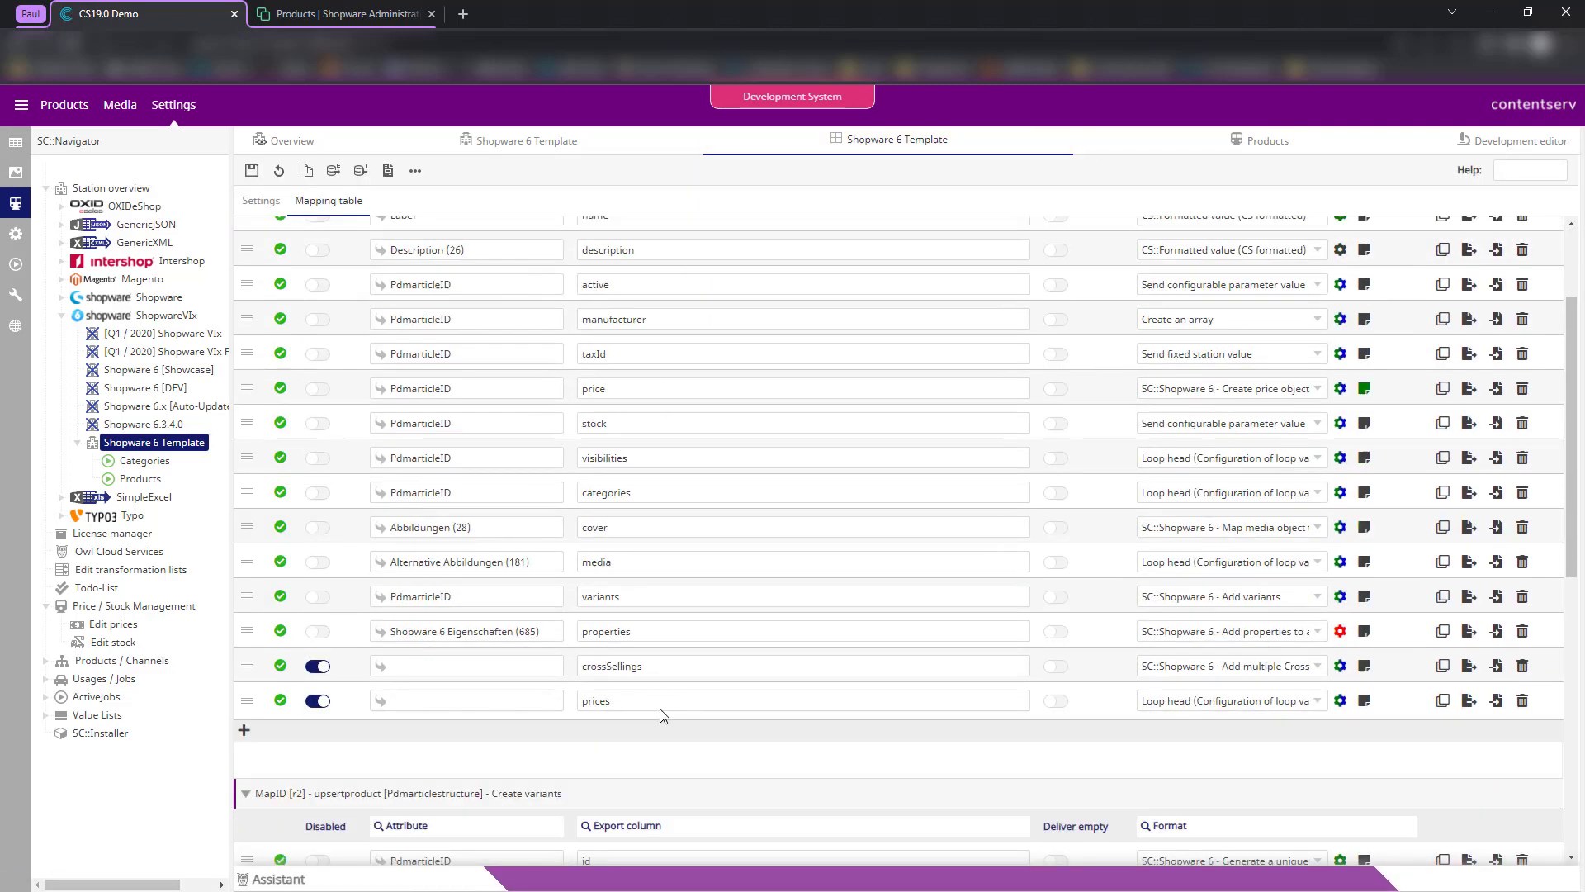
- Review the properties row's format plugin explanation and save the property format settings
click(1340, 619)
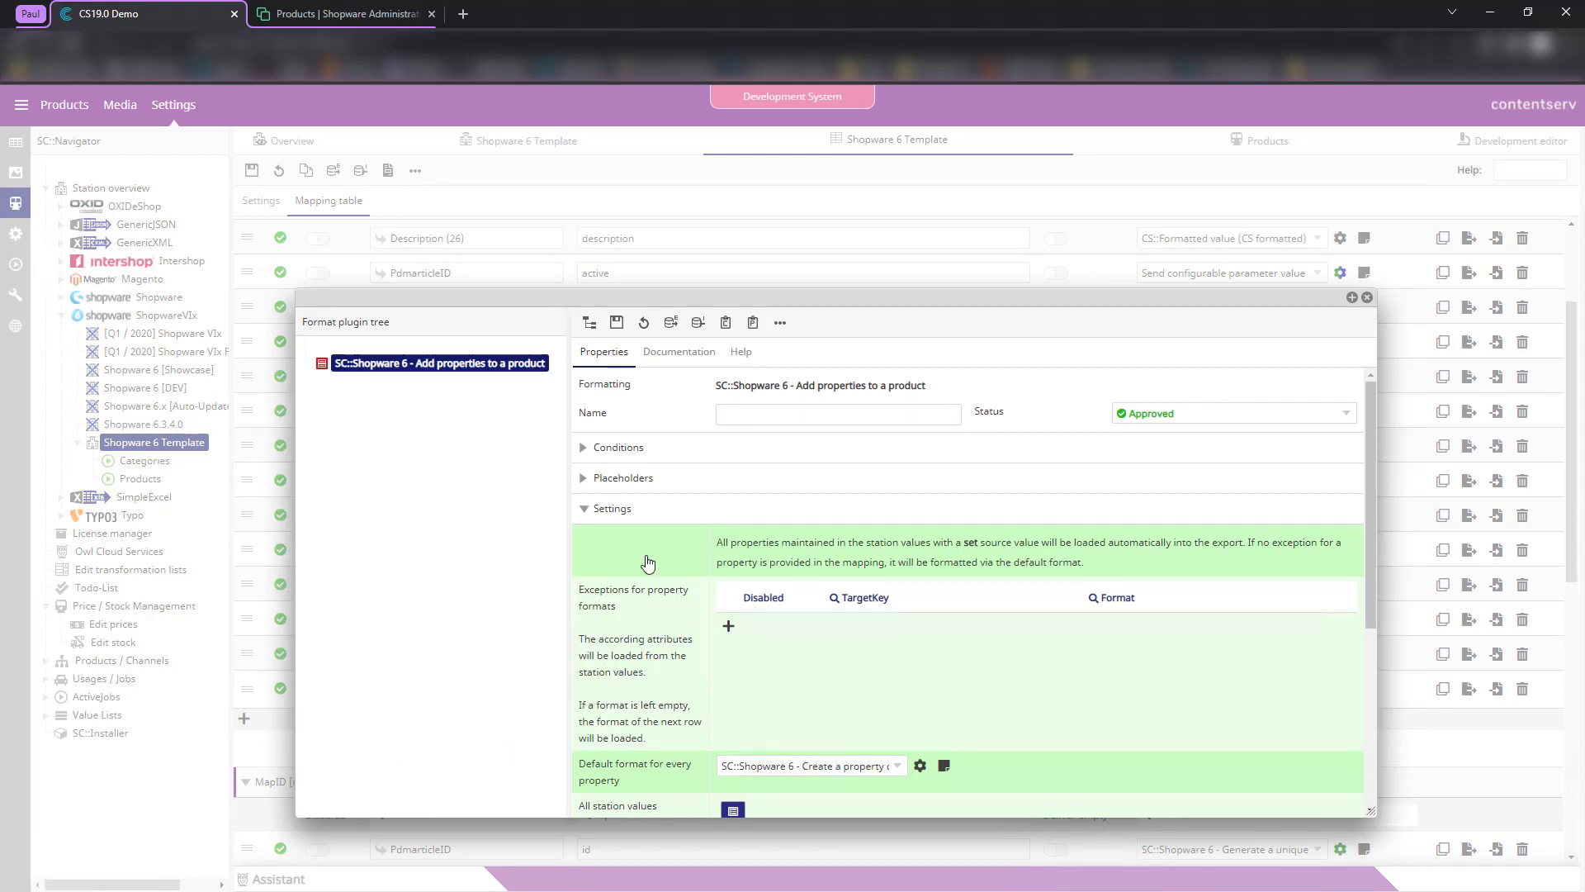
scroll(693, 634, down, 1)
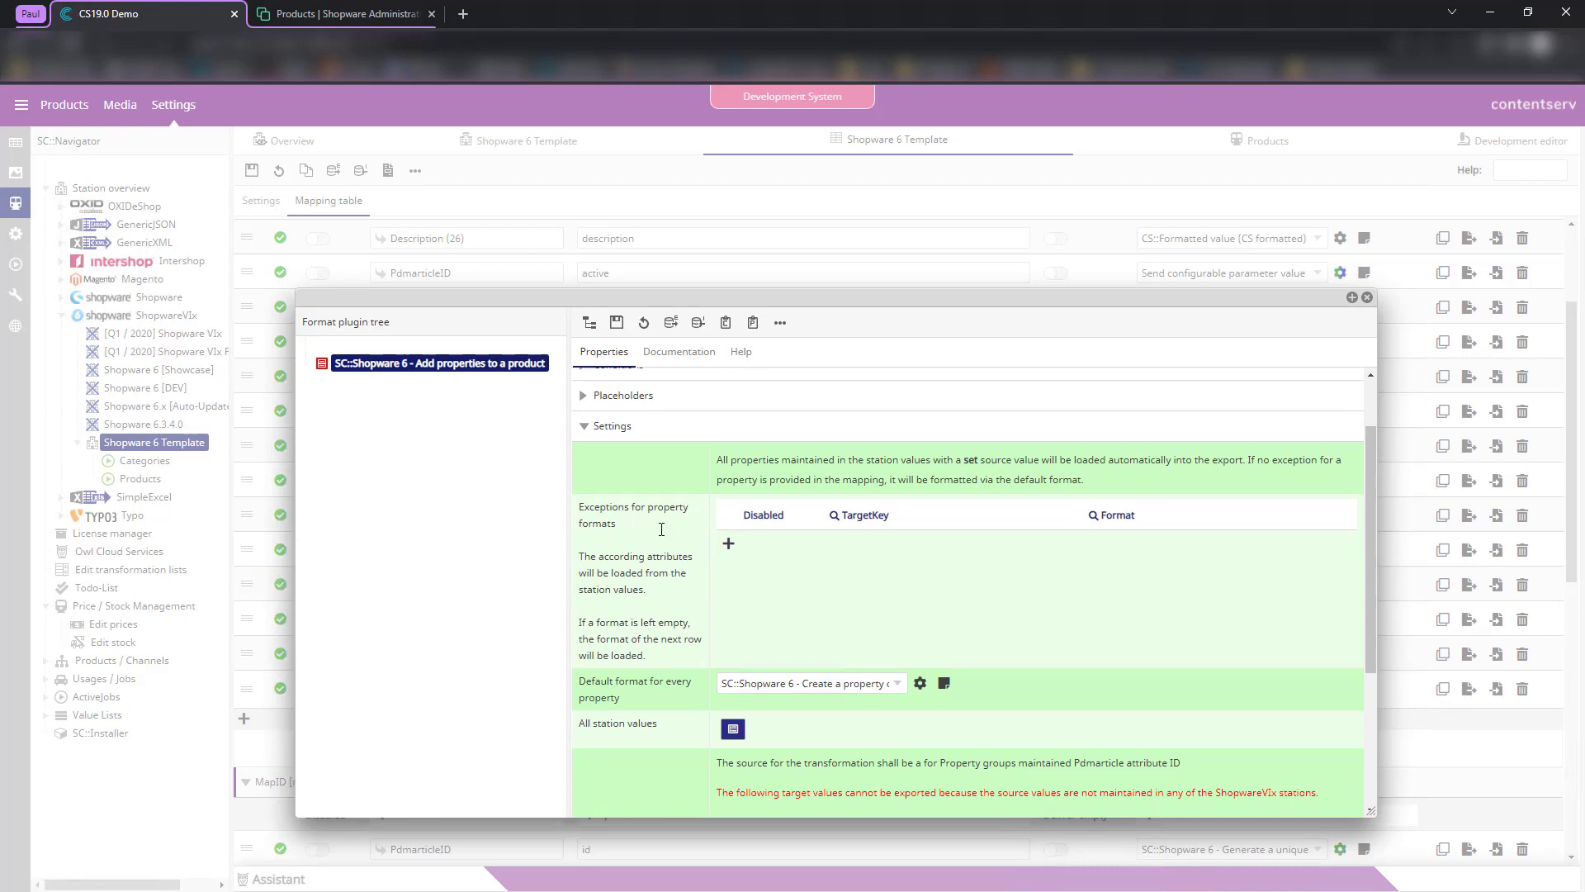
drag(661, 530, 662, 663)
click(661, 659)
click(617, 323)
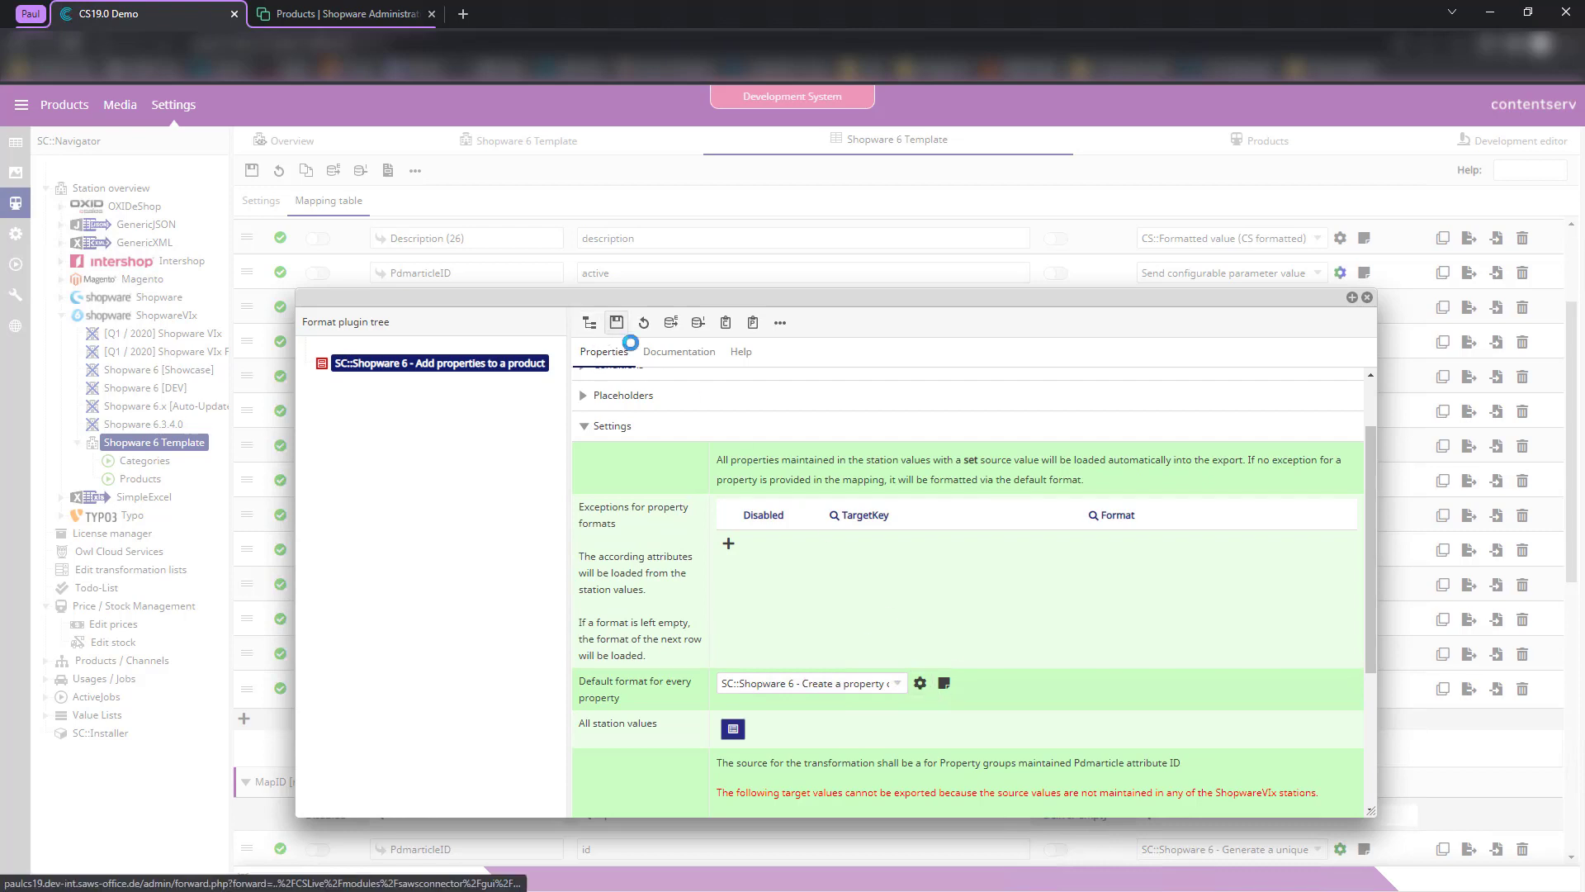
- In the default Create a property option format, set the id's unique ID object type to Property and save
click(922, 767)
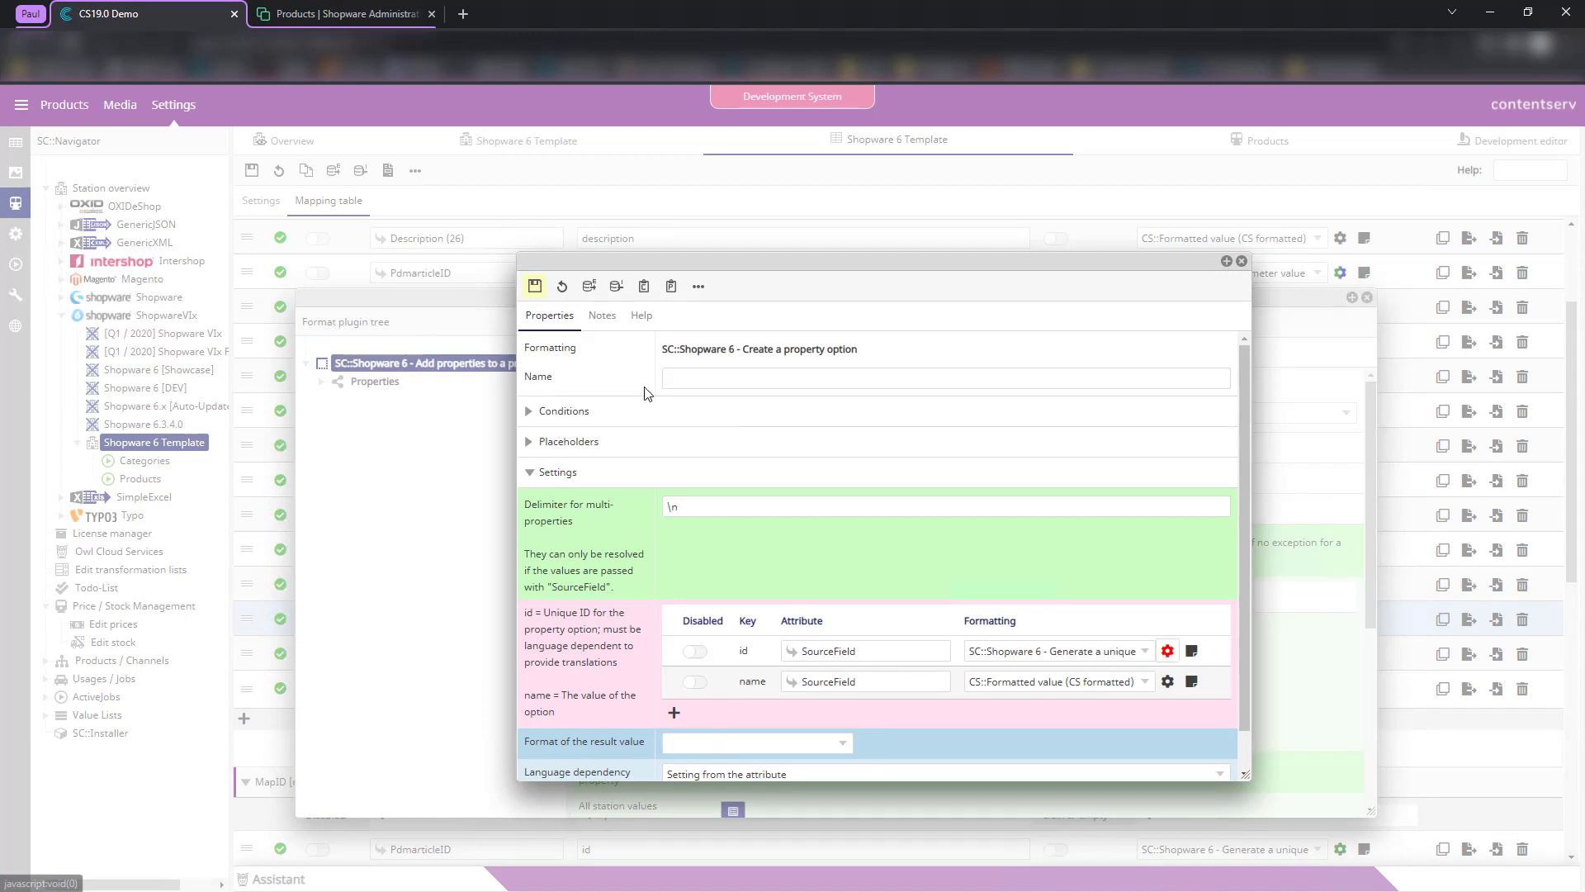
click(535, 286)
click(1168, 652)
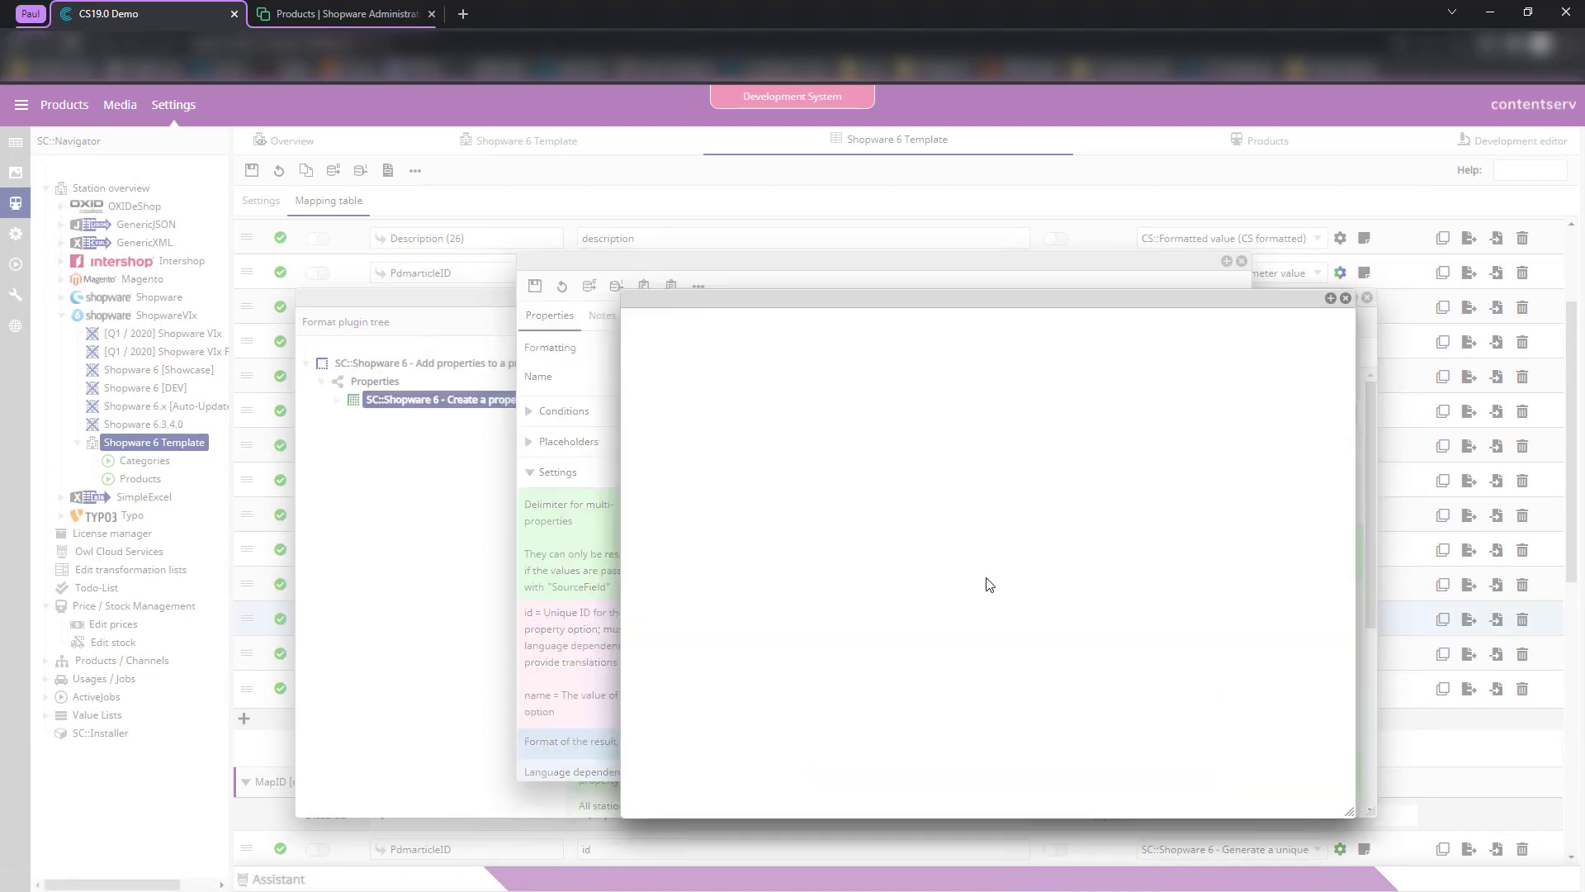
click(805, 586)
click(819, 649)
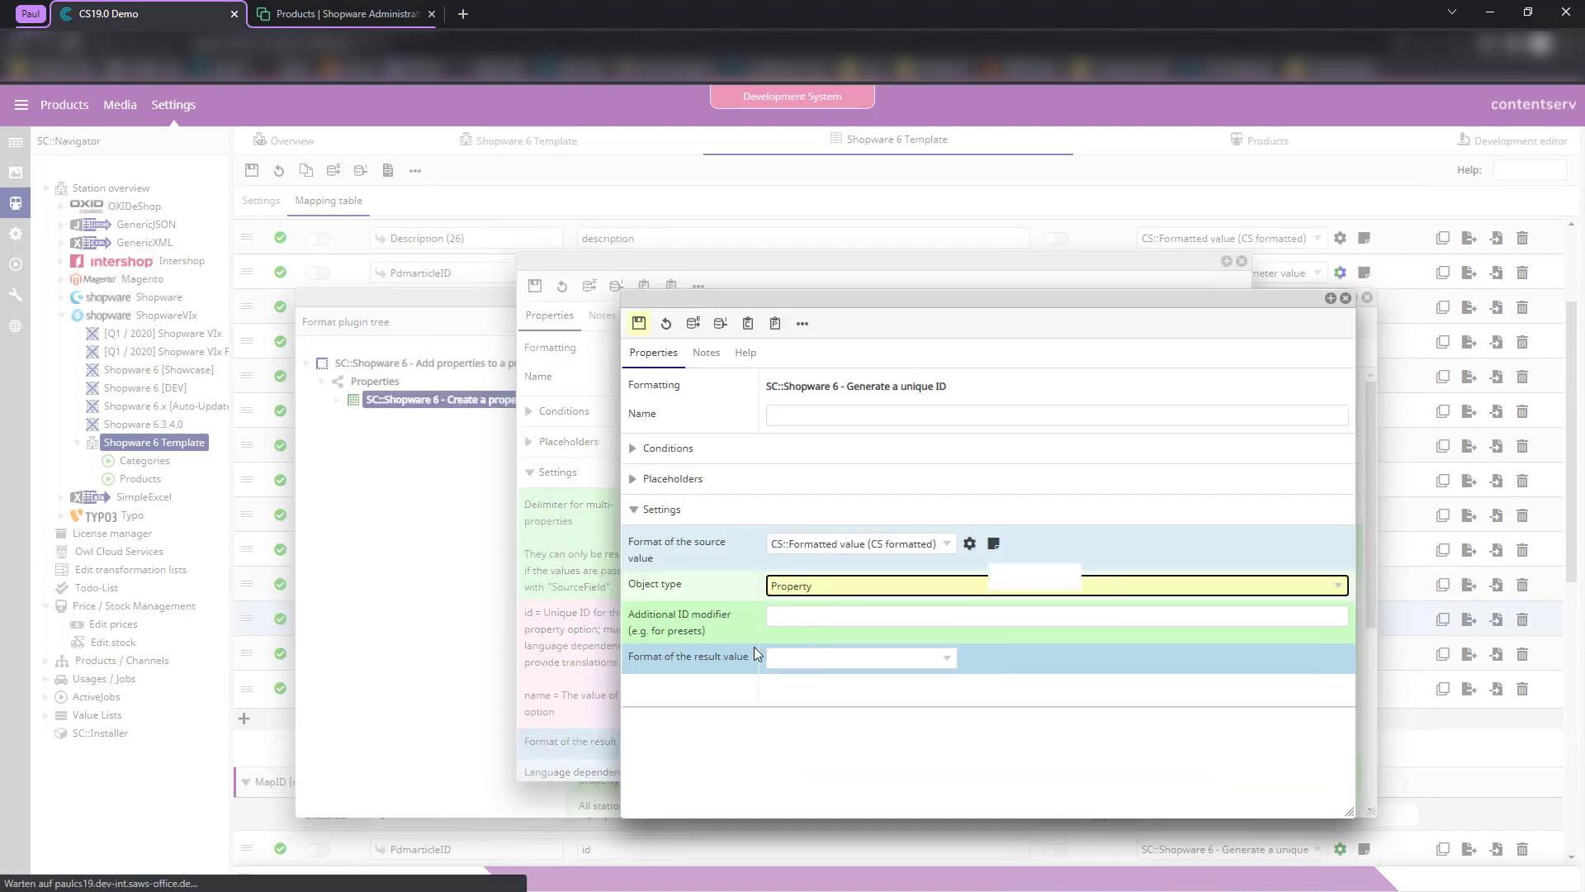
click(639, 322)
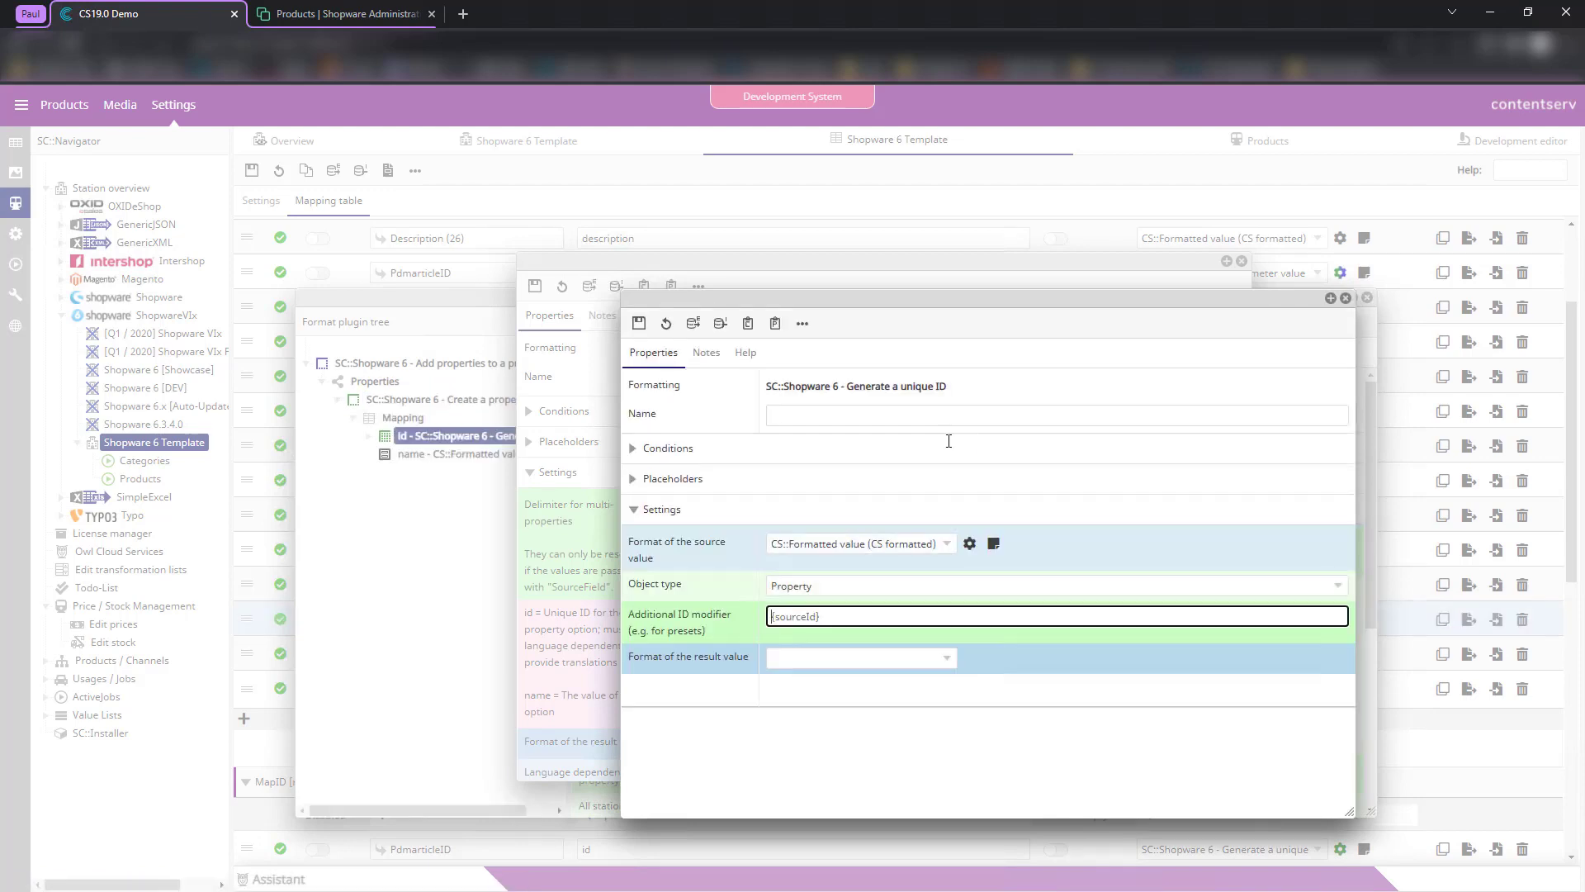
click(1346, 297)
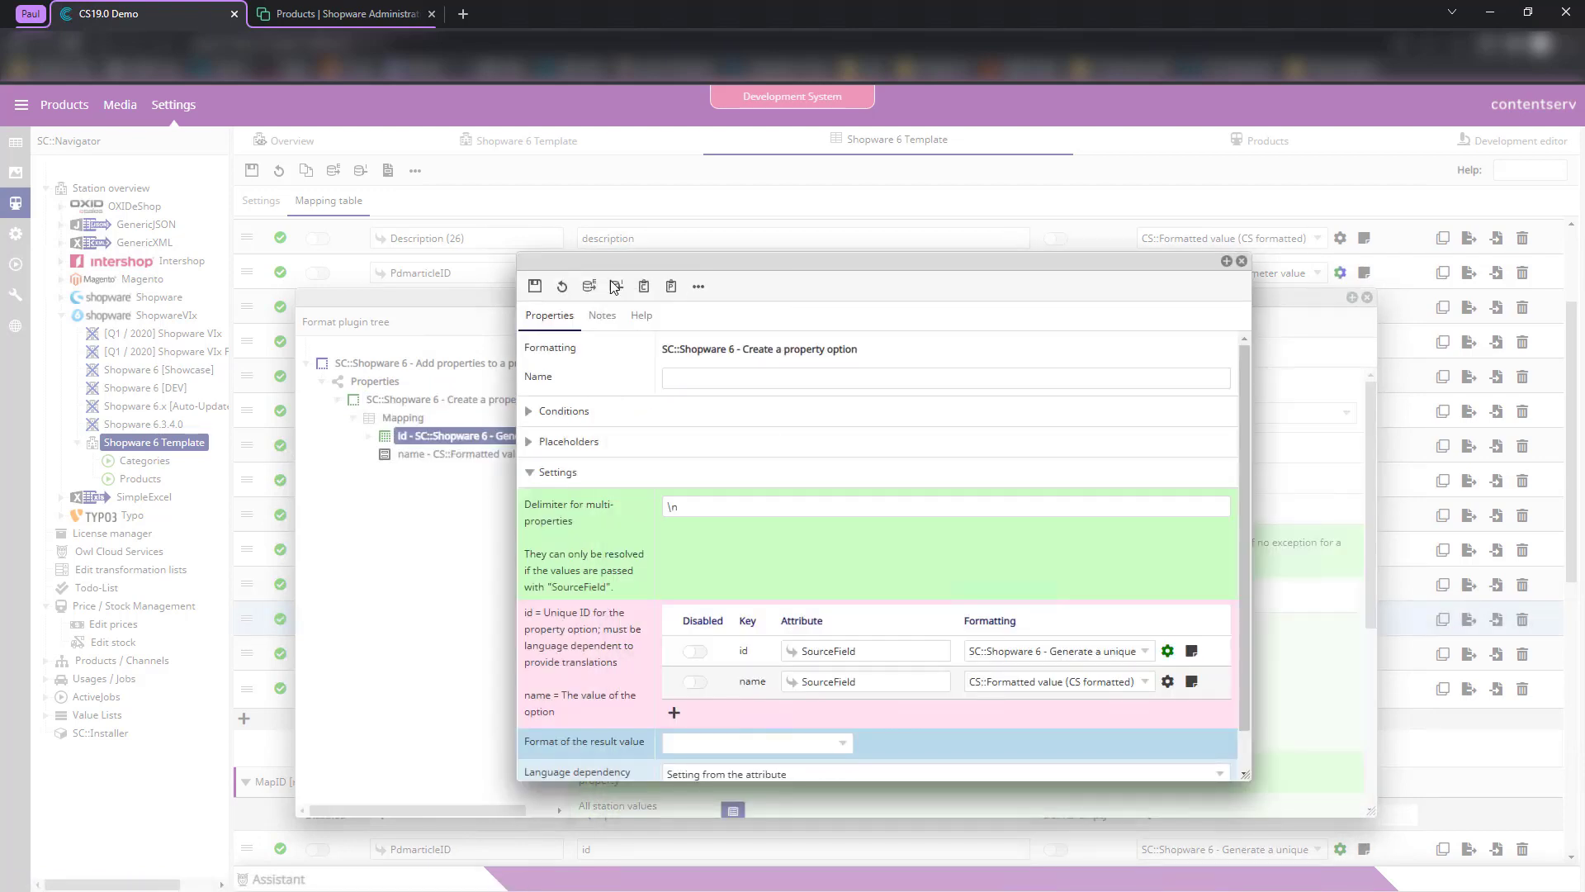
click(535, 286)
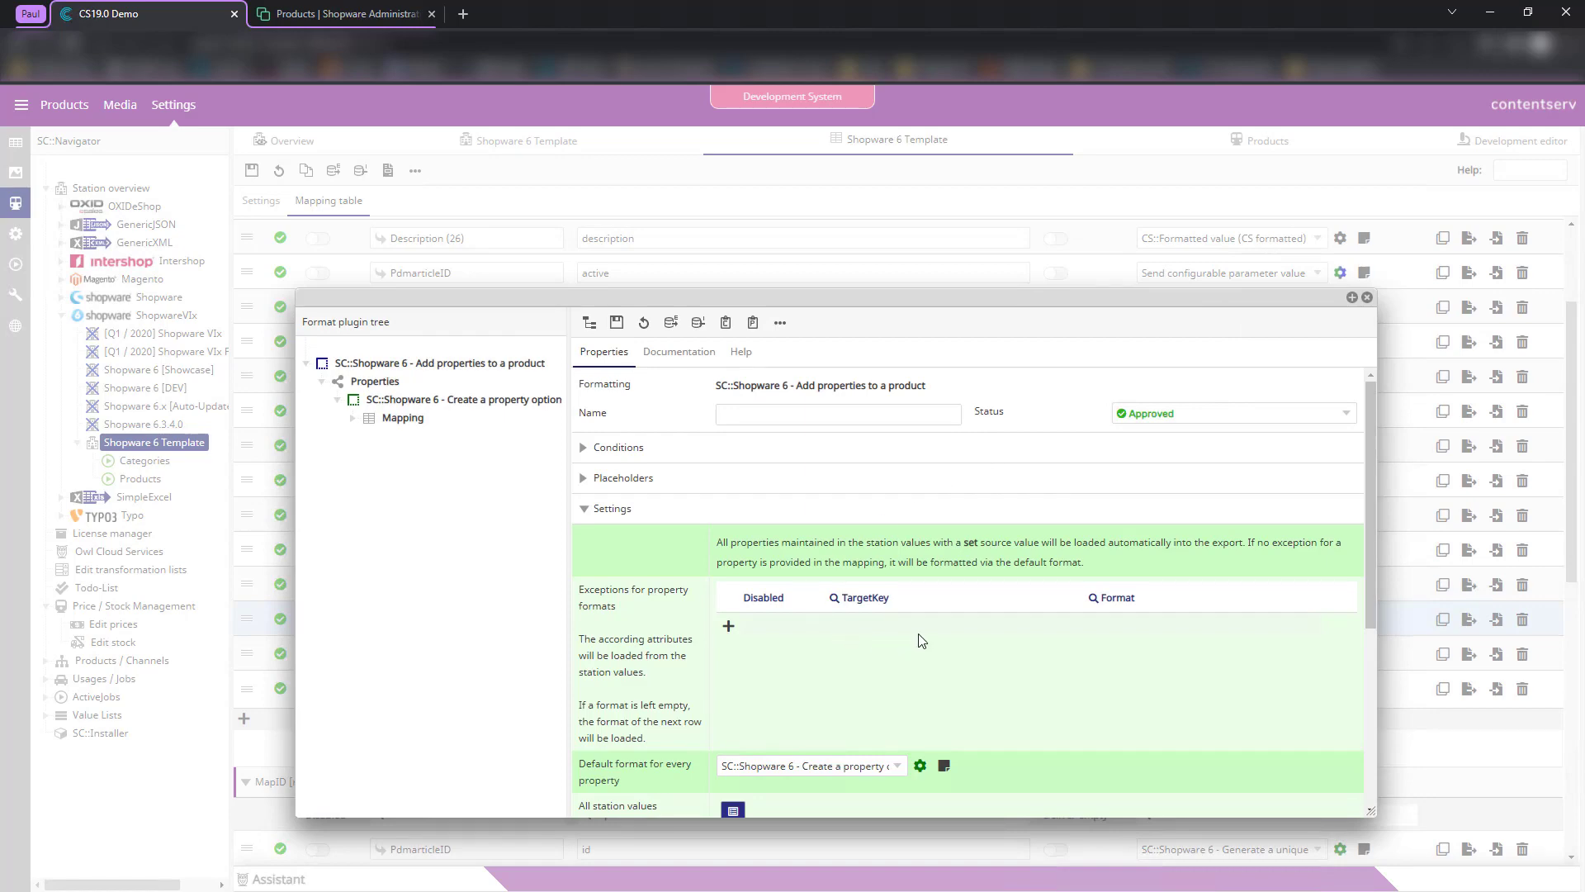
- Close the format plugin settings and return to the mapping table
scroll(965, 635, down, 3)
scroll(831, 619, up, 3)
scroll(785, 646, down, 3)
click(1368, 297)
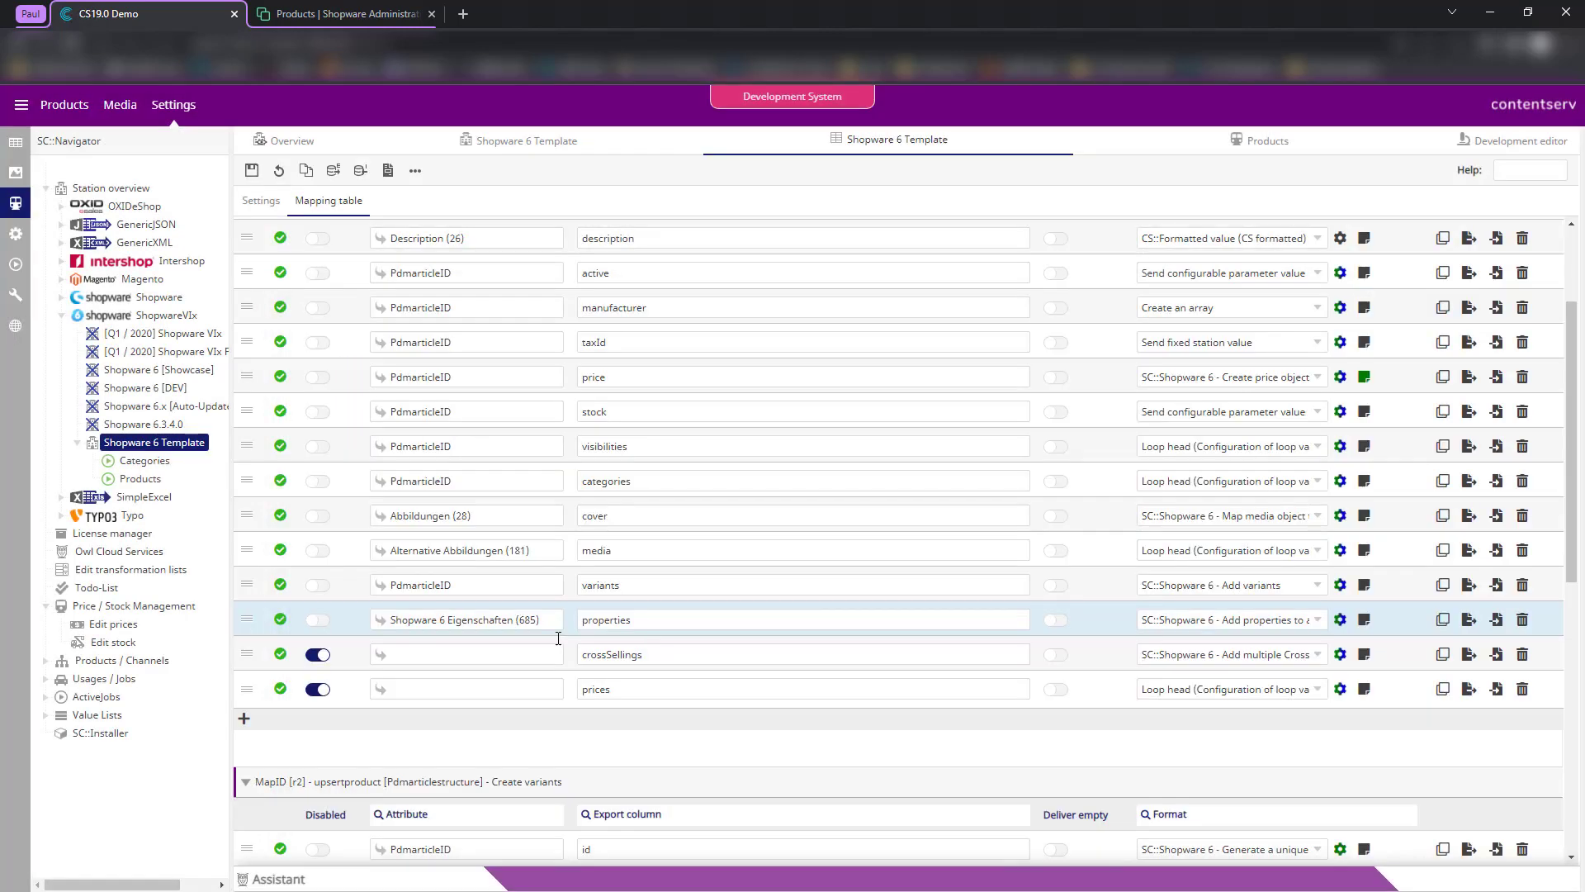
scroll(1089, 737, down, 3)
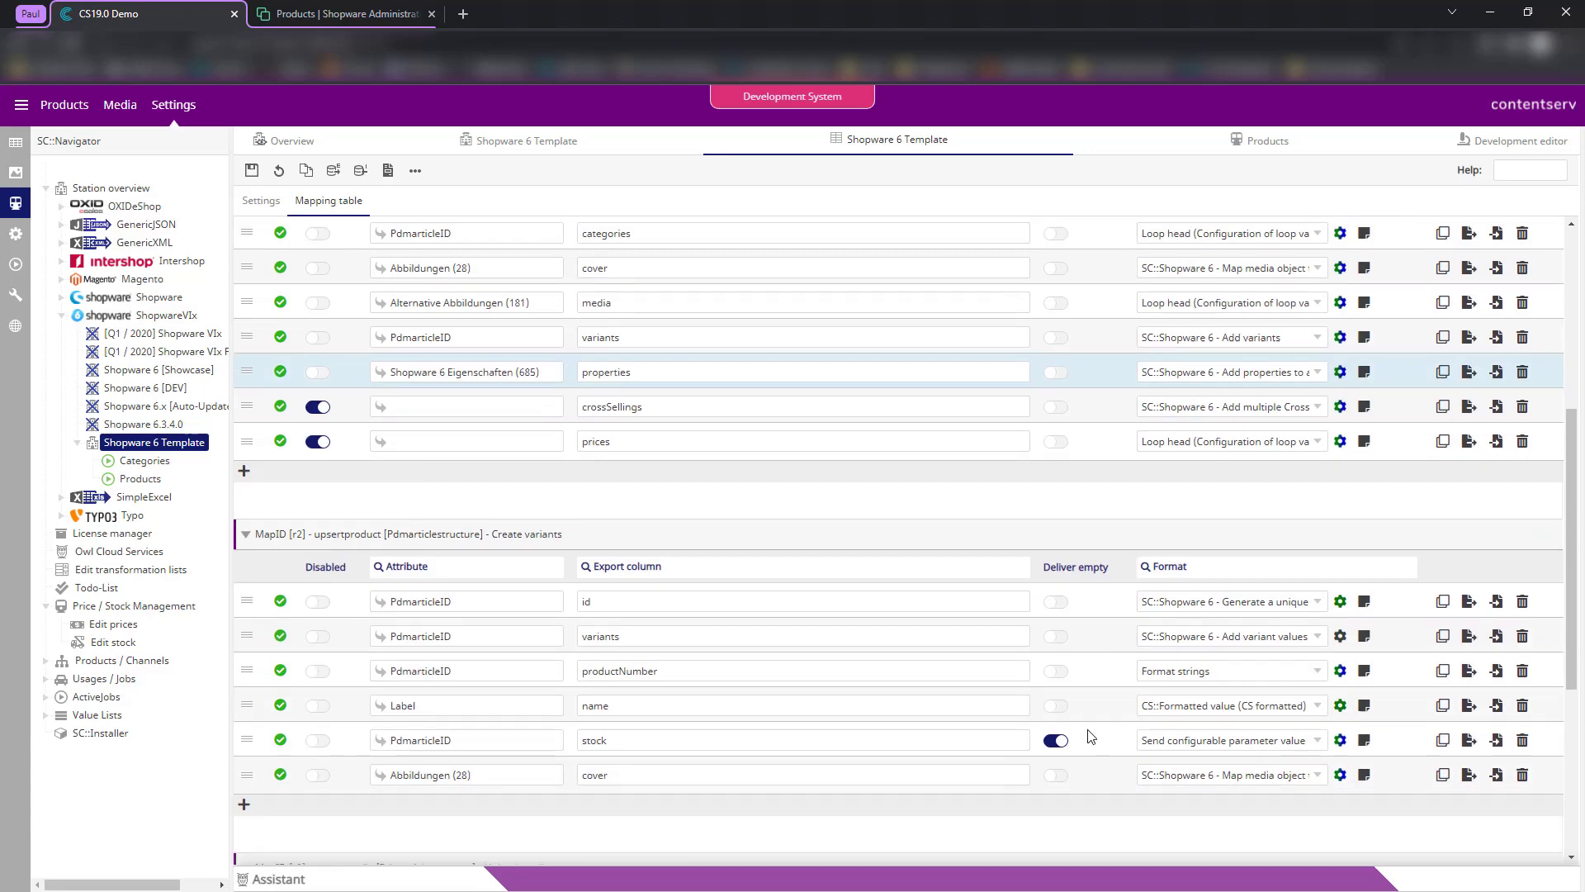
scroll(1166, 329, up, 5)
- Change the Products export root from Valdipino poncho to SLT 95 Nano Crystal (10254) and save
click(1197, 147)
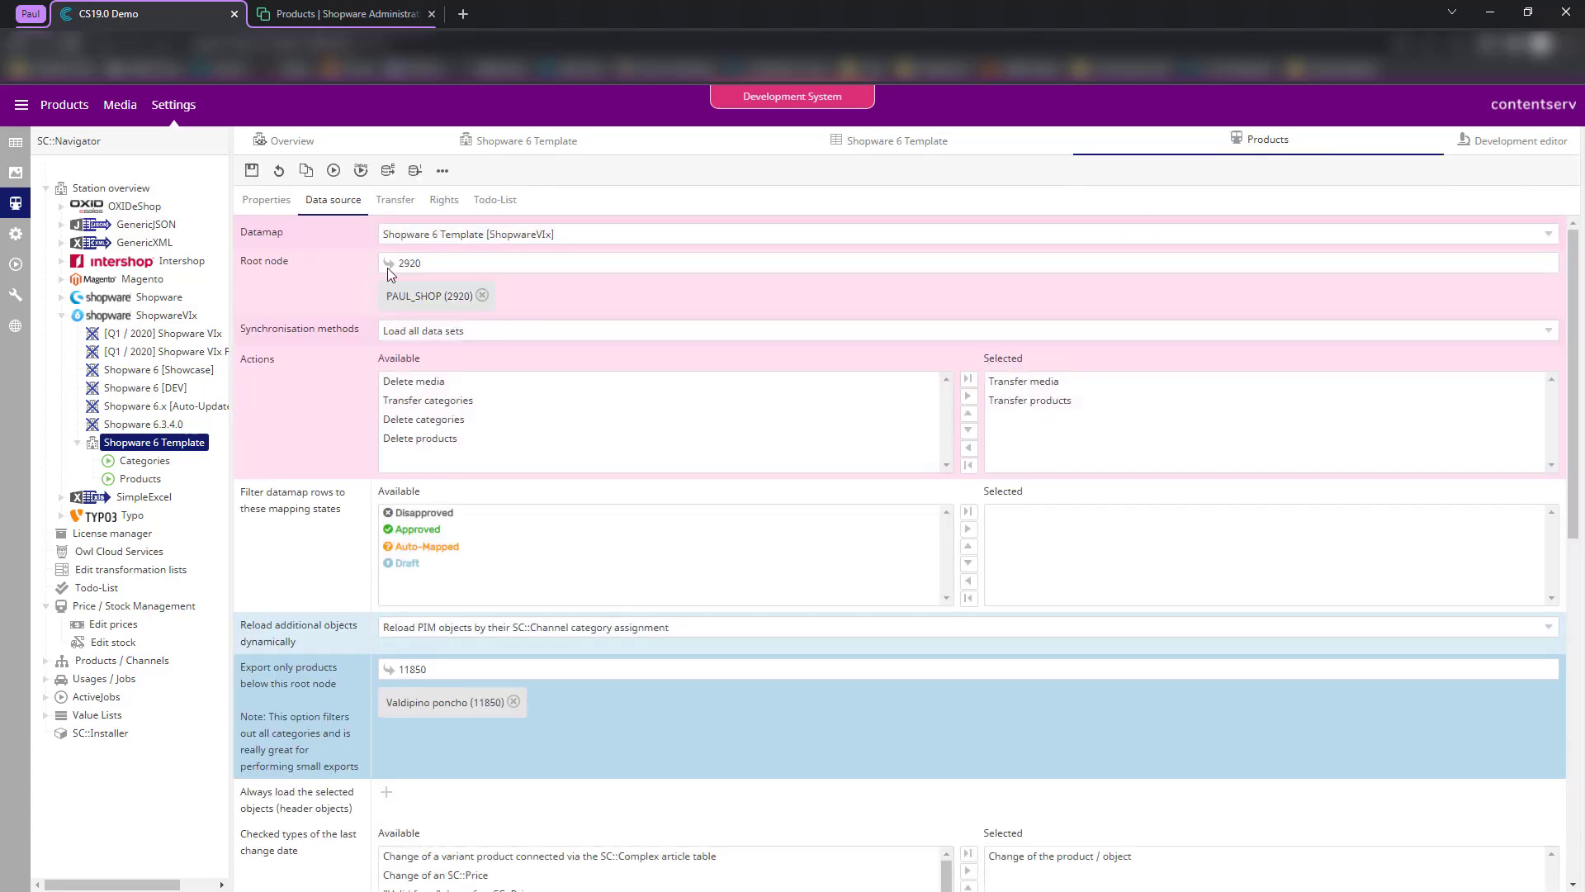
click(513, 701)
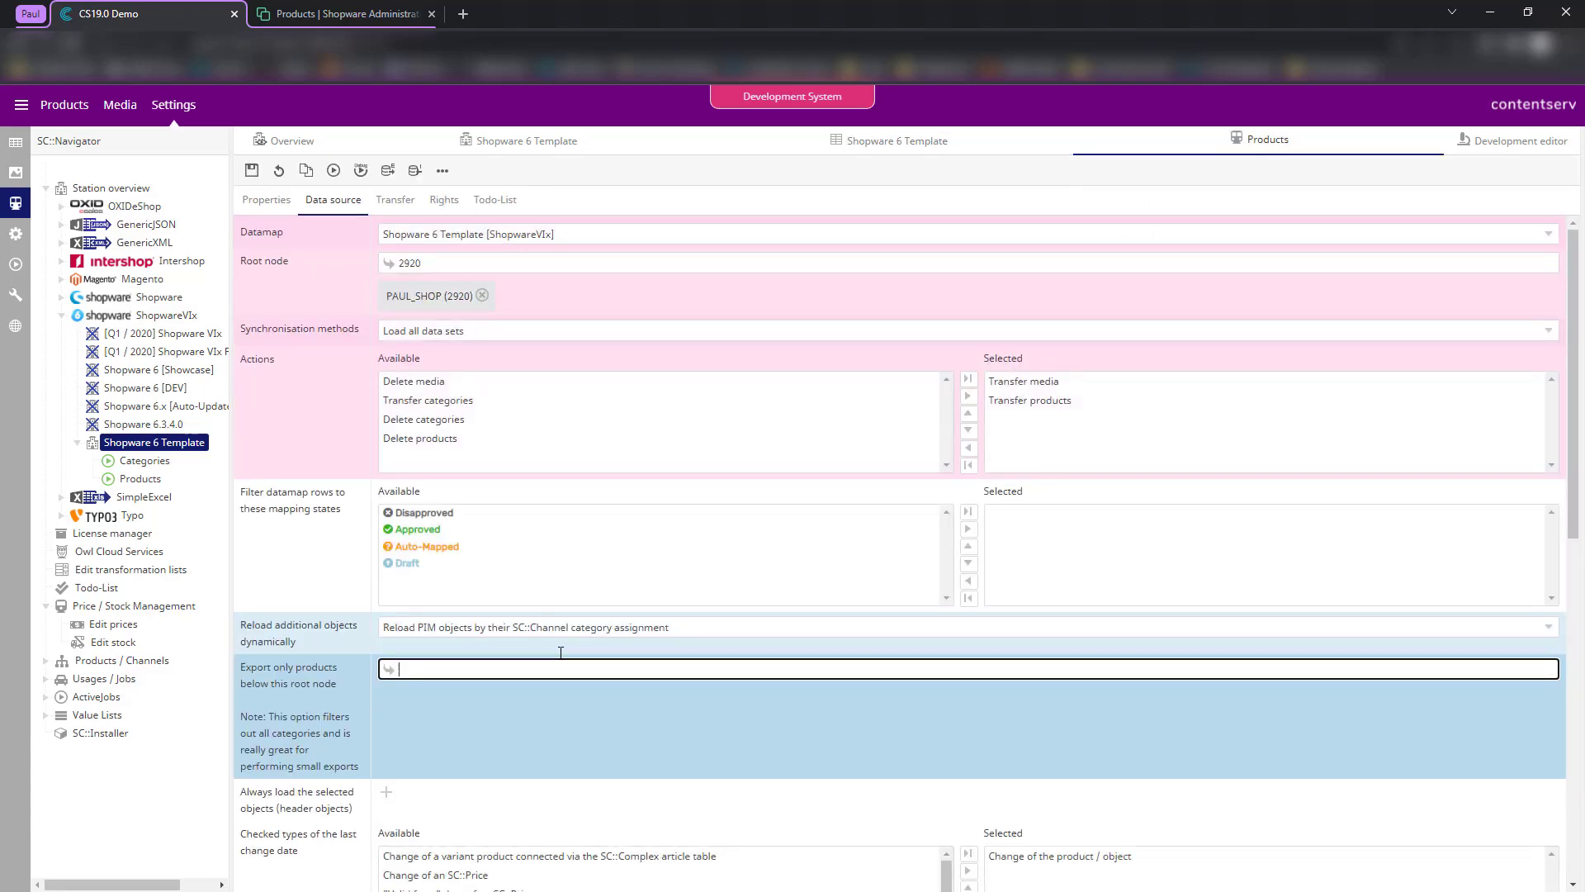
text(10254)
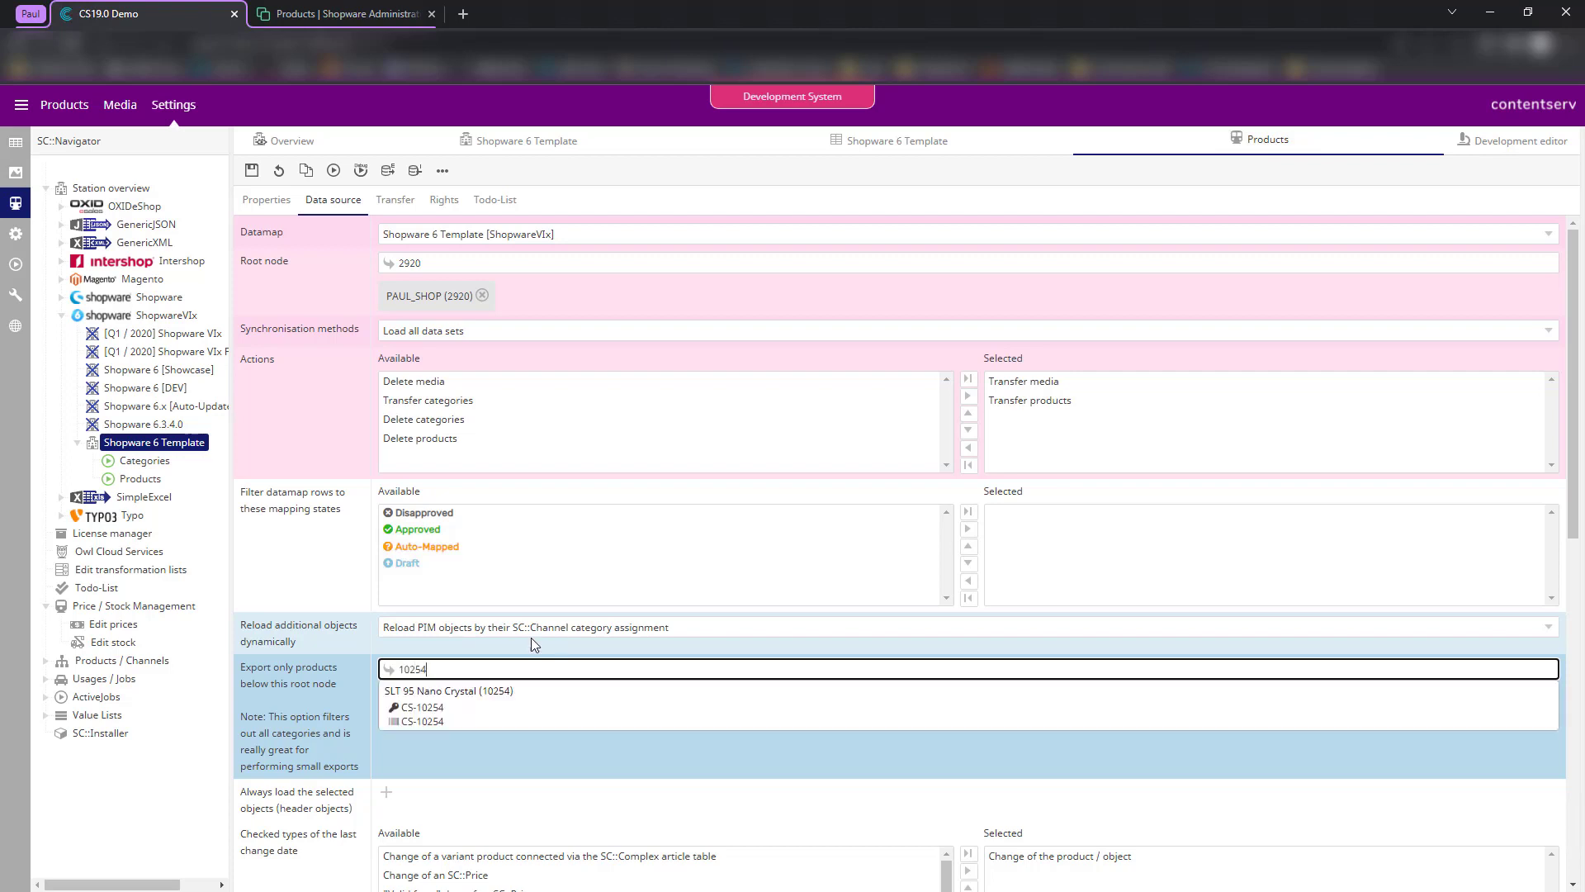
click(426, 709)
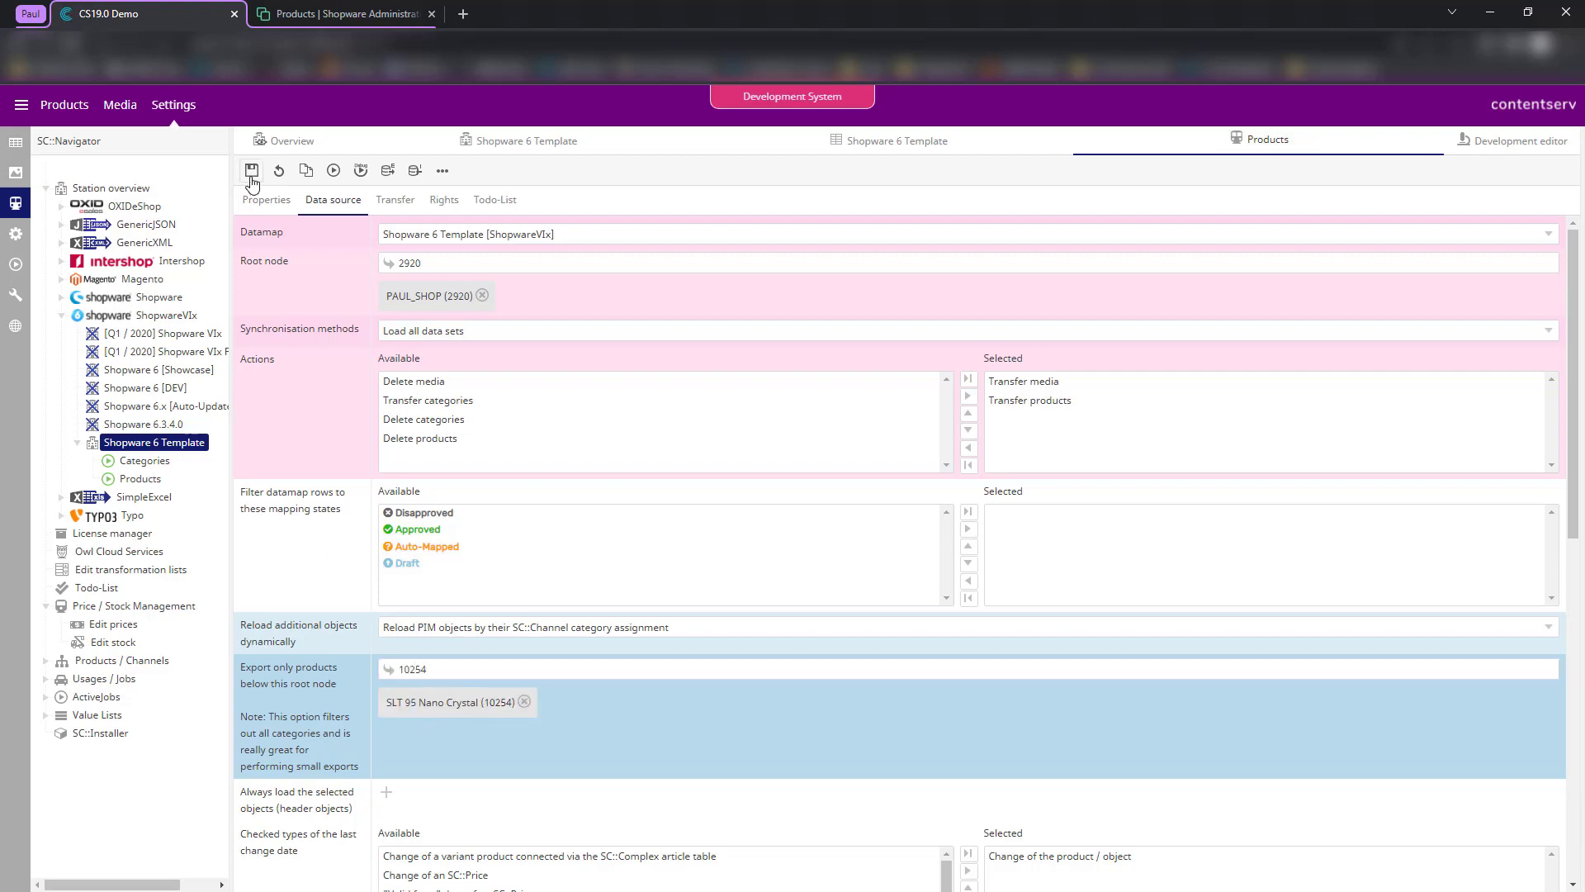
click(251, 173)
click(1486, 139)
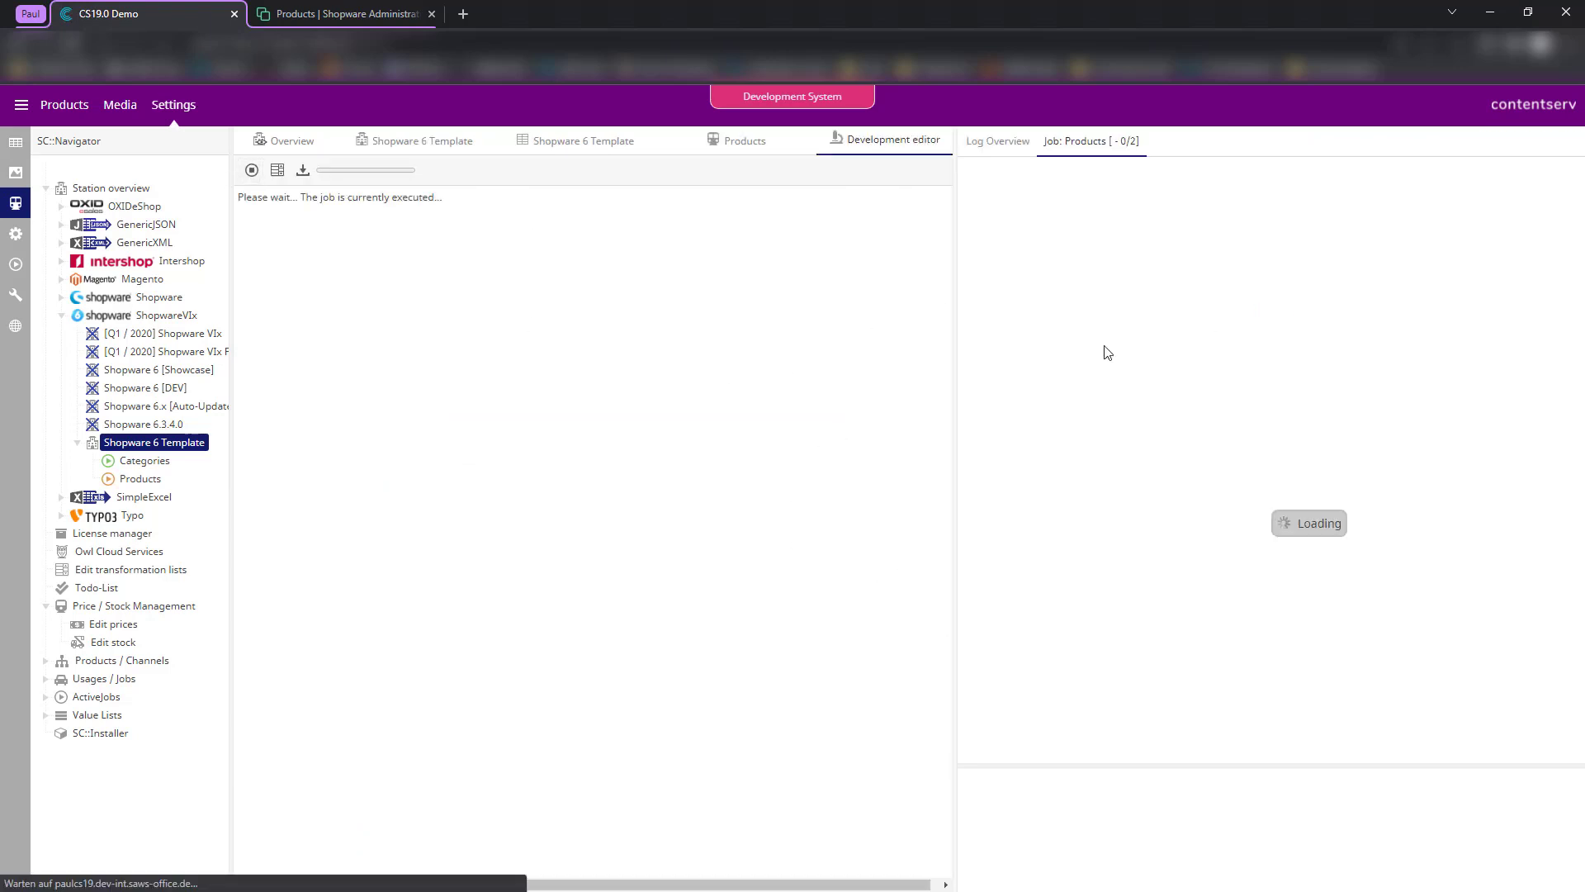
- Check the export log's Send 1 products to Shopware entry for the transferred product
drag(961, 329, 1063, 318)
scroll(500, 474, down, 1)
scroll(501, 473, down, 10)
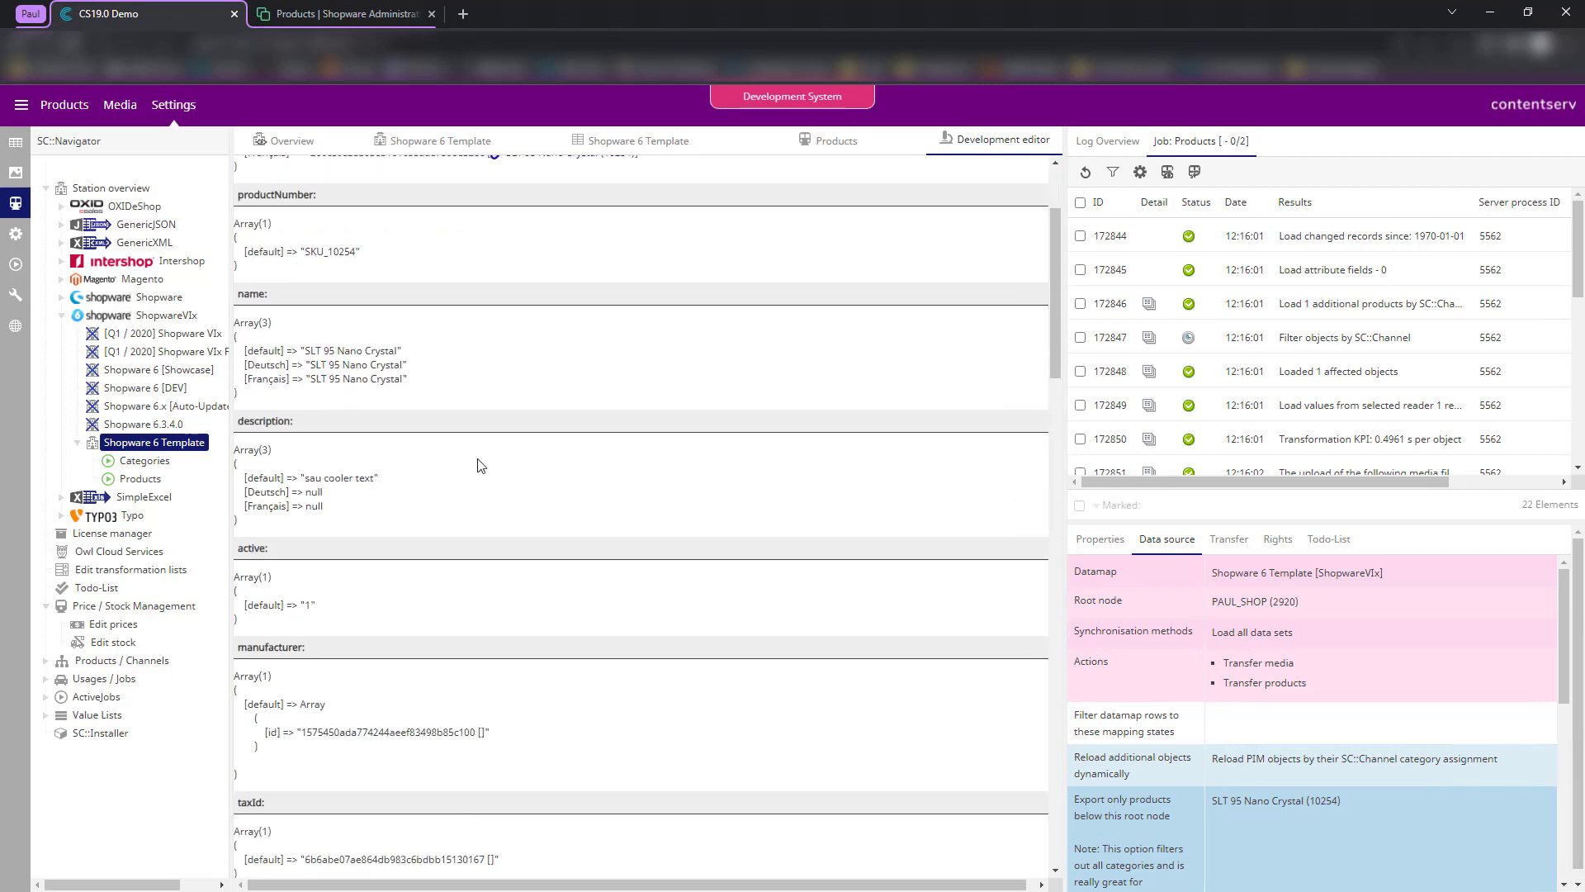
scroll(322, 573, down, 12)
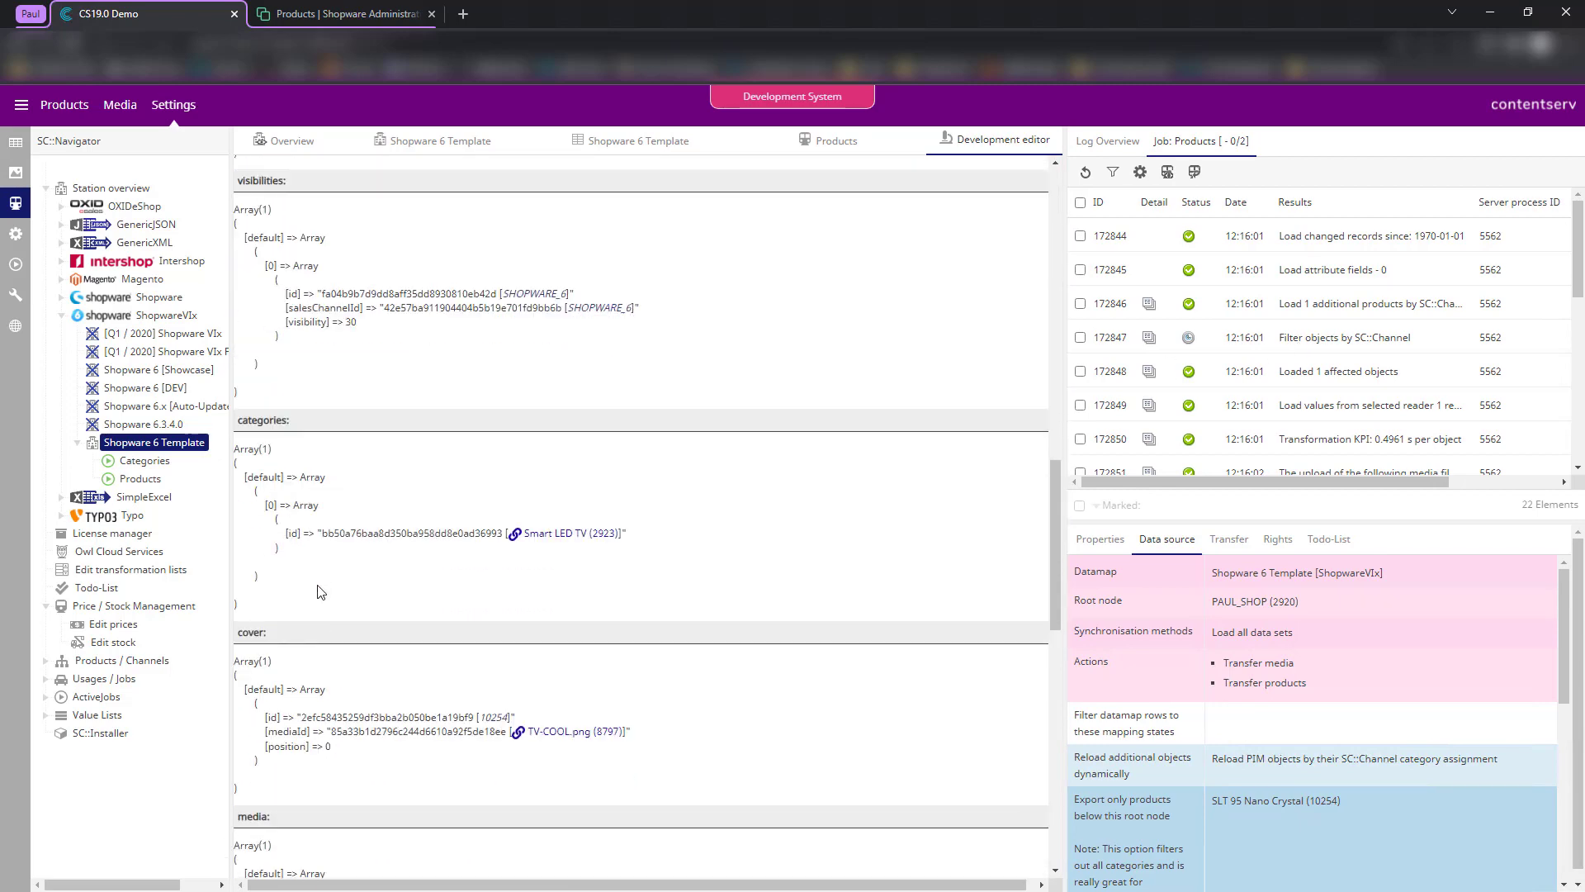
scroll(342, 614, down, 4)
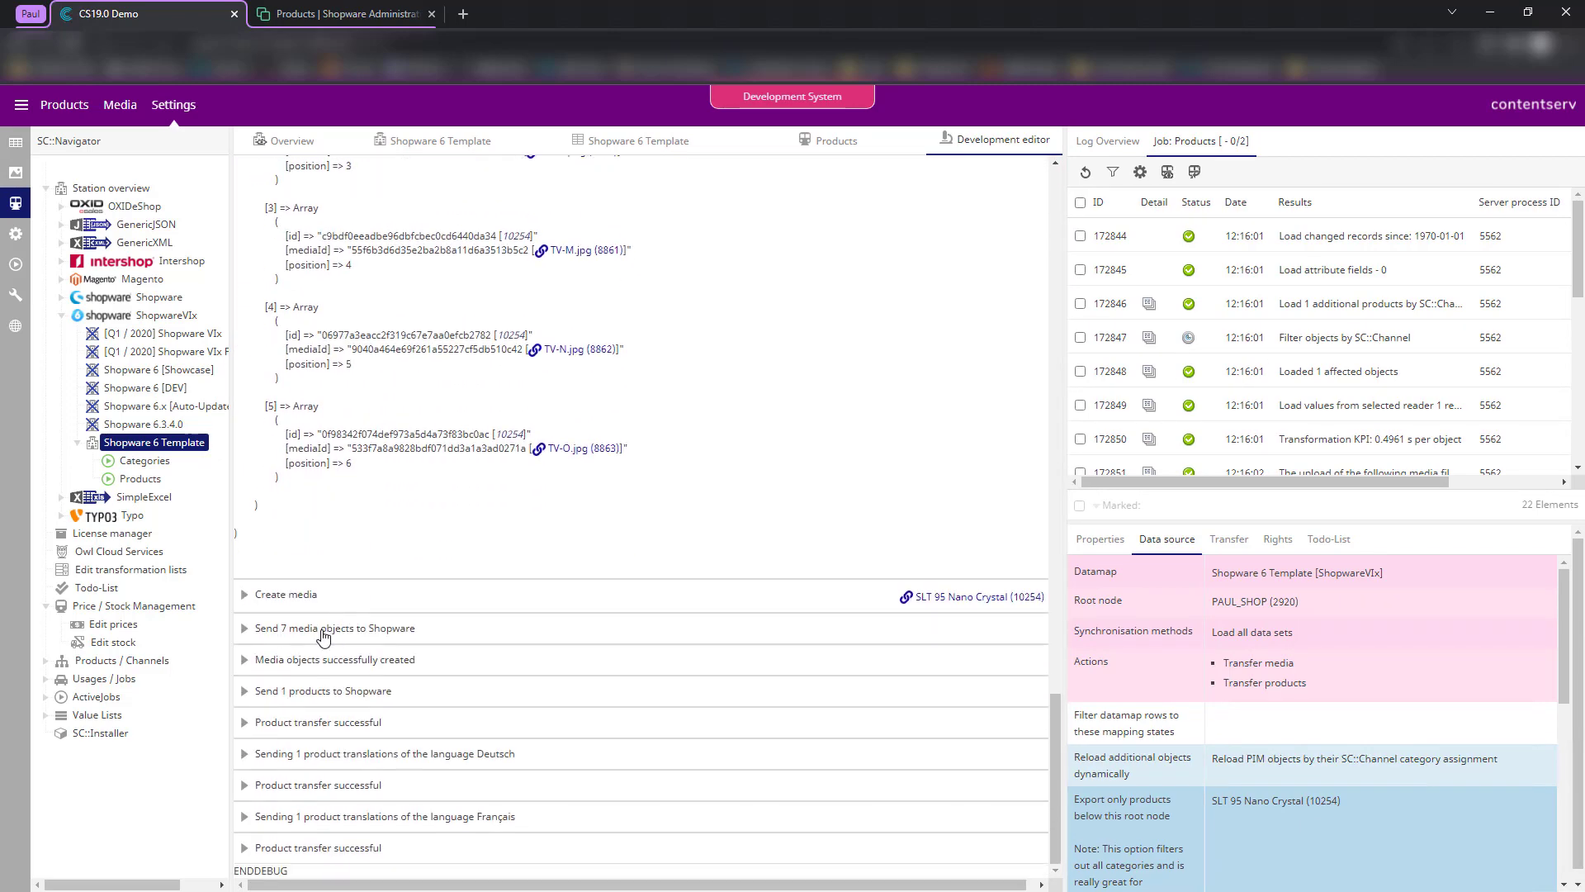
click(352, 692)
scroll(506, 771, down, 3)
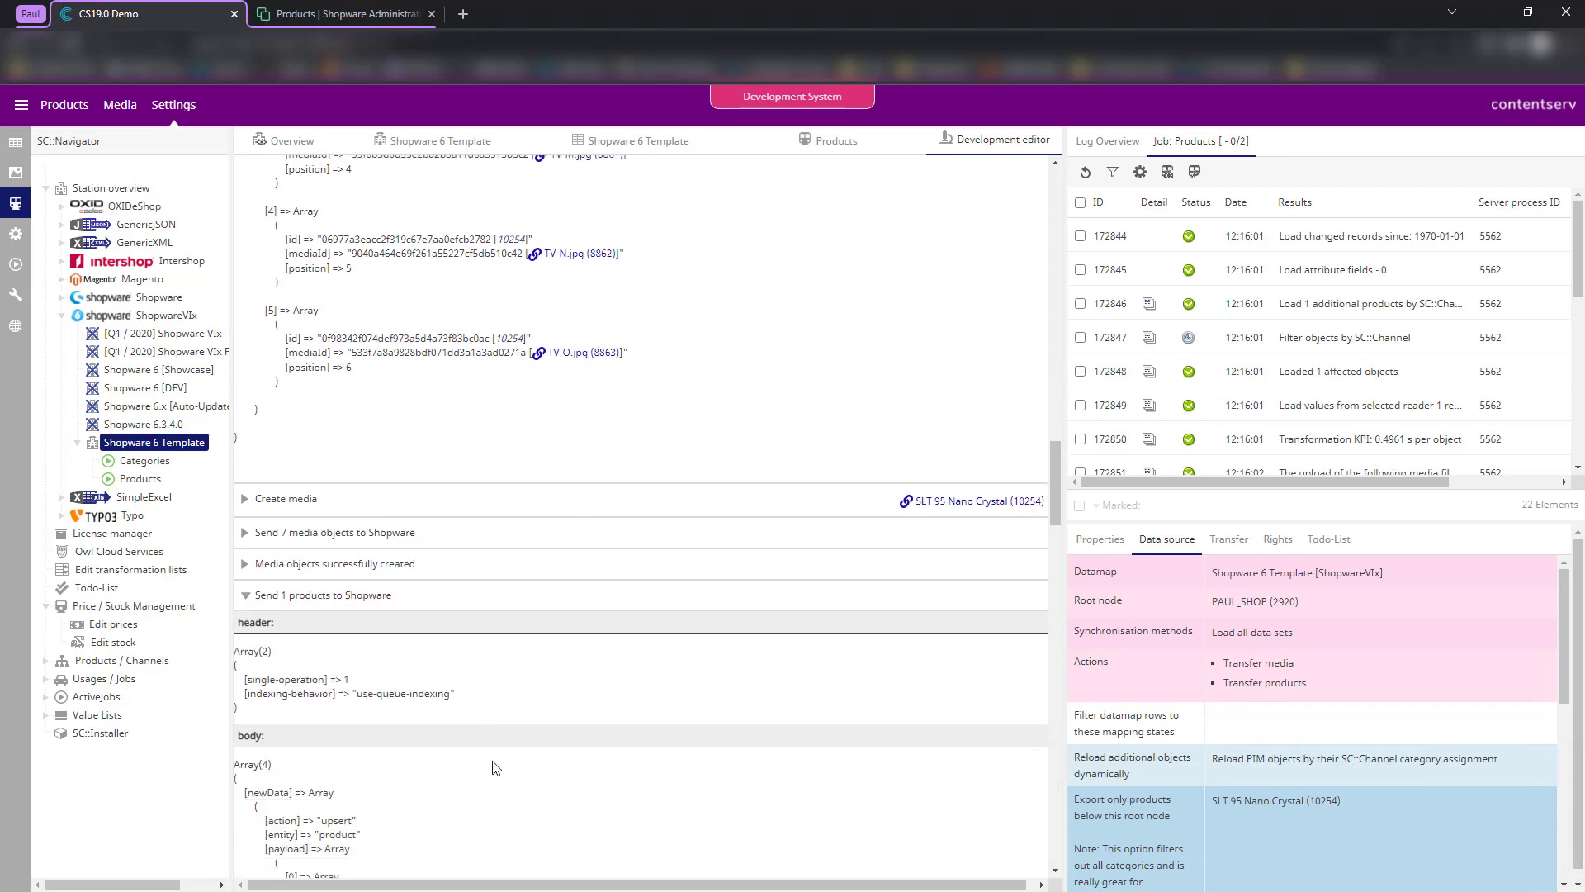
scroll(404, 718, down, 2)
scroll(413, 715, up, 15)
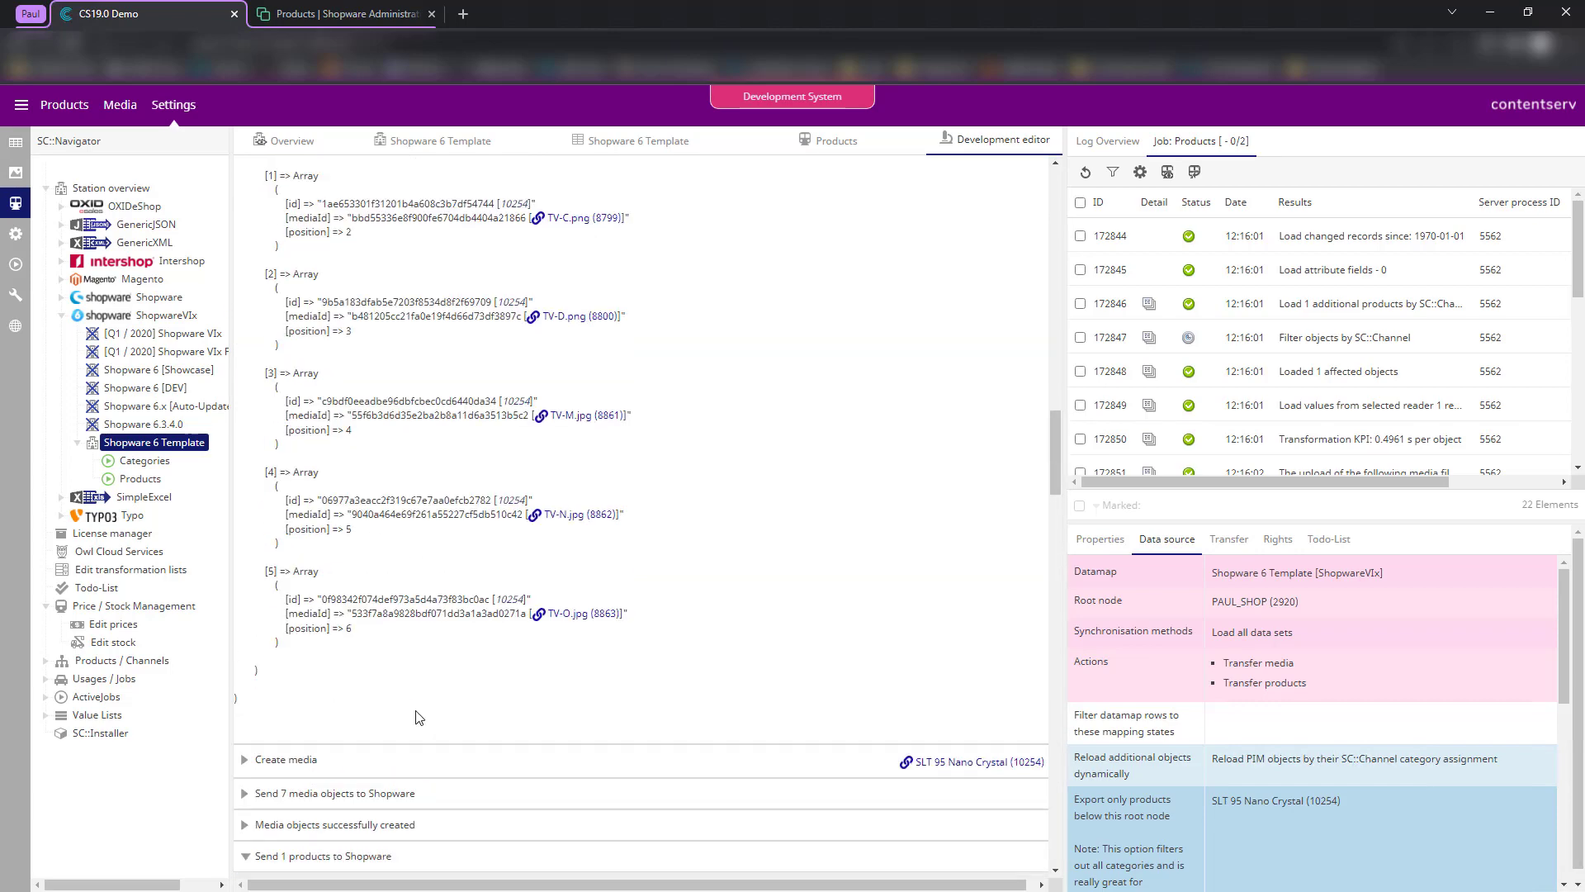
scroll(416, 717, up, 10)
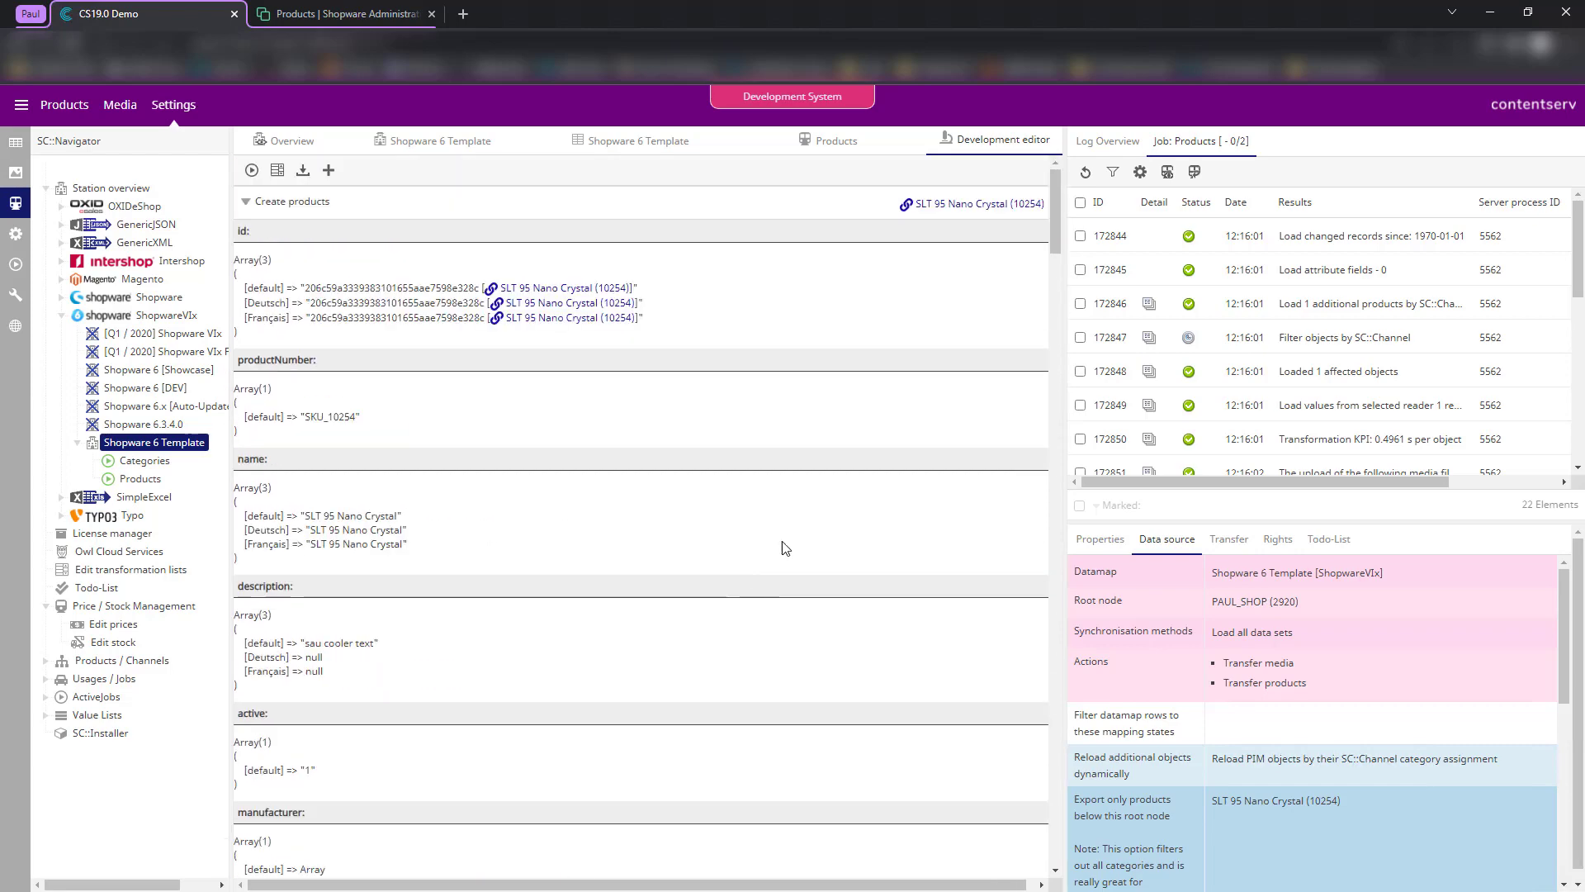
scroll(1305, 350, down, 5)
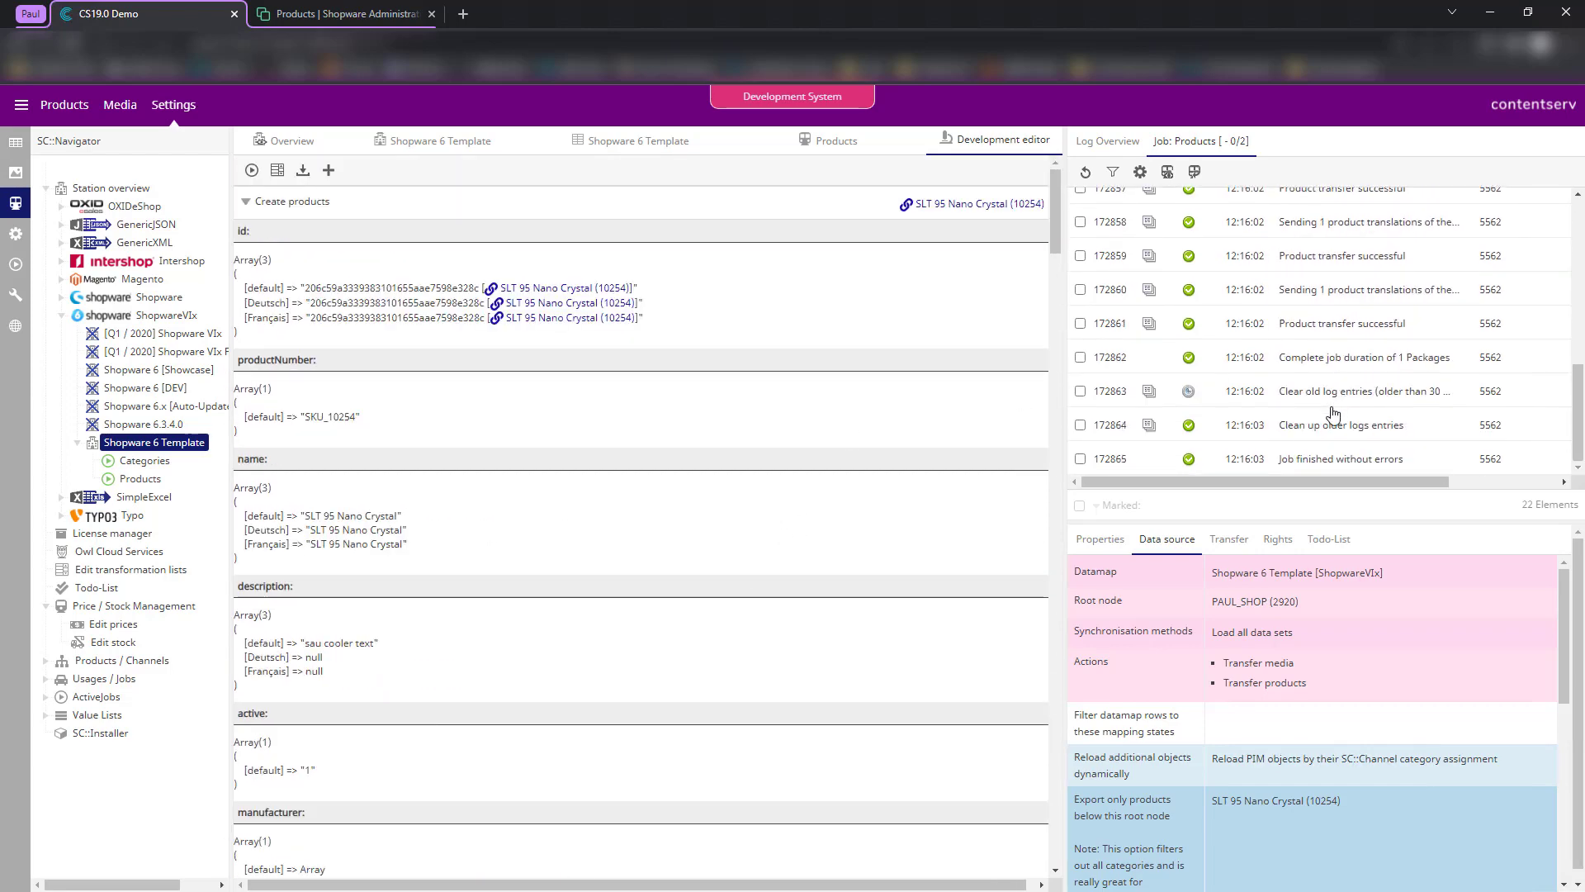
- Inspect SLT 95 Nano Crystal's specifications and properties in Shopware admin, then go back to Contentserv
click(347, 14)
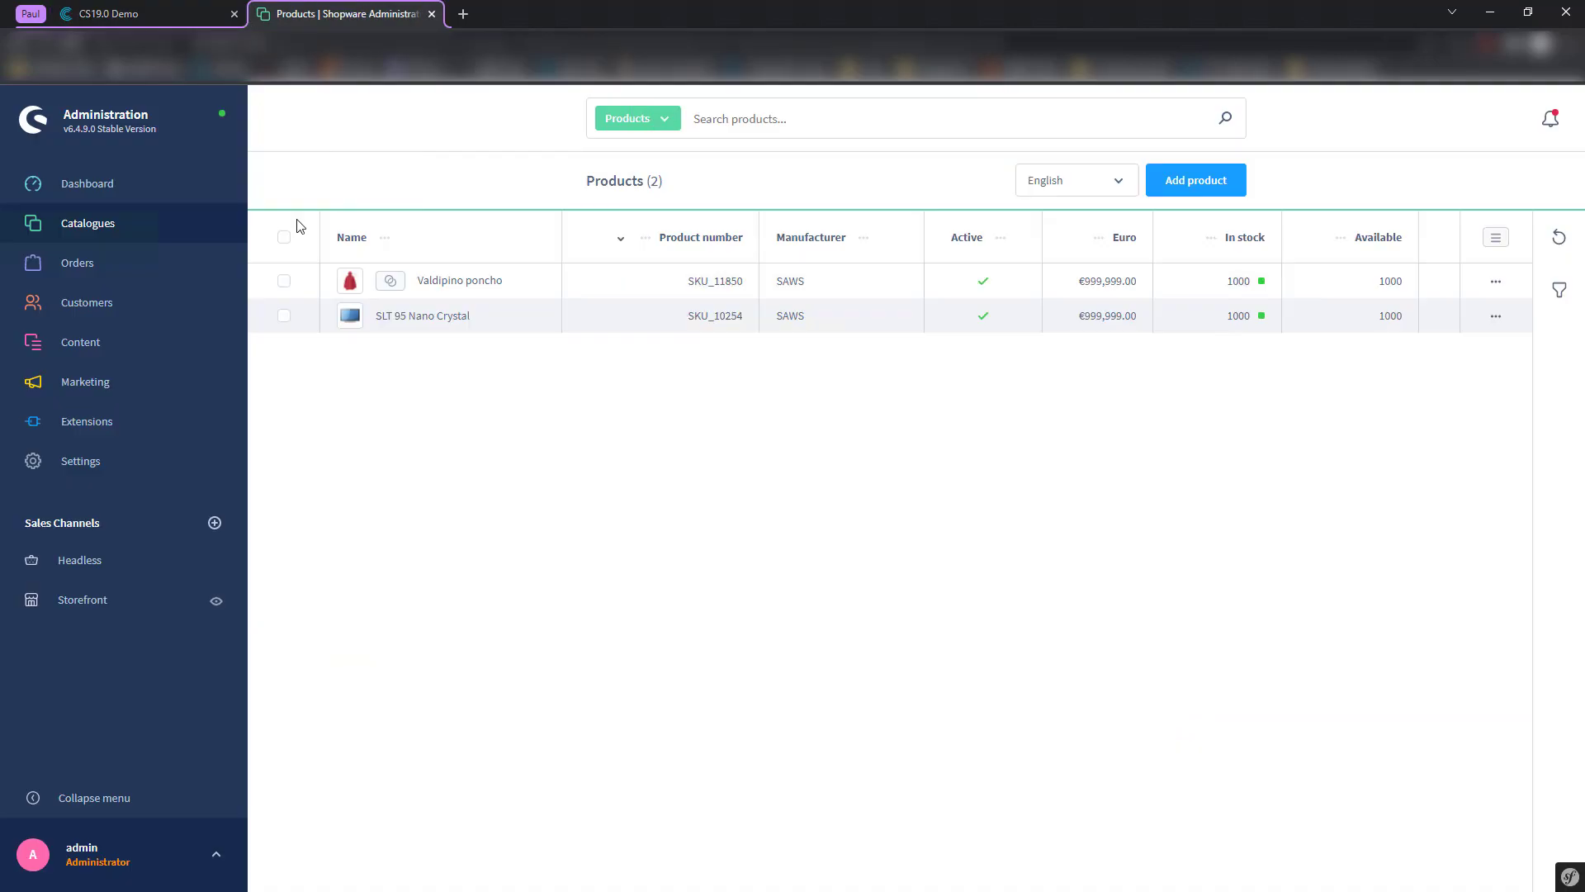
click(431, 318)
click(728, 260)
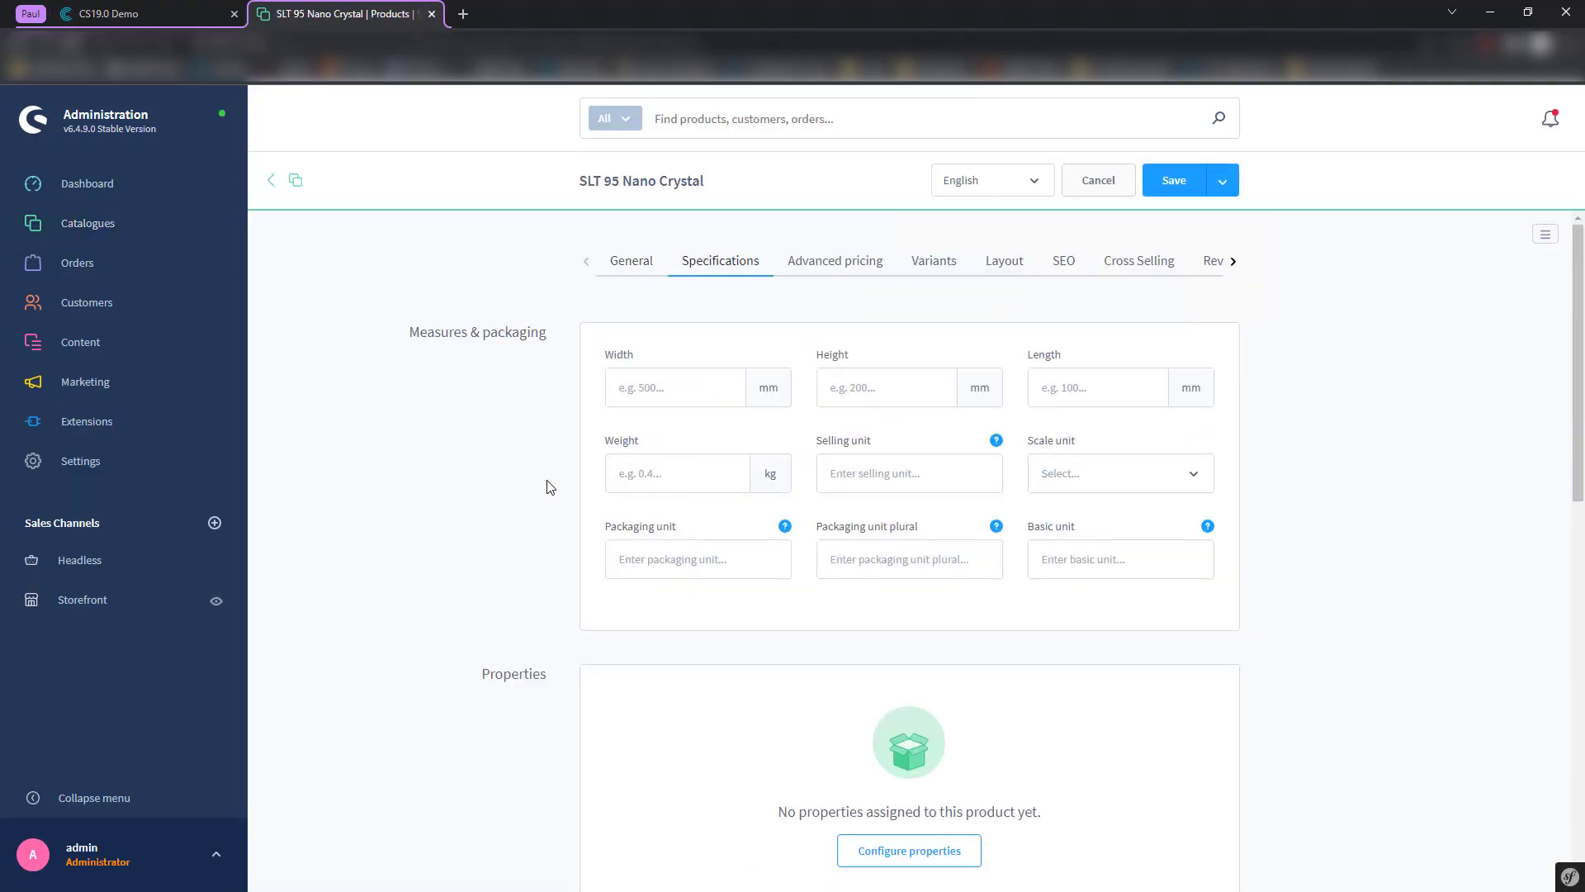
scroll(551, 486, down, 5)
scroll(549, 486, up, 5)
click(162, 8)
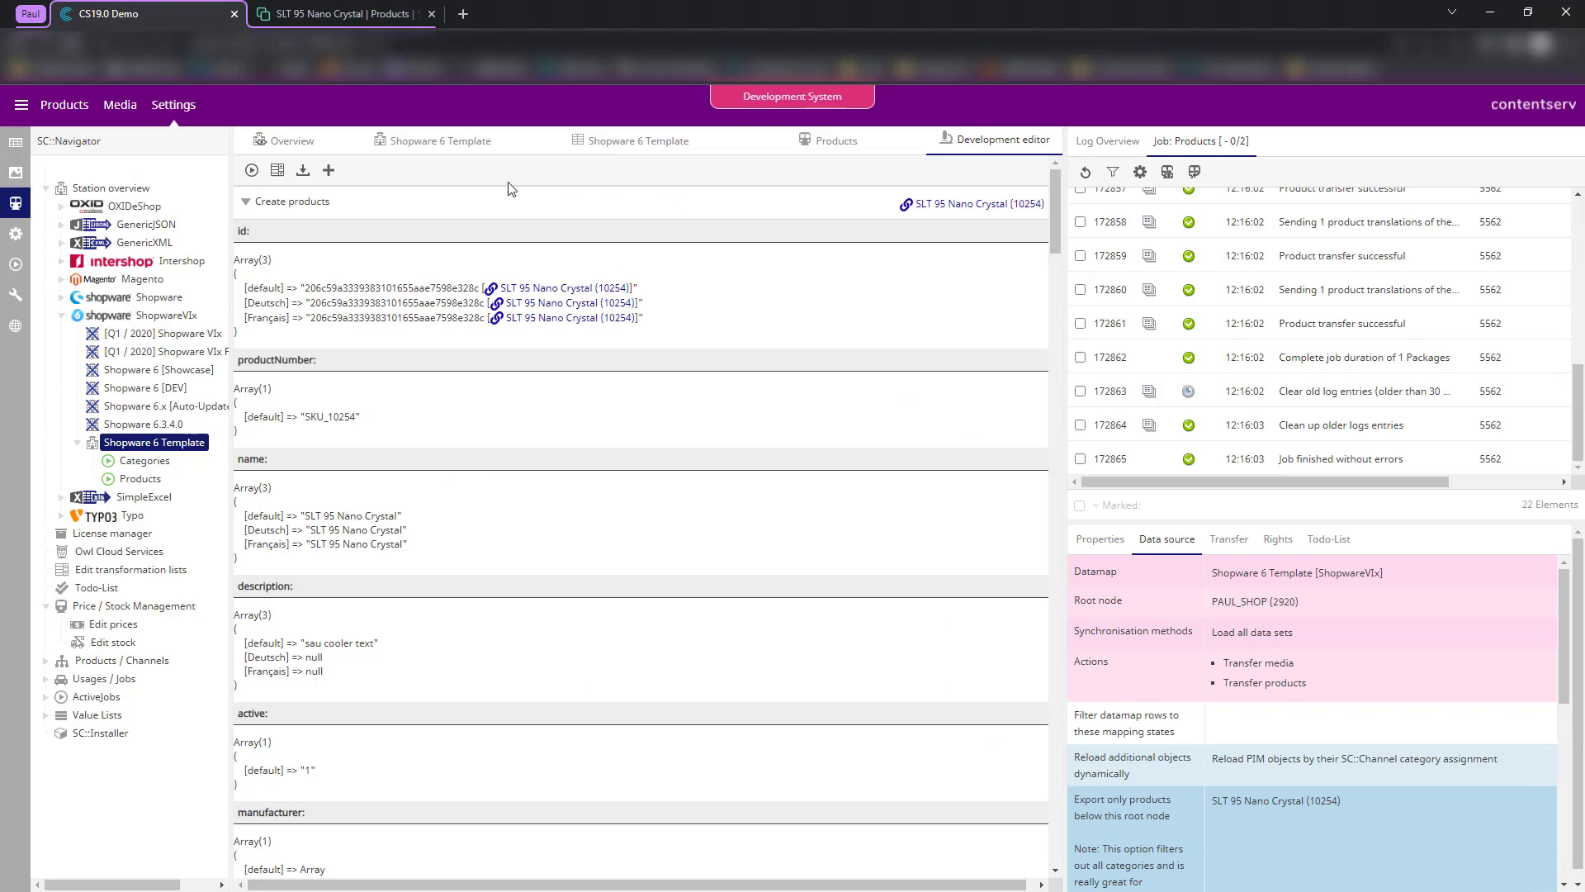
- Review the template's Sale State property group and browse the product's Master, Properties, Data and Preview tabs
click(421, 153)
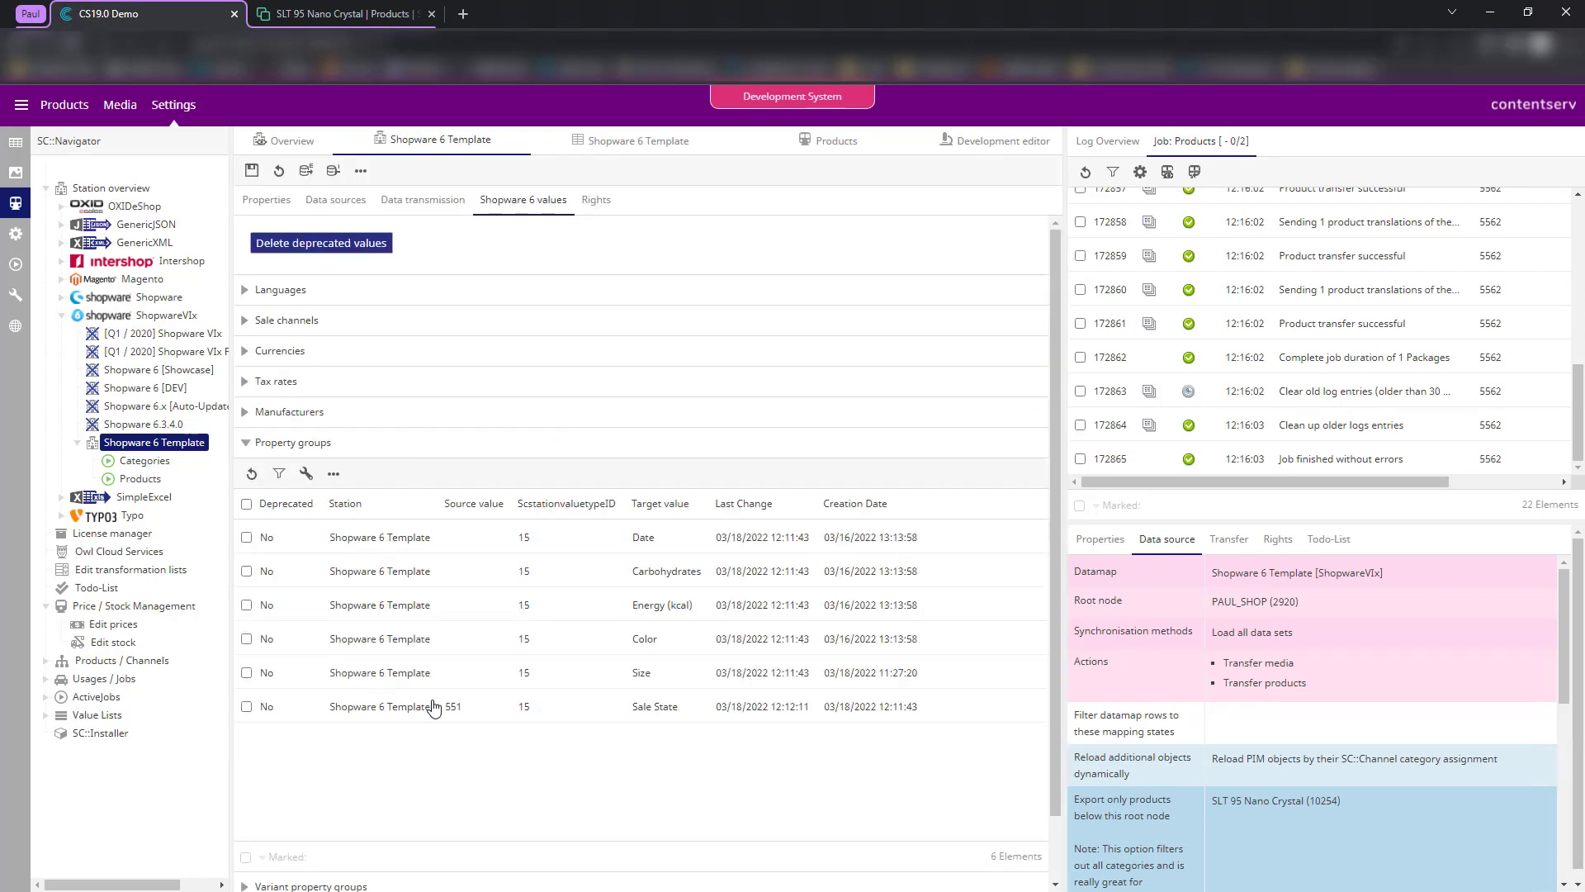
click(434, 708)
click(15, 143)
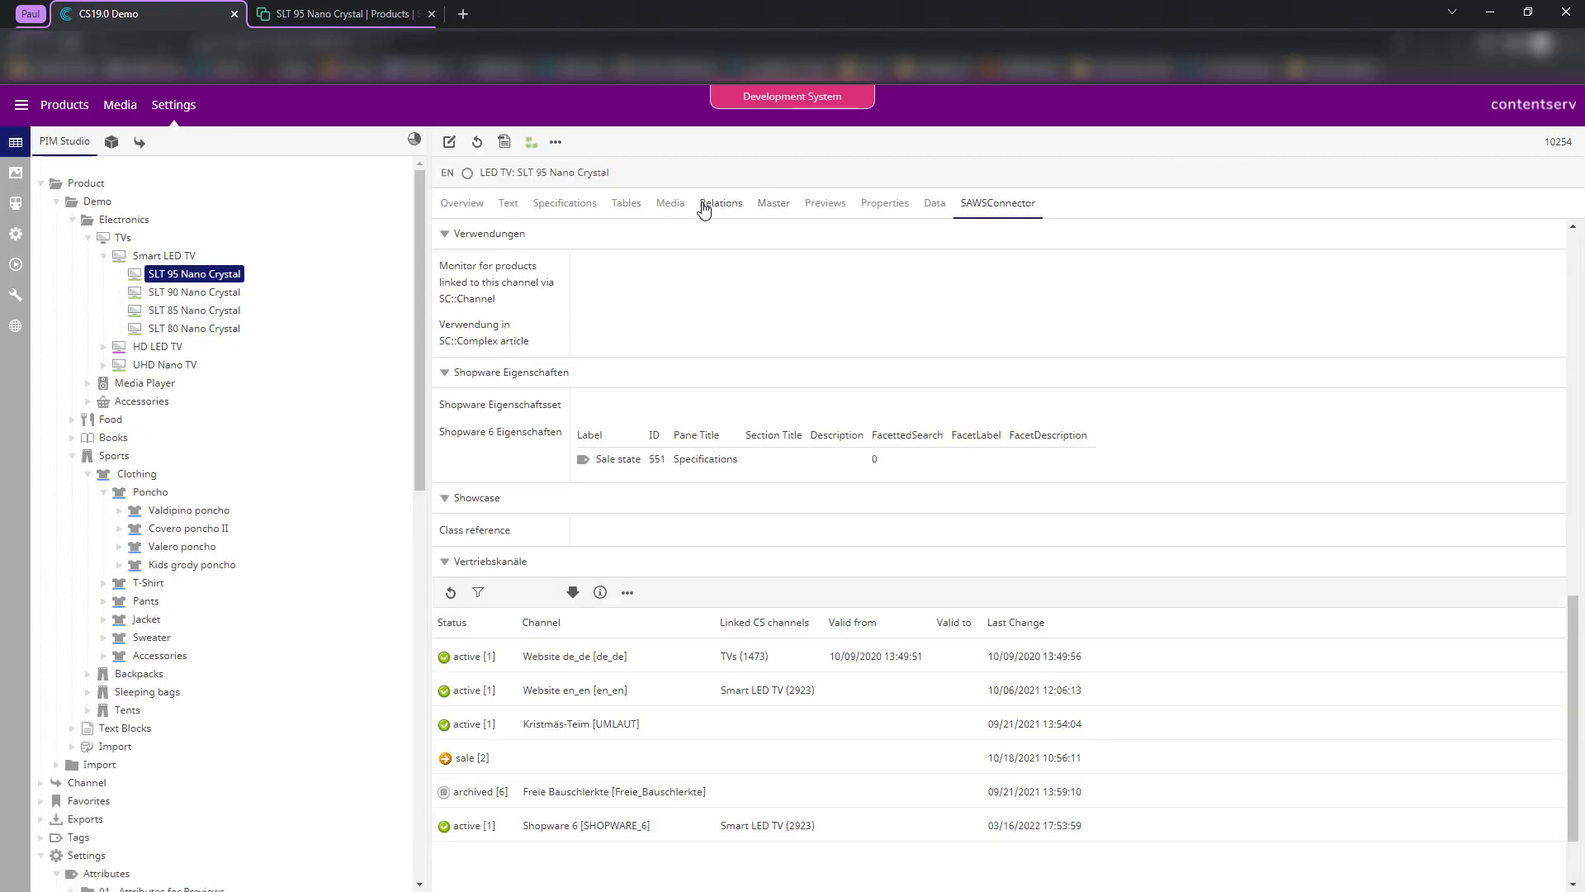
click(773, 205)
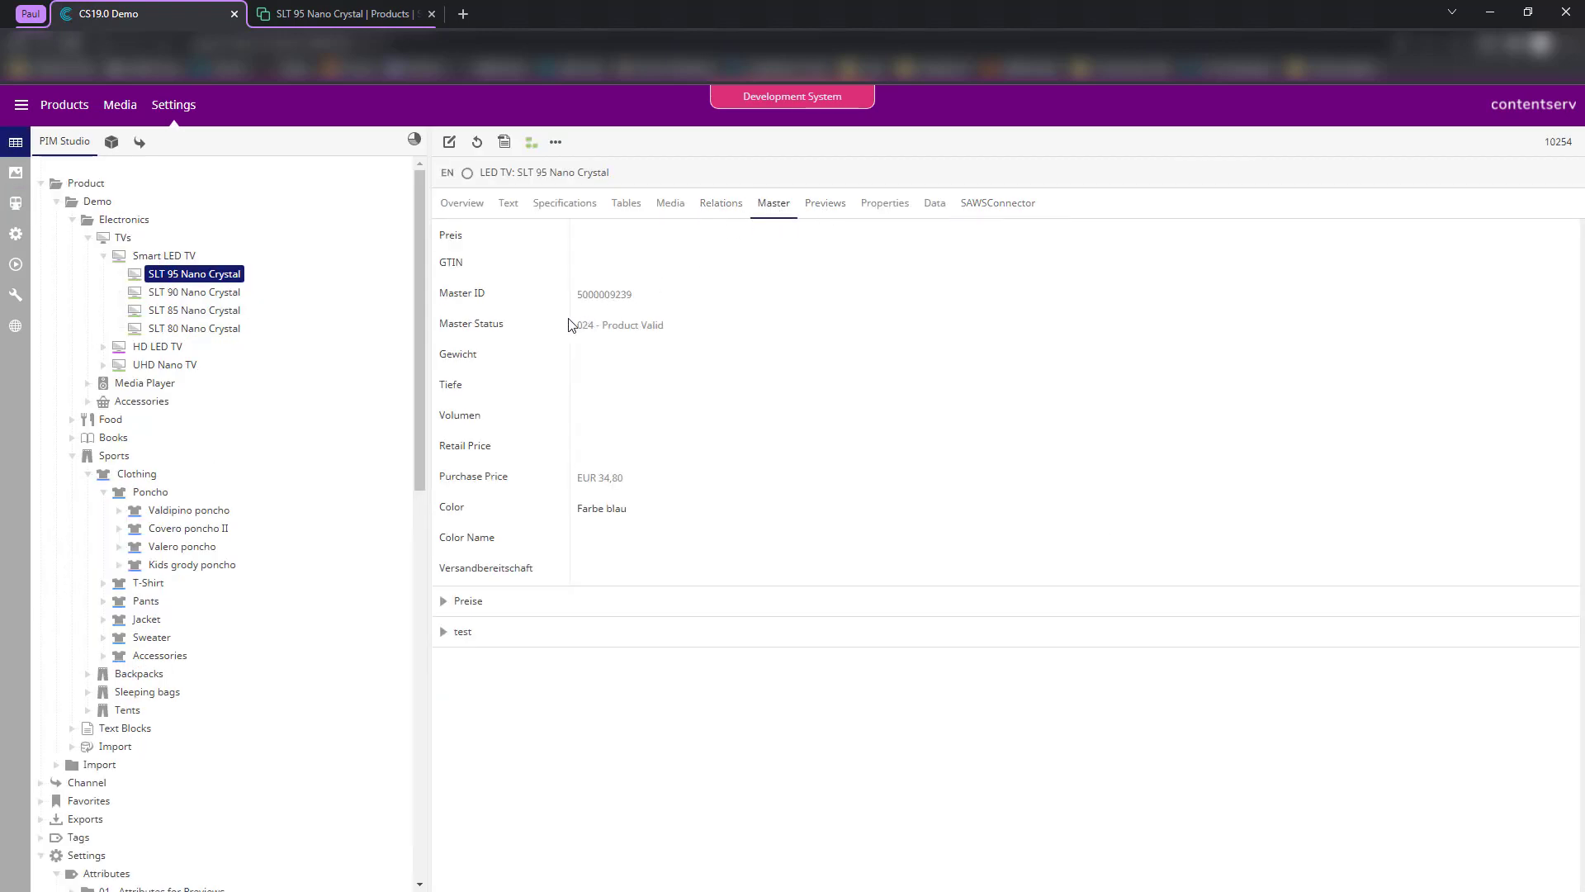
click(885, 207)
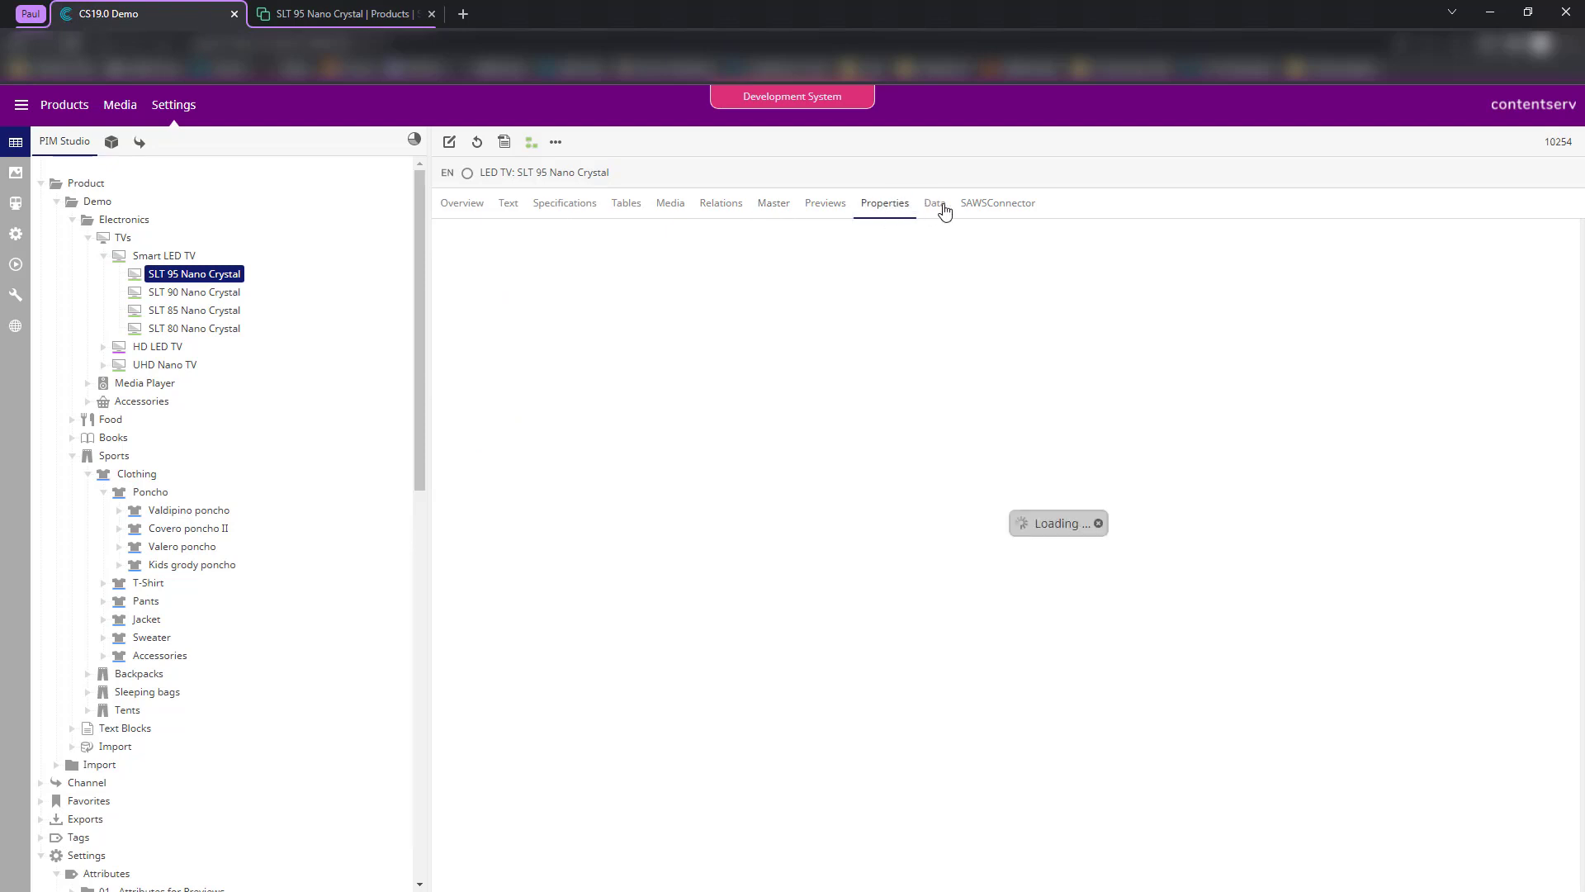
click(944, 208)
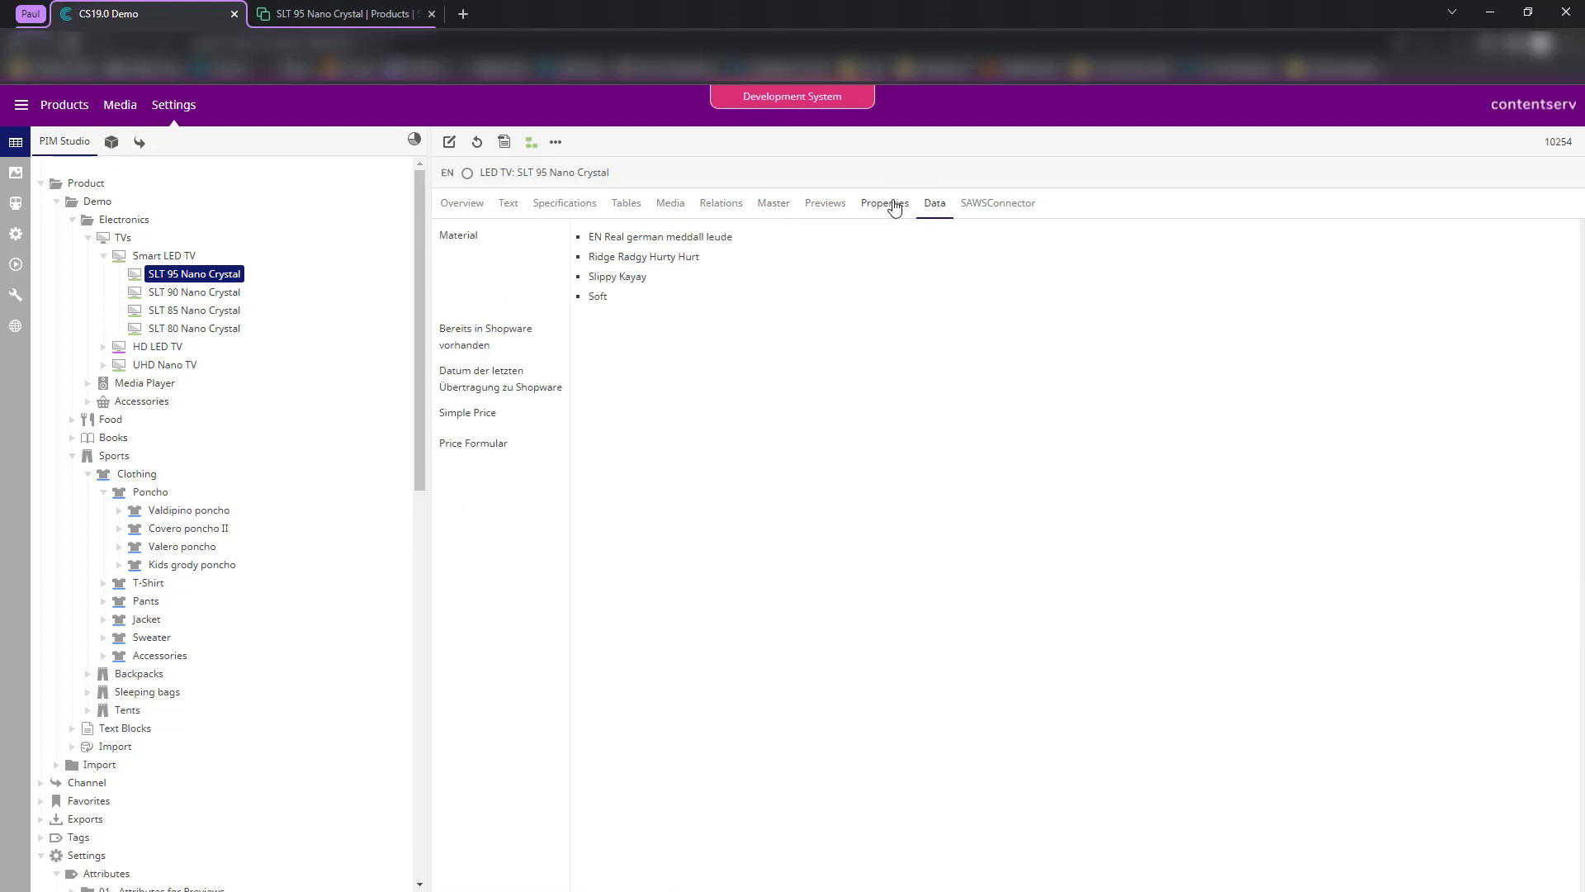
click(890, 206)
click(821, 210)
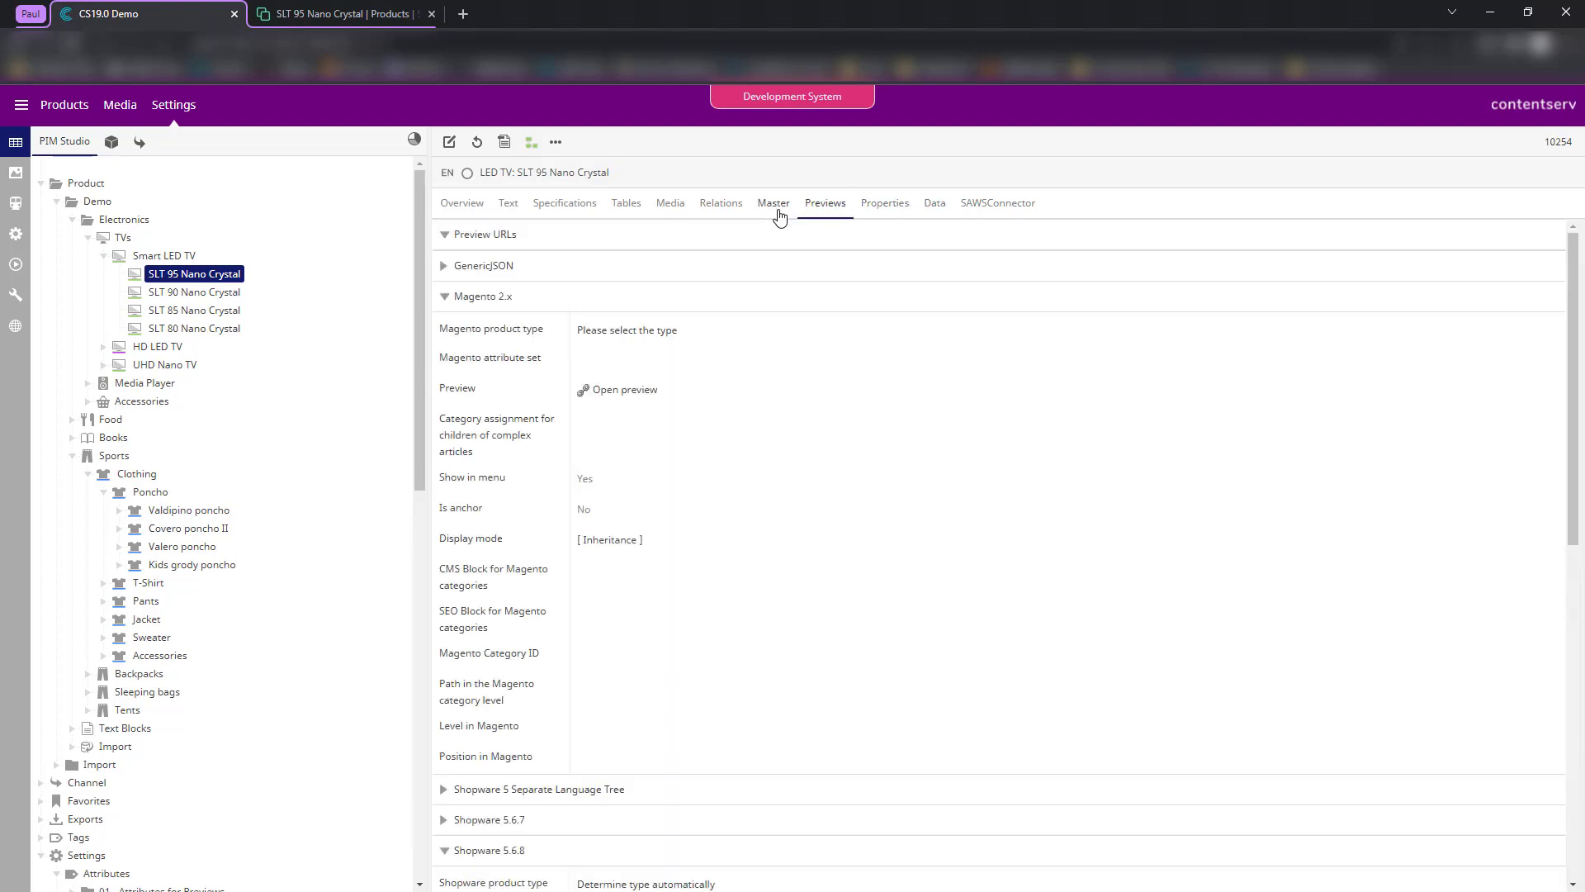
click(776, 210)
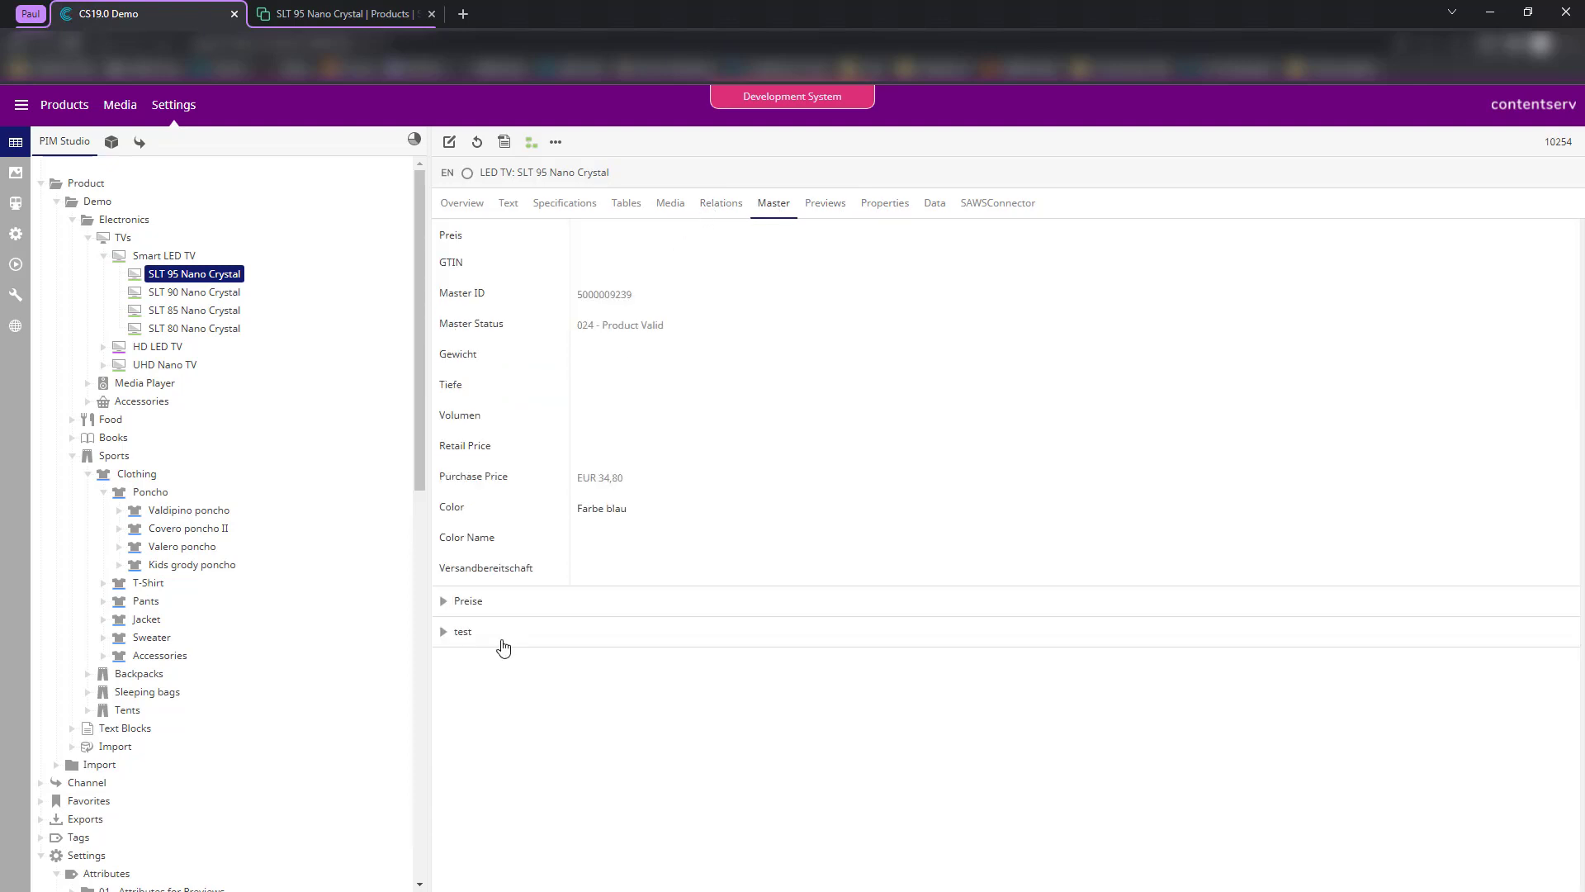
- Load attribute 551, the Sale state field, in the attribute editor to check it
click(501, 643)
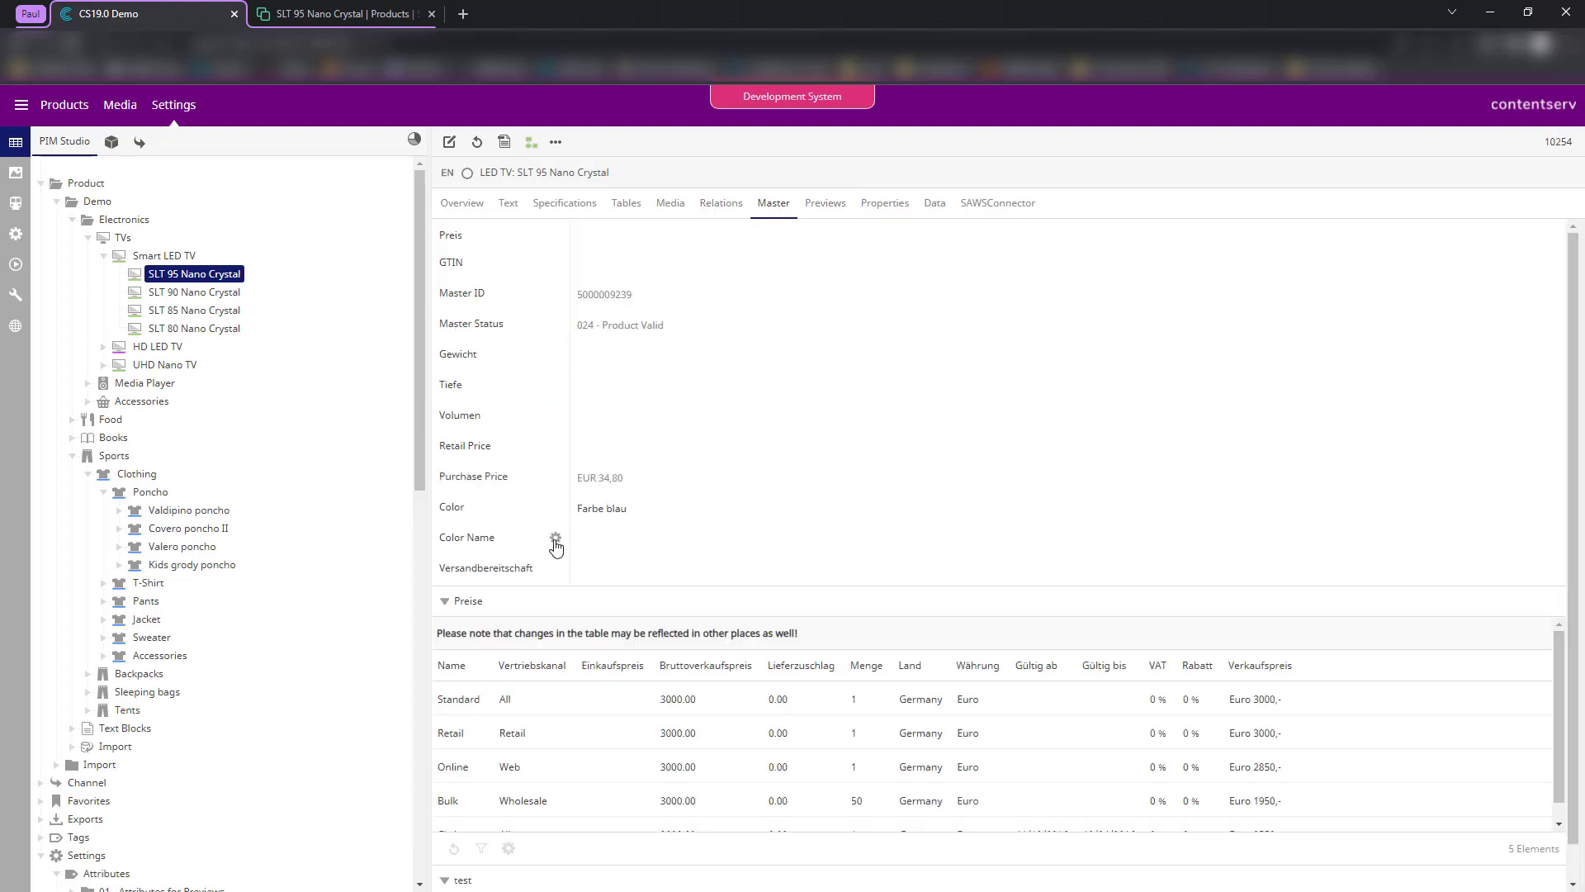
click(556, 541)
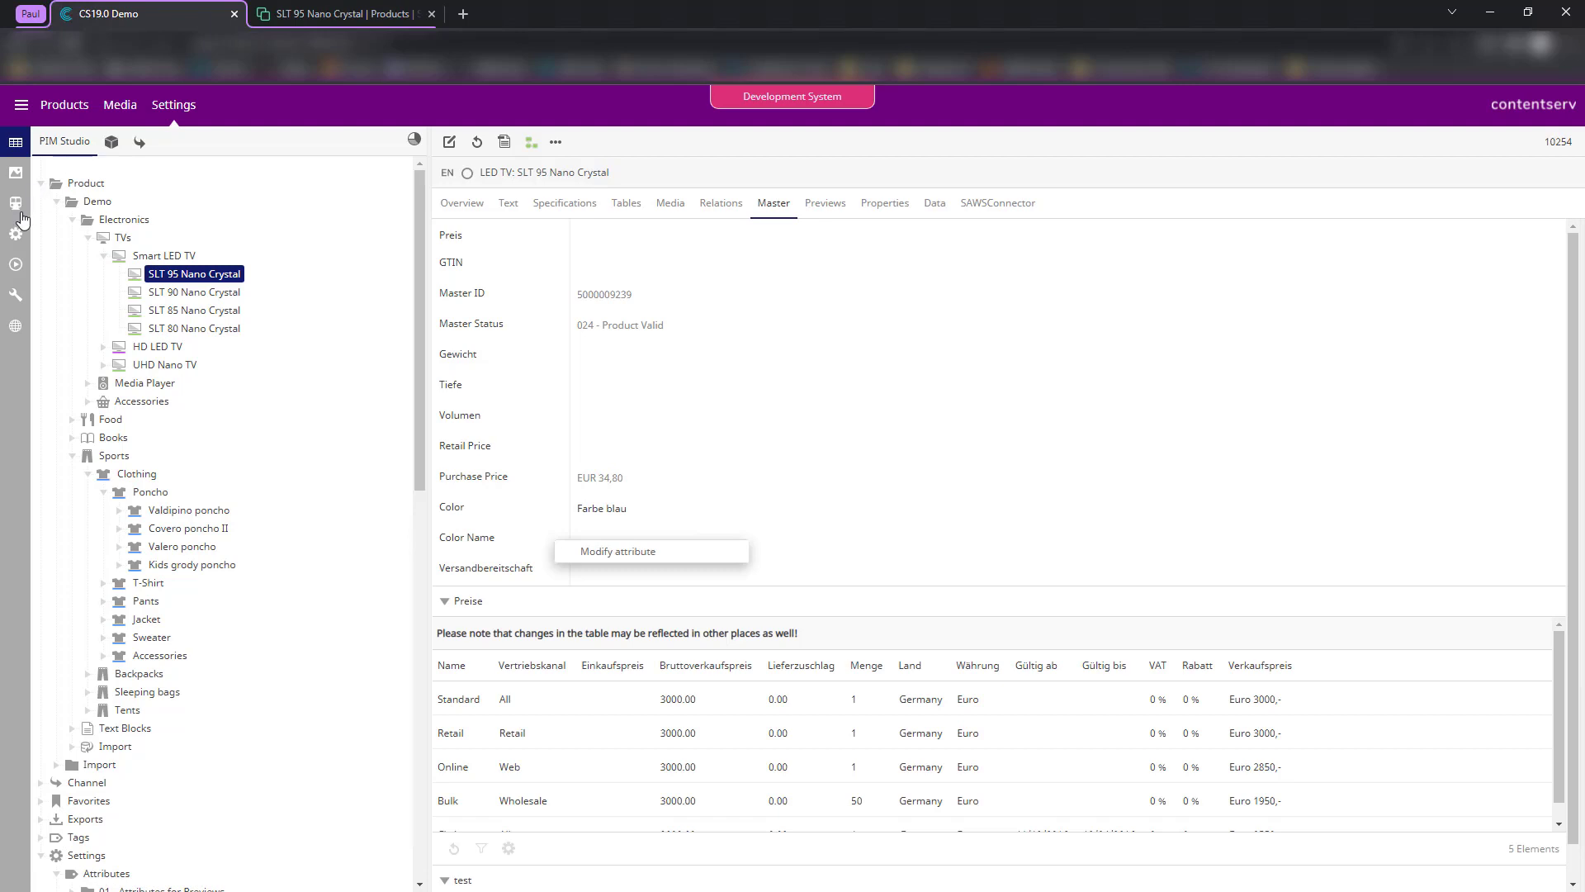
click(15, 204)
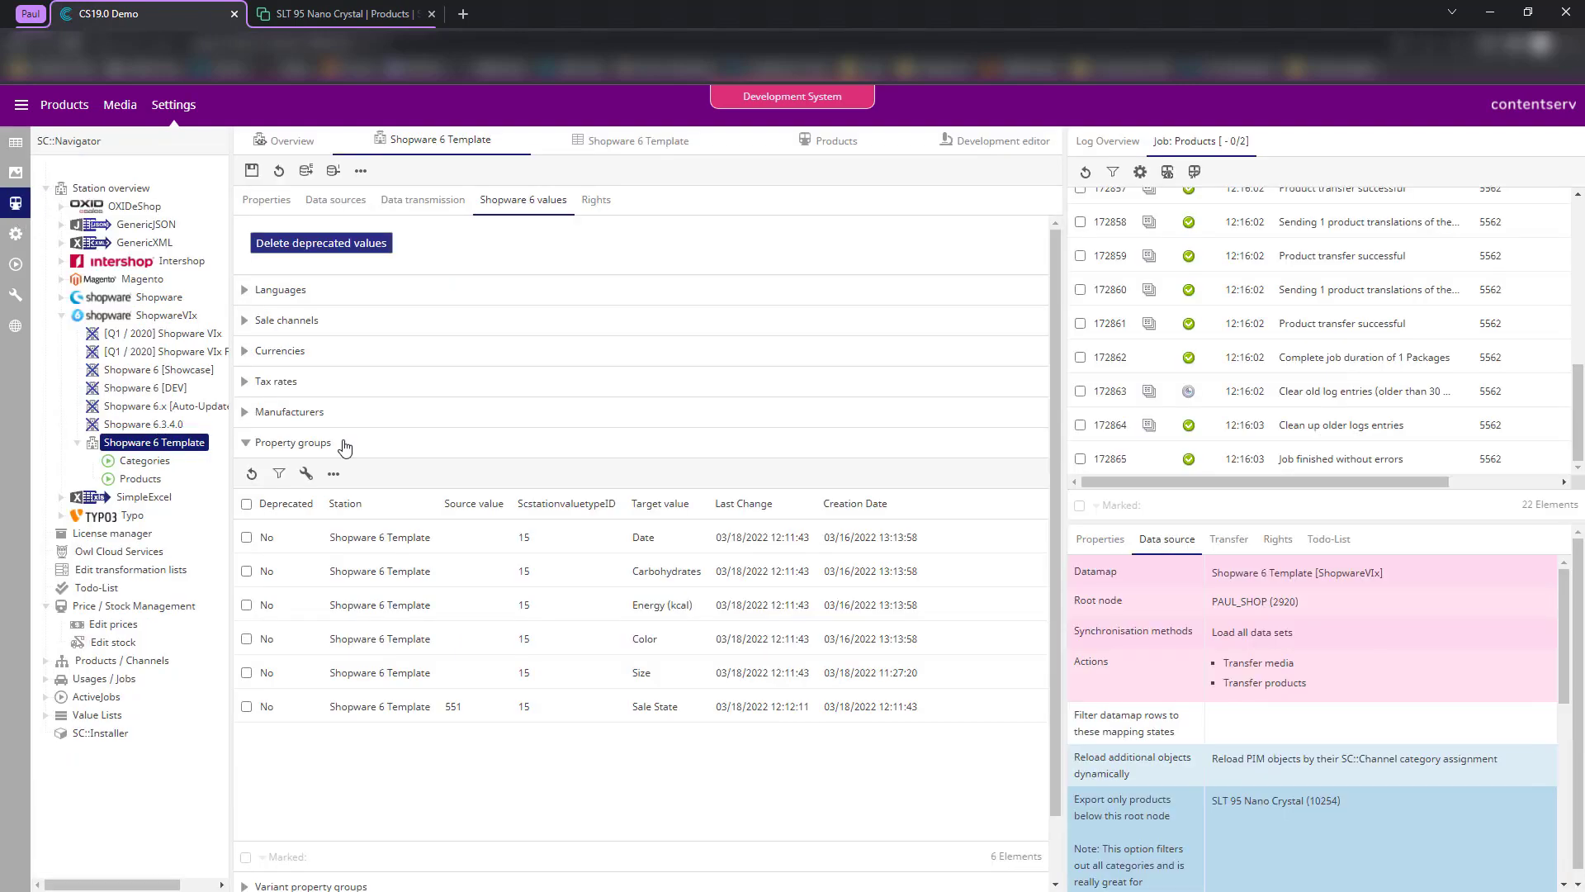
click(15, 153)
click(564, 510)
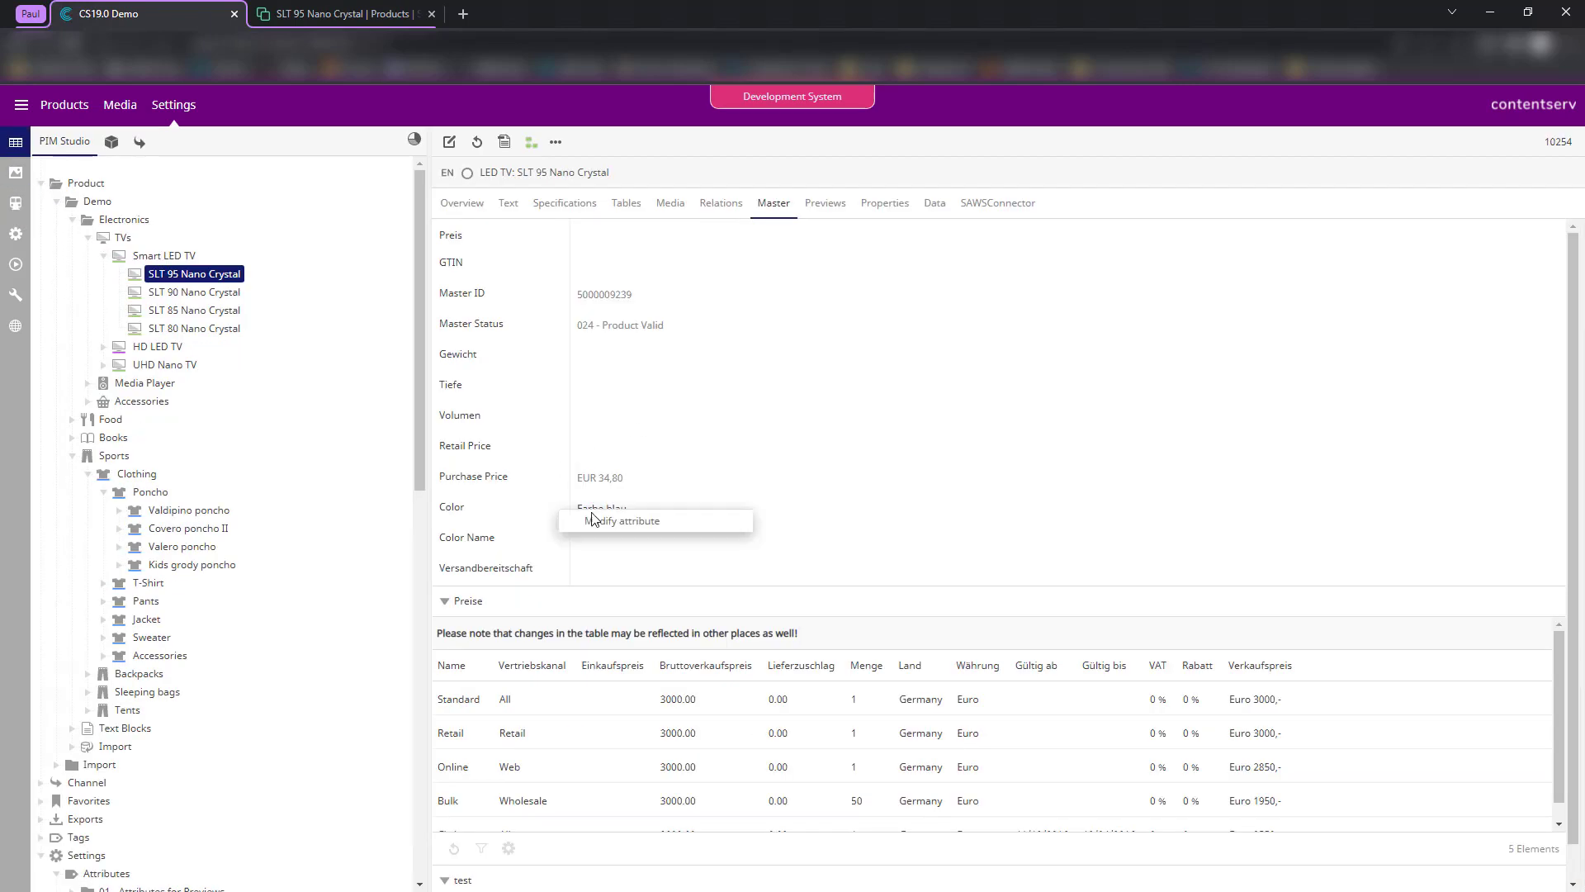
click(593, 521)
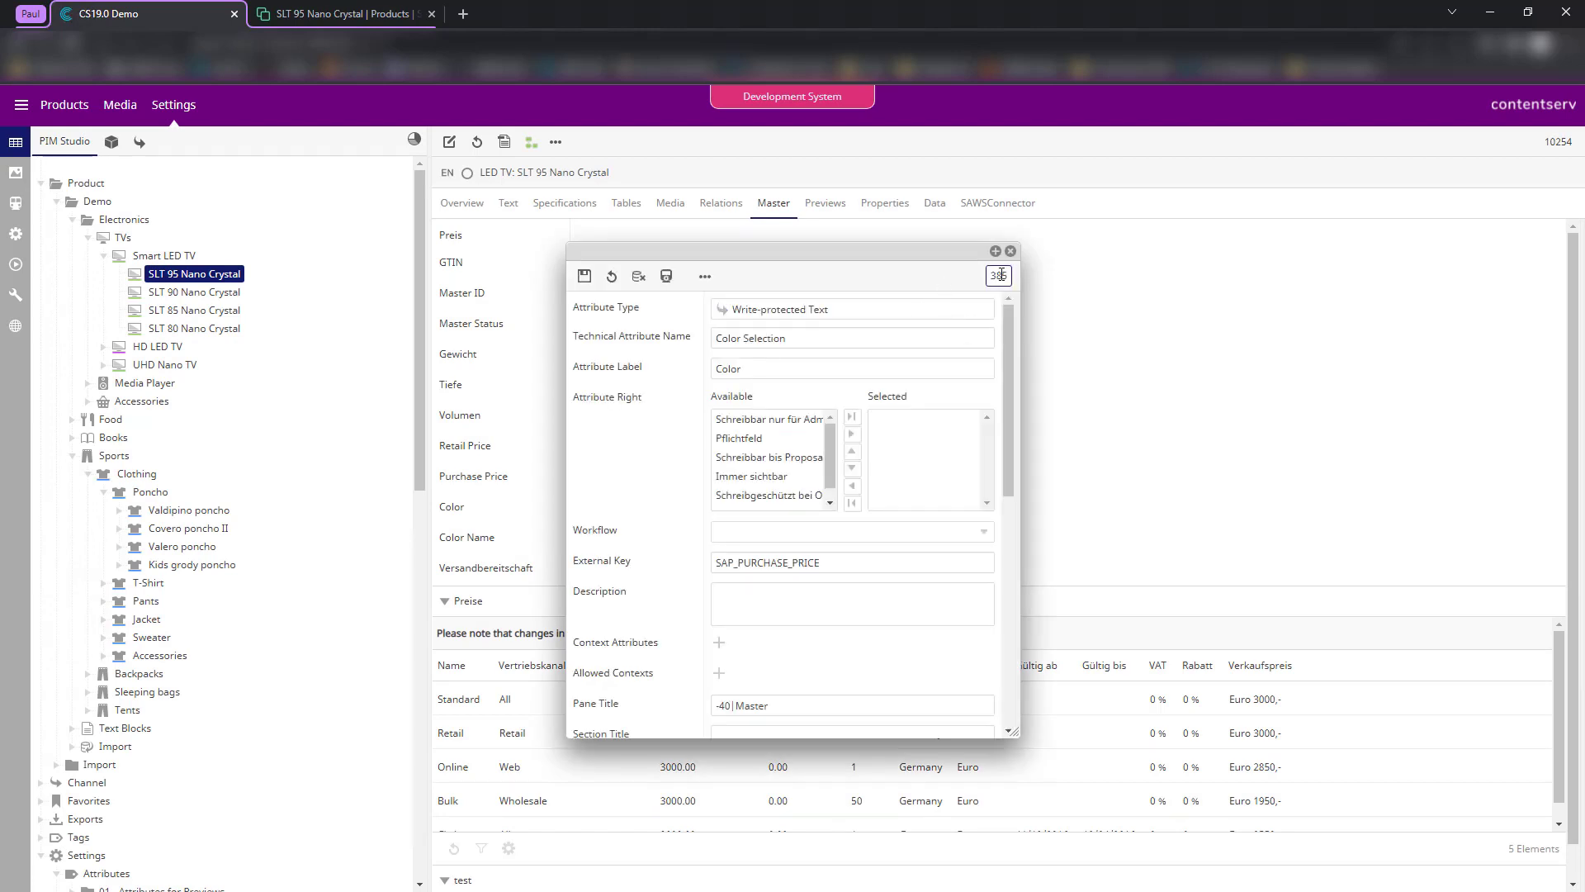
double_click(998, 275)
text(551)
key(Return)
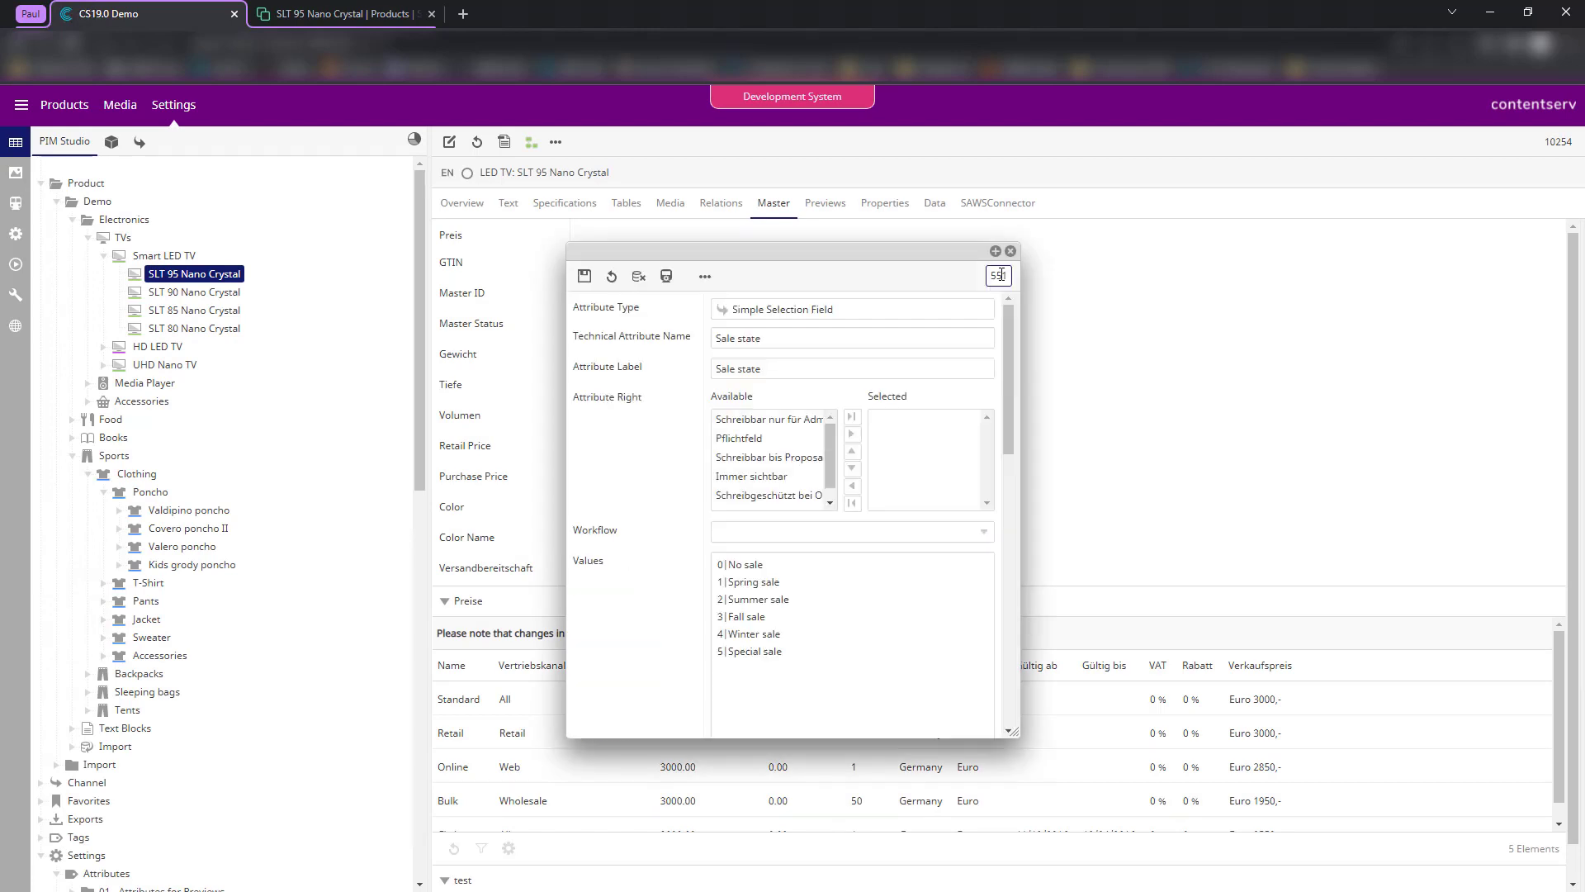
scroll(685, 594, down, 5)
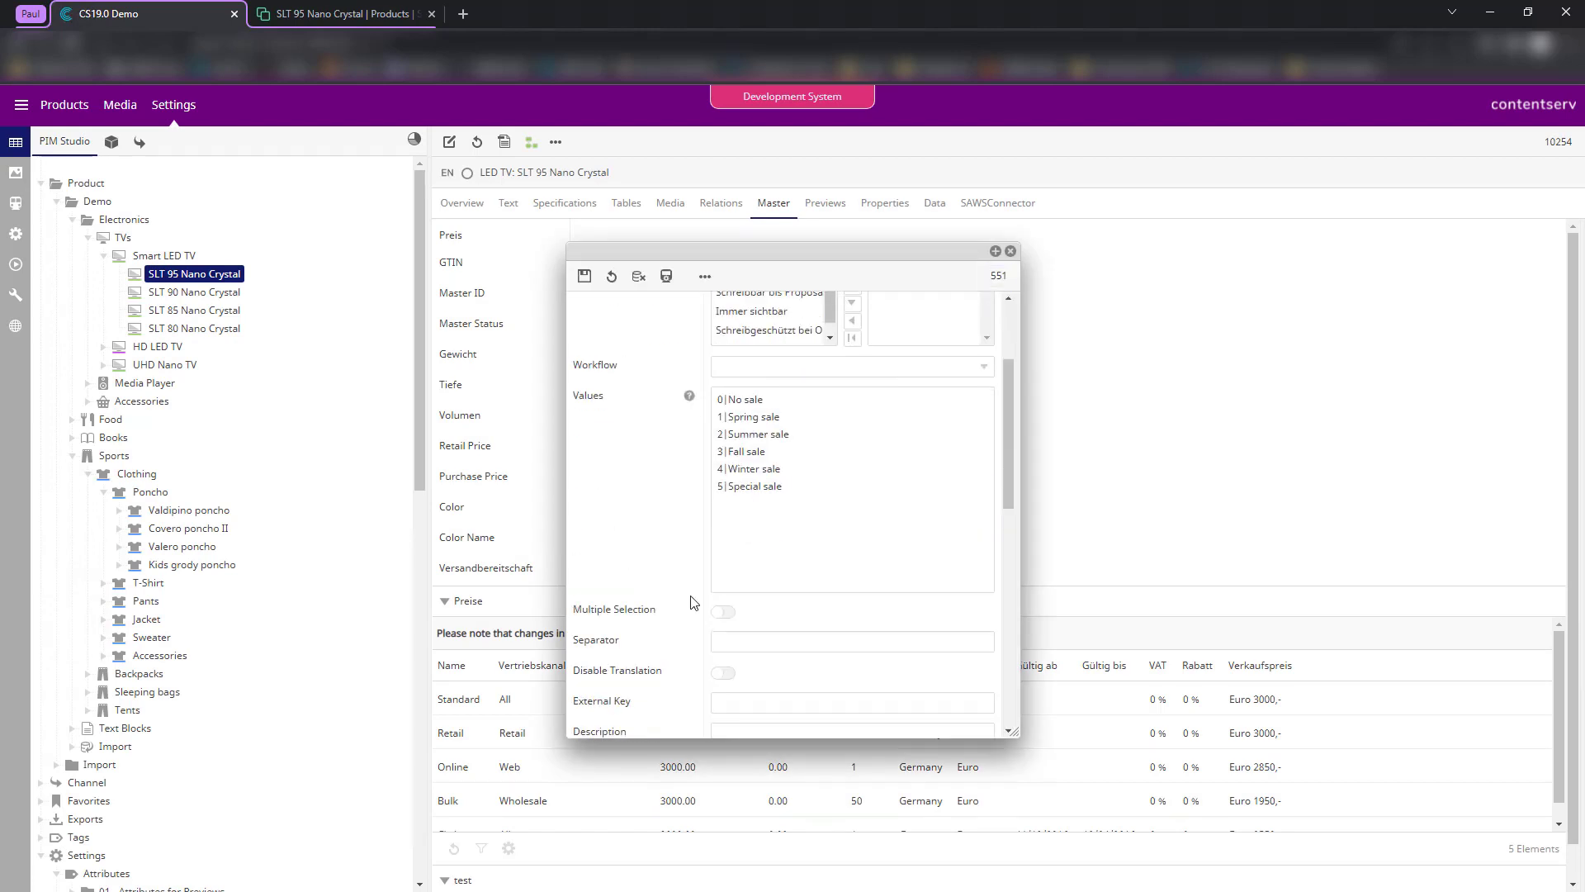
scroll(874, 577, down, 2)
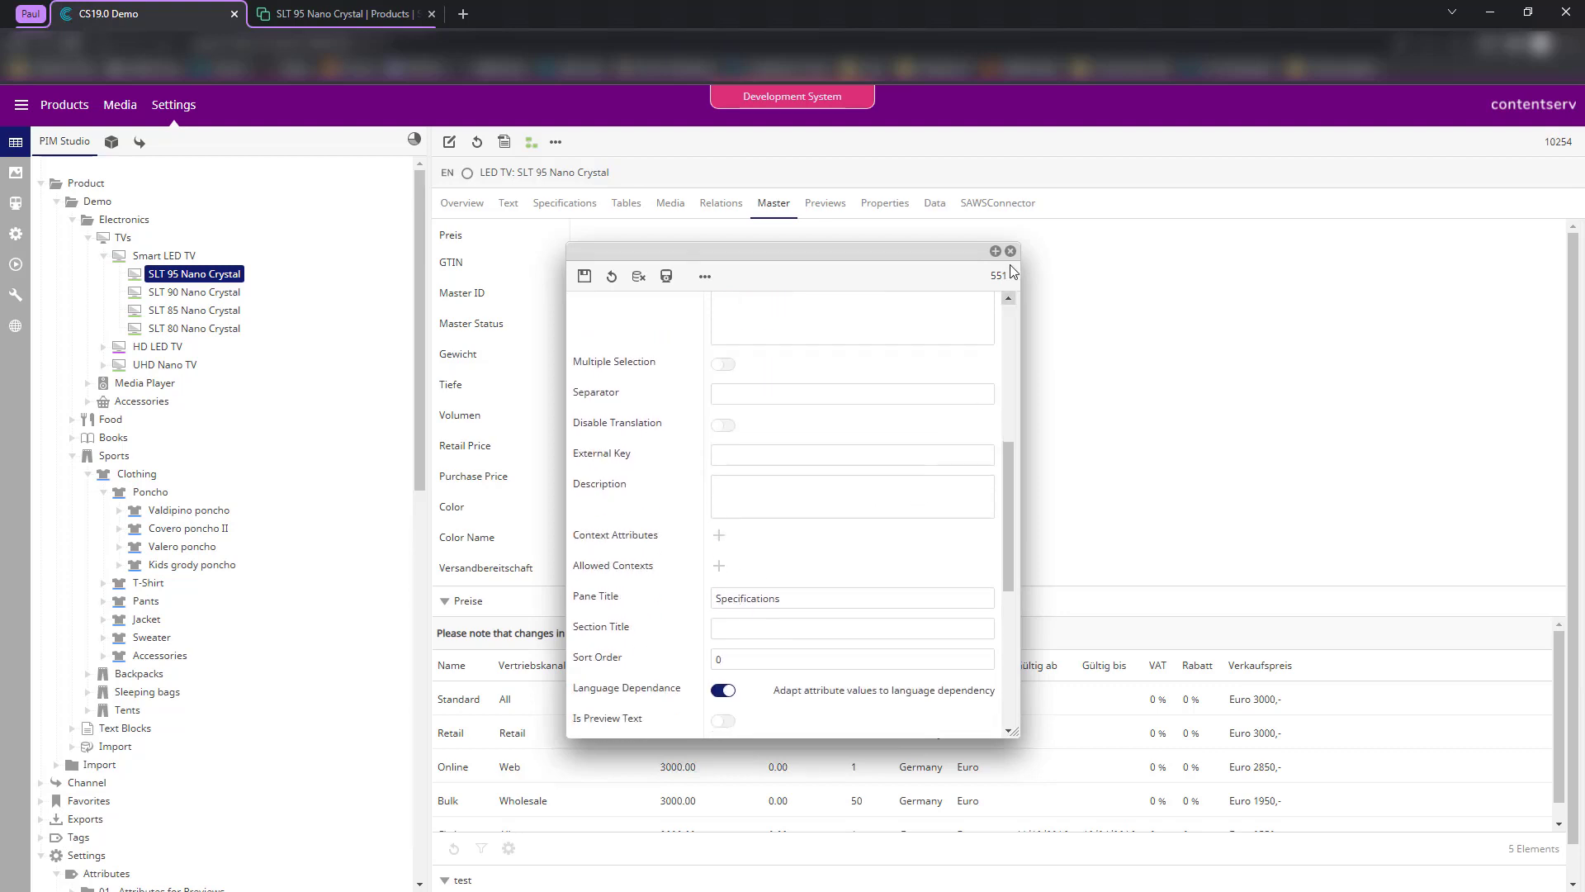
click(1011, 250)
- Set the product's Sale state to 4|Winter sale in Specifications and save
click(558, 206)
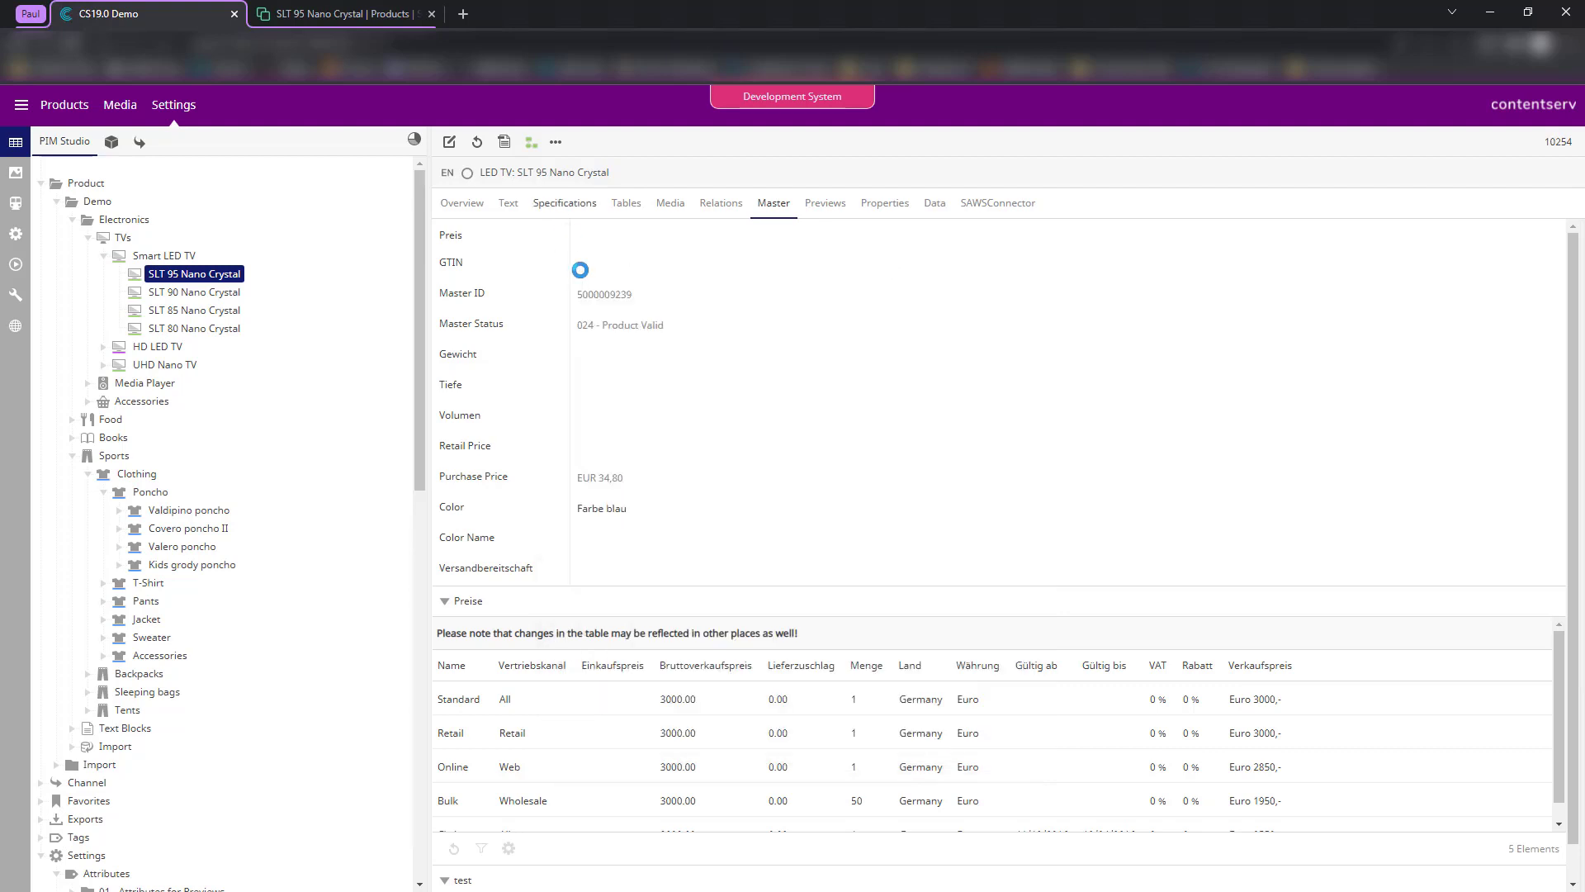
click(449, 141)
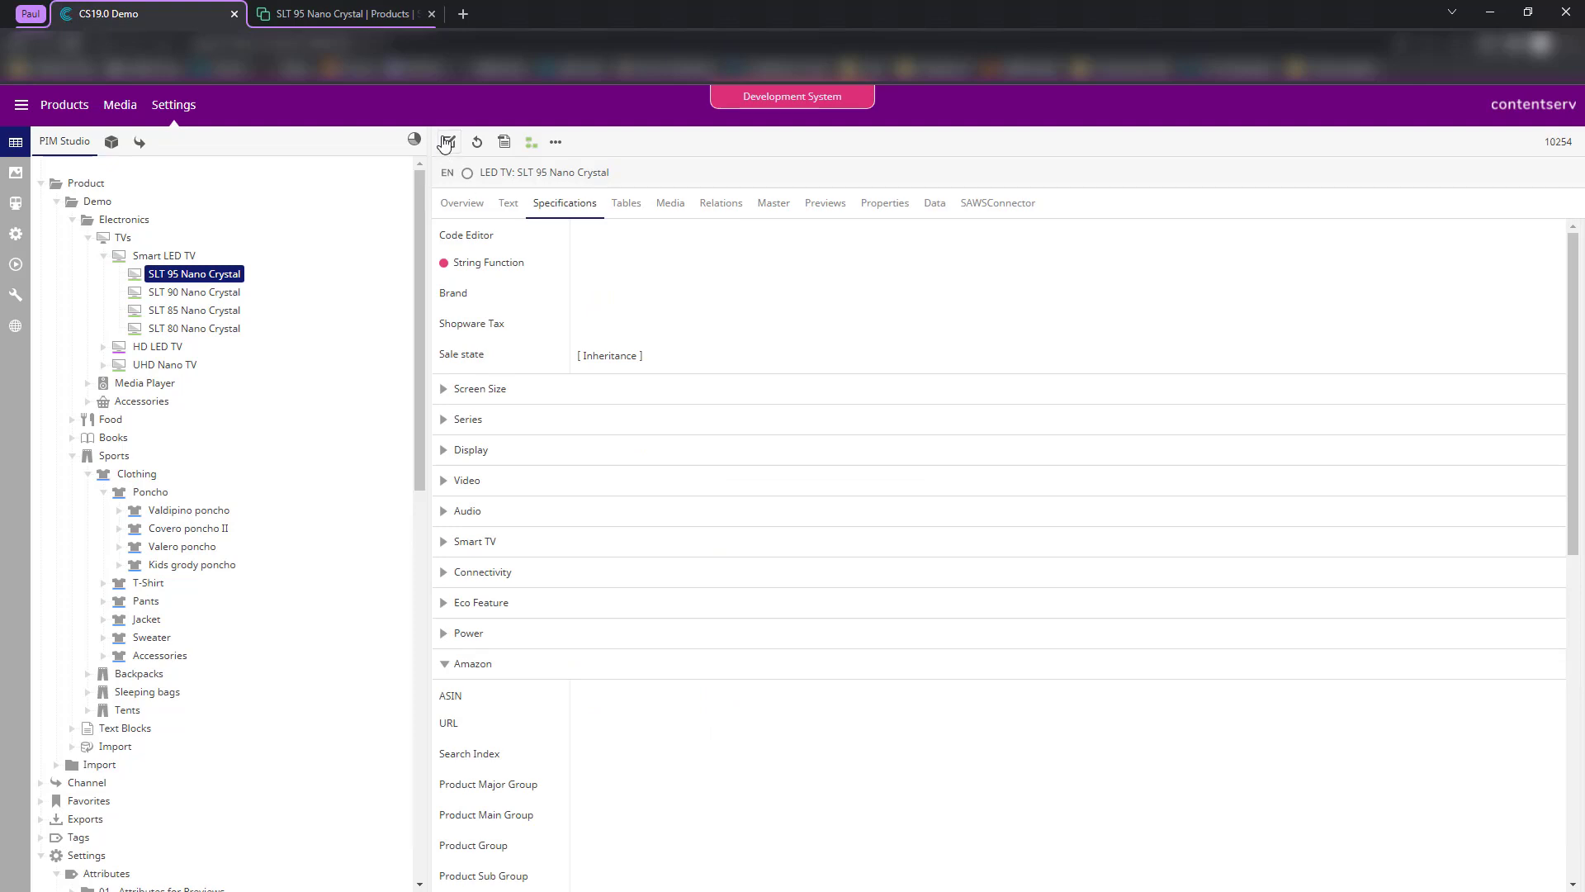
click(603, 654)
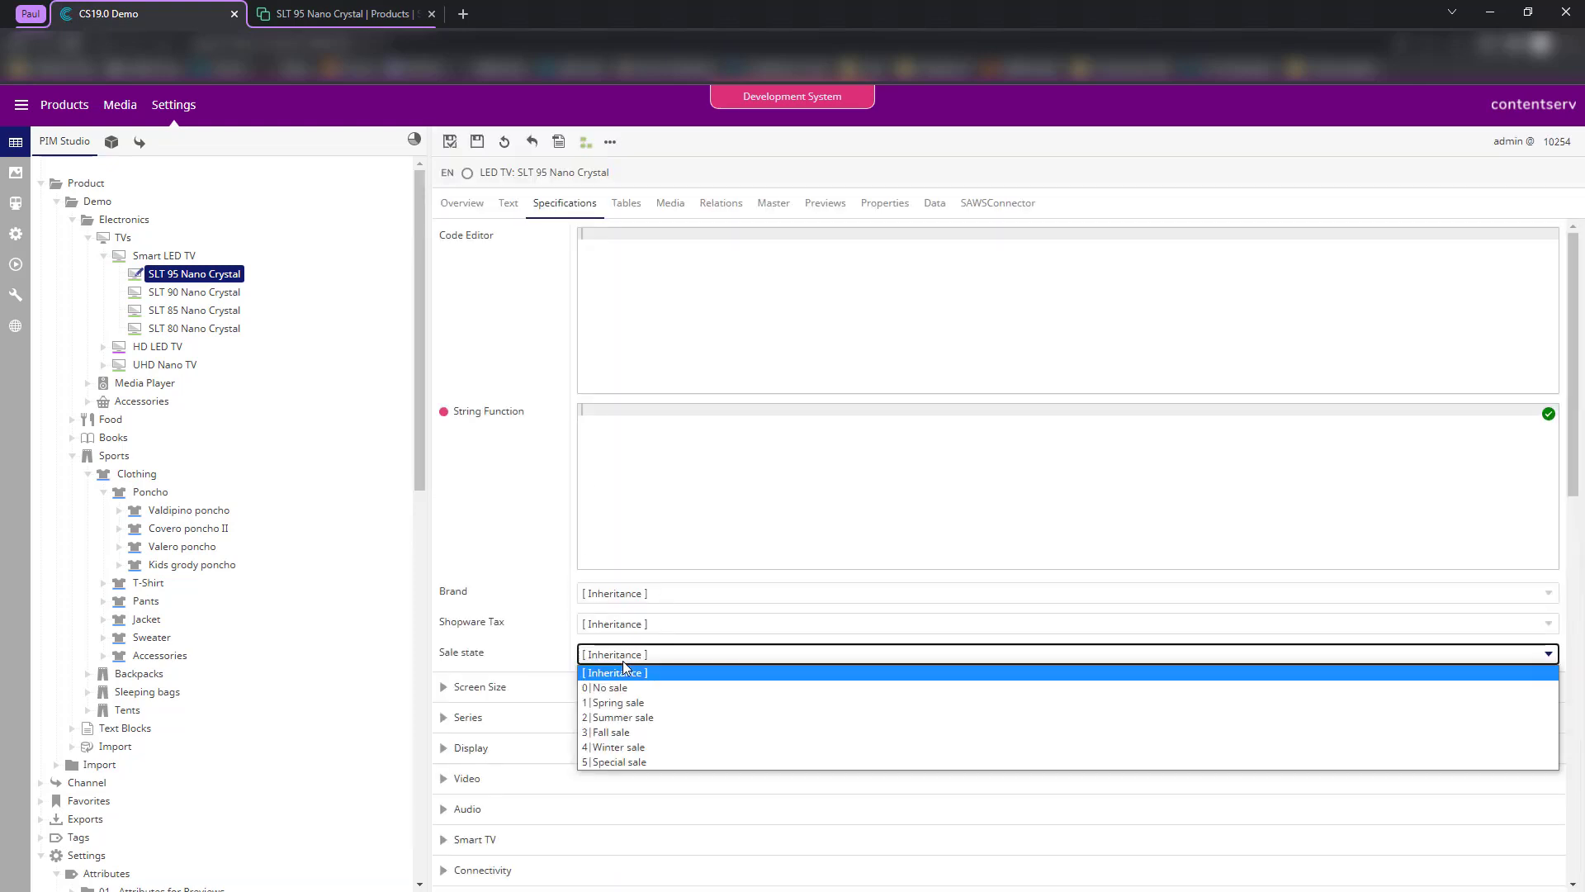
click(649, 747)
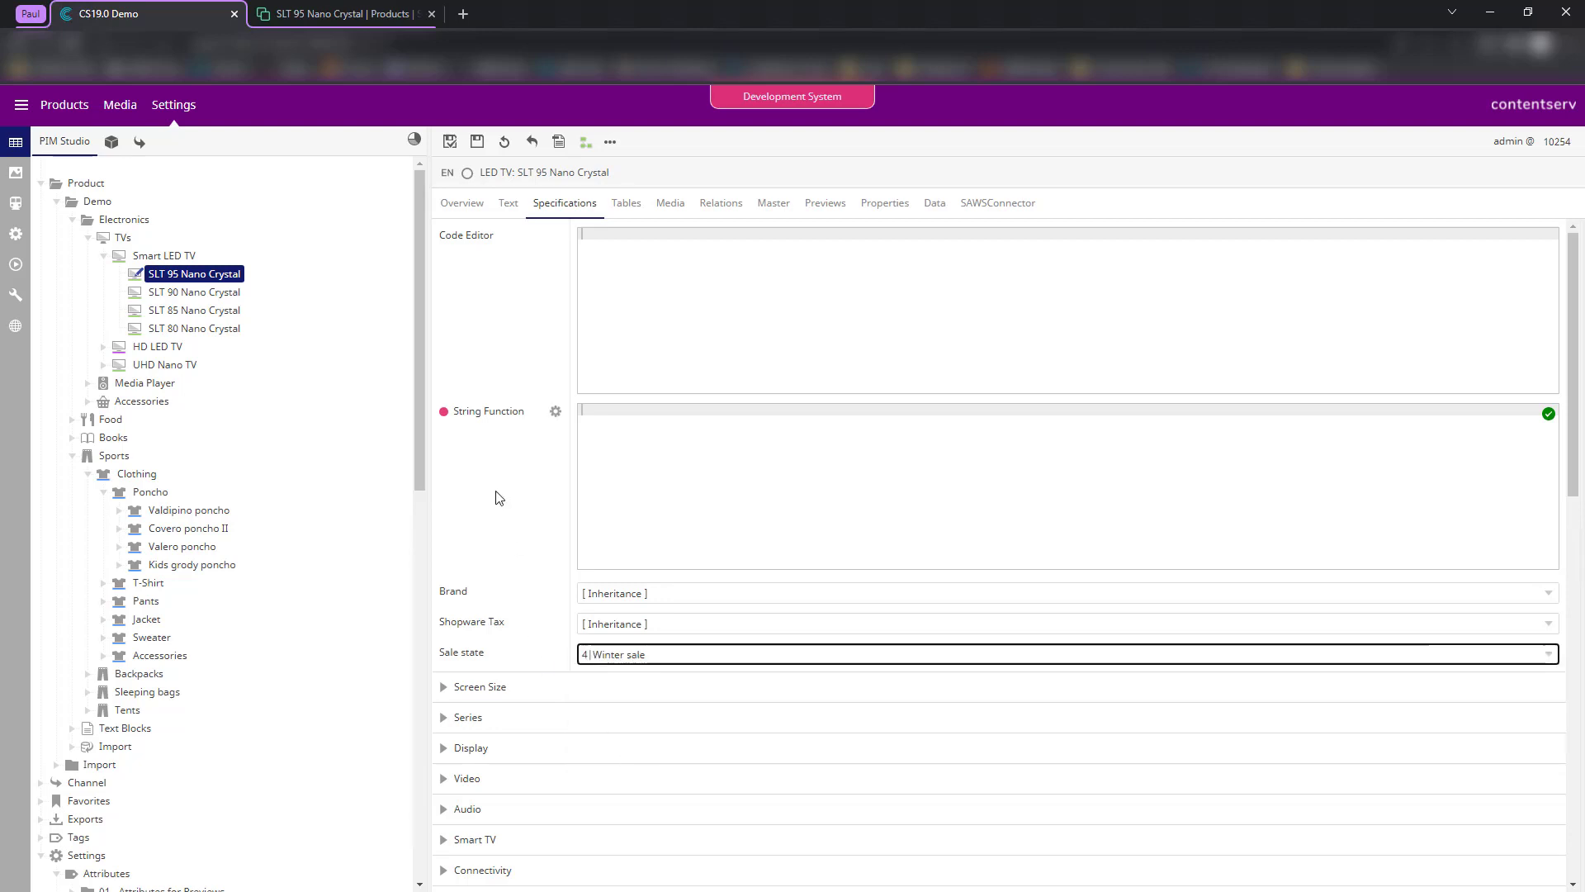
click(446, 142)
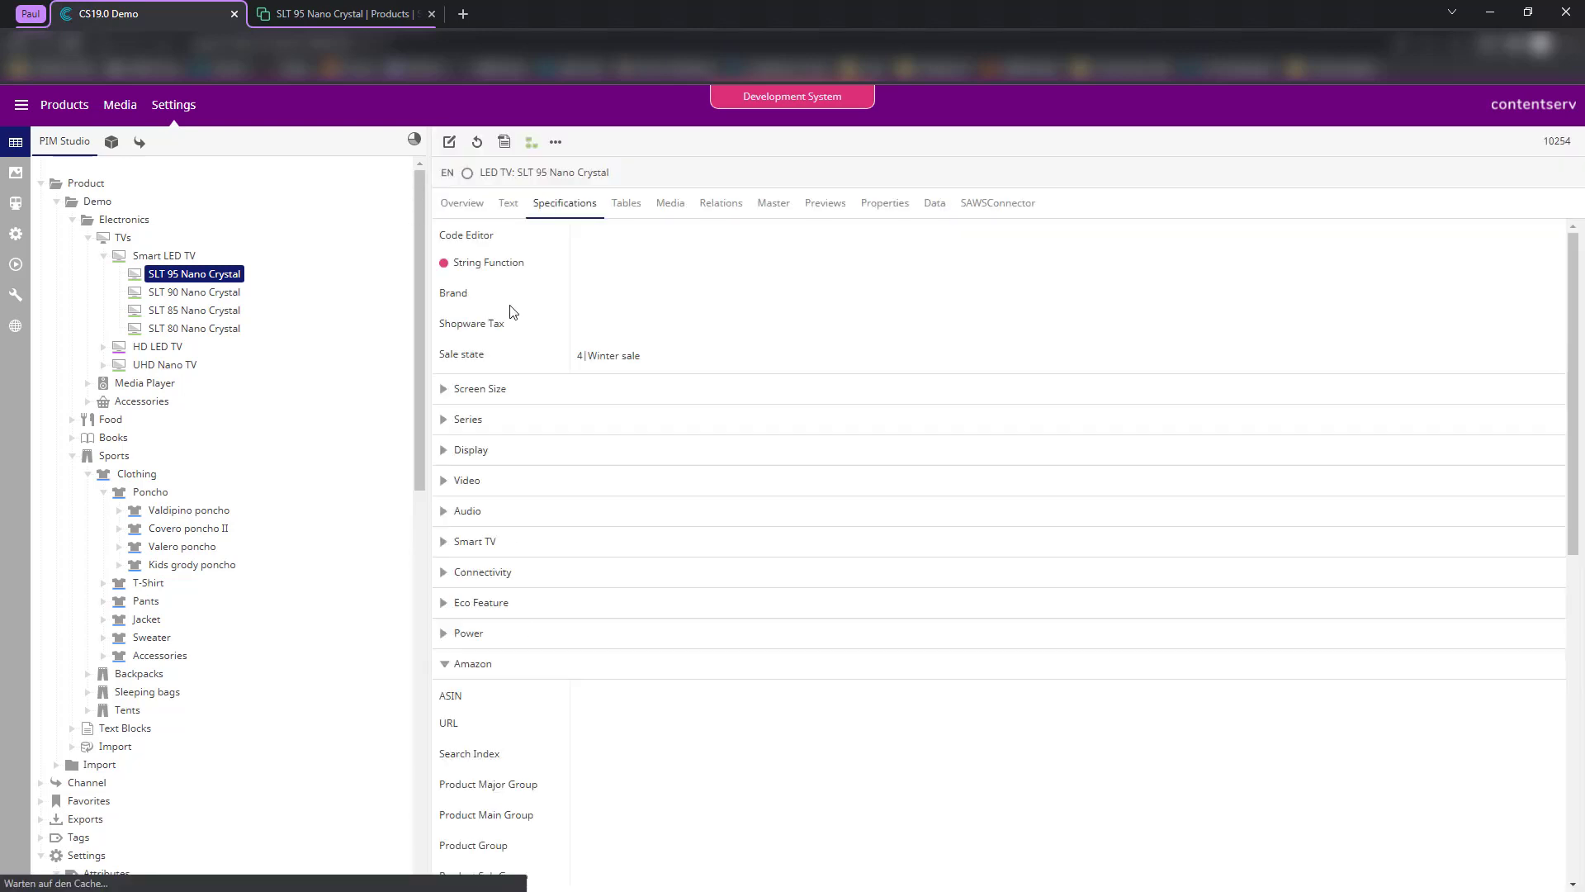
click(15, 204)
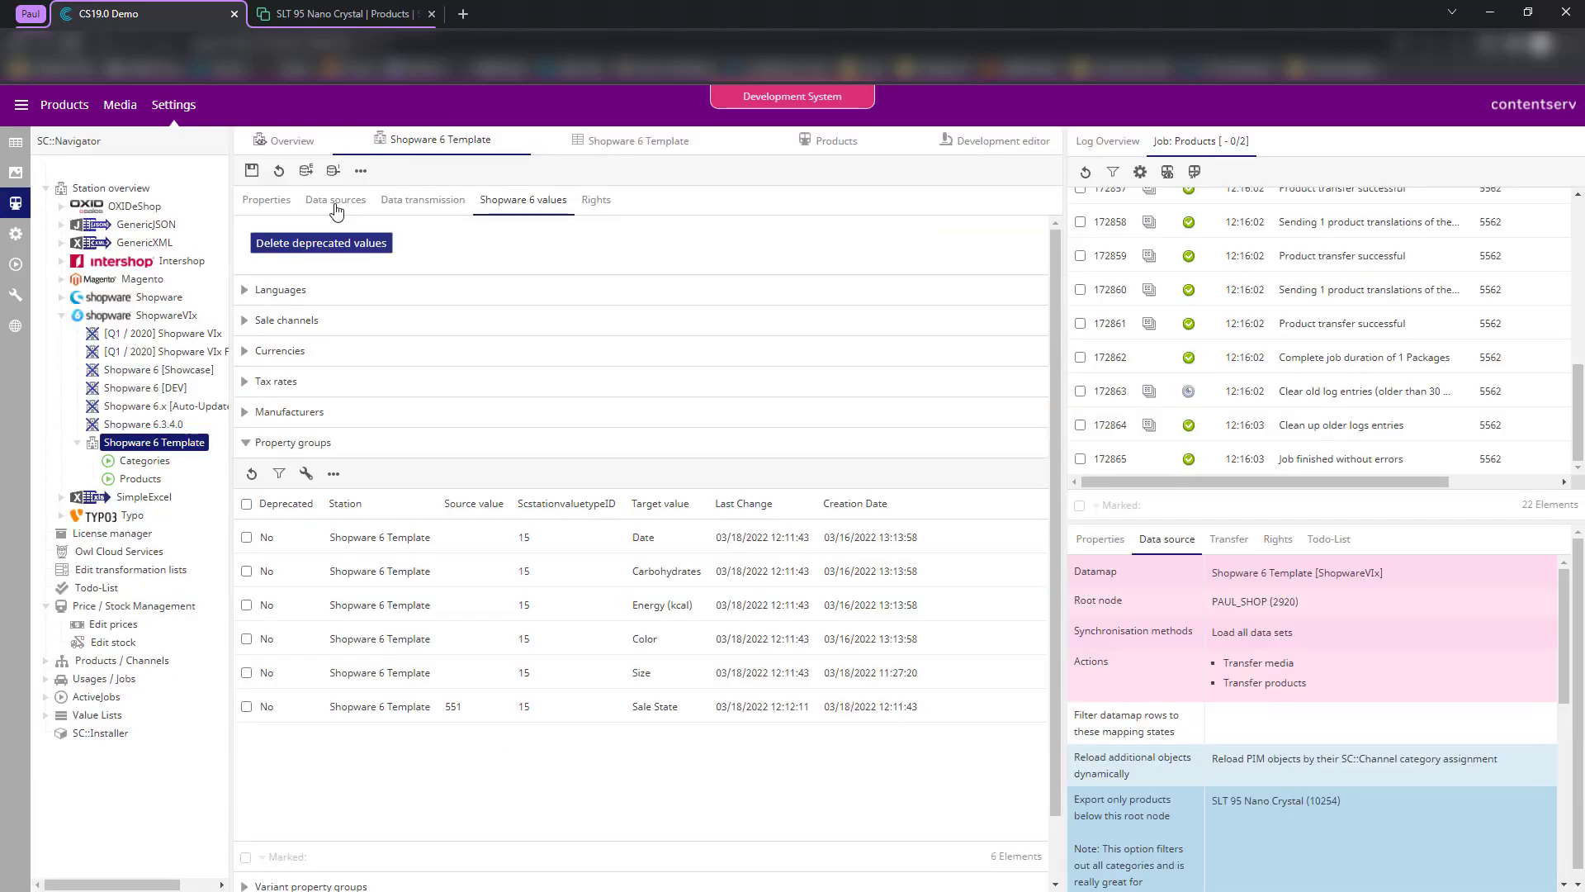
- Rerun the product export job in the development editor
click(991, 140)
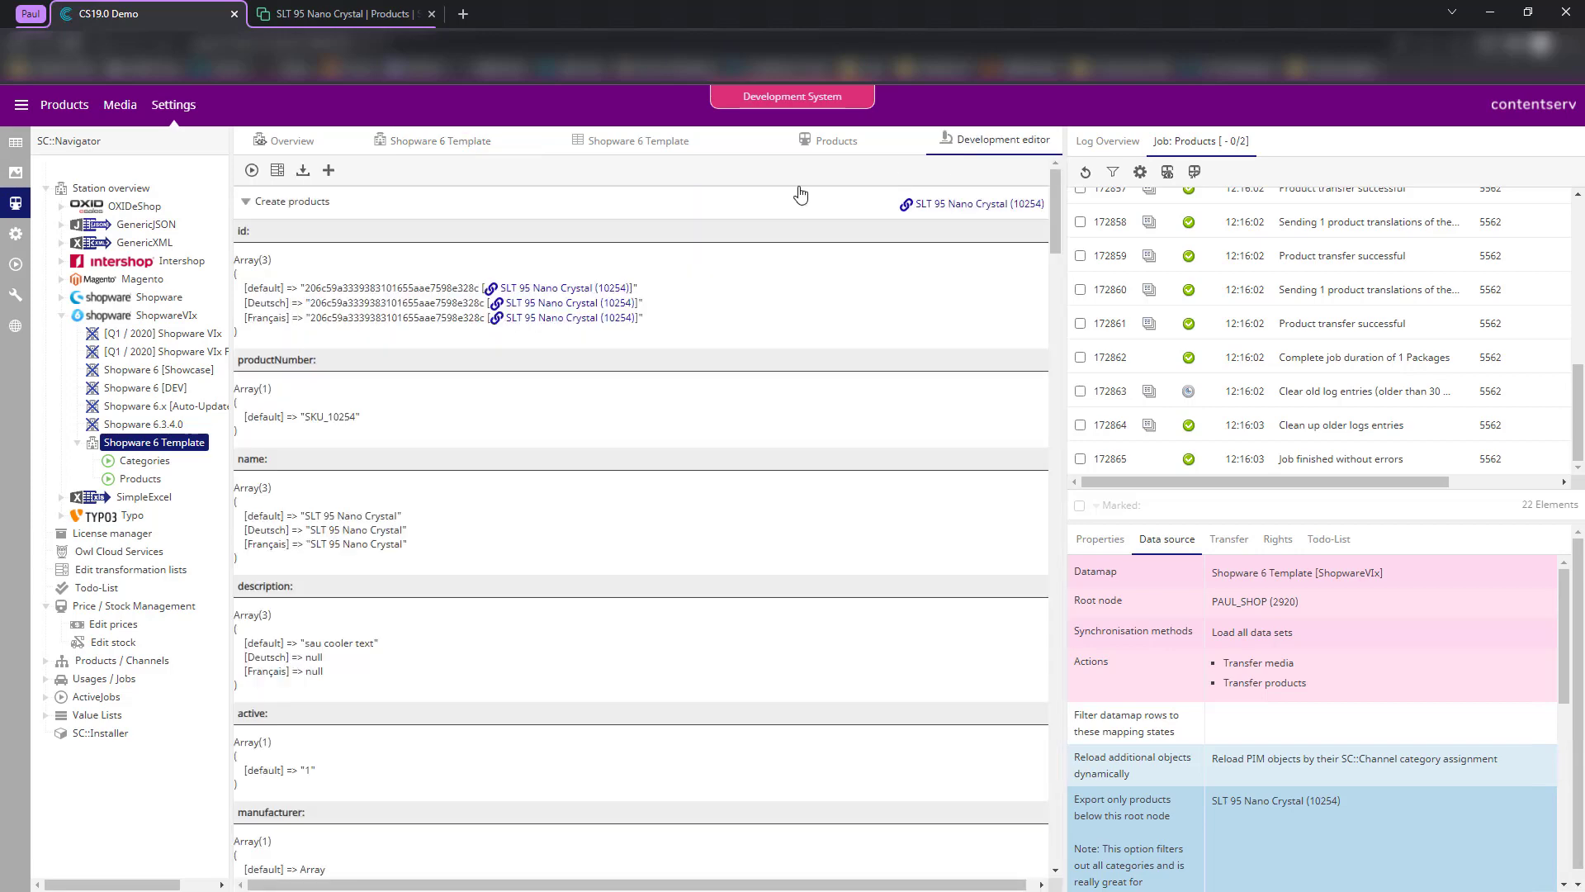
click(251, 170)
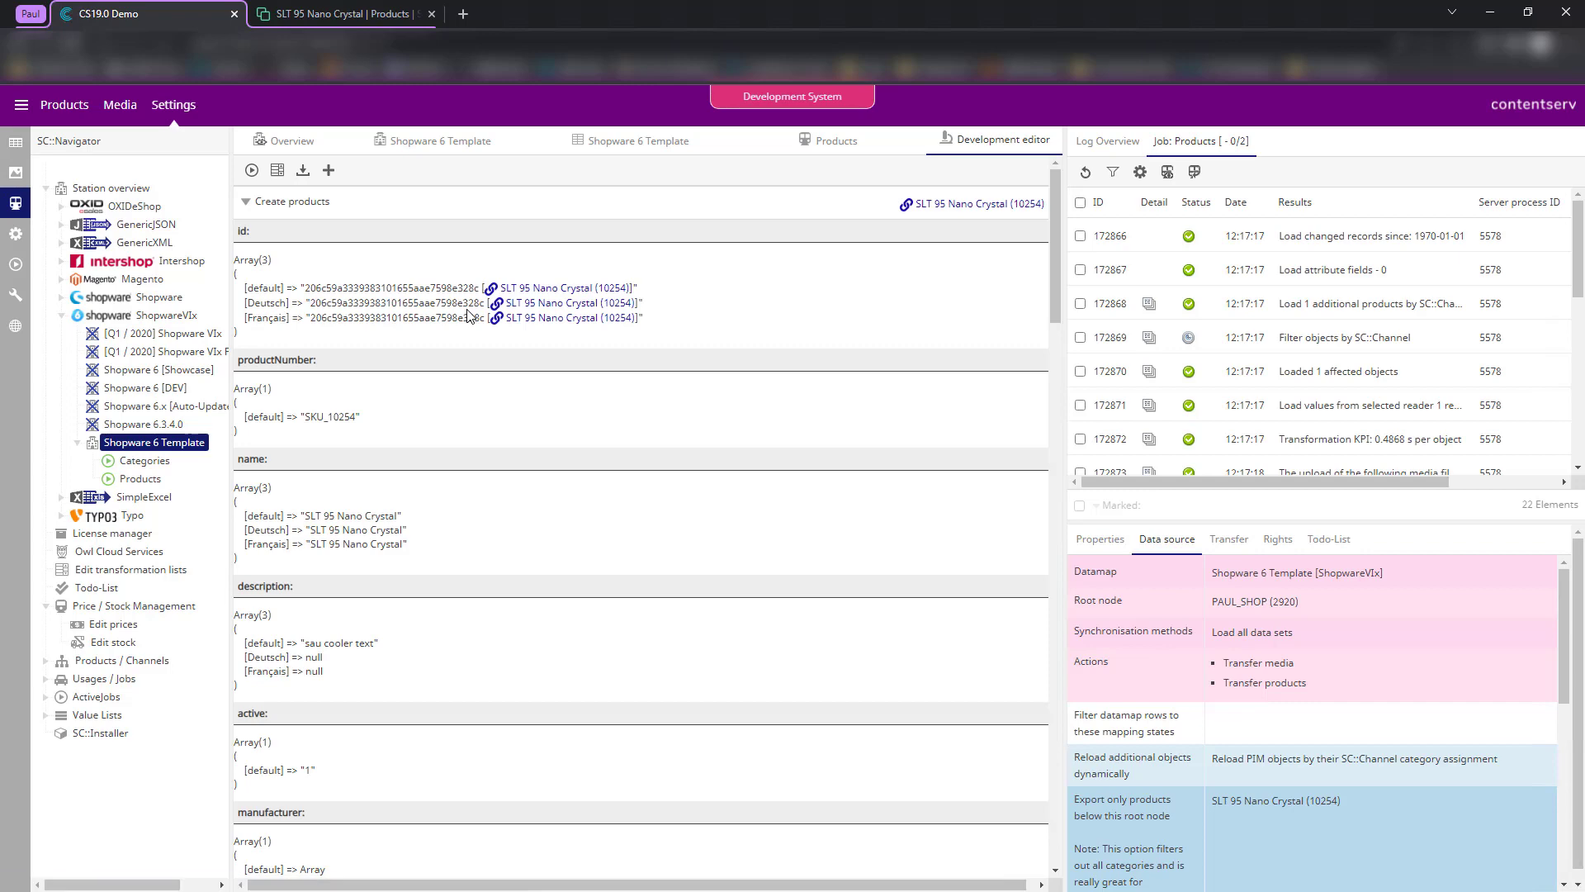
scroll(1158, 372, down, 5)
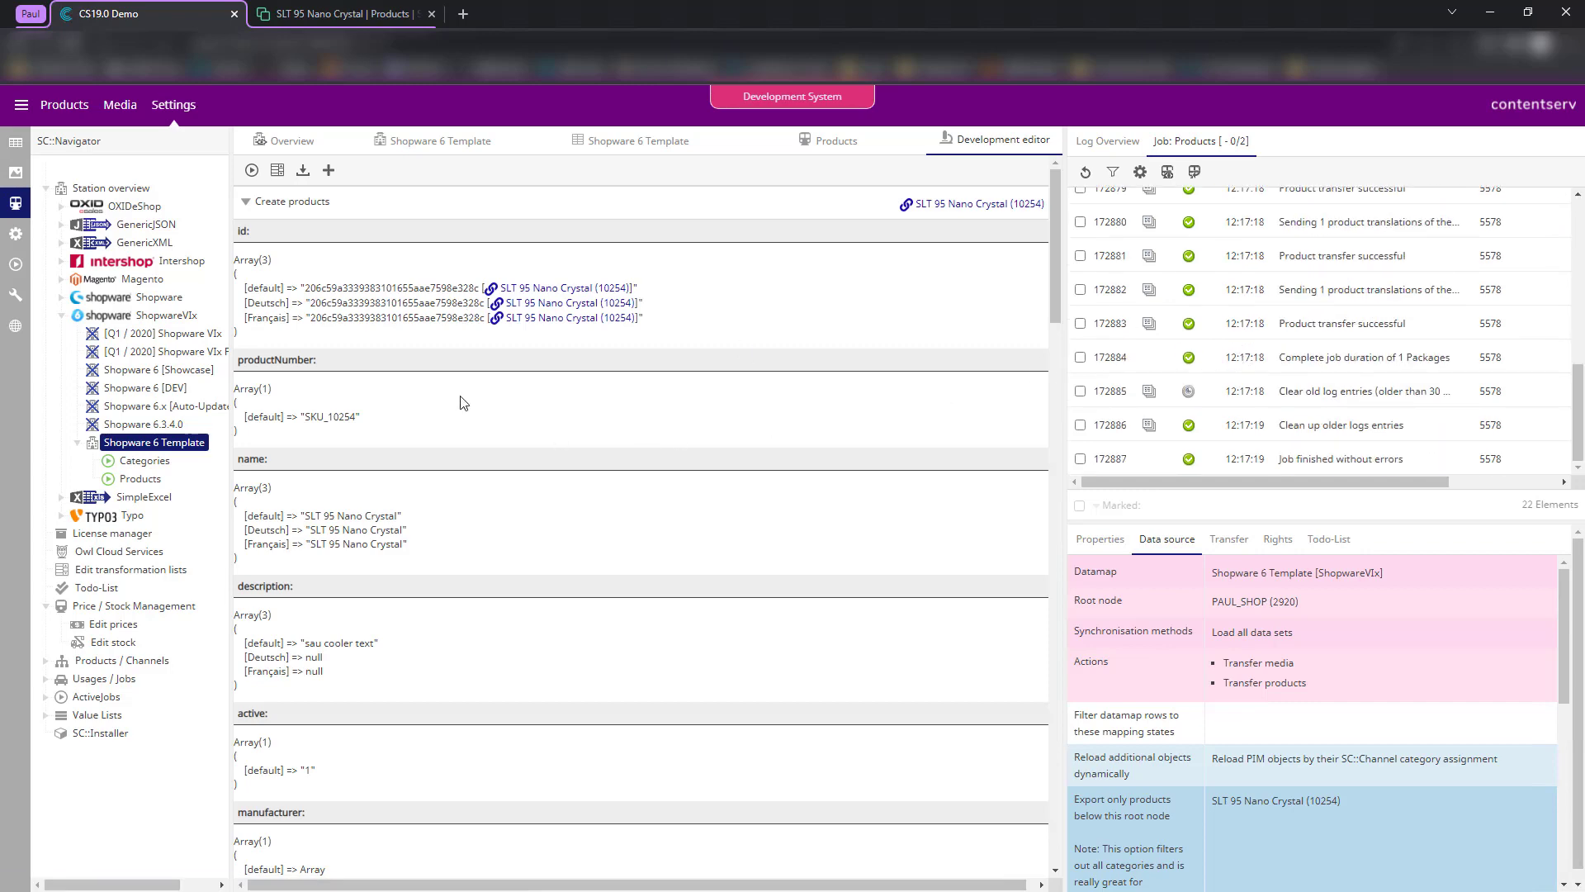
scroll(459, 400, down, 3)
scroll(419, 404, down, 15)
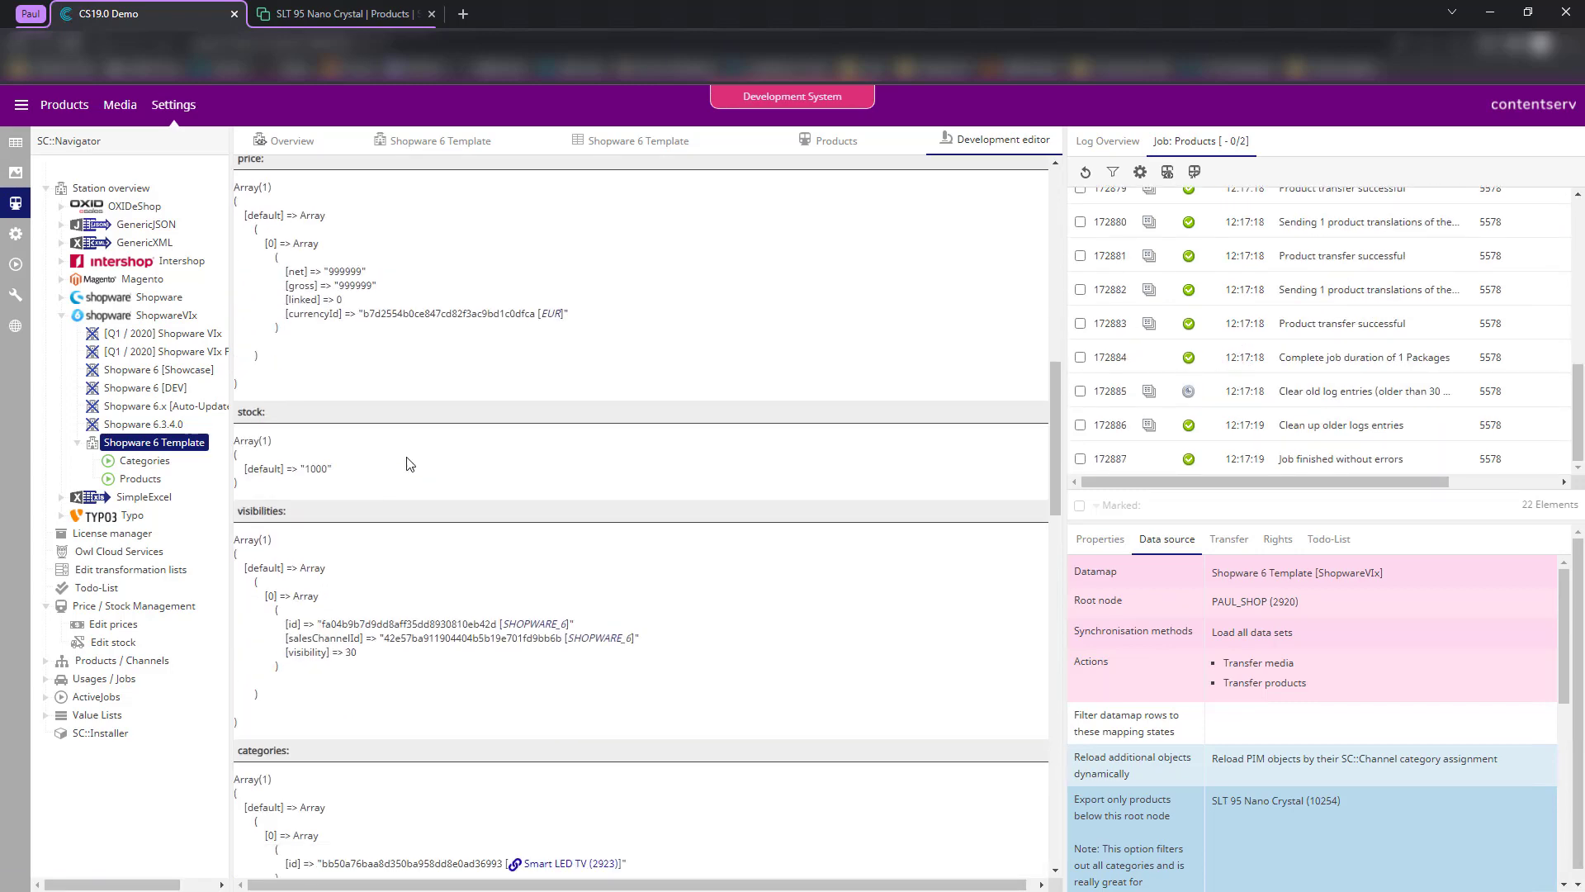
scroll(415, 491, down, 10)
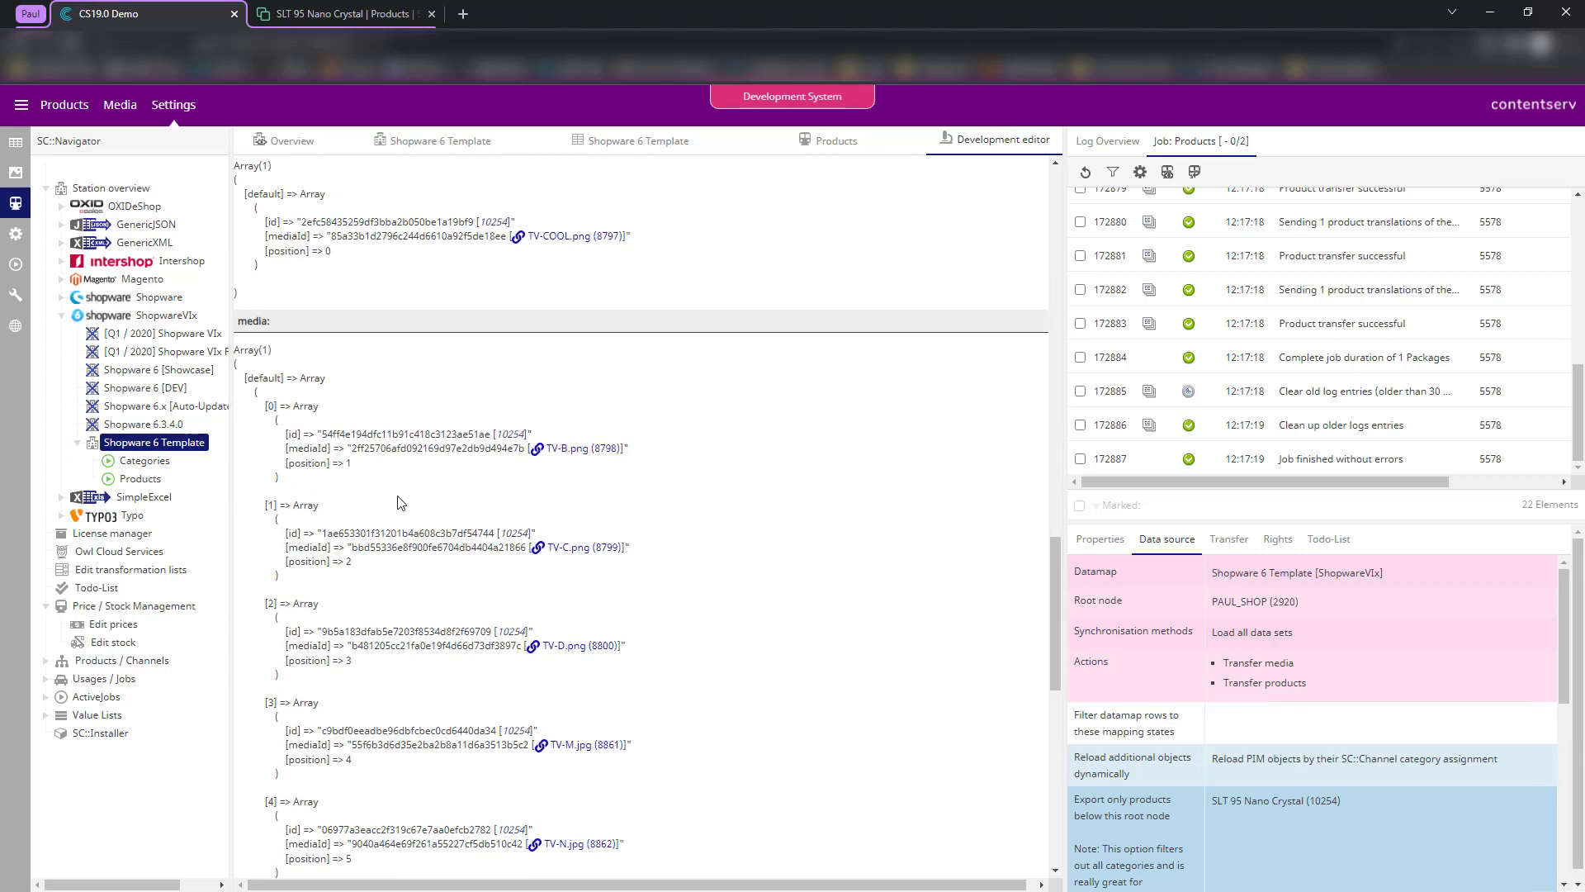
scroll(320, 686, down, 1)
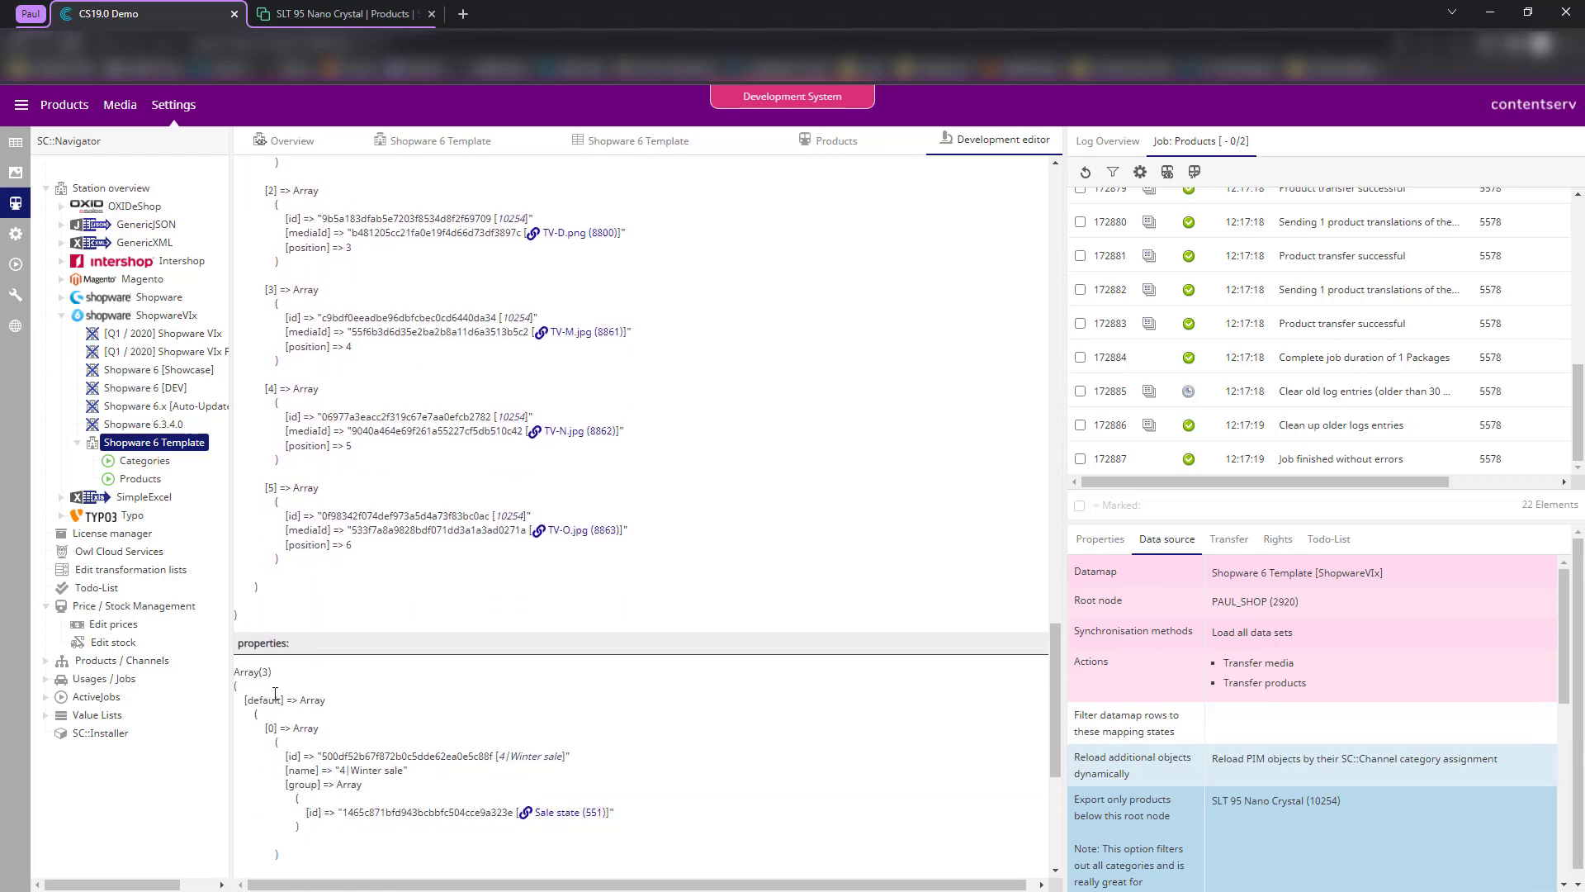
- Verify the exported properties entry carries the name 4|Winter sale and its id
drag(237, 644, 333, 841)
click(374, 843)
scroll(402, 674, down, 1)
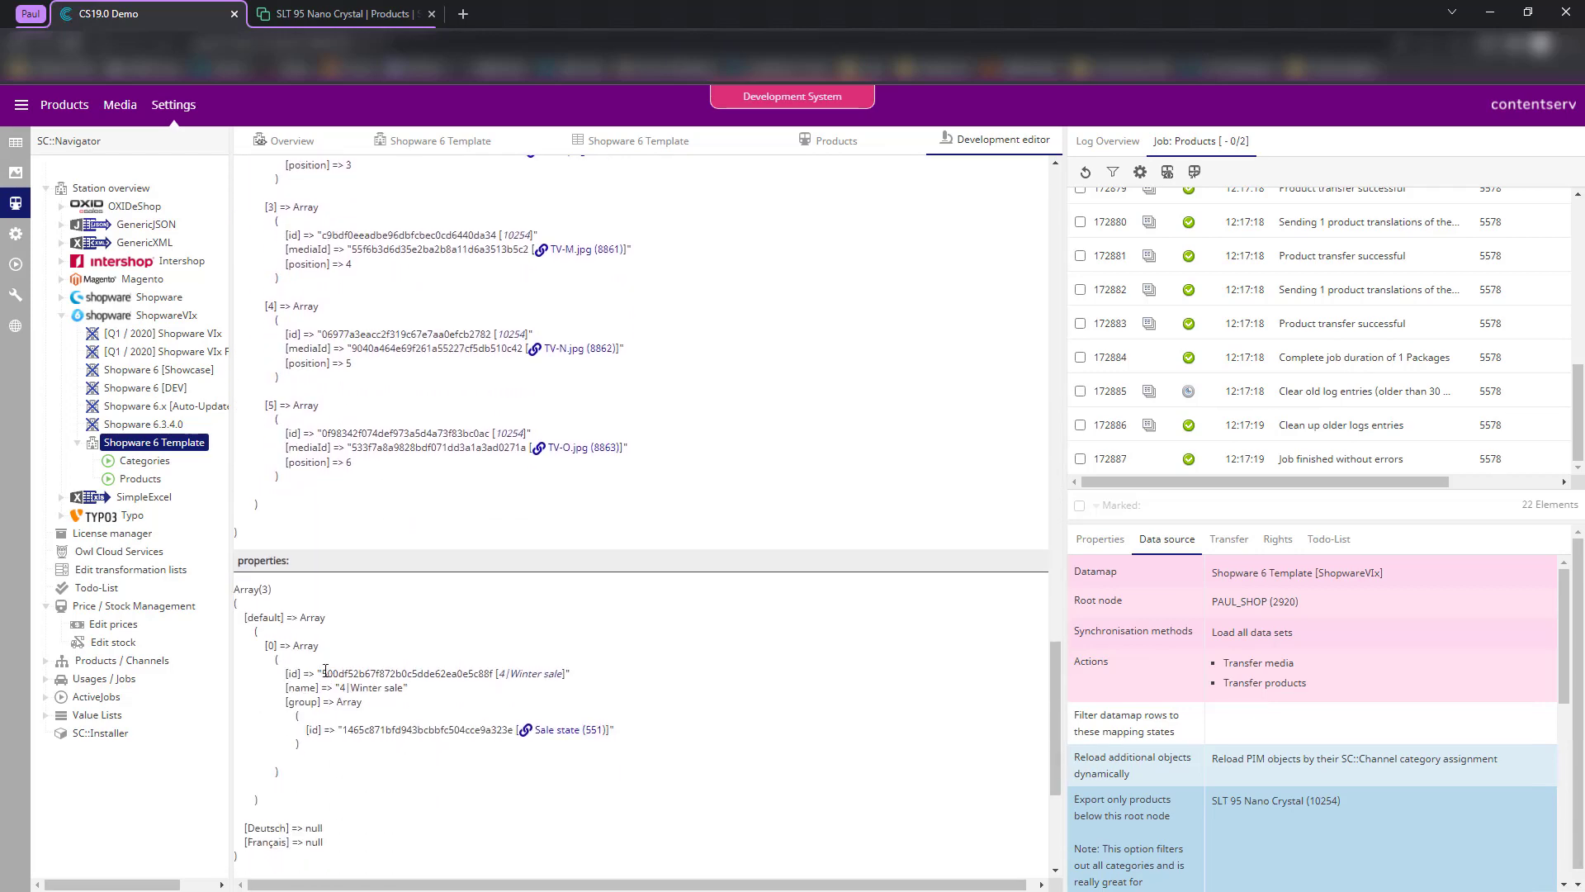
drag(324, 671, 562, 673)
click(494, 670)
click(457, 704)
drag(333, 688, 426, 693)
click(407, 712)
drag(316, 687, 288, 688)
drag(341, 688, 400, 687)
click(447, 706)
click(339, 12)
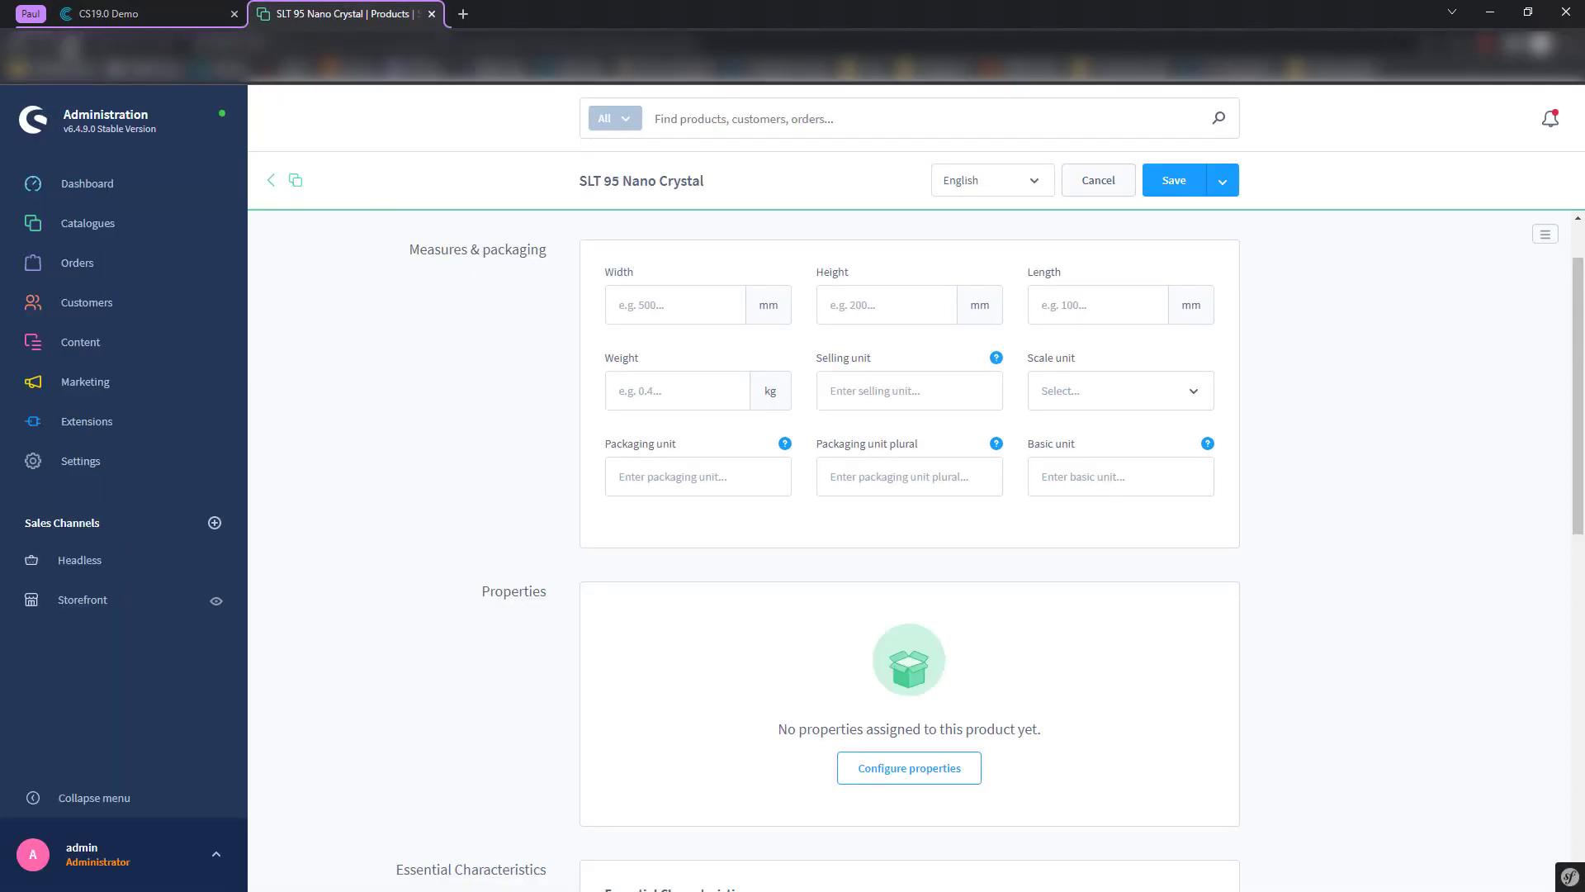
- Reload the Shopware product page and compare its Properties with the exported 4|Winter sale entry
key(F5)
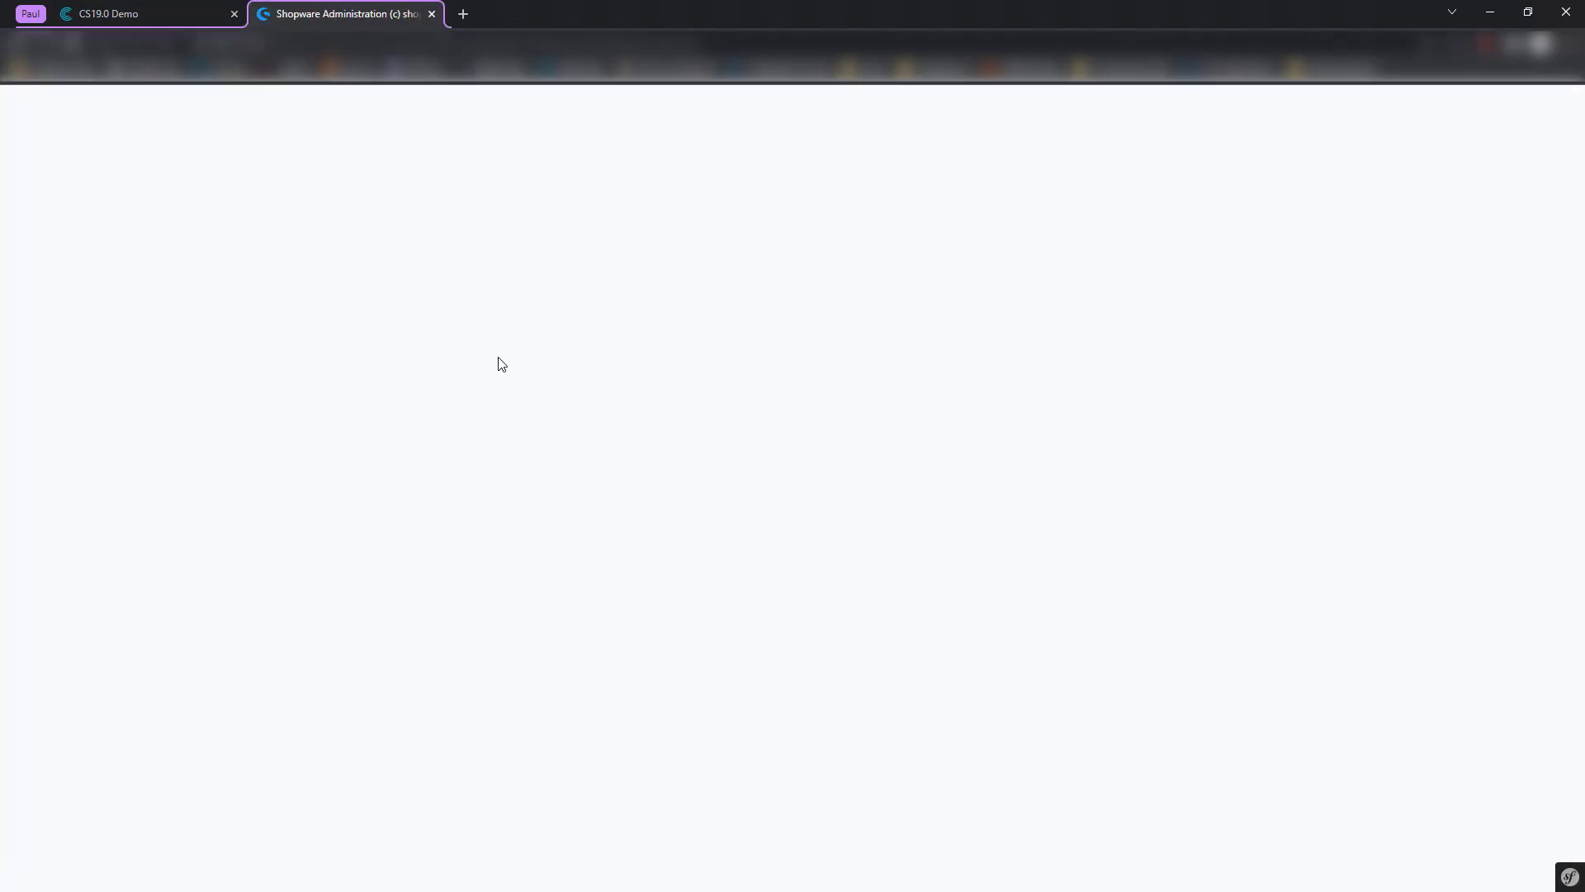
scroll(914, 634, down, 4)
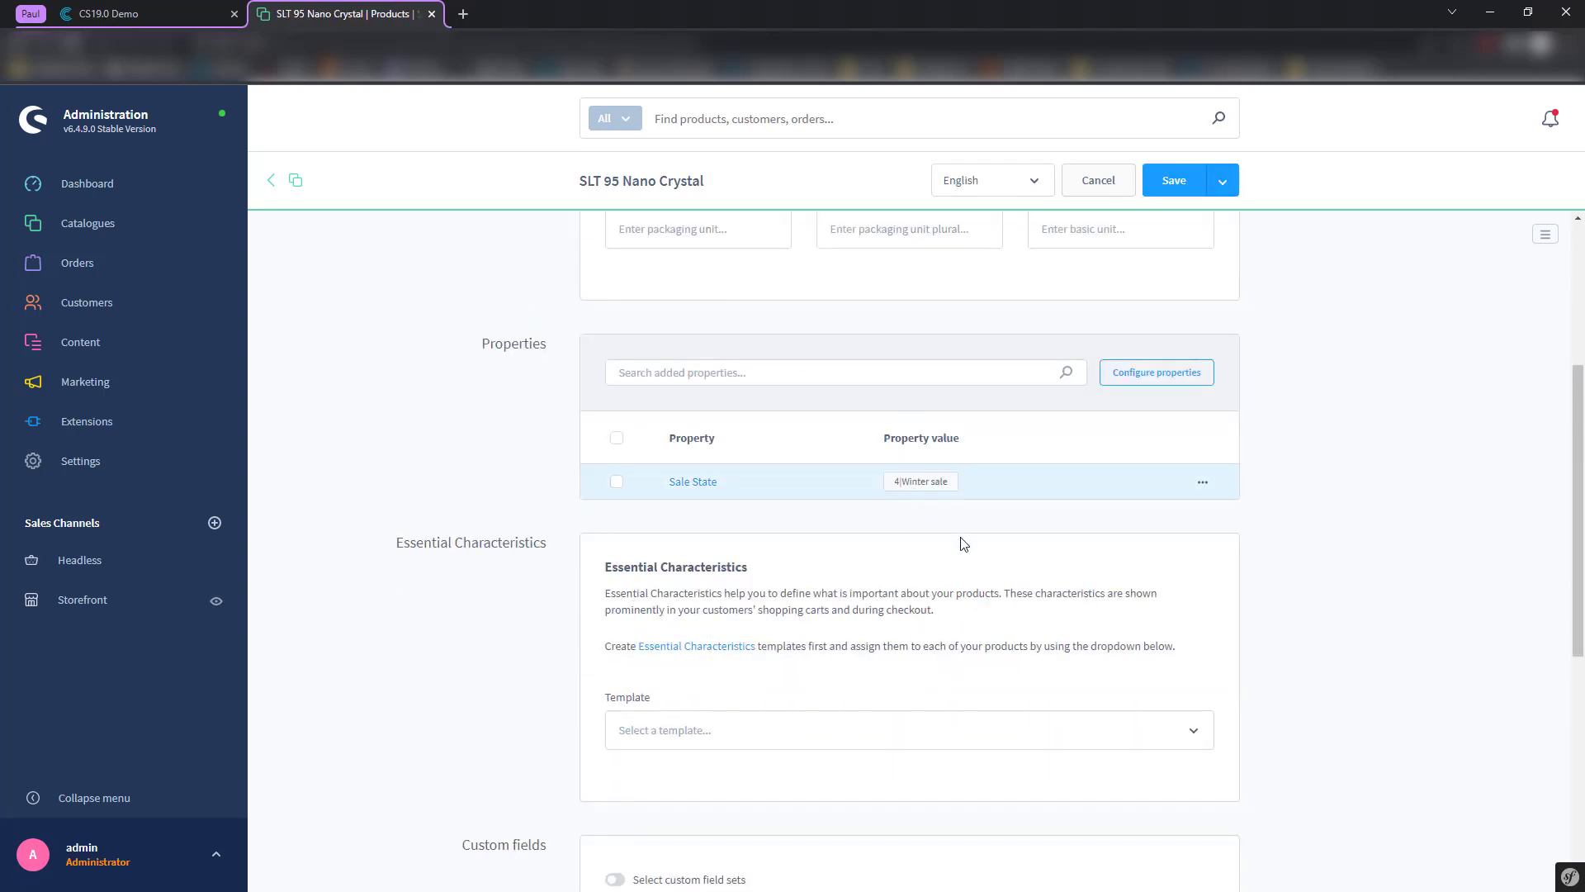
click(168, 8)
drag(264, 645, 355, 797)
click(345, 774)
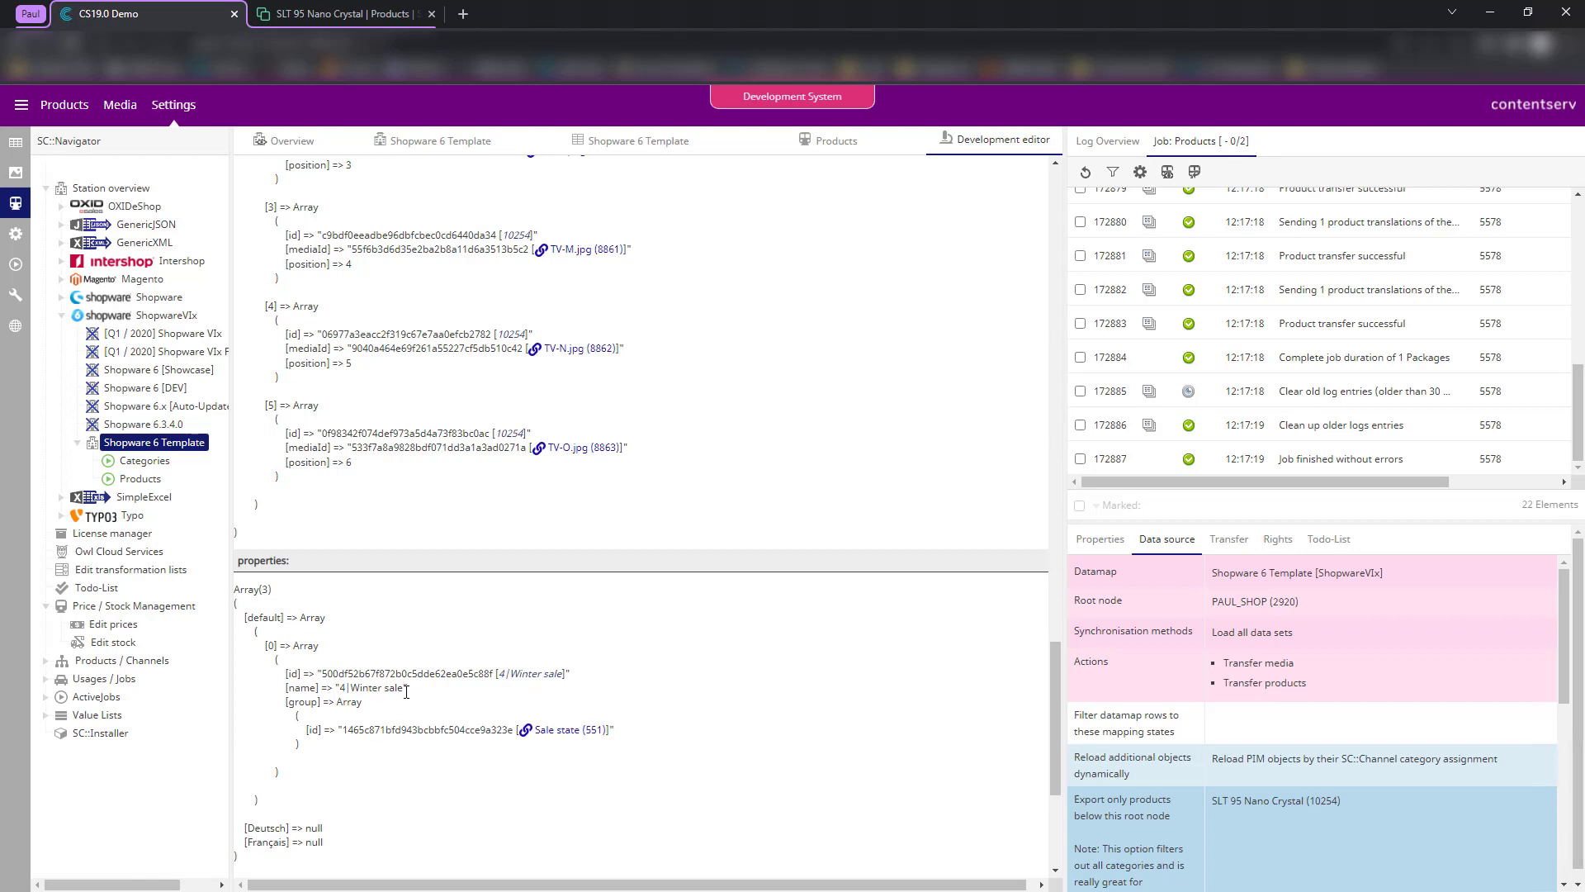
drag(409, 688, 336, 688)
click(370, 10)
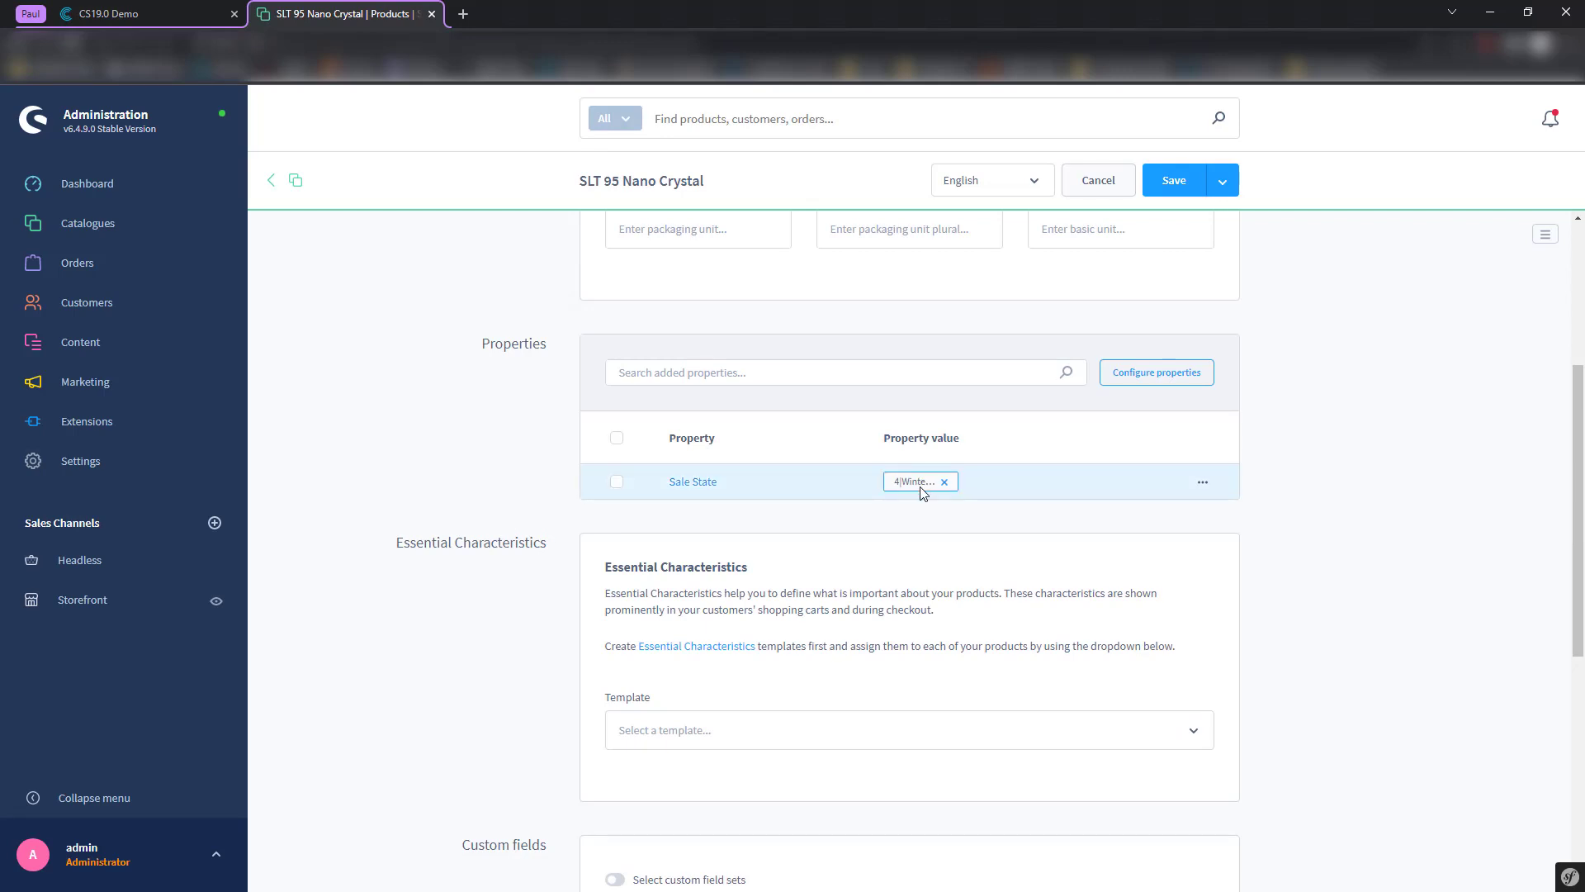
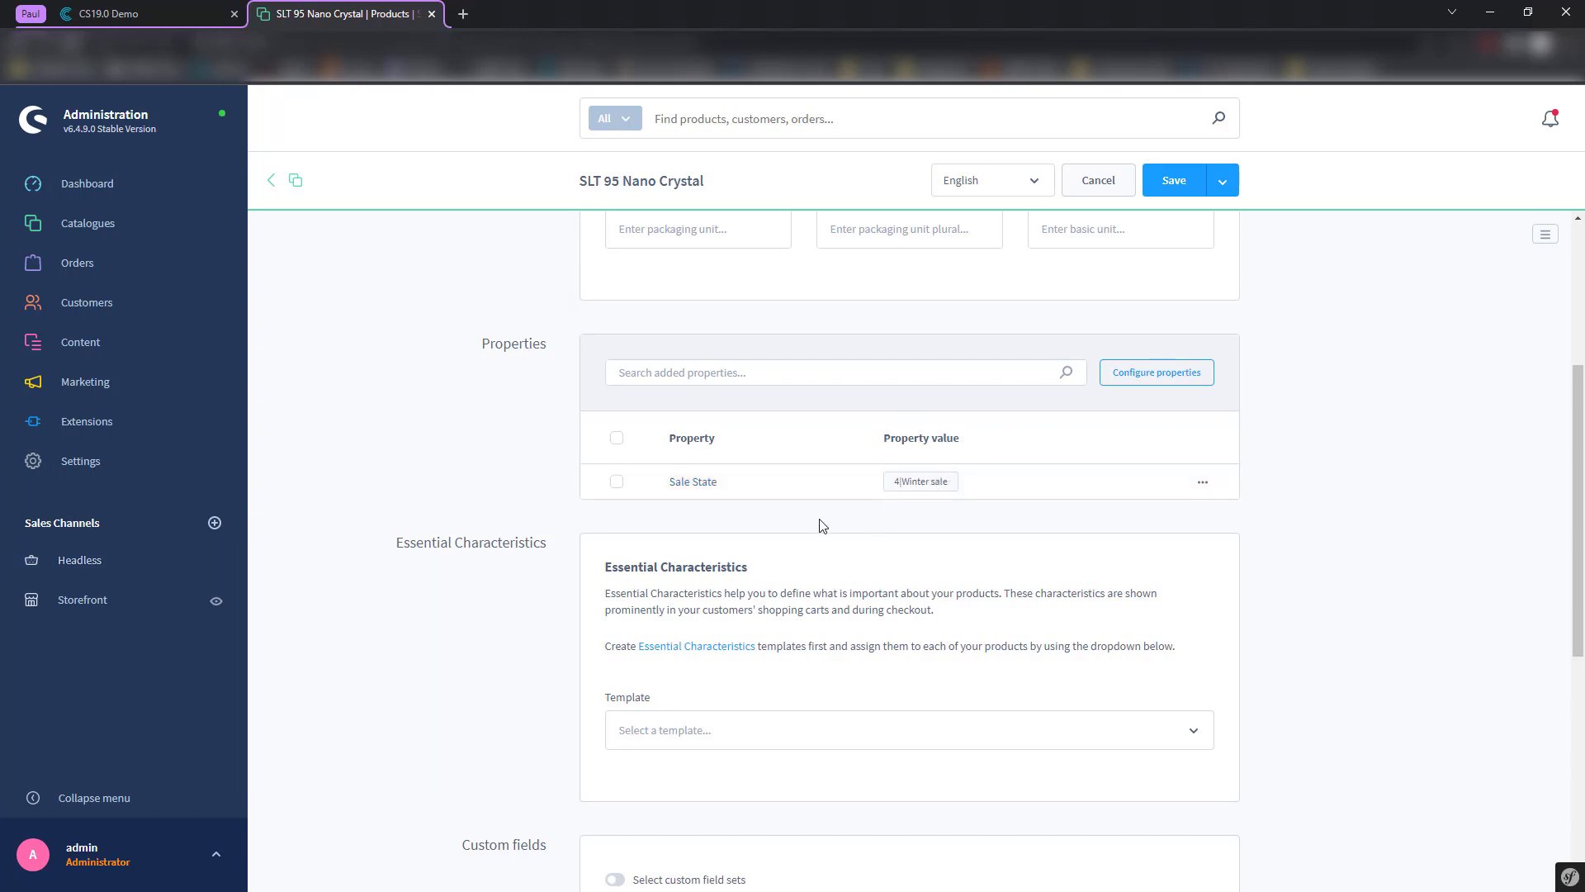
- Check the Contentserv editor output, then open Settings from the SLT 95 Nano Crystal product page
scroll(776, 419, up, 2)
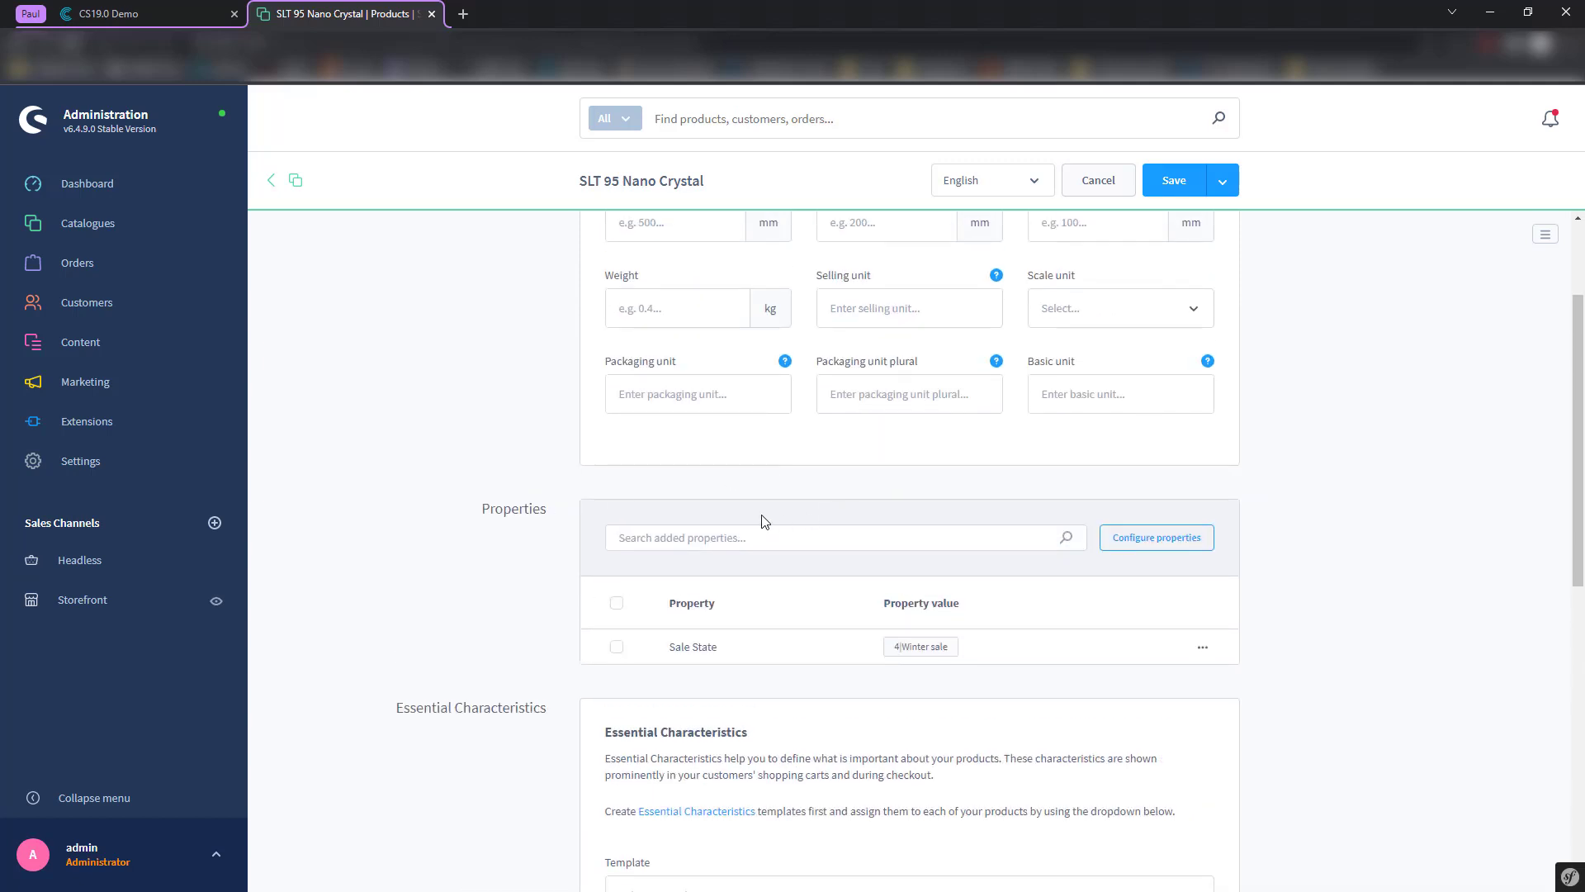
scroll(483, 494, up, 2)
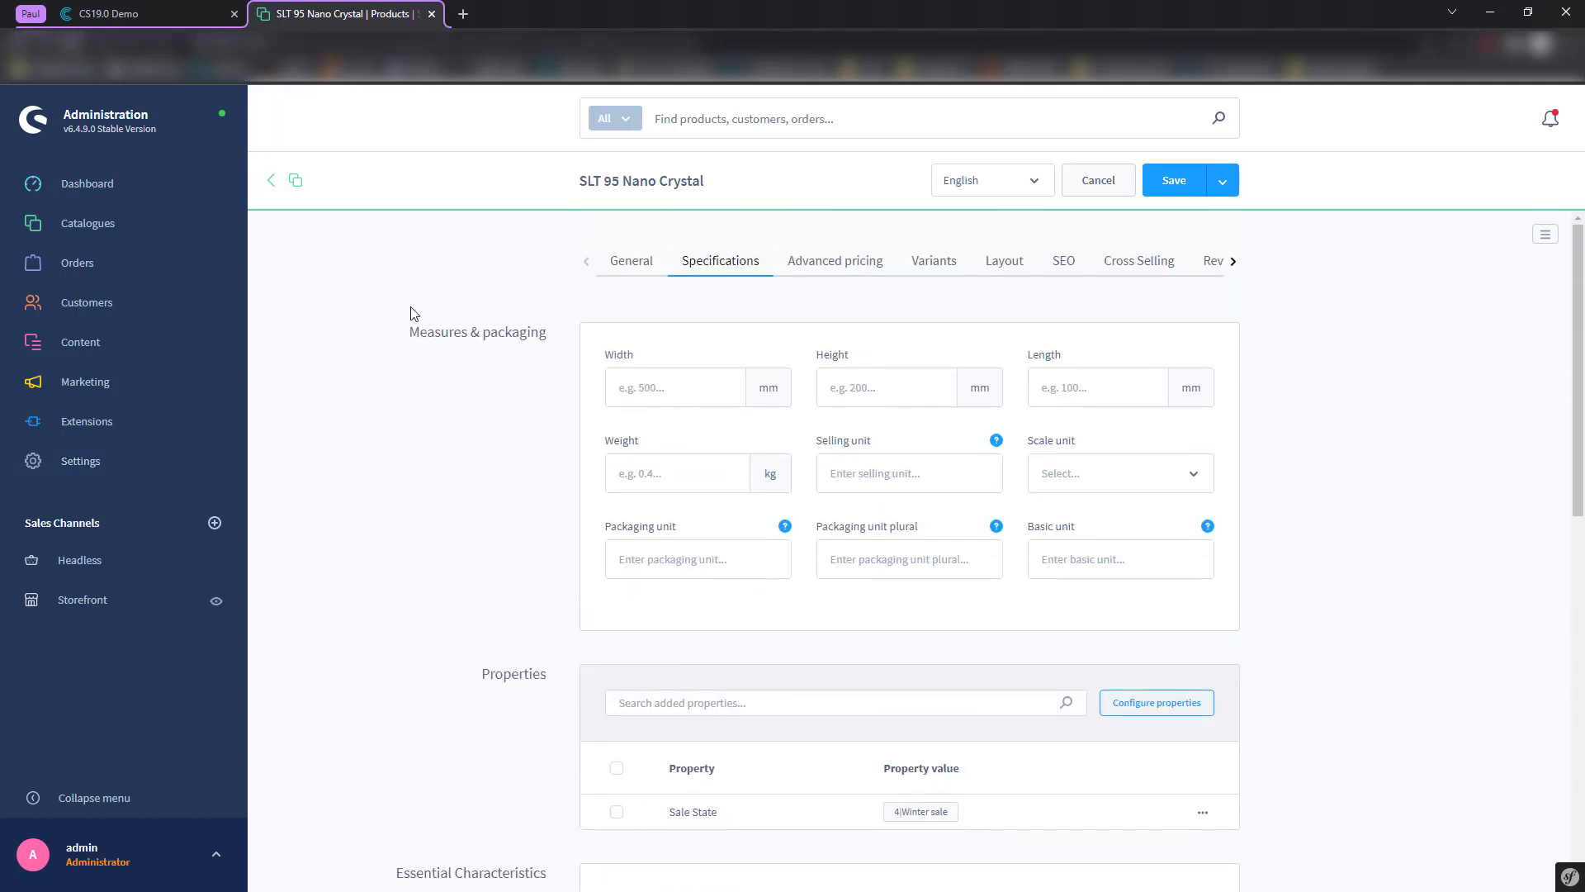
click(137, 6)
scroll(434, 557, down, 1)
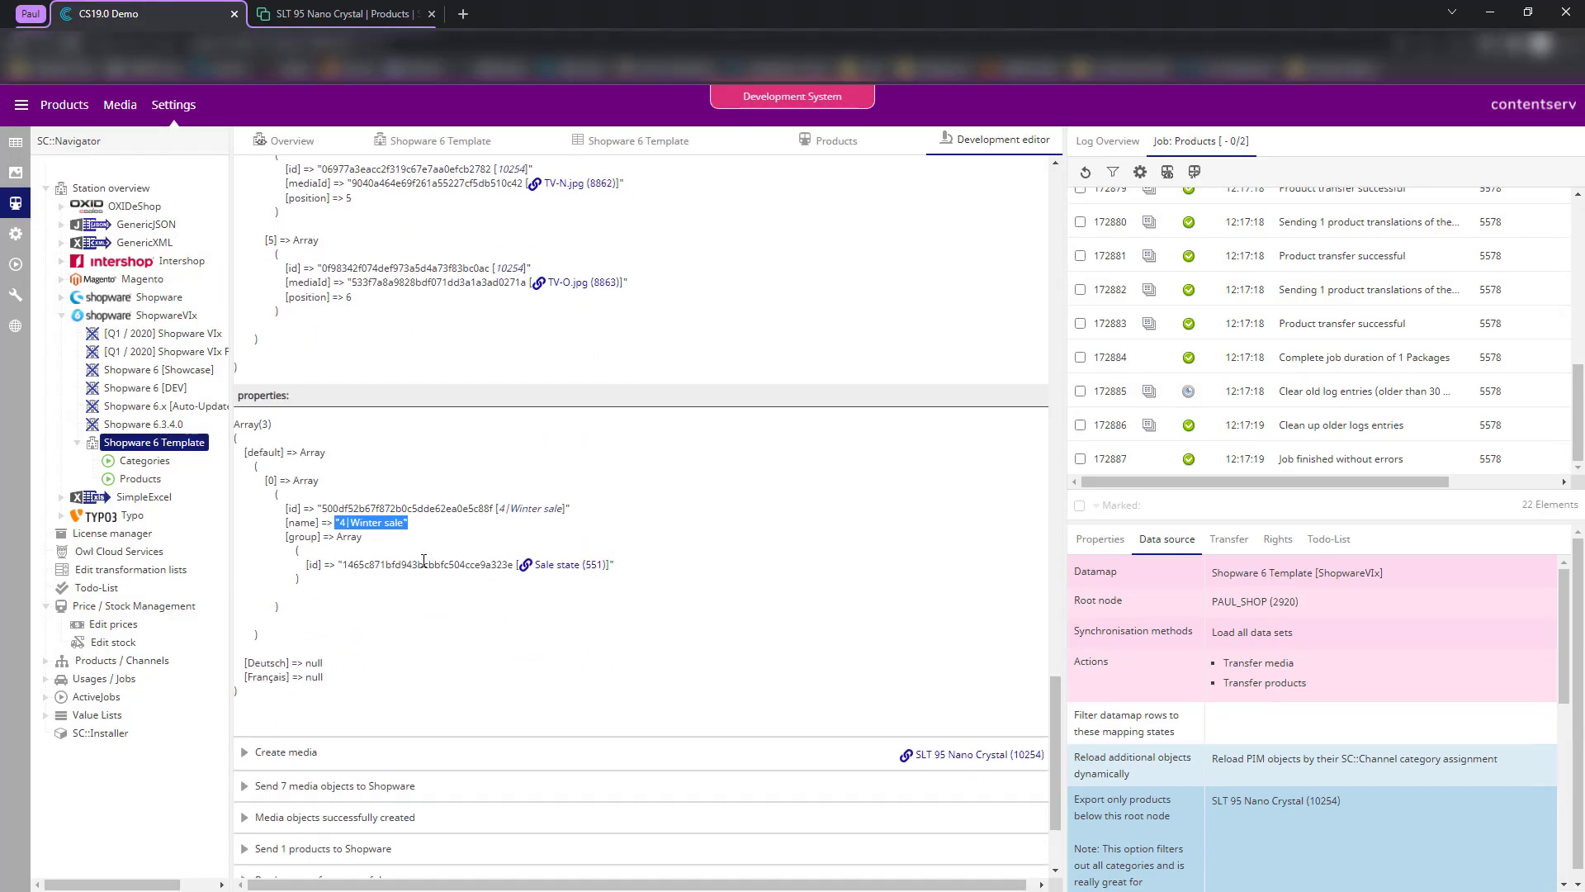
click(453, 630)
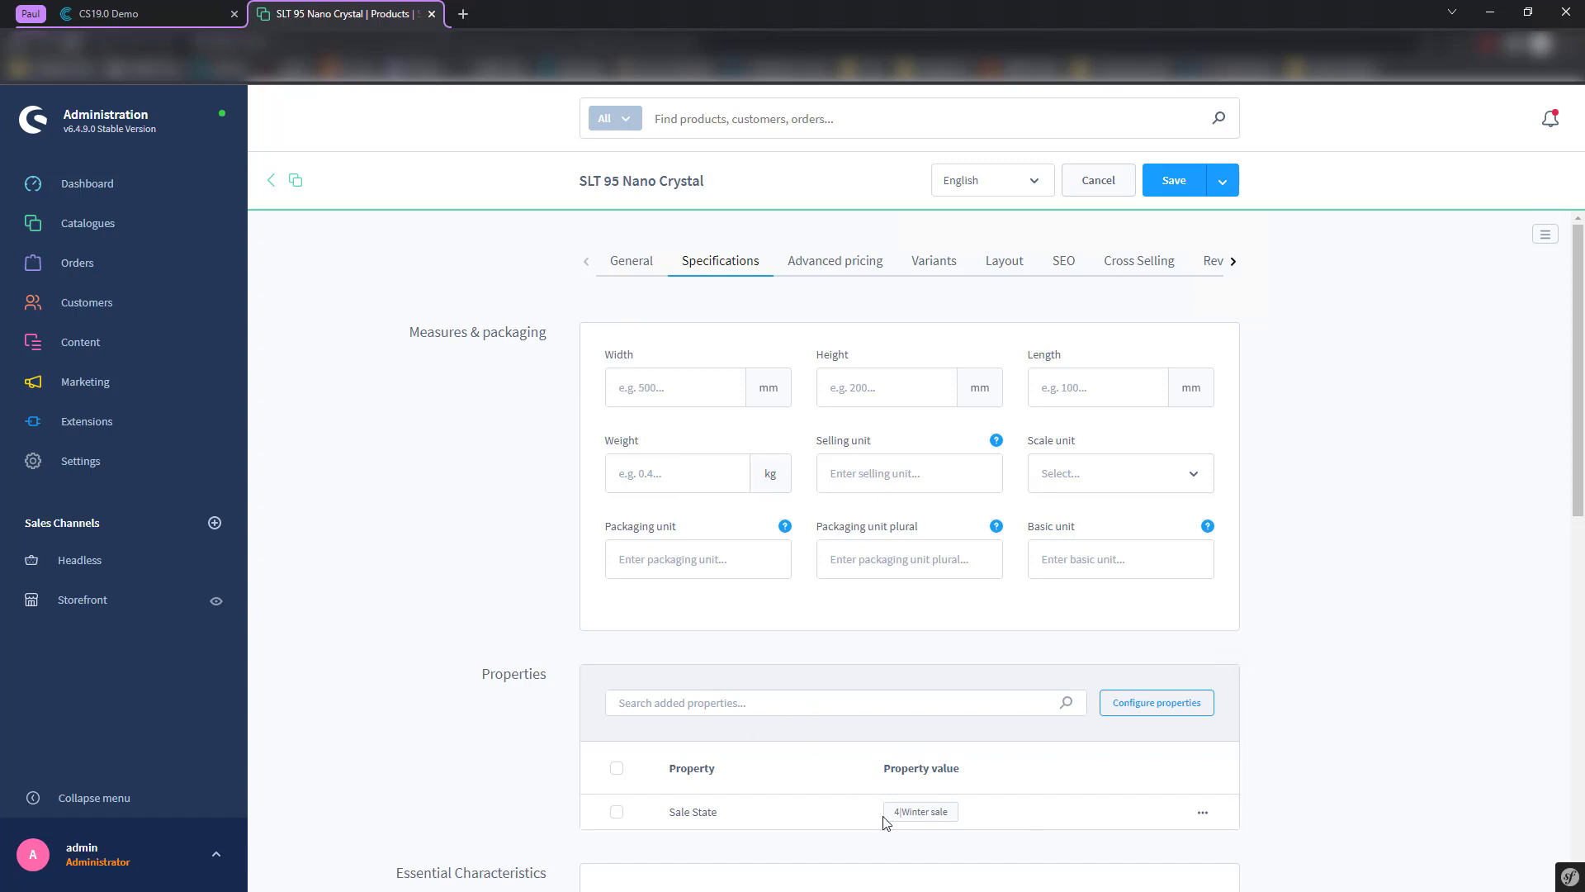
scroll(867, 741, down, 3)
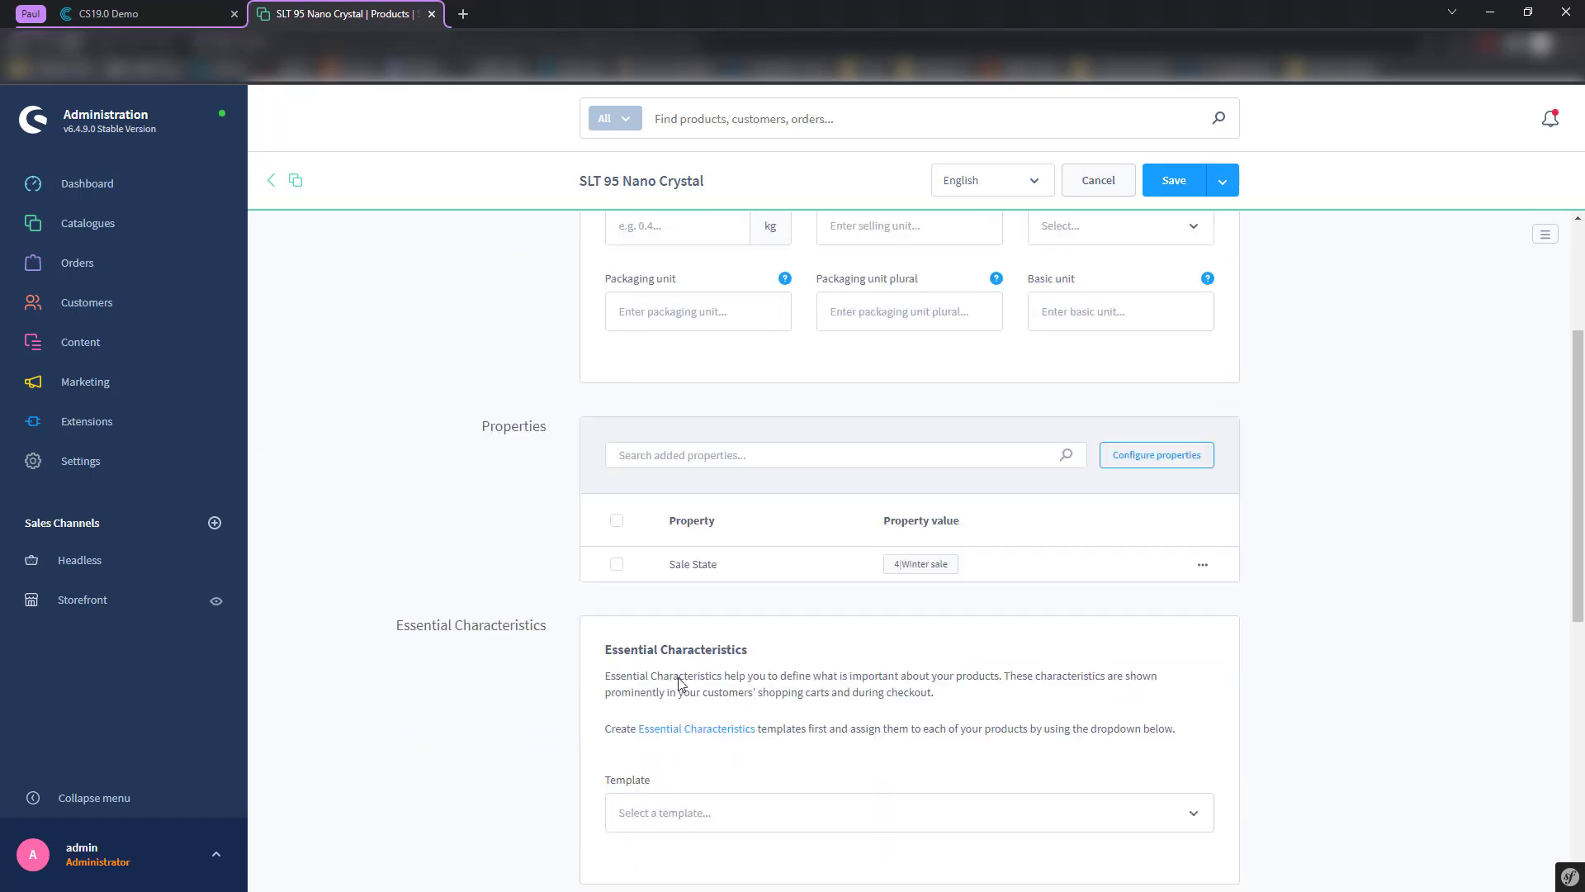
click(89, 469)
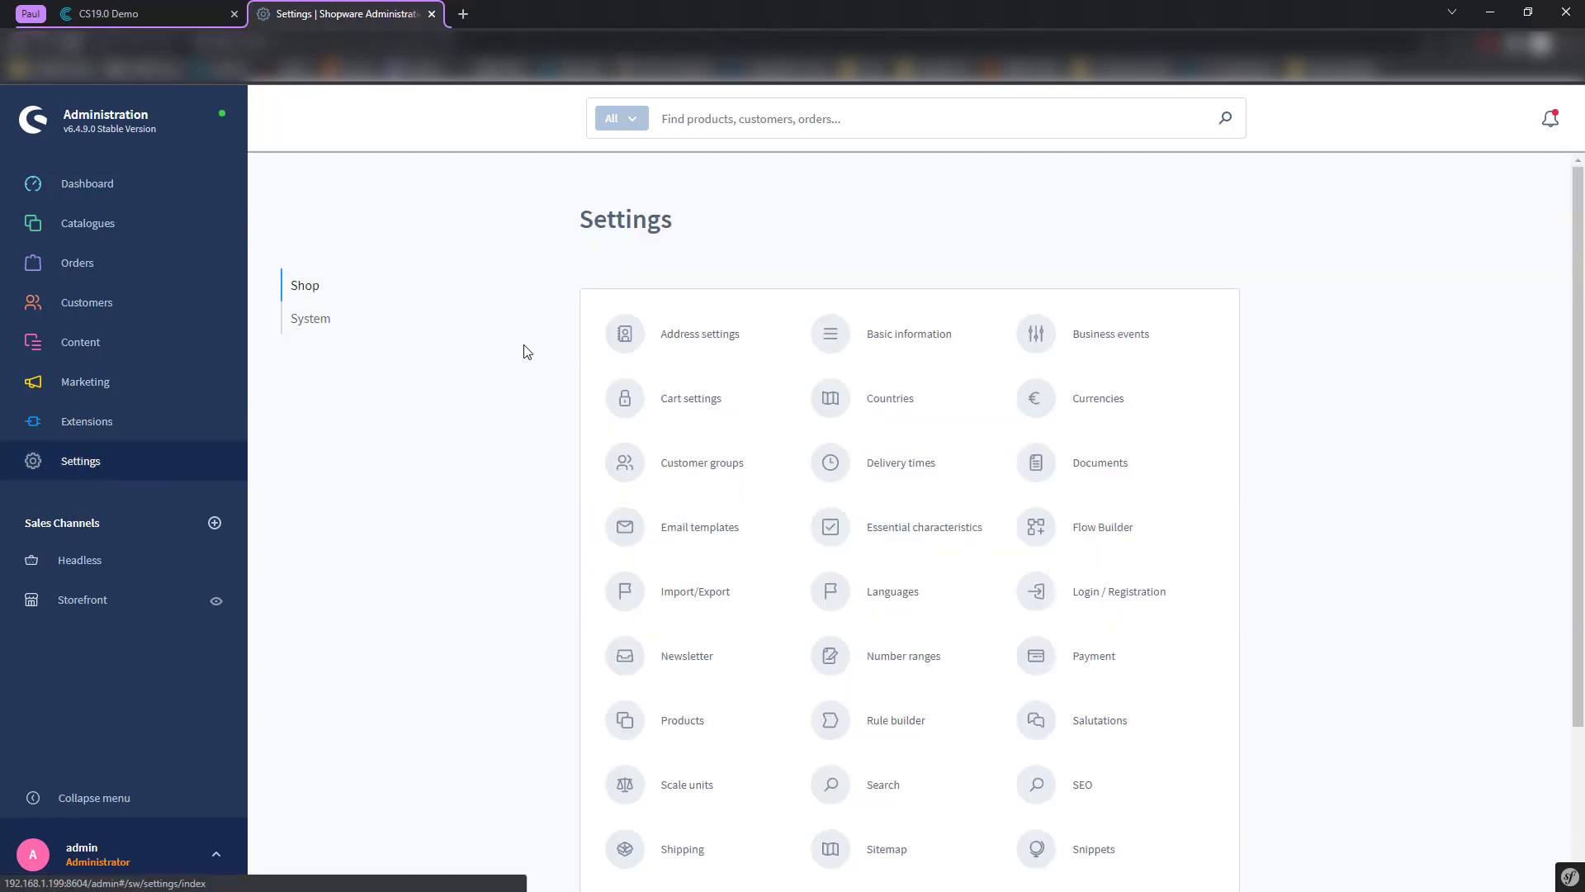
- Open System > Custom fields, listing the Computers, Industrial, Jewelry and Garden sets
scroll(672, 566, down, 2)
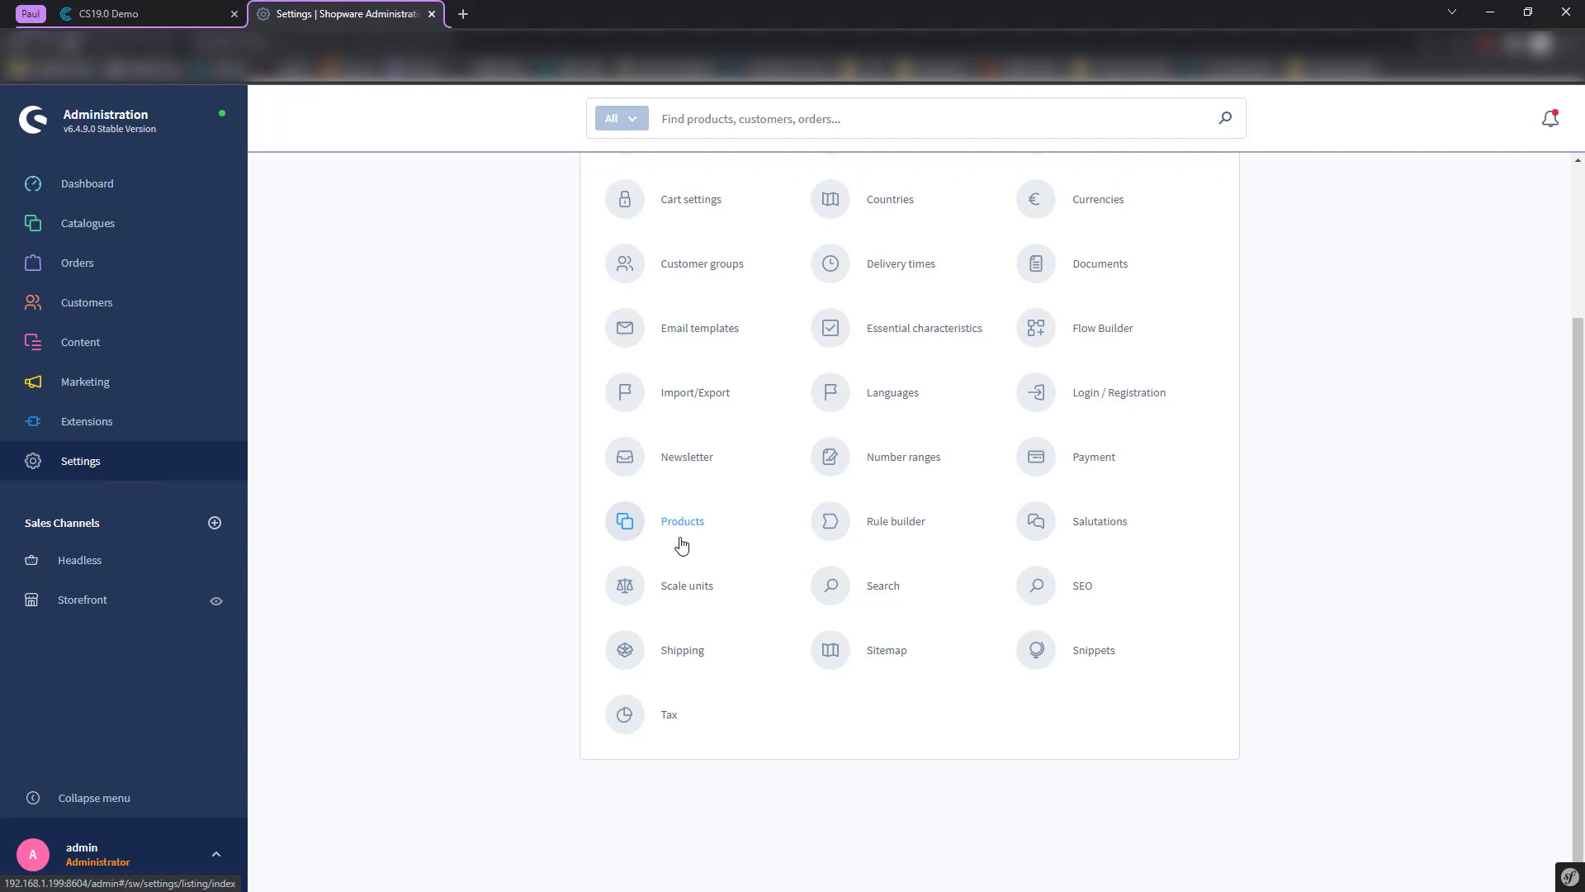
scroll(528, 495, up, 2)
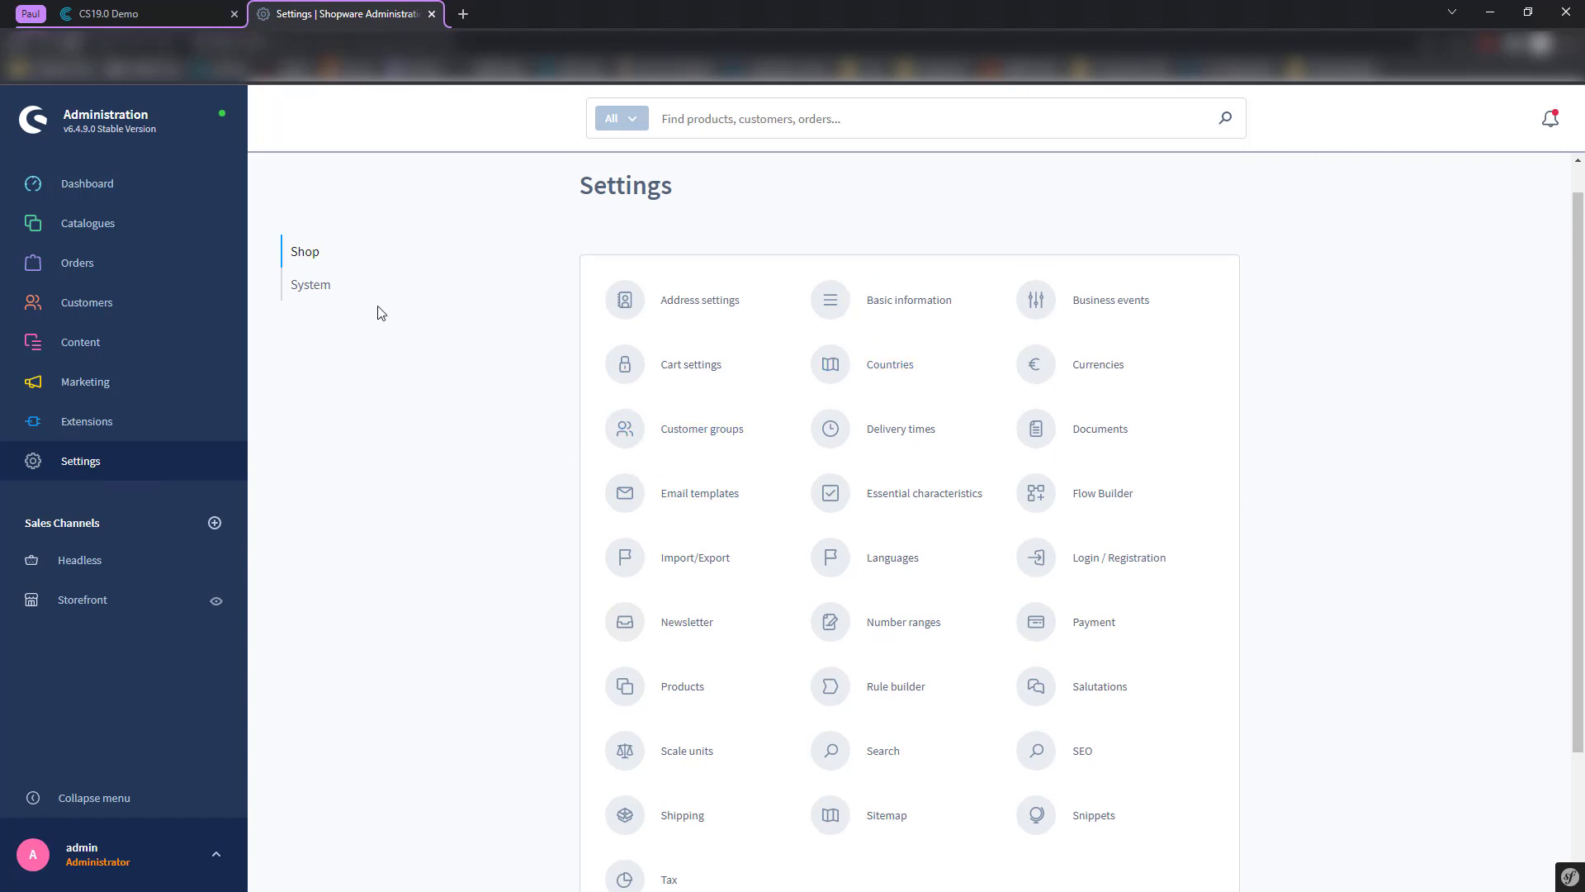
click(312, 290)
click(929, 336)
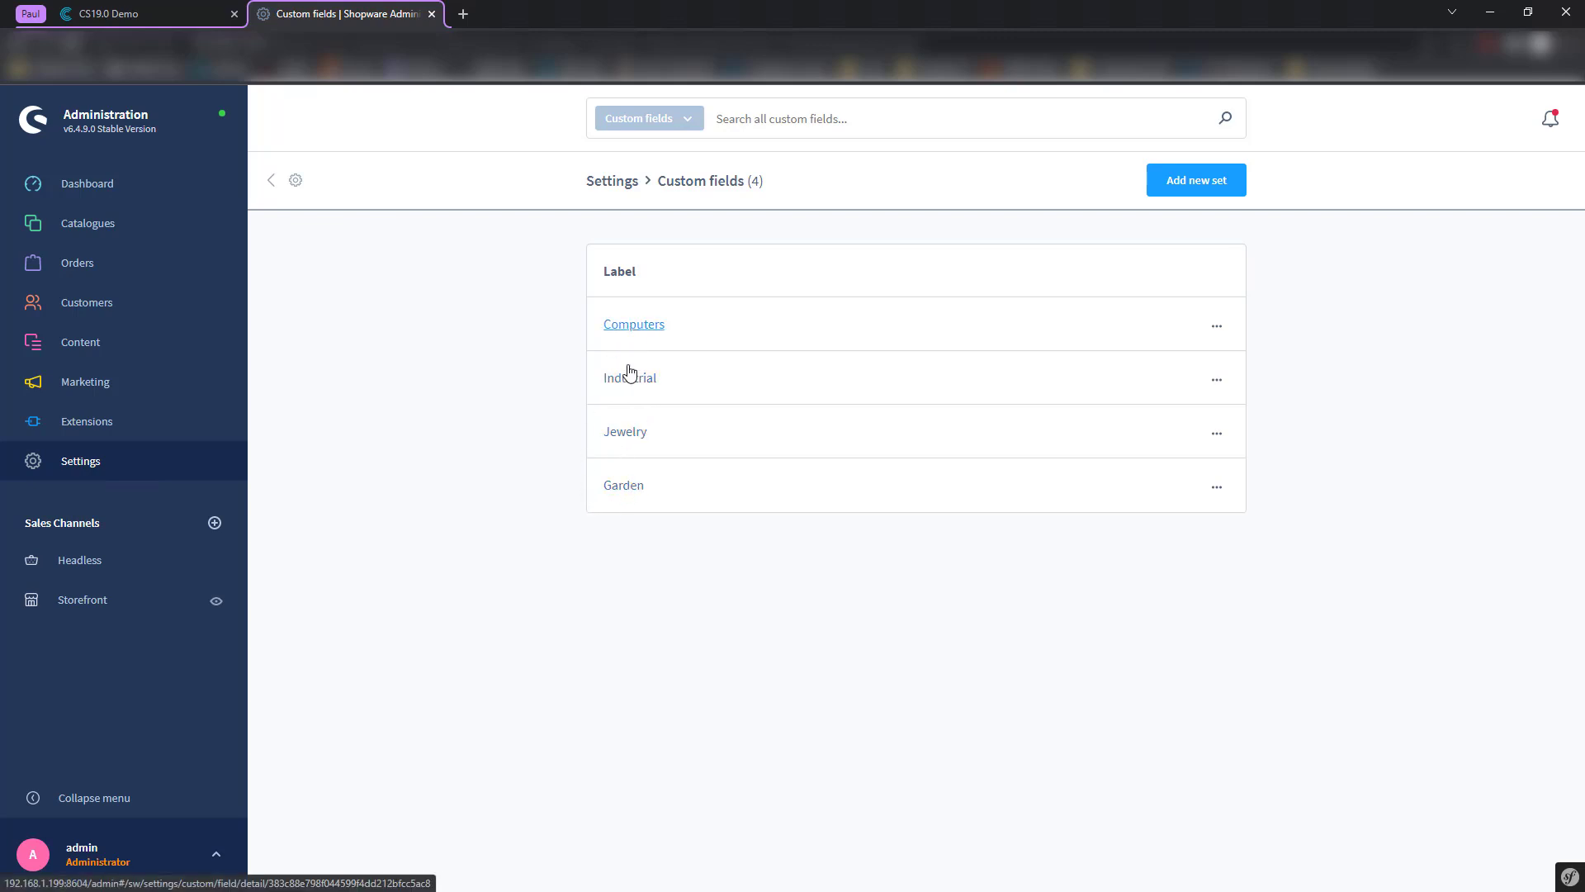
- In the Industrial set, start a new Text field labelled 'Schnitzel consistency'
click(888, 373)
scroll(586, 439, down, 2)
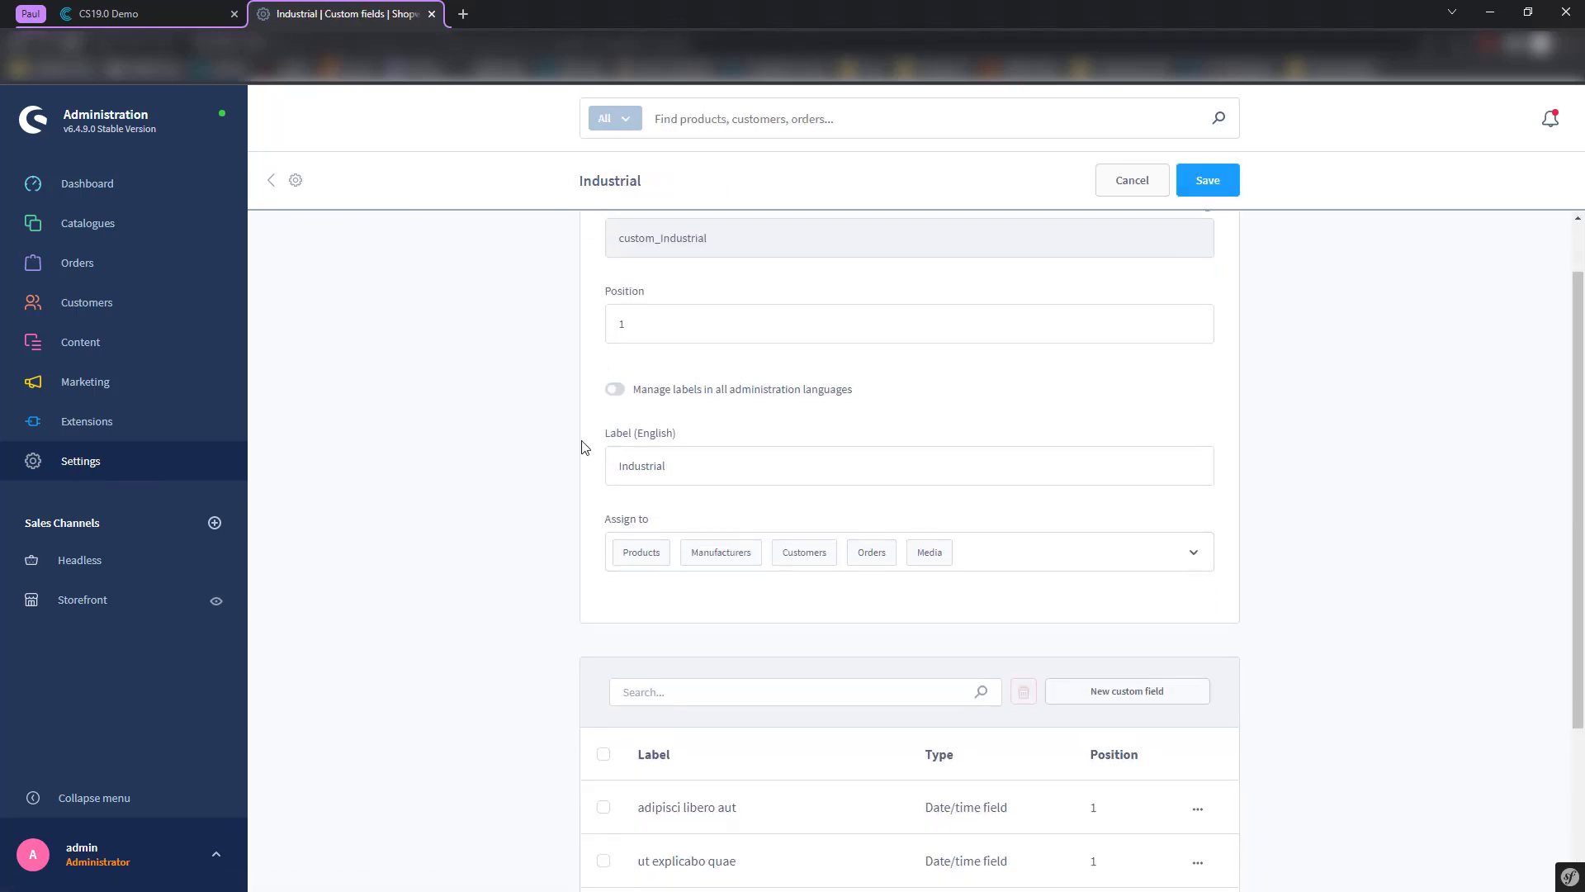
click(1144, 596)
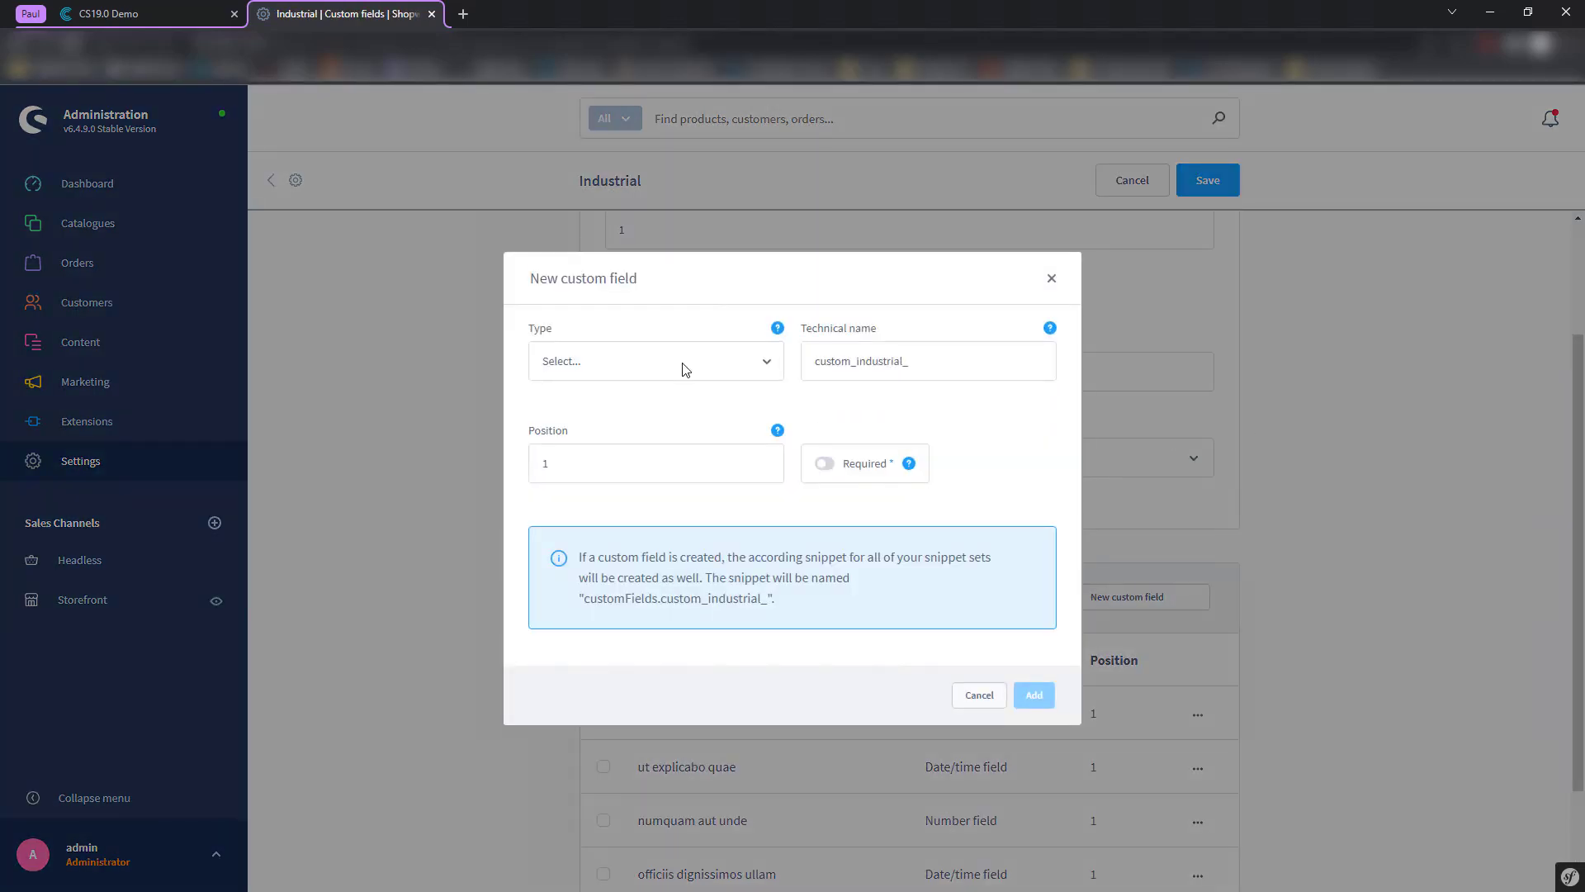
click(685, 369)
click(696, 446)
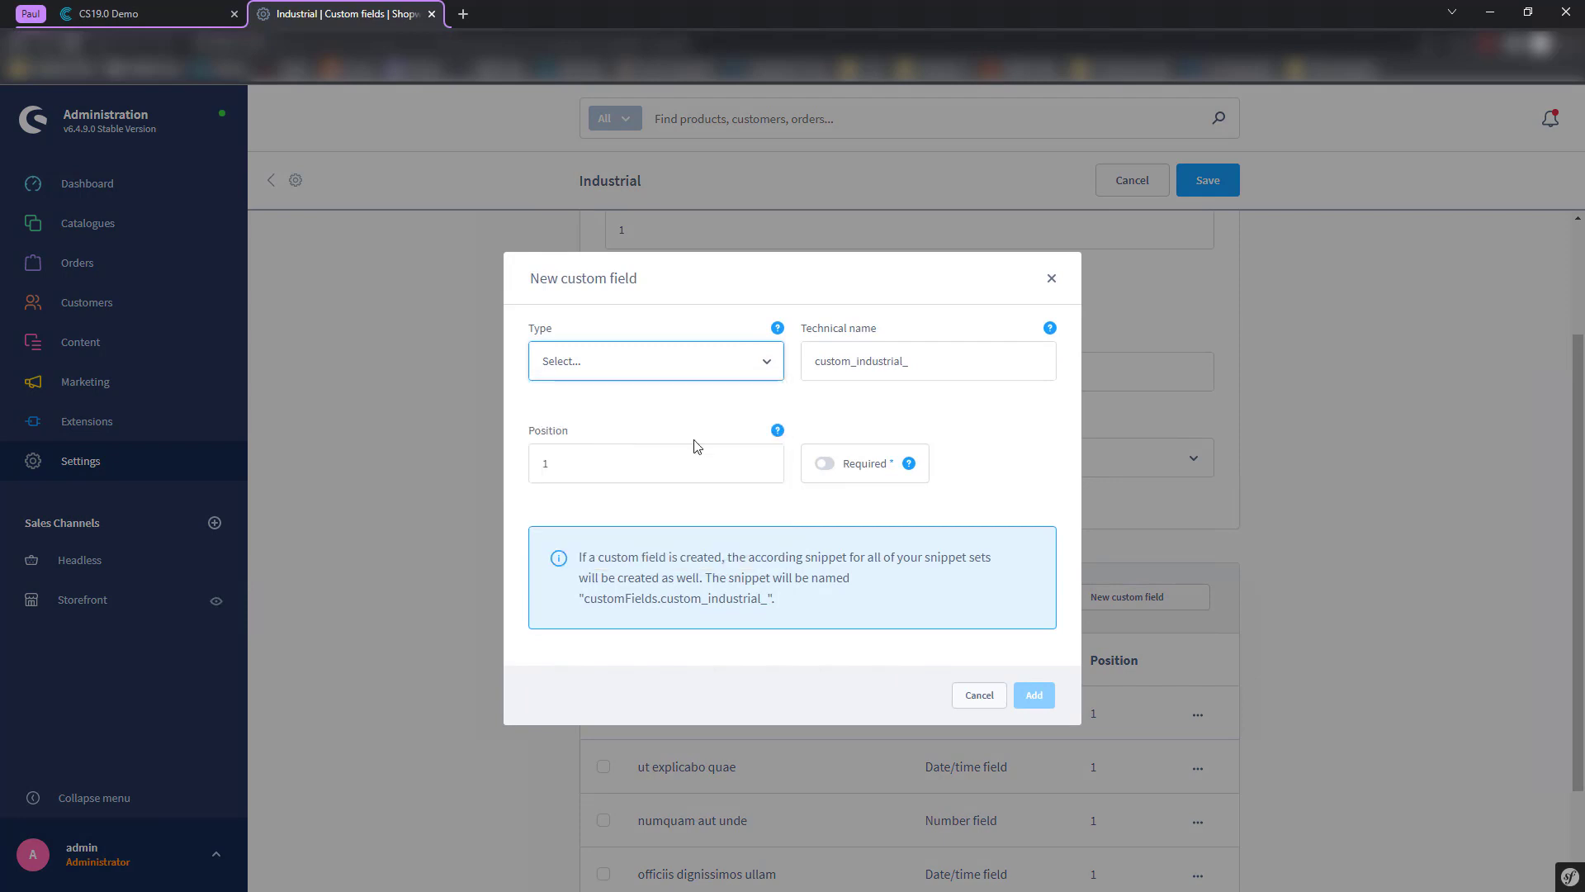
click(601, 565)
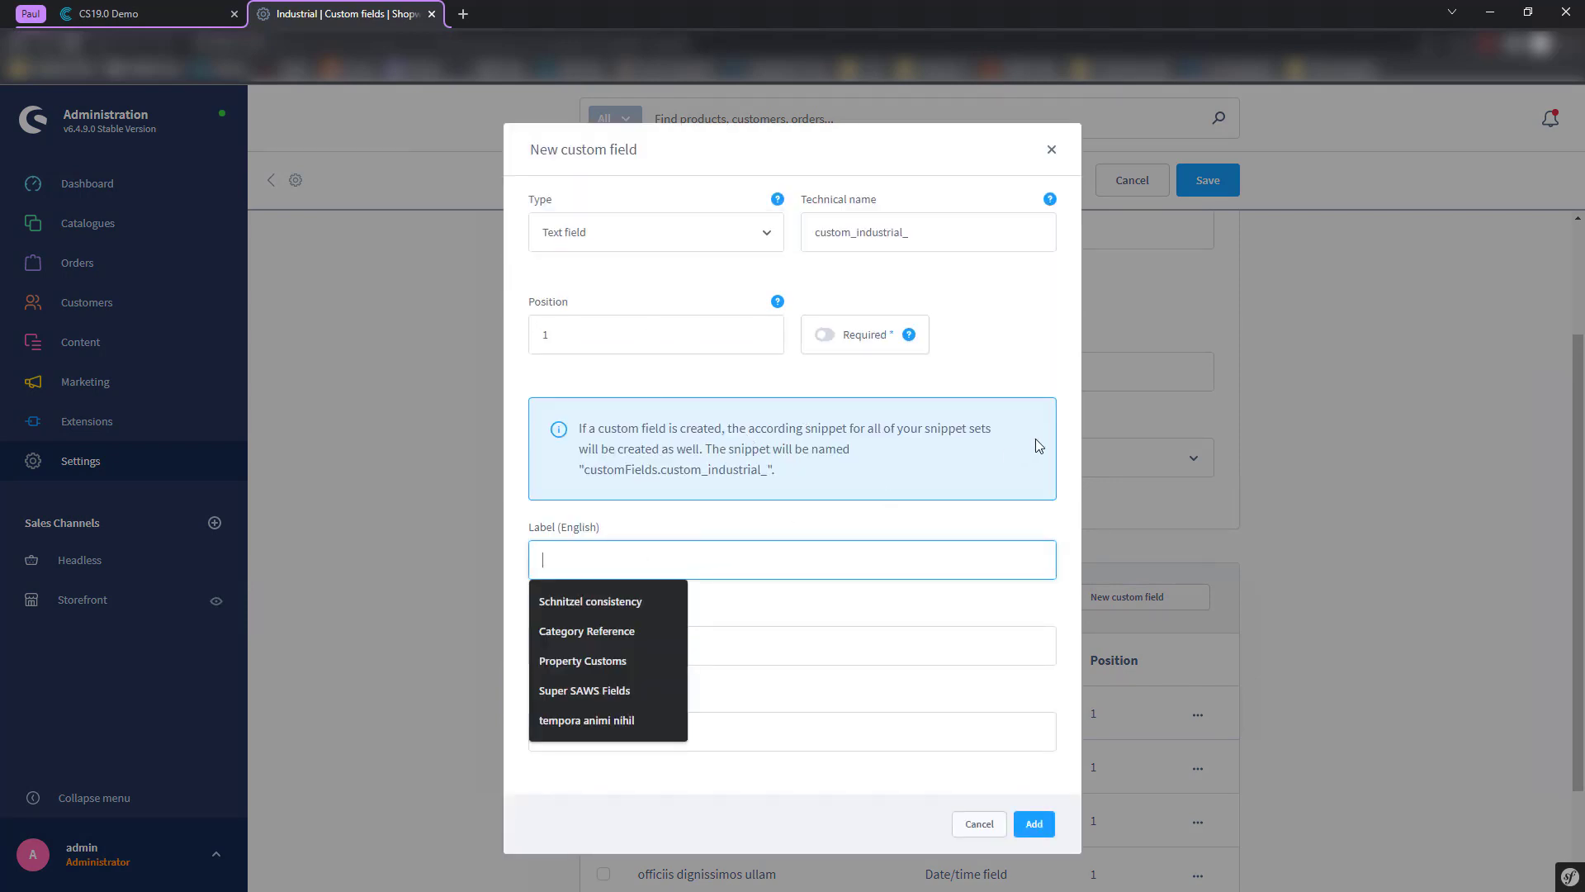
key(Down)
key(Return)
click(677, 698)
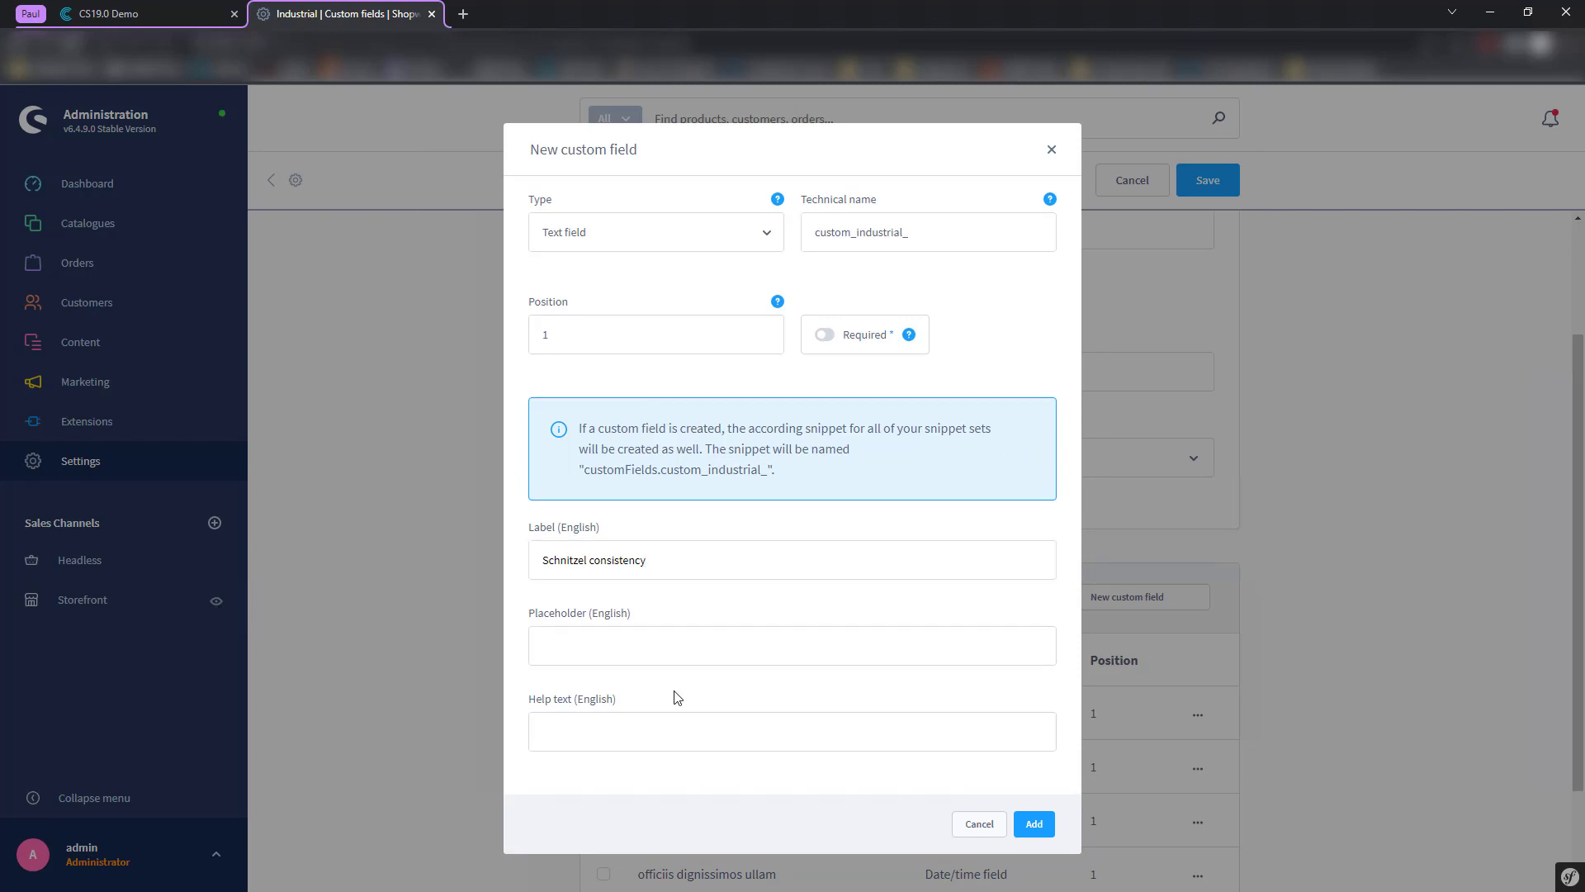
- Set the technical name to industrial_schnitzel without the custom_ prefix, and copy it
click(988, 219)
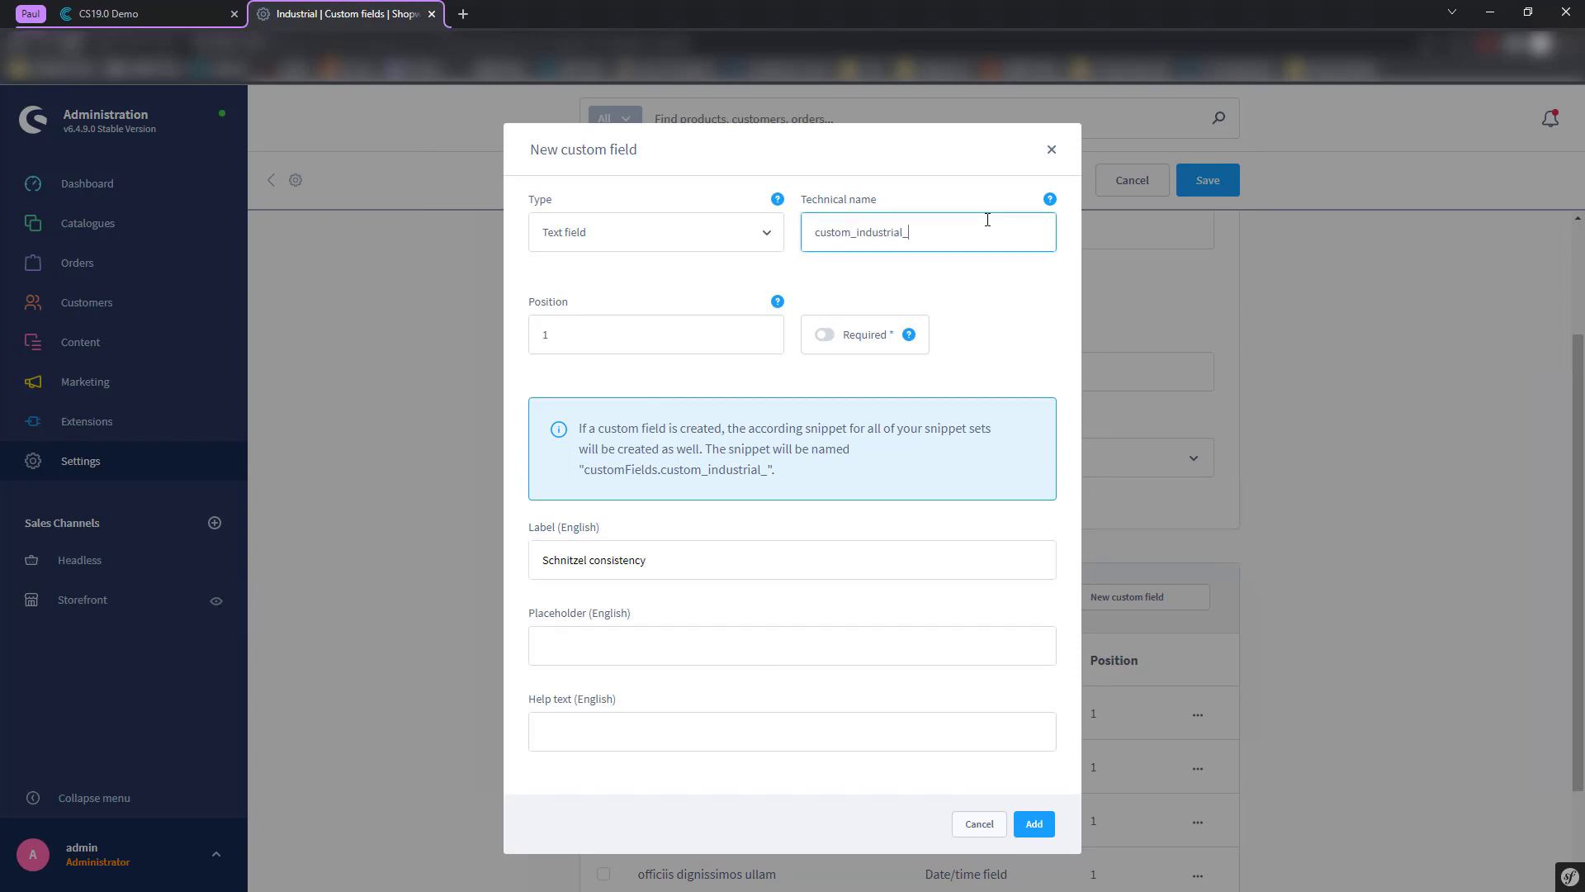
text(schnitzel)
drag(814, 241, 952, 233)
click(886, 272)
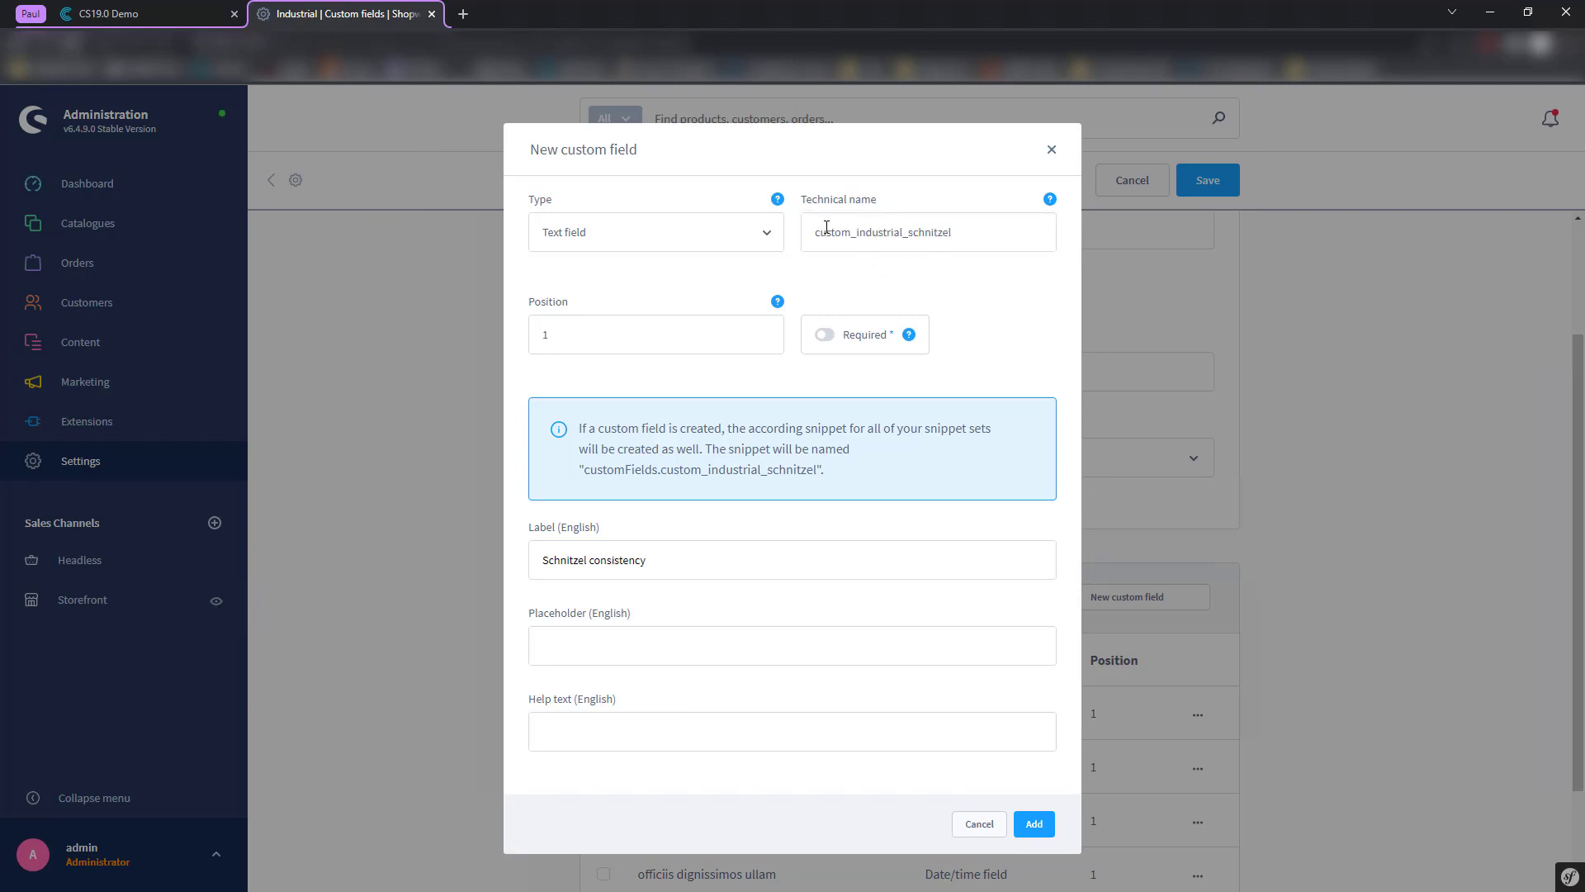
click(861, 231)
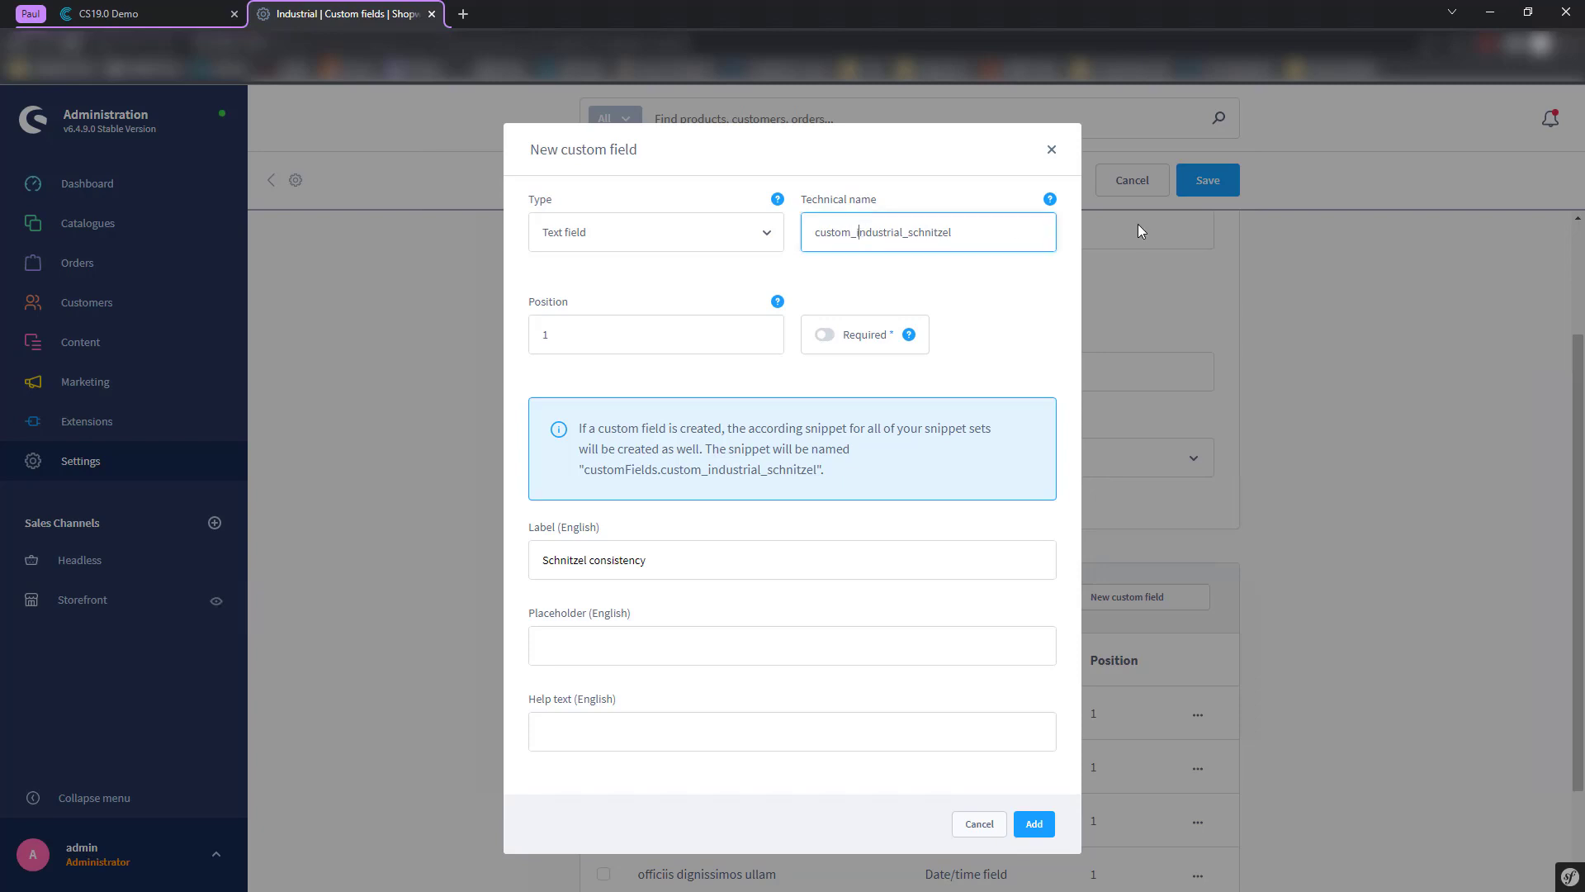
key(BackSpace)
key(BackSpace)
key(BackSpace)
key(BackSpace)
key(BackSpace)
key(BackSpace)
key(BackSpace)
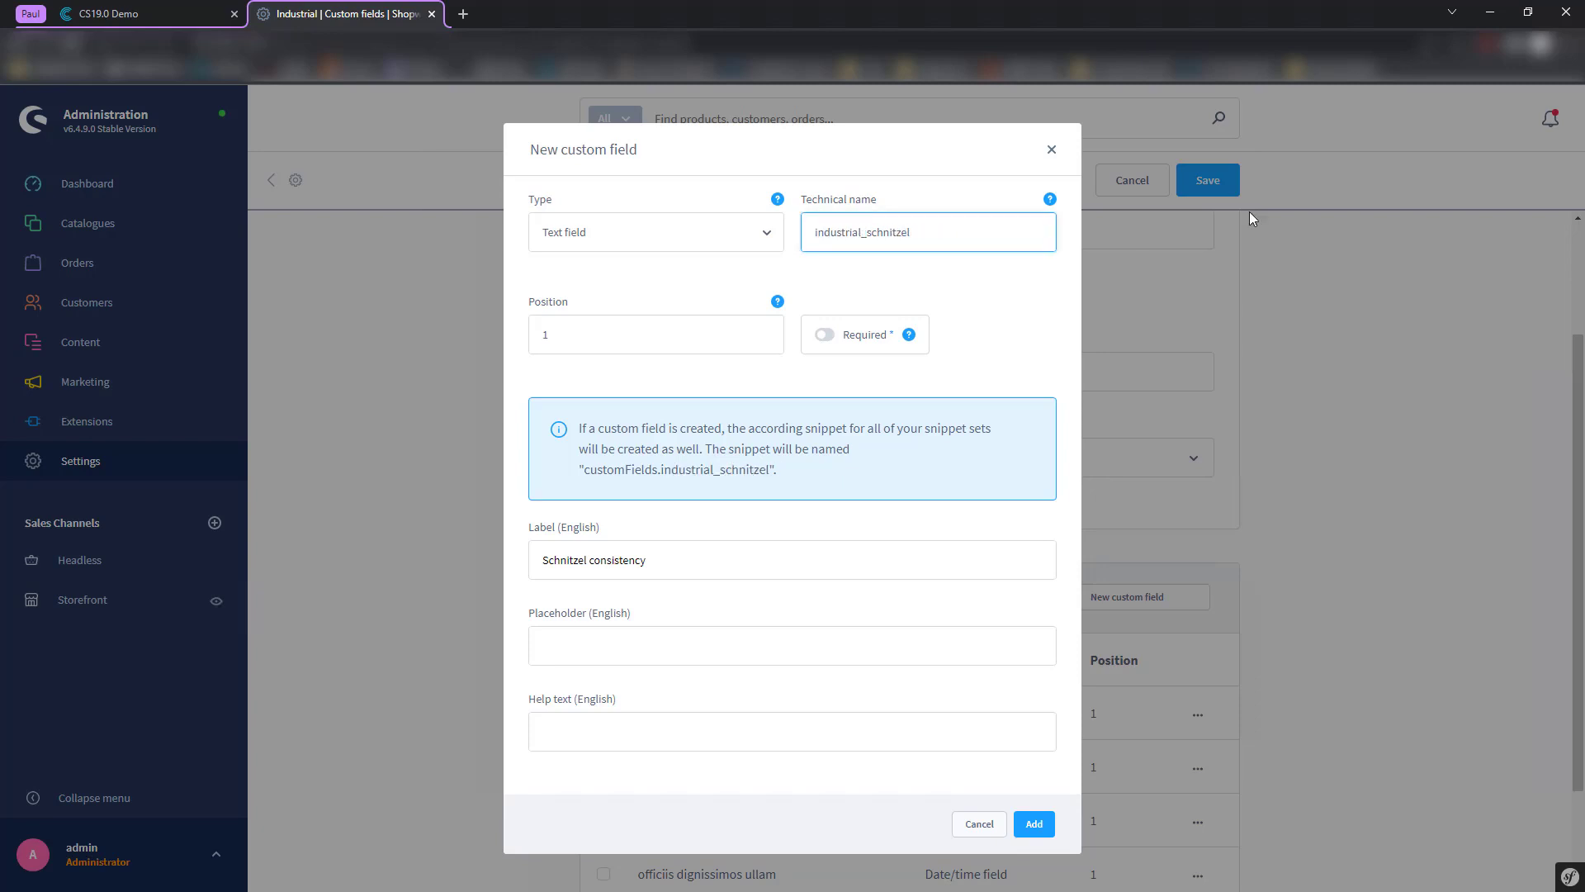
click(1018, 329)
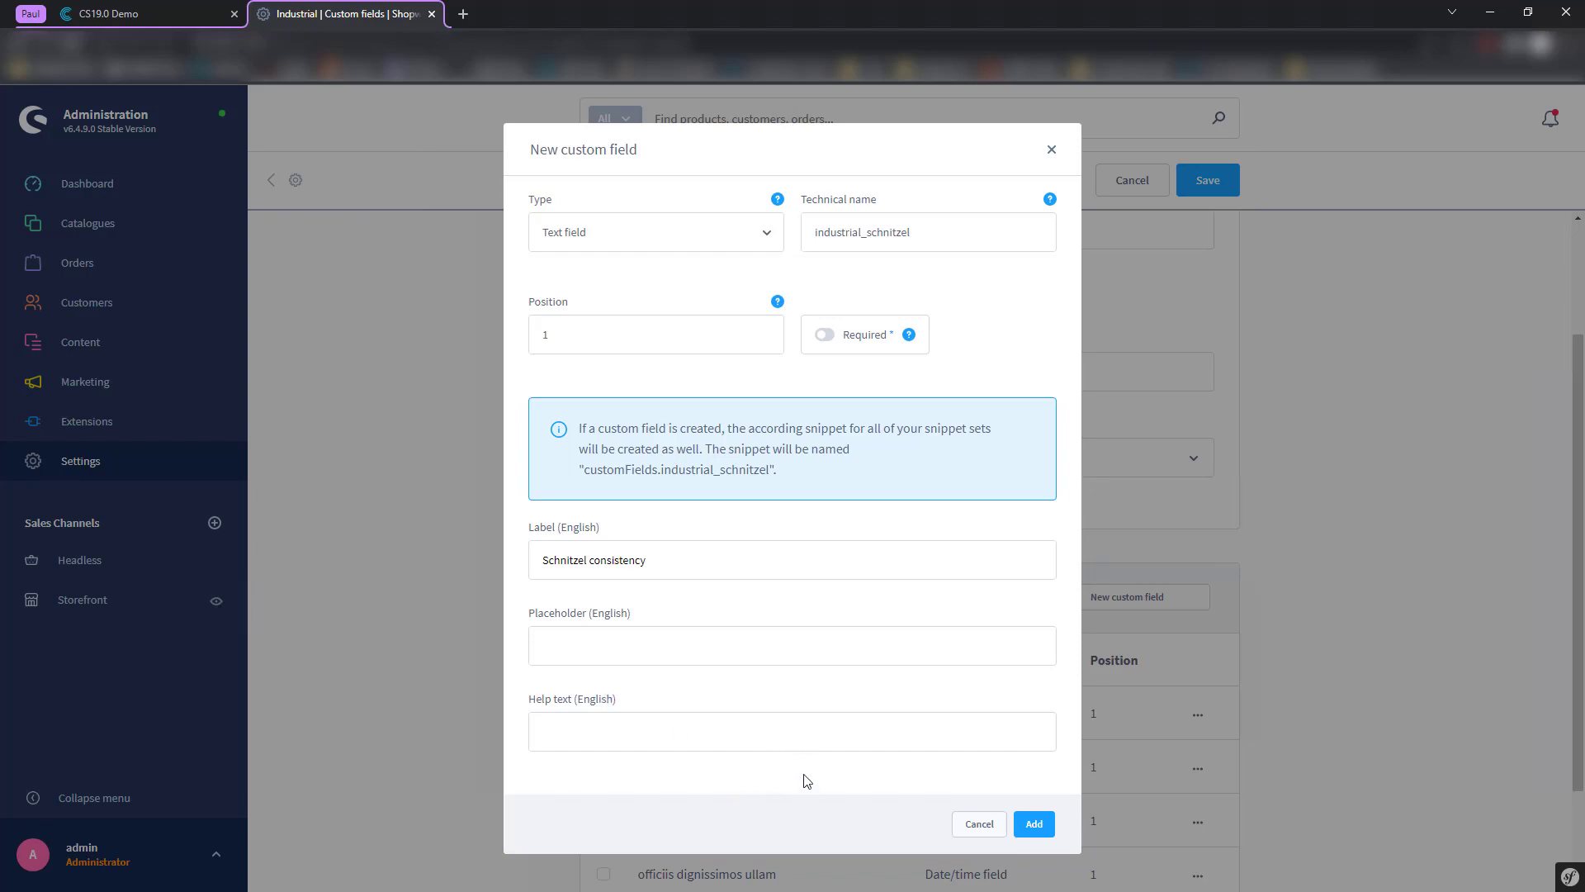
drag(953, 232, 778, 216)
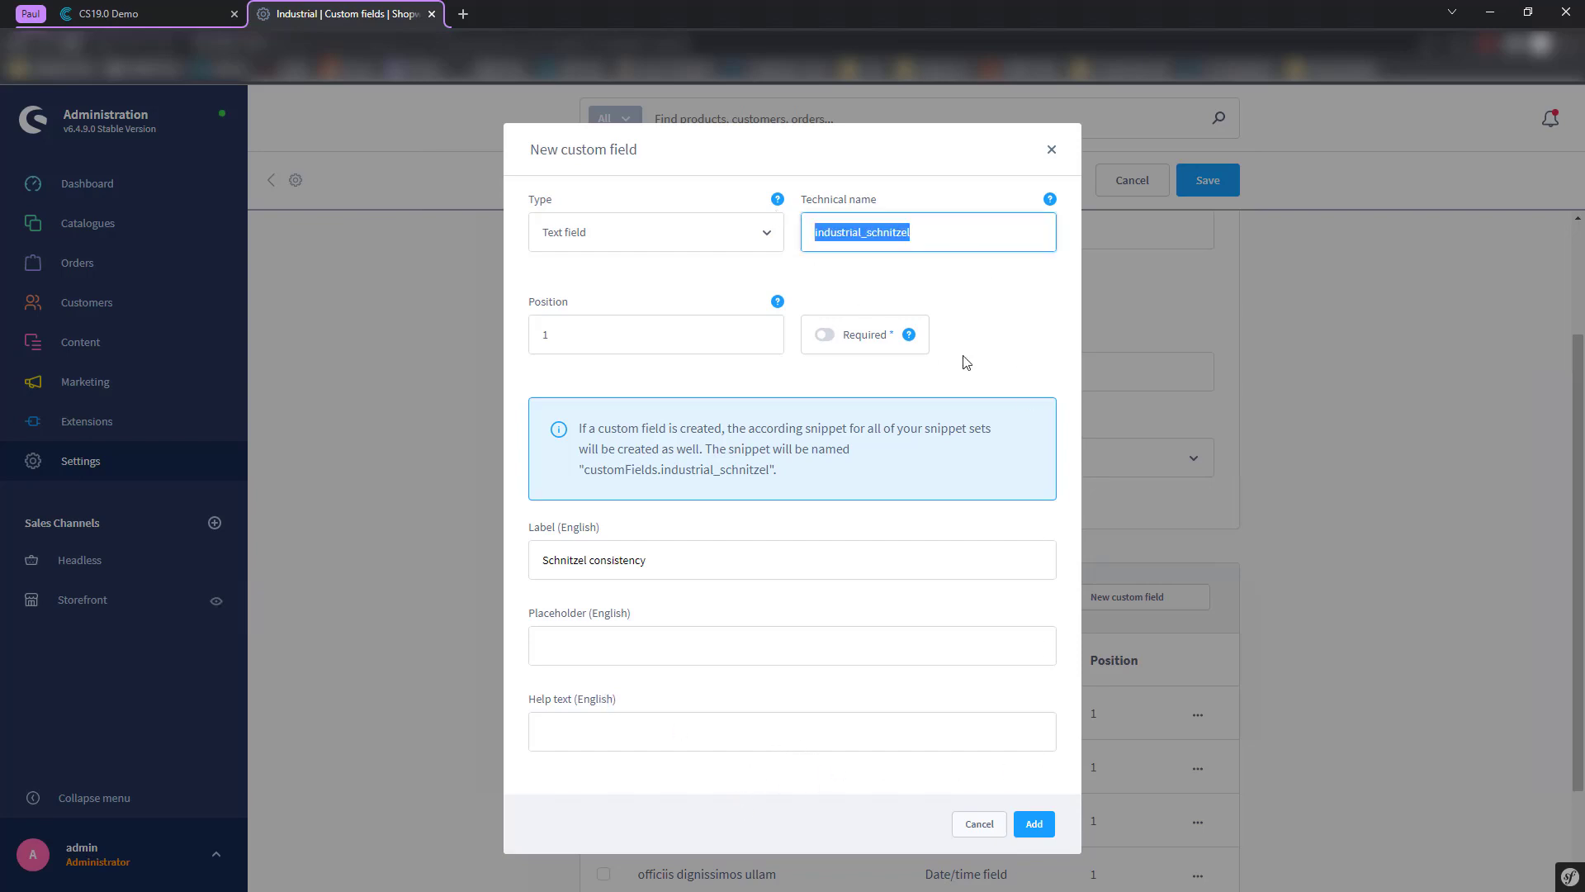
click(927, 237)
drag(928, 237, 796, 241)
- Add the field to the Industrial set and return to the Contentserv demo
click(1042, 834)
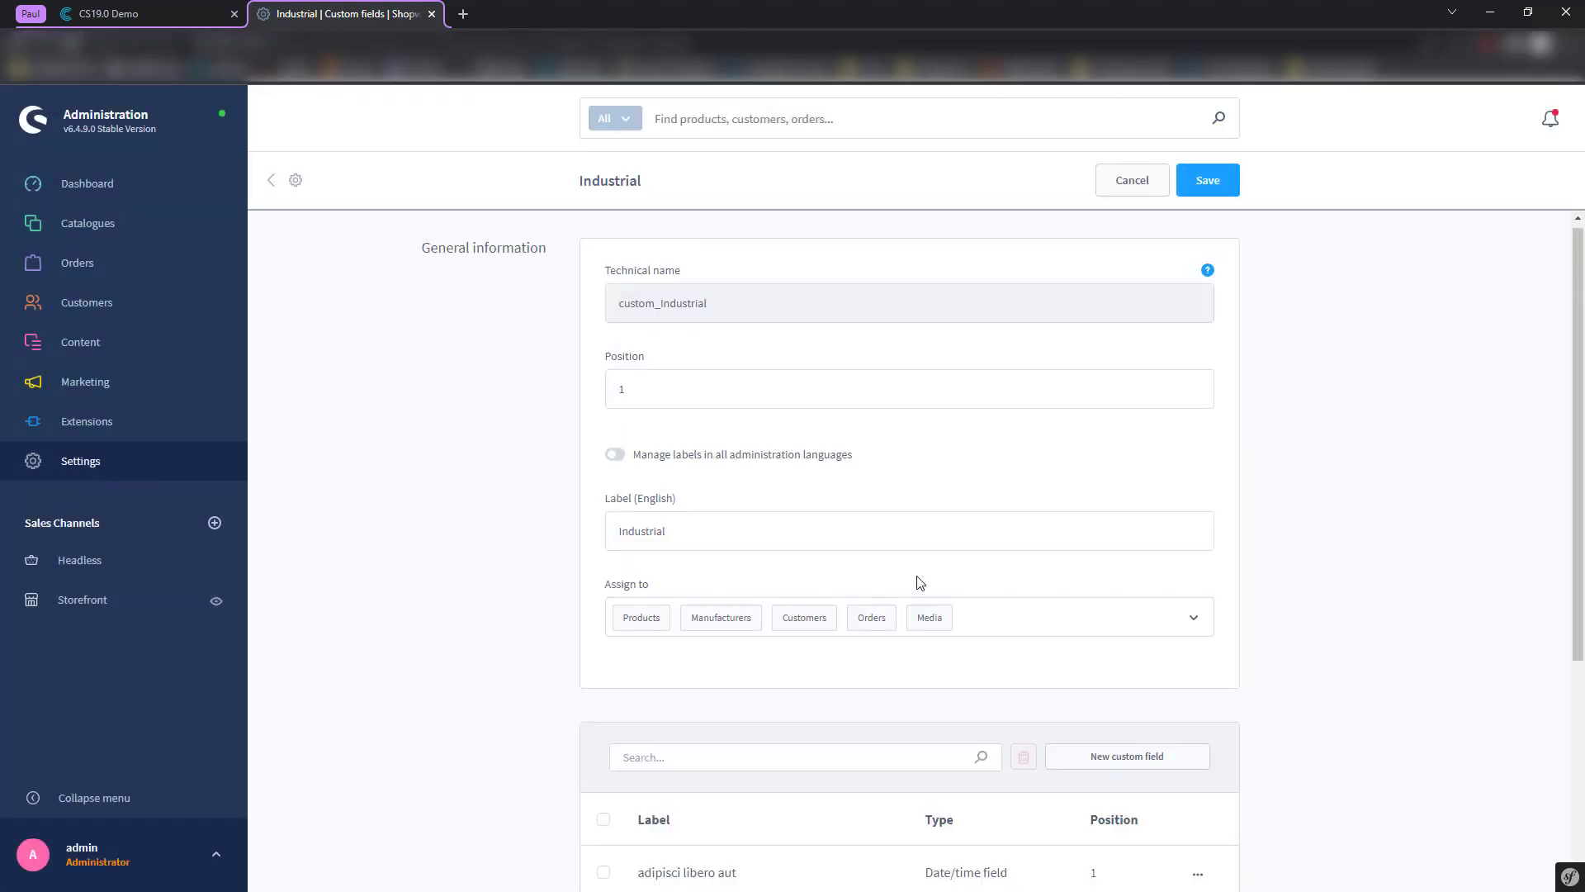
scroll(558, 520, down, 4)
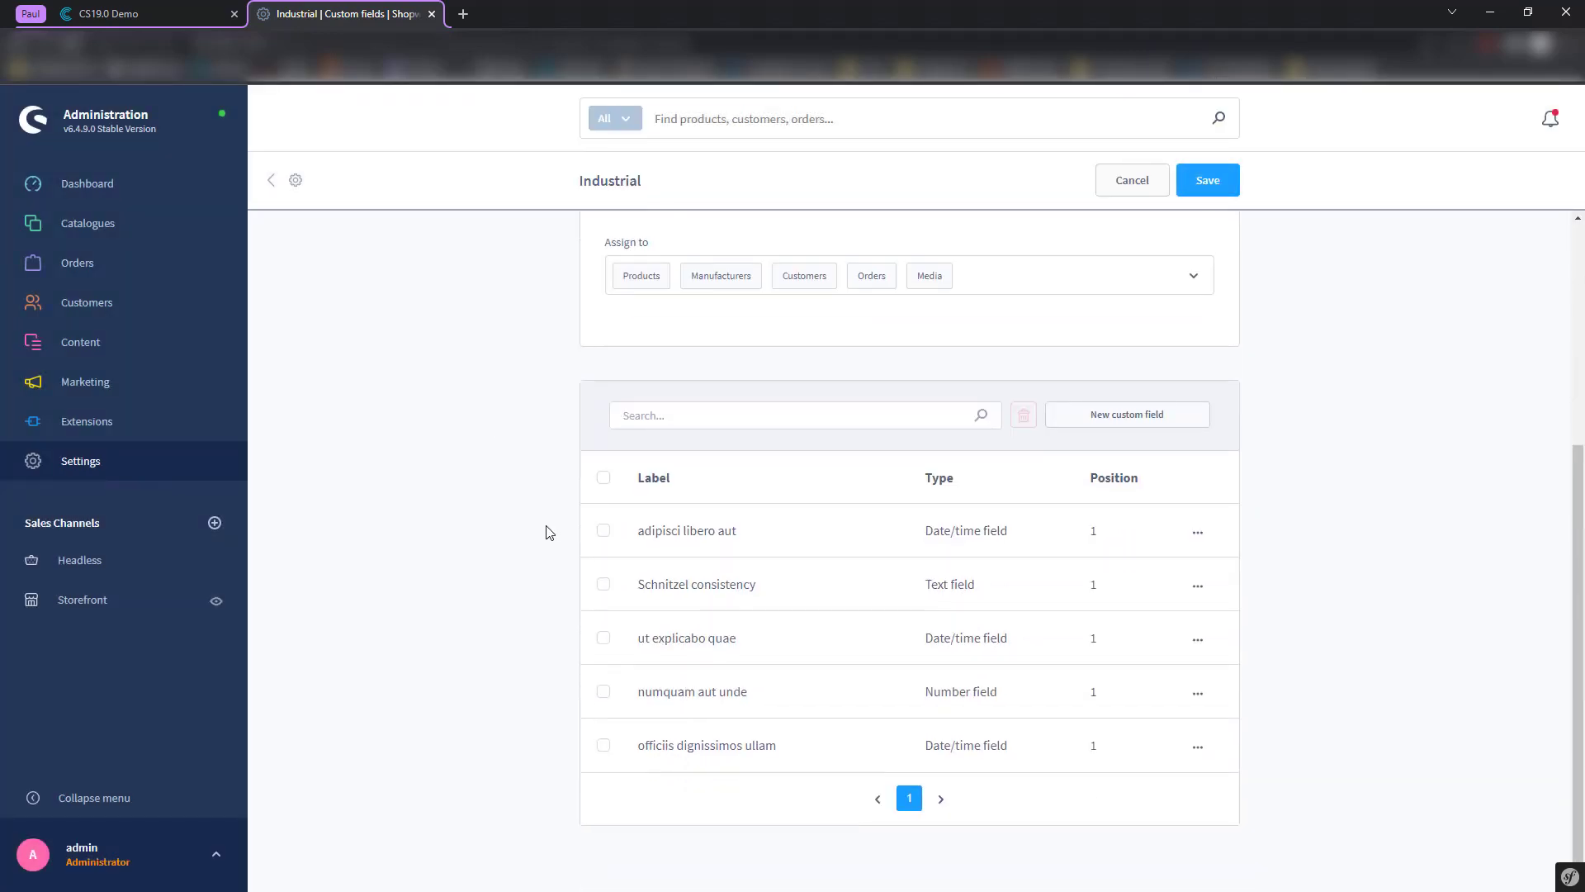
scroll(549, 531, up, 5)
scroll(569, 413, down, 5)
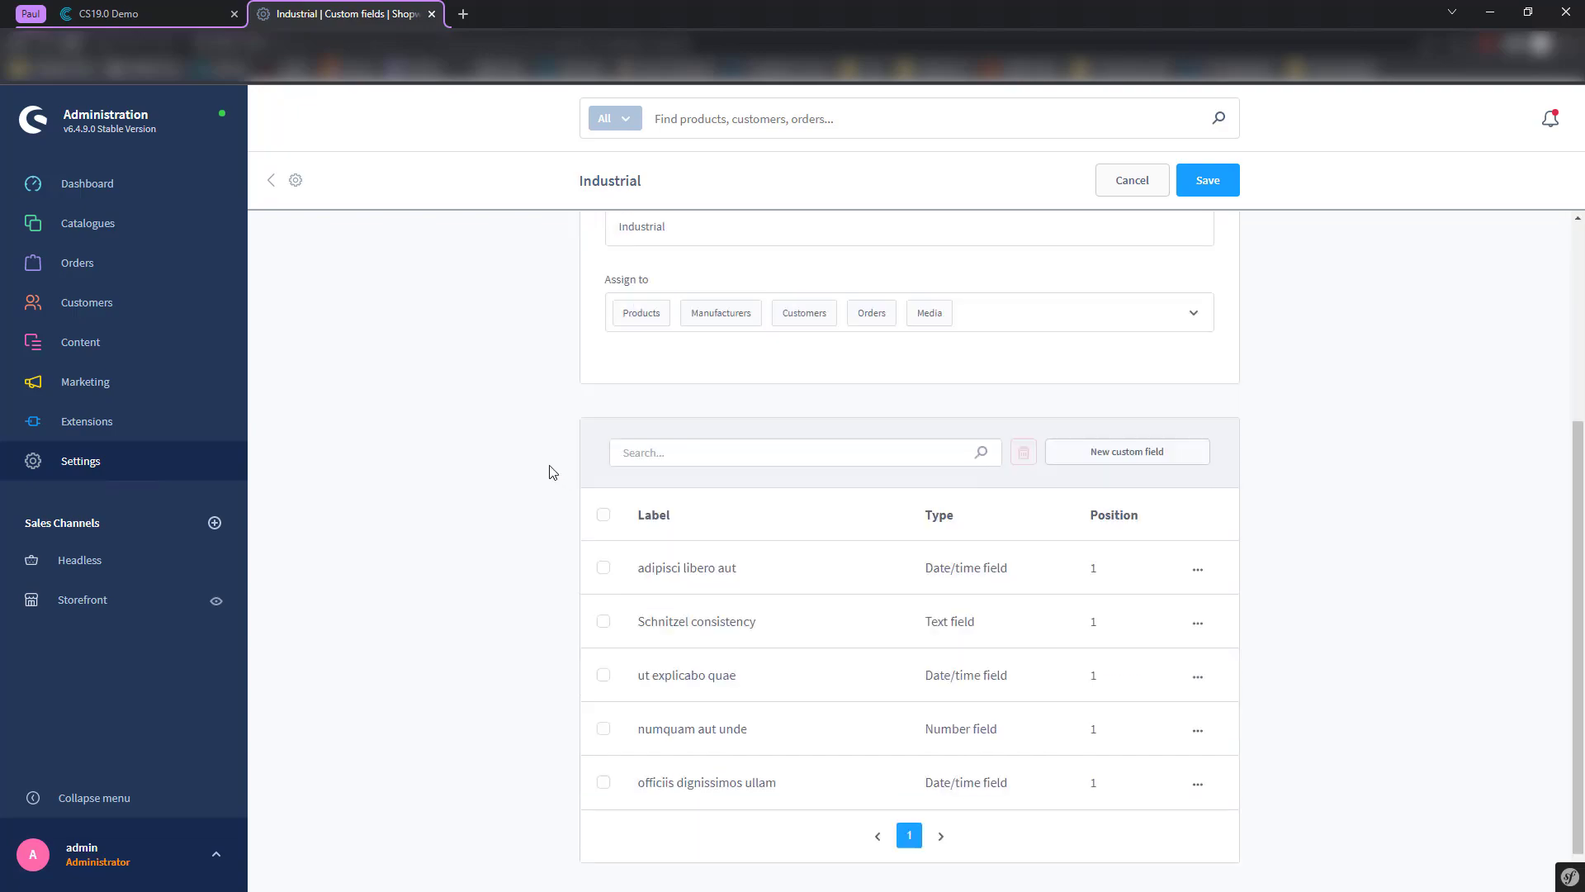
scroll(548, 468, up, 5)
click(180, 12)
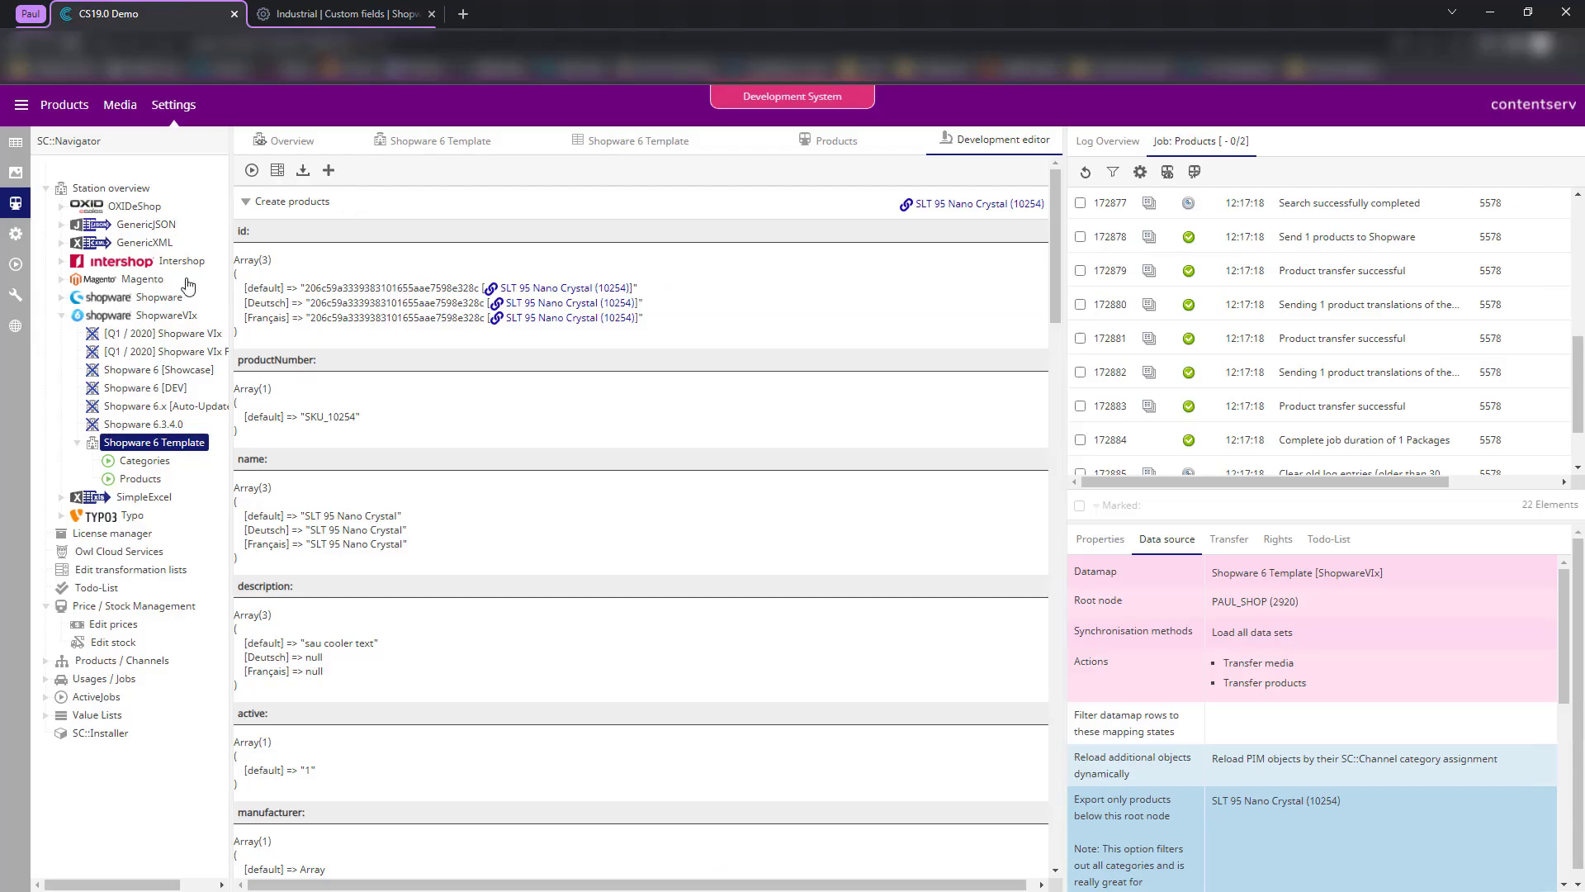
- Add a customFields row to the Shopware 6 Template mapping with attribute Label
click(611, 147)
scroll(573, 550, down, 3)
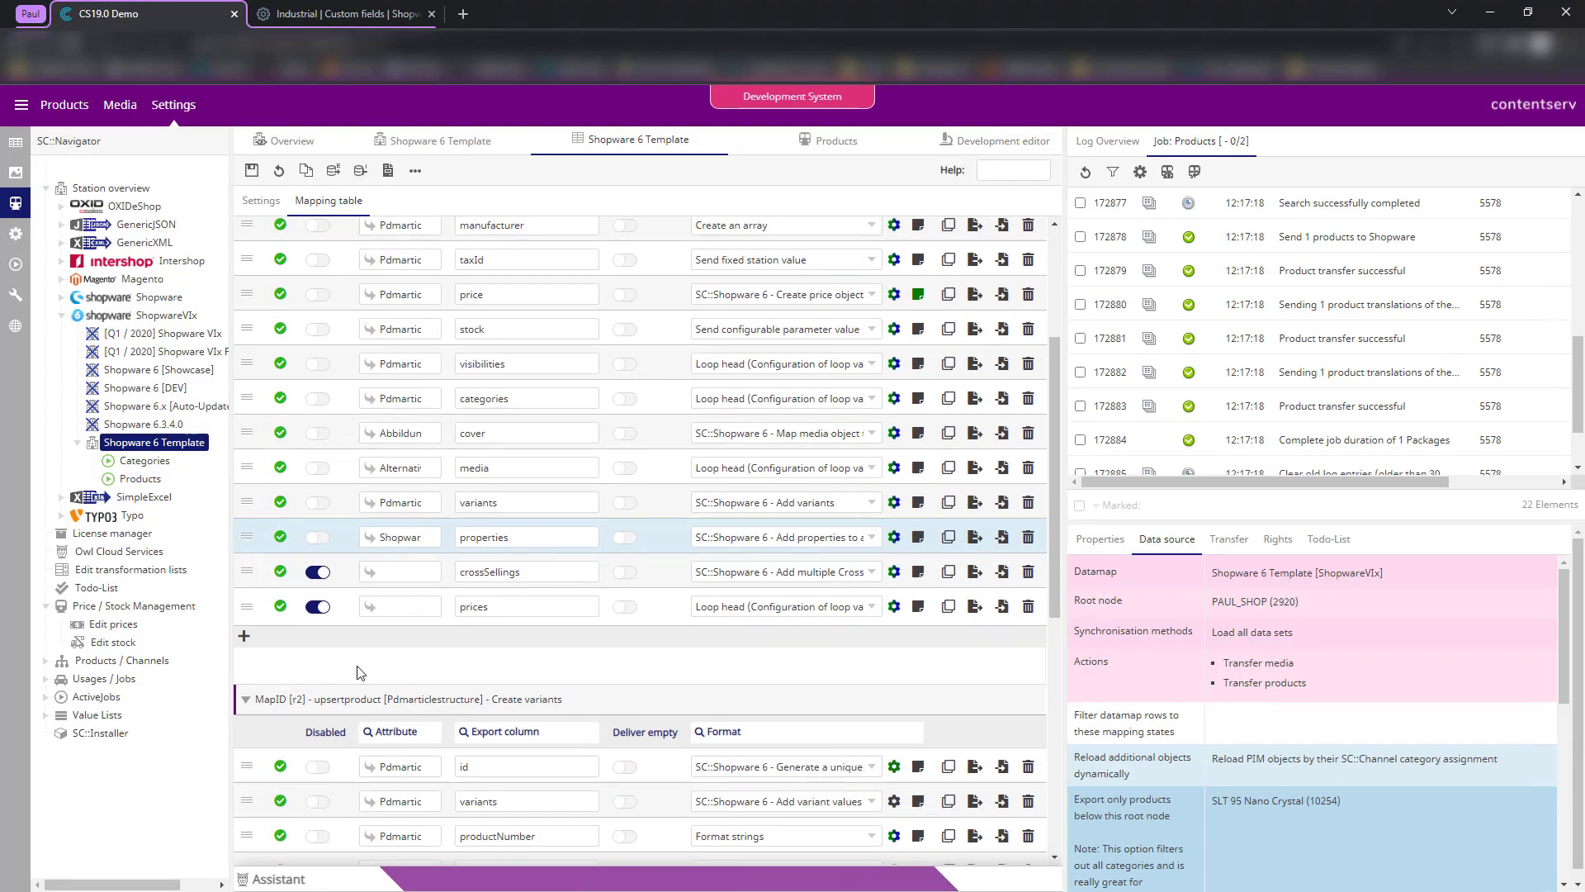
click(244, 636)
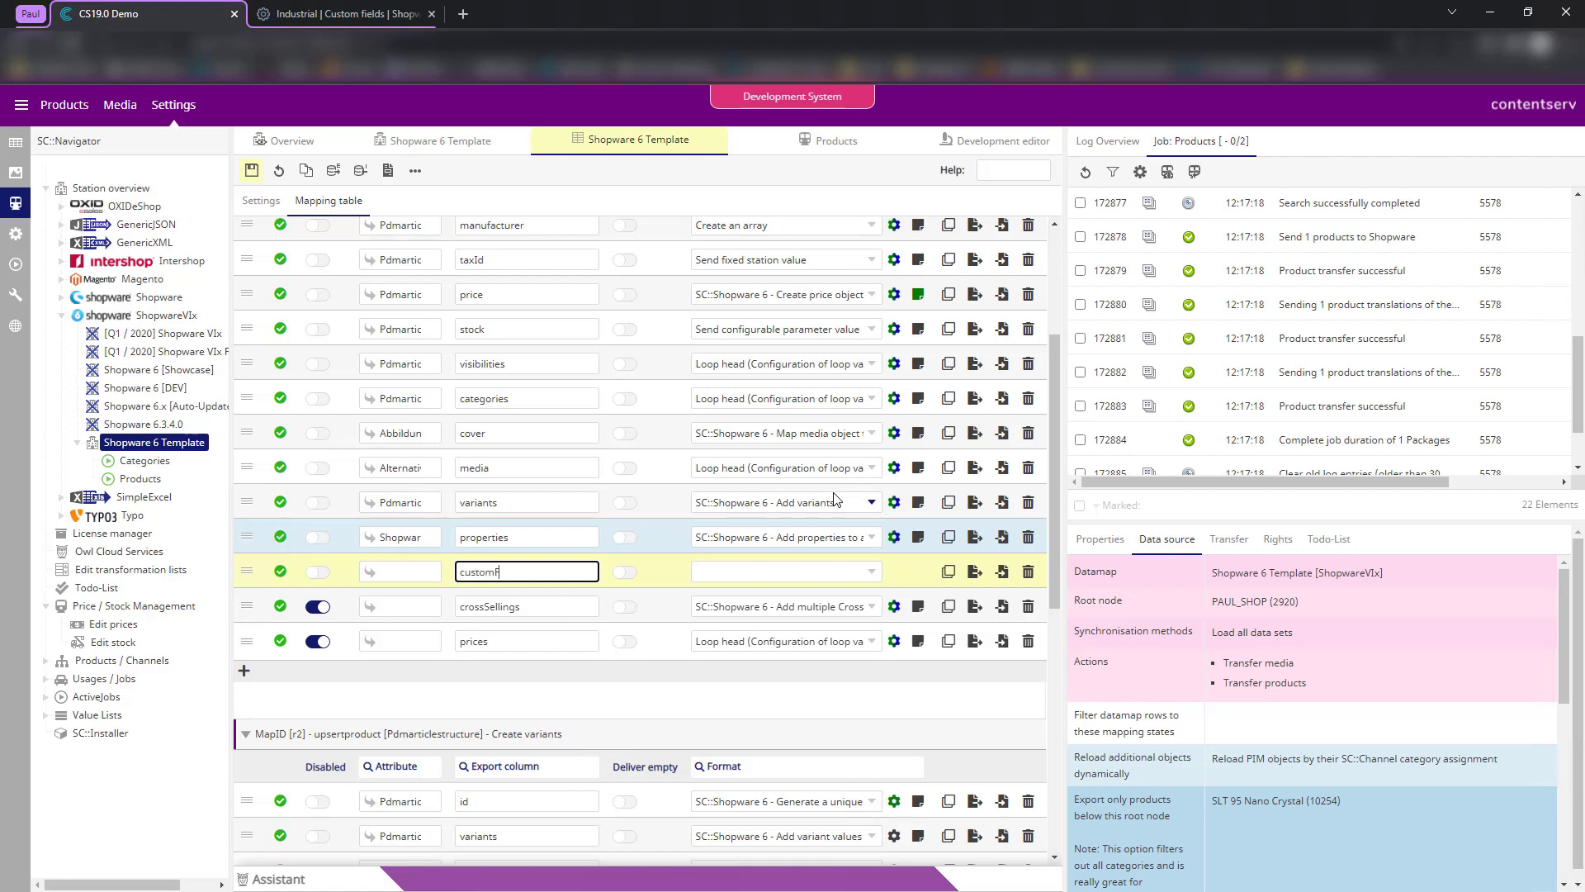
click(403, 575)
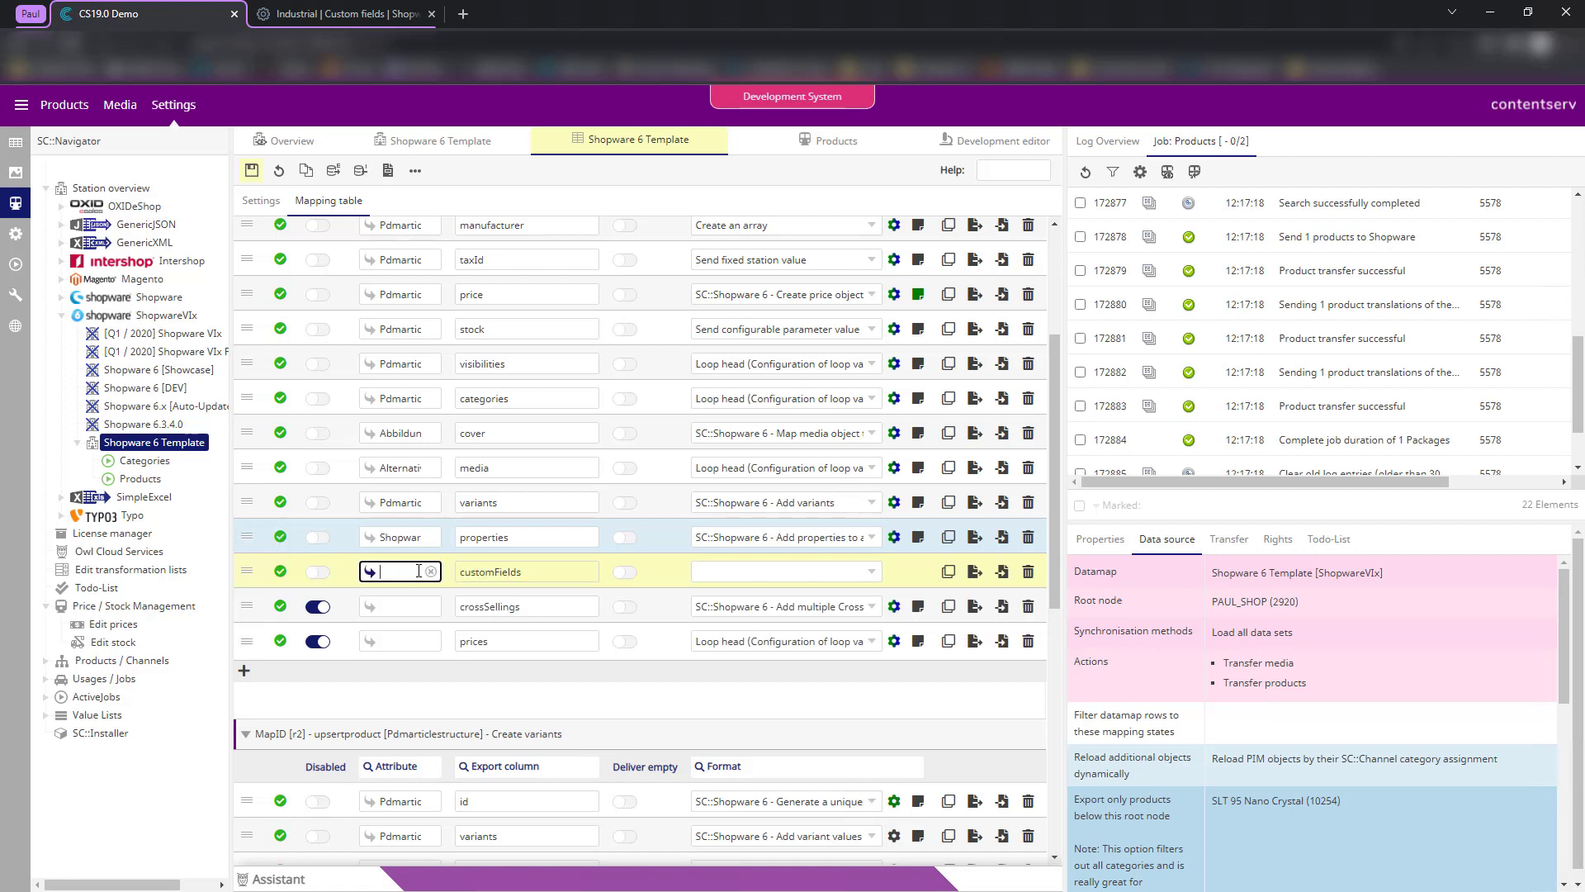
text(Label)
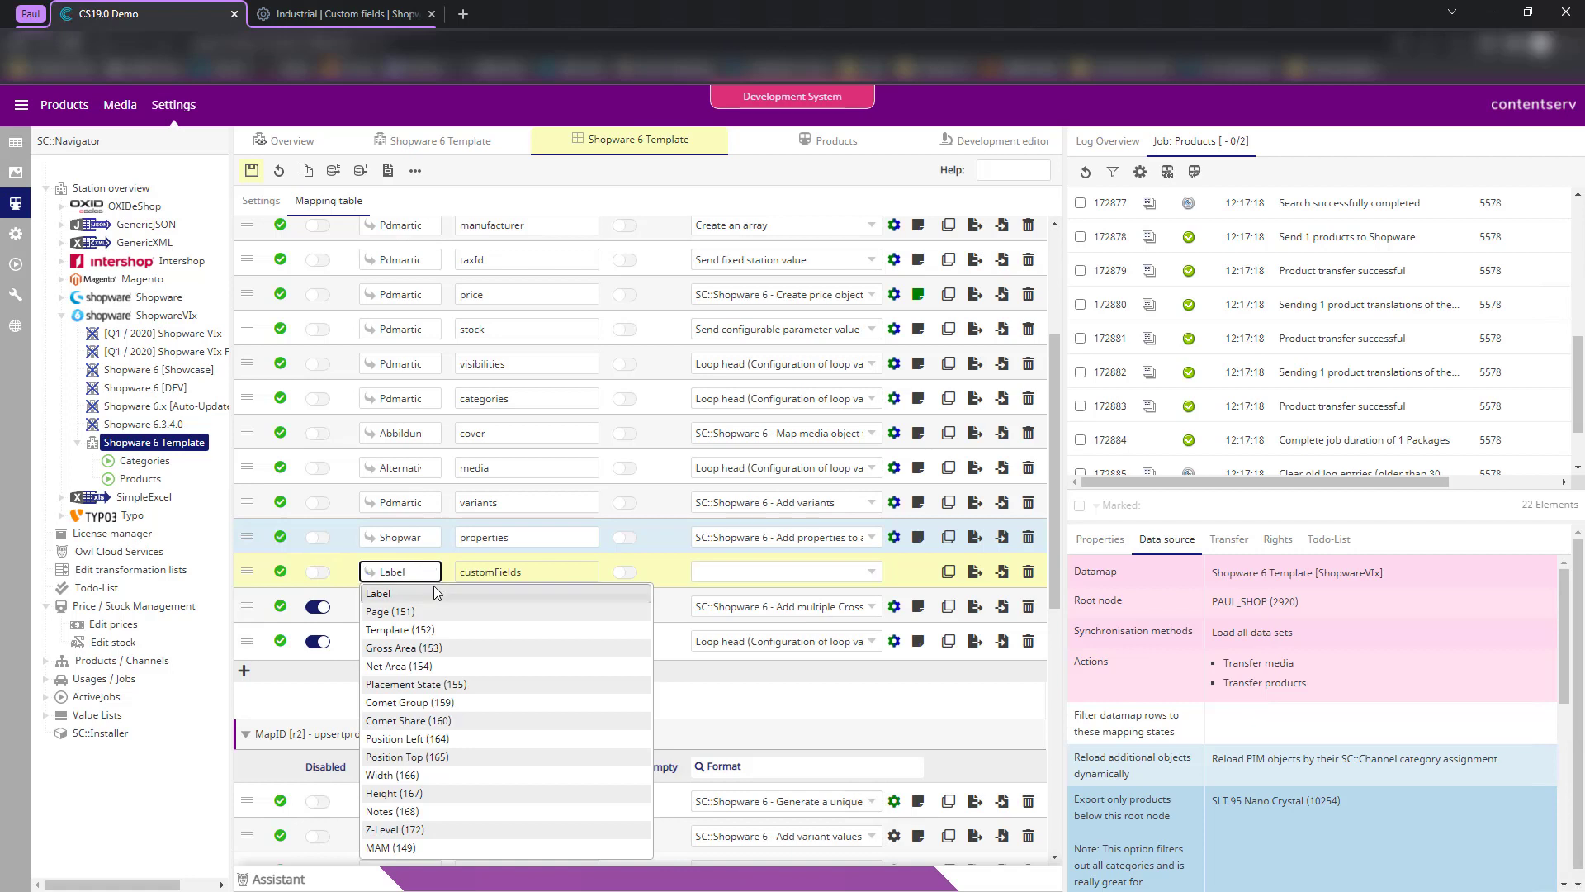
key(Return)
- Give the customFields row the 'Create an array' format and save the mapping table
click(746, 573)
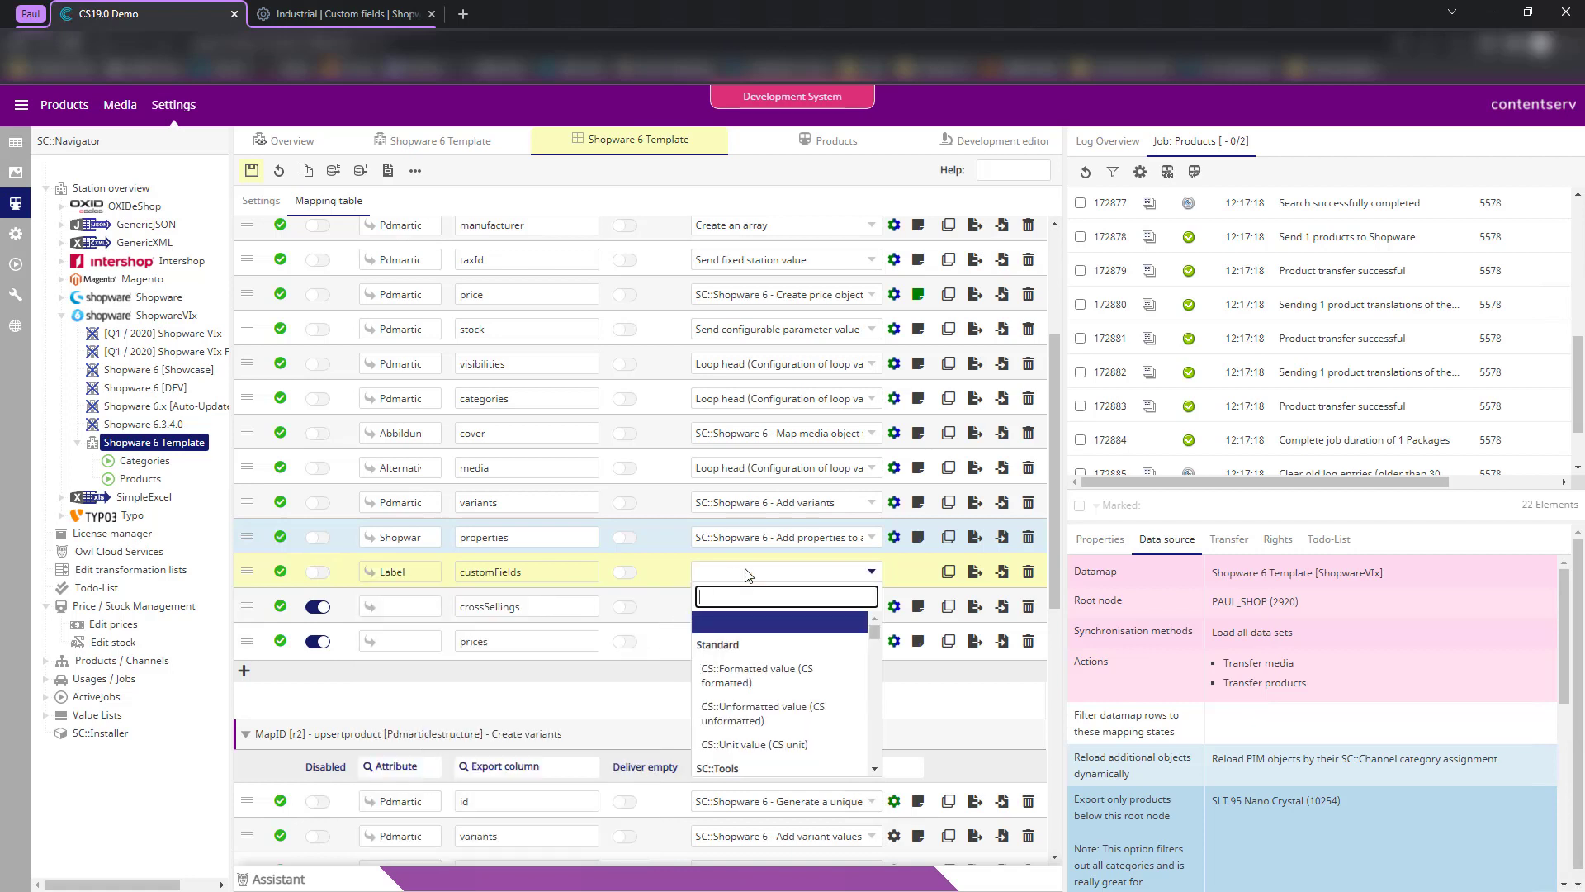
text(array)
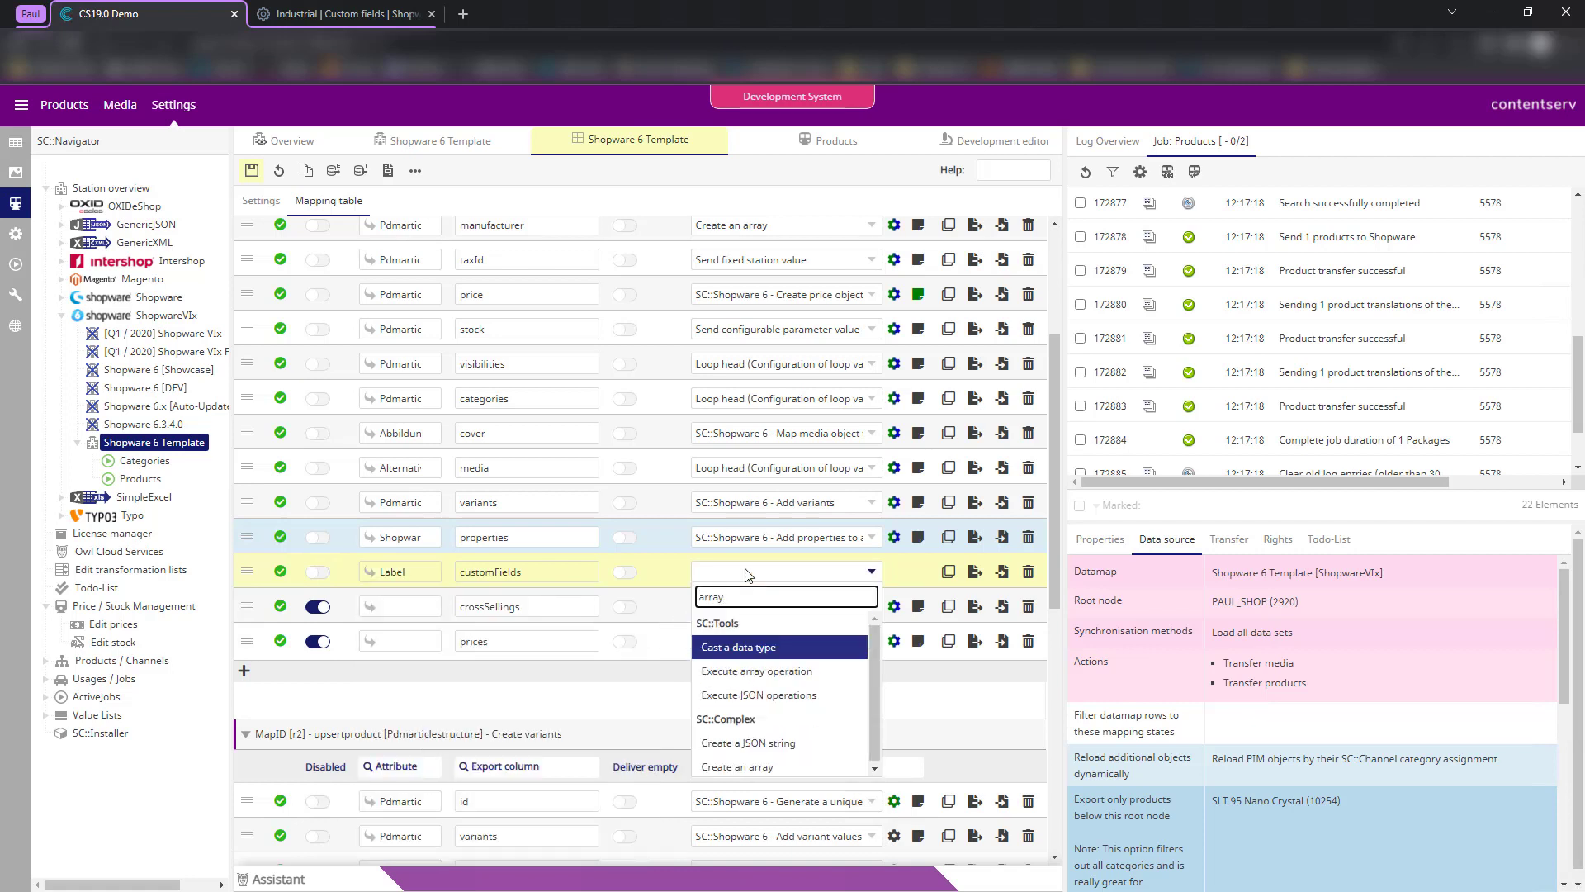
key(Down)
key(Down)
key(Down)
key(Down)
key(Return)
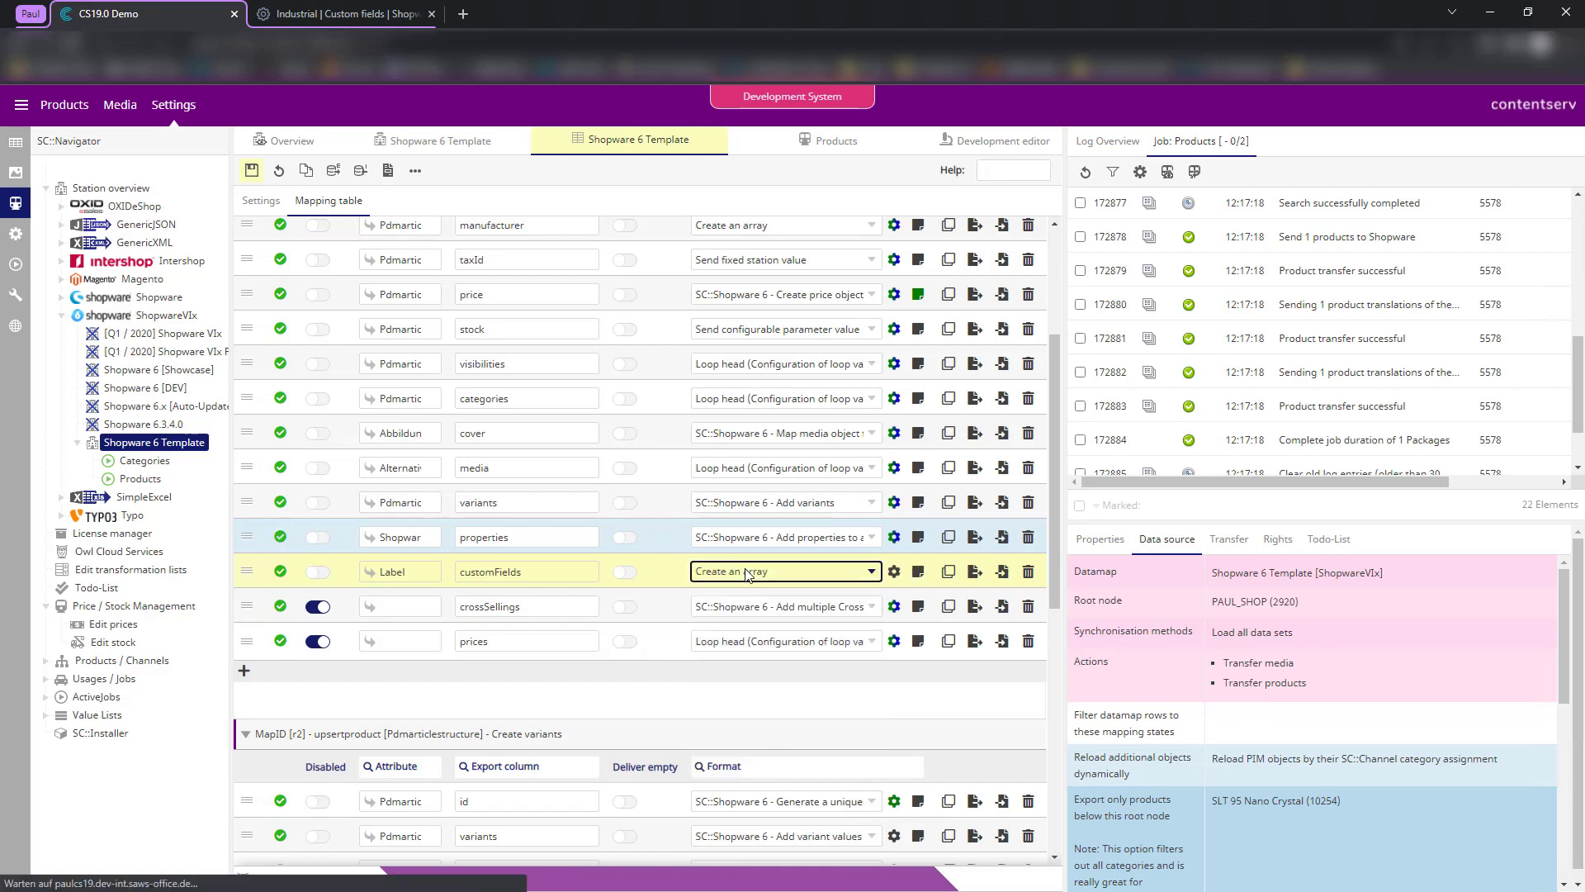
click(252, 172)
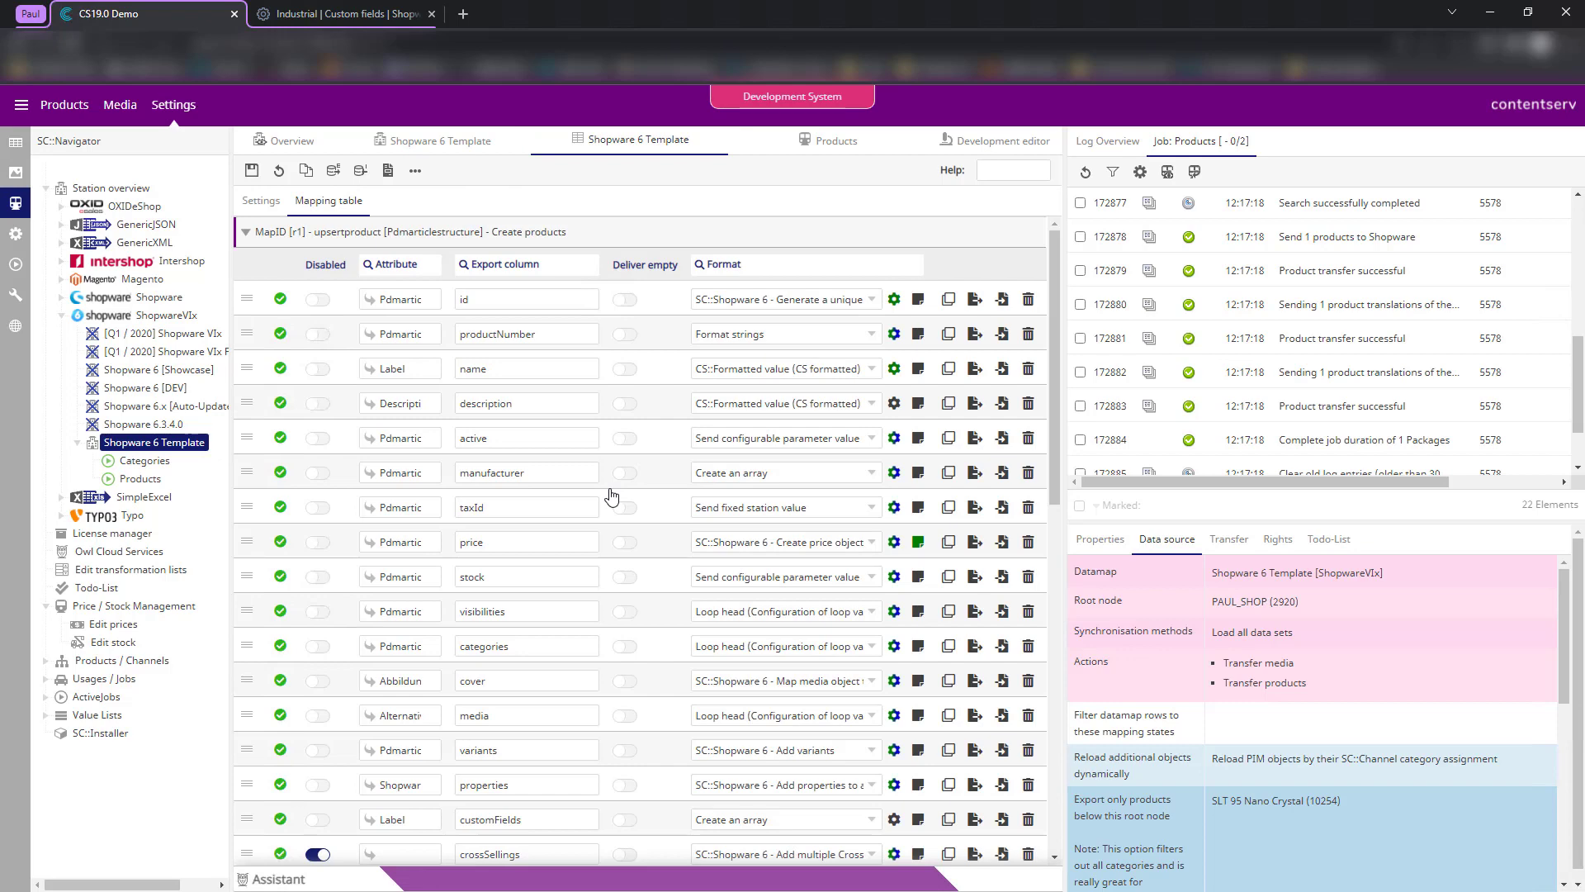
scroll(702, 545, down, 2)
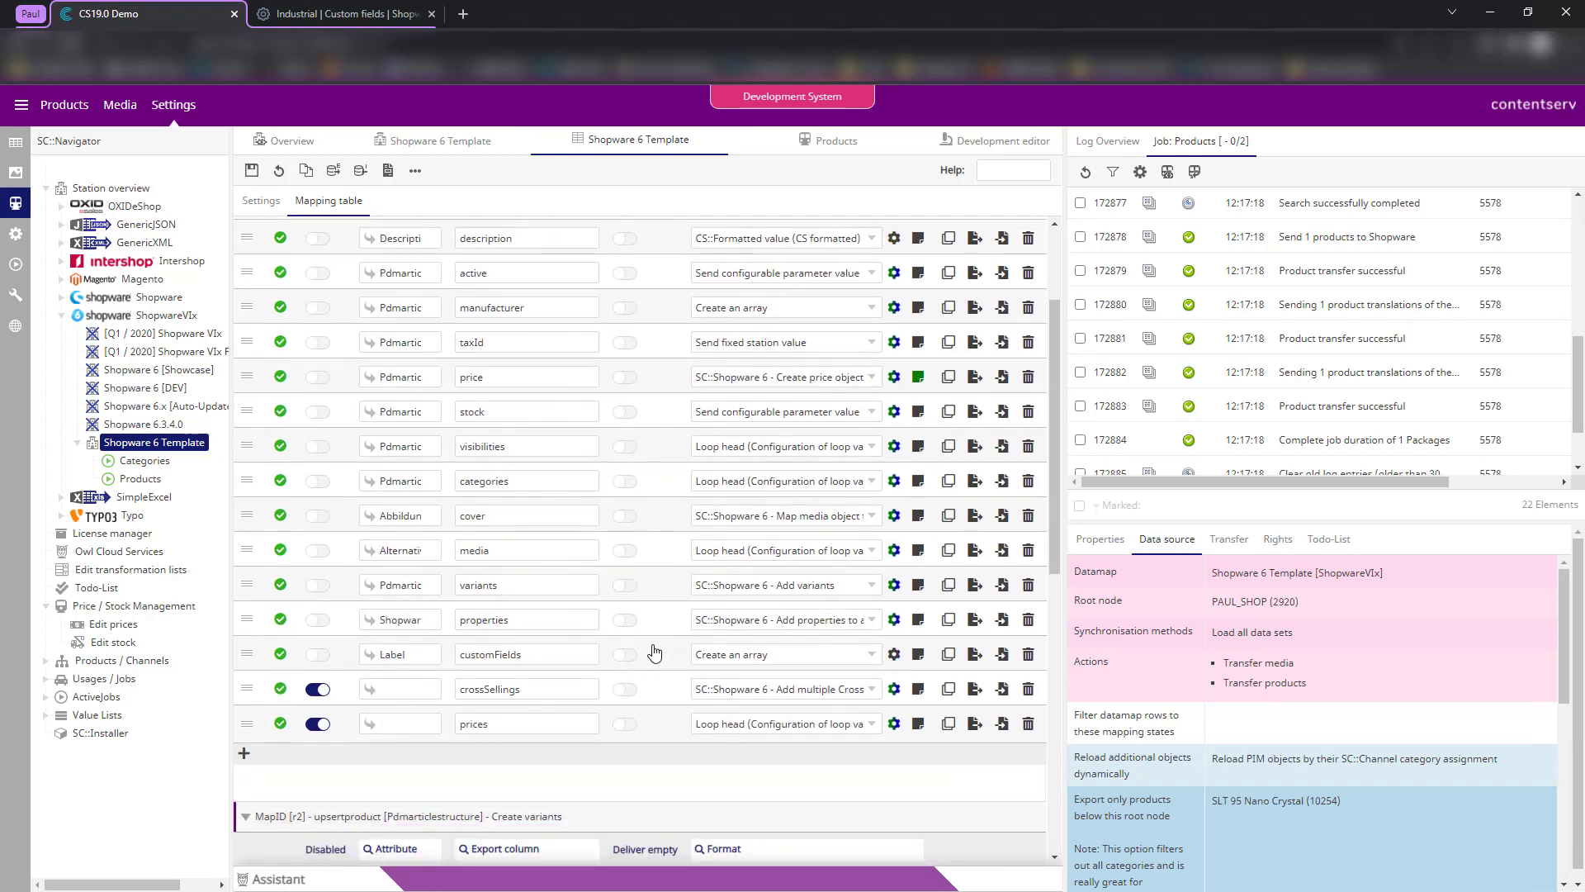
scroll(654, 654, down, 3)
scroll(578, 661, down, 2)
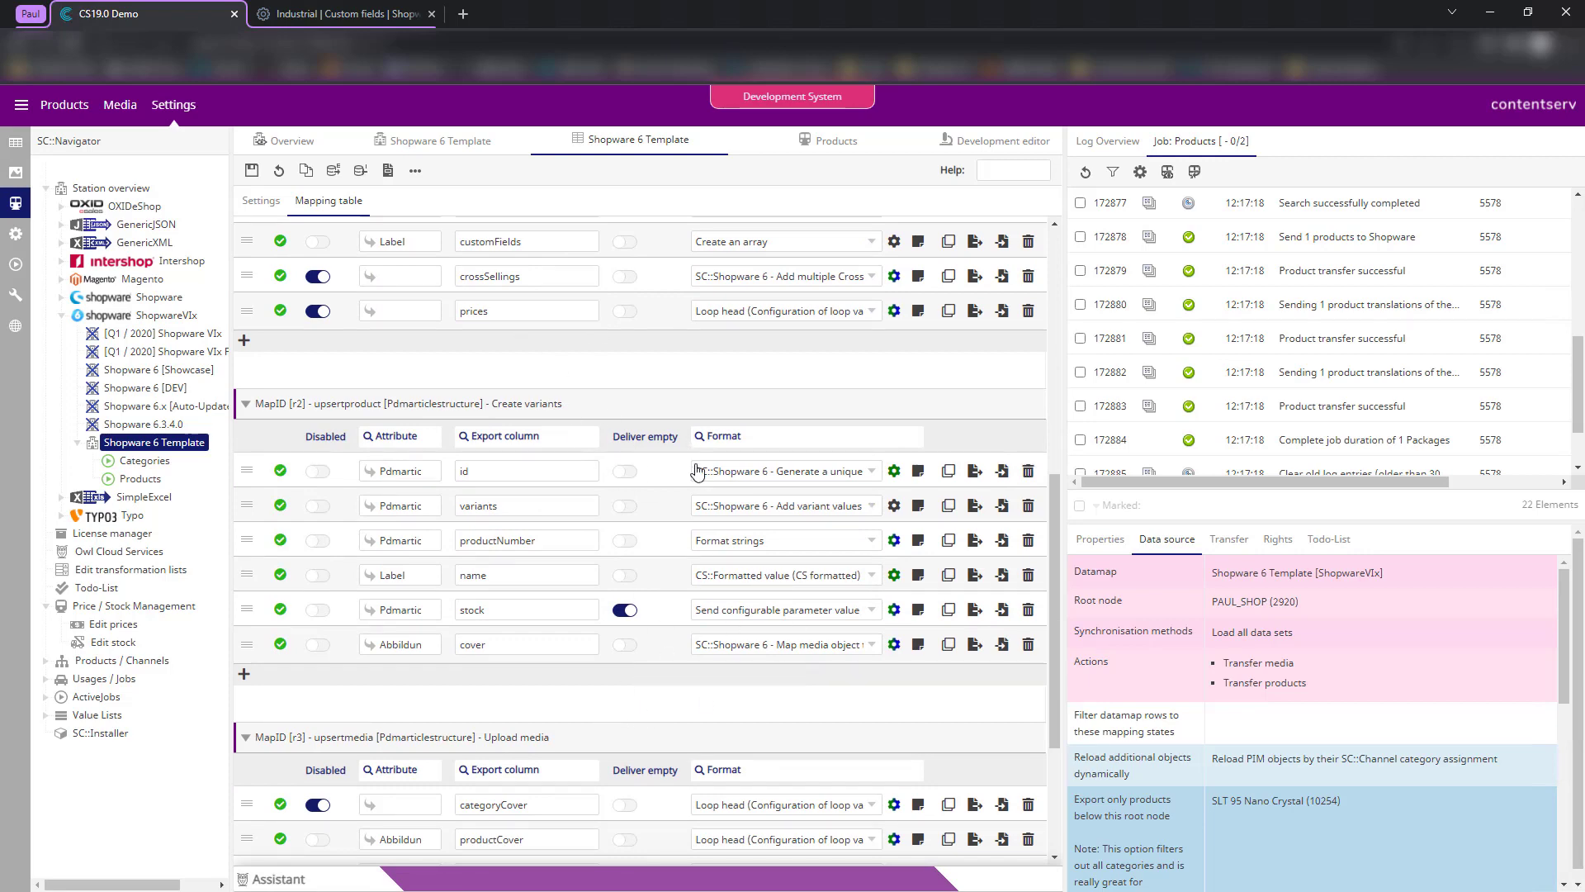
scroll(726, 524, up, 4)
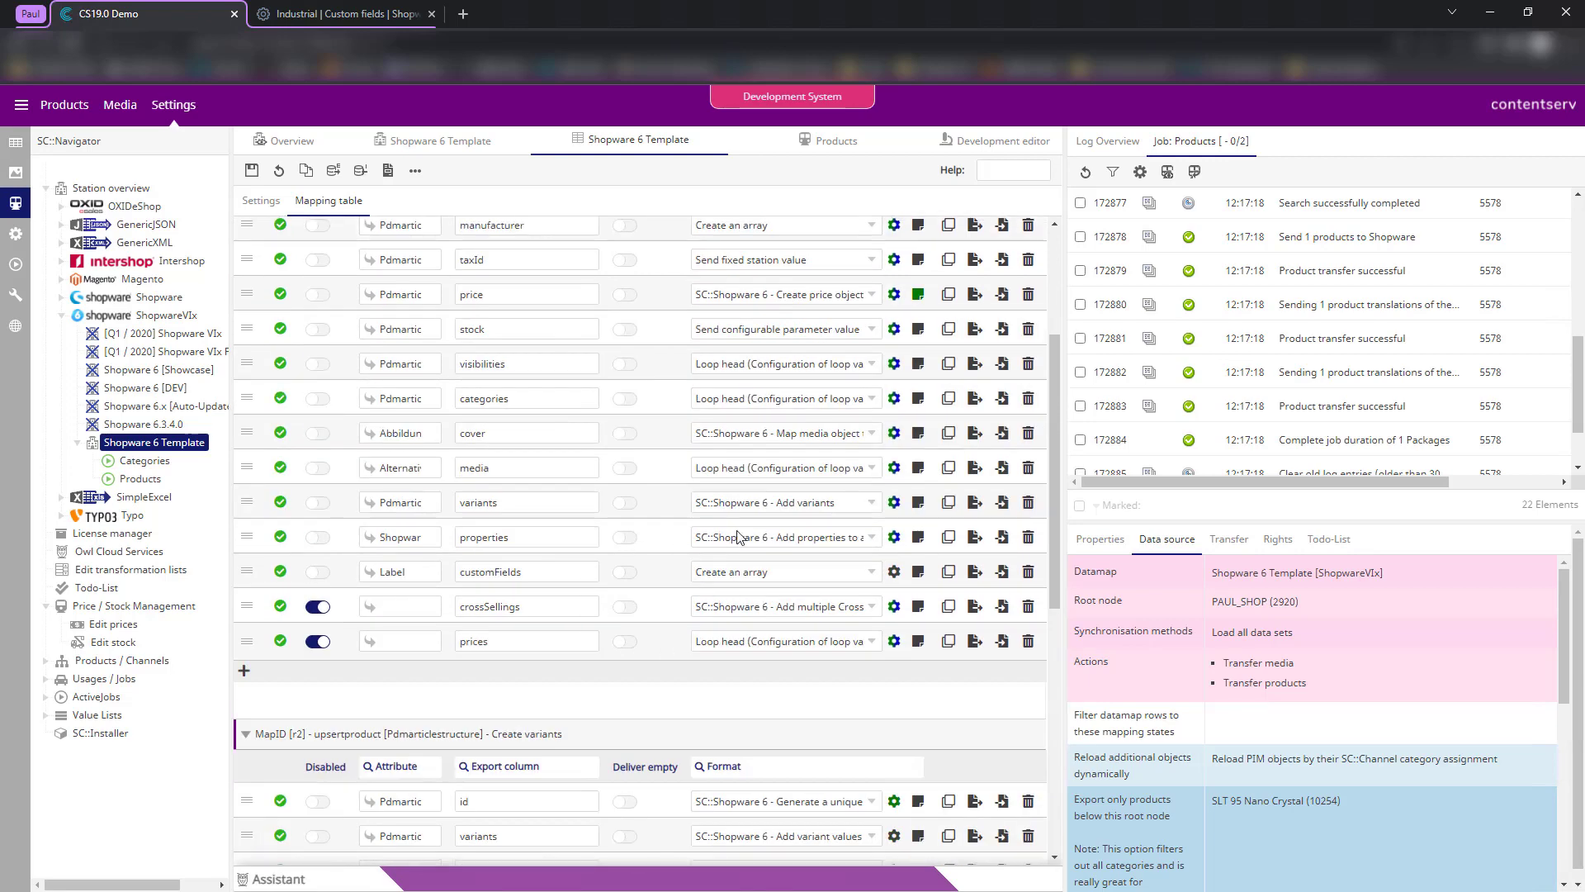
- In the customFields array settings, add a mapping with key industrial_schnitzel and attribute Description
click(894, 573)
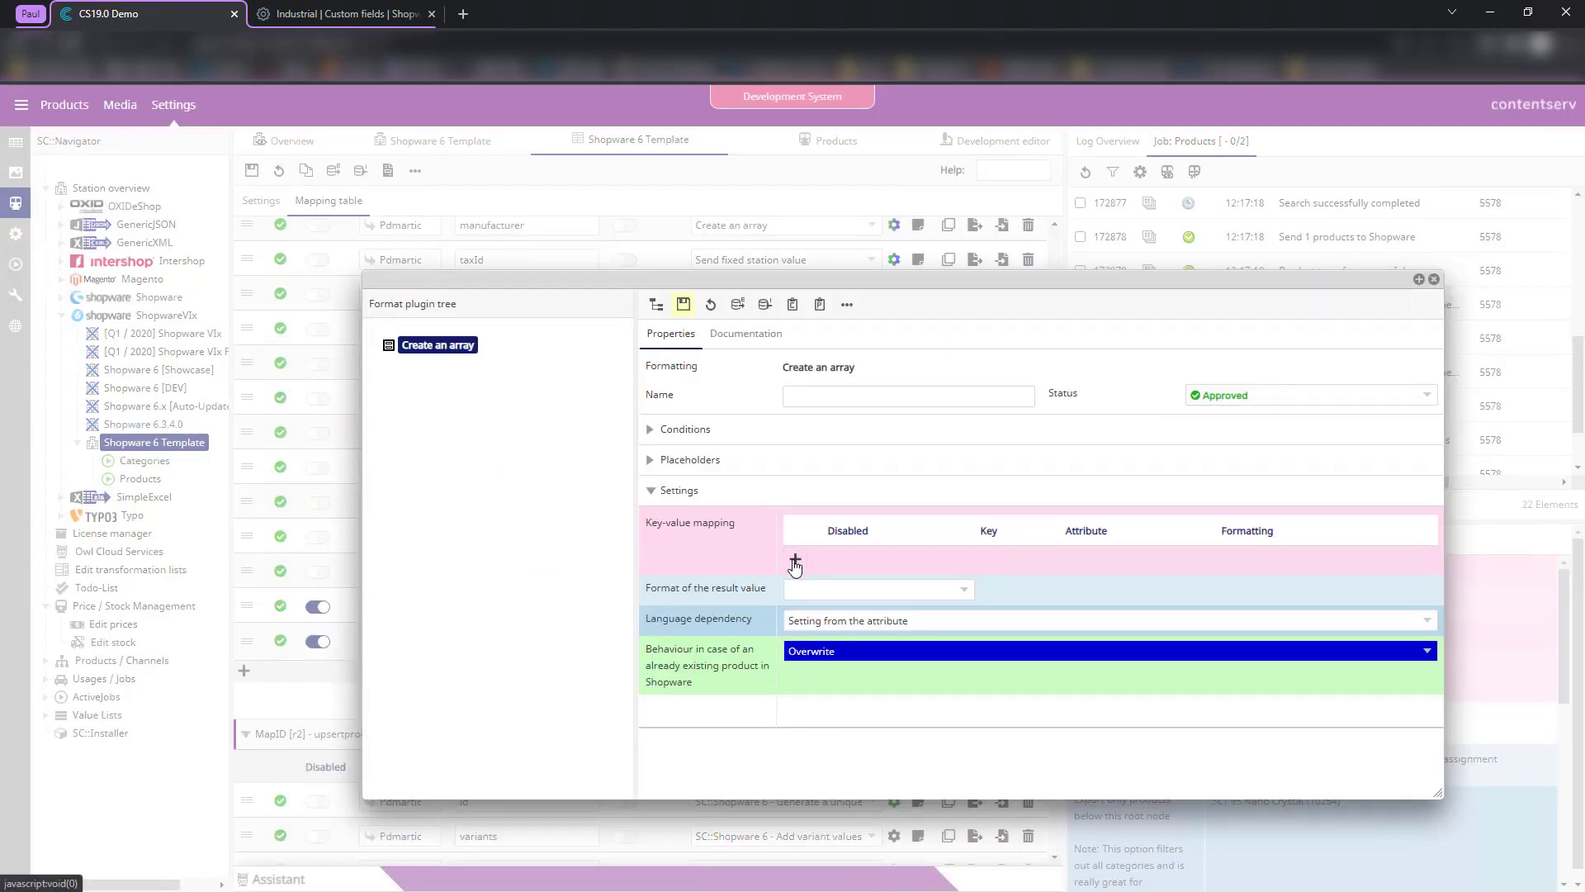
click(796, 562)
click(936, 565)
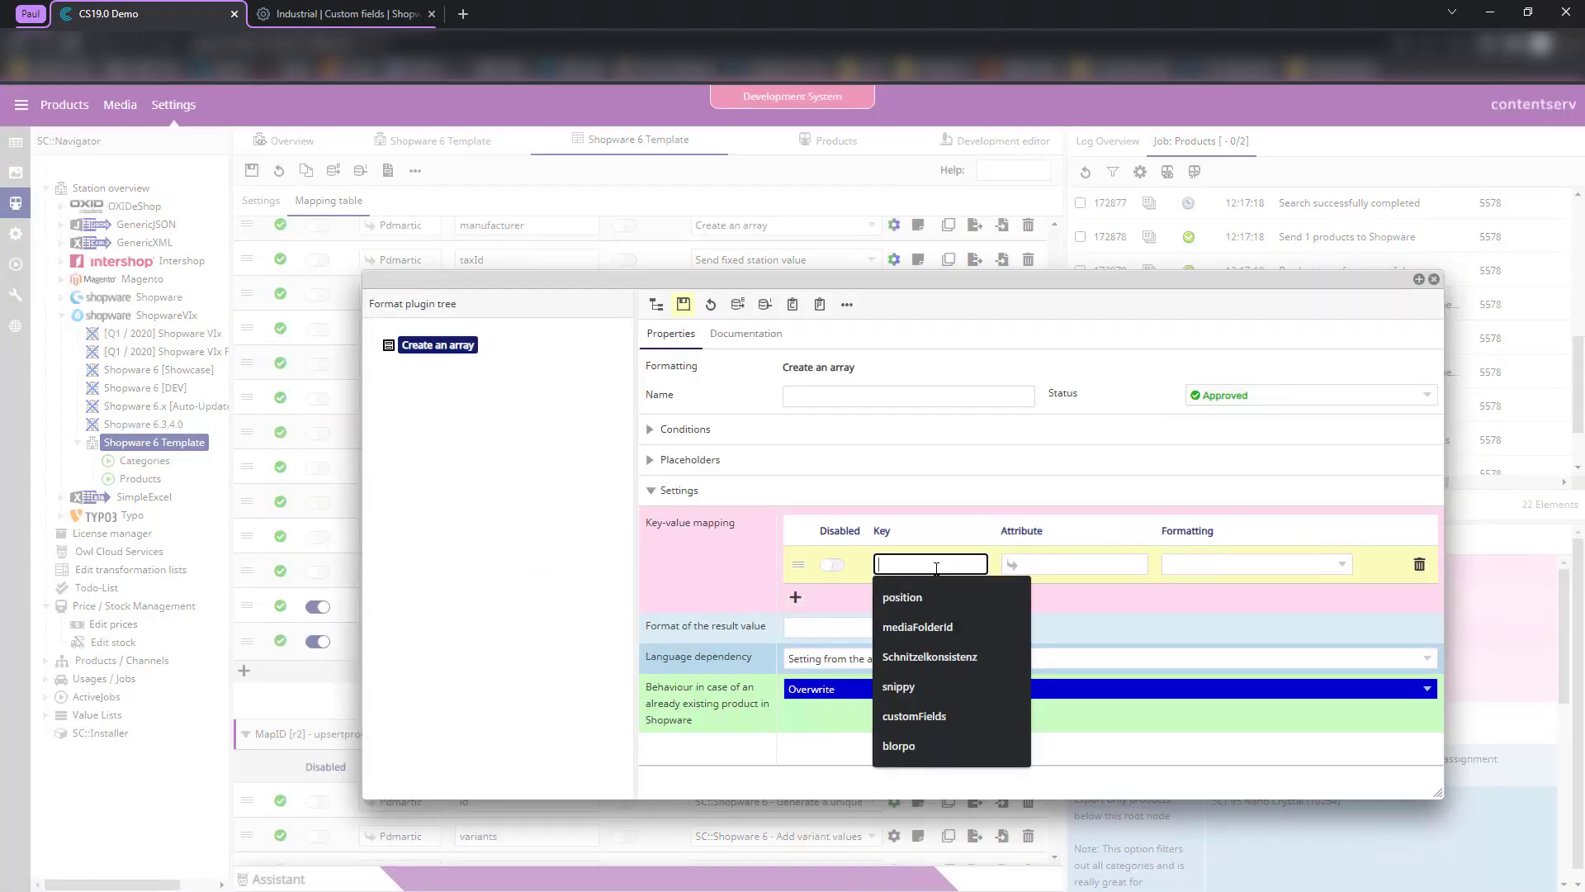
click(961, 444)
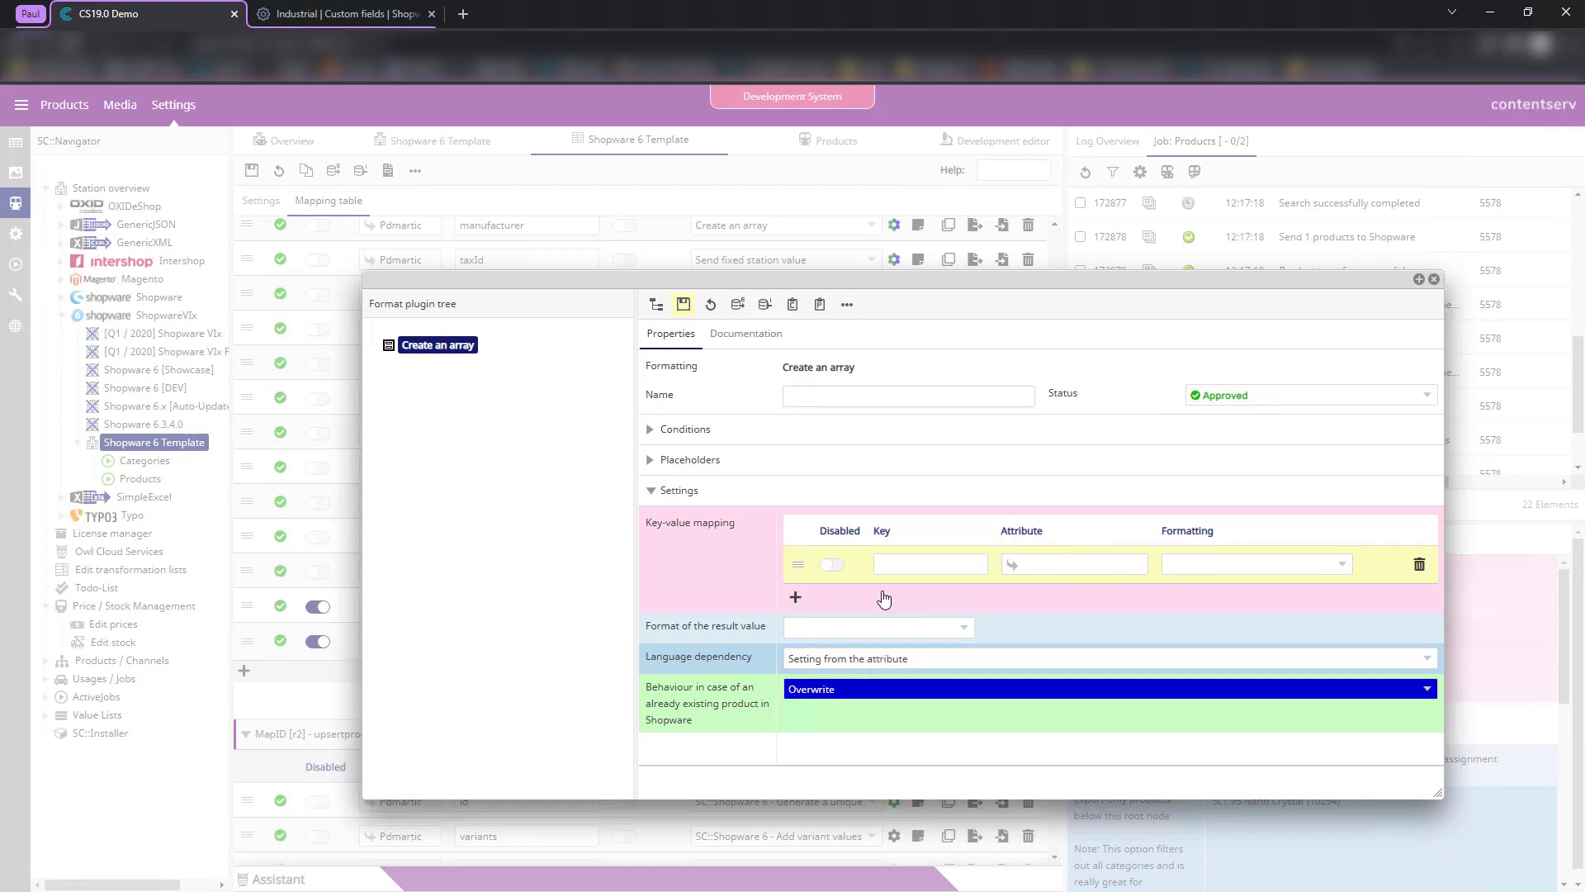
click(909, 563)
text(industrial_schnitzel)
click(1137, 564)
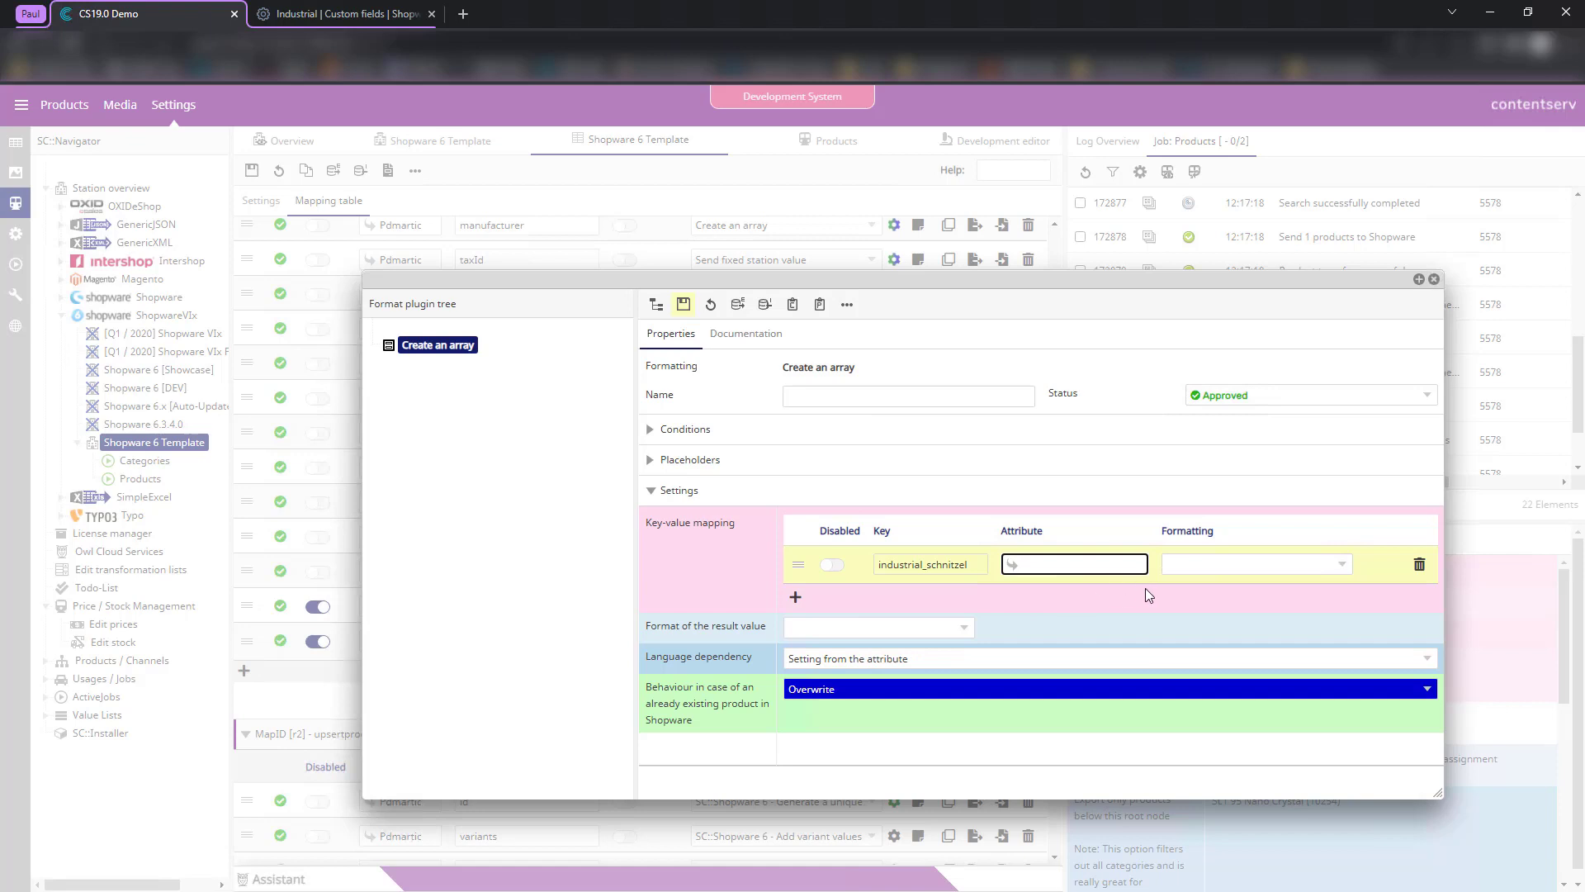
text(181)
key(BackSpace)
key(BackSpace)
key(BackSpace)
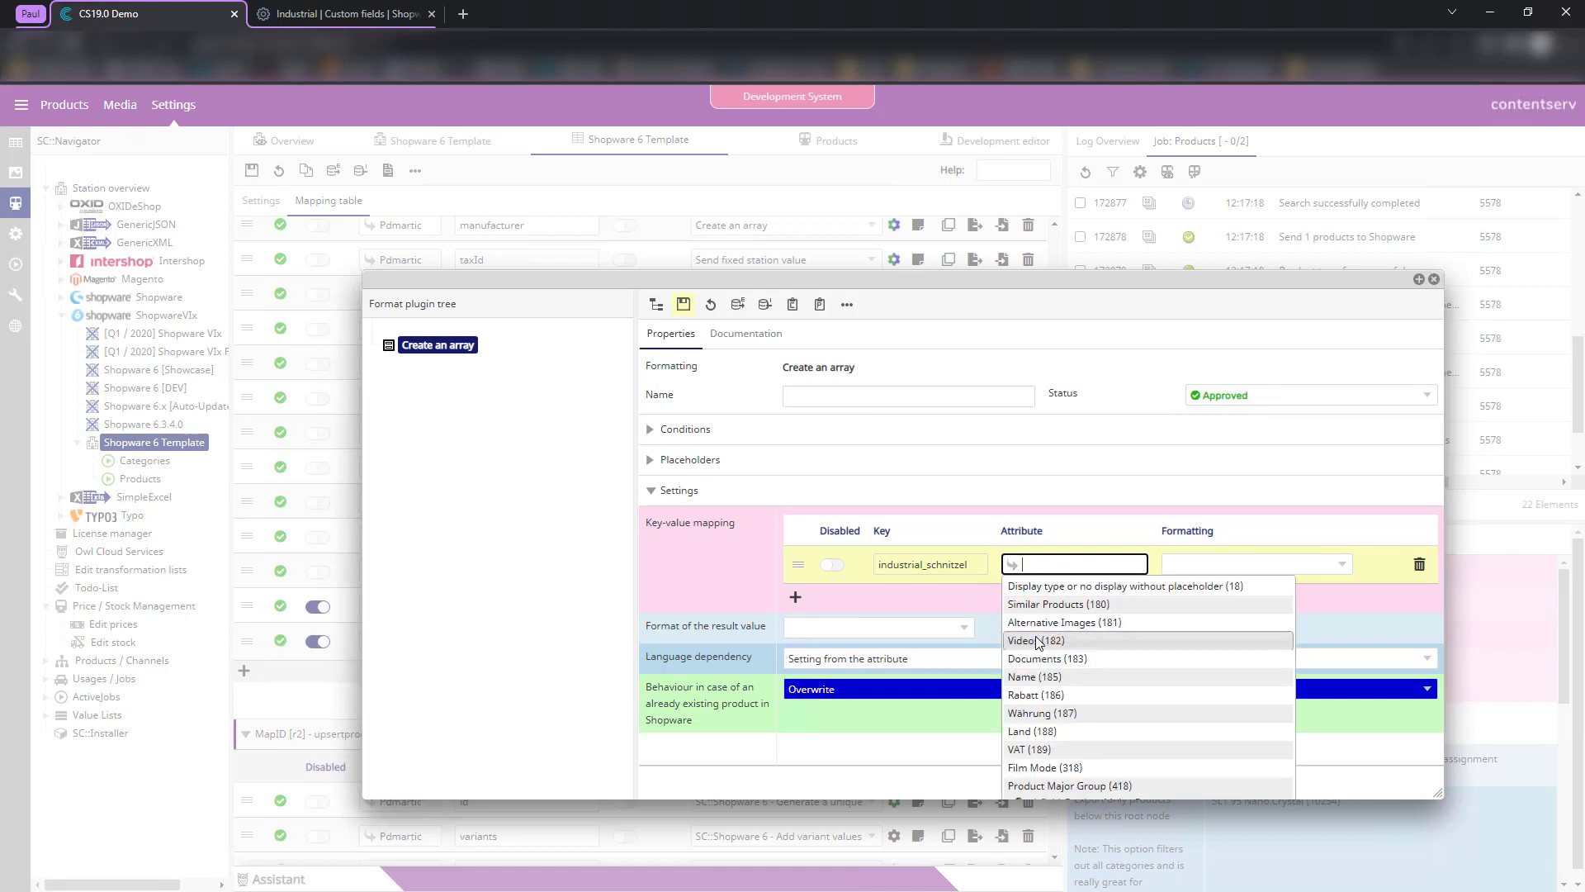
text(descr)
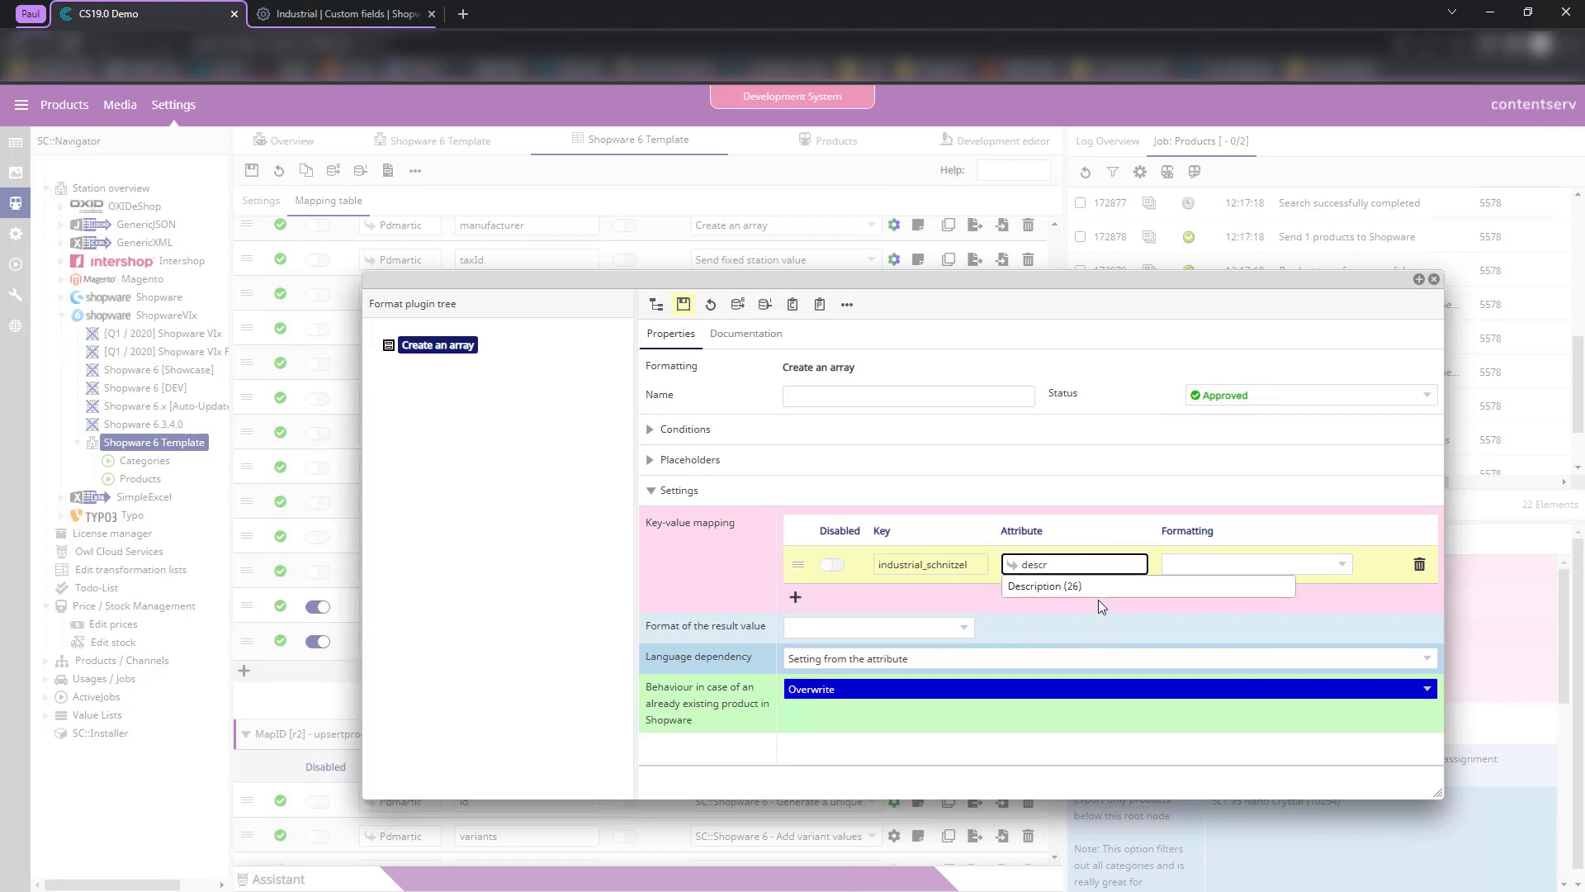
key(Return)
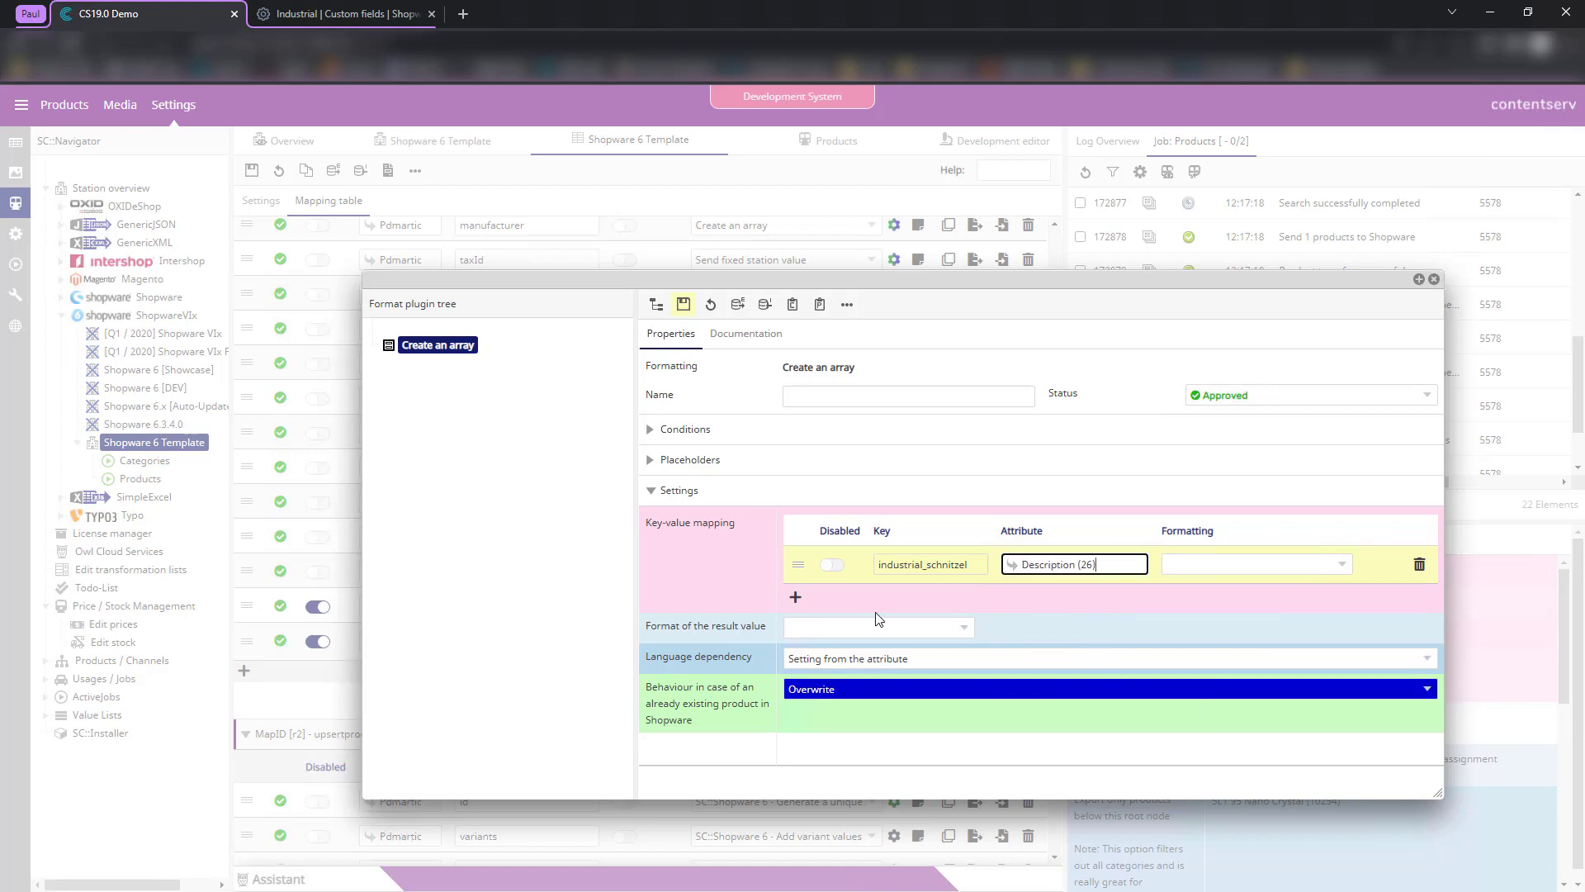
- Remove the extra empty mapping rows and clear the Description attribute from the industrial_schnitzel mapping
click(795, 596)
click(796, 631)
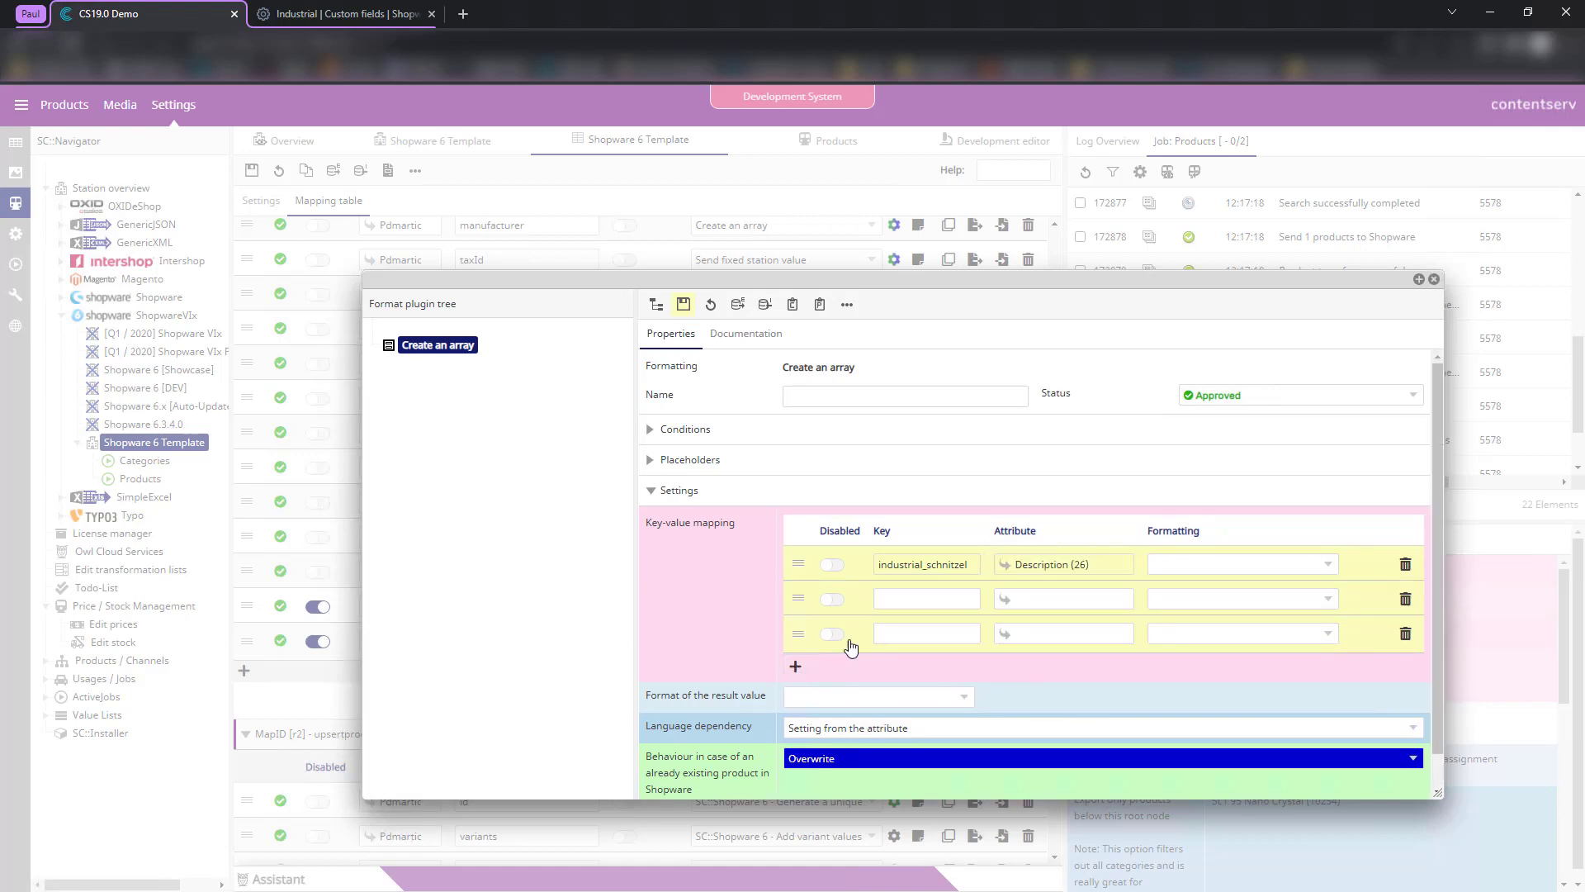
click(797, 667)
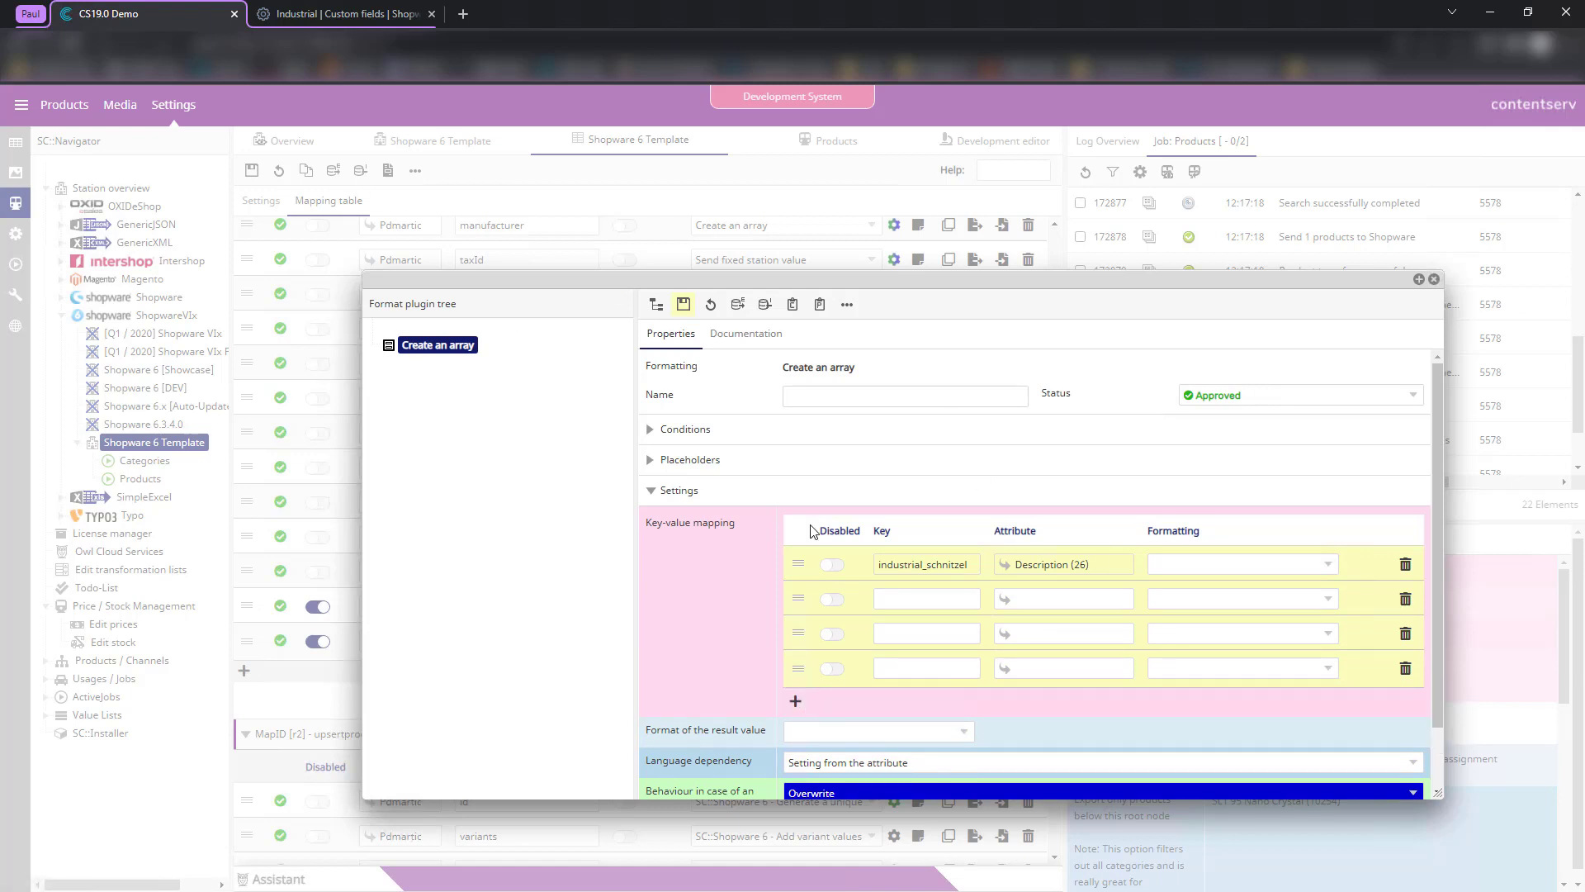
click(934, 604)
click(836, 622)
click(916, 636)
click(852, 658)
click(926, 676)
click(858, 675)
click(1405, 668)
click(1405, 634)
click(1405, 599)
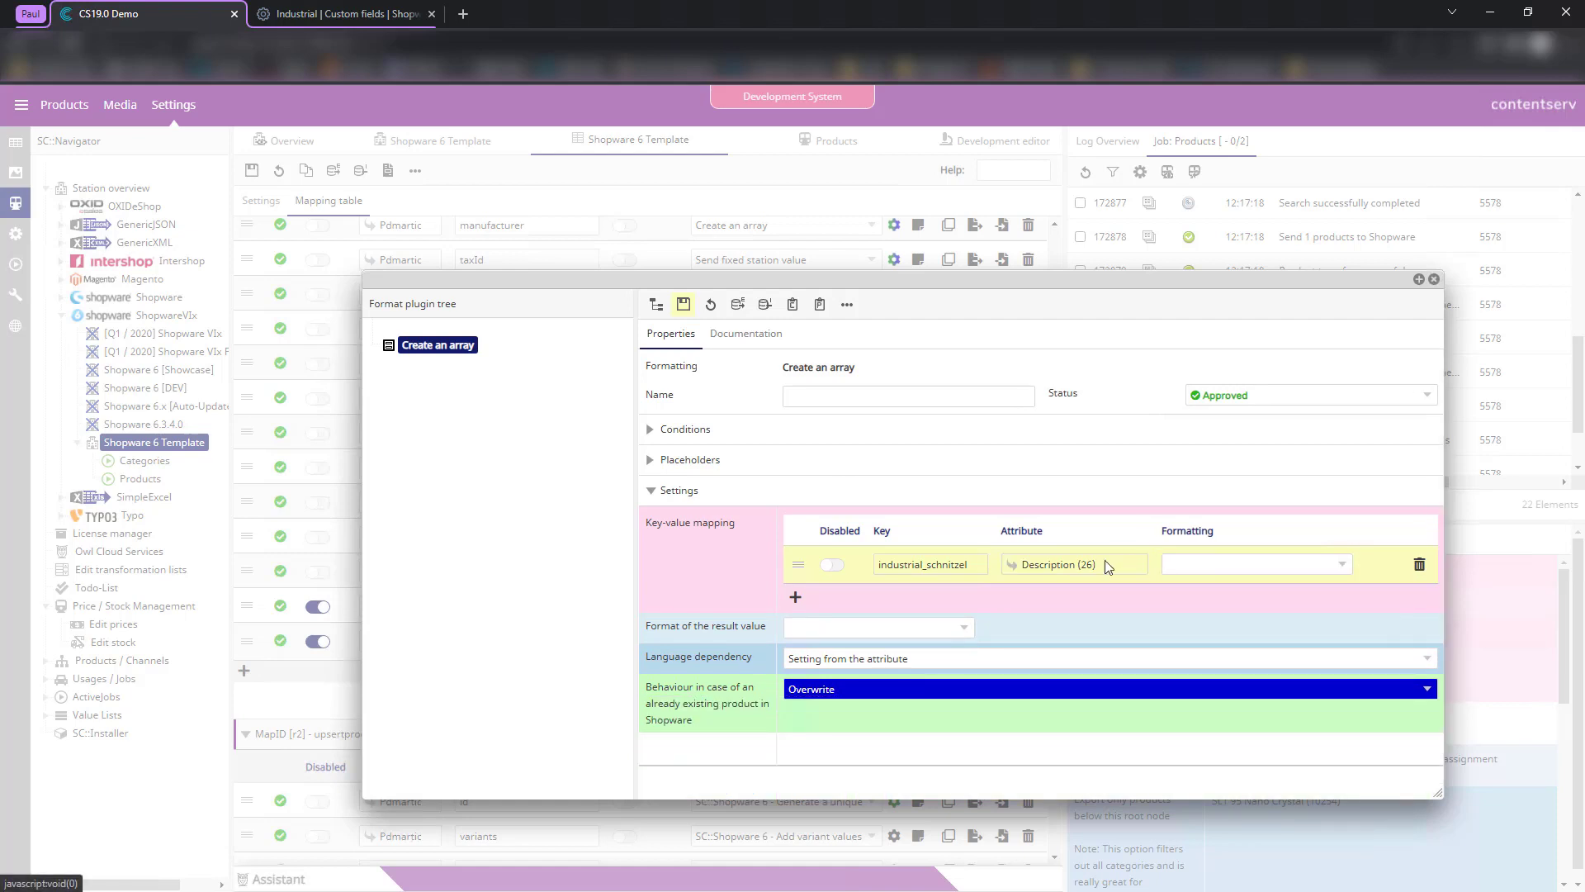
click(1138, 564)
- Format the mapping as 'Send configurable parameter value' with default 'It's really chewy!', then save and close
click(1322, 570)
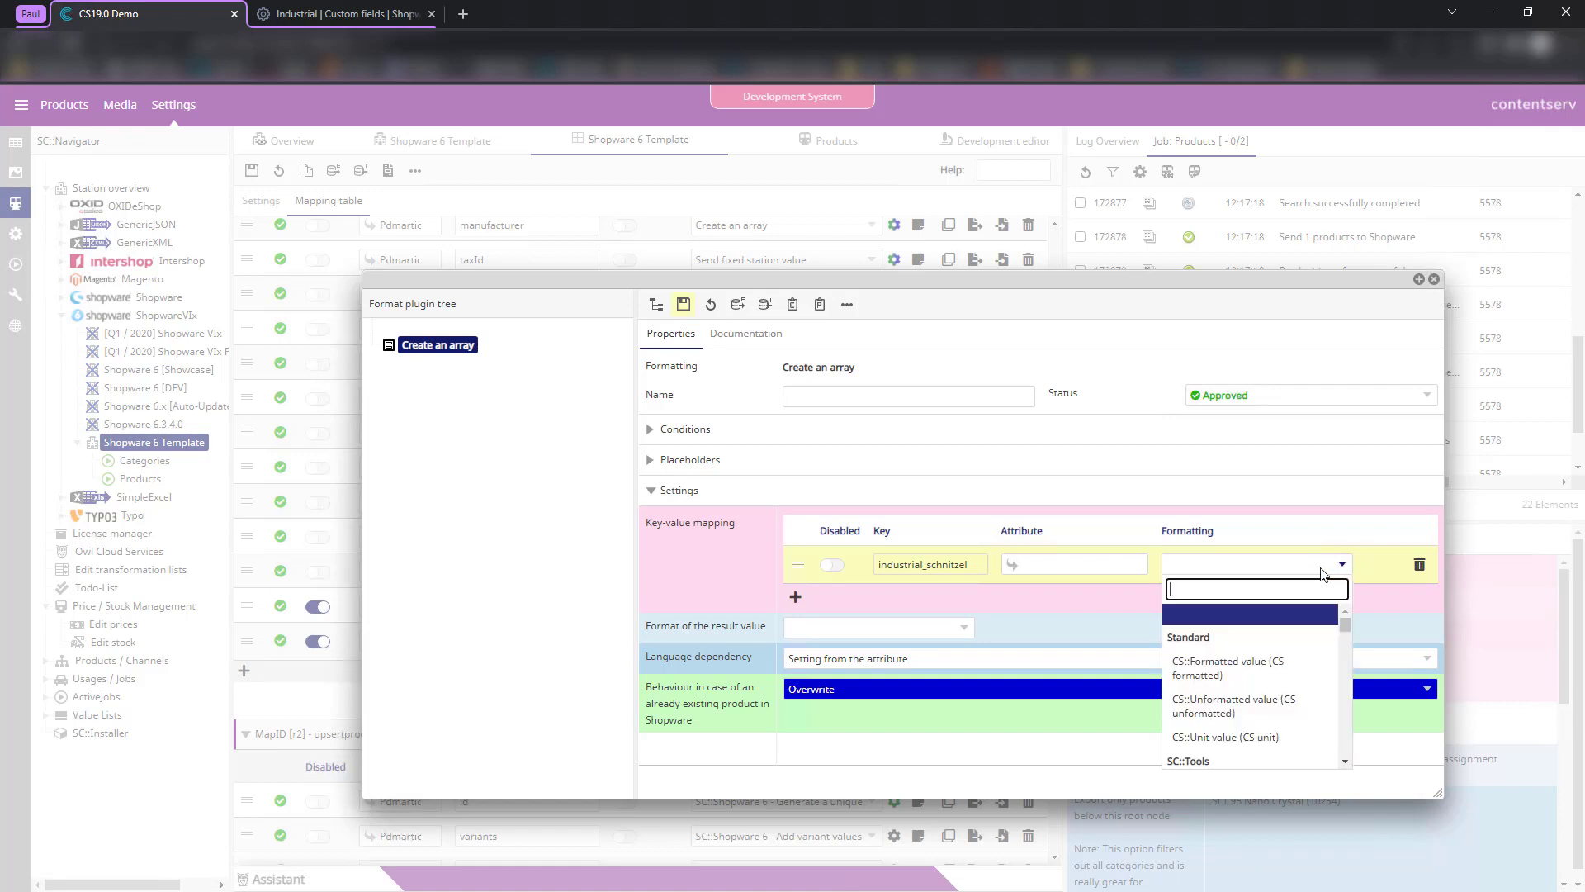
text(sende)
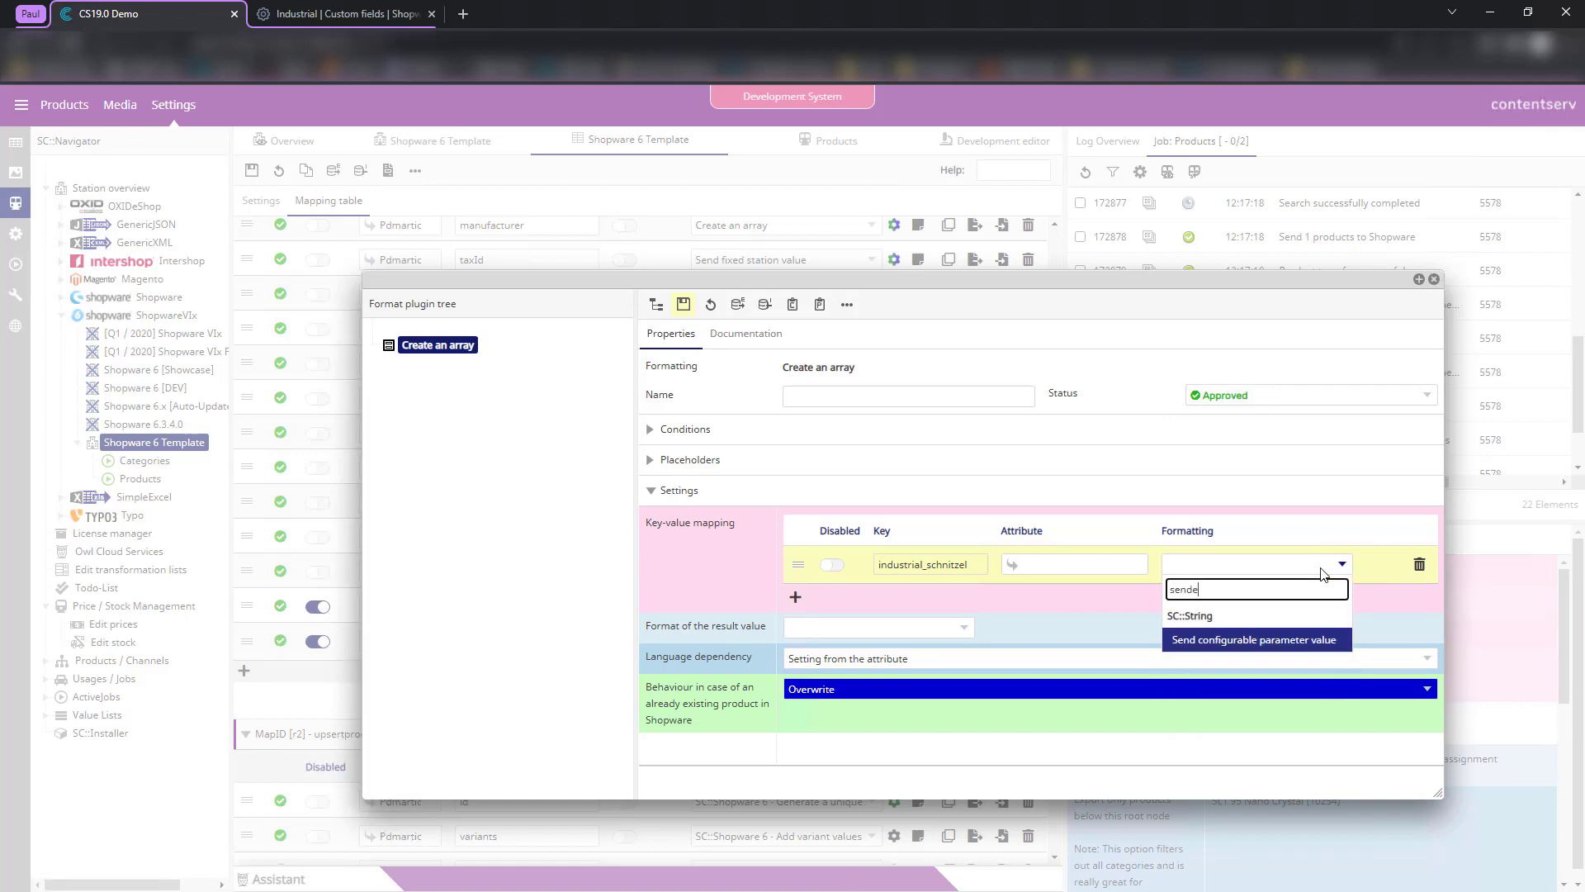
key(Return)
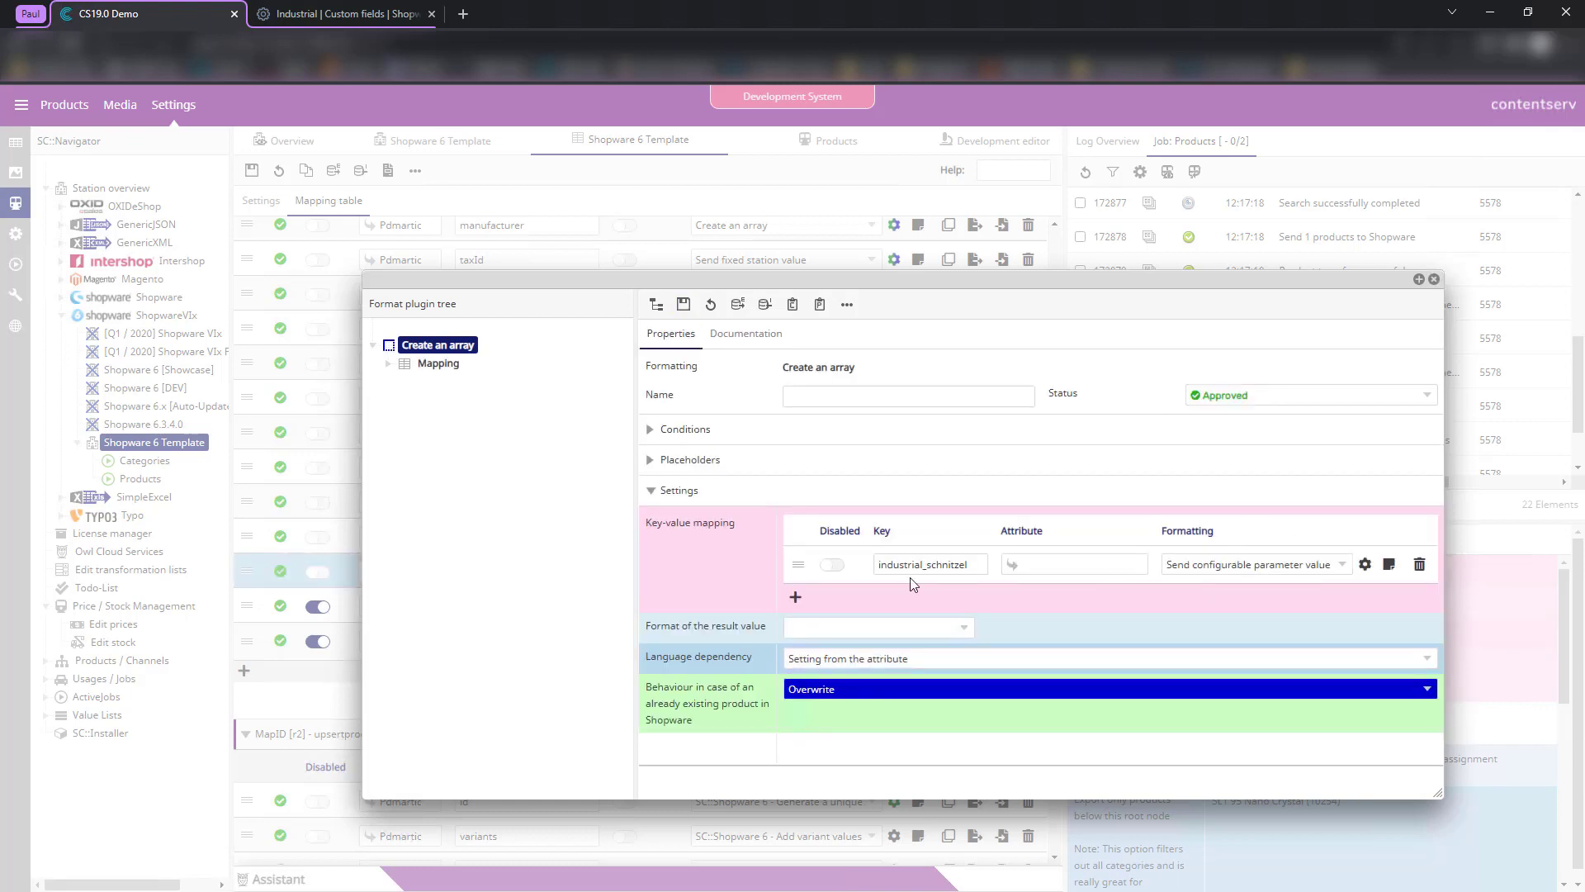
click(1364, 564)
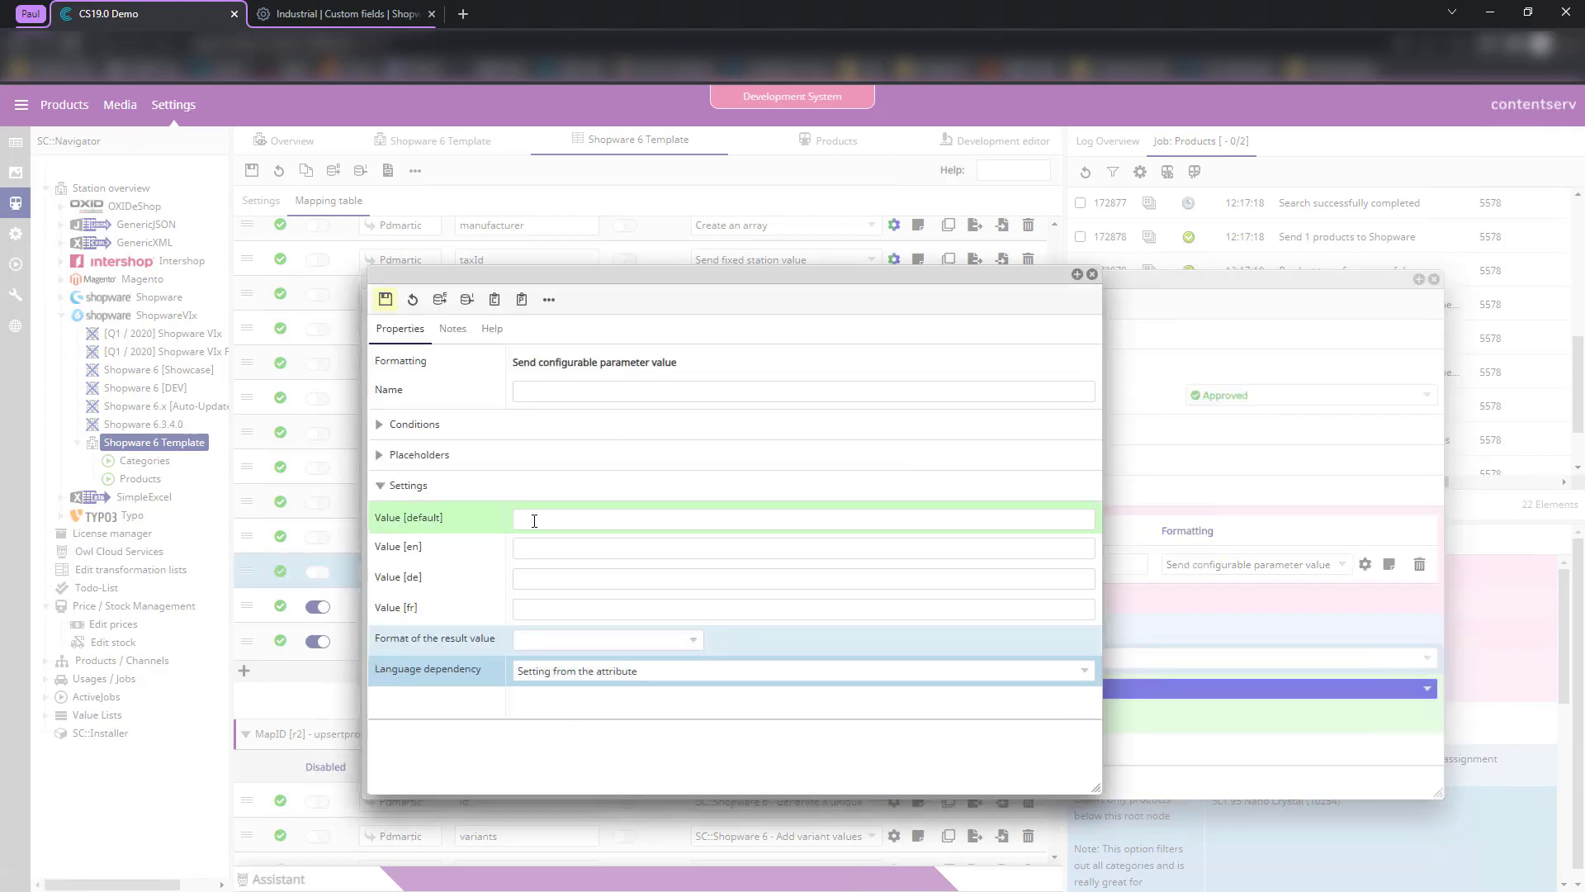
click(528, 518)
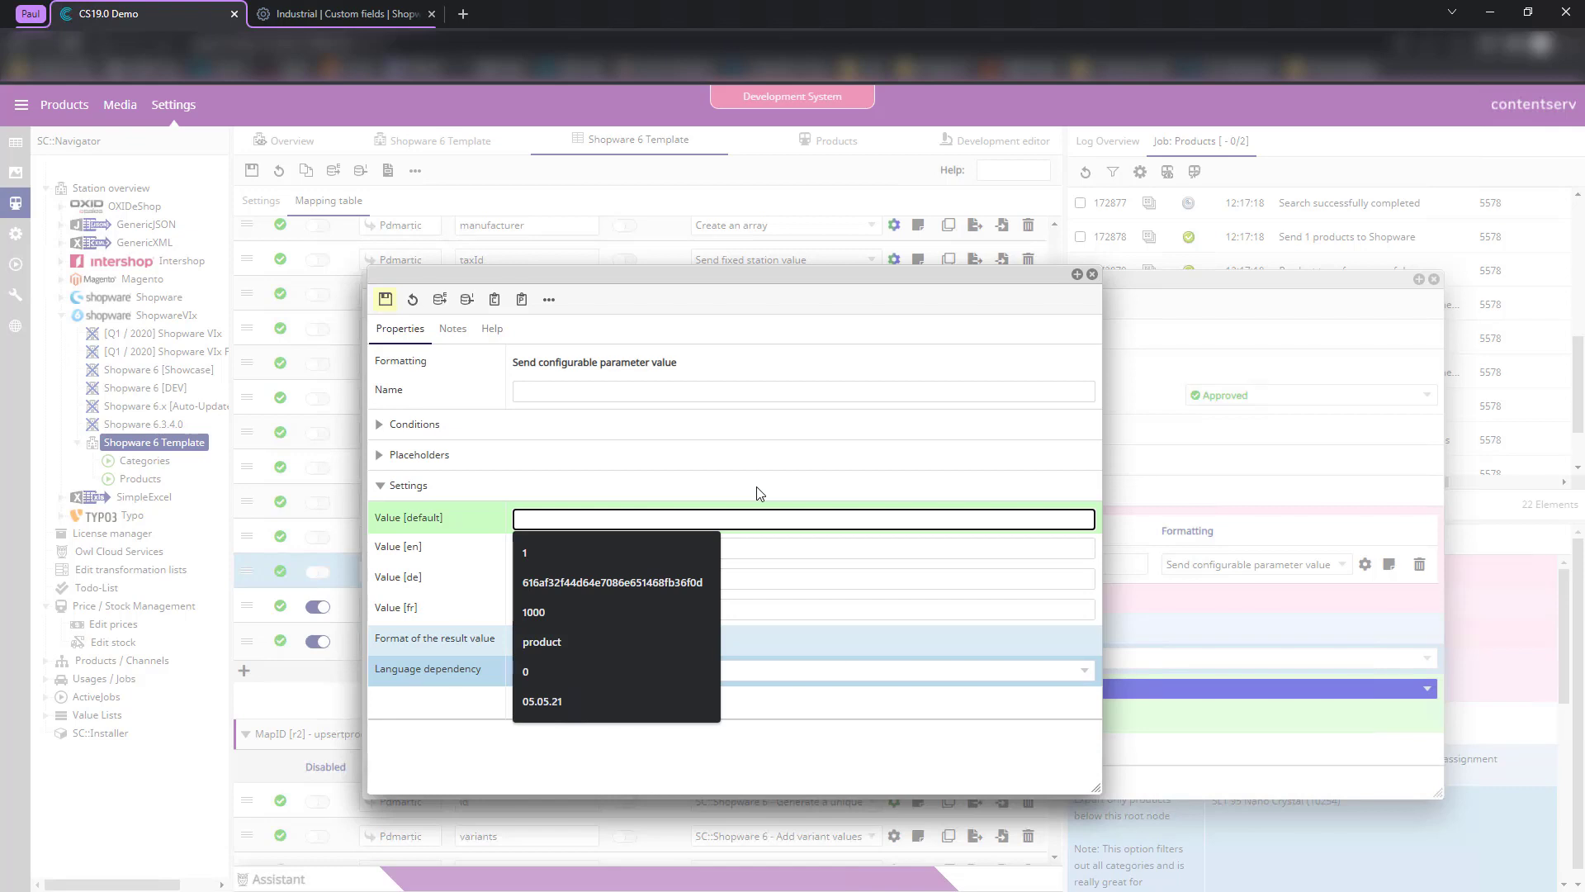
text(It's really chewy!)
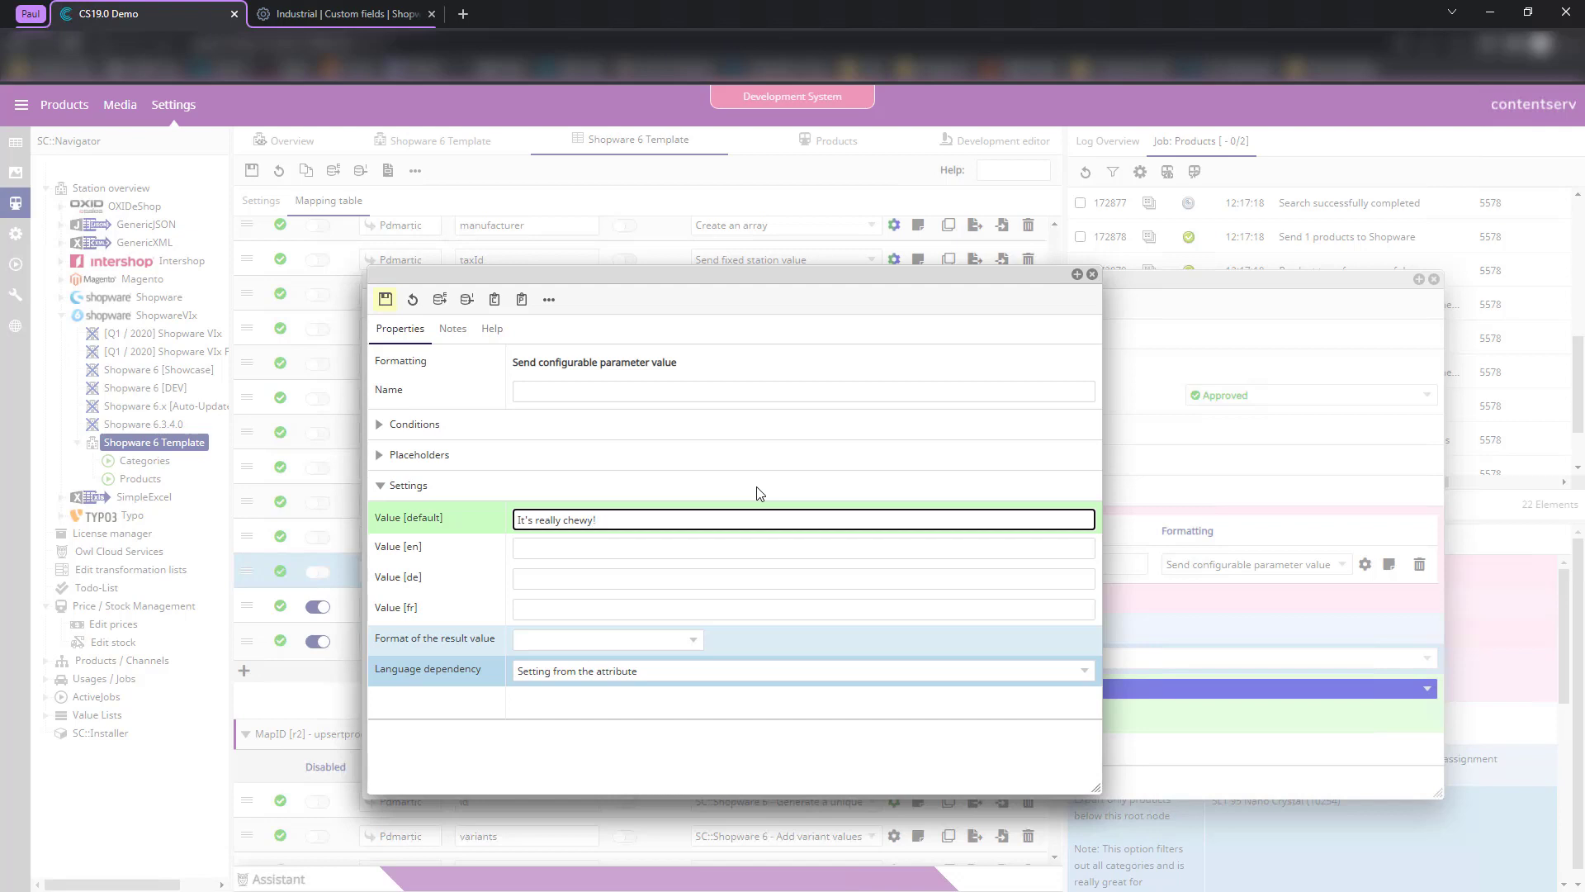
click(387, 298)
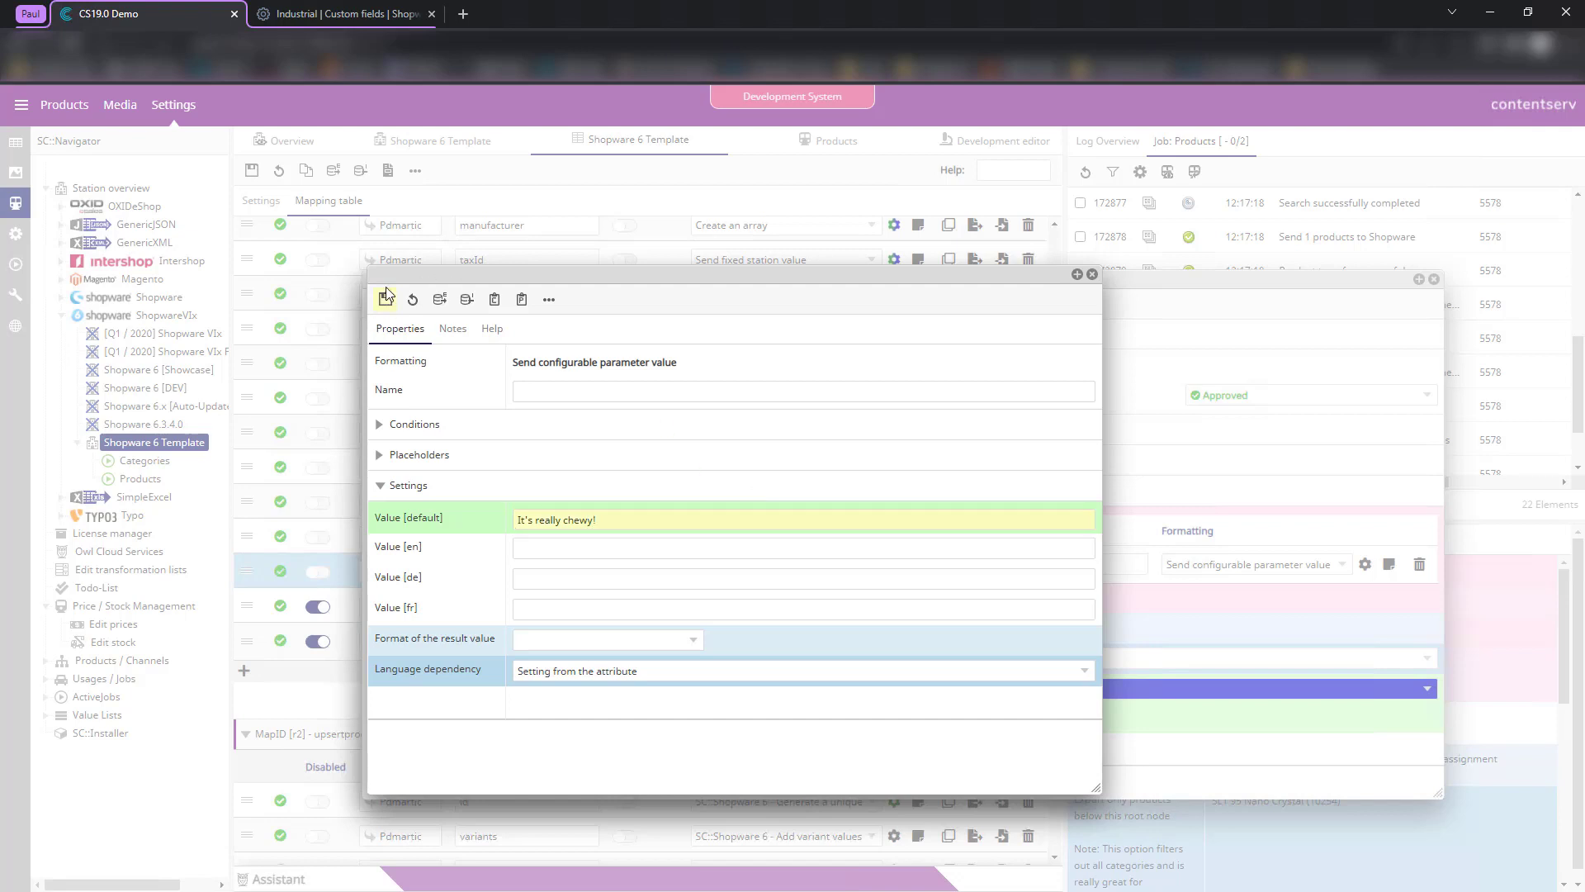
click(1092, 274)
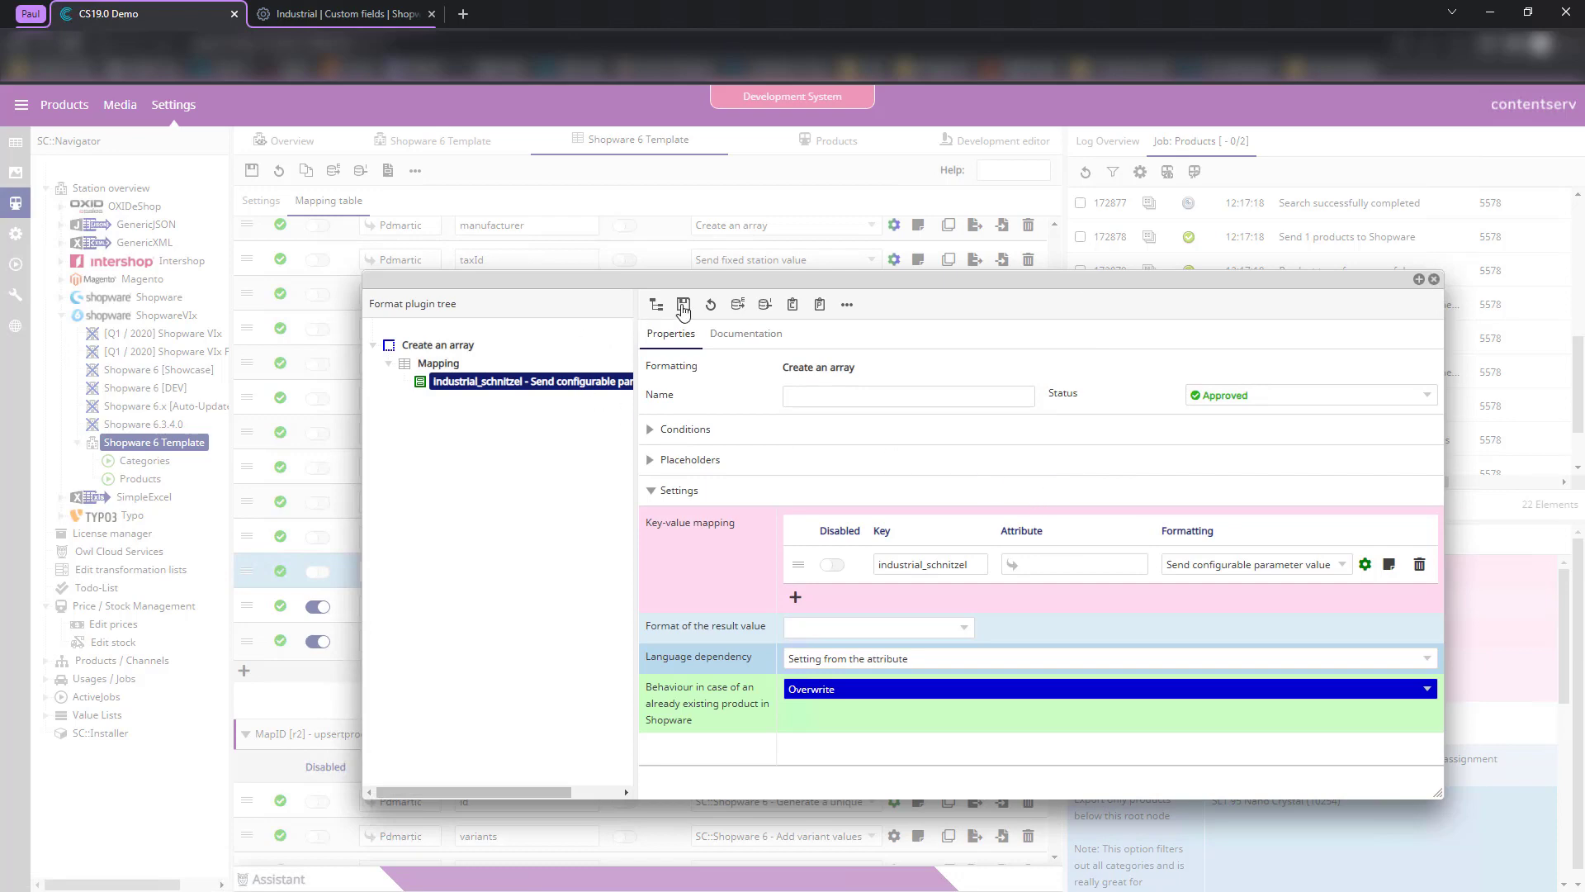
click(1434, 279)
- Rerun the product transfer test and scroll to customFields showing industrial_schnitzel 'It's really chewy!'
click(989, 142)
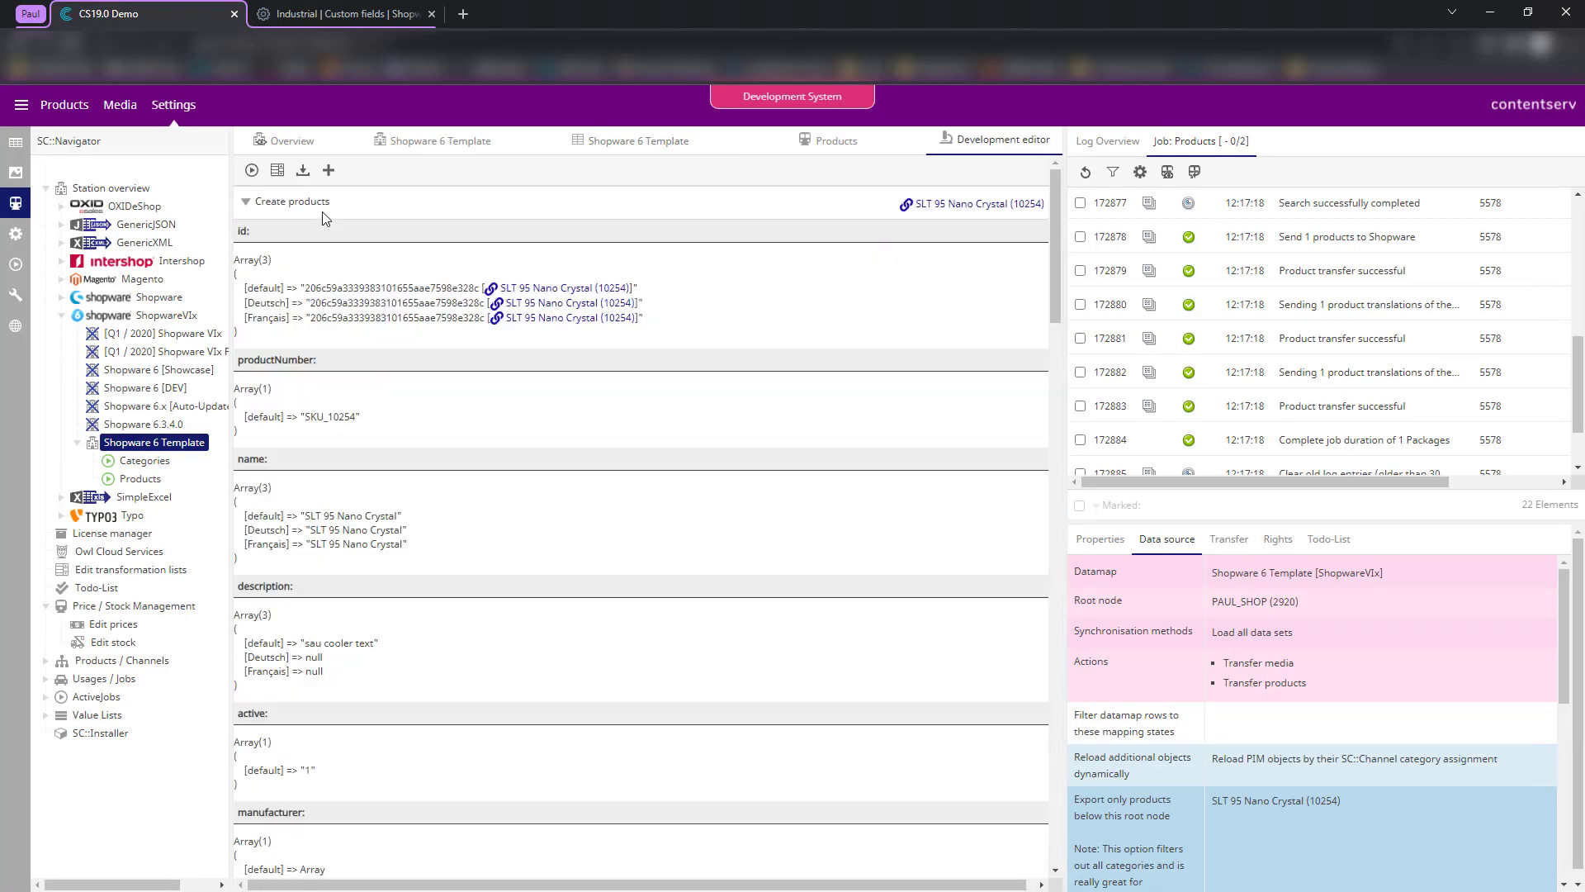
click(252, 170)
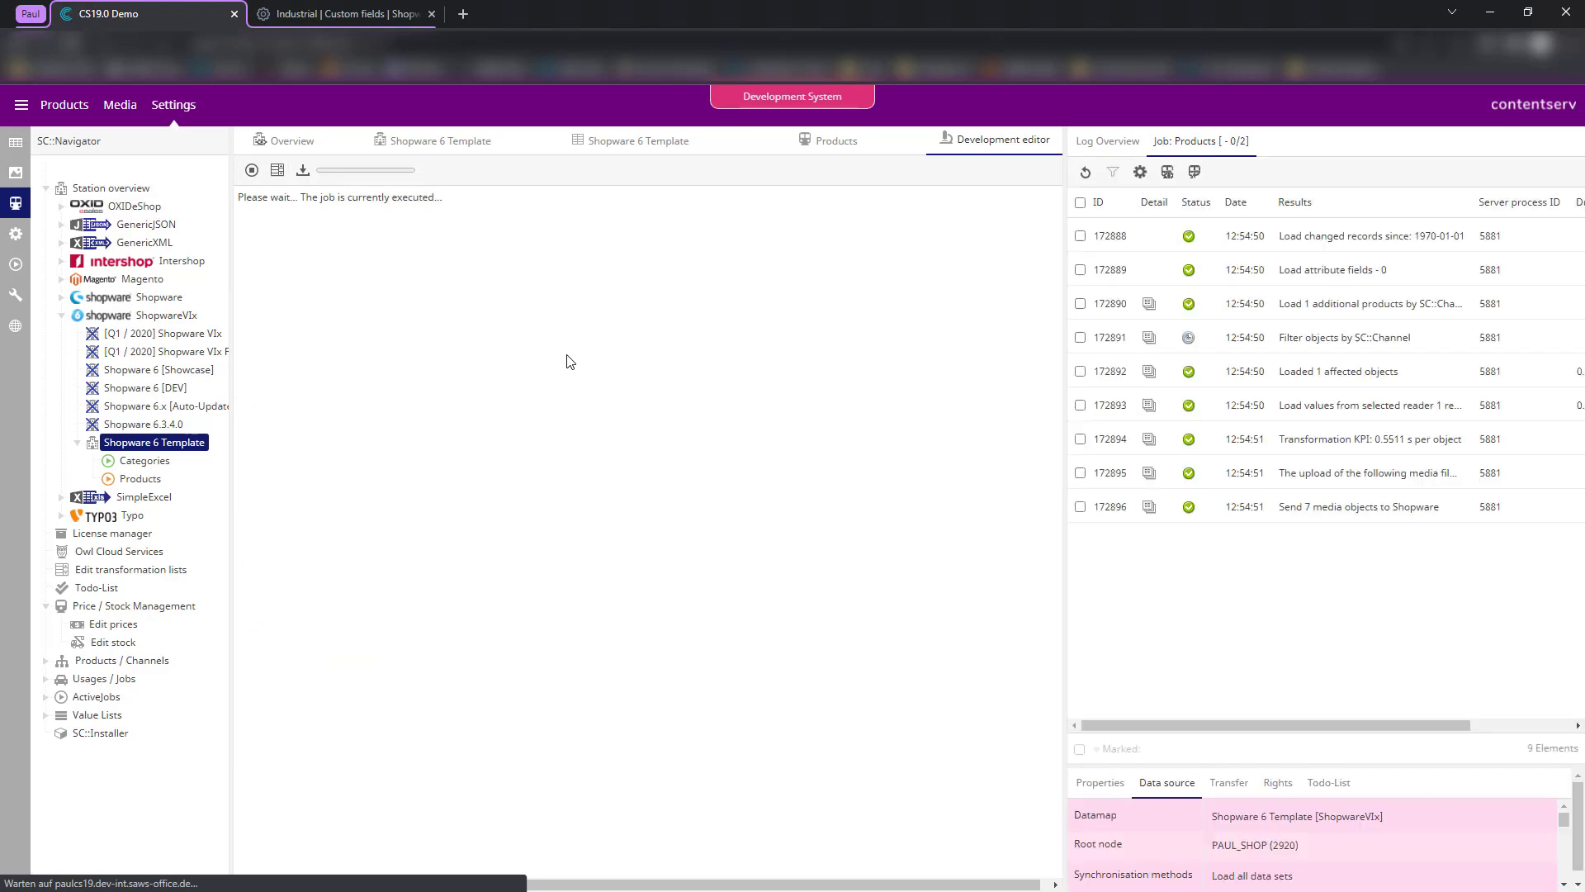
scroll(596, 451, down, 15)
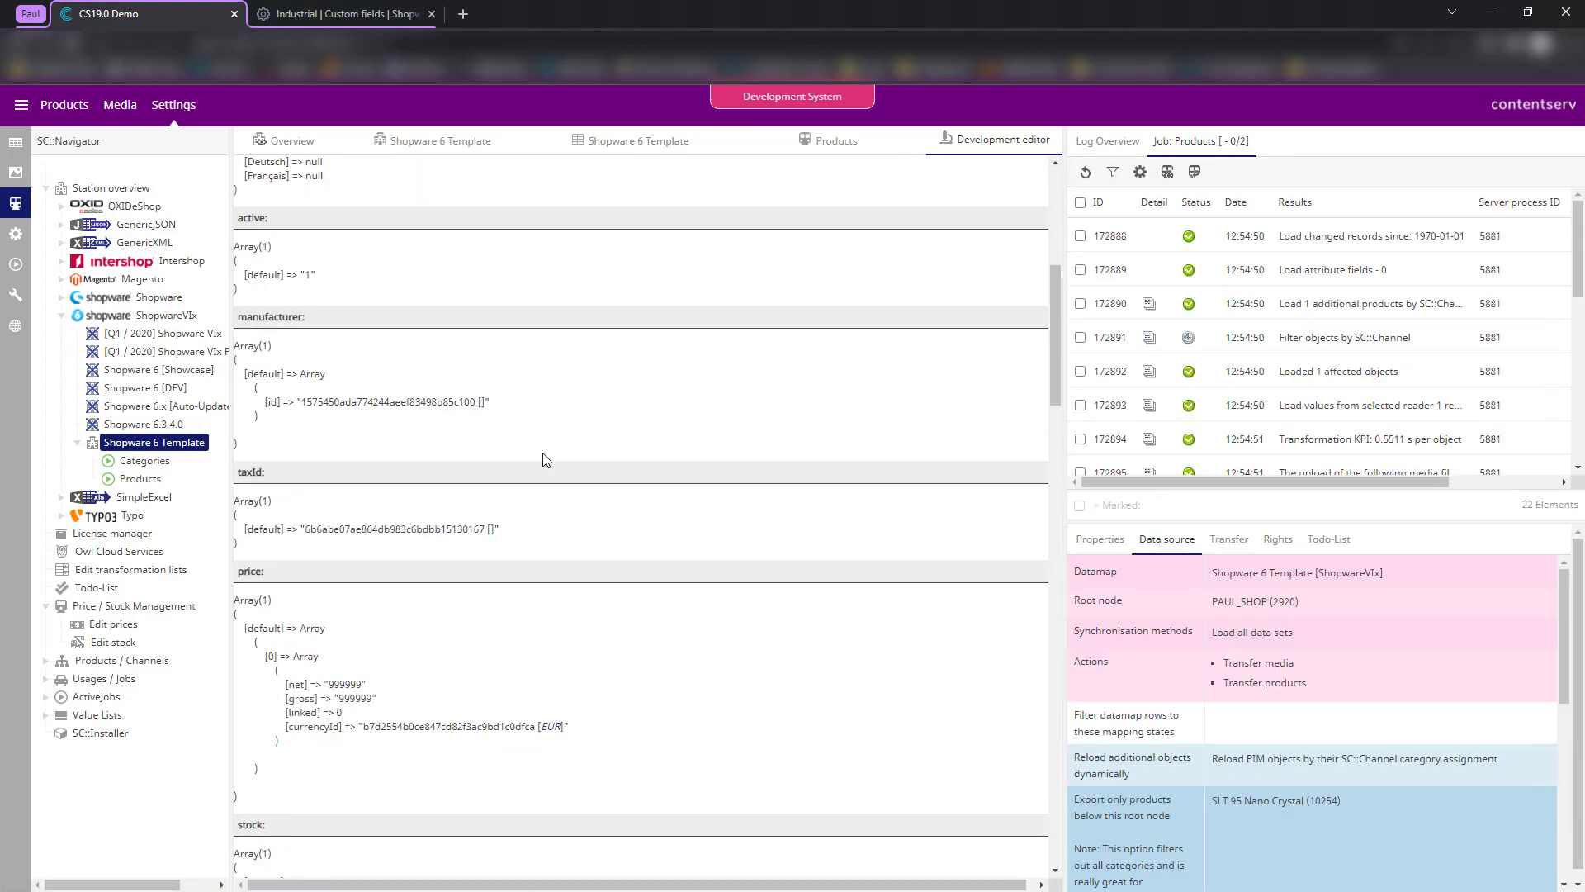
scroll(444, 501, down, 15)
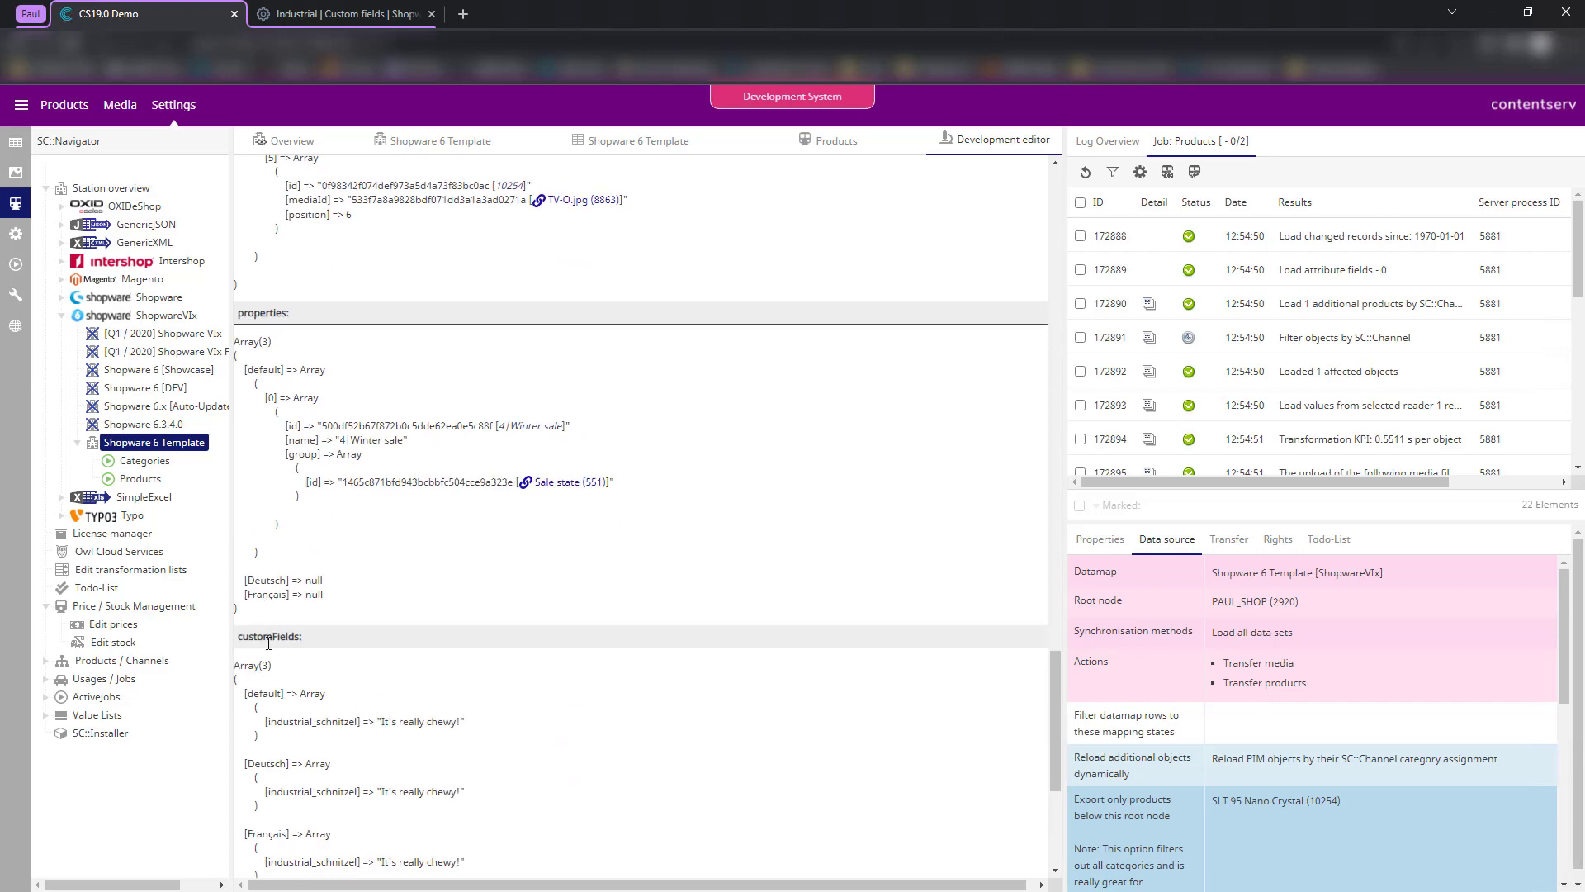
scroll(320, 658, down, 2)
drag(332, 555, 544, 720)
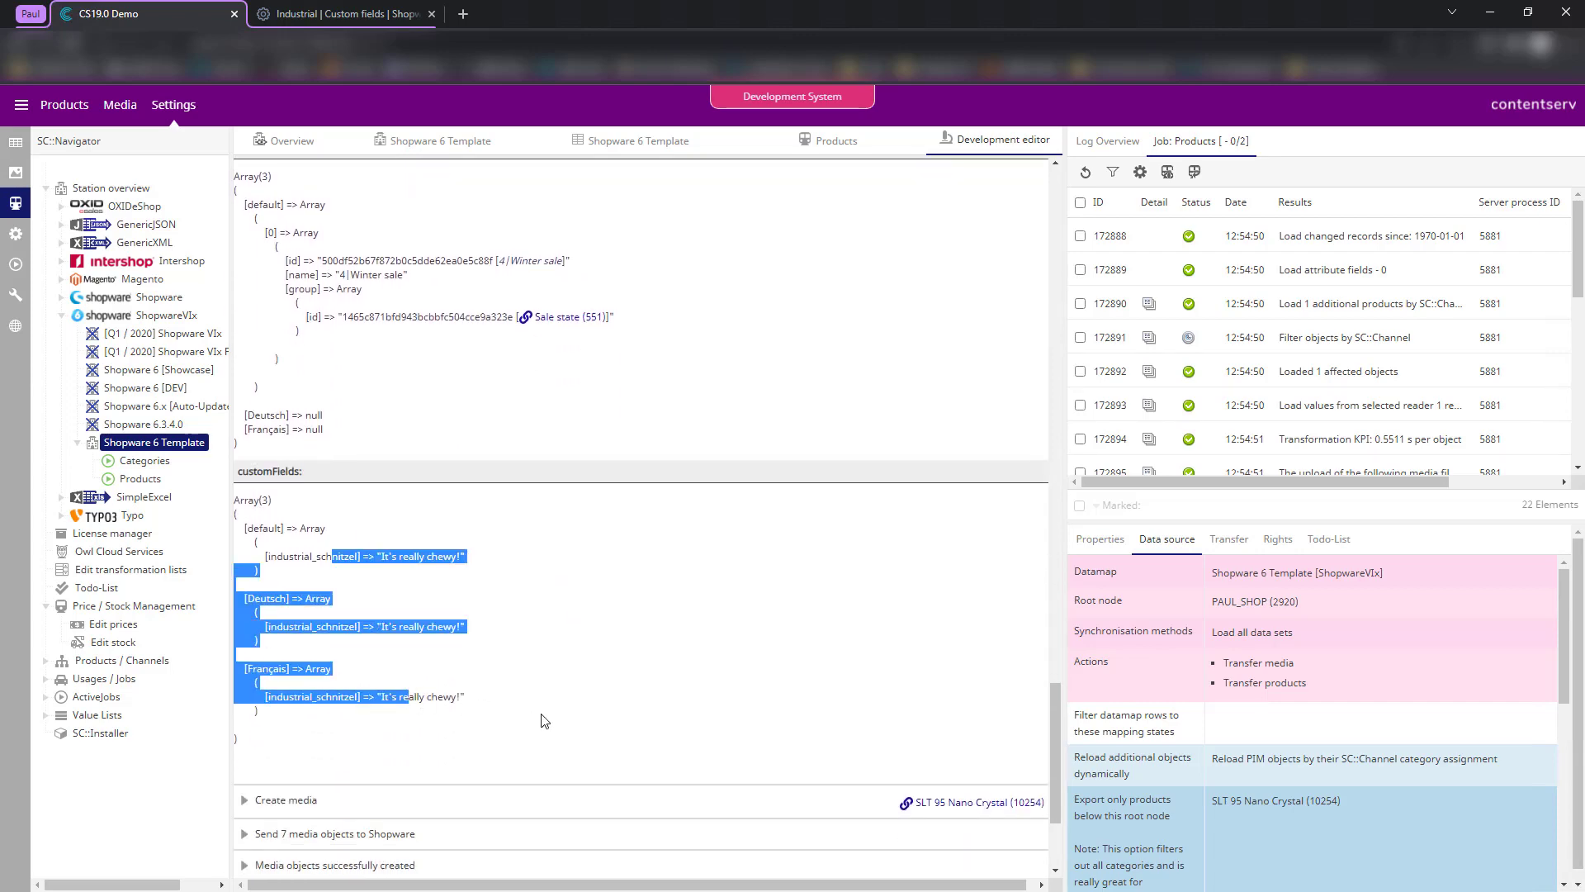
click(545, 721)
- In Shopware, open the SLT 95 Nano Crystal product's specifications
click(334, 11)
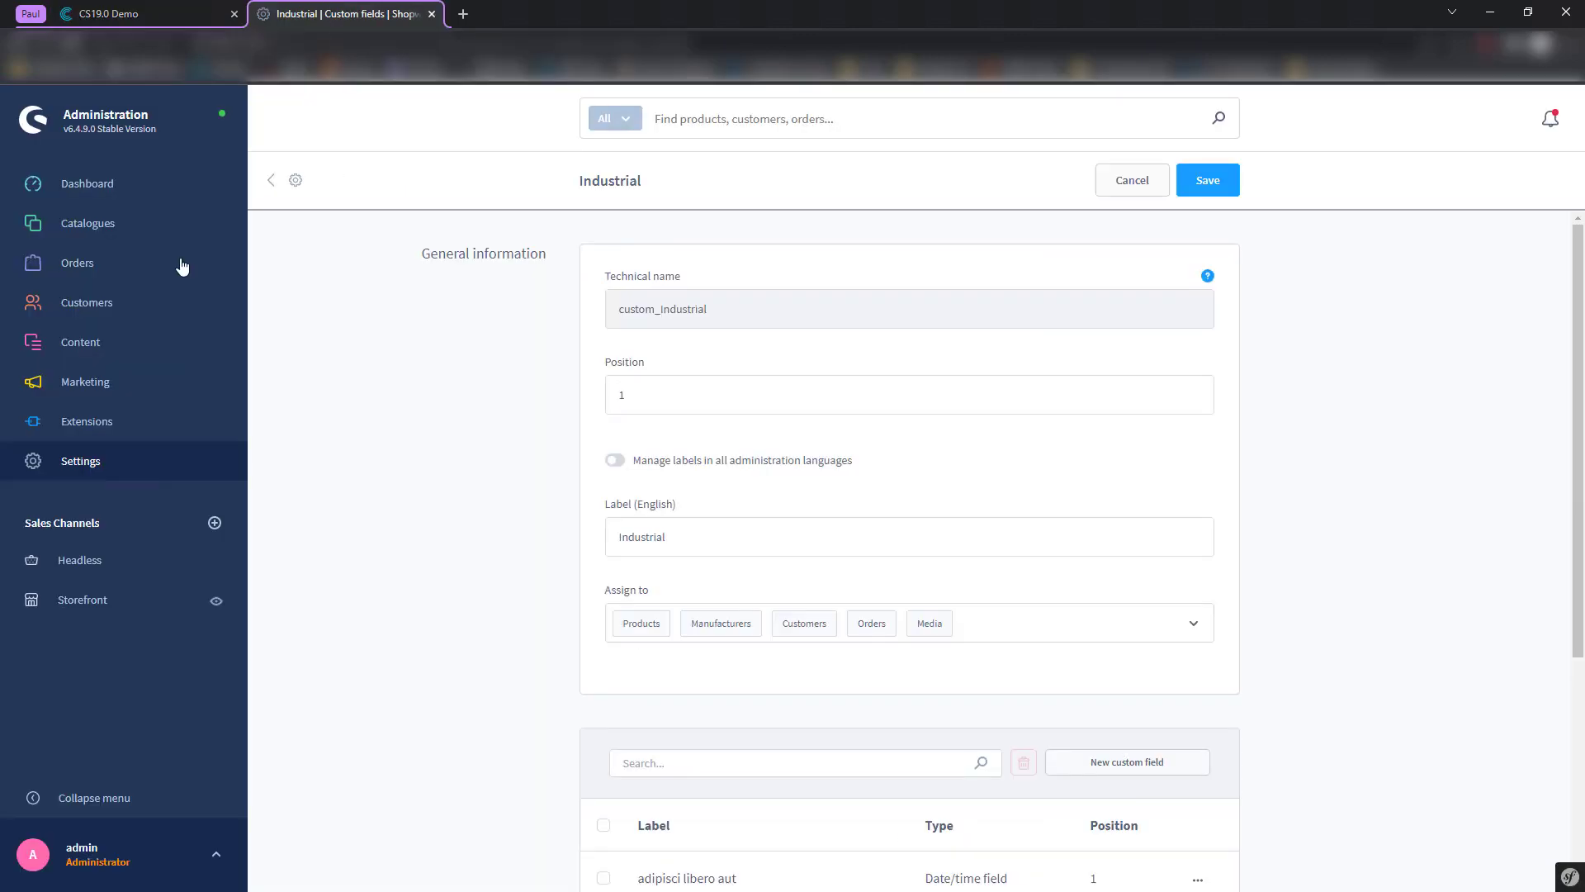
click(285, 221)
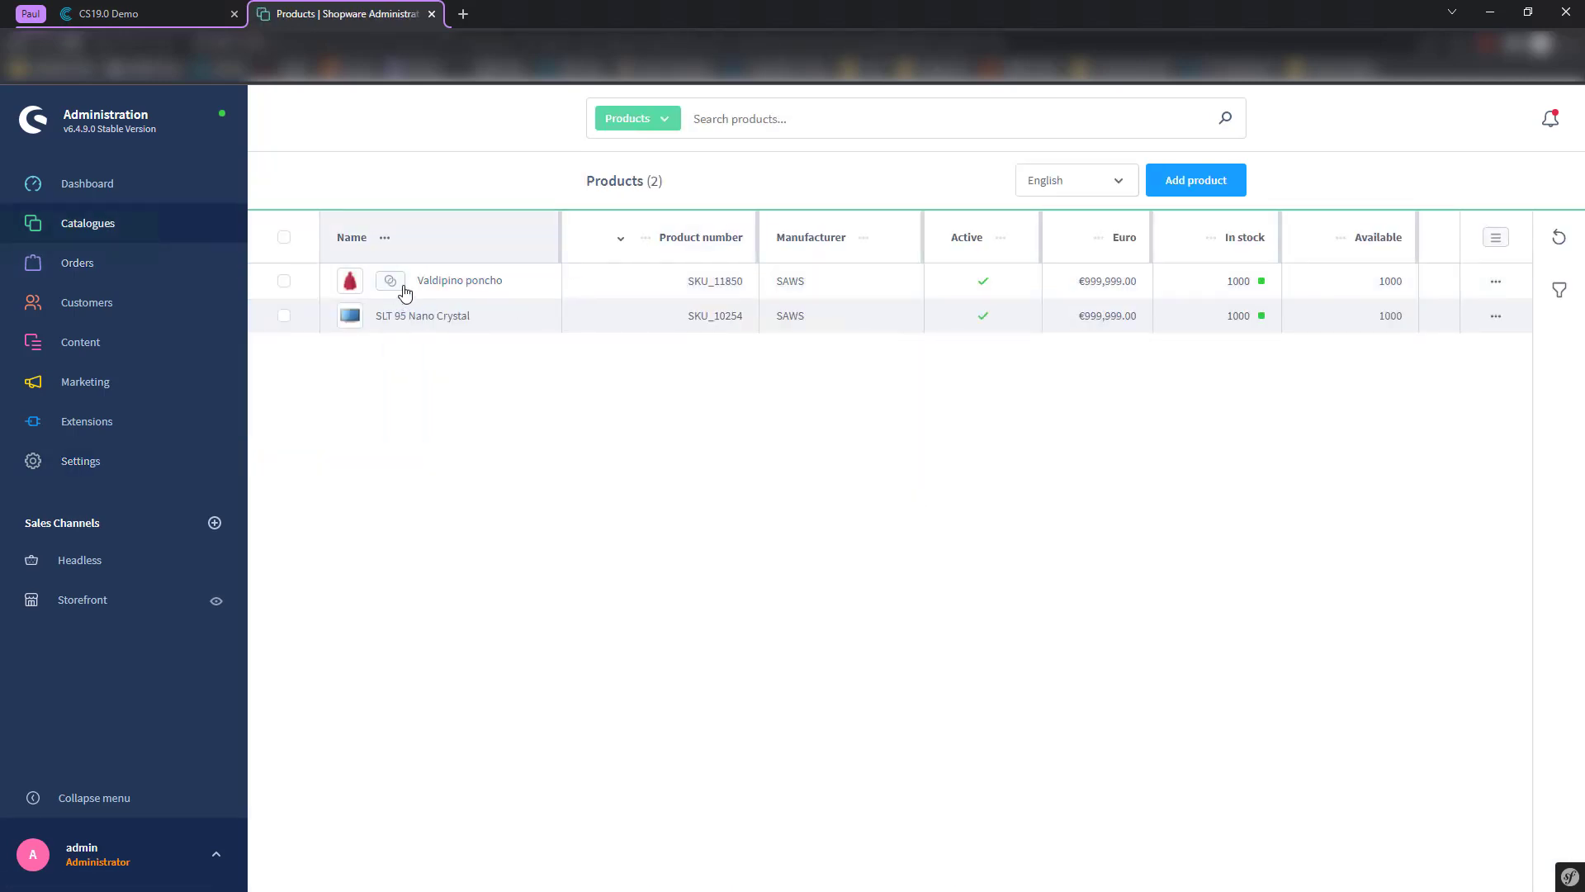
click(462, 282)
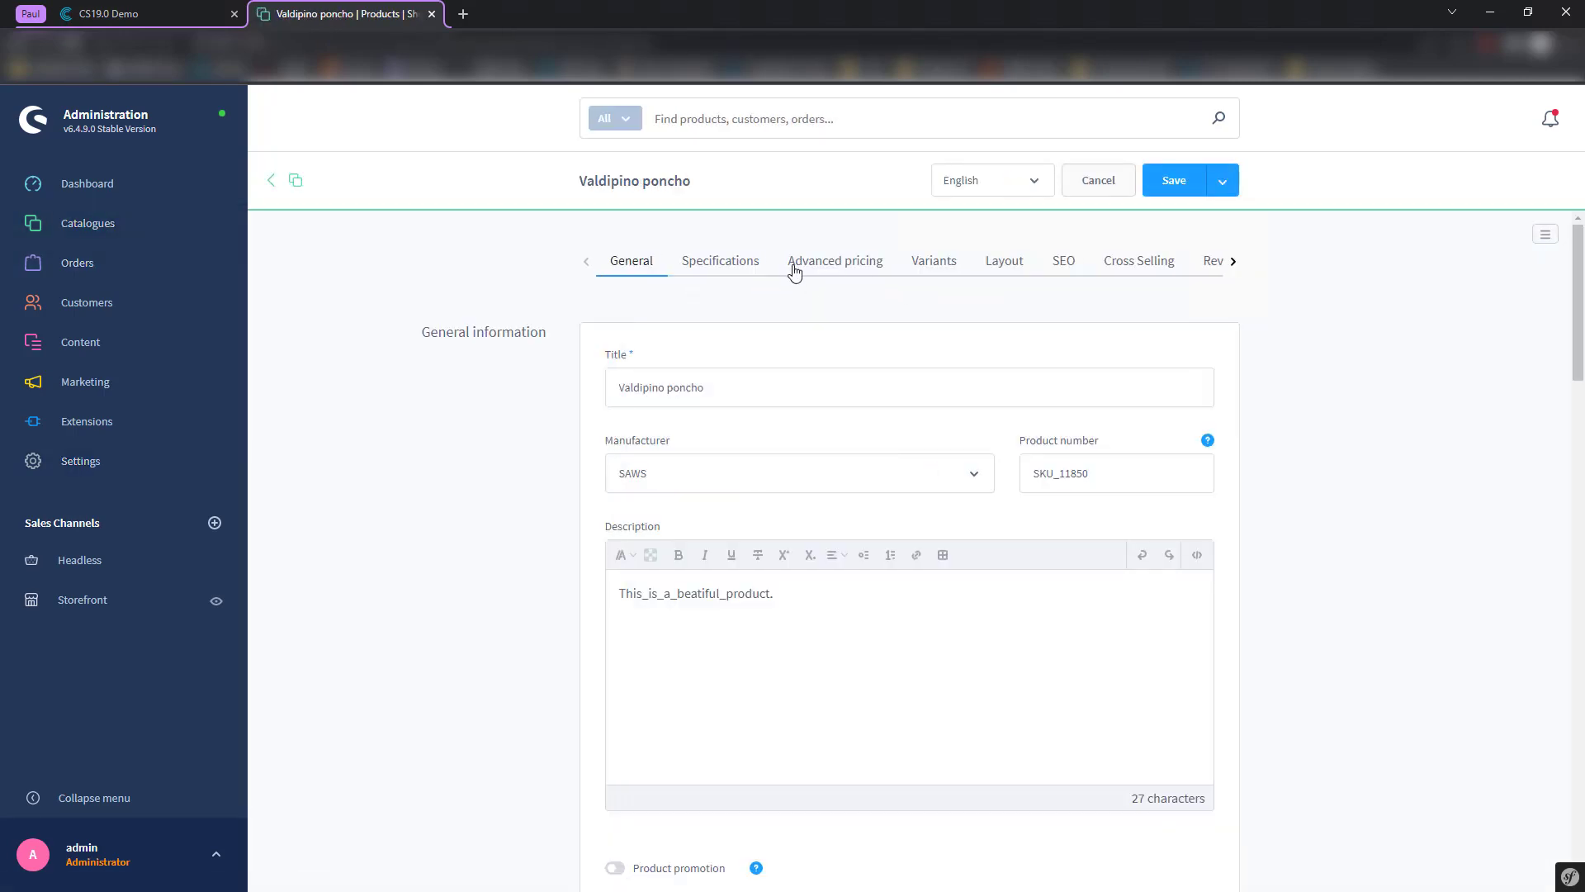
click(723, 260)
scroll(533, 398, down, 2)
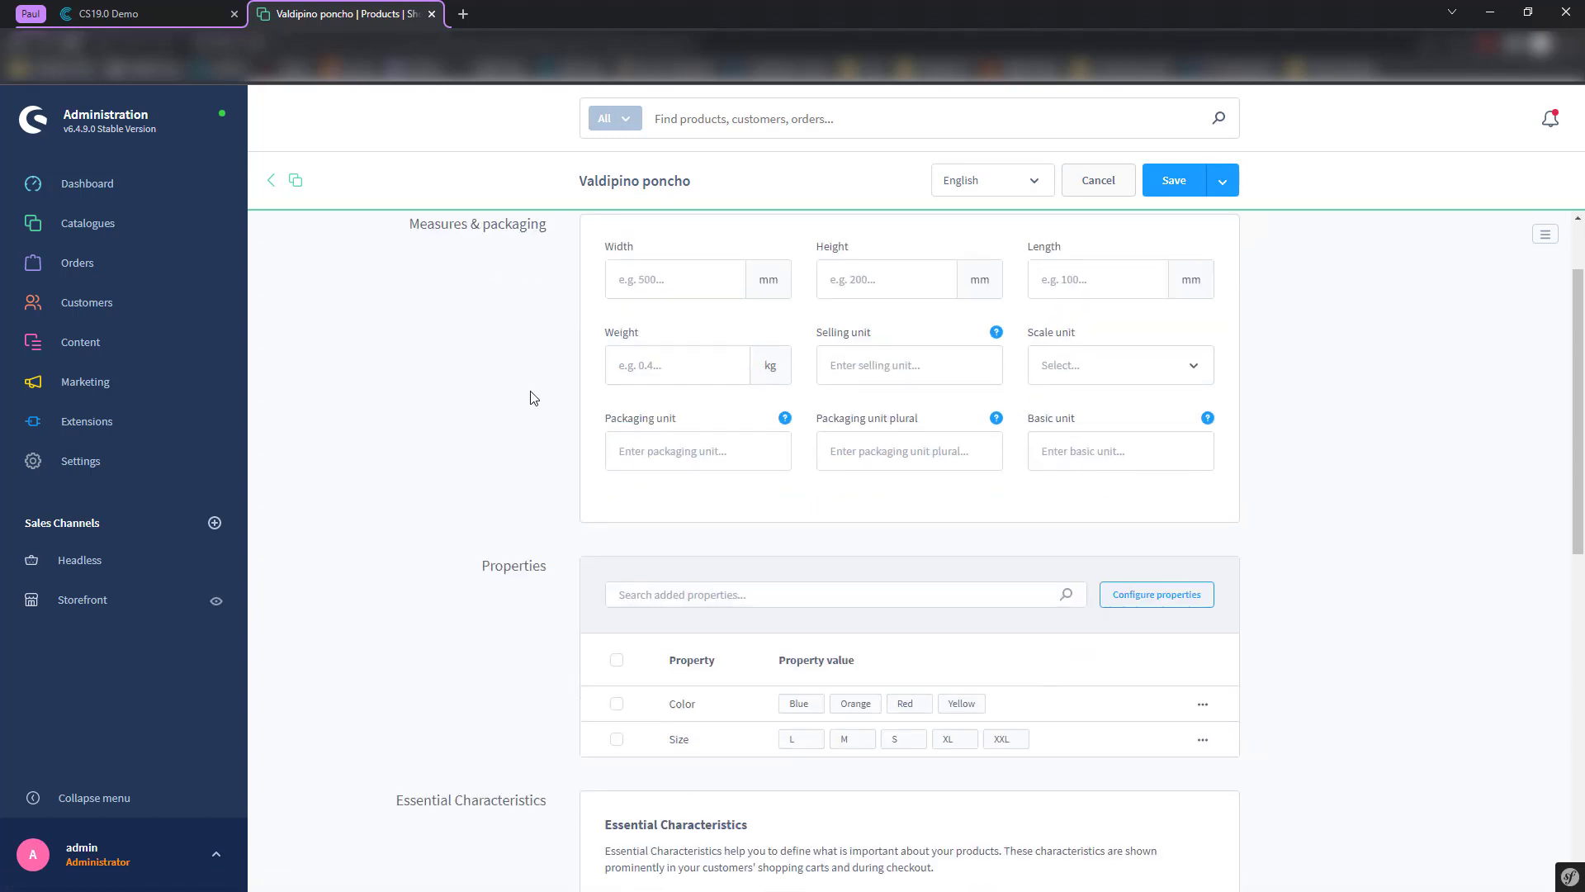
scroll(533, 397, down, 4)
scroll(531, 397, down, 3)
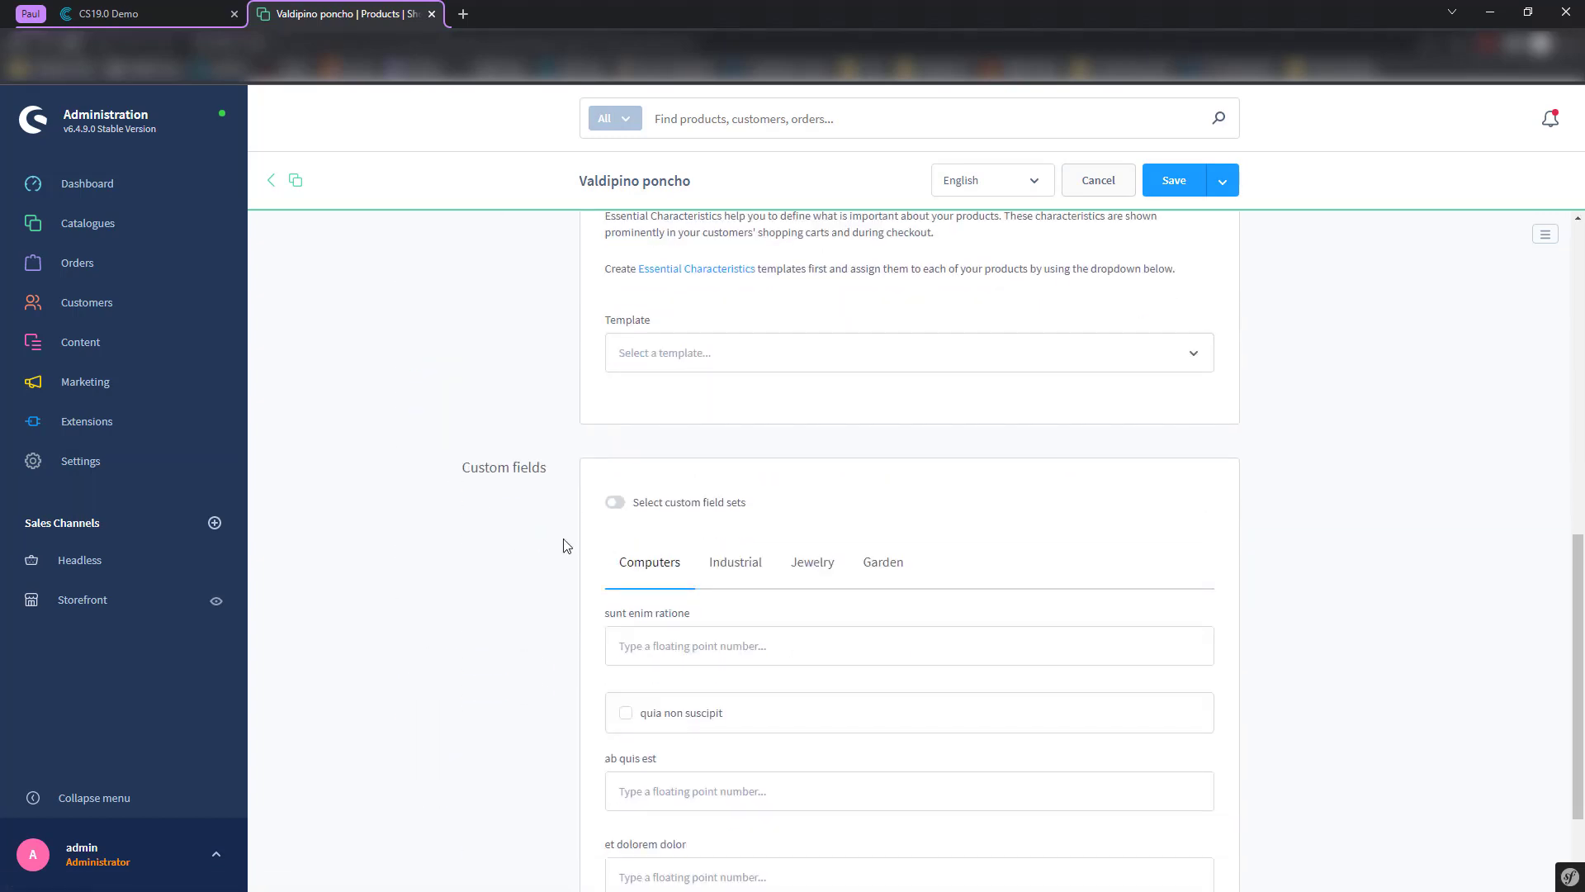
scroll(640, 556, down, 3)
- Show the Industrial custom fields, where Schnitzel consistency reads 'It's really chewy!'
click(735, 438)
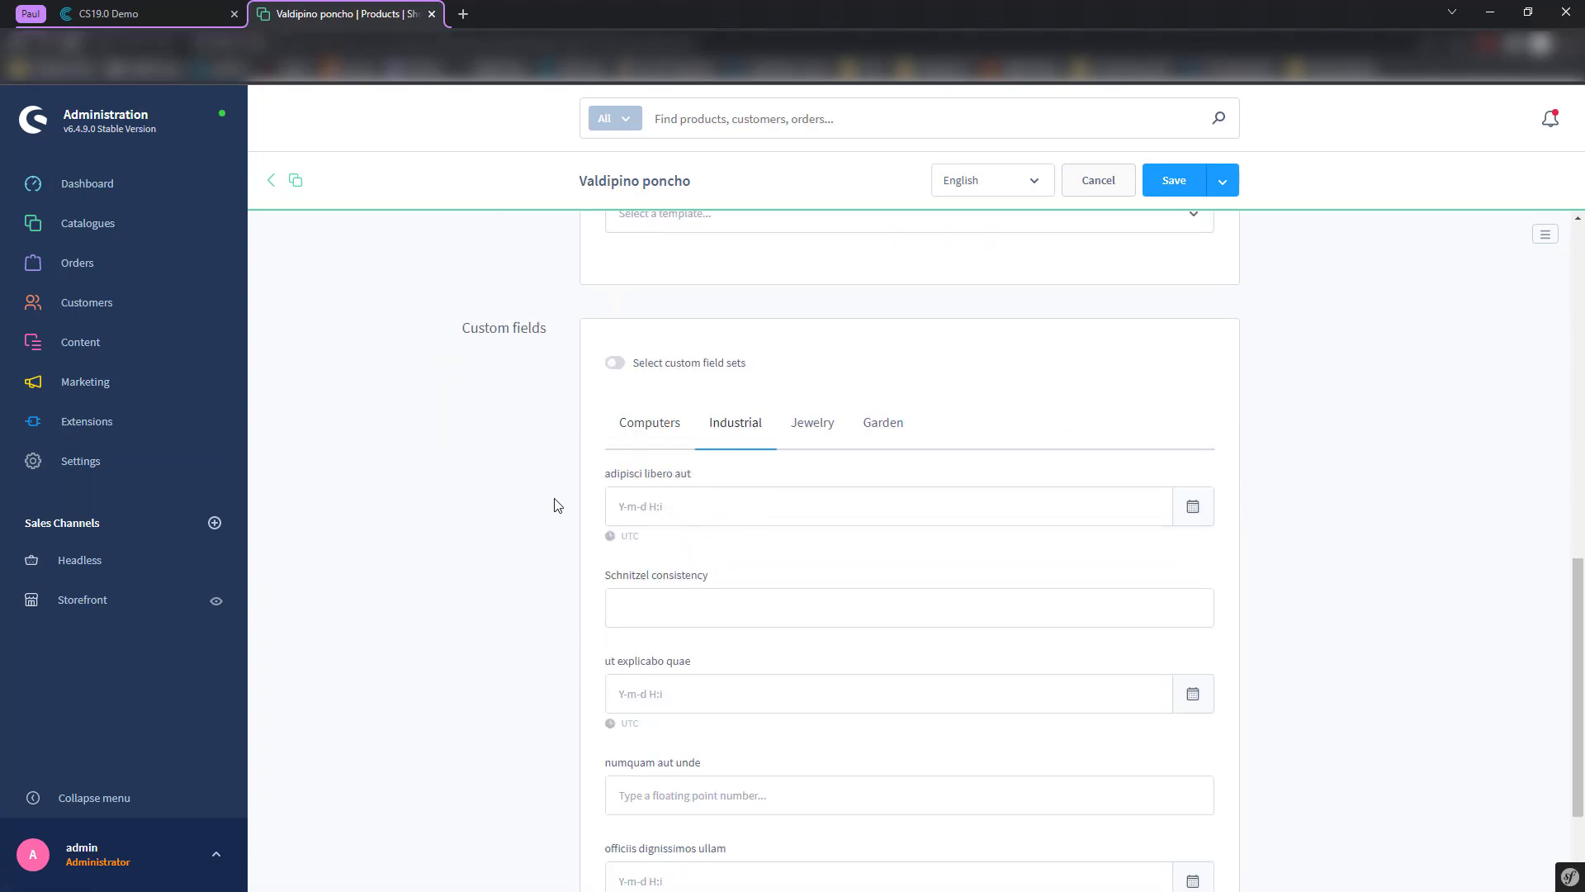
scroll(555, 505, down, 3)
click(648, 461)
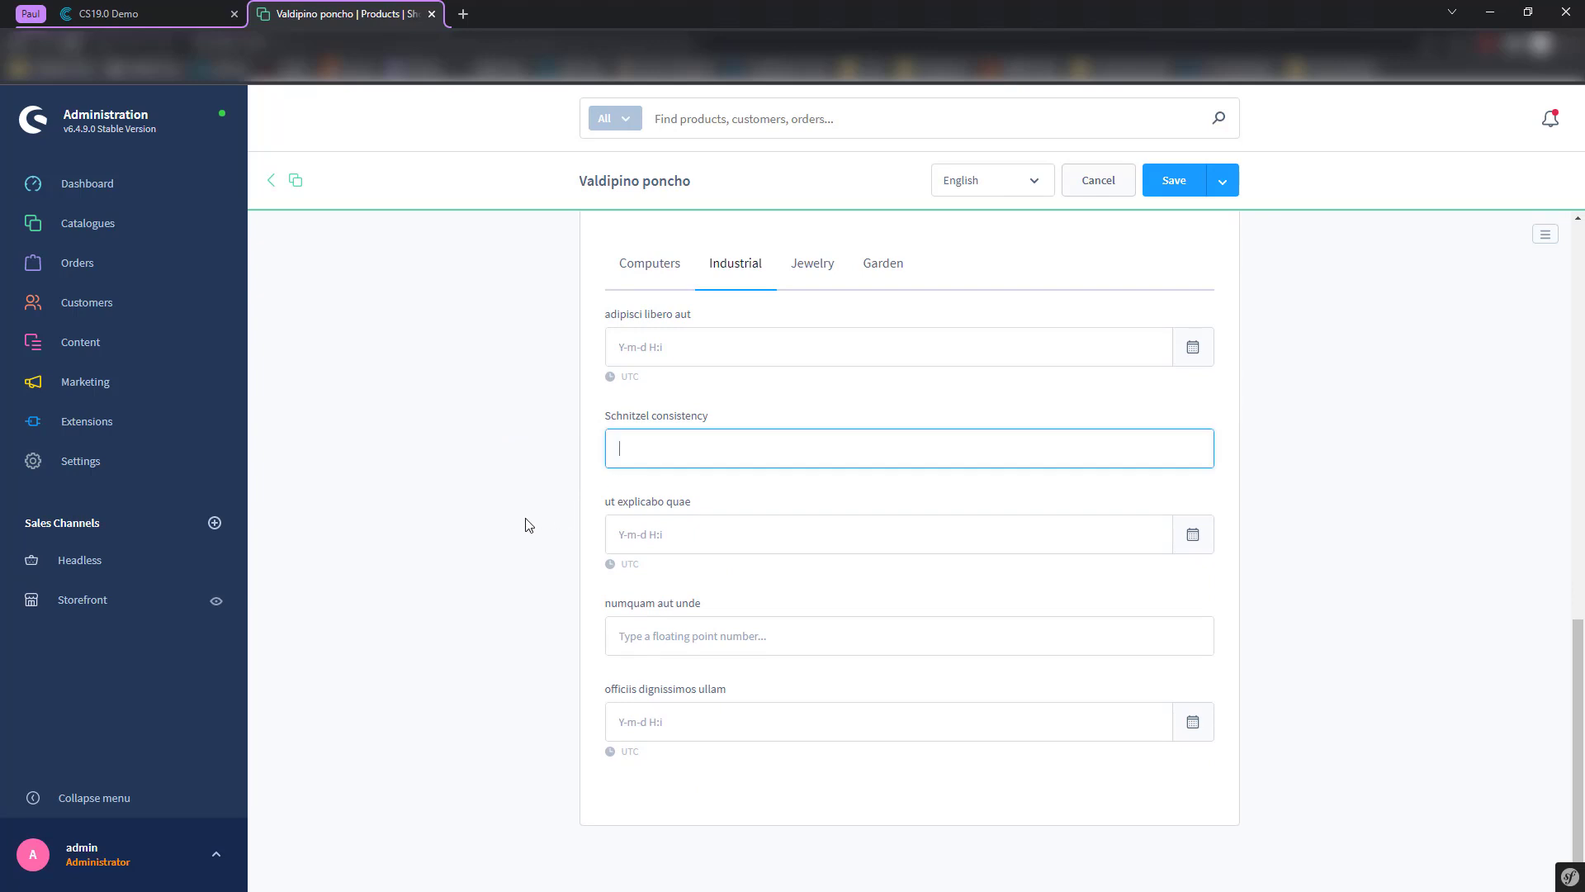
scroll(528, 528, up, 6)
scroll(531, 531, down, 4)
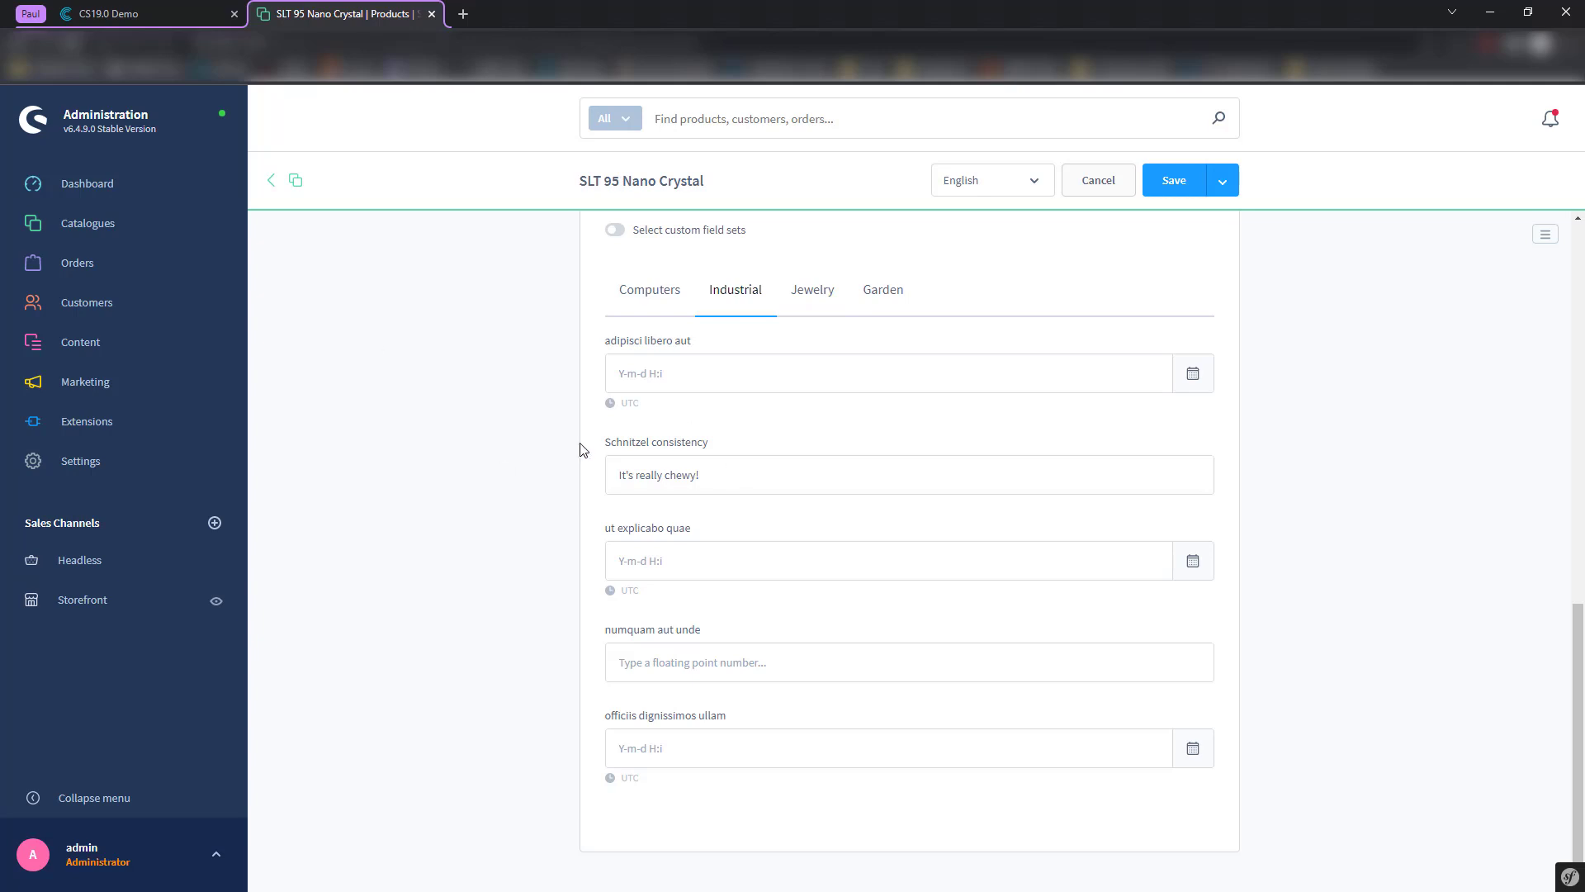
- Inspect the product data dump in Contentserv, then return to the Shopware product's Schnitzel consistency value
click(154, 10)
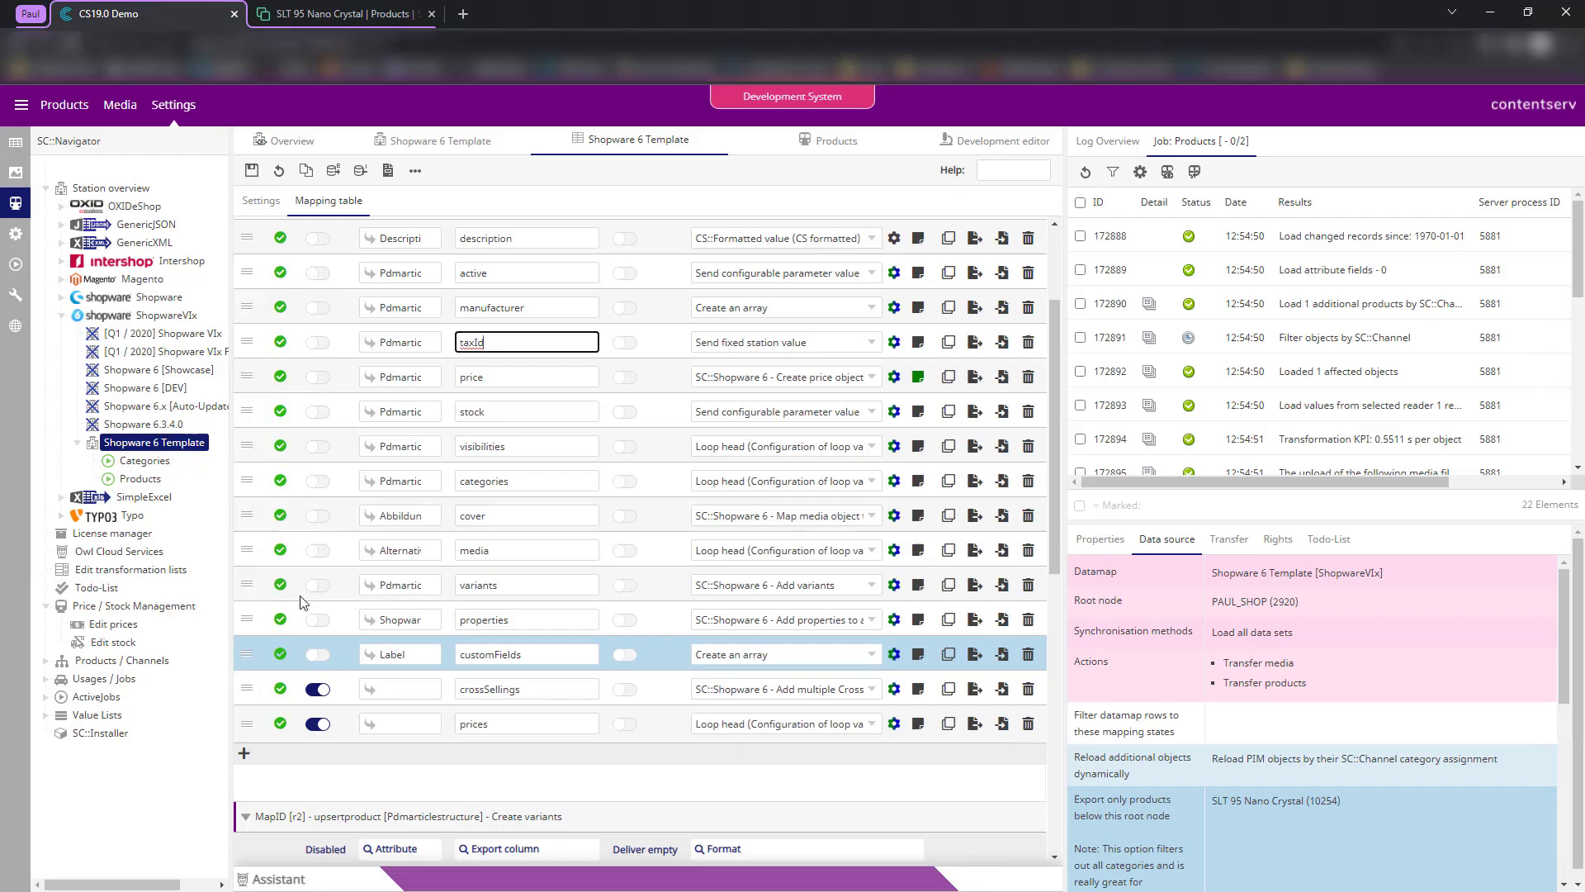
click(952, 143)
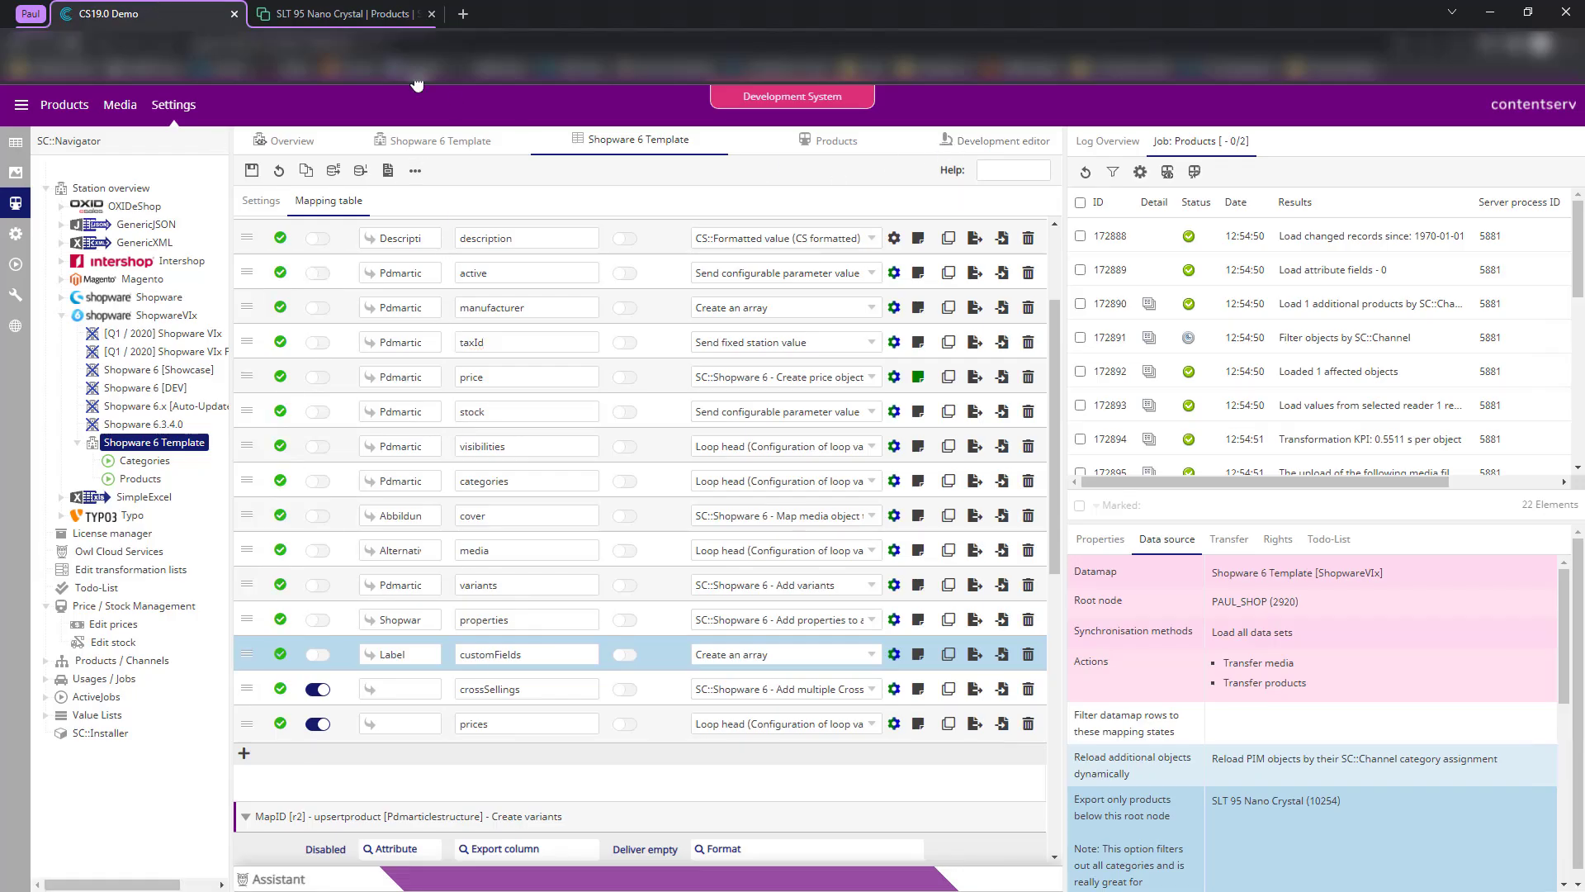
click(966, 154)
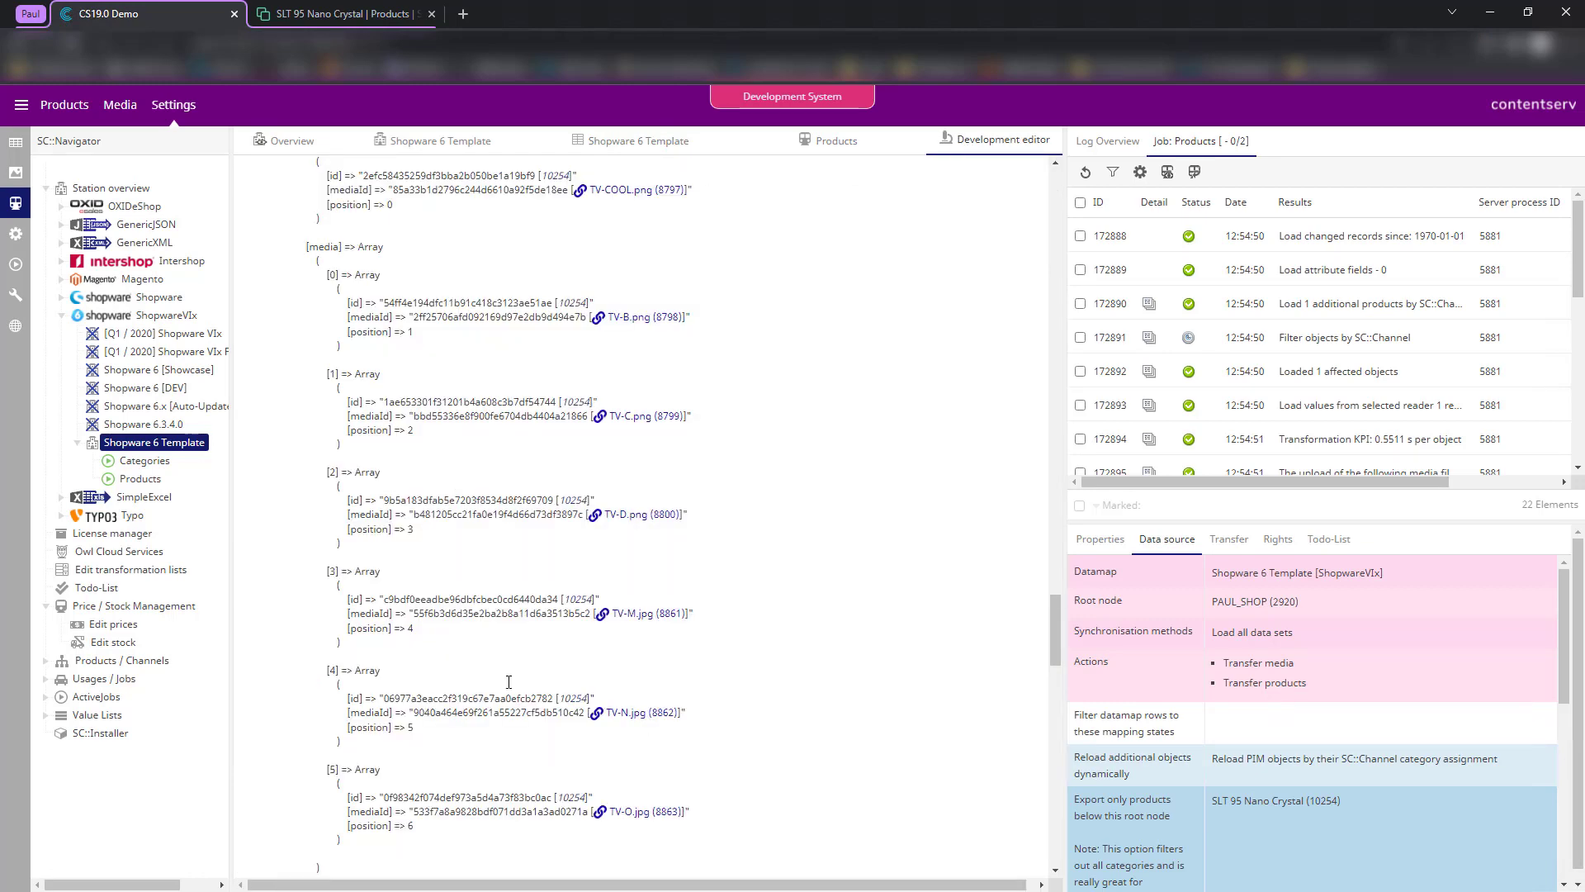
click(422, 10)
drag(729, 496, 581, 476)
click(510, 588)
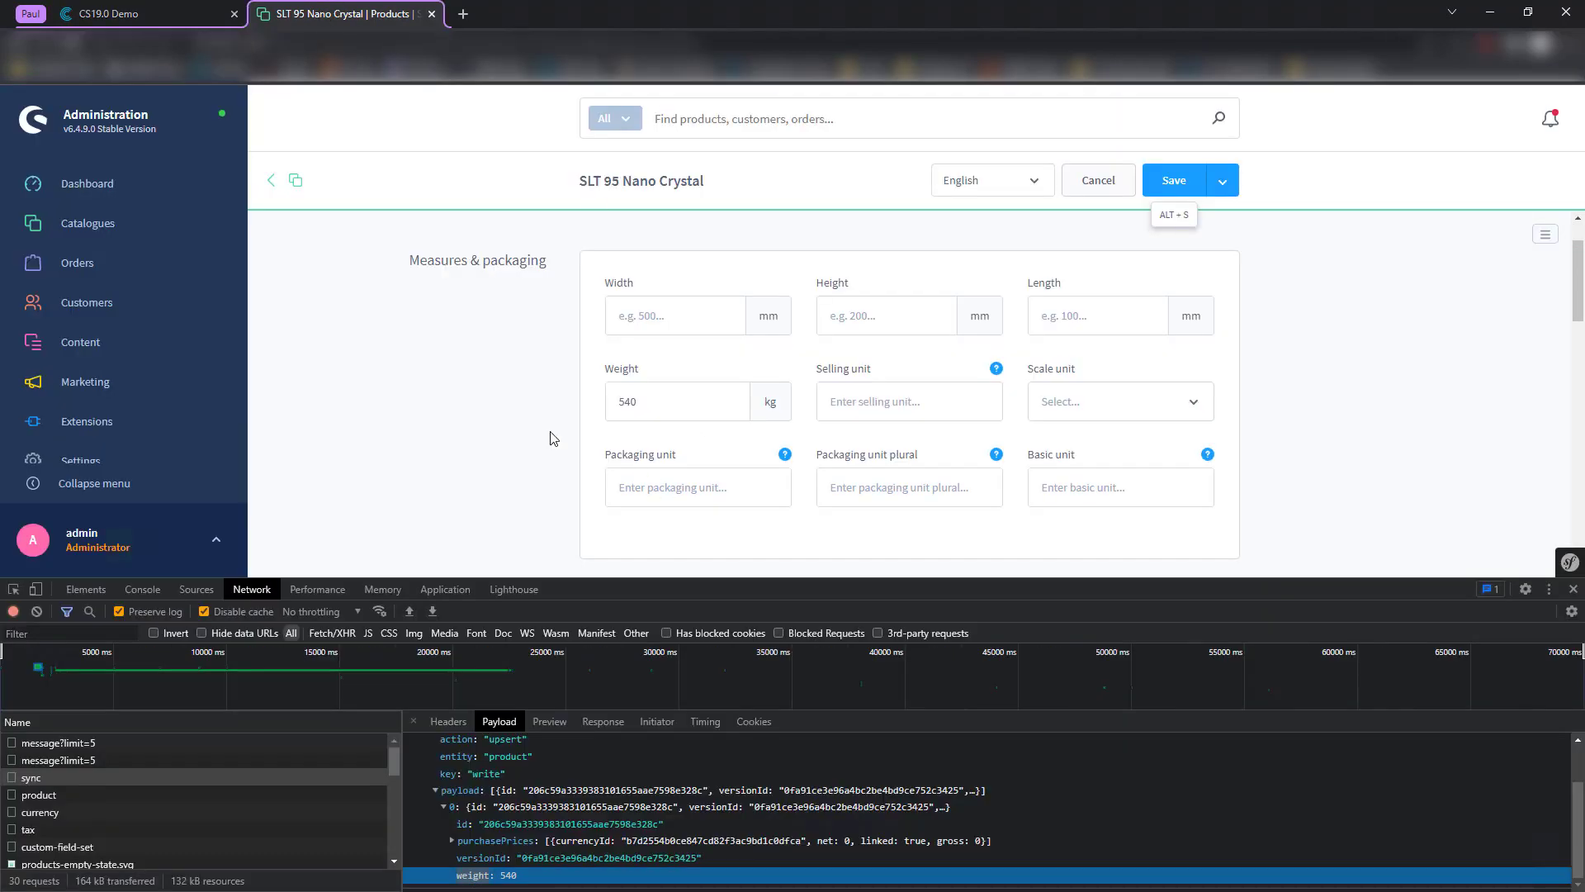
scroll(601, 395, down, 1)
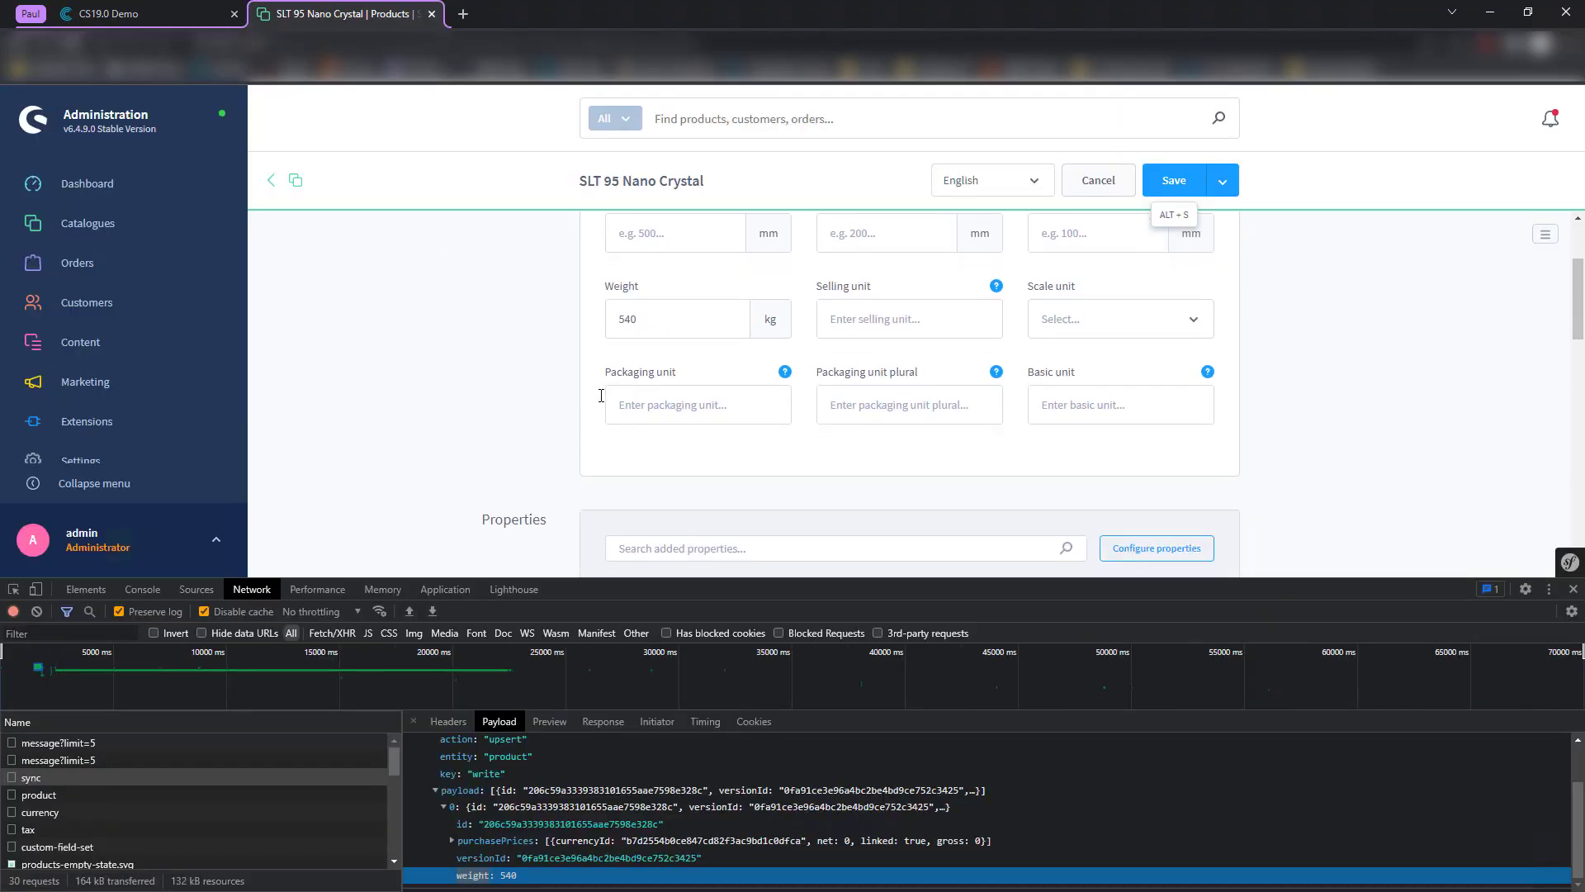
- Close the developer tools and recheck the Industrial custom field Schnitzel consistency
click(1574, 589)
scroll(570, 530, down, 6)
click(735, 627)
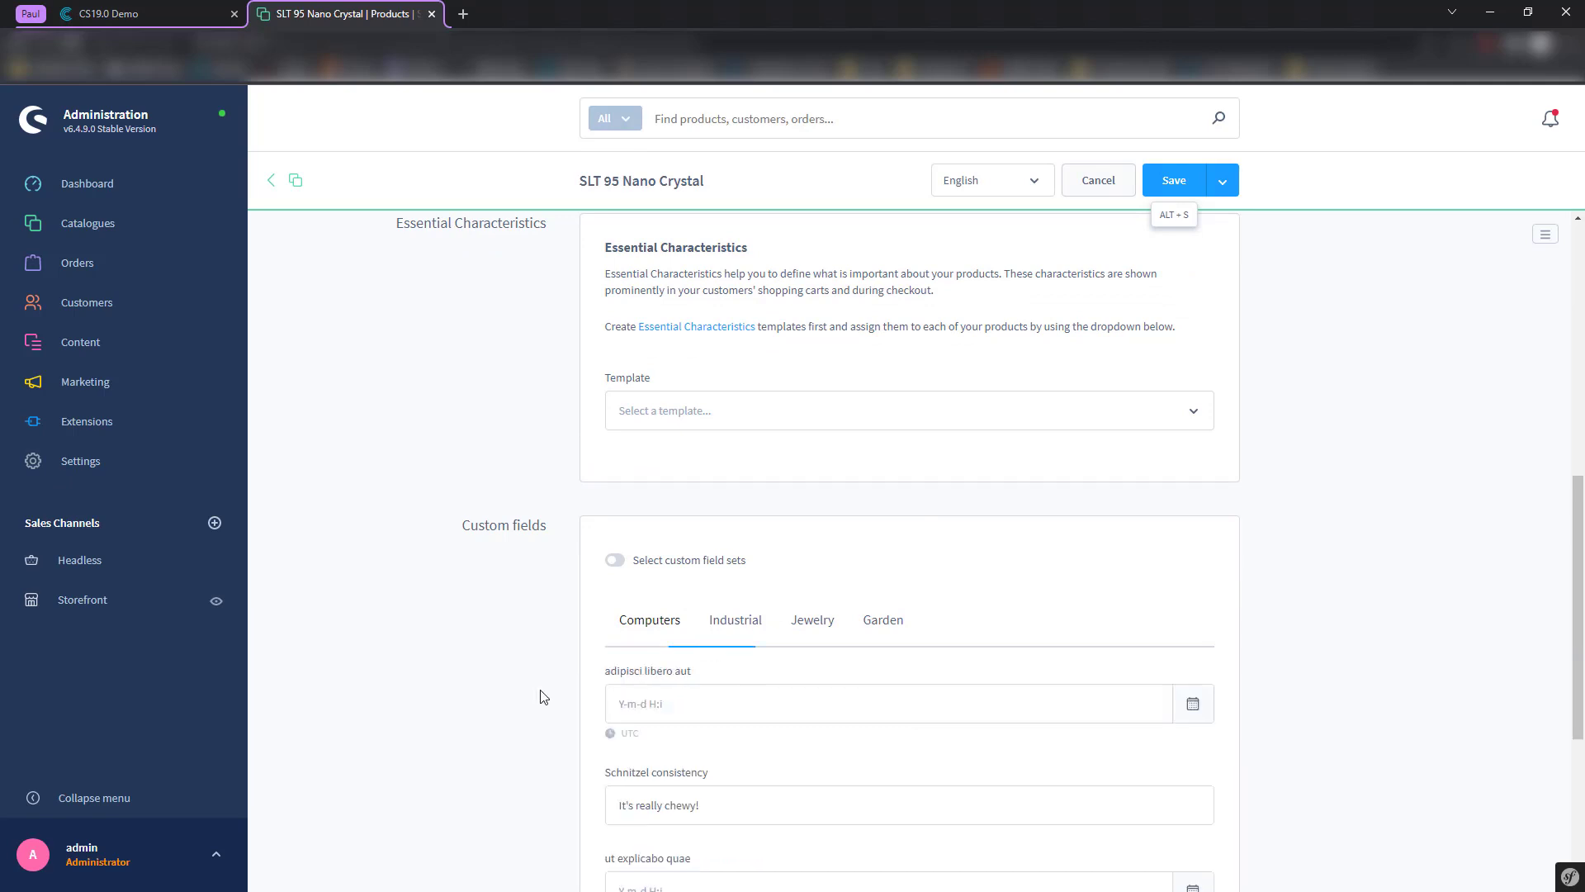
scroll(512, 677, down, 4)
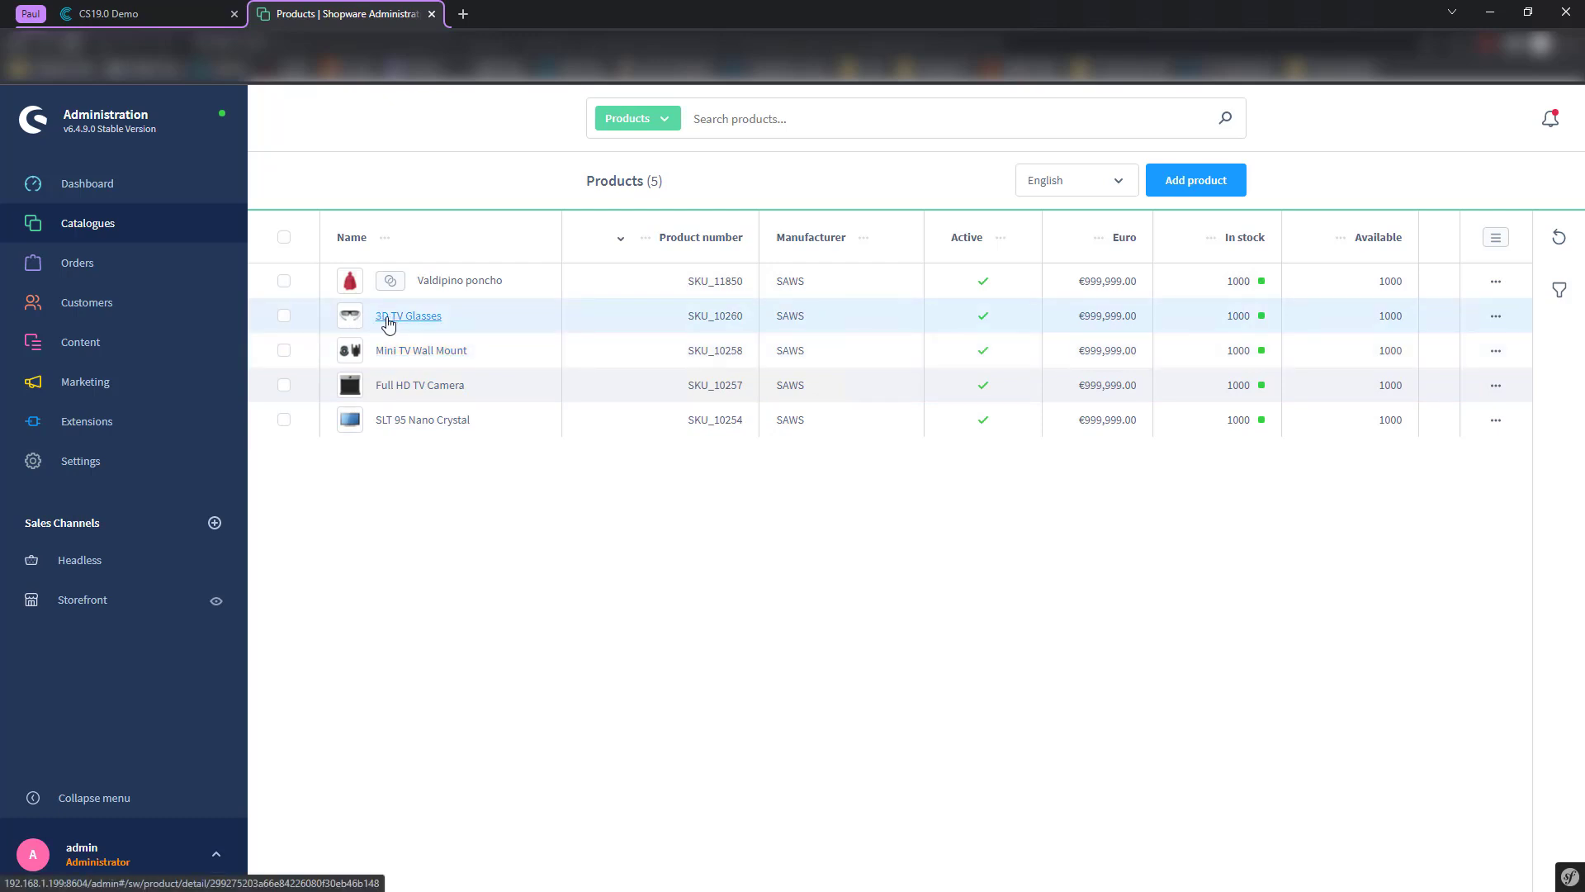
click(410, 421)
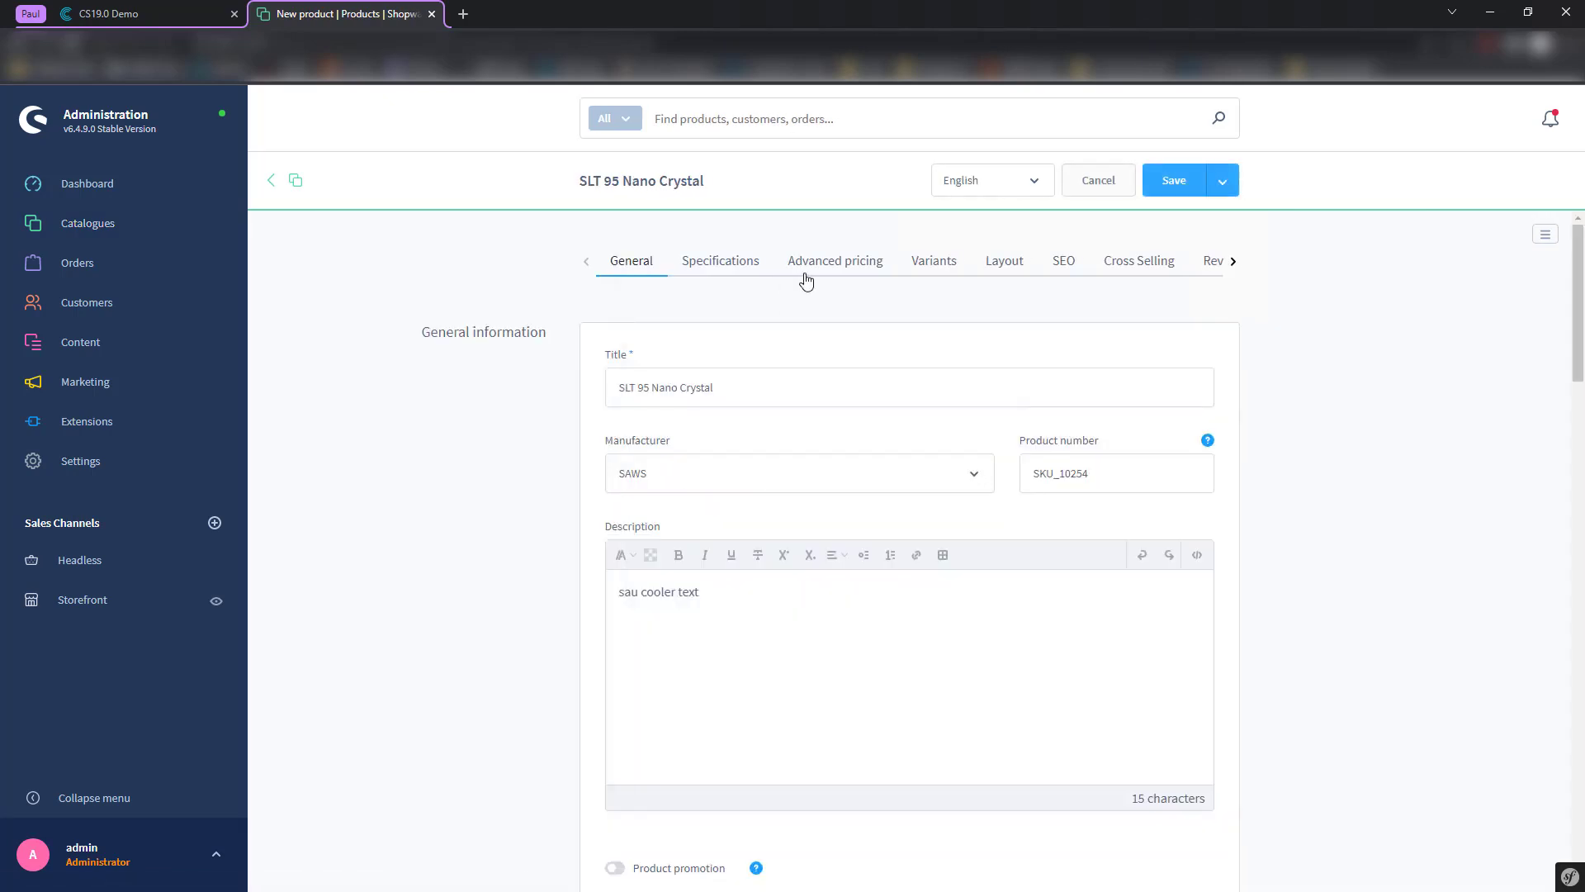
click(1110, 272)
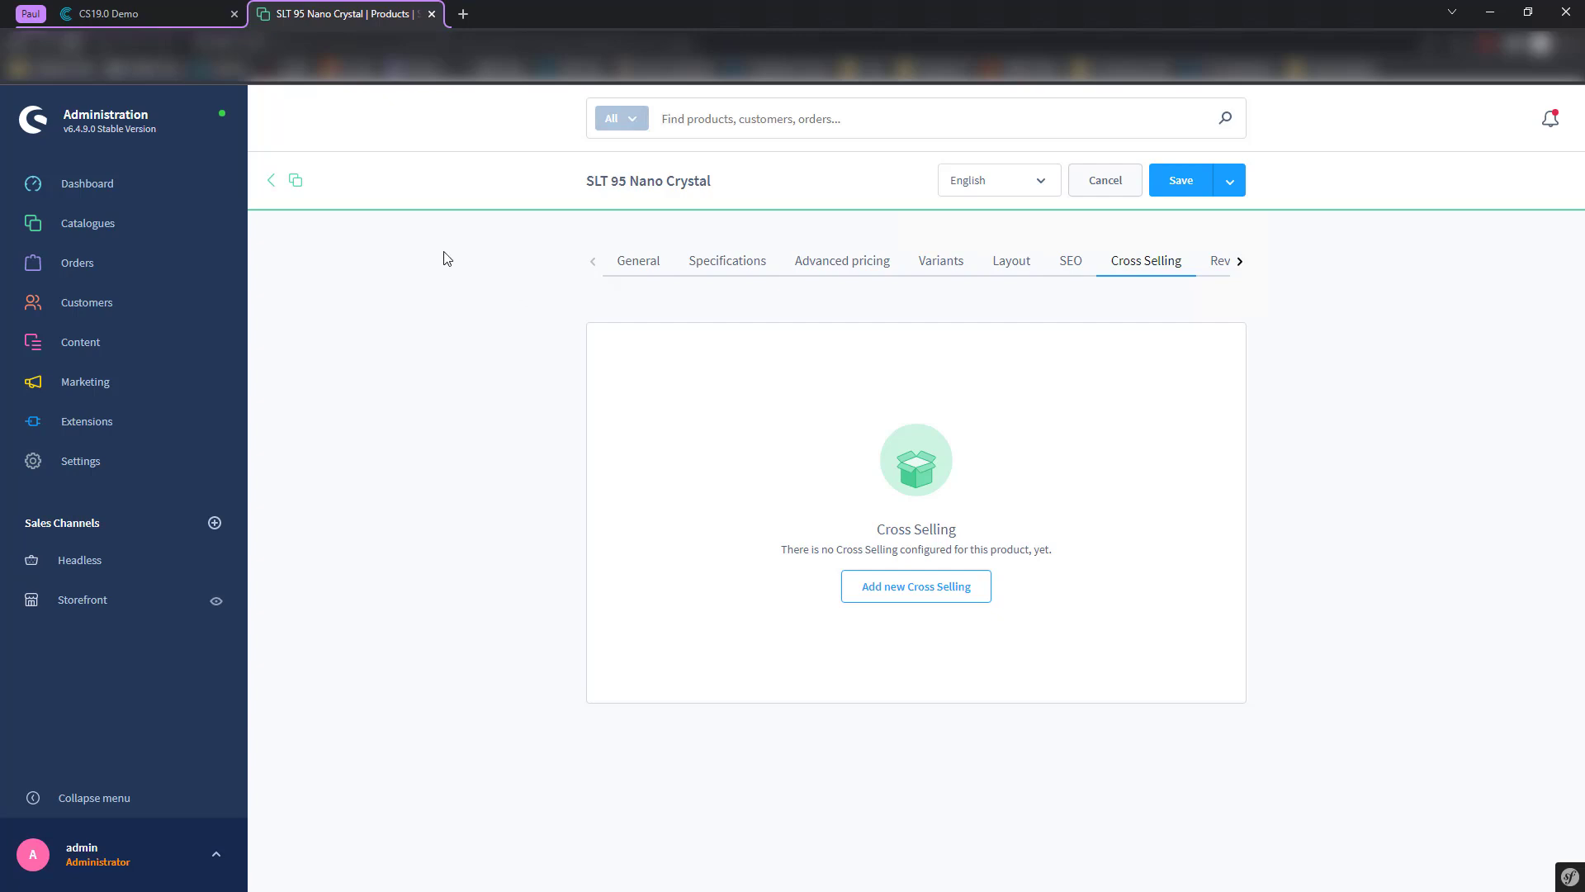
click(271, 180)
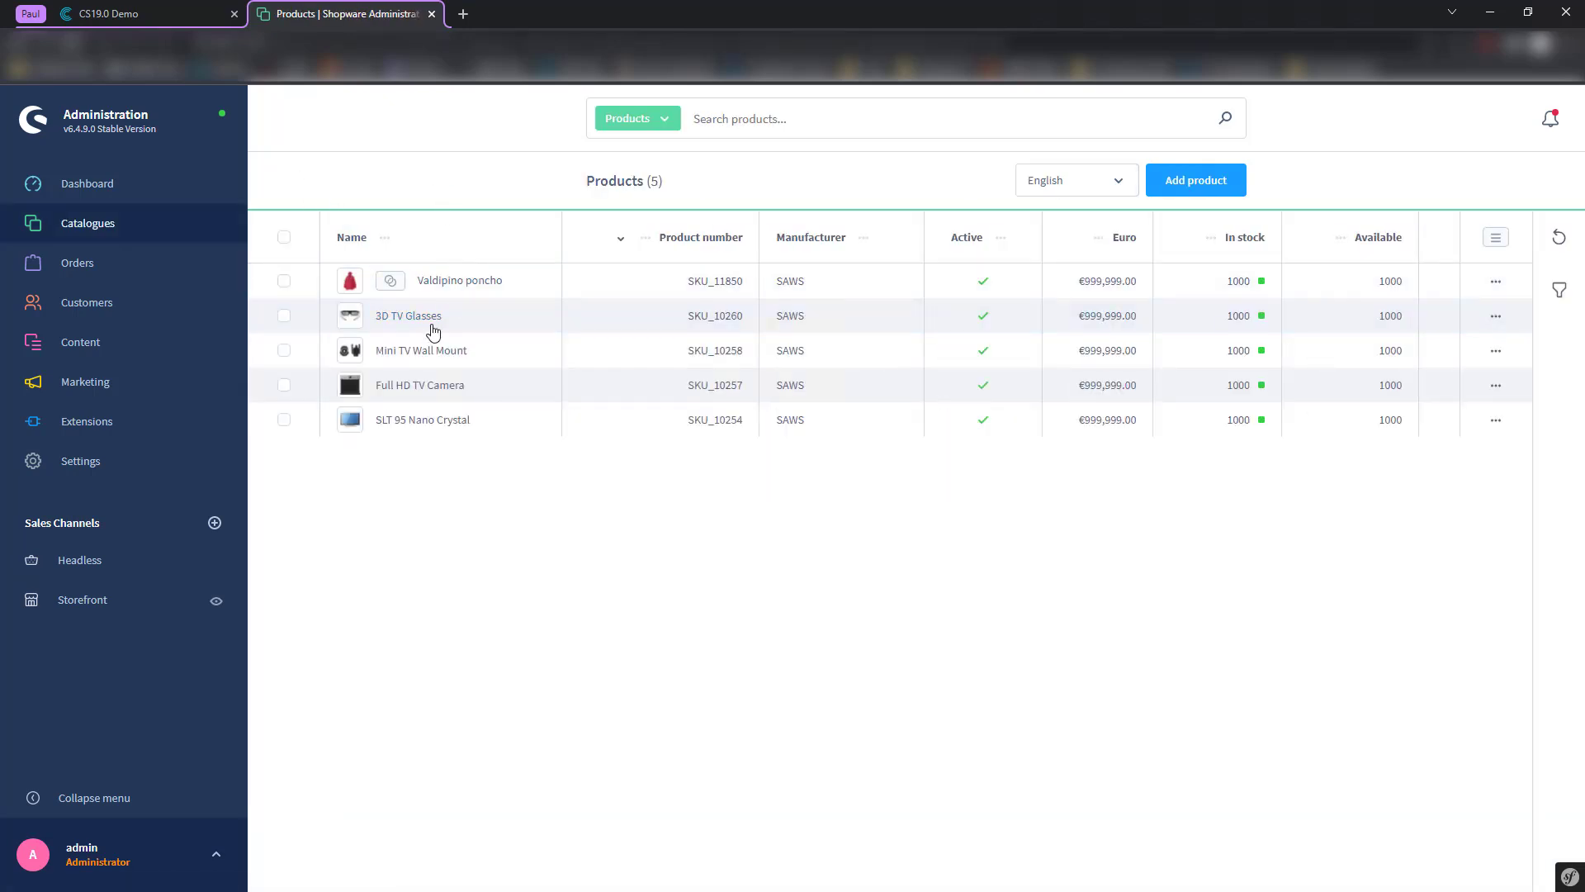
- Show SLT 95 Nano Crystal's relations in PIM Studio, including its Accessories
click(192, 11)
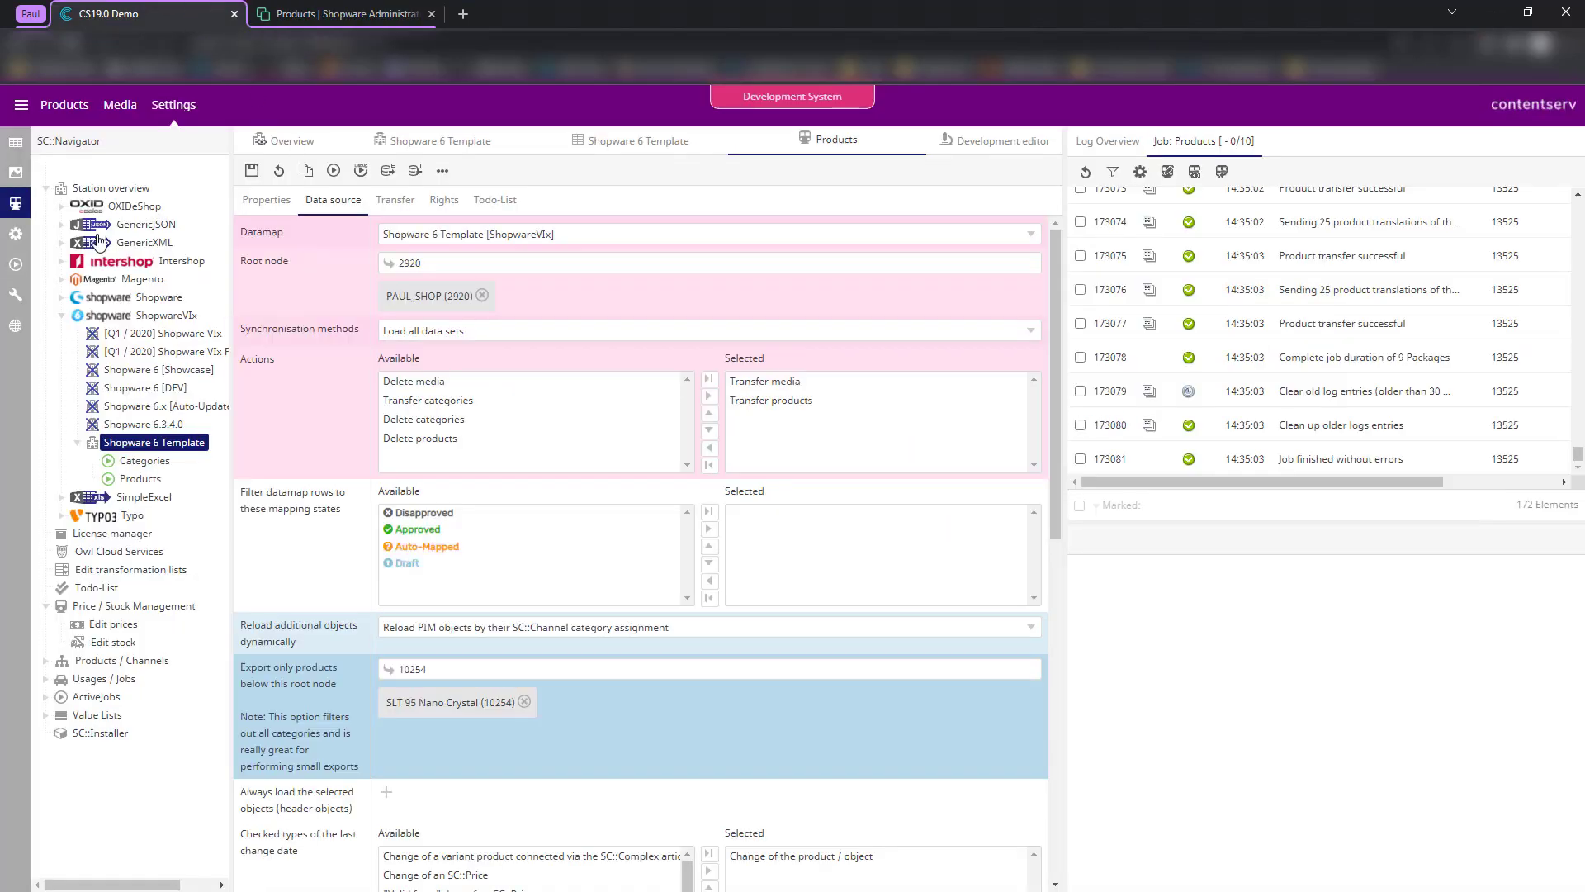
click(17, 144)
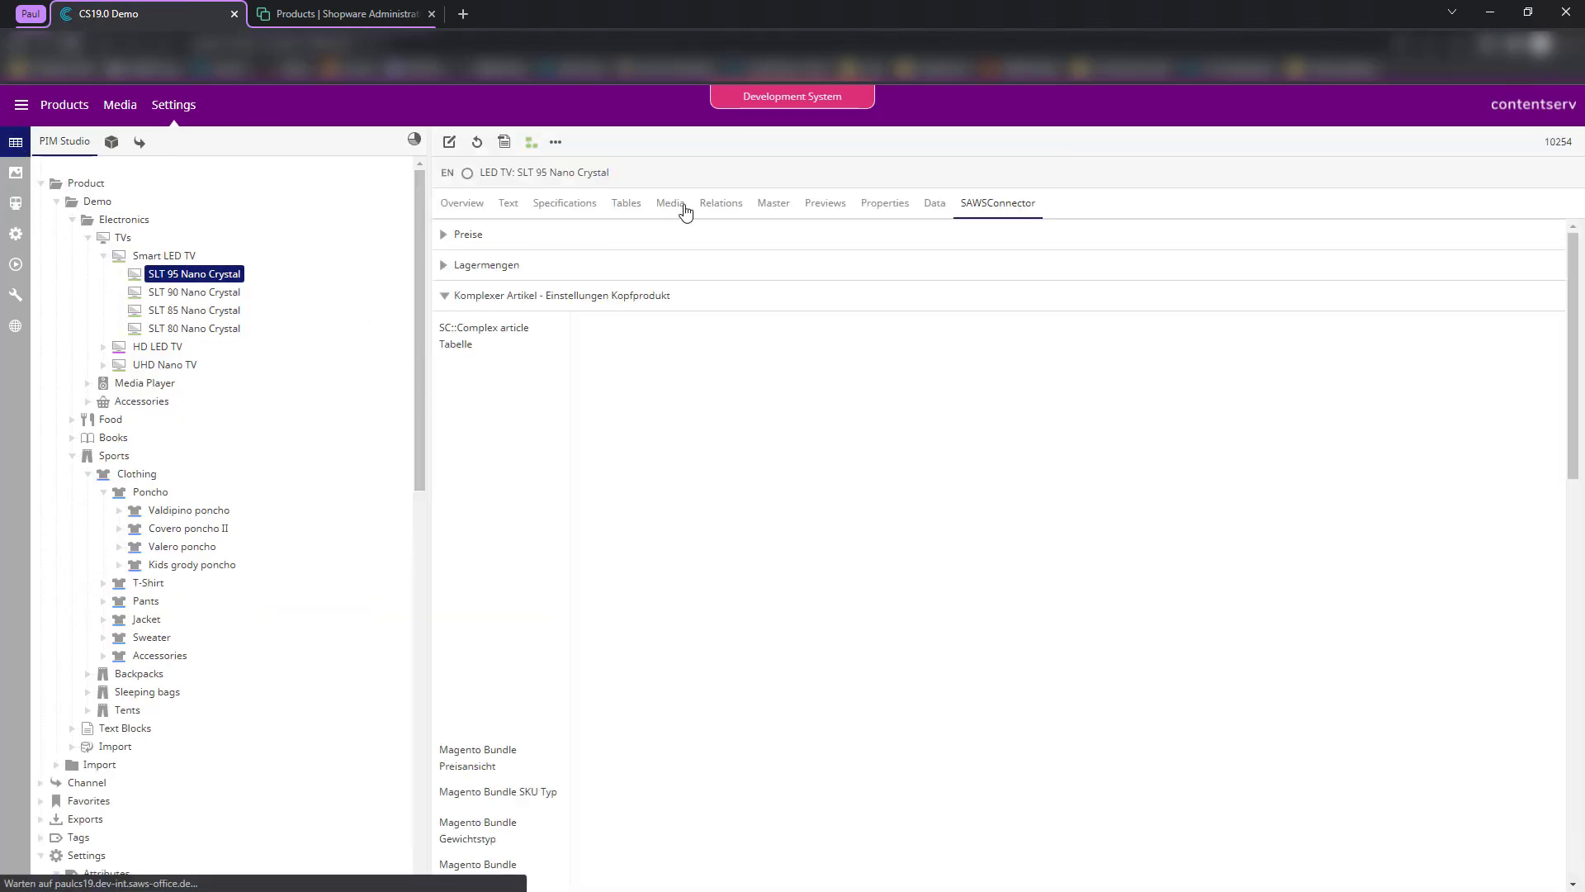
click(718, 206)
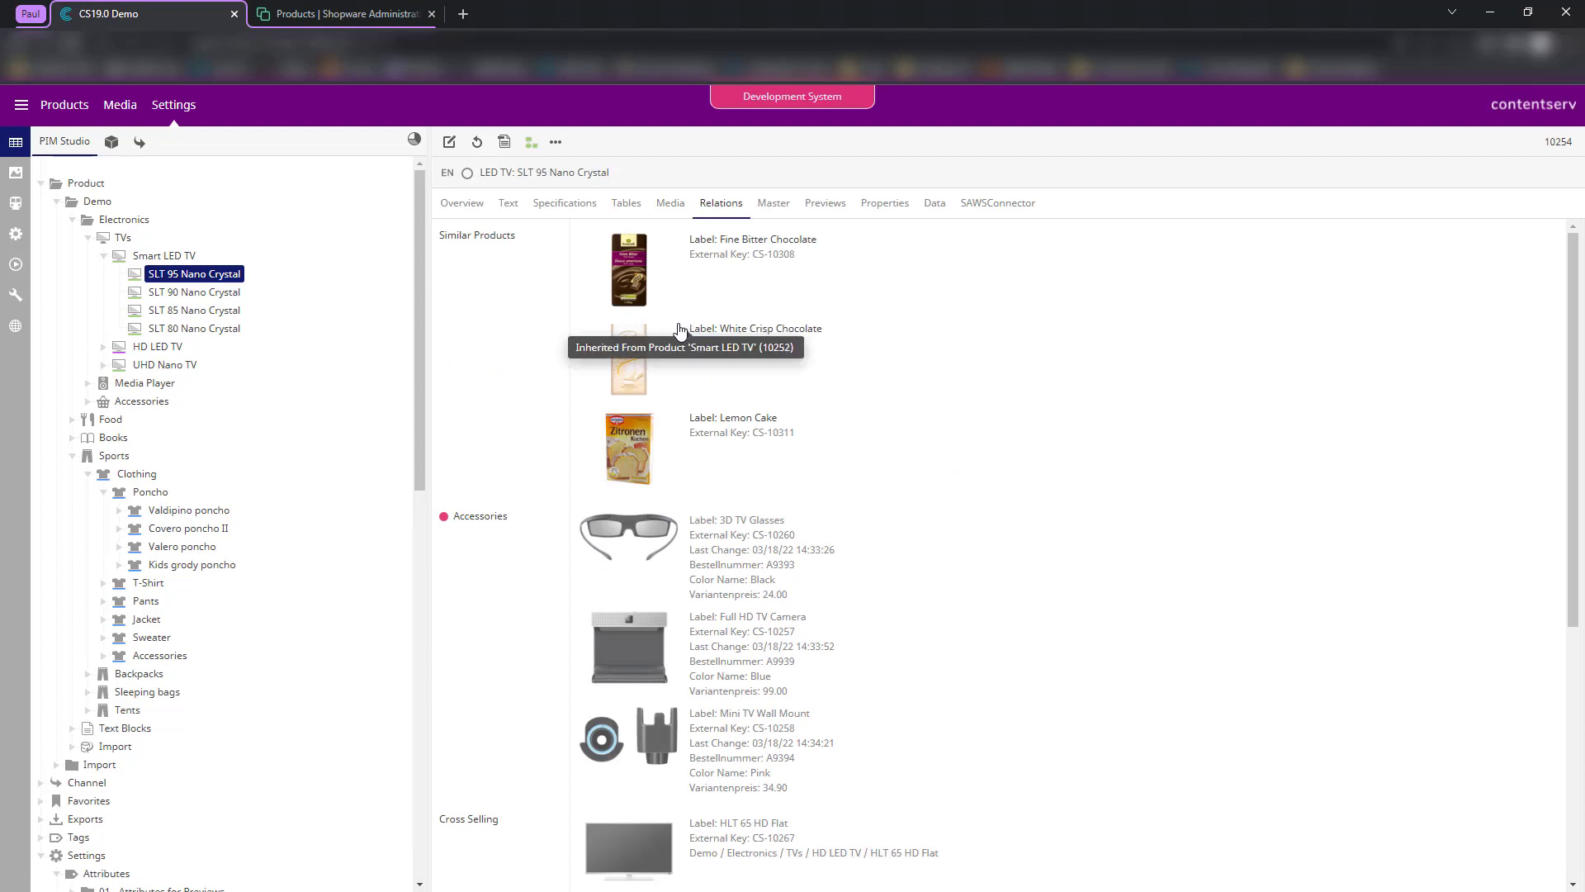
scroll(588, 538, down, 1)
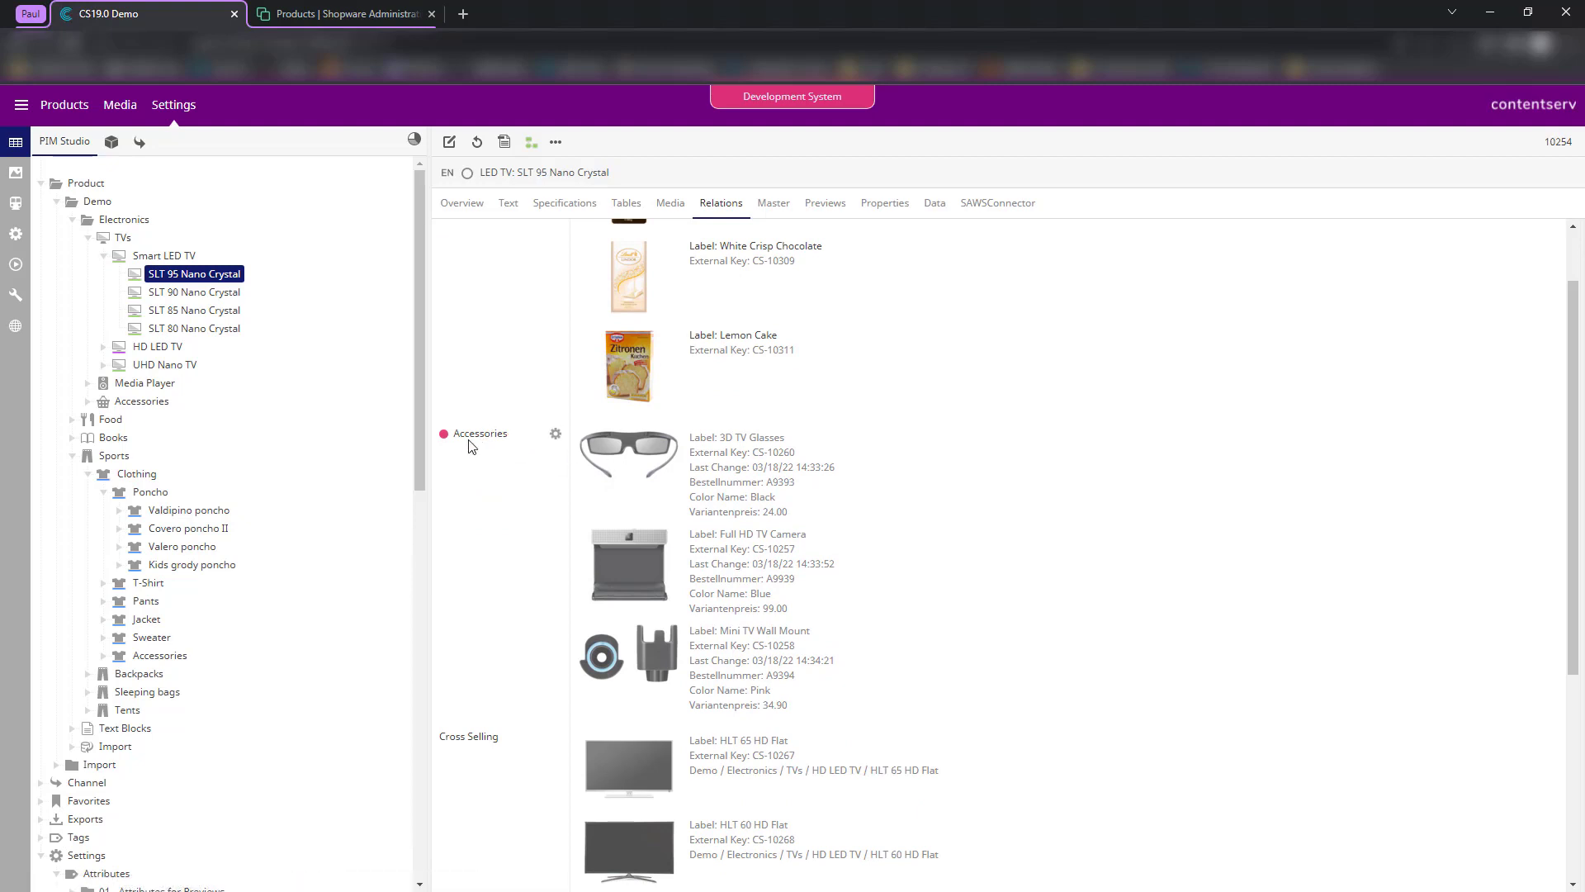
drag(454, 433, 517, 429)
click(515, 512)
mouse_move(486, 442)
- Move between the Shopware 6 Template export settings and the product relations
click(13, 204)
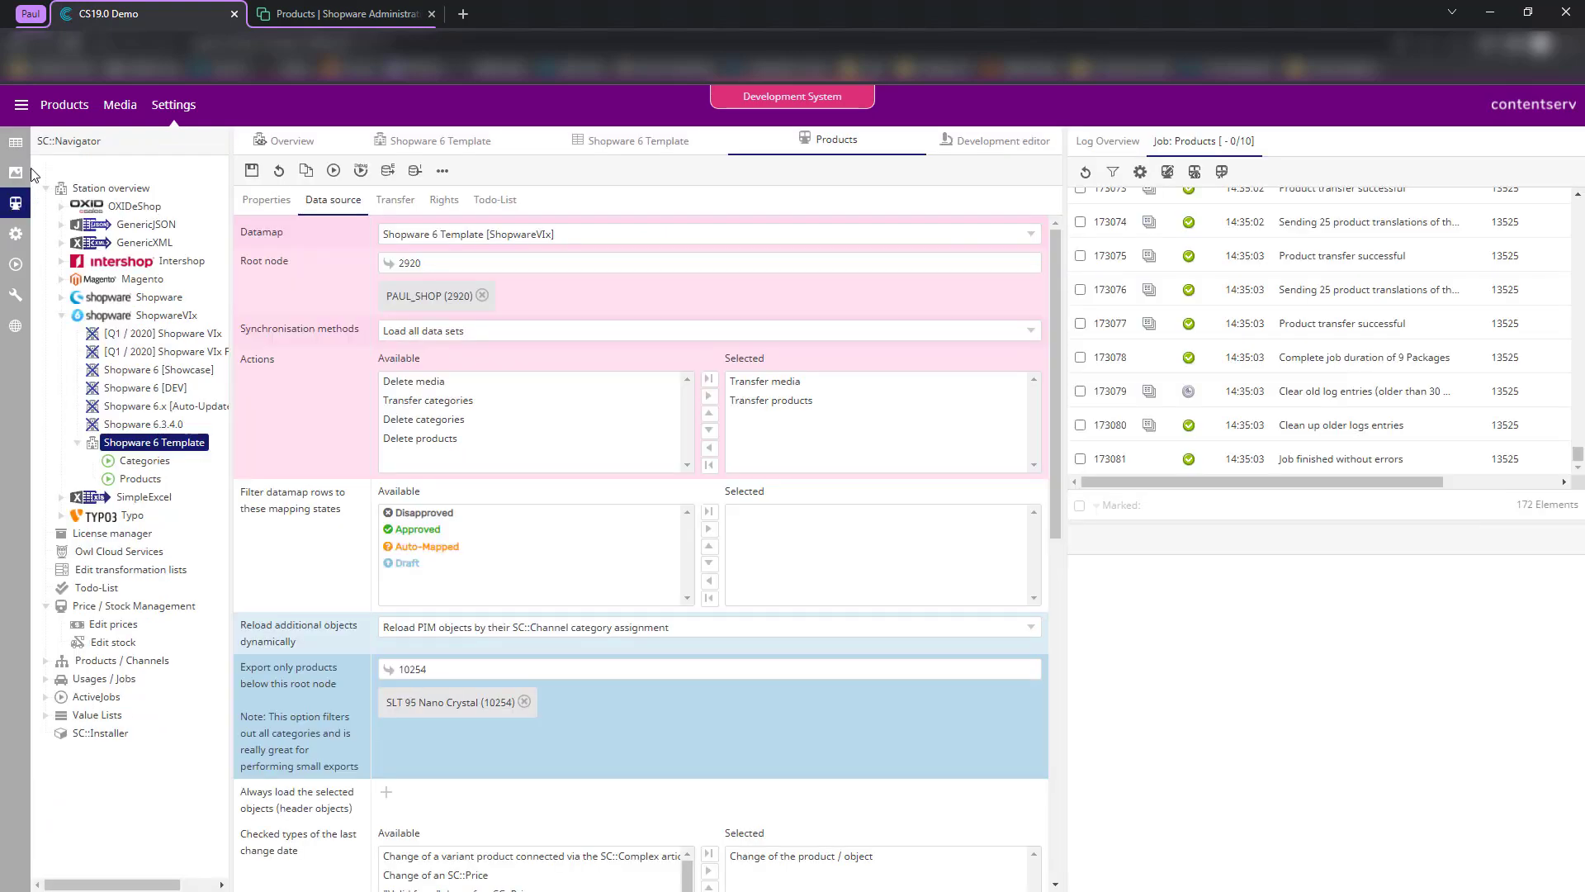
click(15, 143)
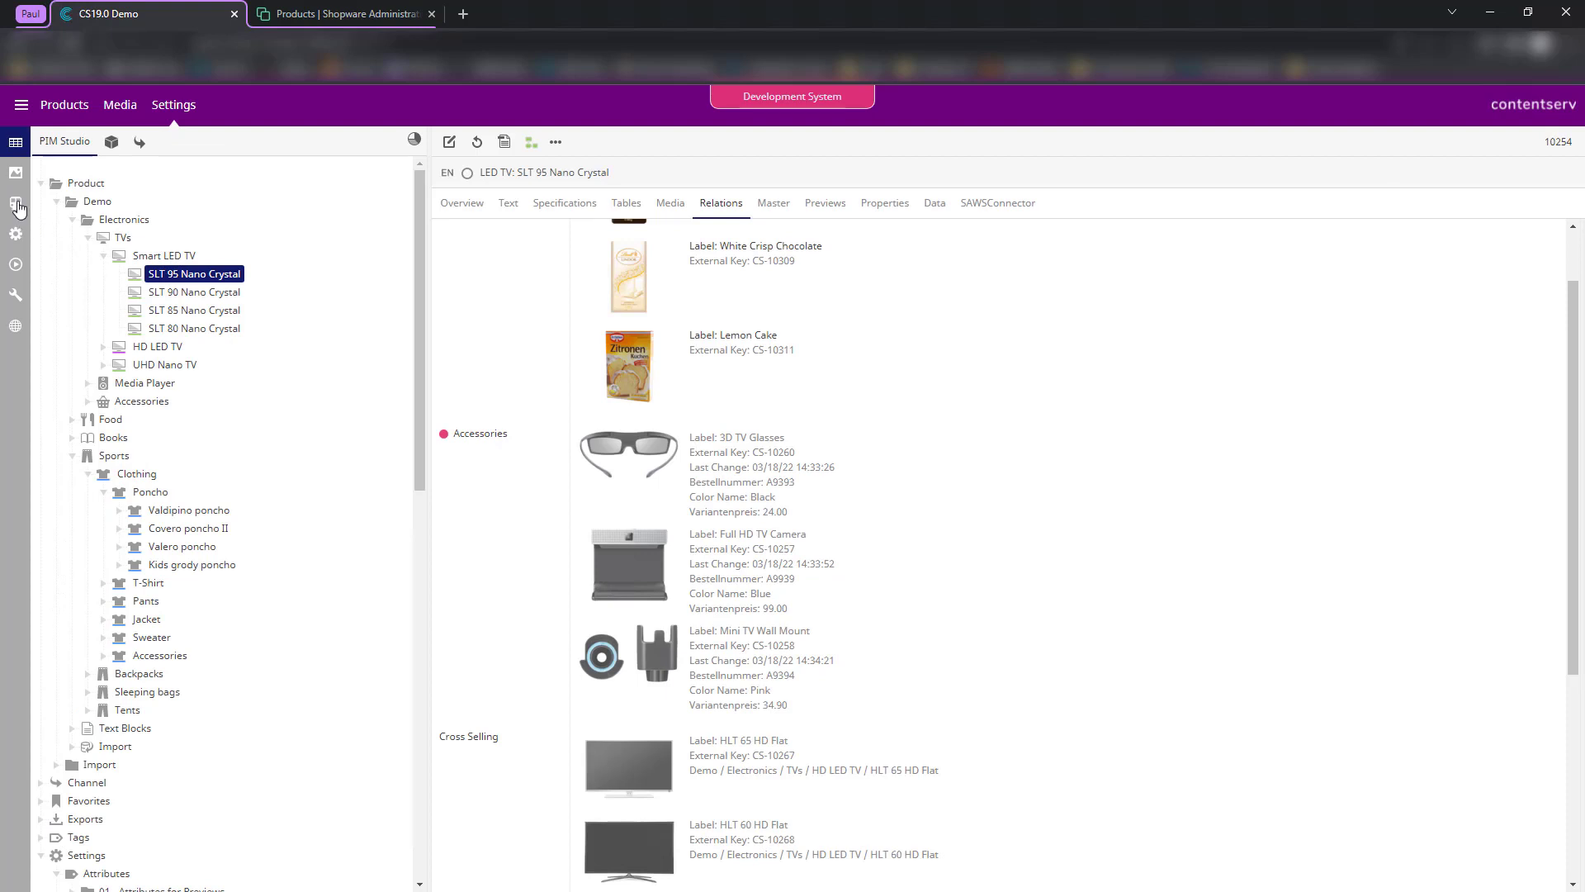
click(15, 204)
- Enable the crossSellings row in the second template's mapping table
click(639, 141)
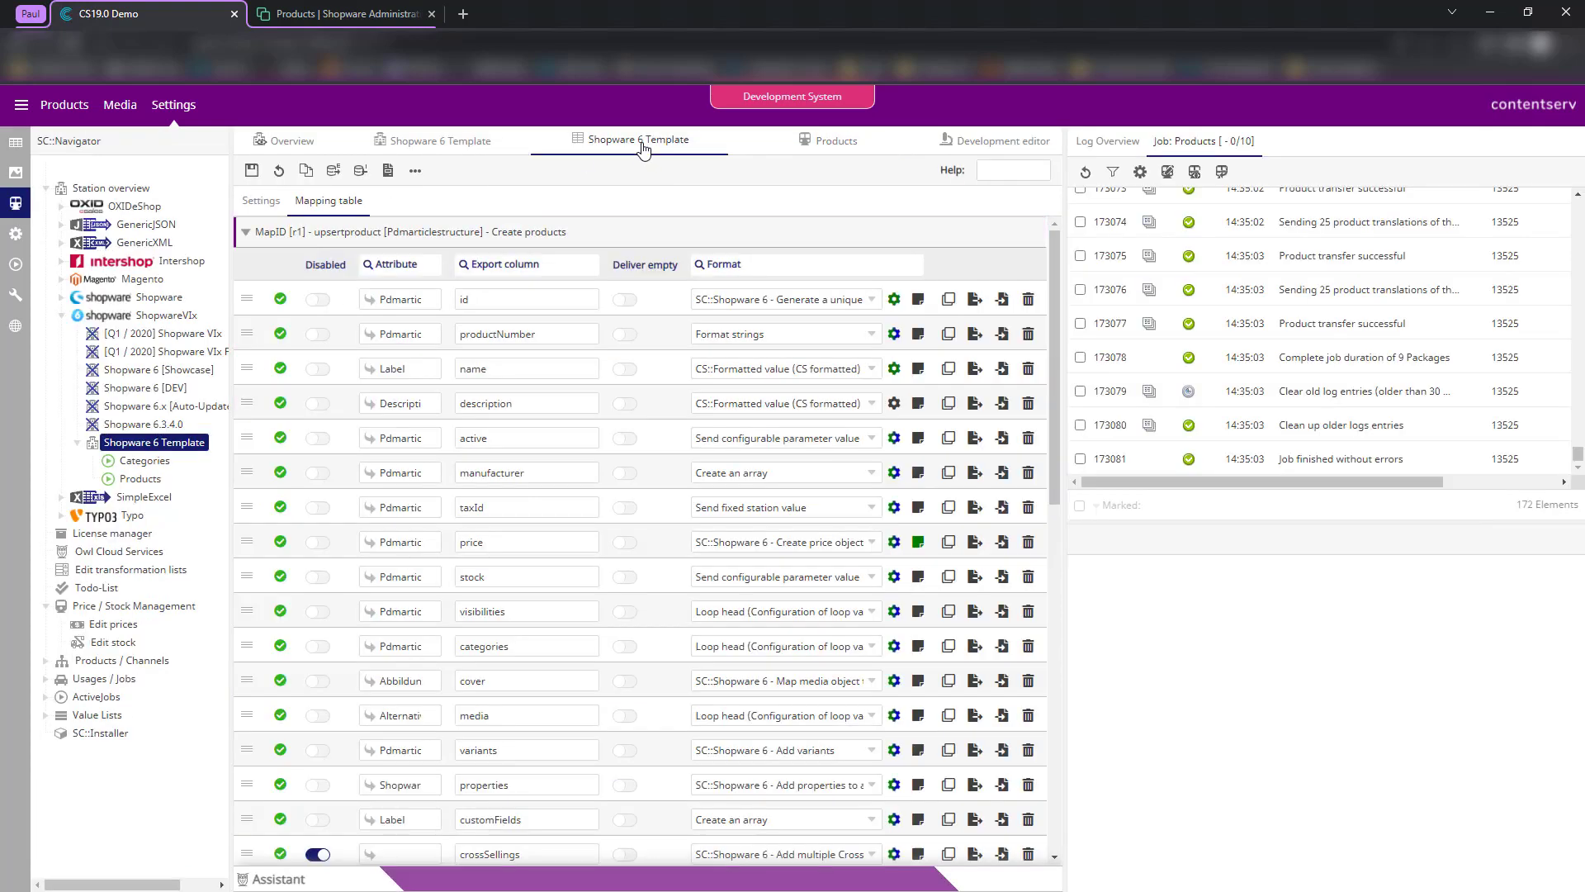
scroll(499, 410, down, 5)
scroll(464, 410, up, 1)
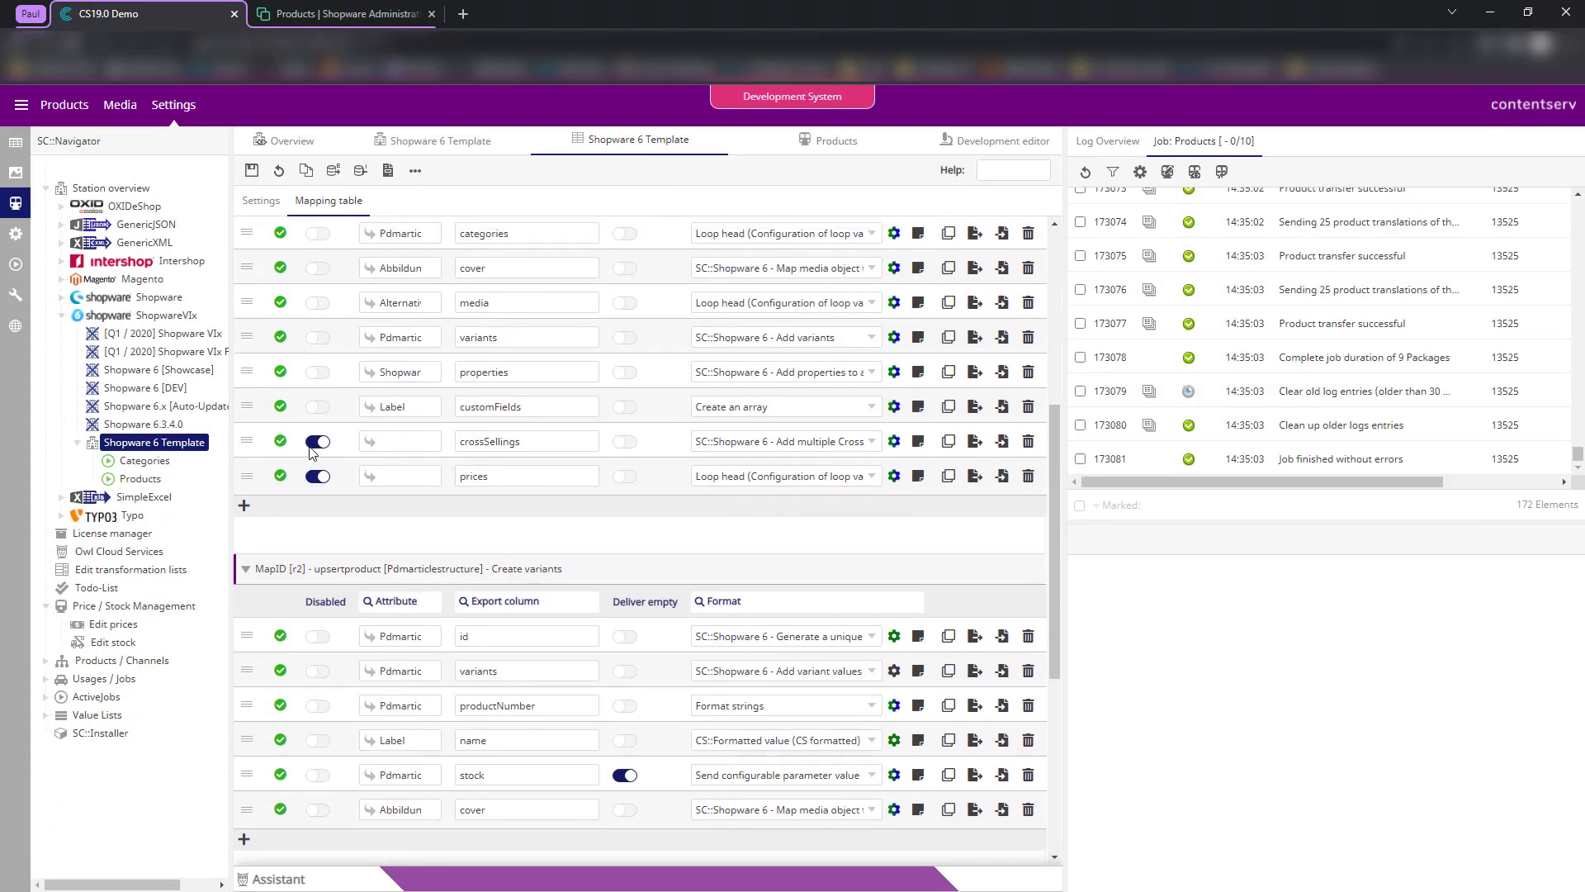
click(317, 441)
- Set crossSellings' attribute to PdmarticlestructureID and open its format settings
click(394, 442)
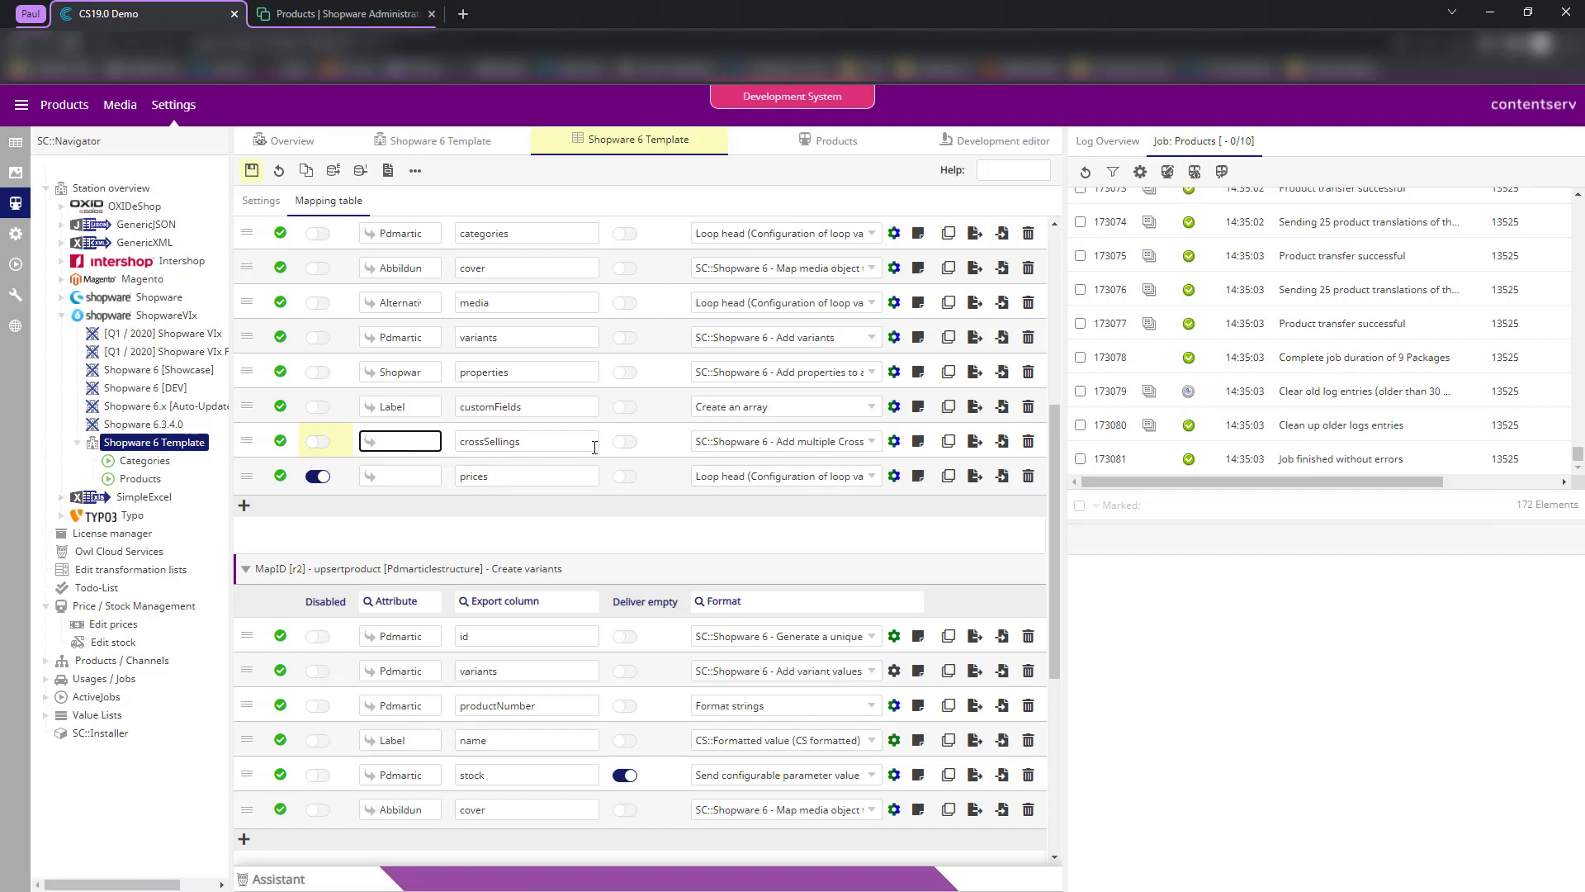
click(530, 463)
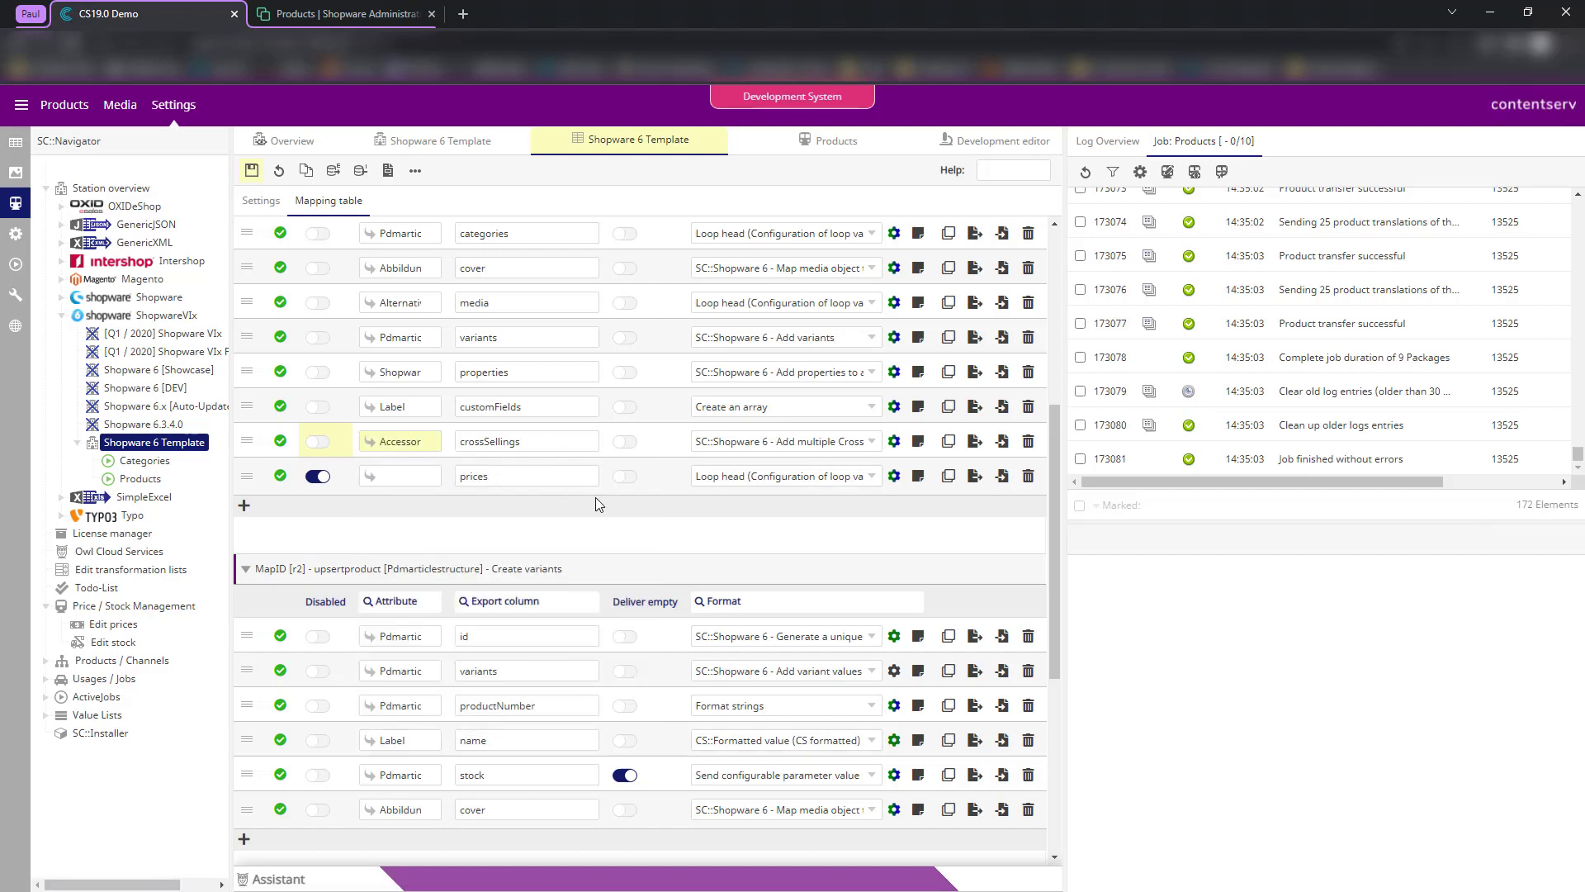
double_click(401, 441)
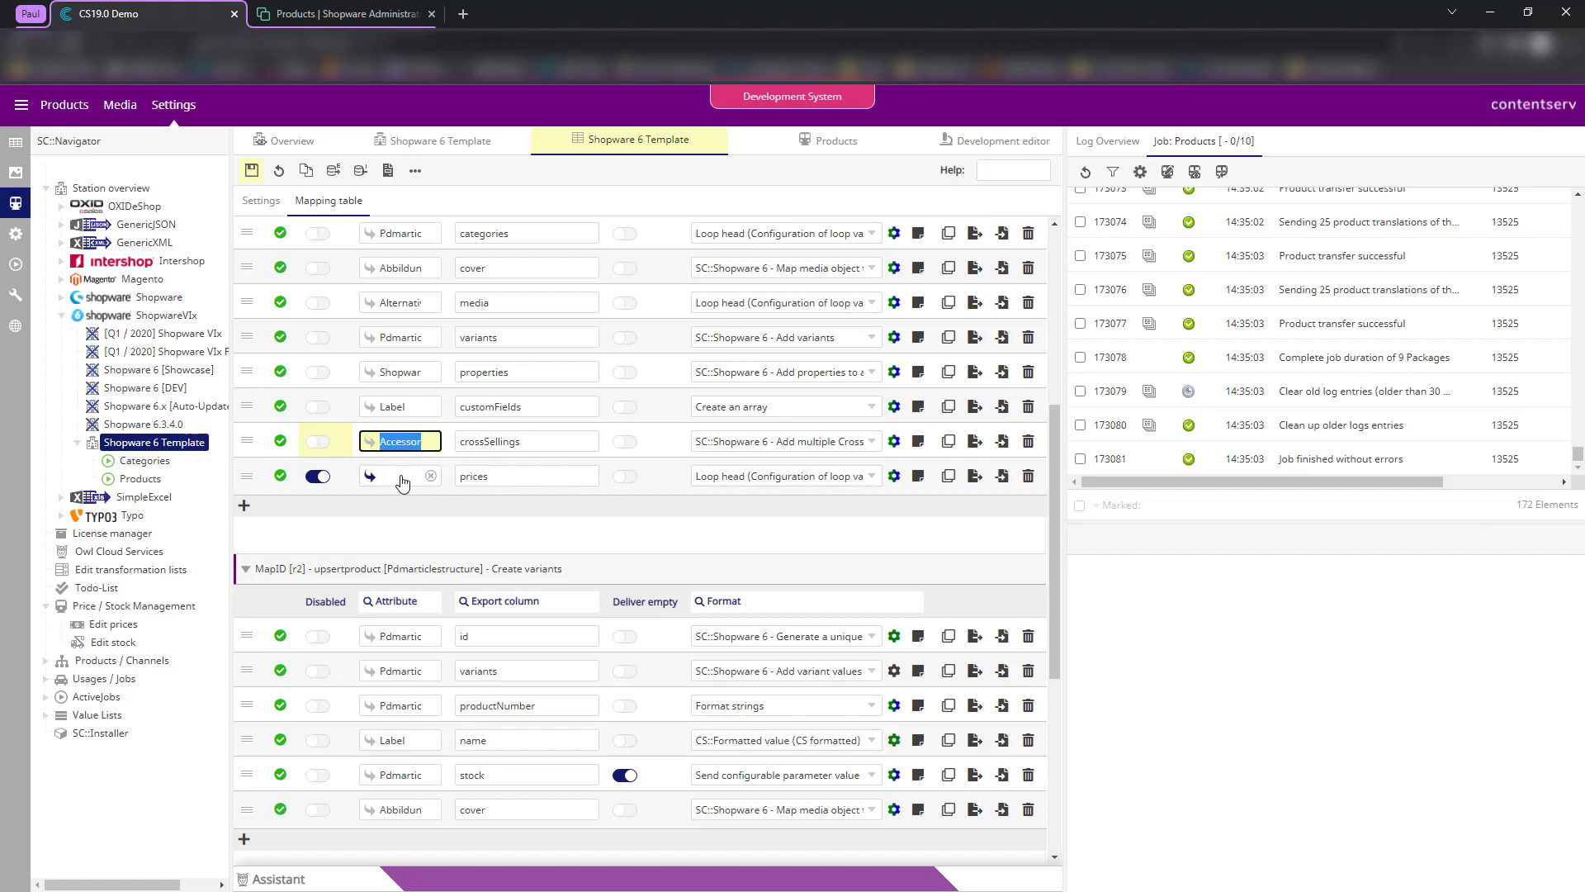
key(BackSpace)
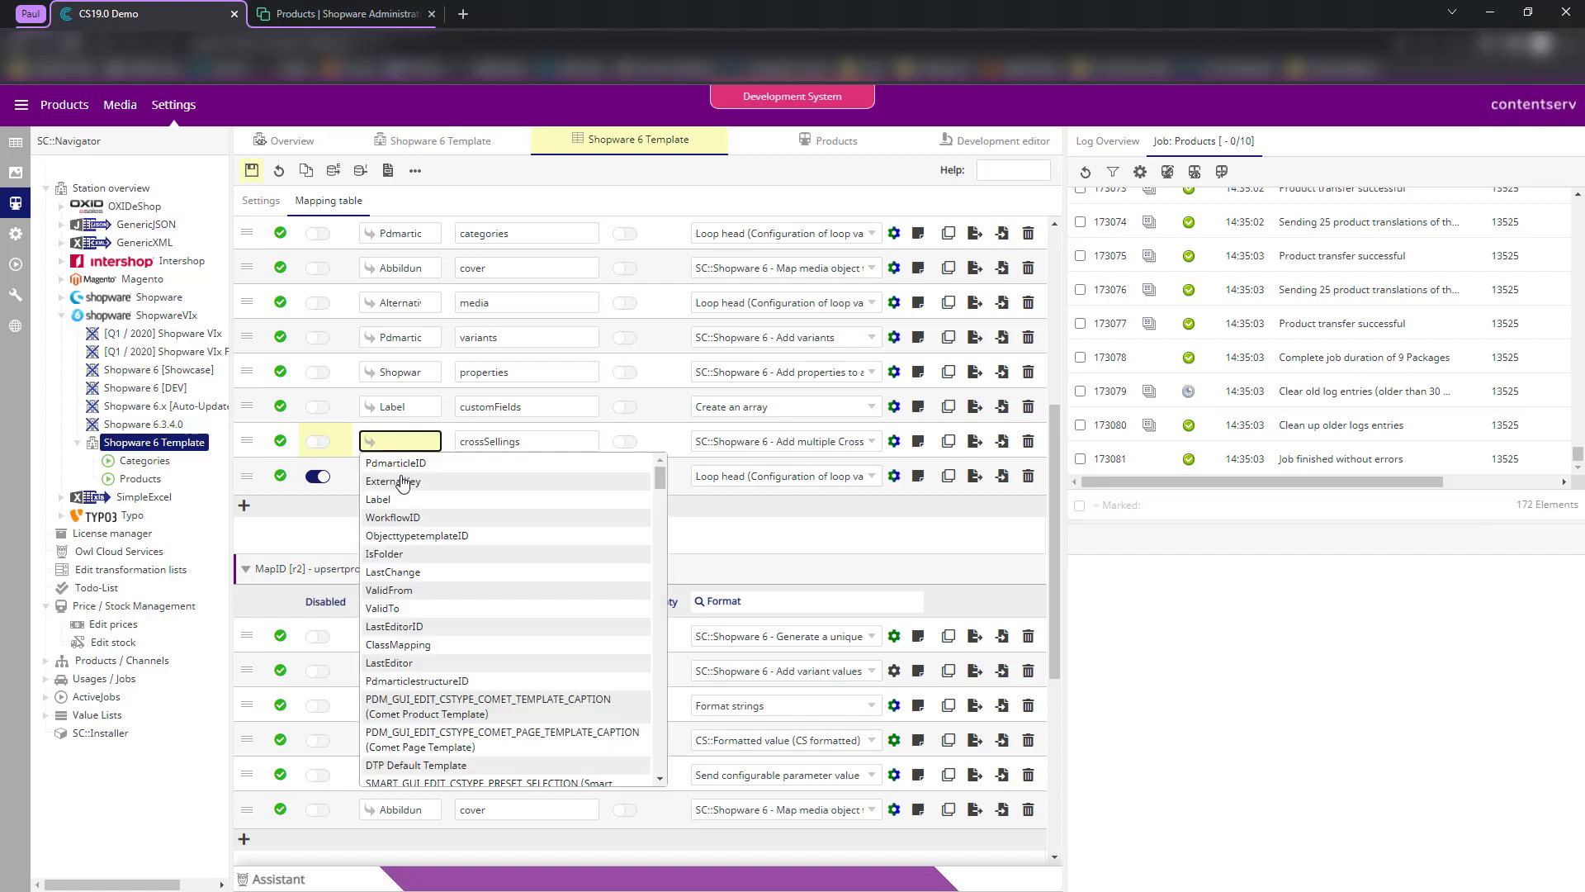
text(Pdmar)
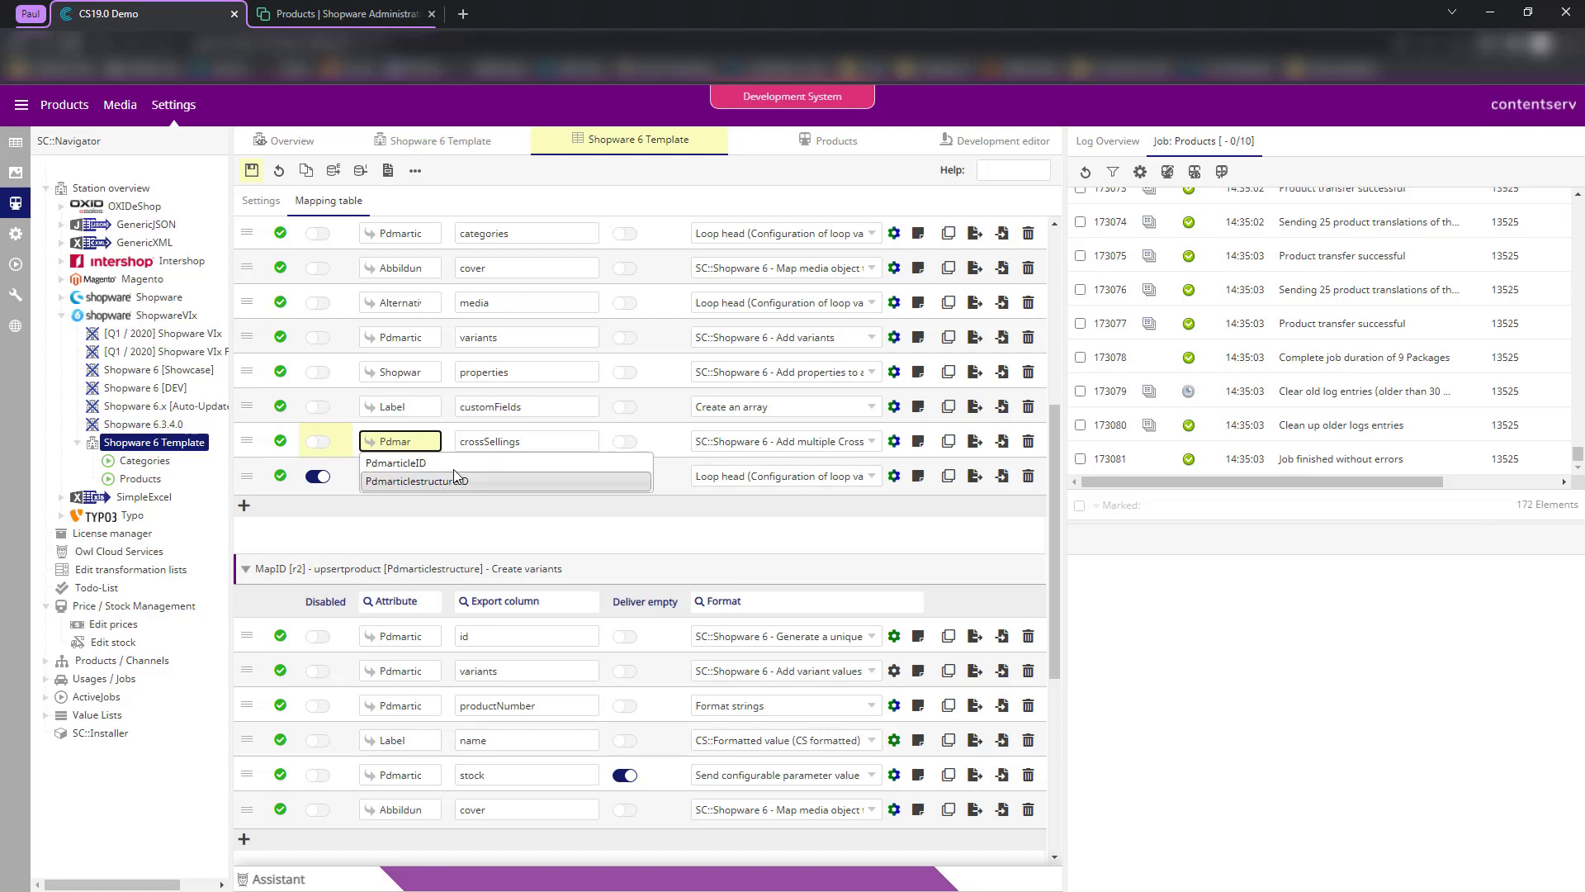
click(455, 475)
click(891, 443)
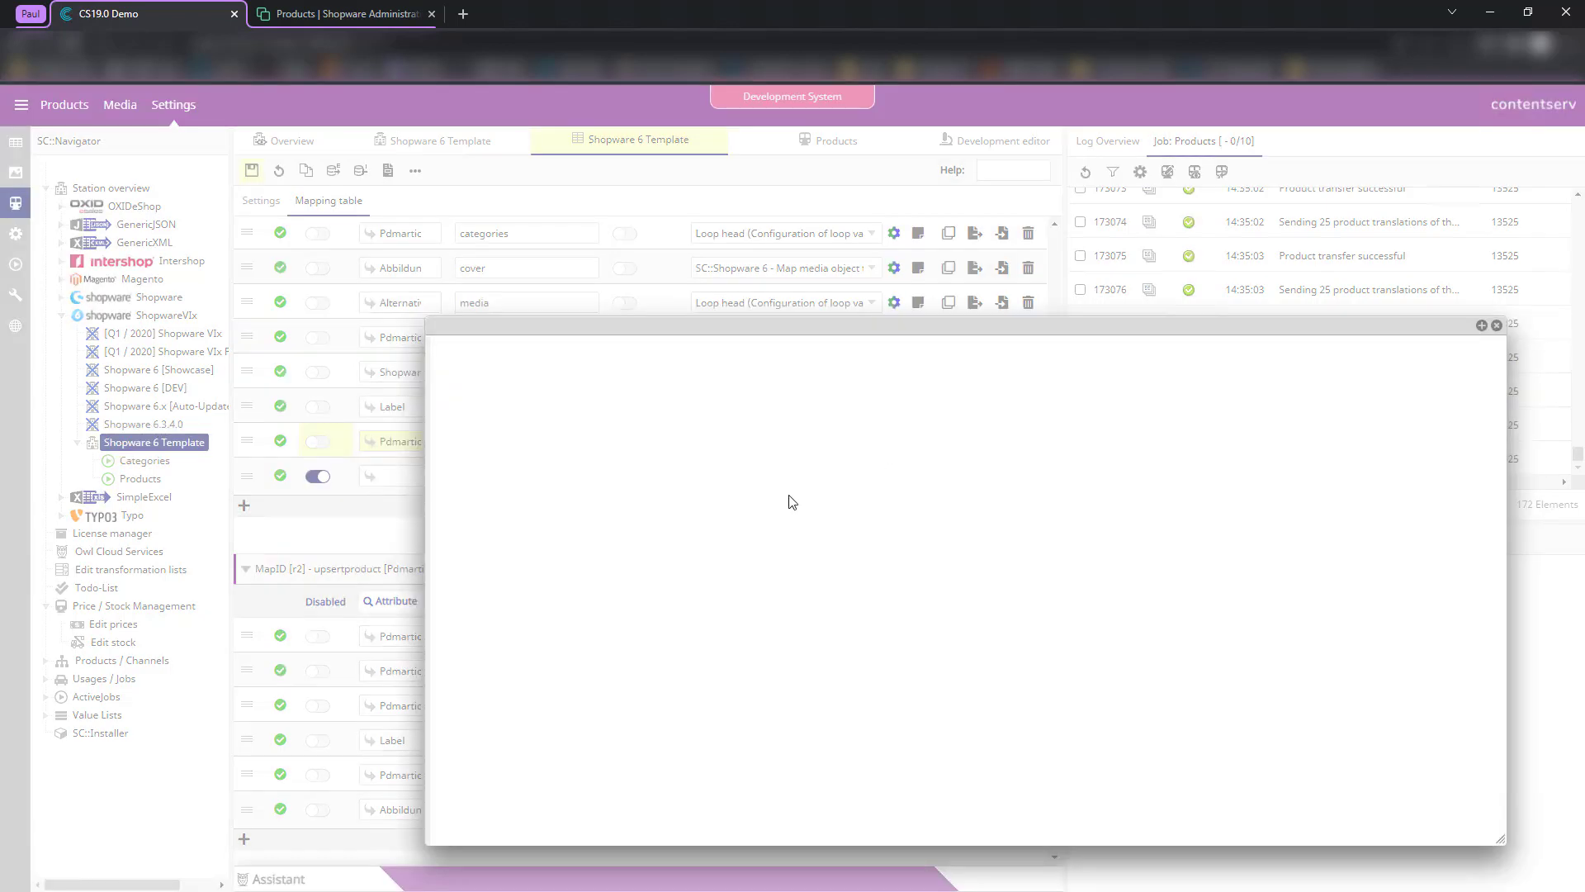
- Enlarge the format settings window and map crossSelling_1 to Accessories (30)
drag(606, 318, 329, 188)
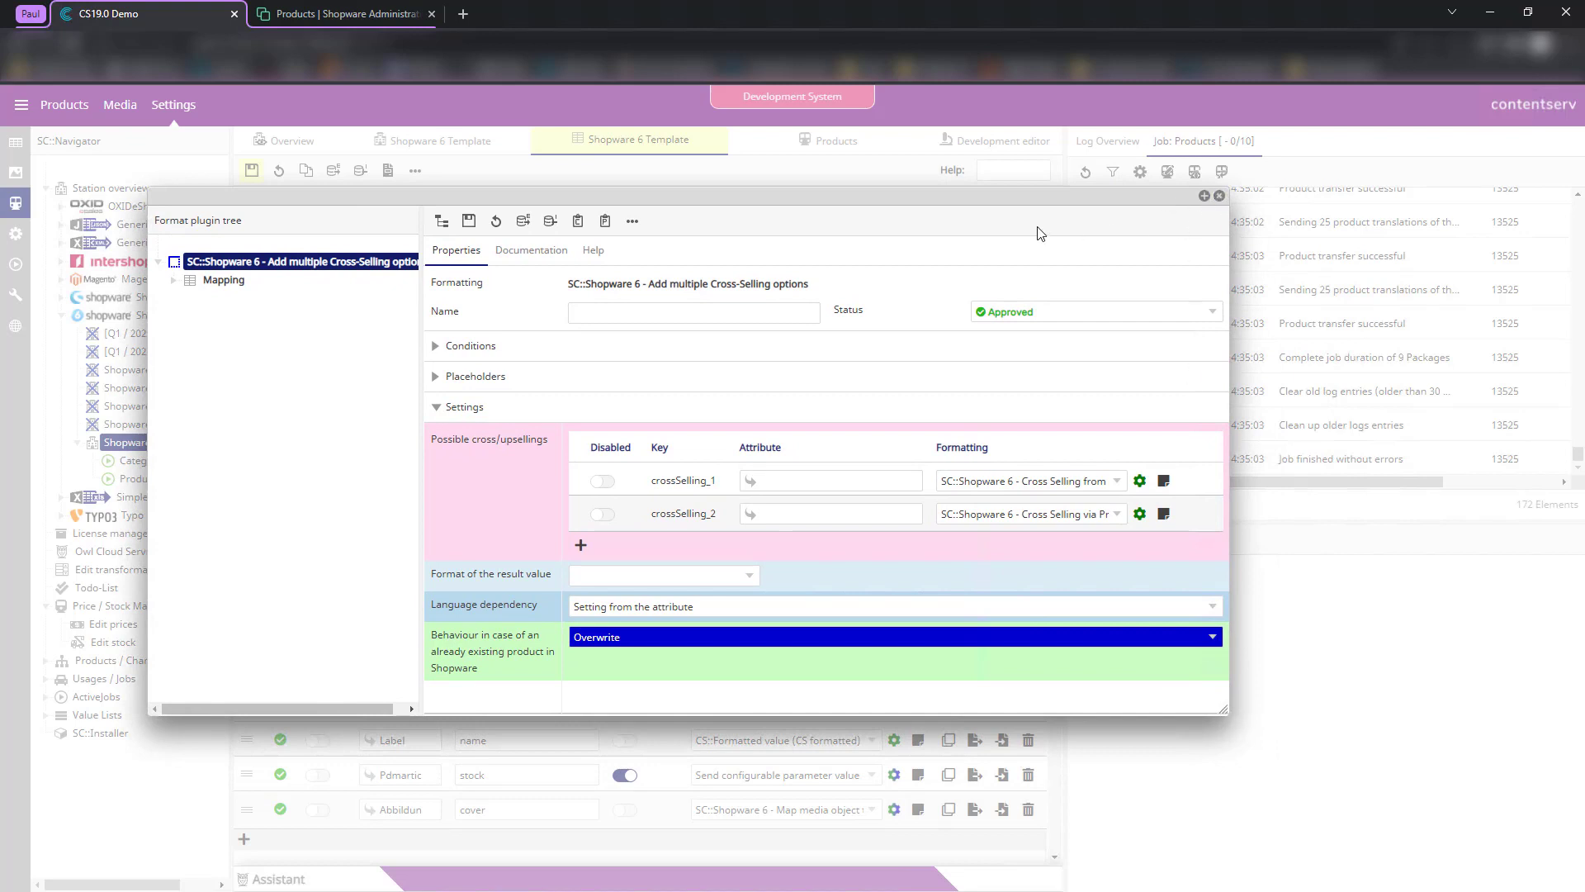
drag(1225, 711, 1478, 853)
drag(765, 186, 650, 168)
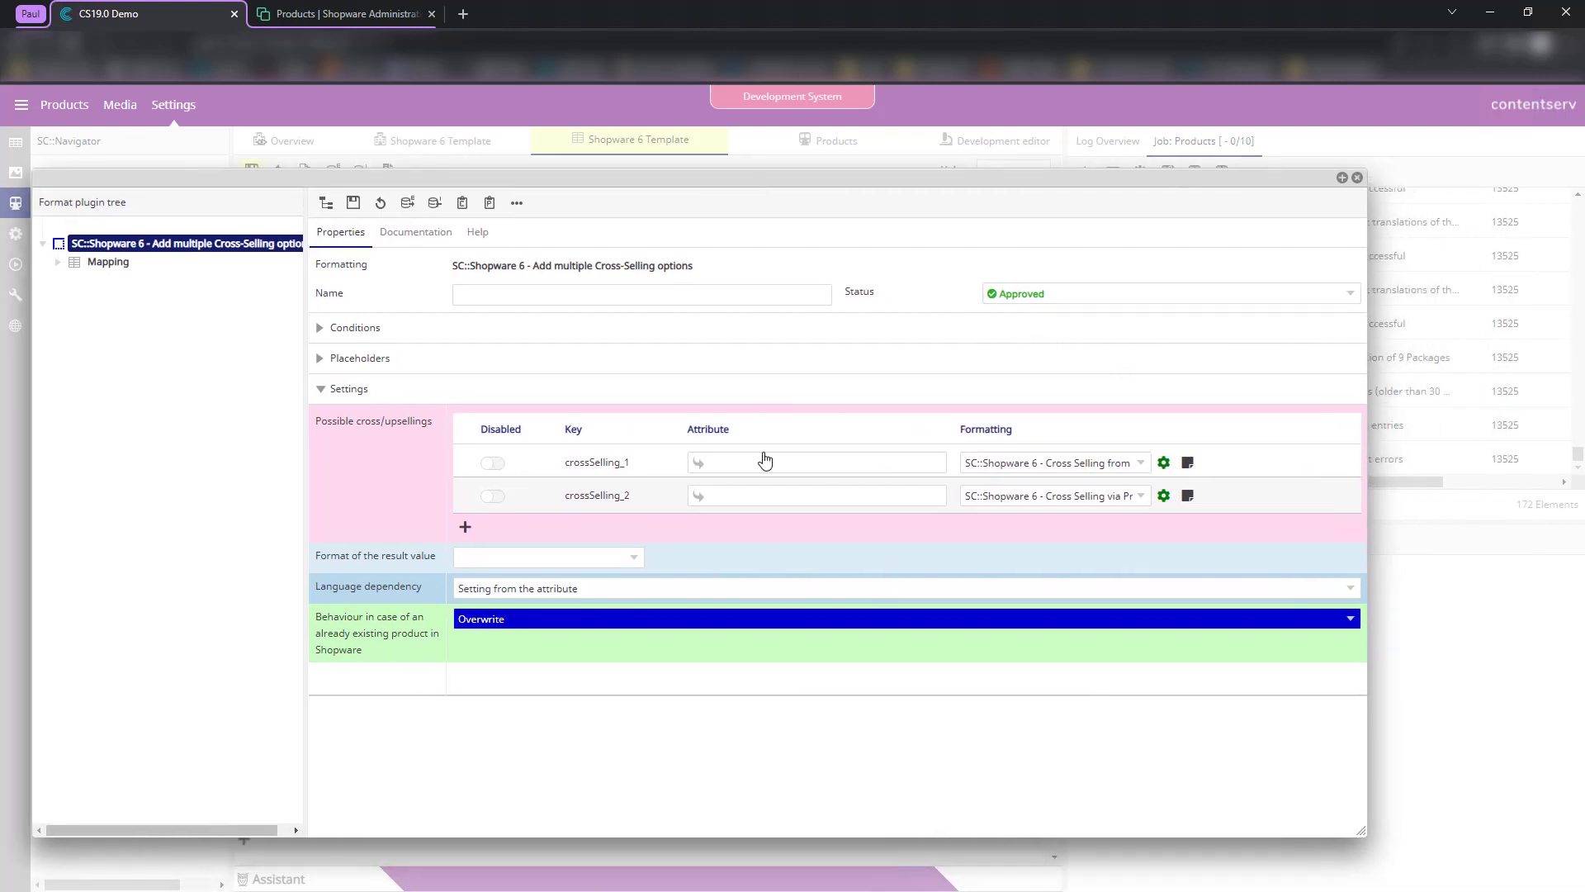
click(763, 462)
text(ac)
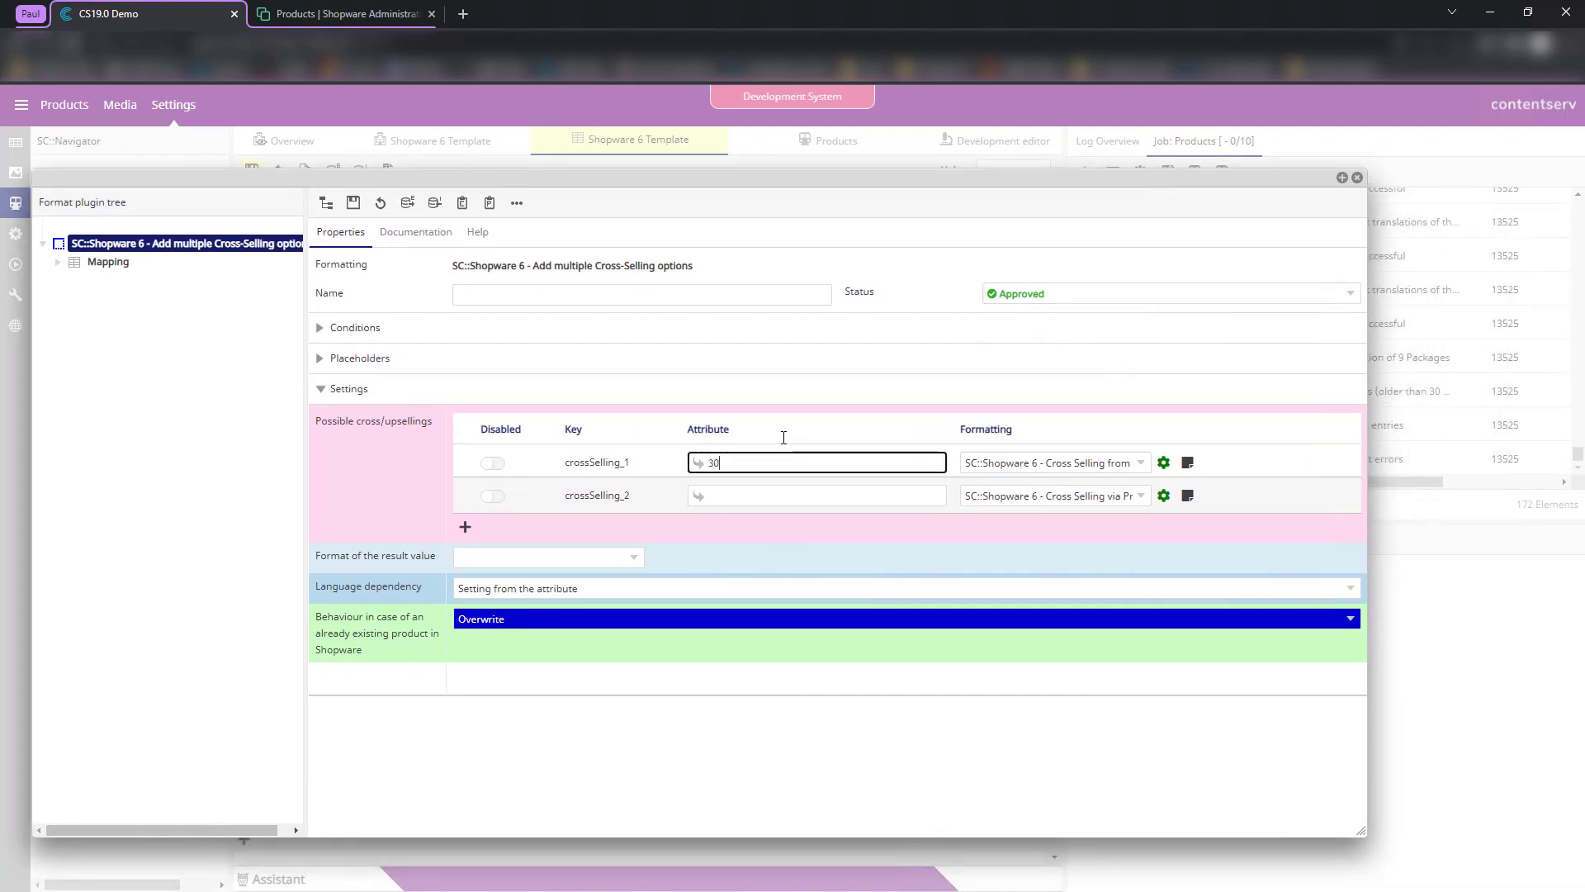
click(783, 484)
click(638, 534)
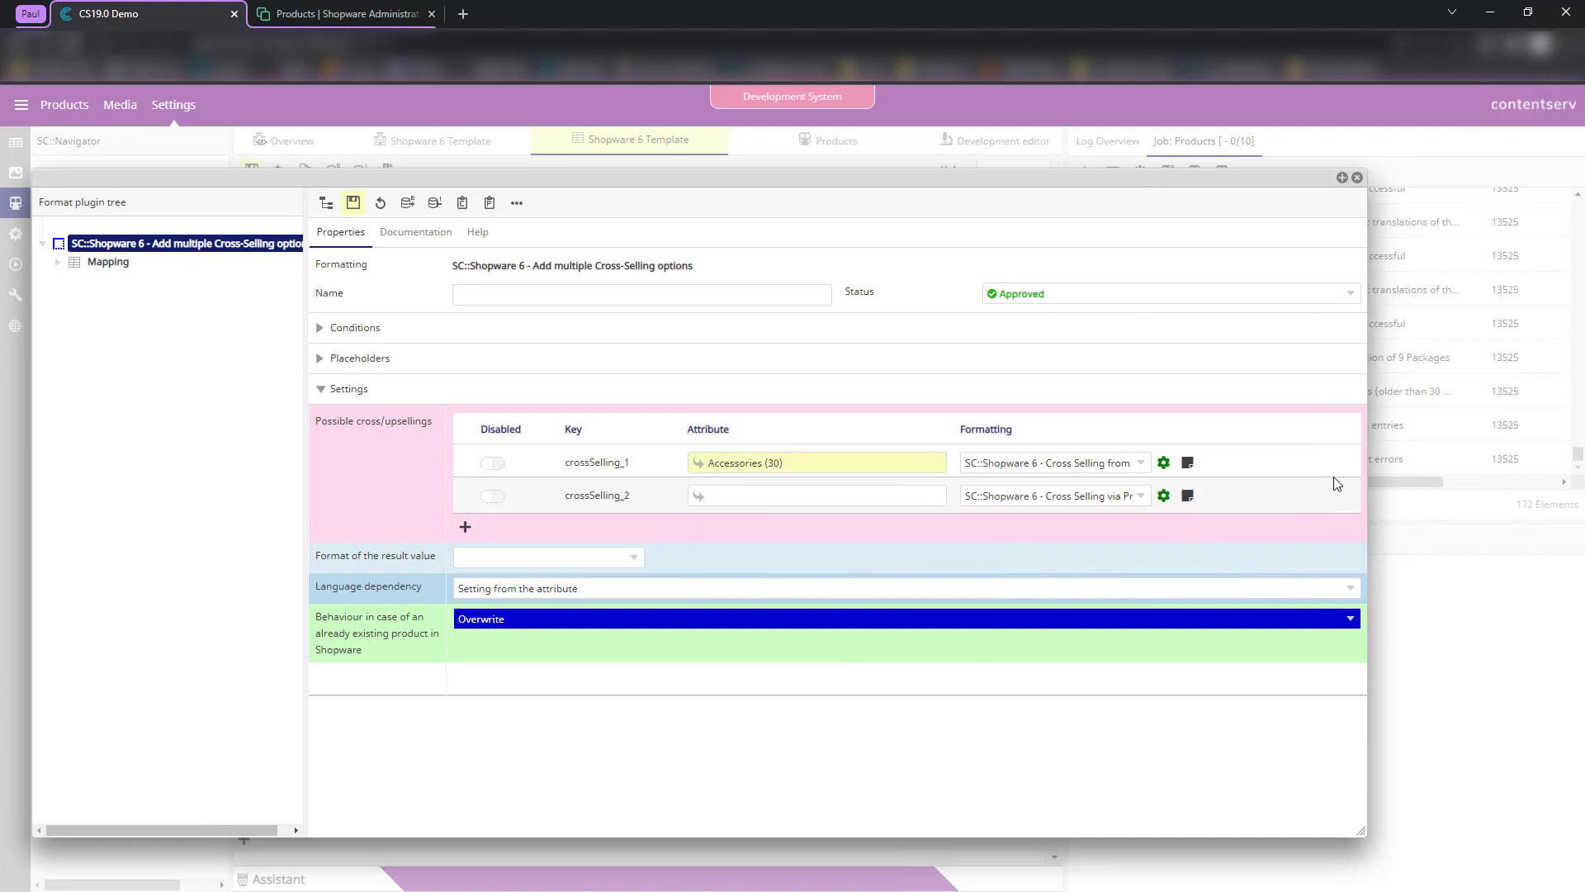
- Review the formatting choices and disable crossSelling_2 with its Cross Selling via Product Group formatting
drag(1365, 472, 1465, 471)
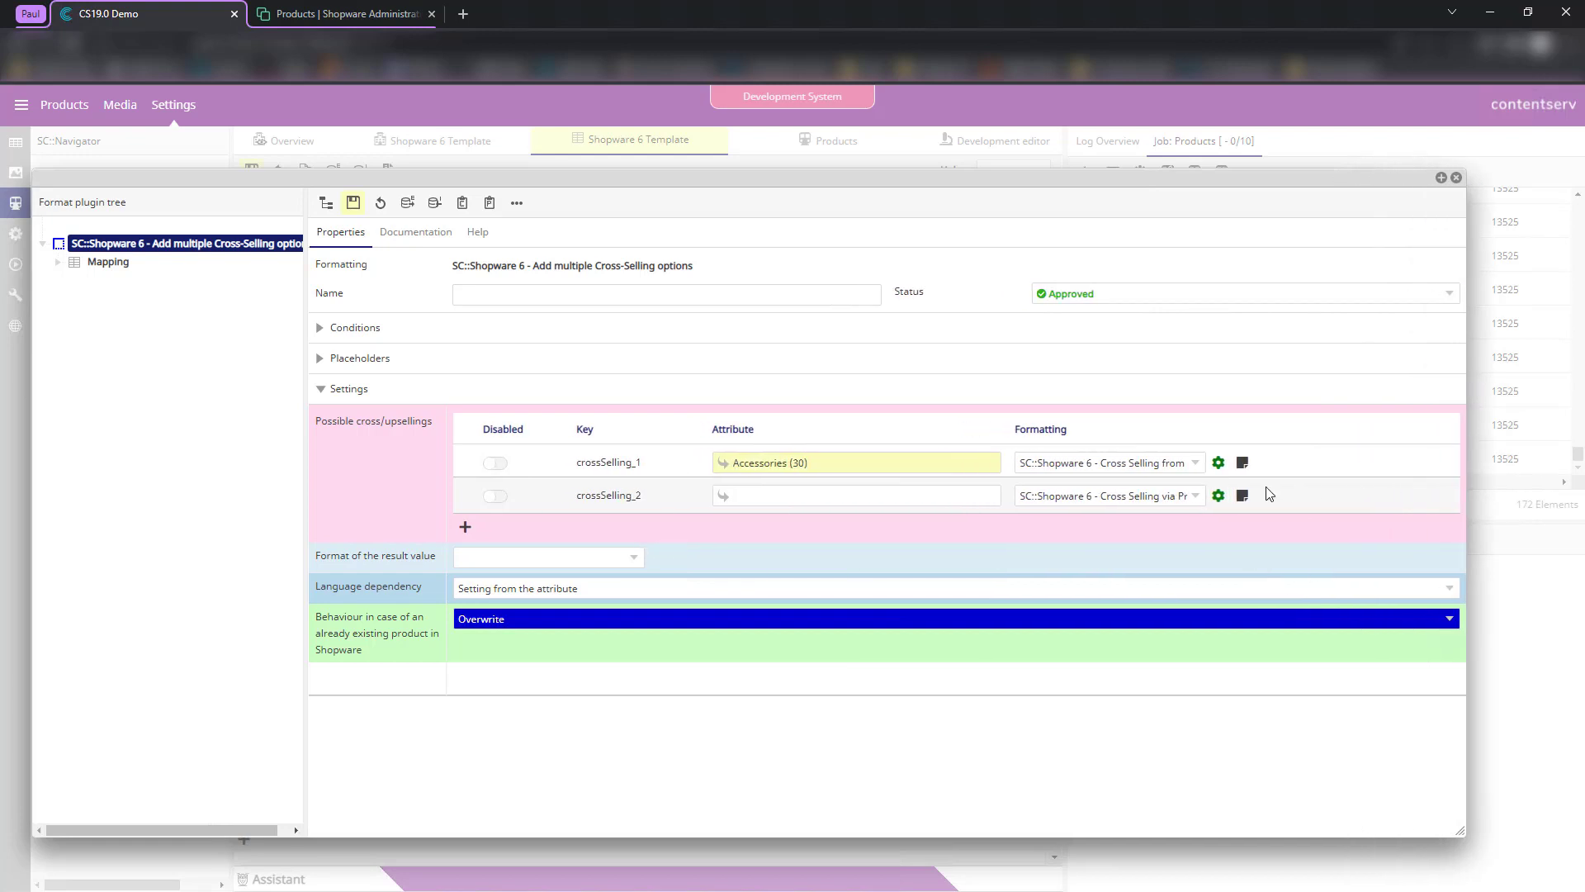
click(1157, 498)
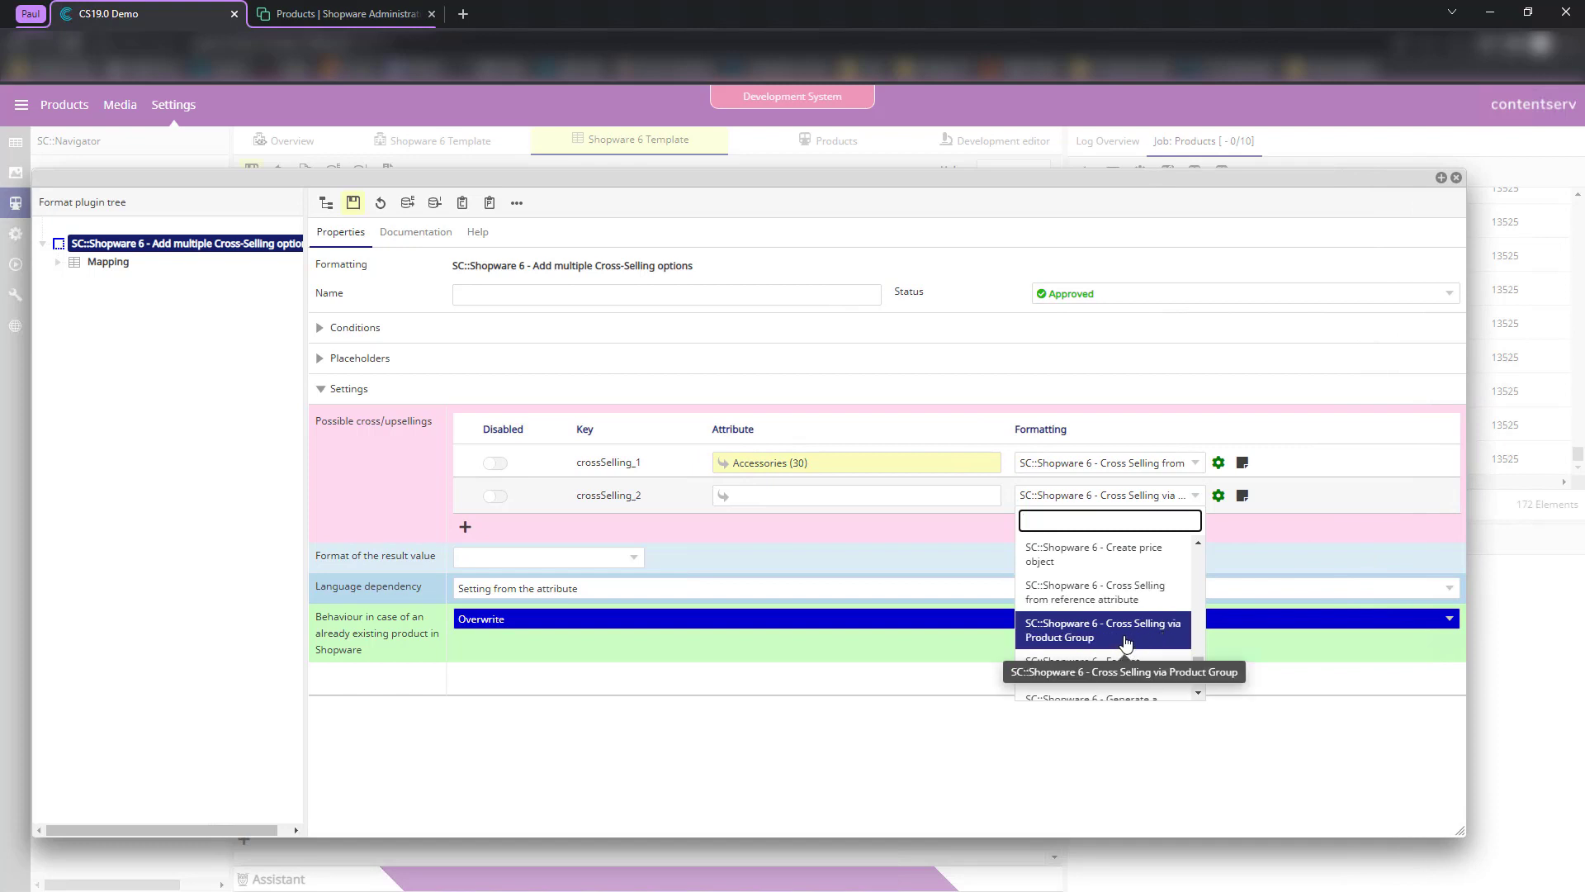
click(1125, 456)
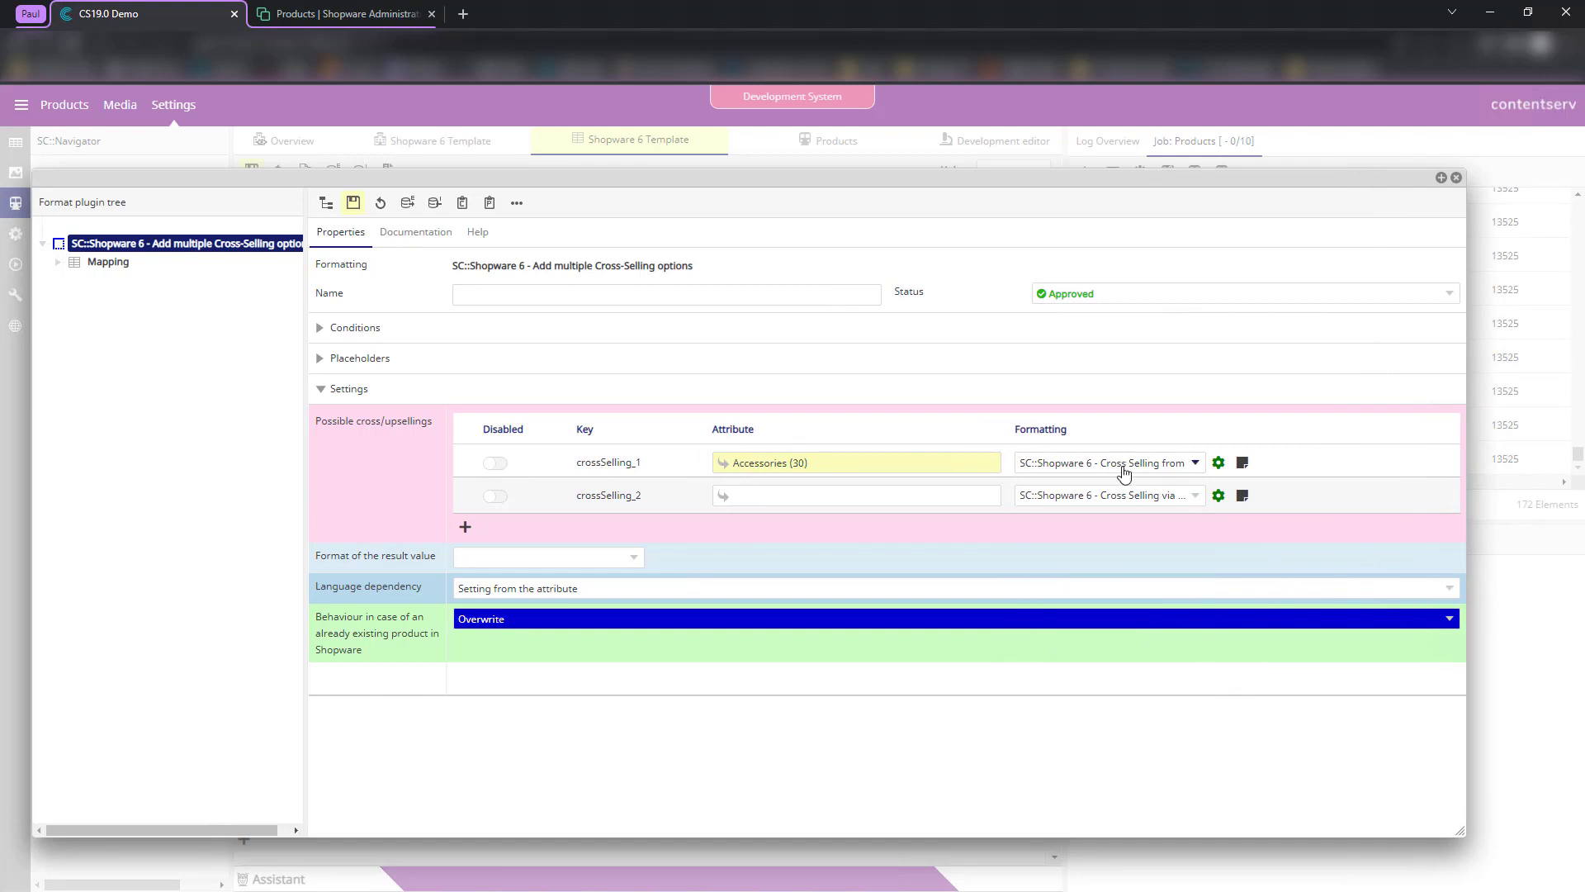
click(1124, 468)
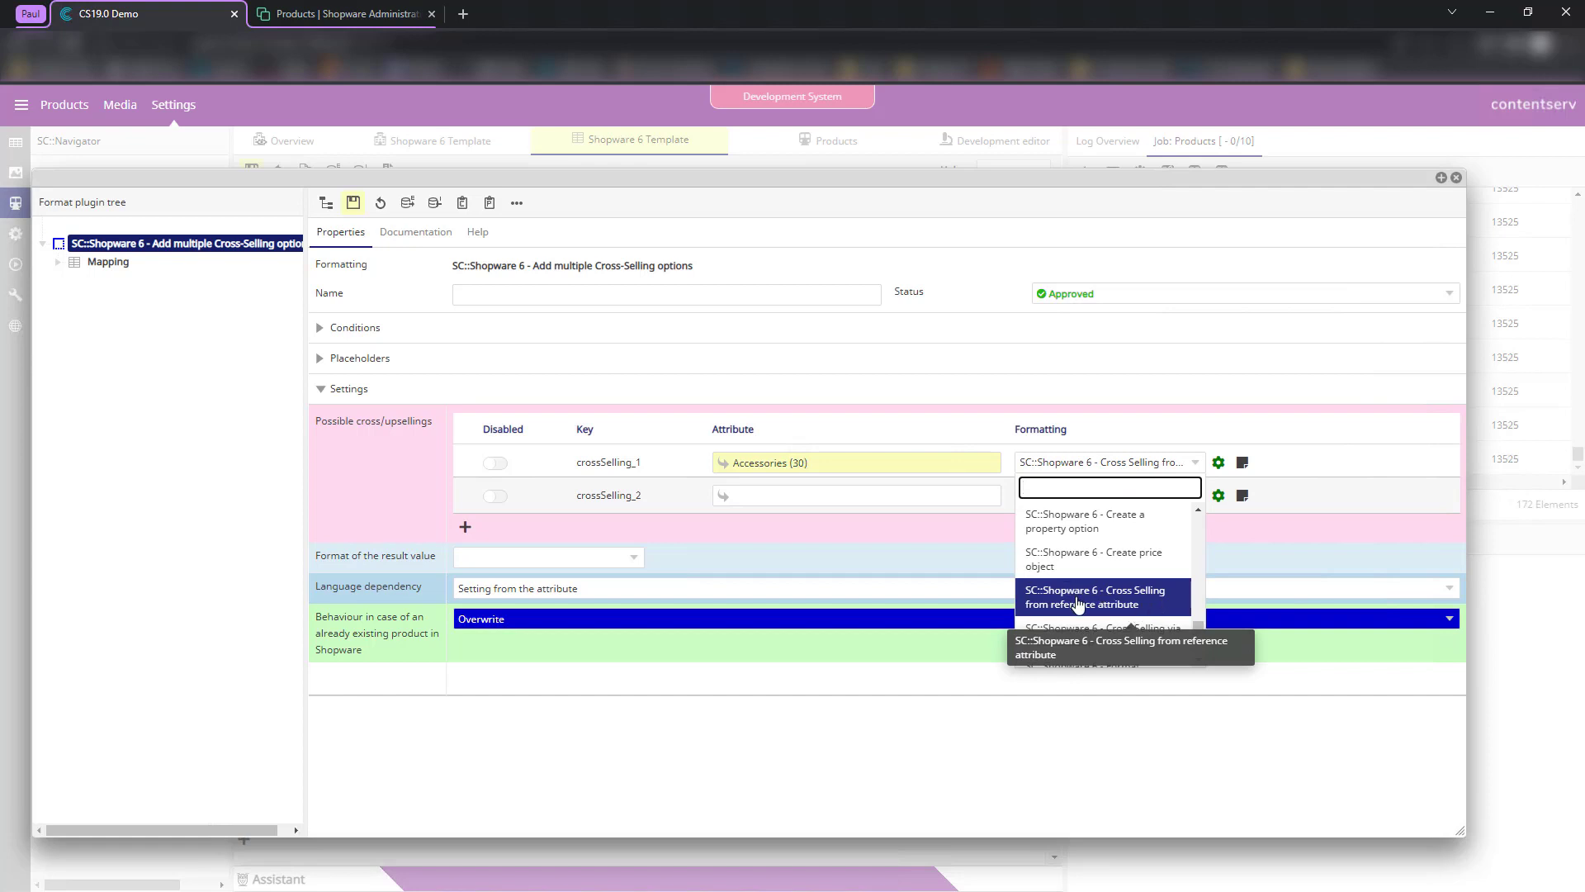
click(1141, 607)
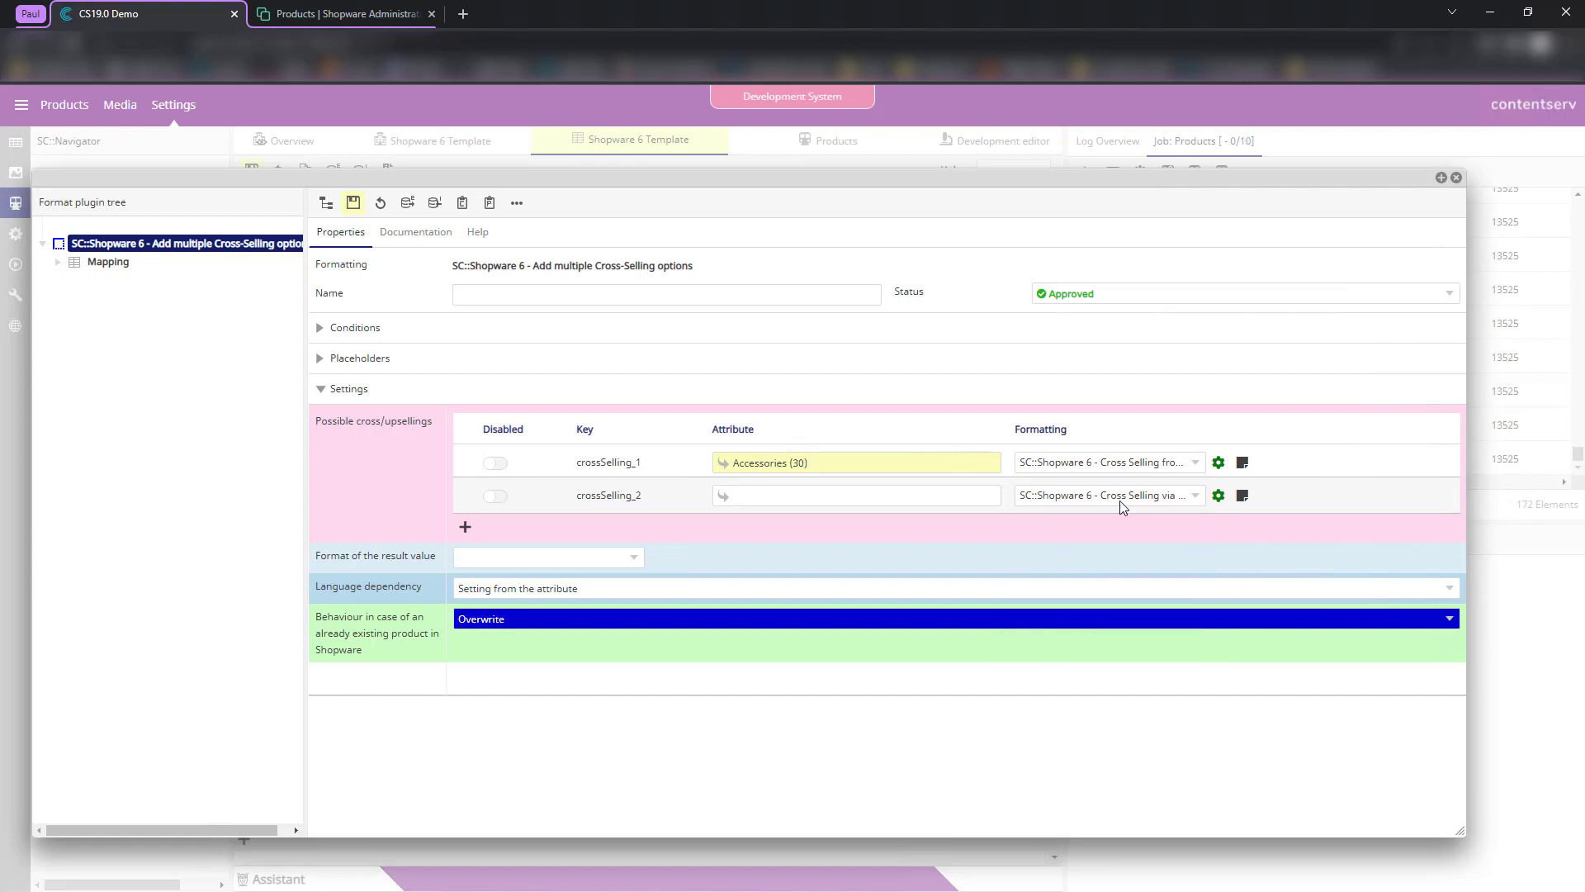
click(495, 496)
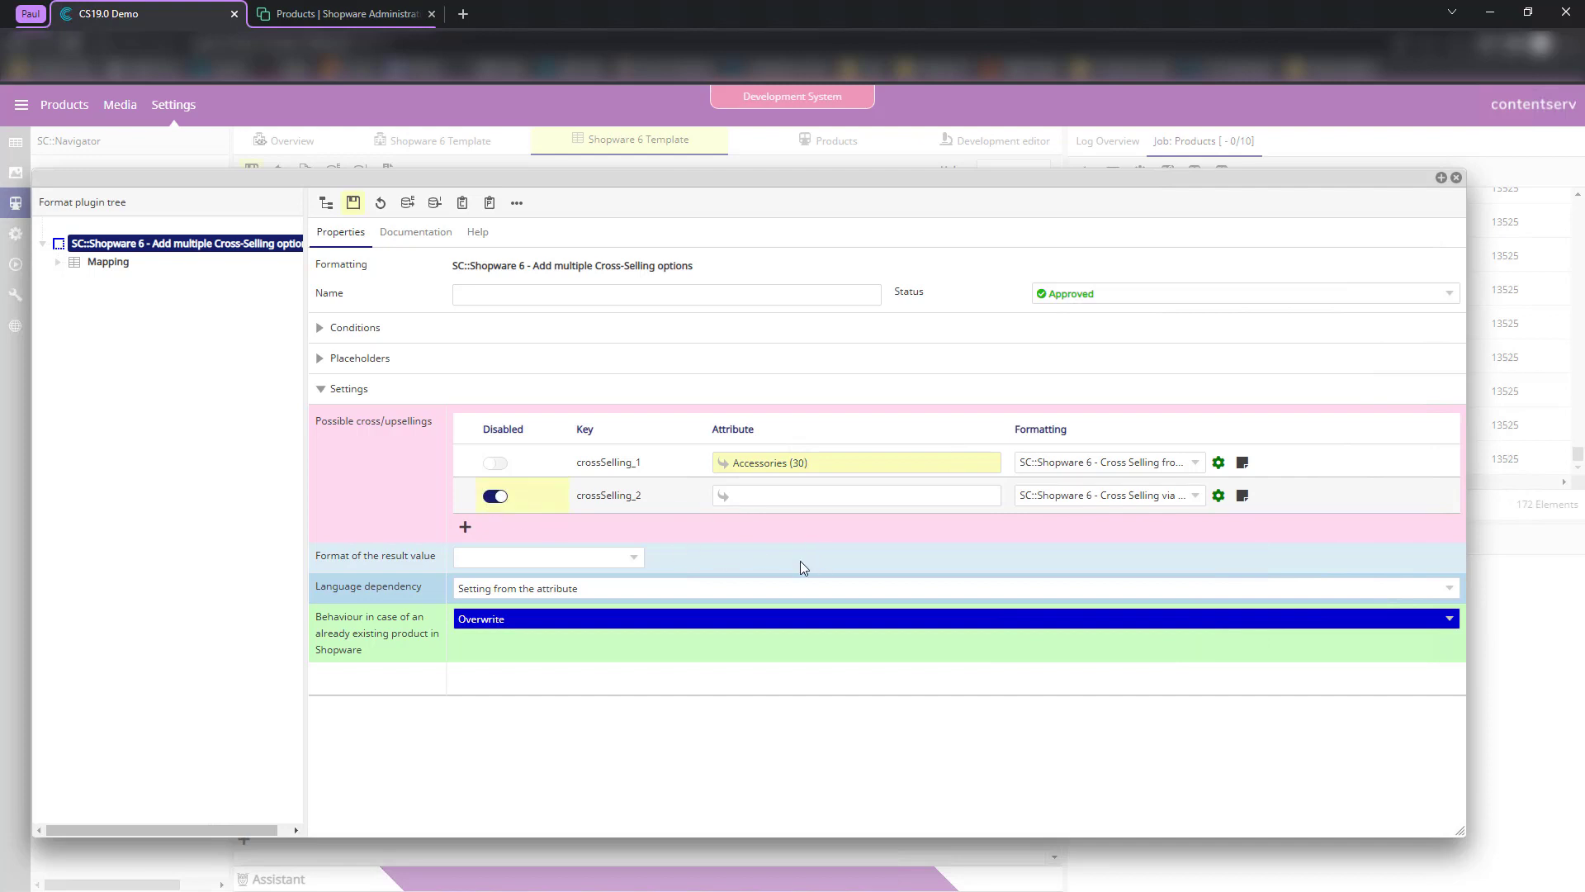
click(1219, 496)
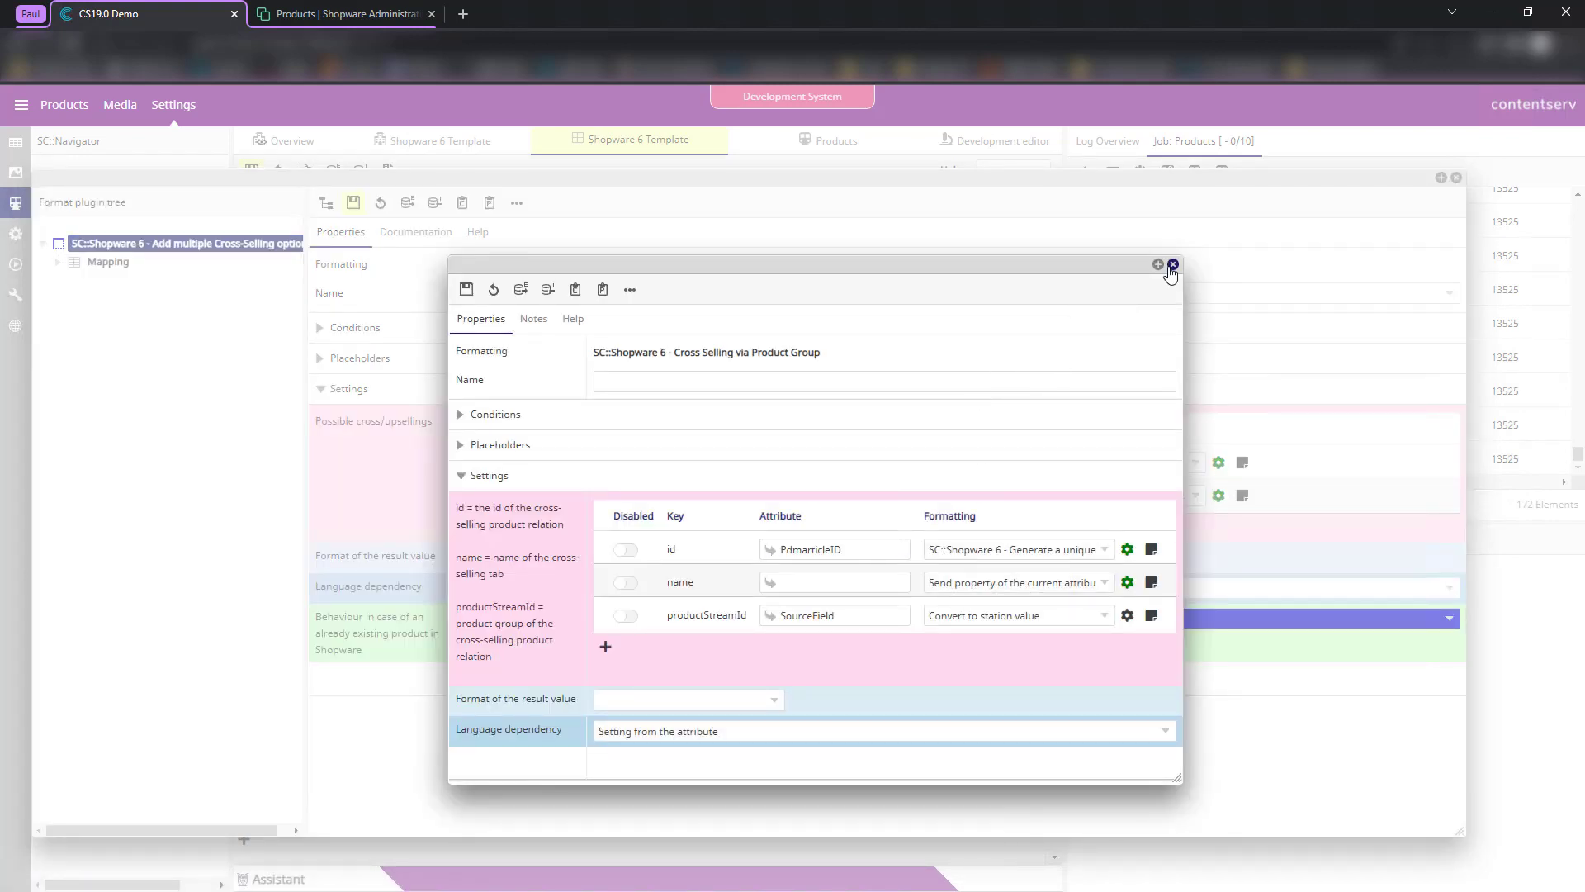
click(1173, 264)
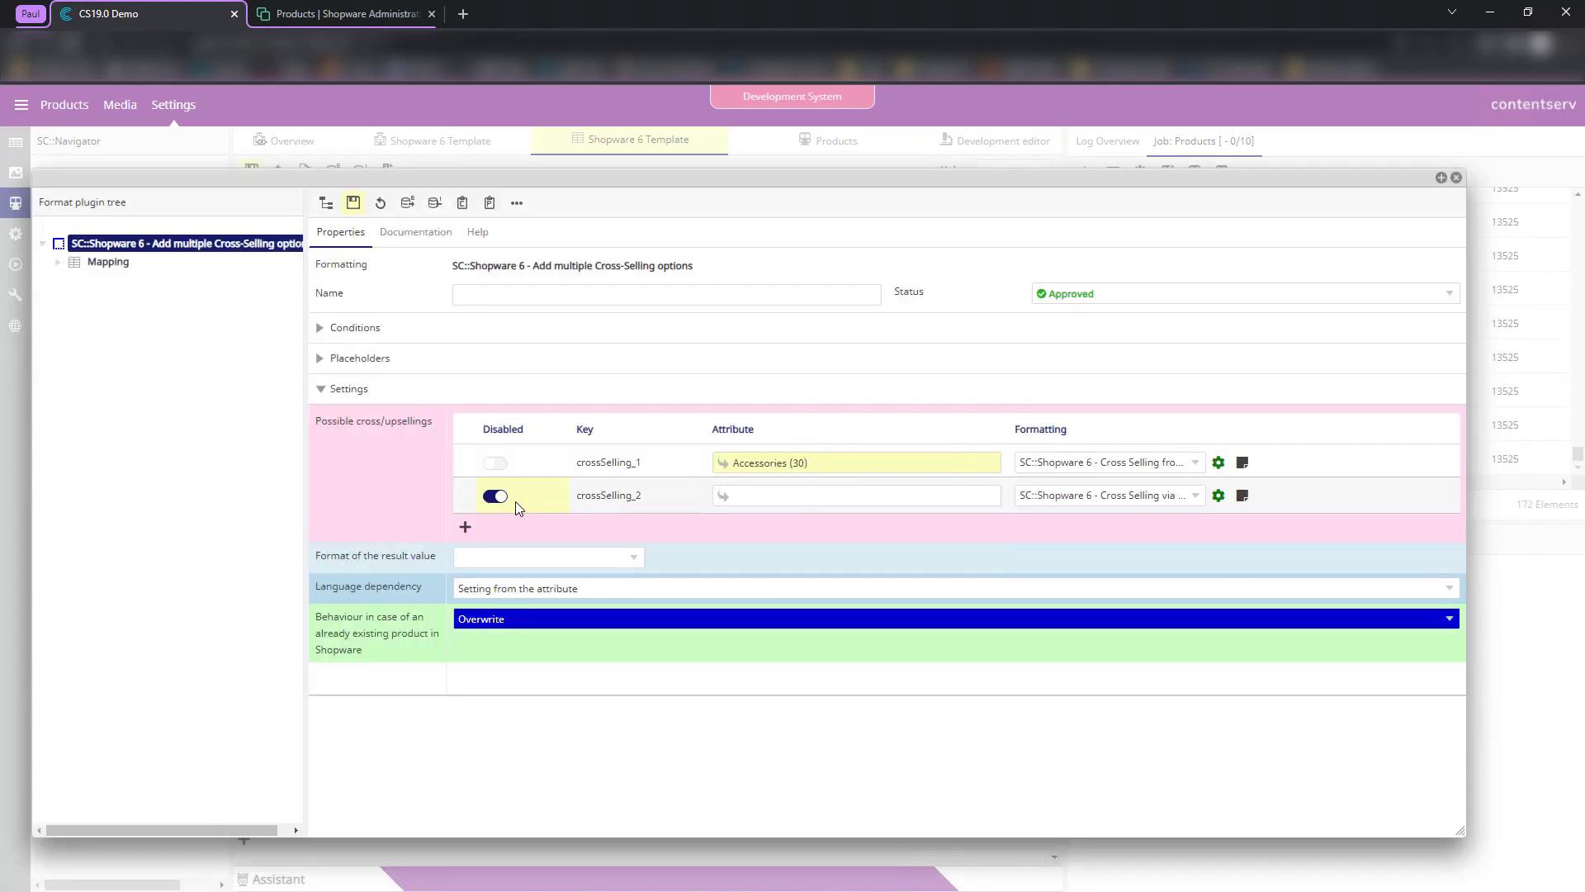
- Add four test cross-selling rows, remove them again, and save the options
click(466, 526)
click(465, 562)
click(465, 596)
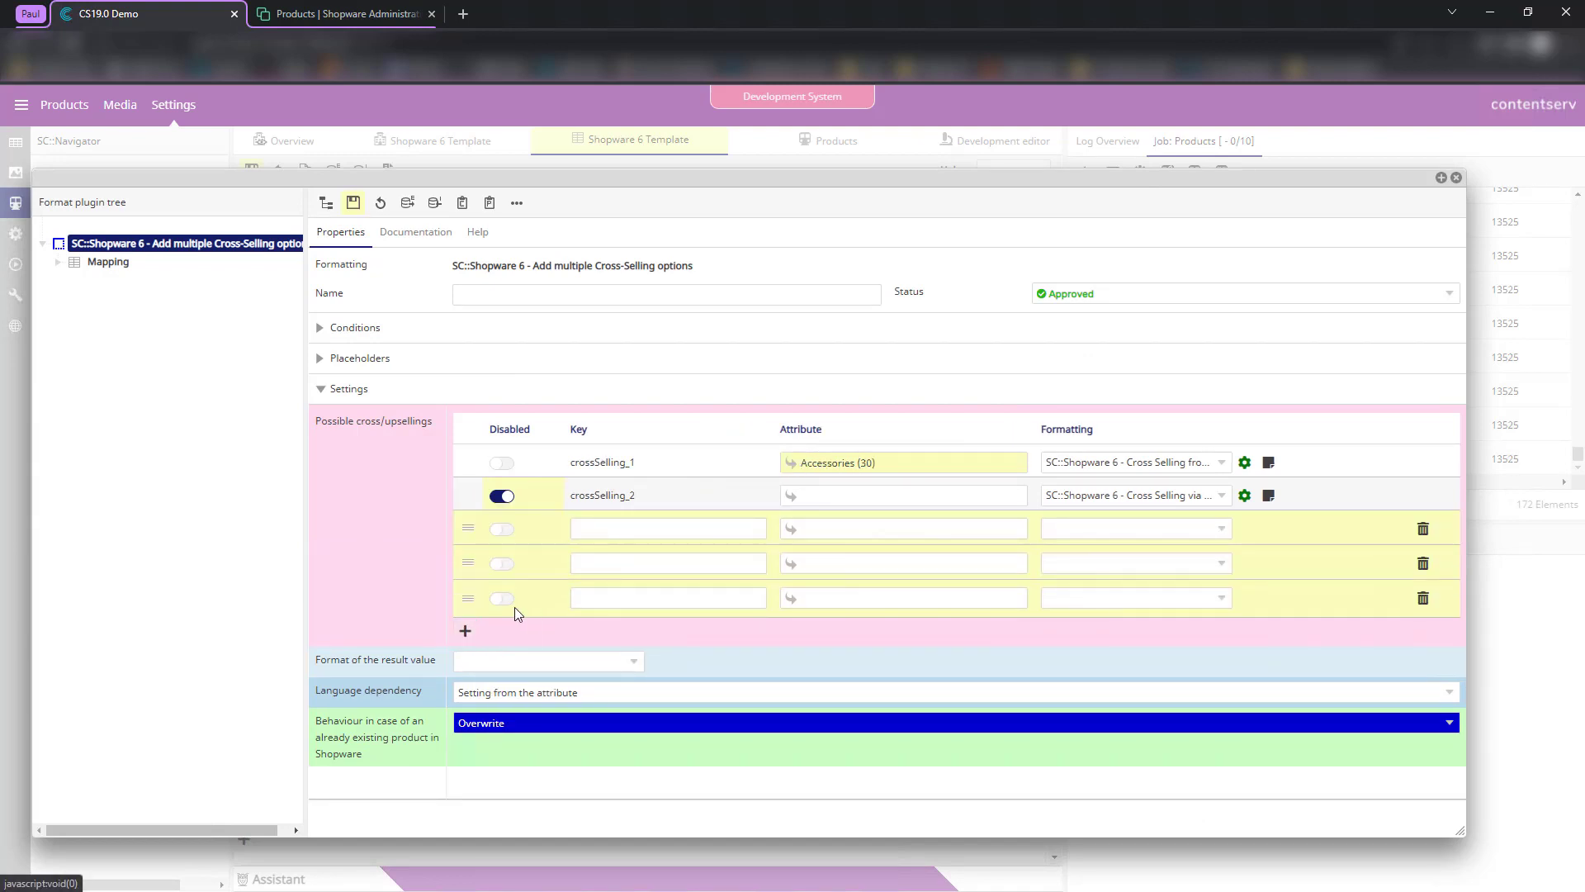
click(464, 631)
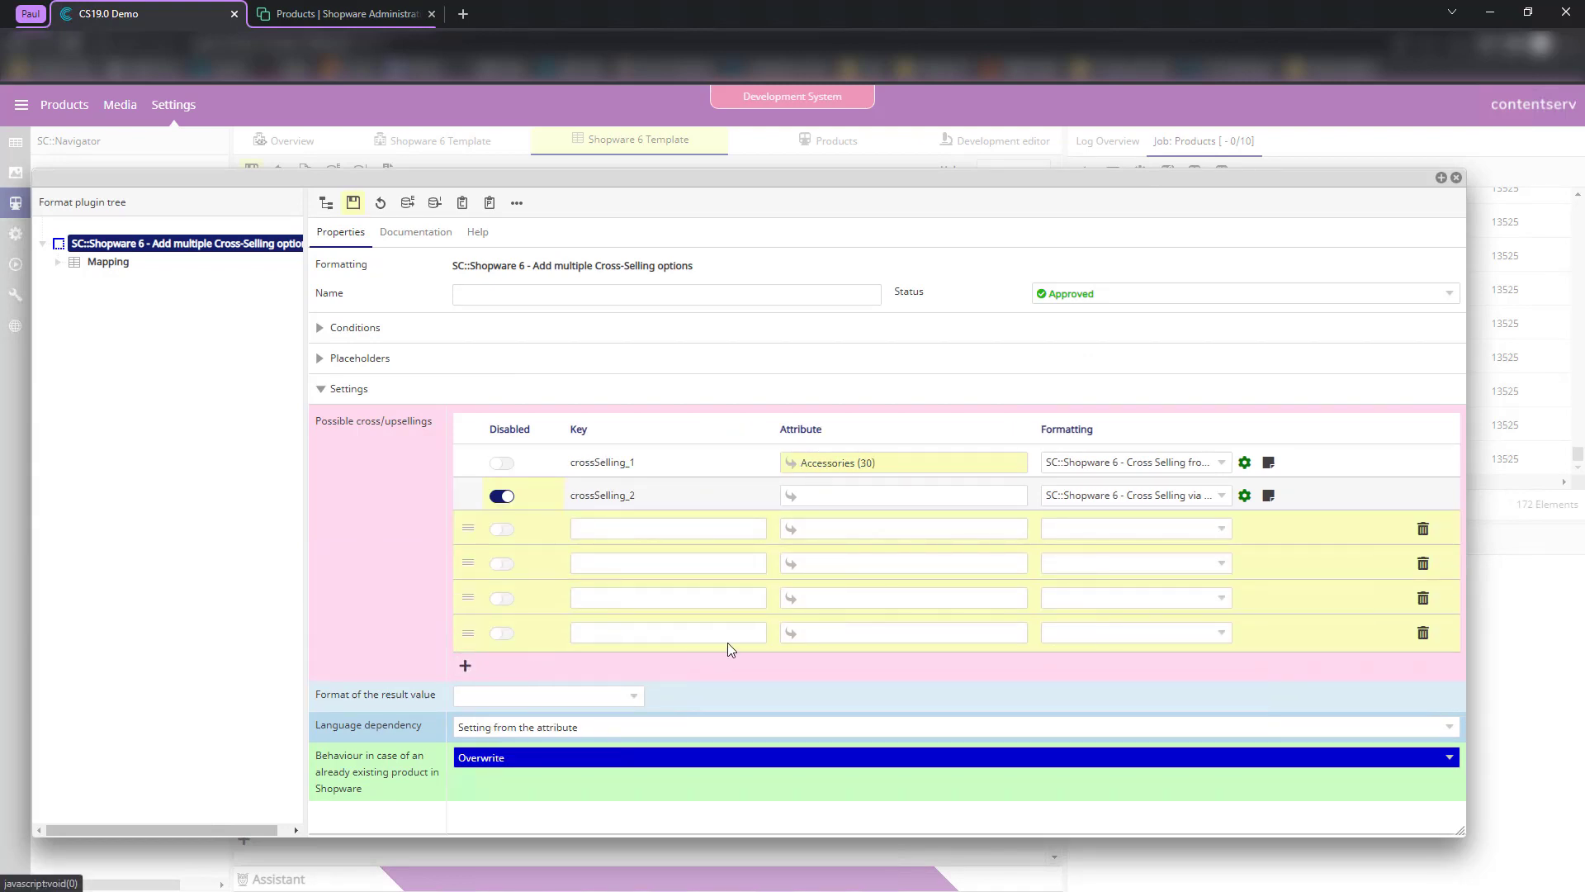
click(897, 538)
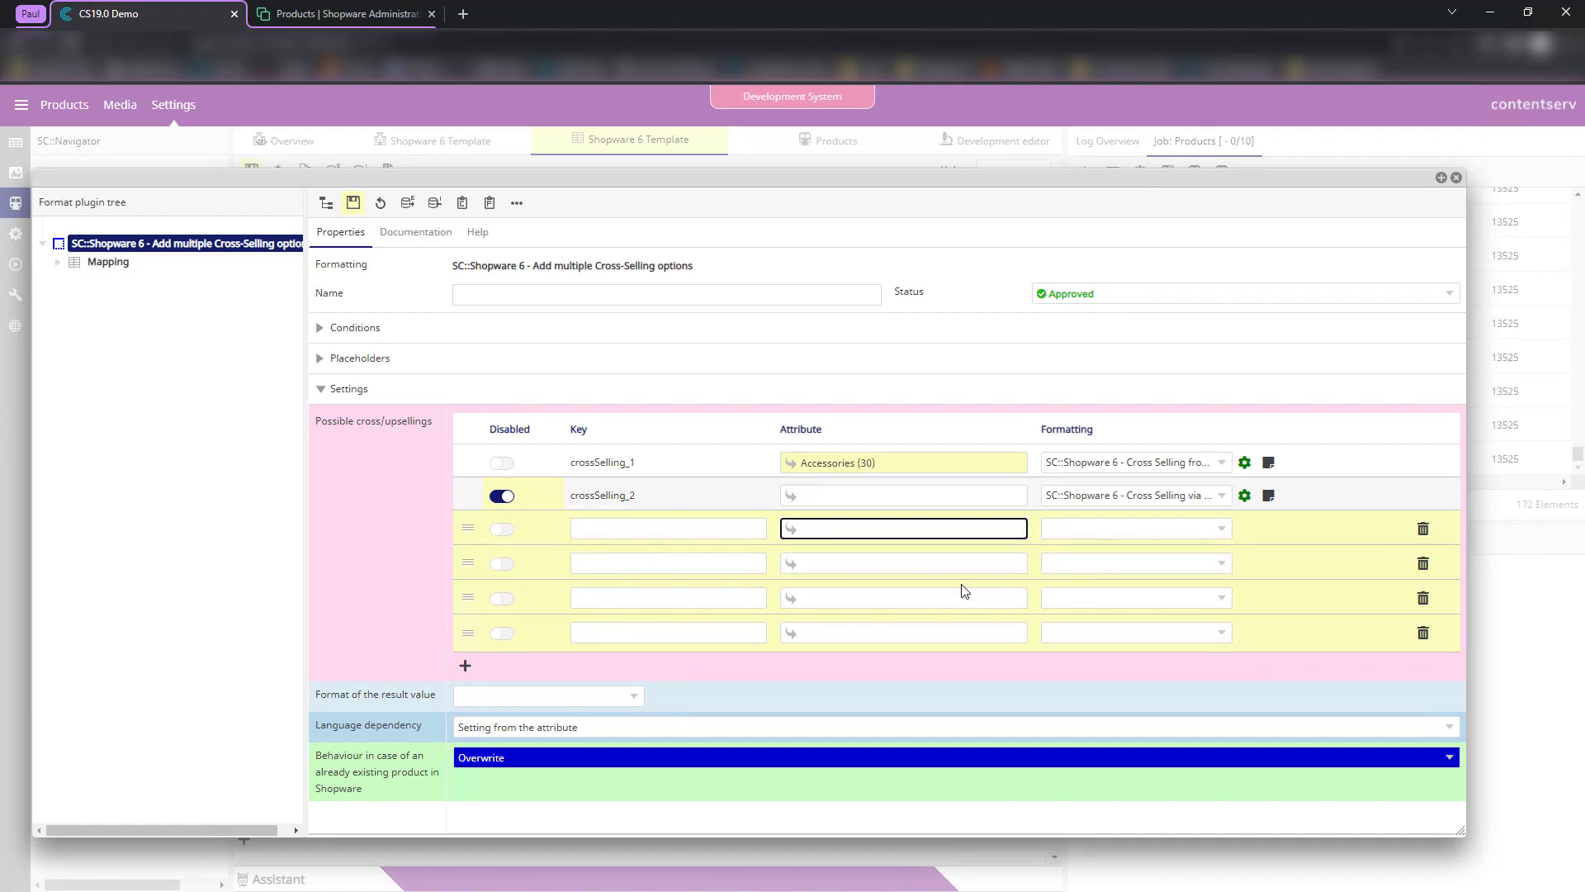
text(simi)
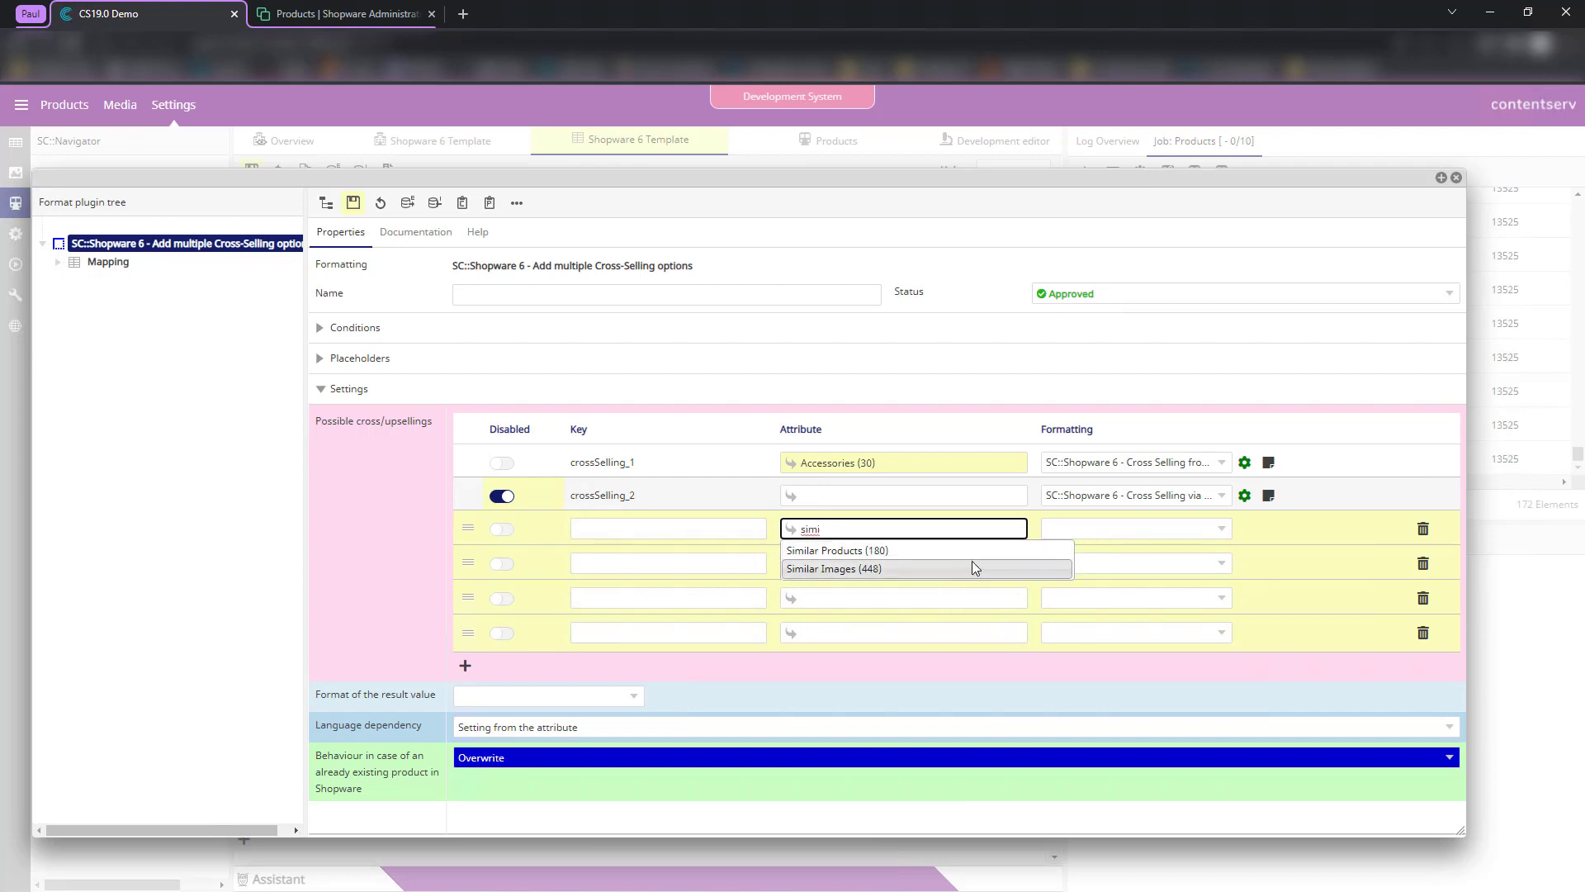
click(1422, 529)
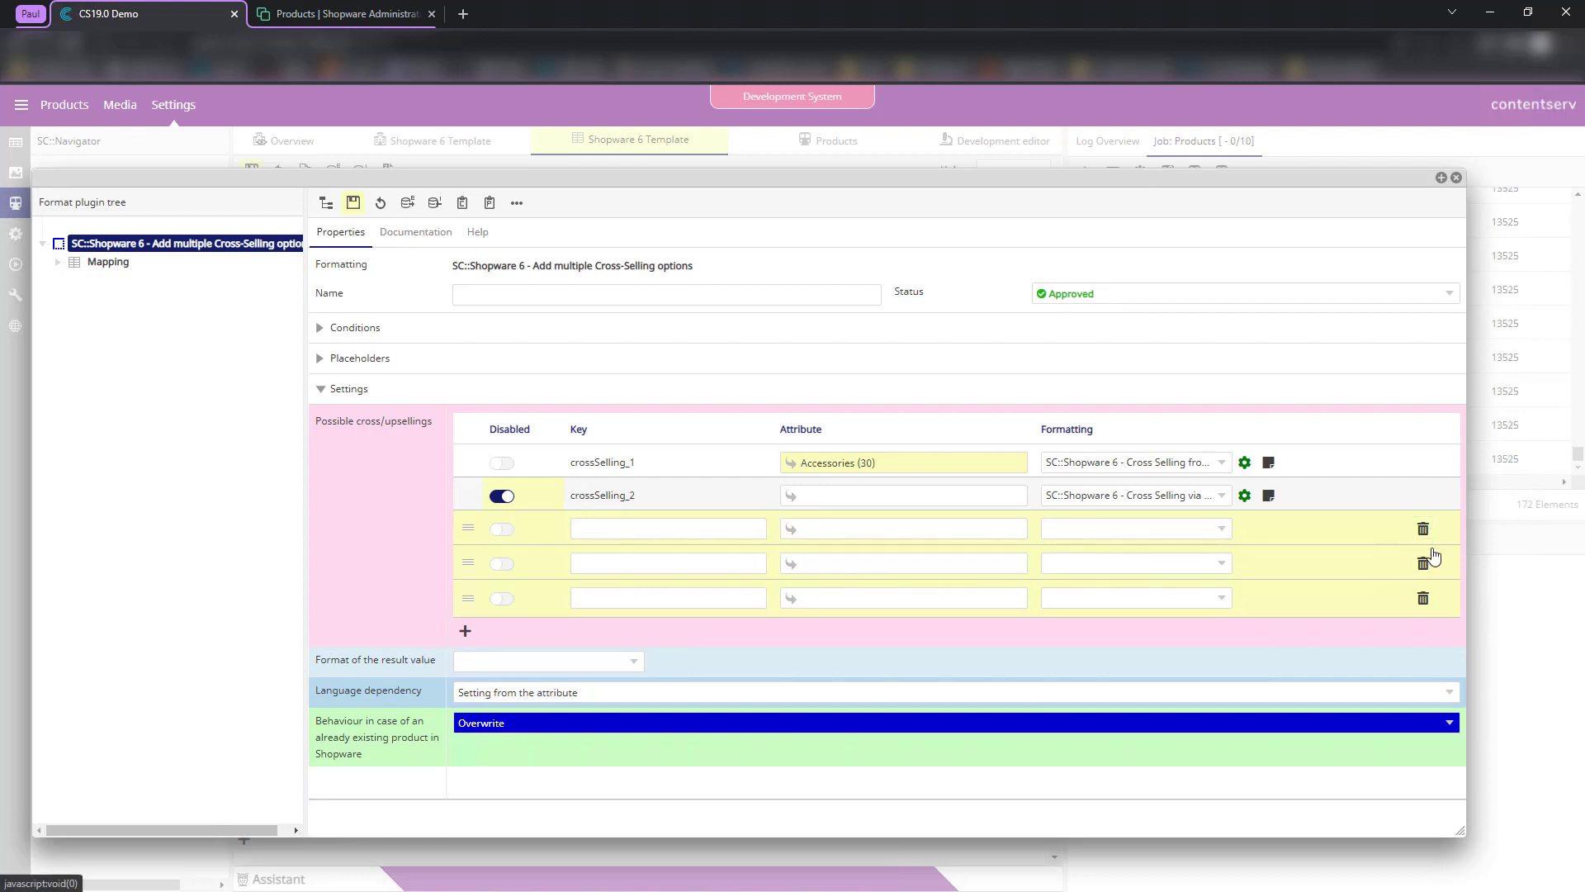
click(1423, 533)
click(1423, 564)
click(1422, 533)
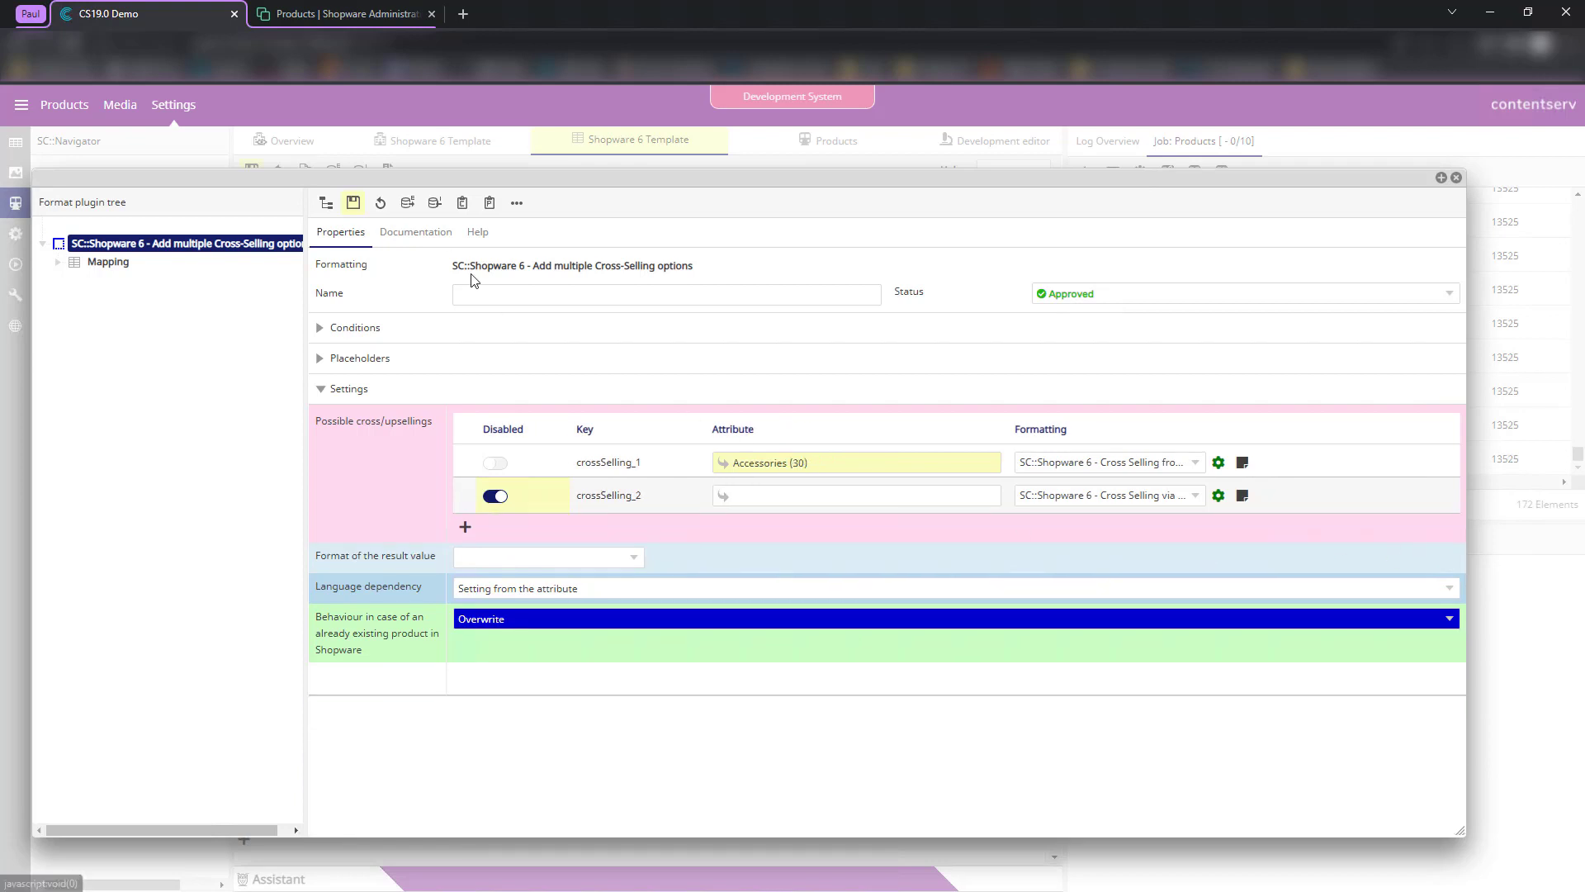
click(354, 202)
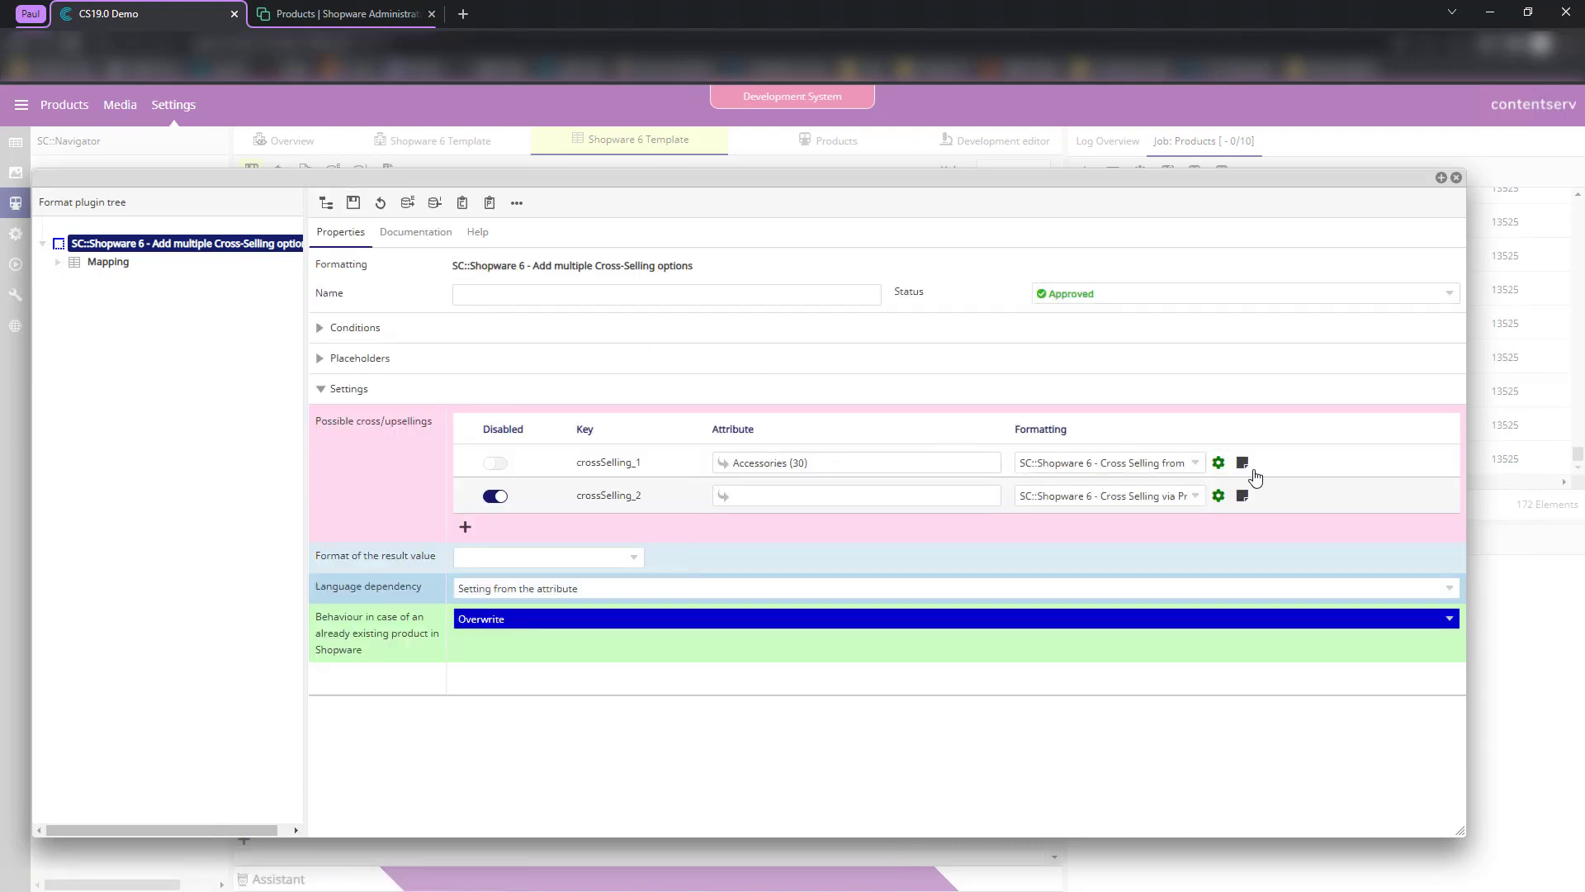
- In crossSelling_1's reference-attribute settings, set the name row's attribute to Accessories (30)
click(1219, 462)
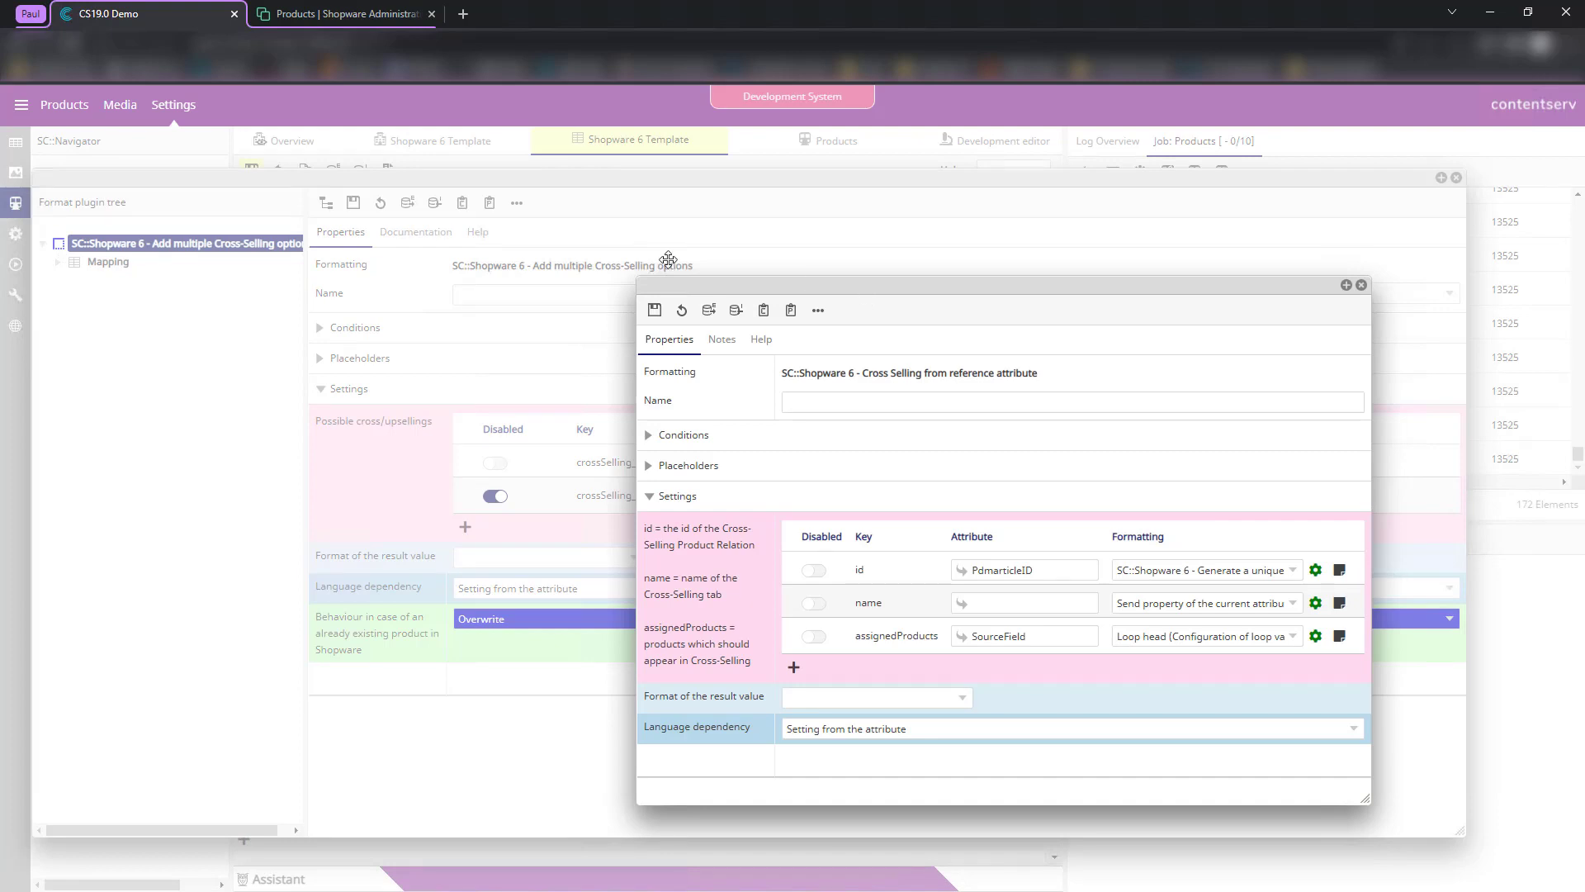
drag(669, 285, 422, 240)
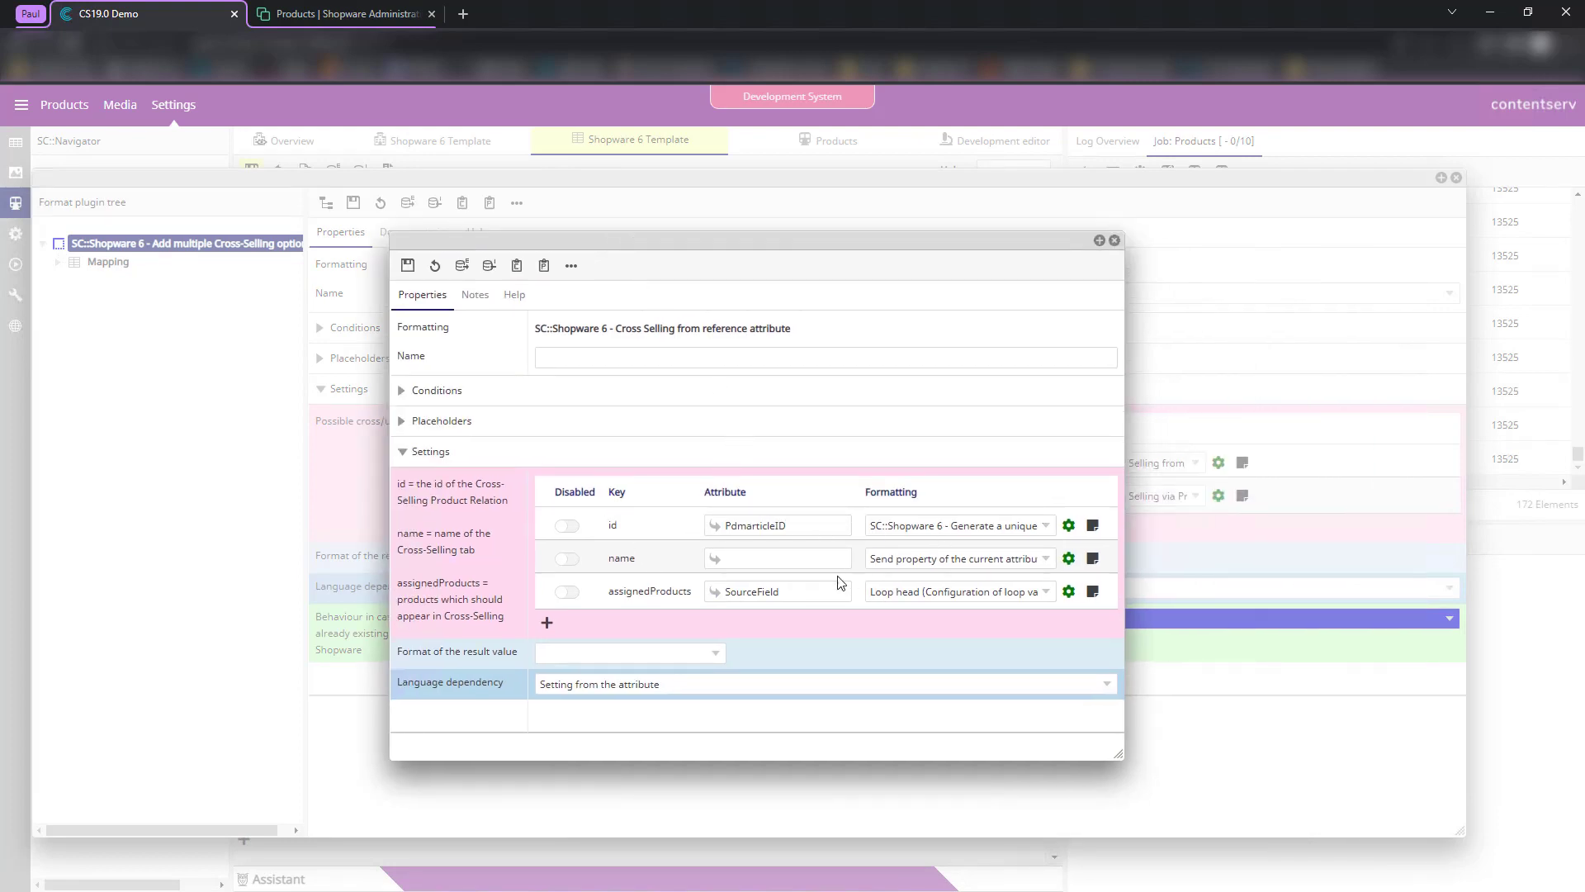
drag(1131, 552, 1283, 550)
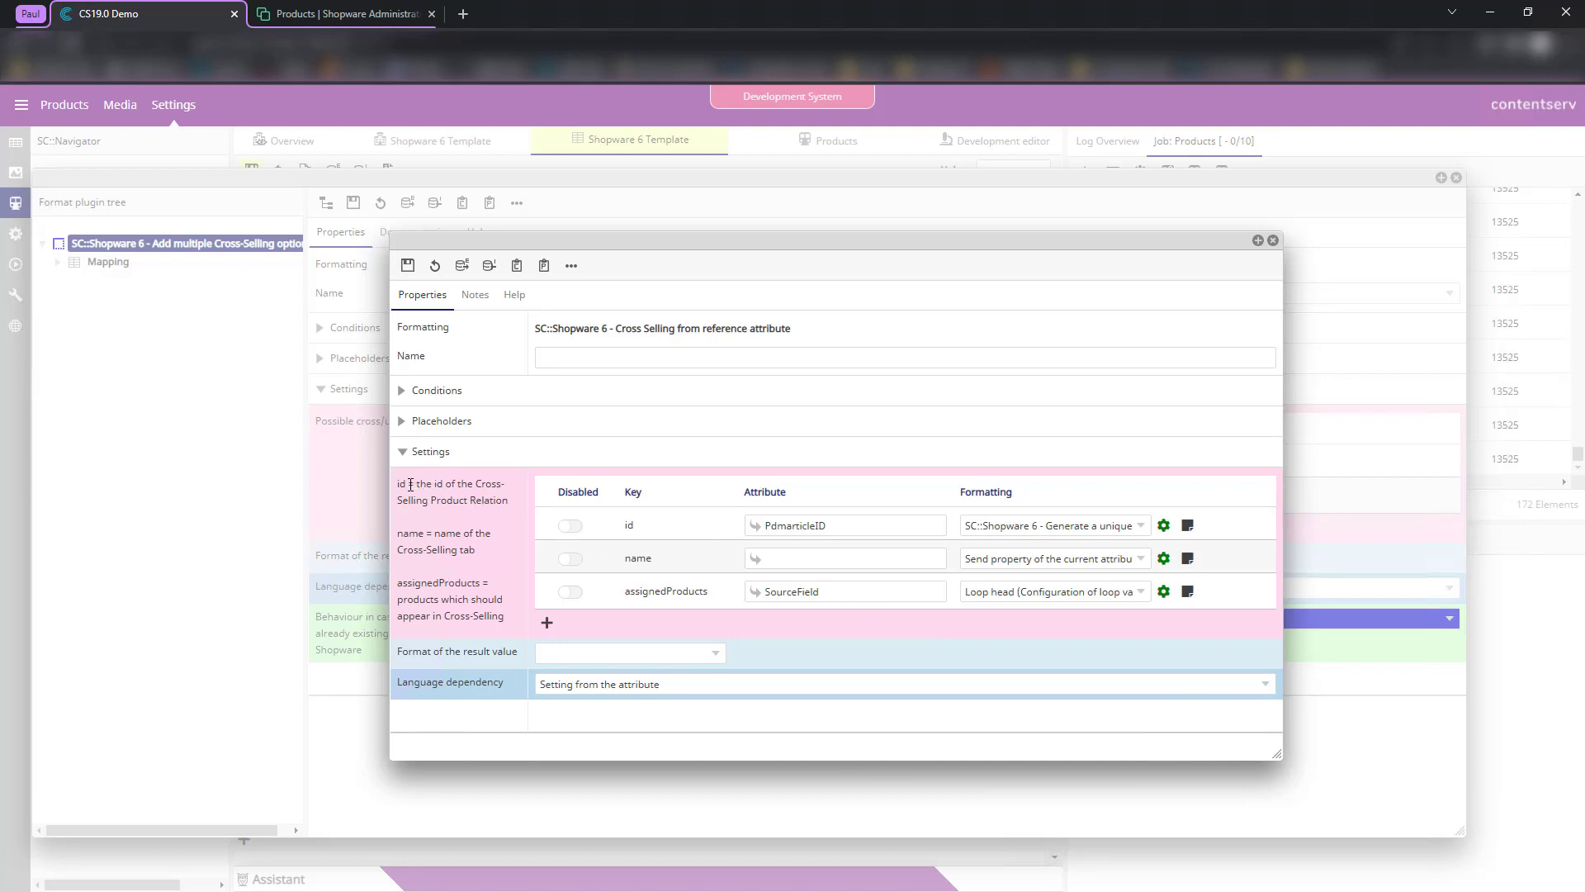
click(797, 566)
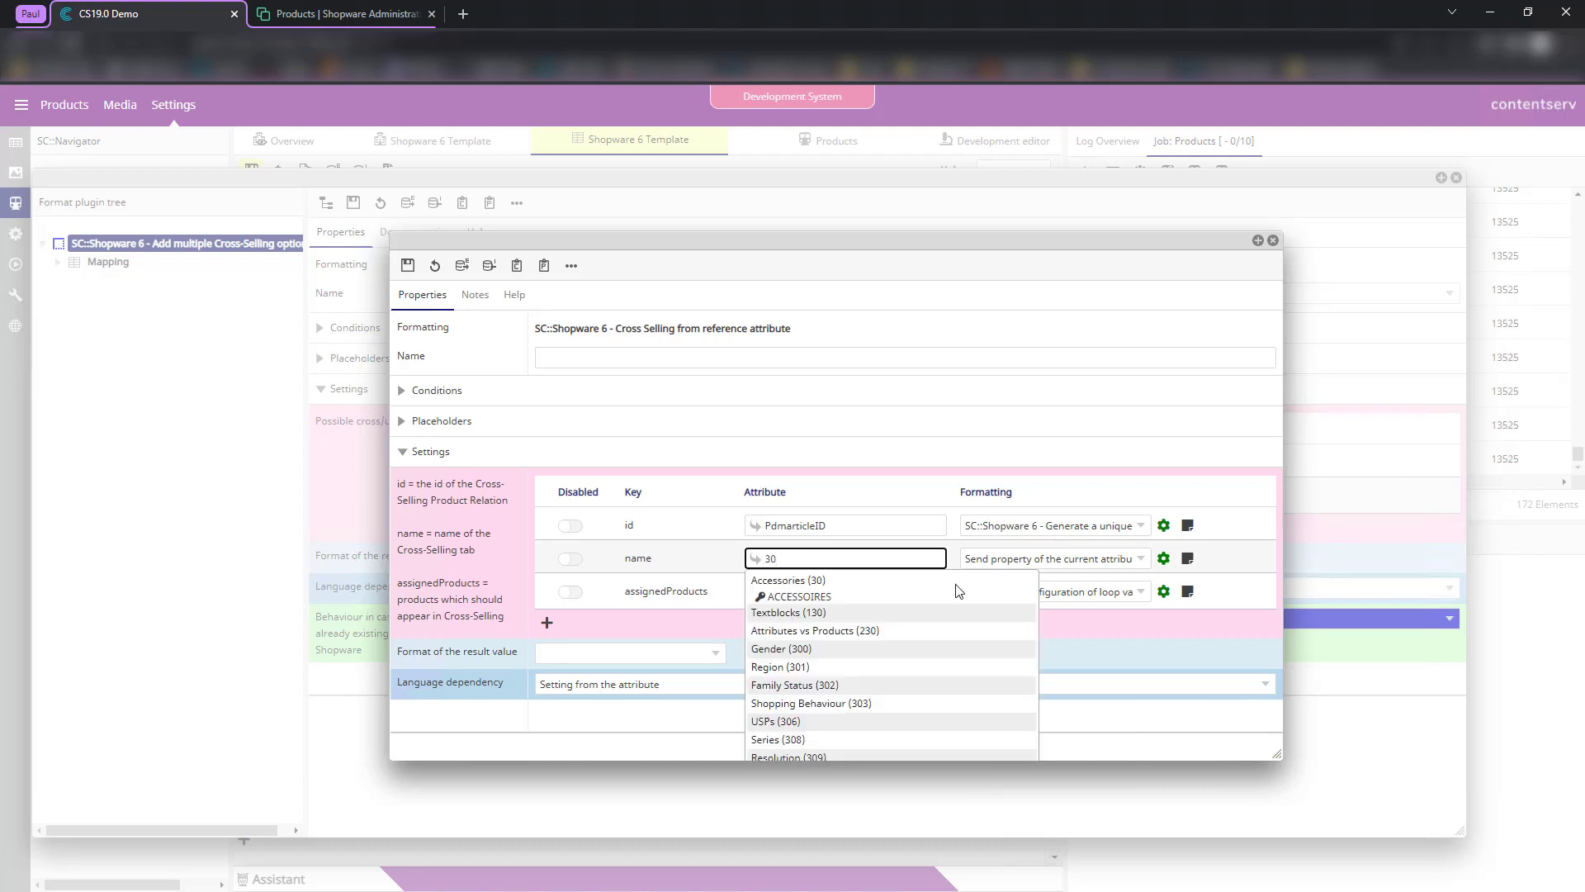
click(830, 583)
- Try Send configurable parameter value formatting with test values, then discard it
click(1027, 569)
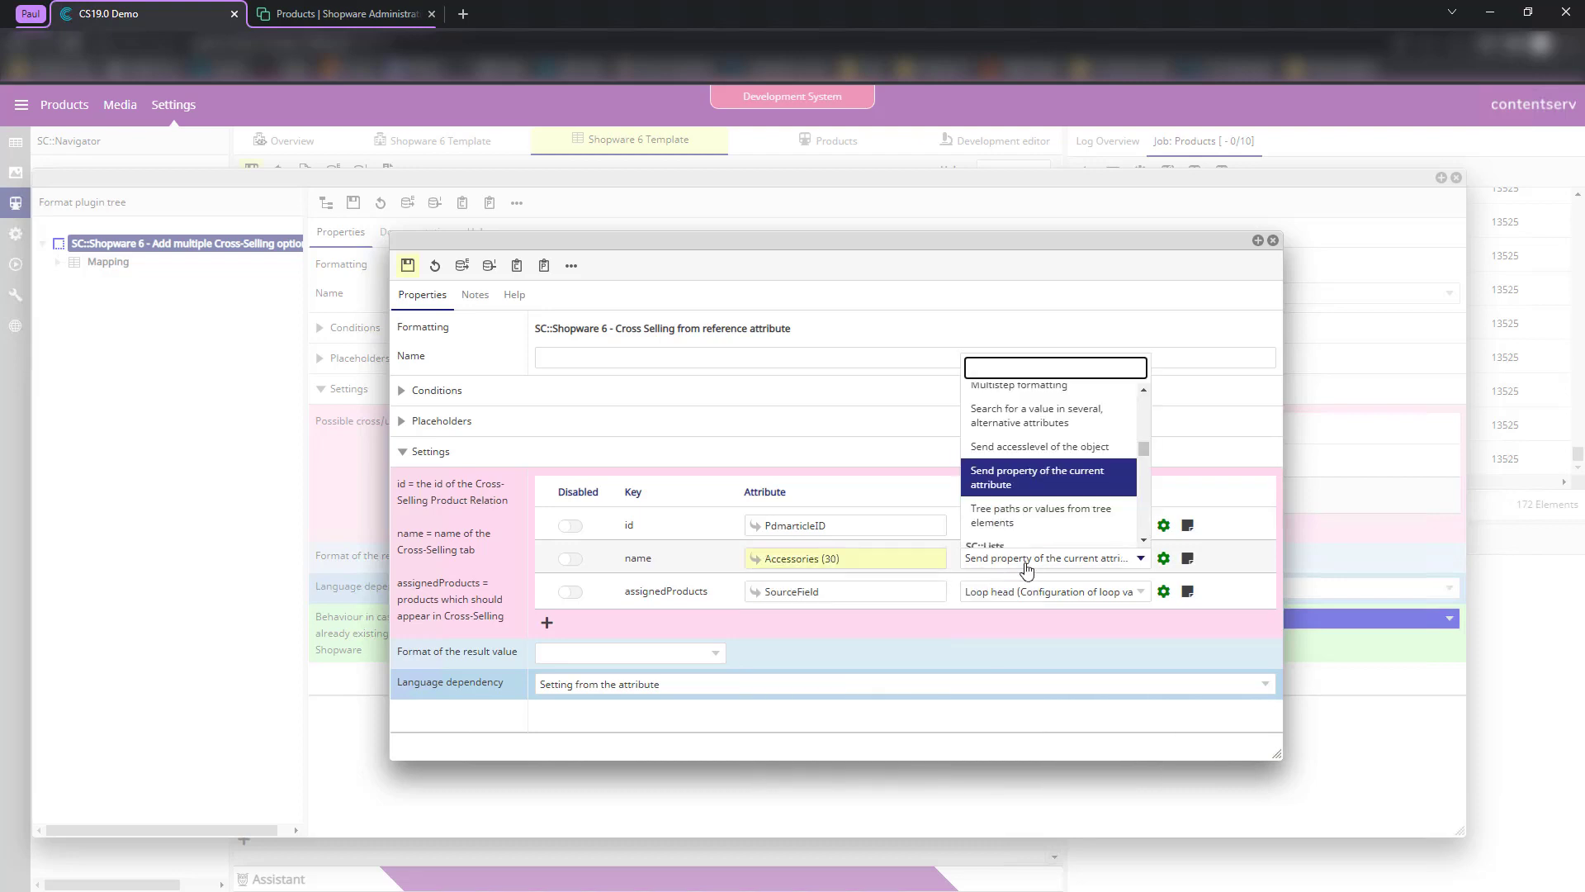
text(sende)
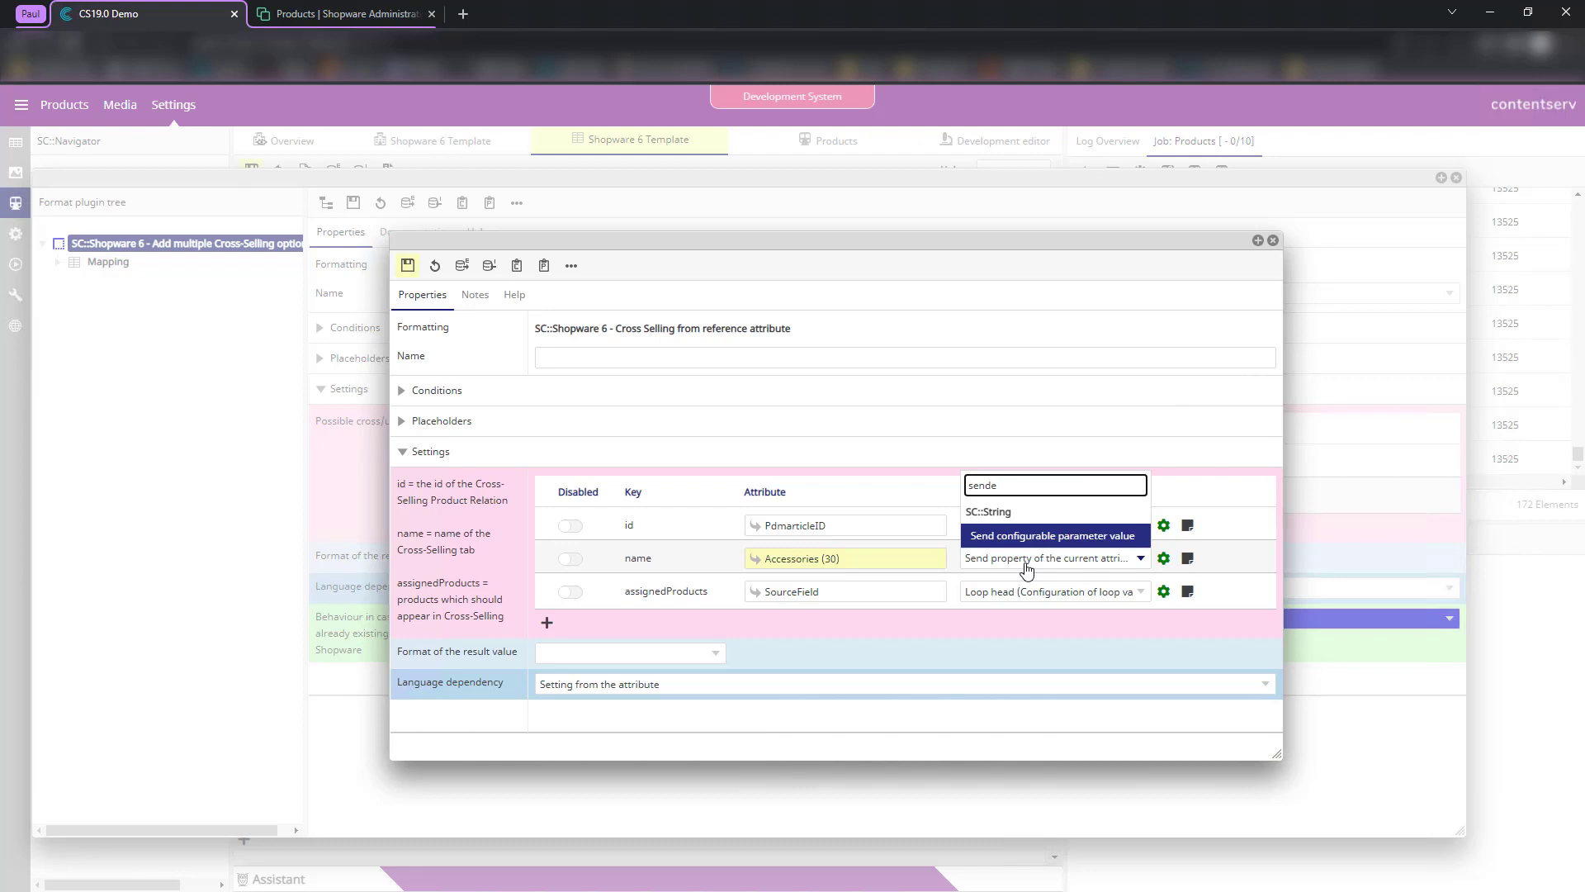
click(1073, 536)
click(1164, 558)
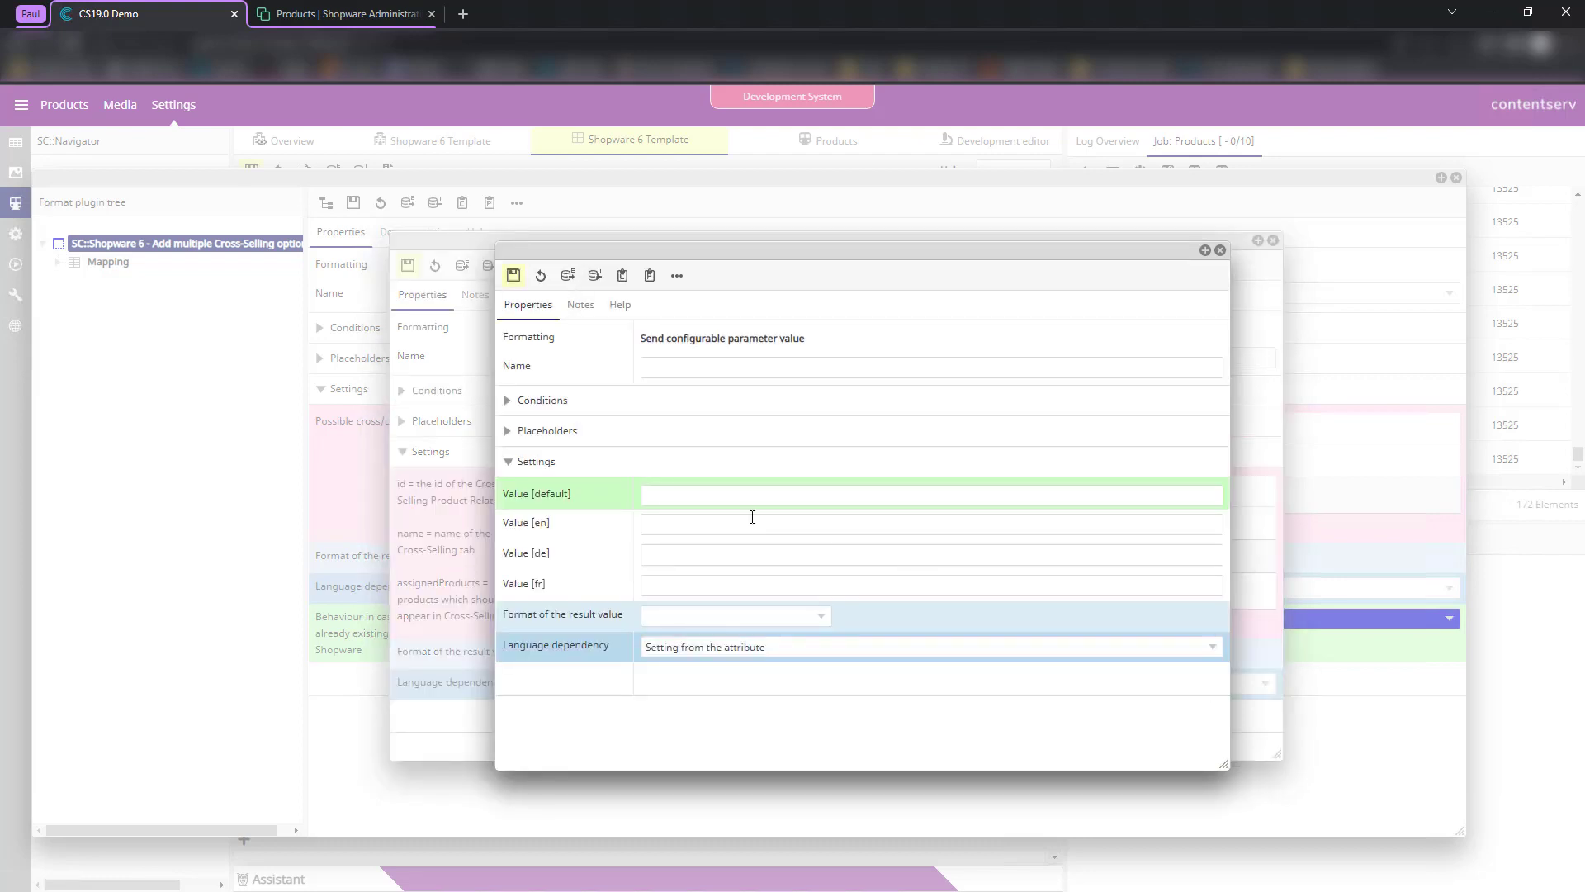
click(720, 499)
text(fsdafas)
key(Tab)
text(fsadf)
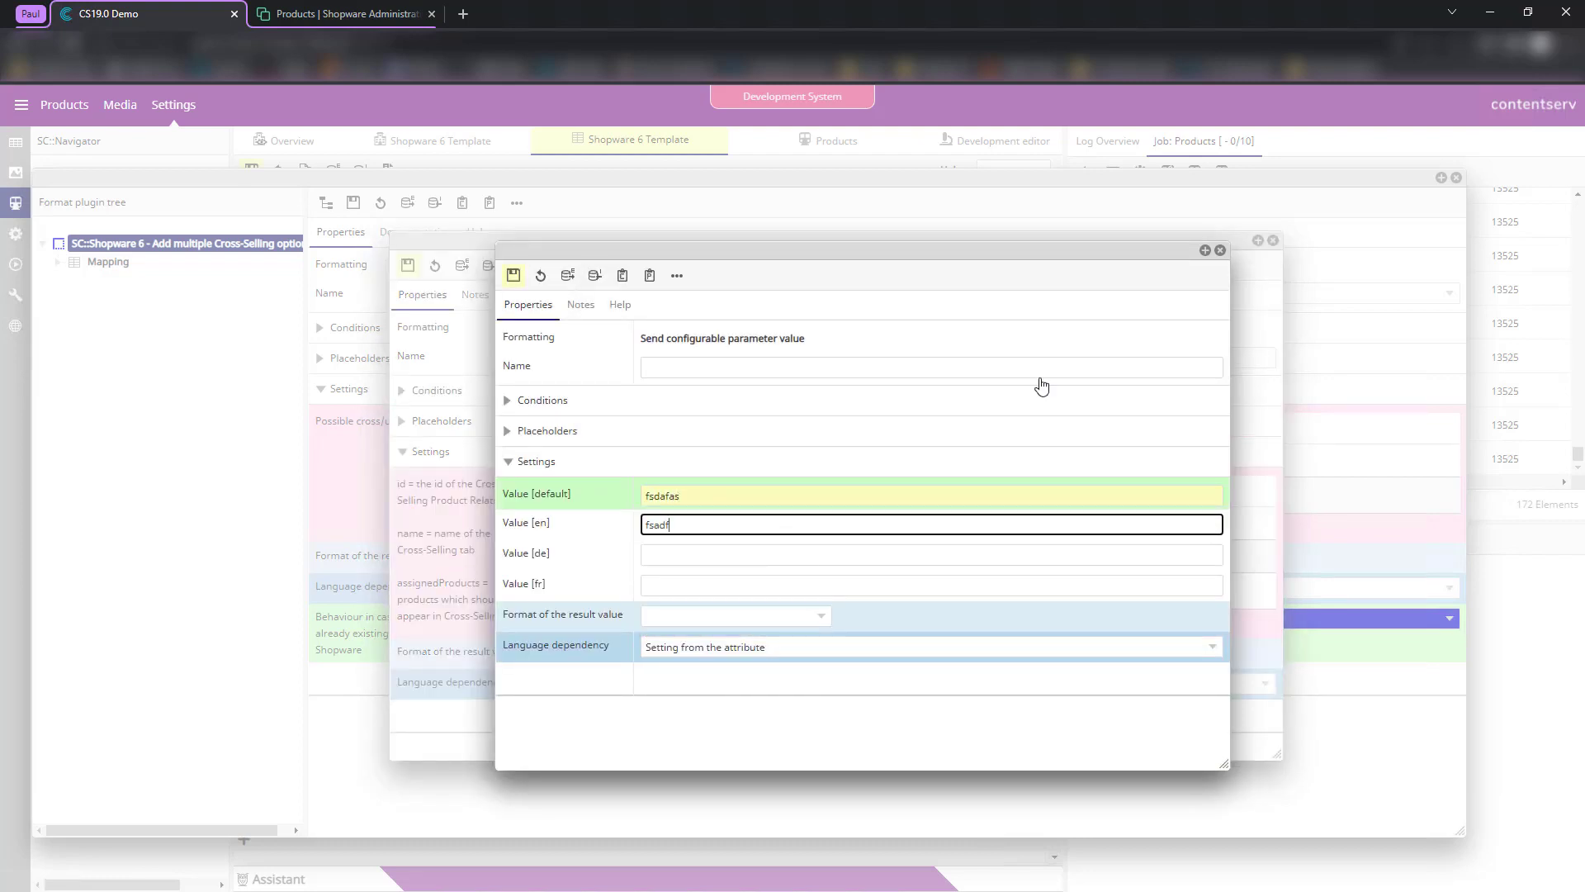
click(1220, 249)
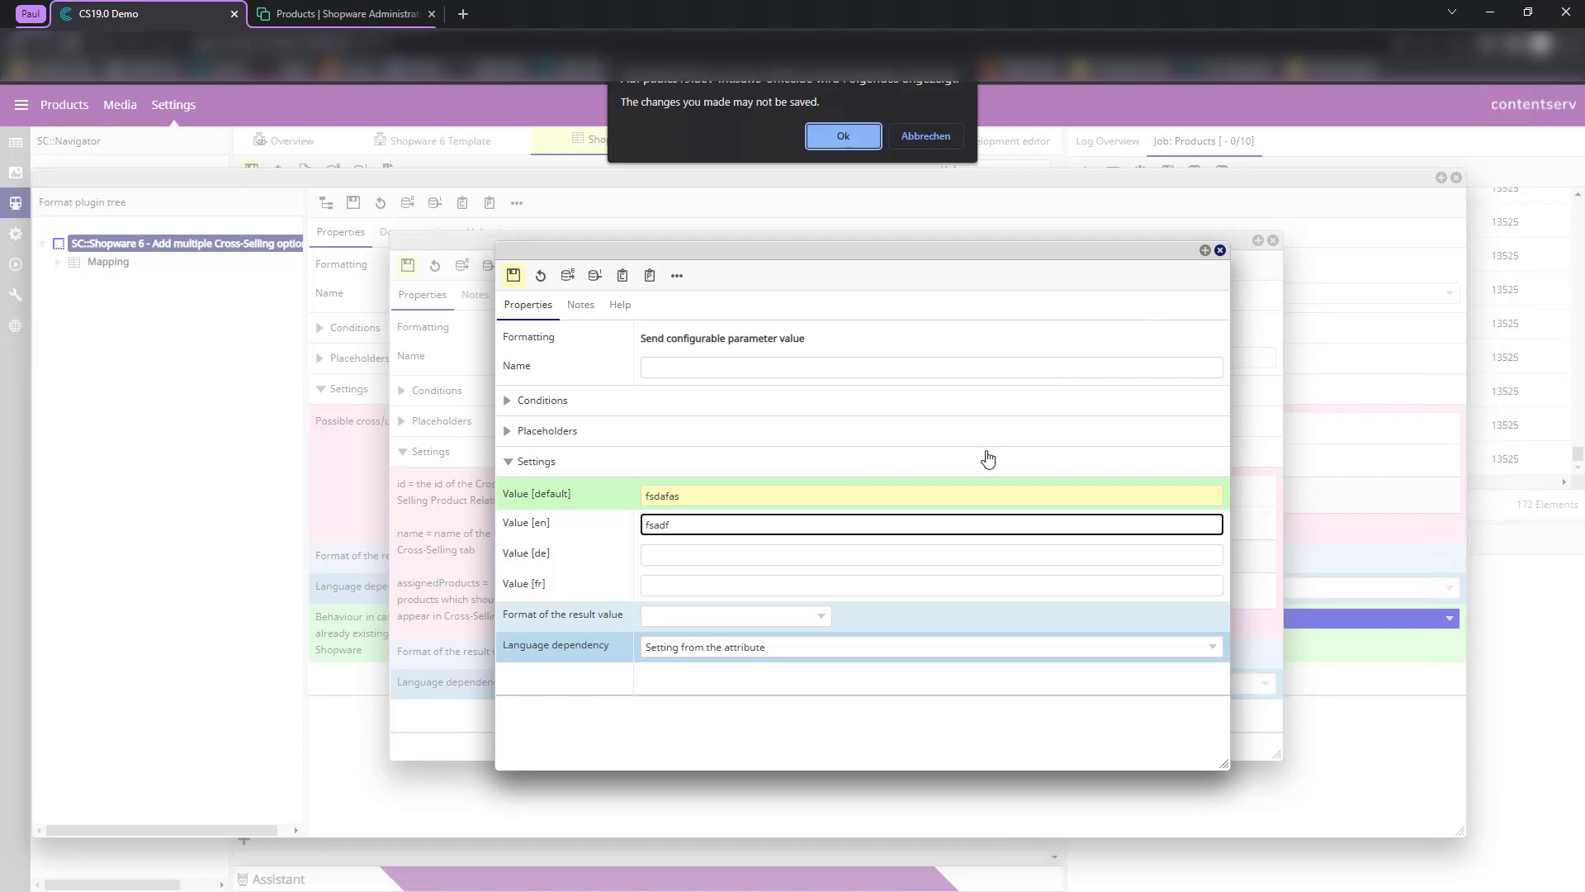
click(867, 134)
- Give the name row 'Send property of the current attribute' formatting and save the settings
click(1037, 559)
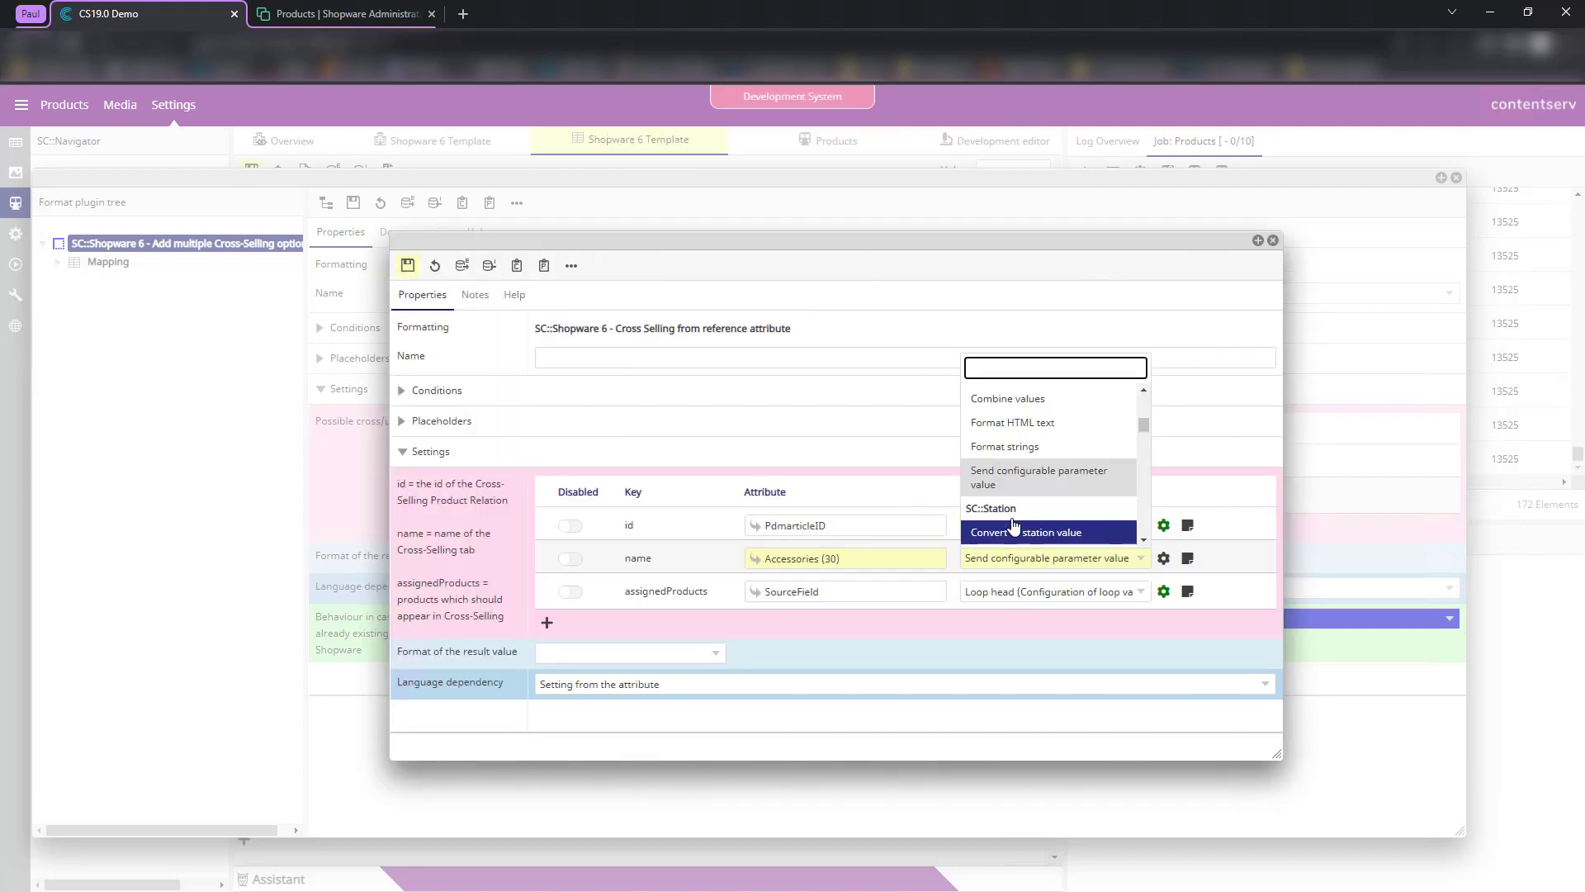
scroll(1061, 497, down, 1)
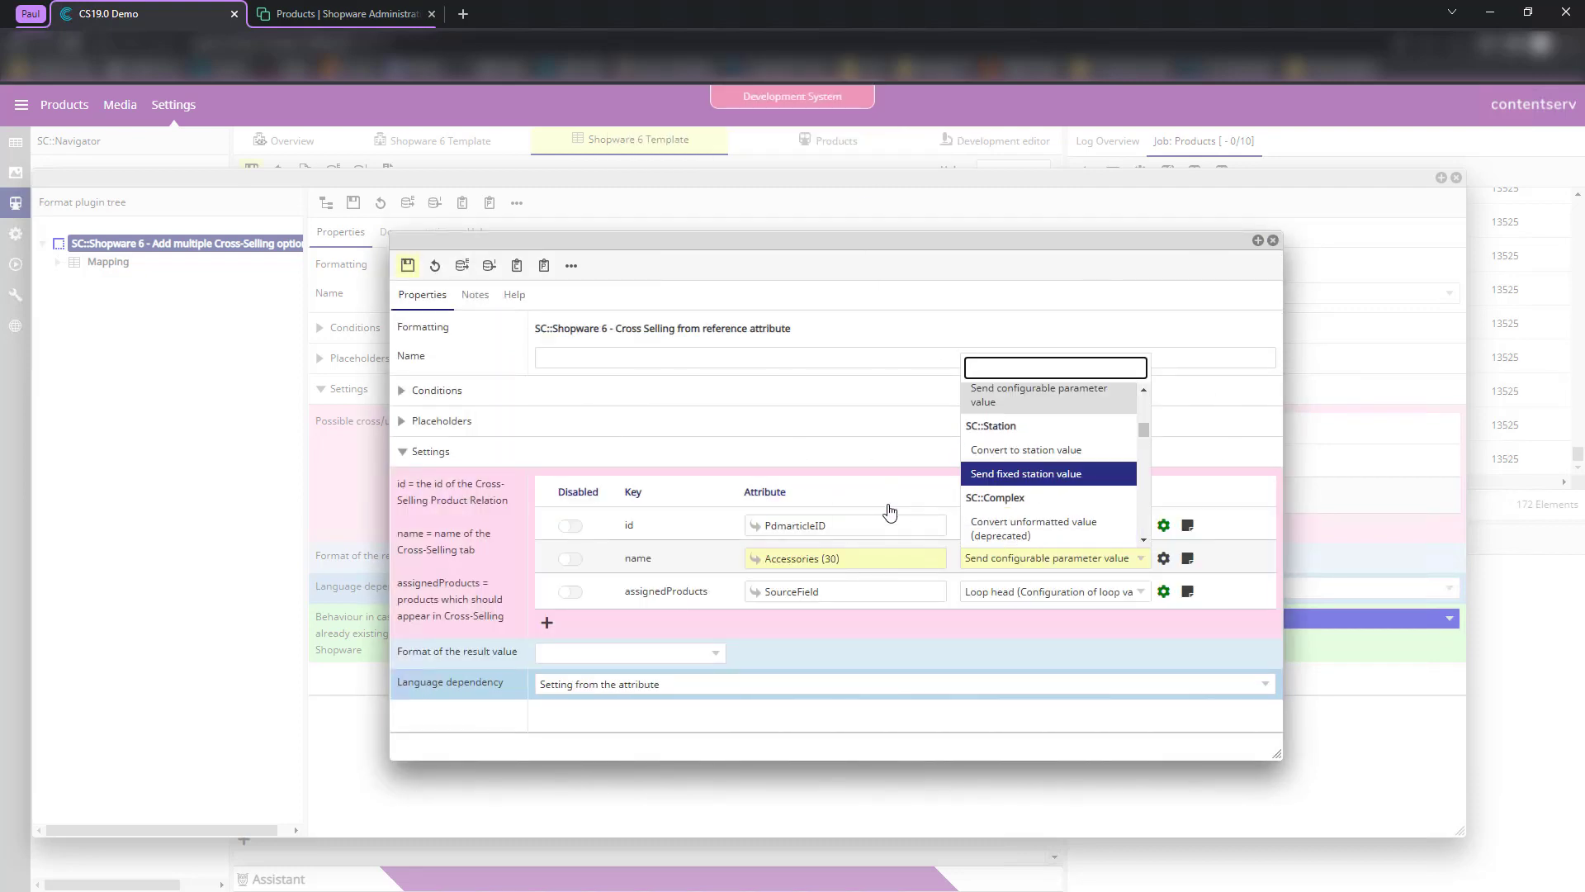
scroll(1023, 425, up, 3)
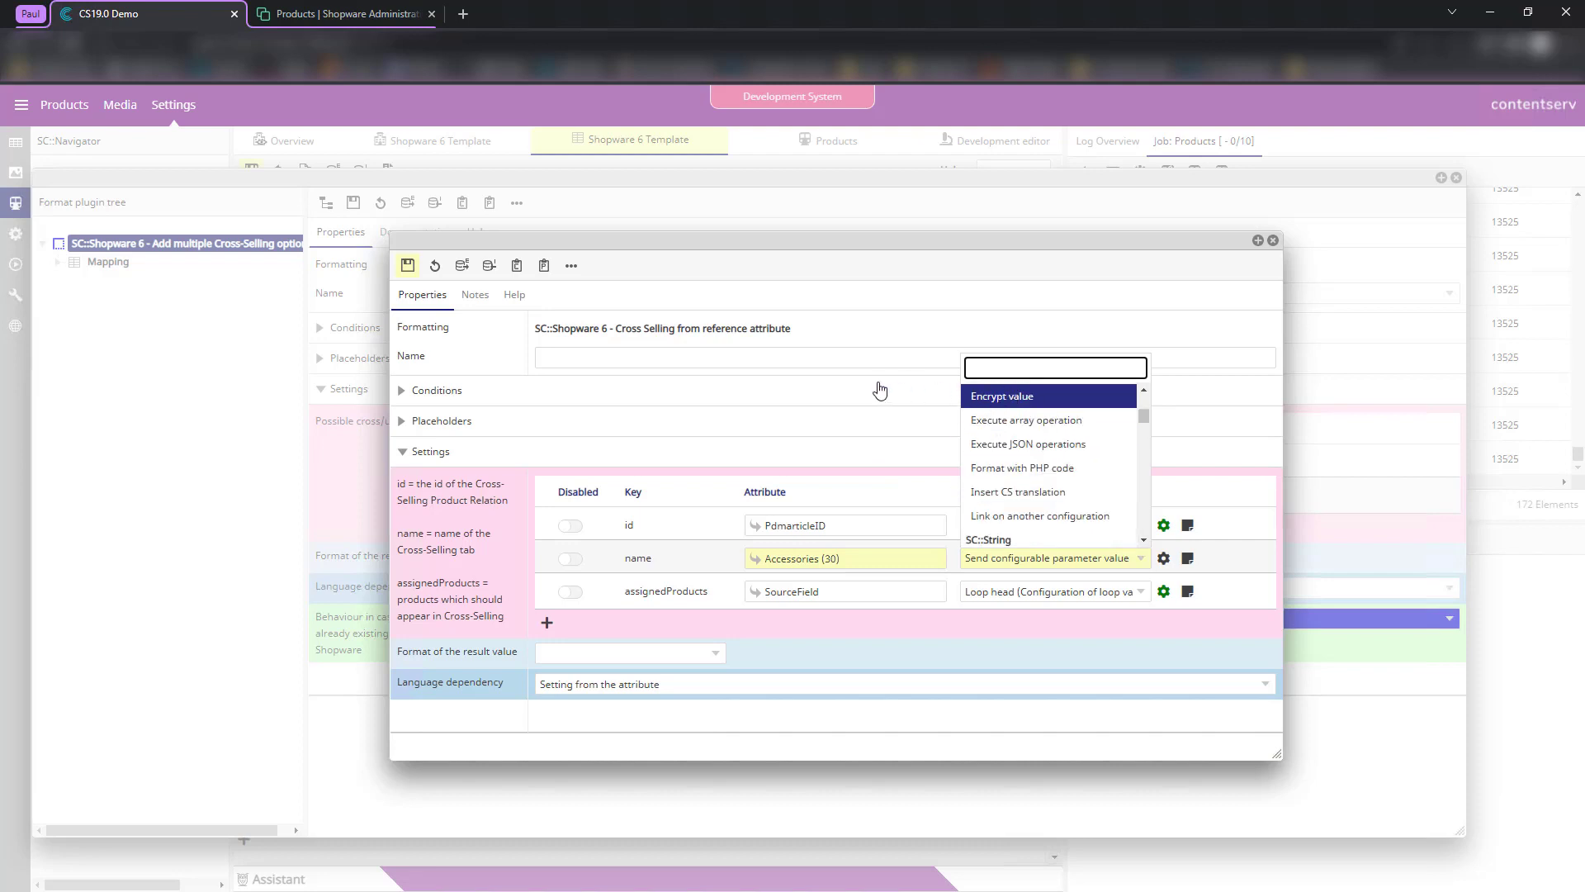
text(send value)
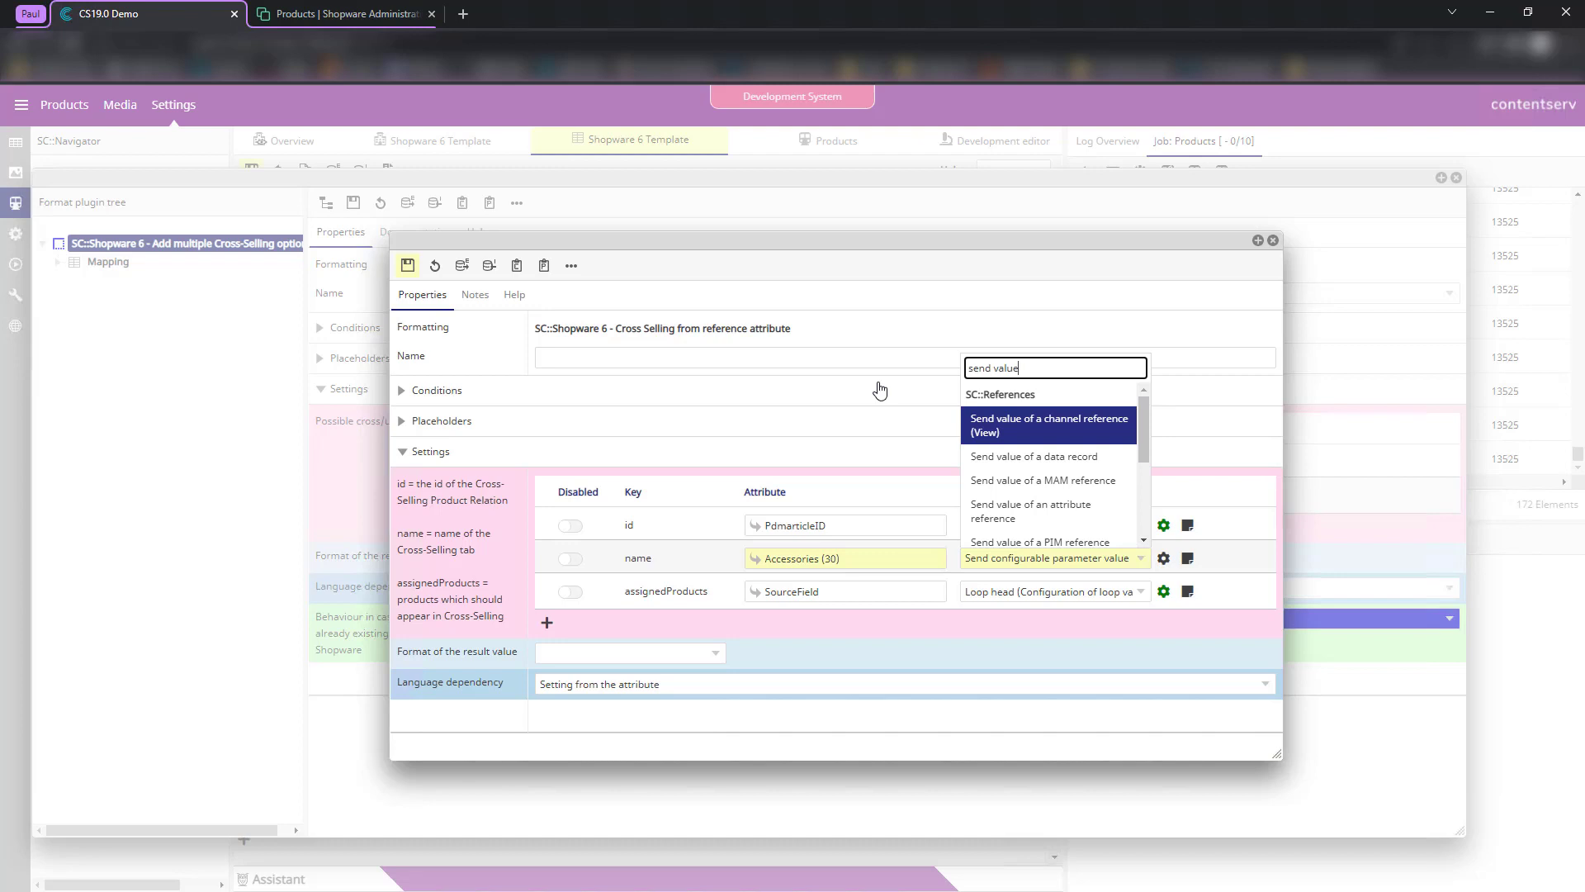
key(Down)
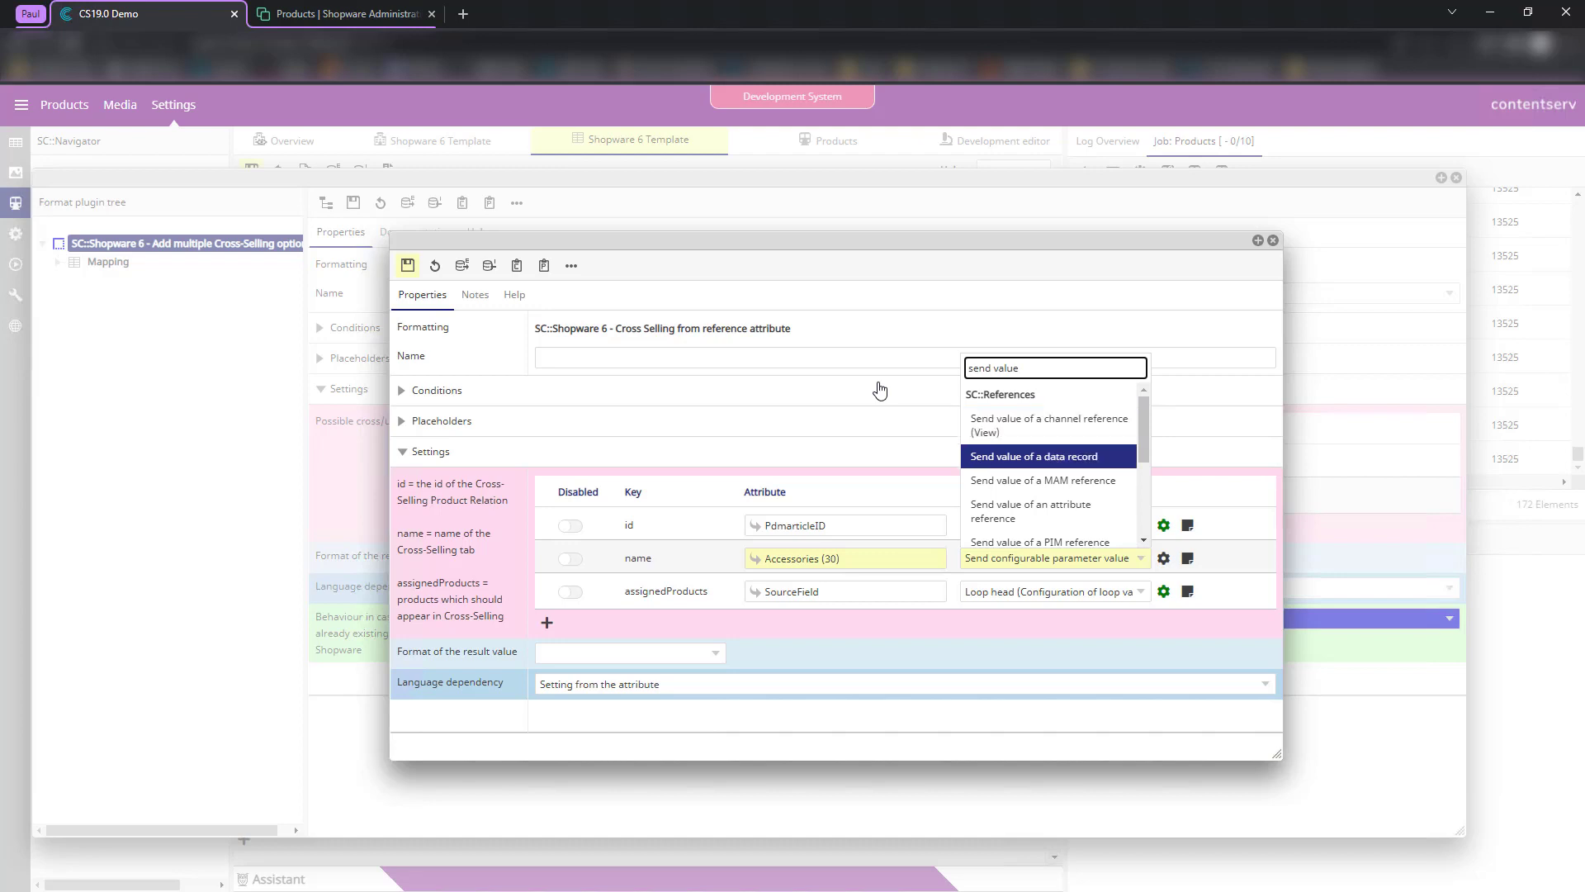
text(lue)
key(ctrl+a)
text(current)
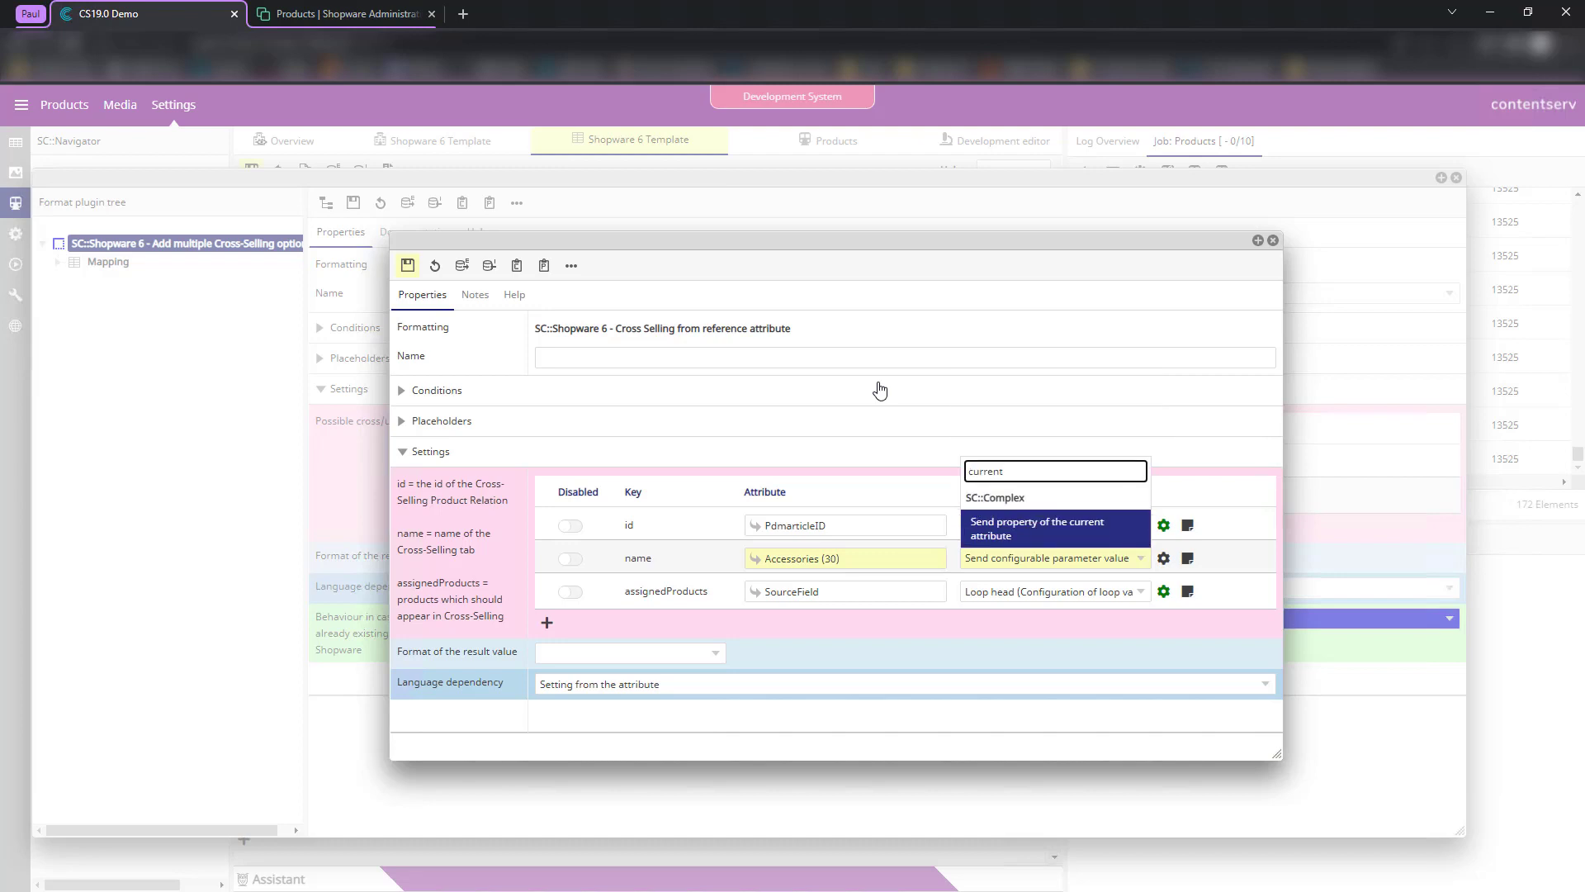
key(Return)
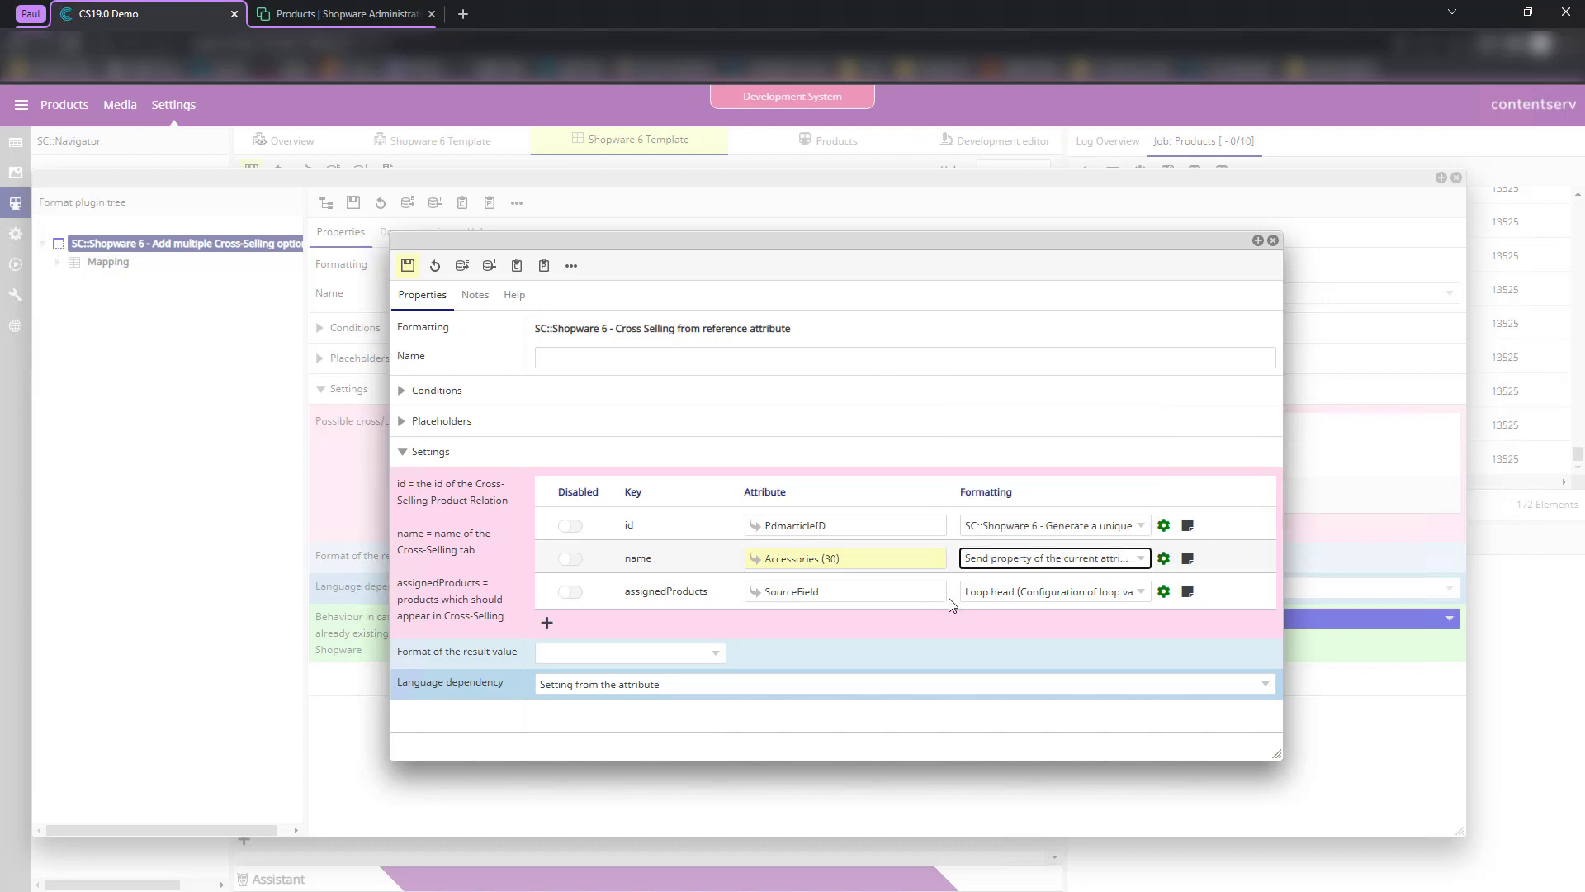
click(1166, 561)
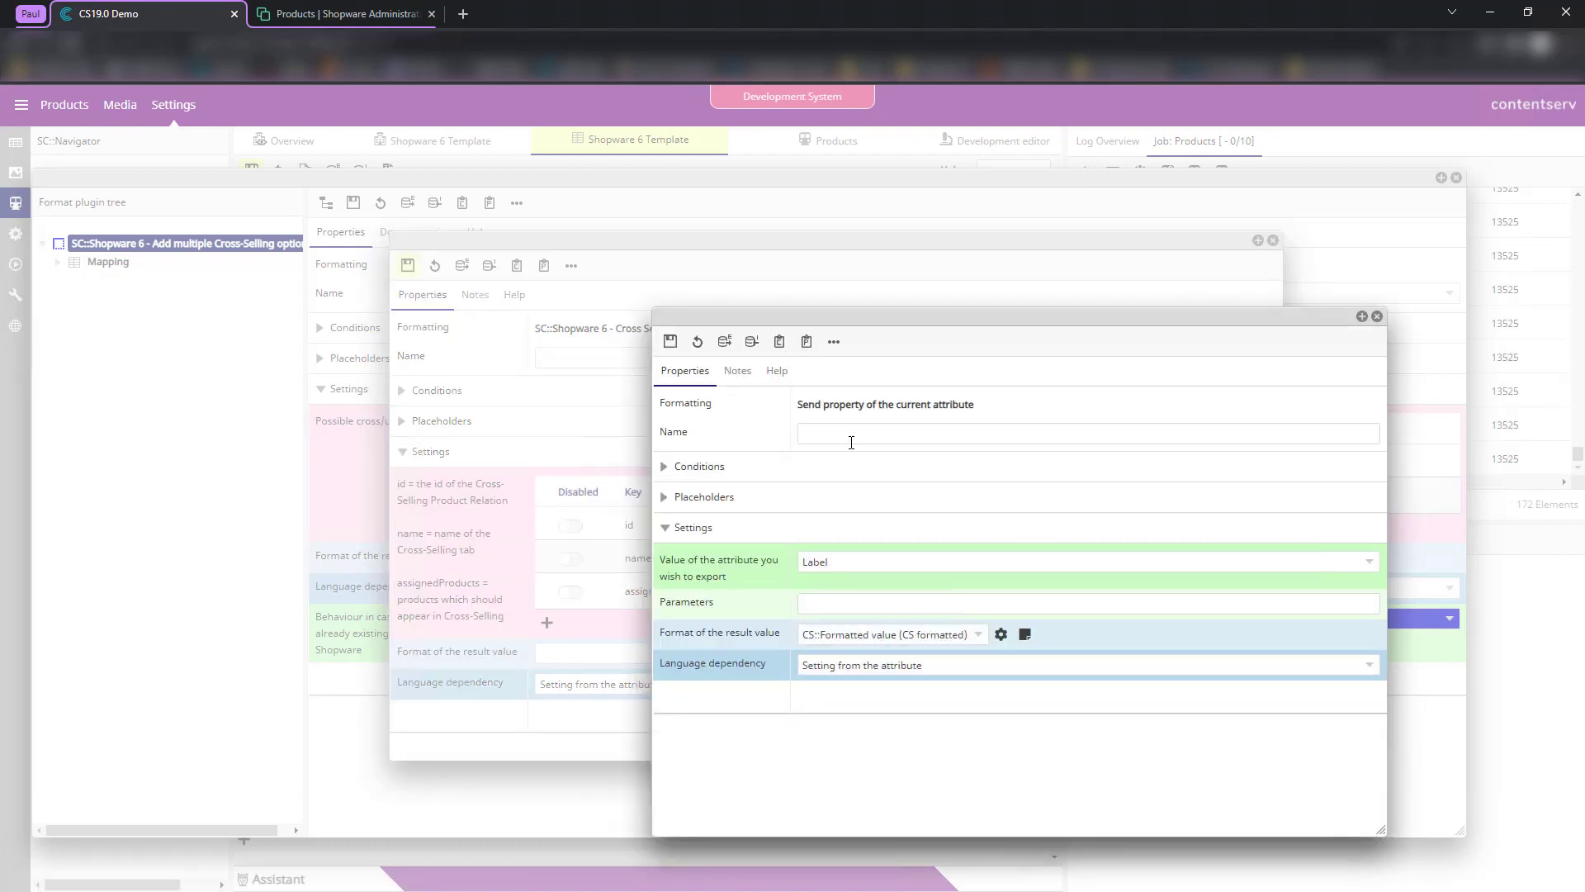
click(1377, 316)
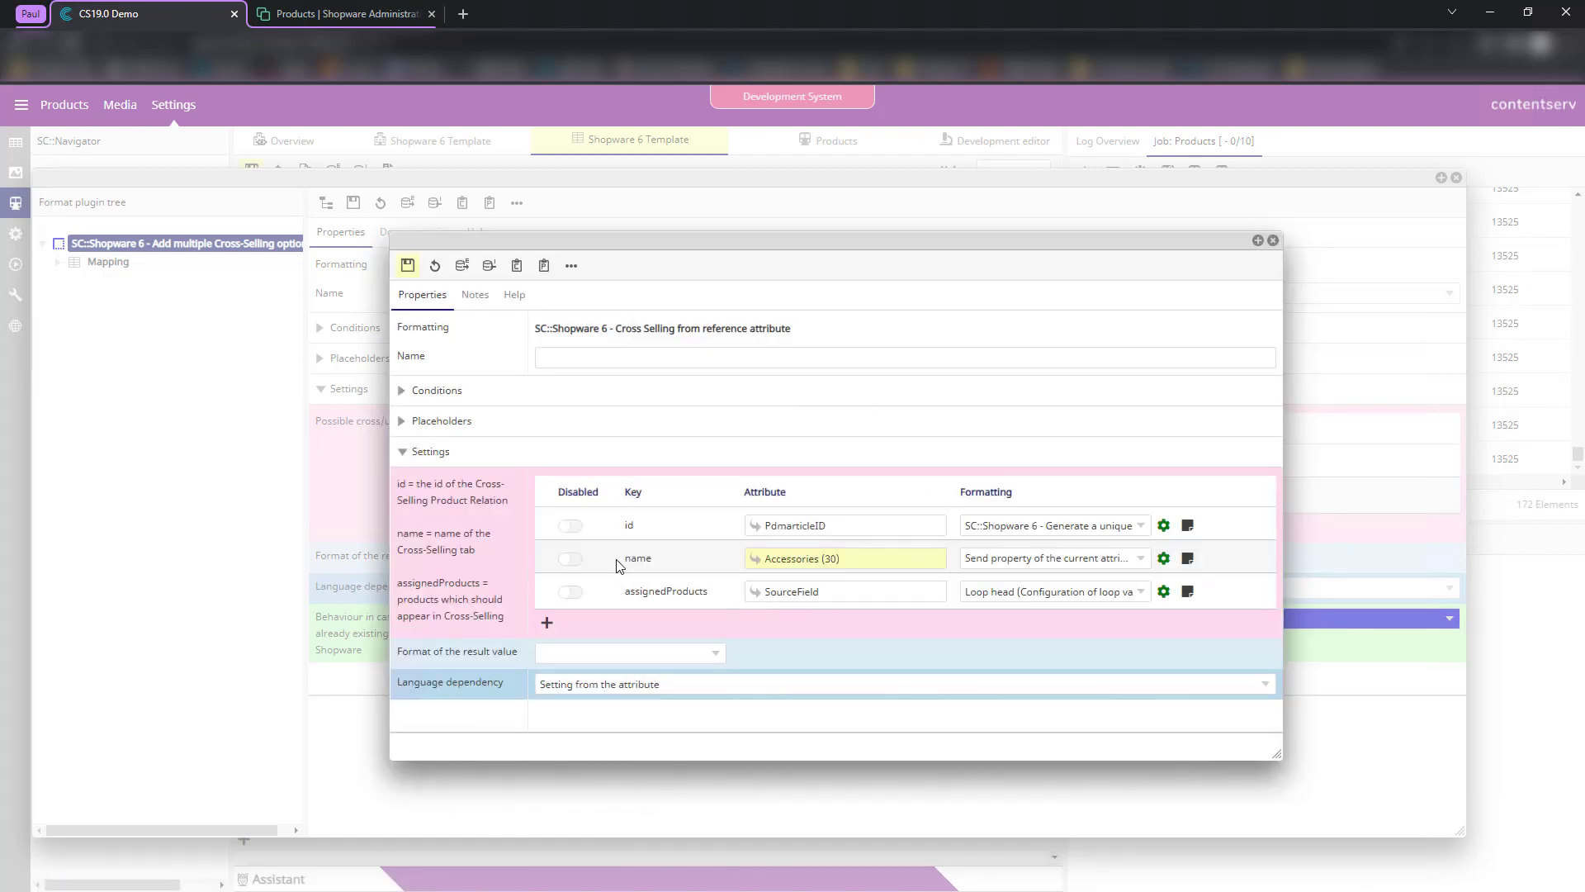
click(408, 265)
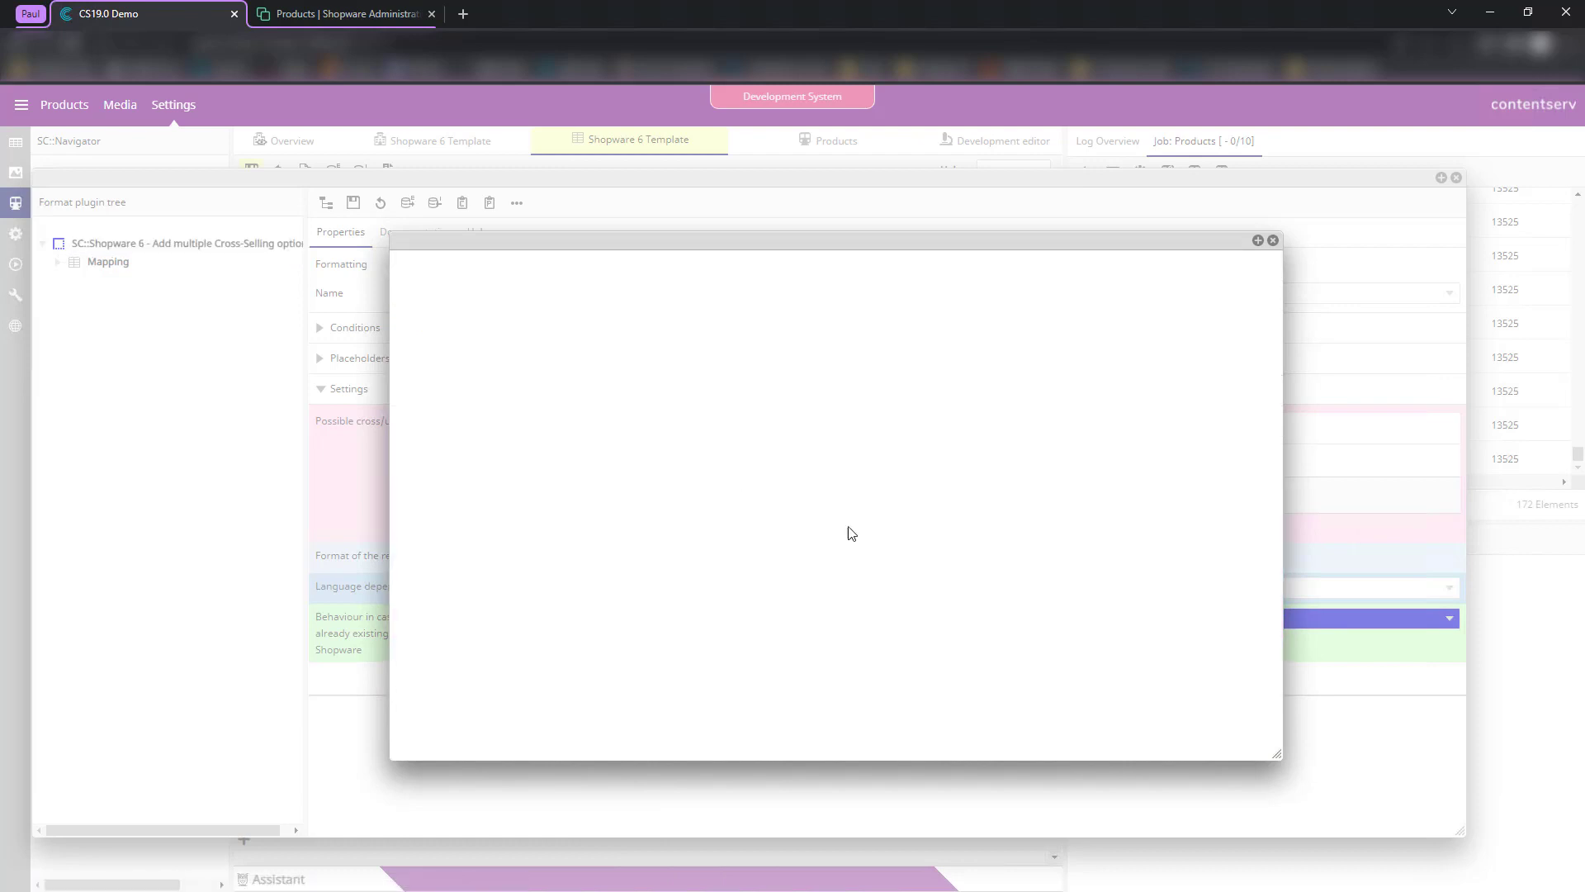
- Inspect the id row's Generate a unique ID settings with the crossSelling1 modifier
click(1165, 526)
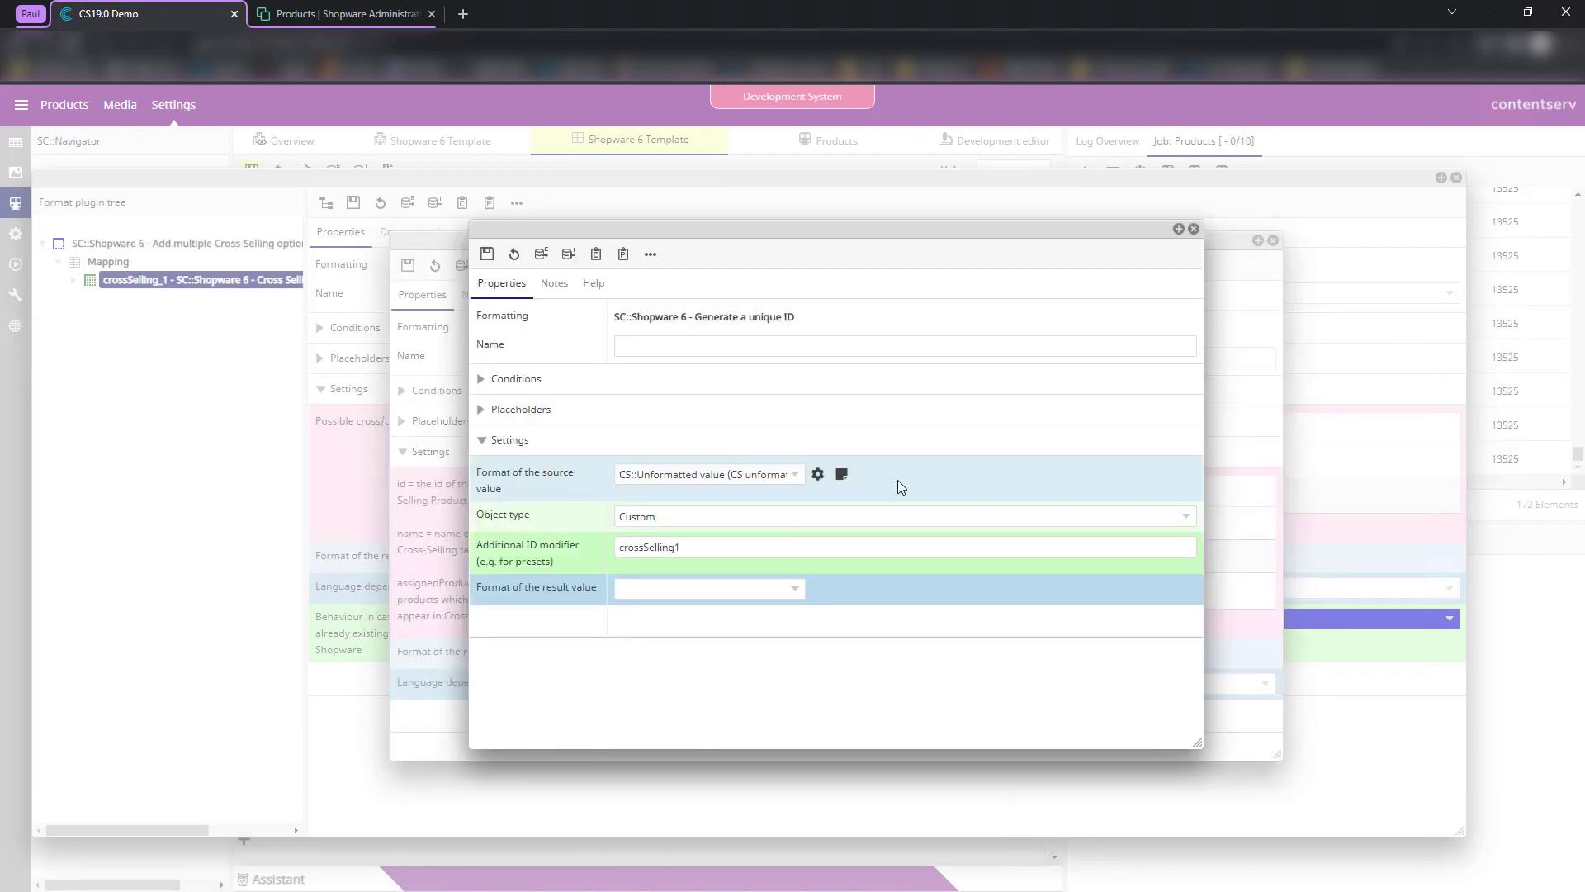
click(713, 549)
click(908, 603)
drag(620, 552, 720, 565)
click(716, 567)
drag(621, 546, 719, 549)
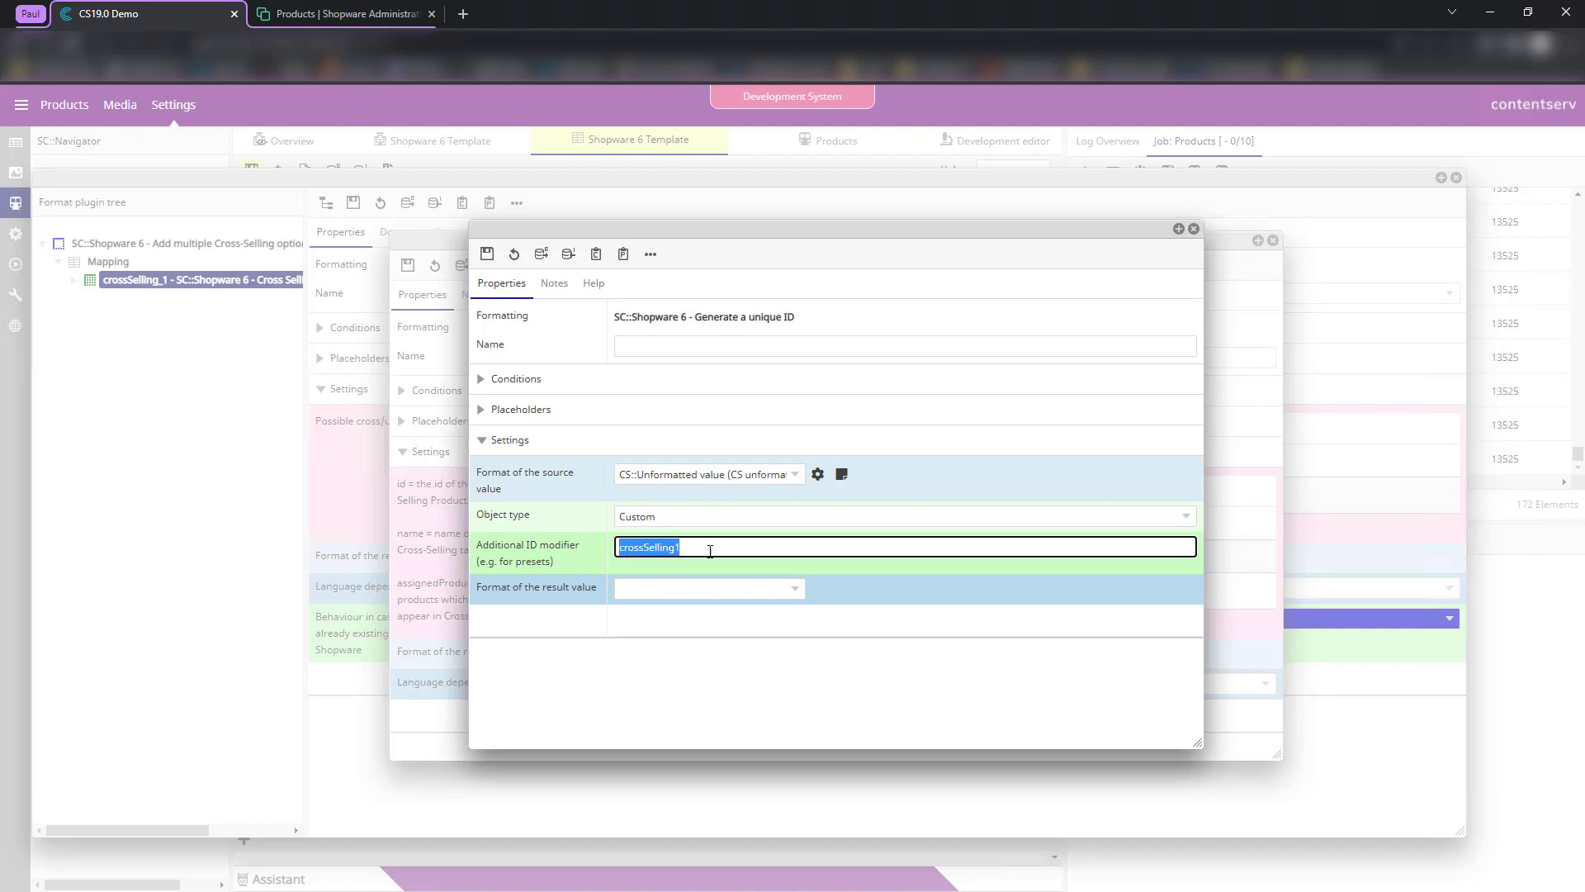
click(638, 569)
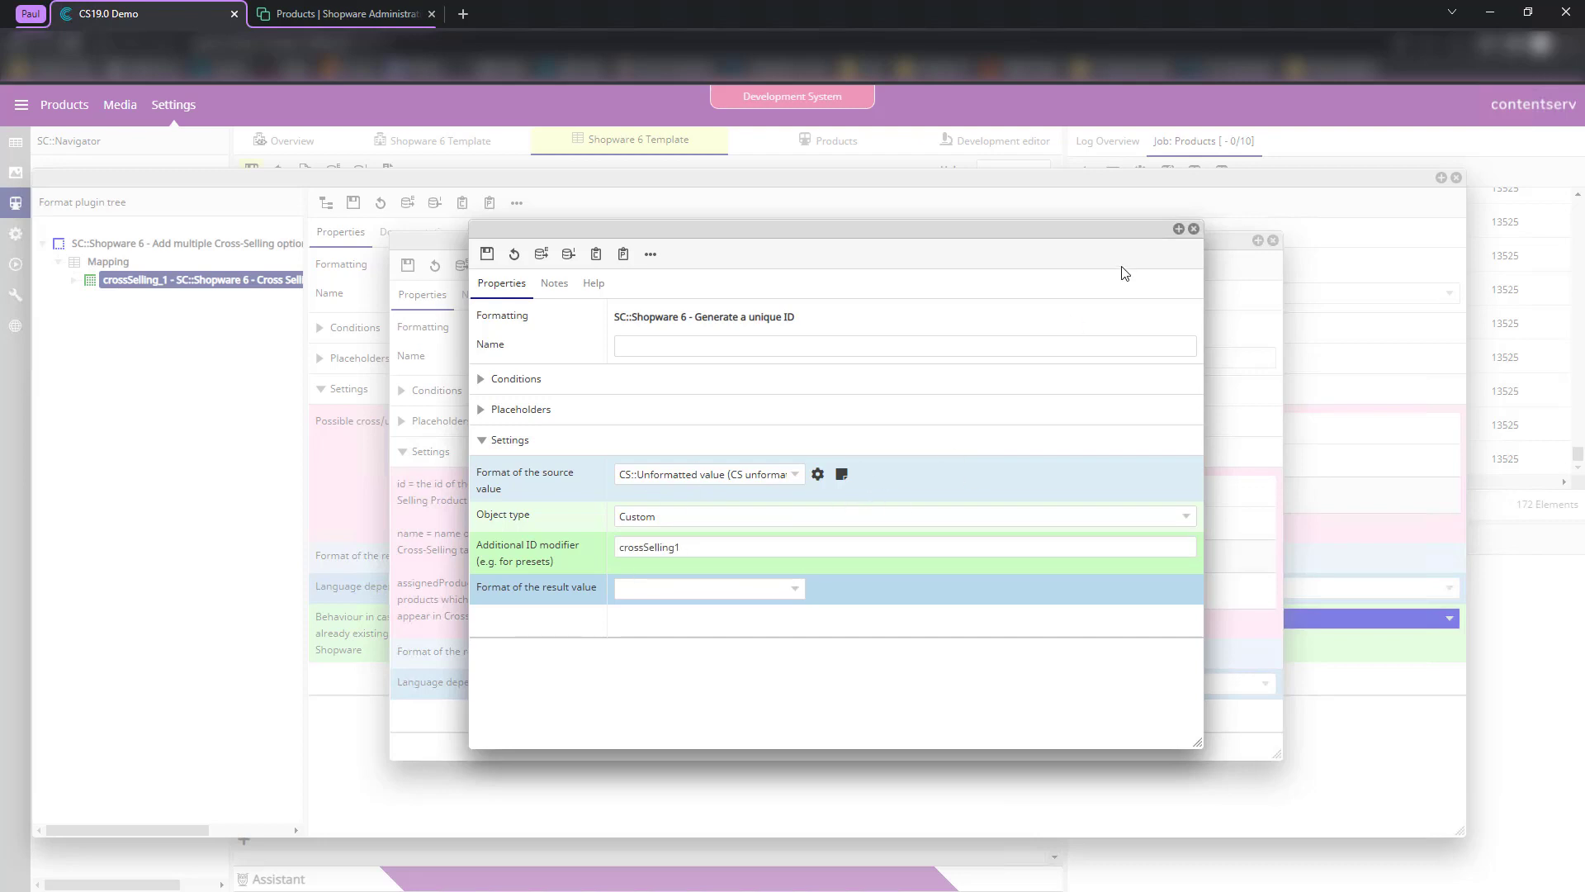
click(1194, 228)
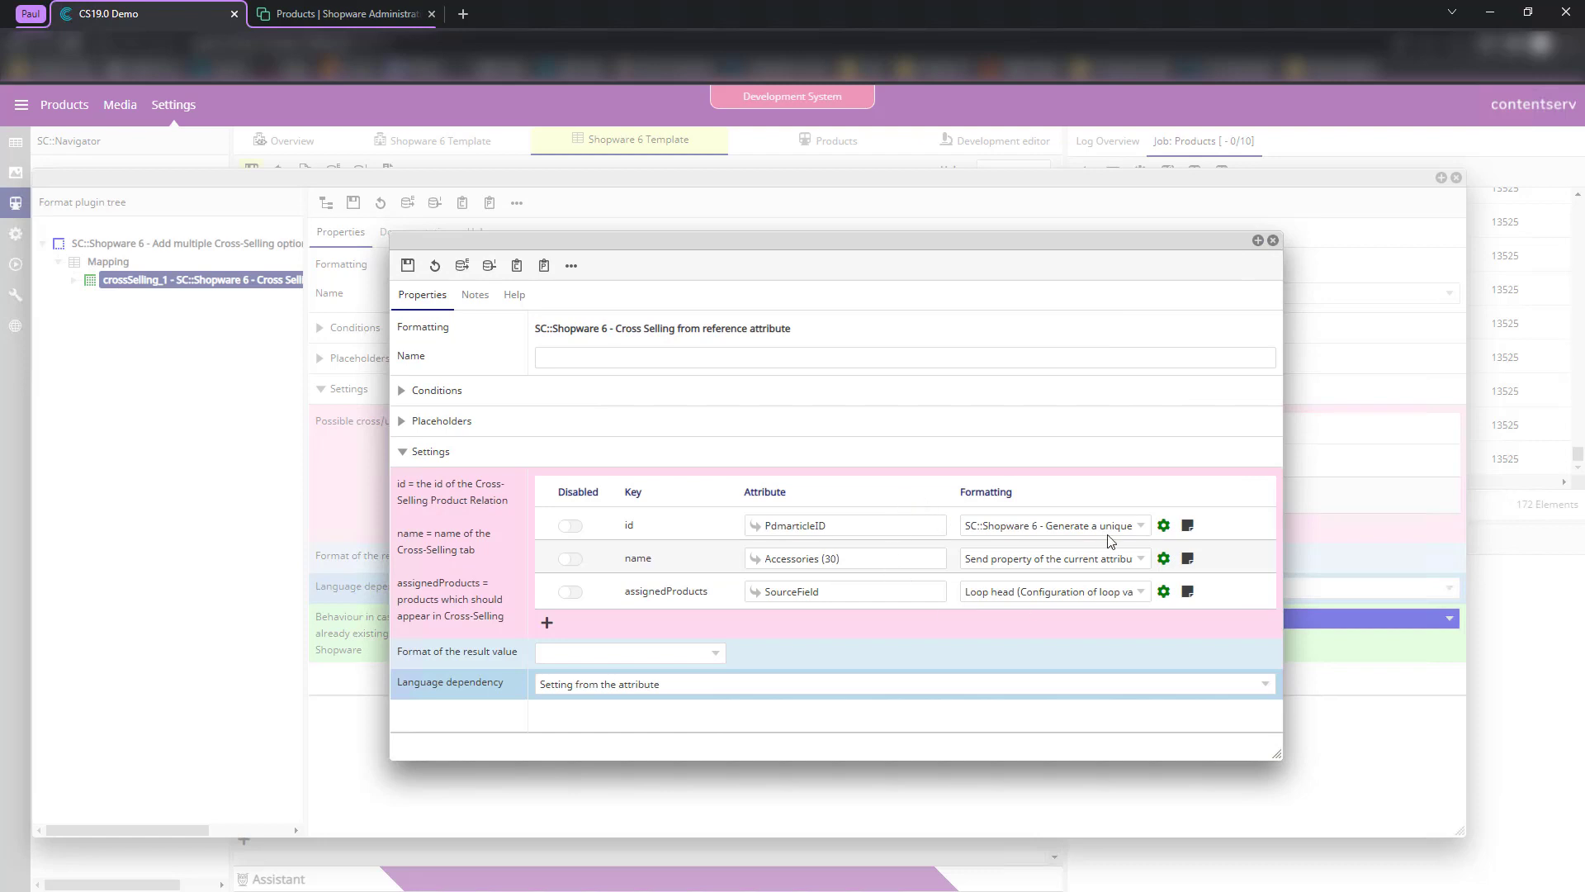
click(1164, 526)
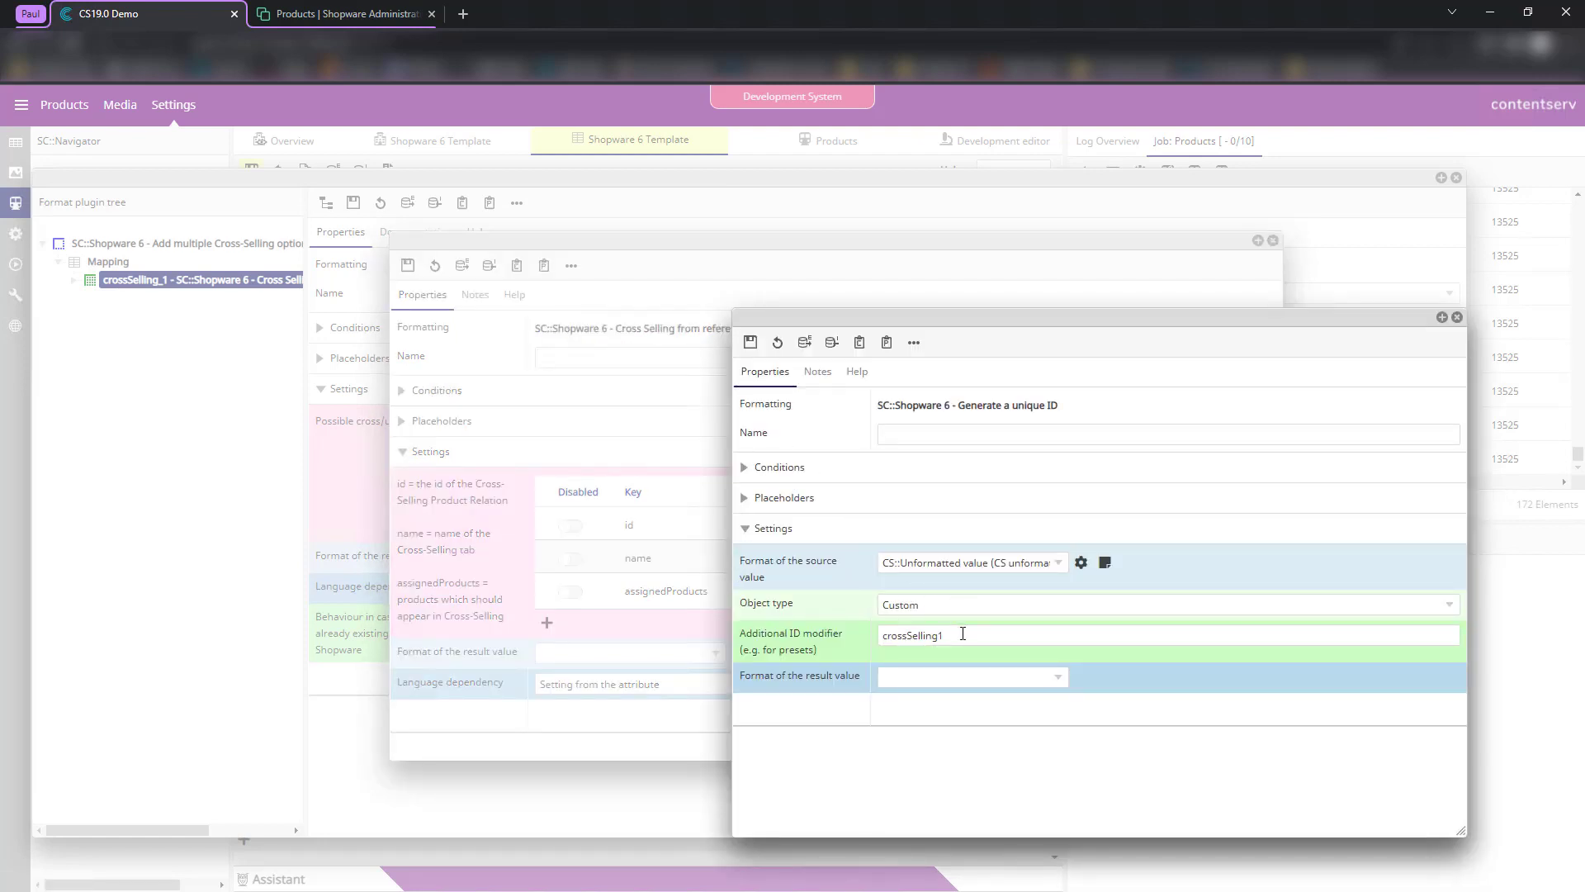
click(962, 632)
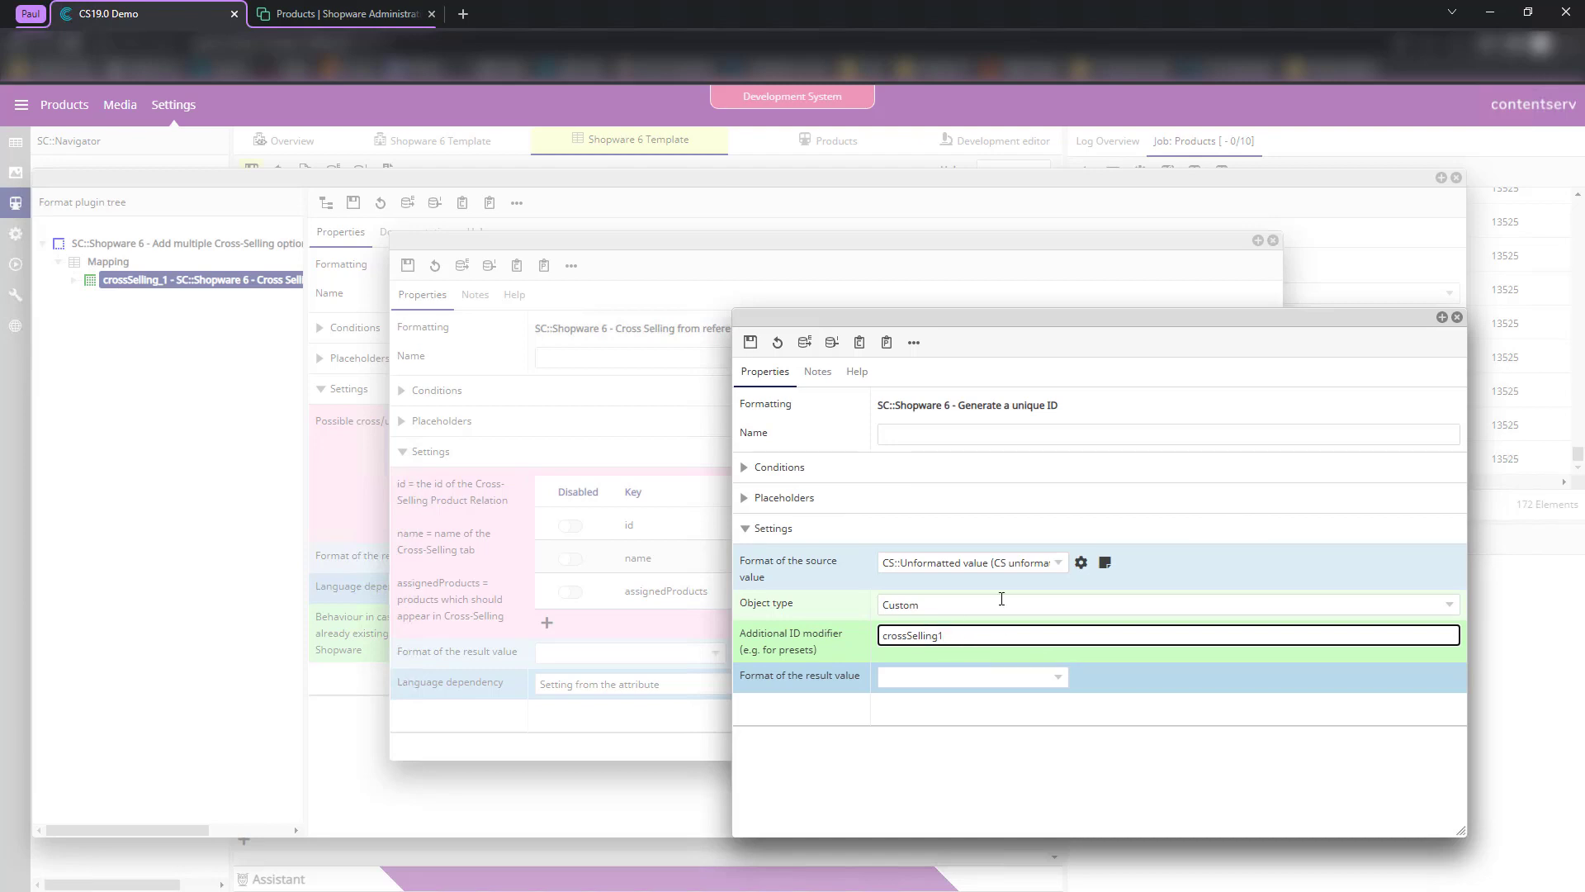
click(1457, 317)
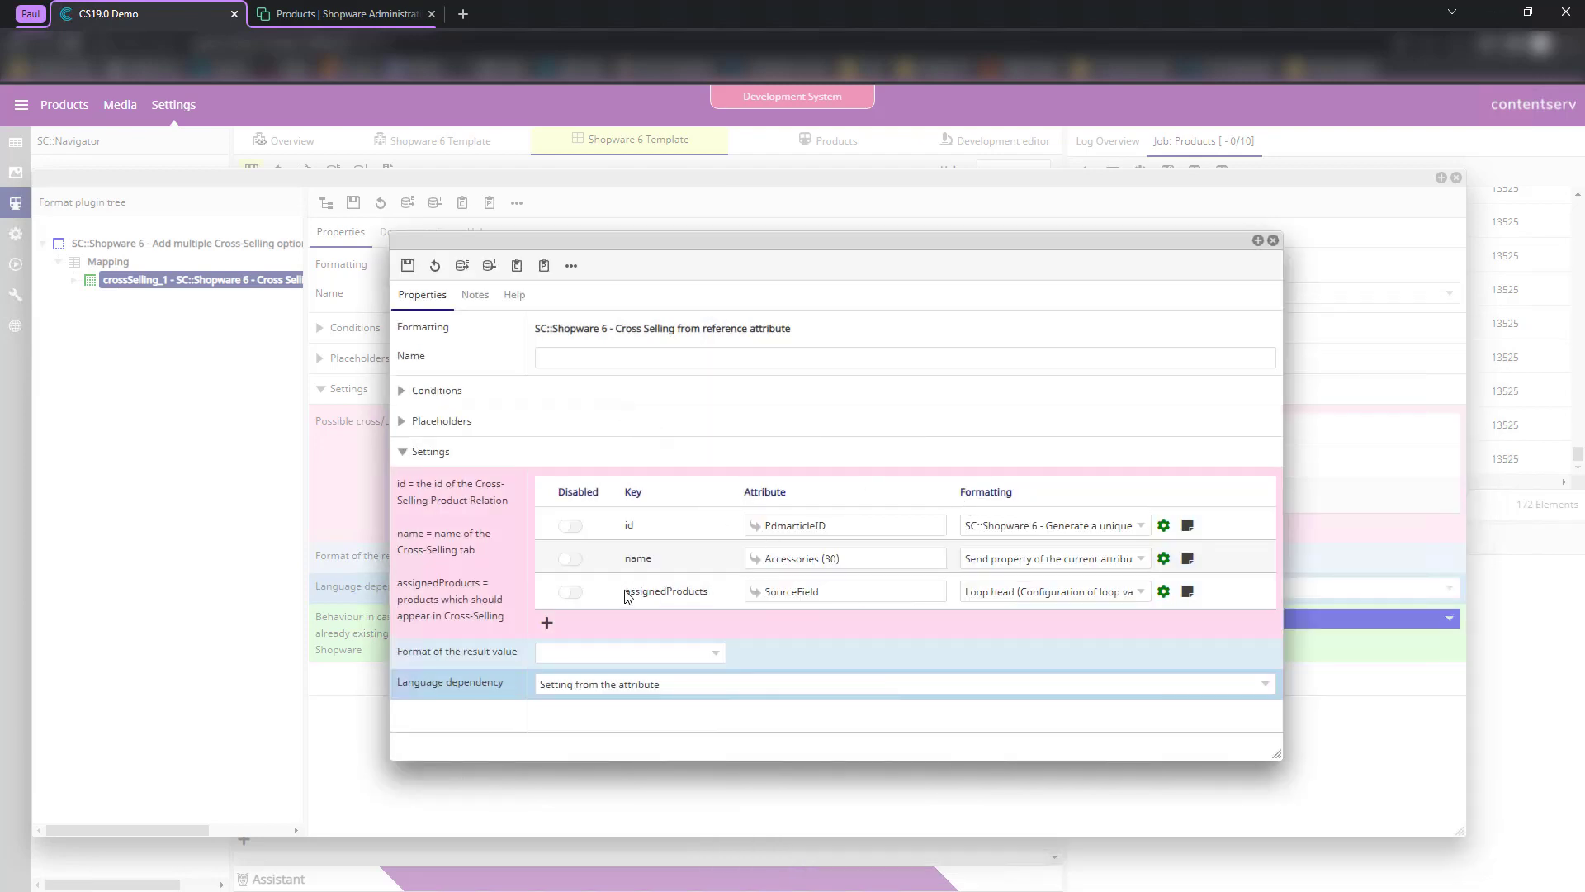
- Review assignedProducts' Loop head, Create an array and Loop value settings, then close all dialogs
drag(626, 592, 700, 590)
click(1163, 592)
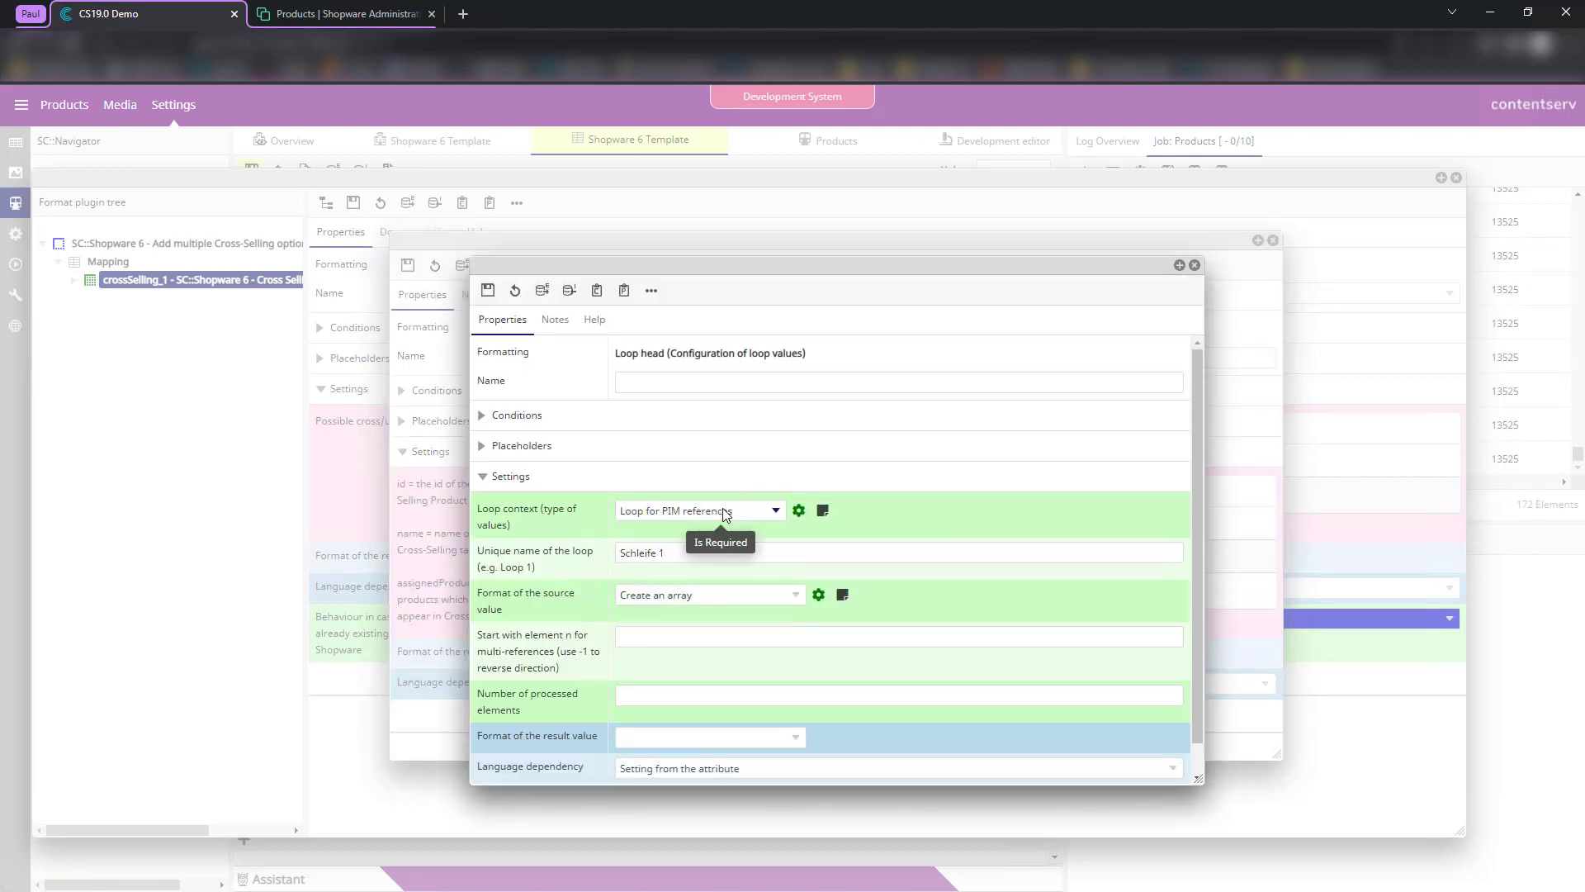
click(818, 595)
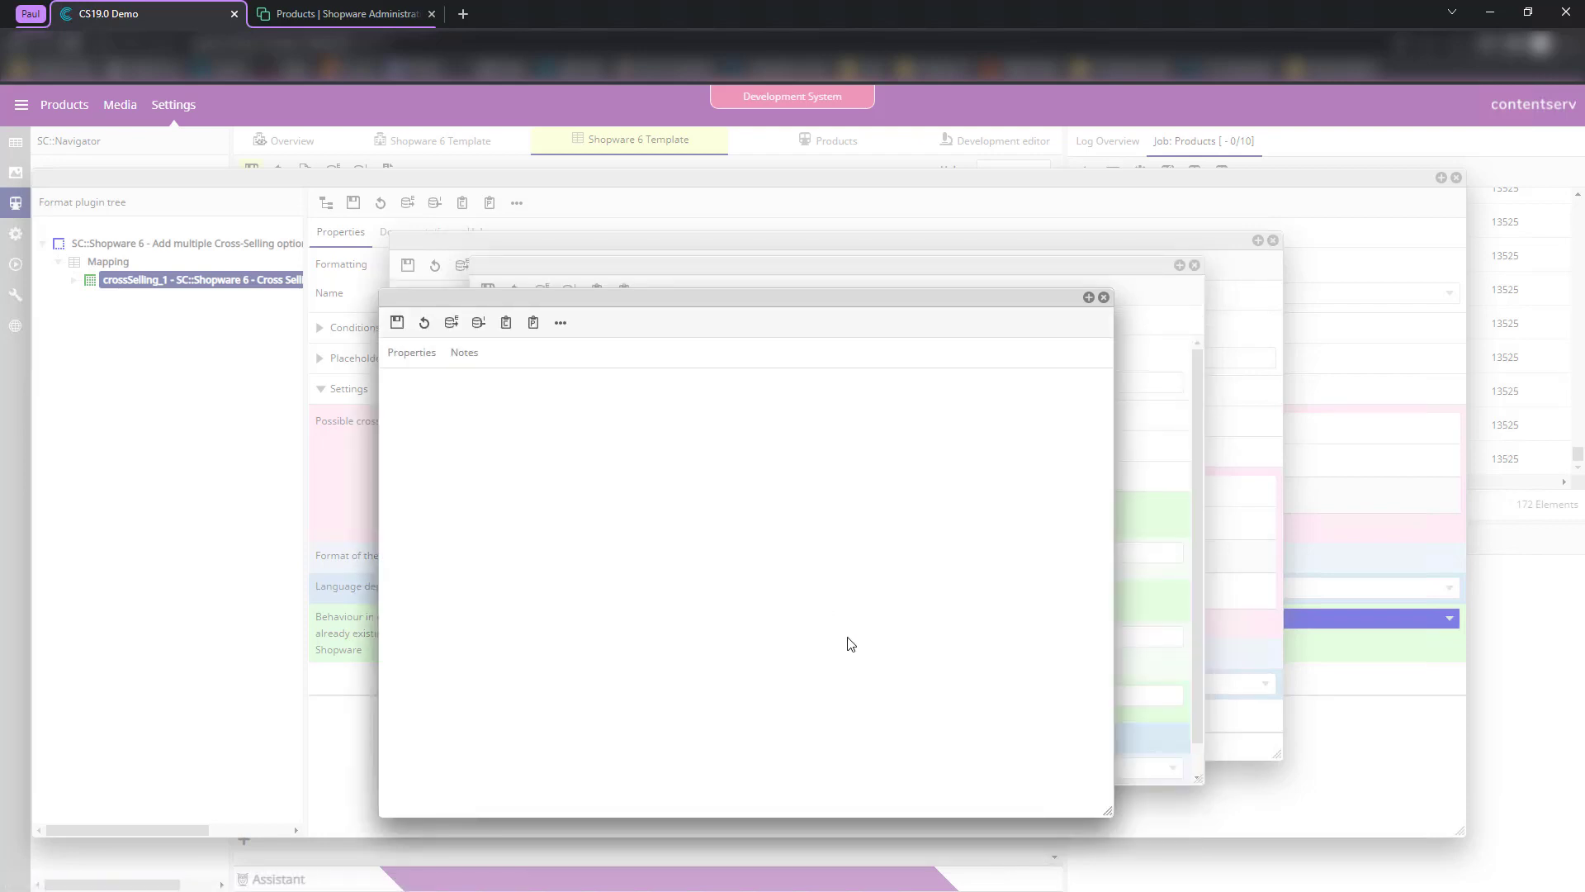
click(1034, 584)
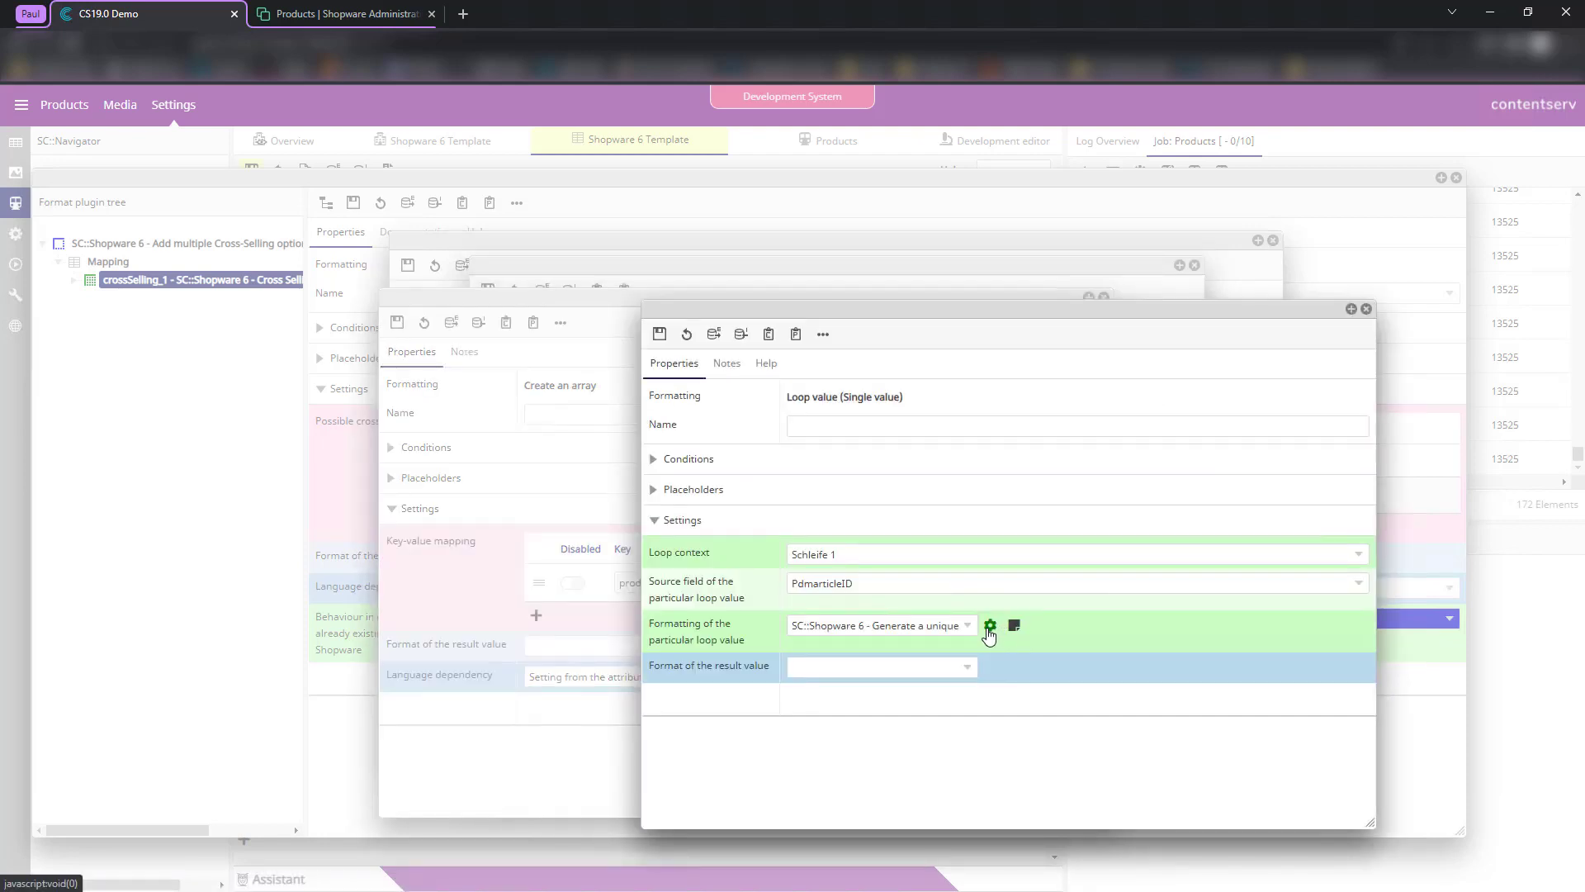
click(1367, 308)
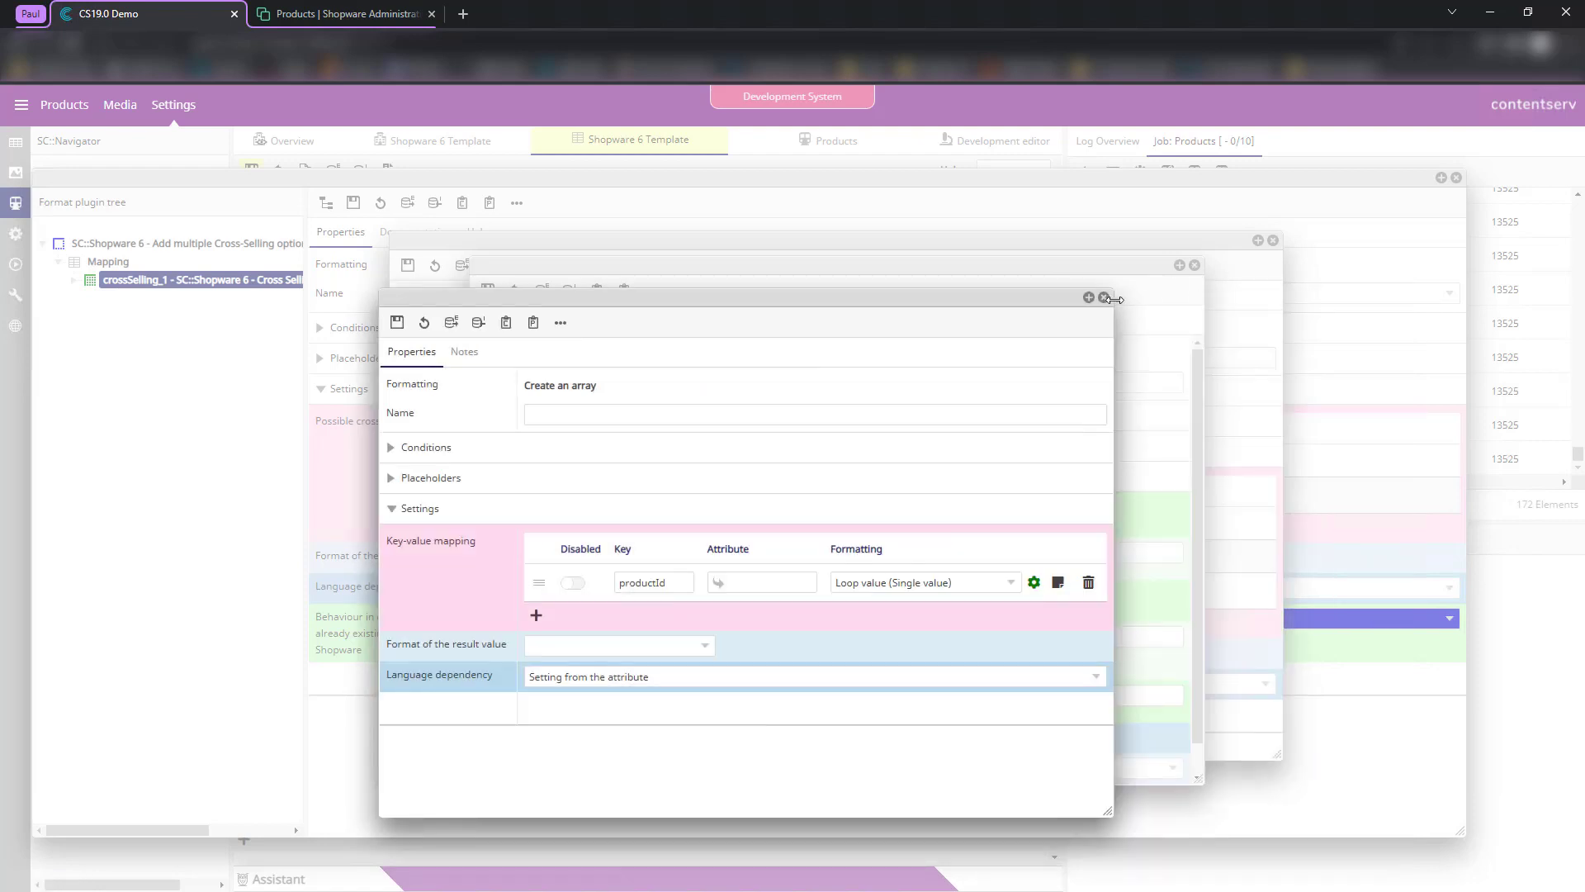
click(1104, 297)
click(1195, 265)
click(1272, 240)
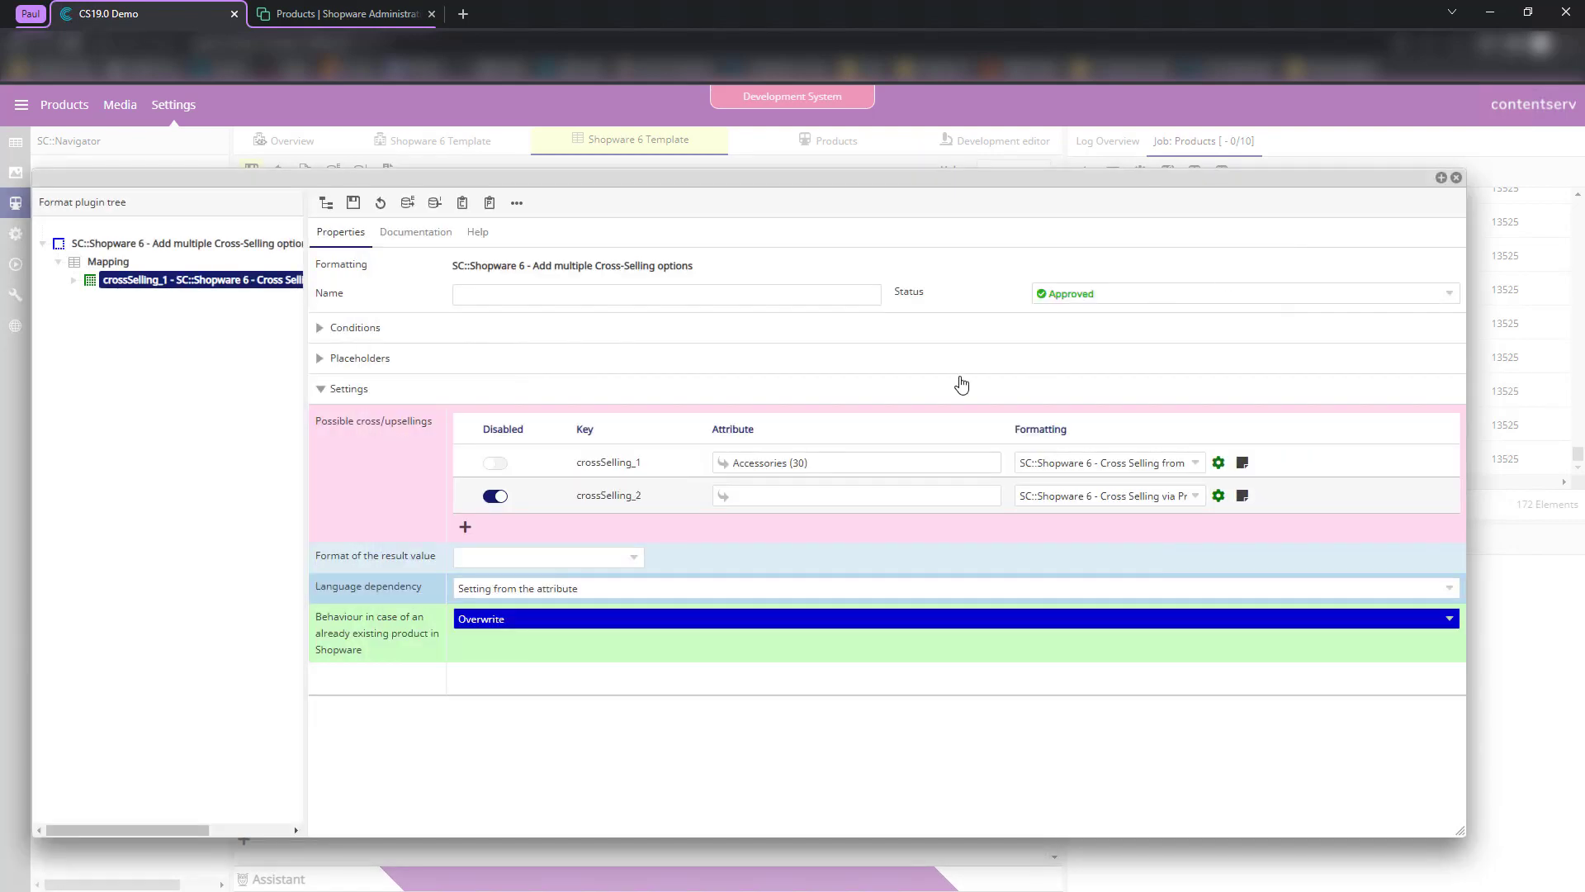
- Run the product job preview and check crossSellings lists Accessories with three assigned products
click(325, 204)
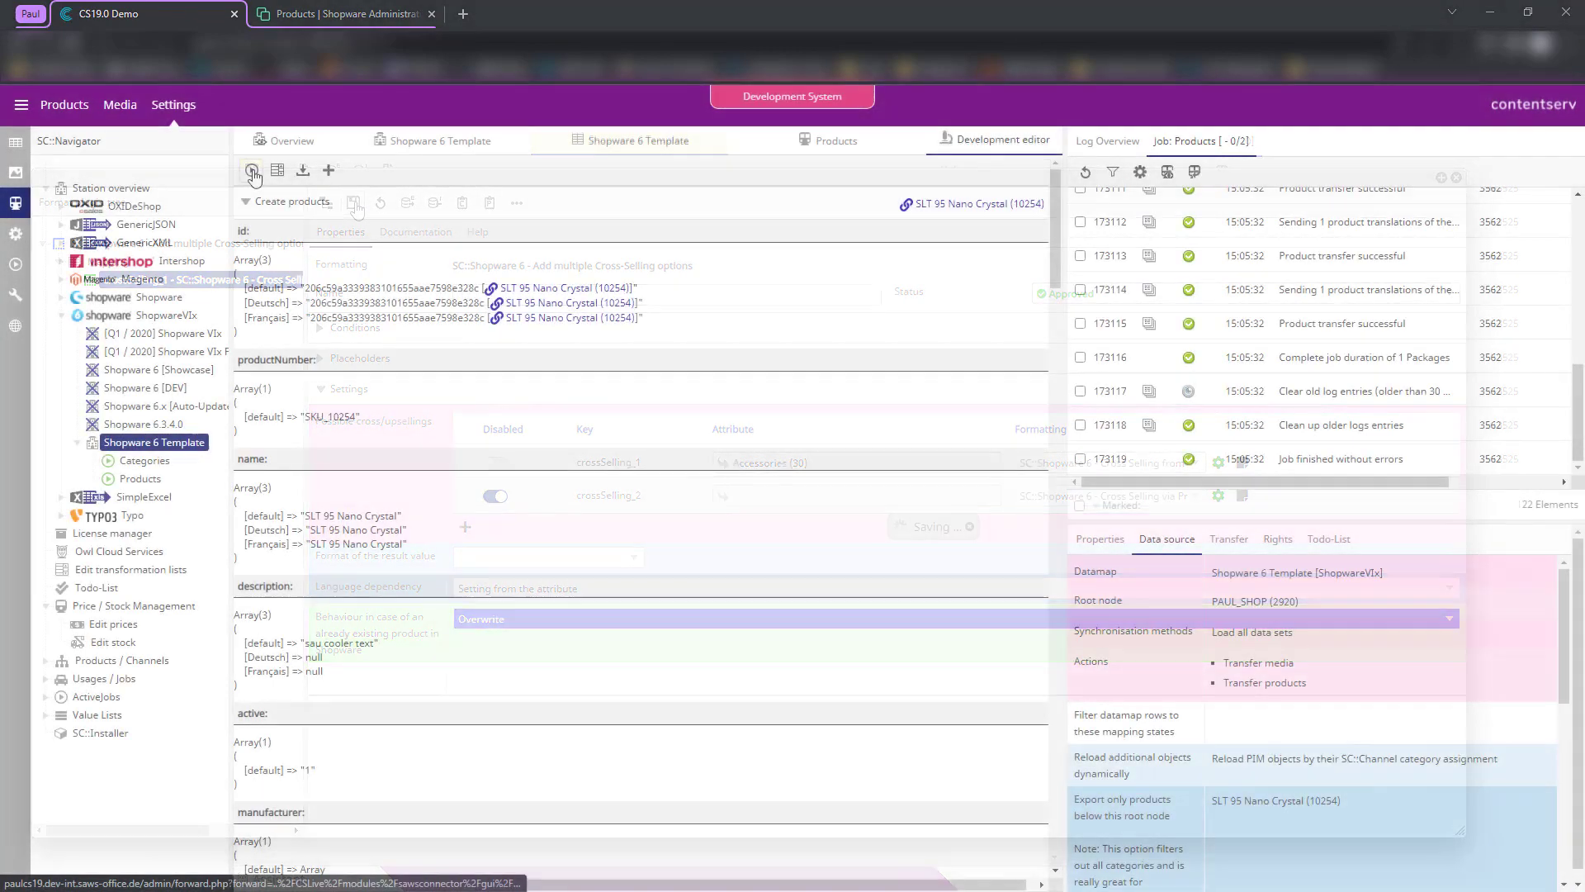
click(251, 170)
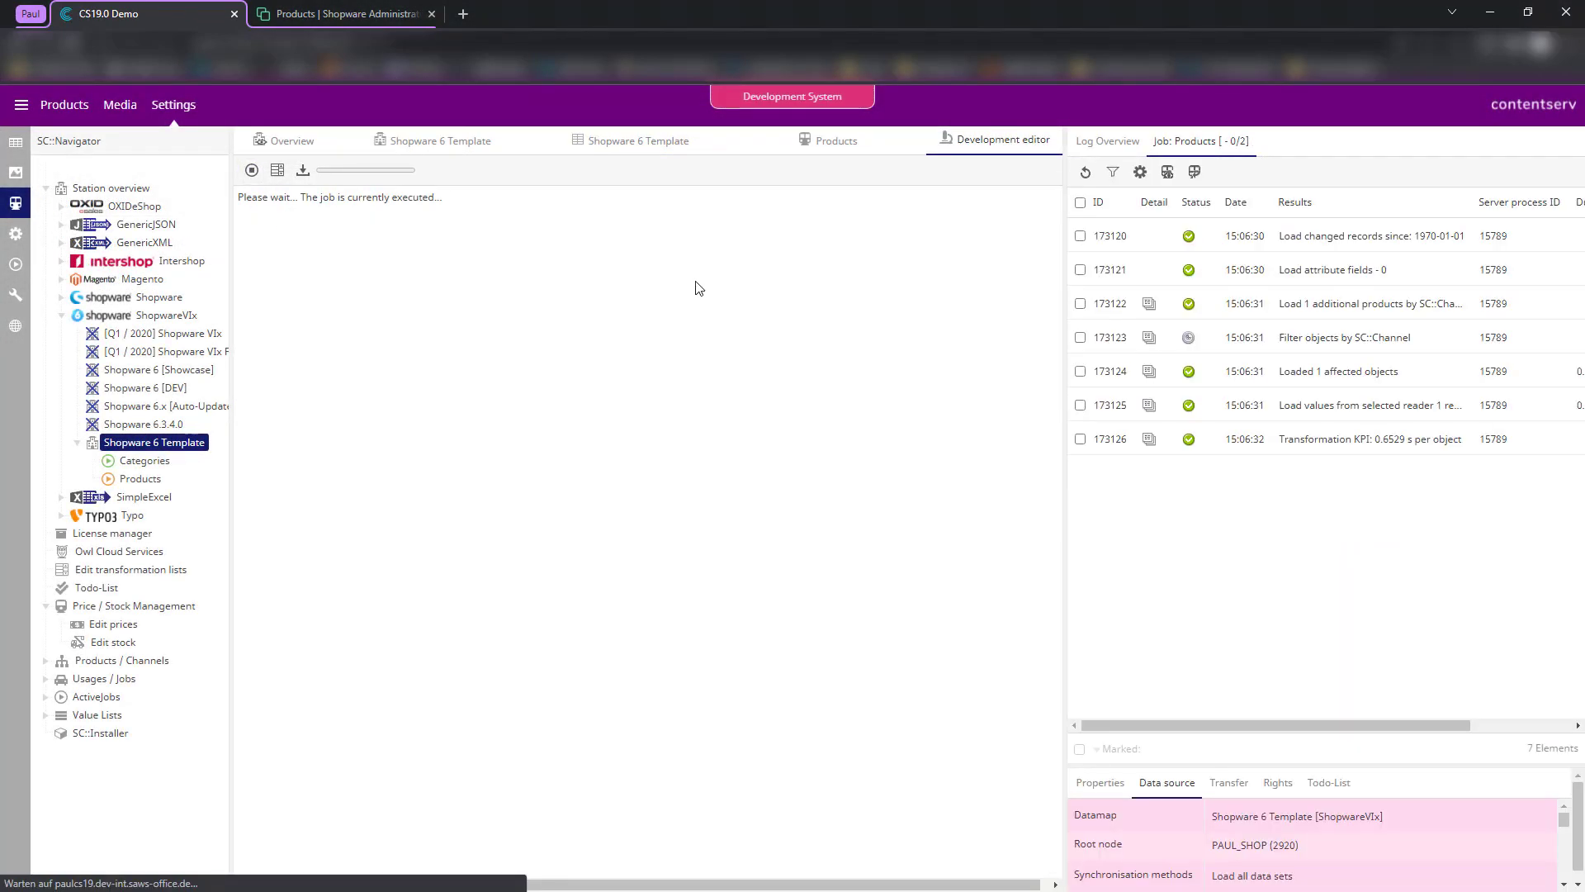
scroll(400, 281, down, 15)
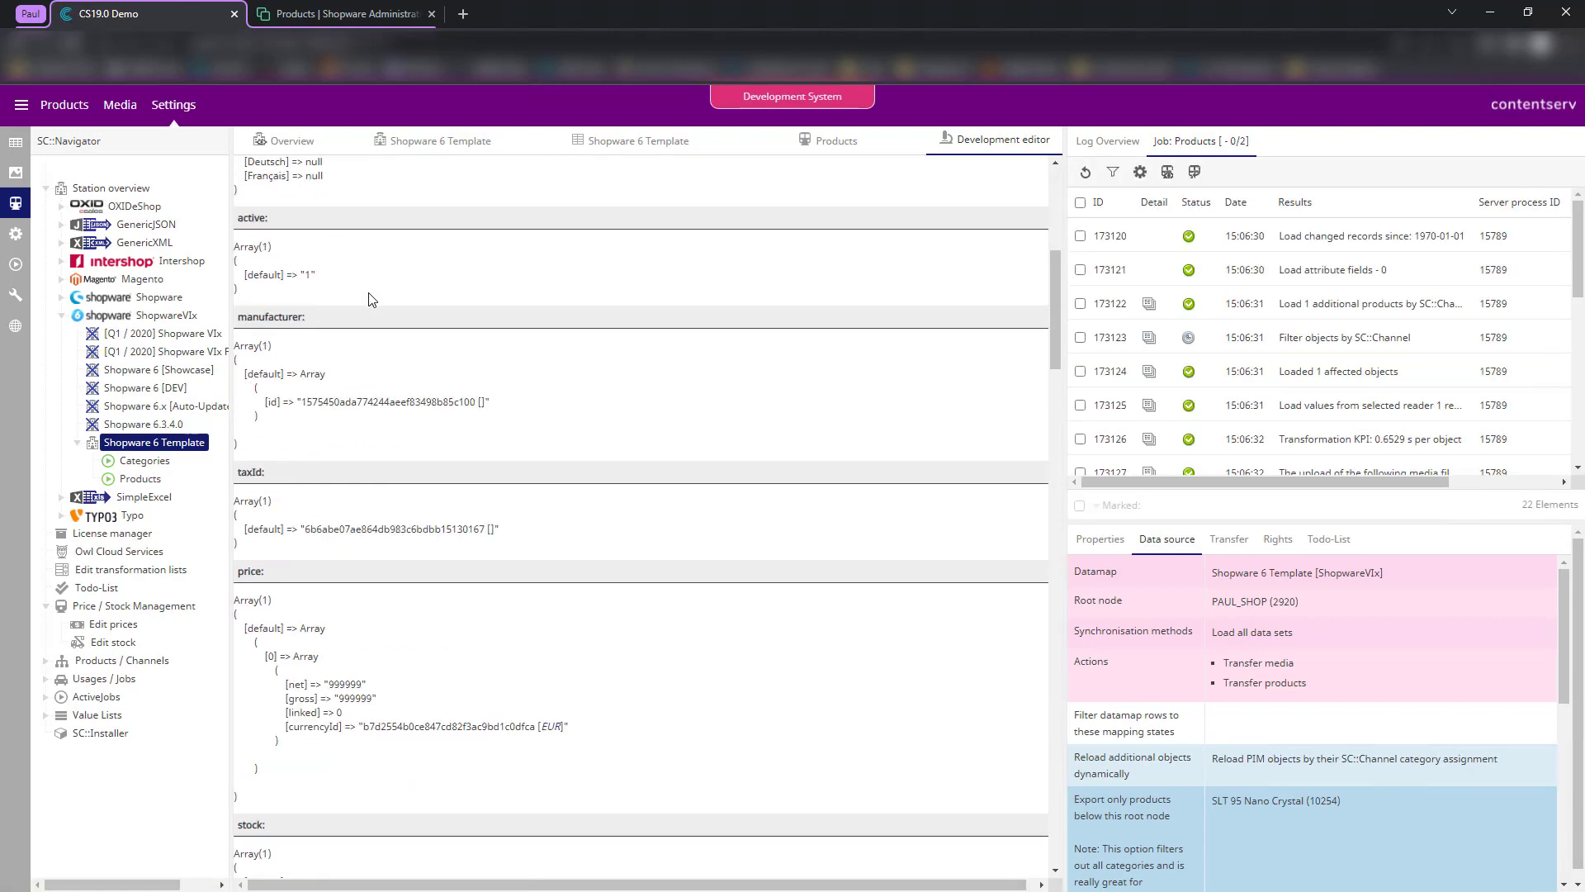
scroll(437, 313, down, 15)
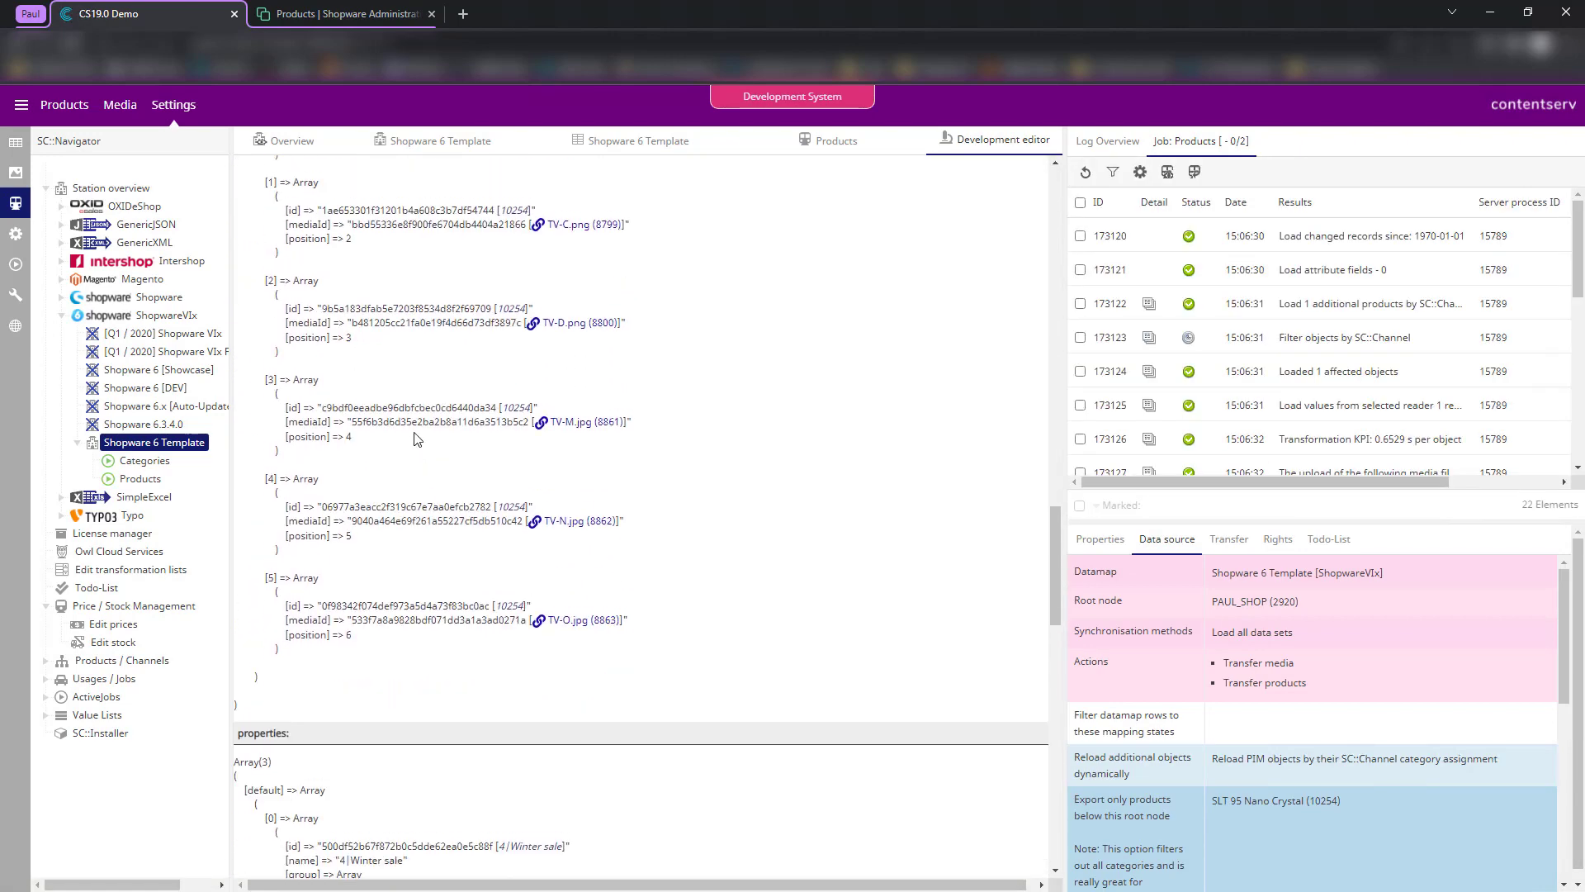
scroll(359, 520, down, 8)
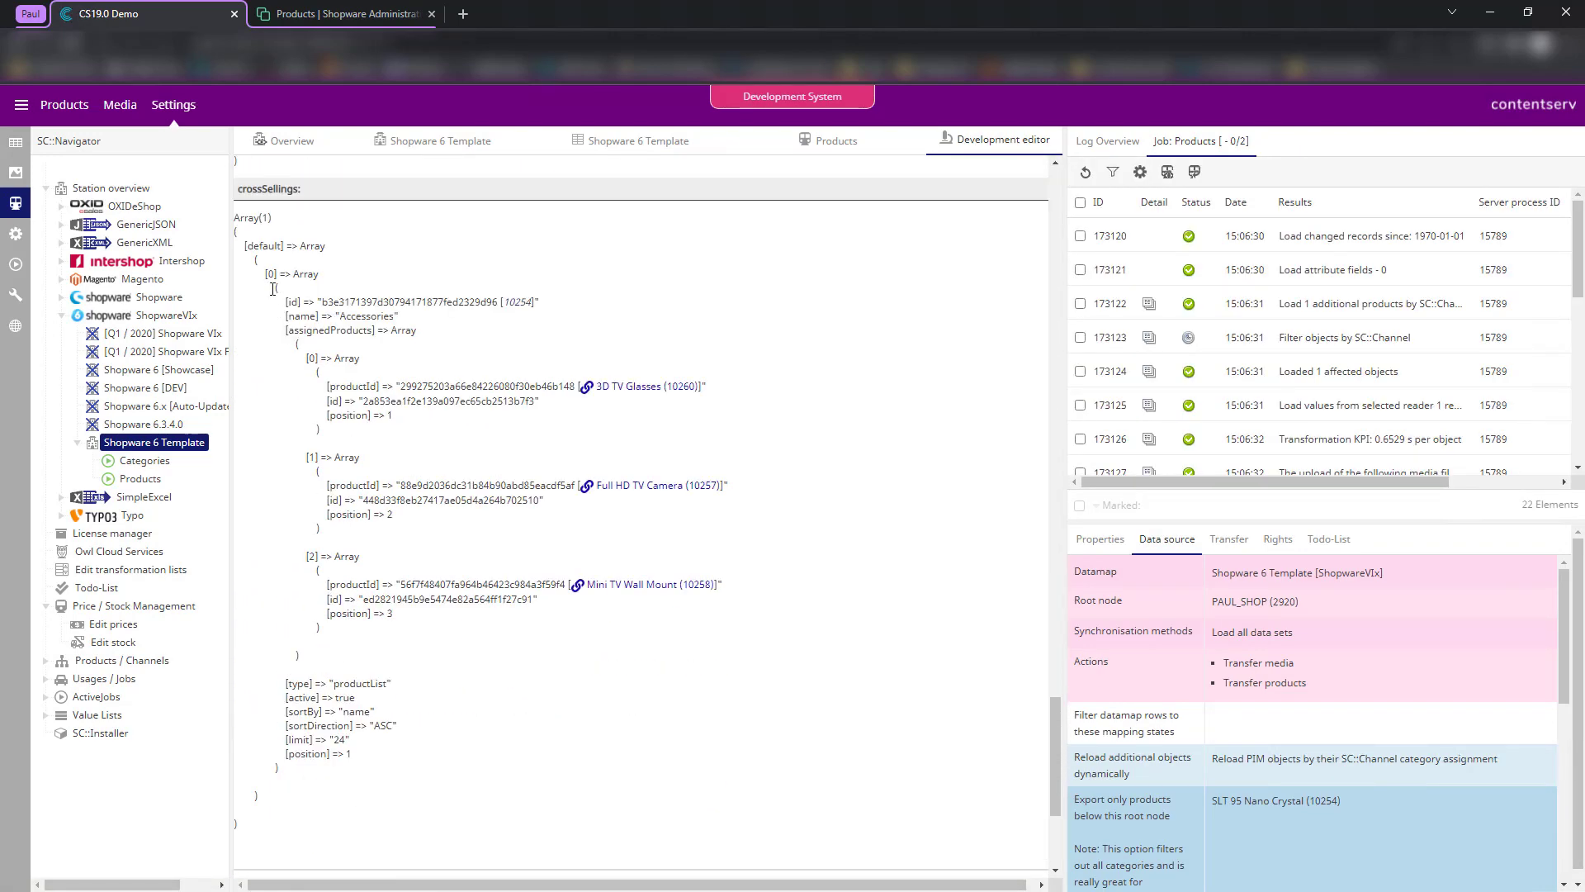
drag(274, 285, 399, 428)
click(390, 582)
click(394, 467)
drag(308, 746, 382, 771)
click(382, 771)
- Check SLT 95 Nano Crystal's Accessories cross-selling, which lists three products
click(320, 15)
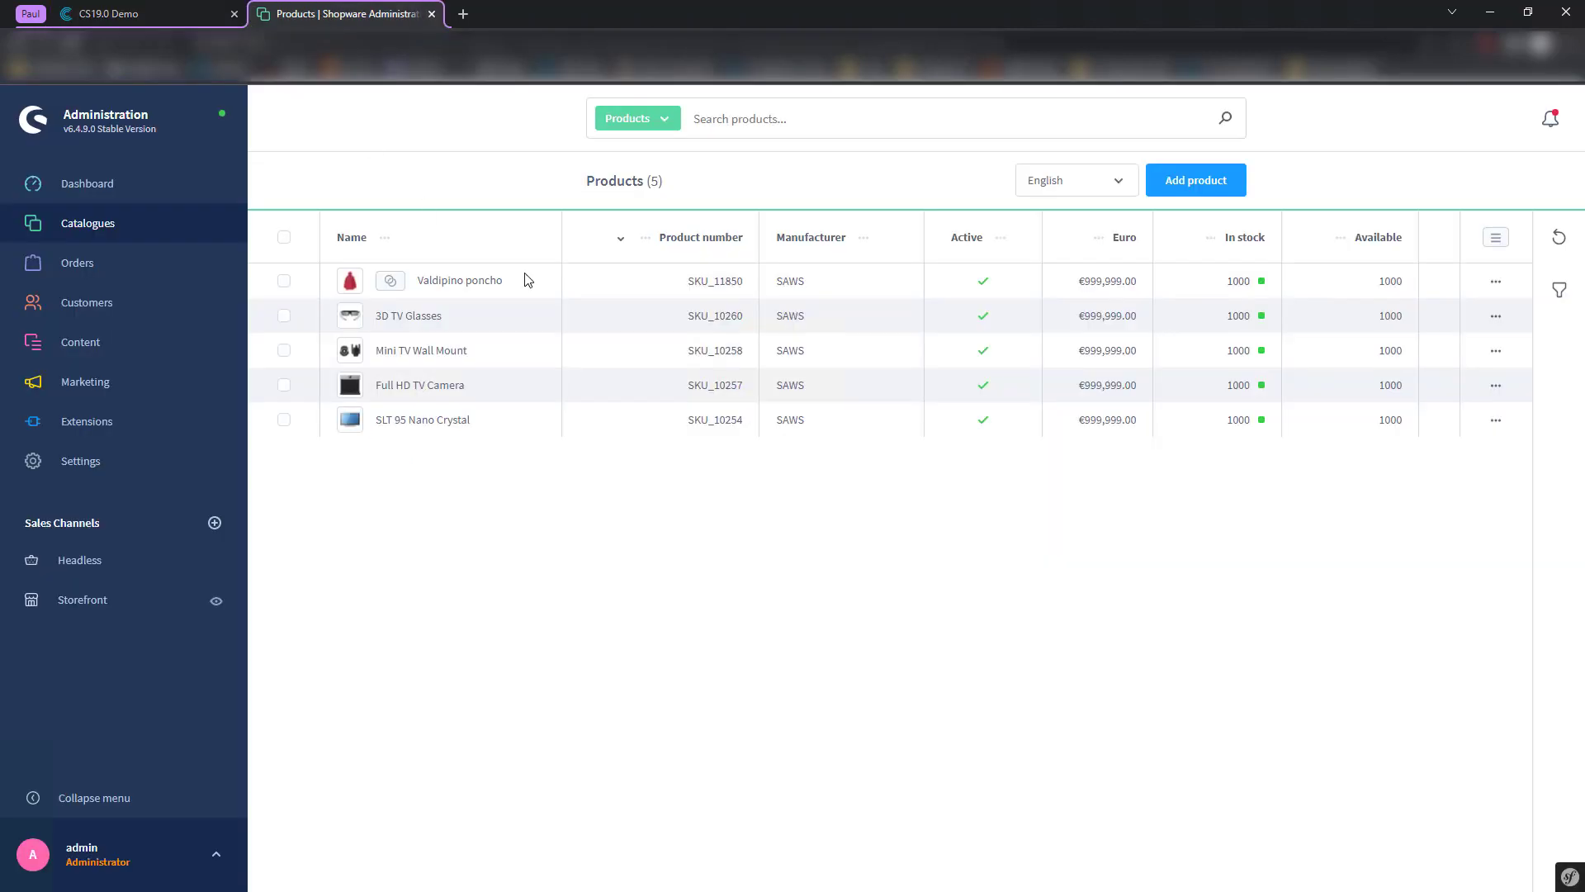
click(426, 424)
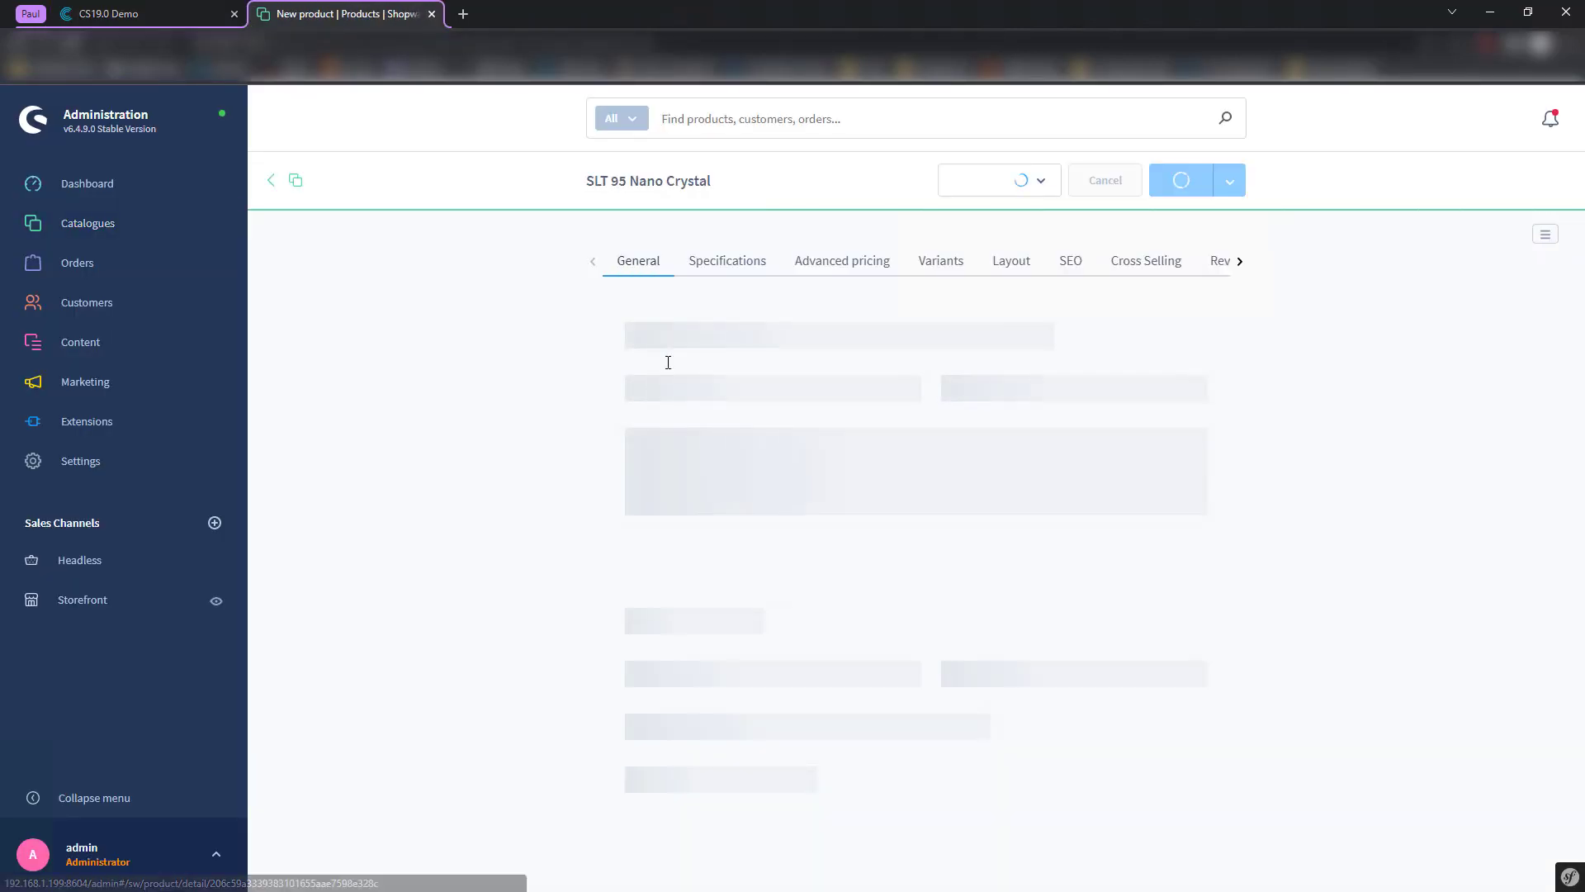
click(1131, 261)
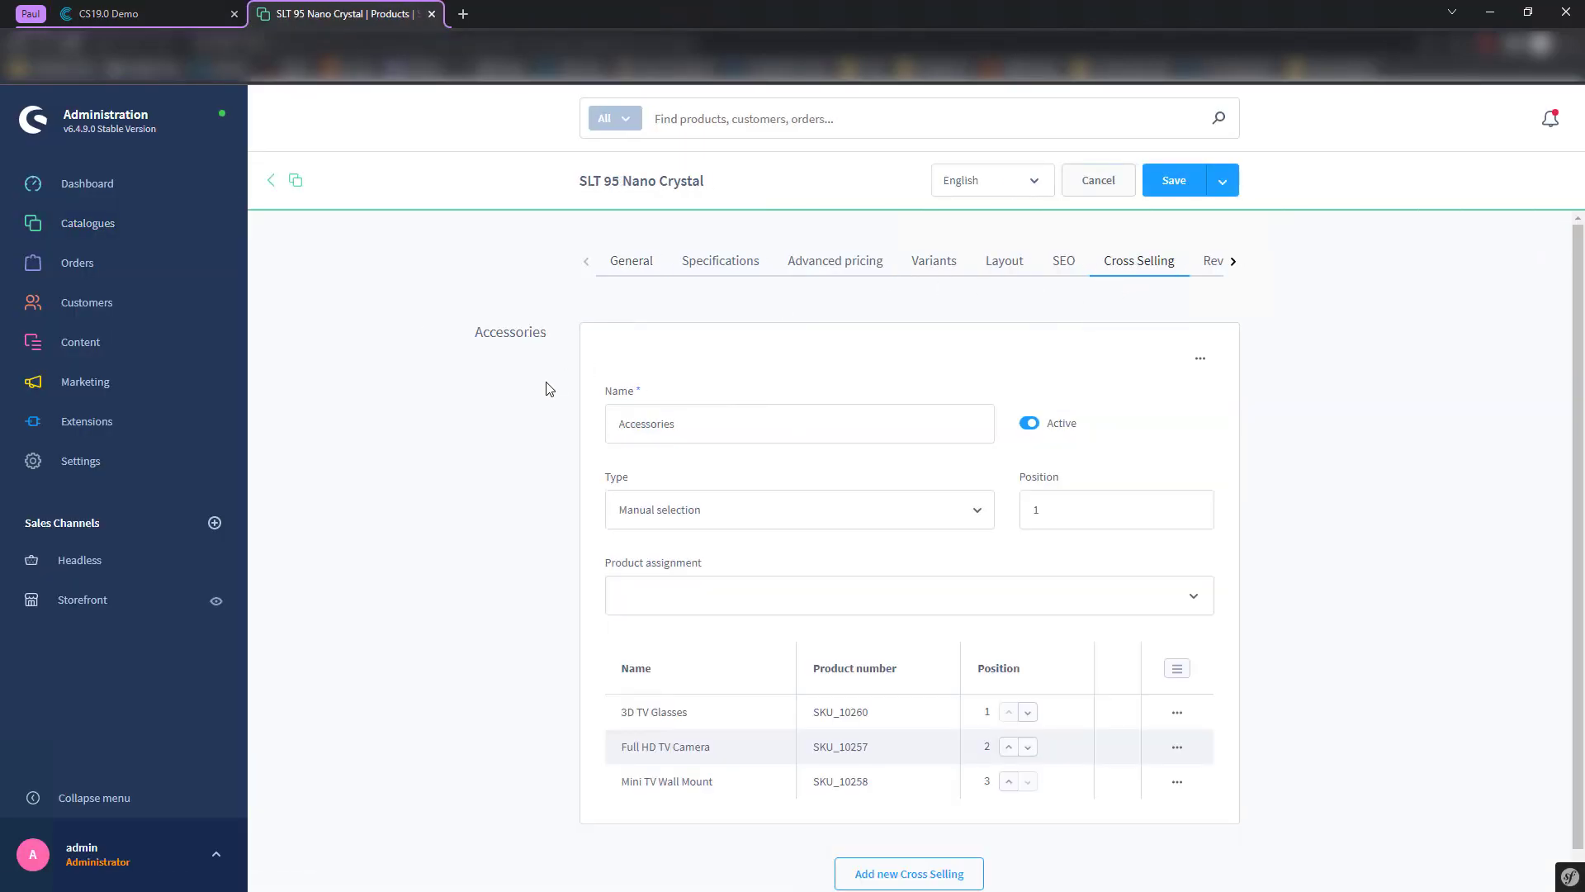
scroll(545, 392, down, 1)
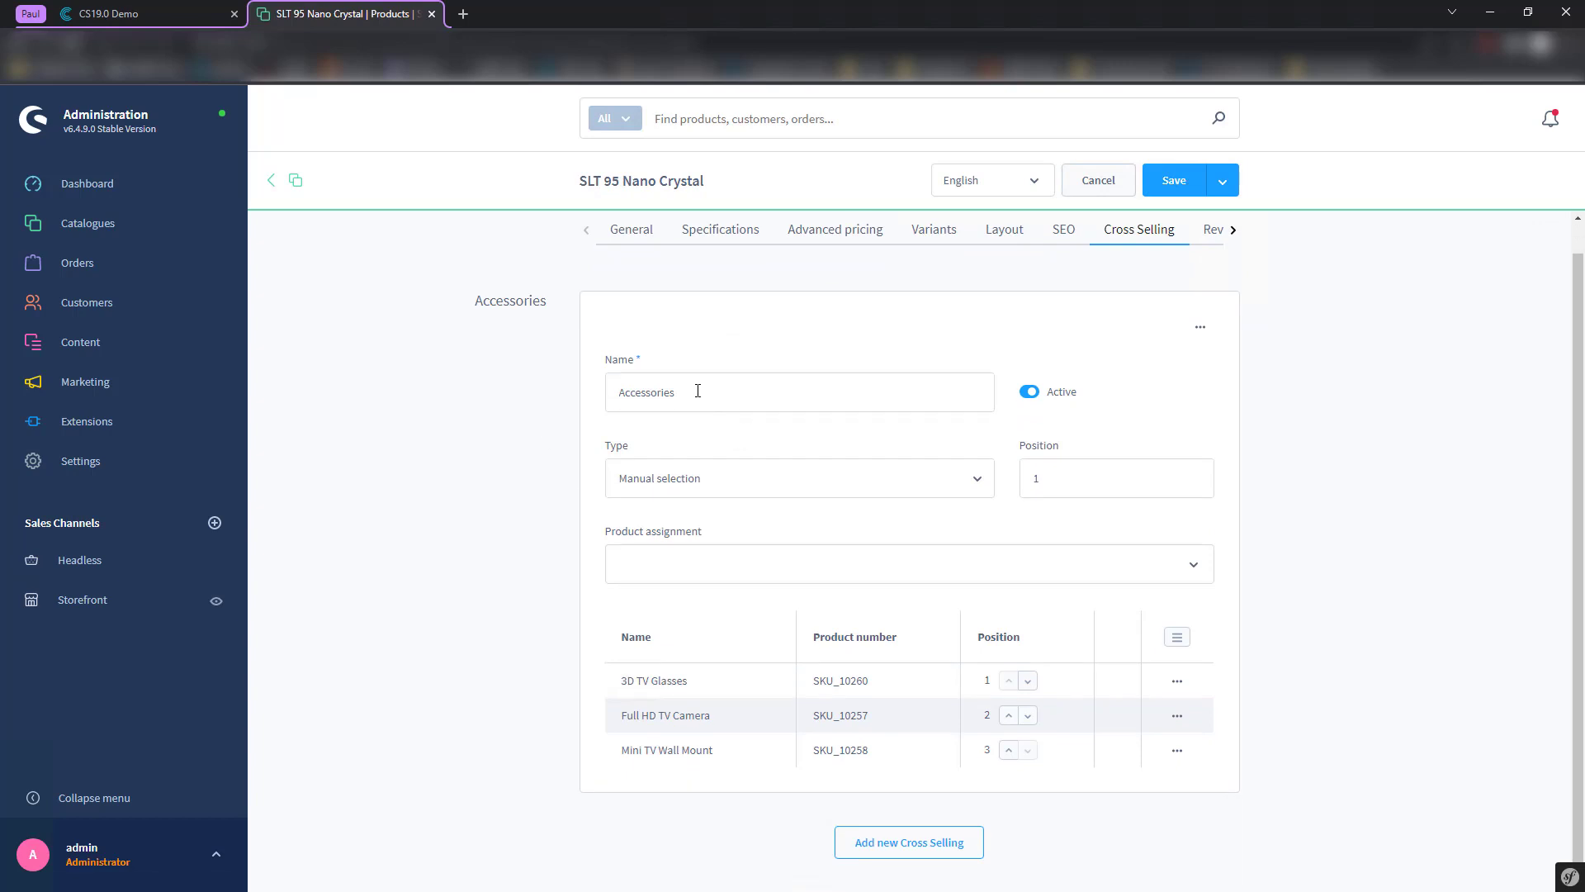
scroll(474, 356, up, 1)
drag(473, 333, 548, 331)
click(528, 469)
scroll(958, 690, down, 1)
- Delete the 3D TV Glasses product from the Shopware product list and return to Contentserv
click(296, 187)
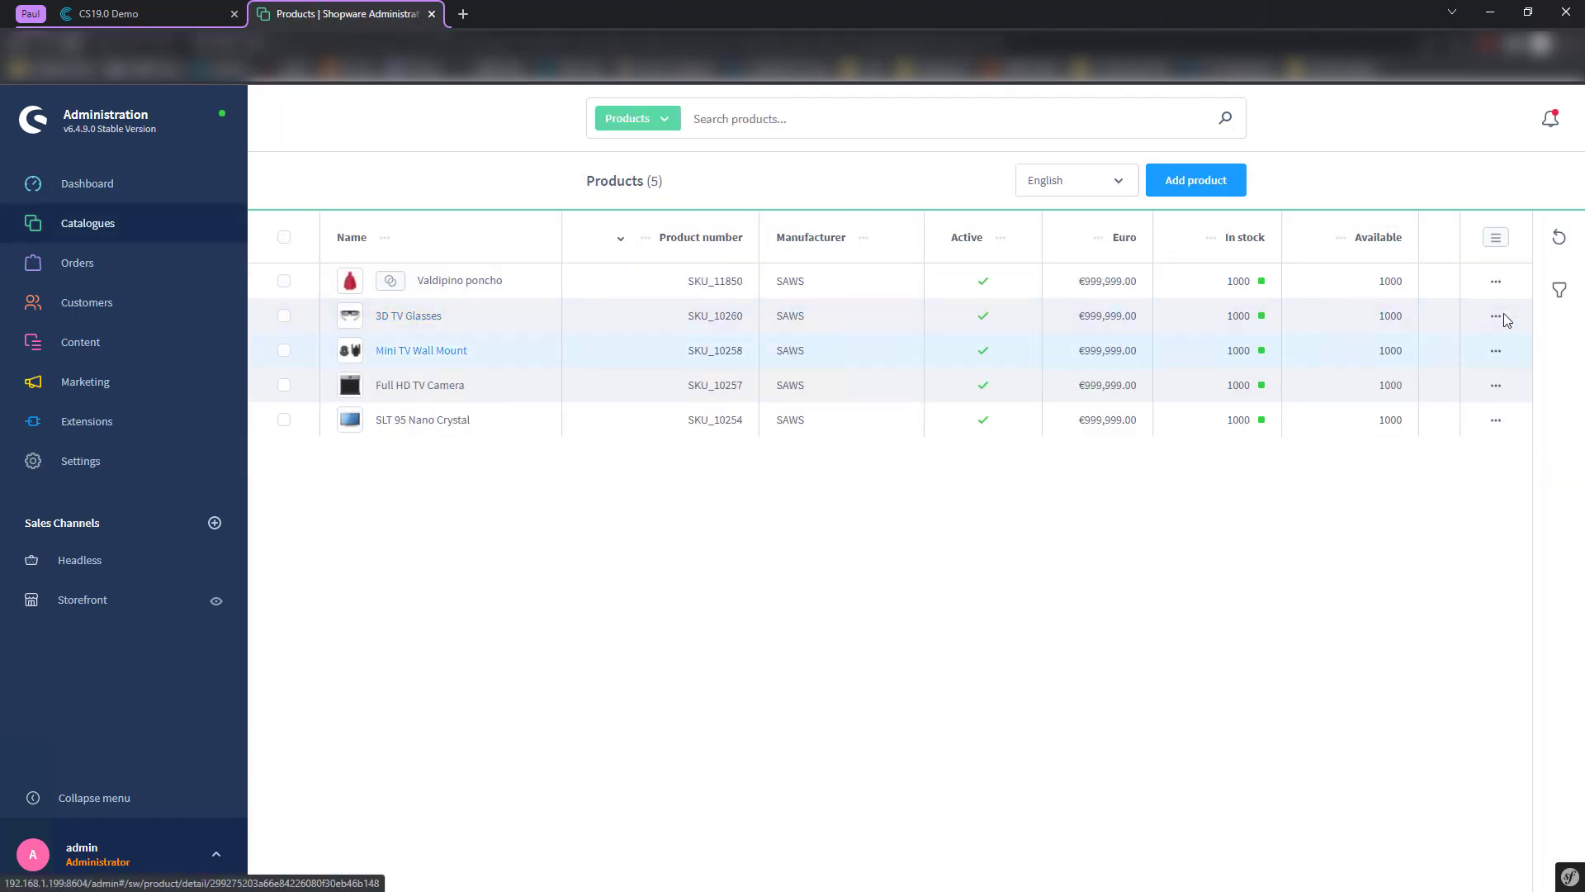
click(1511, 324)
click(1437, 395)
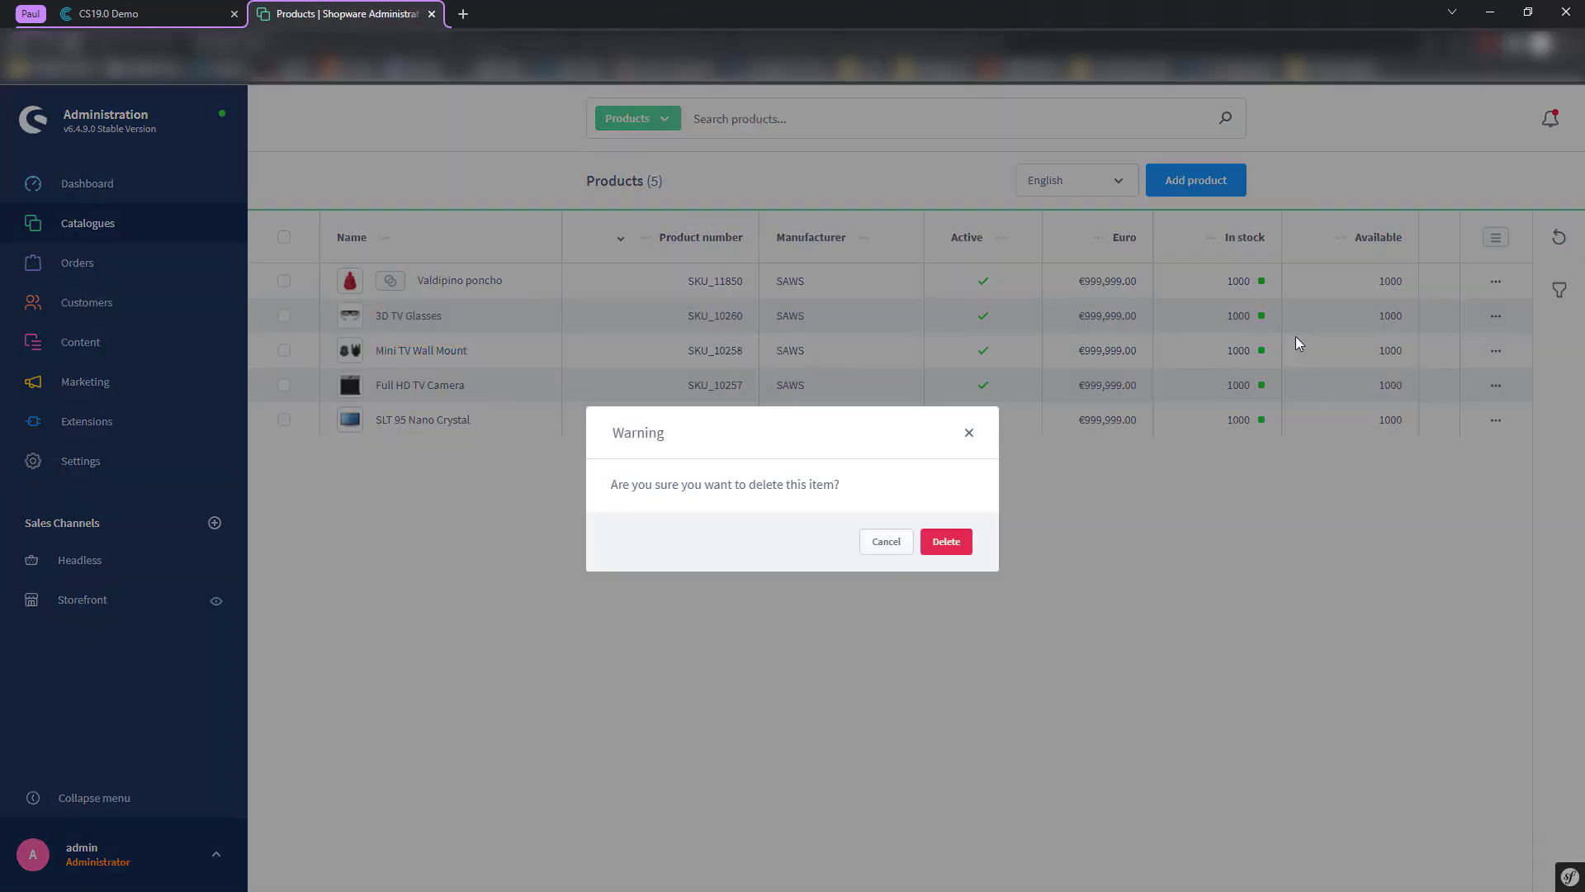
click(946, 542)
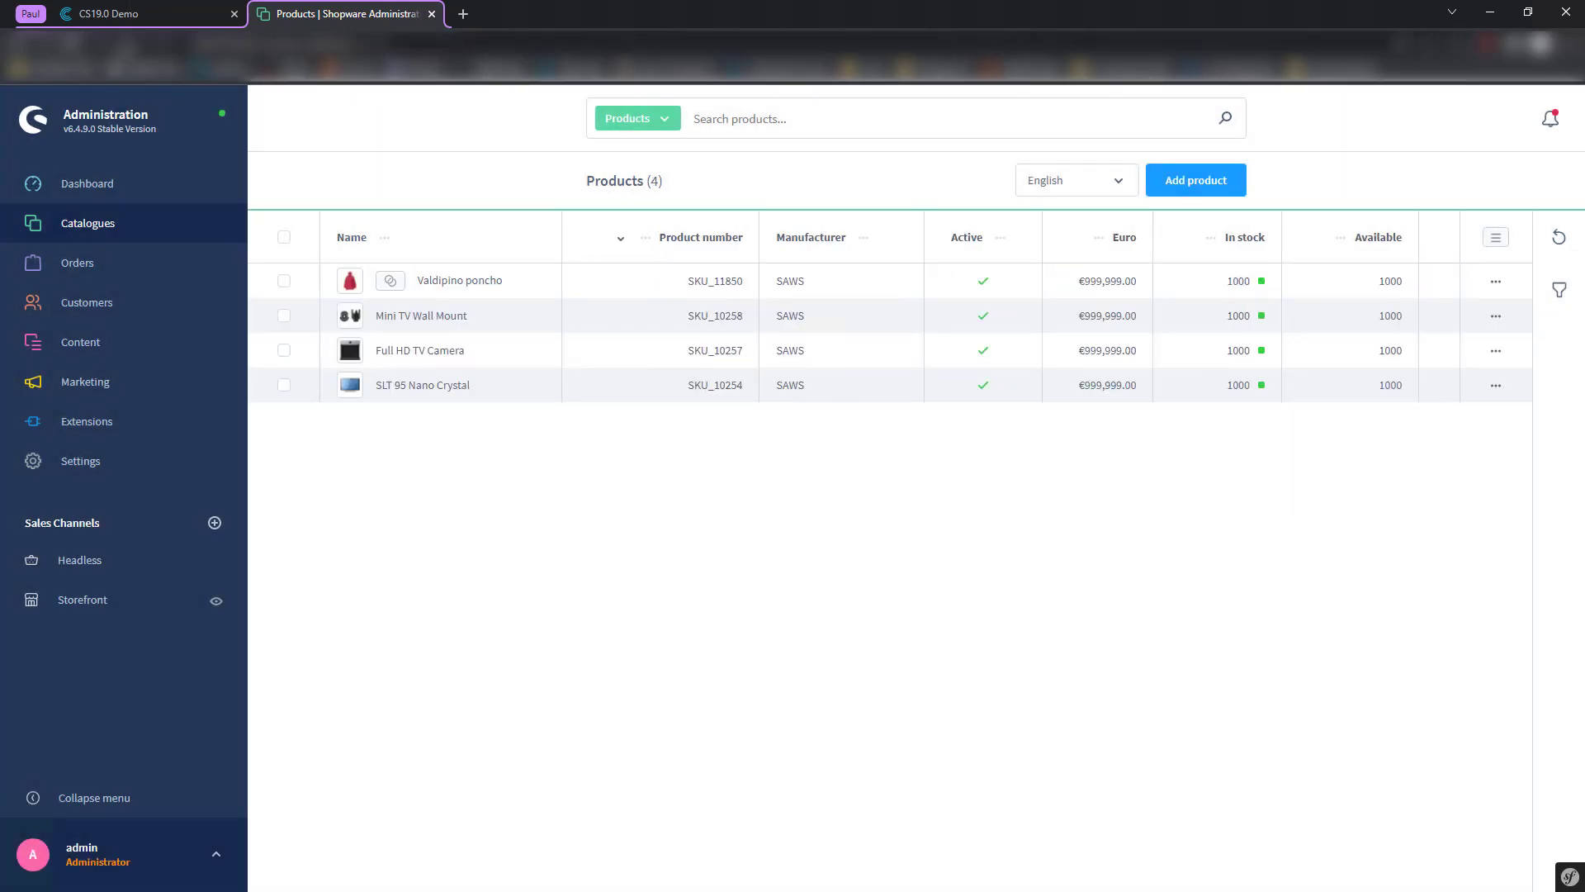
click(139, 10)
scroll(417, 377, up, 7)
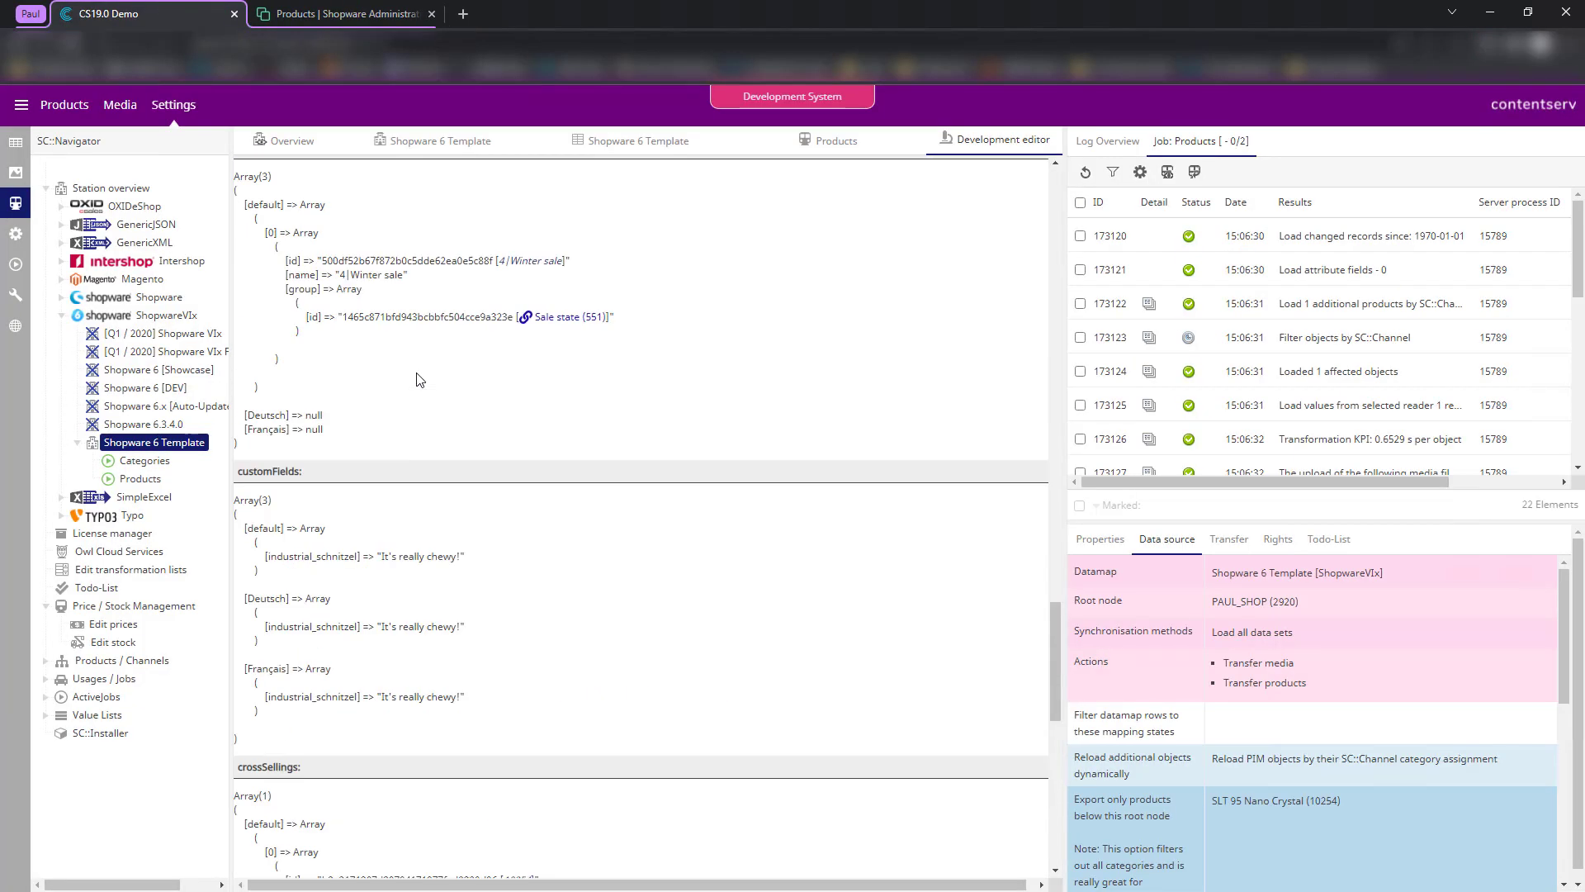
scroll(417, 377, up, 20)
click(252, 170)
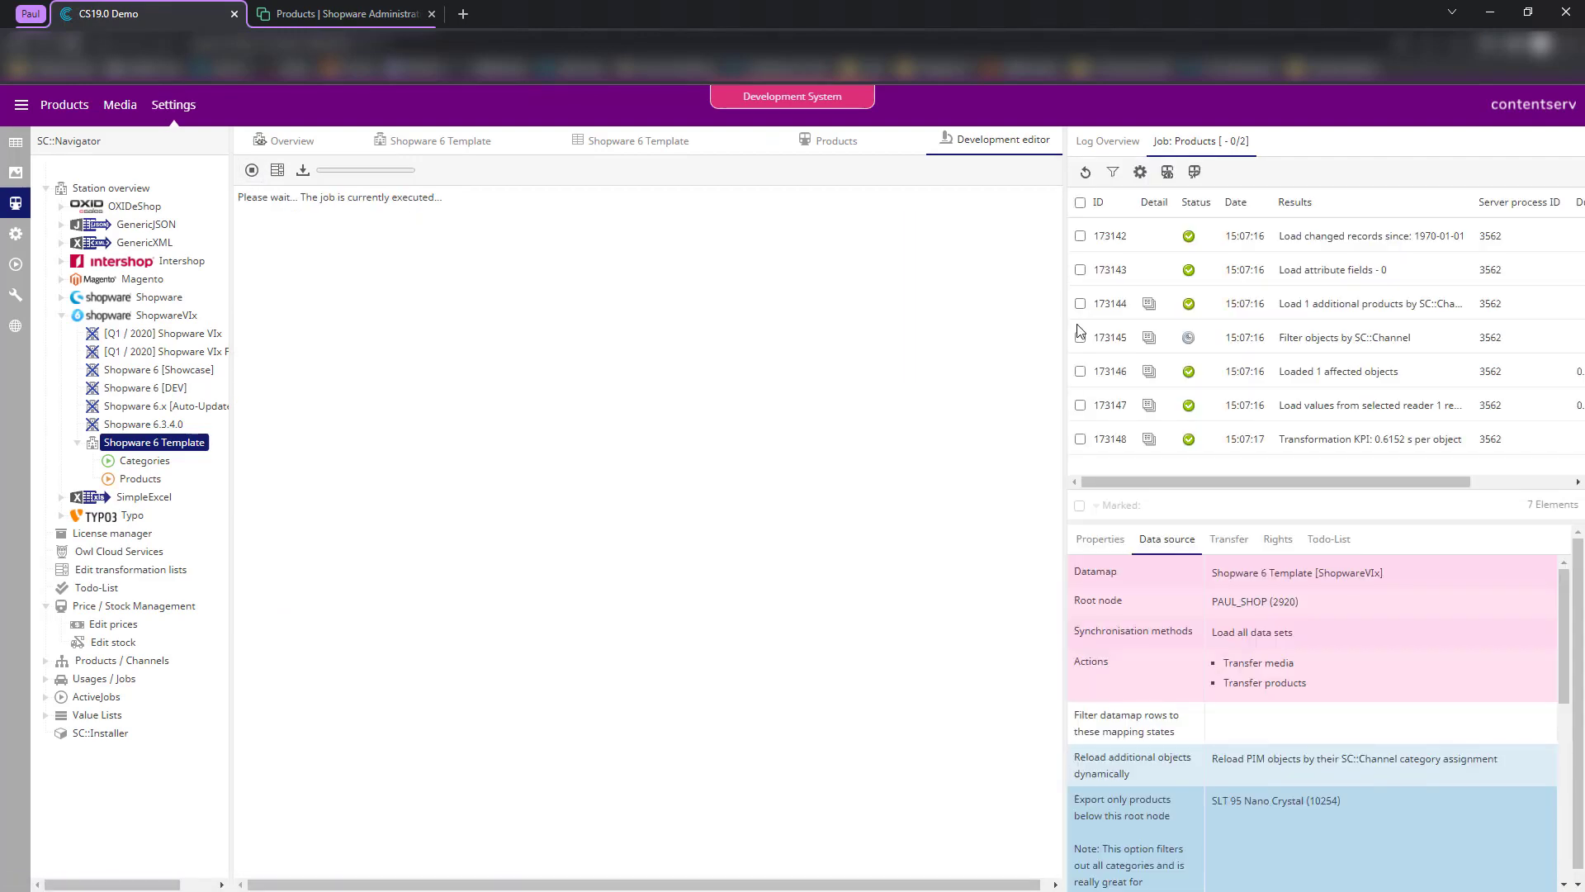
scroll(1239, 336, down, 5)
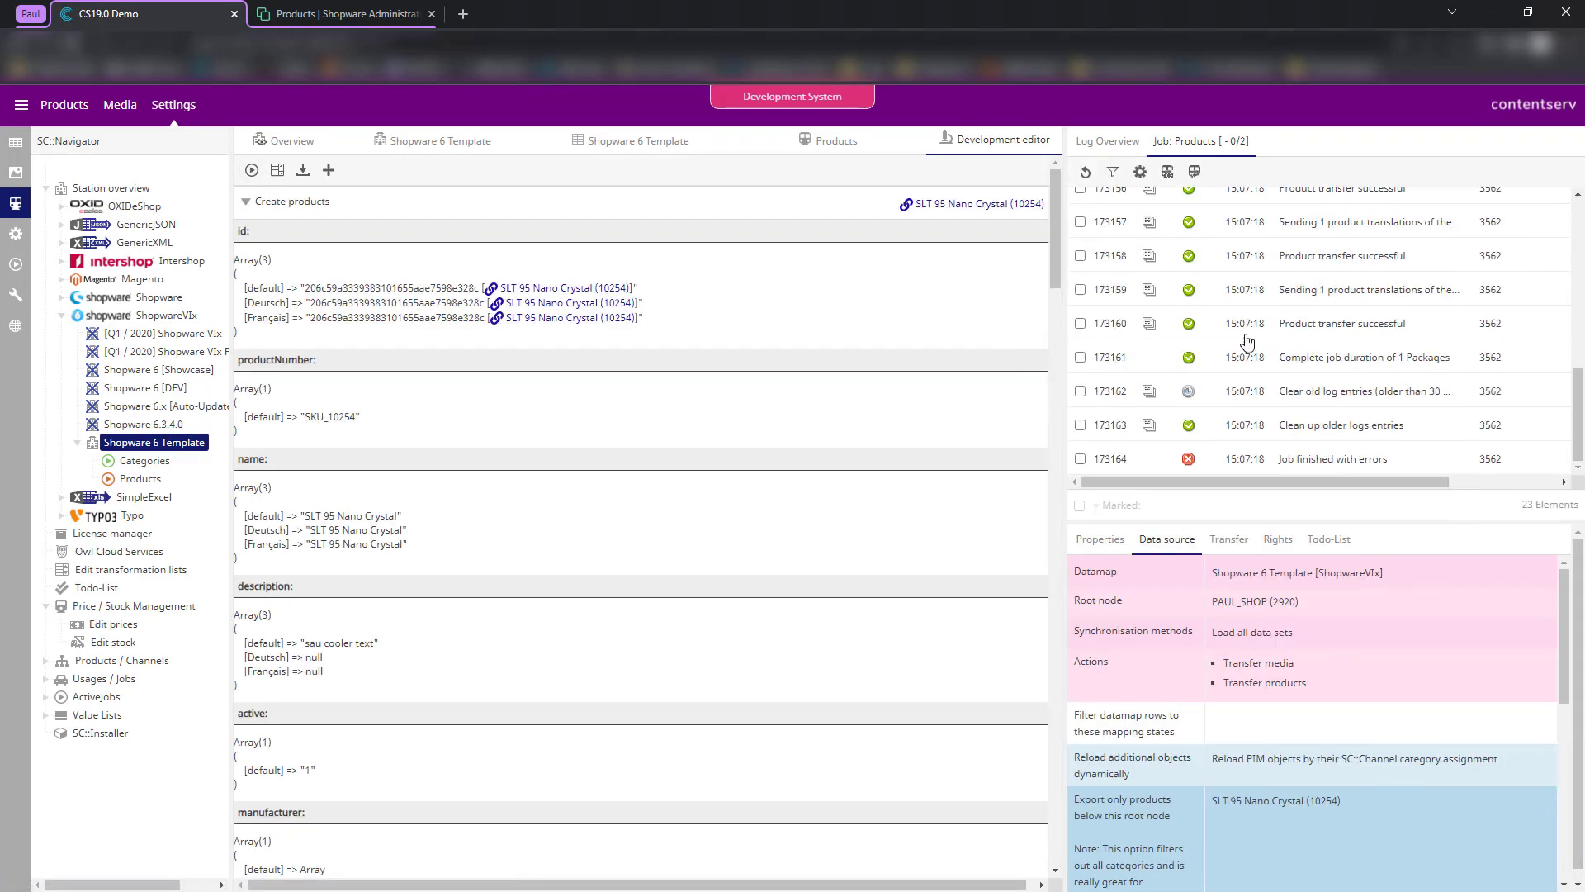
scroll(1246, 340, up, 3)
click(1165, 376)
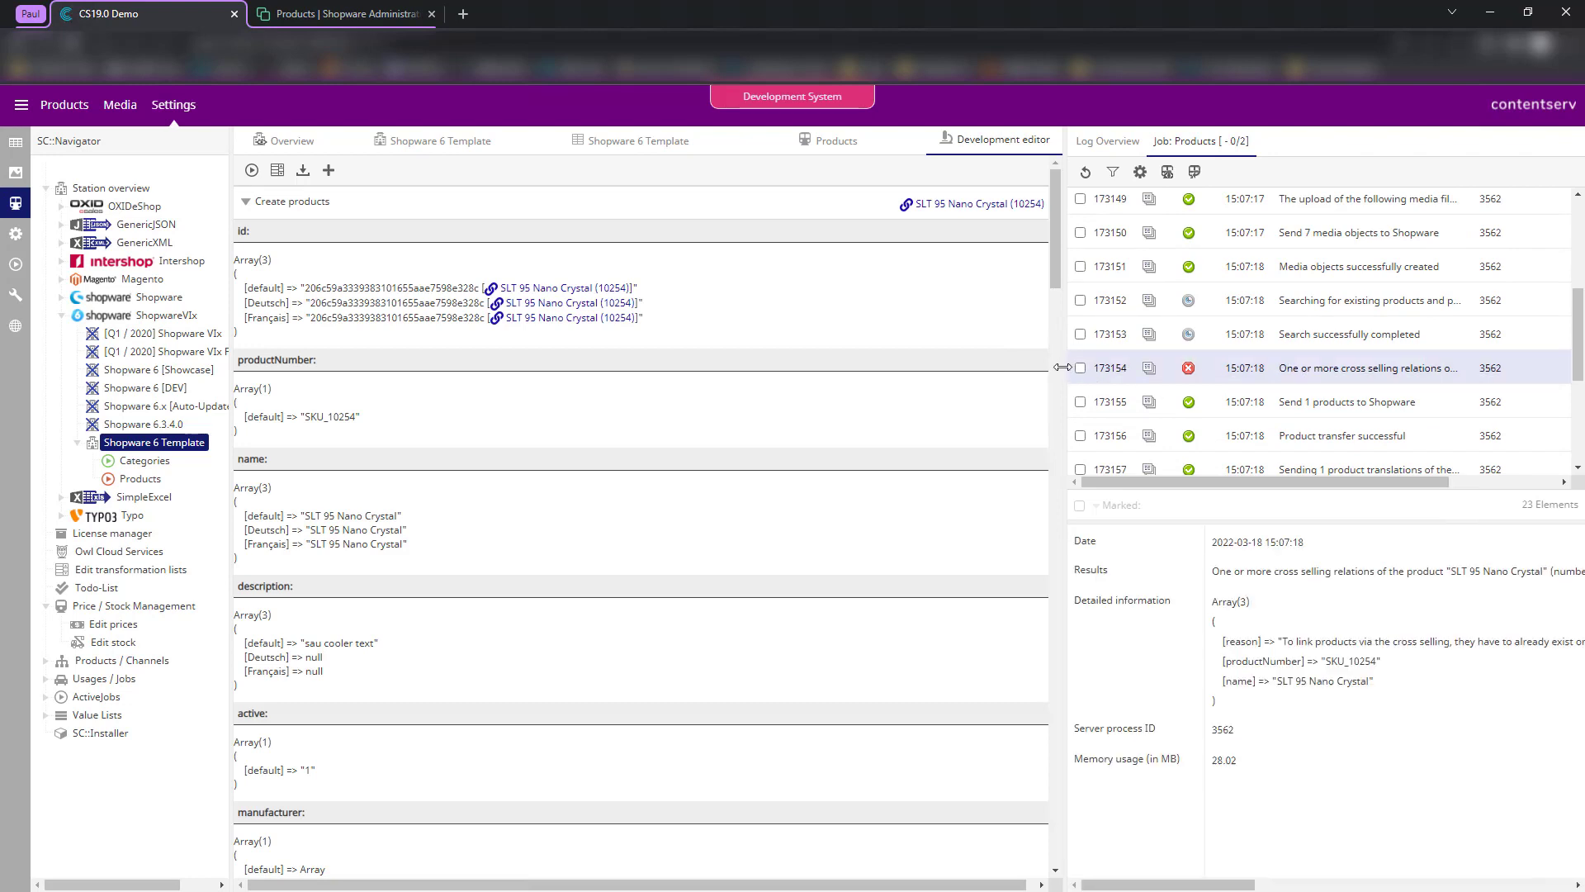
drag(1065, 368, 920, 367)
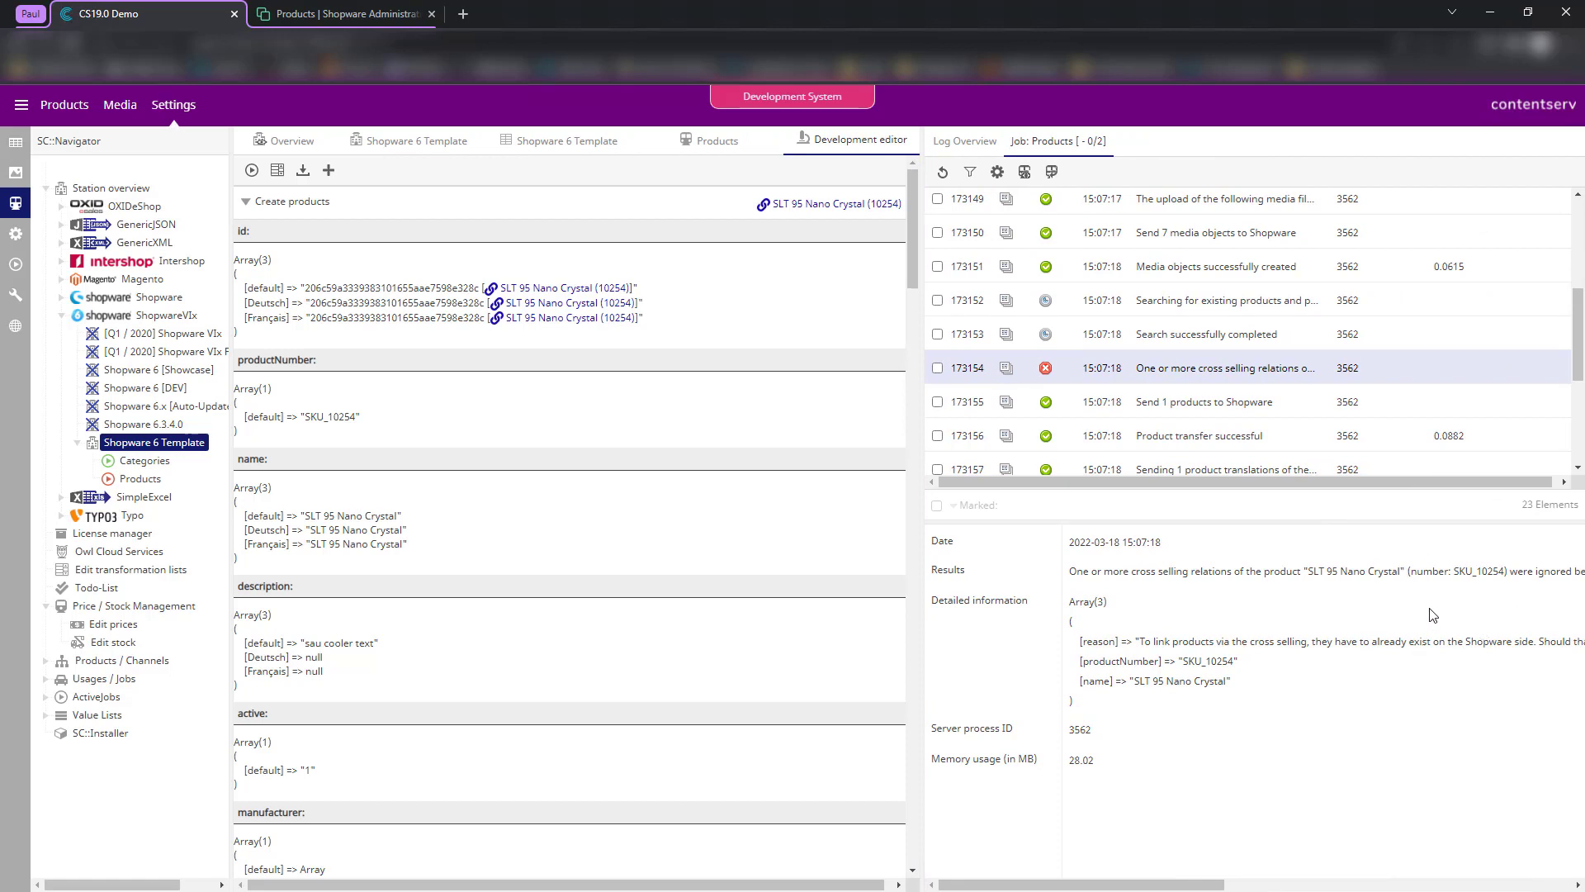
scroll(1432, 615, right, 3)
scroll(1384, 612, right, 3)
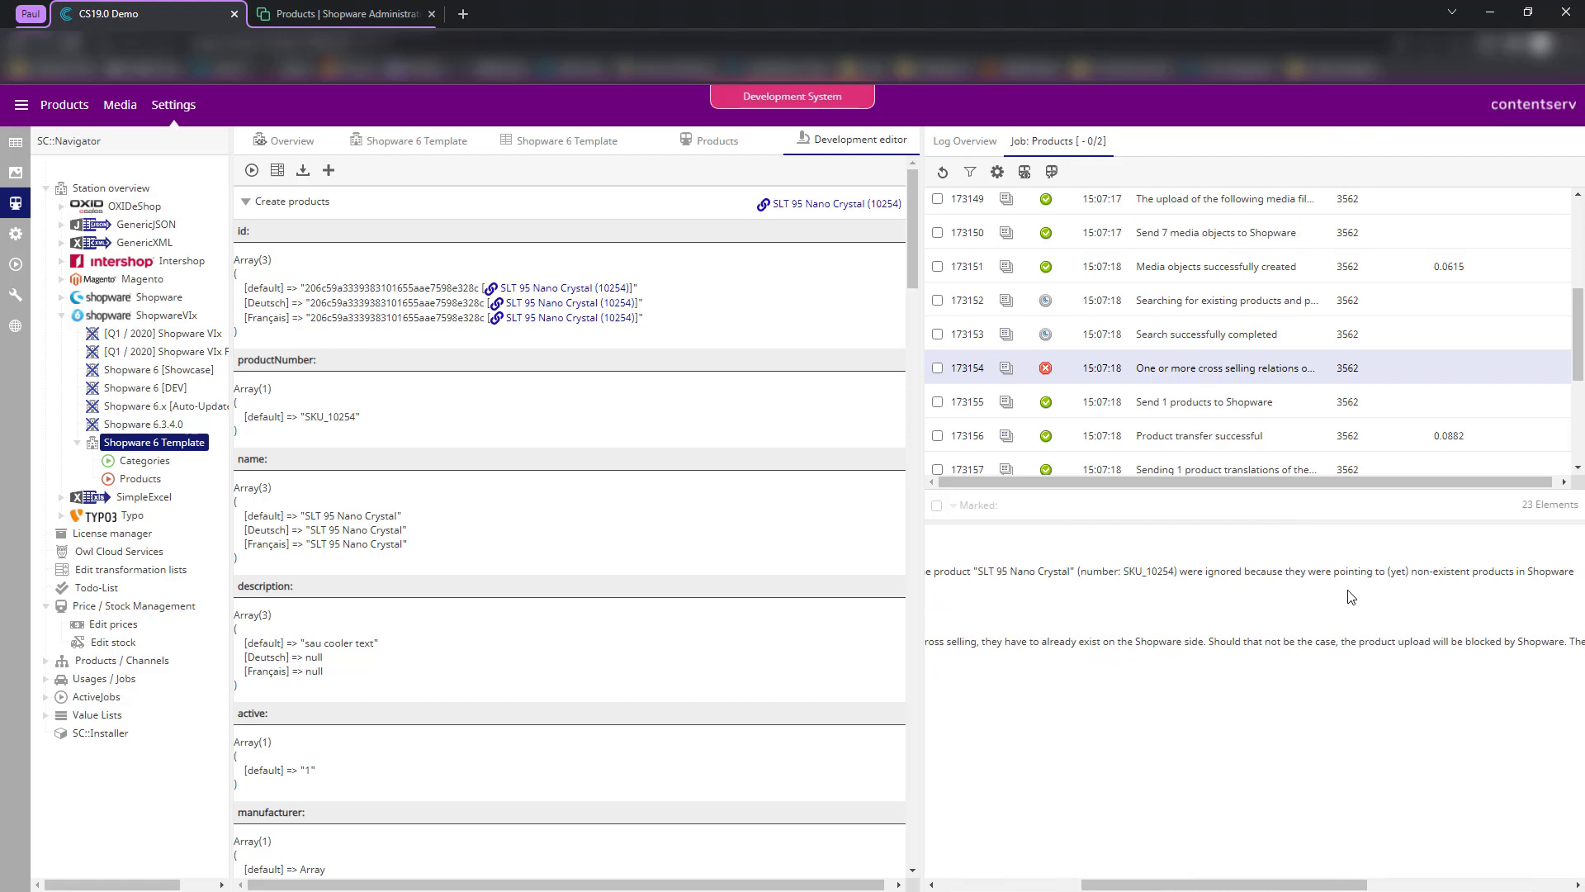
scroll(1351, 596, left, 6)
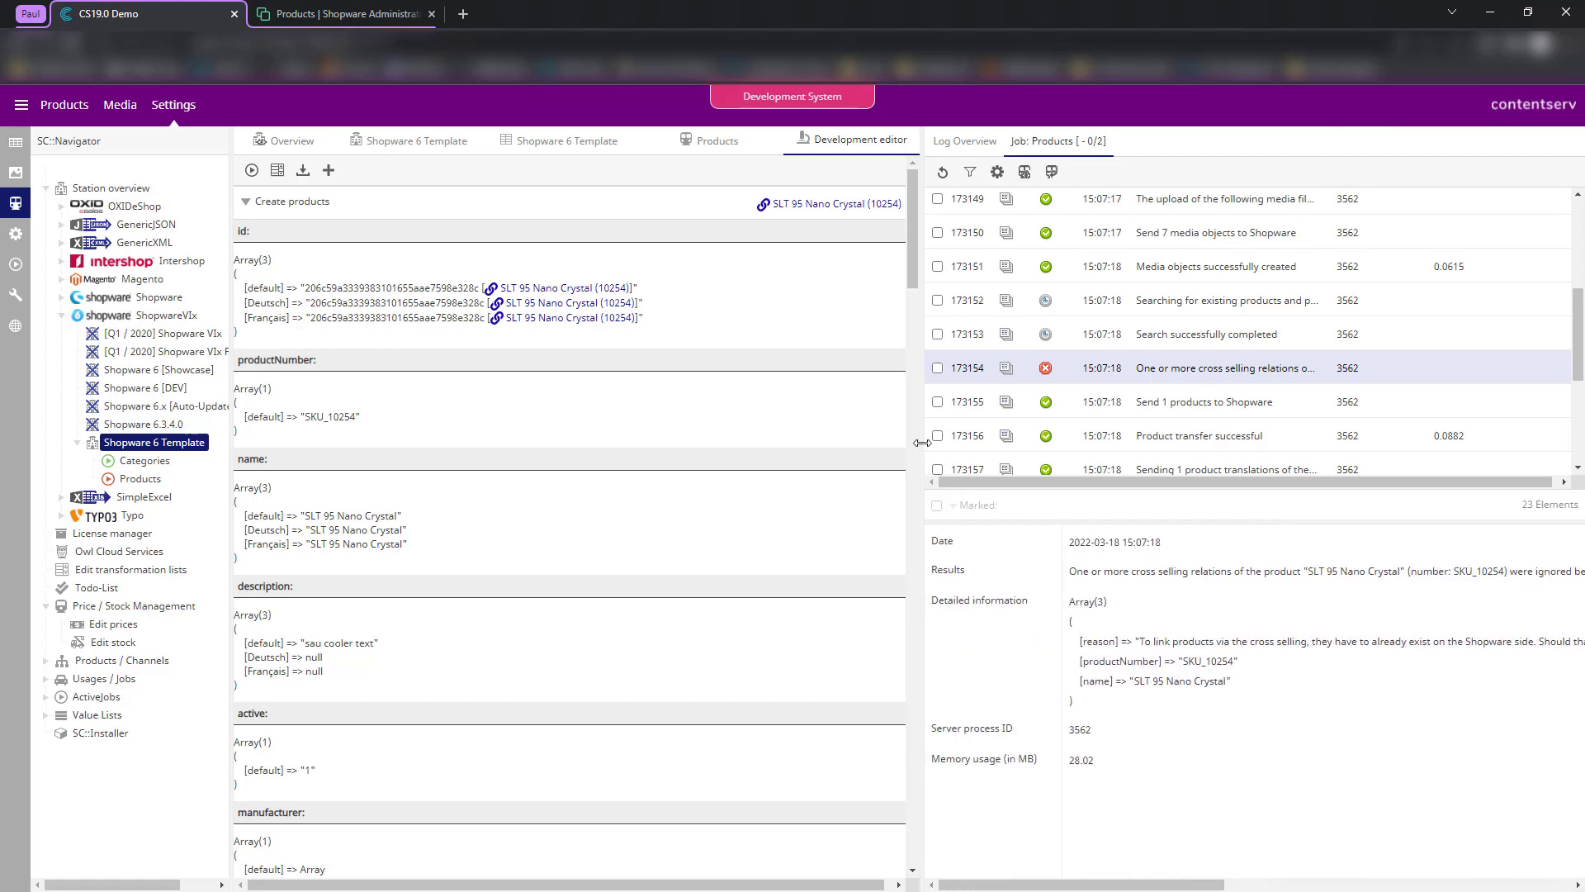
drag(922, 444, 1081, 452)
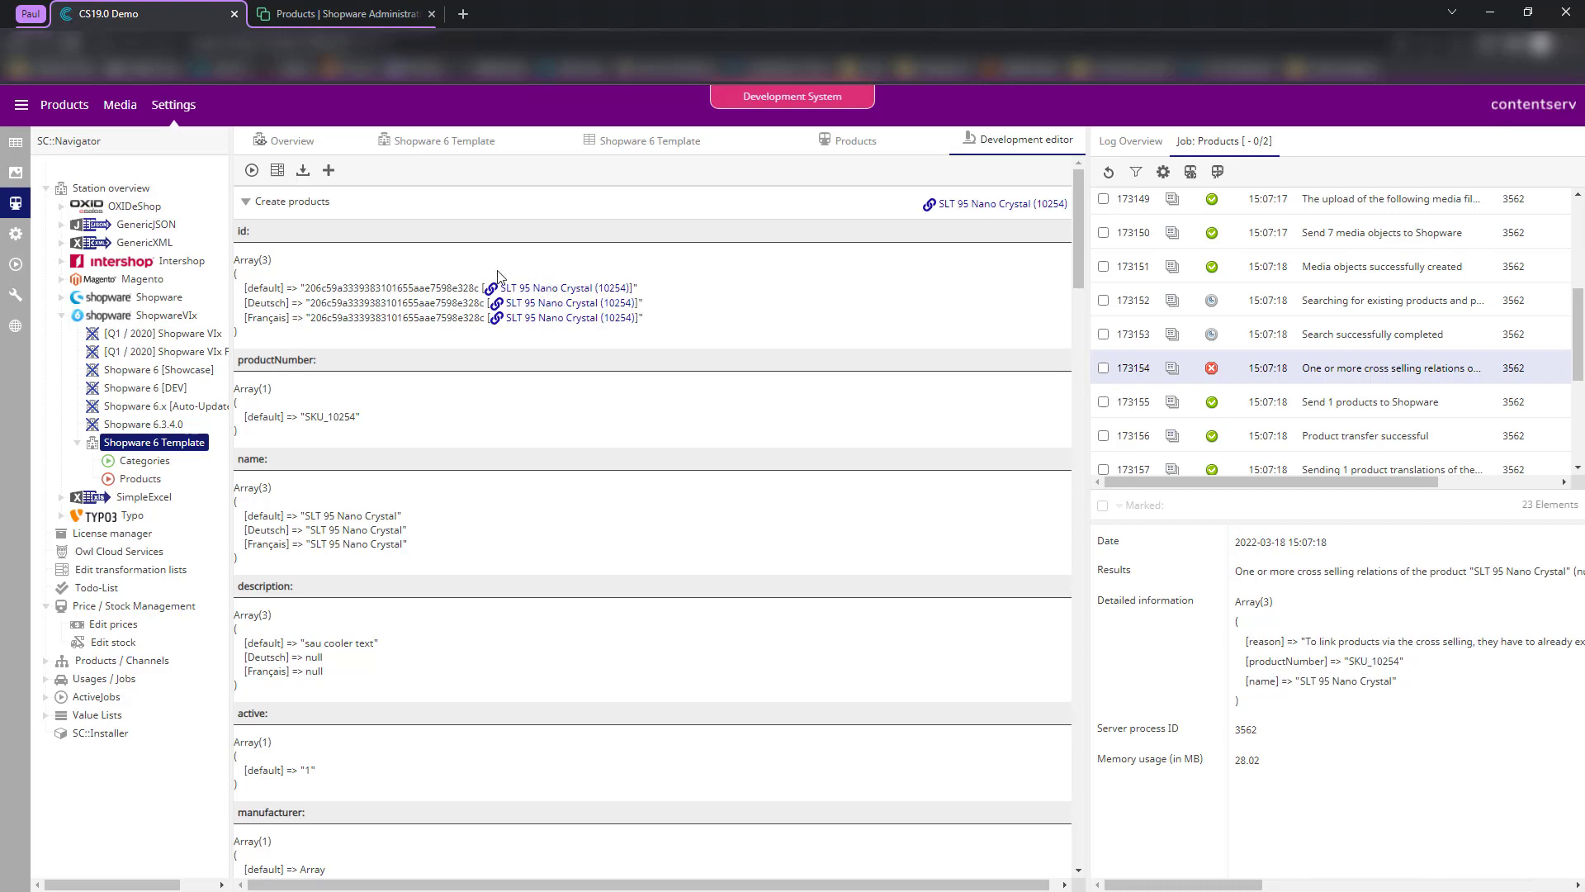
scroll(442, 410, down, 10)
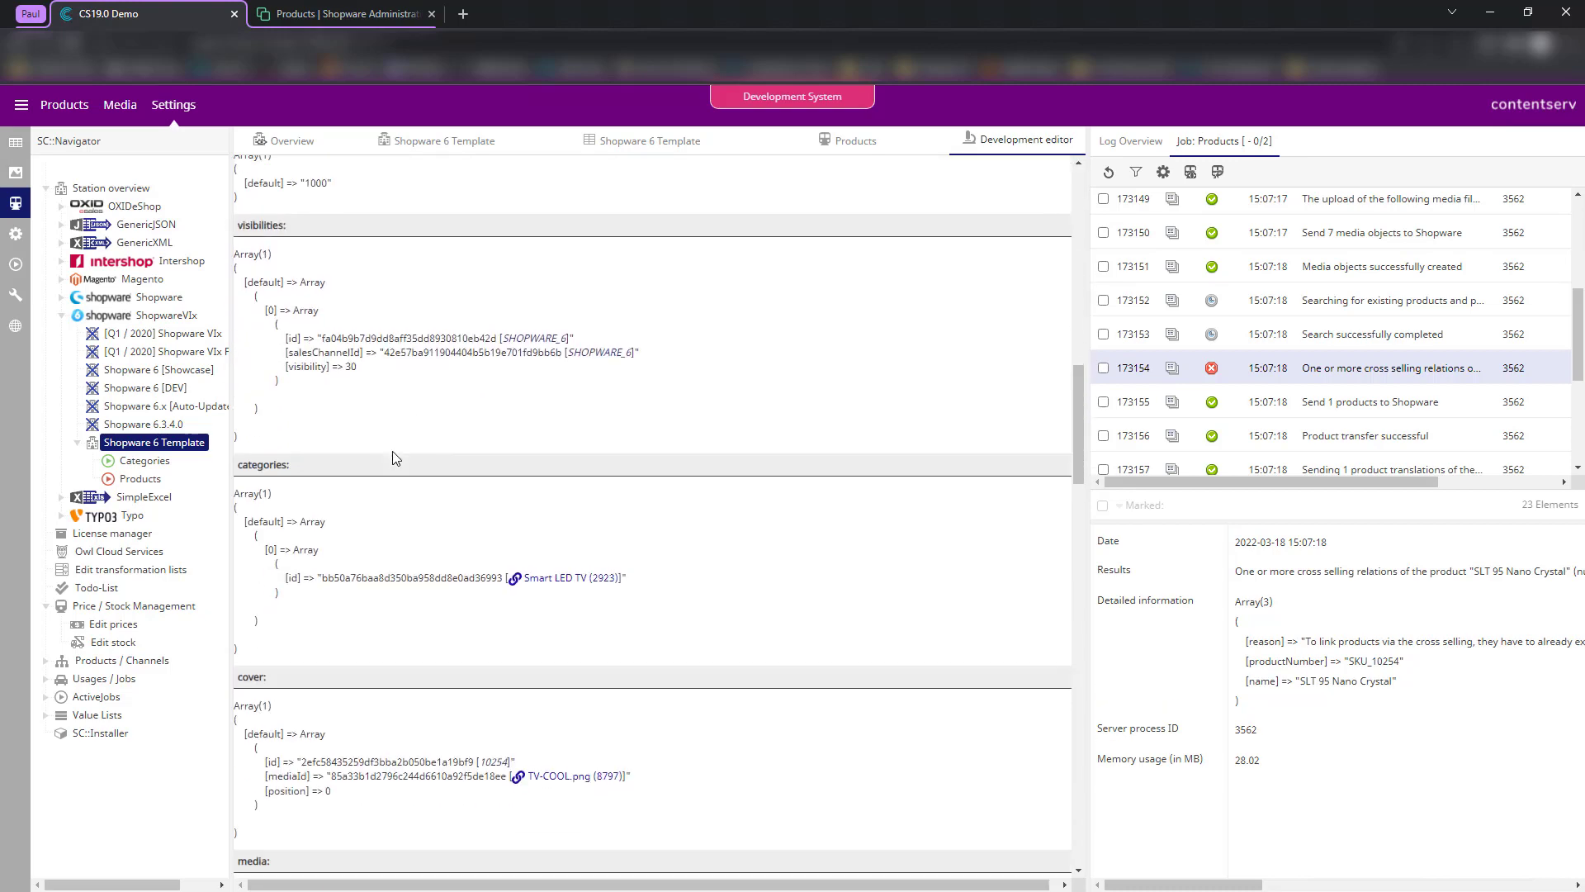
scroll(372, 438, down, 15)
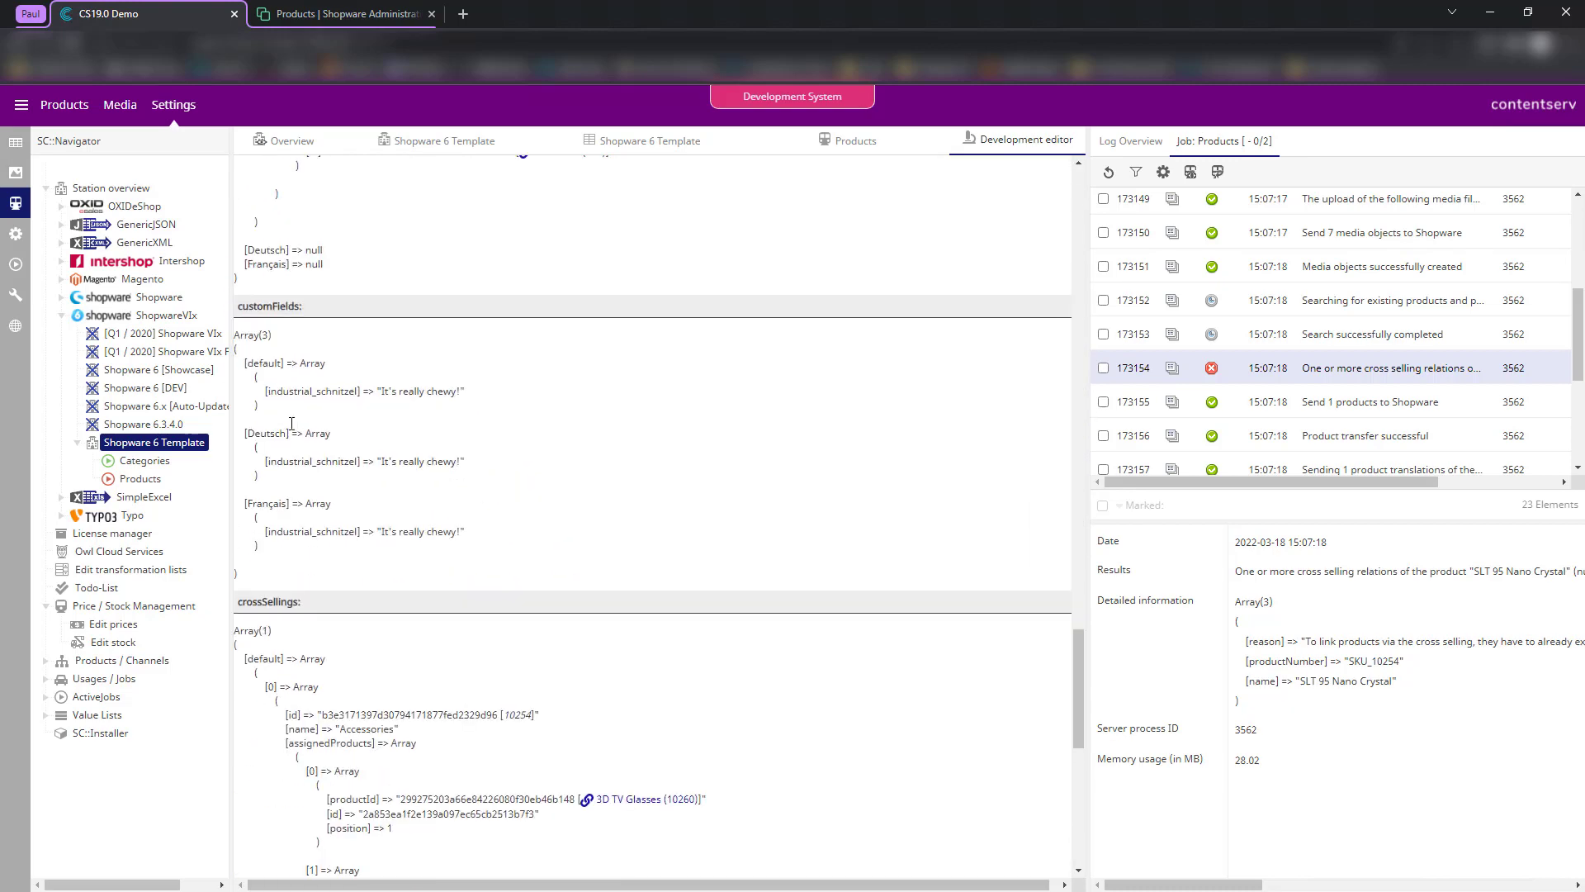
scroll(292, 423, down, 5)
drag(309, 316, 452, 654)
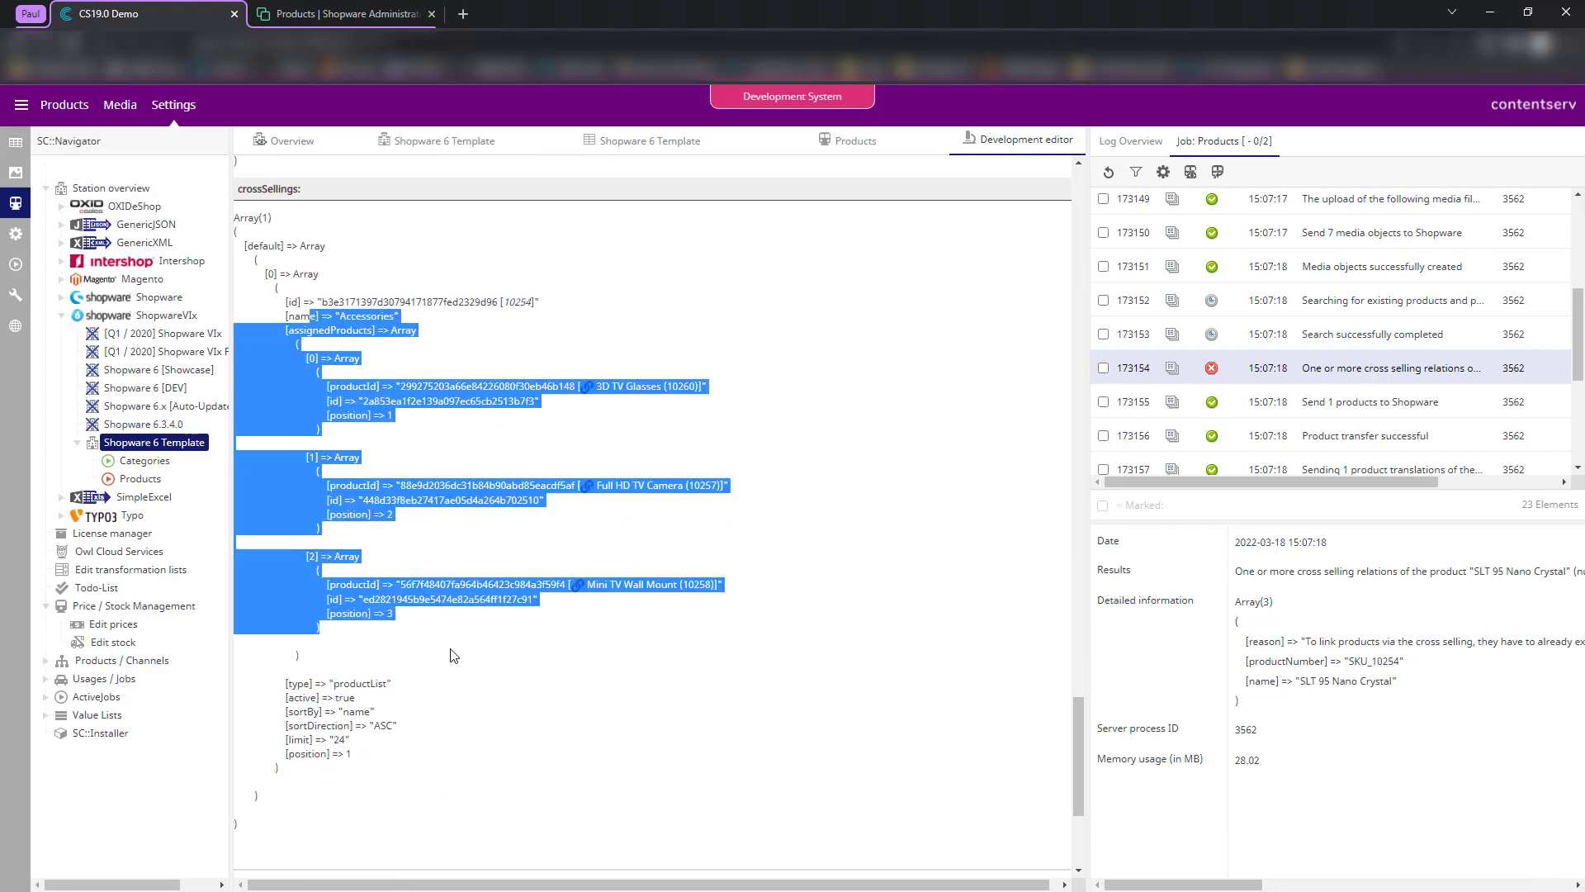
click(453, 655)
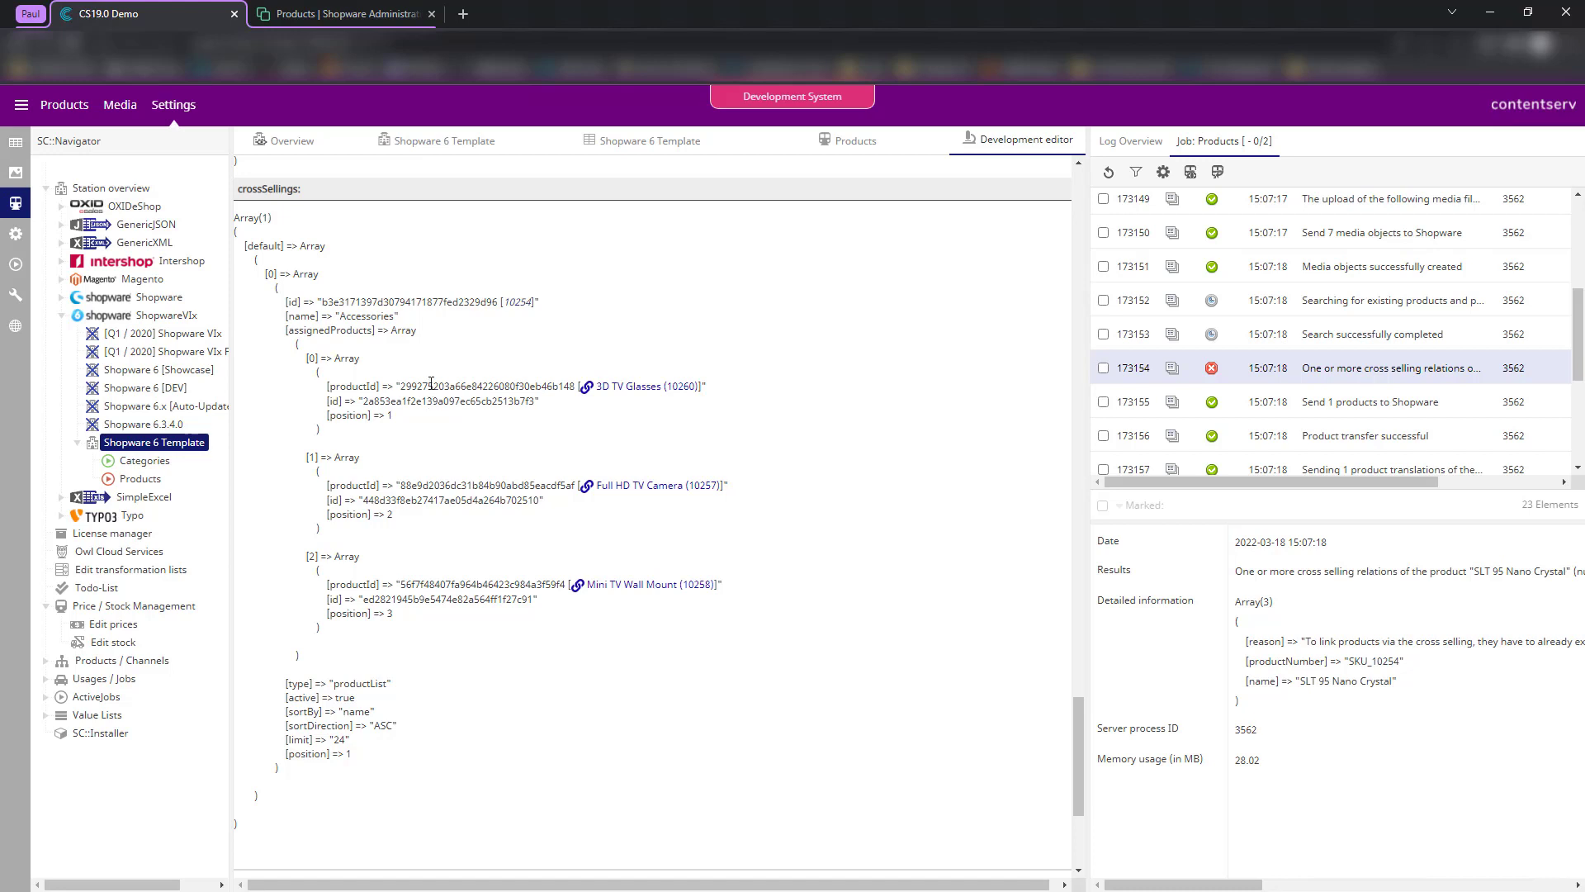
click(331, 14)
click(410, 391)
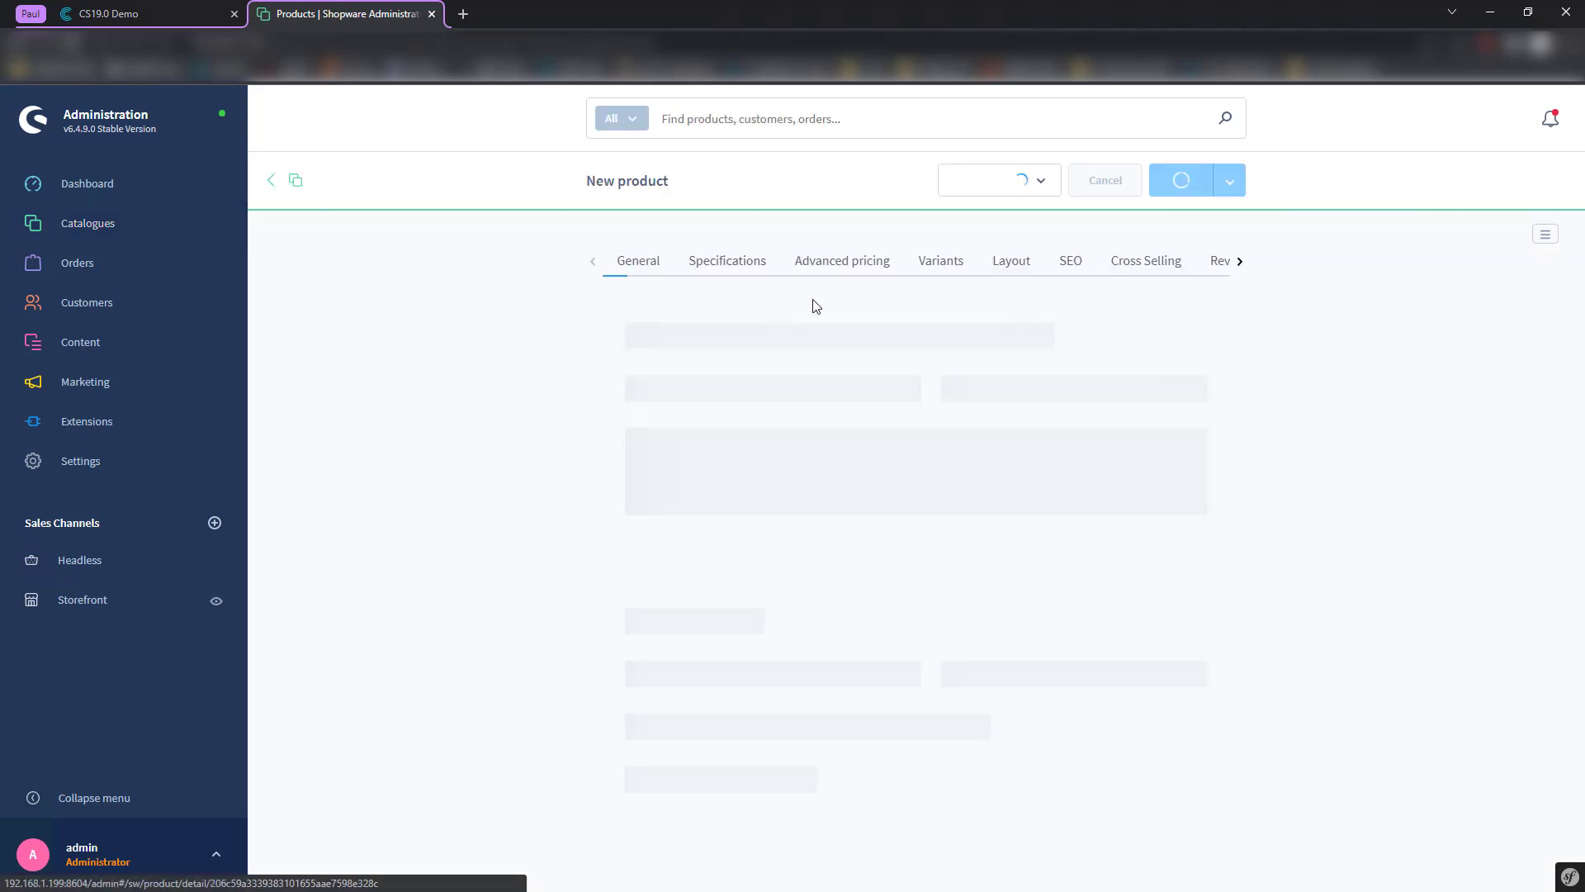
click(1147, 262)
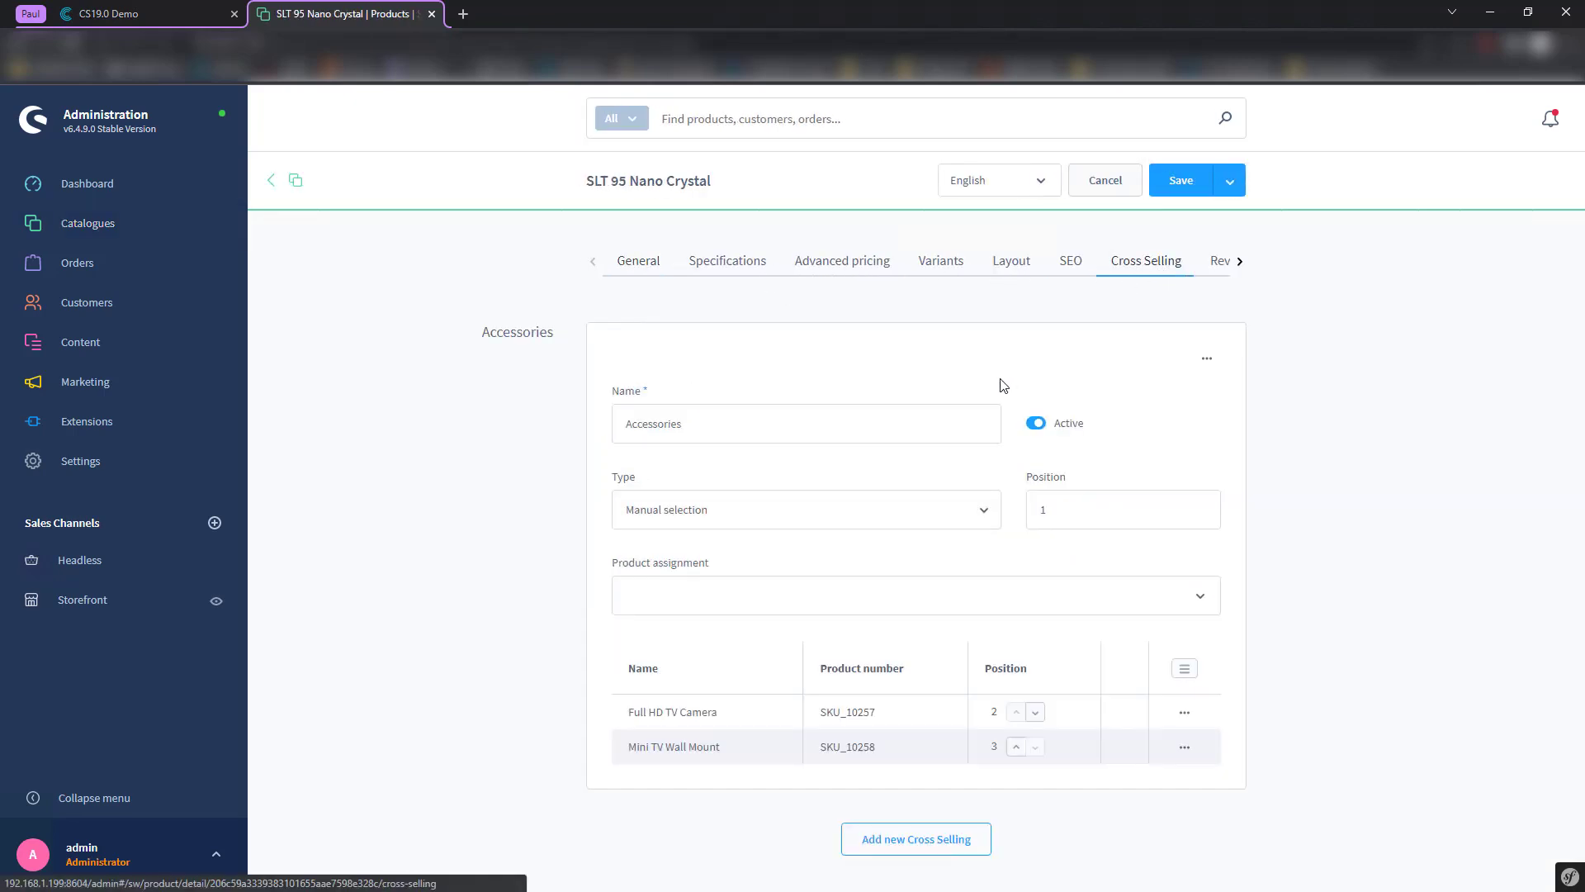
click(192, 6)
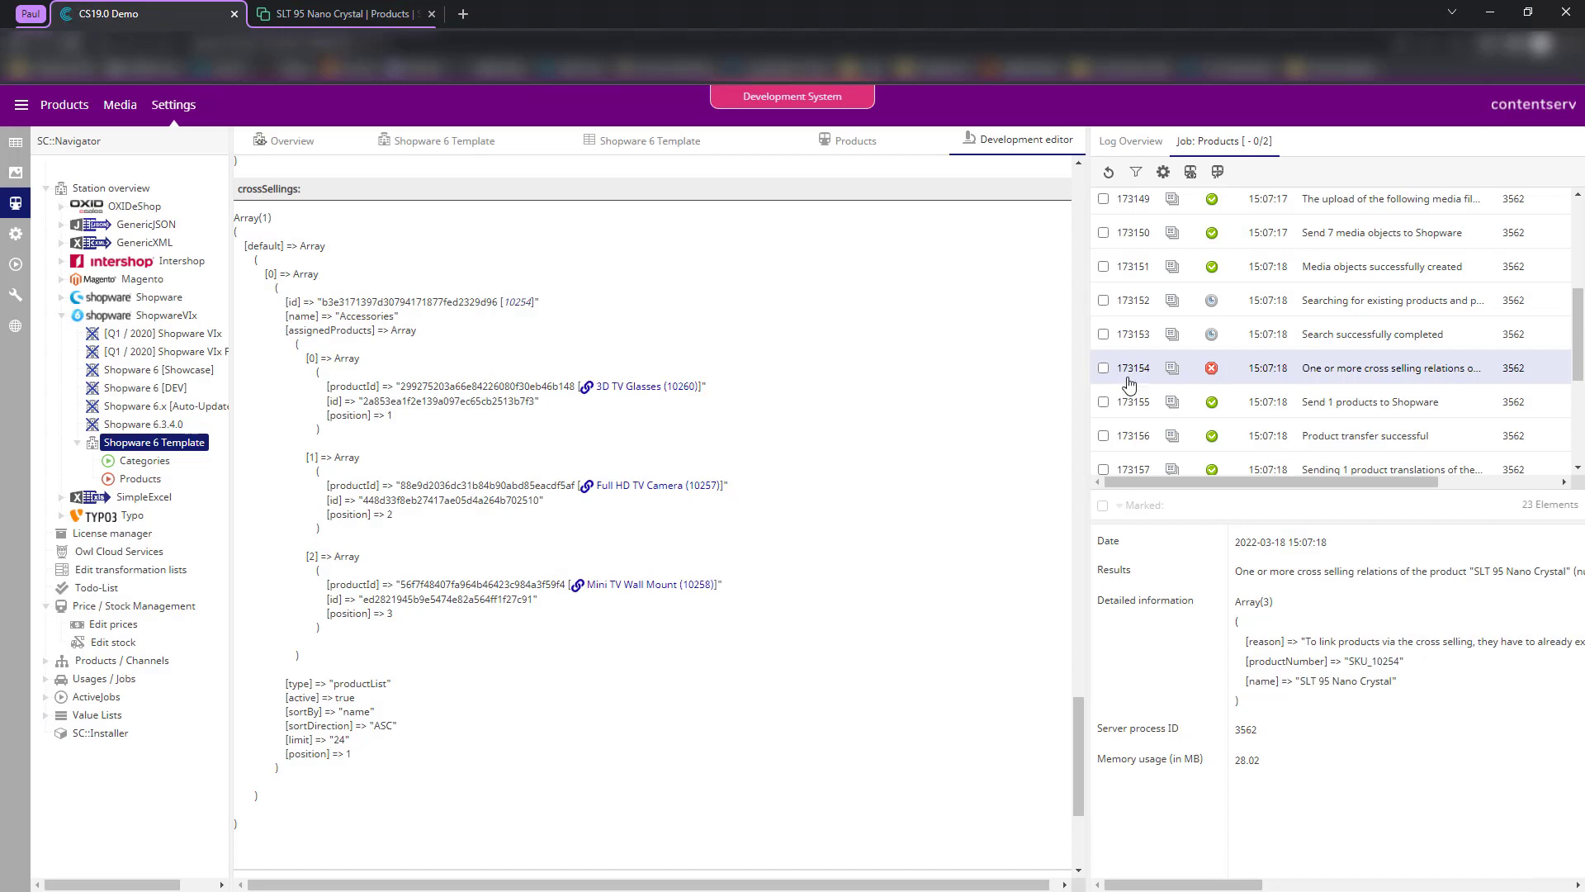
- Scroll up and down through the Contentserv job log
scroll(1290, 277, up, 1)
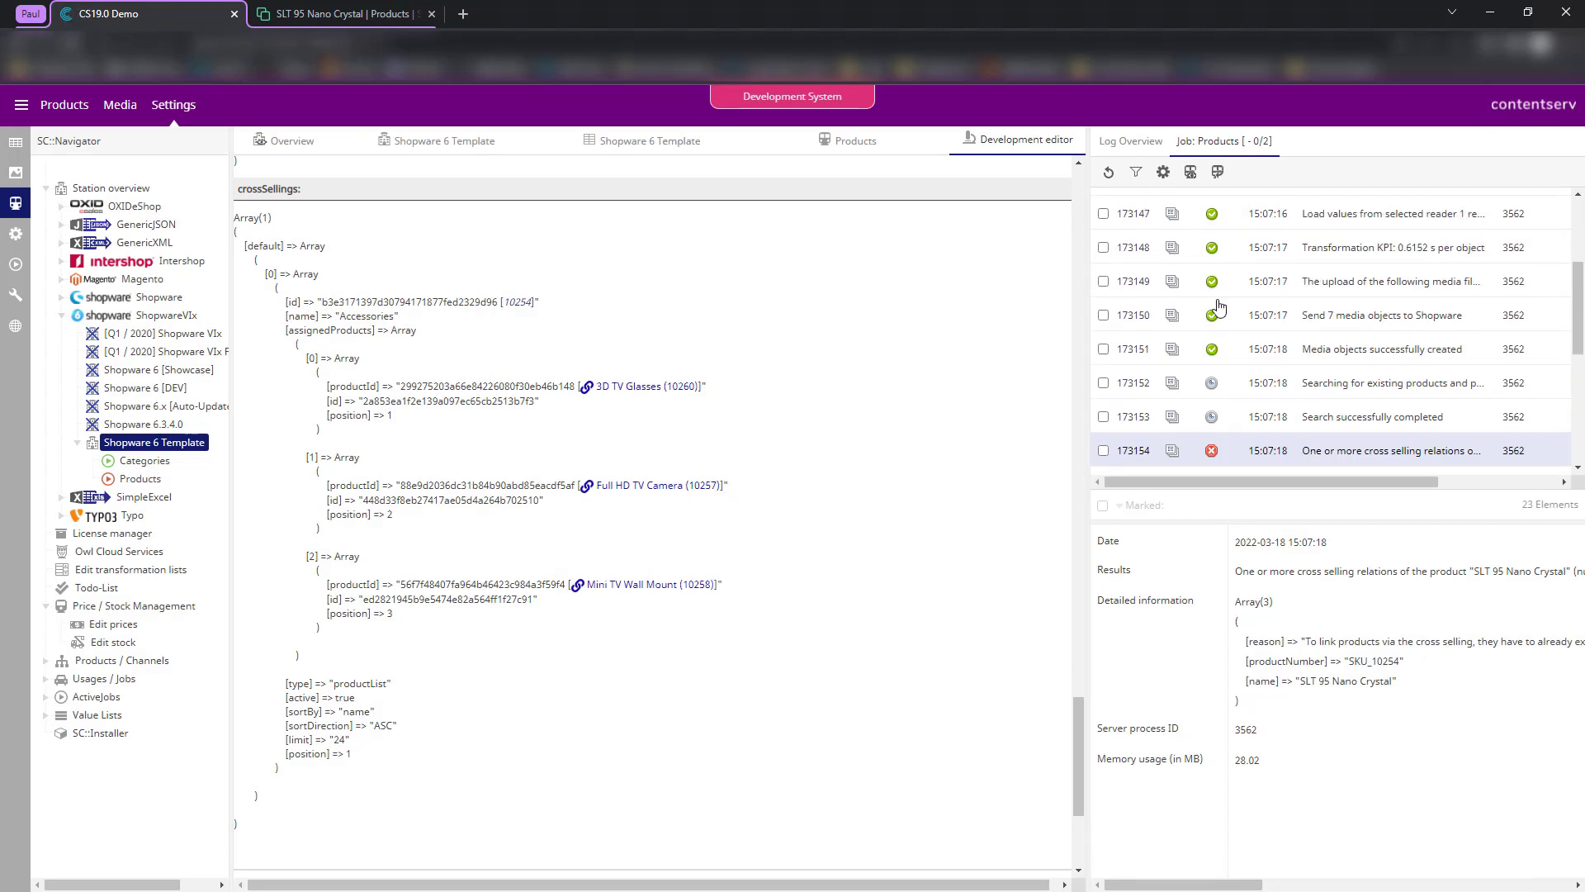
scroll(1219, 308, up, 1)
scroll(1408, 421, down, 2)
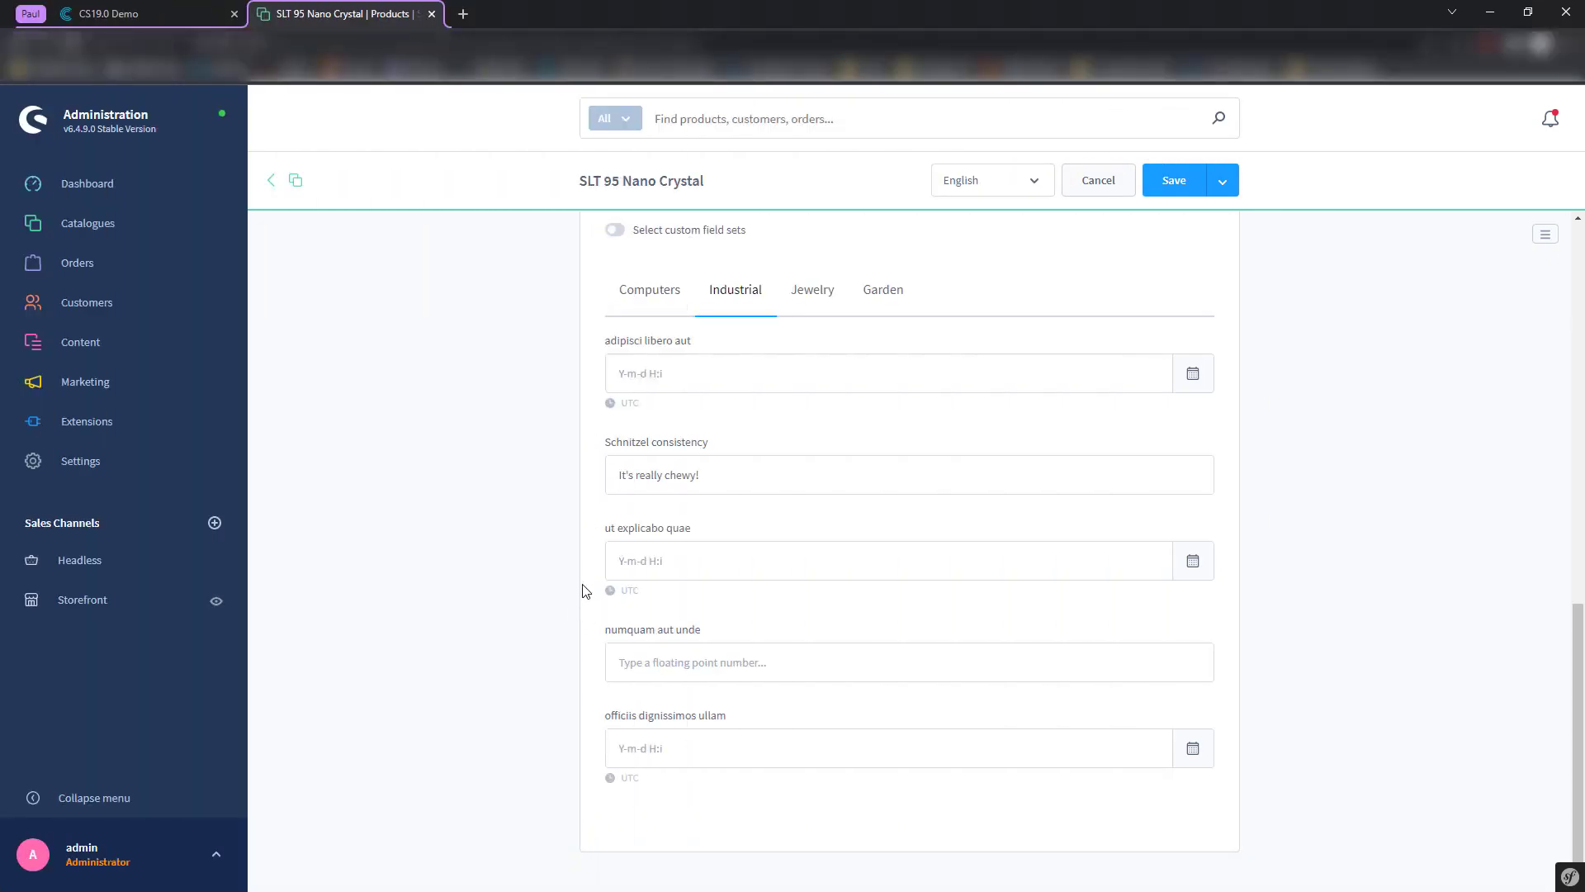
- Enter 540 kg as SLT 95 Nano Crystal's weight and open the browser developer console
scroll(570, 446, up, 10)
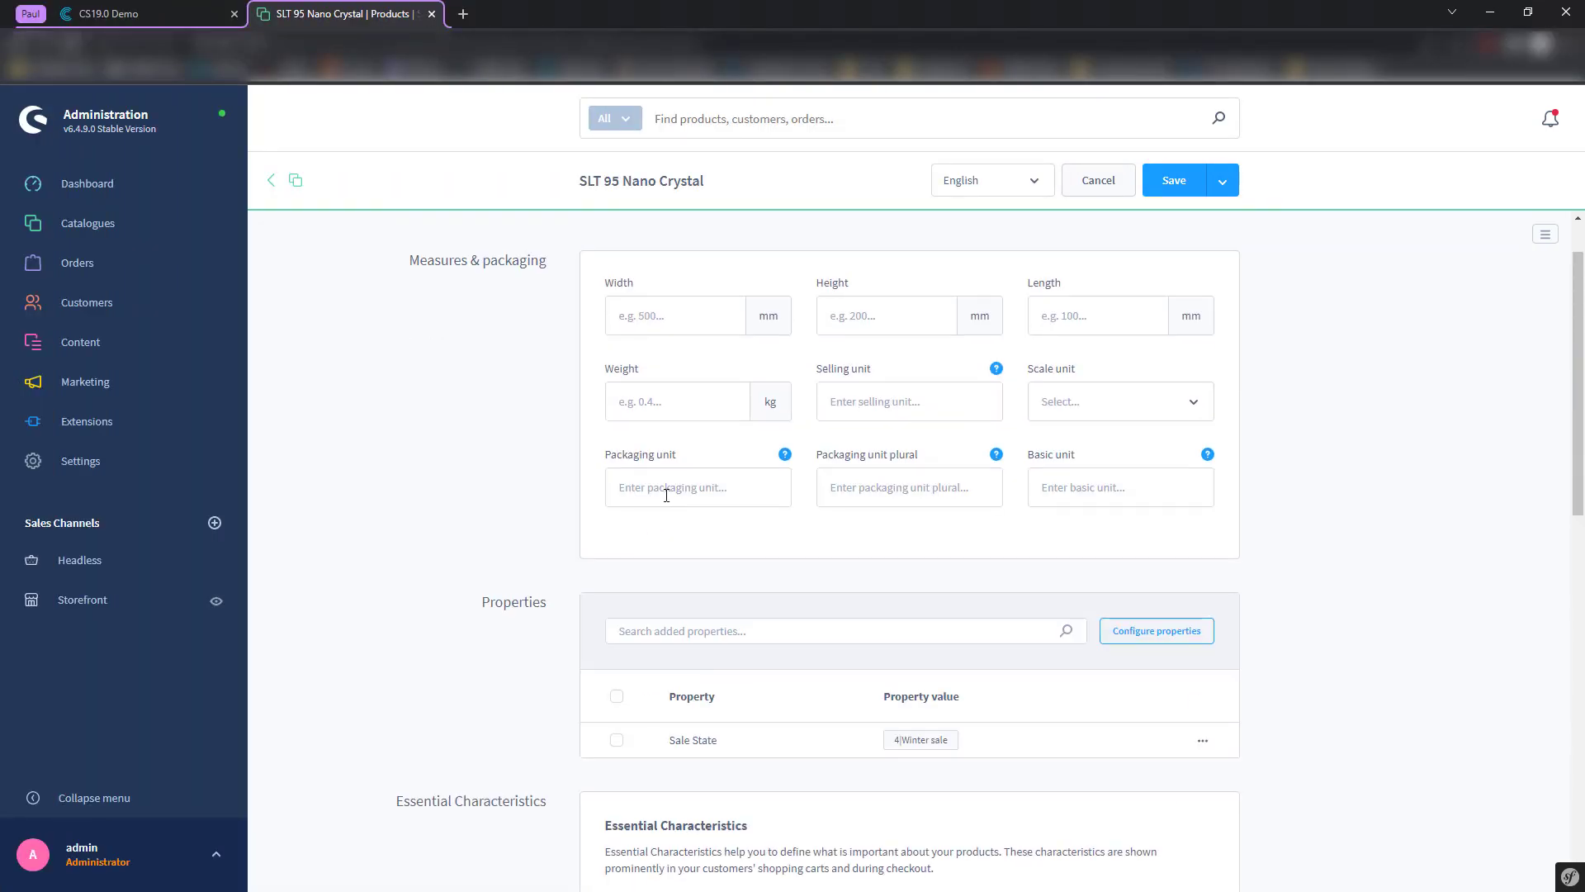
click(654, 405)
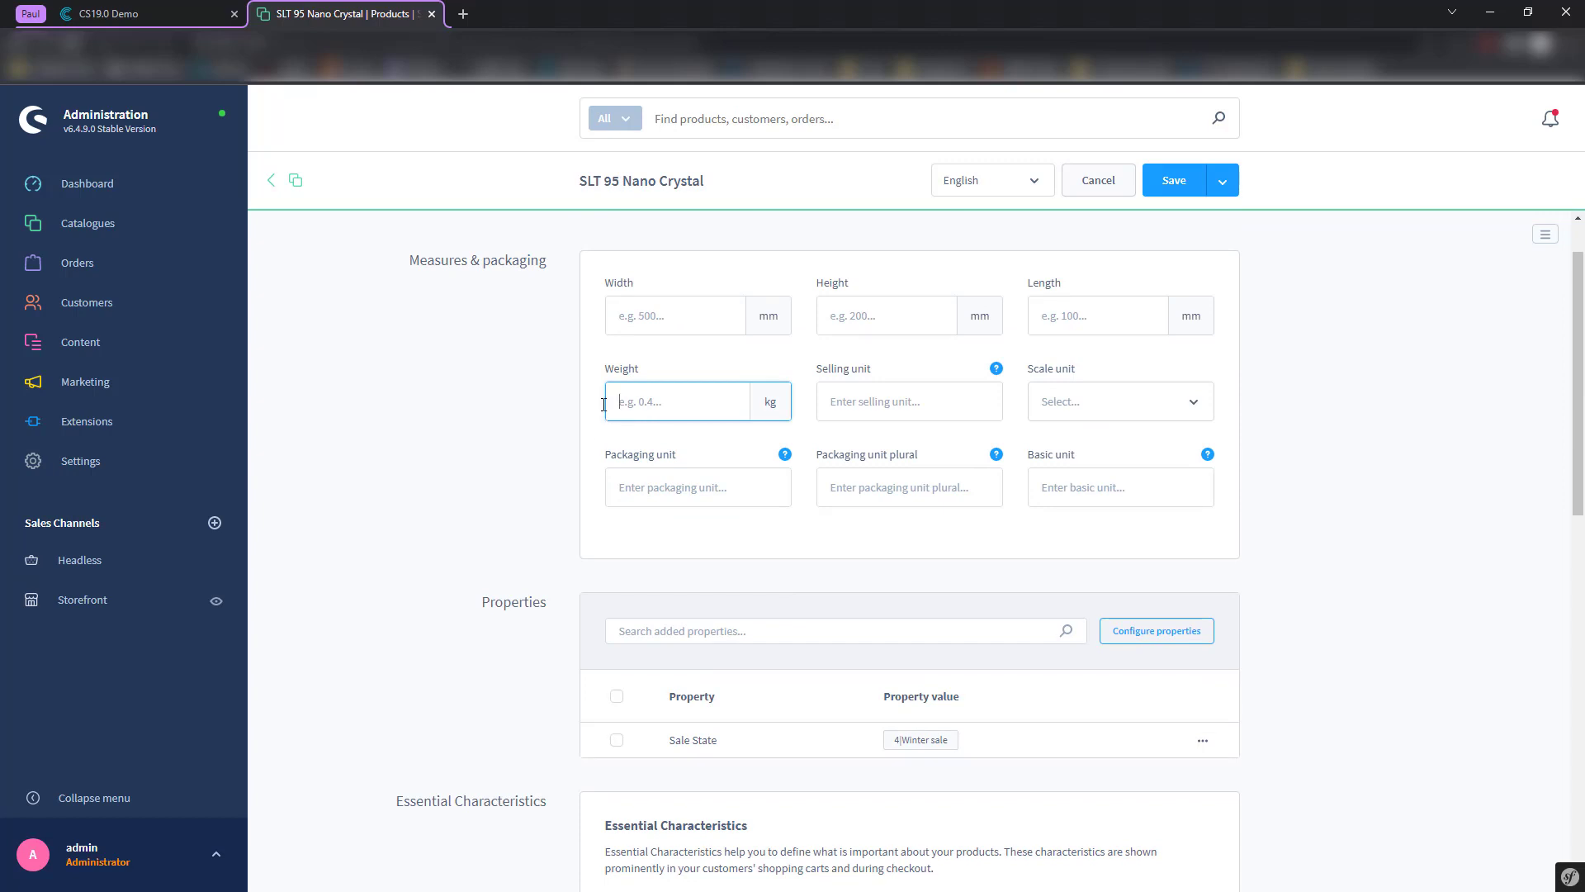
text(540)
click(567, 421)
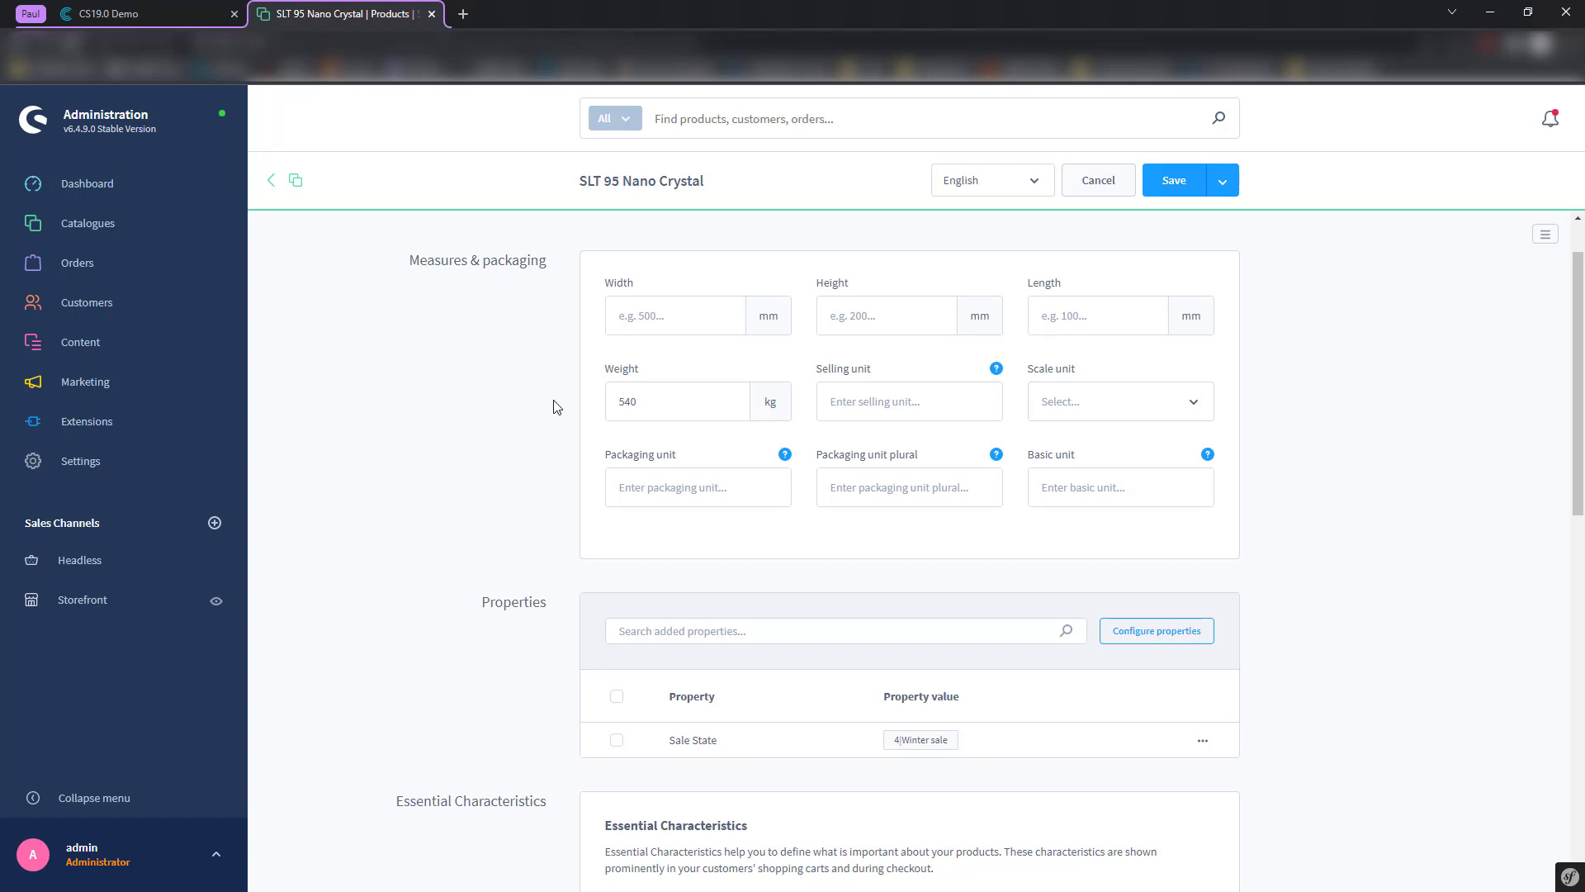
key(ctrl+shift+j)
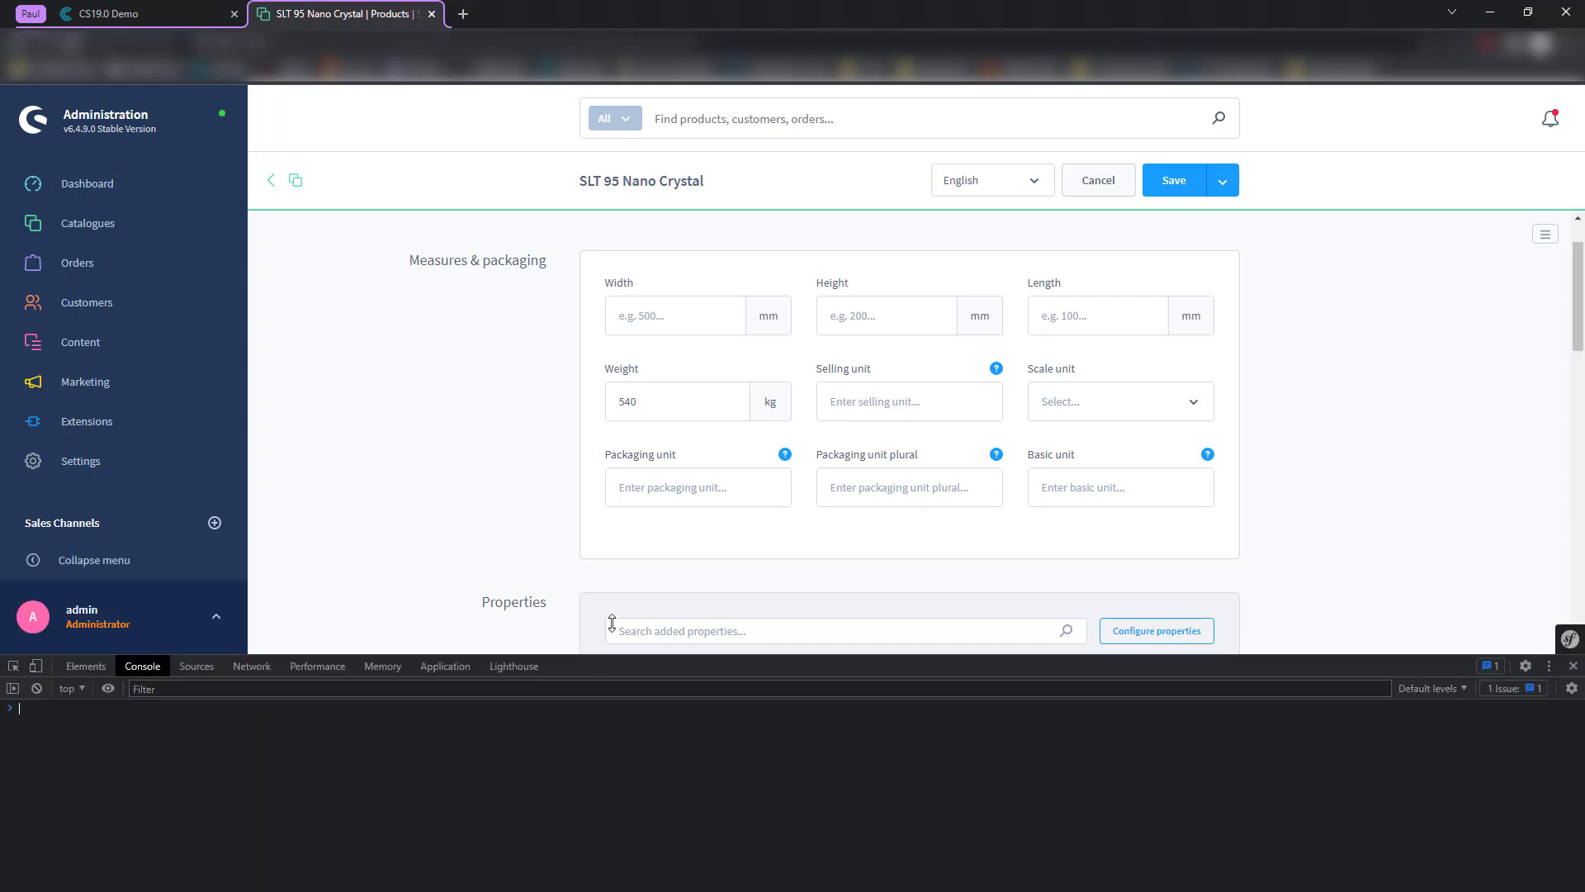
- Save the product while monitoring network traffic and find weight: 540 in the sync request payload
drag(604, 658, 617, 581)
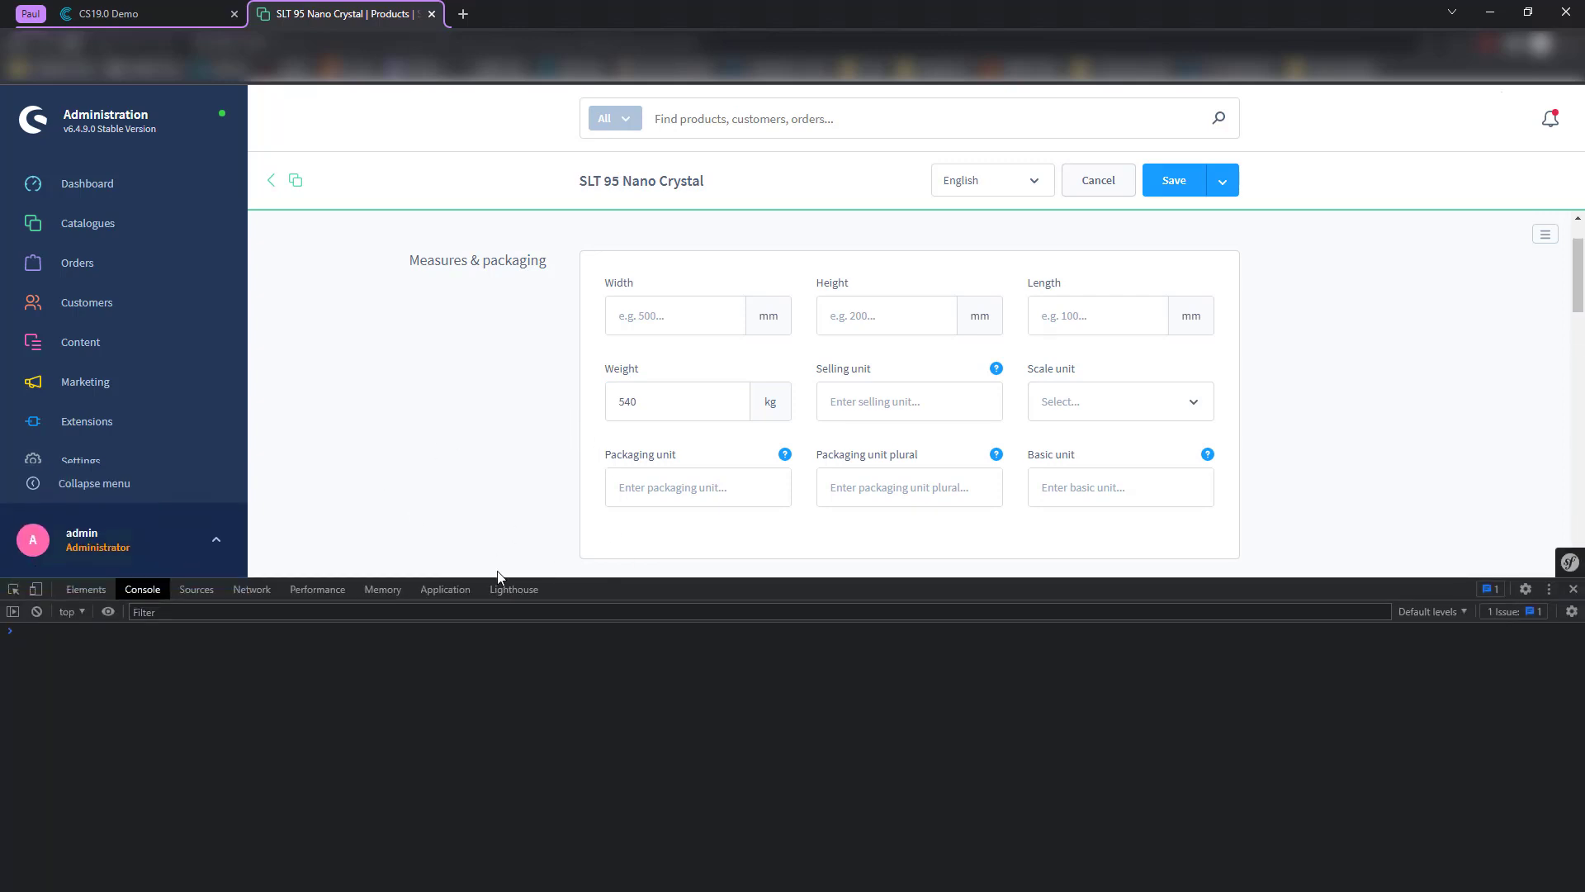
click(263, 591)
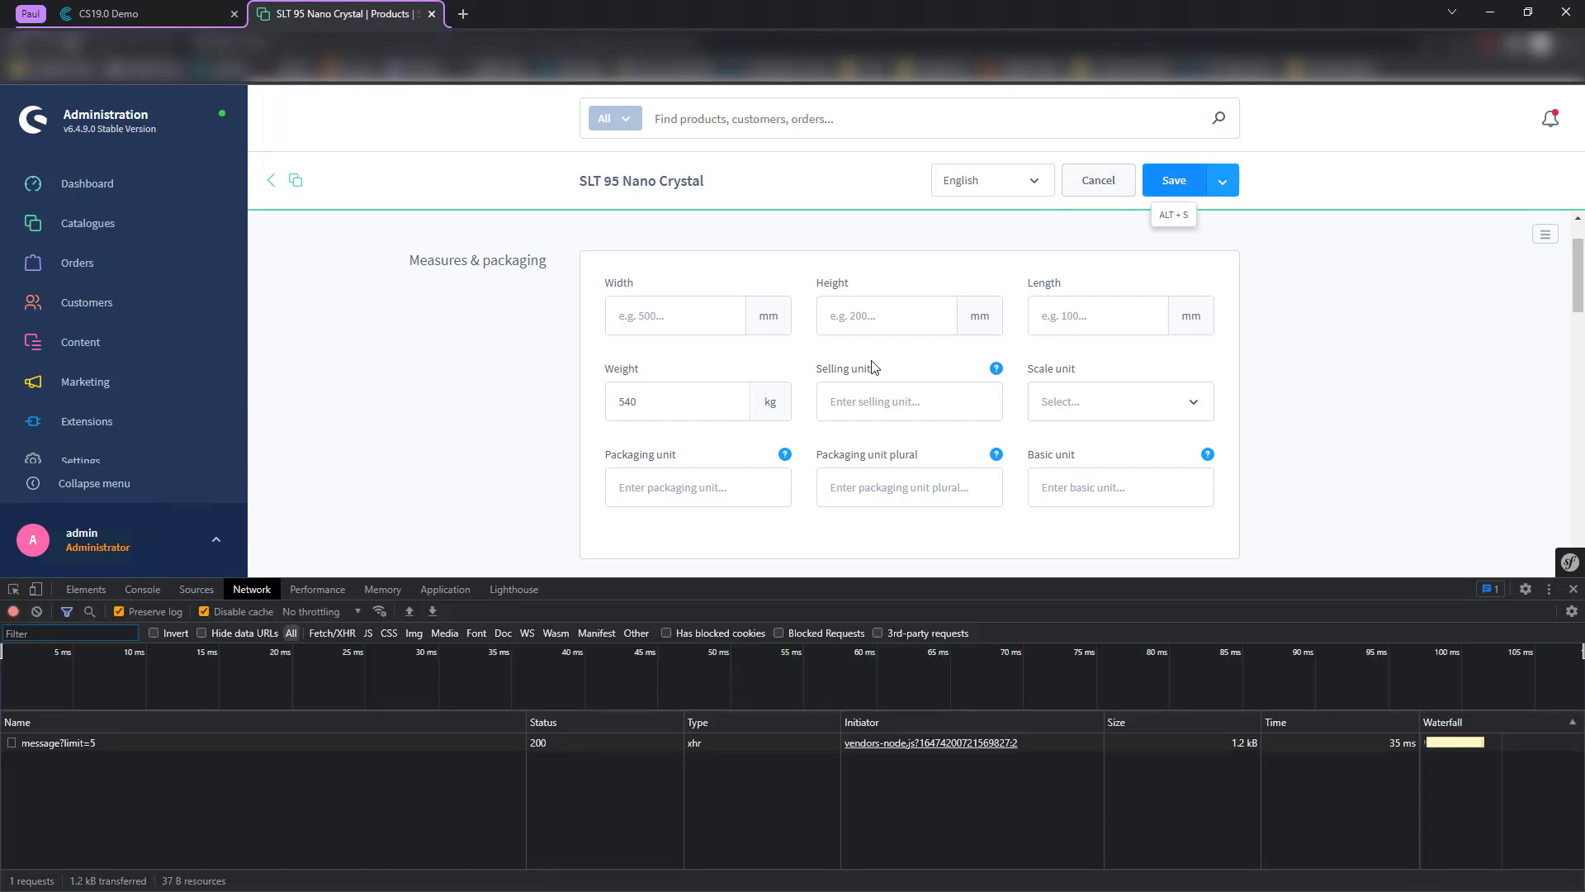
click(1172, 180)
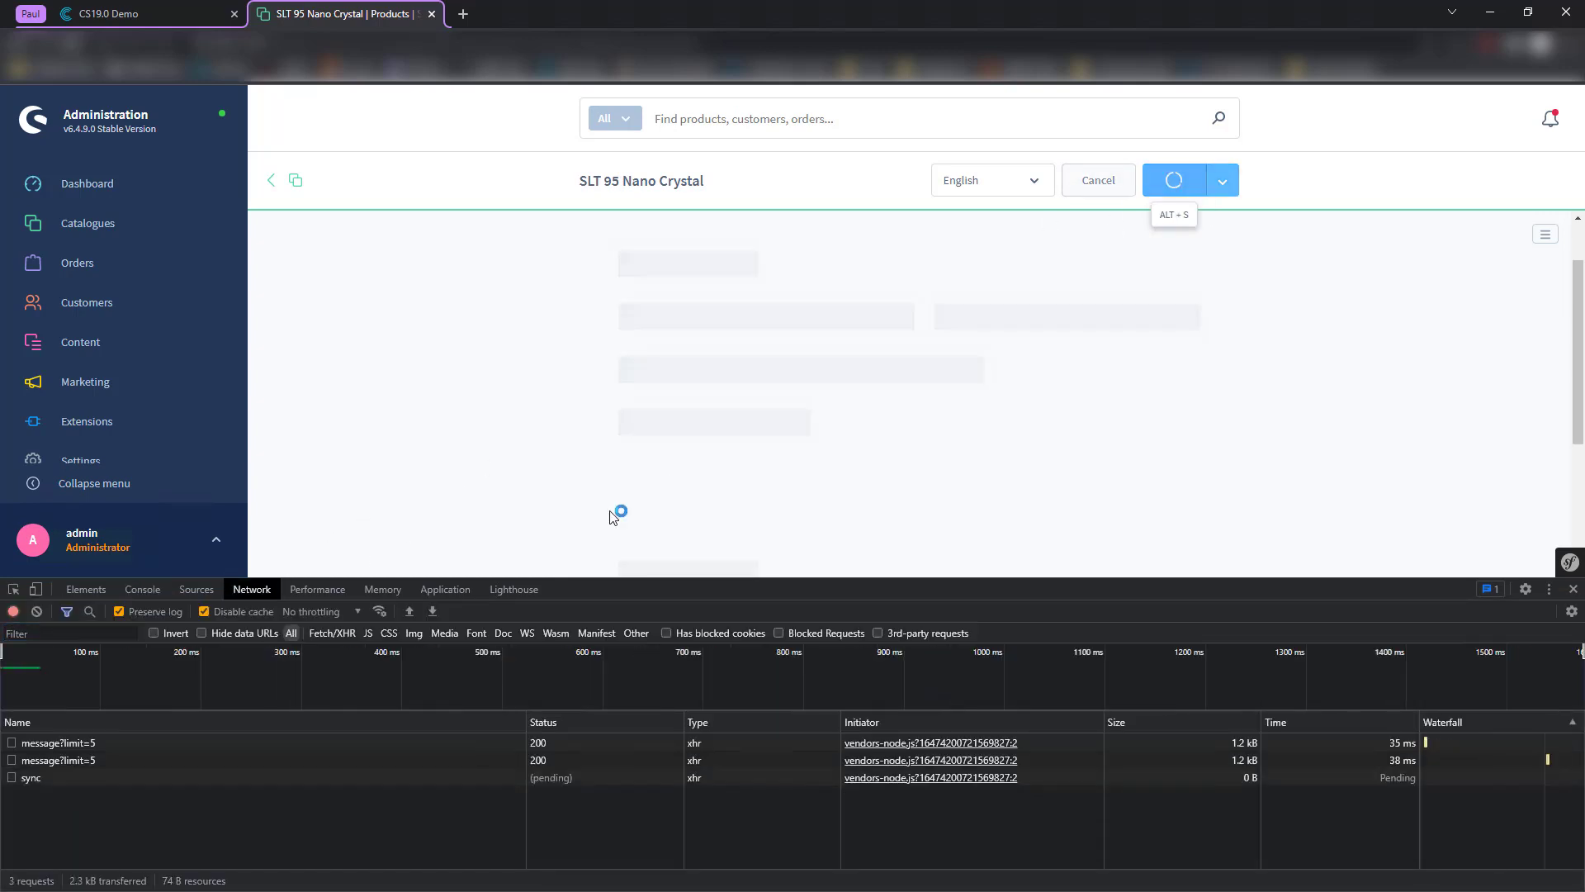
click(46, 779)
scroll(82, 784, up, 3)
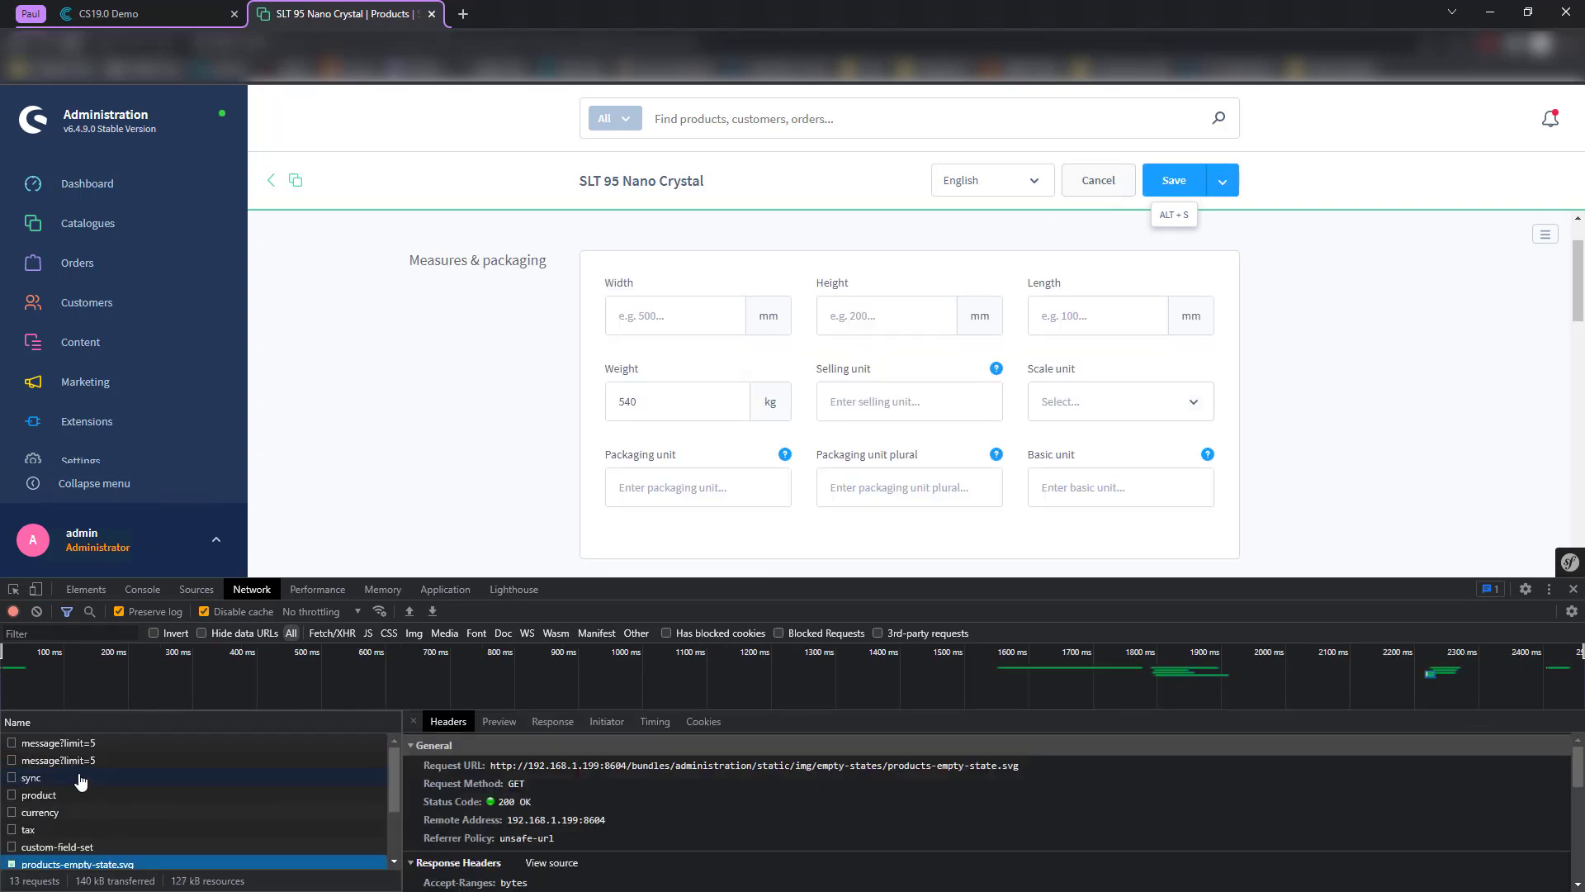
click(74, 777)
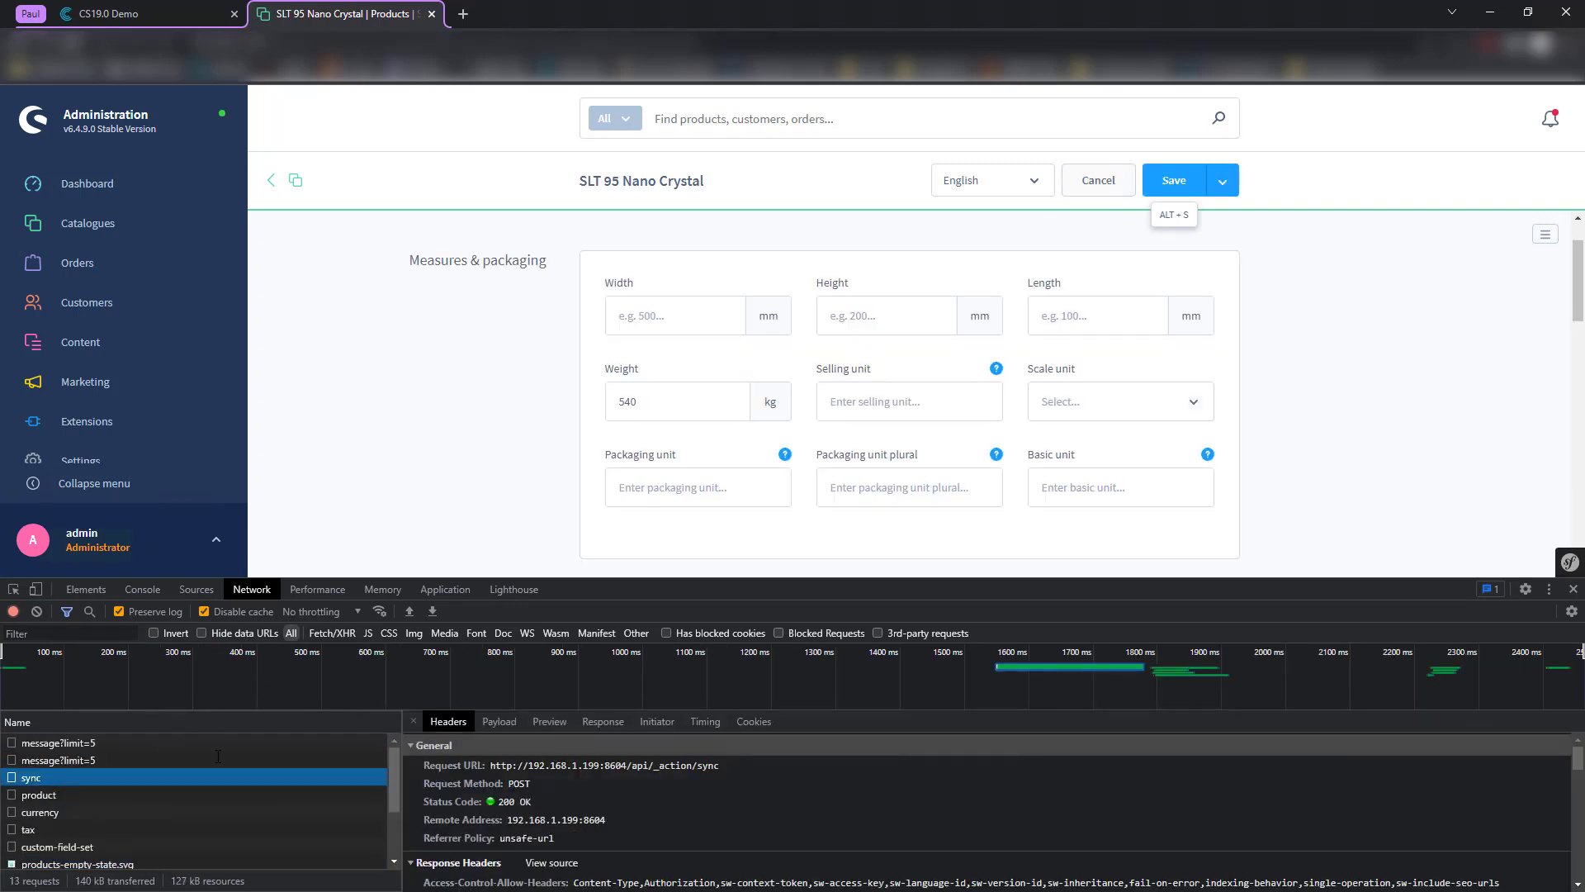
click(508, 721)
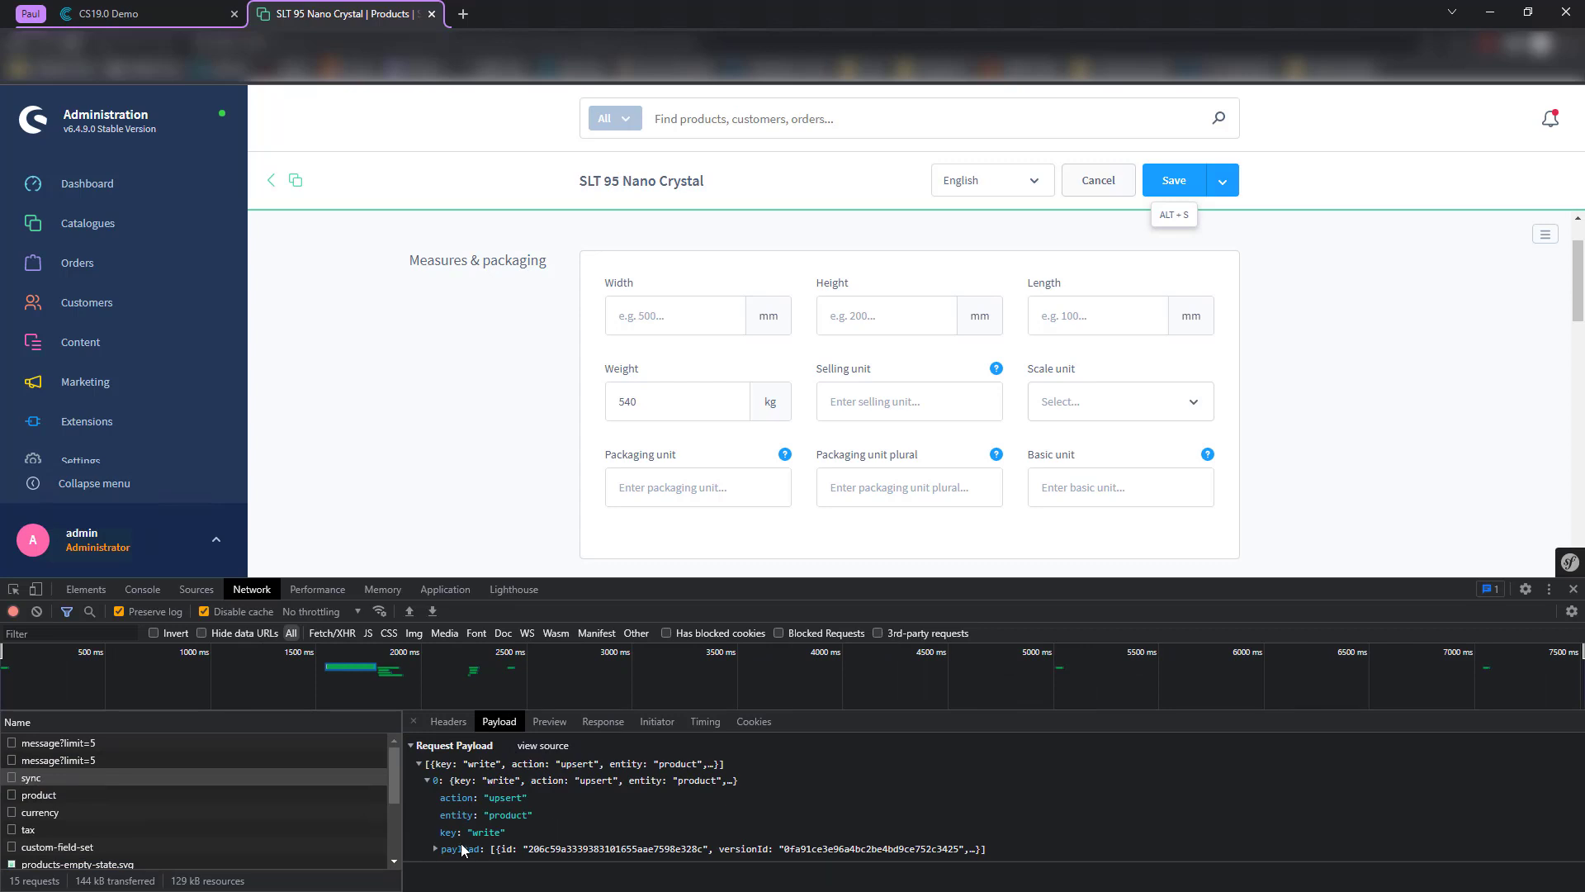
click(432, 849)
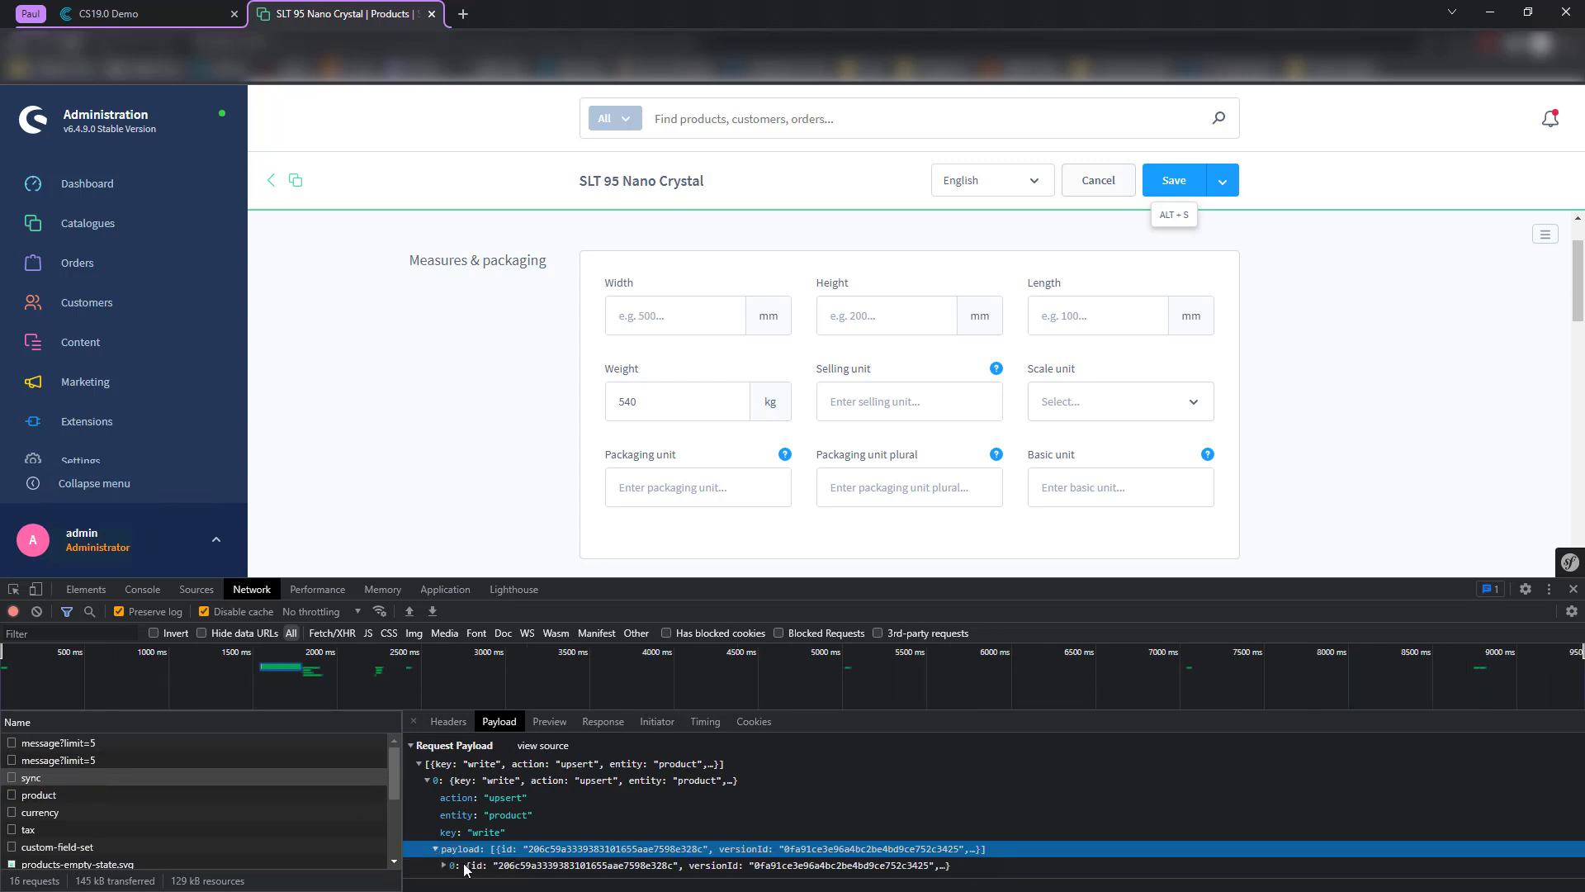
click(446, 866)
scroll(570, 863, down, 1)
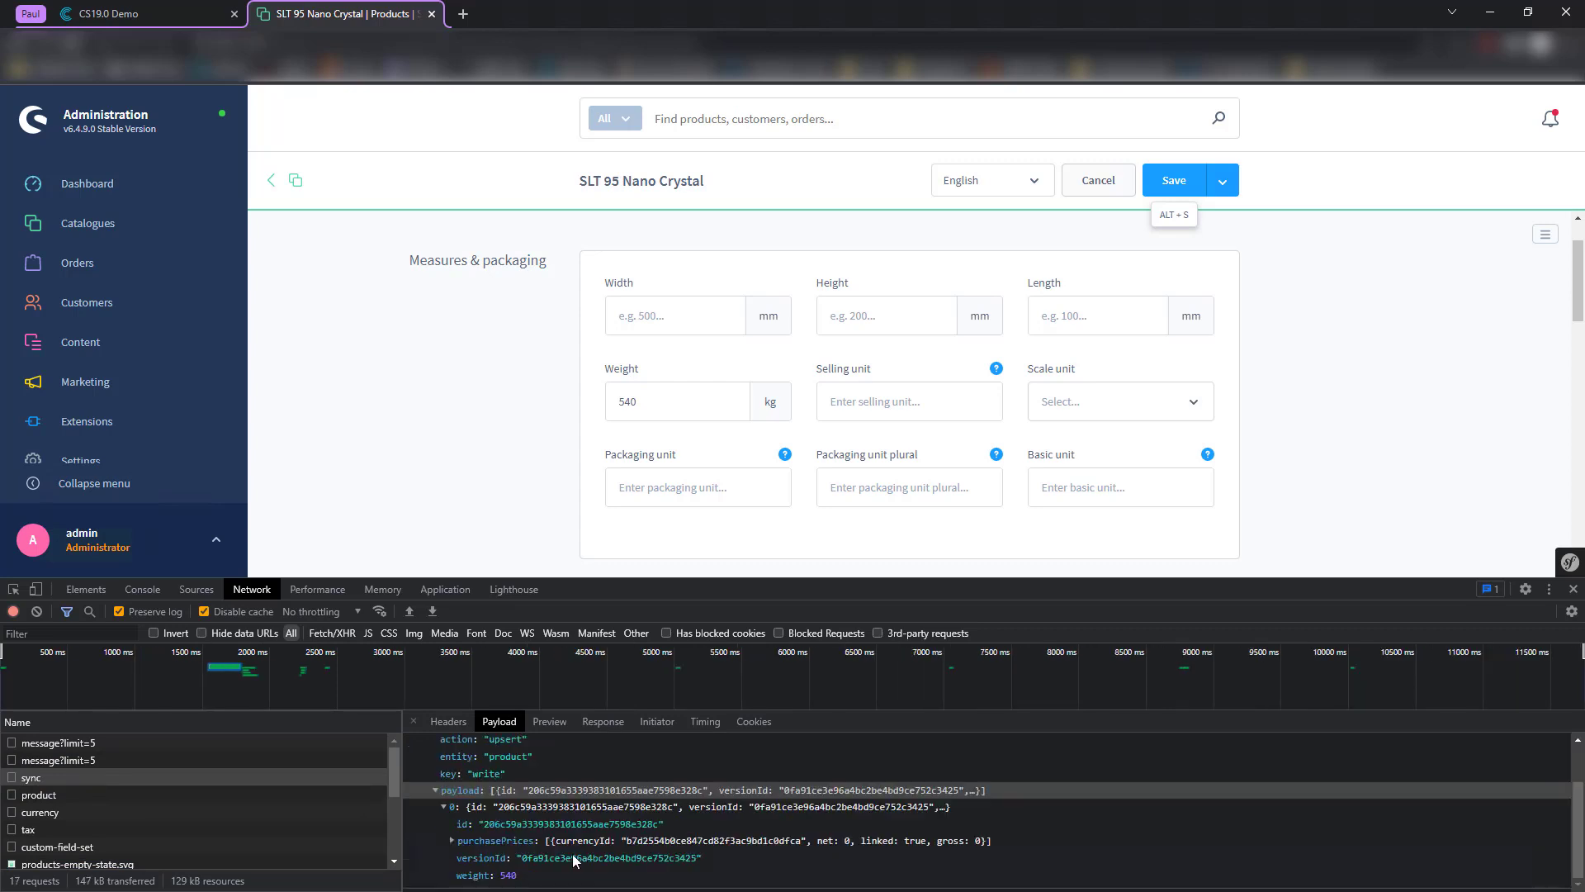
click(474, 880)
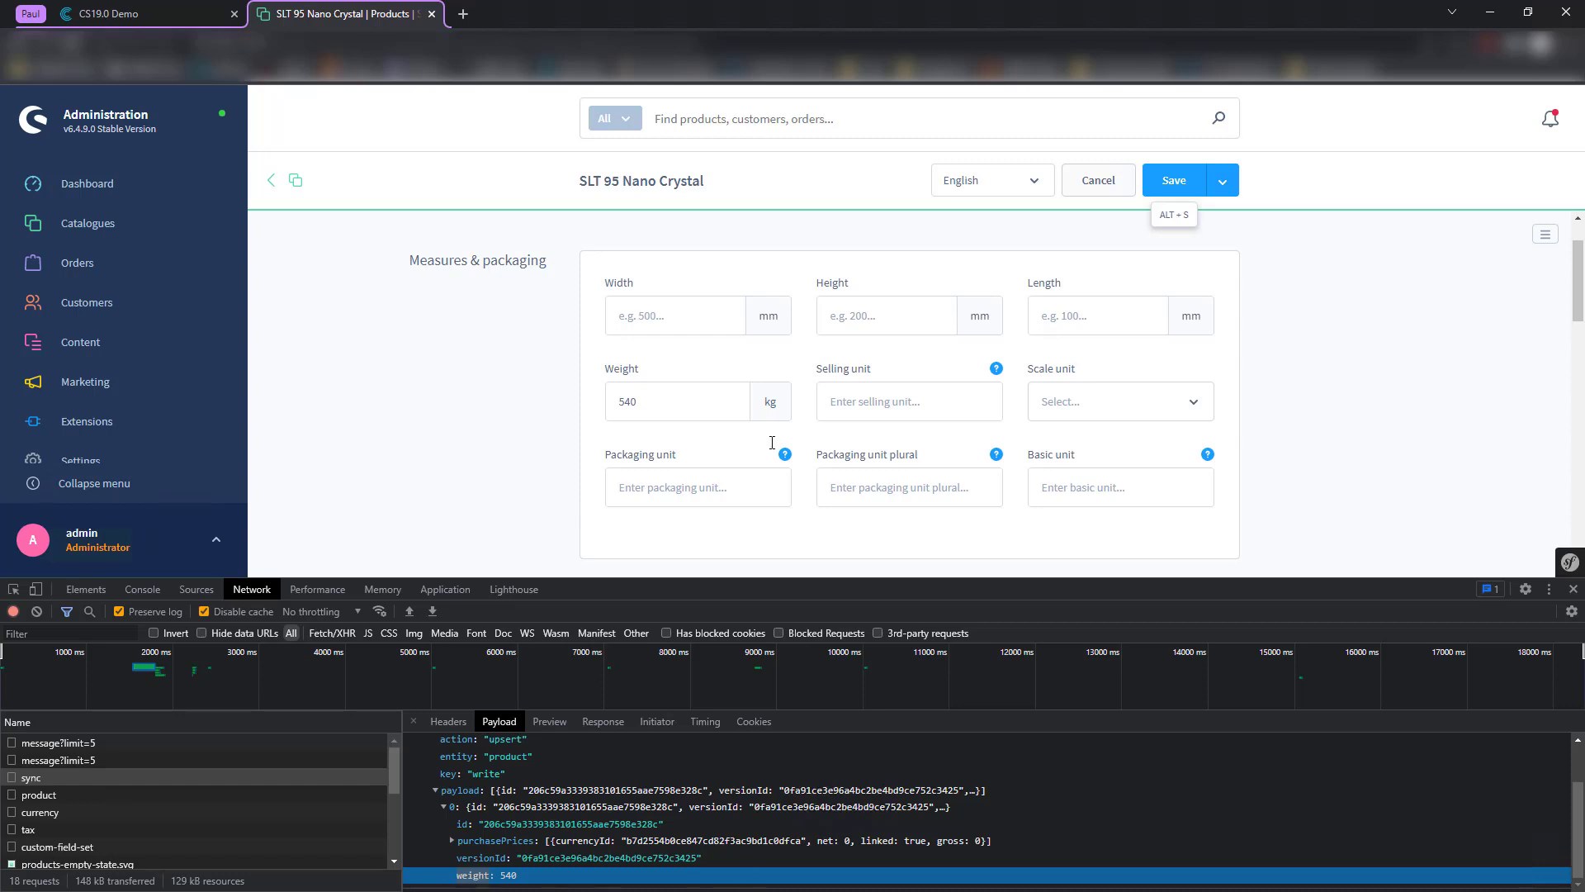
- Add a test 'weight' row to the Shopware 6 Template mapping, then reload without saving it
click(174, 10)
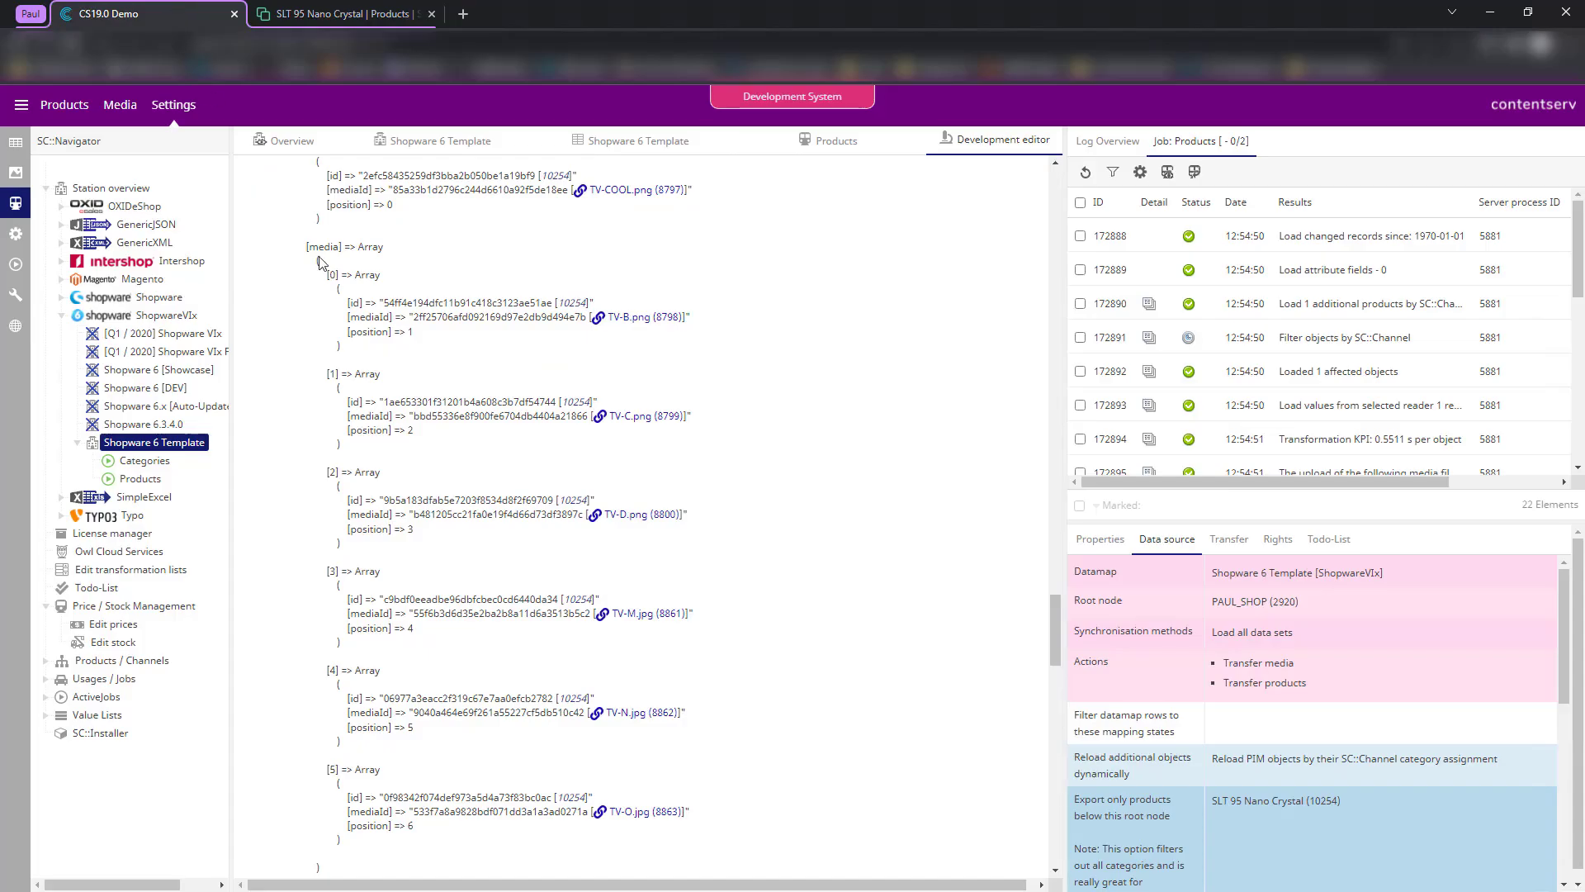
click(627, 153)
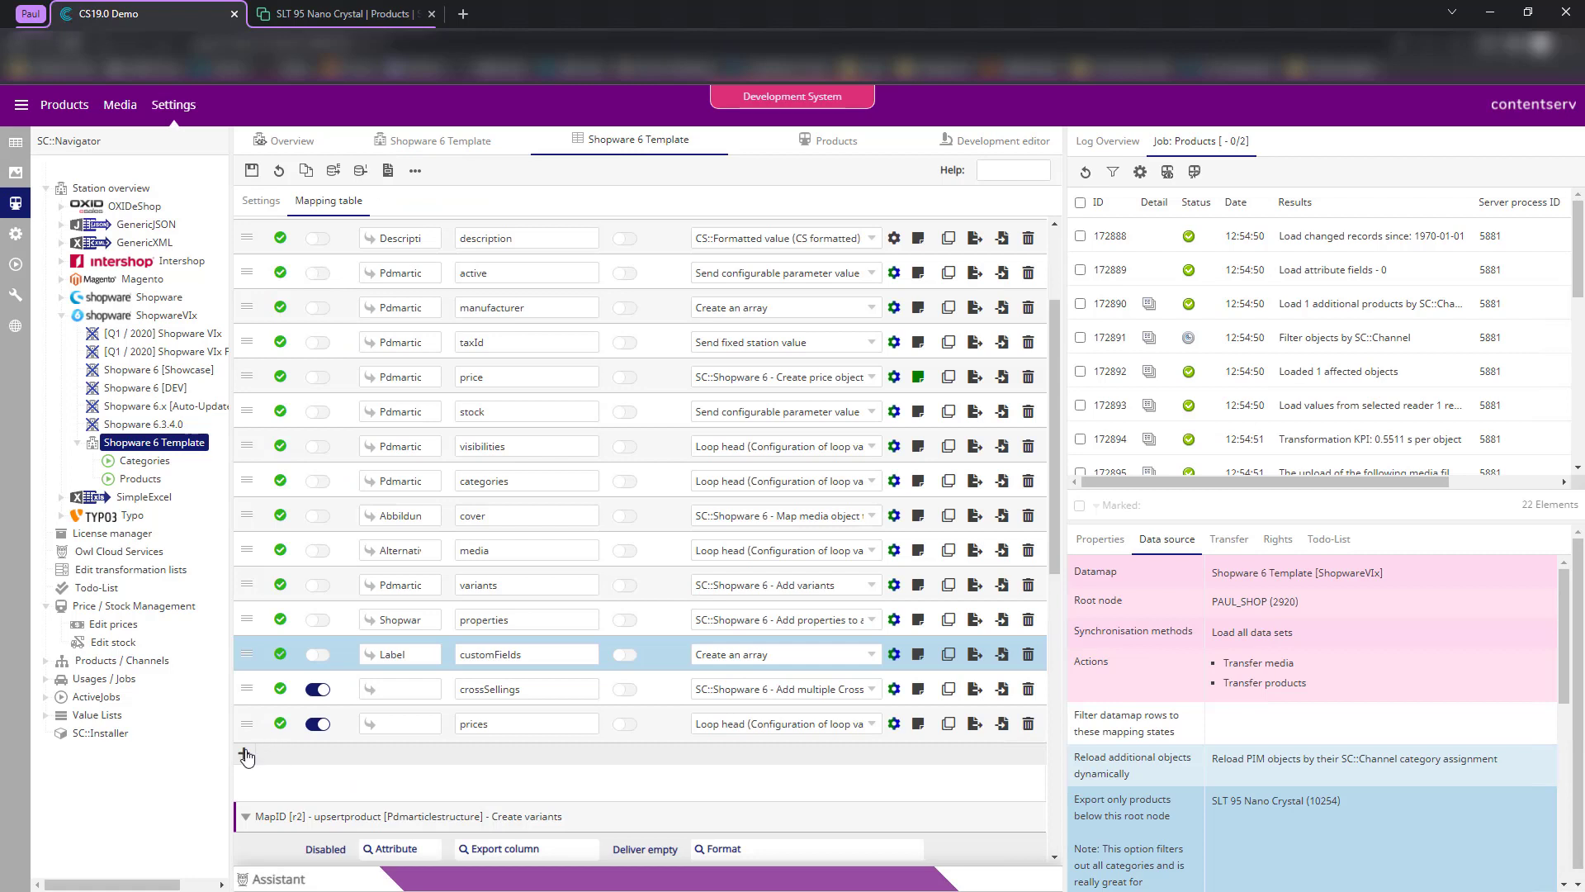
click(244, 753)
click(487, 759)
text(weight)
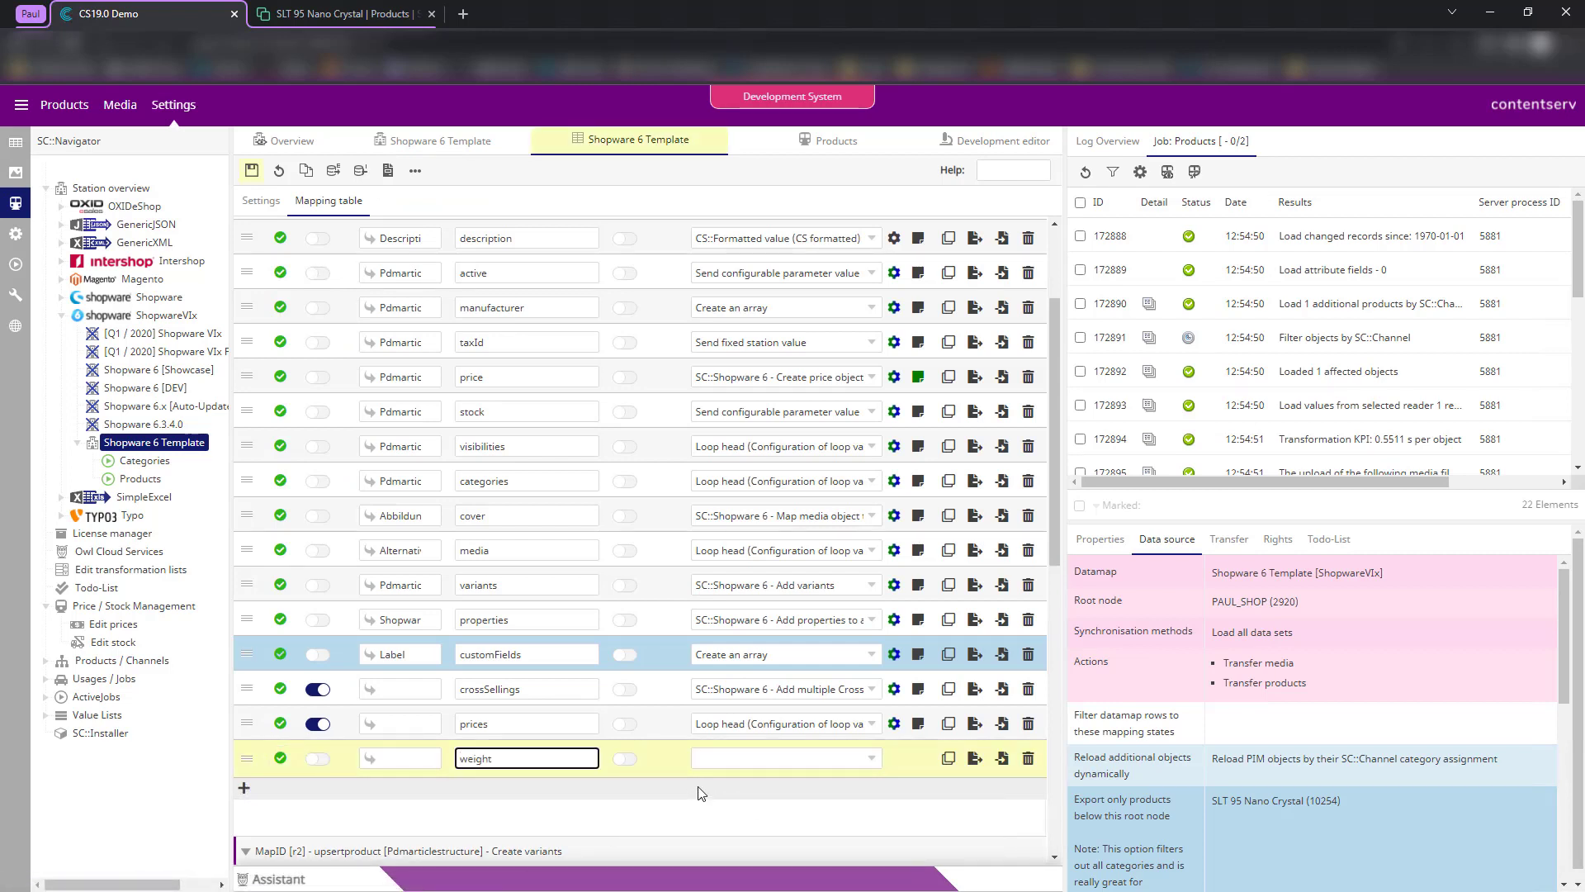
click(277, 169)
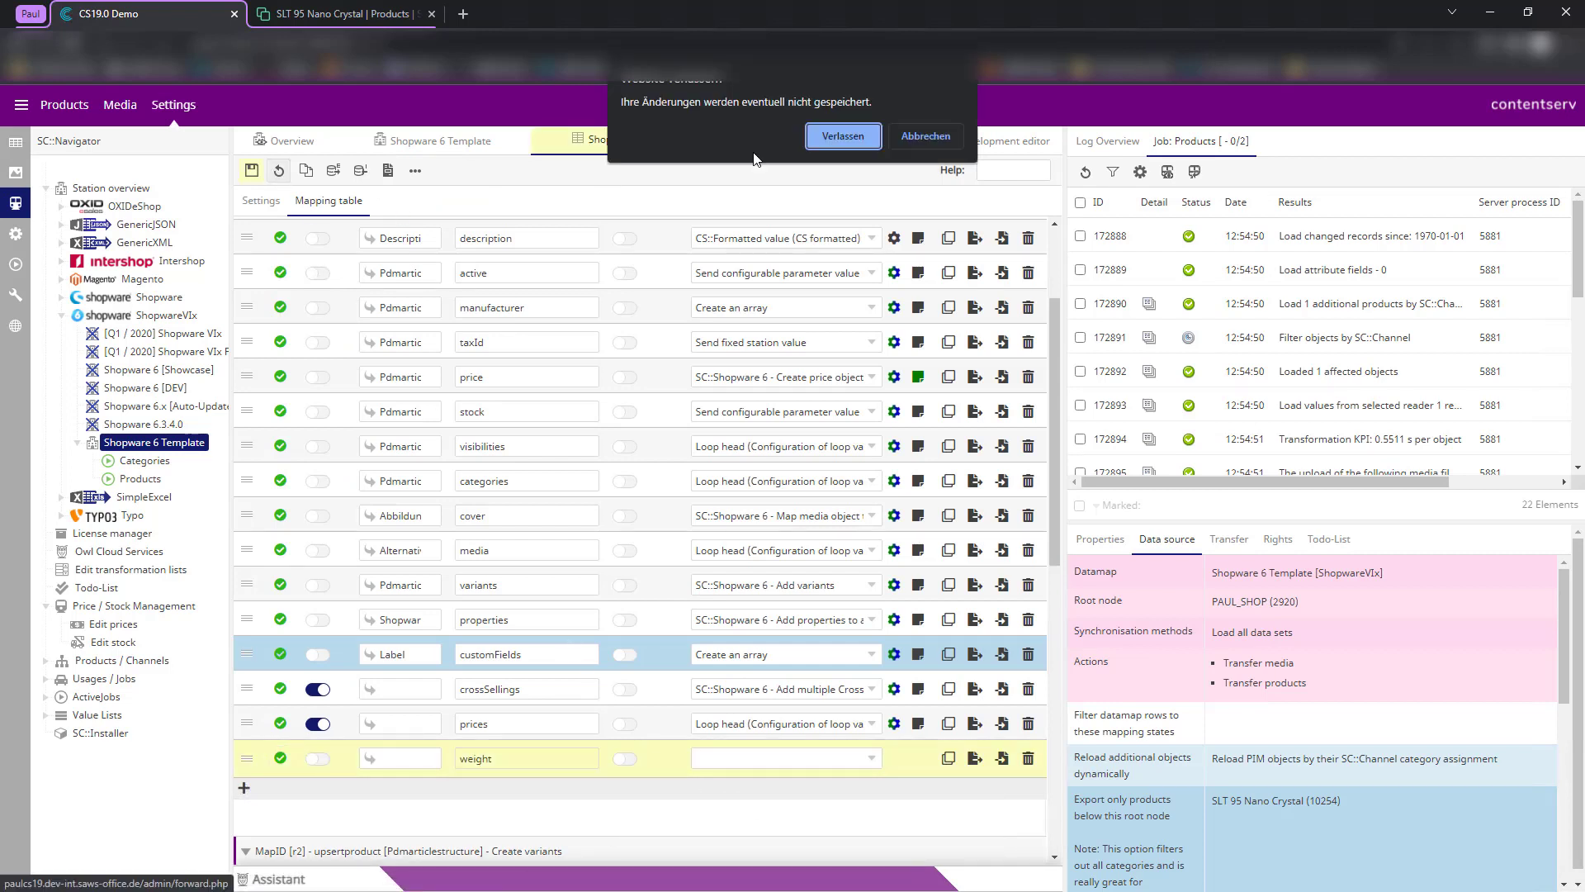
click(859, 138)
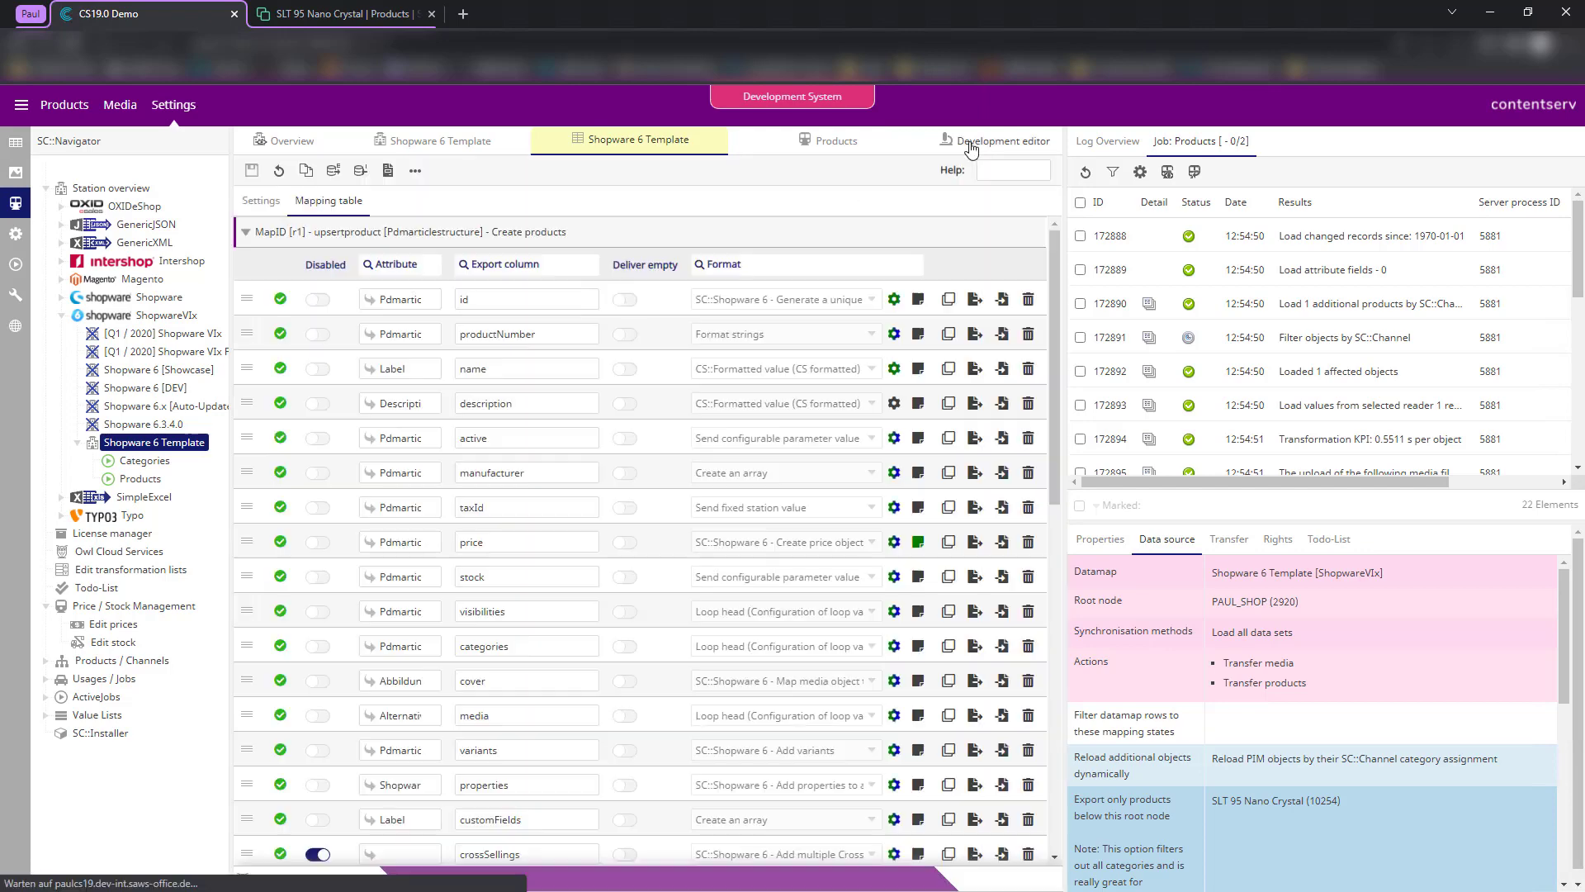